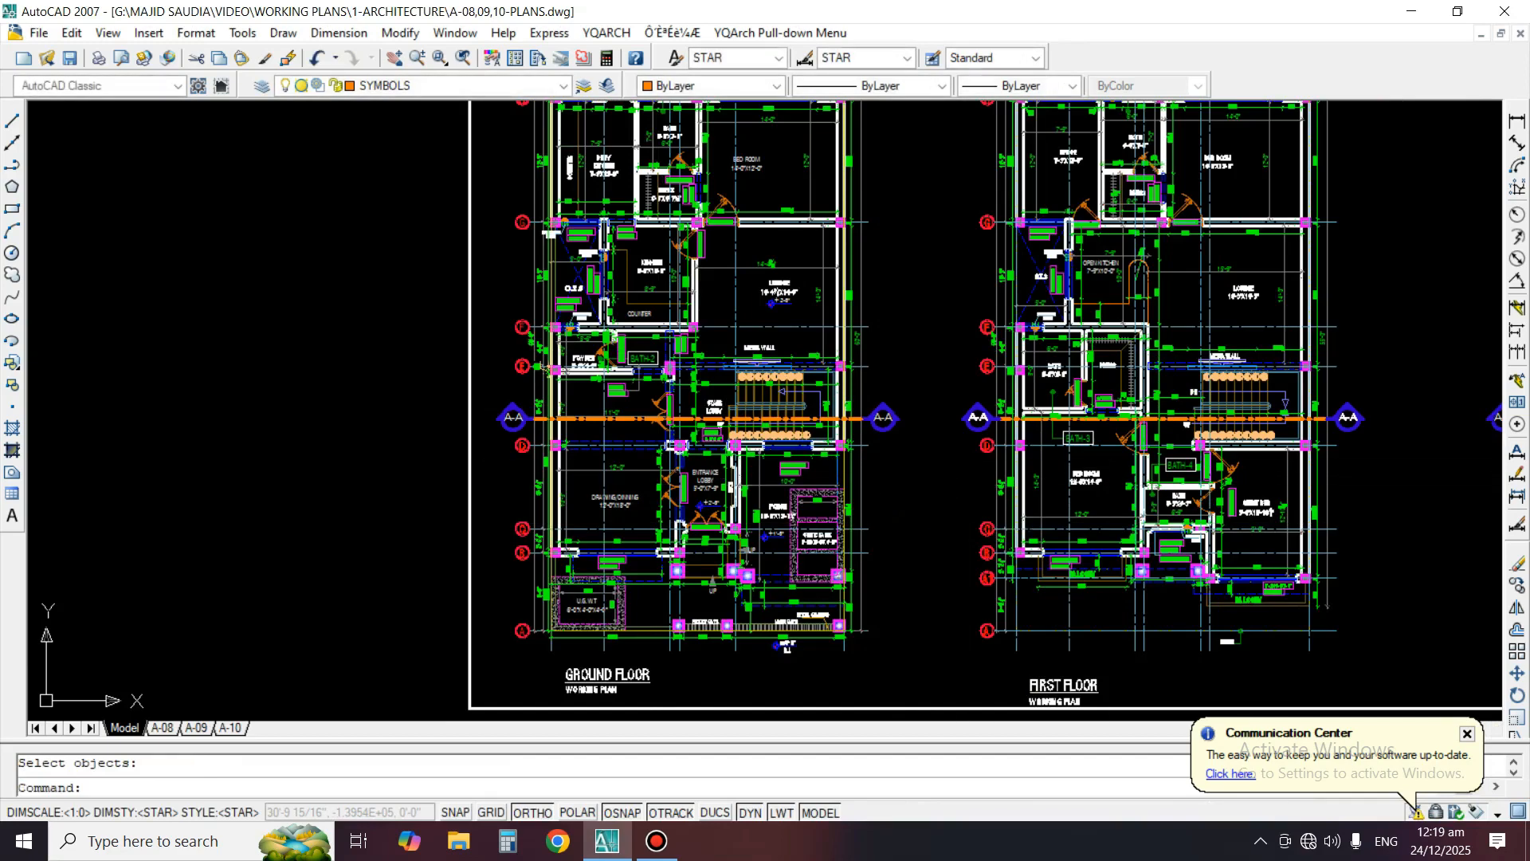
Examine the floor plans, front and rear elevations, and section laid out in the drawing
middle_click_drag(1135, 460, 849, 472)
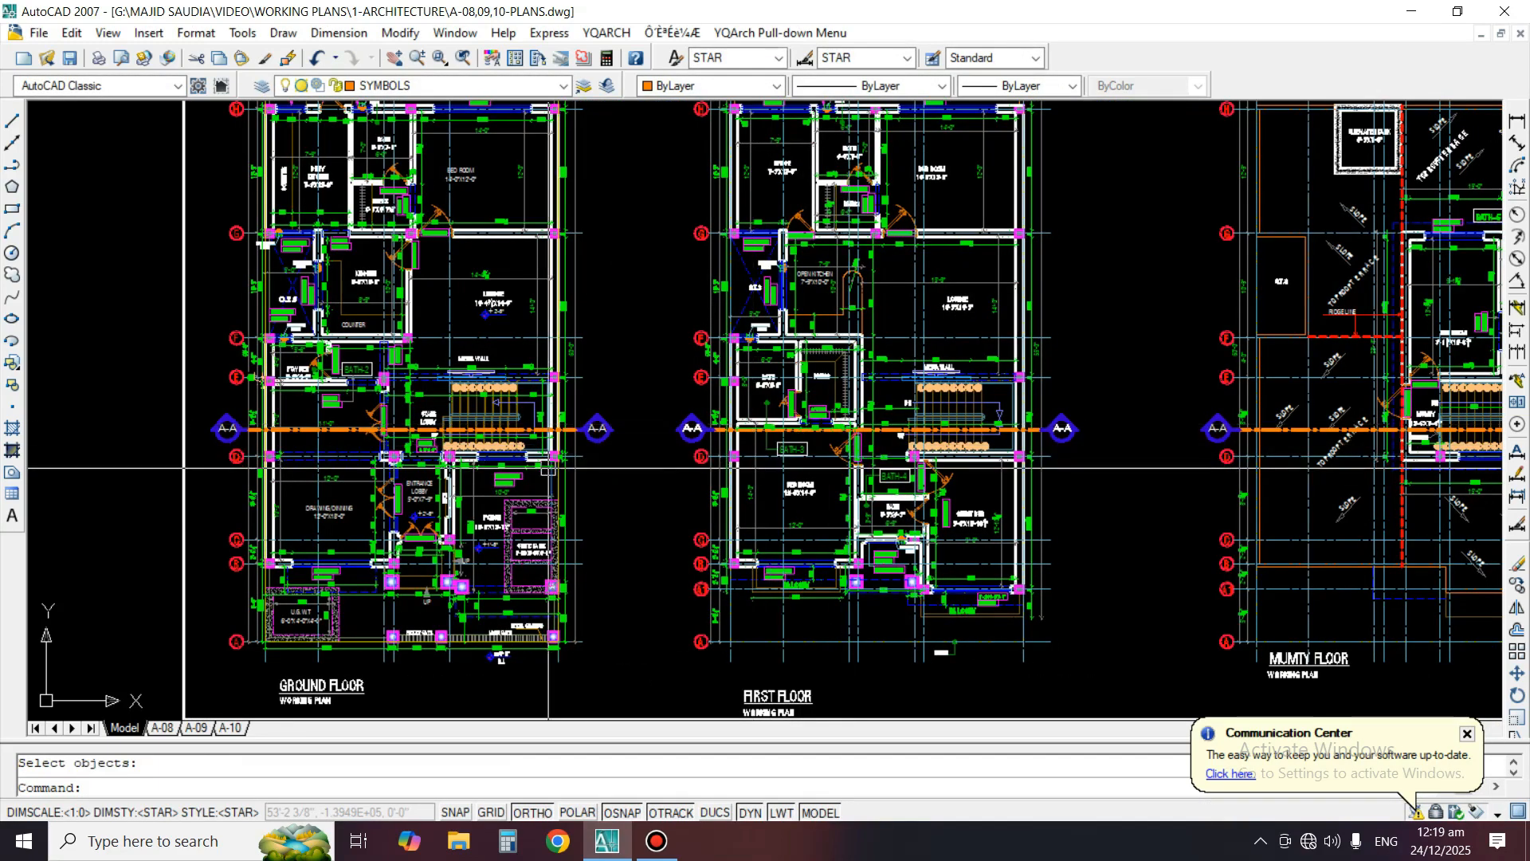
scroll(753, 454, "down", 5)
middle_click_drag(854, 420, 863, 473)
scroll(726, 408, "up", 3)
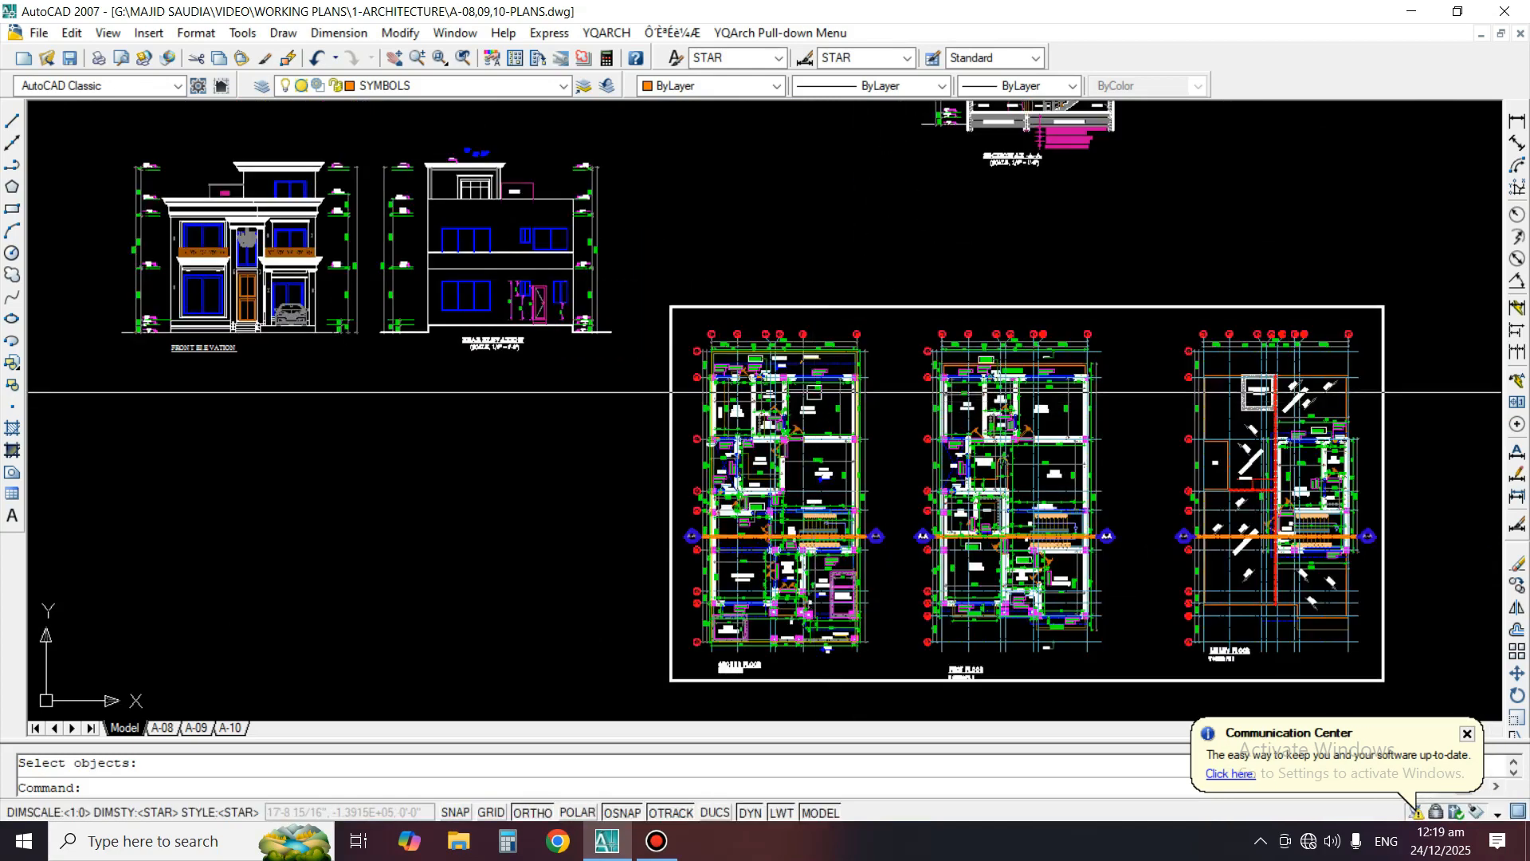
middle_click_drag(731, 403, 823, 446)
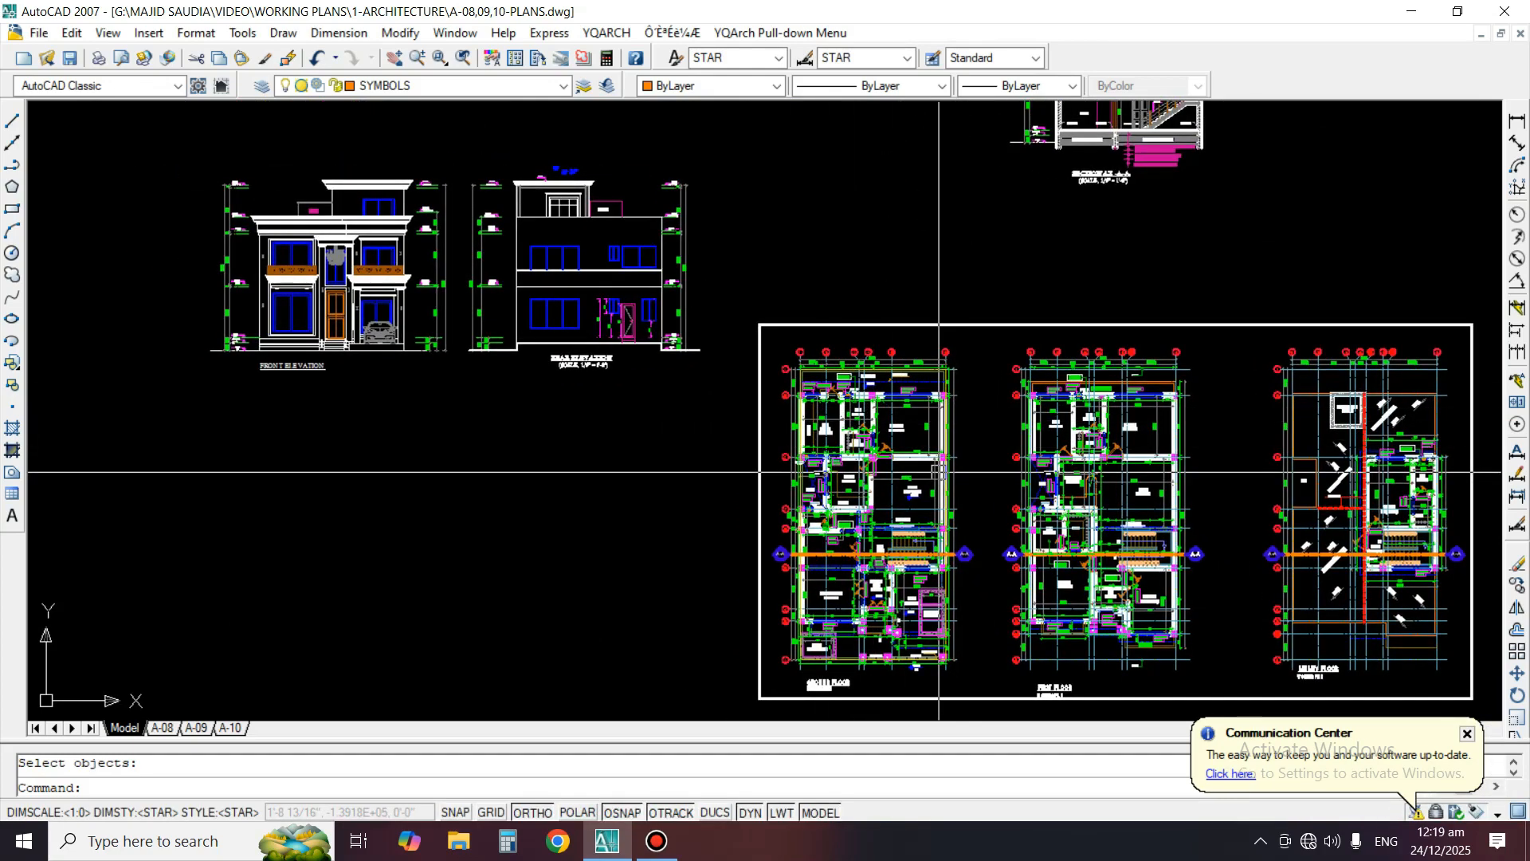
middle_click_drag(845, 439, 848, 424)
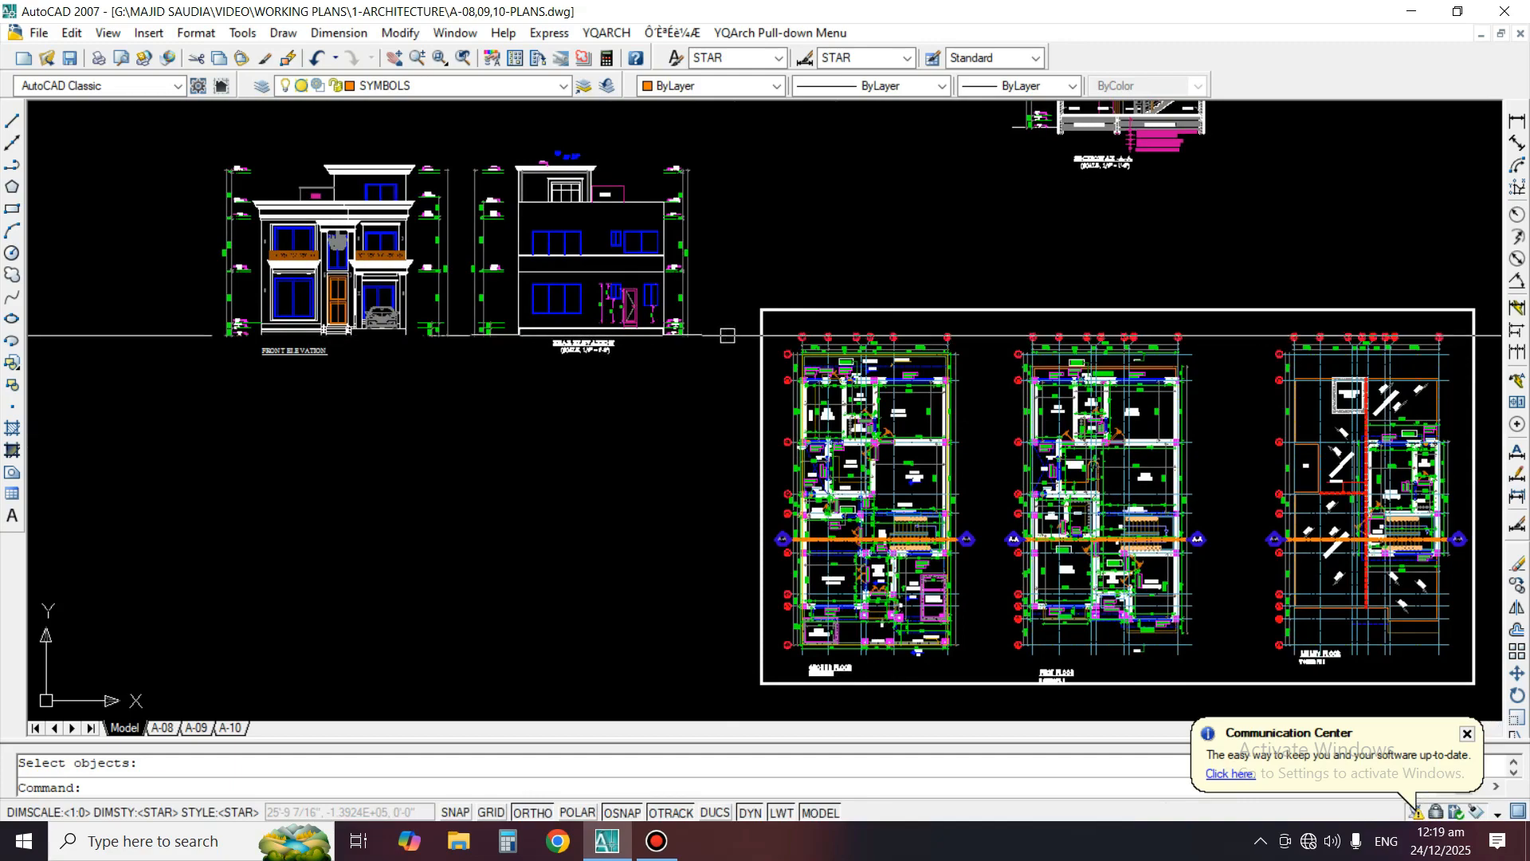
middle_click_drag(923, 318, 839, 518)
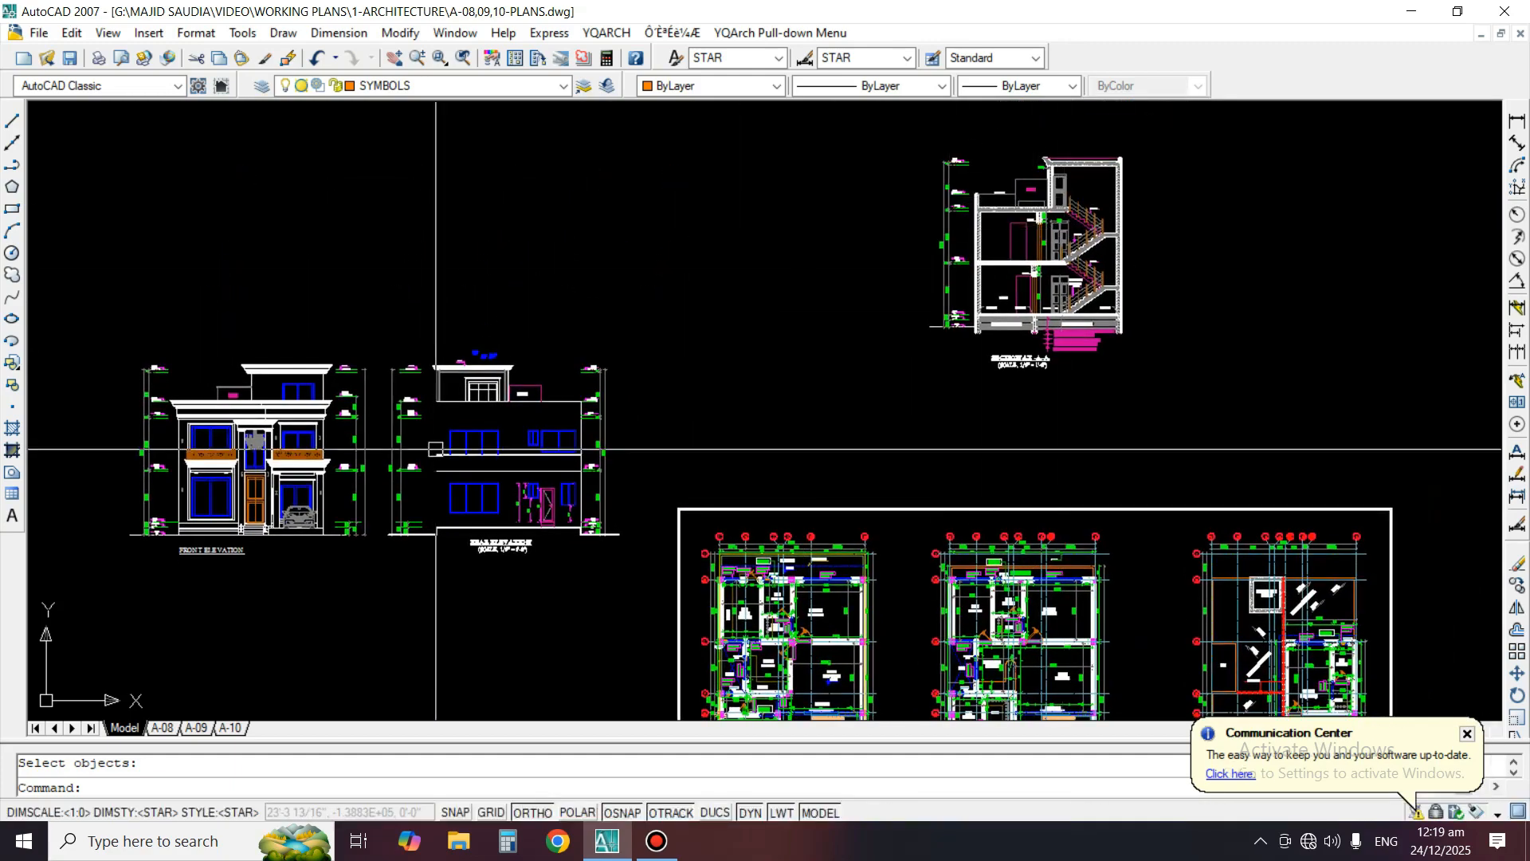
middle_click_drag(367, 456, 654, 345)
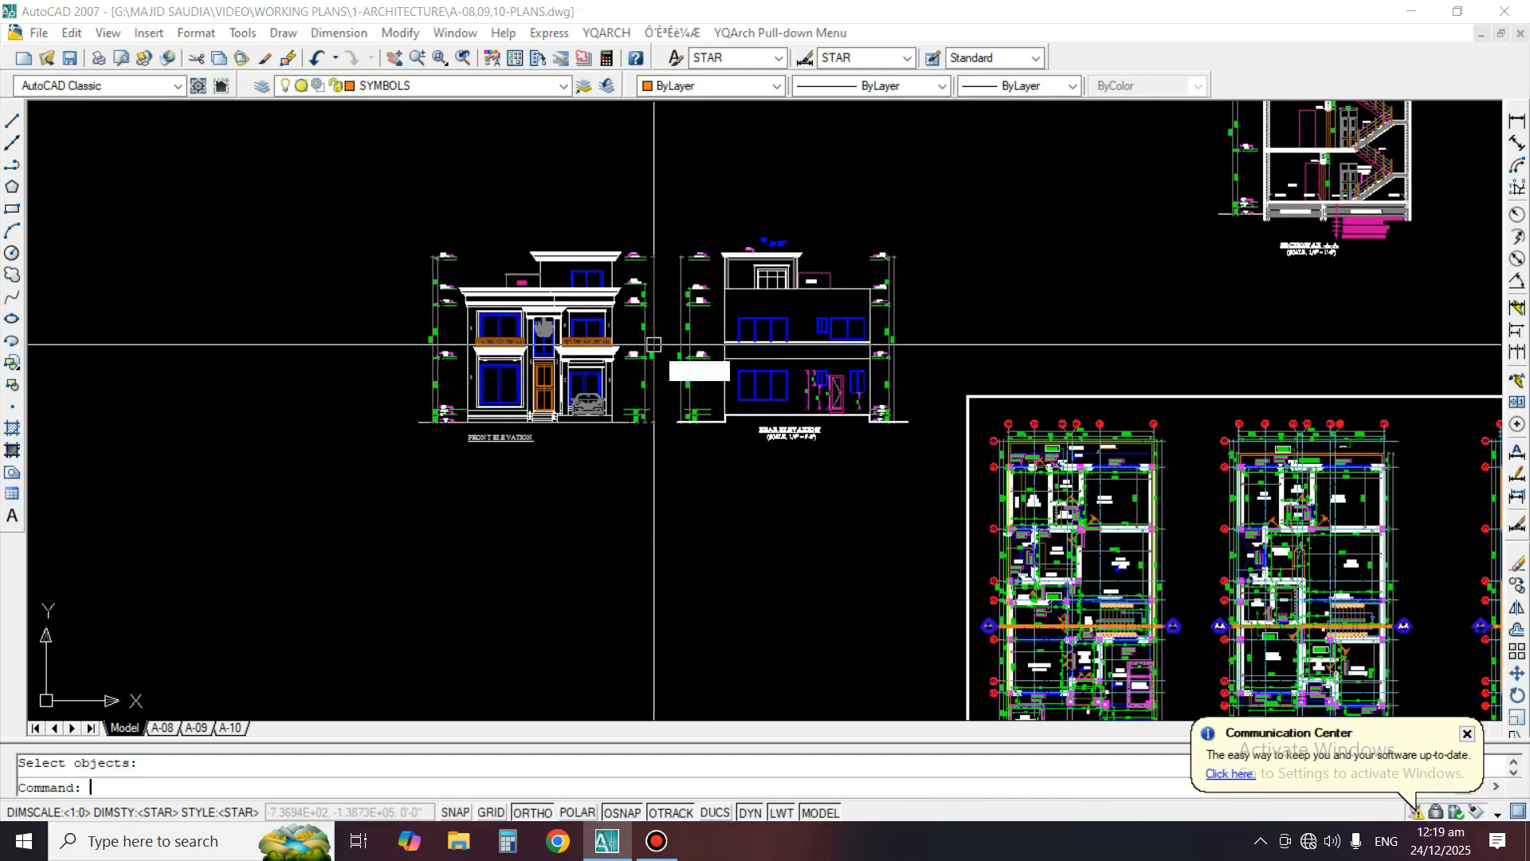
key("Escape")
type("CO")
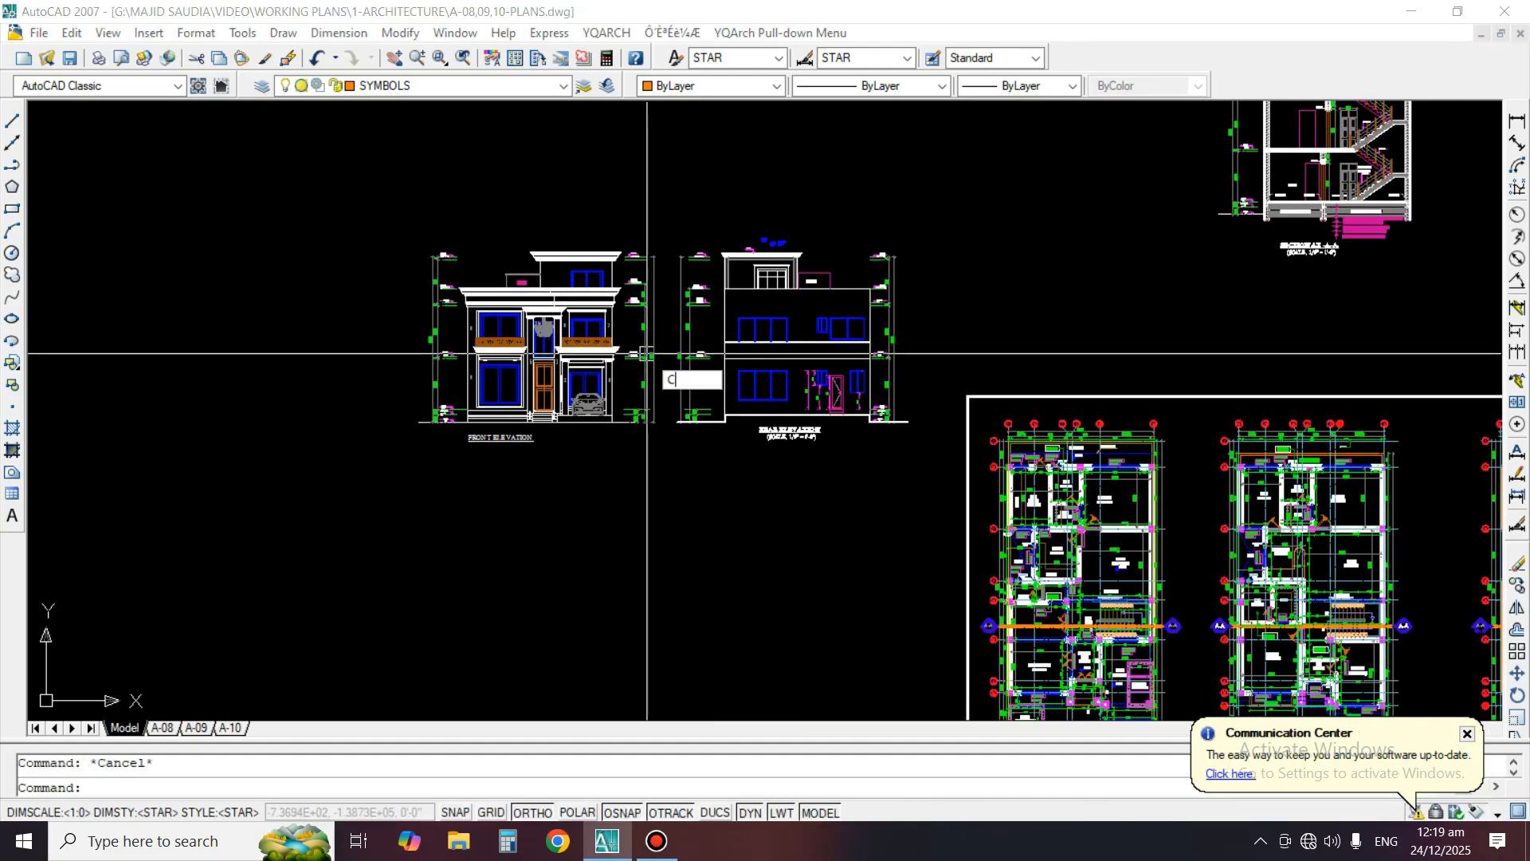
key("Return")
key("Return")
Copy the whole front elevation with its levels, dimensions and title into the empty space below the ground floor plan, with Ortho off
scroll(630, 322, "up", 5)
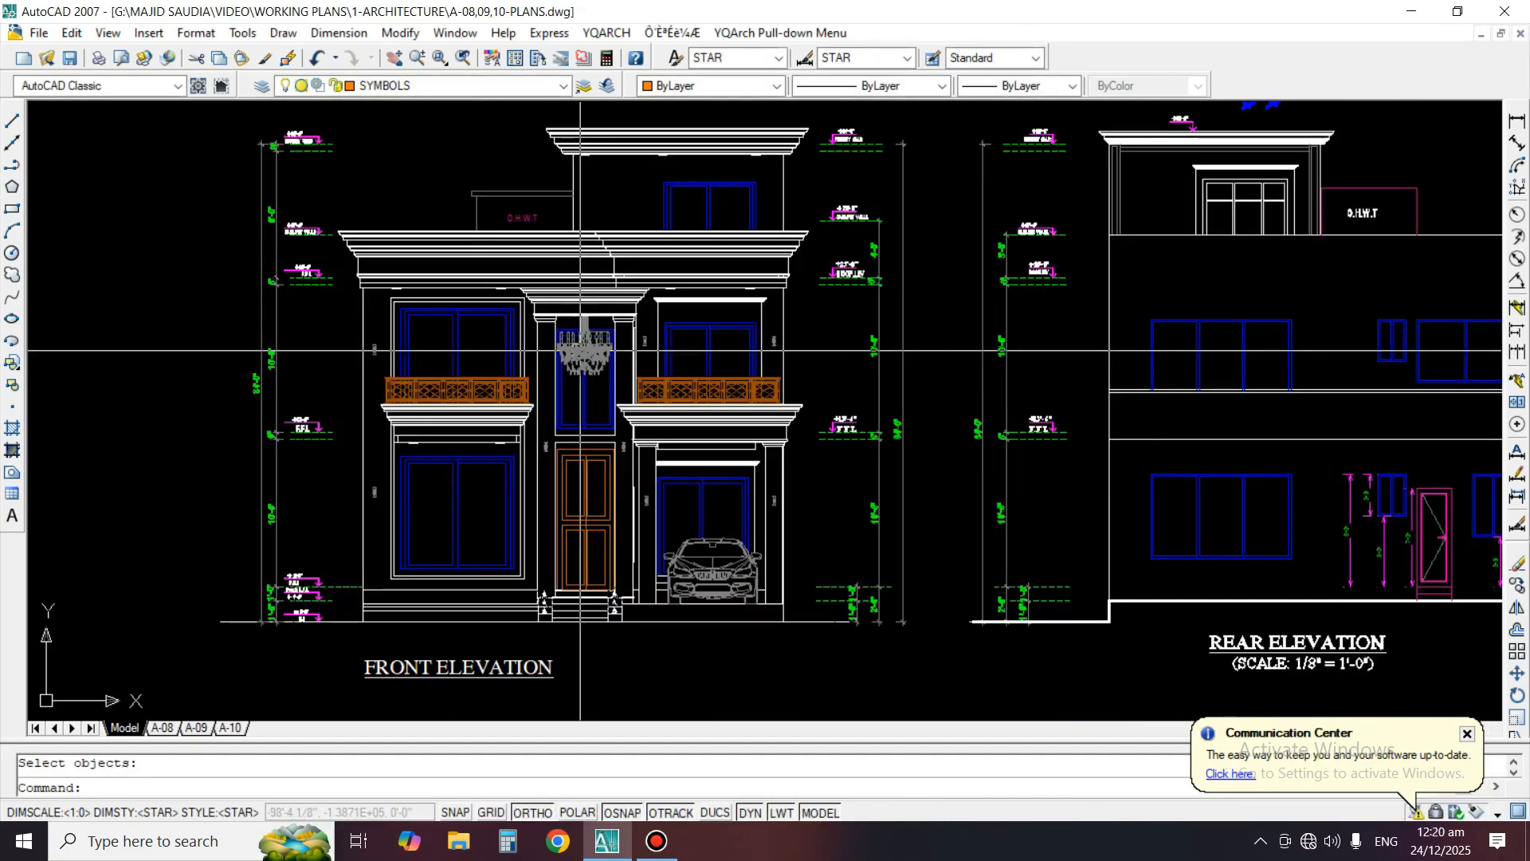
middle_click_drag(822, 350, 838, 383)
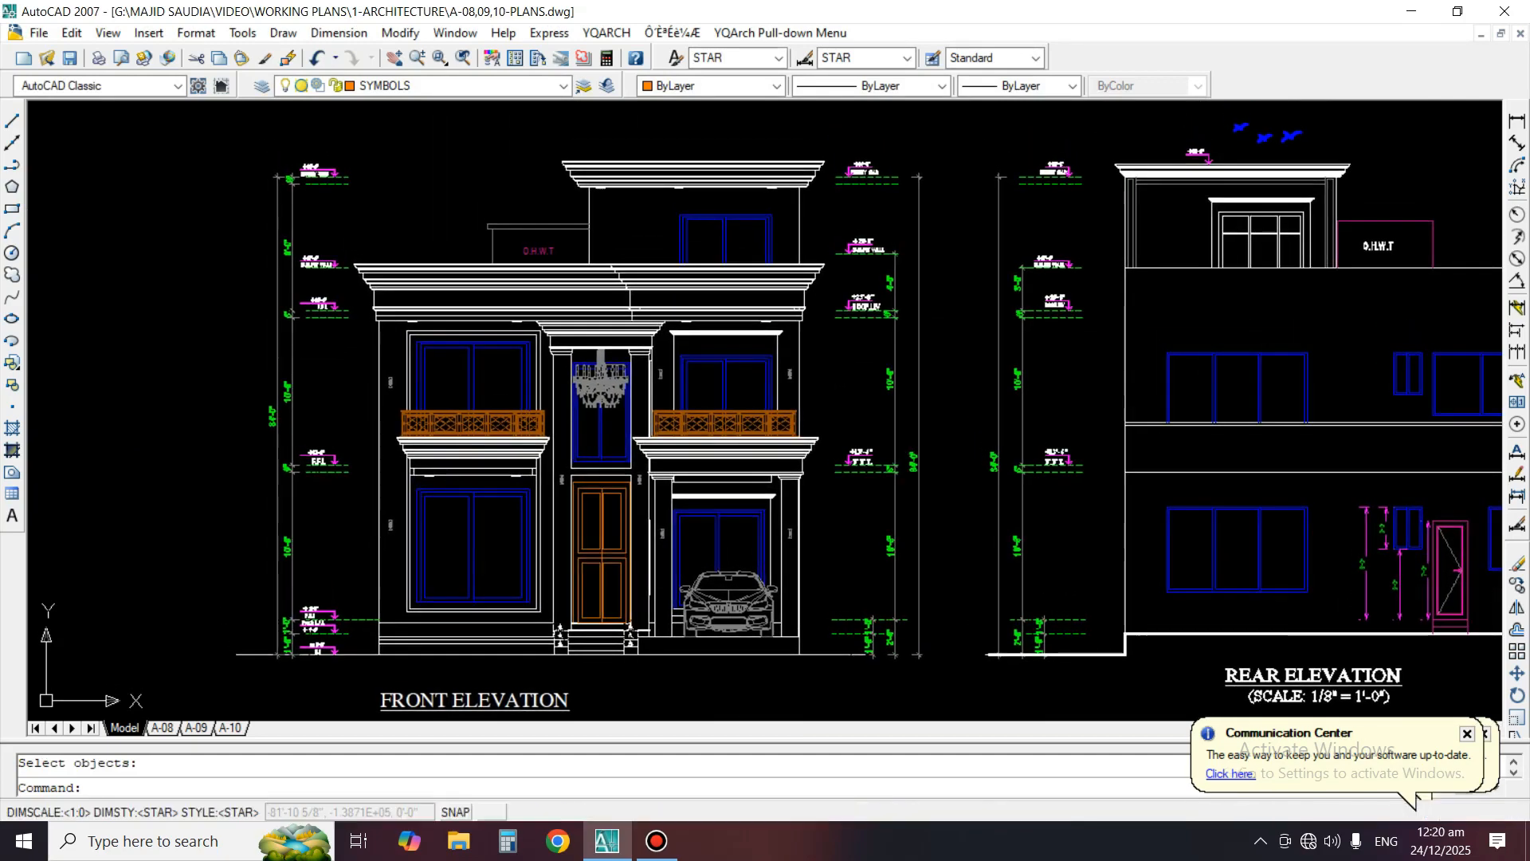
key("Return")
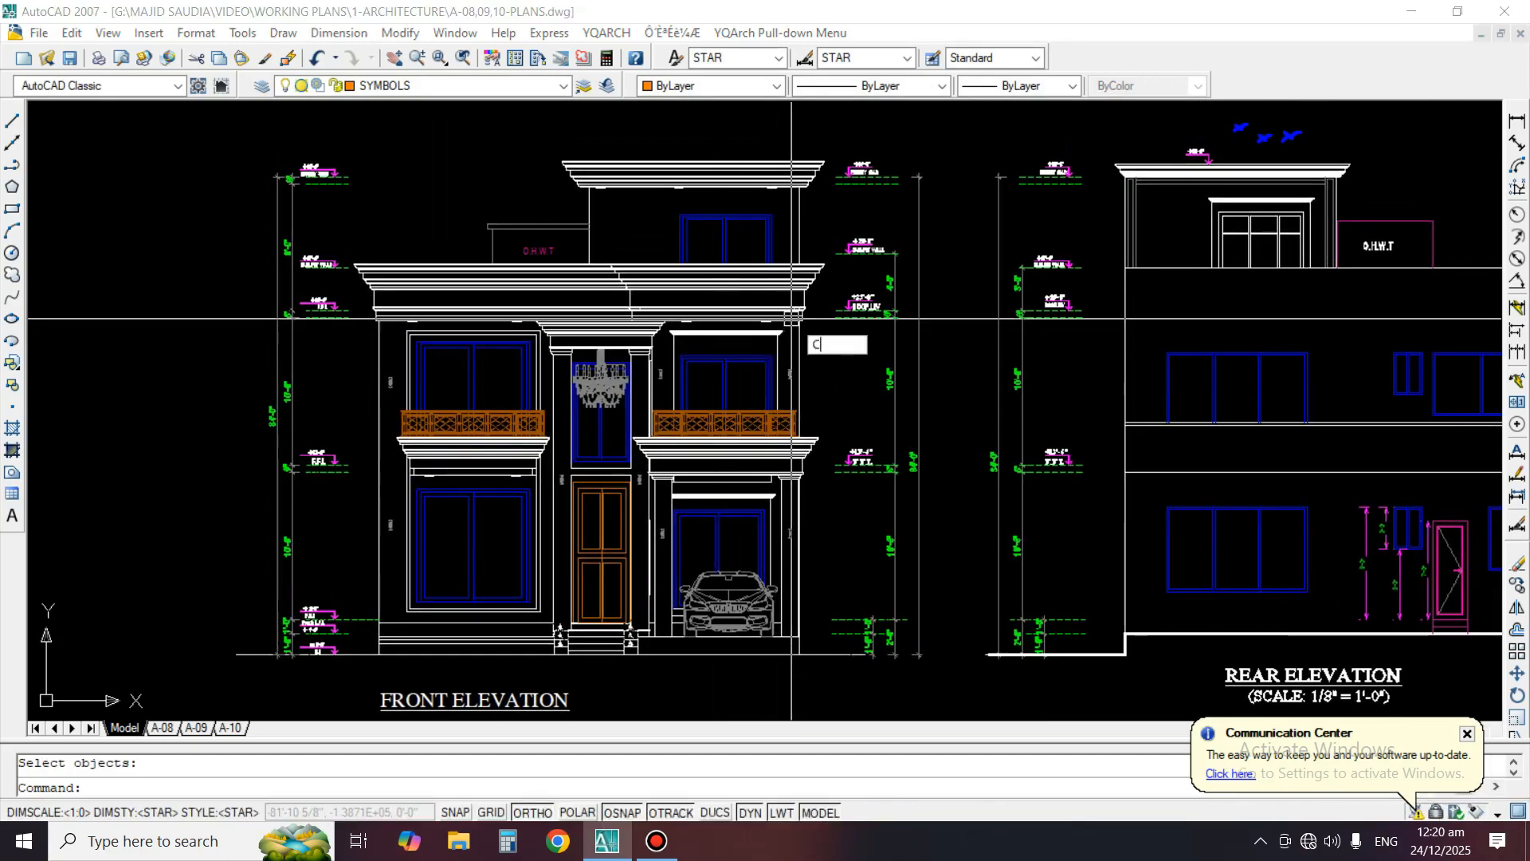
scroll(792, 317, "down", 2)
left_click(338, 174)
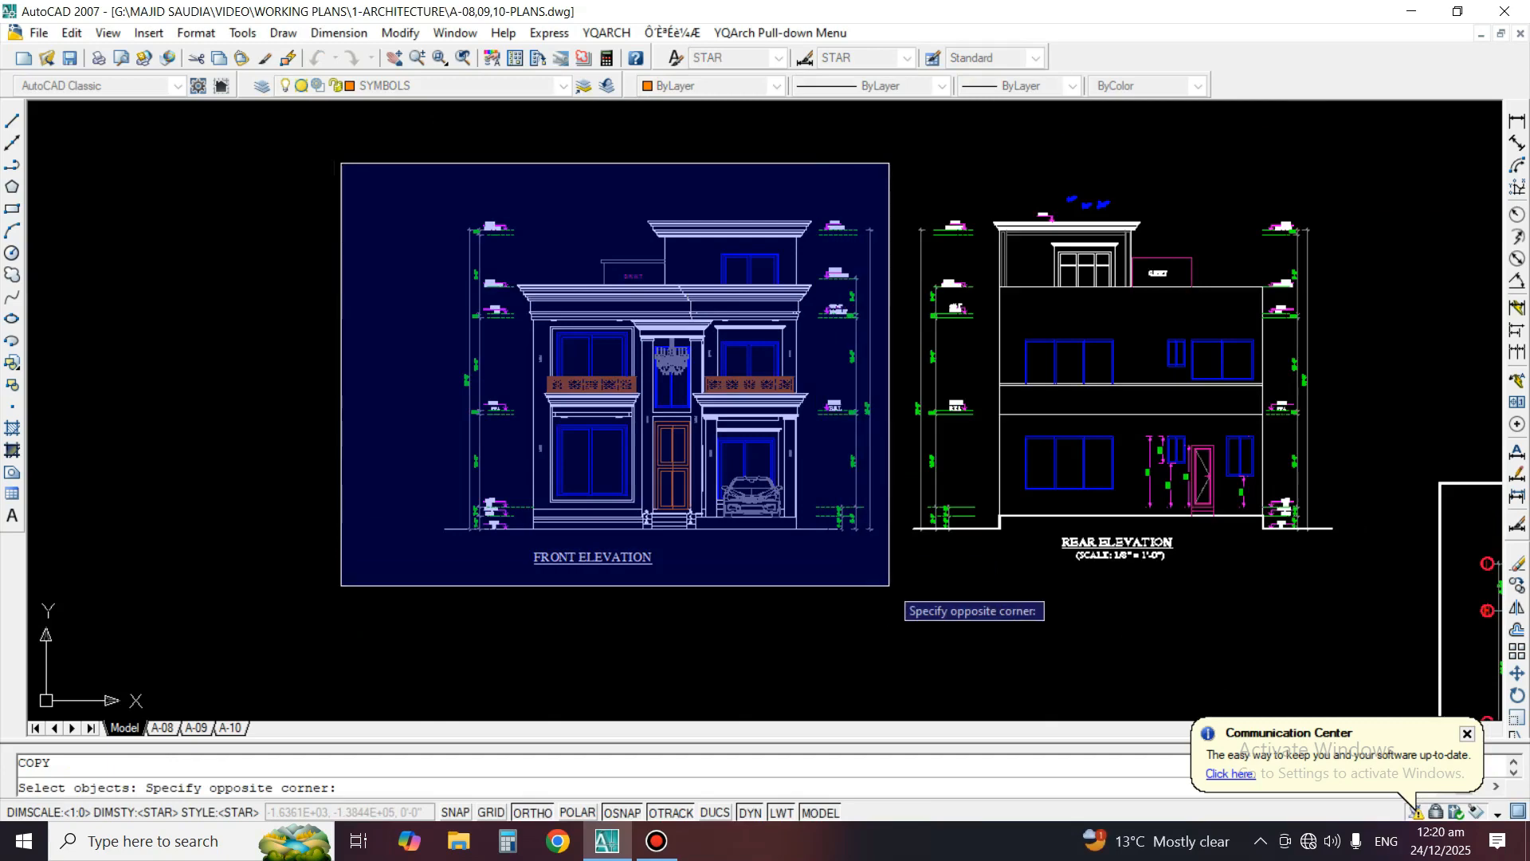
left_click(888, 586)
key("Return")
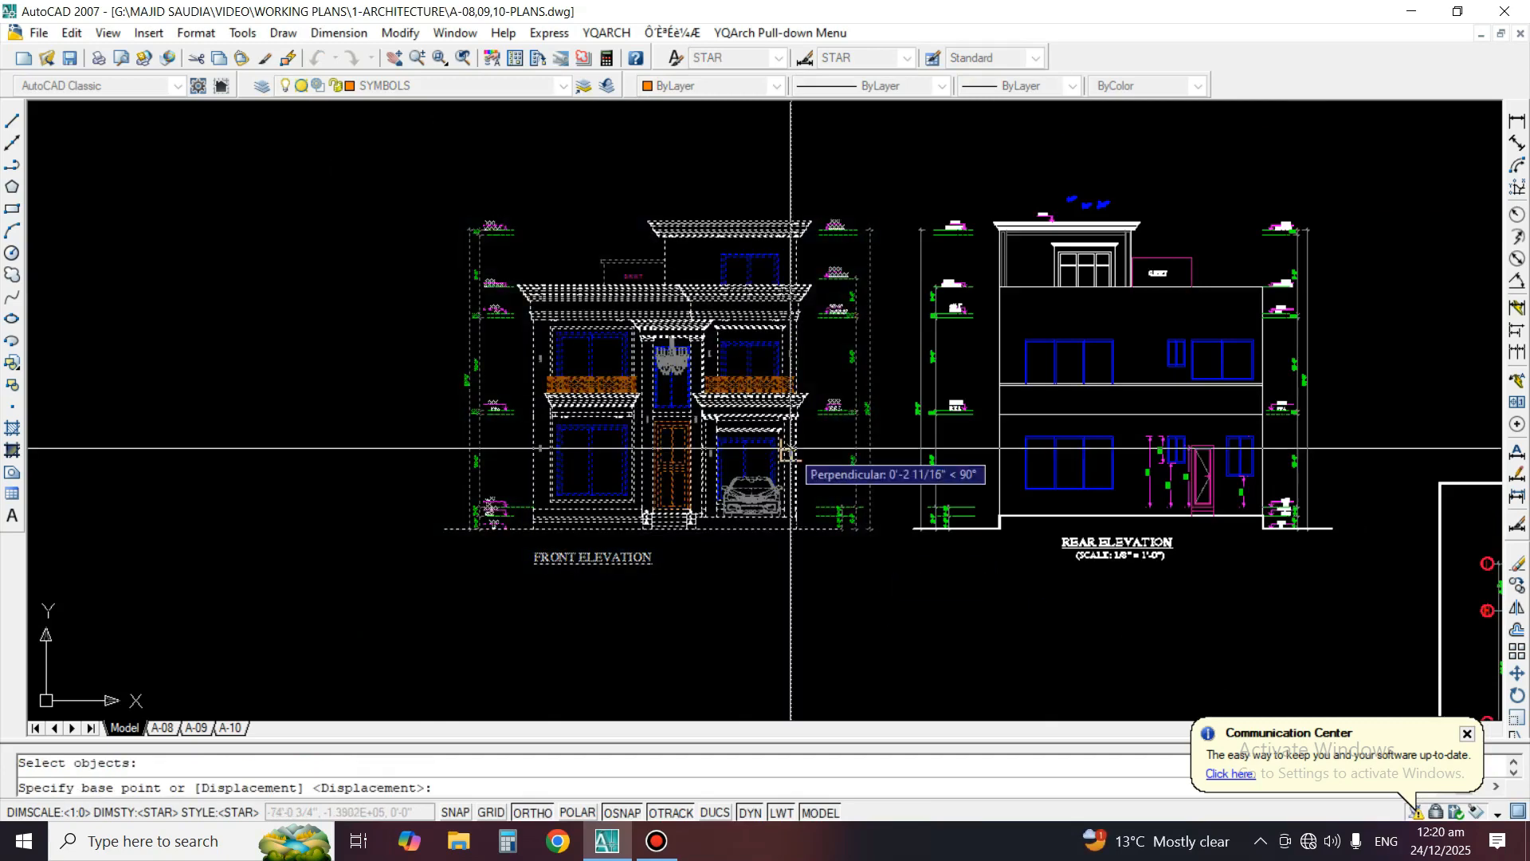
left_click(871, 528)
scroll(721, 327, "down", 1)
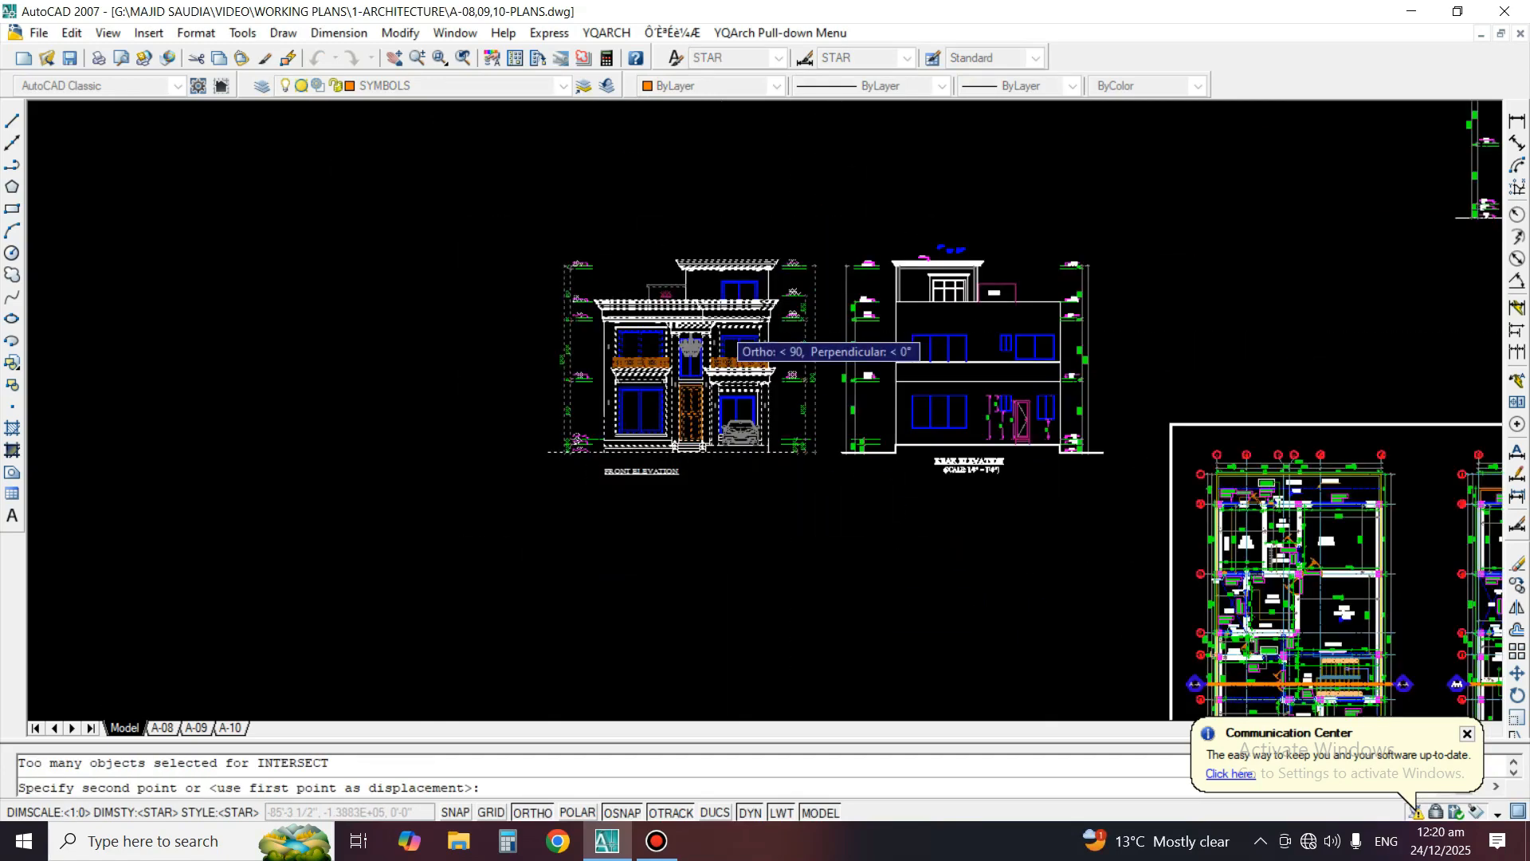
scroll(705, 464, "down", 1)
key("F8")
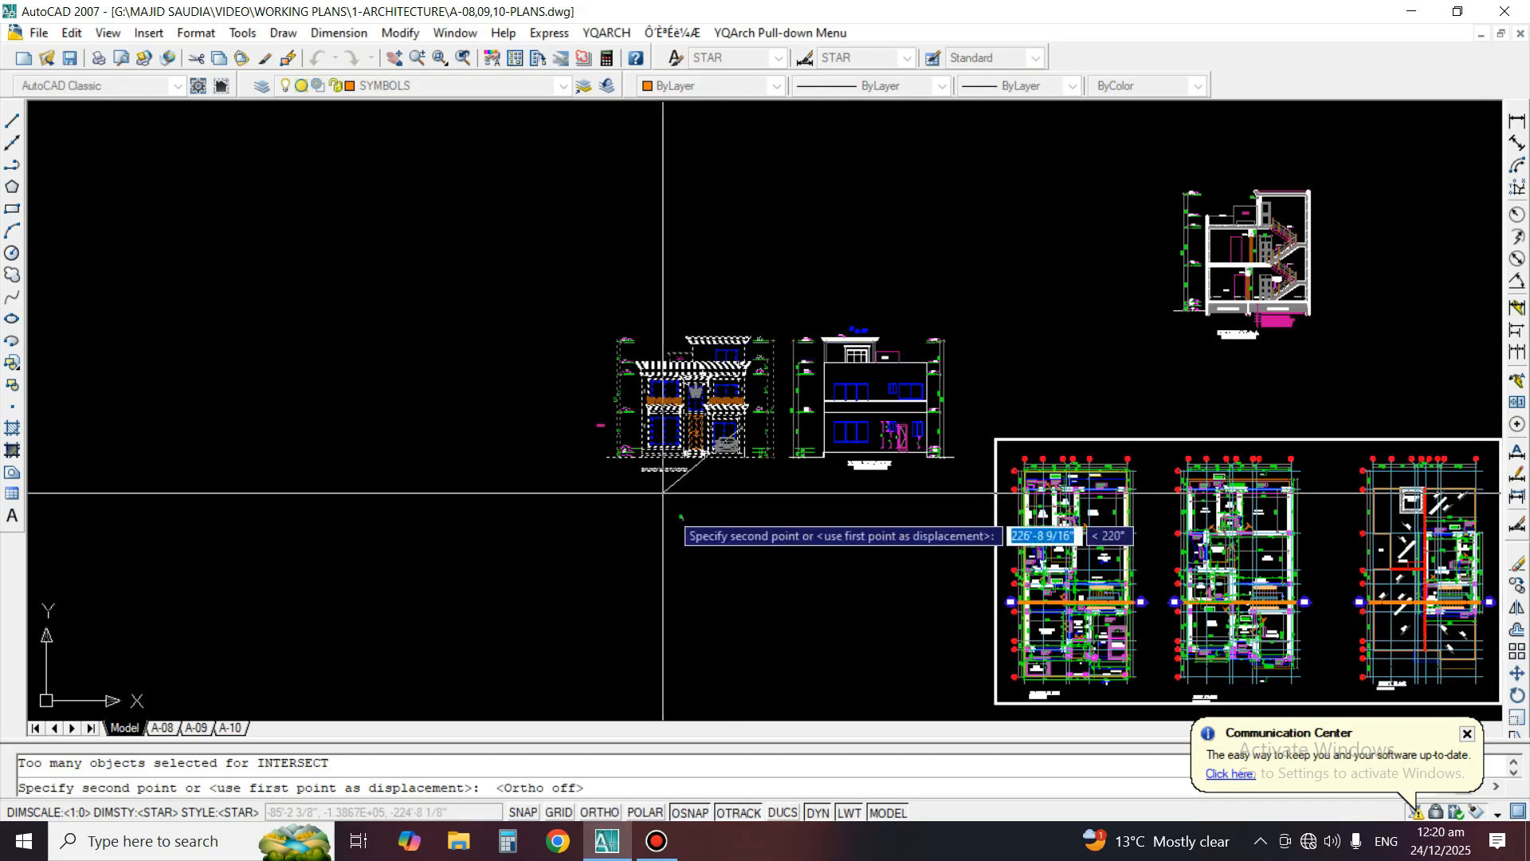
middle_click_drag(886, 581, 697, 179)
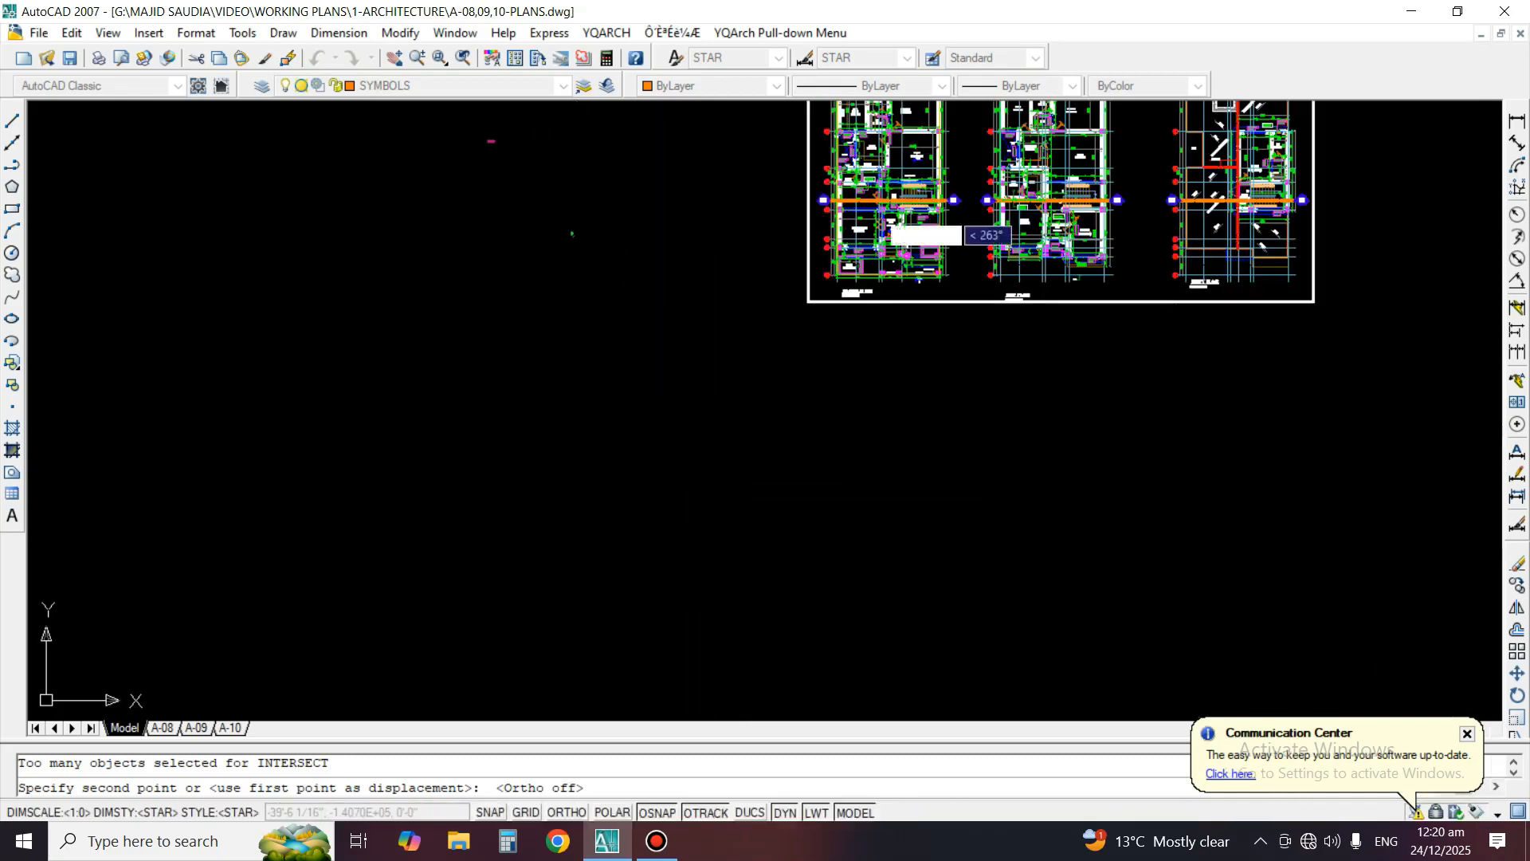
left_click(897, 461)
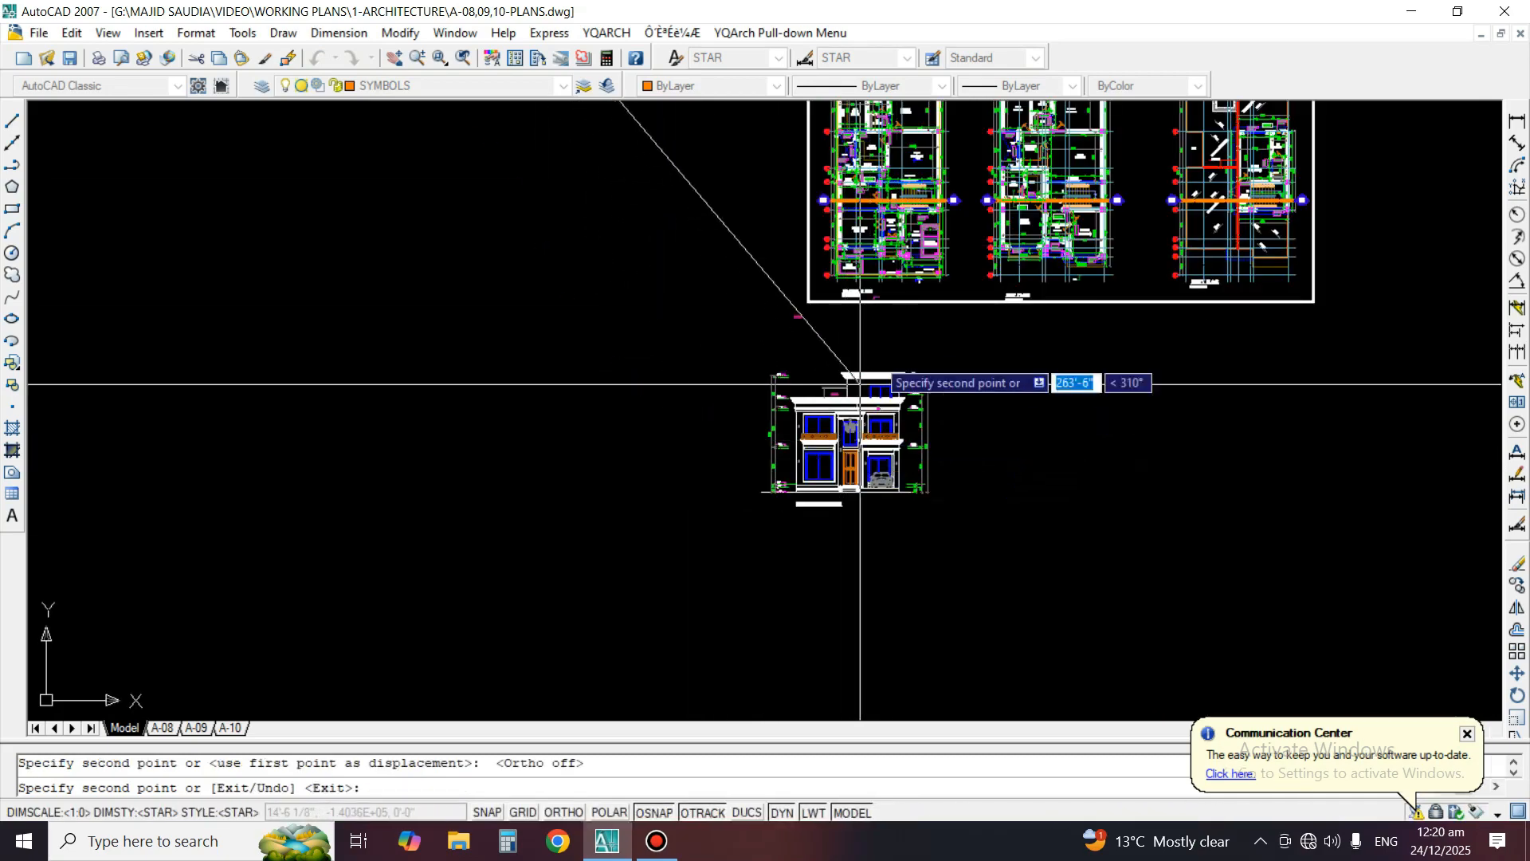
key("Escape")
Draw a vertical construction line along the ground floor plan's right outer edge, with Ortho on
scroll(914, 245, "up", 5)
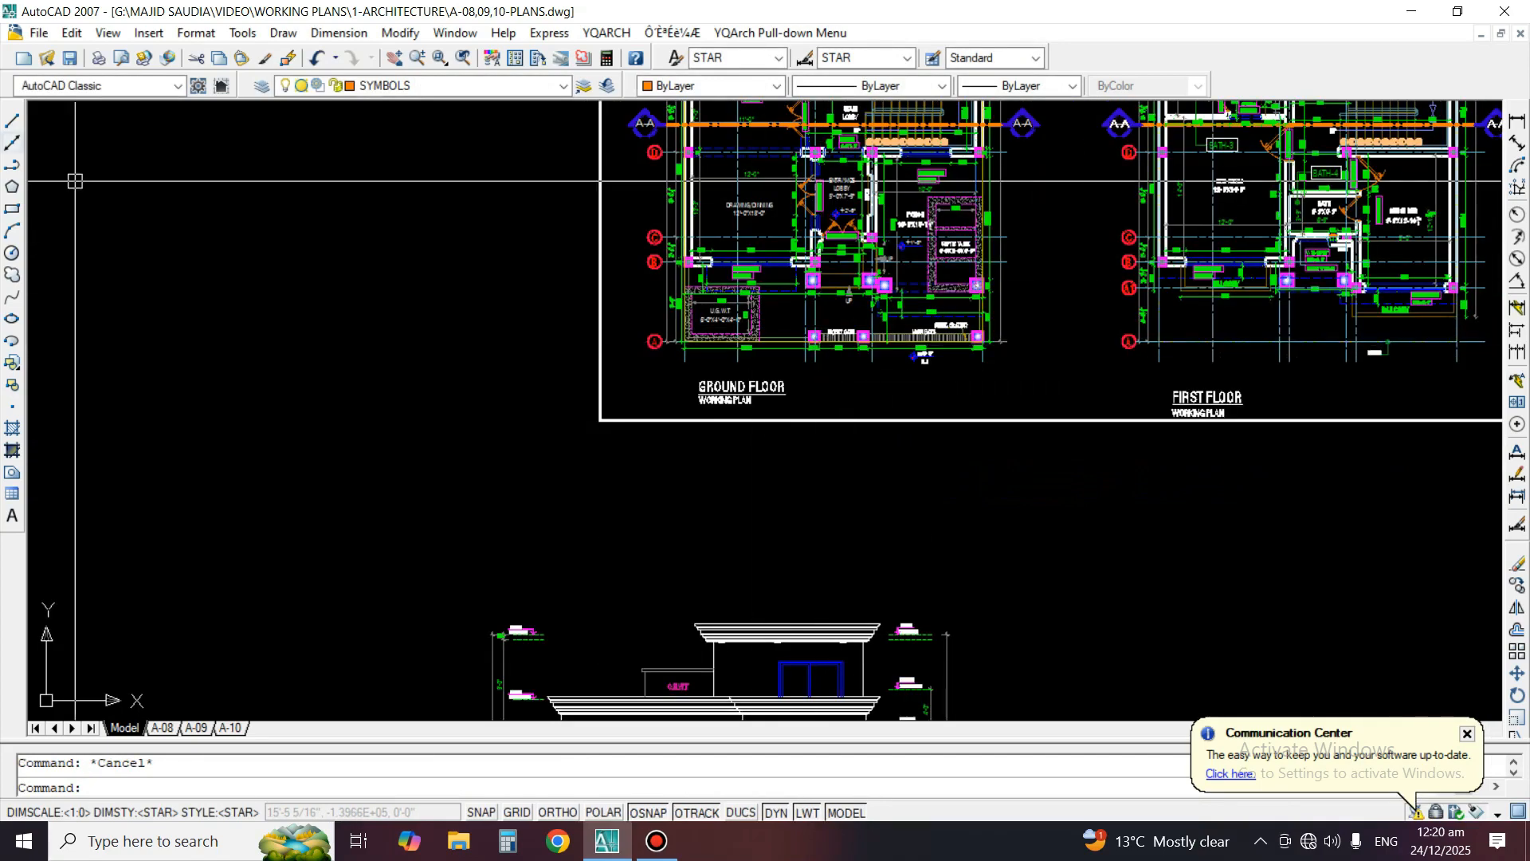
left_click(12, 143)
scroll(989, 306, "up", 6)
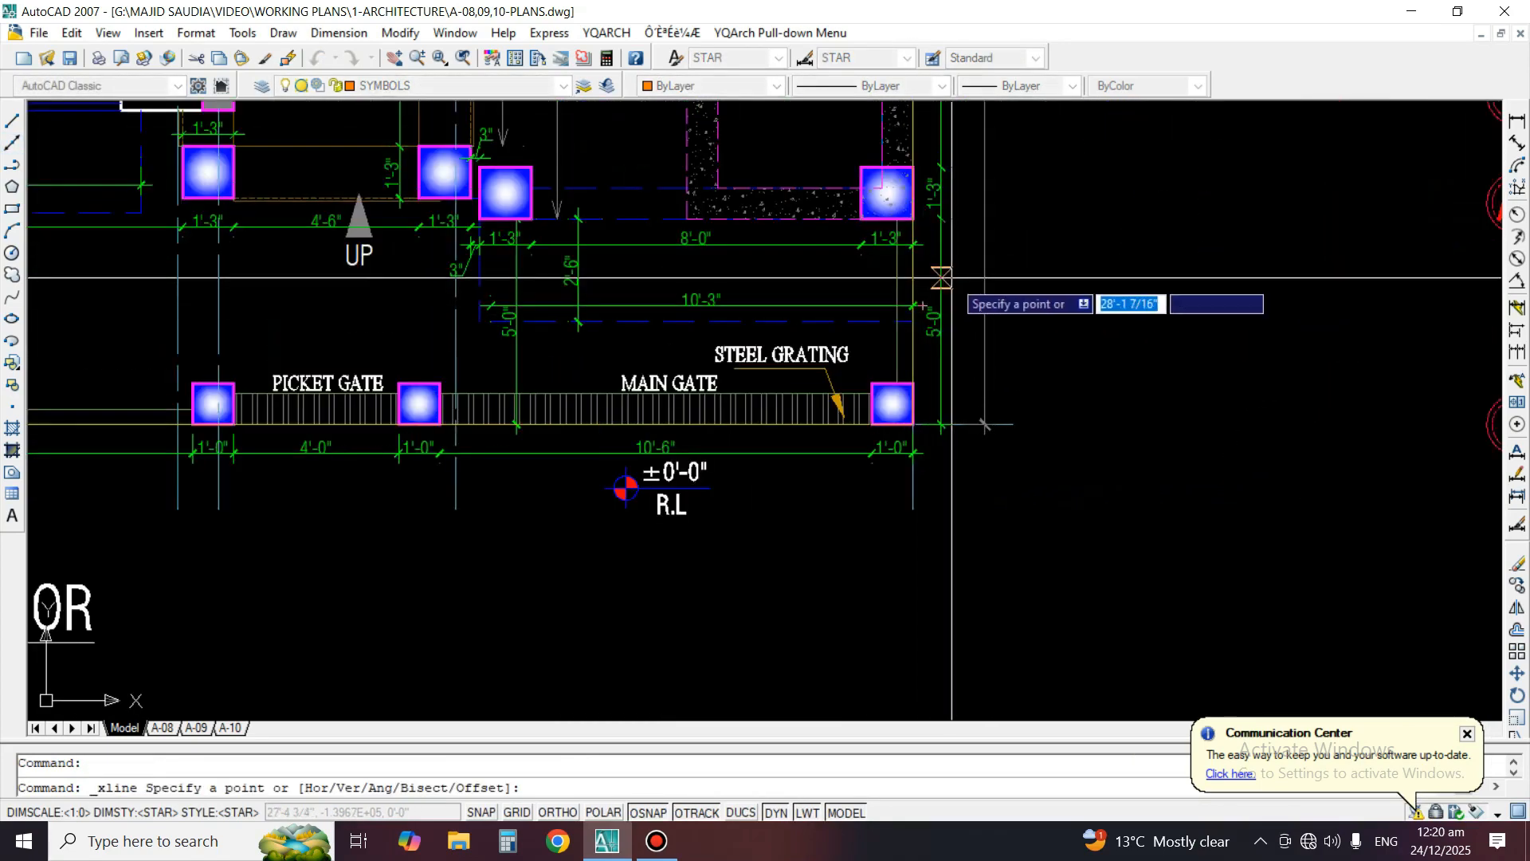
left_click(913, 270)
key("F8")
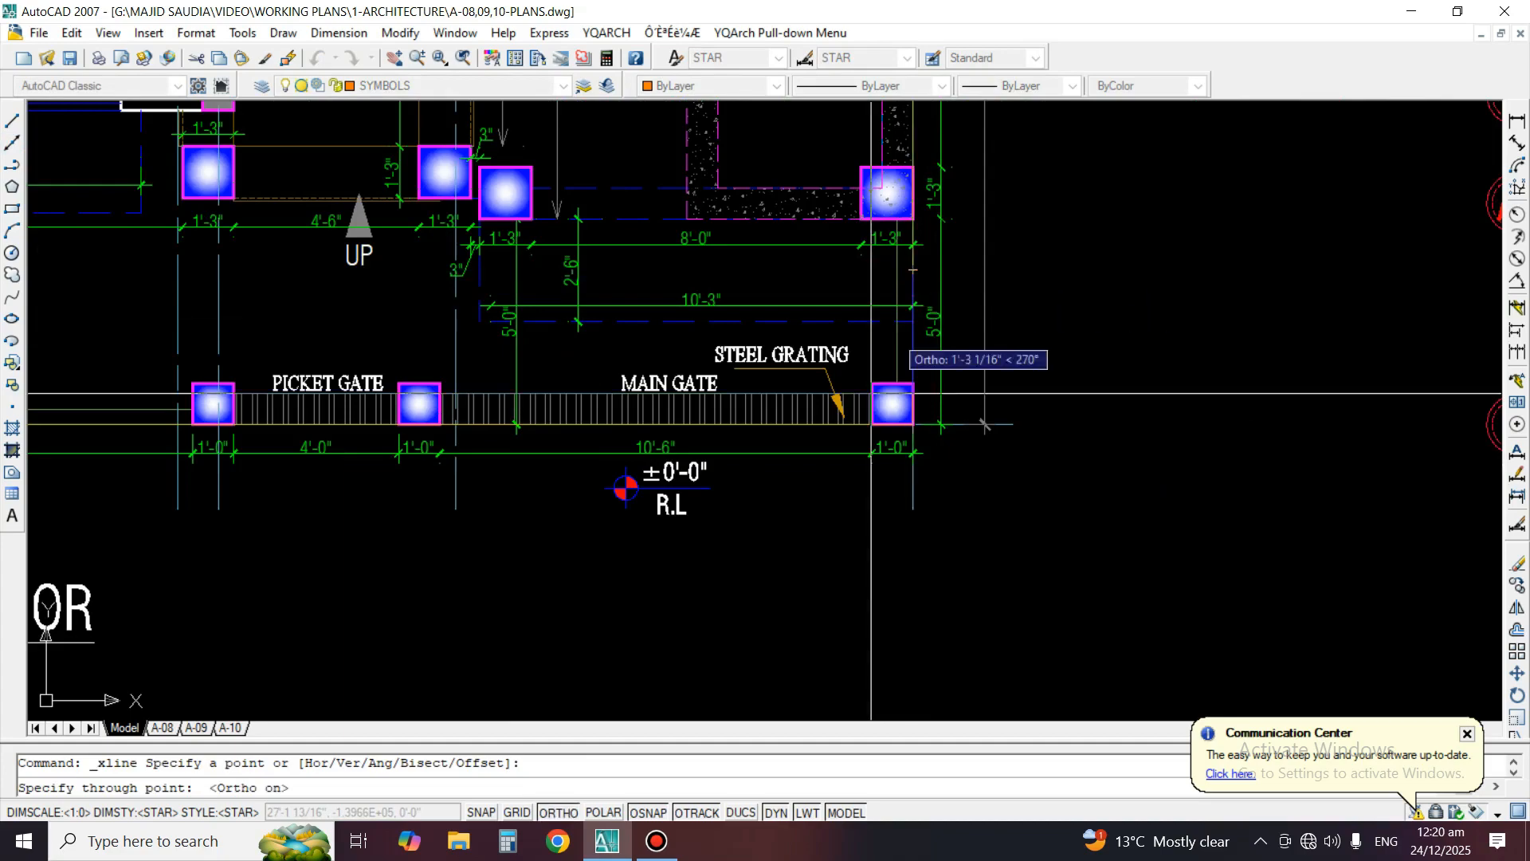
left_click(847, 615)
key("Return")
Draw a second vertical construction line along the ground floor plan's left outer edge
scroll(1003, 417, "down", 5)
scroll(516, 224, "up", 5)
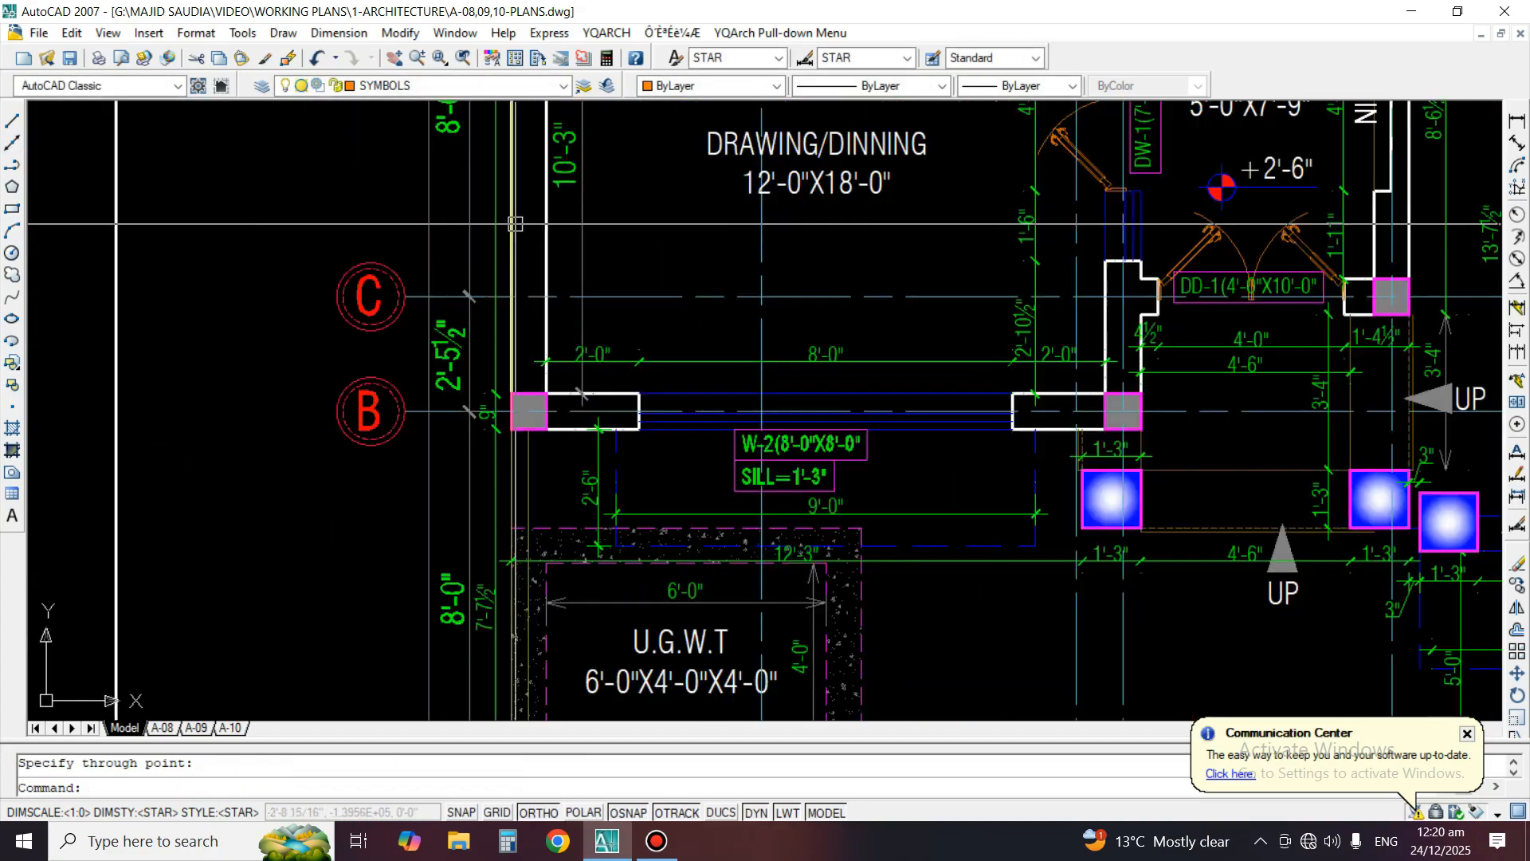
key("Return")
left_click(515, 201)
left_click(507, 237)
key("Return")
Move the copied front elevation horizontally so its right outer wall meets the right construction line
scroll(761, 167, "down", 2)
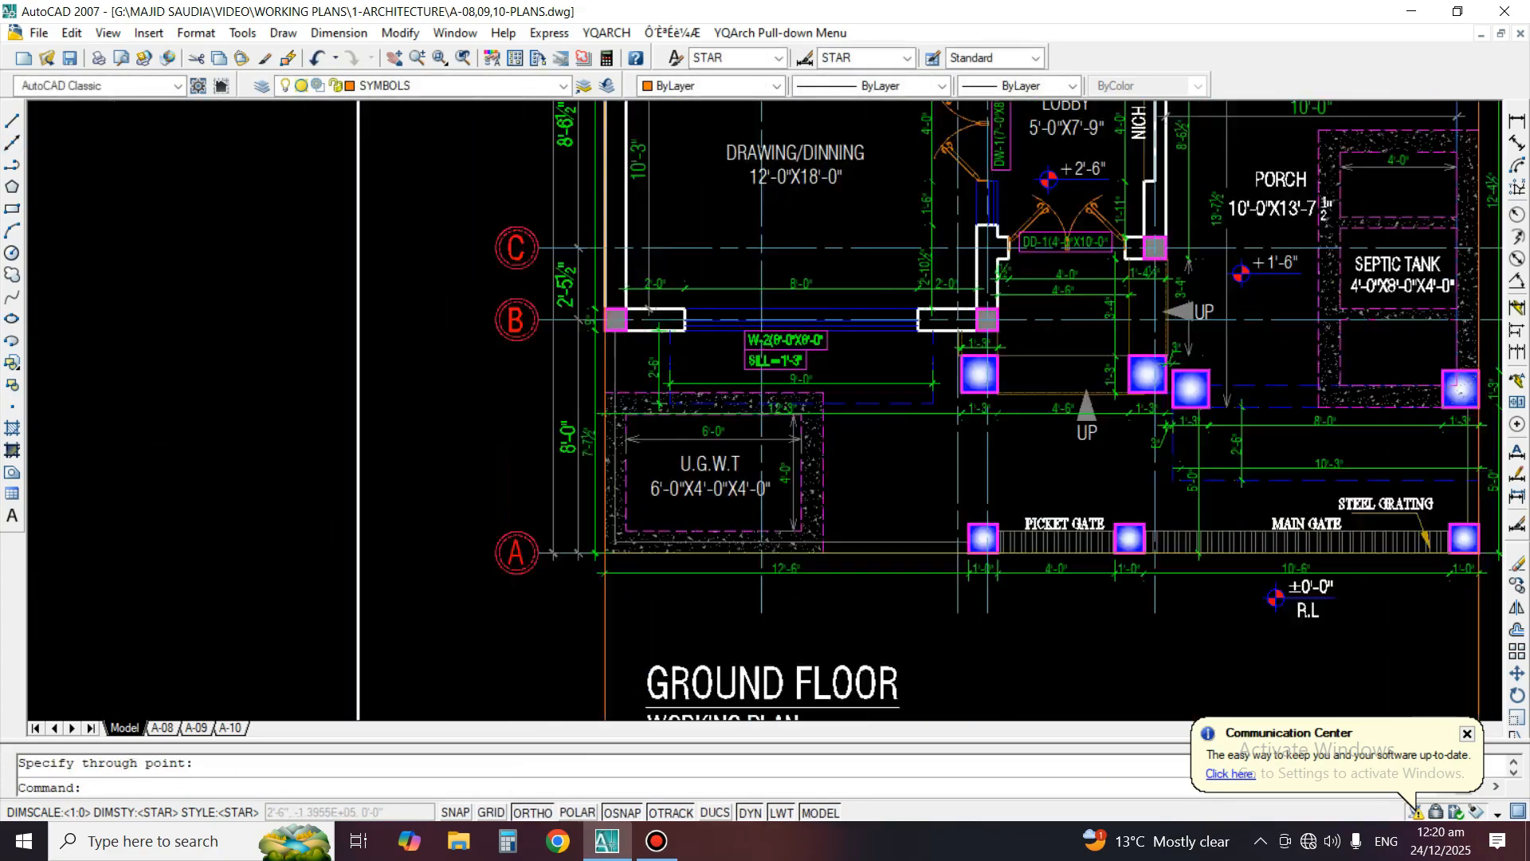
scroll(761, 167, "down", 4)
middle_click_drag(748, 660, 781, 239)
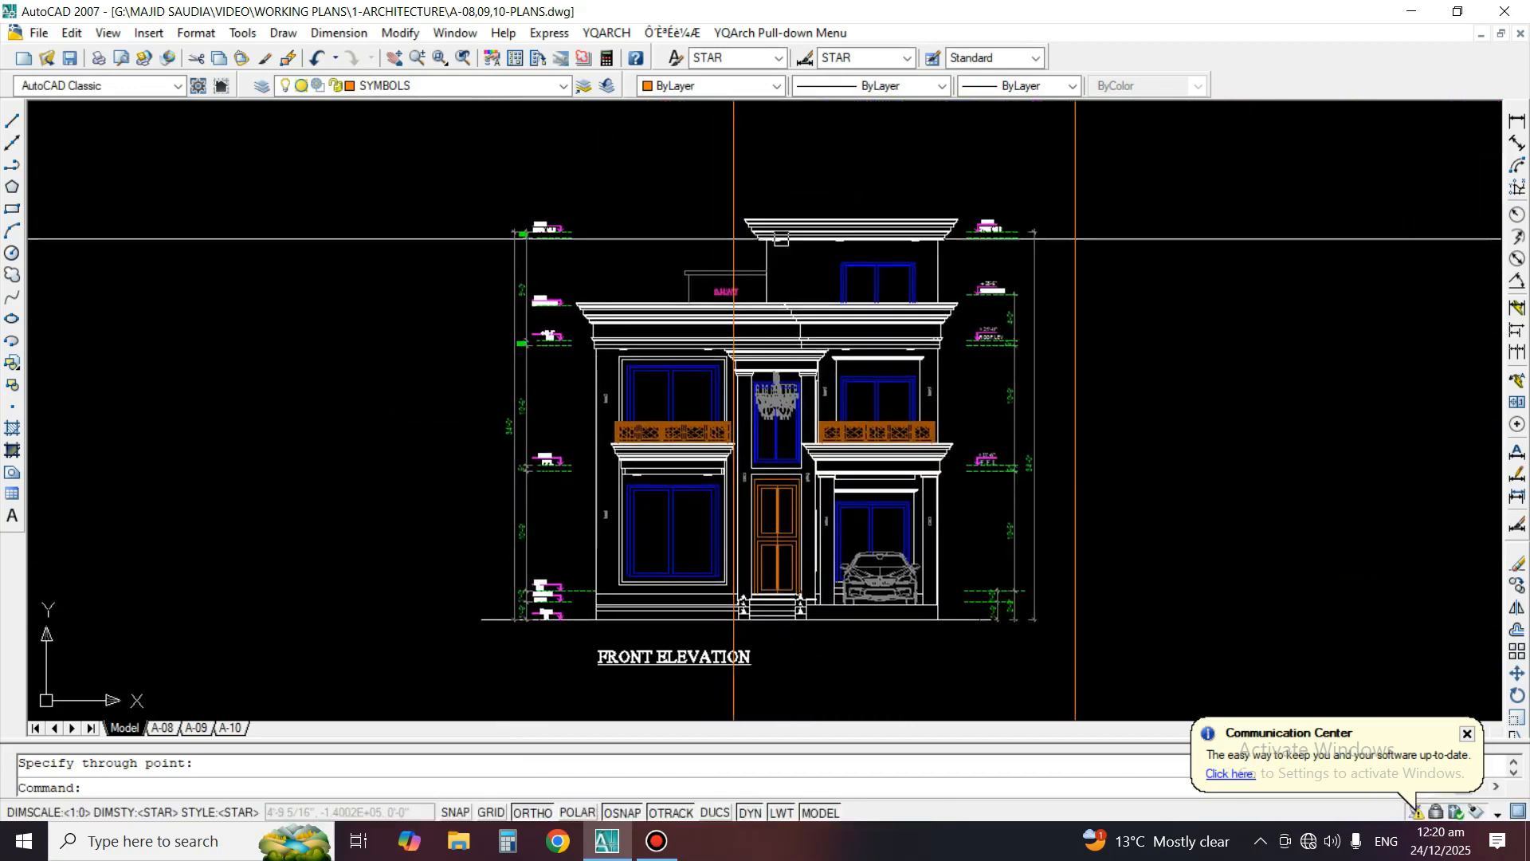
type("m")
key("Return")
left_click(366, 174)
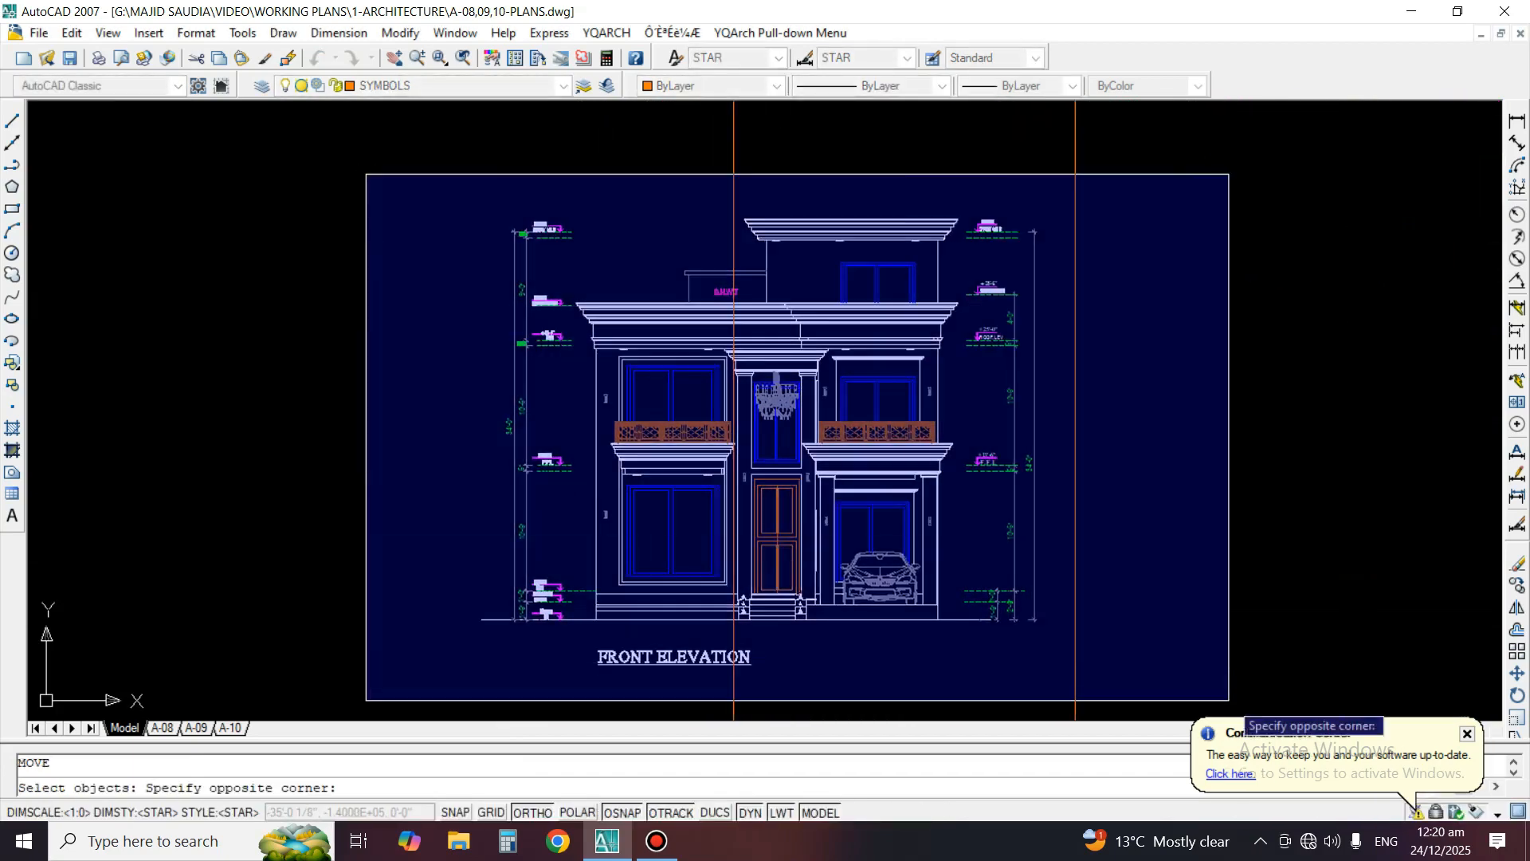
left_click(1176, 683)
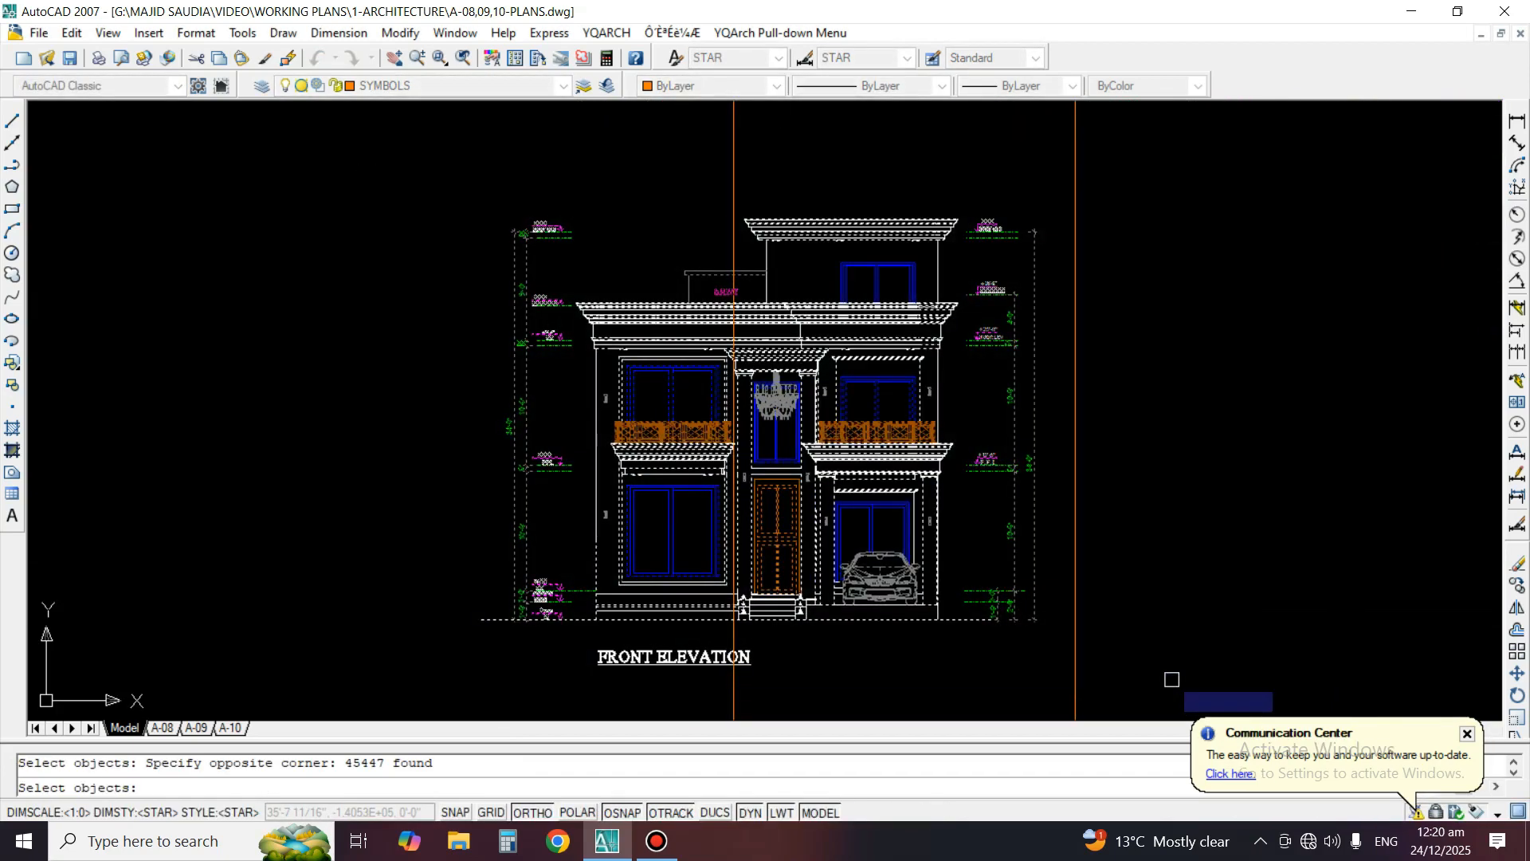
scroll(871, 387, "up", 2)
scroll(899, 410, "up", 2)
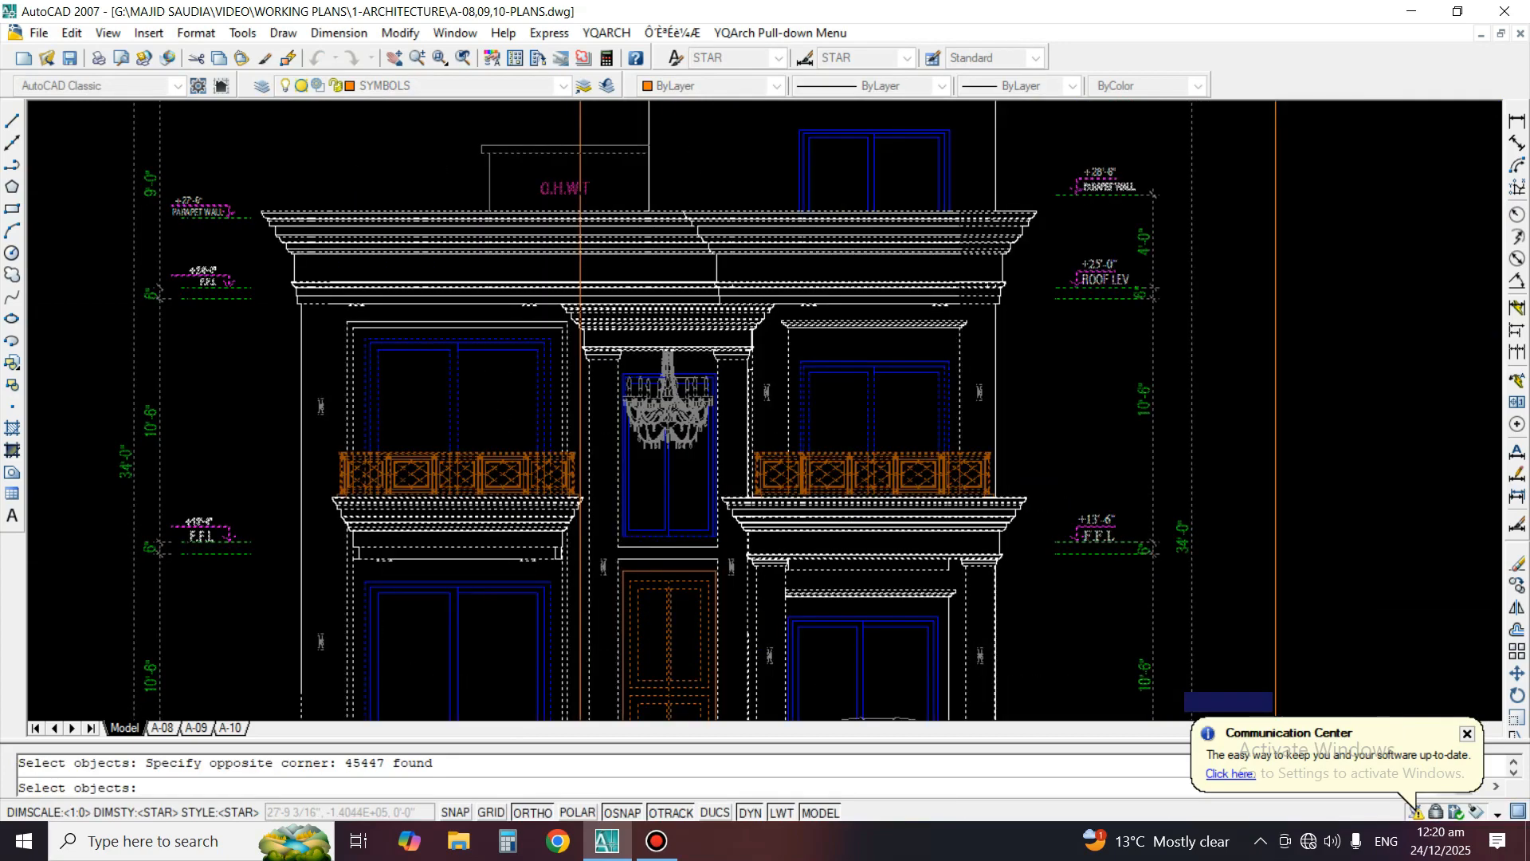
key("Return")
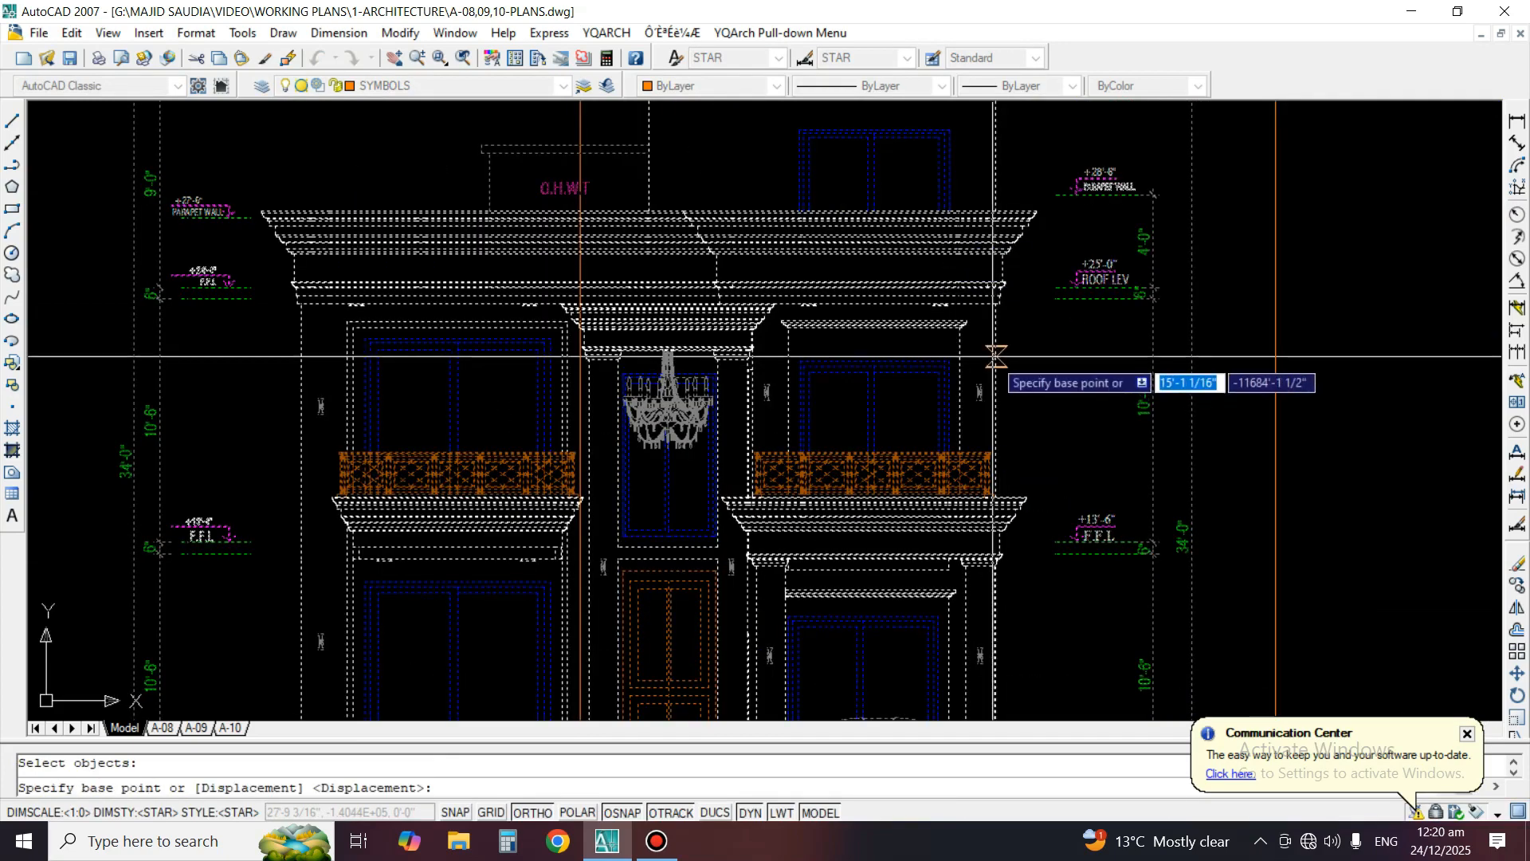
left_click(997, 356)
left_click(1276, 356)
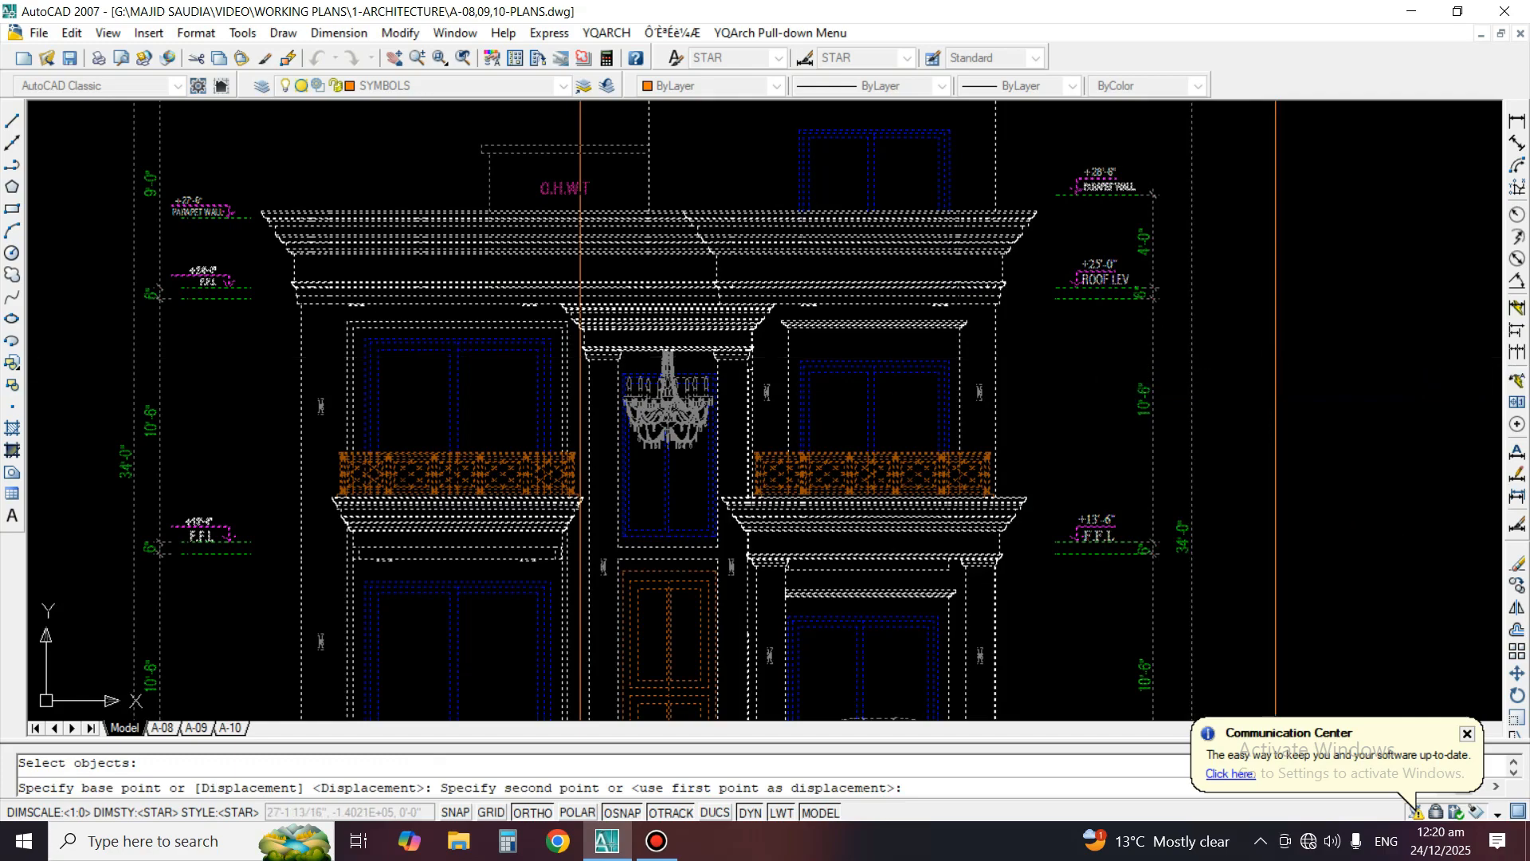
Check the alignment of the elevation's outer walls with the construction lines projected from the ground floor plan
scroll(590, 353, "up", 3)
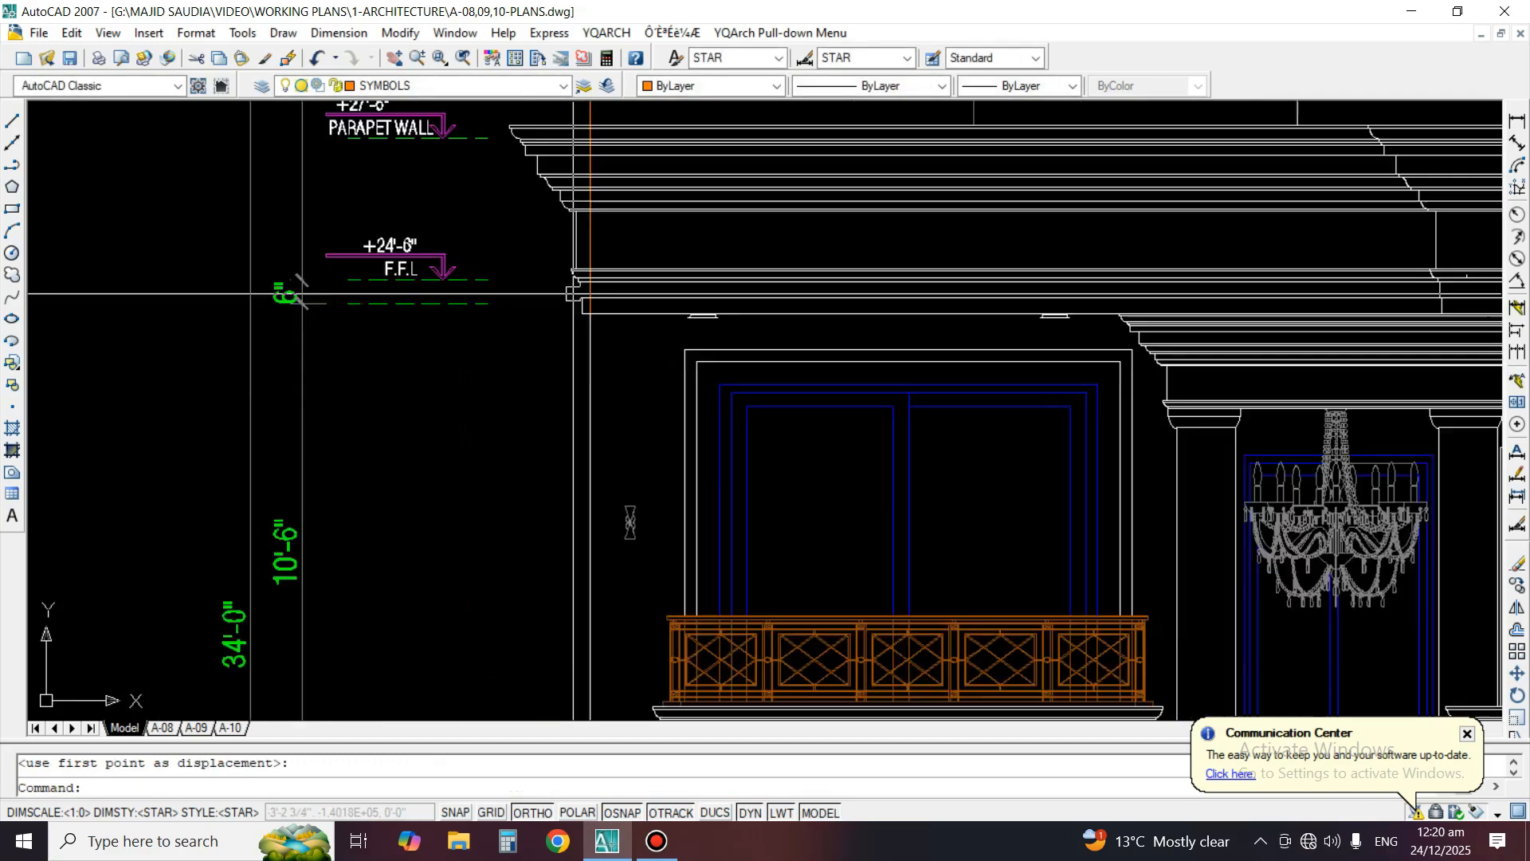
scroll(589, 353, "down", 4)
middle_click_drag(693, 366, 707, 543)
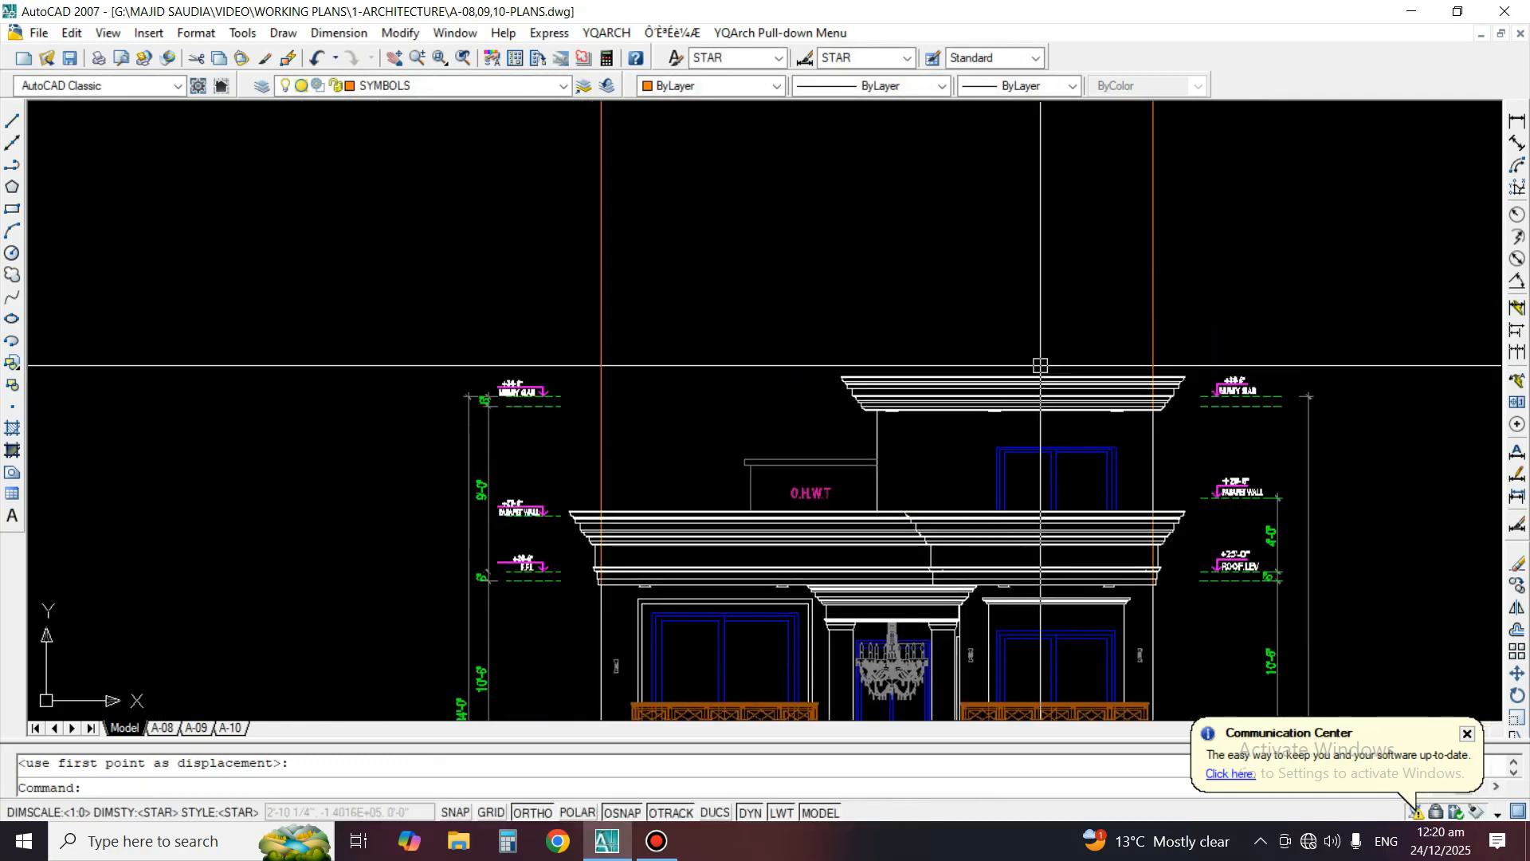
left_click(1187, 347)
left_click(1115, 260)
left_click(827, 272)
left_click(527, 256)
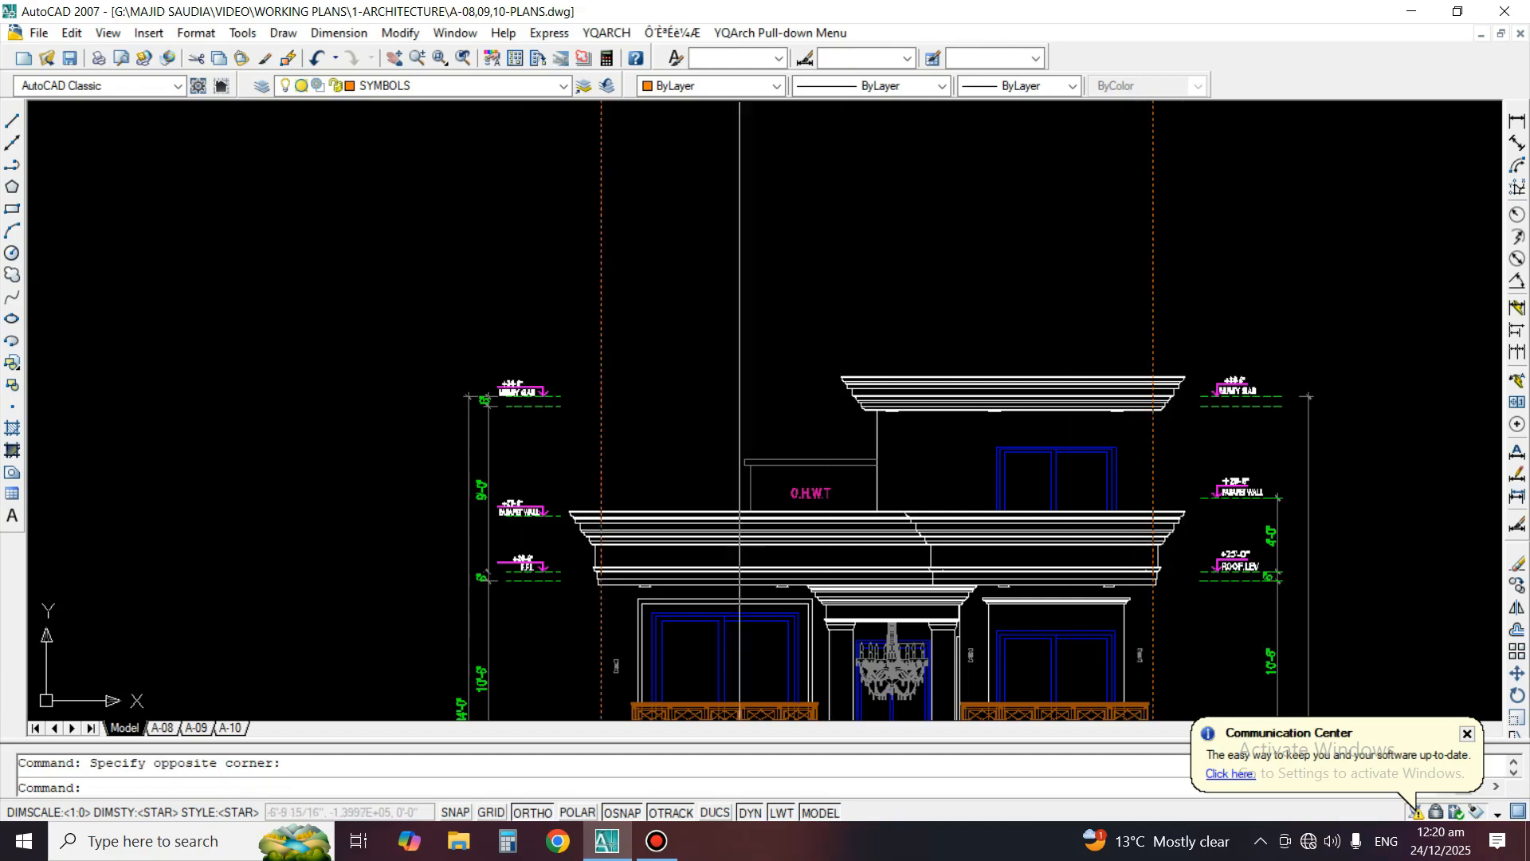
scroll(750, 482, "down", 4)
scroll(695, 159, "up", 3)
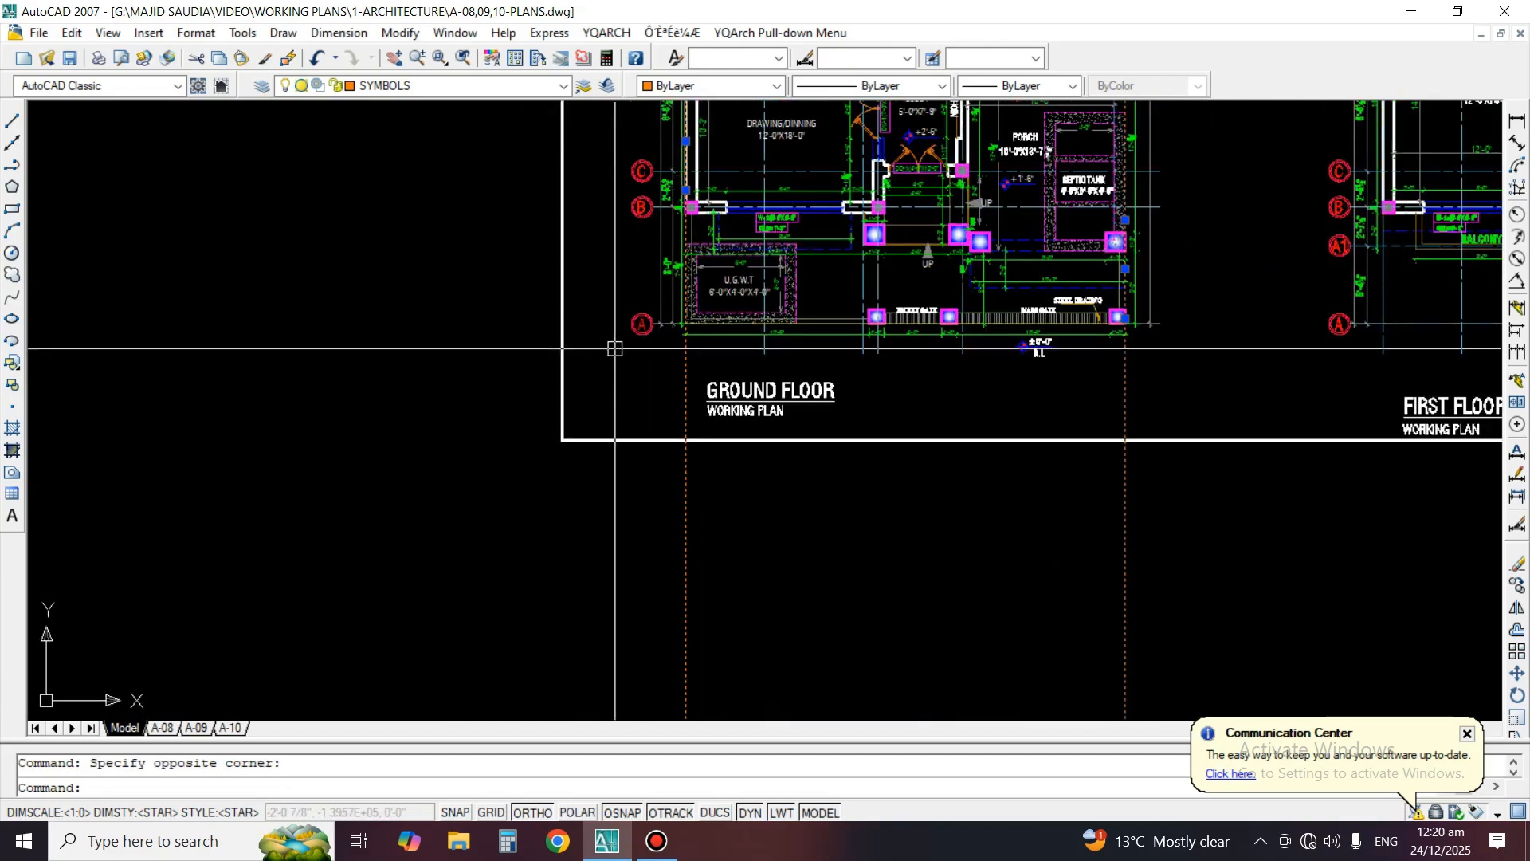
key("Escape")
mouse_move(926, 256)
middle_mouse_down()
mouse_move(935, 359)
mouse_move(989, 51)
middle_mouse_up()
scroll(971, 341, "down", 2)
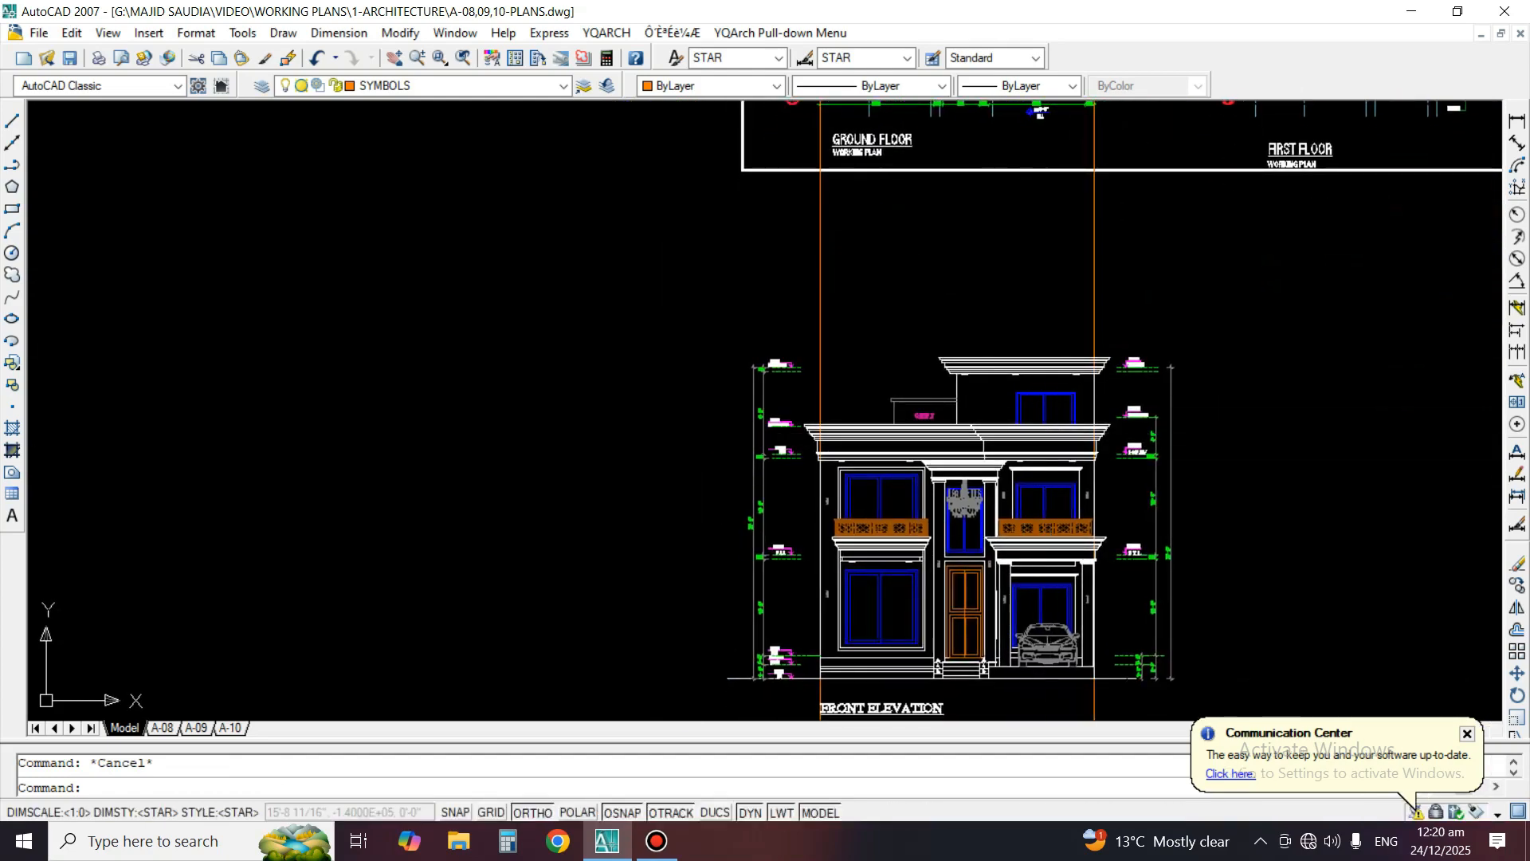
Erase both vertical construction lines running through the copied front elevation
scroll(1158, 522, "up", 2)
middle_click_drag(993, 562, 1018, 462)
type("e")
key("space")
left_click(1130, 131)
left_click(1070, 128)
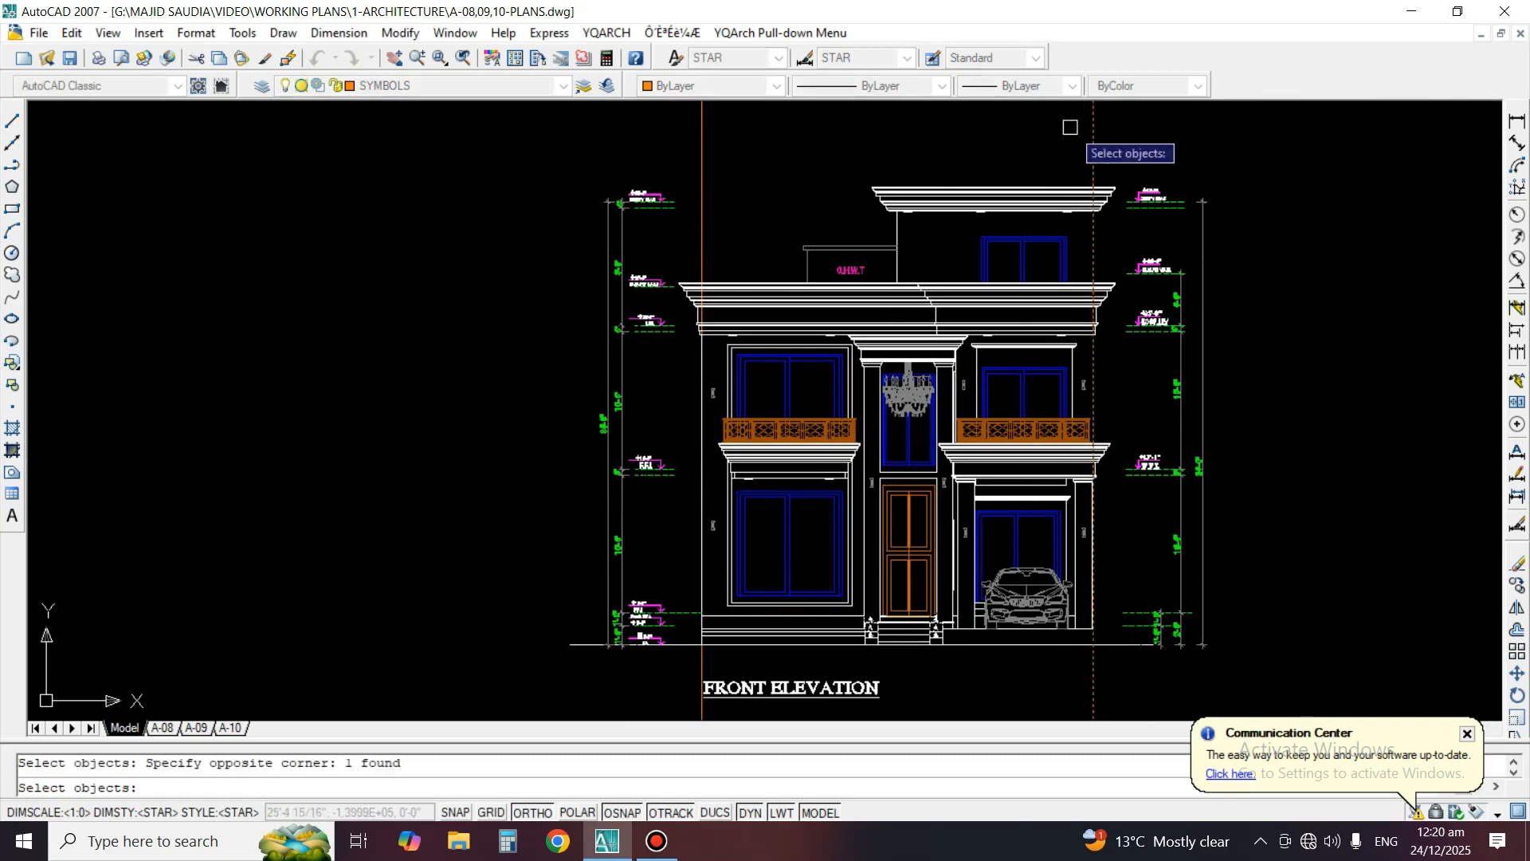
key("space")
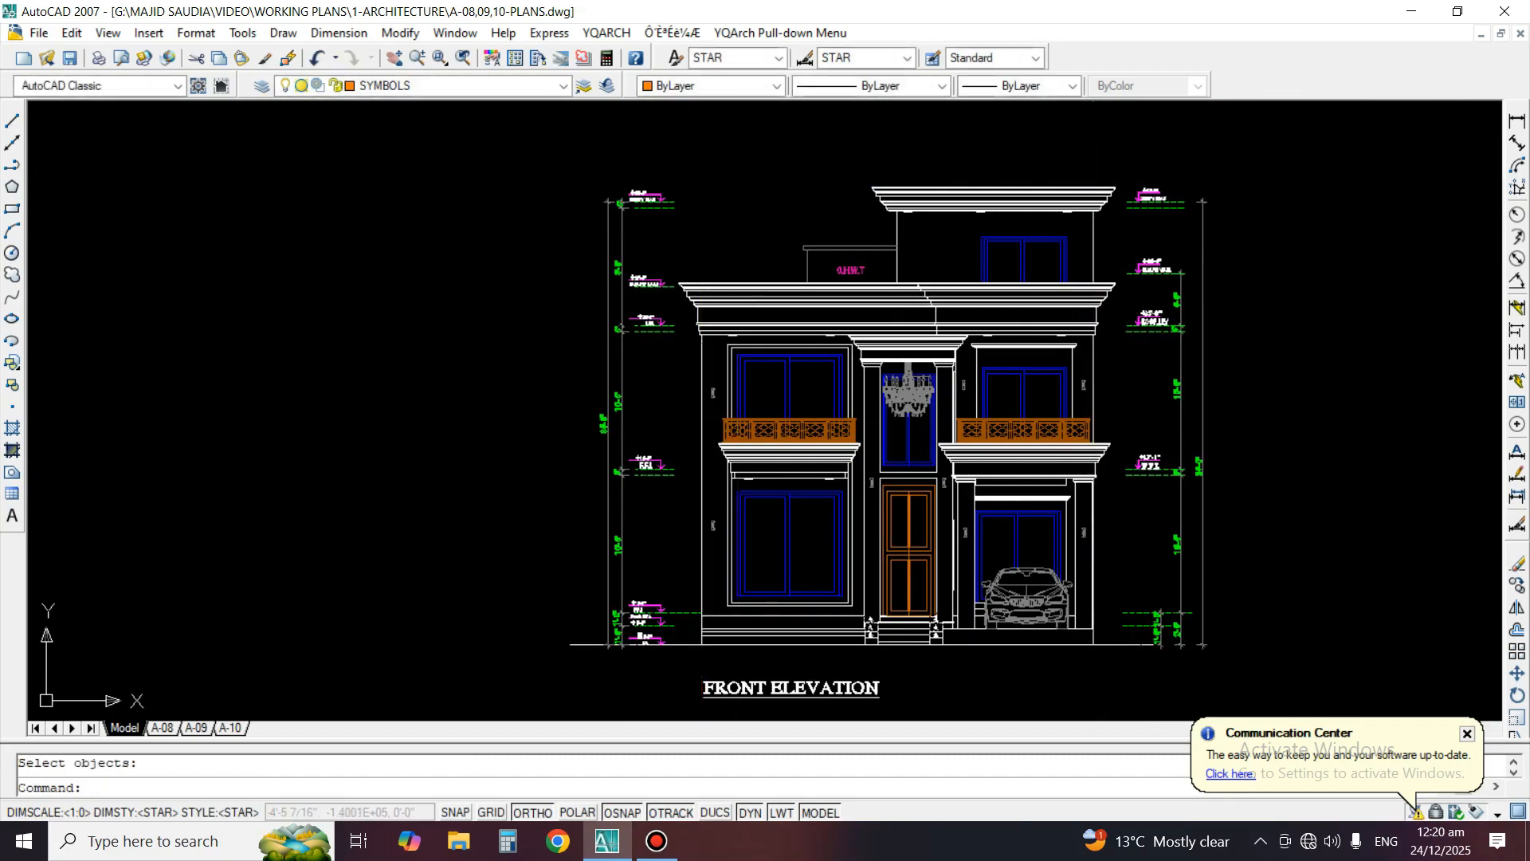
Split the drawing area into two vertical viewports, framing the ground floor plan in one and the front elevation in the other
left_click(108, 33)
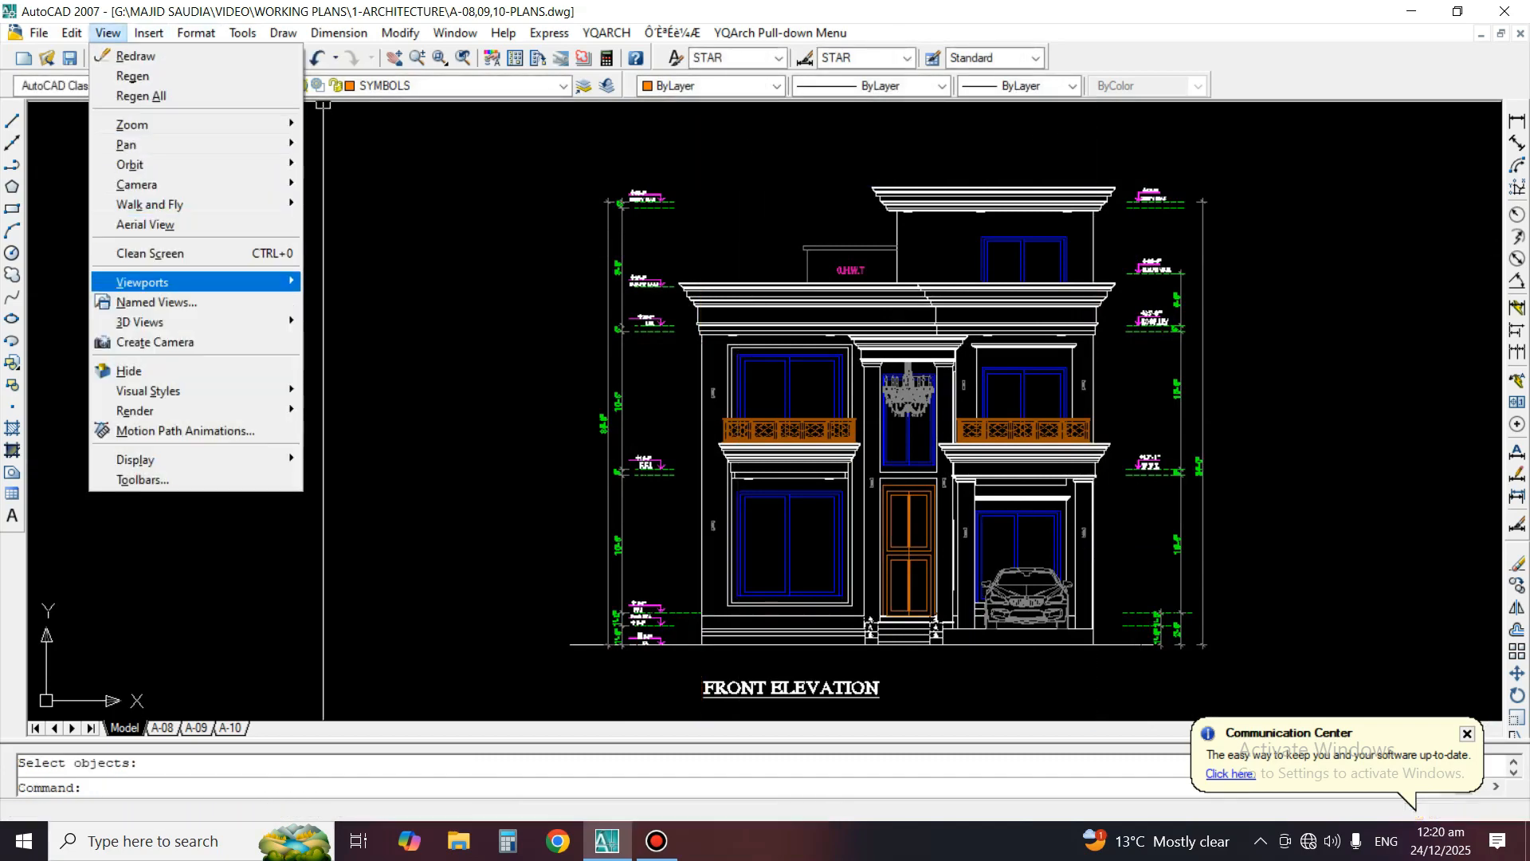
mouse_move(142, 282)
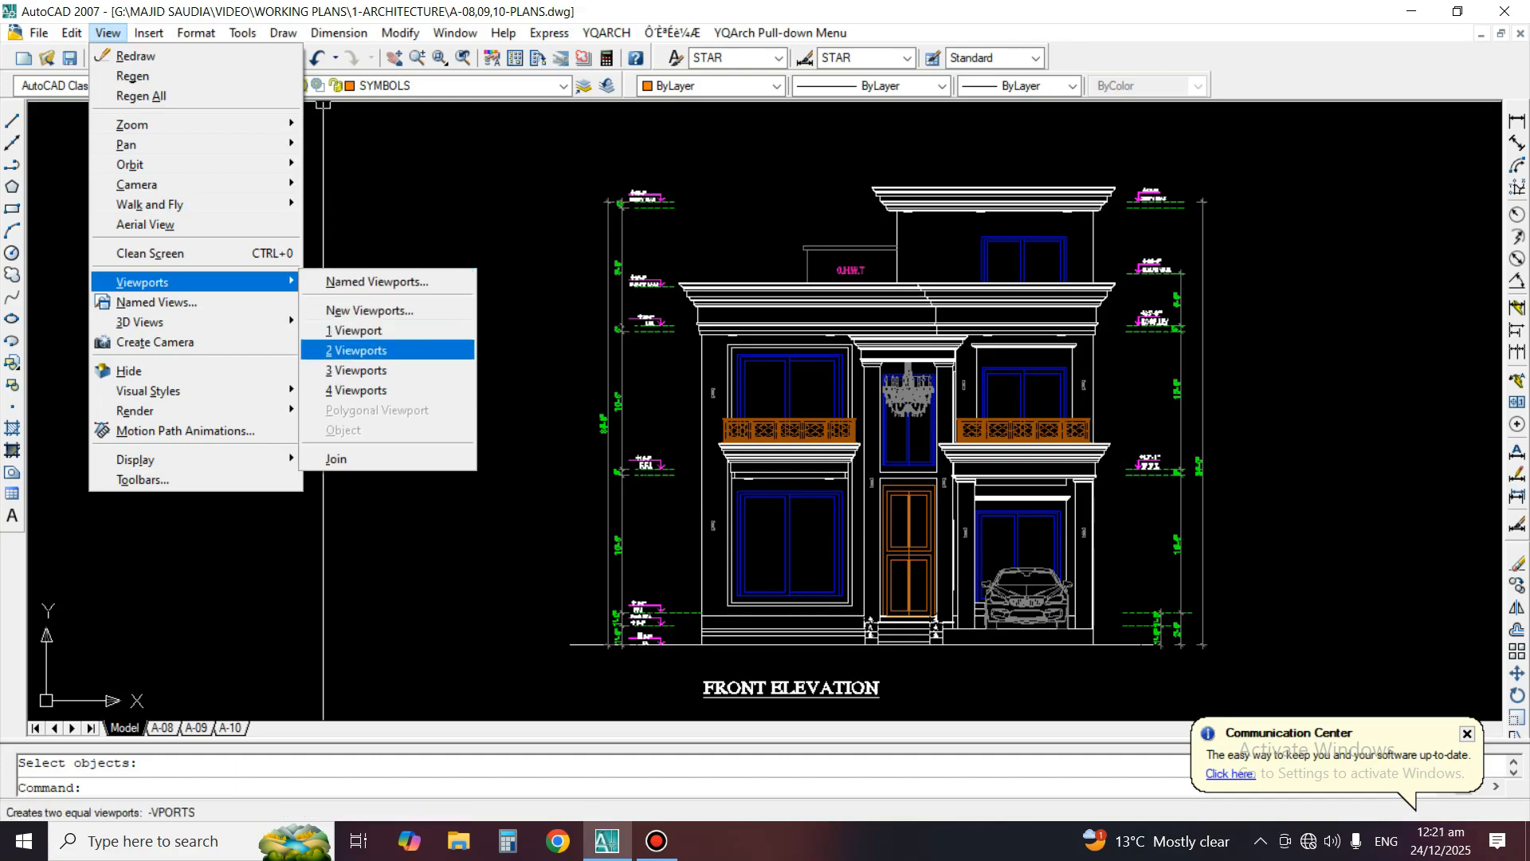
left_click(402, 350)
key("Return")
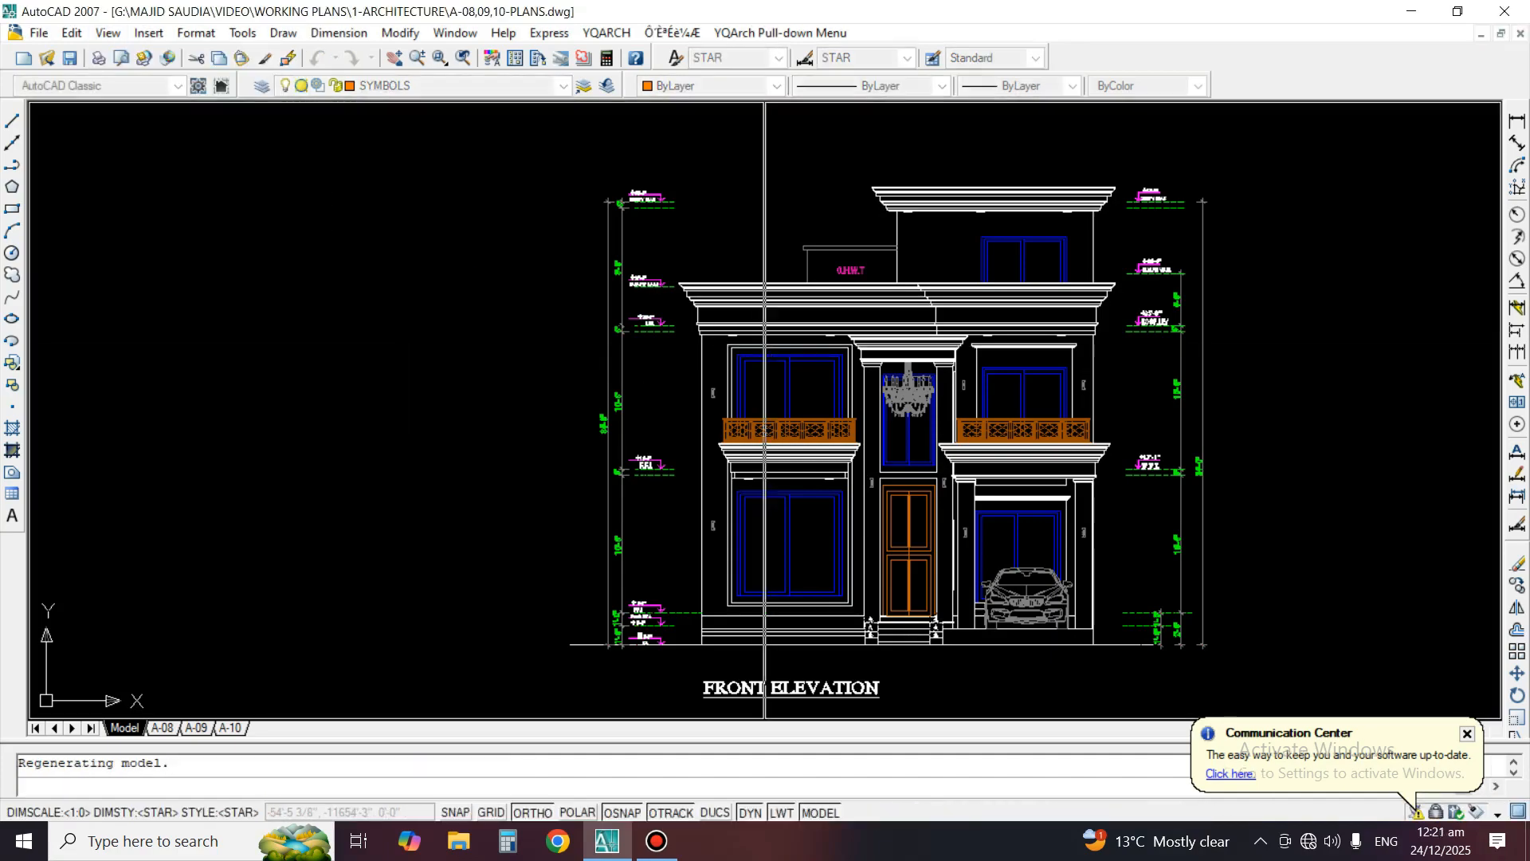
middle_click_drag(472, 272, 438, 380)
scroll(472, 366, "up", 4)
left_click(1205, 542)
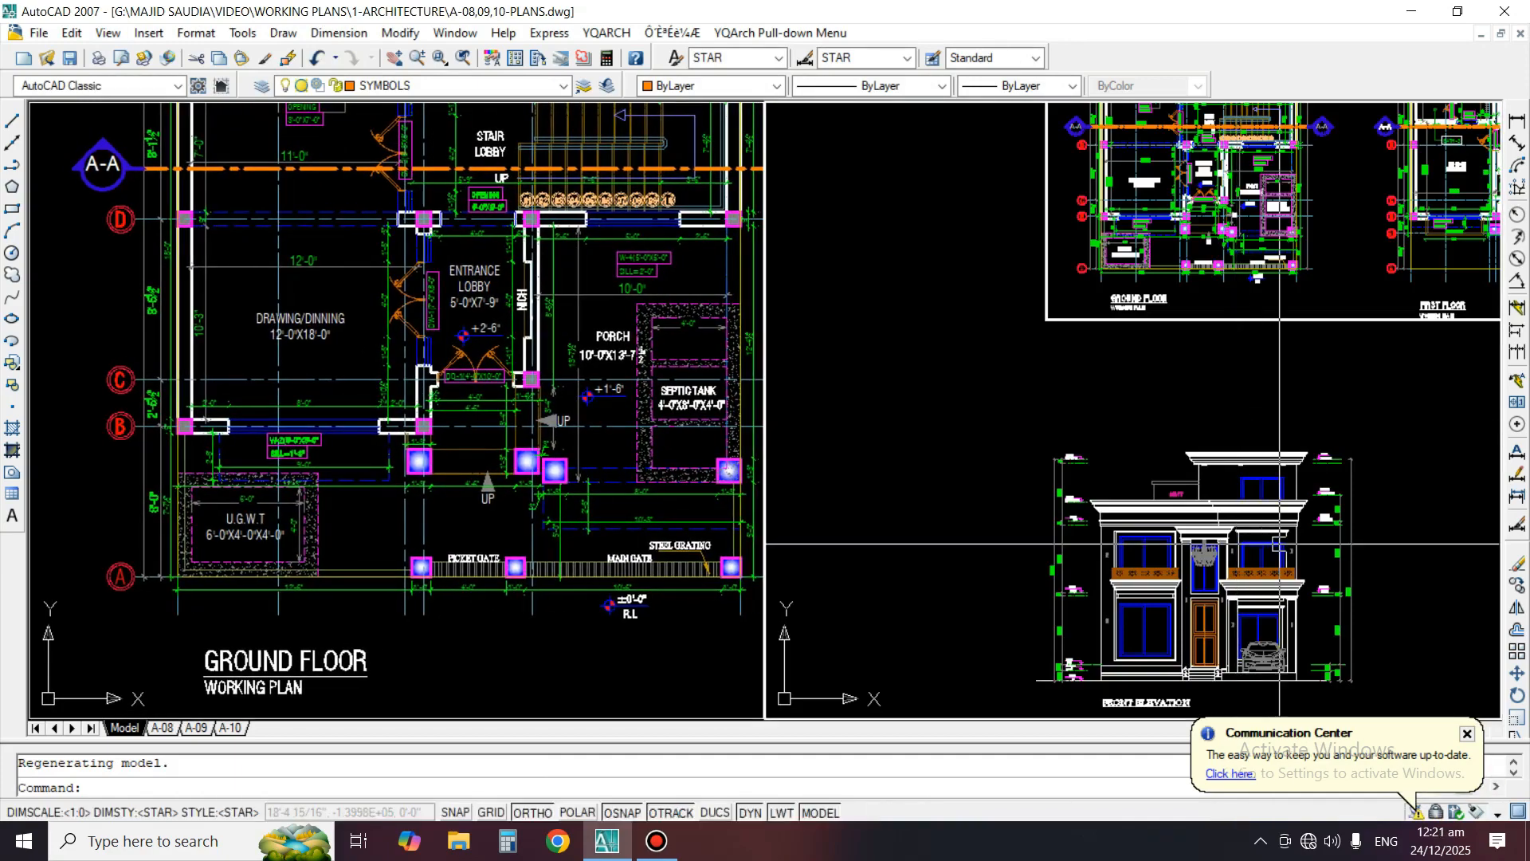
middle_click_drag(1218, 602, 1031, 530)
scroll(1025, 480, "up", 6)
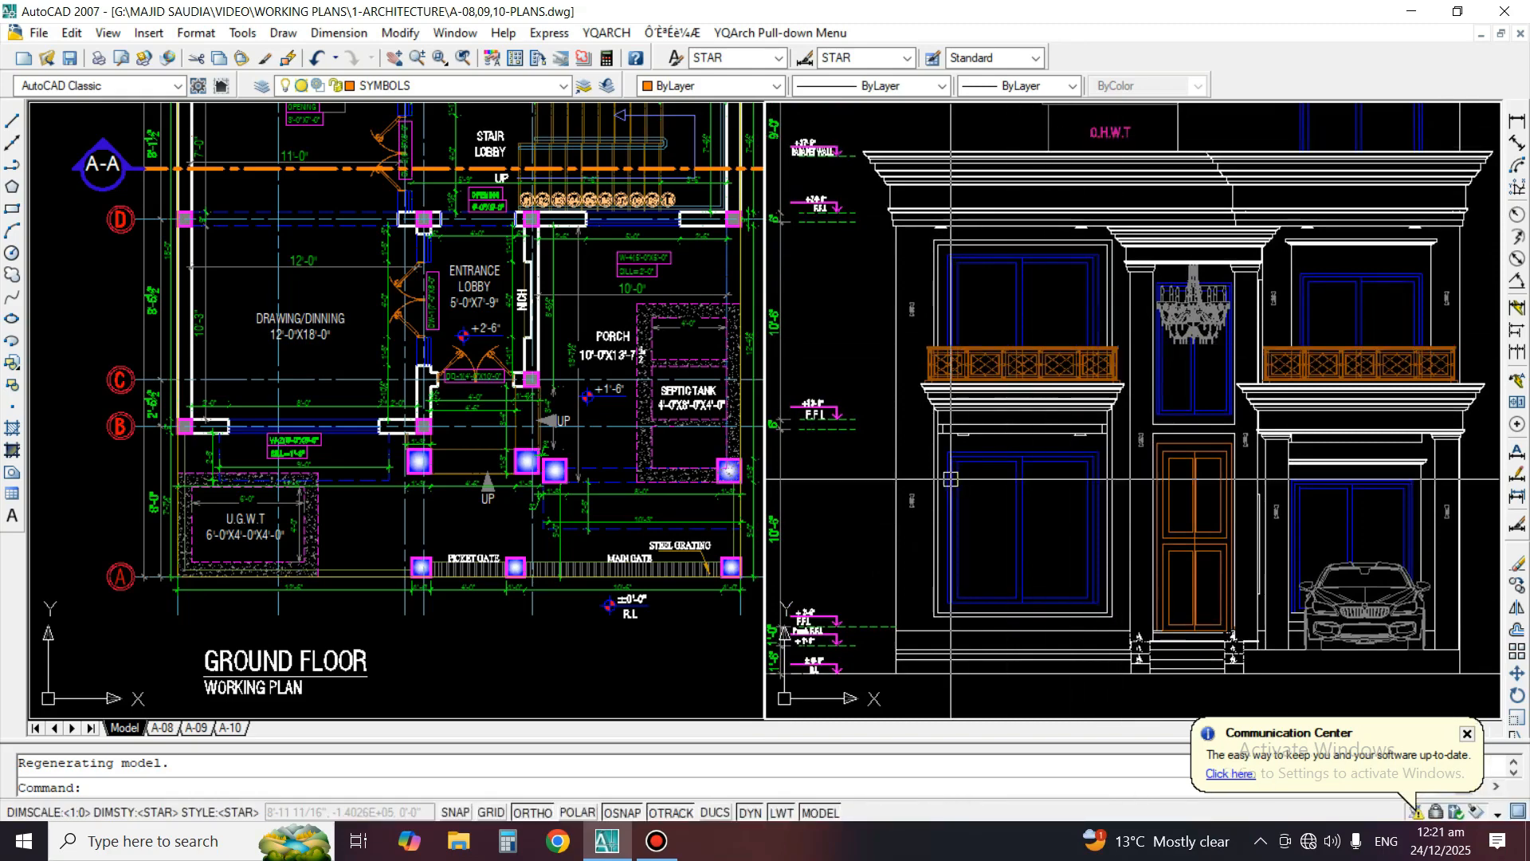
middle_click_drag(1073, 566, 1087, 526)
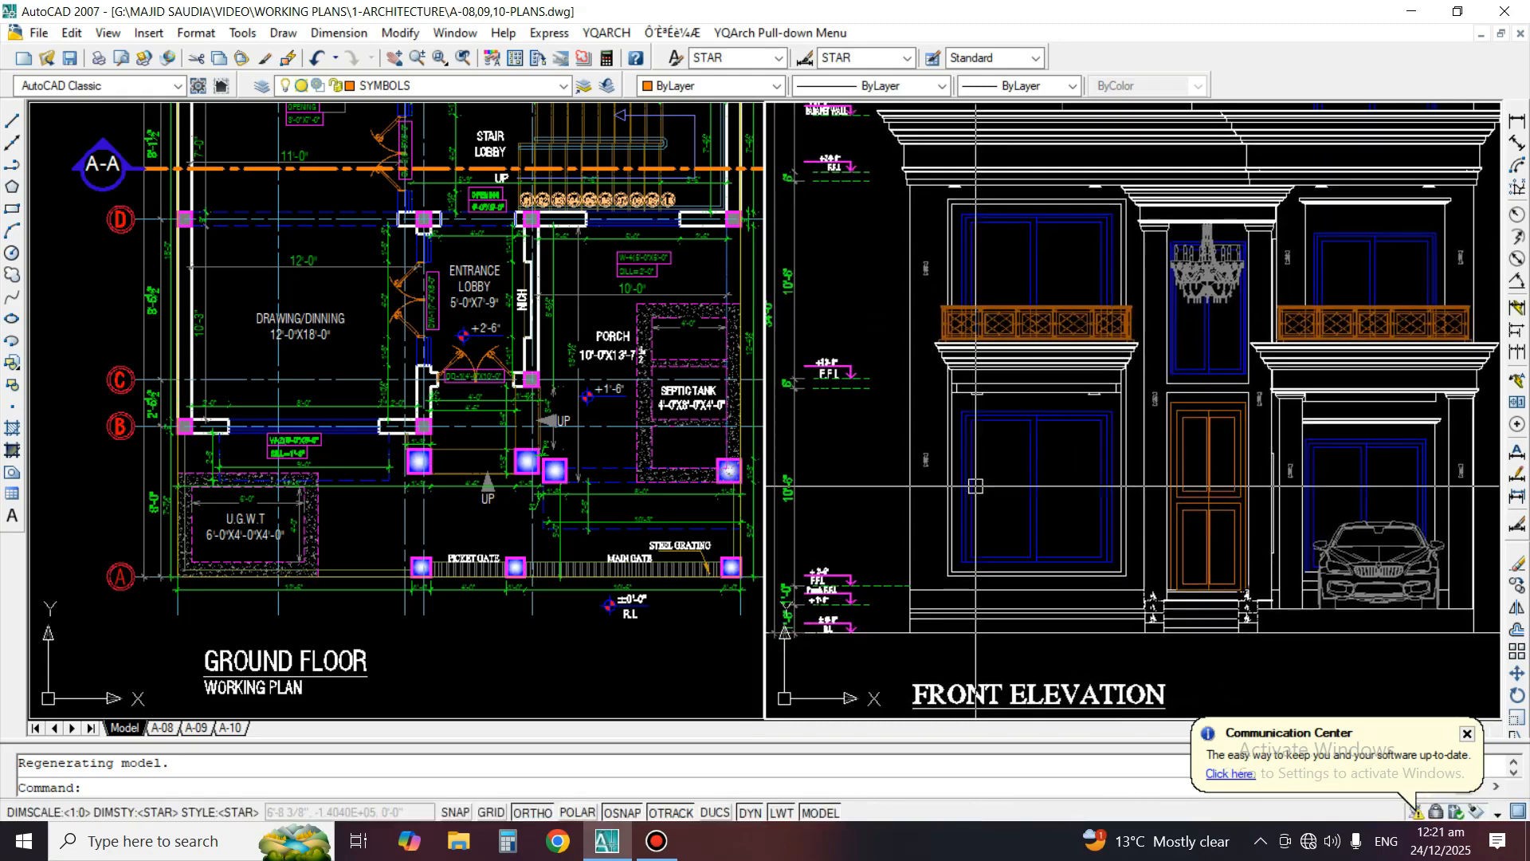
middle_click_drag(946, 499, 969, 492)
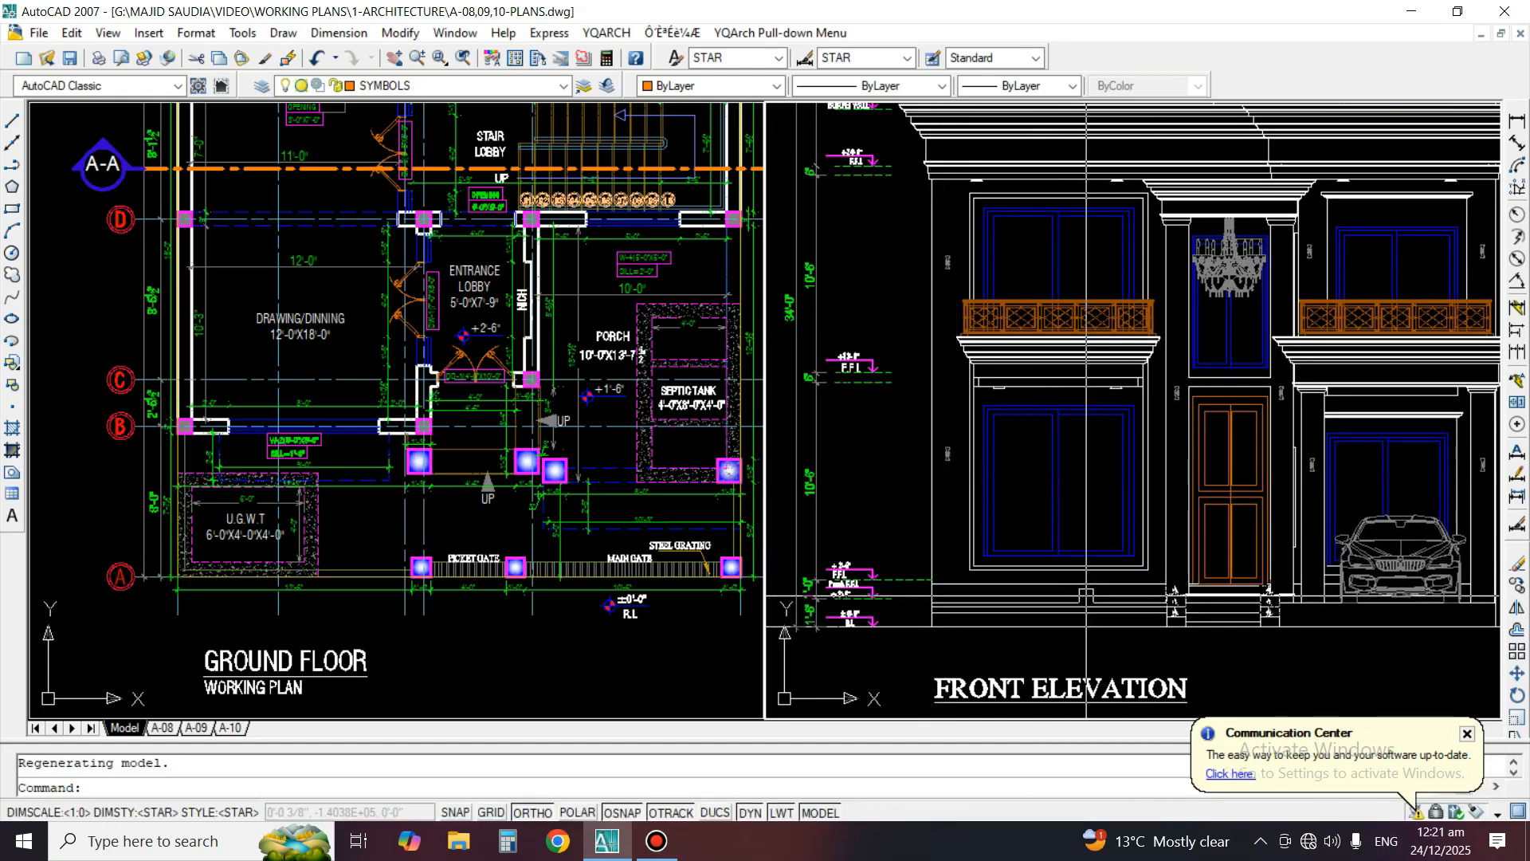
Draw a vertical construction line through the left jamb of window W-2 on the ground floor plan
scroll(519, 312, "up", 2)
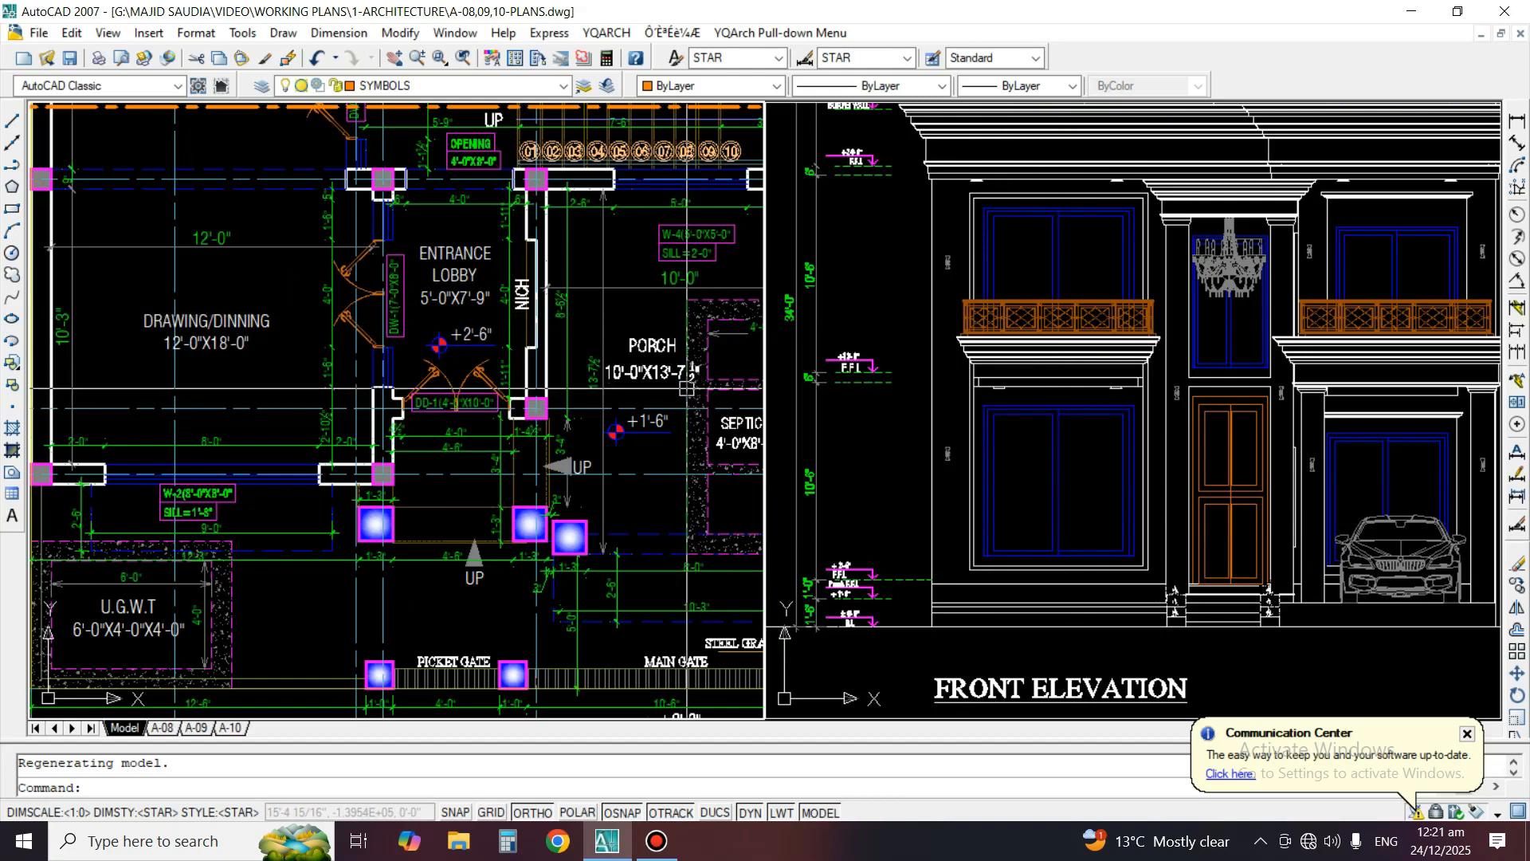
middle_click_drag(641, 394, 639, 360)
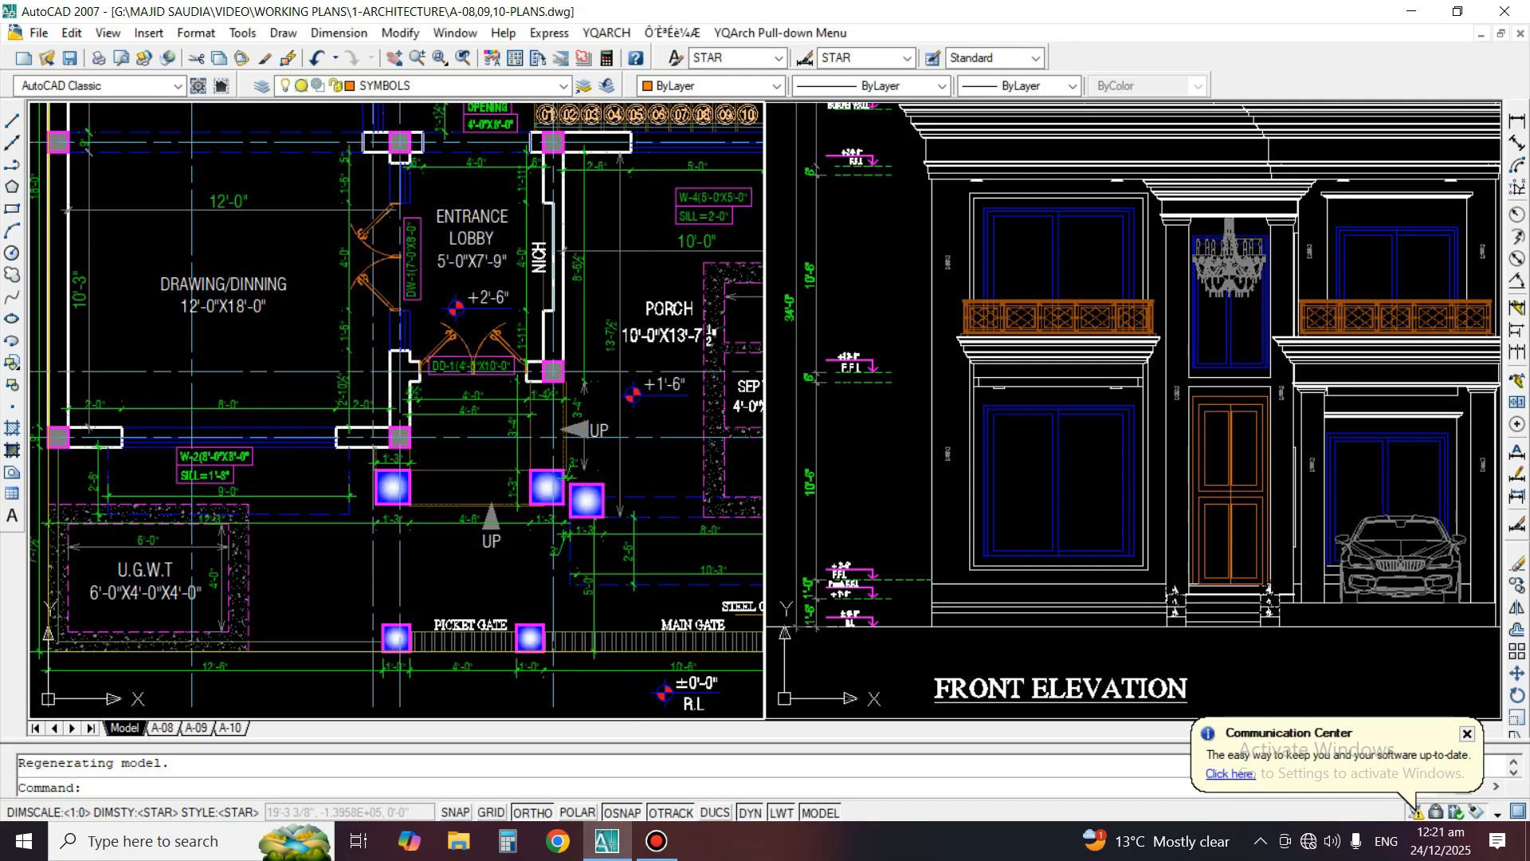
mouse_move(590, 462)
middle_mouse_down()
mouse_move(569, 455)
mouse_move(564, 416)
middle_mouse_up()
left_click(564, 456)
key("Escape")
scroll(297, 410, "up", 3)
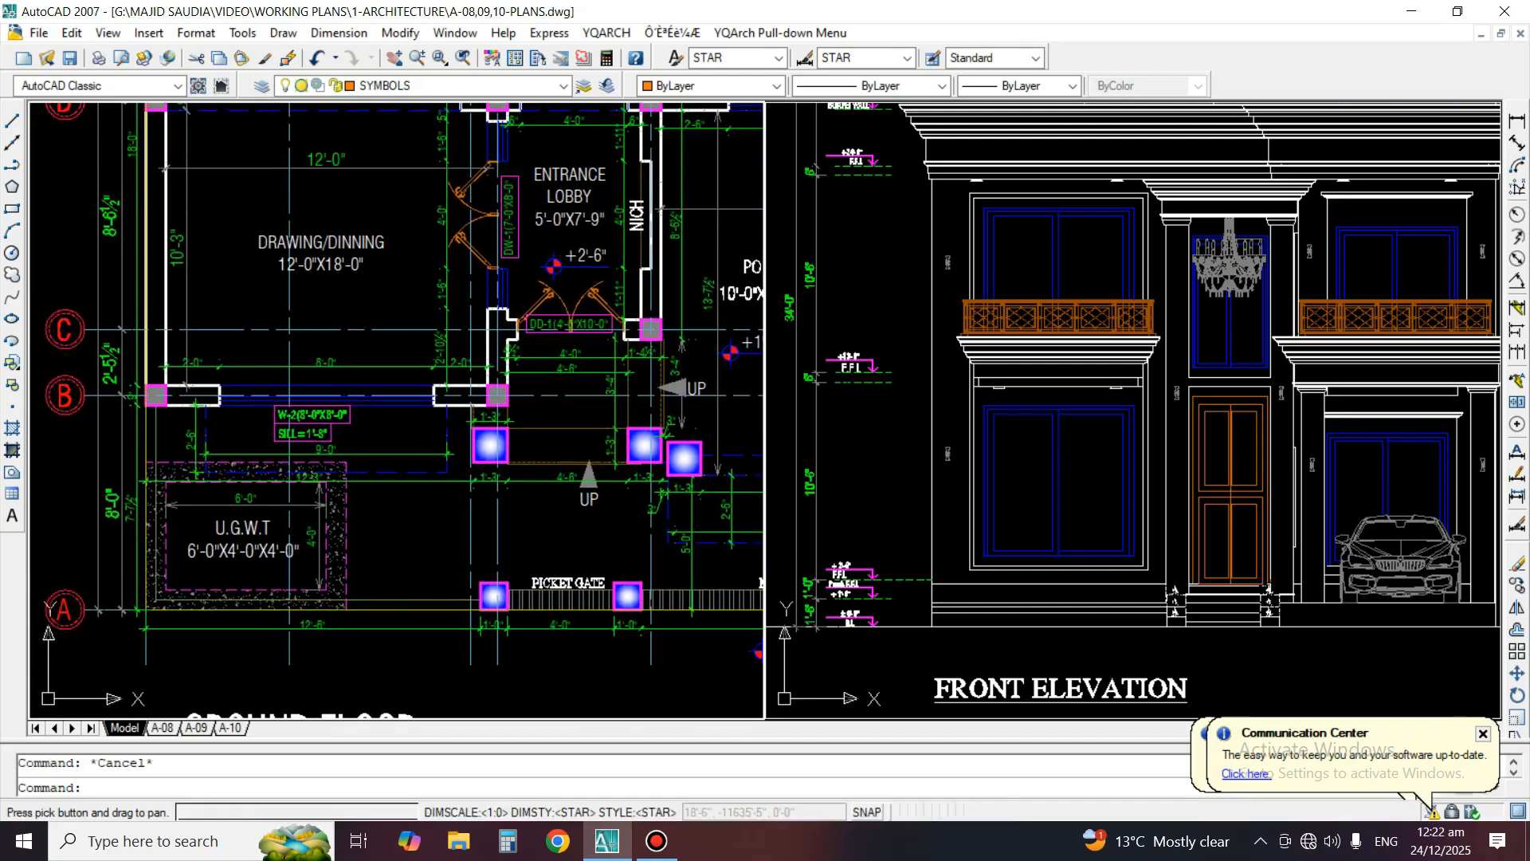
middle_click_drag(297, 410, 484, 405)
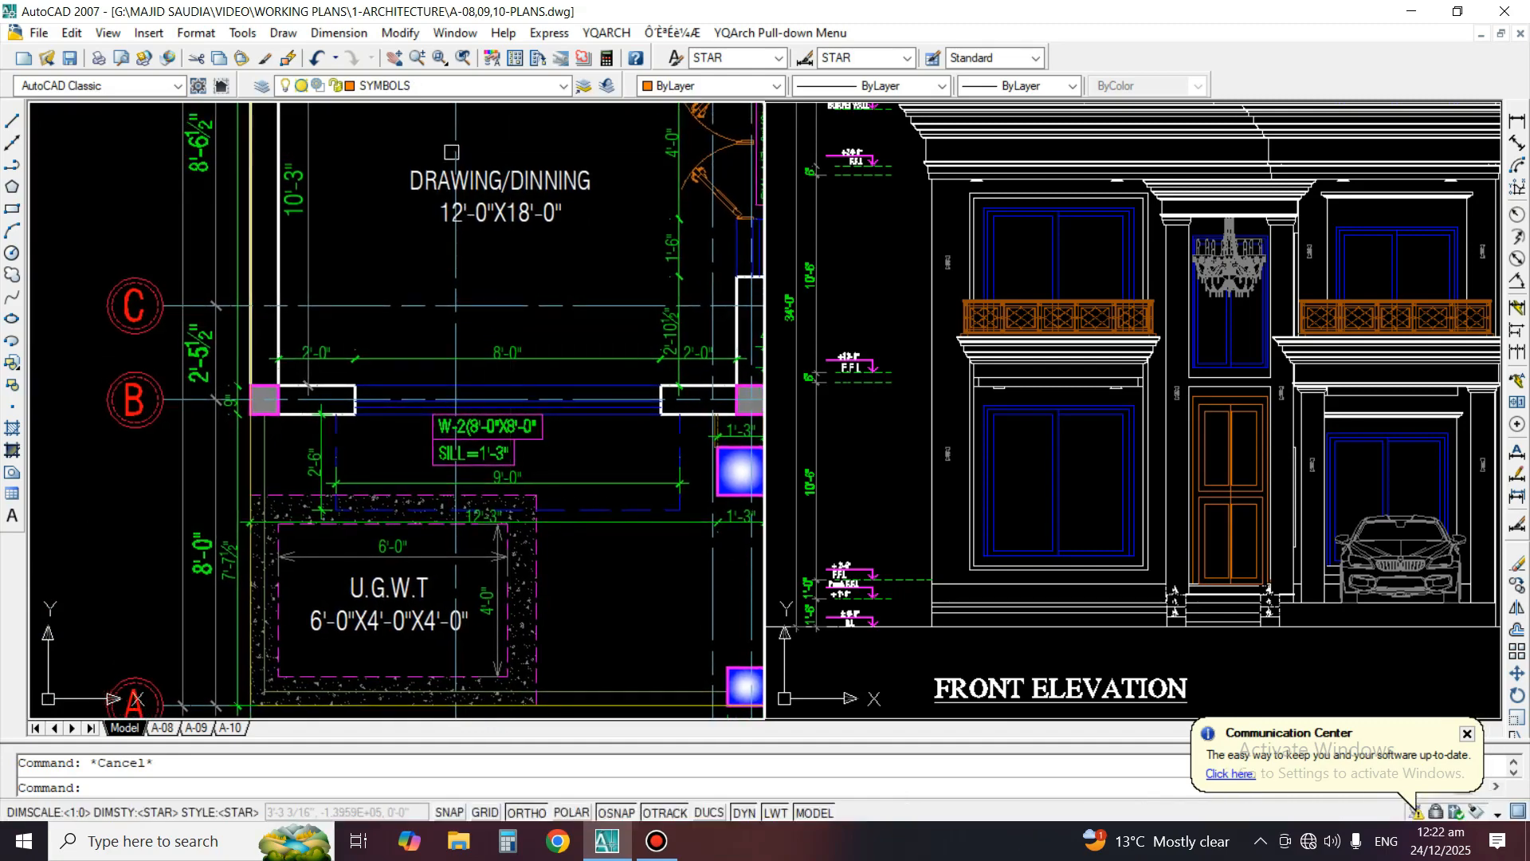
left_click(12, 142)
scroll(342, 410, "up", 4)
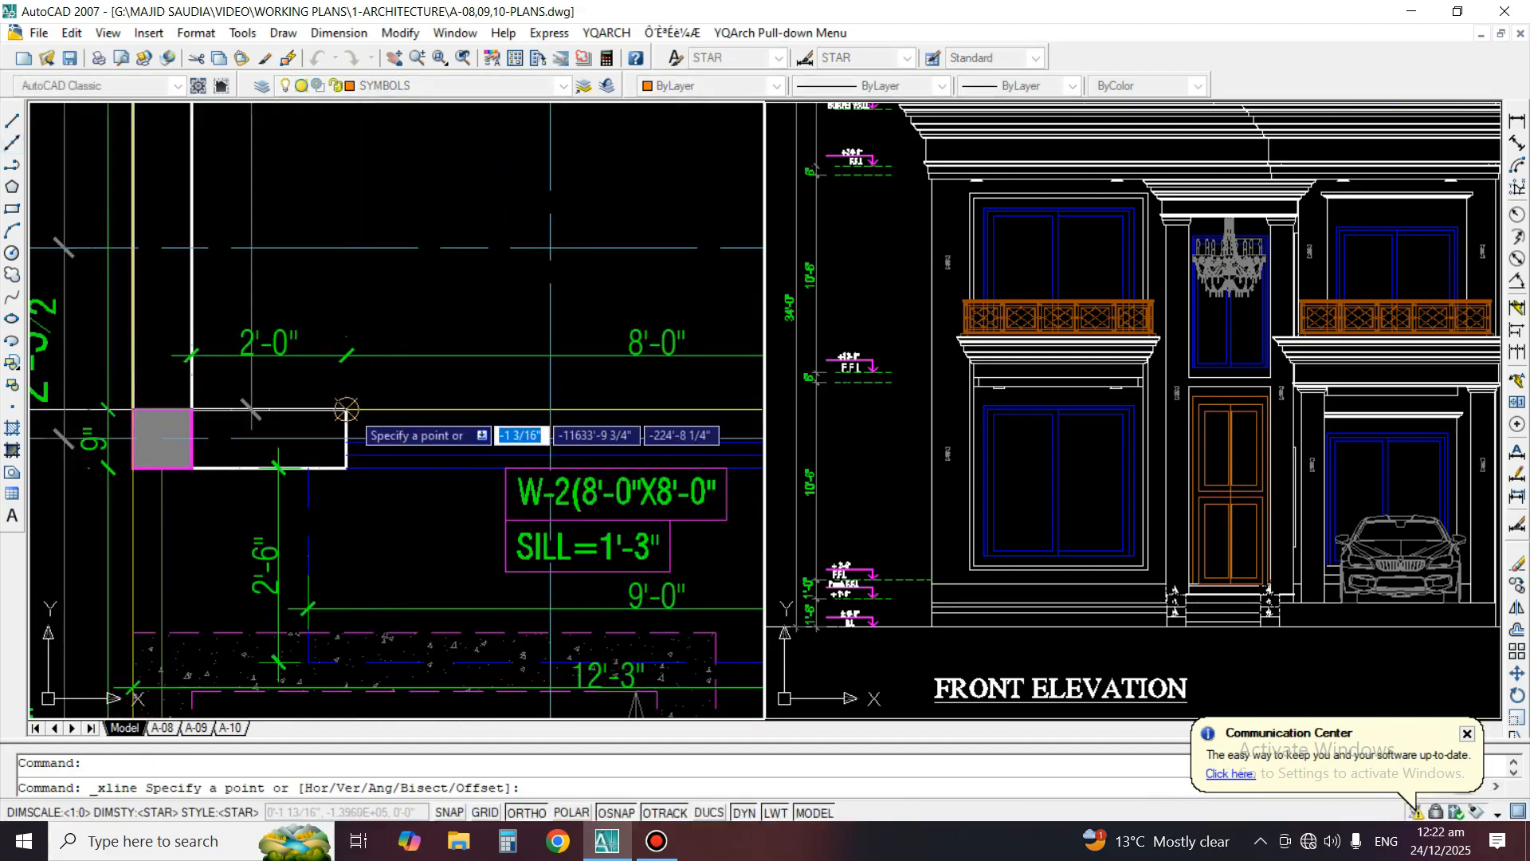
left_click(345, 409)
left_click(383, 145)
key("Return")
Draw a second vertical construction line through the right jamb of window W-2 on the plan
middle_click_drag(574, 398, 199, 403)
key("space")
left_click(593, 413)
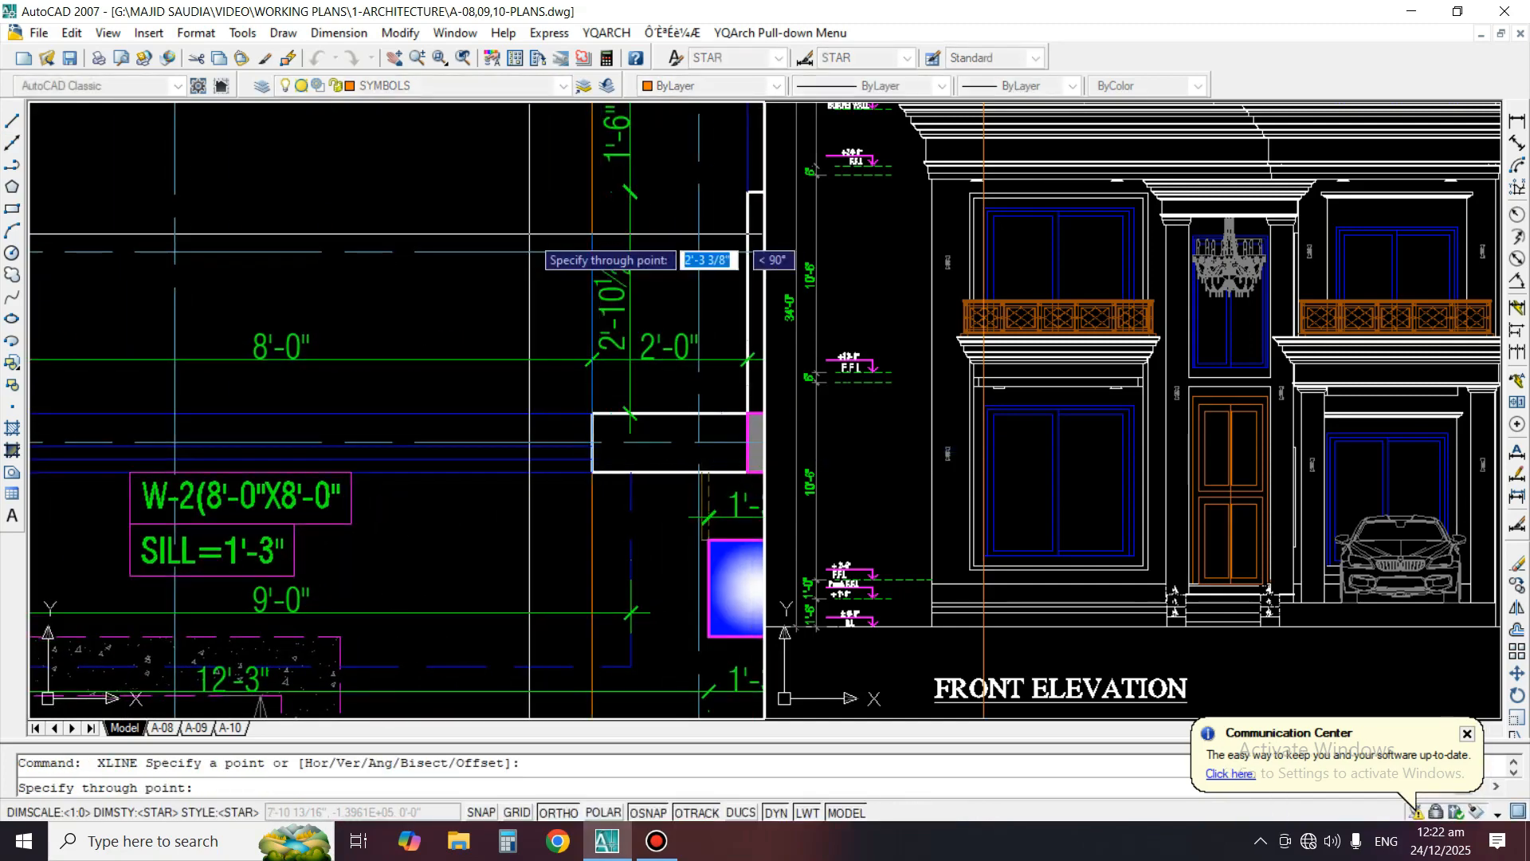
left_click(531, 231)
key("space")
Compare the elevation's lower left window with the two projected construction lines and the plan's W-2 size and sill label
middle_click_drag(438, 369, 494, 343)
left_click(968, 514)
scroll(990, 515, "up", 2)
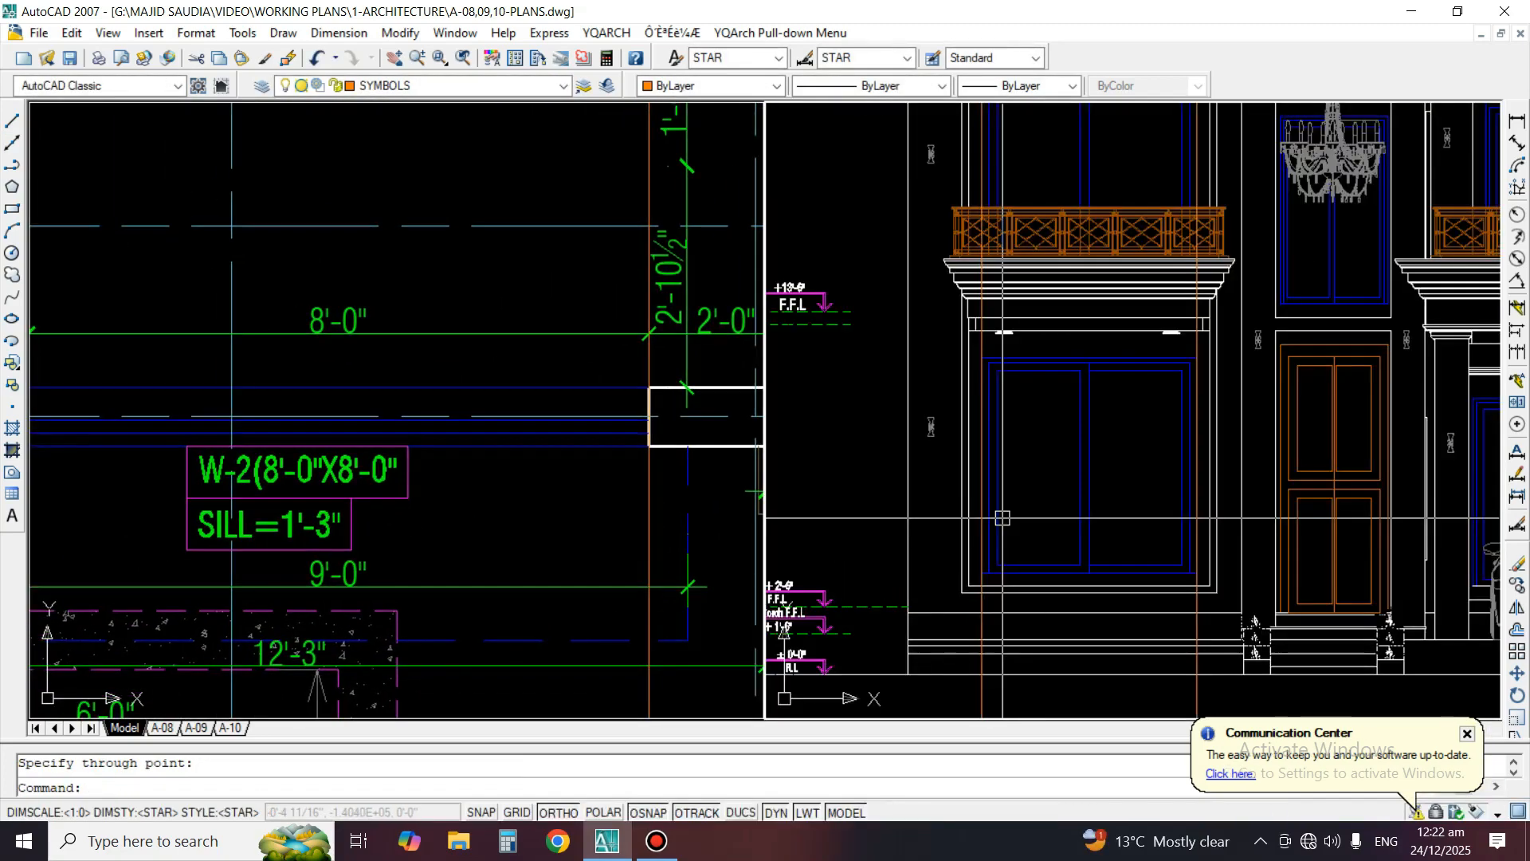
middle_click_drag(1138, 529, 1154, 429)
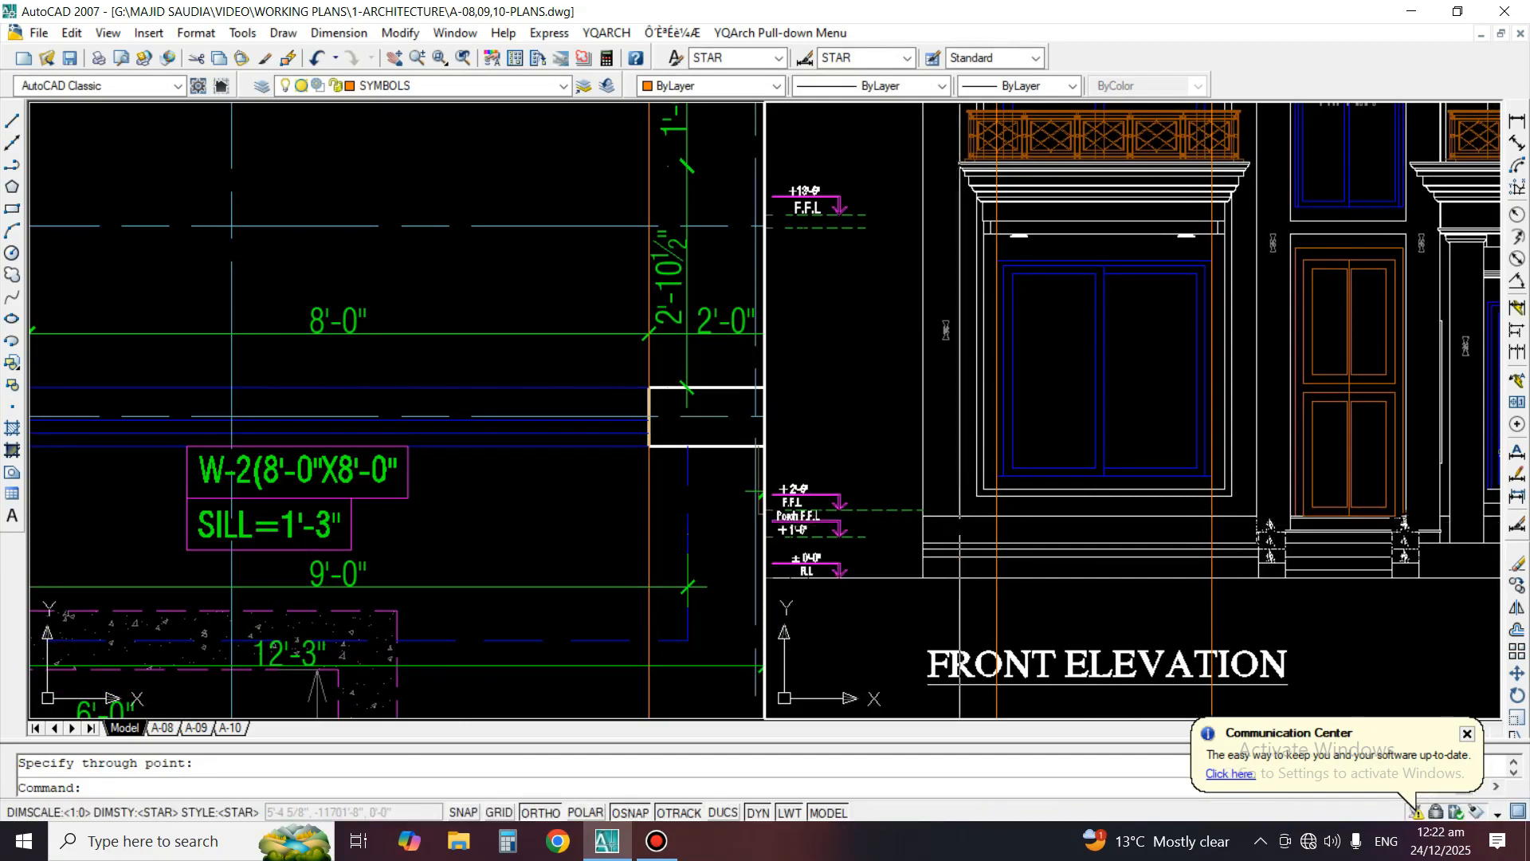
scroll(961, 516, "up", 2)
middle_click_drag(953, 523, 988, 512)
middle_click_drag(1114, 481, 1097, 510)
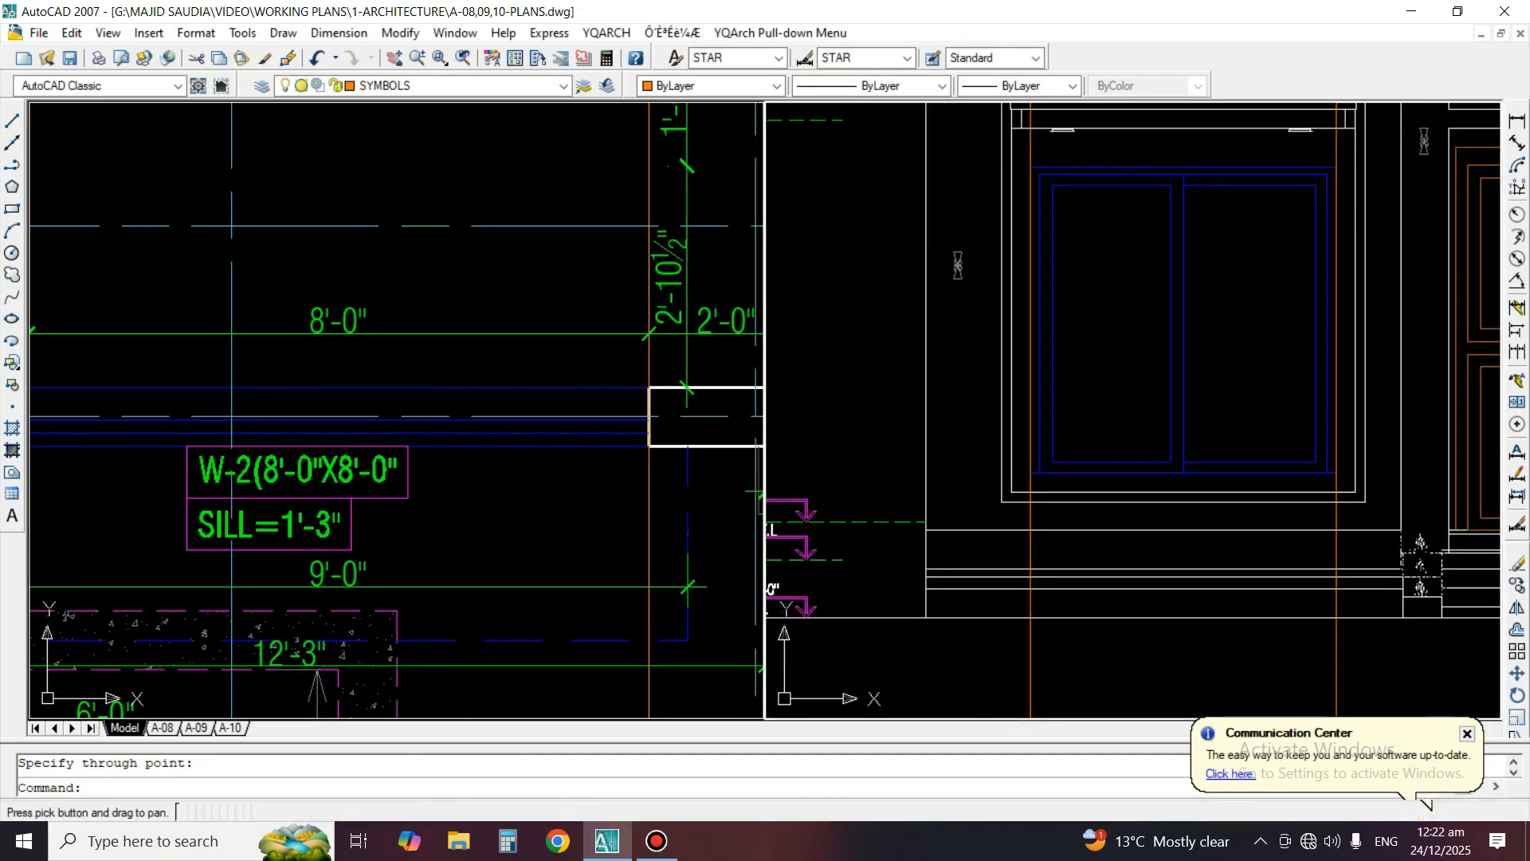
left_click(398, 487)
middle_click_drag(398, 486, 561, 415)
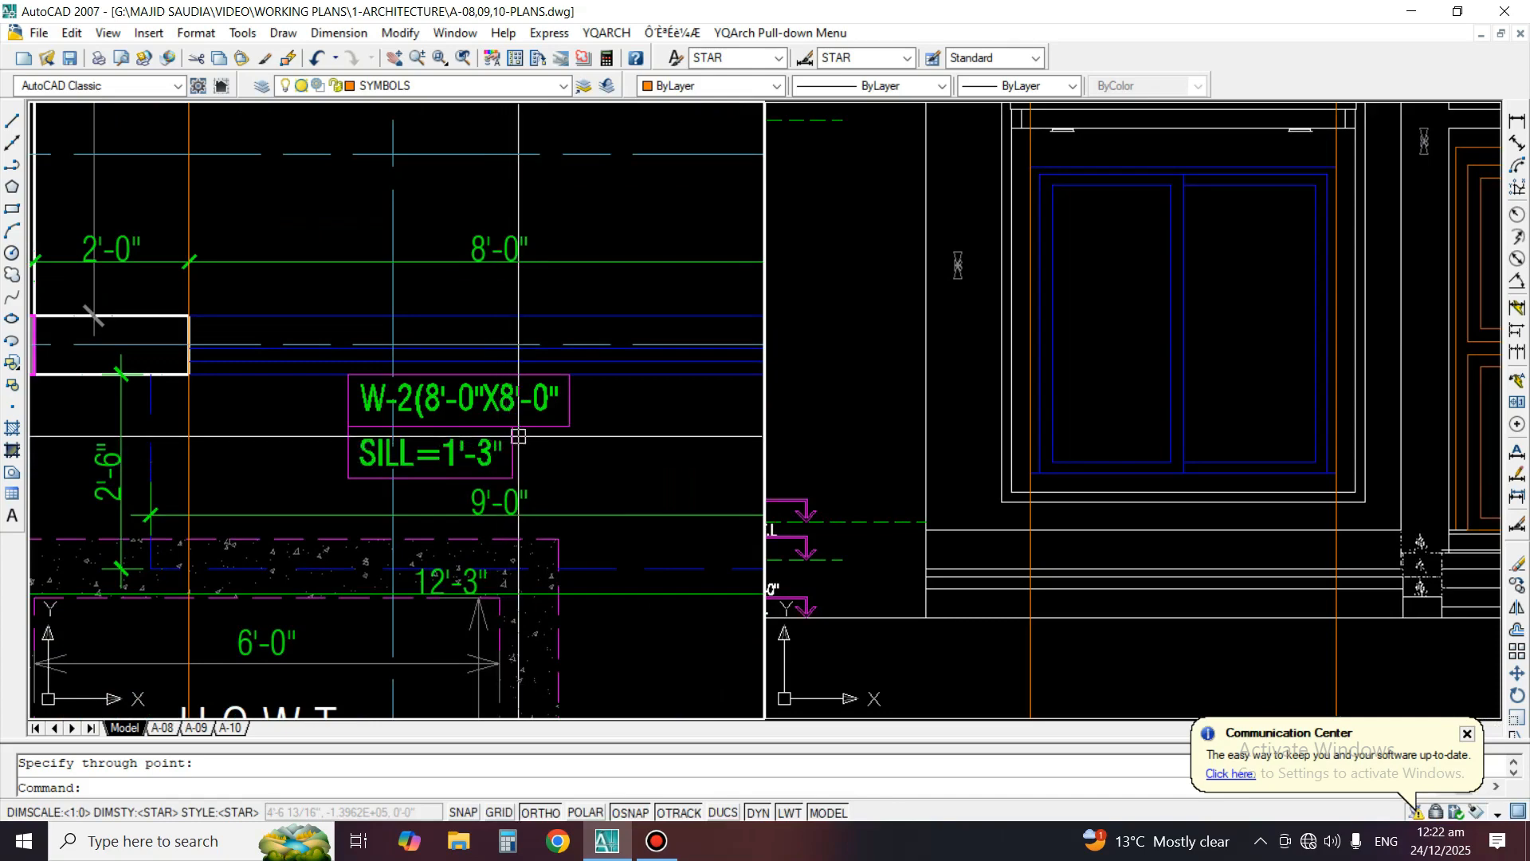
left_click(1298, 440)
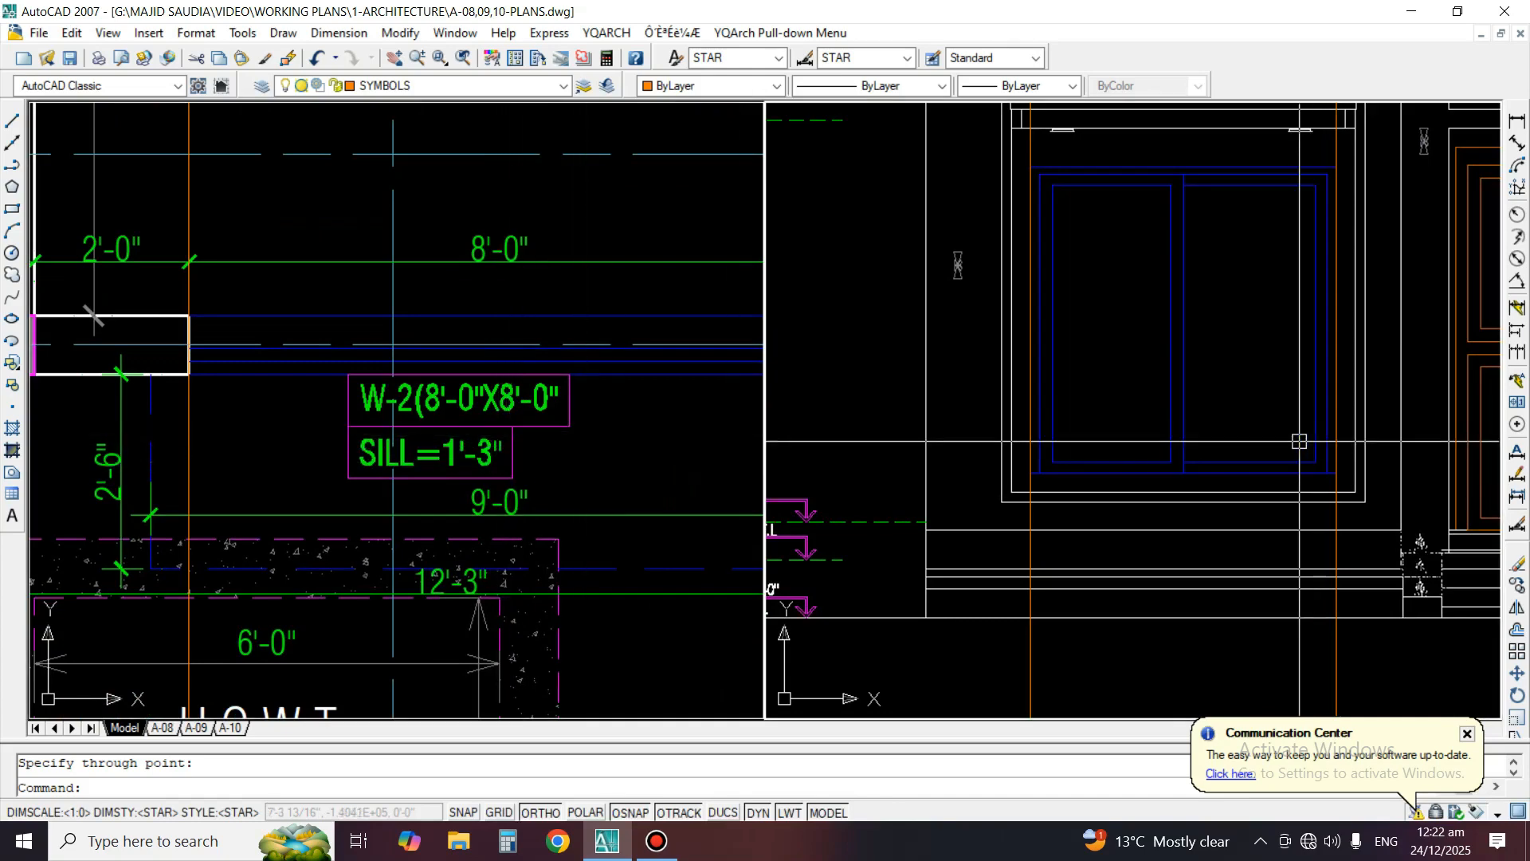
middle_click_drag(1299, 441, 1291, 470)
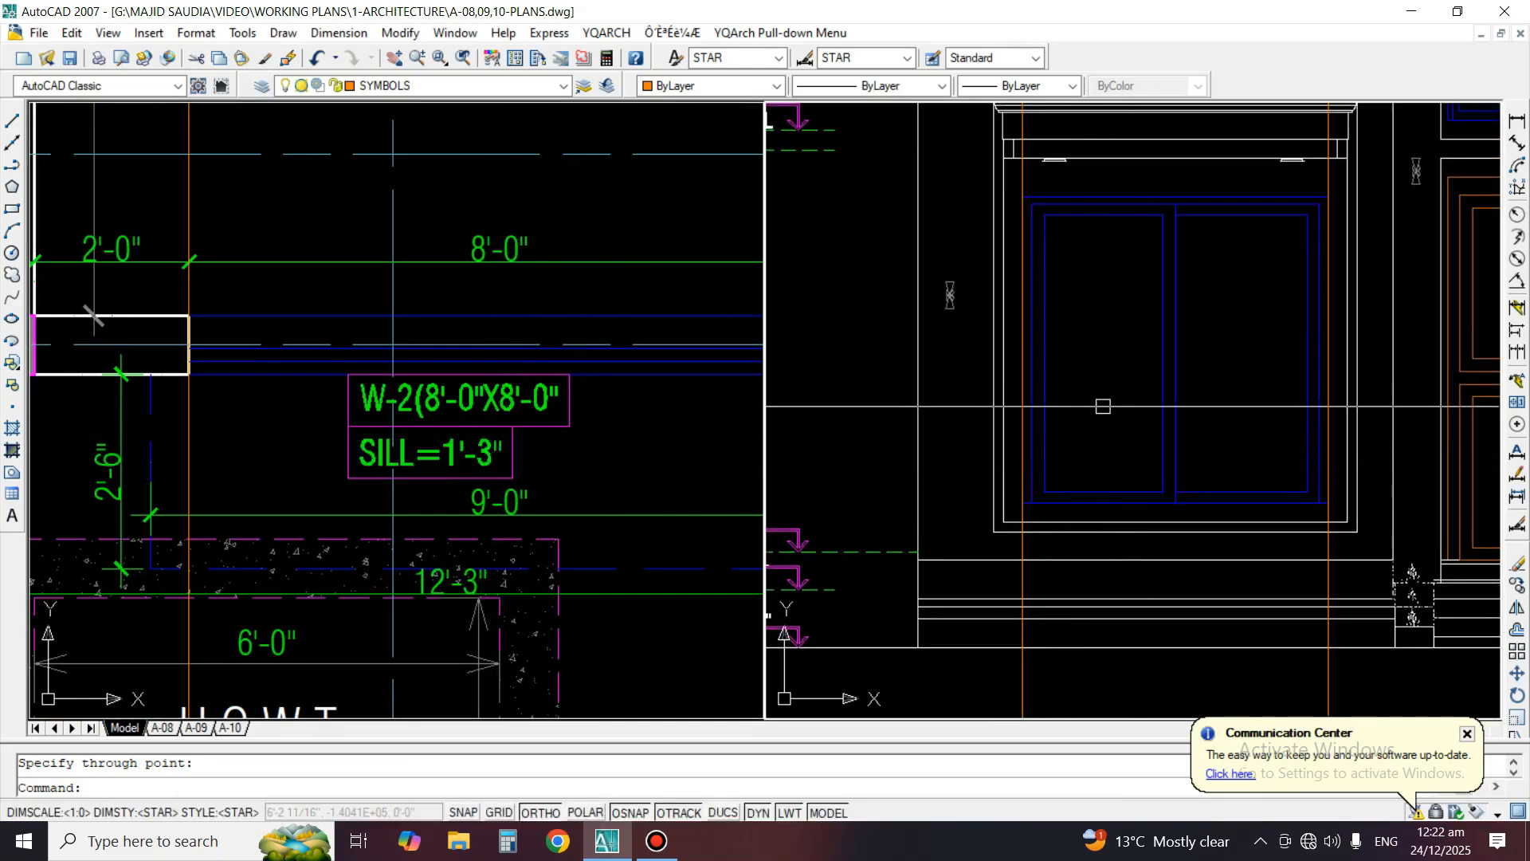
middle_click_drag(1080, 435, 1087, 471)
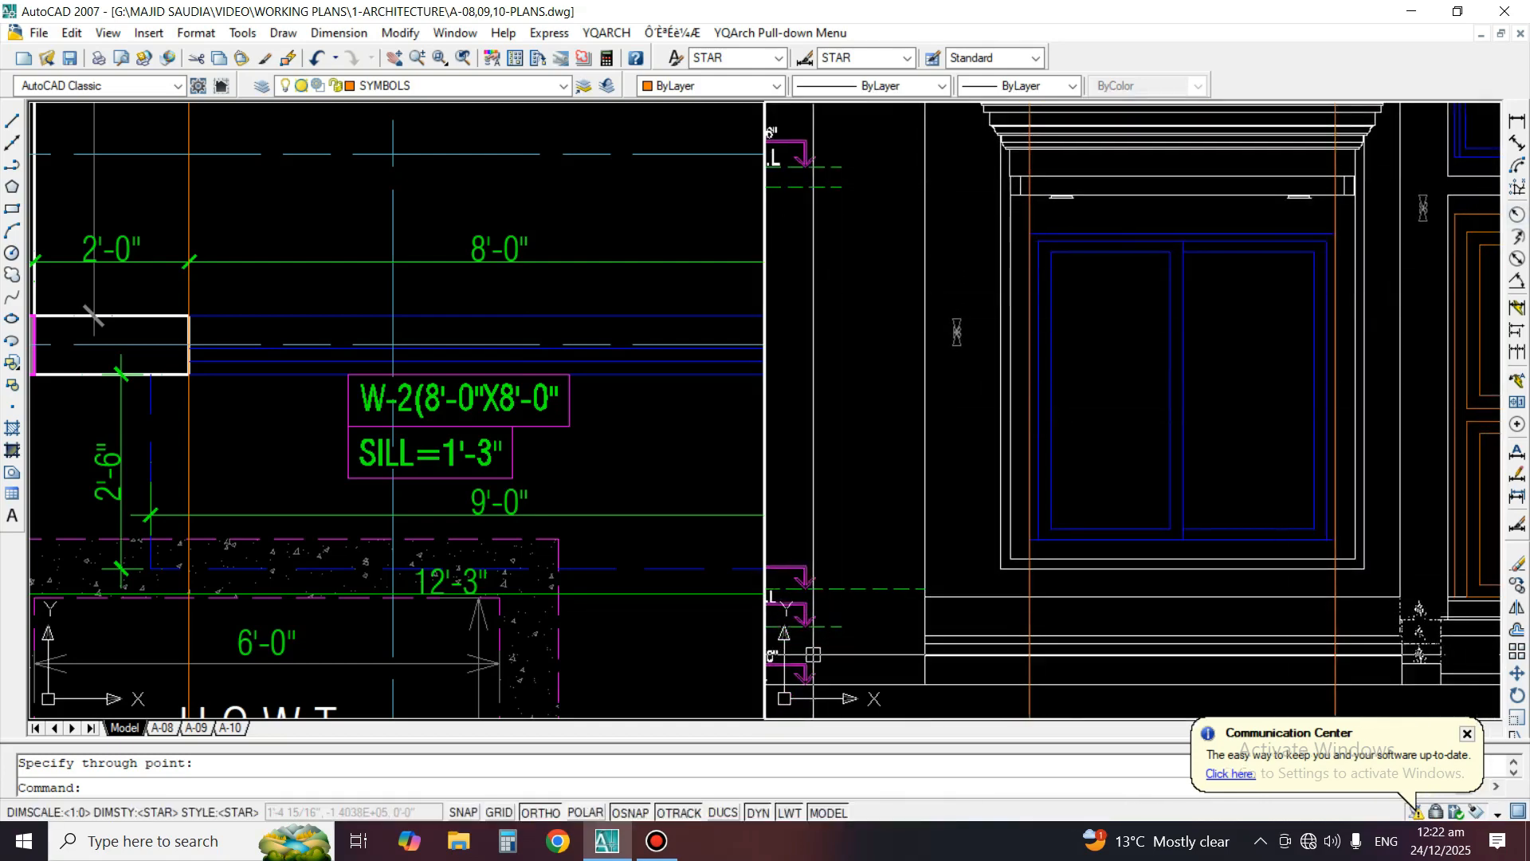
left_click(12, 143)
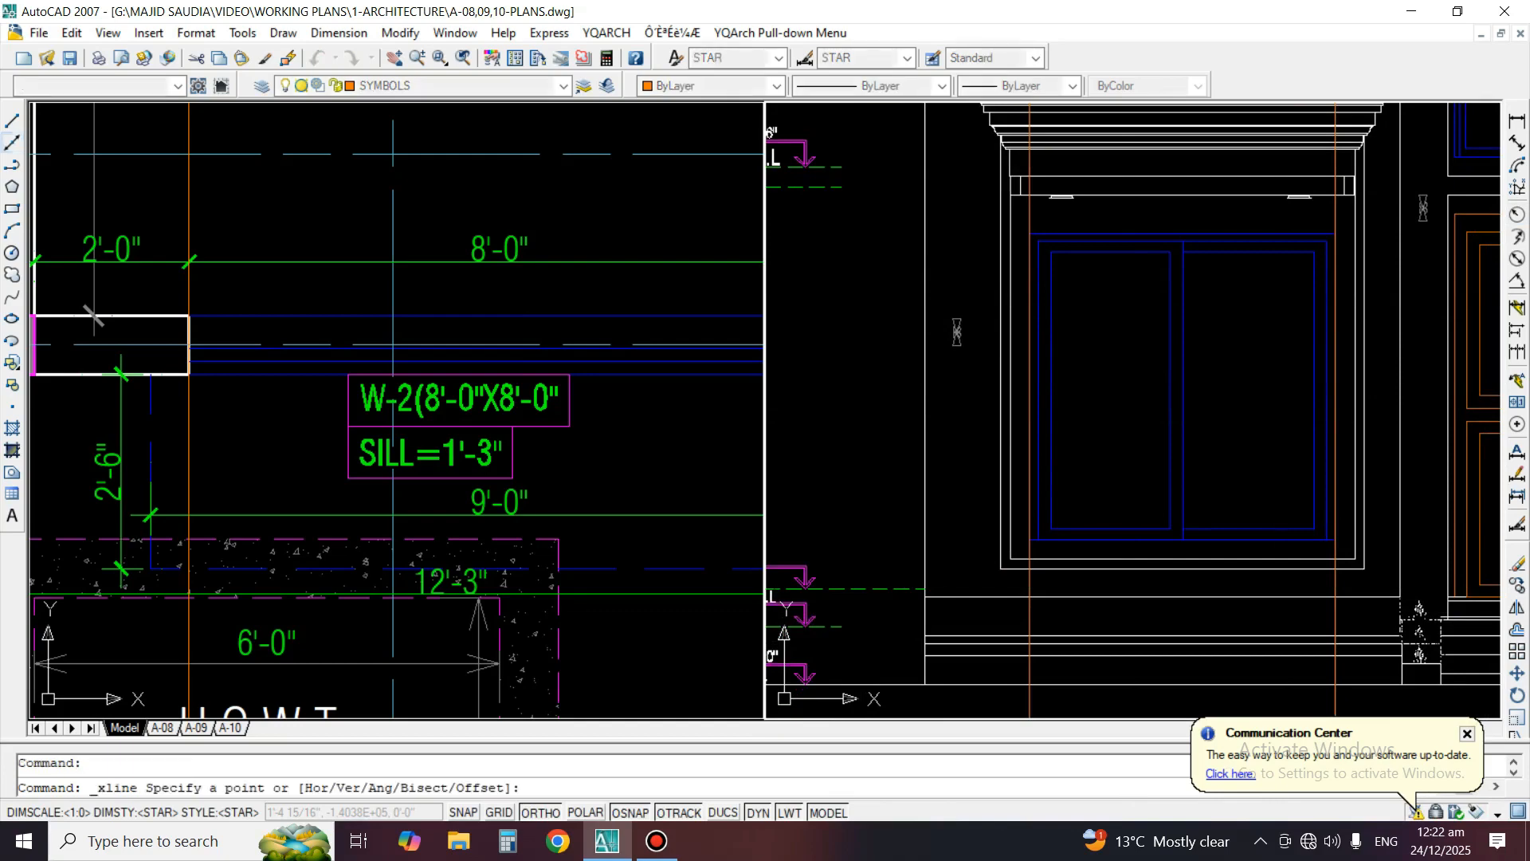
middle_click_drag(997, 588, 1191, 527)
scroll(897, 591, "up", 4)
key("Escape")
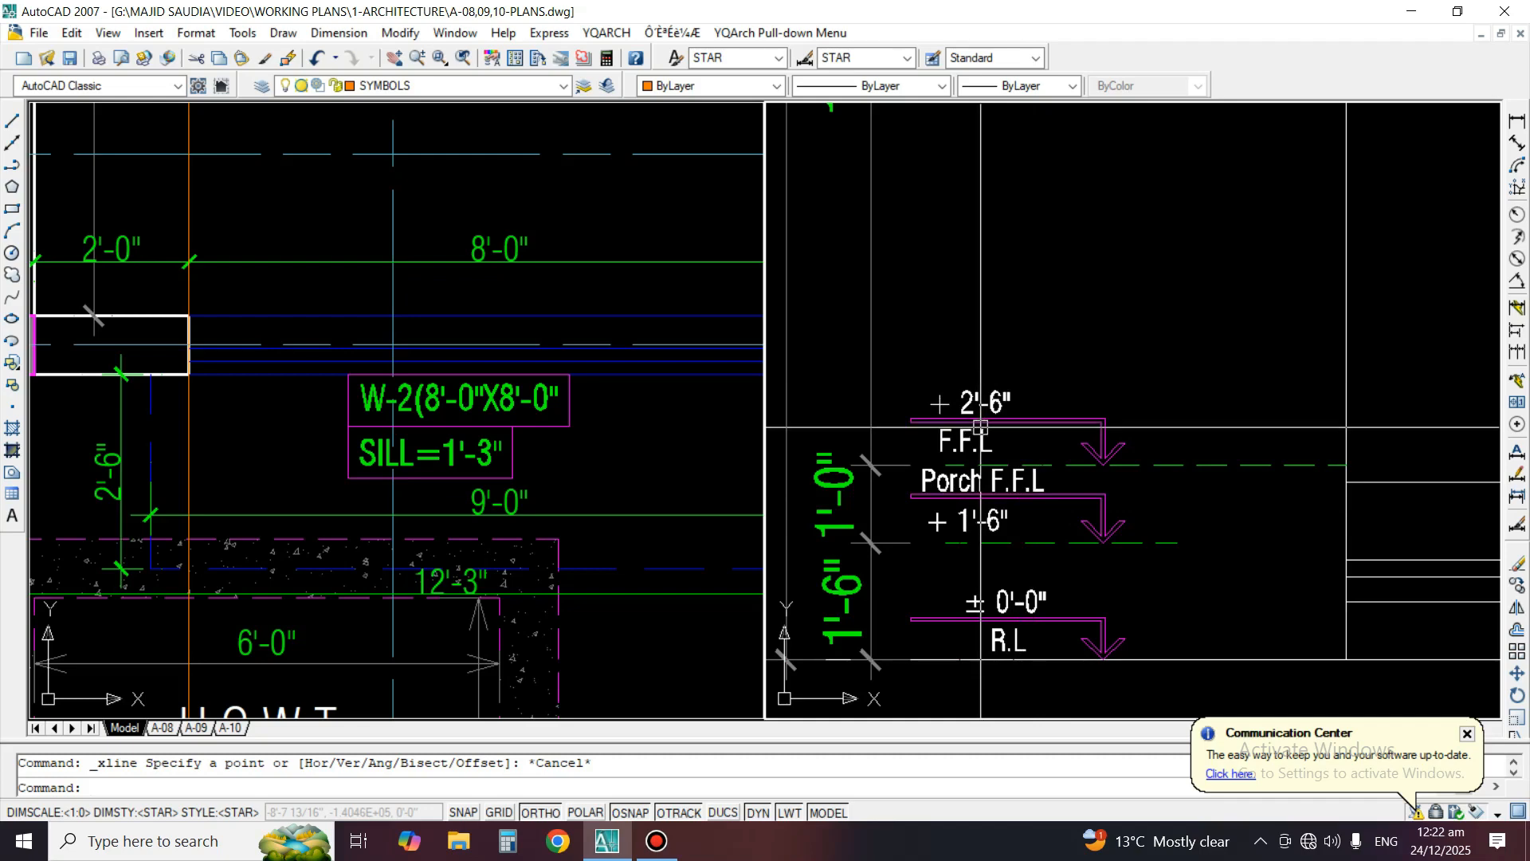
Draw a horizontal construction line along the +2'-6" F.F.L. level of the front elevation
middle_click_drag(1277, 446, 1028, 458)
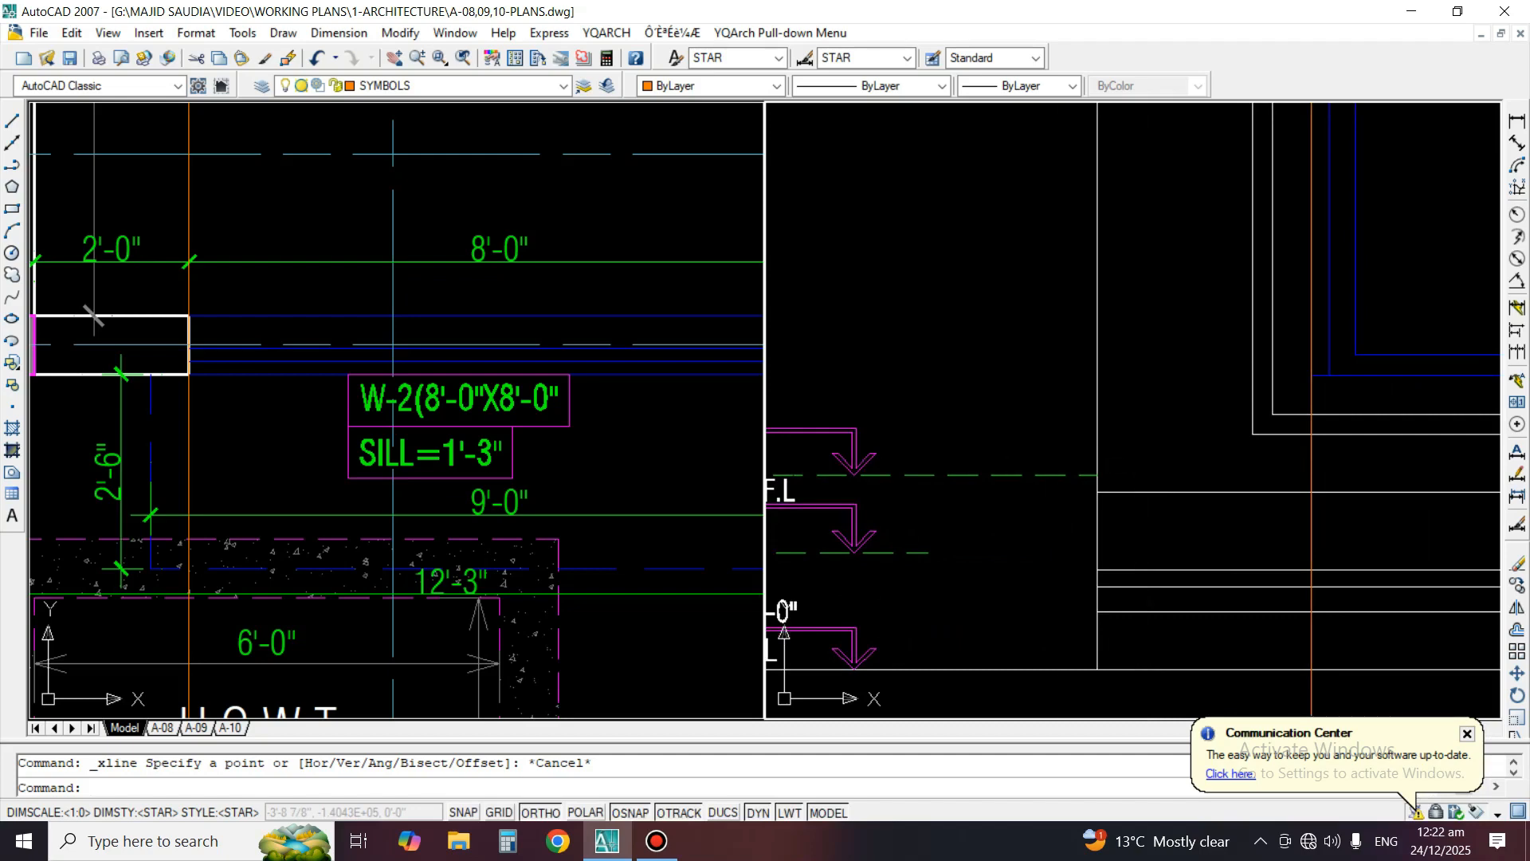
key("Return")
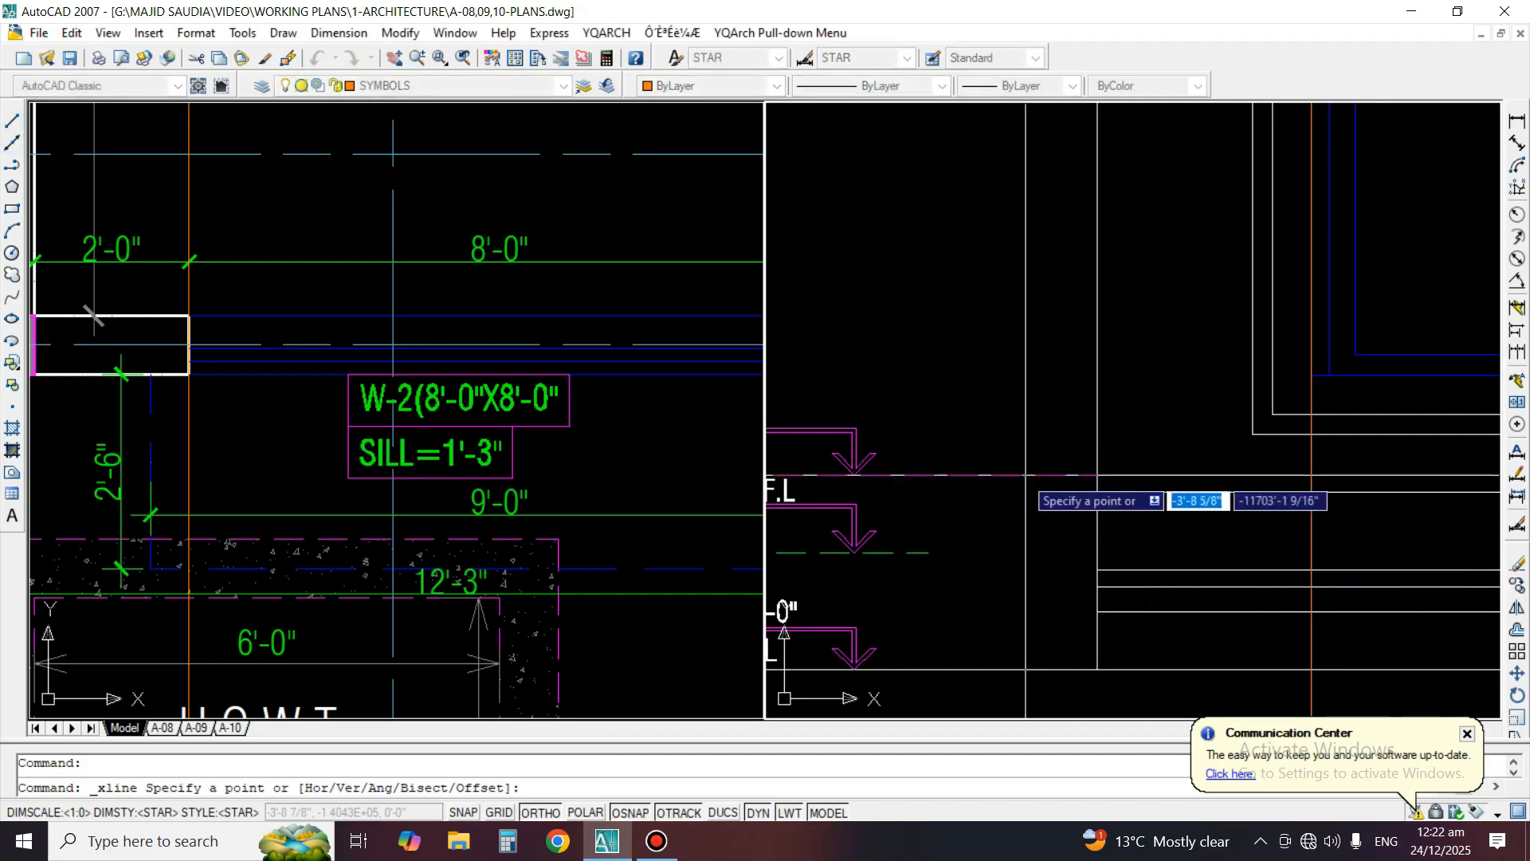
left_click(996, 474)
left_click(1213, 465)
key("Return")
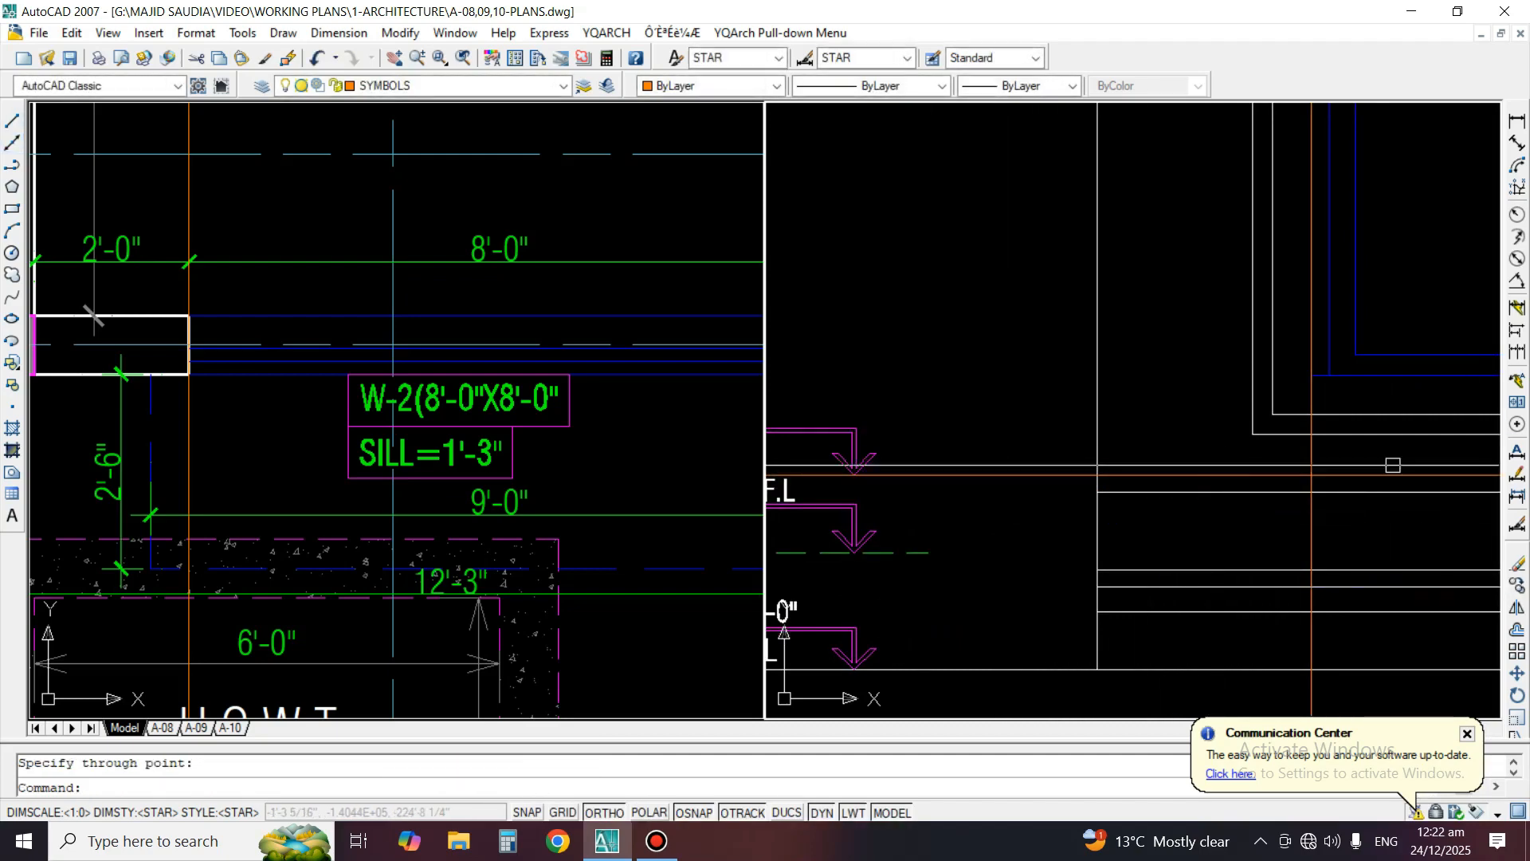
Measure the window's sill height above the F.F.L. construction line with a temporary linear dimension at 0'-0 precision, and erase it
middle_click_drag(1447, 426, 1149, 480)
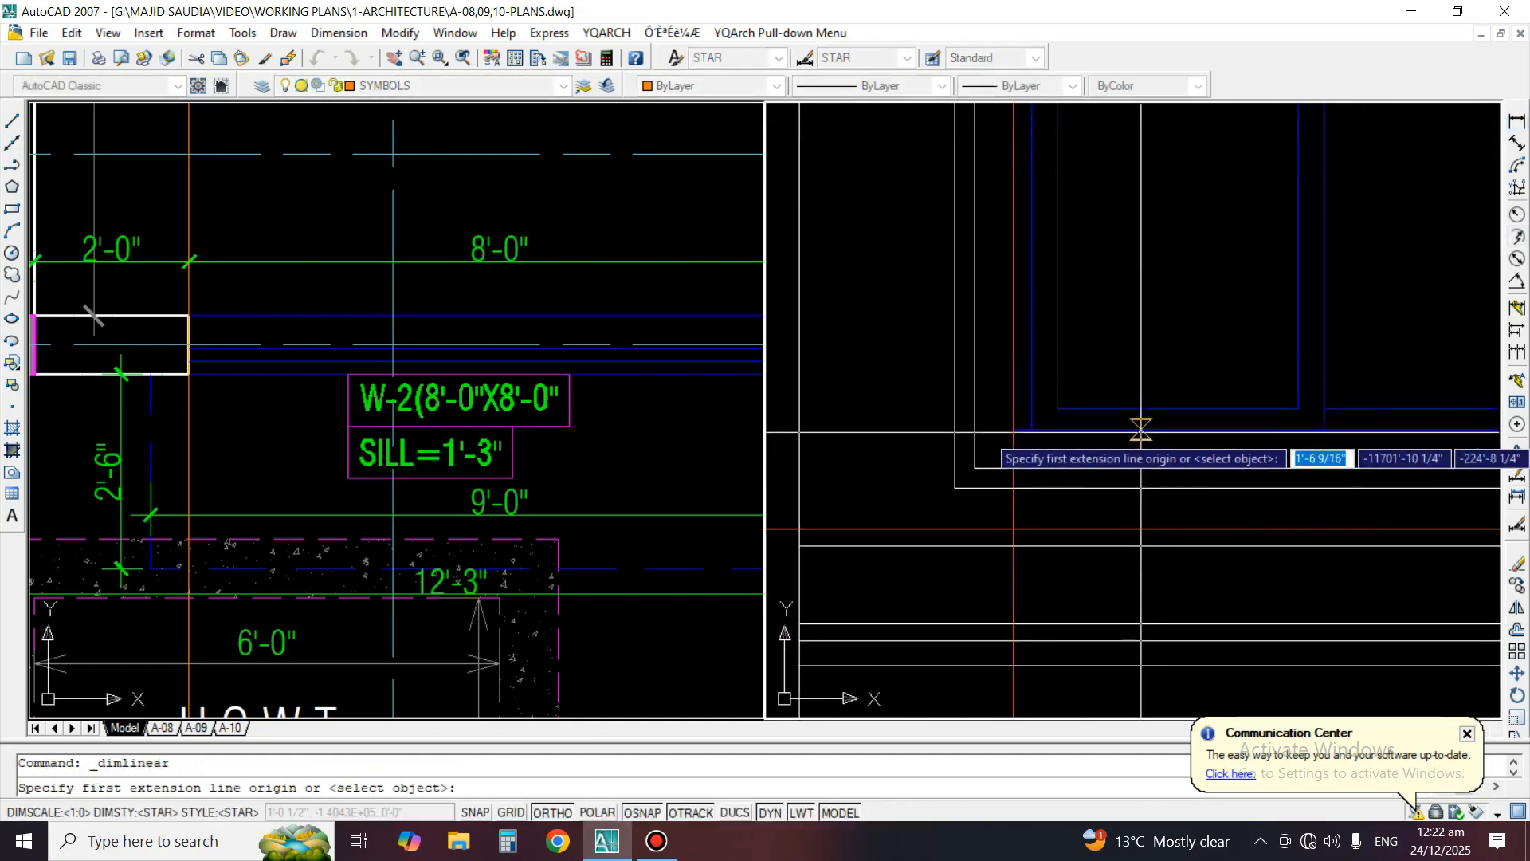
left_click(1140, 431)
left_click(1140, 530)
left_click(1140, 529)
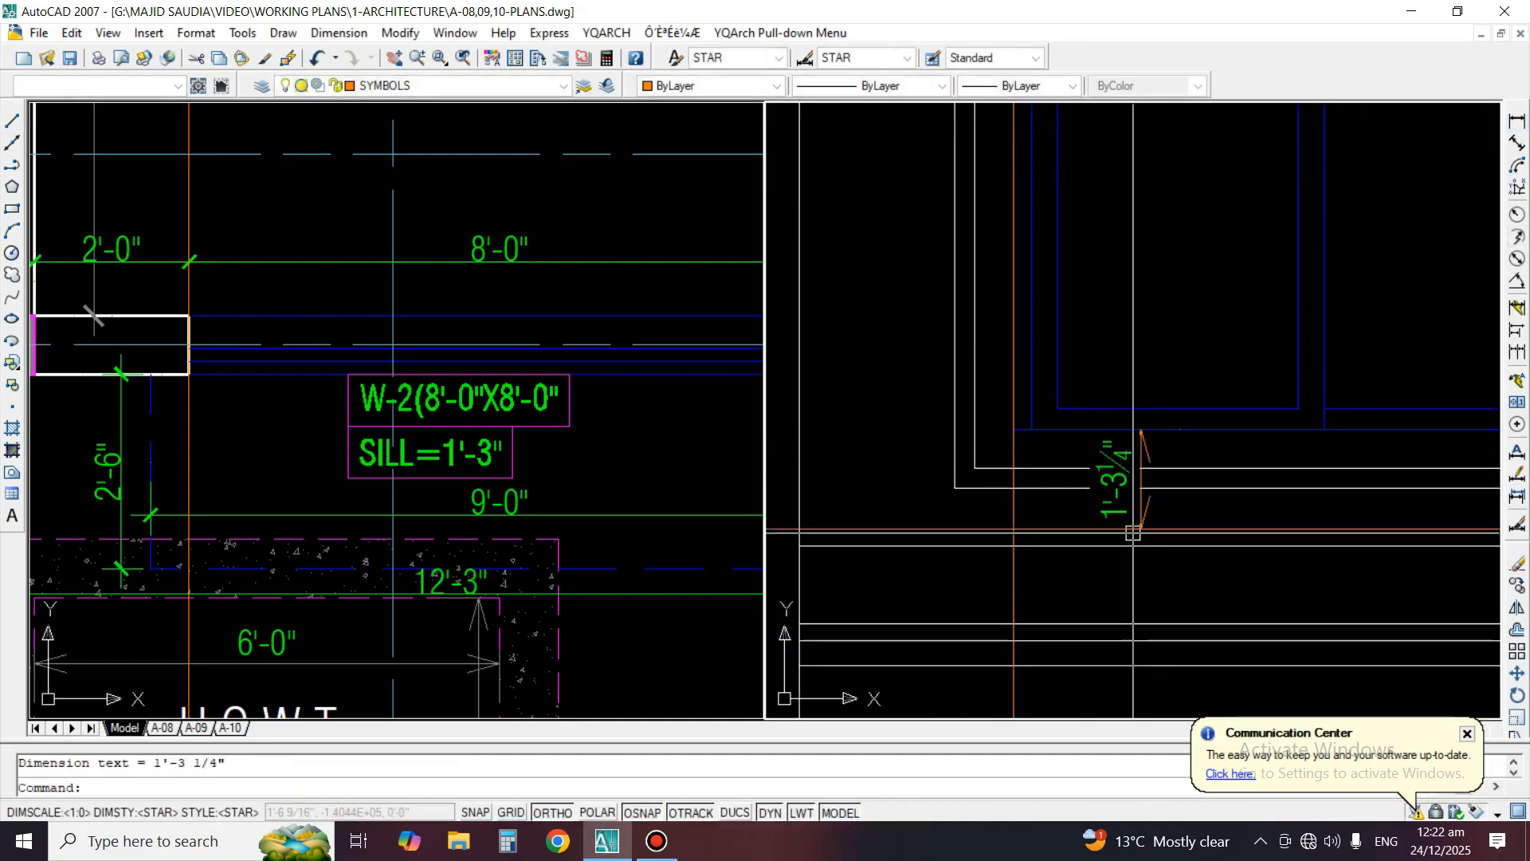
right_click(1115, 478)
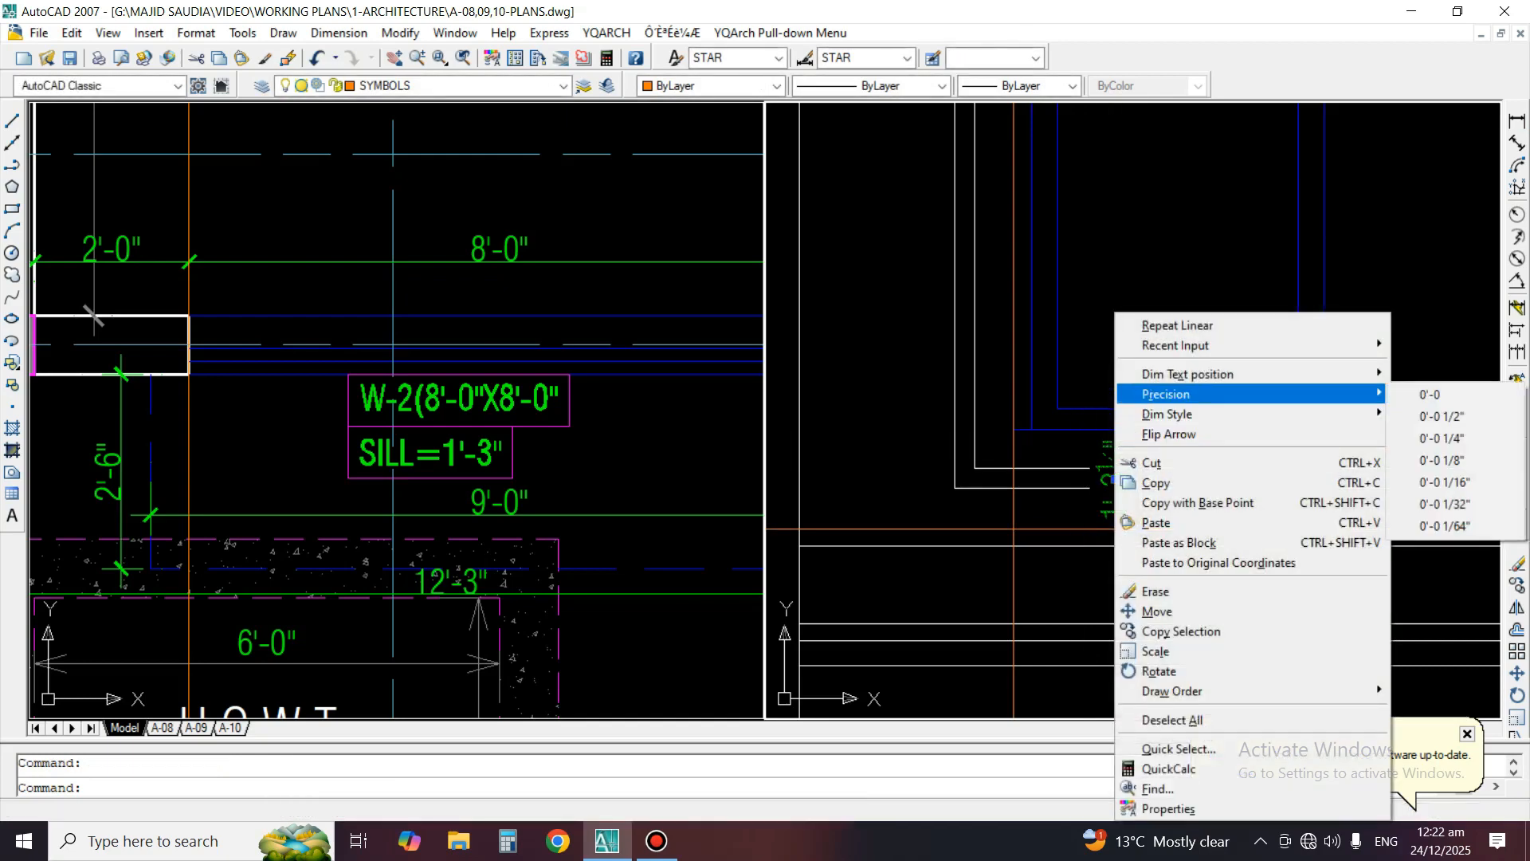
left_click(1426, 395)
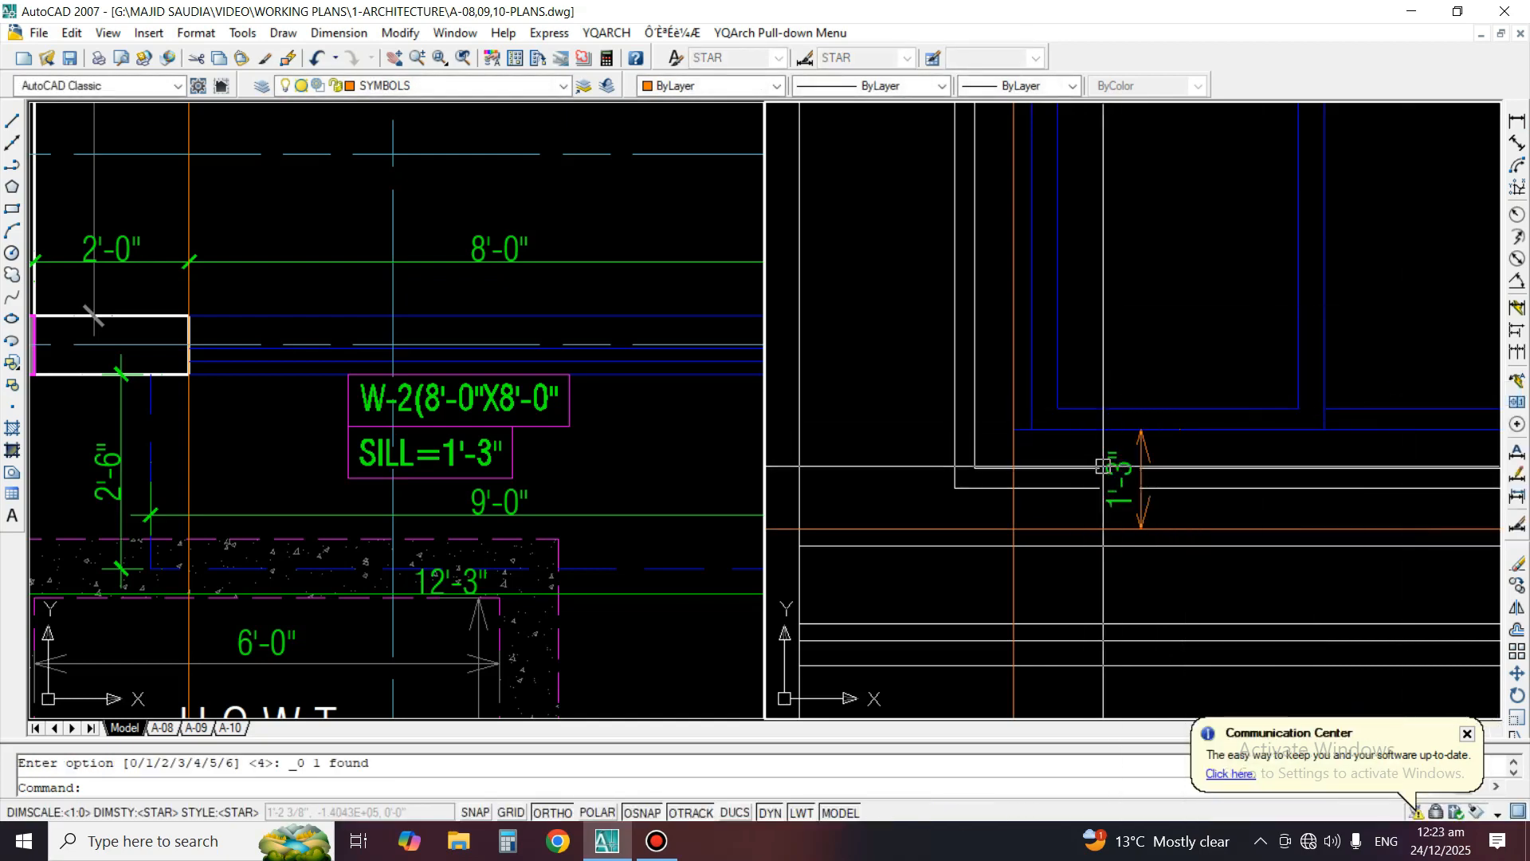
scroll(1147, 458, "up", 5)
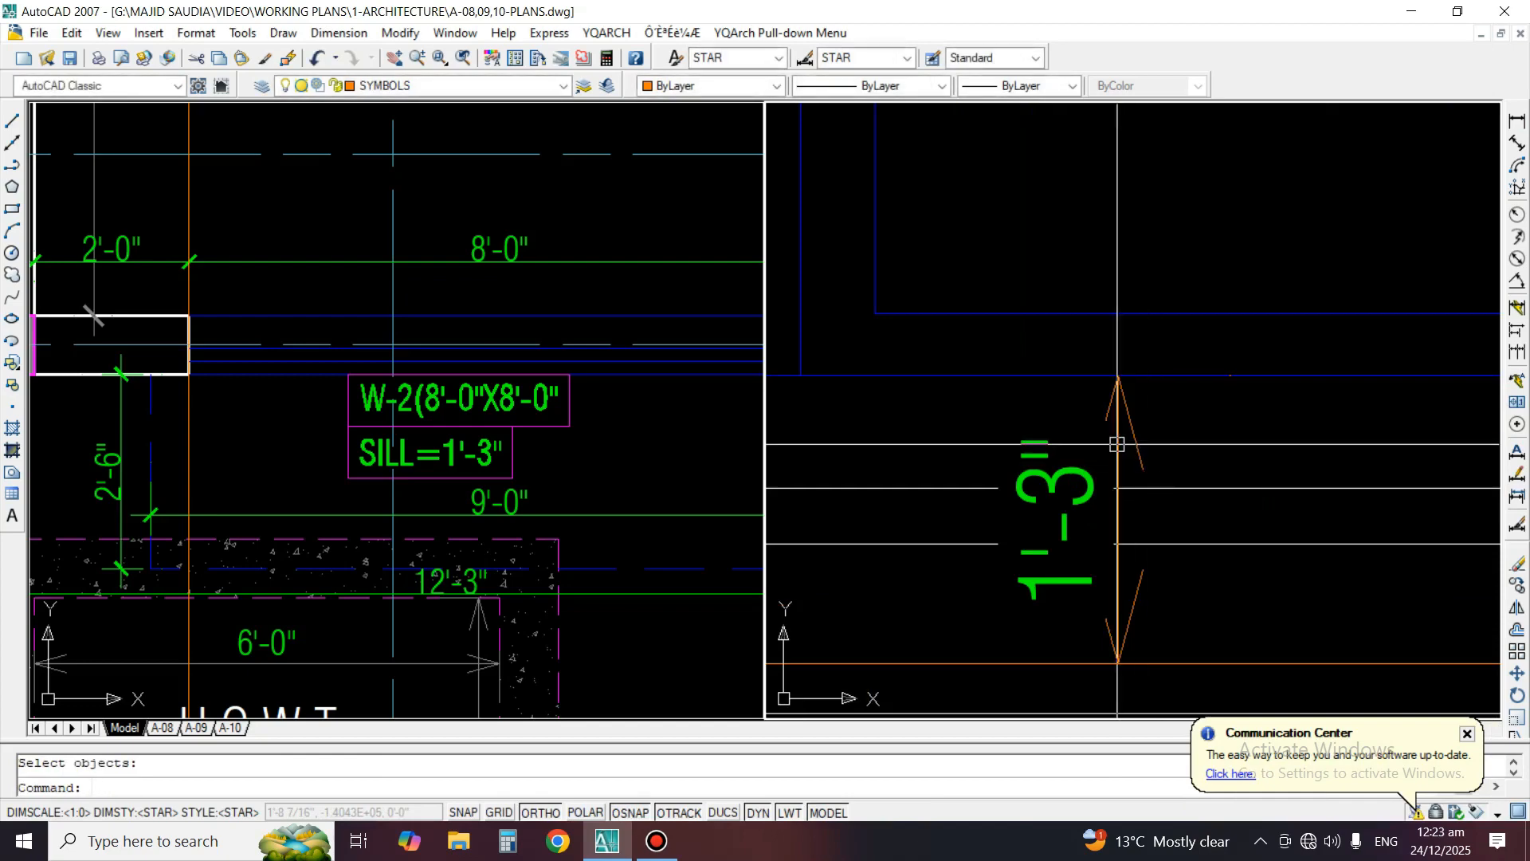
key("Delete")
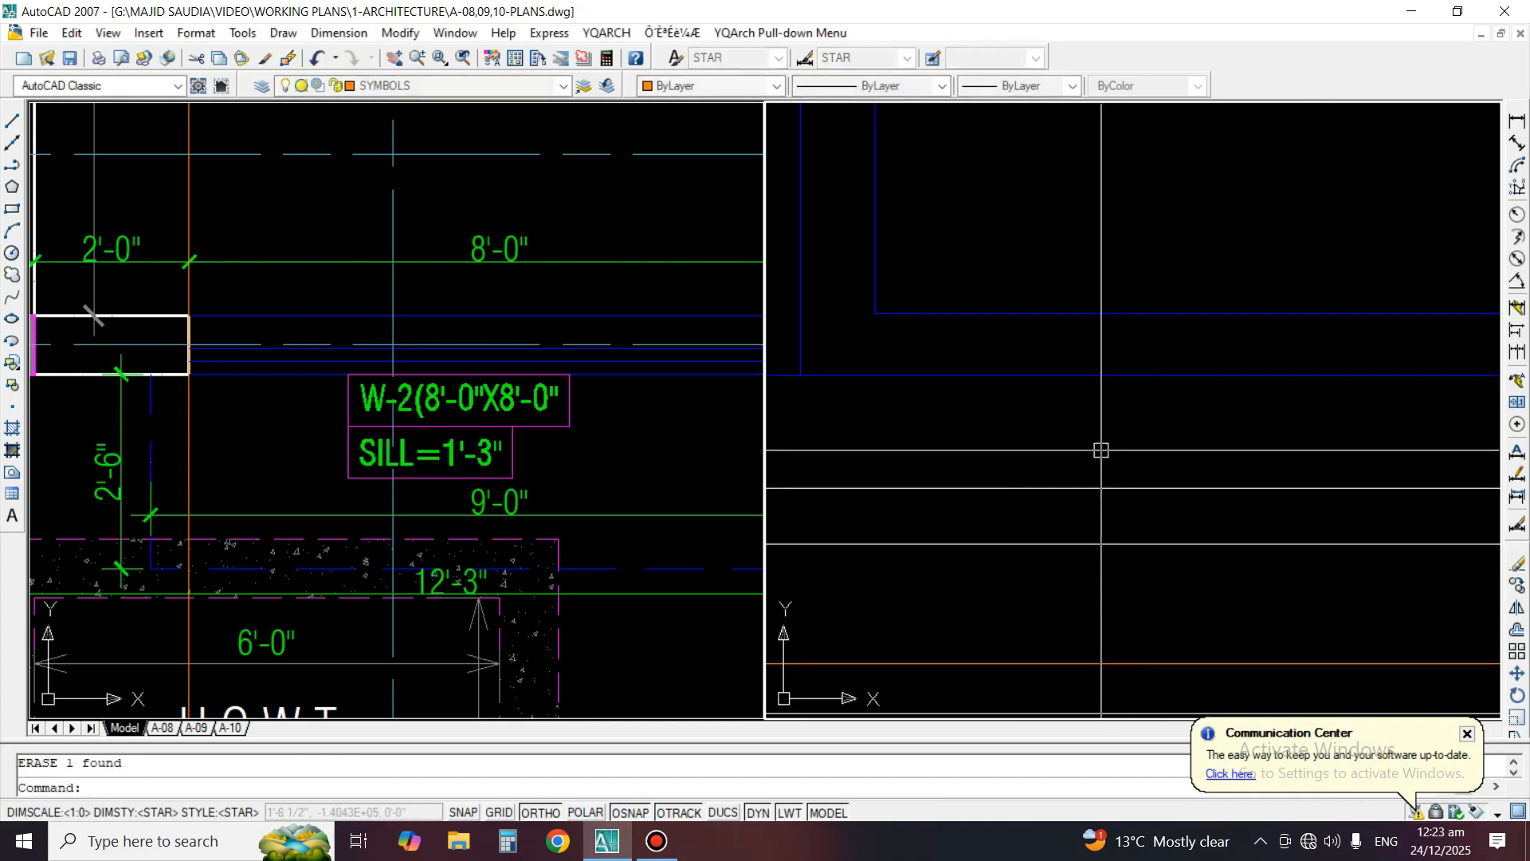
Fillet the window frame's left vertical line with its bottom line to form the lower left corner
scroll(1088, 438, "down", 4)
scroll(924, 430, "up", 5)
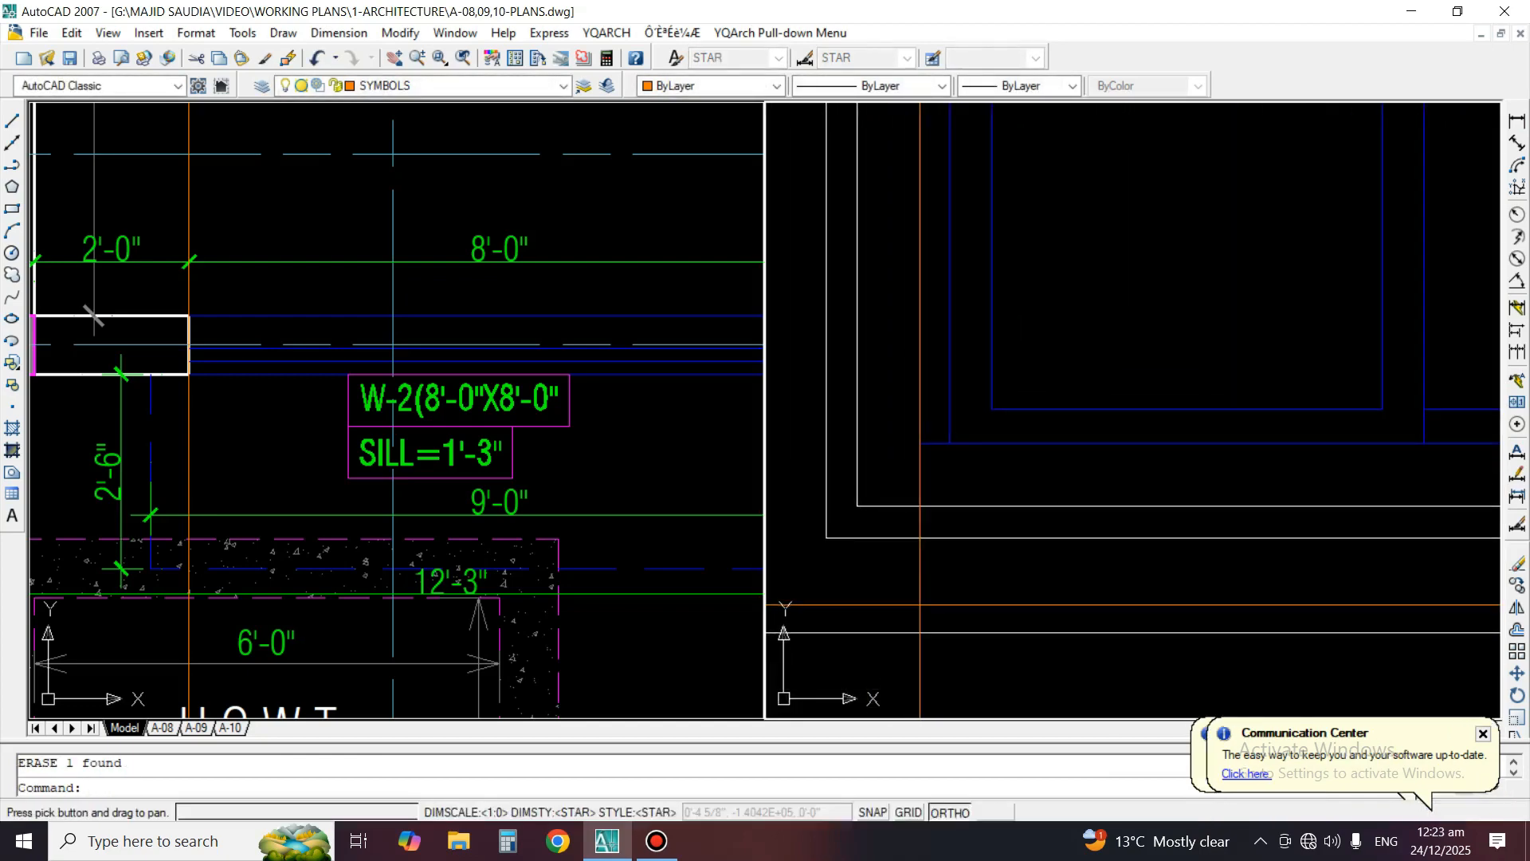
type("f")
key("Return")
left_click(933, 426)
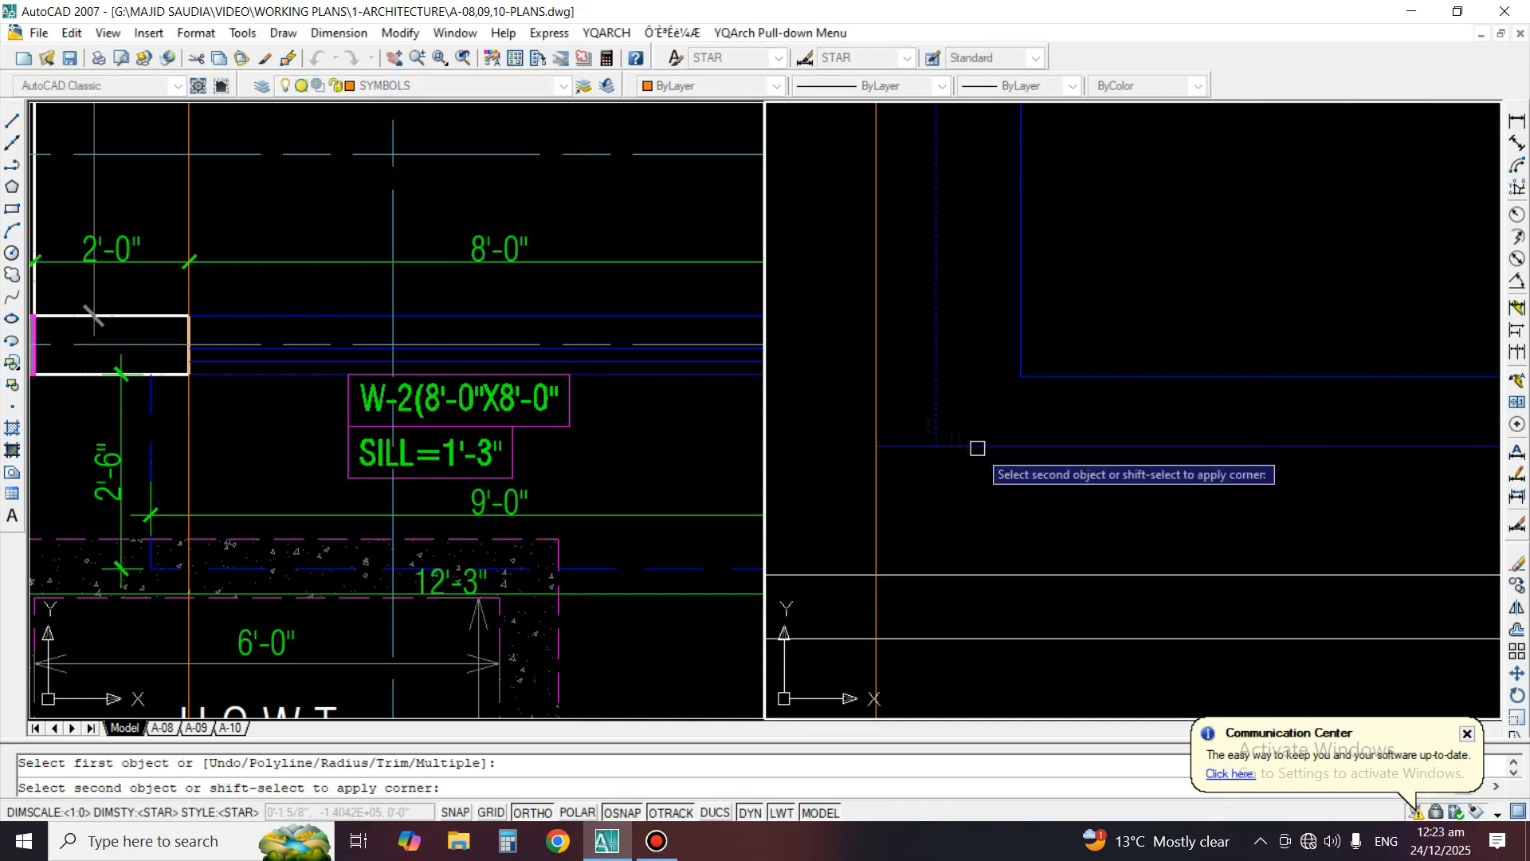
left_click(977, 447)
Erase the short leftover line outside the window's lower left corner and the left vertical construction line
left_click(890, 467)
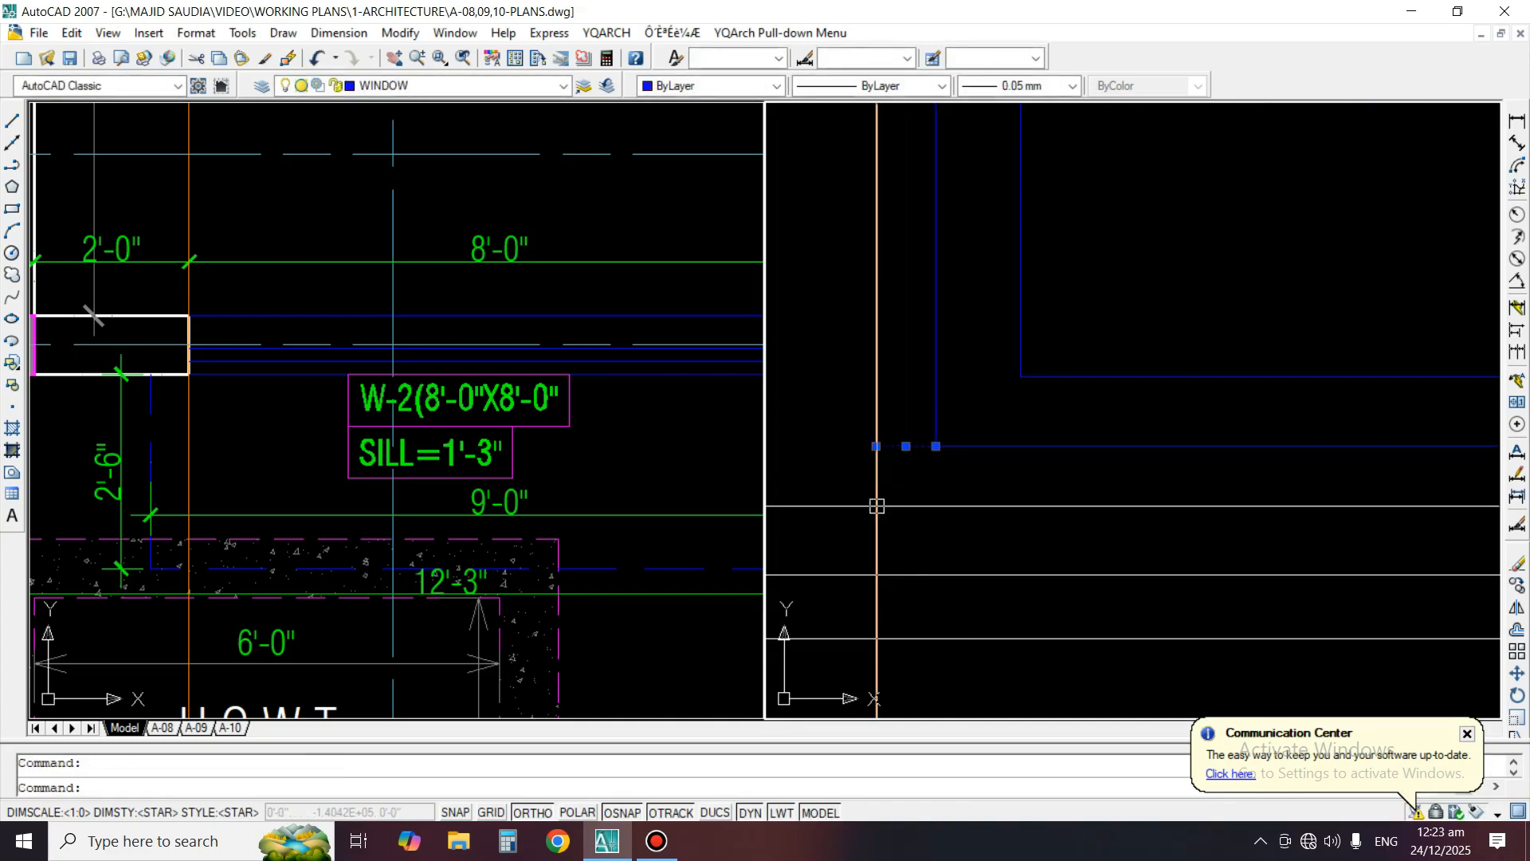
type("e")
key("Return")
key("Return")
left_click(877, 489)
key("Return")
scroll(892, 495, "down", 6)
middle_click_drag(892, 495, 902, 542)
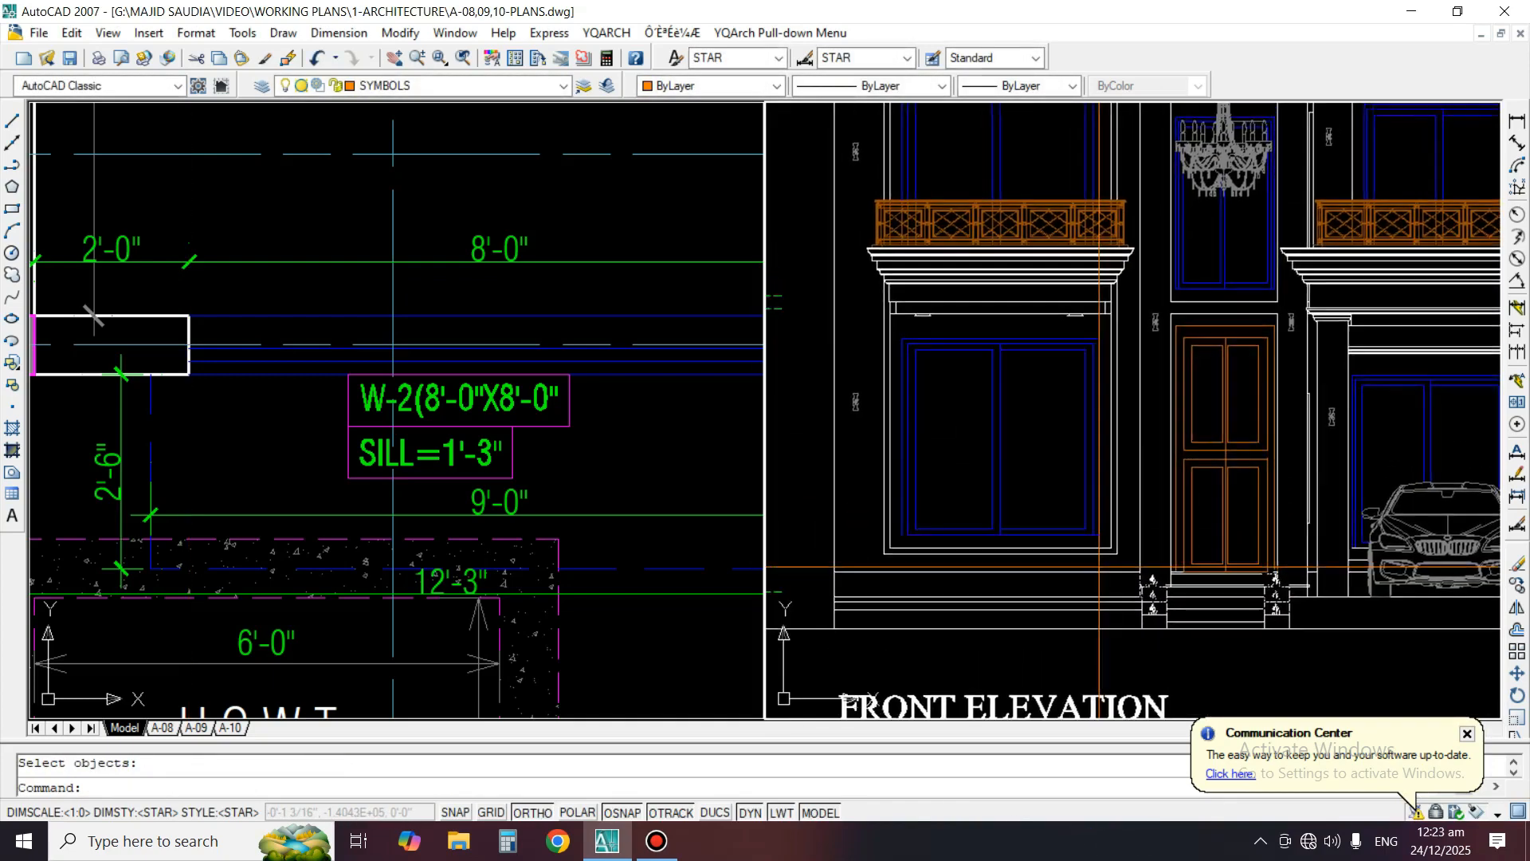
Compare the front elevation's window, entrance and levels with the drawing room and entrance lobby area of the ground floor plan
scroll(988, 478, "up", 3)
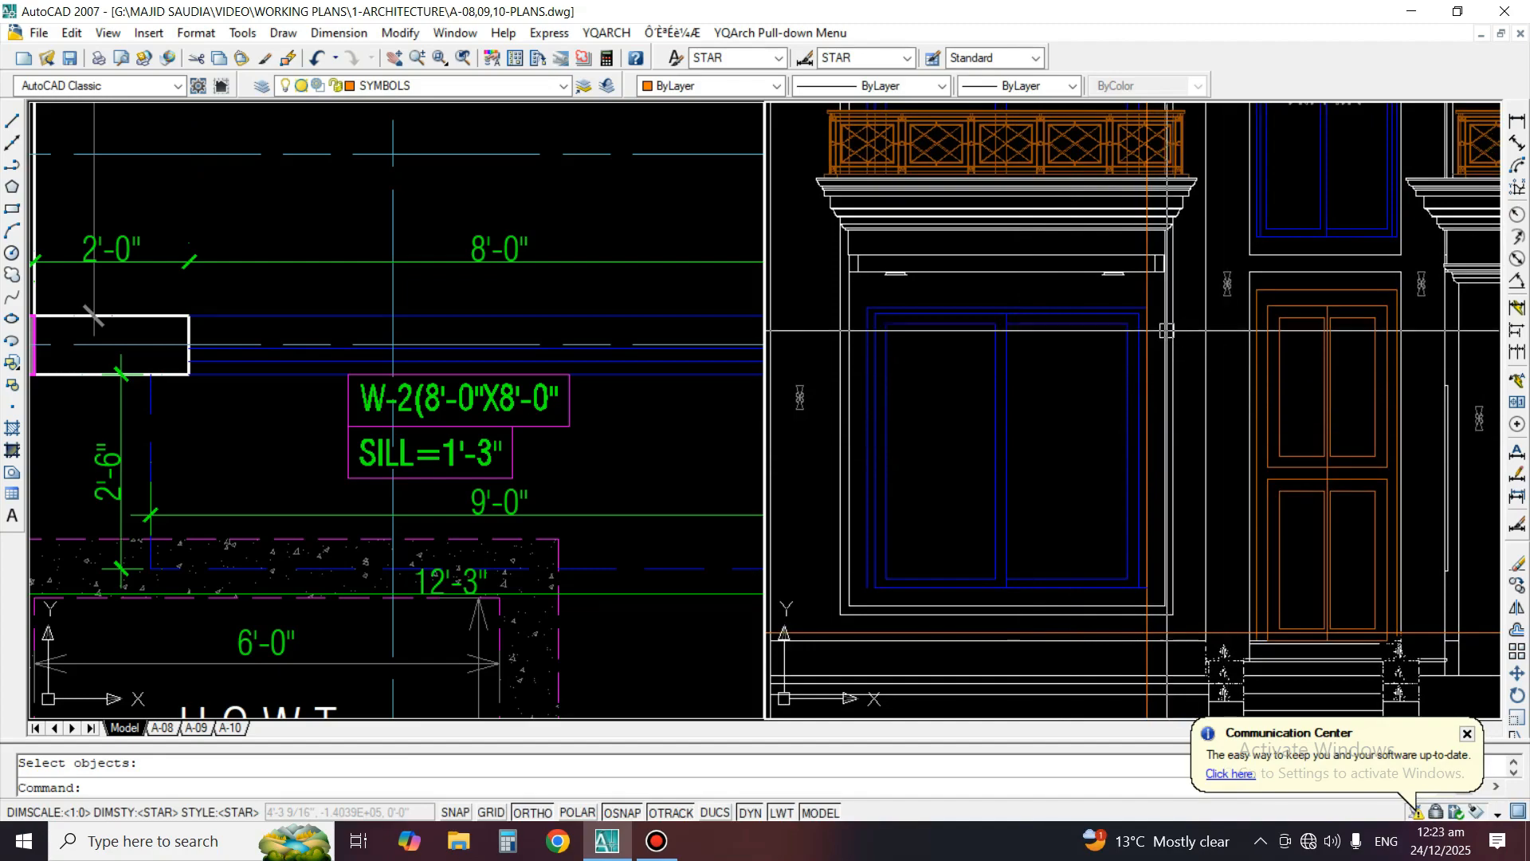
scroll(1166, 330, "down", 5)
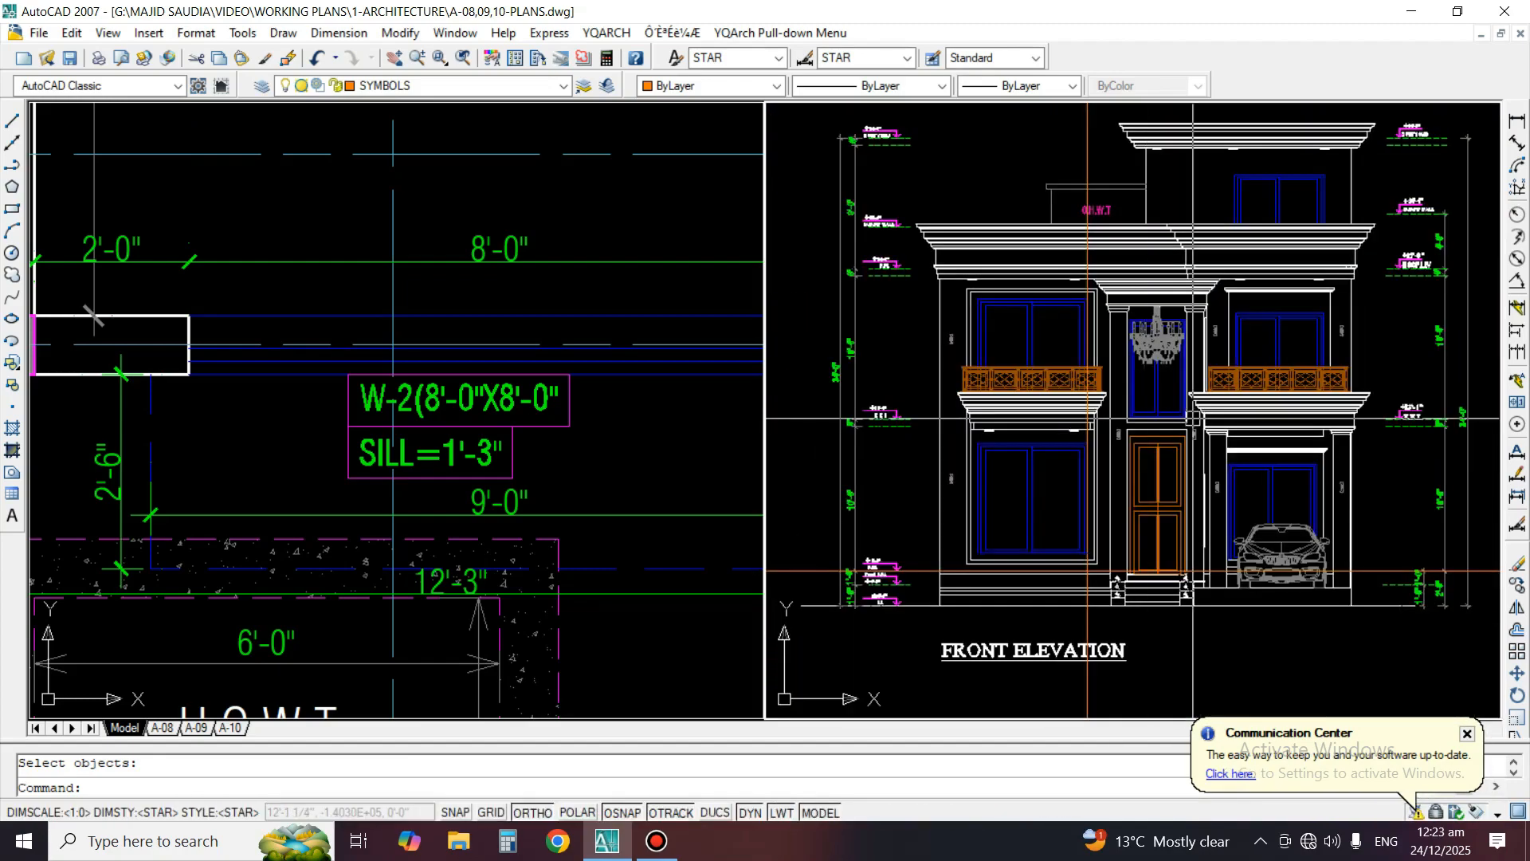
middle_click_drag(1180, 402, 1175, 424)
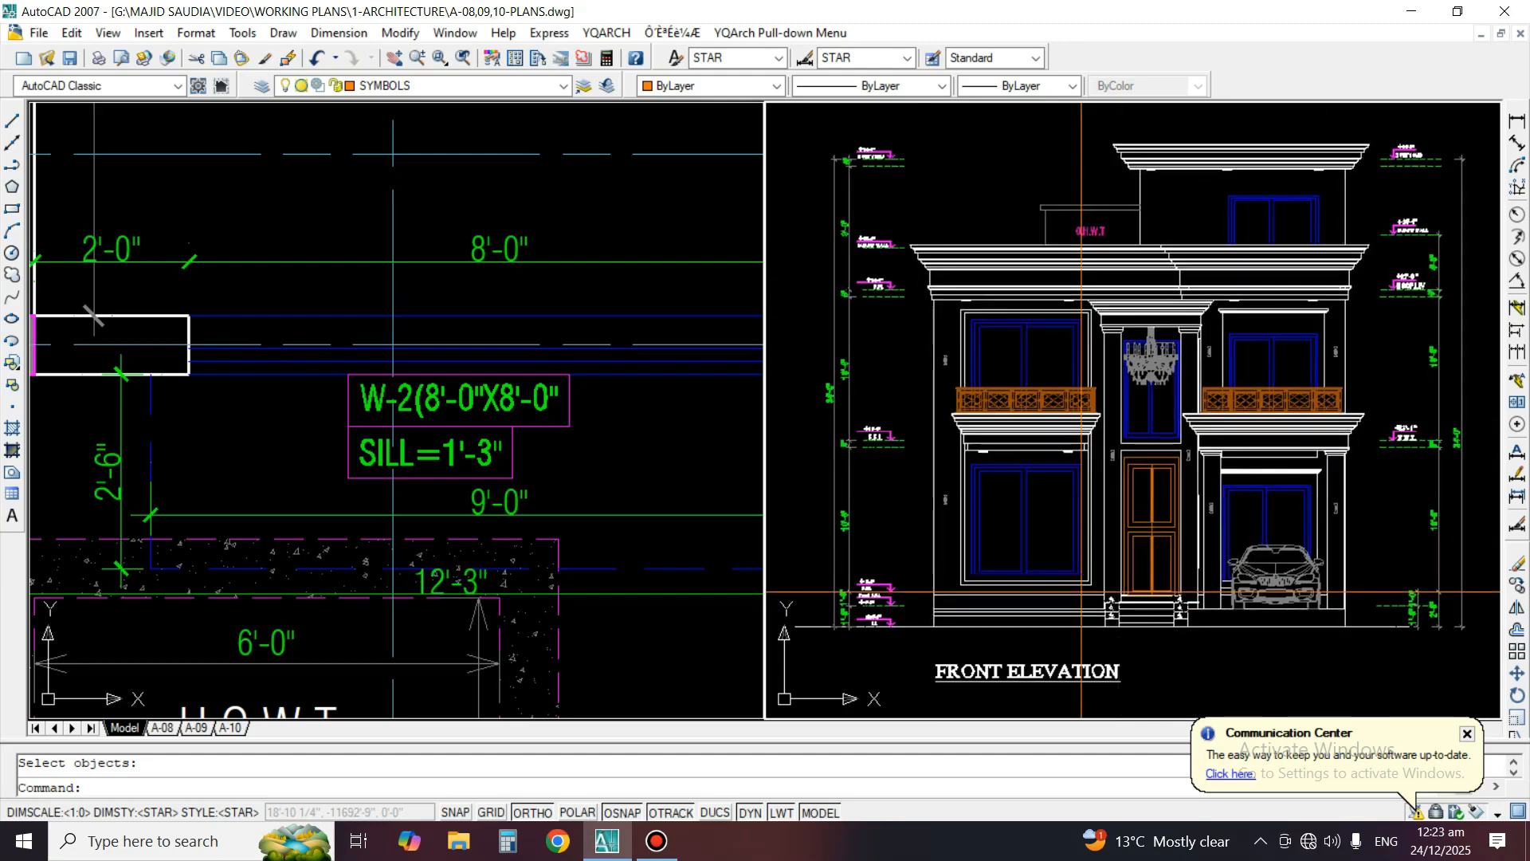
middle_click_drag(1115, 536, 1114, 494)
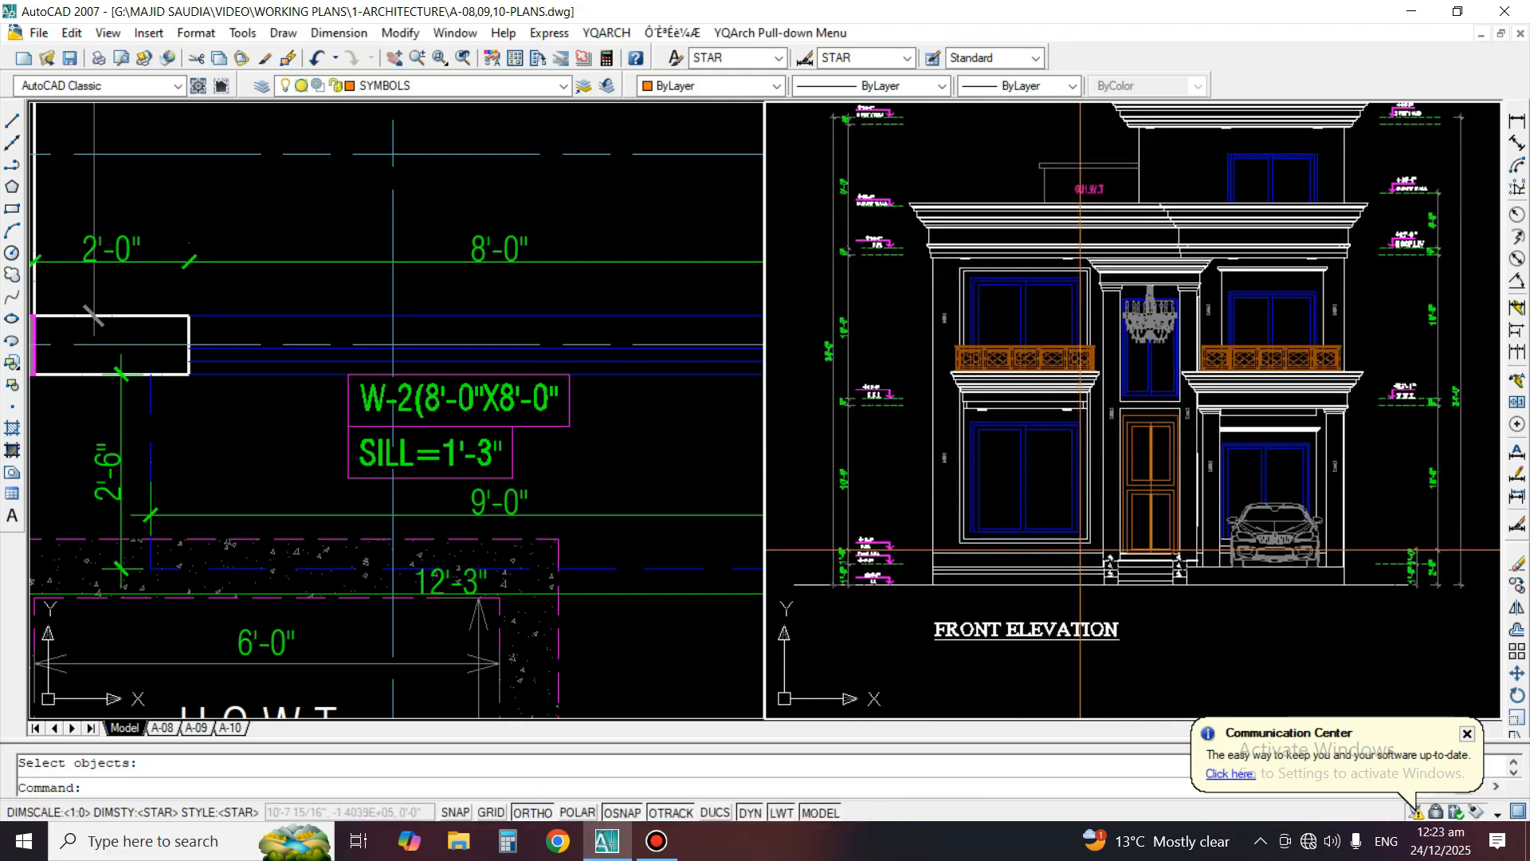
scroll(259, 567, "down", 3)
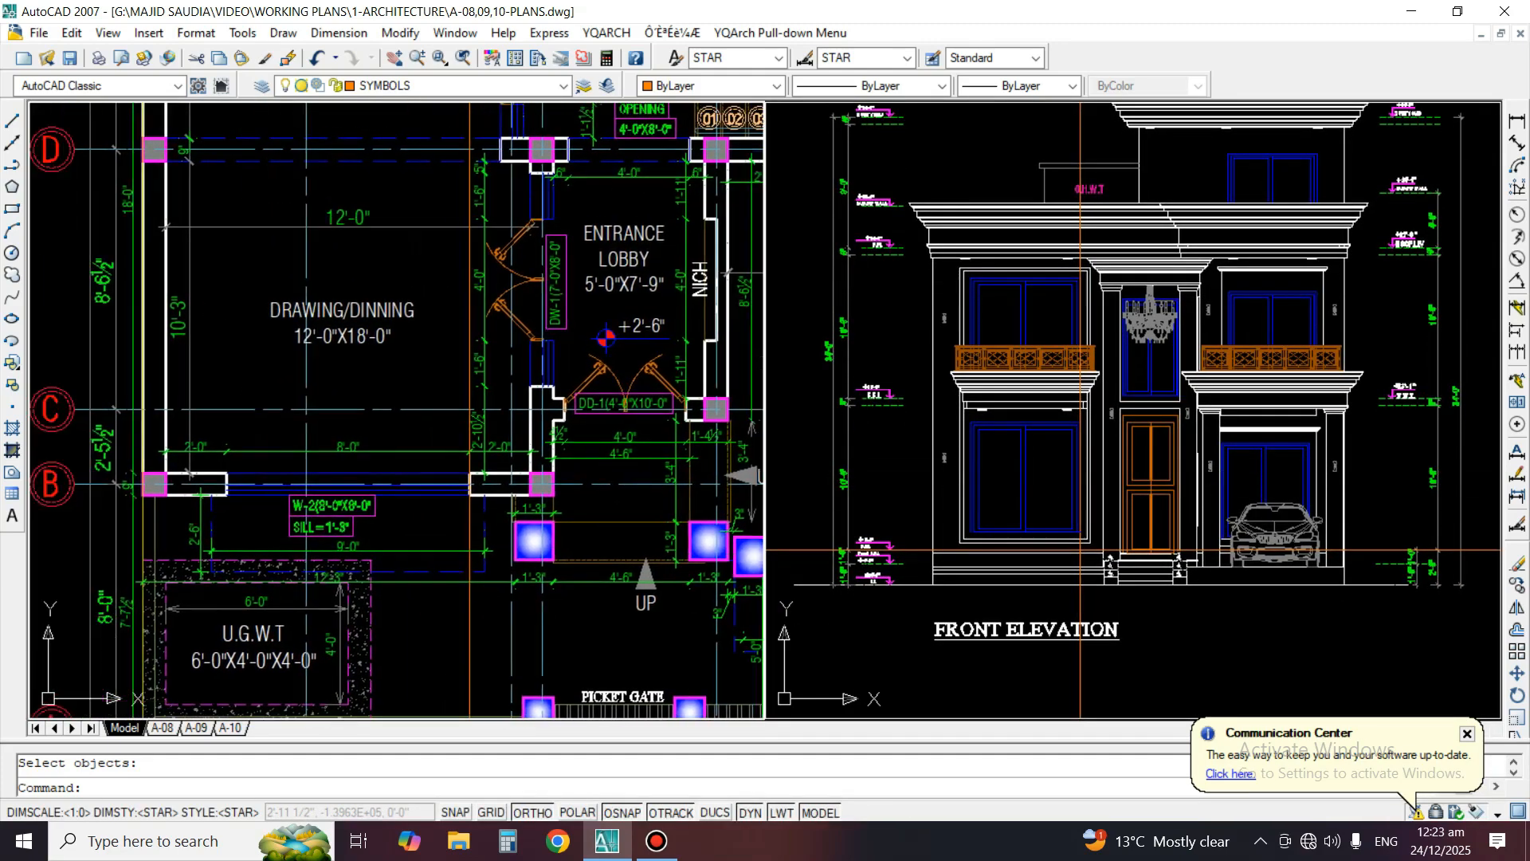
scroll(1081, 550, "up", 2)
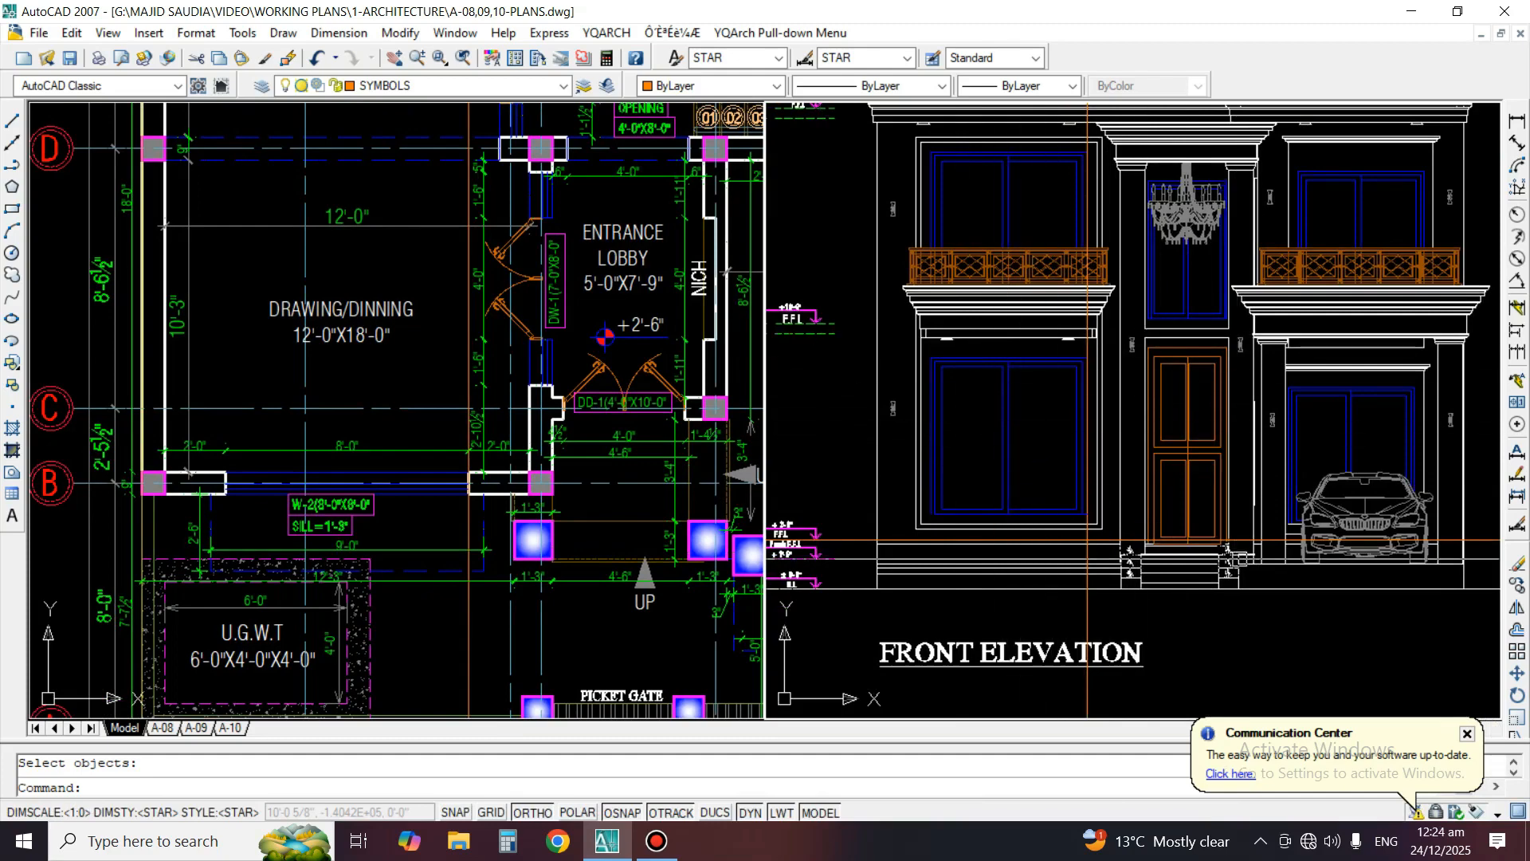
scroll(1033, 550, "up", 3)
middle_click_drag(966, 430, 1056, 403)
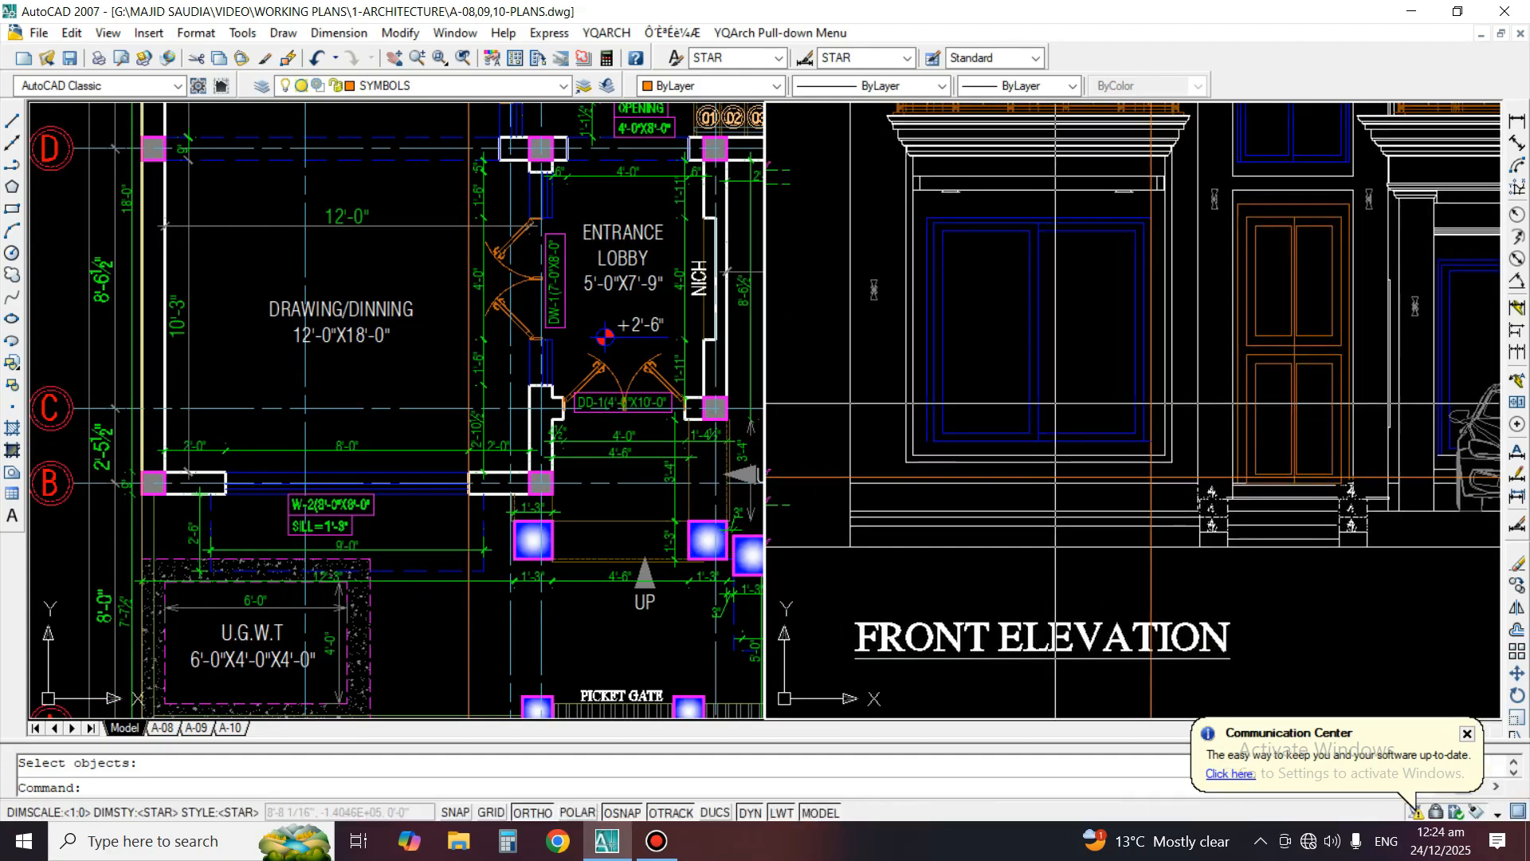
Erase the remaining vertical construction line along the right edge of the ground floor window in the front elevation
scroll(1097, 258, "up", 2)
key("space")
left_click(1176, 179)
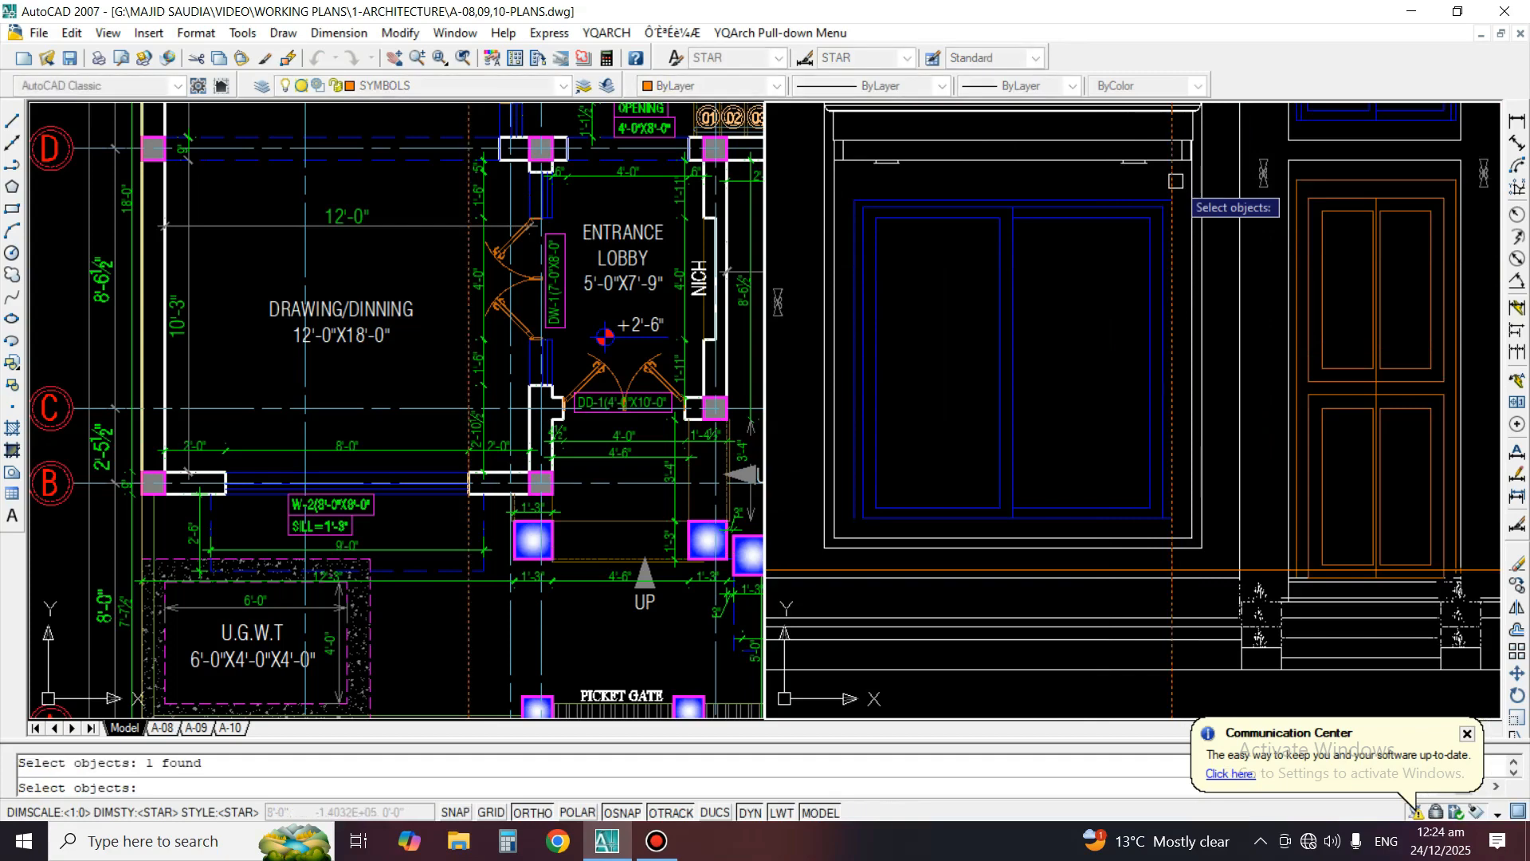
key("space")
Erase the planter with its plants on the left side of the entrance steps in the front elevation
middle_click_drag(1181, 499, 1043, 467)
scroll(1302, 533, "up", 2)
middle_click_drag(1301, 532, 1303, 459)
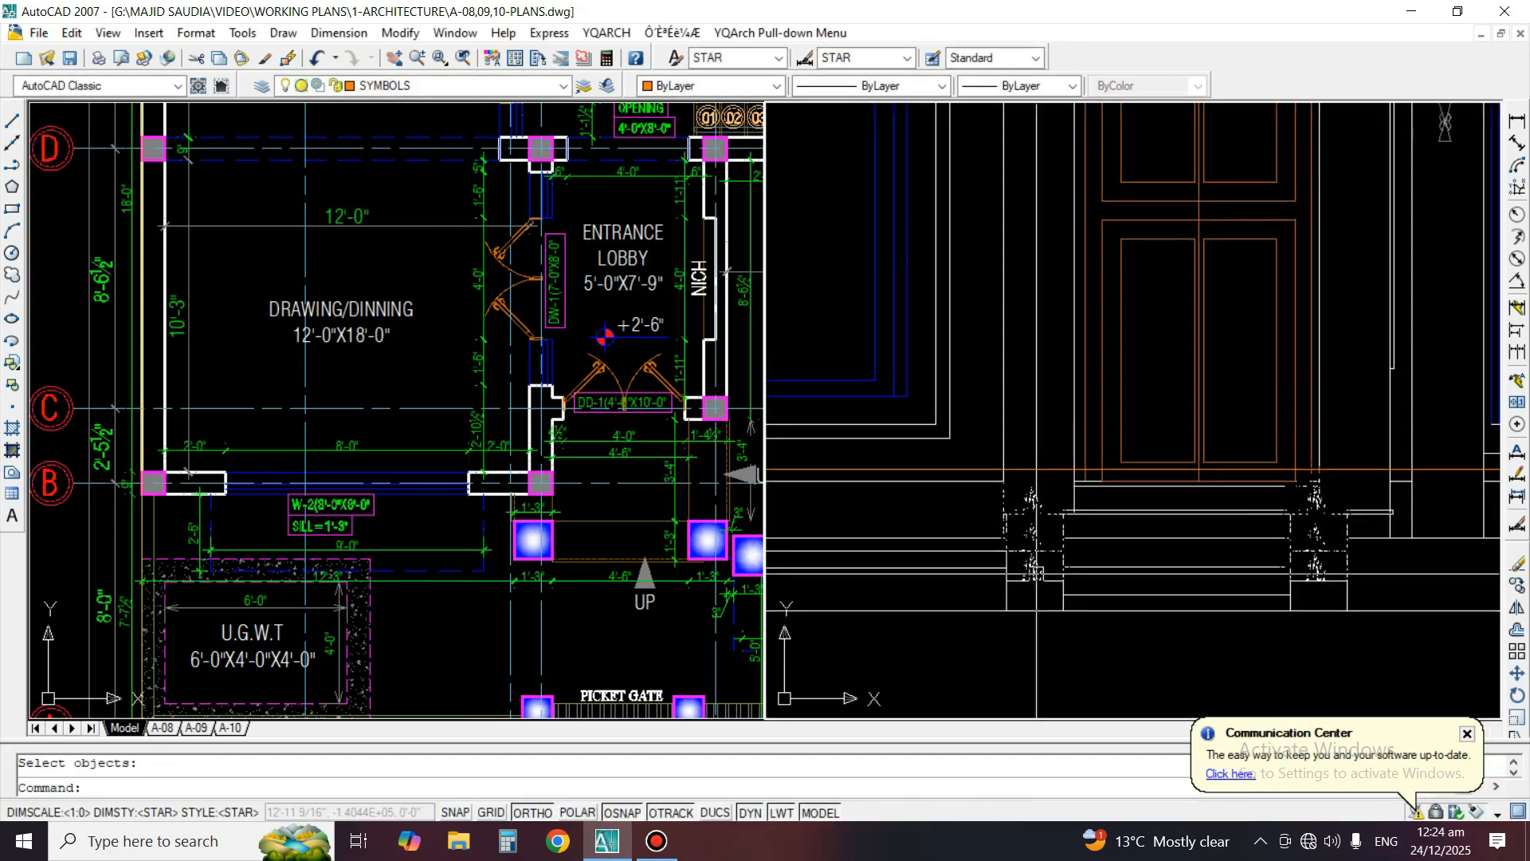
scroll(1028, 575, "up", 4)
middle_click_drag(1028, 575, 1027, 534)
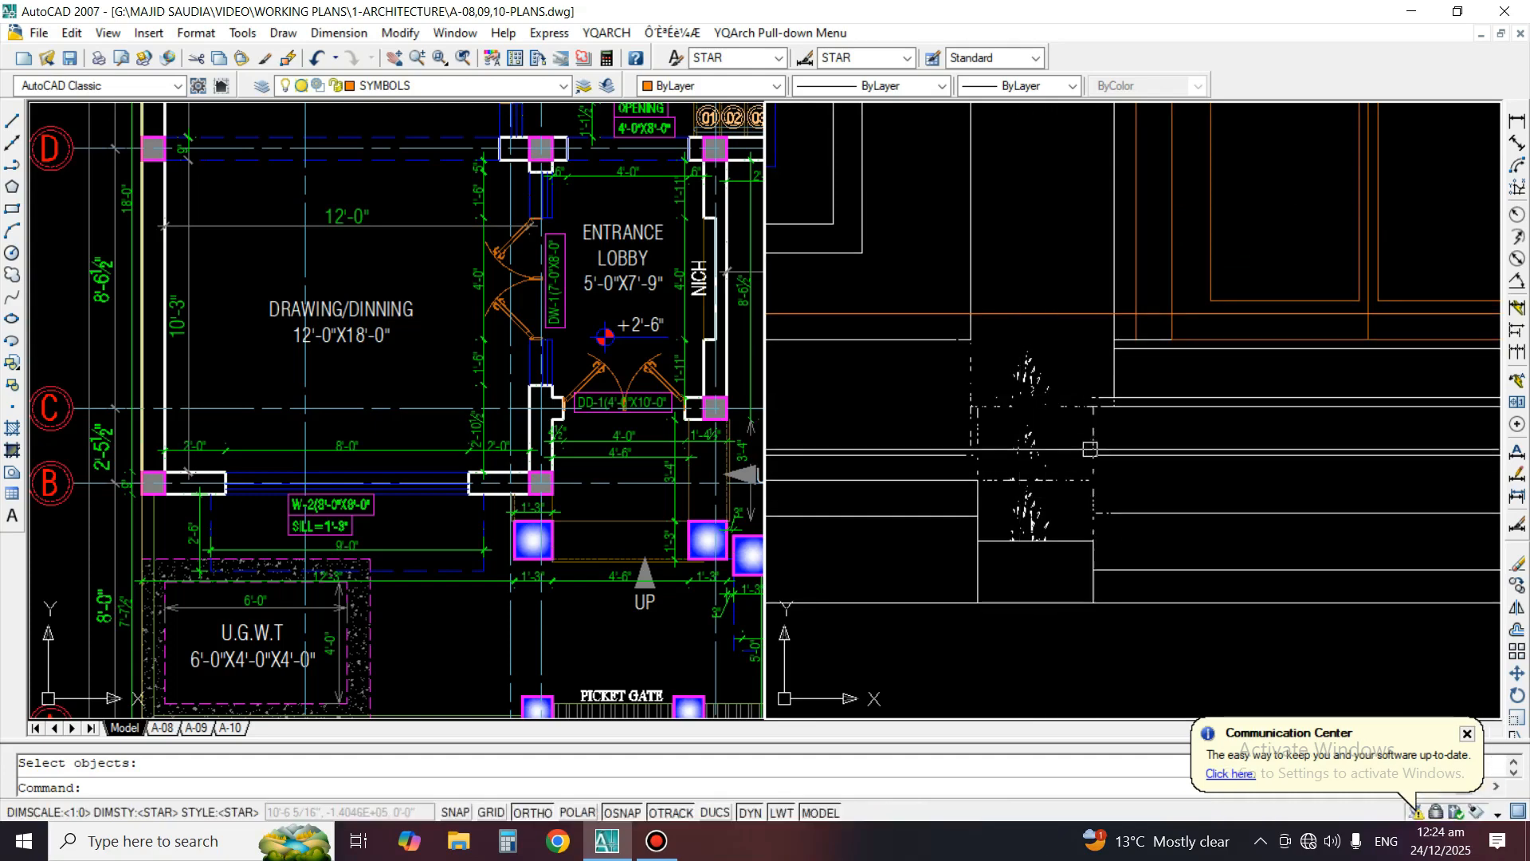
scroll(1055, 505, "up", 2)
scroll(1078, 546, "down", 3)
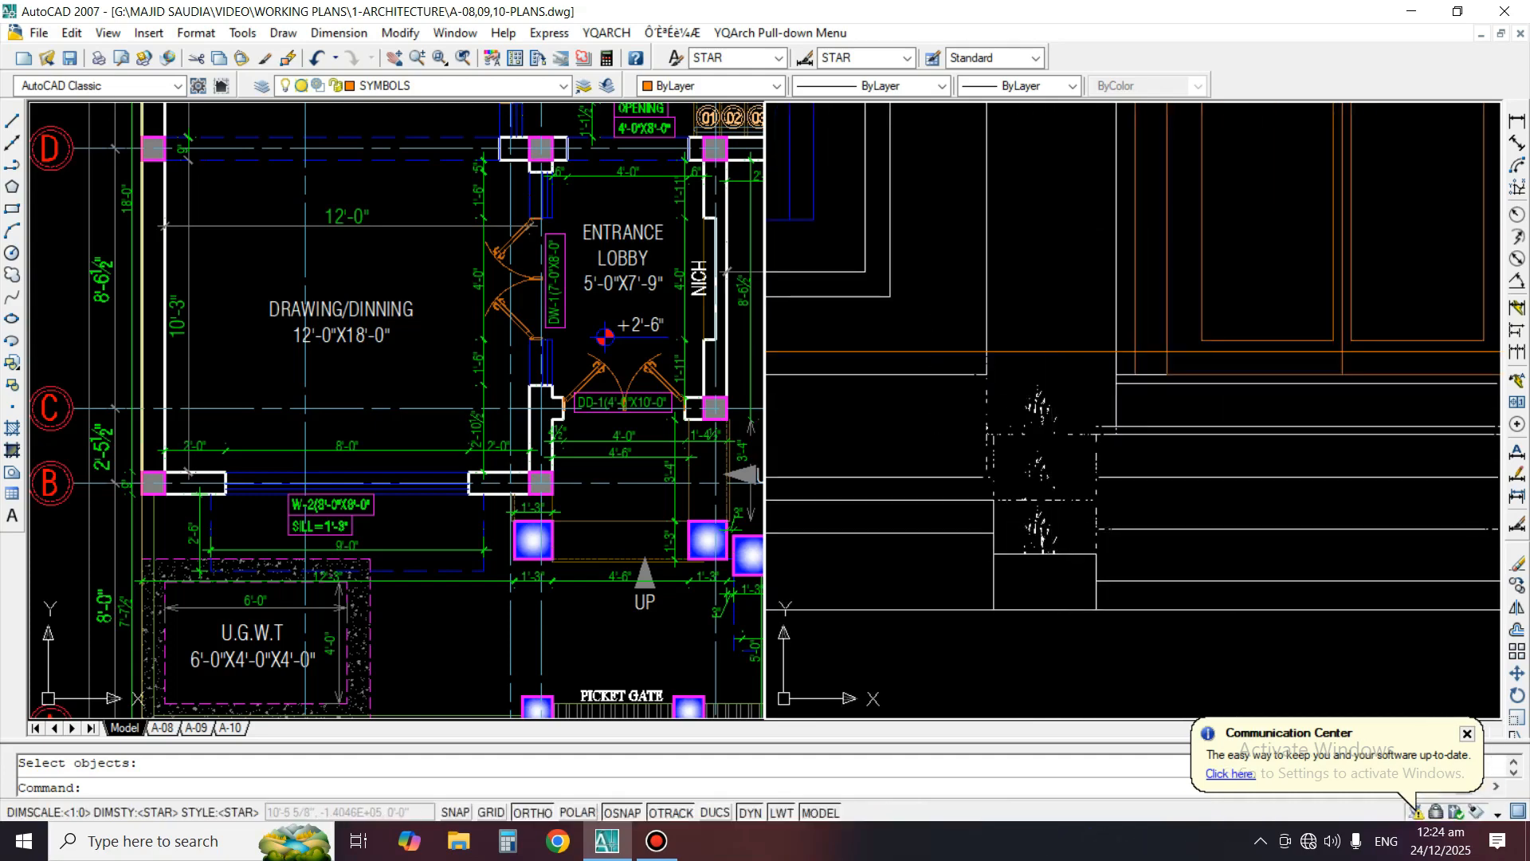
key("Escape")
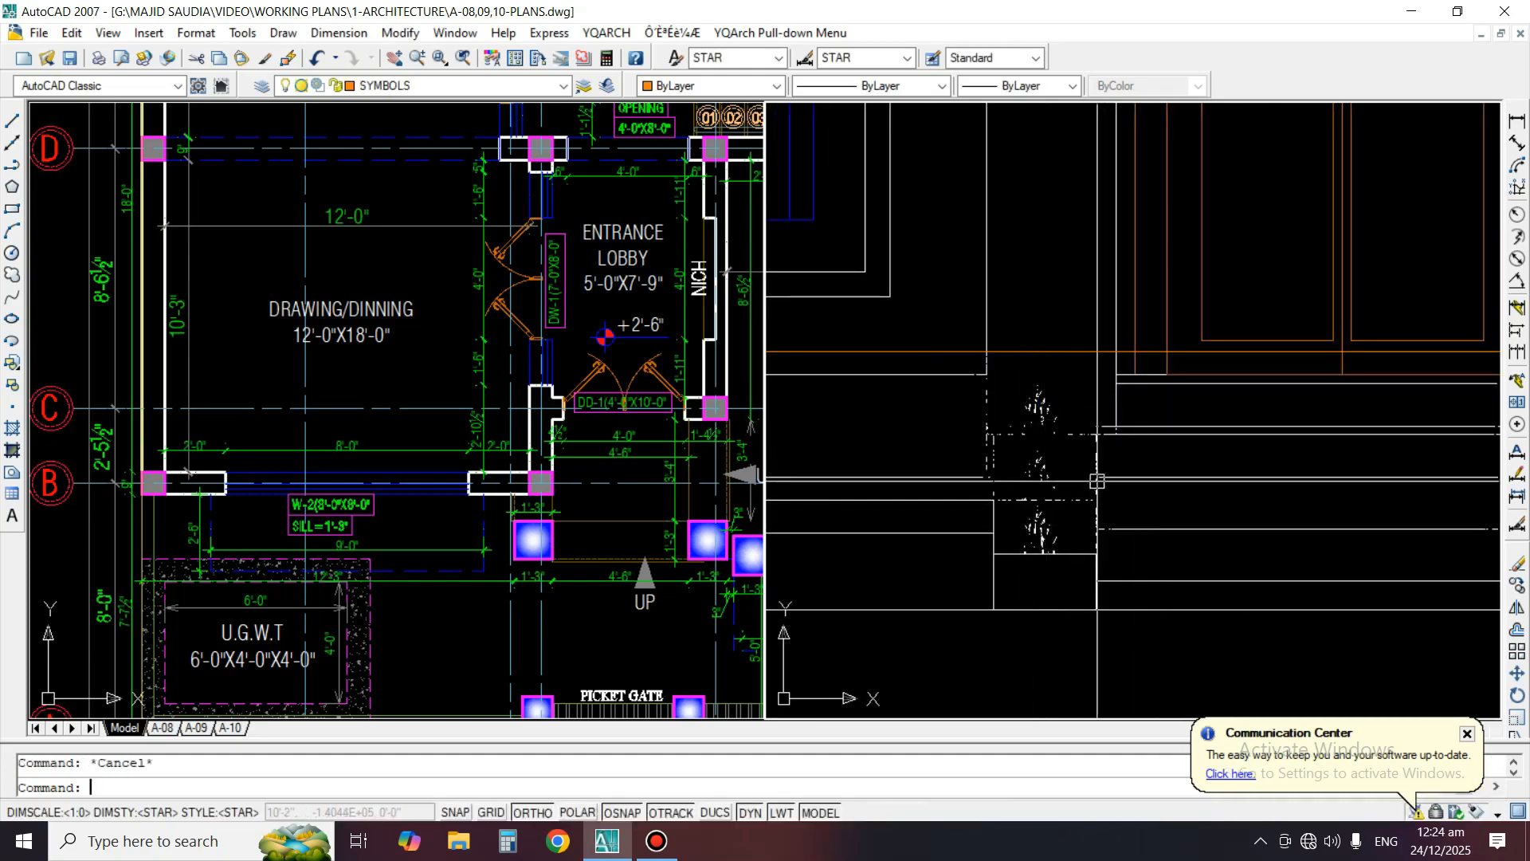
middle_click_drag(1159, 519, 1179, 533)
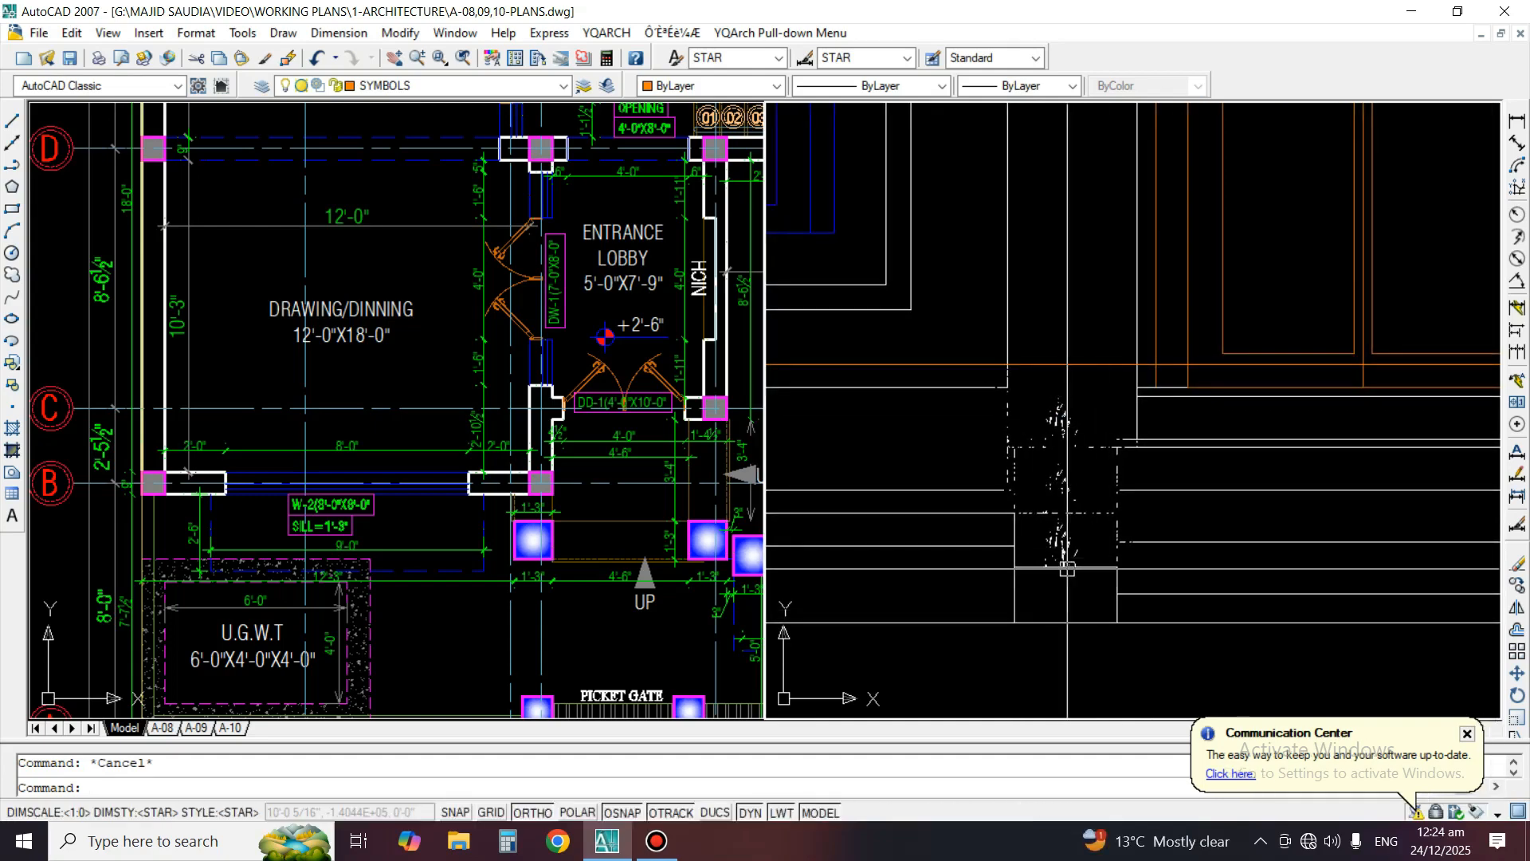
middle_click_drag(1059, 499, 1058, 459)
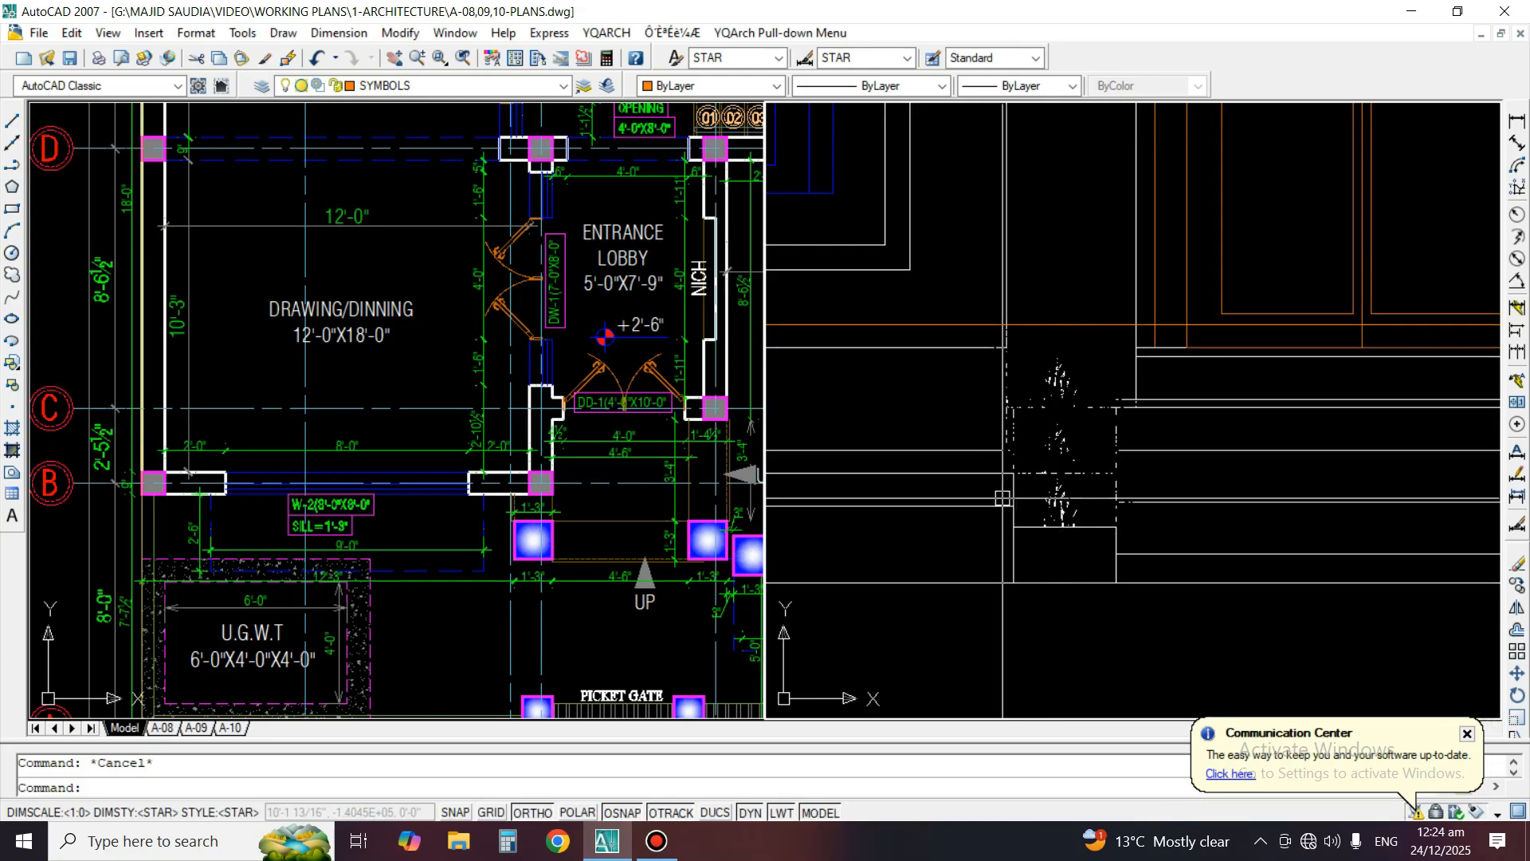
type("e")
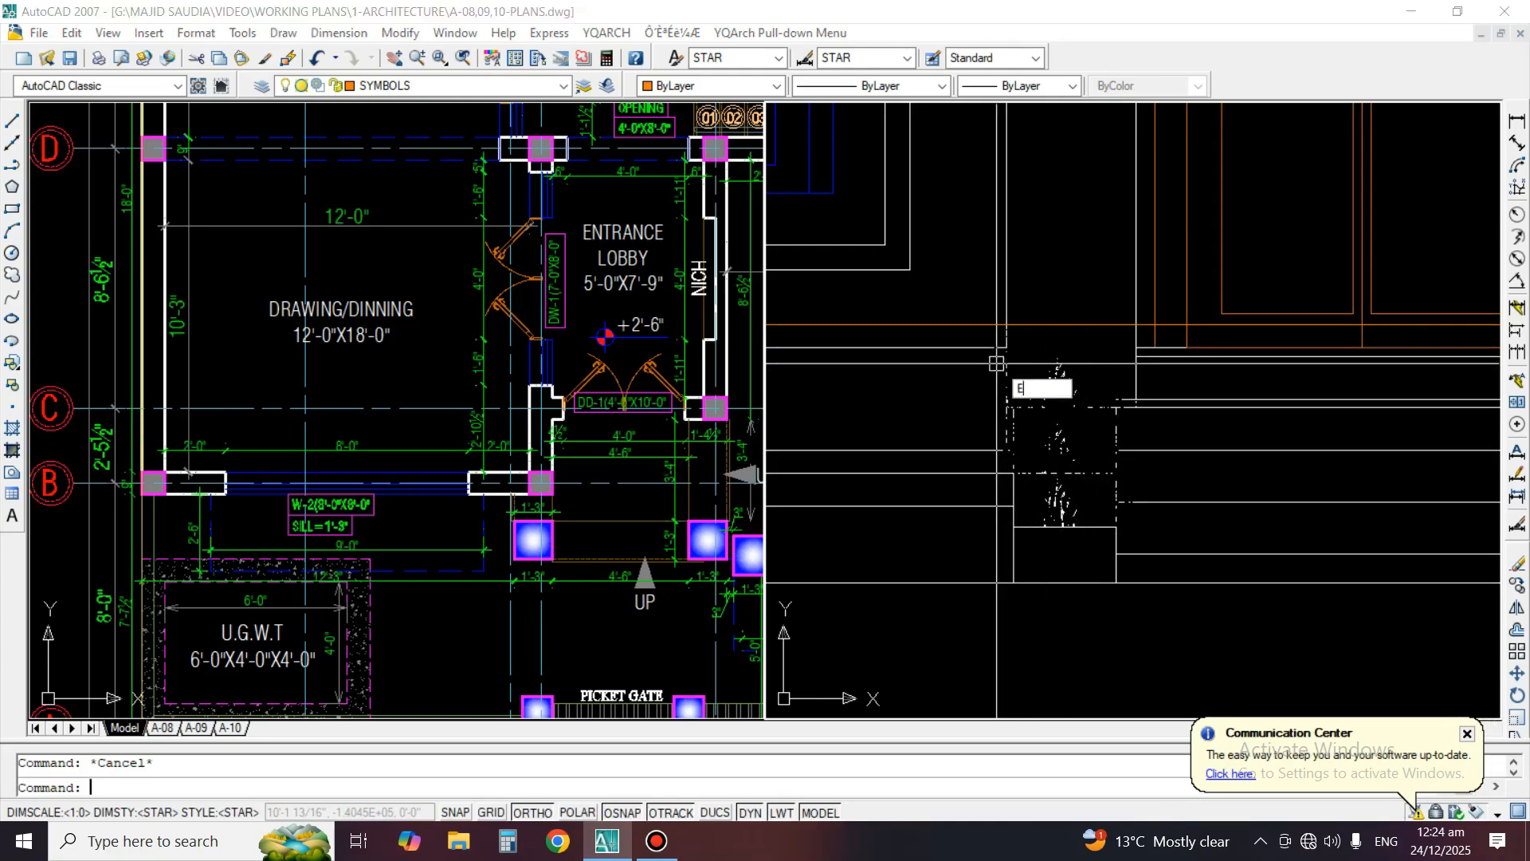
key("Return")
left_click(1124, 582)
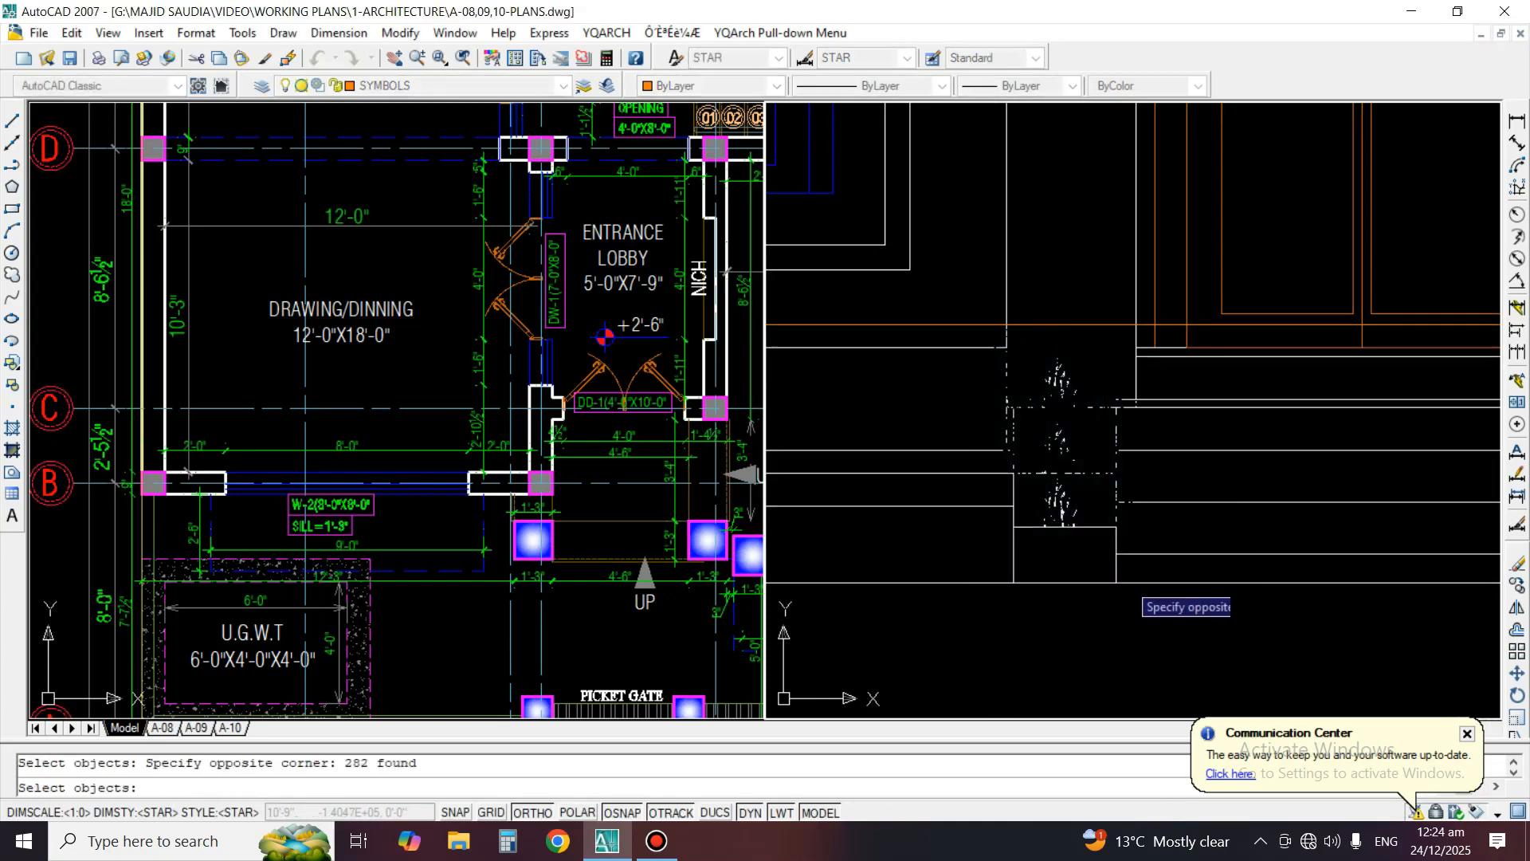
key("Return")
Erase the plinth lines below the ground floor window and the short leftover lines where the left planter stood
scroll(1143, 537, "down", 3)
scroll(1144, 537, "up", 5)
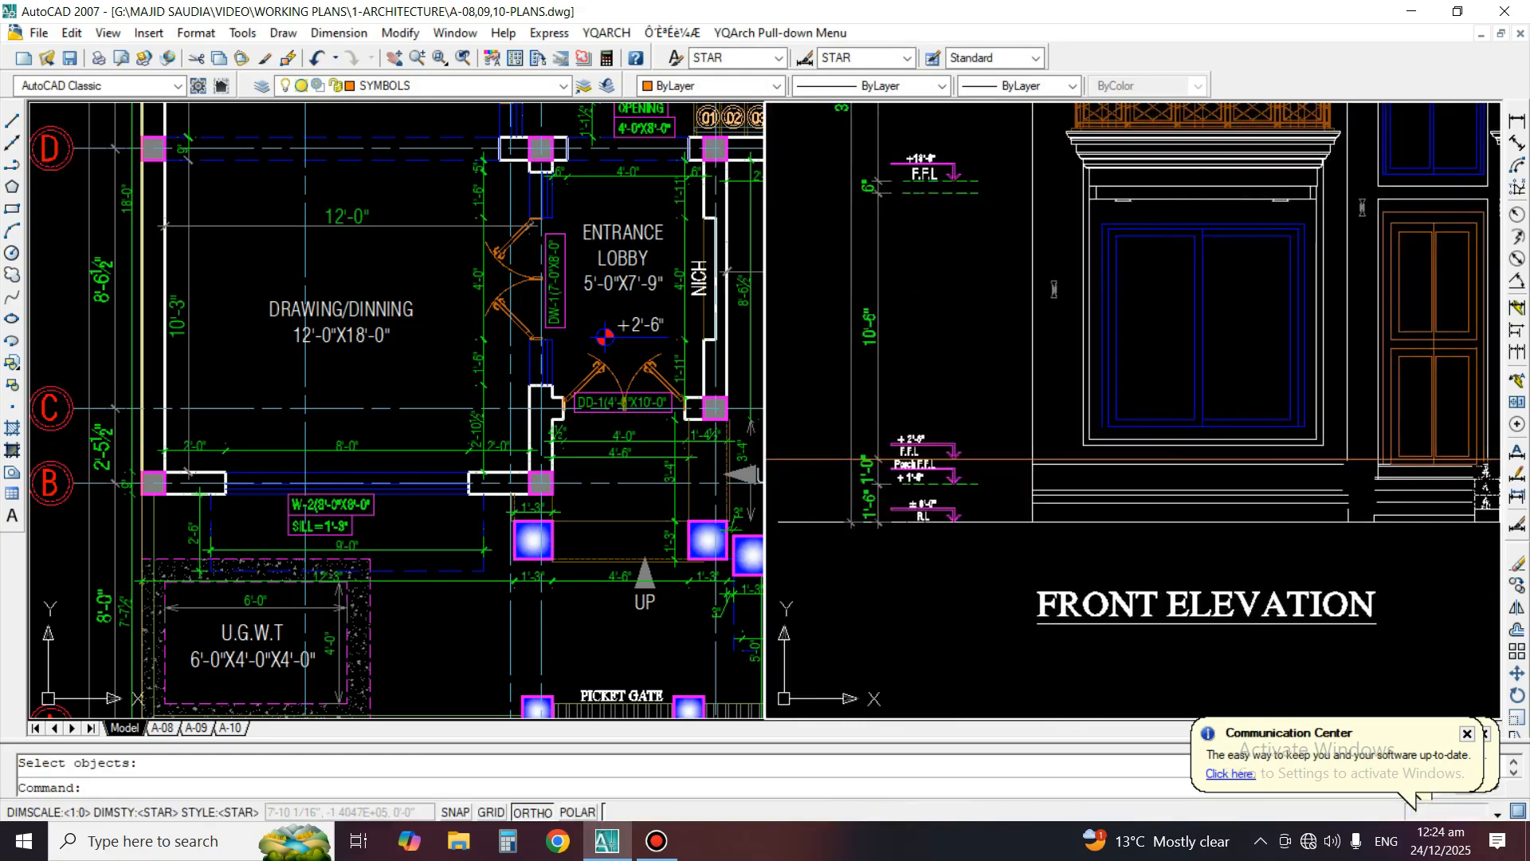
middle_click_drag(1144, 538, 689, 549)
type("e")
key("Return")
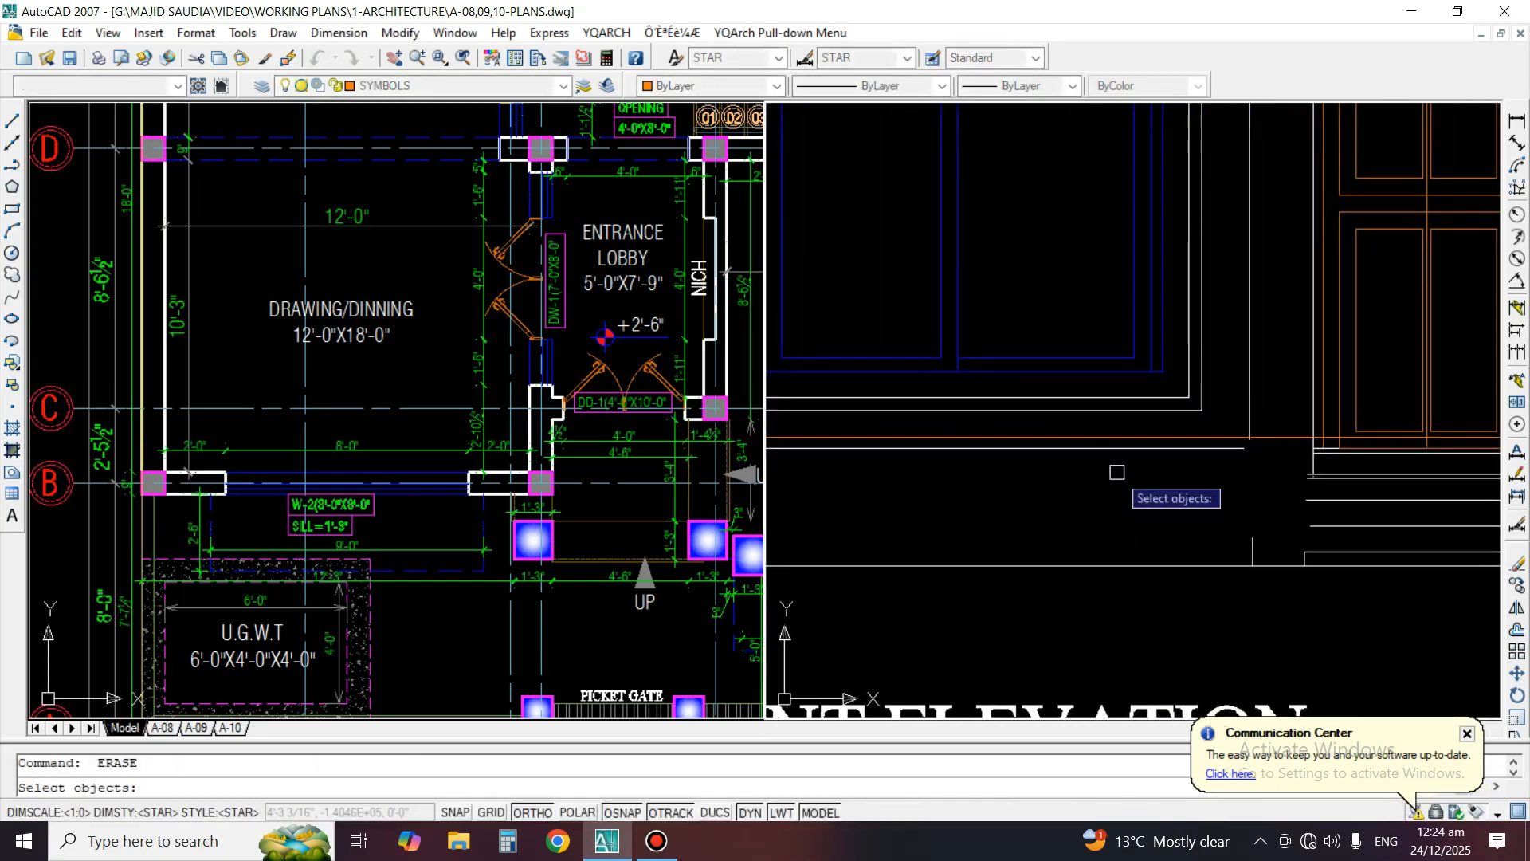
left_click(1124, 471)
left_click(1325, 568)
key("Return")
middle_click_drag(1327, 565, 1170, 526)
key("Return")
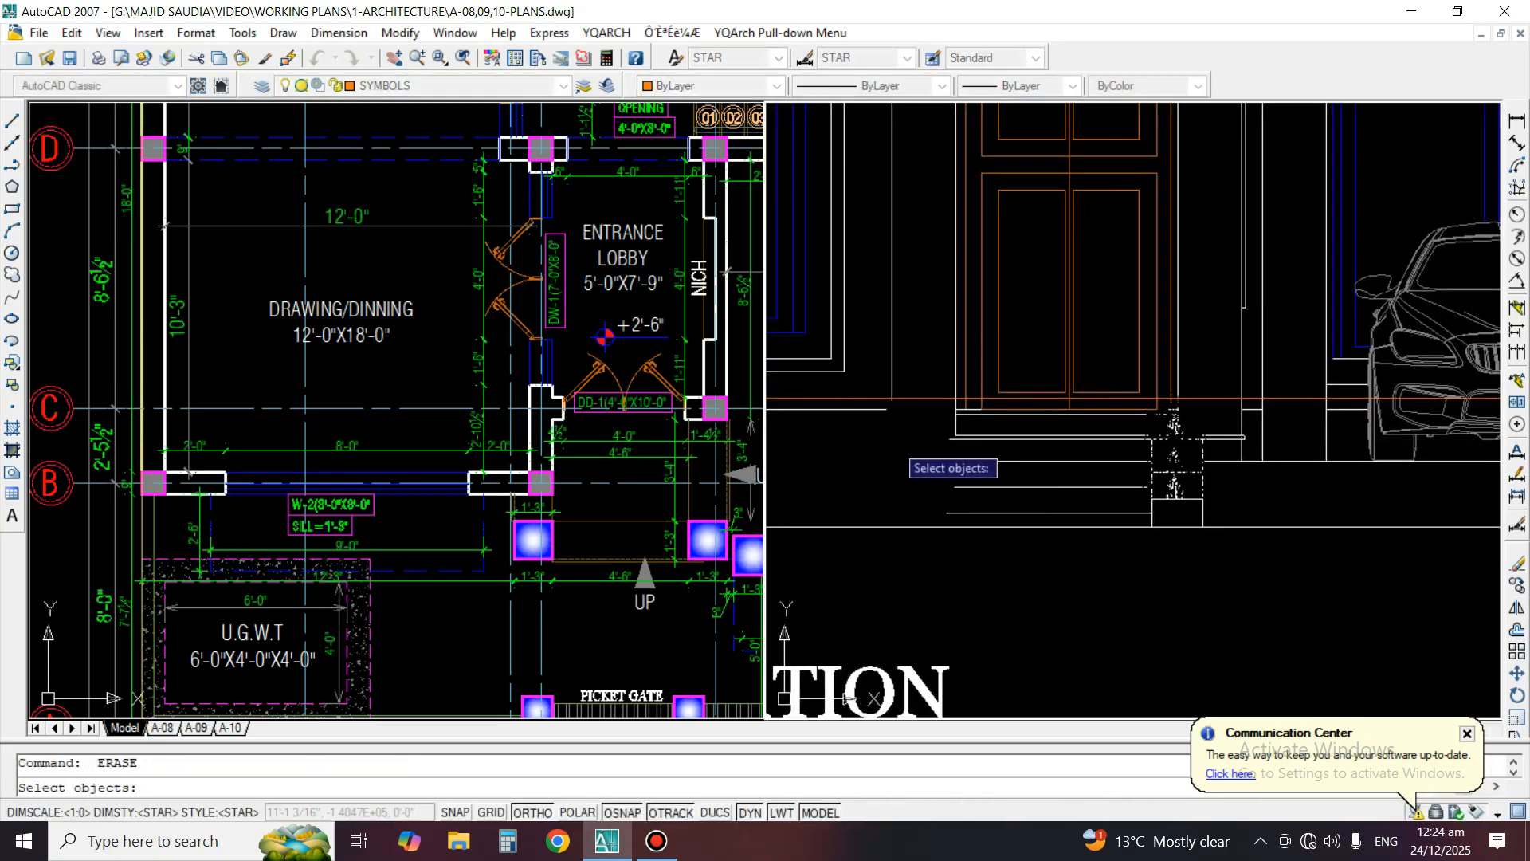
Erase the entrance step lines and the right-hand planter with all its plants below the main door
left_click(924, 429)
left_click(1207, 550)
key("Return")
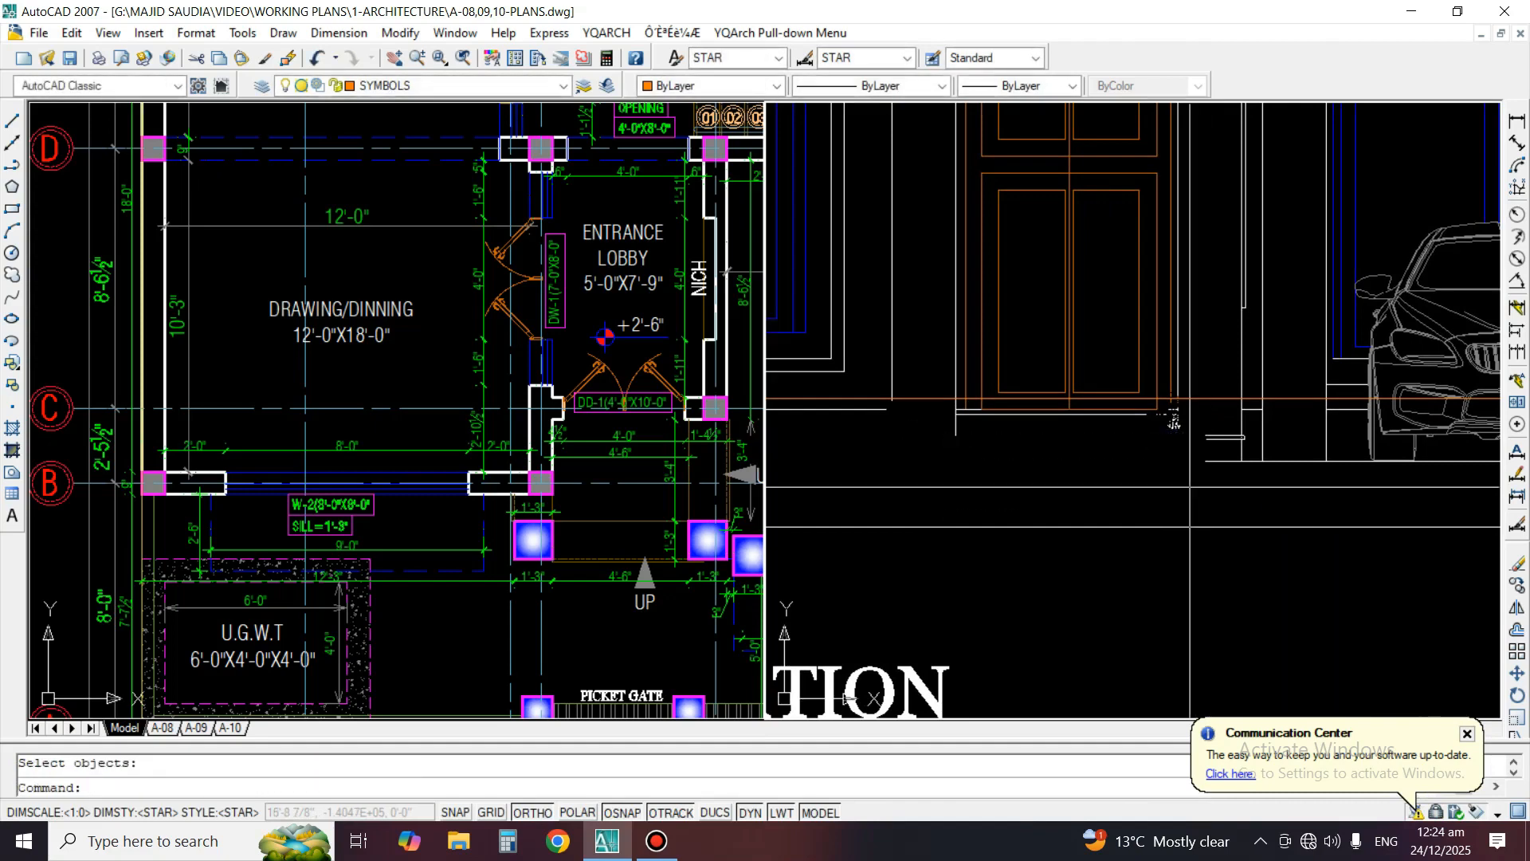
scroll(1188, 422, "up", 3)
scroll(1094, 412, "up", 3)
key("Return")
left_click(1007, 373)
left_click(1209, 545)
key("Return")
scroll(1059, 401, "down", 6)
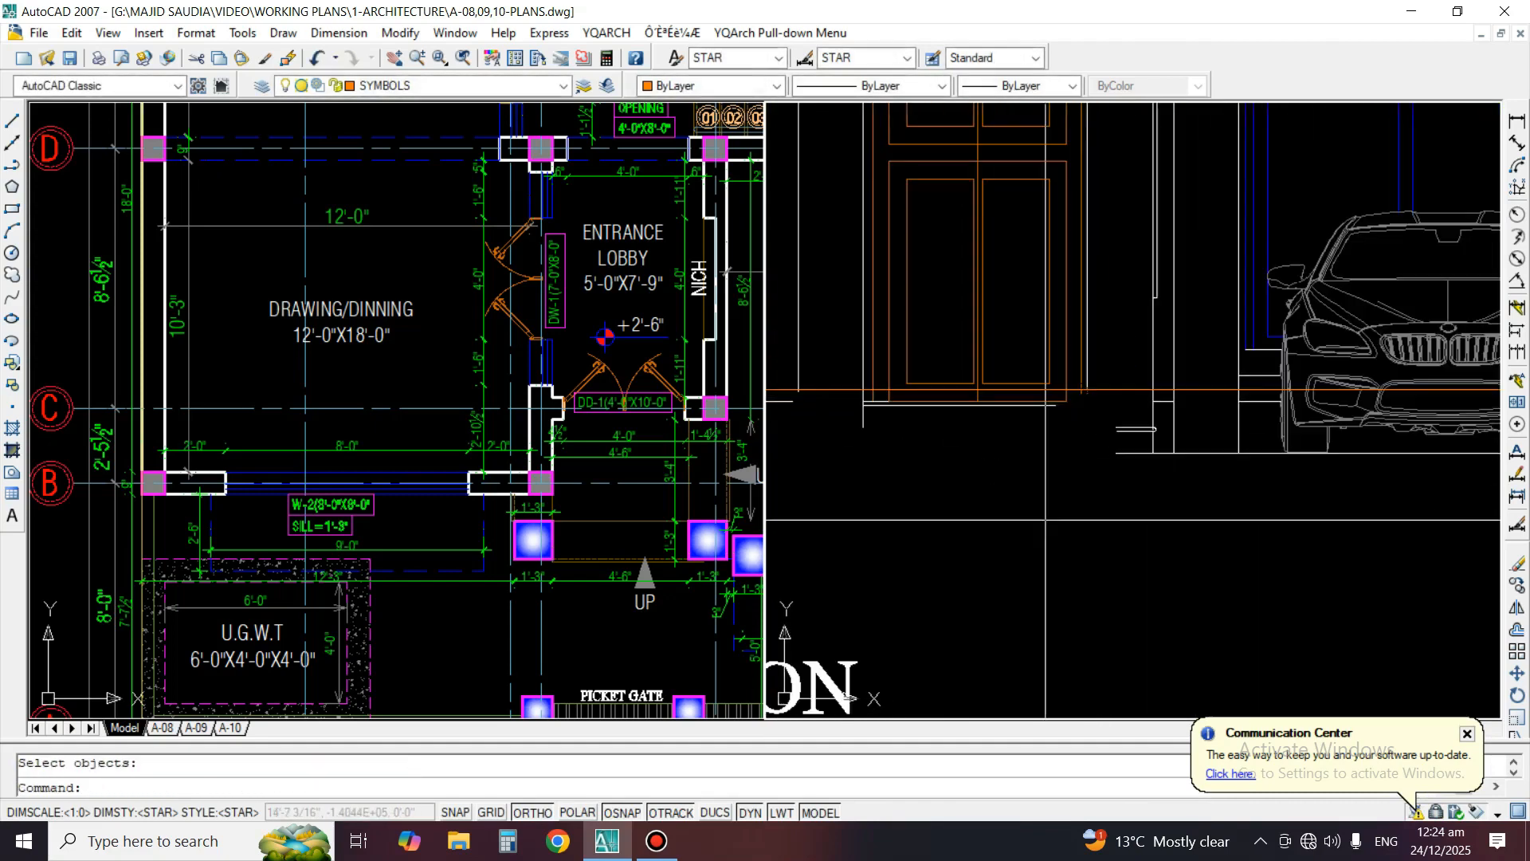
middle_click_drag(1087, 406, 860, 406)
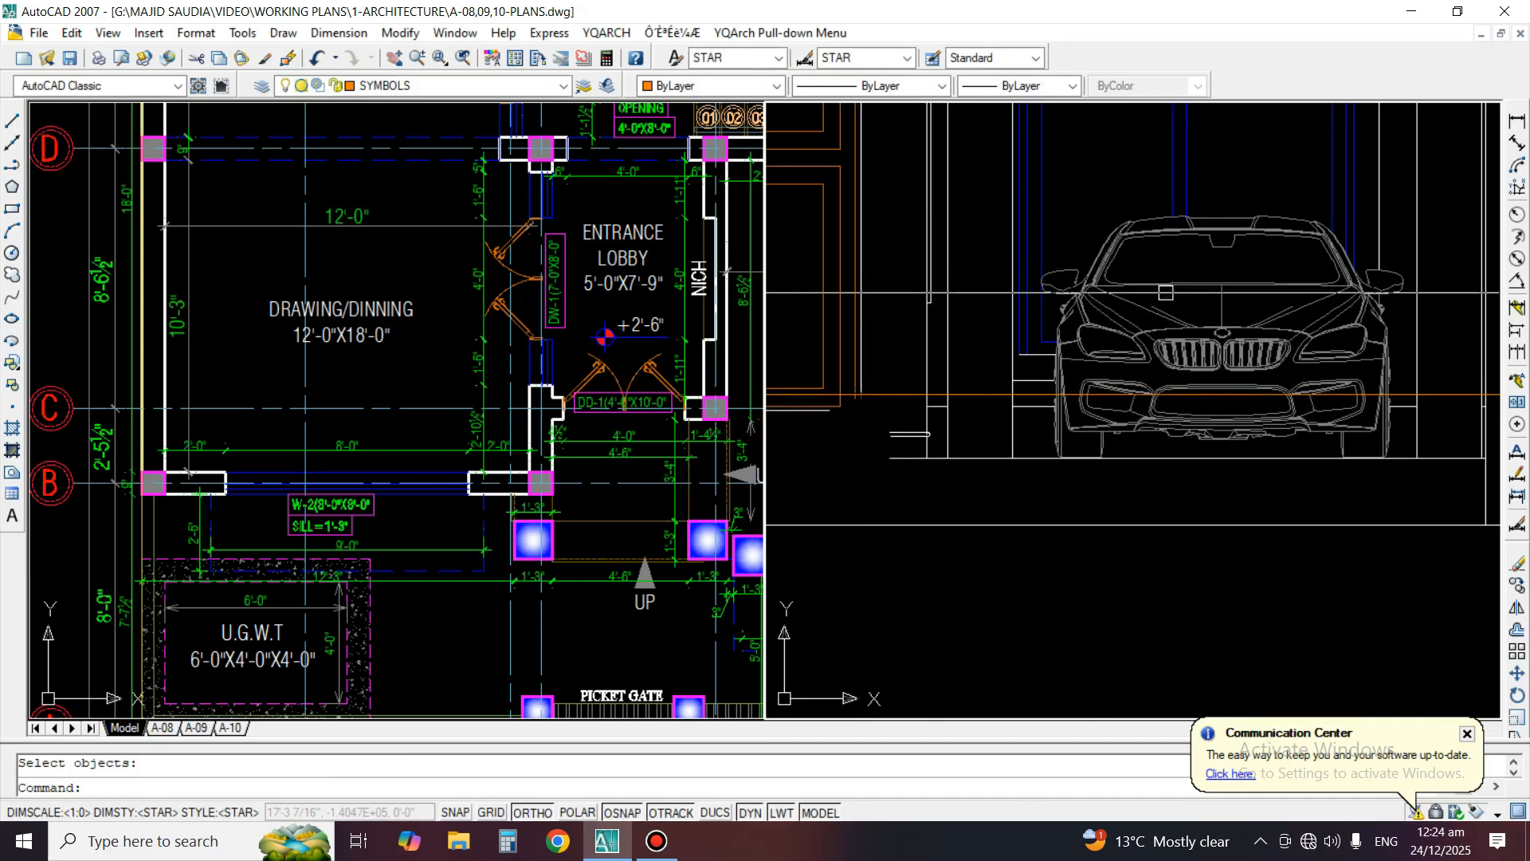
type("li")
key("Return")
key("Return")
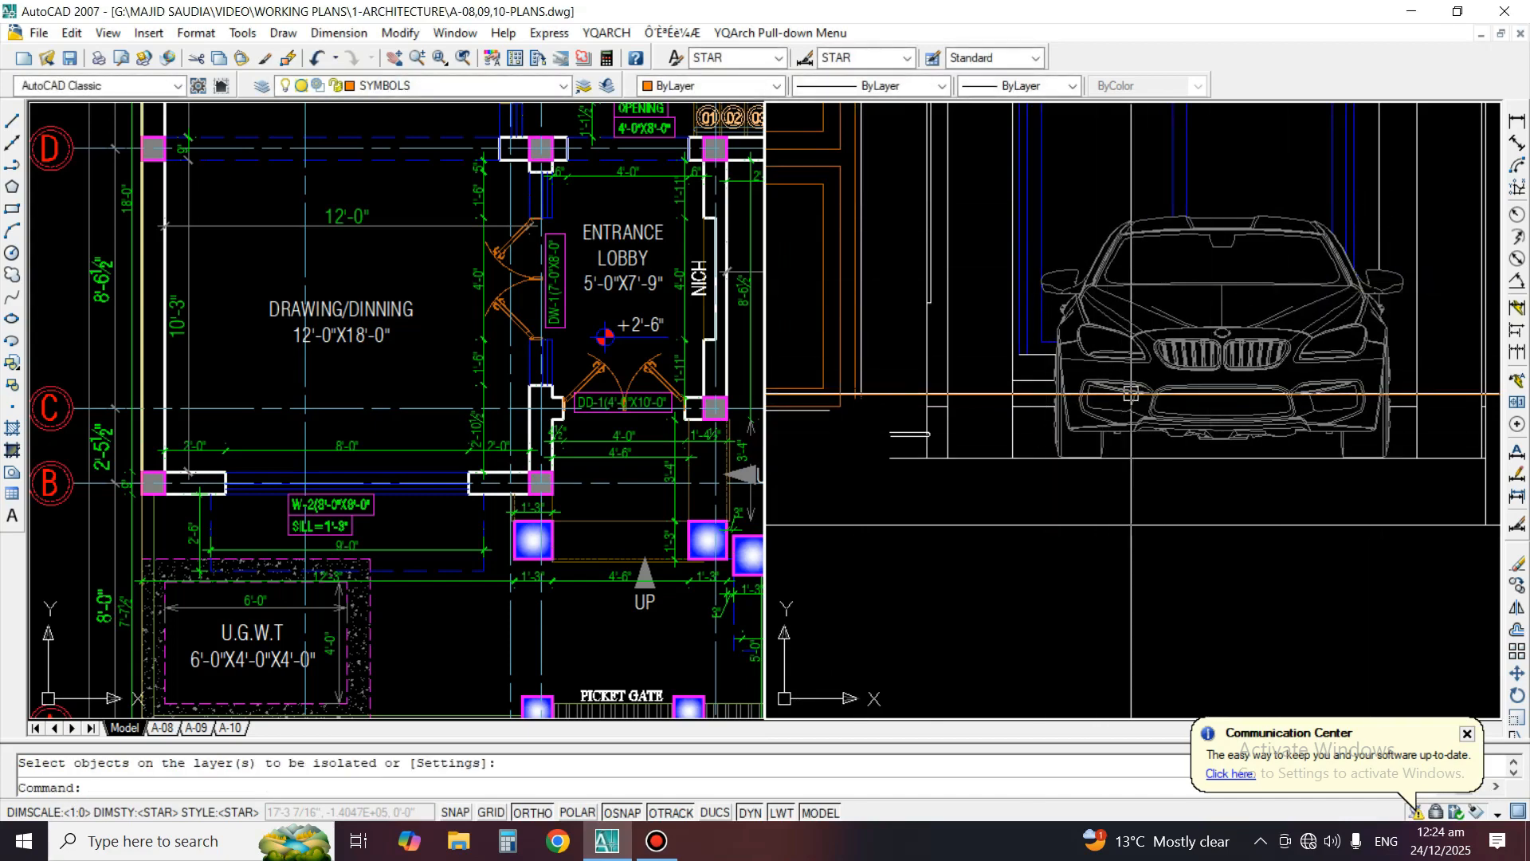
scroll(1131, 393, "down", 4)
middle_click_drag(1356, 405, 1165, 399)
scroll(1231, 440, "up", 3)
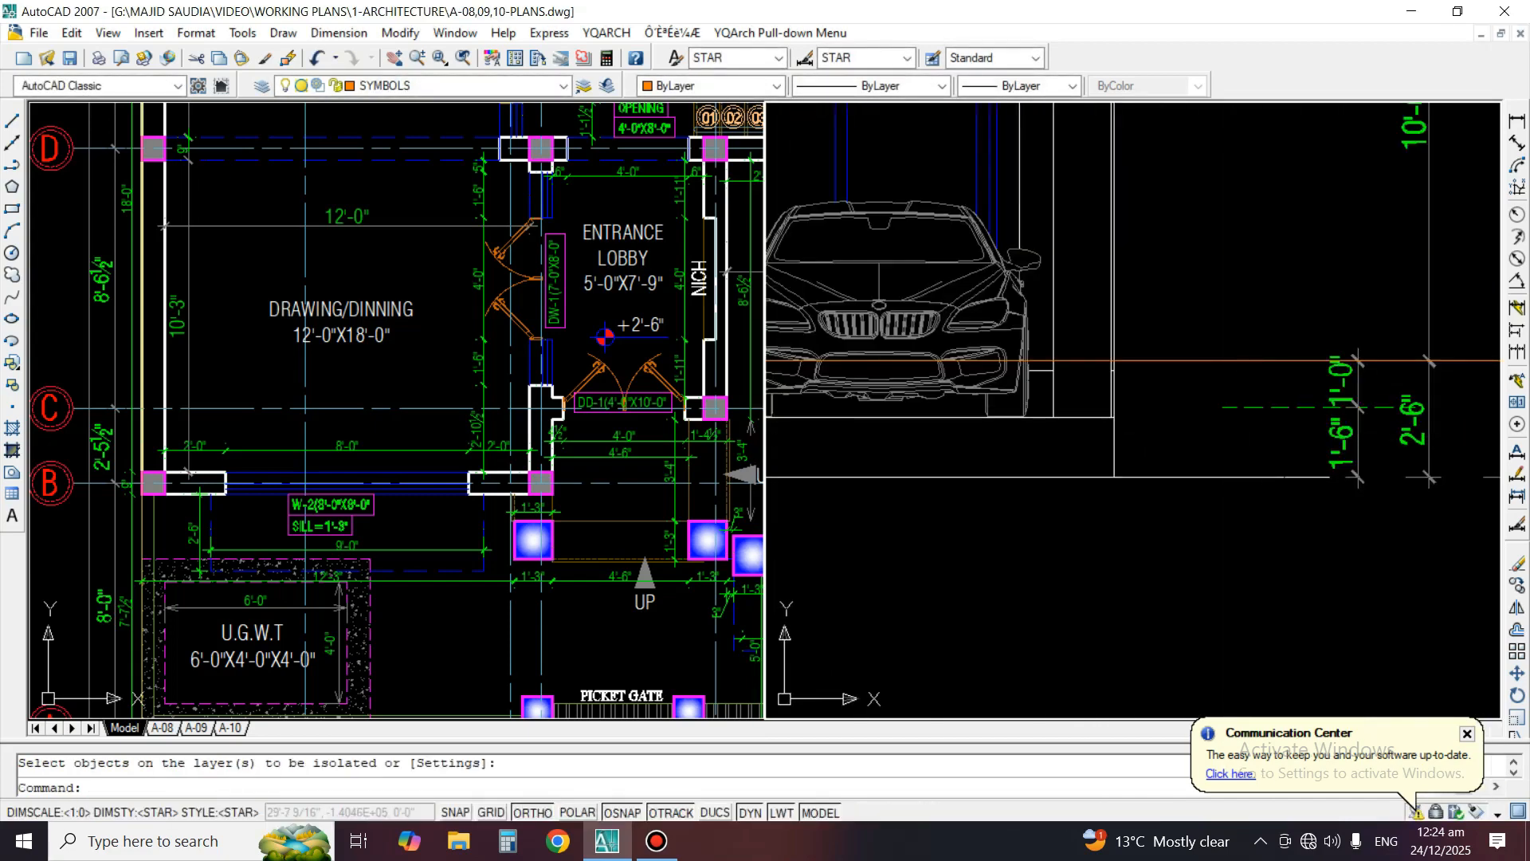
key("Escape")
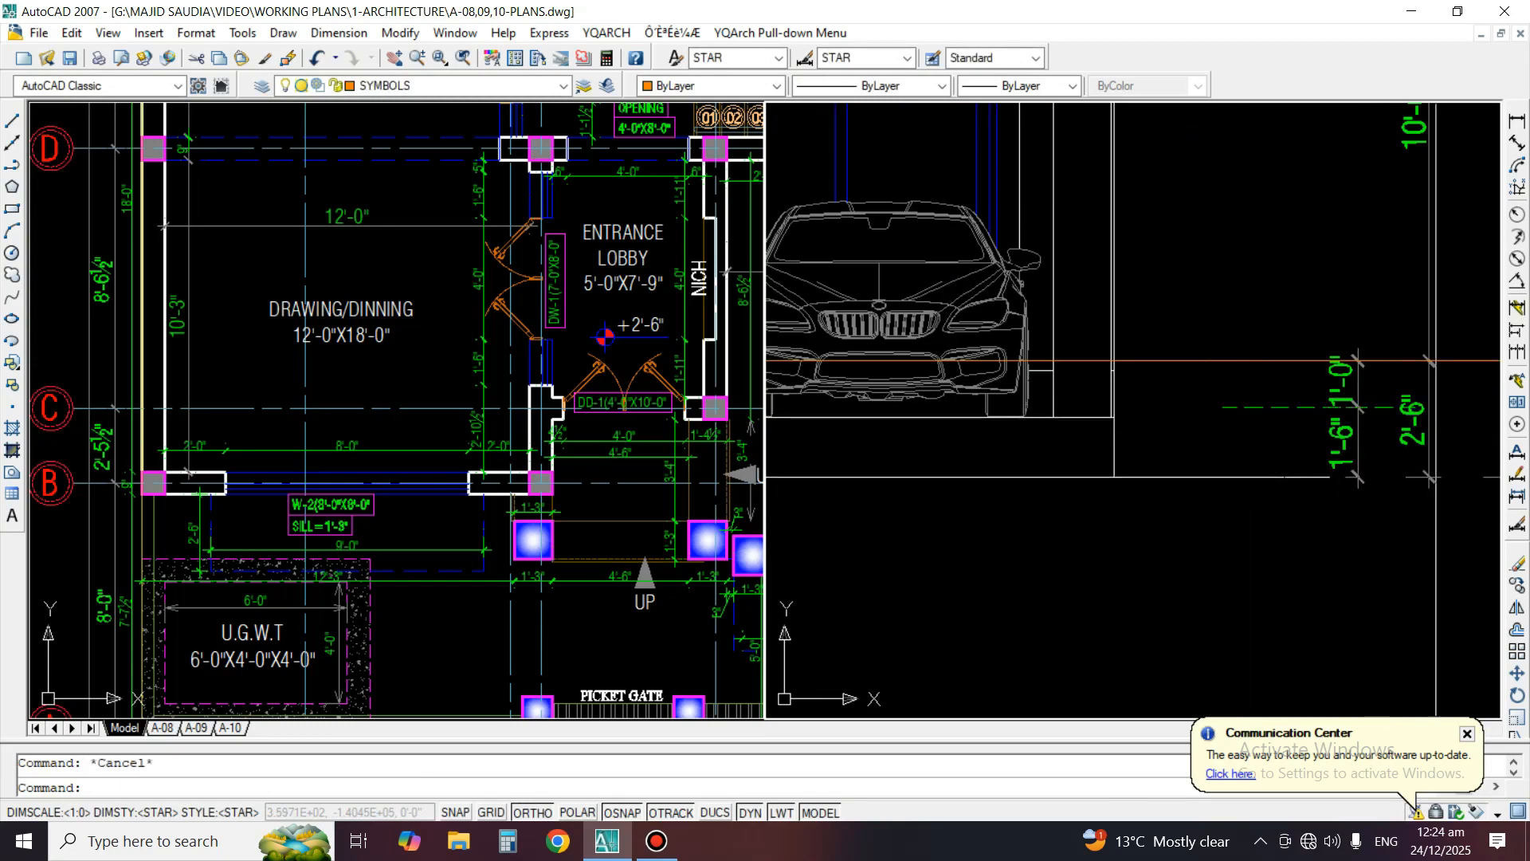
scroll(1455, 363, "down", 2)
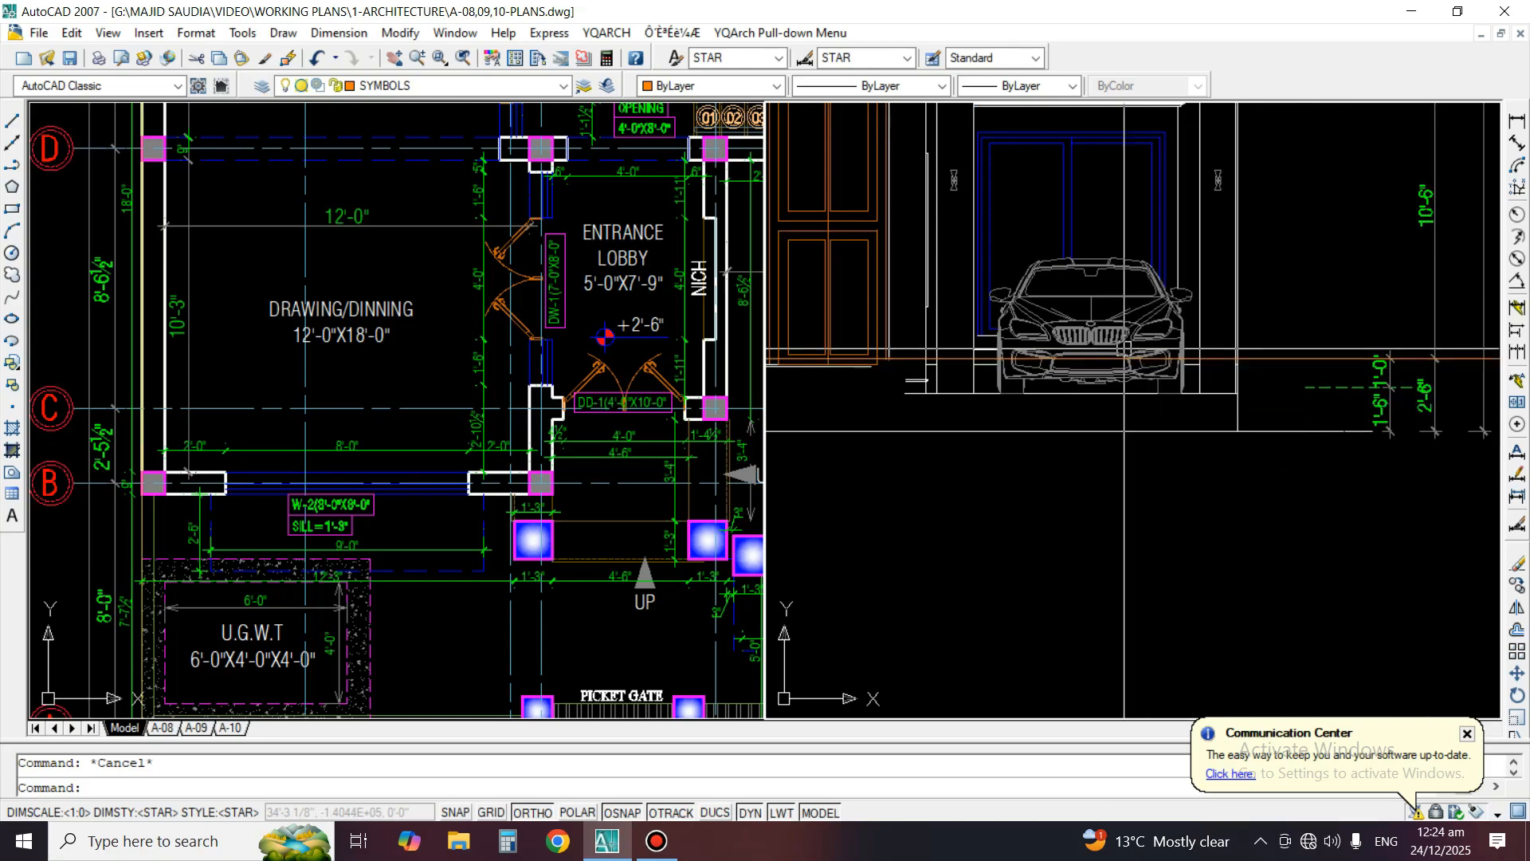
type("c")
key("Return")
key("Escape")
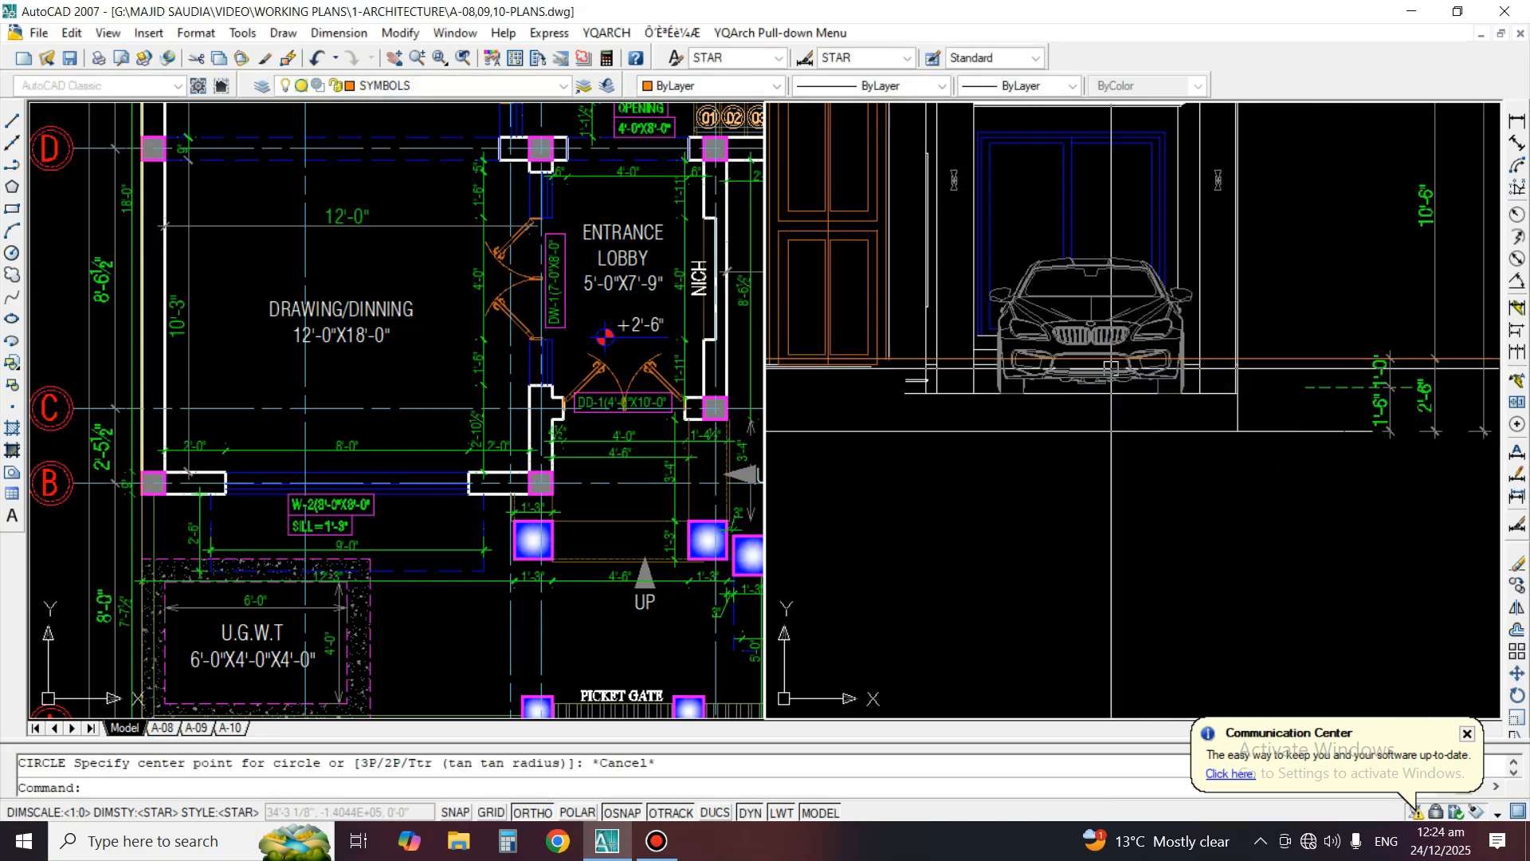
Copy the car with its adjoining short lines horizontally to the empty space right of the front elevation
type("co")
key("Return")
scroll(964, 259, "up", 4)
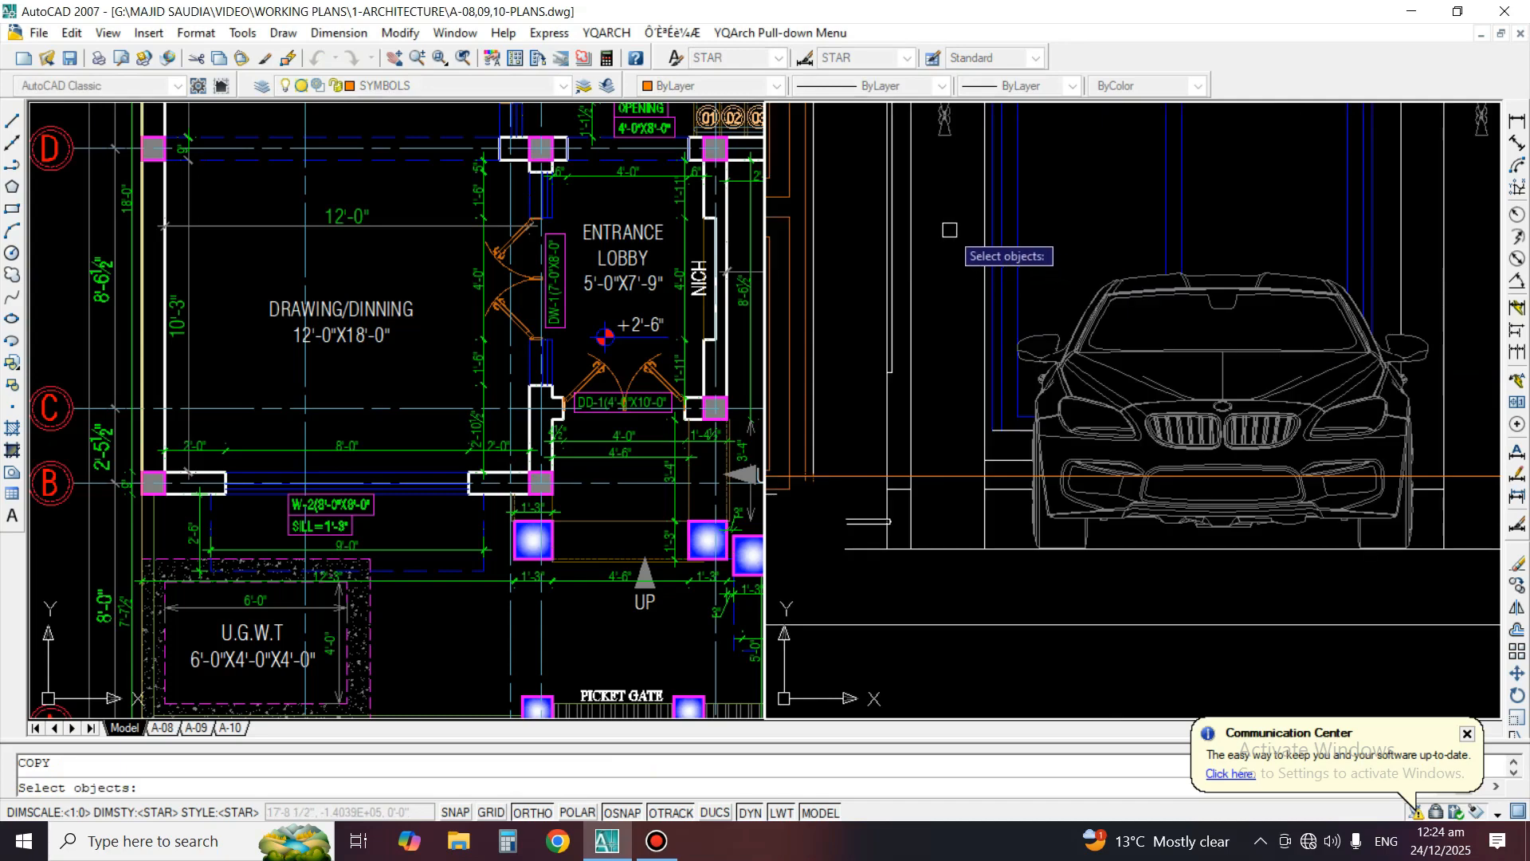
left_click(950, 228)
left_click(1450, 582)
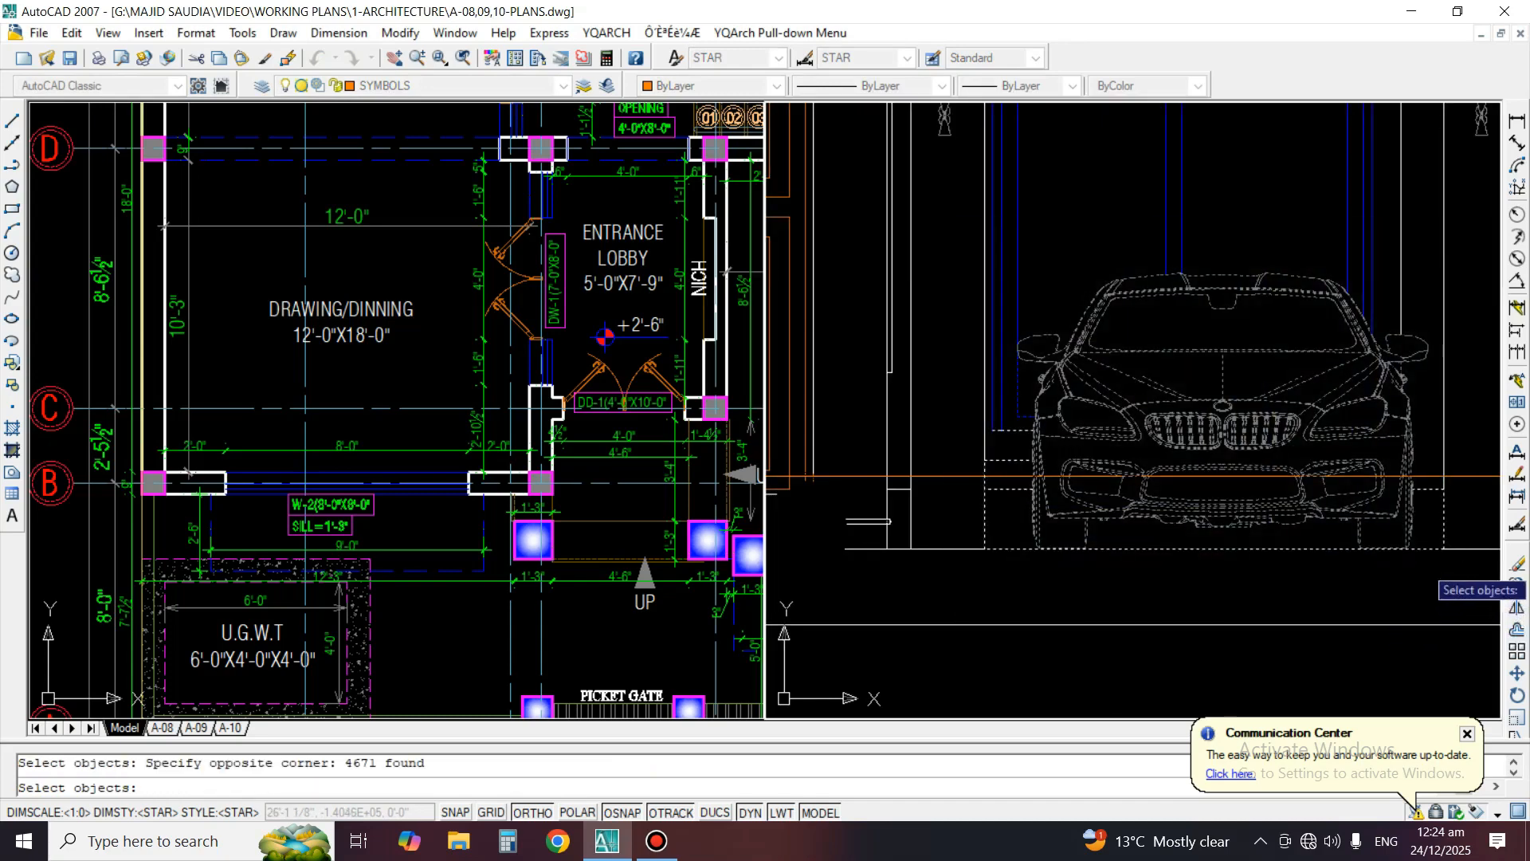
key("Return")
left_click(1194, 545)
scroll(1020, 516, "down", 2)
scroll(1115, 494, "down", 4)
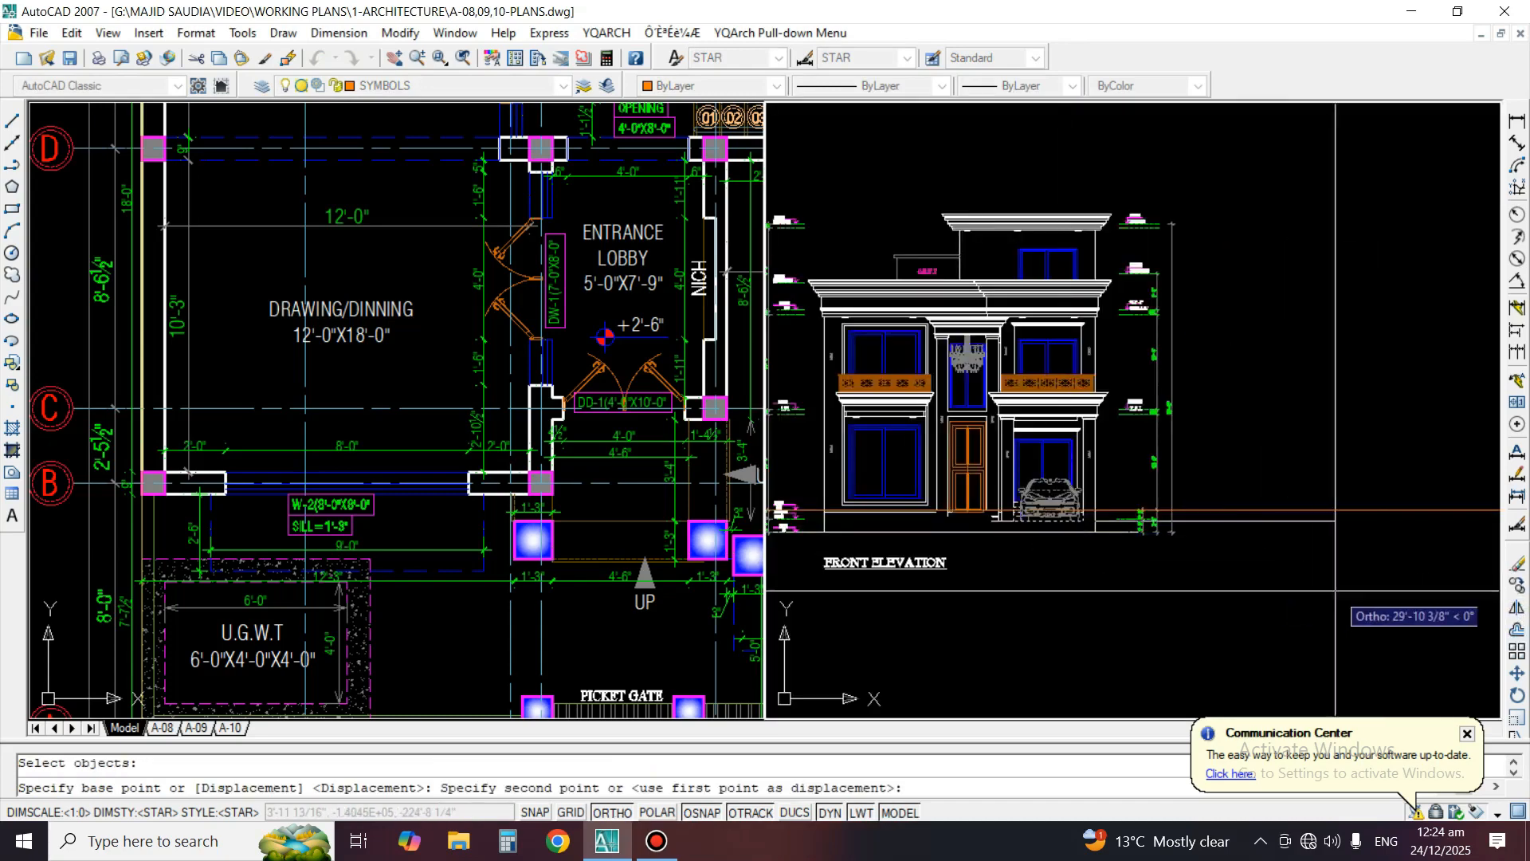
left_click(1373, 520)
key("Return")
Erase the original car and the short lines beside it from the porch opening of the front elevation
scroll(1060, 494, "up", 4)
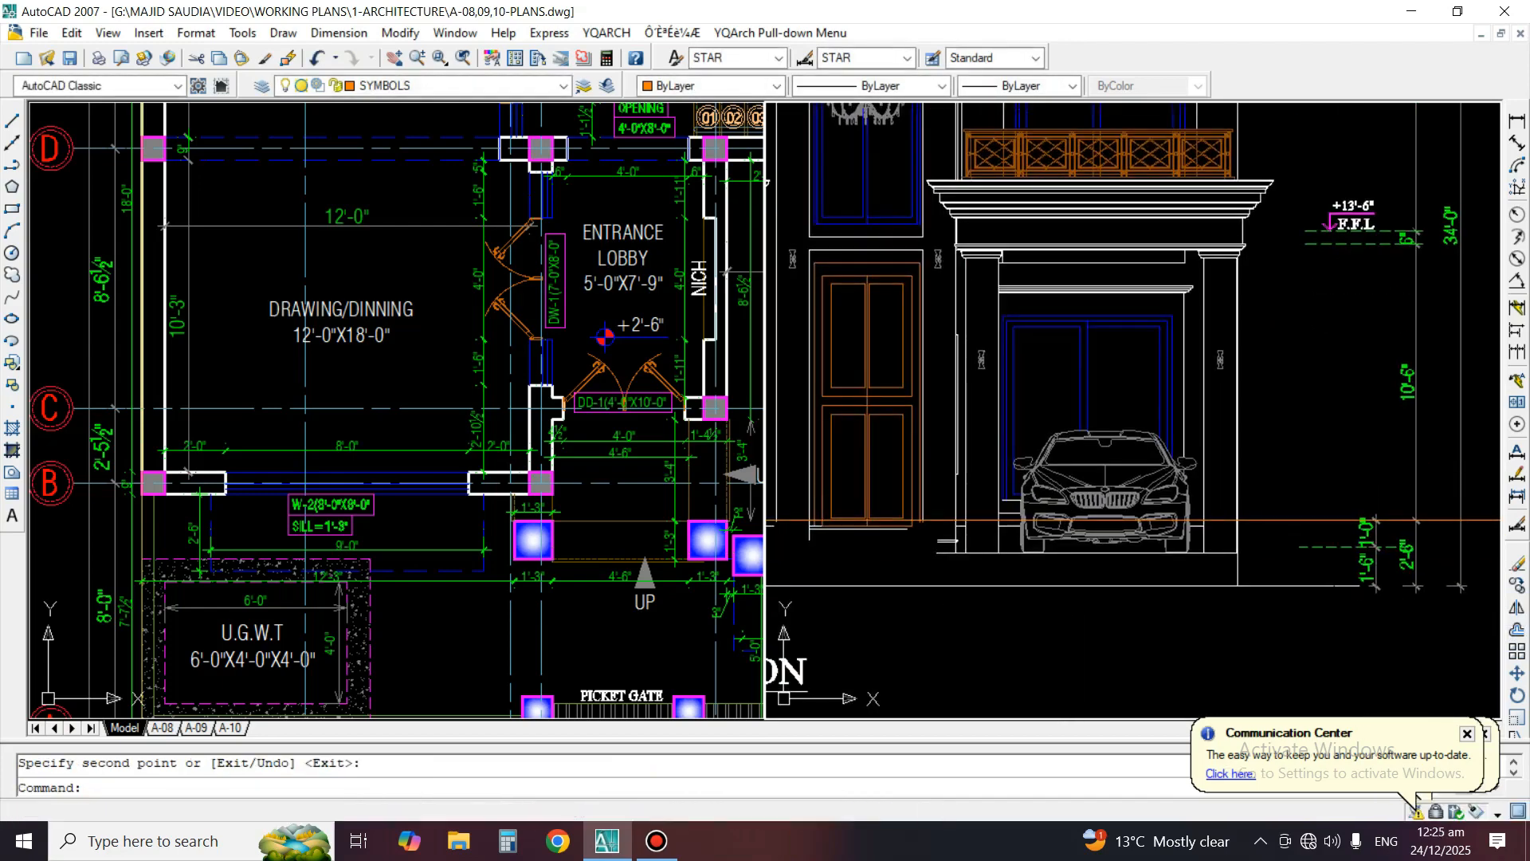
type("e")
key("Return")
left_click(1037, 392)
left_click(1171, 553)
key("Return")
scroll(1020, 542, "up", 2)
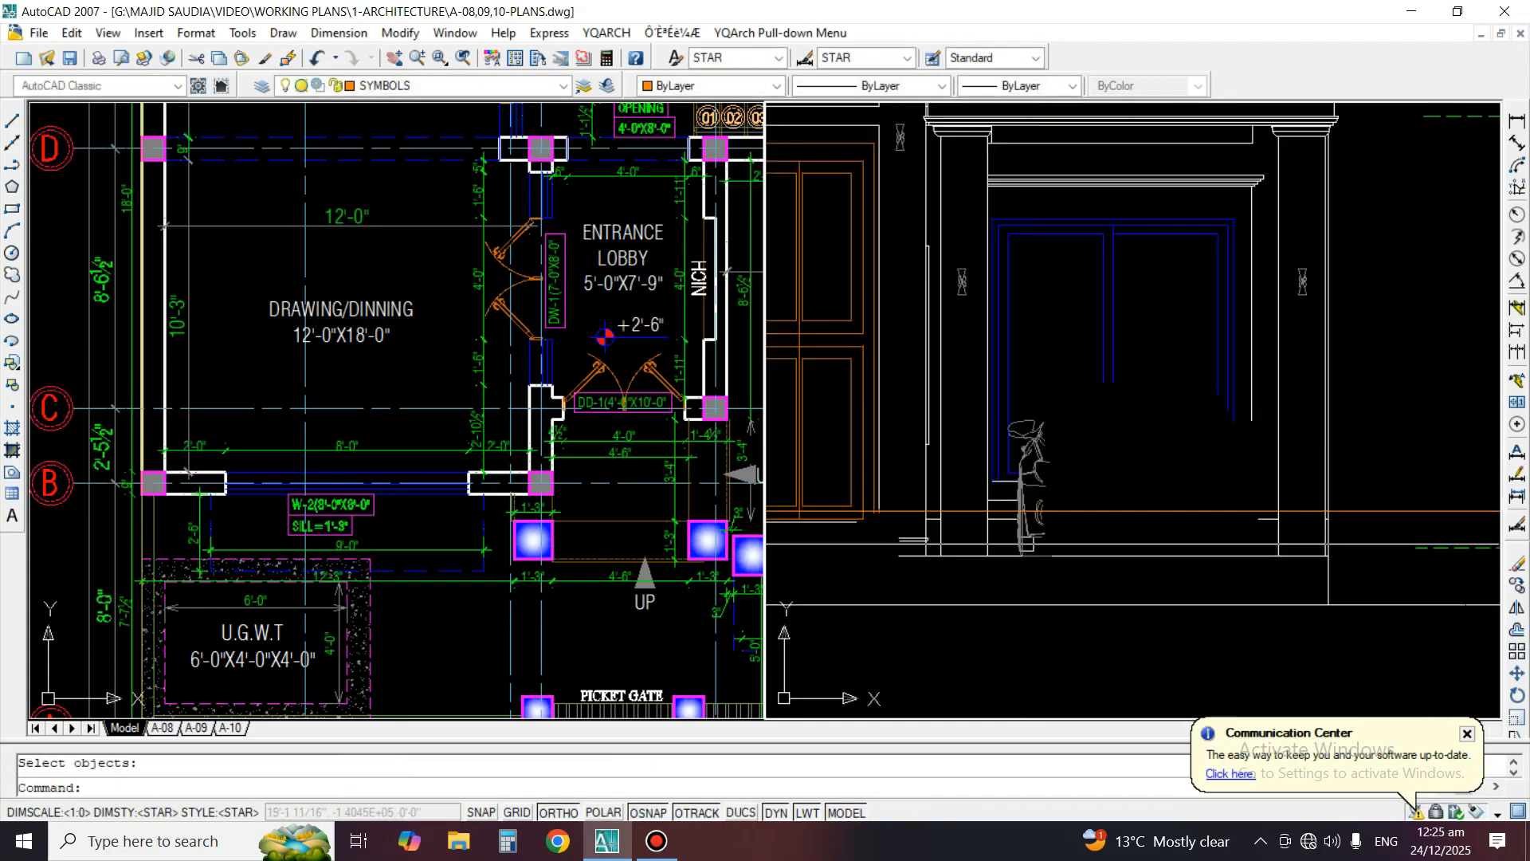
key("Return")
left_click(963, 380)
left_click(1083, 580)
key("Return")
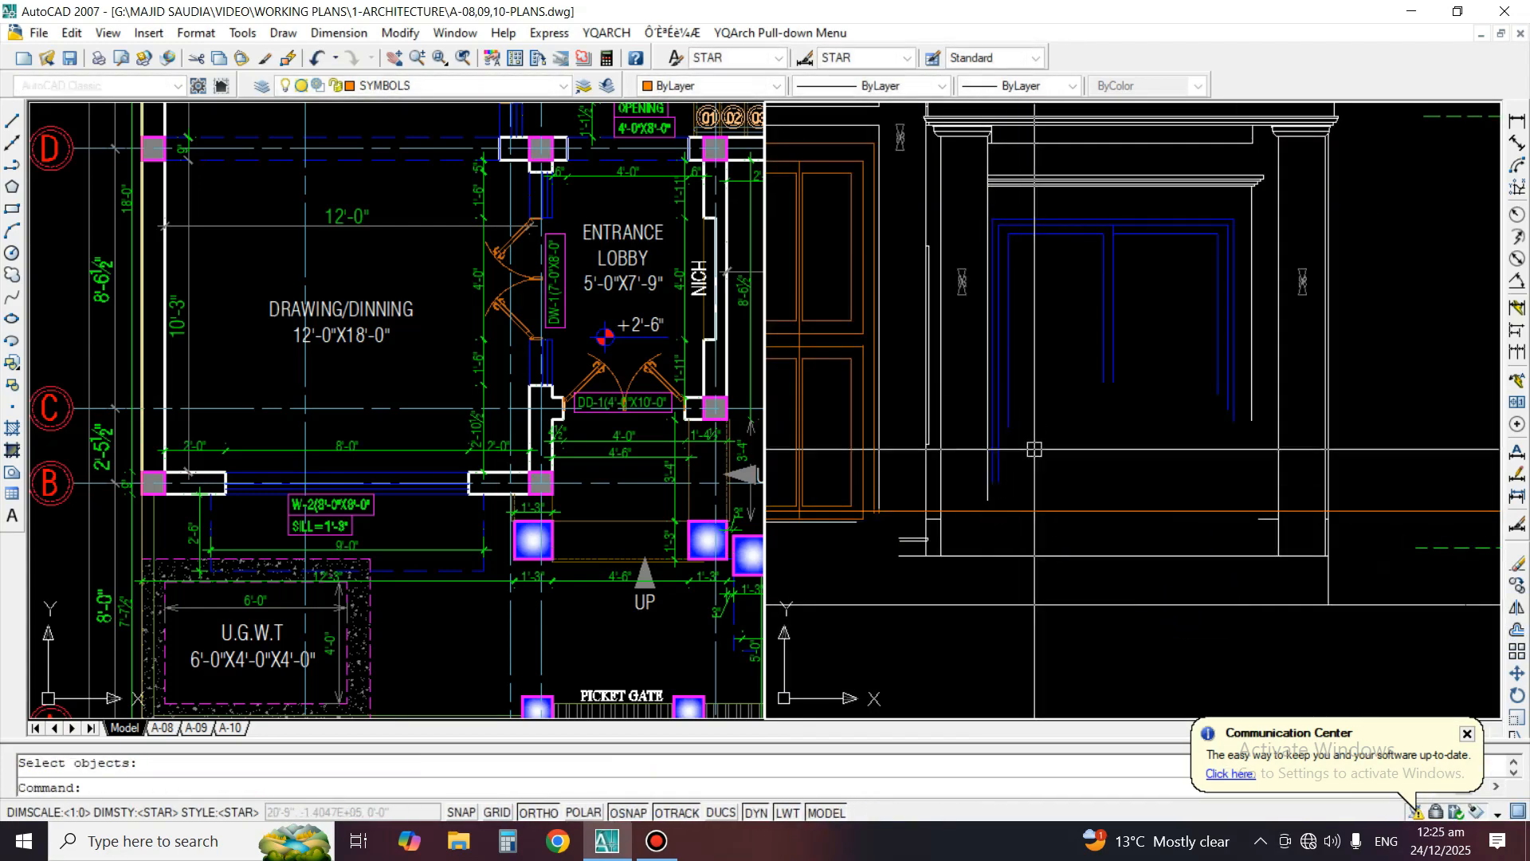
Erase the short horizontal line beside the base of the porch's right-hand column in the front elevation
scroll(1090, 461, "up", 1)
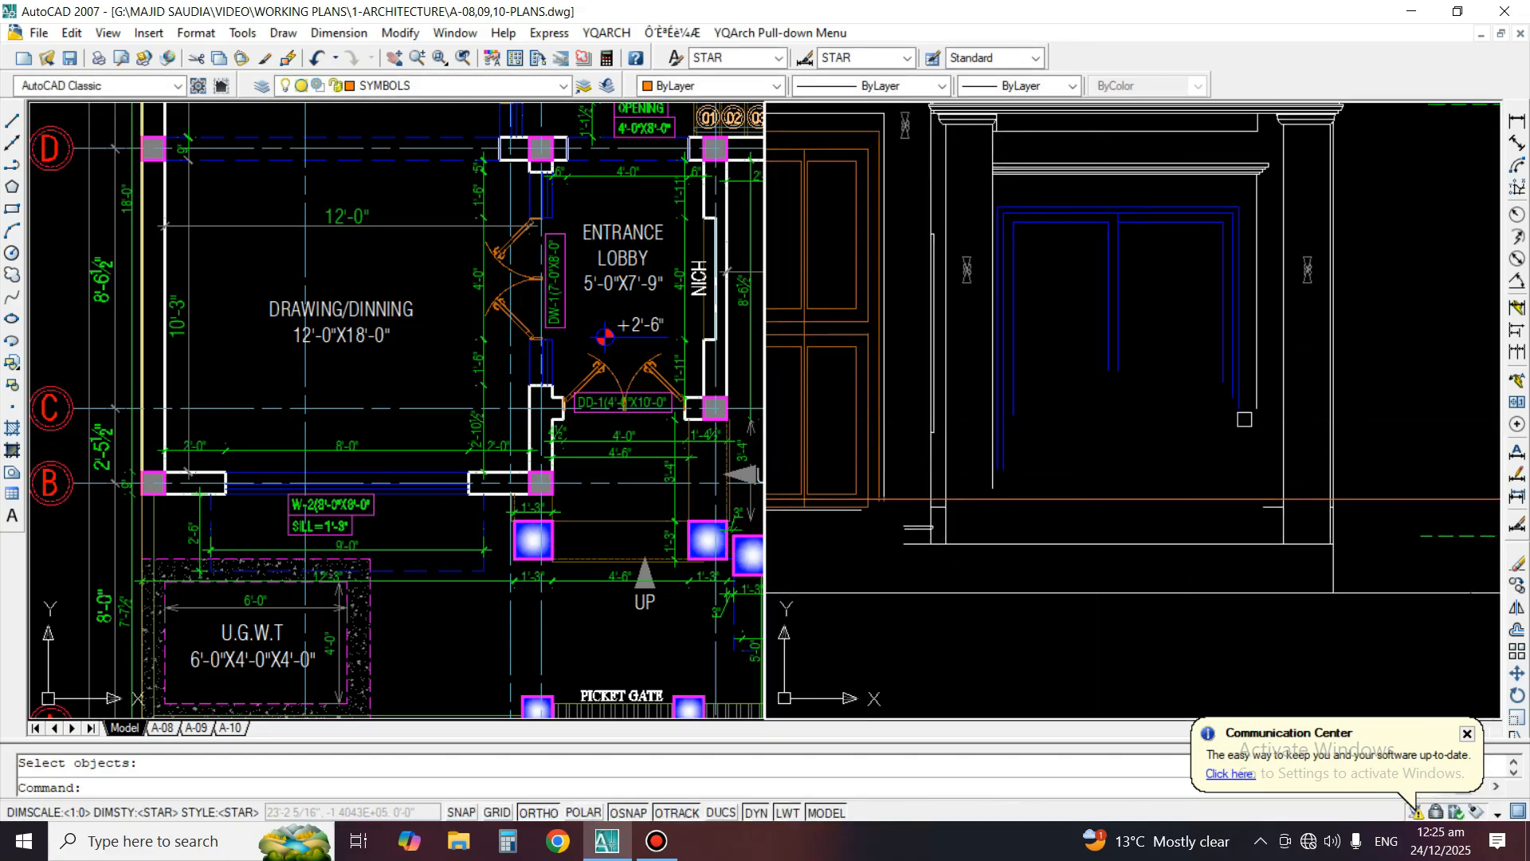
scroll(1296, 490, "up", 1)
key("Return")
left_click(1206, 461)
left_click(1285, 570)
key("Return")
scroll(1267, 427, "down", 2)
scroll(1278, 517, "up", 3)
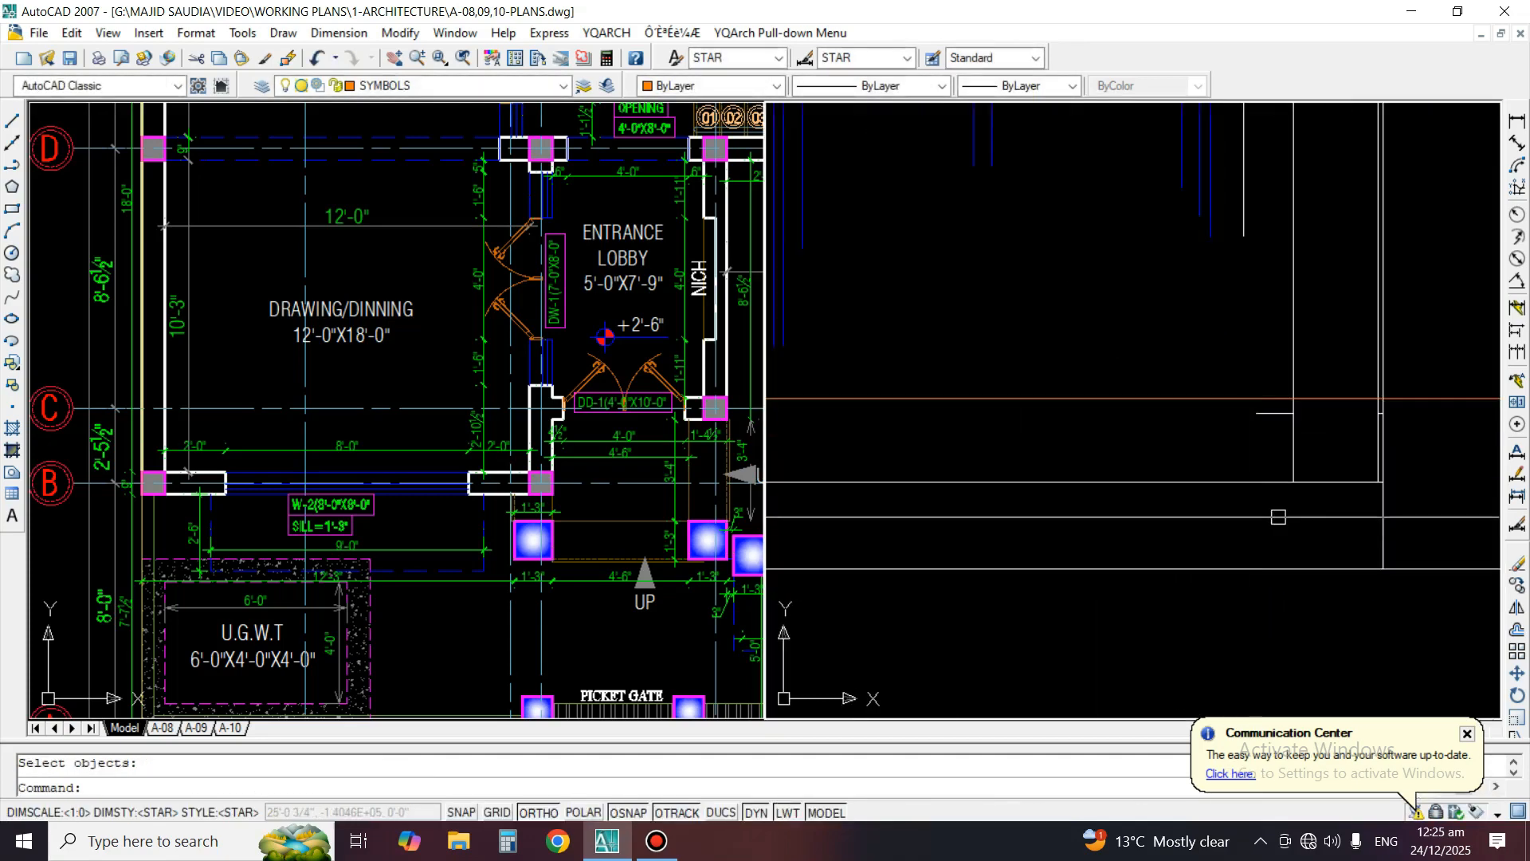
Erase the short vertical segment on the outer edge of the right-hand porch column at its base
key("Return")
scroll(1276, 423, "down", 3)
scroll(1387, 406, "up", 5)
key("Return")
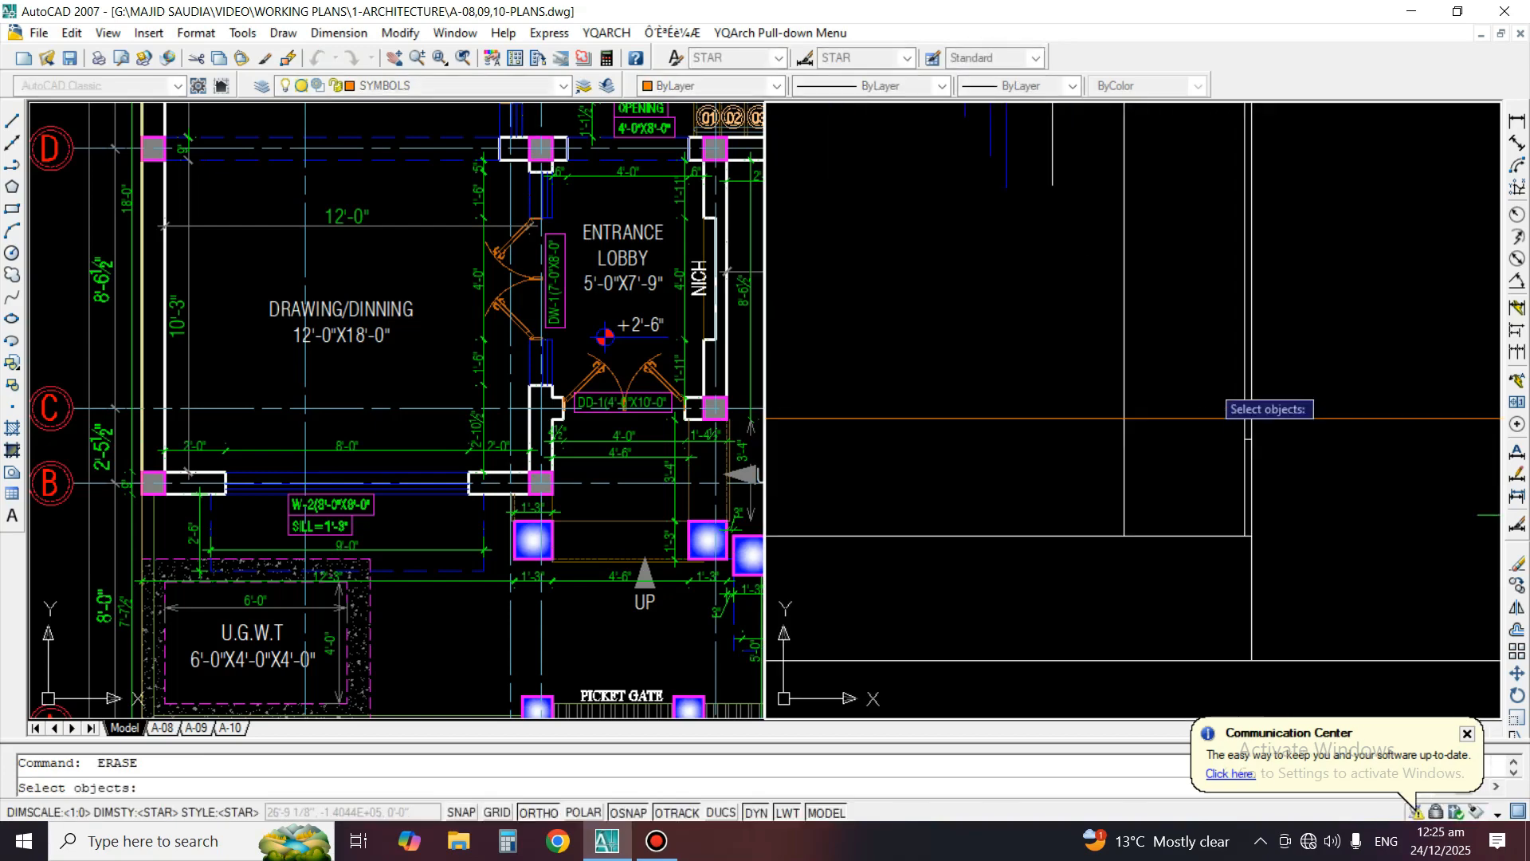
left_click(1210, 385)
left_click(1298, 598)
key("Return")
scroll(1270, 412, "down", 2)
Erase the plinth line and the remaining short base lines below the porch, keeping the ground line and floor level line
middle_click_drag(1202, 464, 1271, 463)
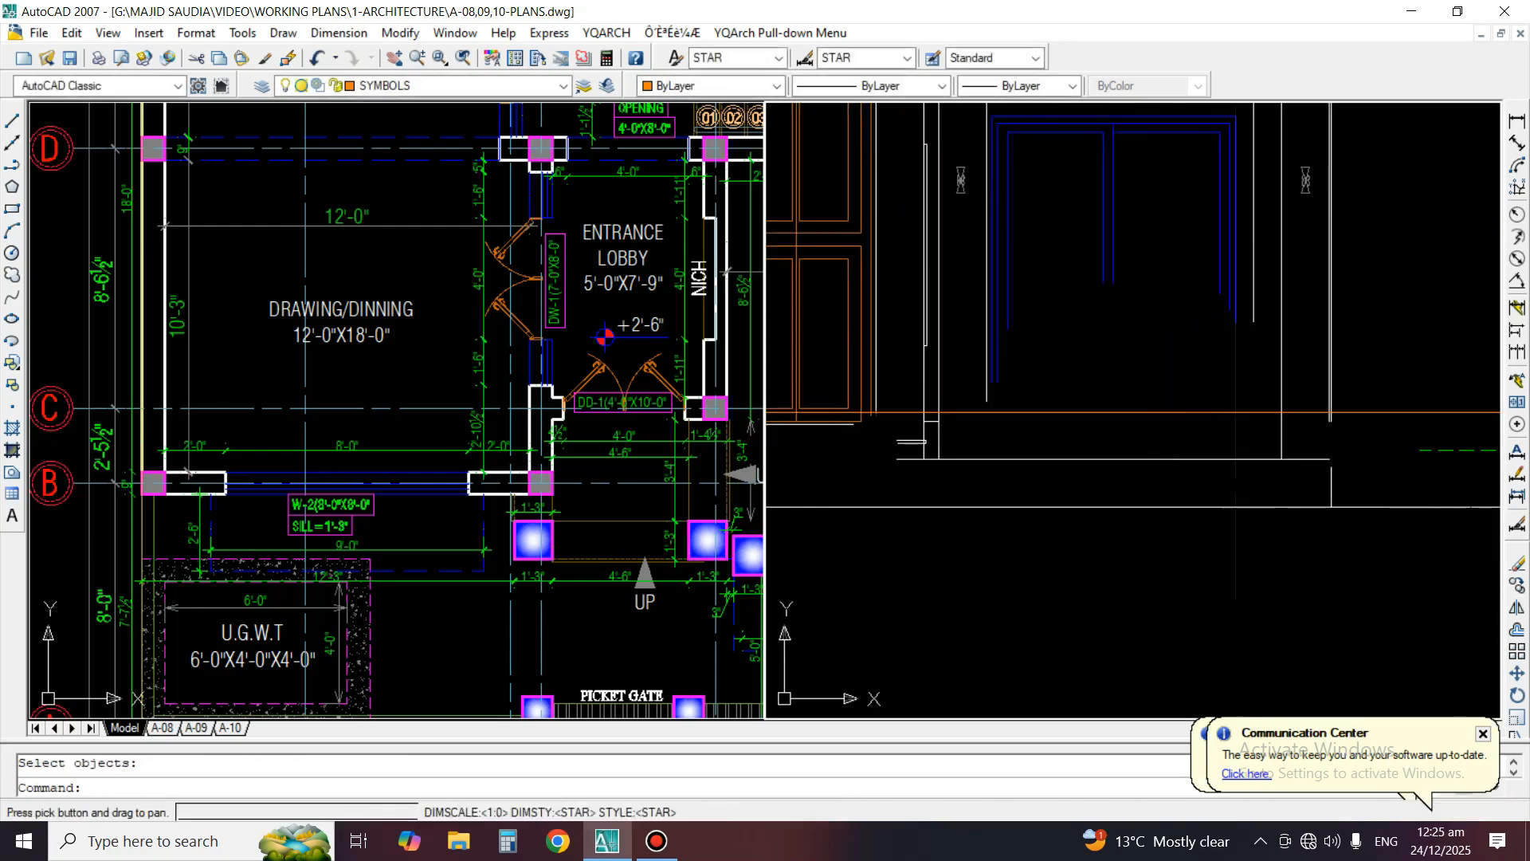
type("E")
key("Return")
left_click(892, 375)
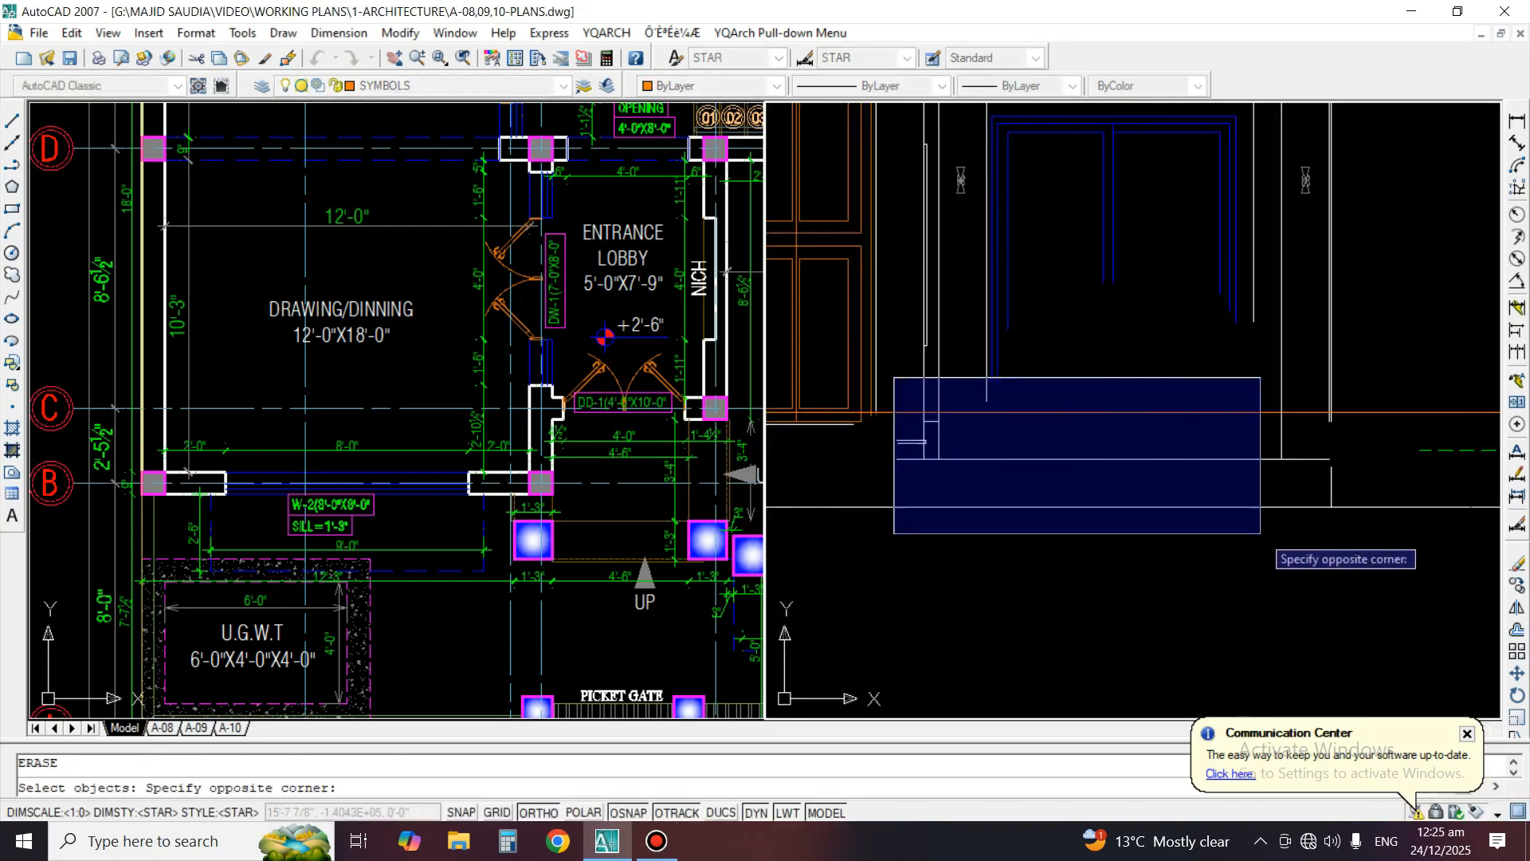
left_click(1351, 555)
key("Return")
Erase the short horizontal line directly under the main door
scroll(1224, 516, "down", 2)
scroll(1104, 432, "down", 2)
scroll(1104, 432, "up", 4)
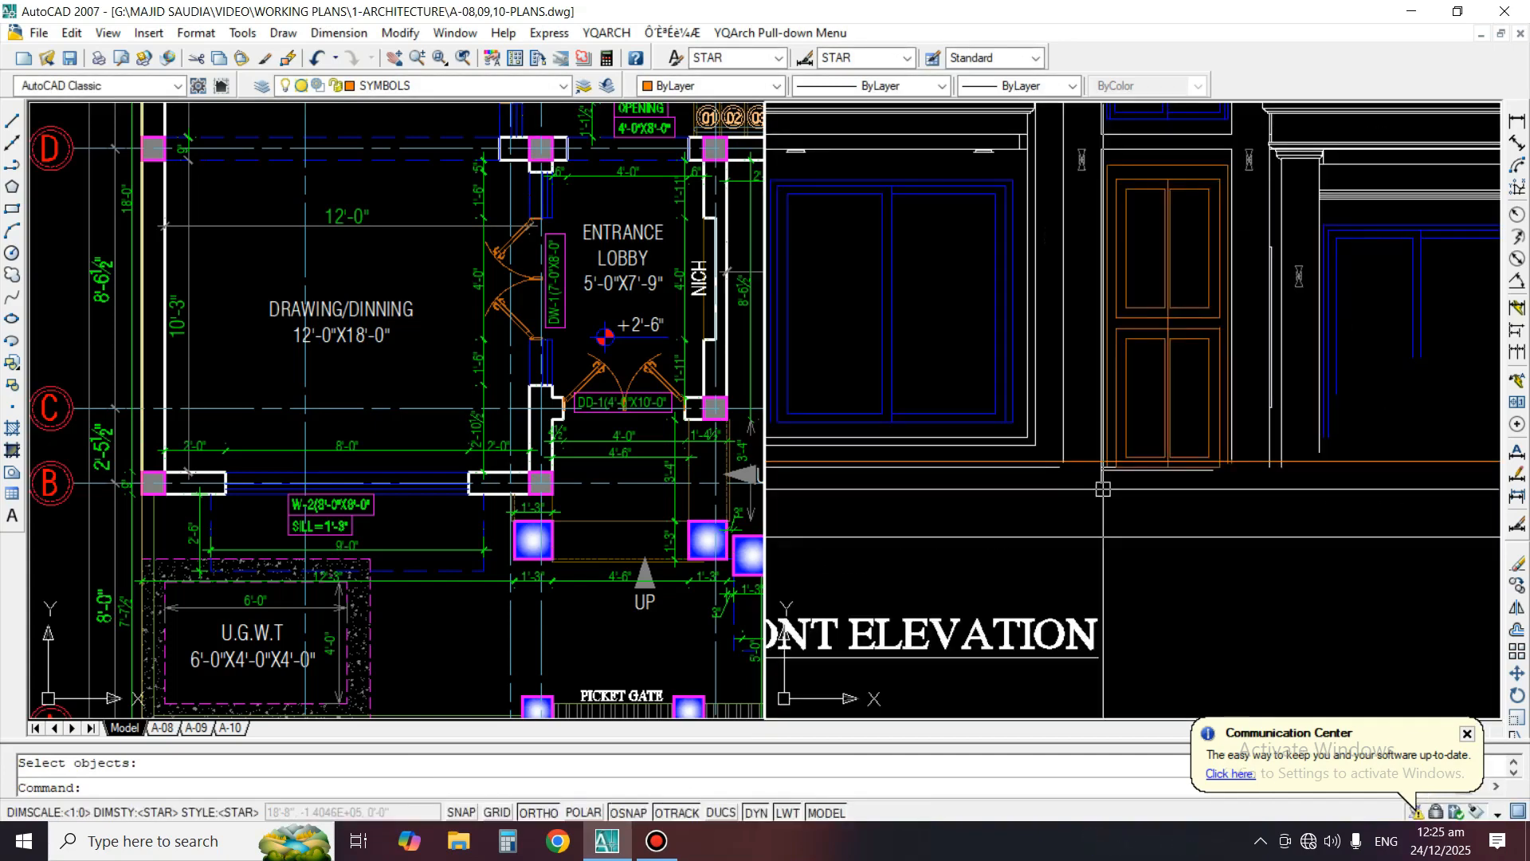
type("E")
key("Return")
left_click(1347, 520)
key("Return")
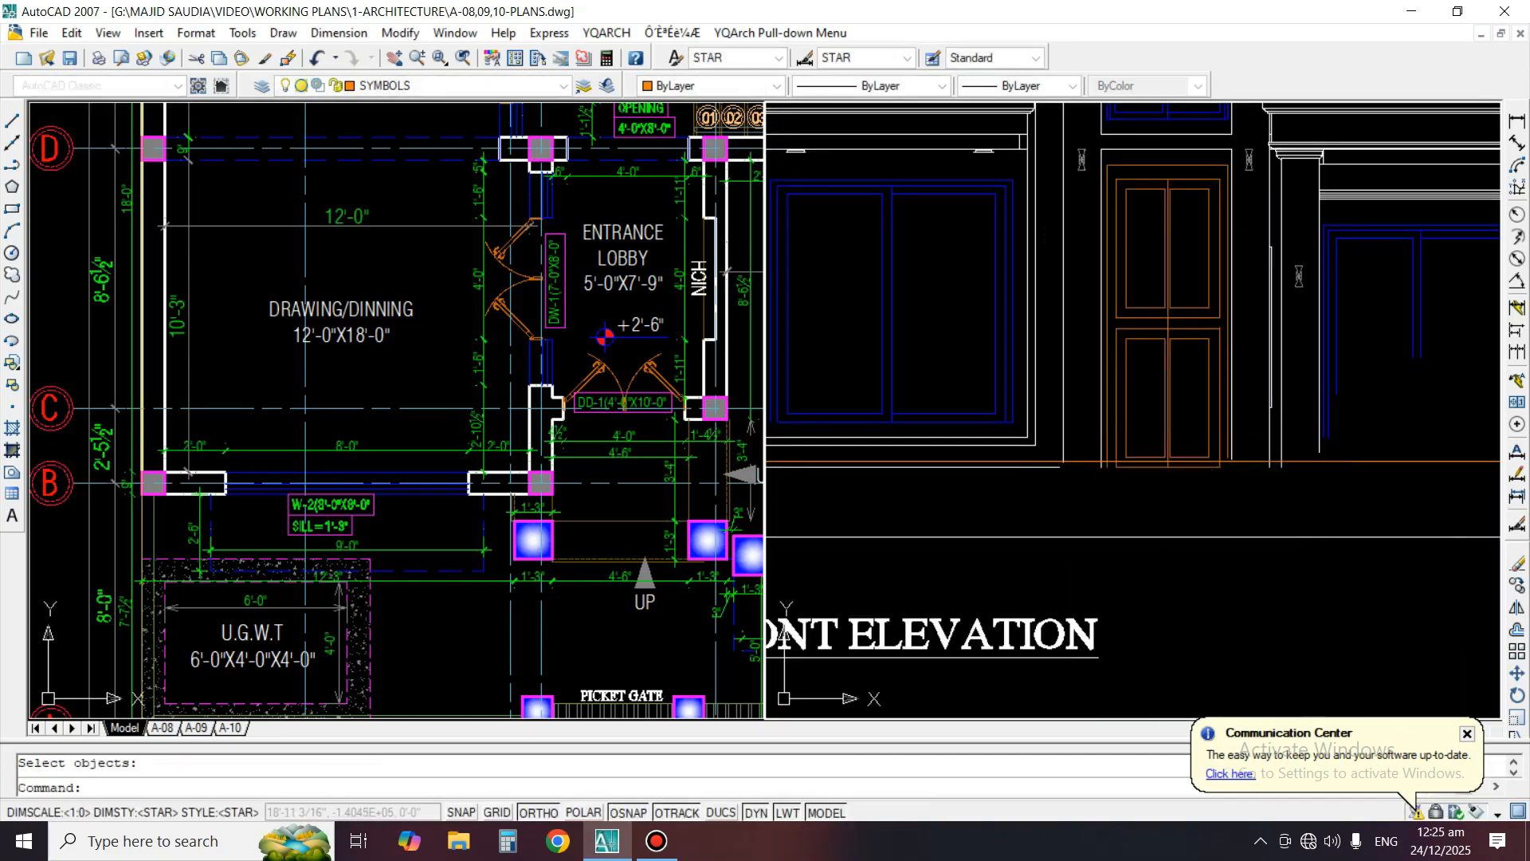
Stretch the bottom of the main door and its lower panels upward so it ends above the orange floor level line
middle_click_drag(804, 504, 1154, 486)
scroll(1403, 520, "up", 5)
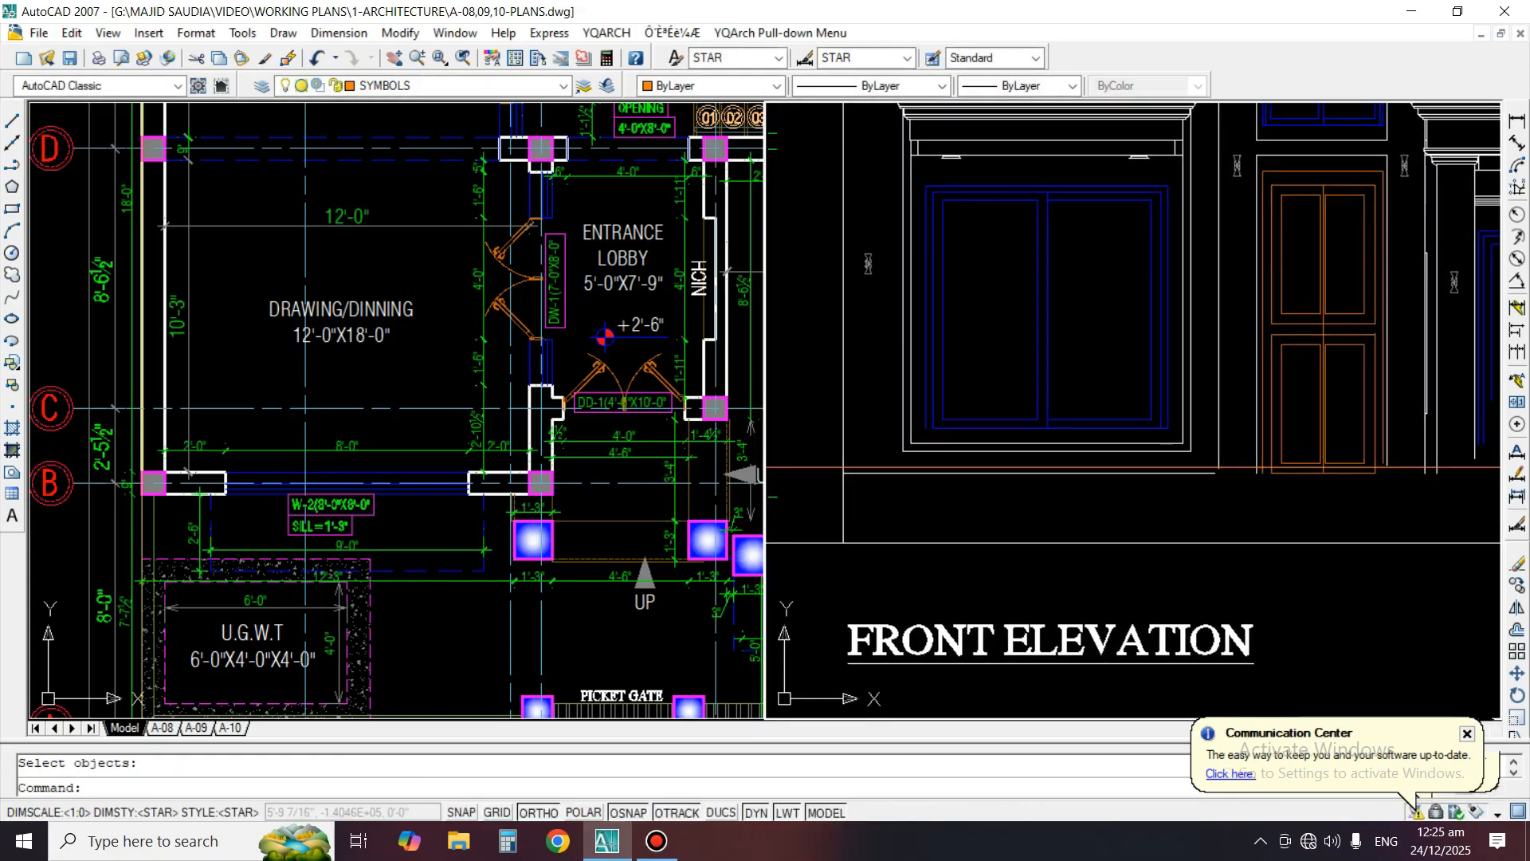
scroll(1403, 520, "up", 2)
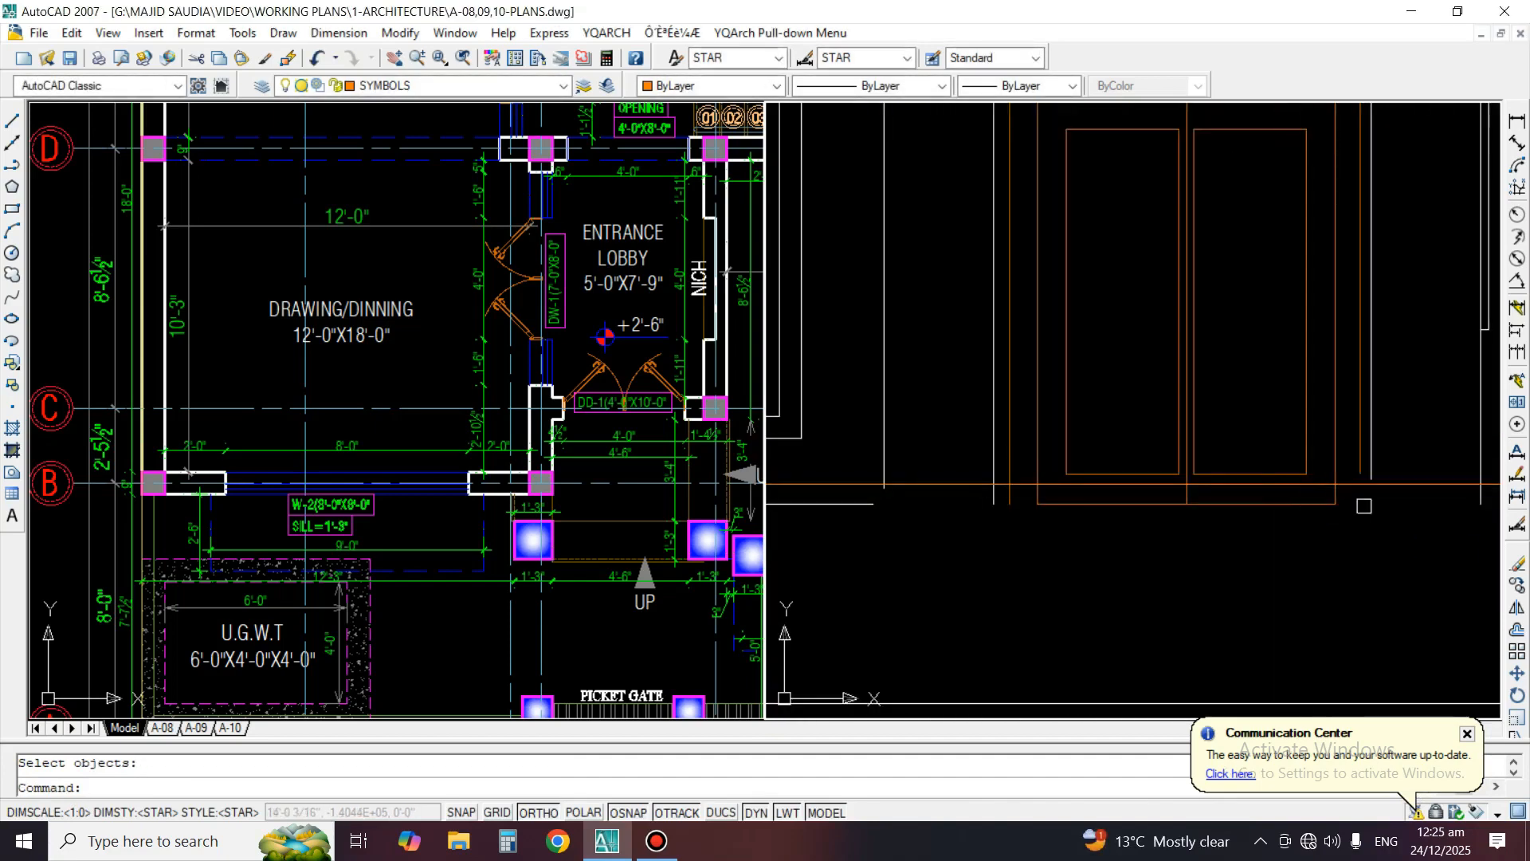
type("s")
key("Return")
left_click(1346, 527)
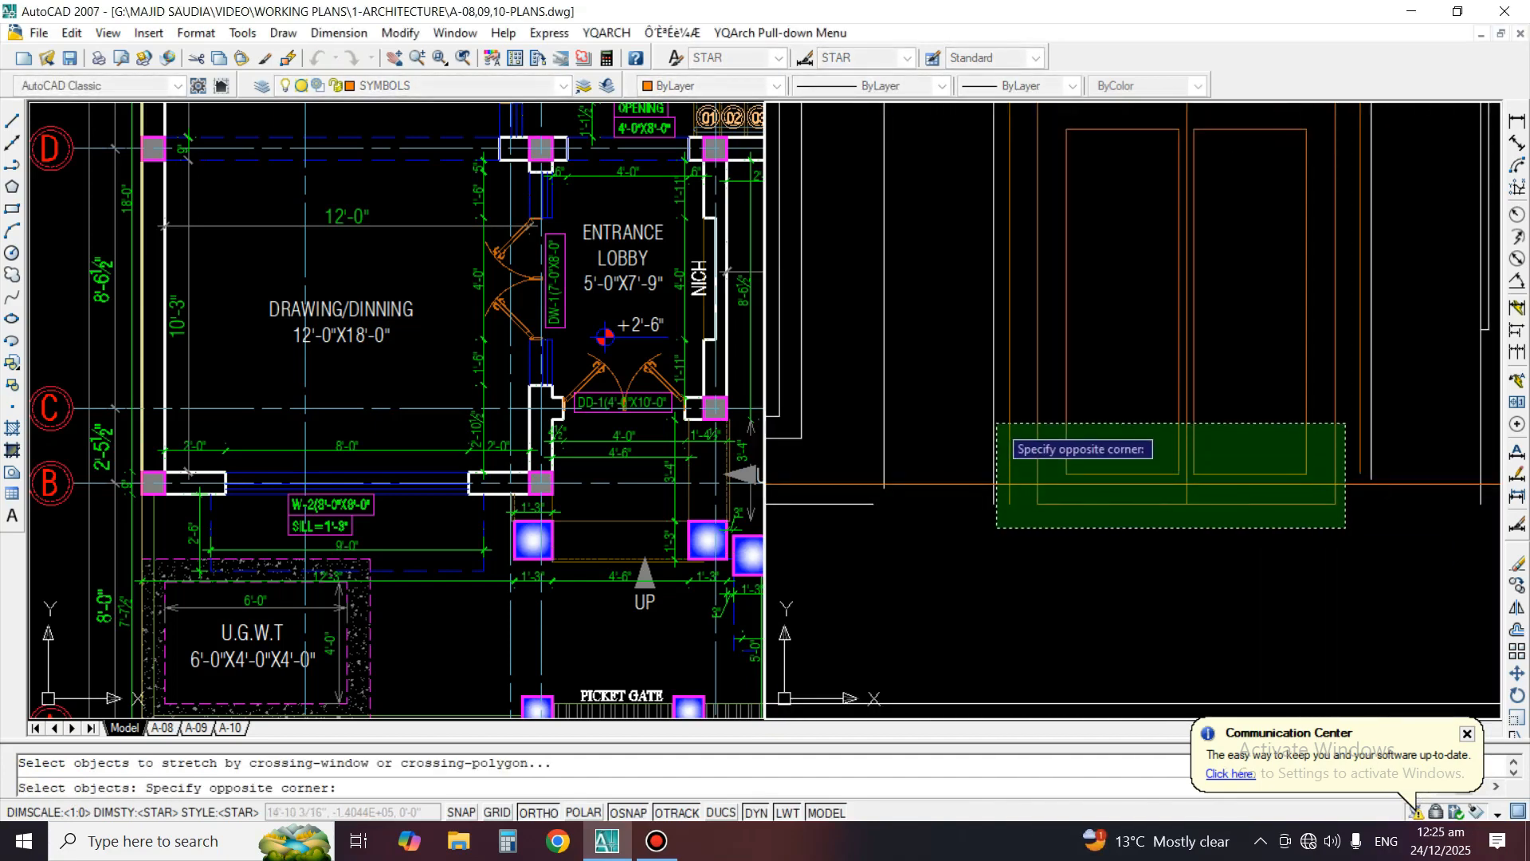
left_click(1002, 426)
key("Return")
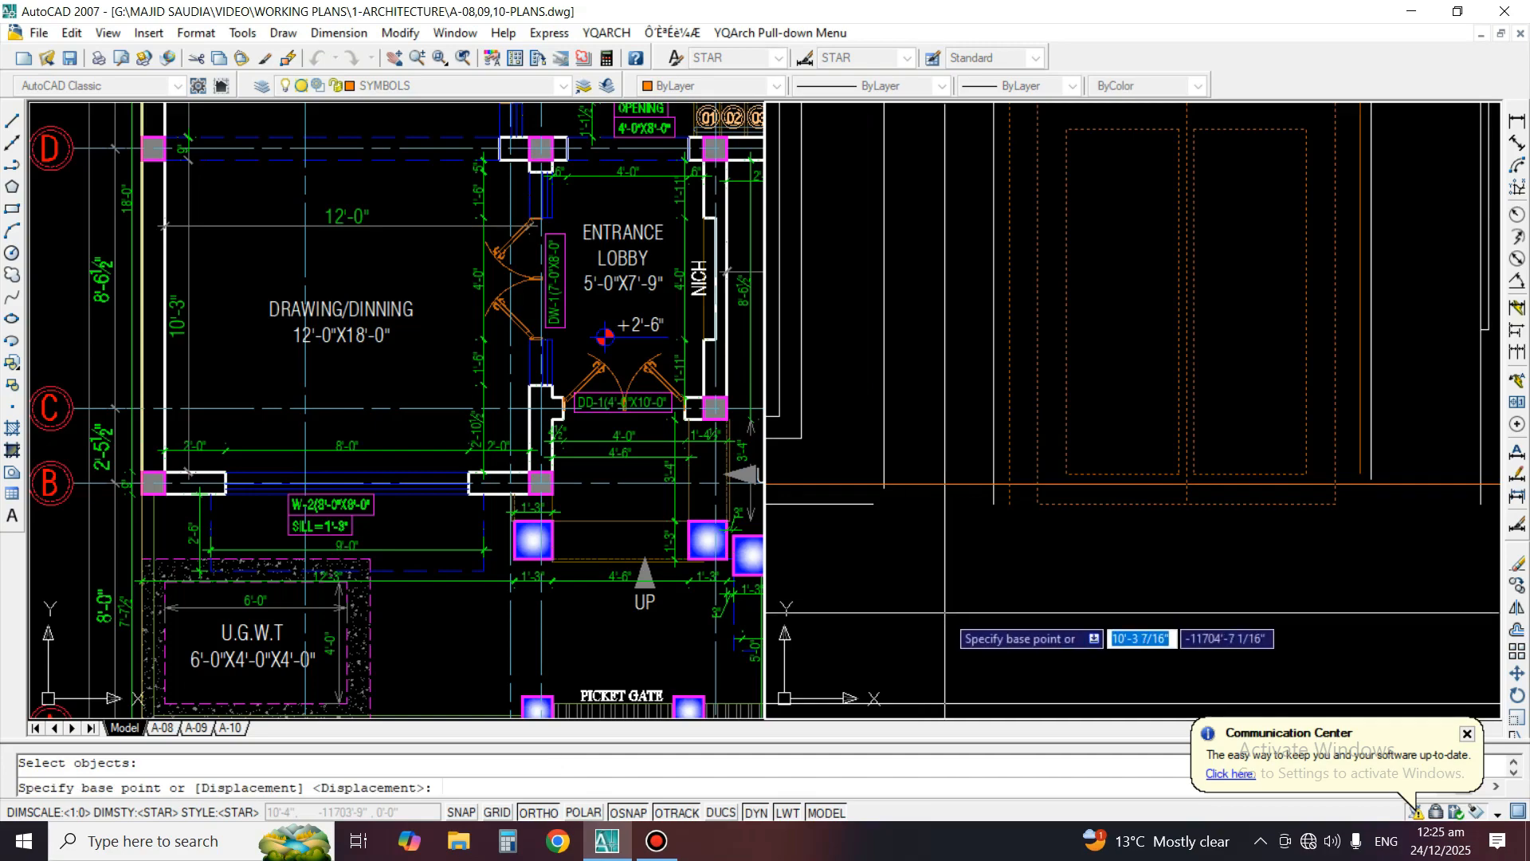
left_click(944, 590)
left_click(952, 545)
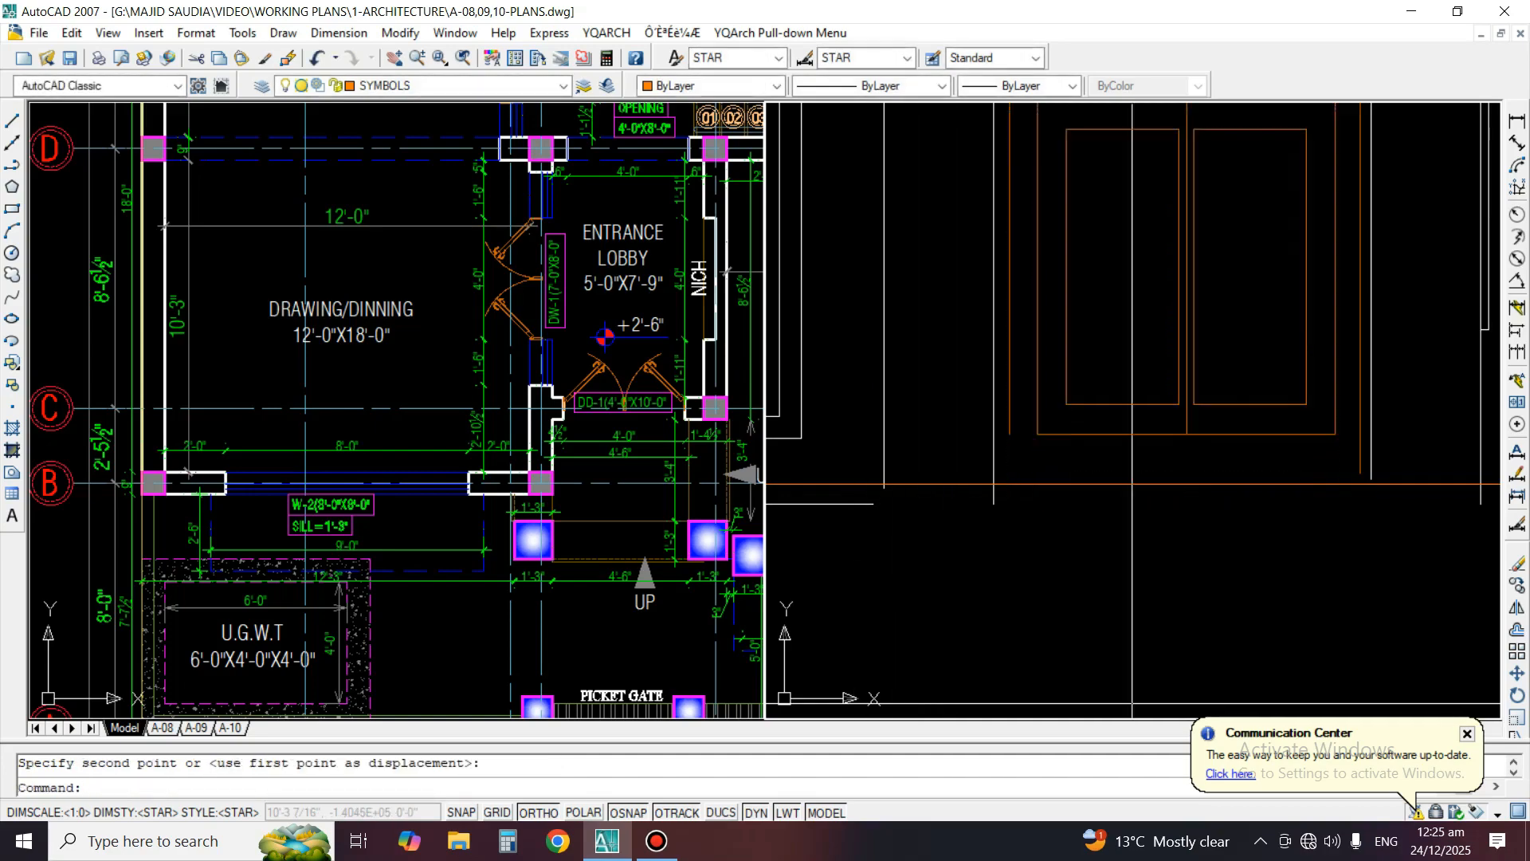
Erase the horizontal white line just below the floor level line under the ground floor window
scroll(1261, 463, "down", 3)
scroll(1175, 485, "up", 1)
middle_click_drag(1065, 471, 1350, 501)
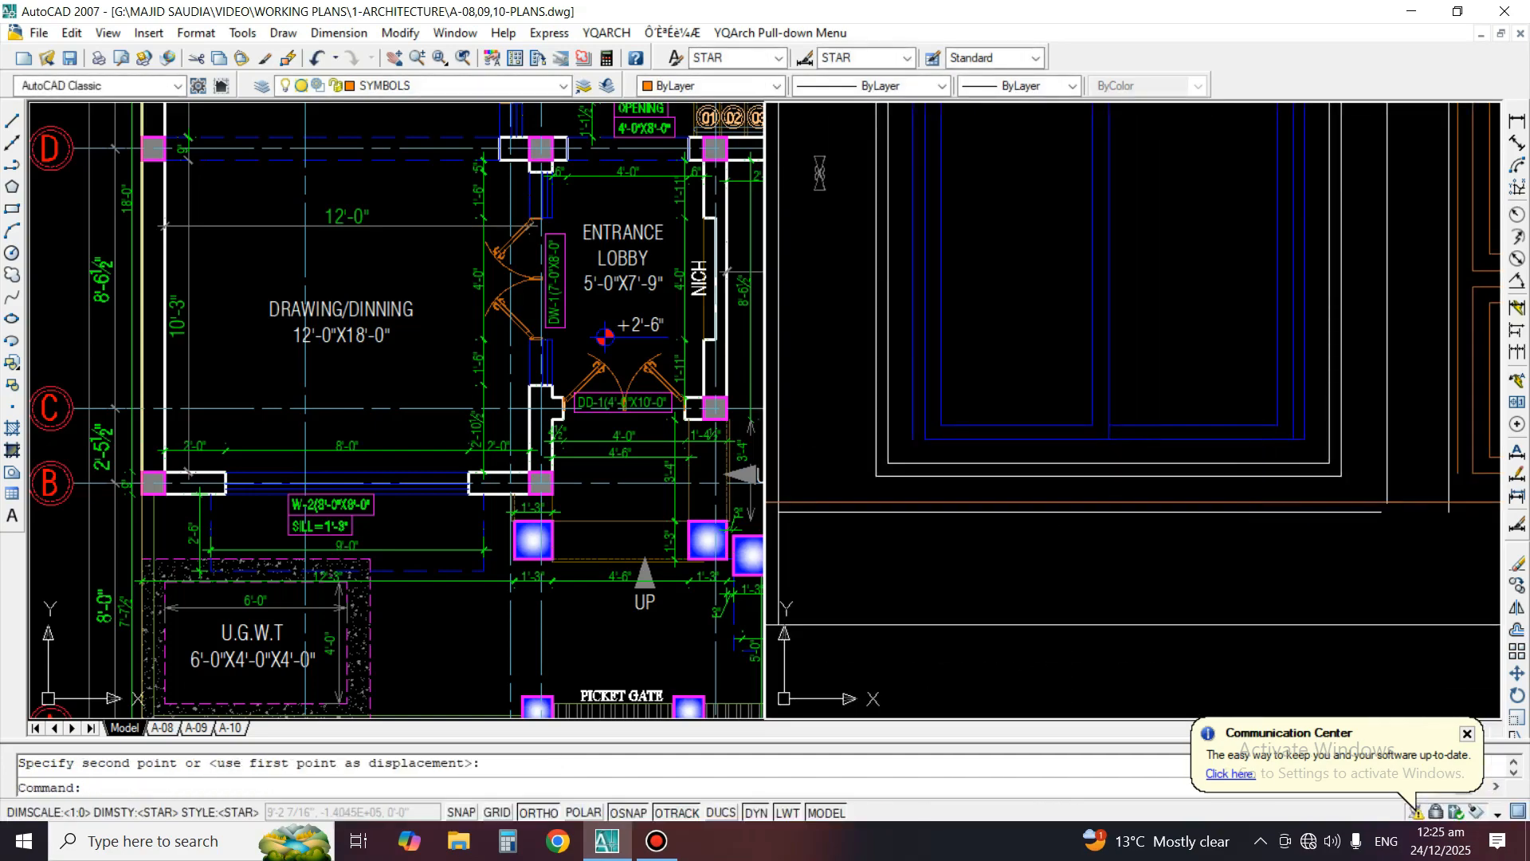
scroll(1307, 545, "down", 5)
middle_click_drag(1307, 546, 1157, 572)
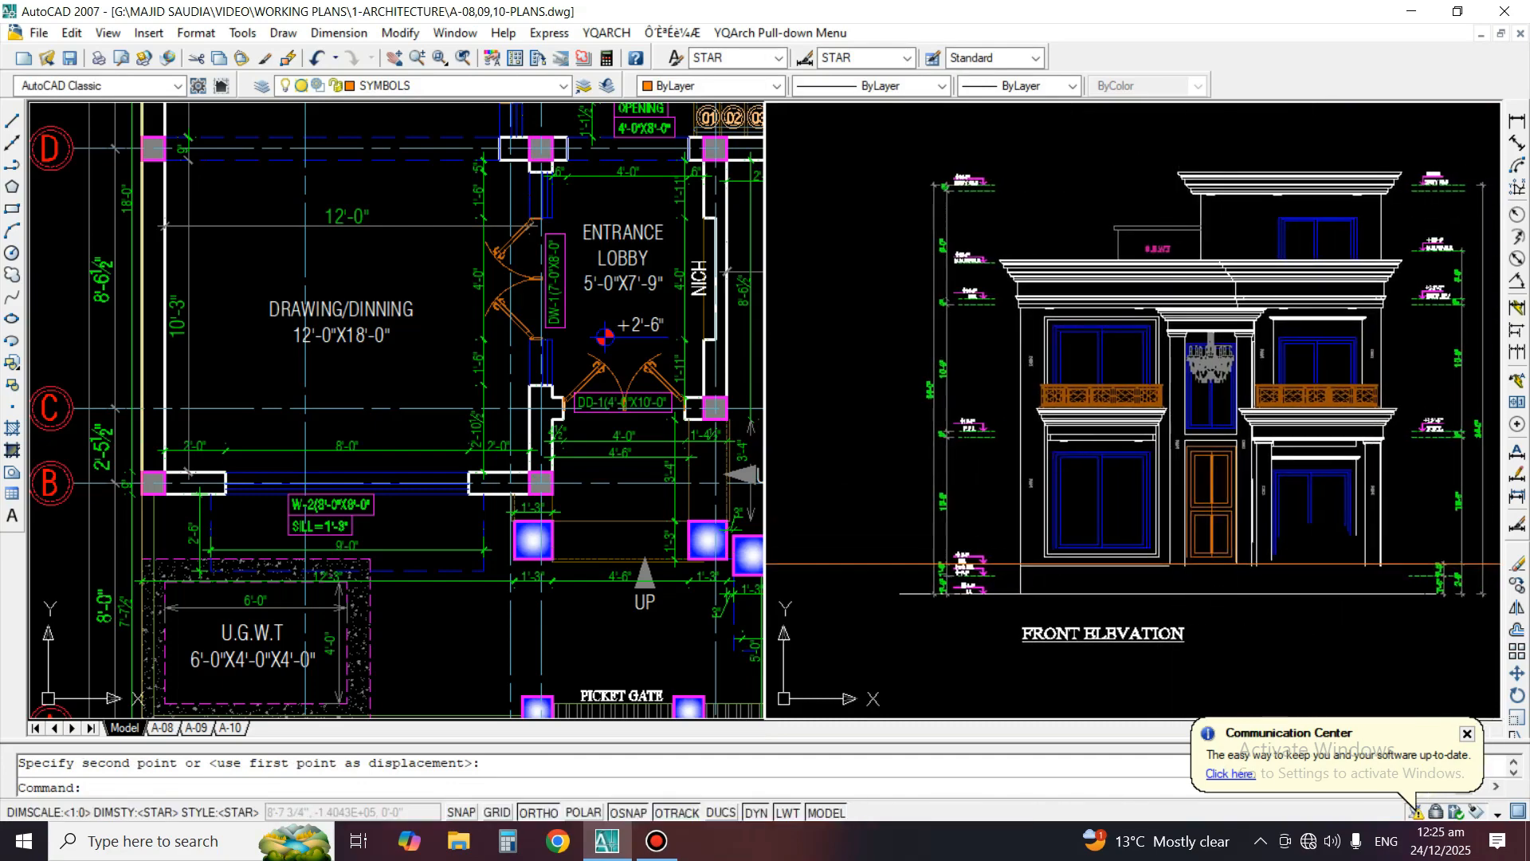
scroll(1108, 558, "up", 3)
scroll(1068, 557, "up", 2)
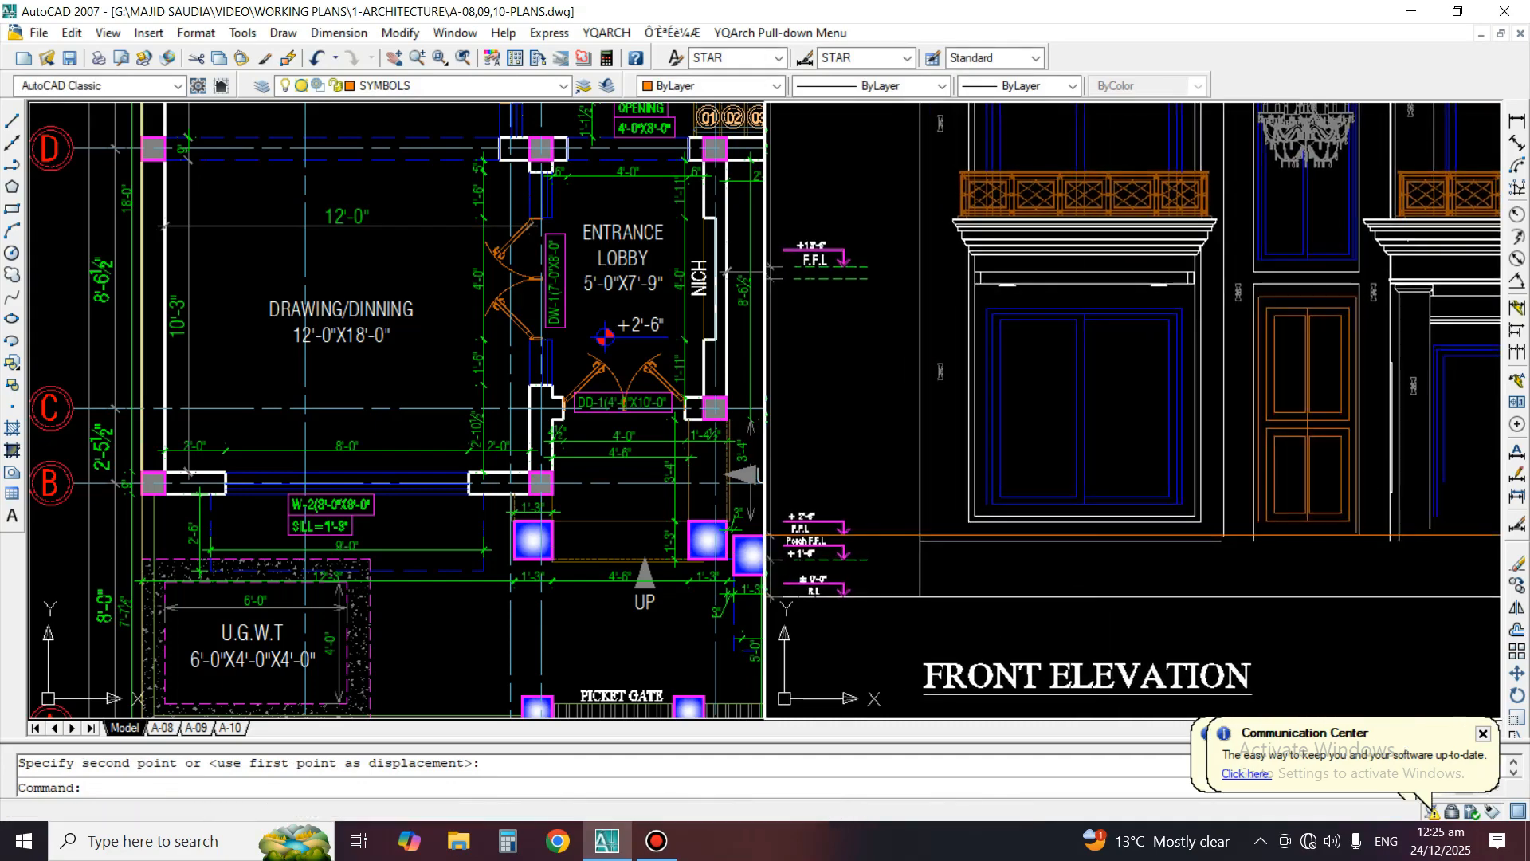
scroll(973, 543, "up", 2)
type("e")
key("Return")
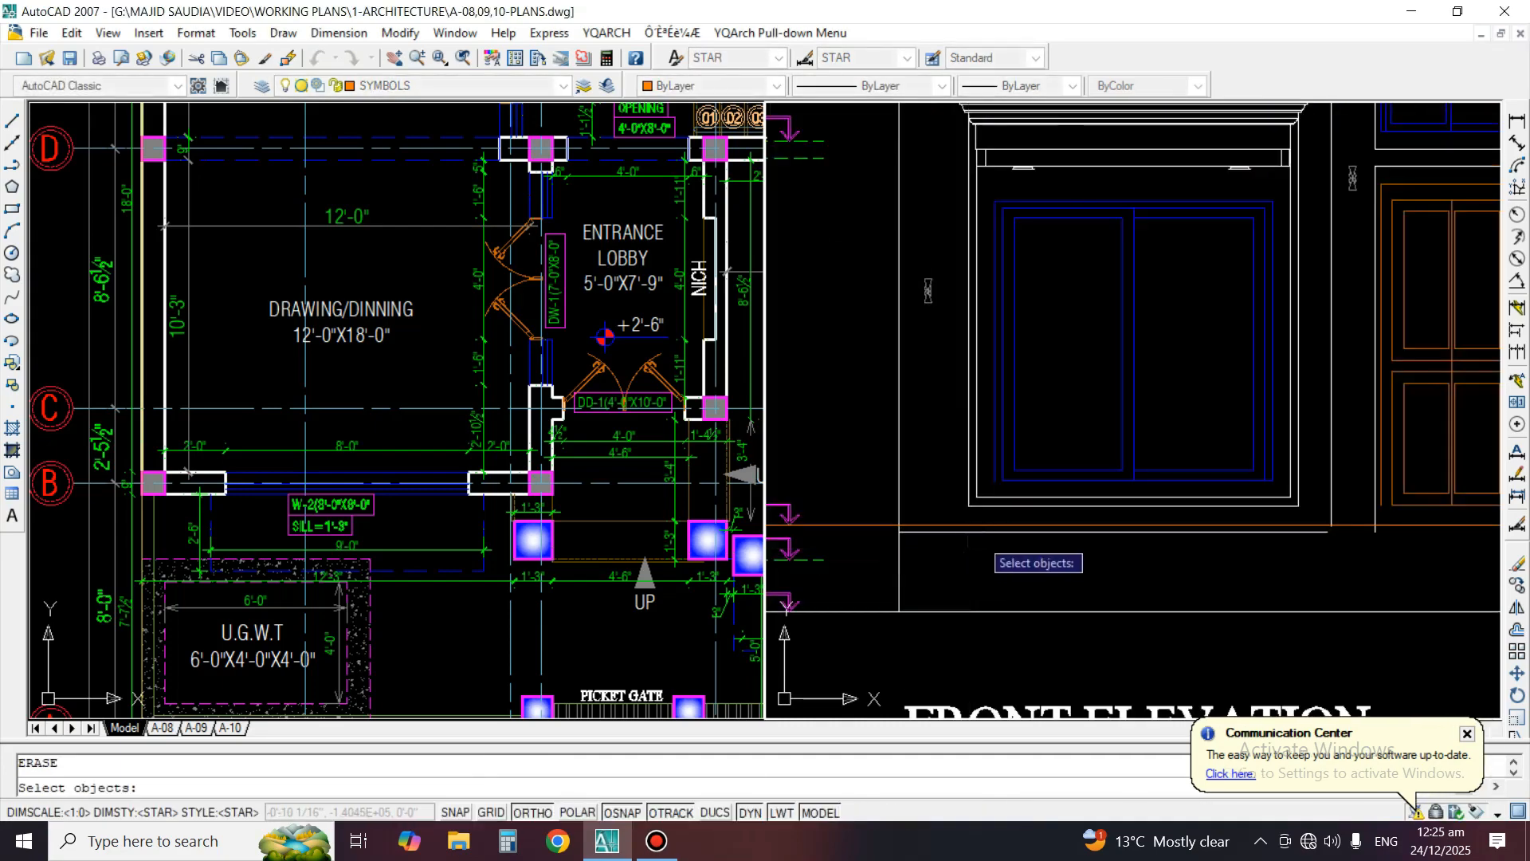
Try to erase the orange floor level line below the main door
scroll(966, 540, "down", 2)
scroll(952, 510, "up", 3)
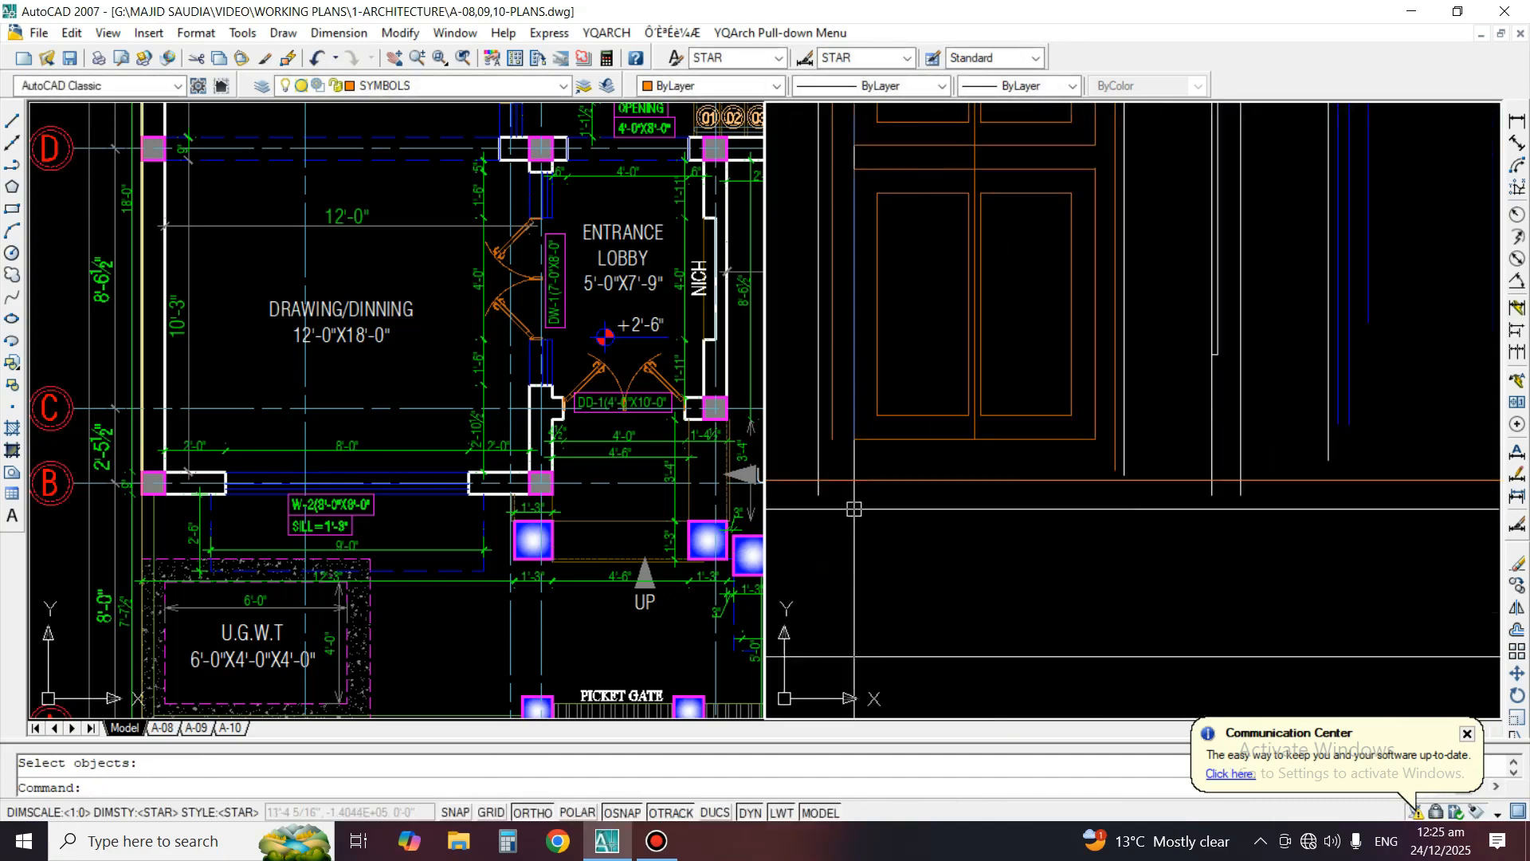
left_click(943, 482)
key("Return")
key("ctrl+z")
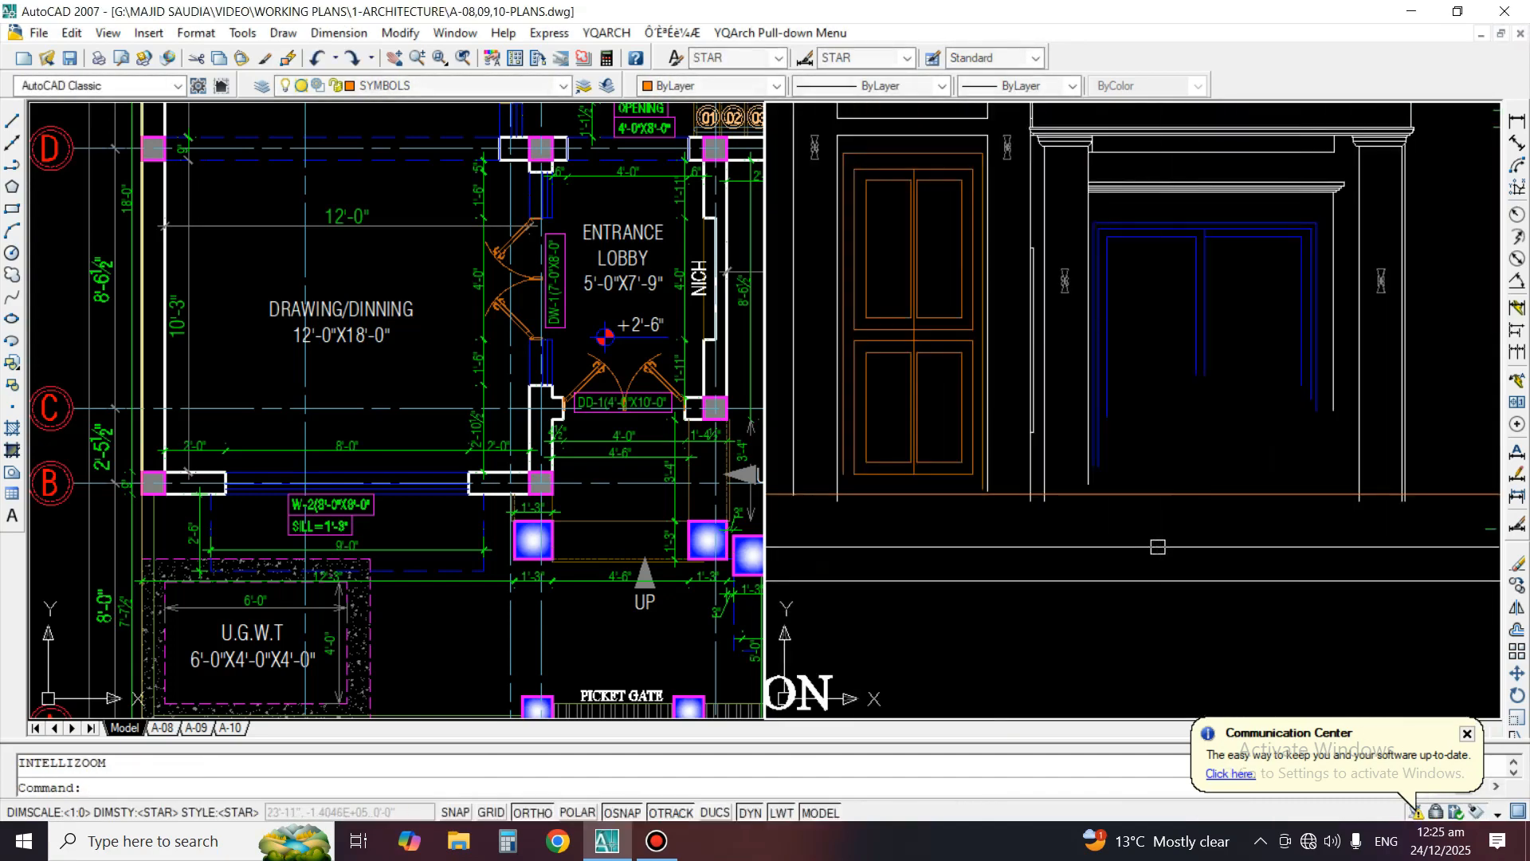
Trim the lower ends of the left porch column lines at the orange floor level line
middle_click_drag(1136, 556, 1197, 540)
type("tr")
key("Return")
scroll(1186, 528, "up", 2)
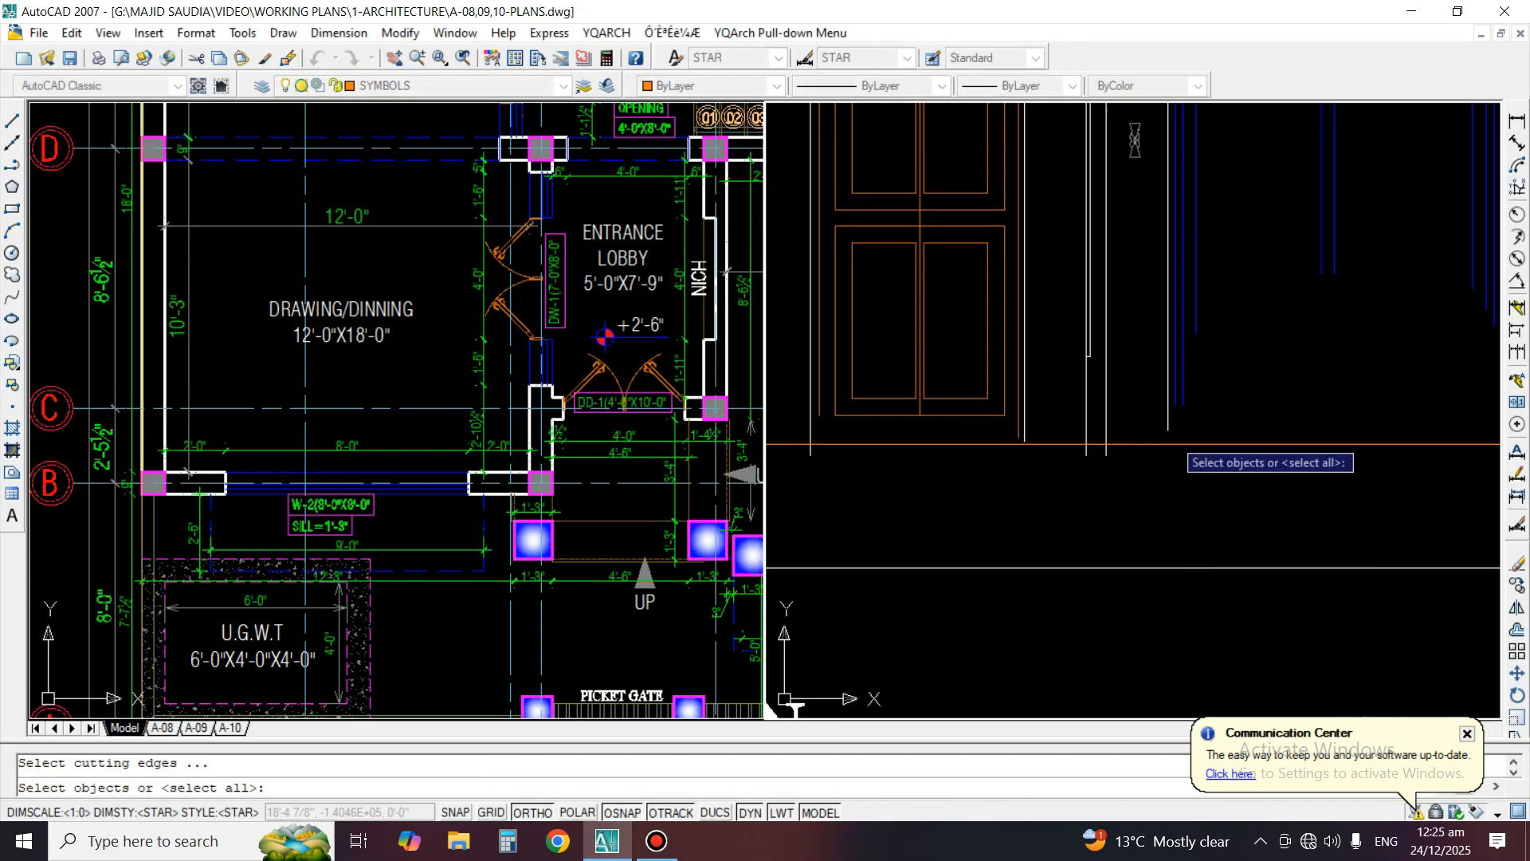
left_click(1125, 441)
key("Return")
left_click(1122, 468)
left_click(1075, 454)
Trim the ends of the vertical wall lines left of the main door at the floor level line
middle_click_drag(827, 460, 1023, 522)
scroll(1023, 523, "up", 2)
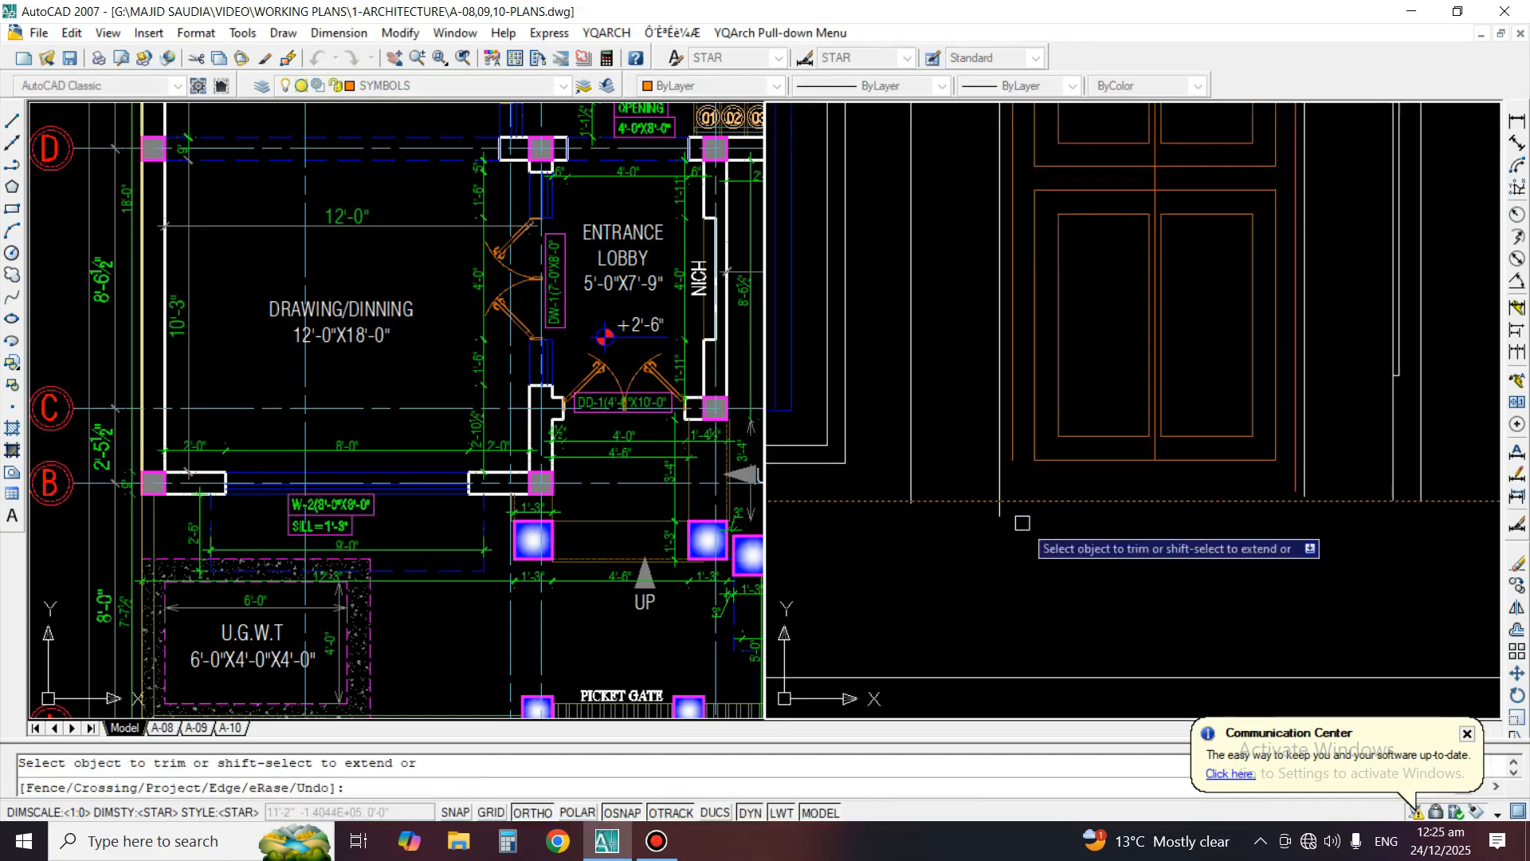
scroll(1022, 522, "up", 1)
left_click(1027, 526)
left_click(872, 501)
scroll(817, 508, "up", 2)
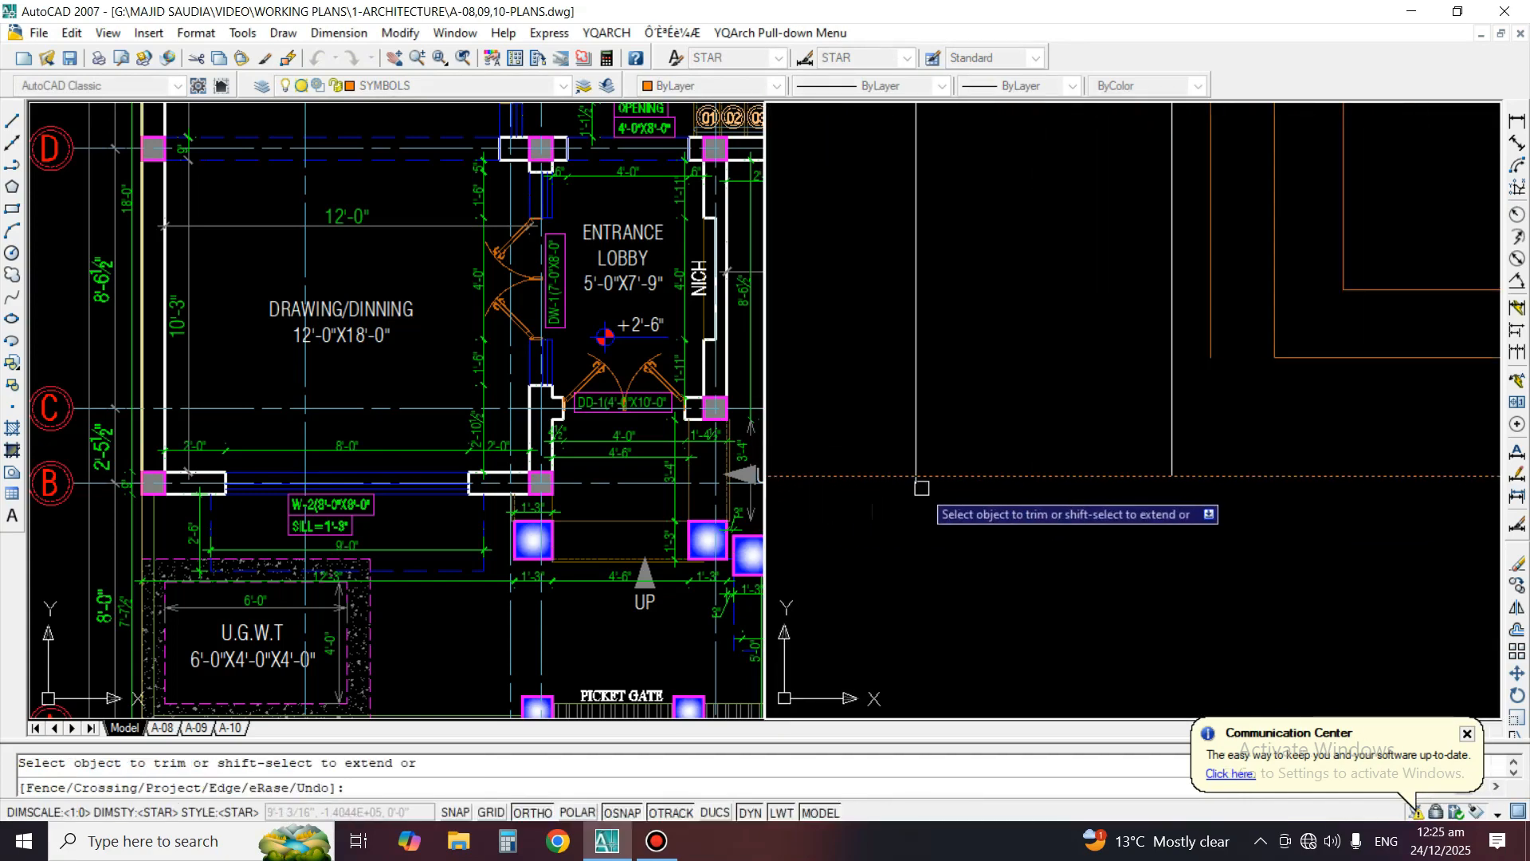
key("Return")
Erase the short jogged vertical line along the outer edge of the left porch column
scroll(1177, 508, "down", 5)
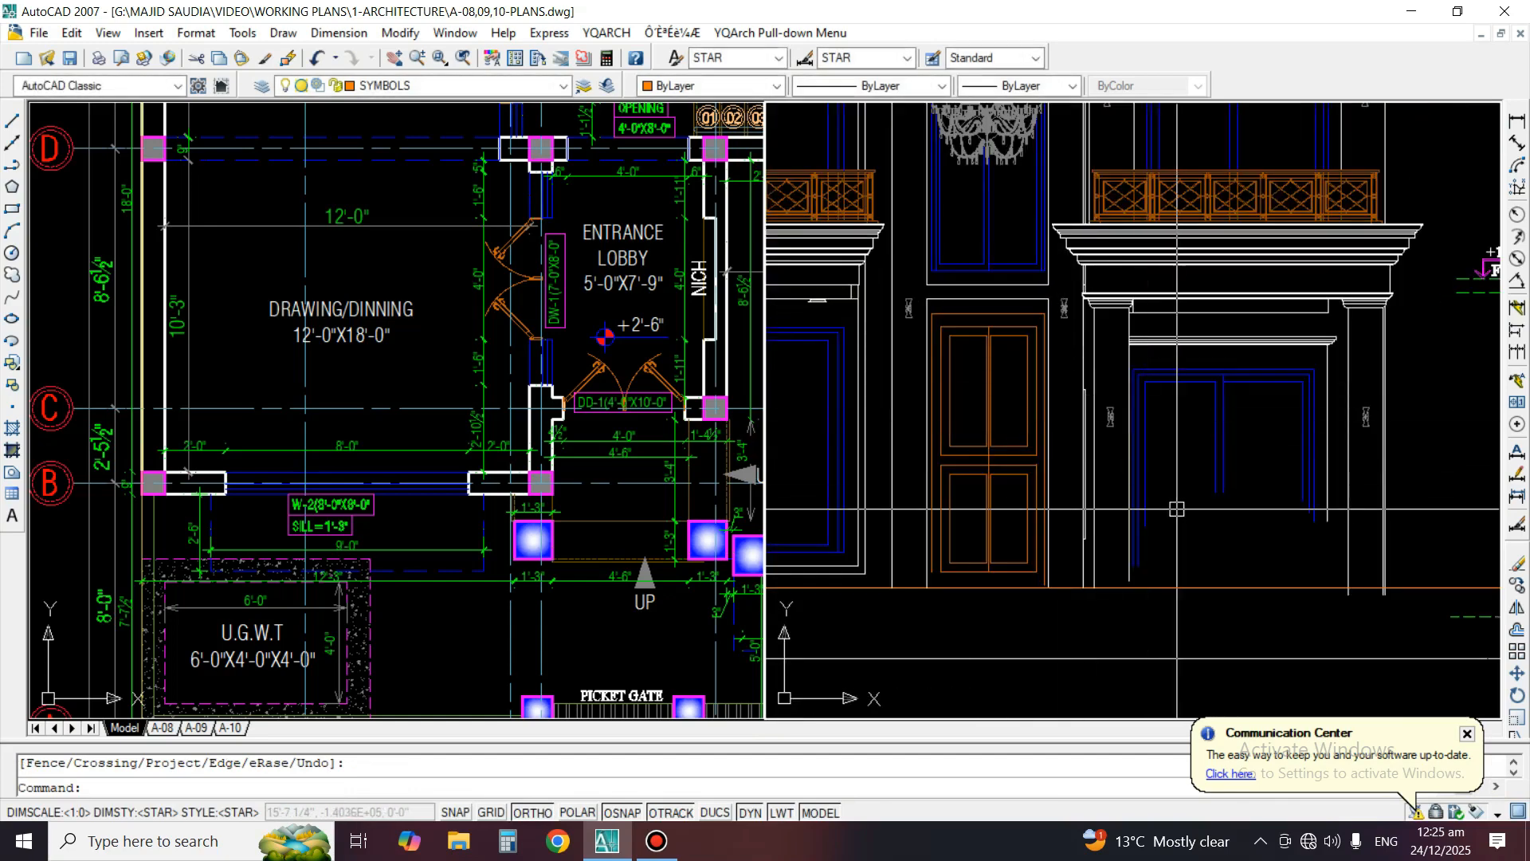
scroll(1085, 376, "up", 1)
type("e")
key("Return")
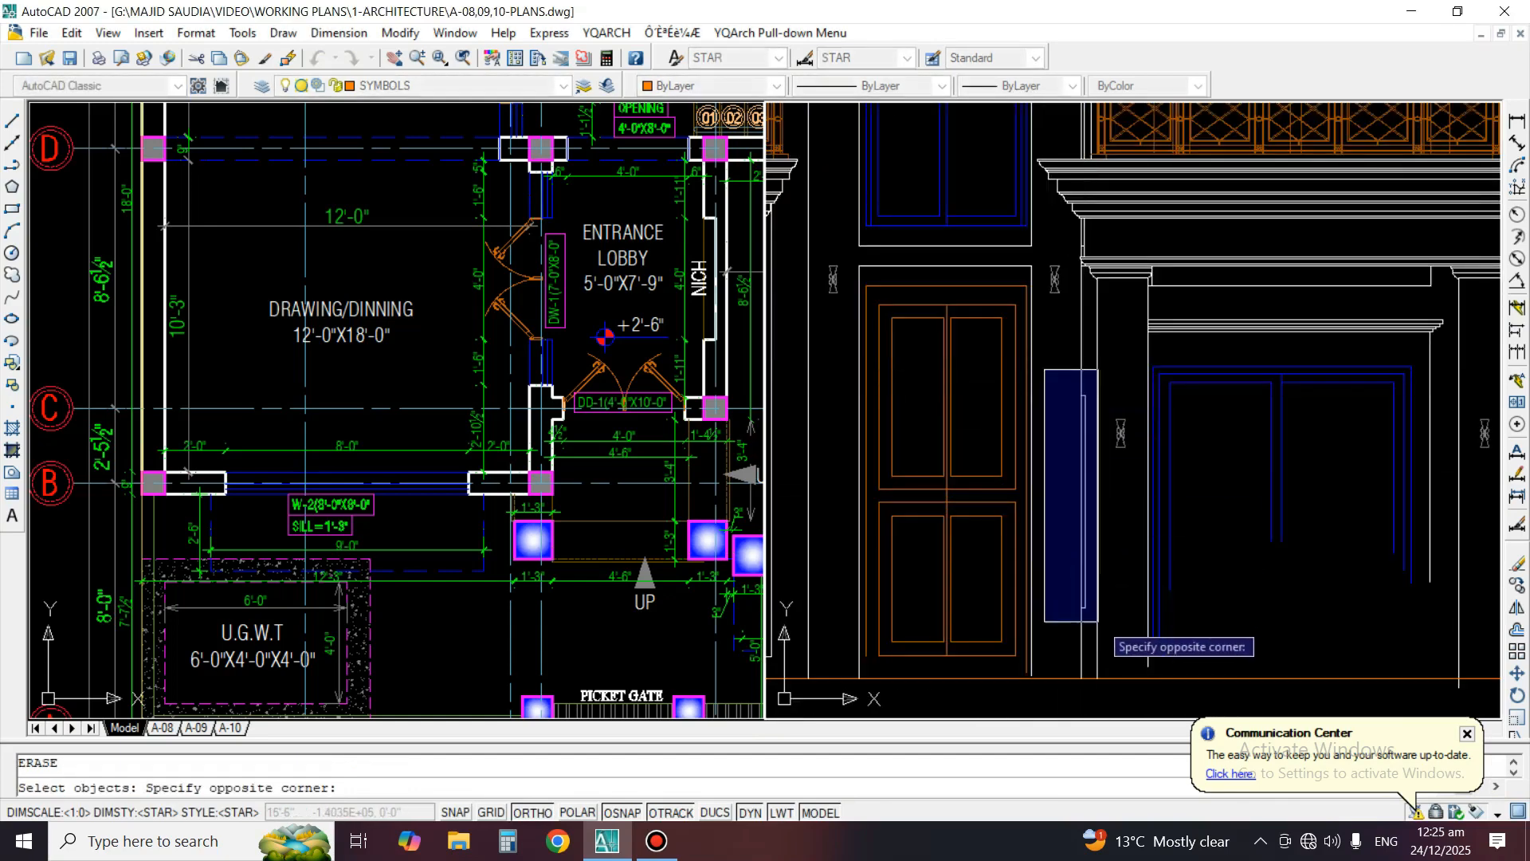
left_click(1101, 618)
key("Return")
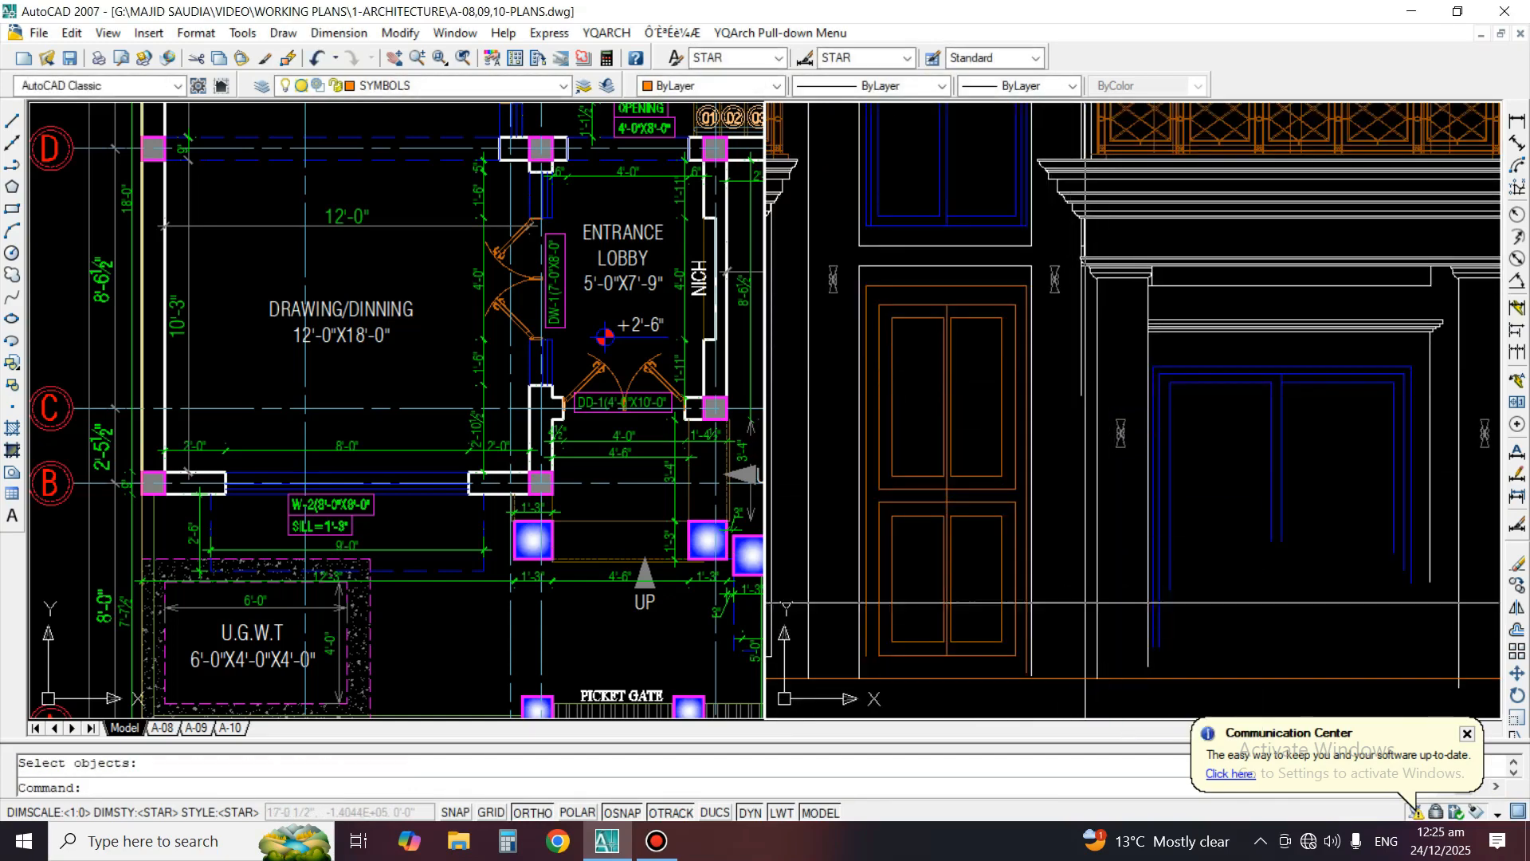
Extend the outer edge line of the left porch column down to the orange floor level line
type("ex")
key("Return")
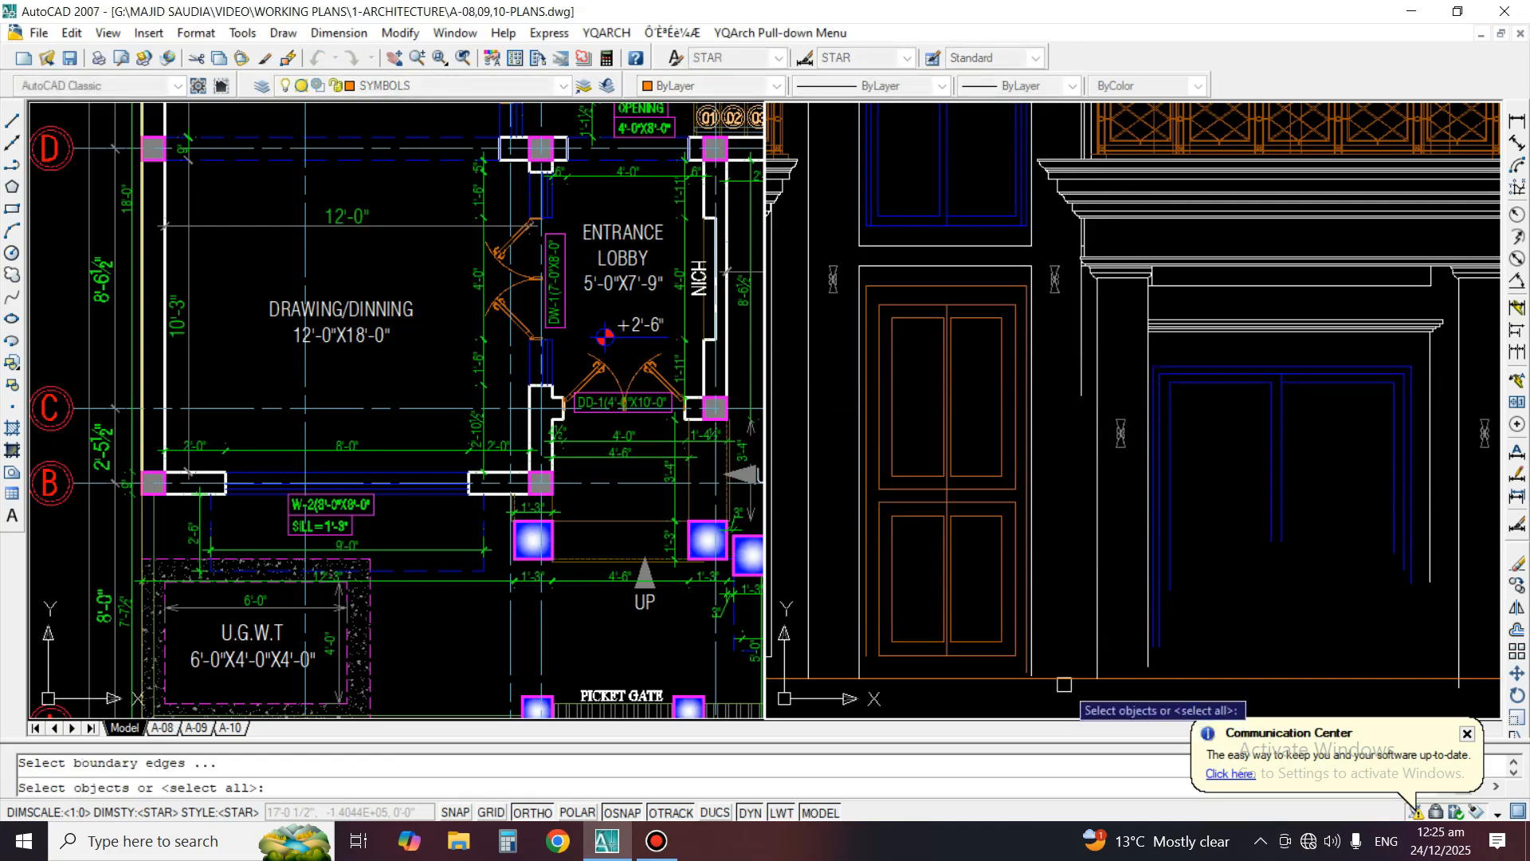
left_click(1064, 682)
key("Return")
left_click(1078, 408)
key("Return")
scroll(1065, 412, "down", 5)
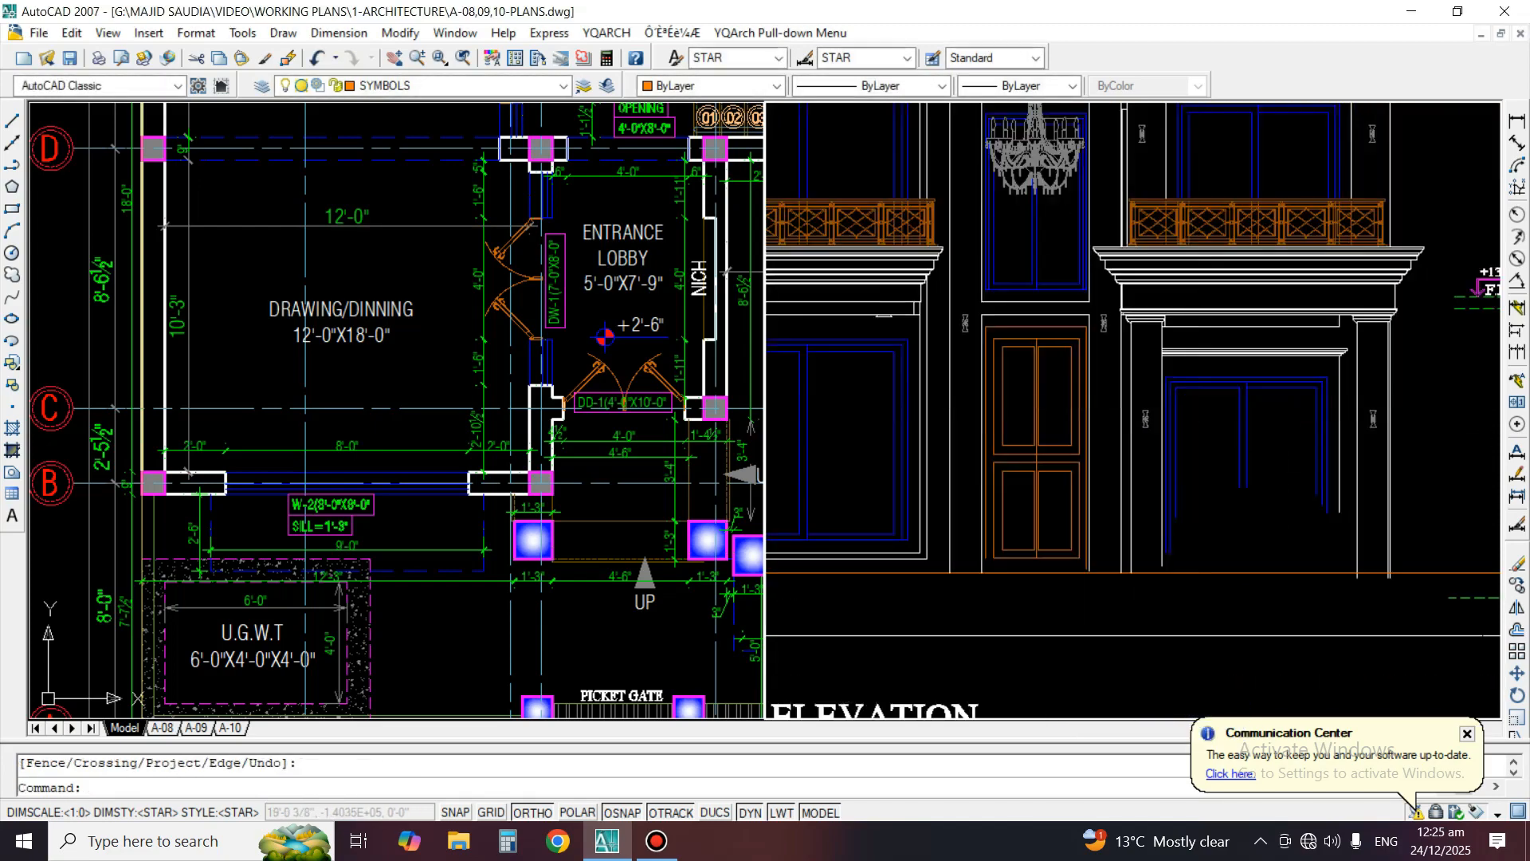
Check door DD-1 in the ground floor plan and offset the elevation's floor level line 10' upward across the main door
scroll(1205, 429, "up", 4)
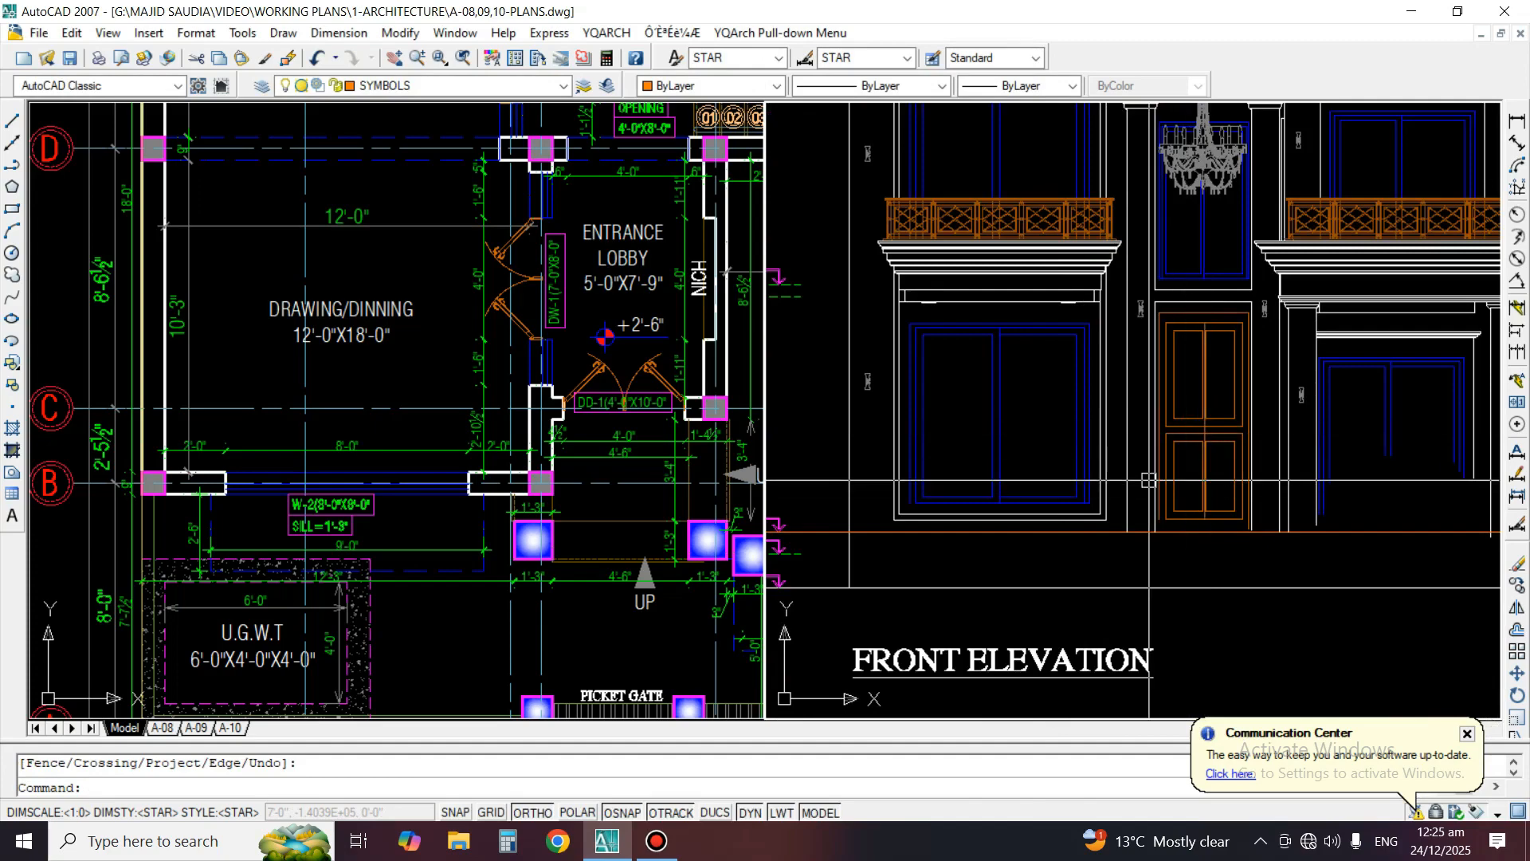
scroll(682, 412, "up", 4)
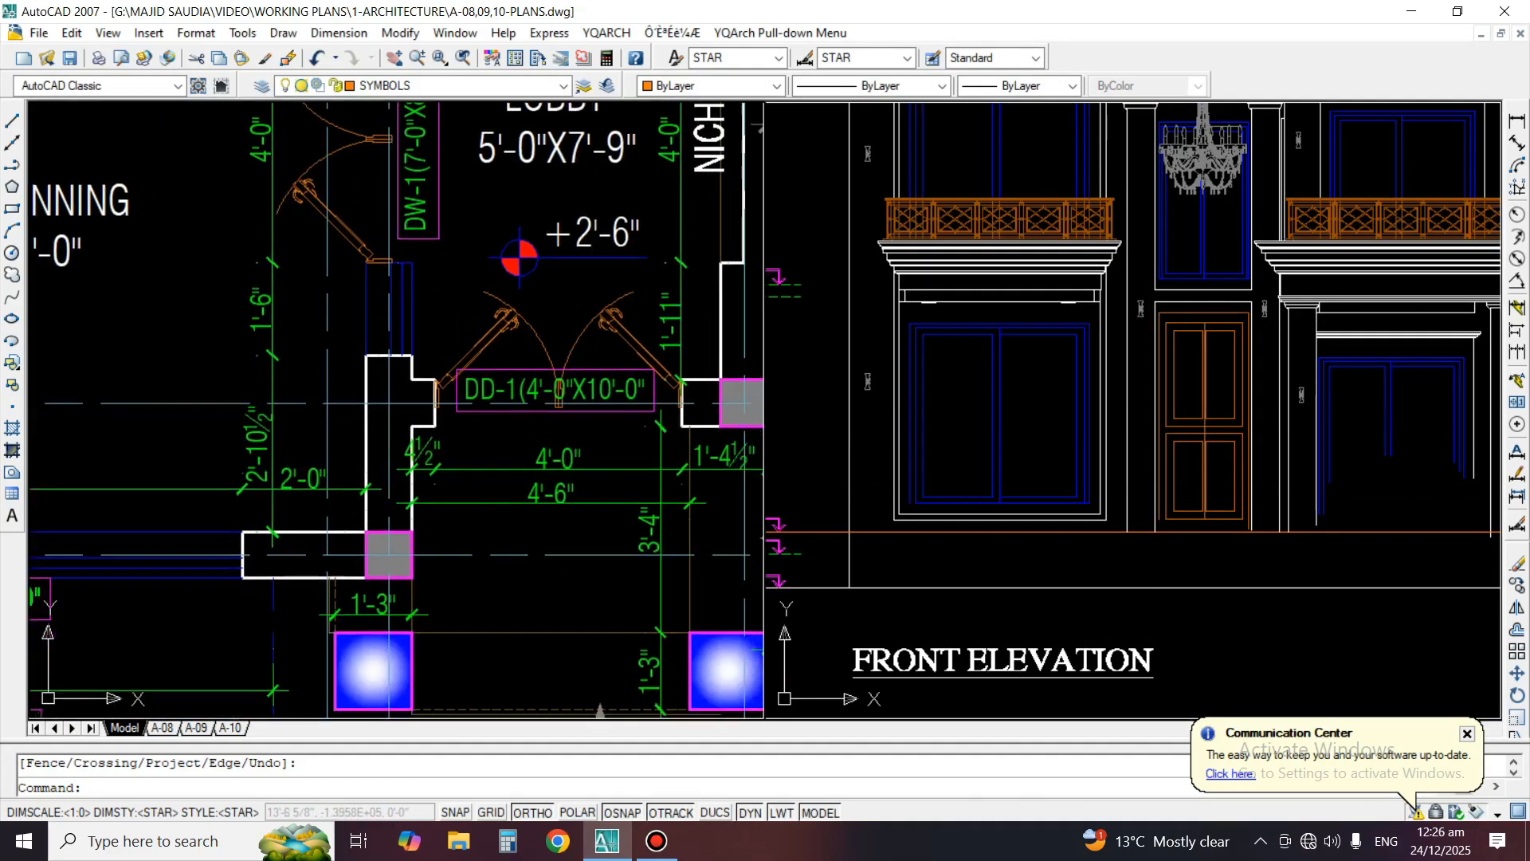
middle_click_drag(577, 439, 574, 440)
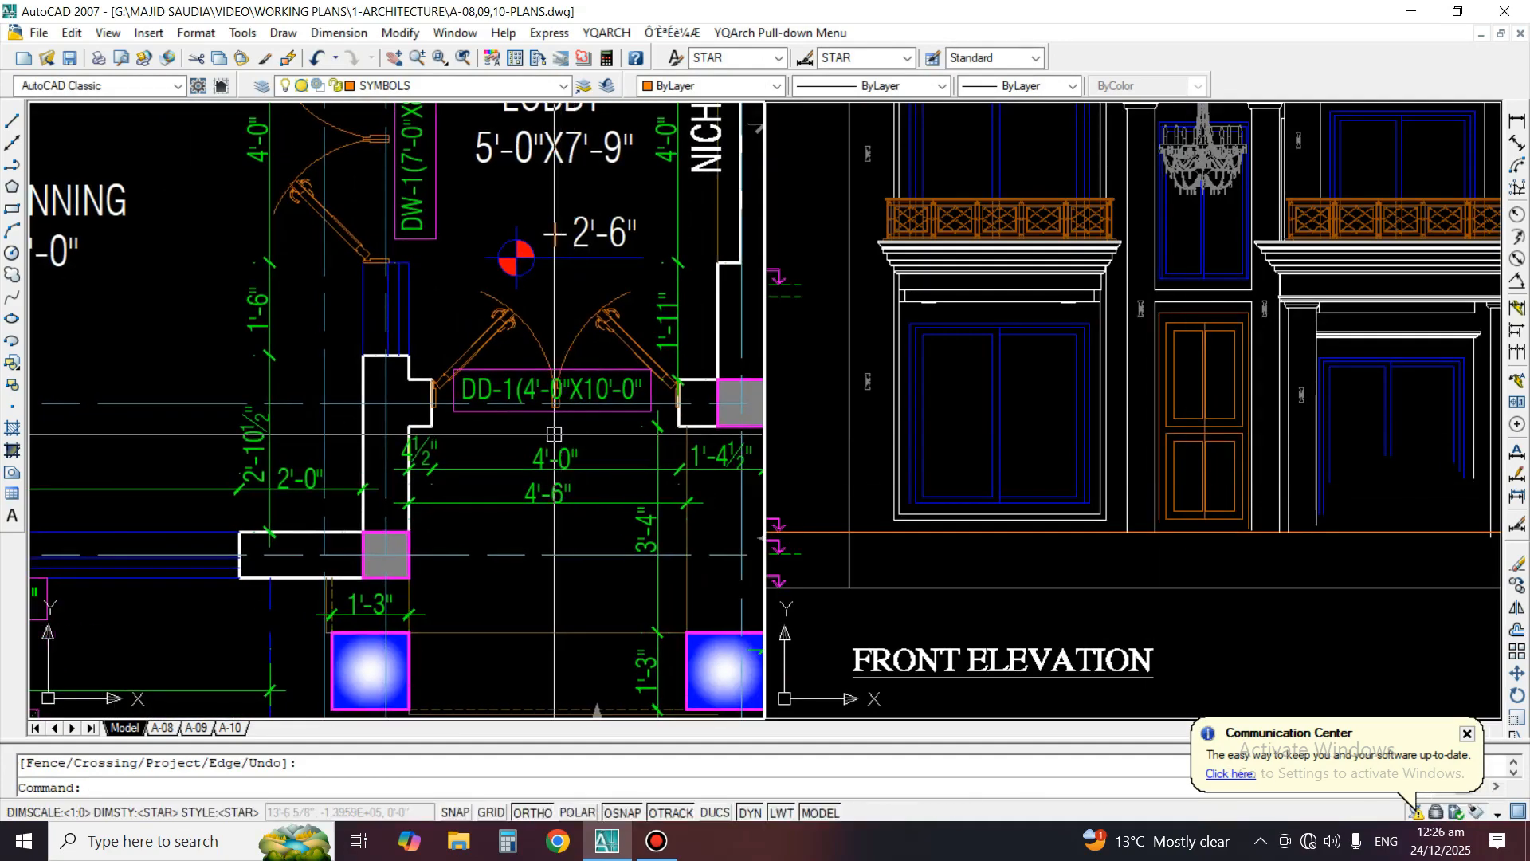
left_click(1000, 431)
middle_click_drag(1000, 430, 1120, 406)
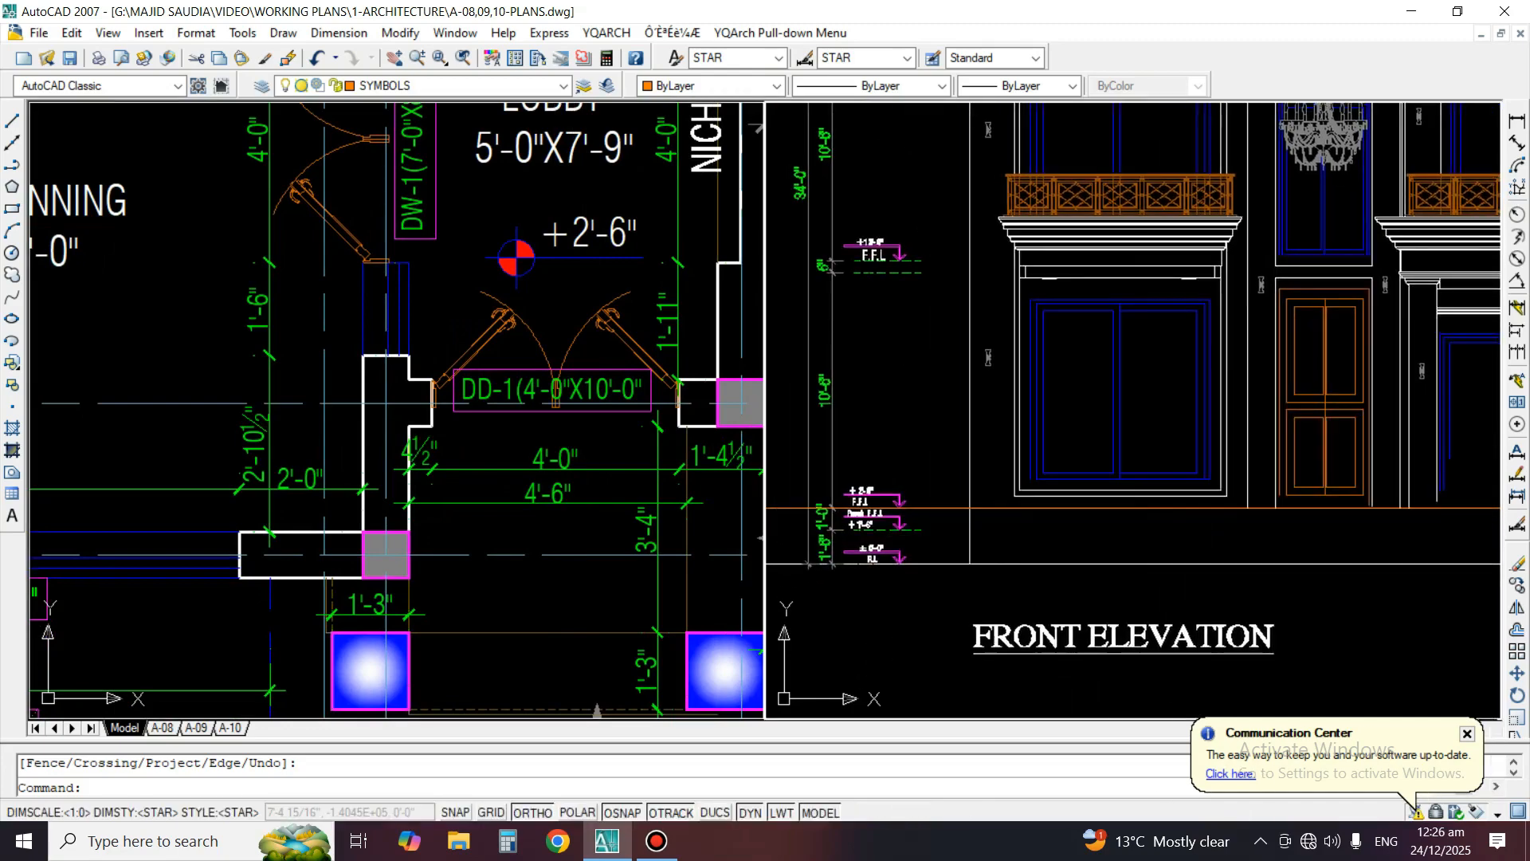
scroll(1200, 493, "up", 2)
type("o")
key("Return")
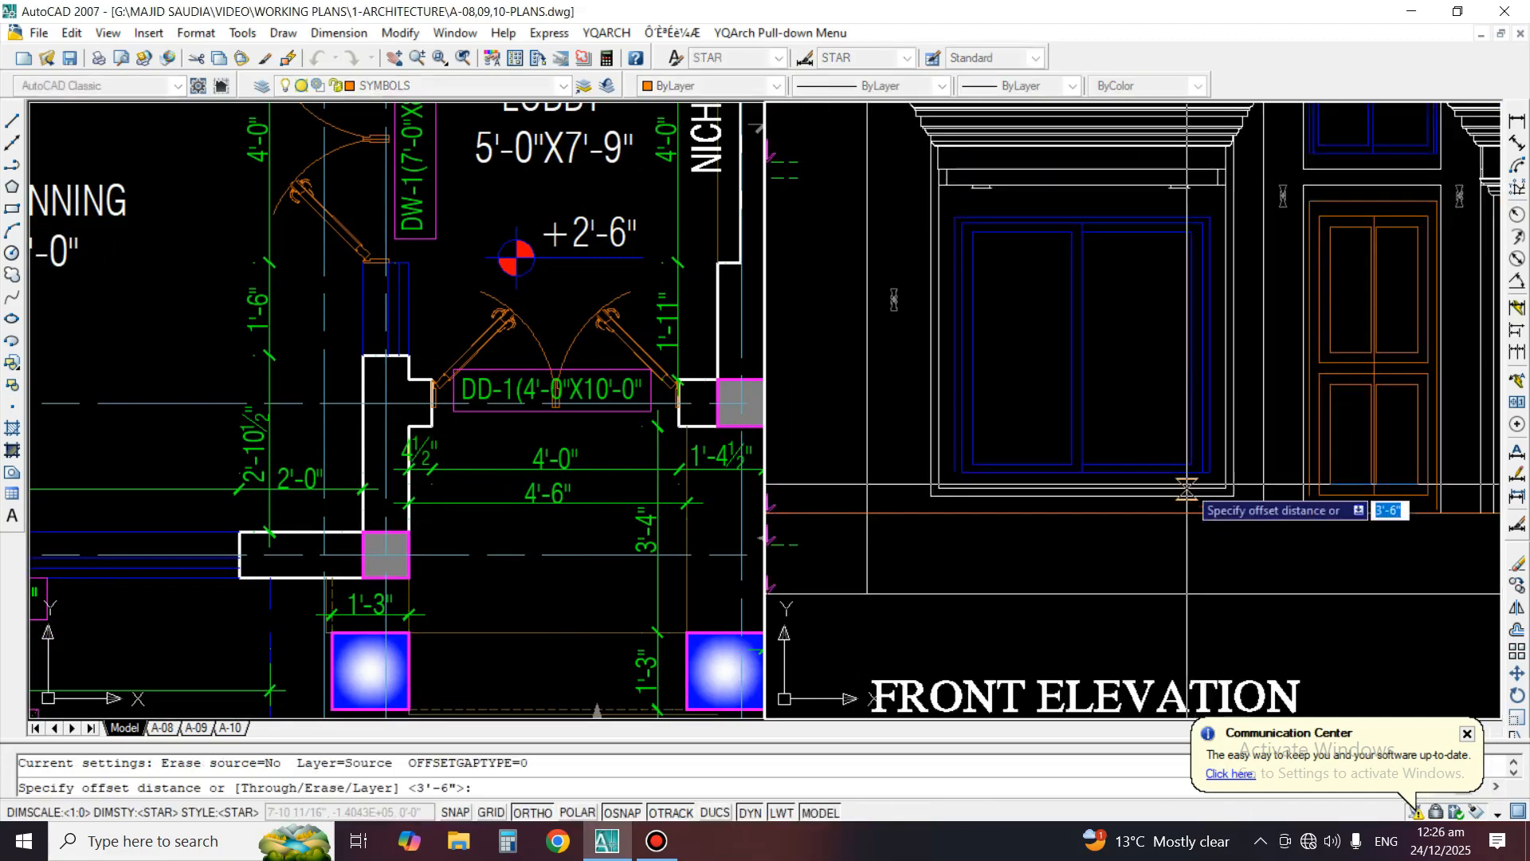
type("10")
key("Return")
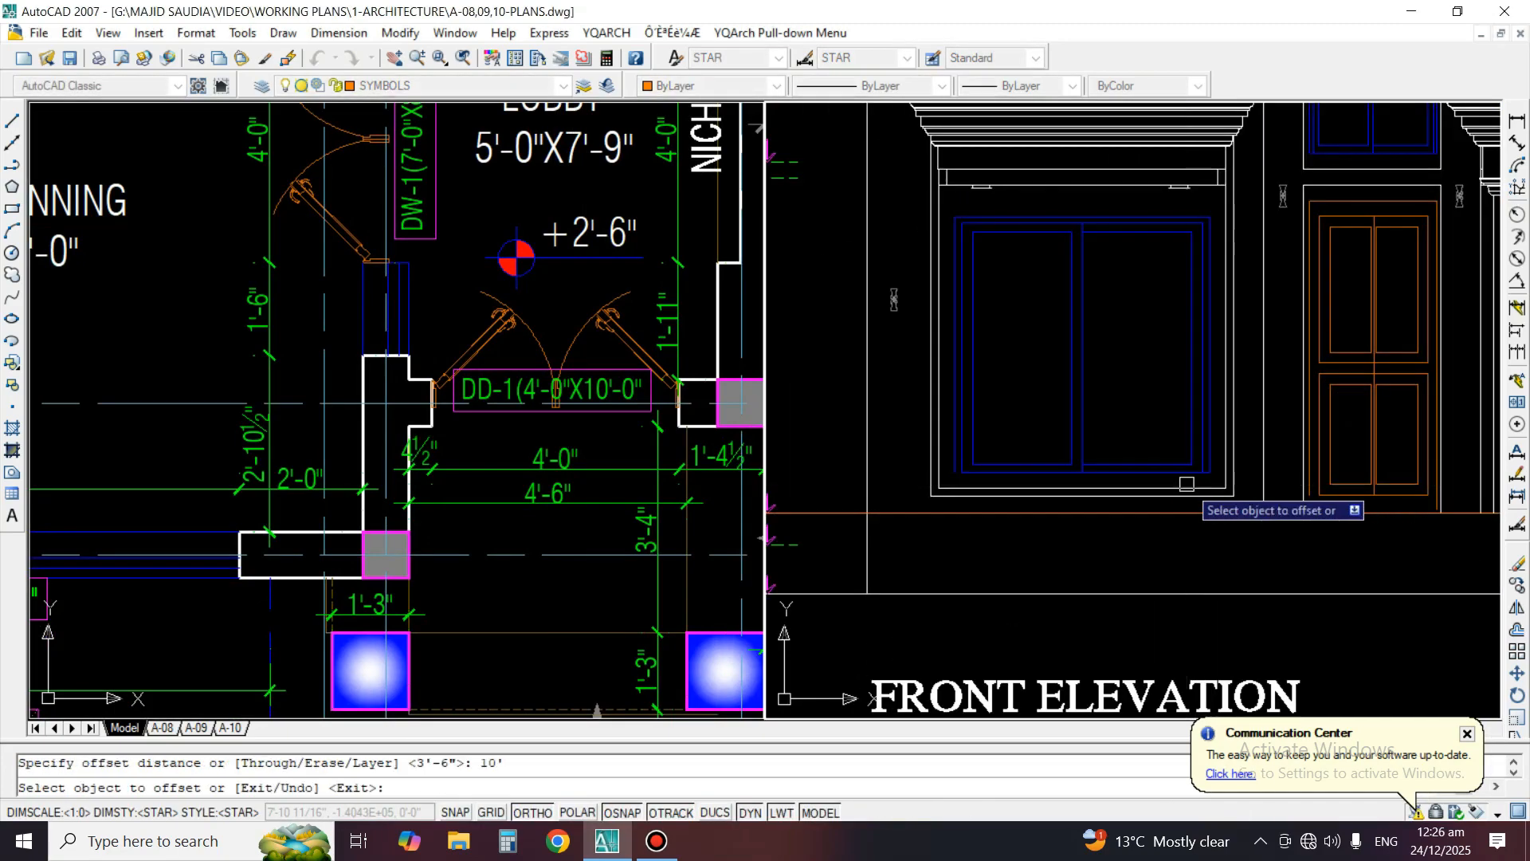
left_click(1273, 510)
left_click(1256, 442)
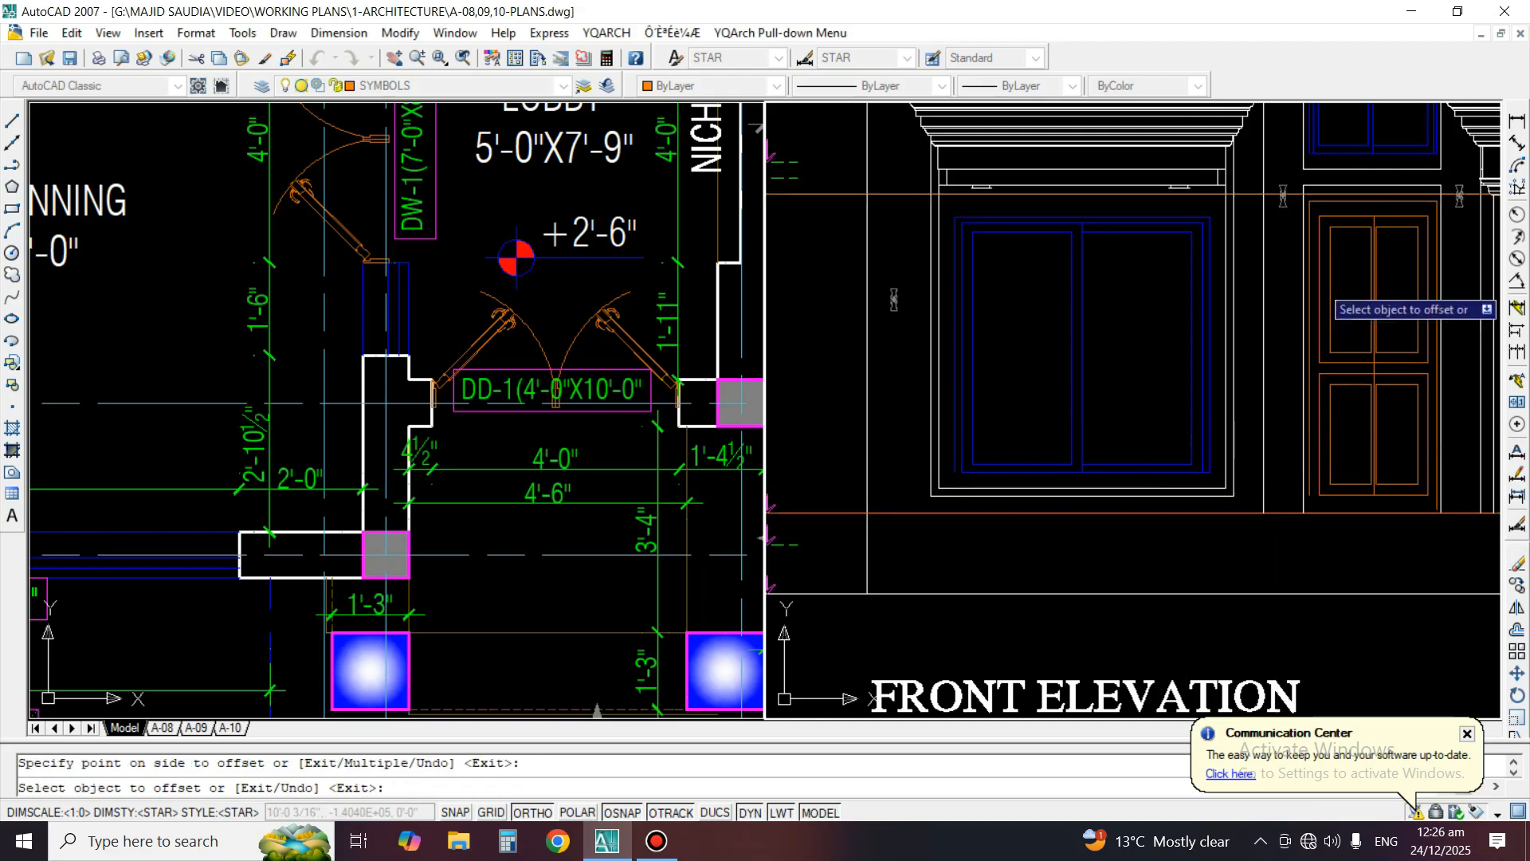
scroll(1331, 282, "up", 5)
key("Return")
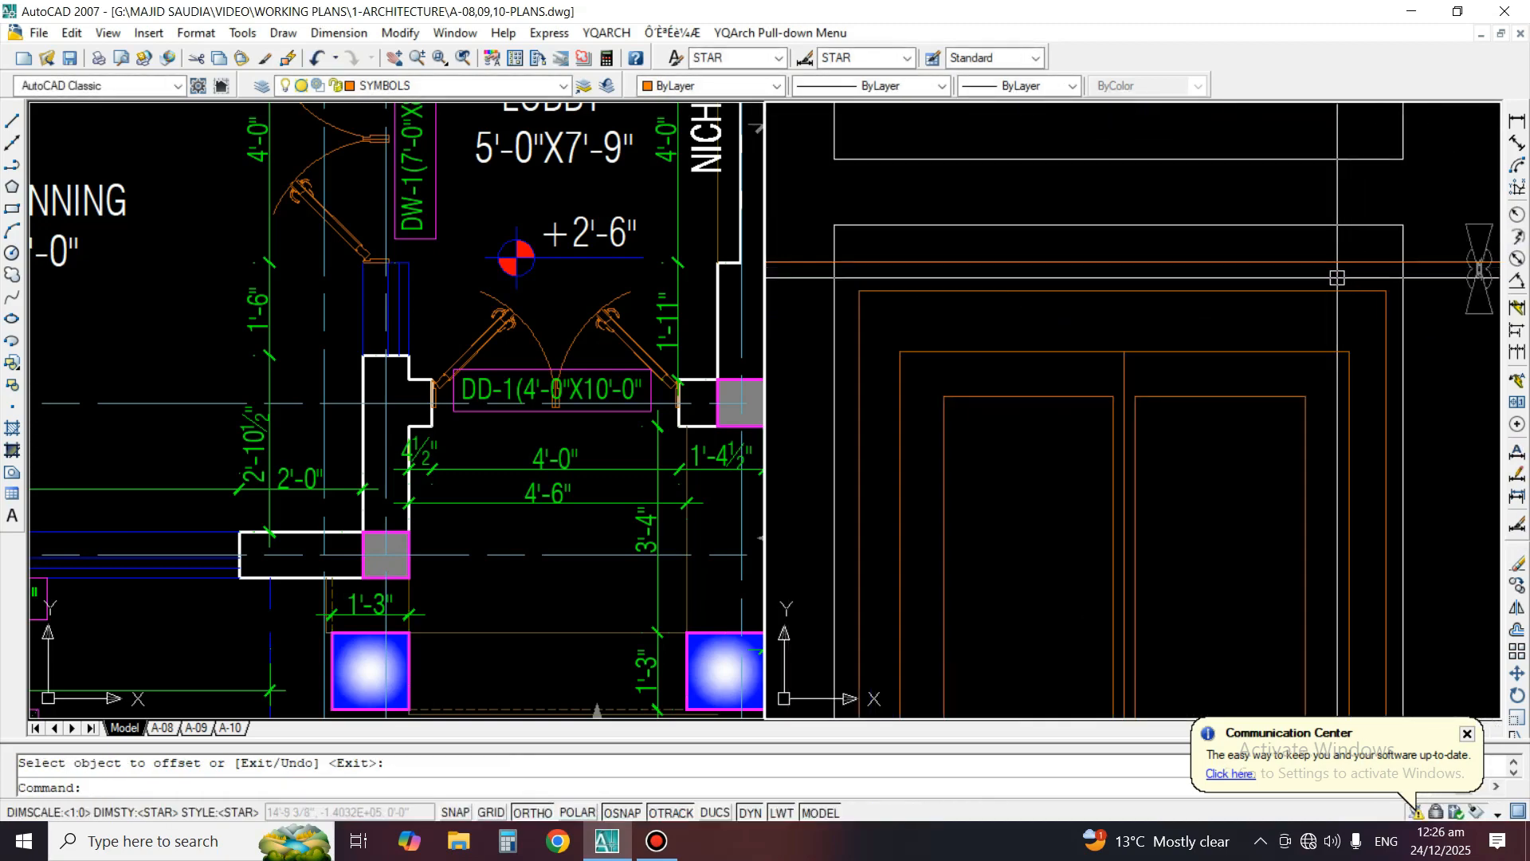
left_click(1296, 321)
type("s")
key("Return")
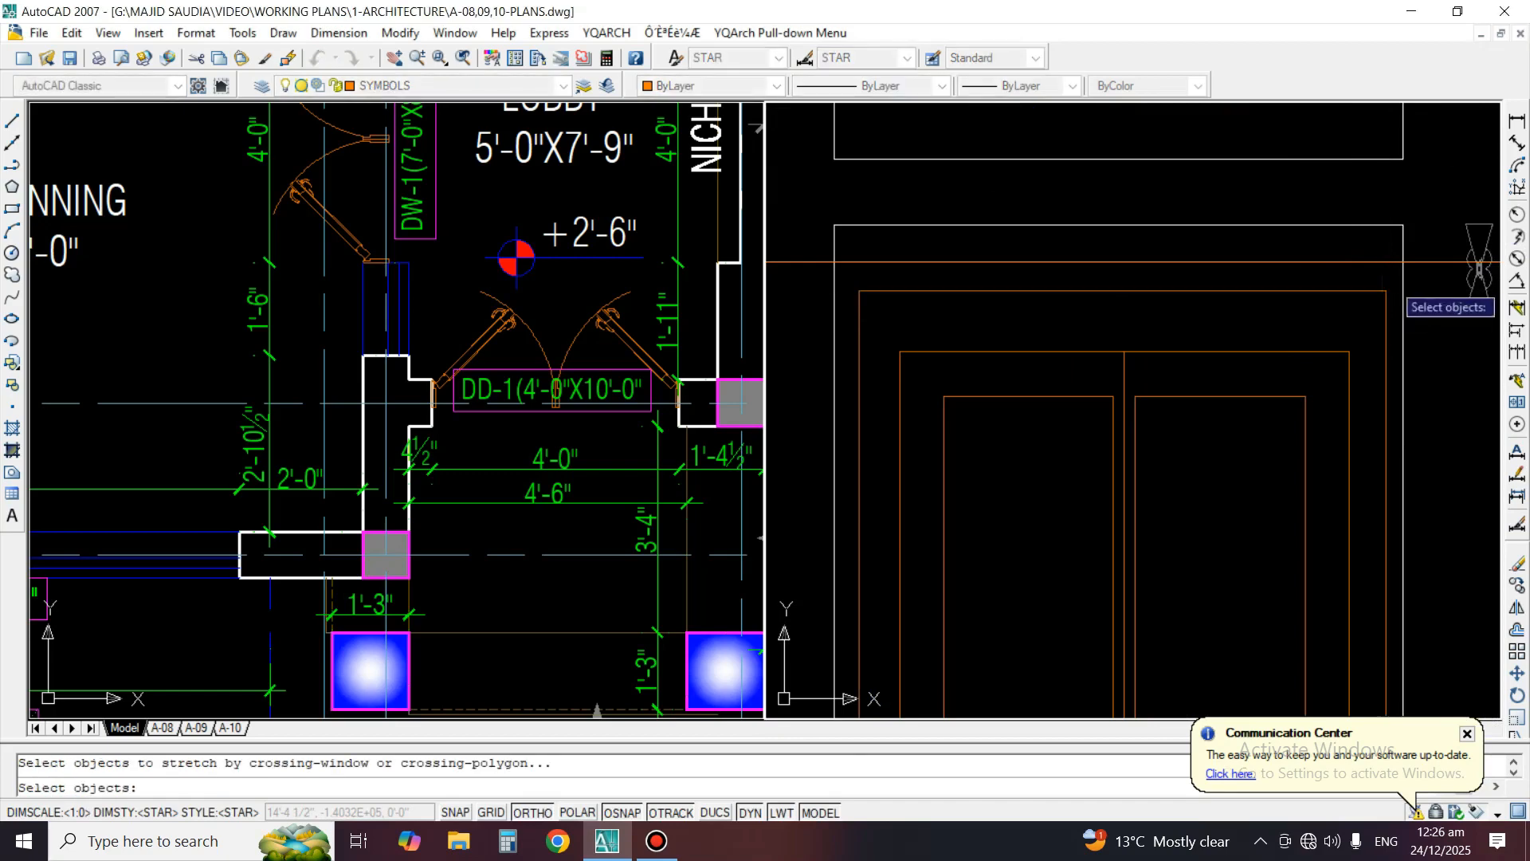
left_click(1392, 279)
left_click(851, 519)
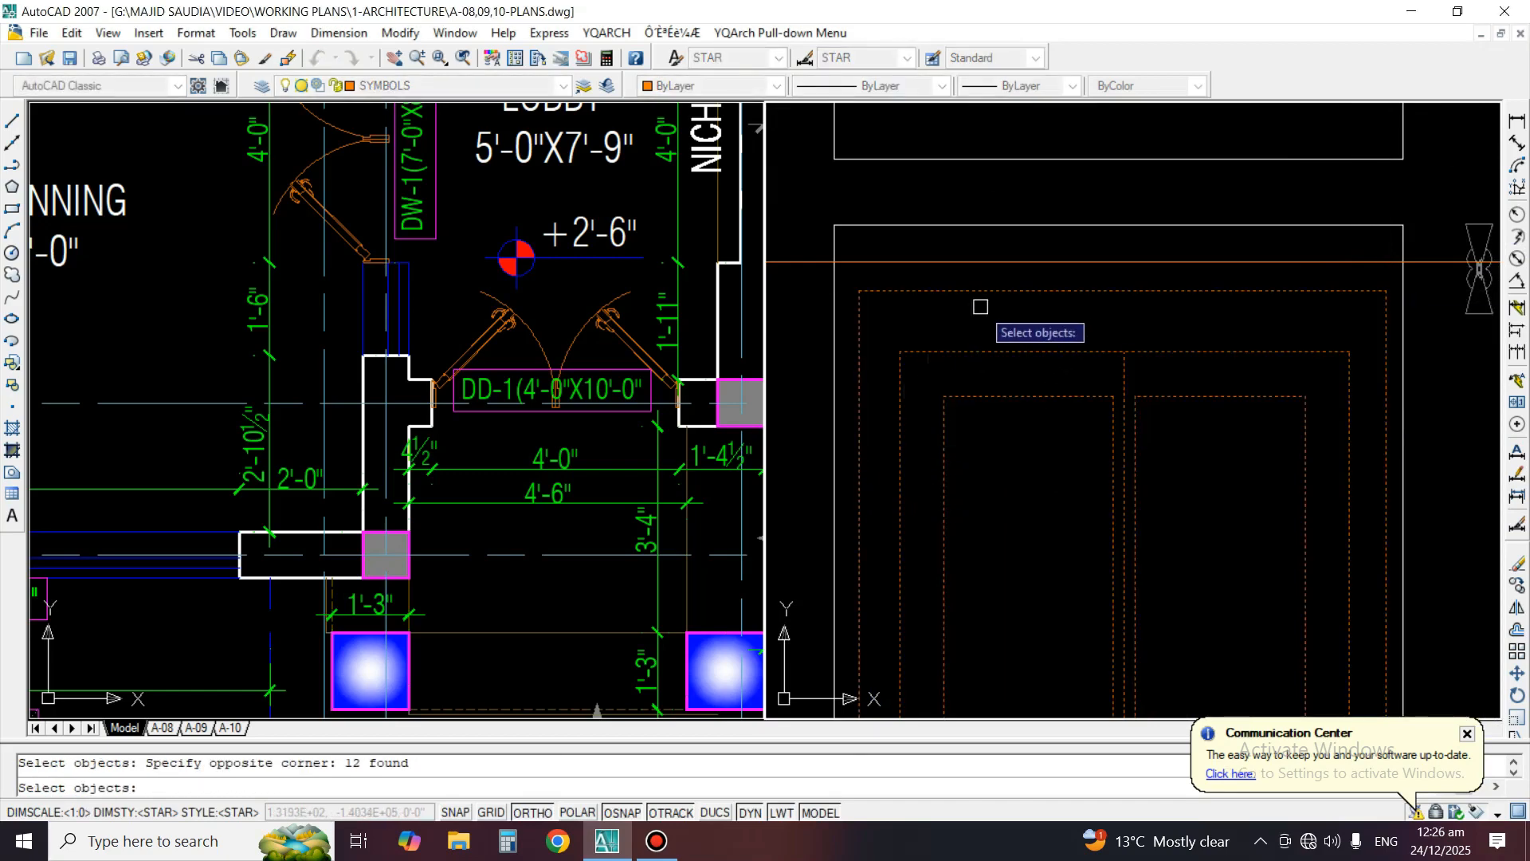
key("Return")
key("Escape")
scroll(1071, 325, "down", 4)
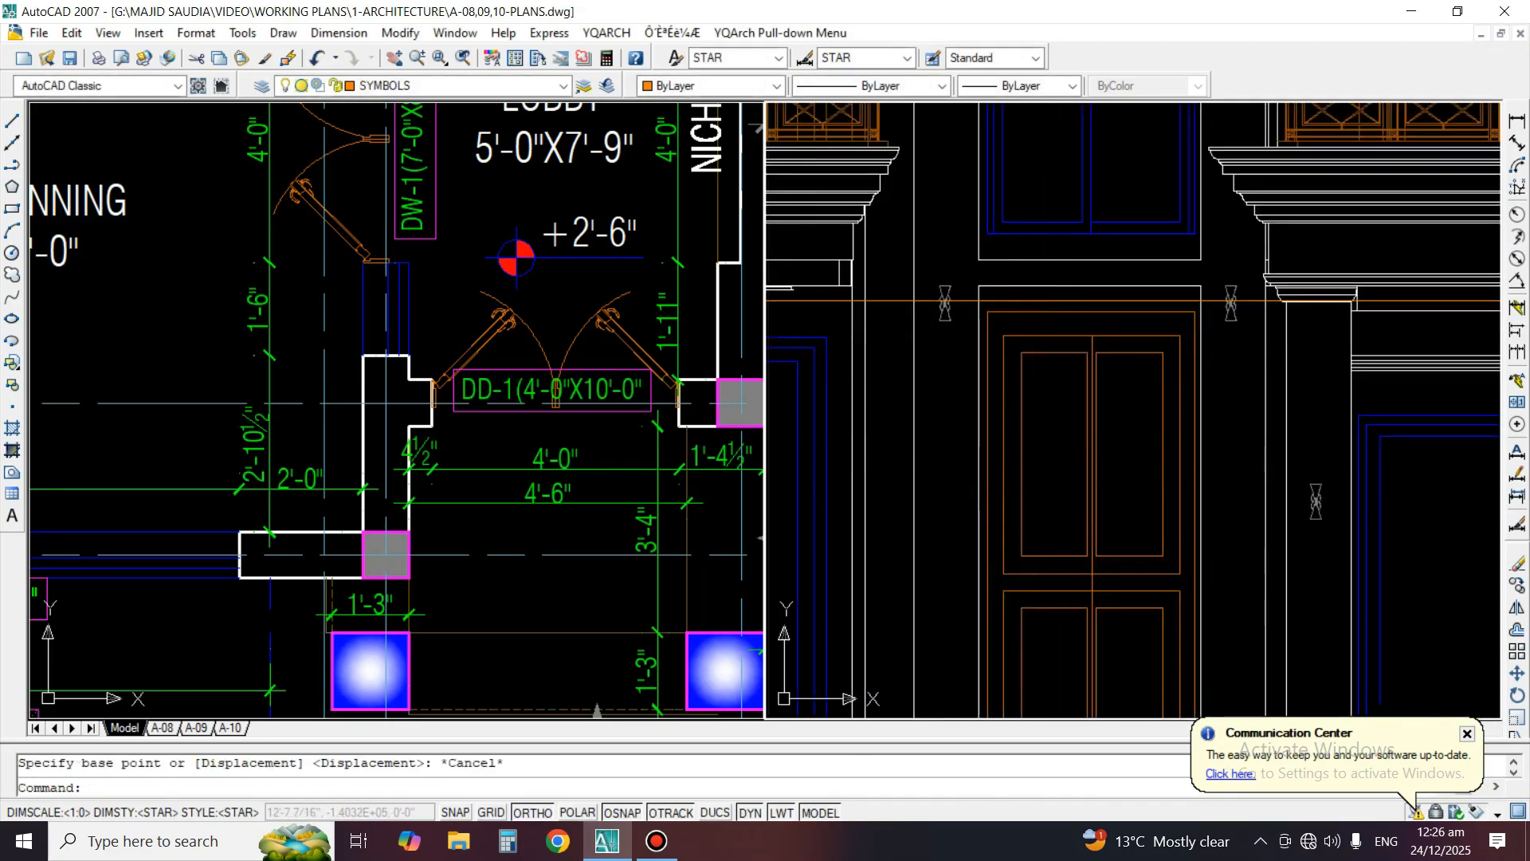
Draw a vertical construction line through the left jamb of door DD-1 in the ground floor plan
scroll(489, 462, "up", 2)
left_click(12, 144)
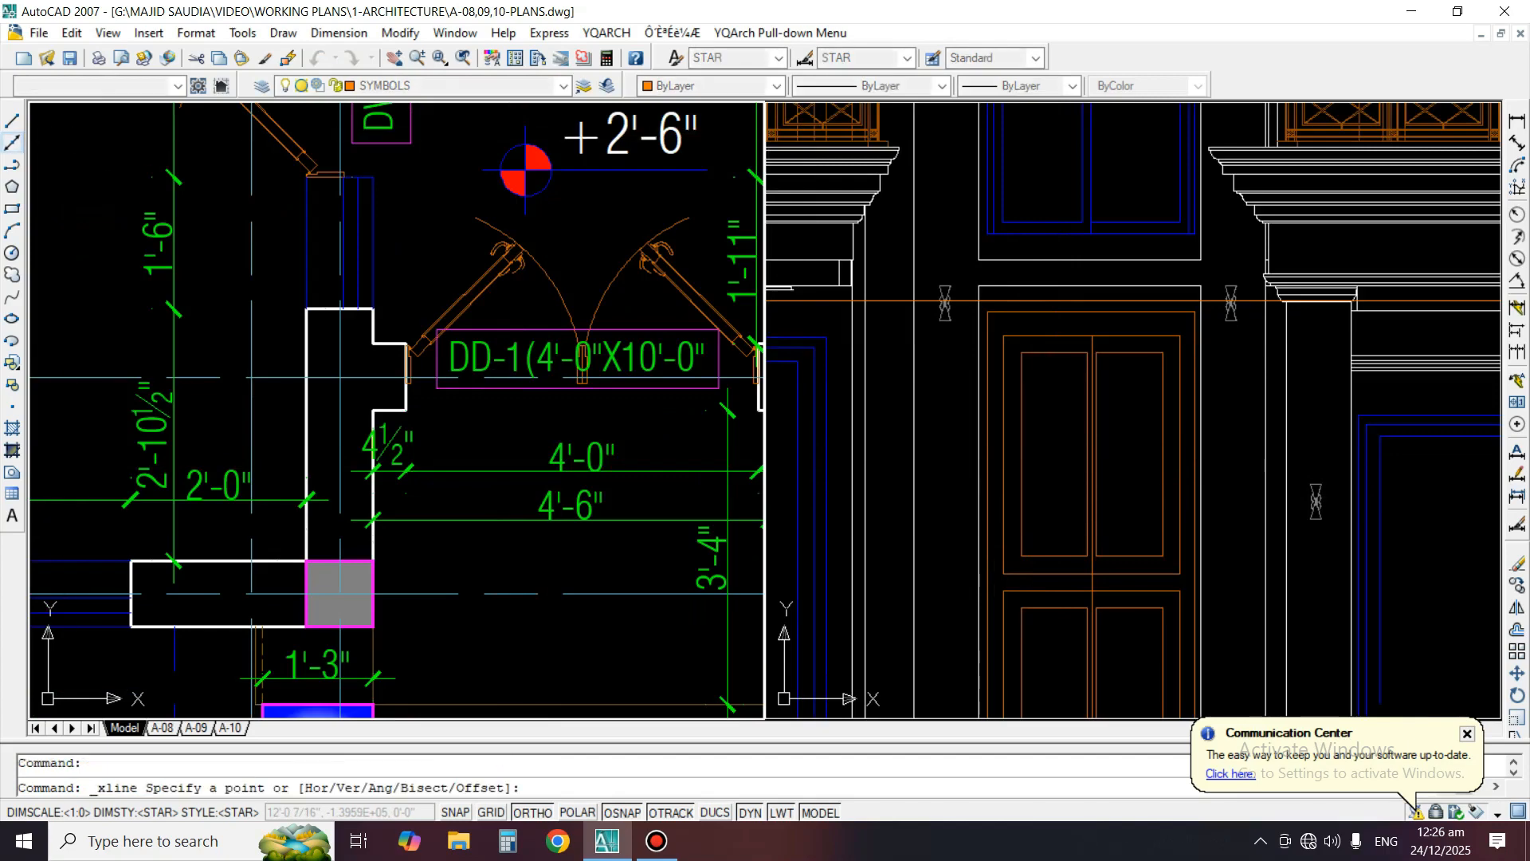
scroll(374, 335, "up", 5)
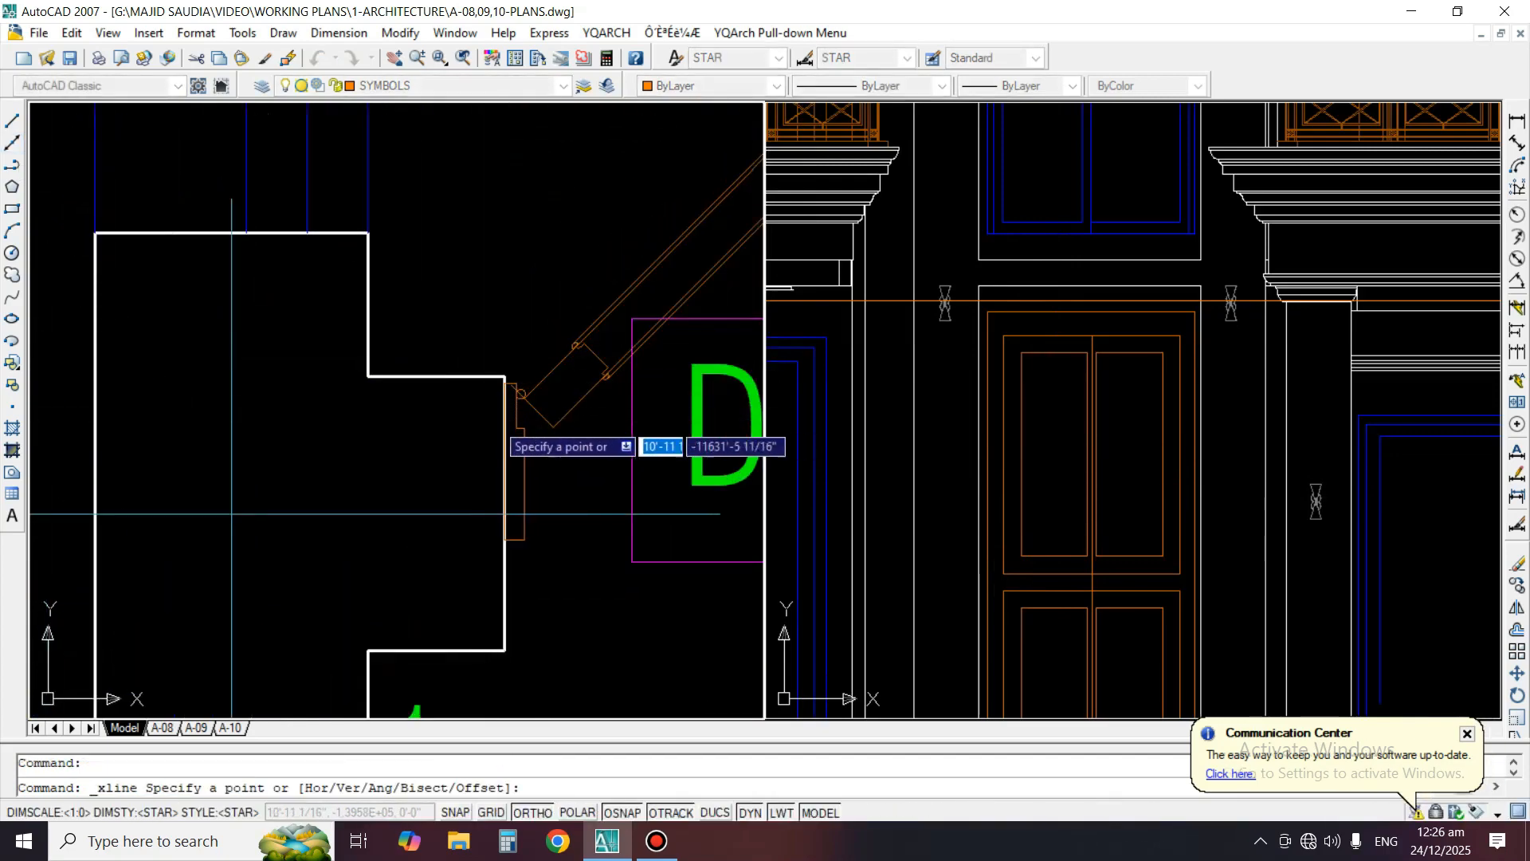
left_click(505, 391)
left_click(462, 275)
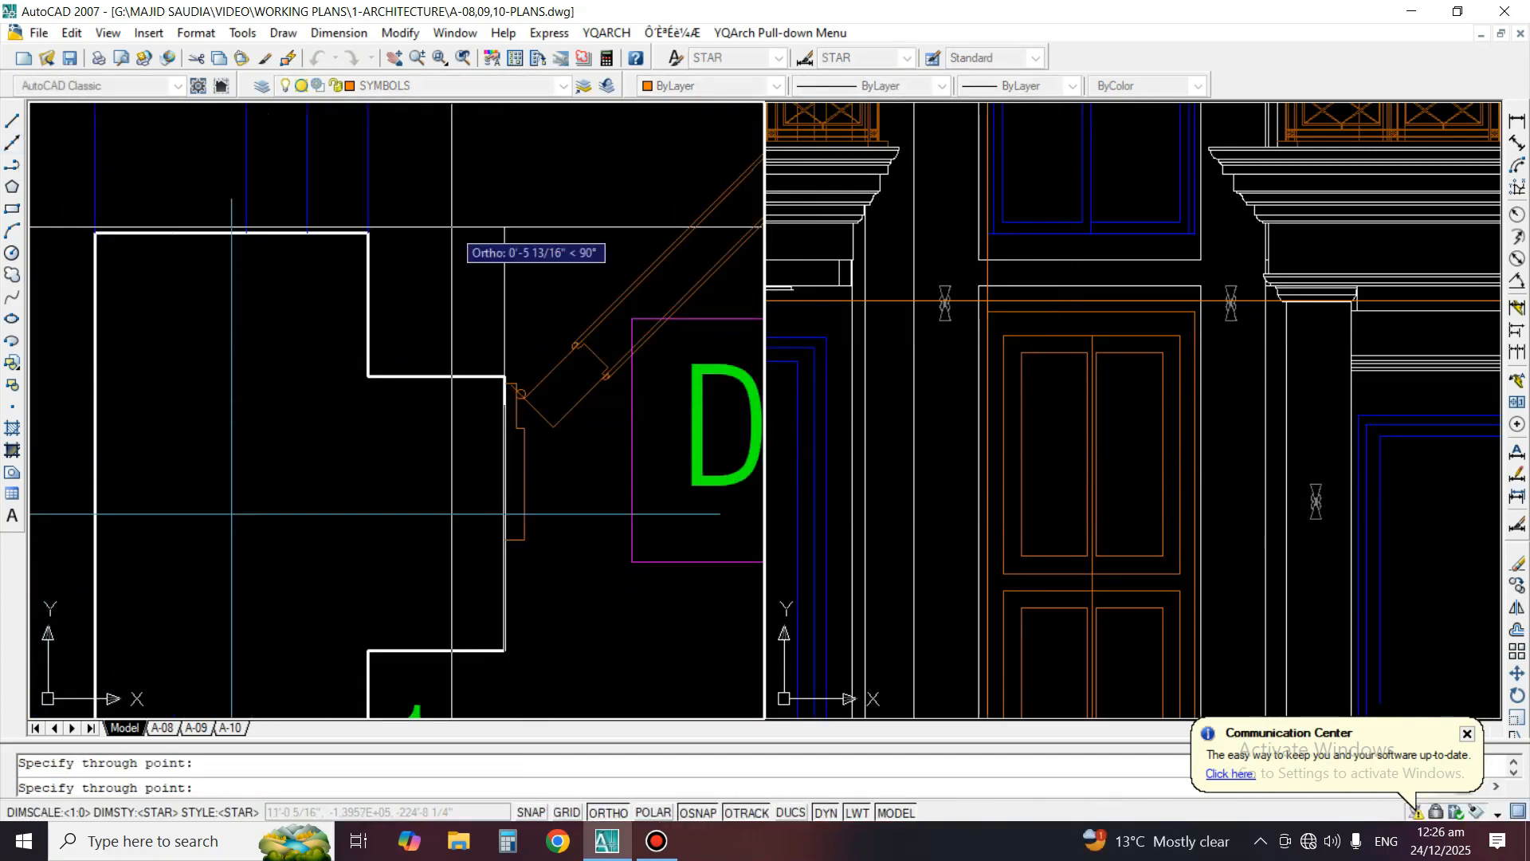
key("space")
Draw a vertical construction line through the right jamb of door DD-1 in the ground floor plan
scroll(452, 295, "down", 6)
middle_click_drag(717, 317, 333, 367)
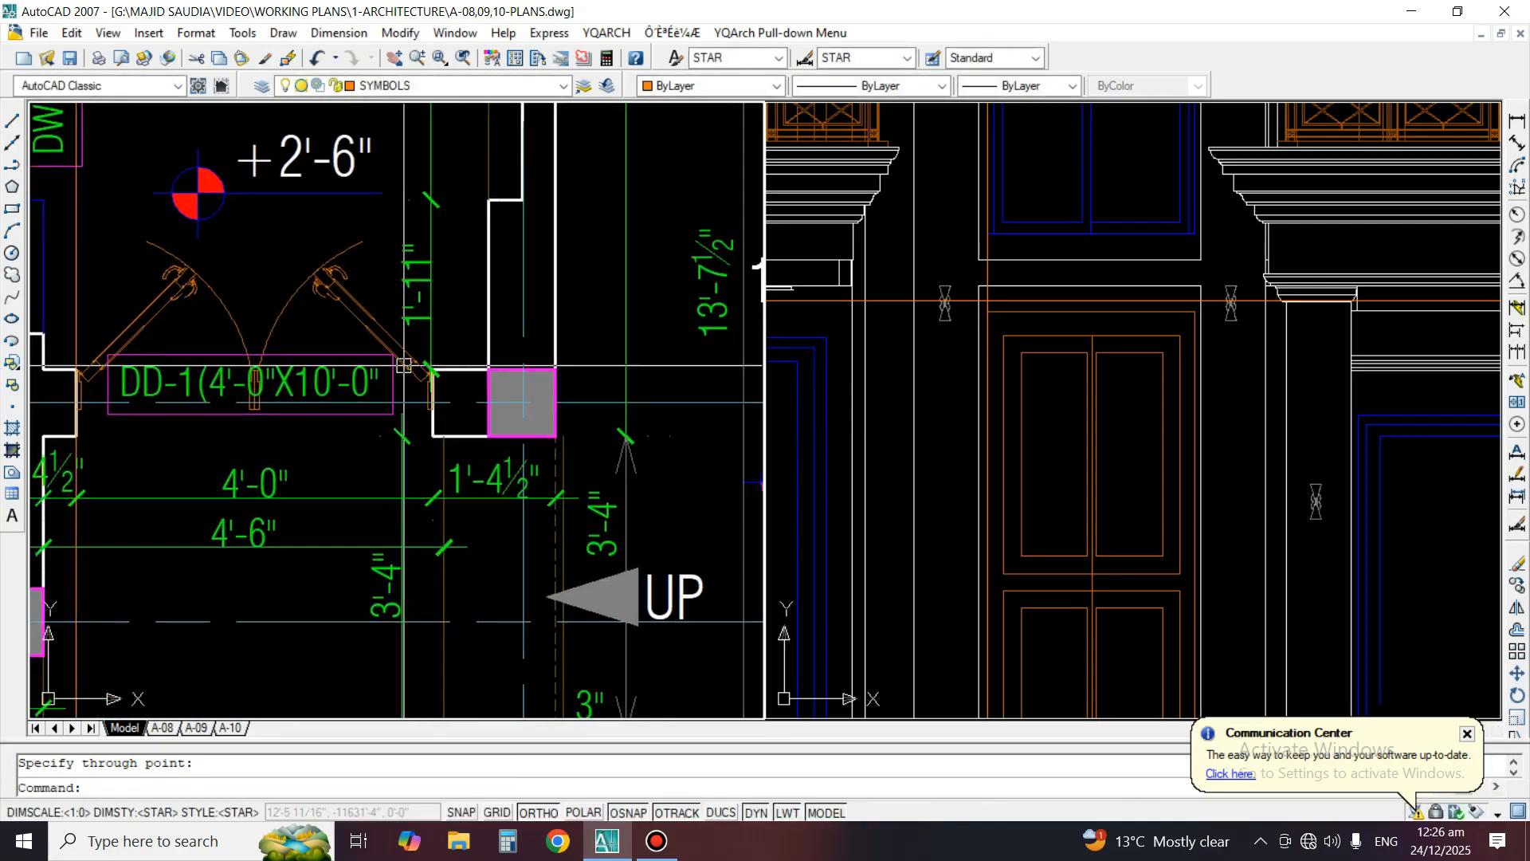
scroll(407, 369, "up", 4)
scroll(465, 447, "up", 2)
key("space")
left_click(479, 558)
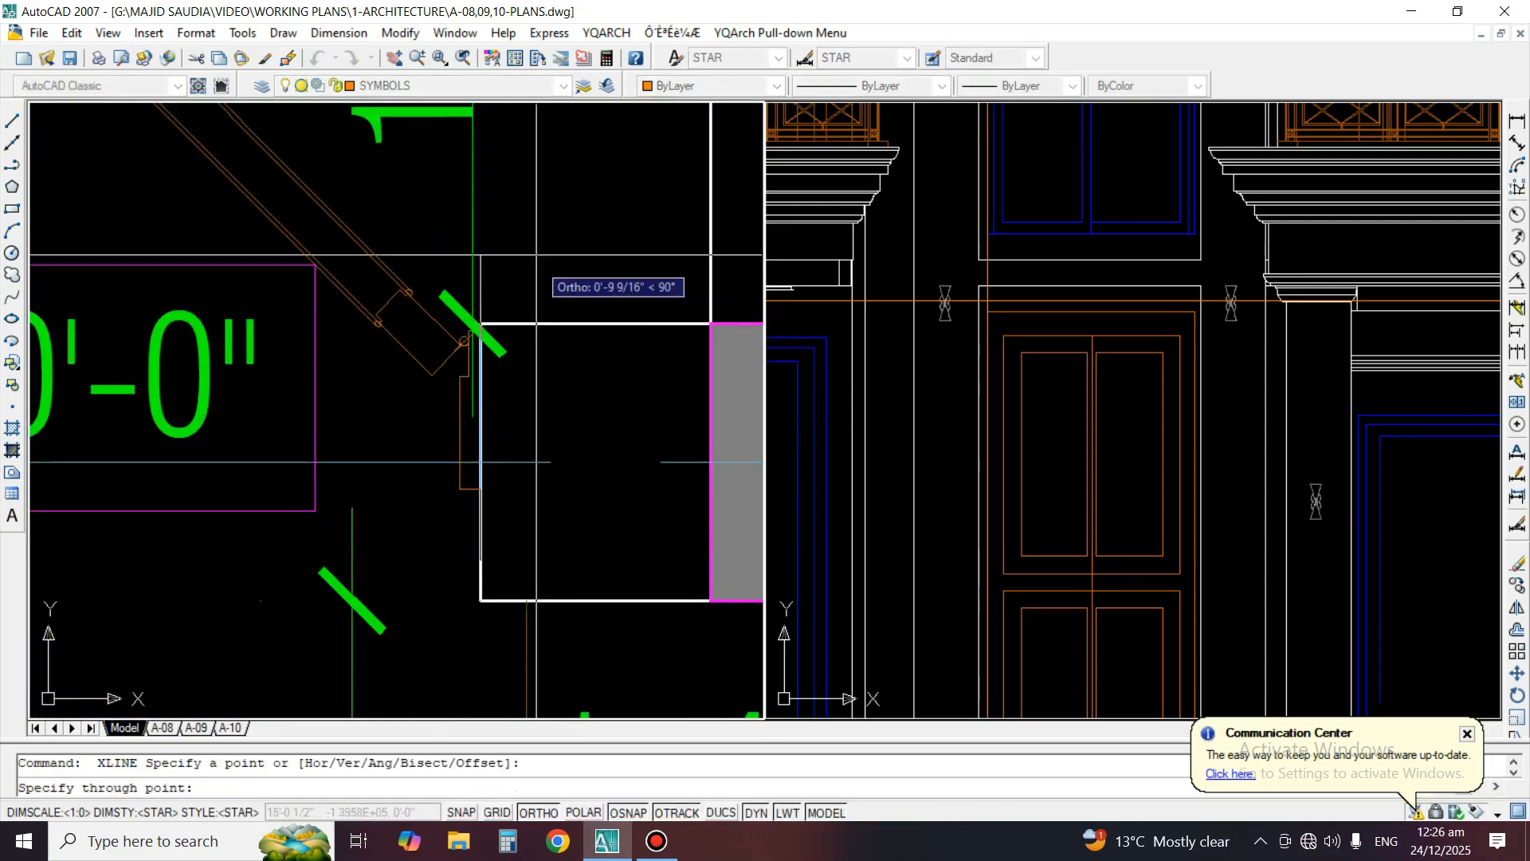
left_click(538, 249)
key("space")
Try erasing the main door's outer frame line in the elevation, and undo the erasure
left_click(1161, 335)
scroll(1212, 292, "up", 3)
left_click(1194, 255)
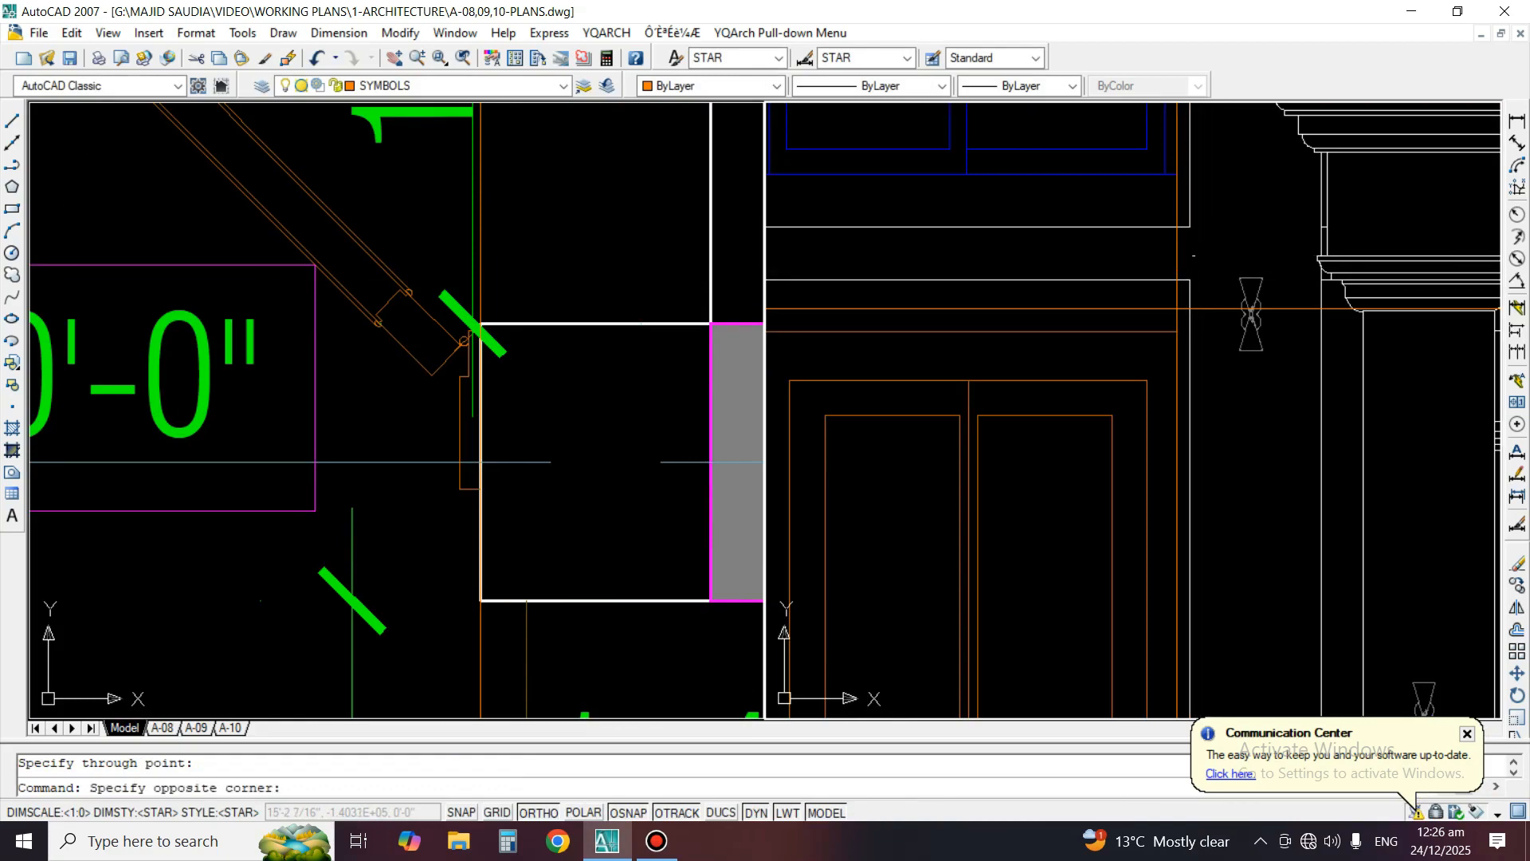
middle_click_drag(901, 276, 1187, 315)
left_click(971, 301)
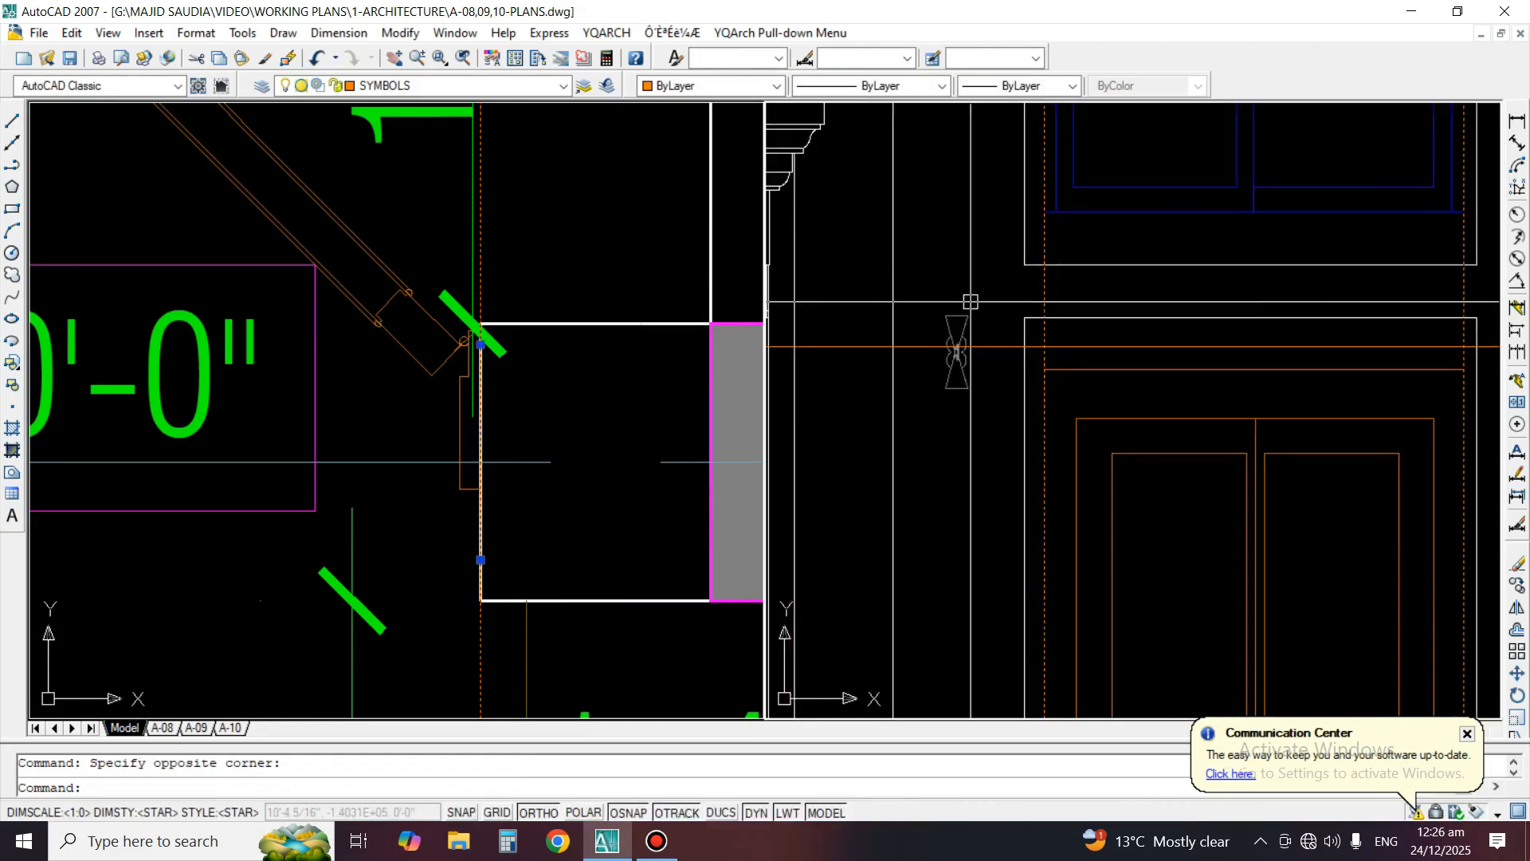
middle_click_drag(1132, 399, 1015, 367)
type("e")
key("space")
left_click(1291, 336)
key("space")
scroll(1332, 405, "up", 3)
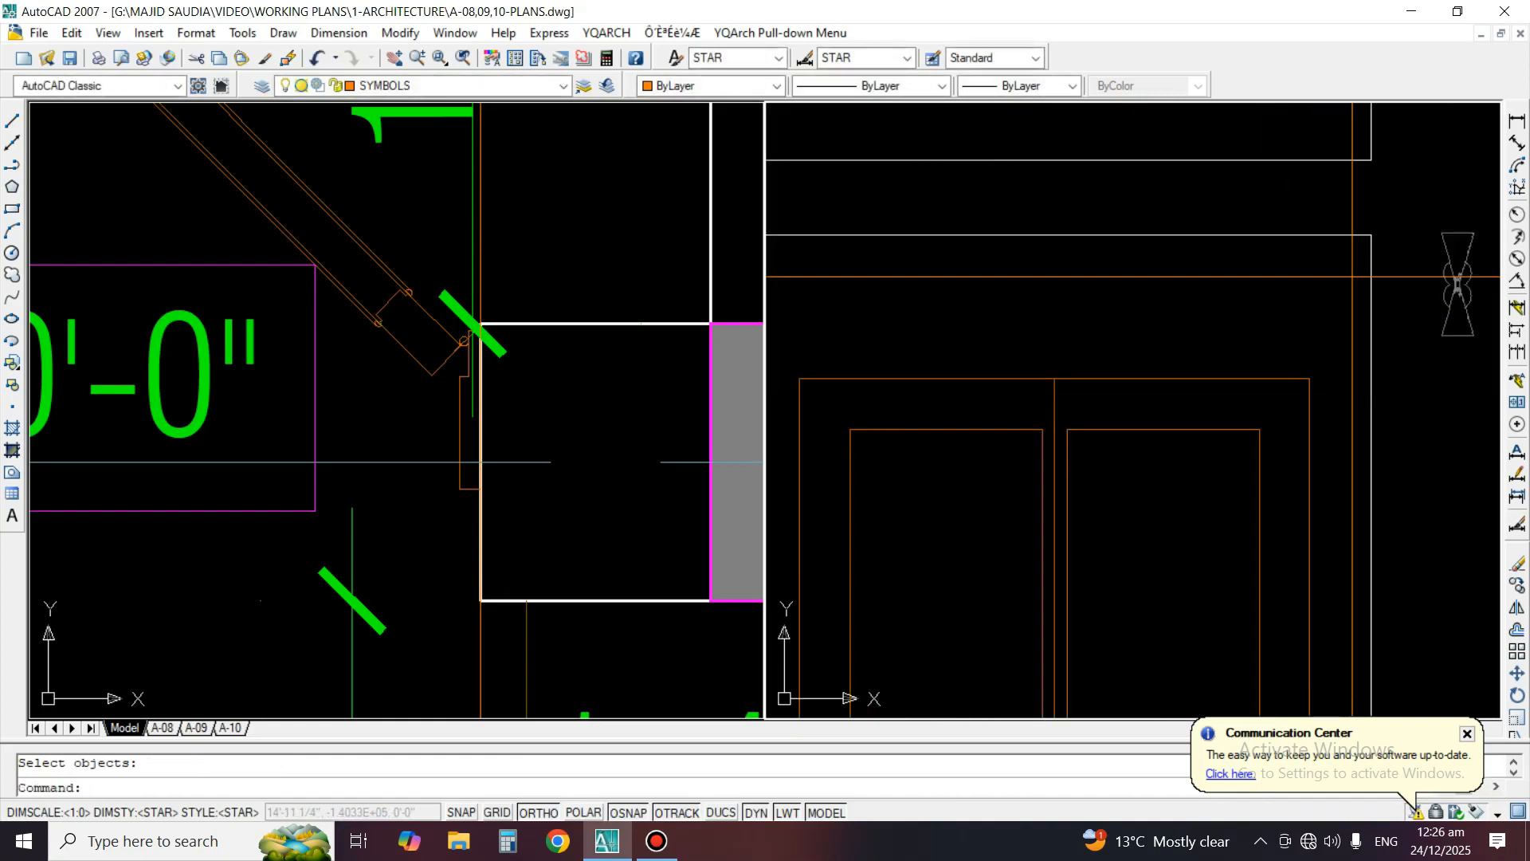
scroll(1291, 371, "down", 4)
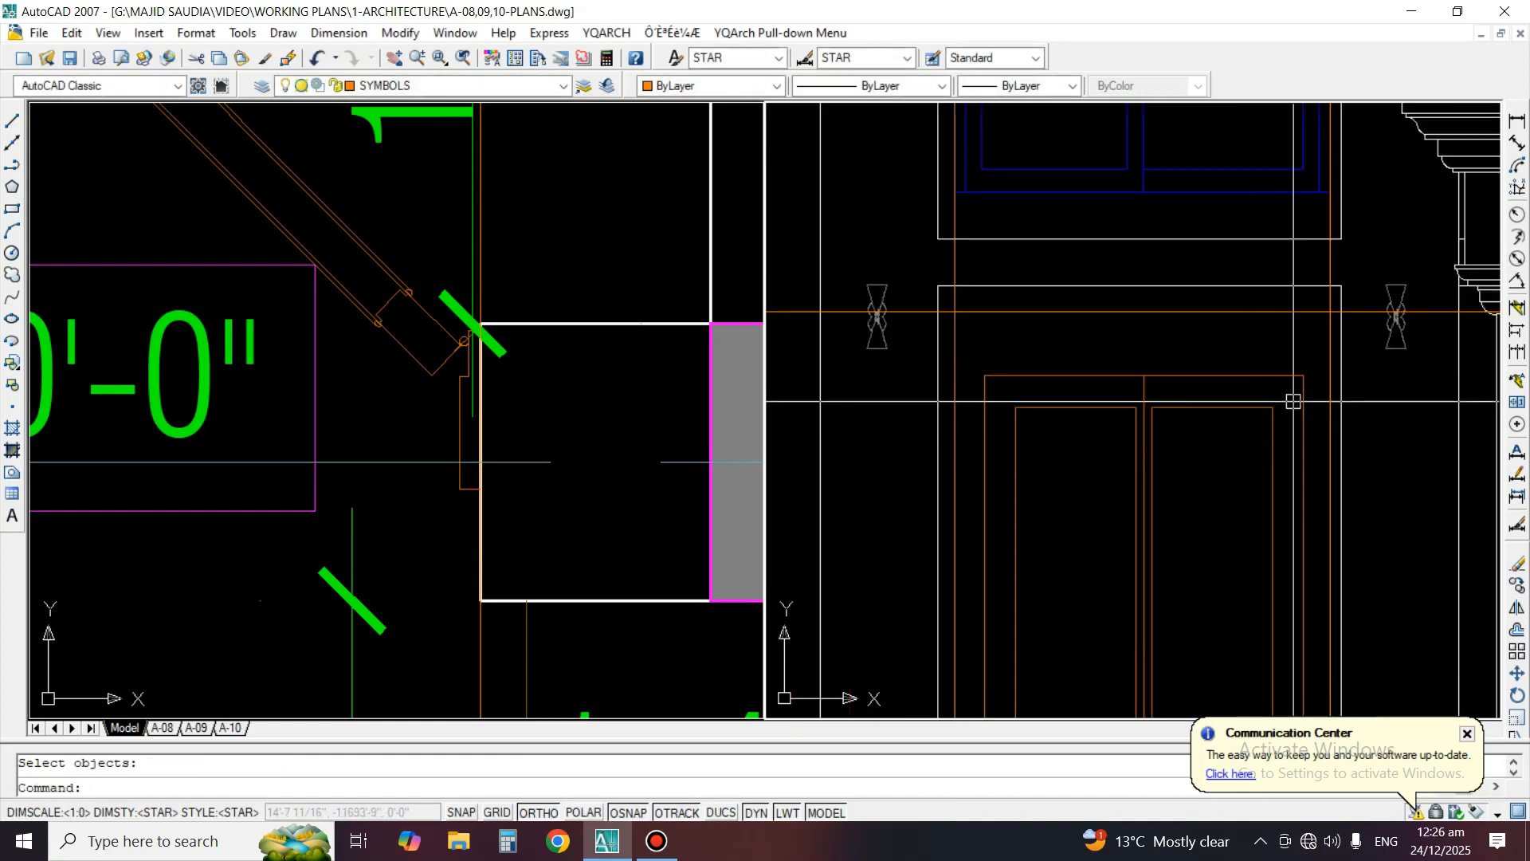
scroll(1184, 422, "up", 2)
type("u")
key("space")
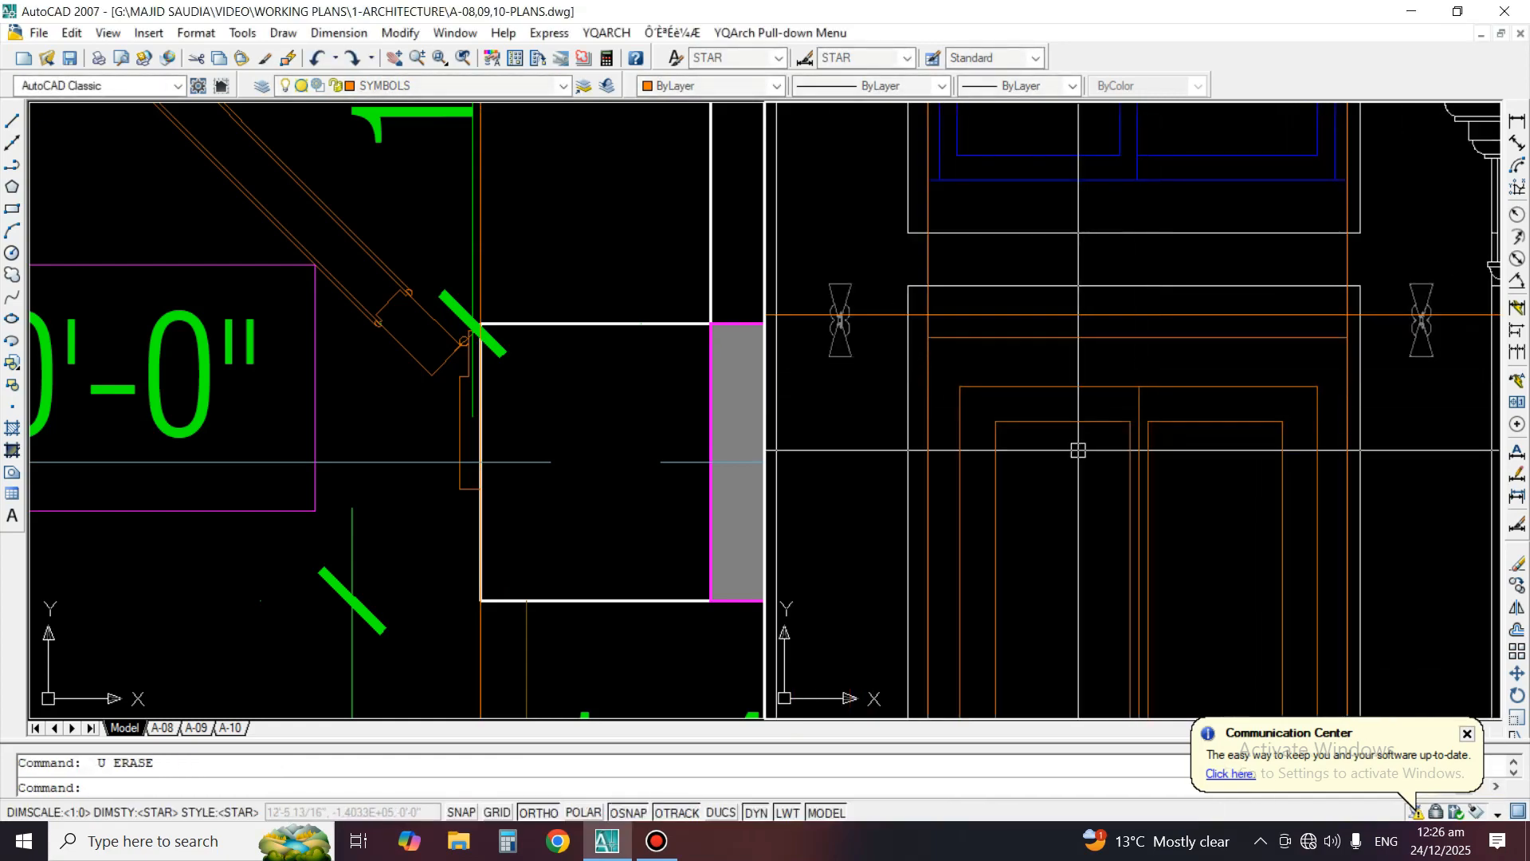
Stretch the top of the main door, including its frame and upper panels, up to the 10' height line
scroll(1296, 322, "up", 2)
type("s")
key("space")
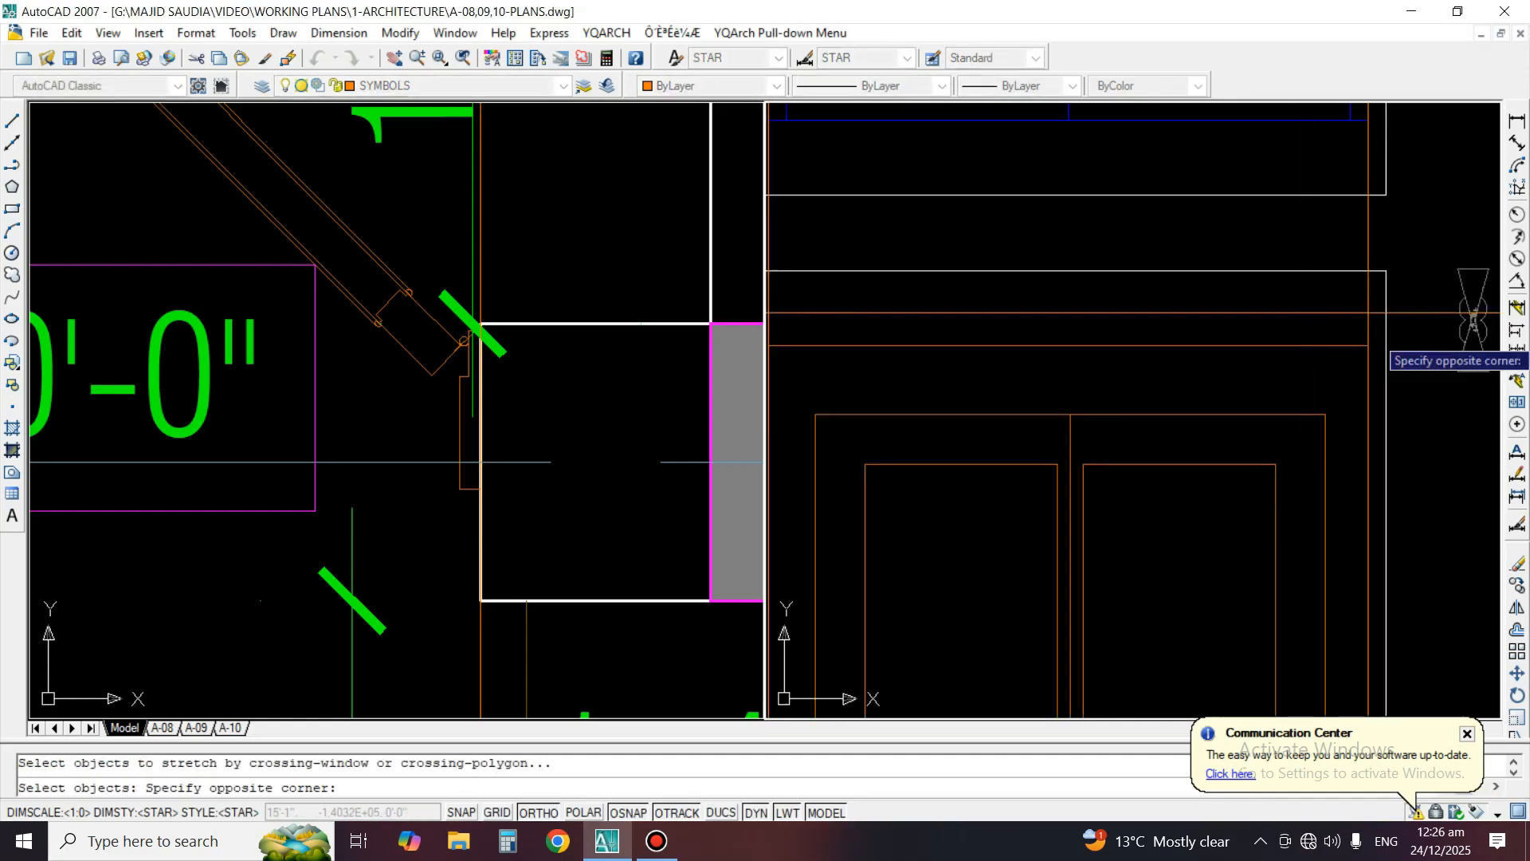
middle_click_drag(877, 549, 1004, 455)
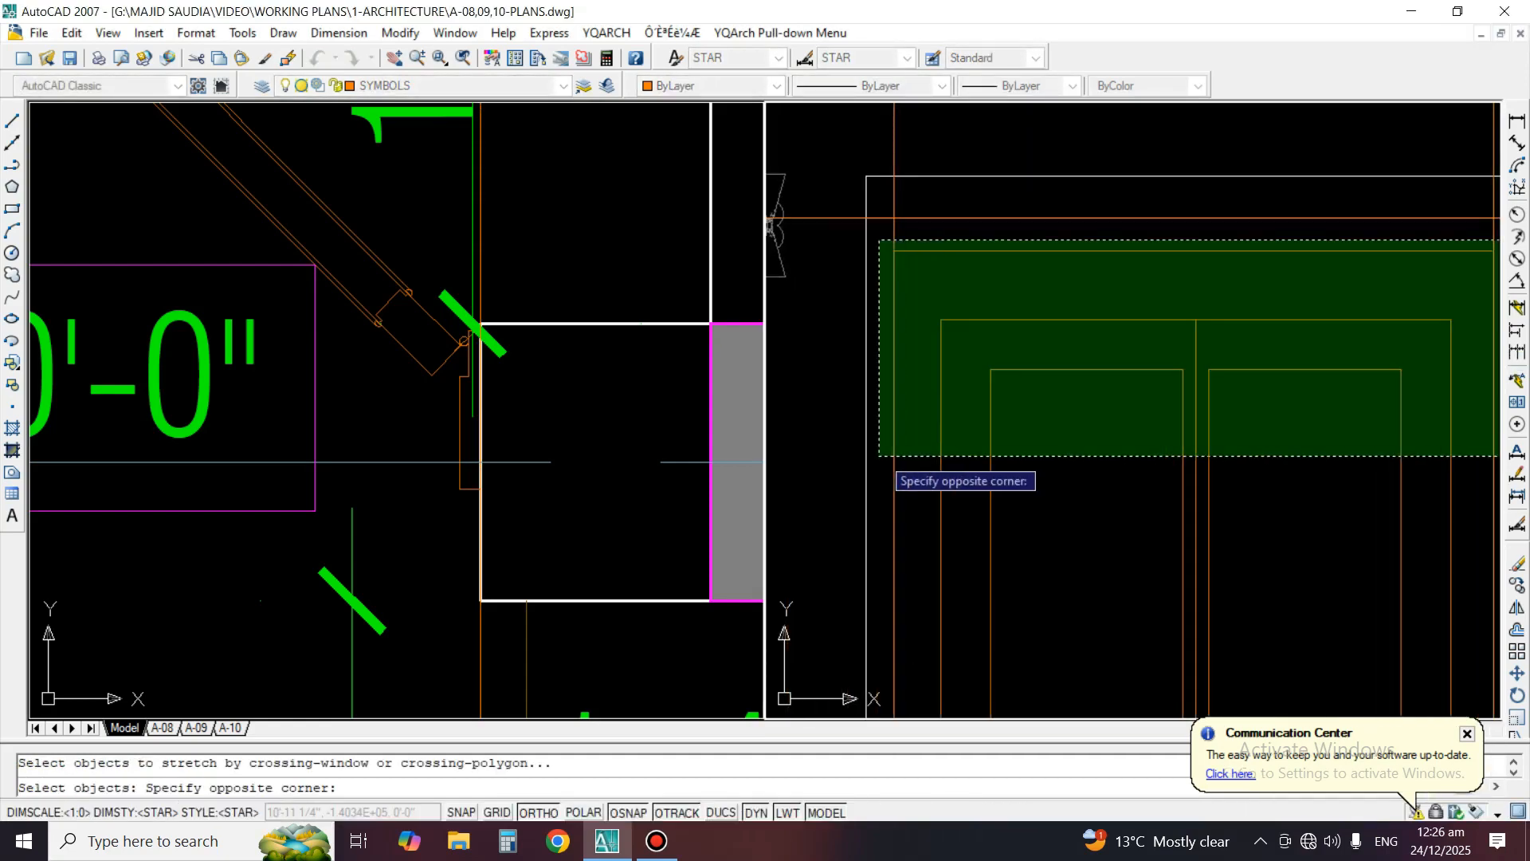
left_click(879, 456)
key("space")
left_click(976, 253)
left_click(975, 220)
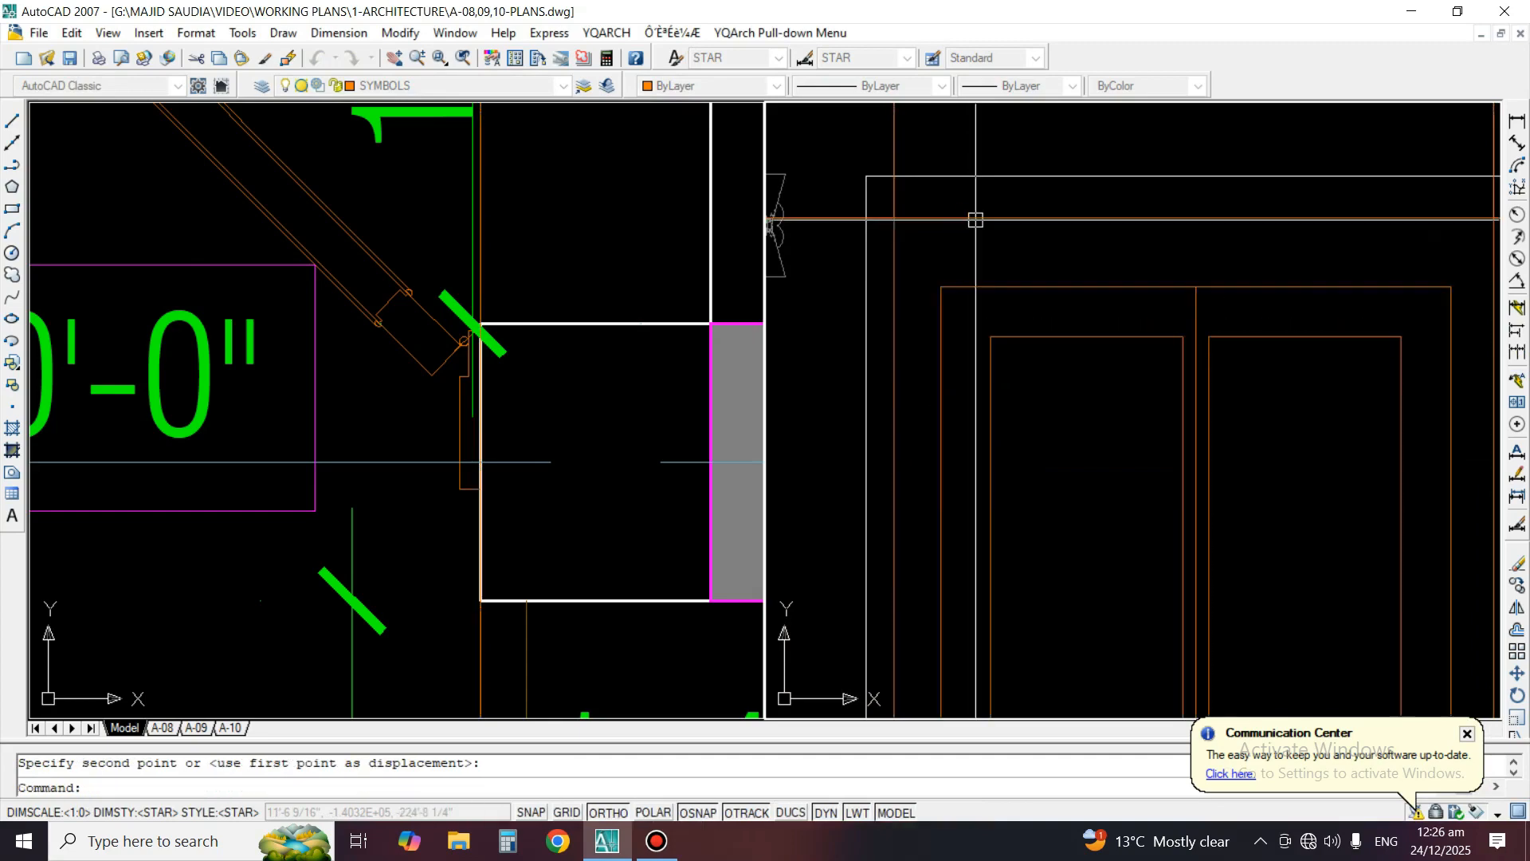
Erase the two vertical construction lines projected from the door jambs onto the main door
scroll(975, 220, "down", 3)
scroll(975, 220, "up", 4)
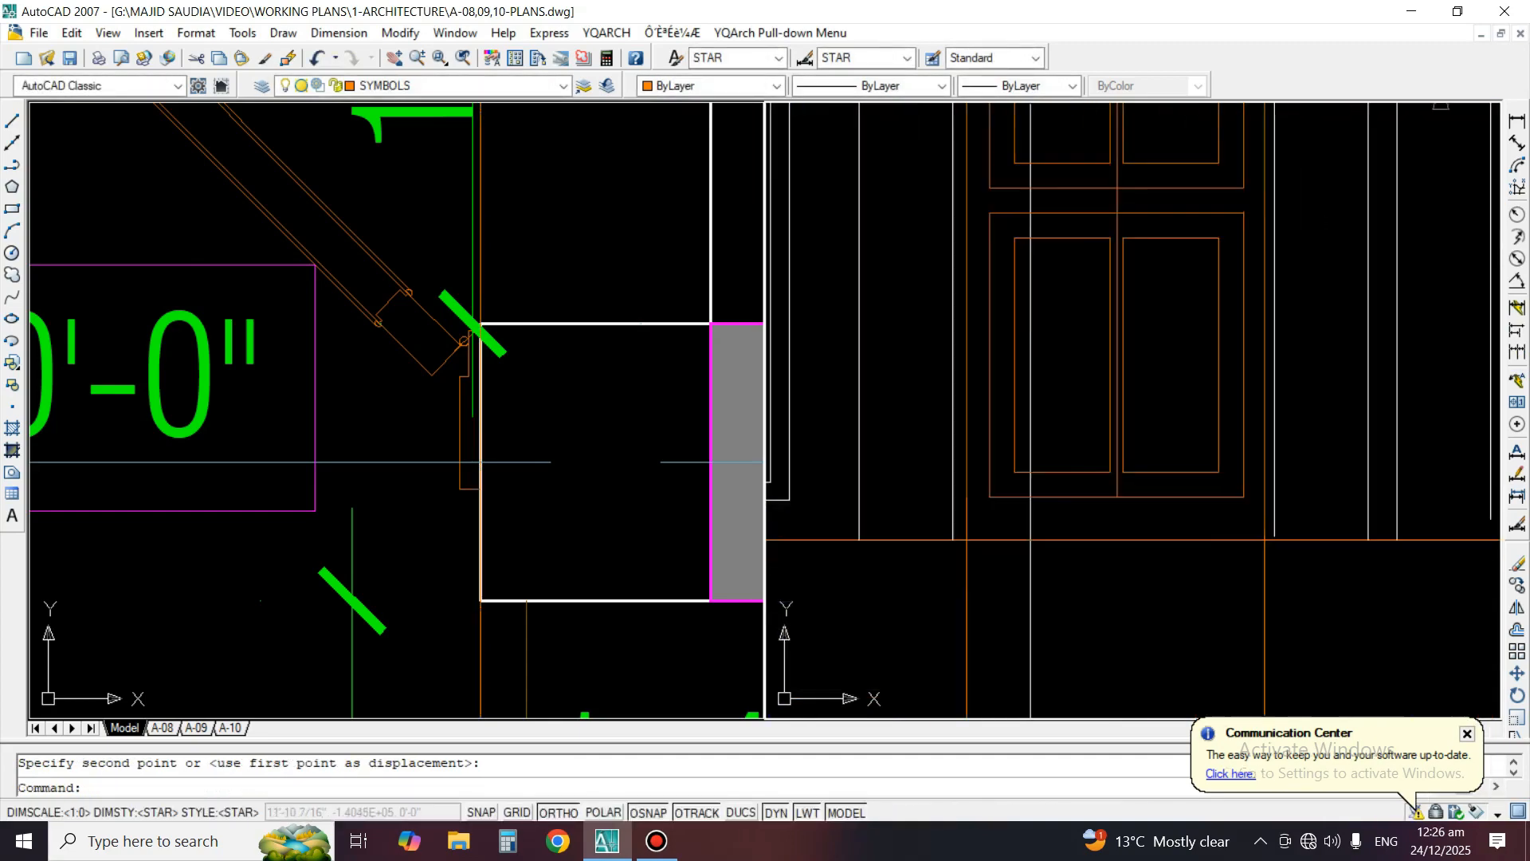
type("e")
key("space")
left_click(967, 588)
key("space")
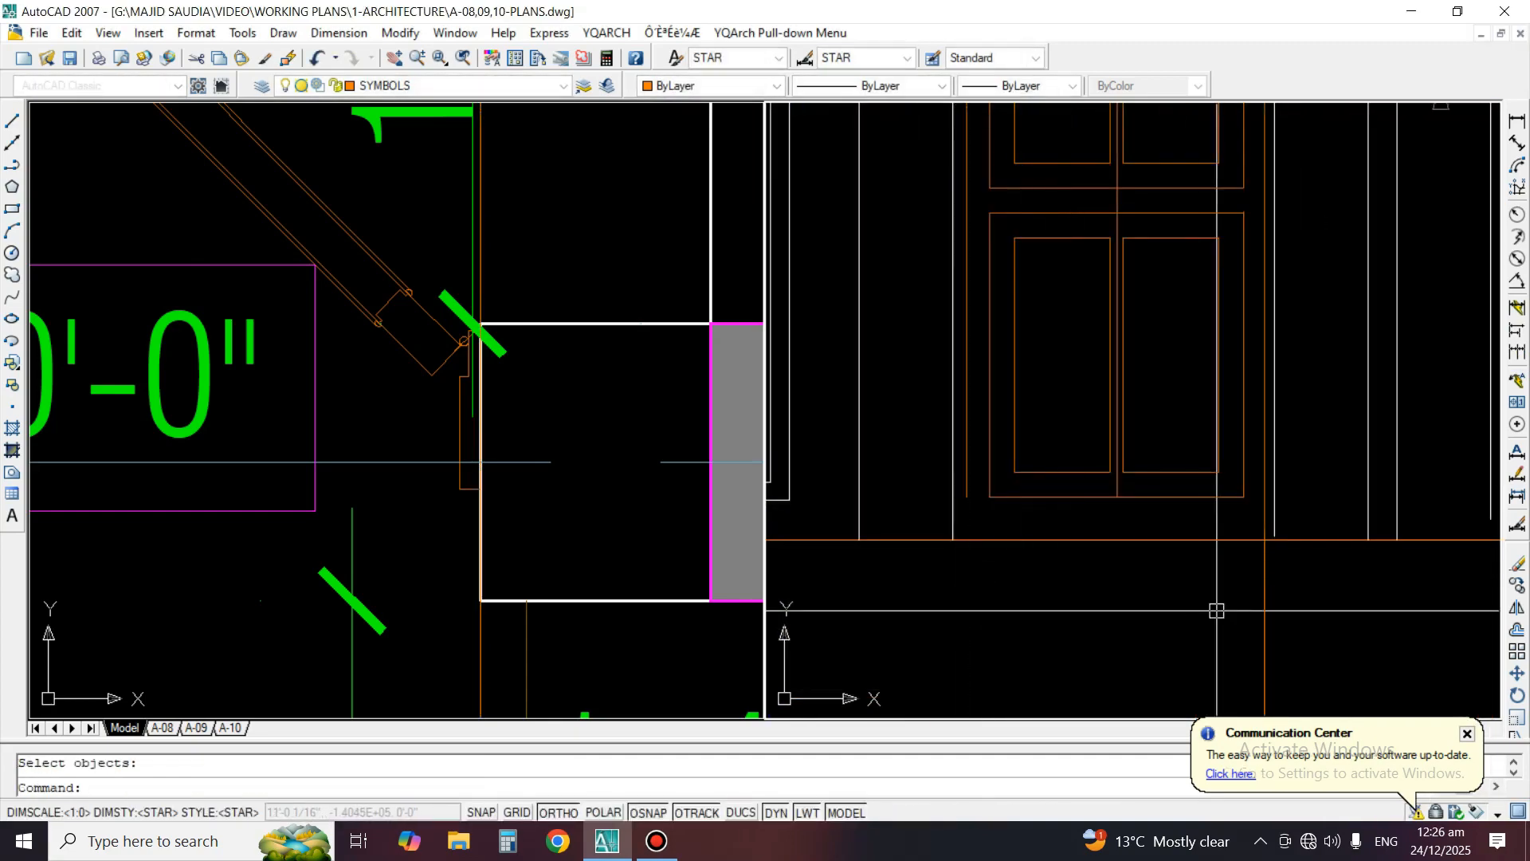
key("space")
left_click(1293, 618)
left_click(1212, 585)
key("space")
Extend the right side of the main door's outer frame down to the orange floor level line
scroll(1237, 522, "up", 2)
type("ex")
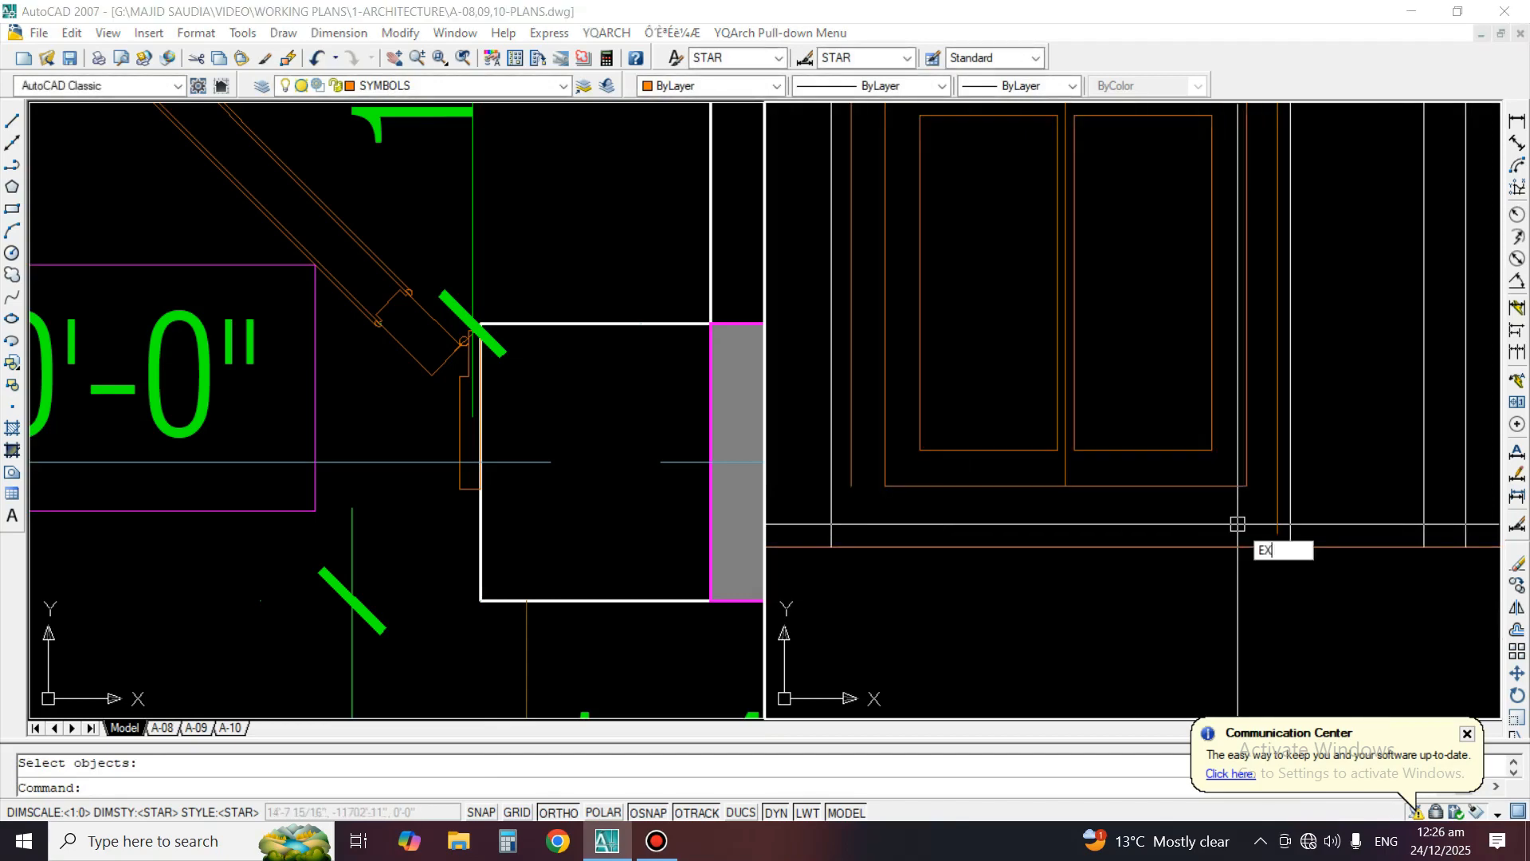
key("space")
left_click(1235, 558)
left_click(1278, 526)
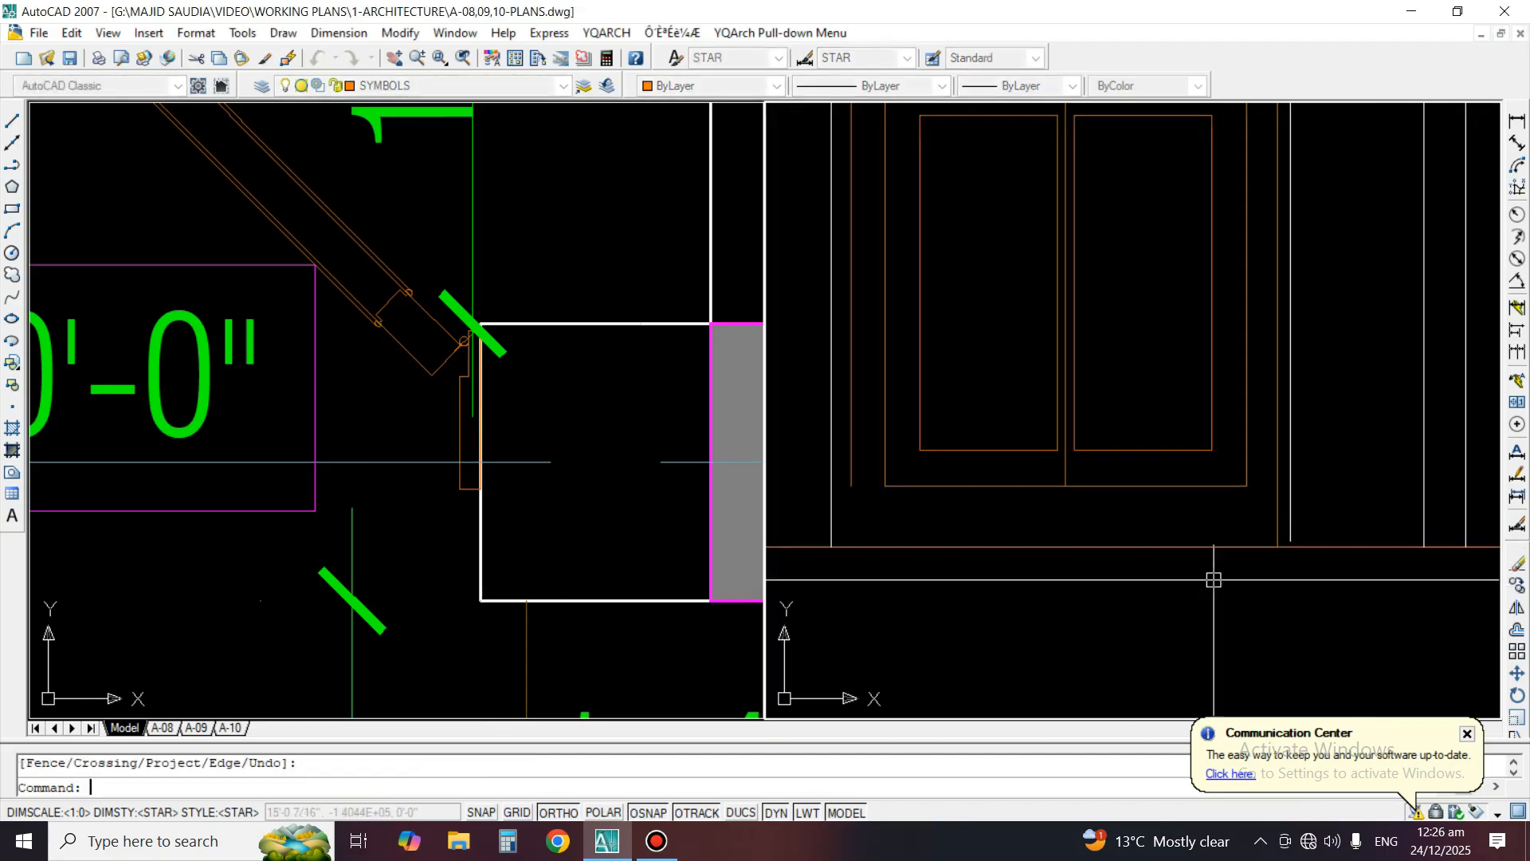
key("space")
Check door DD-1 in the plan and erase the horizontal 10' height line above the main door in the elevation
scroll(1060, 562, "down", 4)
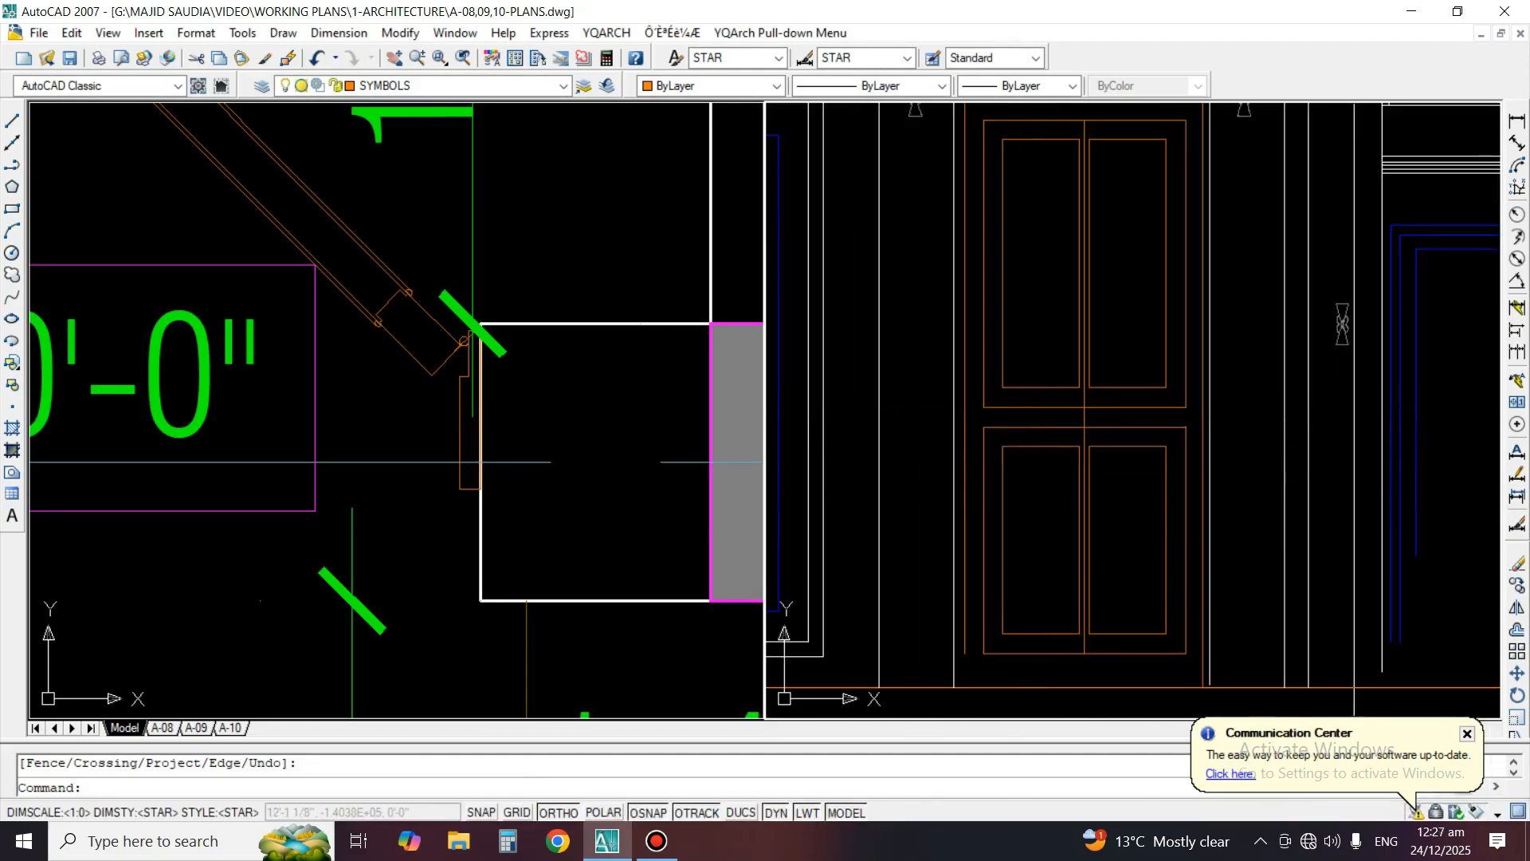
middle_click_drag(1275, 462, 1321, 476)
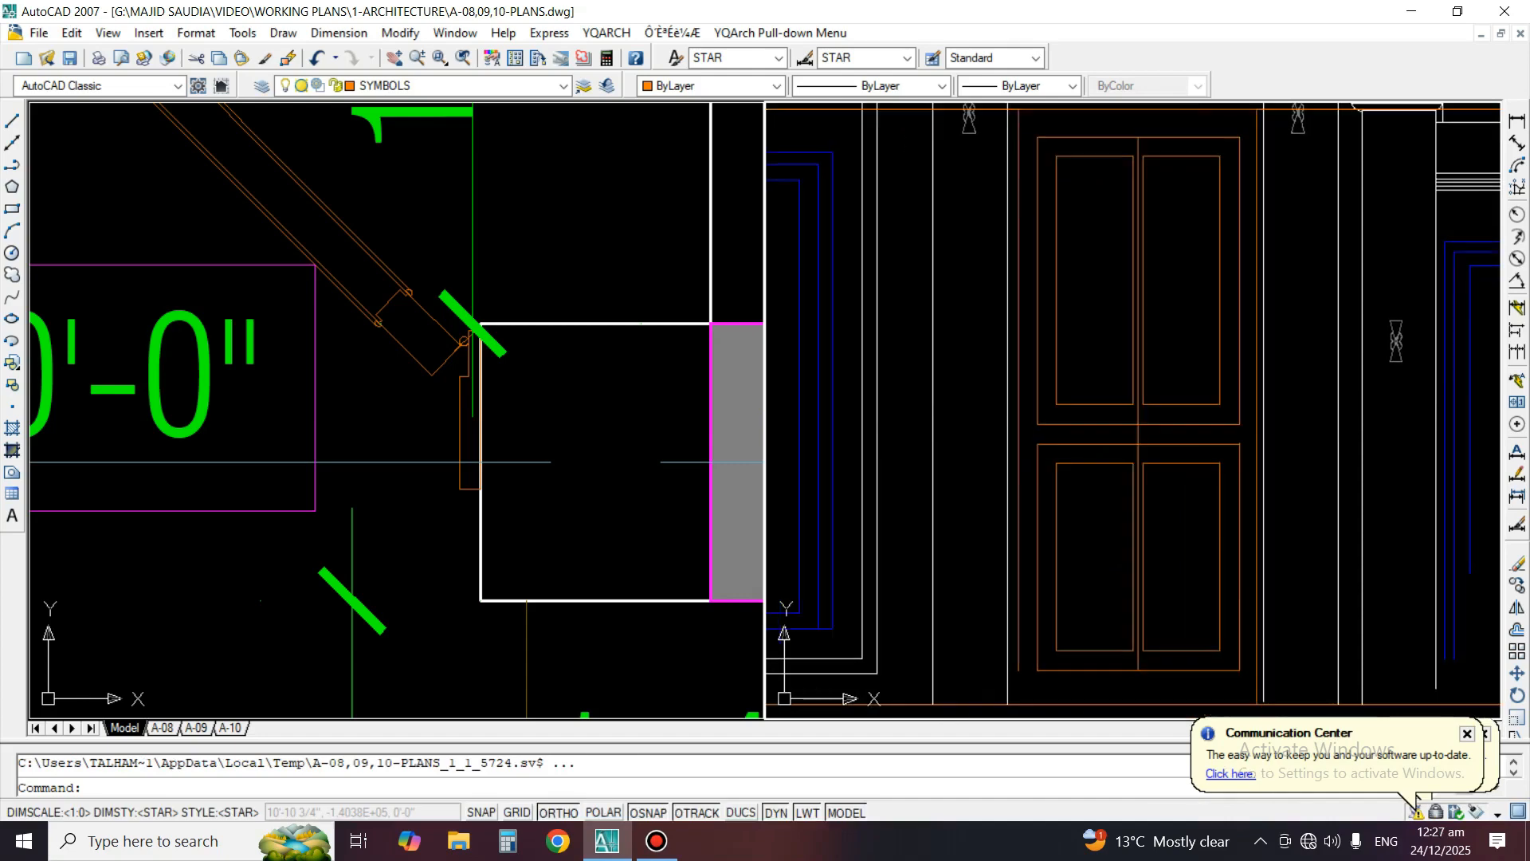
scroll(624, 386, "down", 5)
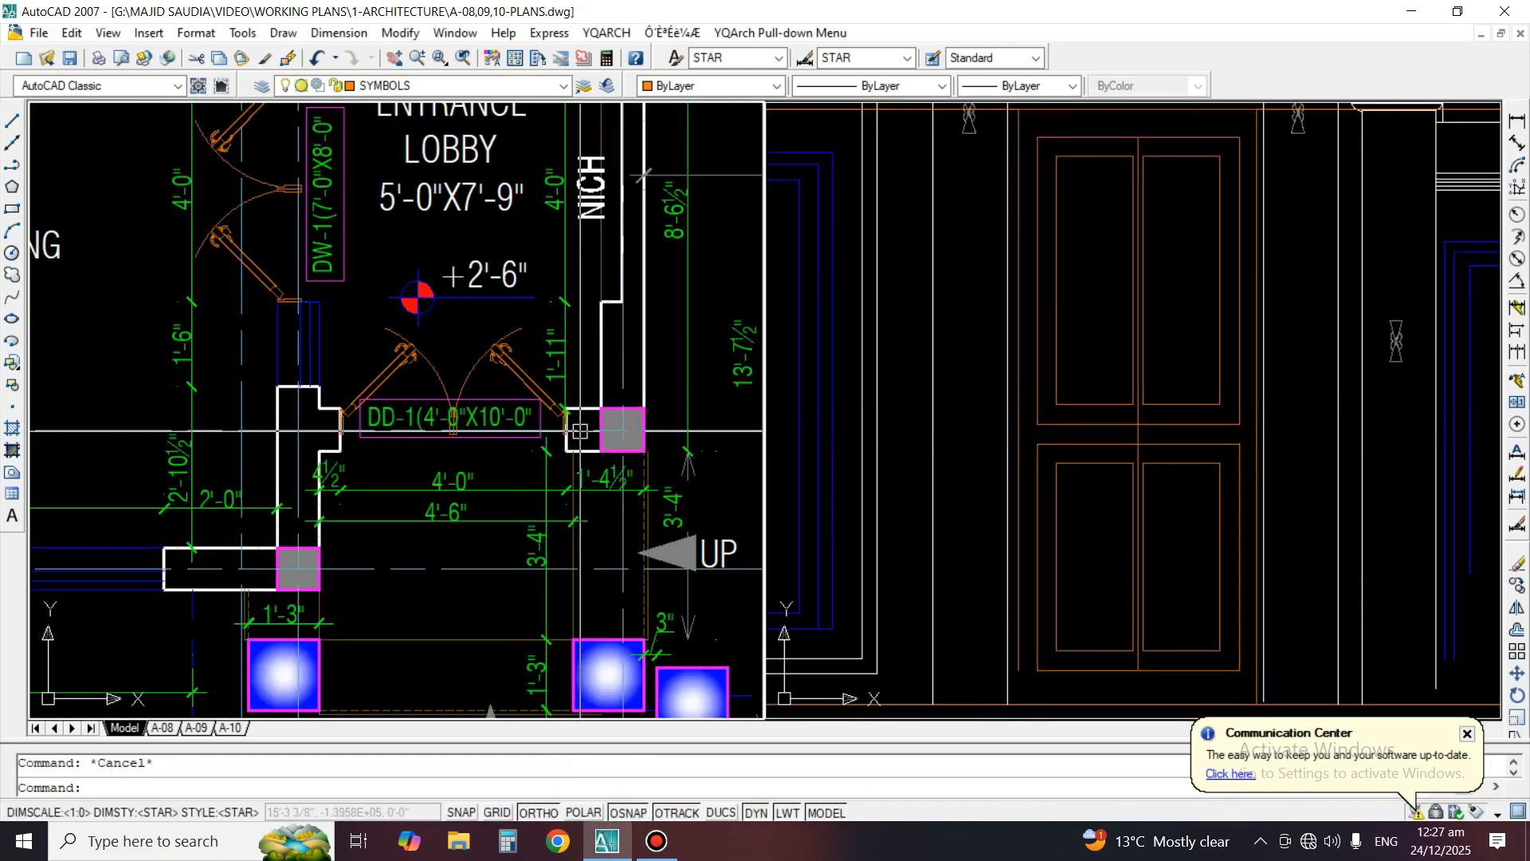
left_click(1064, 462)
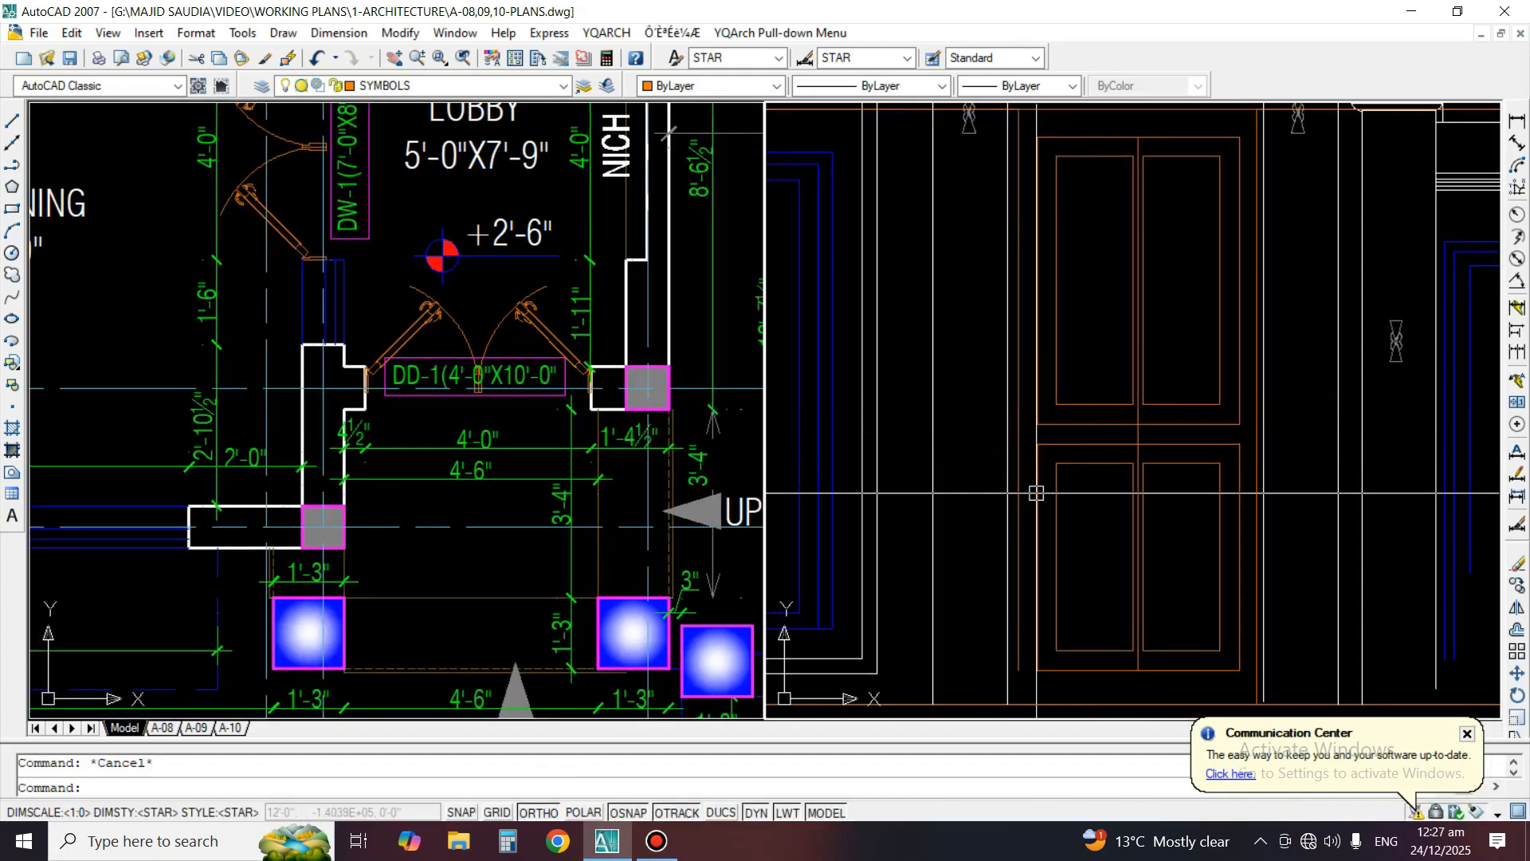
type("z")
key("space")
key("space")
left_click_drag(1005, 161, 992, 241)
key("Escape")
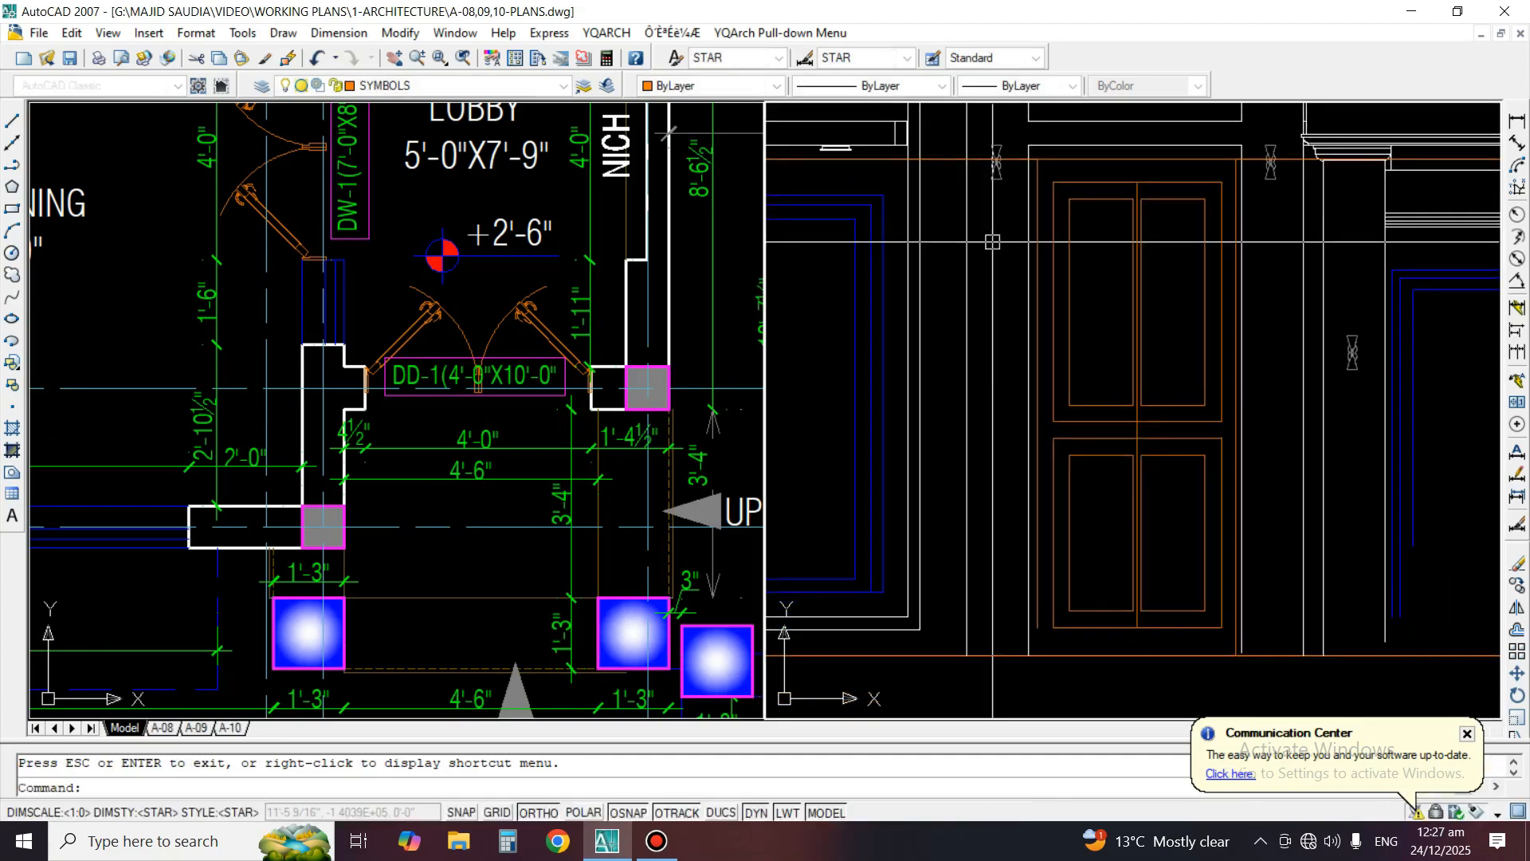
type("e")
key("space")
left_click(936, 158)
key("space")
Draw a vertical construction line through the left edge of the left porch column in the ground floor plan
middle_click_drag(1116, 220, 1118, 436)
middle_click_drag(990, 379, 931, 170)
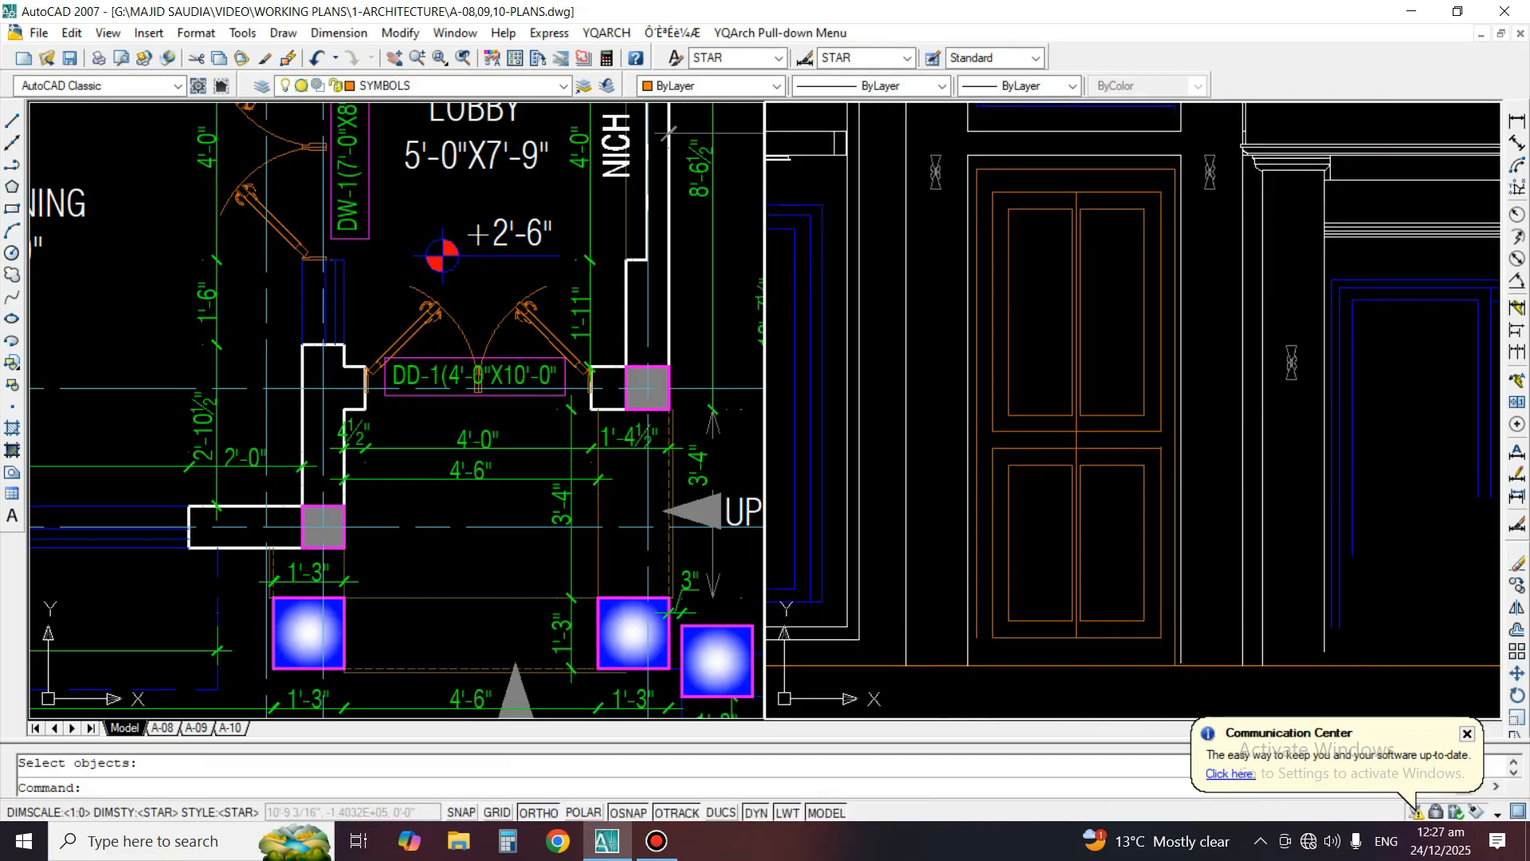
middle_click_drag(1096, 414, 1080, 349)
left_click(291, 675)
middle_click_drag(291, 675, 317, 460)
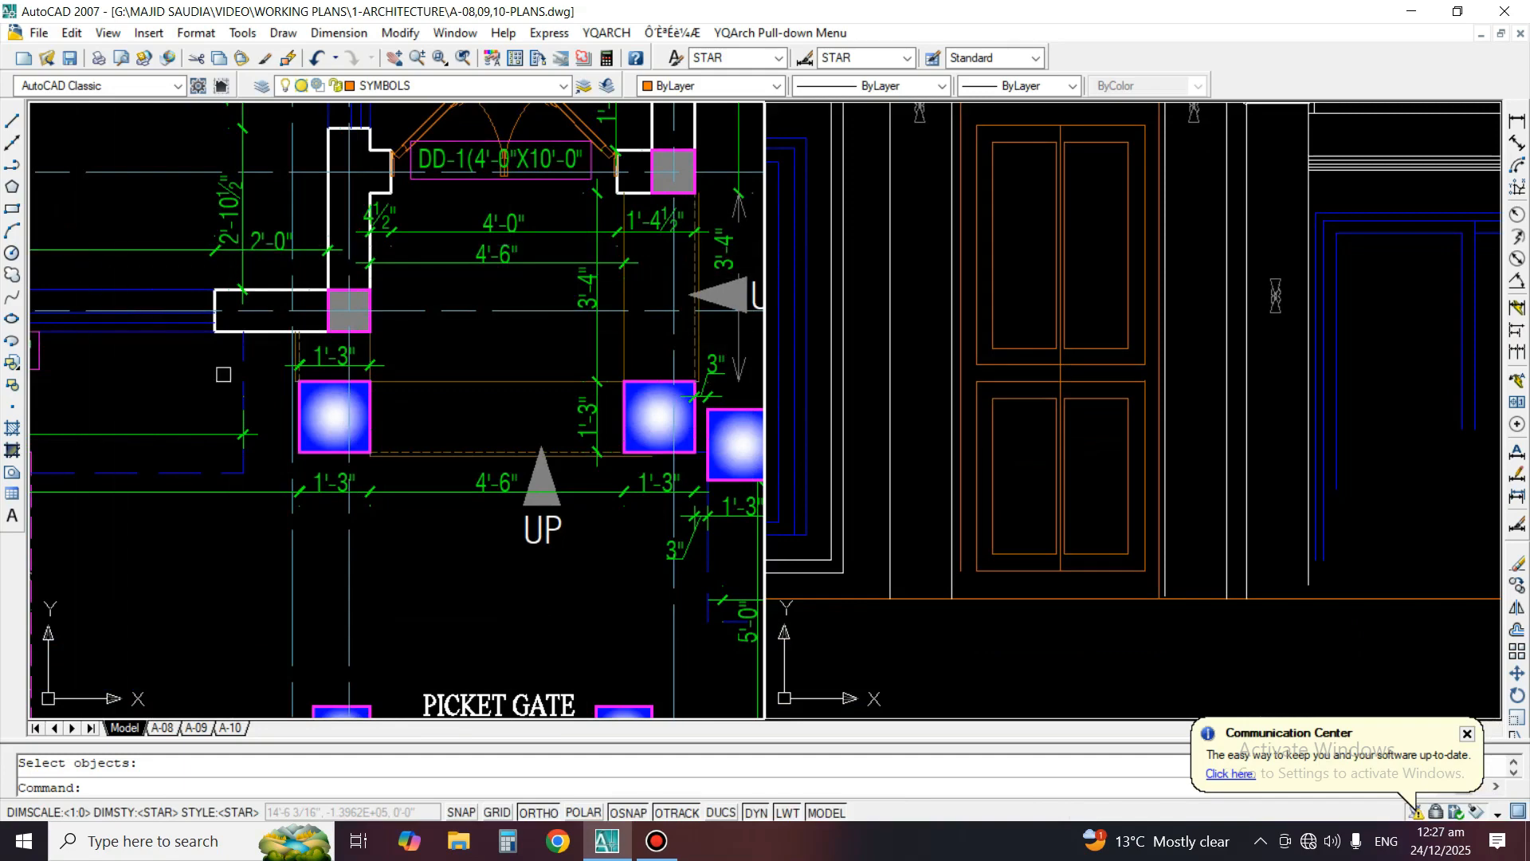
left_click(12, 143)
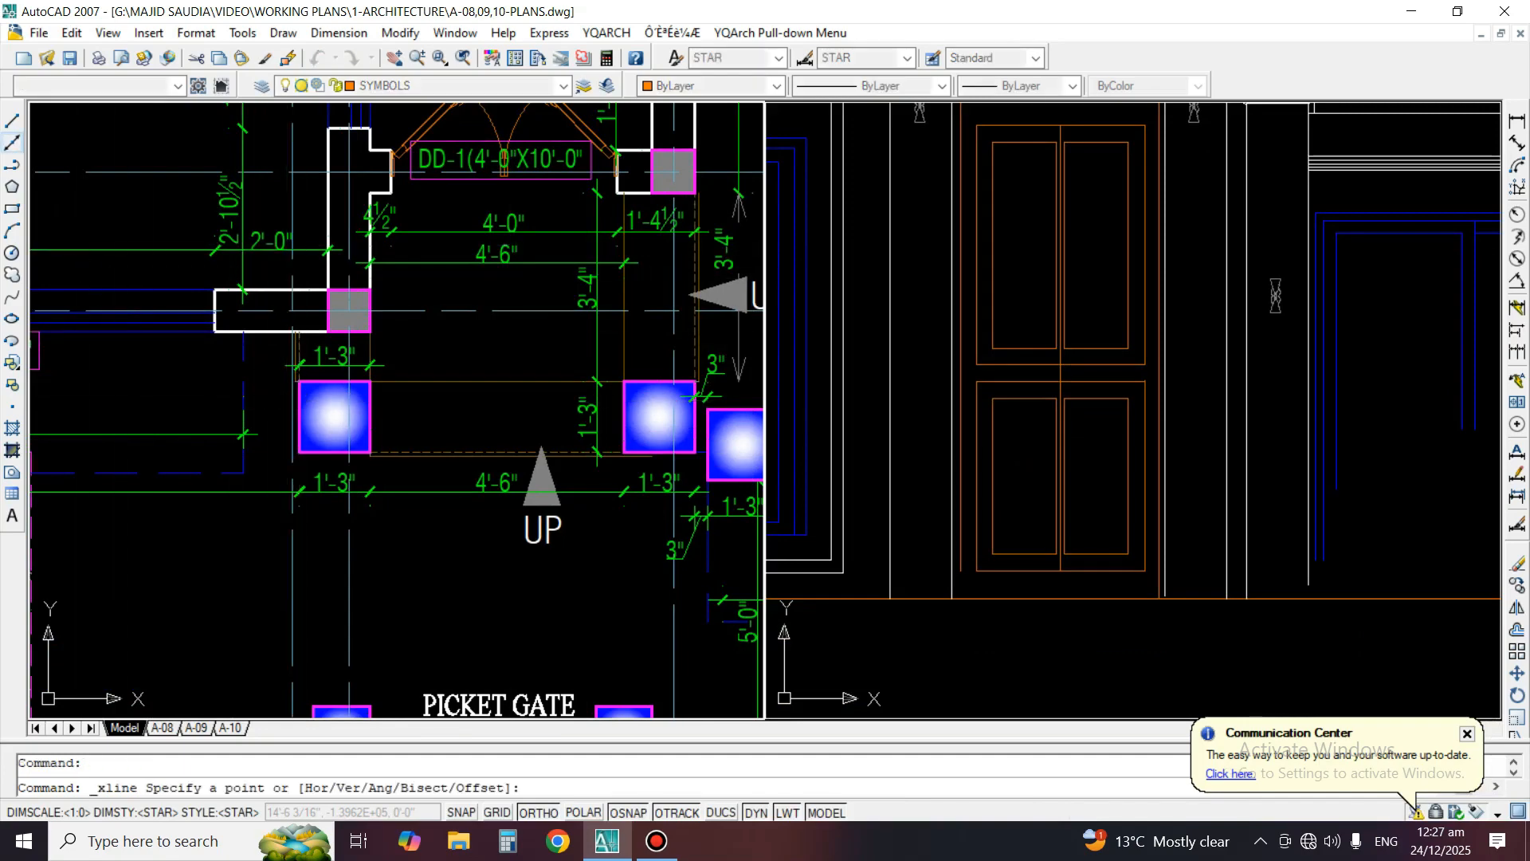
scroll(322, 523, "up", 3)
left_click(275, 380)
left_click(300, 522)
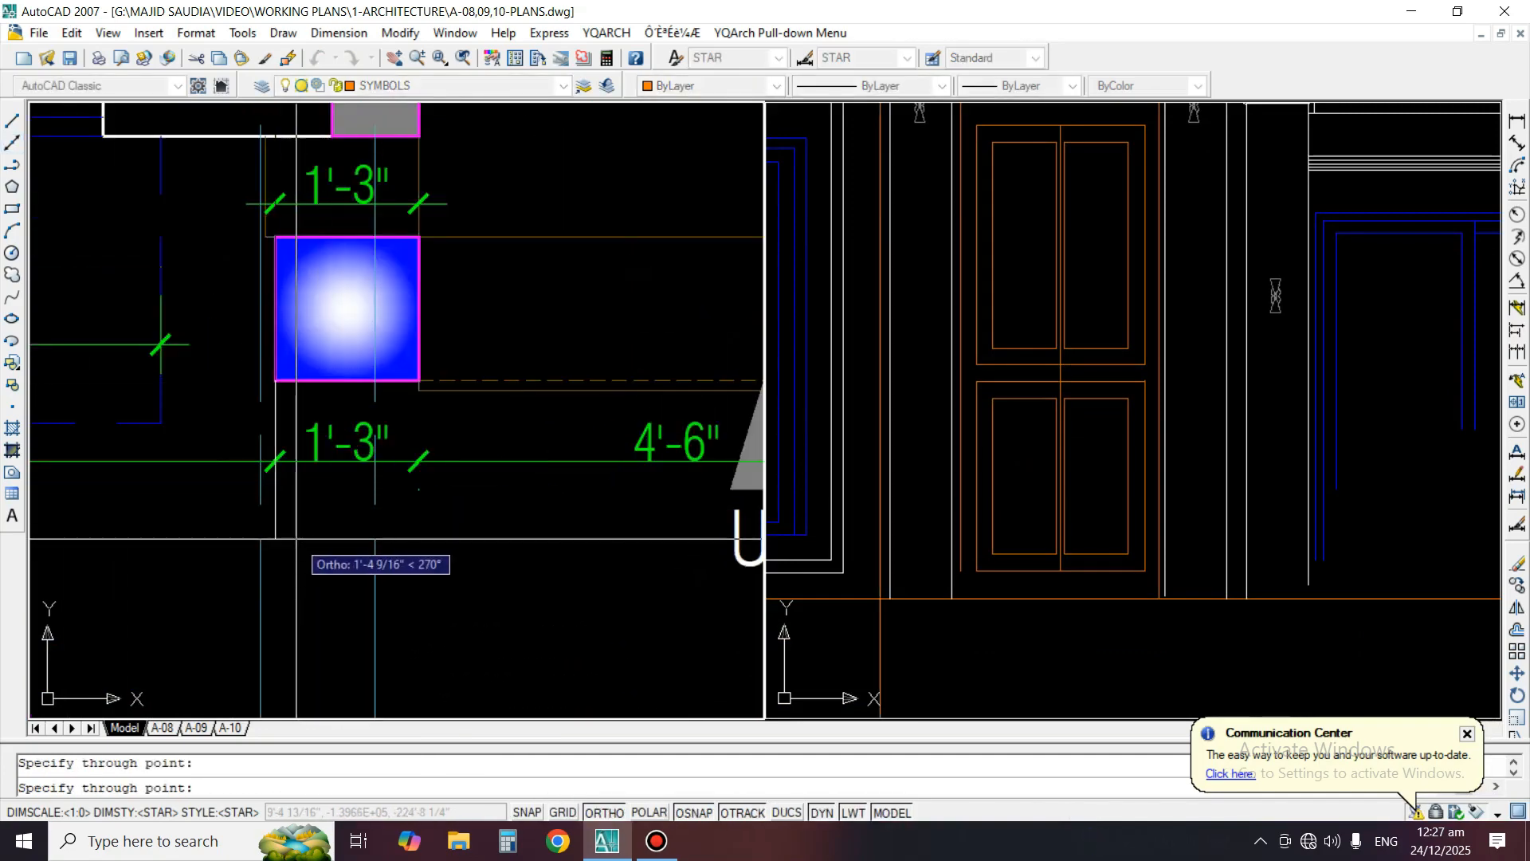
key("Return")
Draw a vertical construction line through the right edge of the left porch column in the ground floor plan
key("Return")
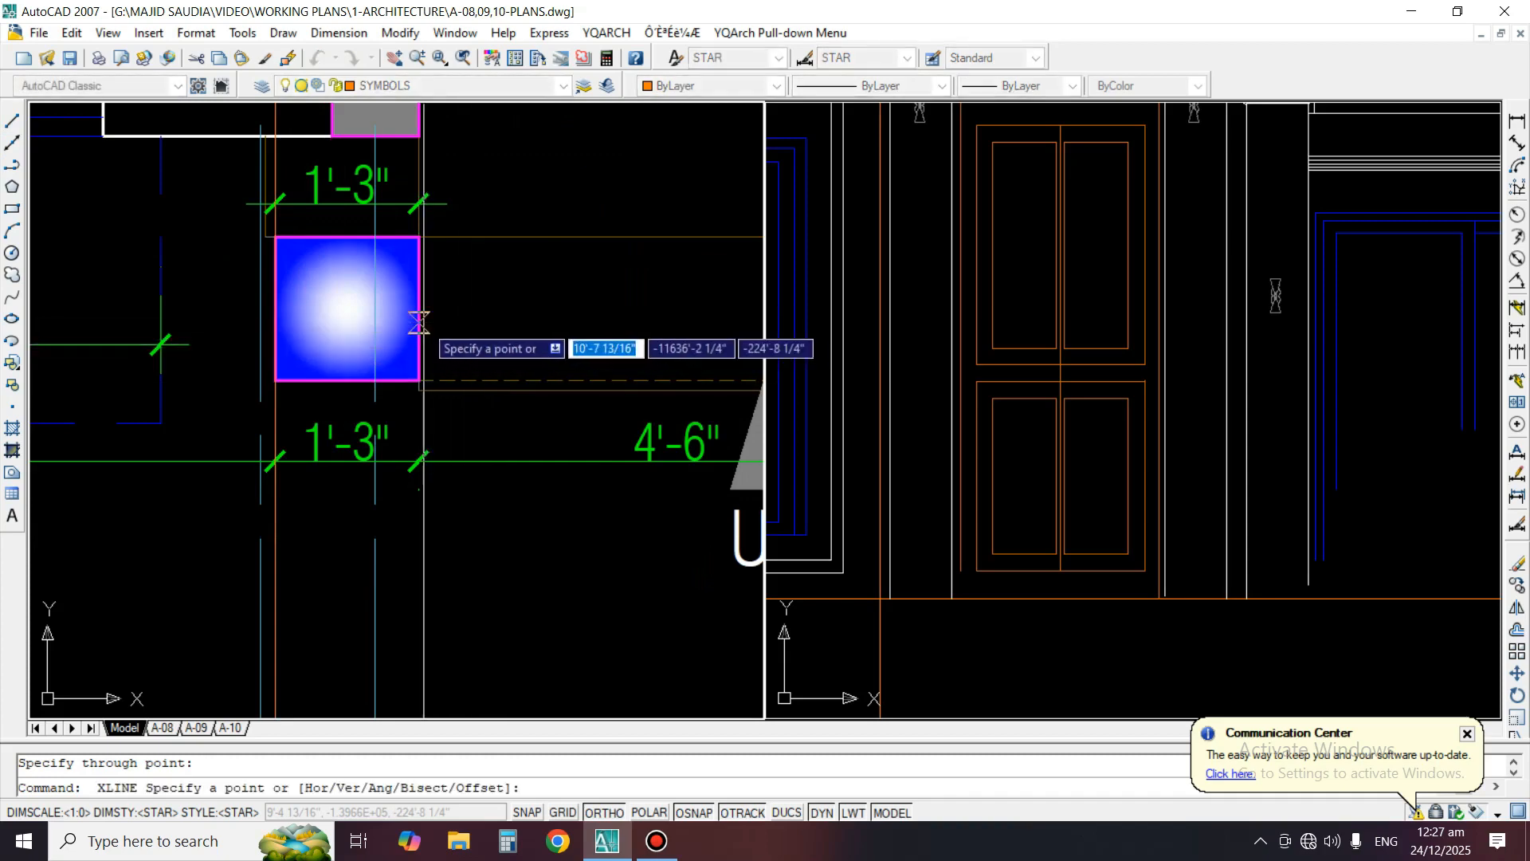
left_click(419, 381)
left_click(456, 550)
key("Return")
Compare the left porch column and its capital in the elevation with the two projected construction lines
left_click(926, 433)
scroll(927, 434, "down", 3)
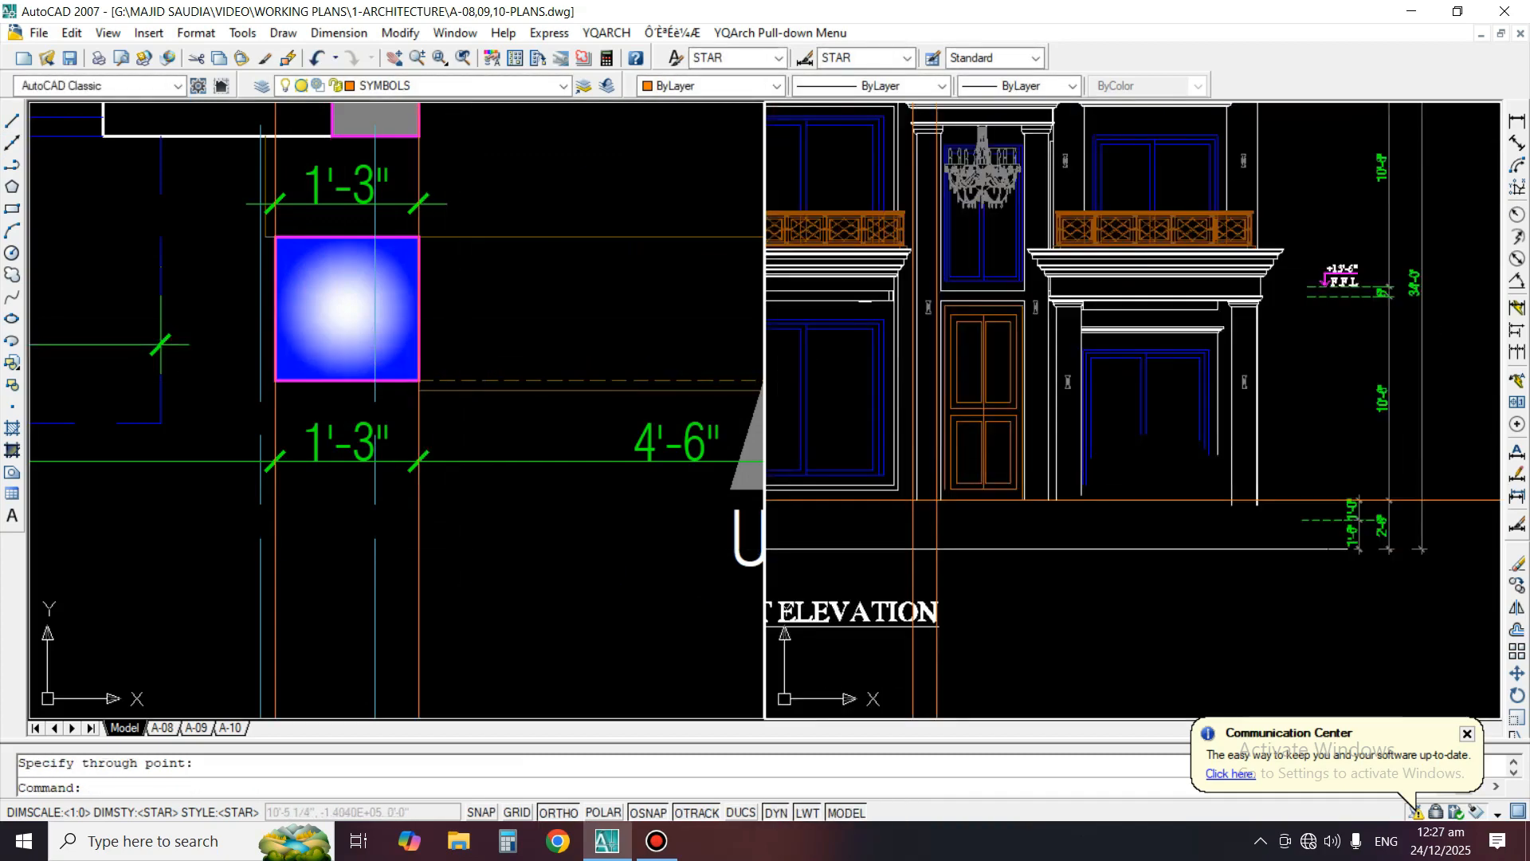
scroll(928, 238, "up", 1)
middle_click_drag(928, 237, 927, 423)
scroll(899, 261, "up", 4)
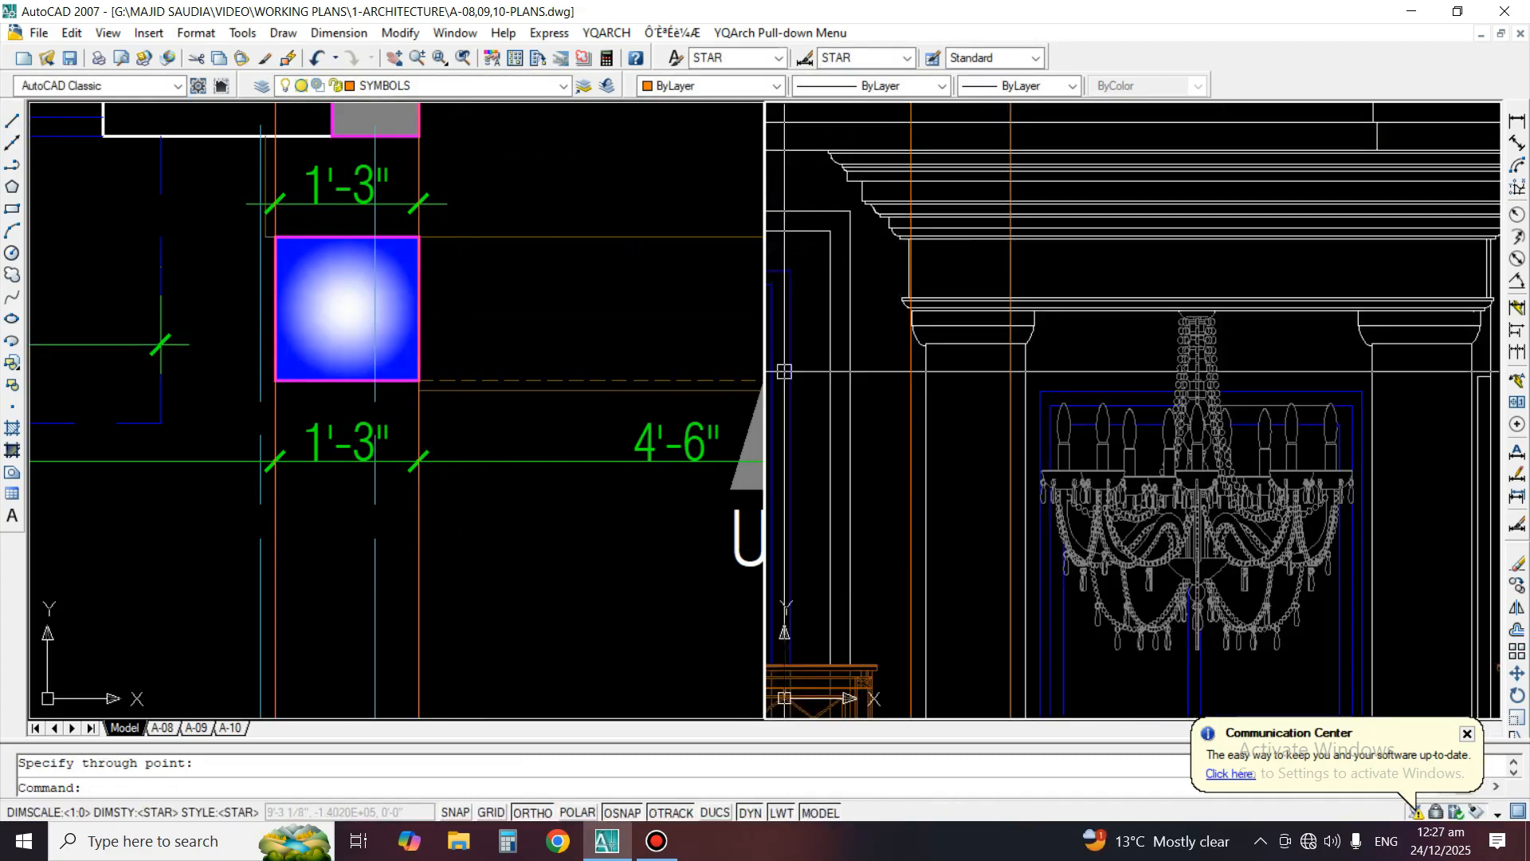
scroll(965, 320, "up", 1)
scroll(943, 351, "down", 3)
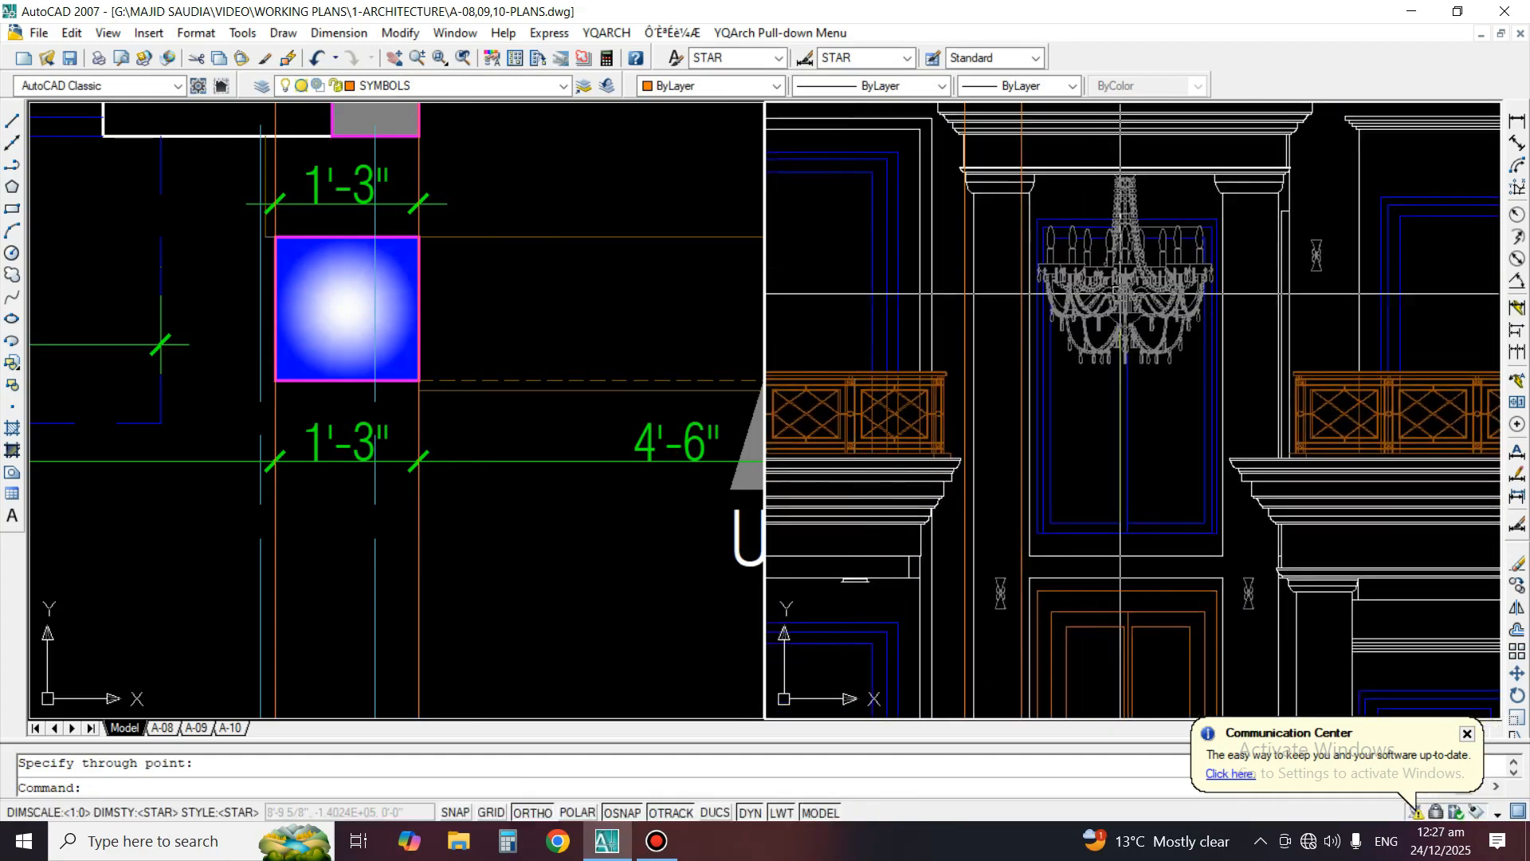
scroll(1120, 293, "up", 2)
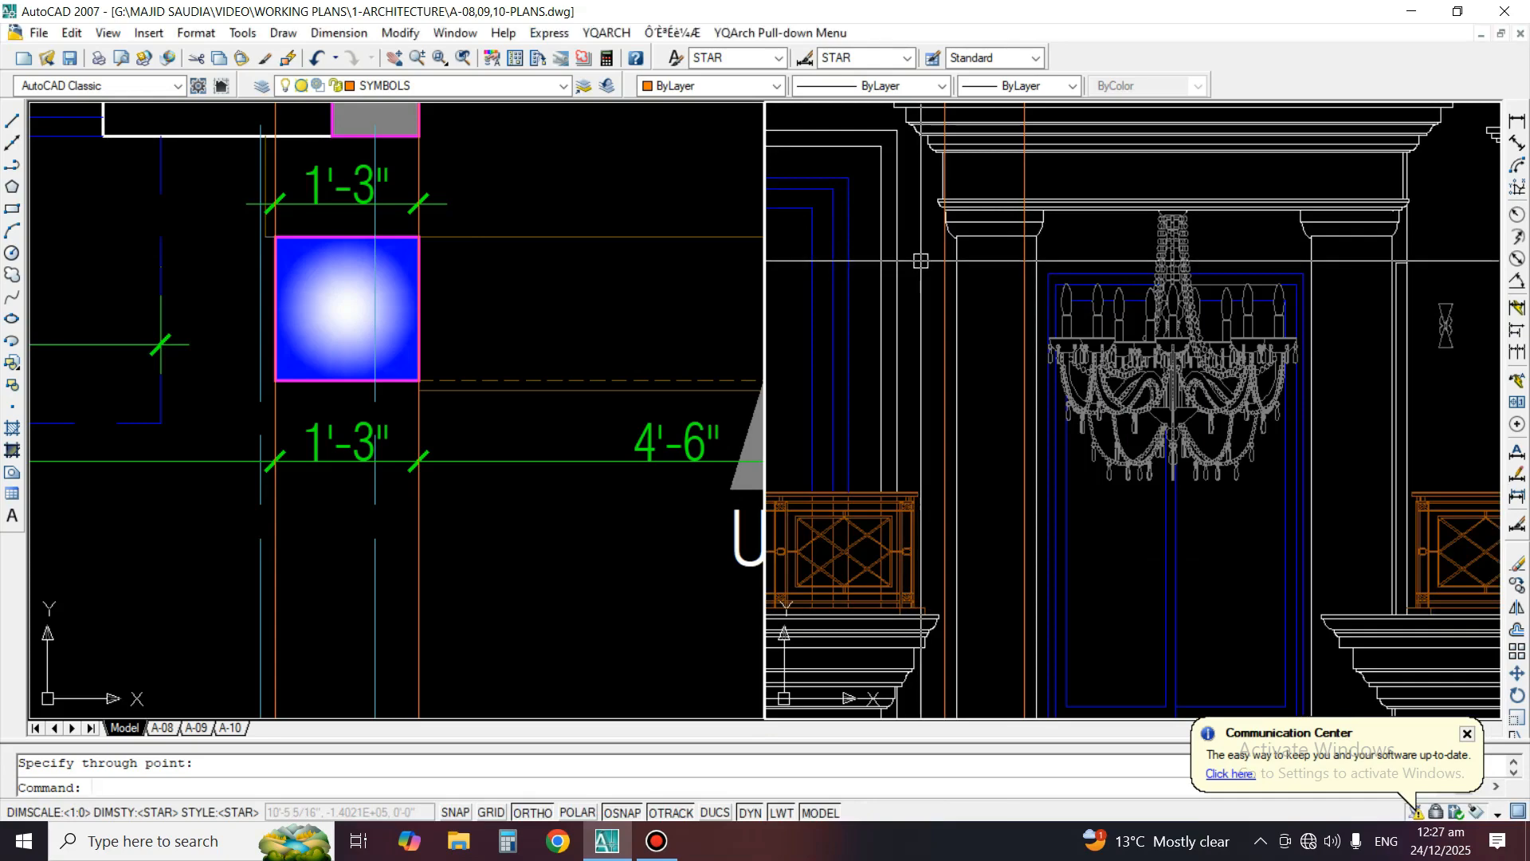
Move the left porch column with its capital so the column's left edge meets the left projected construction line
type("m")
key("space")
scroll(920, 261, "up", 3)
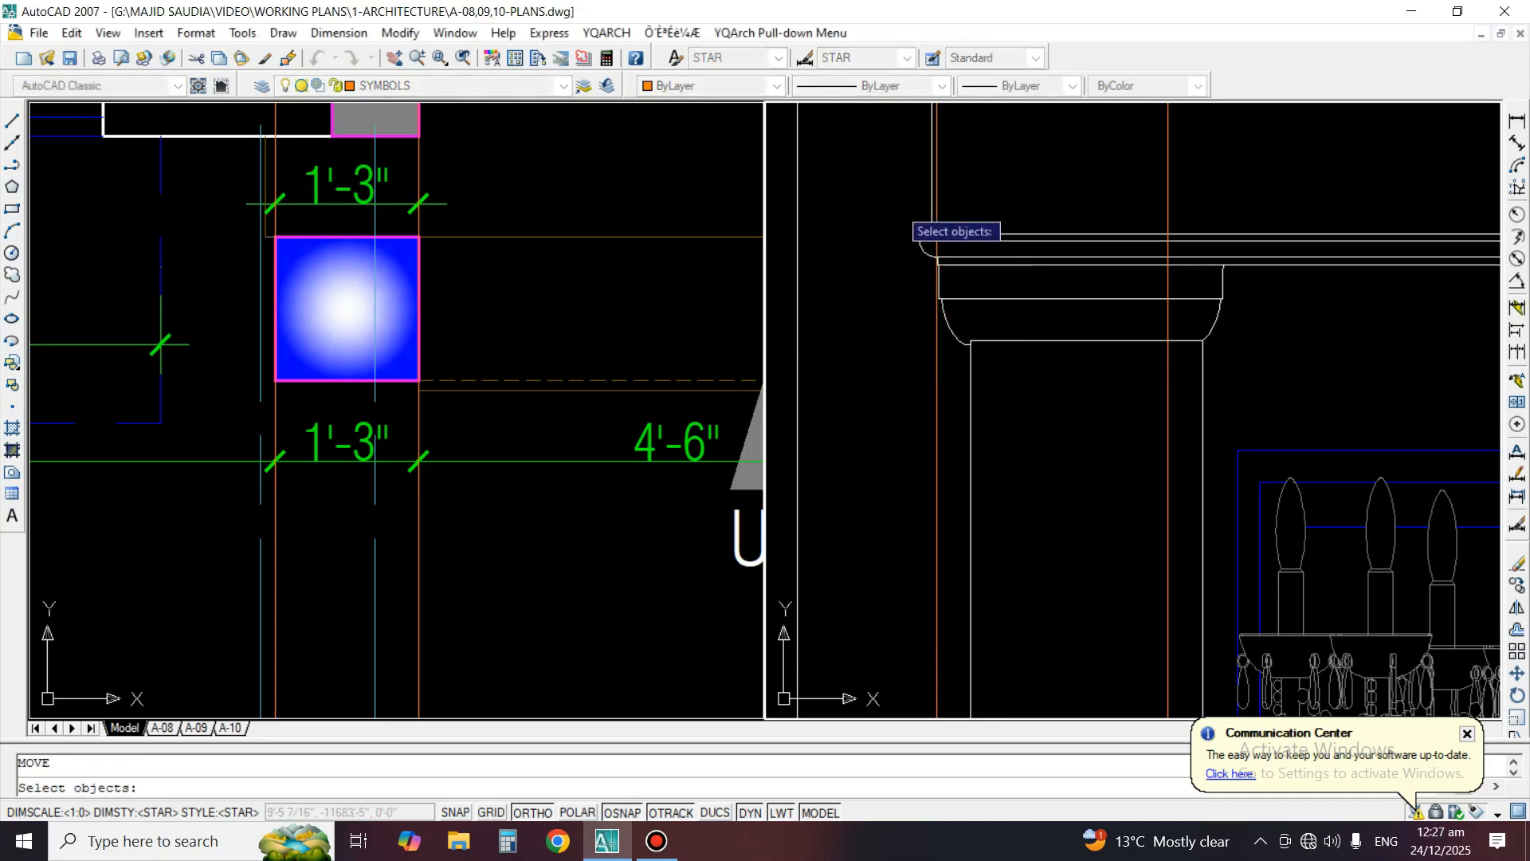
left_click(909, 225)
left_click(1219, 381)
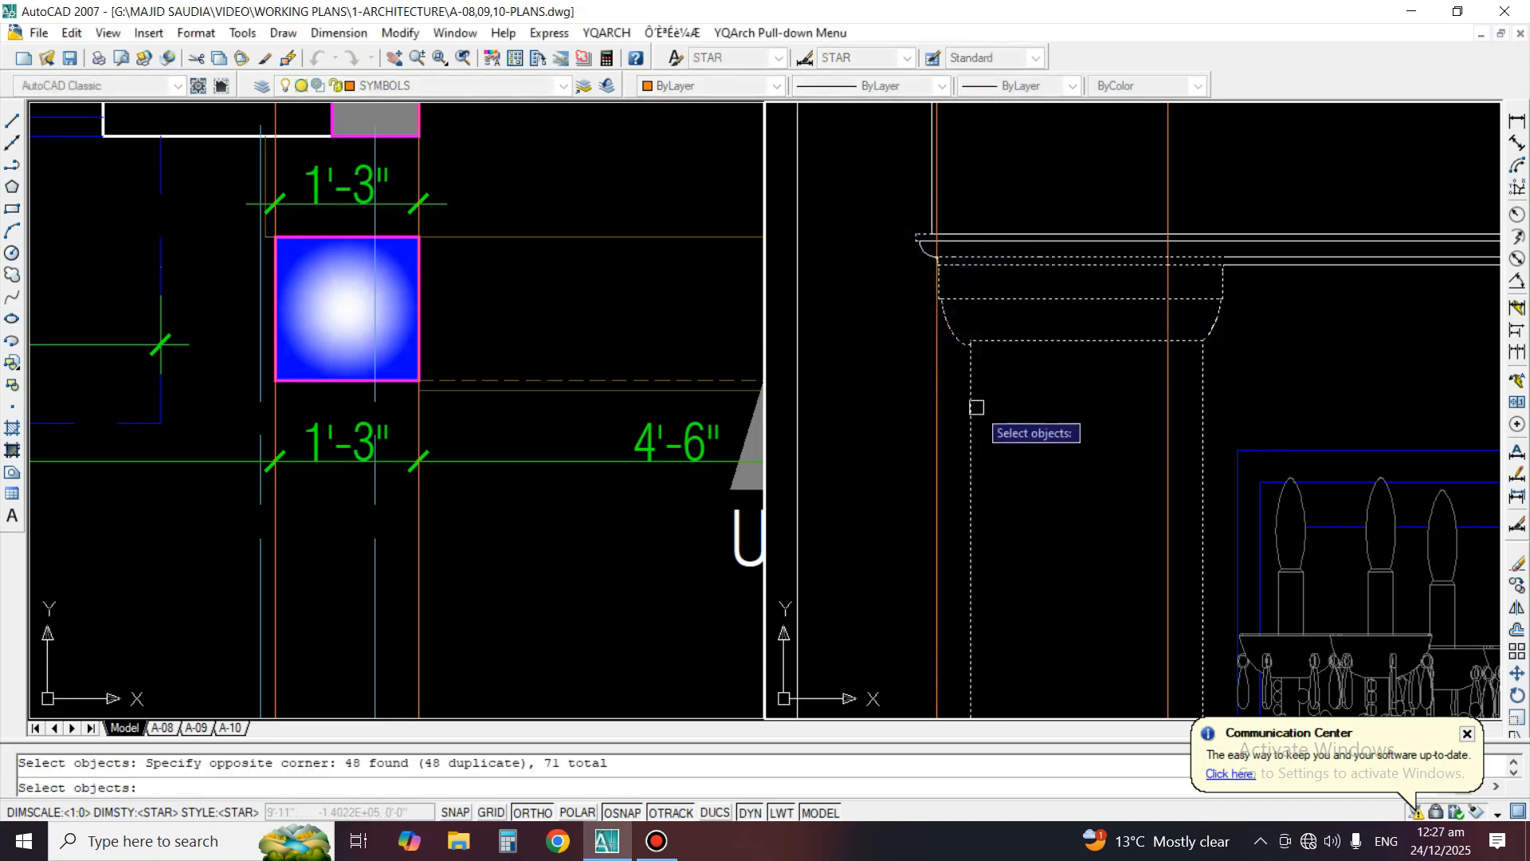
key("space")
left_click(972, 408)
left_click(936, 407)
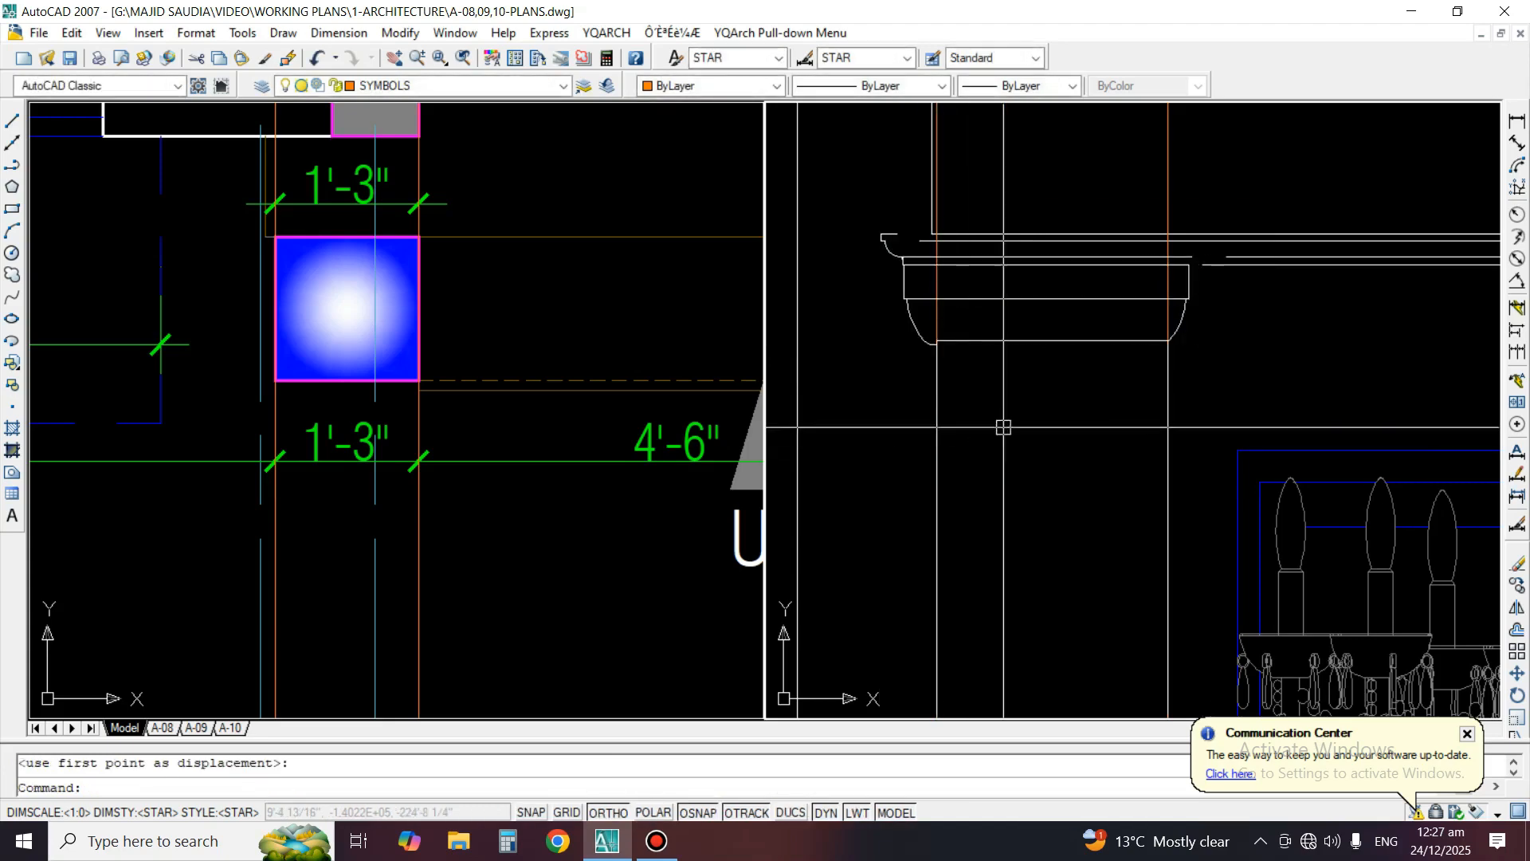
Extend the broken horizontal moulding lines beside the moved left capital to close the gaps
scroll(1003, 427, "down", 3)
scroll(999, 342, "up", 2)
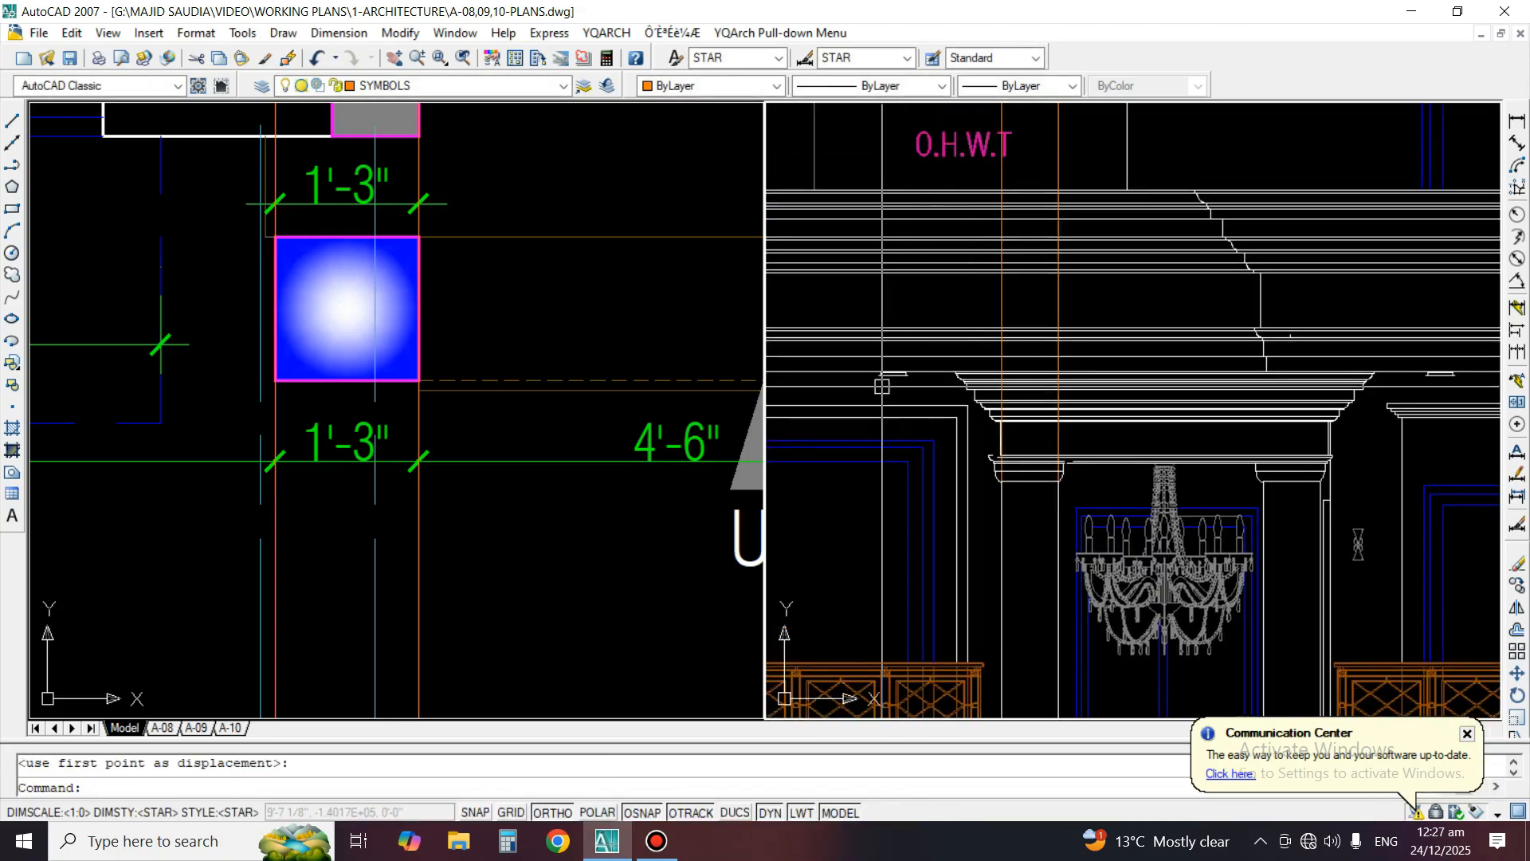
scroll(1036, 462, "up", 5)
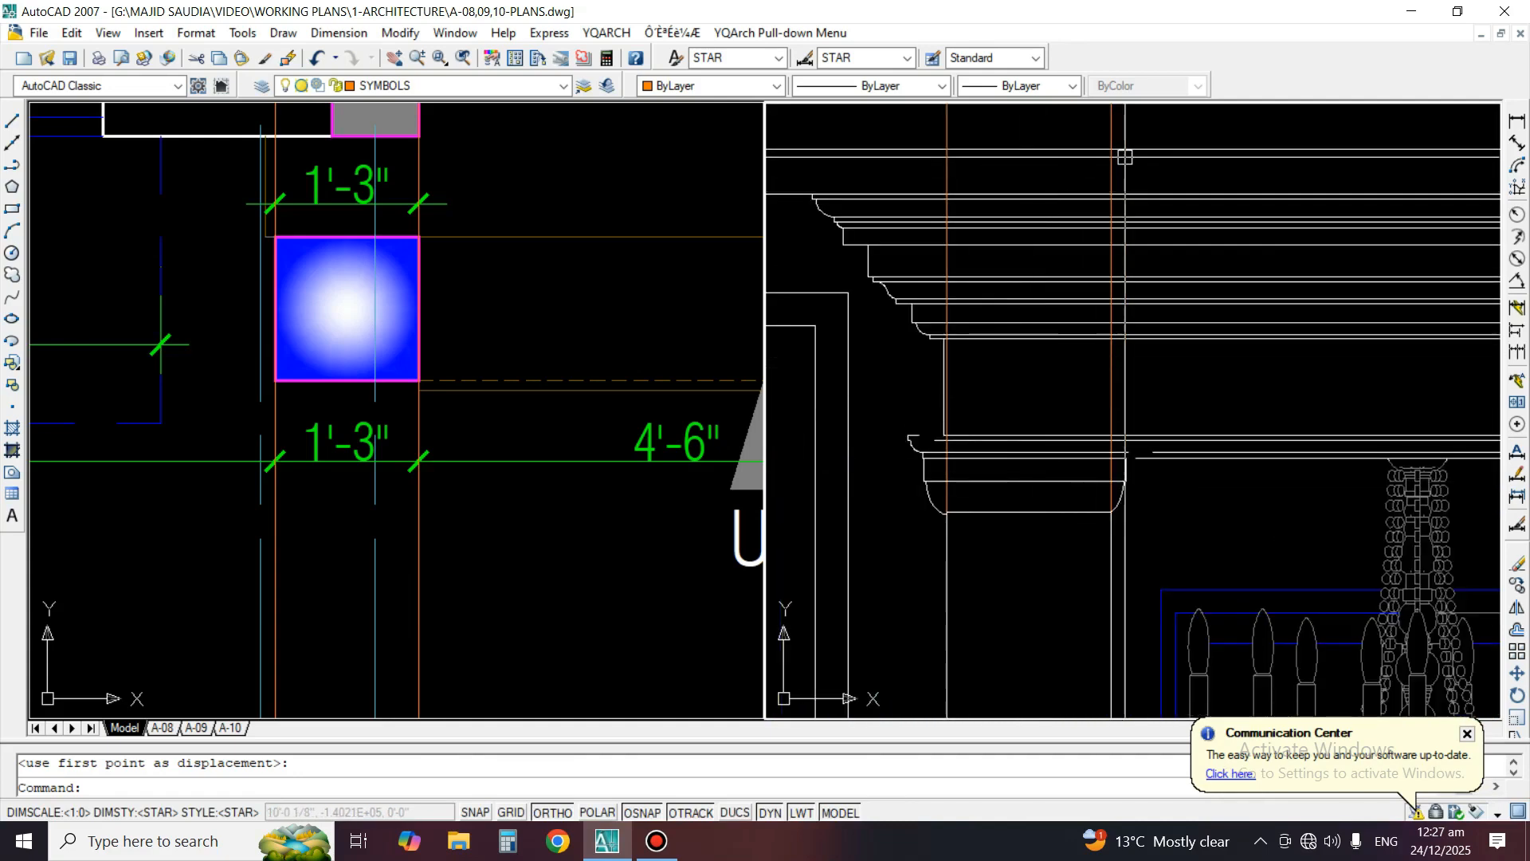
scroll(1115, 446, "up", 3)
type("ex")
key("space")
key("space")
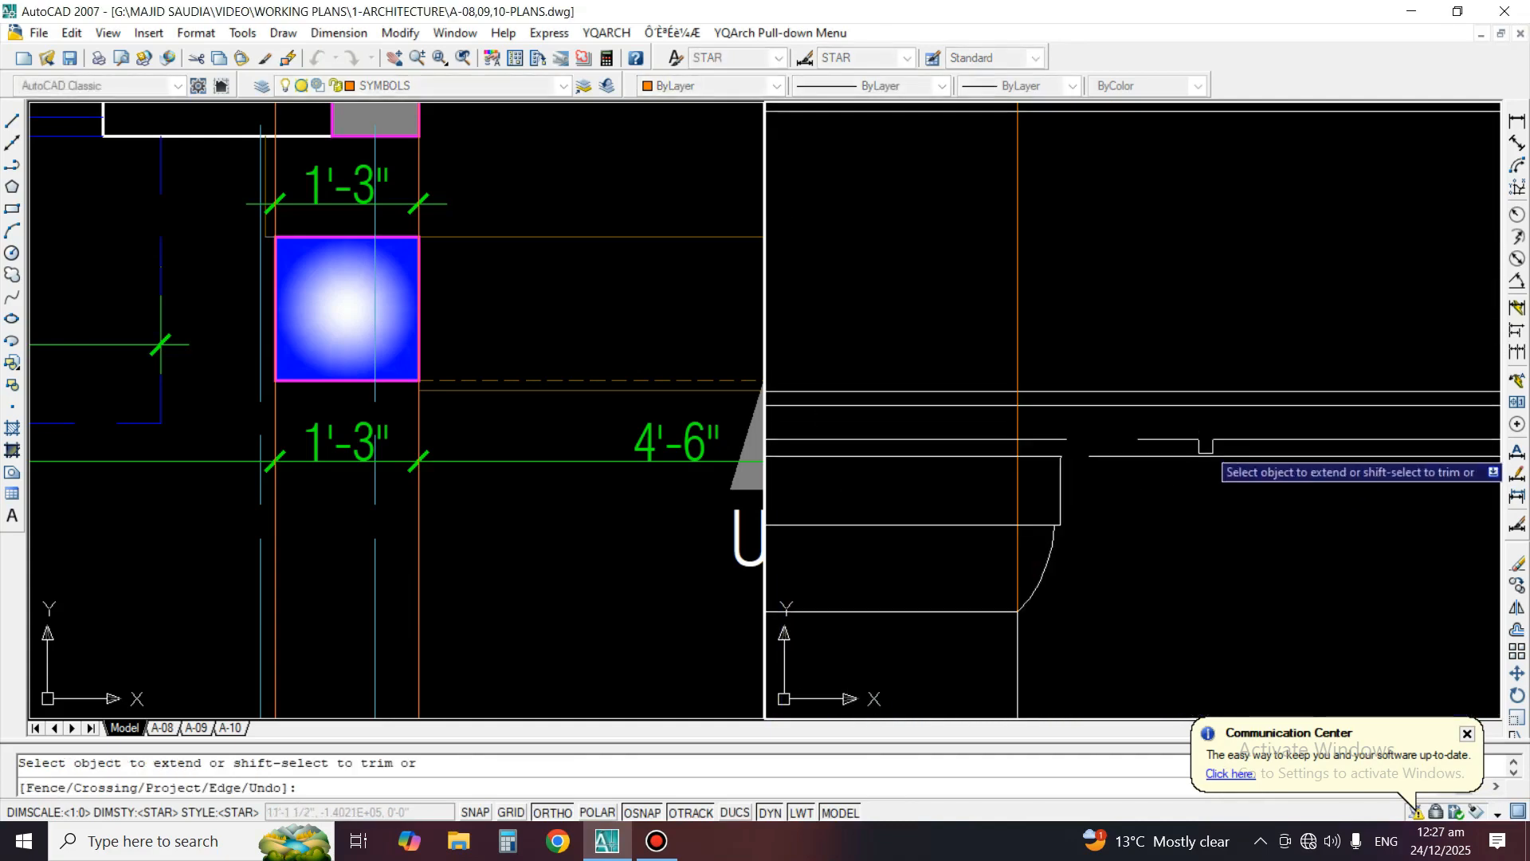
scroll(1036, 454, "down", 2)
scroll(997, 396, "up", 1)
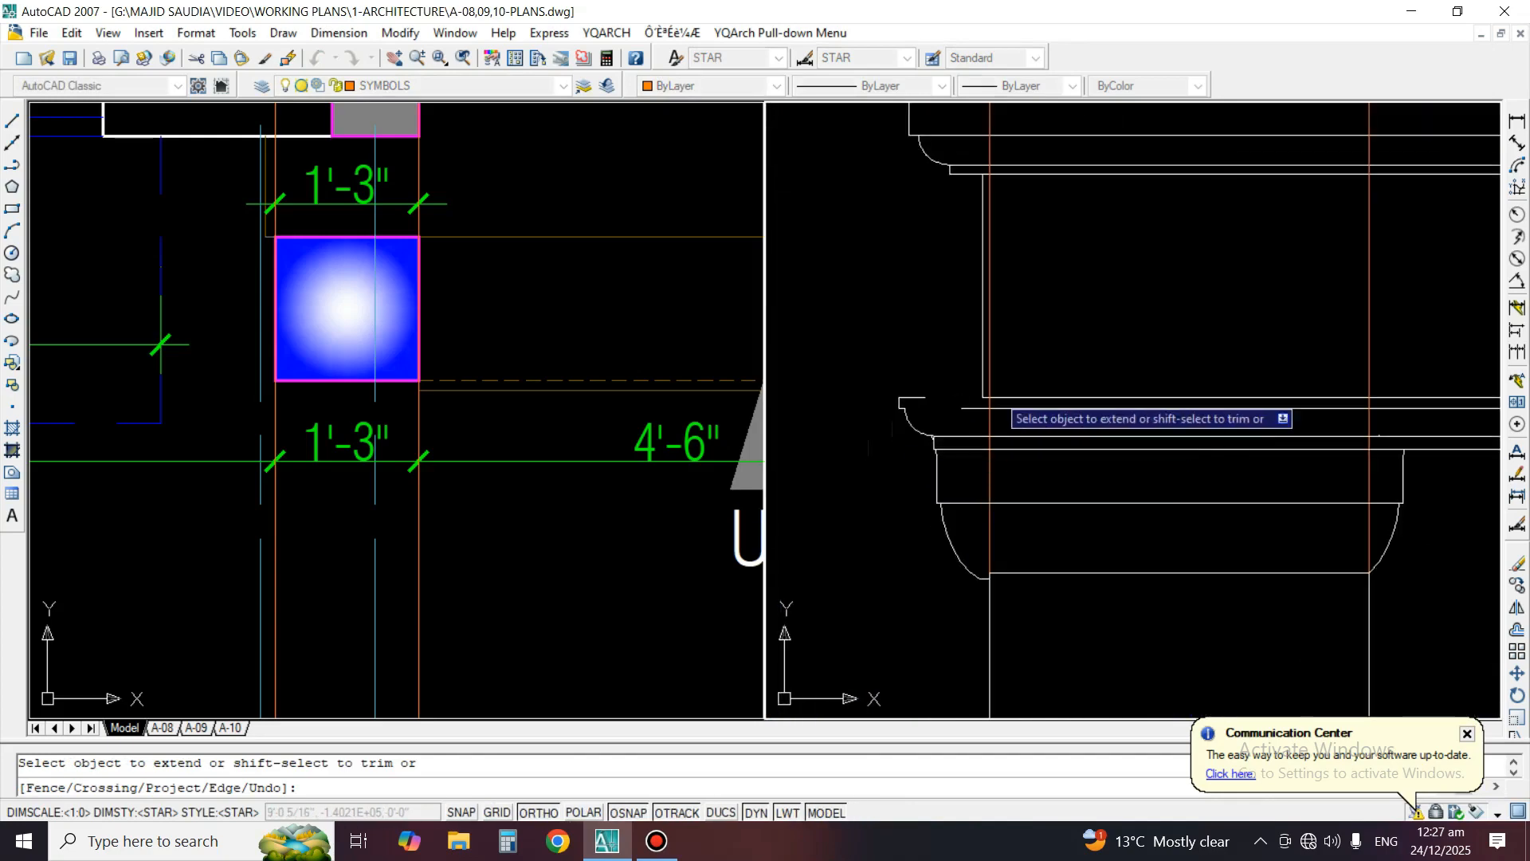
scroll(1044, 413, "down", 4)
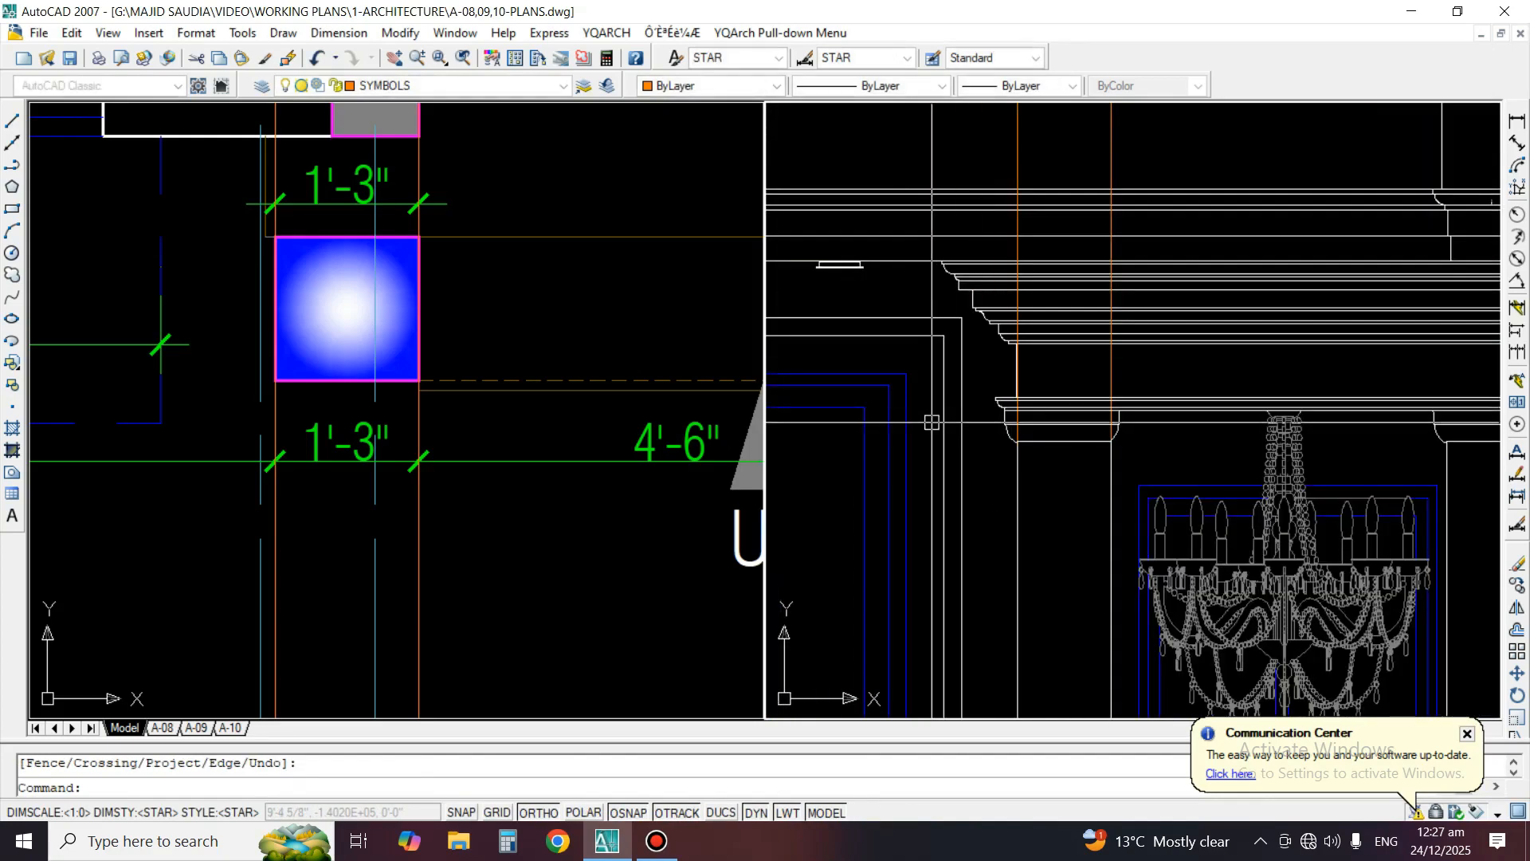
key("Return")
Draw a vertical construction line through the right edge of the right porch column in the ground floor plan
scroll(1123, 428, "up", 1)
middle_click_drag(1123, 428, 1108, 339)
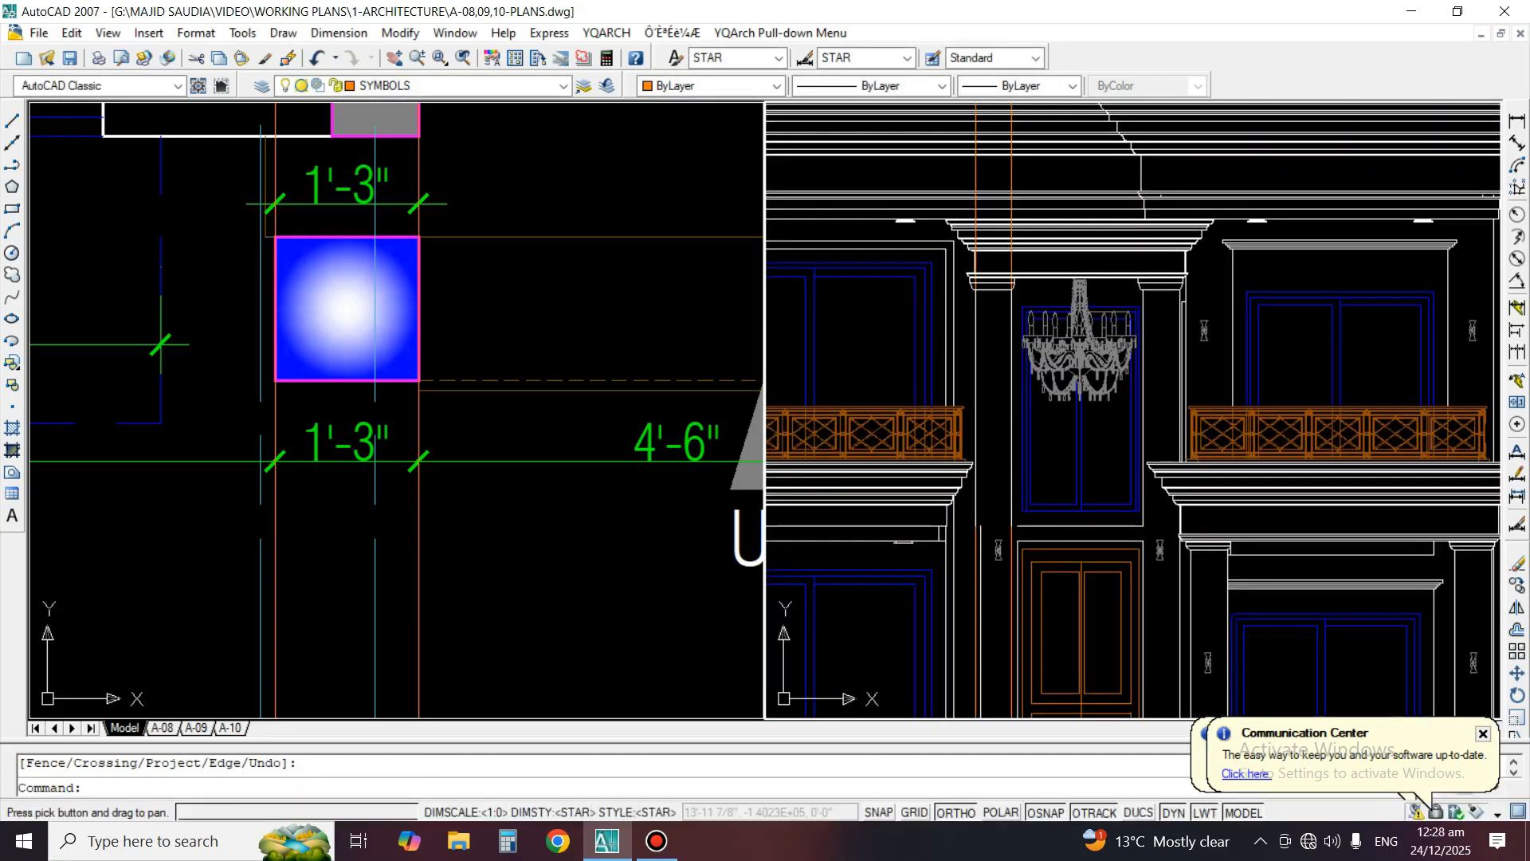
left_click(360, 248)
scroll(350, 246, "down", 3)
scroll(550, 309, "up", 1)
scroll(652, 226, "up", 2)
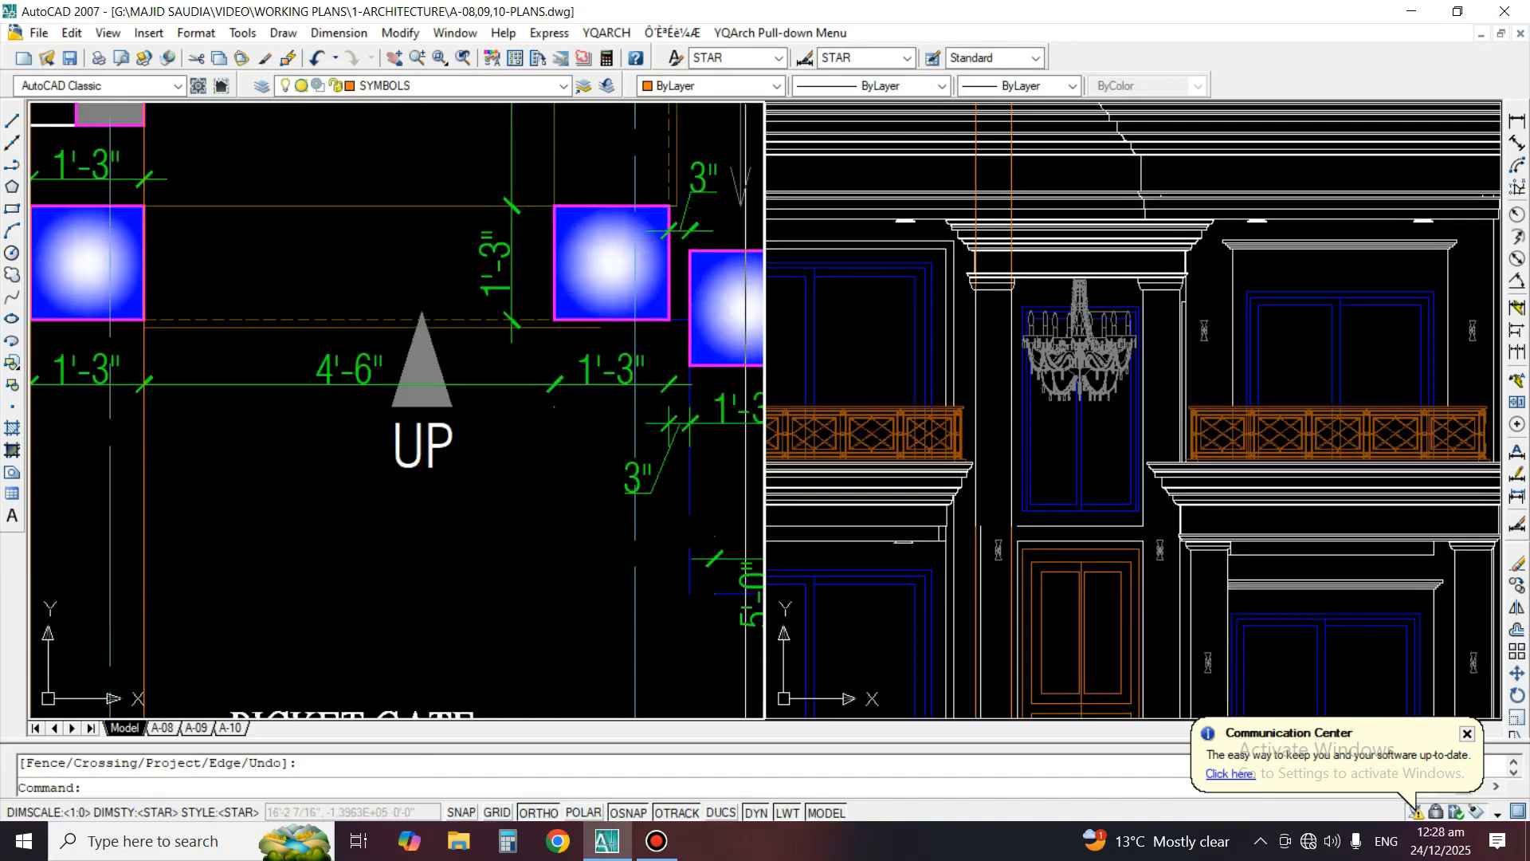
left_click(12, 143)
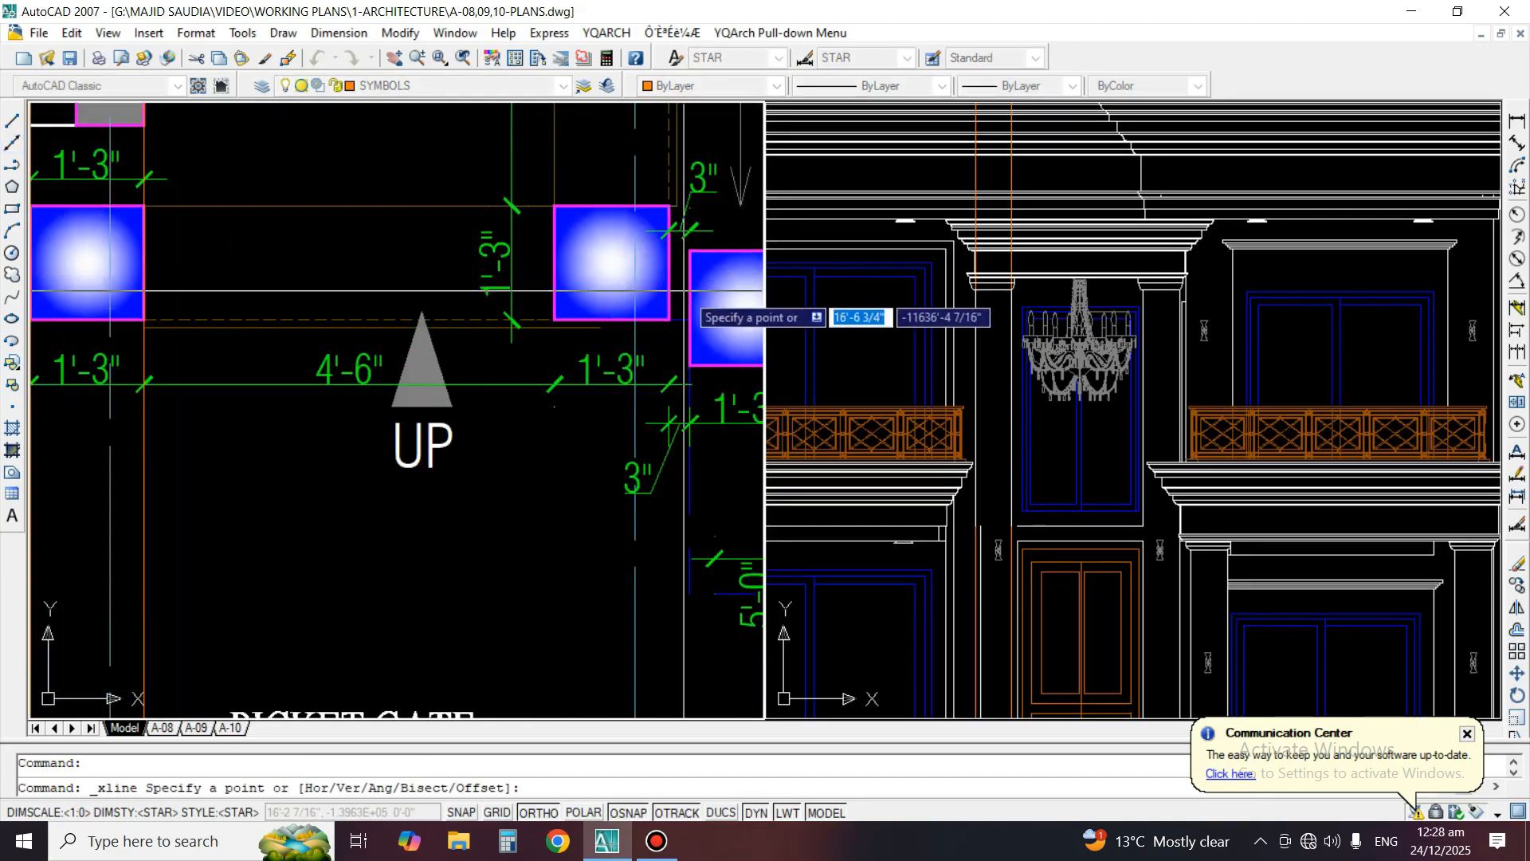
scroll(705, 297, "up", 3)
left_click(636, 227)
left_click(636, 273)
key("Return")
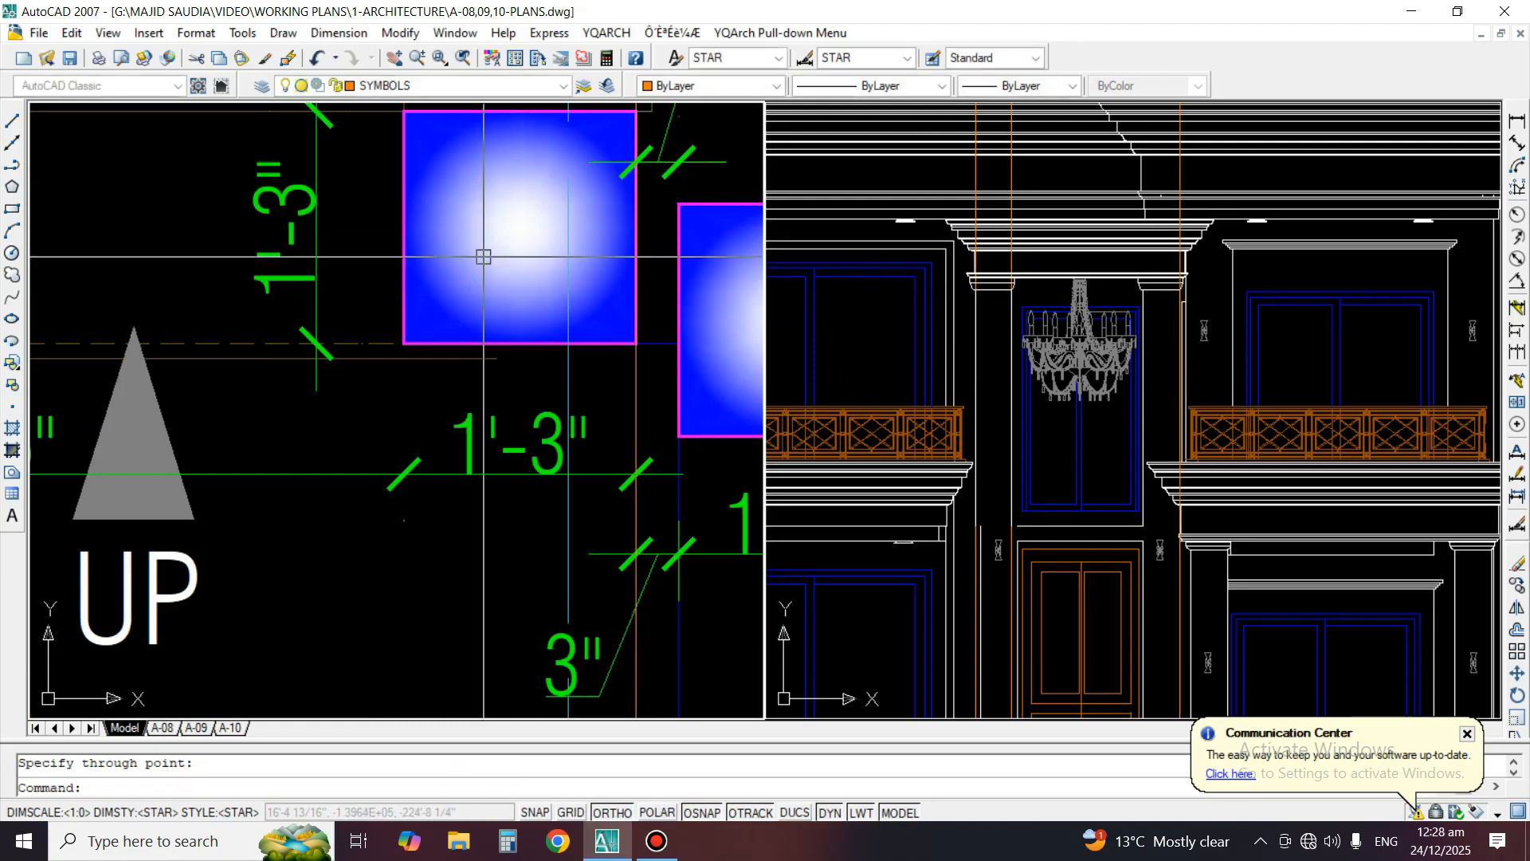
Draw a vertical construction line through the left edge of the right porch column in the ground floor plan
key("Return")
left_click(404, 259)
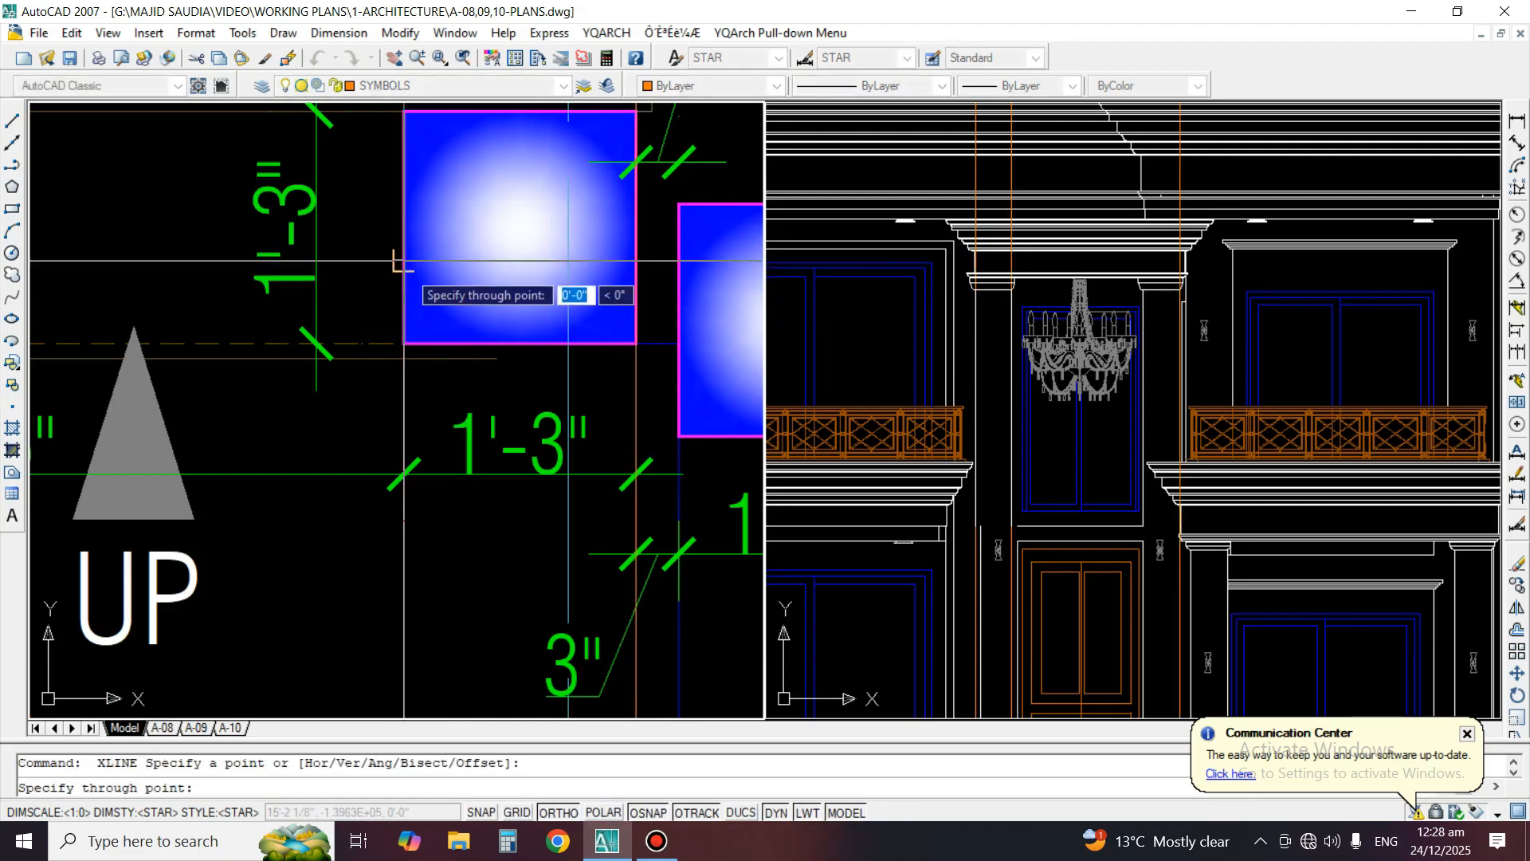
left_click(403, 275)
key("Return")
Check the right porch column in the elevation against its projected lines and erase the four vertical construction lines
left_click(1229, 407)
middle_click_drag(1229, 408, 1167, 193)
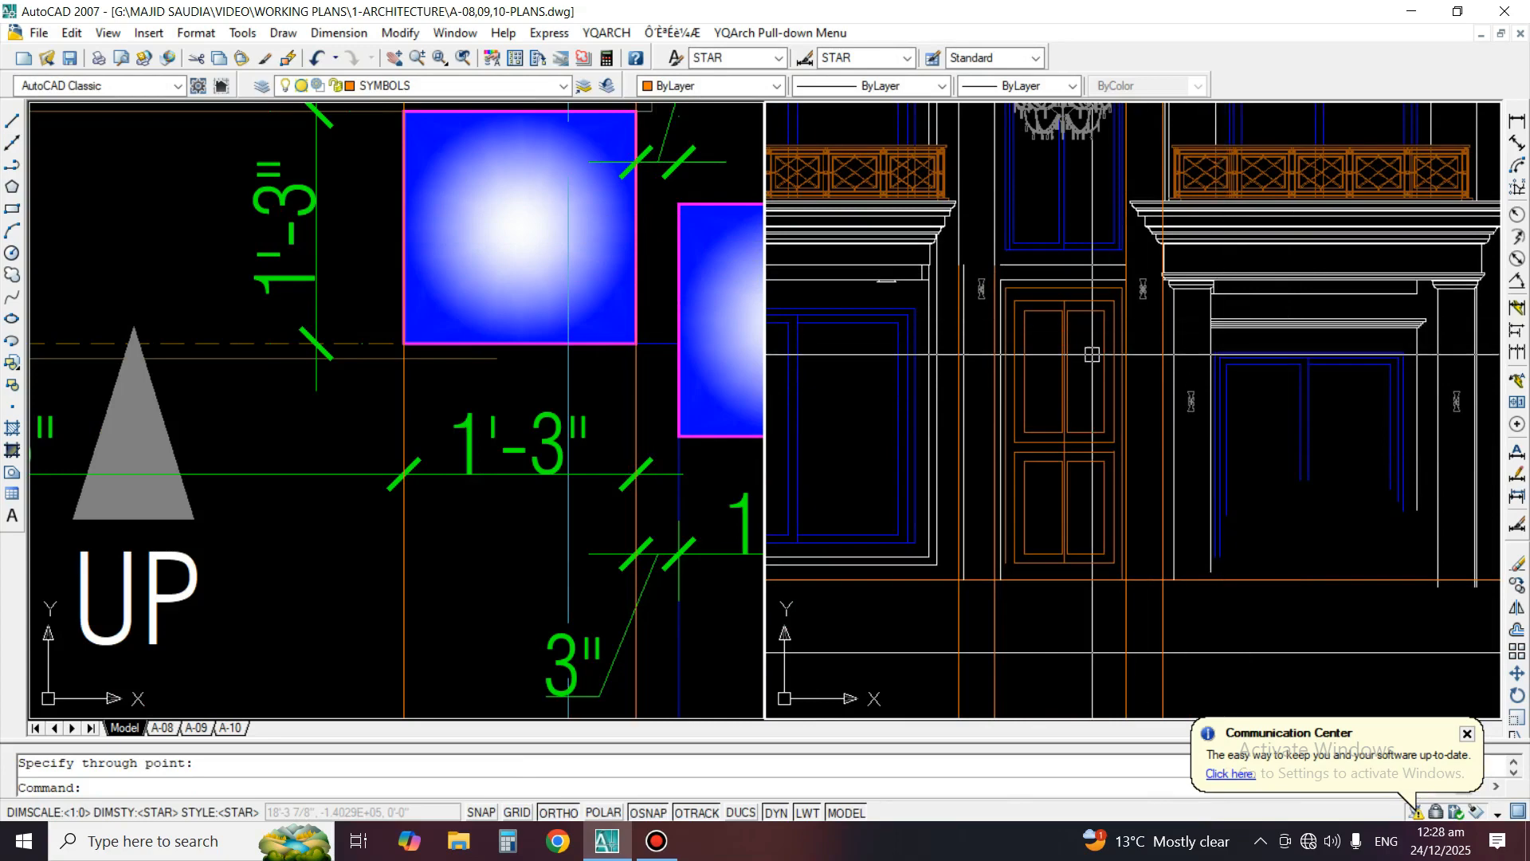
middle_click_drag(1165, 278, 1110, 562)
middle_click_drag(1172, 124, 1180, 205)
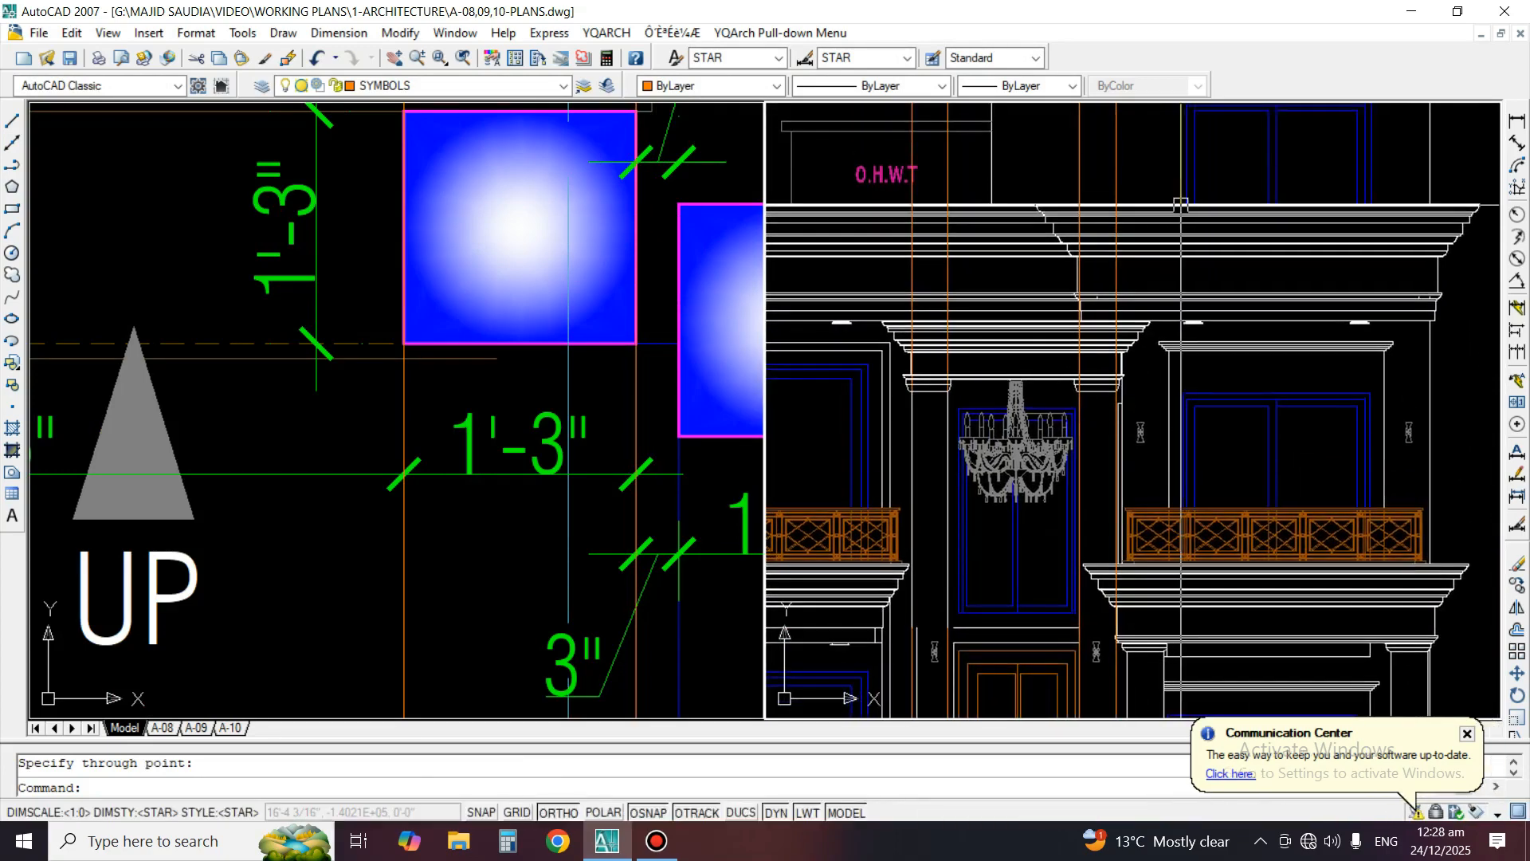
key("e")
key("Return")
scroll(1092, 327, "down", 5)
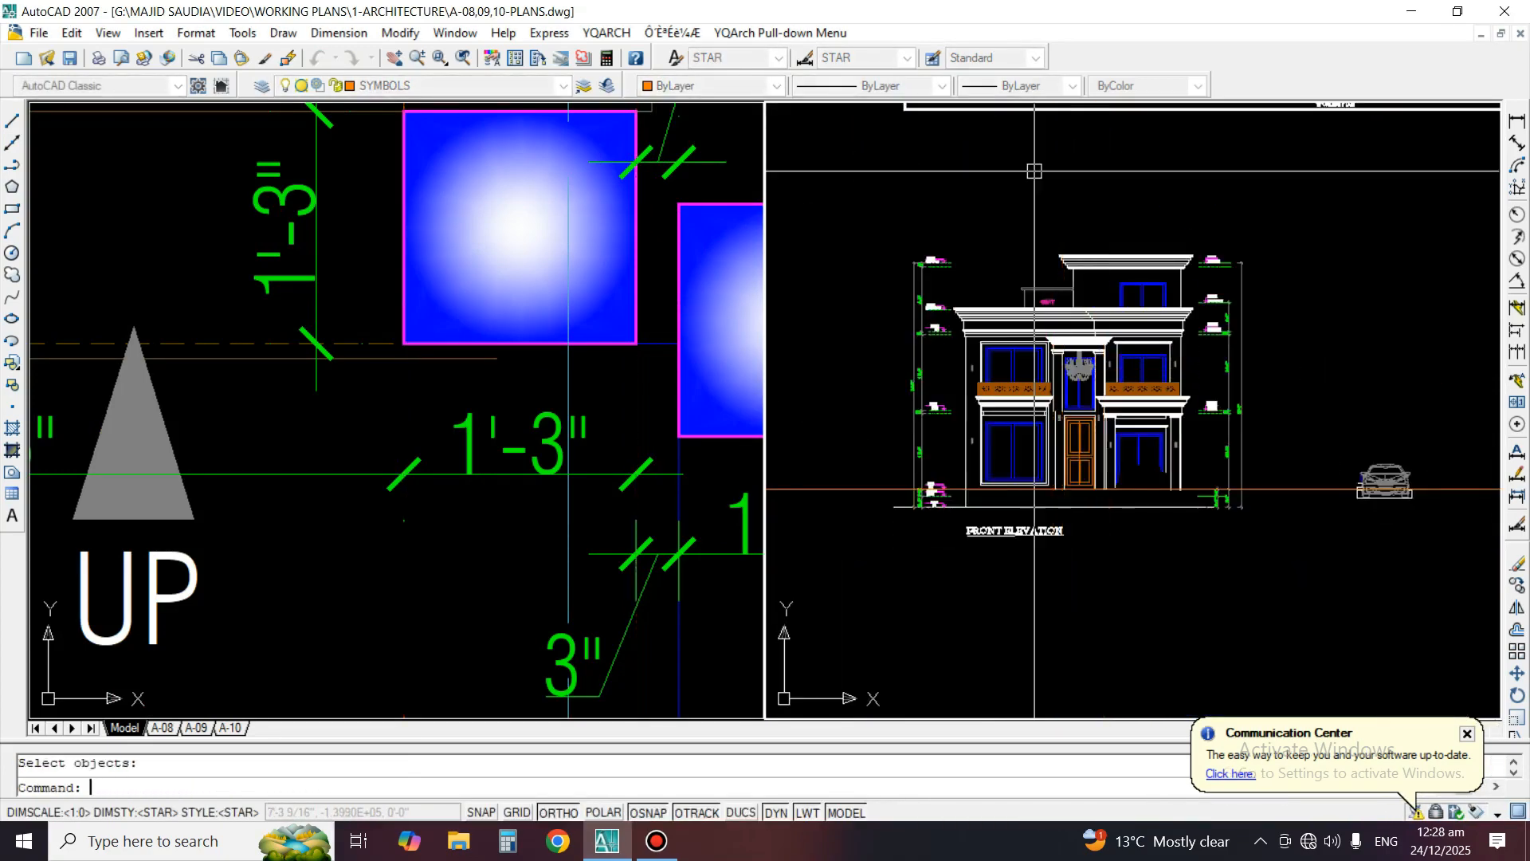
Erase the two leftover vertical line pieces at the left column beside the main door
key("Return")
scroll(1076, 415, "up", 6)
key("Return")
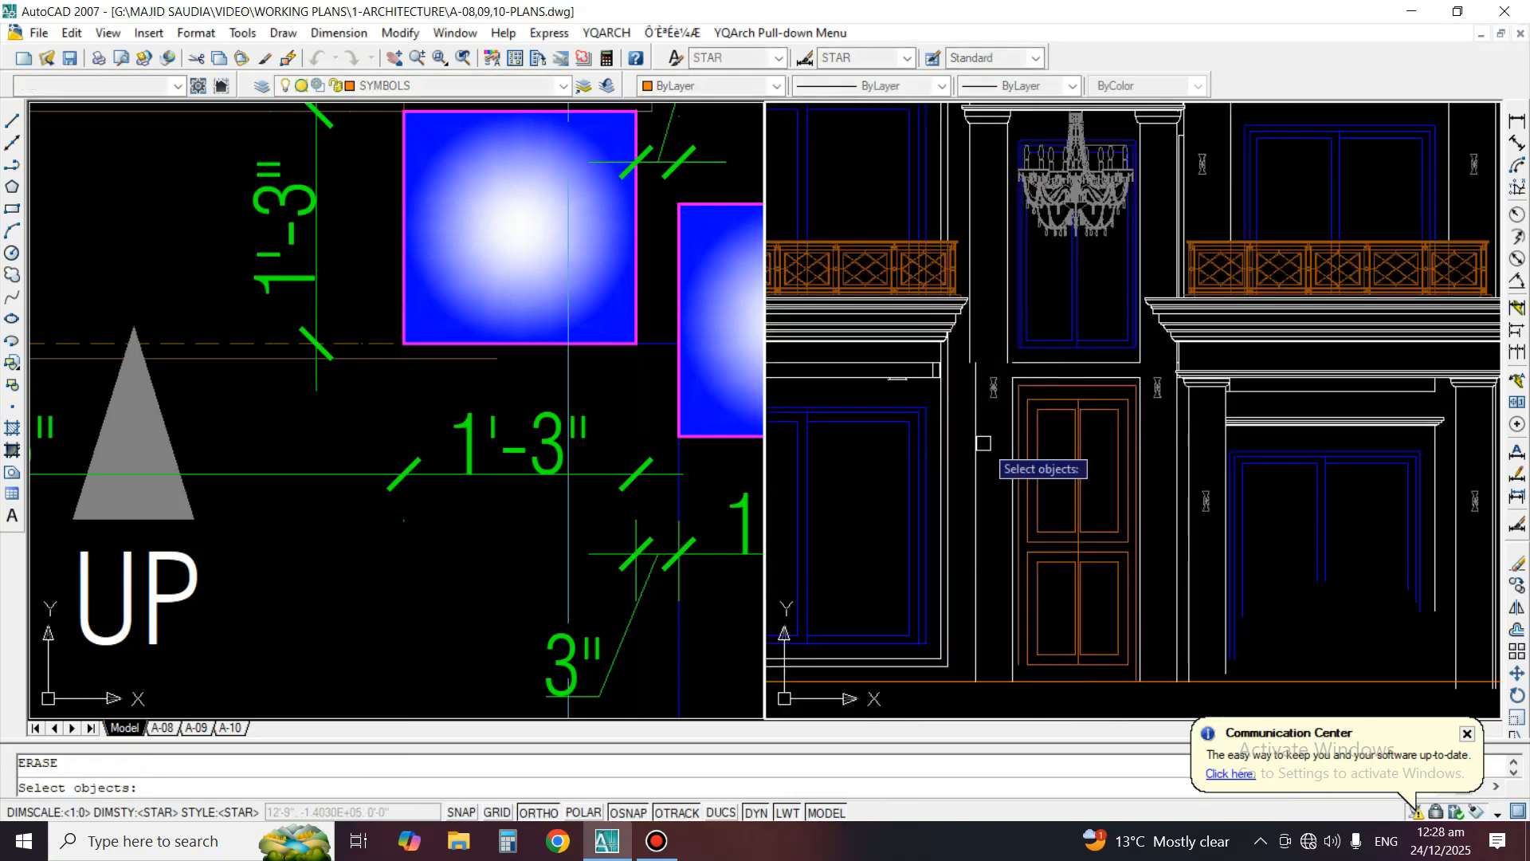
scroll(1011, 410, "up", 2)
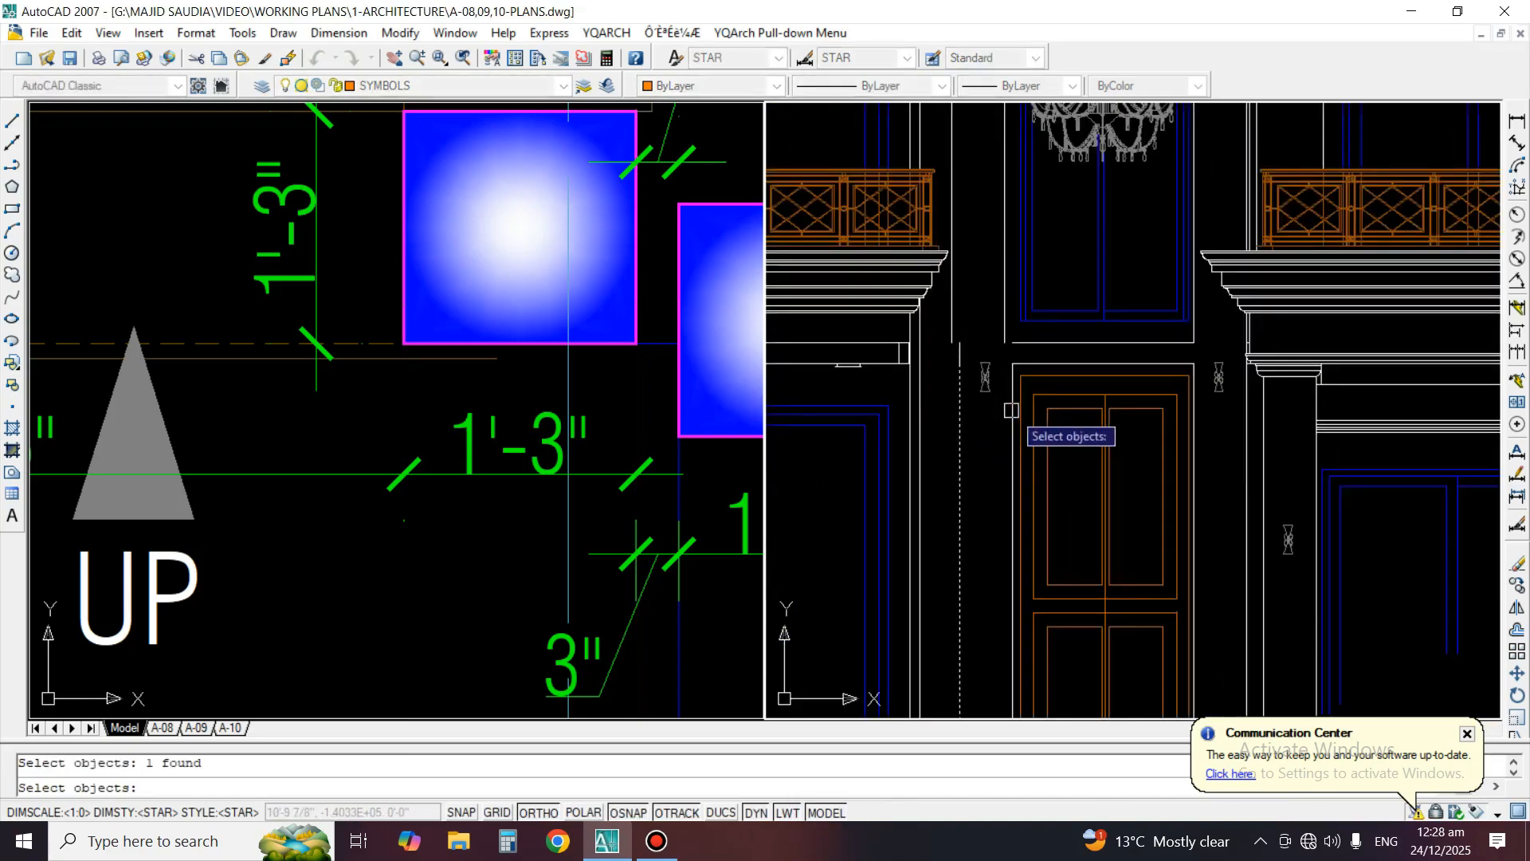
key("Return")
key("Return")
scroll(983, 349, "up", 1)
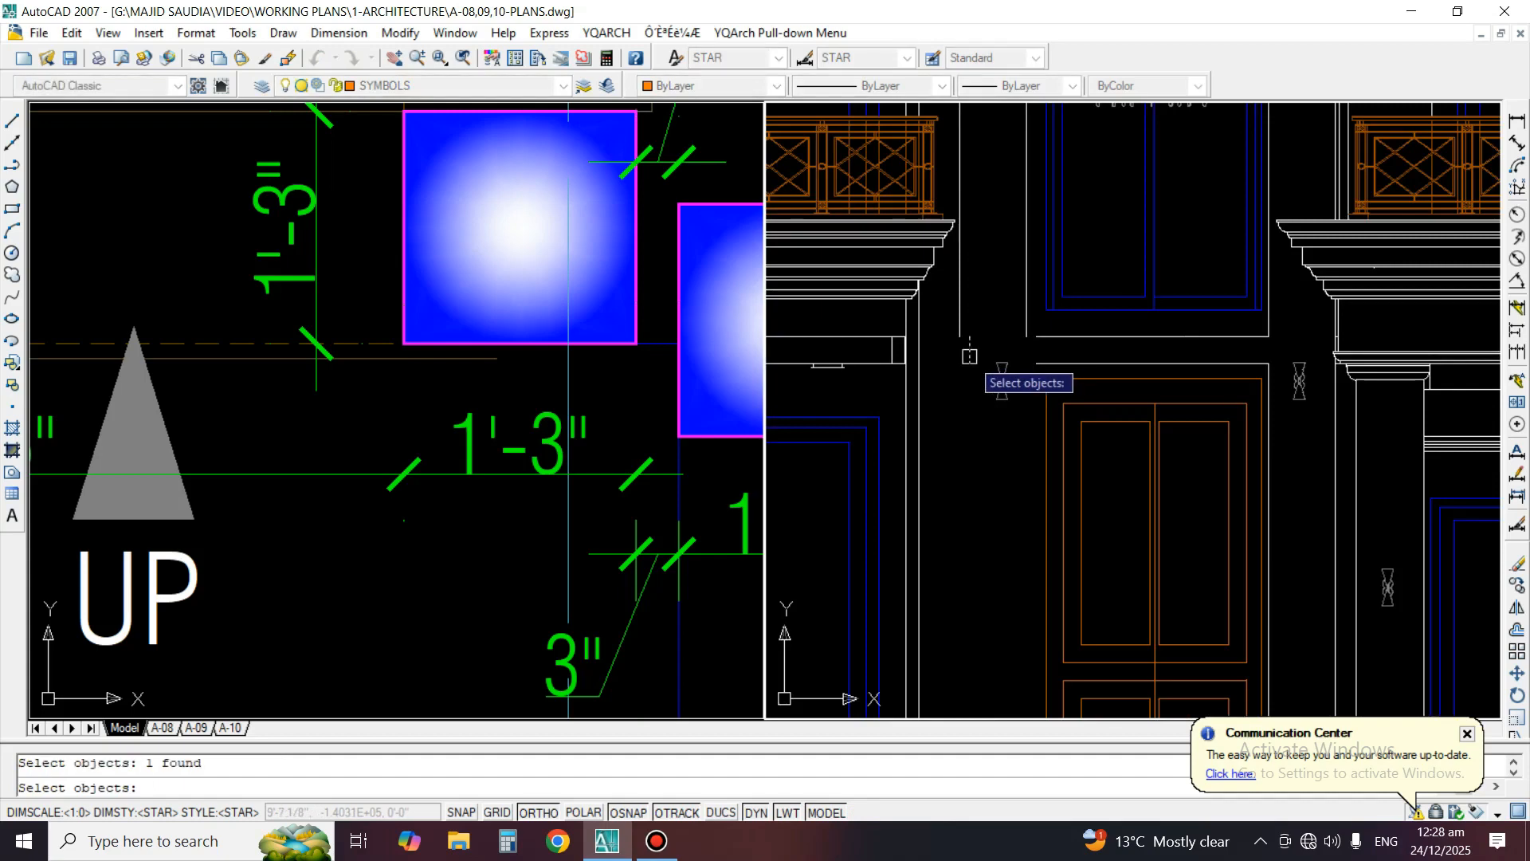
key("Return")
Extend the left column's edges down to the floor line and the two horizontal lines above the main door to the column
middle_click_drag(977, 429, 1015, 362)
type("ex")
key("Return")
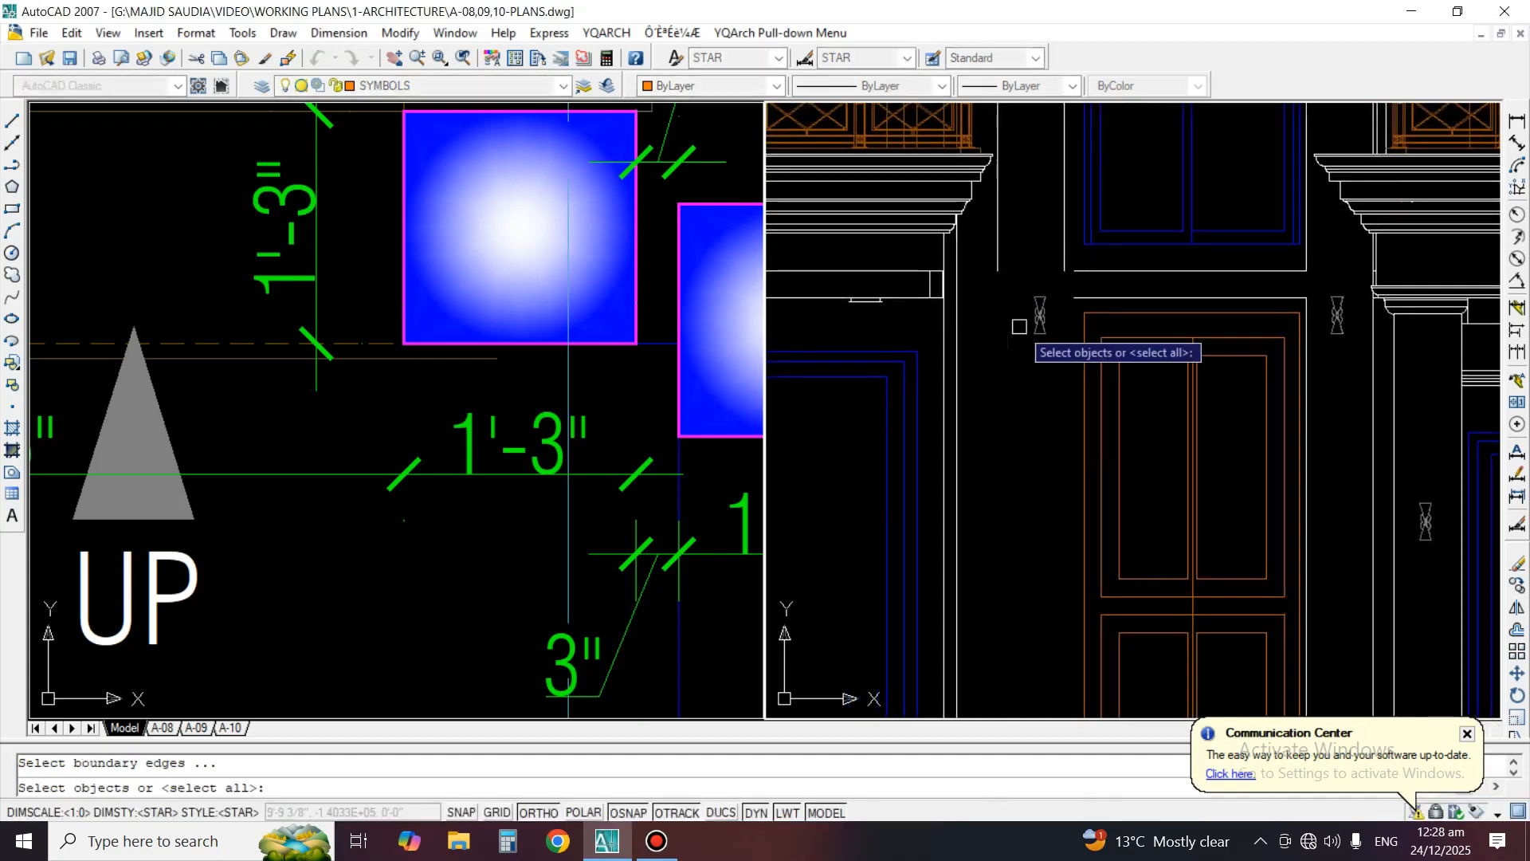
scroll(998, 489, "down", 4)
scroll(1030, 532, "up", 3)
key("Return")
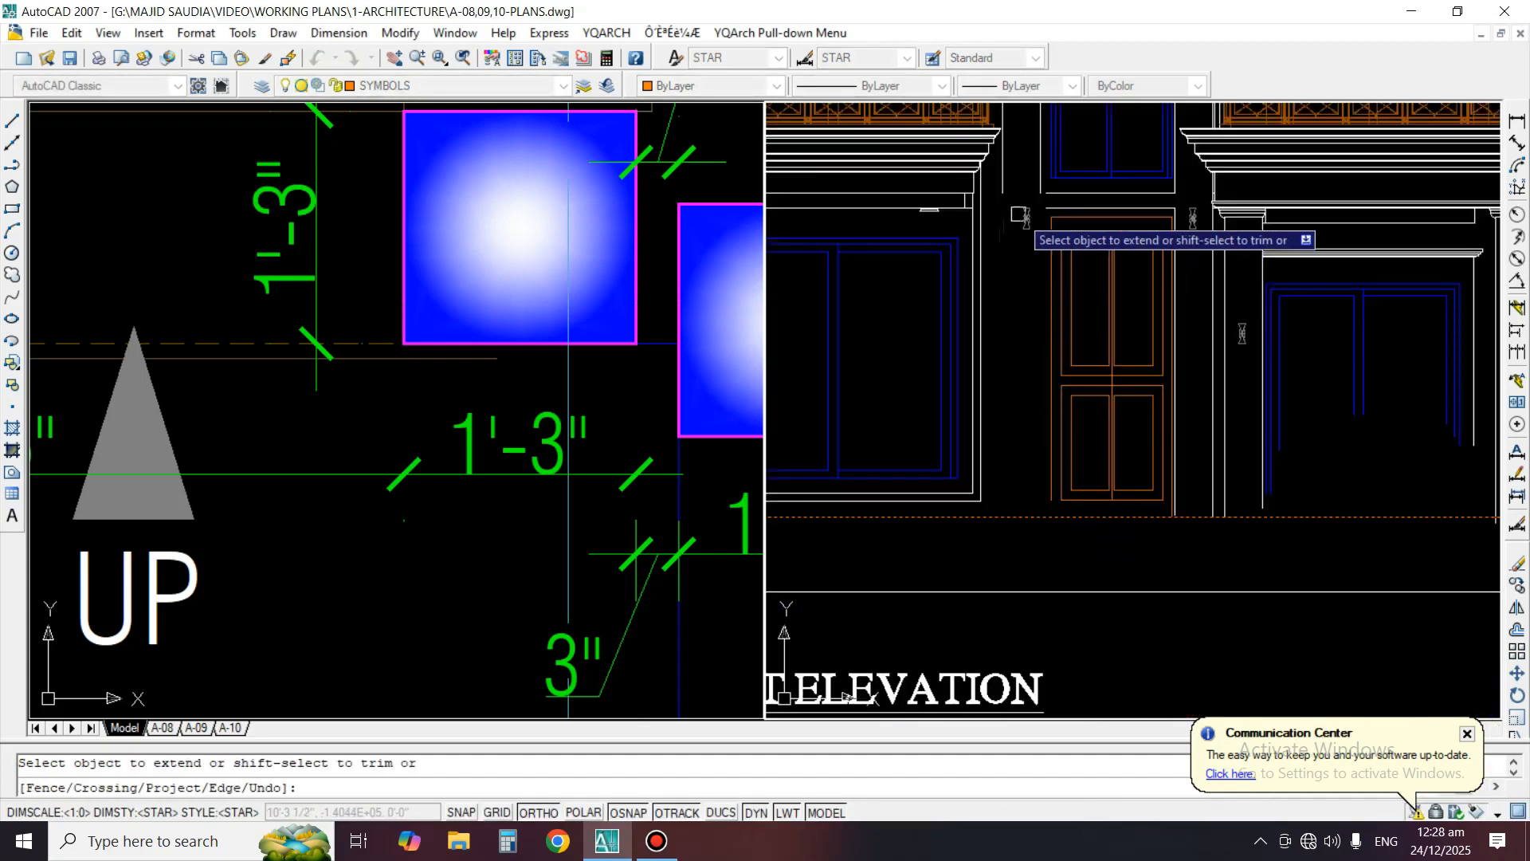
scroll(1037, 205, "up", 2)
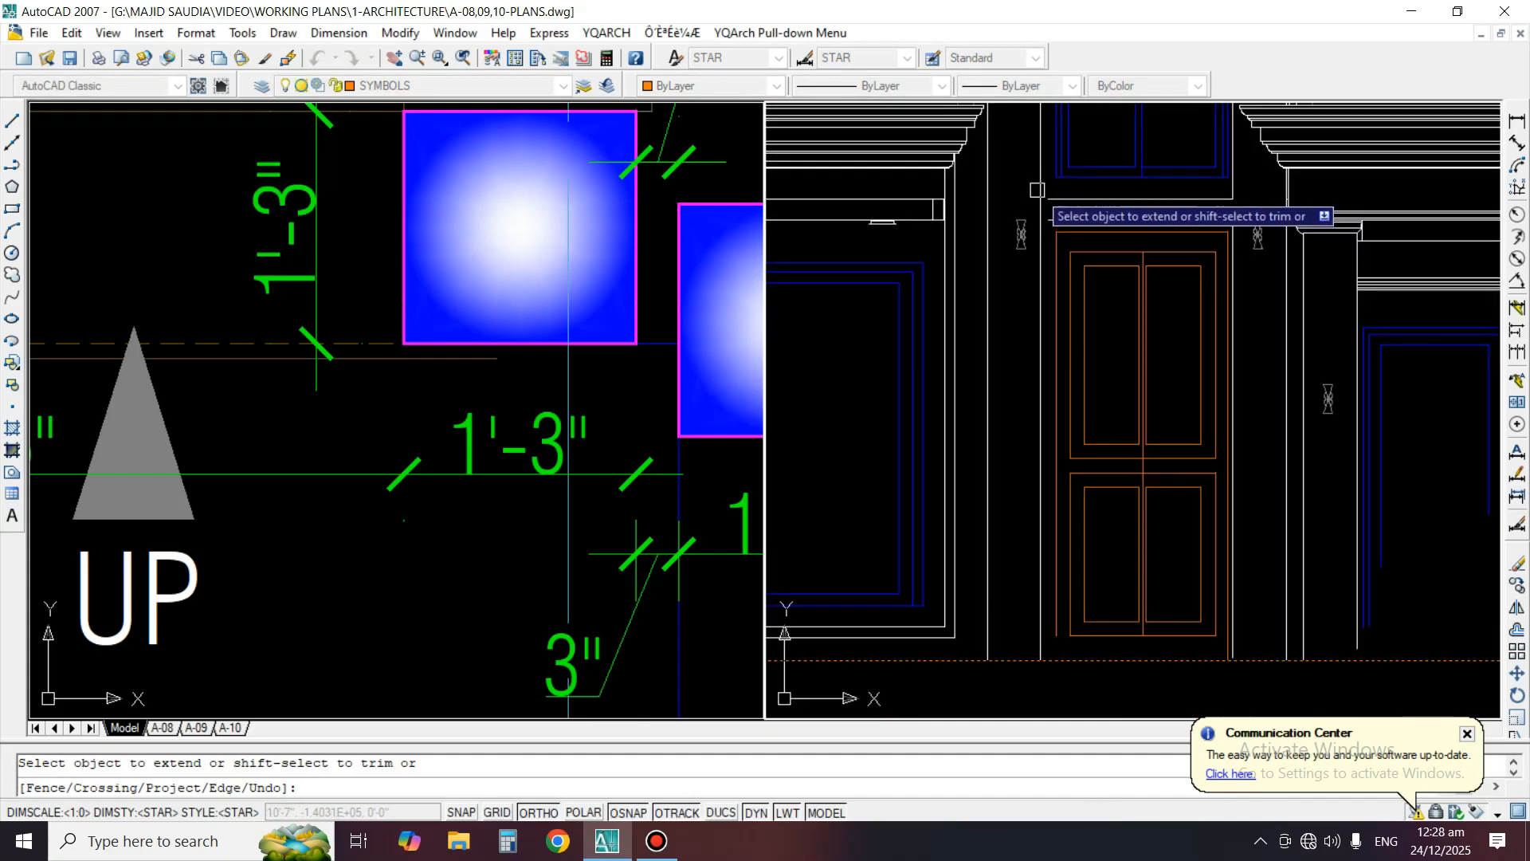
scroll(1037, 189, "up", 2)
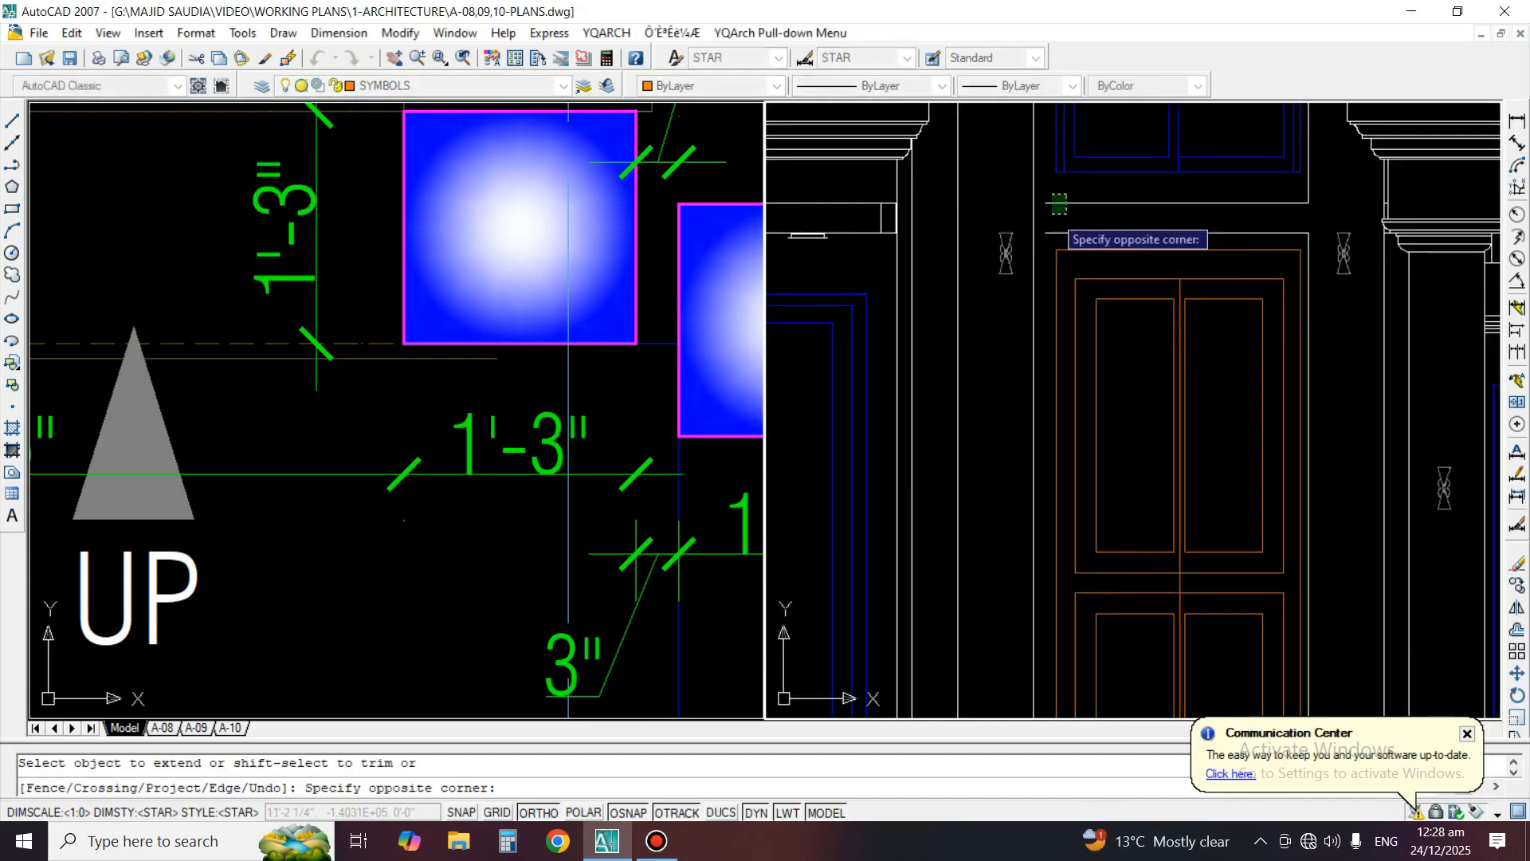
key("Return")
scroll(1049, 213, "up", 2)
Trim the piece of the left column's inner edge between the two horizontal lines above the main door
type("tr")
key("Return")
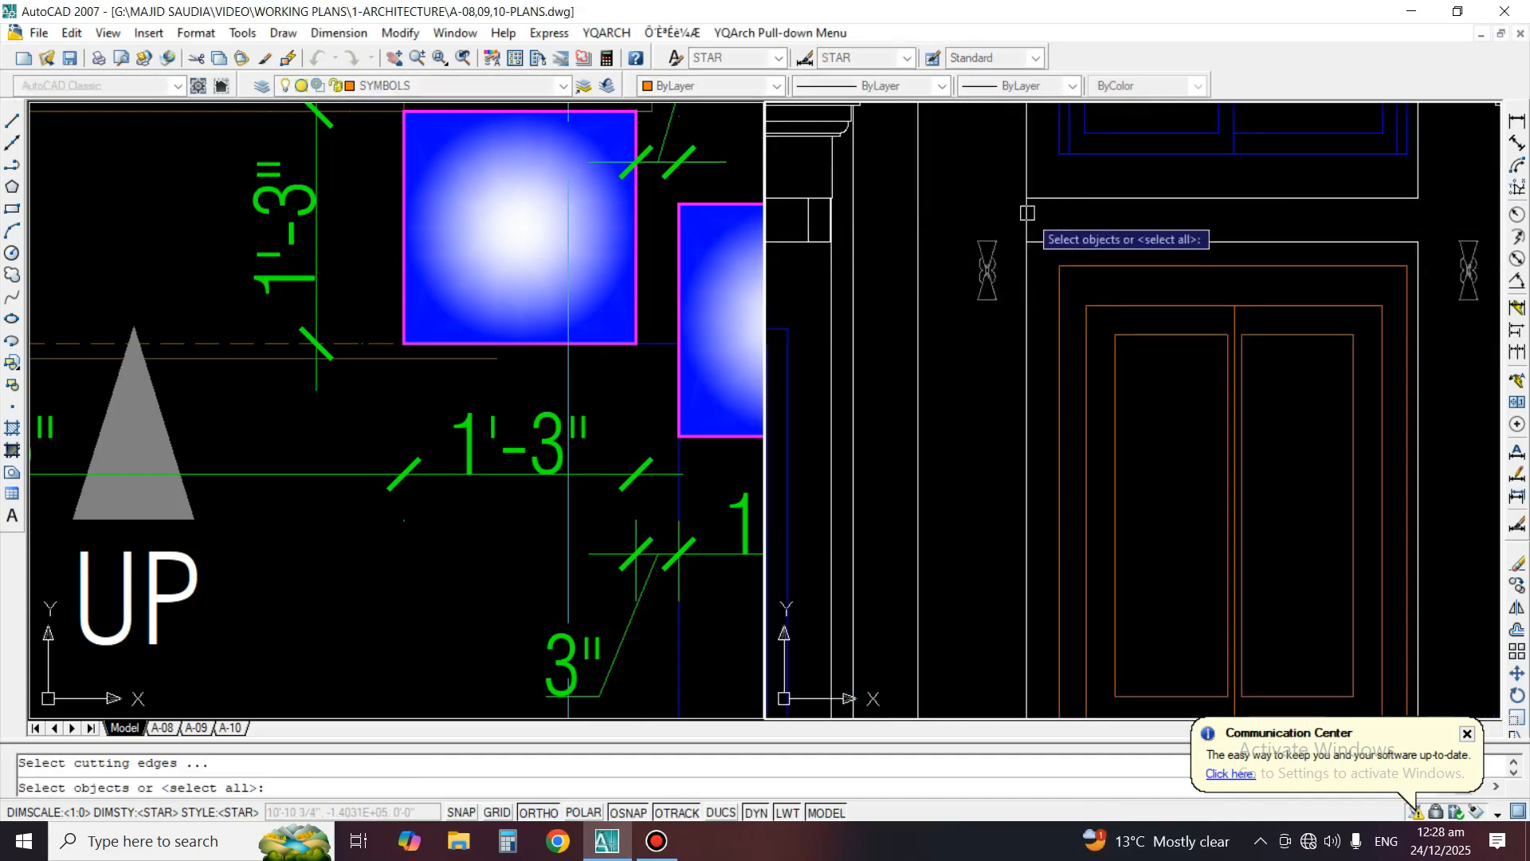
key("Return")
left_click(1034, 216)
left_click(1003, 230)
key("Return")
scroll(1027, 213, "down", 5)
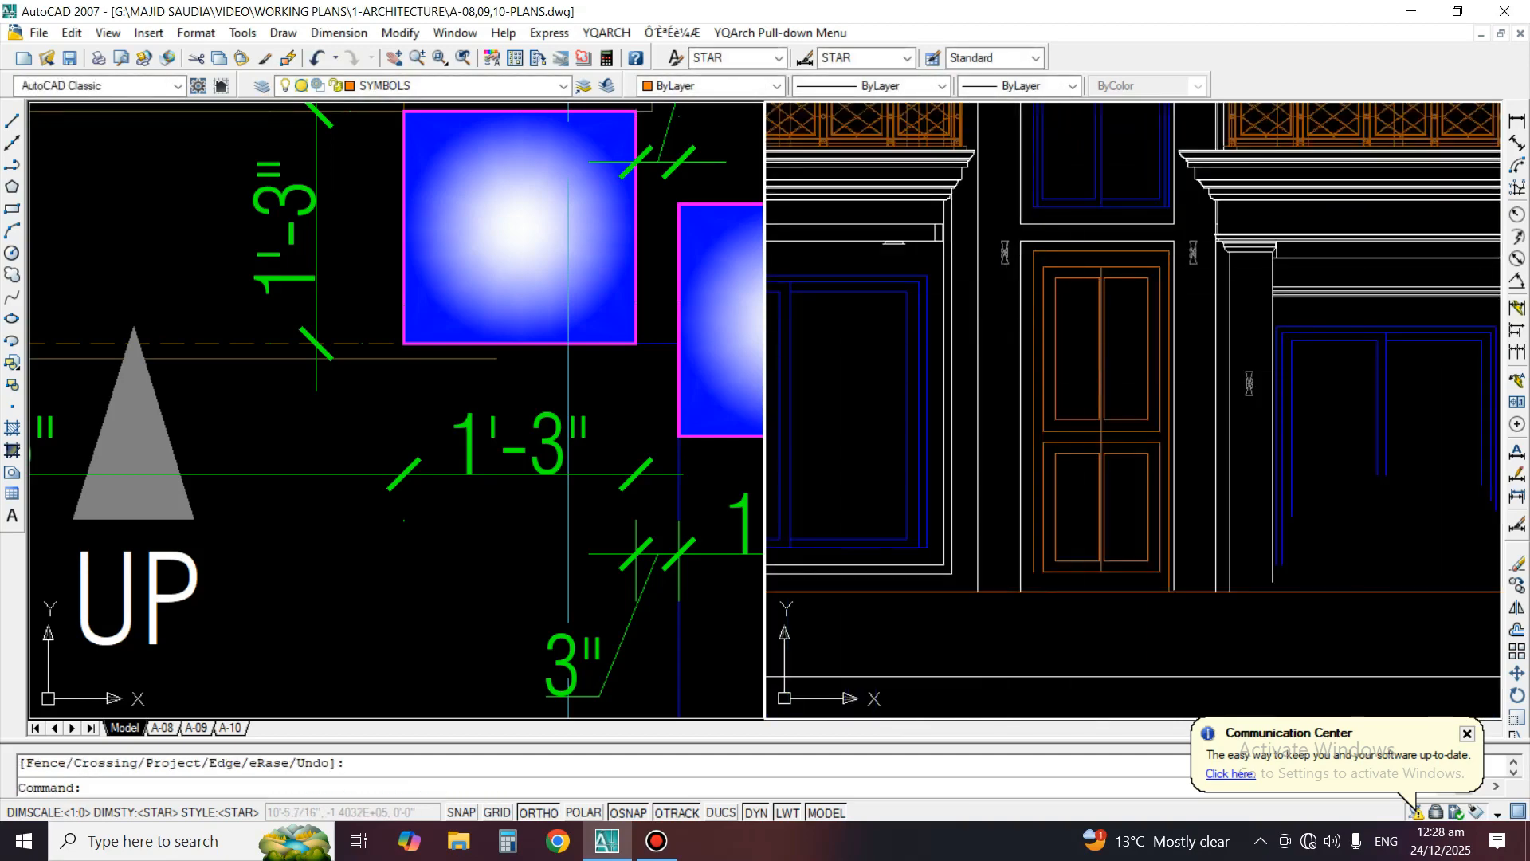
Draw a vertical construction line through the right edge of the window W-4 opening in the plan's porch wall
middle_click_drag(1027, 214, 985, 203)
scroll(1182, 558, "down", 2)
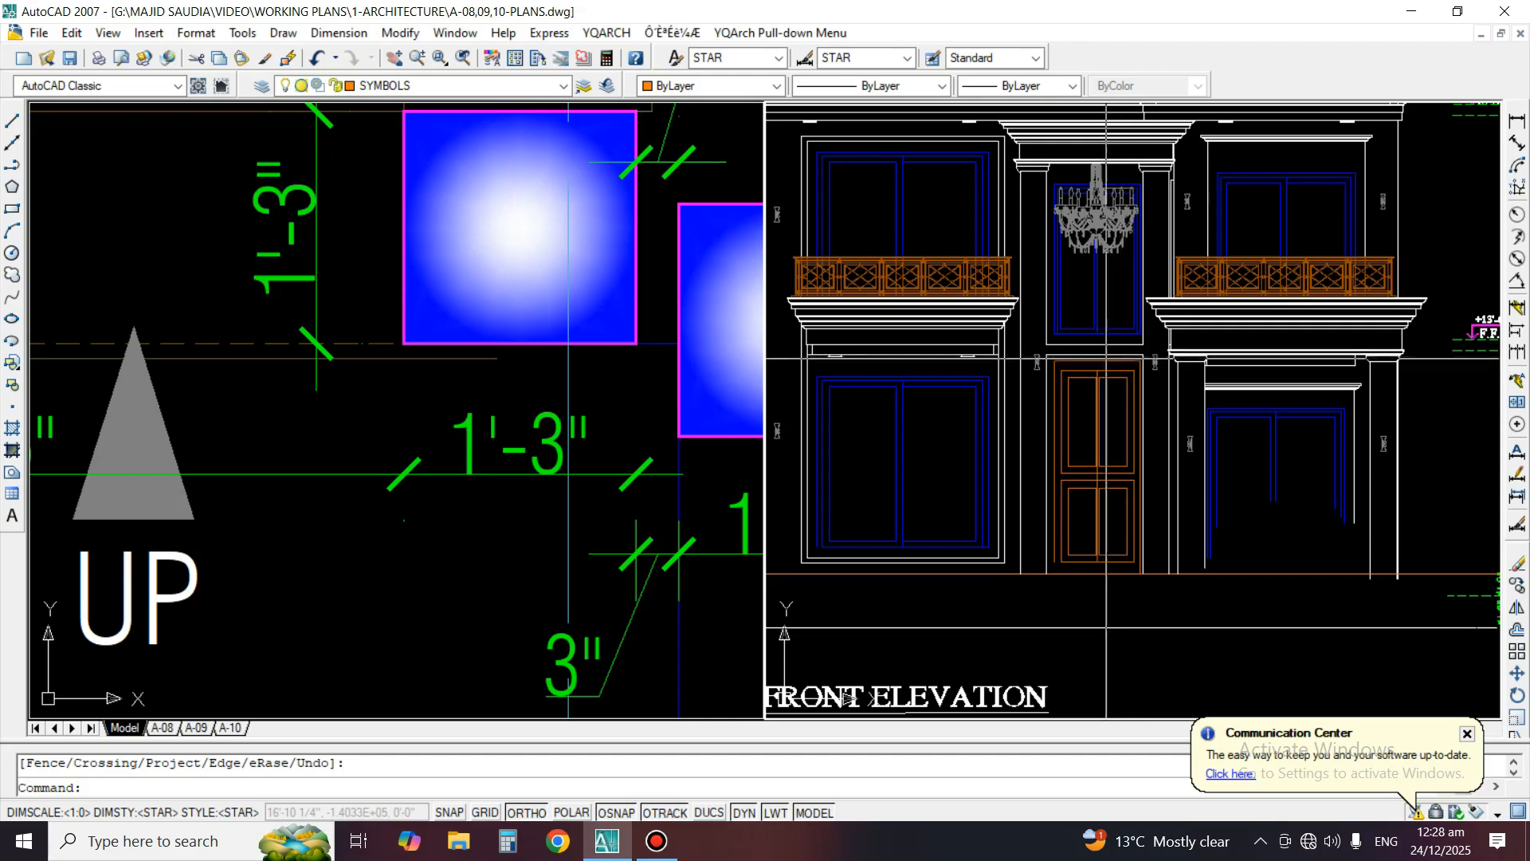
middle_click_drag(1307, 429, 1179, 393)
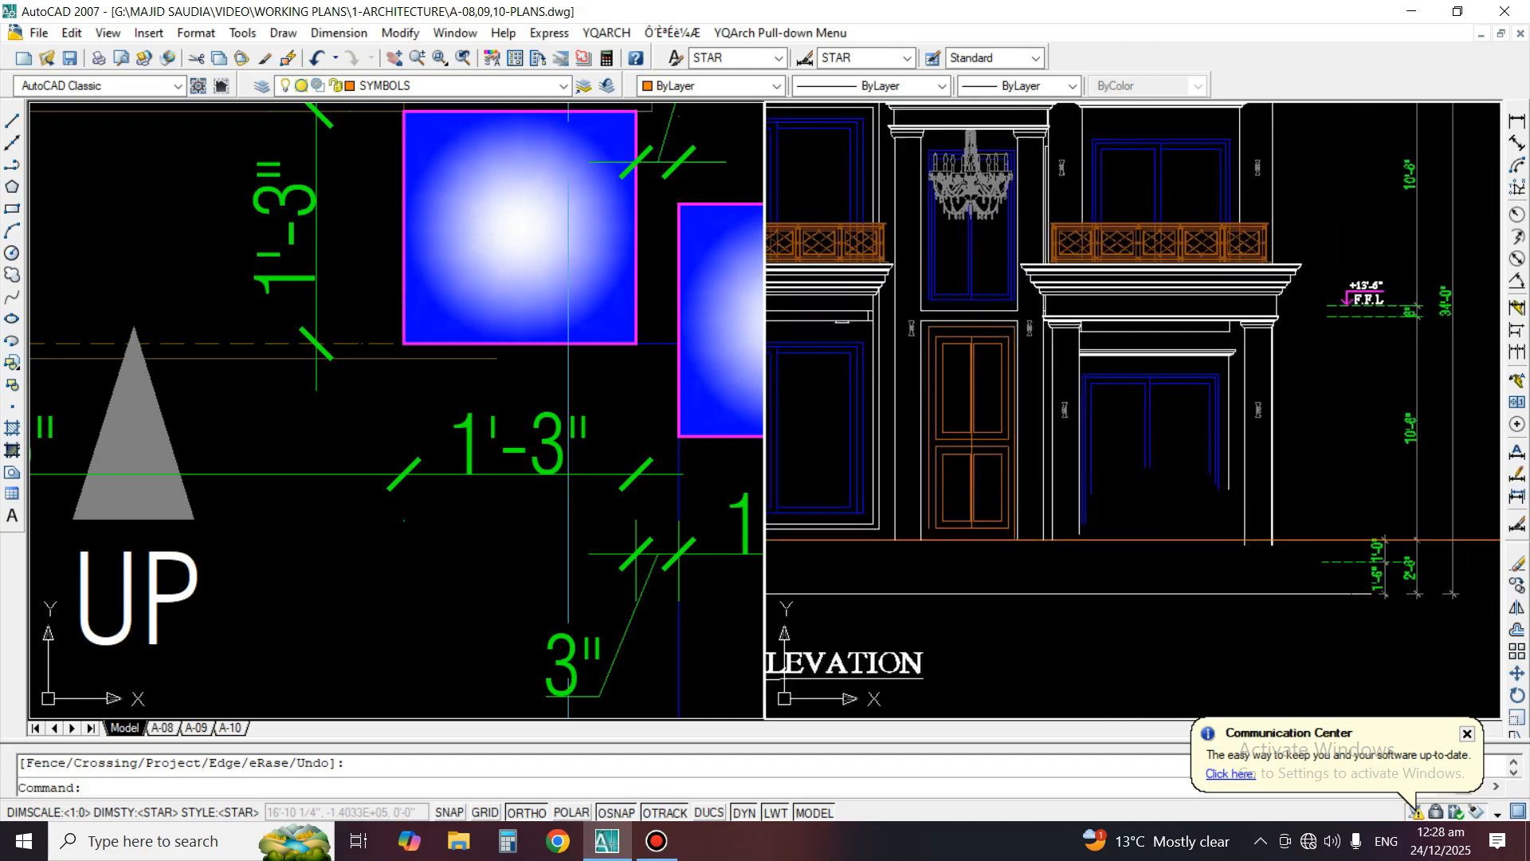
scroll(454, 430, "down", 5)
middle_click_drag(663, 342, 502, 486)
scroll(357, 131, "up", 1)
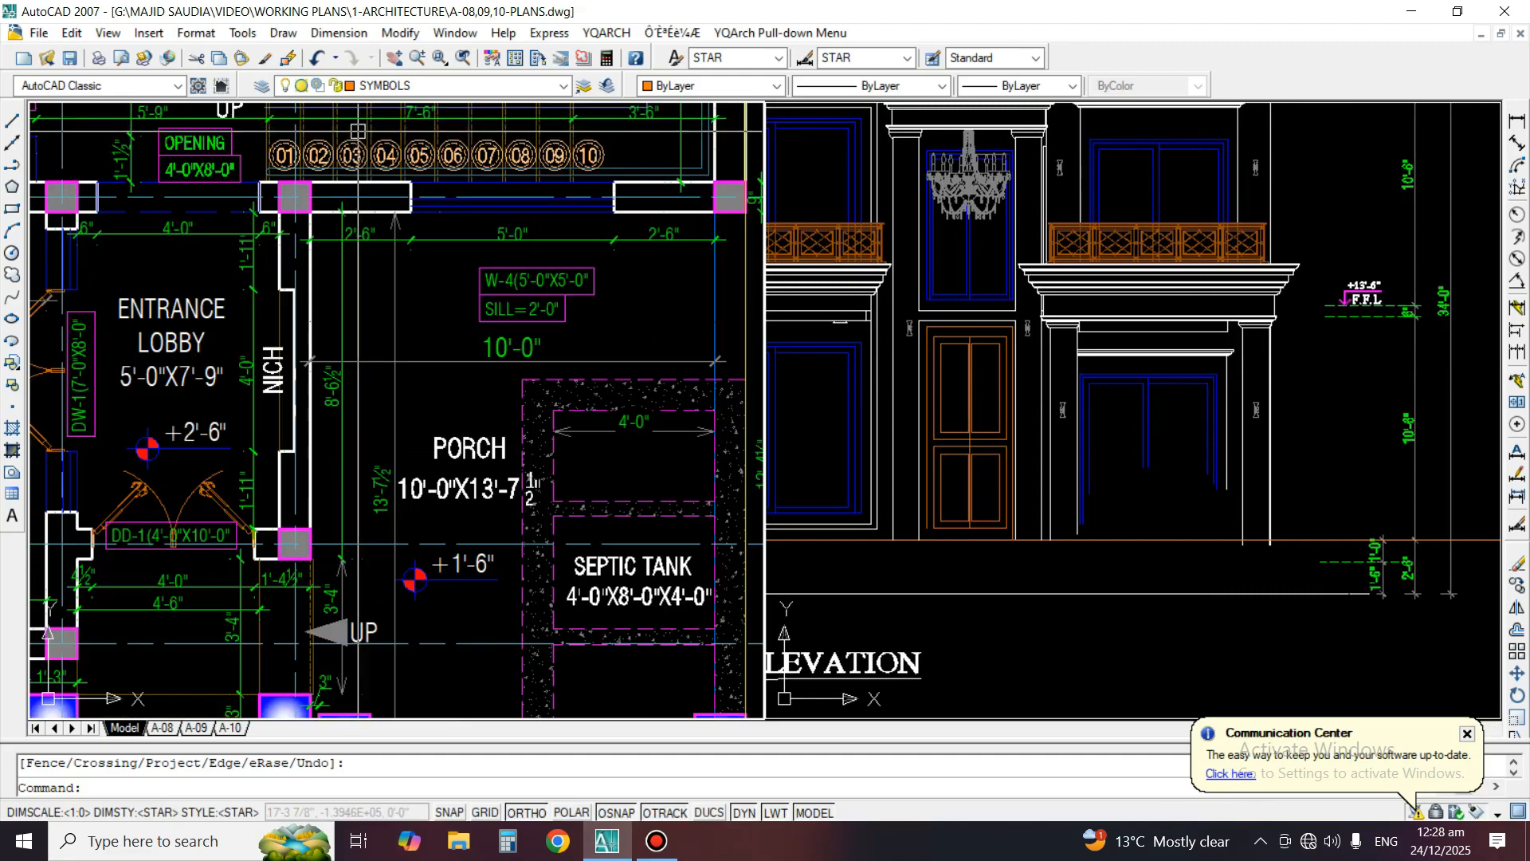
left_click(12, 143)
scroll(717, 203, "up", 3)
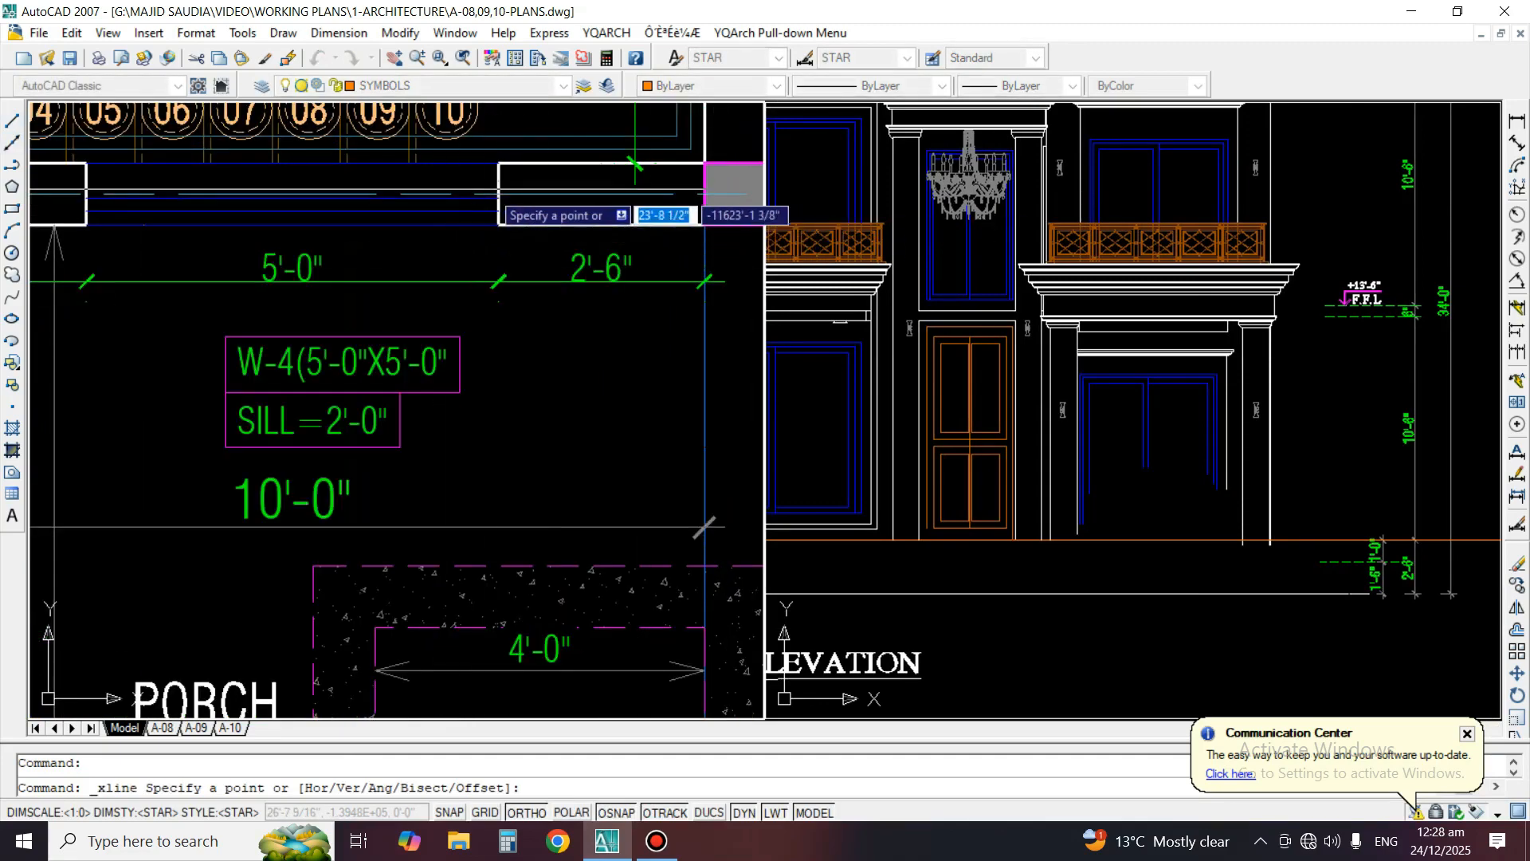
left_click(499, 195)
left_click(502, 319)
key("Return")
Draw a vertical construction line through the left edge of the window W-4 opening in the plan
middle_click_drag(185, 269, 344, 267)
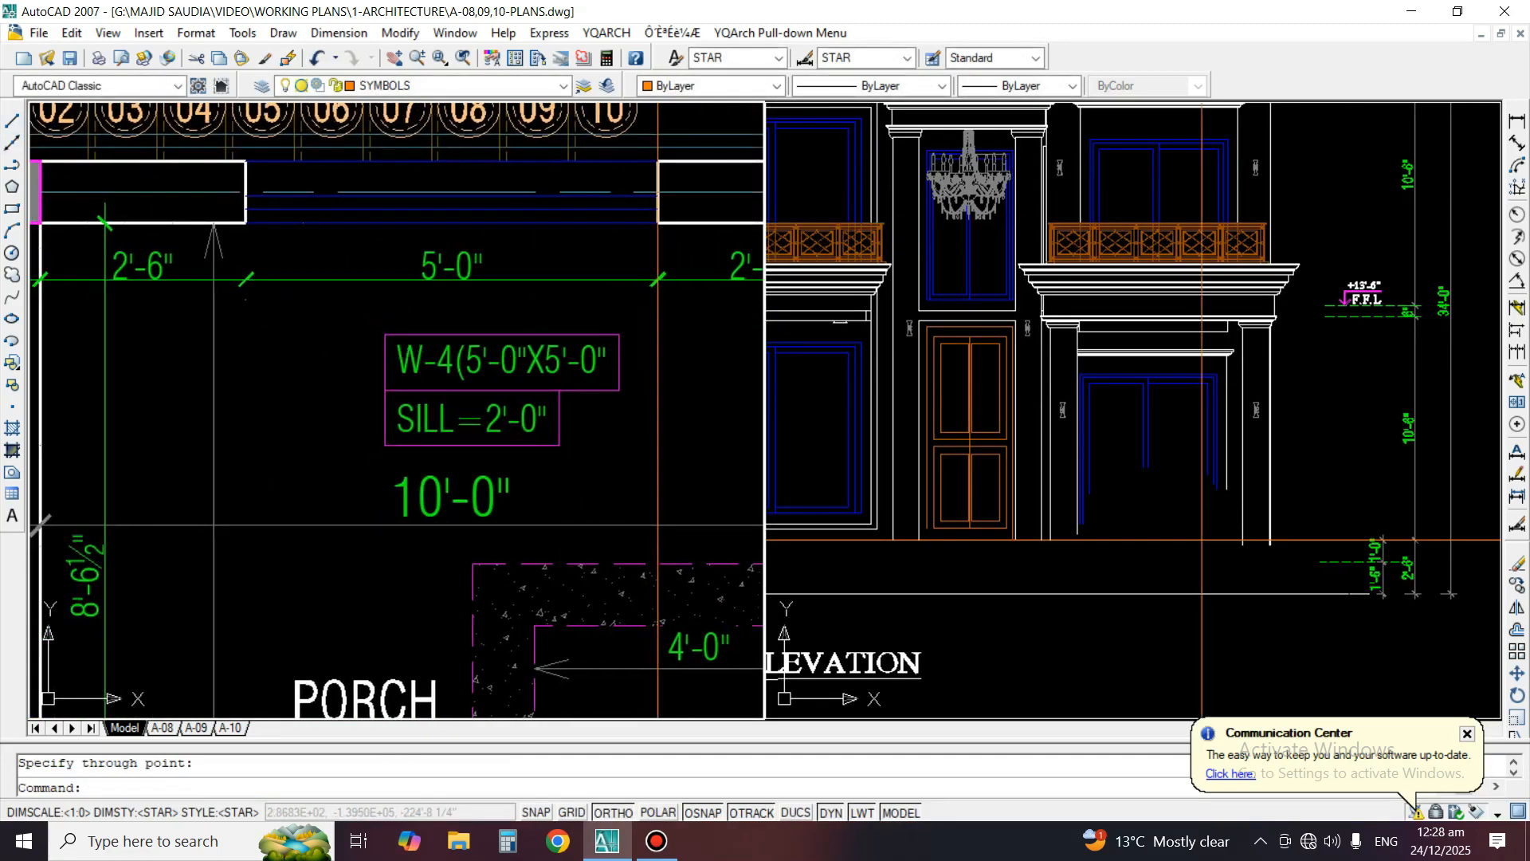
key("Return")
left_click(245, 193)
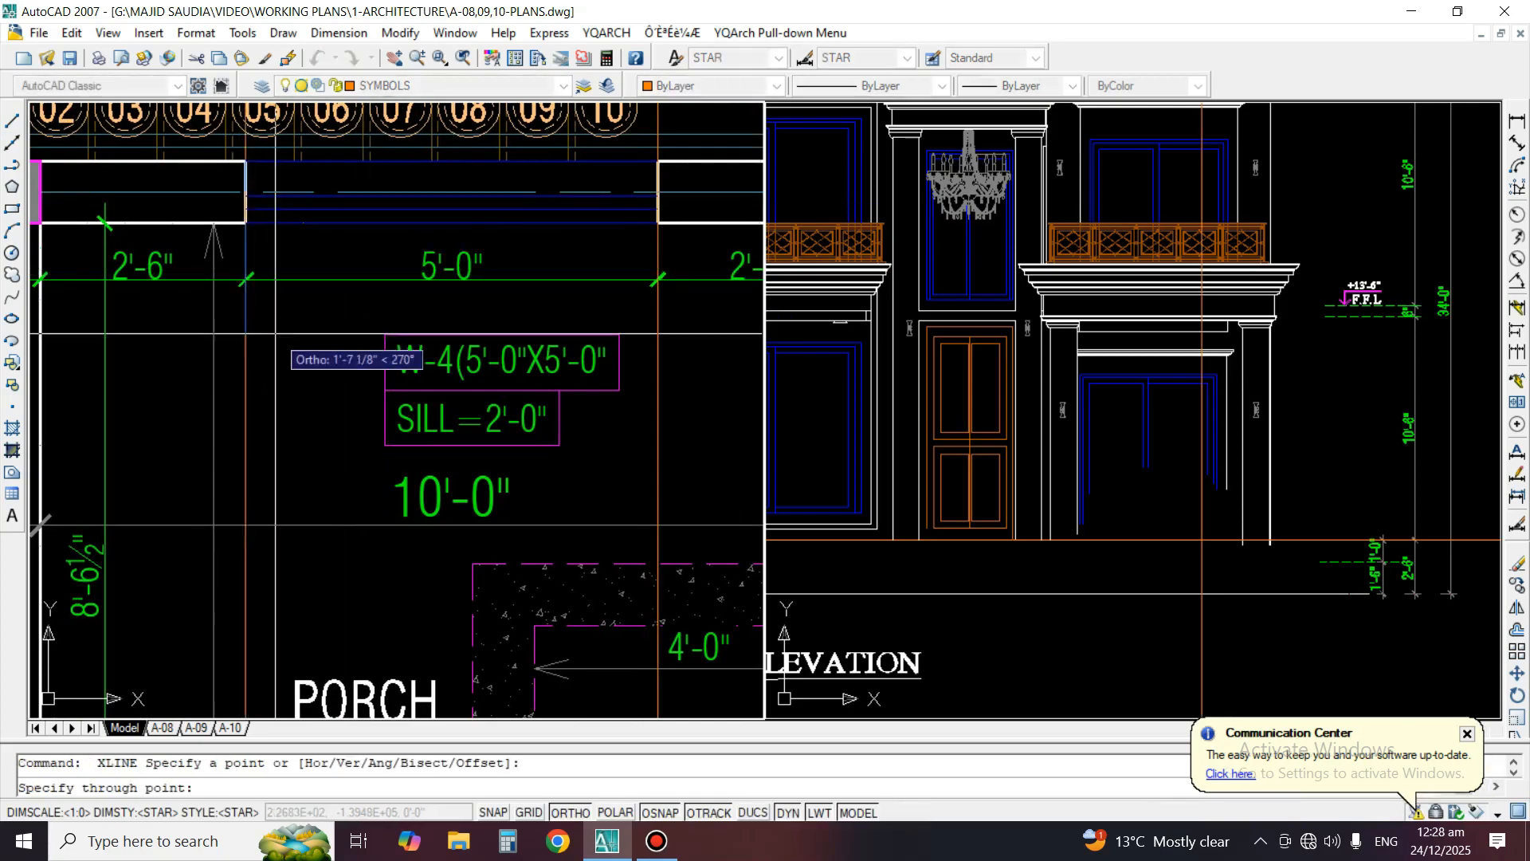
left_click(275, 334)
key("Return")
Compare the ground floor porch window in the elevation with the two projected W-4 edge lines
scroll(1214, 315, "up", 3)
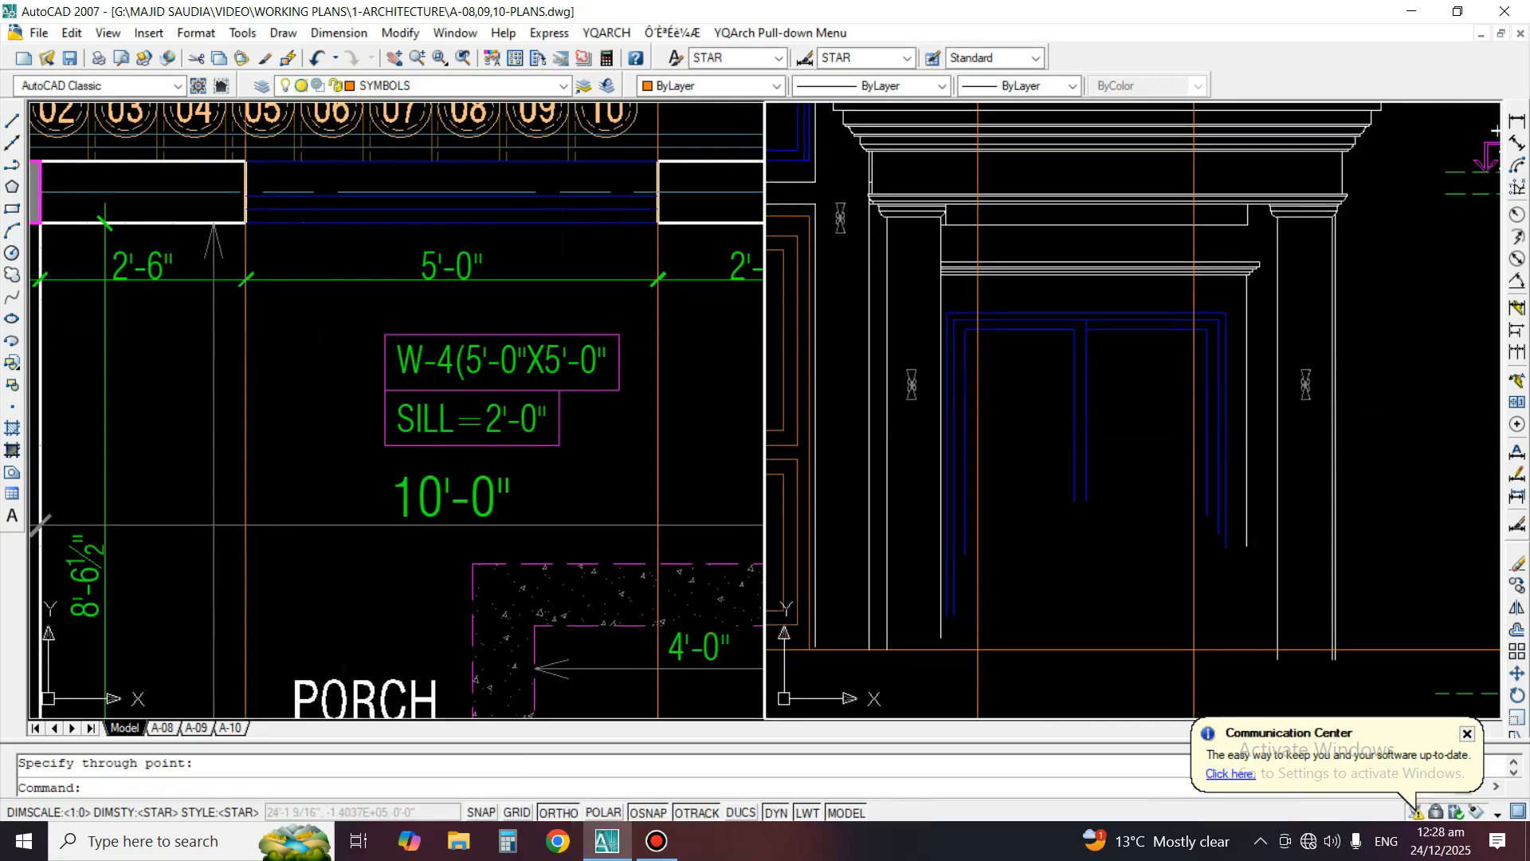
scroll(1231, 342, "up", 2)
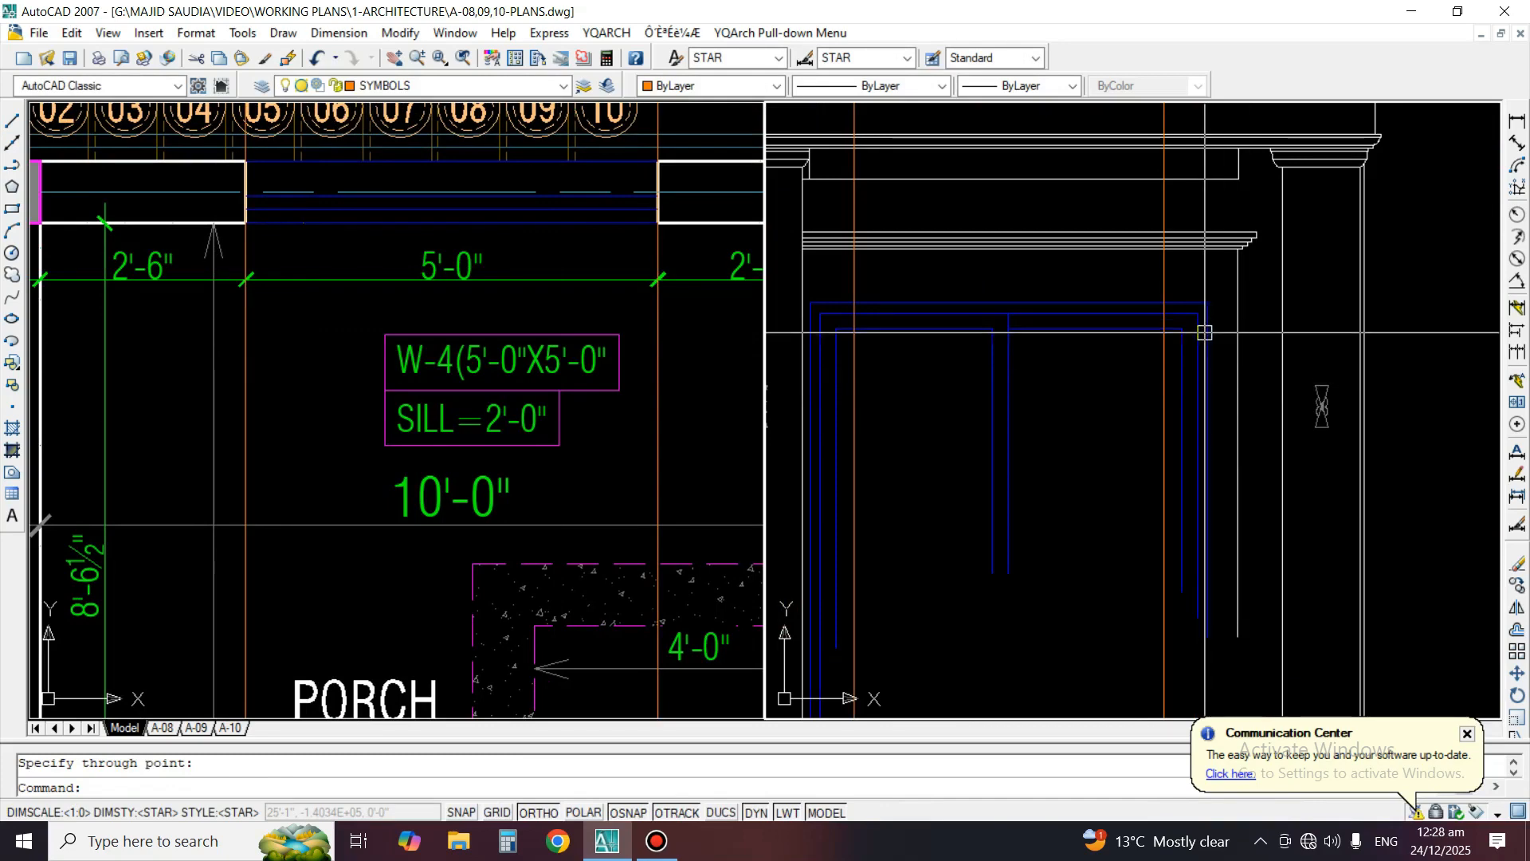
scroll(1204, 333, "down", 3)
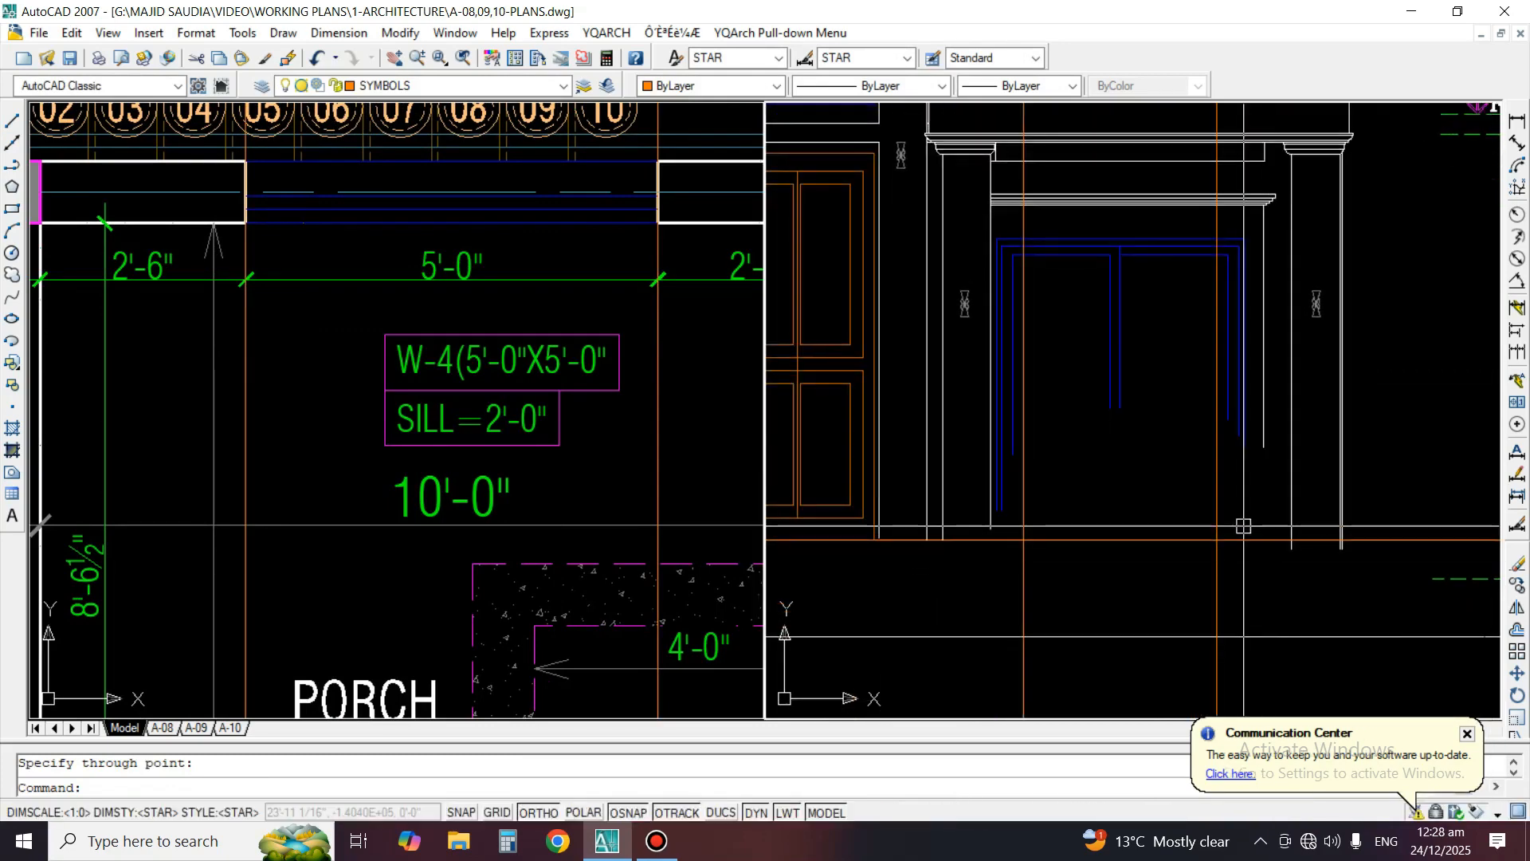
scroll(1244, 526, "down", 4)
scroll(1255, 515, "up", 2)
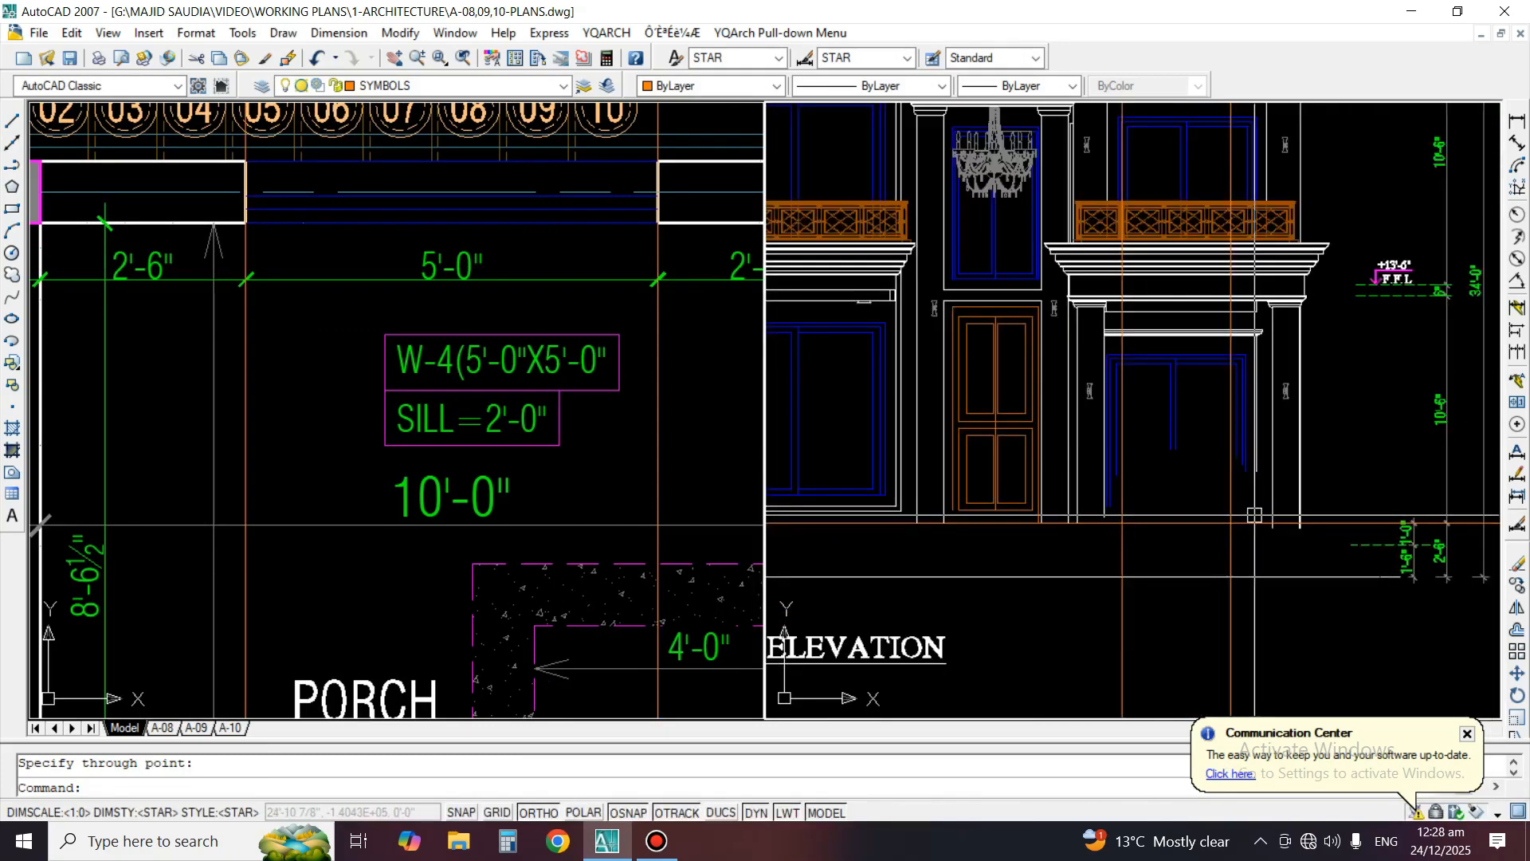
Offset the horizontal floor line at the base of the elevation 24 inches upward to mark the porch window's sill
key("Return")
key("Return")
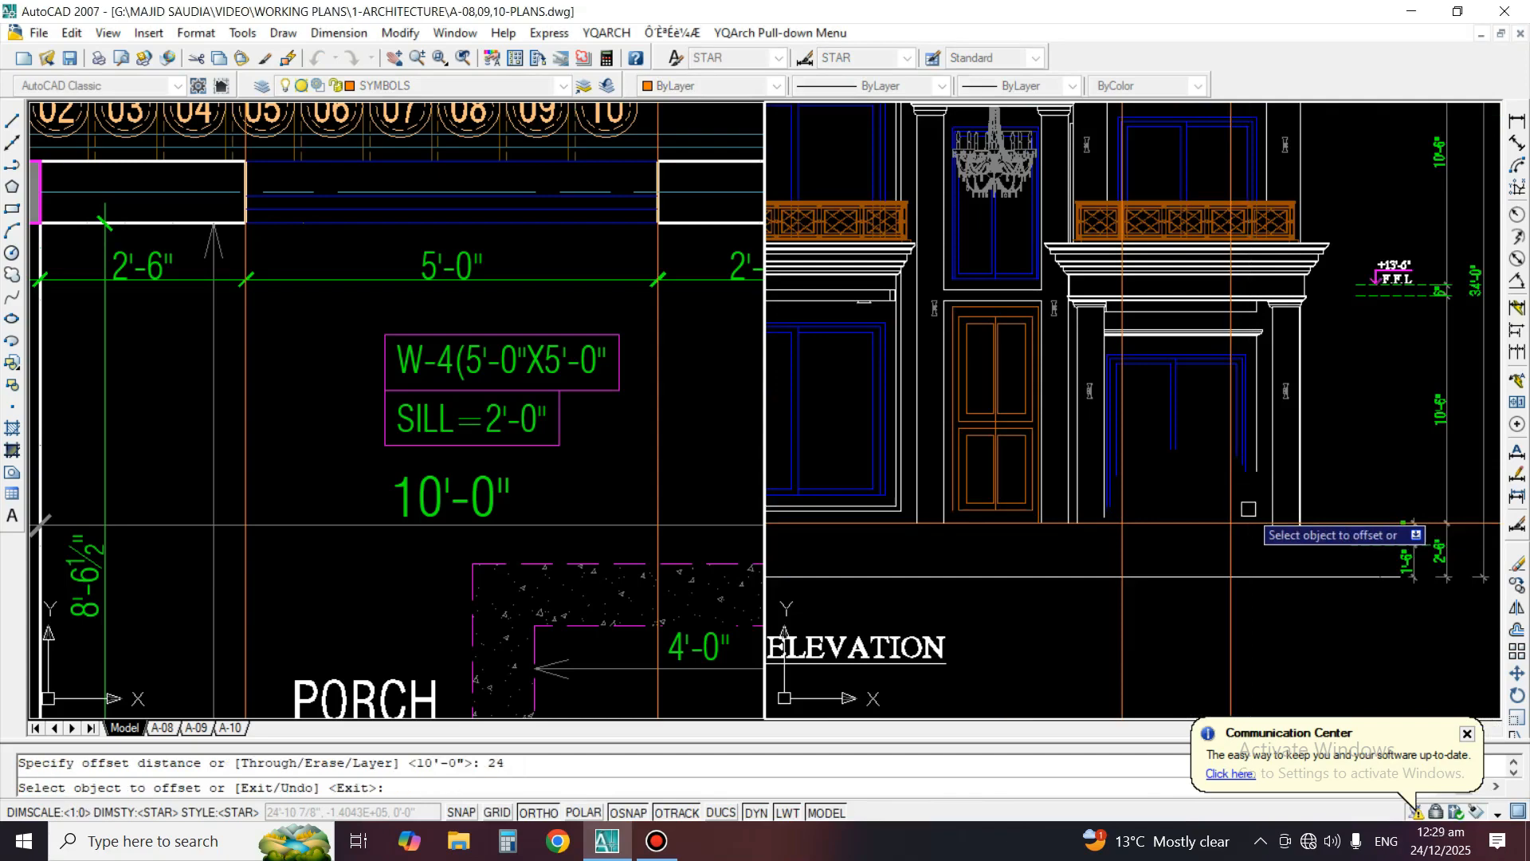
left_click(1169, 522)
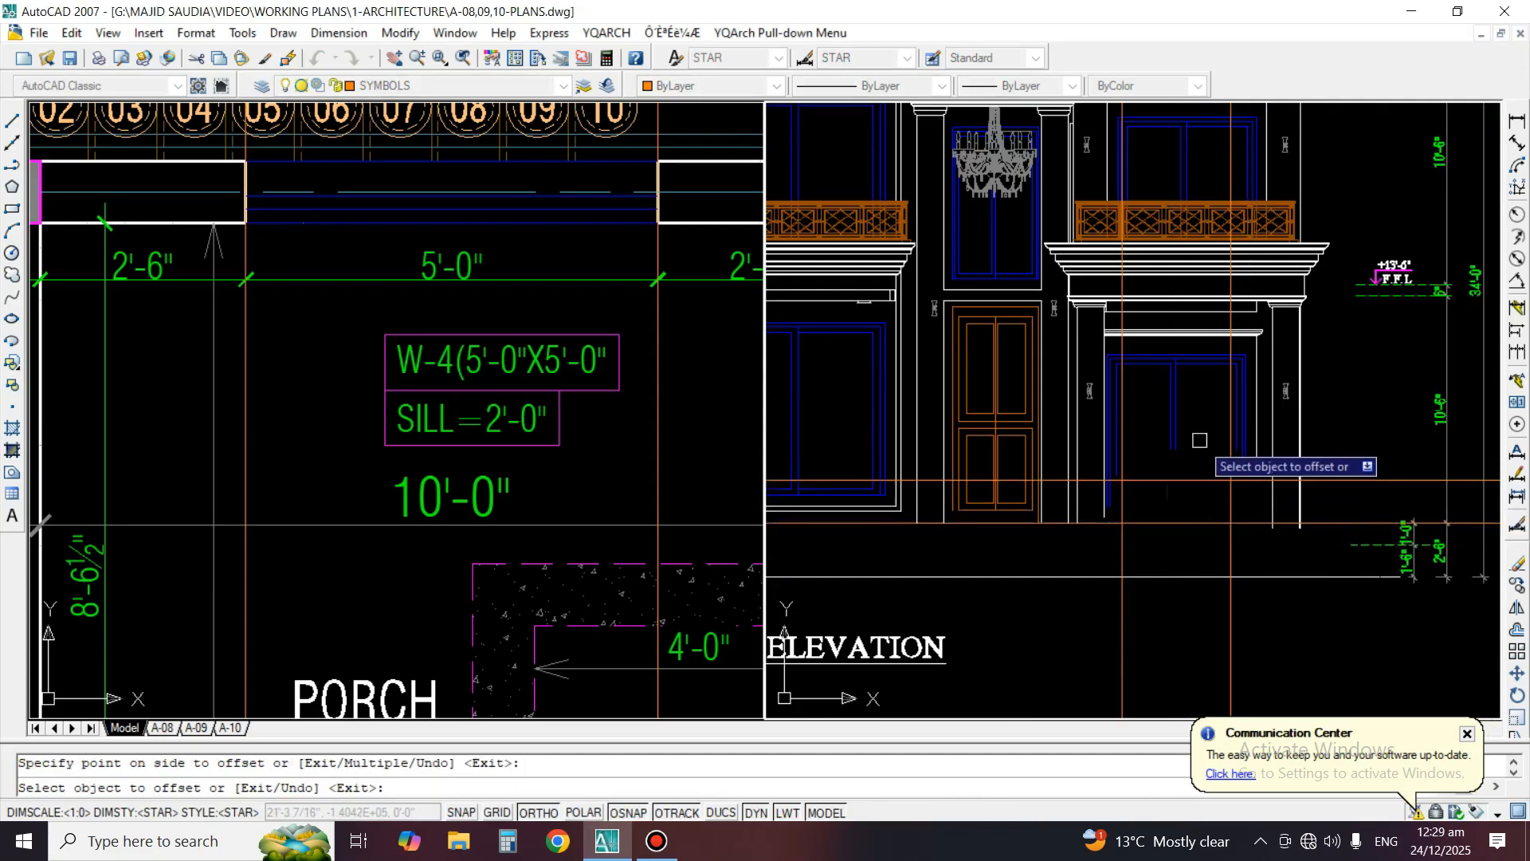
key("Return")
Erase the horizontal band line and its short end verticals beneath the porch beam, above the window cornice
scroll(1173, 460, "up", 2)
scroll(1028, 267, "up", 3)
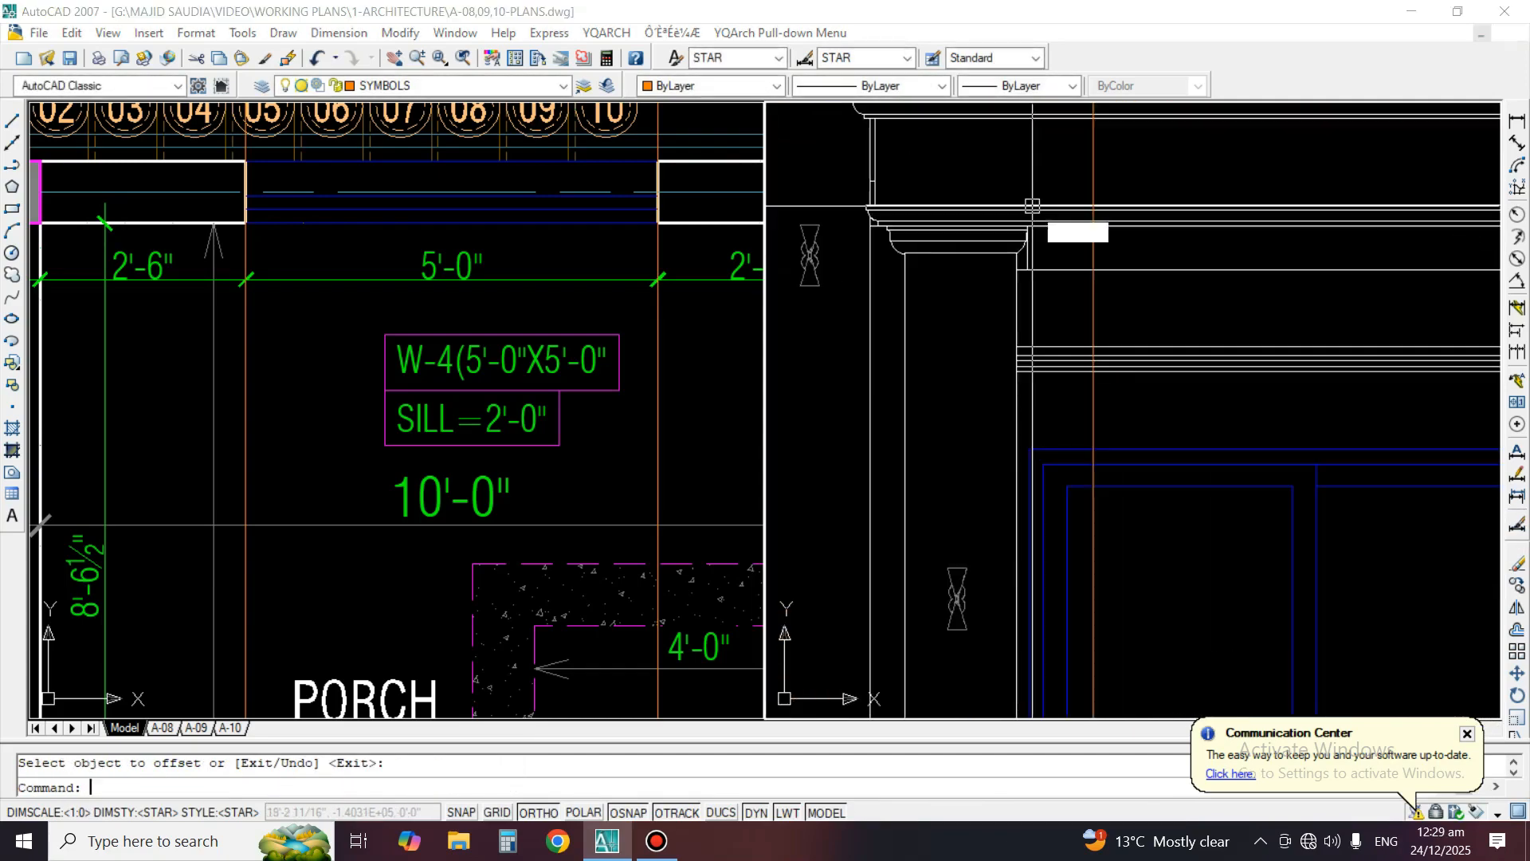
type("e")
key("Return")
scroll(1029, 248, "down", 4)
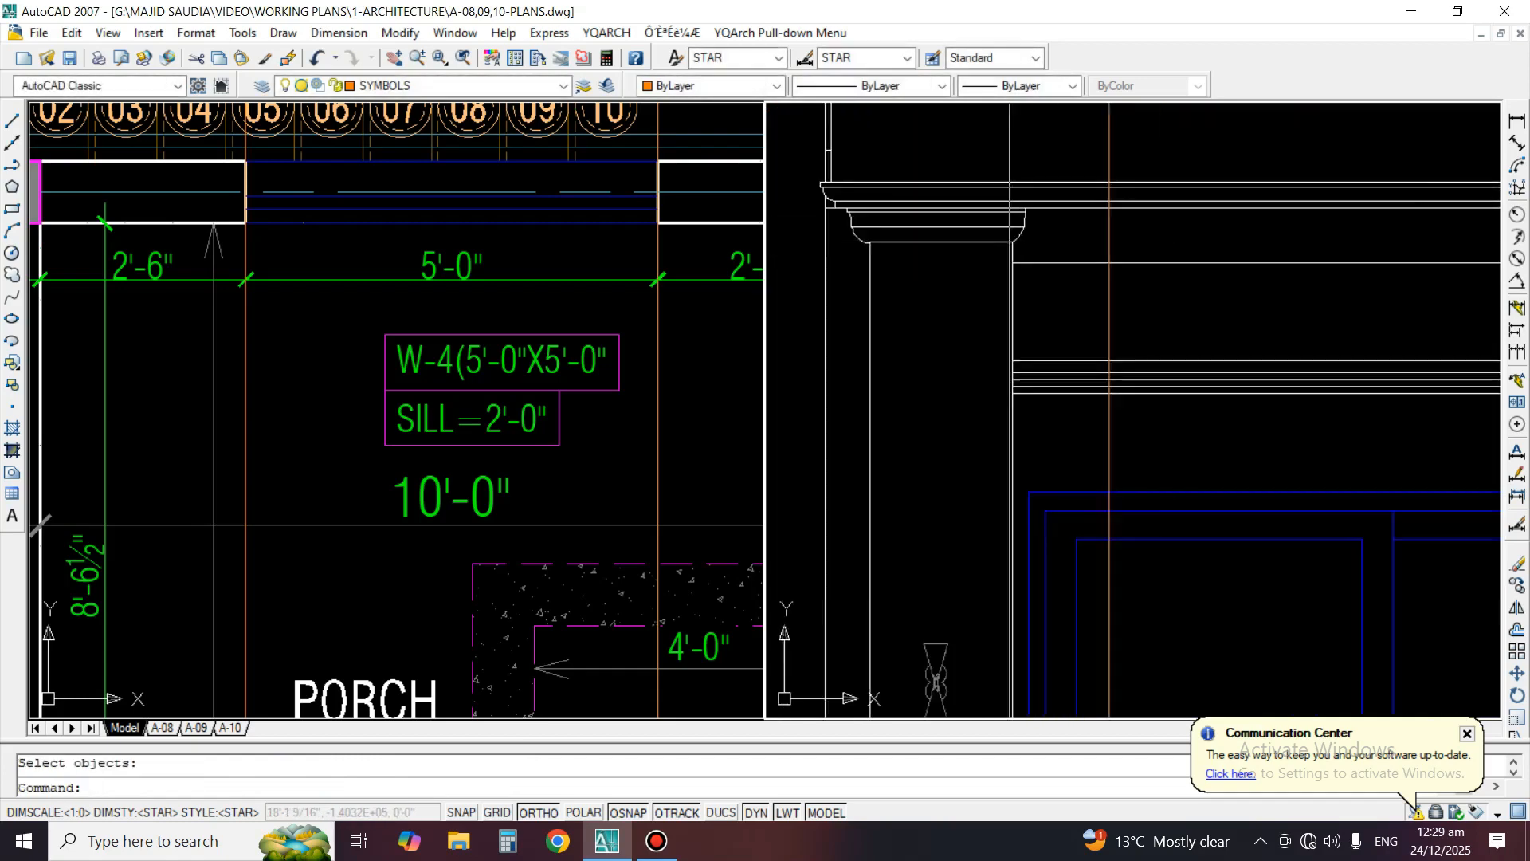
scroll(1220, 276, "up", 2)
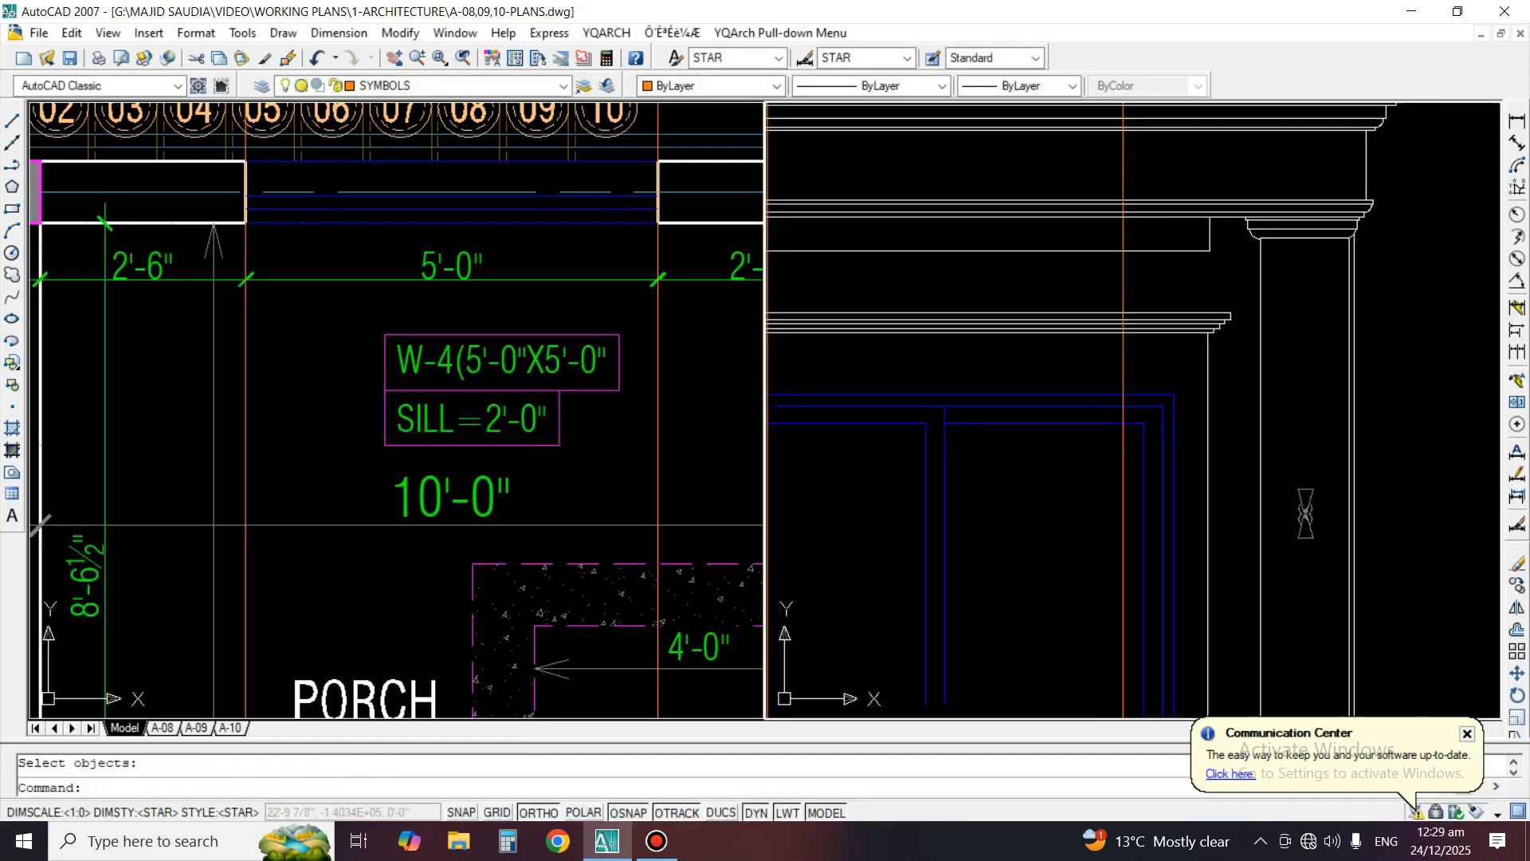
key("Return")
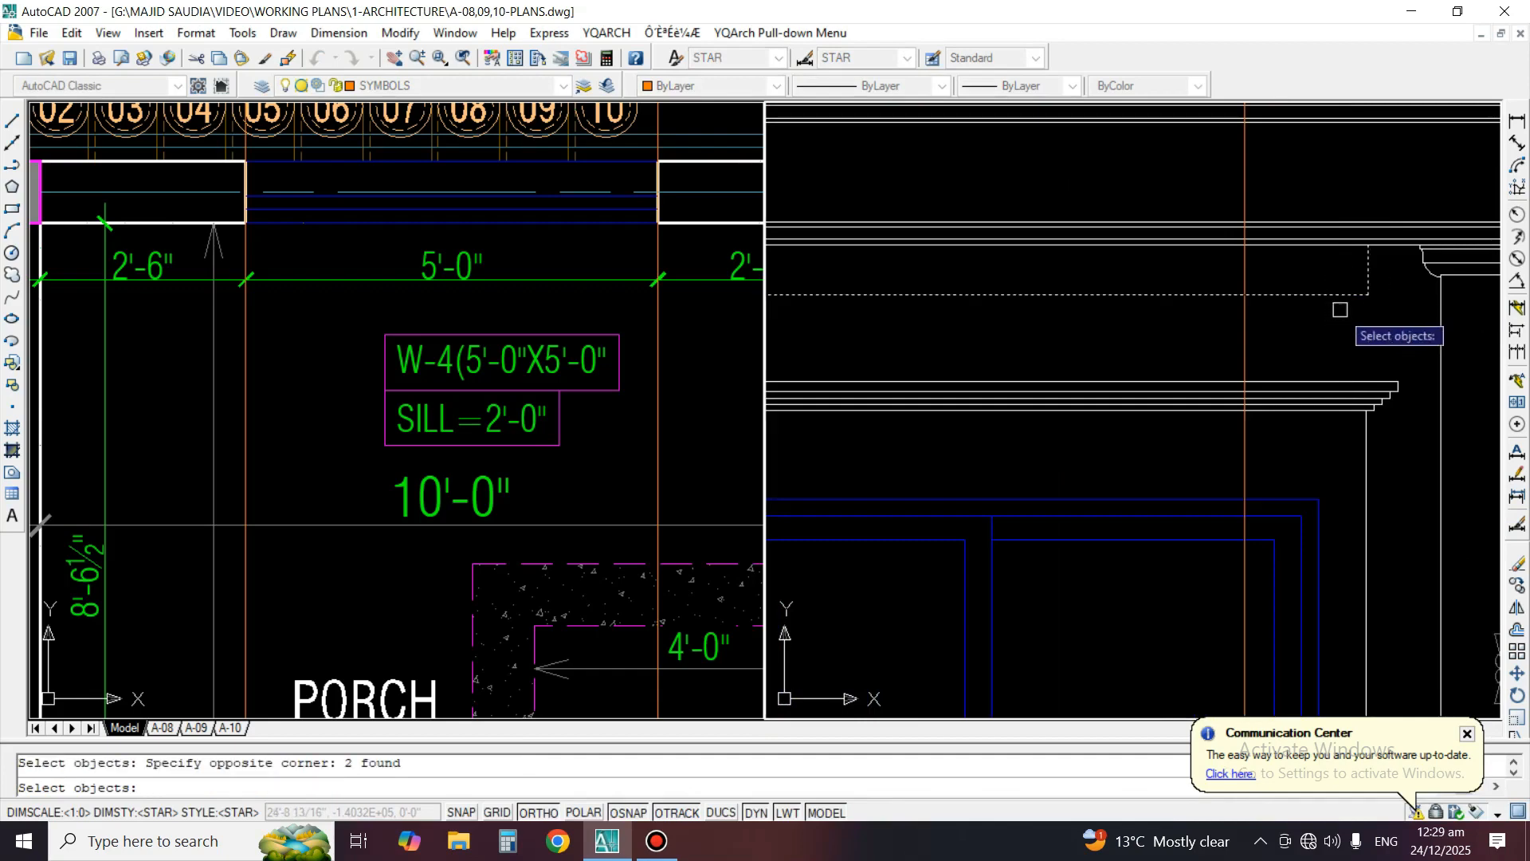
key("Return")
key("Return")
scroll(1315, 323, "down", 3)
scroll(945, 341, "up", 3)
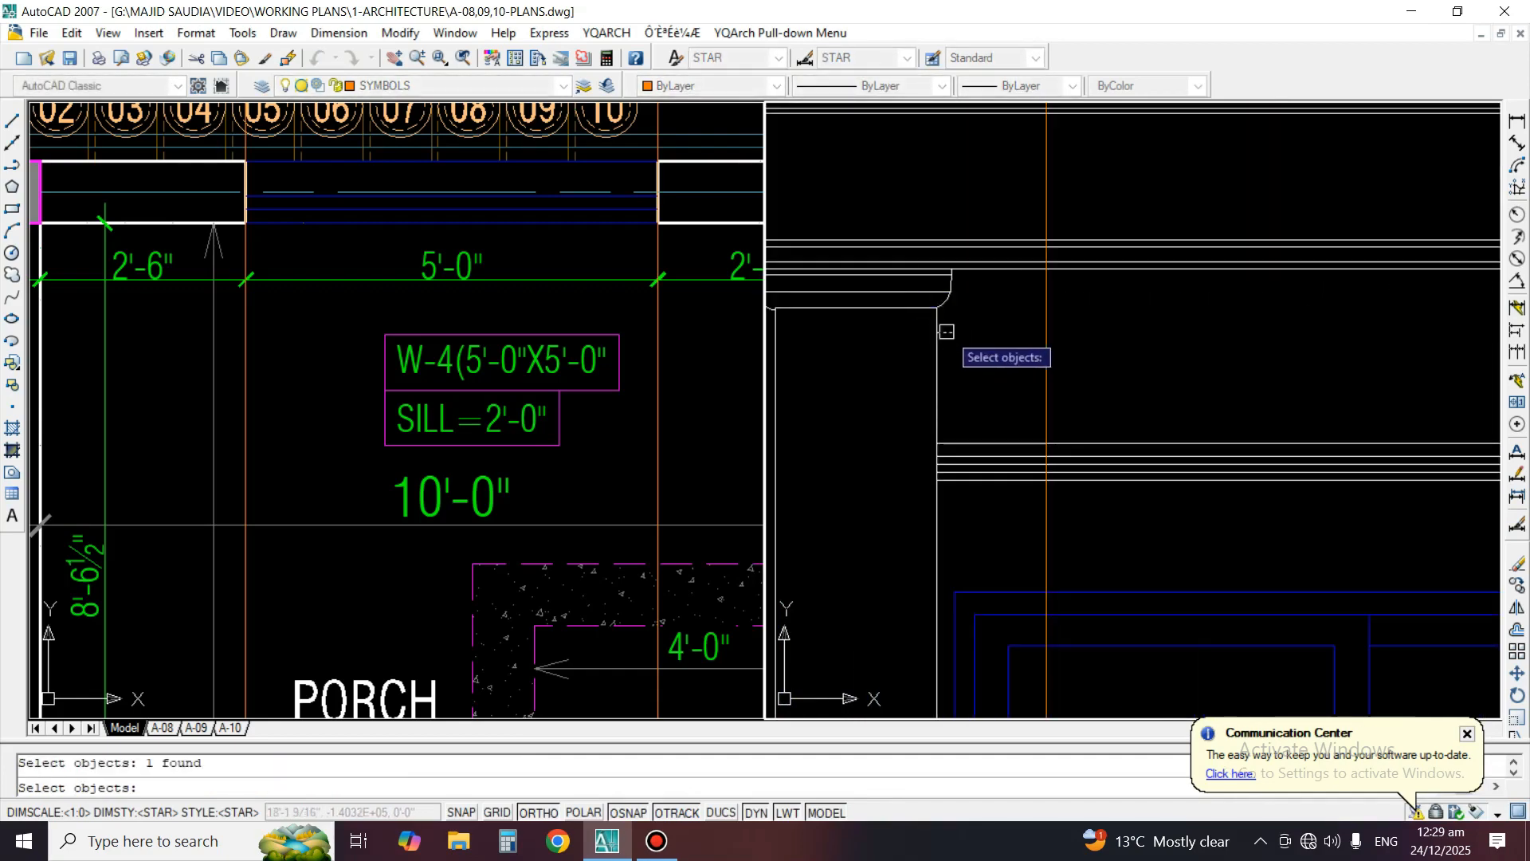
key("Return")
Trim the porch window's left frame lines below the sill line
scroll(980, 310, "down", 2)
scroll(1080, 386, "up", 4)
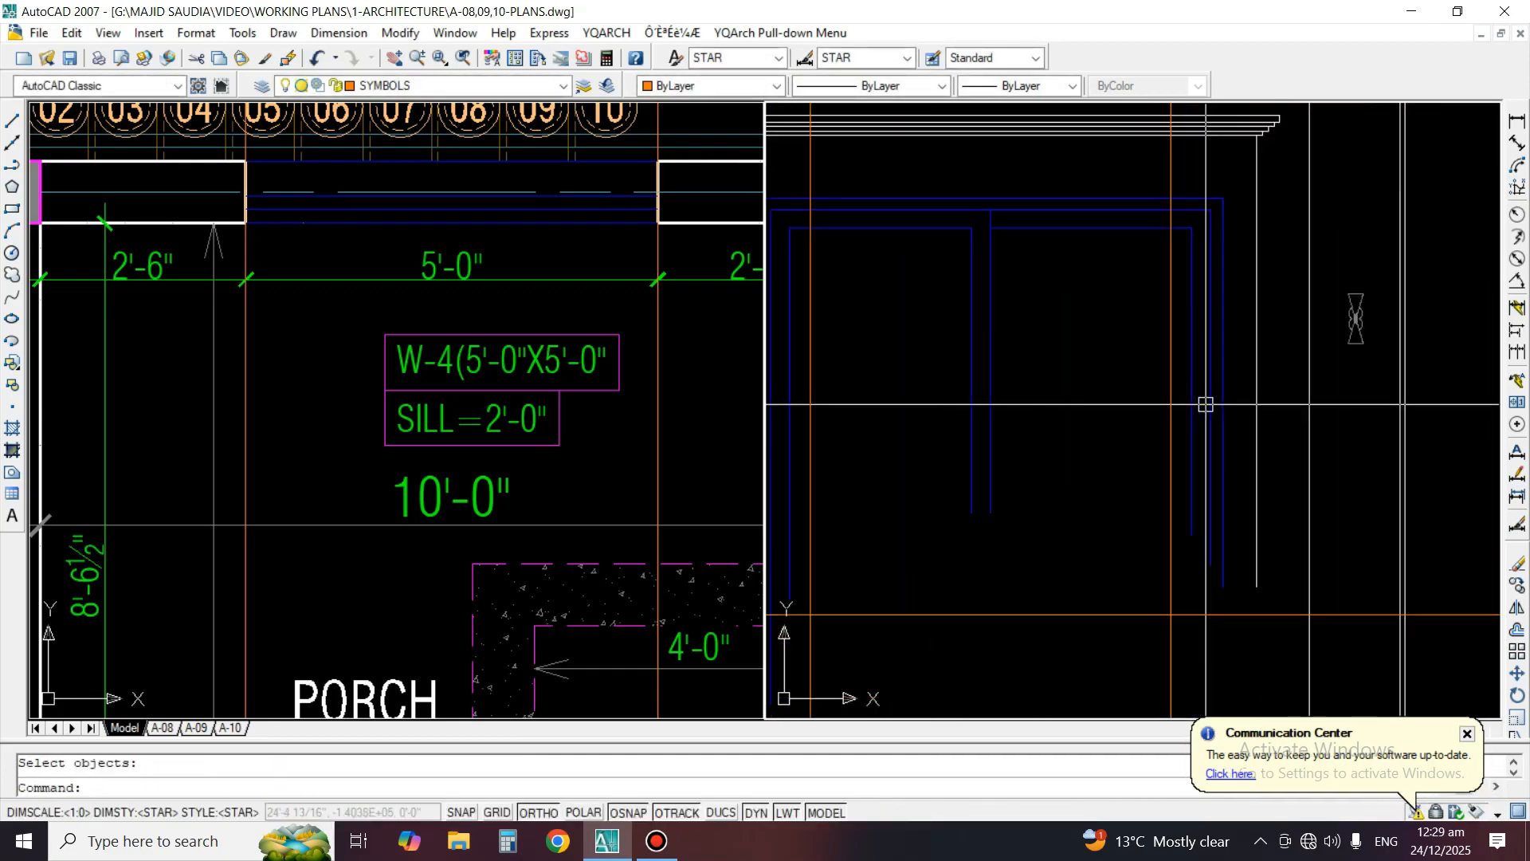
middle_click_drag(925, 337, 1018, 336)
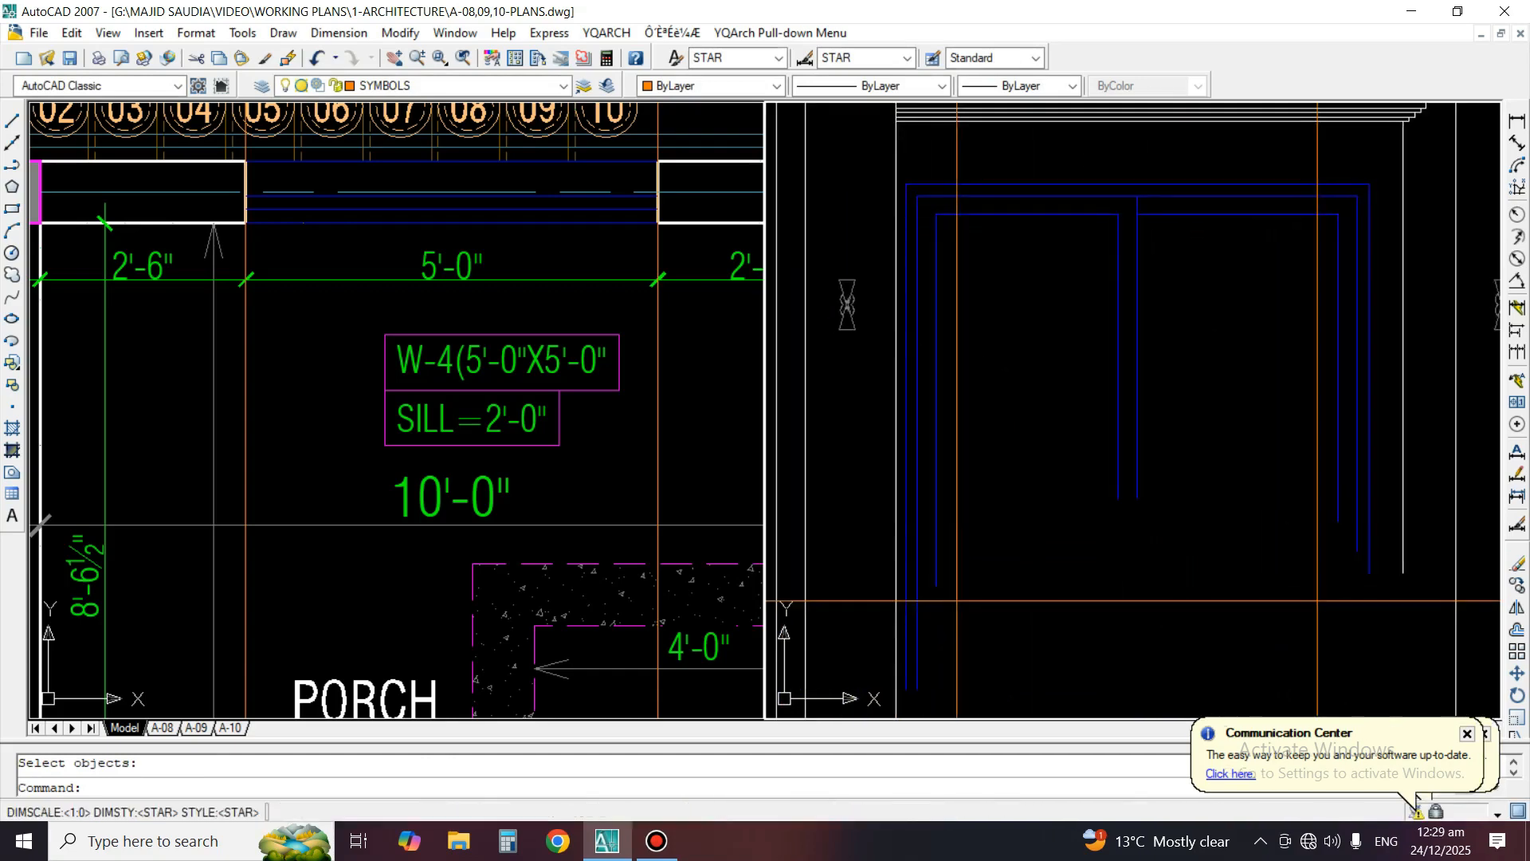
middle_click_drag(955, 574, 998, 523)
type("tr")
key("Return")
left_click(1103, 523)
left_click(1072, 589)
key("Return")
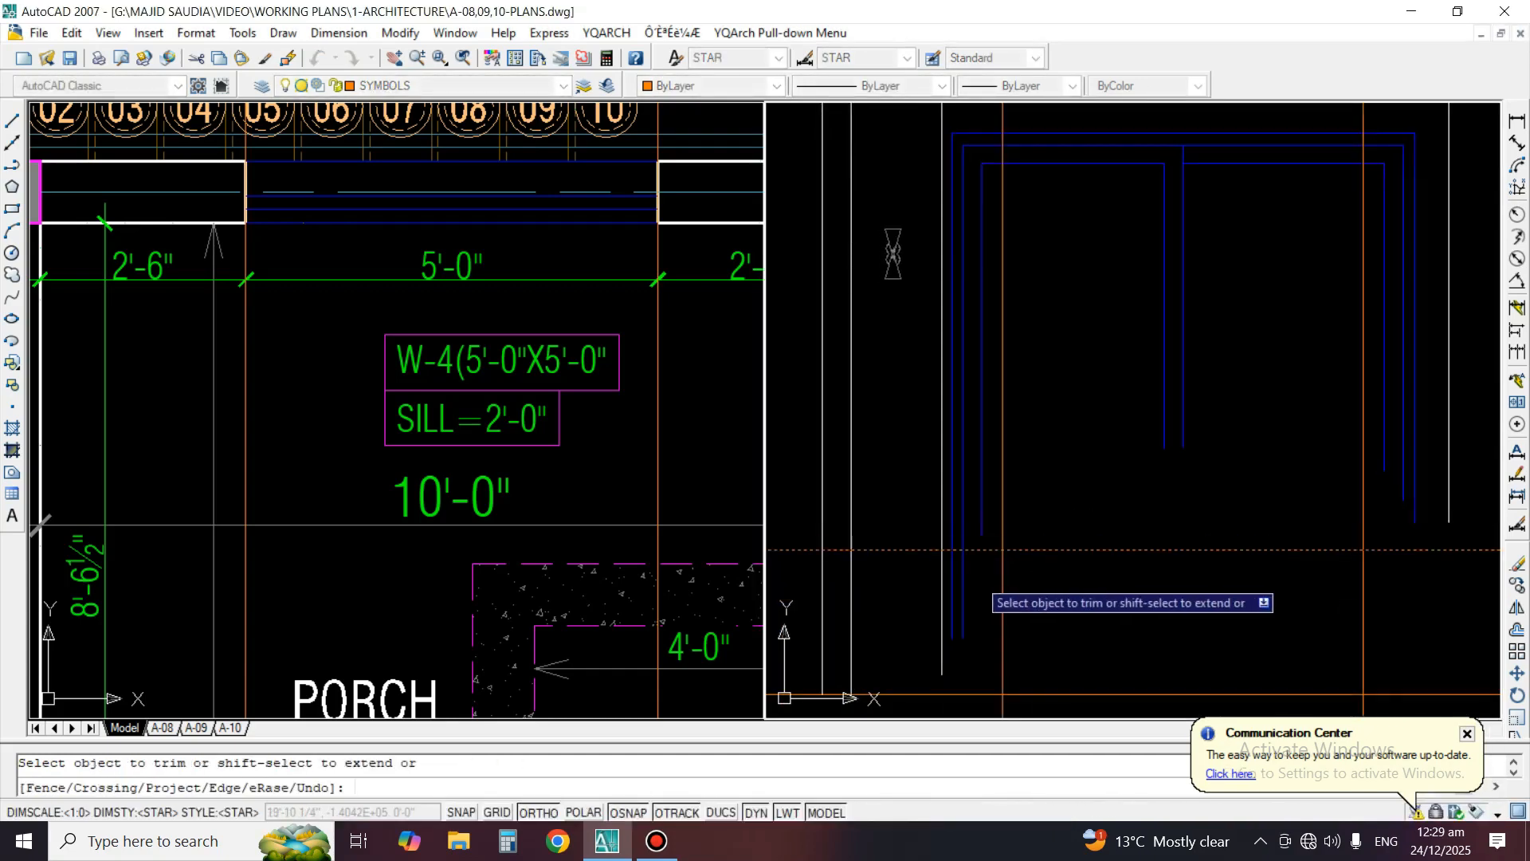
scroll(965, 576, "up", 2)
left_click(960, 578)
key("Return")
scroll(941, 579, "down", 5)
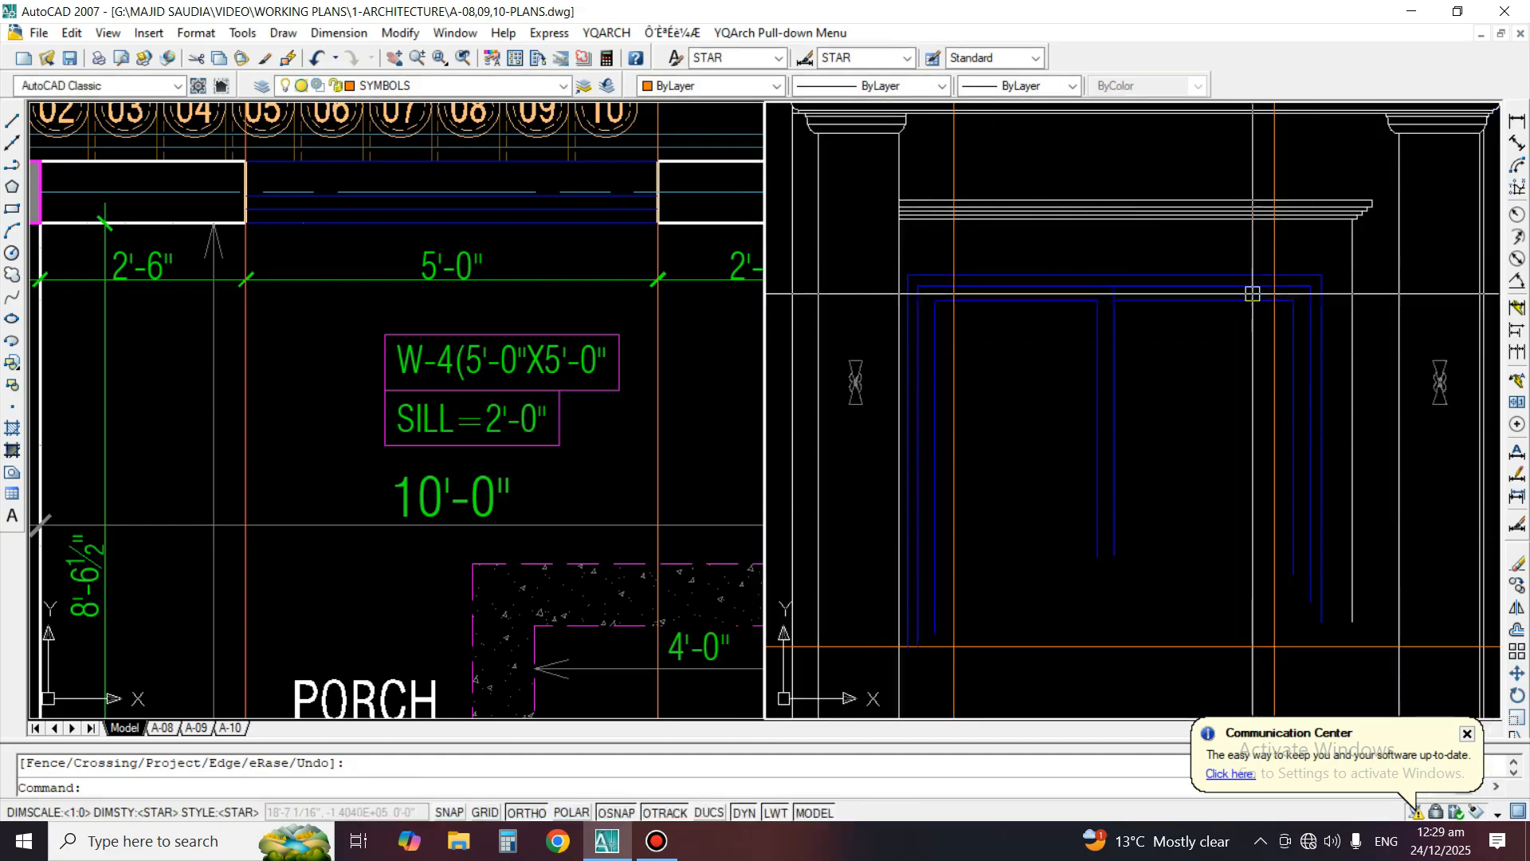
Stretch the right side of the porch window frame inward to the right W-4 construction line
type("s")
key("Return")
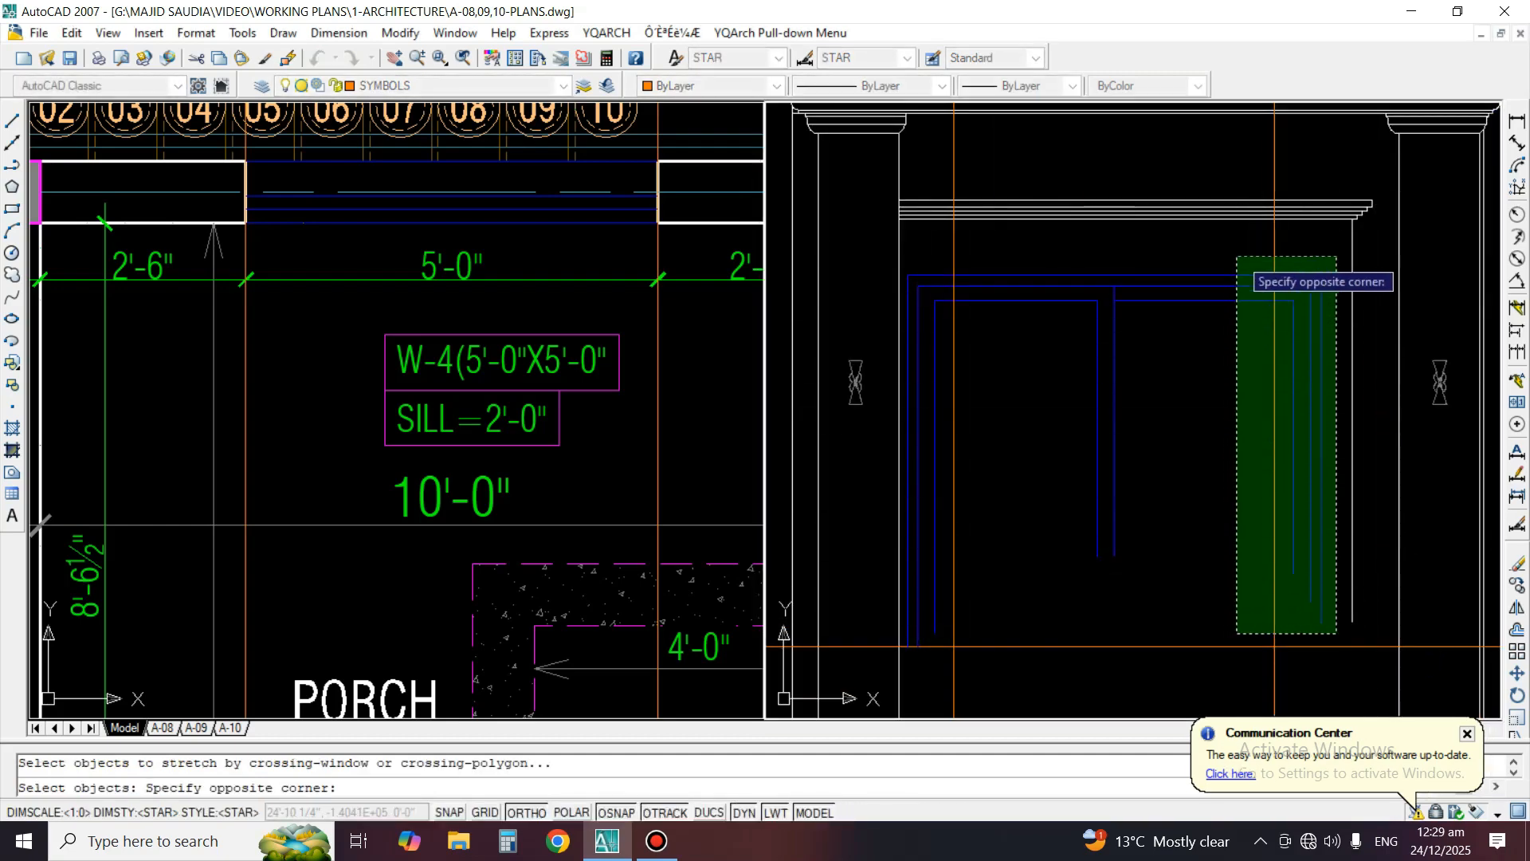
left_click(1239, 252)
scroll(1315, 307, "up", 3)
key("Return")
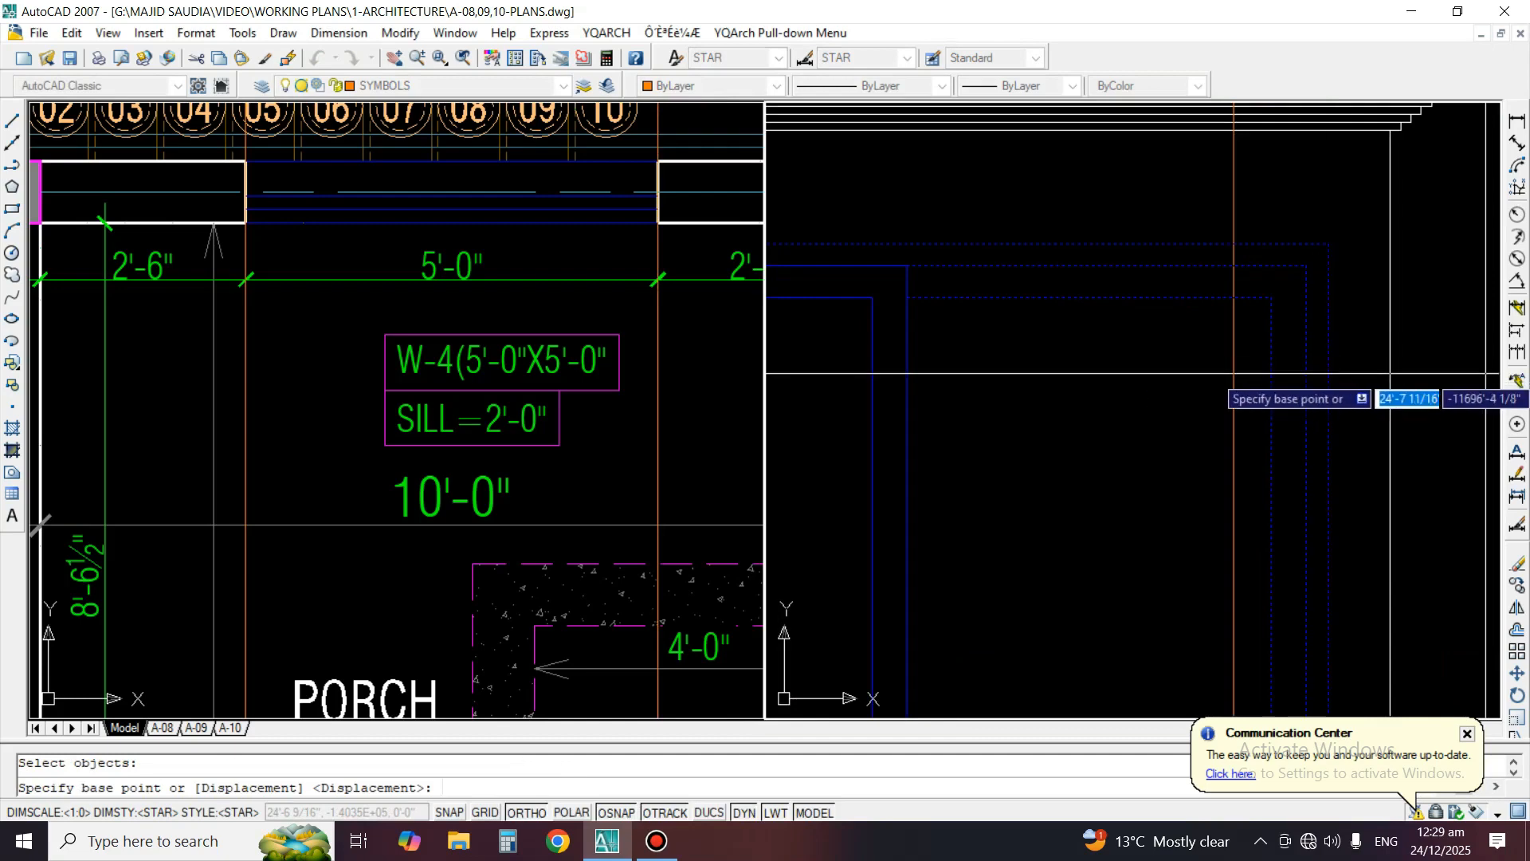
left_click(1329, 371)
left_click(1222, 371)
scroll(1203, 331, "down", 2)
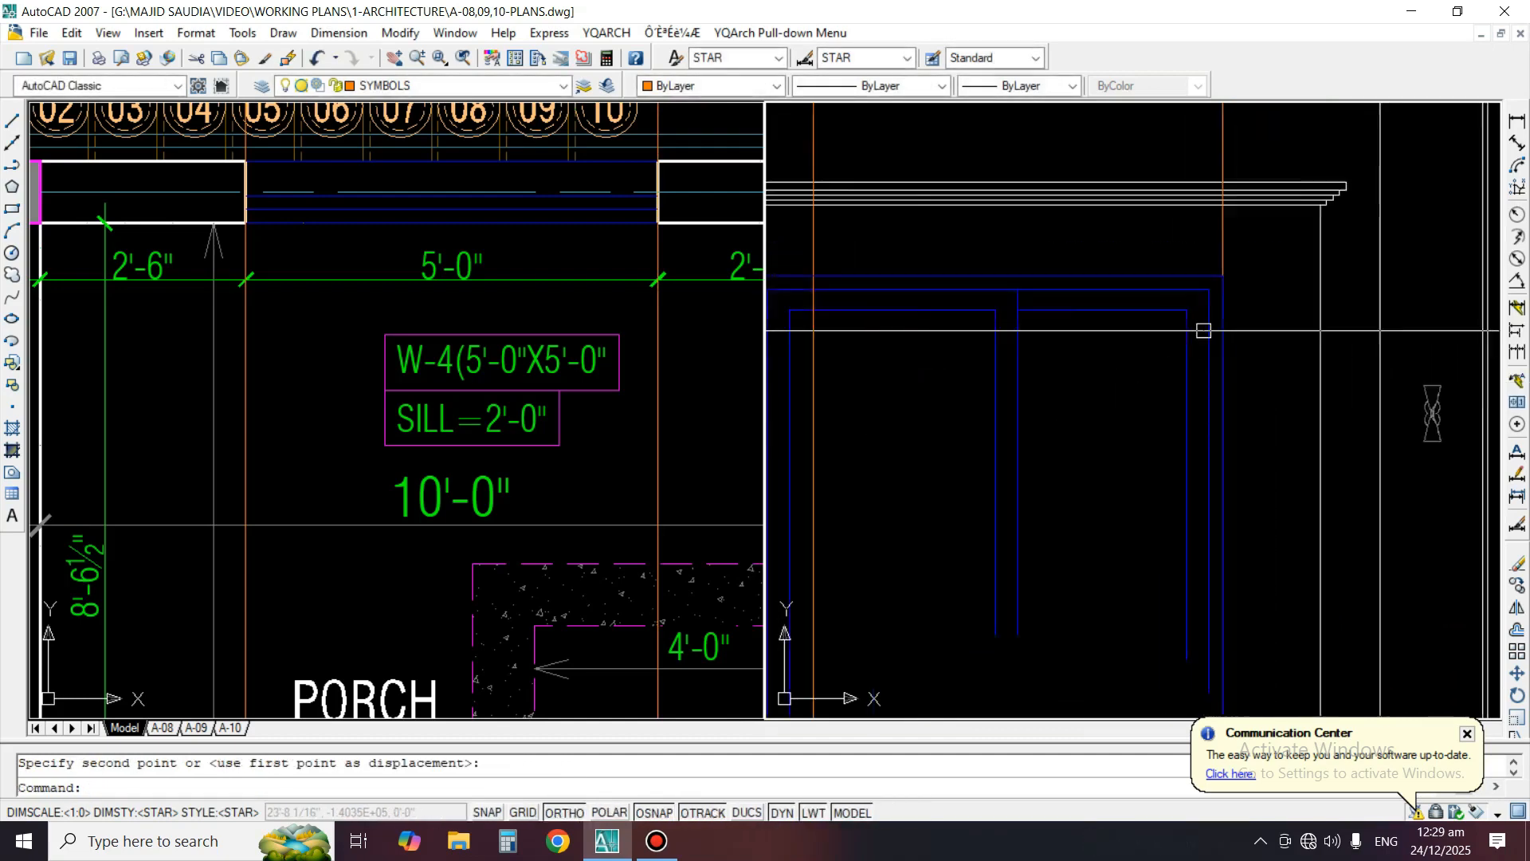
Stretch the left side of the porch window frame to the left W-4 construction line, excluding the construction lines from the selection
key("Return")
left_click(1011, 631)
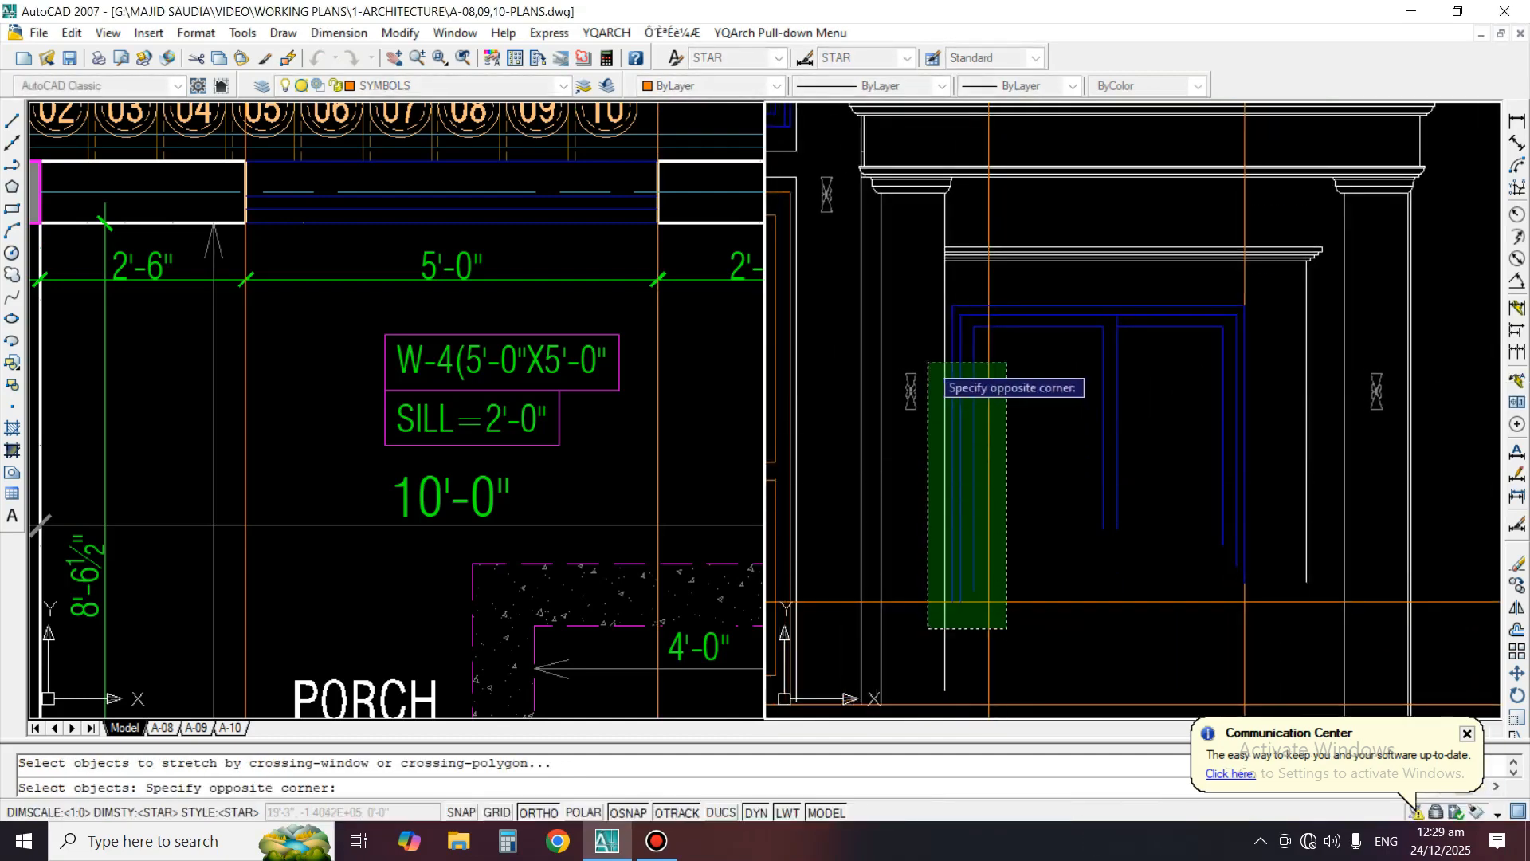
left_click(945, 287)
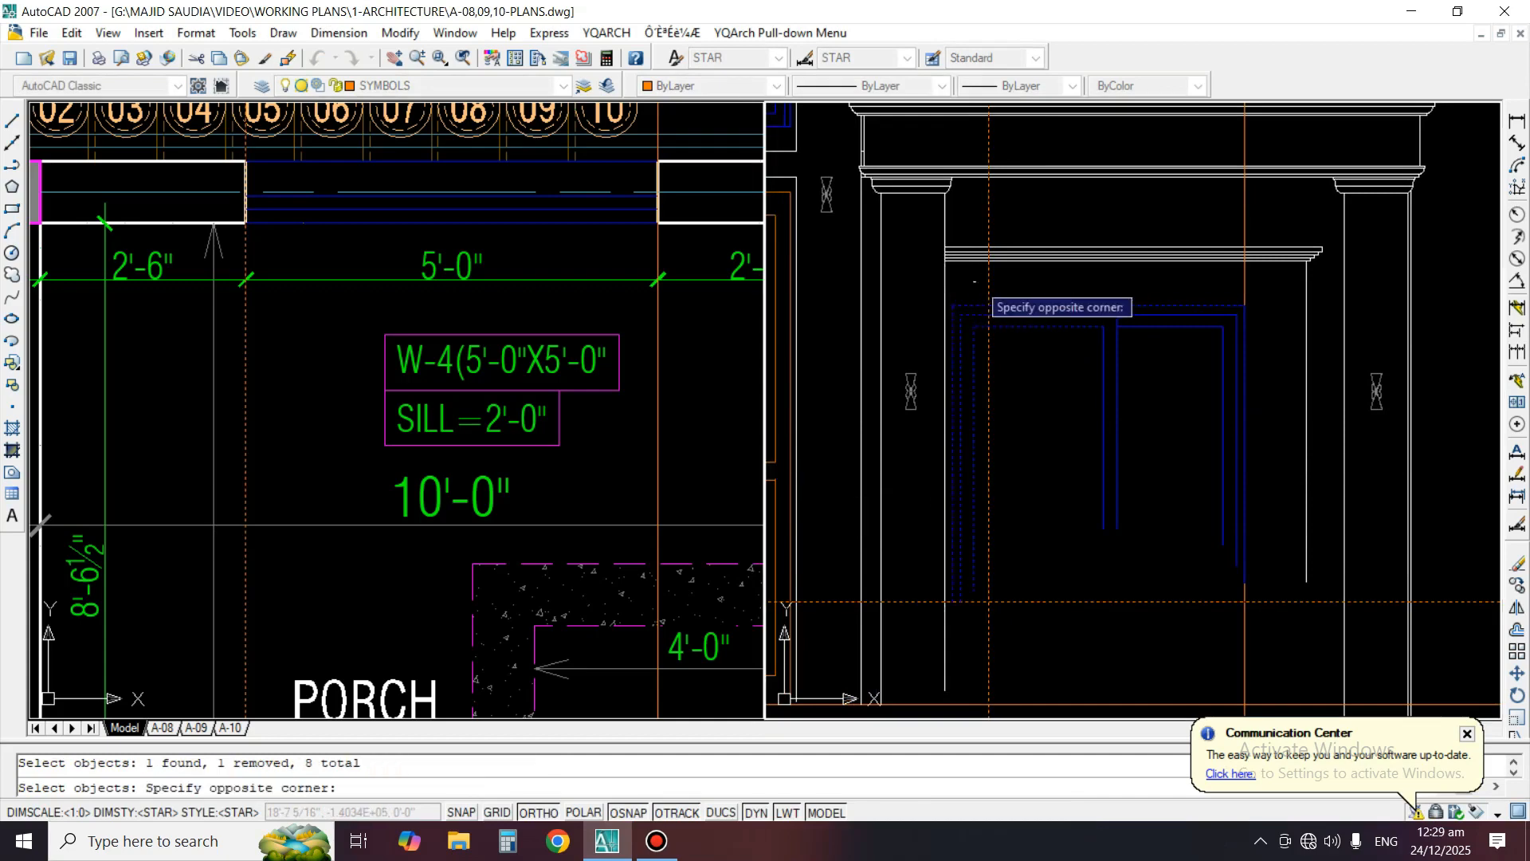
key("Return")
scroll(950, 328, "up", 2)
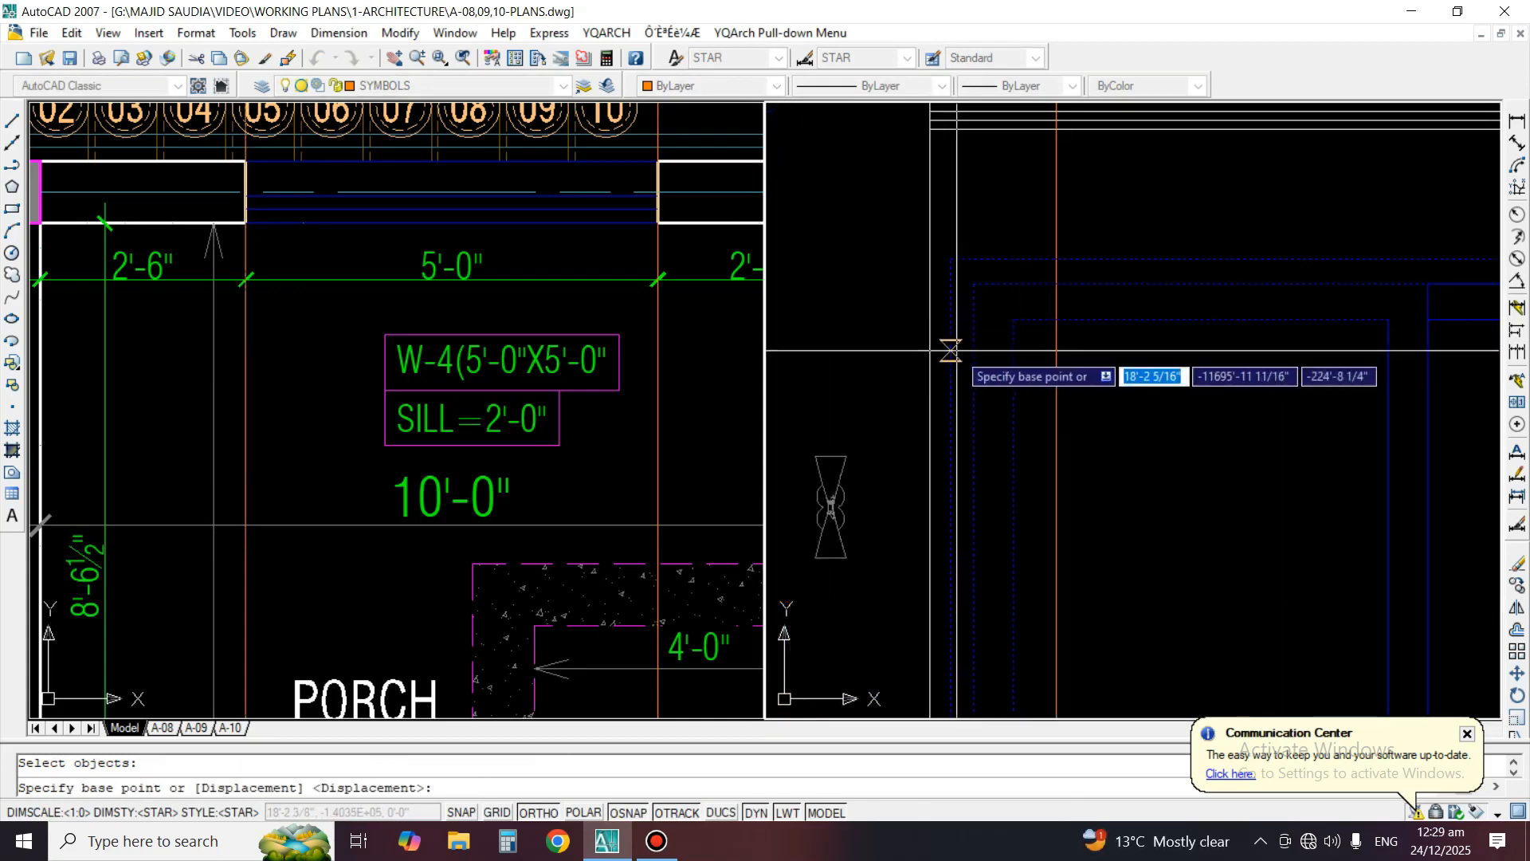
left_click(950, 367)
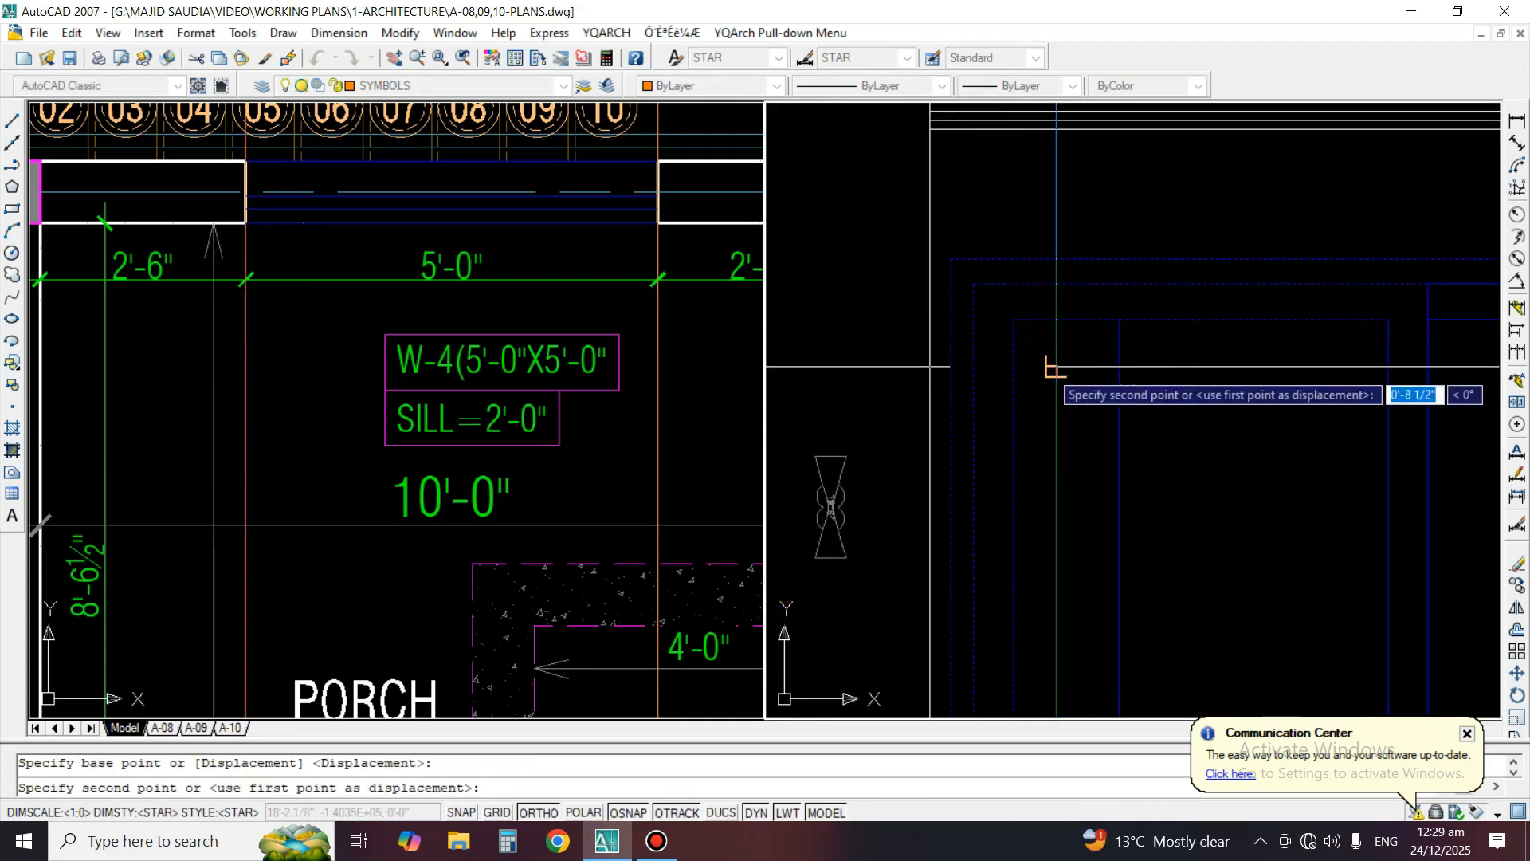
left_click(1056, 369)
scroll(968, 341, "down", 4)
middle_click_drag(978, 348, 966, 311)
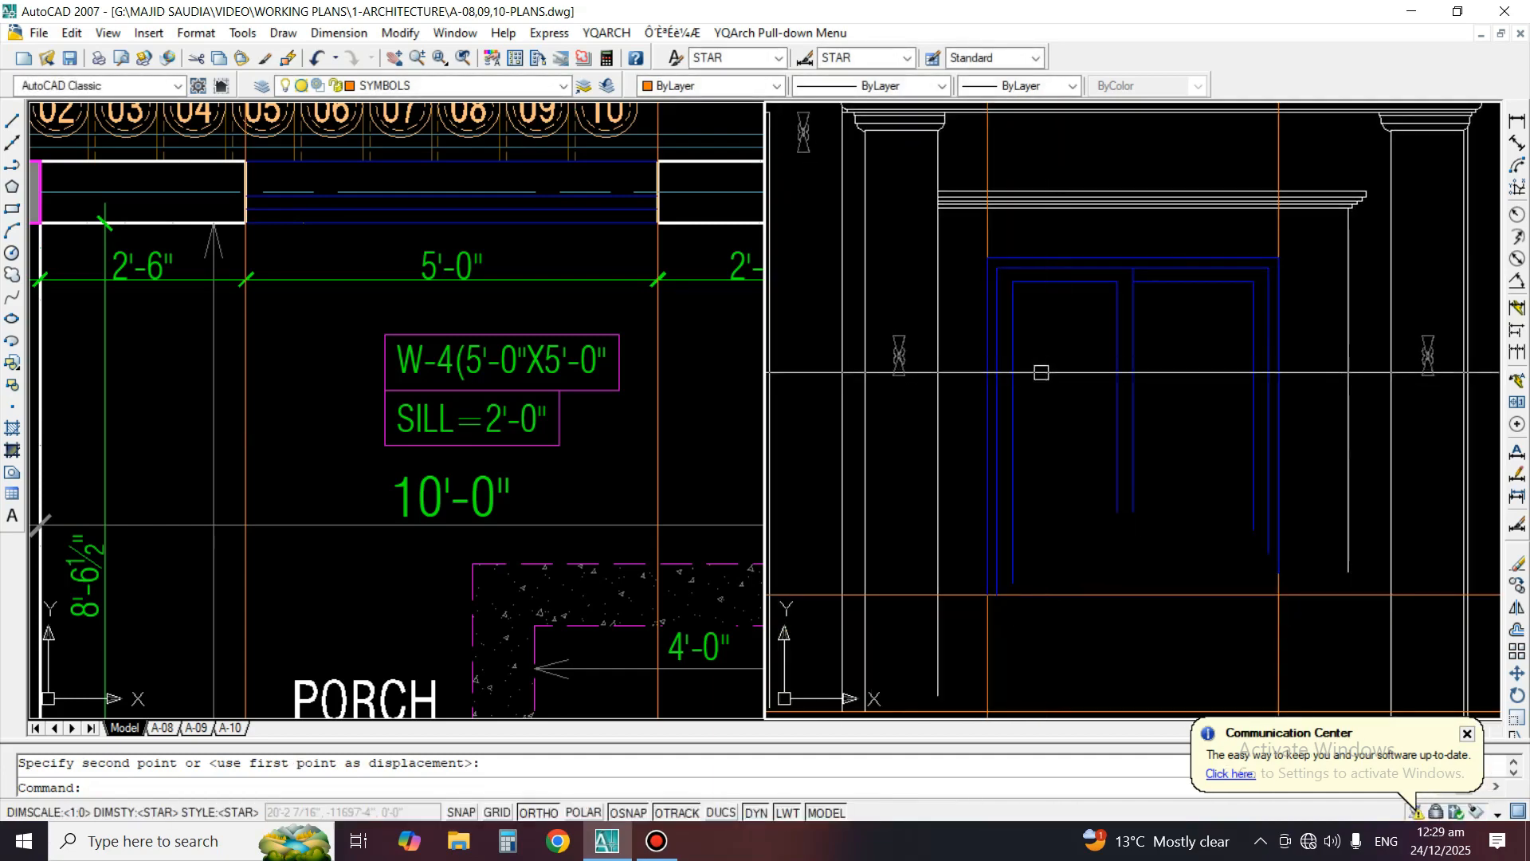
Offset the sill line upward by the picked spacing between the outer and middle frame lines, 1 13/16"
middle_click_drag(1127, 460, 1127, 390)
type("o")
key("Return")
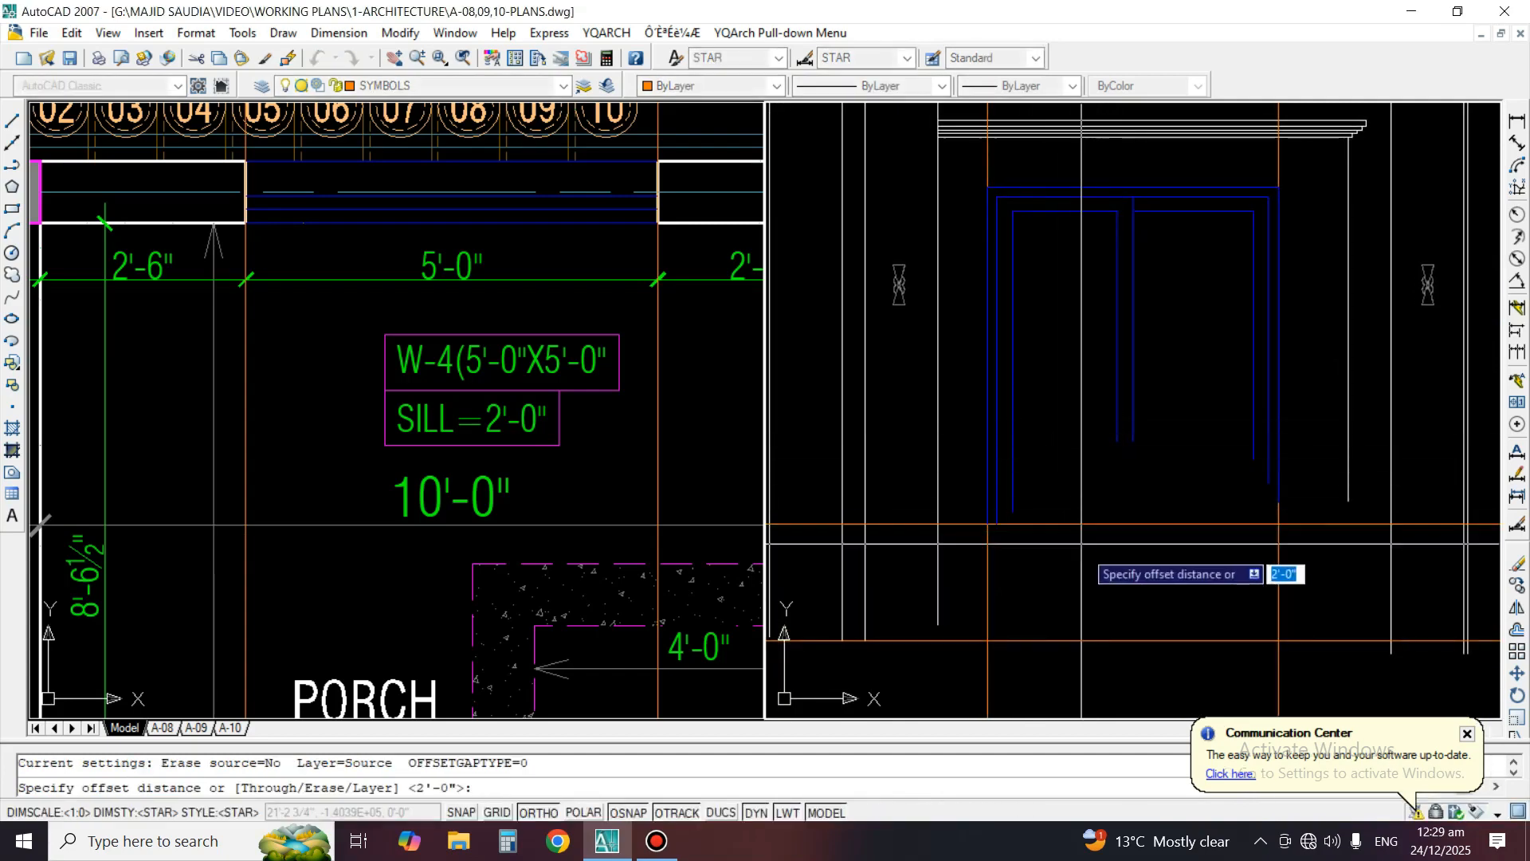
scroll(1044, 526, "up", 5)
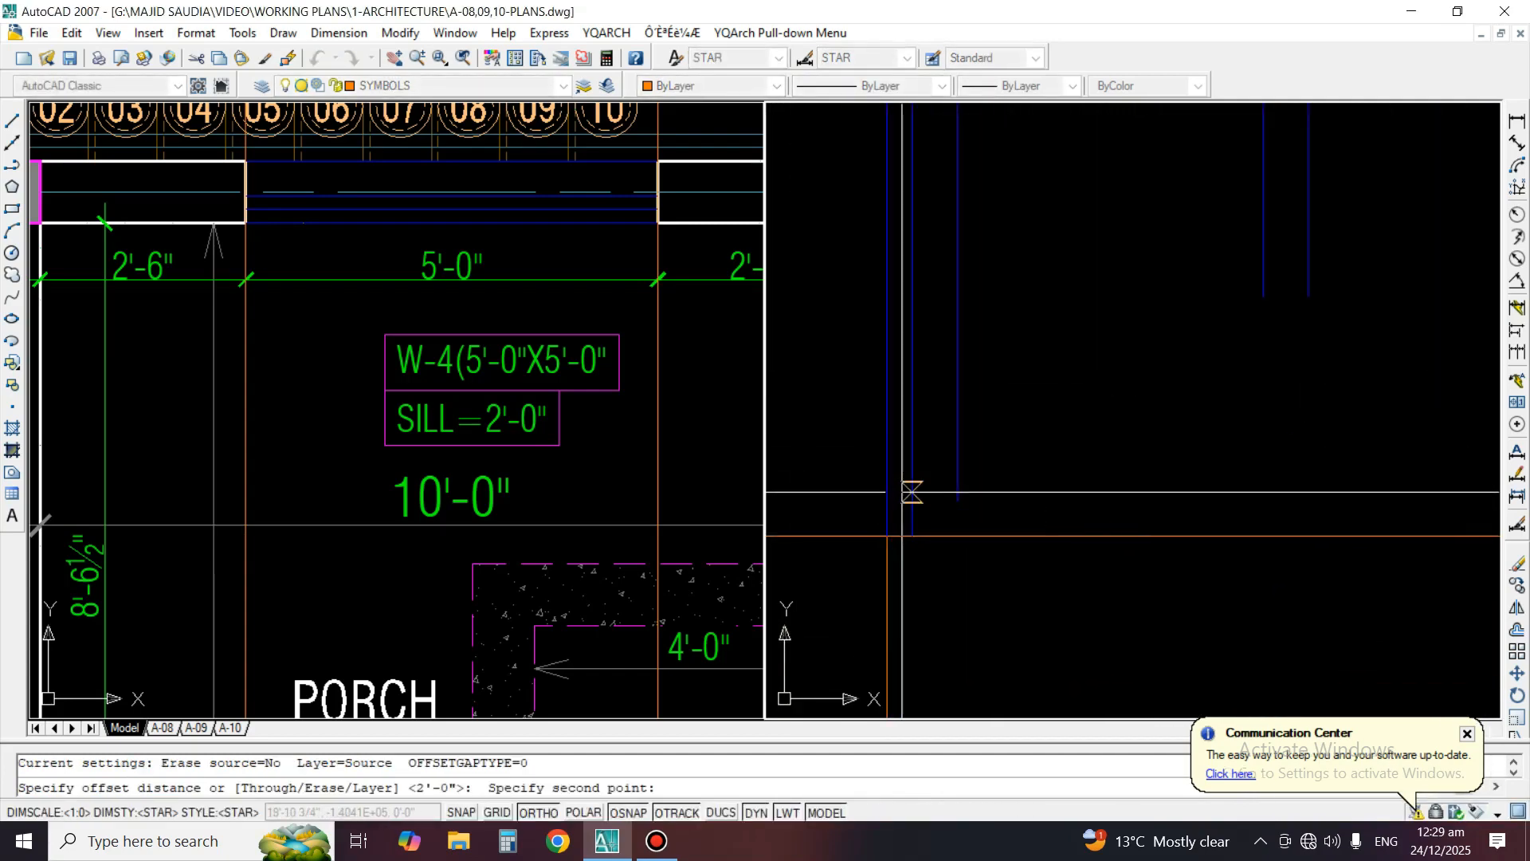
left_click(903, 493)
left_click(1109, 538)
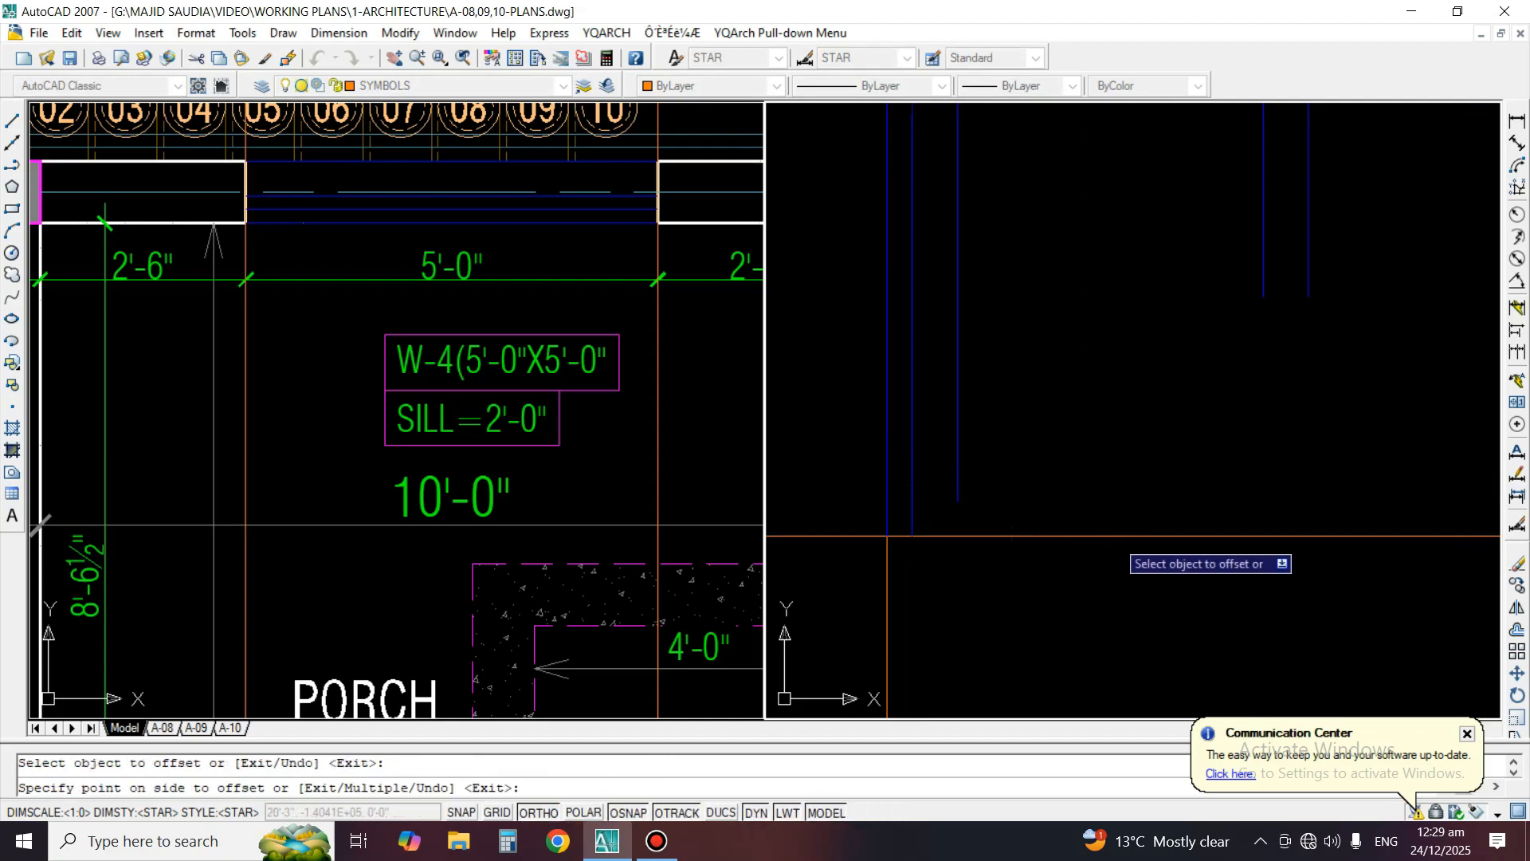
left_click(1108, 490)
key("Return")
key("Return")
Offset the new middle sill line upward by the picked spacing between the middle and inner frame lines
left_click(903, 460)
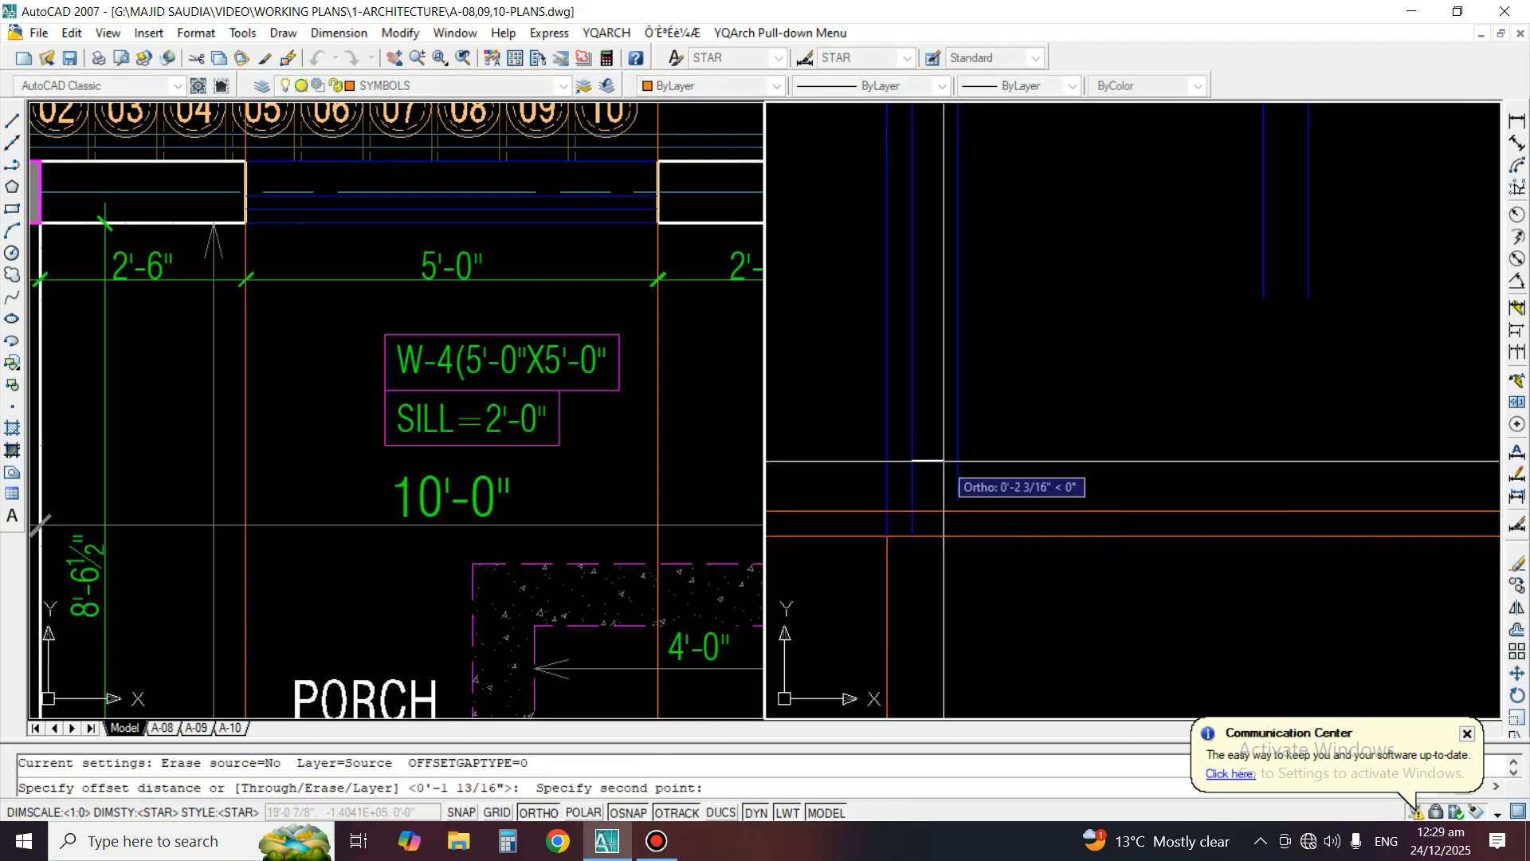
left_click(945, 461)
left_click(959, 510)
left_click(966, 446)
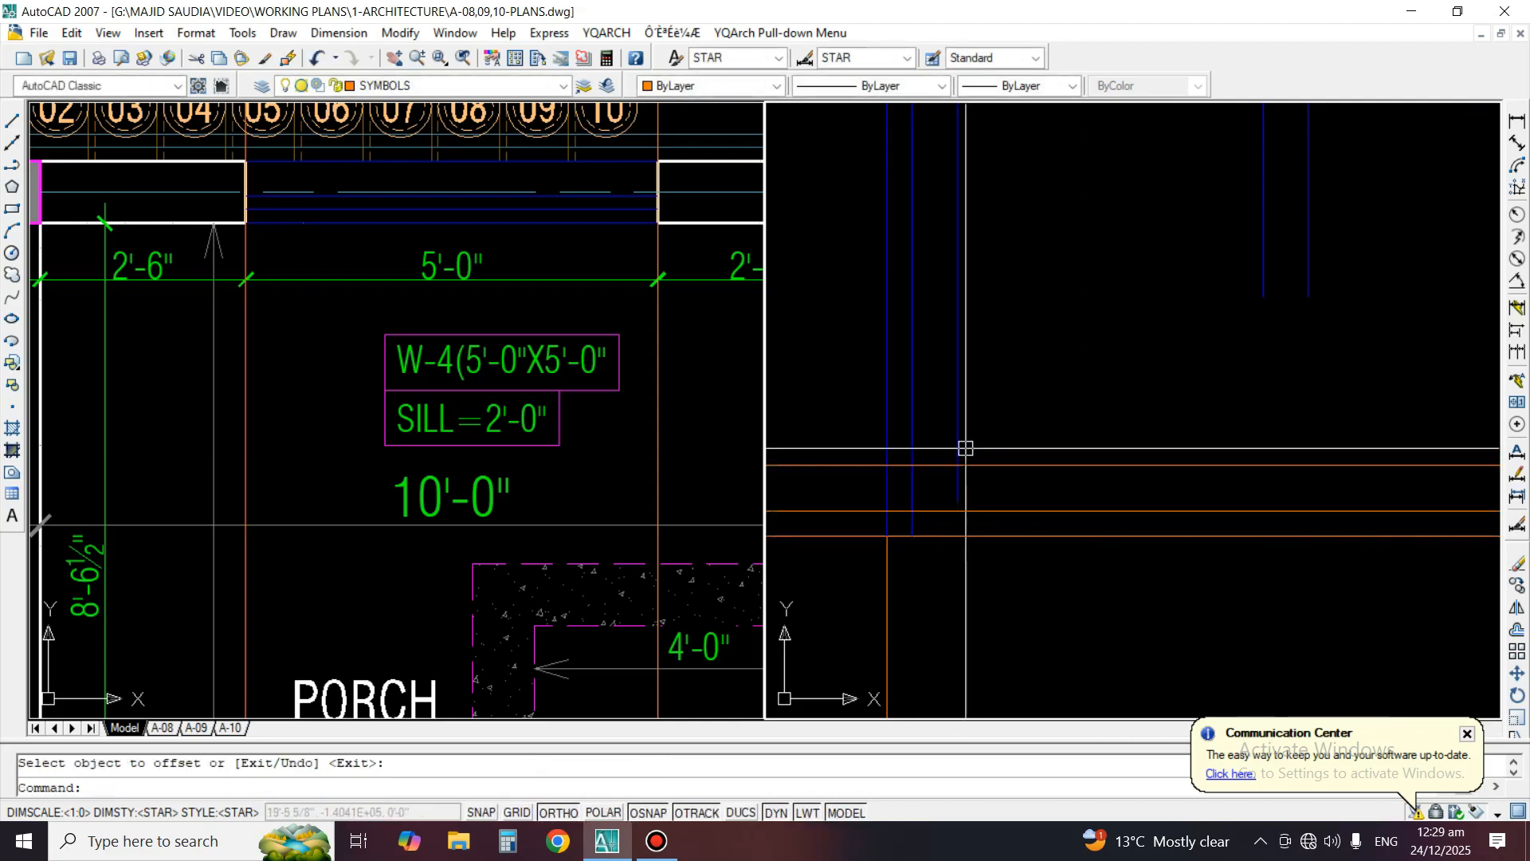
Fillet the three bottom-left corners of the window frame with radius 0, joining each left vertical to its matching sill line
type("gff")
key("Return")
type("f")
key("Return")
left_click(954, 439)
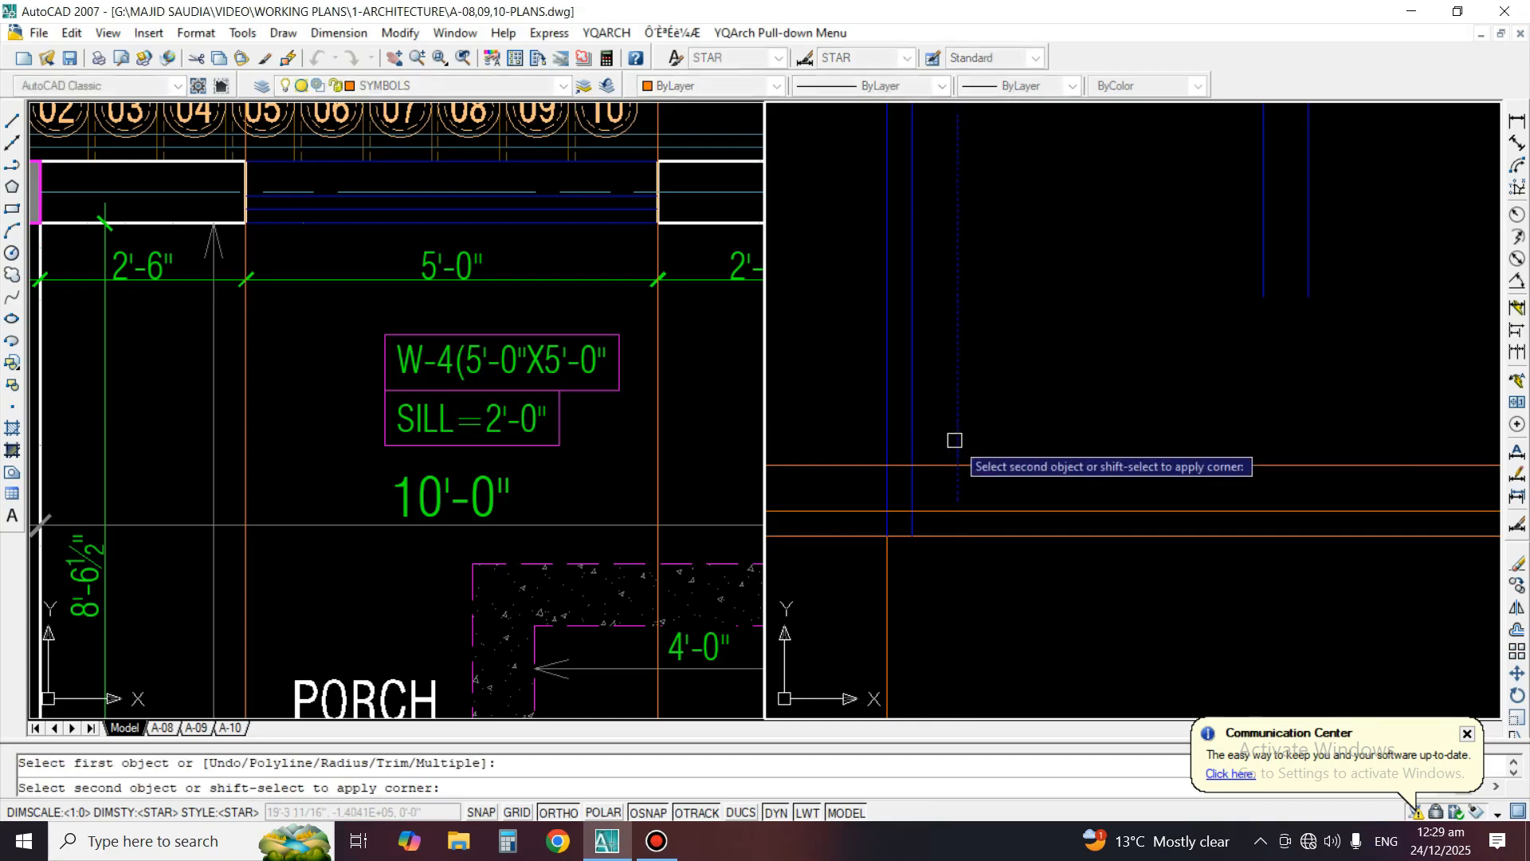
left_click(981, 464)
key("Return")
left_click(913, 473)
left_click(942, 511)
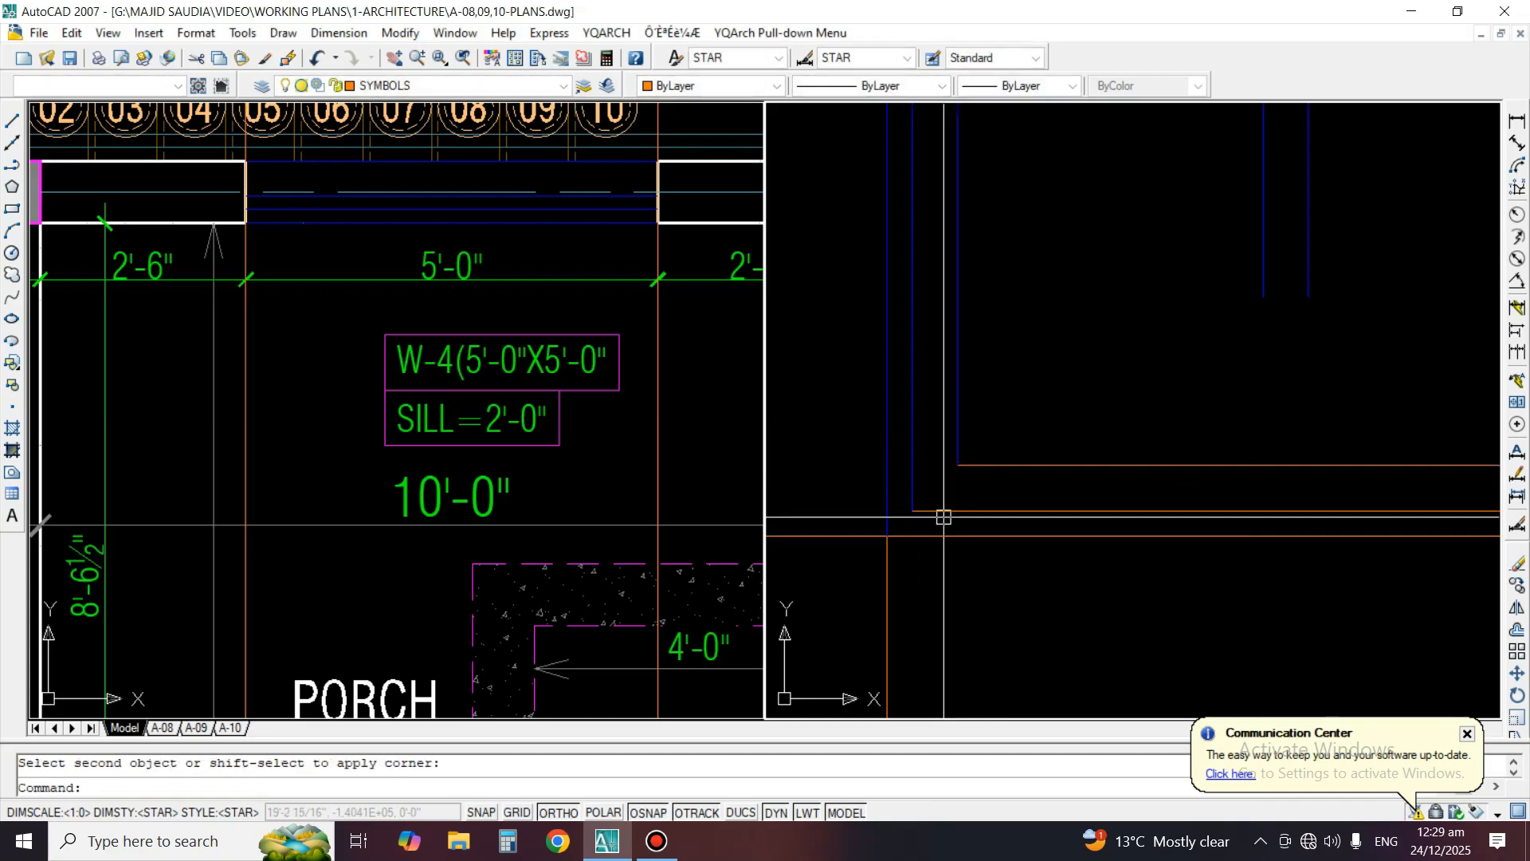
key("Return")
left_click(946, 535)
left_click(891, 490)
Fillet the inner and middle bottom-right corners of the window frame with radius 0
scroll(893, 490, "down", 3)
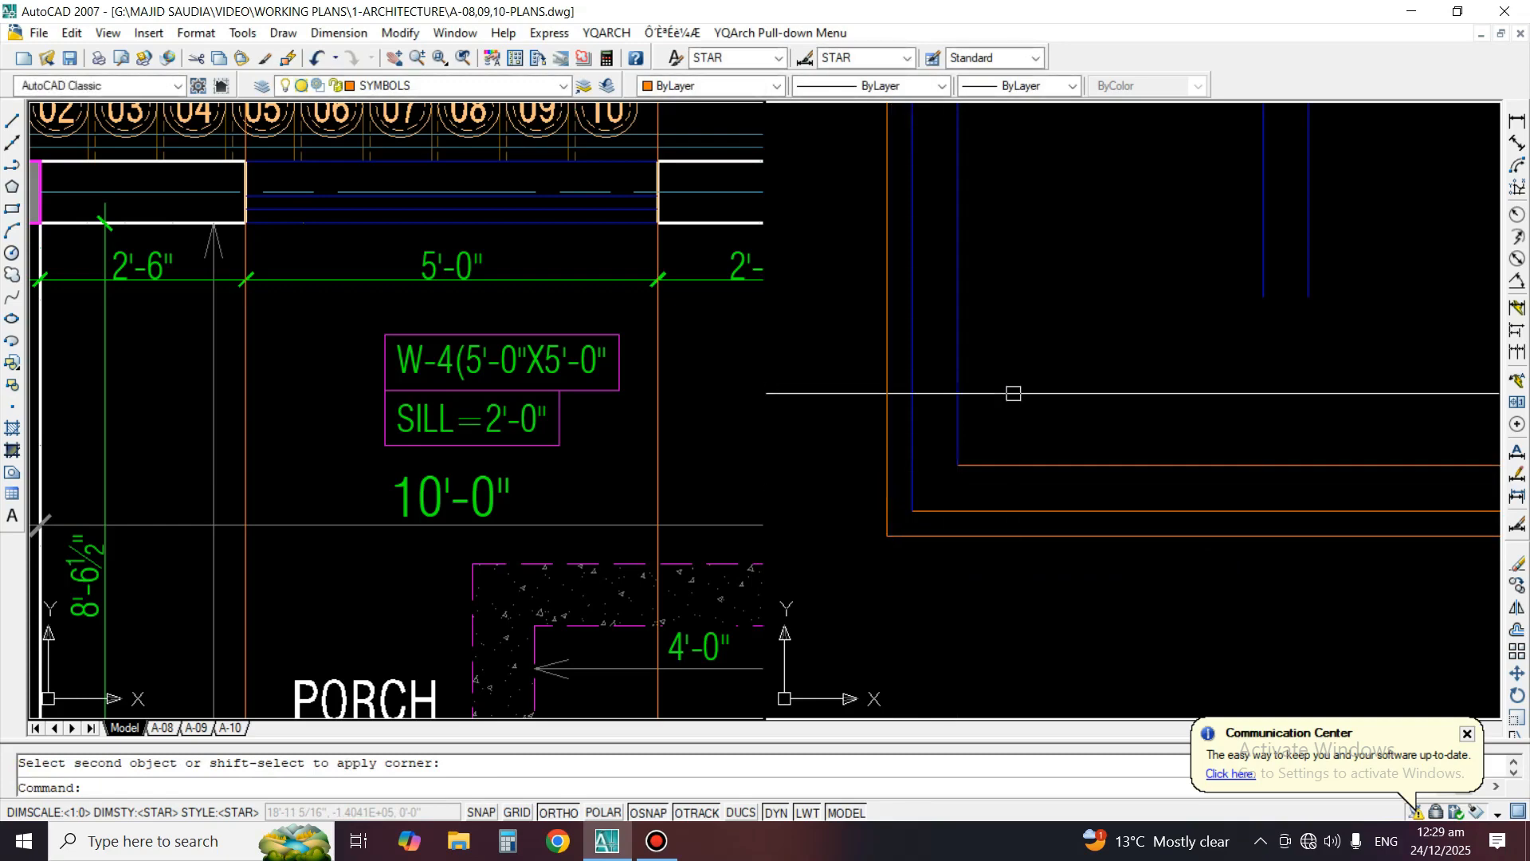
key("Return")
scroll(1126, 471, "up", 2)
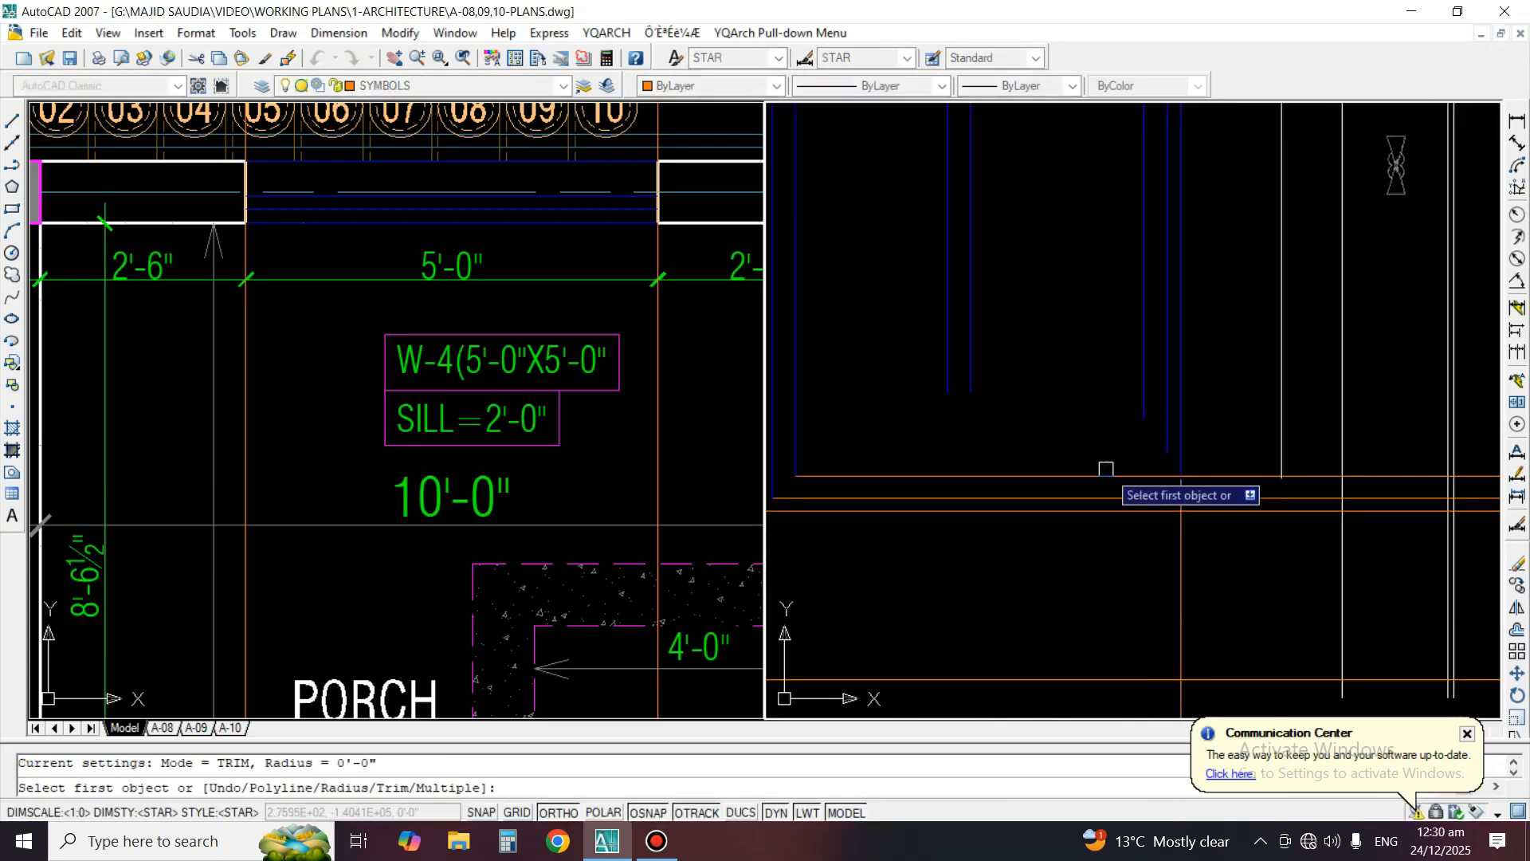
left_click(1156, 369)
left_click(1103, 479)
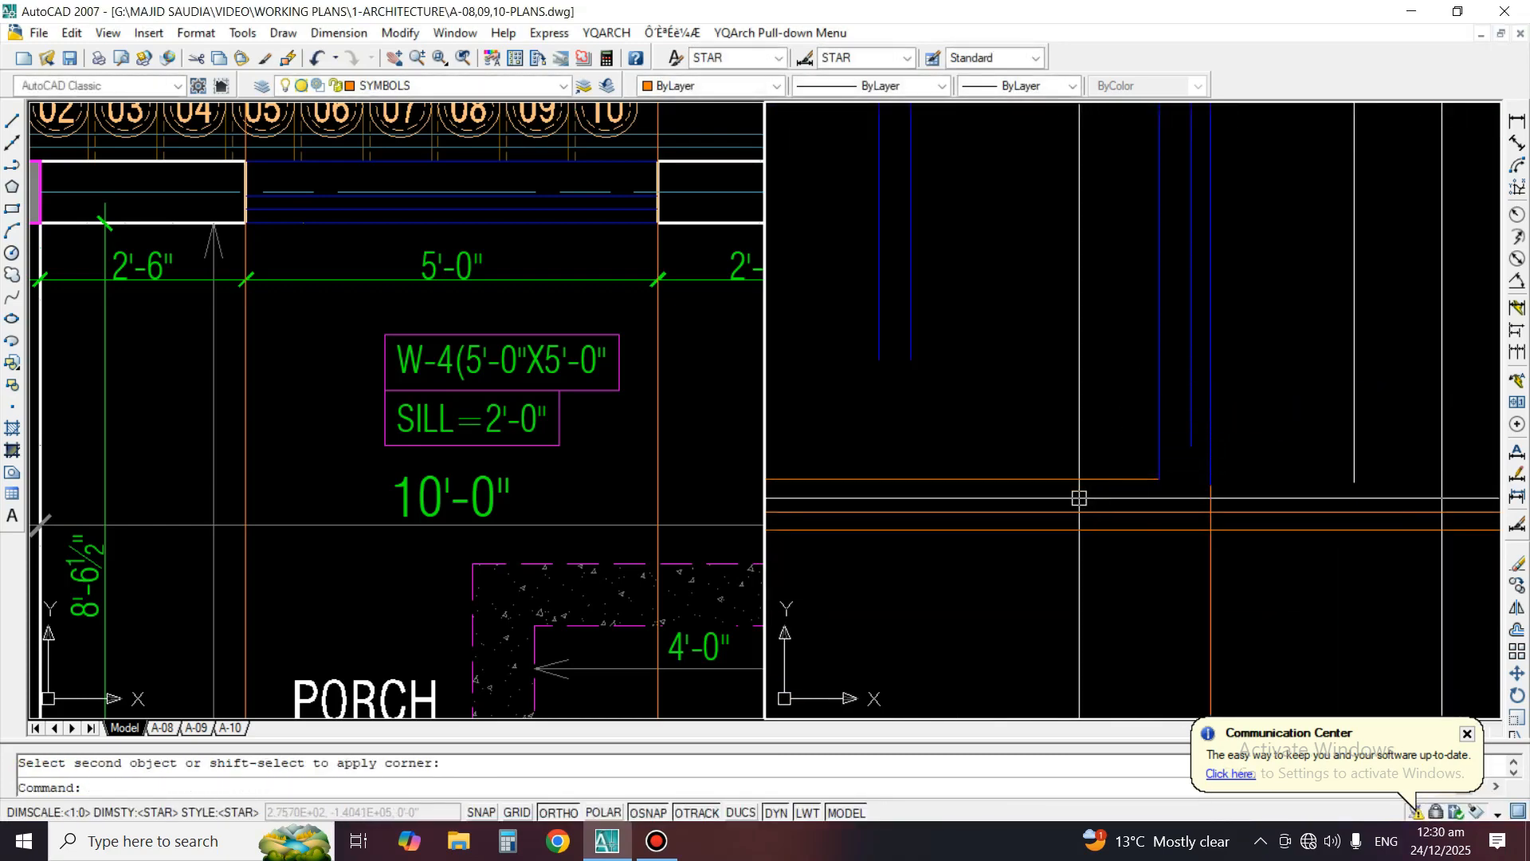
key("Return")
left_click(1073, 509)
left_click(1191, 413)
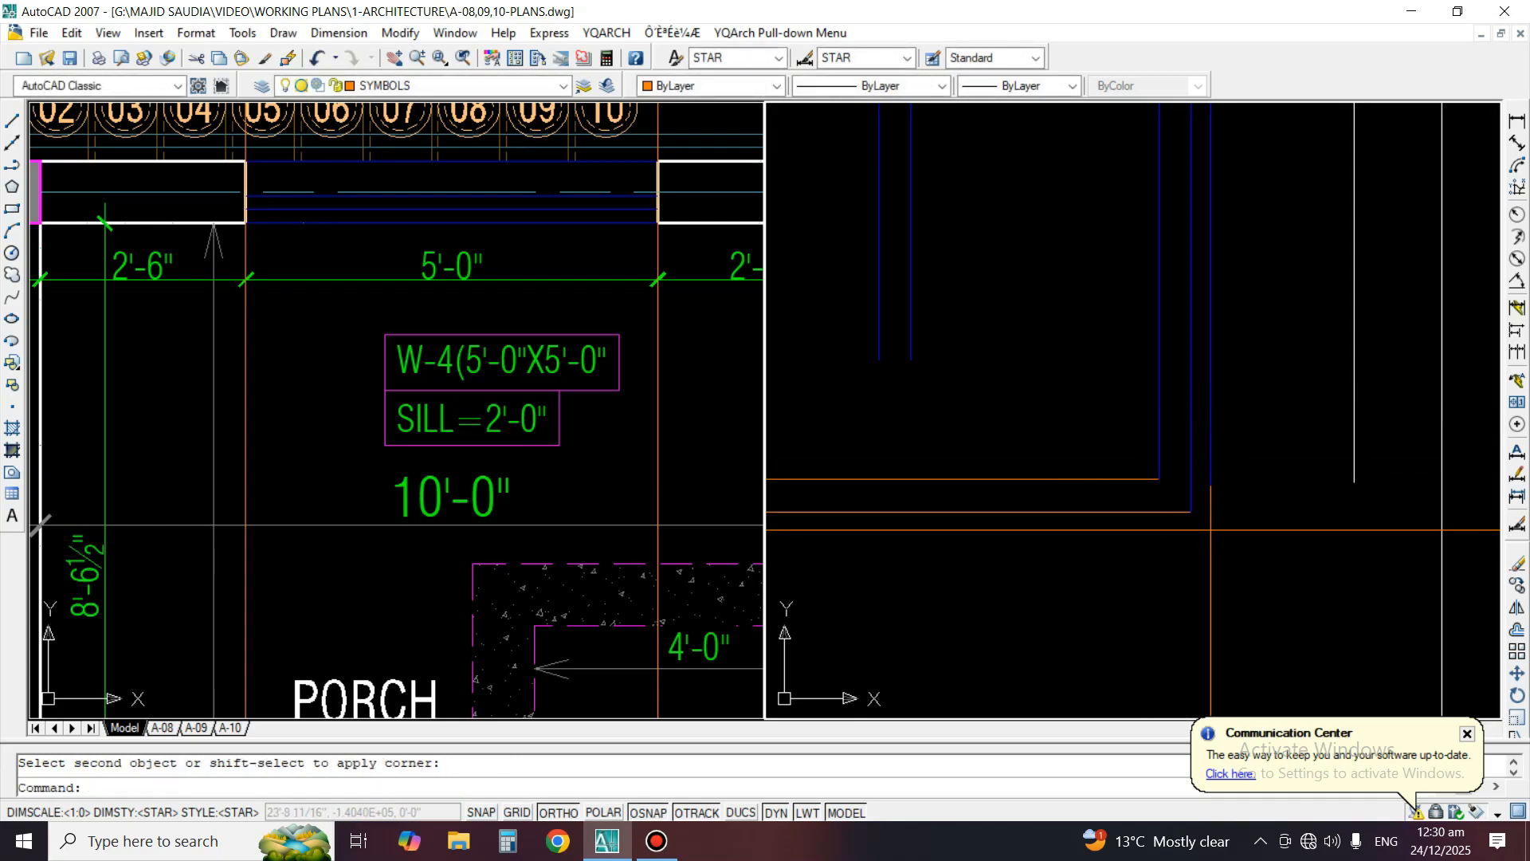
Erase the vertical construction line along the window's right edge
type("e")
key("Return")
key("Escape")
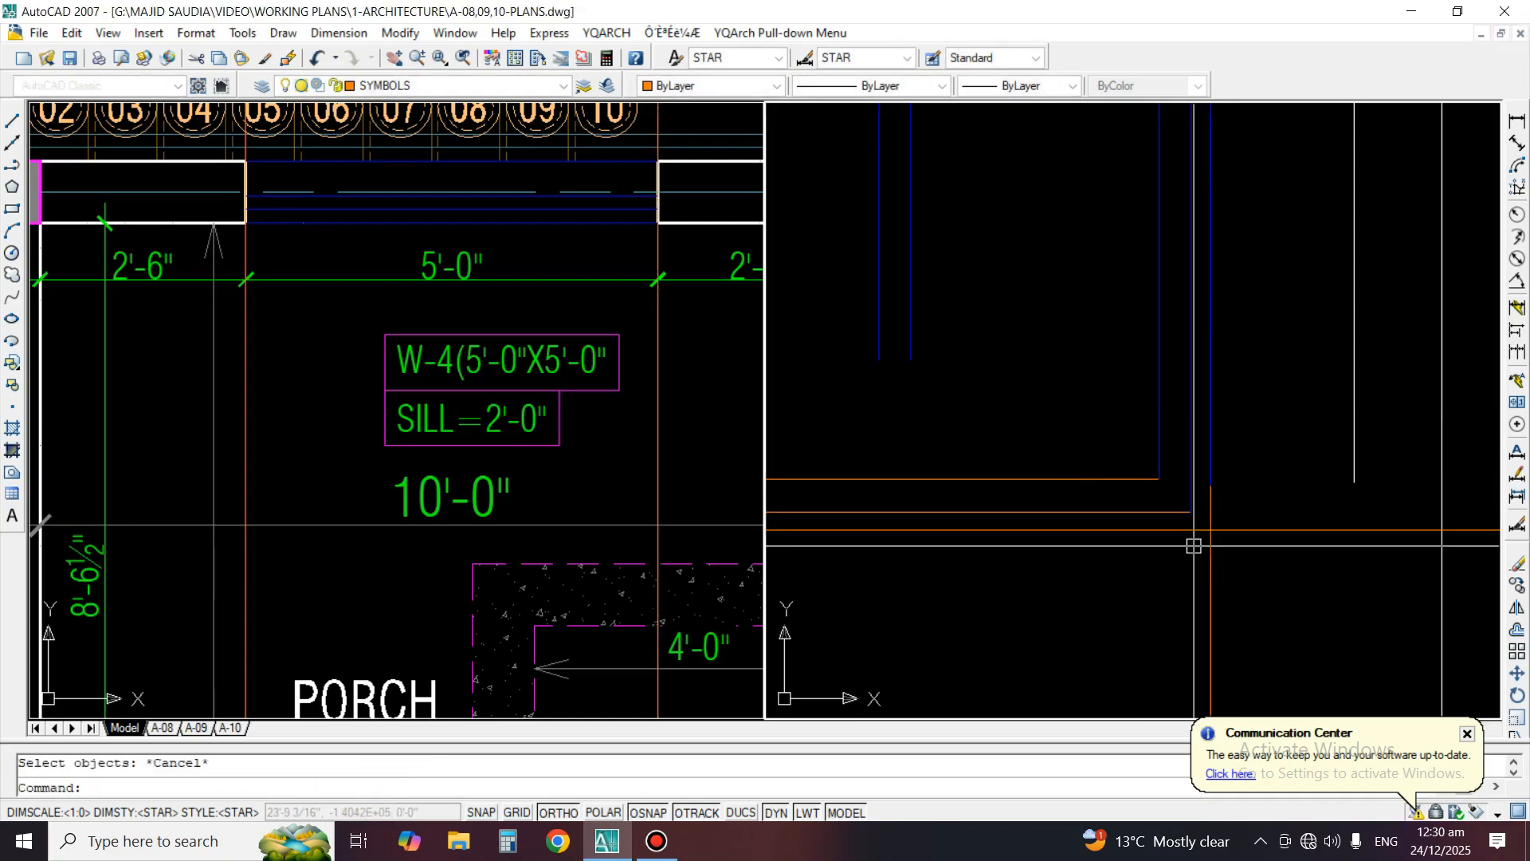
key("Return")
left_click(1228, 560)
left_click(1193, 569)
key("Return")
Fillet the outer bottom-right corner of the window frame, joining the outer right vertical to the lowest sill line
type("f")
Match the properties of the three bottom frame lines to the blue inner right frame line
key("Return")
left_click(1205, 438)
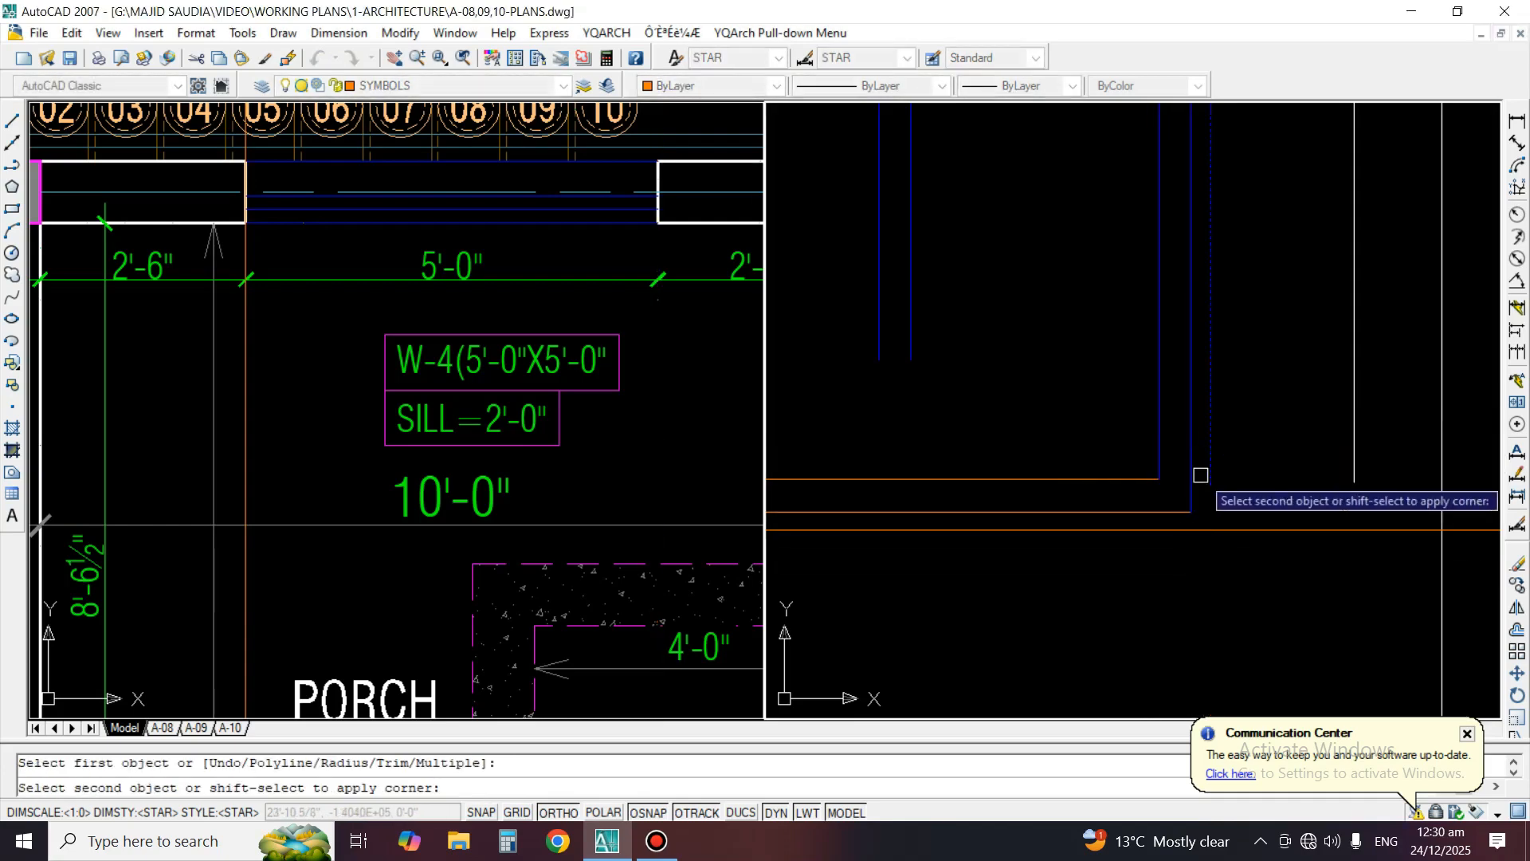
left_click(1168, 528)
type("ma")
key("Return")
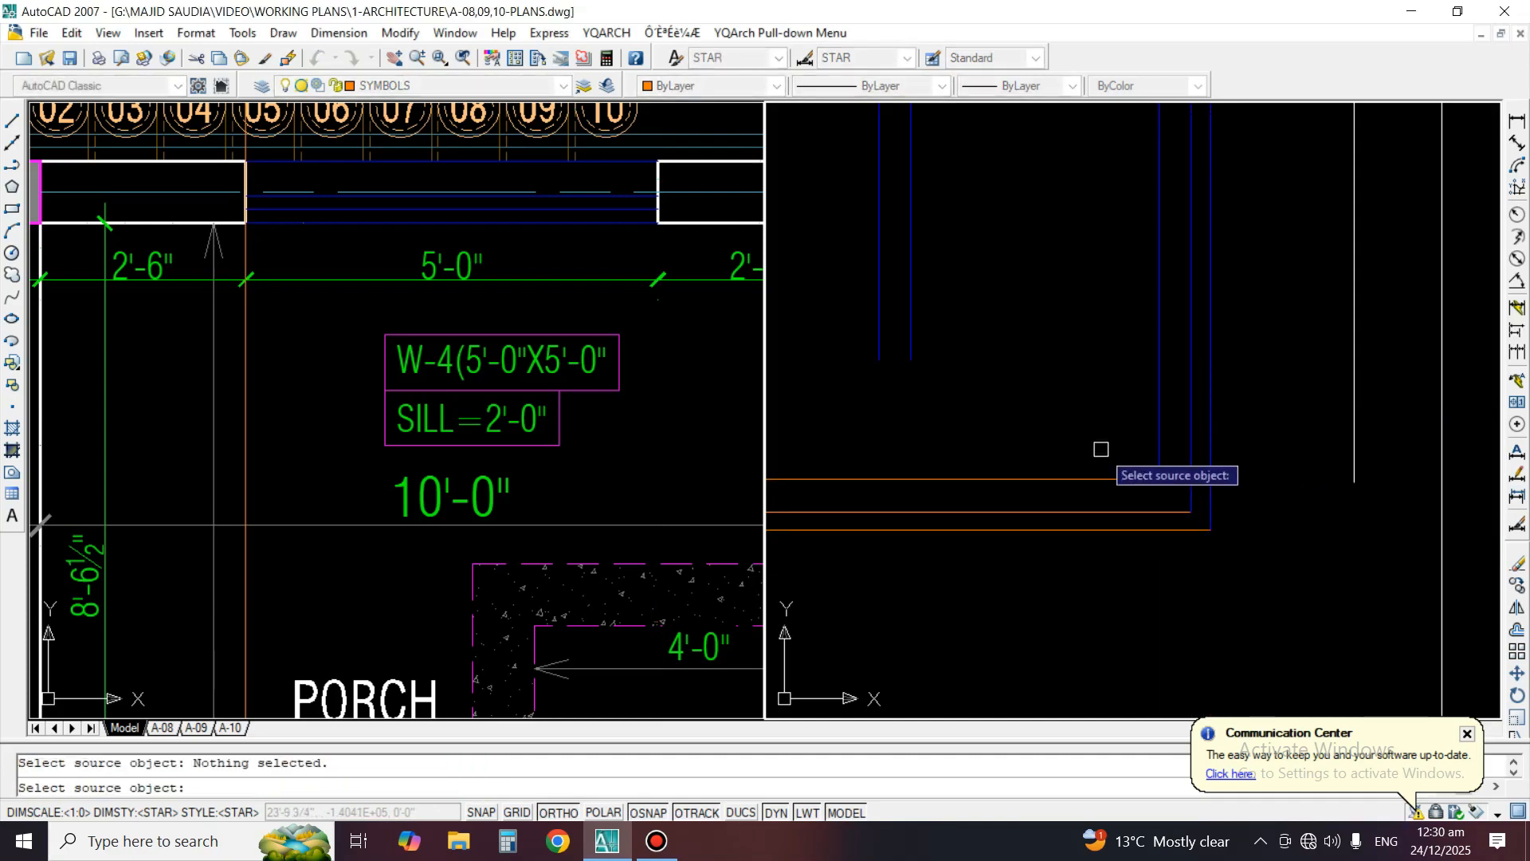
key("Escape")
key("Return")
left_click(1159, 433)
left_click(1141, 443)
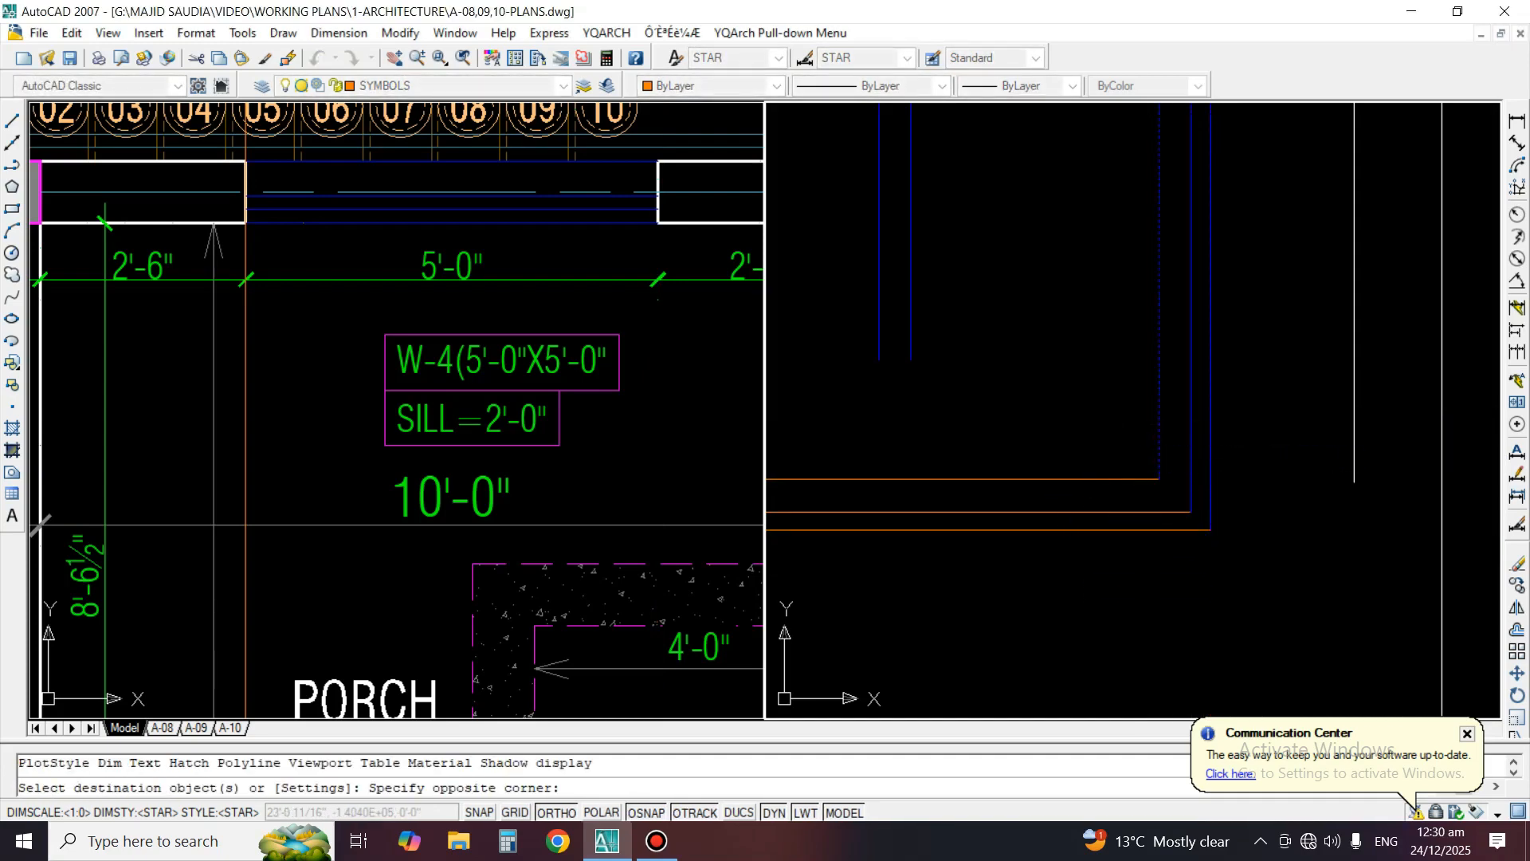
left_click(1088, 557)
Extend both central mullion lines down to the window's inner bottom frame line, and the right one on to the middle frame line
key("Return")
scroll(1148, 512, "down", 4)
type("Ex")
key("Return")
scroll(1048, 508, "up", 1)
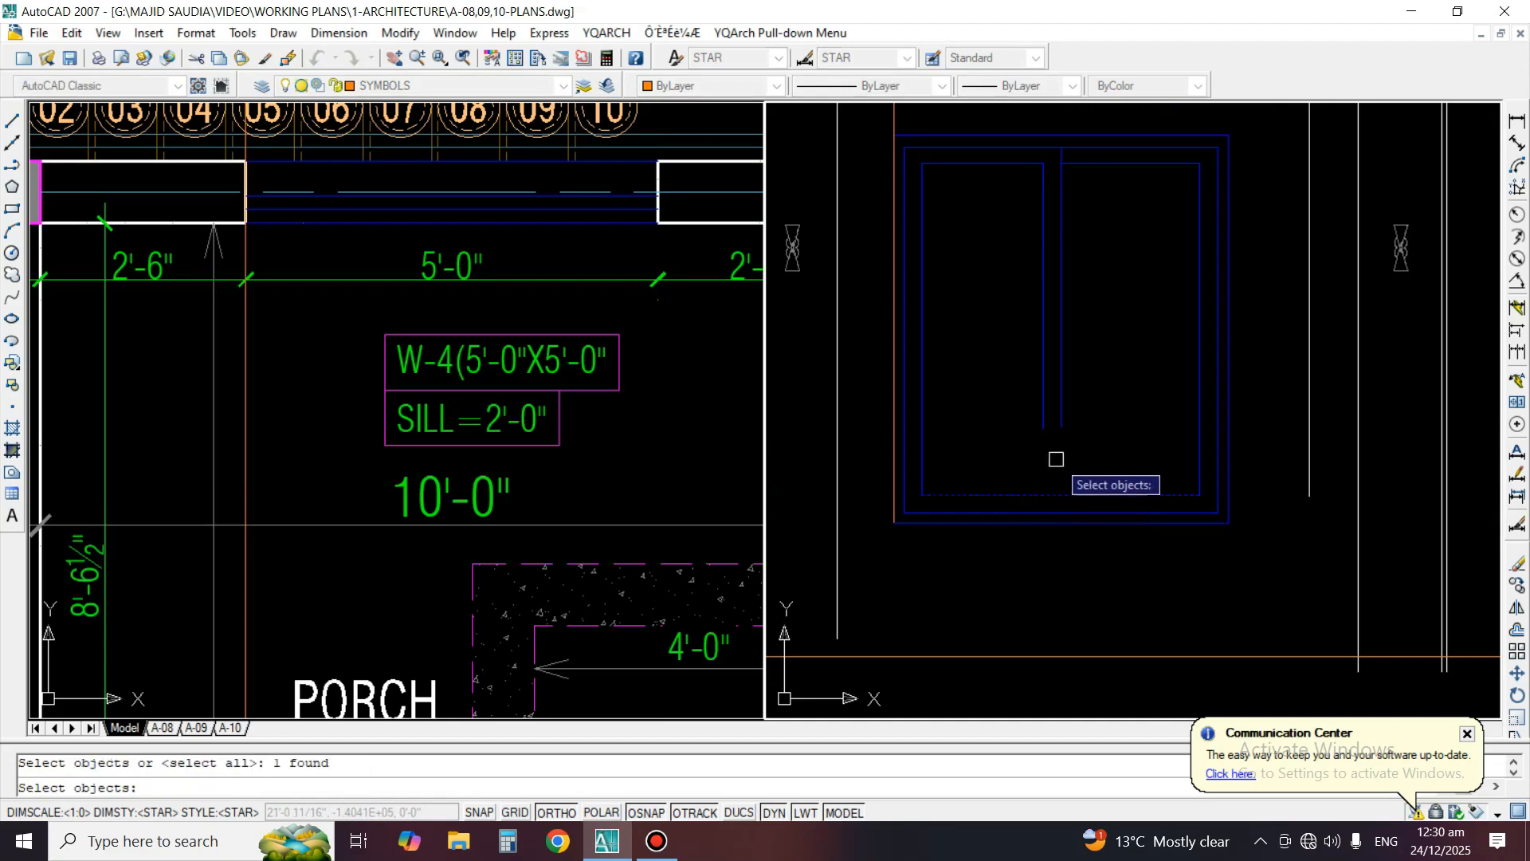
key("Return")
type("ex")
key("Return")
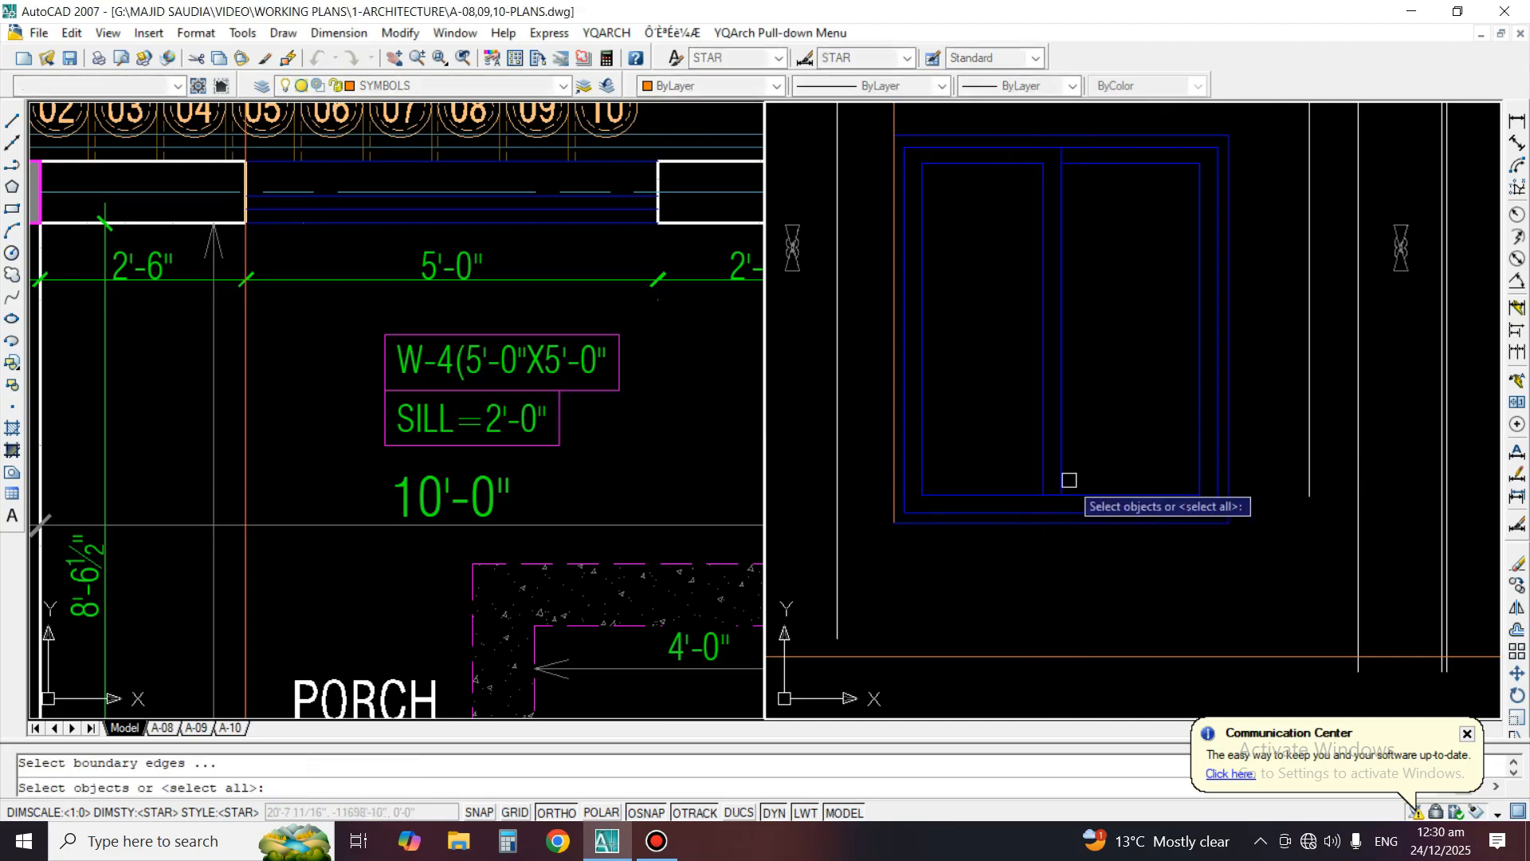
key("Return")
left_click(1064, 461)
Trim the inner bottom frame line between the two mullion lines
key("Return")
type("tr")
key("Return")
key("Return")
scroll(1055, 494, "up", 3)
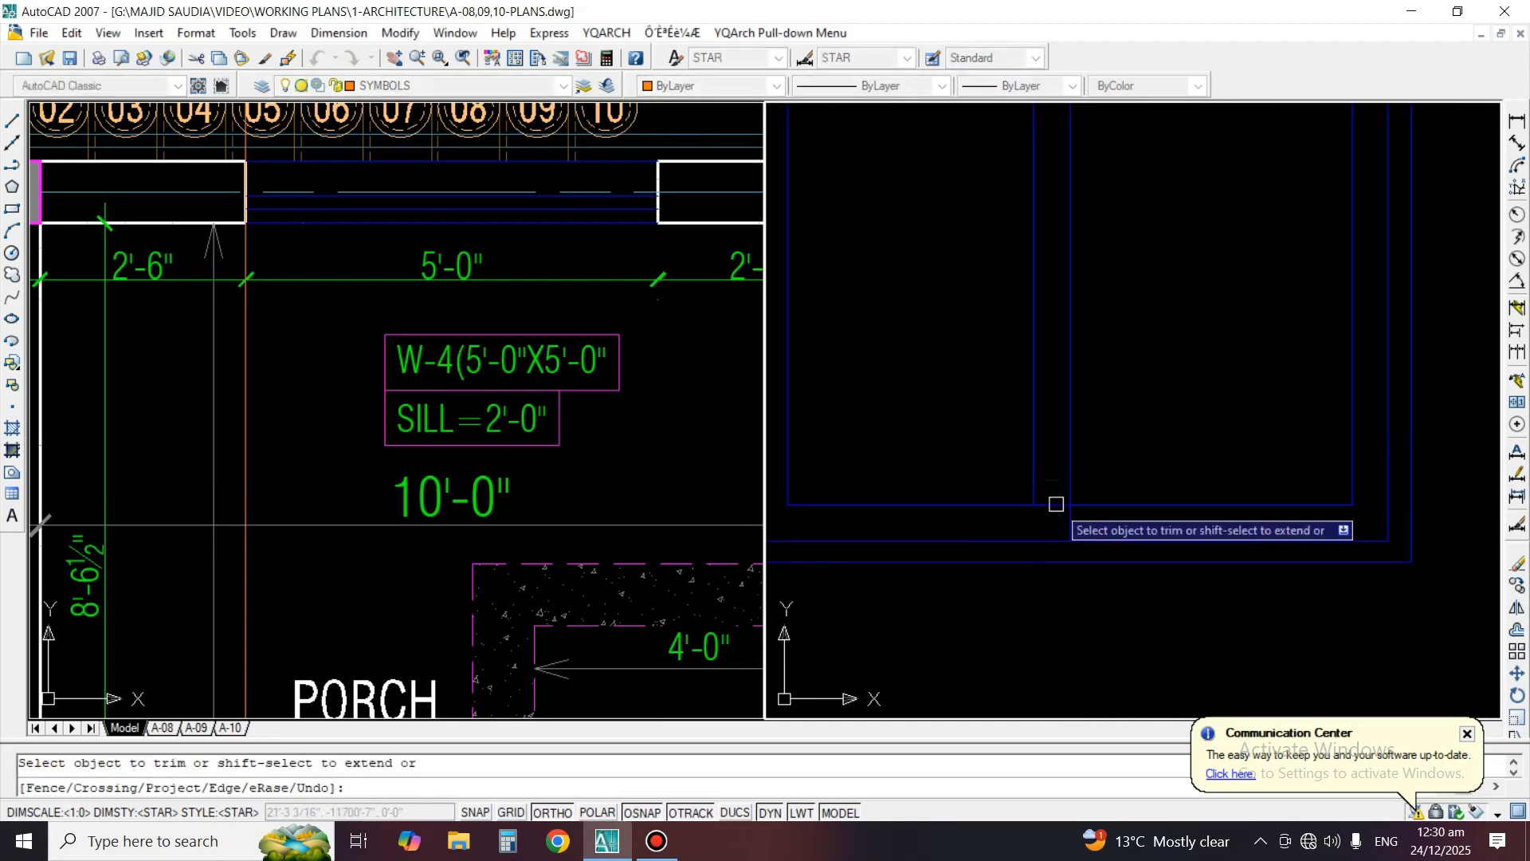
key("Return")
scroll(1060, 502, "down", 4)
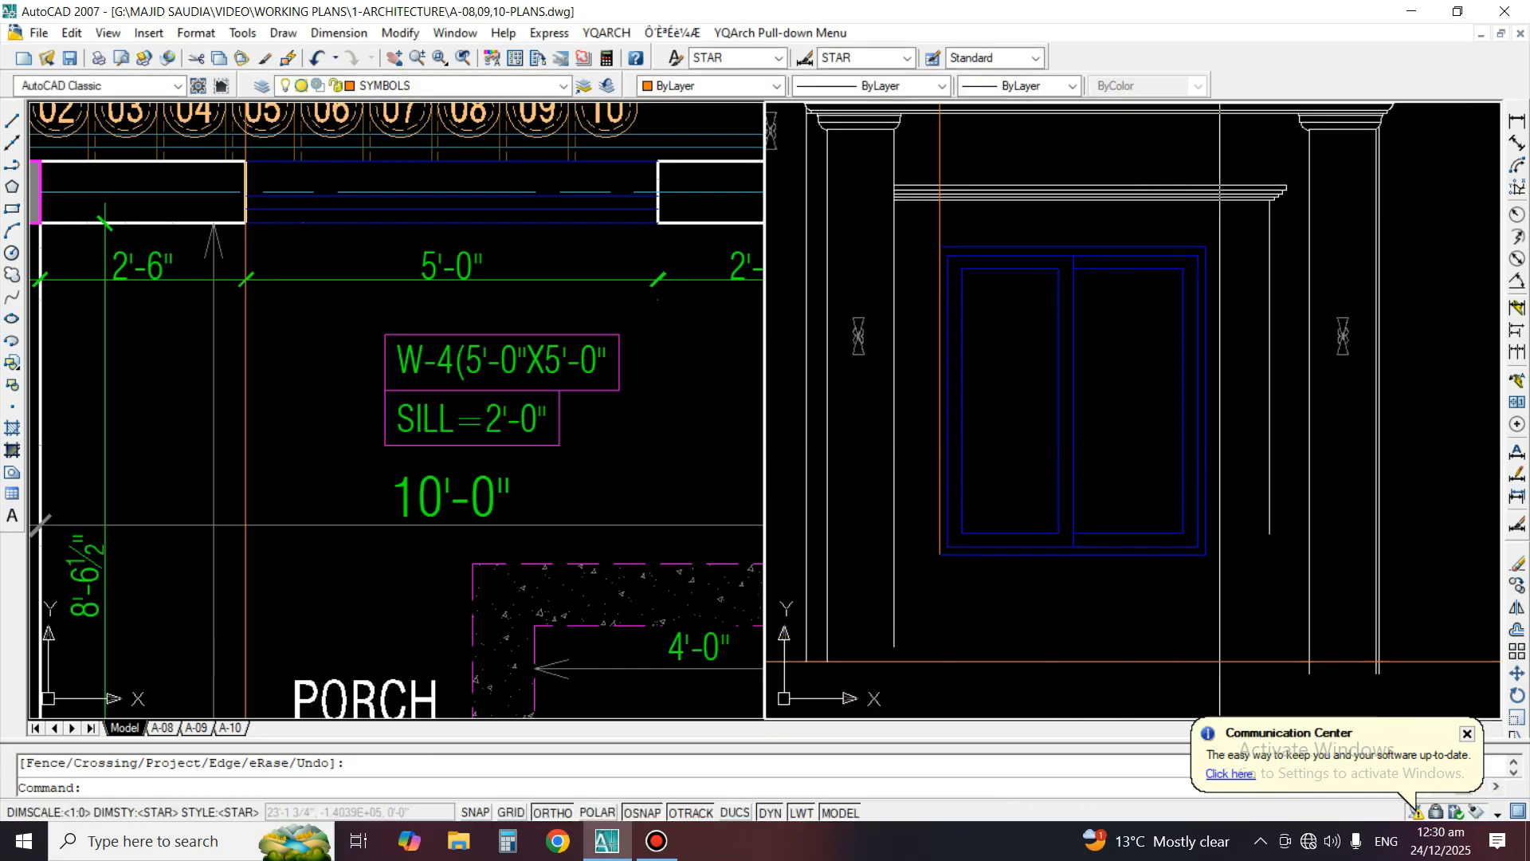
Erase the vertical construction line along the window's left edge
type("e")
key("Return")
left_click(947, 286)
key("Return")
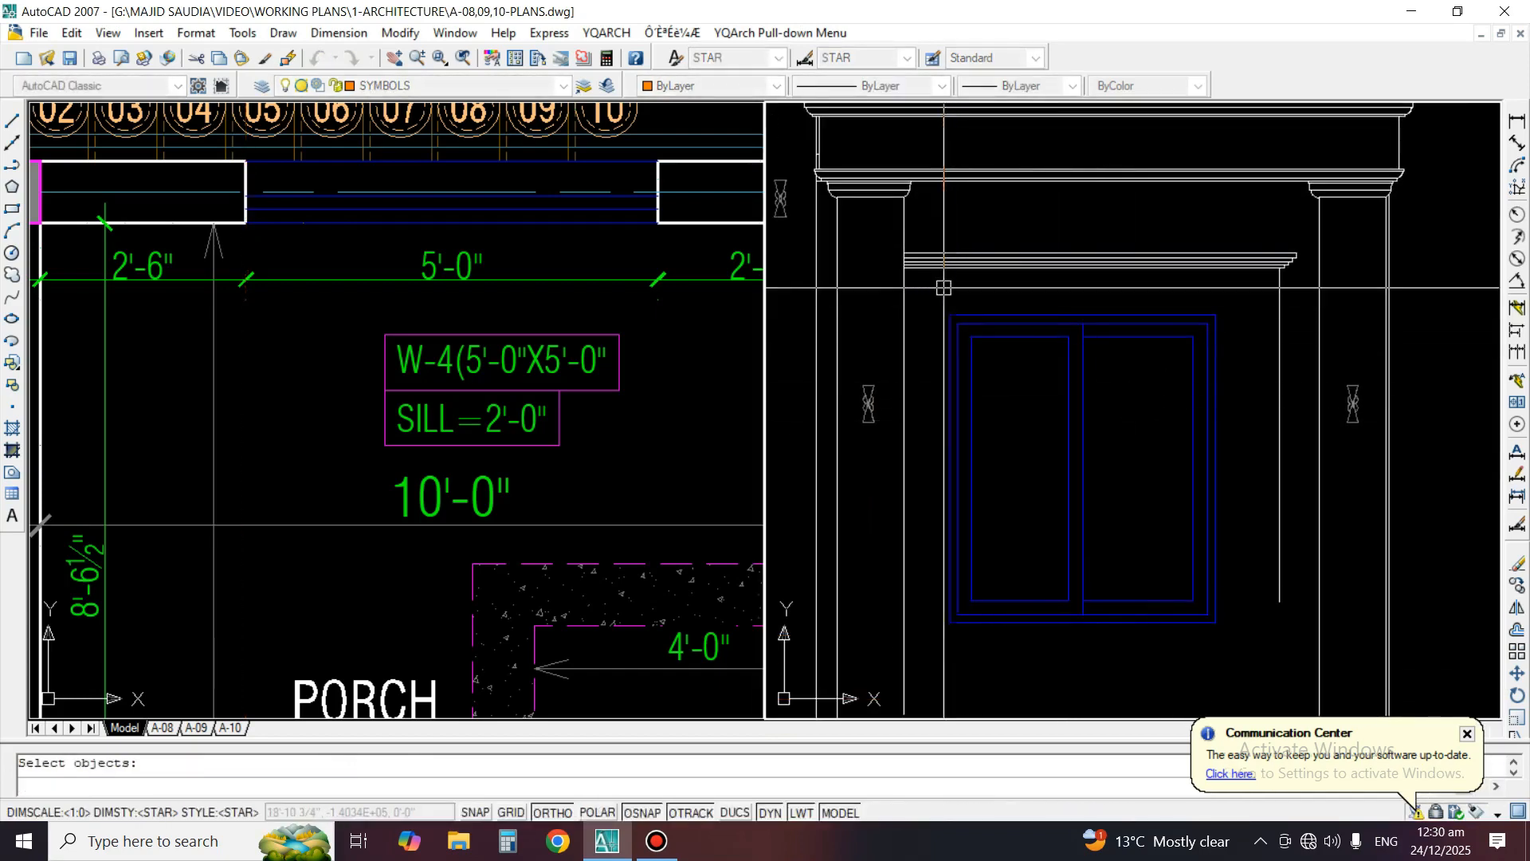
Draw a vertical construction line through the midpoint of window W-4 in the floor plan
left_click(593, 351)
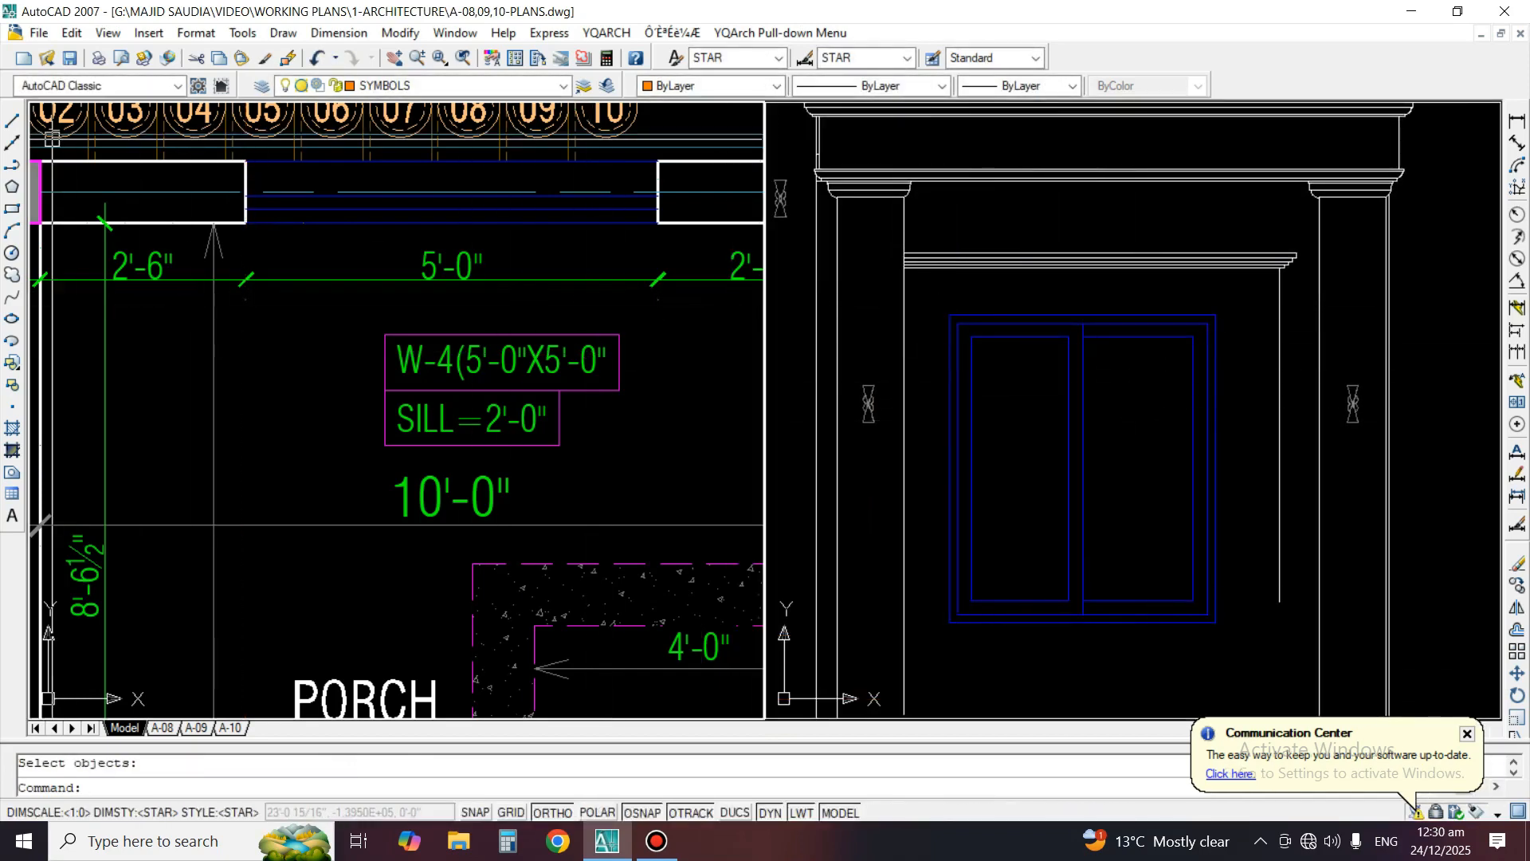
left_click(12, 143)
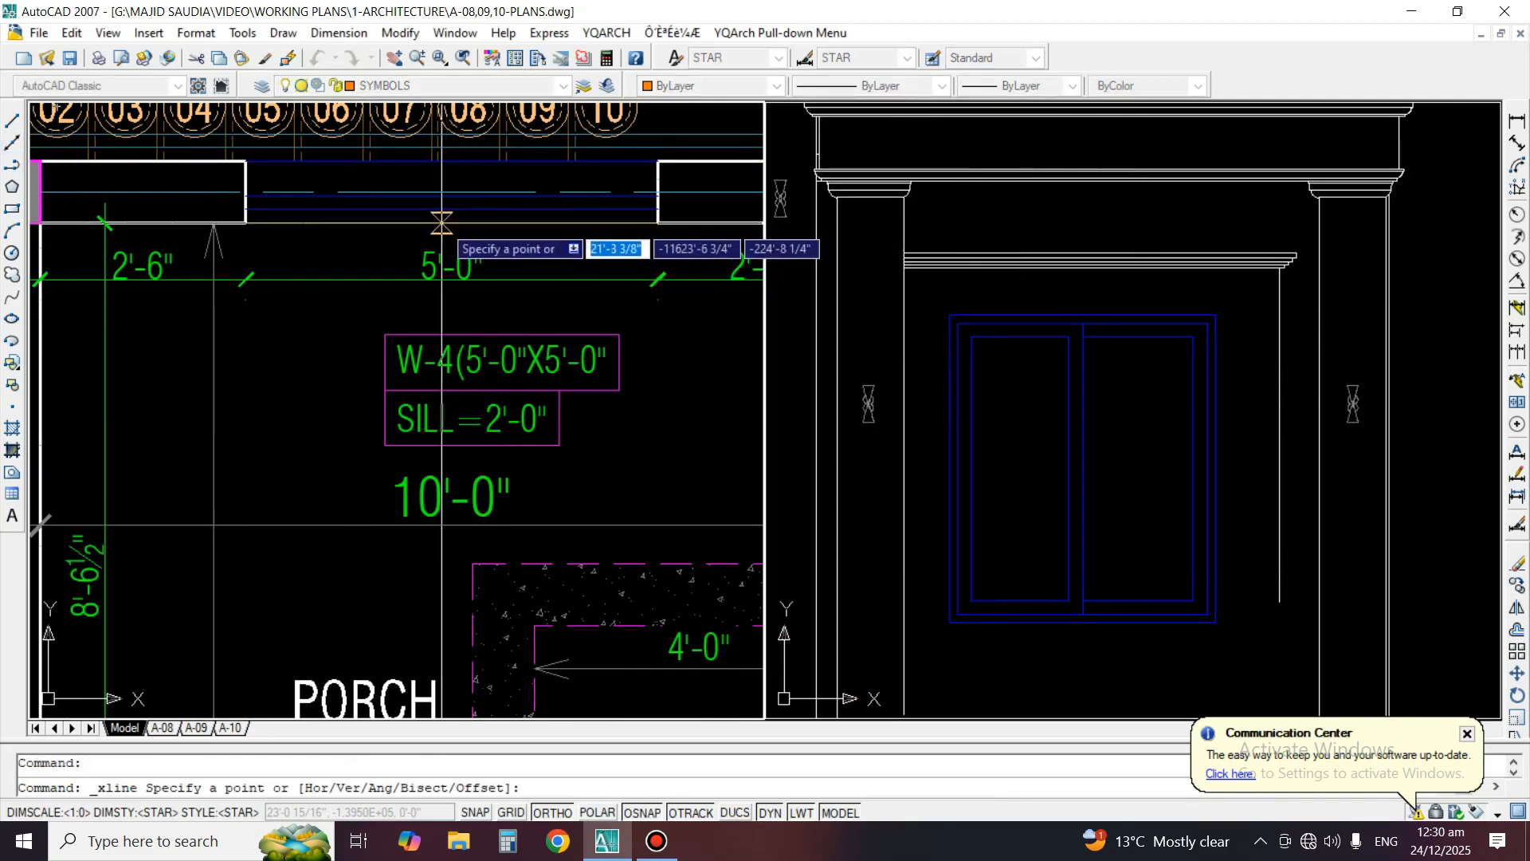
left_click(448, 224)
left_click(347, 594)
key("Return")
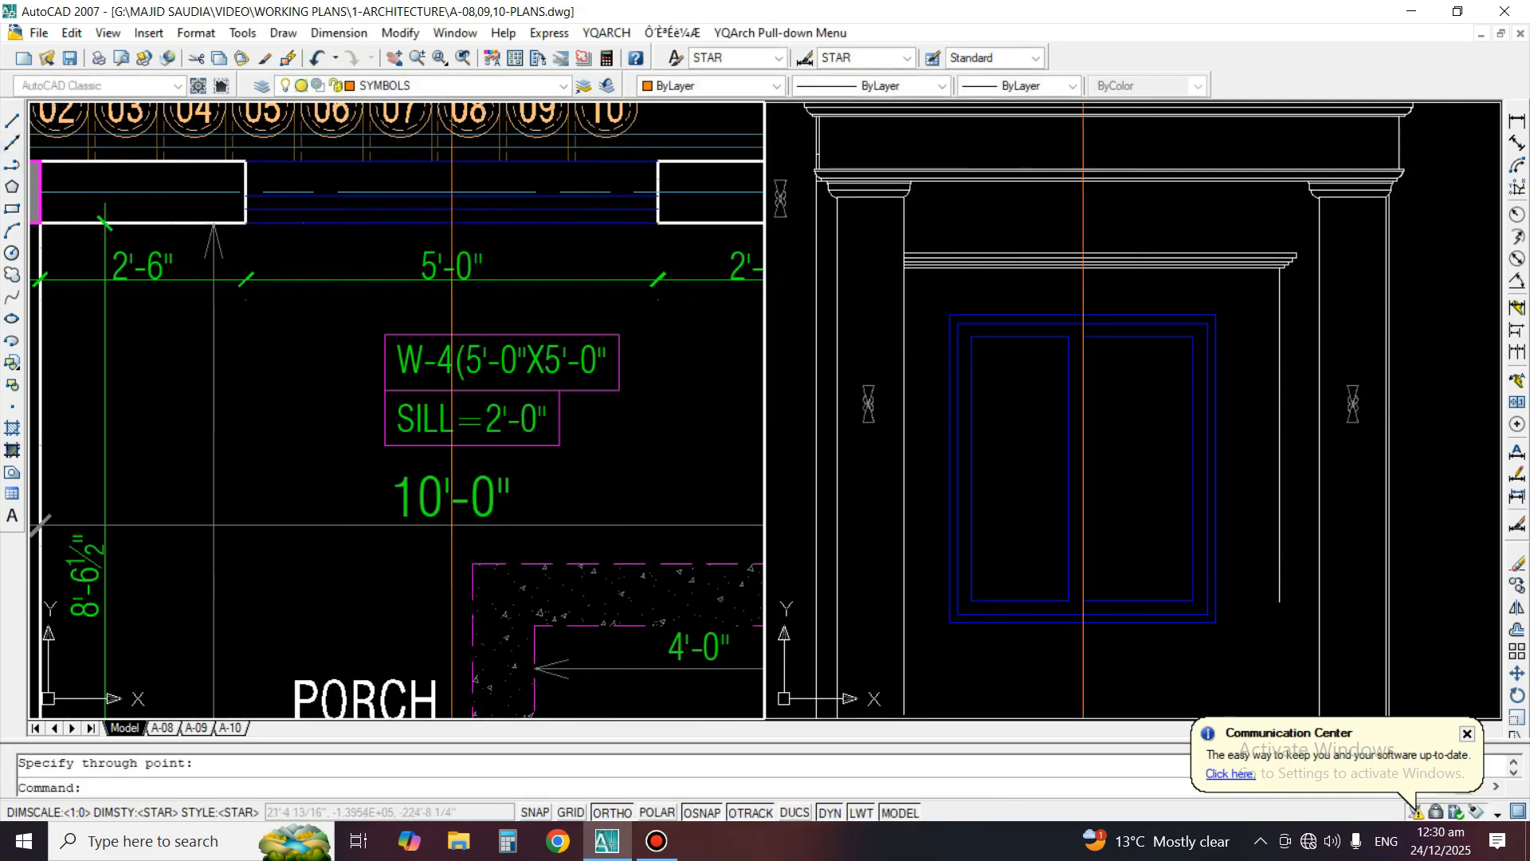
Draw a short horizontal helper line across the mullion between its two vertical lines in the elevation
scroll(1080, 335, "up", 3)
type("L")
key("Return")
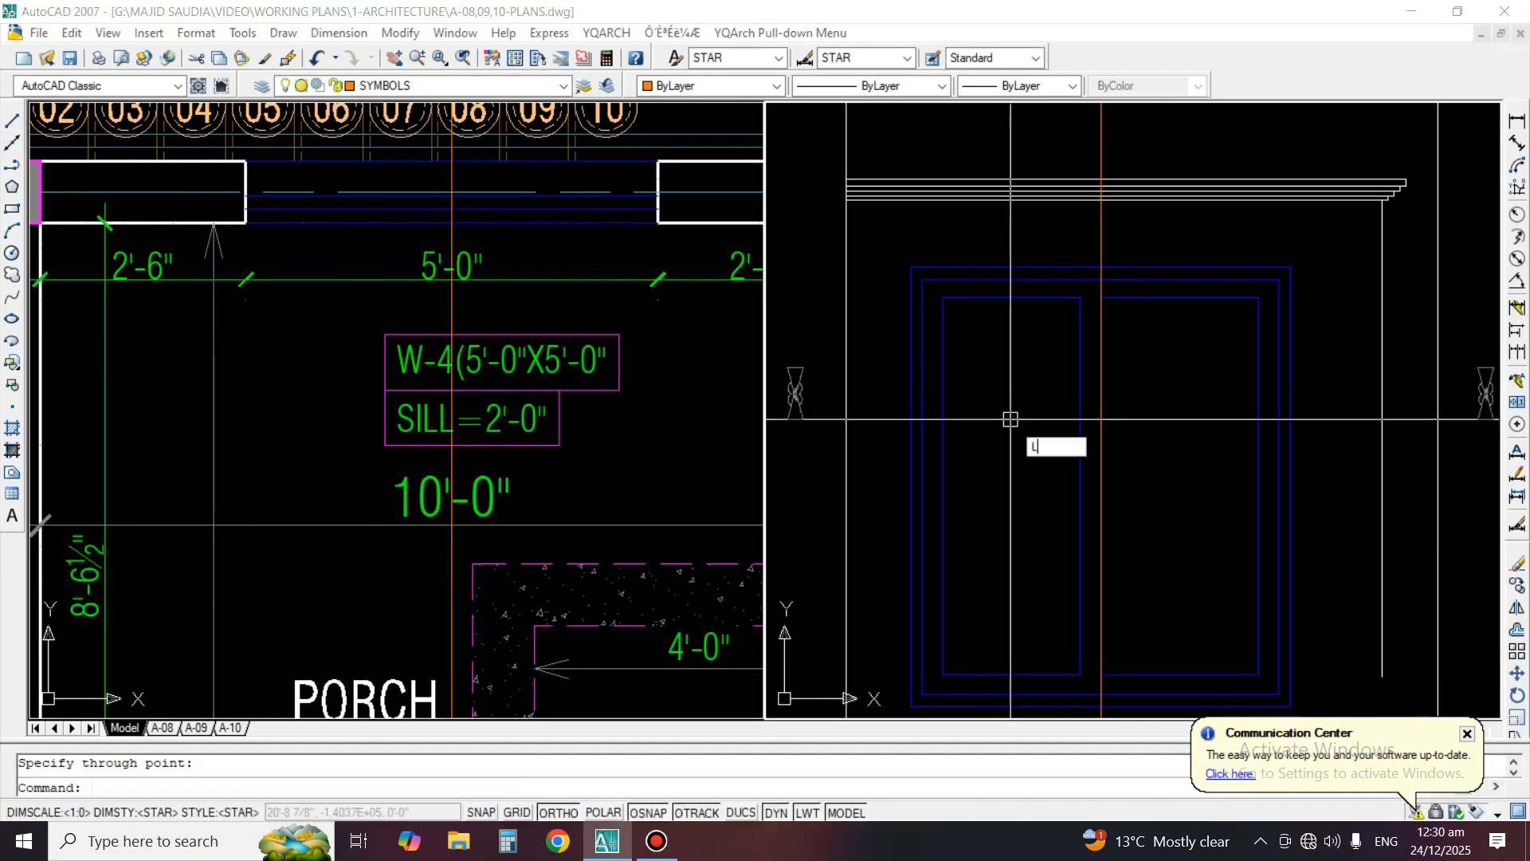
left_click(1078, 338)
left_click(1098, 336)
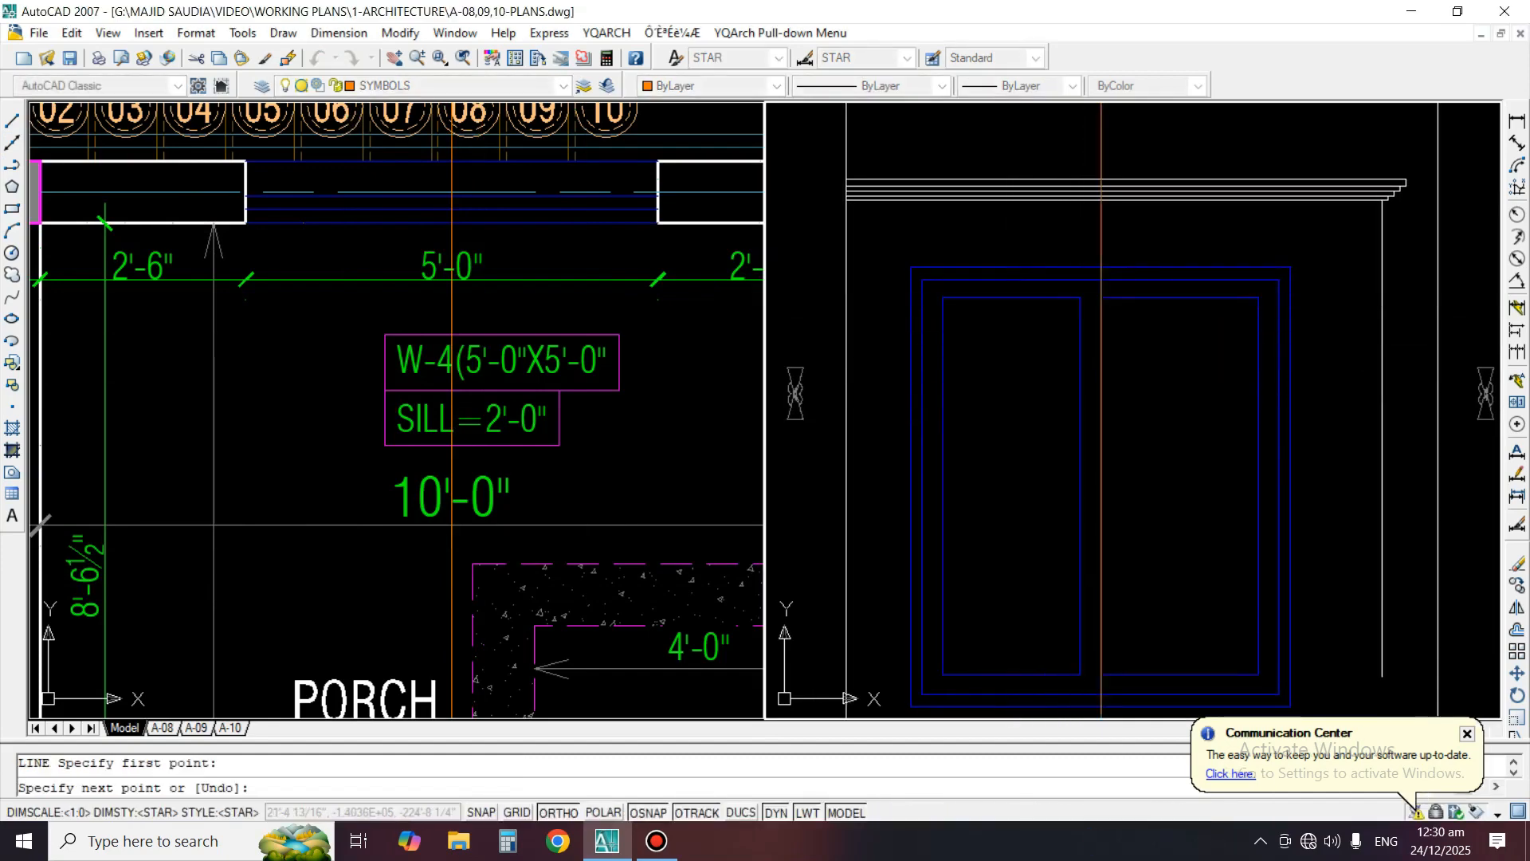
key("Return")
Stretch the window mullion from the helper line's midpoint onto the vertical centre construction line
scroll(1092, 325, "down", 2)
type("s")
key("Return")
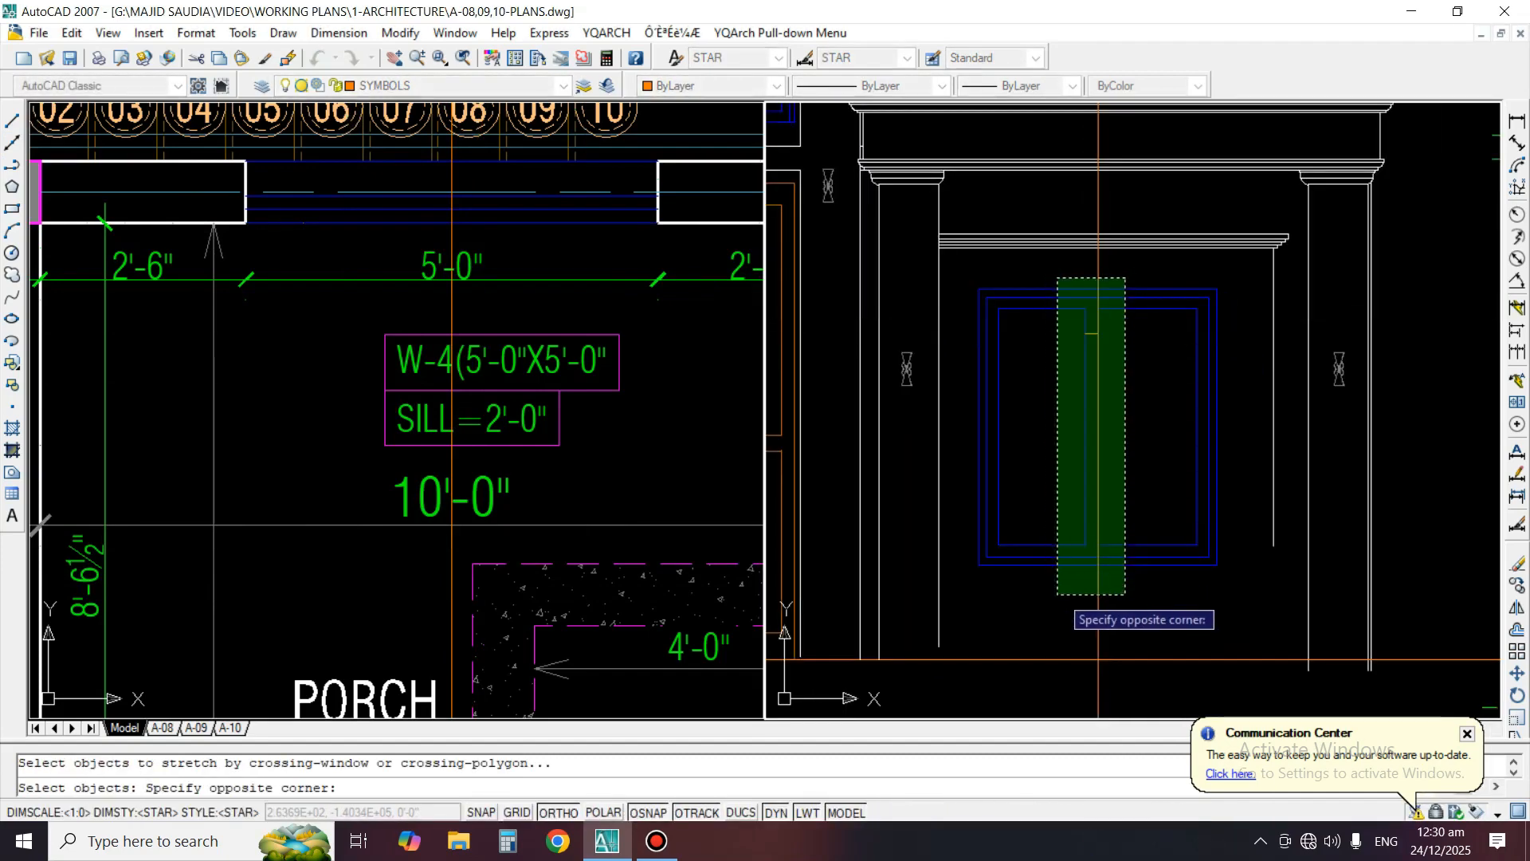
left_click(1051, 593)
scroll(1098, 271, "up", 2)
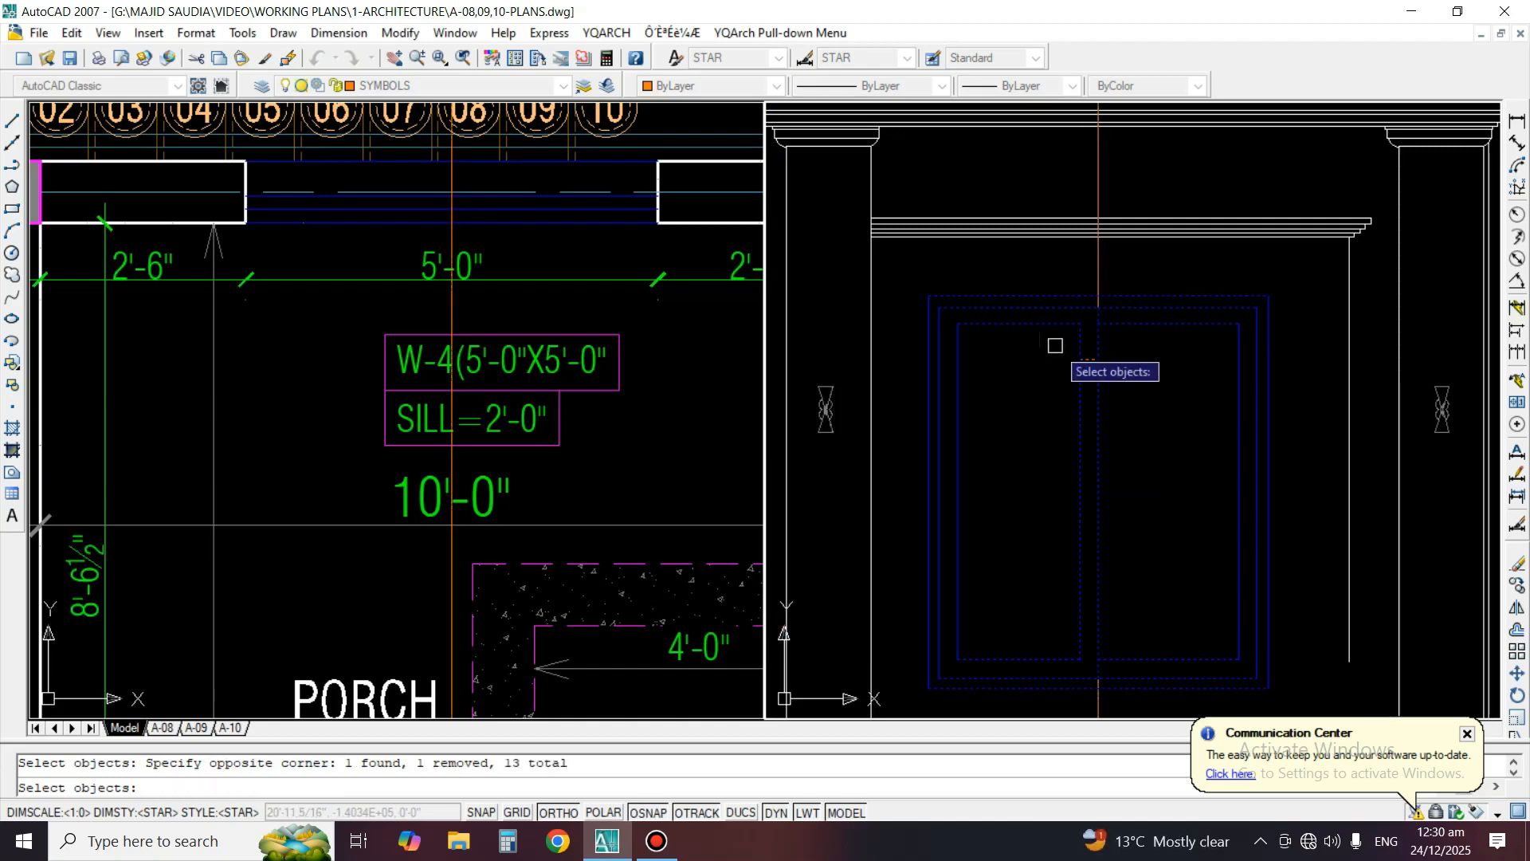
scroll(1108, 339, "up", 3)
key("Return")
left_click(1056, 395)
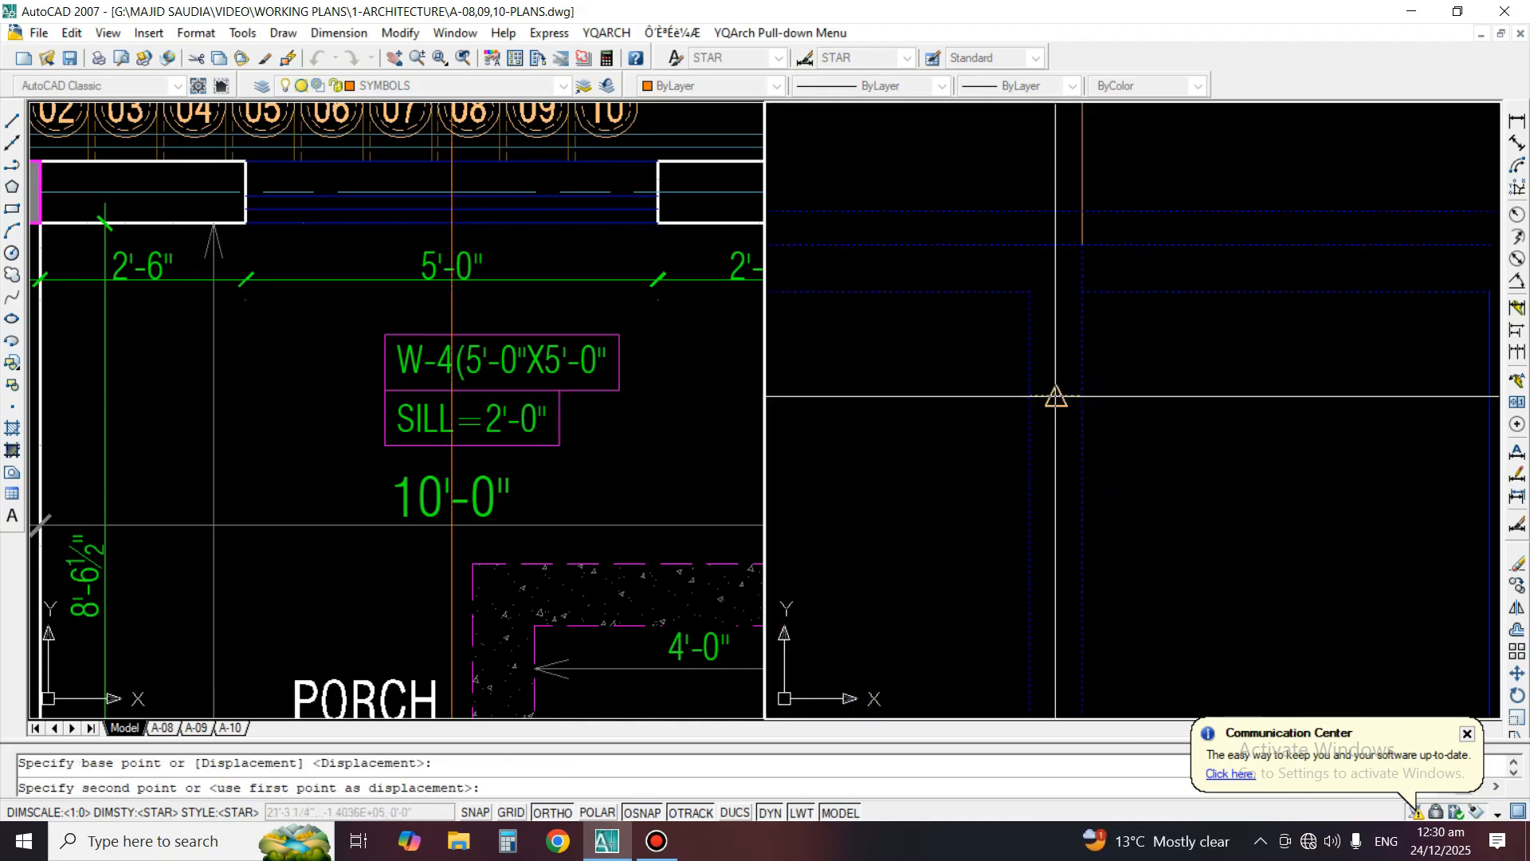
left_click(1082, 396)
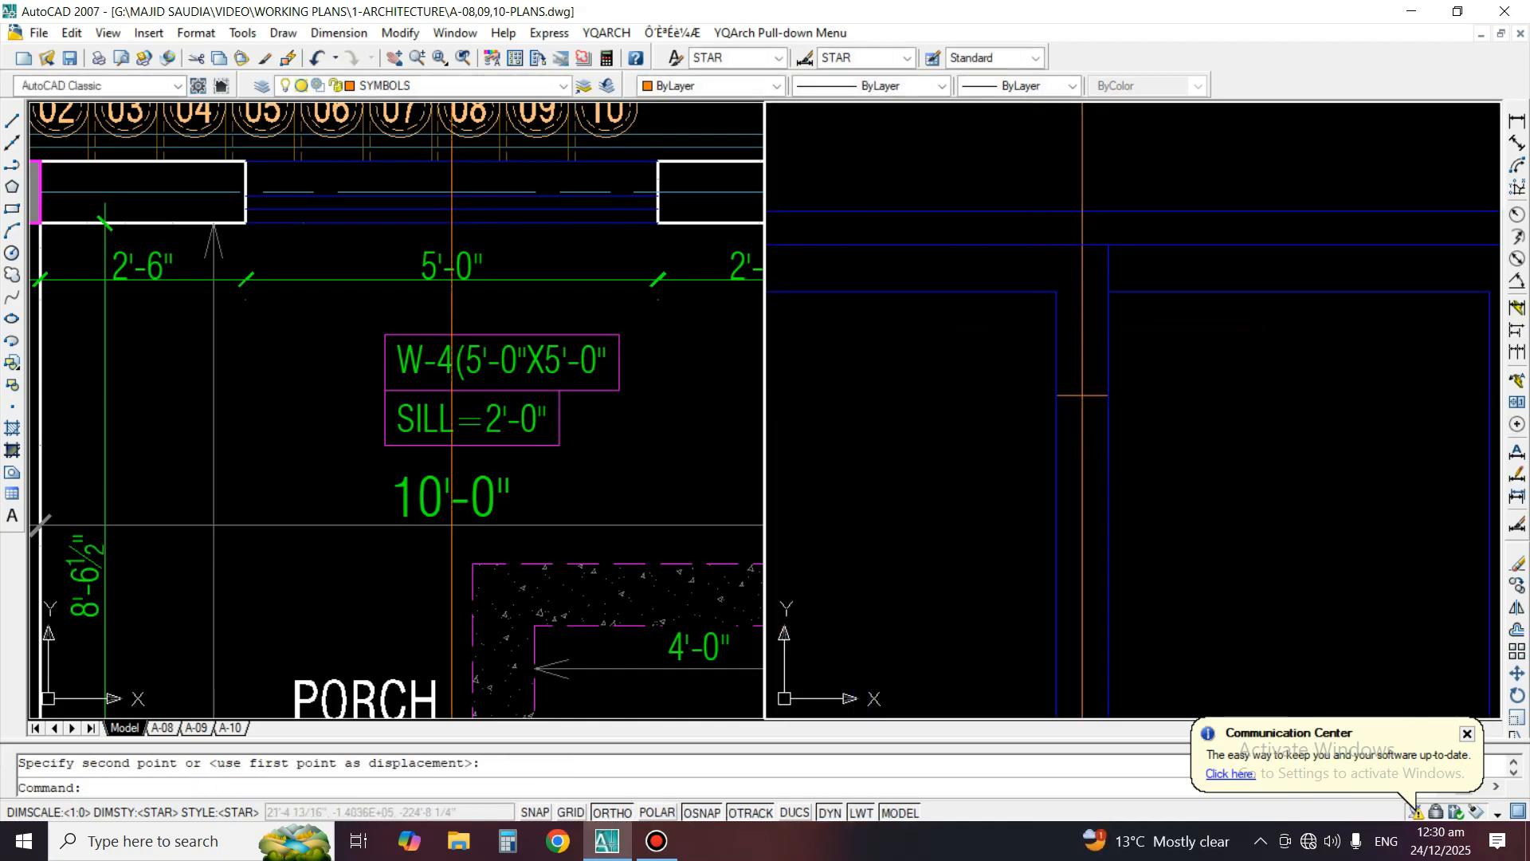
Erase the vertical construction line through the window's centre
scroll(1032, 359, "down", 4)
key("Escape")
type("e")
key("space")
left_click(1067, 314)
left_click(1038, 308)
key("space")
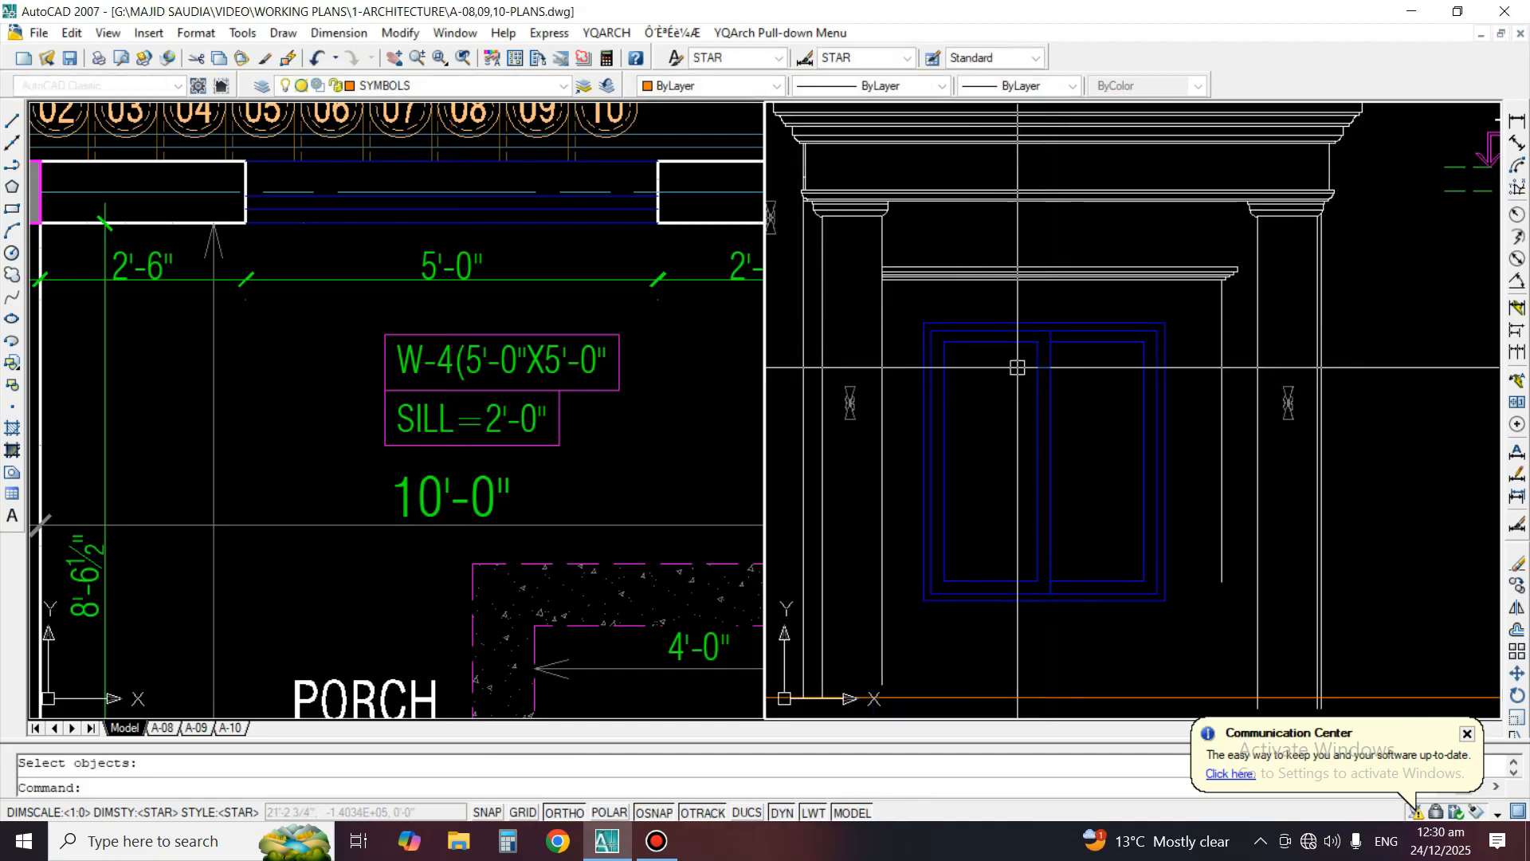
Erase the short horizontal helper line across the mullion
type("e")
key("space")
left_click(1019, 355)
left_click(1078, 391)
key("space")
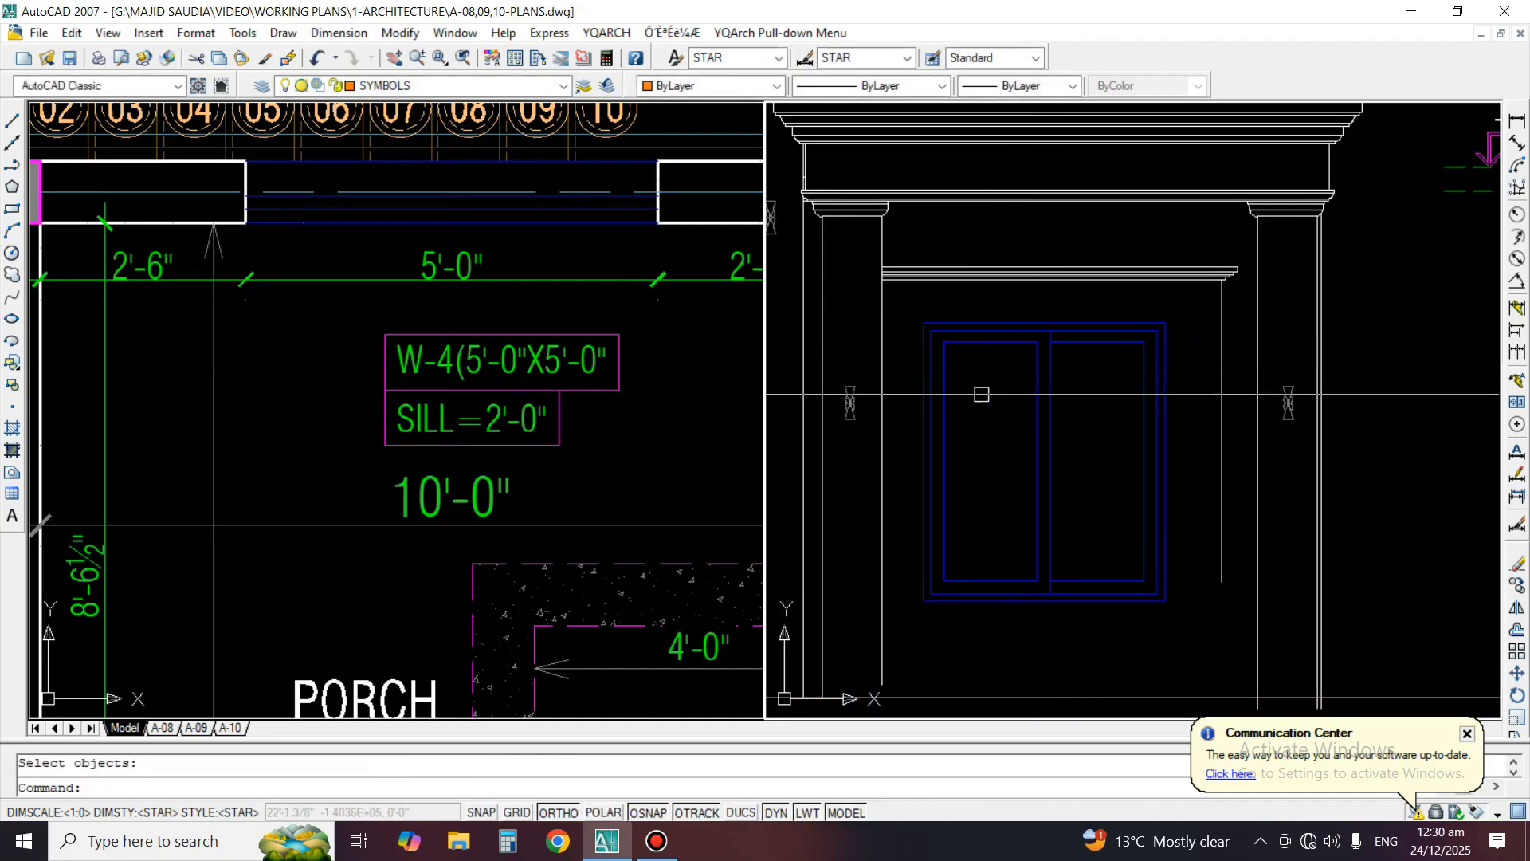
middle_click_drag(1104, 424, 1122, 398)
scroll(483, 351, "down", 2)
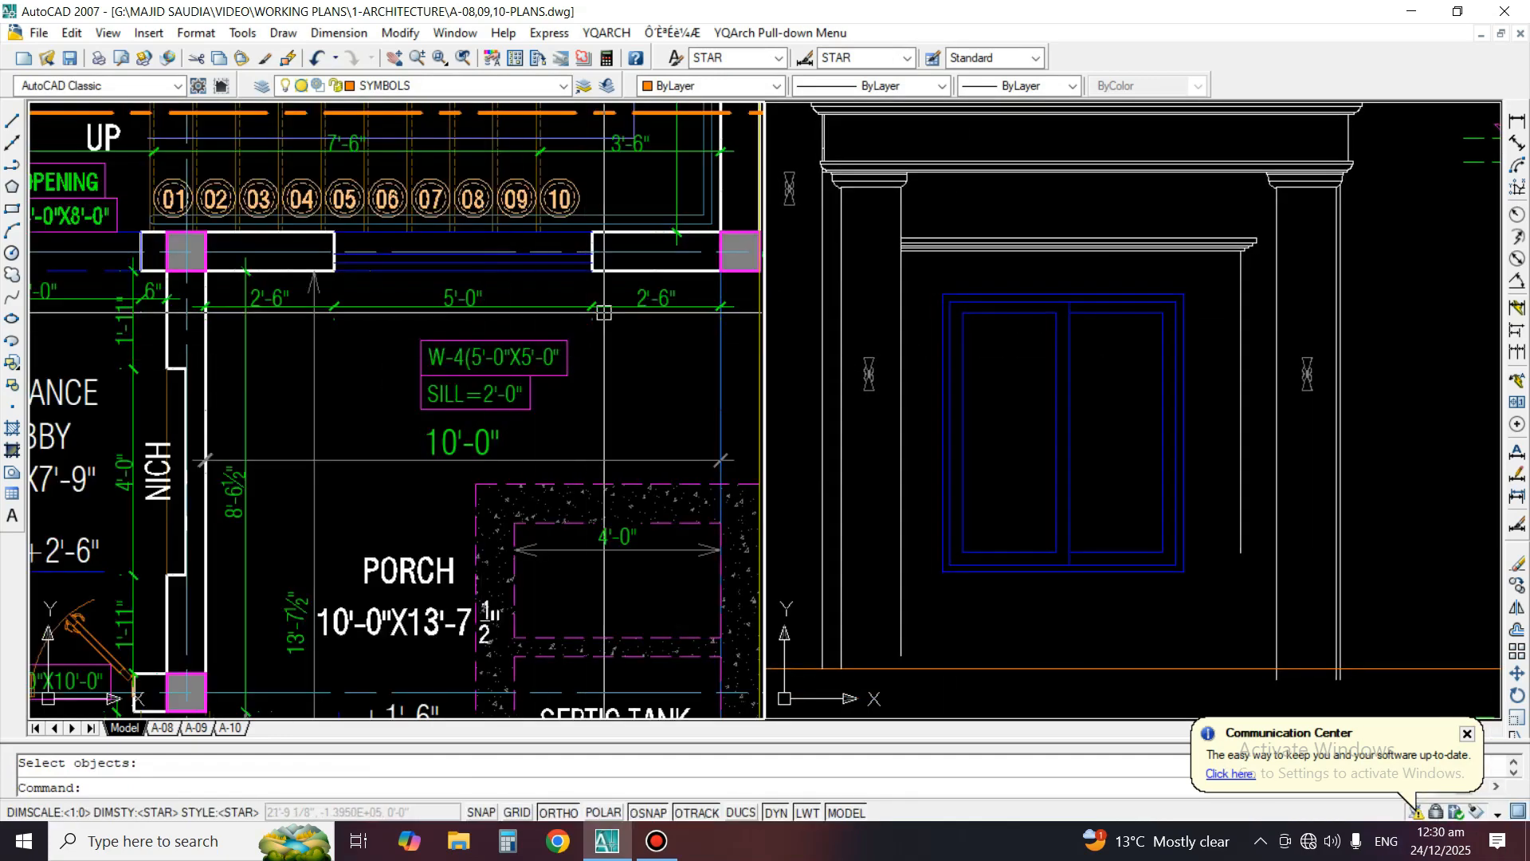
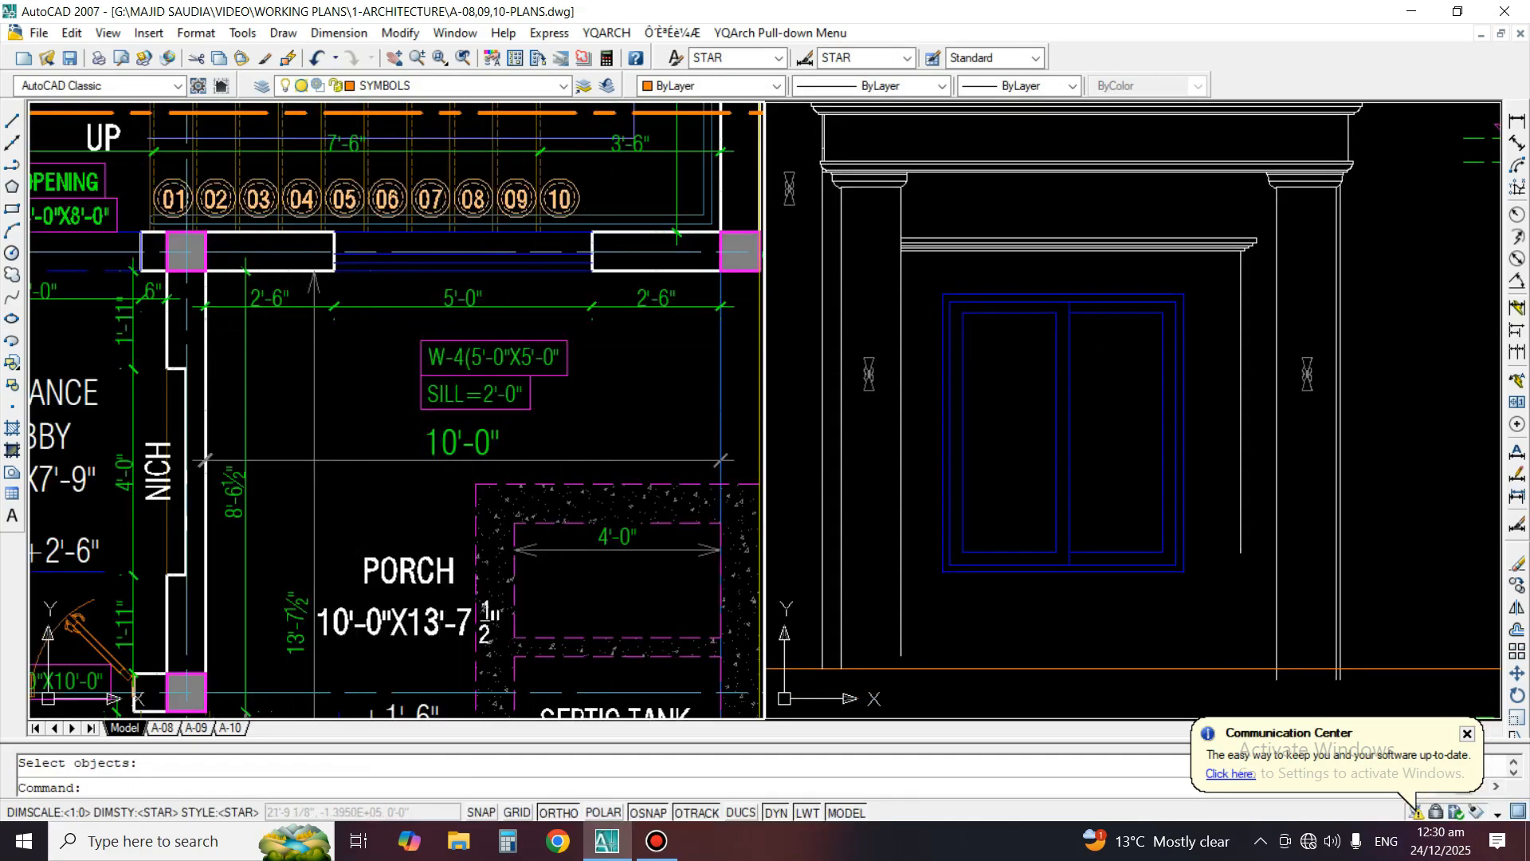
scroll(1279, 219, "up", 2)
left_click(1261, 237)
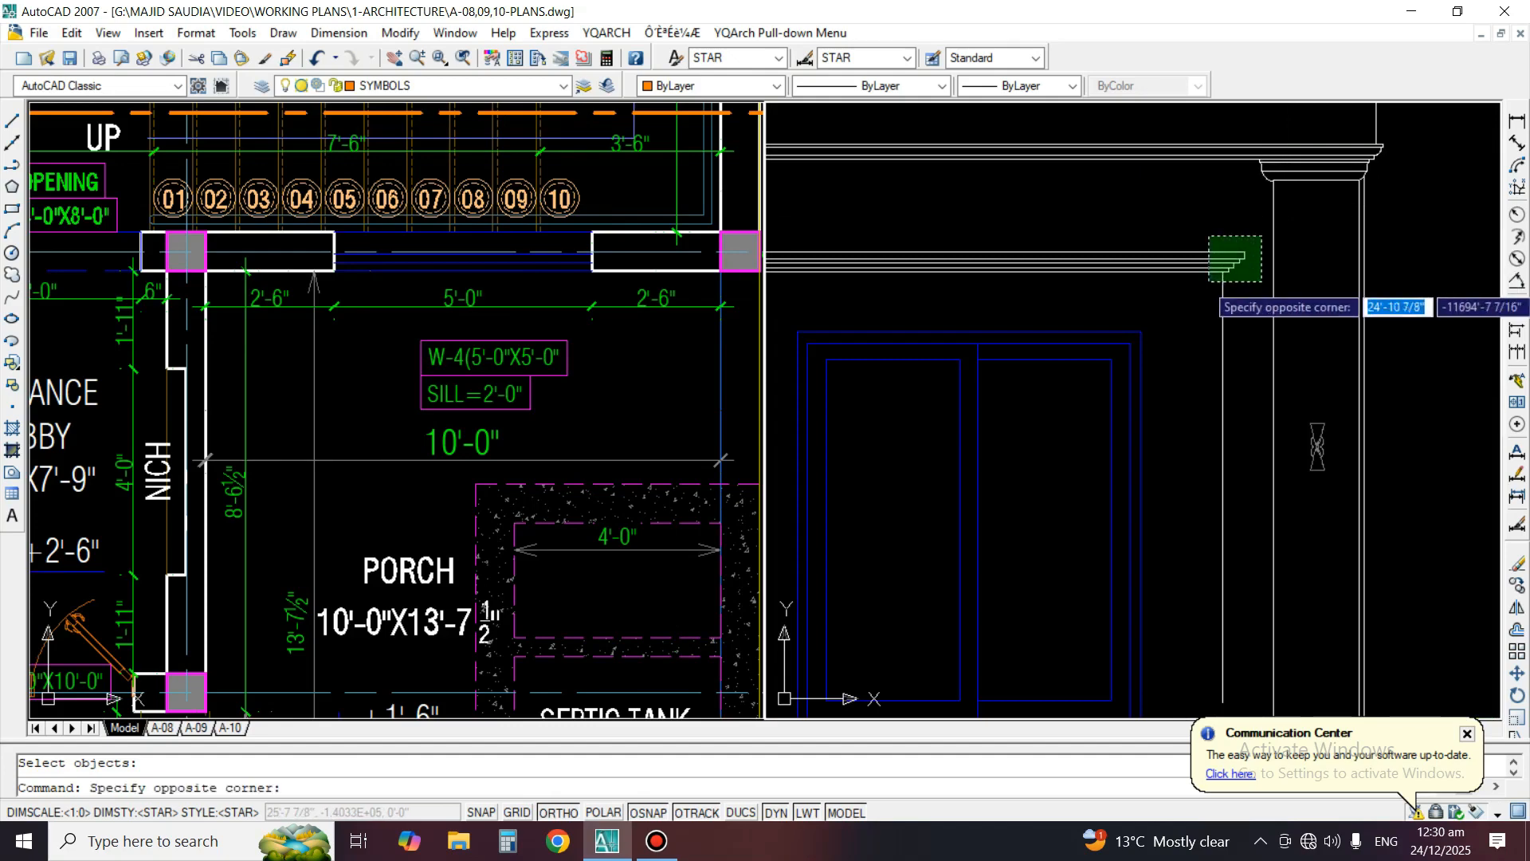
key("Escape")
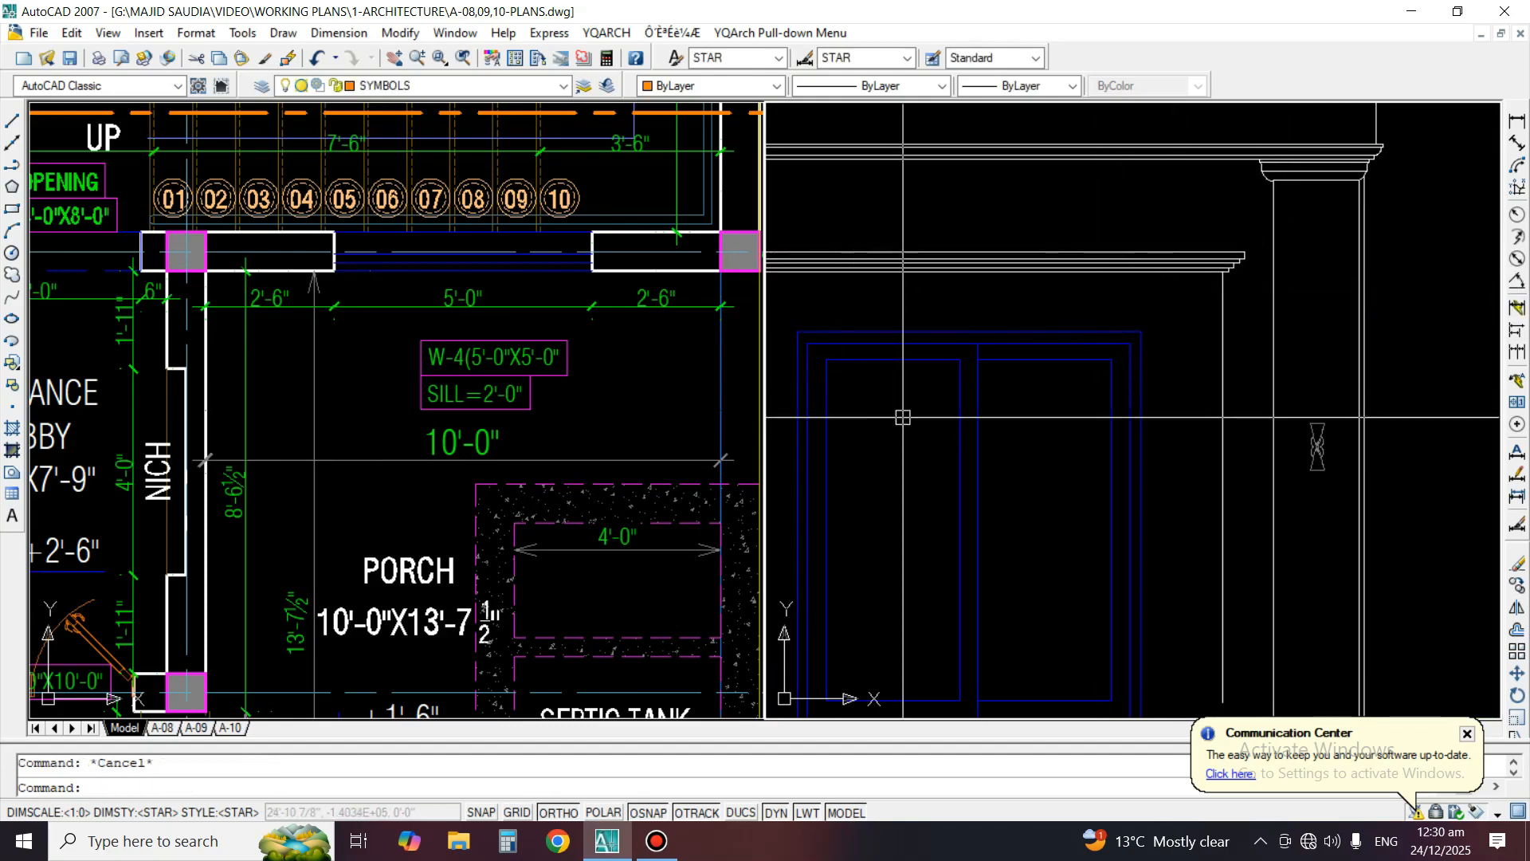
middle_click_drag(893, 467, 942, 439)
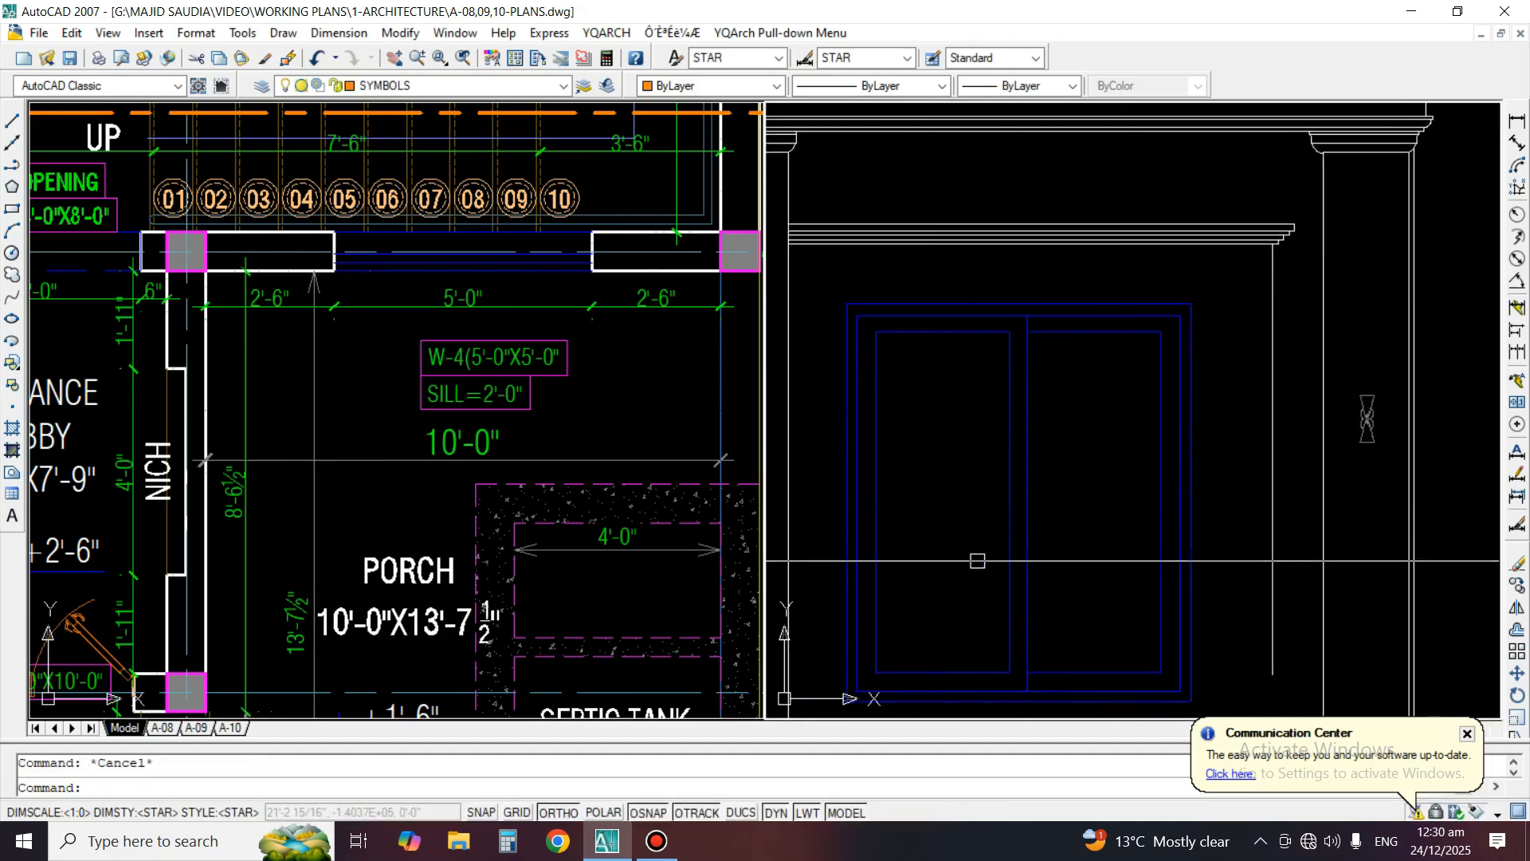
middle_click_drag(954, 556, 1027, 538)
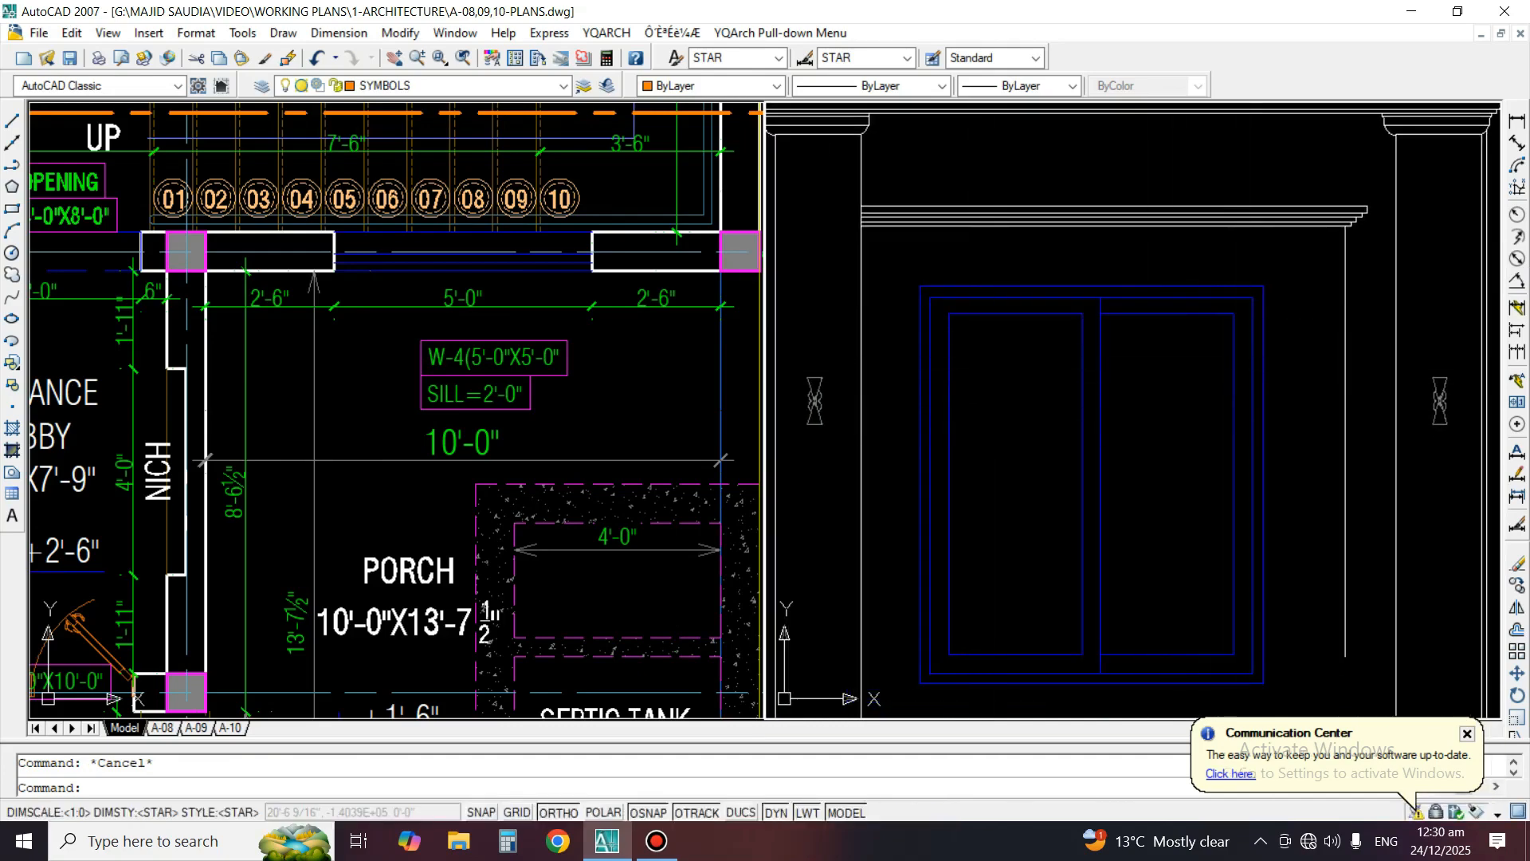
Draw vertical construction lines through both edges of the W-4 window opening in the floor plan
left_click(402, 405)
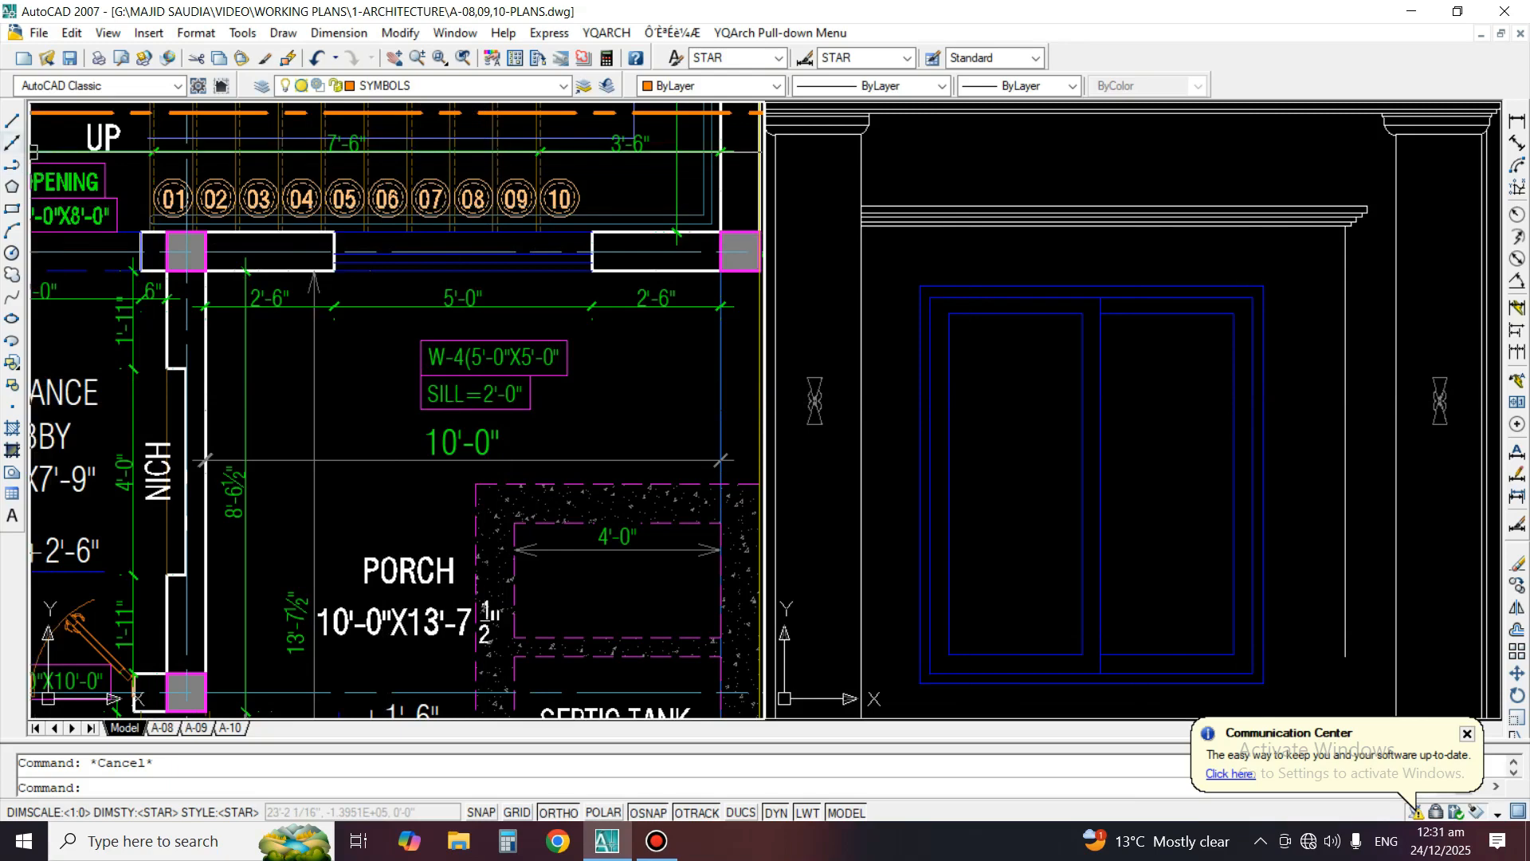
scroll(576, 322, "up", 3)
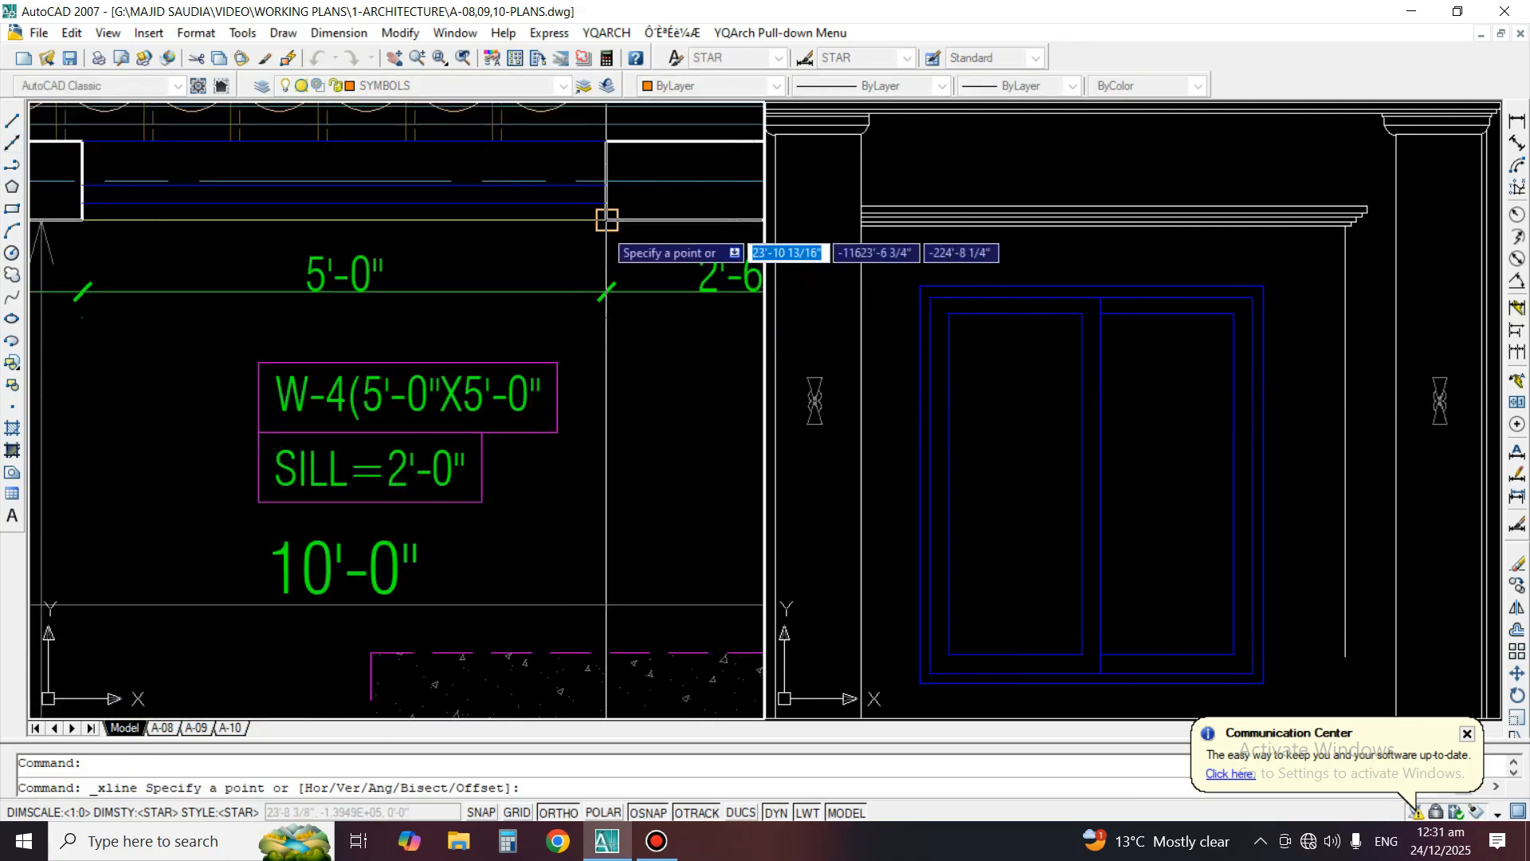
left_click(608, 223)
left_click(625, 402)
key("space")
middle_click_drag(256, 358, 430, 387)
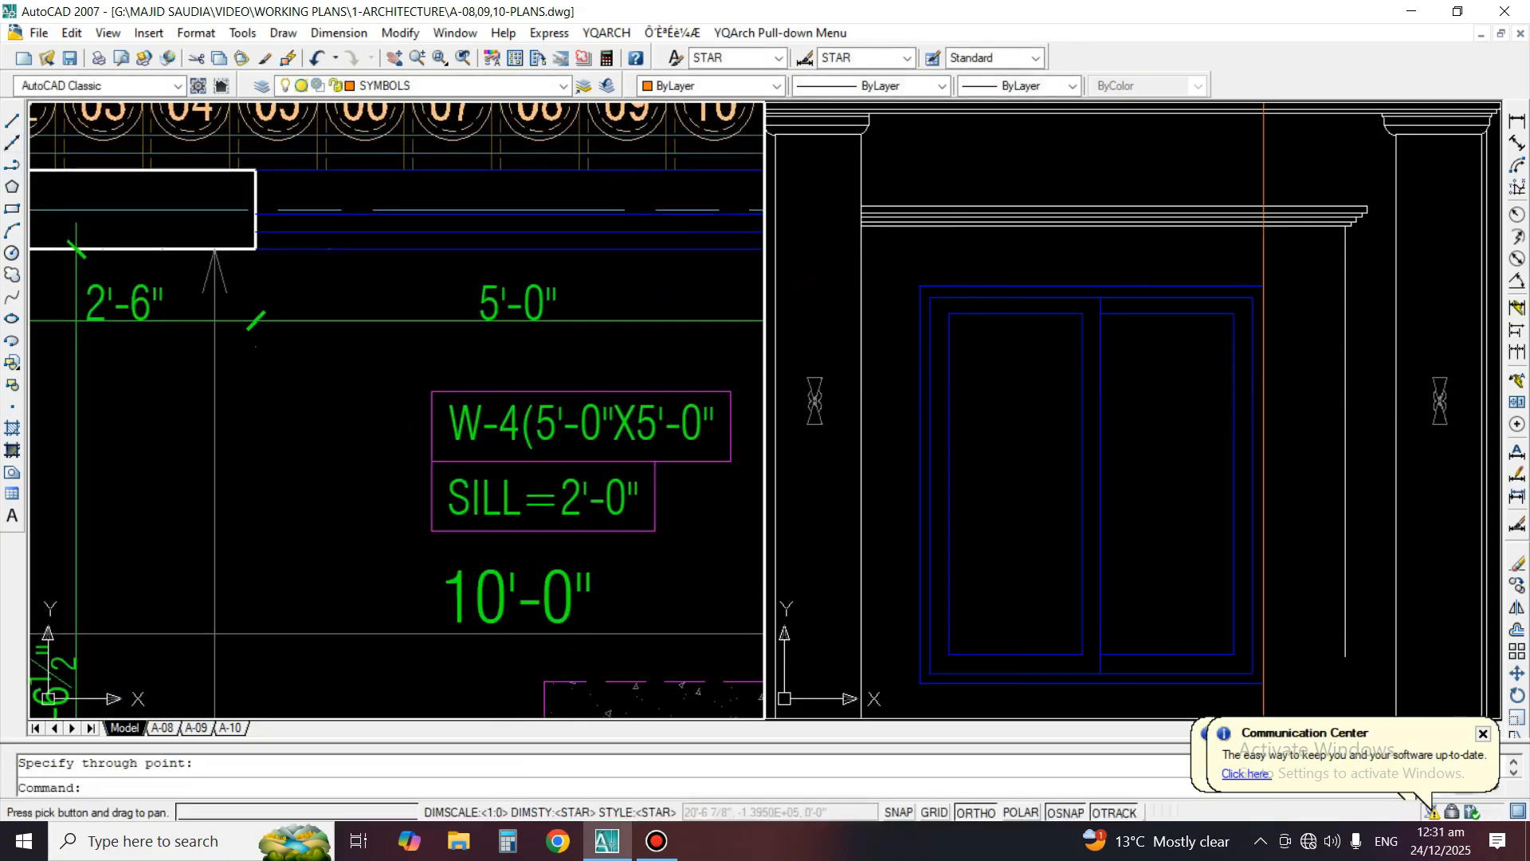
key("space")
left_click(256, 248)
left_click(277, 416)
key("space")
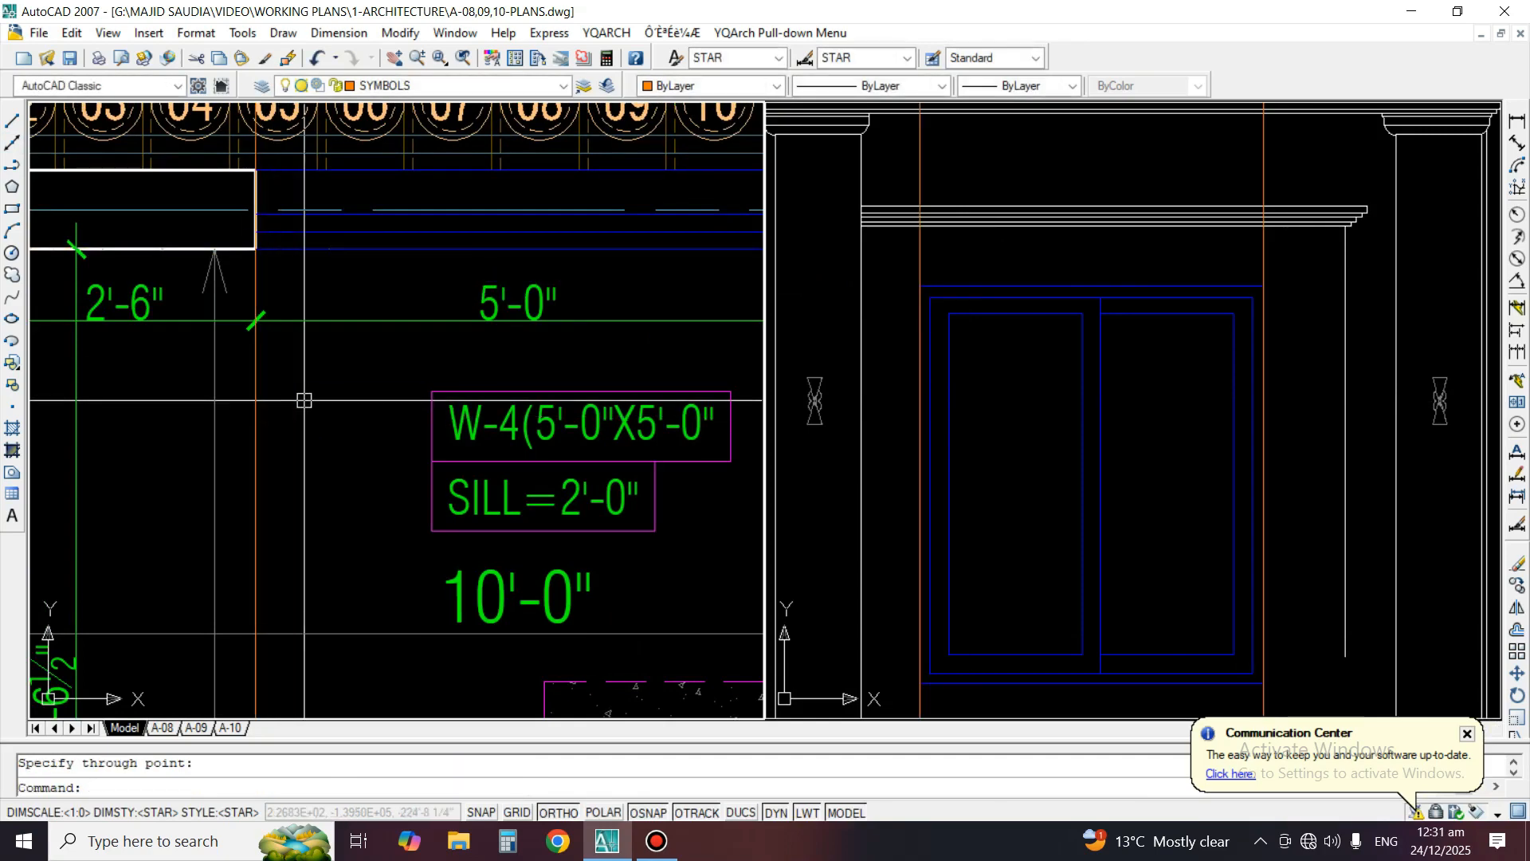
key("space")
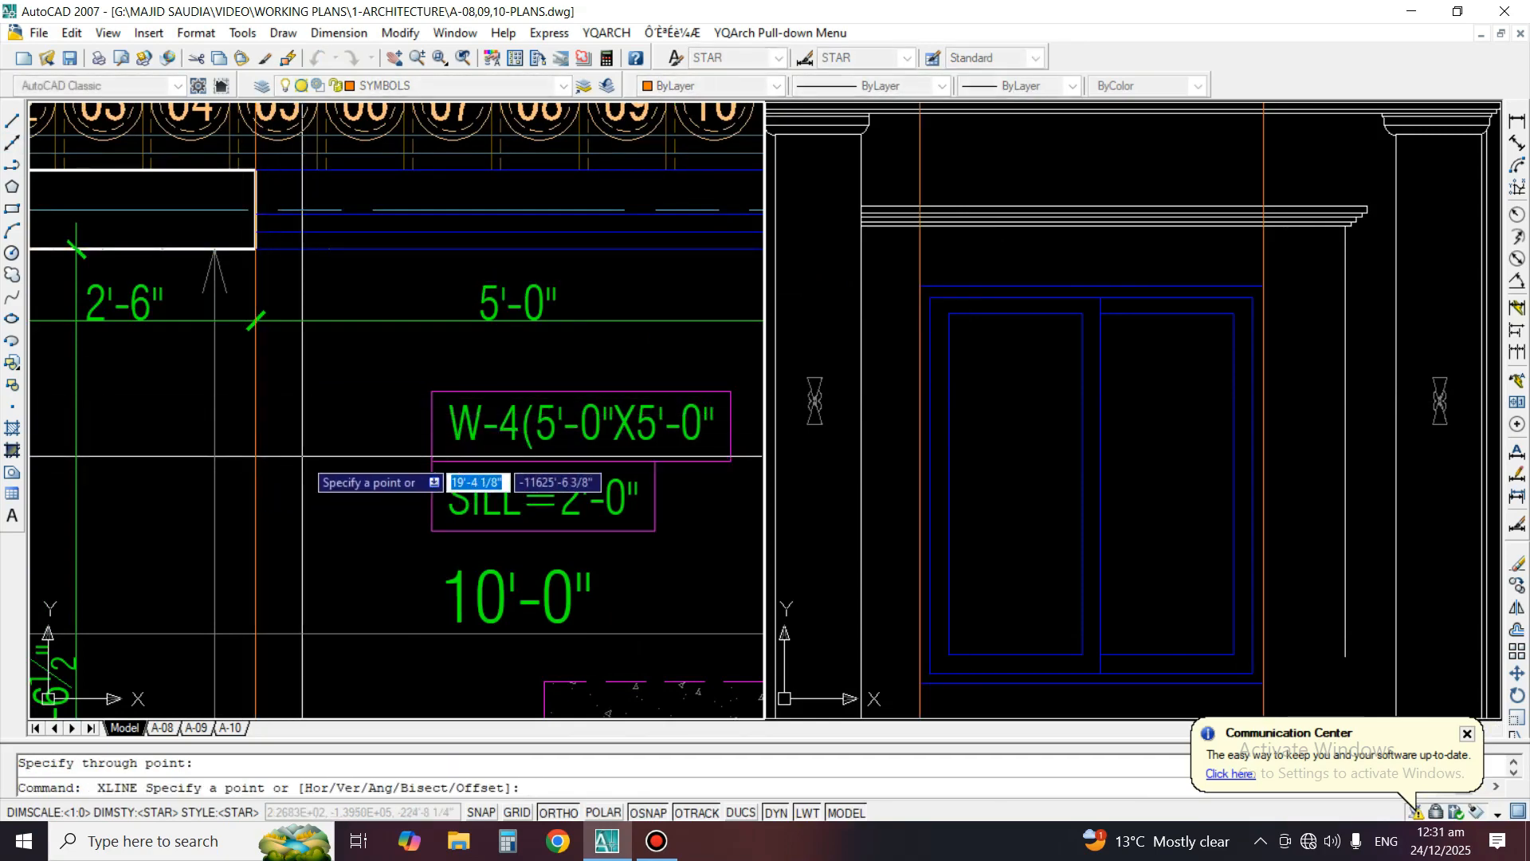
middle_click_drag(431, 459, 313, 480)
key("Escape")
Offset both window-edge construction lines 3 inches outward from the W-4 opening
type("o")
key("space")
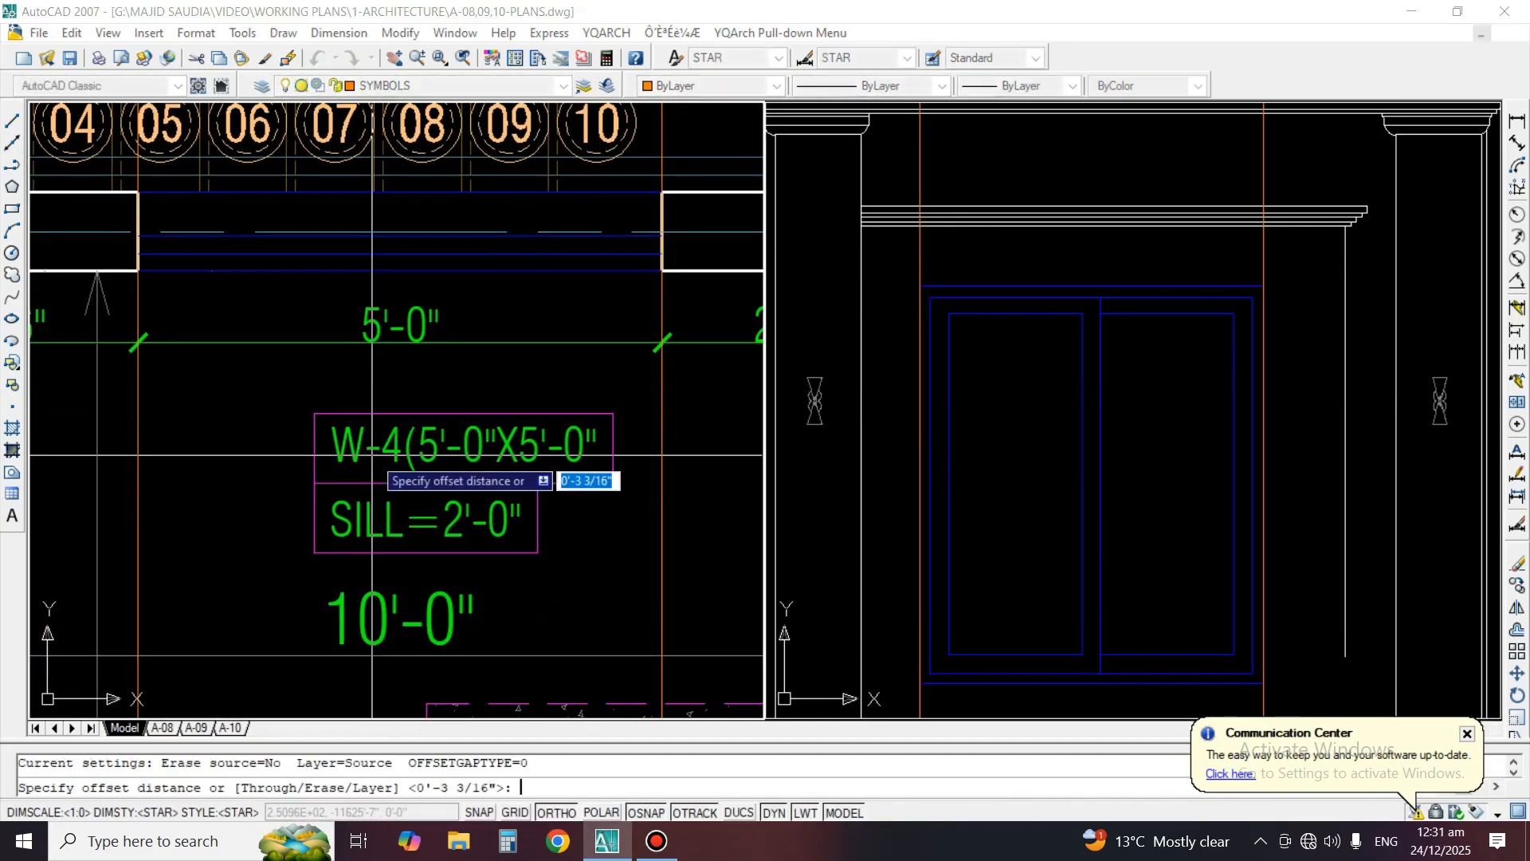
type("3")
key("space")
left_click(662, 439)
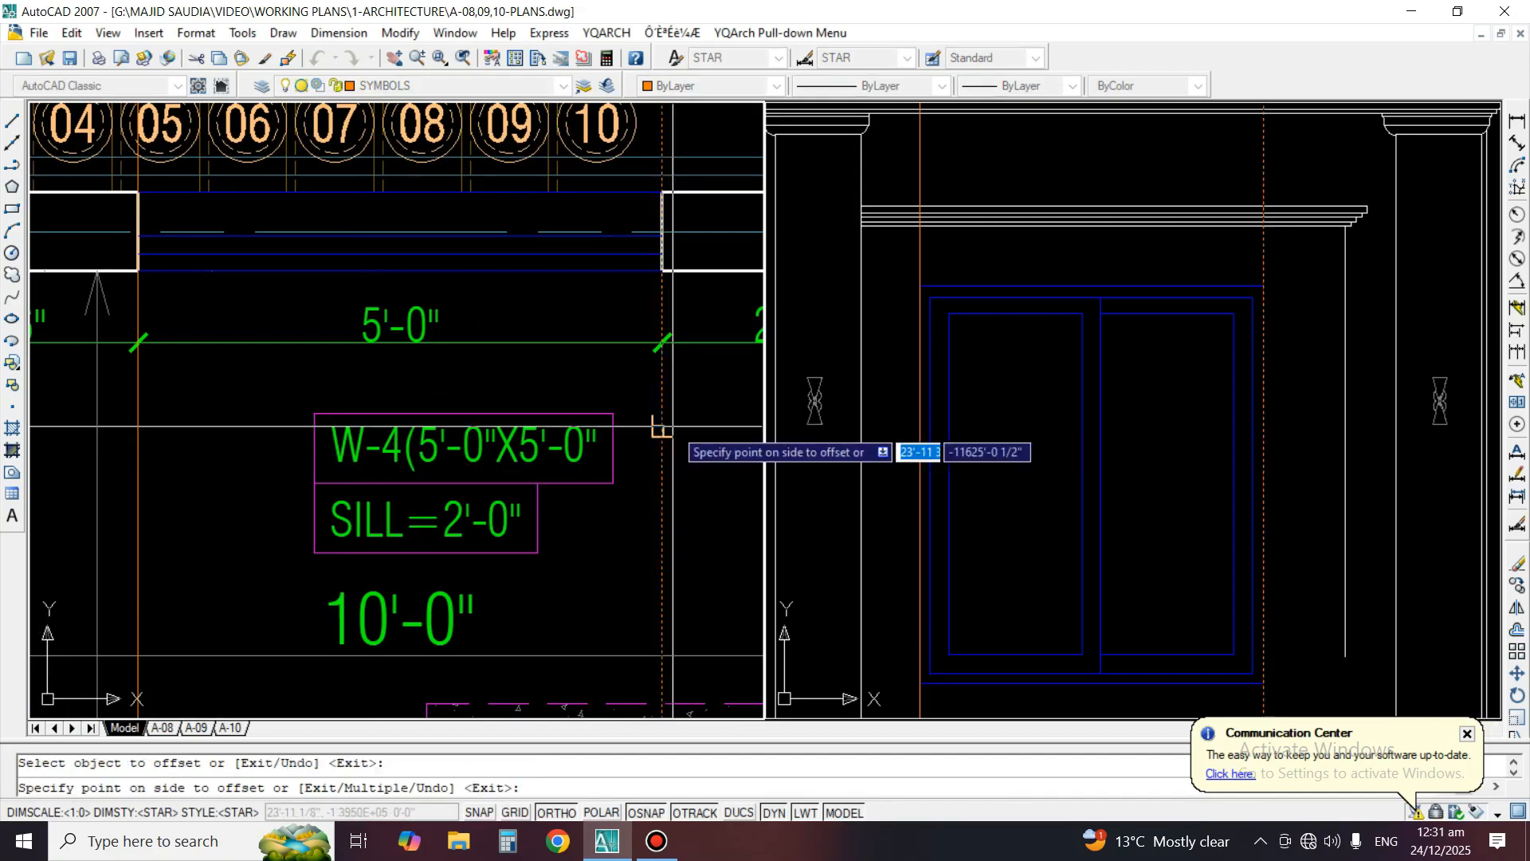
left_click(679, 433)
left_click(140, 430)
left_click(120, 435)
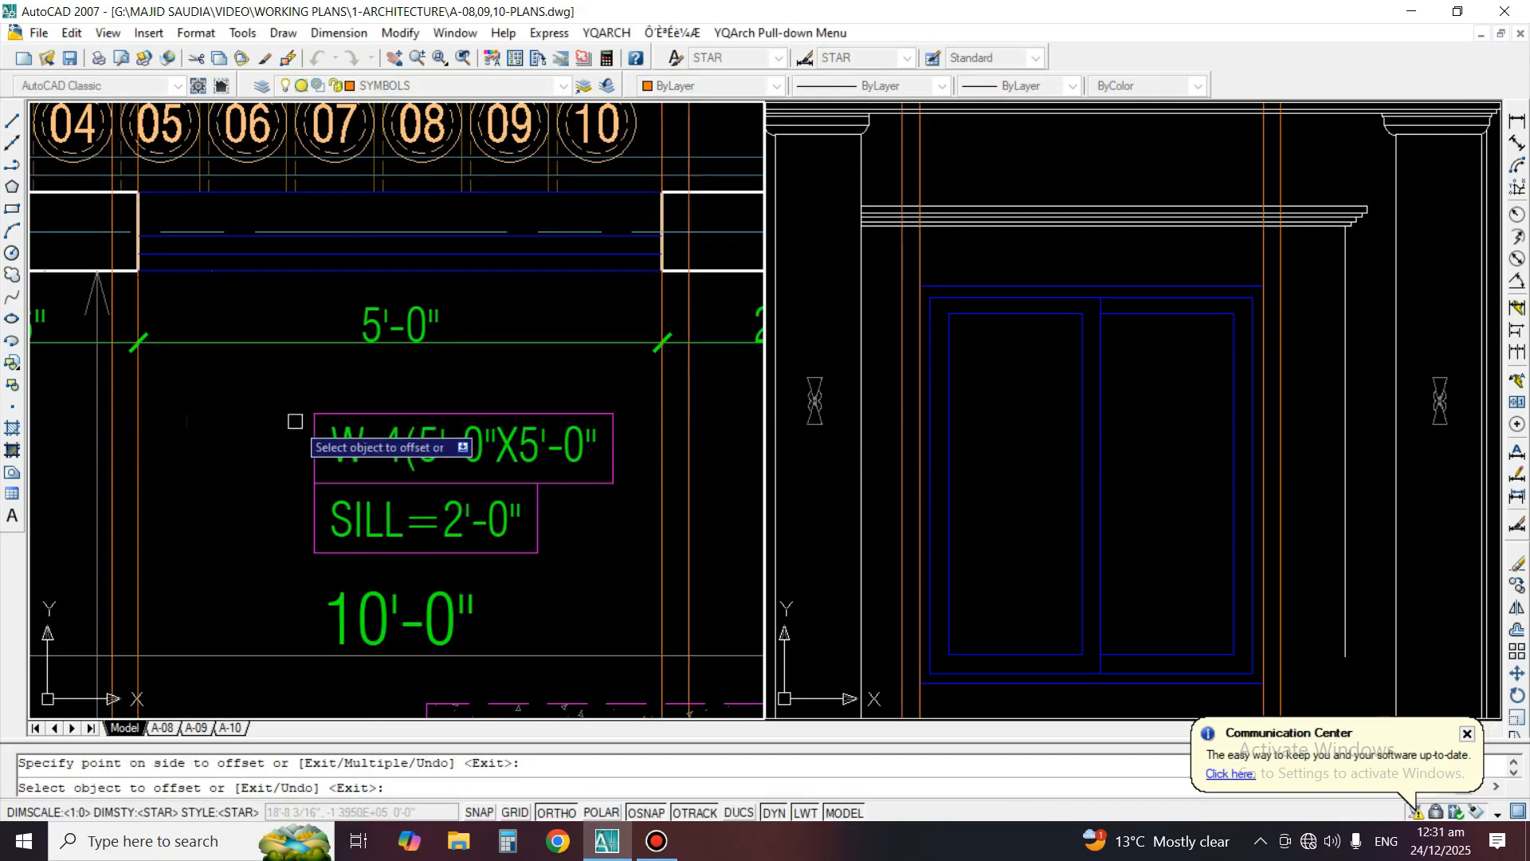
Offset the two outer construction lines another 6 inches away from the W-4 opening
key("space")
key("space")
type("6")
key("space")
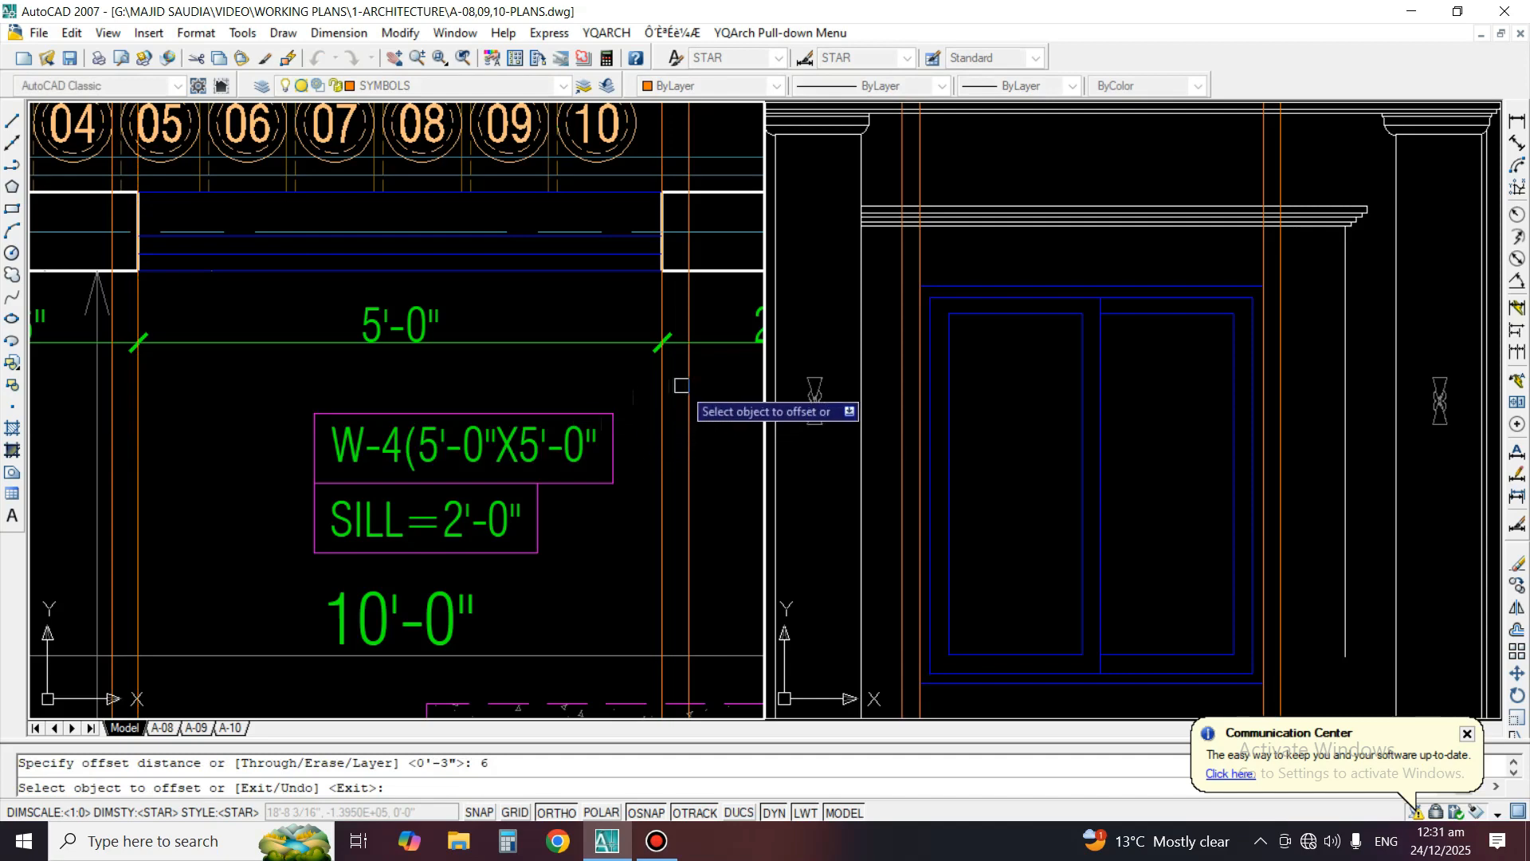
left_click(690, 386)
left_click(713, 398)
left_click(111, 416)
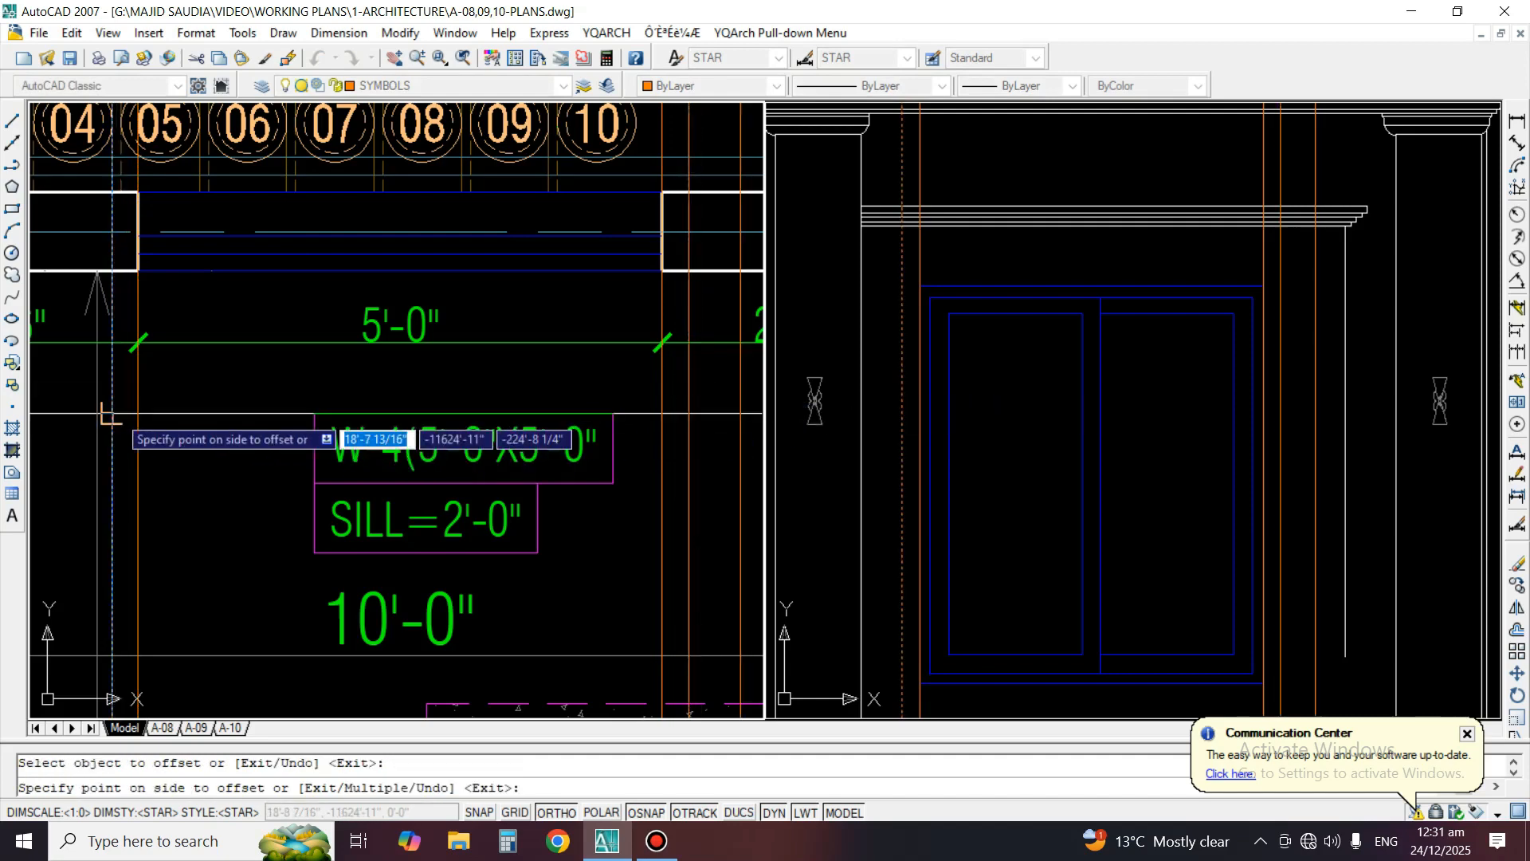
left_click(72, 416)
key("space")
Stretch the right end of the moulding above the window, with its vertical line, onto the outermost right construction line
left_click(1007, 446)
middle_click_drag(1162, 463, 1048, 438)
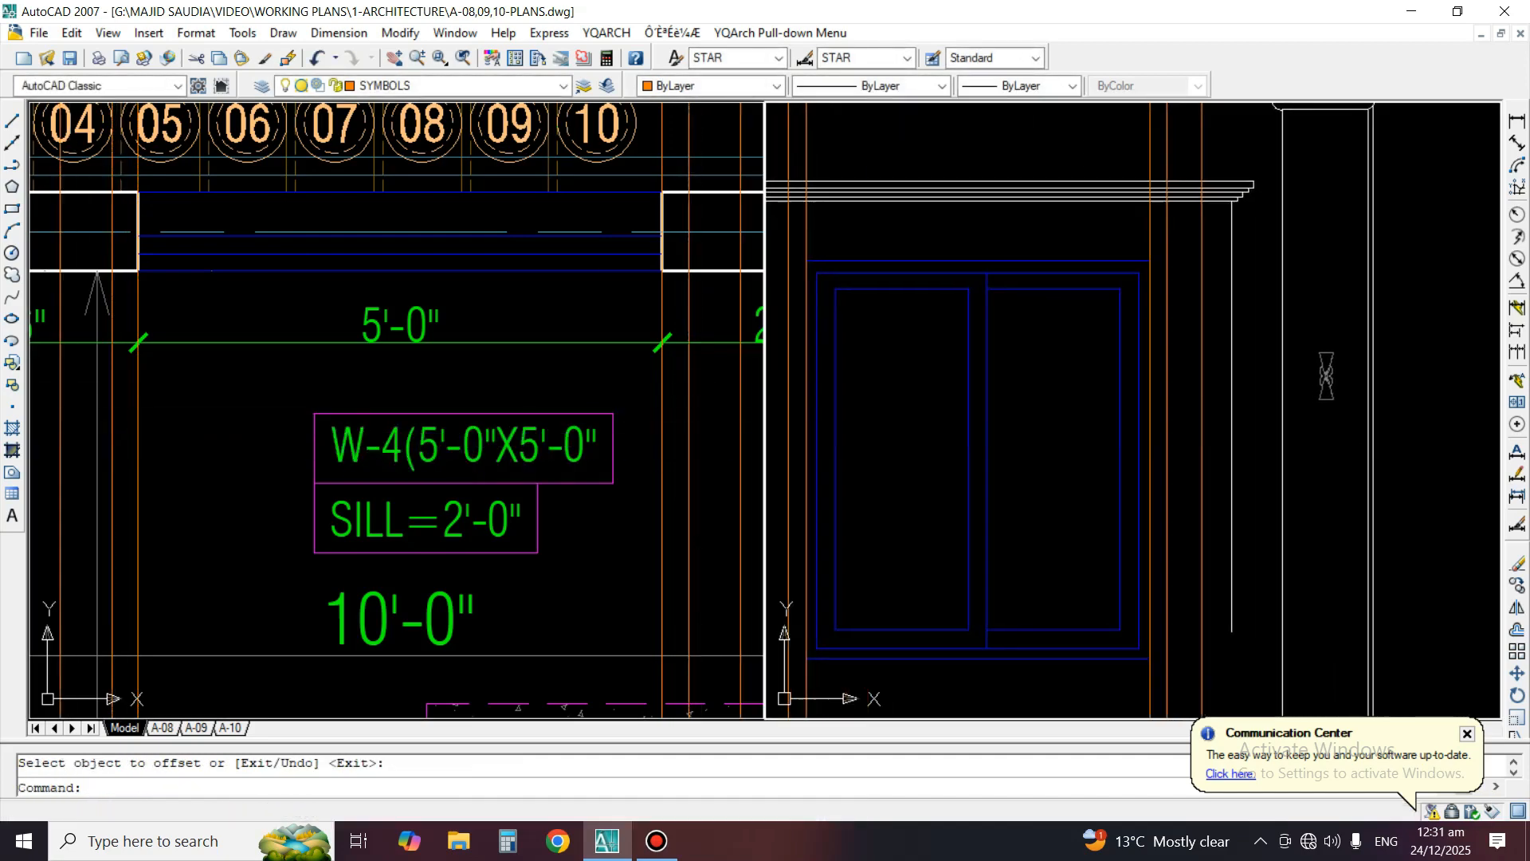
type("s")
key("space")
left_click(1267, 161)
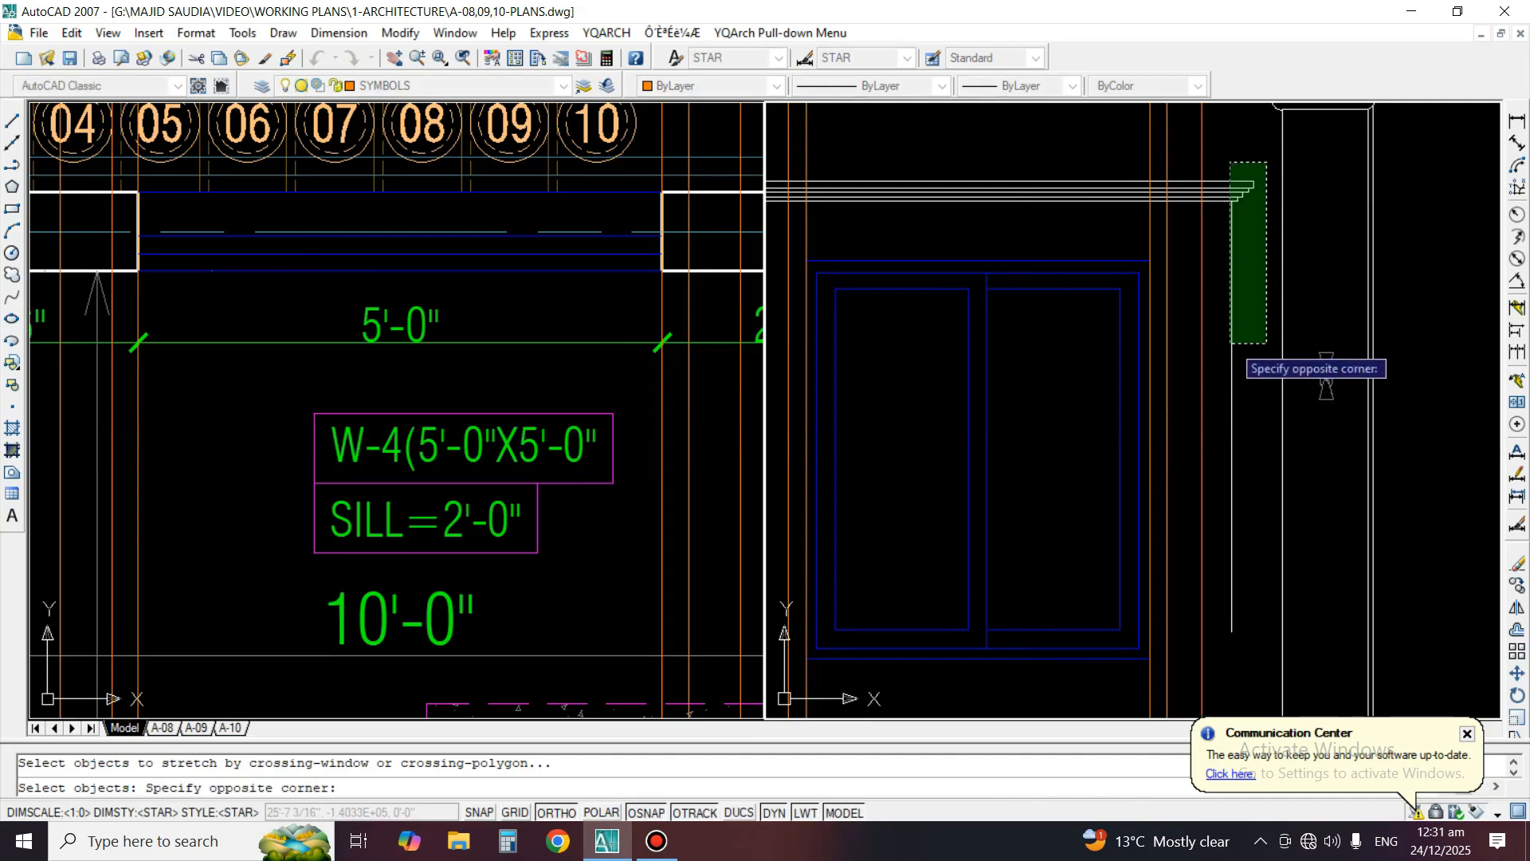
left_click(1211, 668)
scroll(1185, 232, "up", 2)
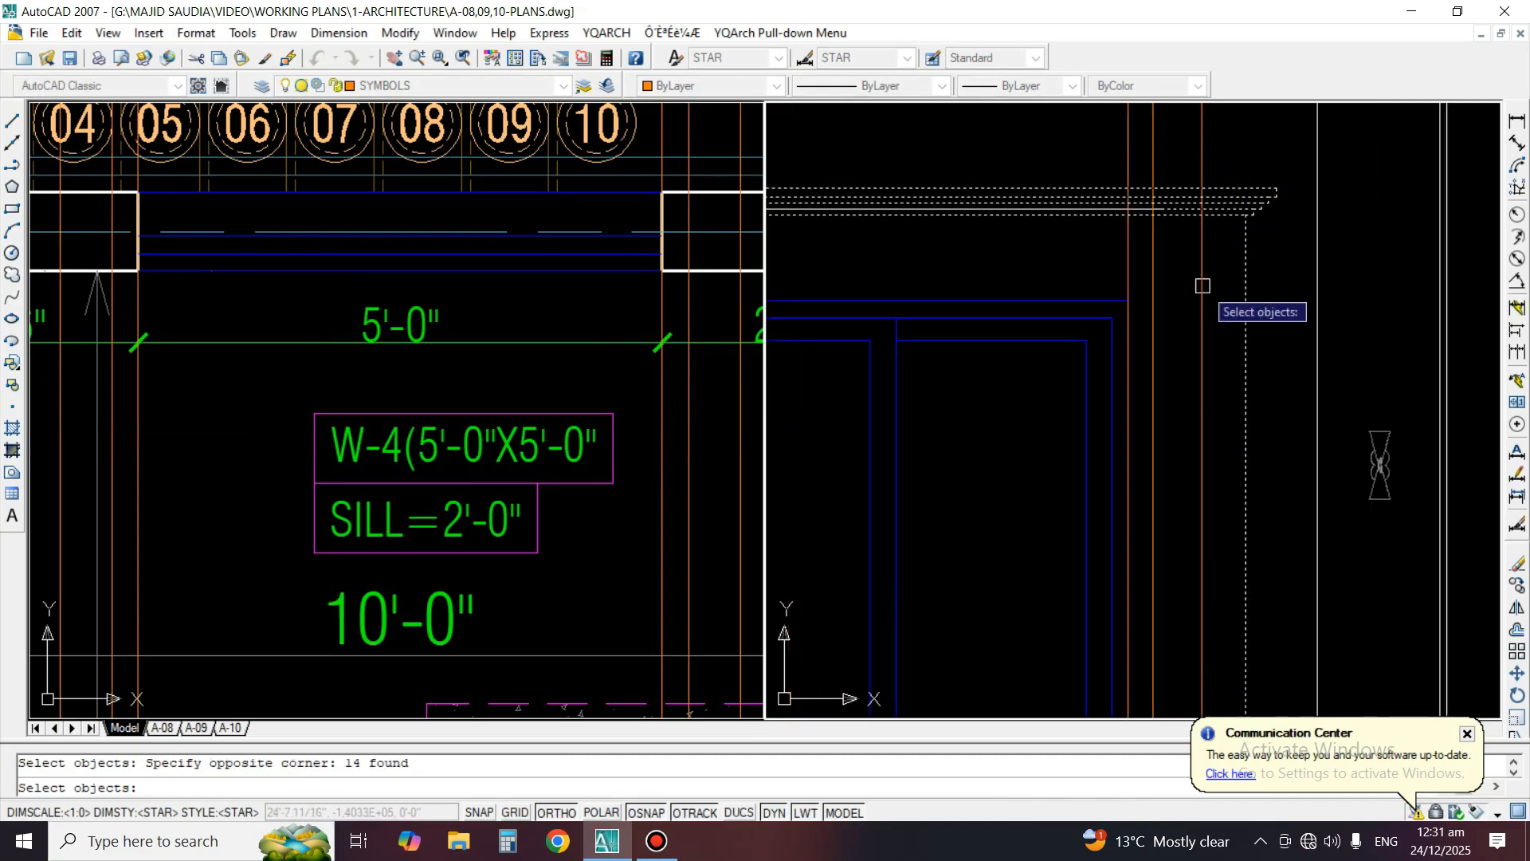
key("space")
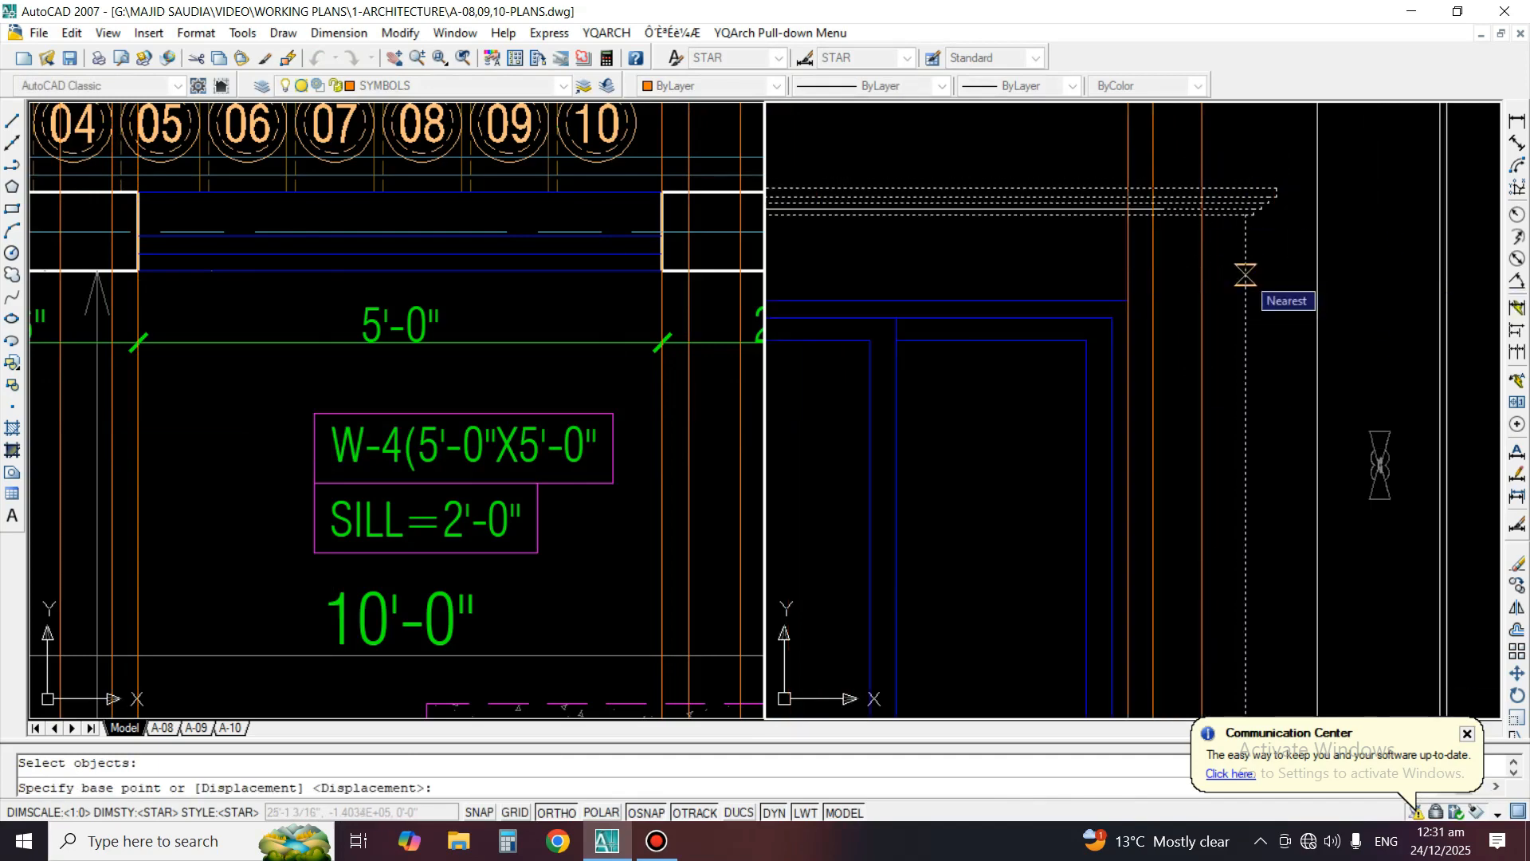
left_click(1246, 275)
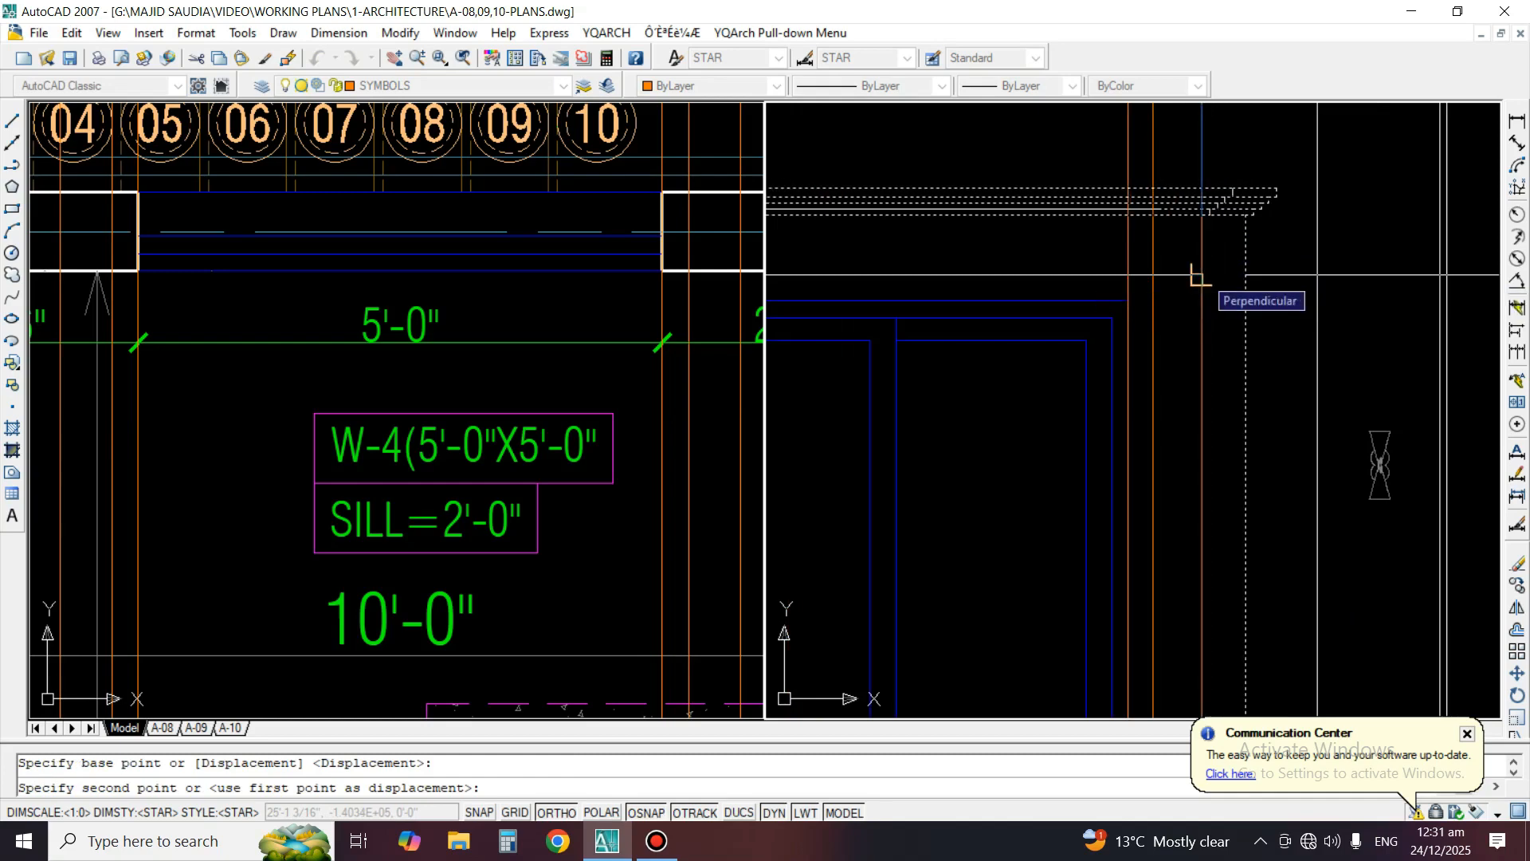
scroll(1201, 276, "down", 2)
left_click(1204, 251)
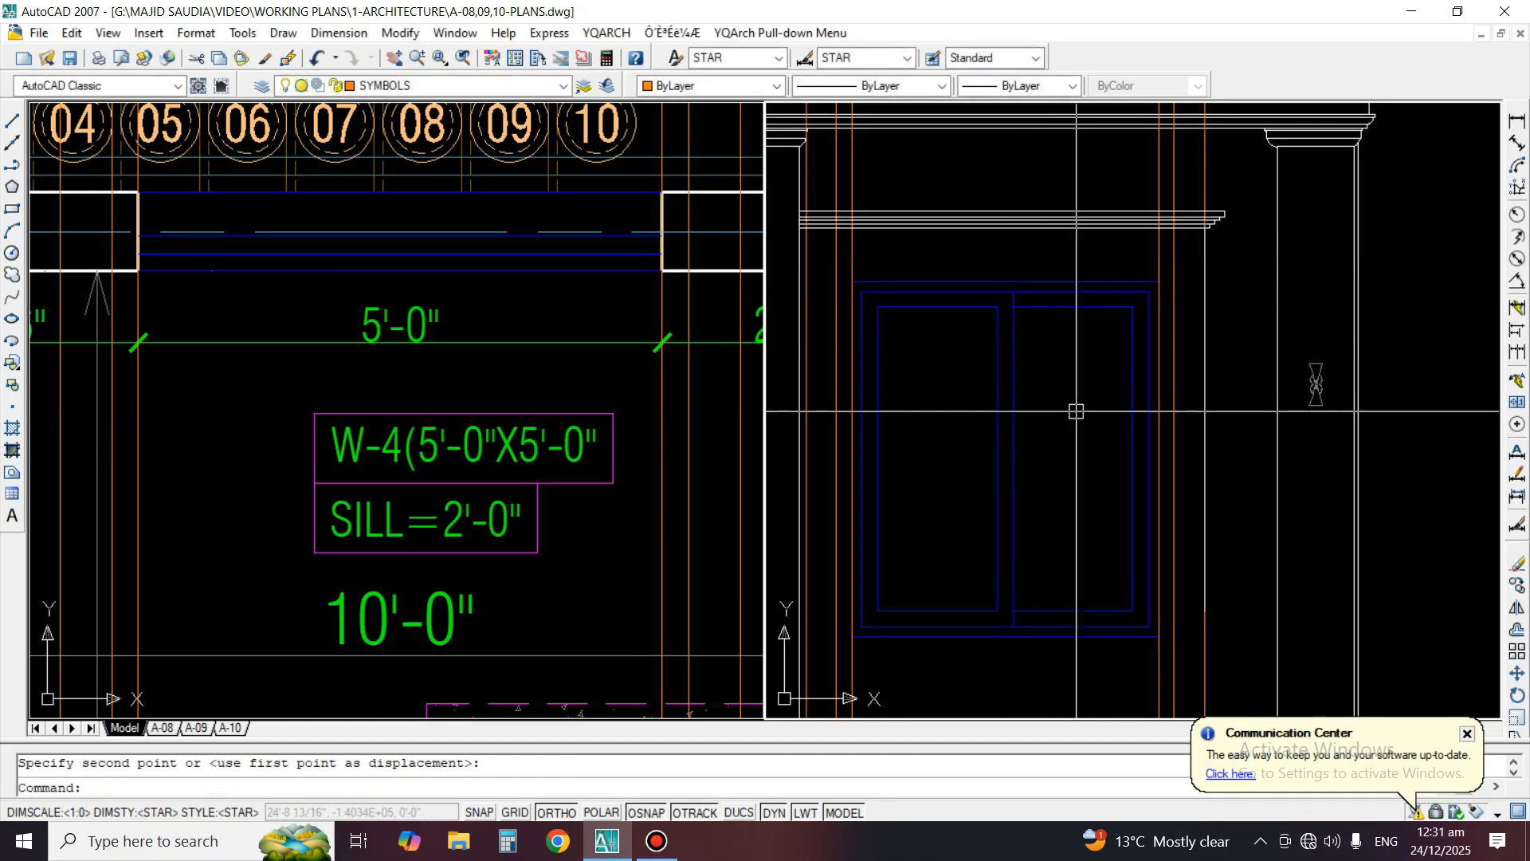
Erase the vertical construction line along the right edge of the elevation window
middle_click_drag(1076, 411, 1095, 393)
type("e")
key("Return")
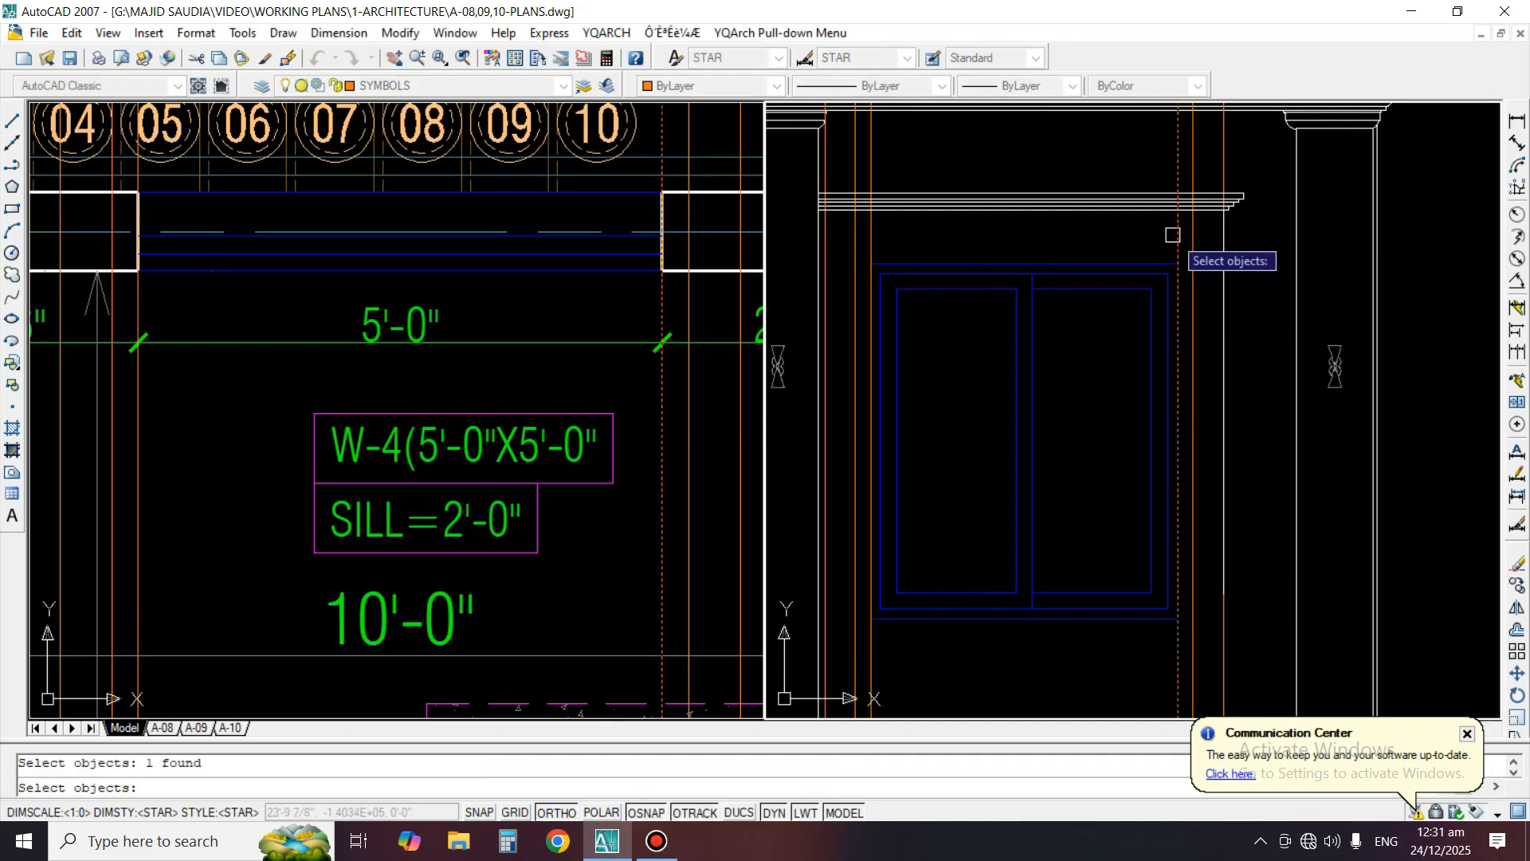
key("Return")
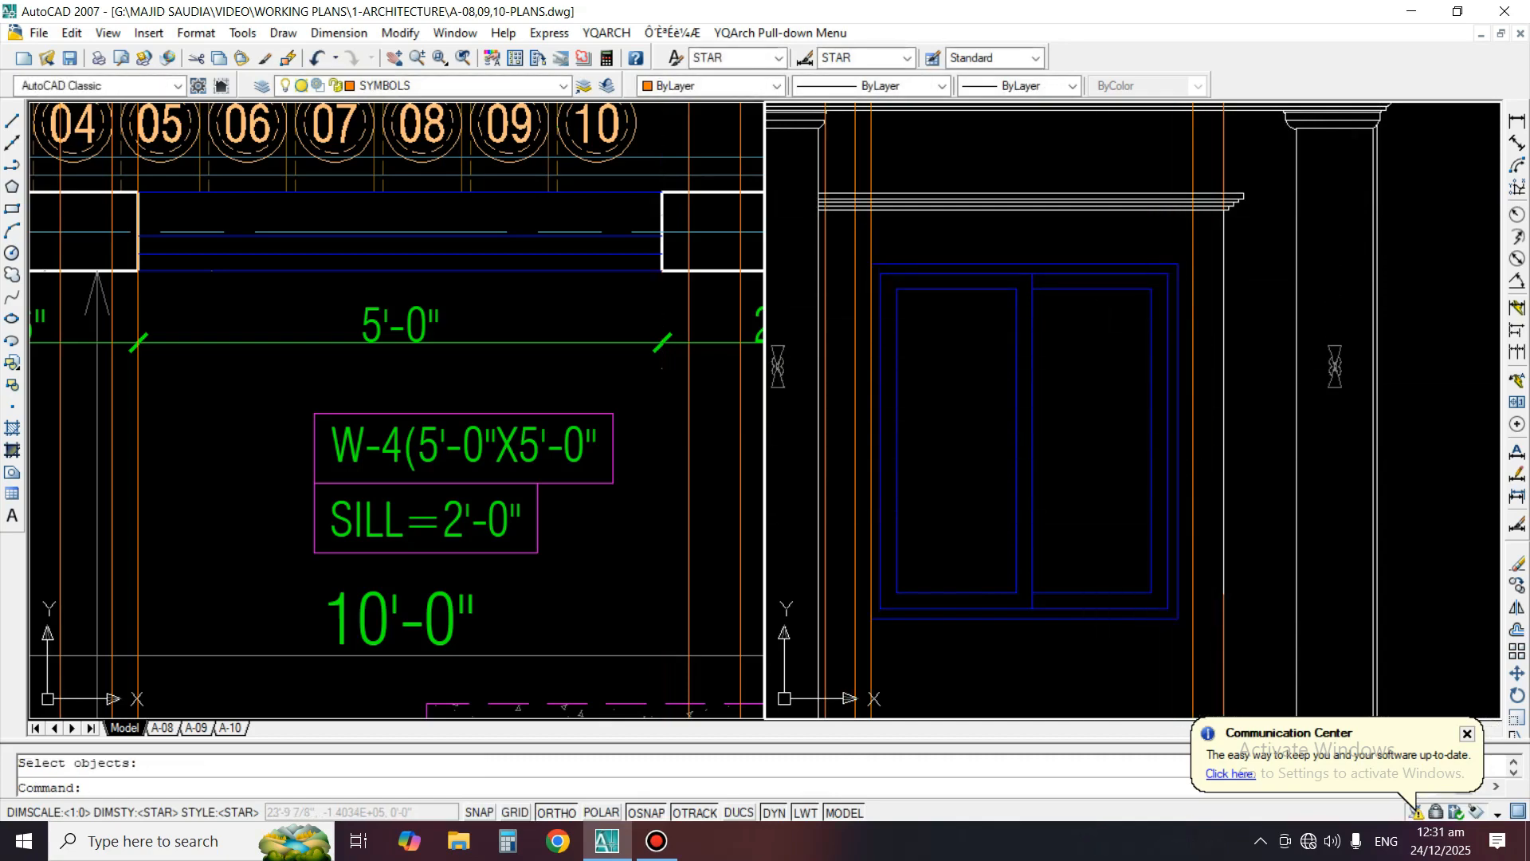
Trim the 3-inch offset construction line right of the window at the underside of the moulding
scroll(1187, 215, "up", 3)
type("tr")
key("Return")
key("Return")
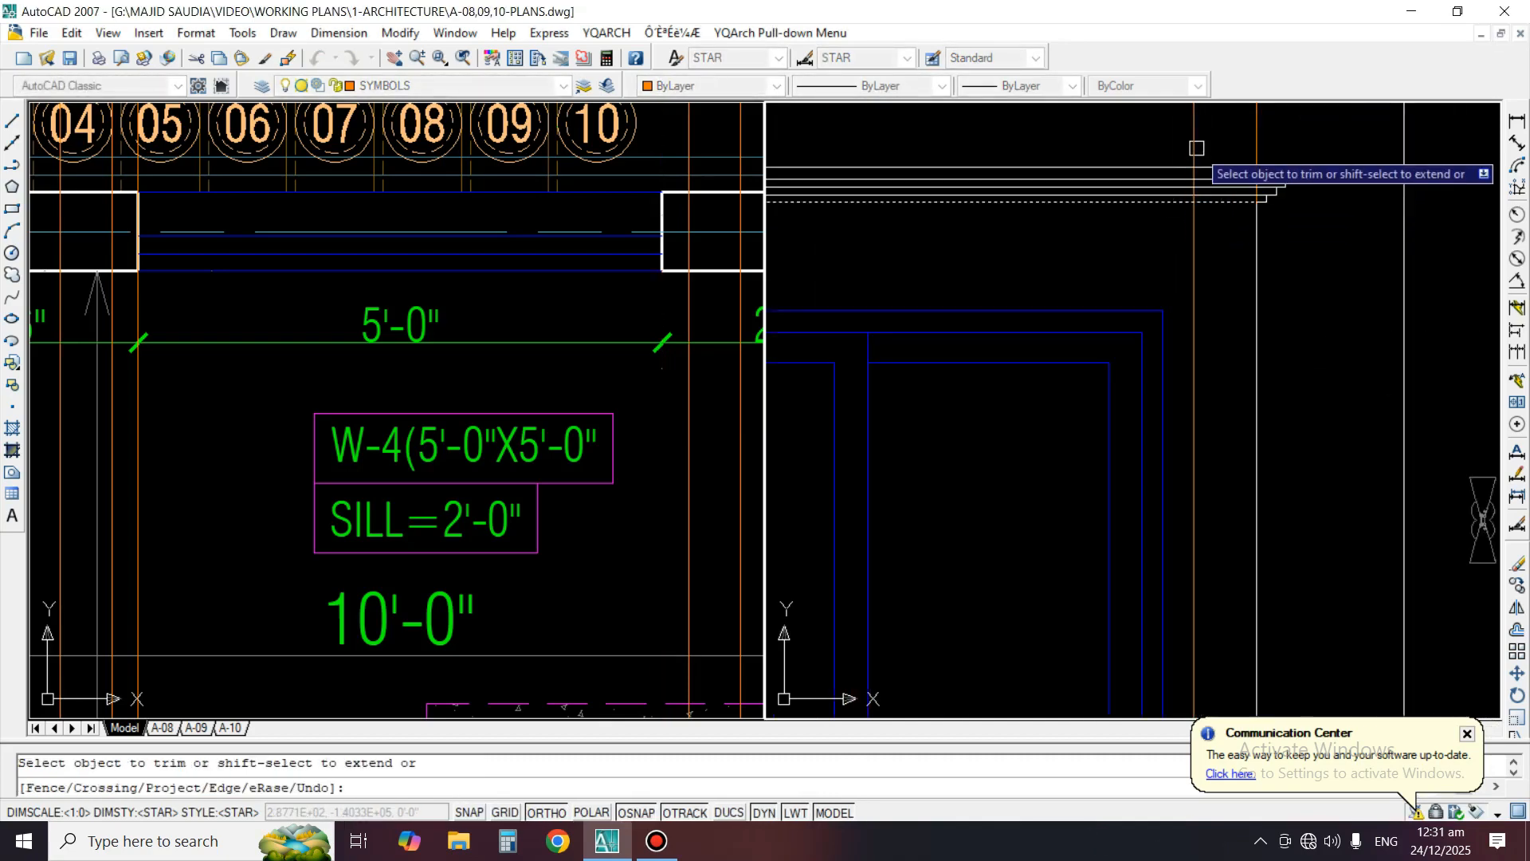
key("Return")
scroll(1197, 146, "down", 4)
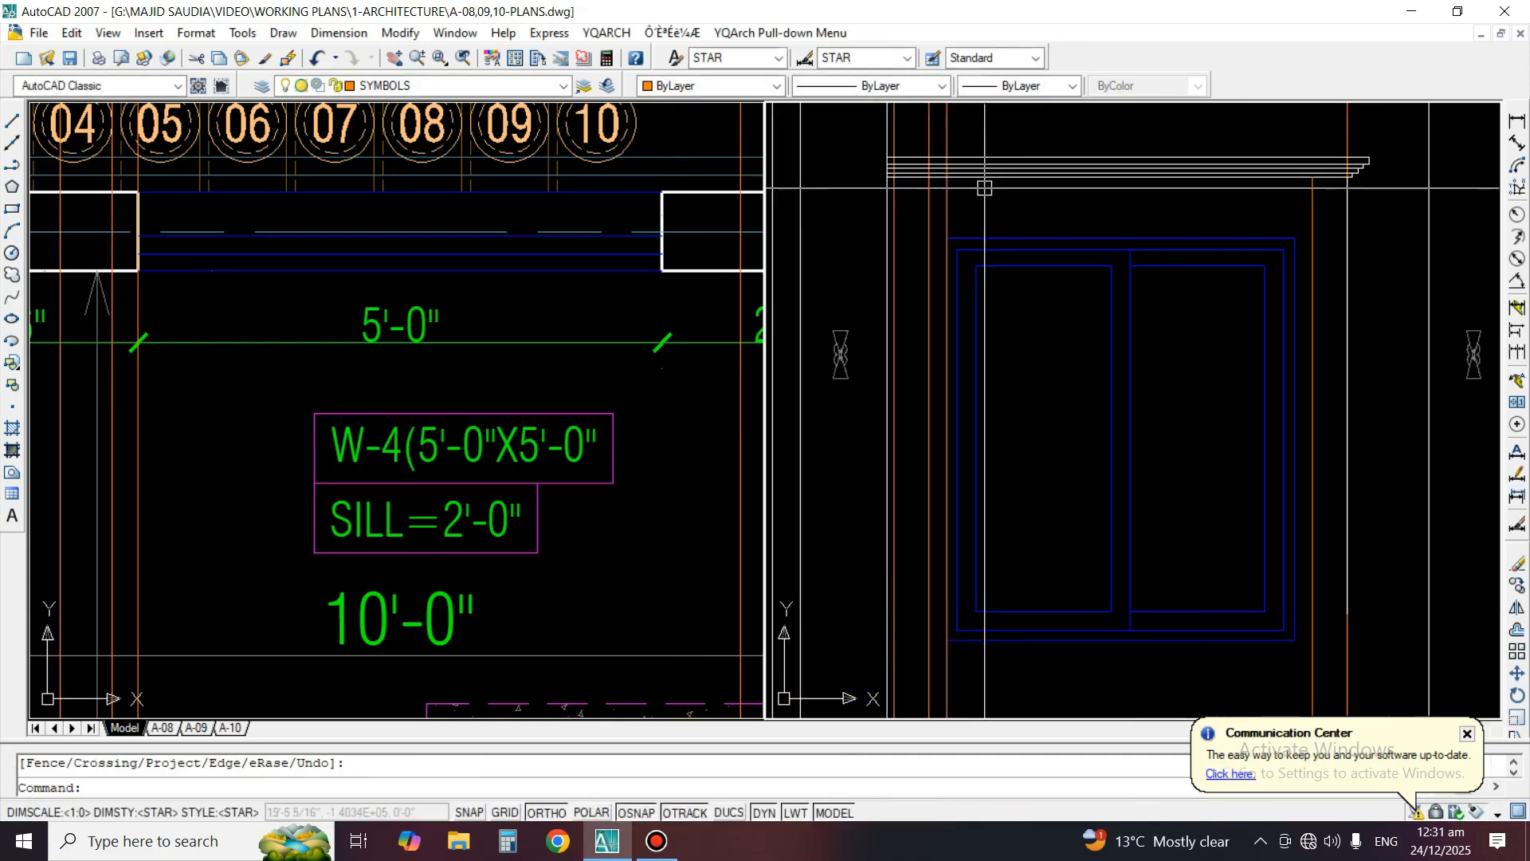
type("mi")
key("Return")
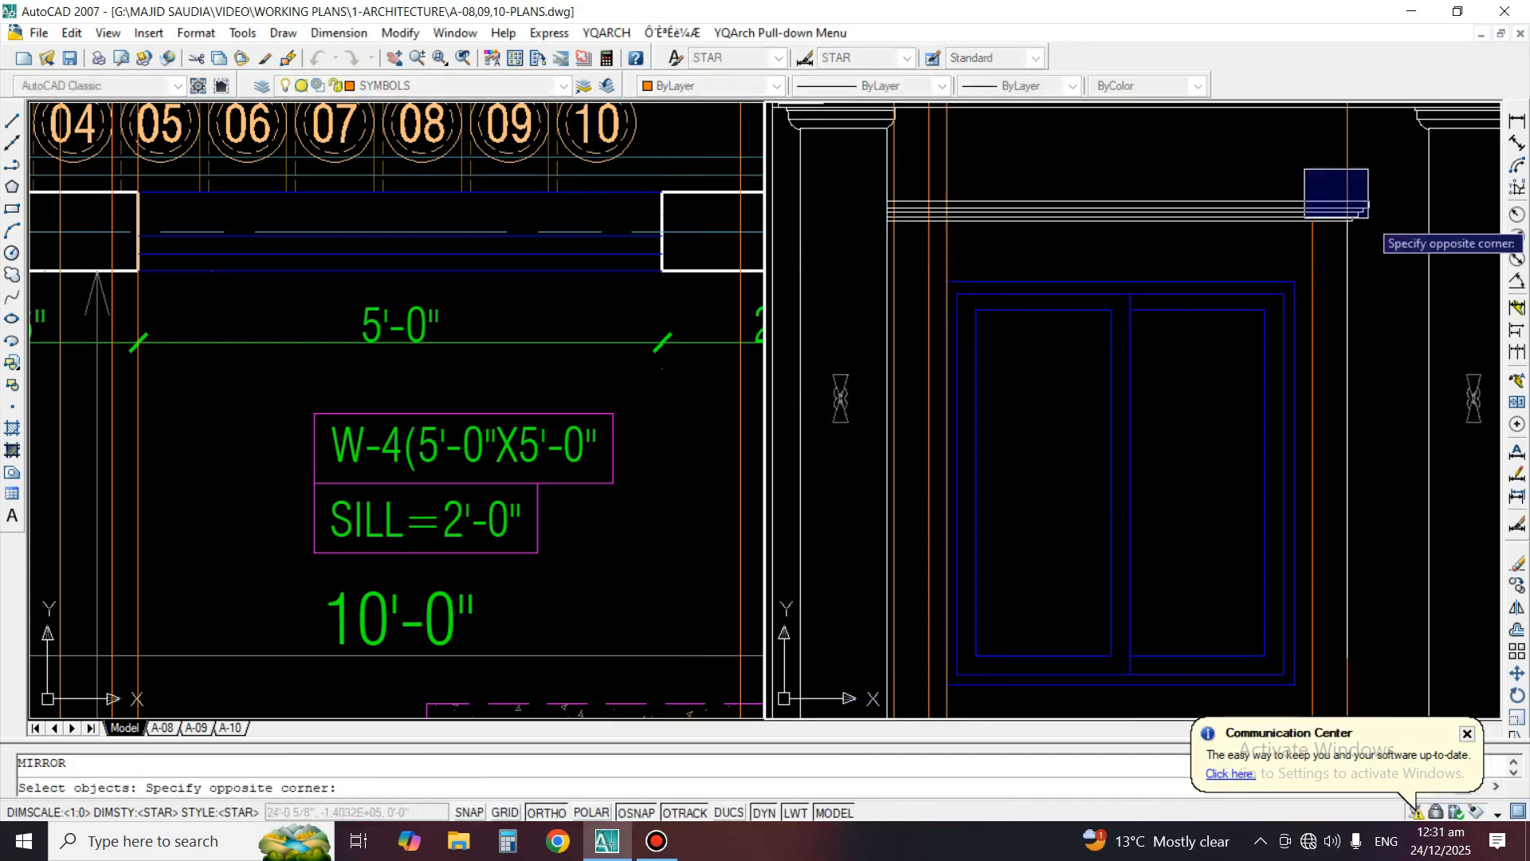
key("Escape")
Mirror the moulding's stepped right end profile about the window's vertical centre, keeping the original
scroll(1400, 201, "up", 2)
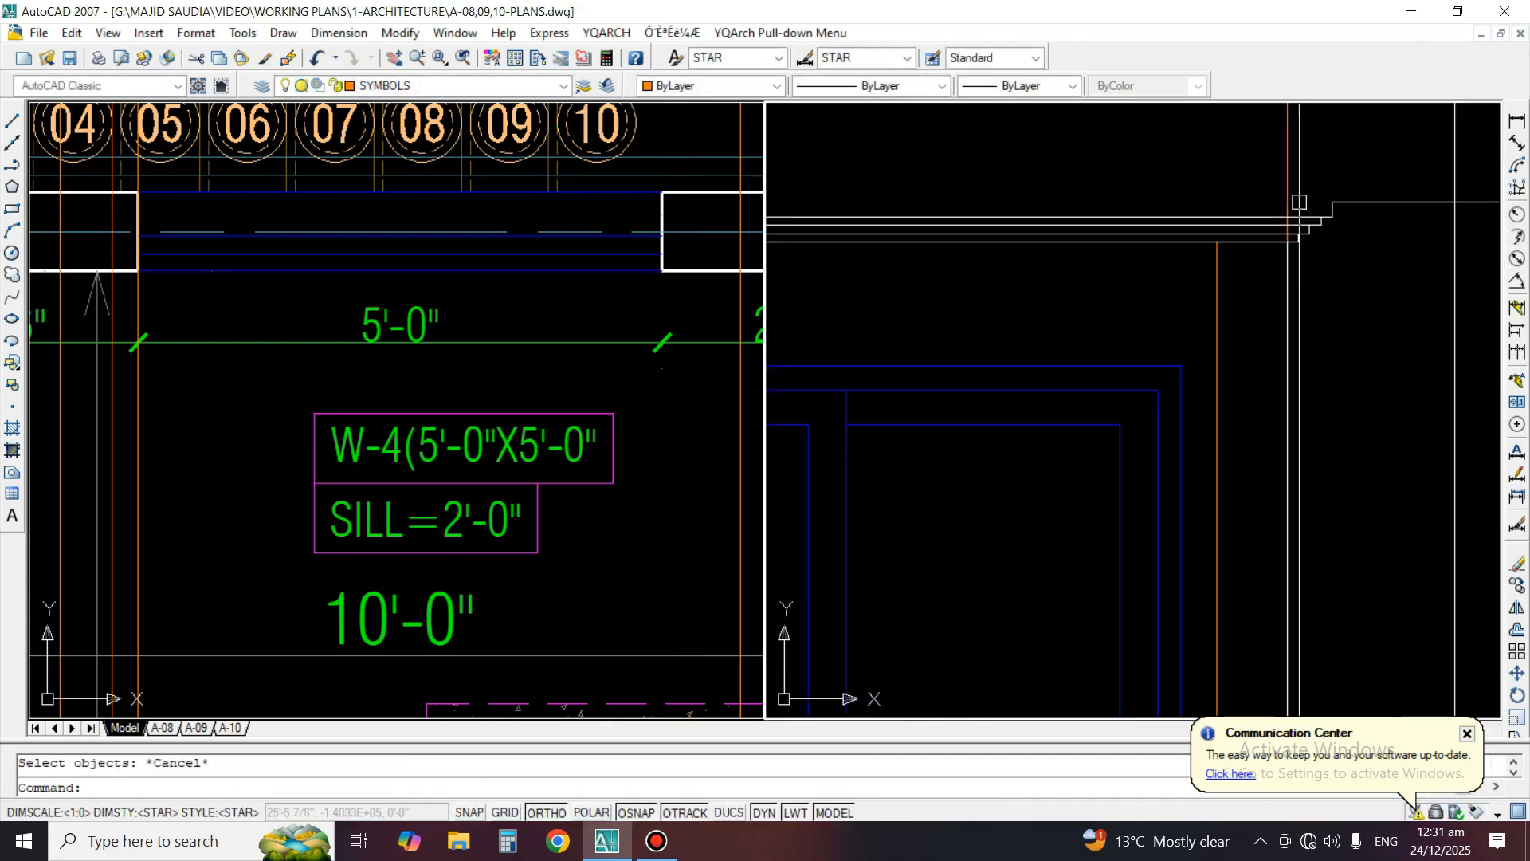
scroll(1285, 201, "up", 1)
key("Return")
scroll(1282, 193, "up", 1)
left_click(1292, 182)
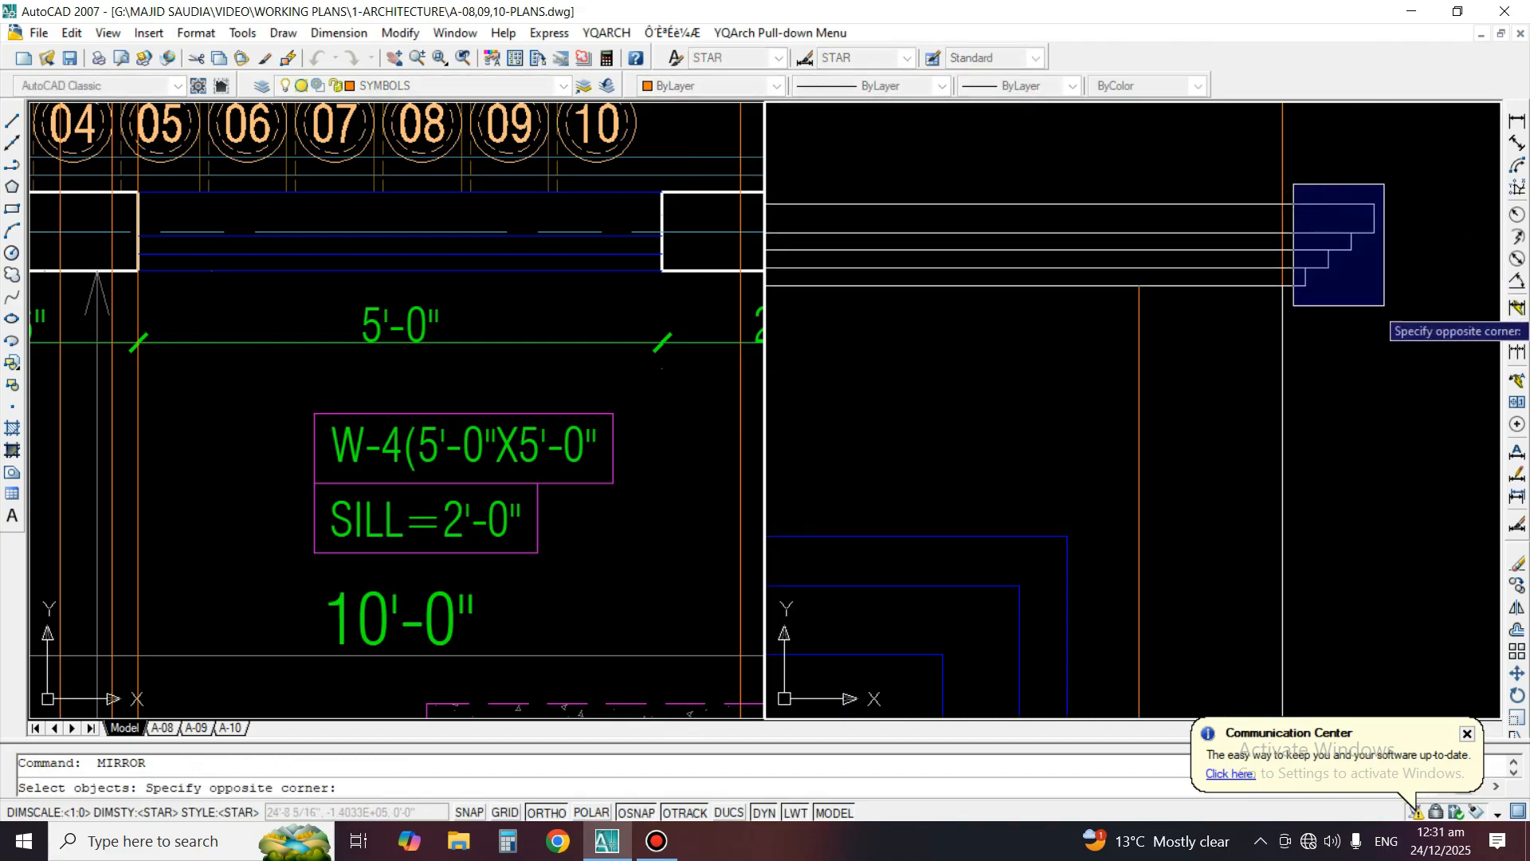
left_click(1394, 314)
scroll(1386, 288, "down", 1)
key("Return")
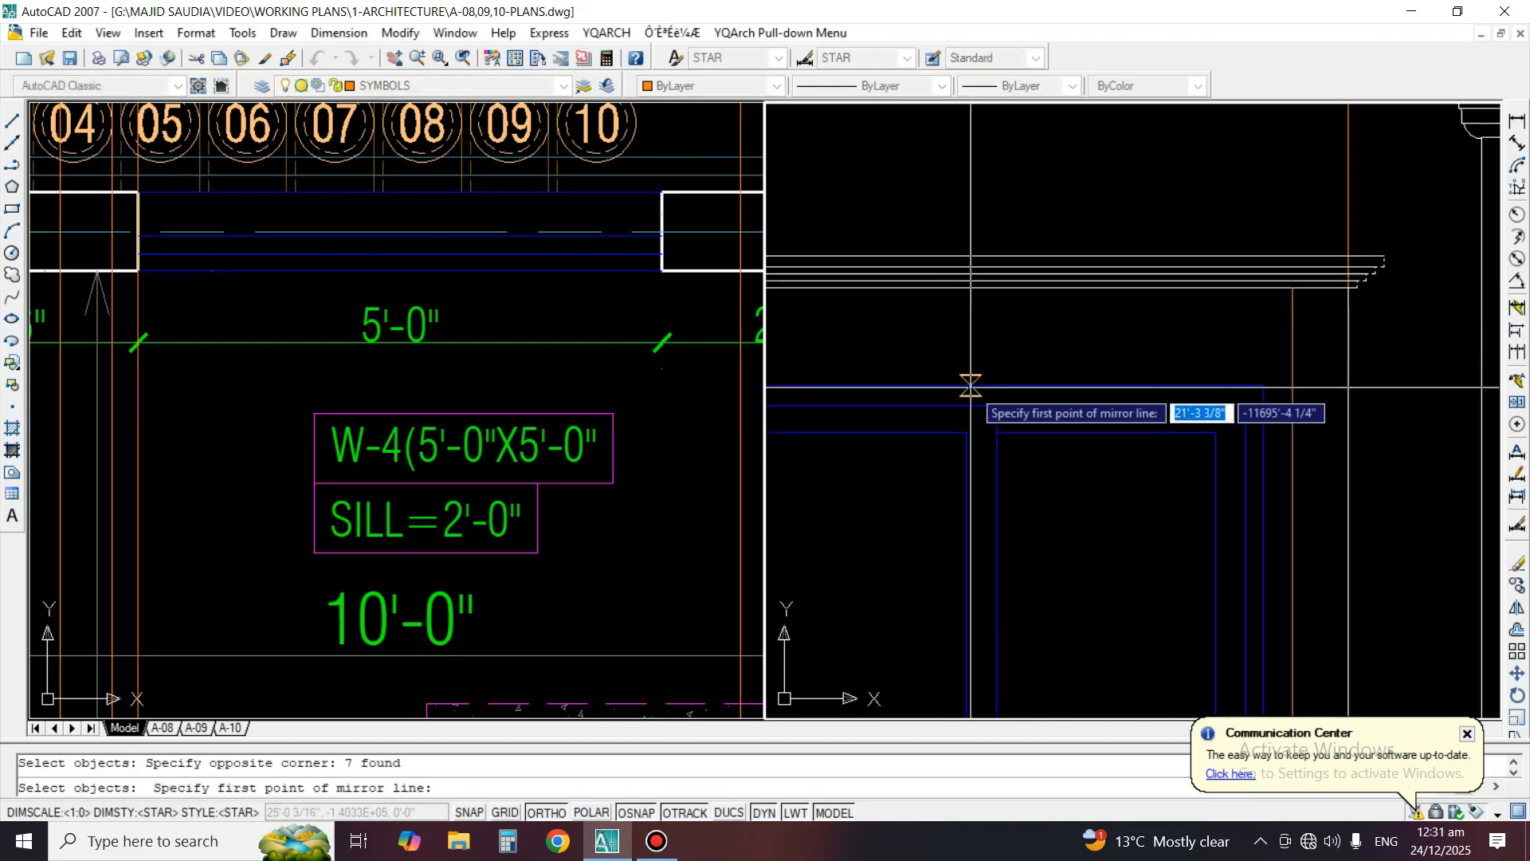
left_click(1008, 403)
left_click(1008, 192)
key("Return")
middle_click_drag(965, 332, 1287, 312)
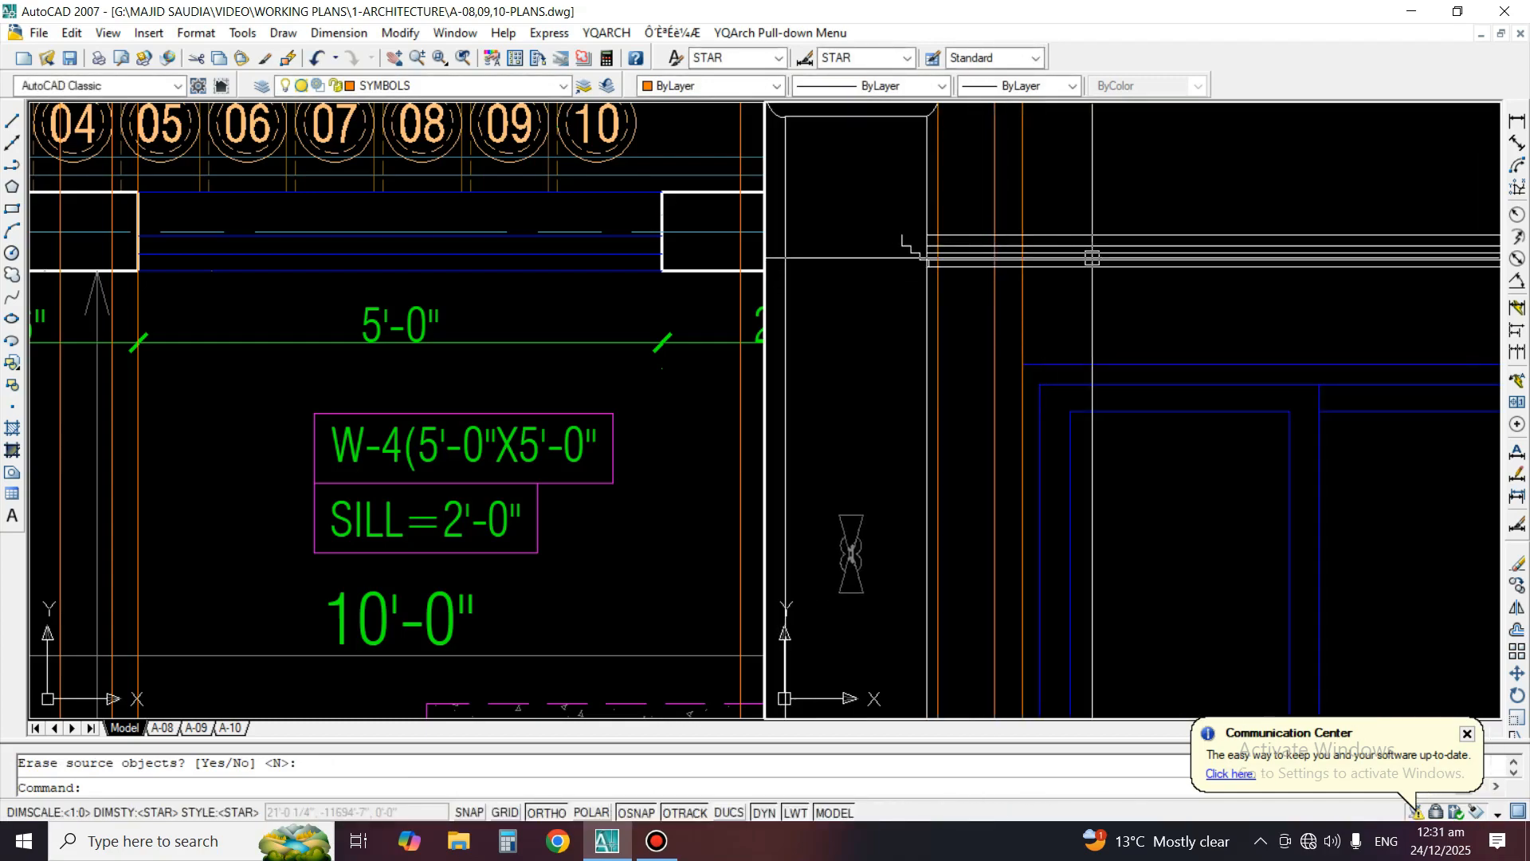
Examine the porch column beside the entrance steps in the floor plan against the elevation
left_click(654, 273)
scroll(654, 272, "down", 3)
middle_click_drag(607, 441, 626, 365)
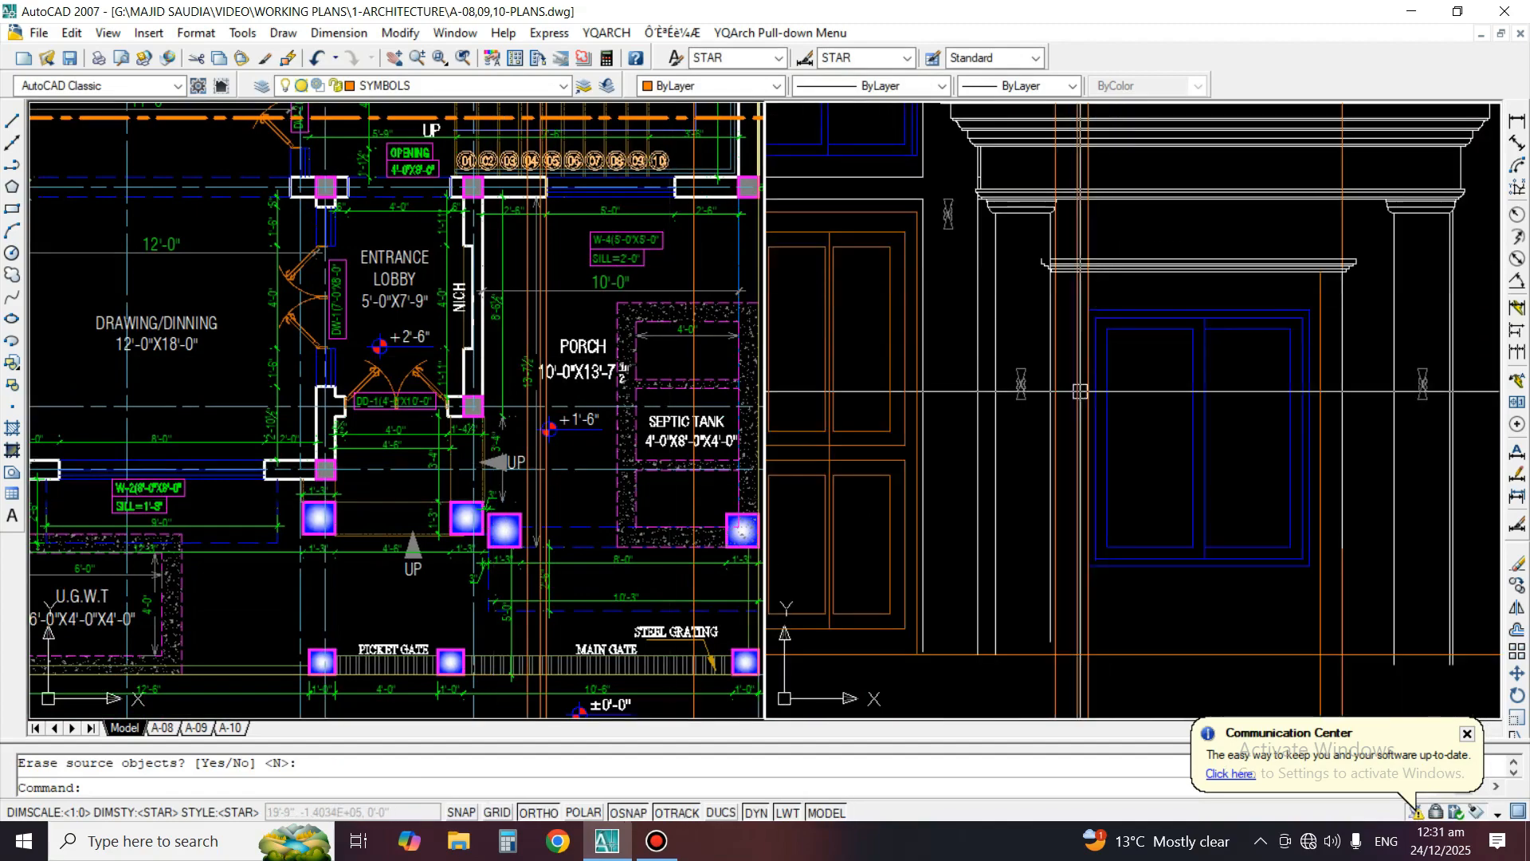
key("Escape")
left_click(539, 540)
scroll(502, 529, "up", 3)
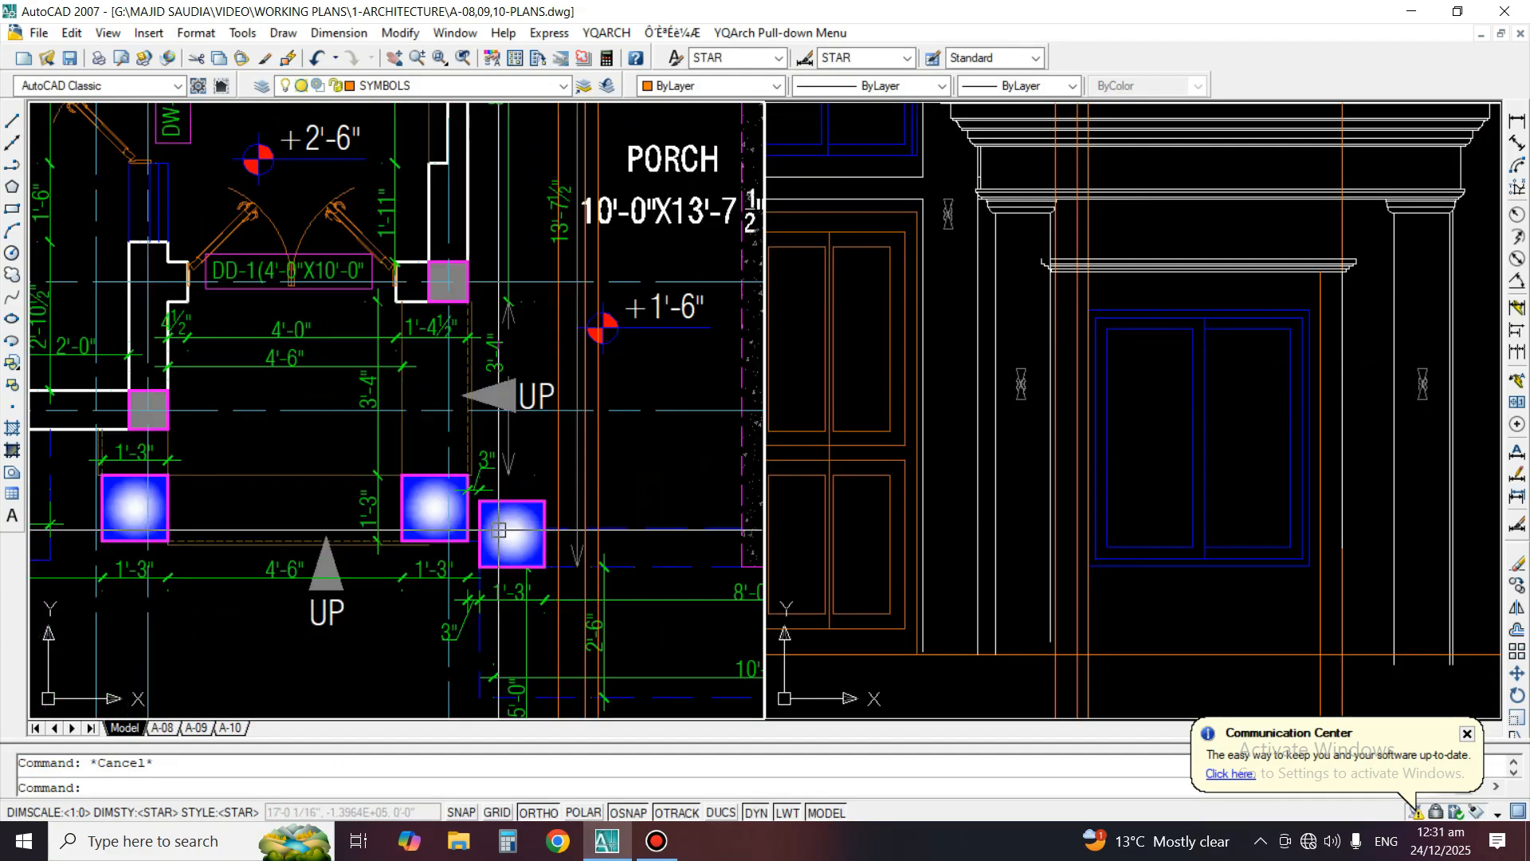
scroll(529, 495, "down", 2)
left_click(527, 499)
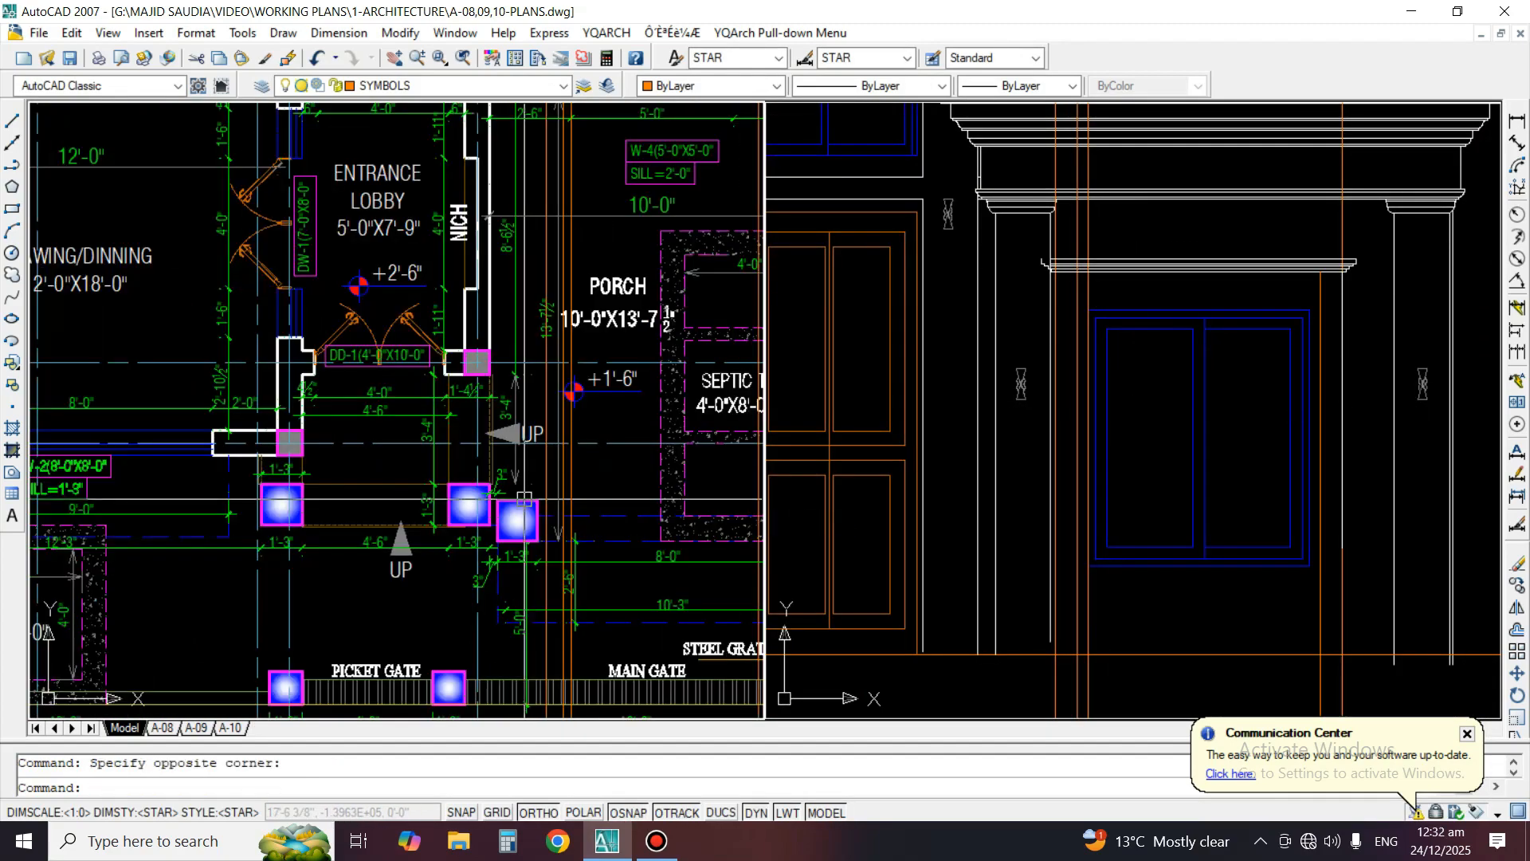
key("Escape")
middle_click_drag(514, 559, 550, 454)
scroll(550, 454, "up", 4)
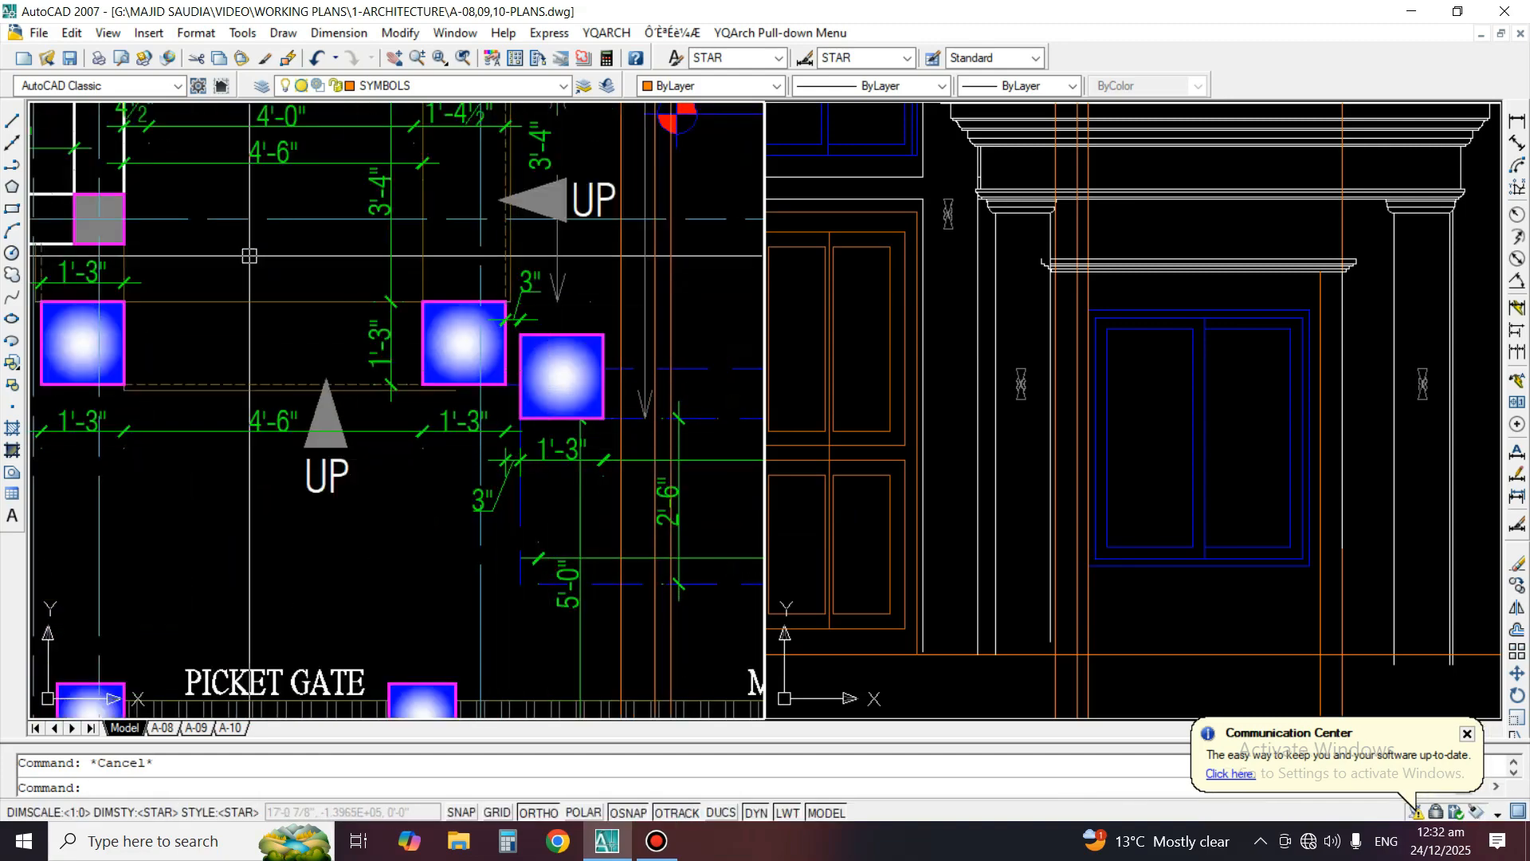
Set the current layer to TEX2 and try a vertical construction line along the right edge of the lower porch column in the plan
left_click(12, 142)
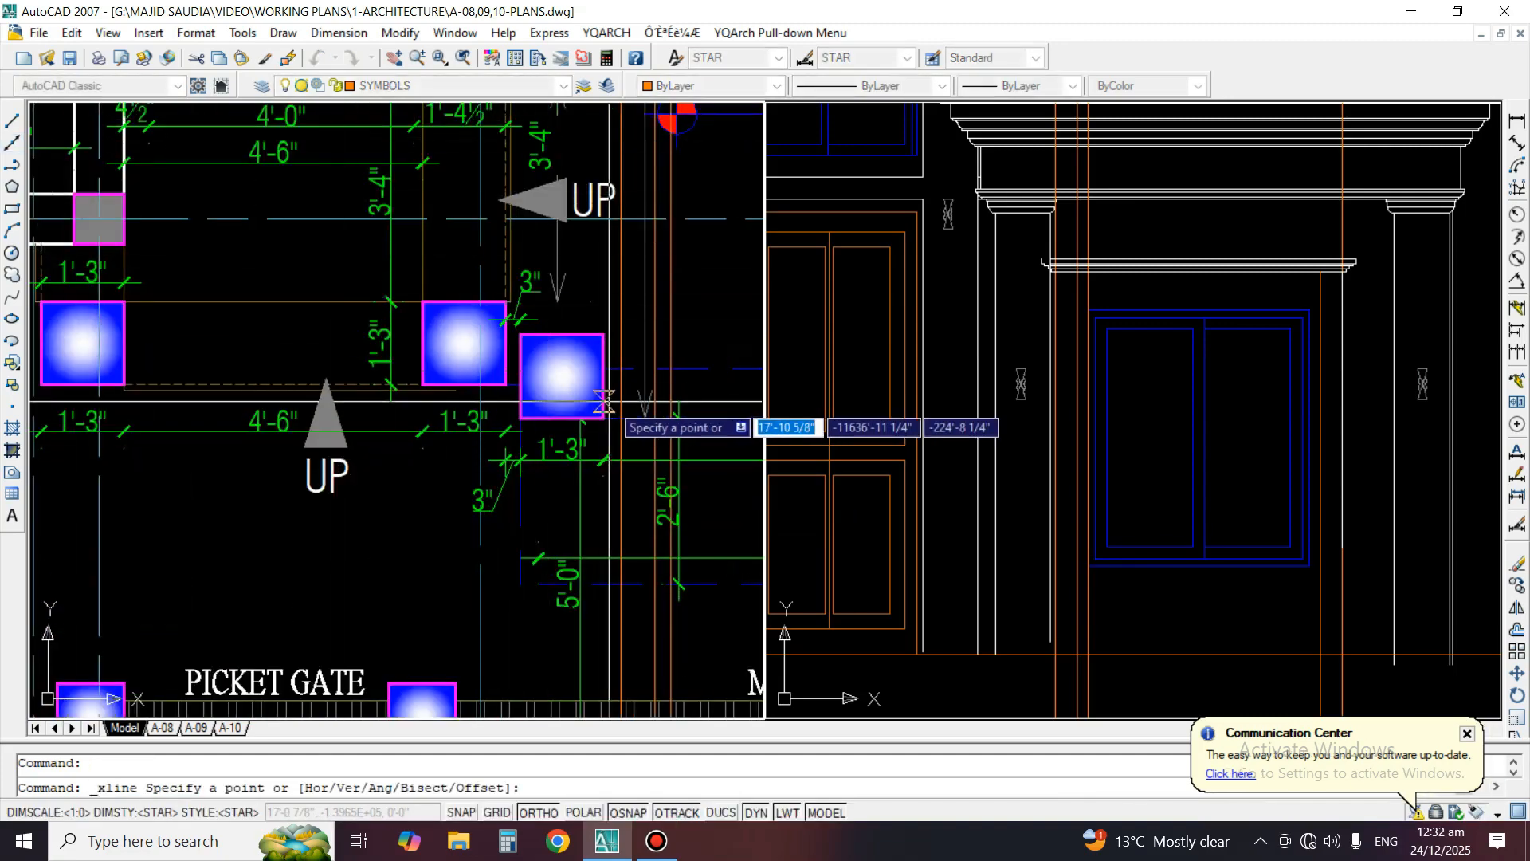
left_click(446, 86)
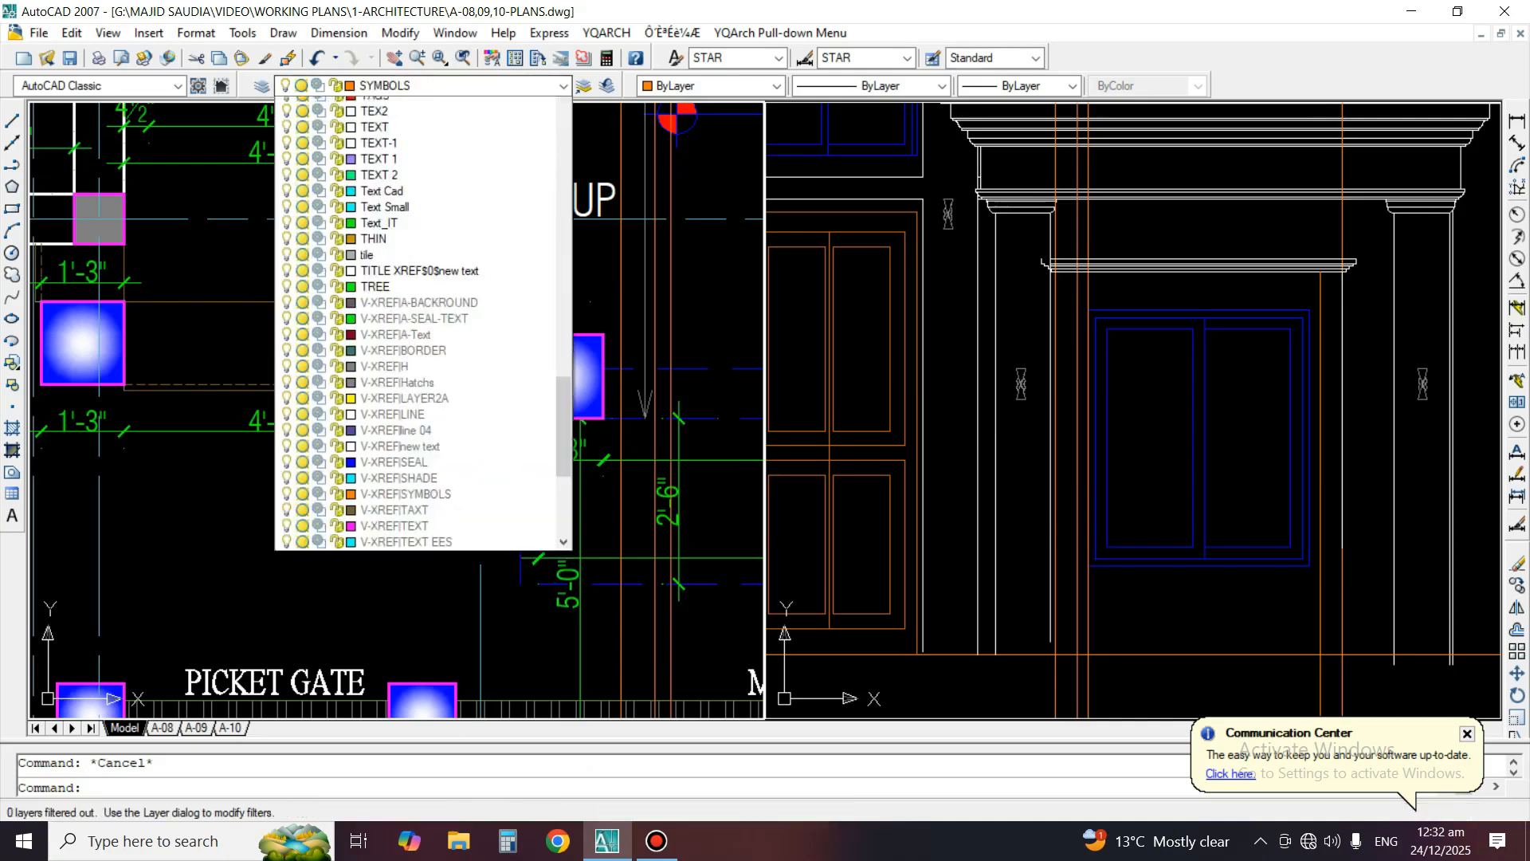
left_click(415, 137)
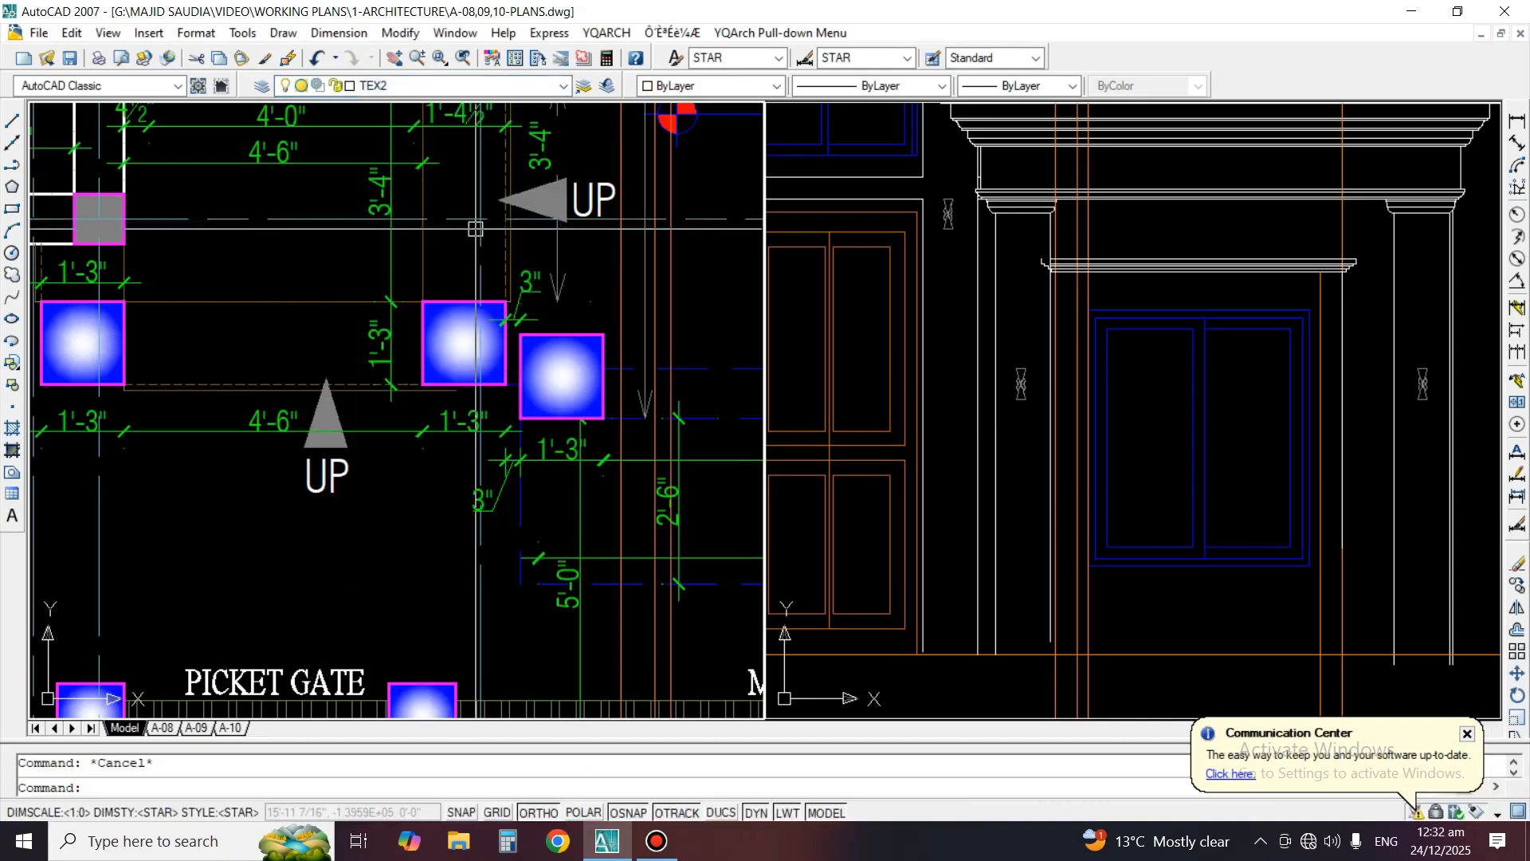
scroll(639, 399, "up", 3)
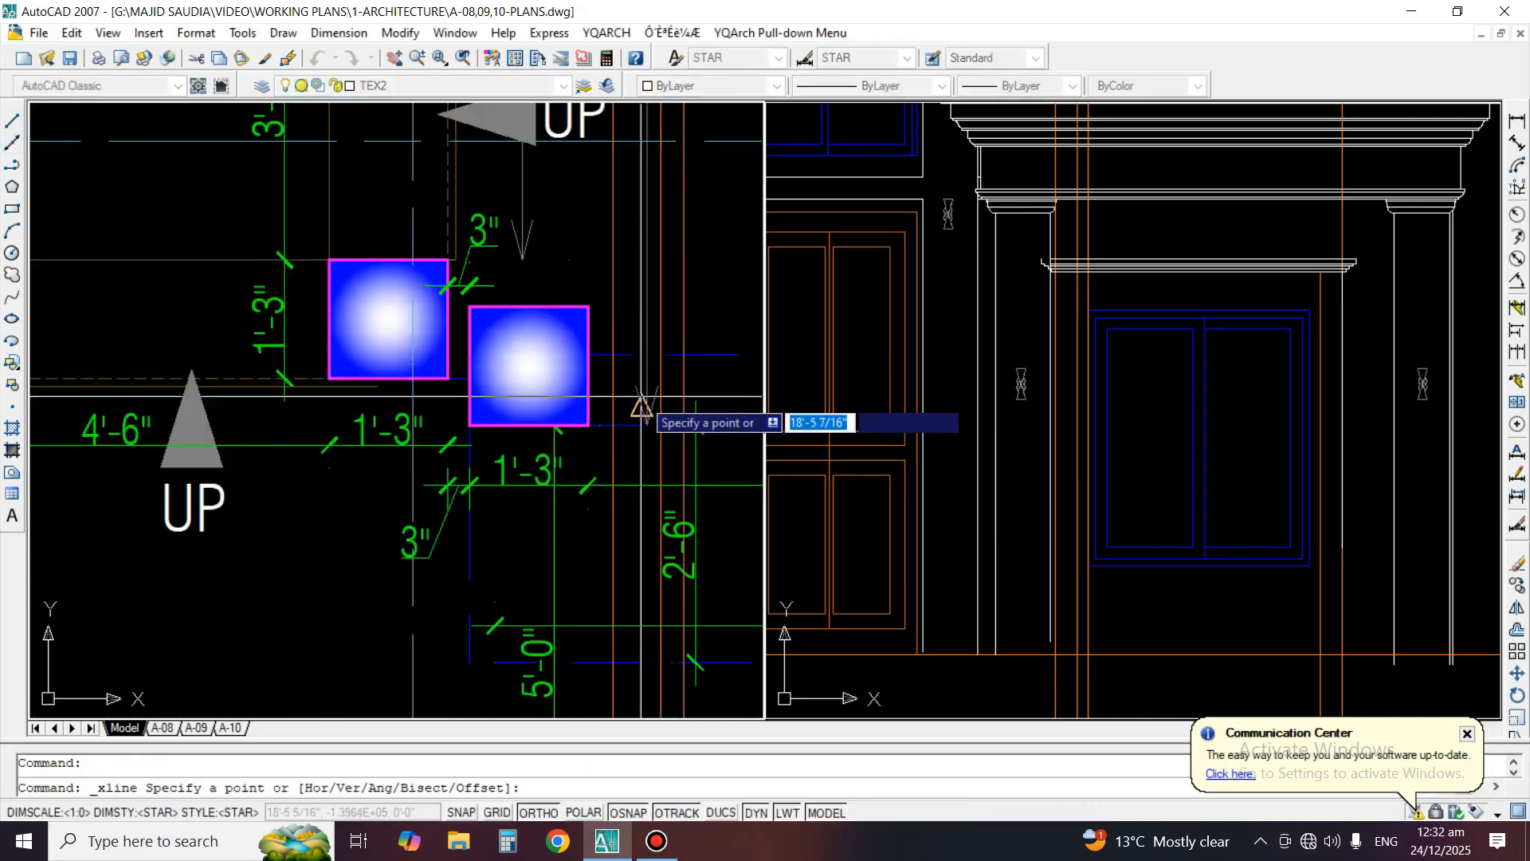
left_click(568, 300)
left_click(568, 200)
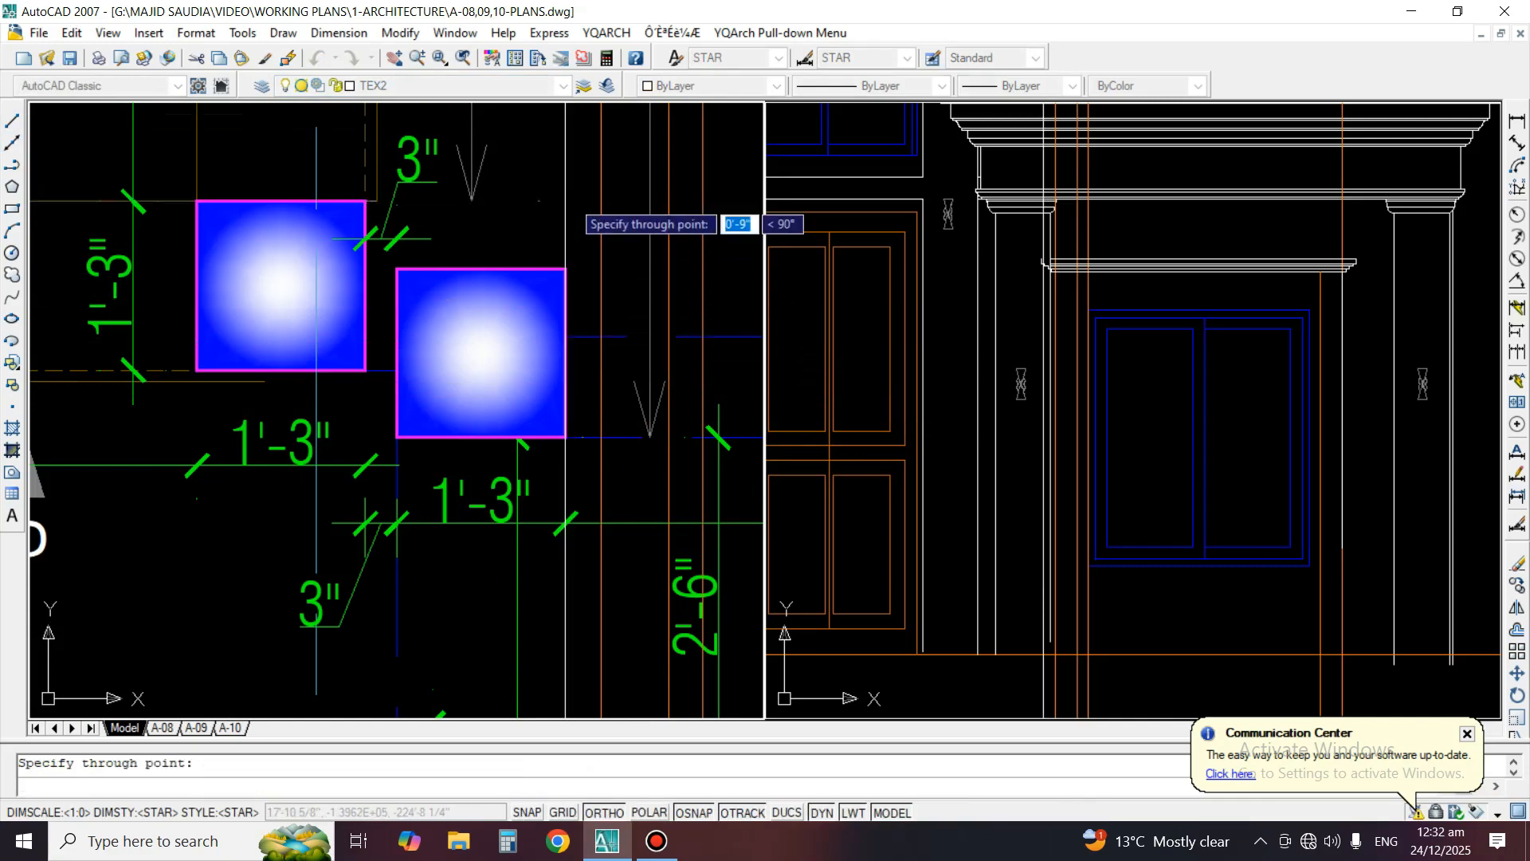
key("Return")
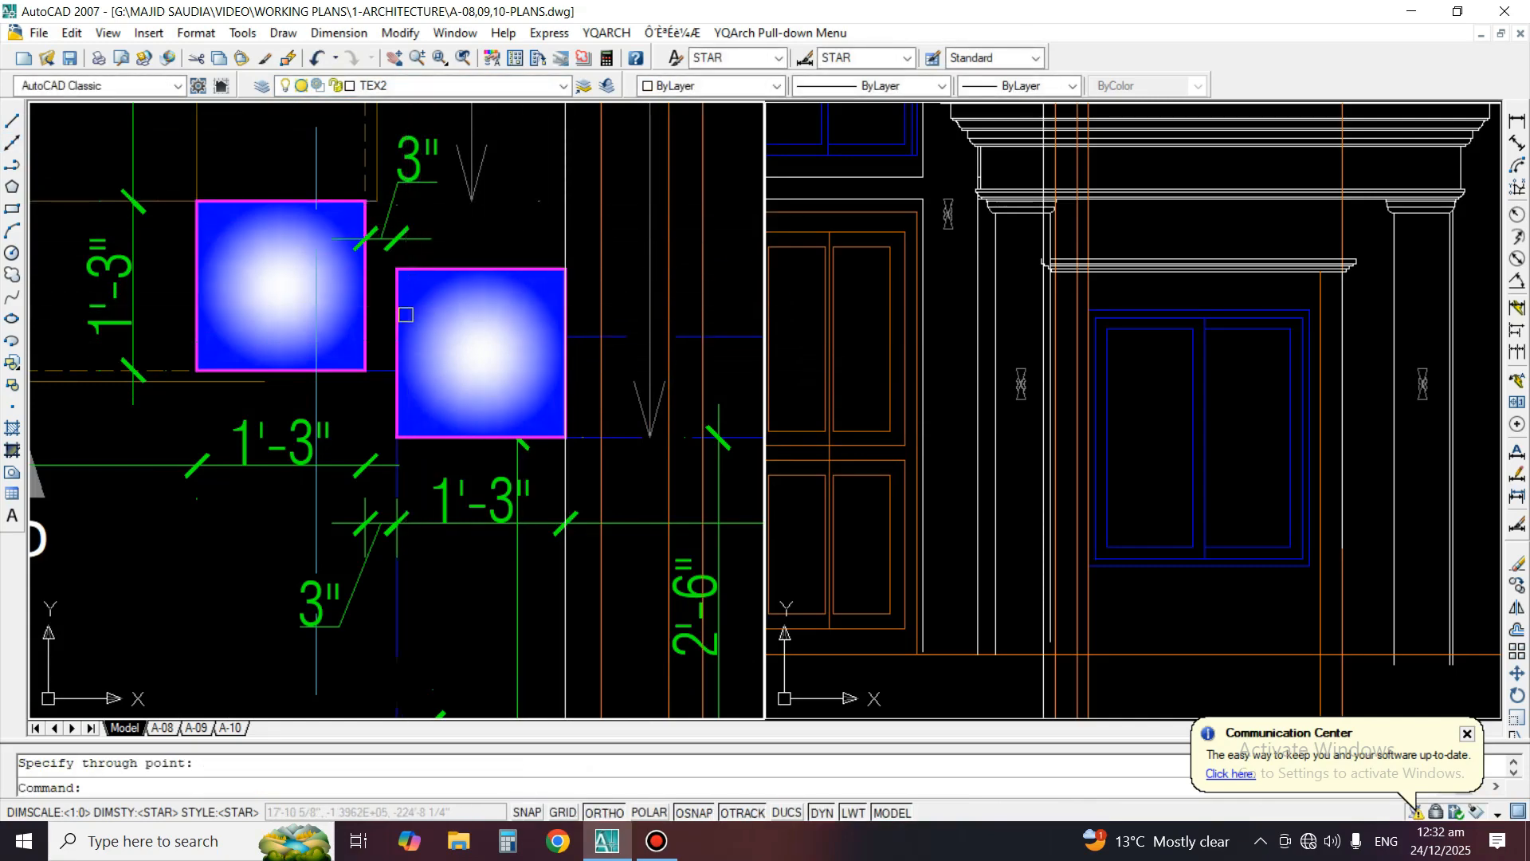
Erase the vertical construction line along the right edge of the lower porch column in the plan
type("e")
key("Return")
left_click(569, 215)
key("Return")
Match the properties of the 3" dimension beside the porch columns onto the 3'-4" dimension next to the UP arrow
middle_click_drag(431, 212, 449, 503)
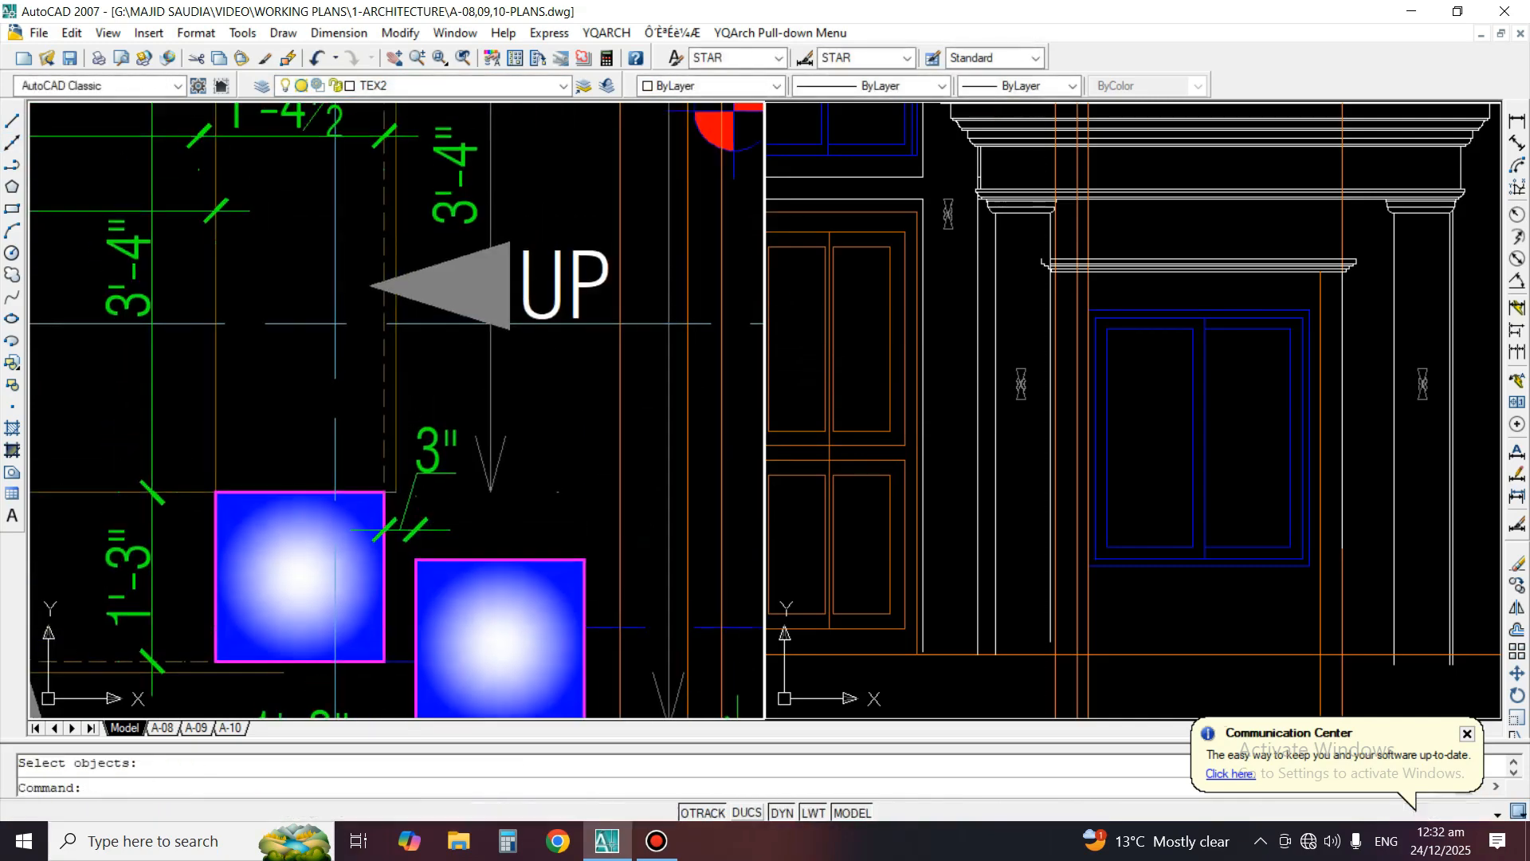
scroll(464, 429, "down", 4)
scroll(439, 385, "up", 2)
type("ma")
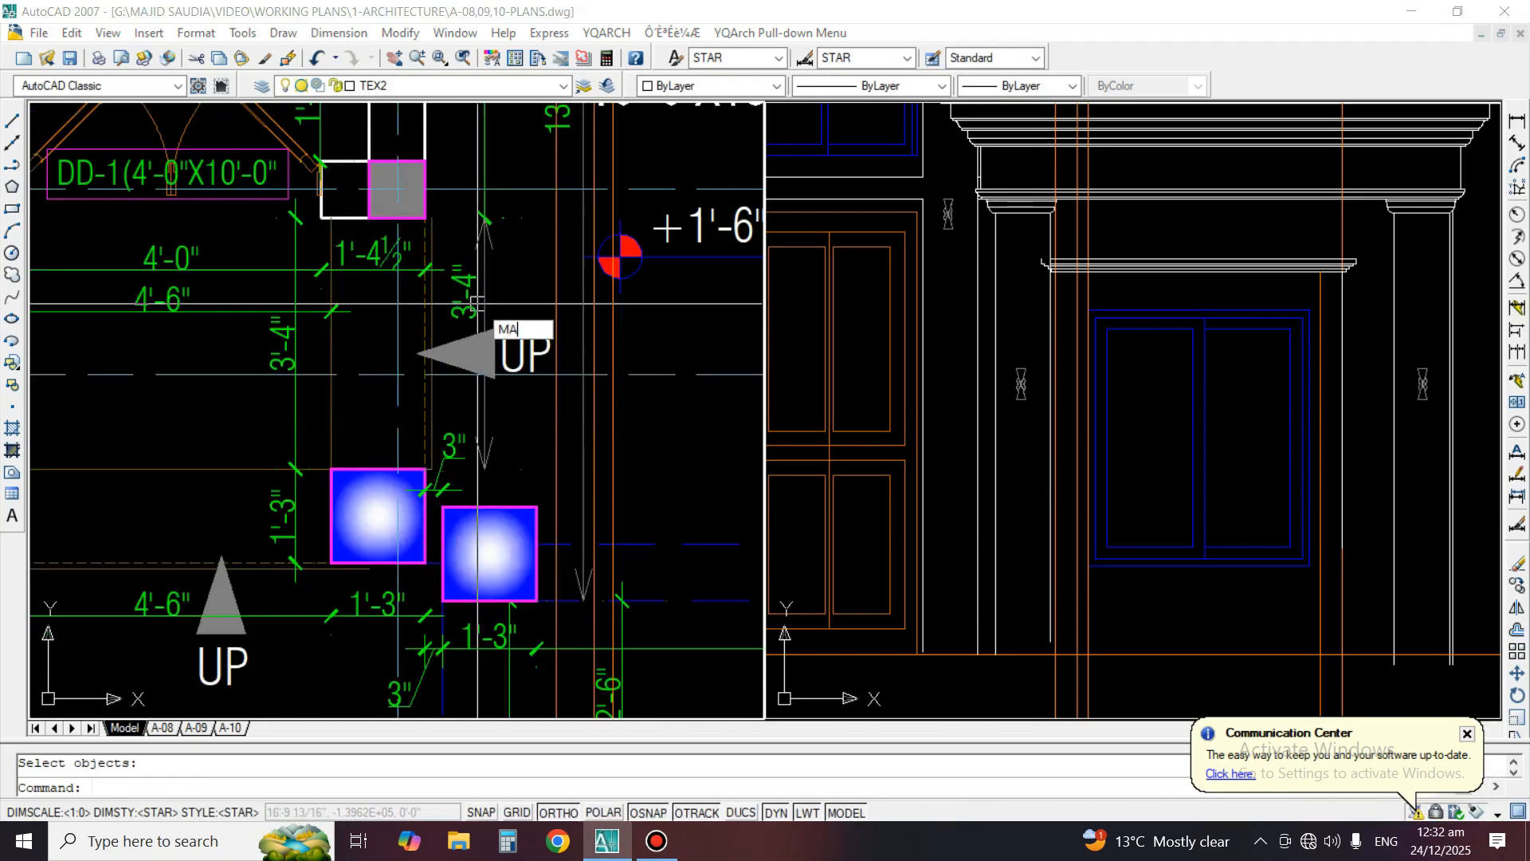
key("Return")
left_click(463, 451)
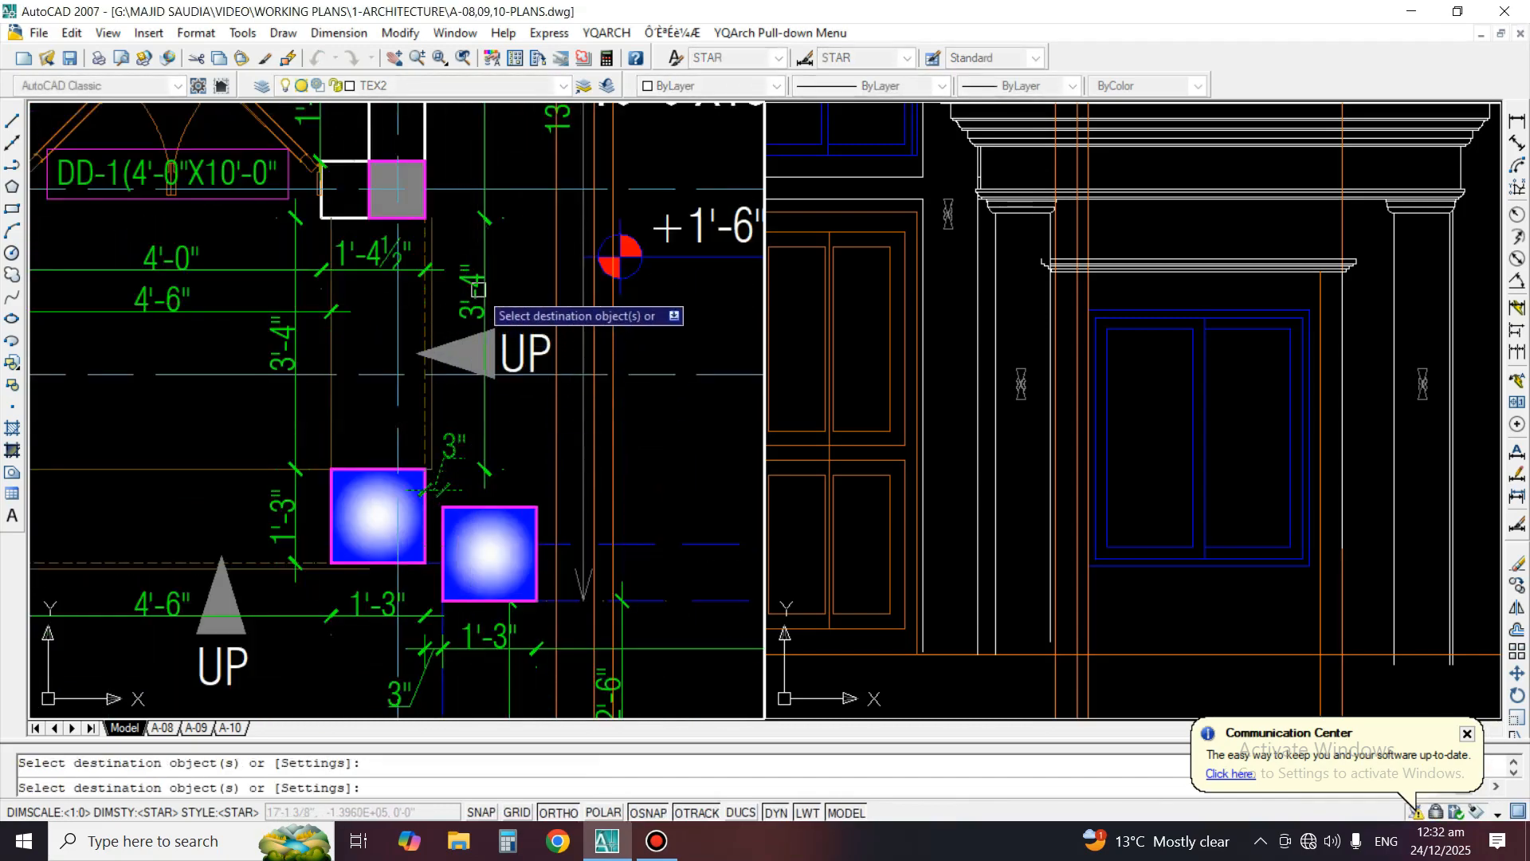
key("Return")
On the Text Small layer, draw vertical construction lines along the right and left edges of the lower porch column in the plan
middle_click_drag(505, 594, 493, 509)
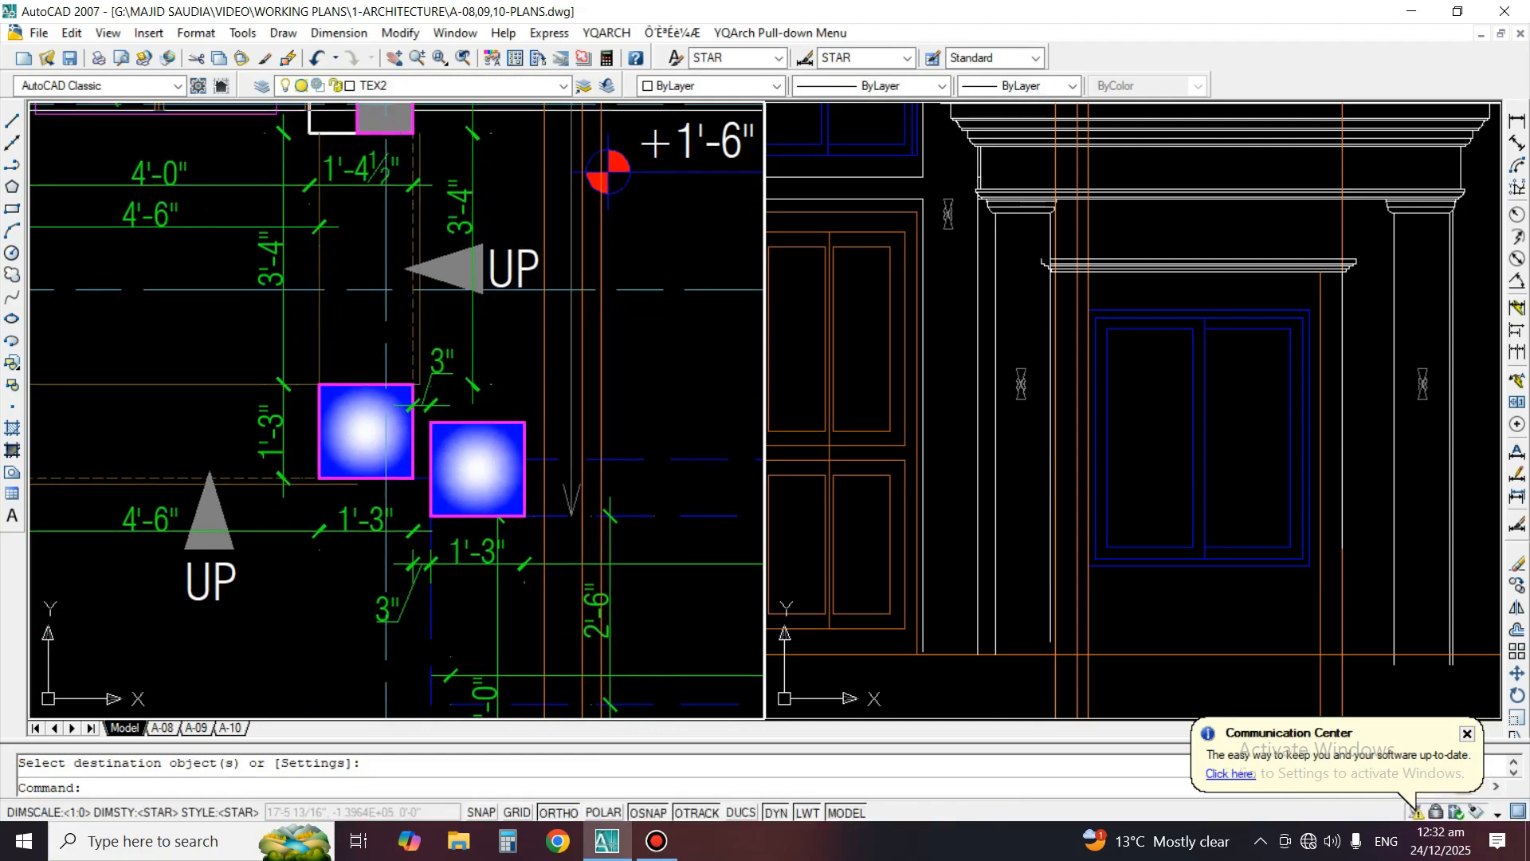
left_click(564, 86)
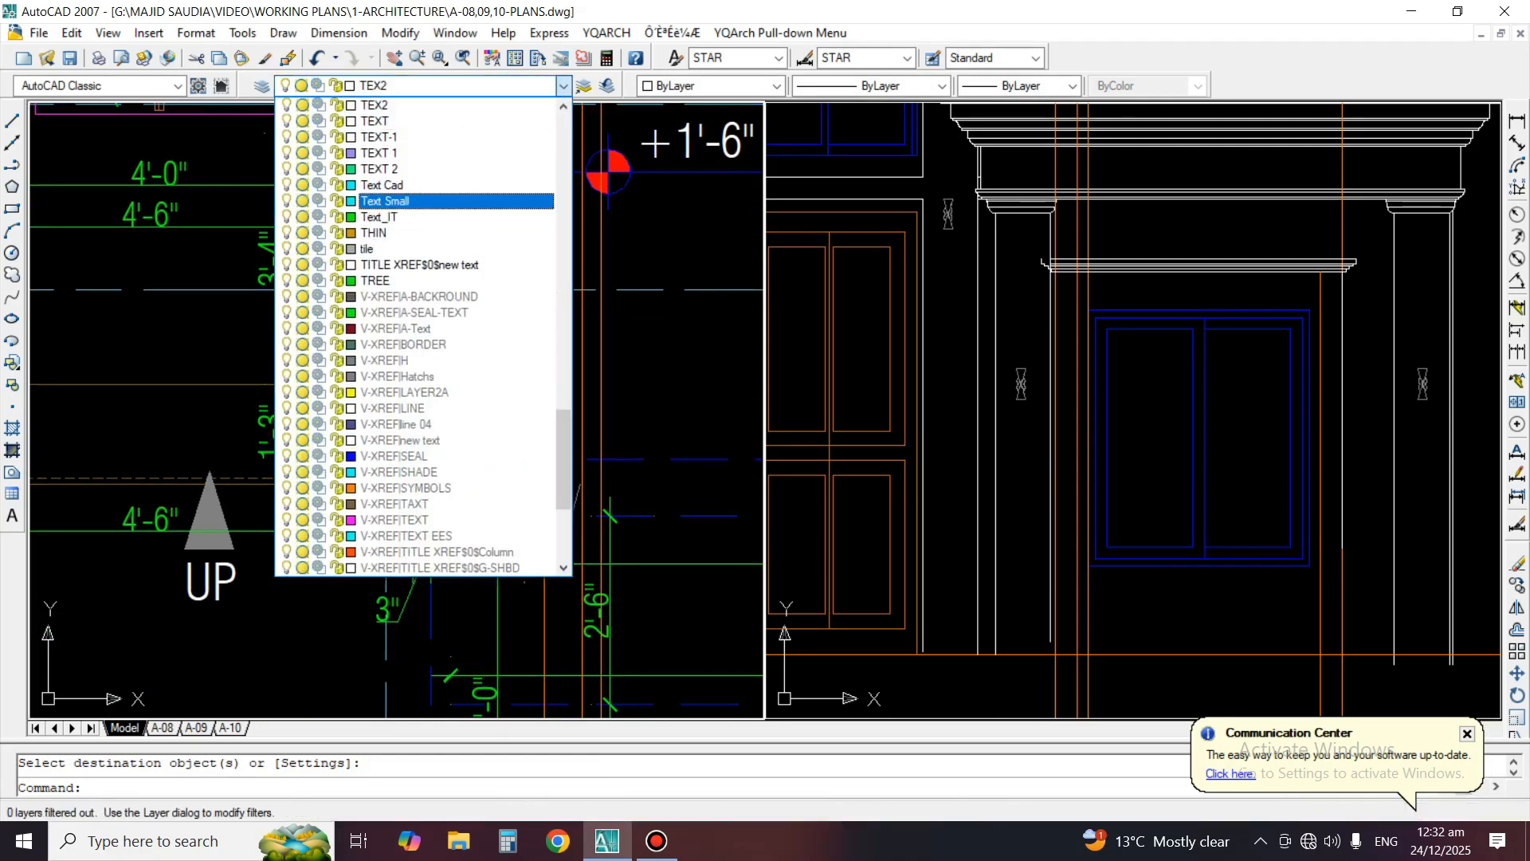
scroll(383, 201, "down", 1)
left_click(382, 185)
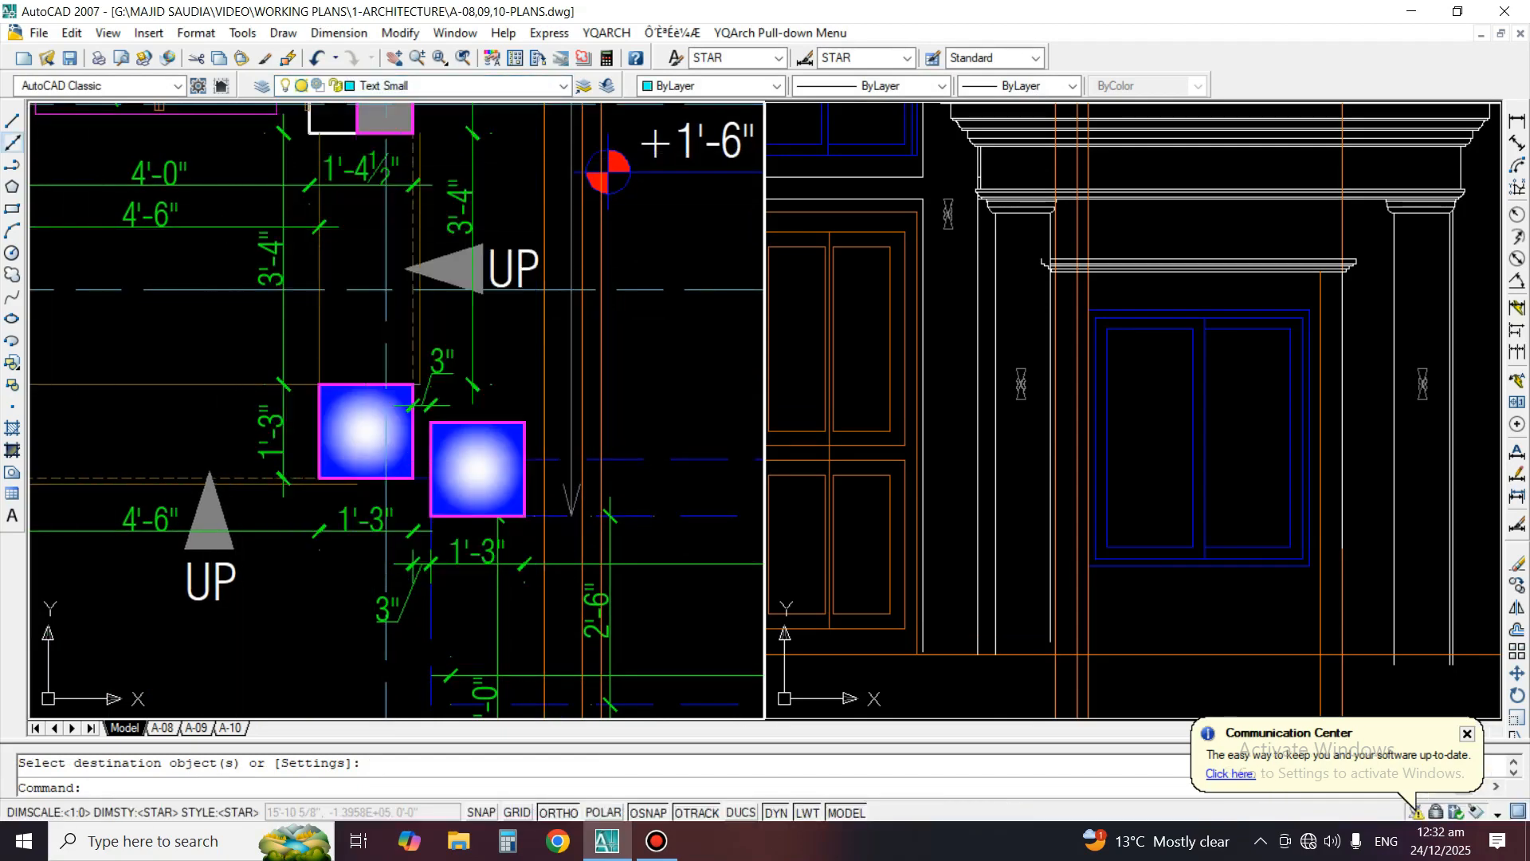
left_click(13, 143)
scroll(502, 443, "up", 3)
left_click(550, 432)
left_click(551, 308)
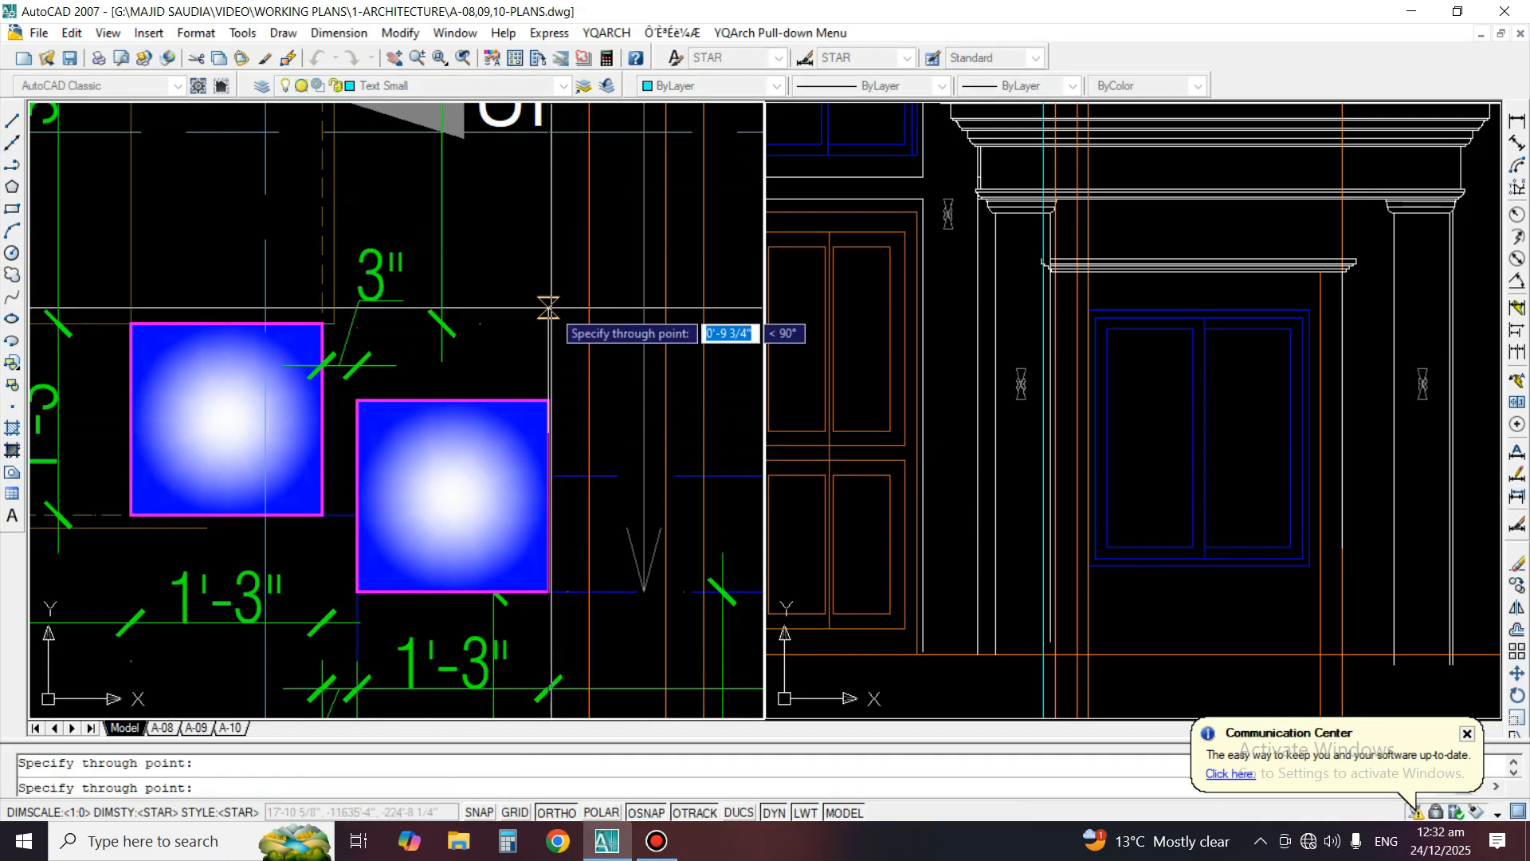
key("Return")
key("Return")
left_click(357, 467)
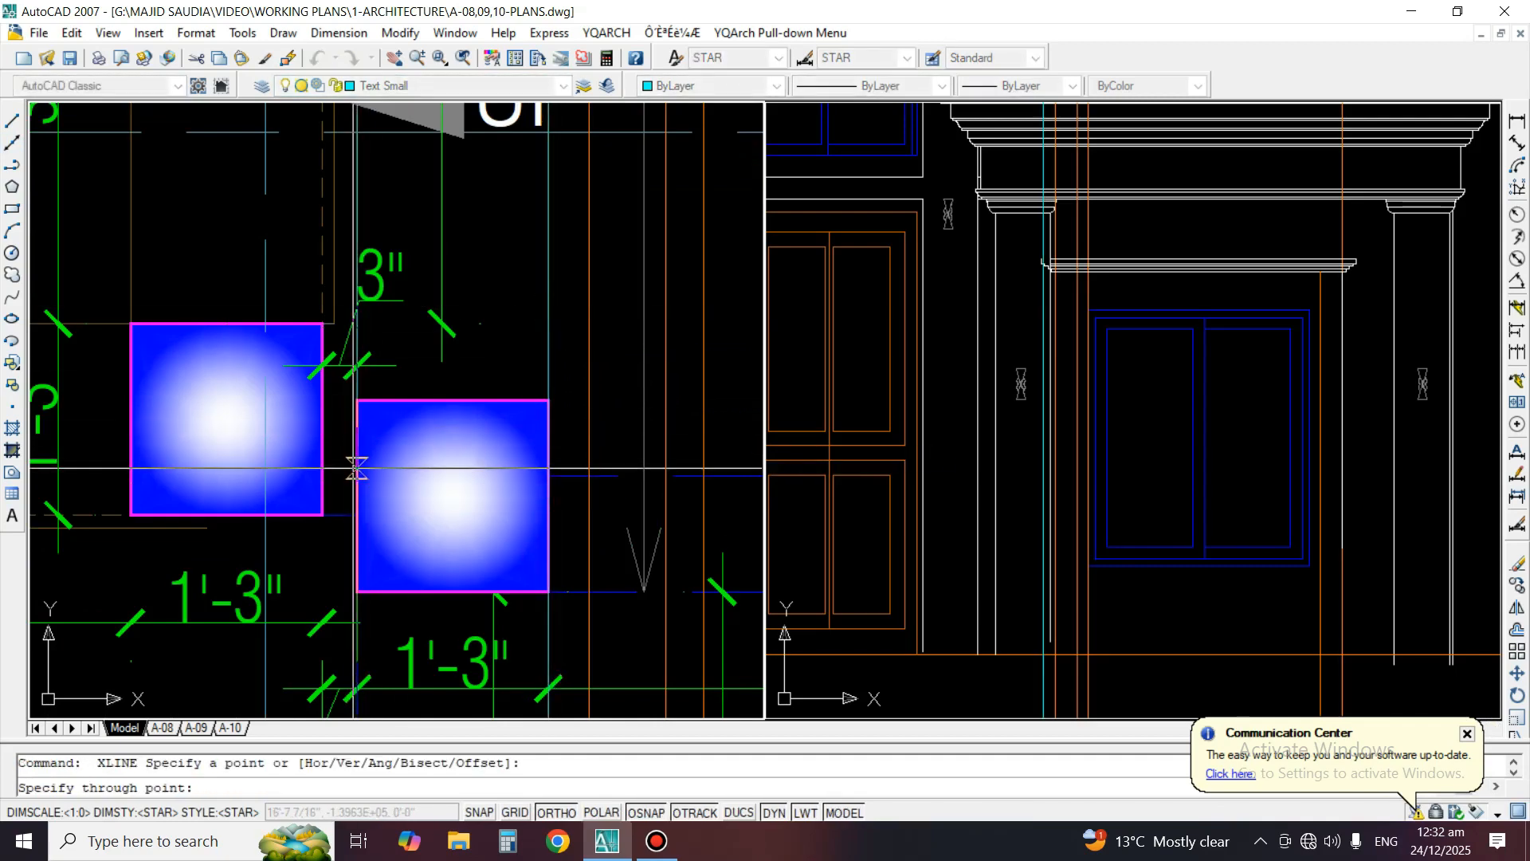
left_click(353, 467)
Move the elevation's left porch column, with its capital and the moulding's left end profile, so the shaft edges meet the new construction lines
key("Return")
left_click(1103, 382)
scroll(1091, 233, "up", 2)
type("m")
key("Return")
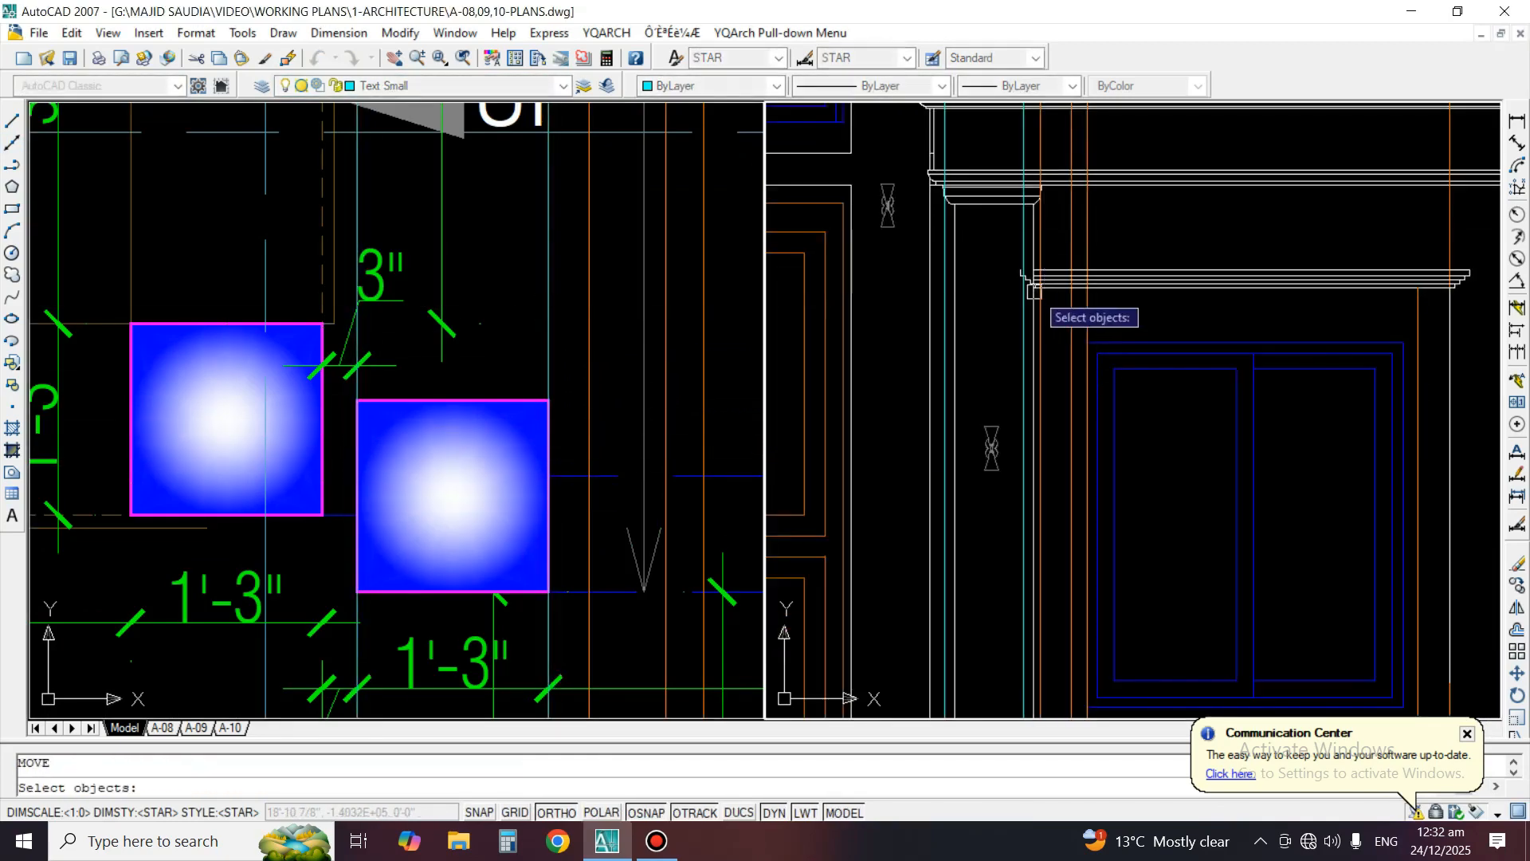
scroll(1033, 292, "up", 5)
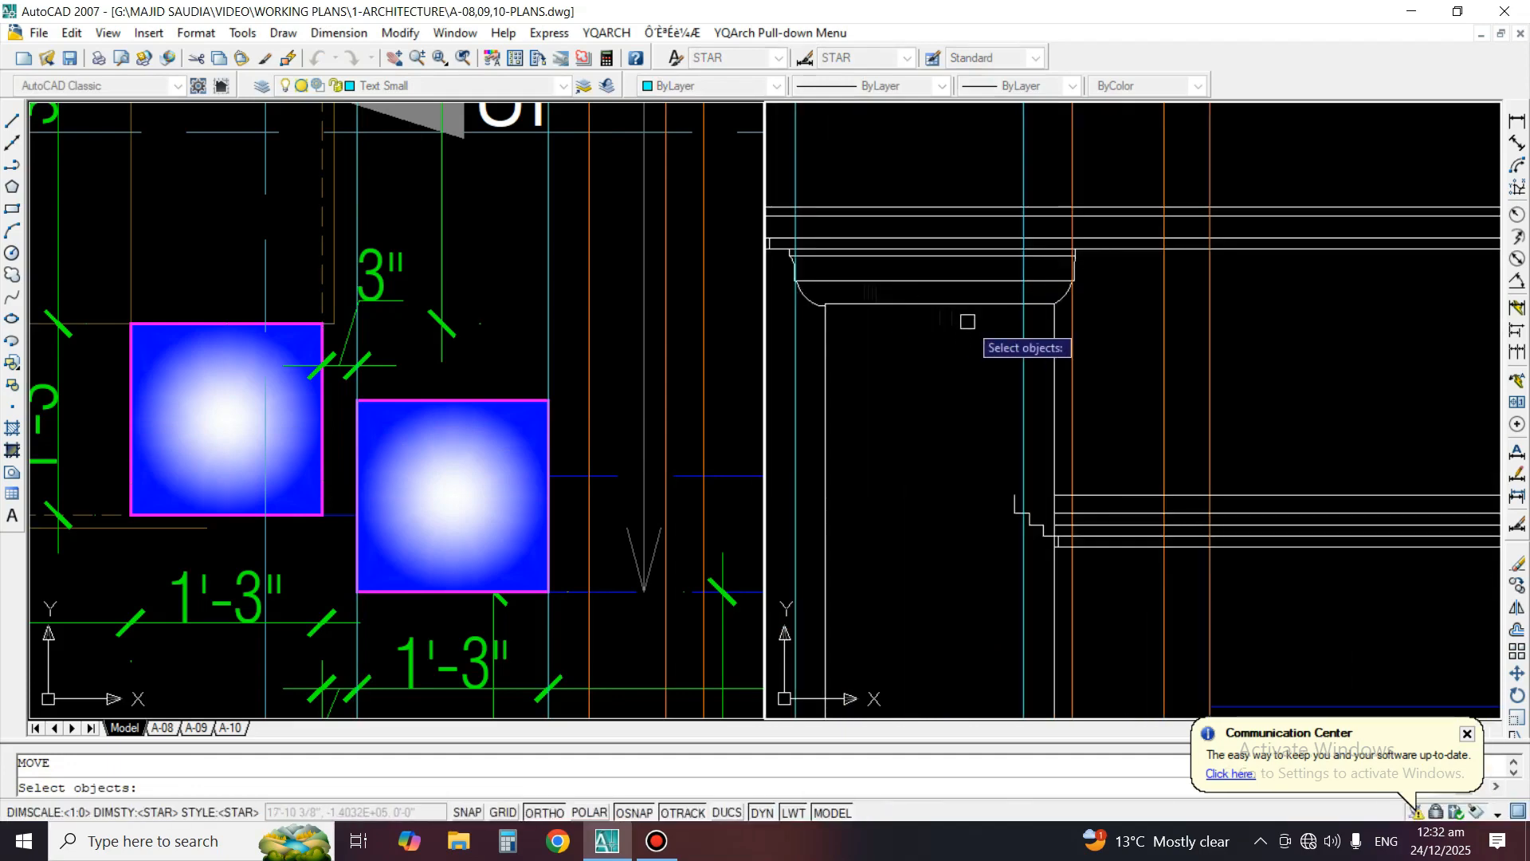
scroll(968, 321, "up", 3)
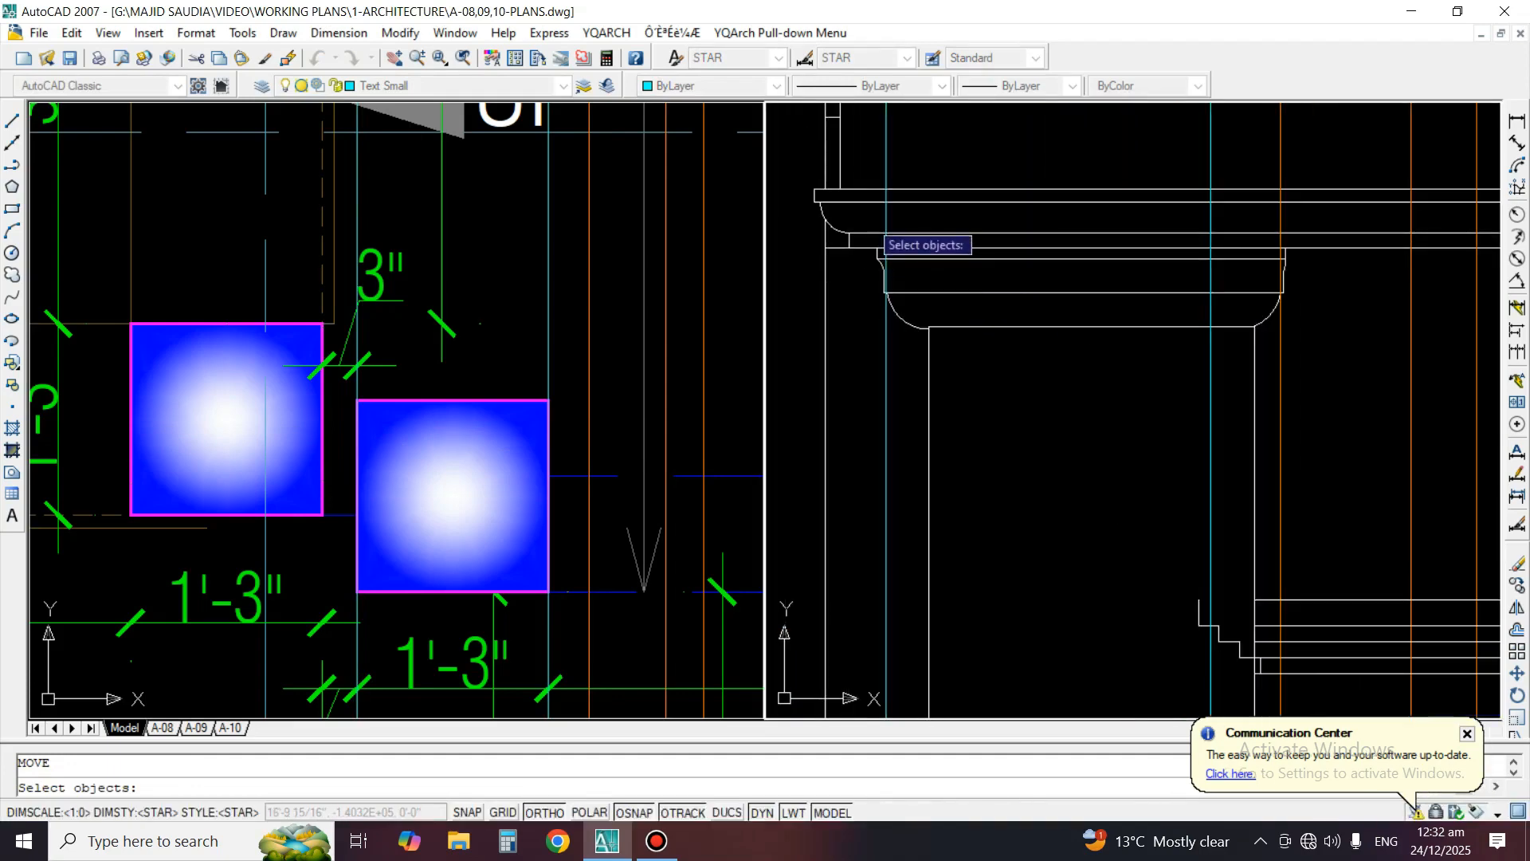
left_click(866, 219)
left_click(1317, 384)
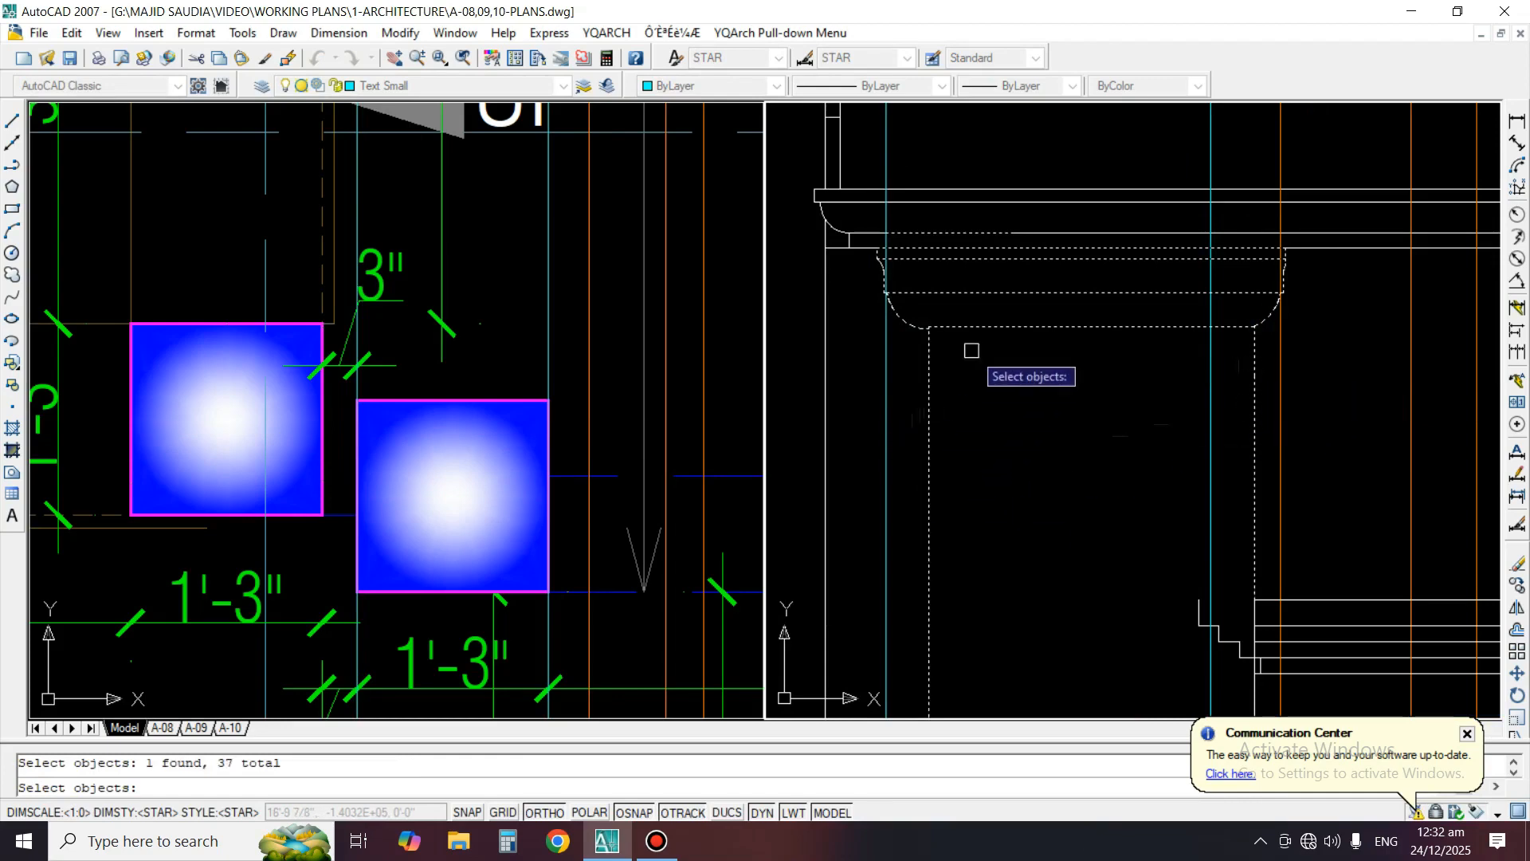
scroll(971, 350, "down", 5)
scroll(1048, 452, "up", 3)
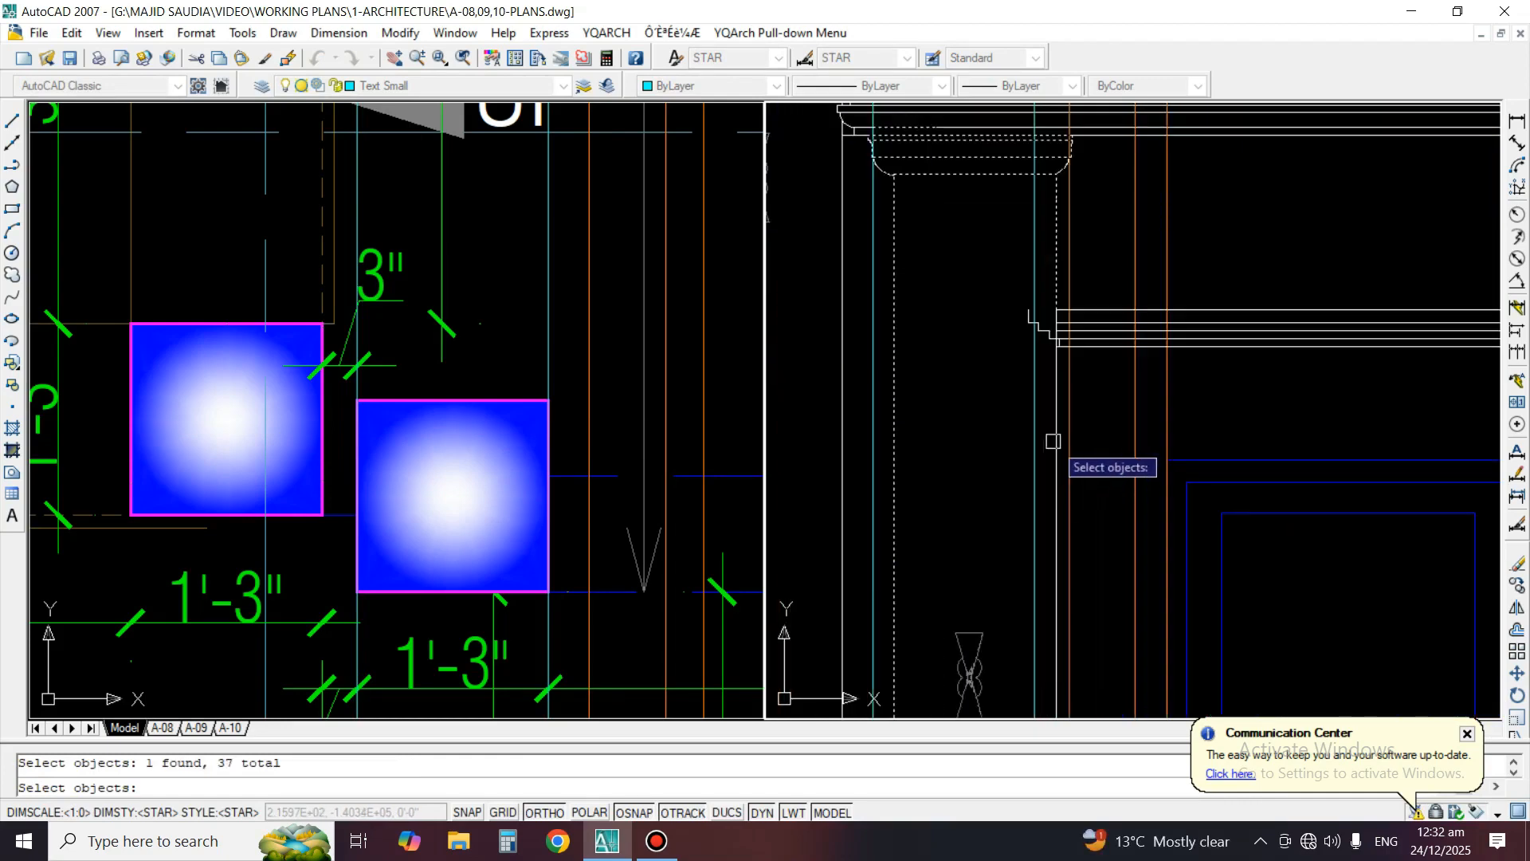
scroll(1042, 327, "down", 3)
scroll(960, 363, "up", 5)
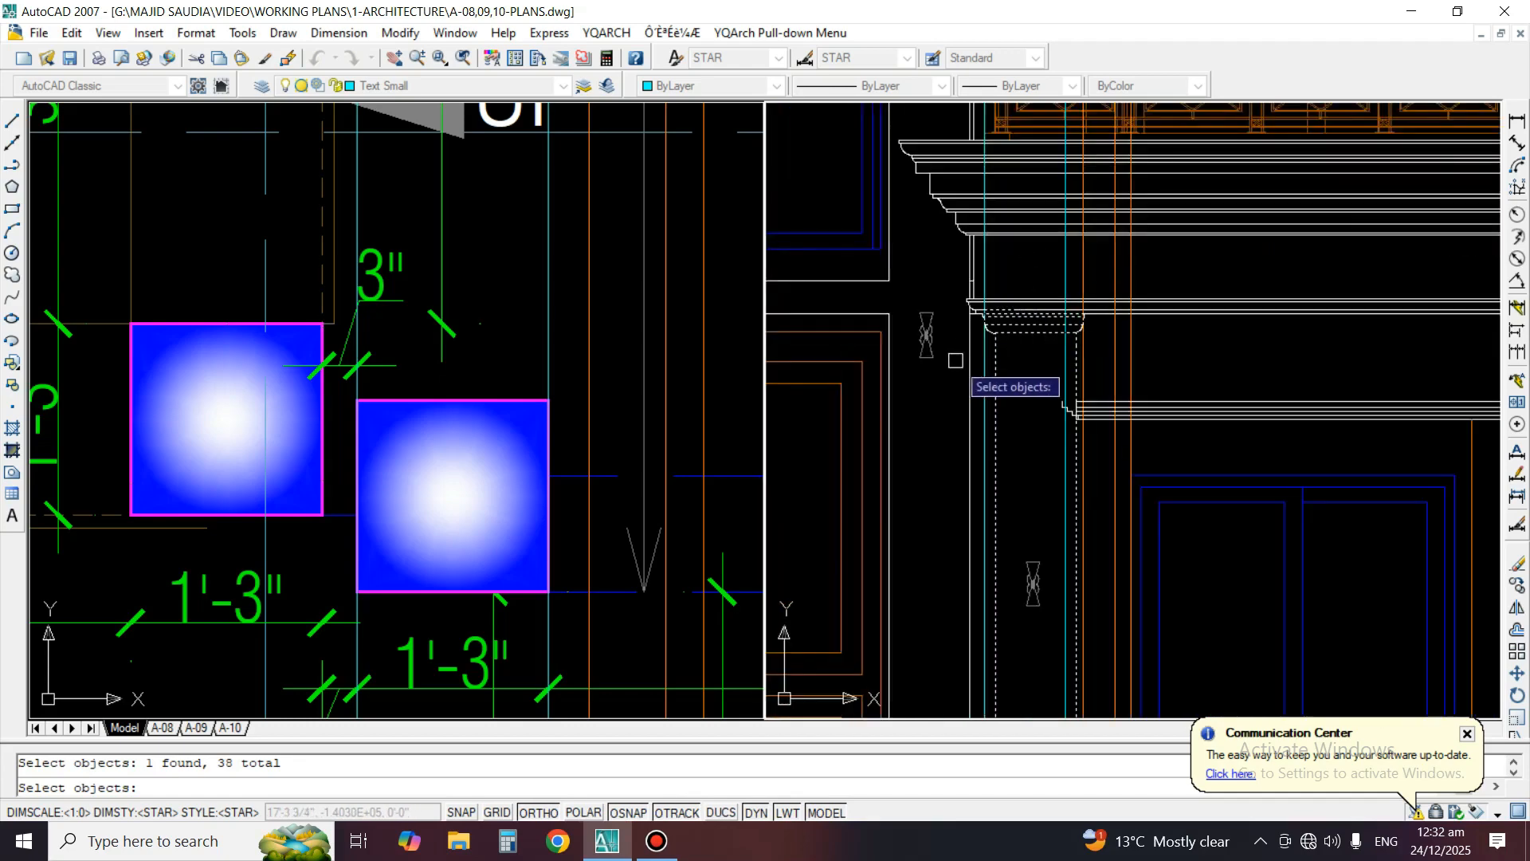
scroll(1015, 339, "up", 2)
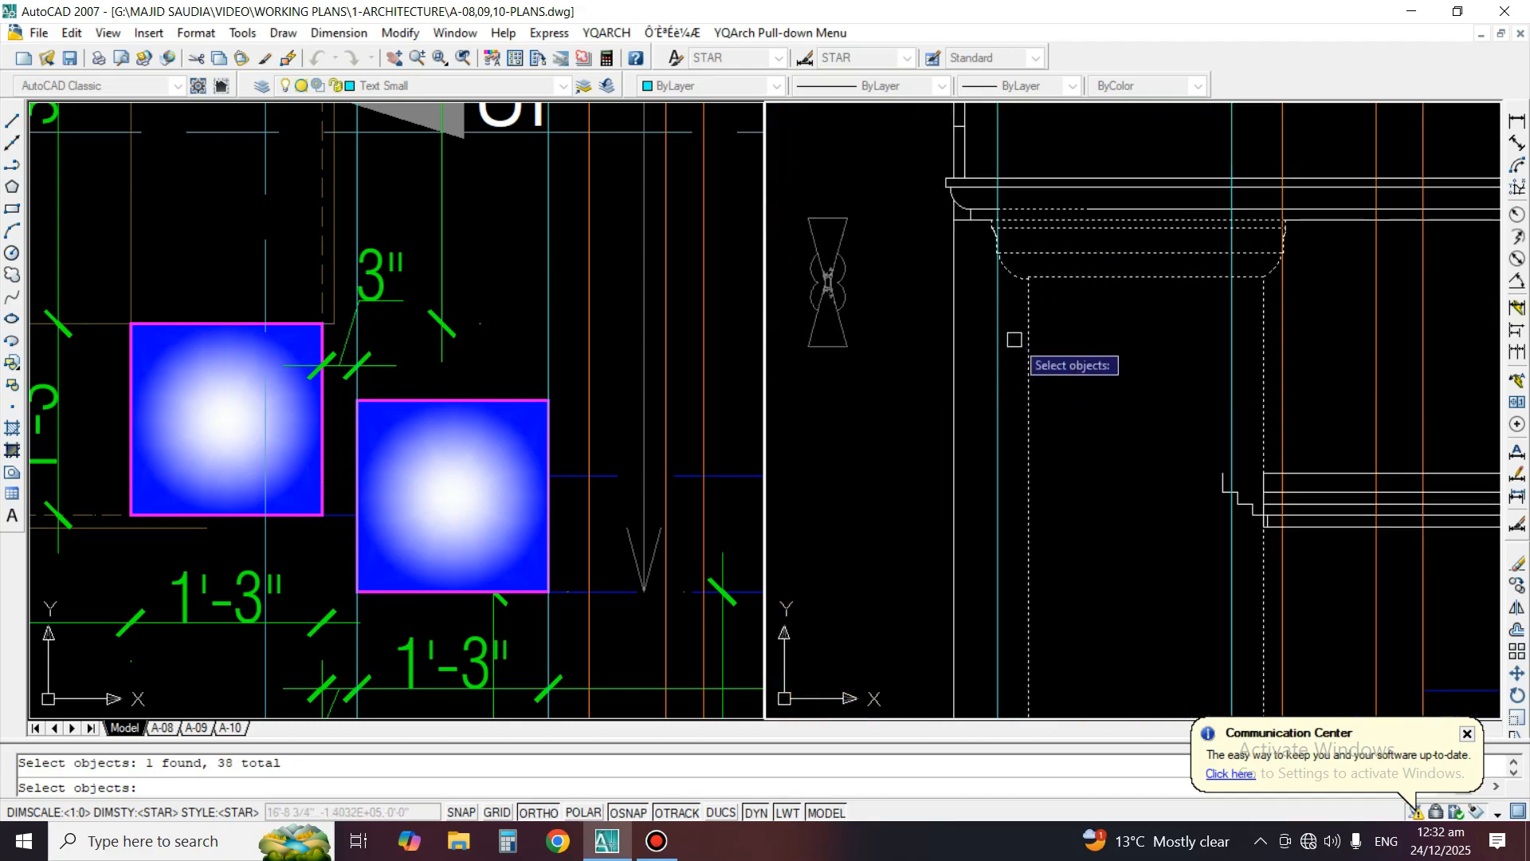
scroll(1009, 353, "down", 3)
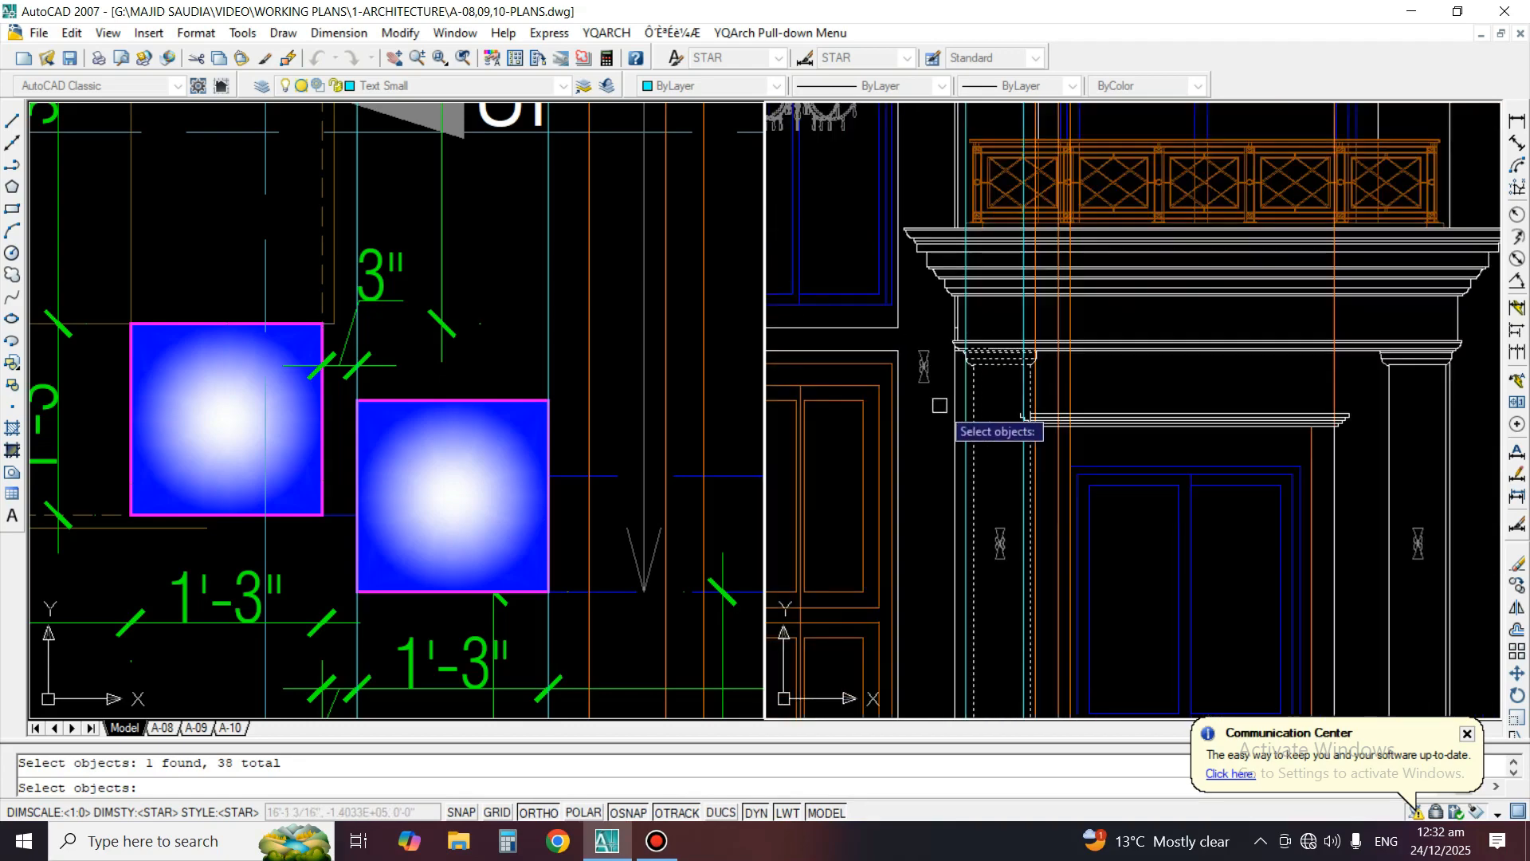
scroll(1012, 347, "up", 3)
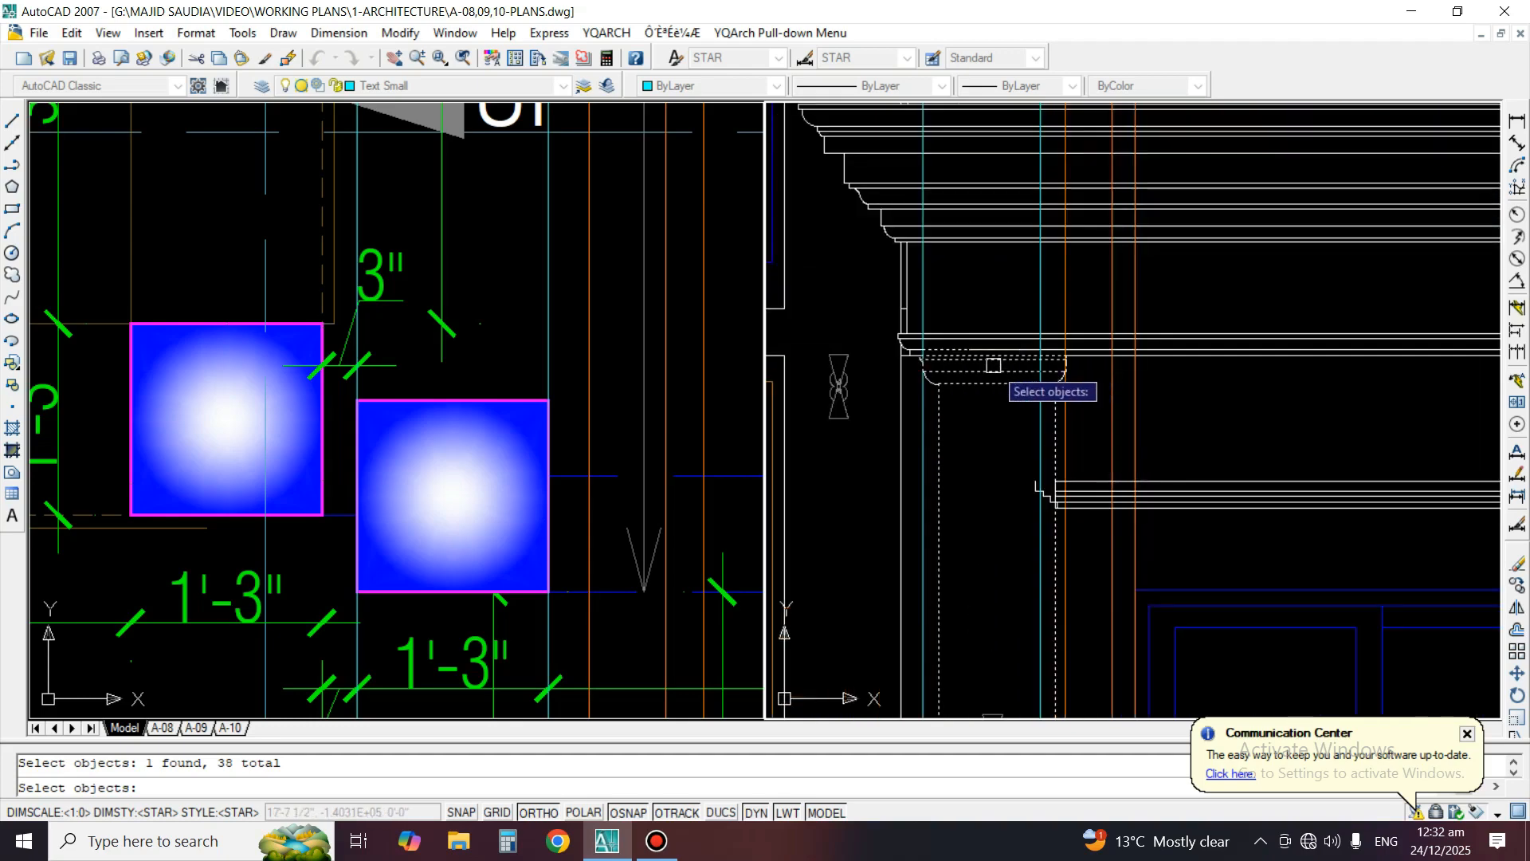
scroll(993, 365, "down", 3)
scroll(955, 367, "up", 3)
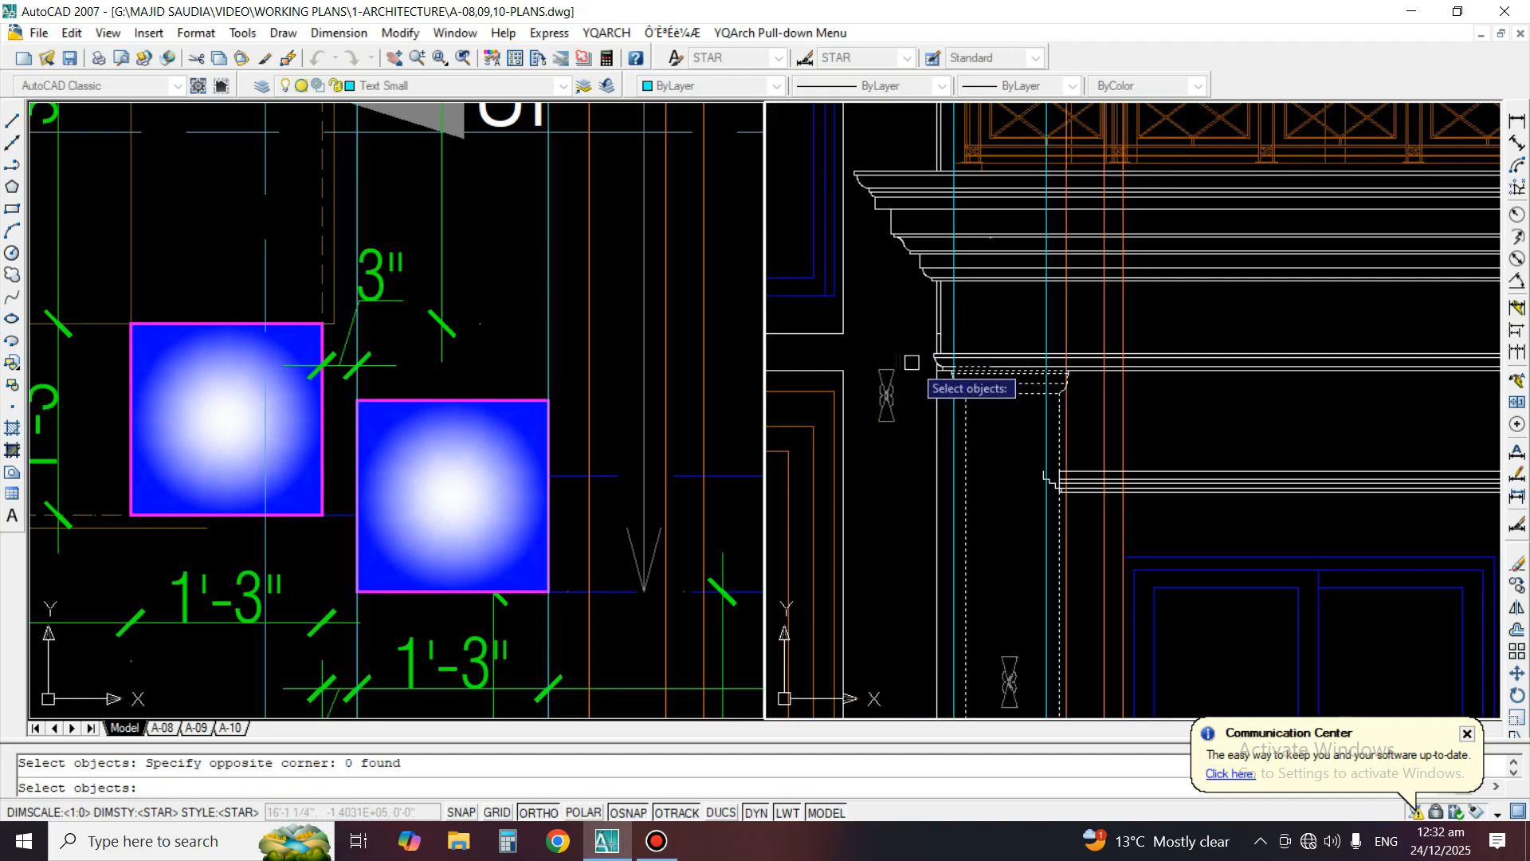
scroll(912, 363, "up", 3)
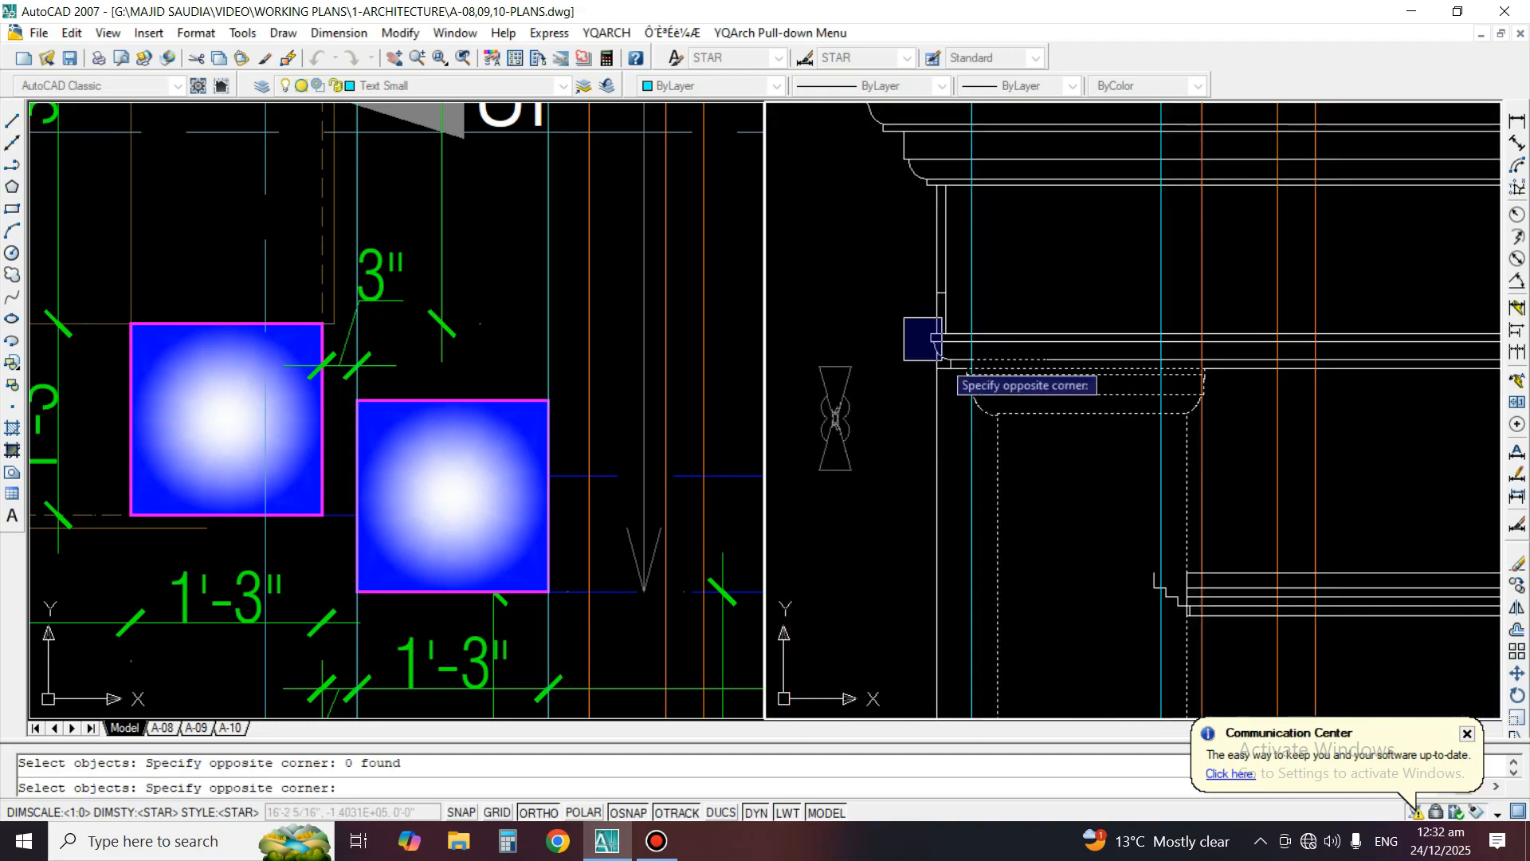
key("Return")
left_click(997, 499)
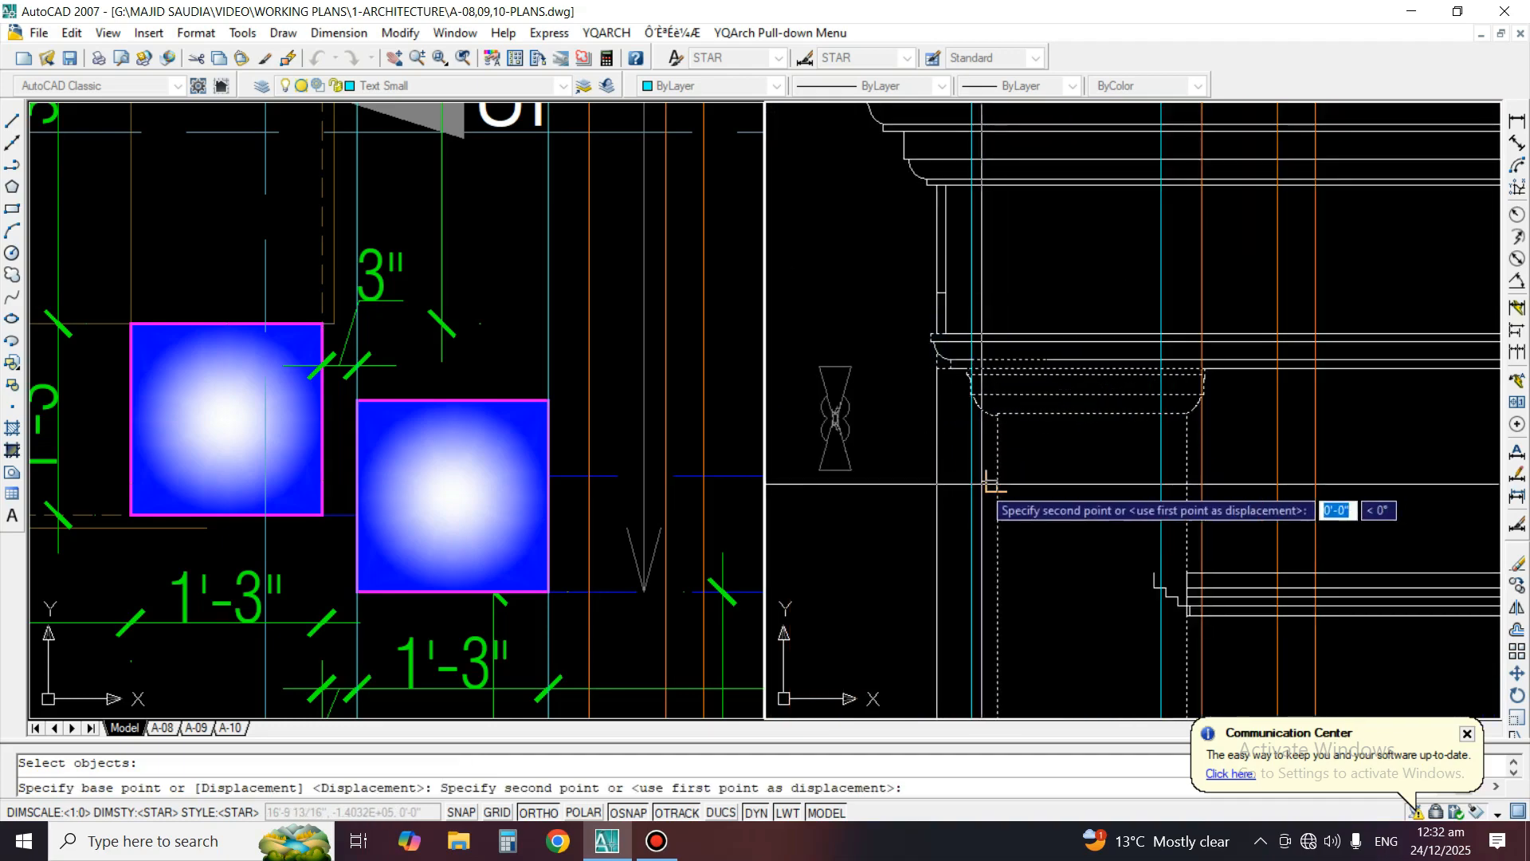
left_click(971, 499)
Erase the leftover short lines under the moulding's left end profile above the moved column
scroll(958, 368, "up", 1)
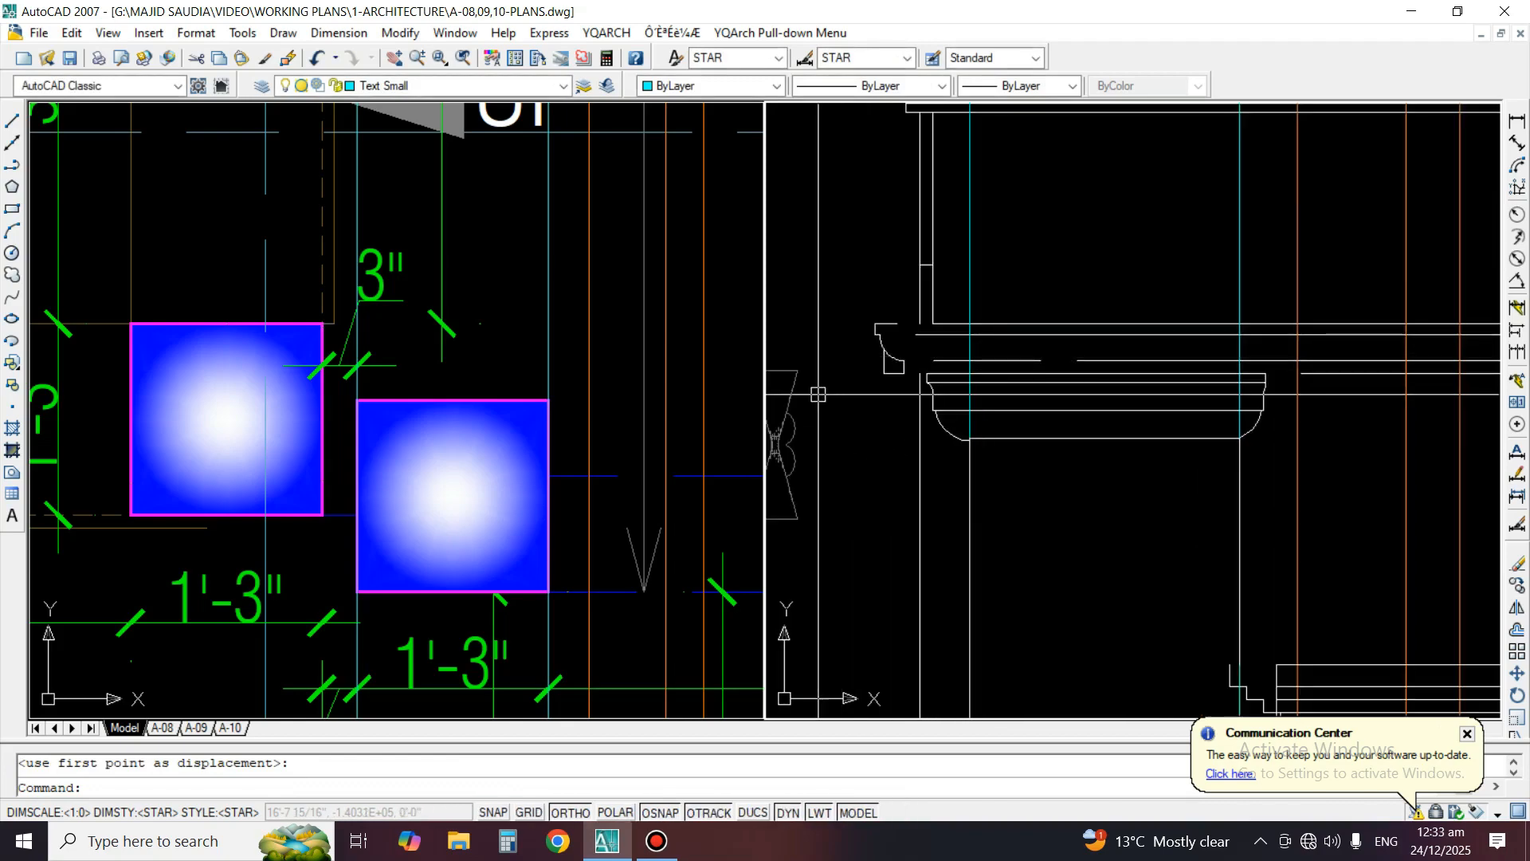
scroll(843, 382, "up", 2)
type("e")
key("Return")
left_click(882, 423)
key("Return")
scroll(931, 391, "down", 4)
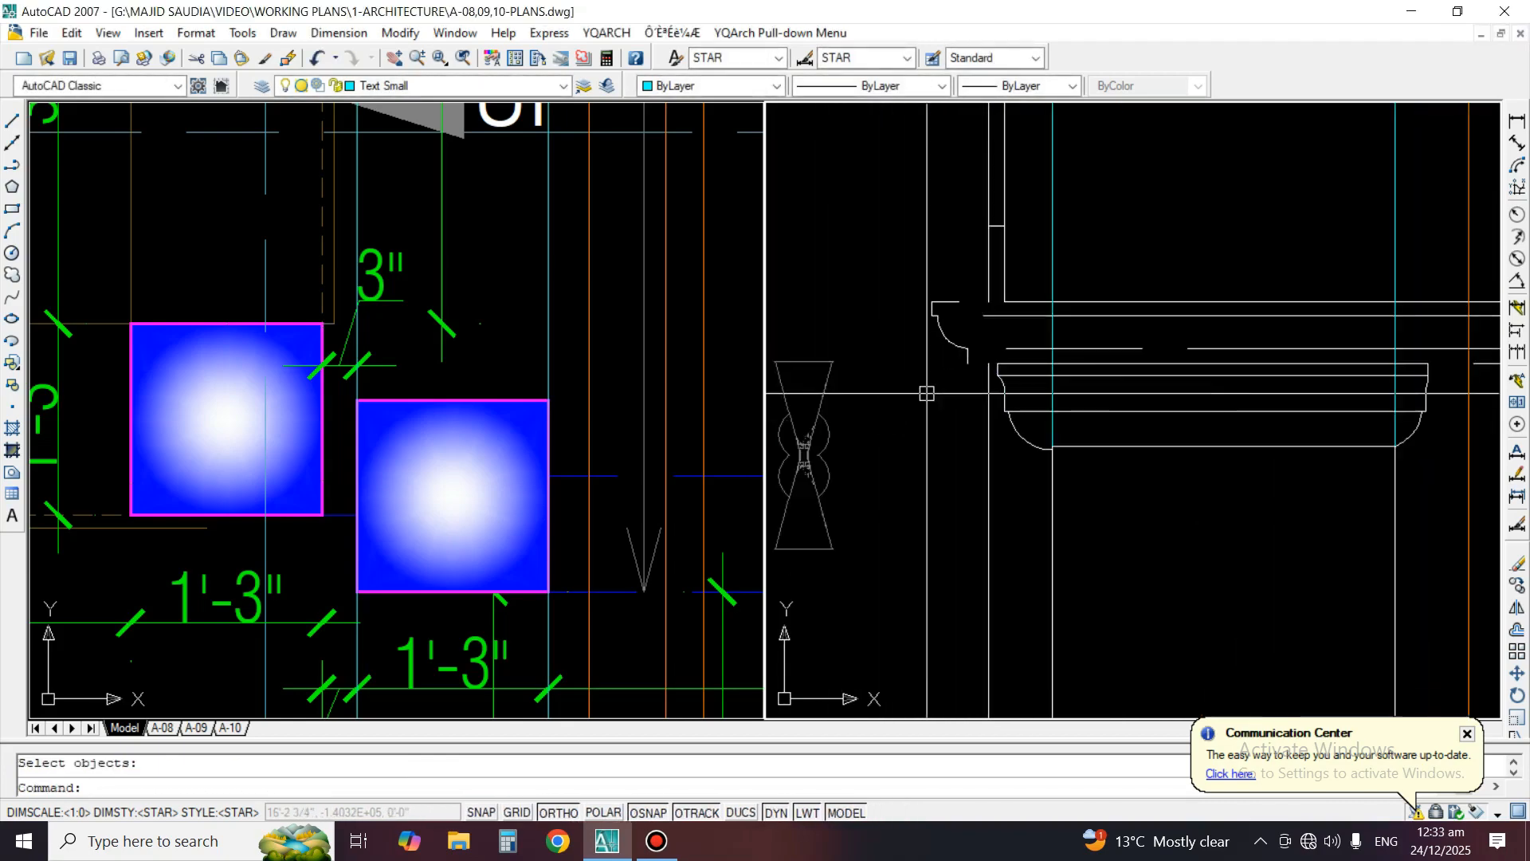
Extend the horizontal moulding lines above the left porch column to the moved end profile
scroll(988, 370, "up", 3)
type("ex")
key("Return")
key("Return")
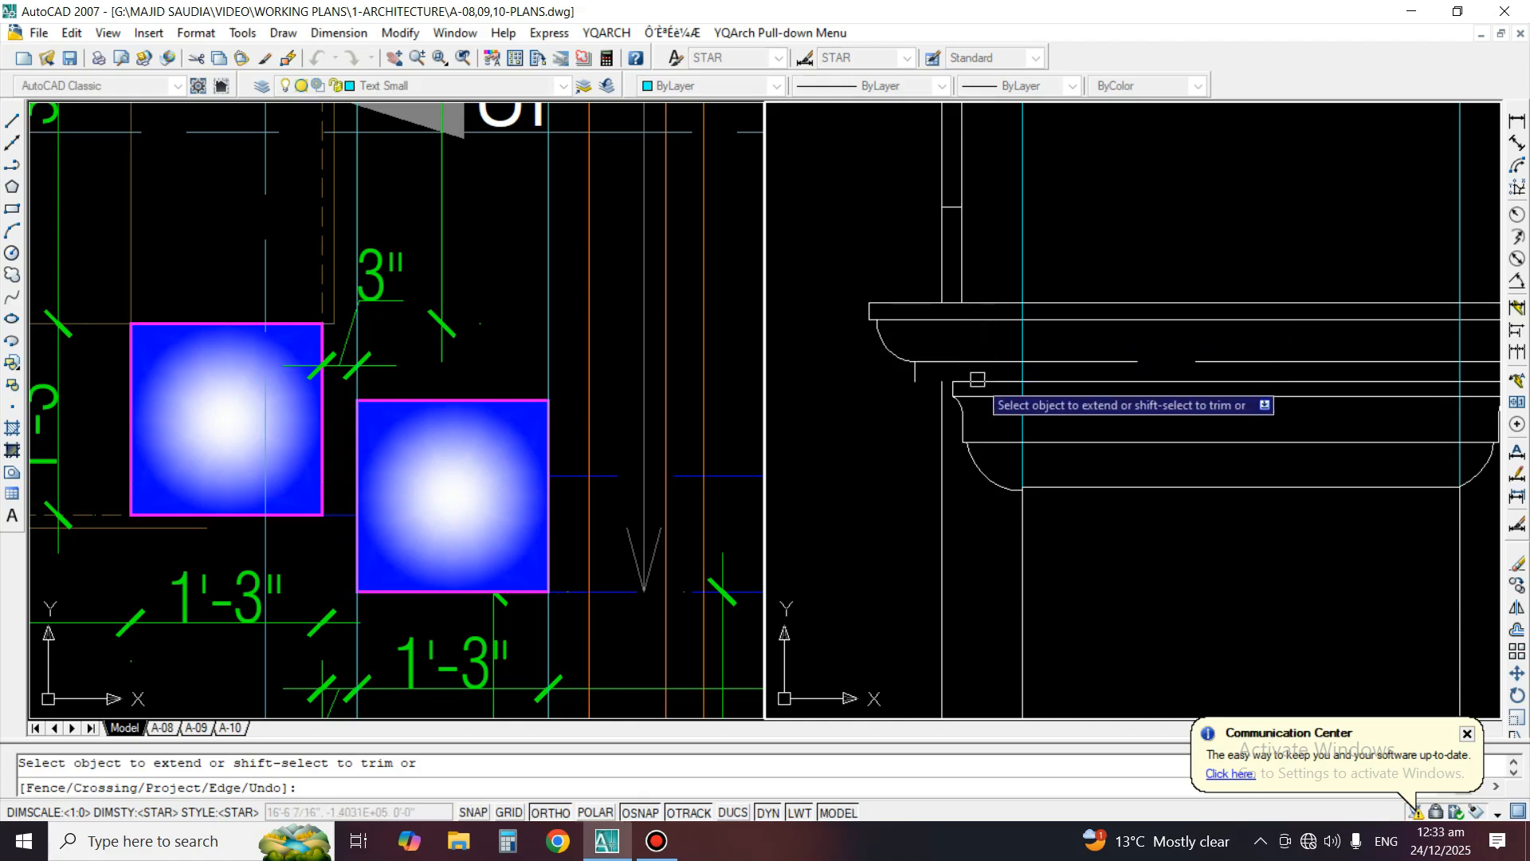
key("Return")
Erase the long vertical line just outside the left porch column's shaft in the elevation
scroll(956, 415, "down", 2)
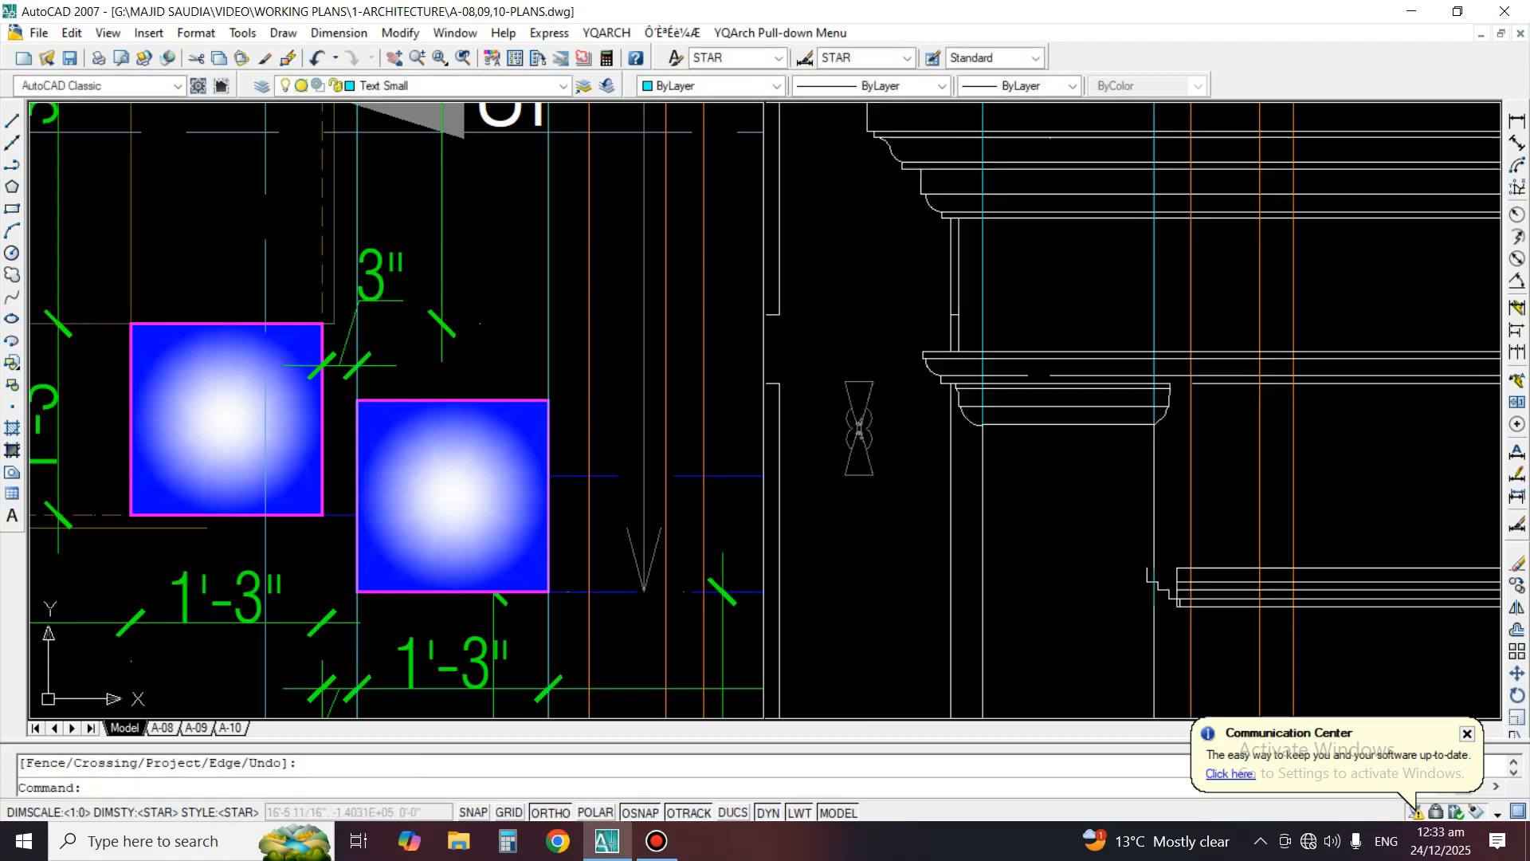
scroll(932, 434, "down", 2)
type("e")
key("Return")
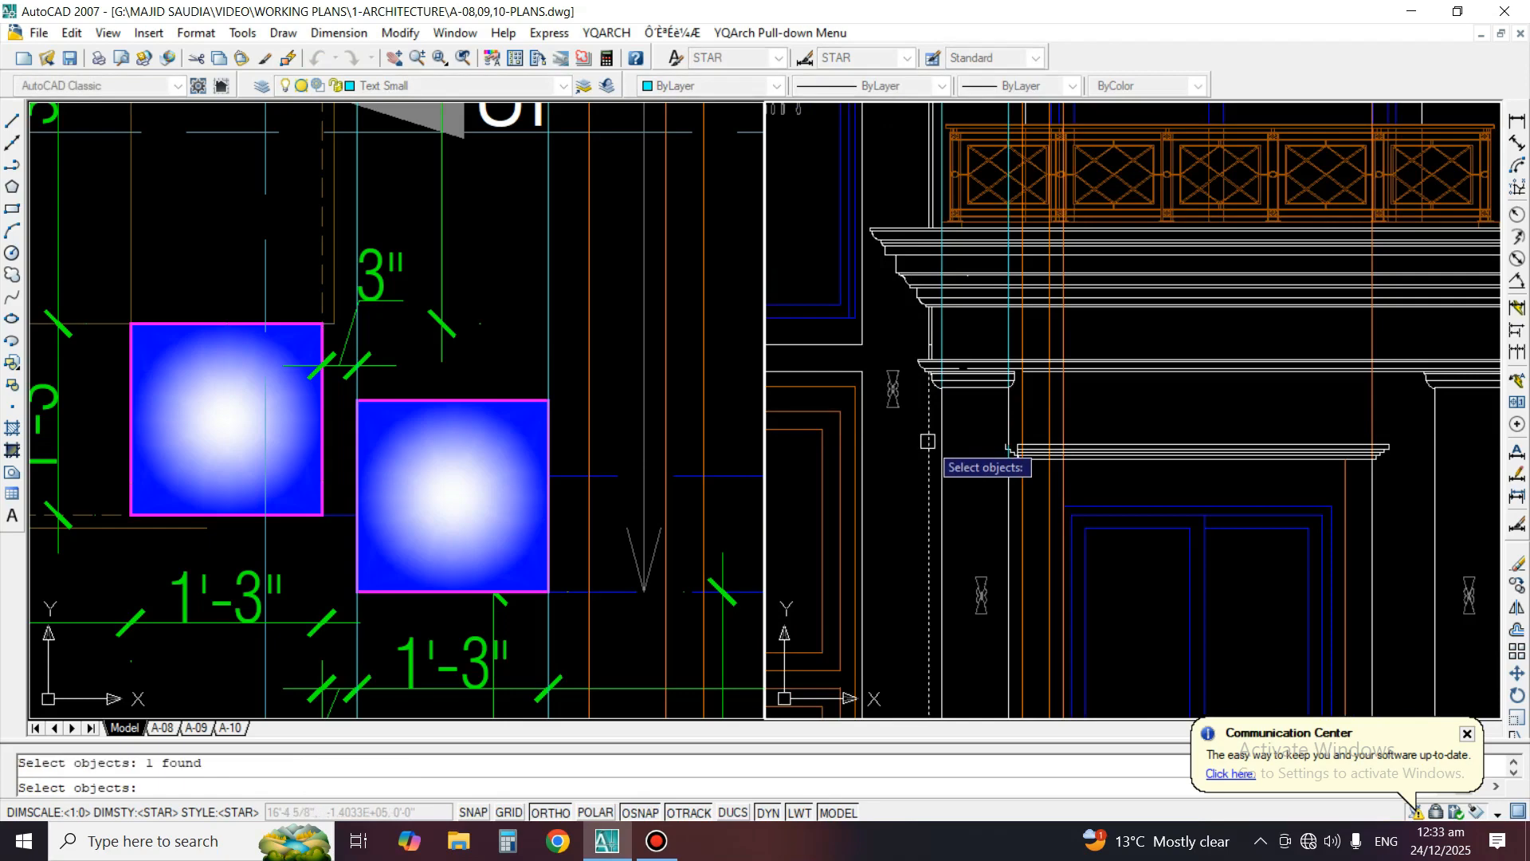
scroll(1051, 366, "down", 2)
key("Return")
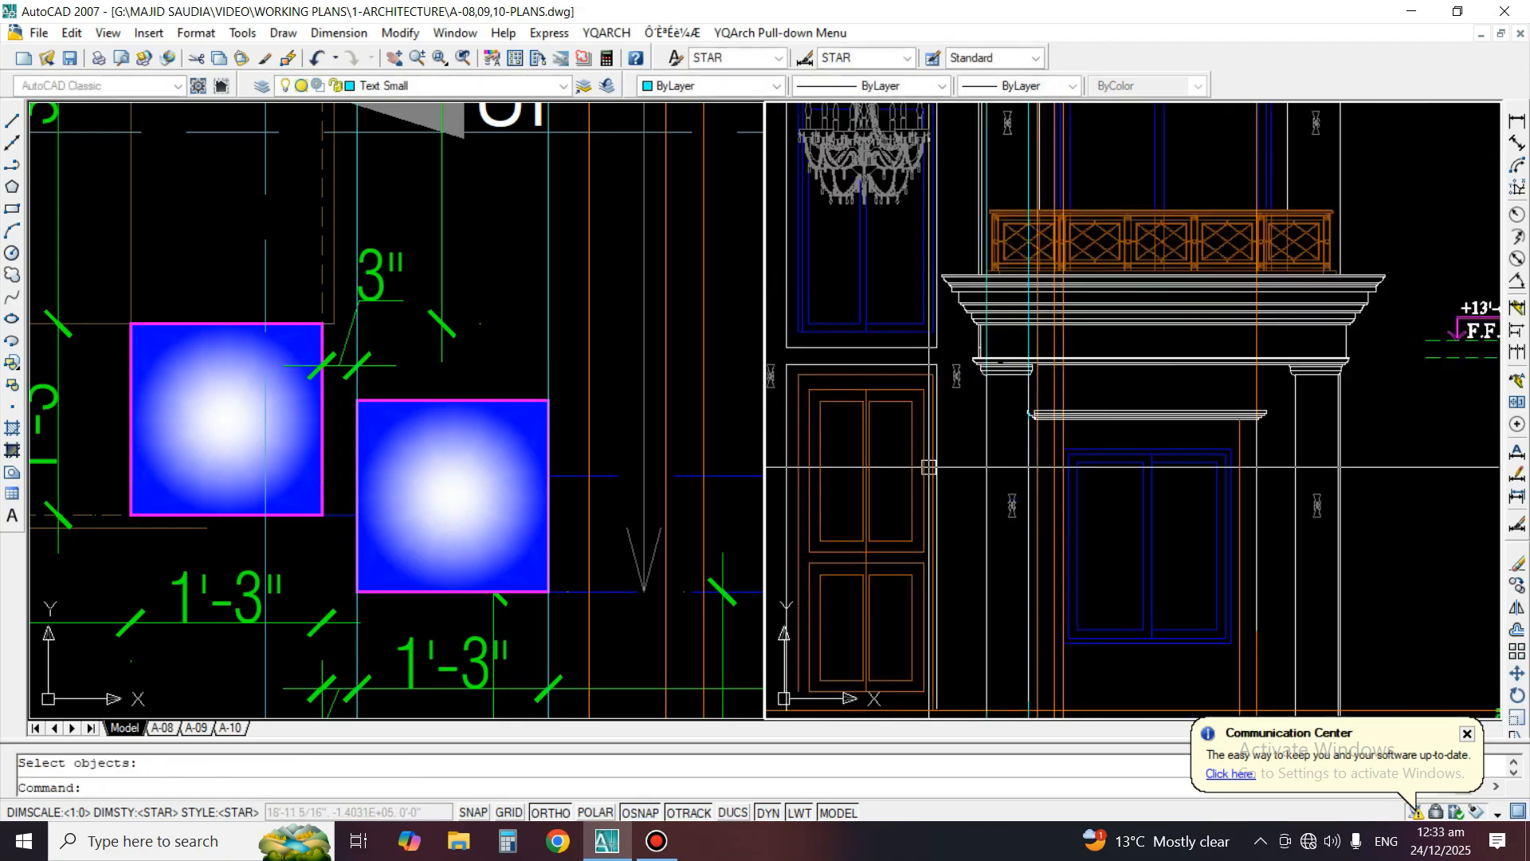
Erase the extra inner line at the left end of the frieze above the left porch column
scroll(1013, 347, "up", 2)
scroll(1063, 448, "up", 3)
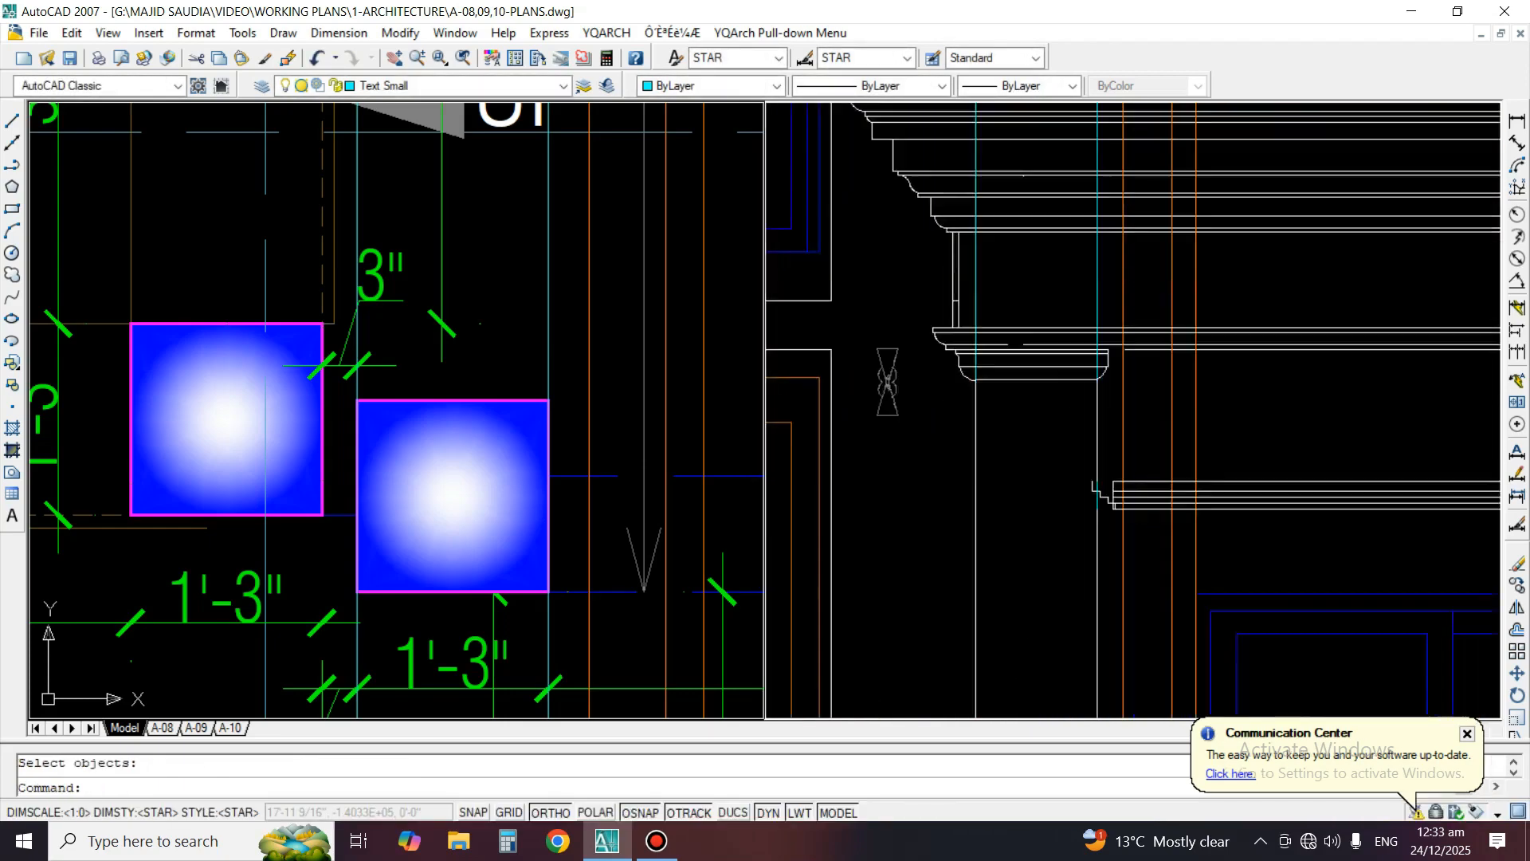
key("Return")
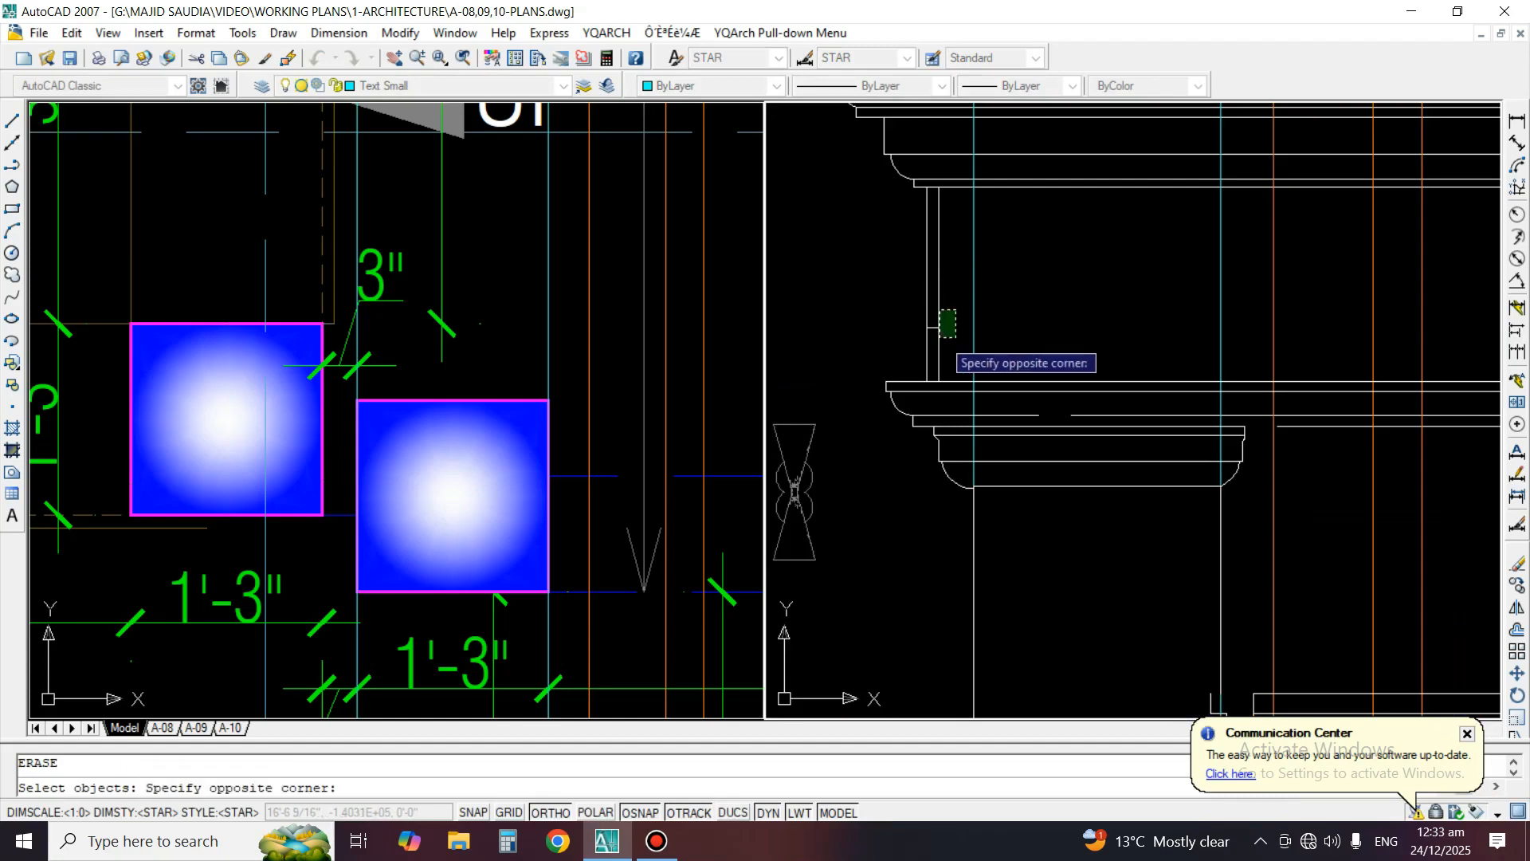
key("Return")
scroll(956, 343, "down", 2)
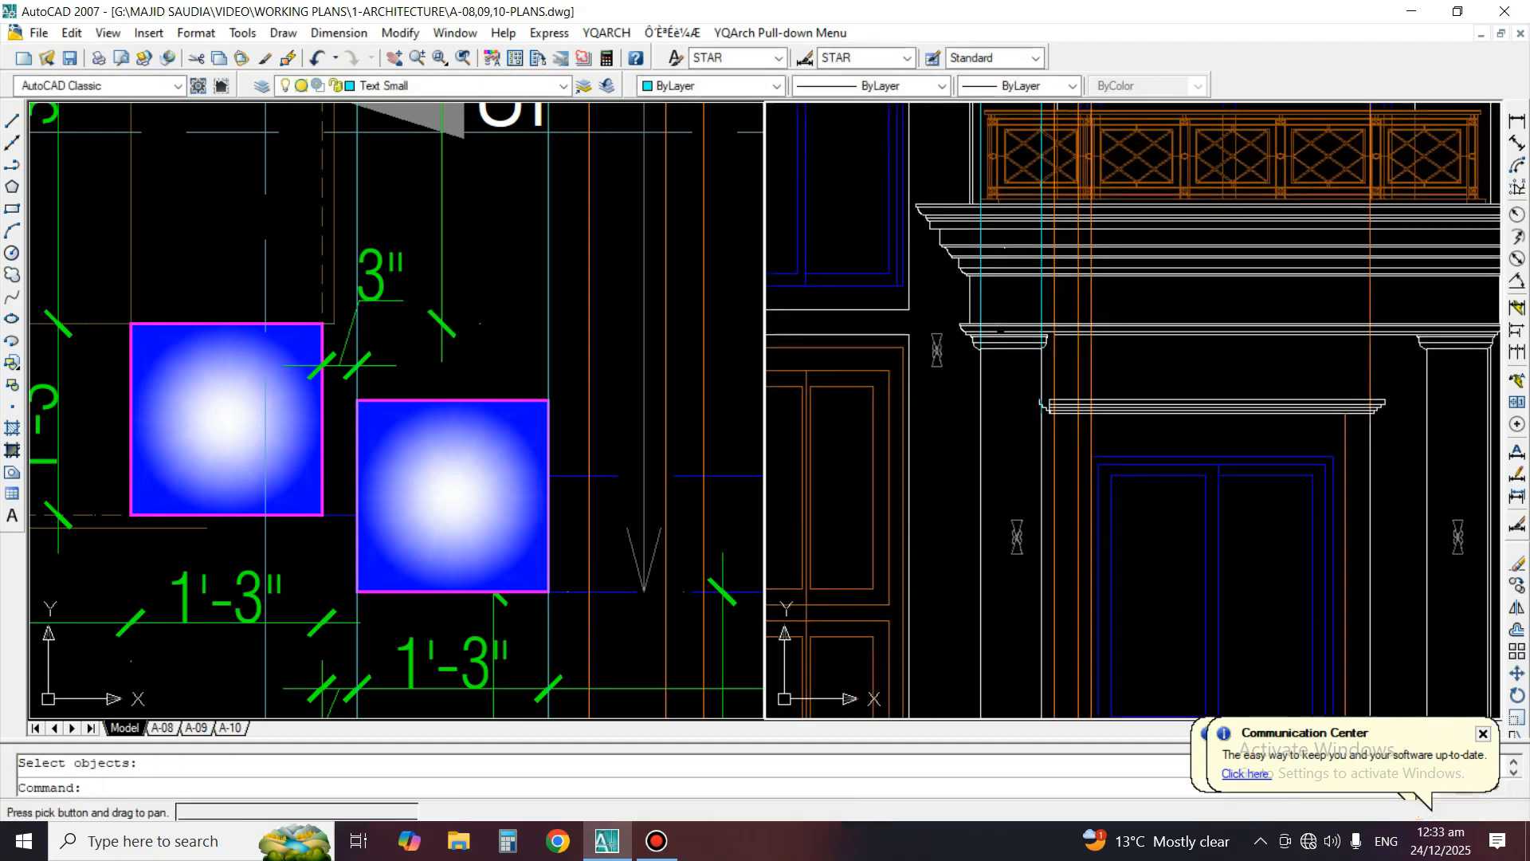
scroll(1000, 344, "up", 3)
key("Return")
scroll(978, 301, "up", 3)
key("Return")
type("ex")
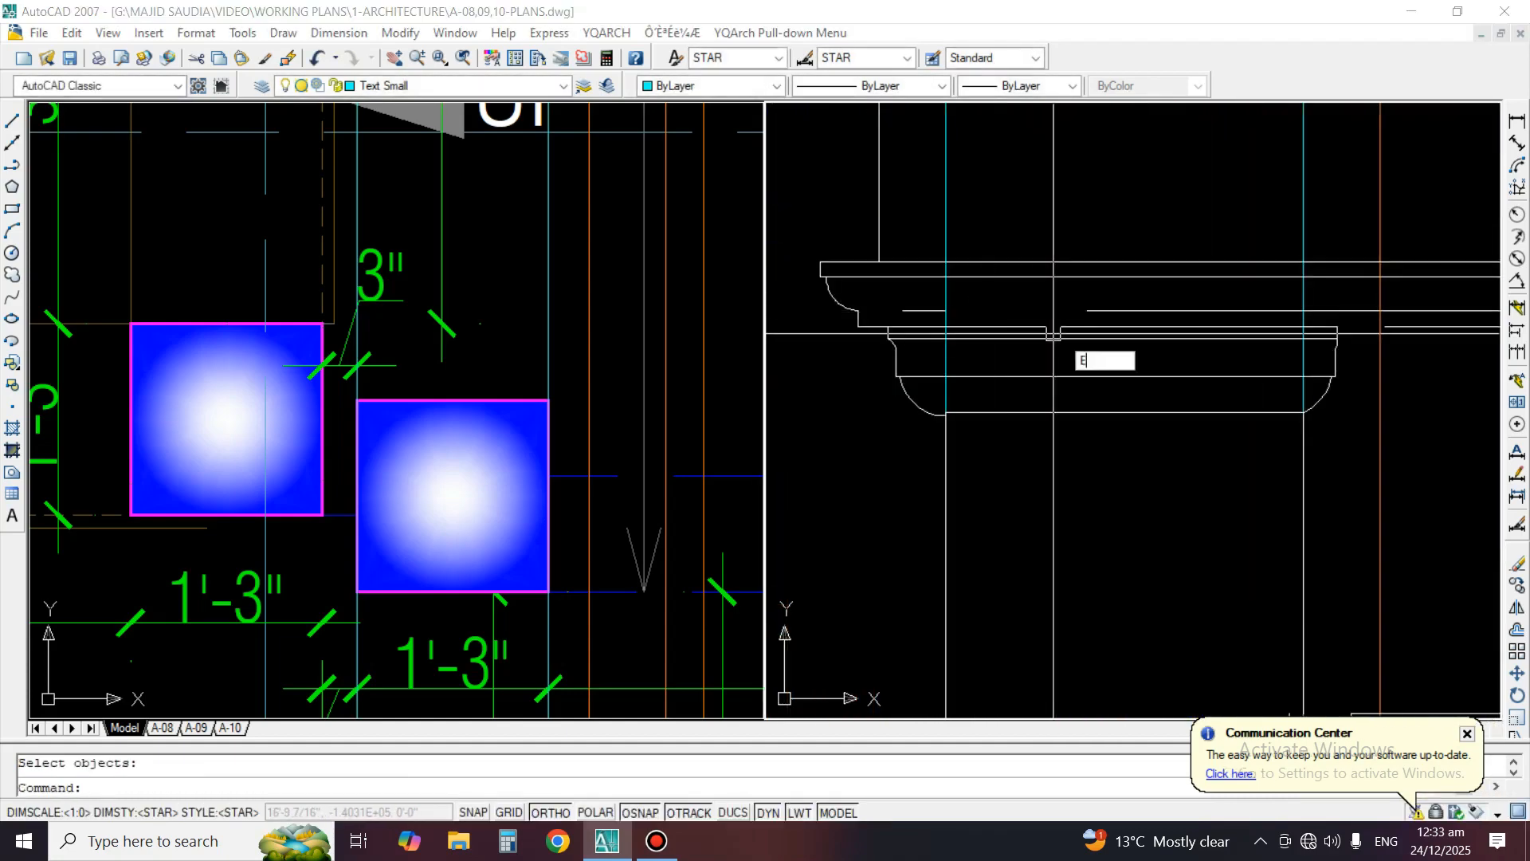
key("Return")
key("Return")
Erase the leftover short line inside the moulding's left end, just above the left porch column's capital
key("Return")
type("e")
key("Return")
left_click(939, 312)
key("Return")
type("ex")
key("Return")
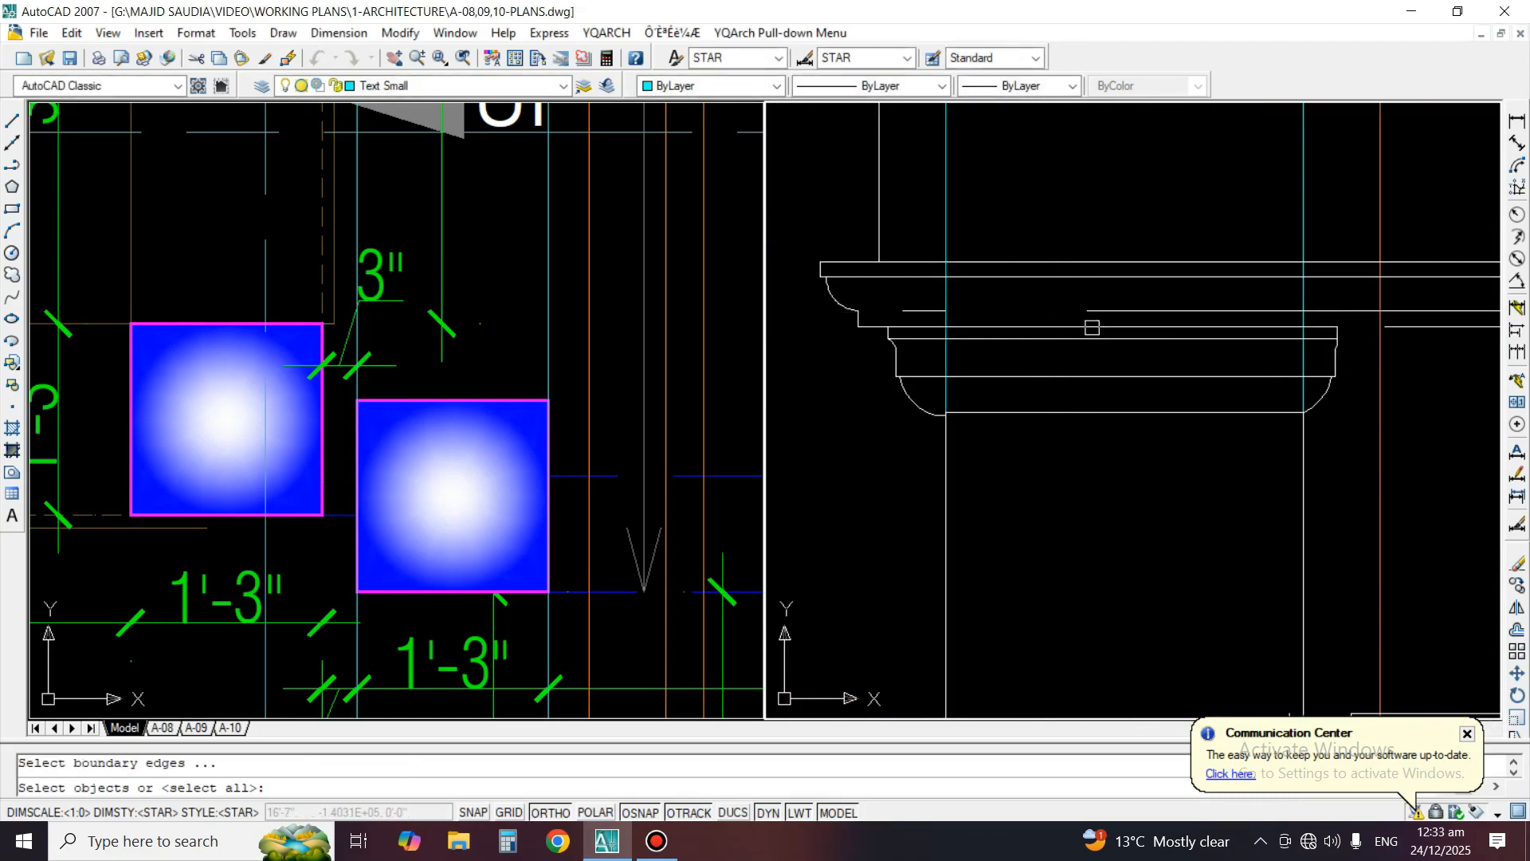
Extend the moulding's second-lowest horizontal line to its left end profile above the left porch column
key("Return")
key("Return")
type("e")
key("Return")
left_click(907, 311)
key("Return")
type("ex")
key("Return")
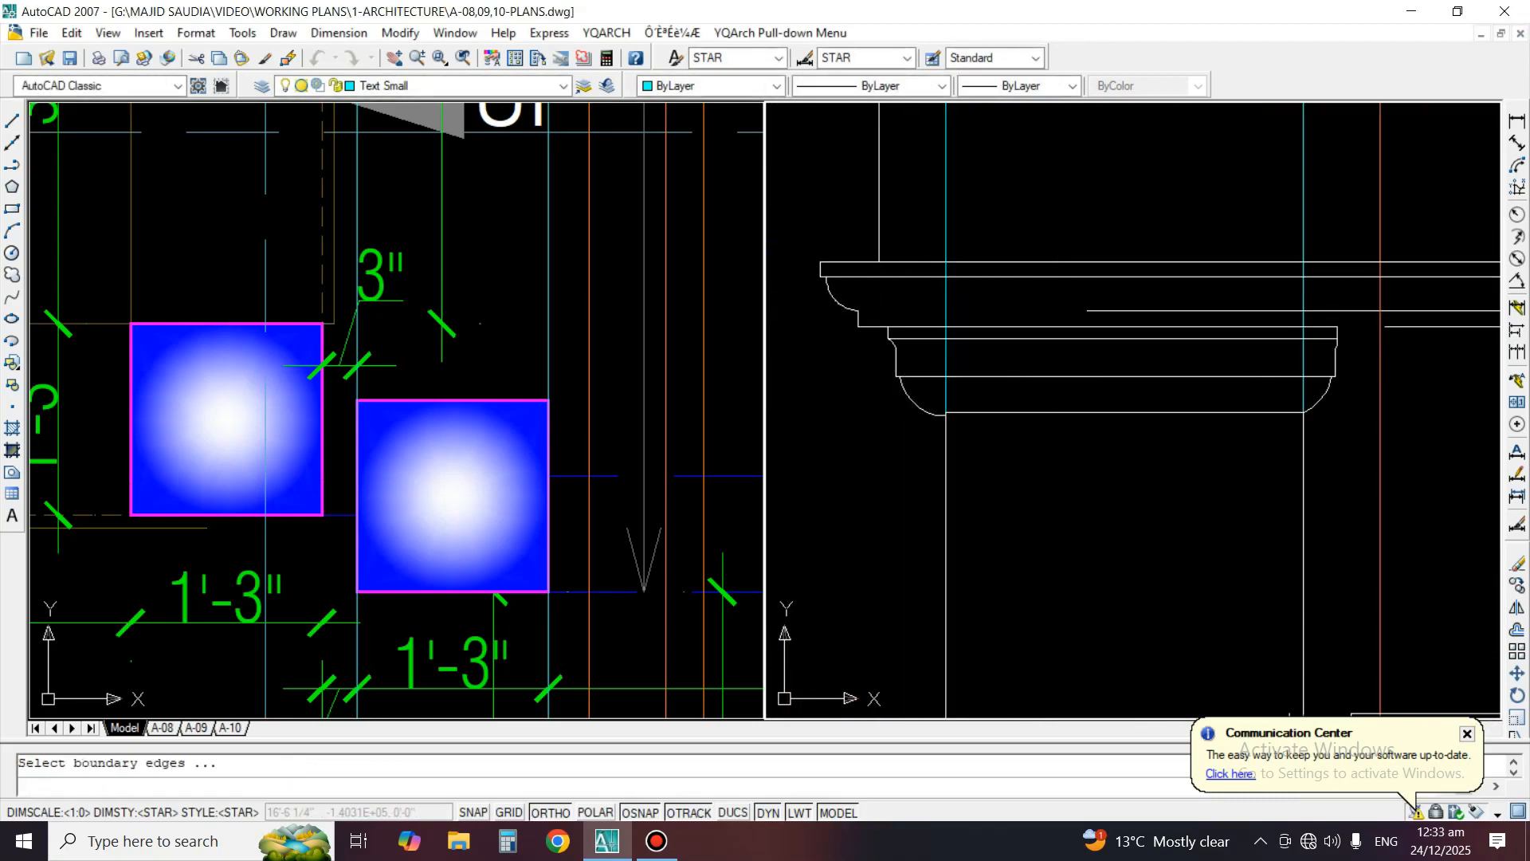
key("Return")
key("Return")
scroll(988, 355, "down", 4)
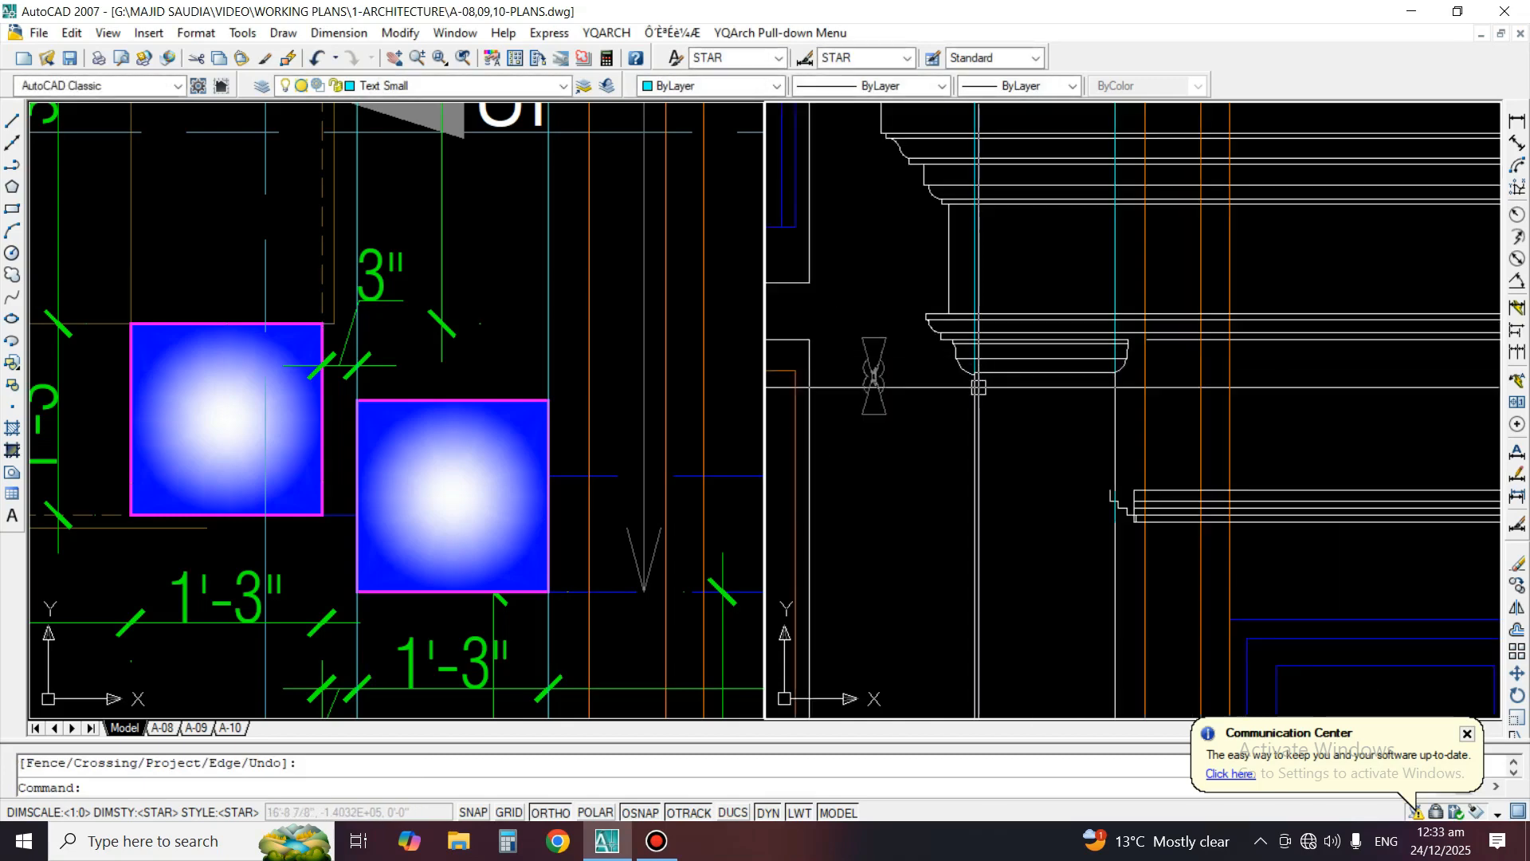
Extend the moulding's bottom line to the left column's capital, closing the gap beside the capital
middle_click_drag(1170, 353, 1121, 345)
scroll(1120, 345, "up", 3)
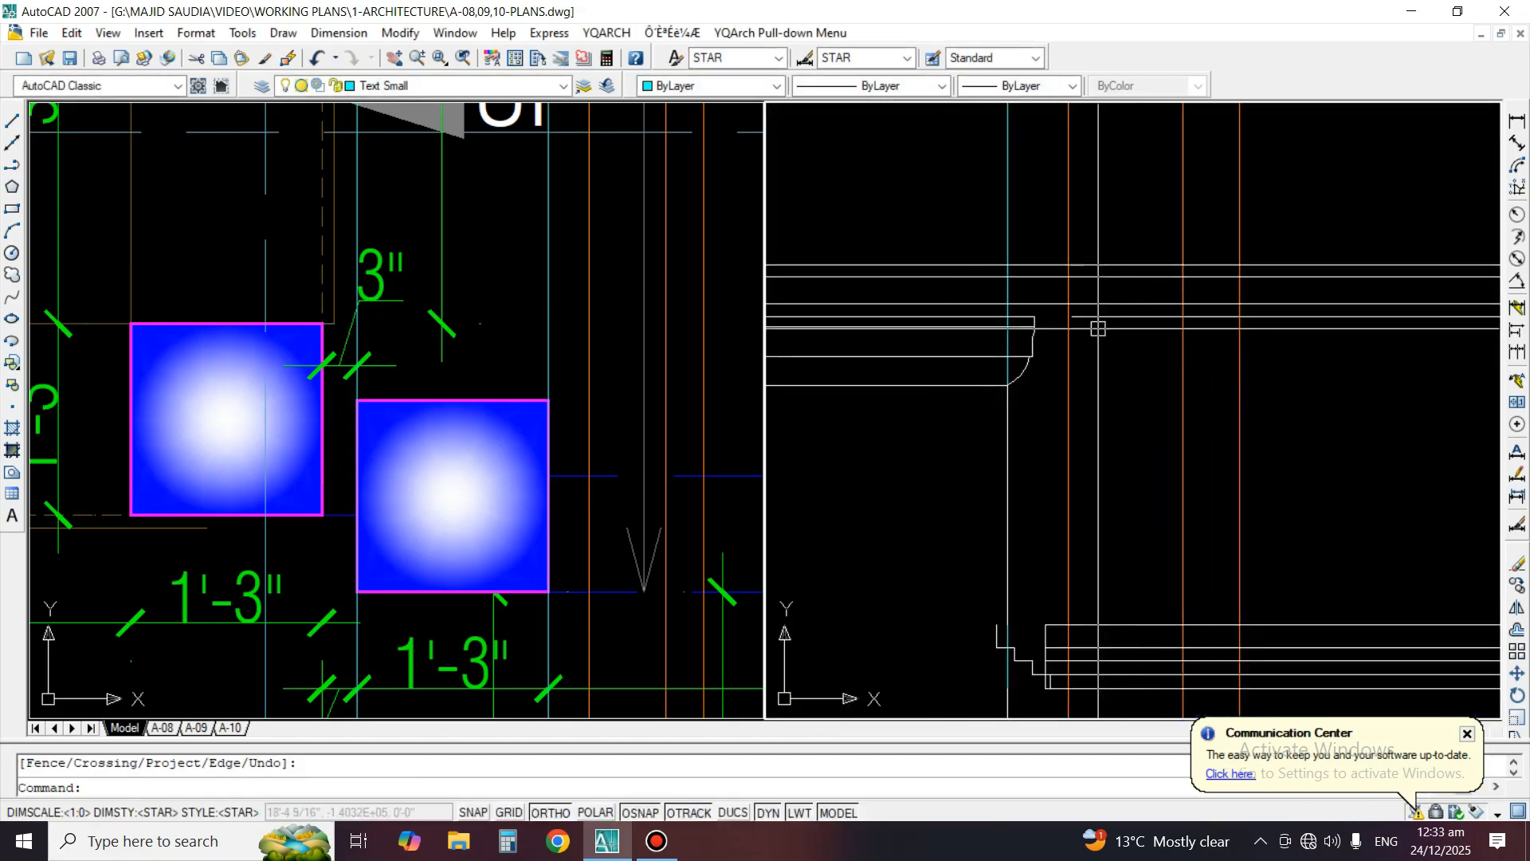
type("ex")
key("Return")
key("Return")
key("Return")
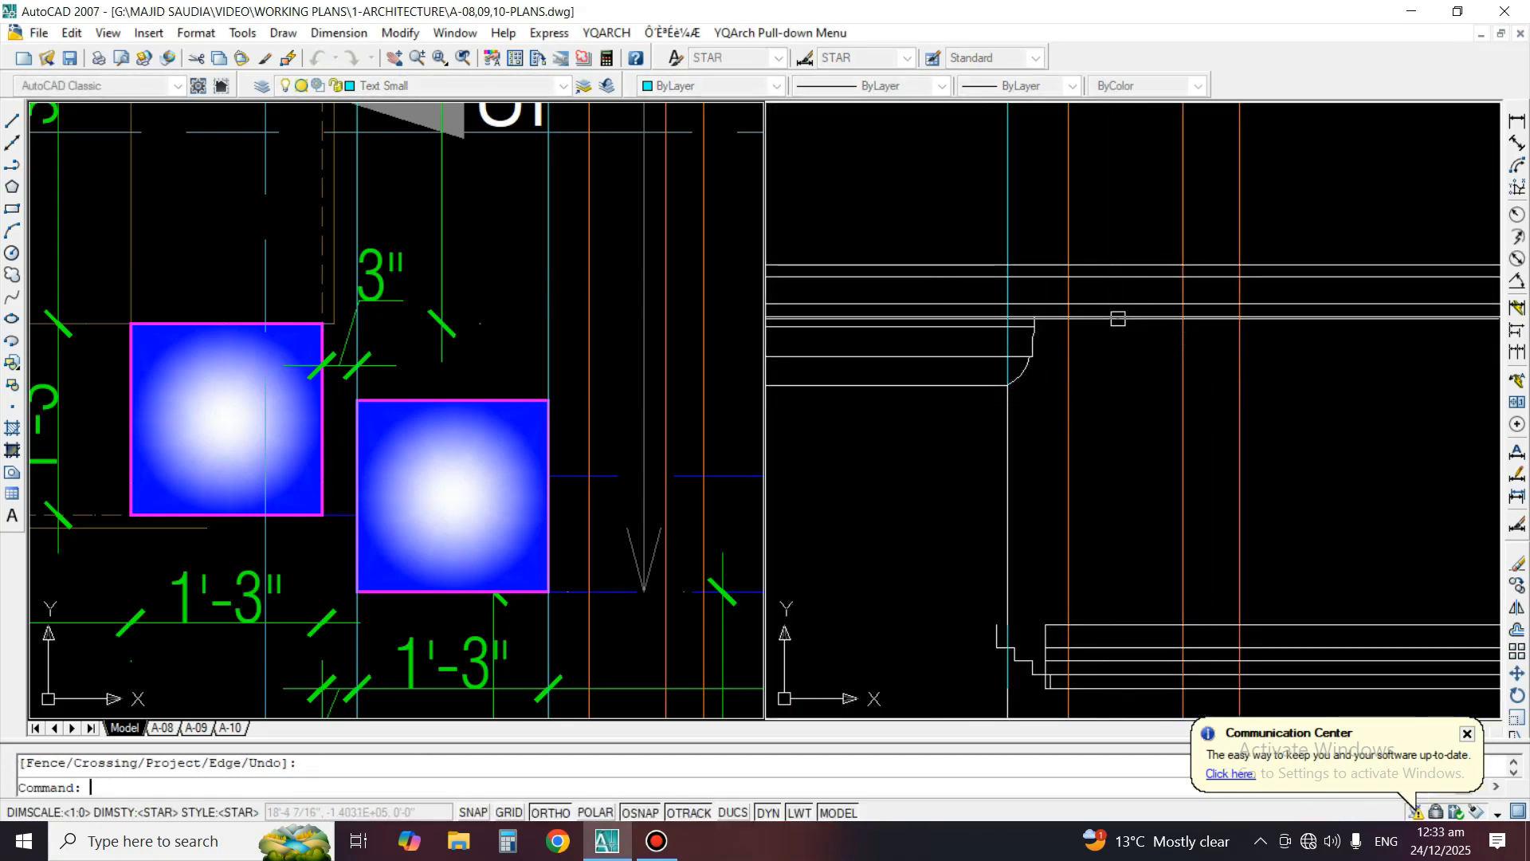
Erase the right end profile of the left porch column's capital
scroll(1037, 431, "down", 3)
scroll(1033, 394, "up", 2)
middle_click_drag(1033, 394, 808, 414)
scroll(1039, 407, "down", 5)
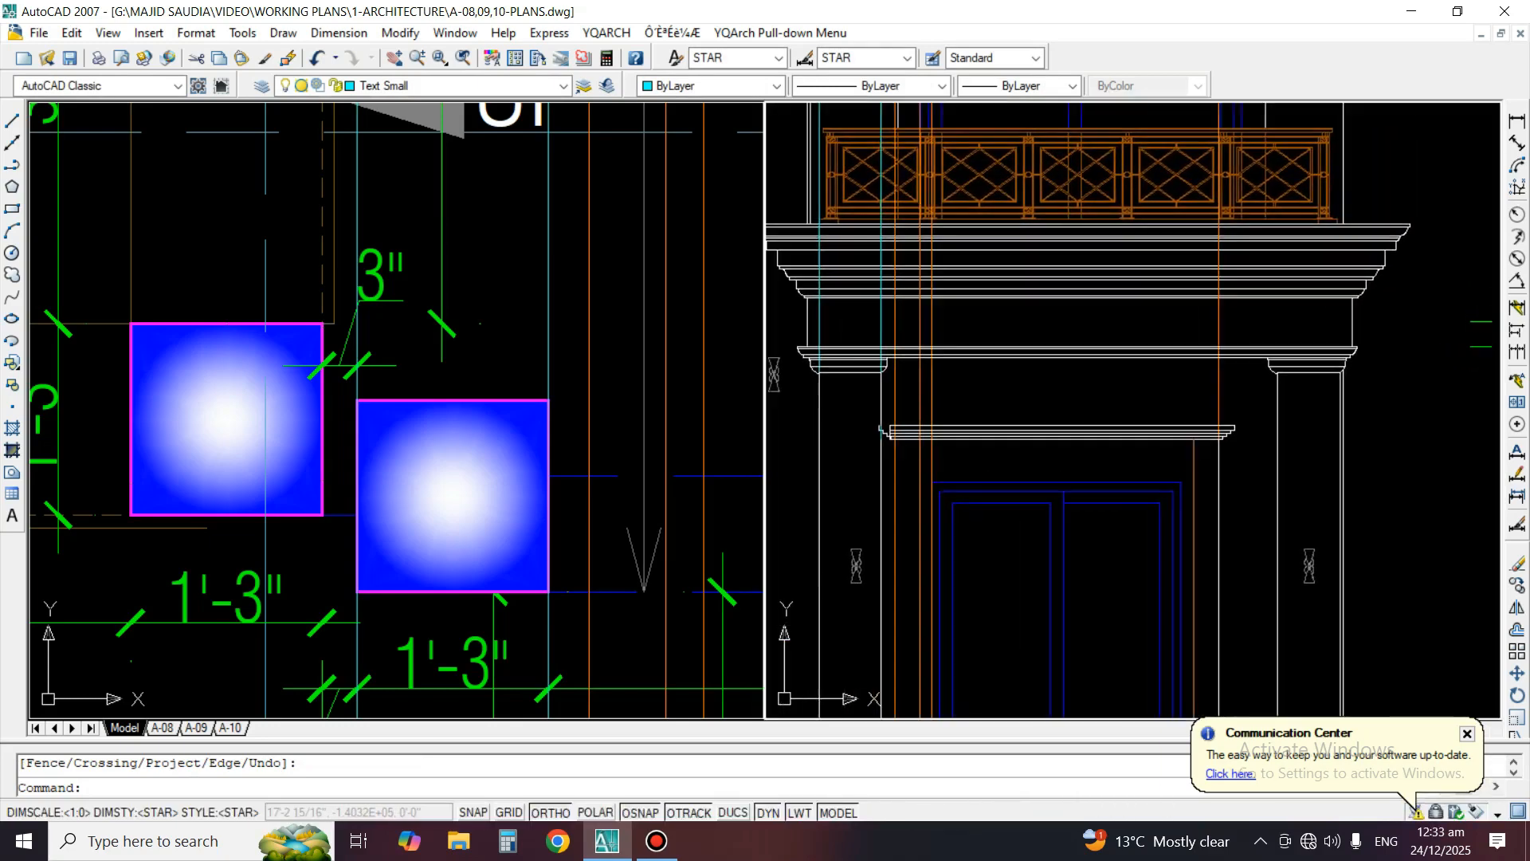
key("Escape")
middle_click_drag(1057, 436, 1207, 457)
scroll(1195, 450, "down", 1)
scroll(1040, 367, "up", 3)
type("e")
key("Return")
left_click(1081, 426)
key("Return")
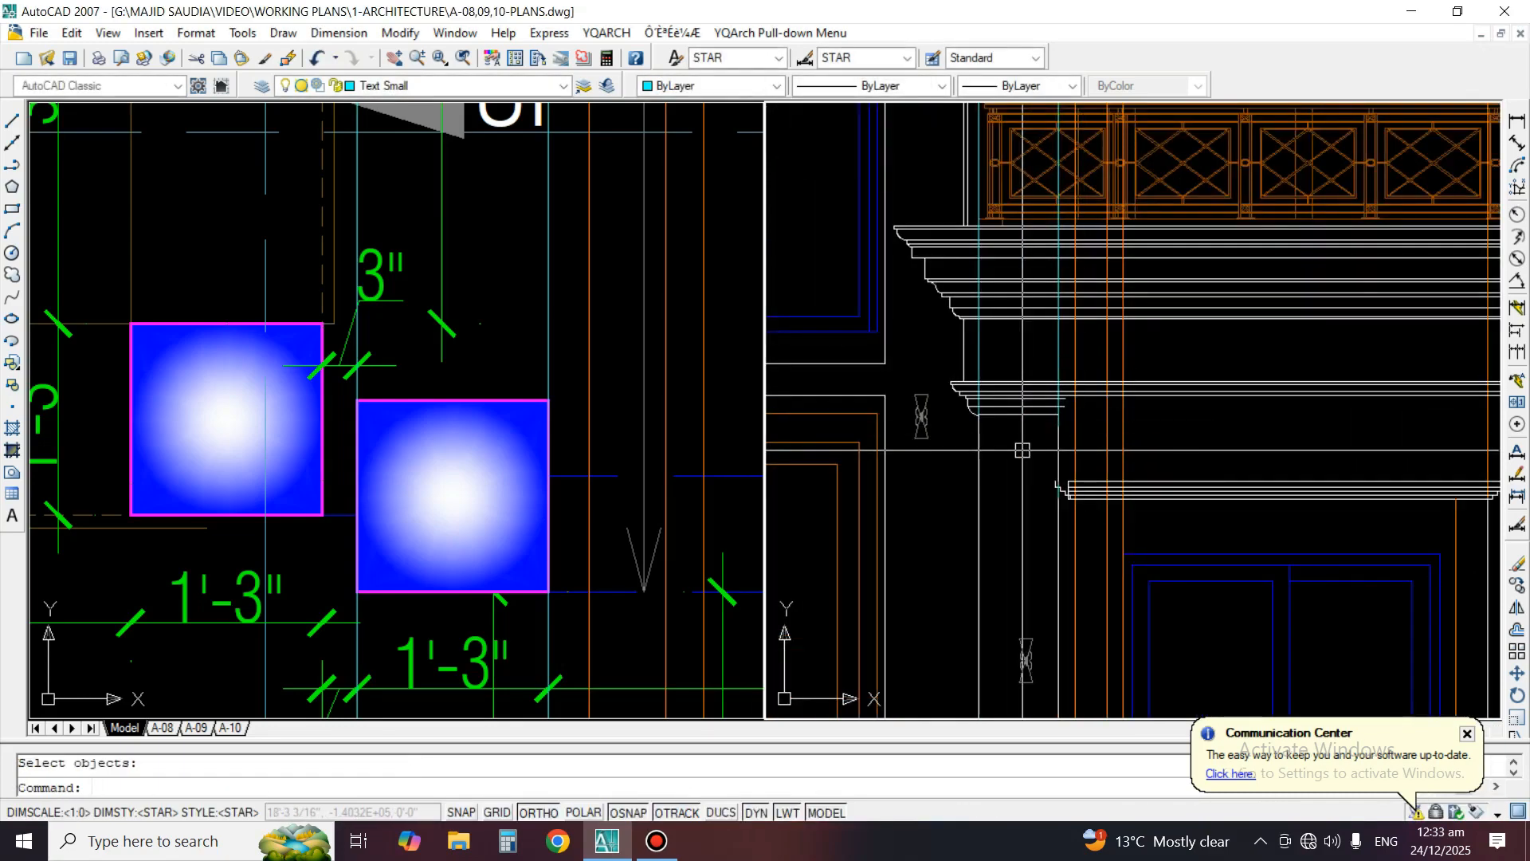
Draw a horizontal helper line between the left porch column's two shaft edges, just below the capital
scroll(1025, 451, "up", 3)
middle_click_drag(1032, 447, 1100, 430)
type("l")
key("Return")
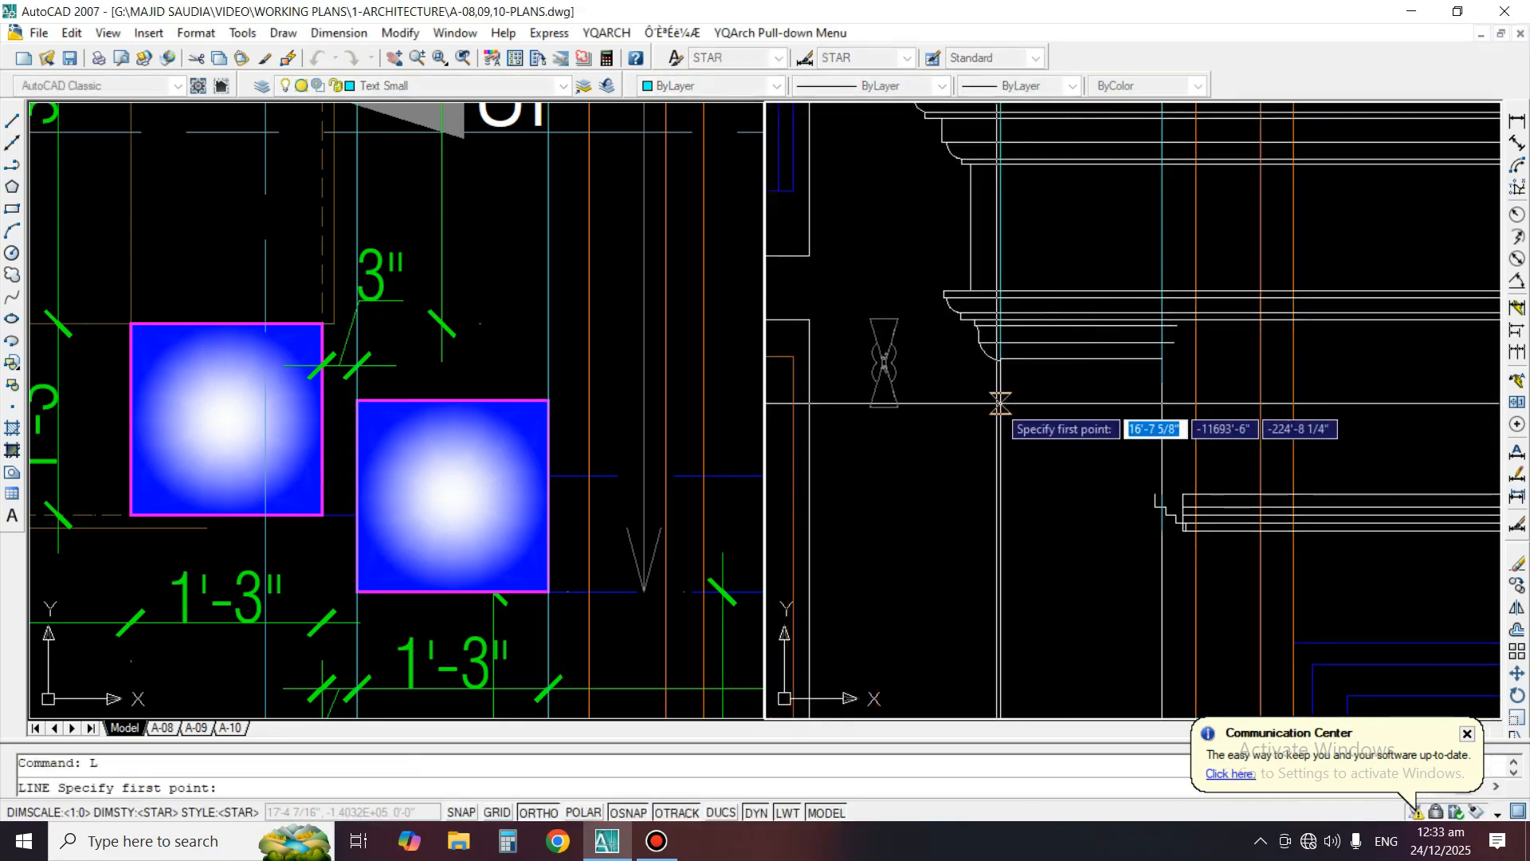
left_click(1003, 405)
left_click(1149, 404)
key("Return")
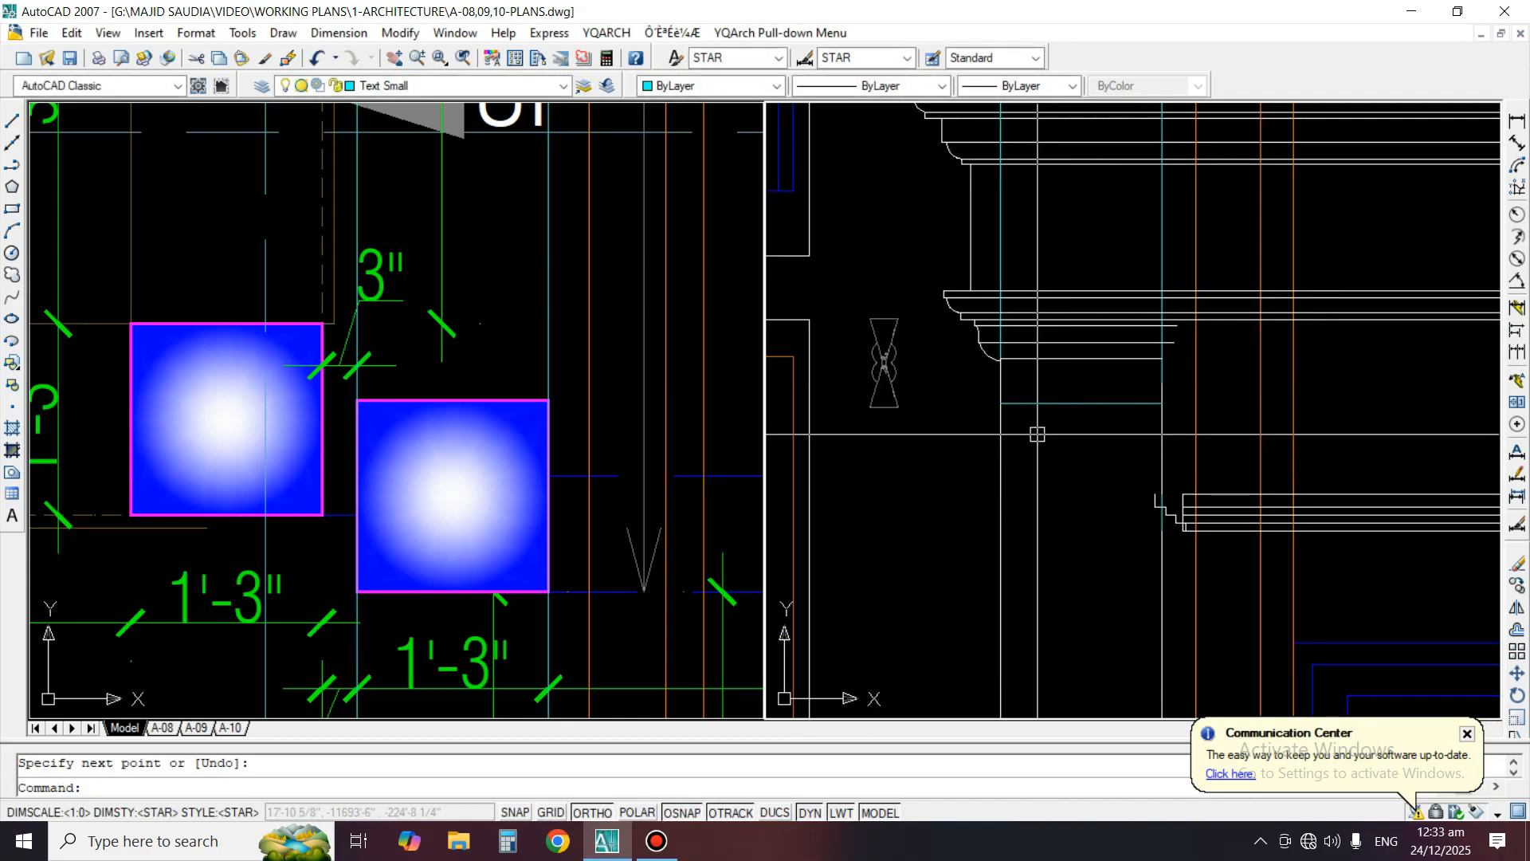
Mirror the left end profiles of the moulding and capital about the helper line's midpoint, keeping the originals
type("MI")
key("Return")
scroll(939, 279, "up", 2)
left_click(922, 270)
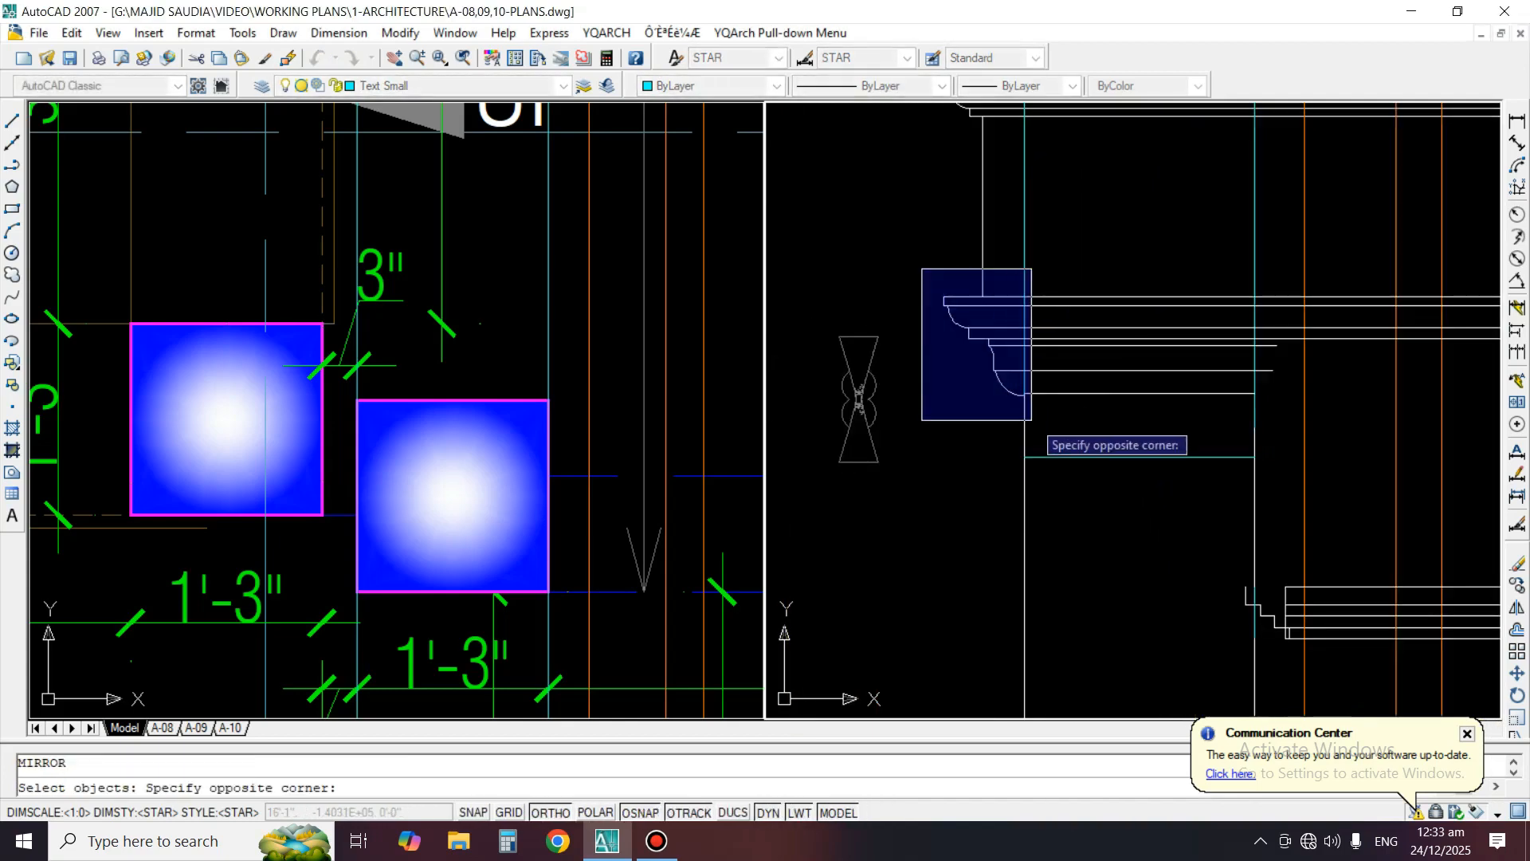
key("Return")
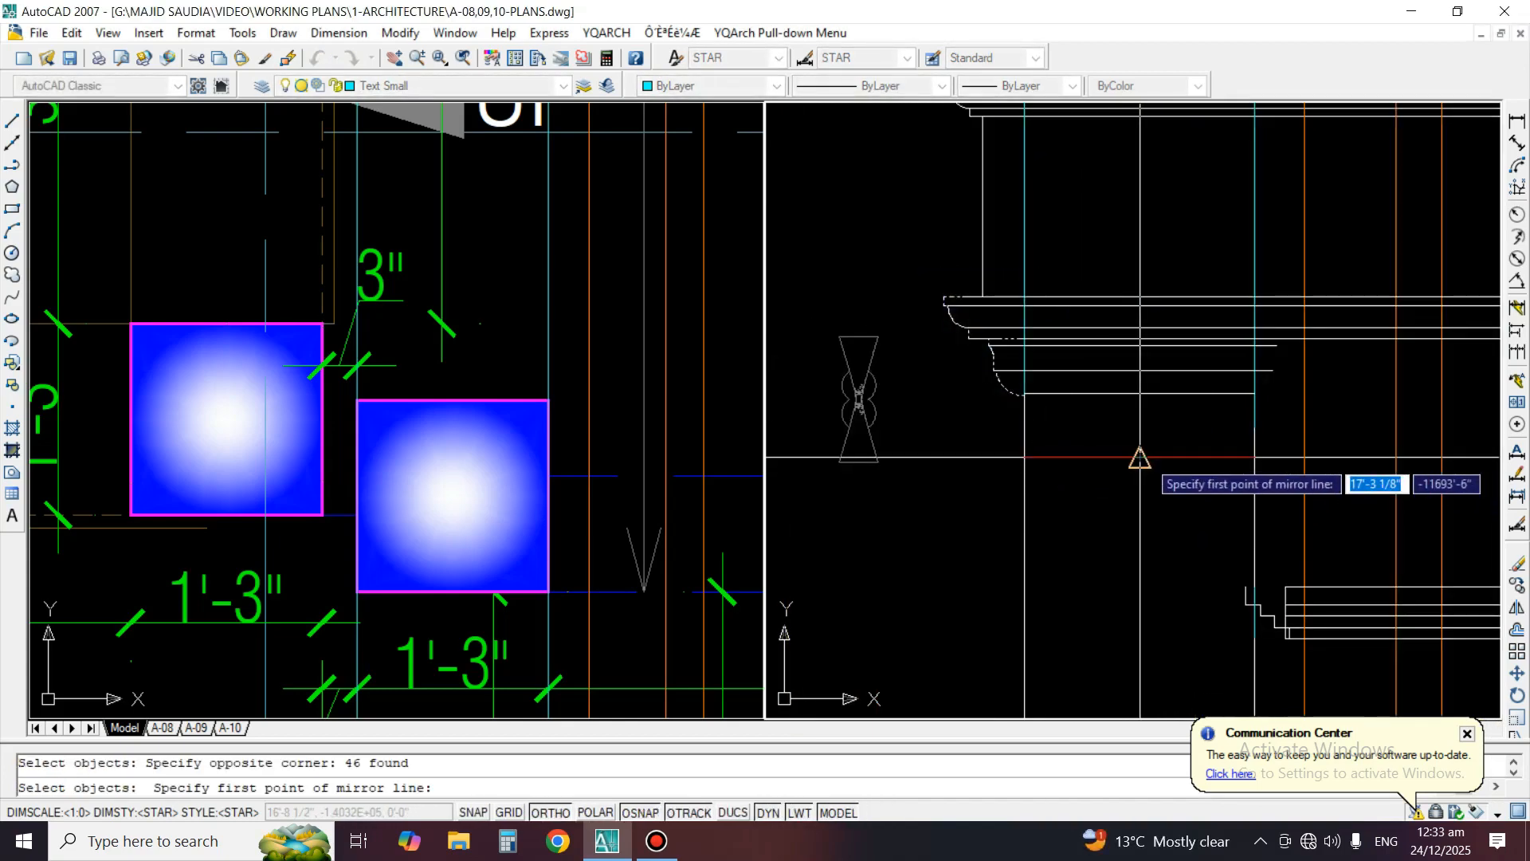
left_click(1139, 456)
left_click(1132, 531)
key("Return")
Extend the capital's horizontal lines to the mirrored right end profile
scroll(1329, 320, "up", 3)
type("EX")
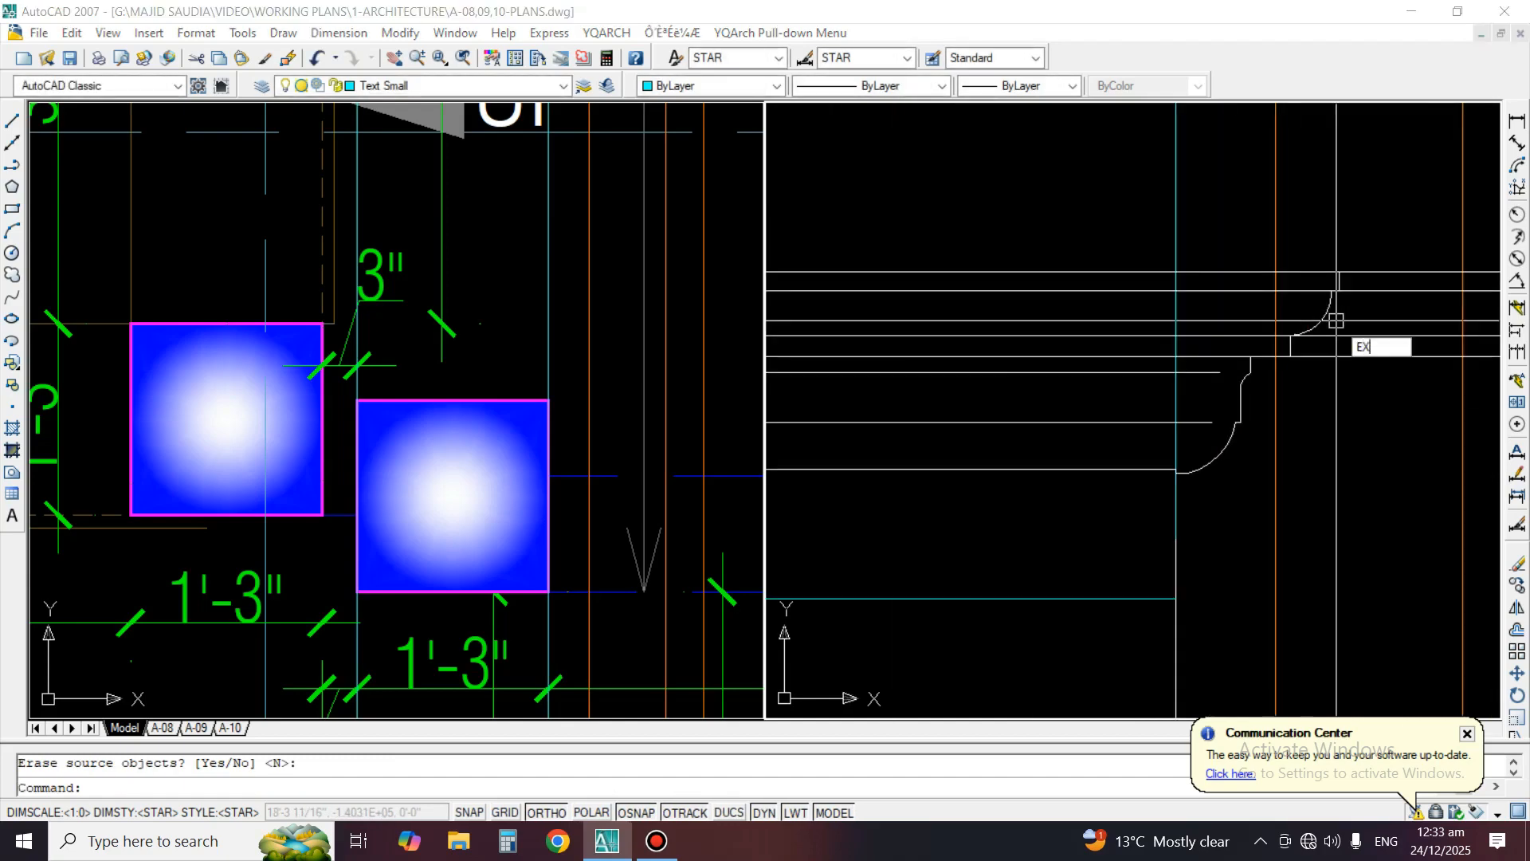
key("Return")
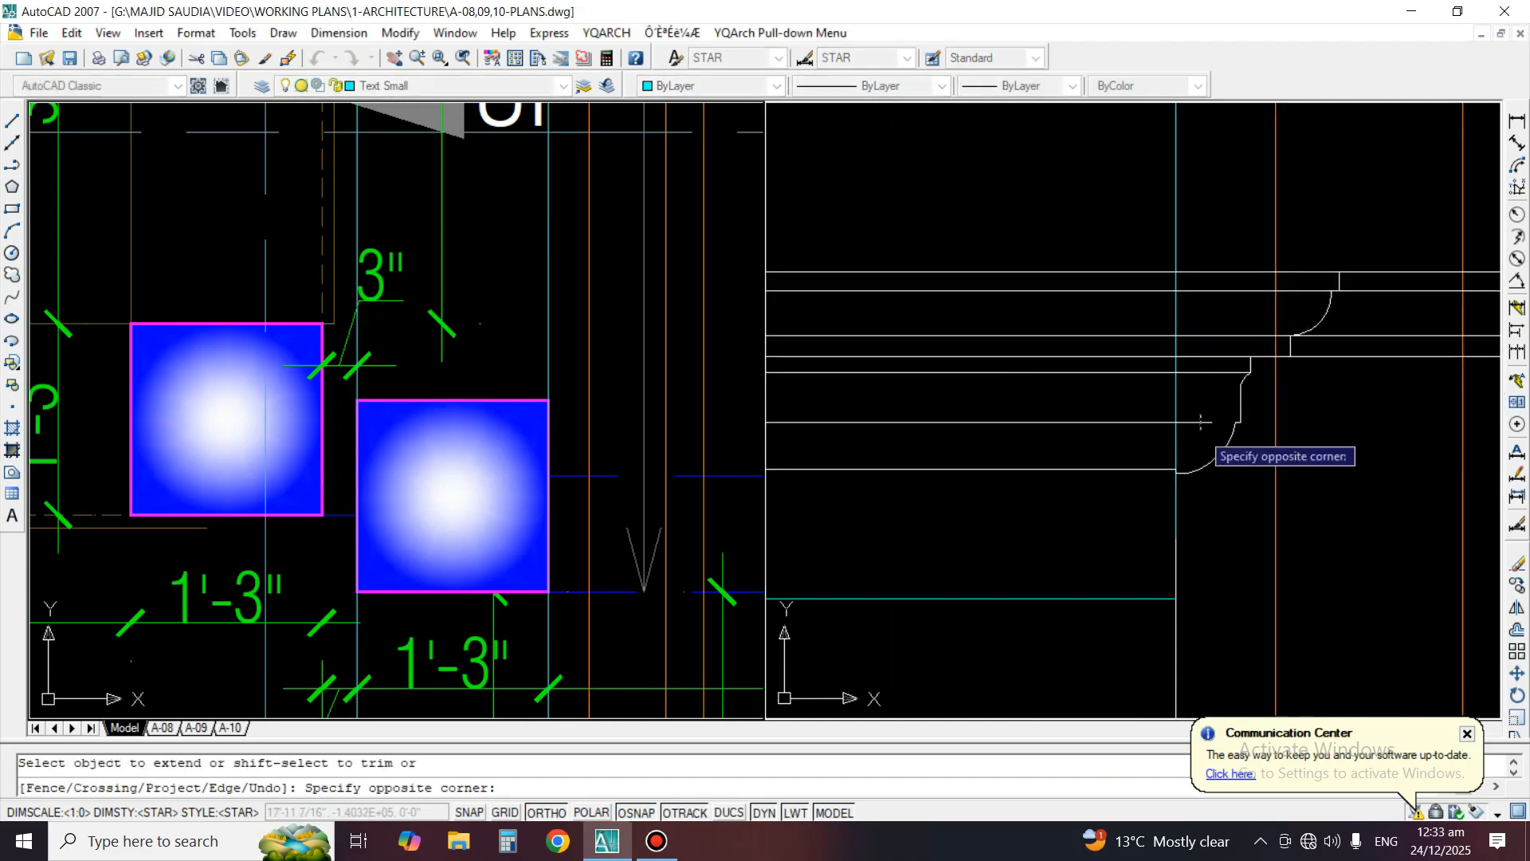
scroll(1164, 275, "down", 3)
key("Return")
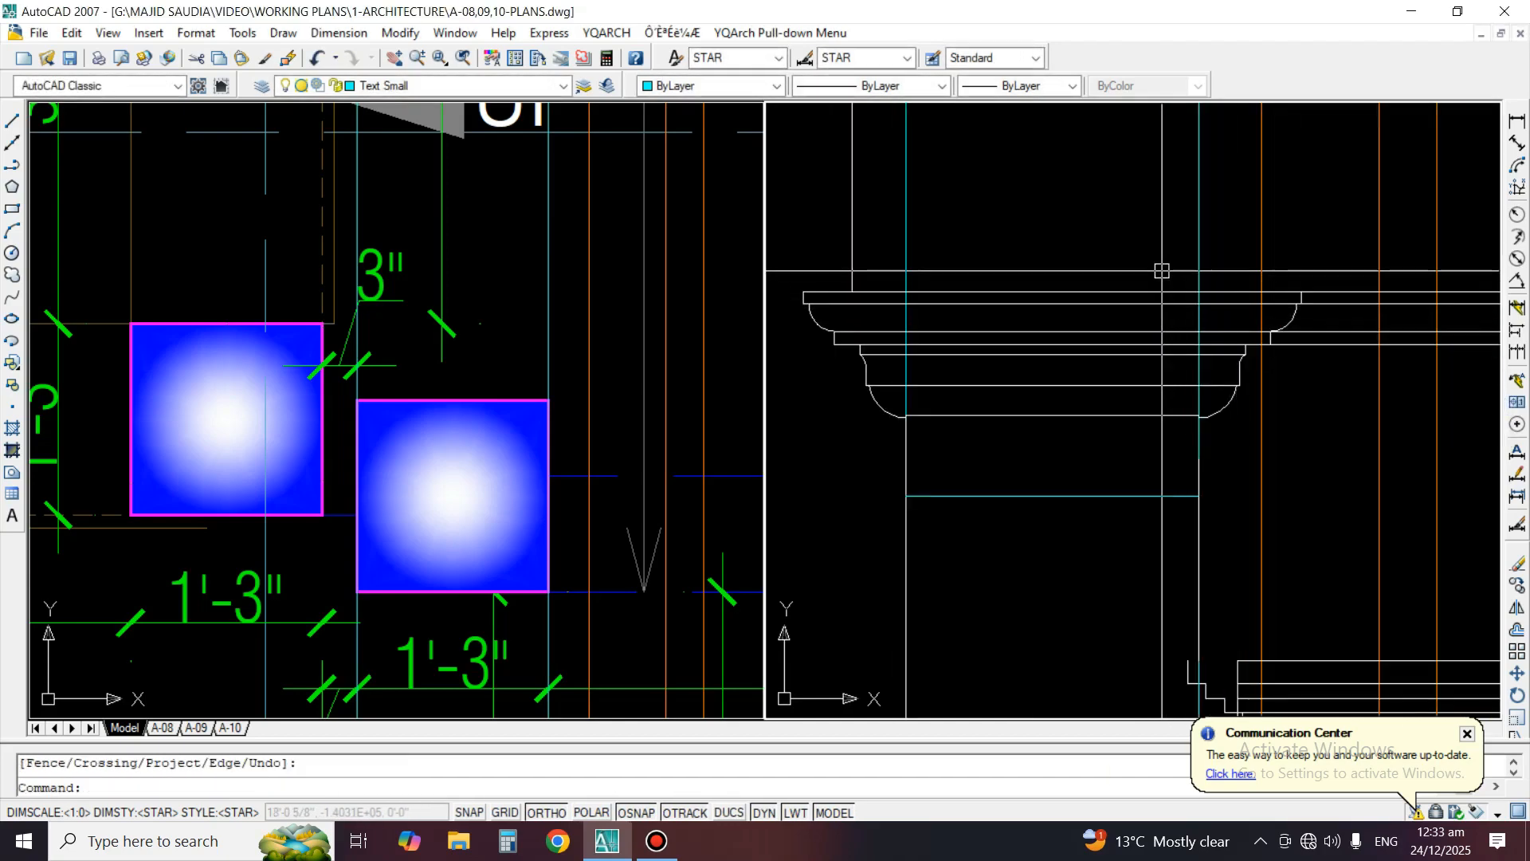
Move the capital's bottom line down to the end of the left profile's arc
scroll(1037, 409, "up", 2)
type("m")
key("Return")
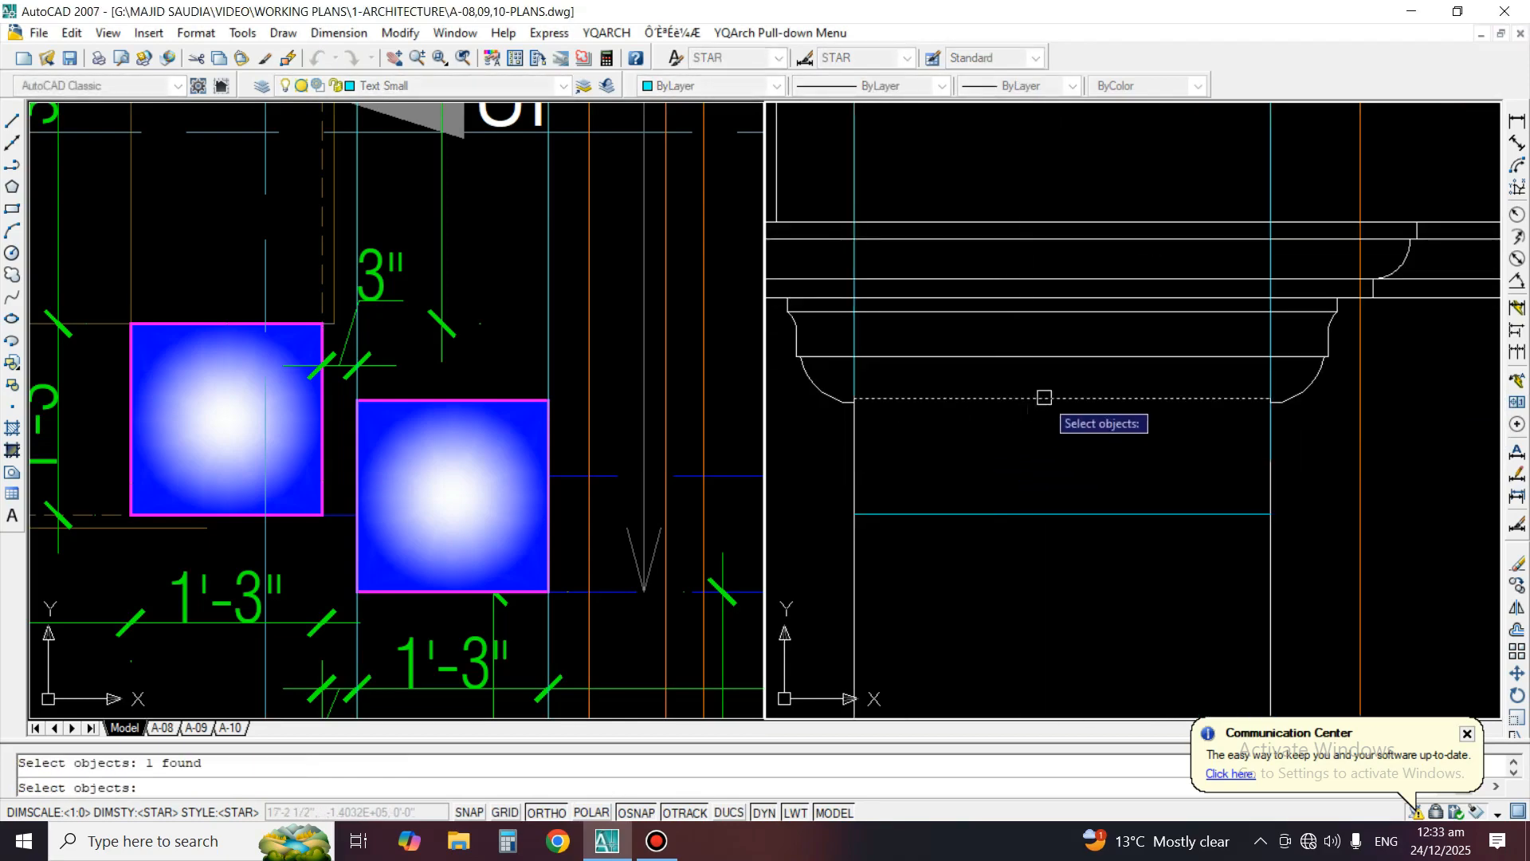
scroll(837, 413, "up", 2)
key("Return")
left_click(894, 370)
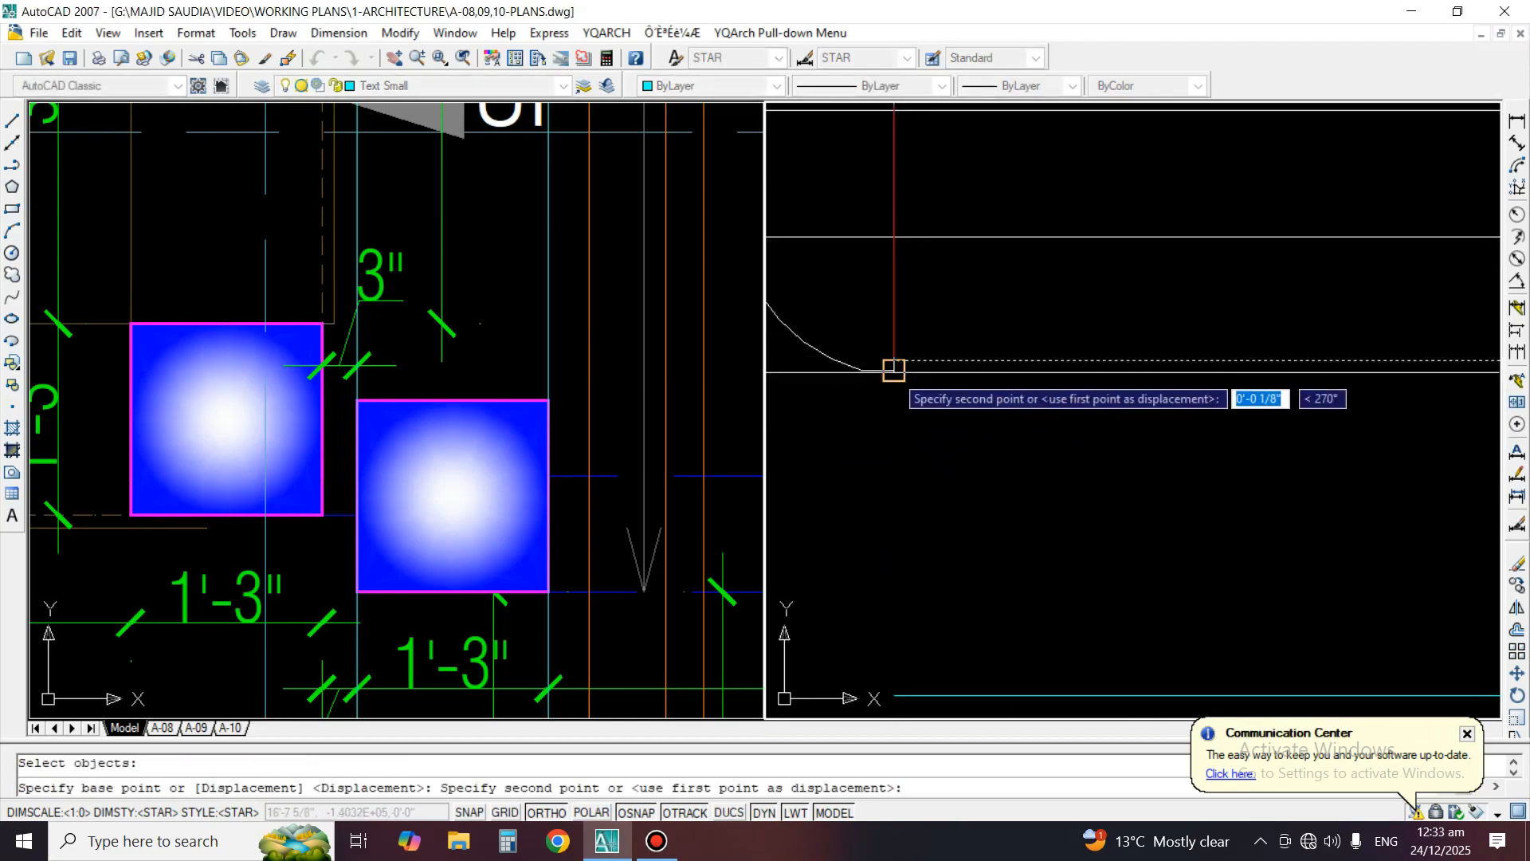
left_click(893, 370)
scroll(885, 422, "down", 3)
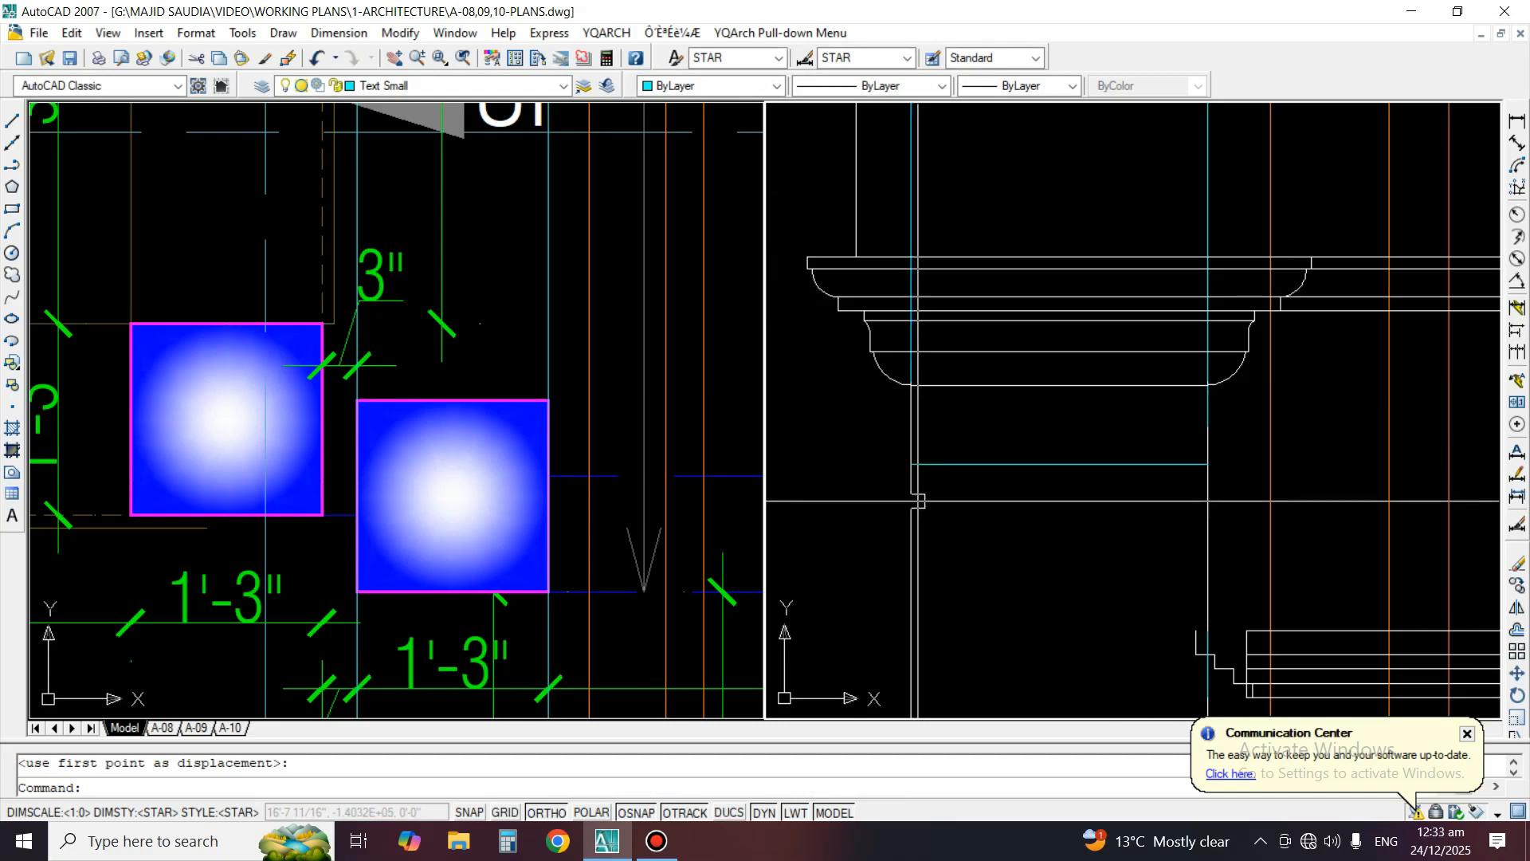
Erase the horizontal helper line across the left porch column's shaft
scroll(1063, 338, "down", 2)
type("e")
key("Return")
left_click(1056, 376)
left_click(1041, 401)
key("Return")
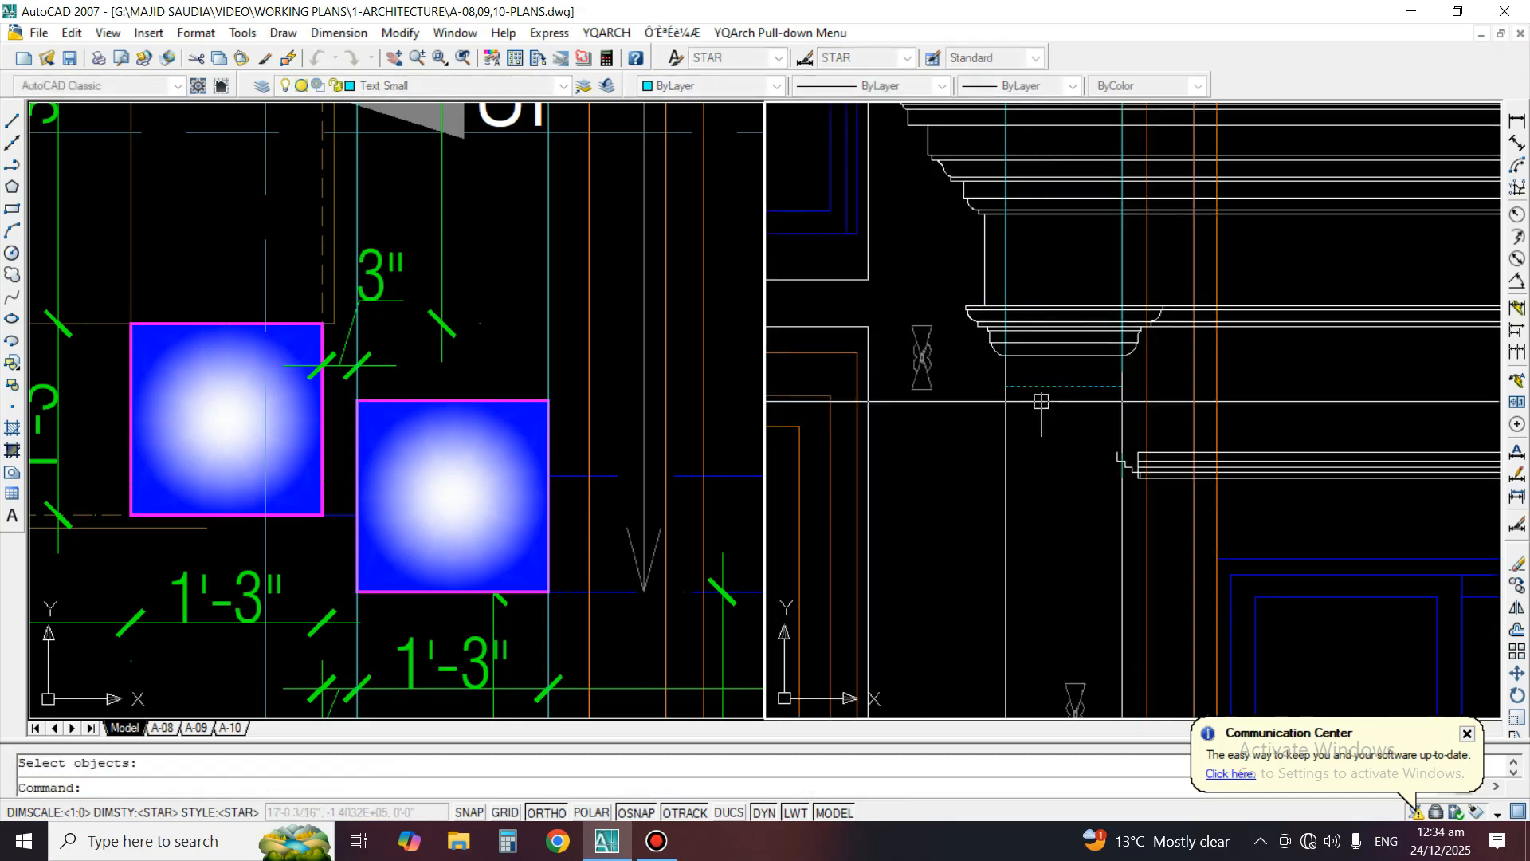
Erase the stepped left end profile of the window's top moulding beside the left porch column
middle_click_drag(1065, 437, 1001, 385)
type("e")
key("Return")
left_click(1001, 386)
left_click(1127, 458)
key("Return")
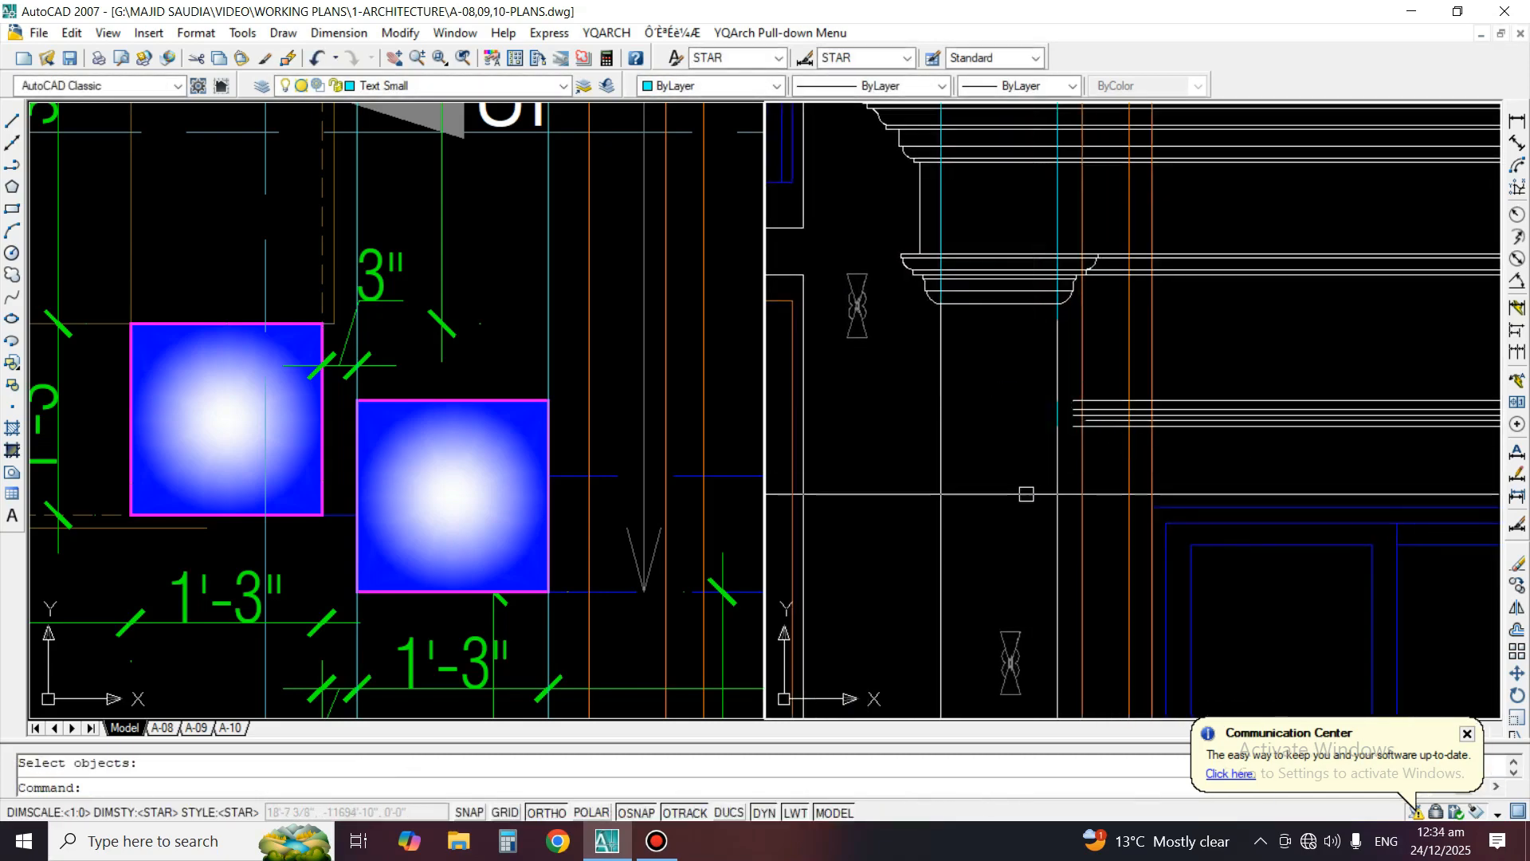
Trim the left column's vertical guide lines above the capital's bottom line
scroll(1028, 381, "up", 1)
type("tr")
key("Return")
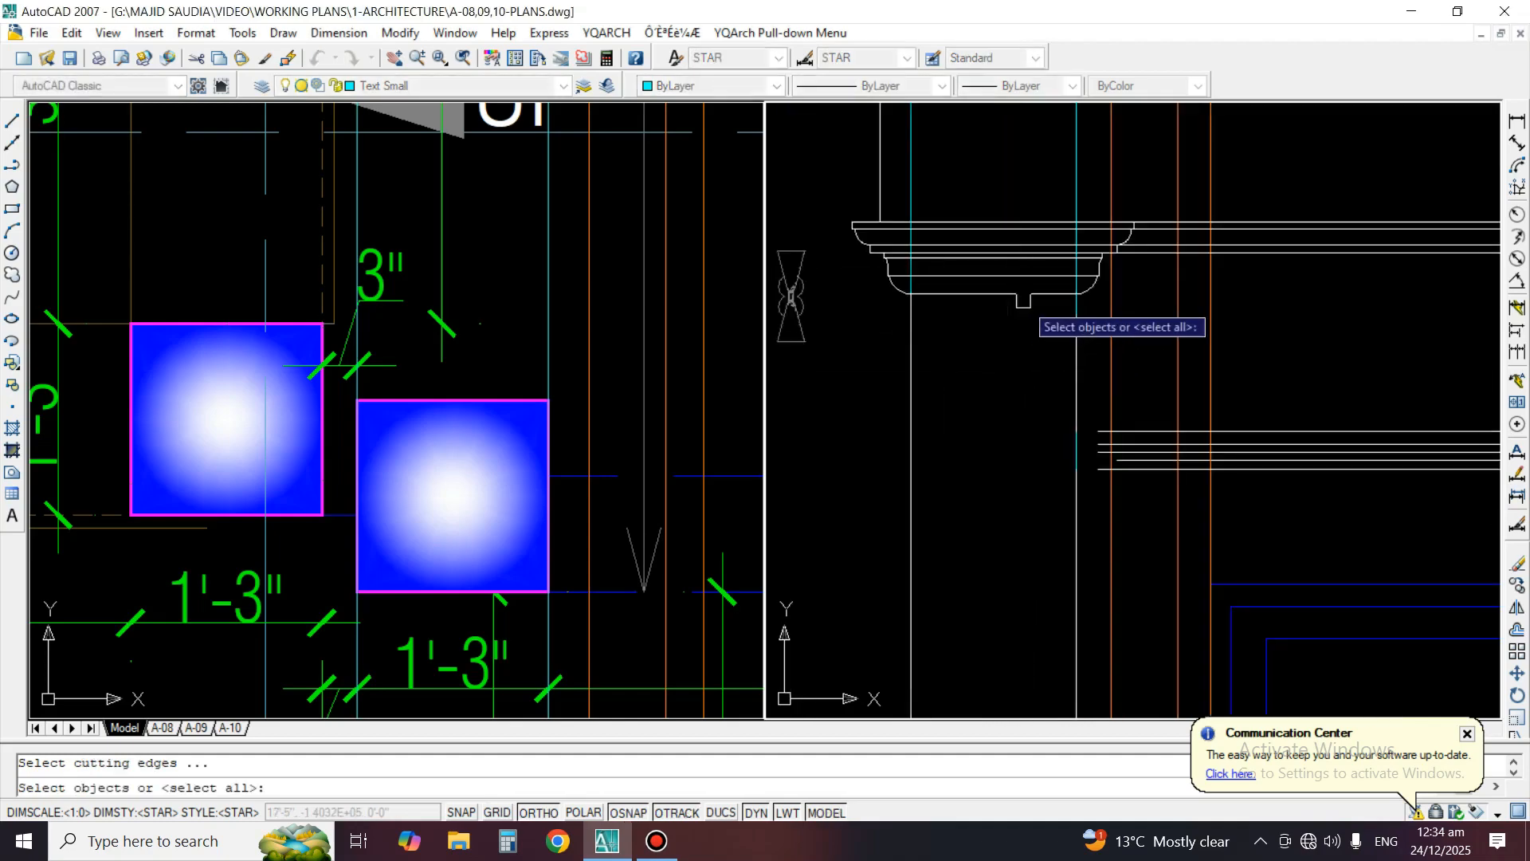
key("Return")
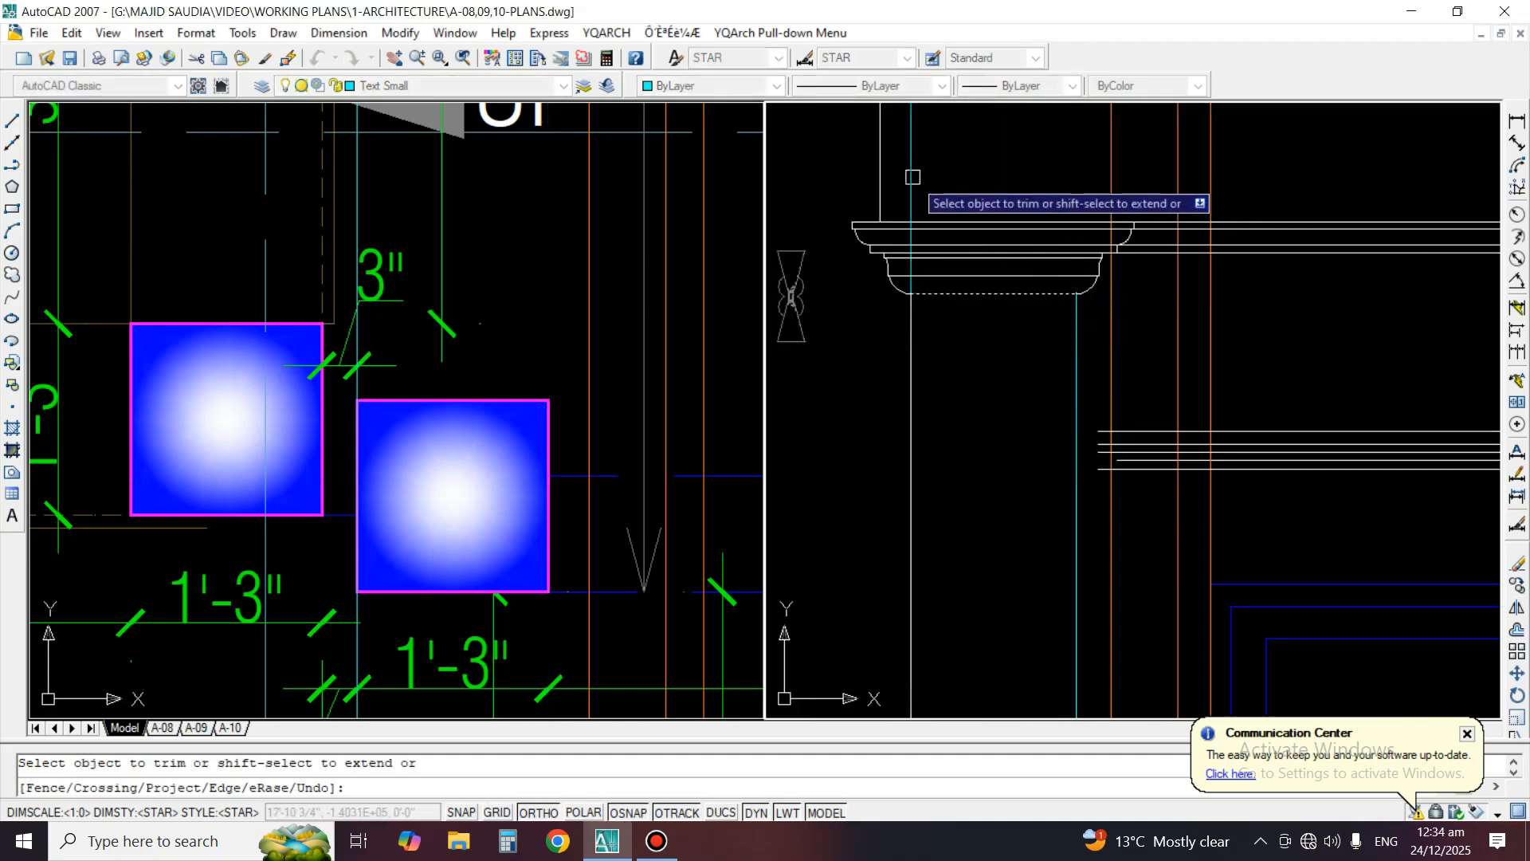
left_click(912, 177)
key("Return")
Erase the remaining vertical guide lines running along the left porch column's shaft edges
scroll(1027, 243, "down", 6)
type("e")
key("Return")
left_click(1036, 622)
key("Return")
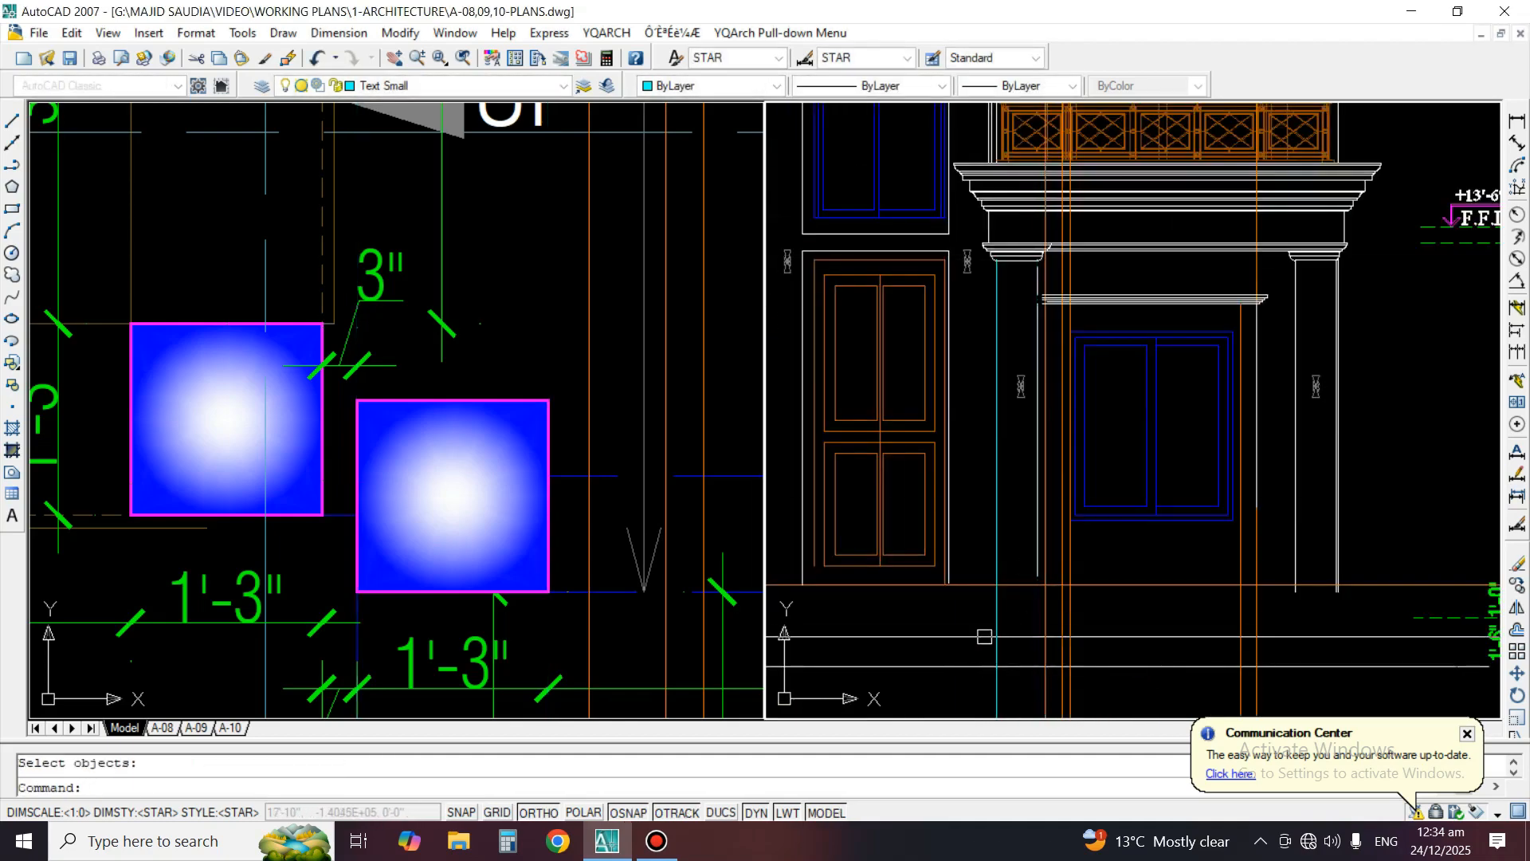
key("Return")
left_click(988, 636)
key("Return")
Extend the left porch column's inner shaft edge down to the horizontal line at its base
type("ex")
key("Return")
key("Return")
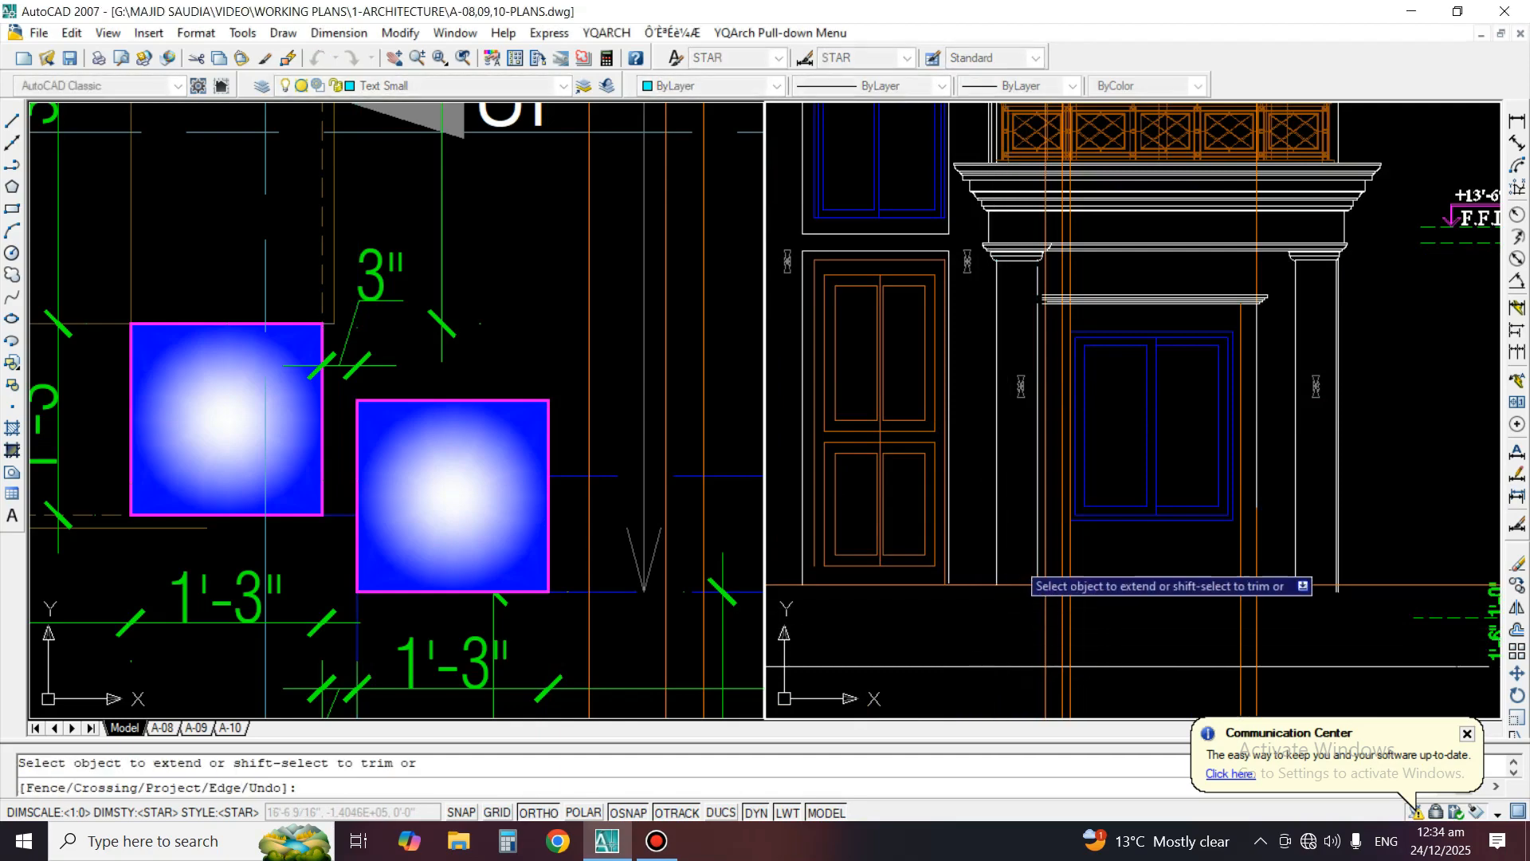
scroll(1182, 436, "up", 2)
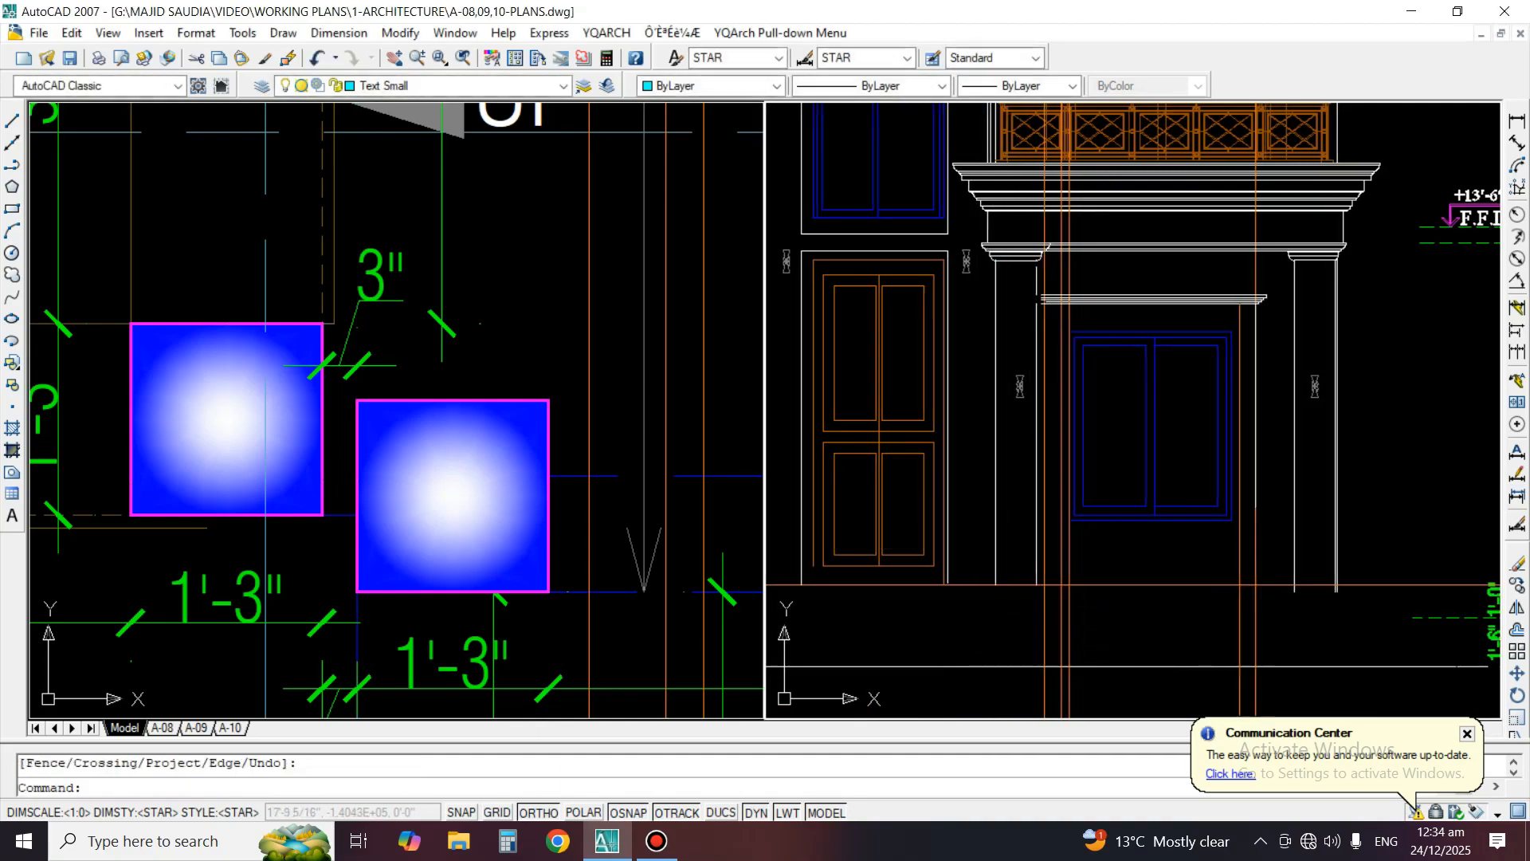
key("Return")
Mirror the window moulding's stepped right end profile to its left end about the window's vertical centreline, keeping the original
type("mi")
key("Return")
scroll(1259, 319, "up", 2)
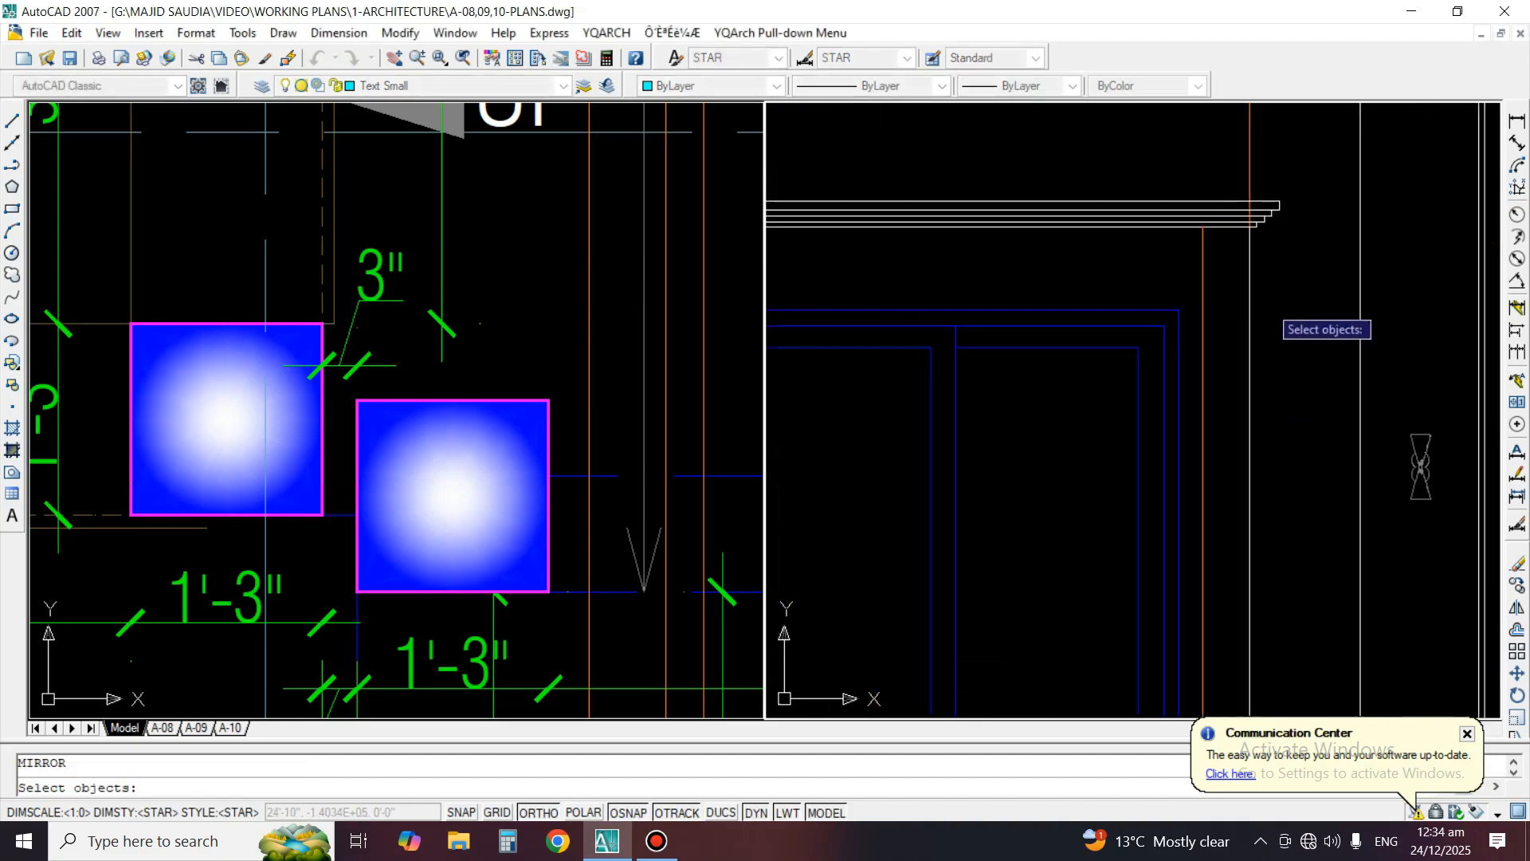
left_click(1324, 275)
scroll(1272, 363, "down", 2)
key("Return")
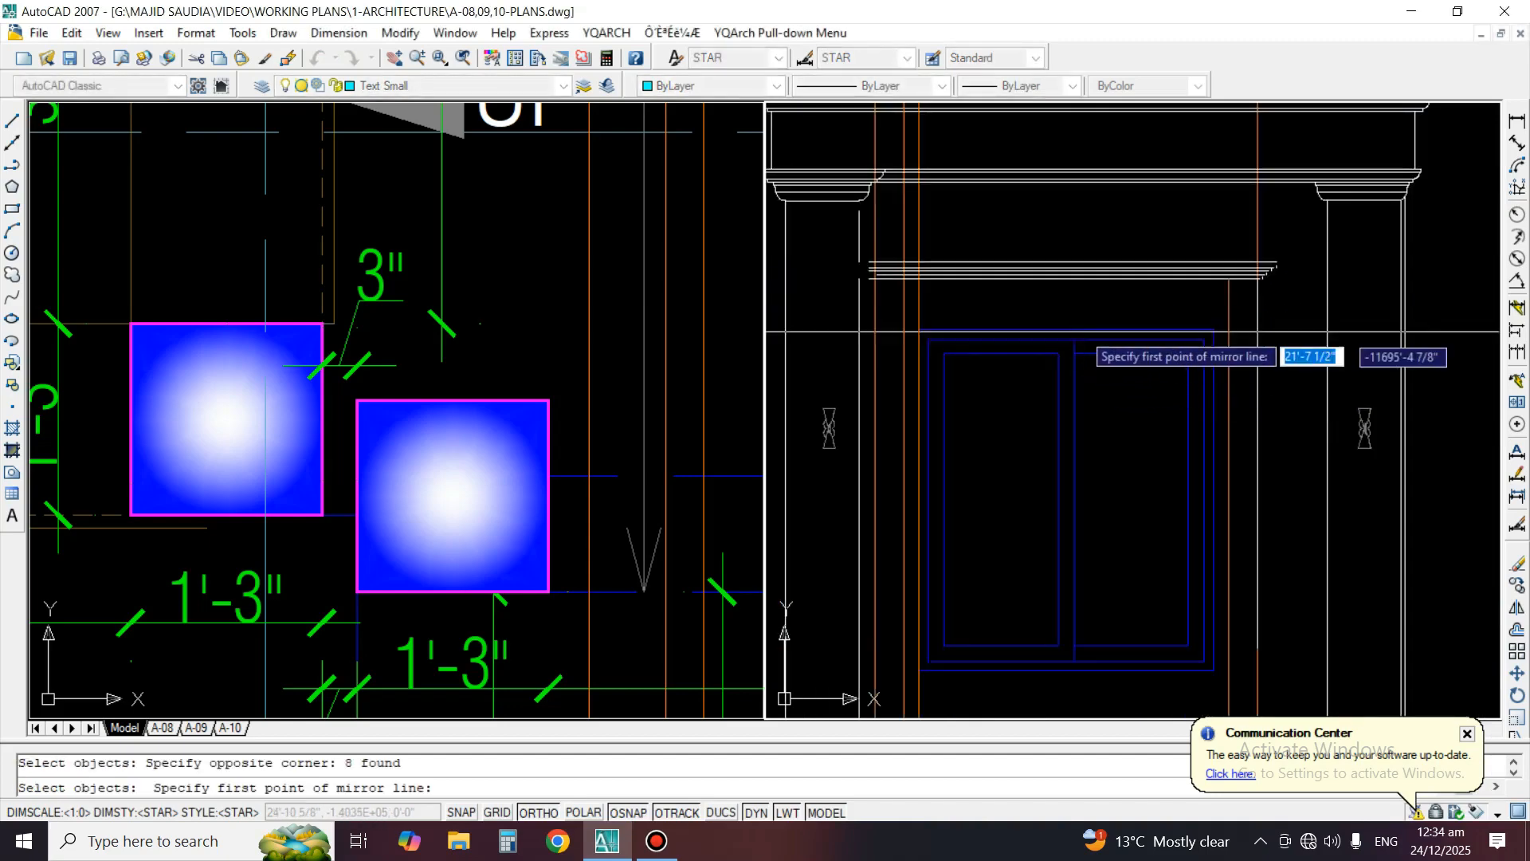
left_click(1066, 330)
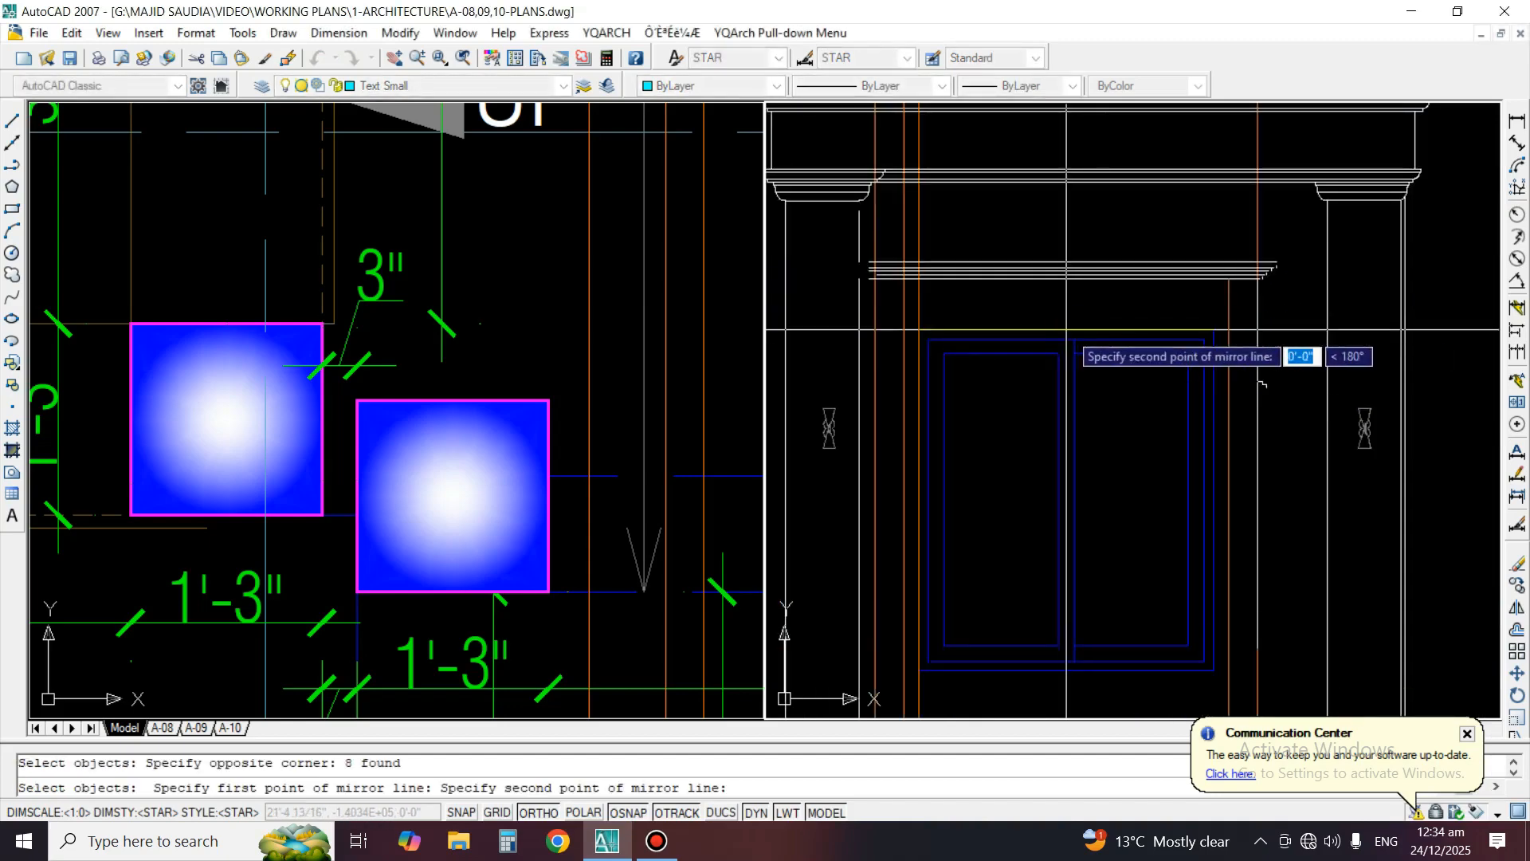
left_click(1090, 171)
key("Return")
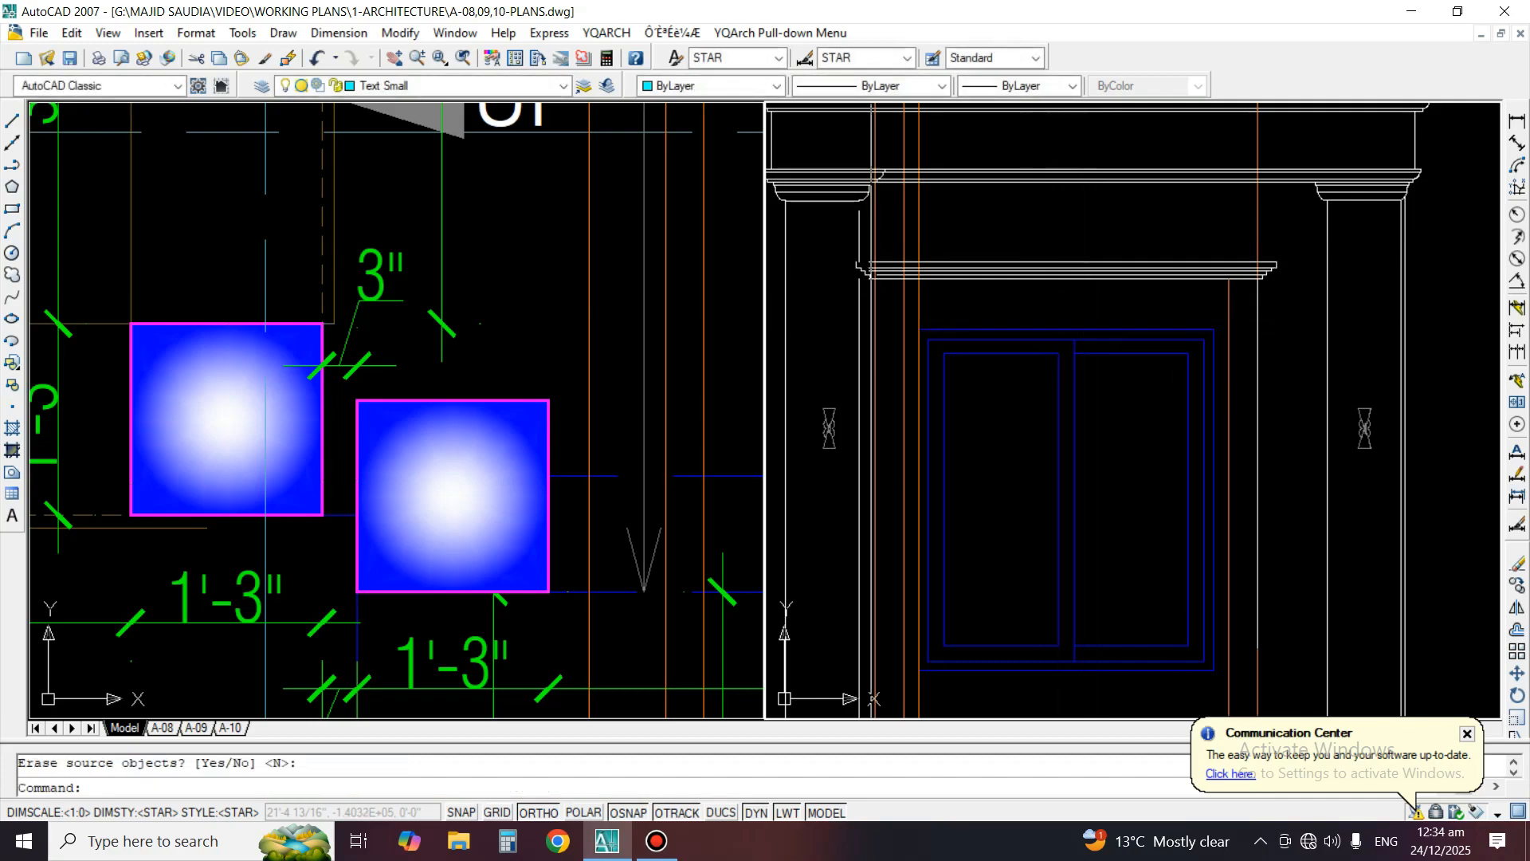
scroll(922, 343, "up", 3)
scroll(731, 550, "down", 6)
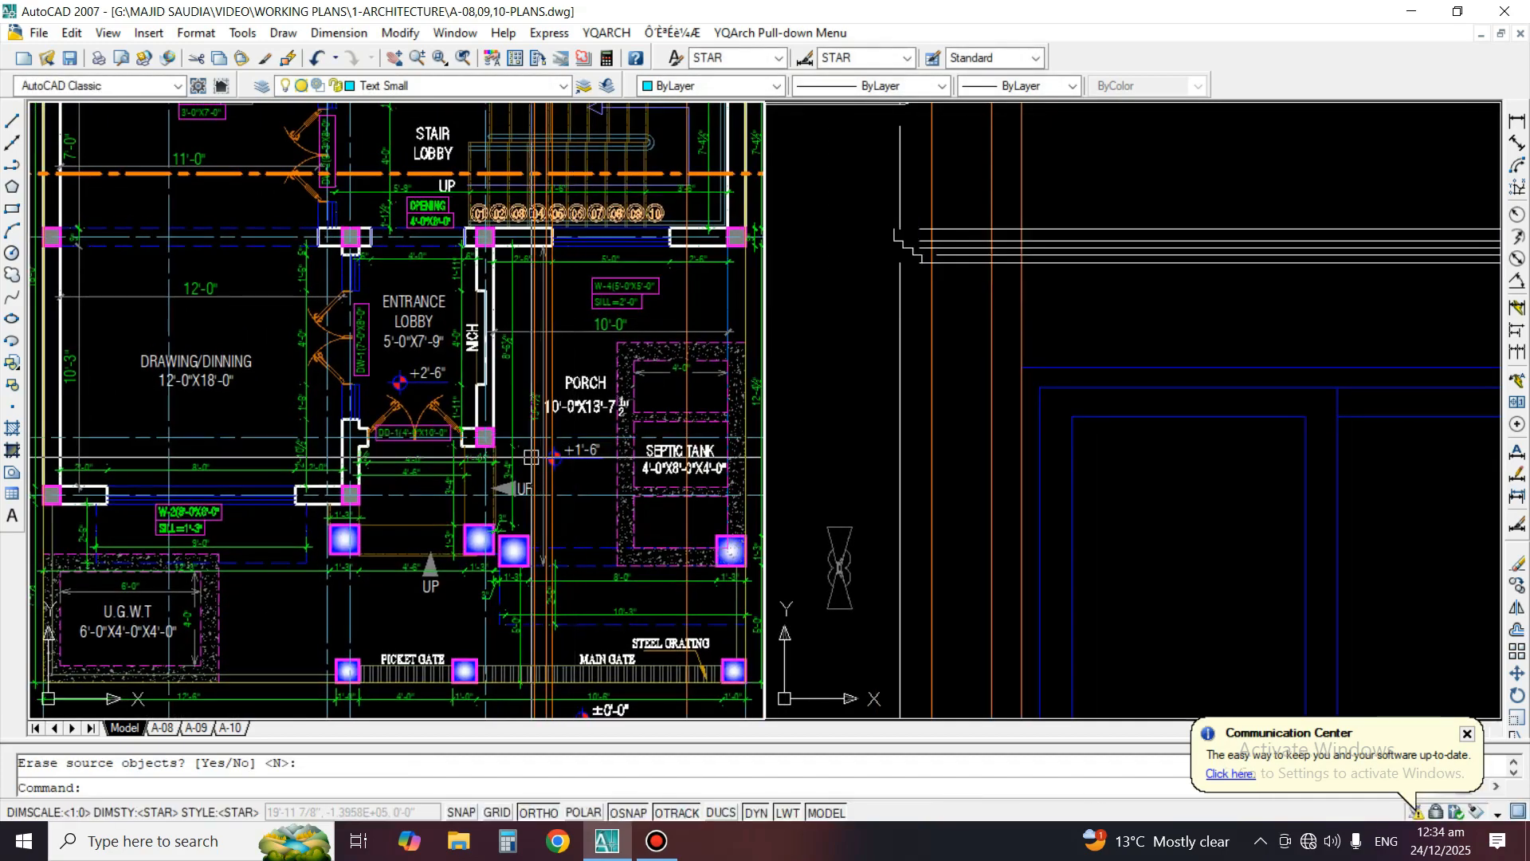
left_click(940, 440)
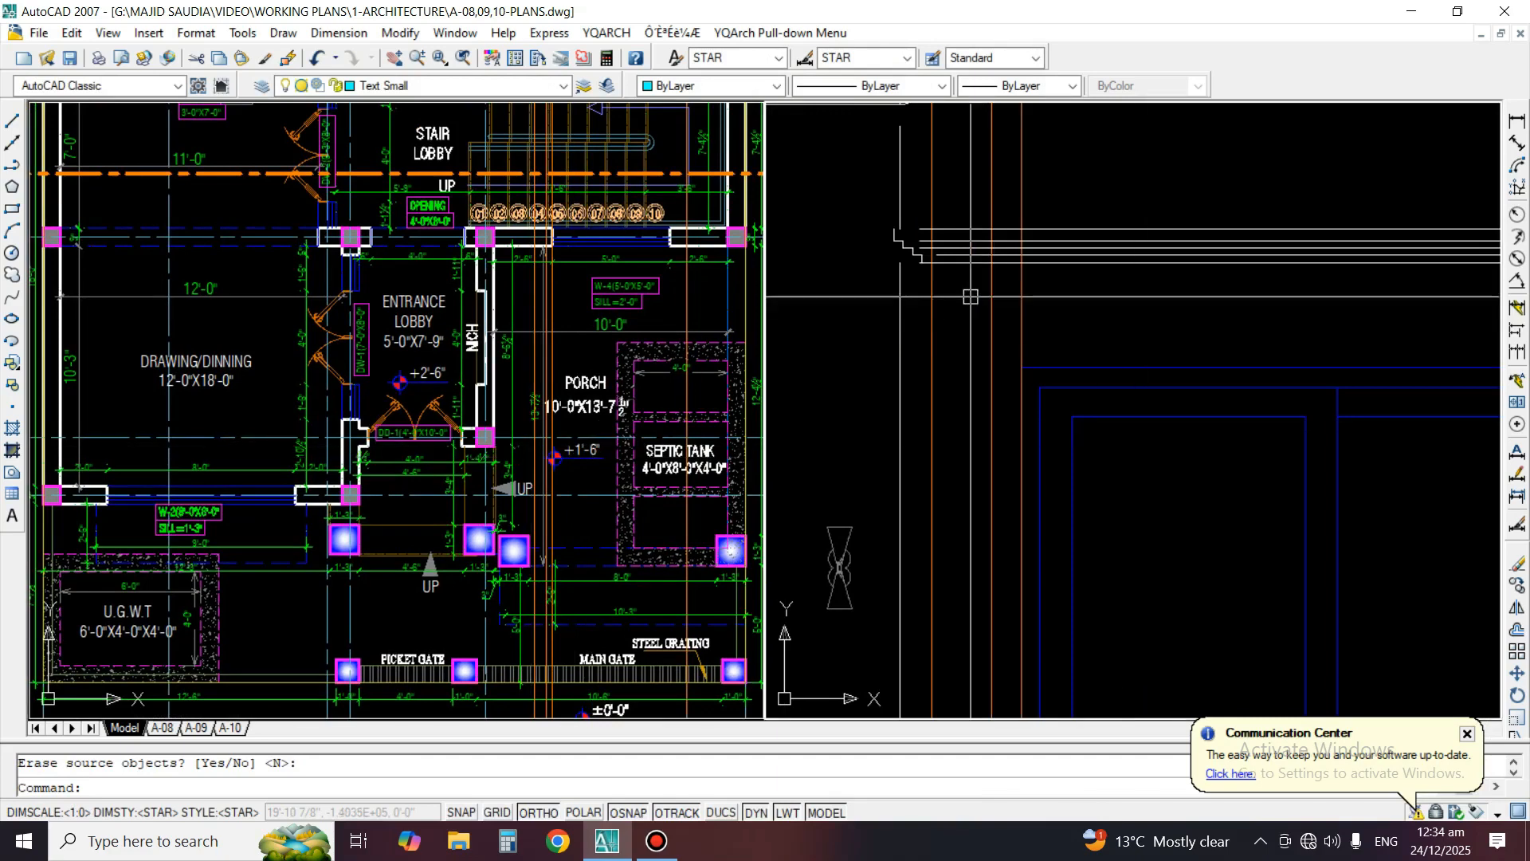
type("e")
key("Return")
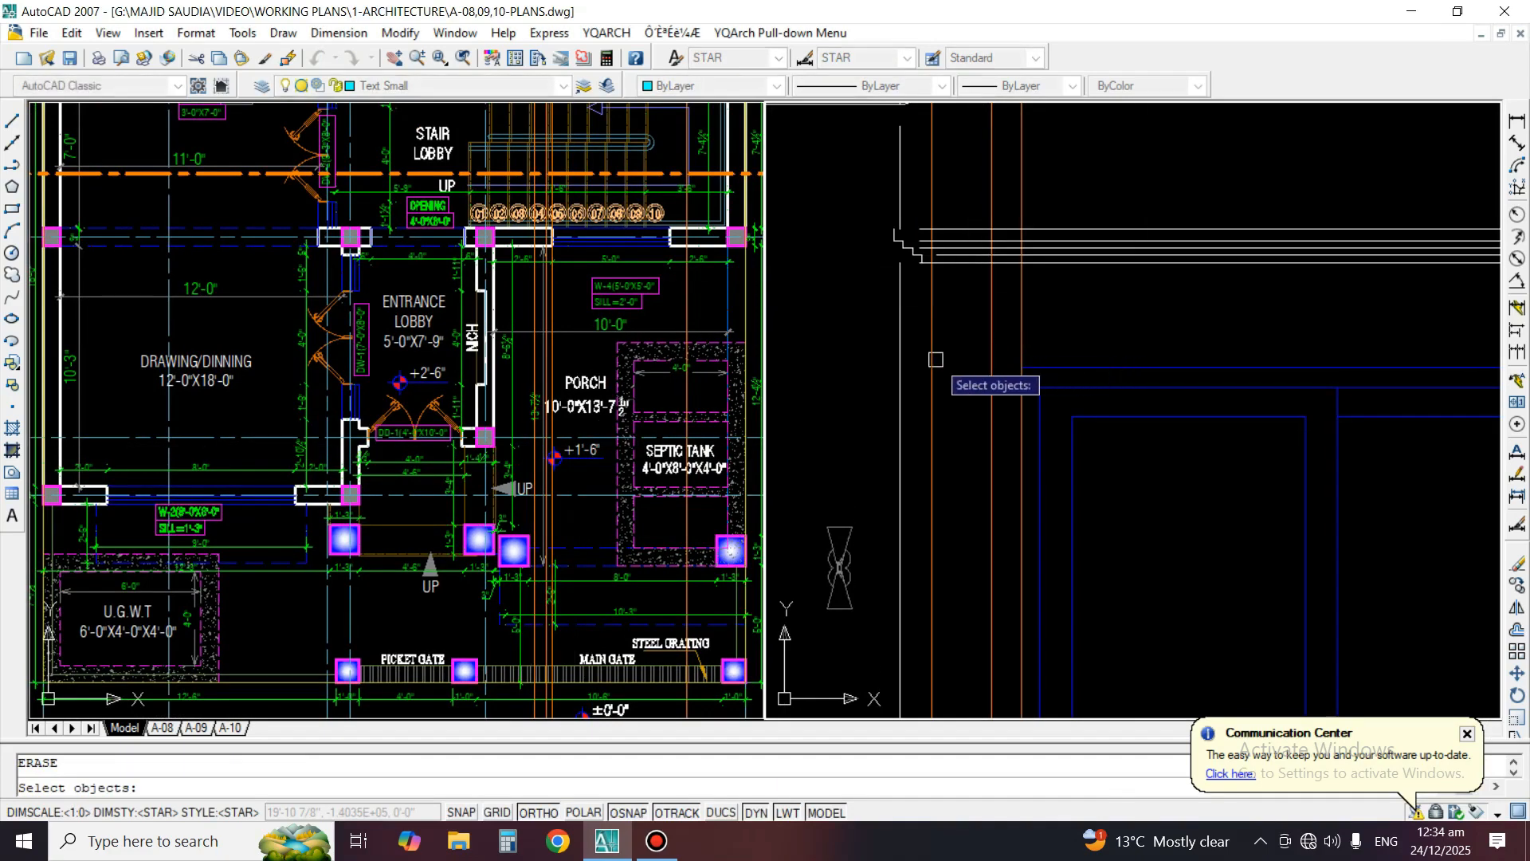
key("Return")
Trim the overhanging left end of the window moulding's bottom line at the mirrored stepped profile
scroll(932, 229, "up", 3)
scroll(915, 296, "up", 3)
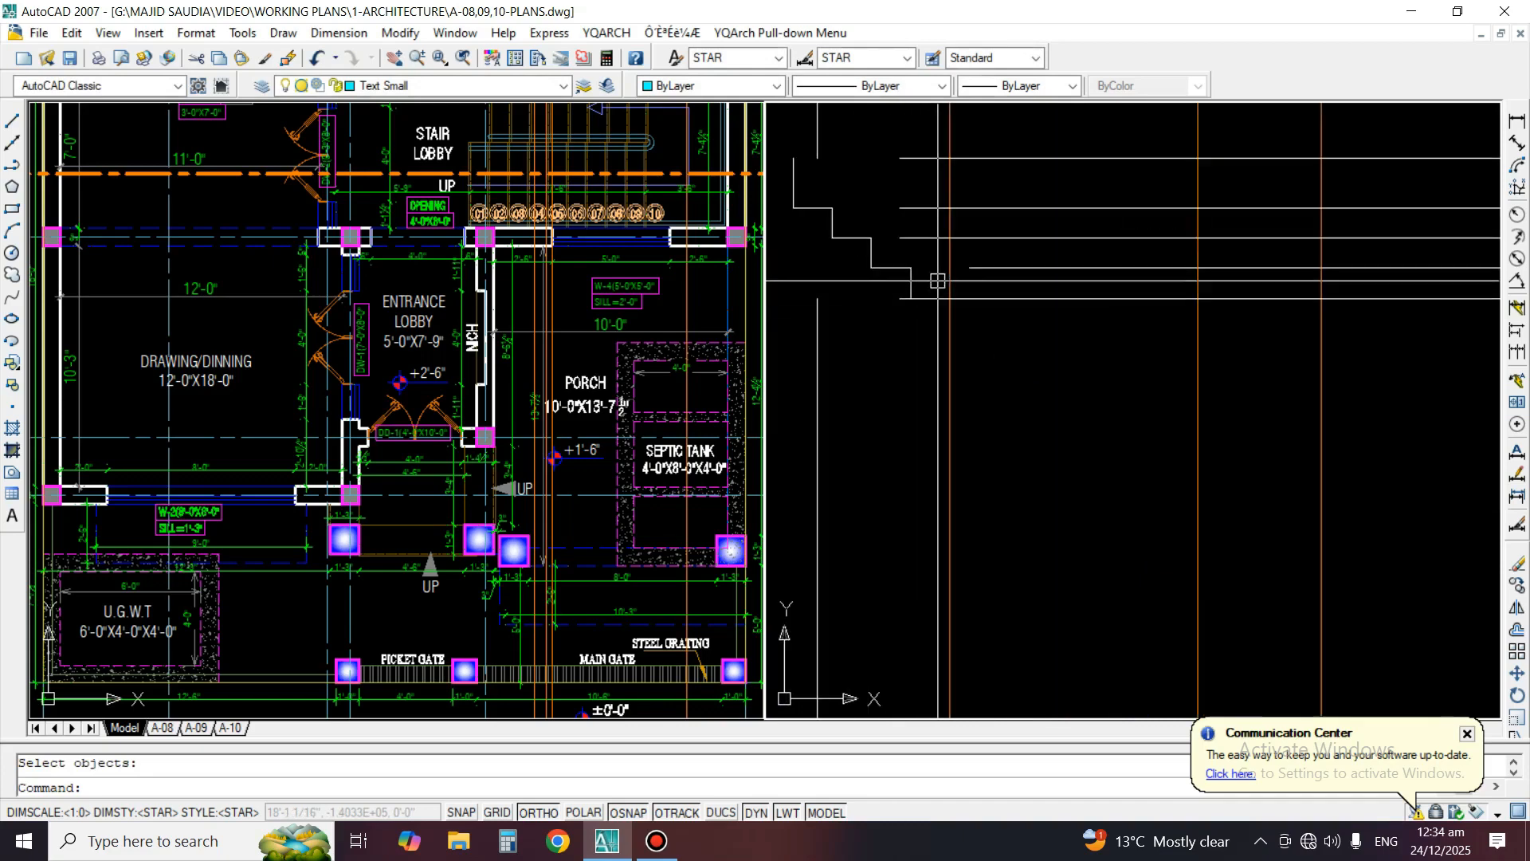
type("tr")
key("Return")
key("Return")
left_click(902, 300)
Extend the window moulding's upper horizontal lines to the stepped profile at its left end
key("Return")
middle_click_drag(898, 301, 1036, 438)
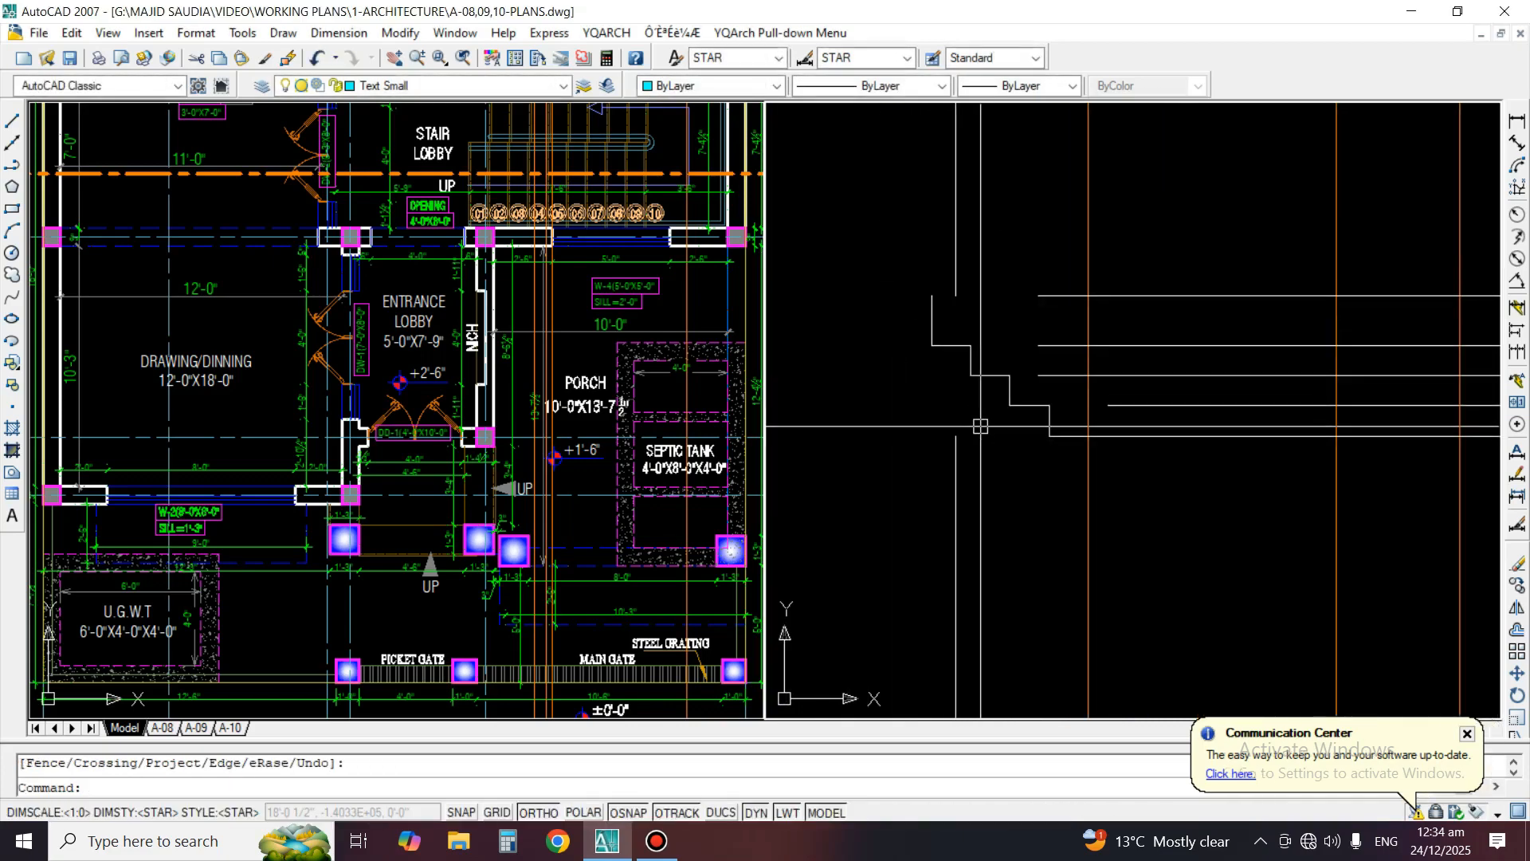
type("ex")
key("Return")
left_click(881, 253)
left_click(1090, 435)
key("Return")
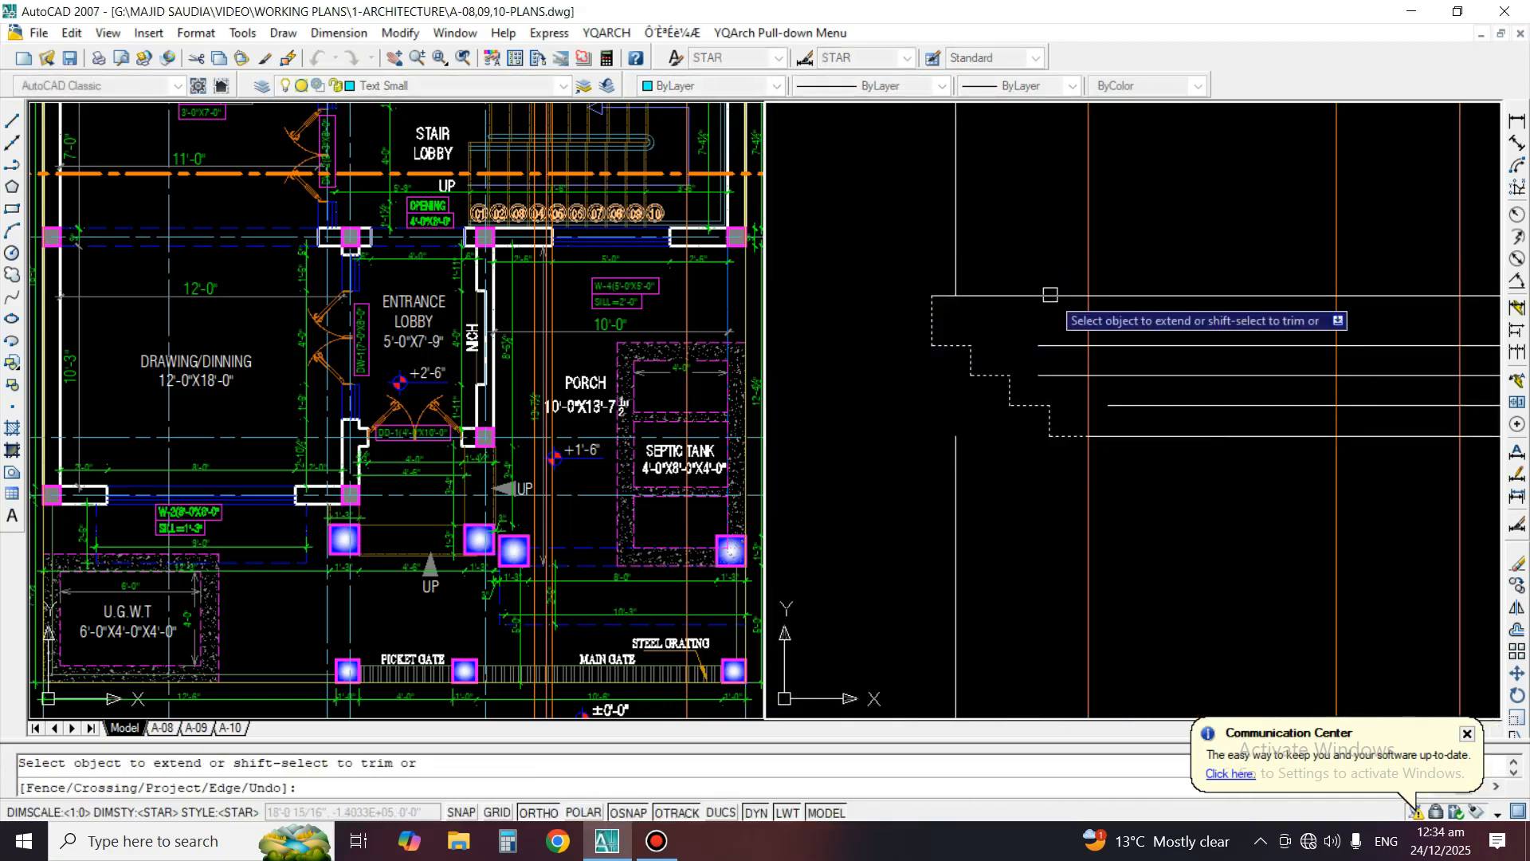
left_click(1046, 375)
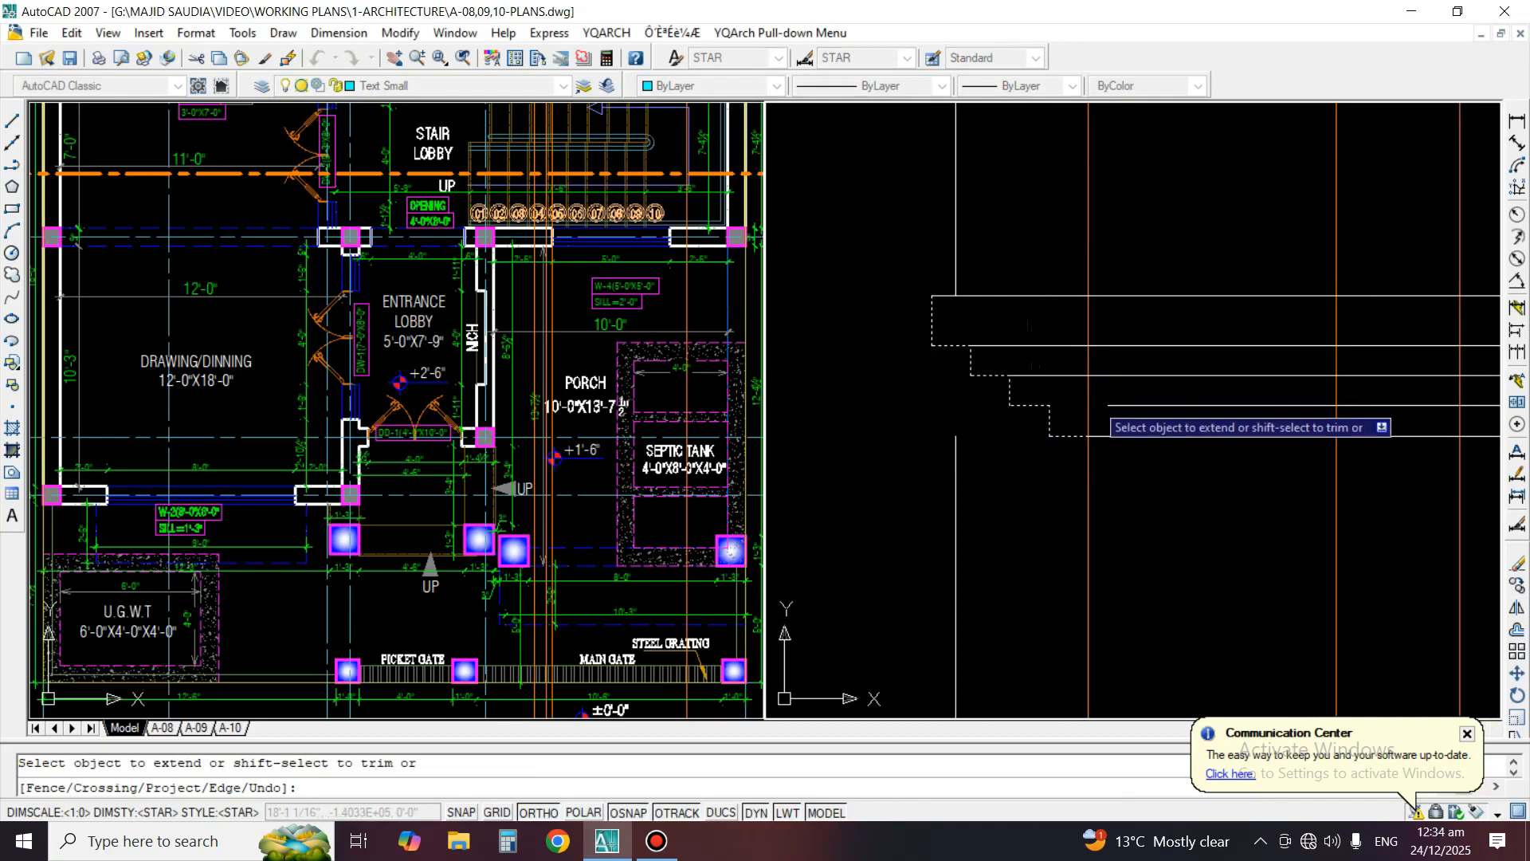
left_click(1144, 405)
key("Return")
Trim the leftmost guide line of the window surround above the moulding, using the moulding's bottom line as the cutting edge
scroll(1125, 408, "down", 3)
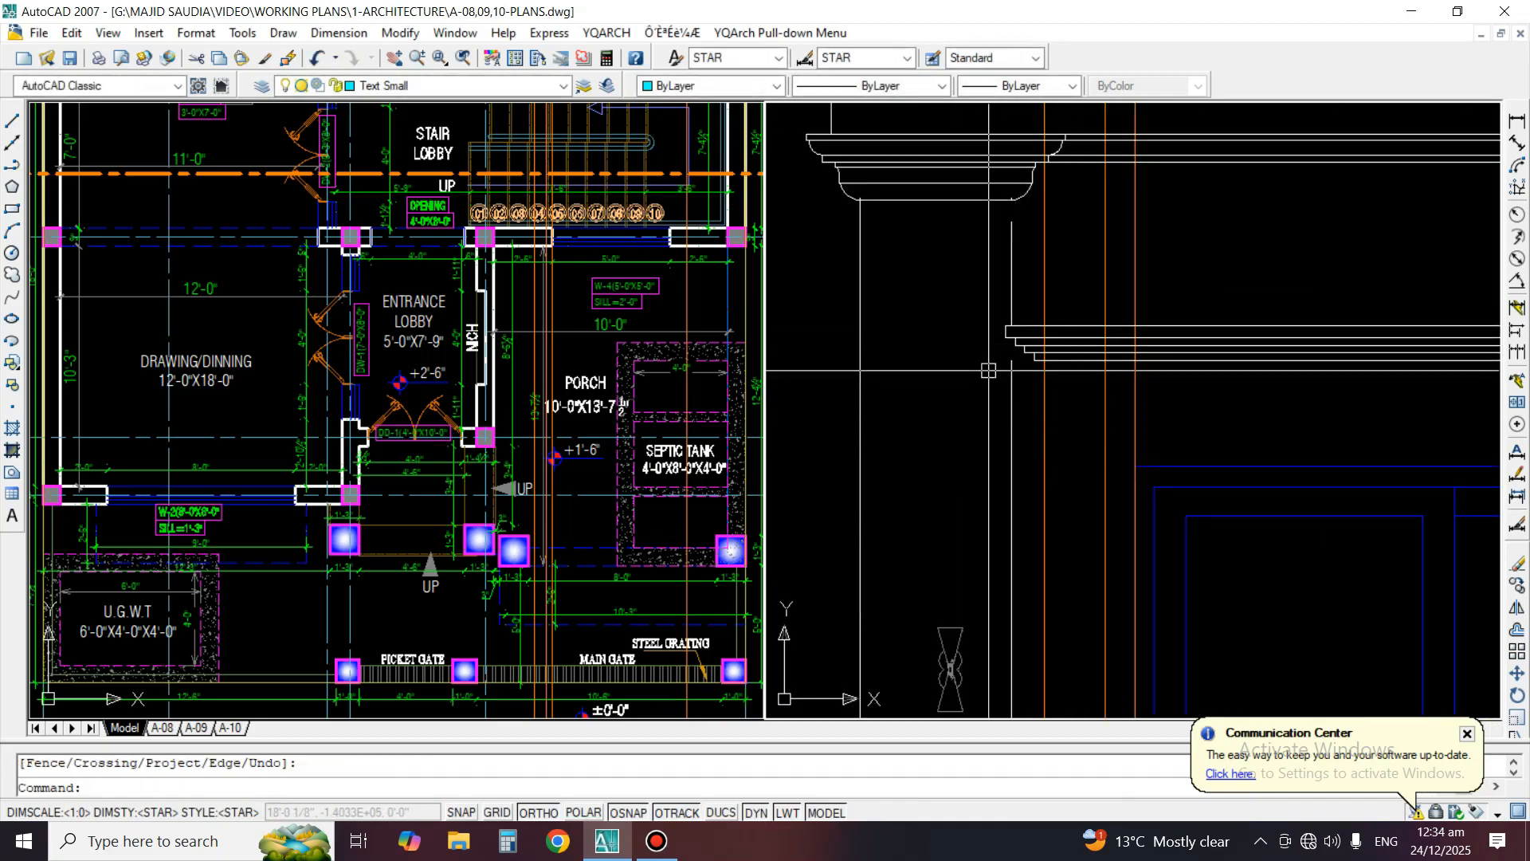
type("tr")
key("Return")
scroll(1074, 376, "up", 2)
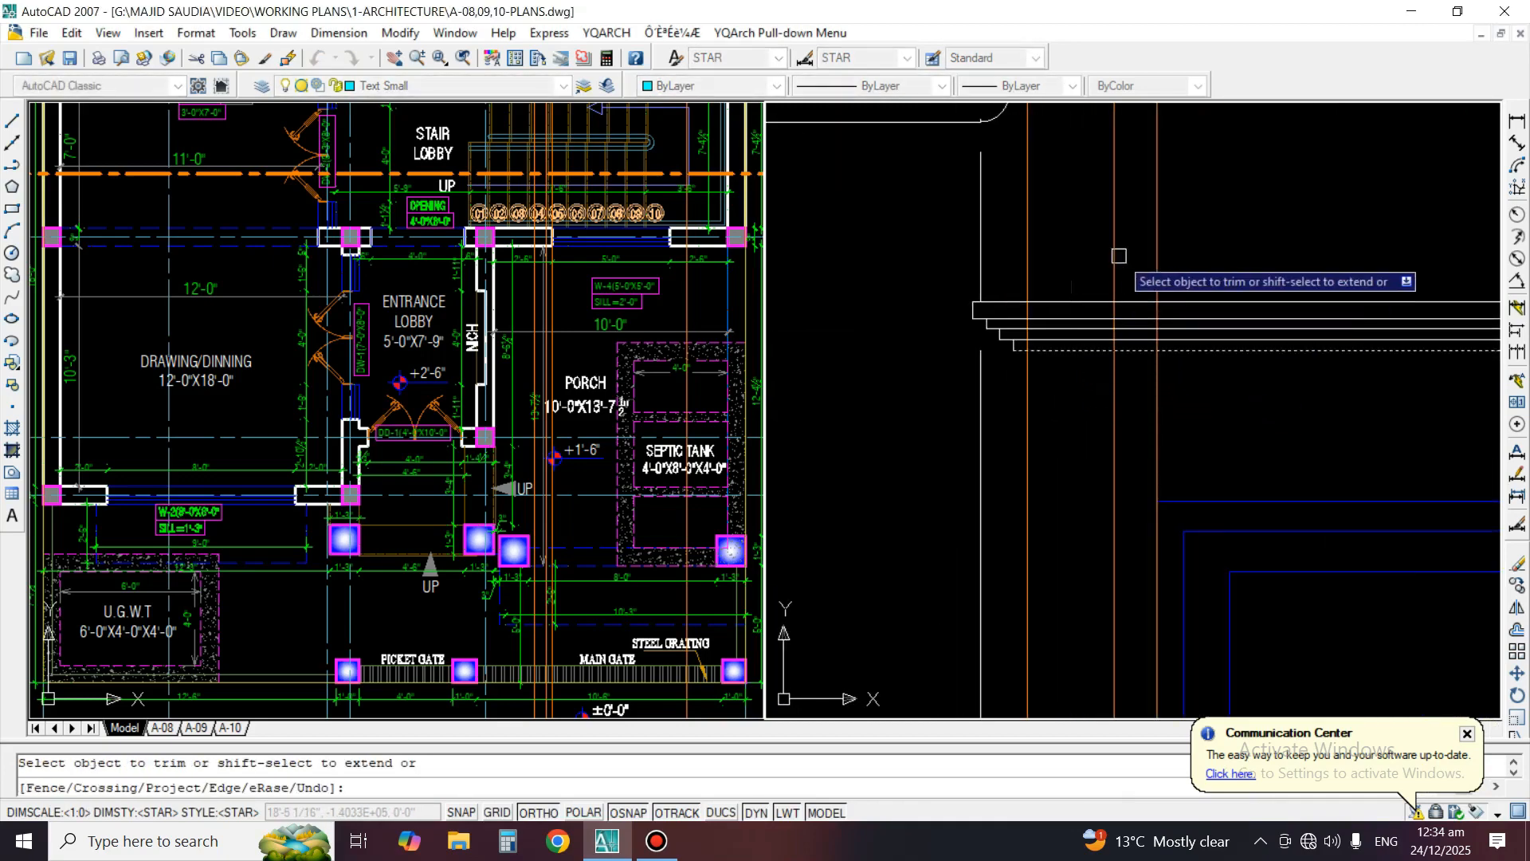
left_click(1022, 219)
key("Return")
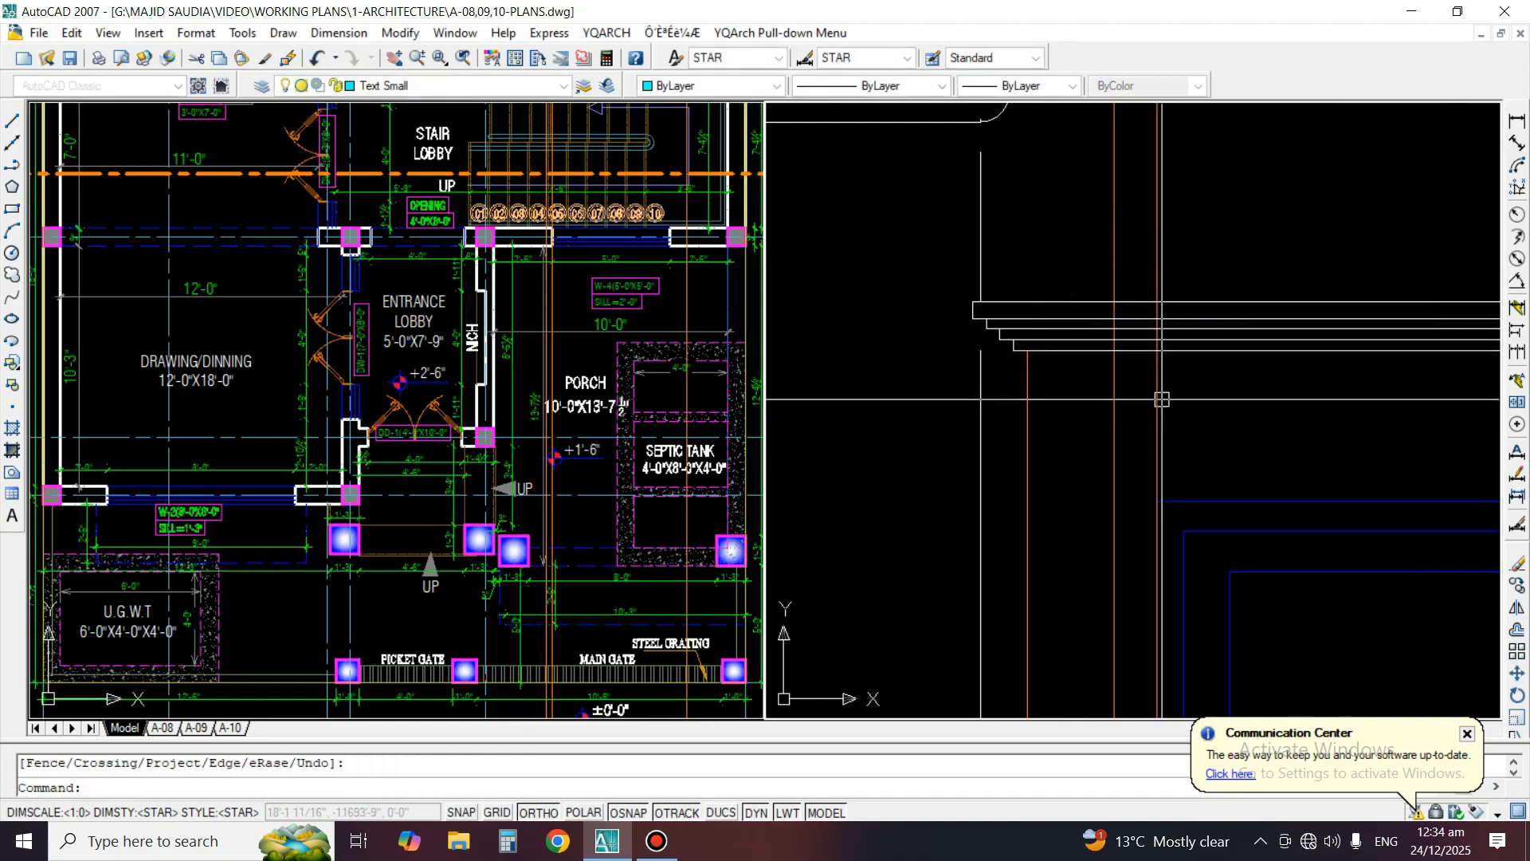
Erase the extra vertical guide line crossing the moulding near the window frame's left edge
type("e")
key("Return")
left_click(1161, 400)
key("Return")
Trim the surround's inner left guide line above the moulding's bottom line
scroll(1133, 348, "up", 2)
type("t")
scroll(1131, 359, "up", 2)
type("r")
key("Return")
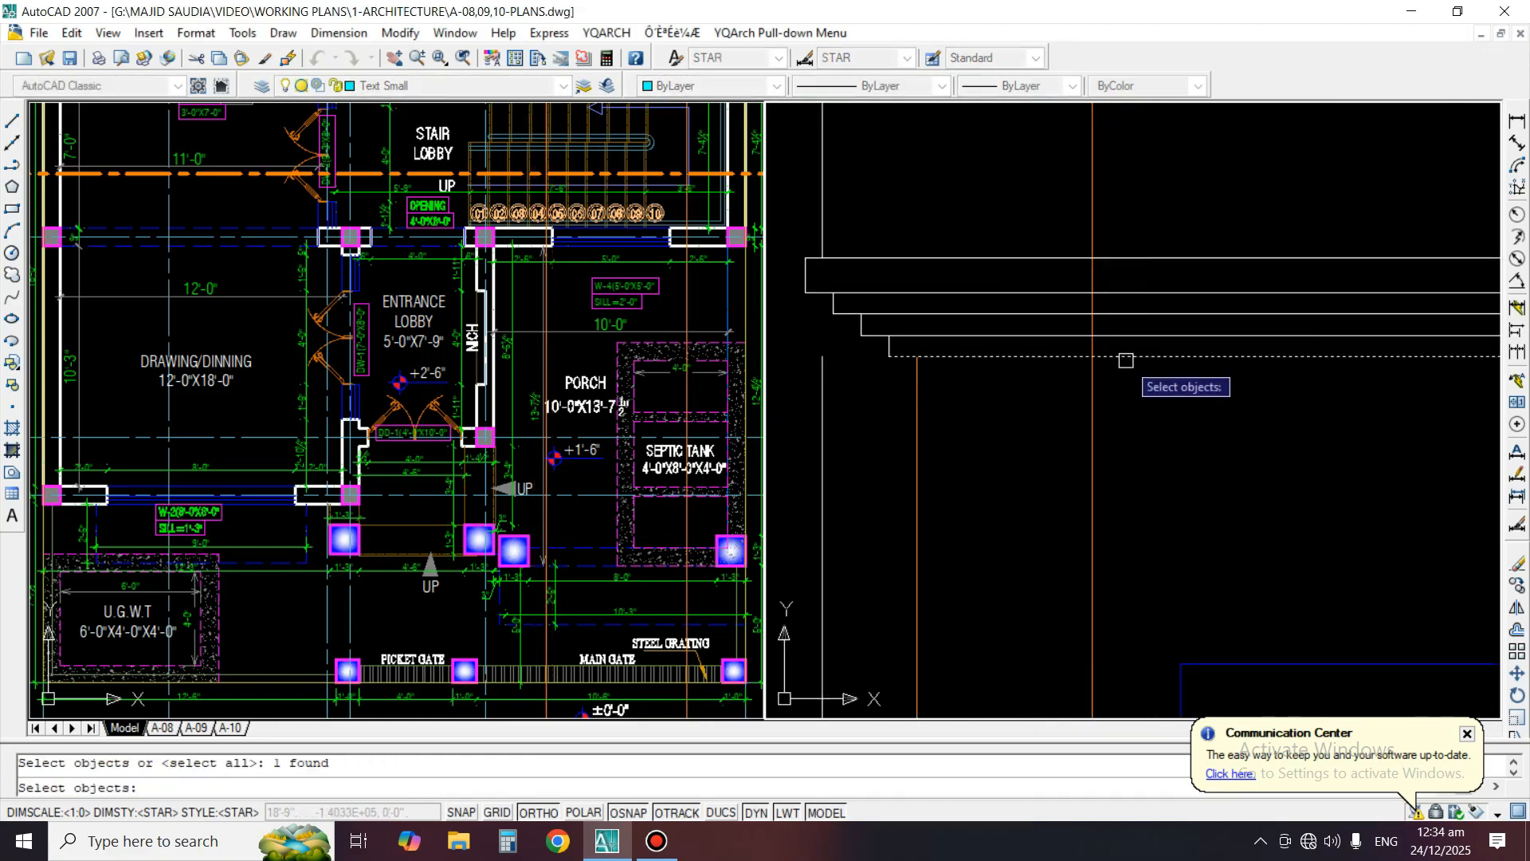
key("Return")
left_click(1129, 200)
left_click(1068, 178)
key("Return")
Erase the remaining orange vertical guide line rising above the moulding's right end
scroll(984, 295, "down", 3)
scroll(1006, 444, "down", 3)
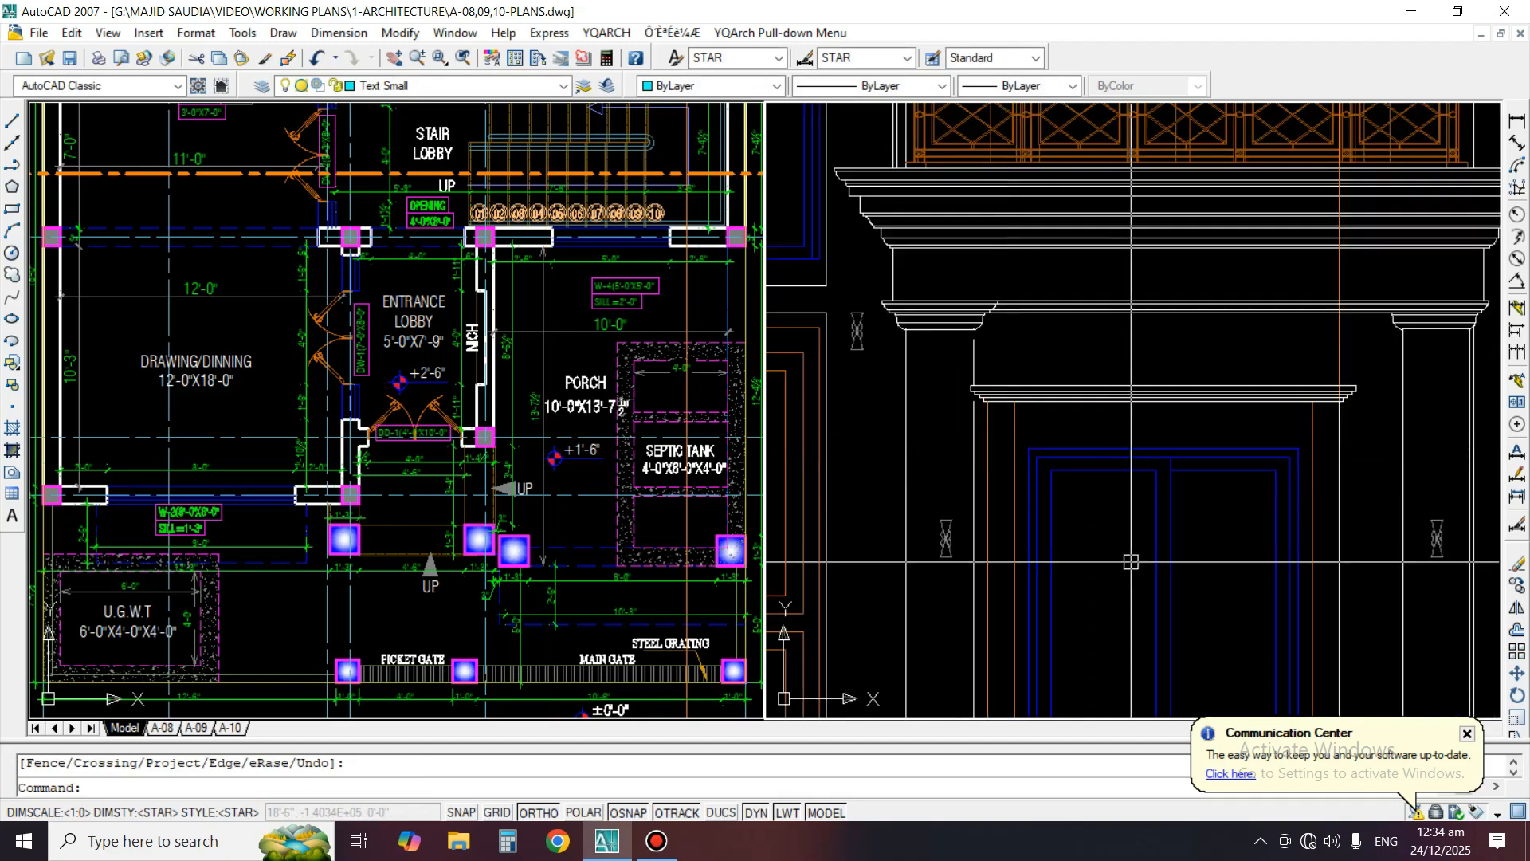
type("e")
key("Return")
Match the window surround's orange vertical lines to the properties of the white vertical line below the moulding's right end
key("Return")
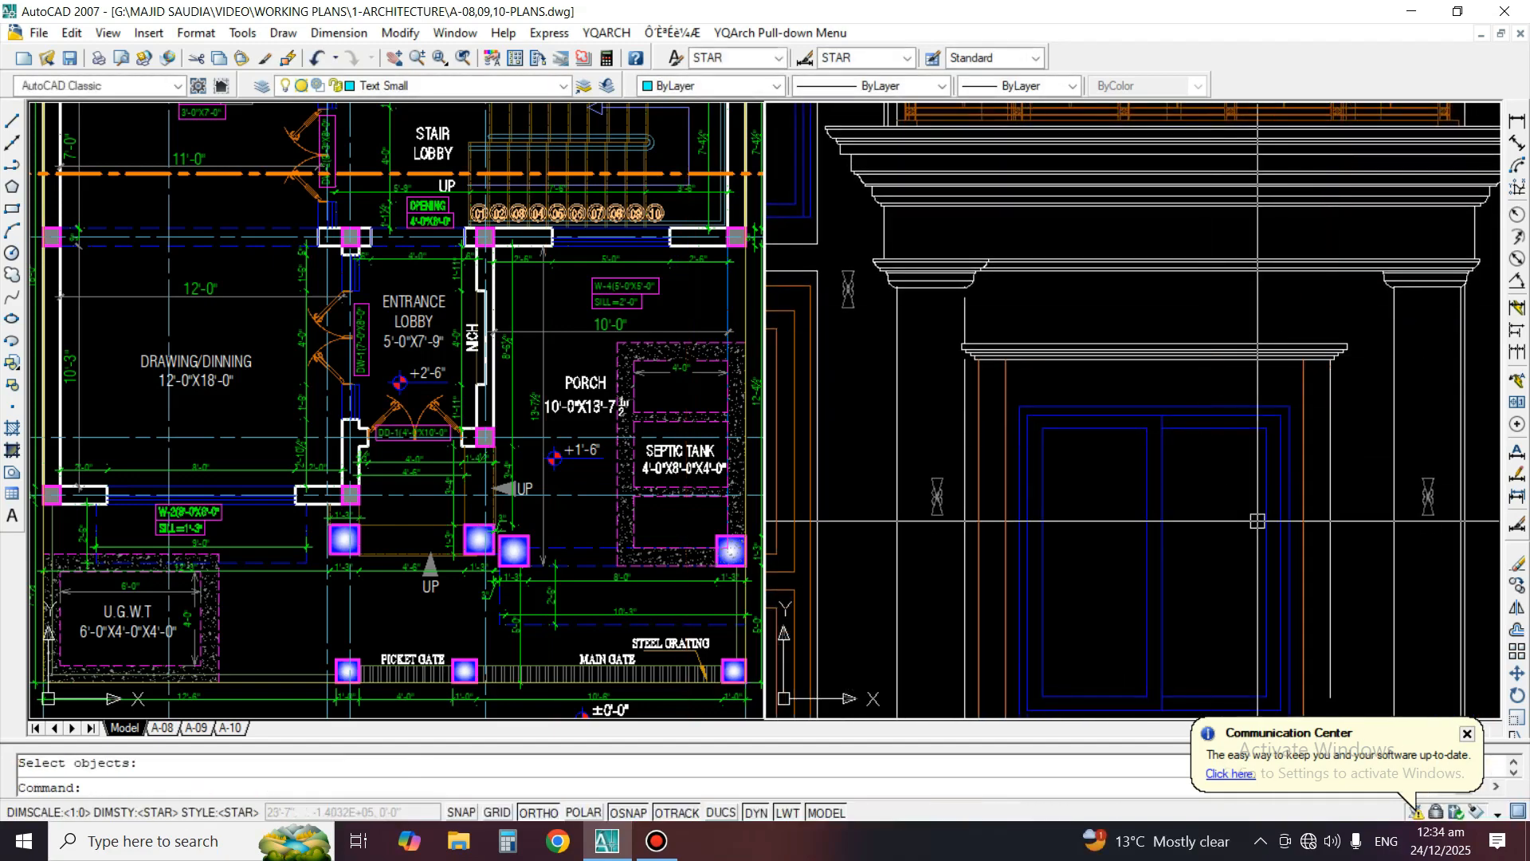
middle_click_drag(1257, 521, 1242, 390)
type("ma")
key("Return")
left_click(1319, 263)
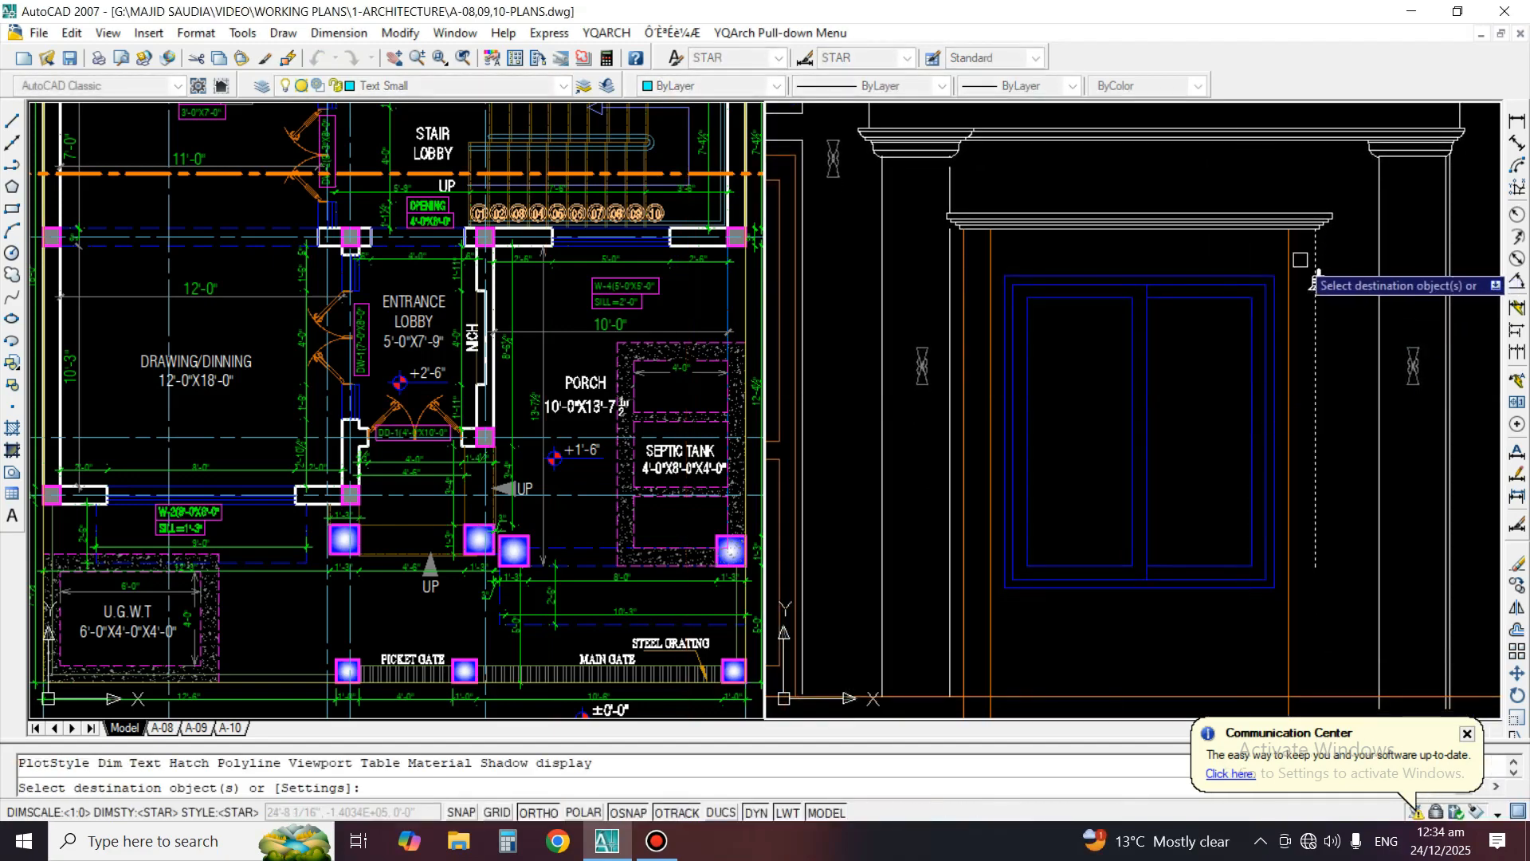
scroll(954, 246, "up", 2)
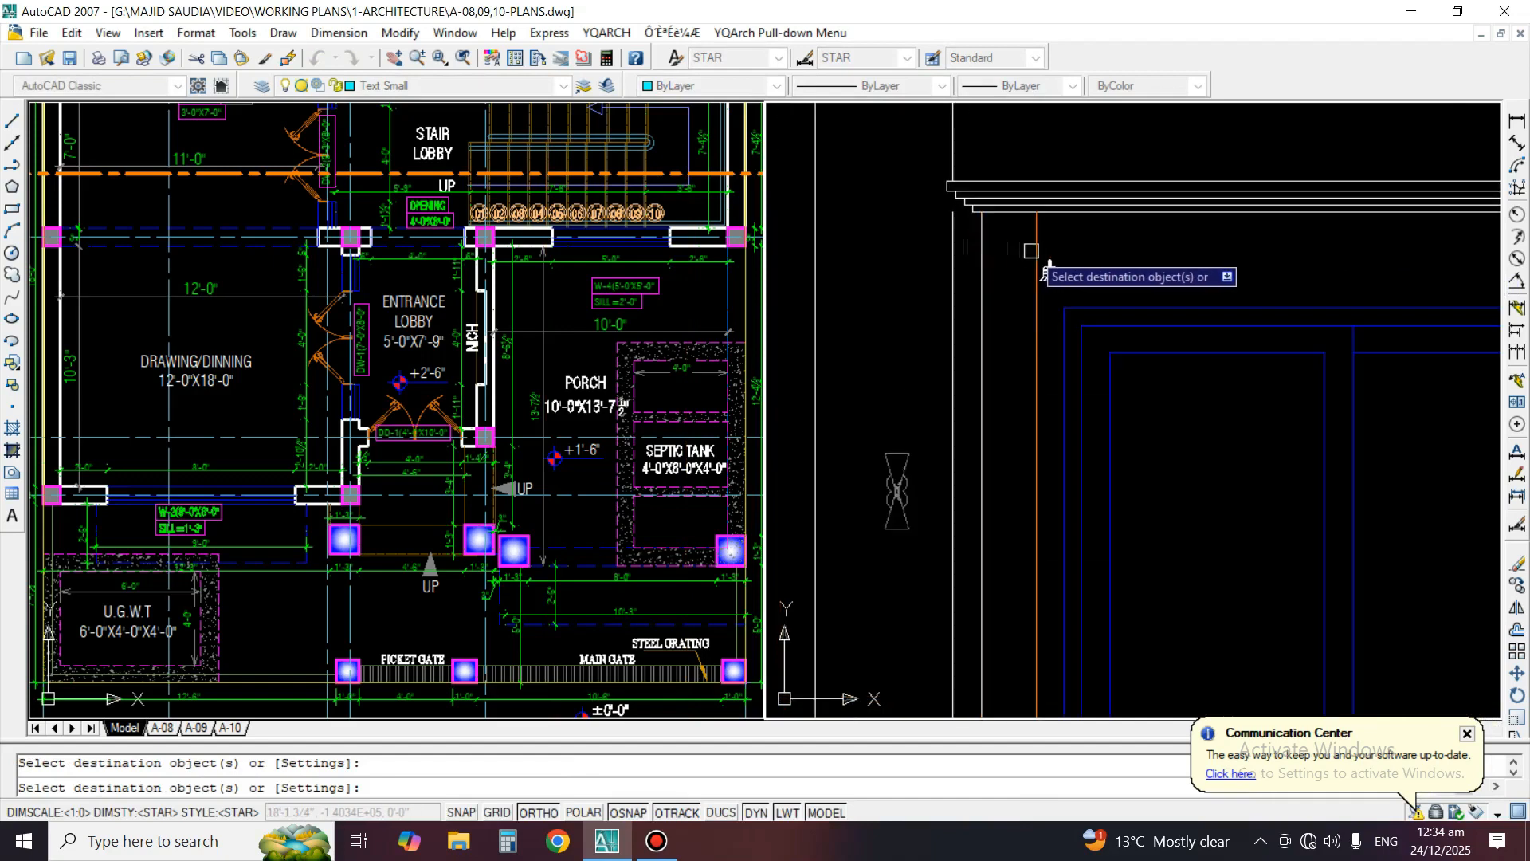
key("Return")
Offset the moulding's bottom line downward by the spacing between the surround's two left vertical lines
type("o")
key("Return")
scroll(1007, 344, "up", 2)
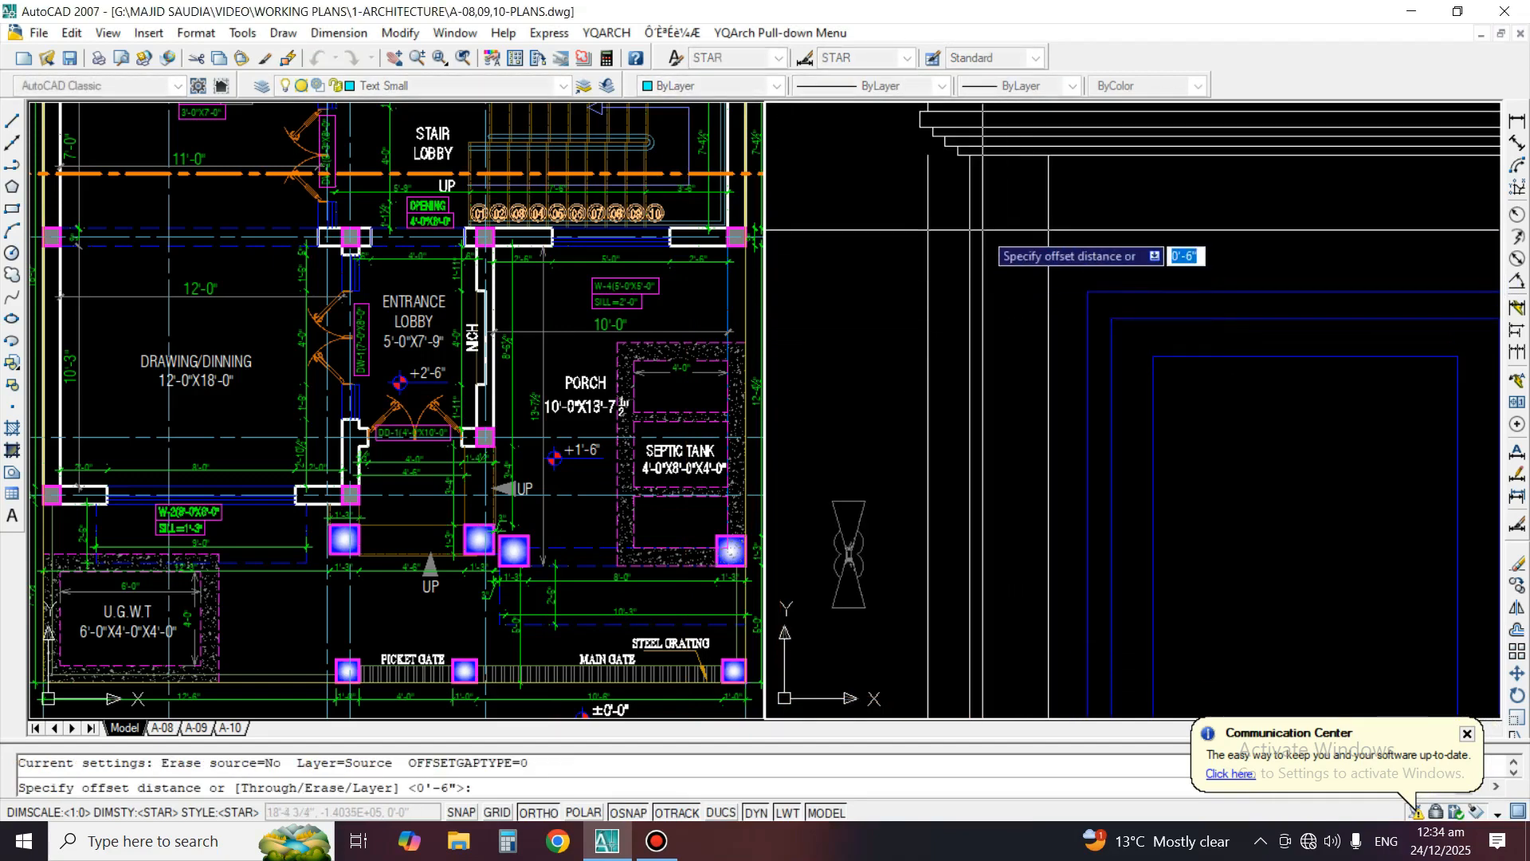
left_click(1059, 218)
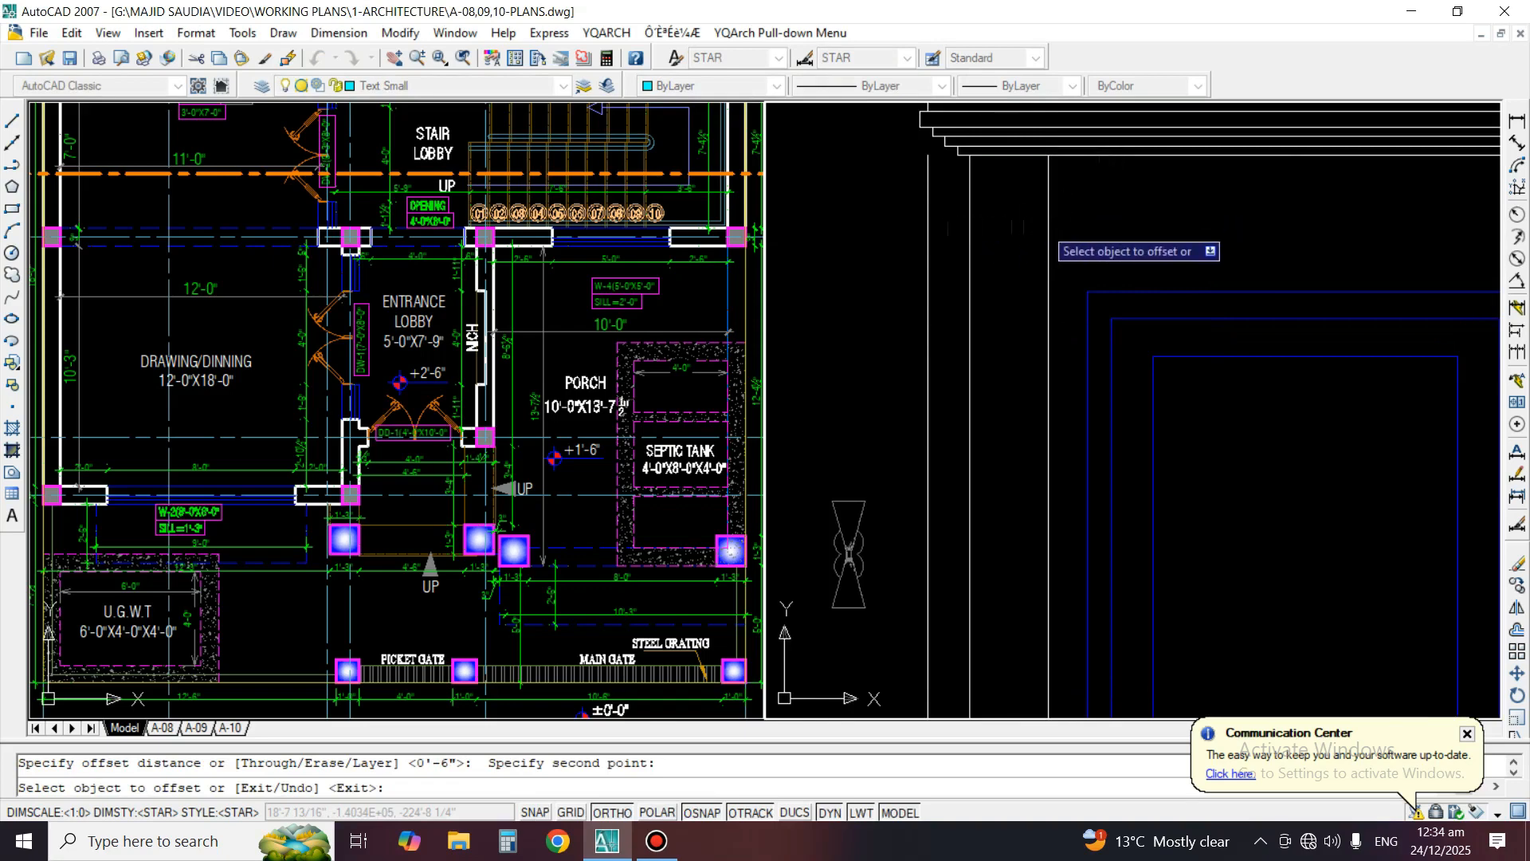
left_click(1115, 160)
left_click(1067, 223)
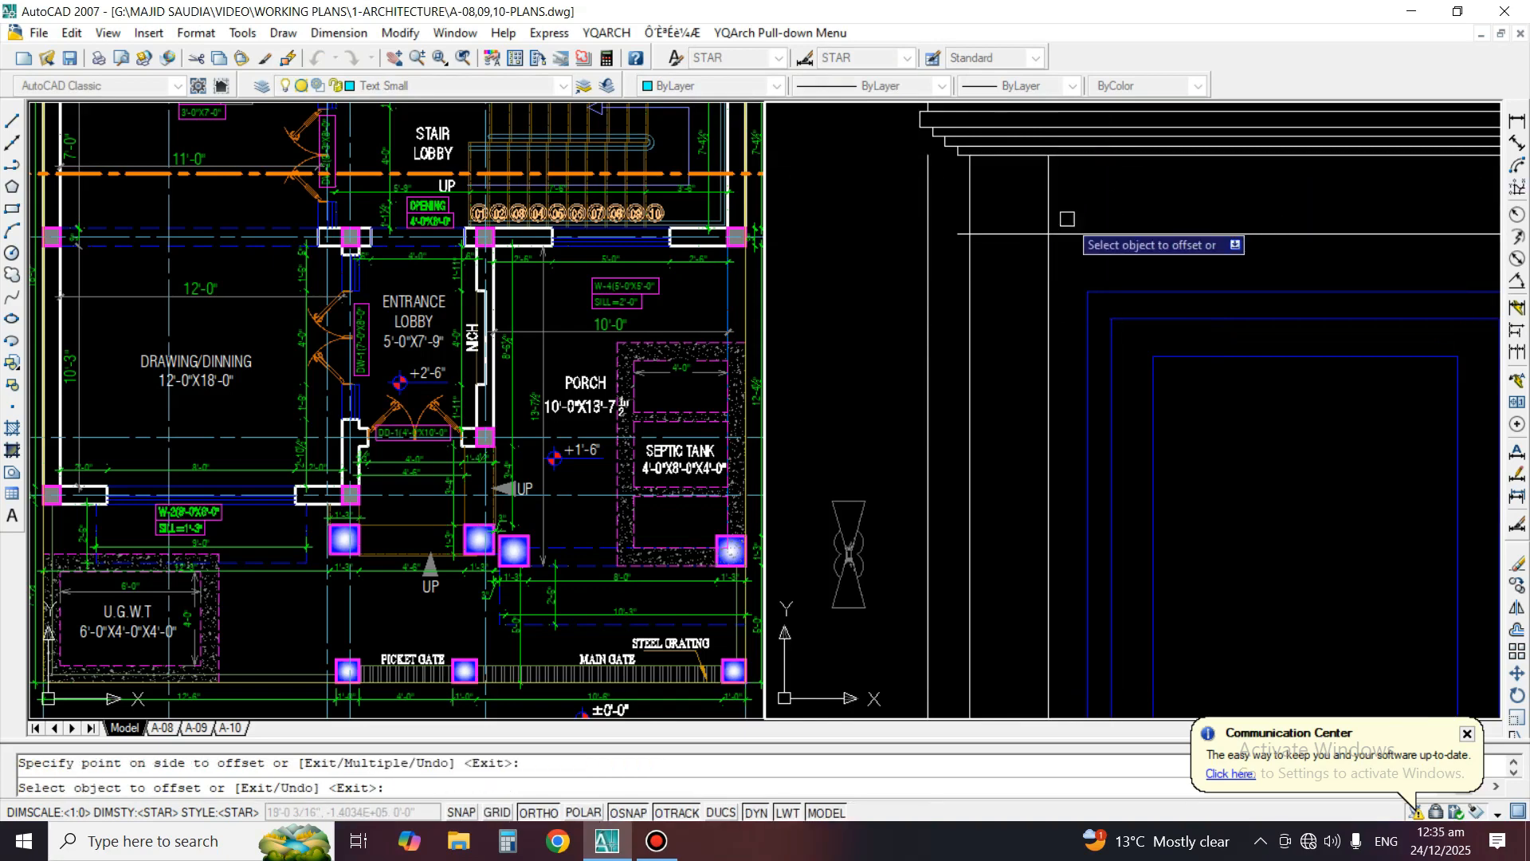
key("Return")
Fillet the offset line with the surround's inner vertical lines to form sharp corners at both upper ends
type("f")
key("Return")
left_click(1070, 229)
left_click(1049, 251)
scroll(1036, 248, "down", 3)
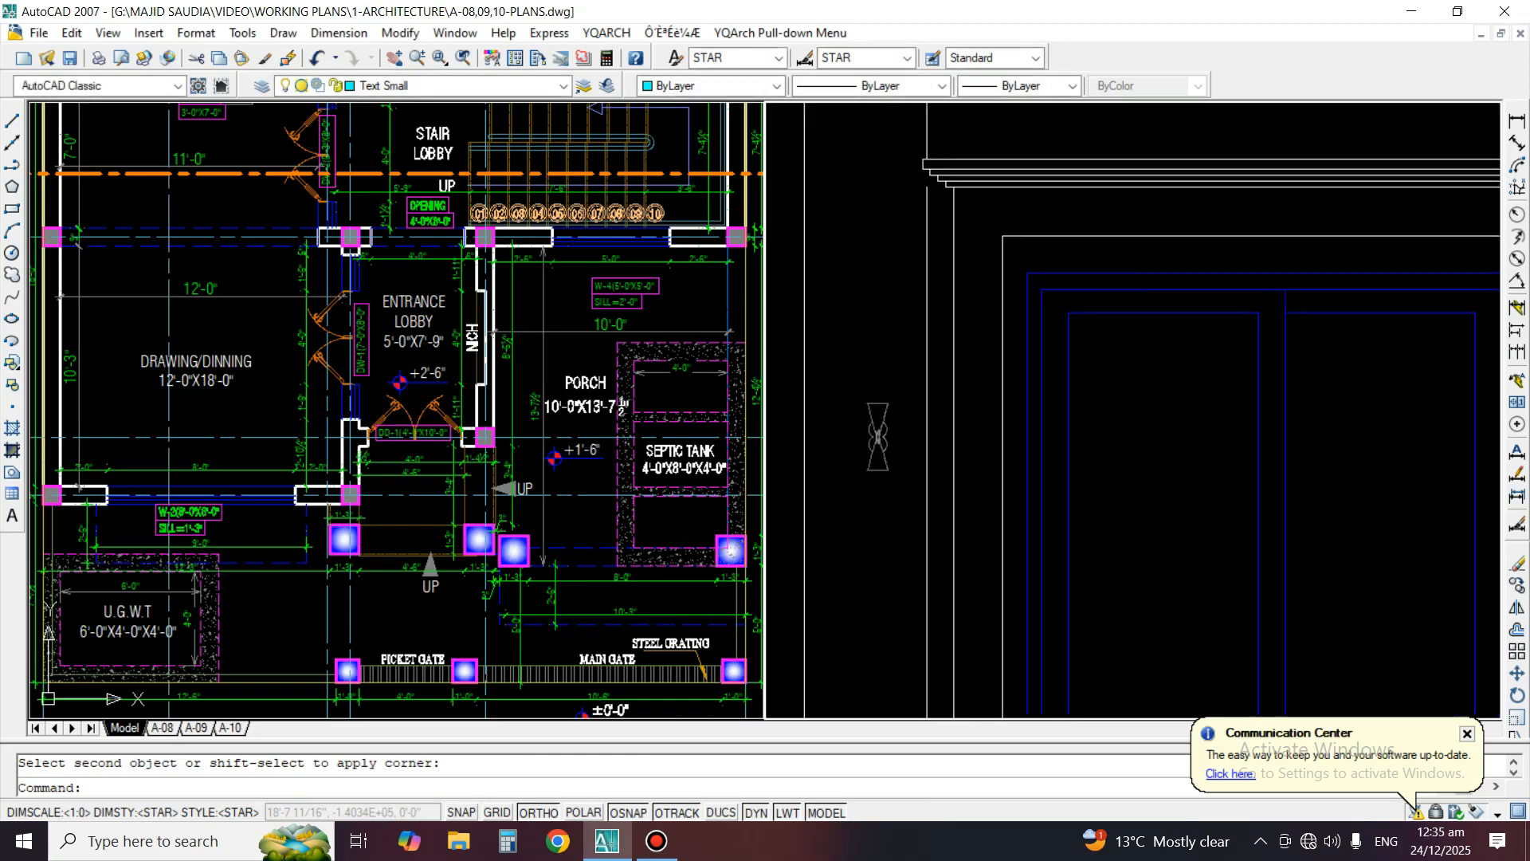
middle_click_drag(1044, 249, 877, 249)
scroll(1319, 243, "up", 2)
key("Return")
left_click(1266, 229)
left_click(1299, 256)
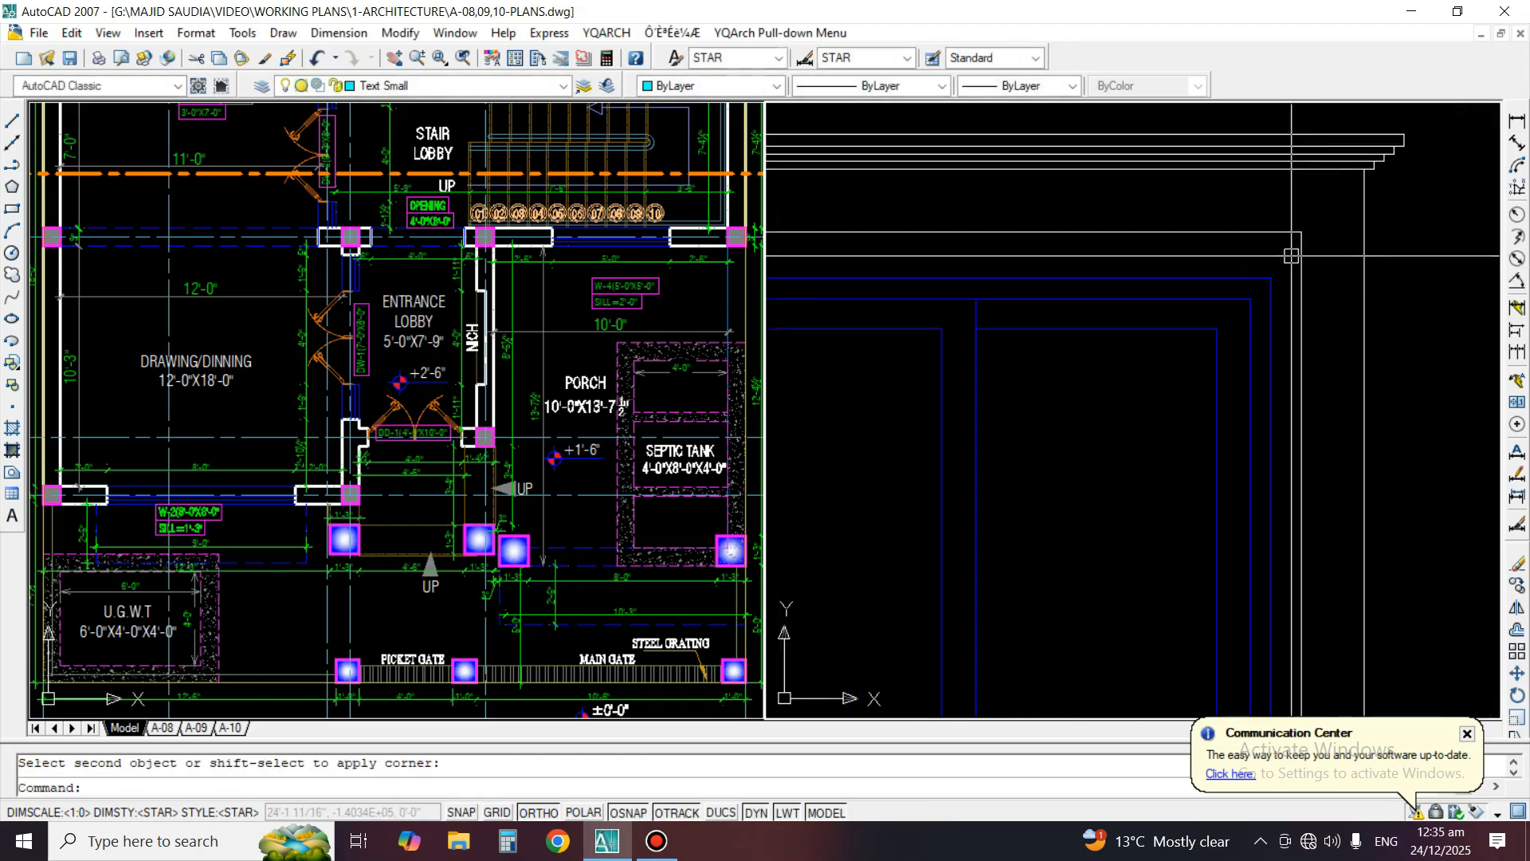
scroll(1271, 254, "down", 4)
middle_click_drag(1117, 417, 1134, 386)
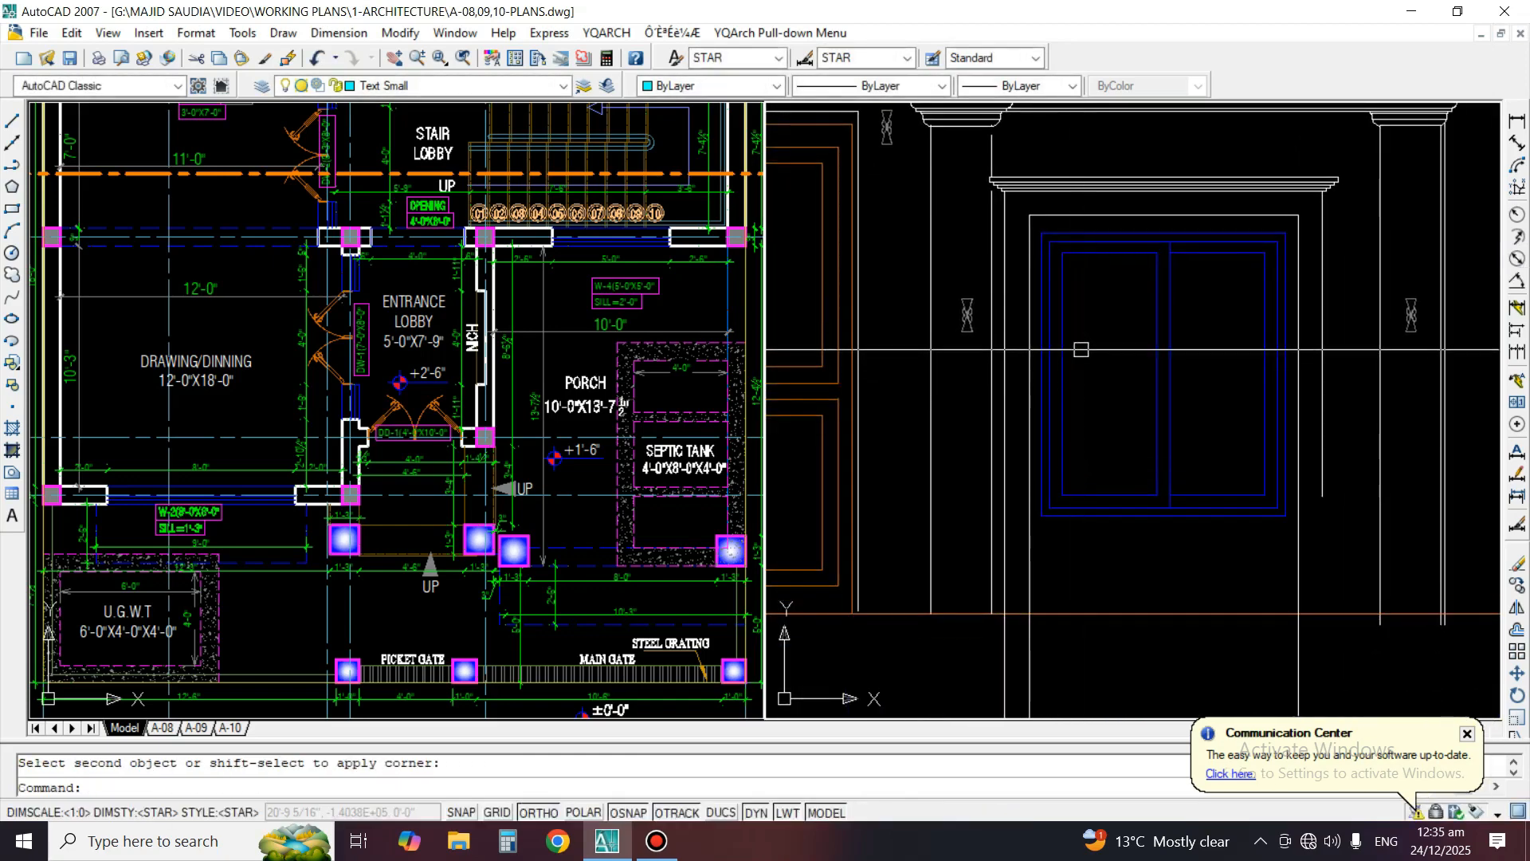
Mirror the window's top moulding to below the window about the horizontal line through its mid-height, keeping the original
type("mi")
key("Return")
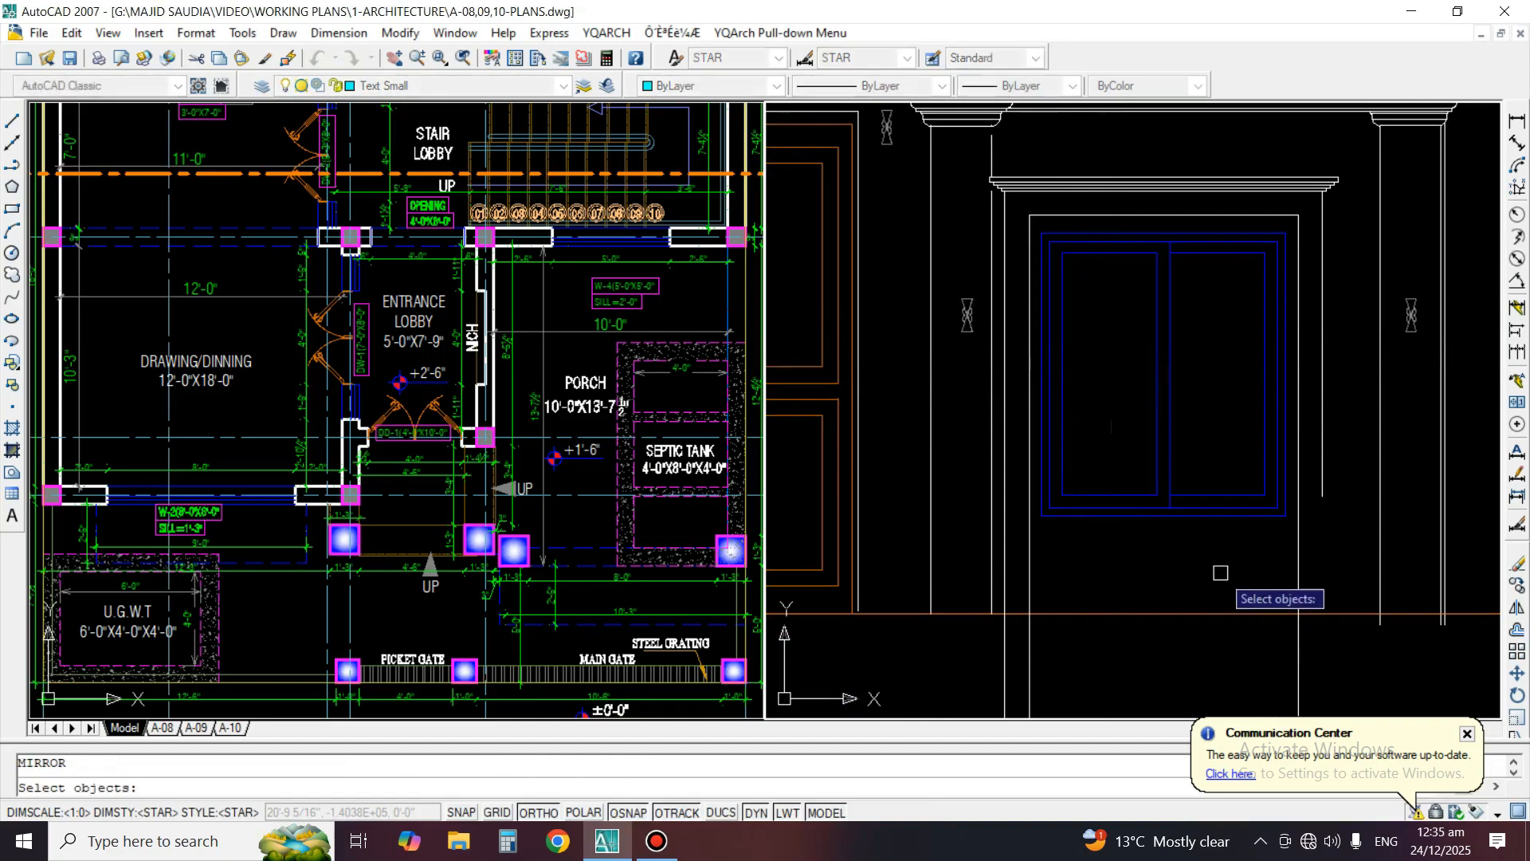
key("Escape")
key("Return")
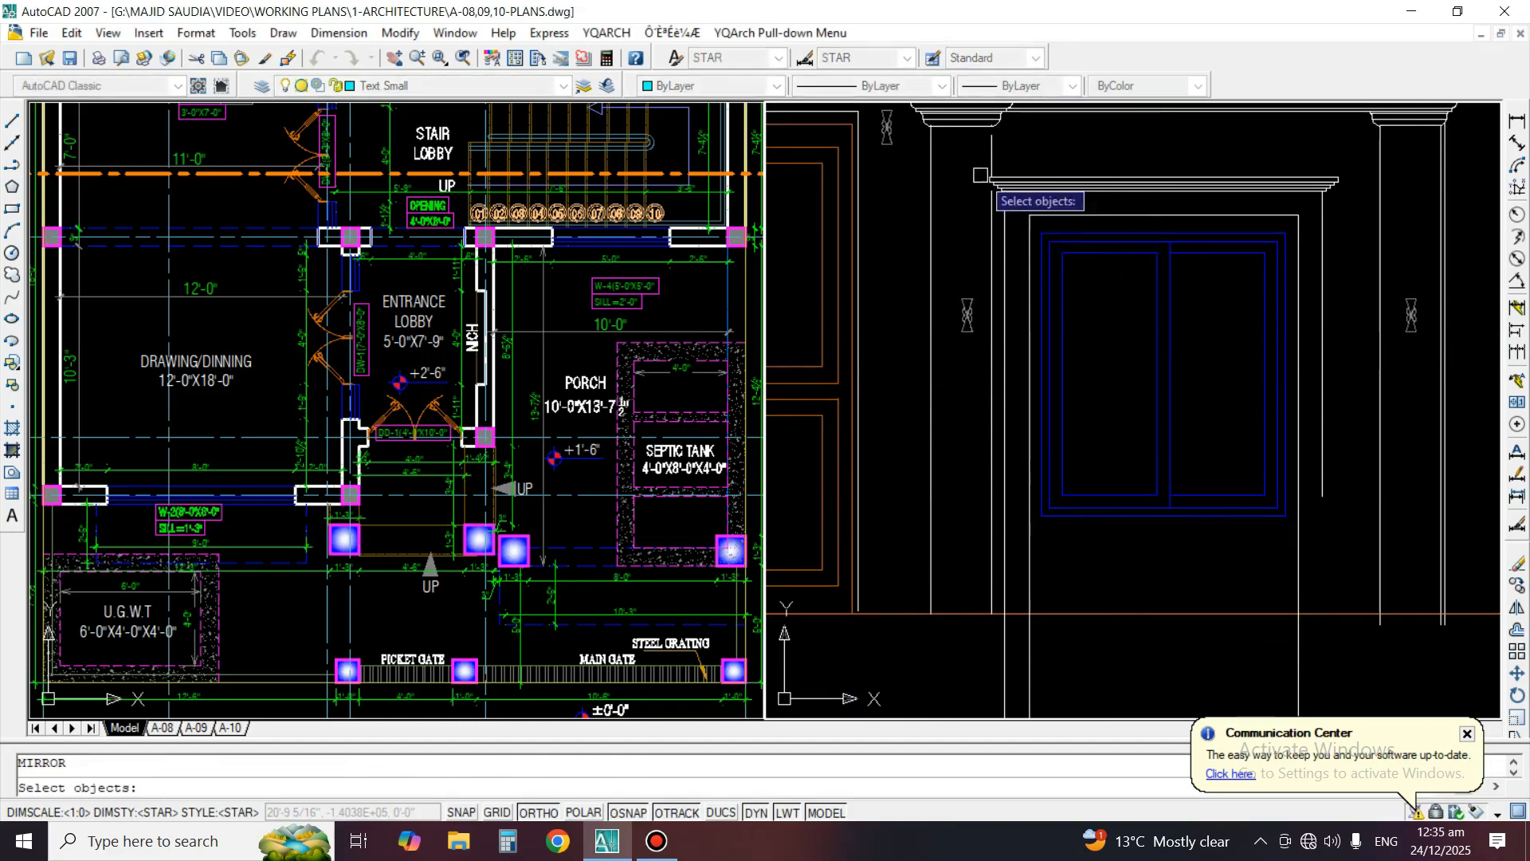
scroll(1019, 172, "up", 3)
scroll(954, 195, "down", 3)
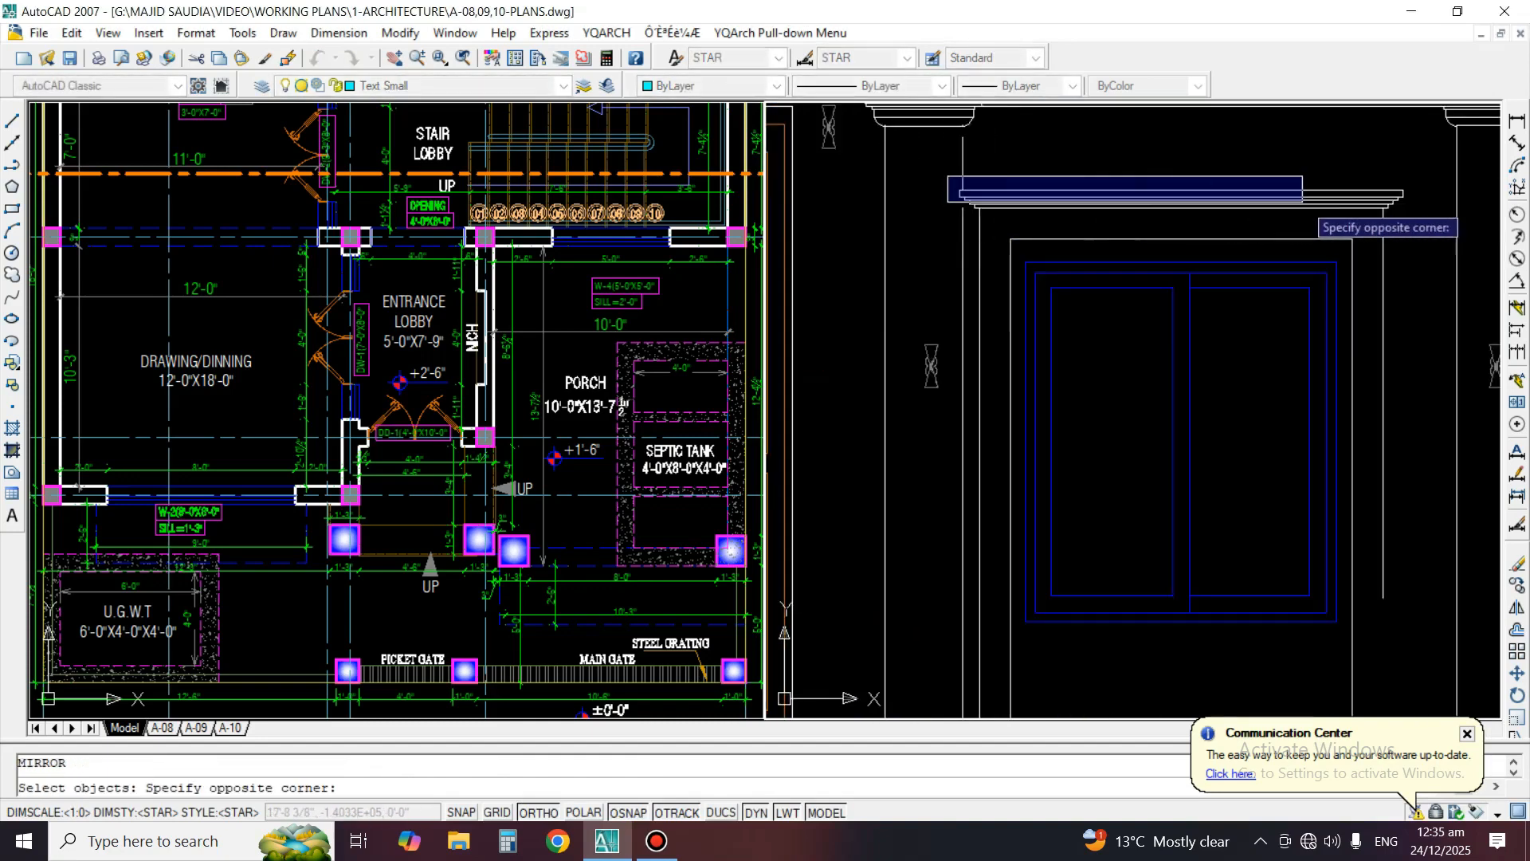
left_click(1418, 214)
key("Return")
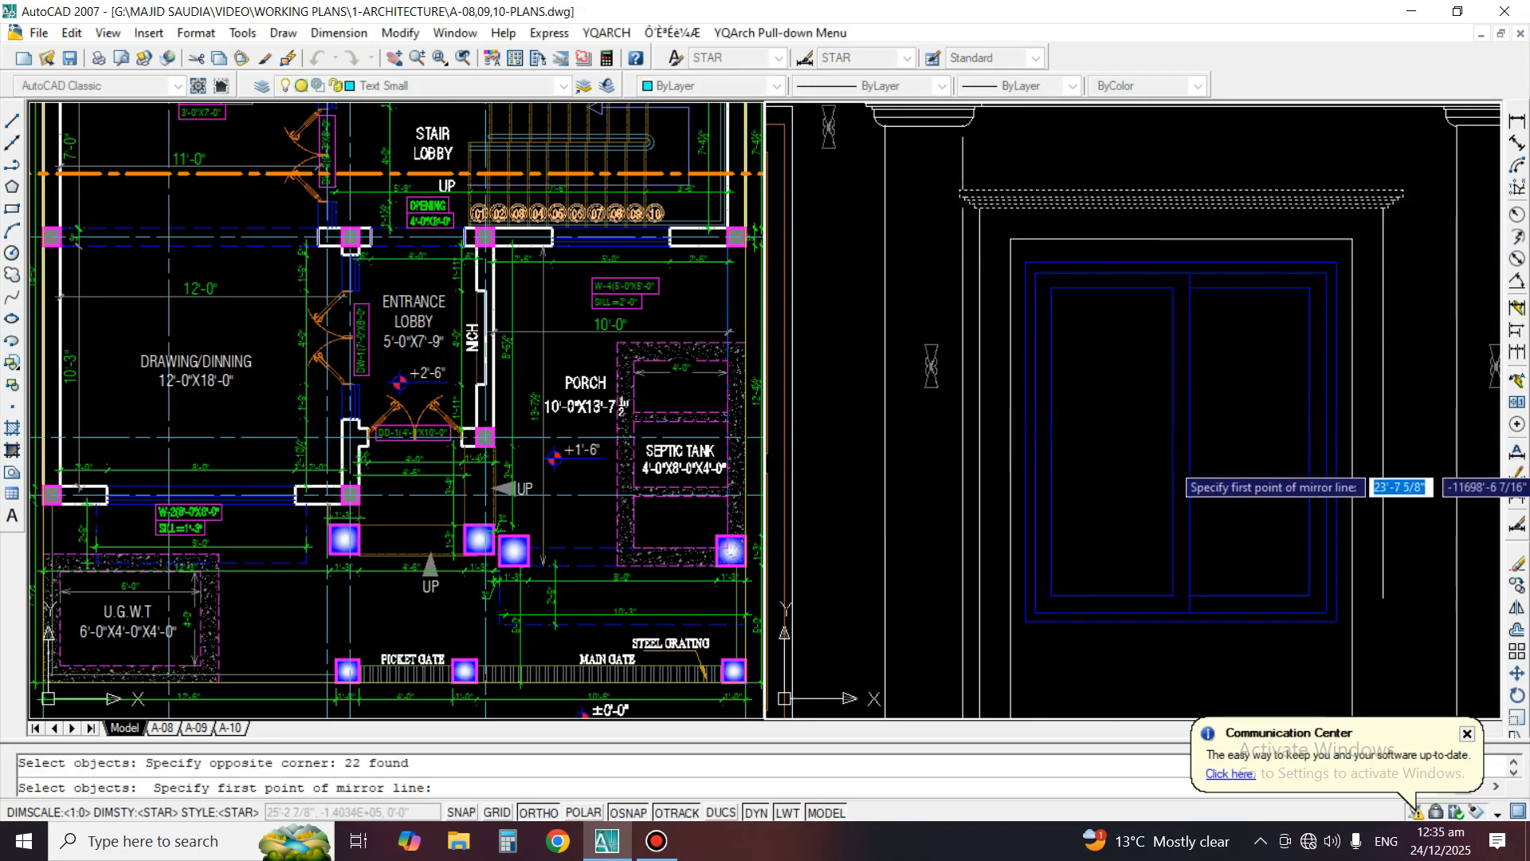
left_click(1310, 440)
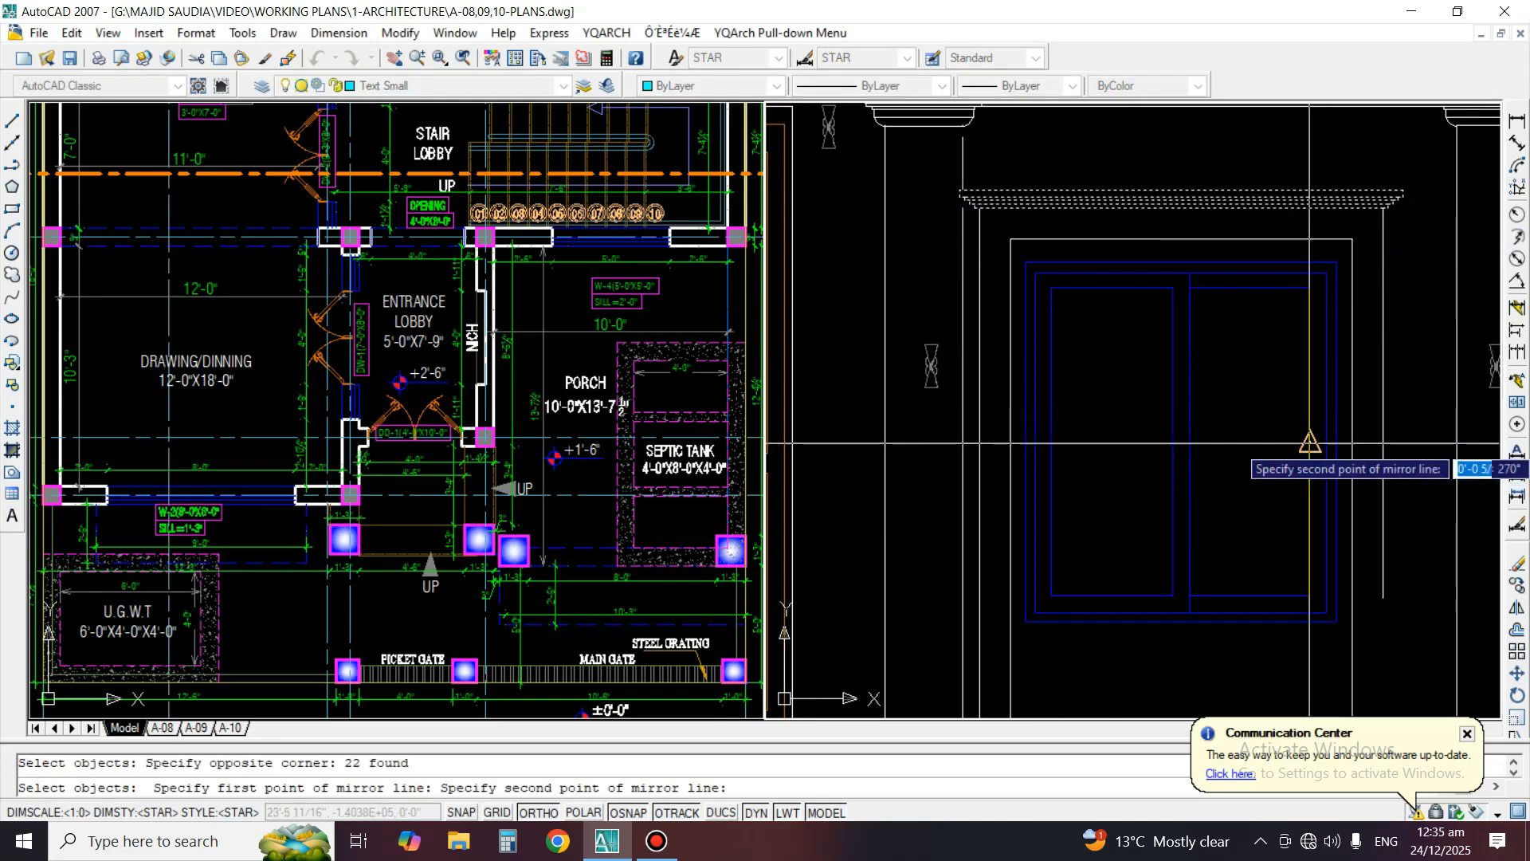
left_click(1267, 441)
key("Return")
Offset the window frame's bottom line downward by the gap between the surround's top line and the frame
scroll(1227, 435, "down", 2)
scroll(1193, 427, "up", 3)
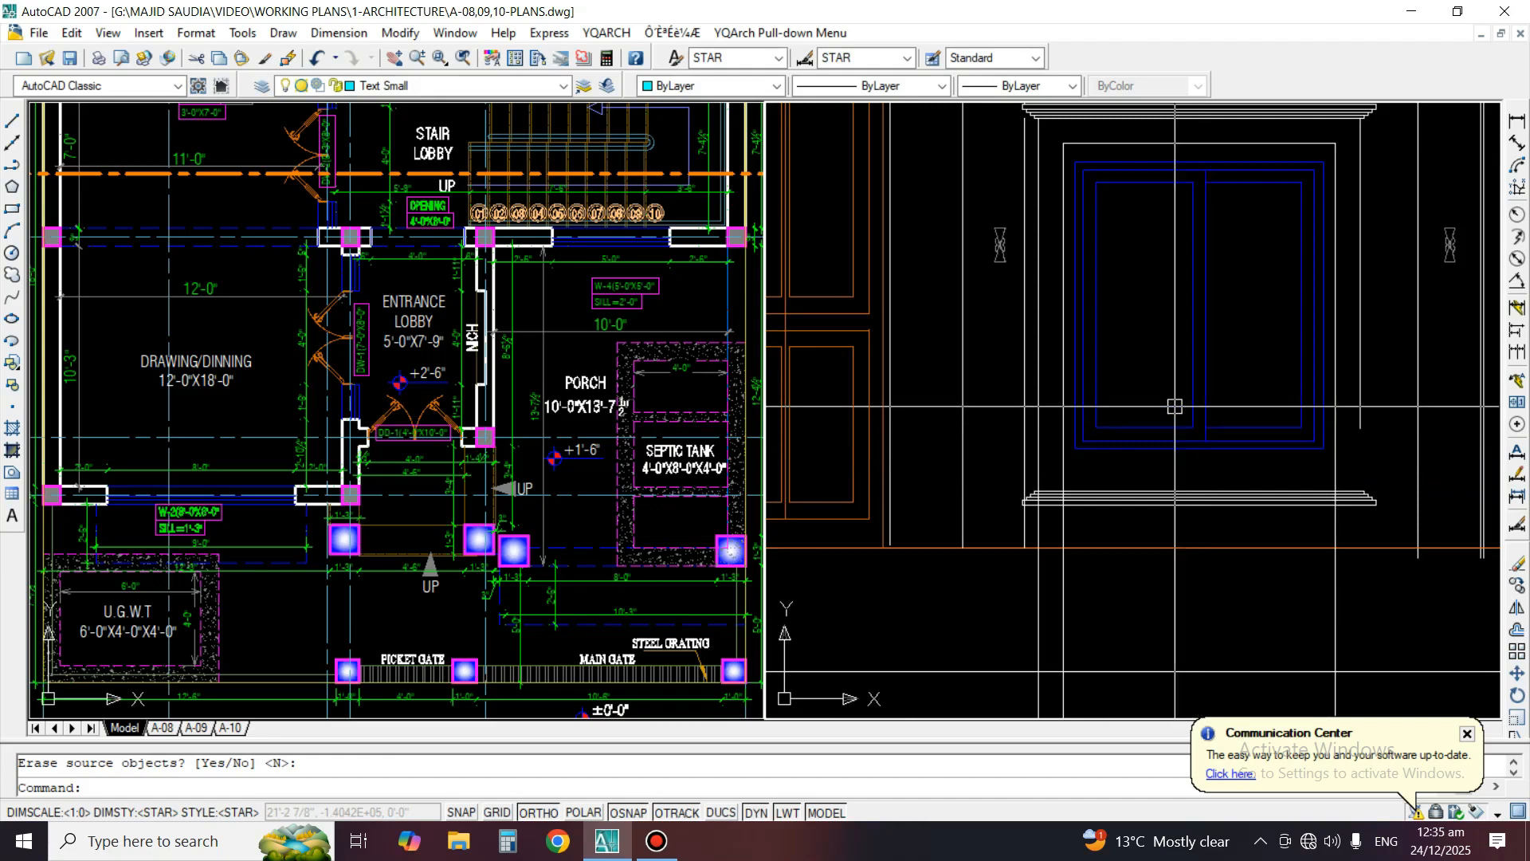
middle_click_drag(1175, 406, 1158, 475)
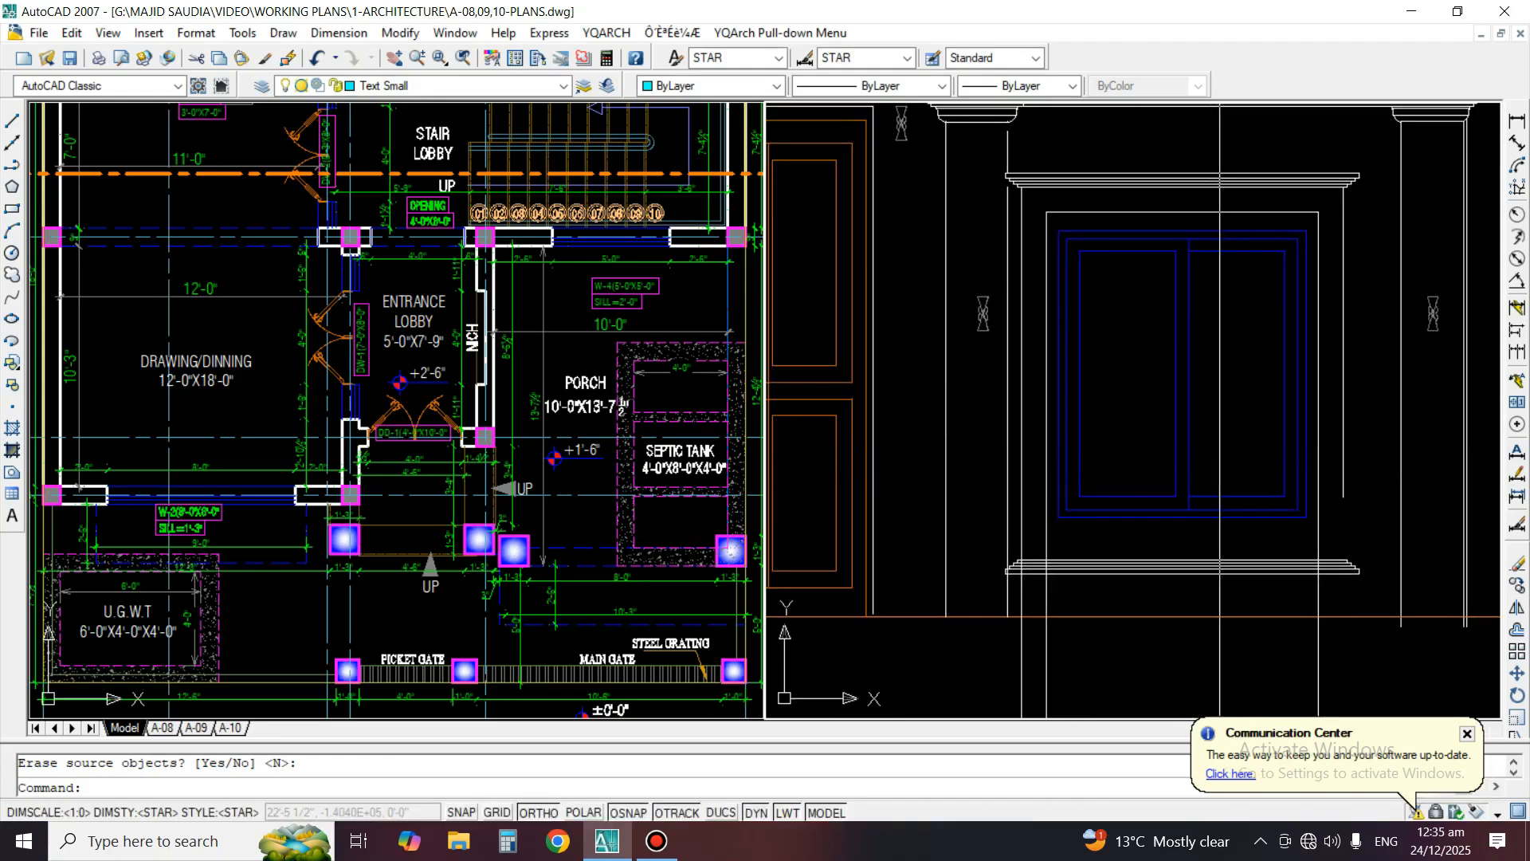
scroll(1247, 163, "up", 2)
type("o")
key("Return")
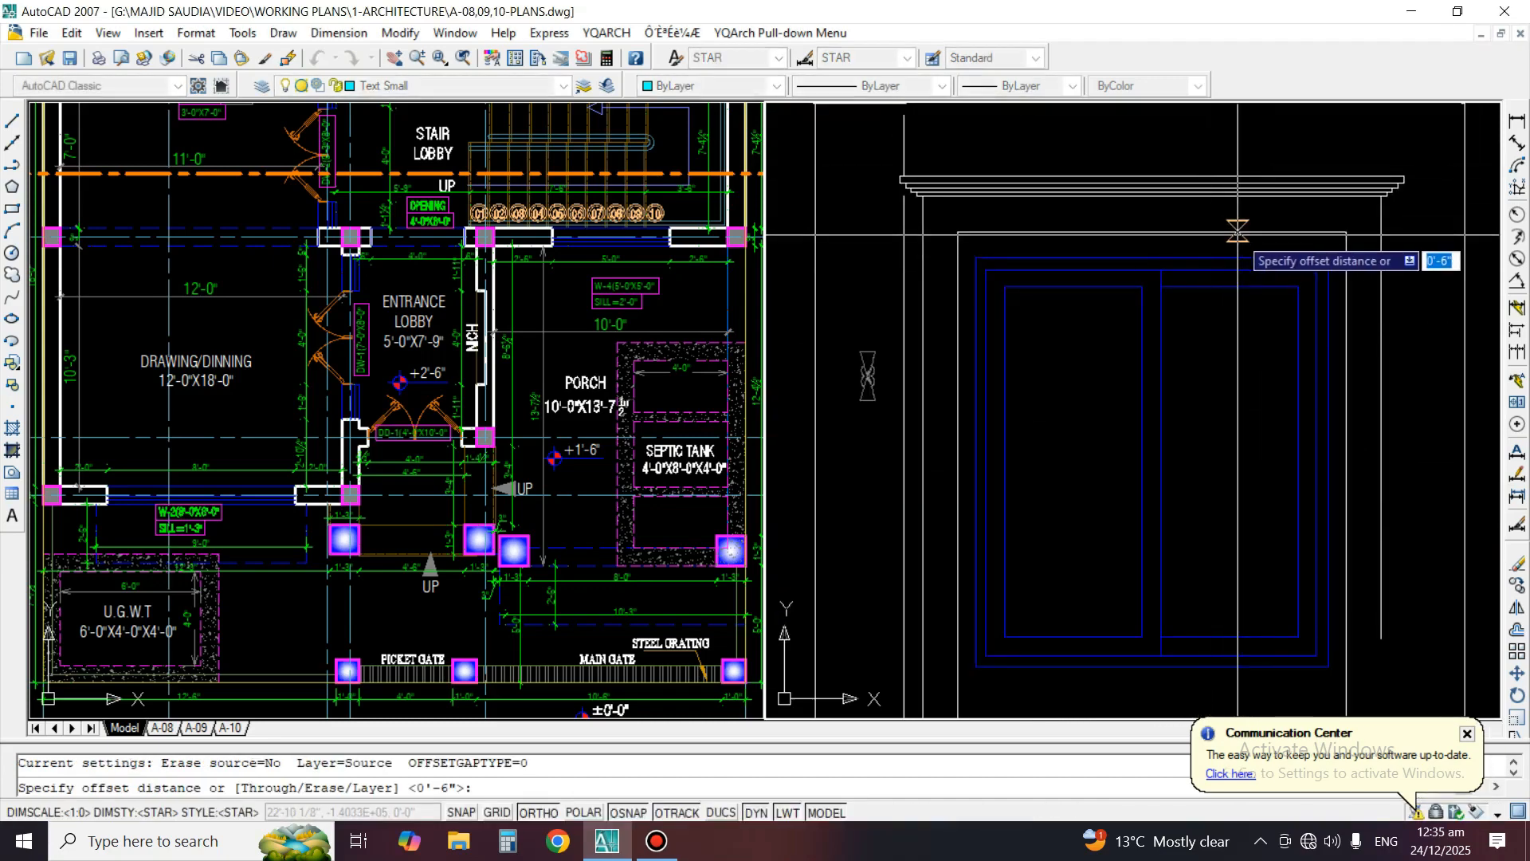
left_click(1238, 257)
middle_click_drag(1243, 677, 1246, 417)
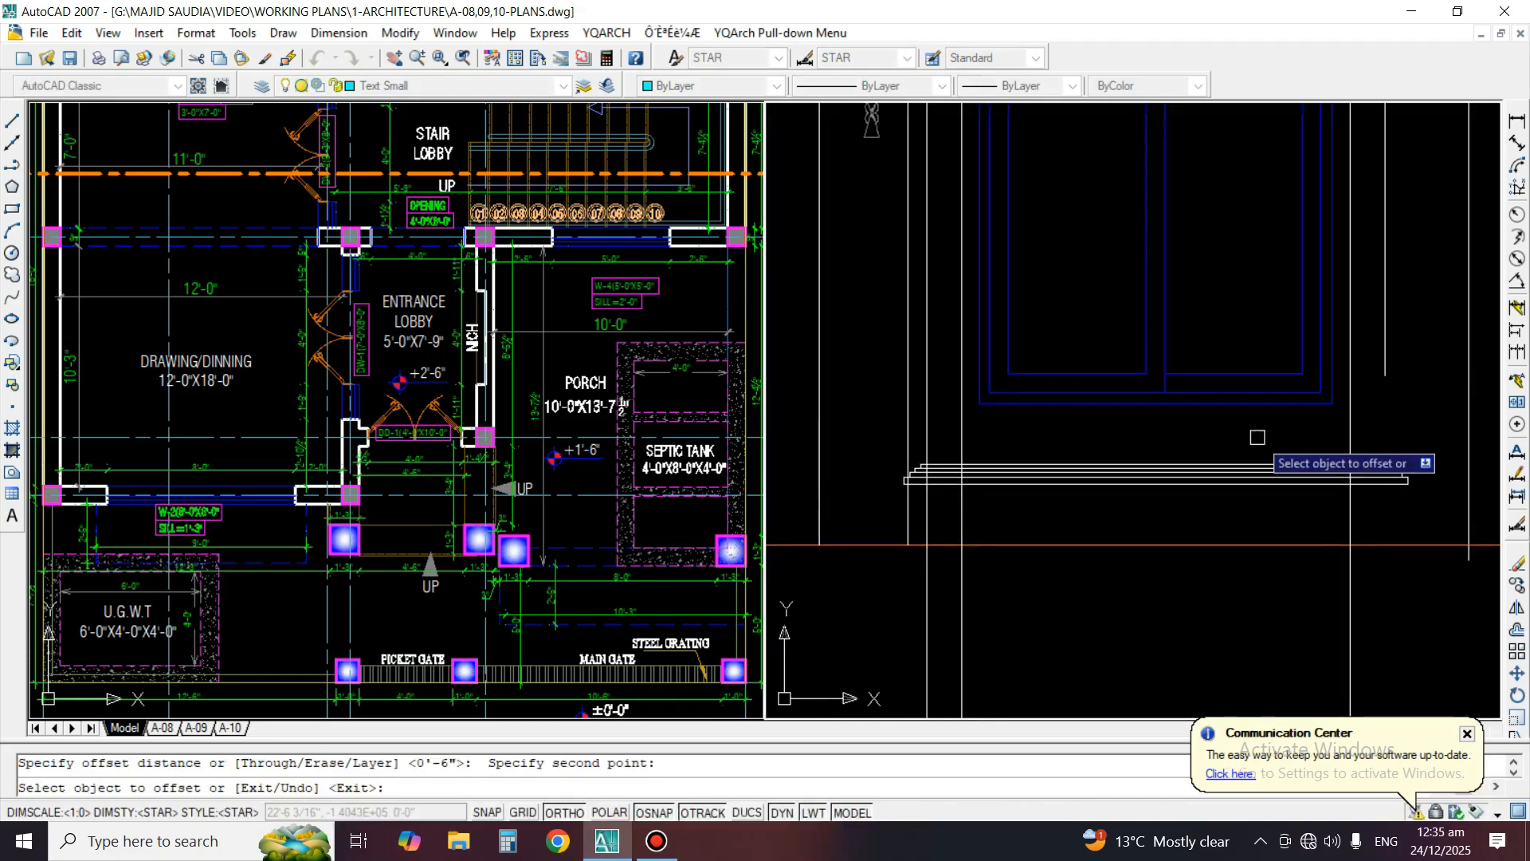
scroll(1255, 409, "up", 2)
left_click(1267, 405)
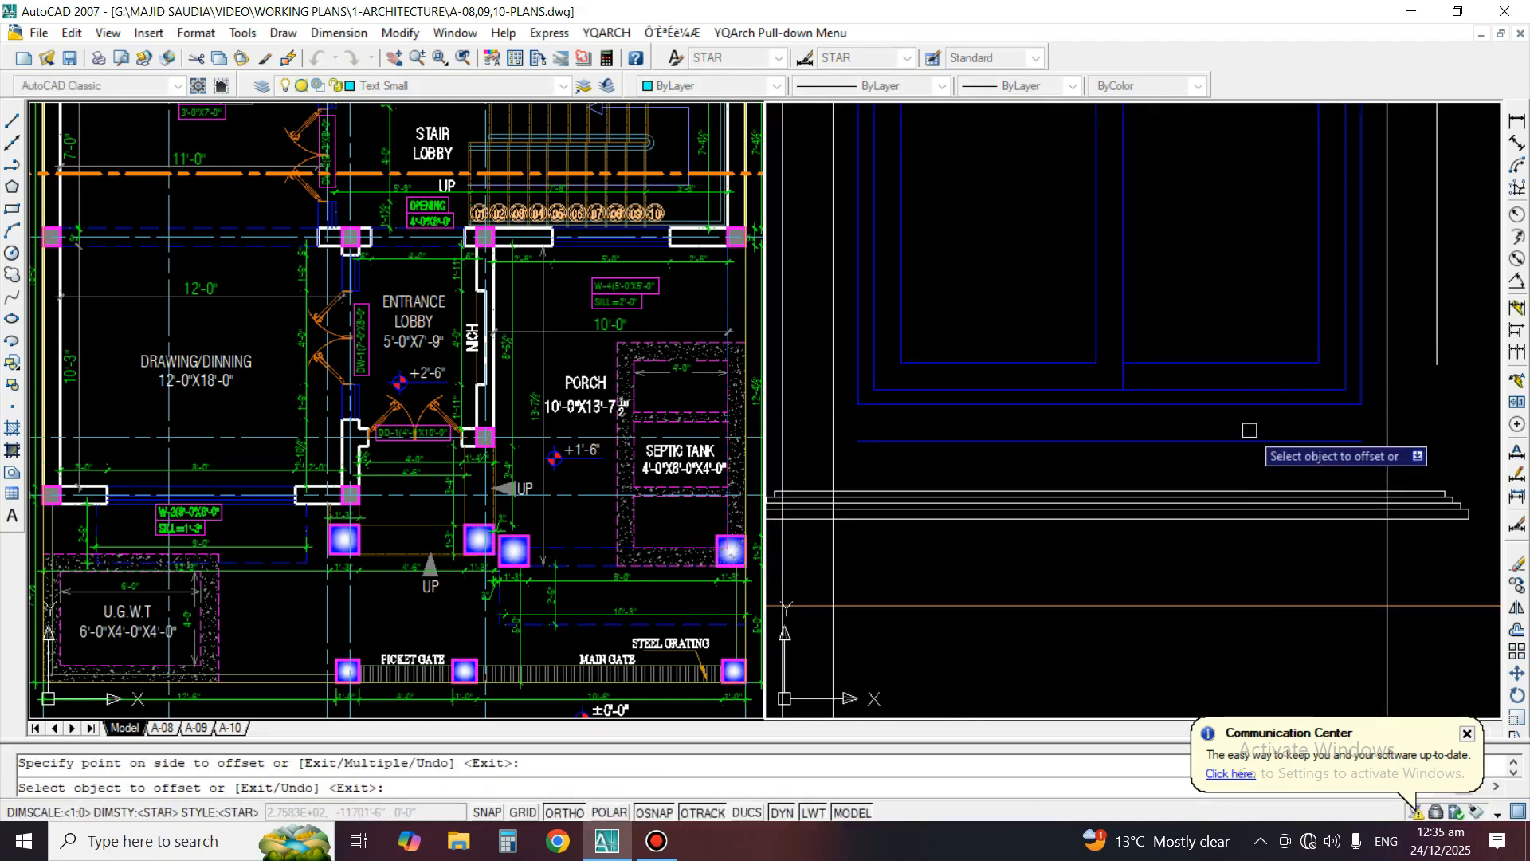
scroll(1249, 431, "down", 3)
key("Return")
Move the lower moulding up so its top line lies on the line offset below the window frame
middle_click_drag(1291, 458, 1277, 467)
scroll(1137, 462, "up", 1)
type("m")
key("Return")
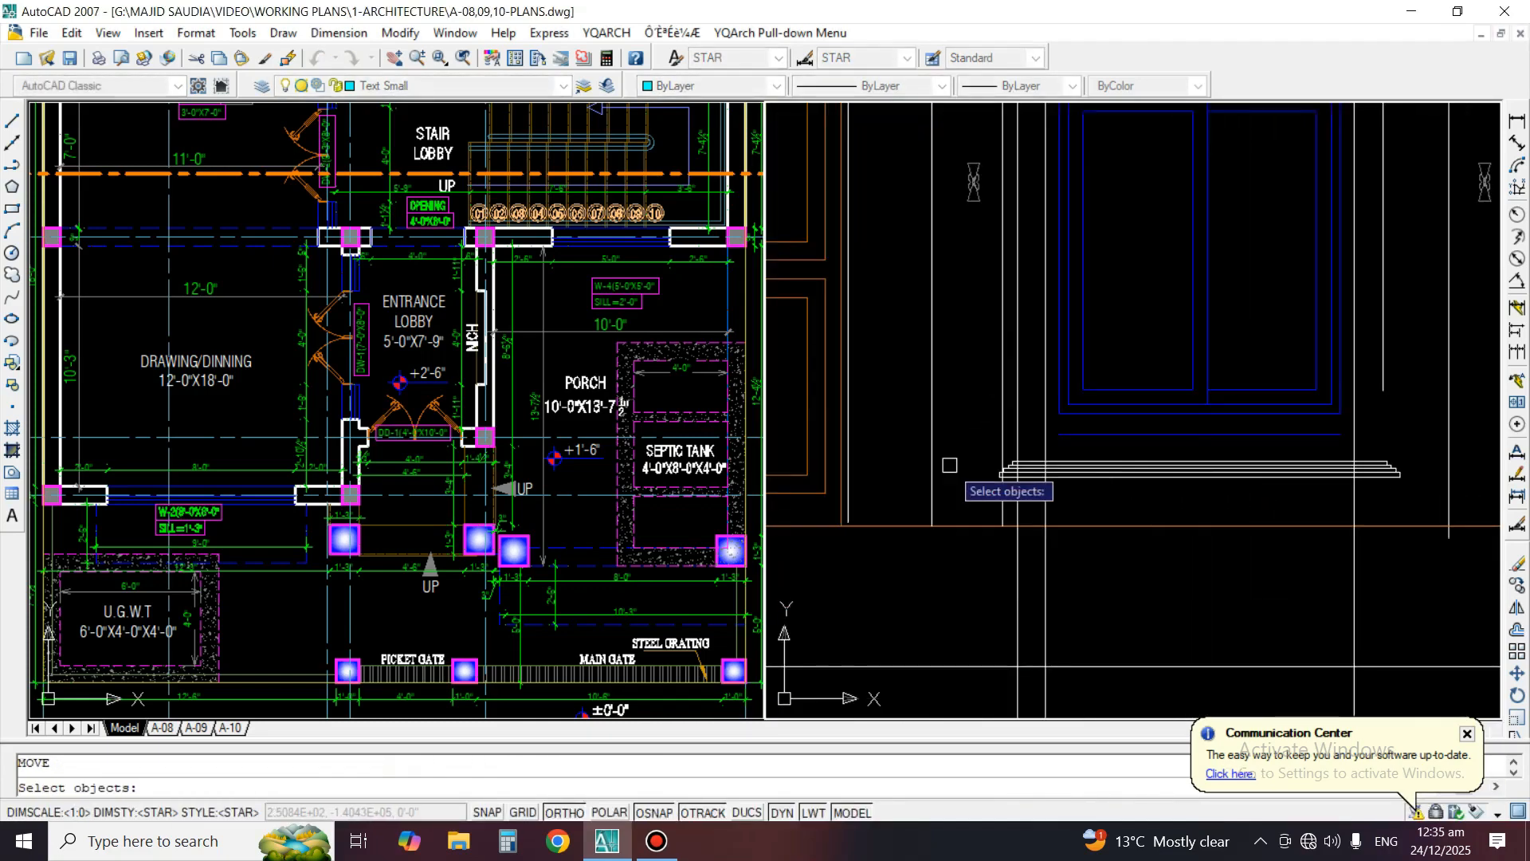
left_click(974, 451)
left_click(1222, 487)
scroll(1257, 462, "up", 3)
key("Return")
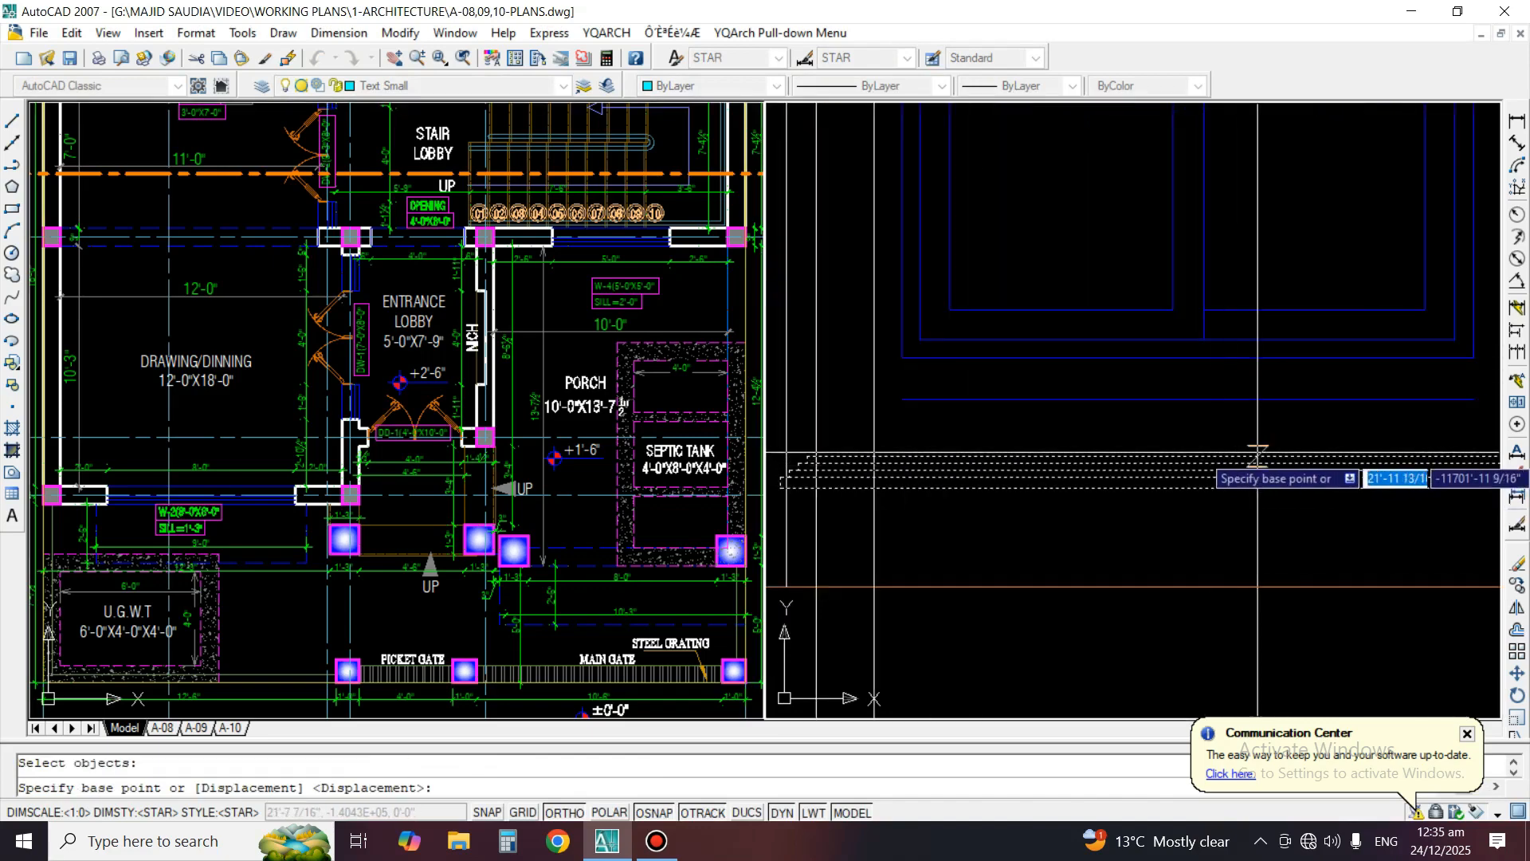
left_click(1258, 456)
left_click(1260, 400)
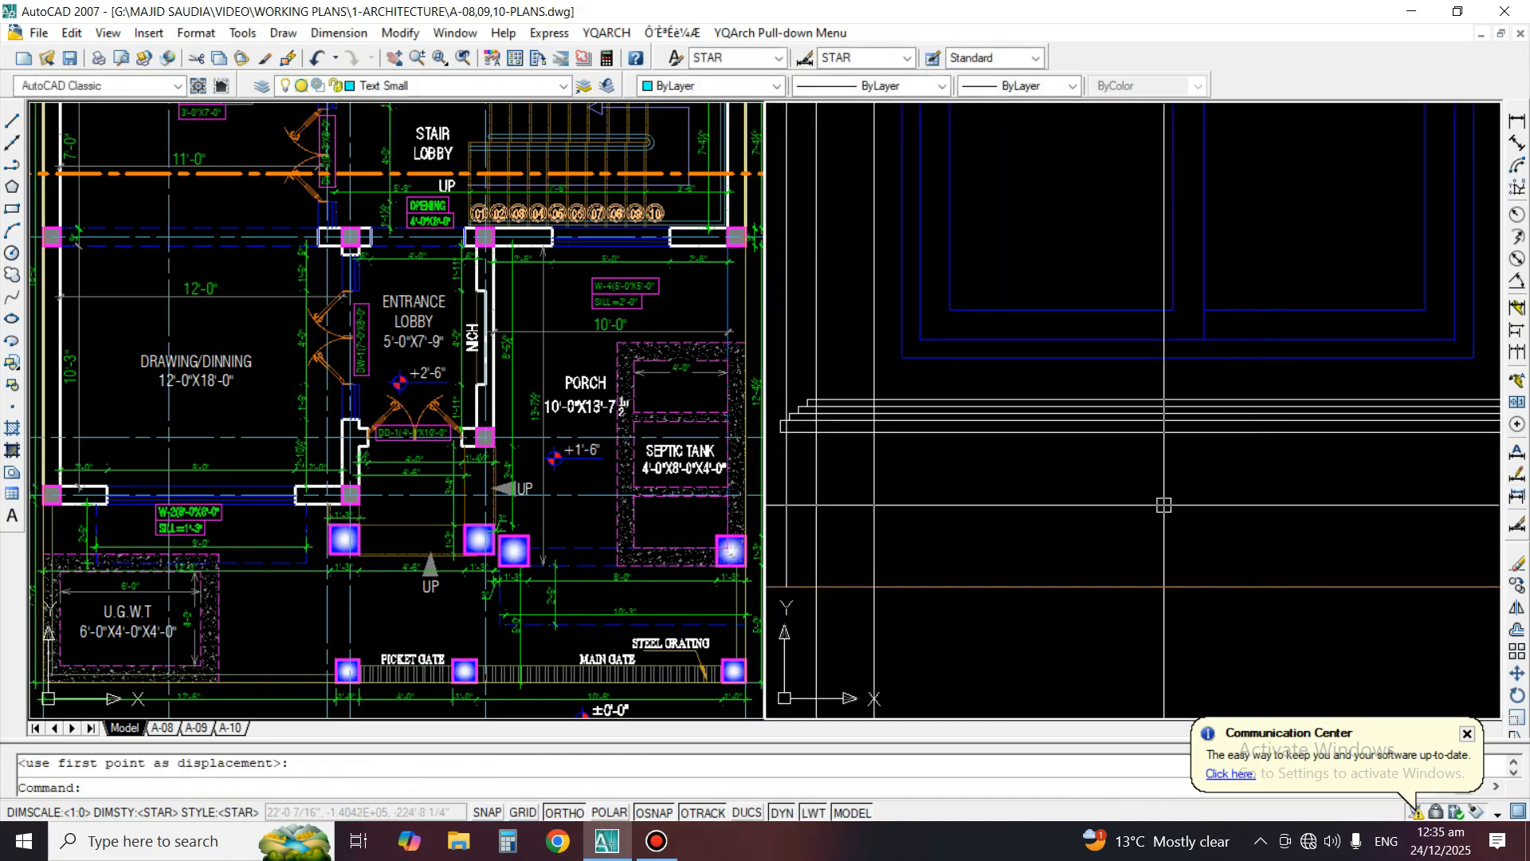
Undo the lower moulding's move and the offset of the window frame's bottom line
scroll(1023, 459, "down", 2)
scroll(1221, 409, "down", 2)
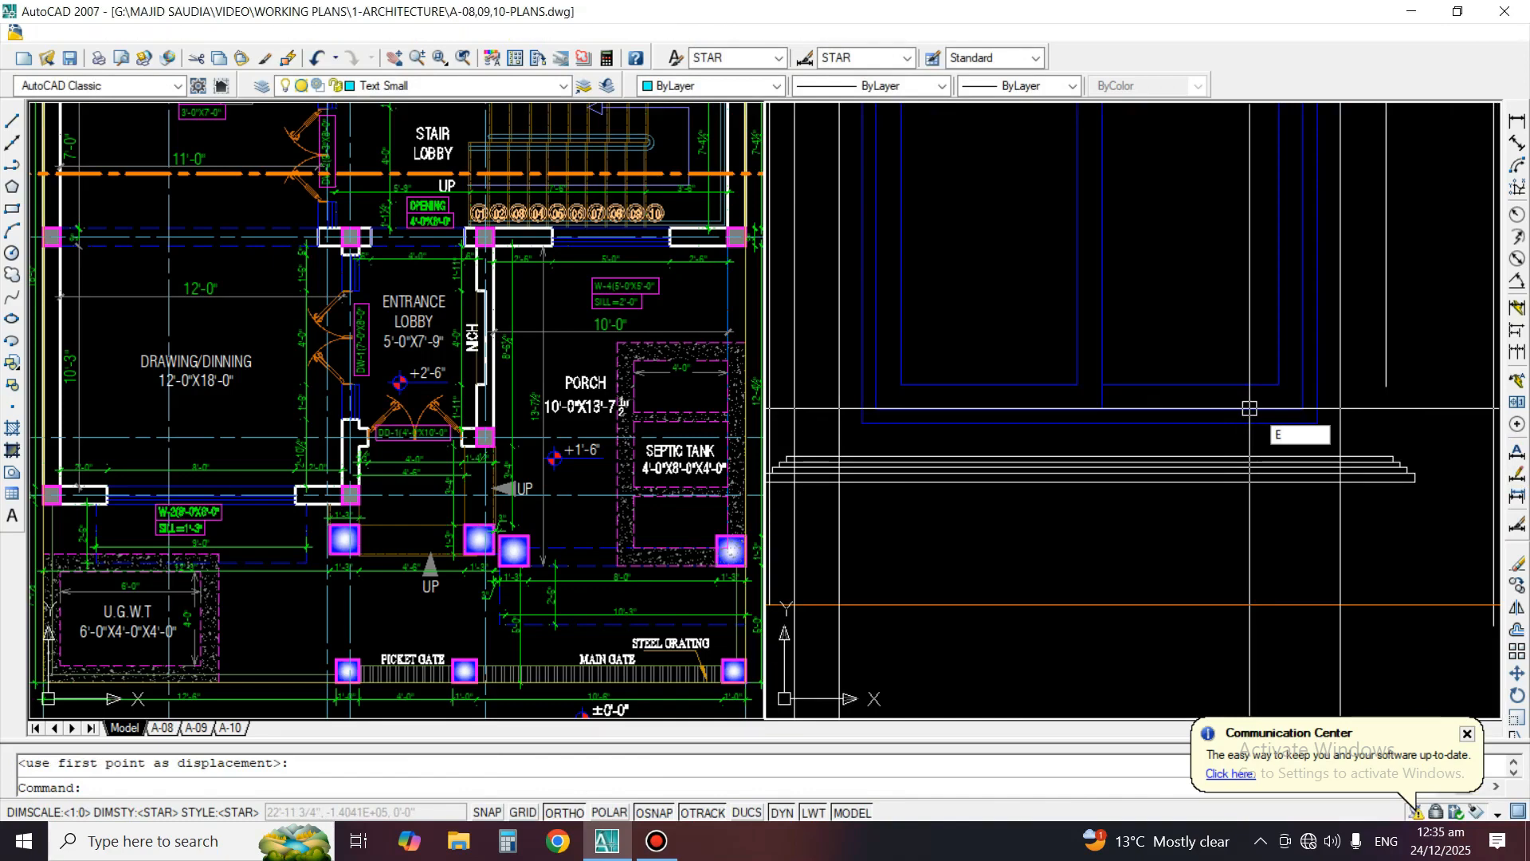
key("Escape")
scroll(1311, 470, "up", 2)
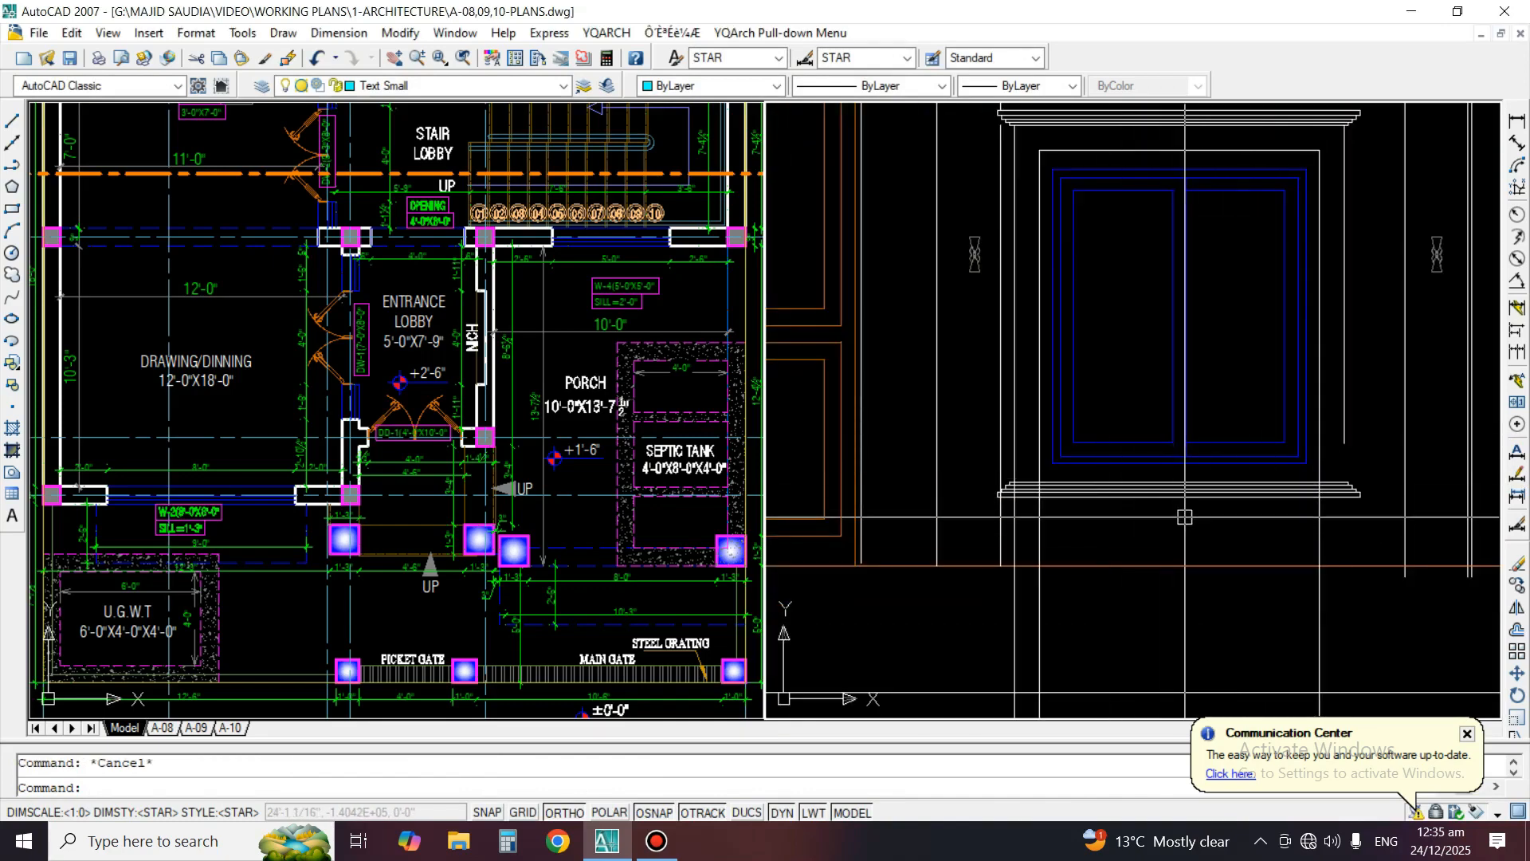
type("u")
key("Return")
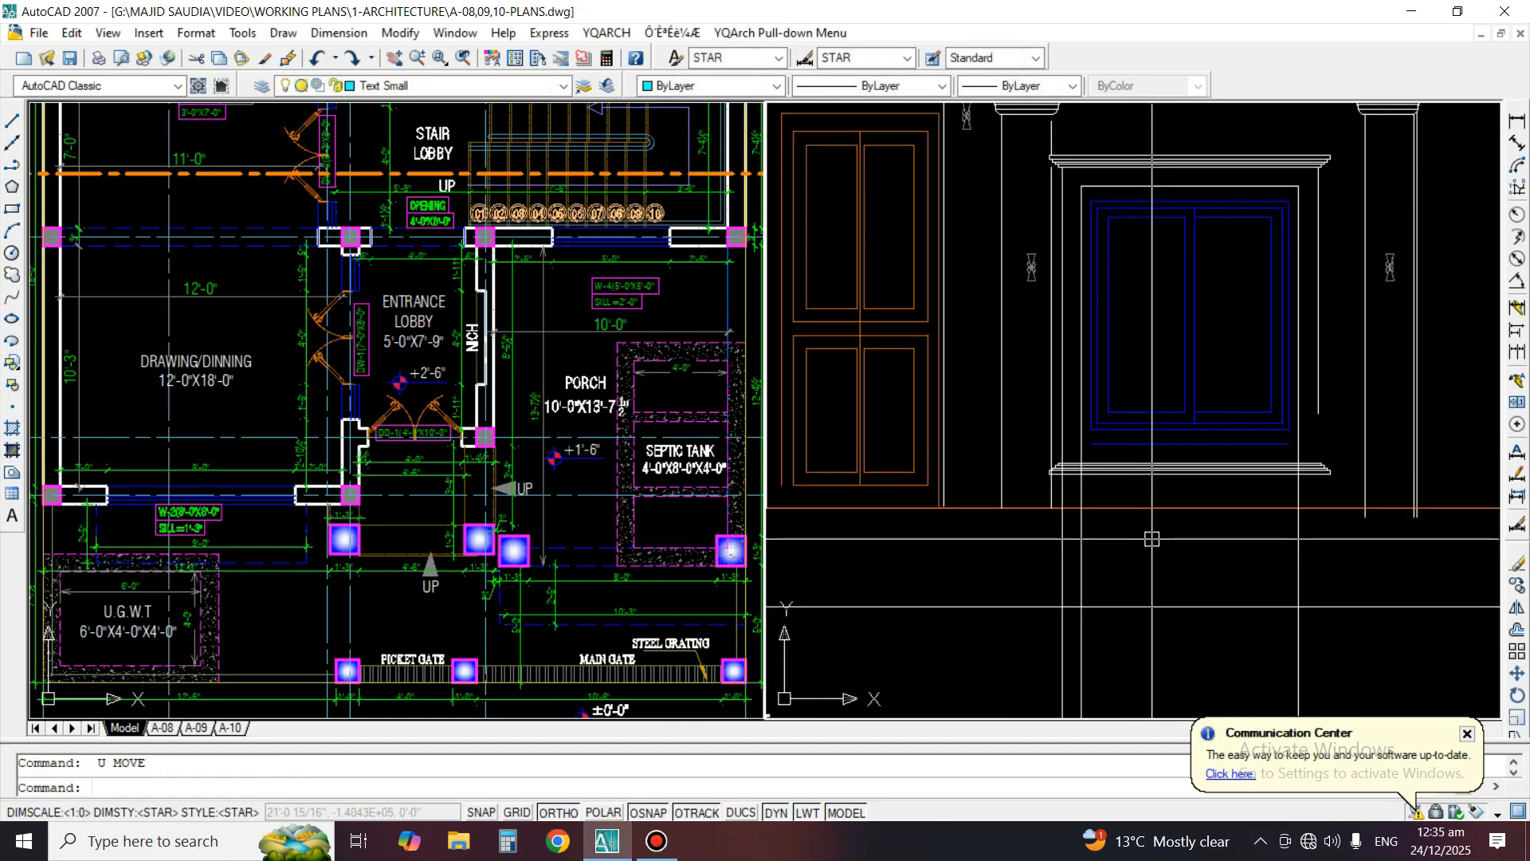
key("ctrl+z")
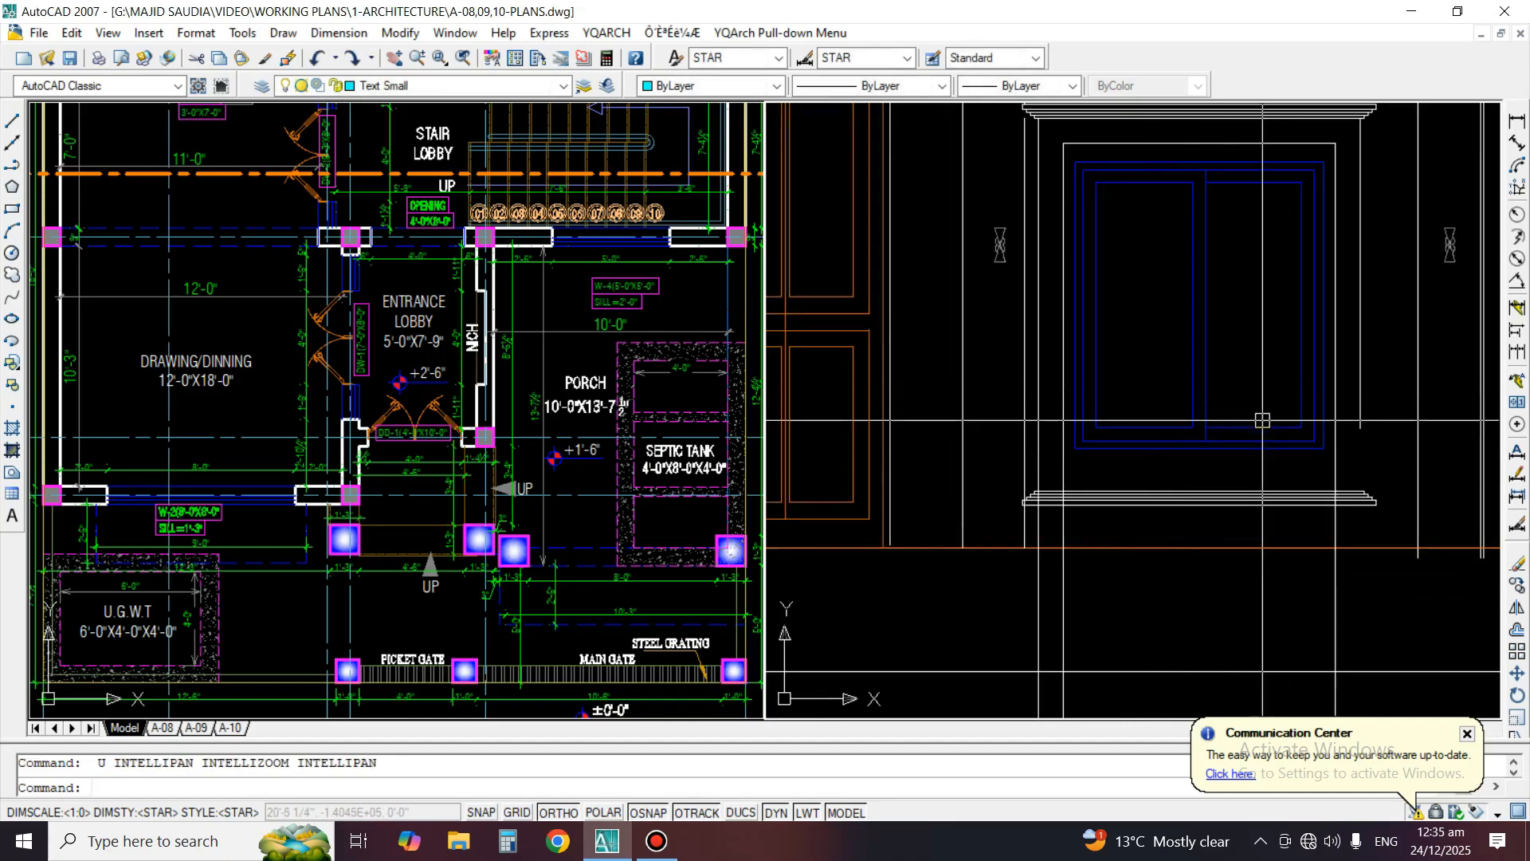
Offset the window frame's bottom line downward by the gap between the frame and the surround's top line
type("o")
key("Return")
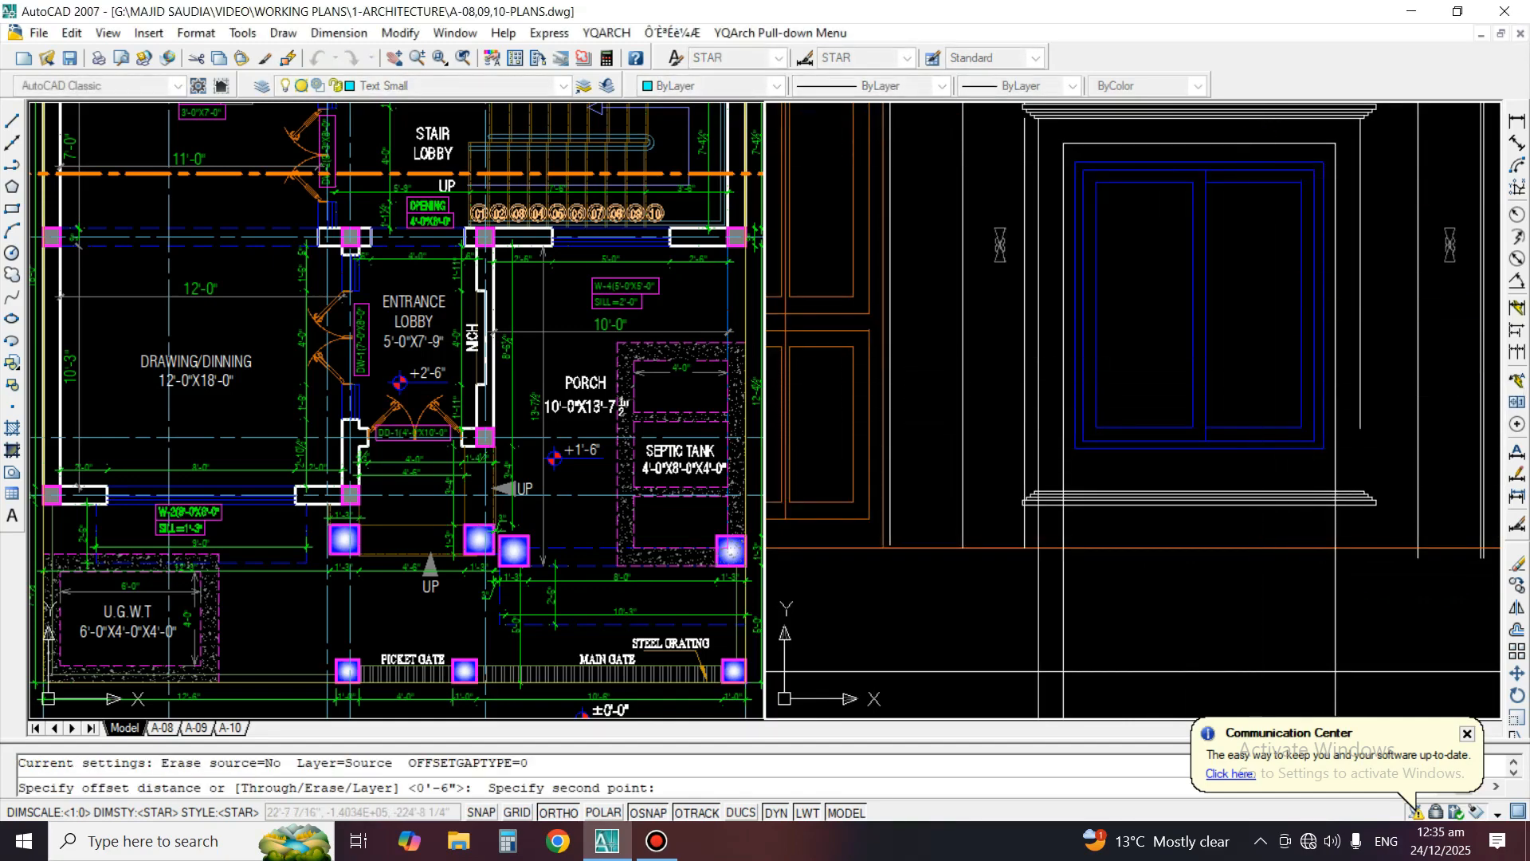
left_click(1238, 432)
scroll(1237, 432, "up", 2)
left_click(1255, 470)
left_click(1180, 515)
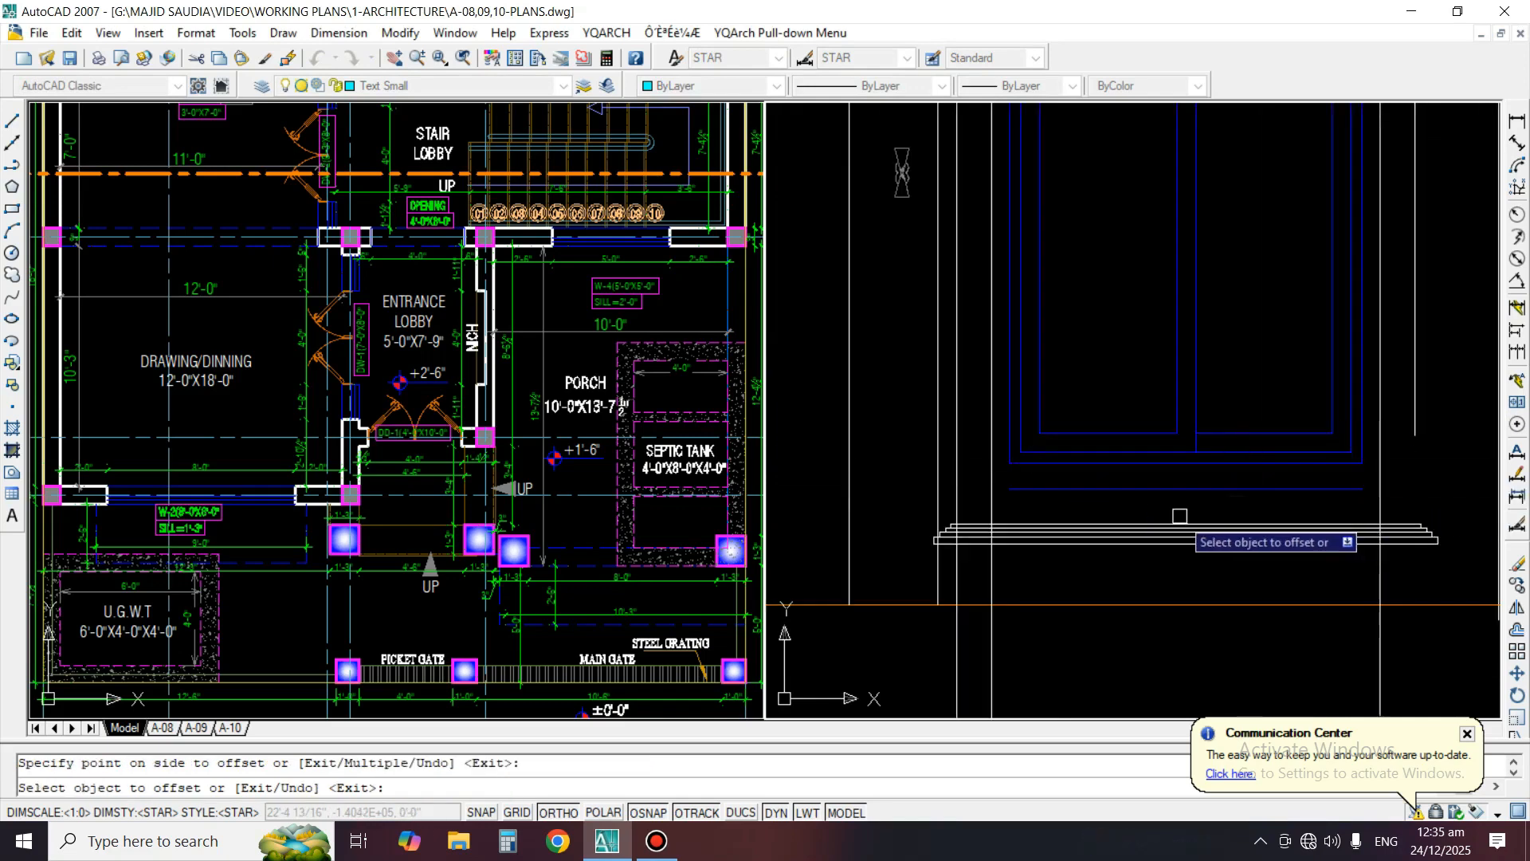
Fillet the offset line with both inner side lines of the surround to close its bottom corners
key("Return")
type("f")
key("Return")
left_click(1383, 434)
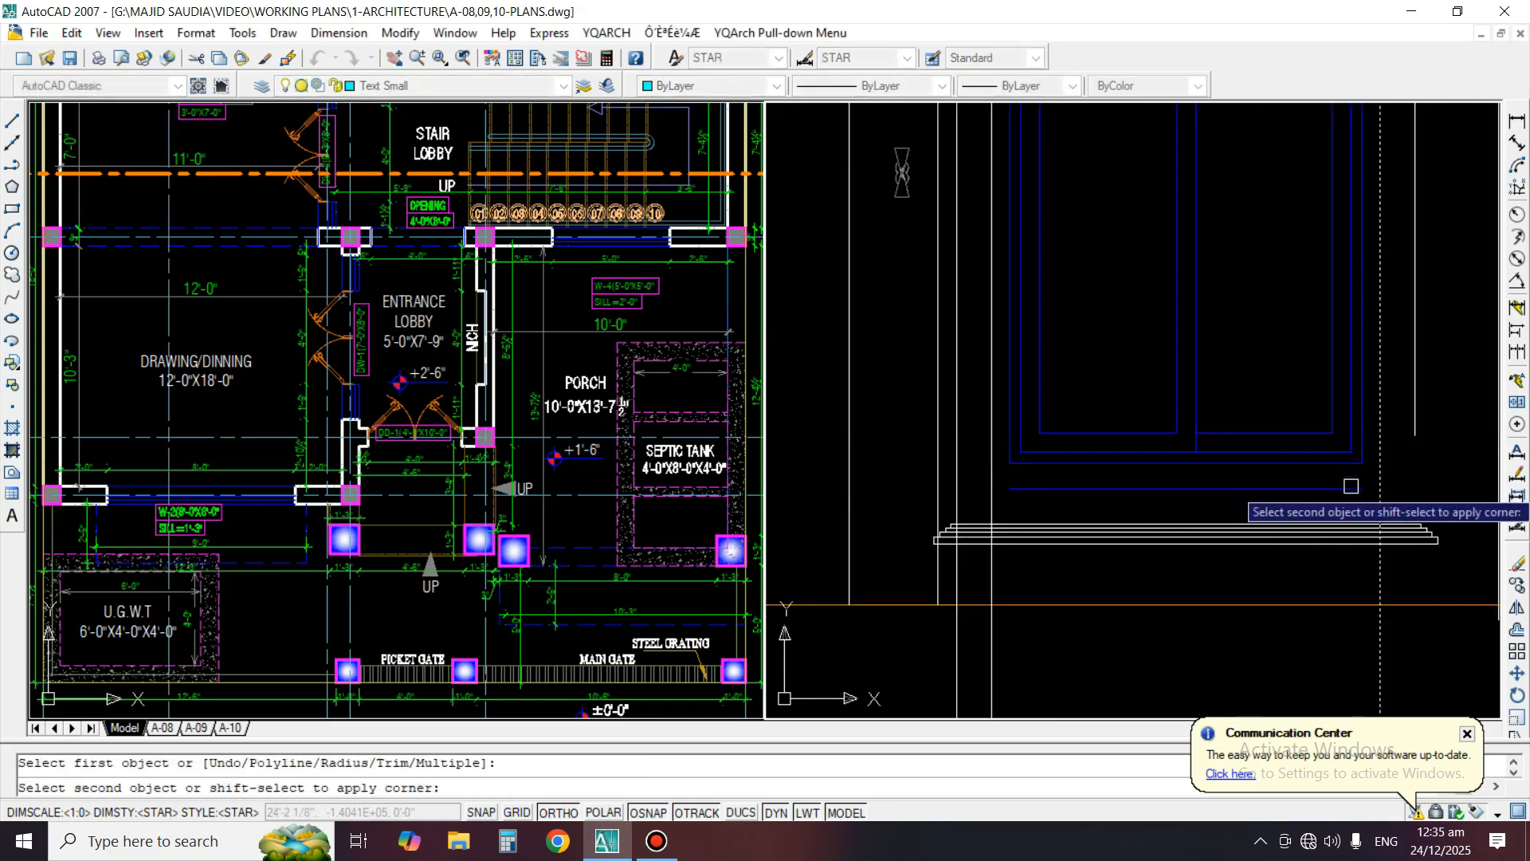
left_click(1348, 486)
key("Return")
left_click(1052, 487)
left_click(992, 454)
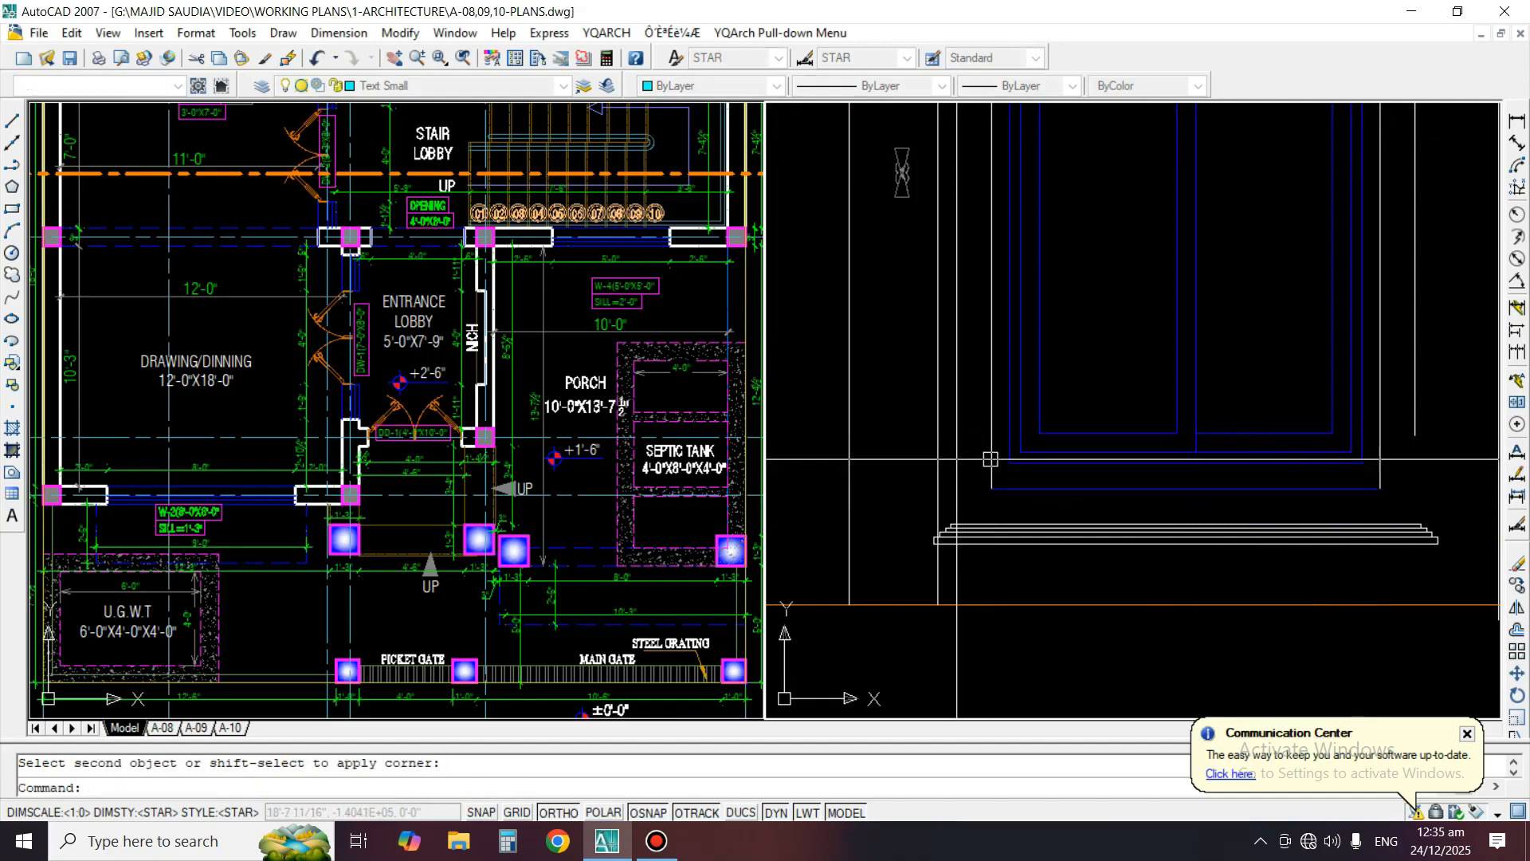
middle_click_drag(1248, 535, 1210, 513)
type("M")
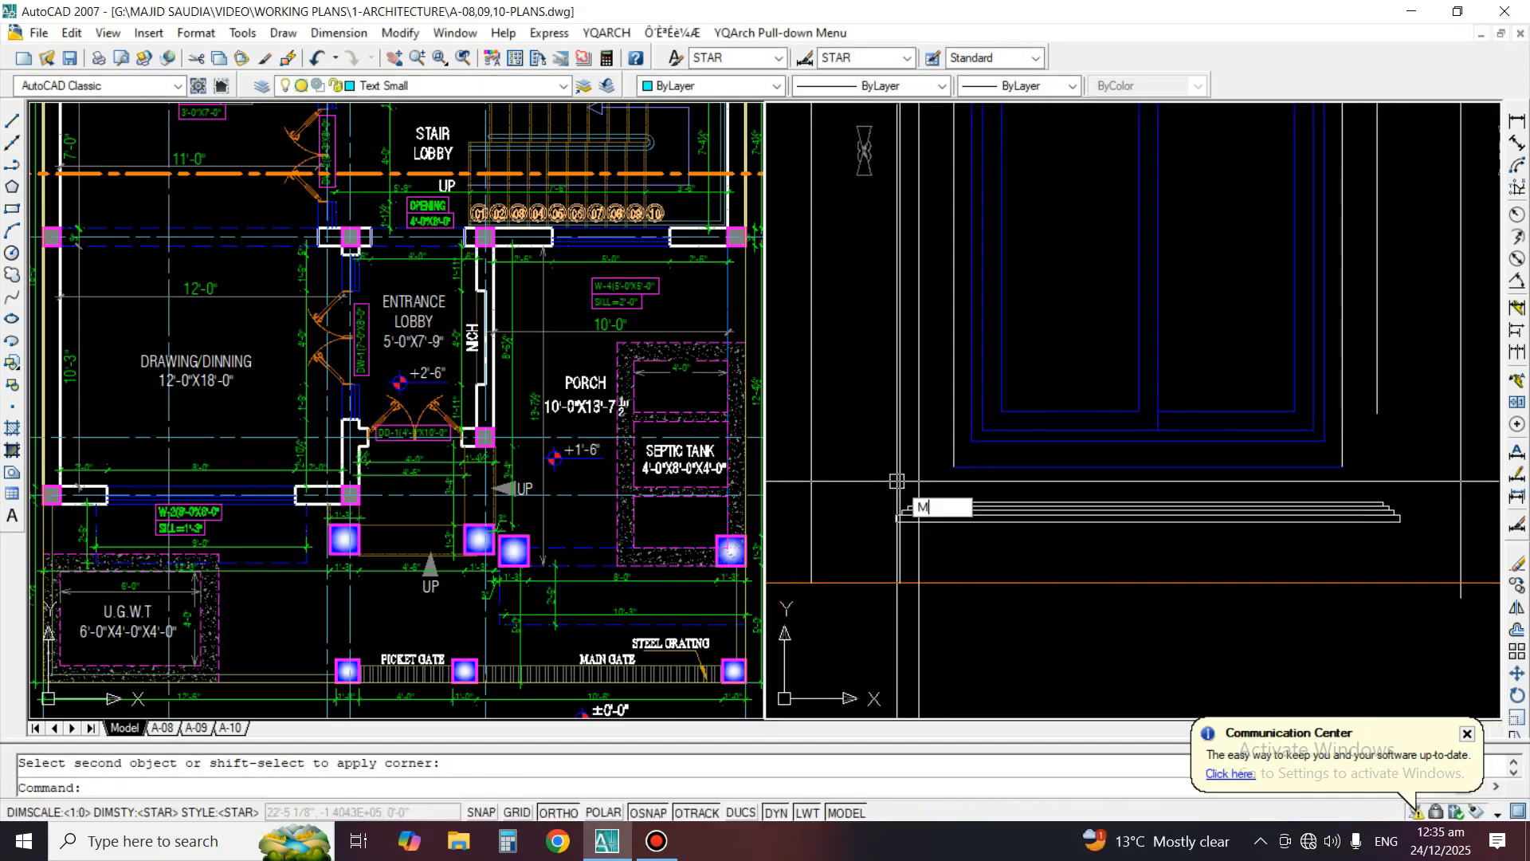
key("Return")
key("Return")
type("e")
key("Return")
scroll(925, 540, "down", 4)
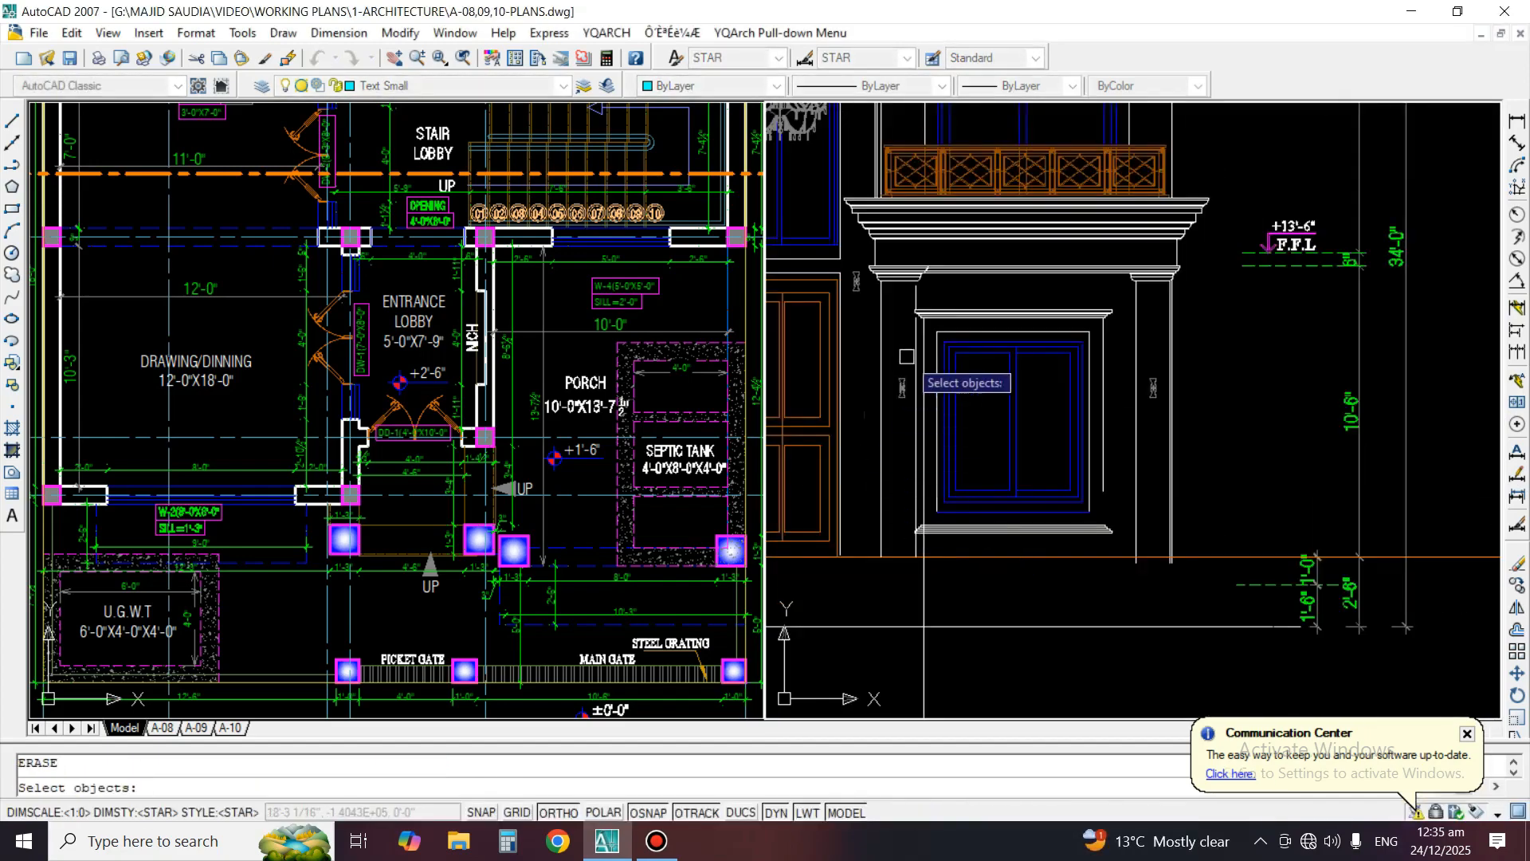
scroll(907, 357, "up", 1)
key("Return")
scroll(927, 554, "up", 3)
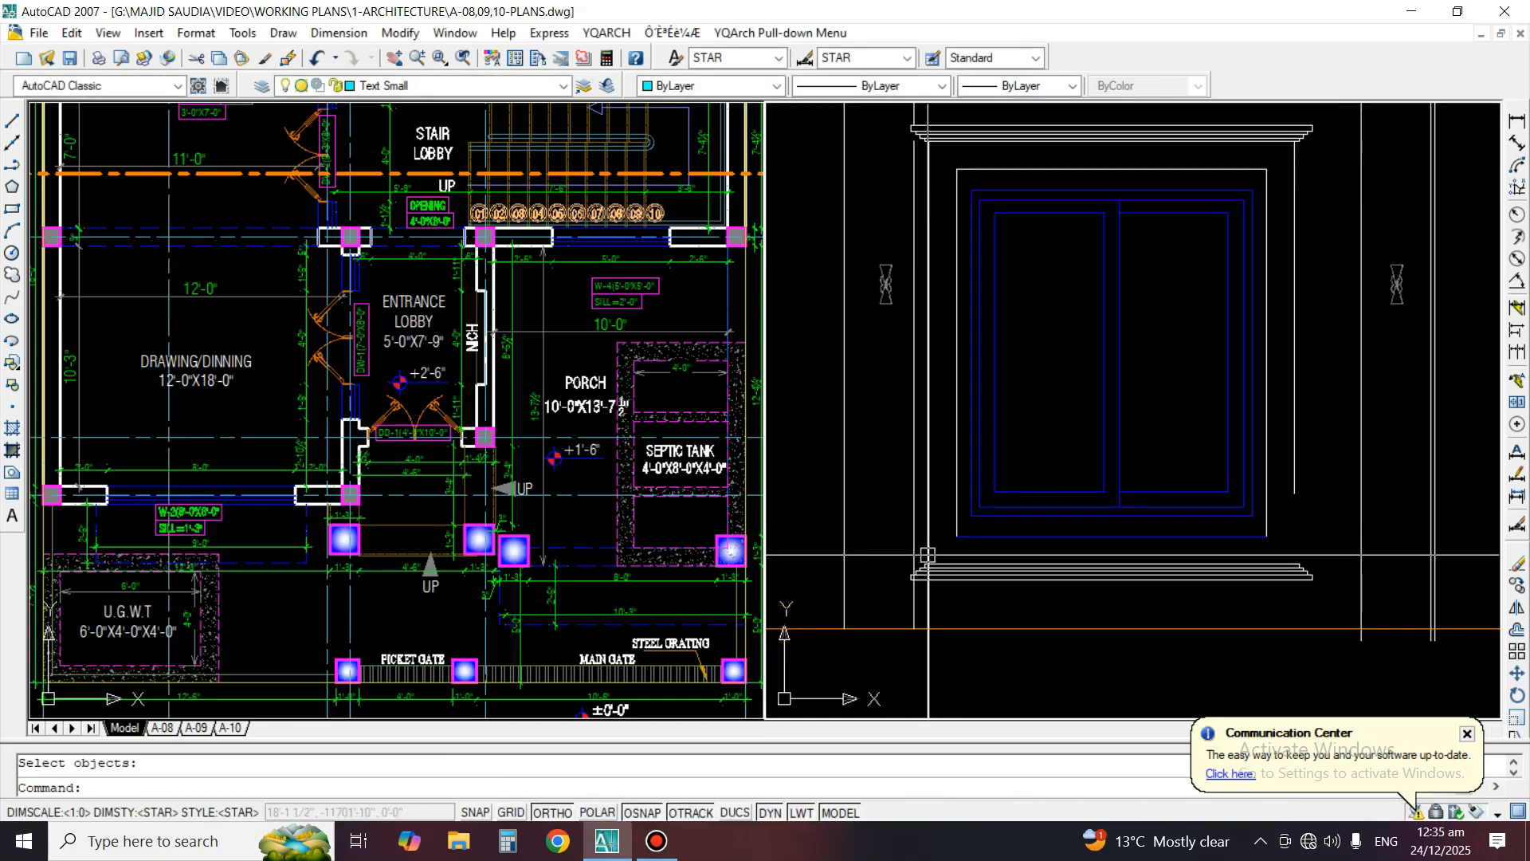
Trim the outer surround's left vertical line below the top line of the lower moulding
type("tr")
key("Return")
scroll(931, 550, "up", 2)
left_click(915, 523)
key("Return")
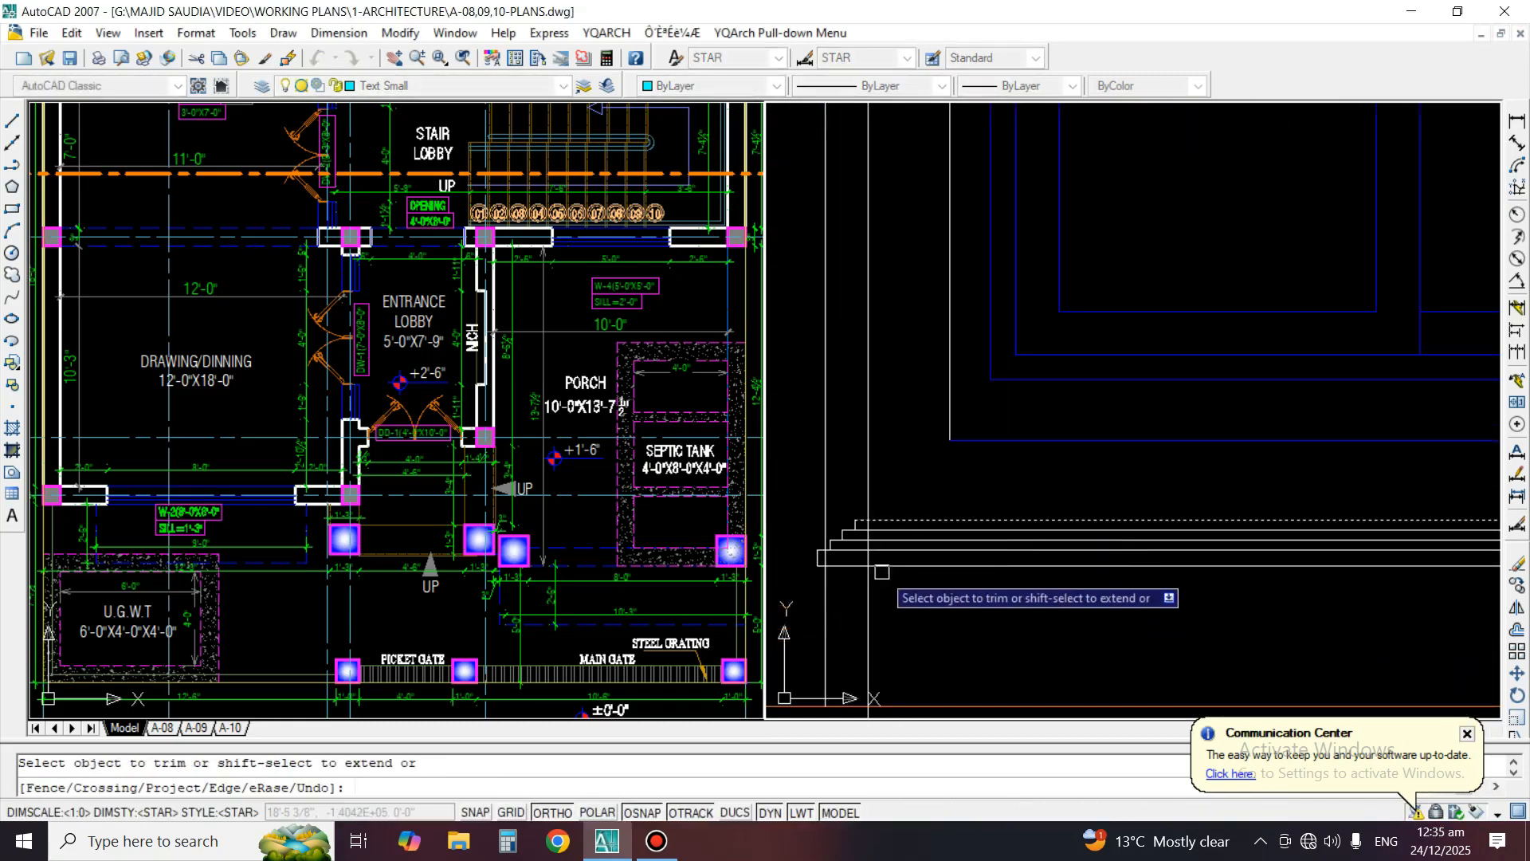
key("Return")
scroll(861, 570, "down", 2)
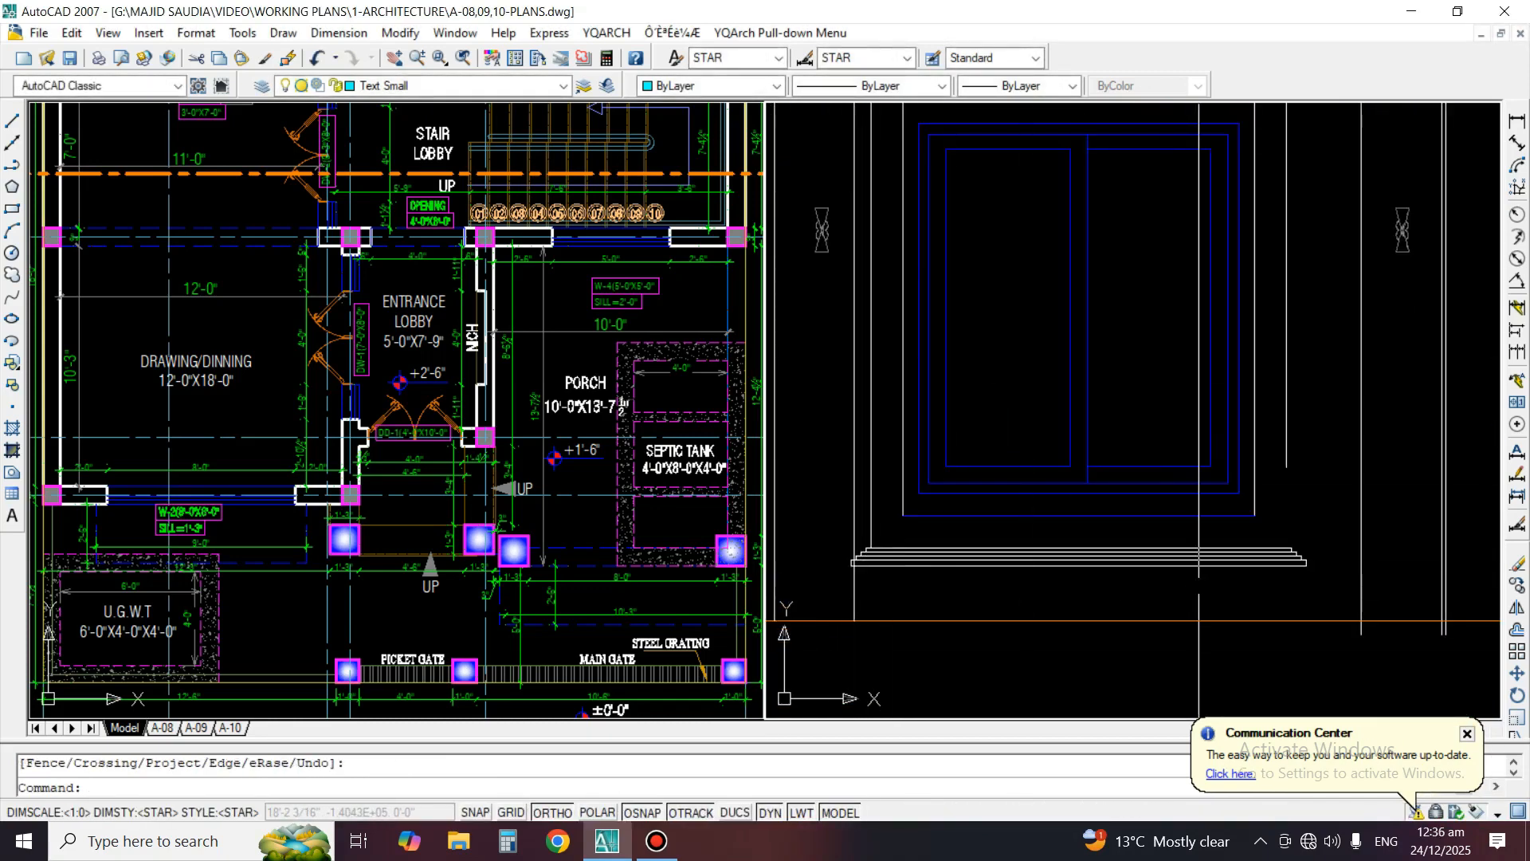
Extend the outer surround's right vertical line down to the lower moulding
type("ex")
key("Return")
key("Return")
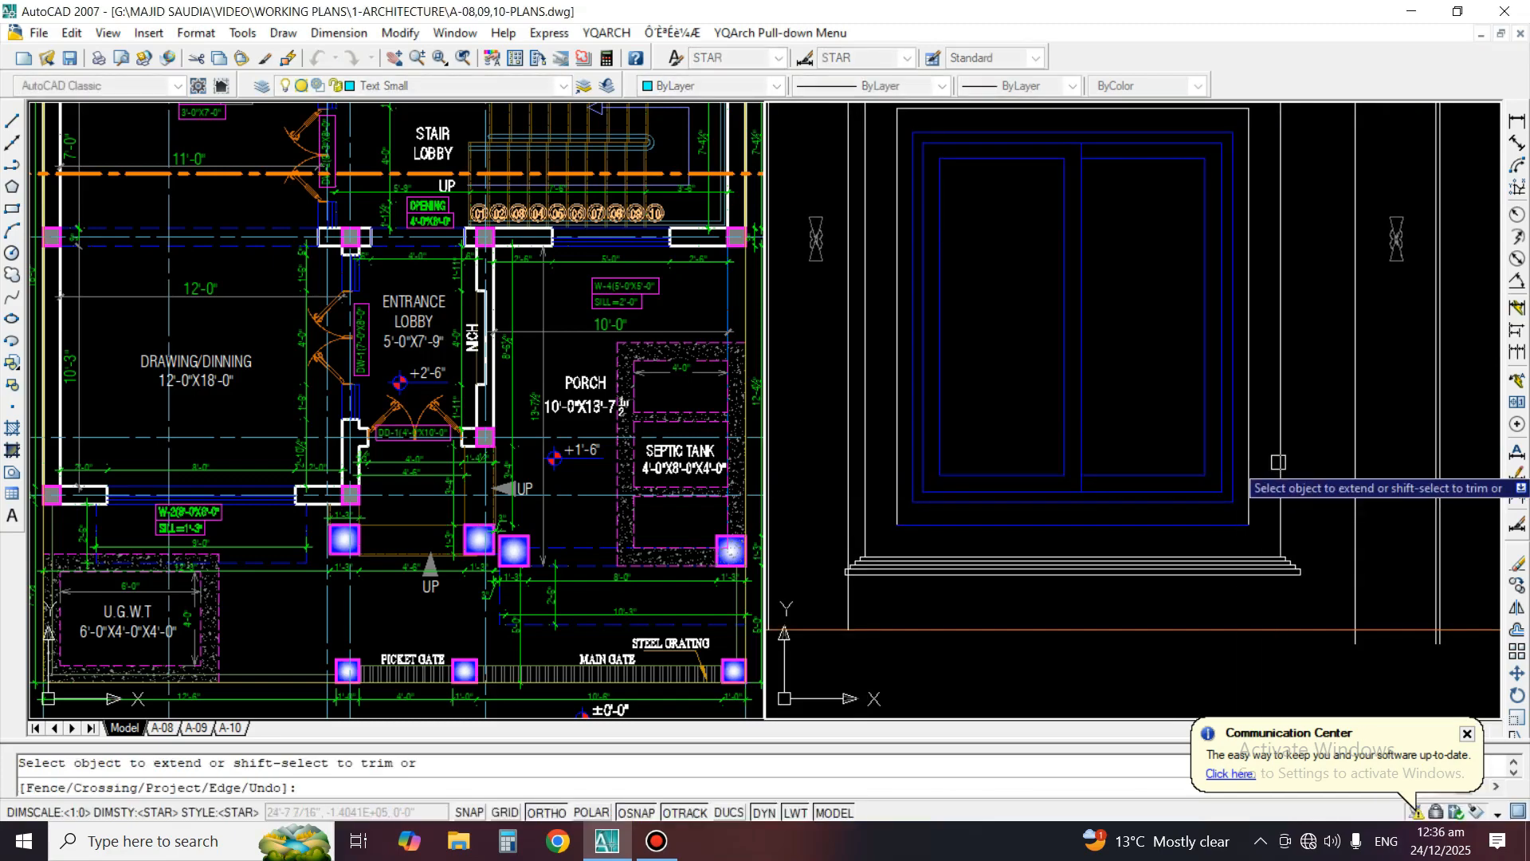
Match the properties of the lower moulding to the surround's blue bottom line
key("Return")
type("ma")
key("Return")
left_click(1156, 574)
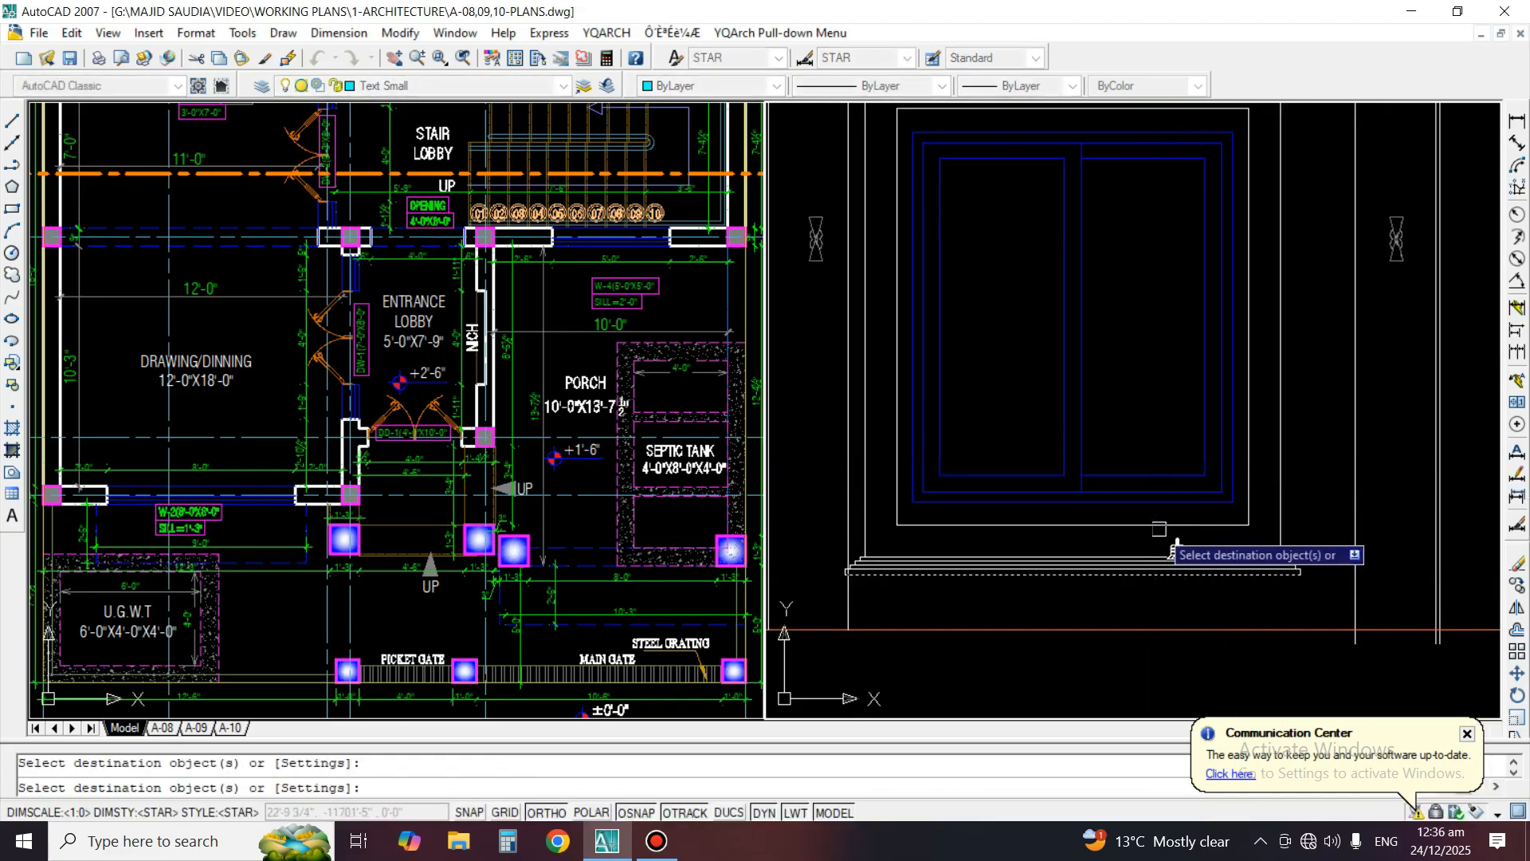
scroll(1159, 529, "down", 3)
key("Return")
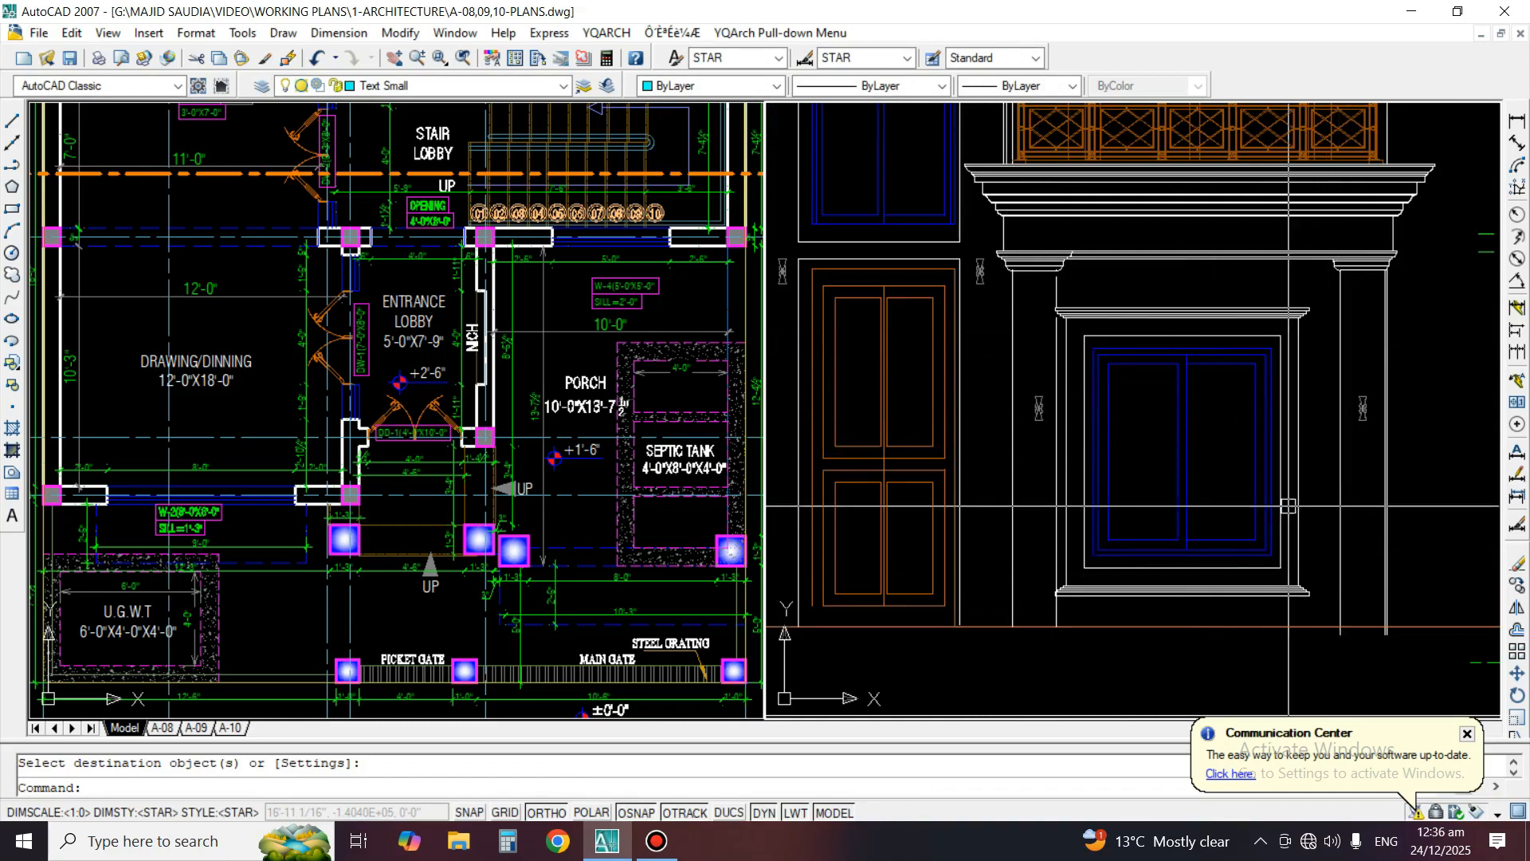
Erase the entire mirrored moulding below the window
scroll(1250, 488, "up", 4)
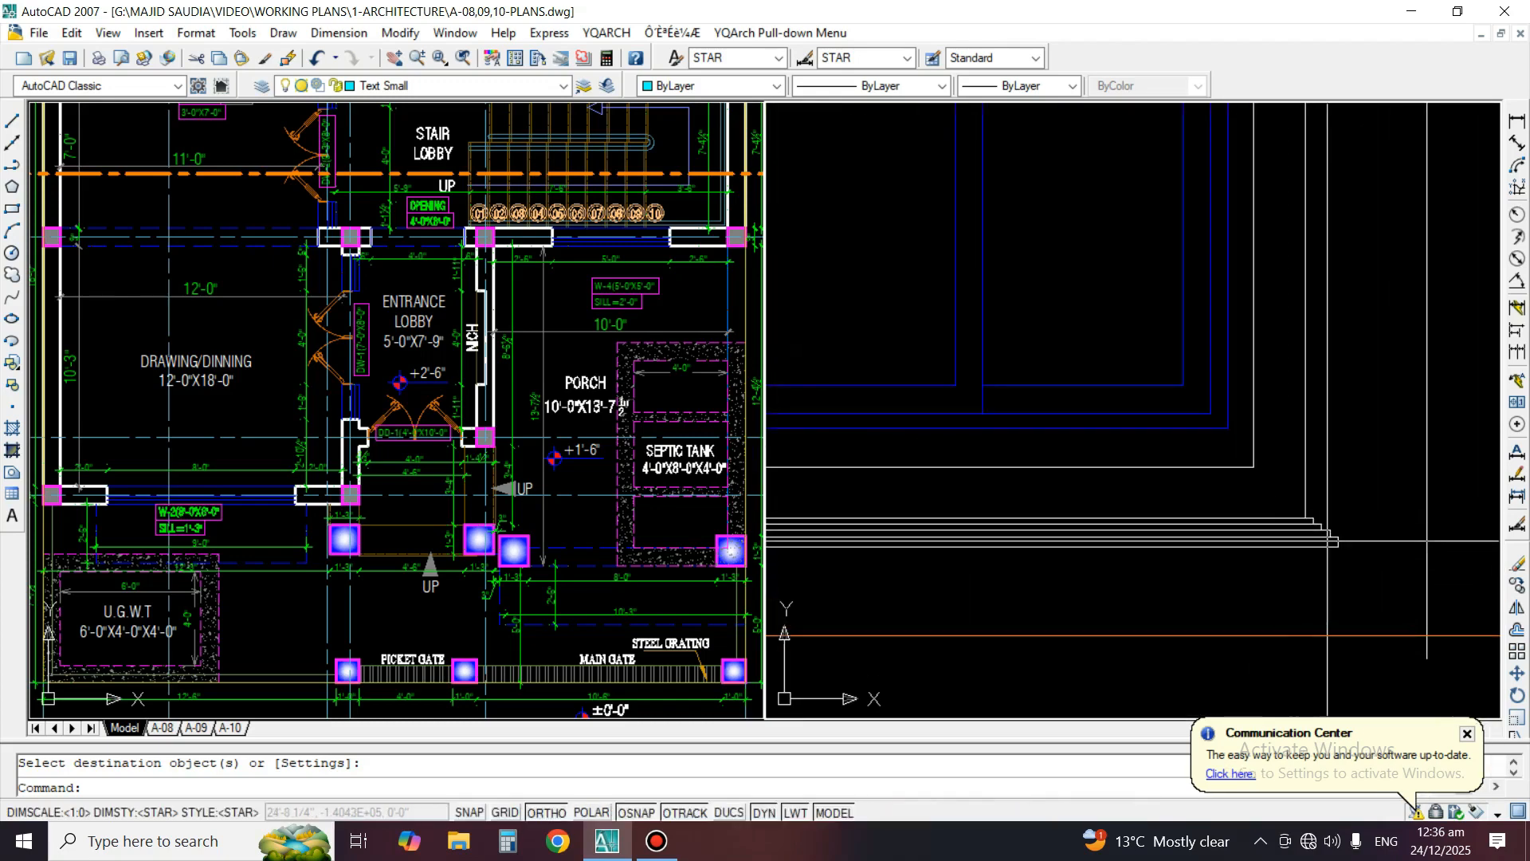
scroll(1336, 552, "down", 2)
type("e")
key("space")
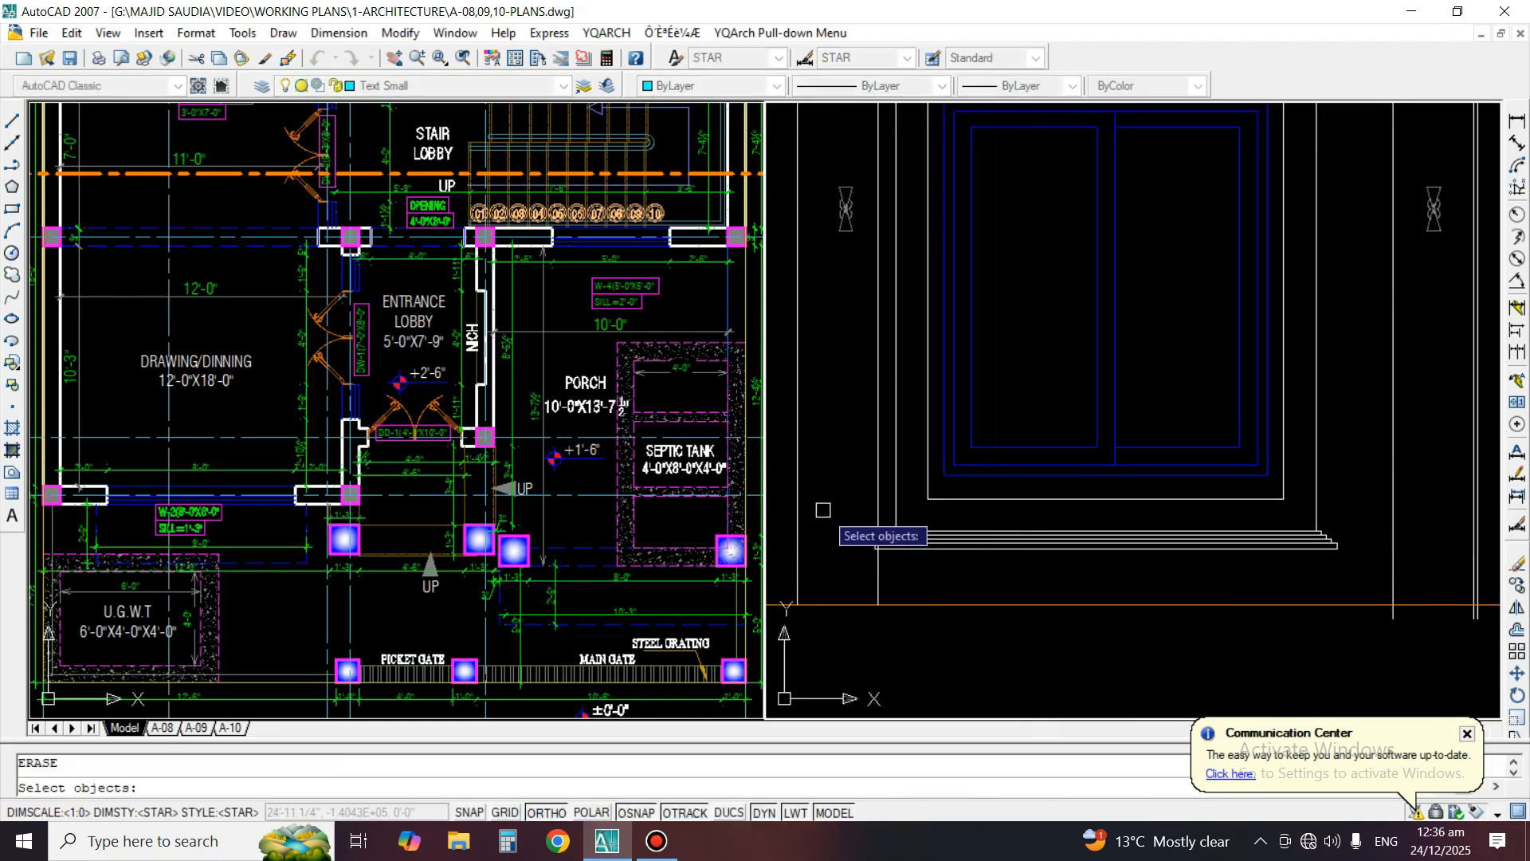
left_click(1360, 571)
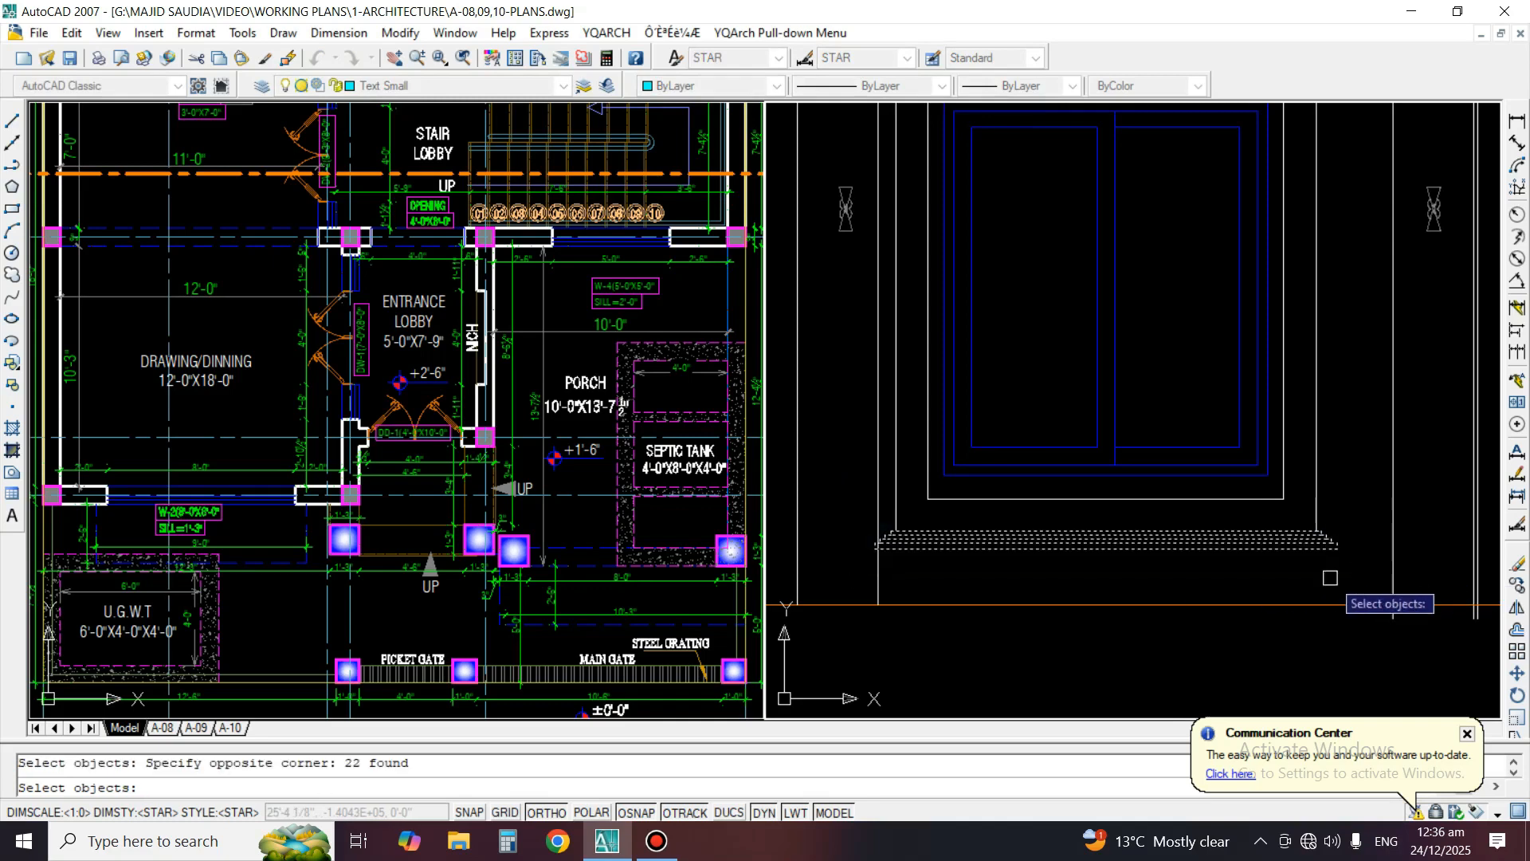
key("space")
scroll(1209, 578, "down", 2)
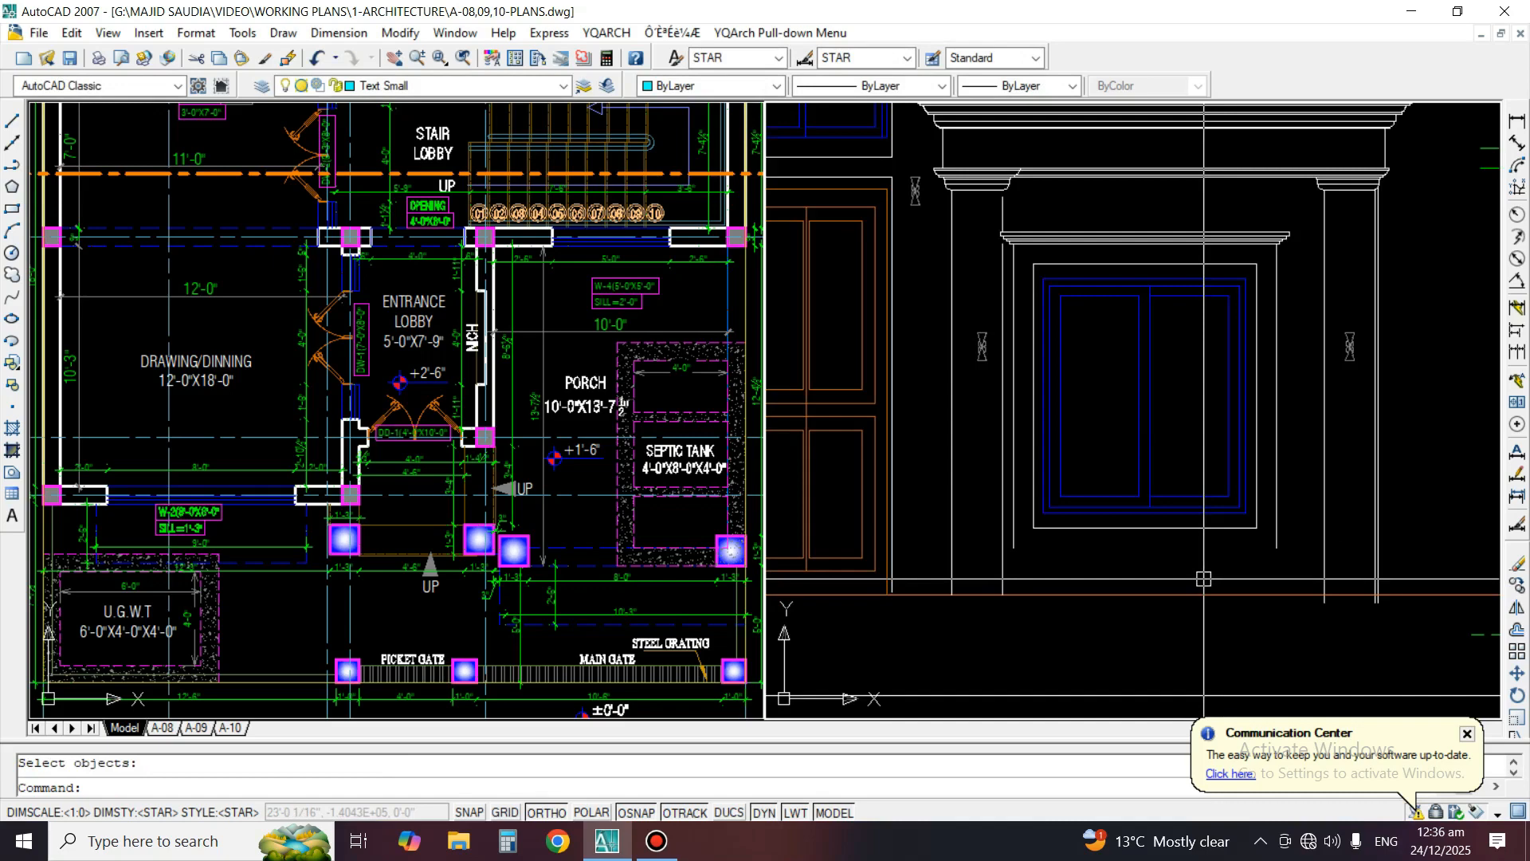
Copy the window's top moulding straight down so its top line lies on the surround's bottom line
type("co")
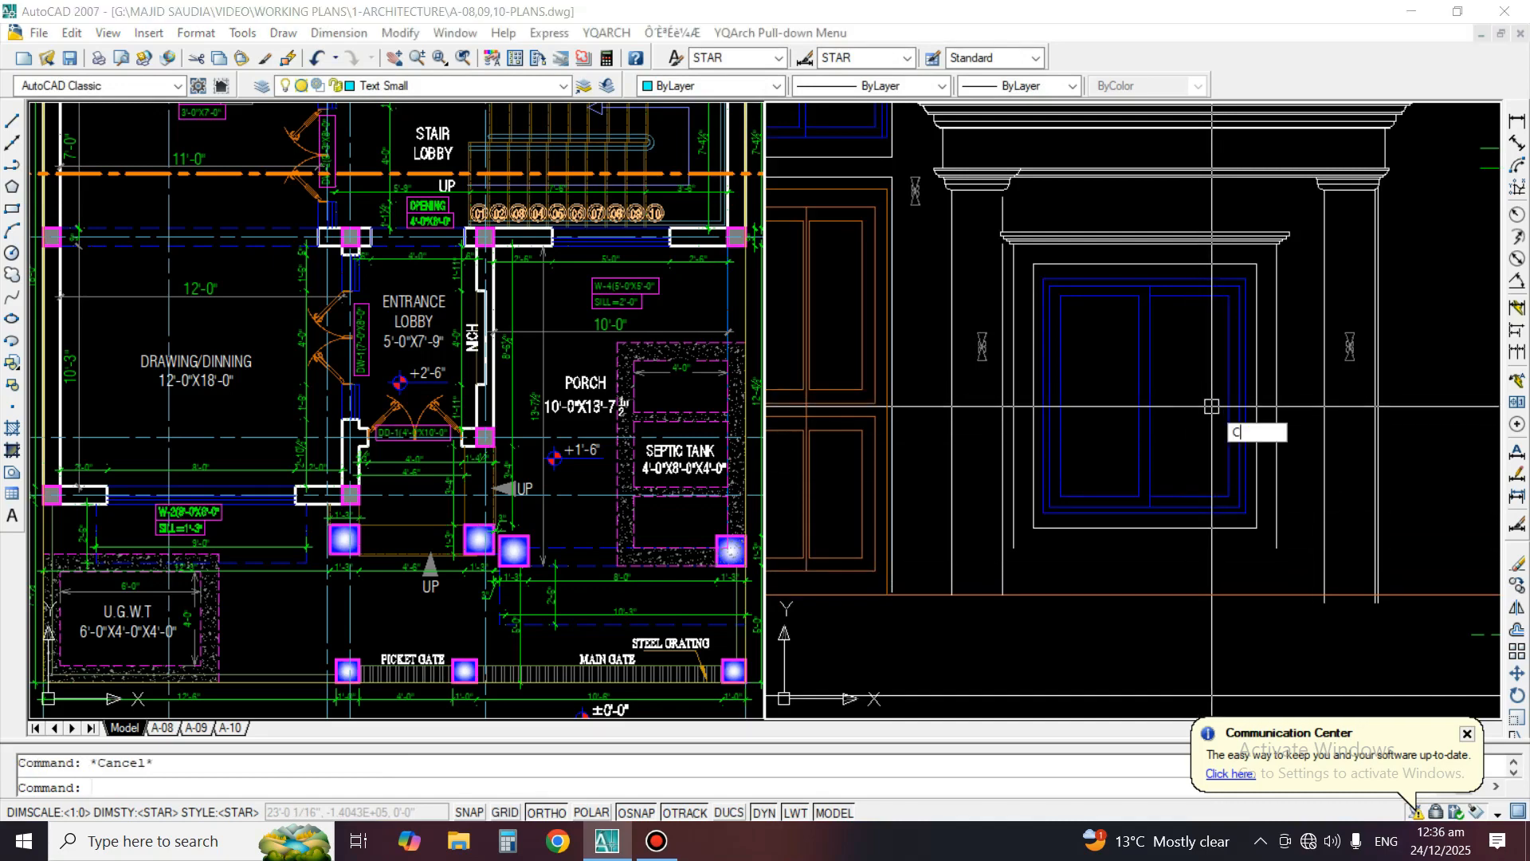
key("space")
scroll(1119, 243, "up", 2)
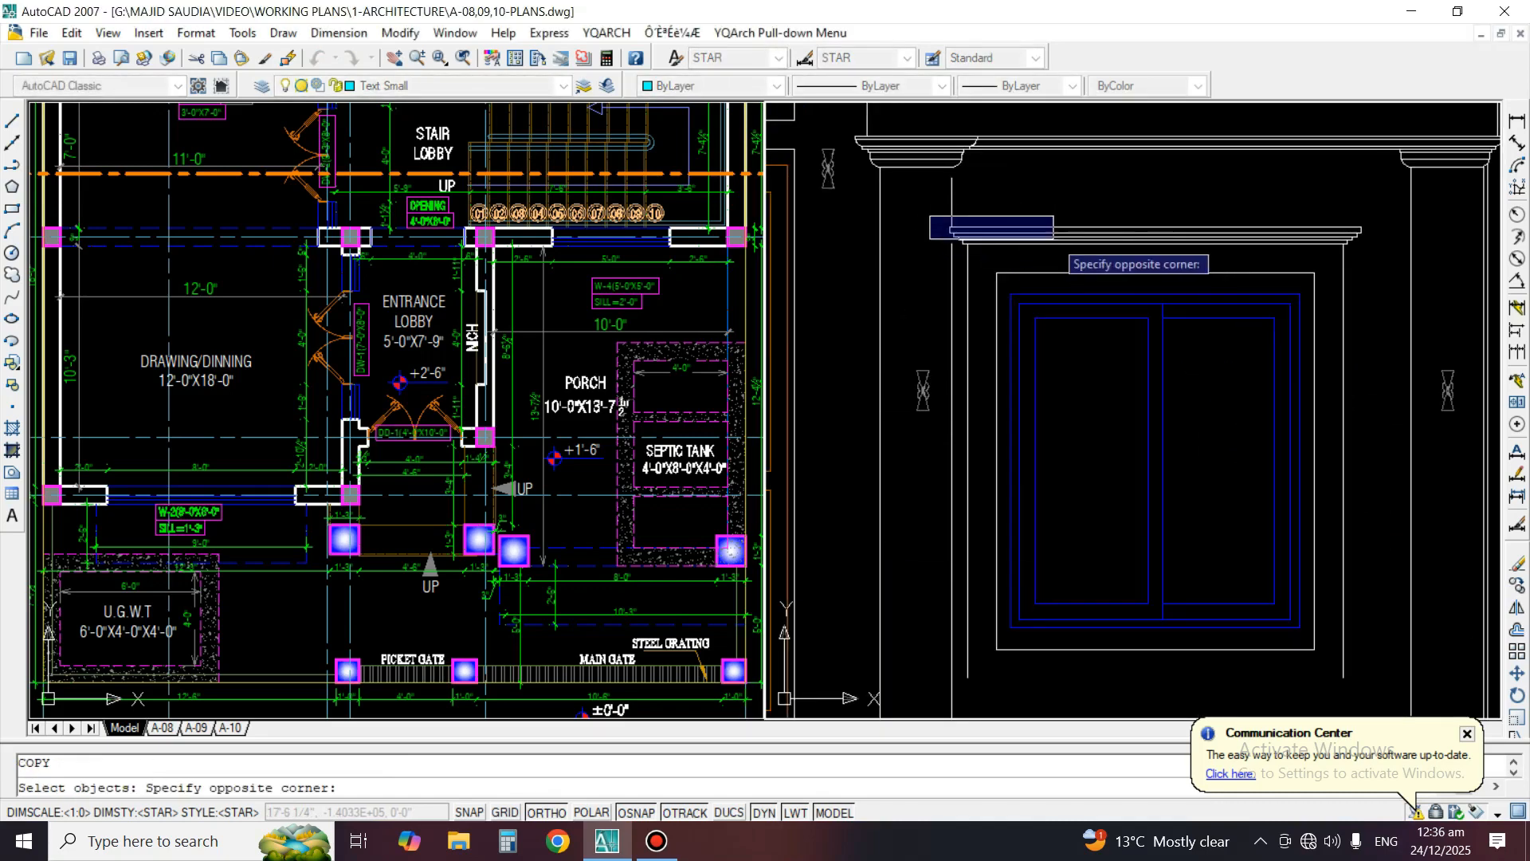
left_click(1388, 250)
key("space")
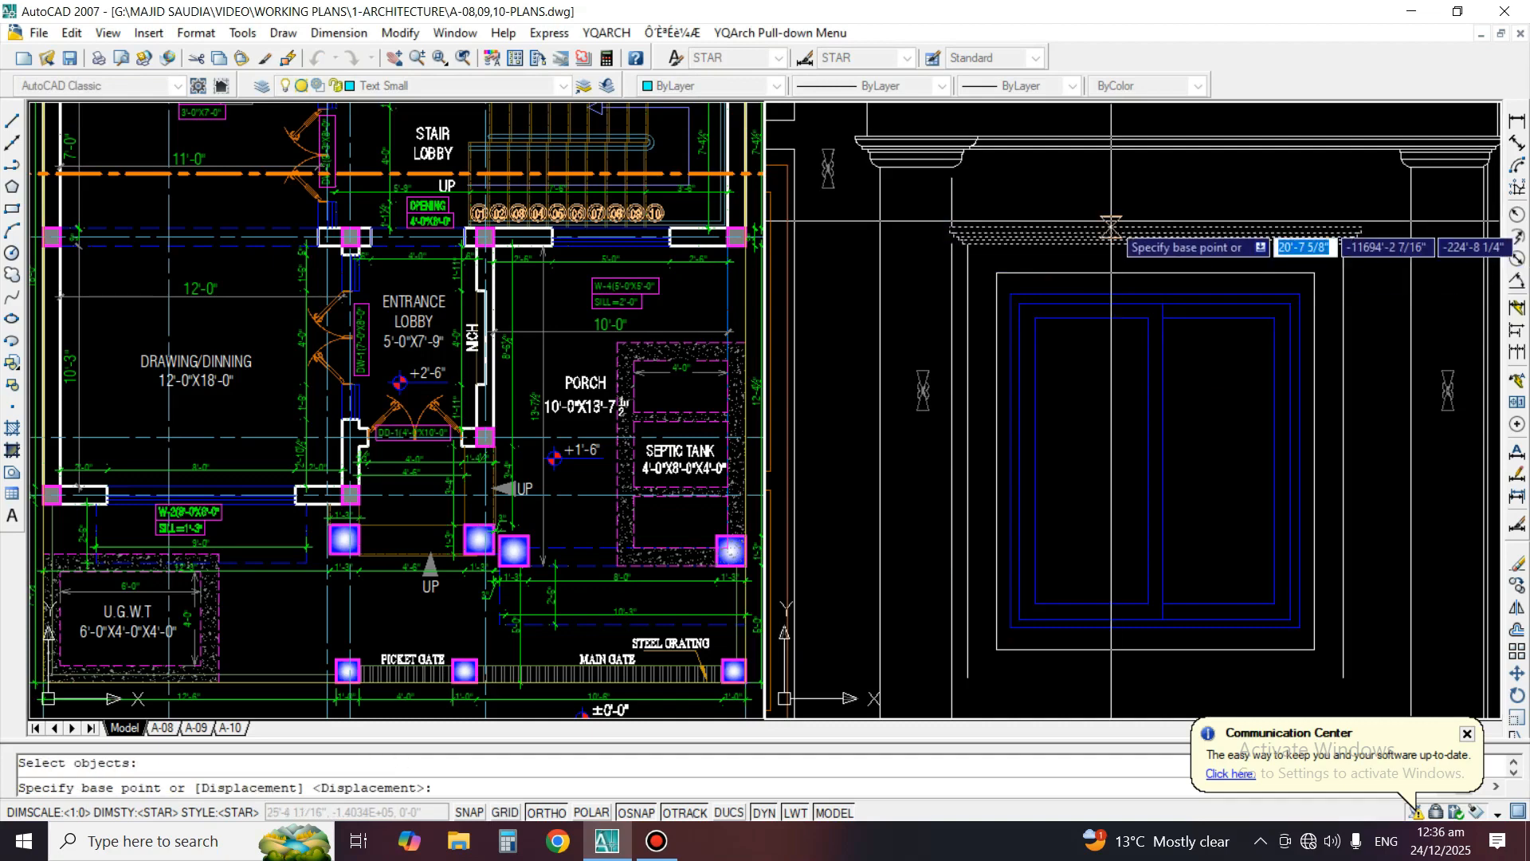
left_click(1112, 230)
middle_click_drag(1084, 567, 1102, 378)
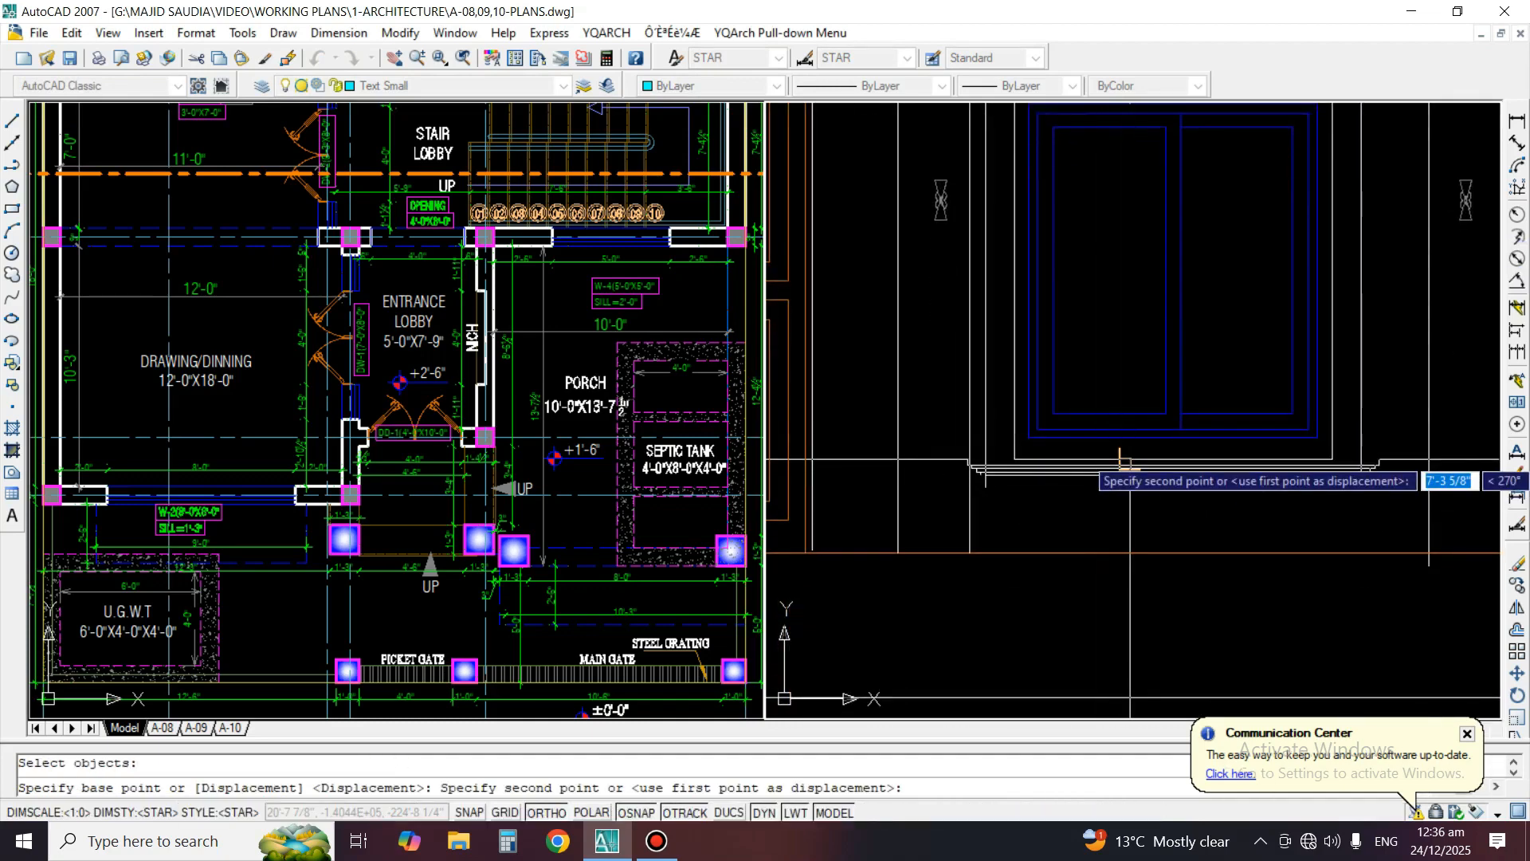
left_click(1129, 463)
key("space")
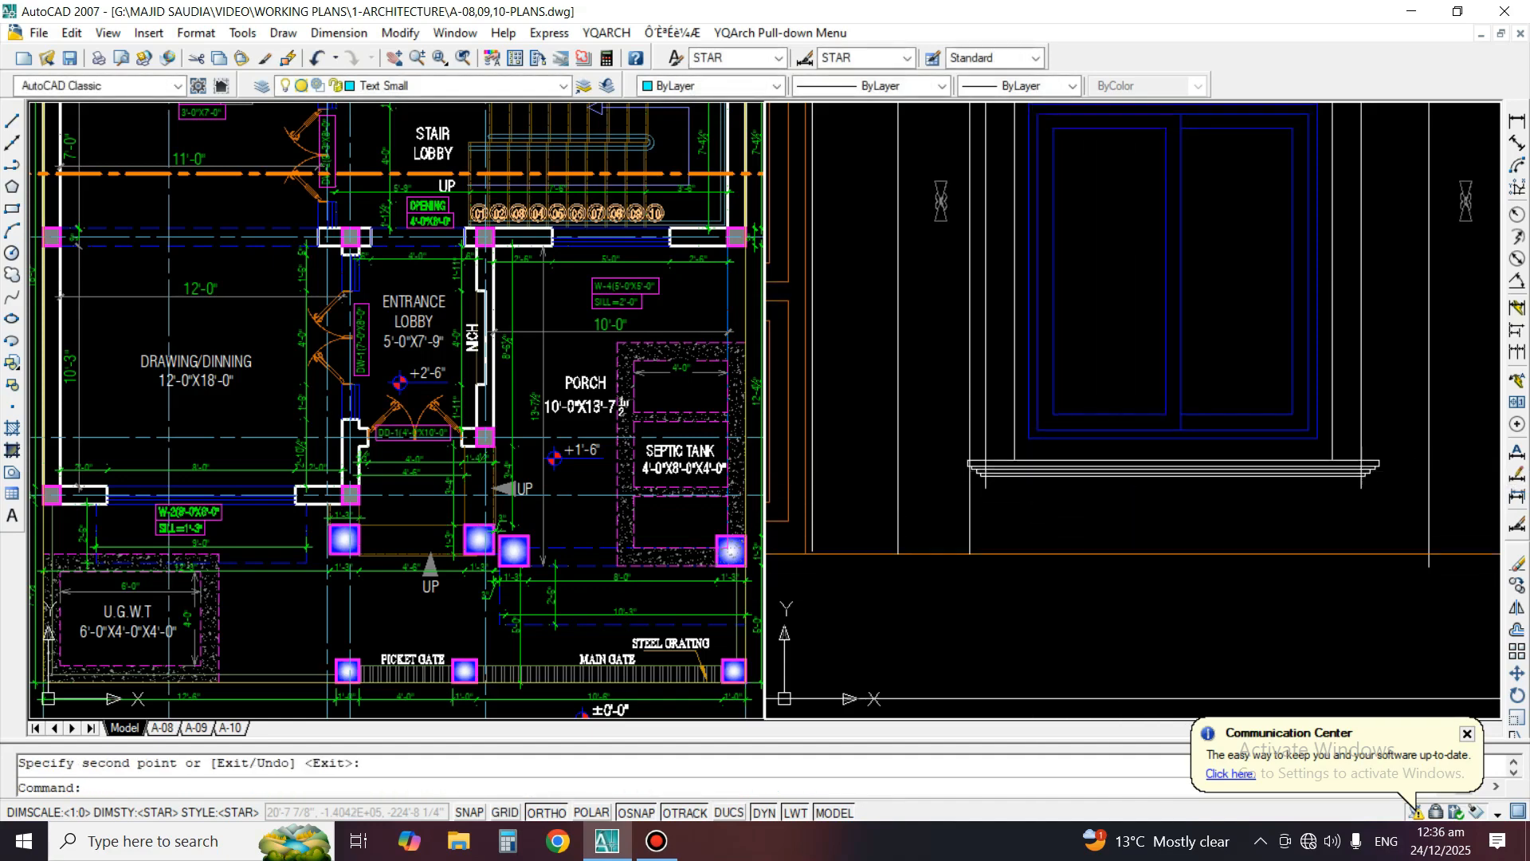
Move the copied lower moulding straight down, clear of the window surround
middle_click_drag(1112, 399, 1074, 499)
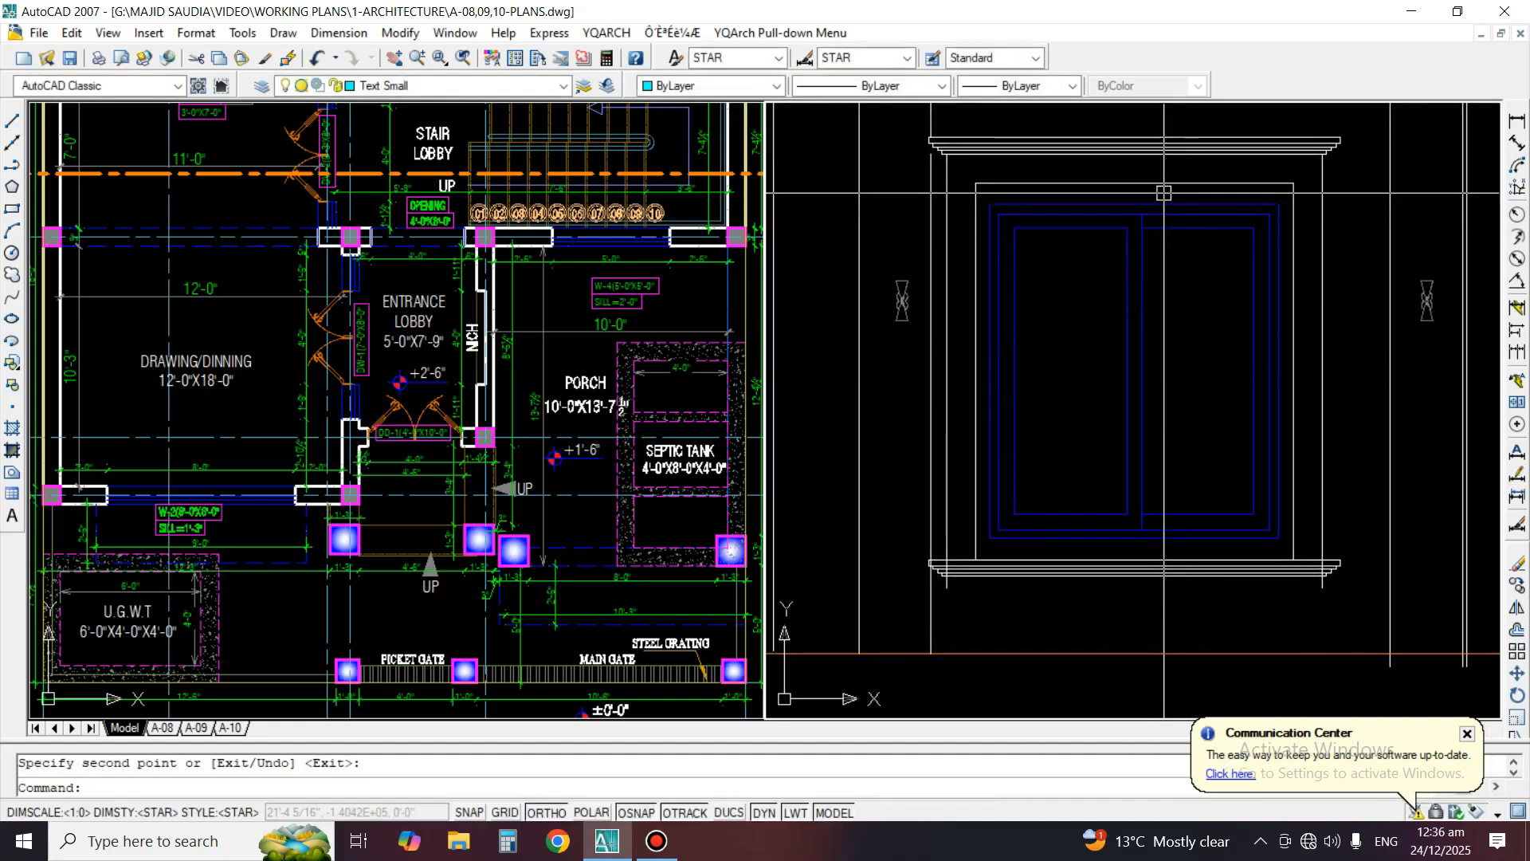
type("m")
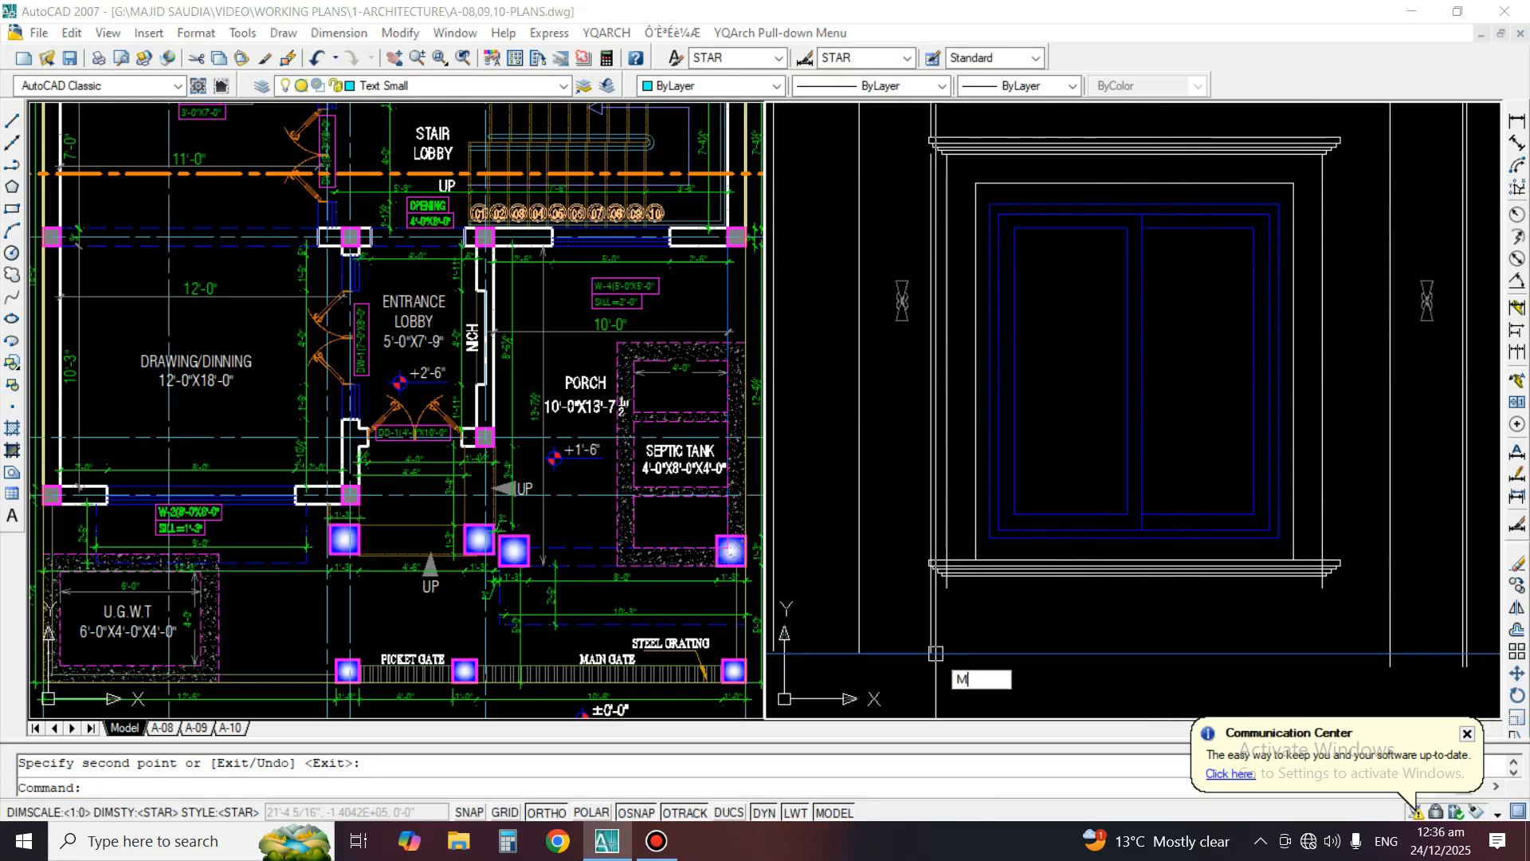
key("space")
left_click(1366, 579)
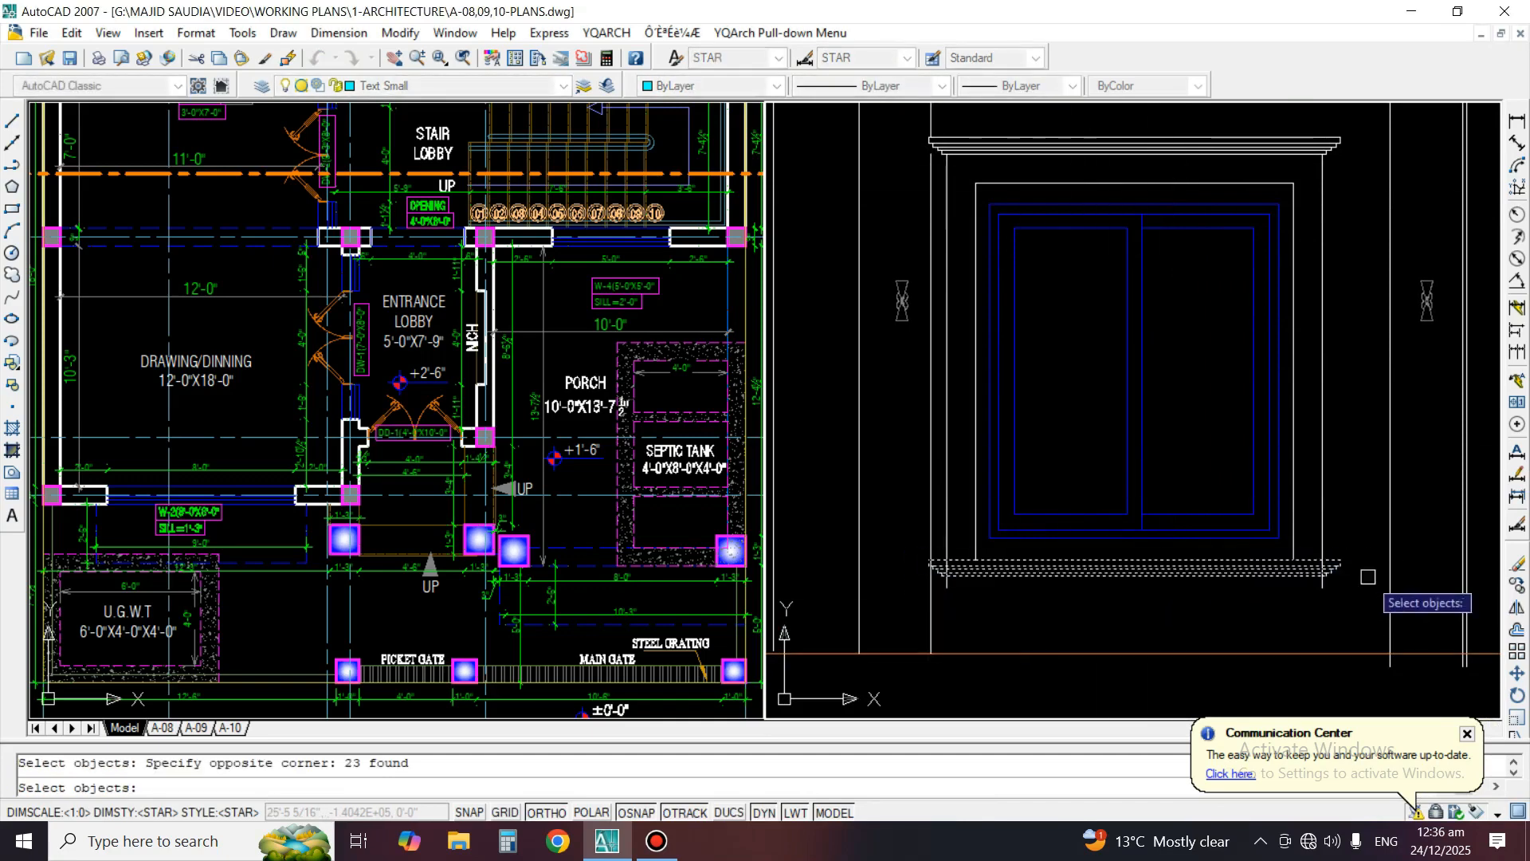
key("space")
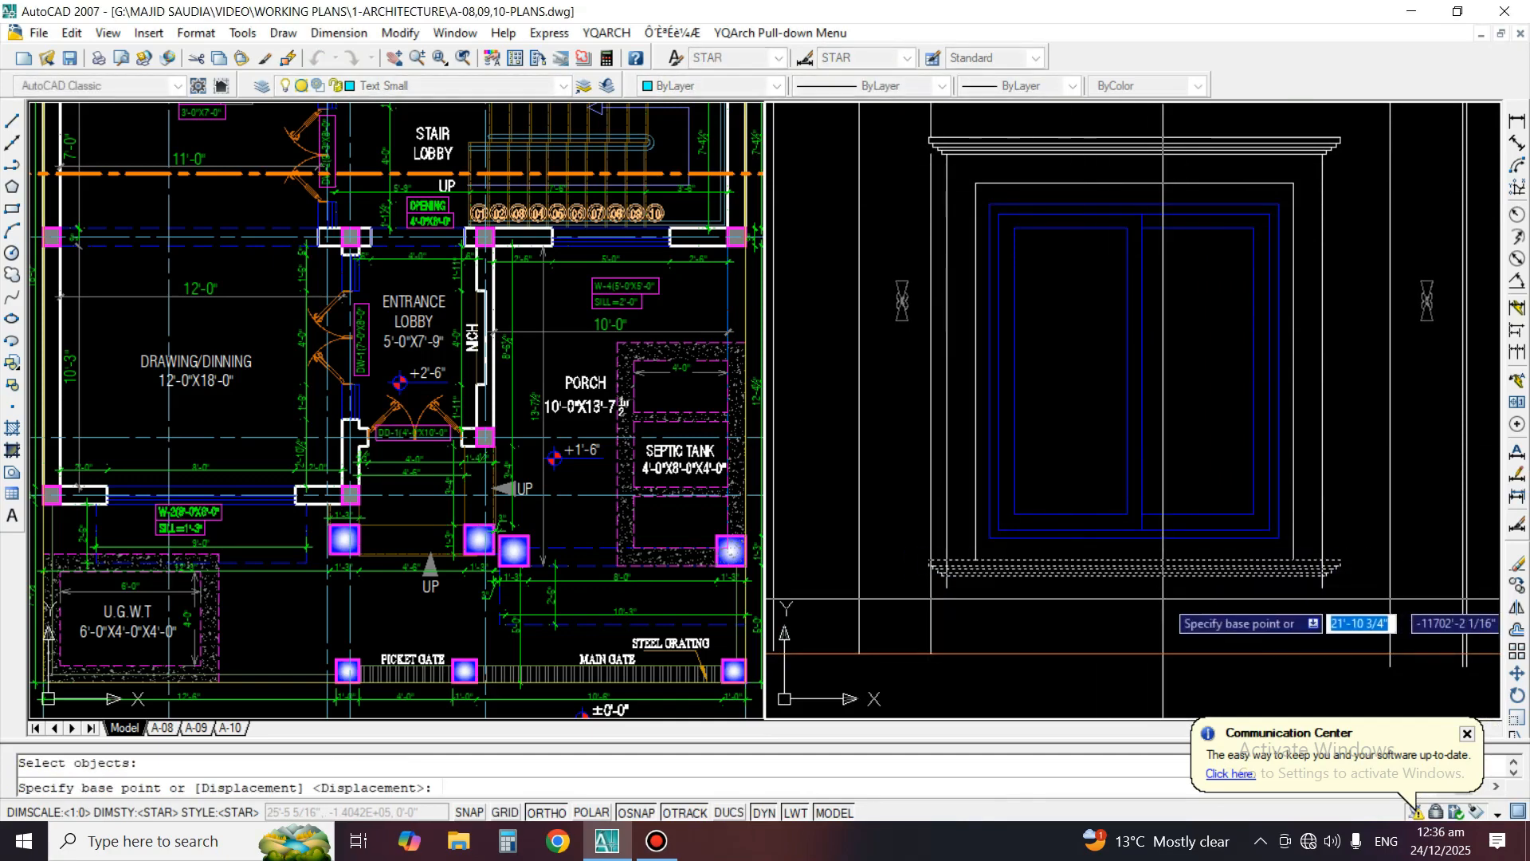
left_click(1163, 598)
left_click(1162, 639)
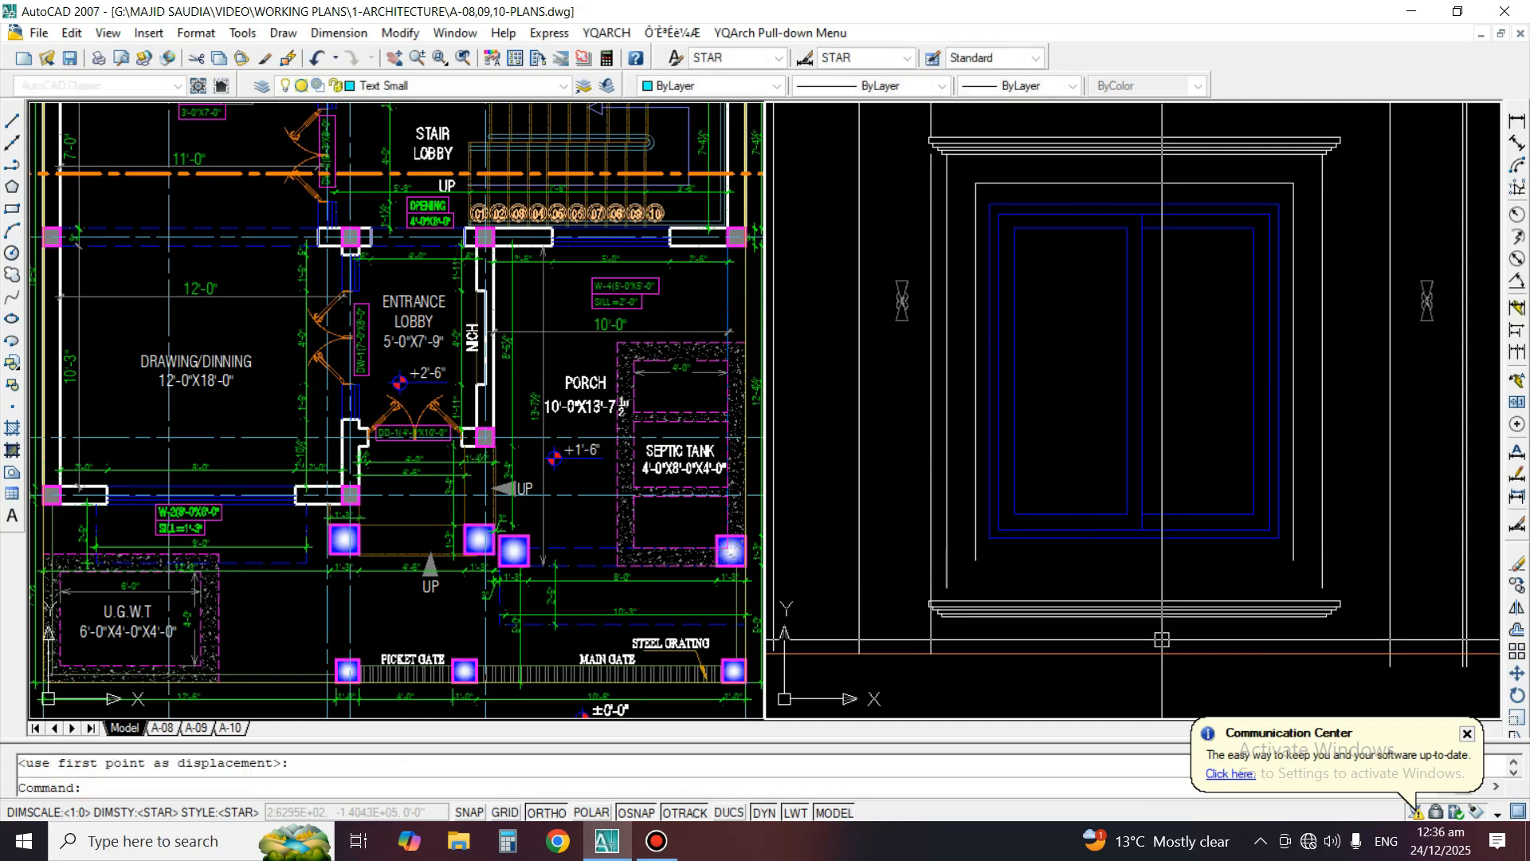
Offset the window frame's bottom line downward again by the gap picked between the frame's top and the surround's top line
key("o")
key("space")
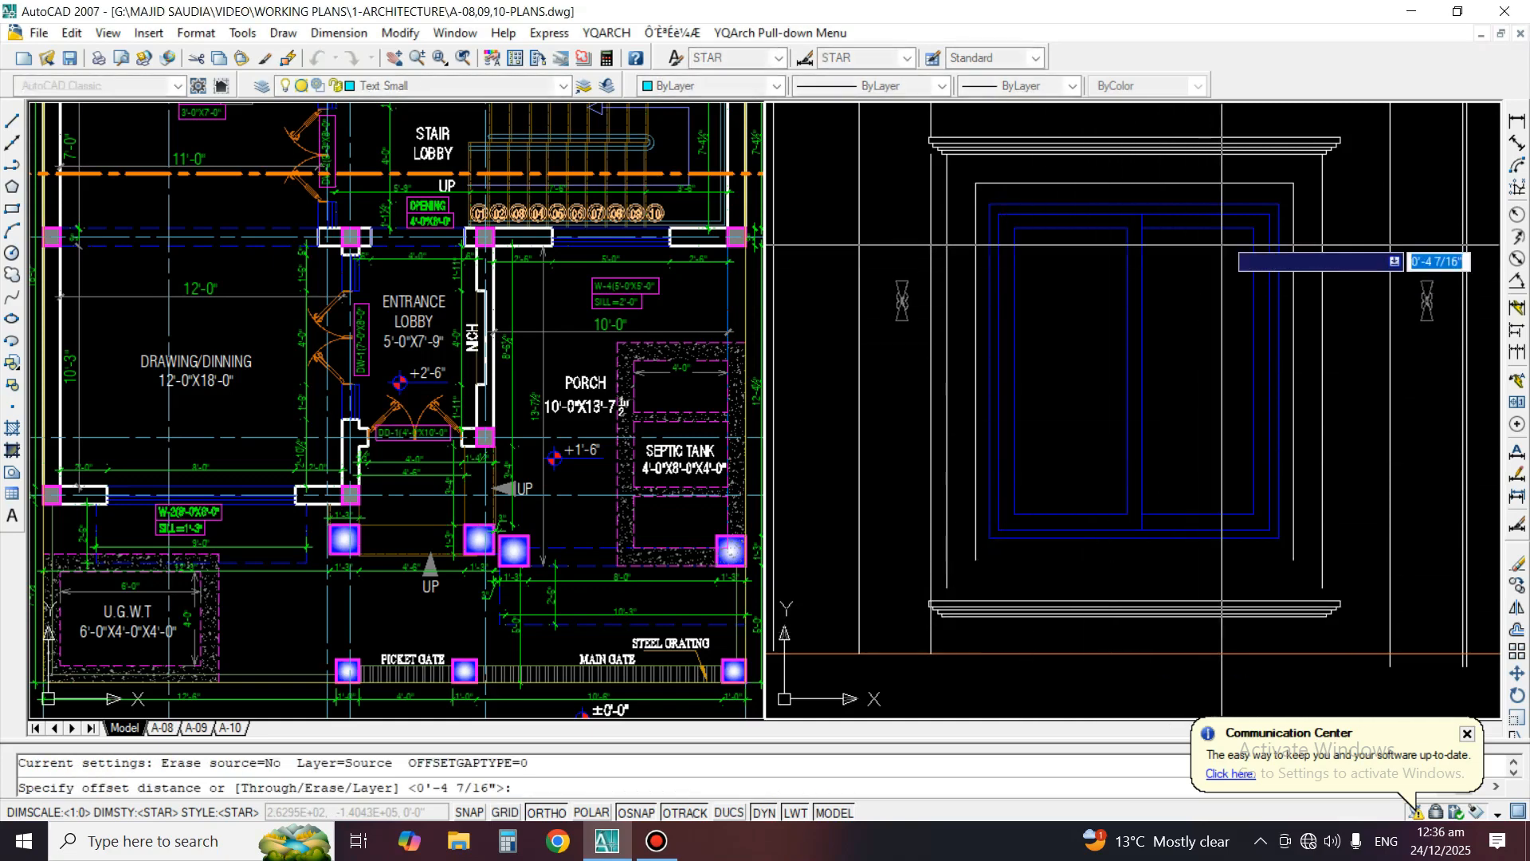
left_click(1226, 204)
left_click(1222, 184)
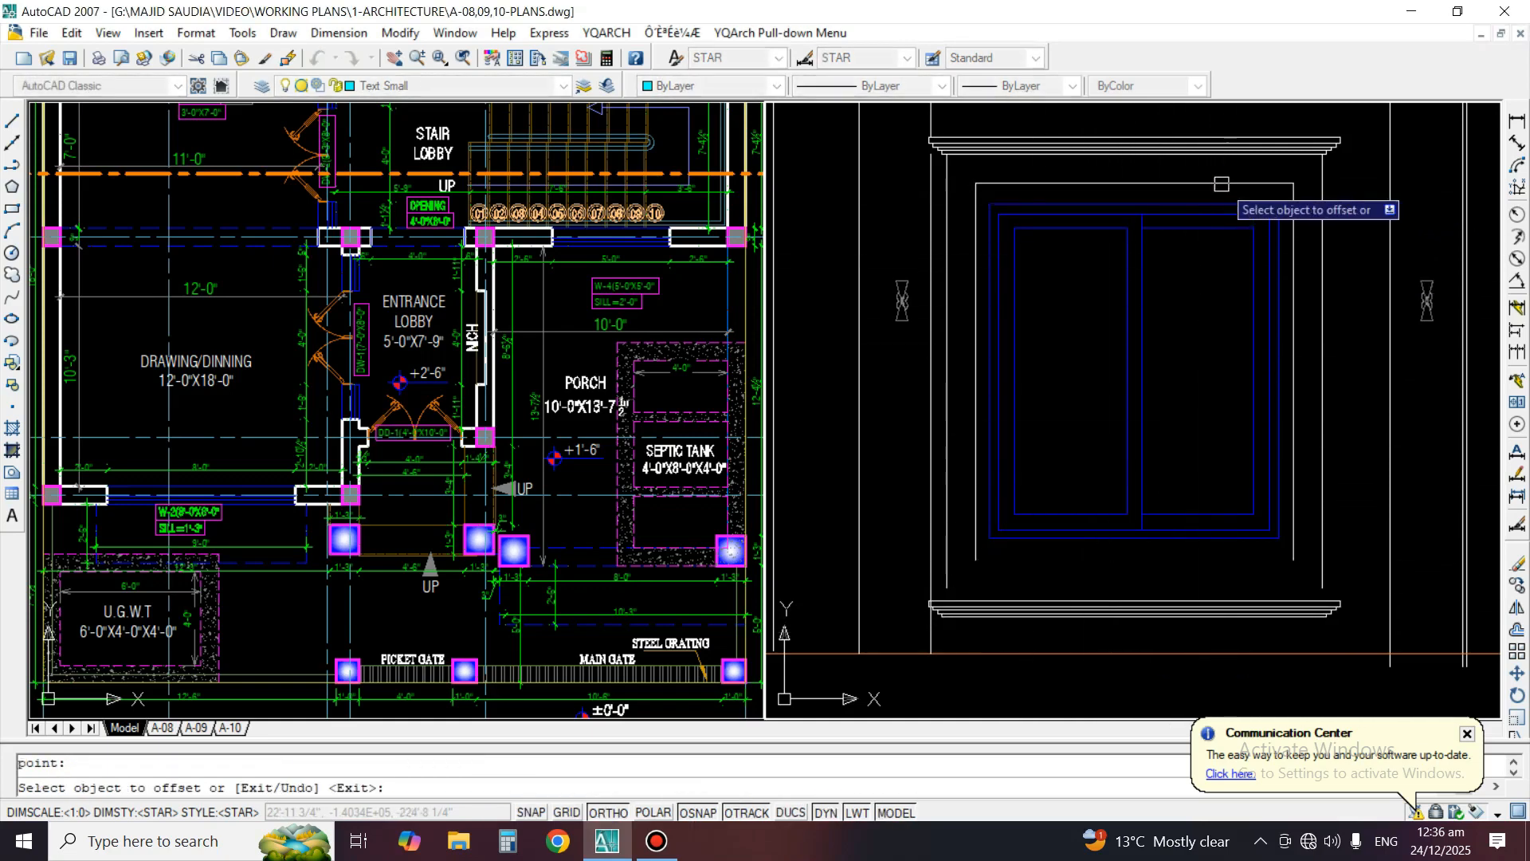
left_click(1182, 541)
left_click(1144, 605)
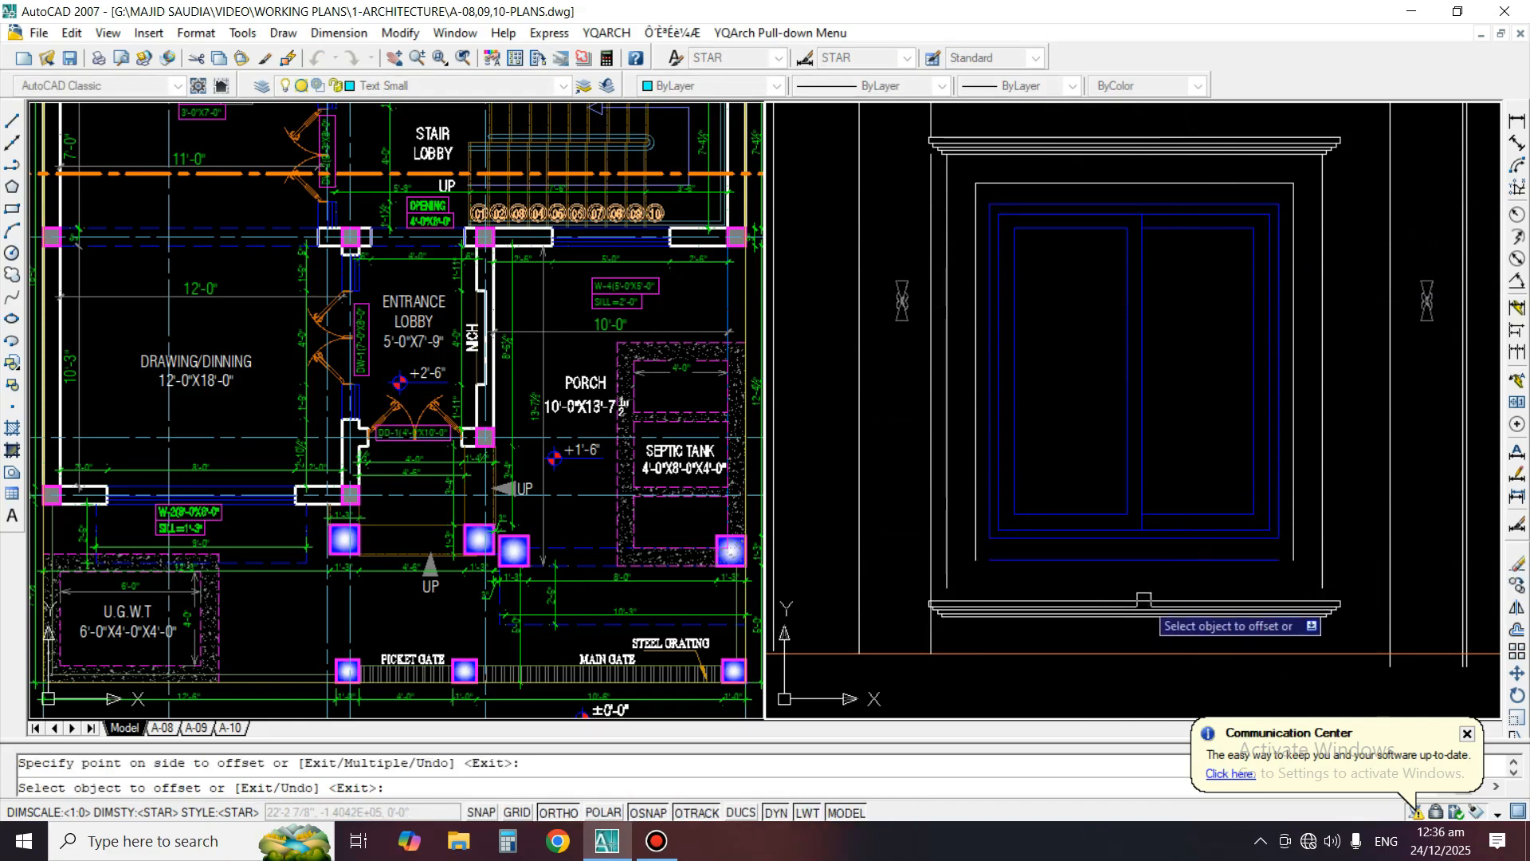
key("Escape")
Fillet the new bottom line with the surround's side lines and match its properties to the surround
key("f")
key("space")
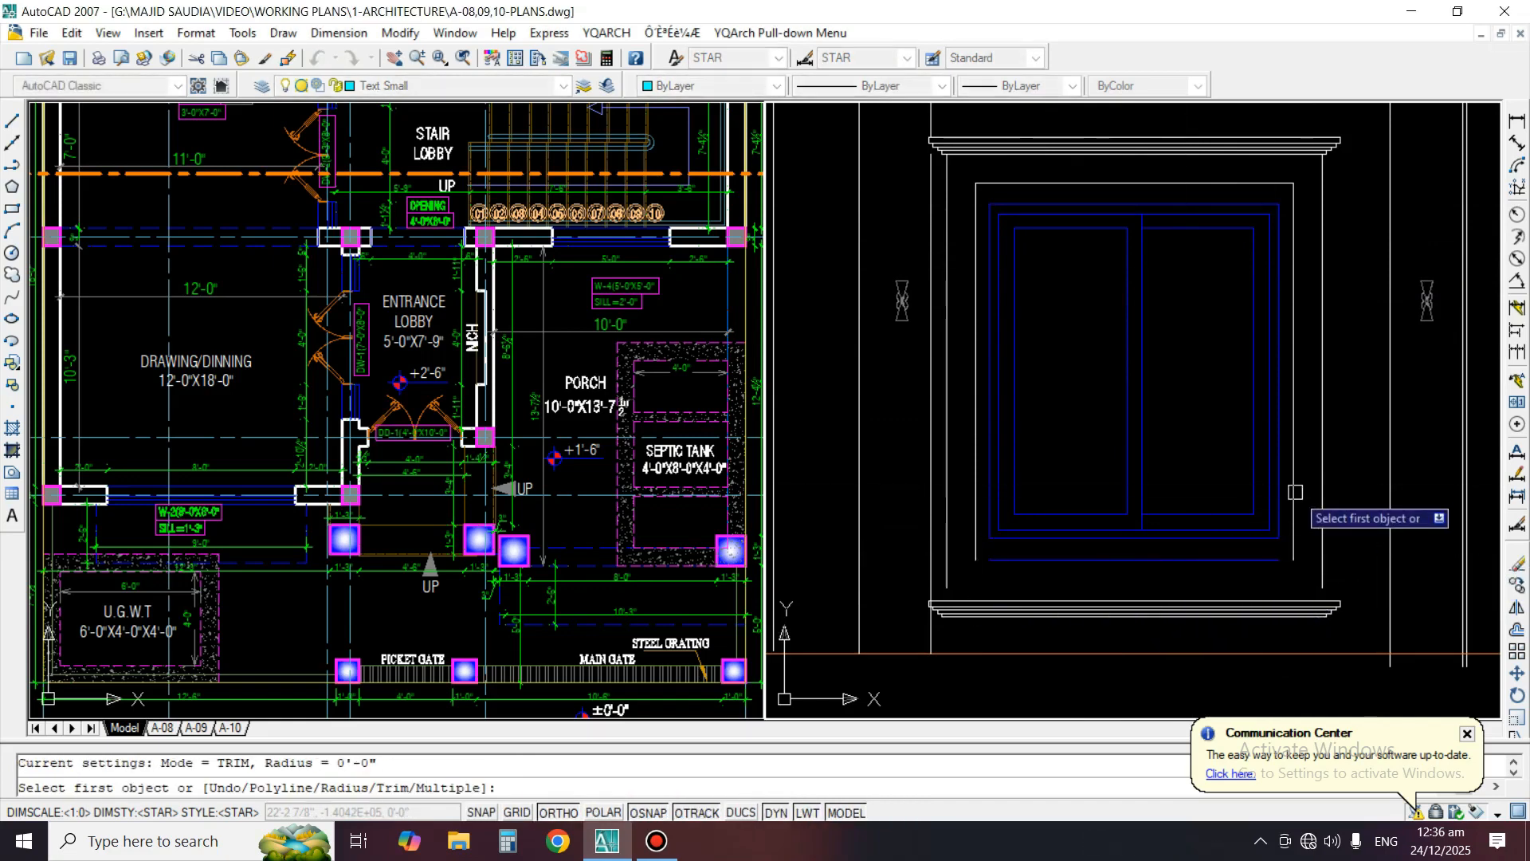
left_click(1293, 491)
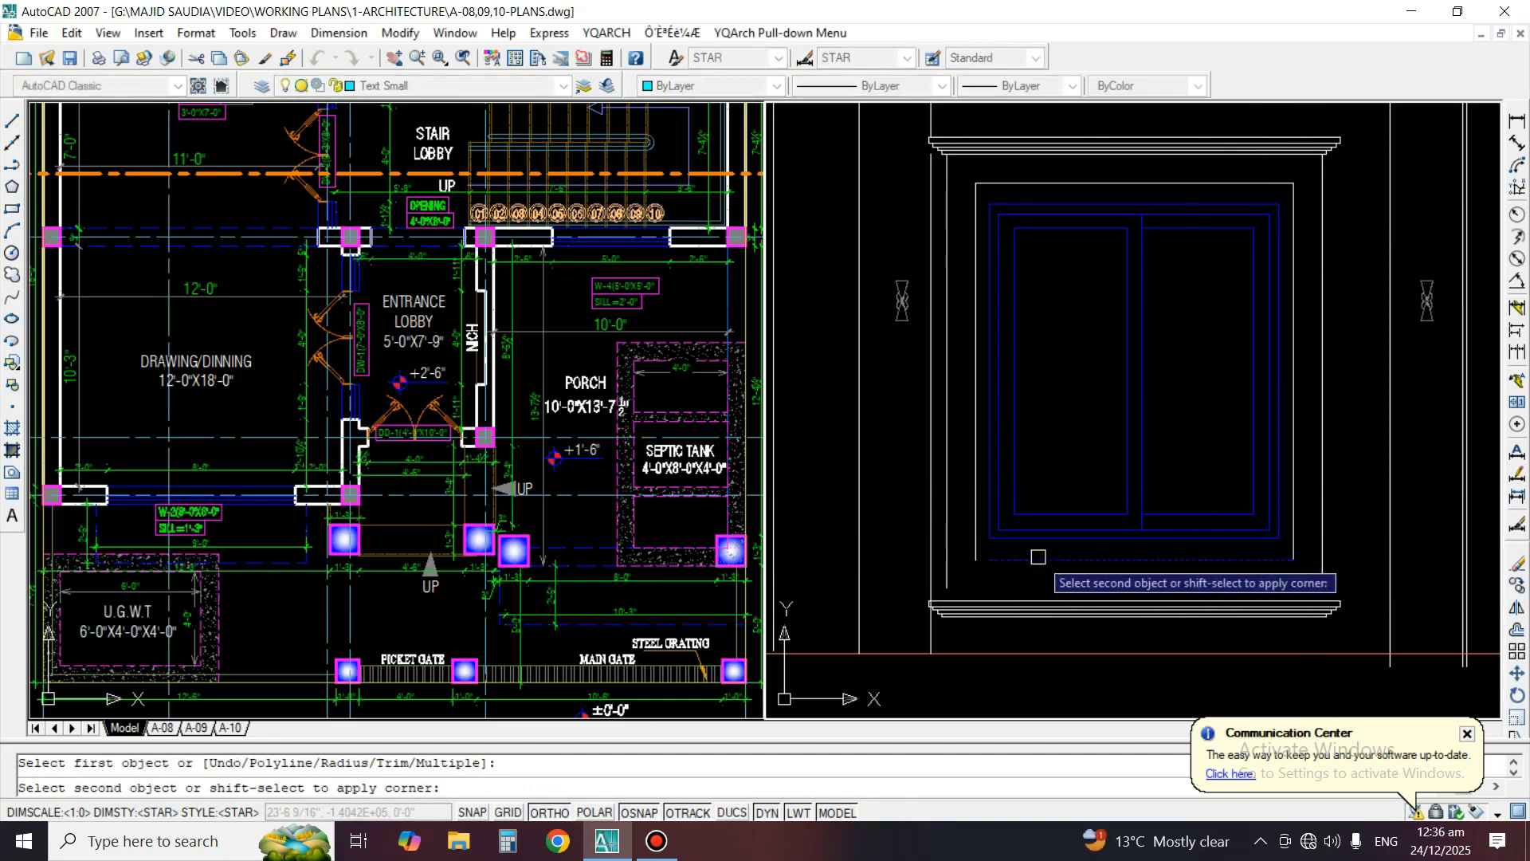
left_click(974, 545)
type("ma")
key("space")
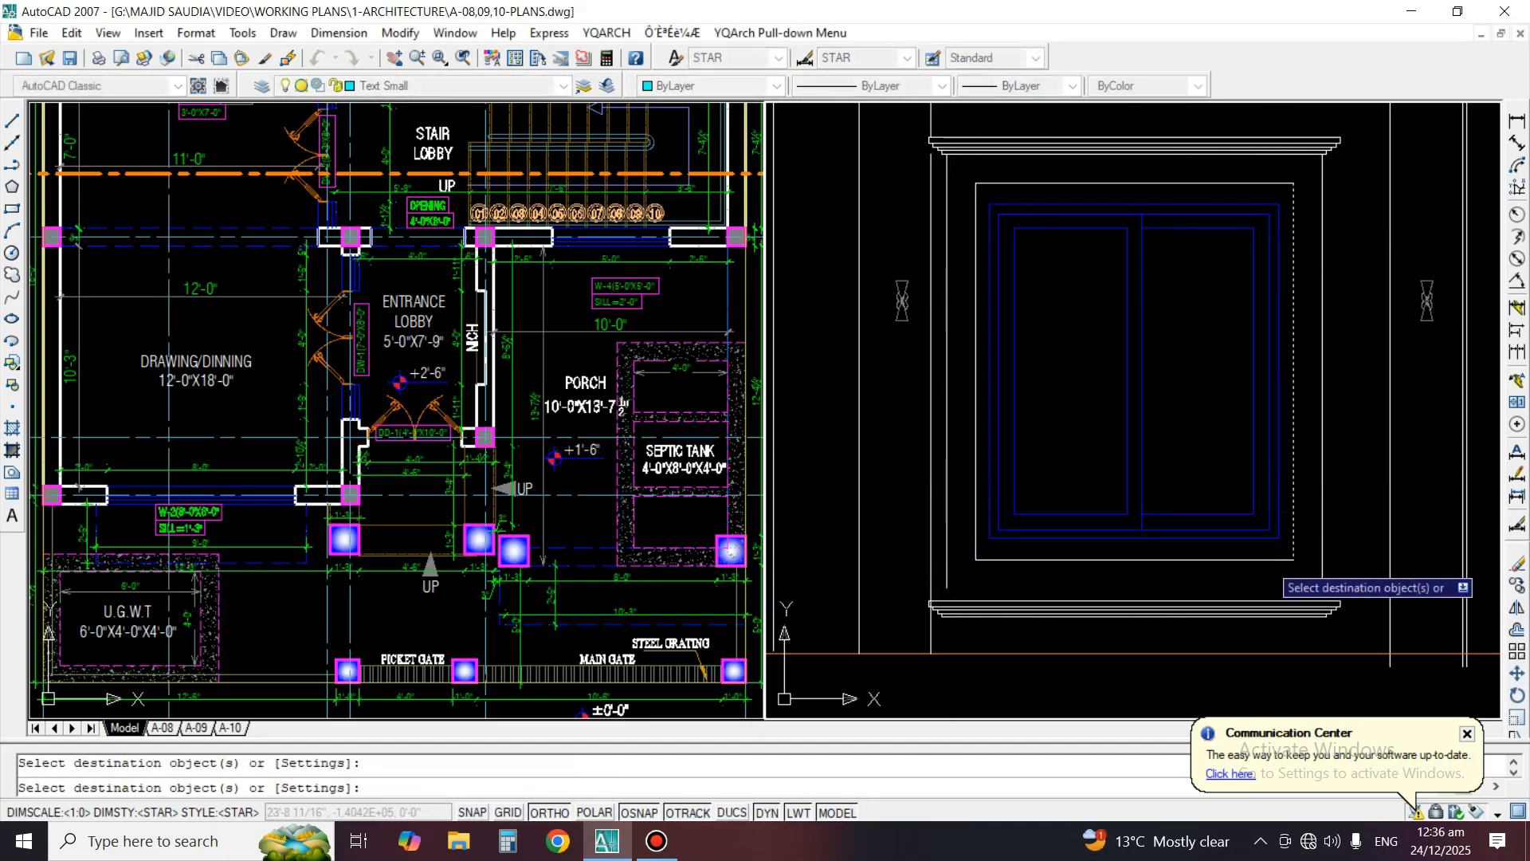
Add a vertical linear dimension between the surround's top line and the window frame's top line
left_click(1517, 120)
scroll(1426, 140, "up", 2)
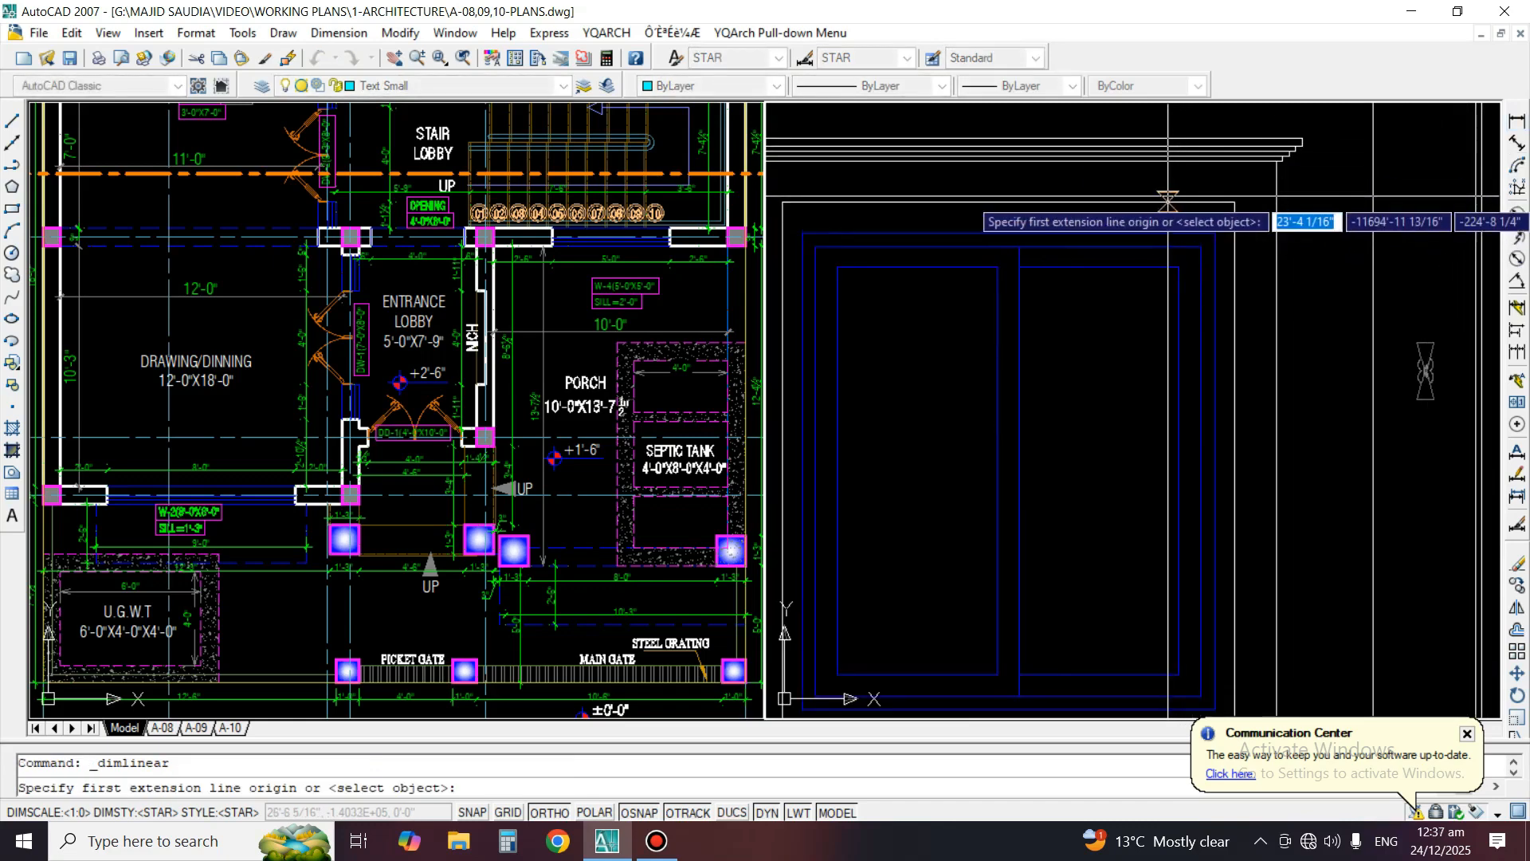
left_click(1168, 204)
left_click(1170, 234)
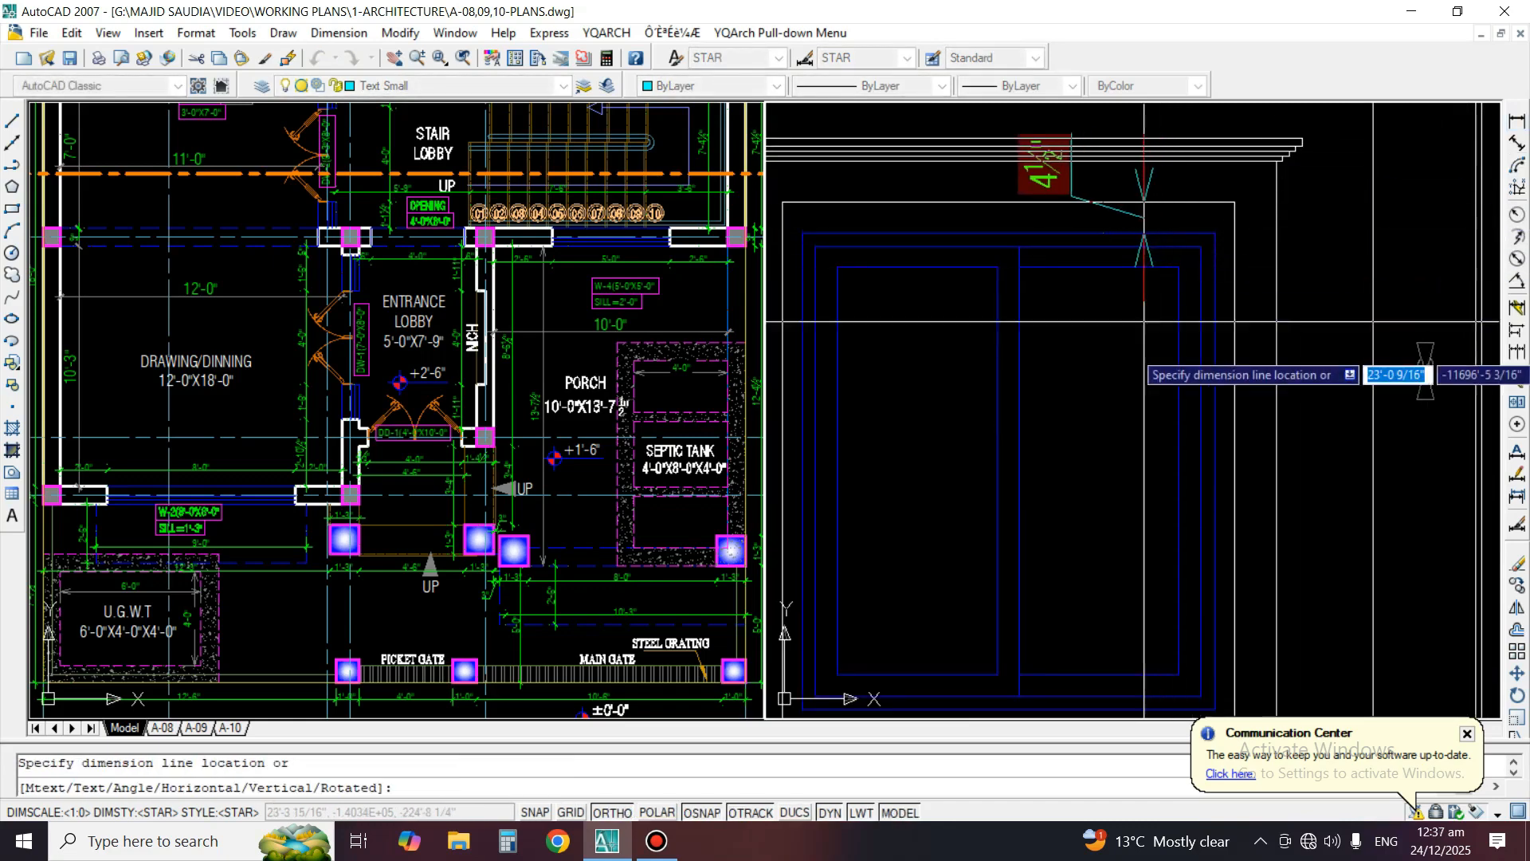
left_click(1162, 482)
Add a vertical linear dimension between the window frame's bottom line and the surround's bottom line
middle_click_drag(1121, 655, 1167, 397)
scroll(1167, 504, "up", 2)
key("space")
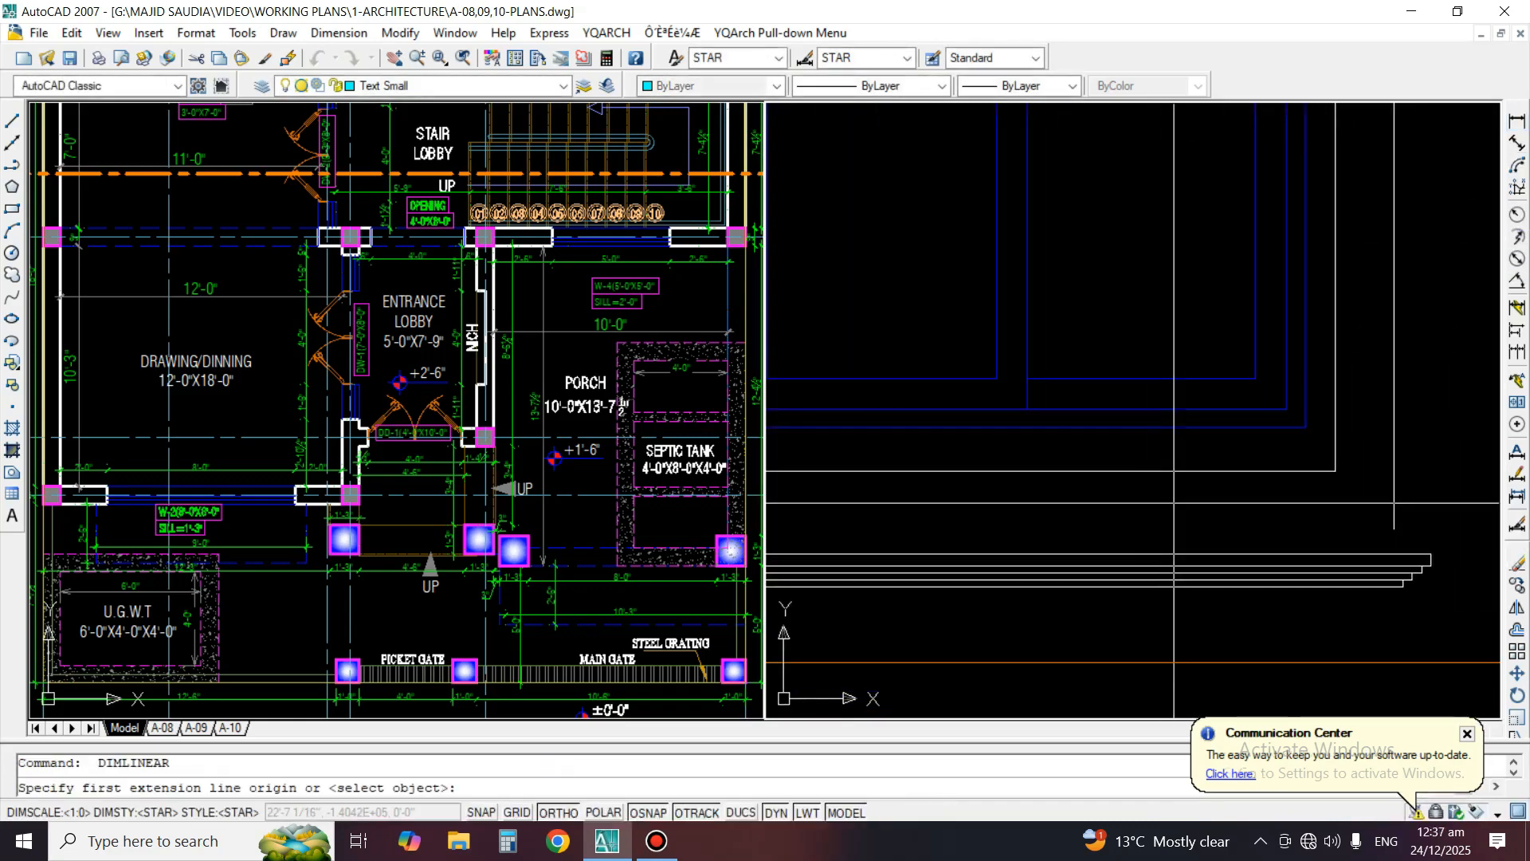
left_click(1182, 426)
left_click(1183, 470)
left_click(1192, 464)
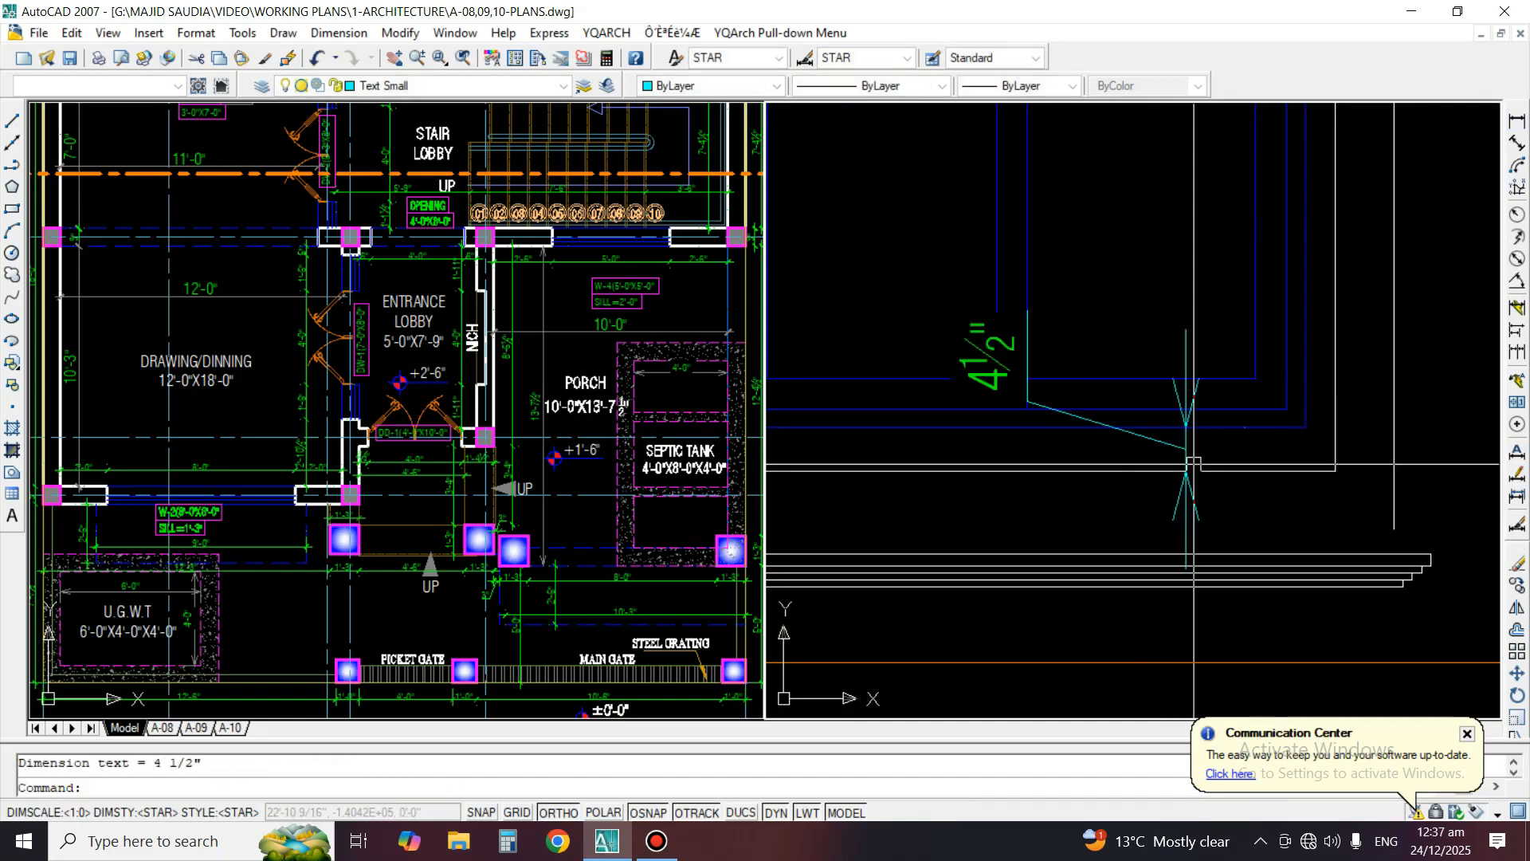
Erase the two check dimensions at the bottom and top of the window surround
type("e")
key("space")
left_click(1186, 348)
key("space")
scroll(1158, 515, "down", 2)
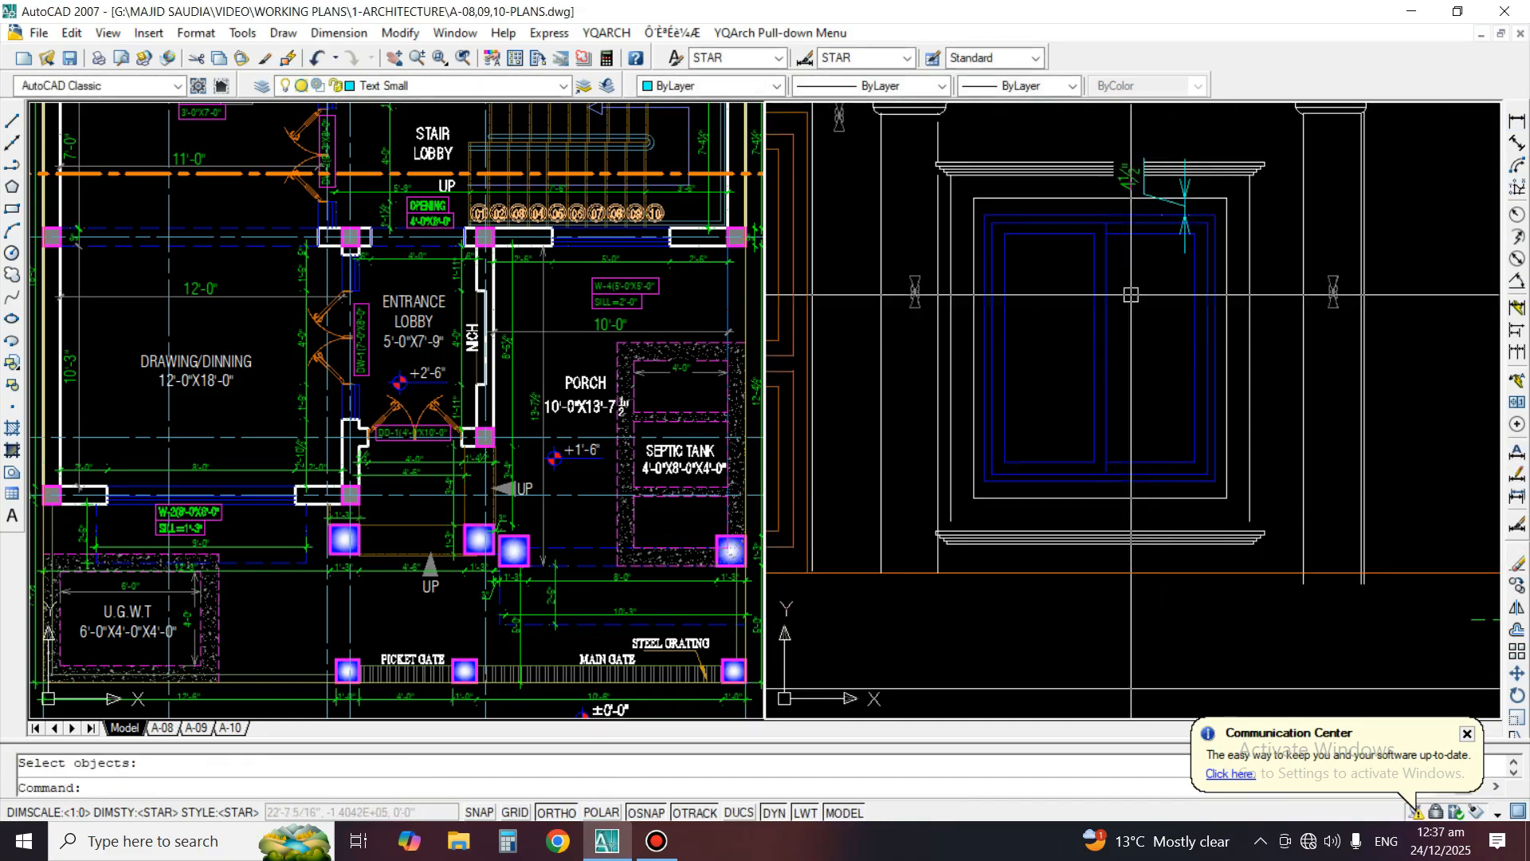
middle_click_drag(1147, 209, 1147, 319)
scroll(1162, 304, "up", 3)
type("e")
key("space")
left_click(1208, 306)
key("space")
scroll(1148, 300, "down", 2)
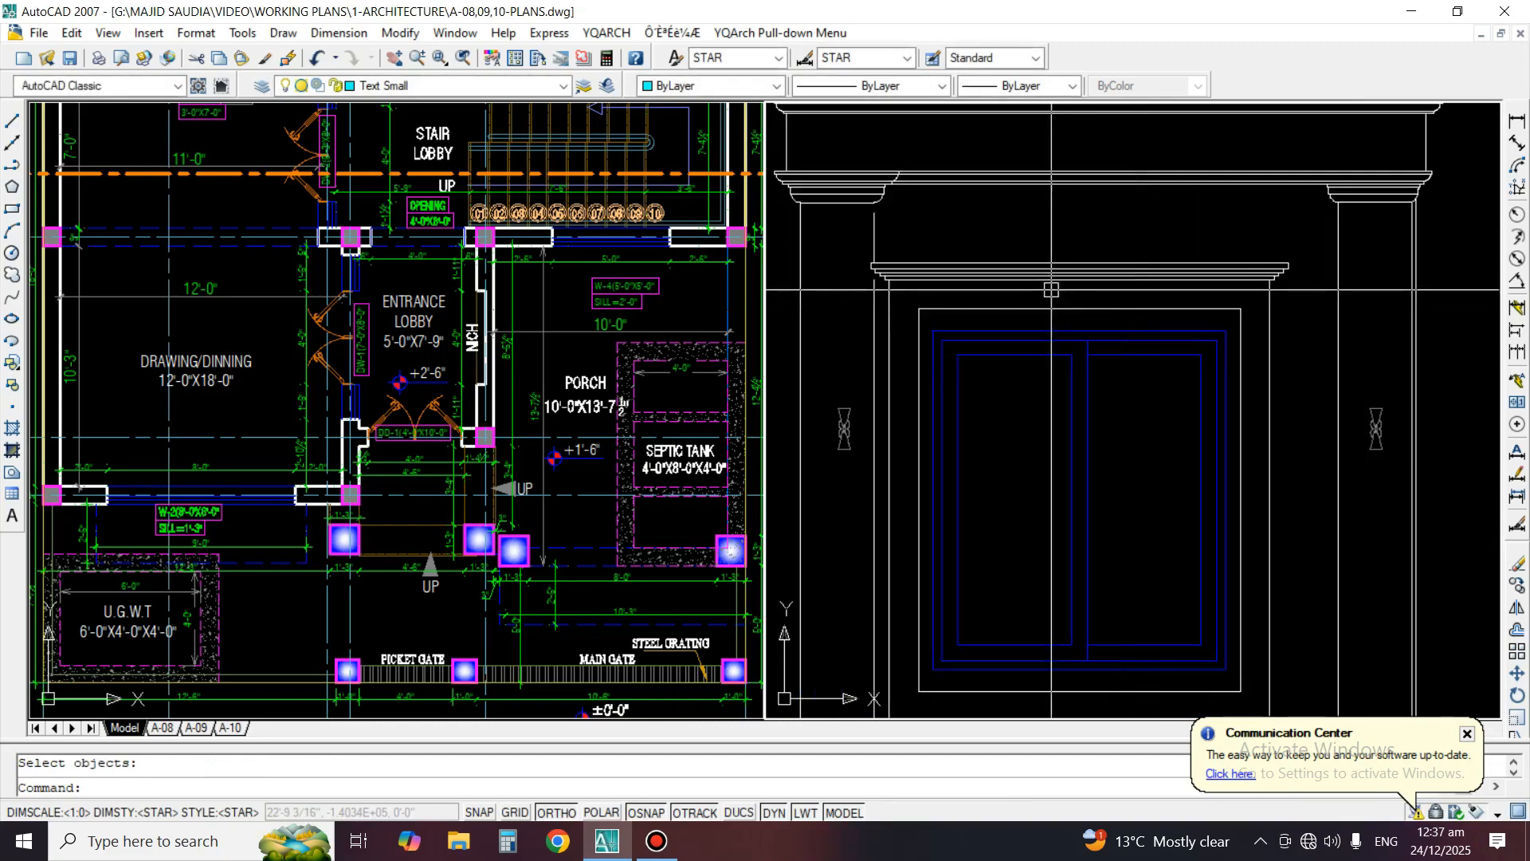
Set the offset distance by picking the gap between the upper moulding's lowest line and the surround's top line
middle_click_drag(1176, 482, 1269, 438)
scroll(943, 202, "down", 2)
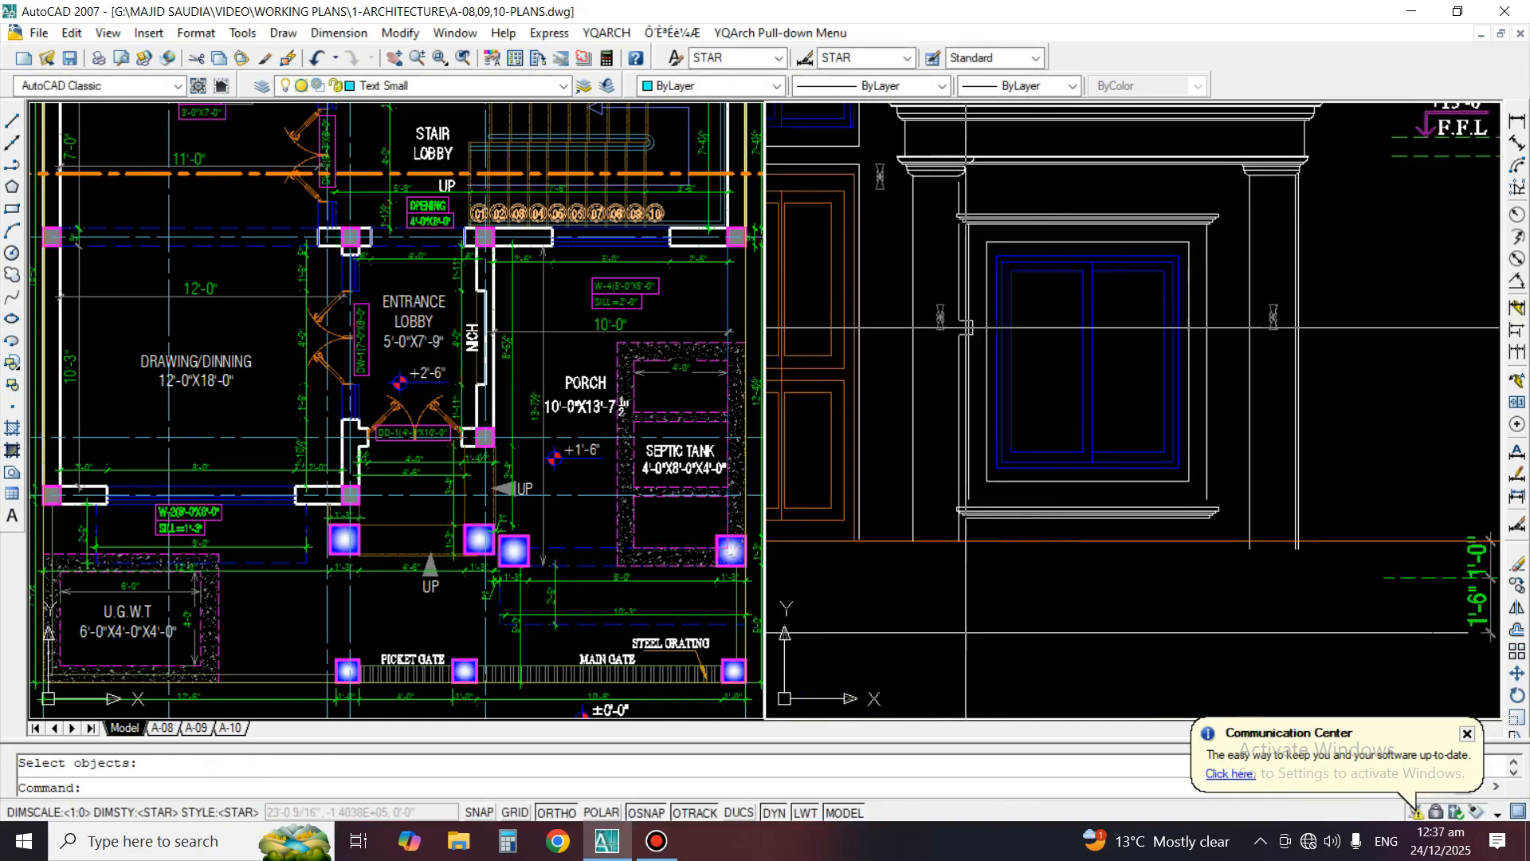
scroll(1143, 492, "up", 3)
scroll(1175, 499, "down", 4)
scroll(1181, 172, "up", 3)
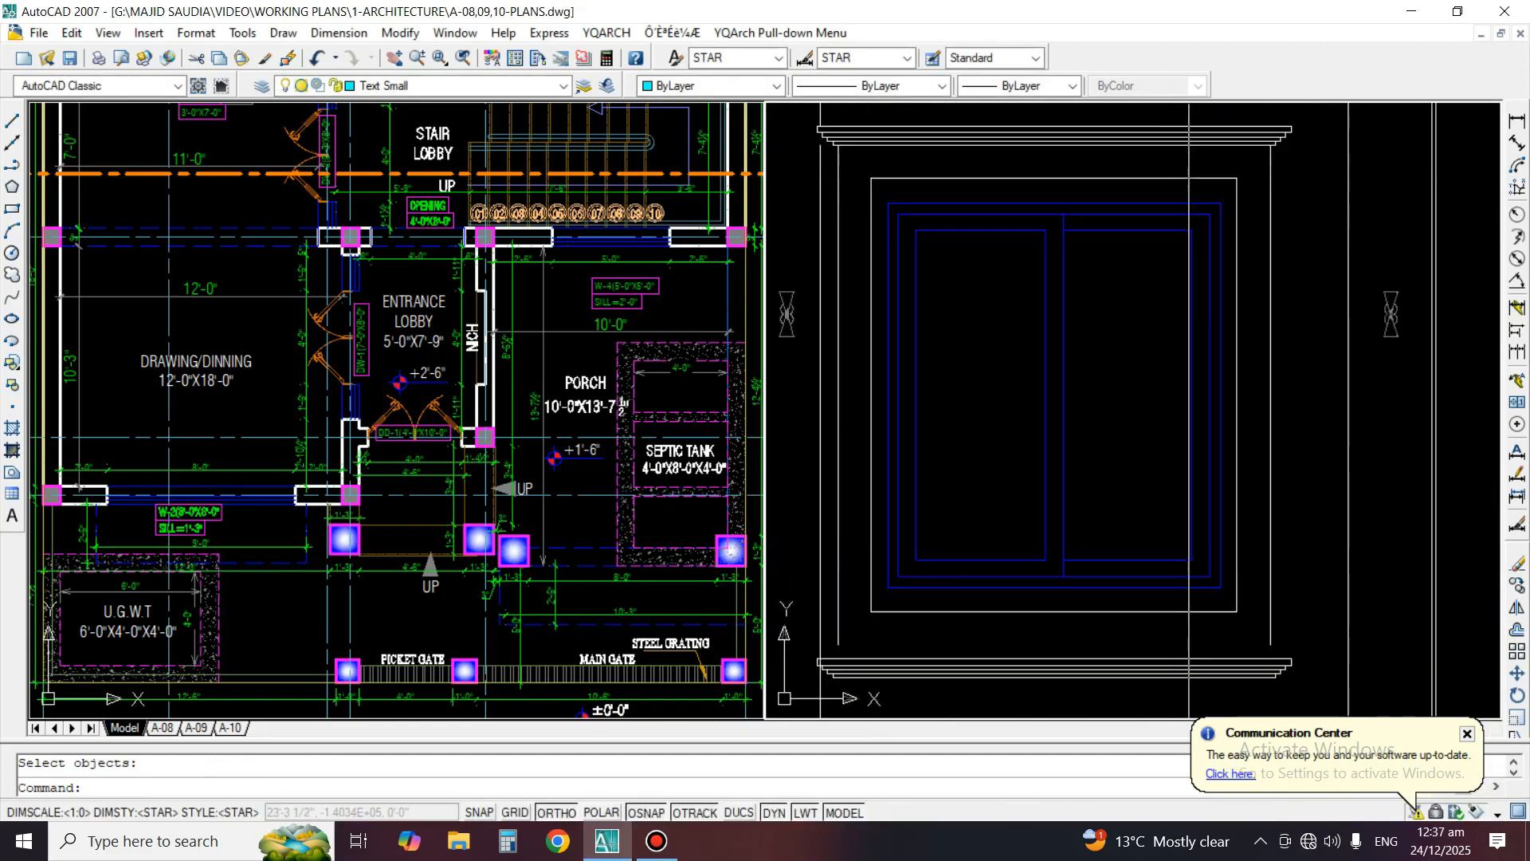
middle_click_drag(1181, 151, 1180, 249)
type("o")
key("space")
scroll(1183, 254, "up", 2)
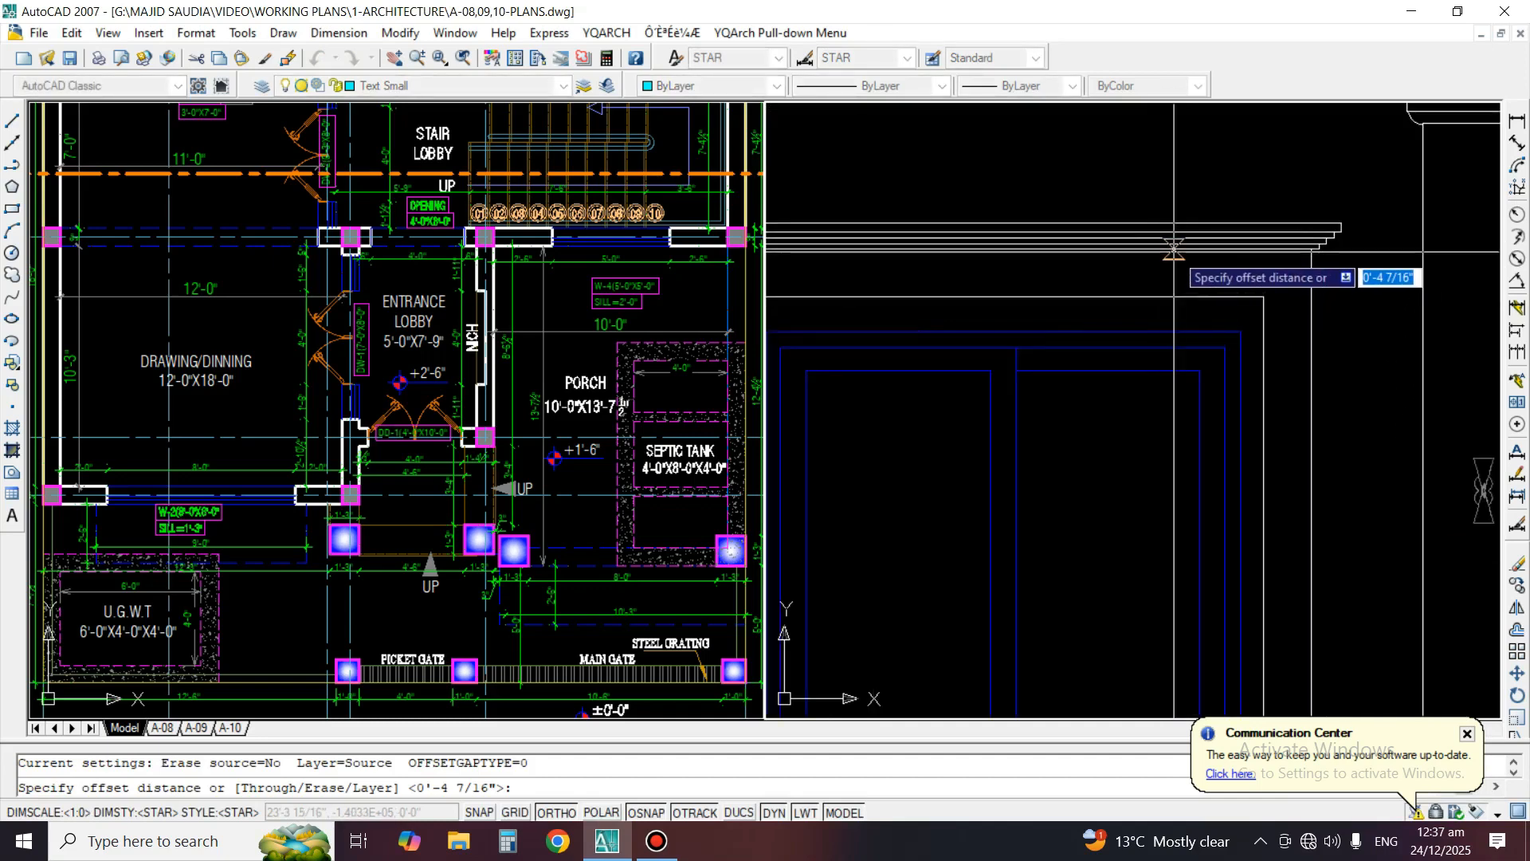
left_click(1183, 253)
left_click(1076, 338)
Measure the vertical gap between the surround's top line and the upper moulding
left_click(1517, 121)
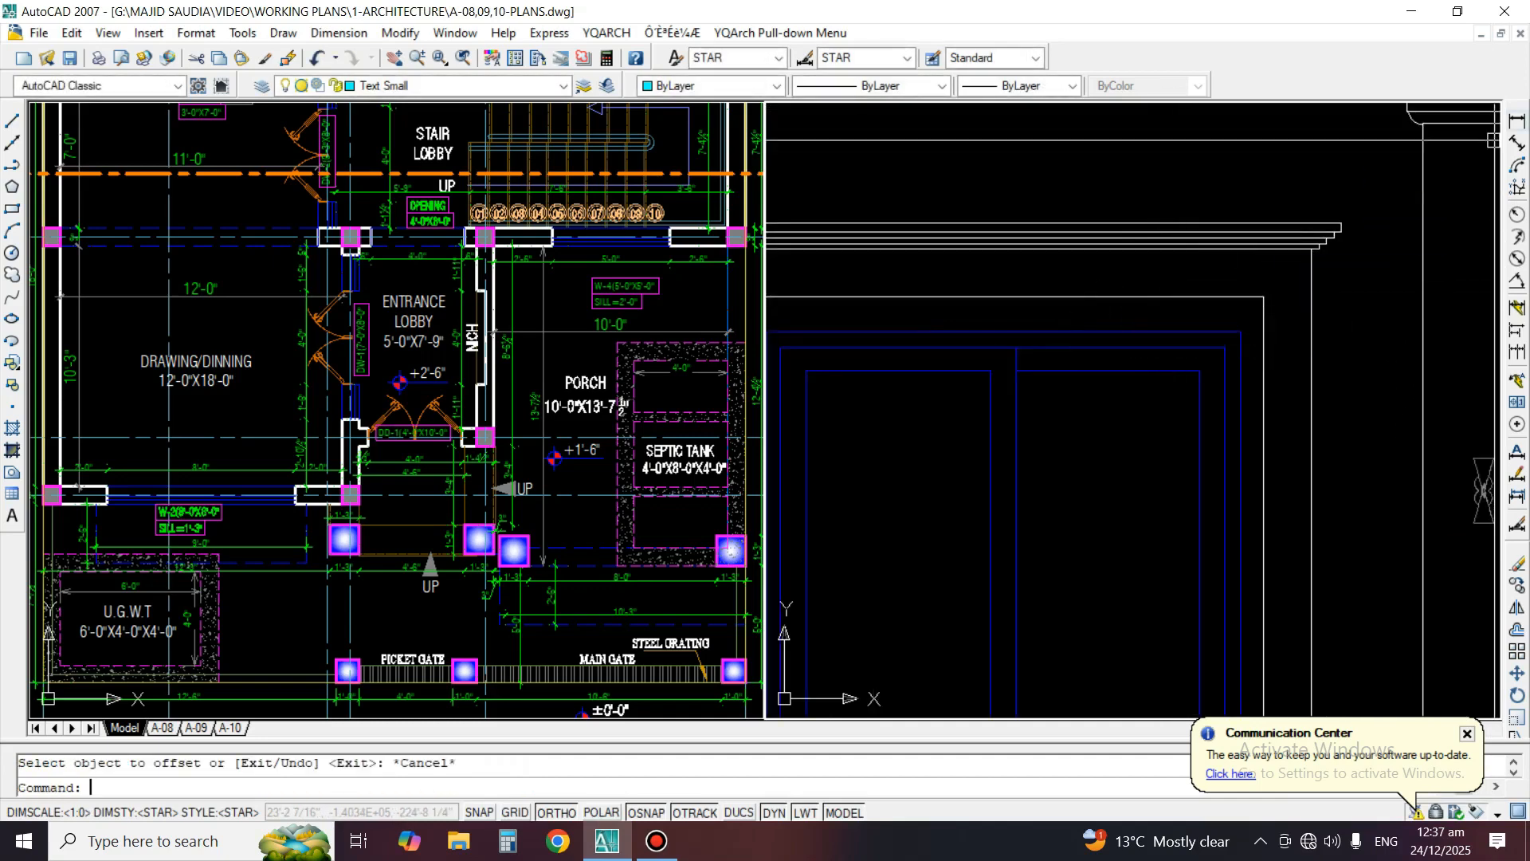
left_click(1224, 296)
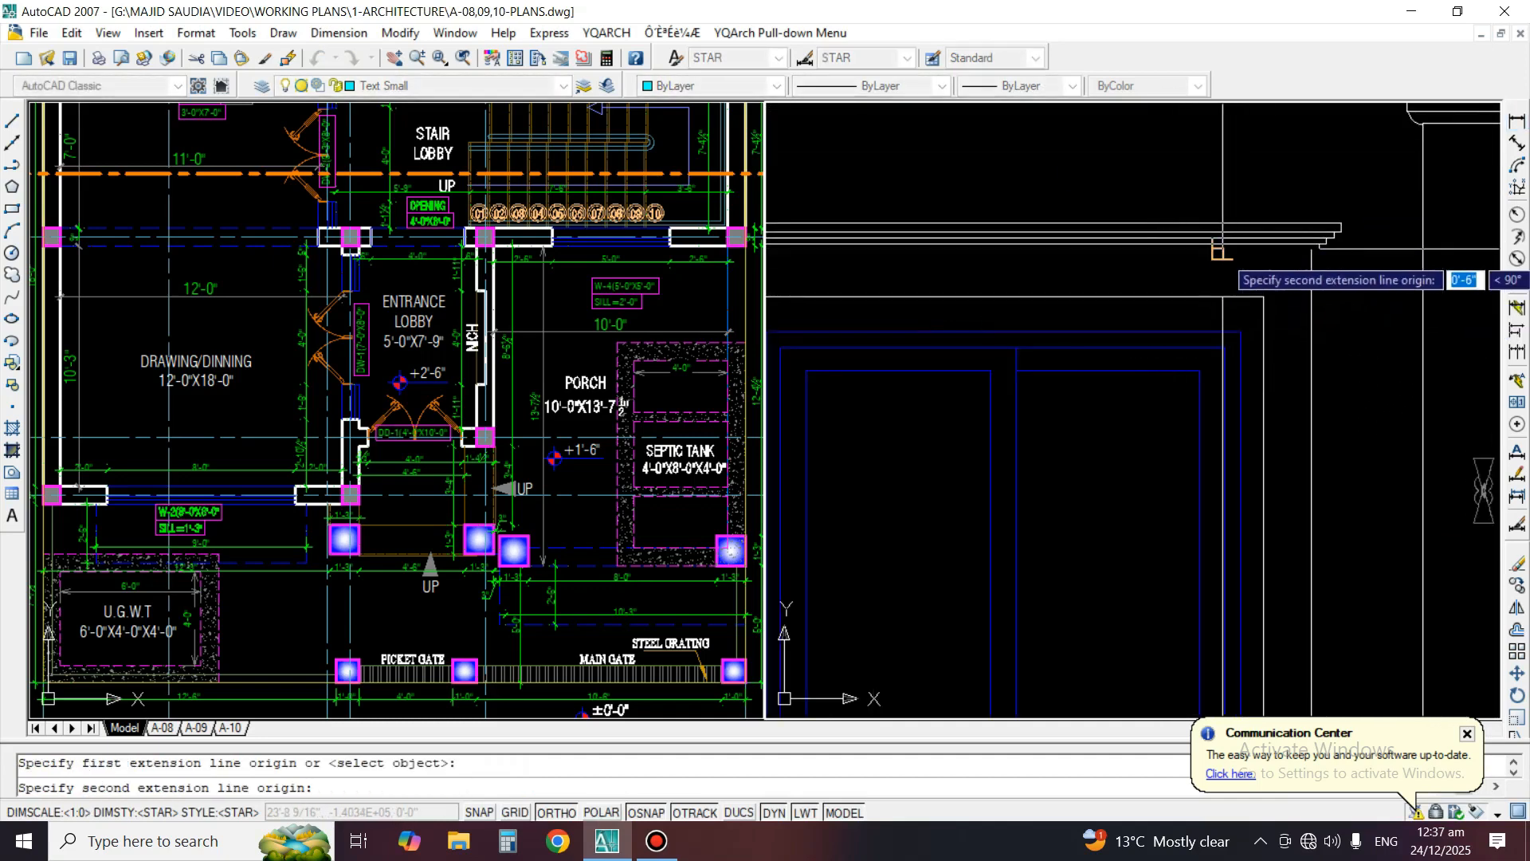
left_click(1223, 275)
scroll(1175, 433, "down", 3)
key("Escape")
scroll(1211, 534, "up", 3)
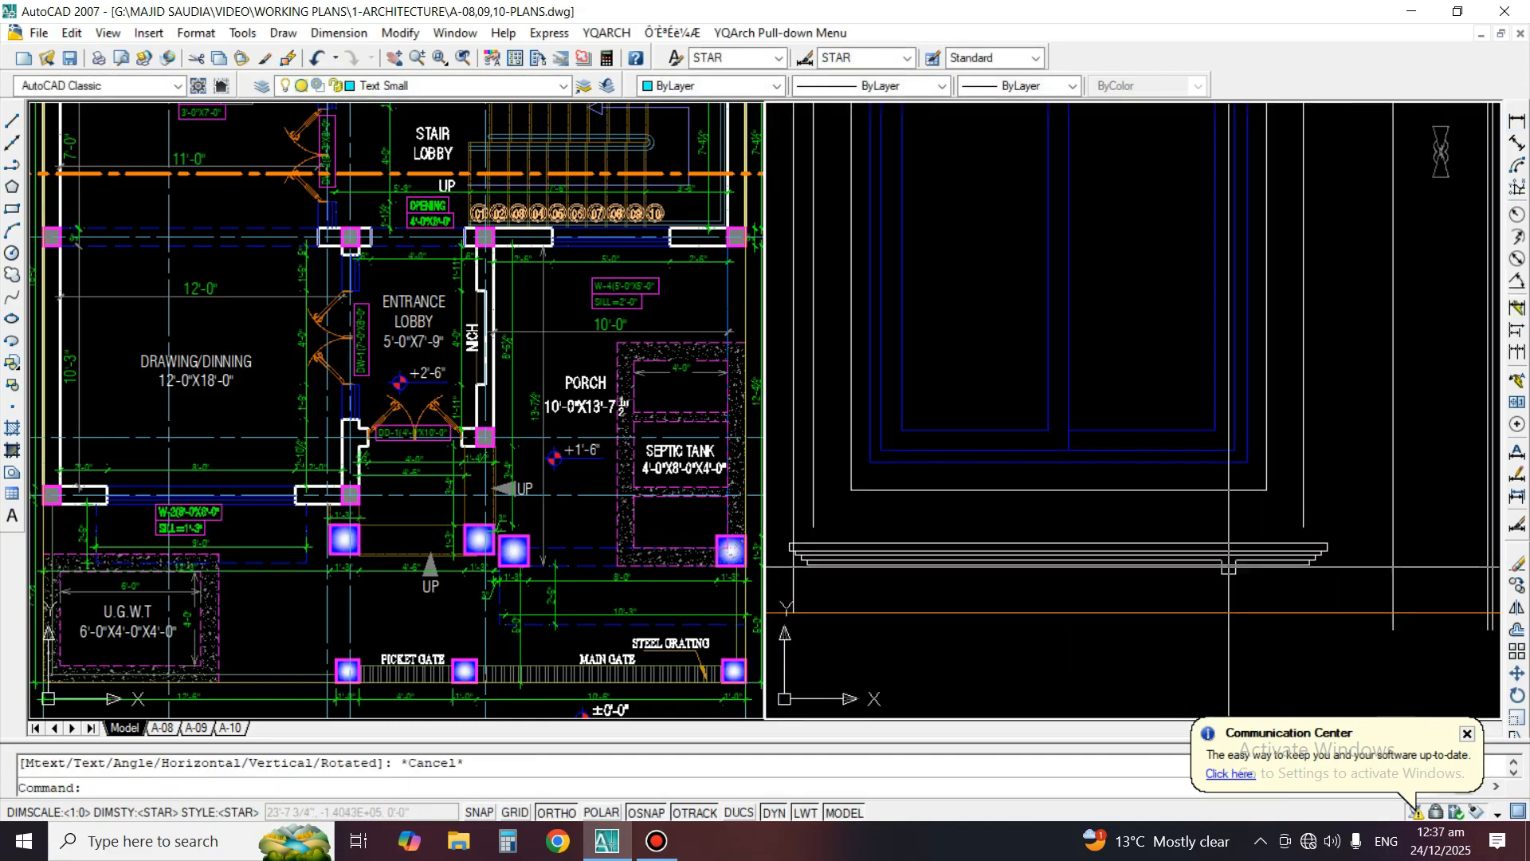
Offset the surround's bottom line downward by the picked gap and stretch the new line's right end past the moulding
type("o")
key("space")
key("space")
left_click(1244, 490)
left_click(1160, 546)
key("space")
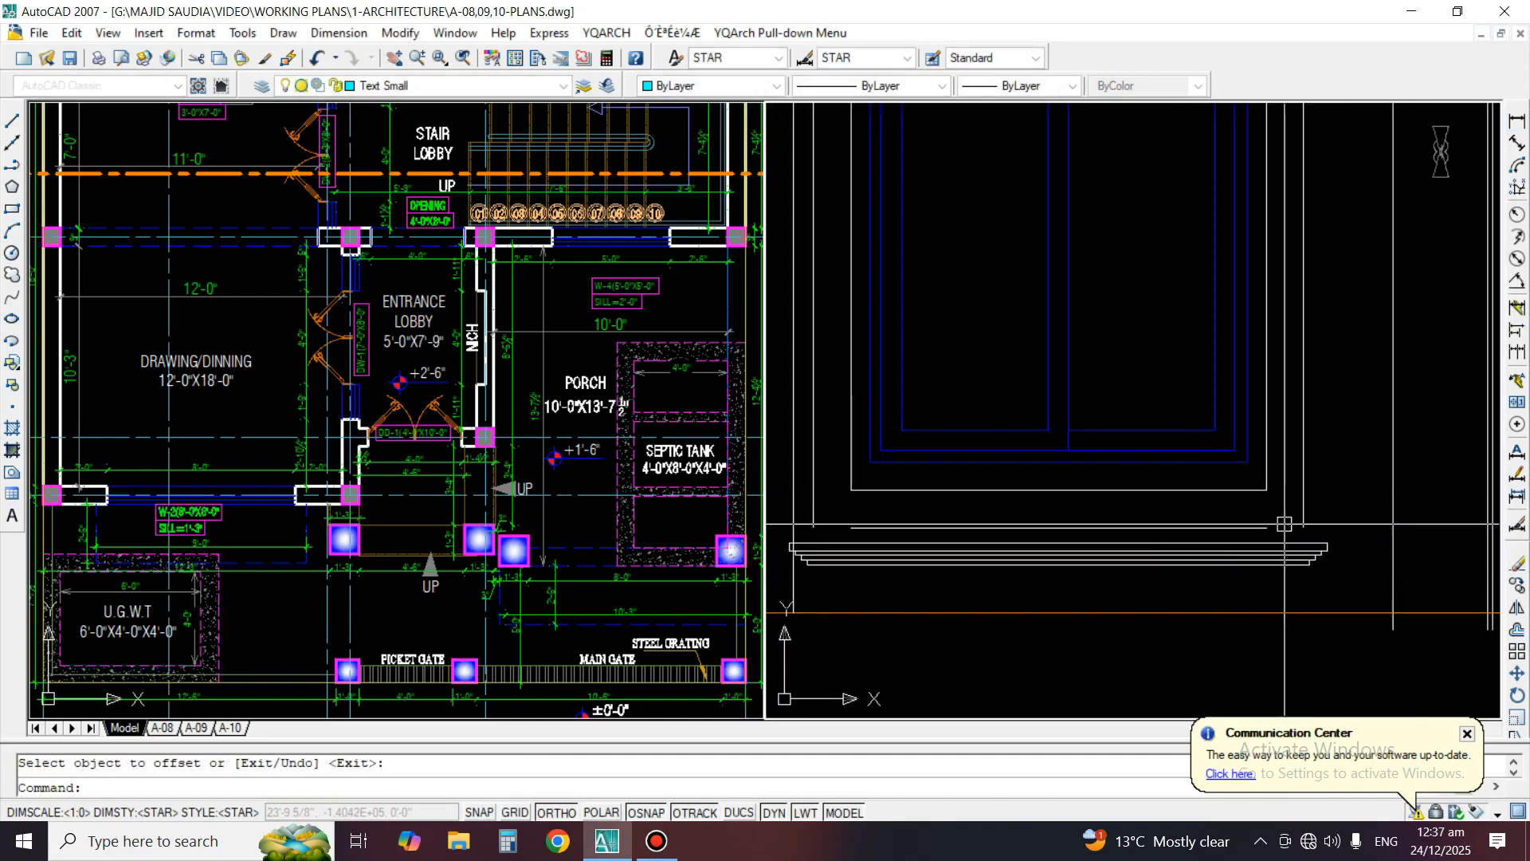
left_click(1261, 527)
left_click(1267, 528)
key("Escape")
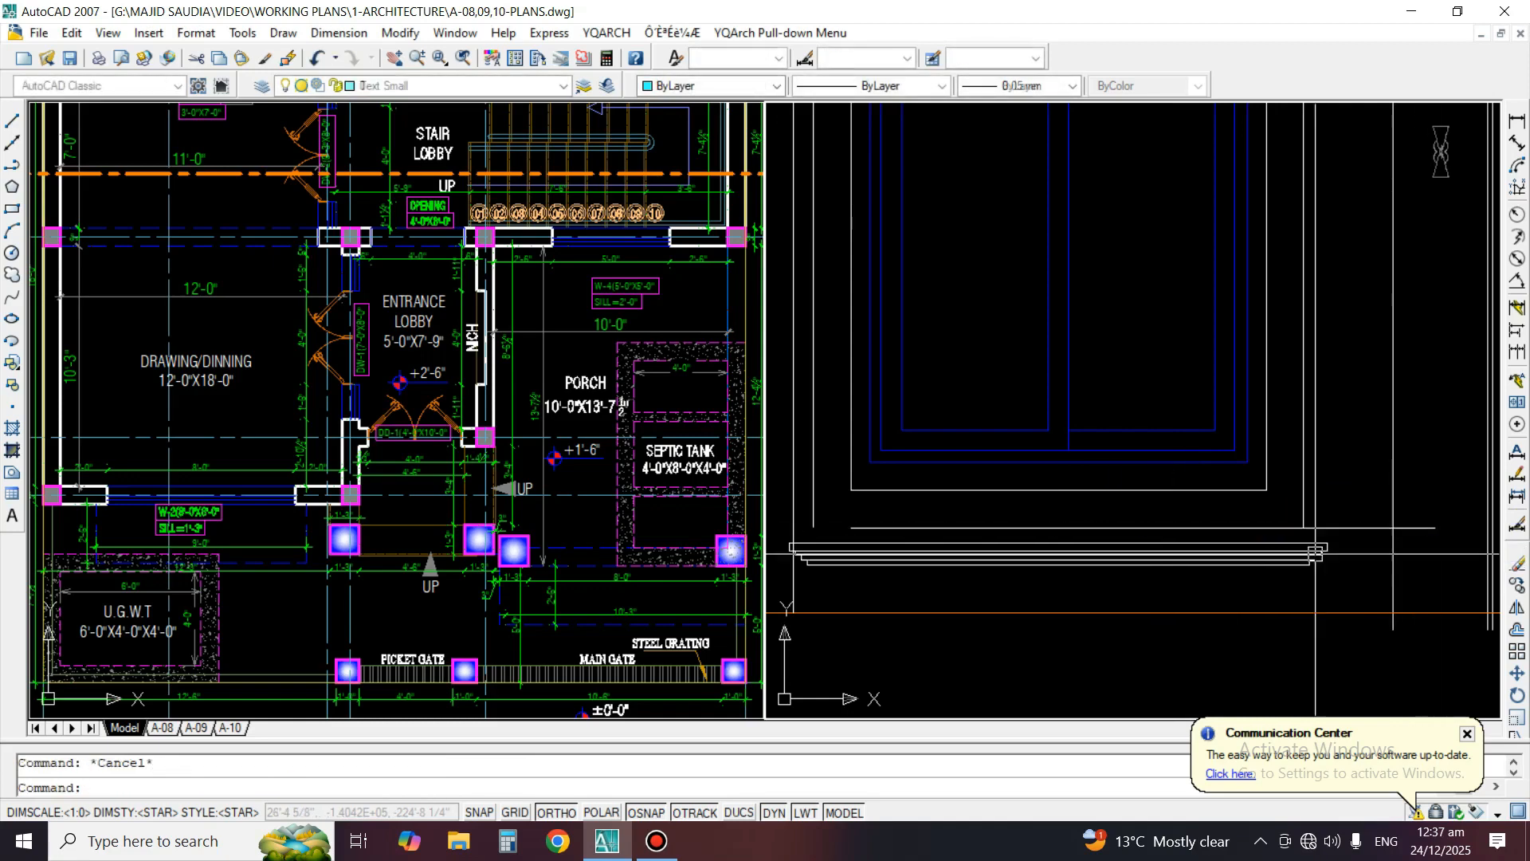
Move the lower moulding straight up so its top edge meets the offset guide line
type("m")
key("space")
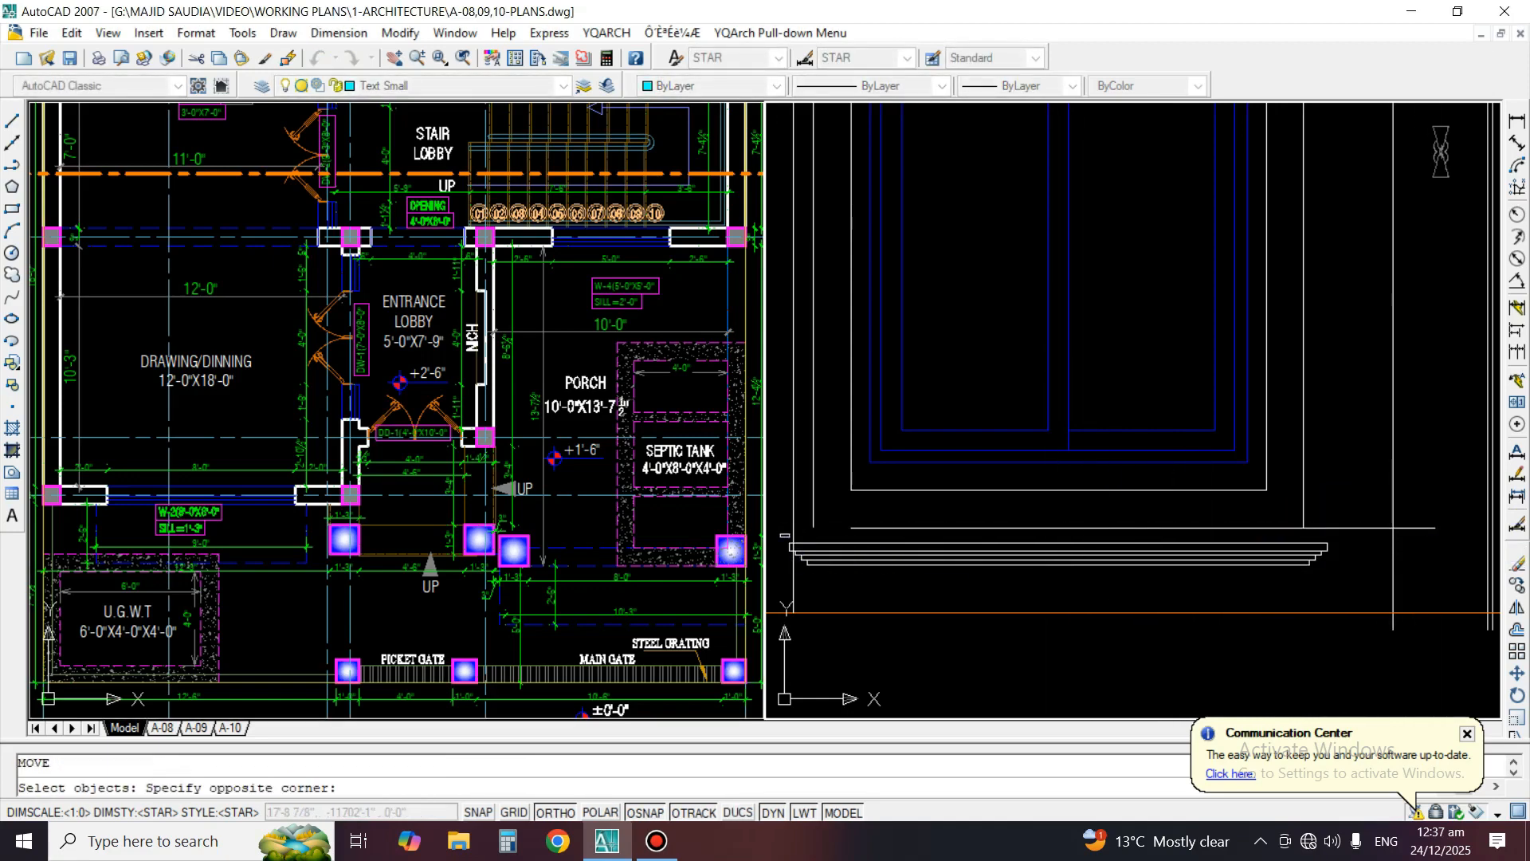
left_click(1408, 594)
scroll(1277, 550, "up", 1)
key("space")
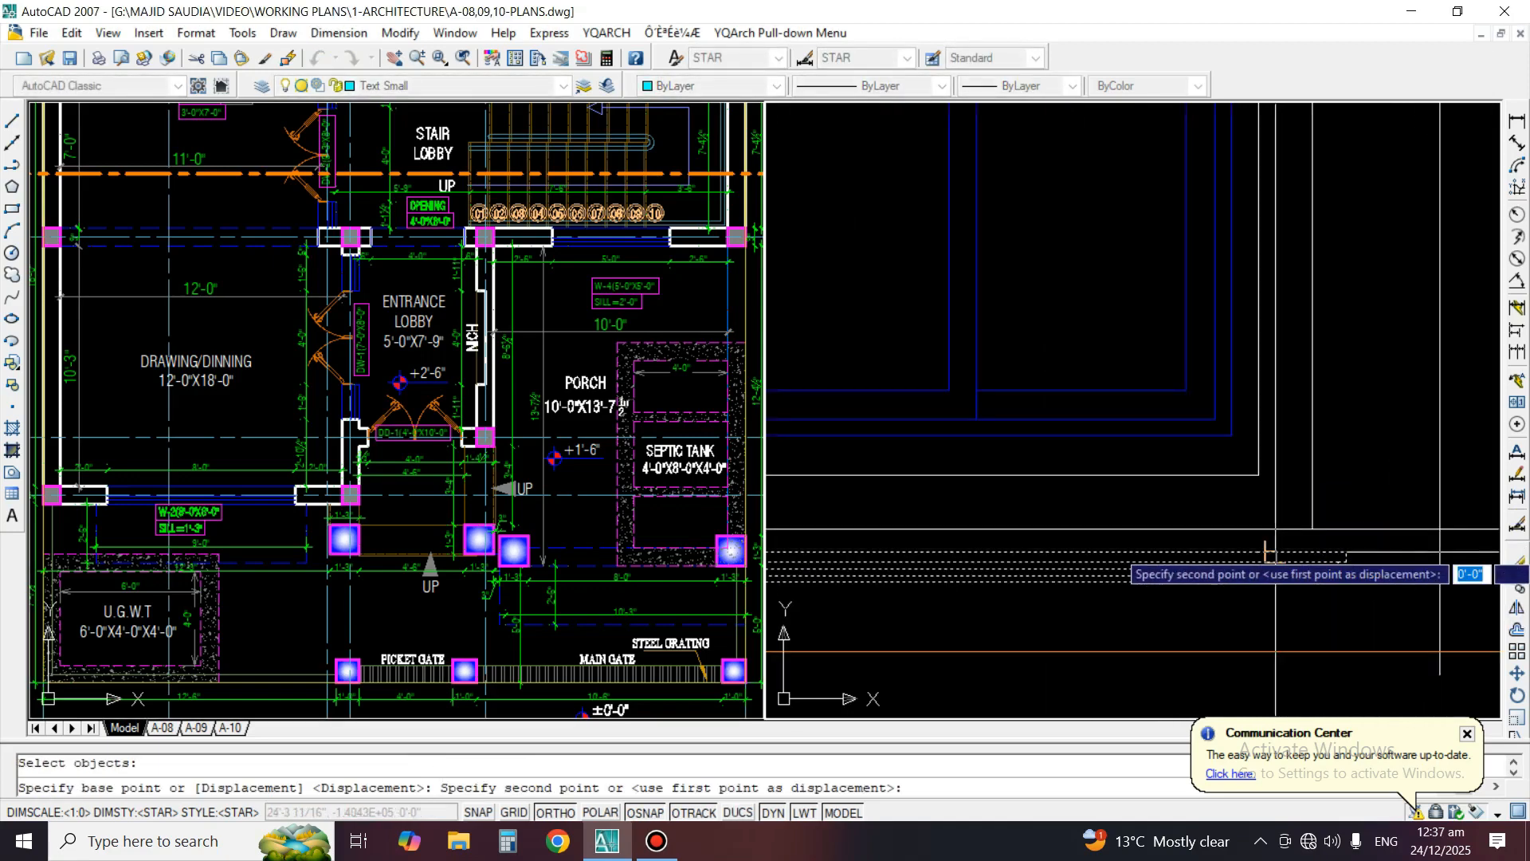
left_click(1267, 529)
Erase the guide line above the lower moulding
type("e")
key("space")
left_click(1408, 528)
key("space")
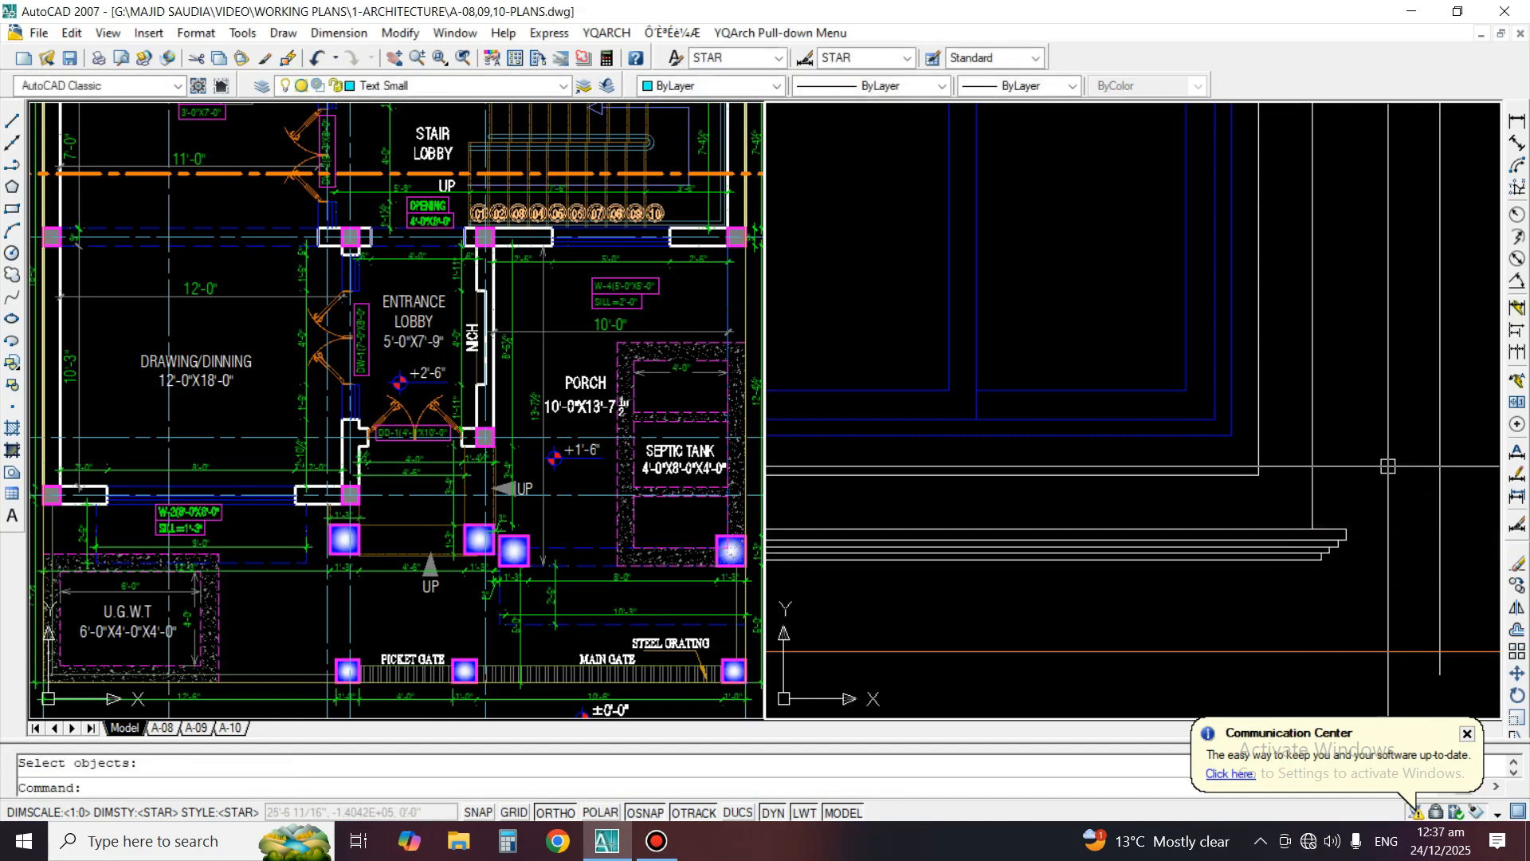
Examine the elevation's window W-4, entrance door and column bases against the plan's porch and entrance
scroll(1388, 466, "down", 2)
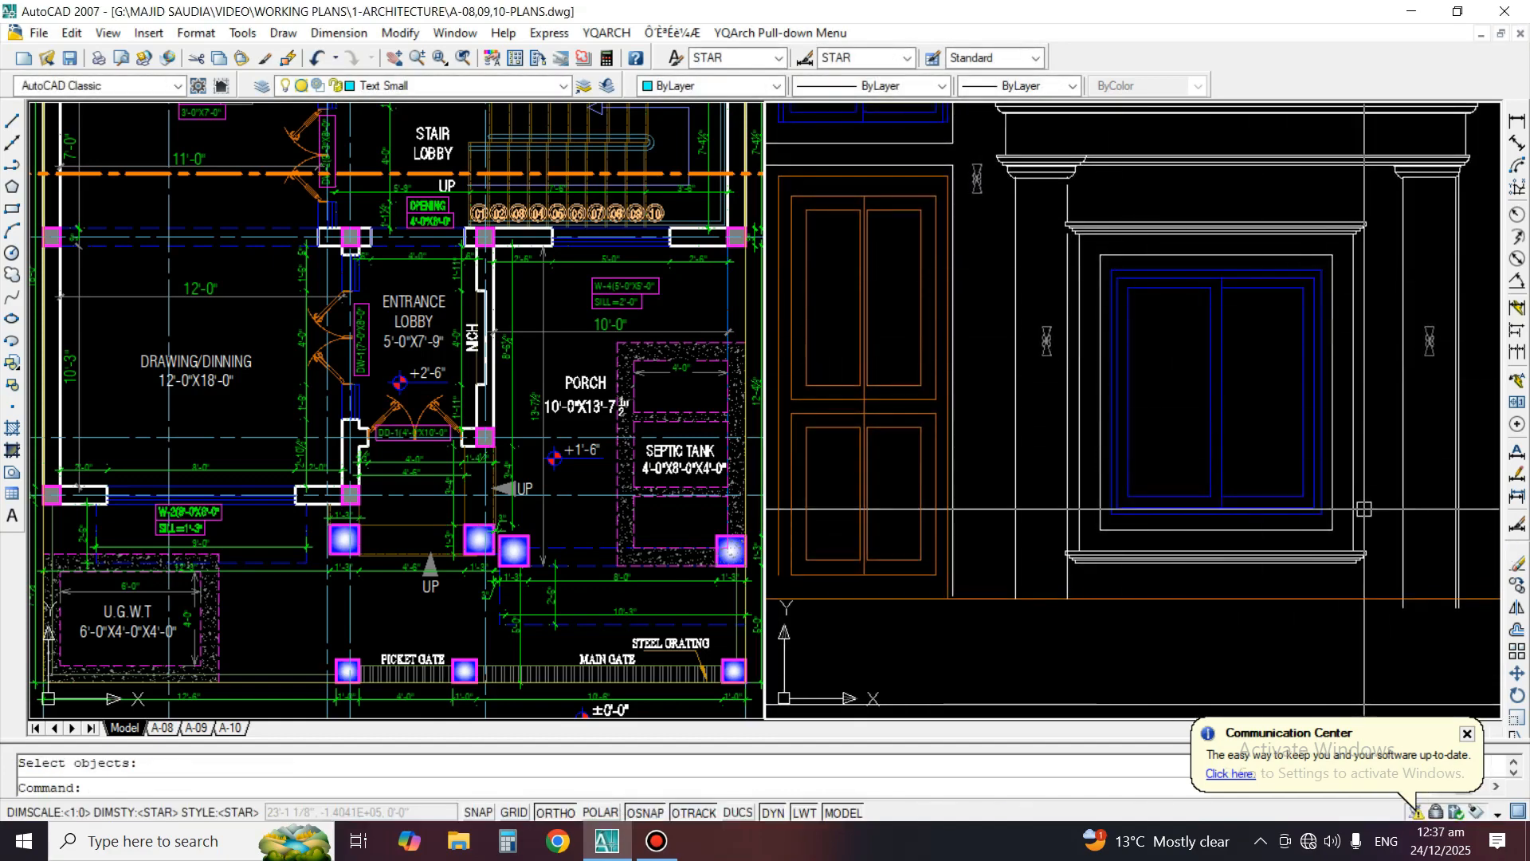
scroll(1028, 564, "up", 2)
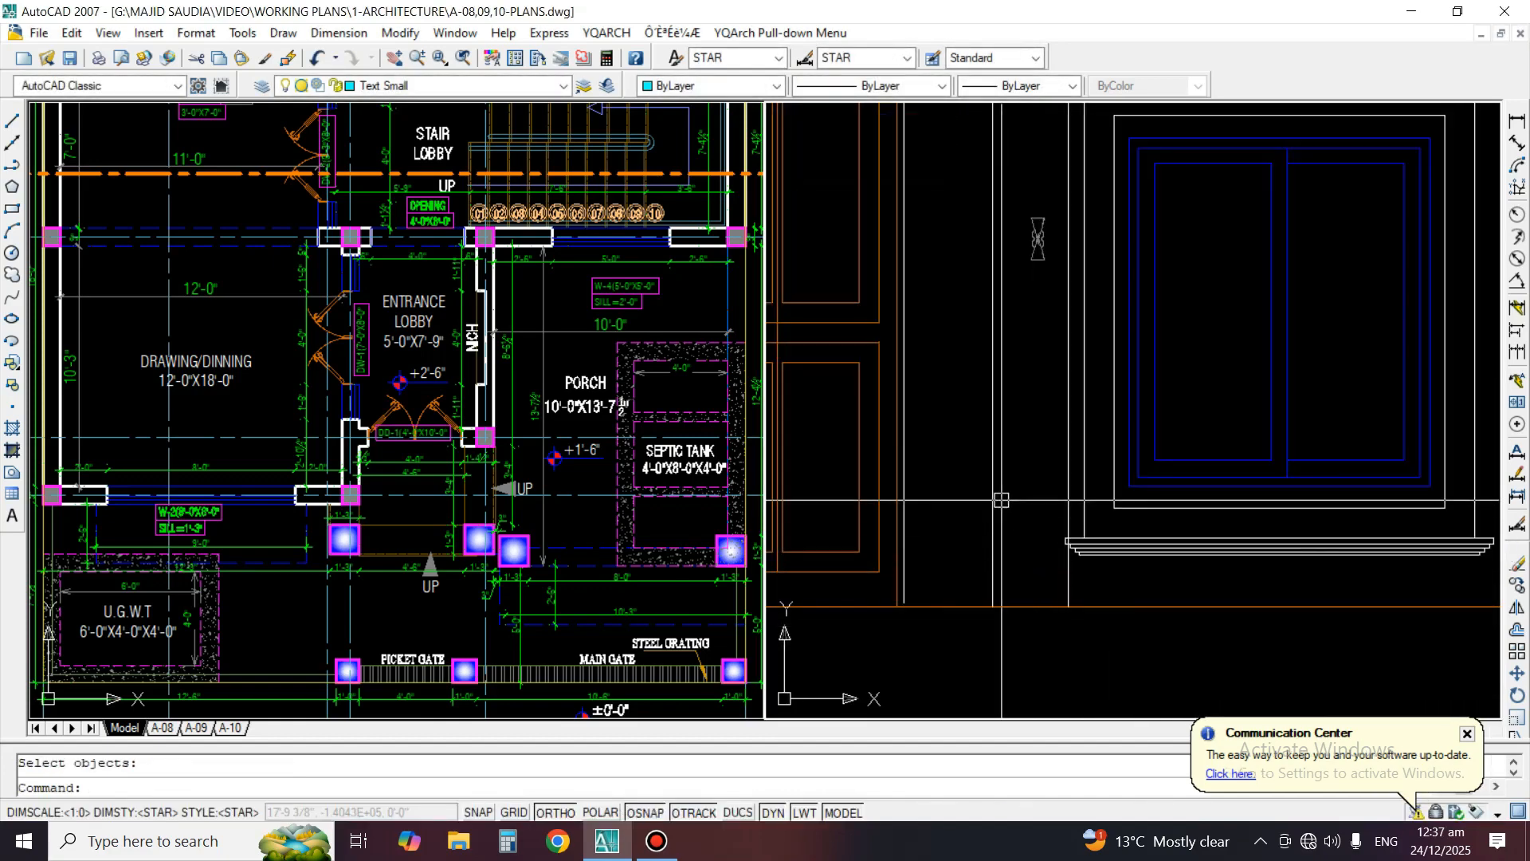
scroll(1002, 499, "down", 2)
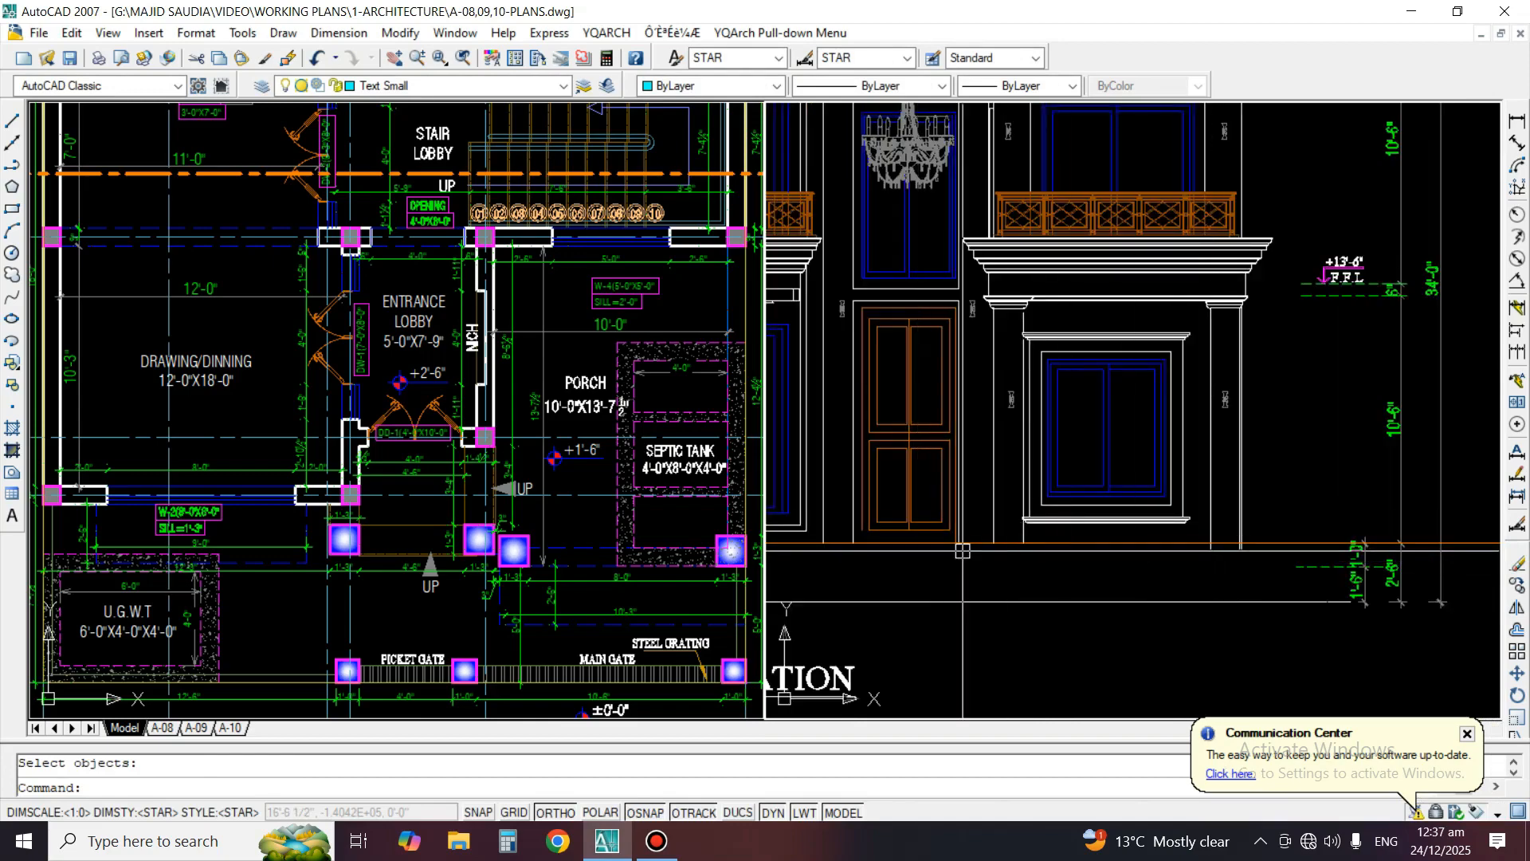
middle_click_drag(922, 558, 971, 558)
scroll(1011, 555, "up", 3)
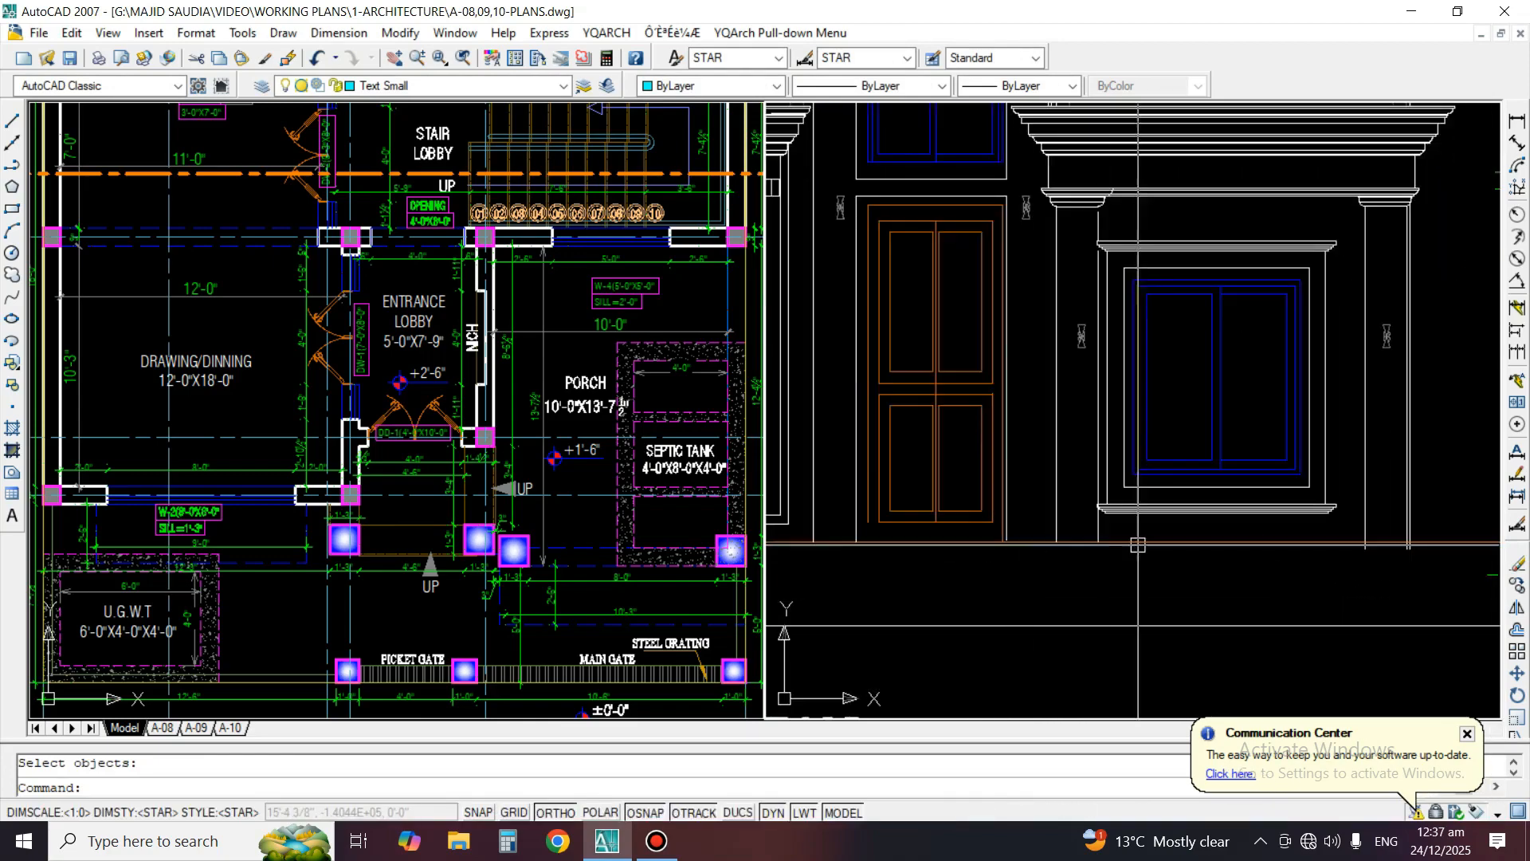
scroll(1138, 517, "down", 4)
middle_click_drag(1287, 405, 1335, 438)
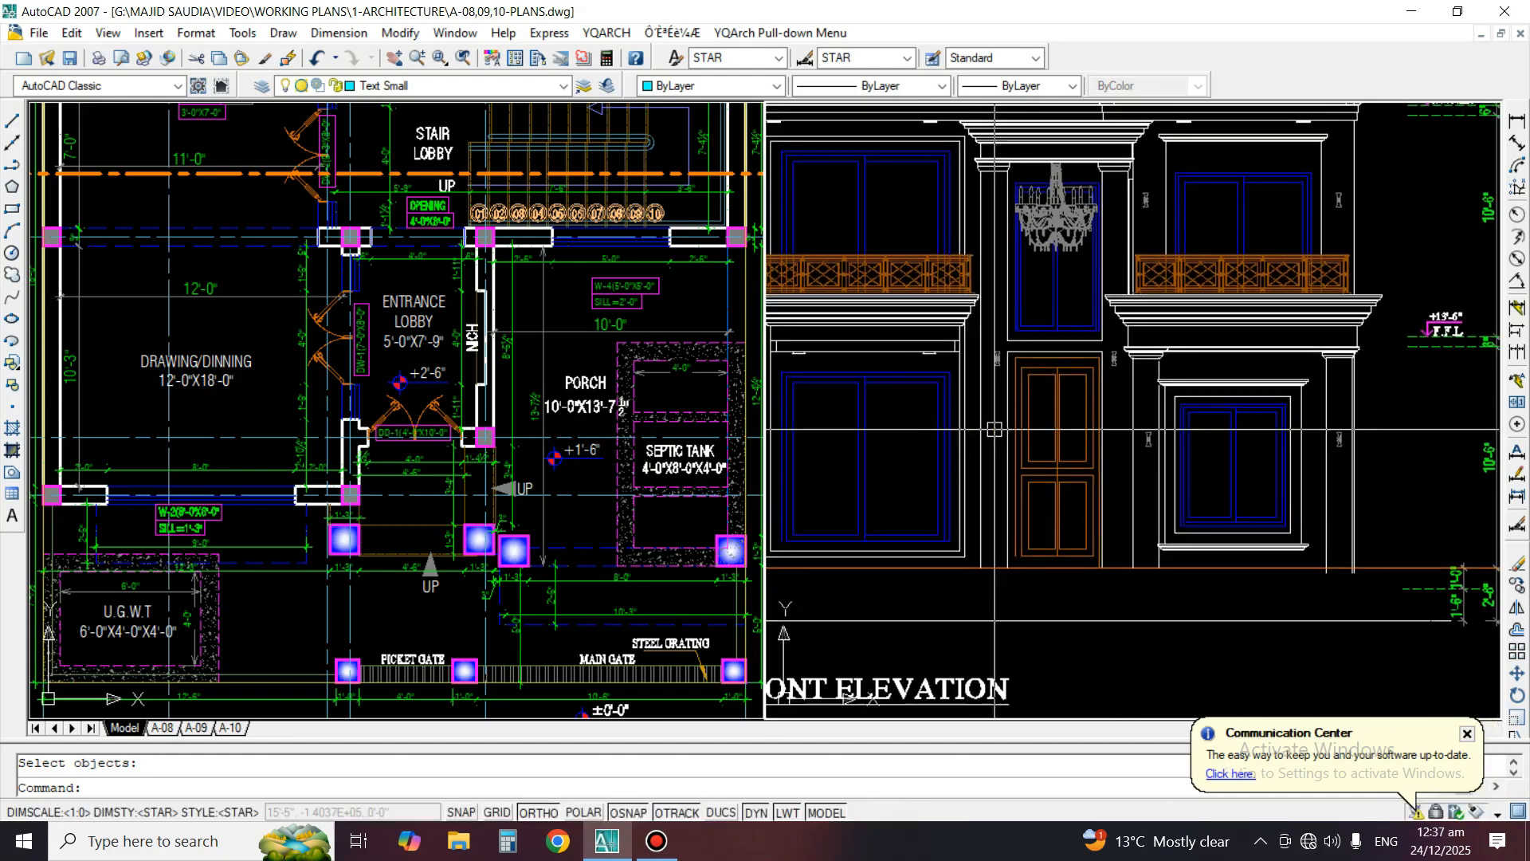
scroll(1299, 303, "up", 4)
middle_click_drag(1285, 303, 1280, 267)
scroll(1228, 266, "down", 3)
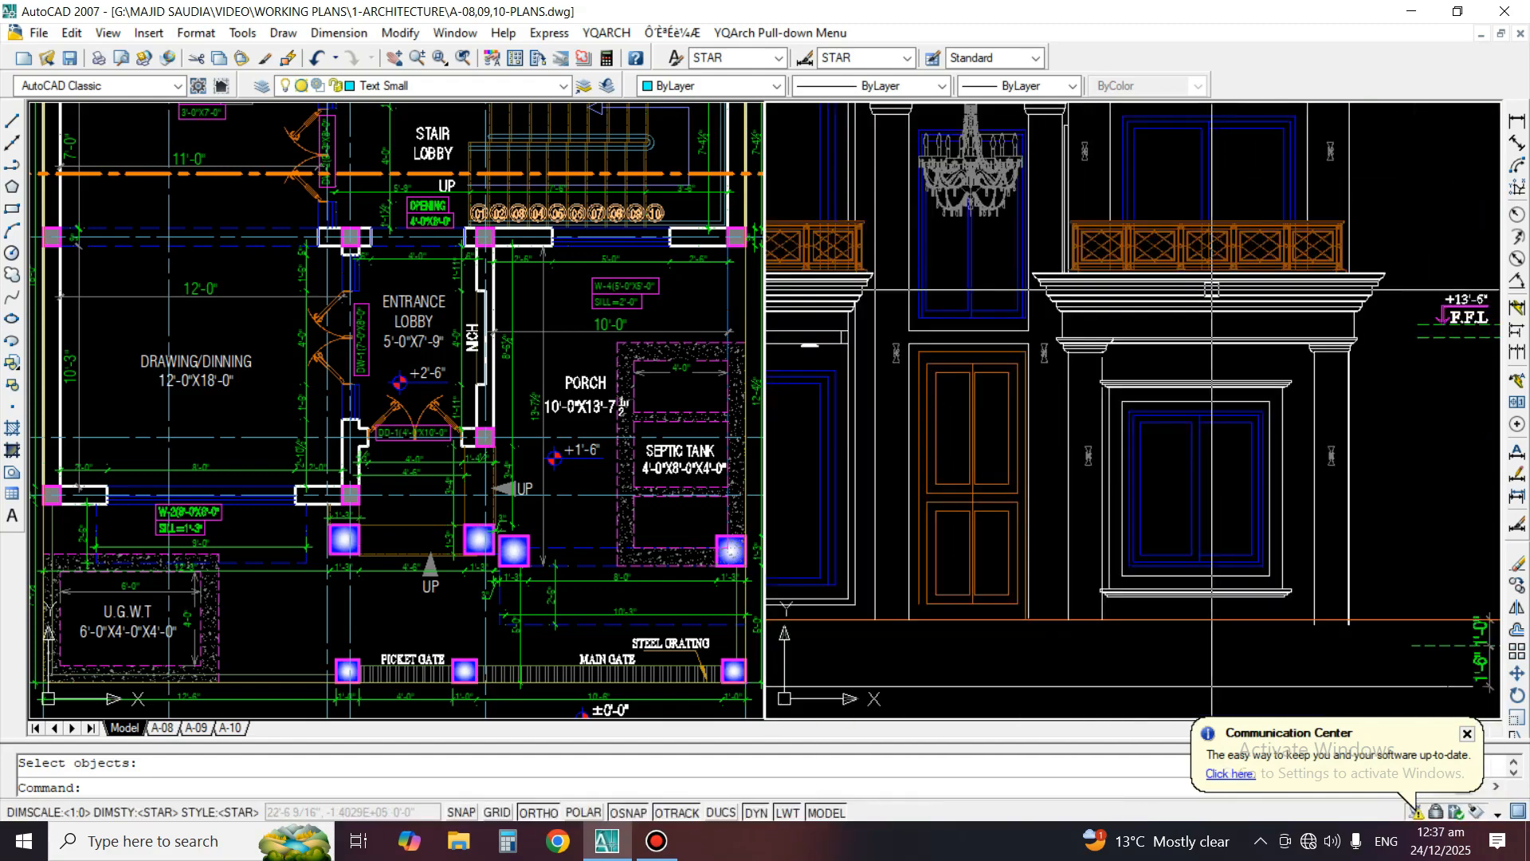
middle_click_drag(1247, 559, 1147, 395)
middle_click_drag(1375, 500, 1334, 432)
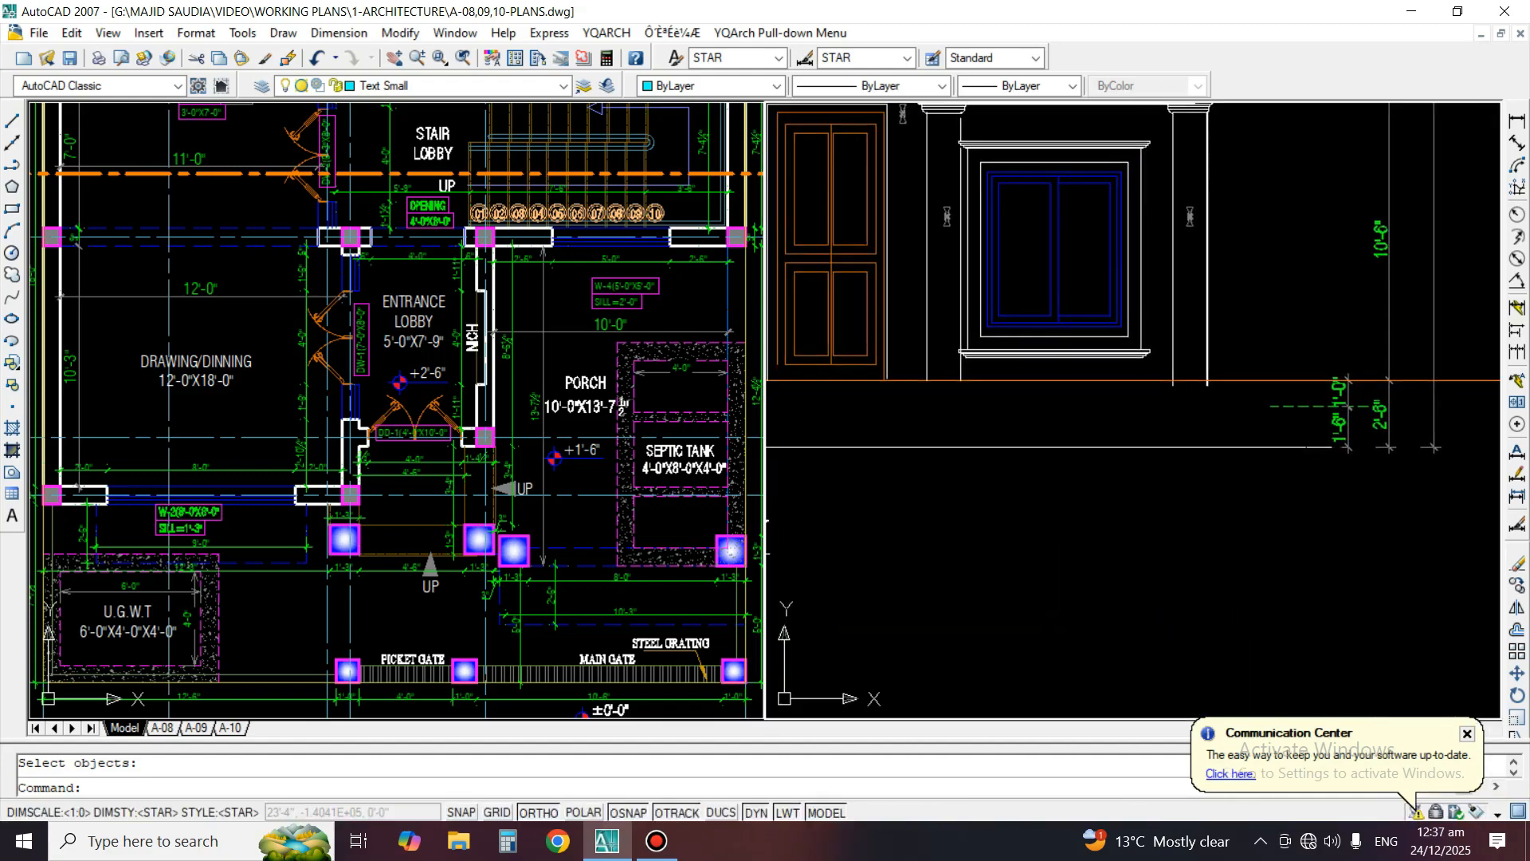
middle_click_drag(412, 478, 420, 364)
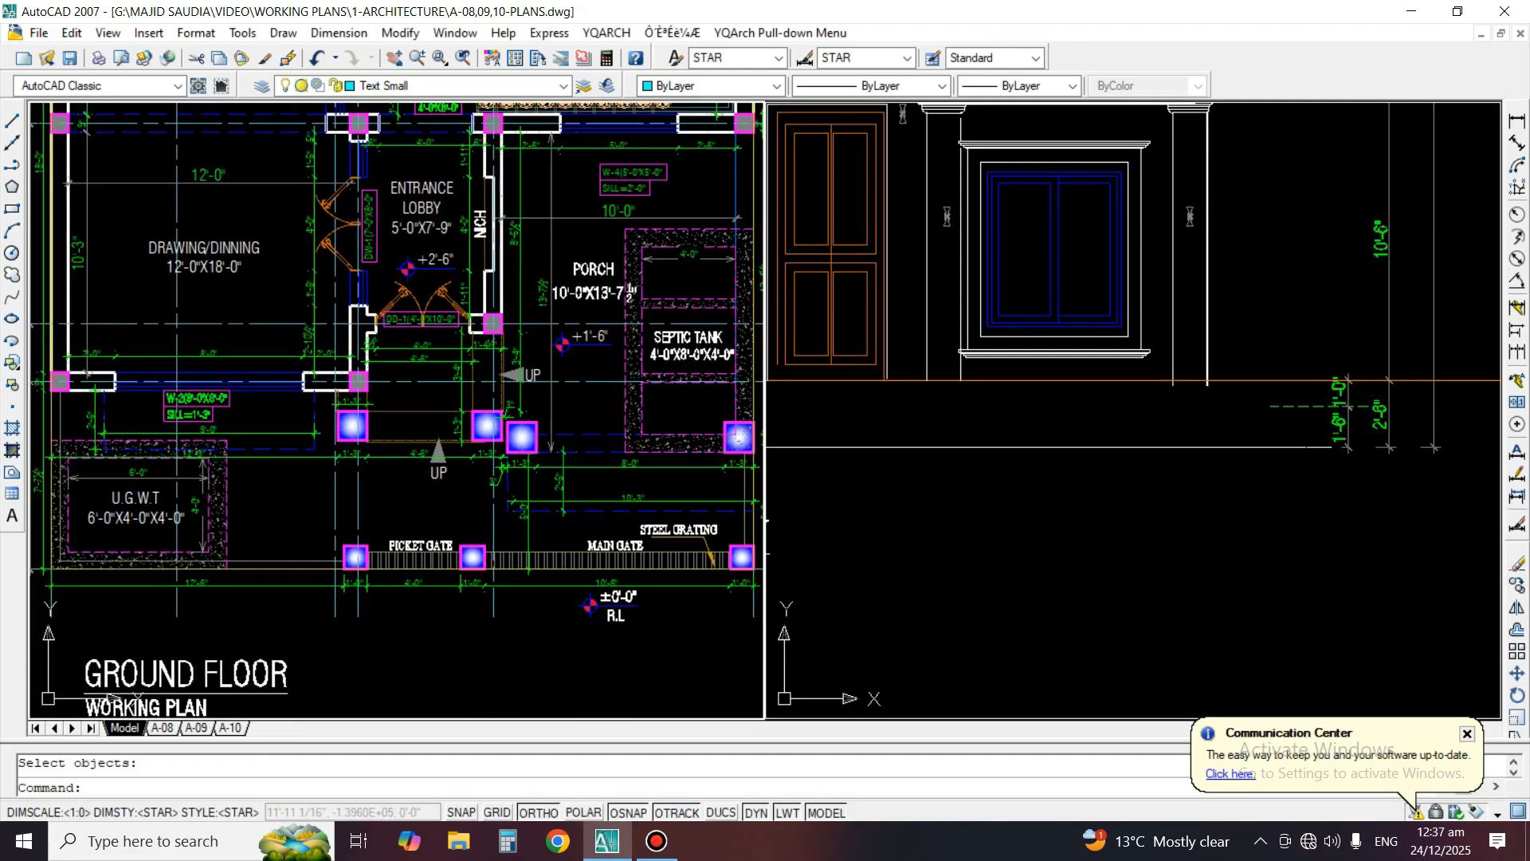
scroll(1187, 369, "up", 3)
scroll(1187, 369, "down", 4)
scroll(1113, 308, "up", 6)
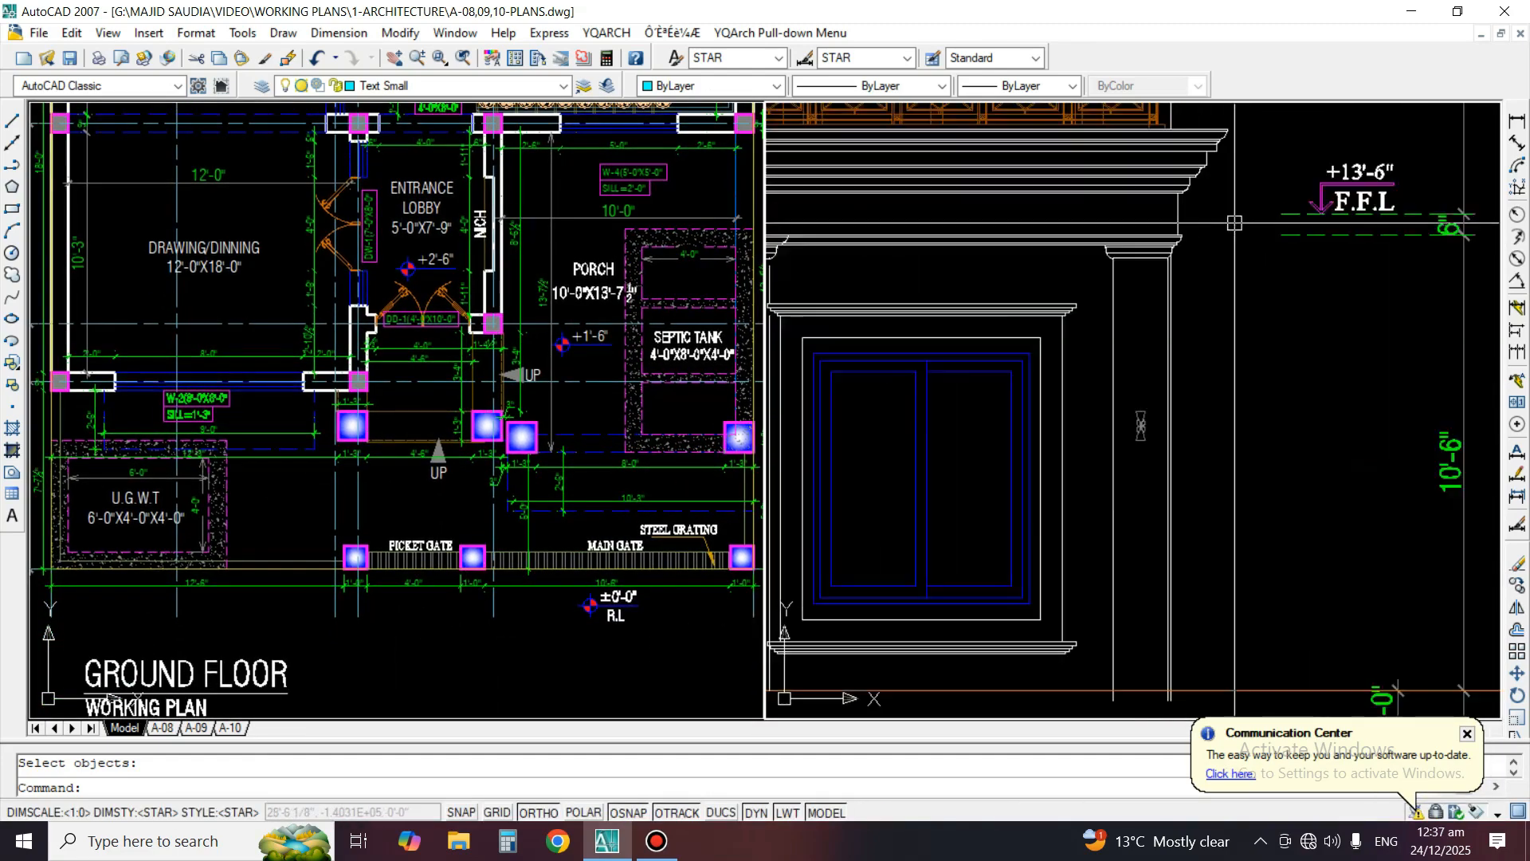
Erase the extra vertical line along the outer edge of the porch's right column in the elevation
type("e")
key("space")
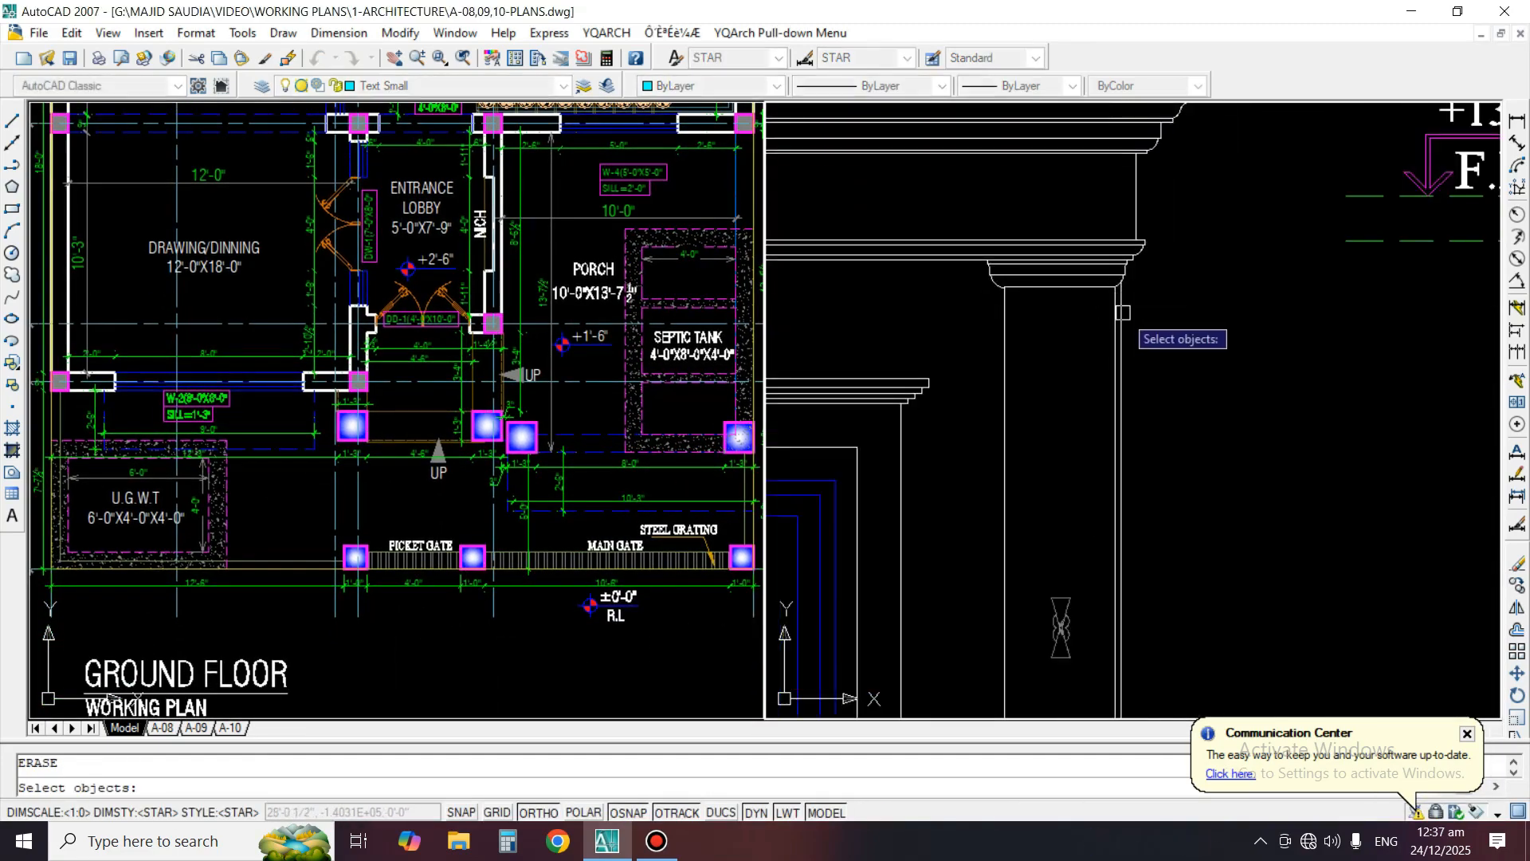
left_click(1123, 314)
key("space")
scroll(1277, 328, "down", 4)
Draw a horizontal line from the point between the 1'-0" and 1'-6" level dimensions leftward to beneath the large ground floor window
middle_click_drag(1217, 695, 1281, 523)
type("l")
key("space")
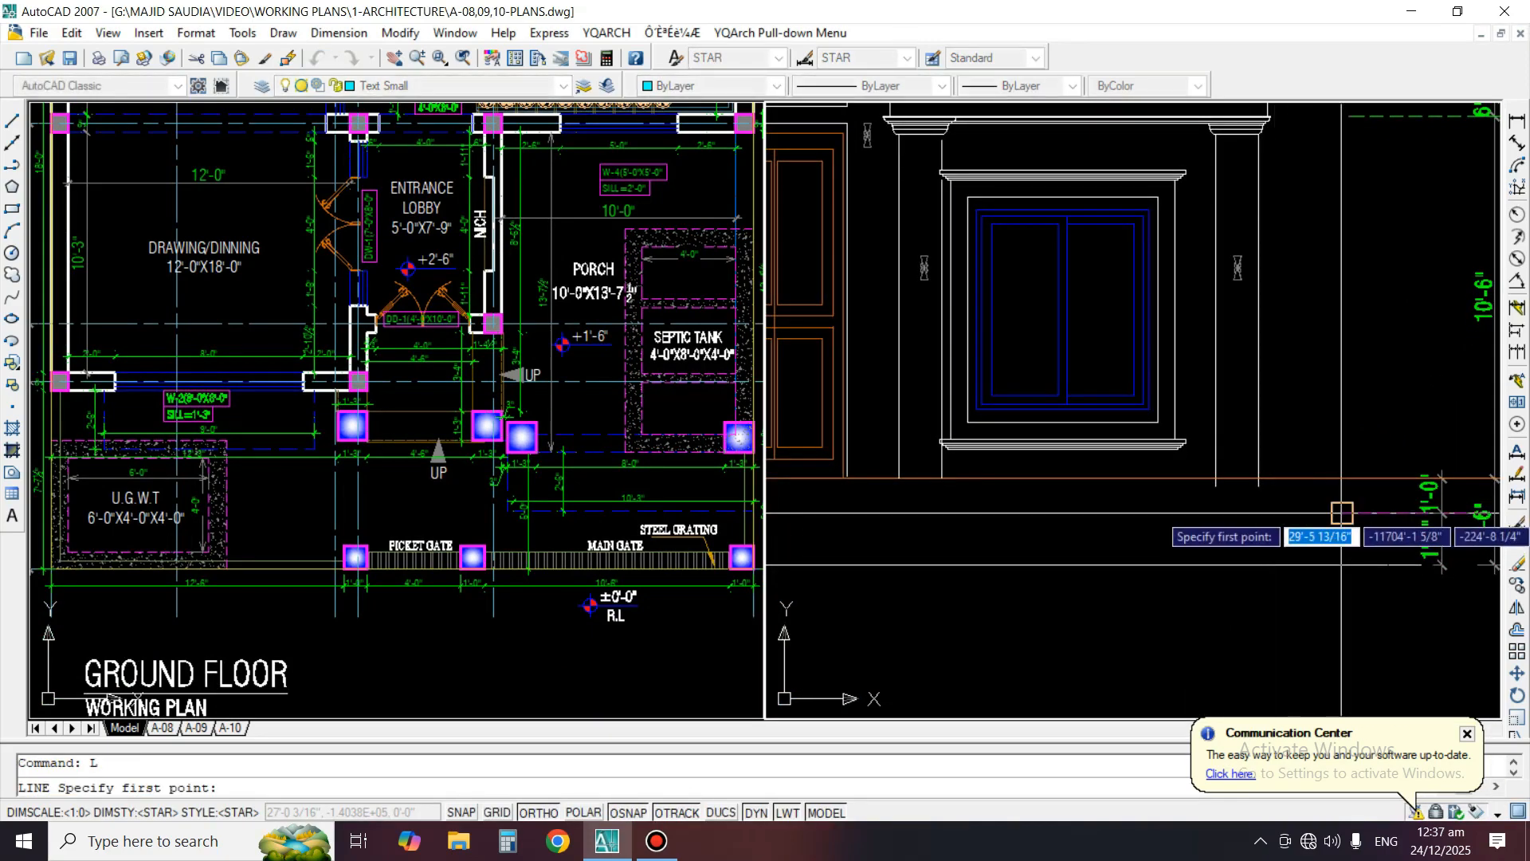
left_click(1441, 512)
middle_click_drag(1052, 563, 1278, 495)
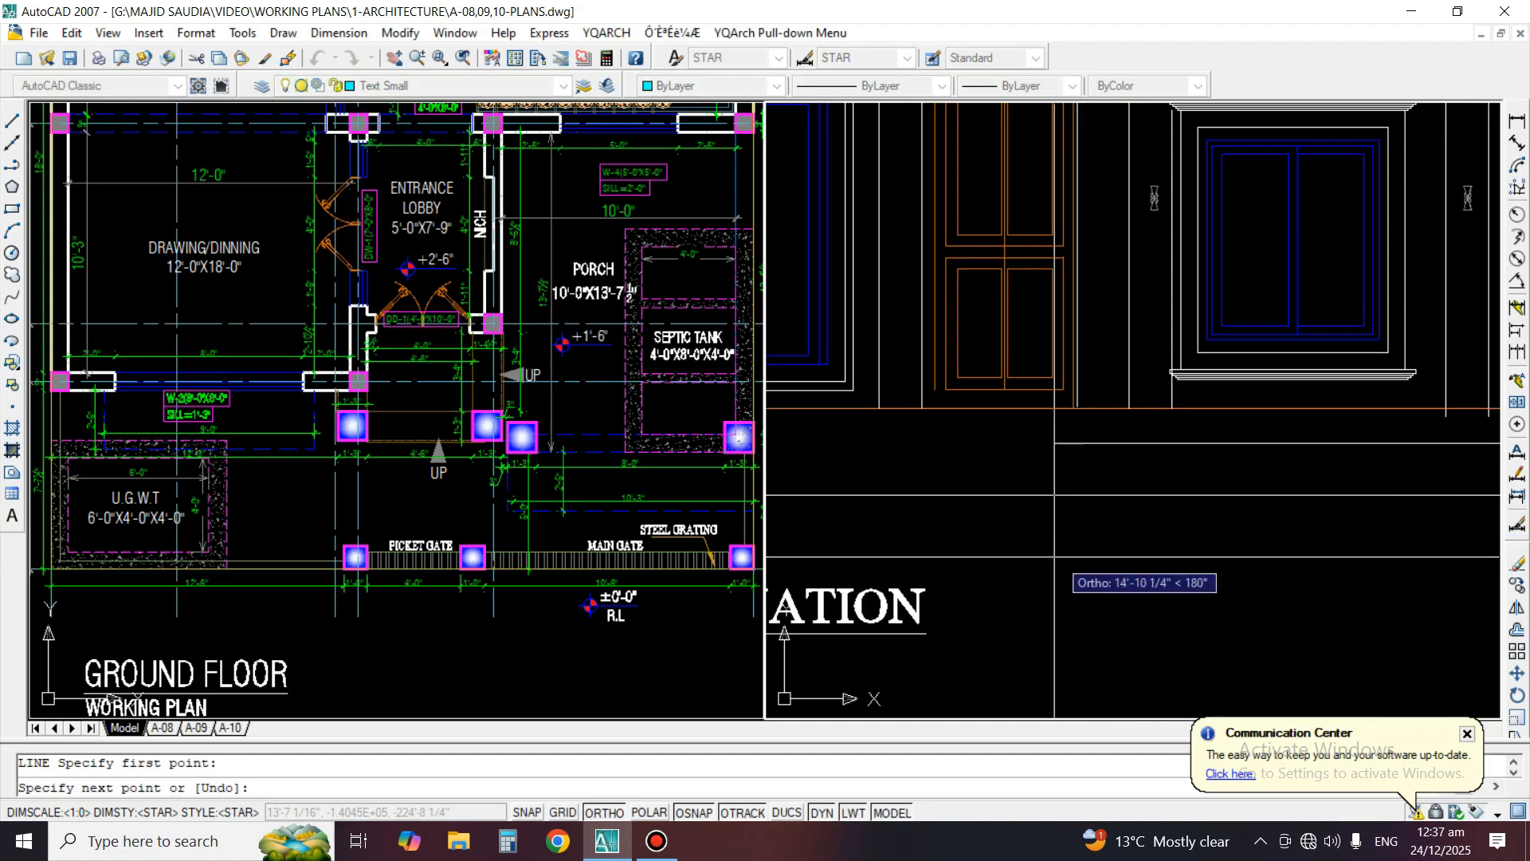
middle_click_drag(780, 523, 1024, 510)
left_click(994, 512)
key("space")
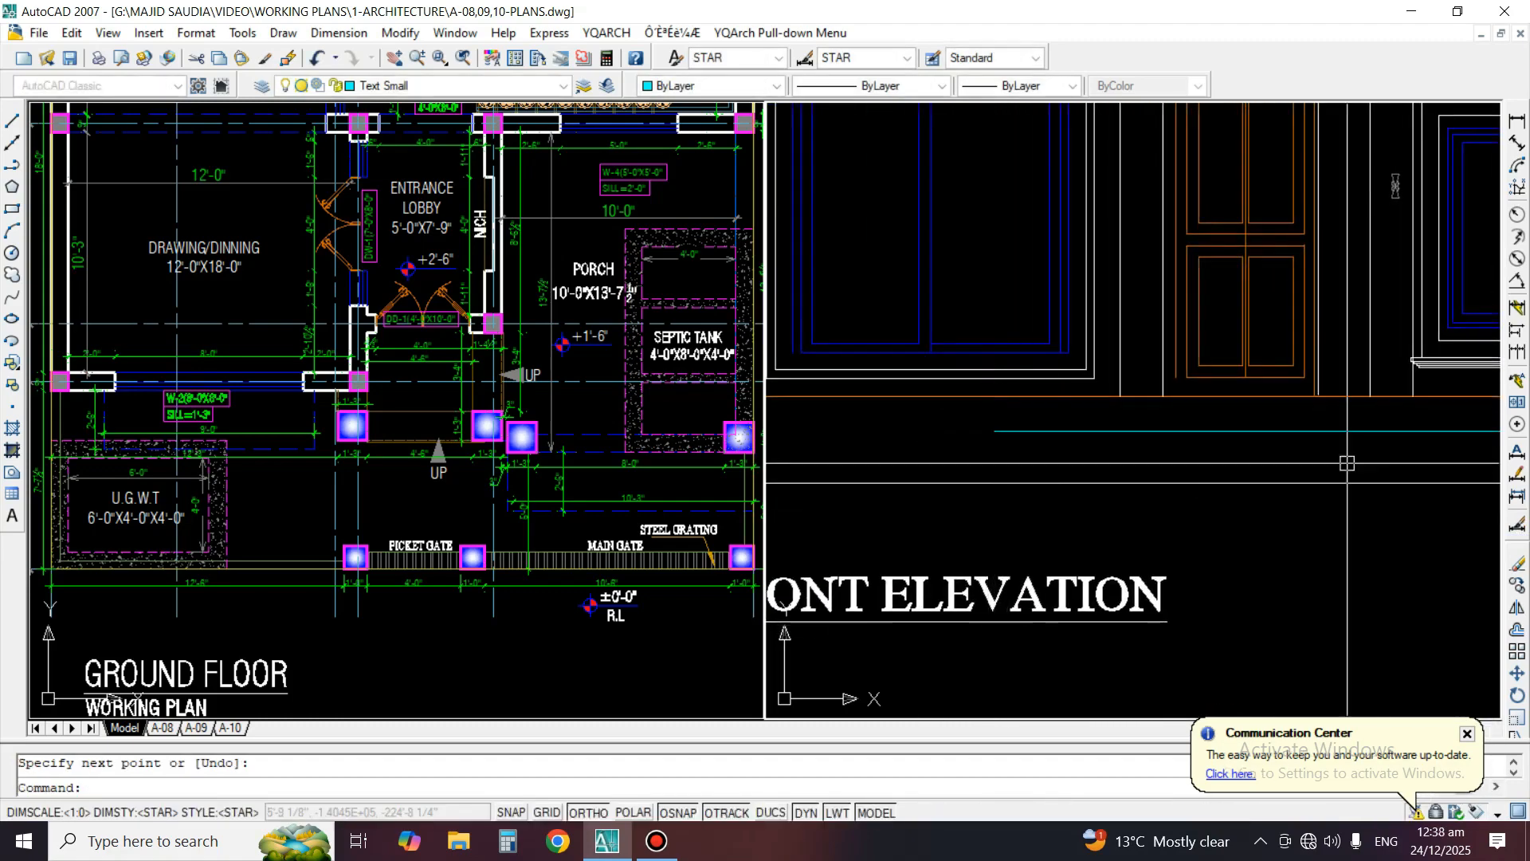
middle_click_drag(1345, 462, 1115, 500)
type("ex")
key("space")
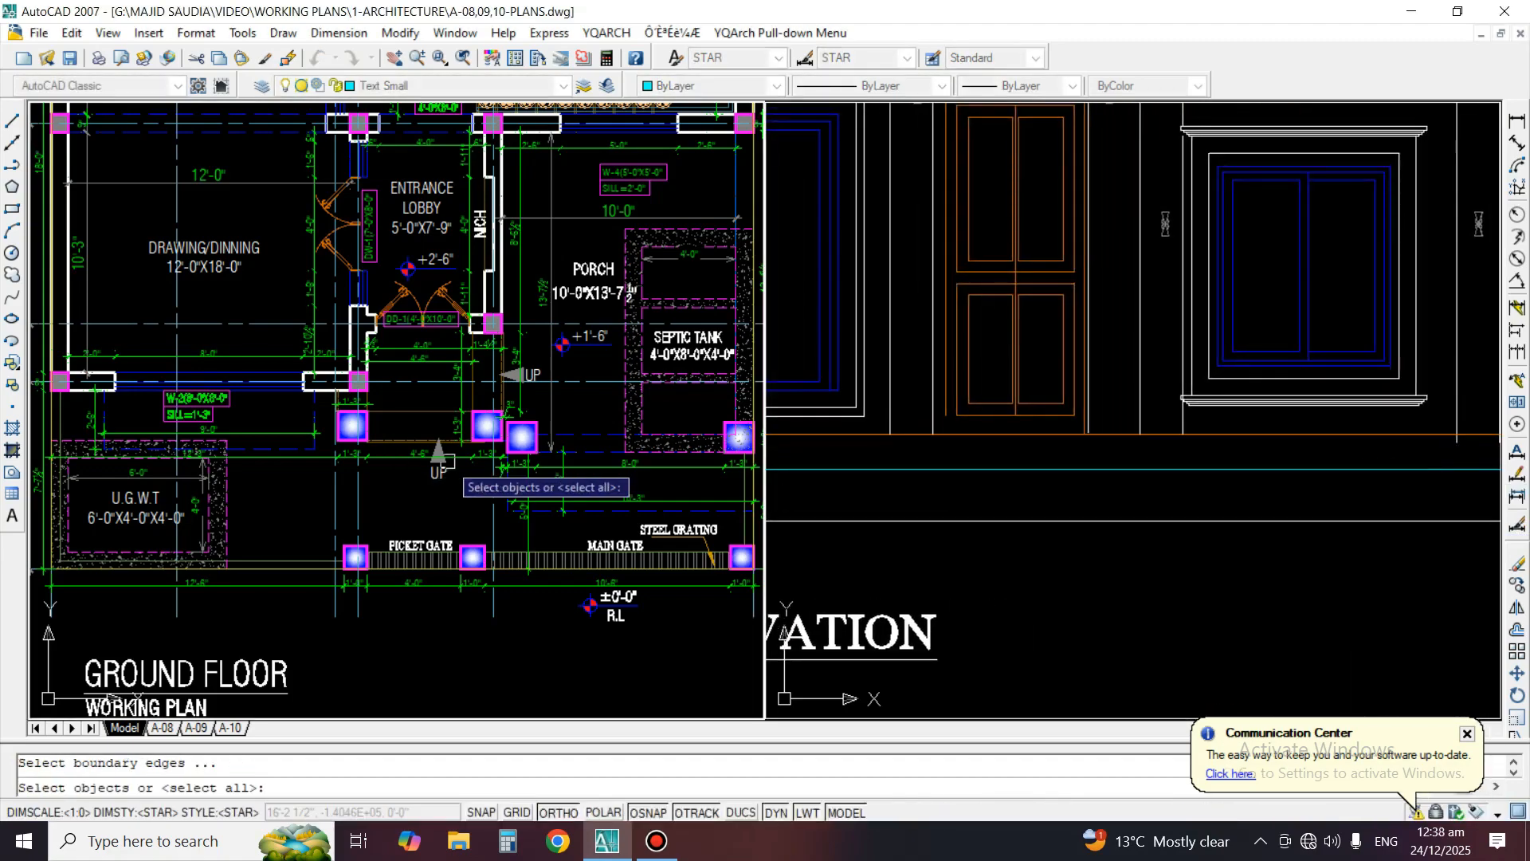
scroll(456, 452, "up", 3)
middle_click_drag(539, 431, 258, 431)
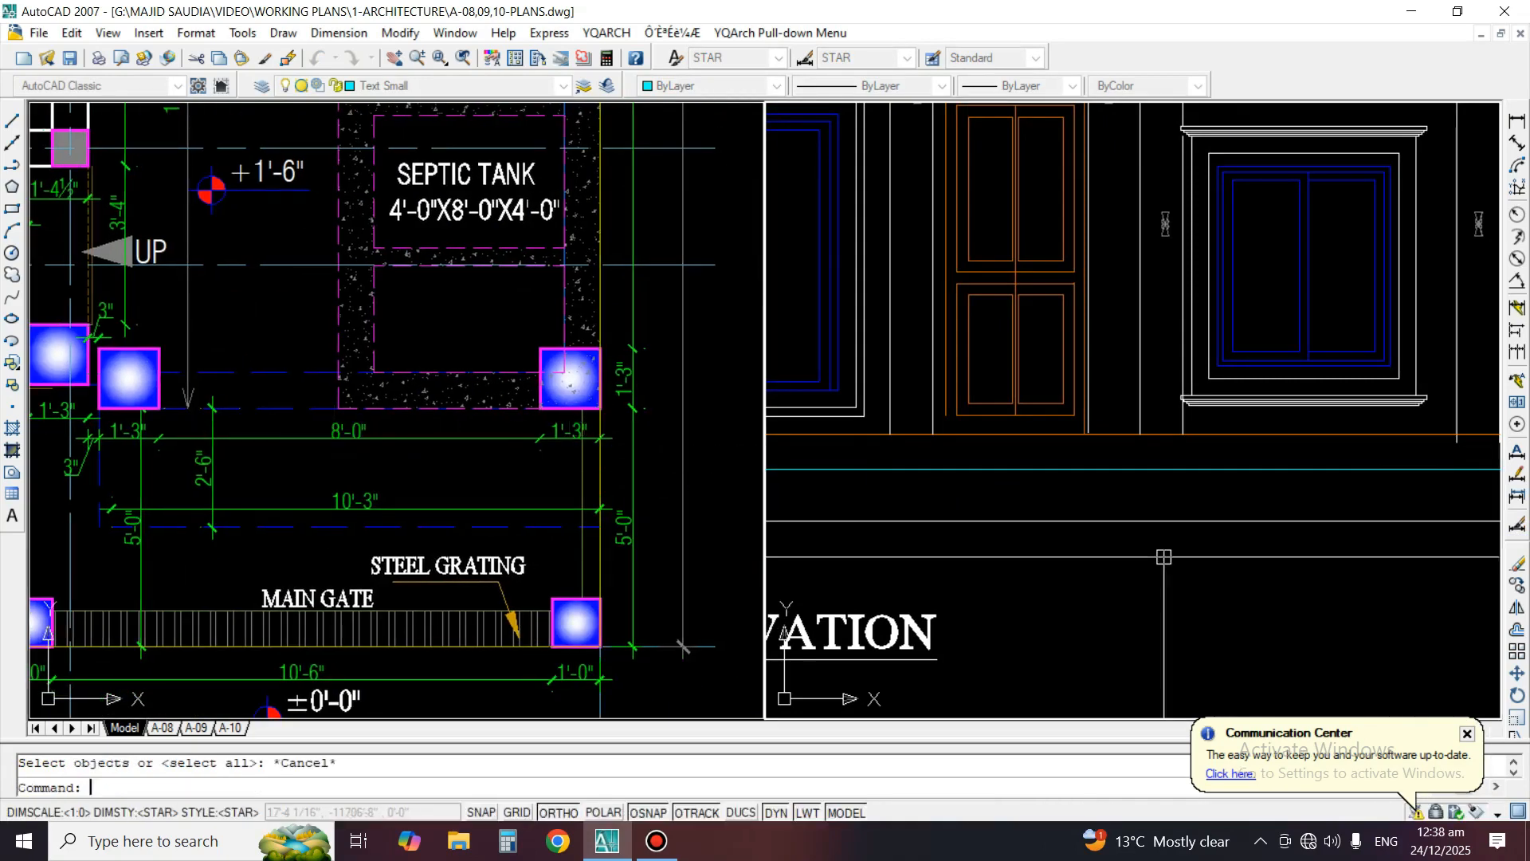
Extend the vertical lines of both porch columns down to the new horizontal level line
scroll(1187, 542, "down", 3)
scroll(1328, 503, "up", 2)
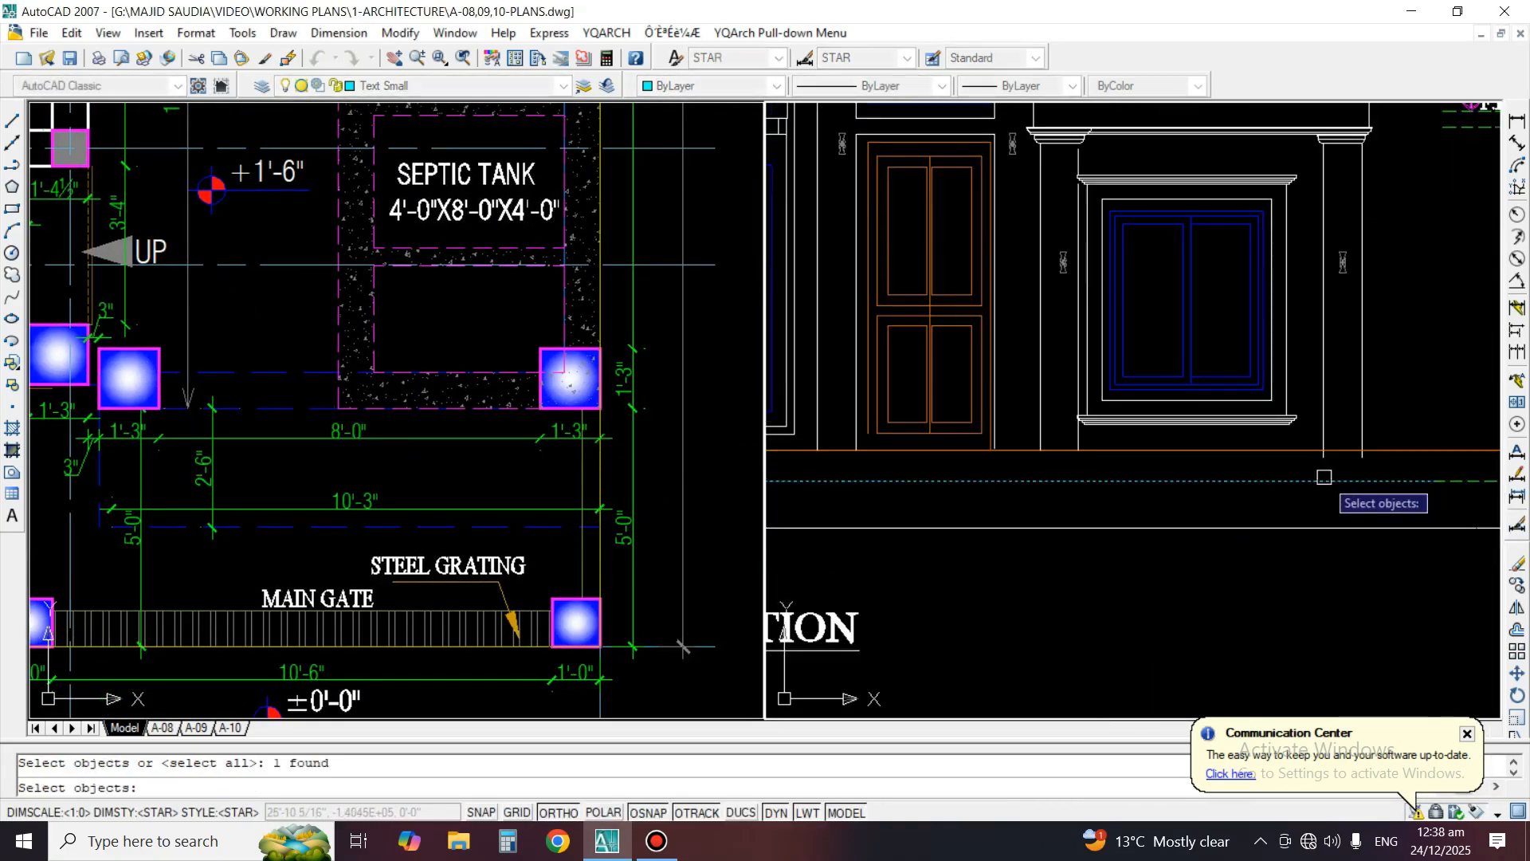
key("Return")
left_click(1367, 422)
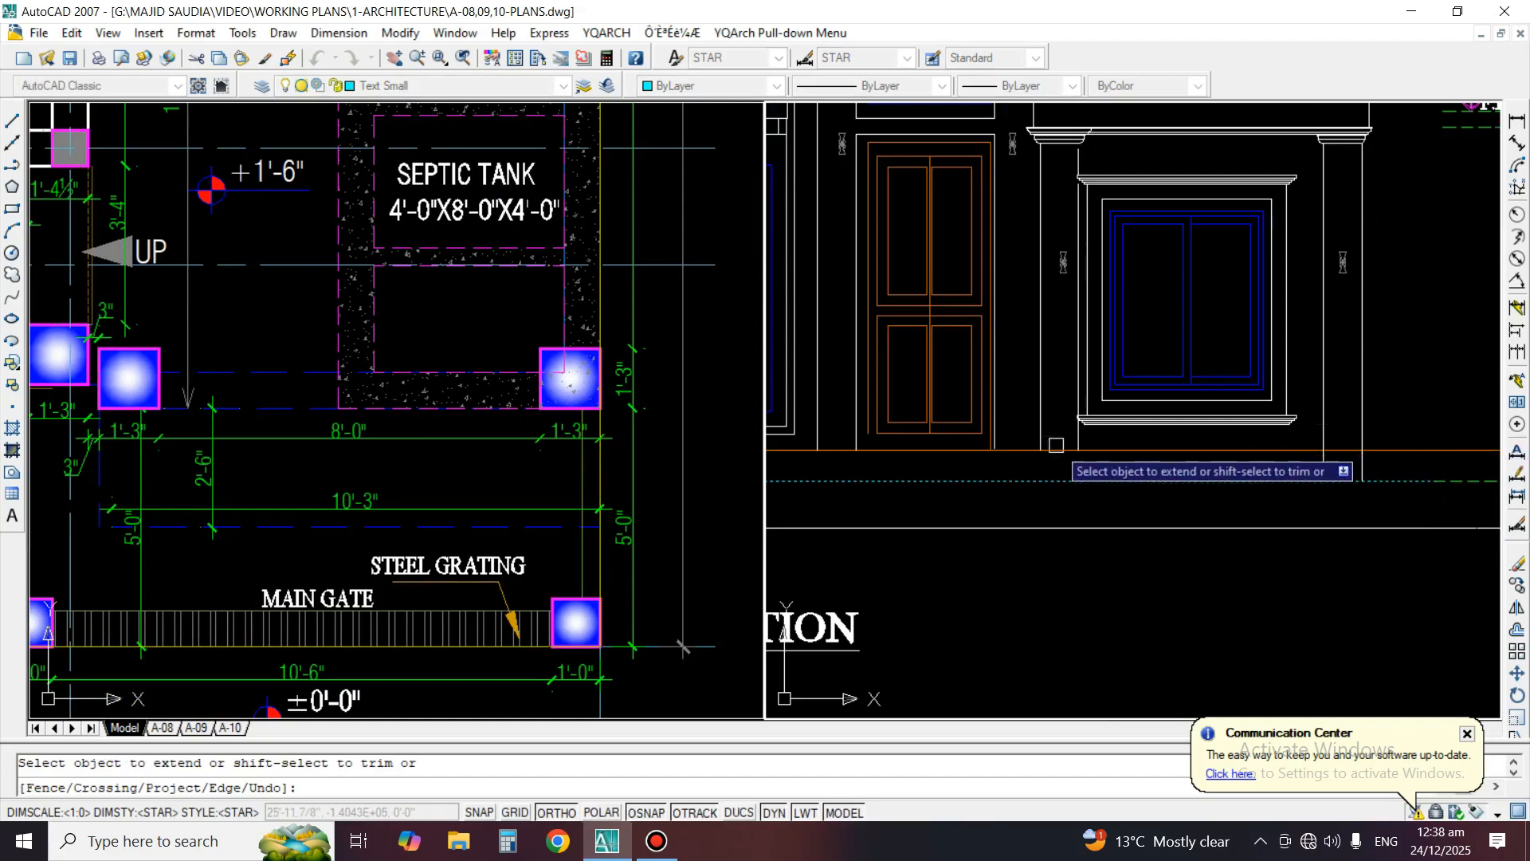
middle_click_drag(829, 486, 956, 499)
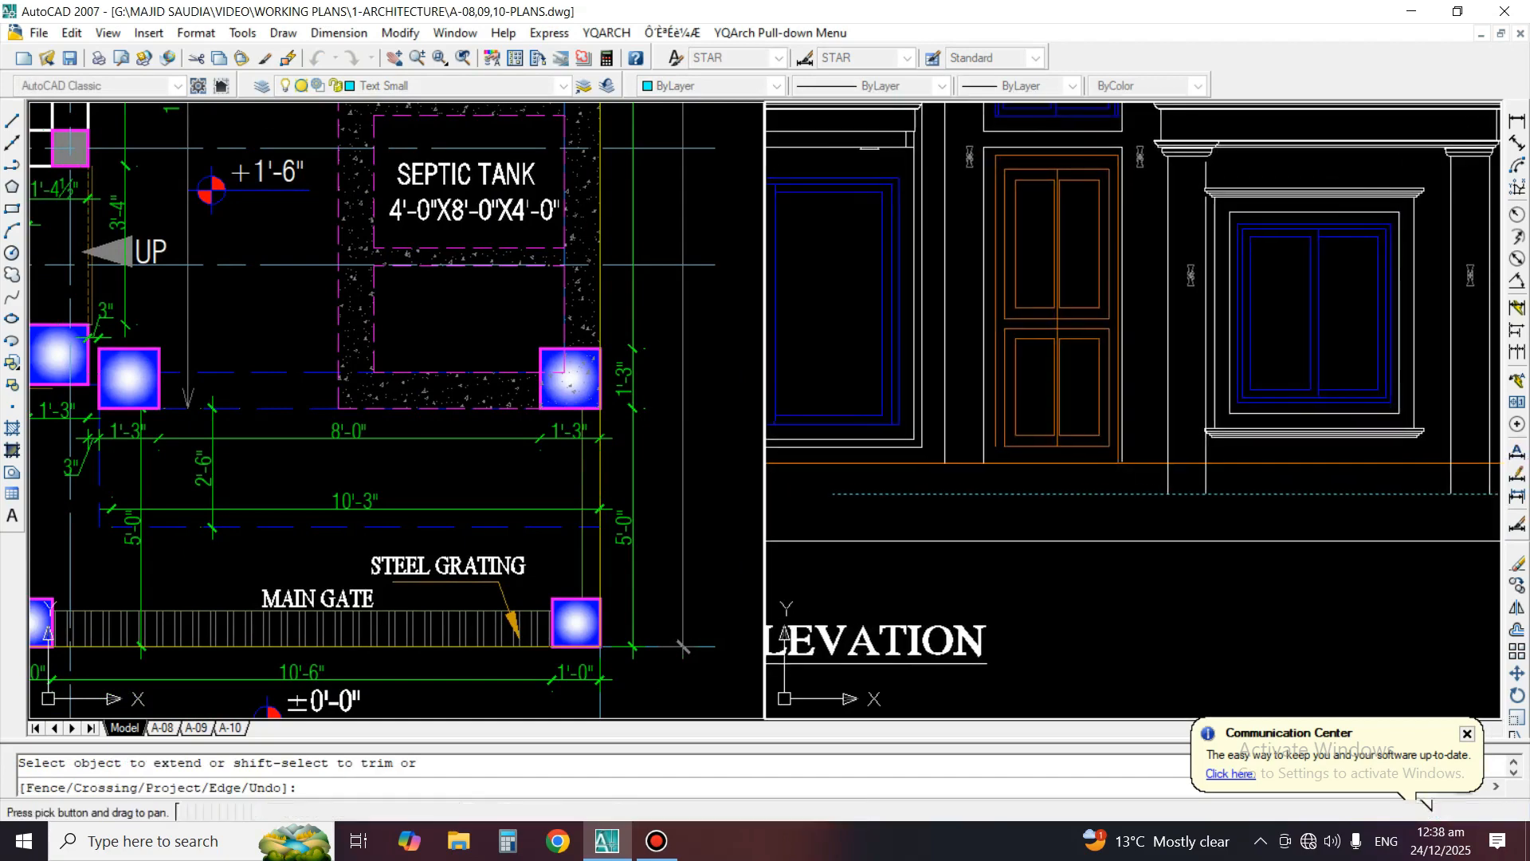
key("Return")
scroll(956, 500, "up", 2)
key("Return")
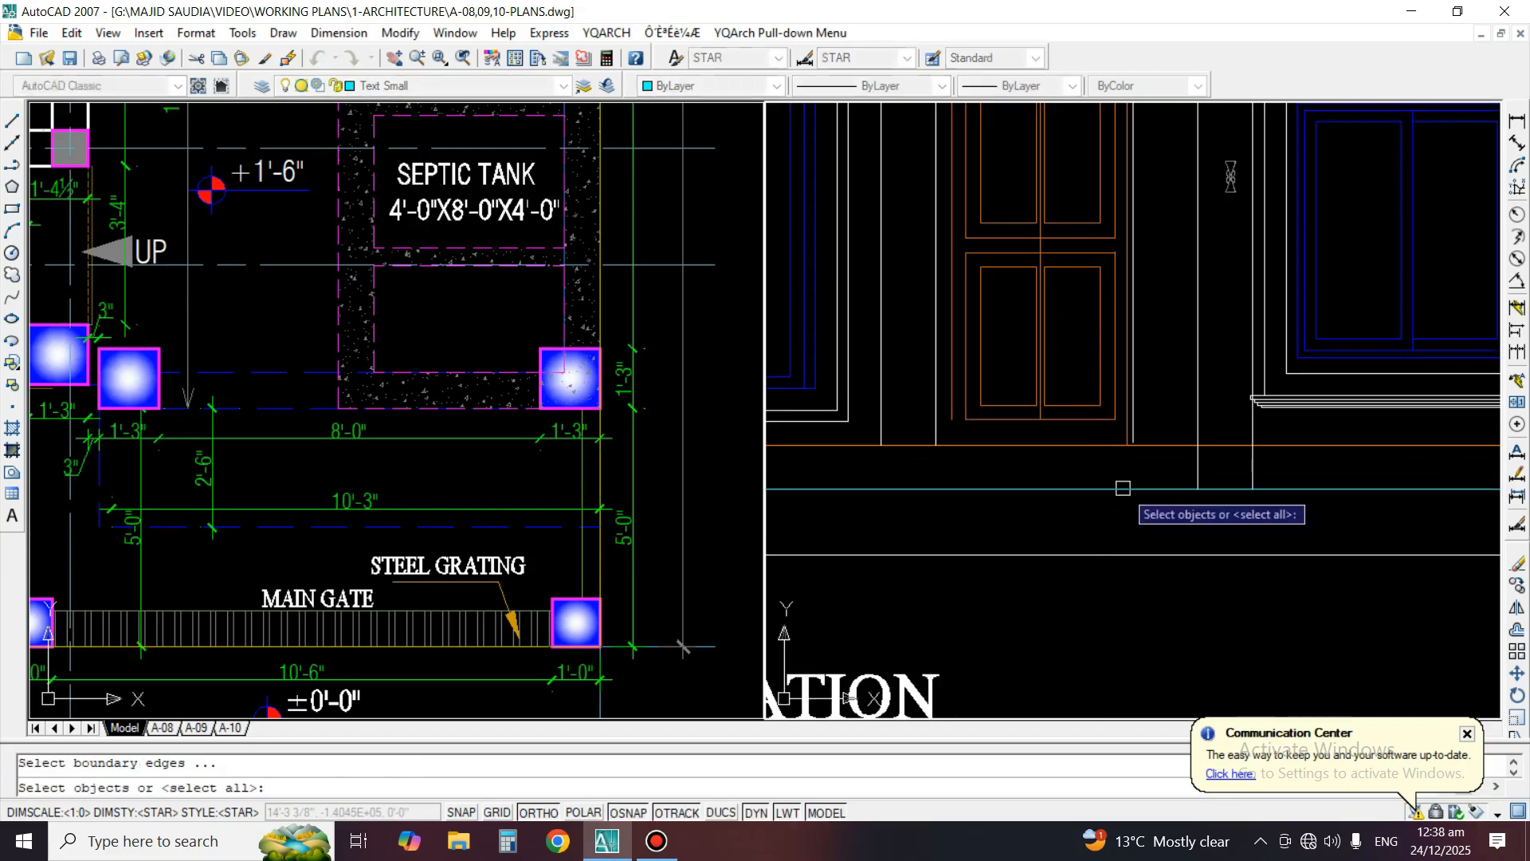
scroll(1078, 527, "down", 3)
key("Escape")
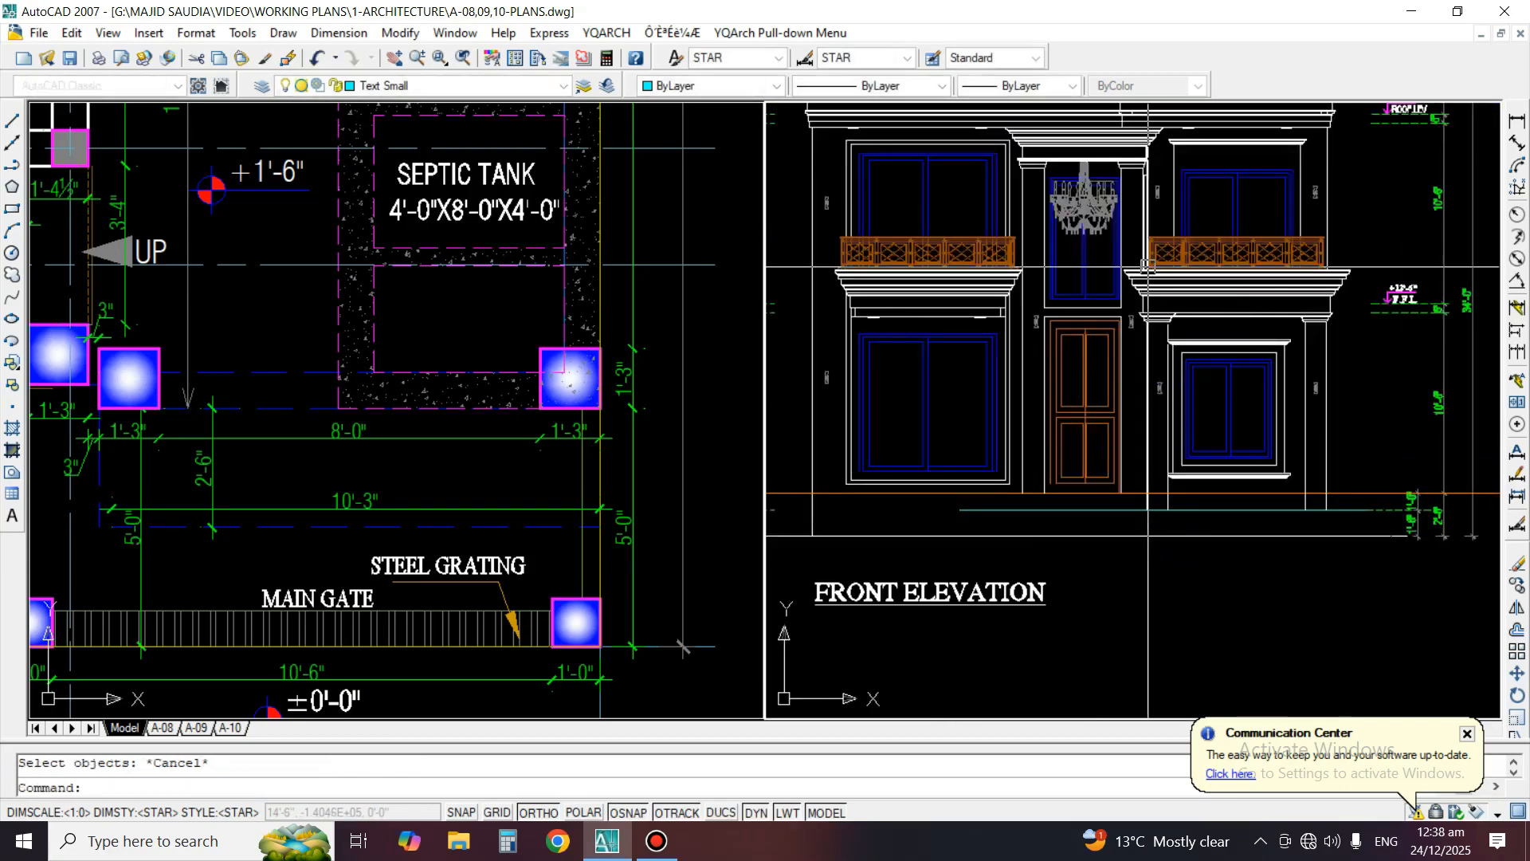
Draw a vertical construction line along the left edge of the entrance's right column in the plan, carrying it through the elevation
scroll(1162, 301, "up", 2)
left_click(451, 388)
scroll(374, 350, "down", 2)
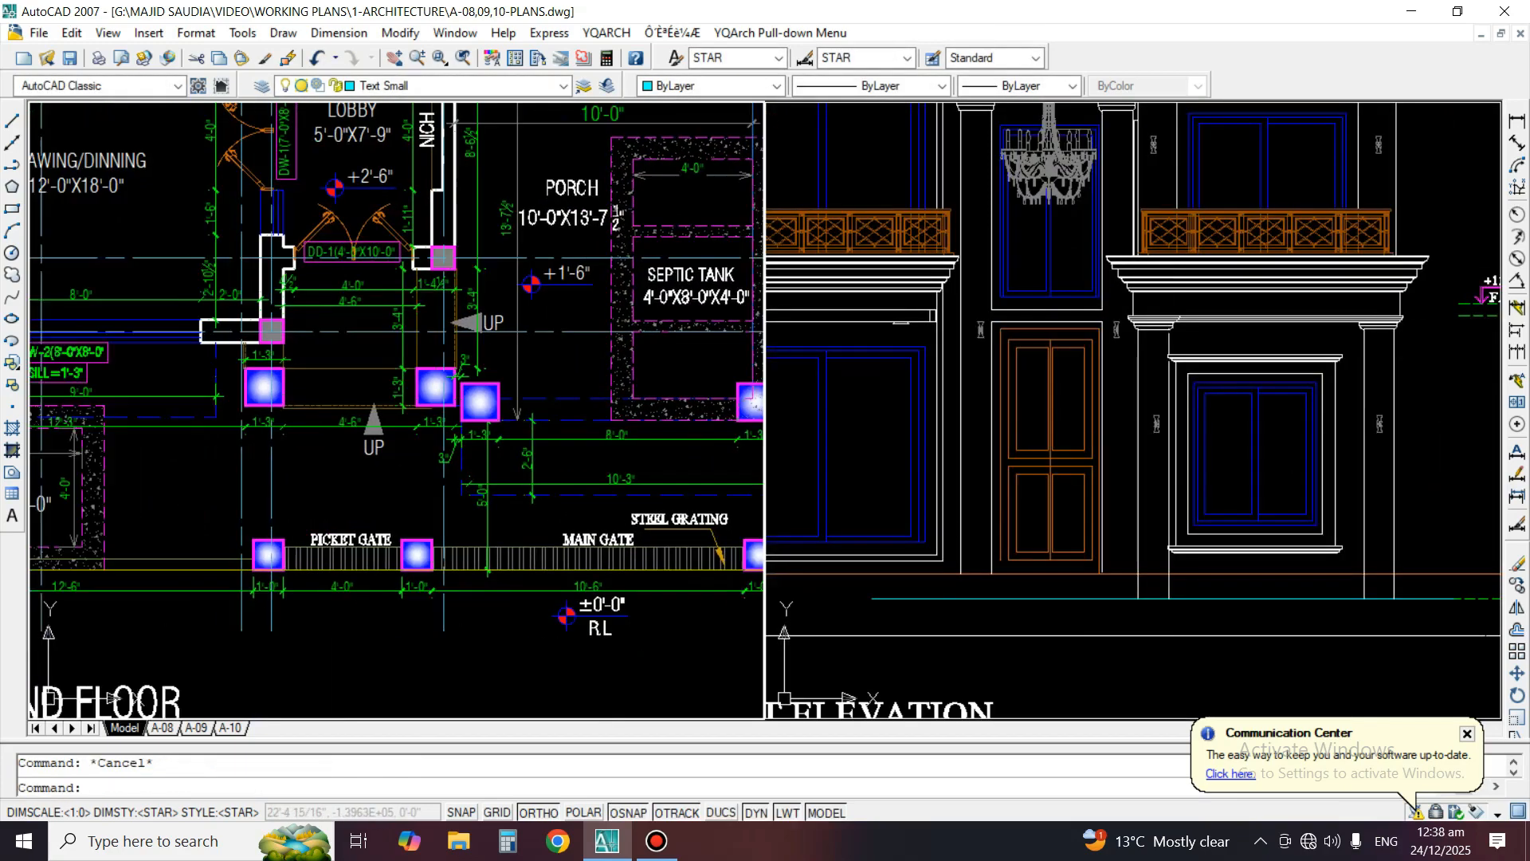
scroll(510, 415, "up", 4)
left_click(12, 143)
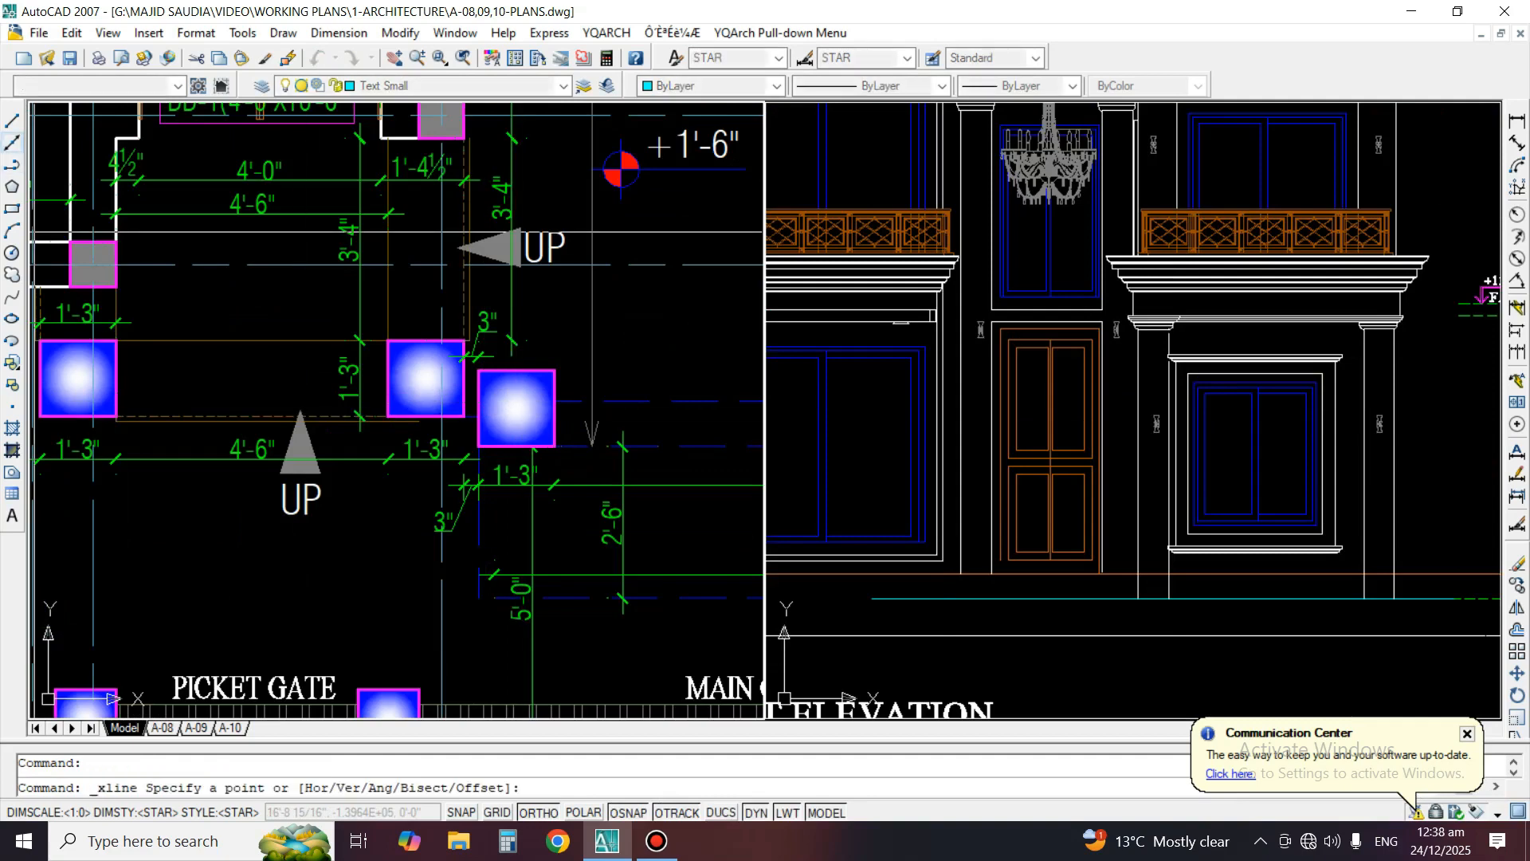
left_click(388, 368)
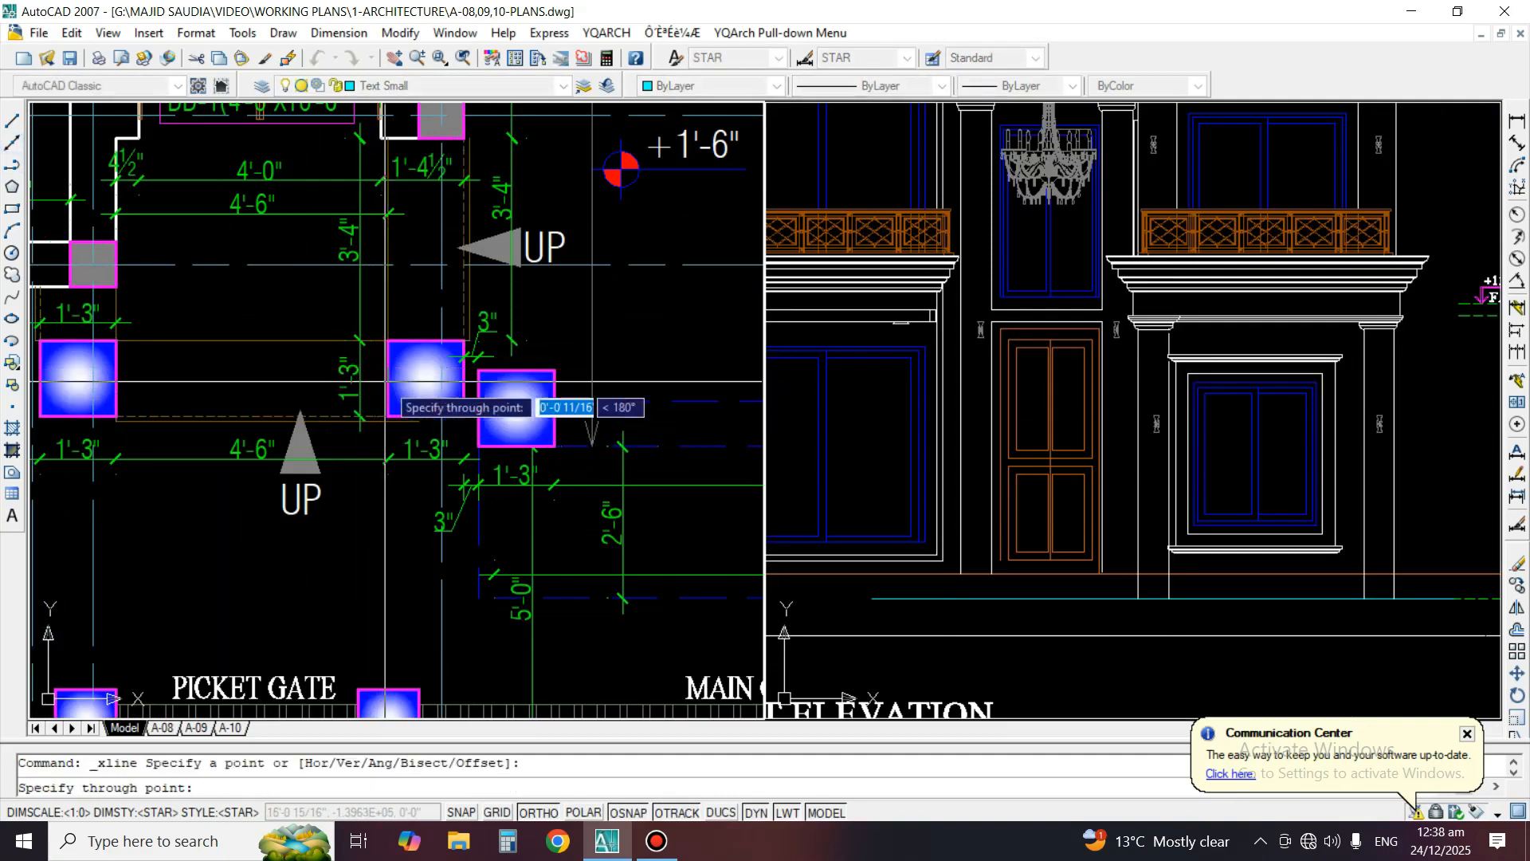
key("space")
left_click(1113, 659)
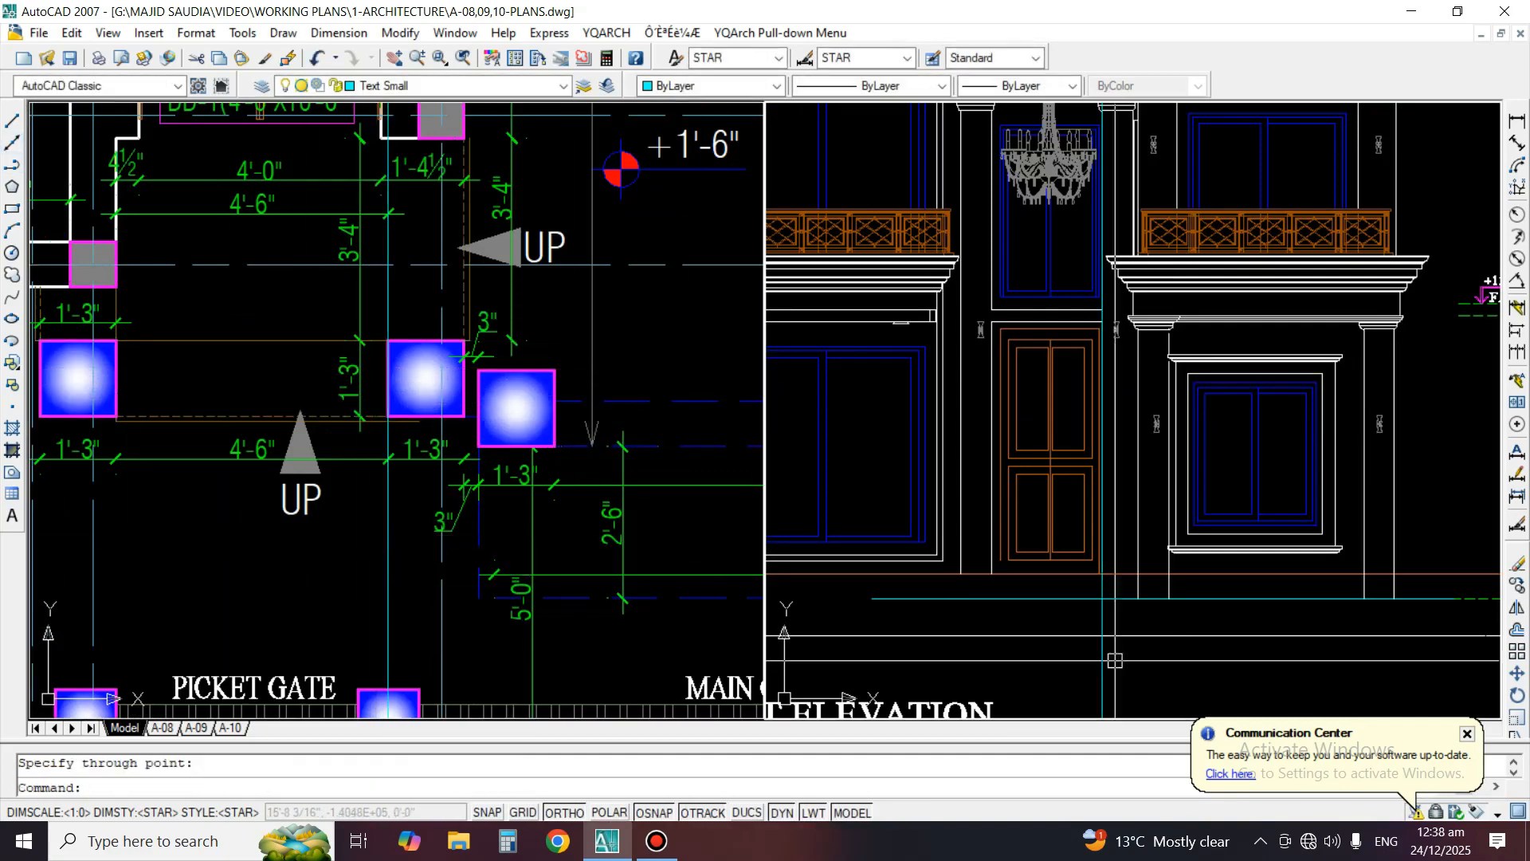
Erase the construction line running beside the entrance door in the elevation
type("e")
key("space")
left_click(1101, 657)
key("space")
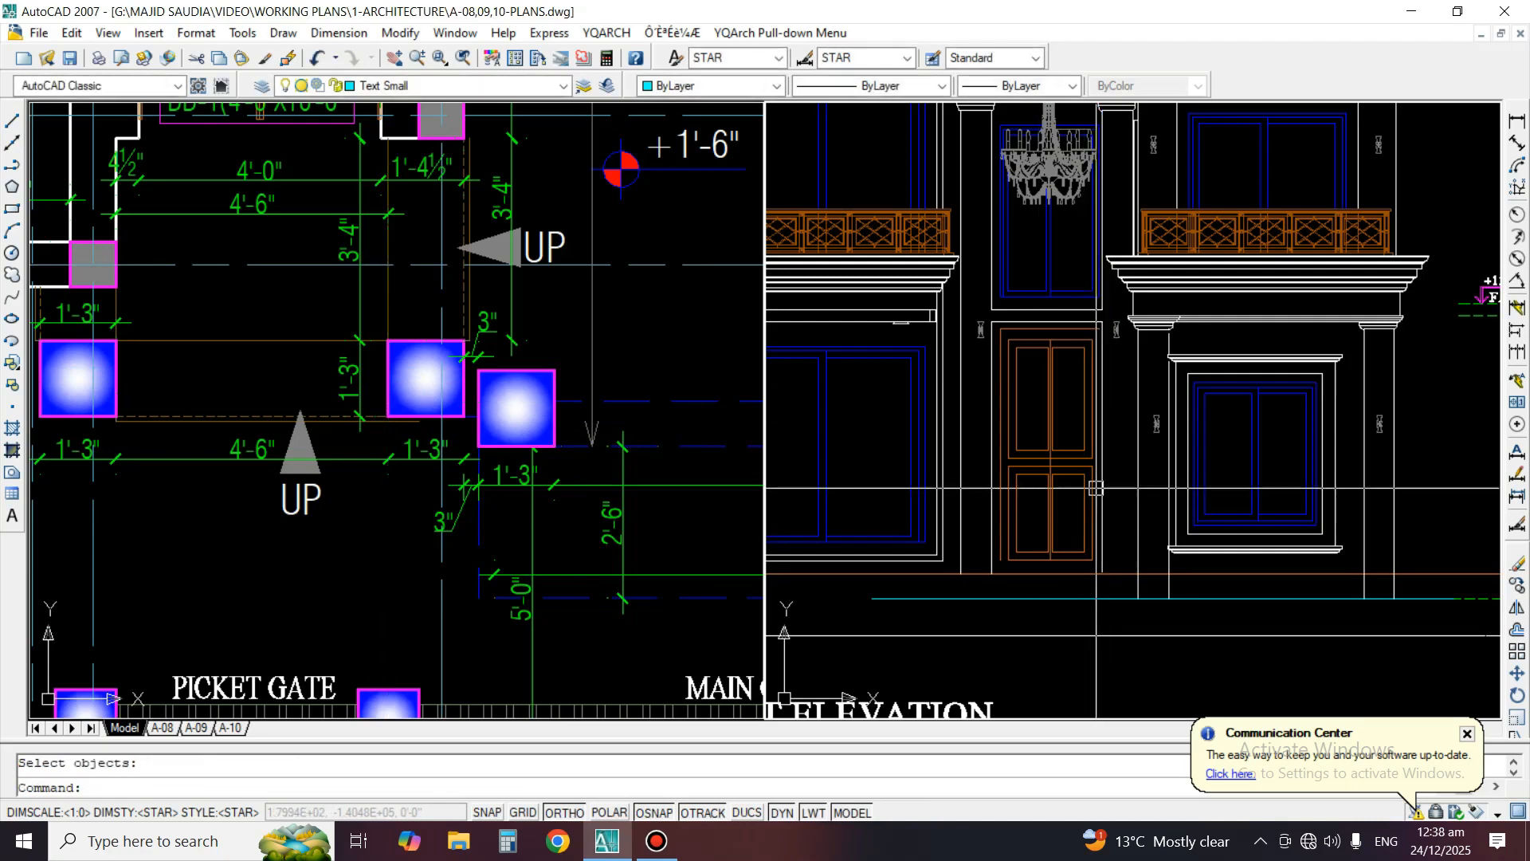
Stretch the vertical line on the right side of the entrance door down to the porch level line
left_click(1102, 564)
left_click(1102, 572)
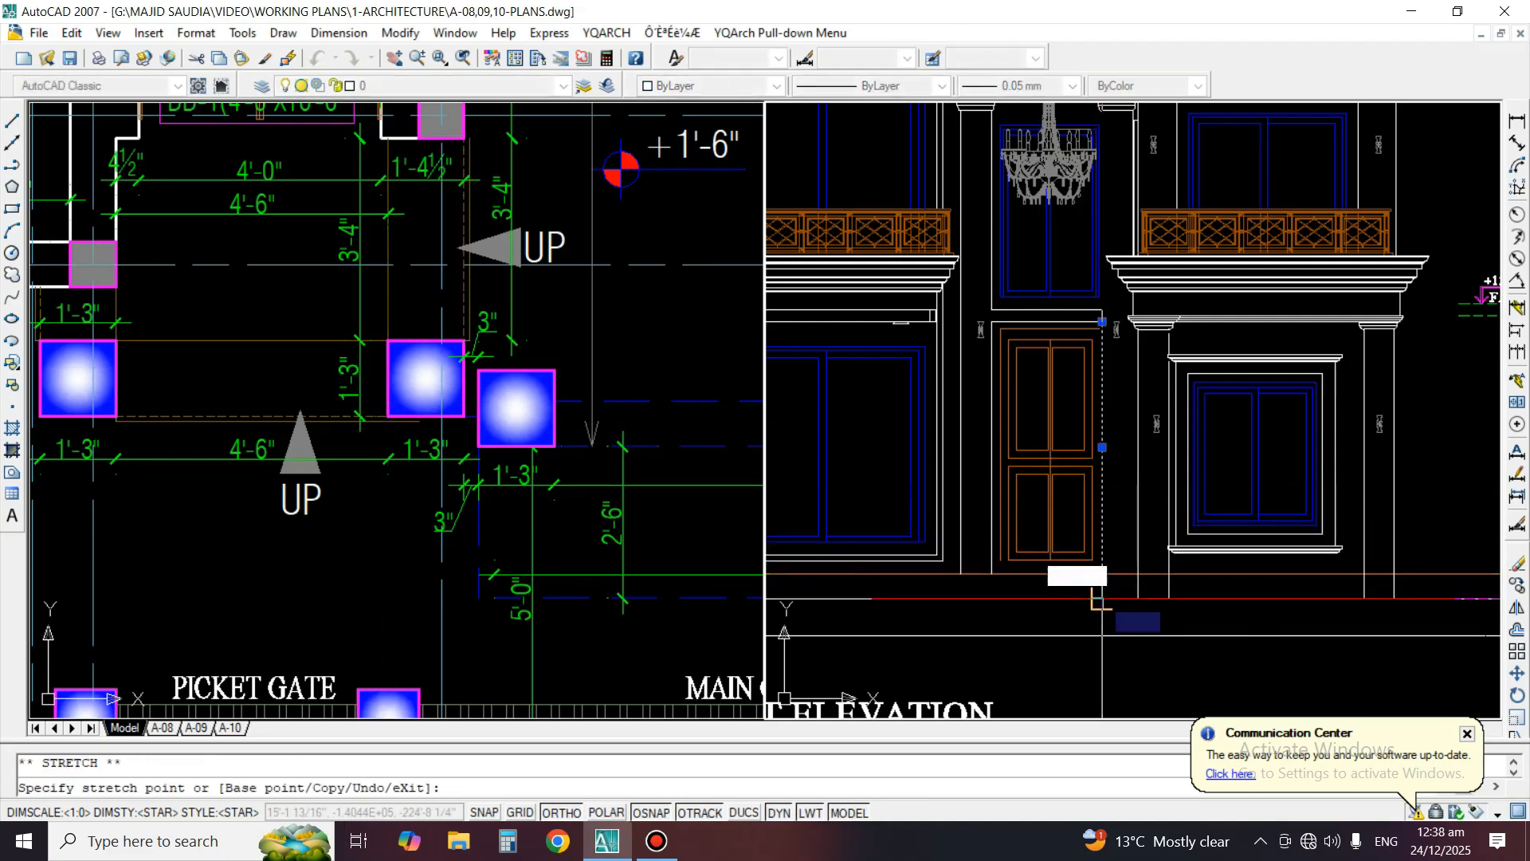
key("Escape")
Extend the vertical line on the right side of the entrance door up to the frame of the window above
scroll(1115, 303, "up", 3)
type("ex")
key("space")
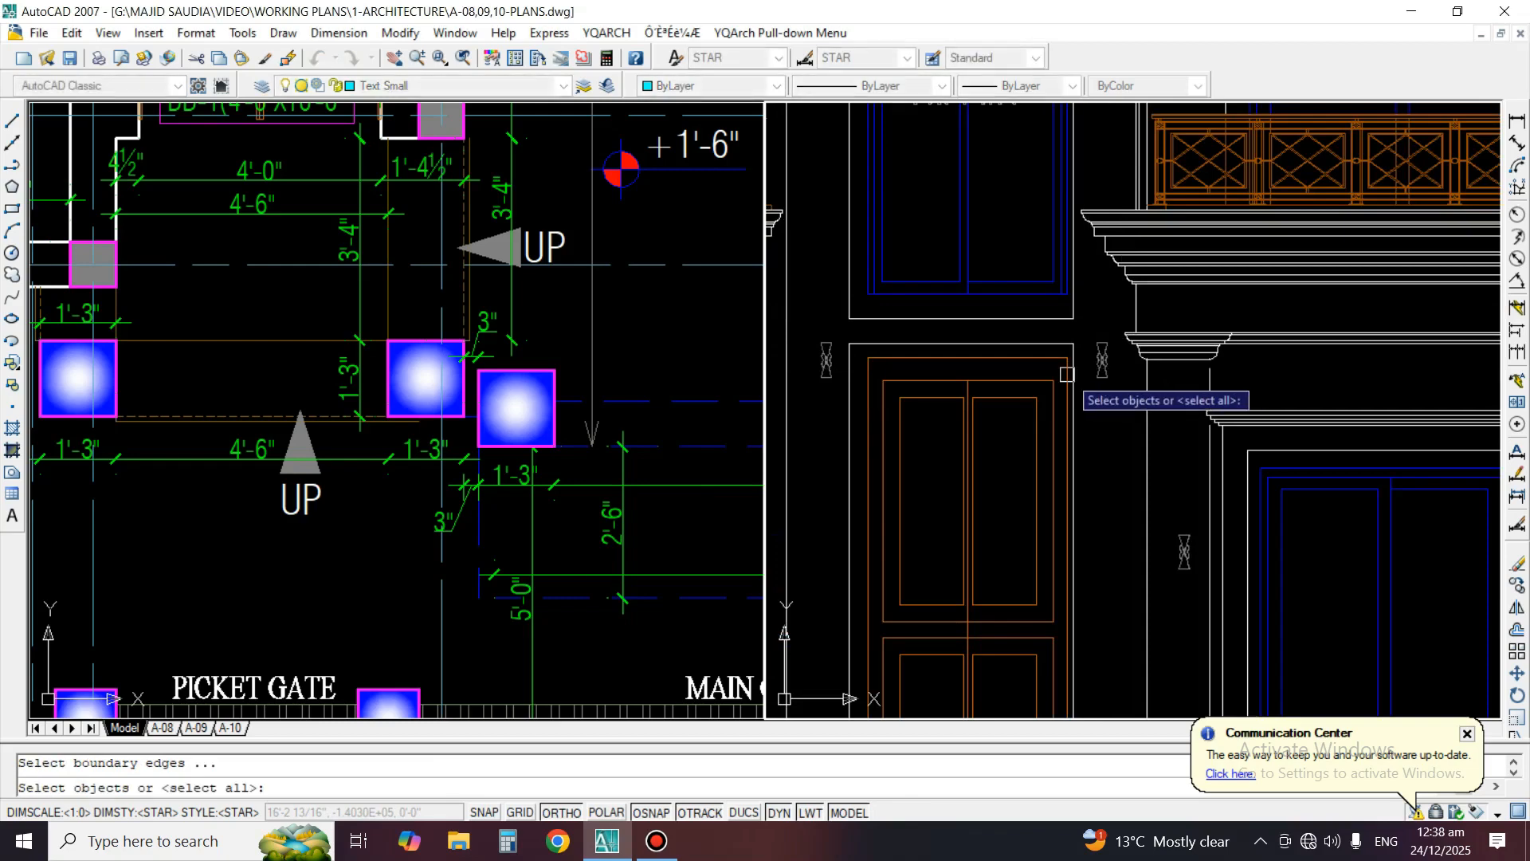
scroll(1080, 361, "up", 3)
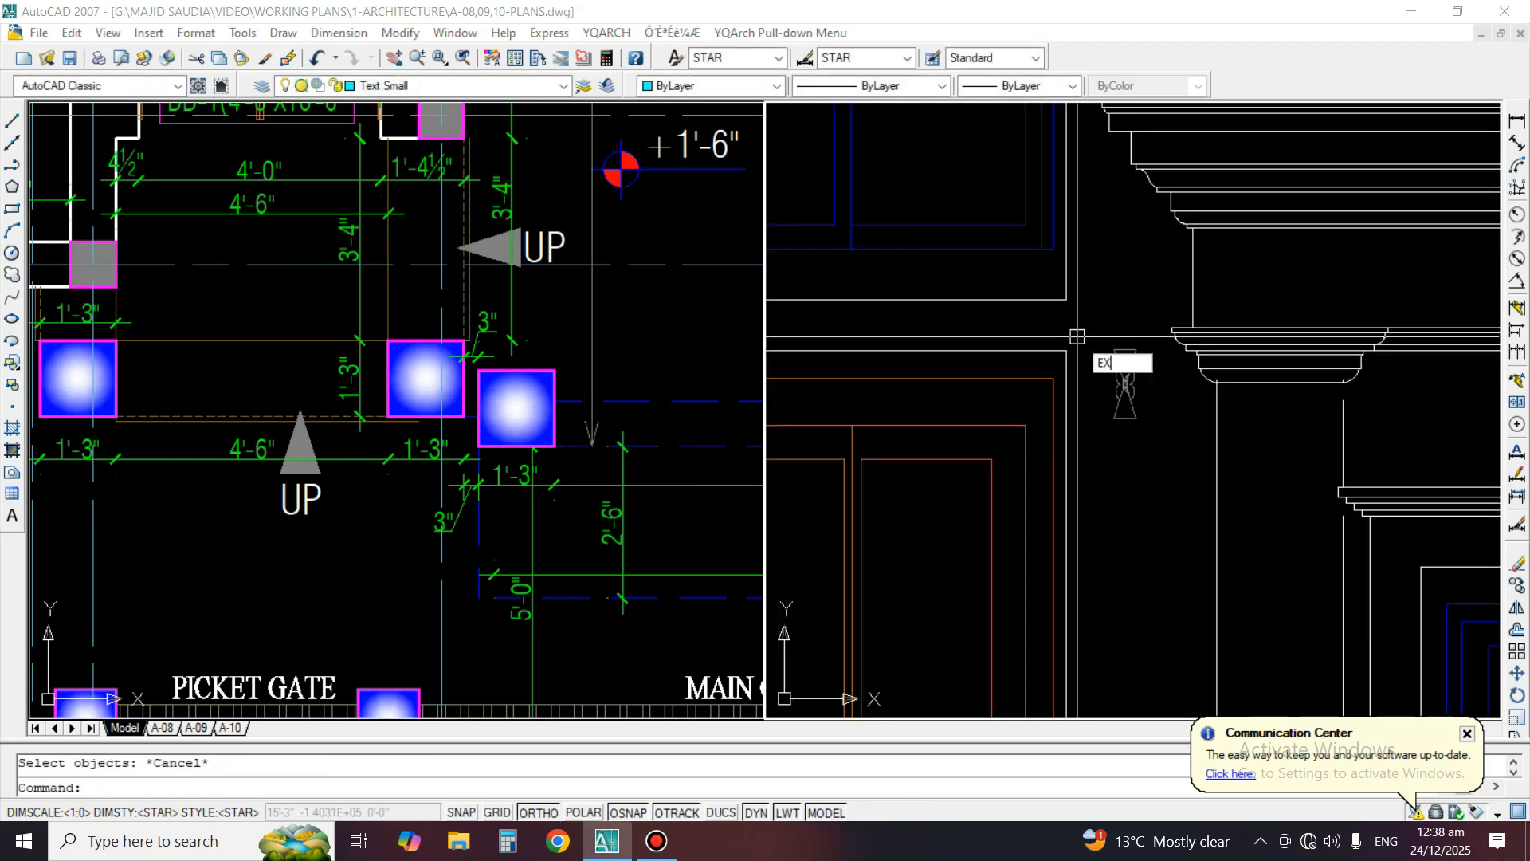
key("space")
key("space")
scroll(1081, 346, "down", 3)
left_click(459, 426)
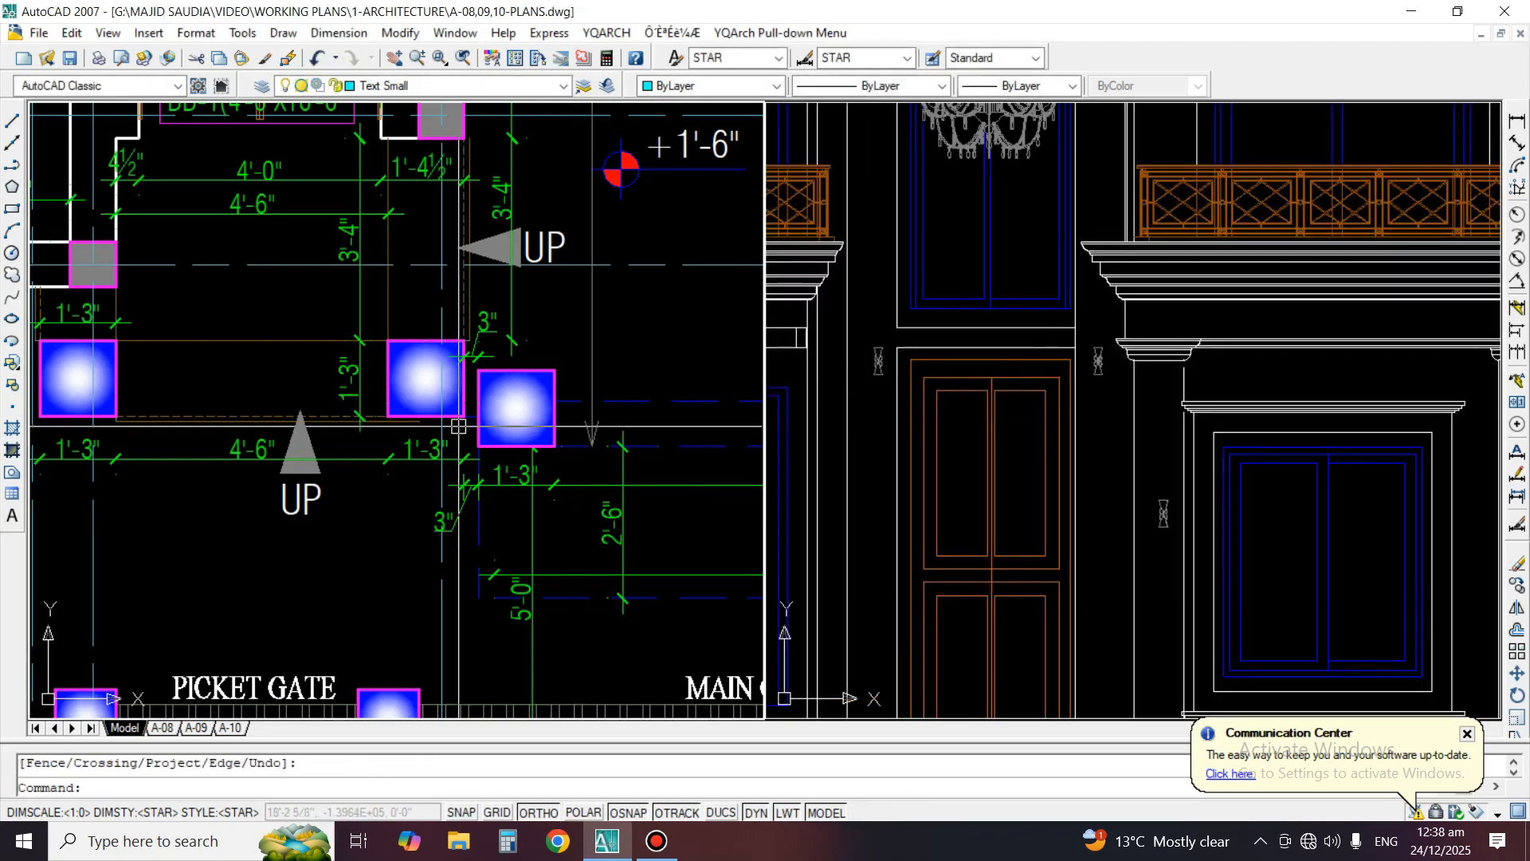
Draw vertical construction lines along both side edges of the entrance's right column in the plan
left_click(12, 142)
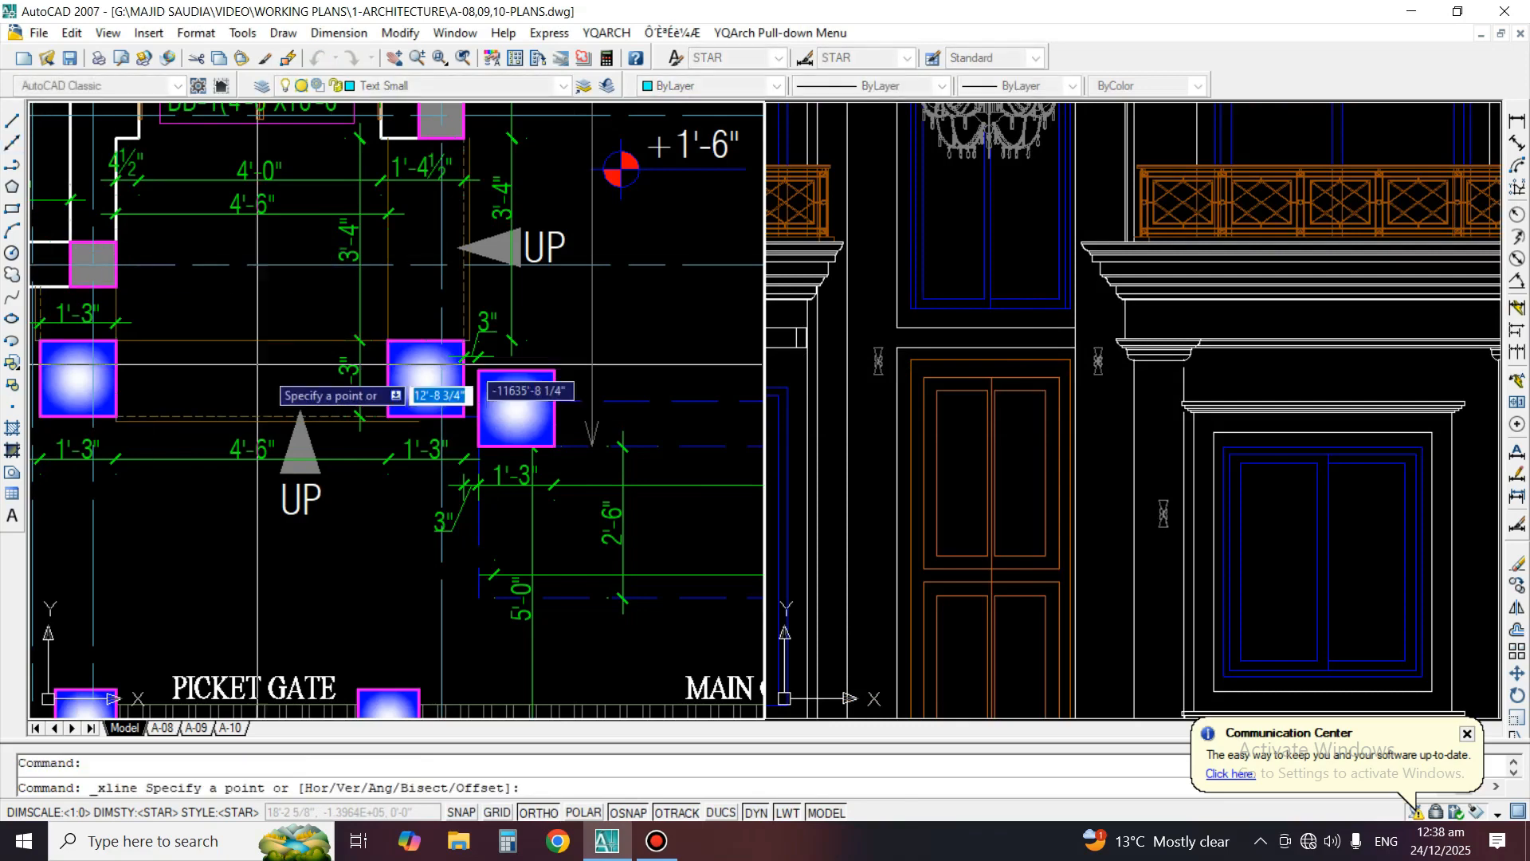
scroll(364, 363, "up", 4)
left_click(431, 322)
left_click(432, 368)
key("space")
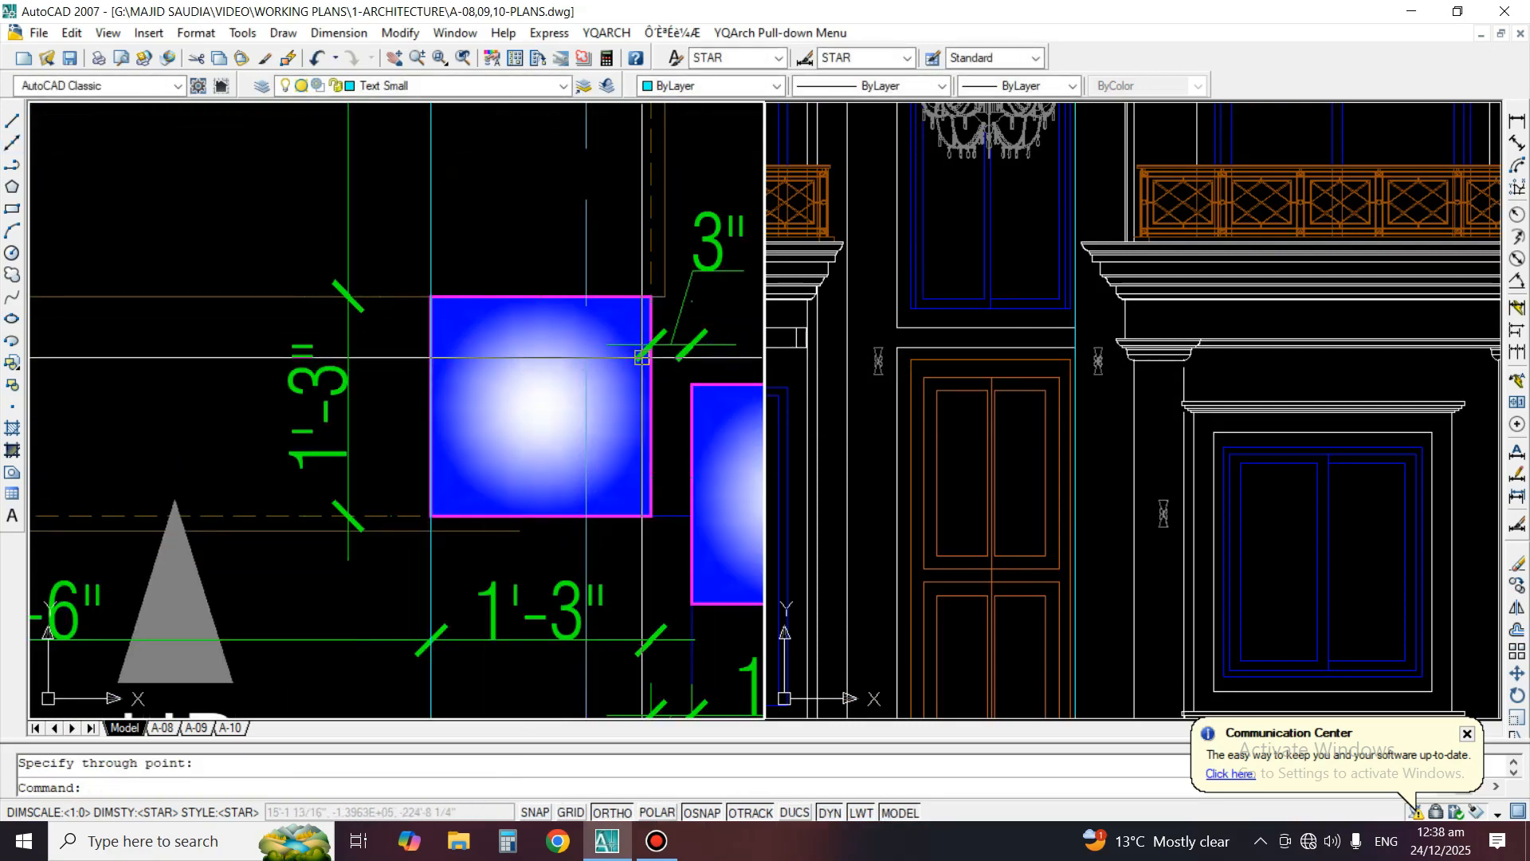
key("space")
left_click(651, 394)
left_click(655, 431)
key("space")
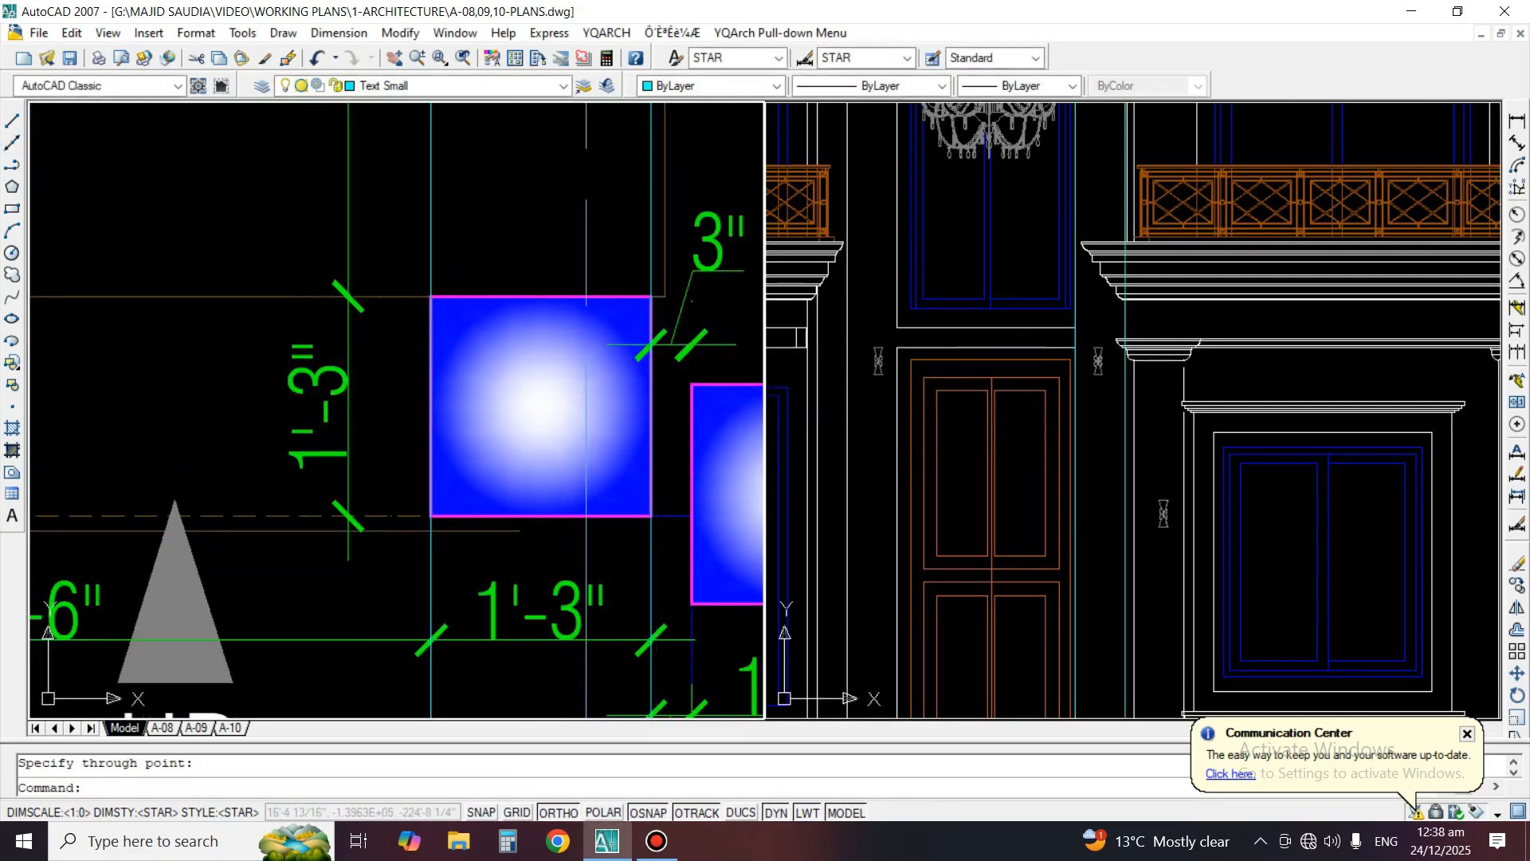
left_click(1280, 358)
middle_click_drag(1062, 310, 1063, 382)
scroll(1084, 390, "up", 2)
type("e")
key("space")
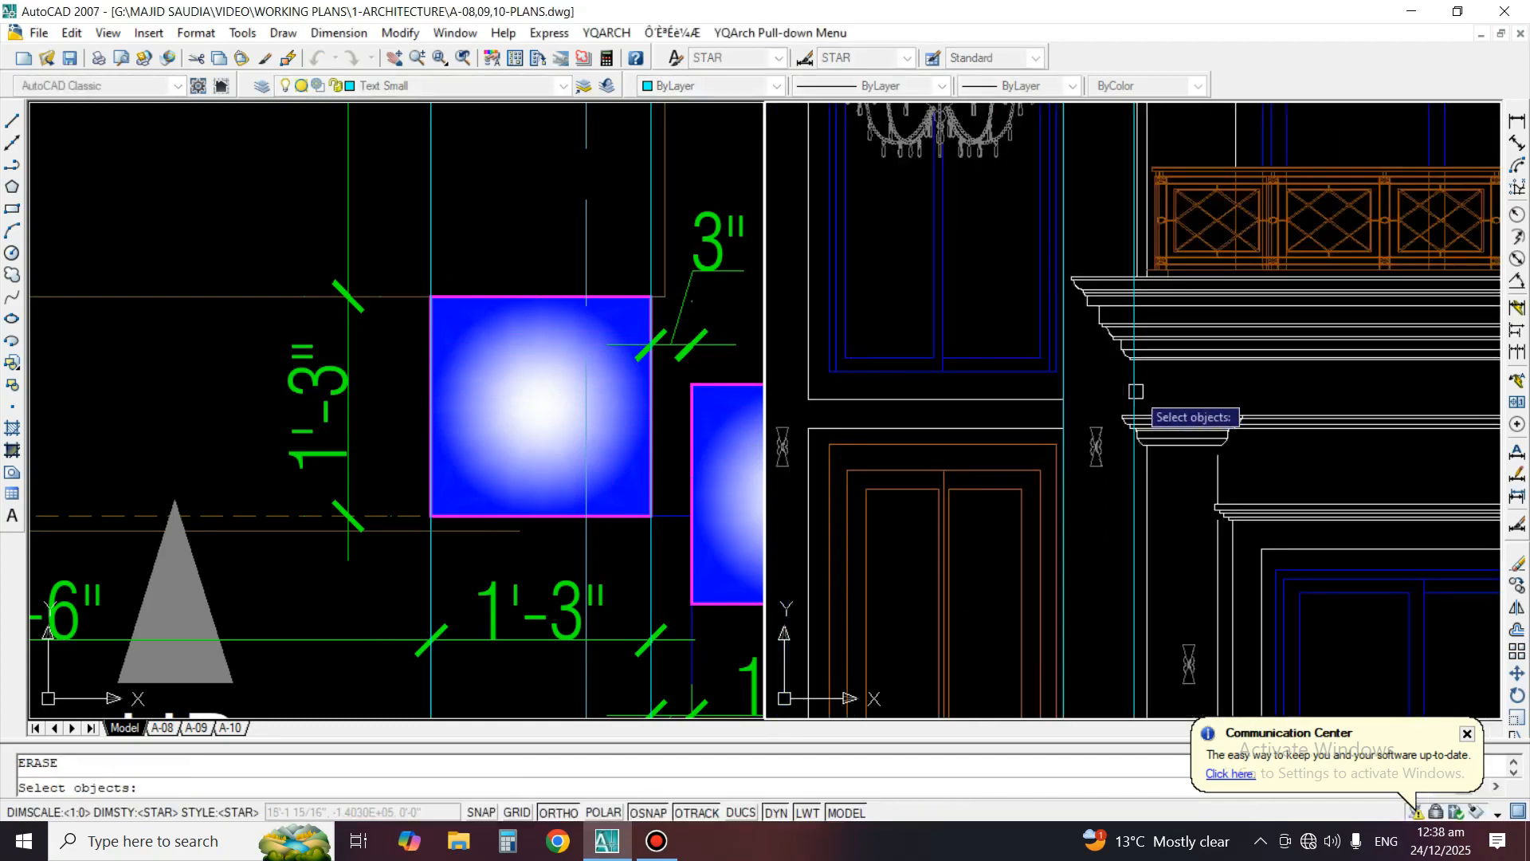
key("Escape")
scroll(980, 468, "down", 1)
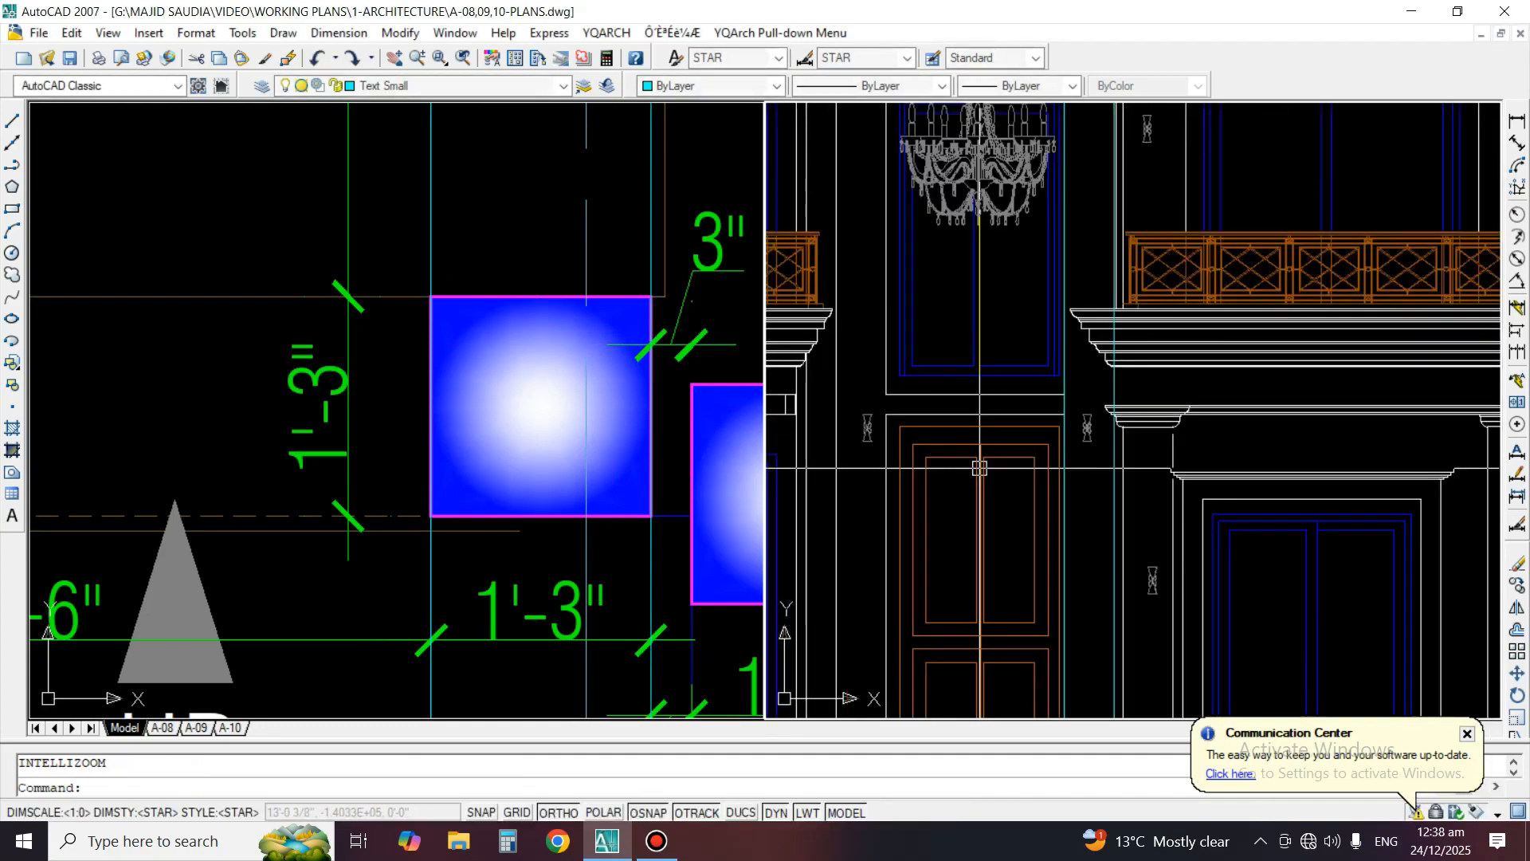
Try to trim the outer construction line at the capital of the upper floor column beside the entrance
middle_click_drag(1117, 246, 1066, 546)
scroll(1072, 246, "up", 2)
scroll(1107, 367, "up", 2)
type("tr")
key("space")
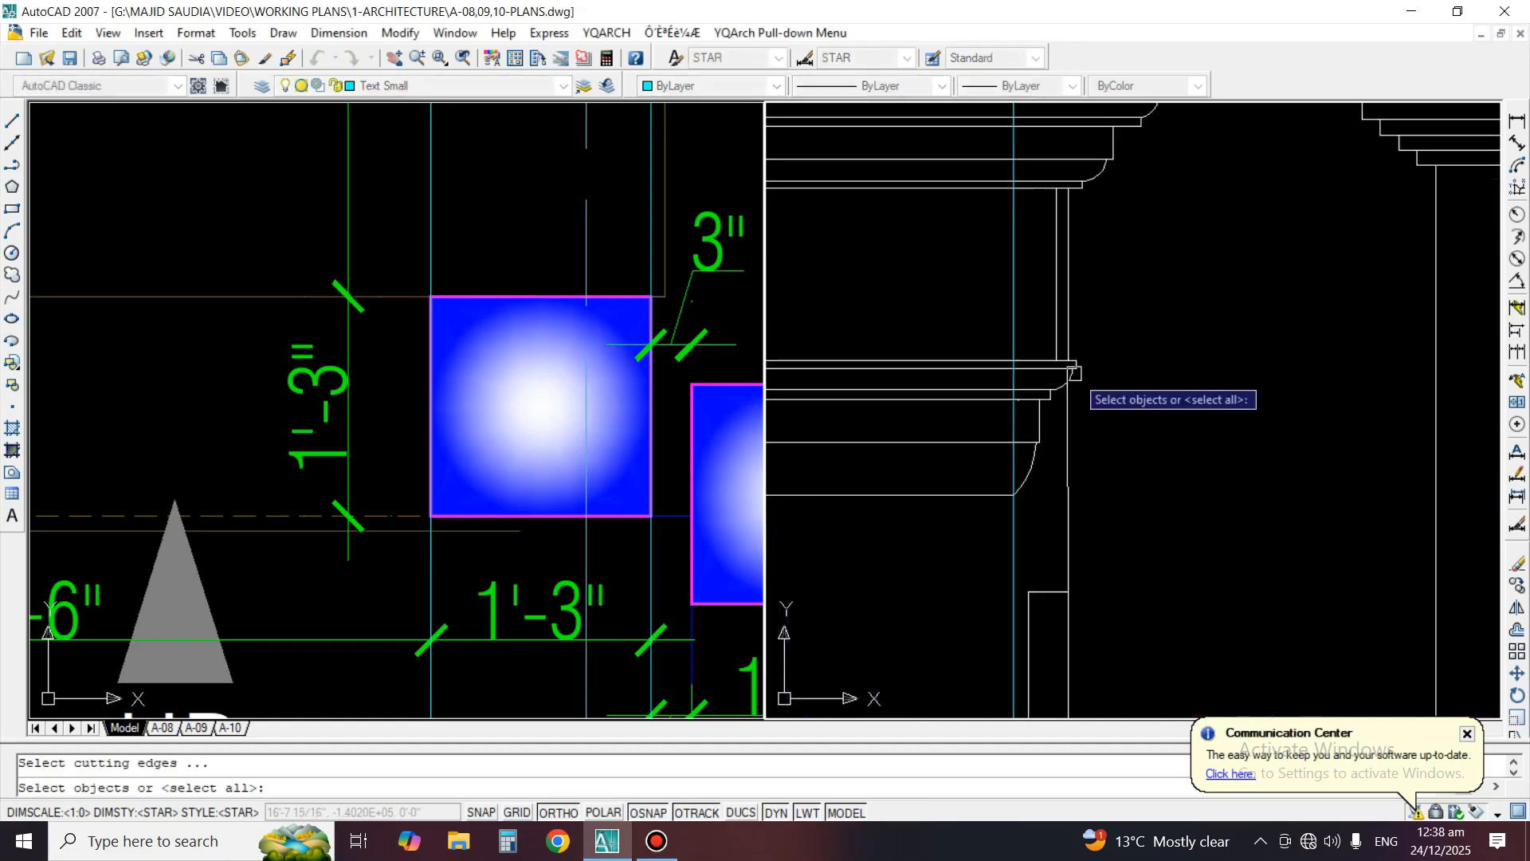
left_click(982, 502)
key("space")
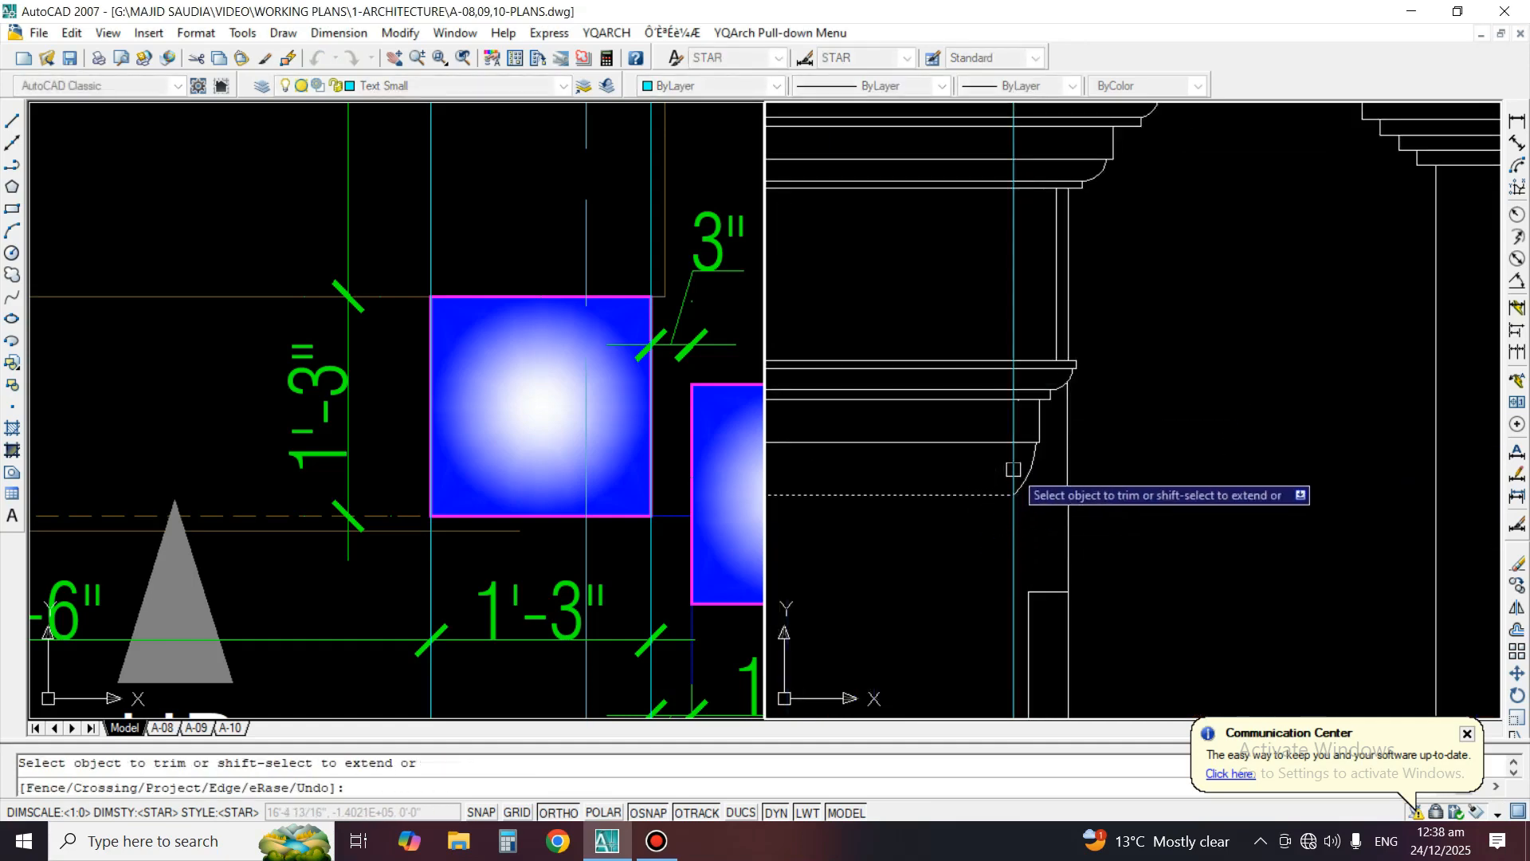
key("space")
key("space")
key("space")
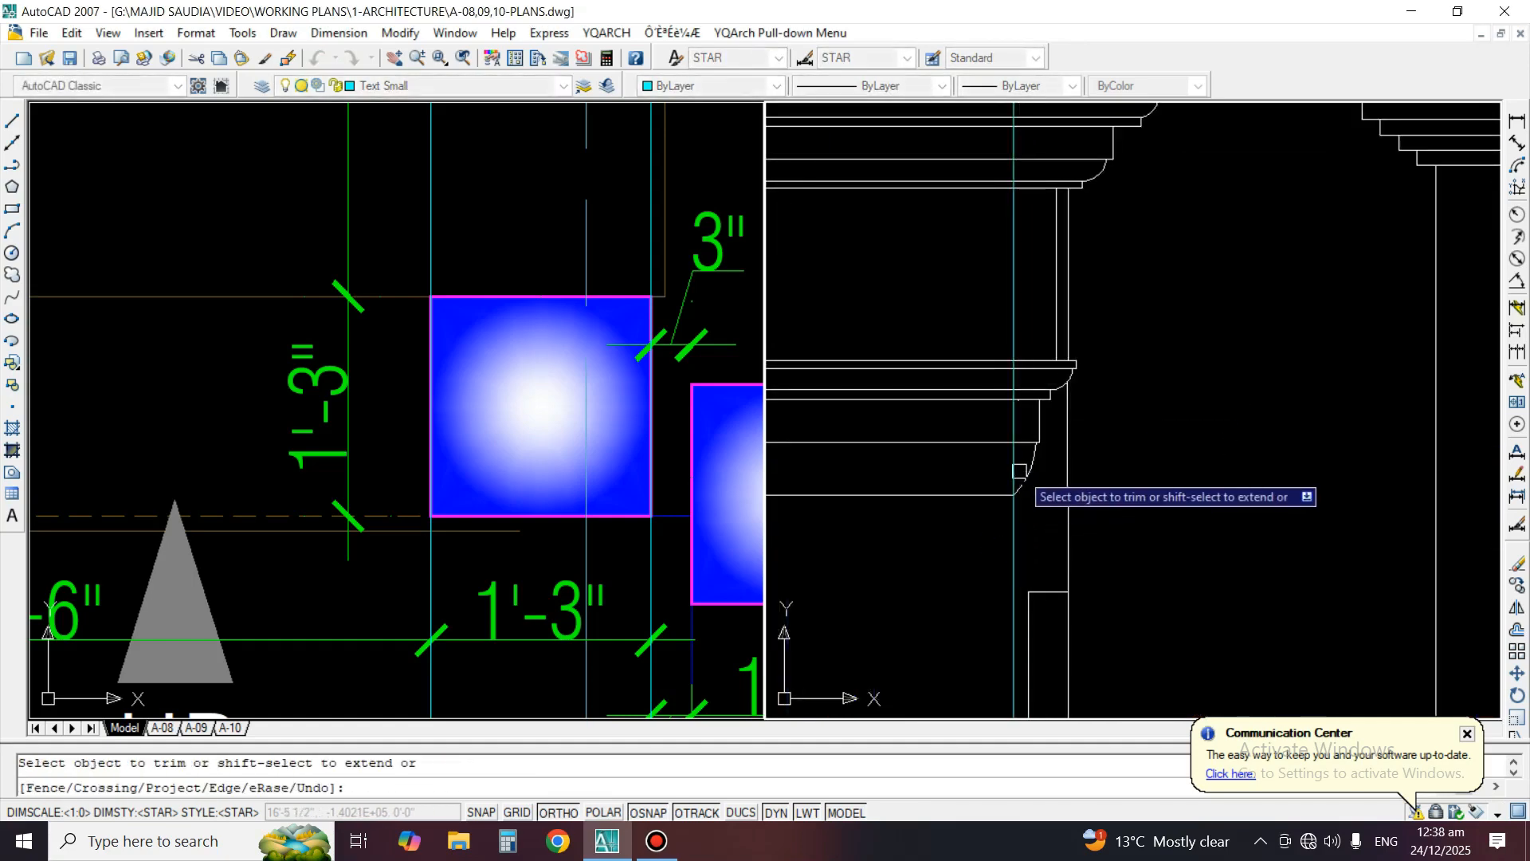
key("Escape")
Erase the construction line at the outer edge of the entrance's right column
left_click(1012, 315)
type("e")
key("space")
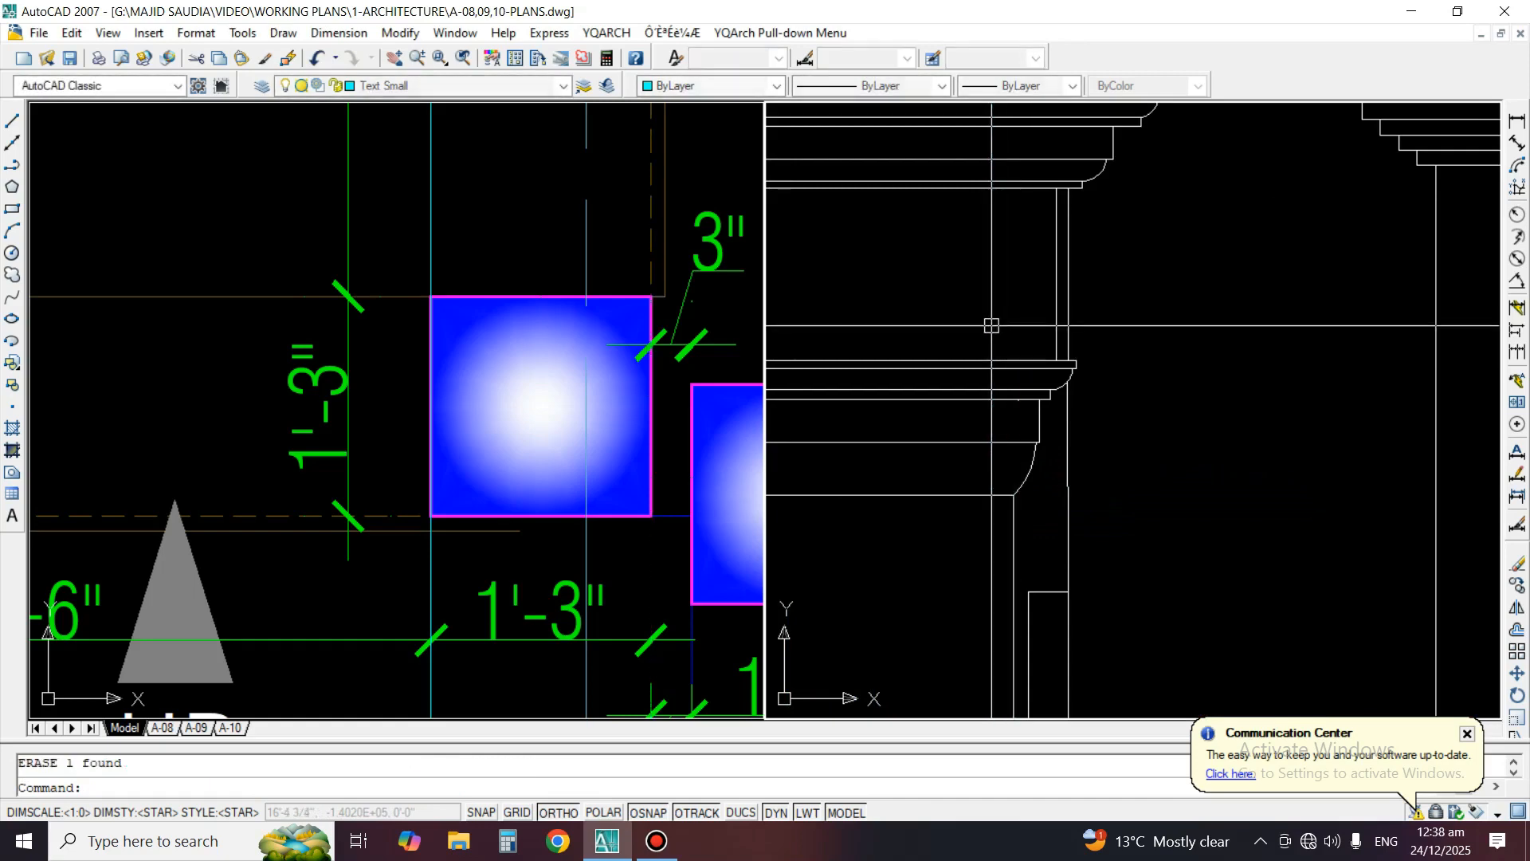
Stretch the outer edge line of the entrance's right column from balcony height down to the porch level line
middle_click_drag(1002, 502, 1038, 153)
scroll(1036, 154, "down", 2)
left_click(1046, 175)
scroll(1040, 170, "down", 6)
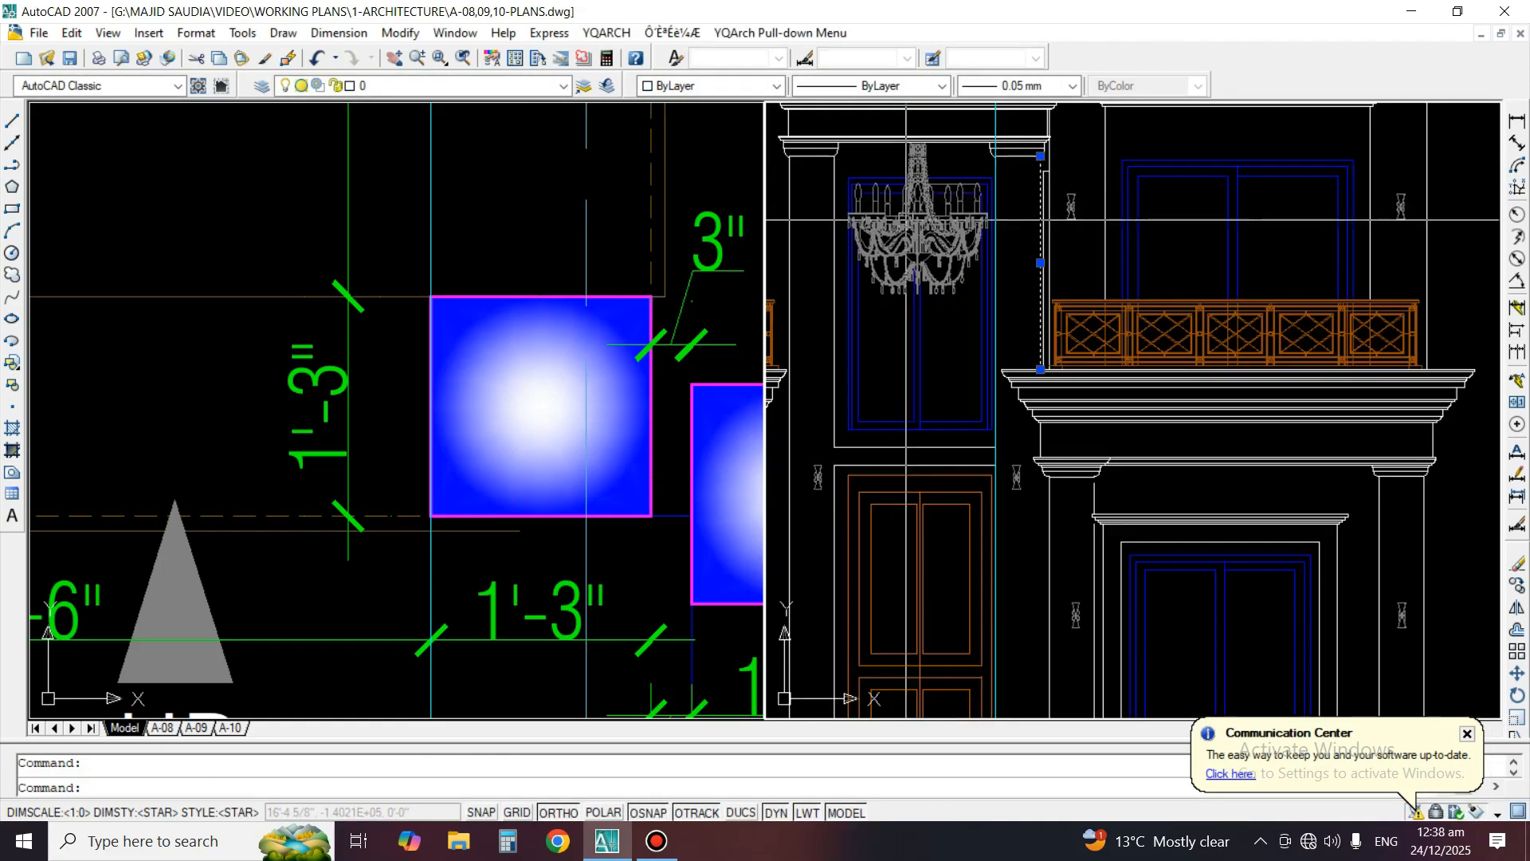
left_click(1040, 369)
middle_click_drag(1029, 701, 1051, 375)
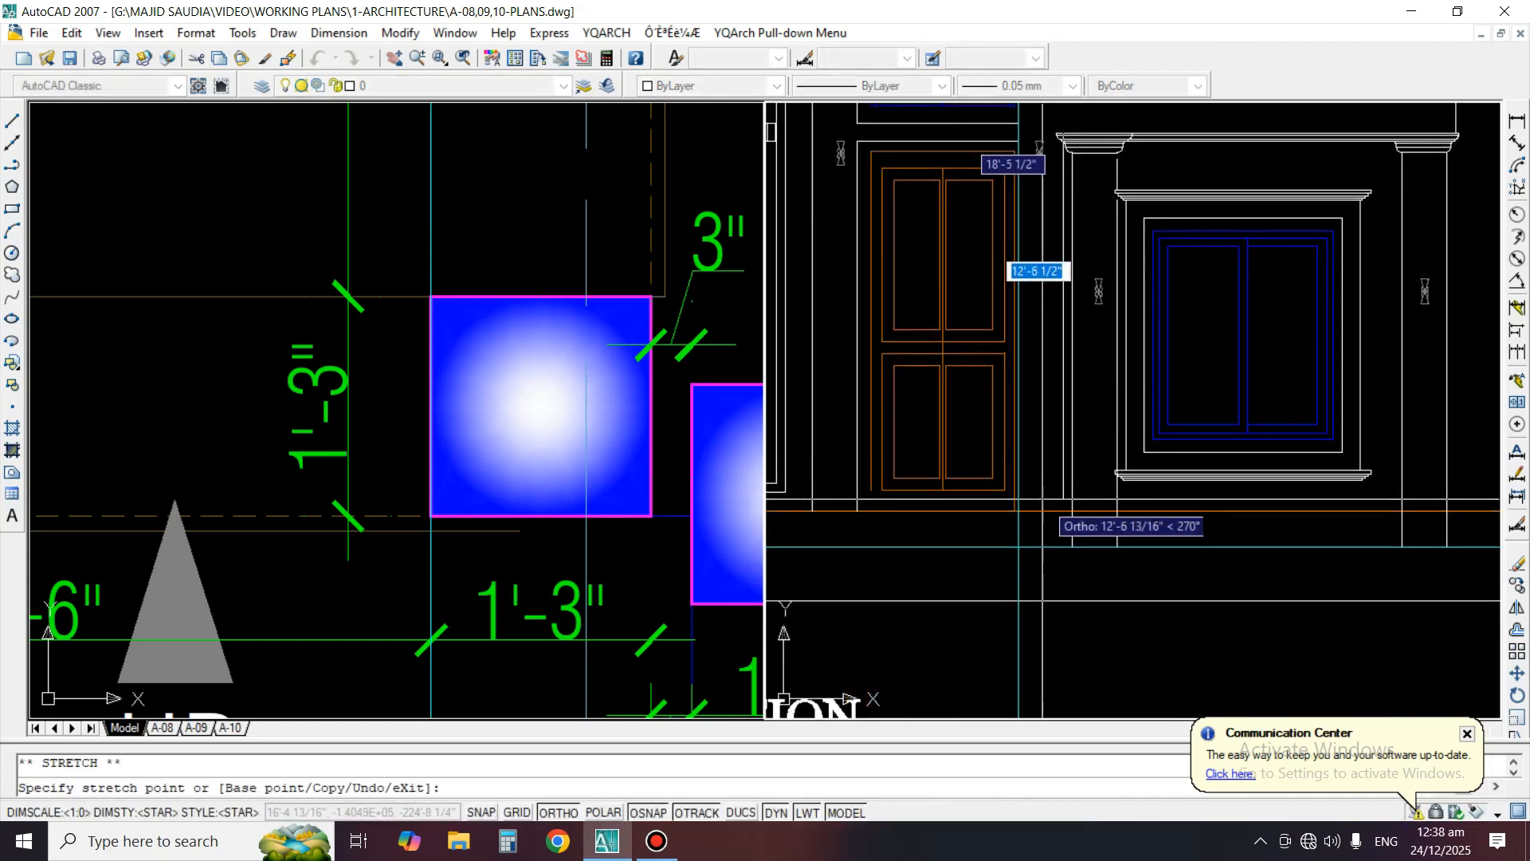
key("Escape")
scroll(1008, 550, "down", 4)
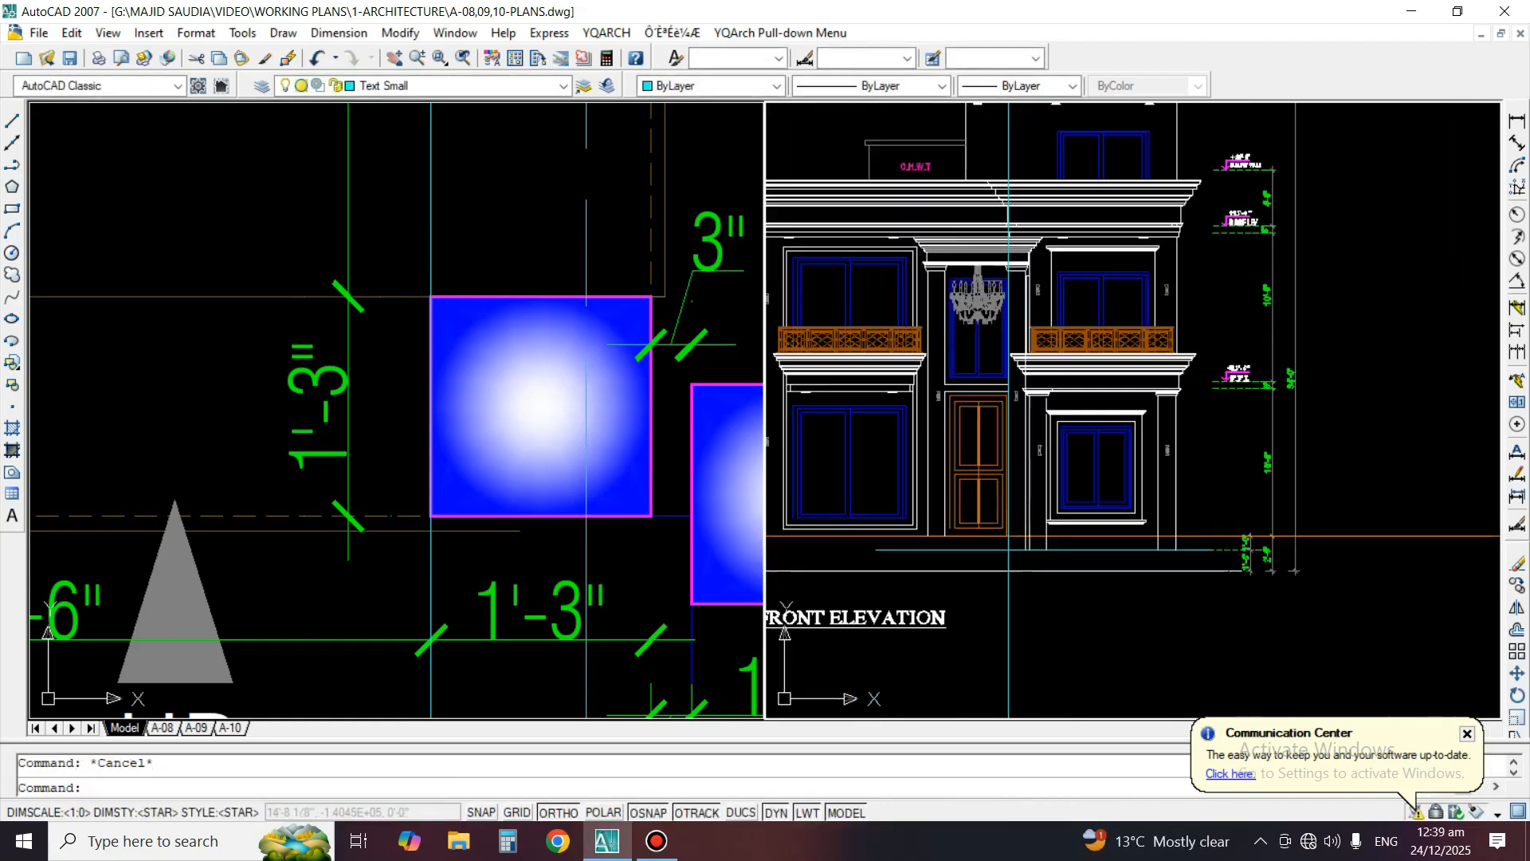
Erase the remaining vertical construction line along the right side of the entrance door
scroll(966, 407, "up", 2)
type("e")
key("Return")
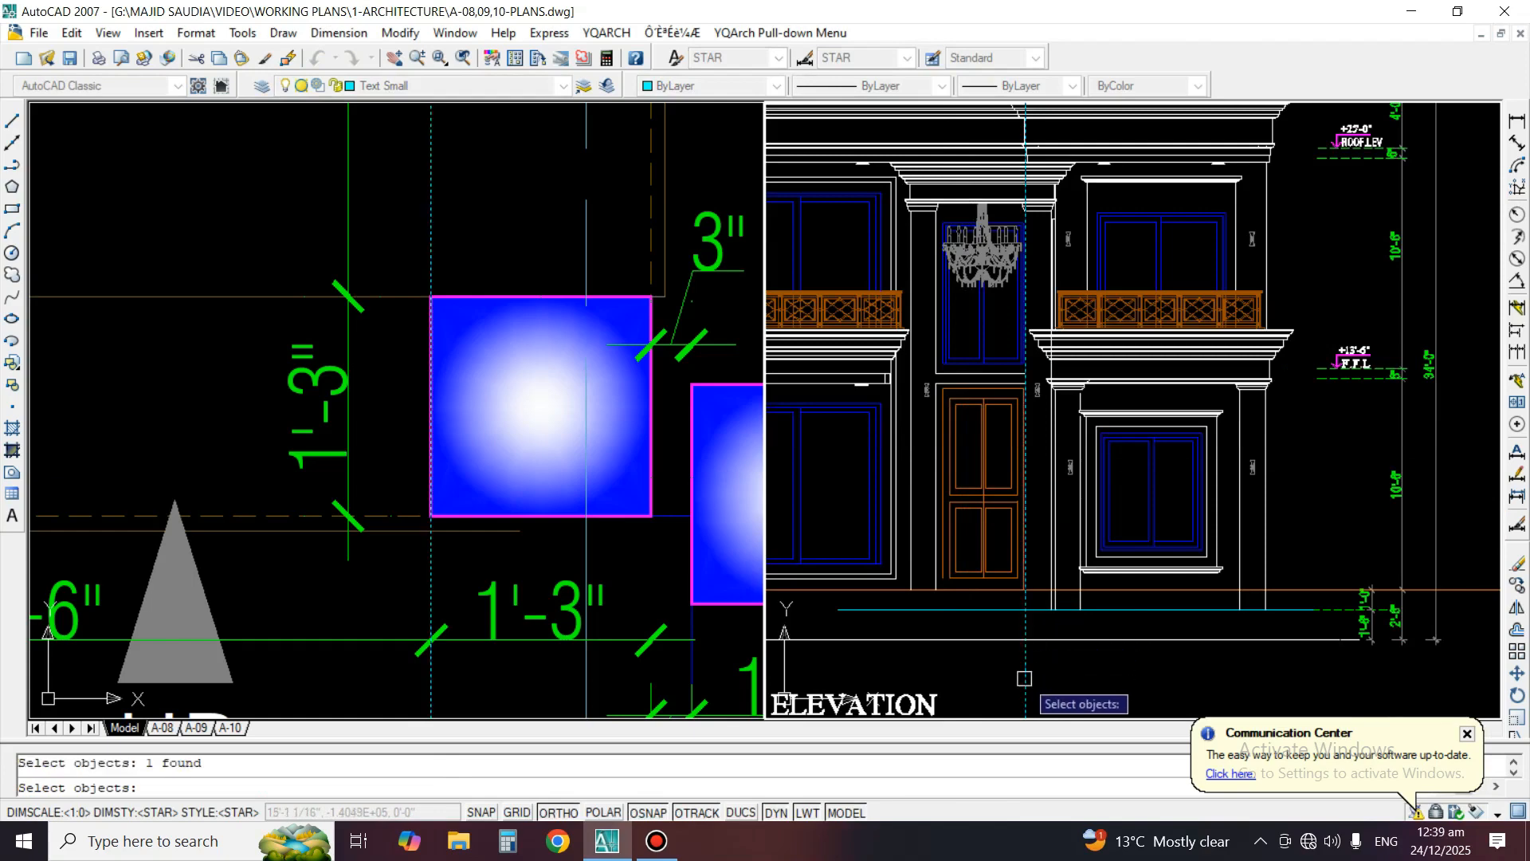
key("Return")
Extend the vertical lines of the entrance's left column down to the porch level line
scroll(1028, 629, "up", 3)
scroll(1035, 603, "down", 4)
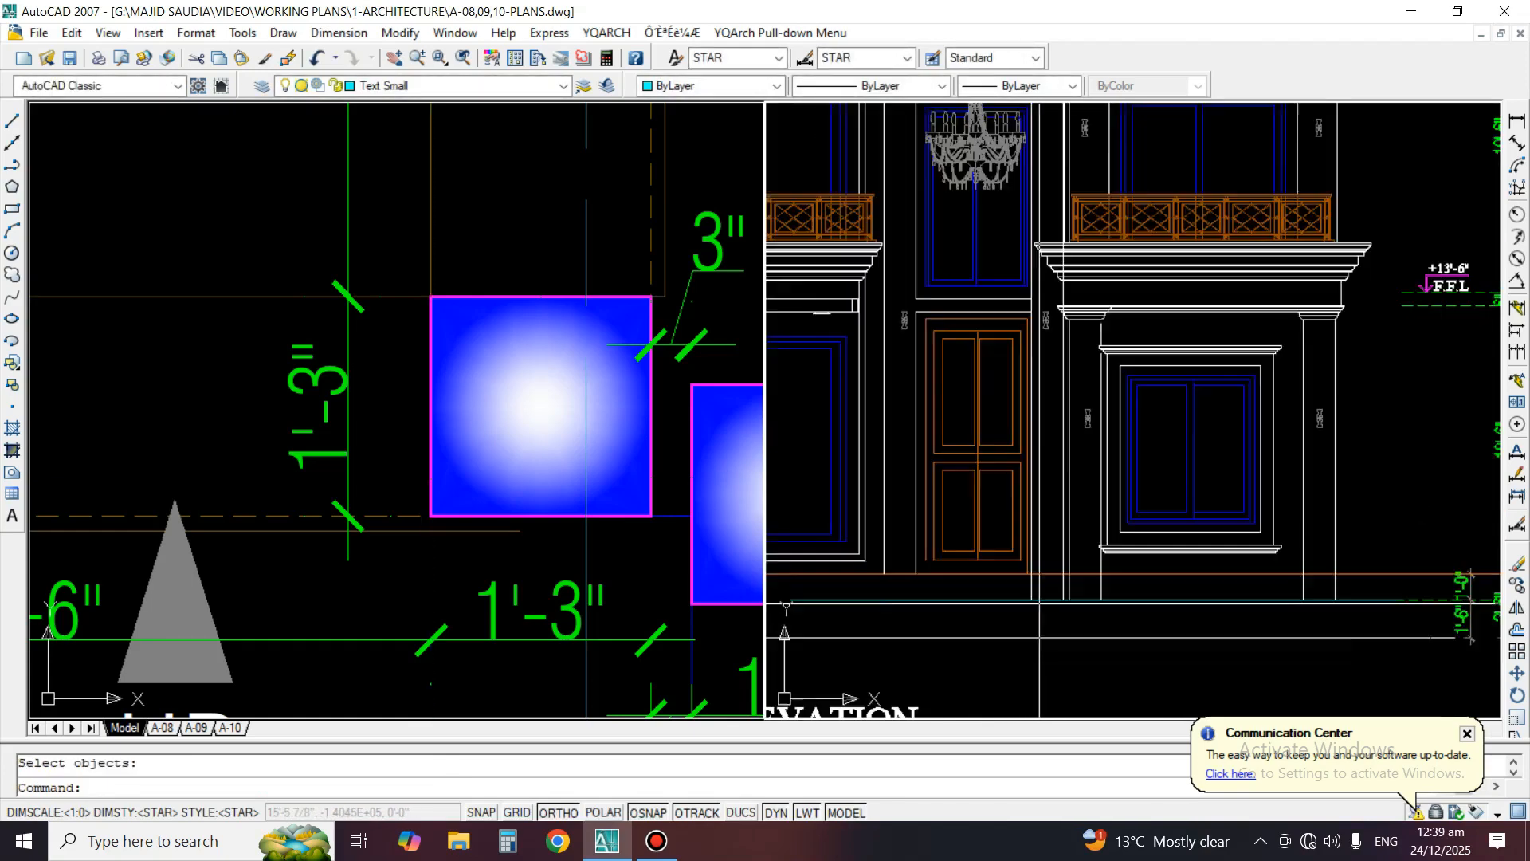
scroll(1028, 603, "up", 3)
type("EX")
key("Return")
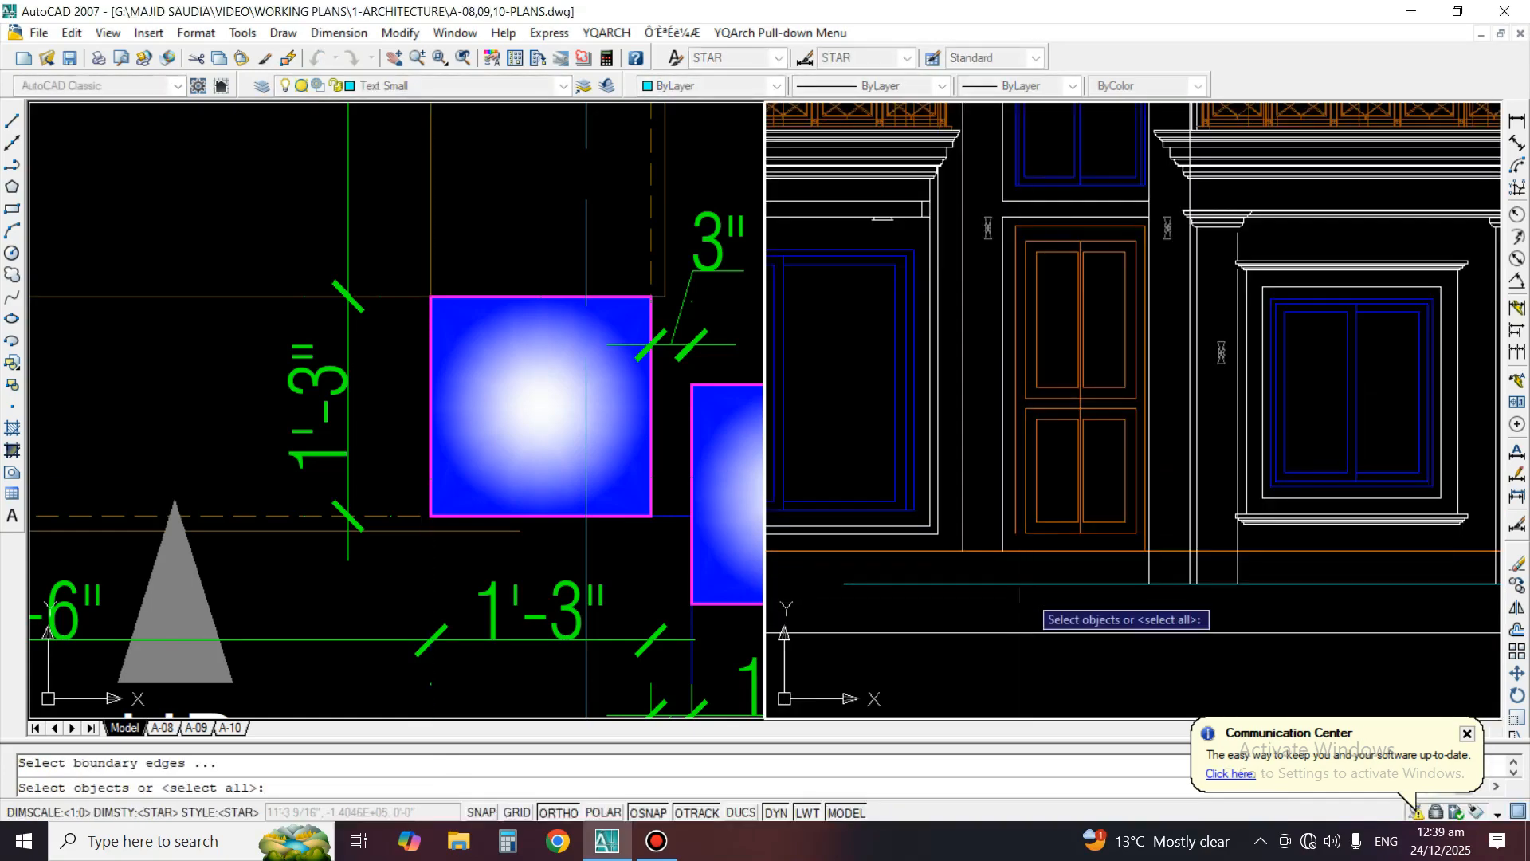
left_click(1009, 576)
key("Return")
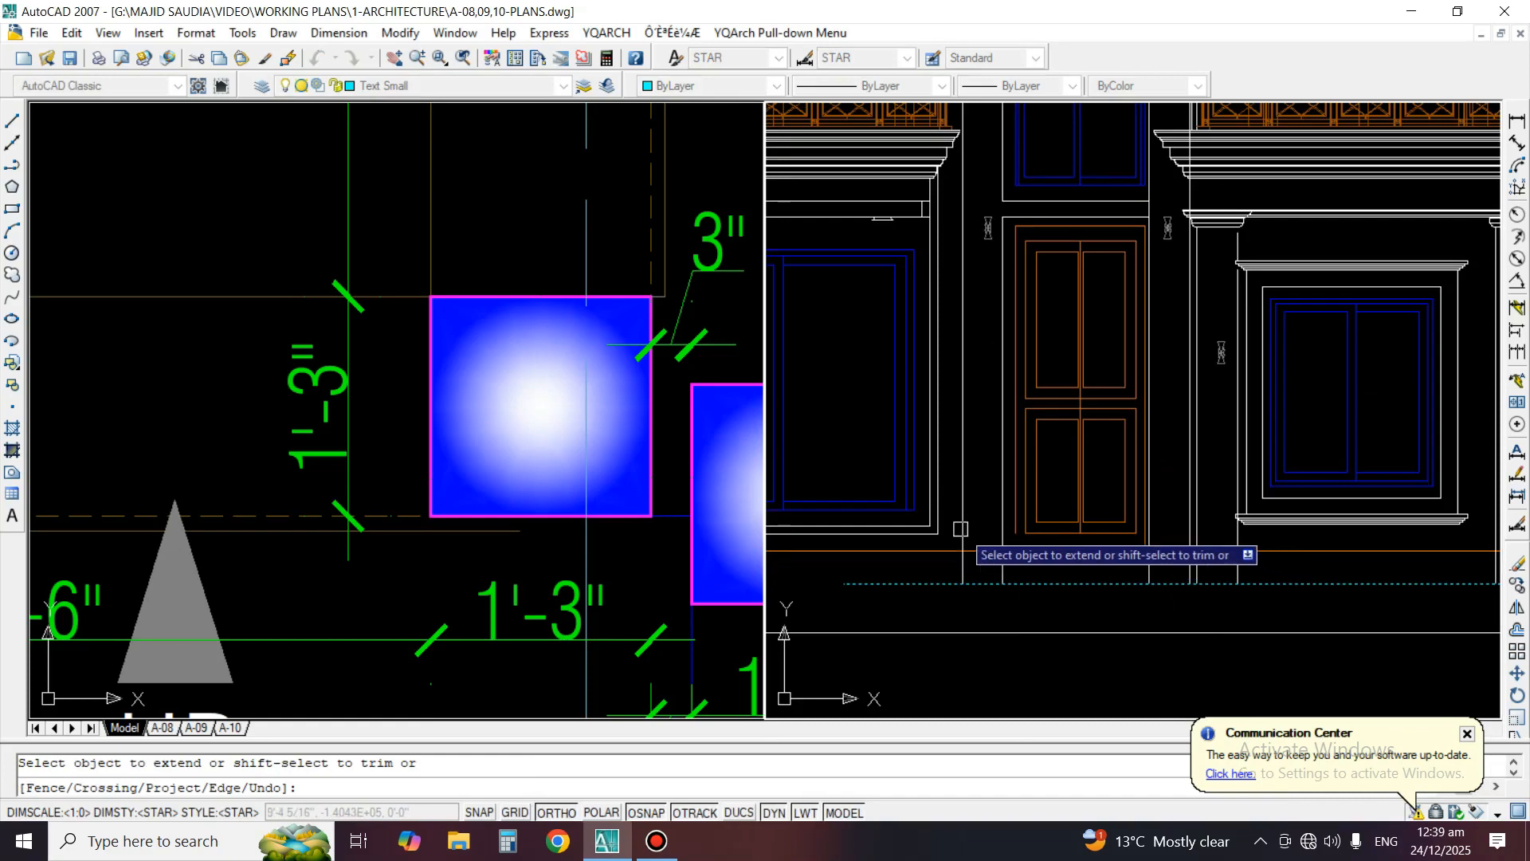
key("Return")
scroll(1067, 607, "down", 4)
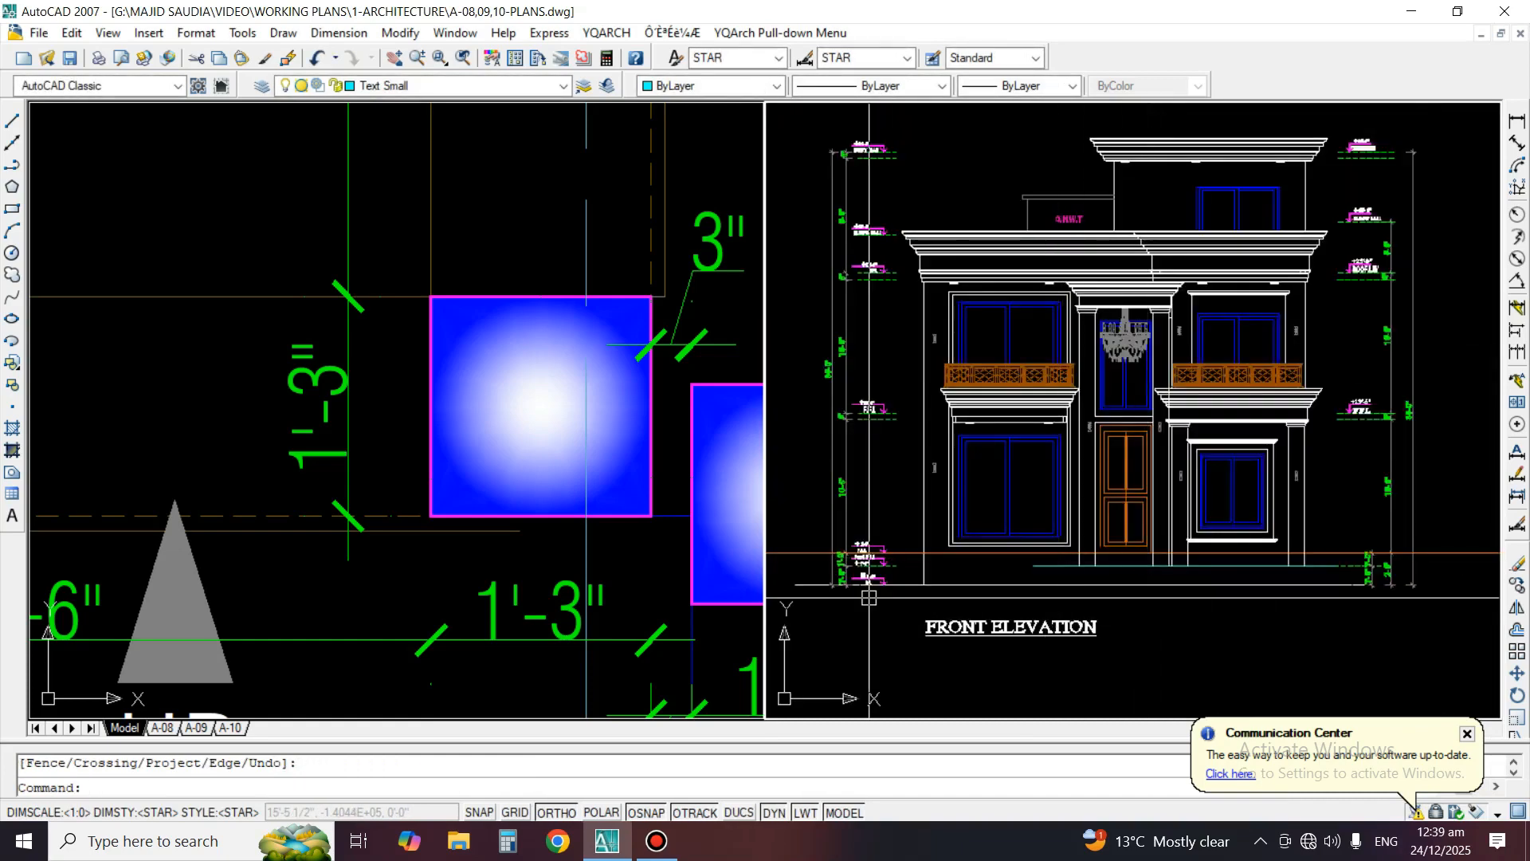
Extend the porch level line leftward to the building's left outer wall line
middle_click_drag(868, 597, 929, 563)
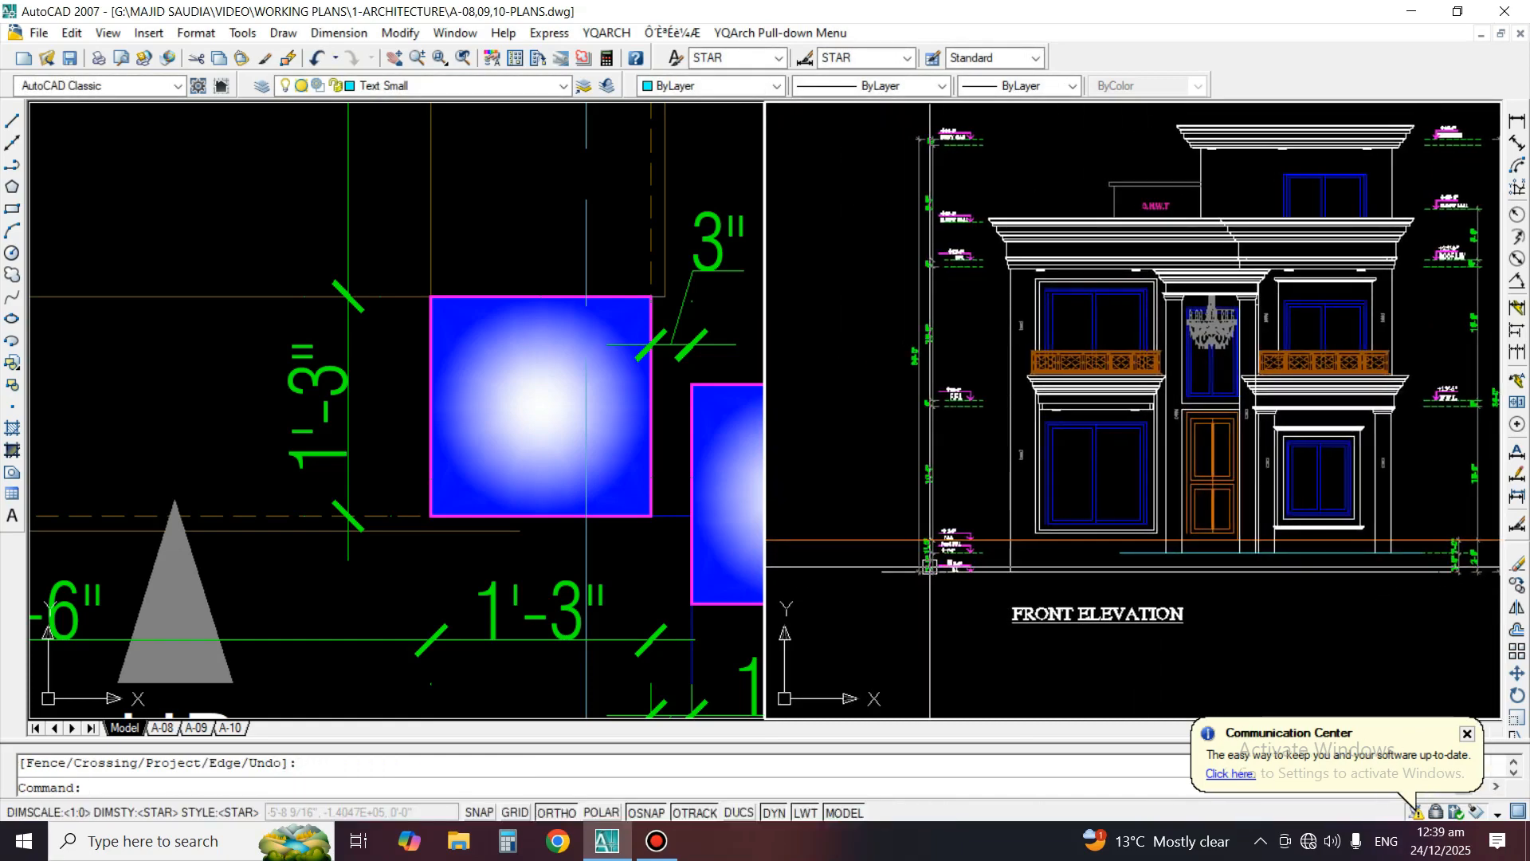
scroll(1024, 534, "up", 2)
key("Return")
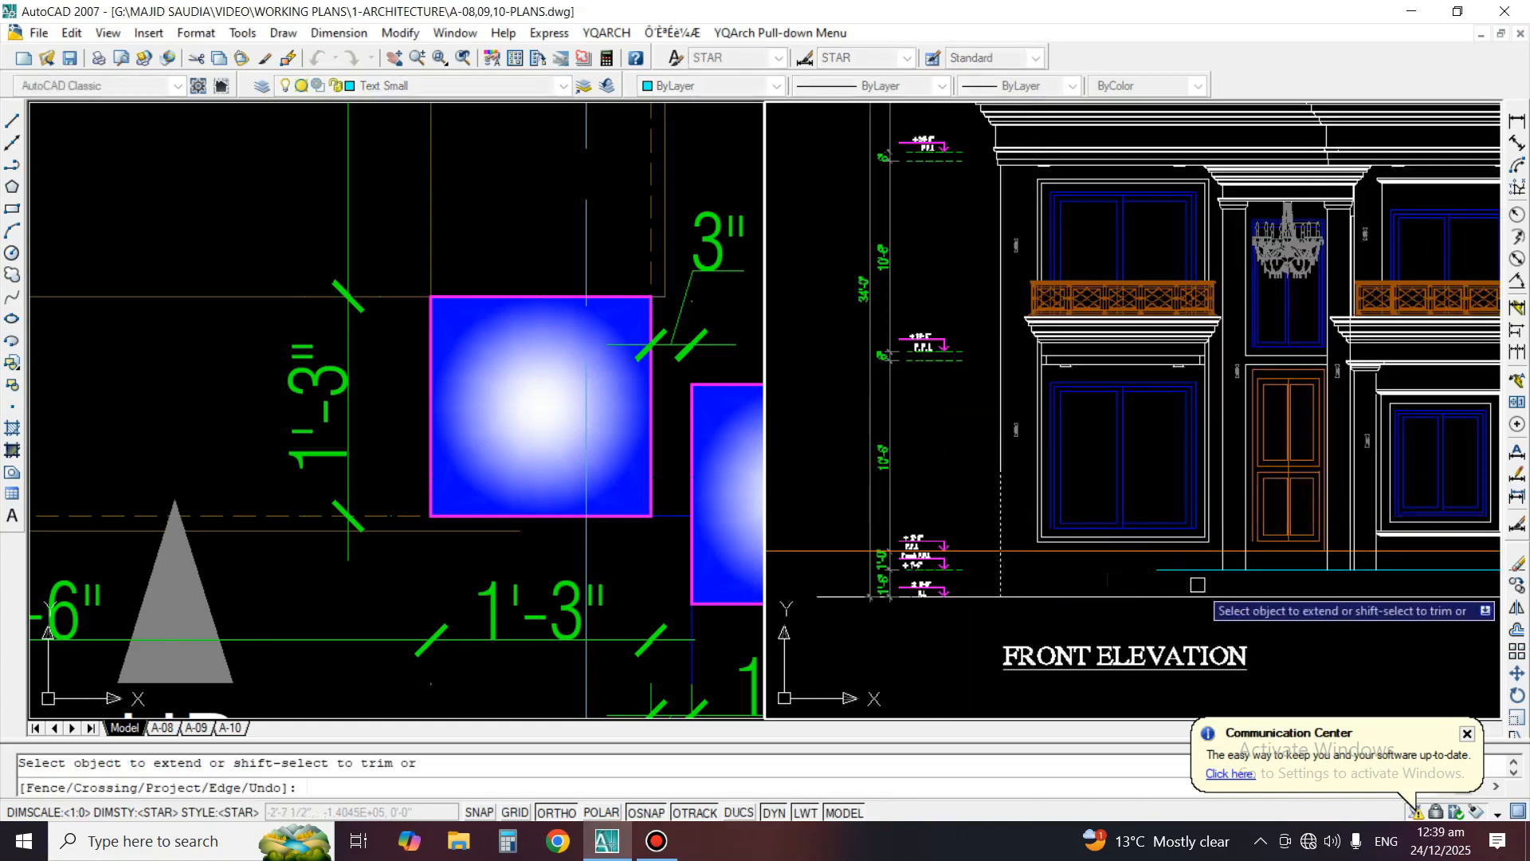
key("Return")
Draw a vertical line from the outer base of the porch's right column down to the ground line
middle_click_drag(1188, 569, 1003, 561)
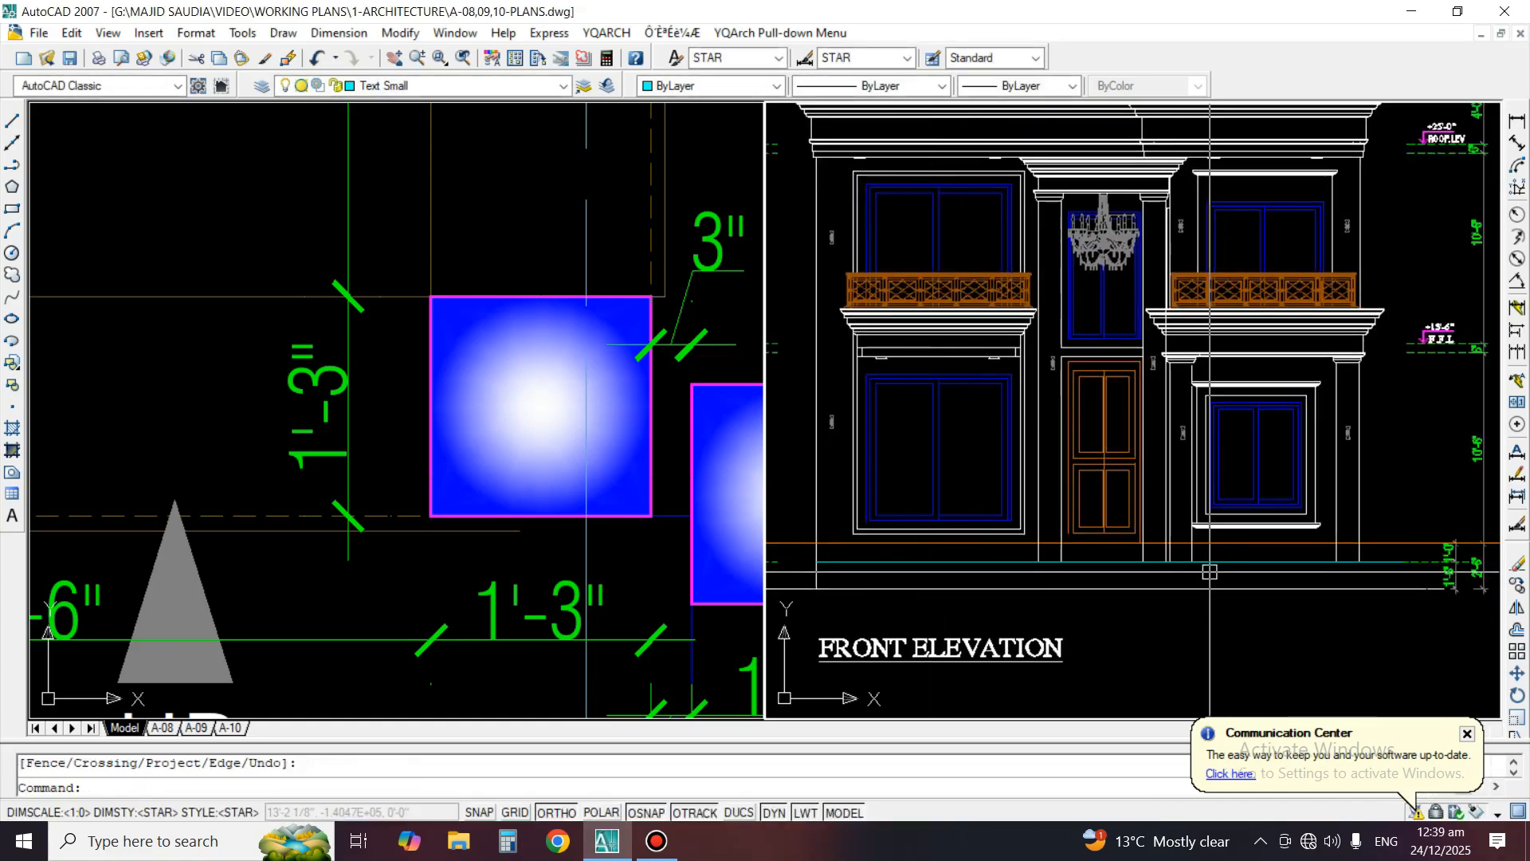
middle_click_drag(1366, 610, 1319, 566)
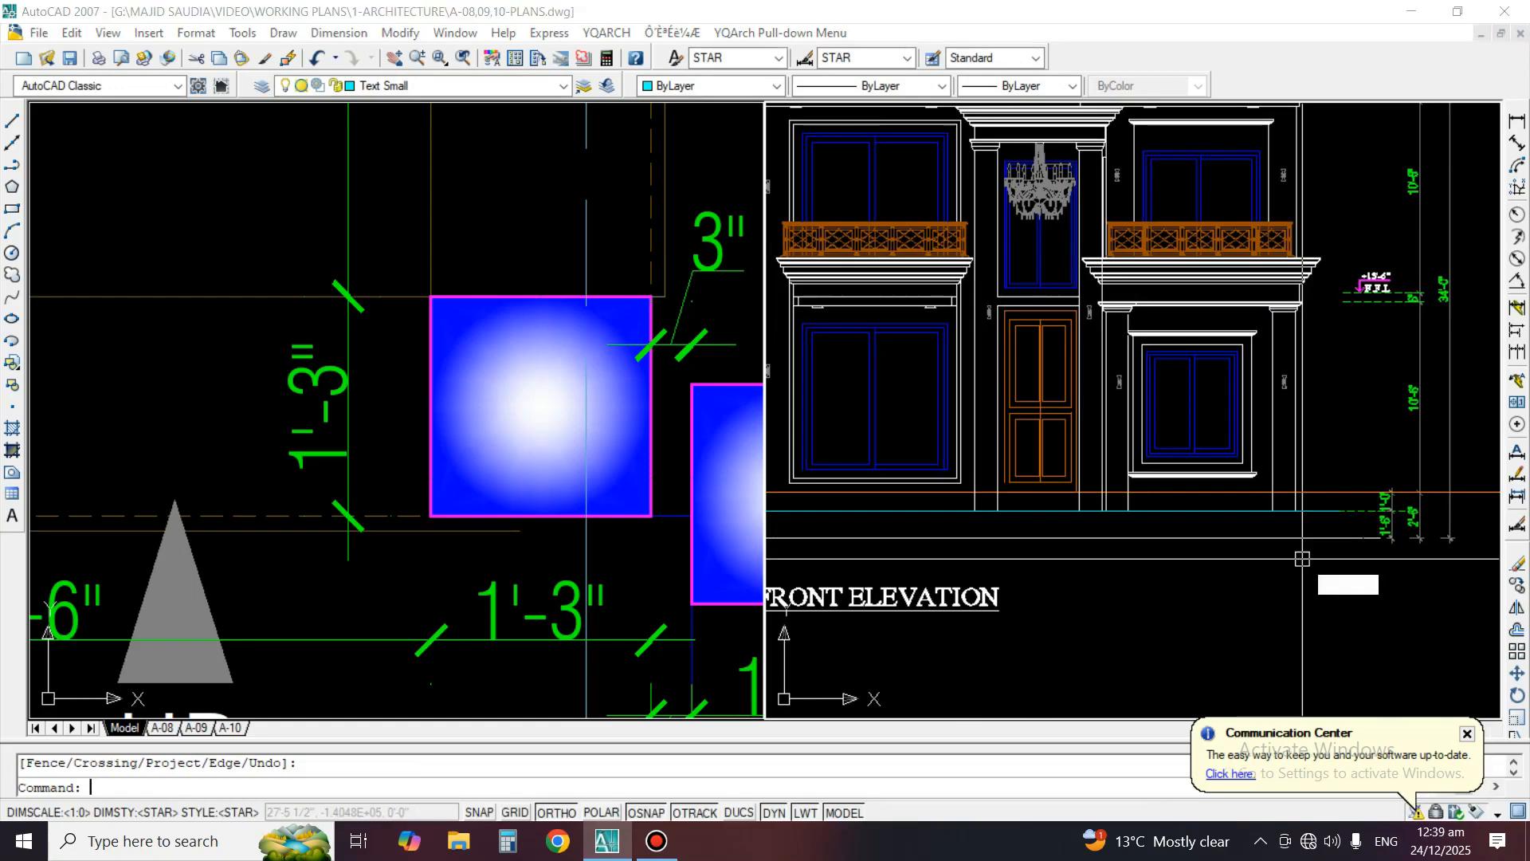
type("L")
key("Return")
scroll(1370, 558, "up", 1)
left_click(1276, 503)
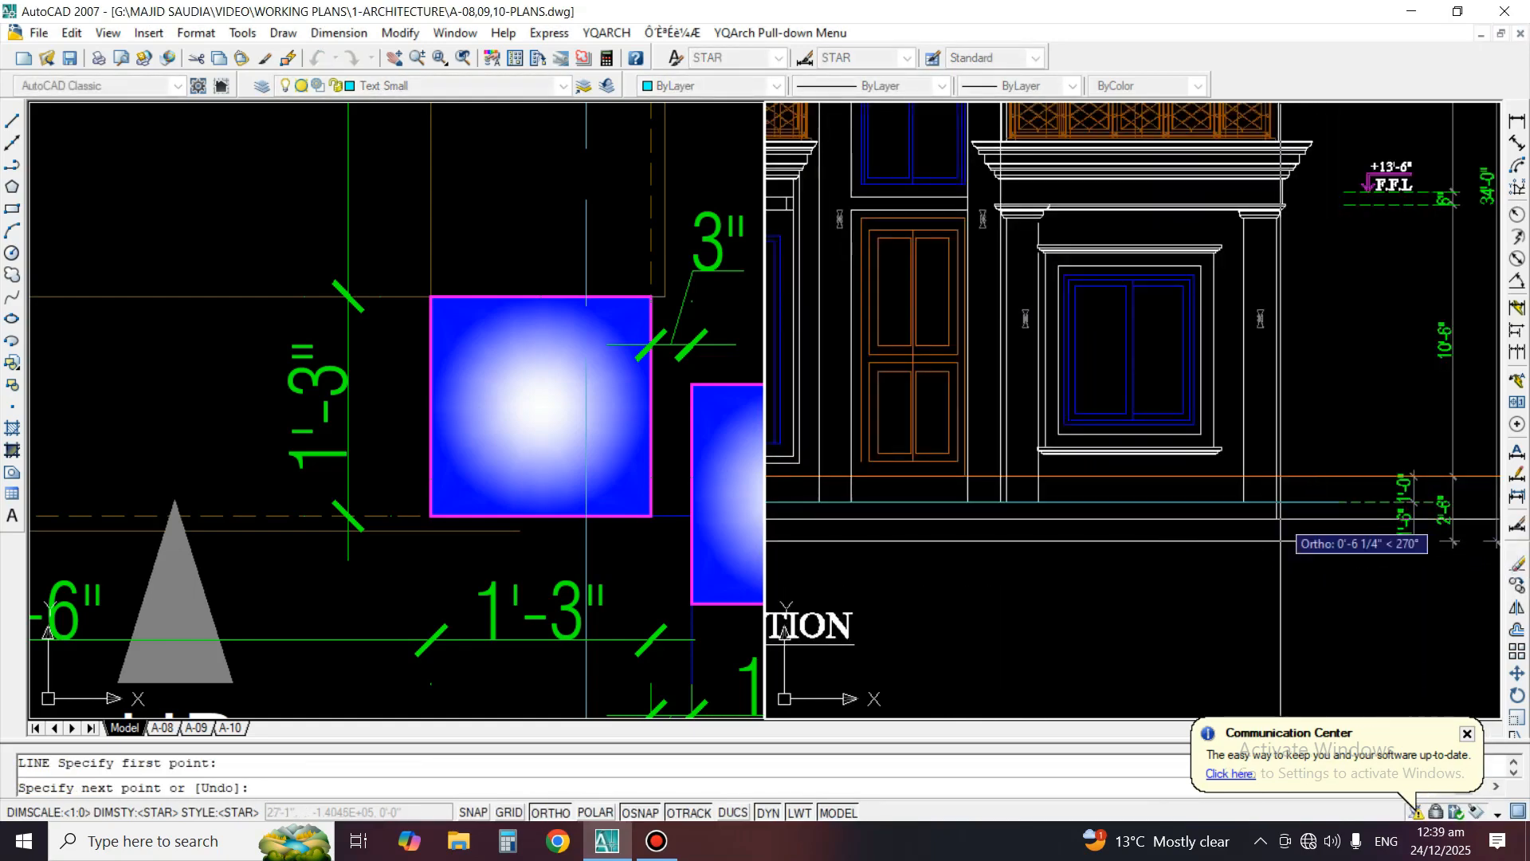
scroll(1280, 537, "down", 4)
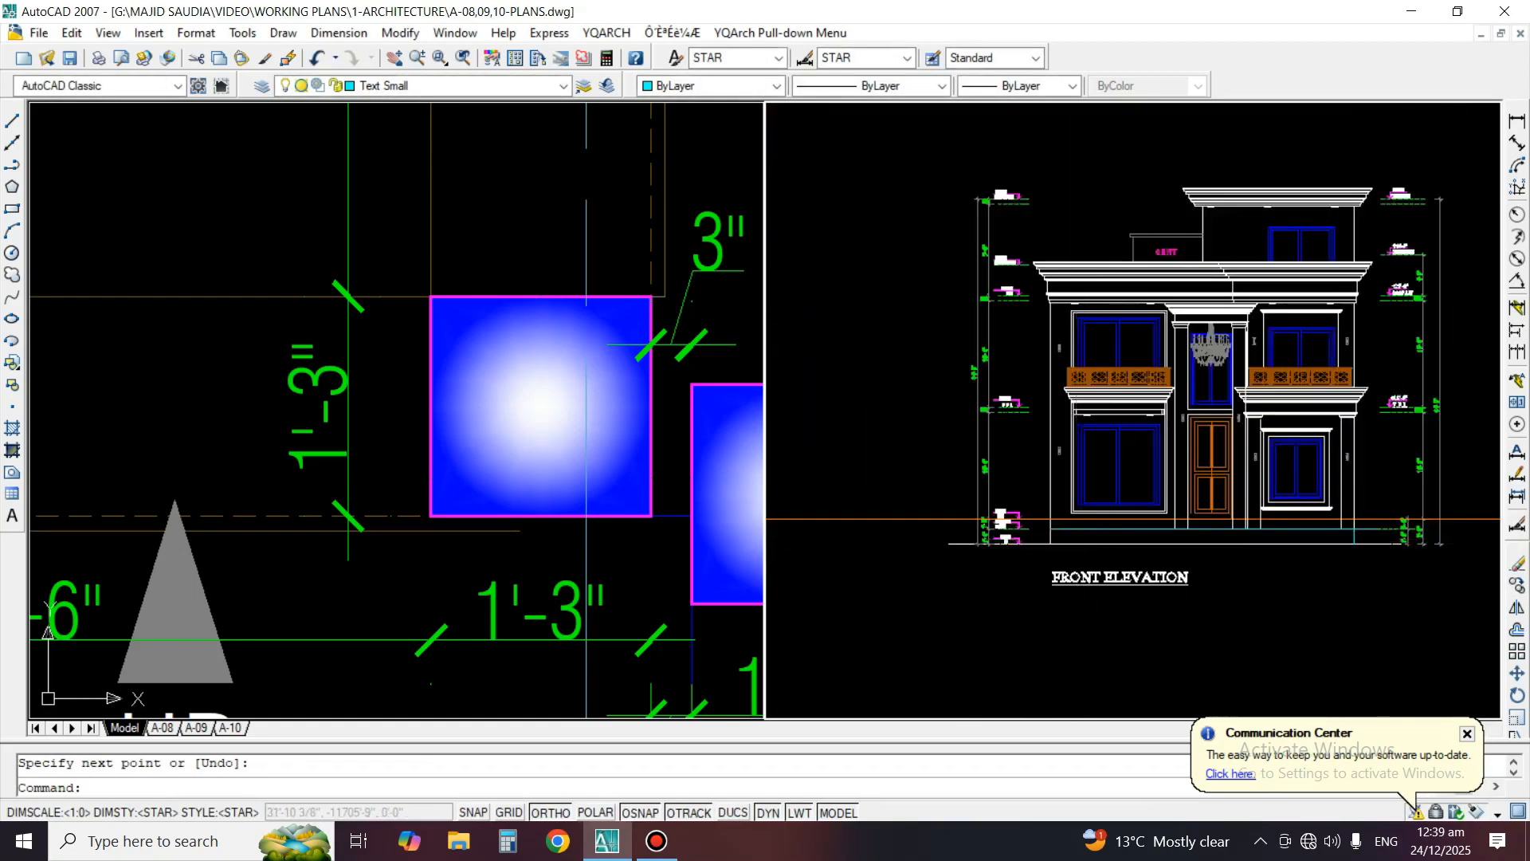
scroll(1039, 537, "up", 4)
type("TR")
key("Return")
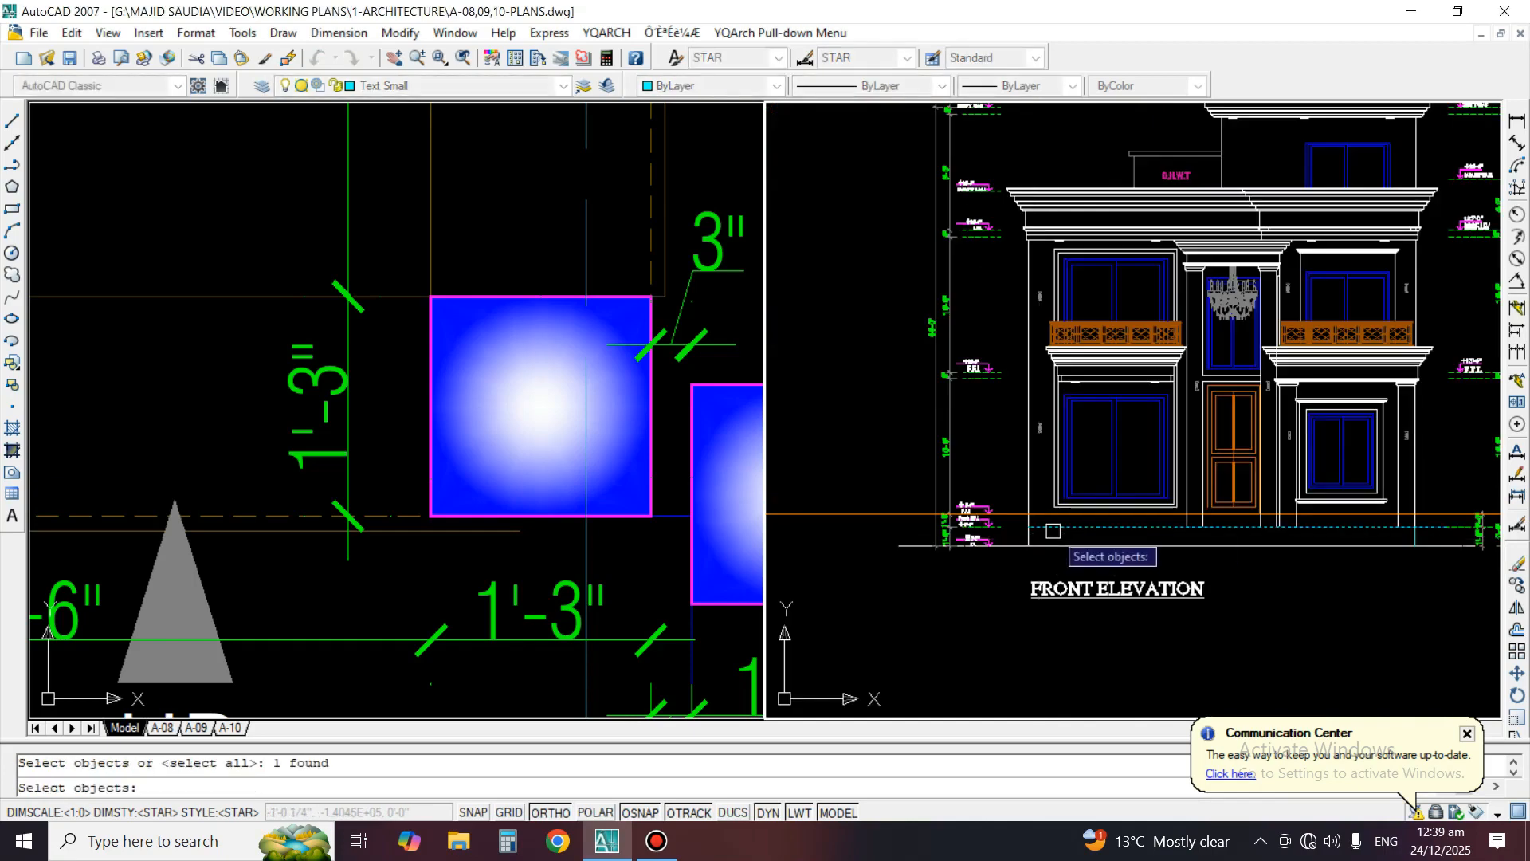
left_click(1125, 545)
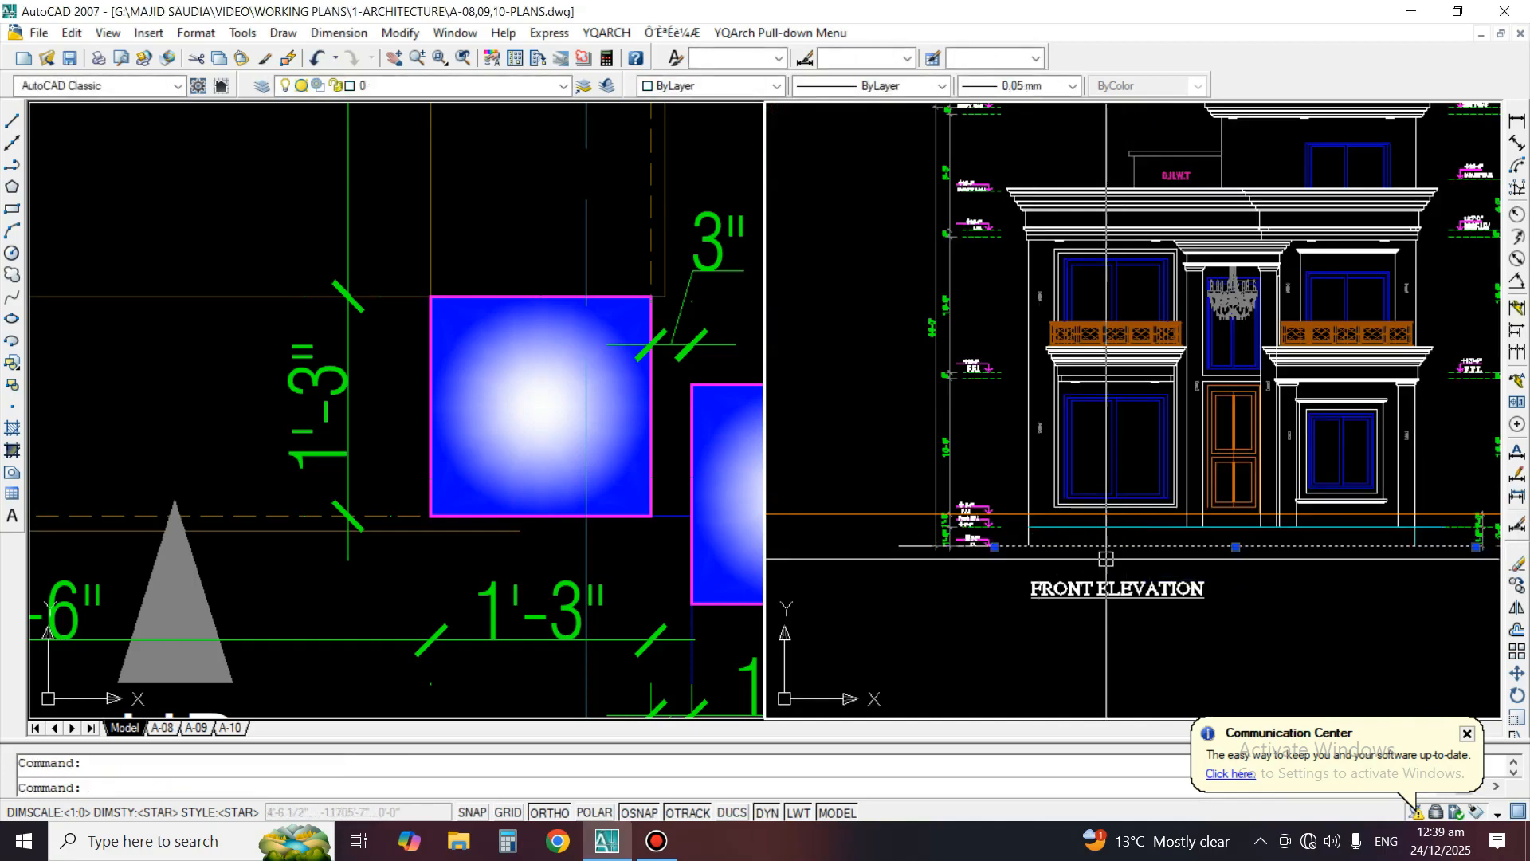
scroll(1056, 546, "up", 3)
type("EX")
key("Return")
key("Return")
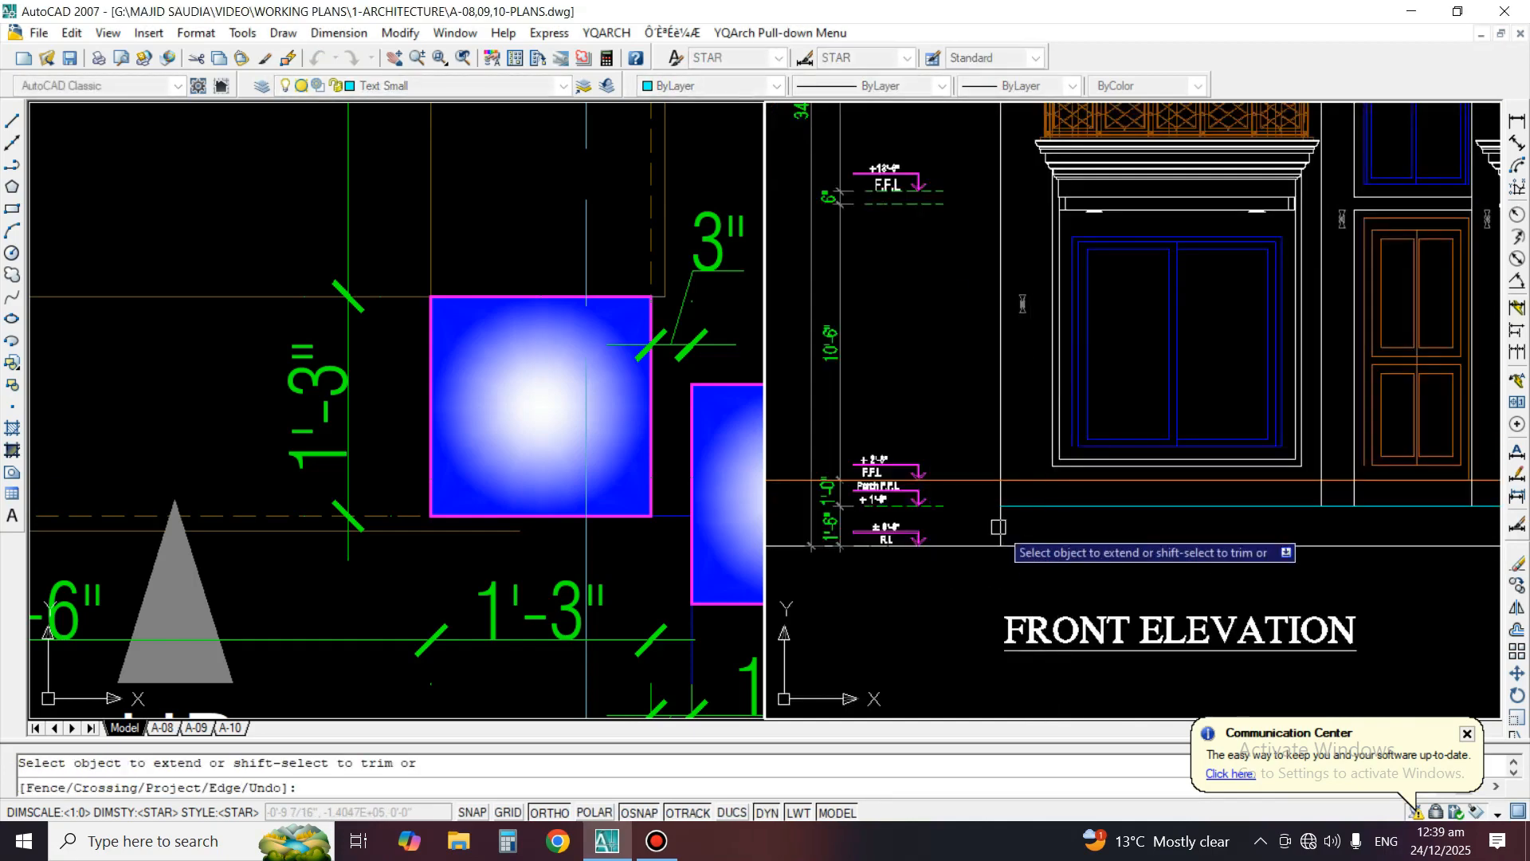
key("Escape")
Trim away the ground line between the building's left wall line and the plinth's right edge
type("TR")
key("Return")
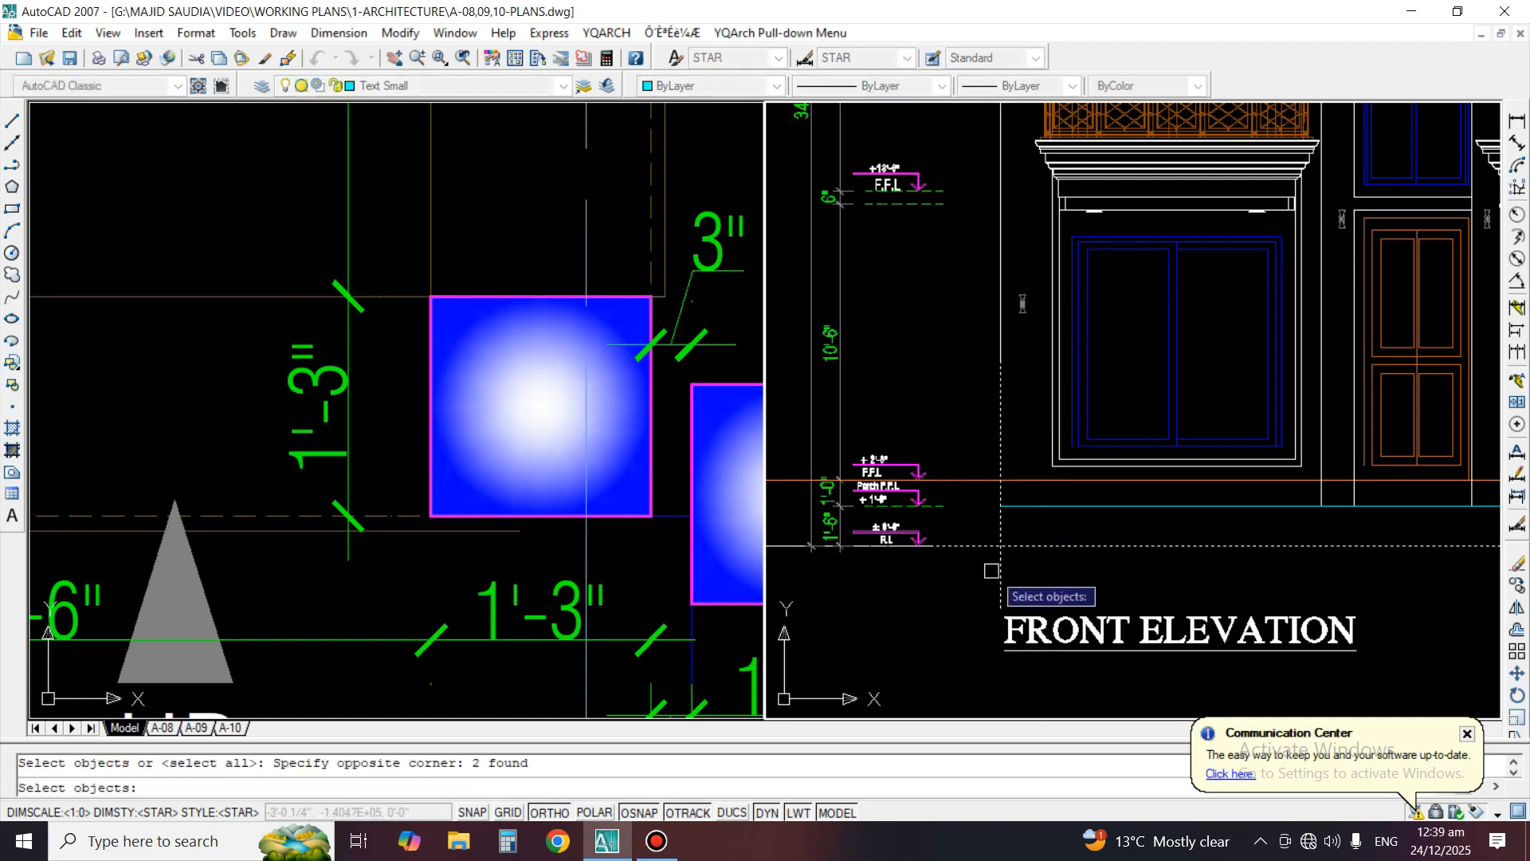
scroll(991, 570, "down", 5)
scroll(1336, 579, "up", 5)
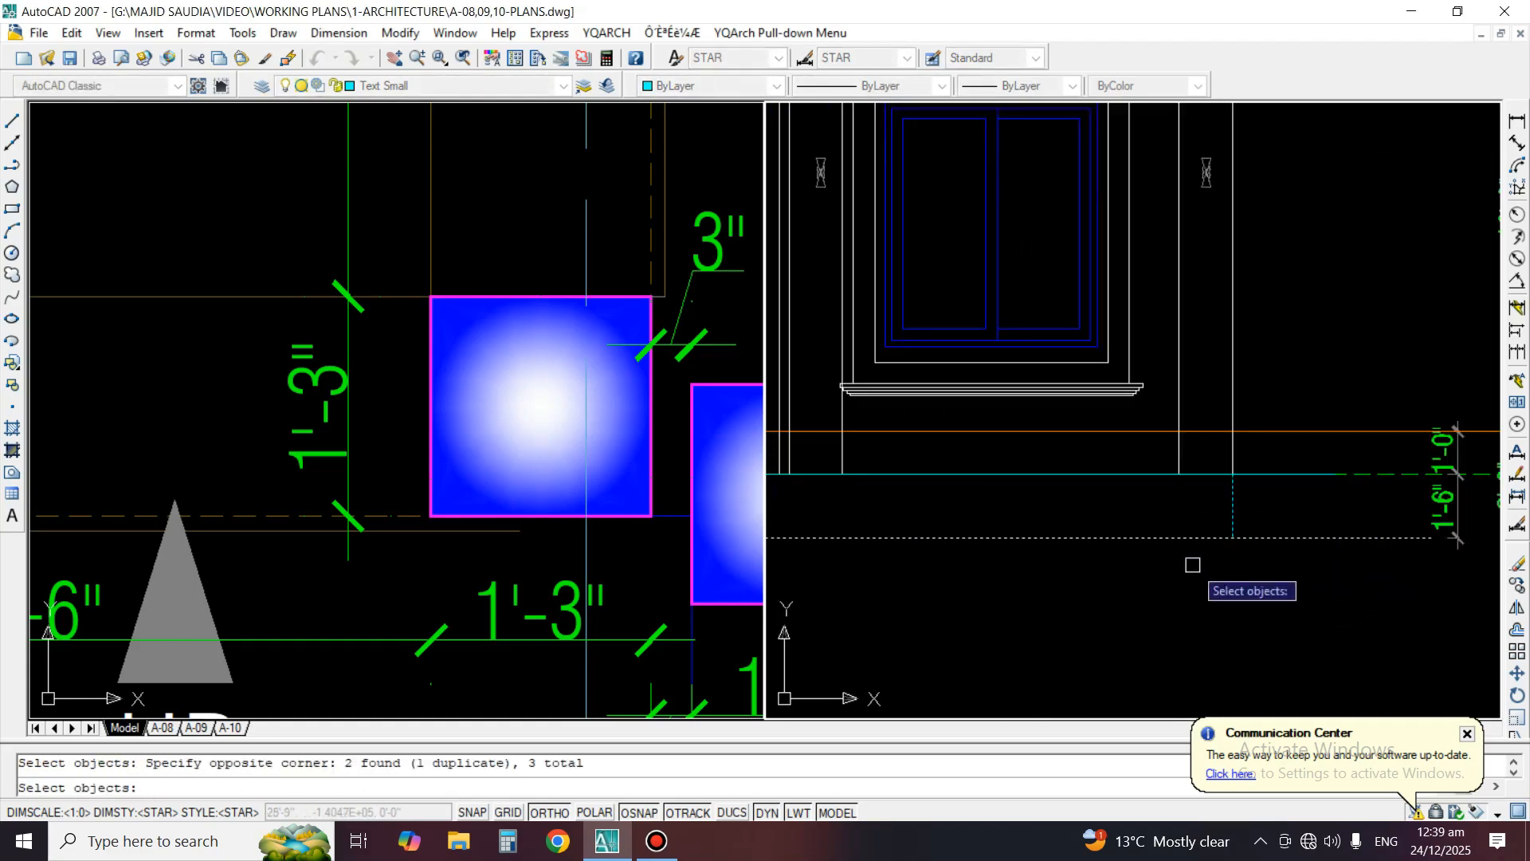
key("Return")
scroll(1294, 532, "down", 4)
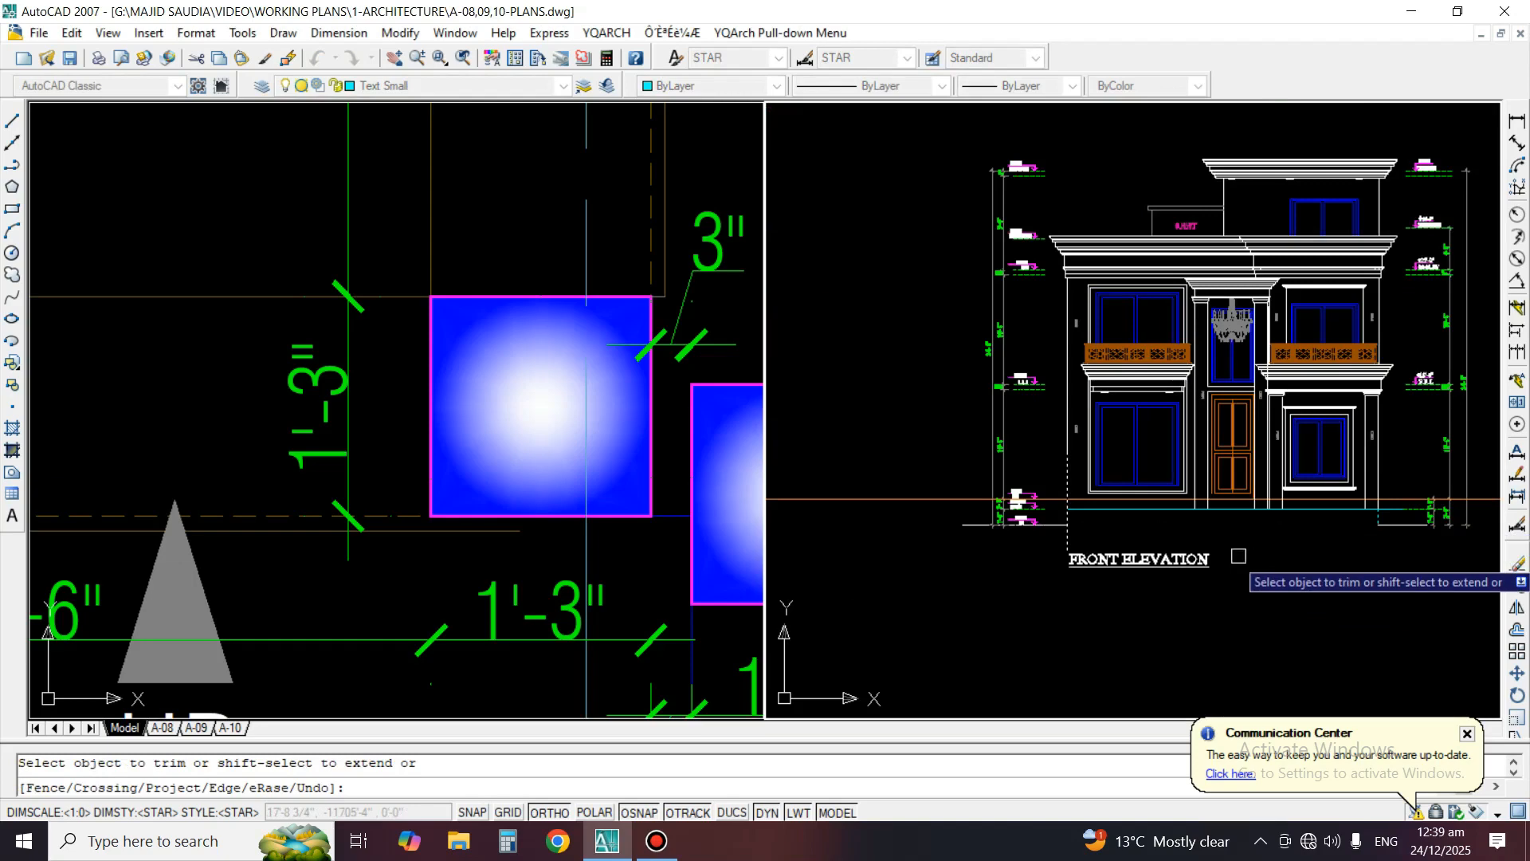
Trim the part of the left wall line that runs below the ground line
scroll(1093, 530, "up", 5)
left_click(1002, 553)
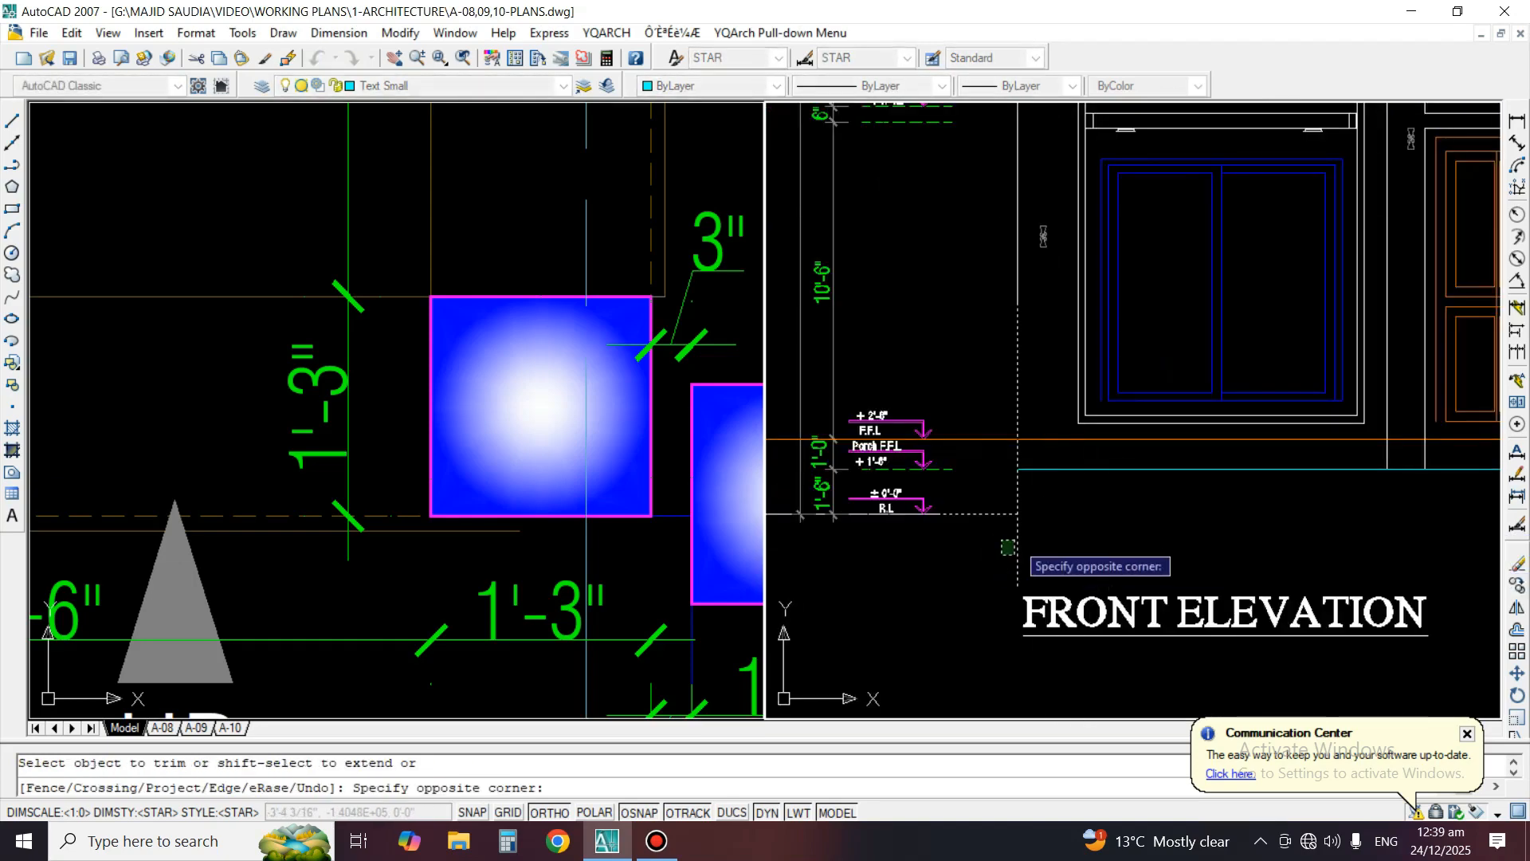
left_click(1028, 539)
key("Return")
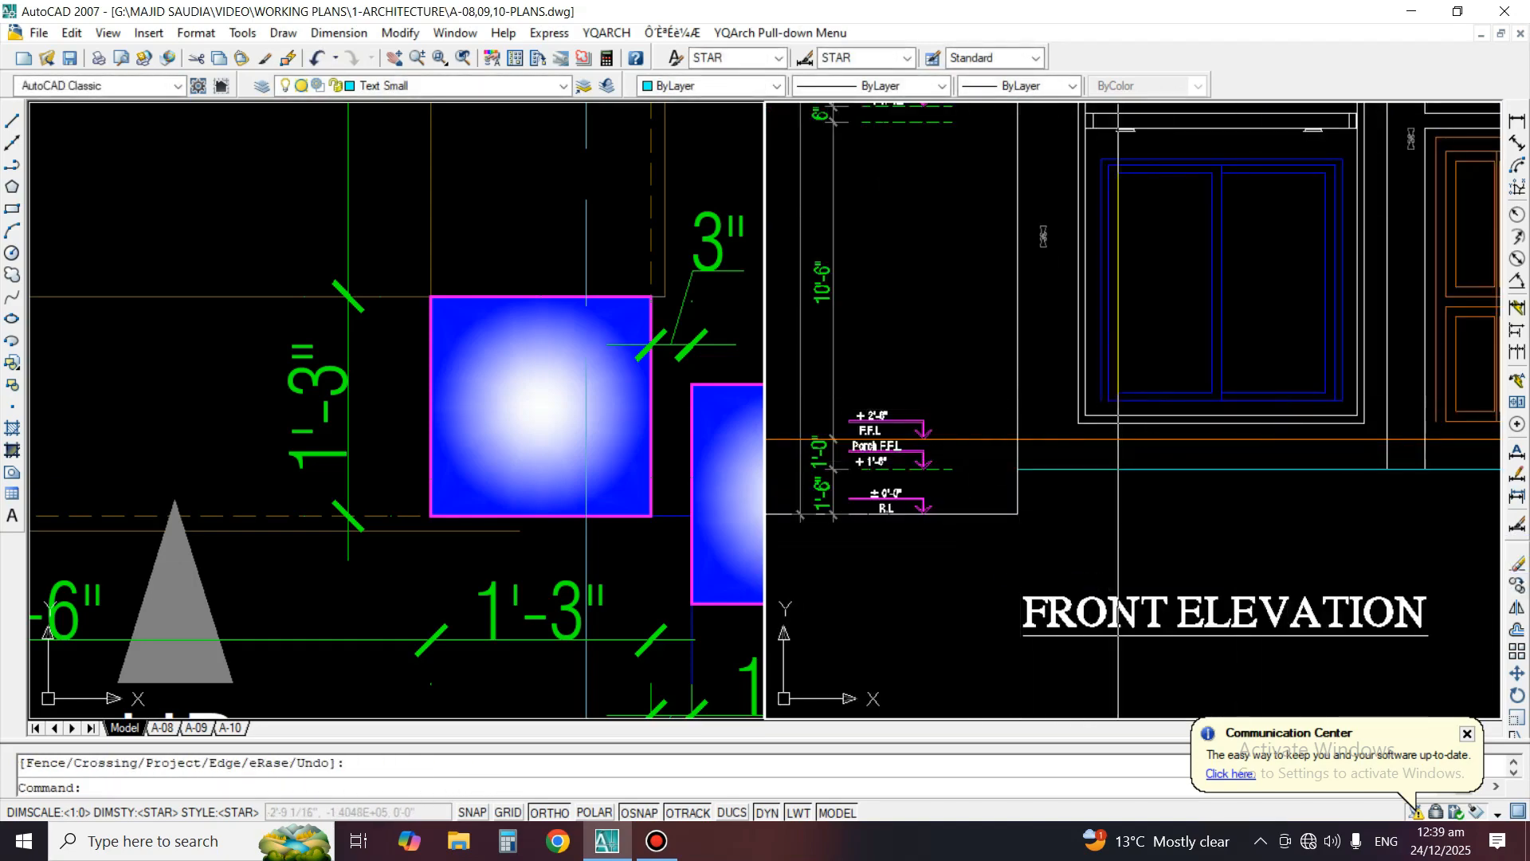
Erase the orange horizontal construction line at the finished floor level of the front elevation
scroll(1026, 476, "down", 4)
type("e")
key("Return")
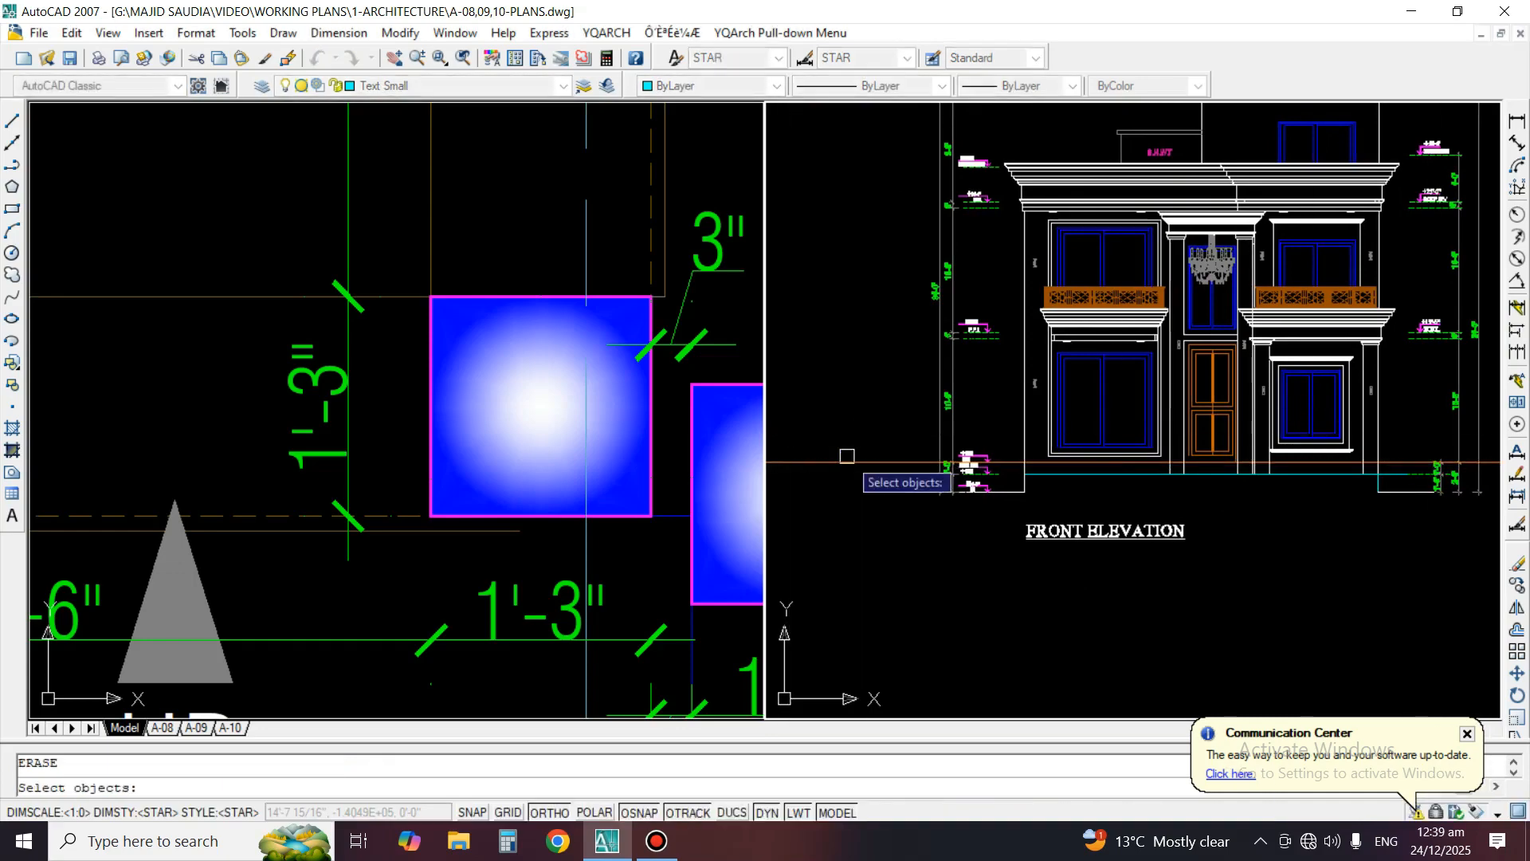
key("Return")
Match the porch level line and the plinth's right edge to the properties of the porch's right column line
scroll(1315, 502, "up", 3)
type("m")
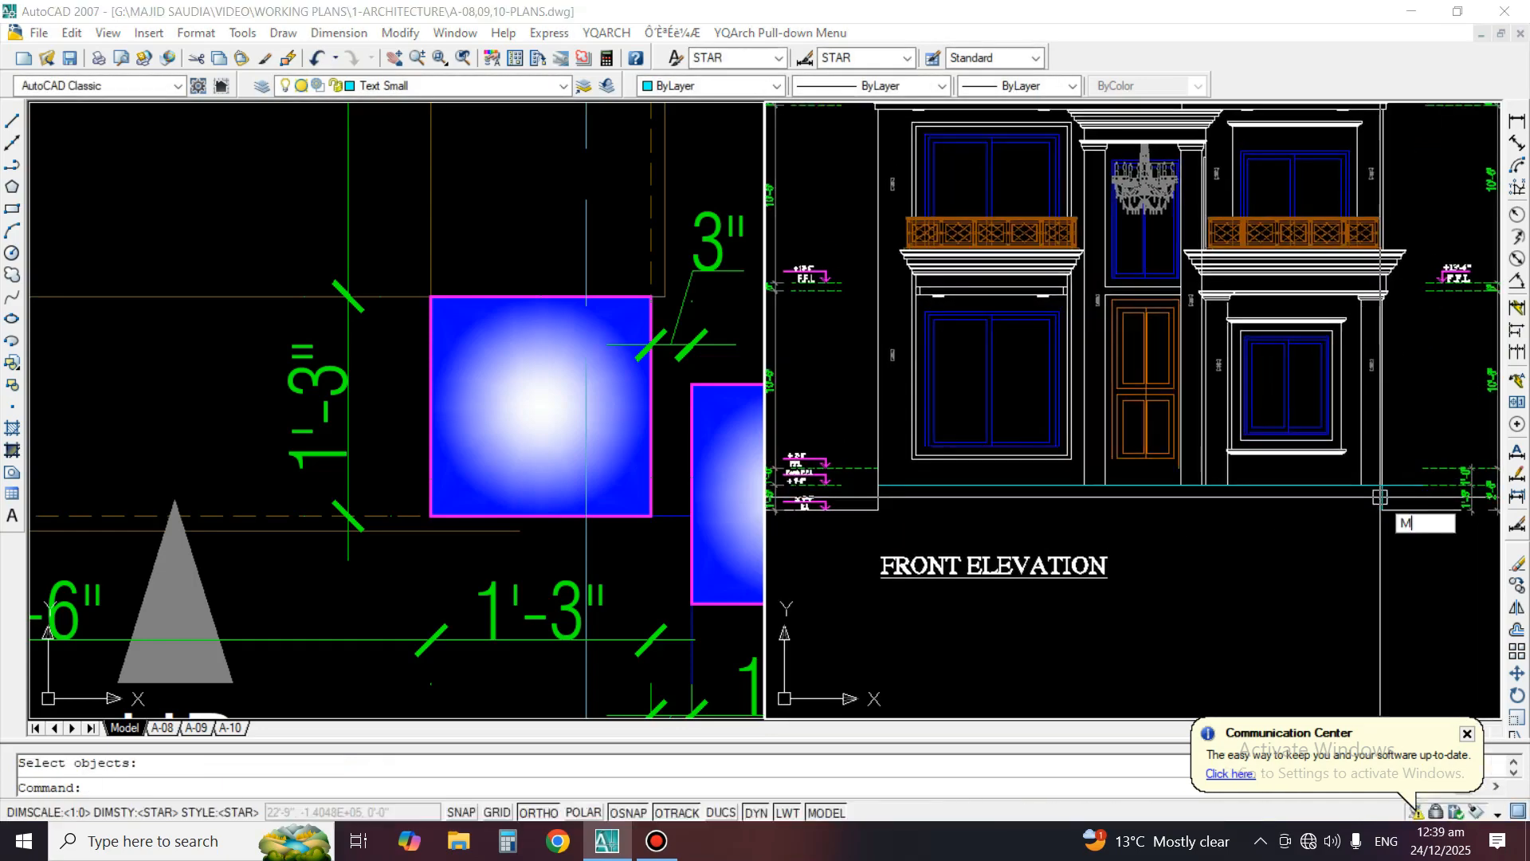
type("a")
key("Return")
scroll(1382, 495, "up", 2)
left_click(1352, 454)
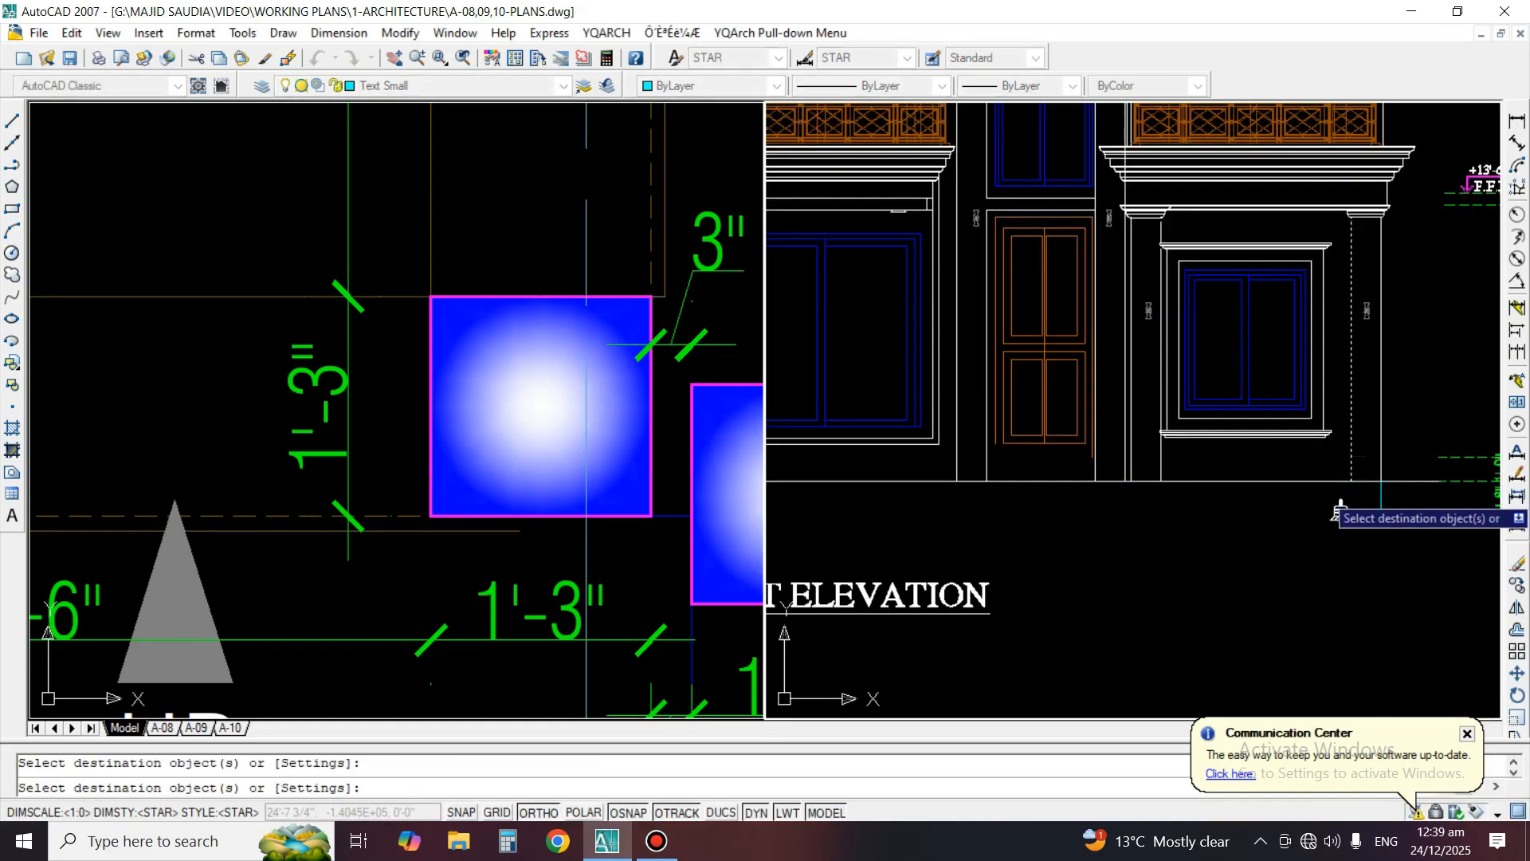
left_click(1382, 502)
key("Return")
Trim the porch level line where it overshoots the plinth's right edge
type("tr")
key("Return")
left_click(1381, 498)
key("Return")
left_click(1403, 479)
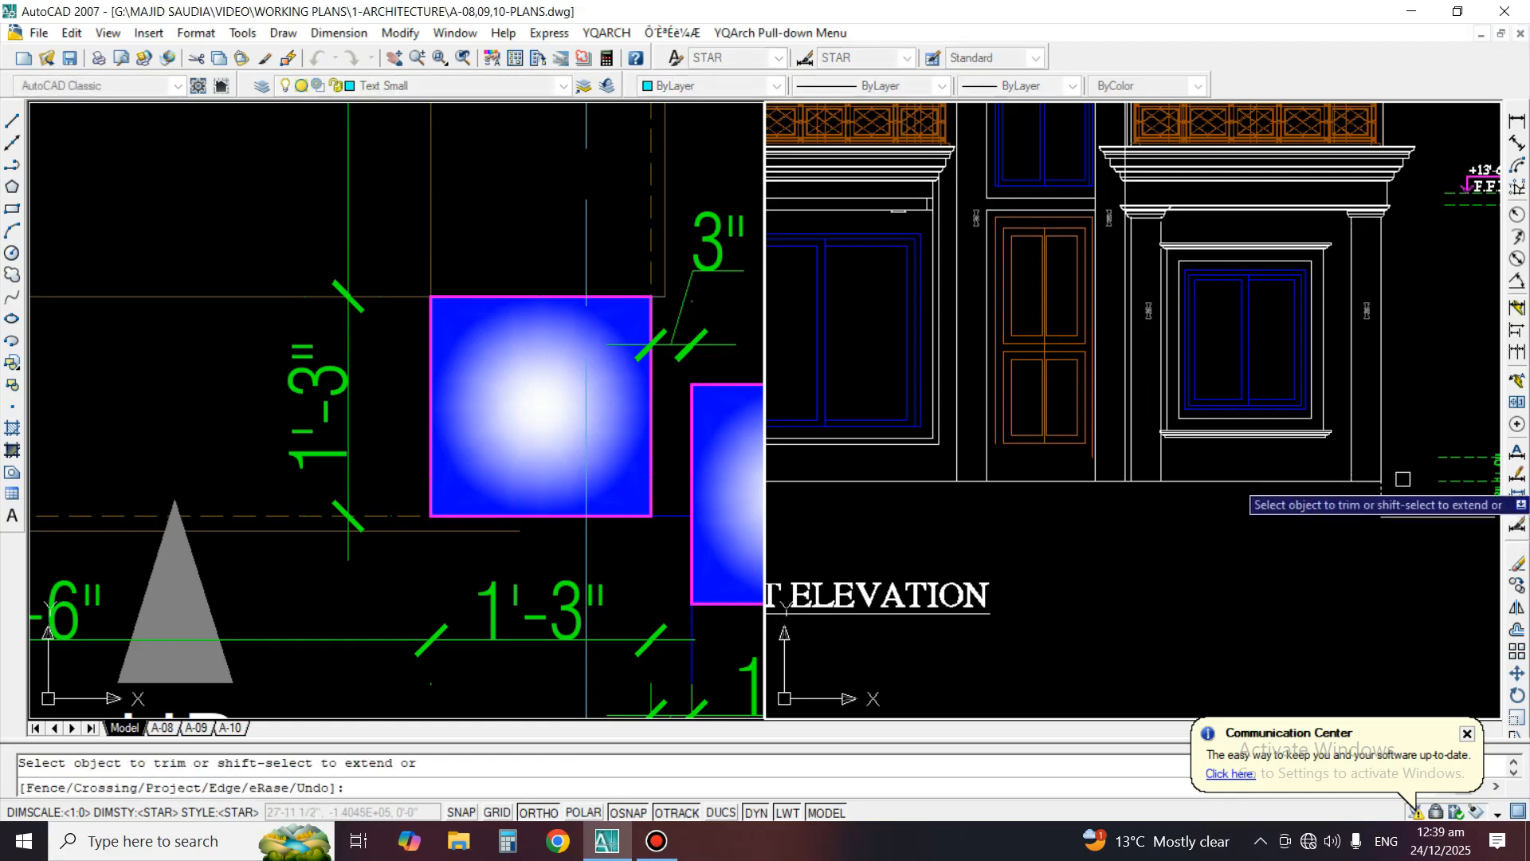
key("Return")
Draw a vertical construction line through the inner edge of the entrance's left column in the floor plan
scroll(1376, 455, "down", 2)
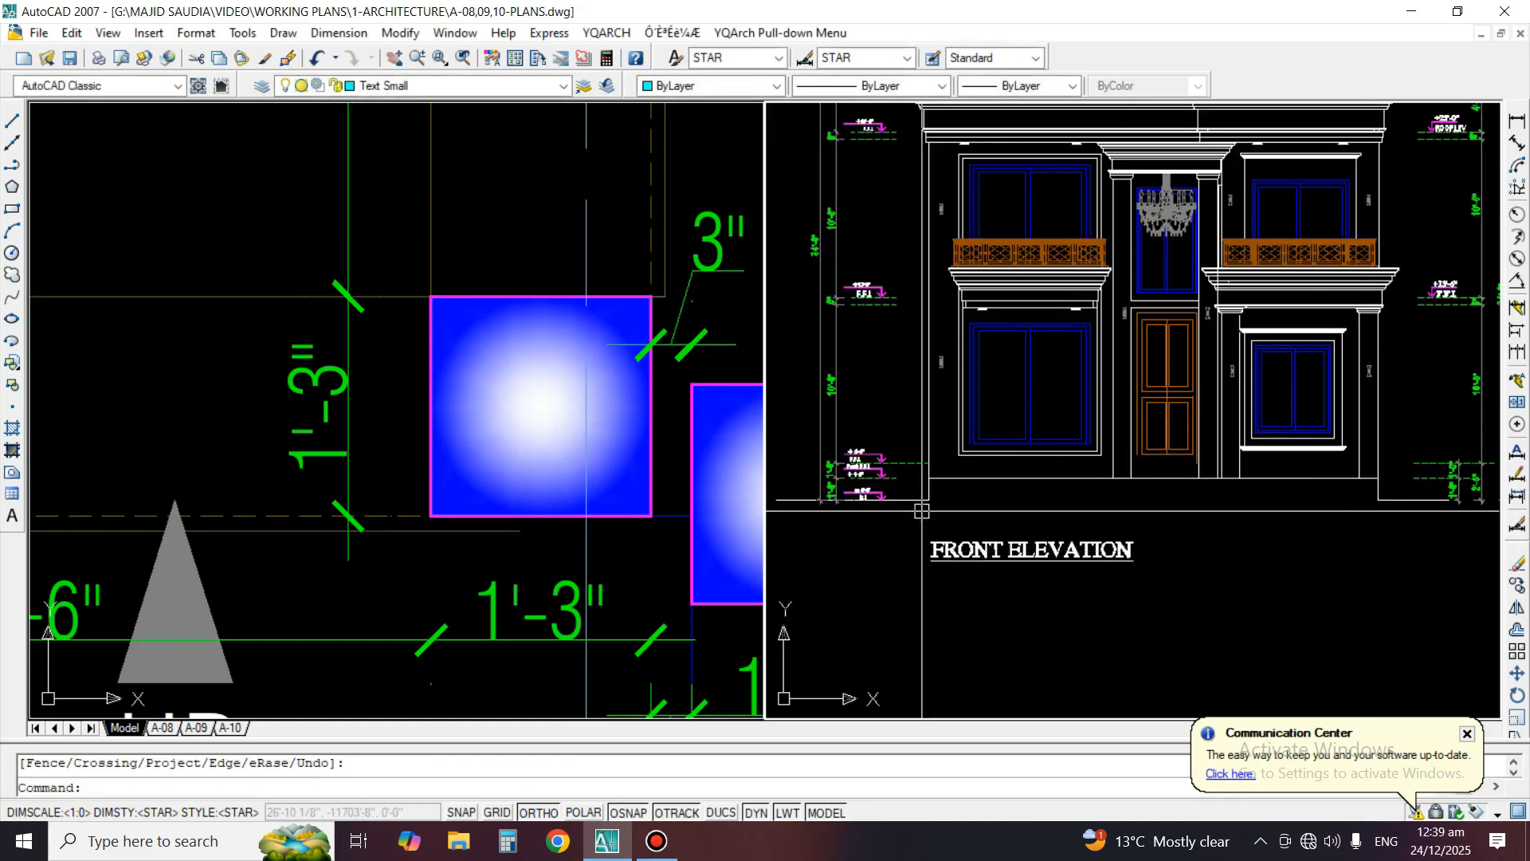
scroll(861, 485, "up", 3)
middle_click_drag(1348, 518, 1022, 543)
scroll(1419, 494, "up", 2)
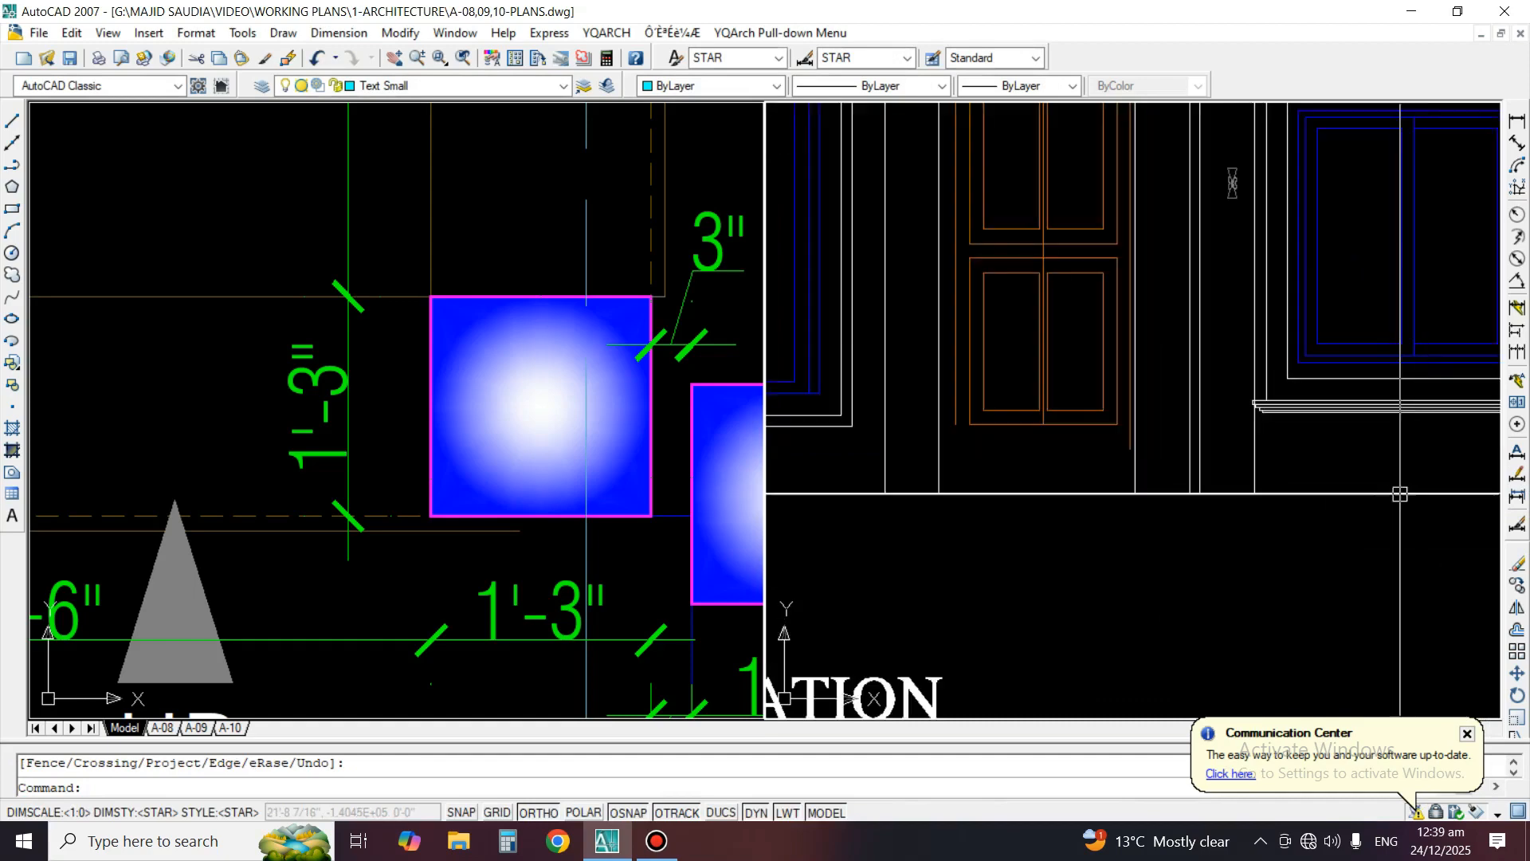
middle_click_drag(1395, 494, 1418, 509)
left_click(447, 464)
scroll(450, 440, "down", 6)
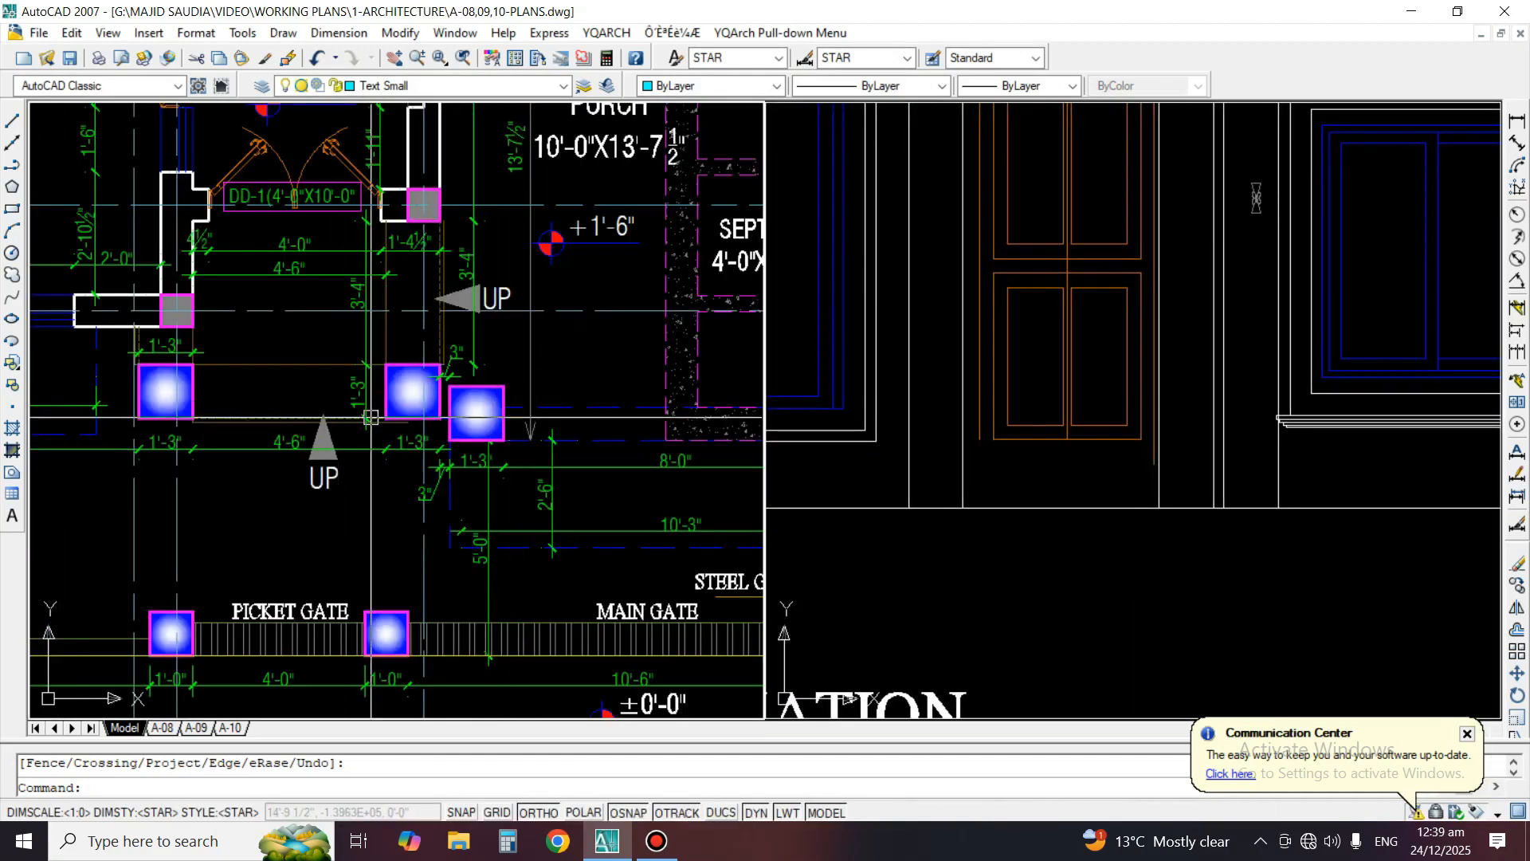
scroll(47, 398, "up", 2)
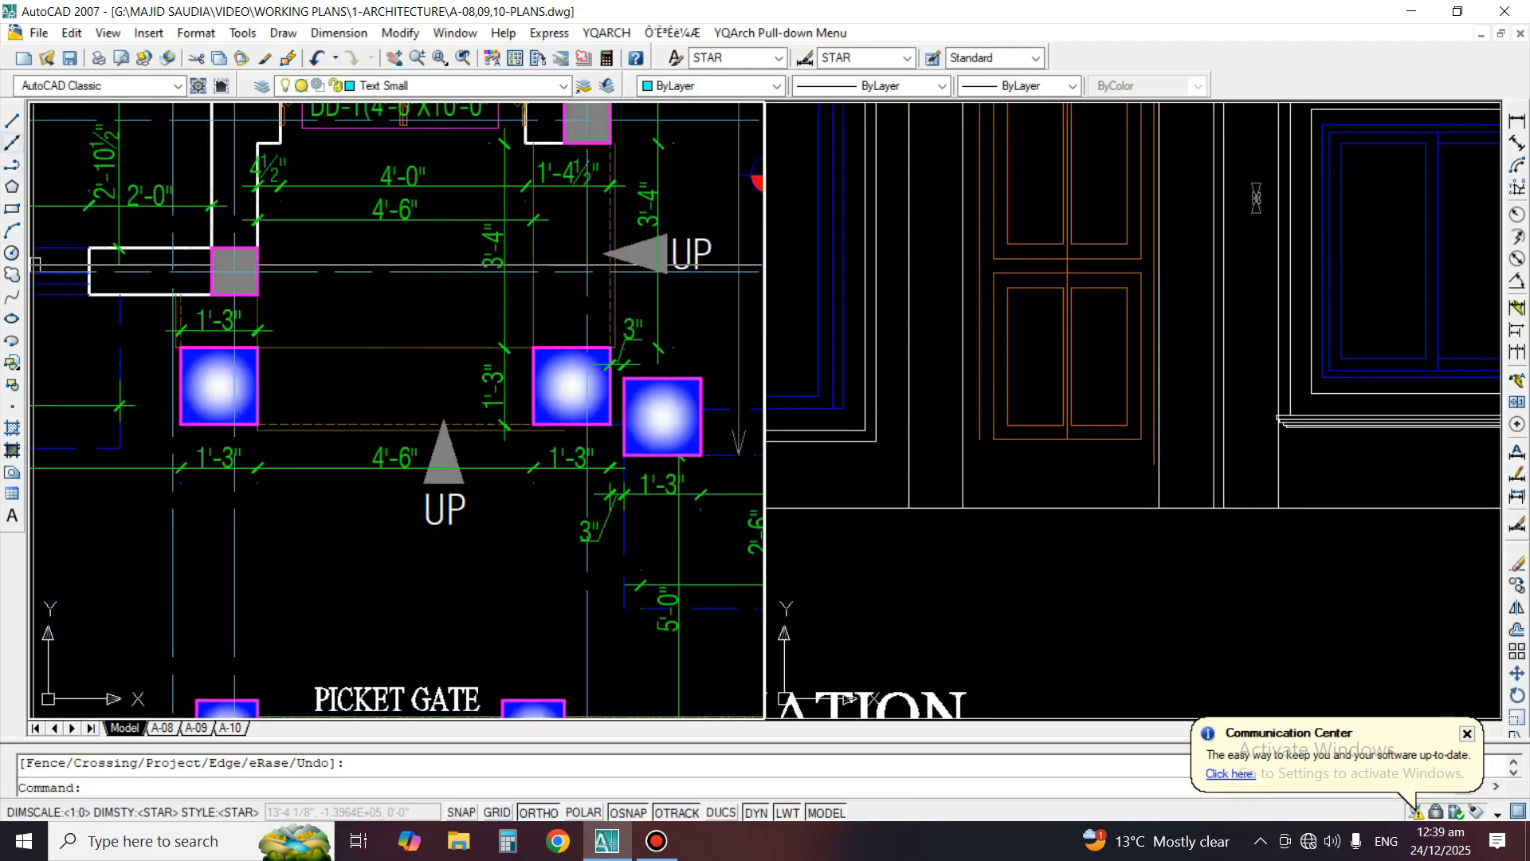
left_click(12, 142)
scroll(203, 398, "up", 2)
left_click(279, 401)
left_click(335, 571)
key("space")
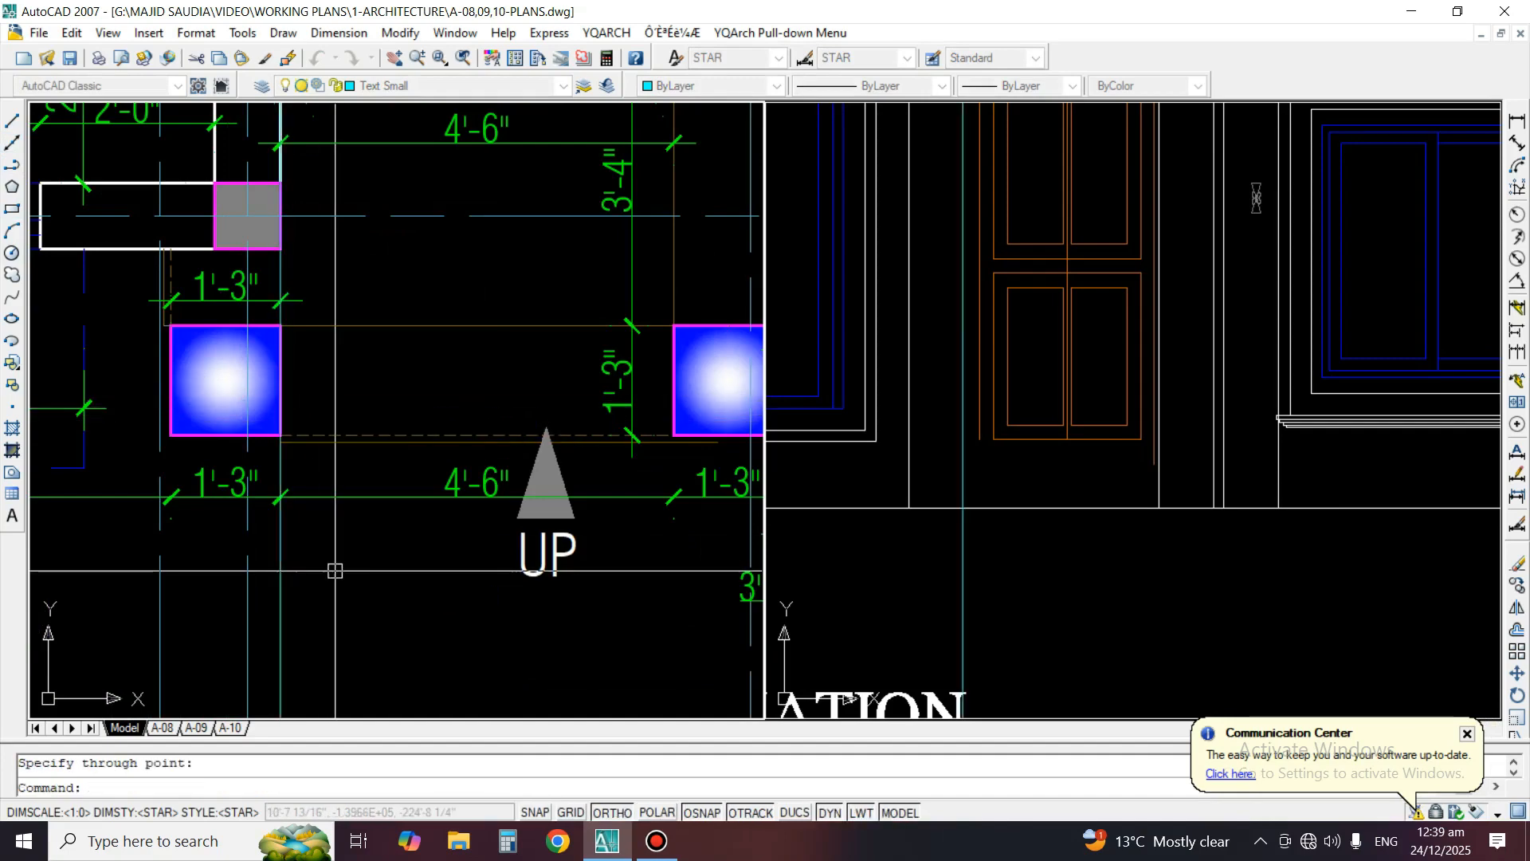
Draw a vertical construction line through the inner edge of the entrance's right column in the floor plan
key("space")
left_click(672, 397)
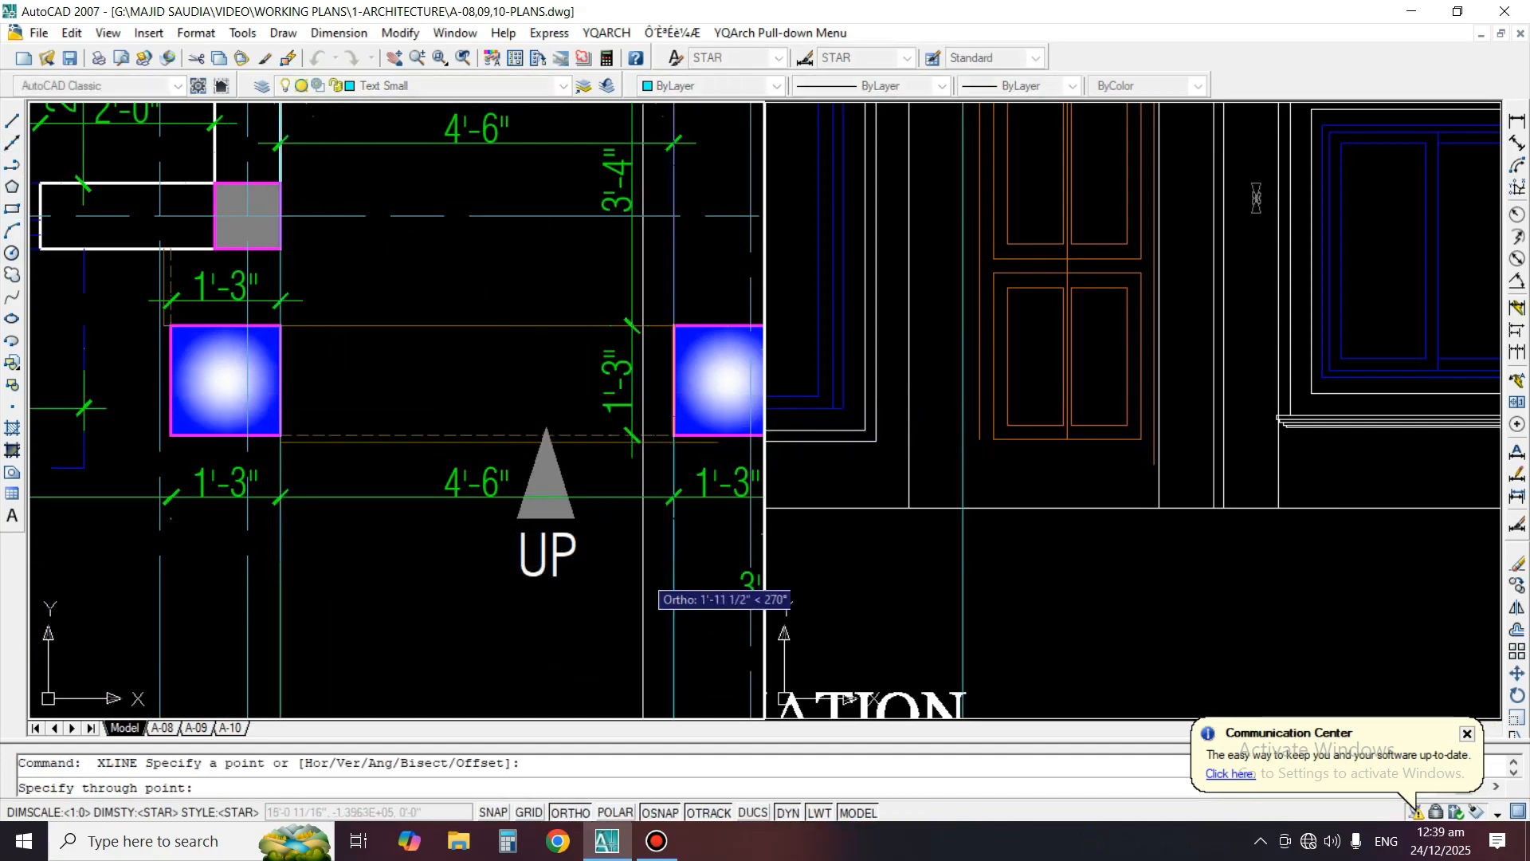
left_click(644, 574)
key("space")
Offset the porch level line upward twice at 6" spacing to form the entrance step lines
left_click(1104, 493)
scroll(1105, 492, "up", 2)
key("o")
key("space")
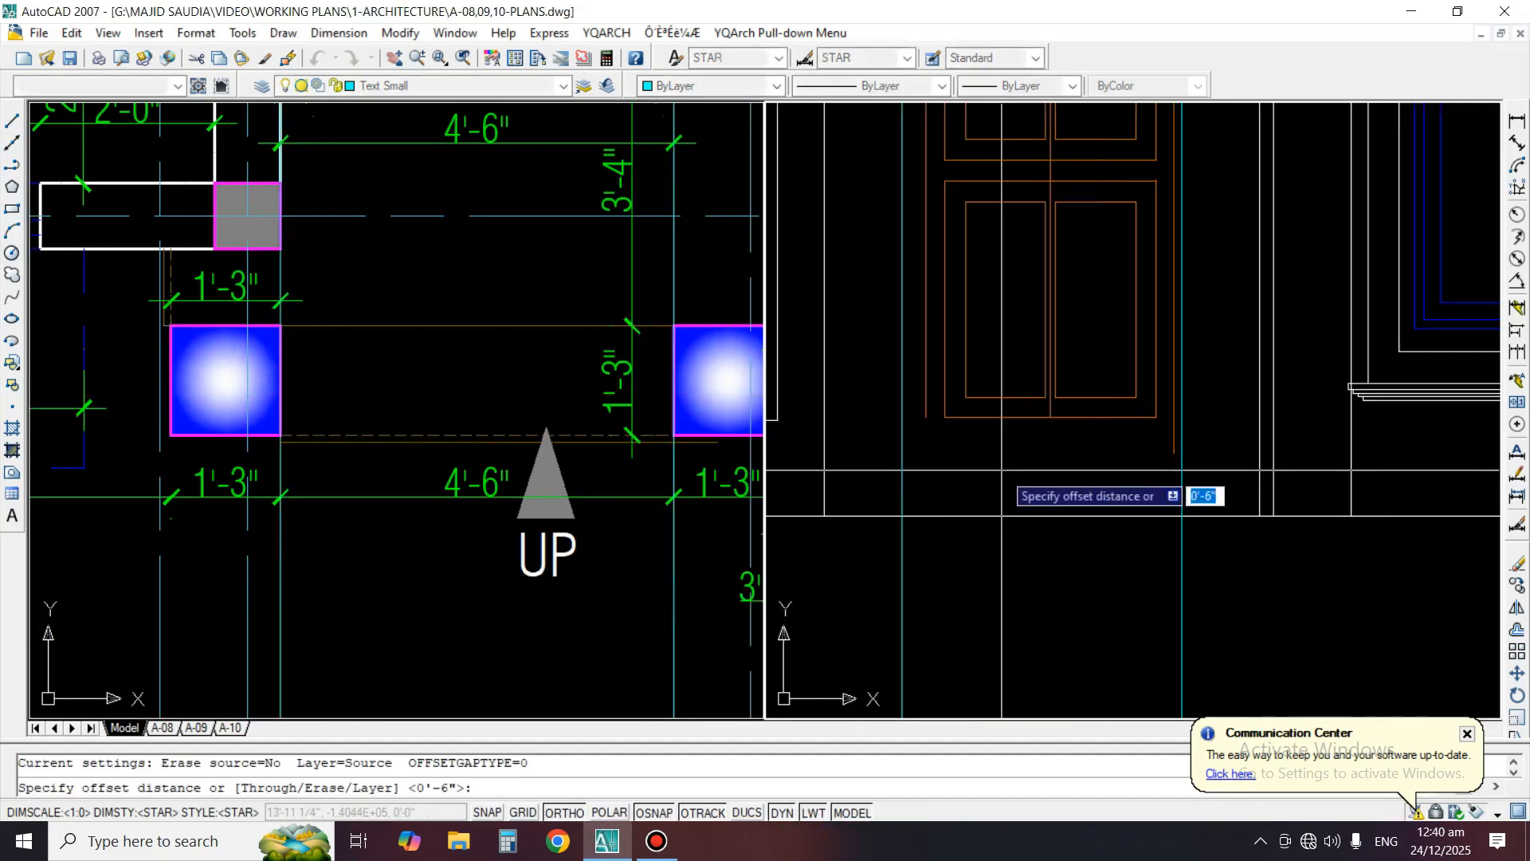
type("6")
key("Return")
left_click(1011, 515)
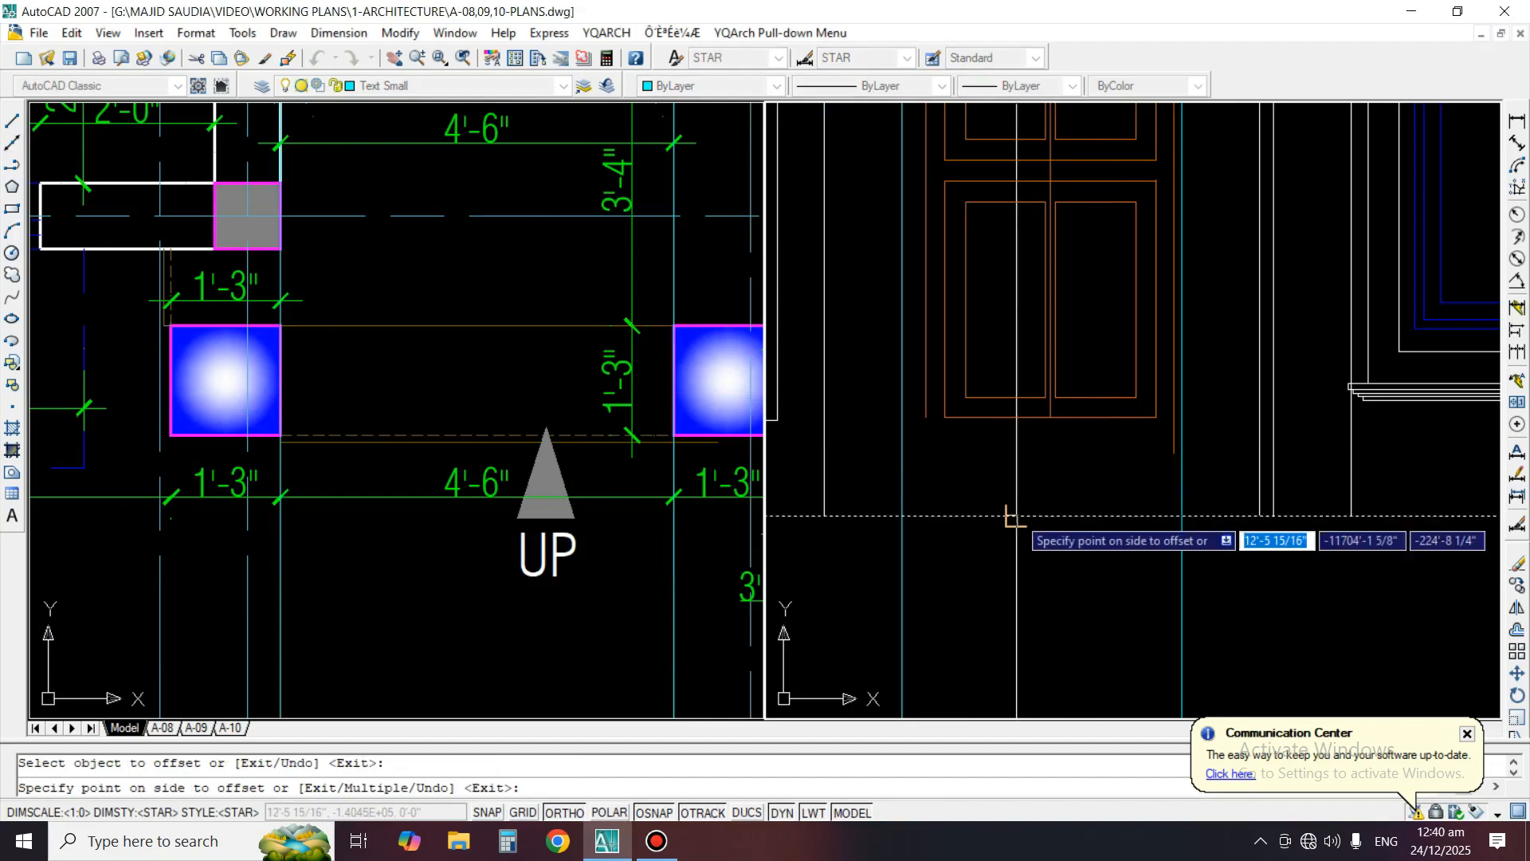
left_click(1006, 479)
left_click(991, 483)
left_click(986, 442)
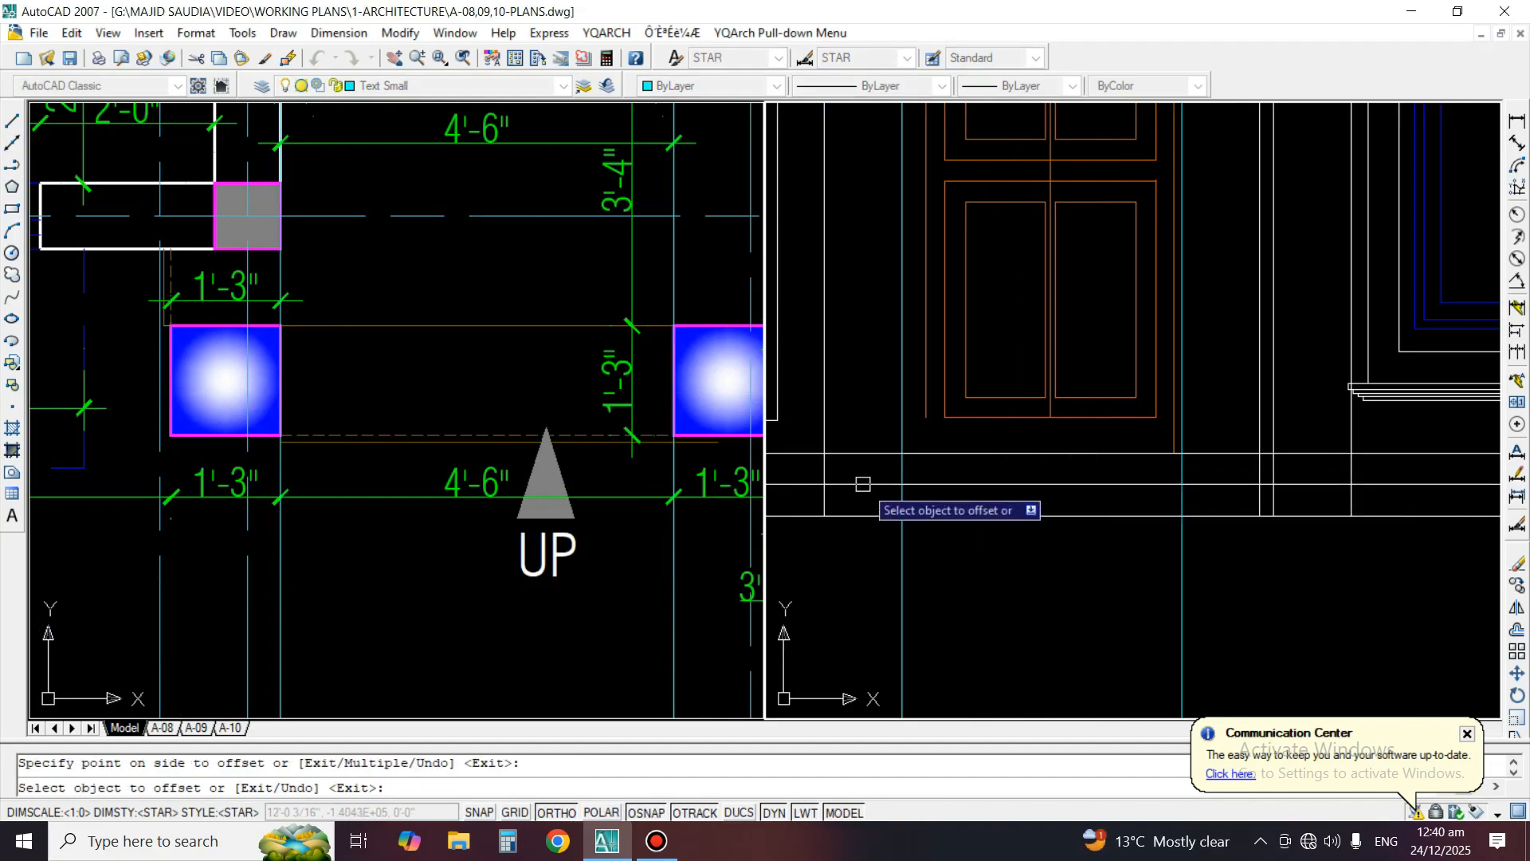
key("space")
Extend the entrance door's outer left frame line down to the upper step line
scroll(919, 408, "up", 2)
type("ex")
key("space")
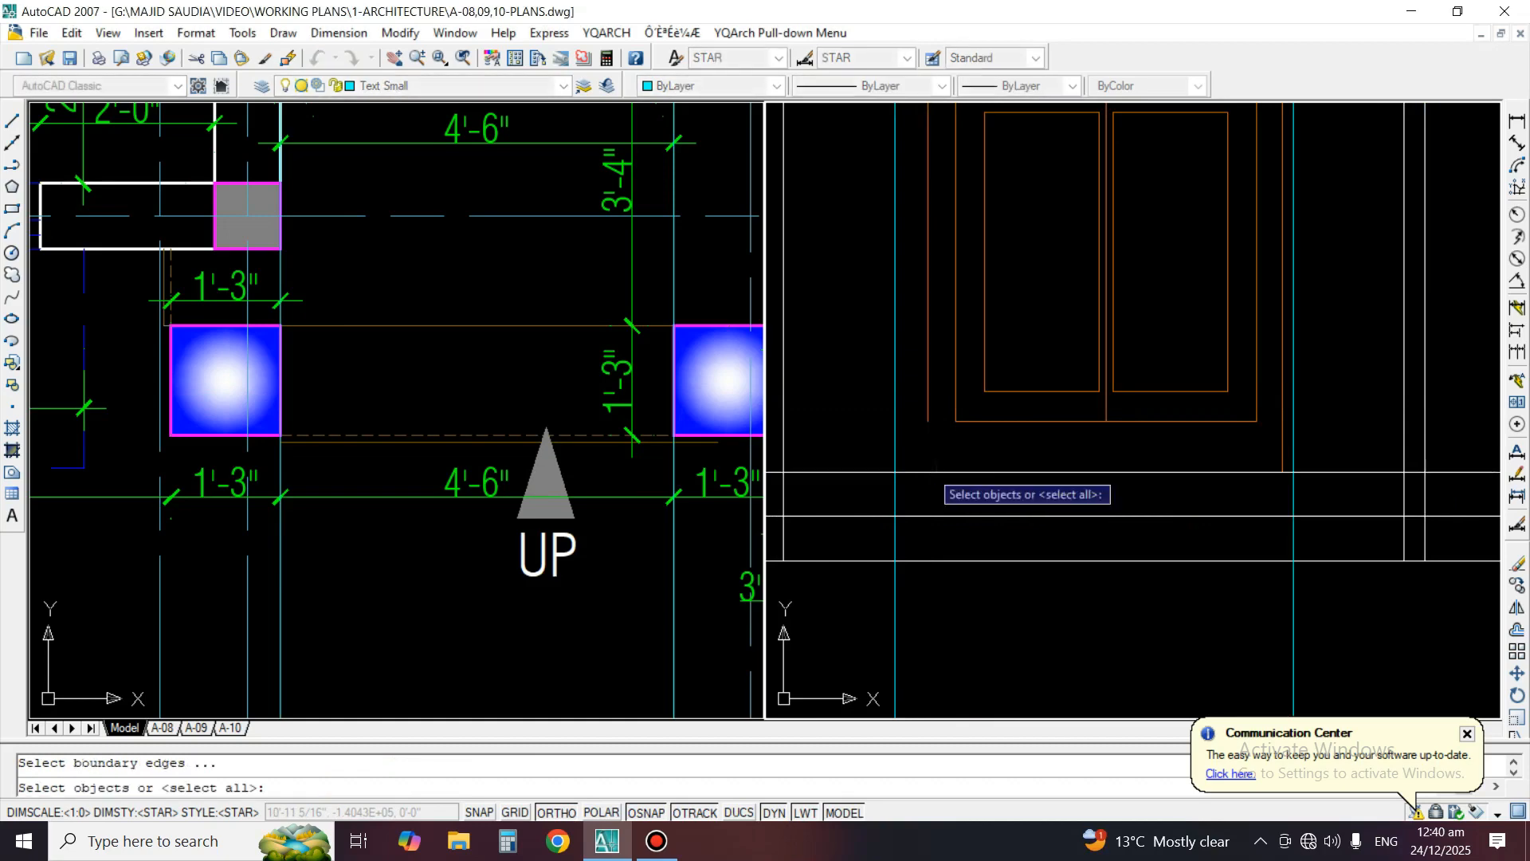
left_click(928, 469)
key("space")
left_click(930, 402)
key("space")
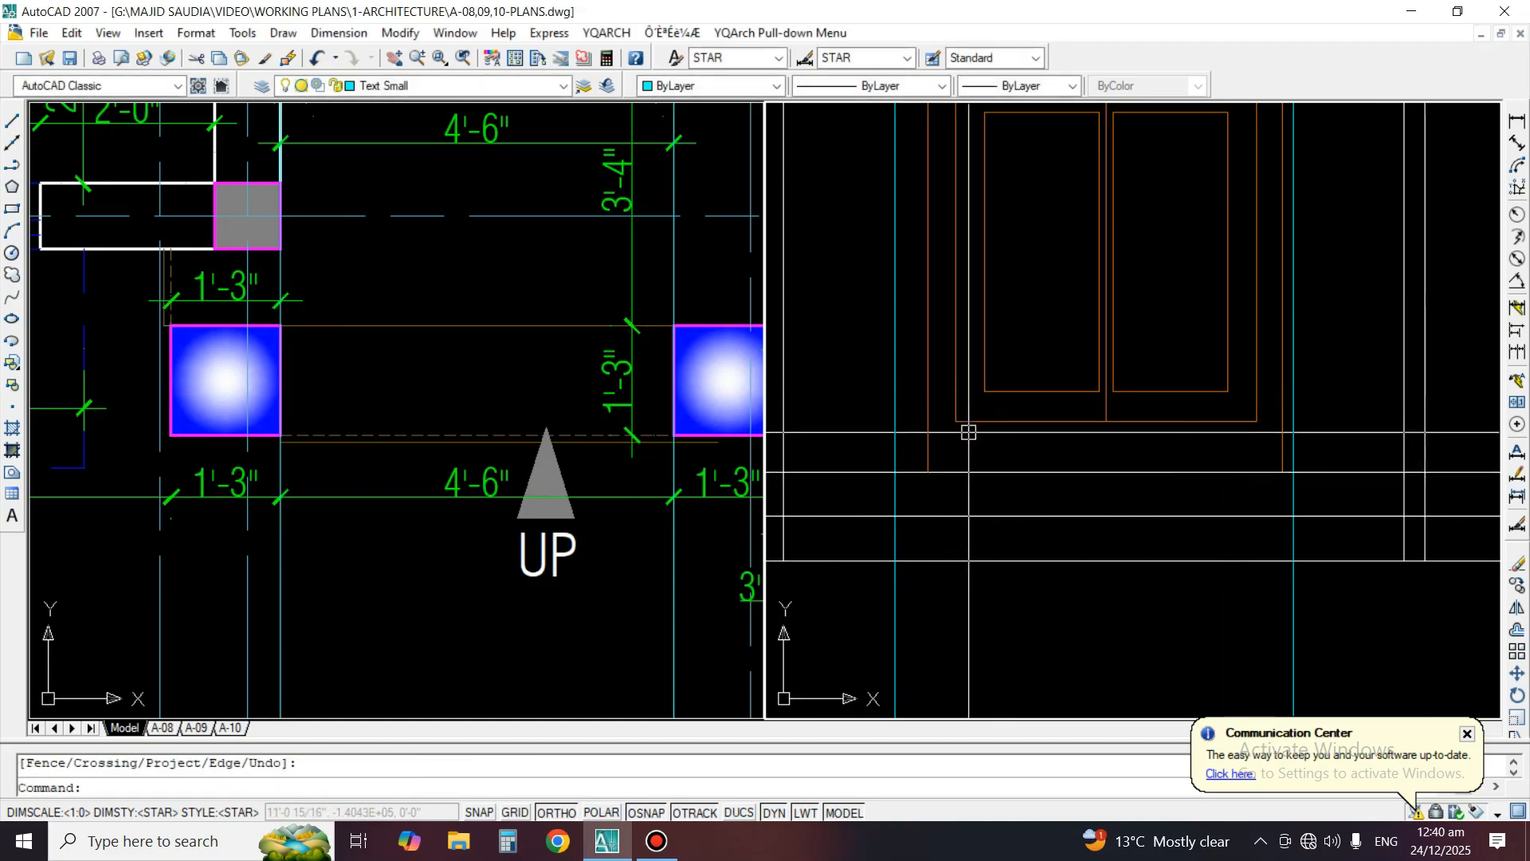
scroll(1093, 437, "down", 3)
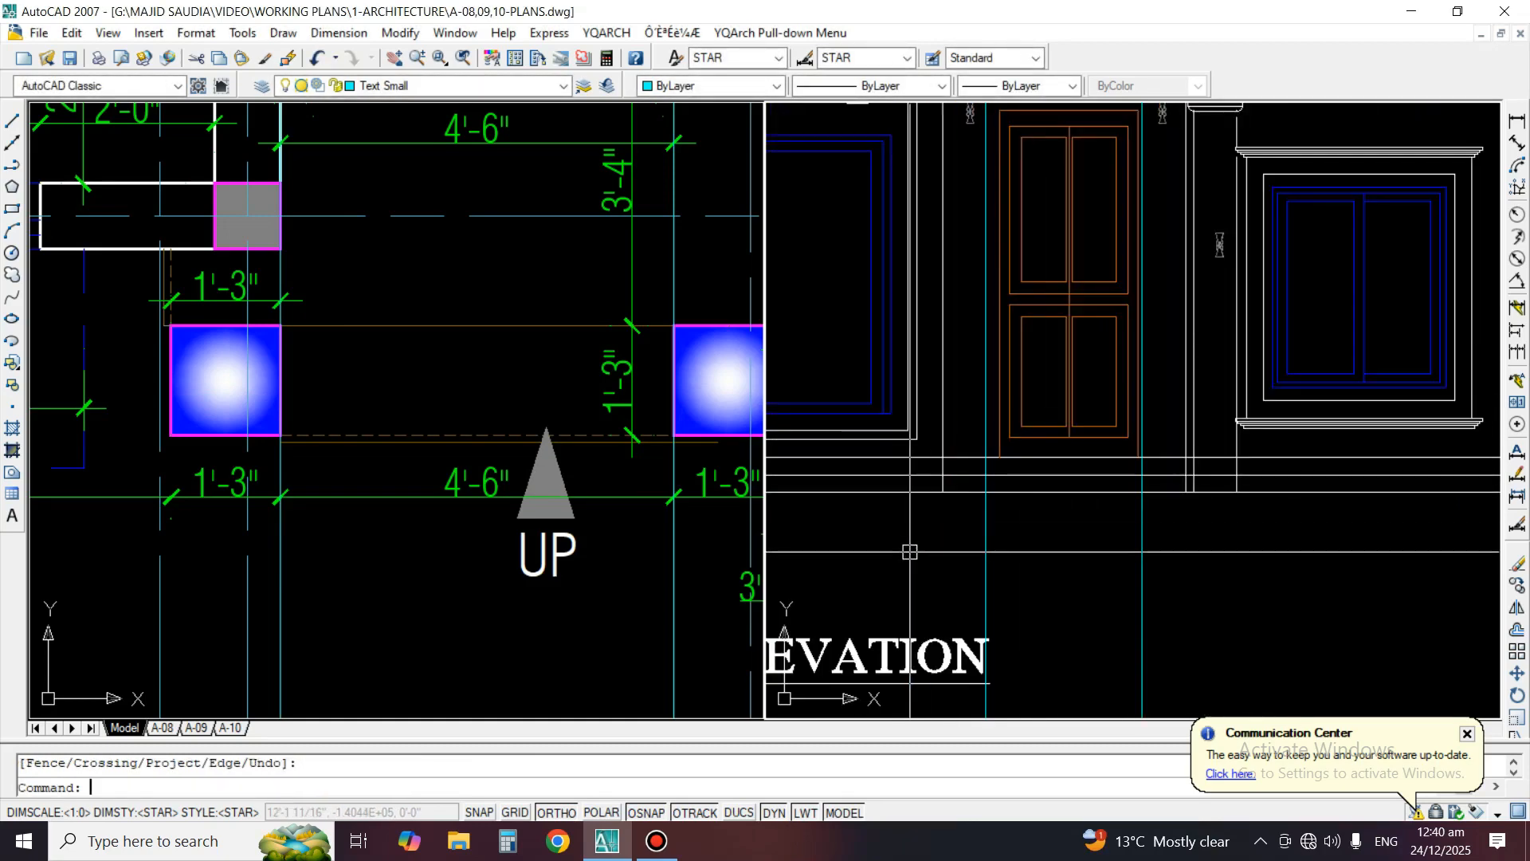
type("tr")
key("space")
scroll(1013, 503, "up", 2)
scroll(962, 552, "down", 4)
key("Escape")
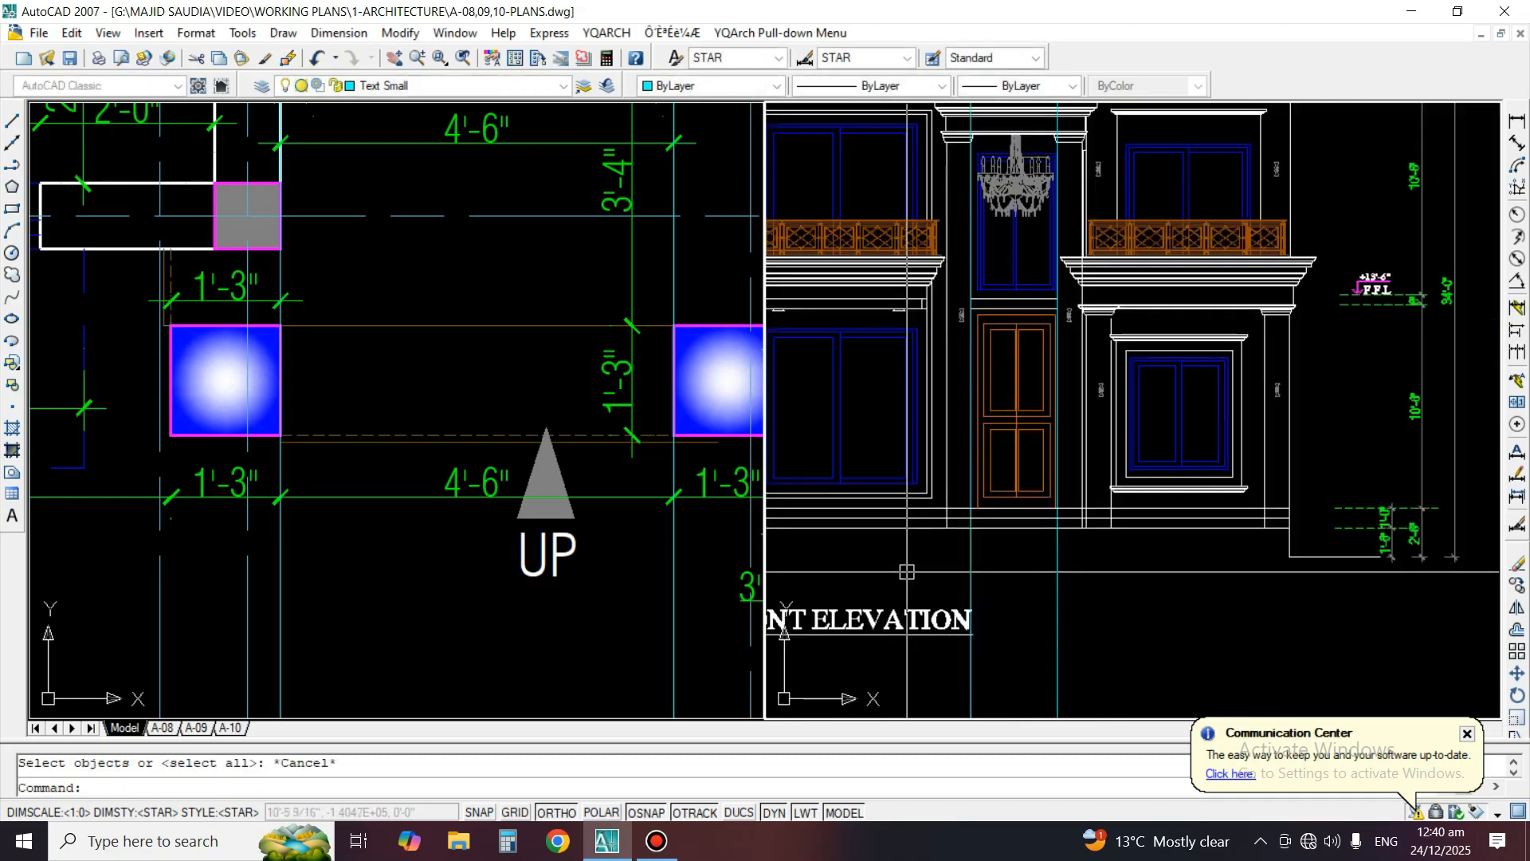
Trim both step lines to the left of the construction line at the entrance's left column
type("tr")
key("space")
left_click(983, 562)
left_click(936, 565)
key("space")
scroll(941, 543, "up", 3)
left_click(965, 478)
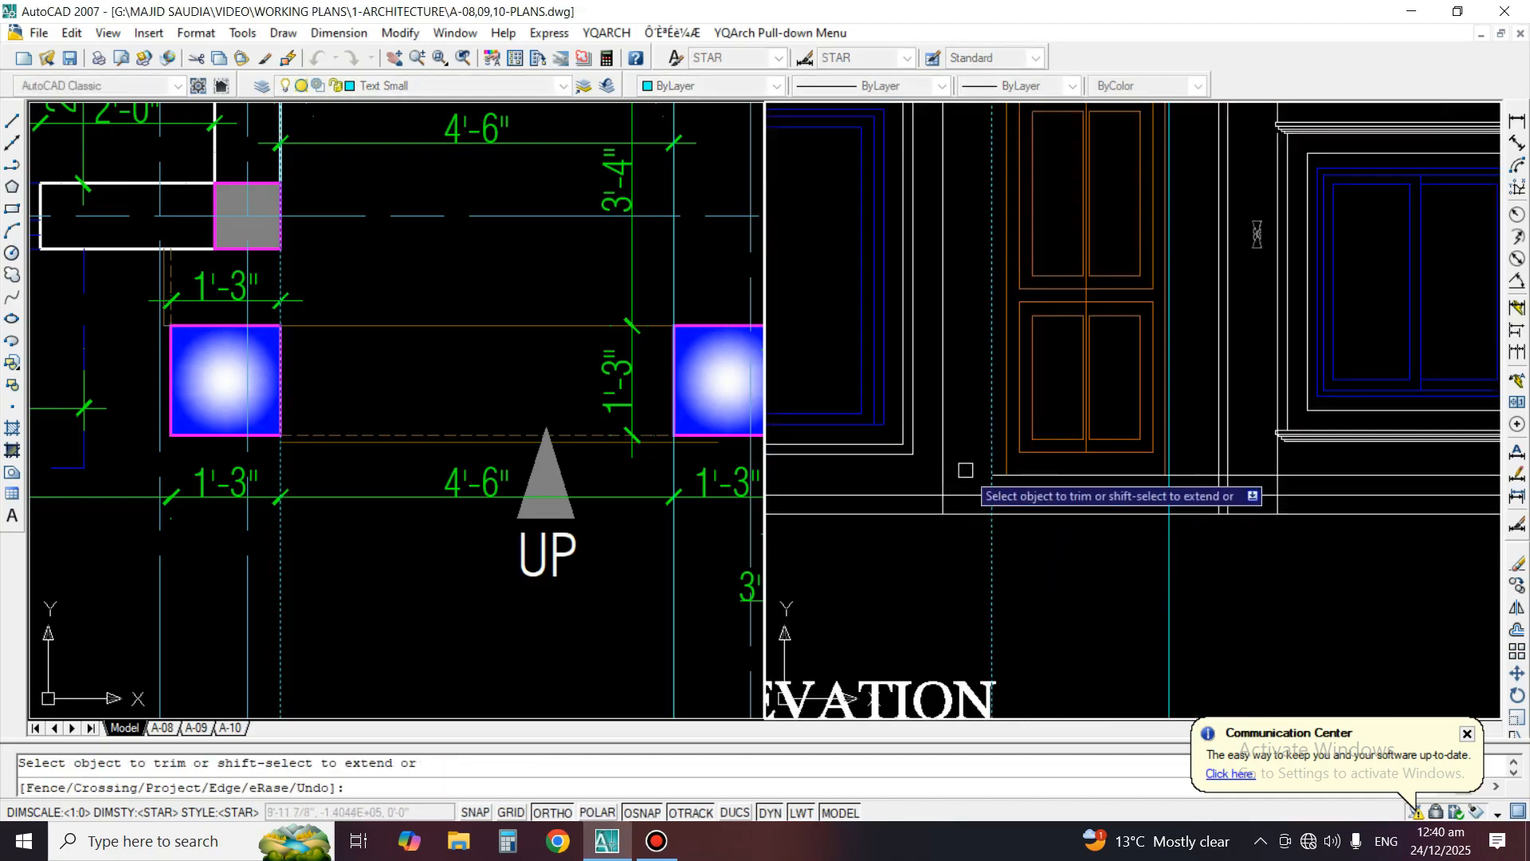
left_click(968, 495)
key("space")
Trim both step lines to the right of the construction line at the entrance's right column
scroll(1193, 509, "up", 2)
key("space")
left_click(1191, 574)
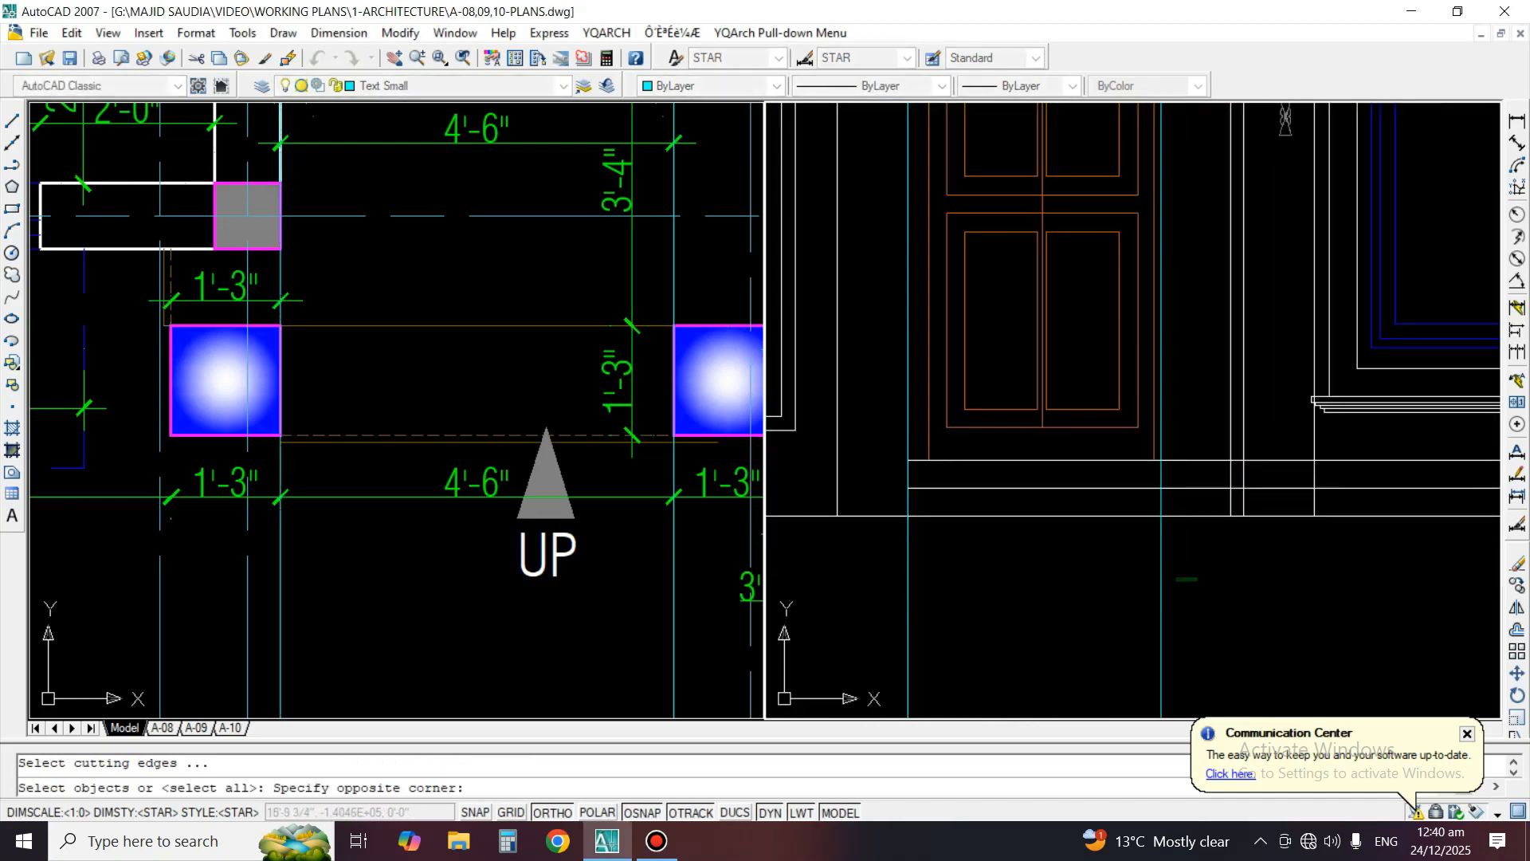
left_click(1102, 583)
key("space")
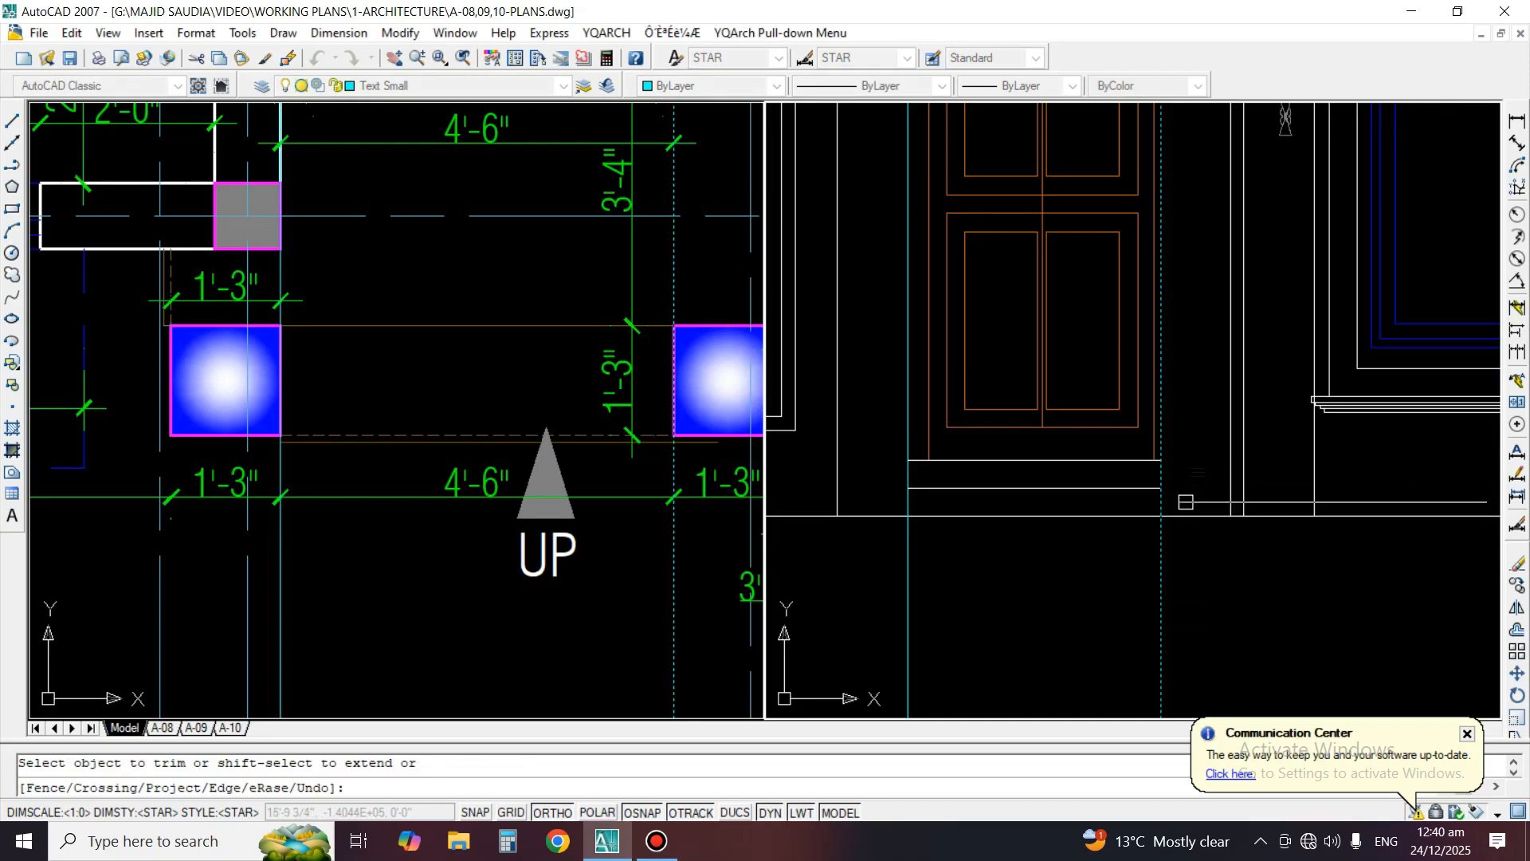
key("space")
Erase the two vertical construction lines on either side of the entrance steps
key("e")
key("space")
left_click(1189, 584)
left_click(1127, 615)
key("space")
key("space")
left_click(945, 608)
left_click(848, 580)
key("space")
scroll(914, 491, "up", 2)
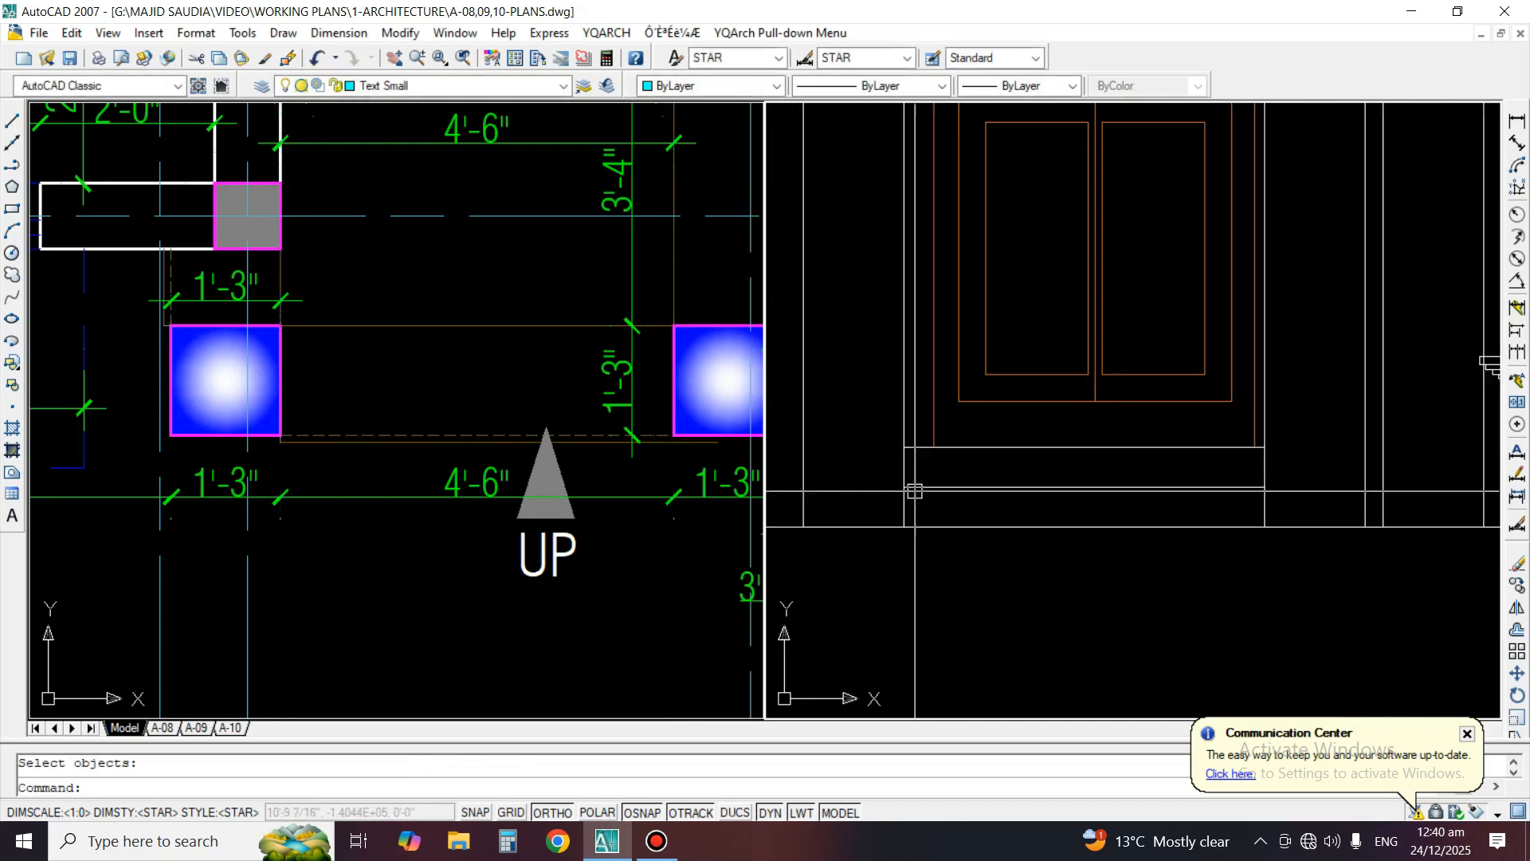
scroll(903, 517, "up", 1)
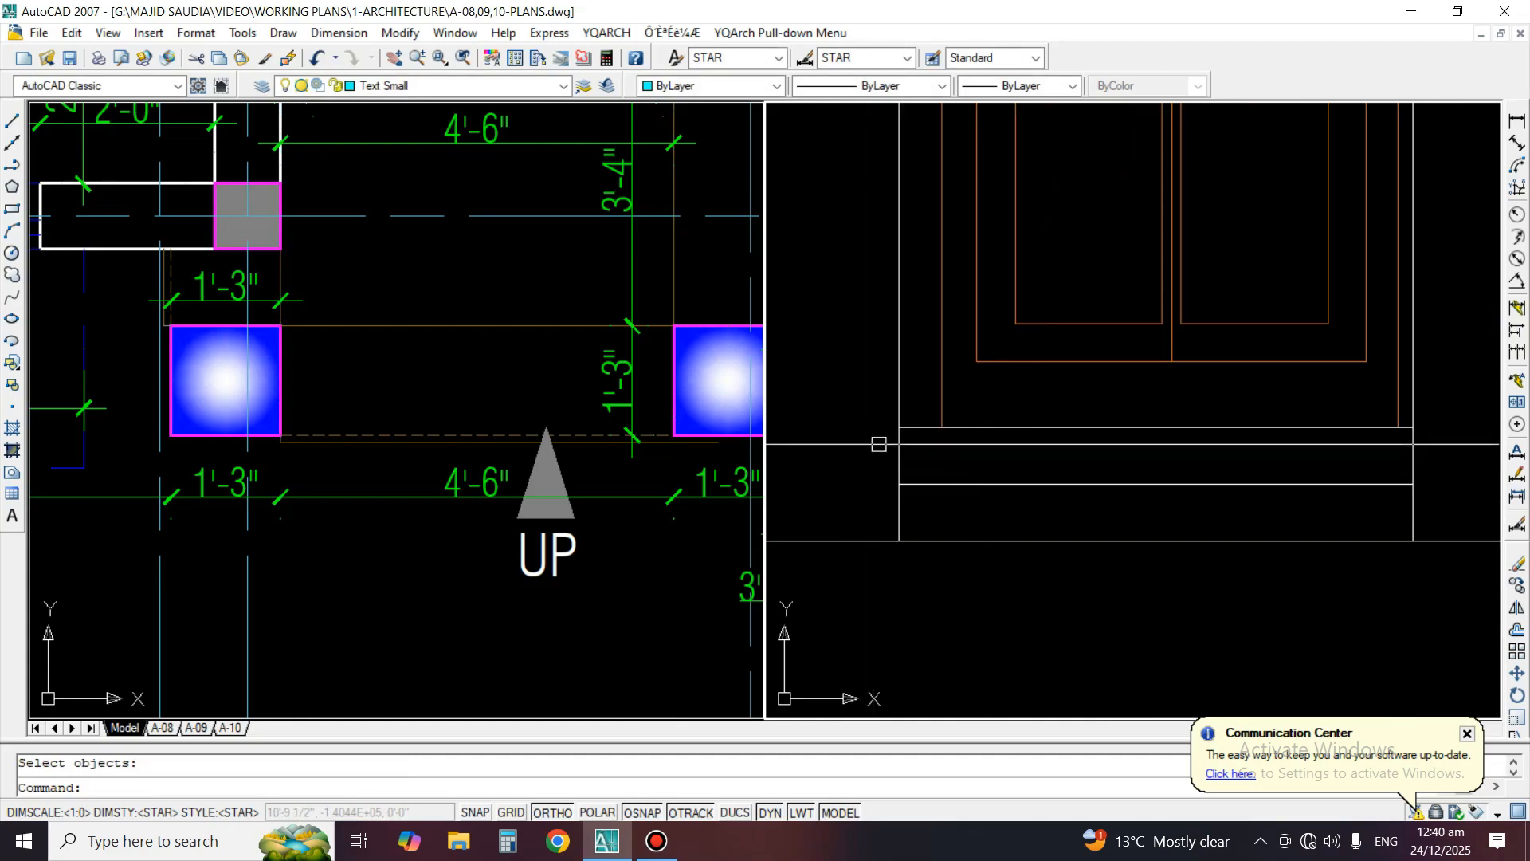
scroll(1055, 434, "down", 4)
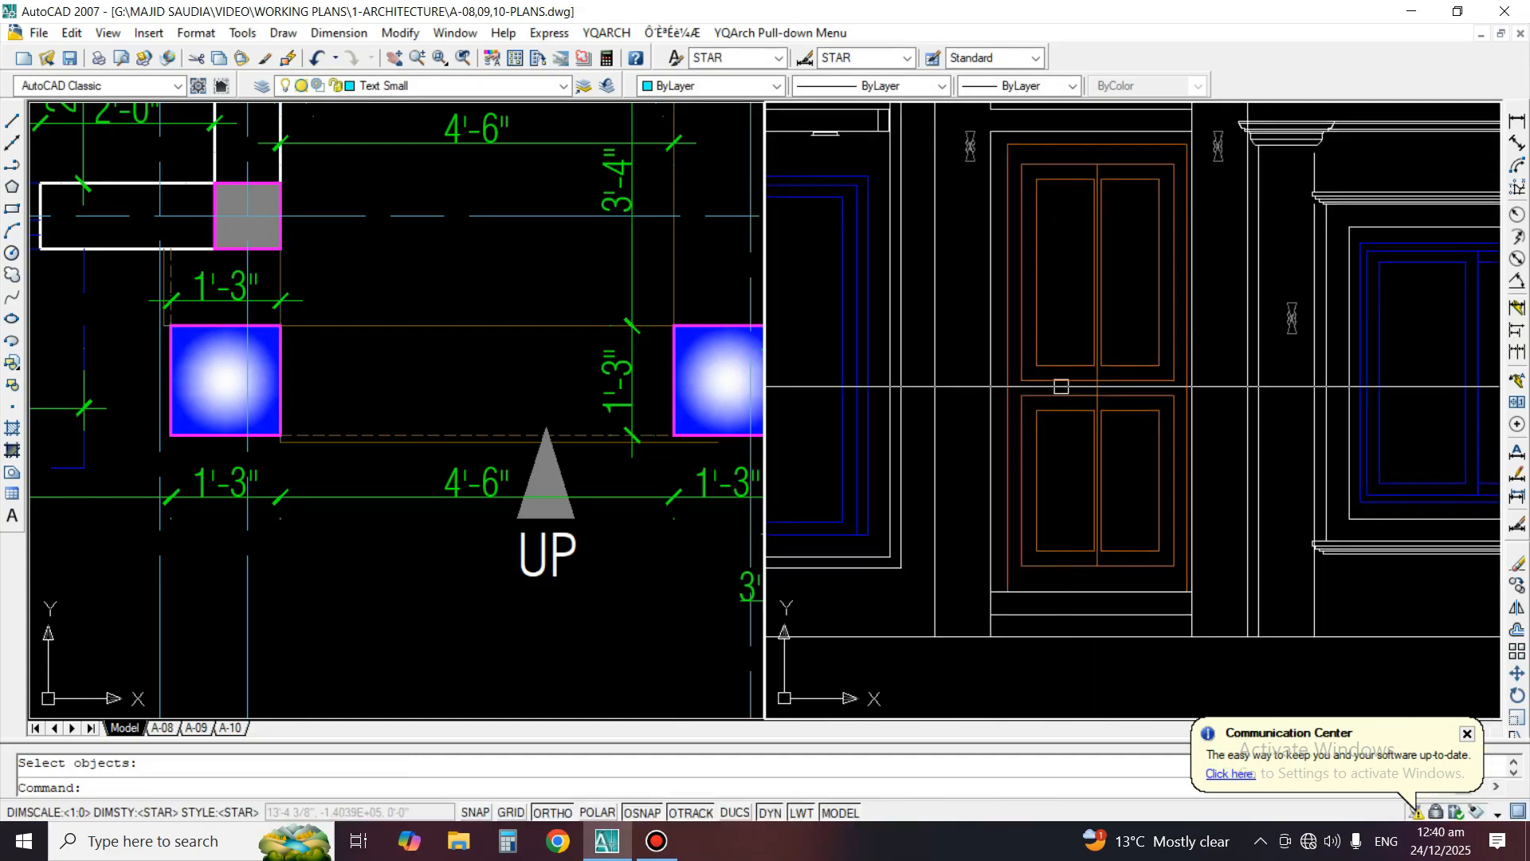
scroll(1062, 387, "down", 2)
middle_click_drag(1107, 314, 1103, 342)
scroll(1068, 550, "up", 3)
middle_click_drag(1069, 550, 1098, 480)
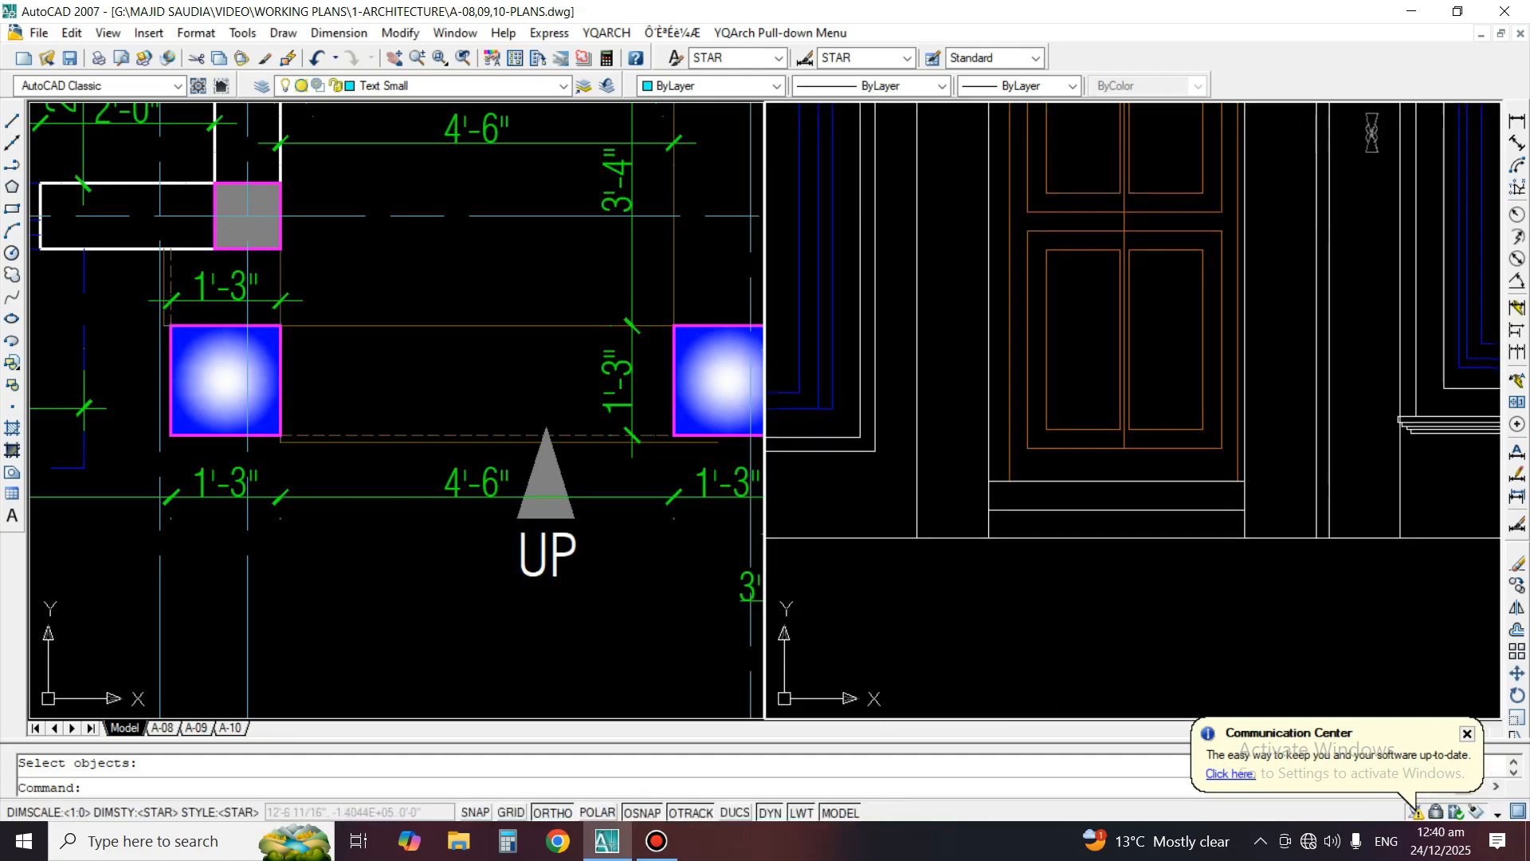
Offset each of the two entrance step lines upward by 3/4"
scroll(1006, 524, "up", 4)
type("o")
key("Return")
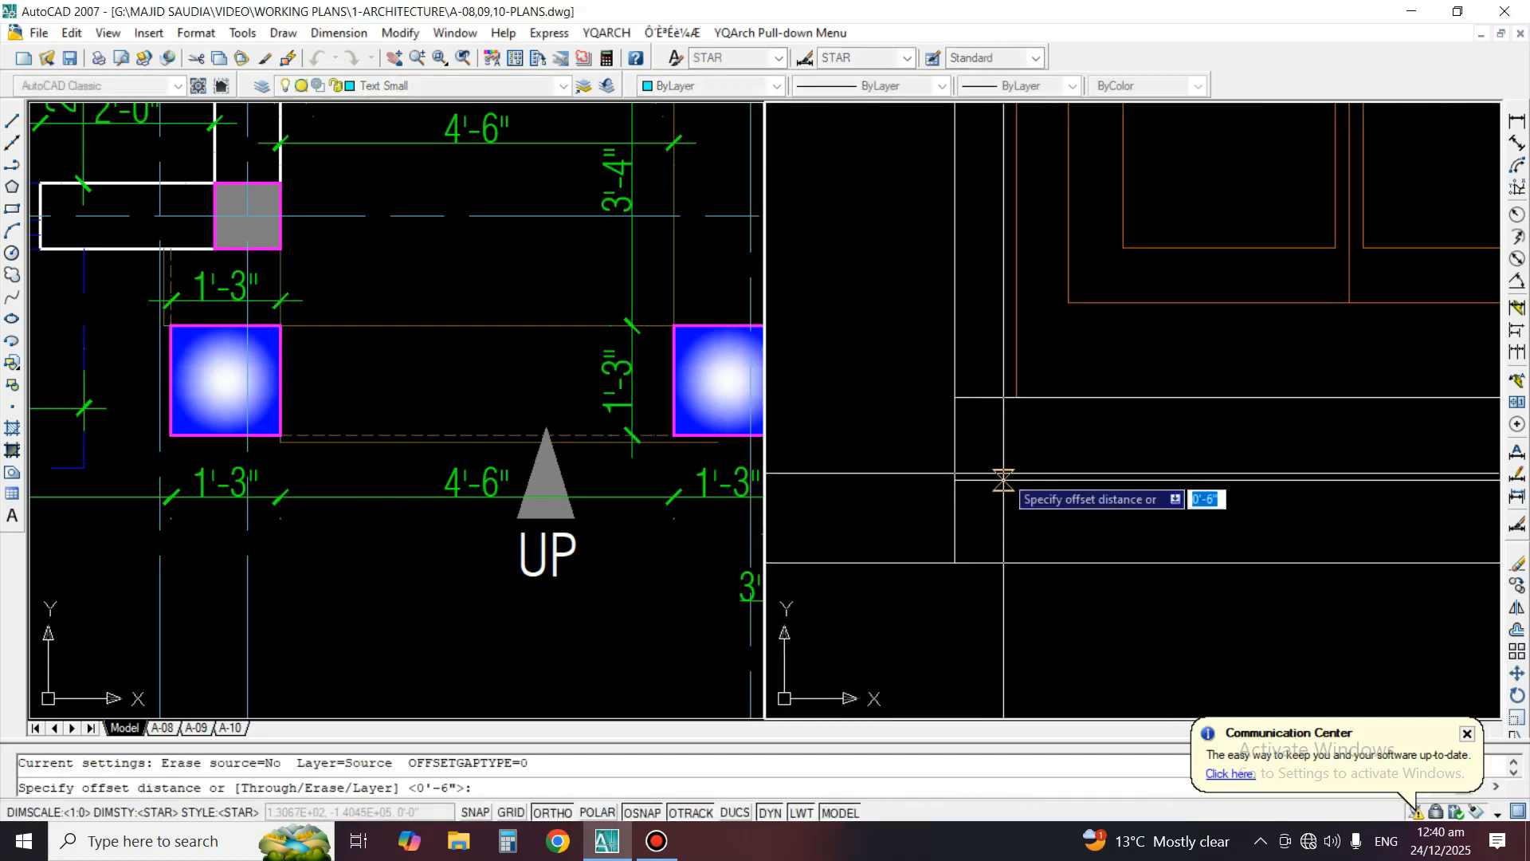
type("3/4")
key("Return")
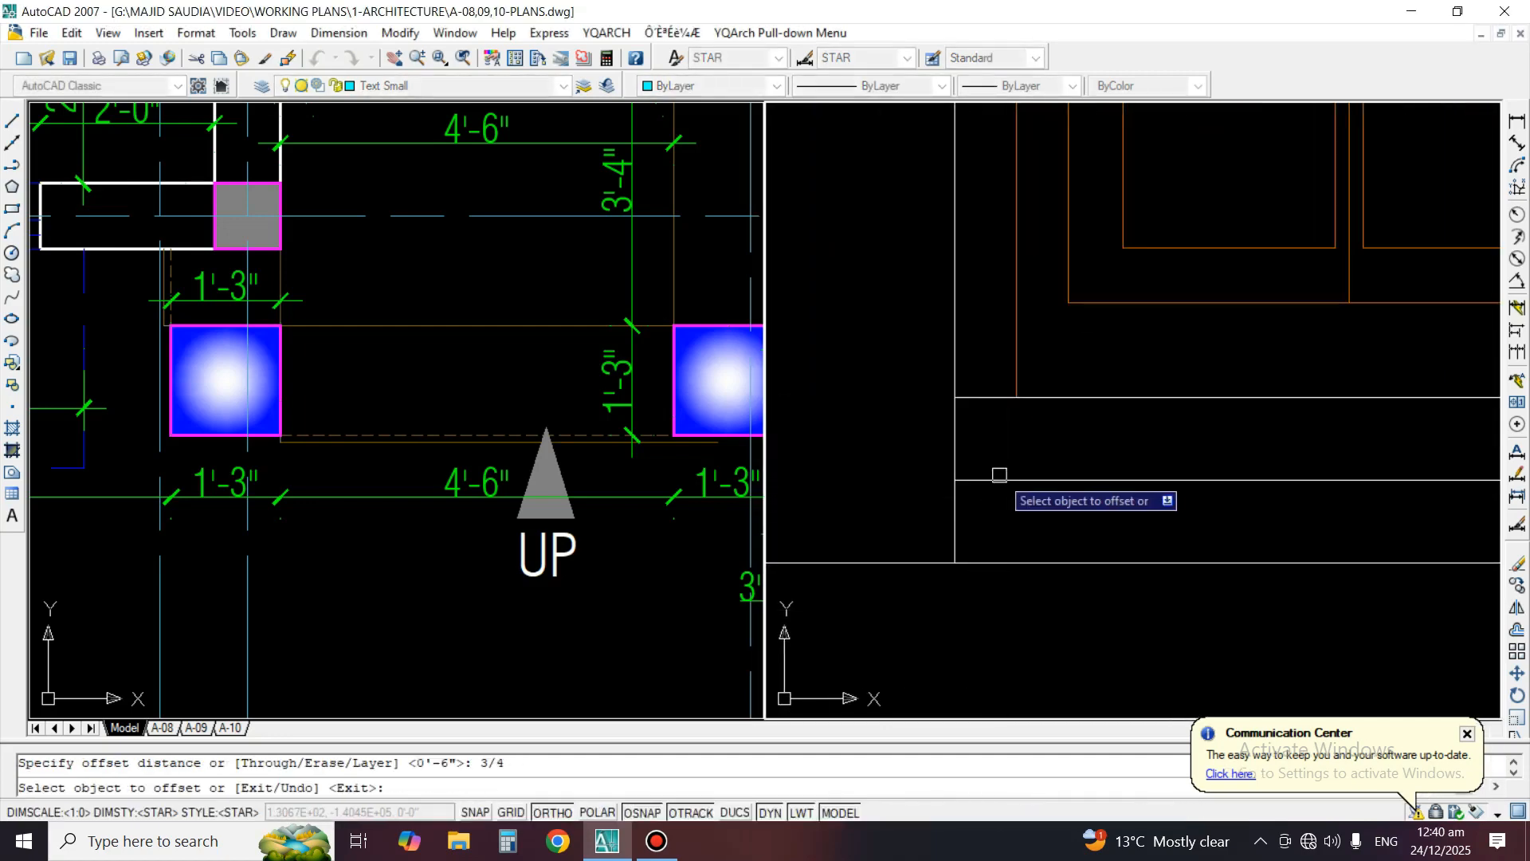
left_click(1003, 479)
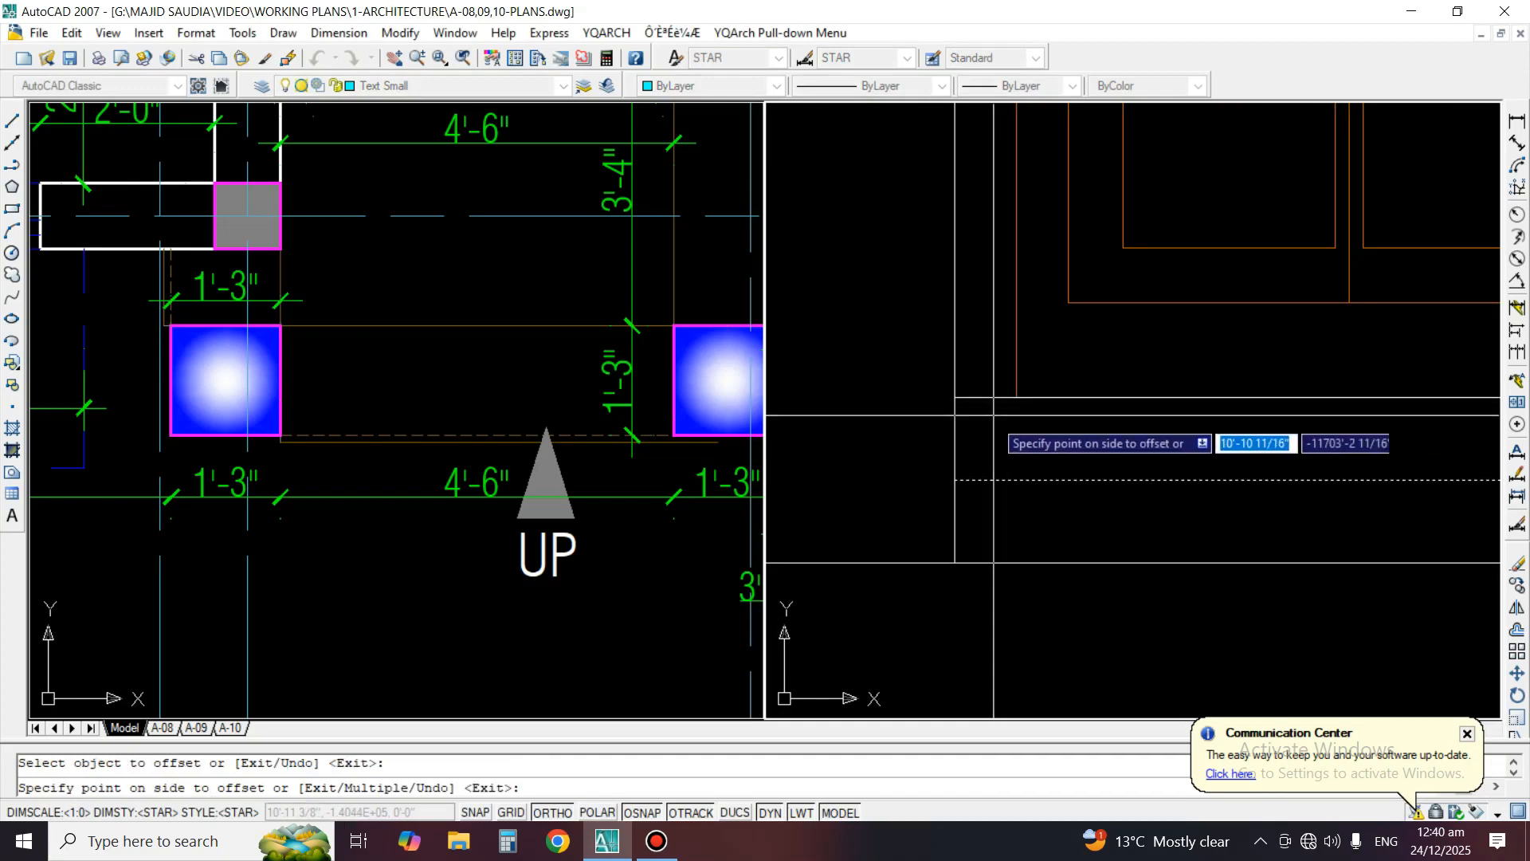
left_click(1061, 417)
left_click(1084, 397)
left_click(1069, 369)
key("Return")
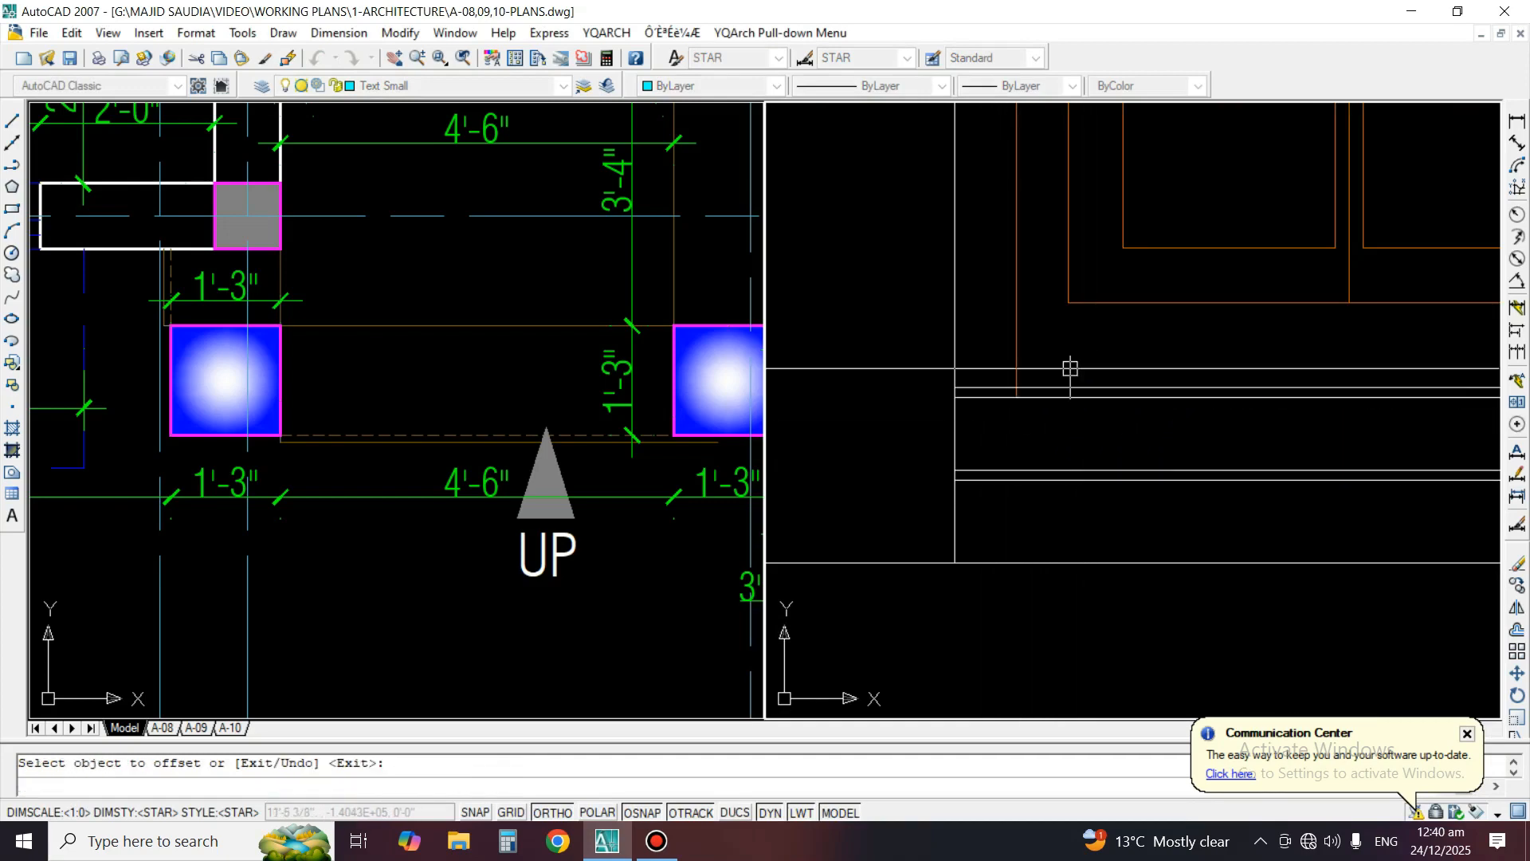
Trim the door frame's left and right vertical lines where they extend below the upper line of the top entrance step
scroll(1021, 447, "down", 4)
scroll(1100, 455, "up", 2)
type("tr")
key("Return")
key("Return")
scroll(1276, 417, "up", 1)
scroll(1248, 430, "up", 2)
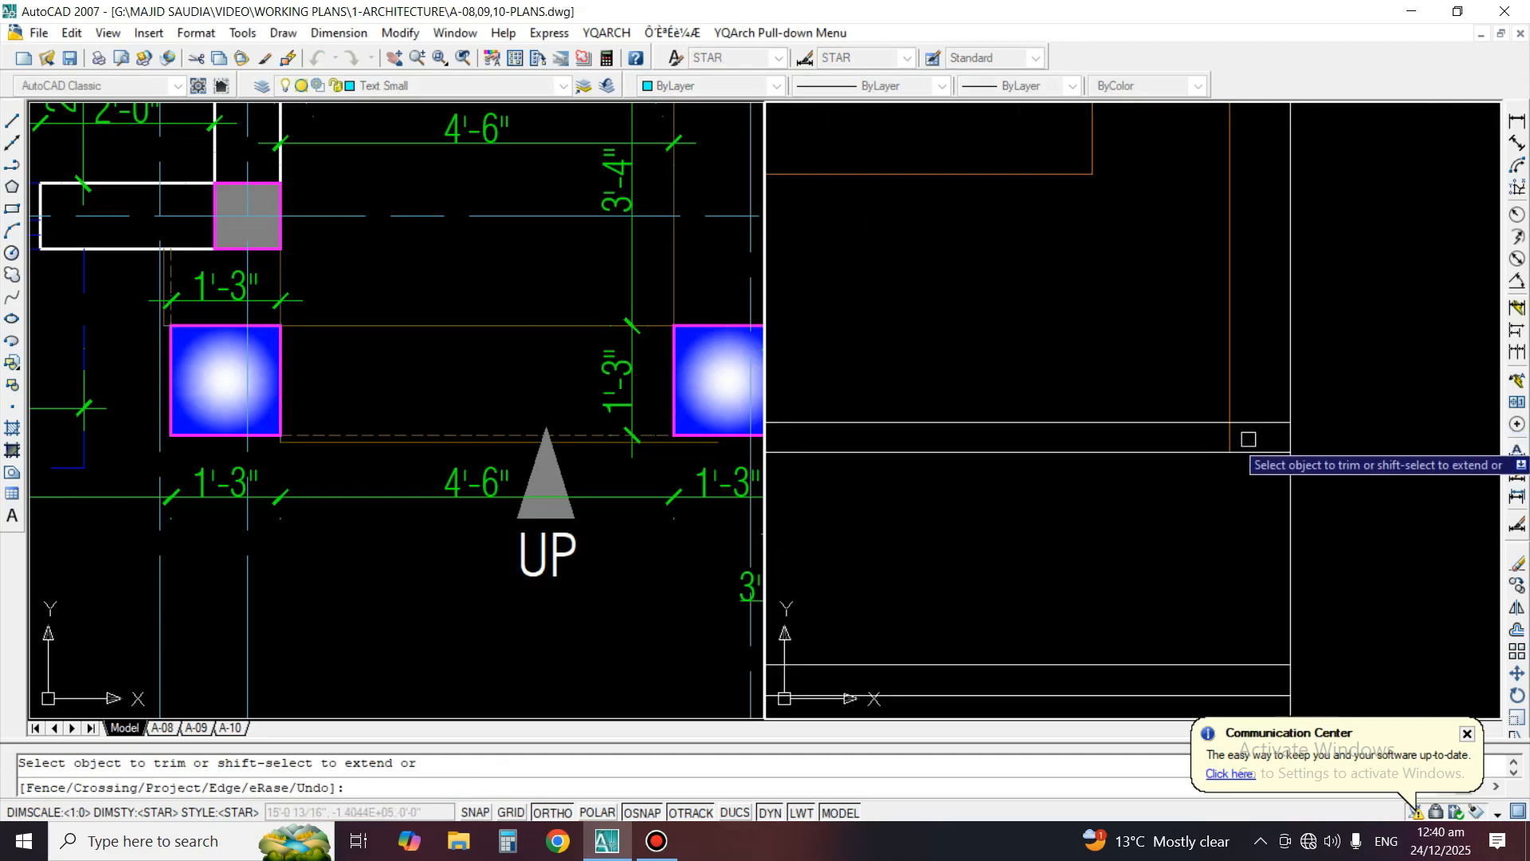
scroll(1255, 422, "down", 4)
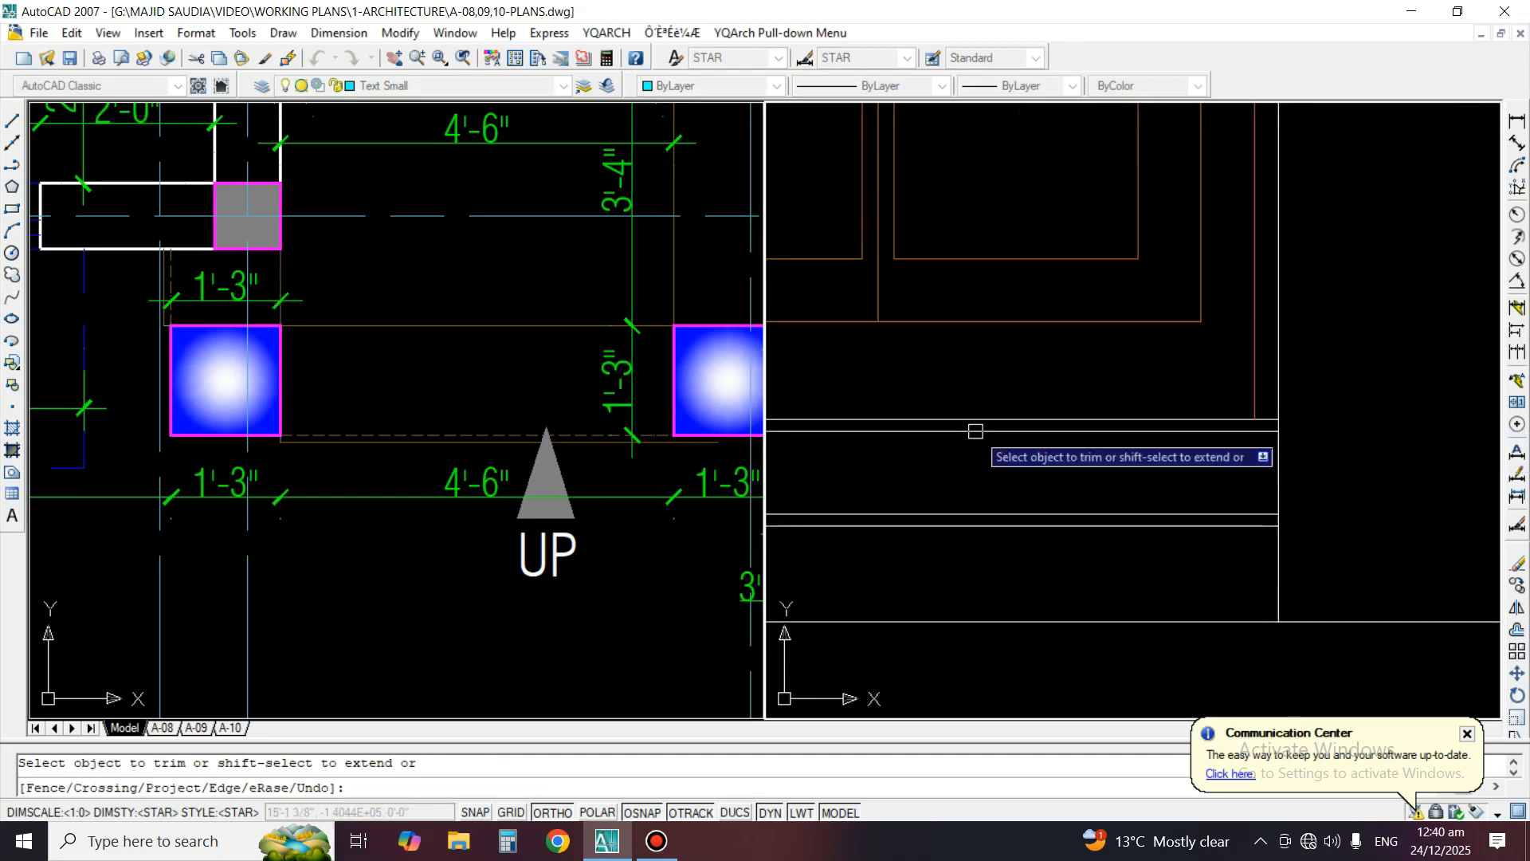
middle_click_drag(974, 431, 1219, 469)
scroll(960, 461, "up", 5)
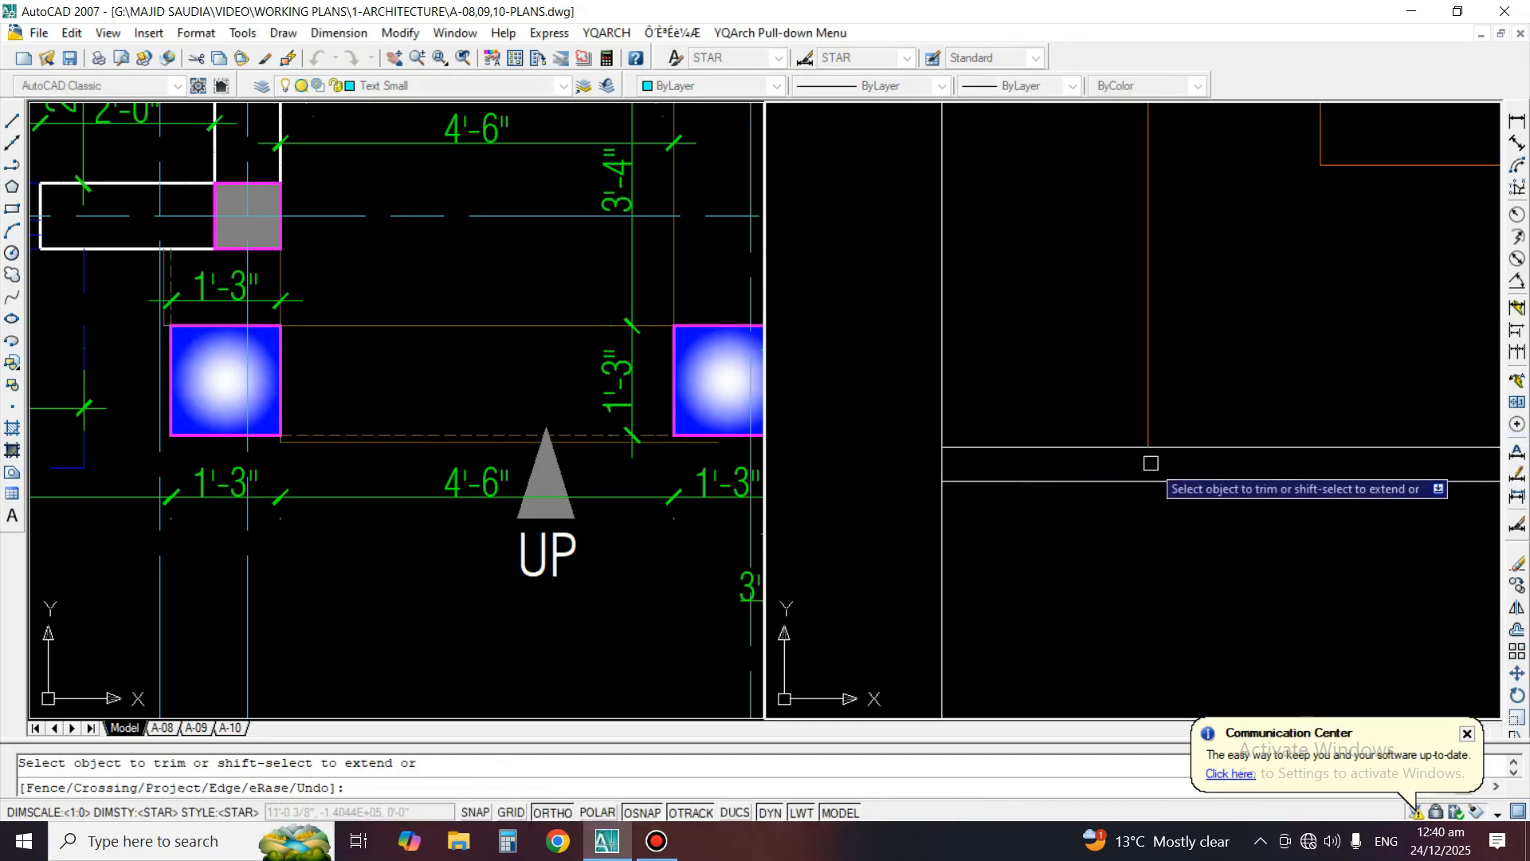
key("Return")
Move the four entrance step lines to the Stair-2 layer
scroll(1019, 359, "down", 4)
left_click(1032, 376)
left_click(1016, 522)
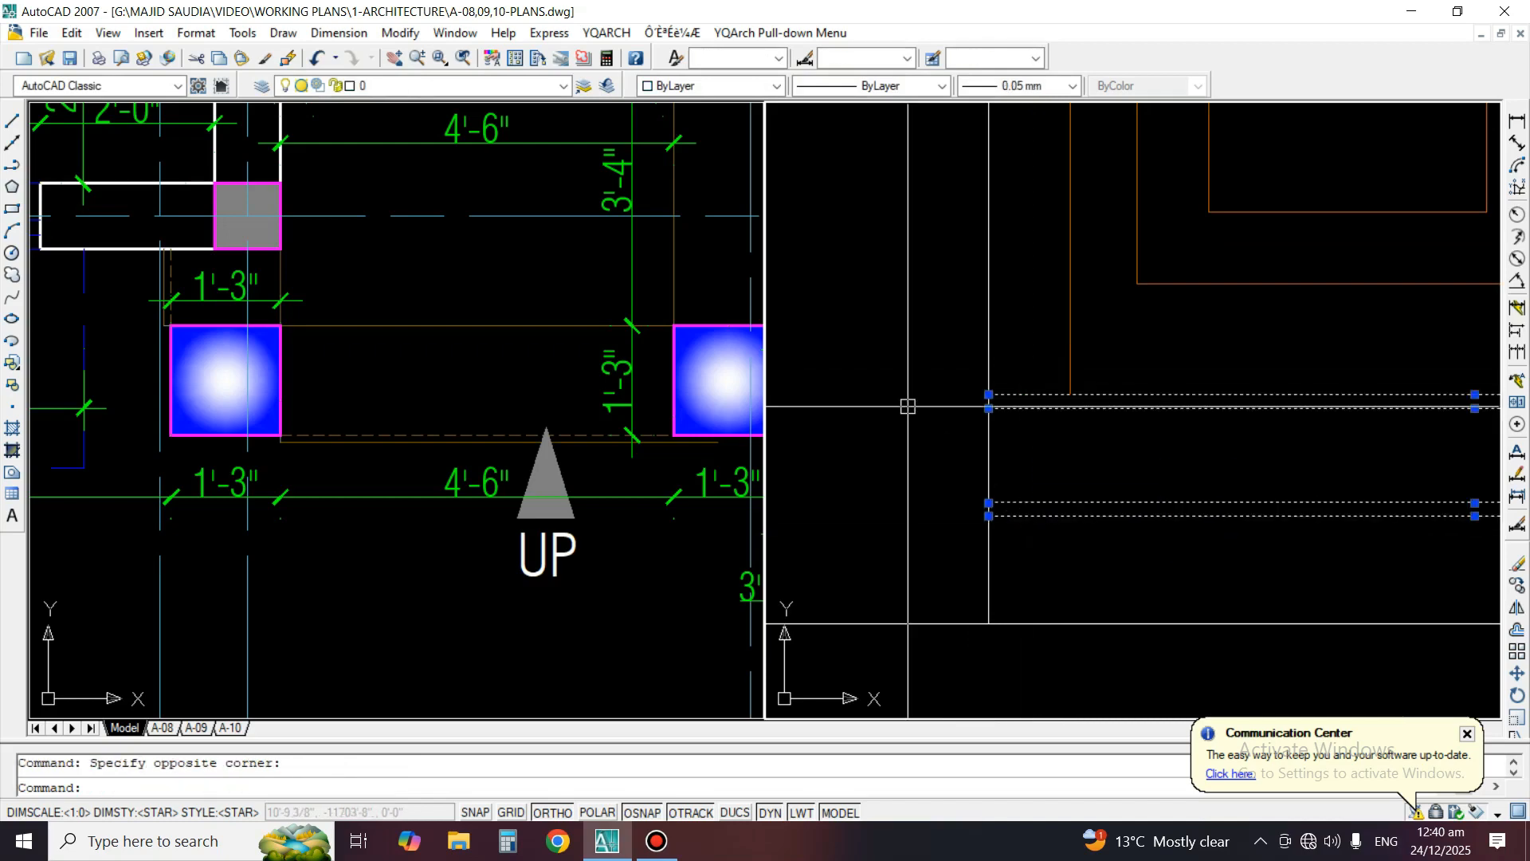
left_click(563, 86)
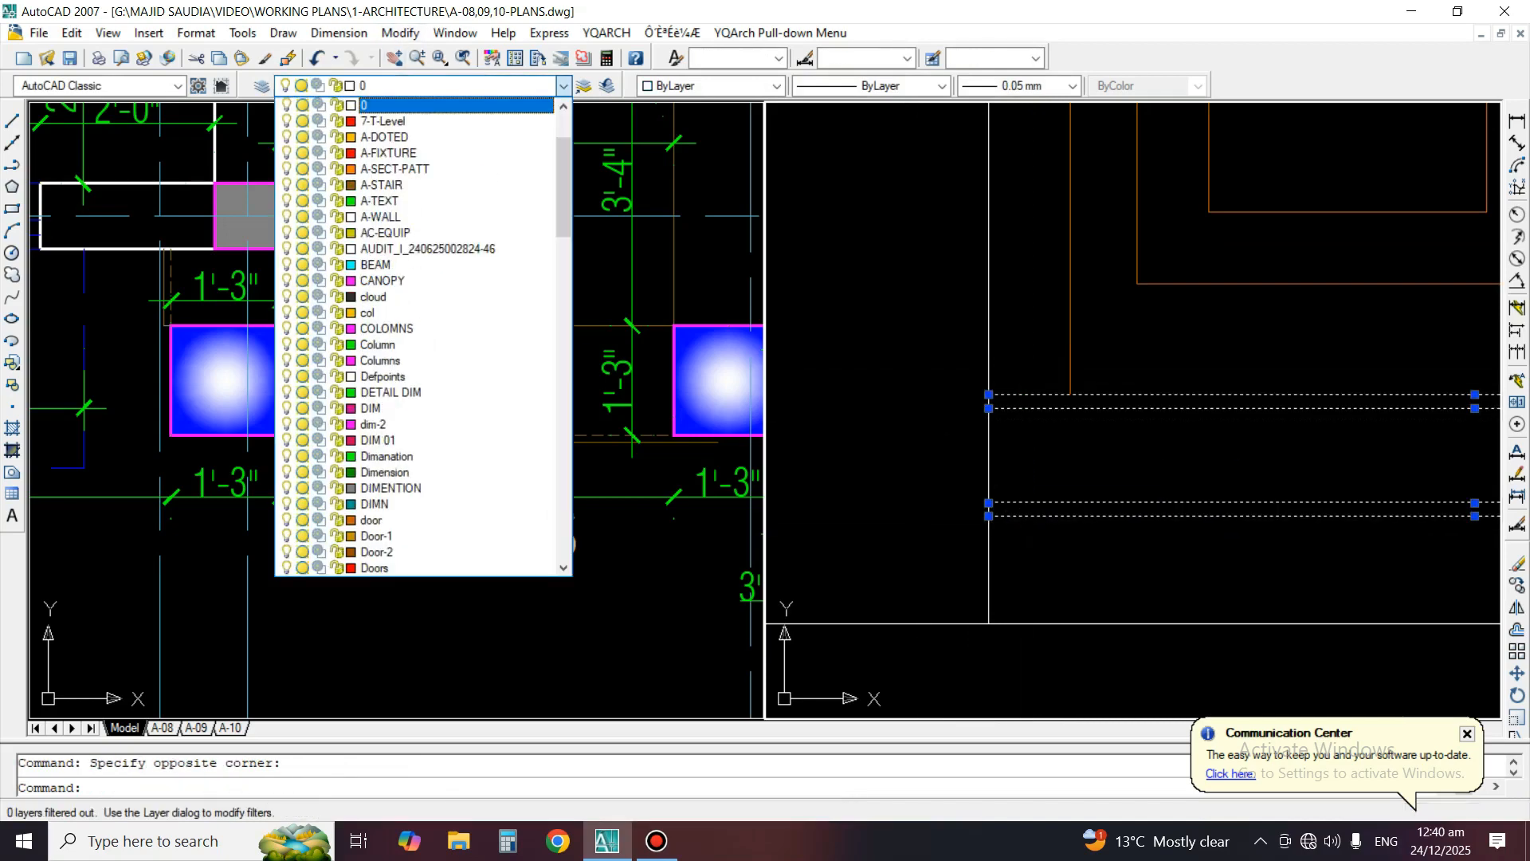
key("s")
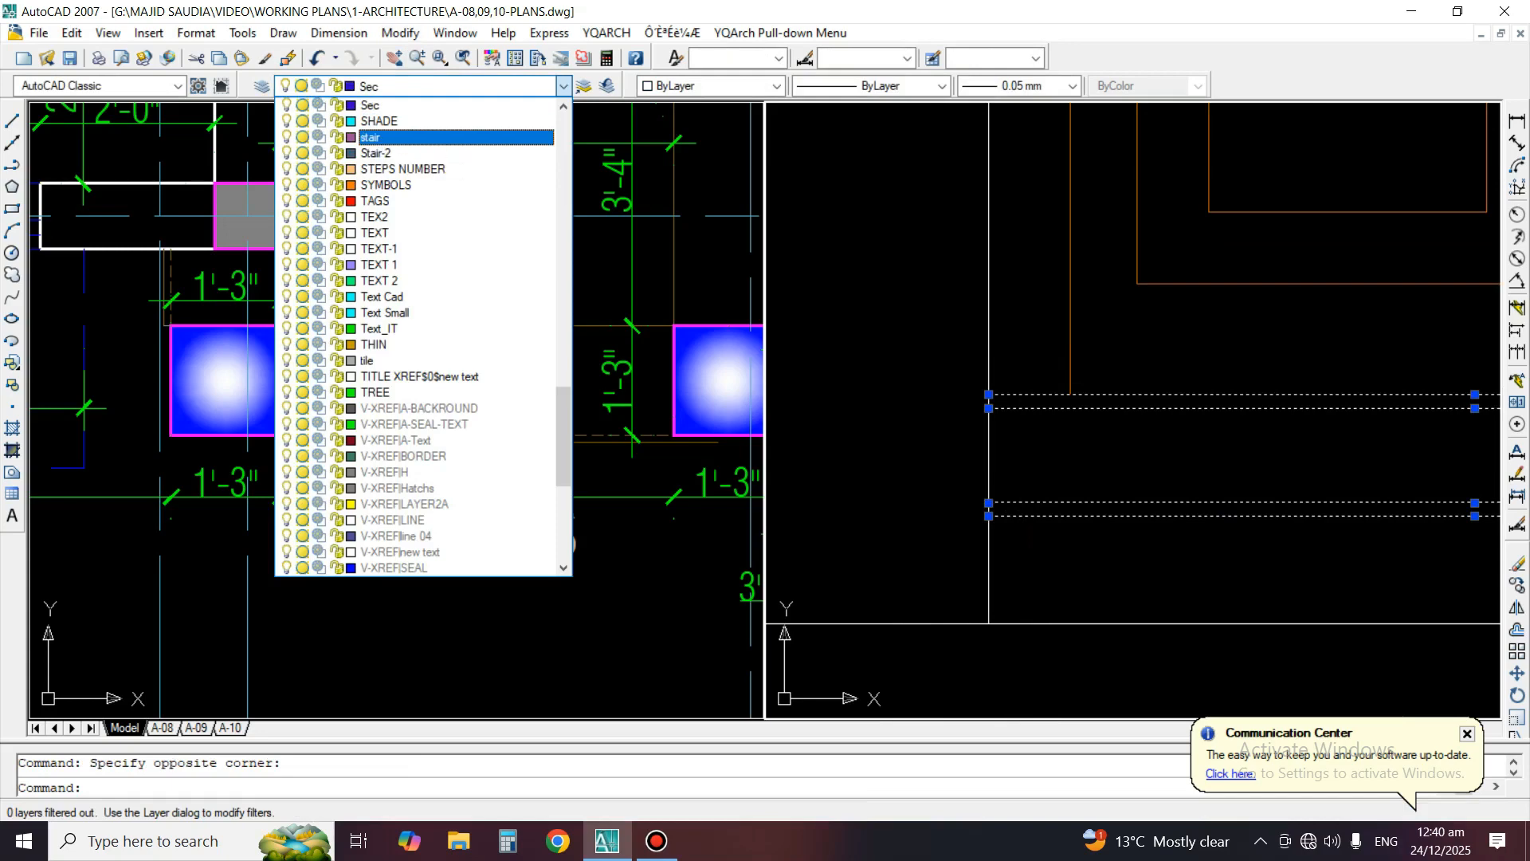
left_click(374, 153)
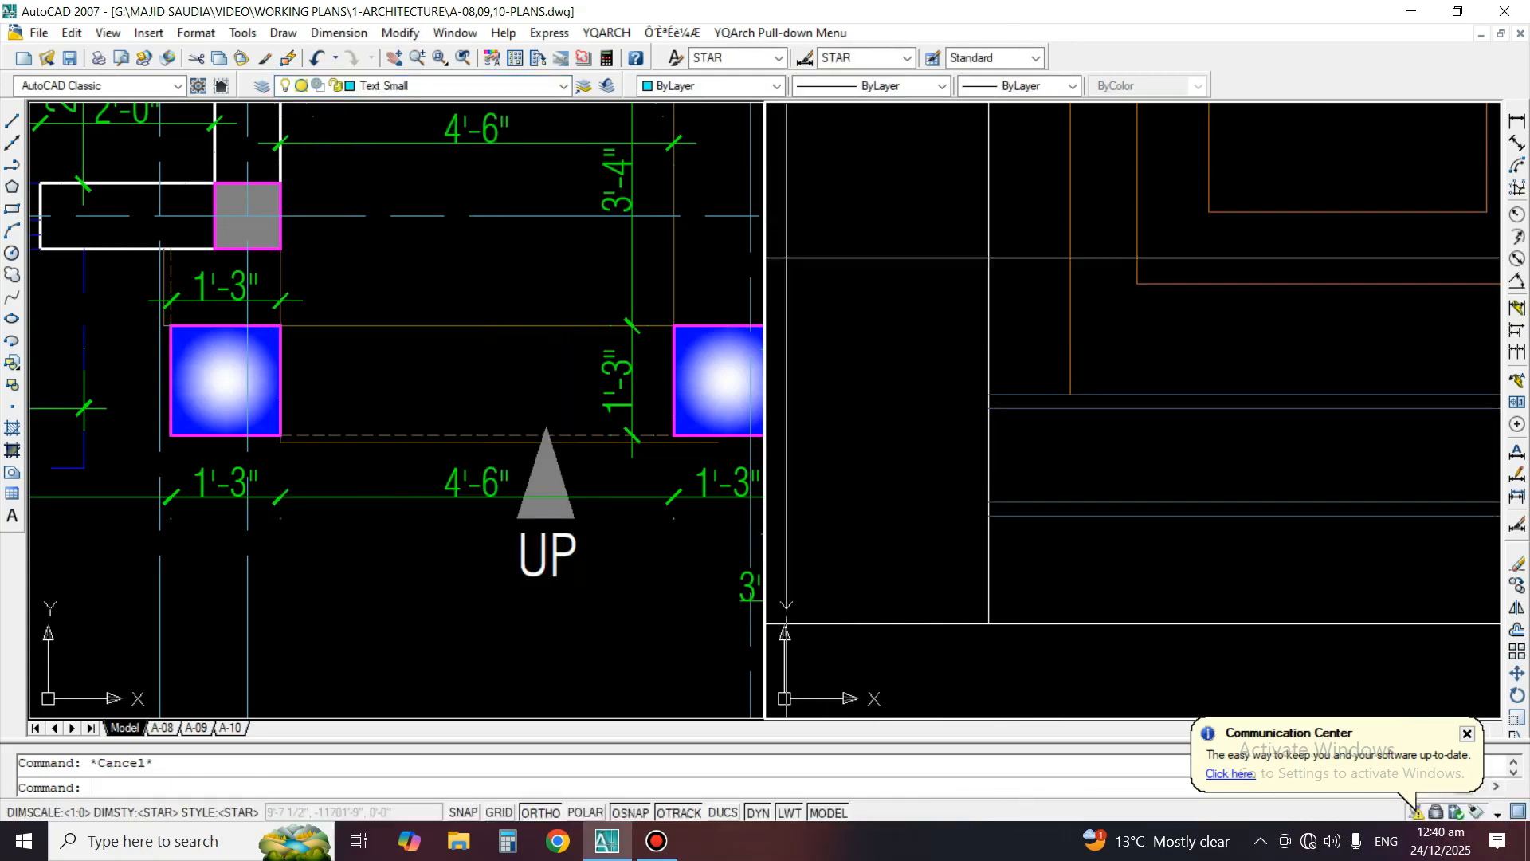
Draw a vertical construction line through the door's left jamb in the plan to check the elevation door's alignment, and erase it
scroll(1138, 444, "down", 4)
middle_click_drag(1137, 444, 936, 475)
middle_click_drag(772, 376, 756, 440)
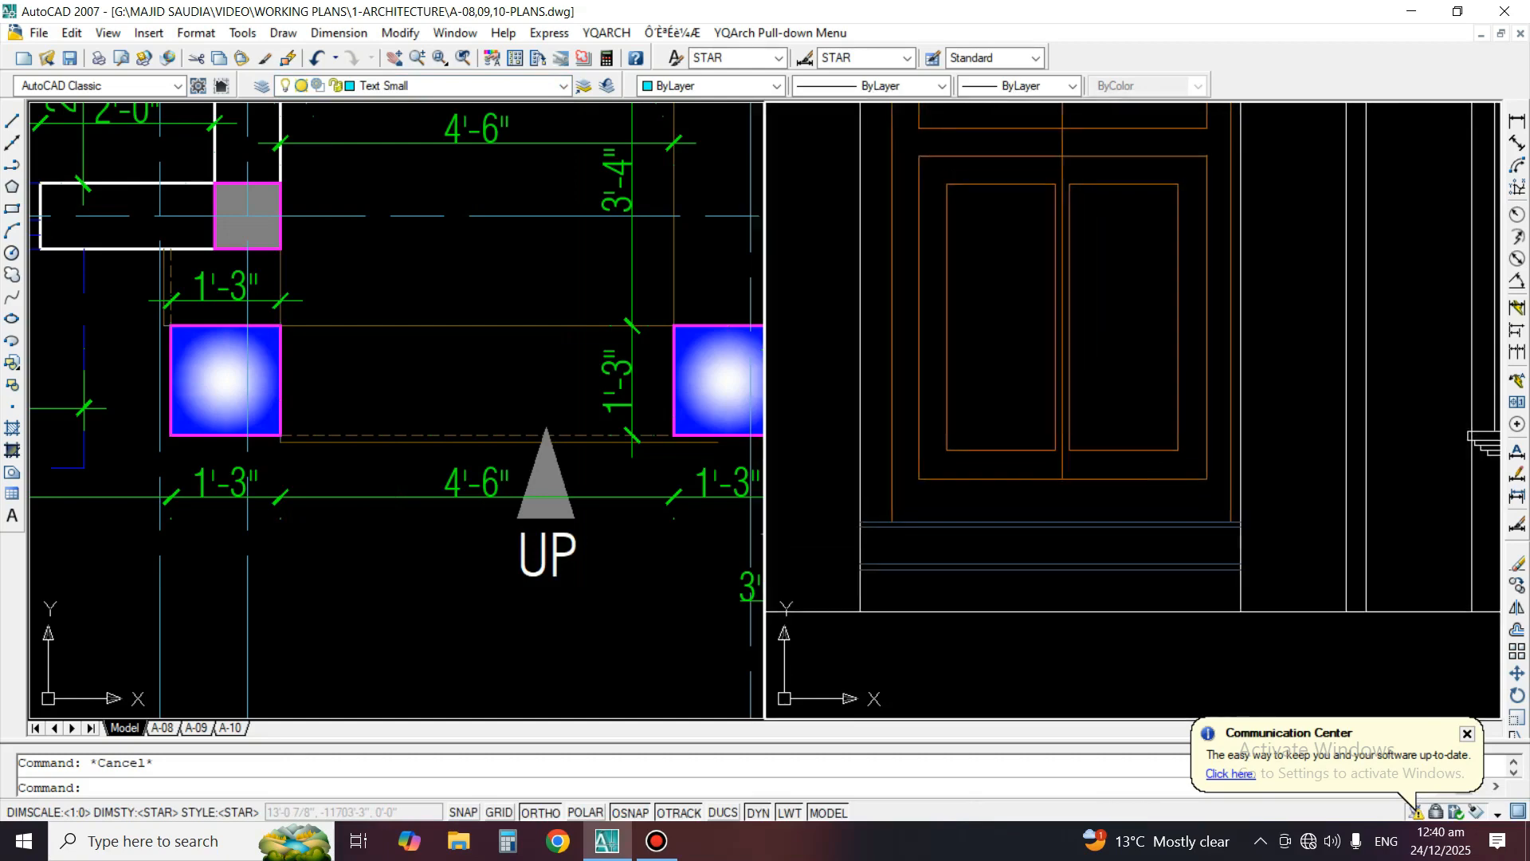
scroll(1159, 611, "down", 3)
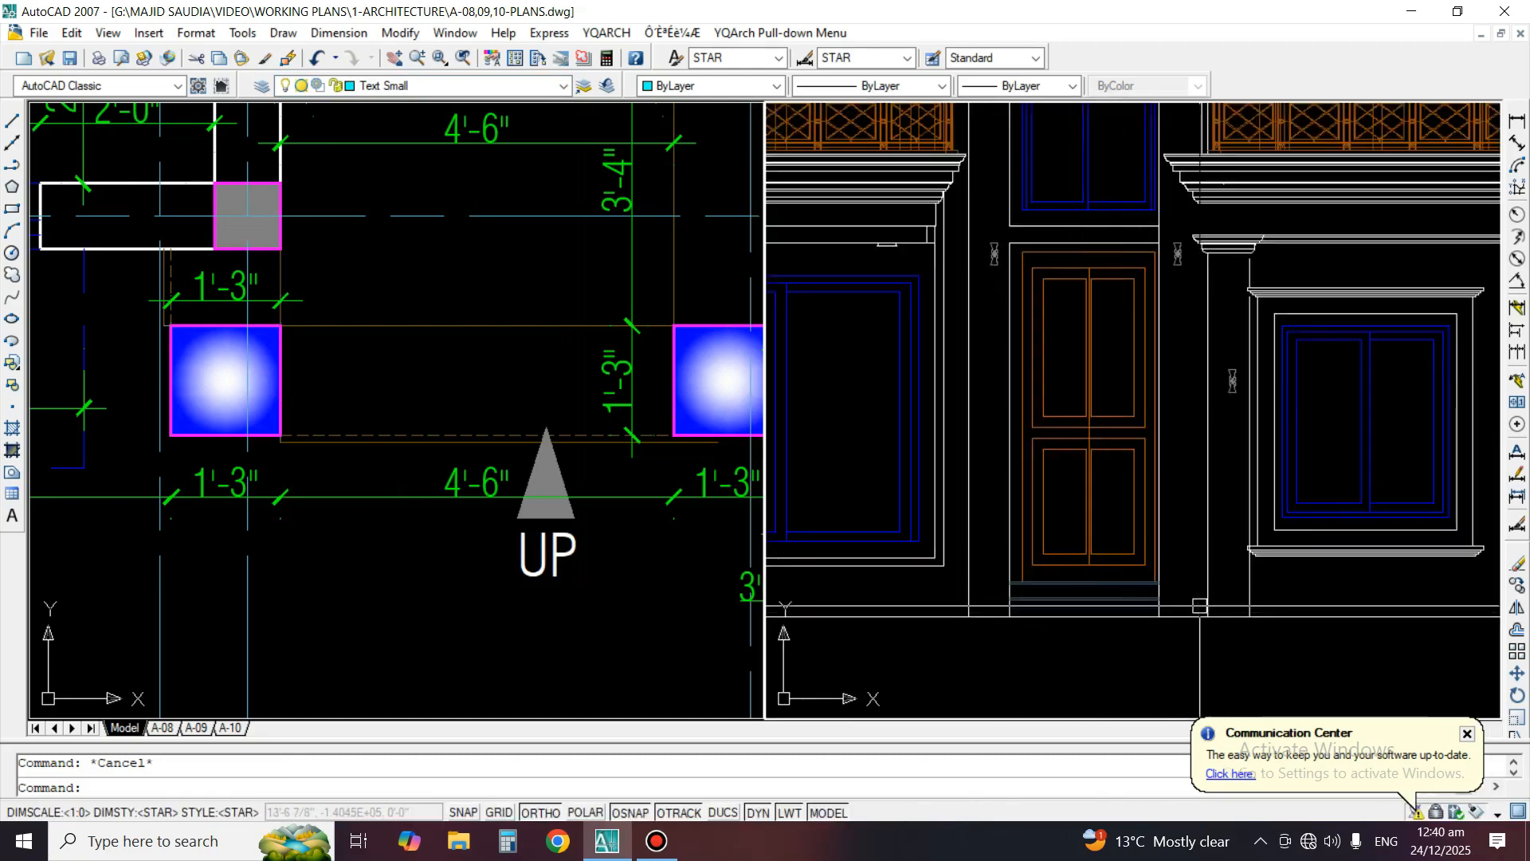
left_click(365, 440)
scroll(365, 441, "down", 4)
scroll(345, 423, "up", 2)
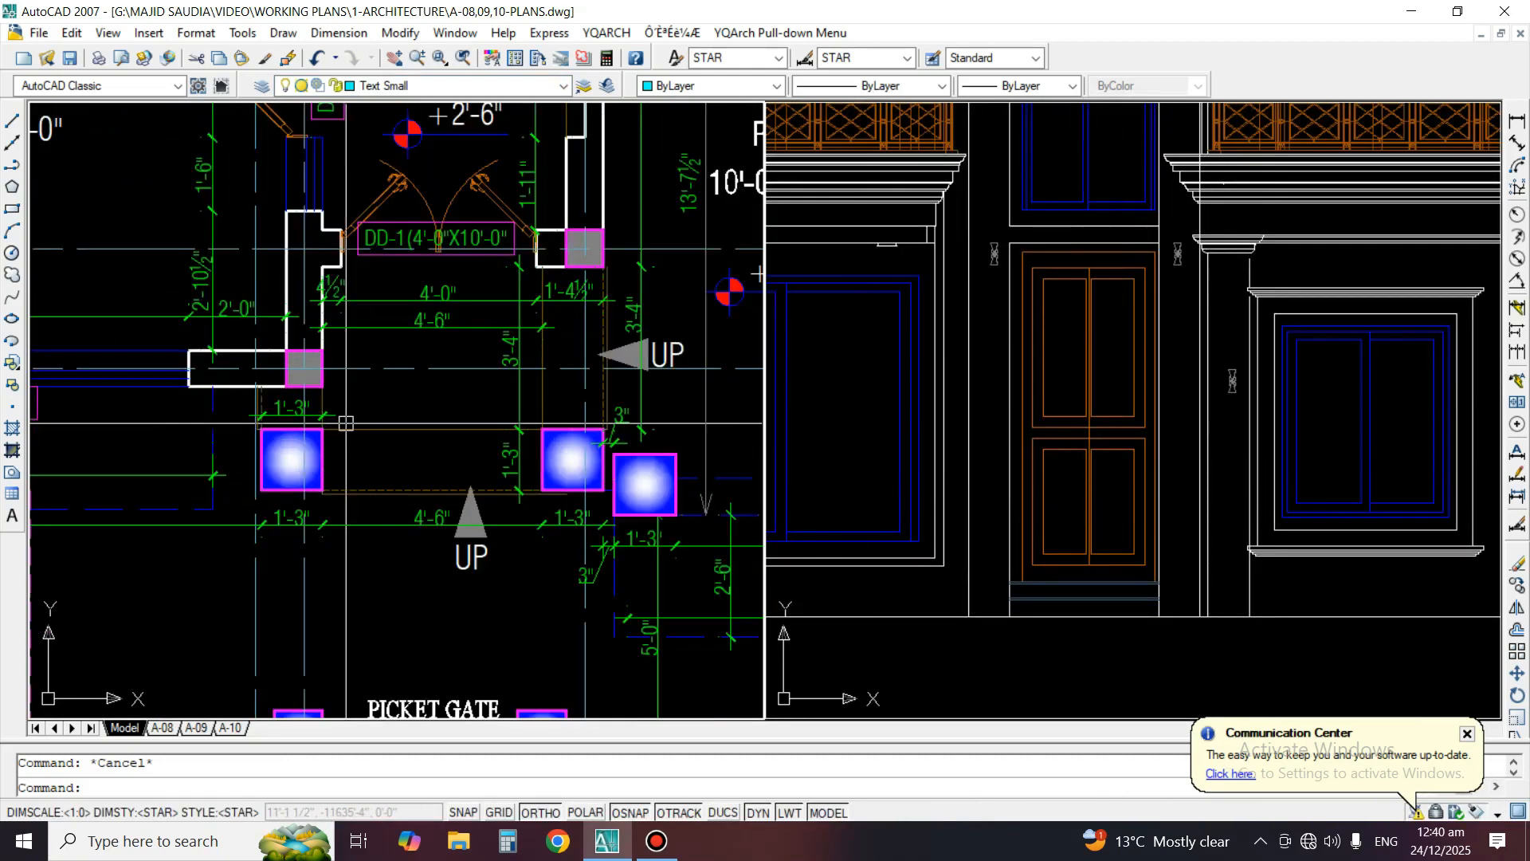
left_click(12, 142)
scroll(294, 256, "up", 3)
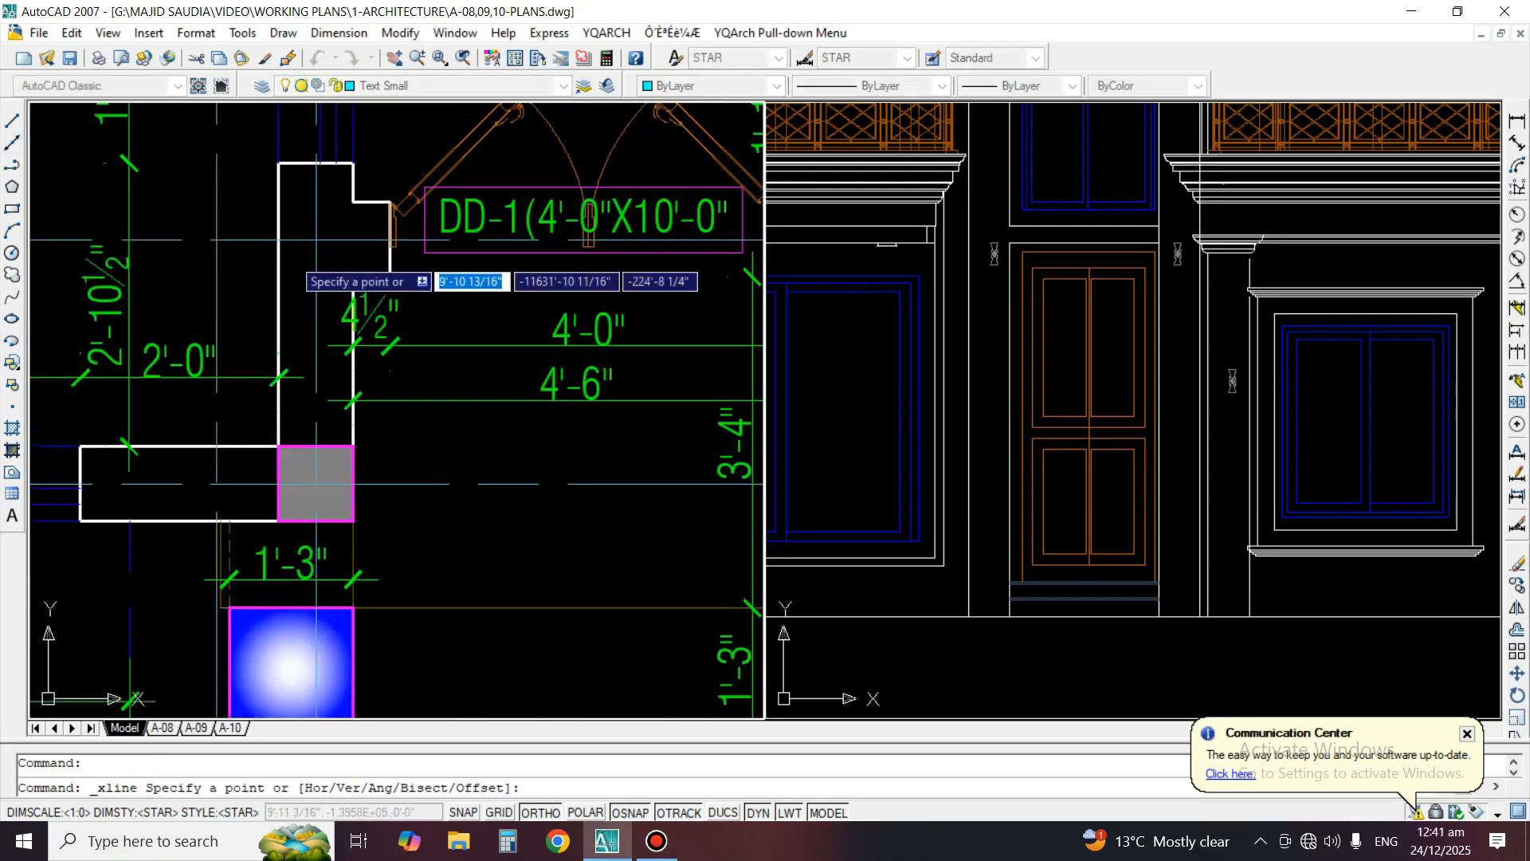
left_click(342, 265)
left_click(444, 562)
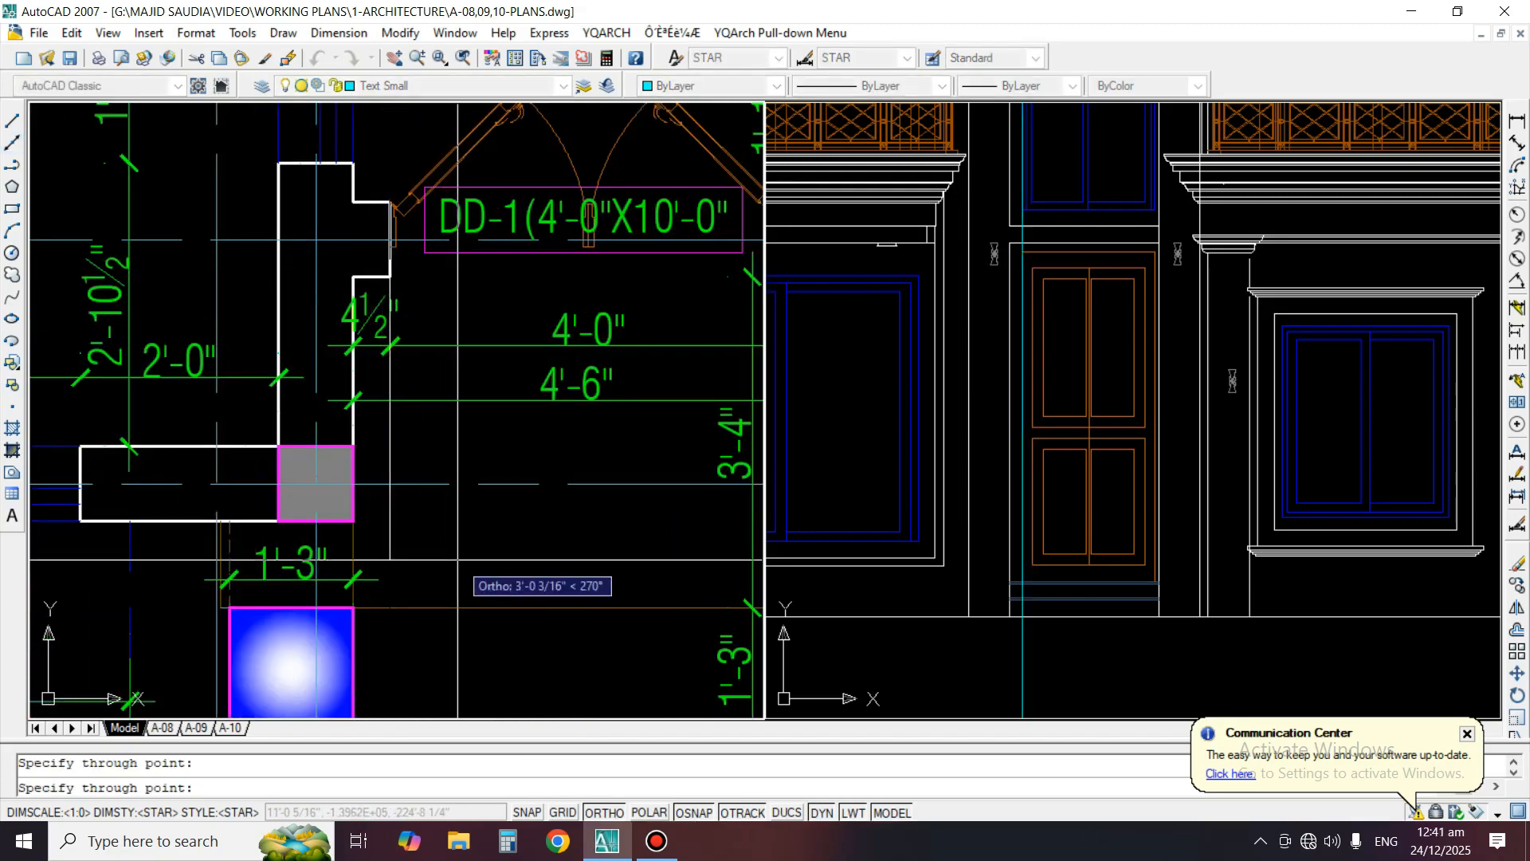
key("Return")
type("e")
key("Return")
left_click(386, 537)
key("Return")
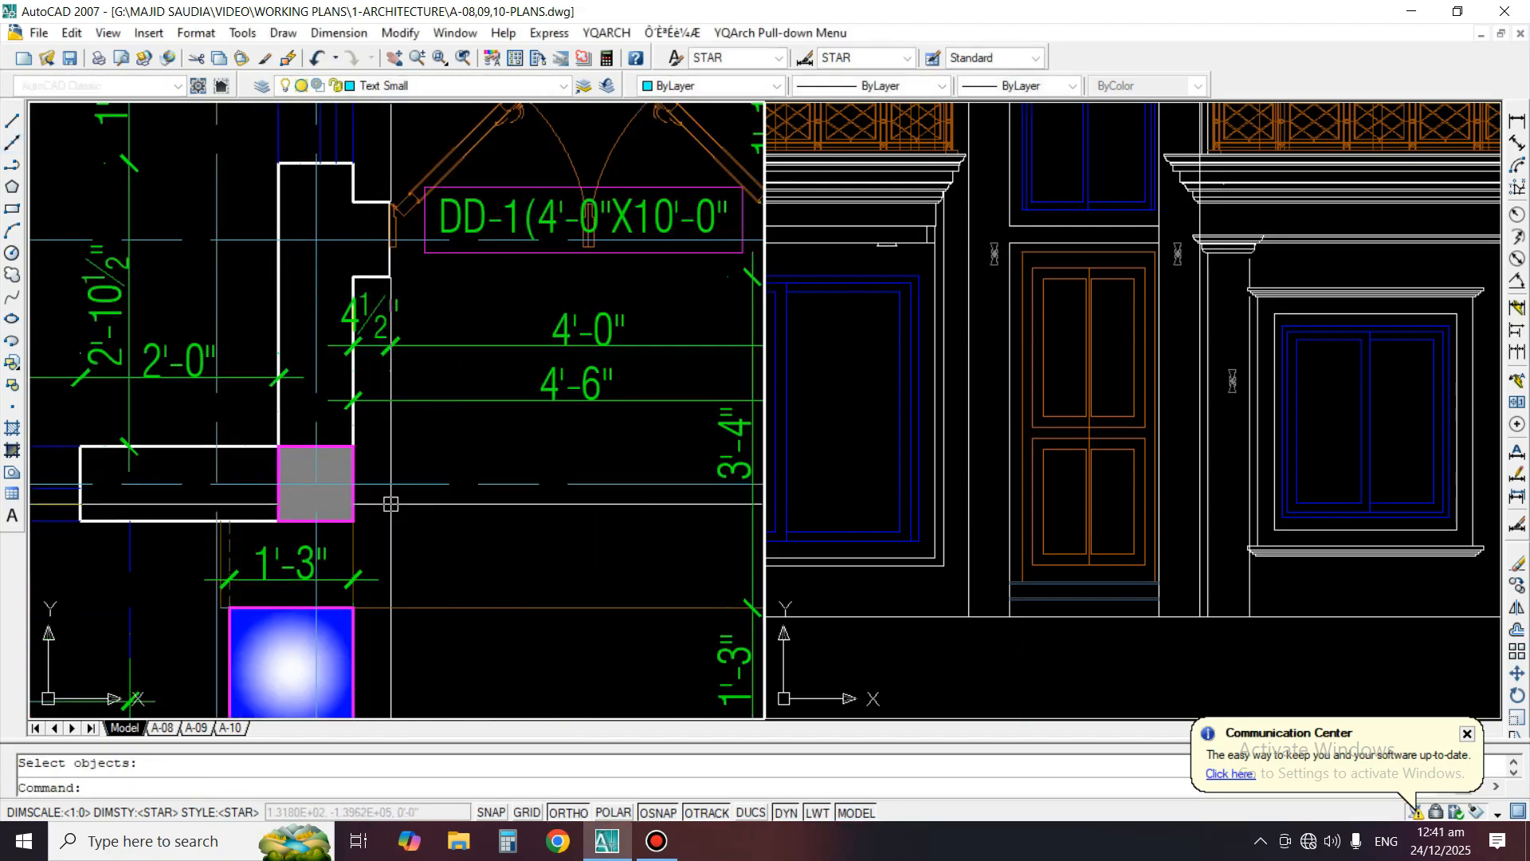
Trim the vertical line crossing the upper mouldings of the cornice to the right of the entrance door
scroll(389, 505, "down", 2)
middle_click_drag(516, 511, 500, 481)
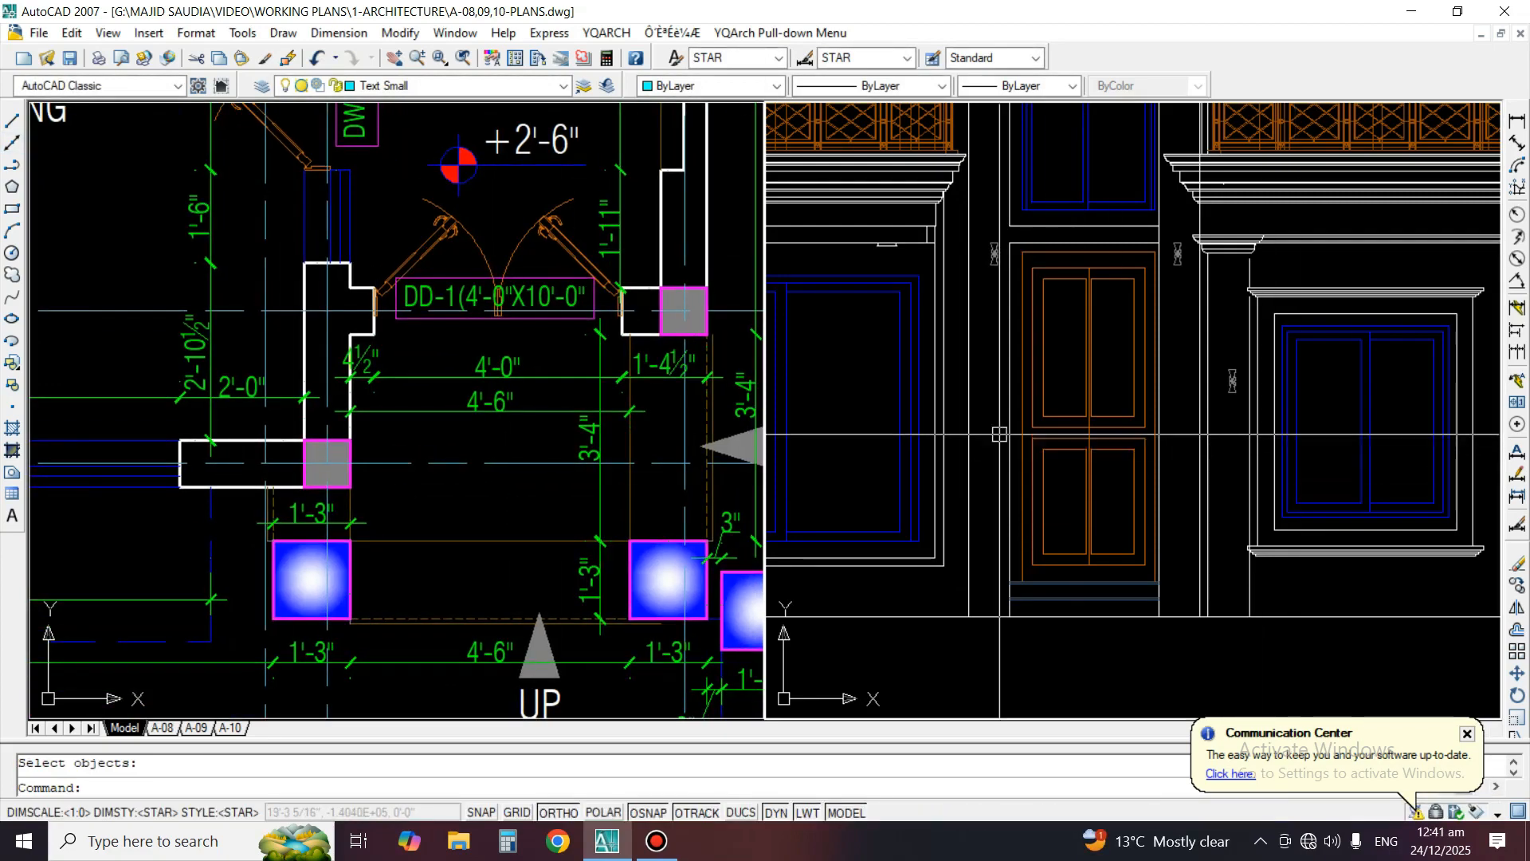
middle_click_drag(1139, 393, 1156, 496)
scroll(1163, 414, "down", 3)
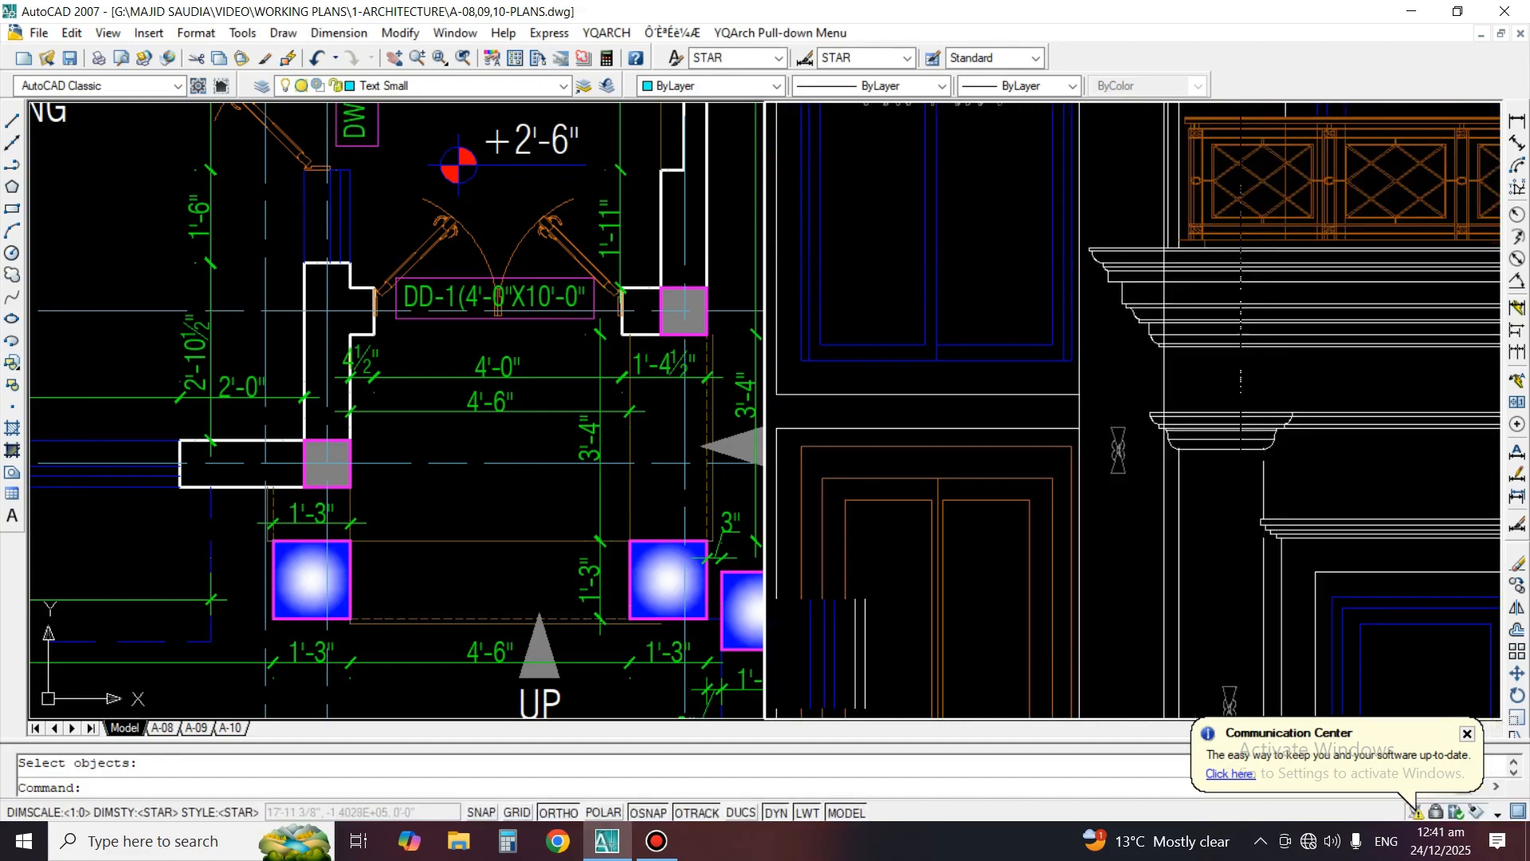
scroll(1163, 415, "up", 5)
type("tr")
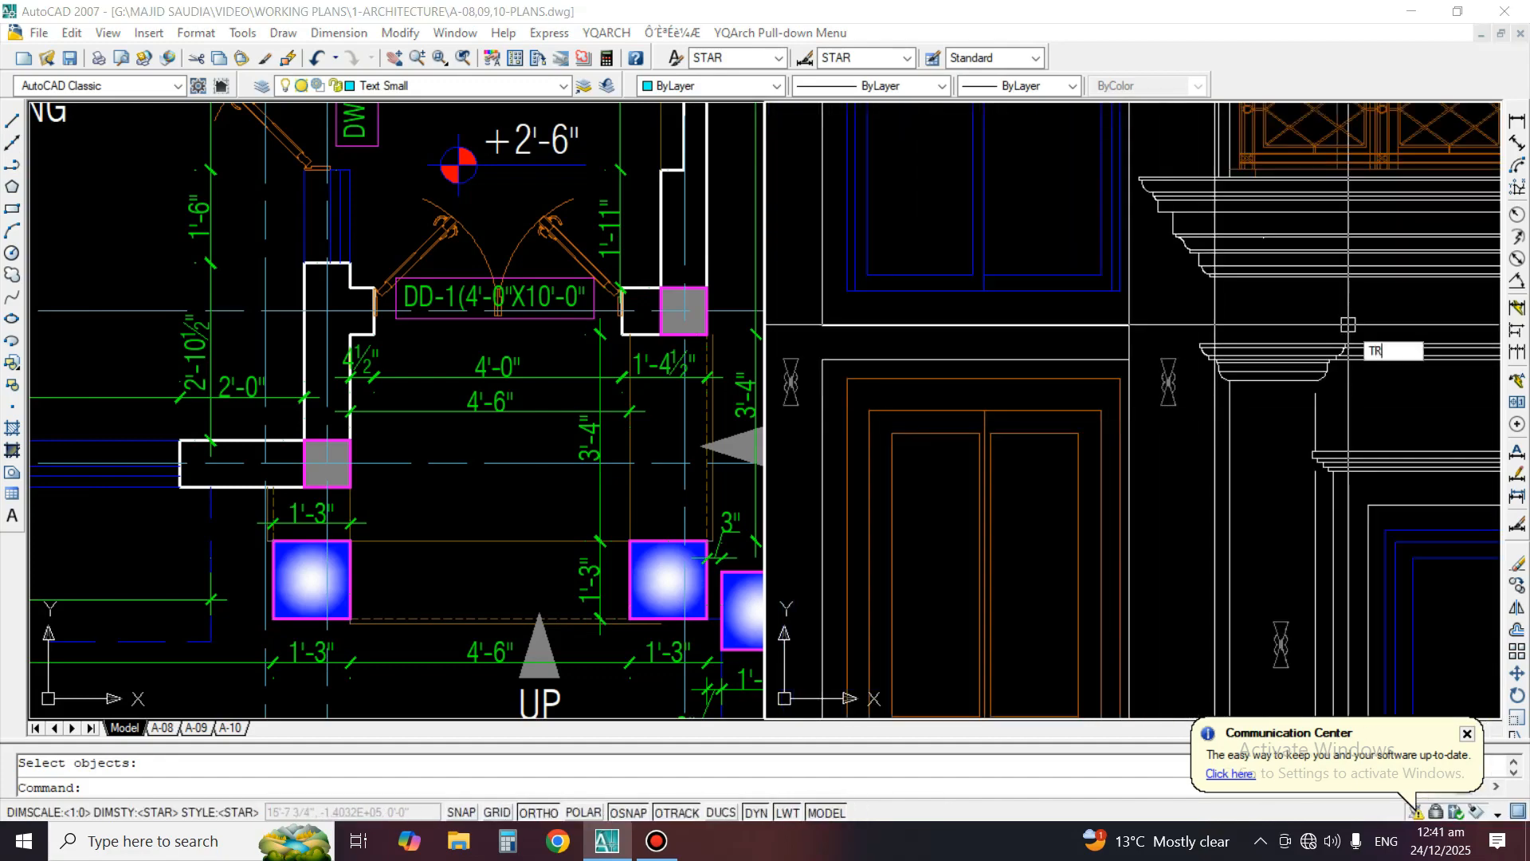
key("space")
scroll(1245, 162, "up", 3)
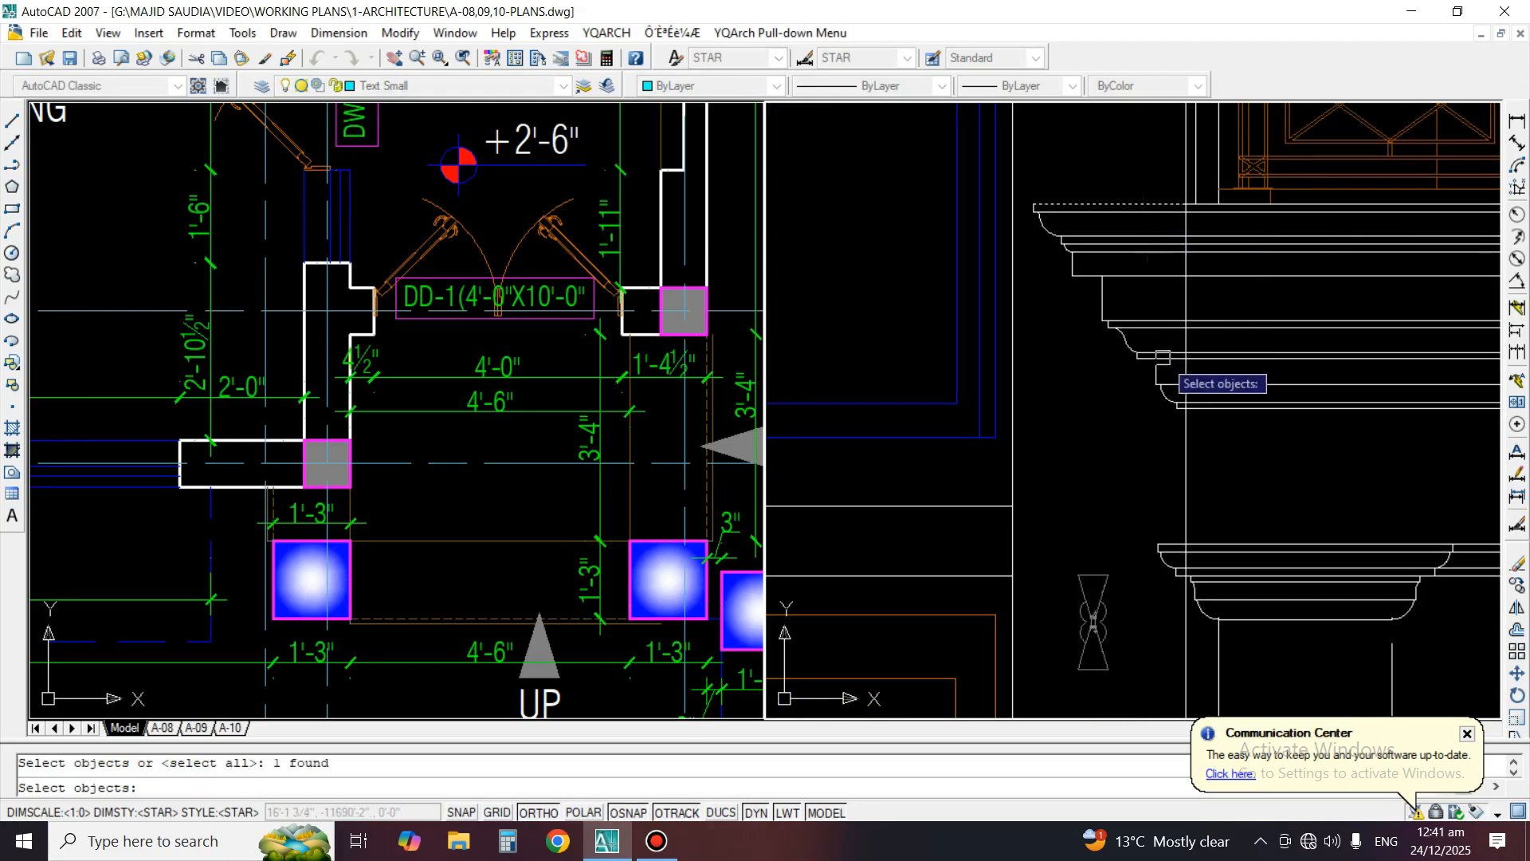
scroll(1151, 263, "up", 3)
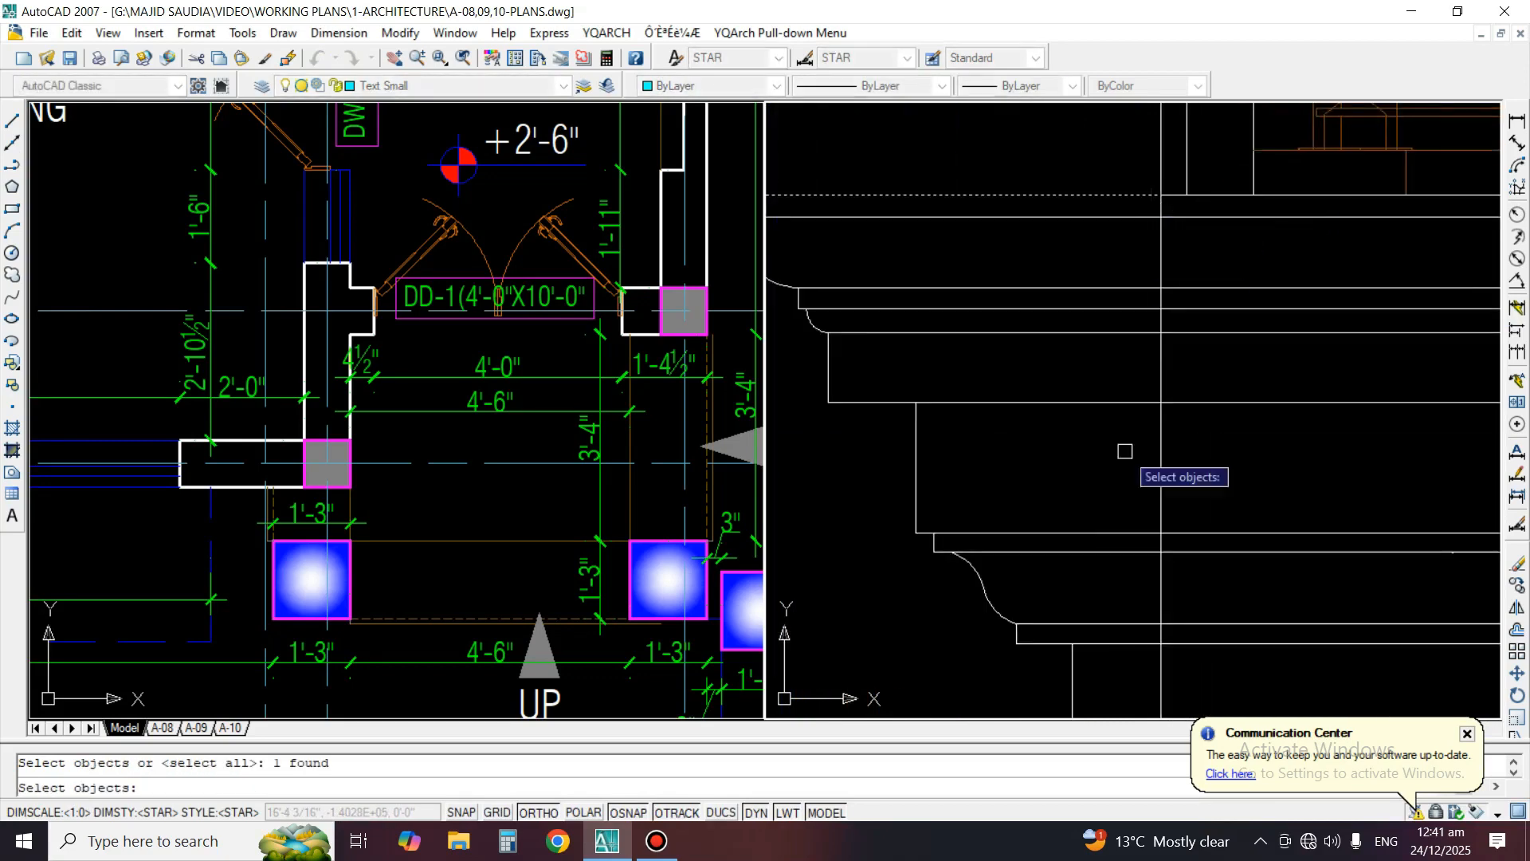
key("space")
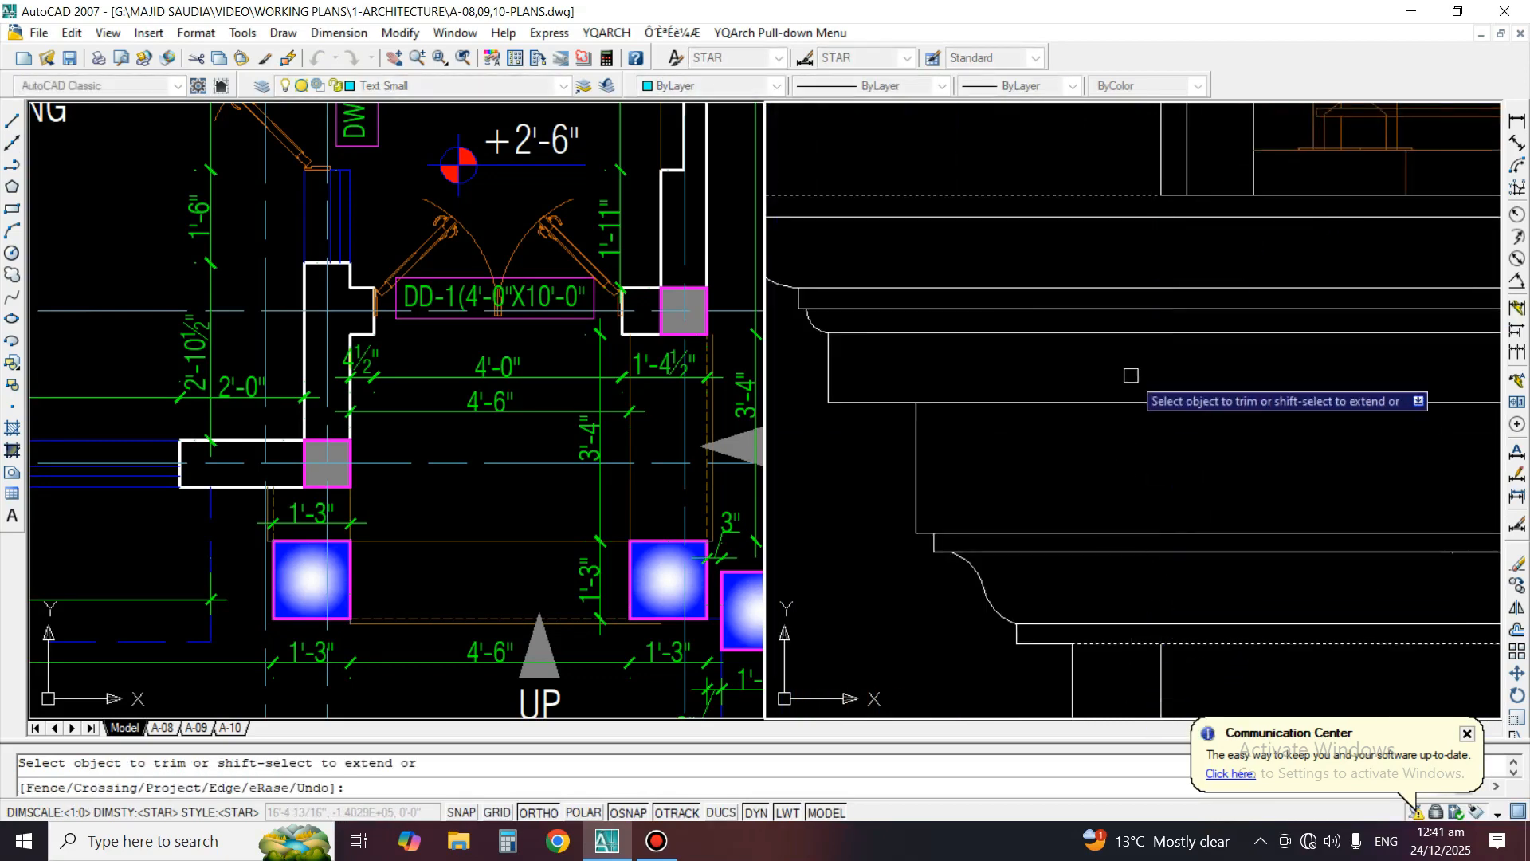
scroll(1127, 383, "down", 3)
key("space")
Trim the remaining piece of that vertical line within the lowest mouldings of the same cornice
key("space")
scroll(1120, 493, "up", 2)
key("space")
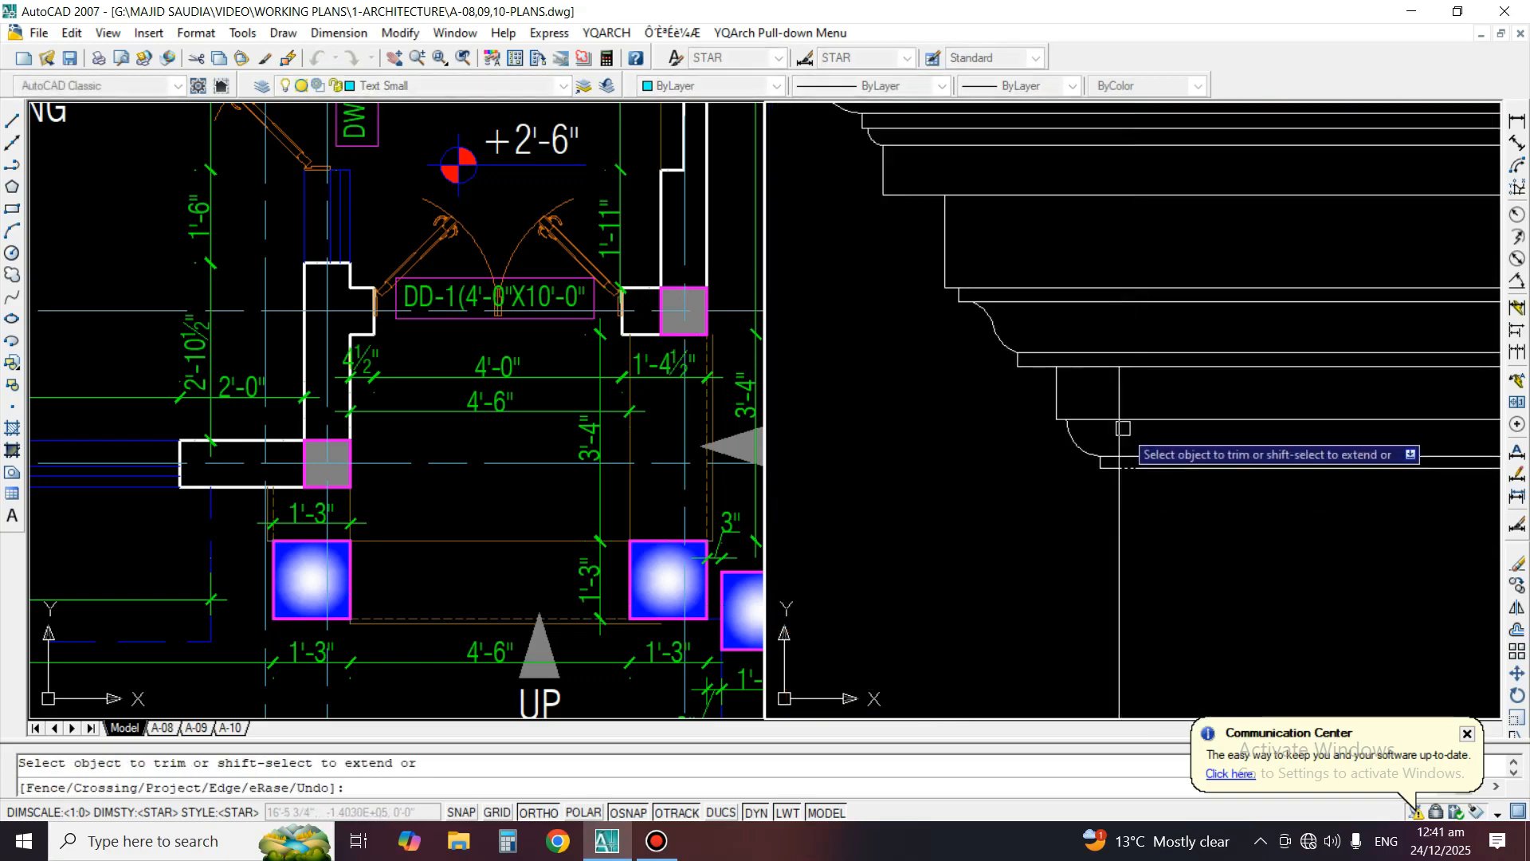
key("space")
scroll(1123, 352, "down", 6)
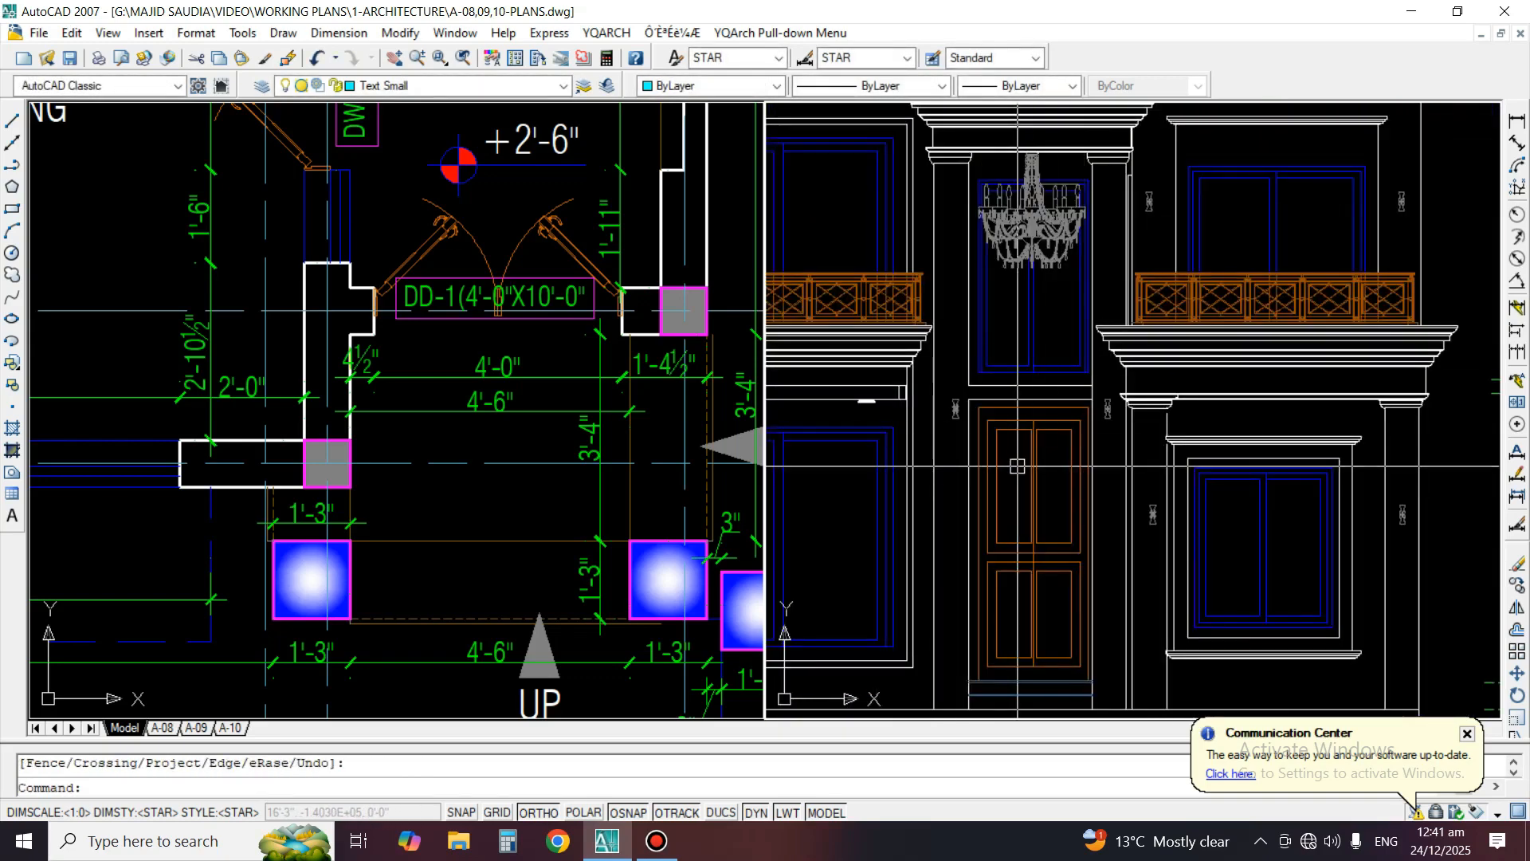
Inspect the front elevation's right and left bays, including the cornice beneath the left balcony
middle_click_drag(1015, 465, 1030, 461)
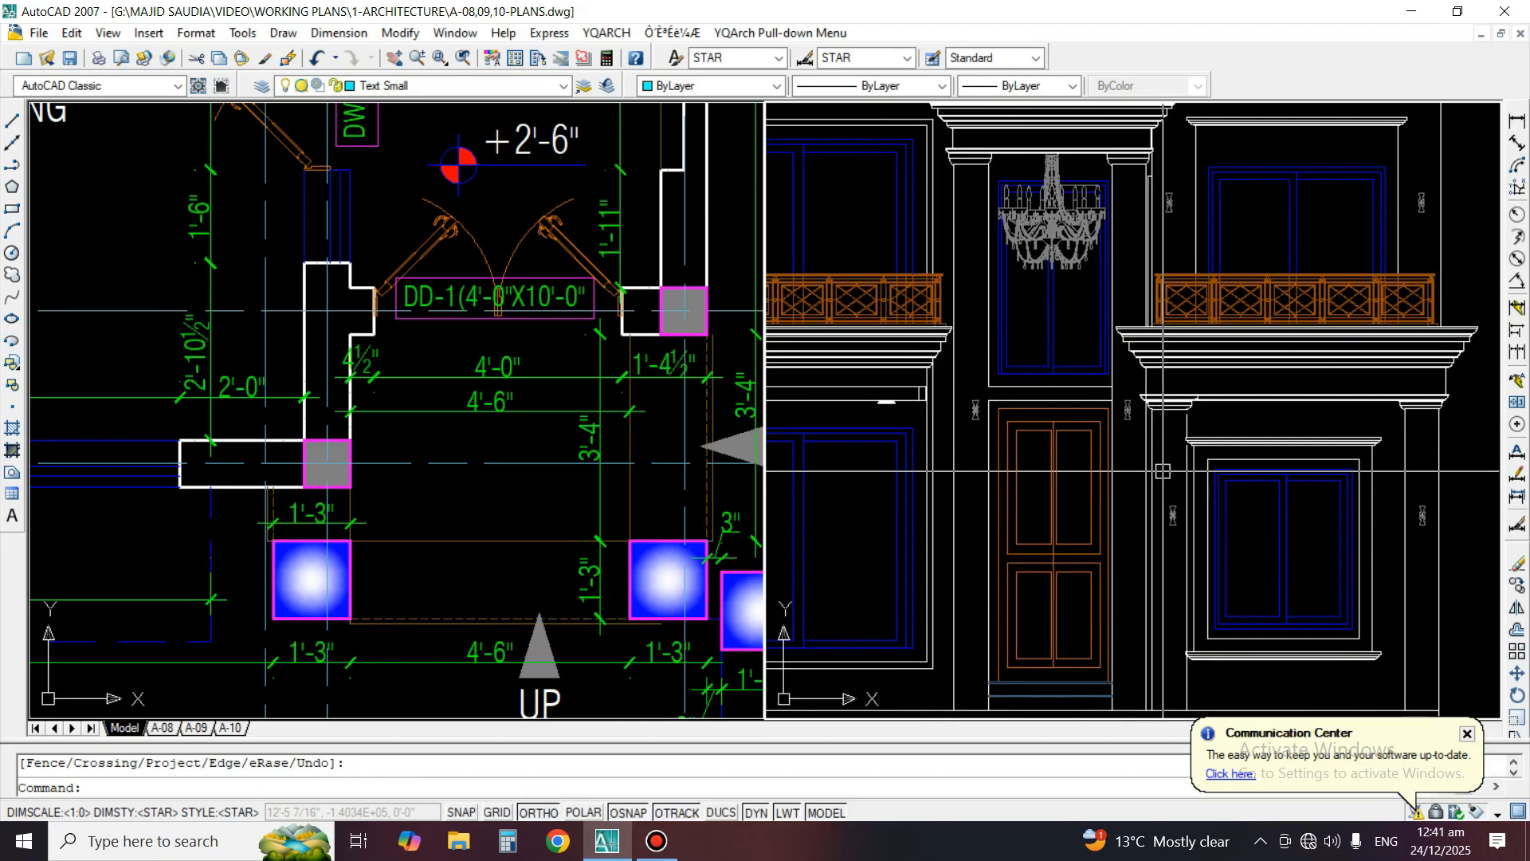
scroll(887, 401, "down", 3)
scroll(1304, 592, "up", 4)
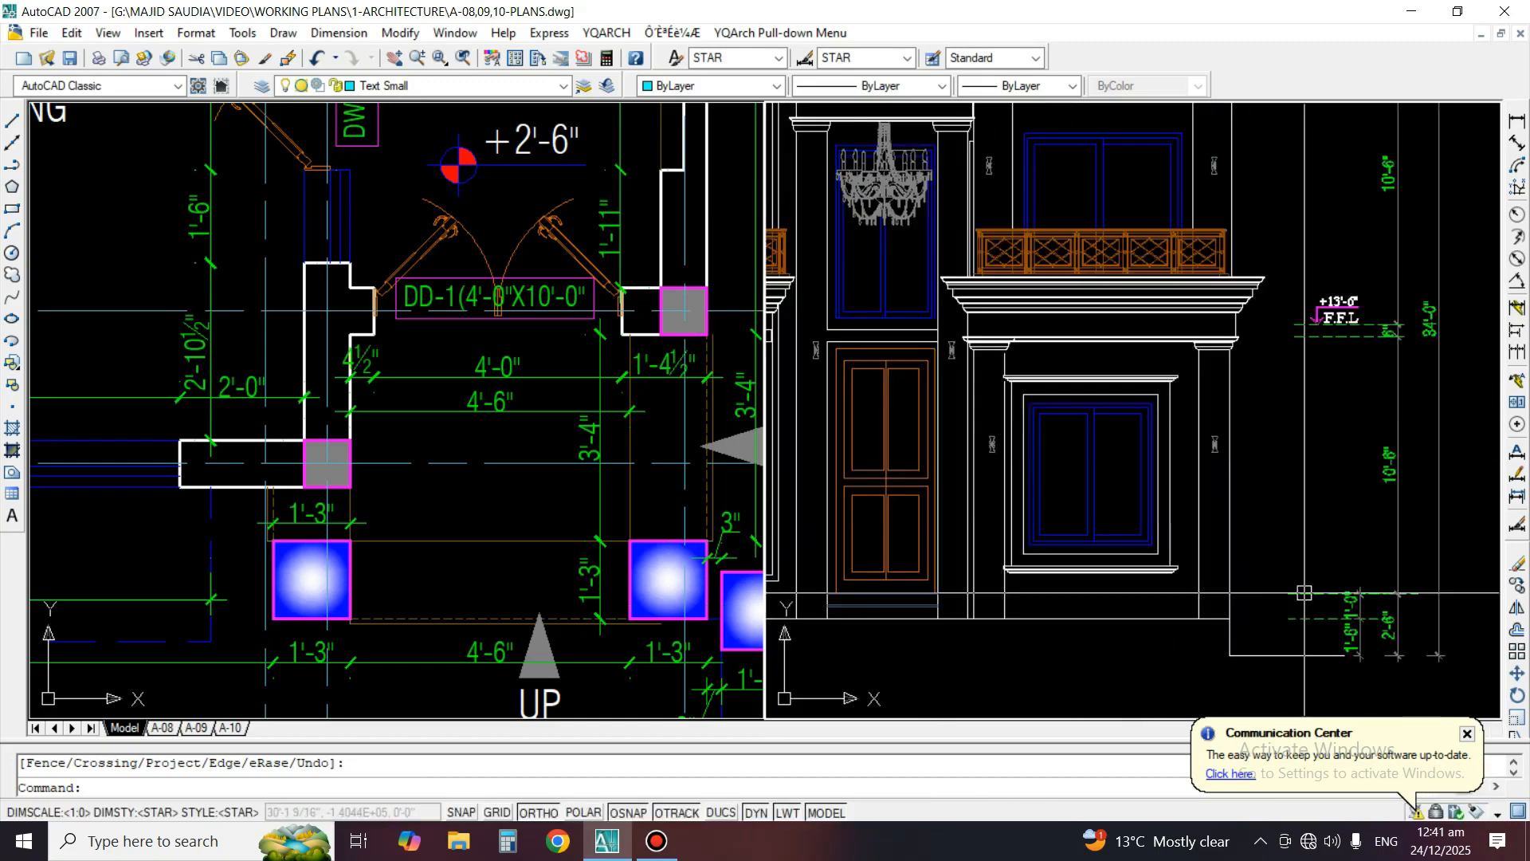
middle_click_drag(974, 215, 1205, 243)
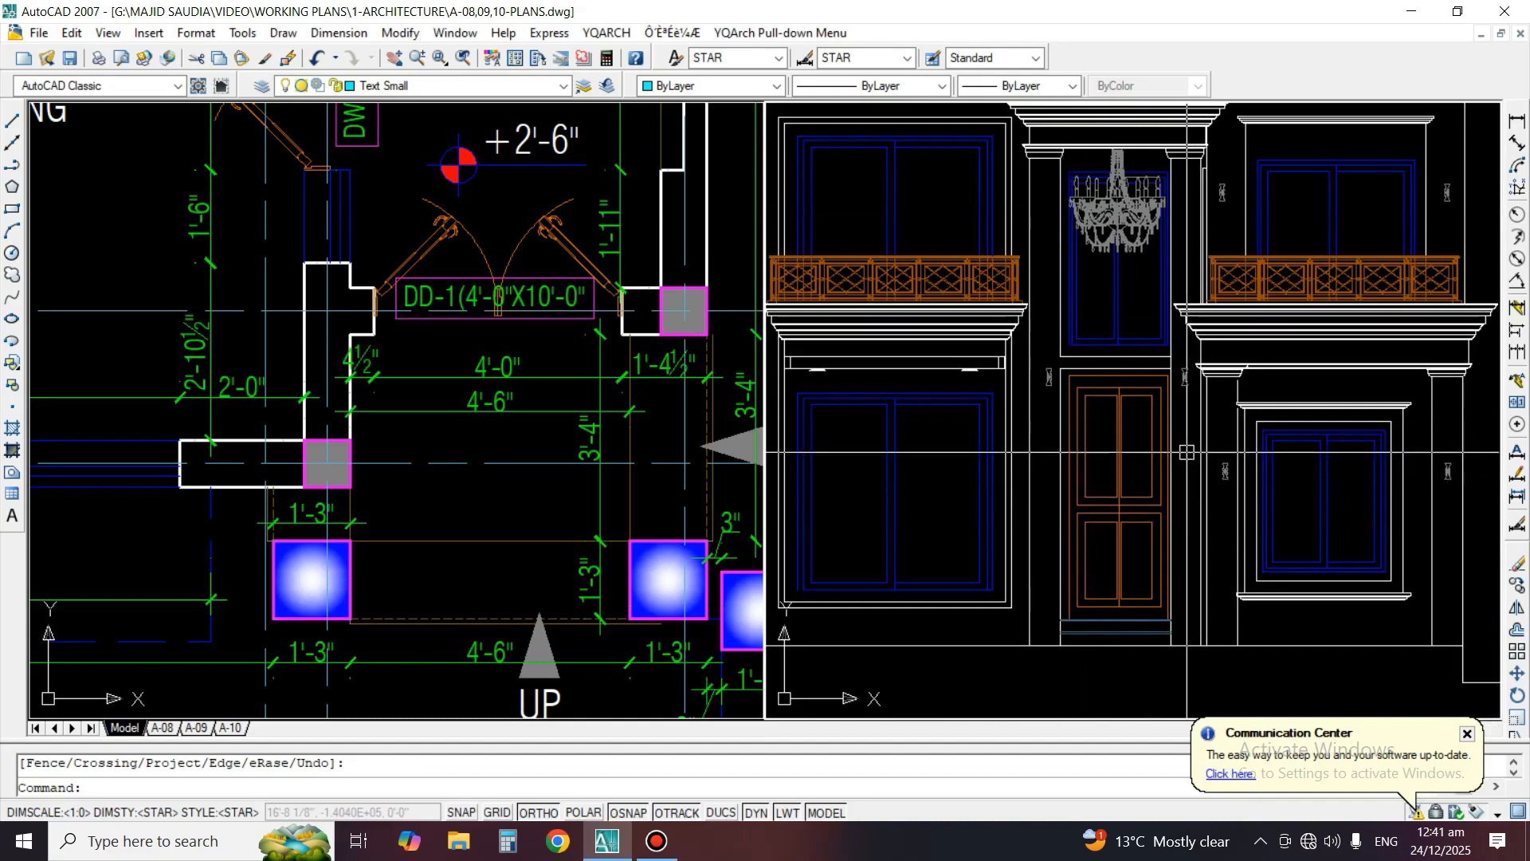
middle_click_drag(1187, 452, 1382, 446)
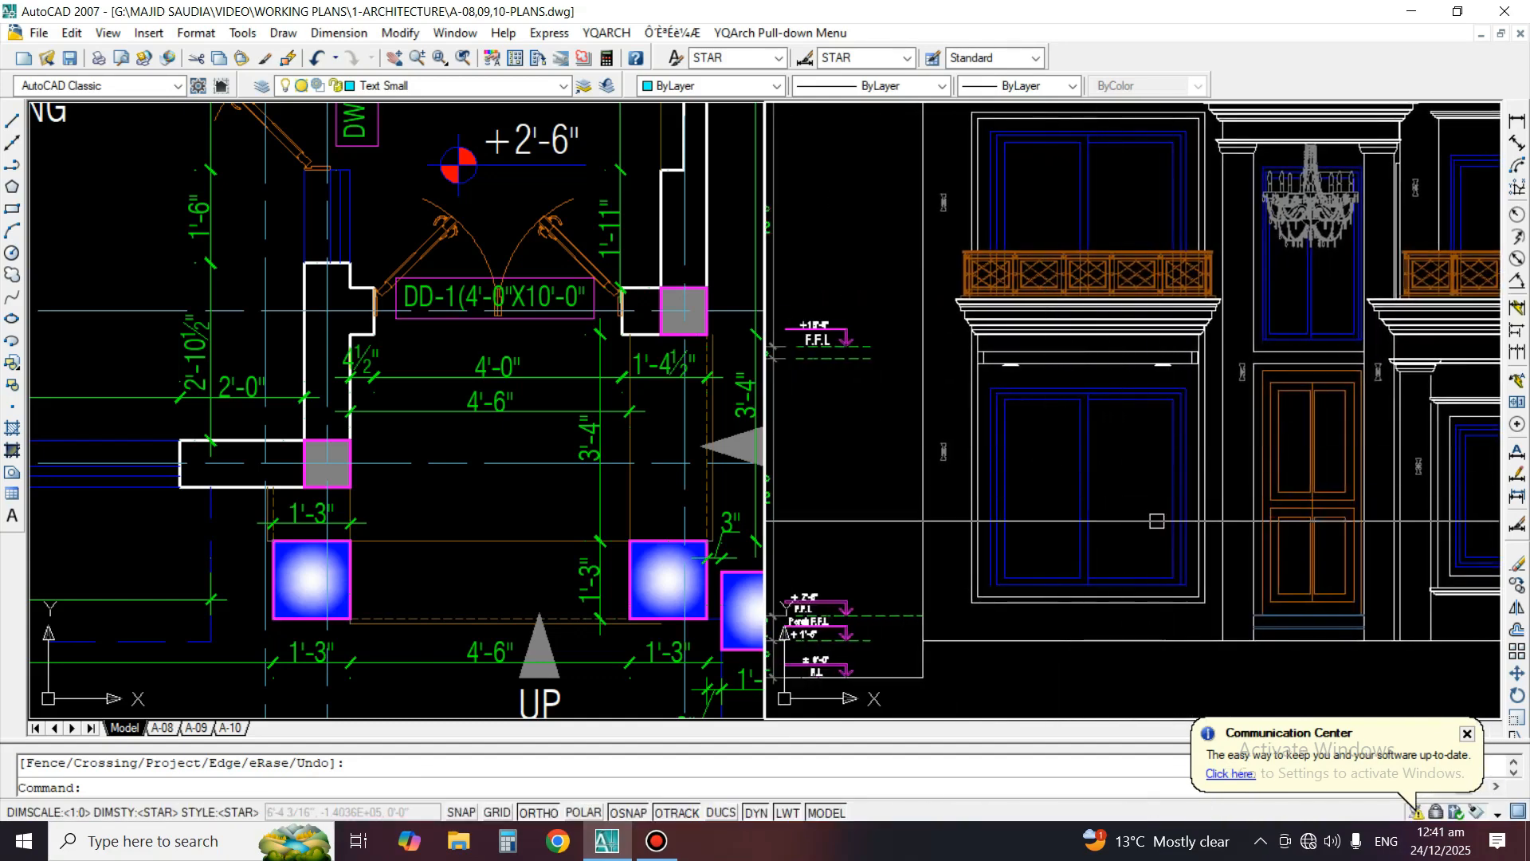
scroll(1090, 333, "up", 2)
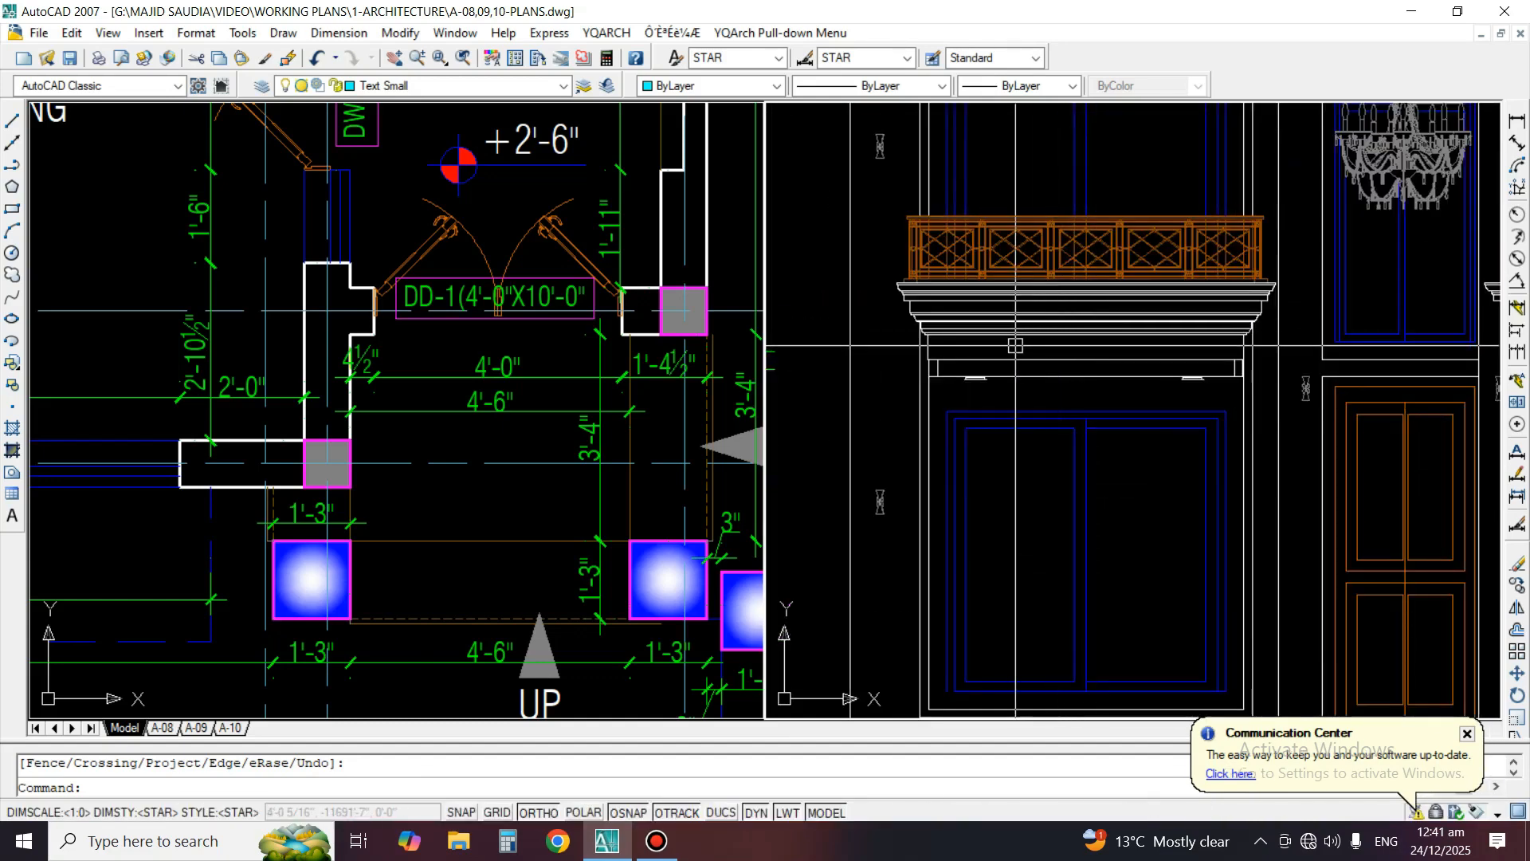
scroll(1185, 385, "up", 2)
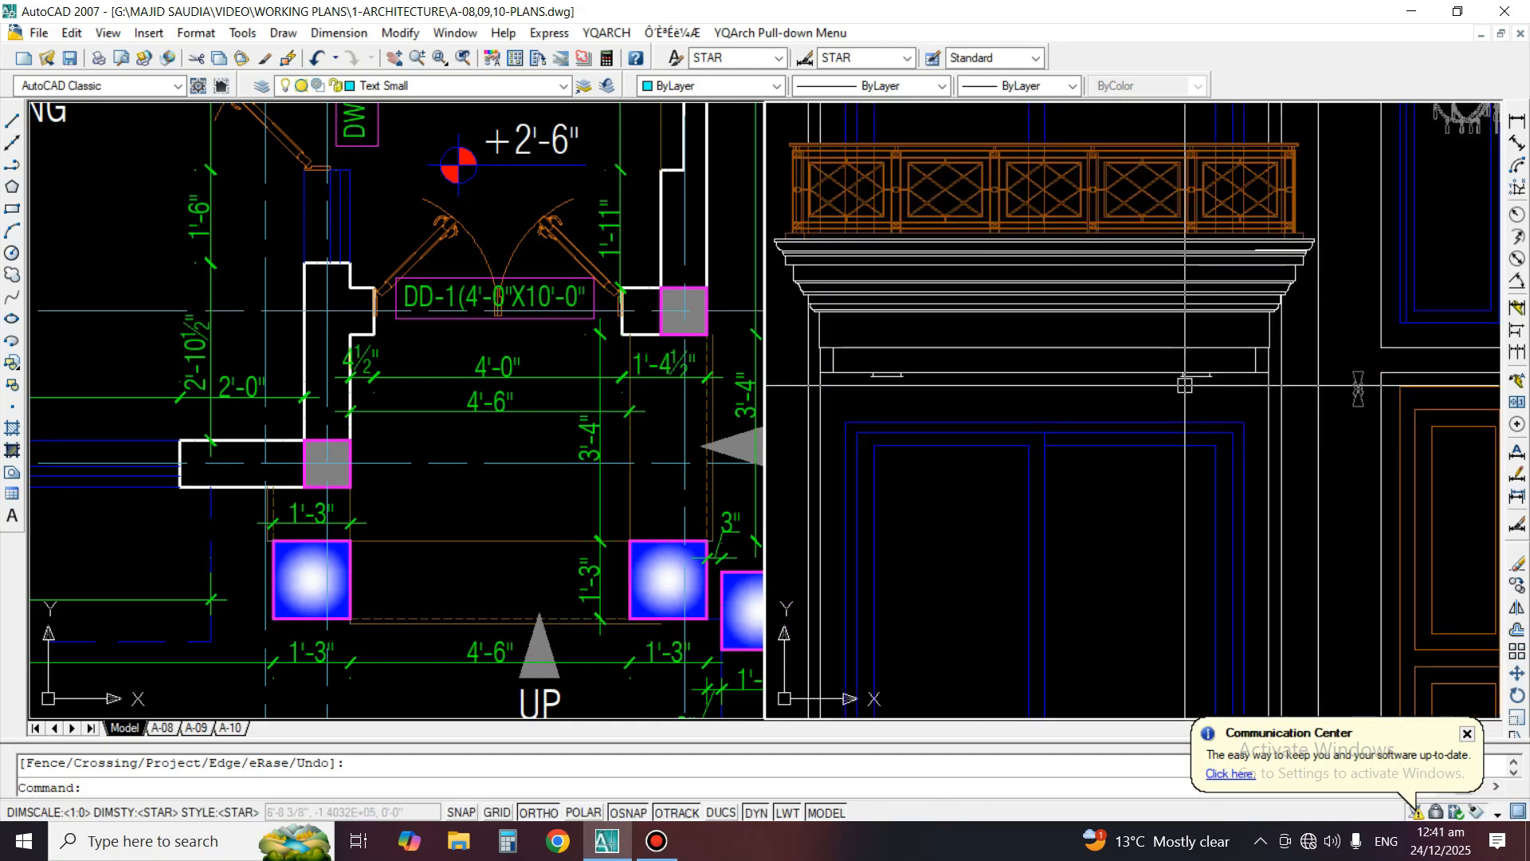
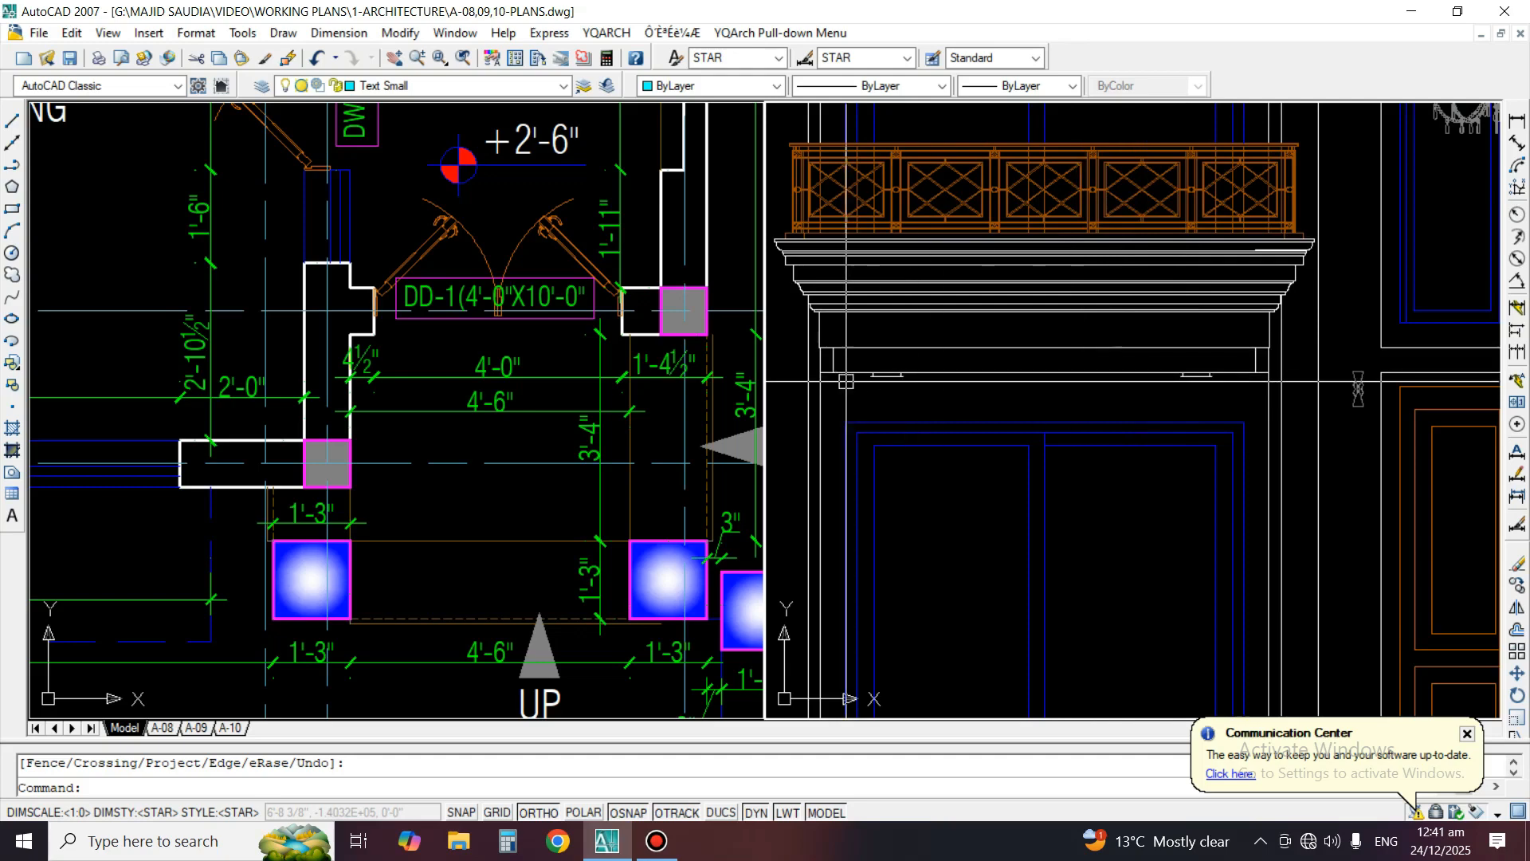
Draw a three-point arc bulging downward between the base plate's ends of the left-hand ceiling light beneath the left balcony
scroll(846, 381, "up", 4)
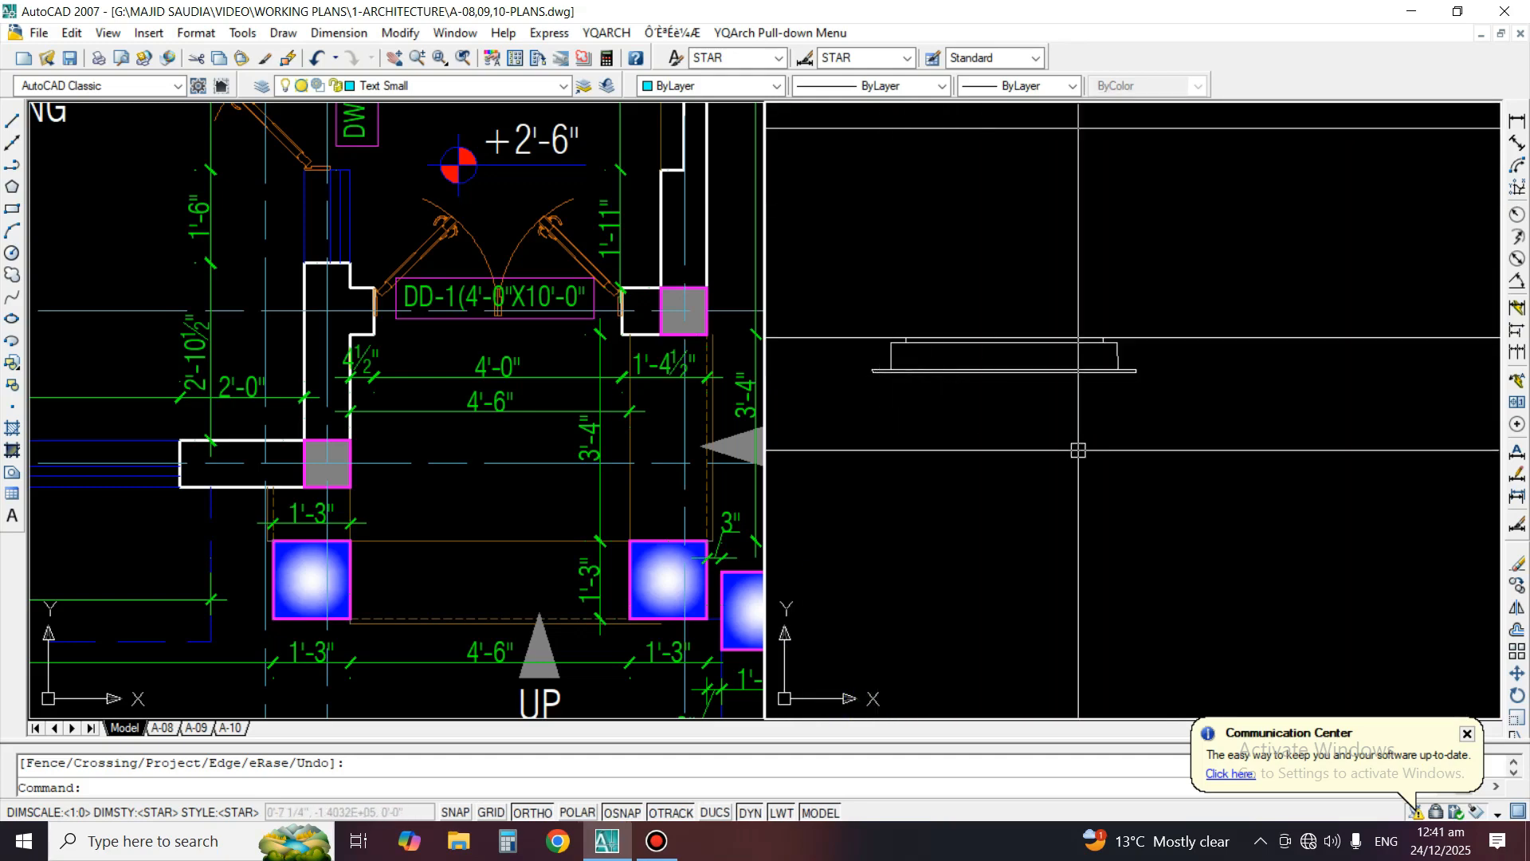
scroll(1078, 450, "down", 2)
type("e")
key("Return")
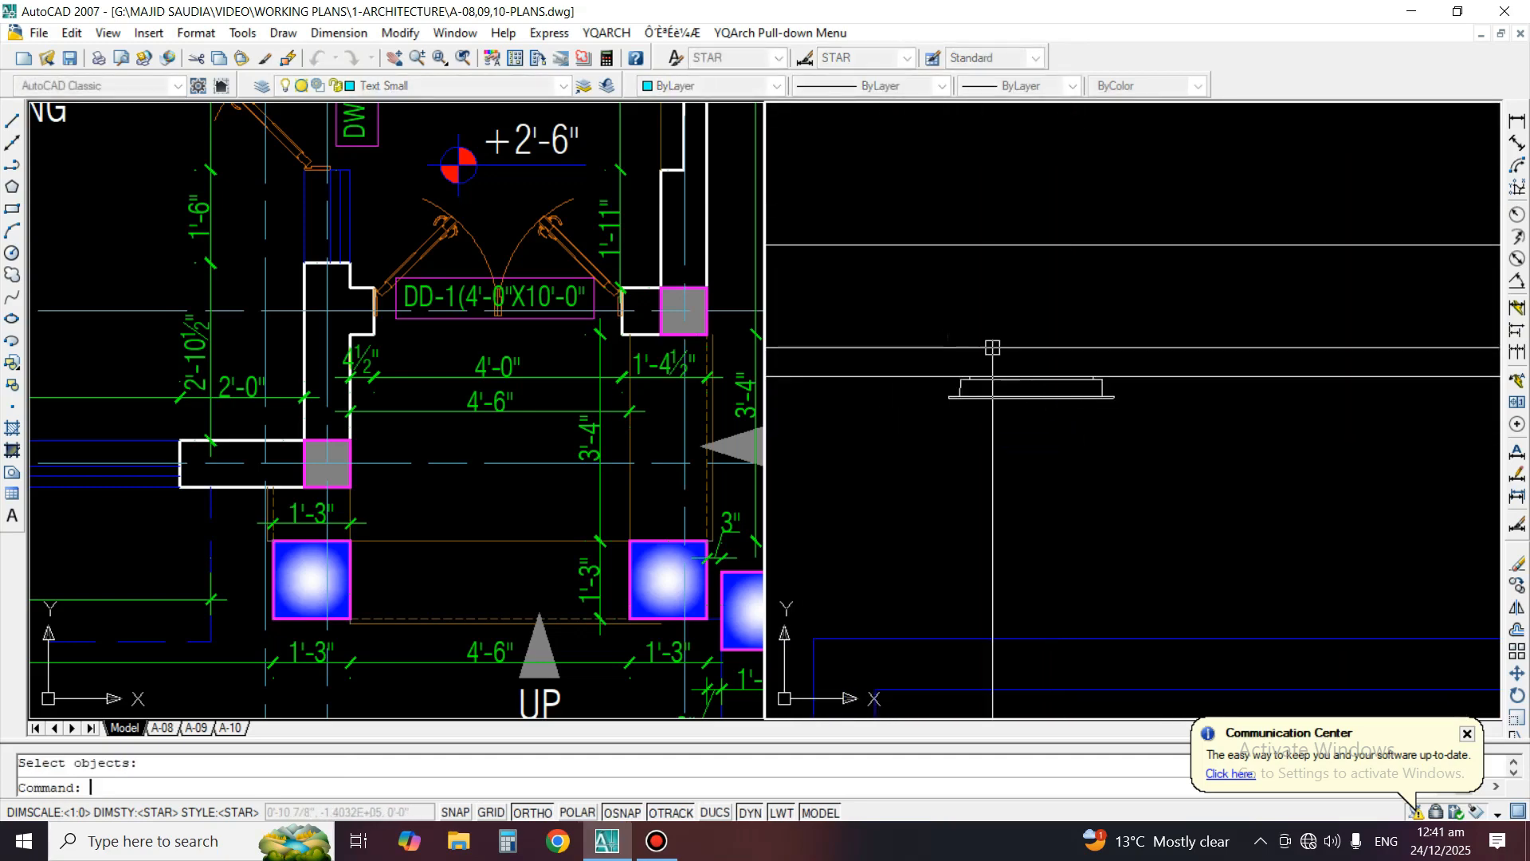
scroll(993, 348, "down", 4)
middle_click_drag(1005, 427, 1054, 459)
scroll(1037, 415, "up", 3)
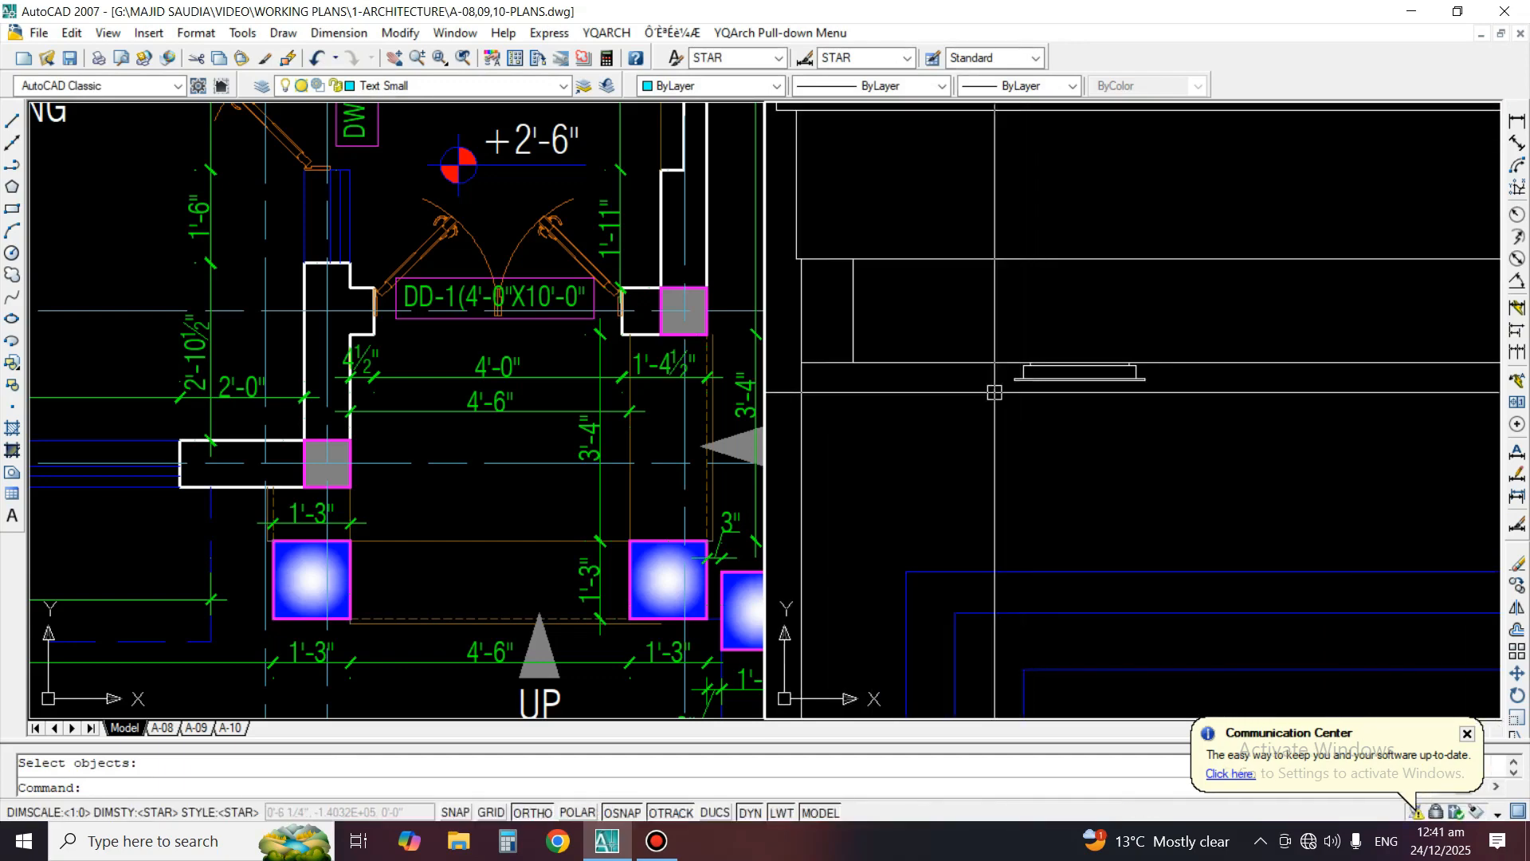
type("a")
key("Return")
scroll(1196, 391, "up", 3)
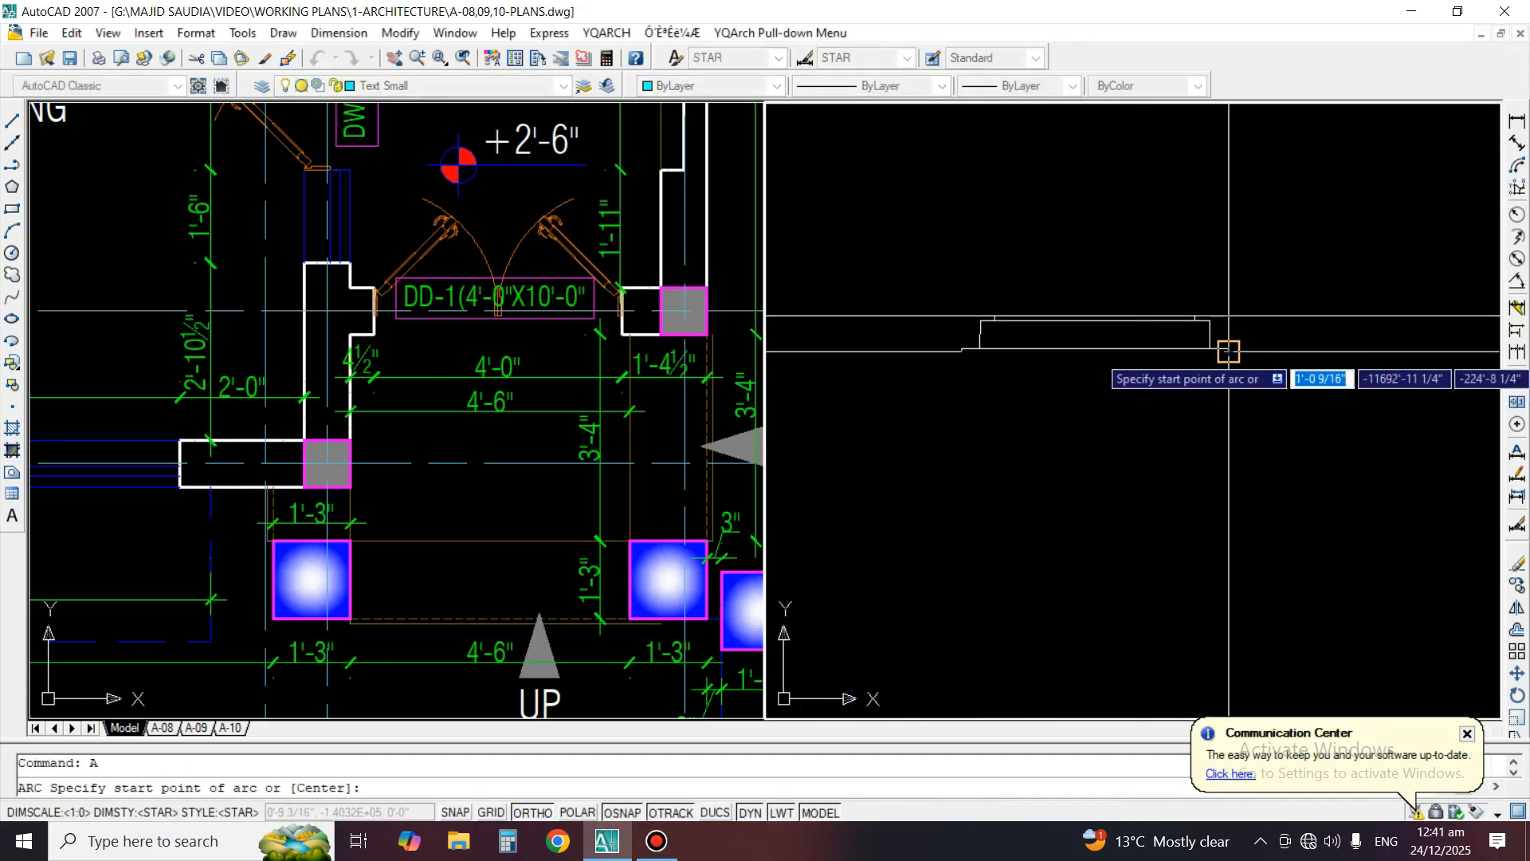
left_click(1228, 351)
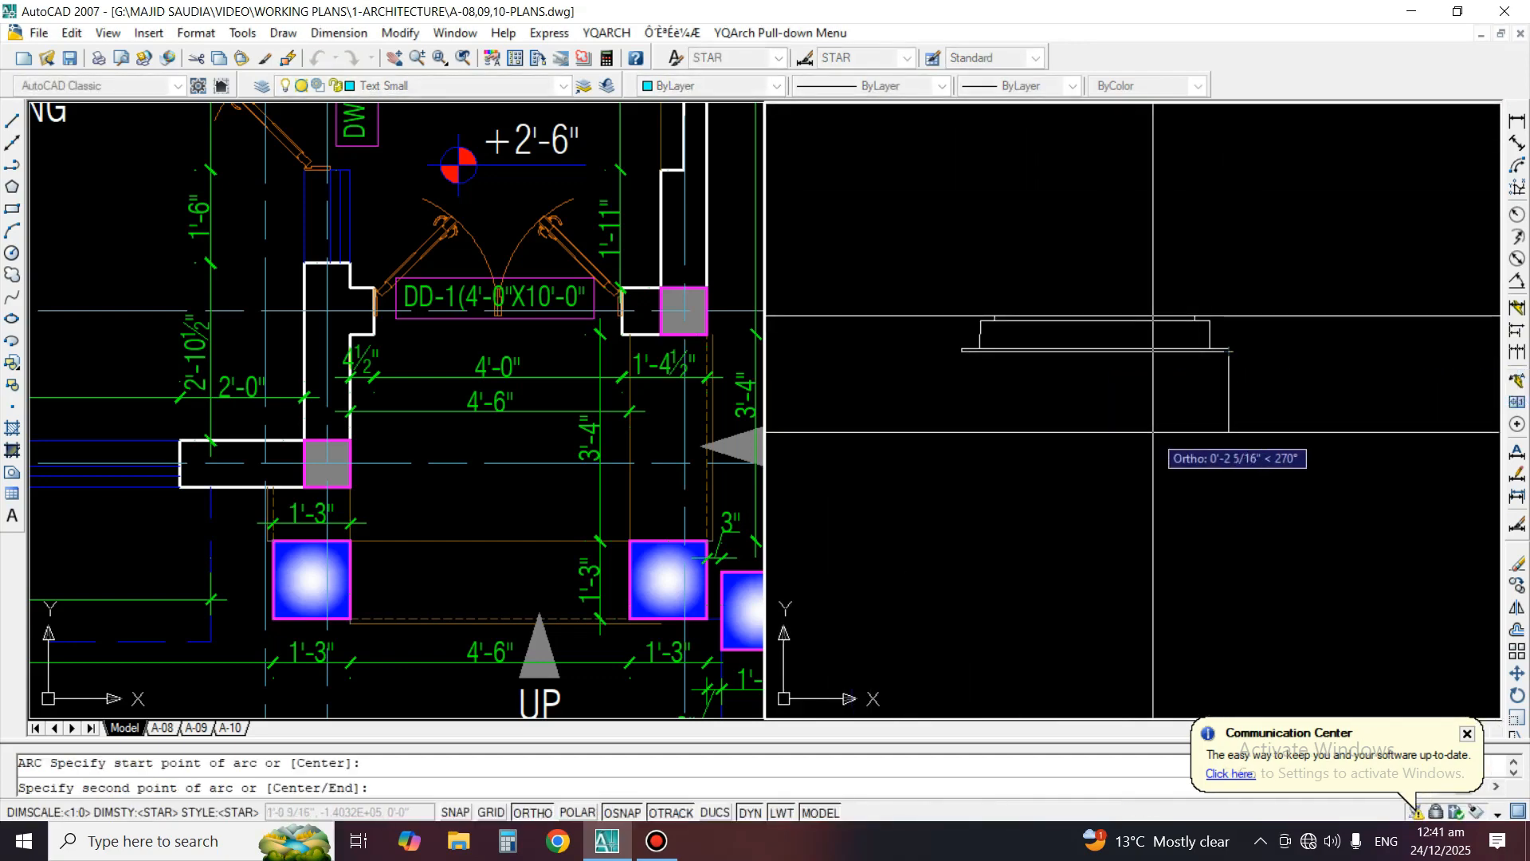
left_click(1112, 435)
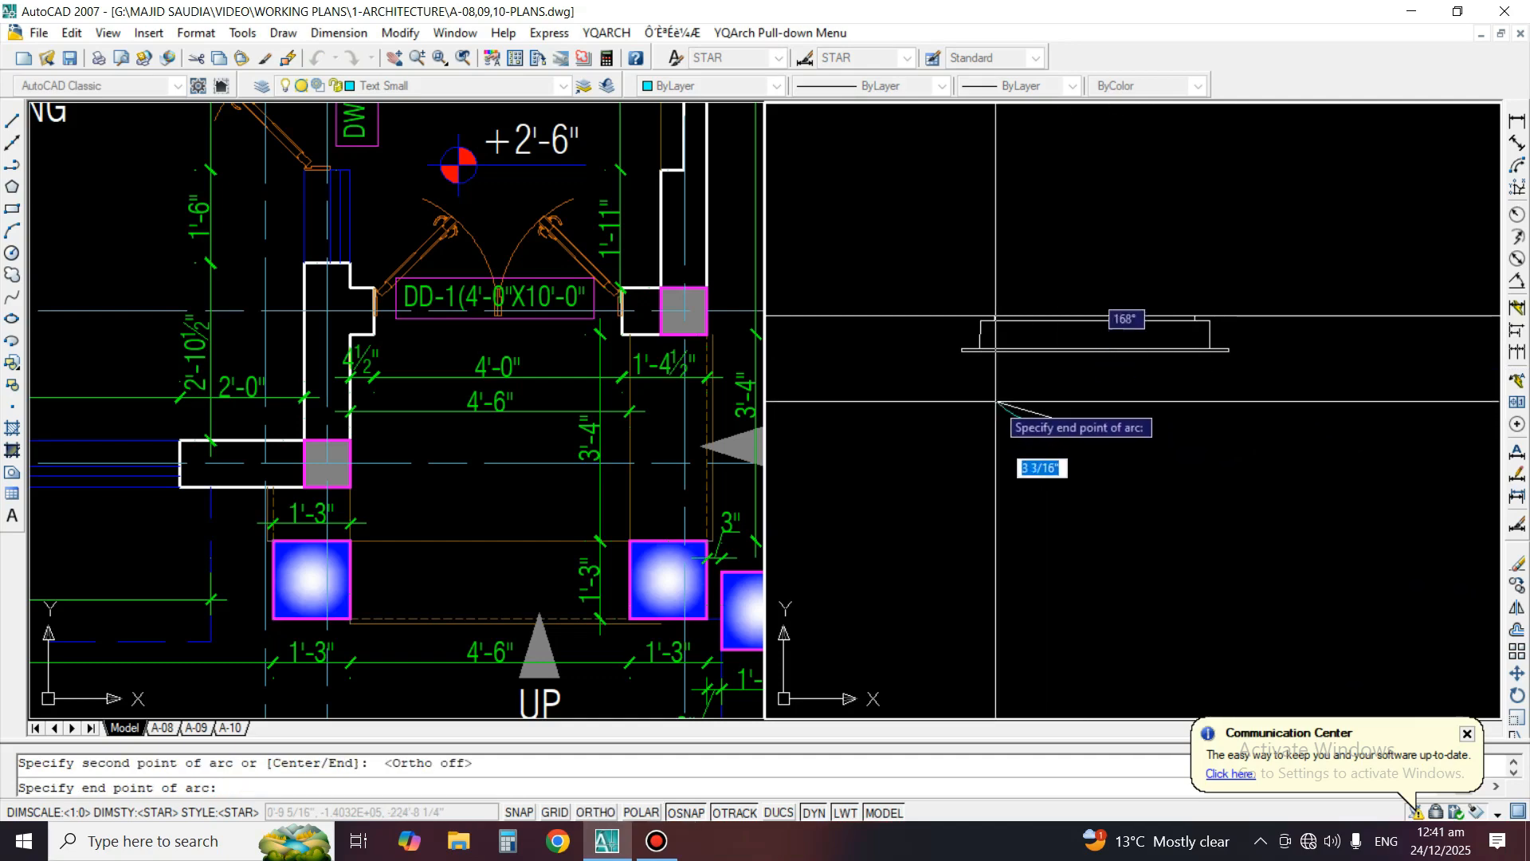
left_click(959, 350)
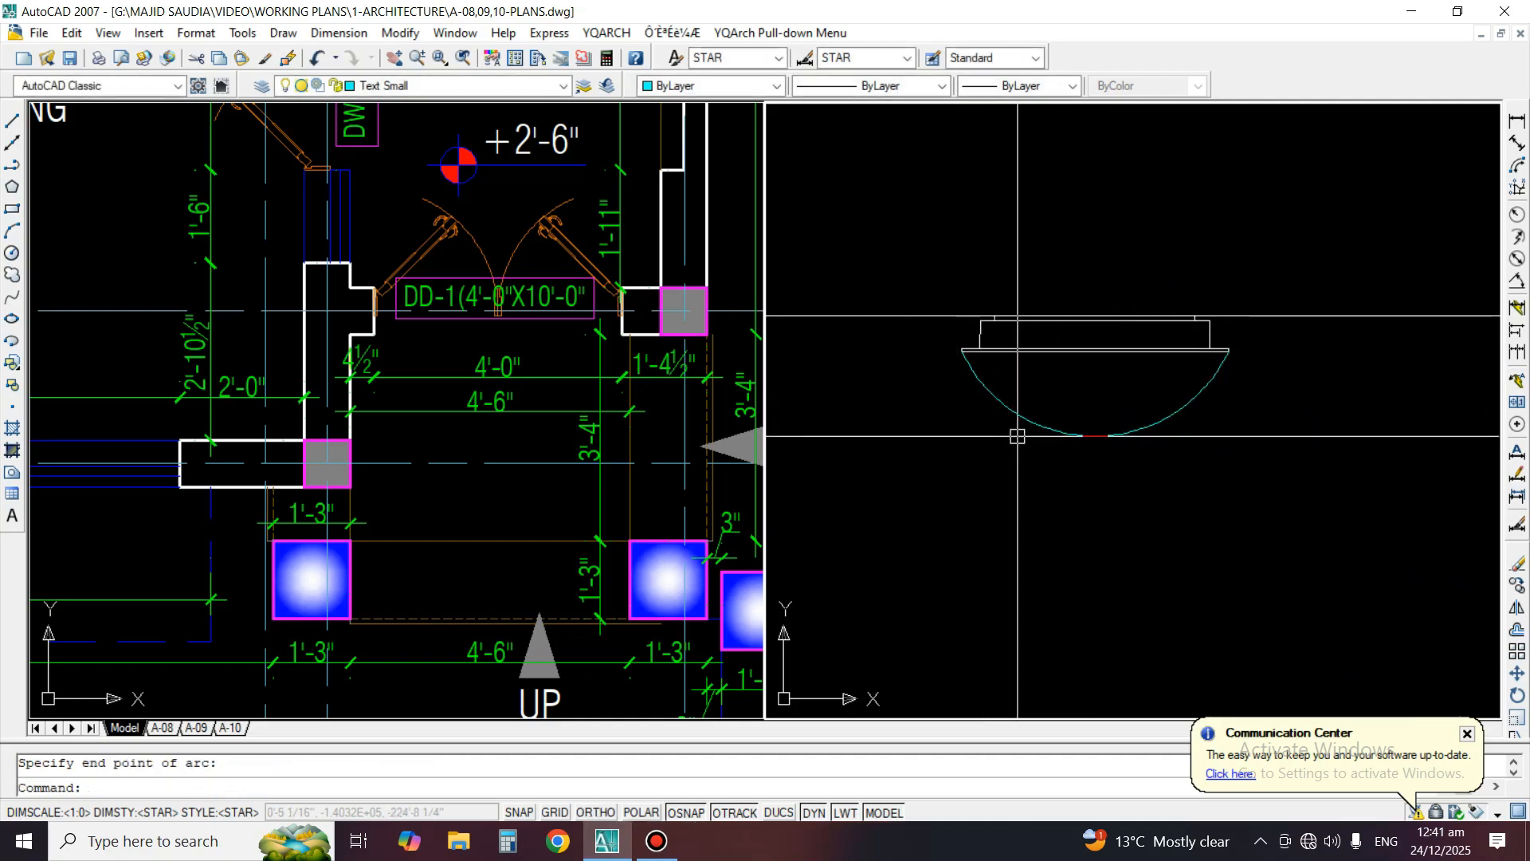
Offset the ceiling light's arc outward by 6 inches and erase the resulting copy
middle_click_drag(1185, 459, 1154, 455)
type("o")
key("space")
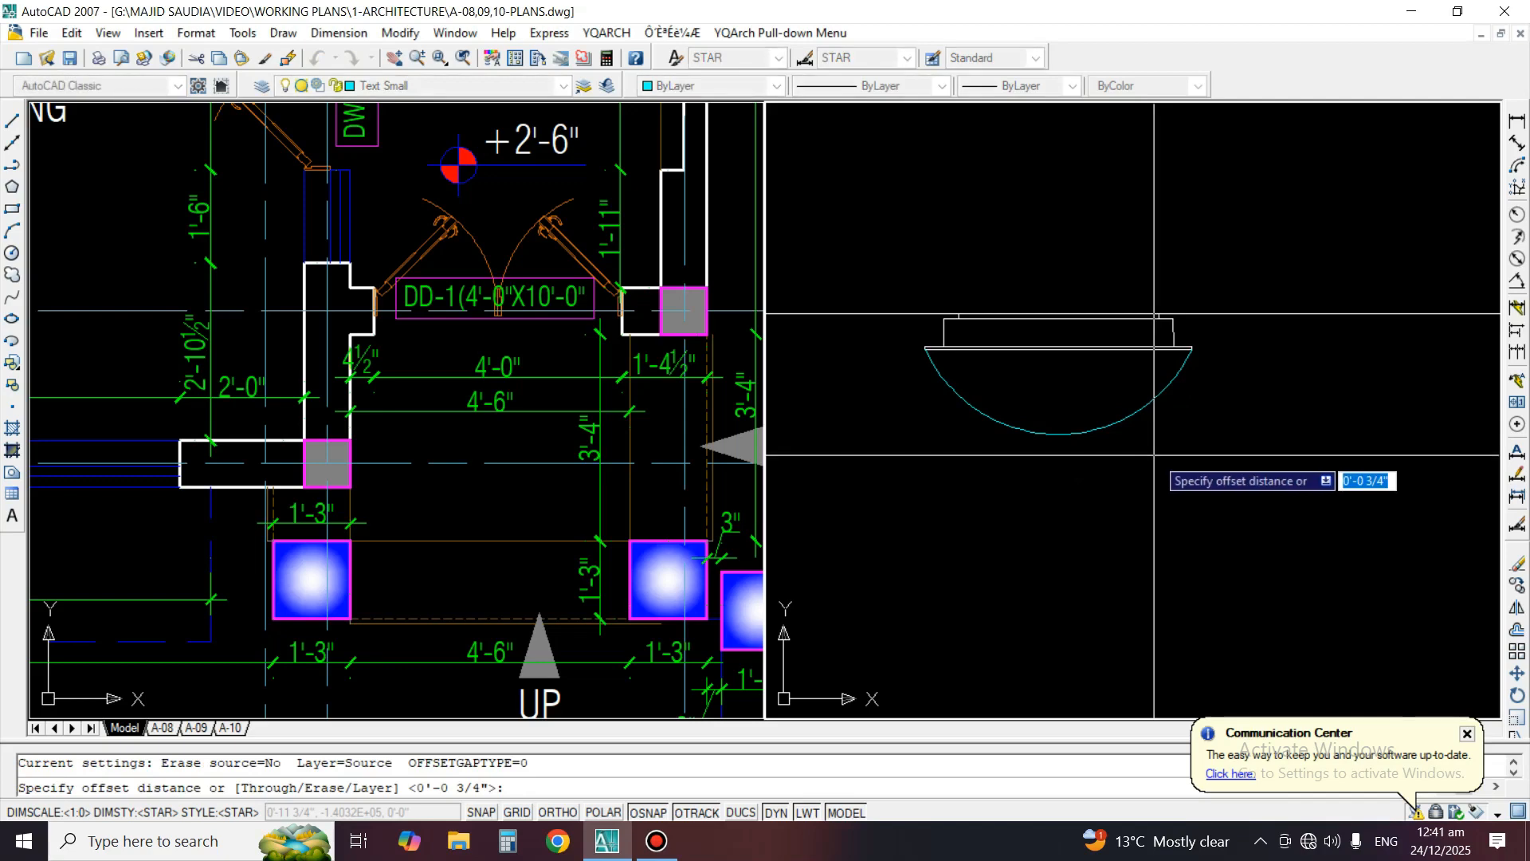
type("6")
key("space")
left_click(1151, 444)
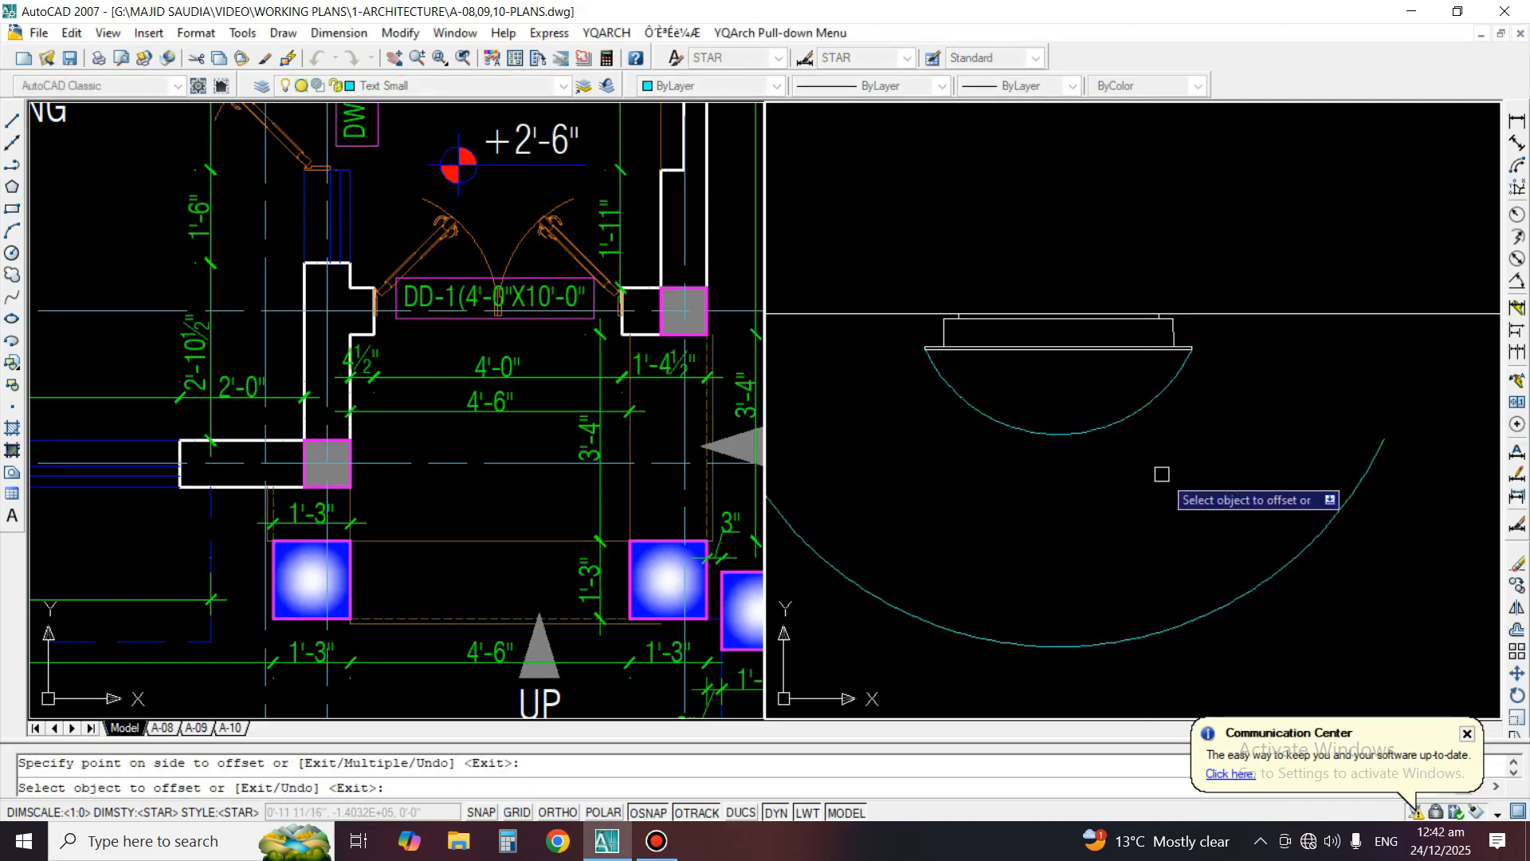
left_click(1212, 528)
key("space")
type("e")
key("space")
left_click(1303, 581)
left_click(1221, 513)
key("space")
Offset the ceiling light's arc outward by 4 inches and erase the resulting copy
type("o")
key("space")
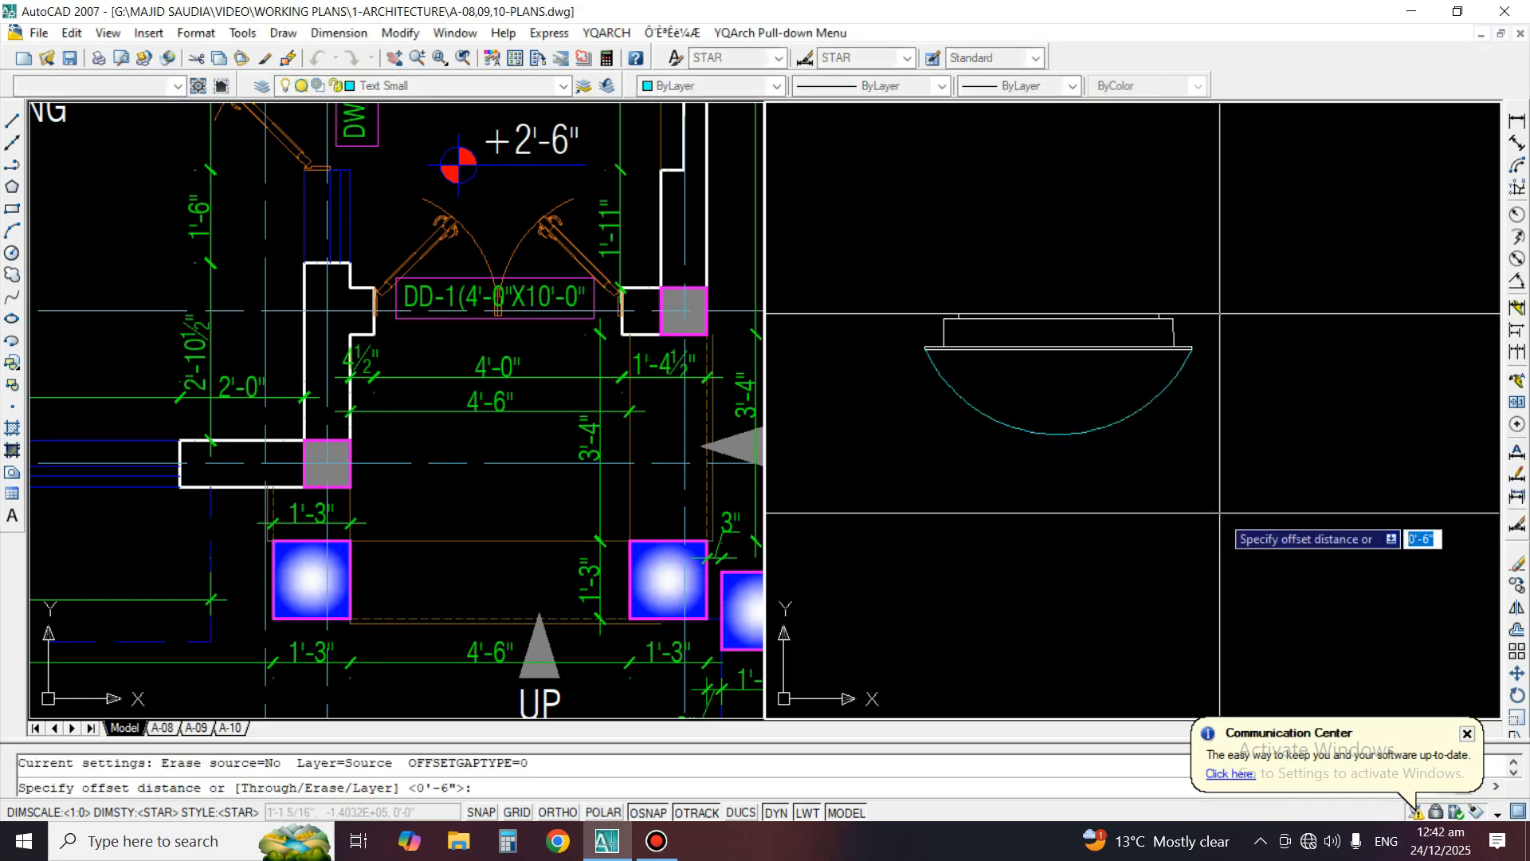
type("4")
key("space")
left_click(1166, 390)
left_click(1178, 464)
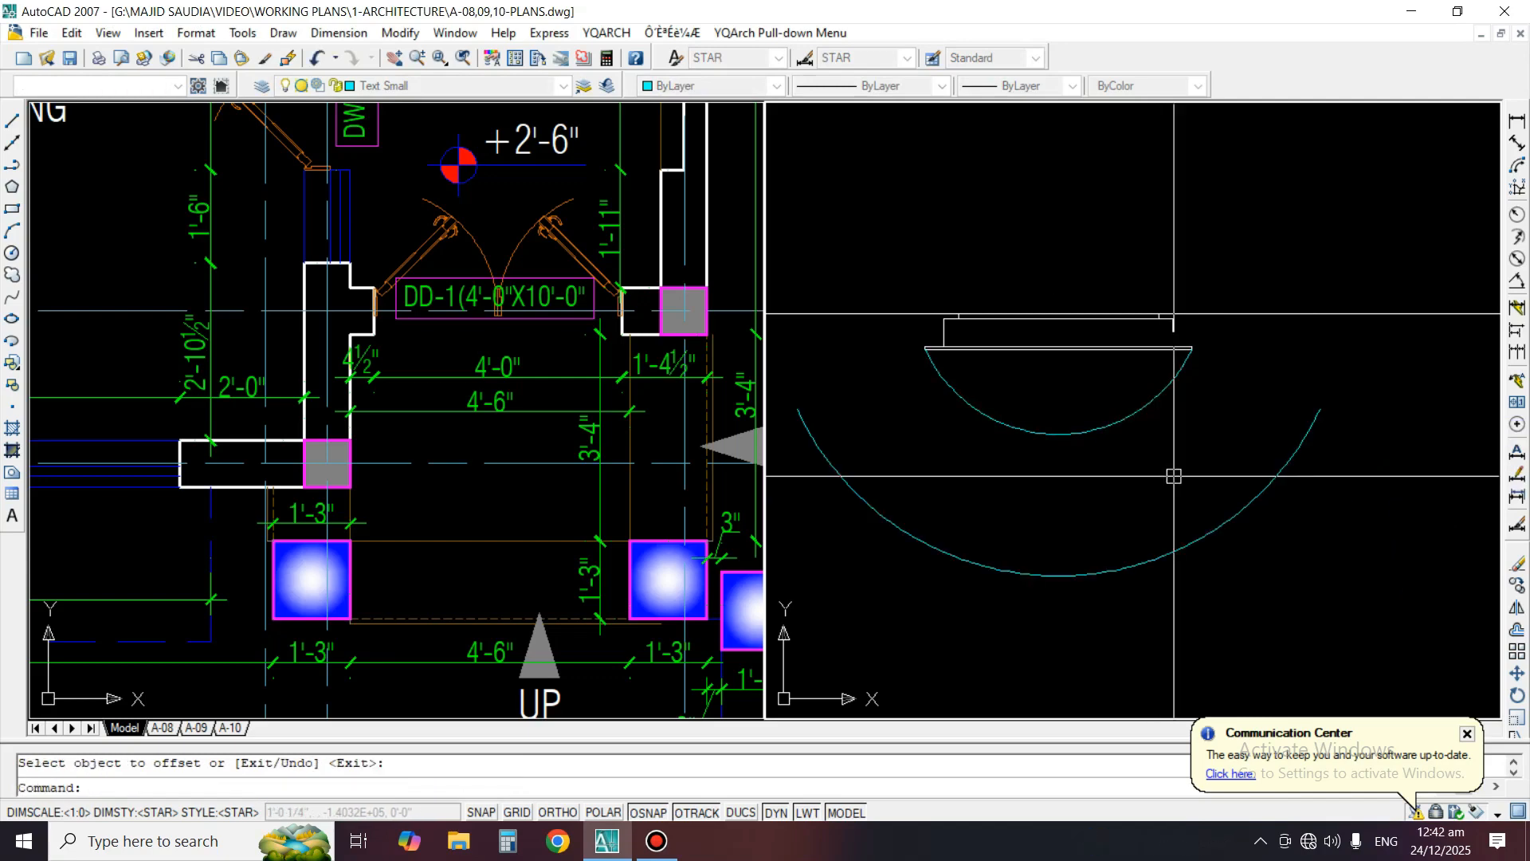
key("space")
type("e")
key("space")
left_click(1247, 557)
left_click(1178, 488)
Offset the ceiling light's arc outward by 2 inches
key("space")
type("o")
key("space")
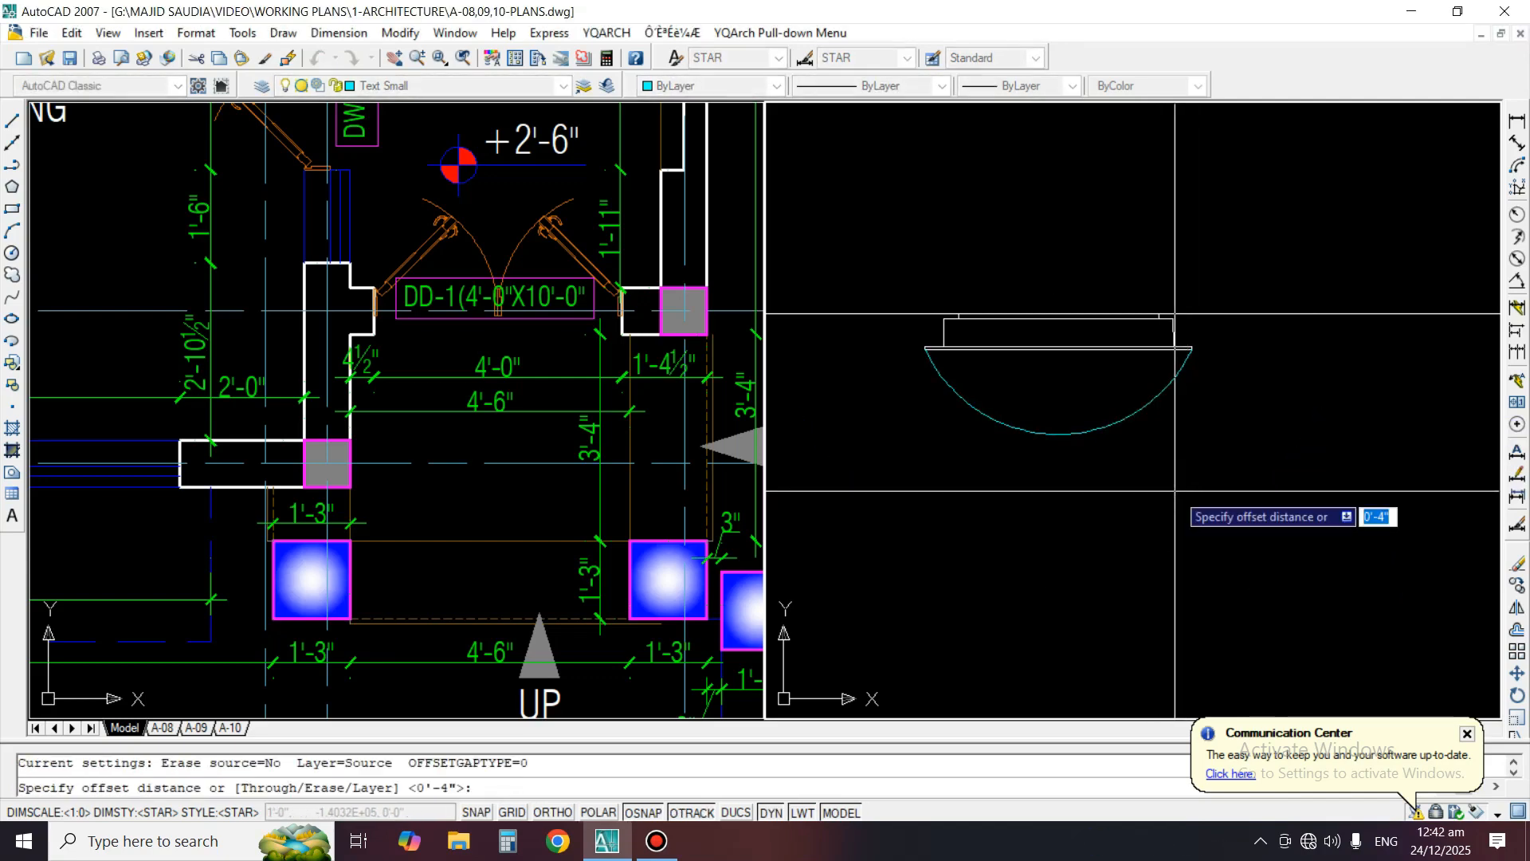
type("2")
key("space")
scroll(1060, 383, "down", 6)
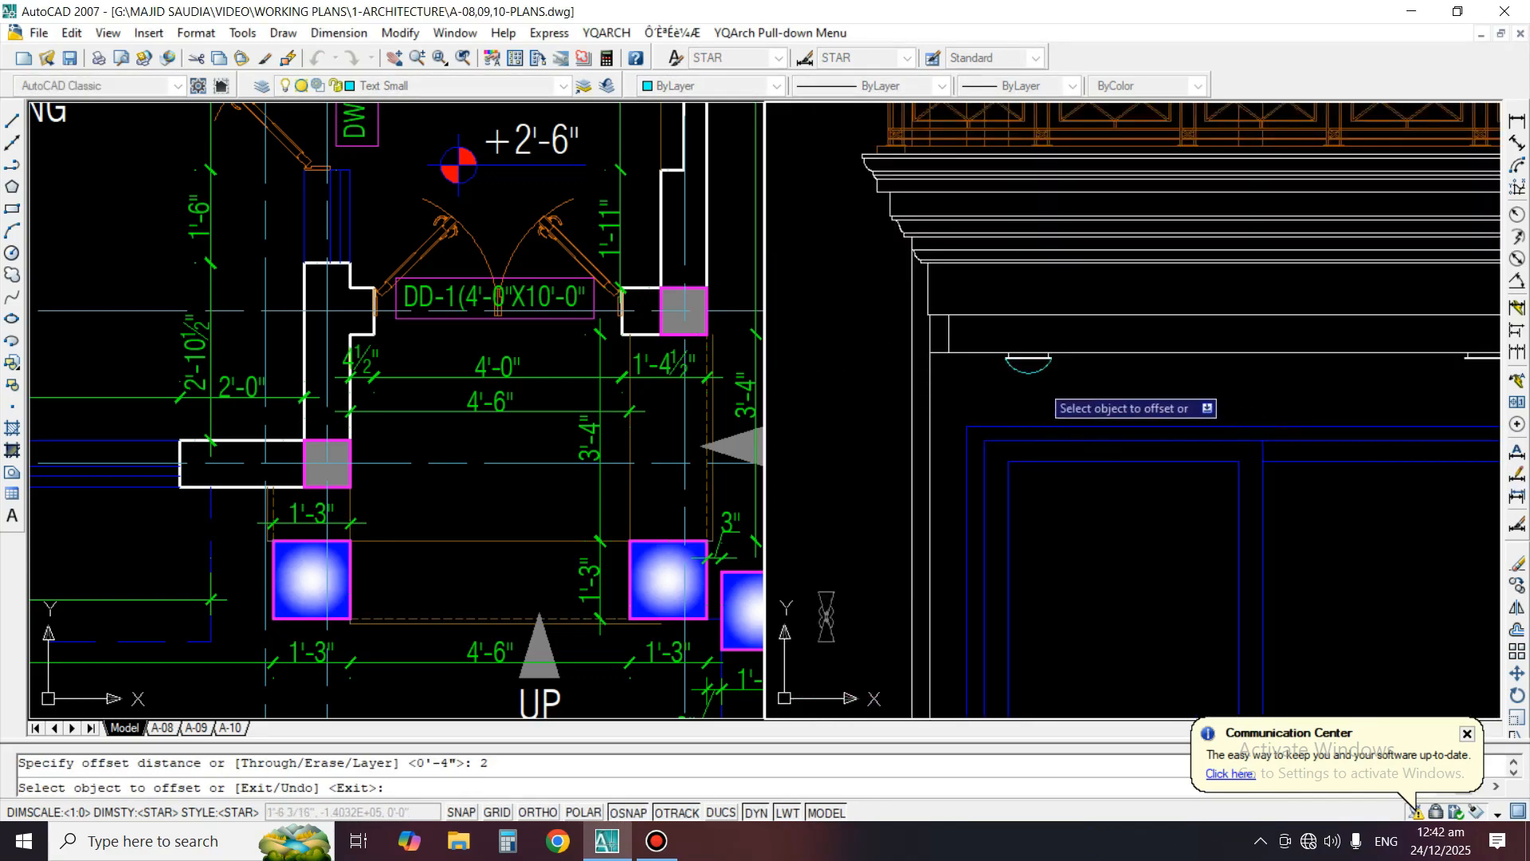
left_click(1030, 371)
left_click(1040, 414)
scroll(1008, 368, "up", 8)
key("space")
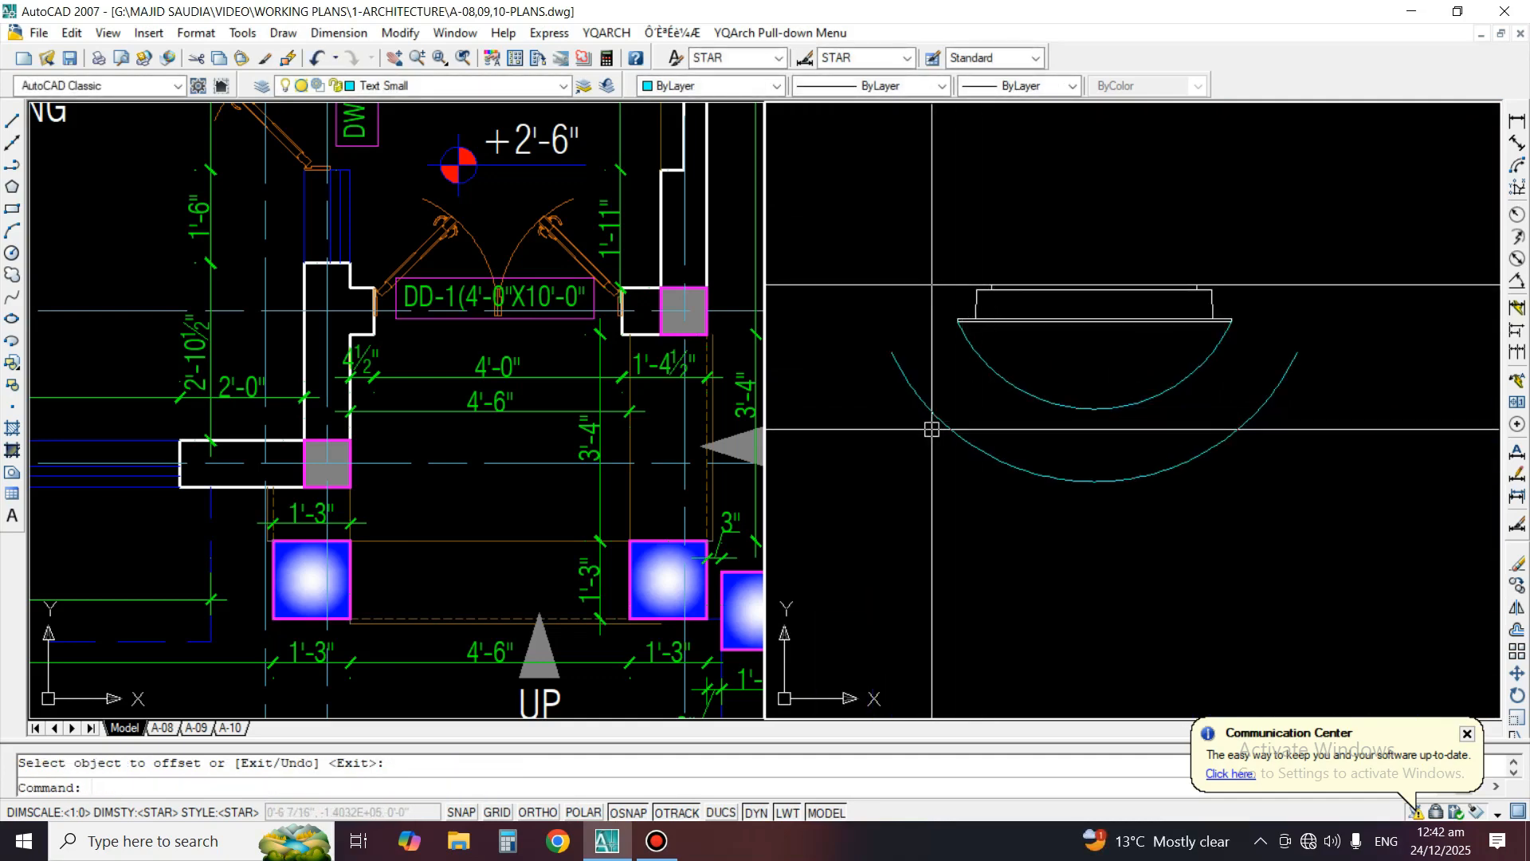
Draw a short line joining the inner and outer arcs near their left ends, and erase it
type("l")
key("space")
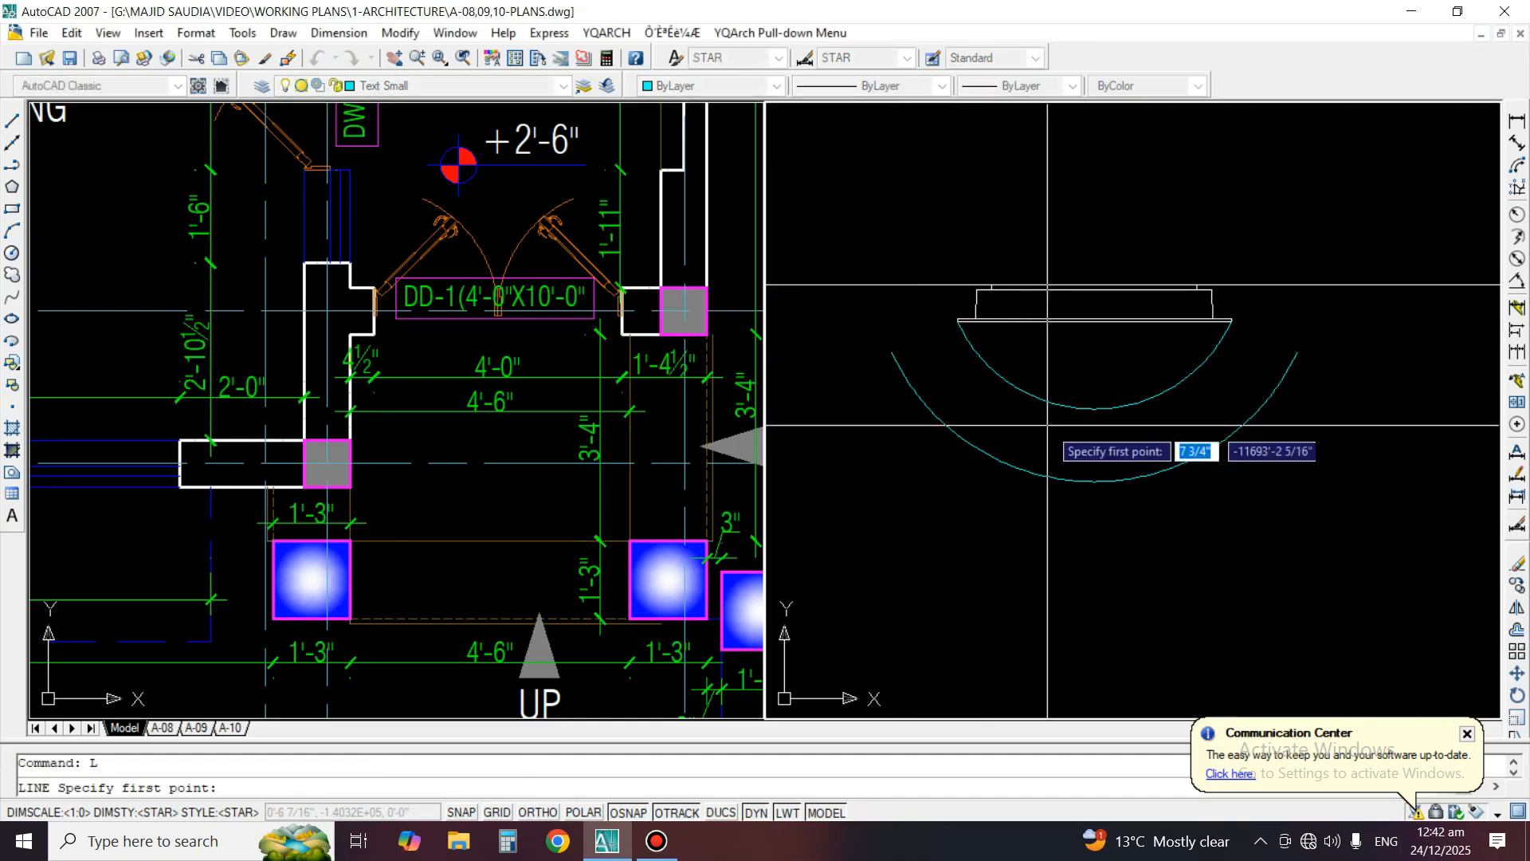
left_click(911, 386)
key("space")
type("e")
key("space")
left_click(944, 374)
Erase the outer offset arc, keeping only the original arc under the ceiling light
key("space")
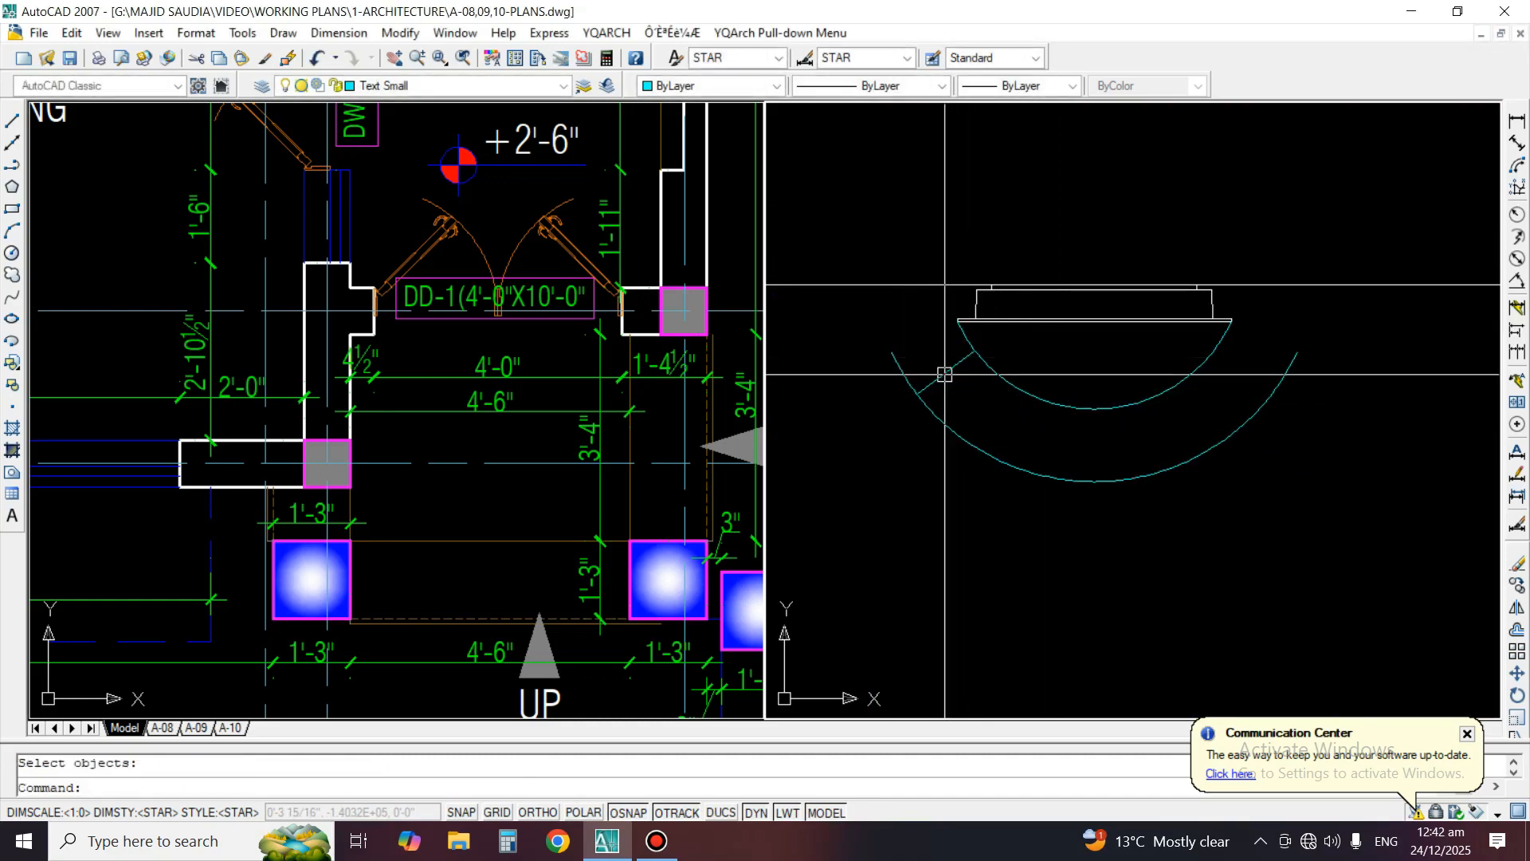
scroll(975, 393, "down", 5)
key("space")
scroll(999, 422, "up", 2)
left_click(1004, 437)
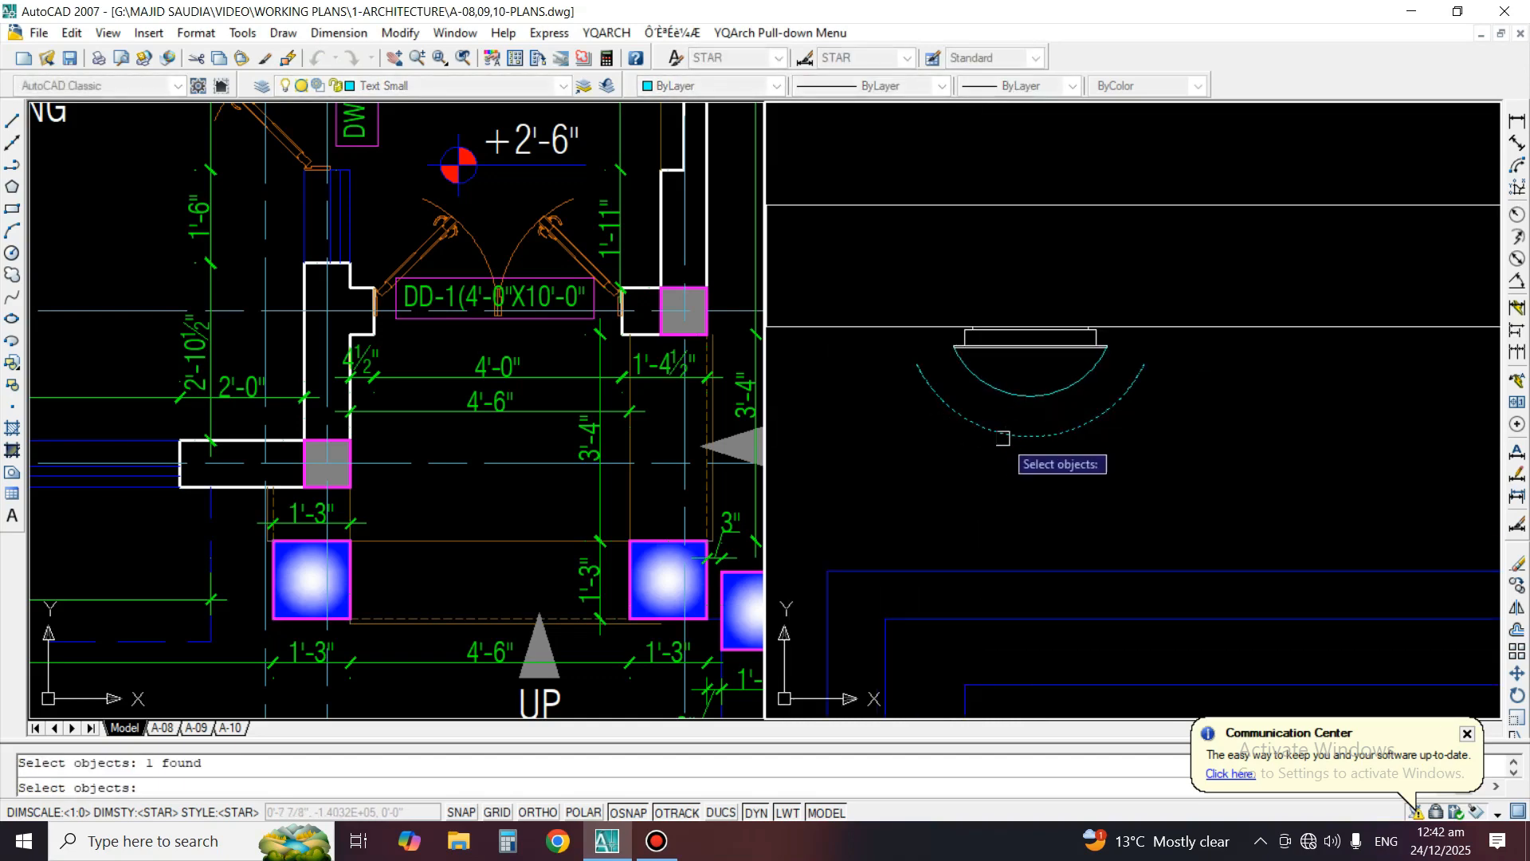
key("space")
scroll(942, 418, "down", 7)
scroll(940, 419, "down", 3)
scroll(987, 416, "up", 5)
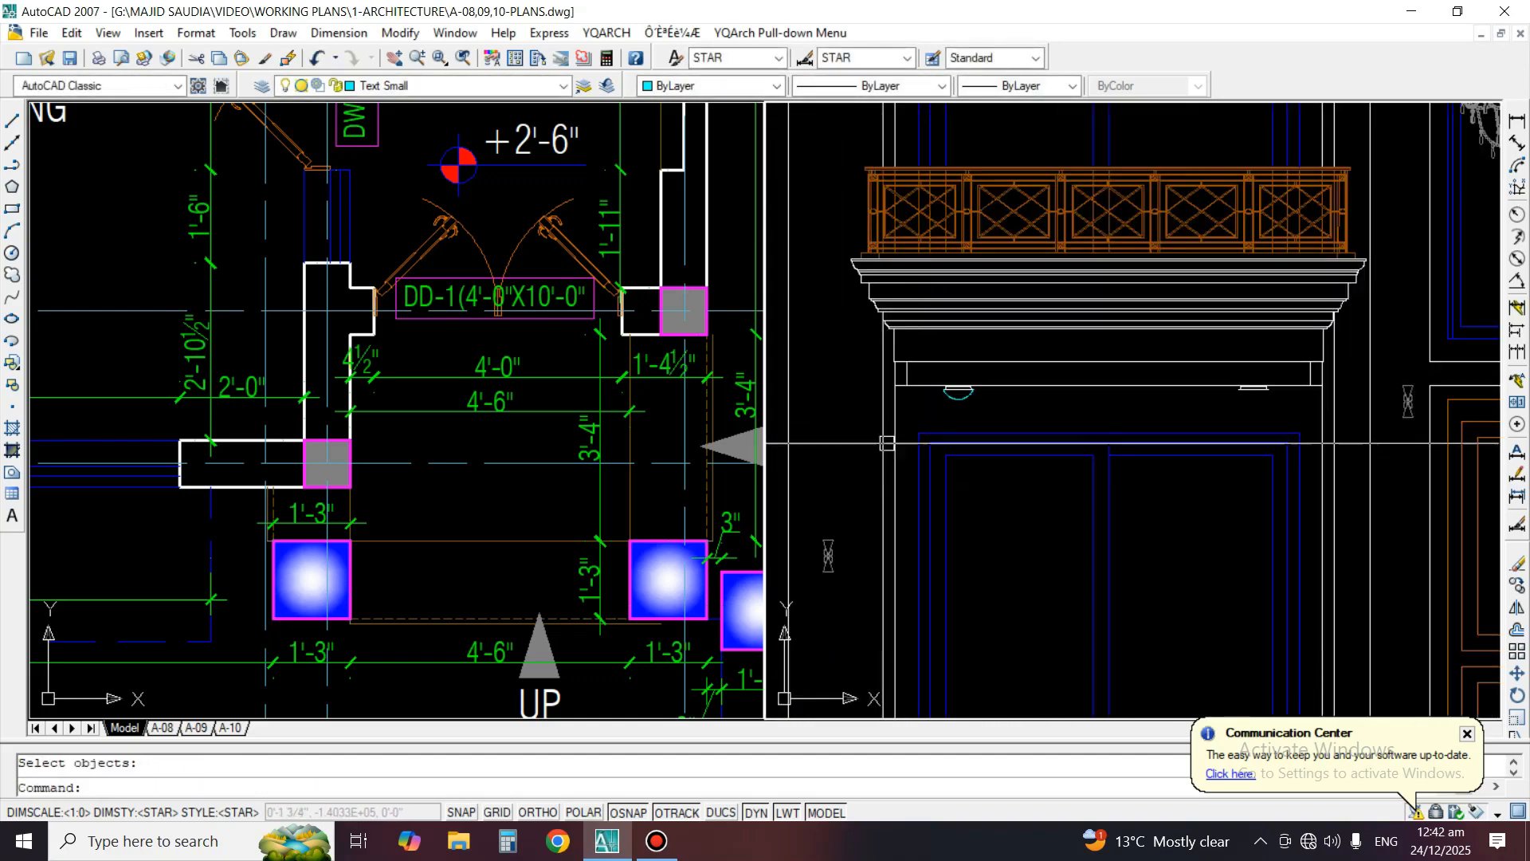
type("co")
key("space")
scroll(951, 403, "up", 2)
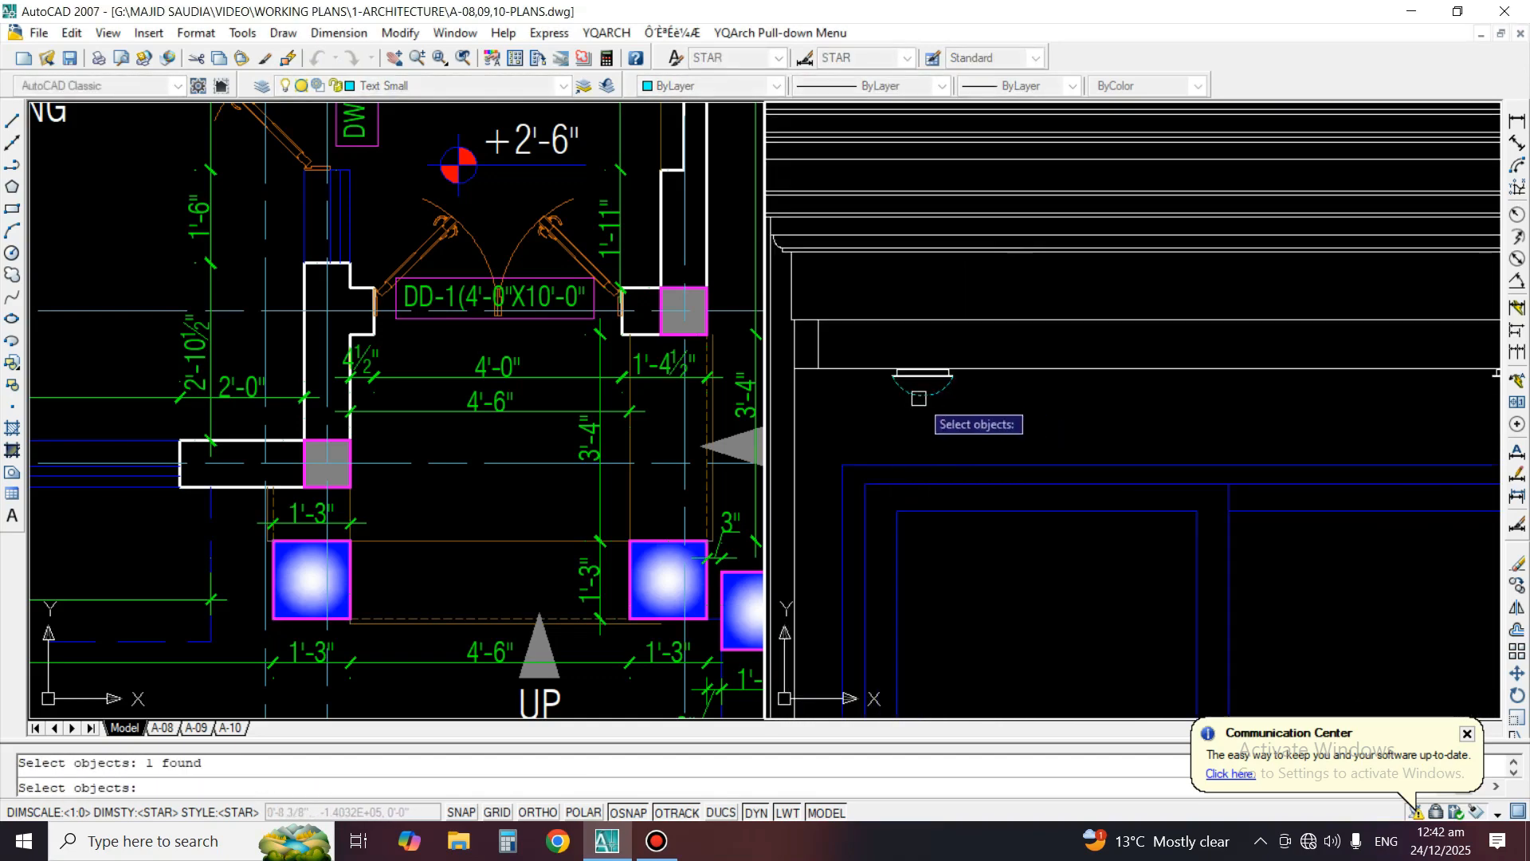
scroll(919, 399, "up", 2)
key("space")
key("Escape")
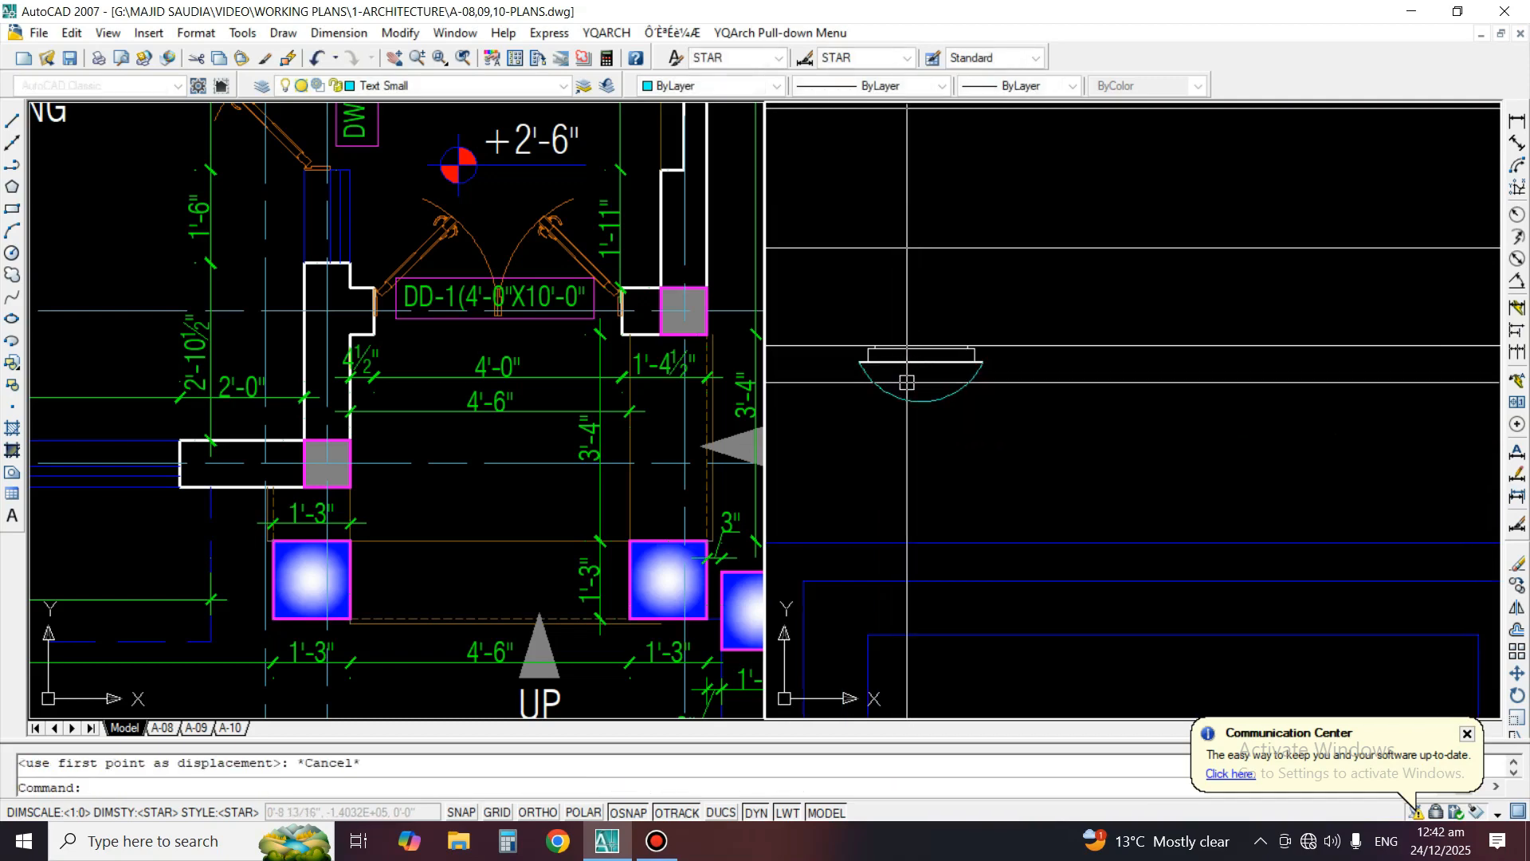
Copy the arc horizontally from the left-hand ceiling light to the middle of the right-hand light's base plate
type("co")
key("space")
left_click(913, 392)
left_click(908, 405)
scroll(905, 365, "up", 2)
key("space")
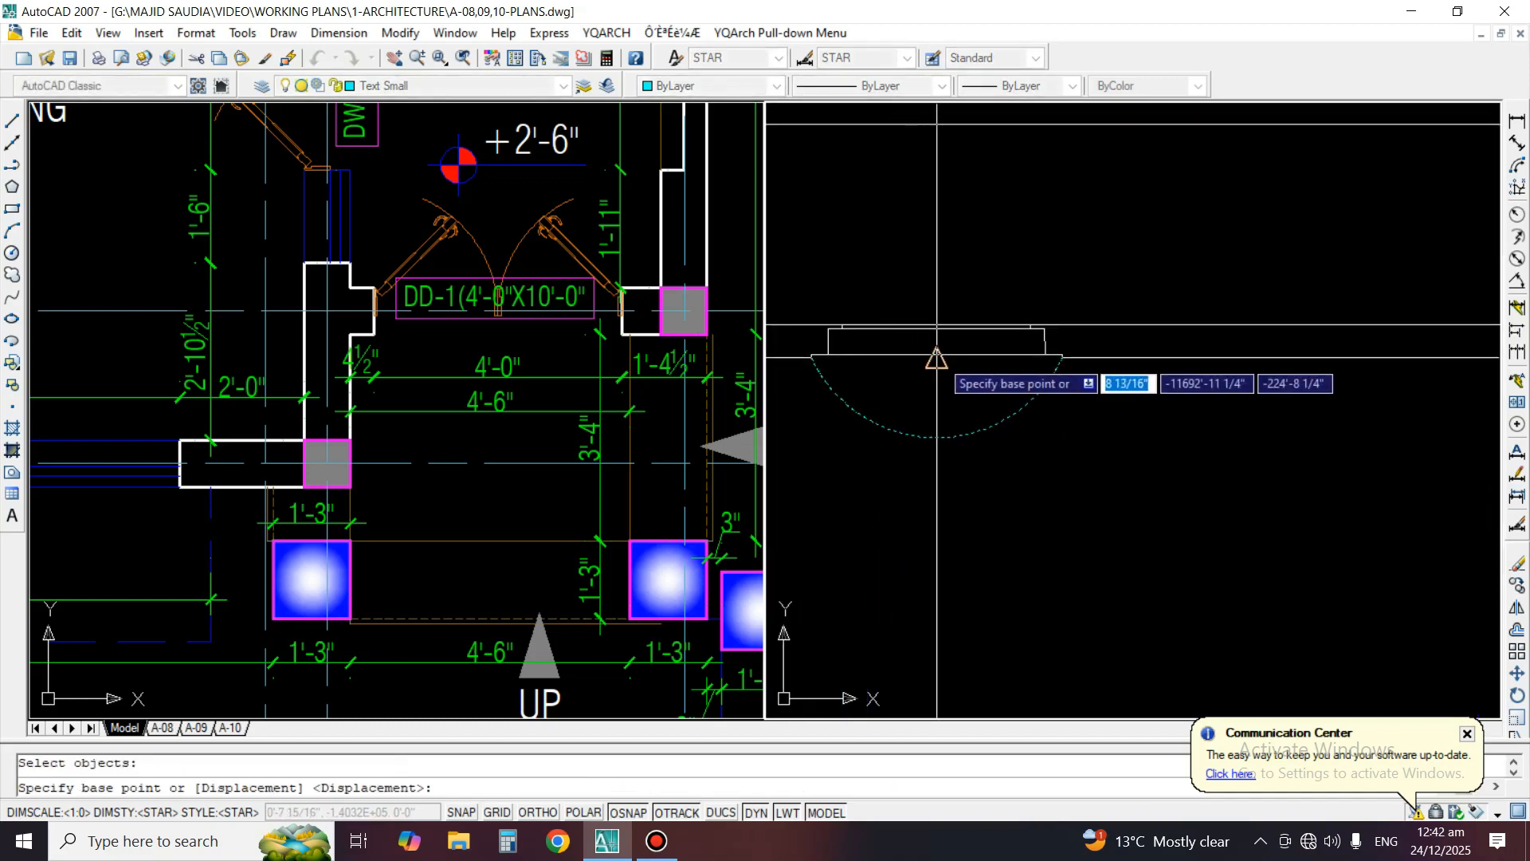
scroll(935, 363, "down", 4)
scroll(1176, 366, "up", 3)
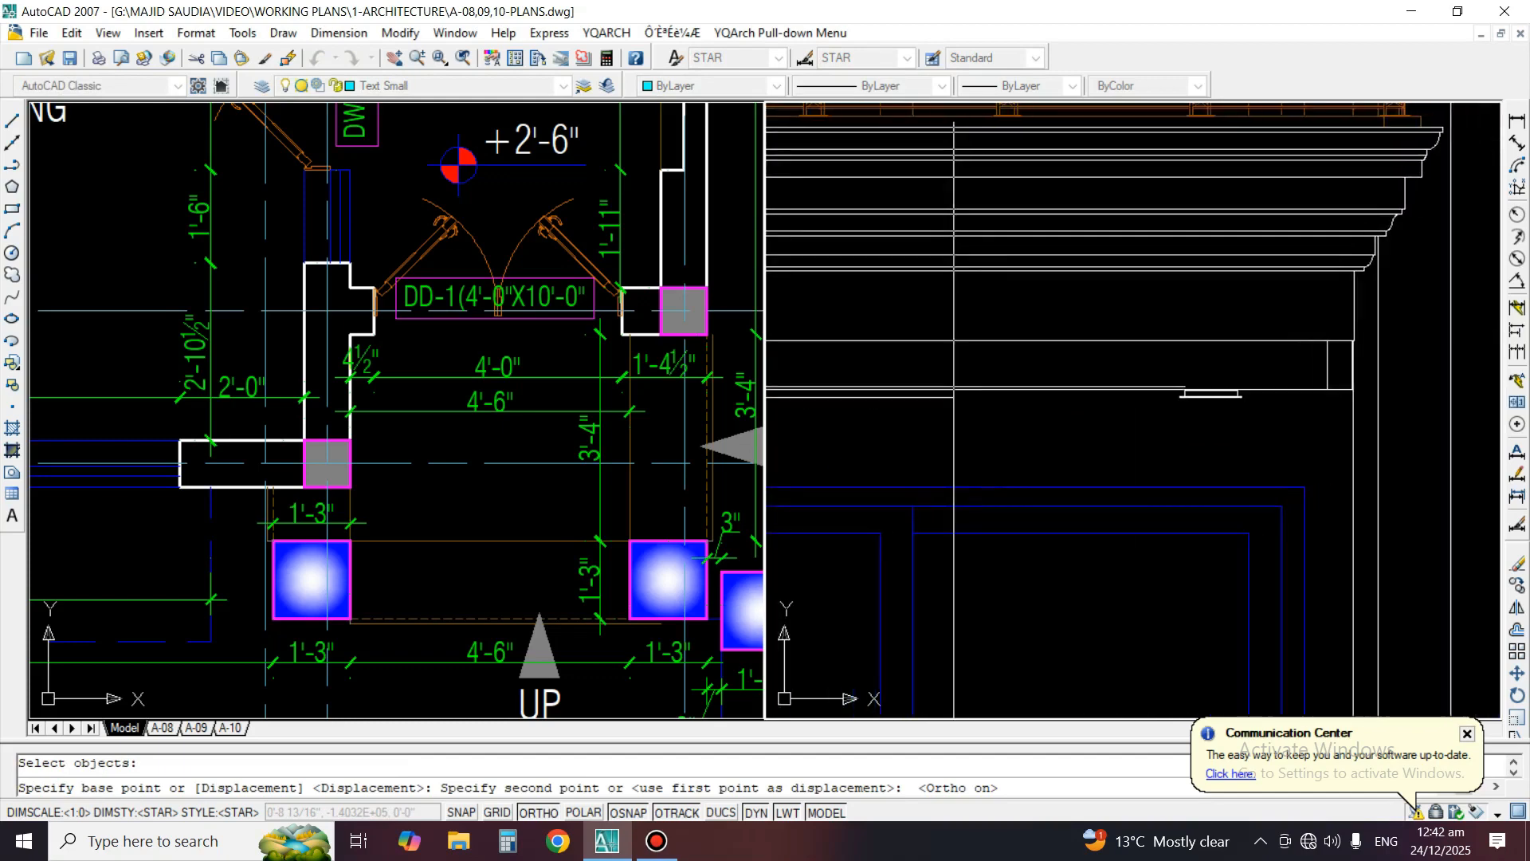
left_click(1164, 379)
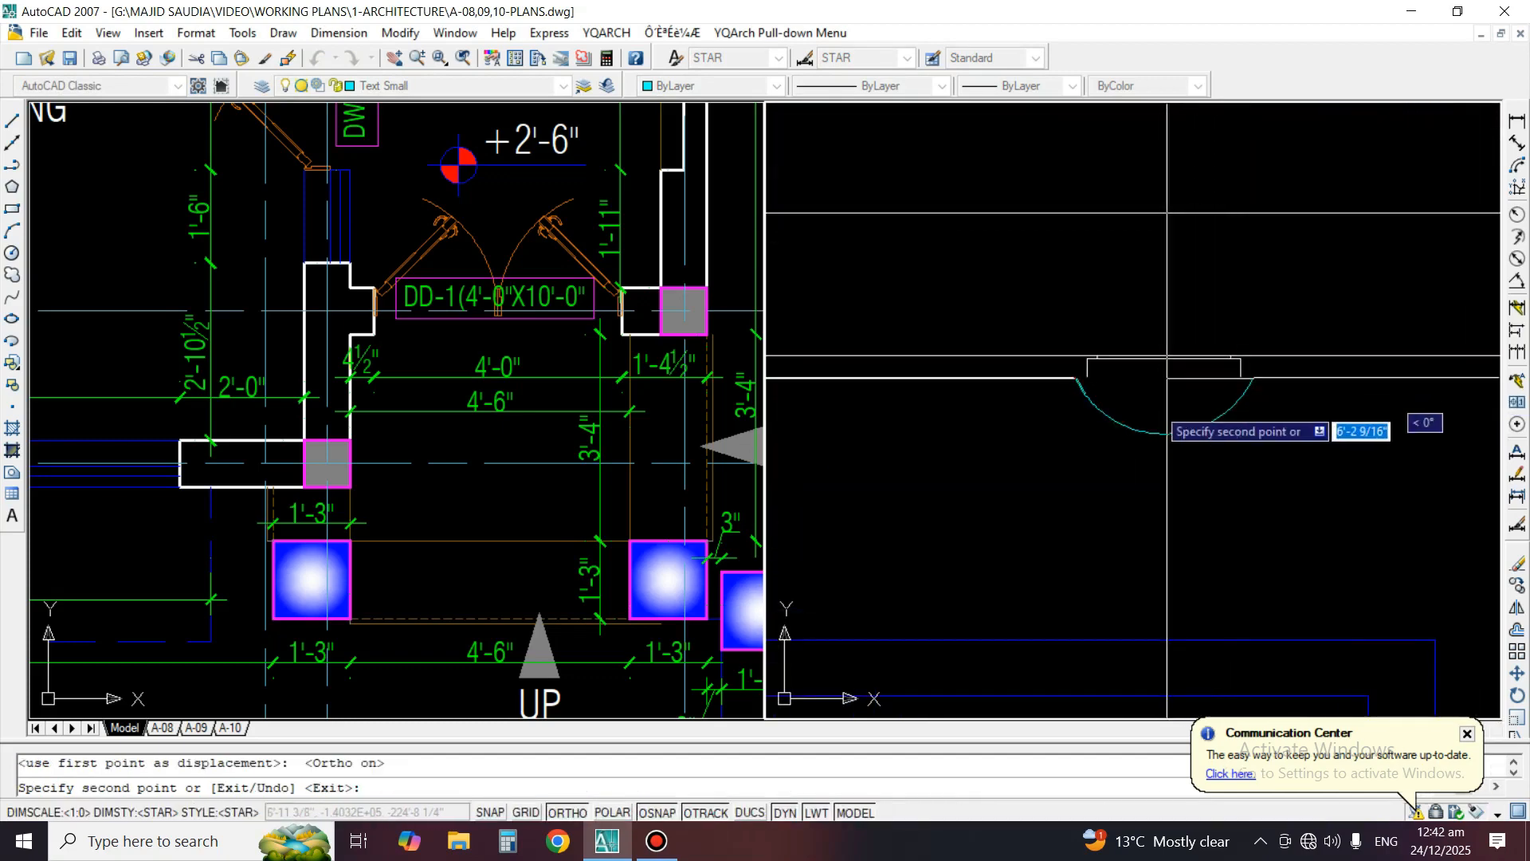
key("space")
Match the properties of both ceiling-light arcs to the white line of the right-hand light's base plate
type("ma")
key("space")
left_click(1201, 385)
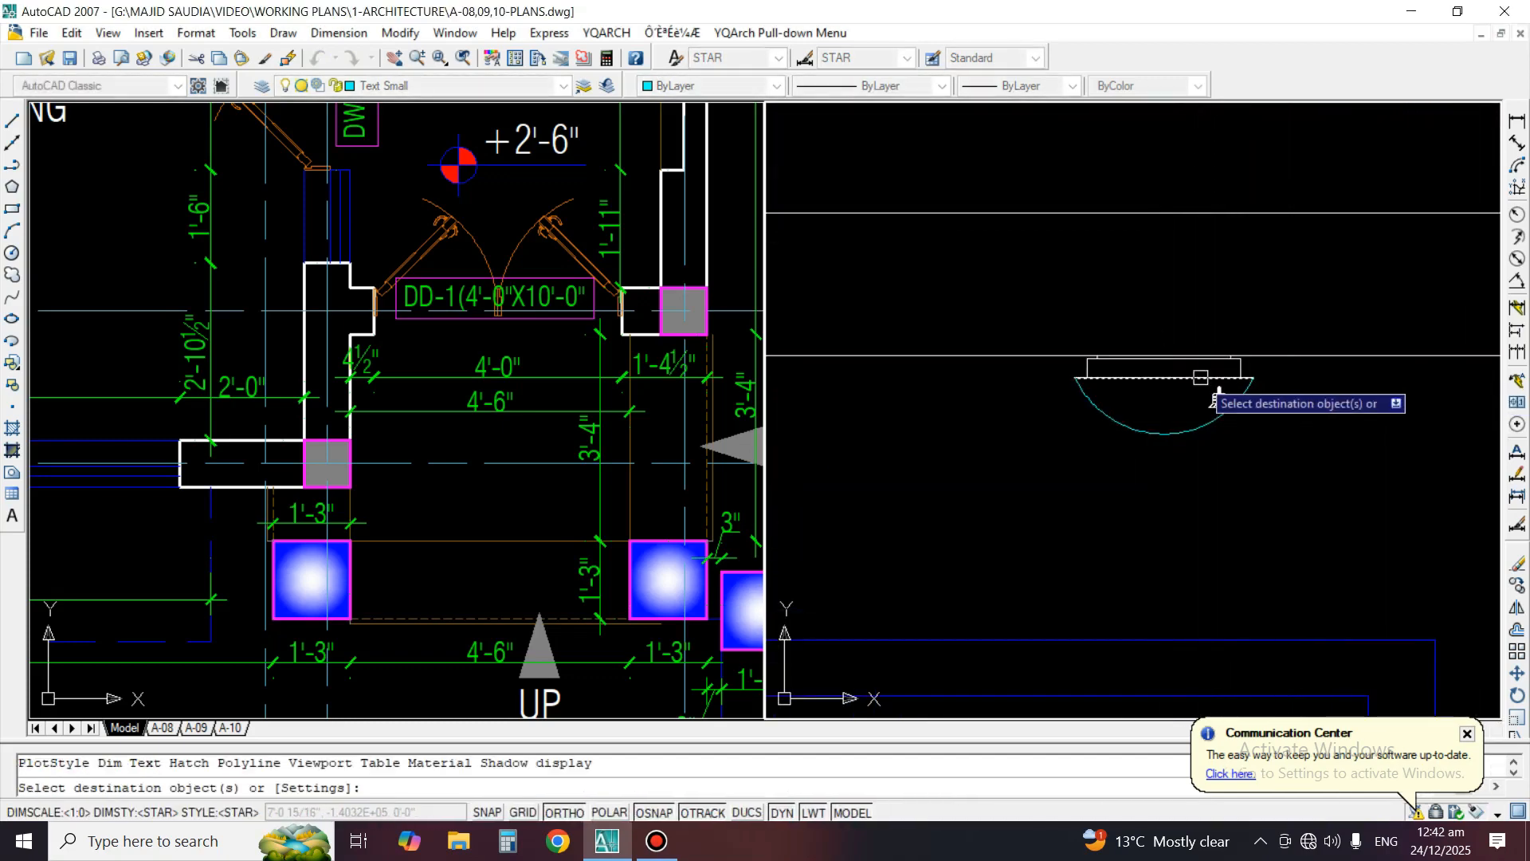
left_click(1196, 399)
left_click(1155, 478)
scroll(1174, 472, "down", 4)
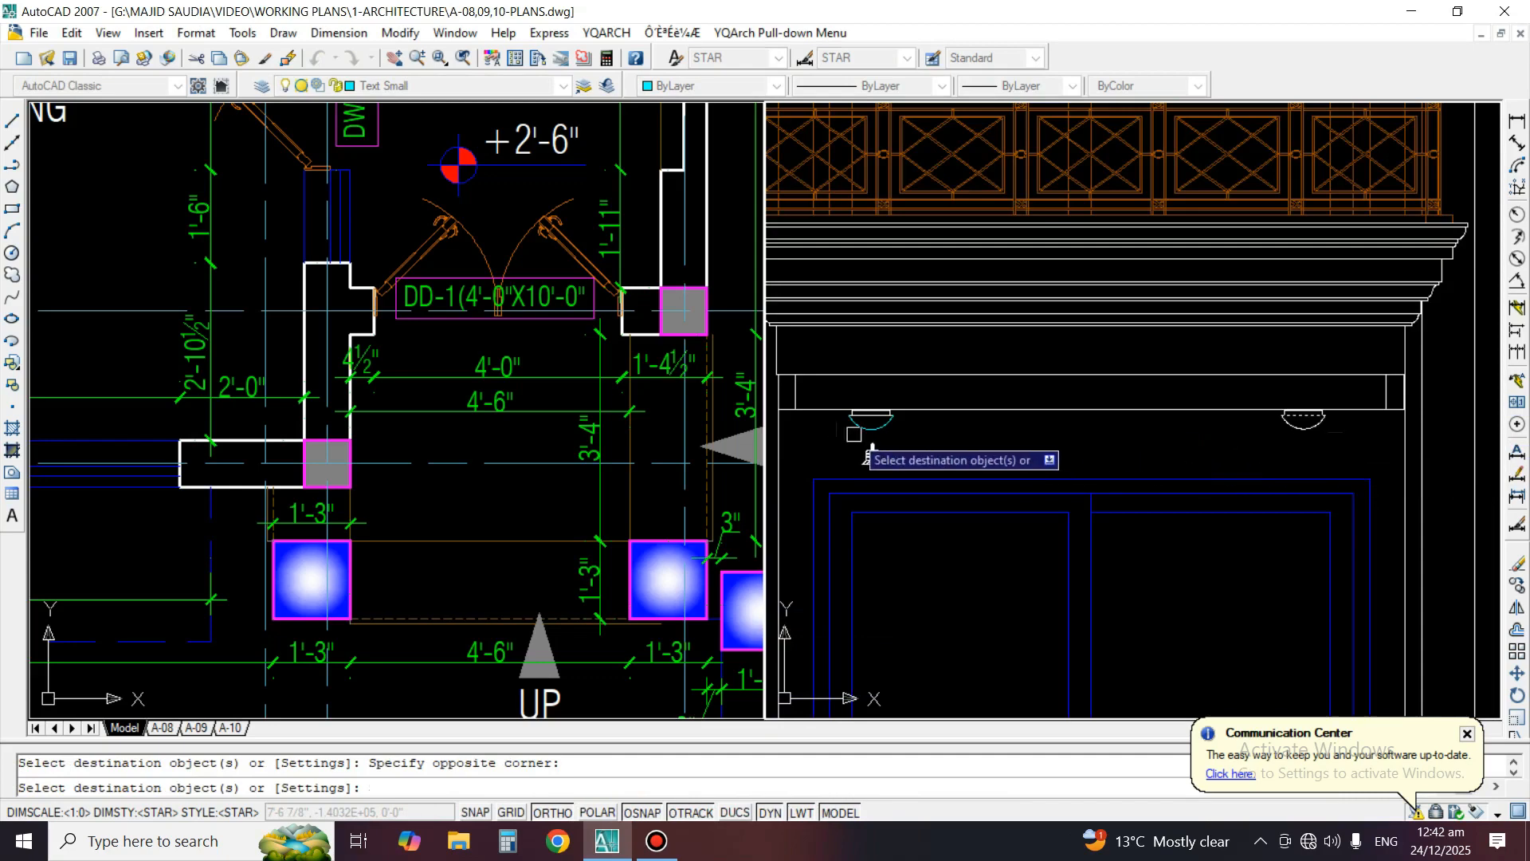
key("space")
Inspect the front elevation's right bay, entrance and left bay around the balconies and cornices
scroll(892, 446, "down", 3)
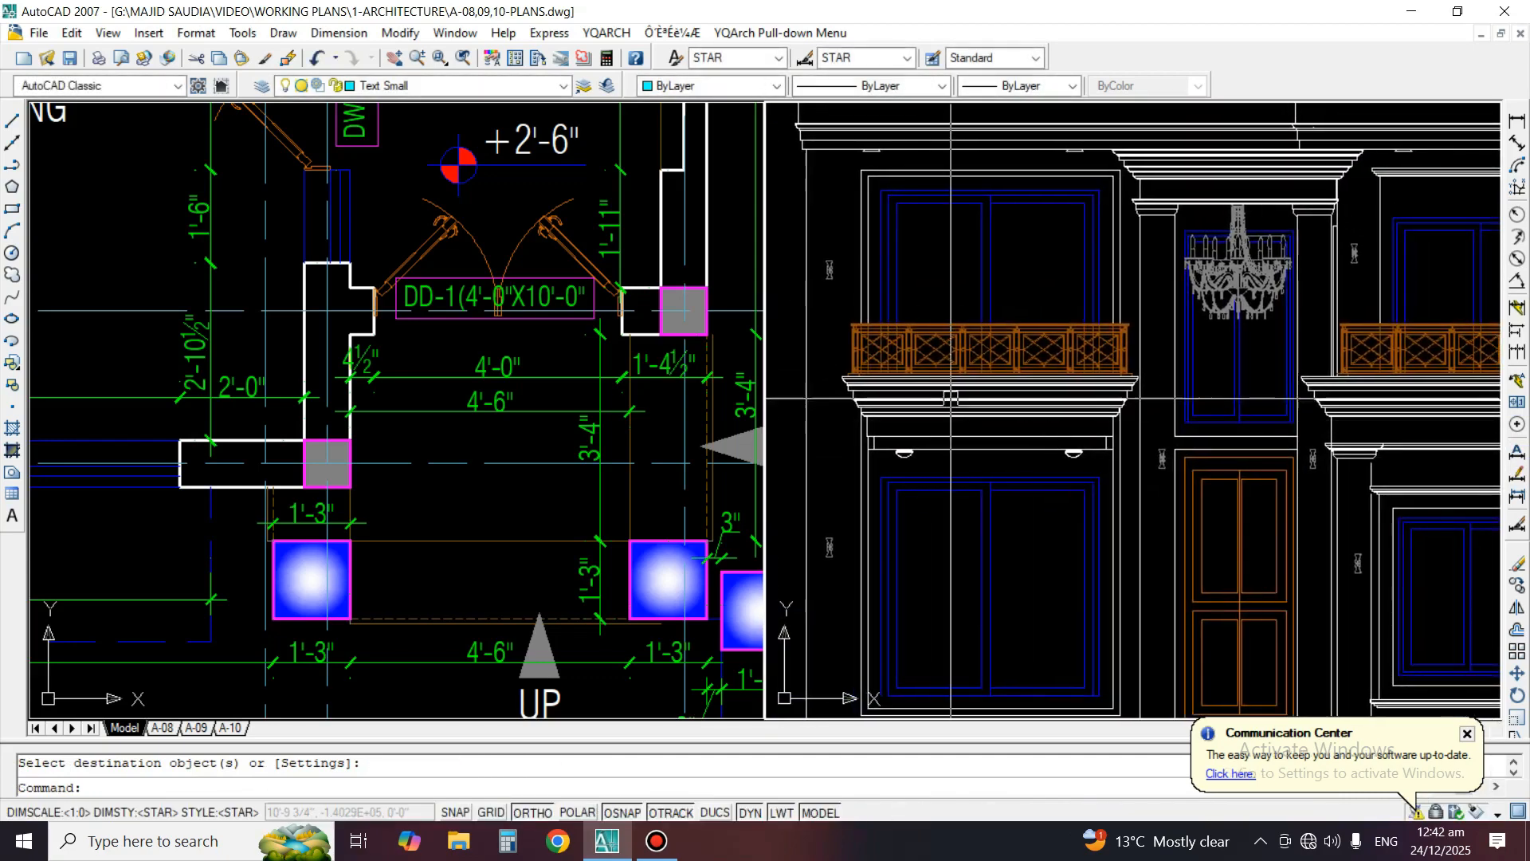
middle_click_drag(1417, 498, 1128, 407)
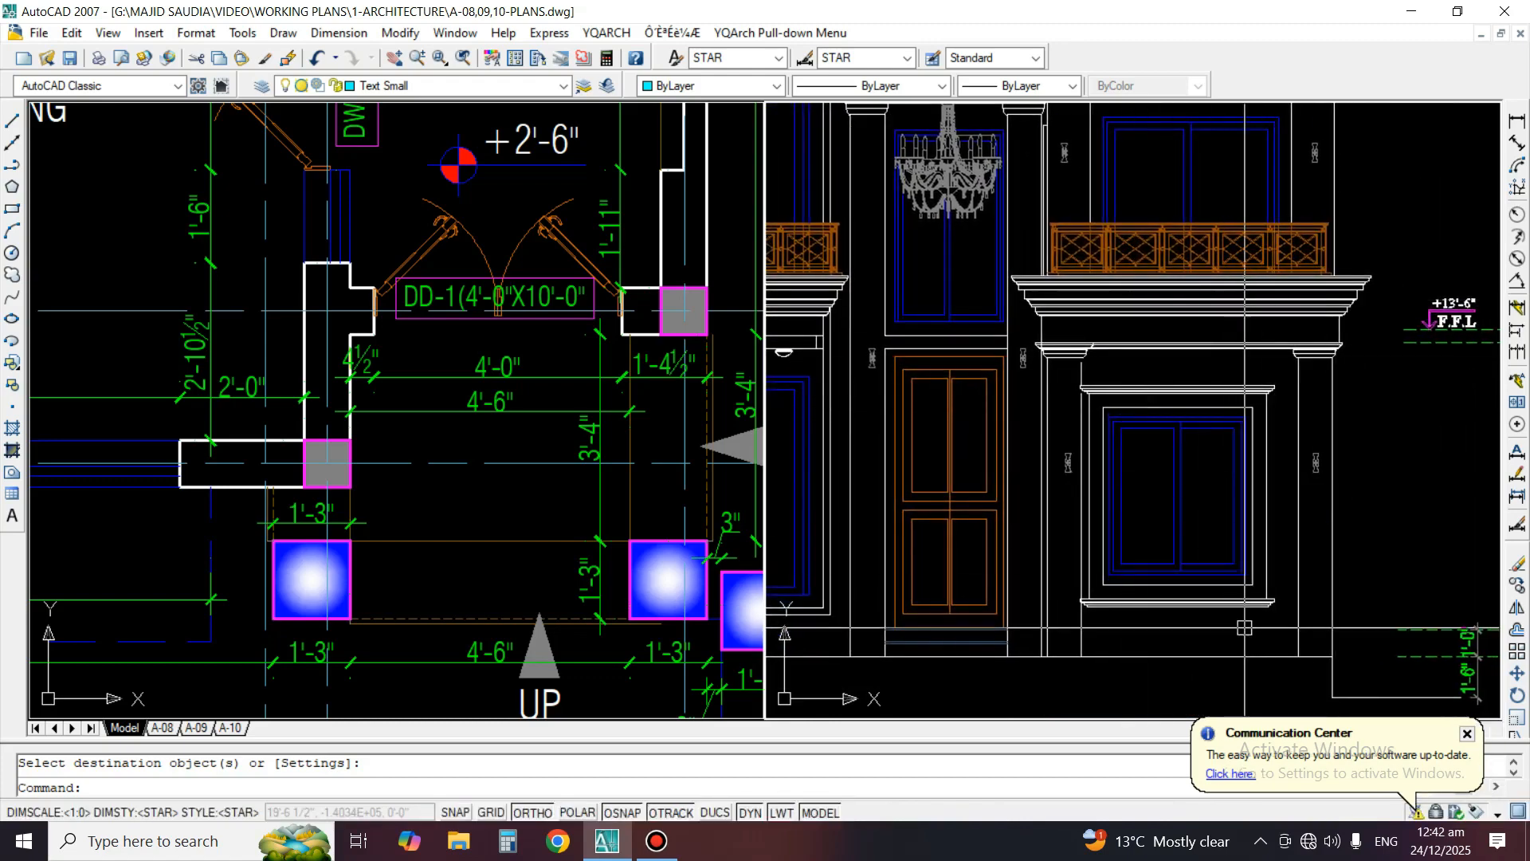
middle_click_drag(1227, 382, 1227, 434)
middle_click_drag(933, 390, 1257, 381)
middle_click_drag(898, 370, 1114, 386)
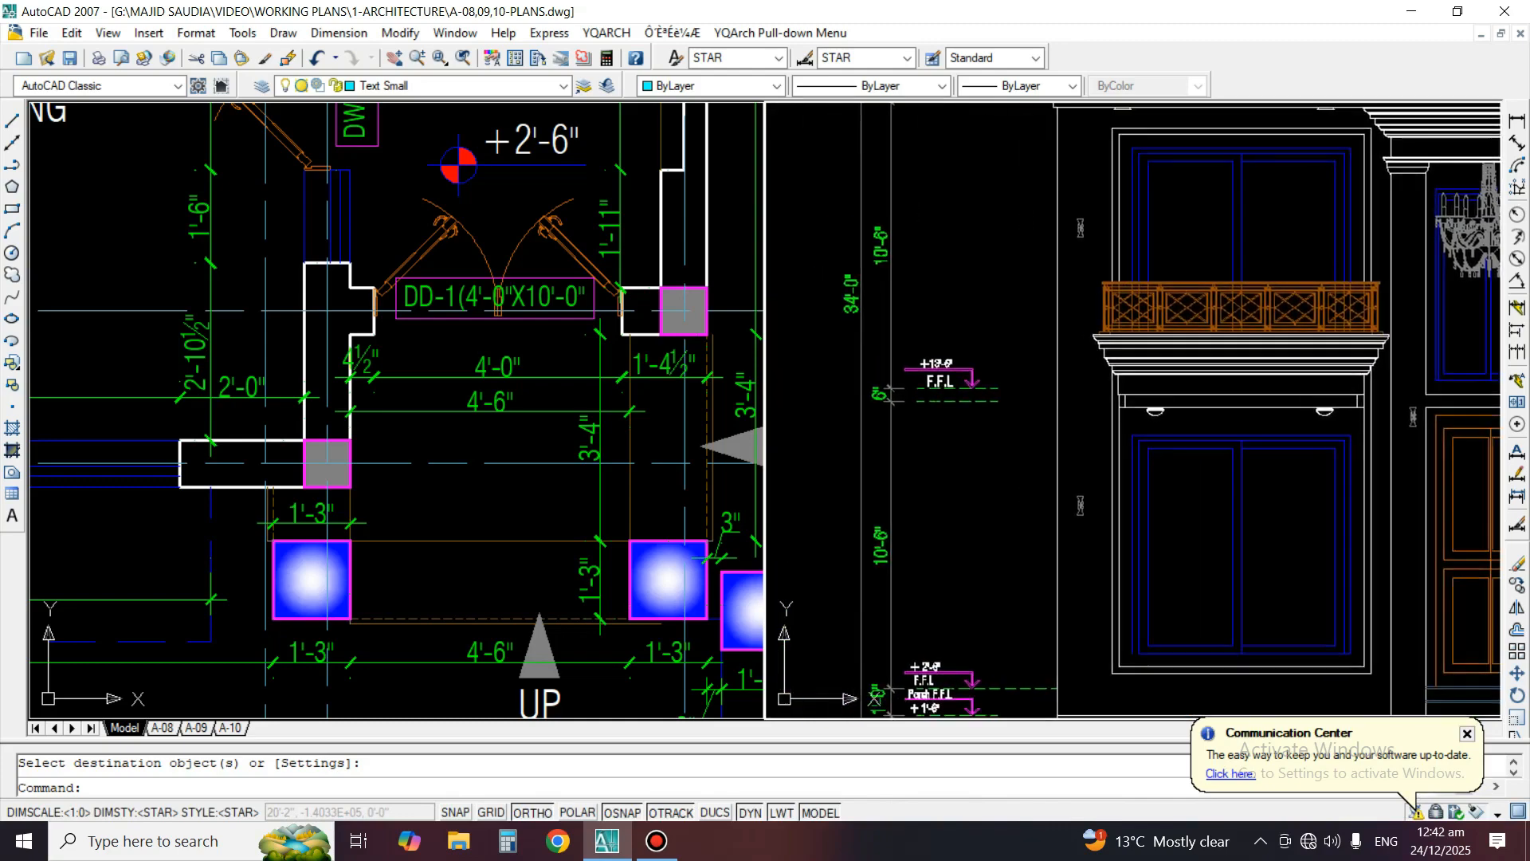
scroll(951, 378, "up", 2)
type("ex")
key("Return")
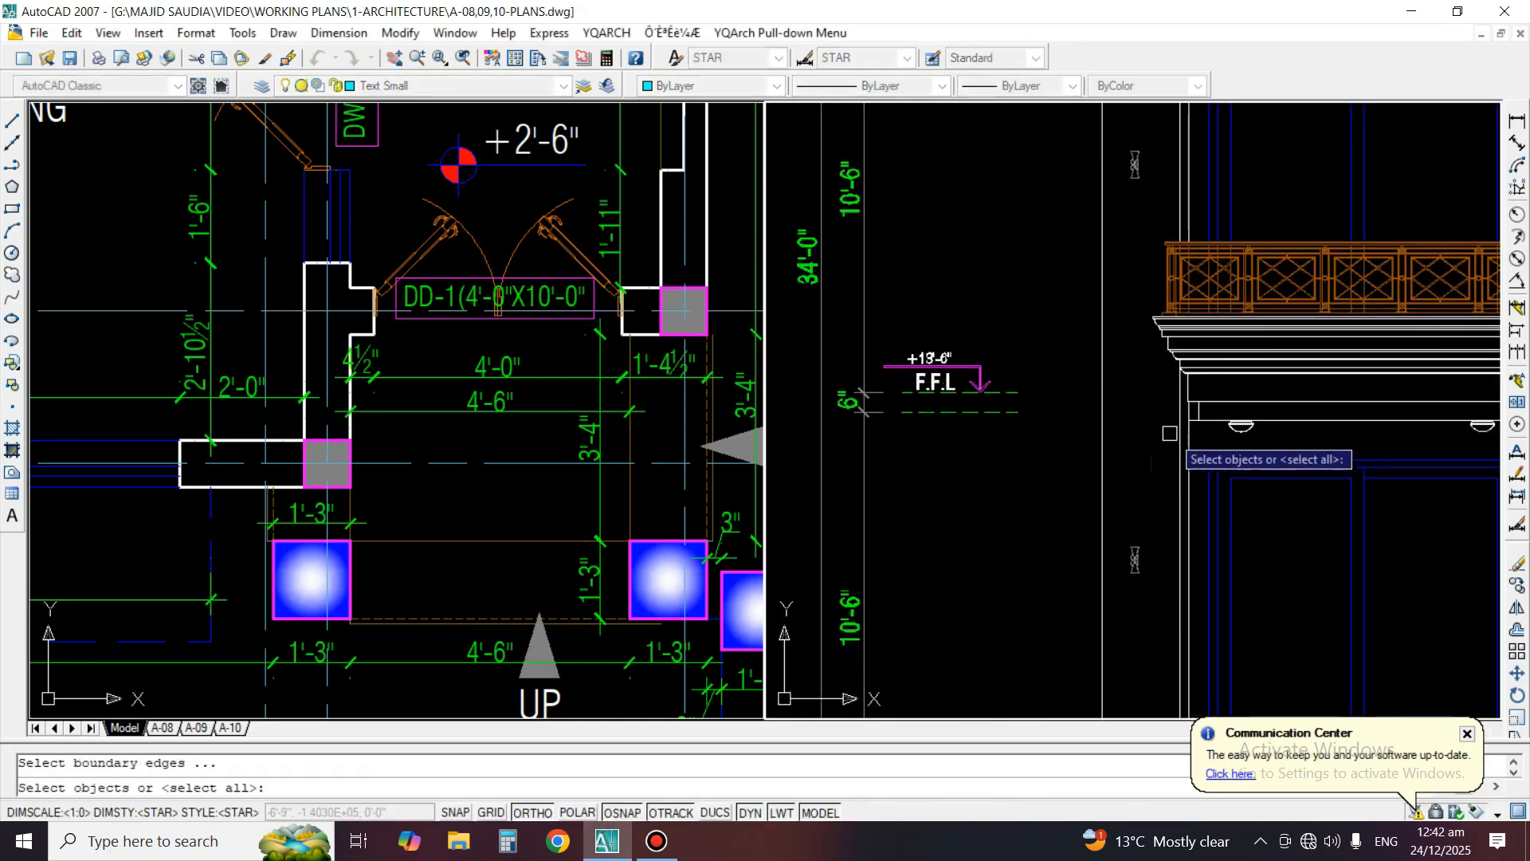
key("Escape")
Compare the drawing/dining room's front window in the ground floor plan with the left bay's window and cornice in the elevation
scroll(1073, 414, "down", 2)
scroll(1056, 338, "up", 1)
left_click(456, 375)
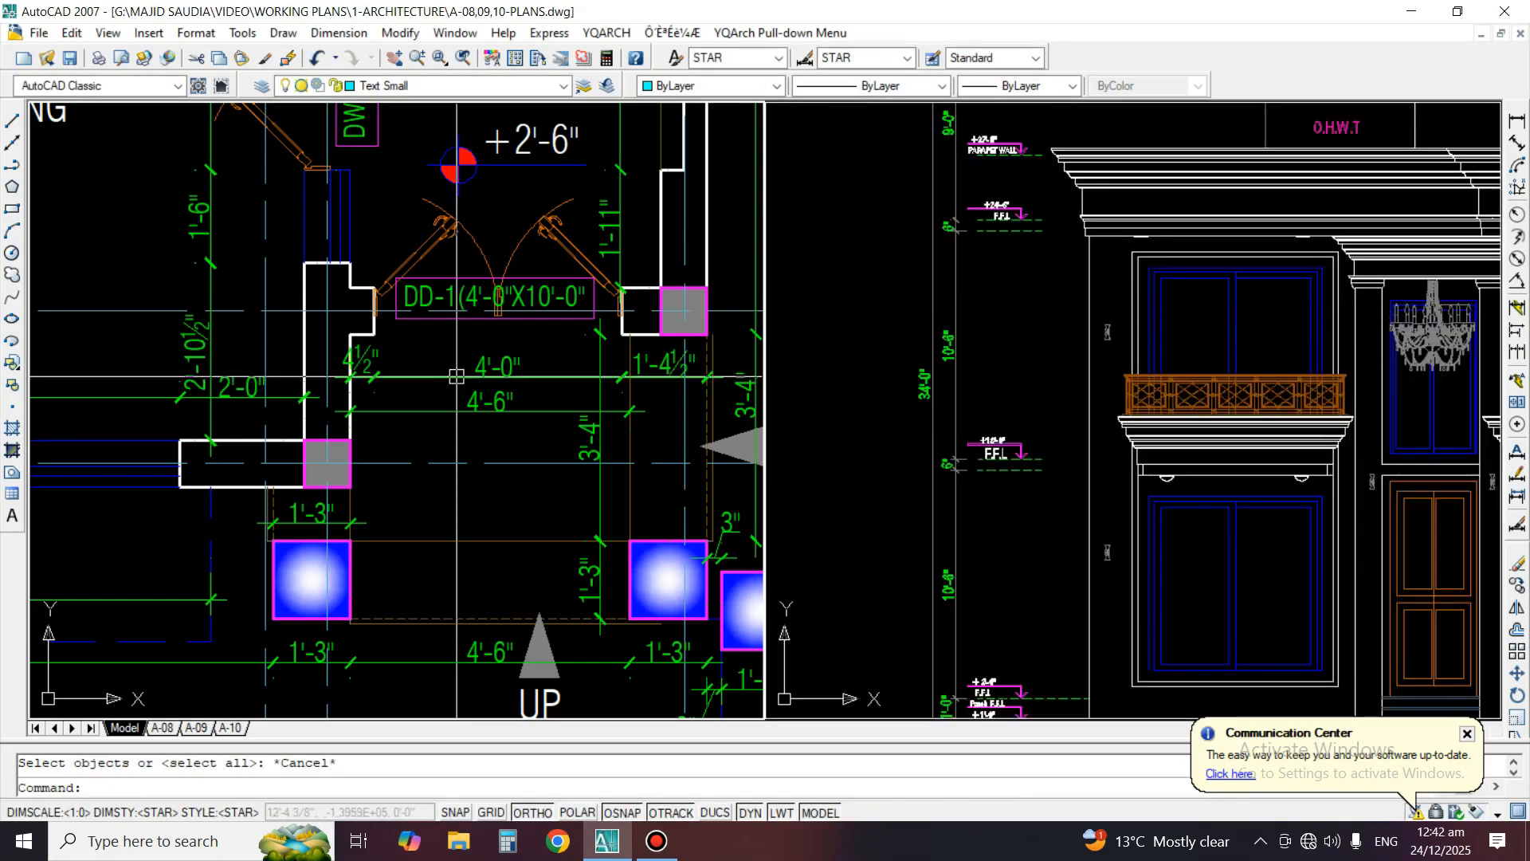
scroll(552, 353, "down", 2)
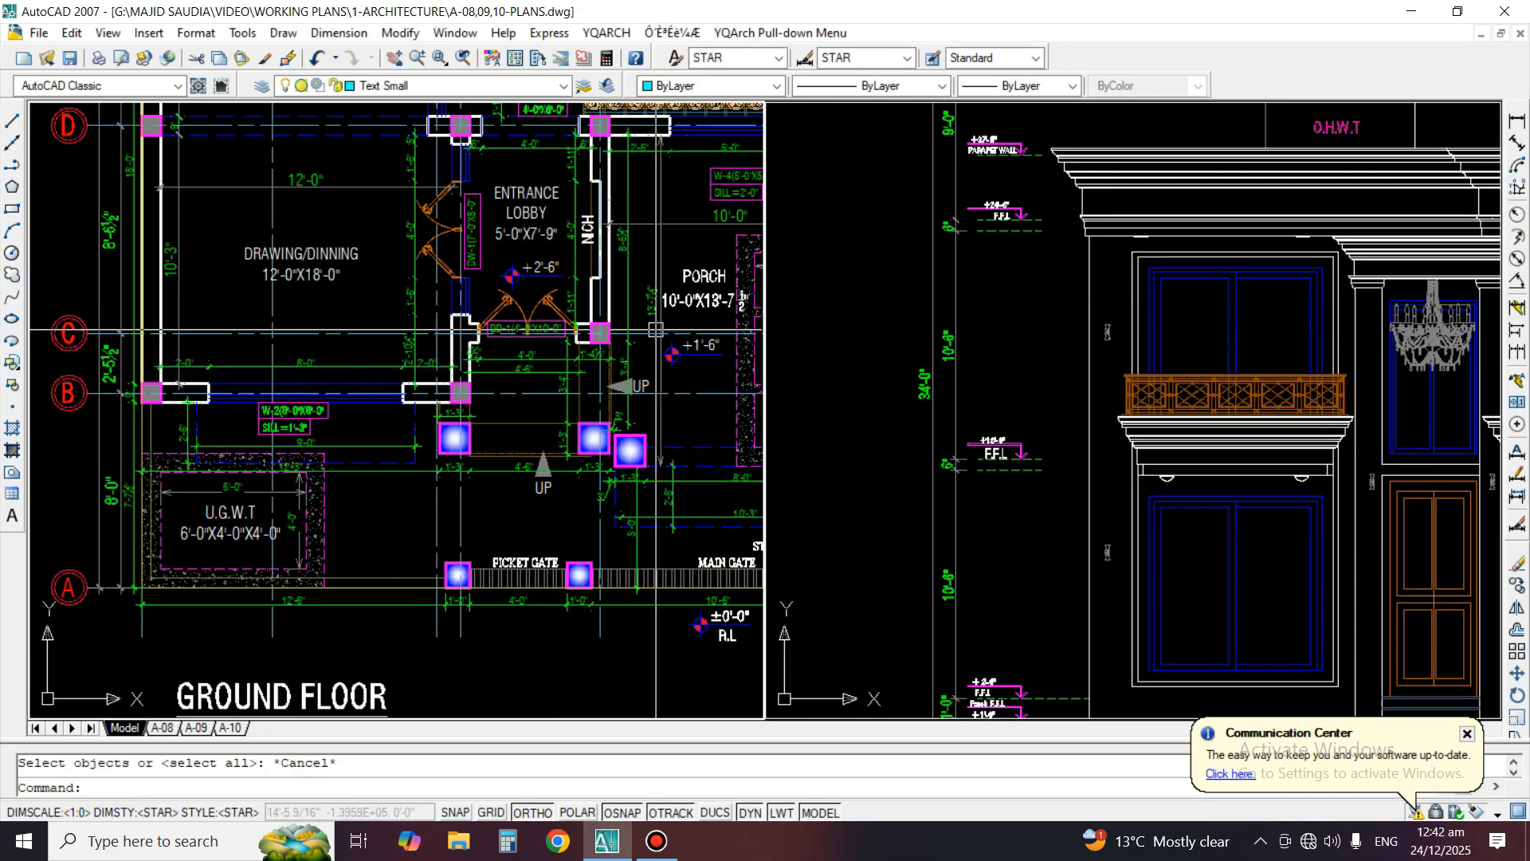
middle_click_drag(584, 377, 699, 352)
scroll(385, 410, "up", 1)
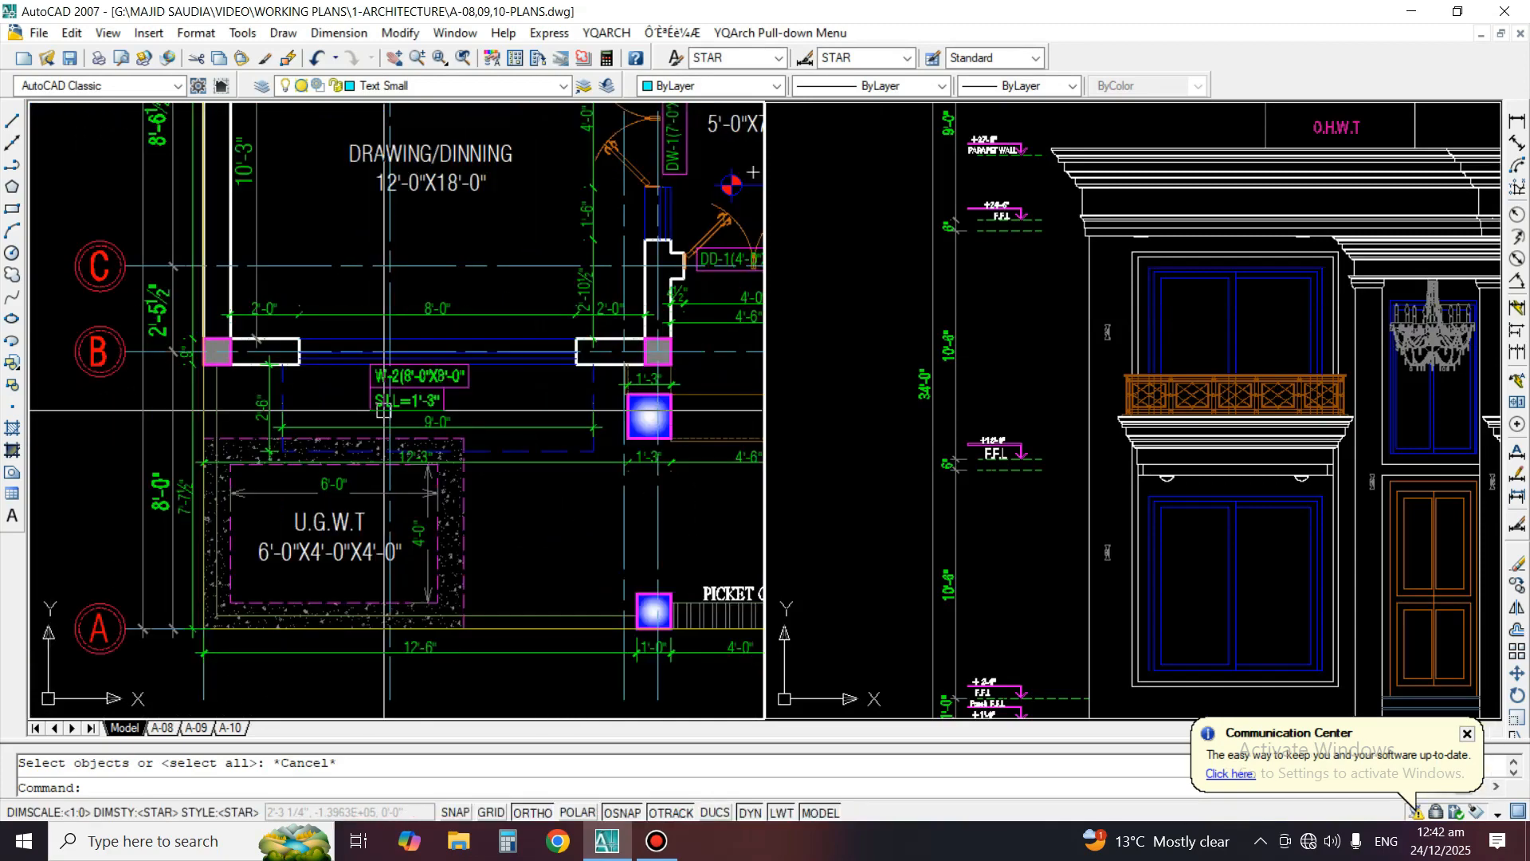
left_click(1190, 546)
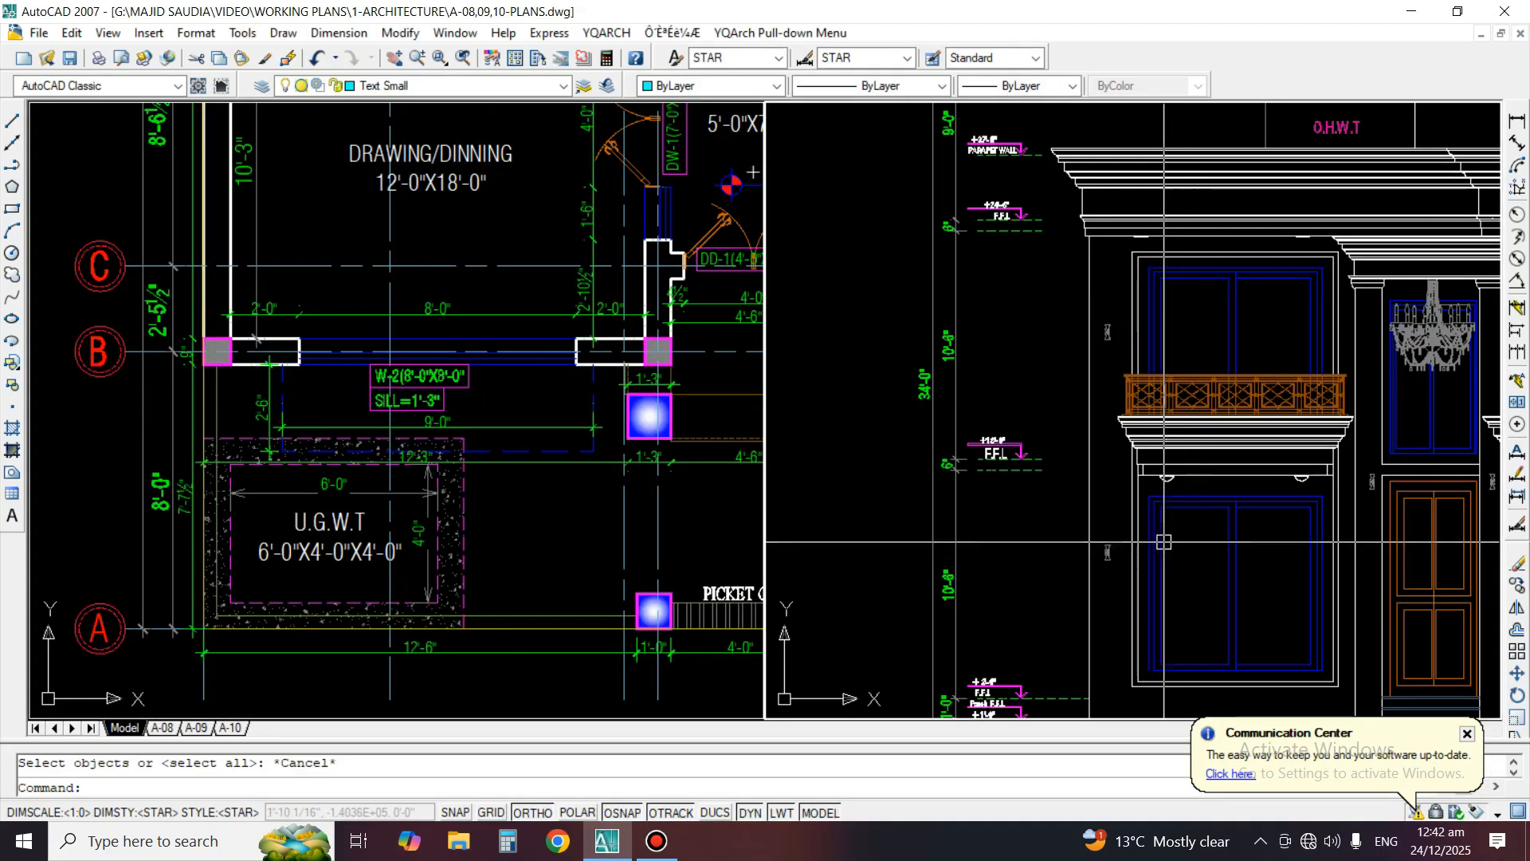
middle_click_drag(1164, 540, 1009, 489)
scroll(1126, 510, "up", 3)
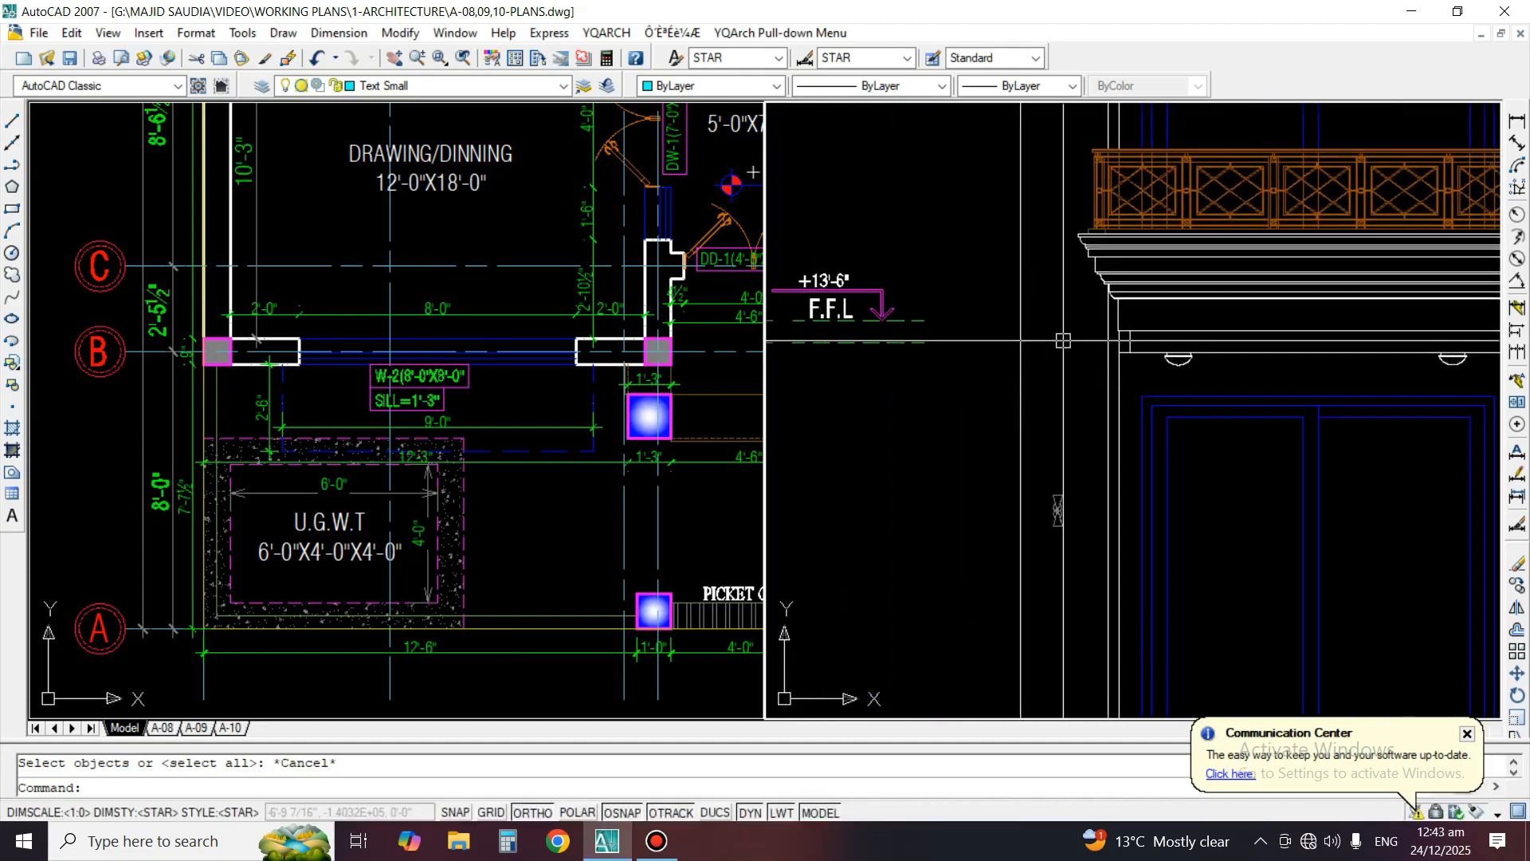
scroll(1031, 290, "down", 2)
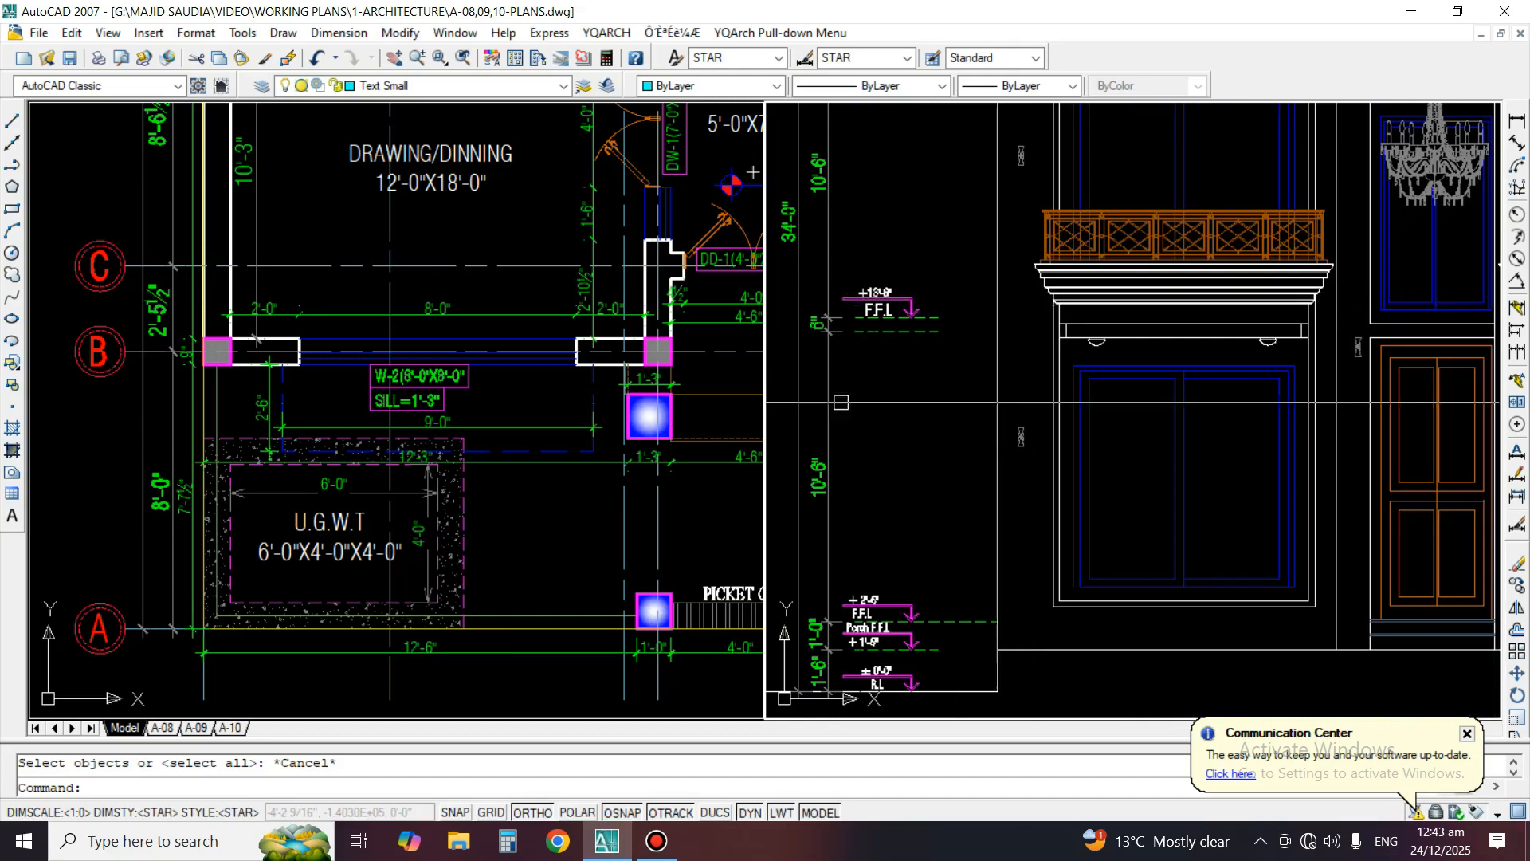
Add a vertical linear dimension from the +13'-6" F.F.L line to the top of the left balcony's railing
scroll(950, 333, "up", 2)
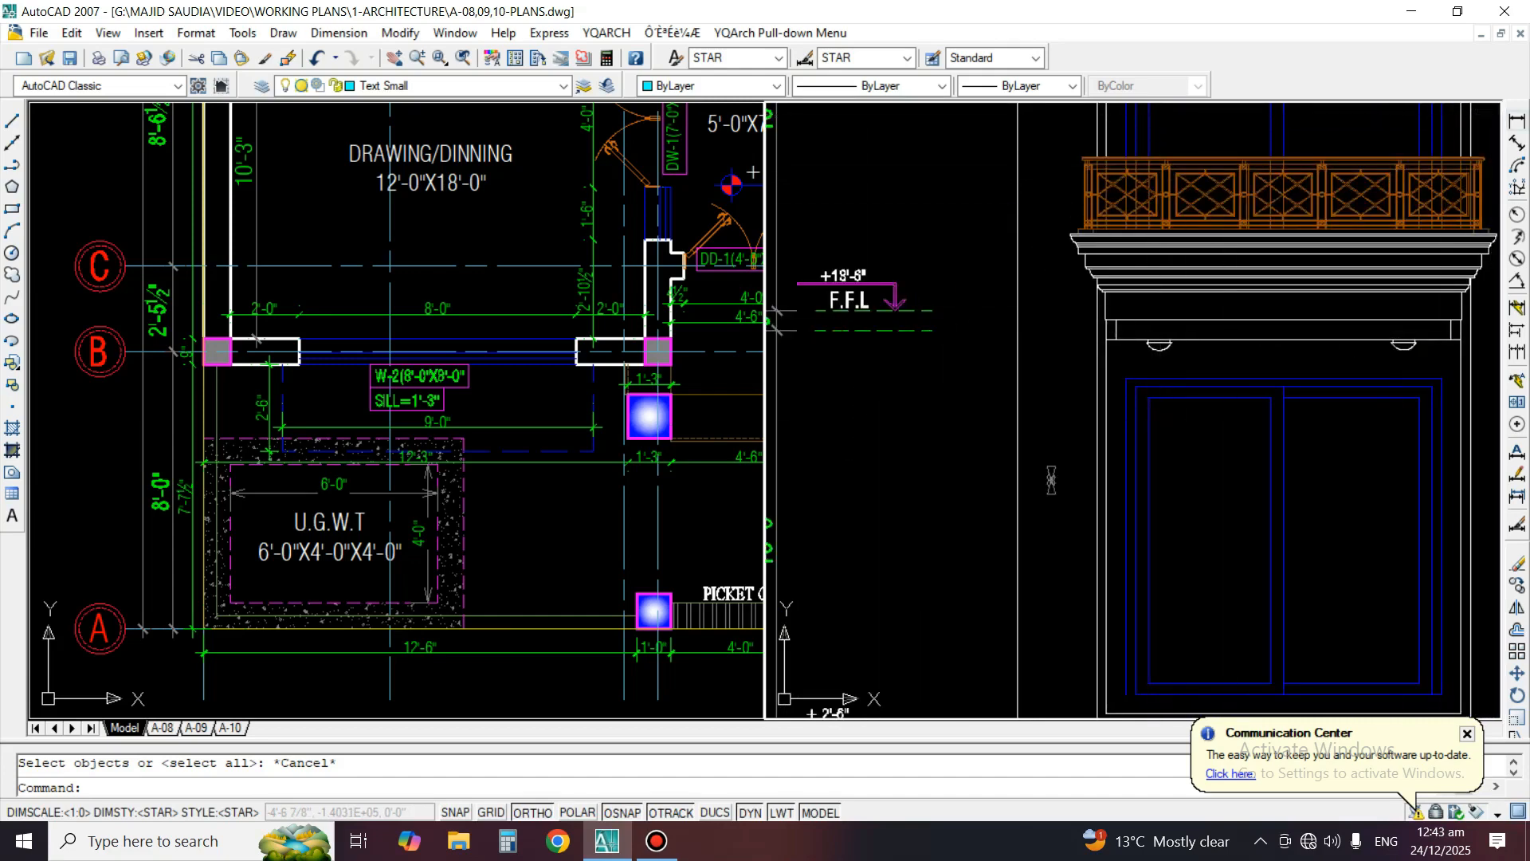
left_click(1516, 121)
scroll(967, 287, "up", 3)
middle_click_drag(869, 217, 871, 388)
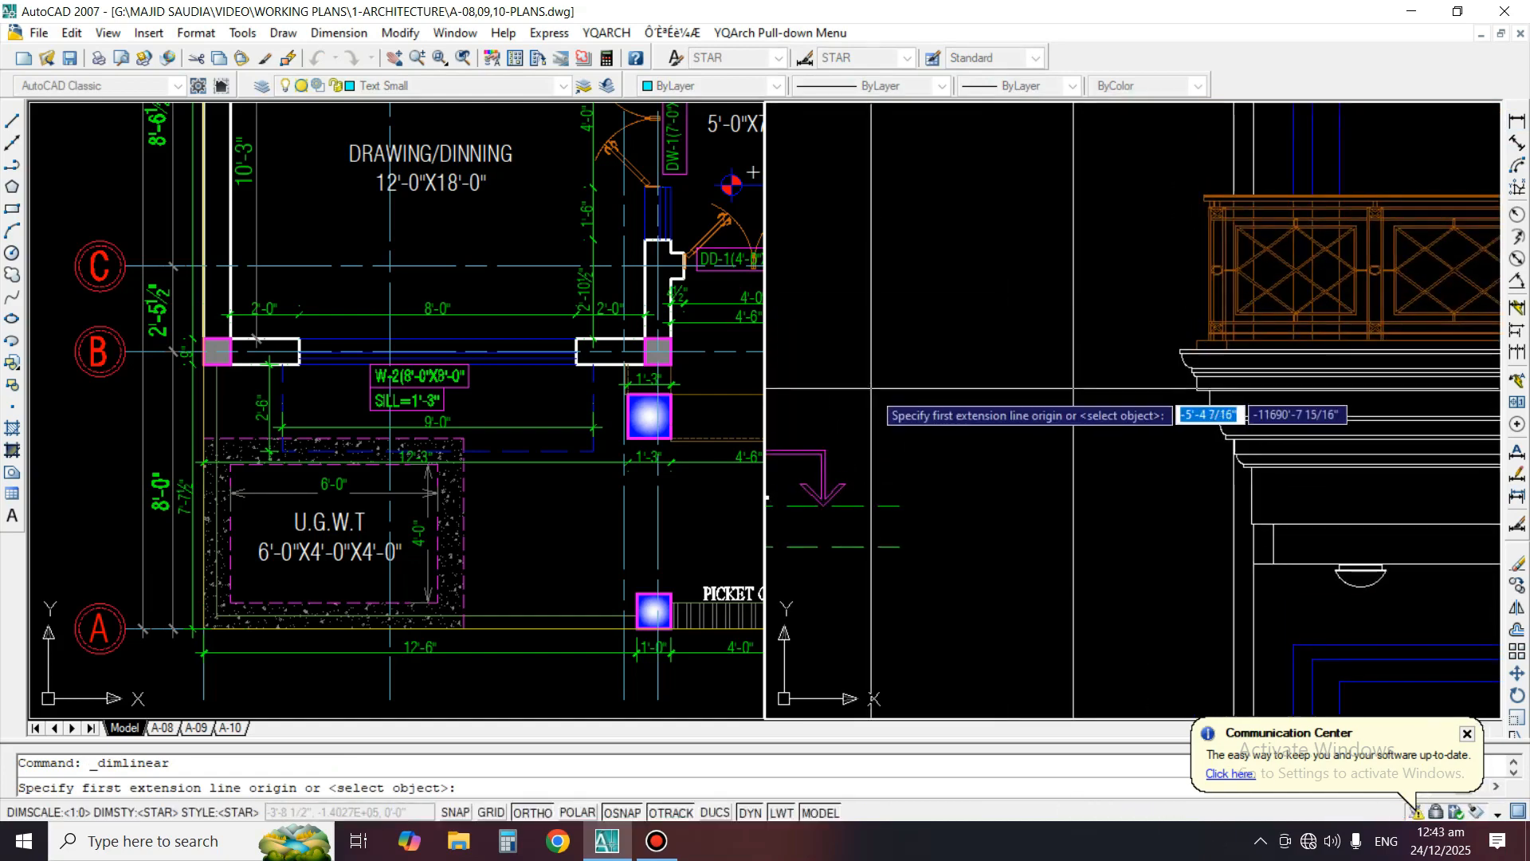
left_click(875, 498)
scroll(1184, 199, "up", 1)
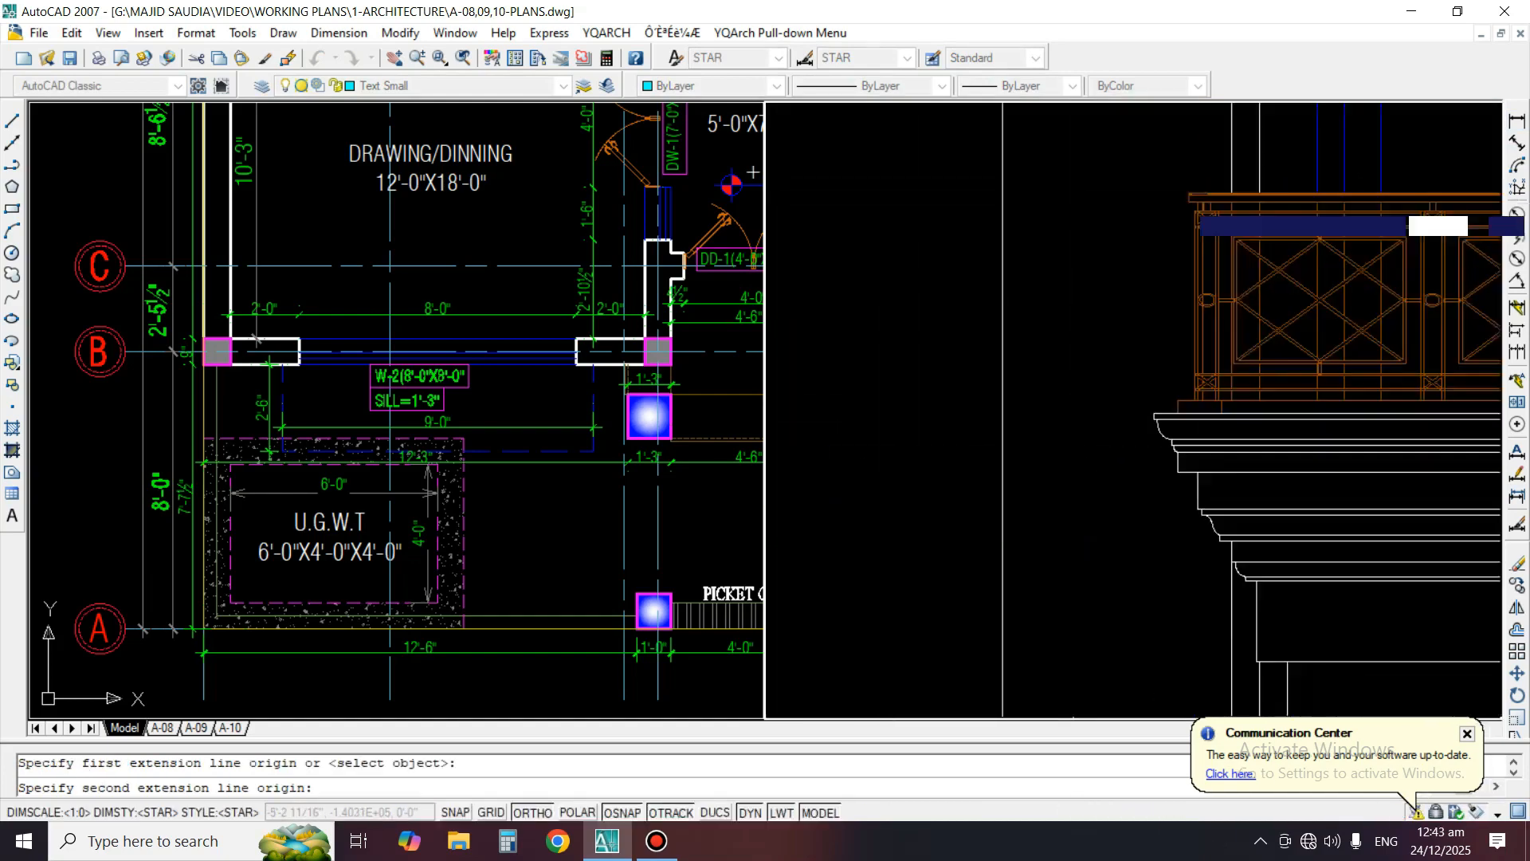
scroll(1177, 196, "up", 1)
scroll(1152, 204, "up", 1)
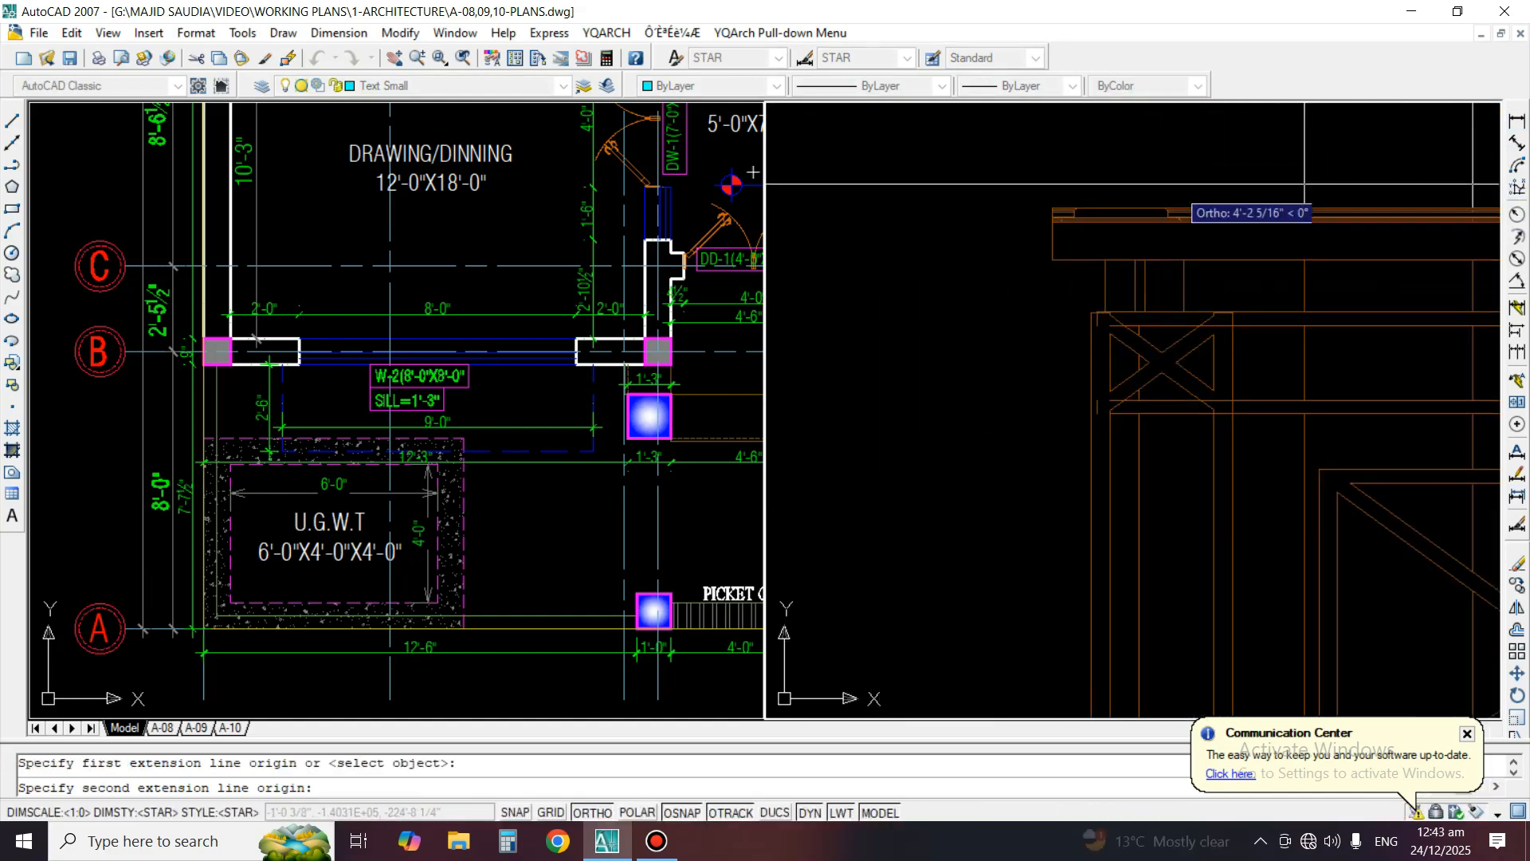
left_click(1141, 206)
scroll(1139, 239, "down", 3)
left_click(1075, 263)
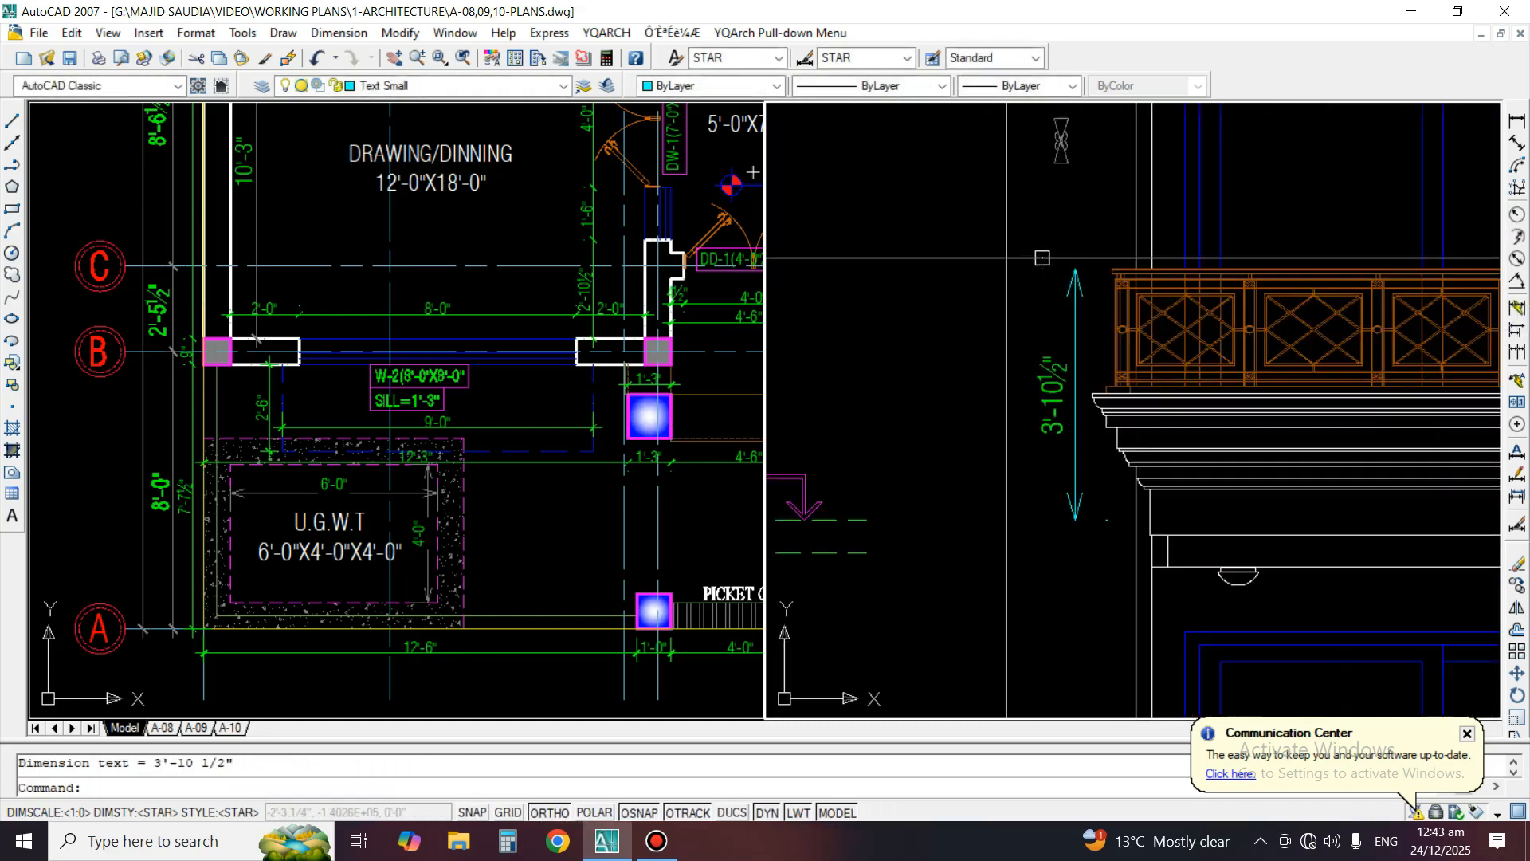
Erase the vertical dimension beside the left balcony's railing and cornice
scroll(1040, 416, "up", 3)
left_click(1053, 429)
scroll(1058, 410, "down", 4)
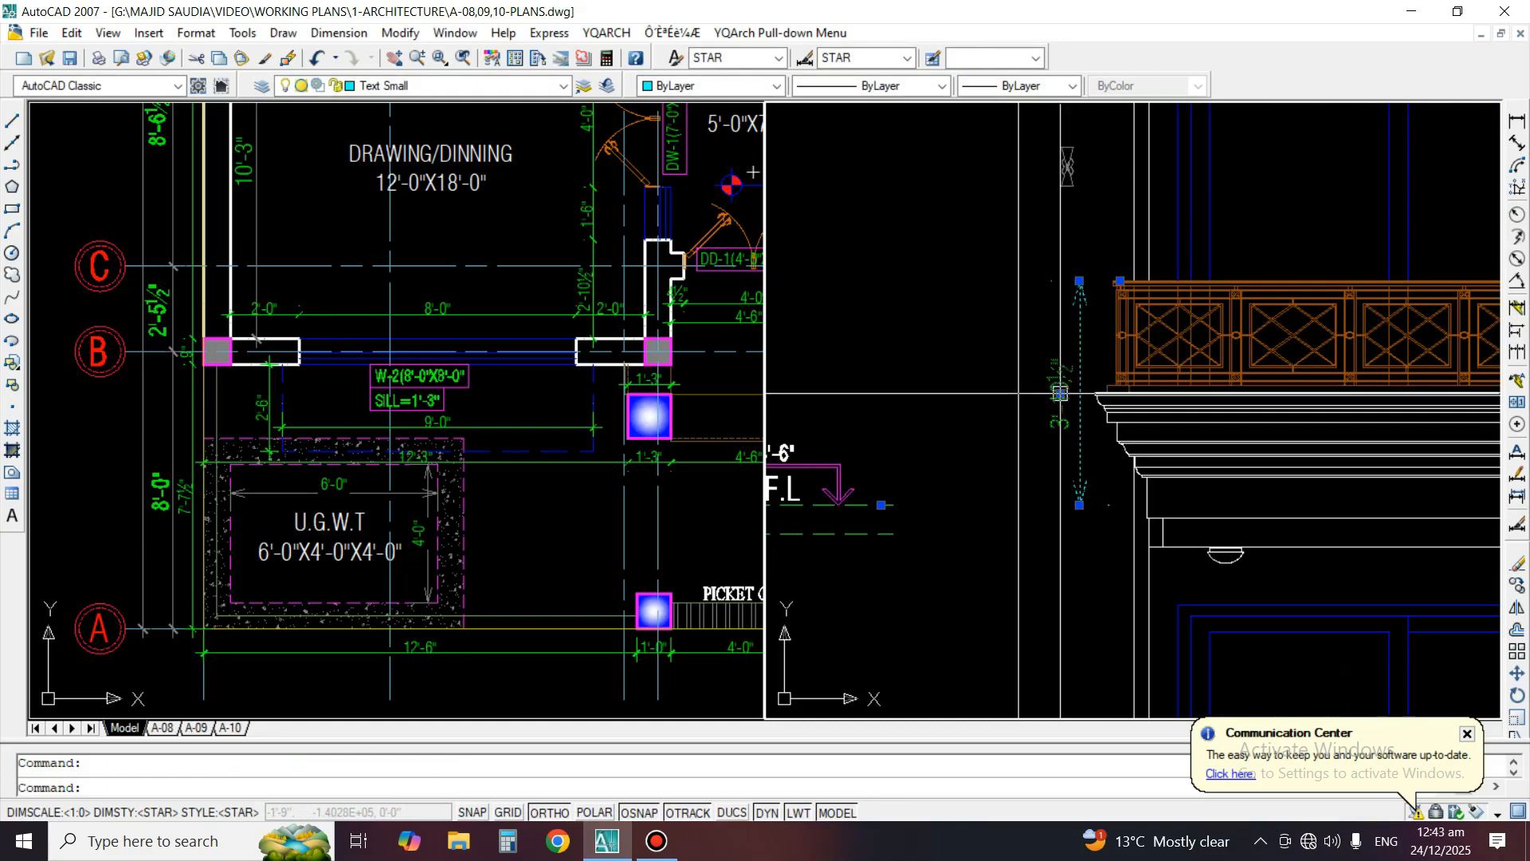
type("e")
key("space")
mouse_move(1032, 427)
middle_mouse_down()
mouse_move(1079, 326)
mouse_move(1035, 257)
middle_mouse_up()
scroll(1035, 263, "down", 2)
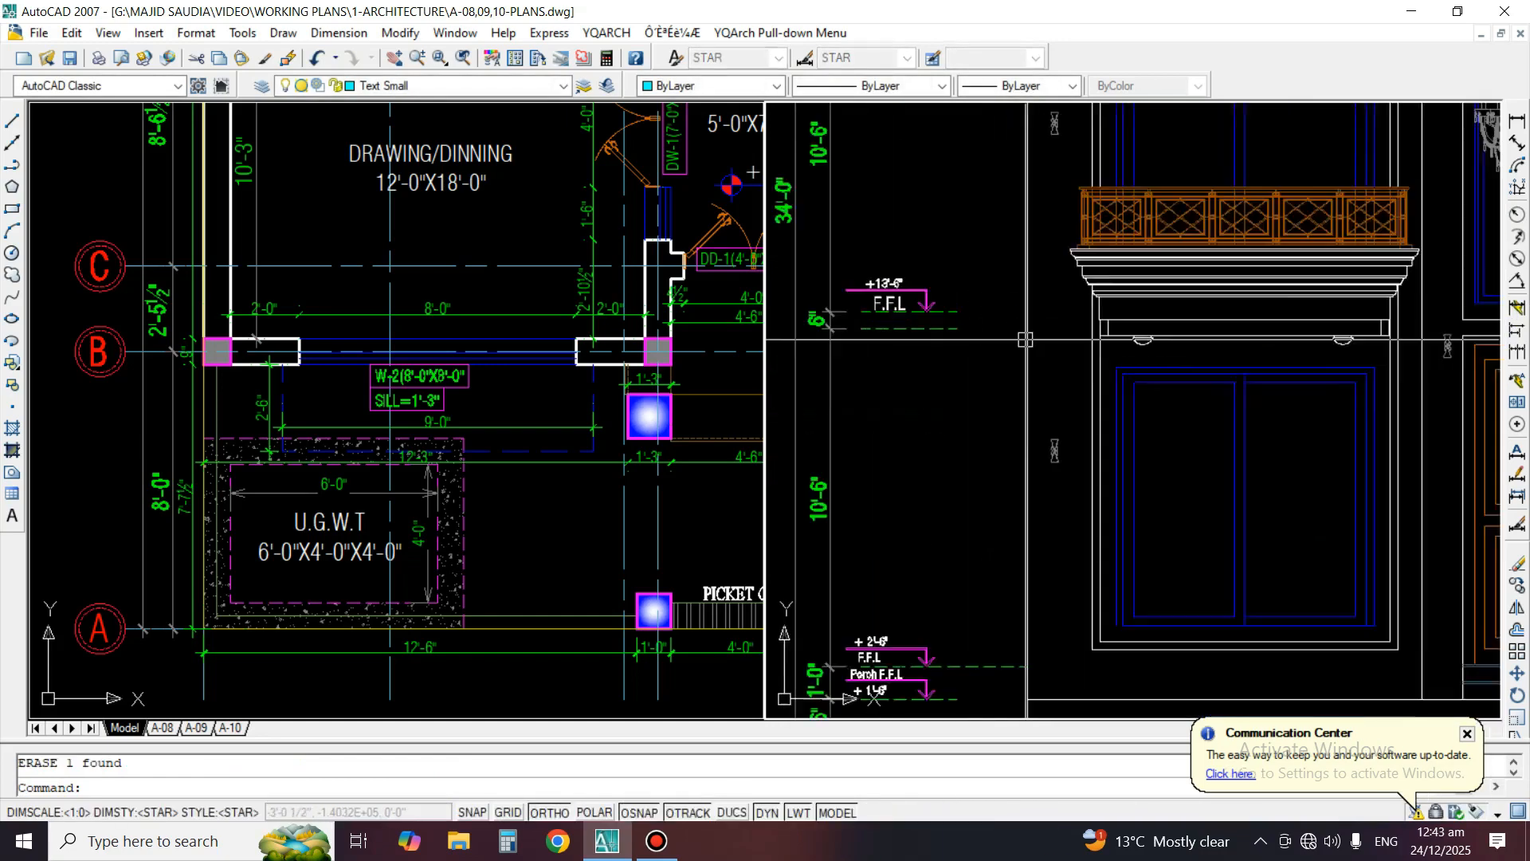
scroll(1027, 338, "up", 1)
type("ex")
key("space")
left_click(1028, 335)
key("space")
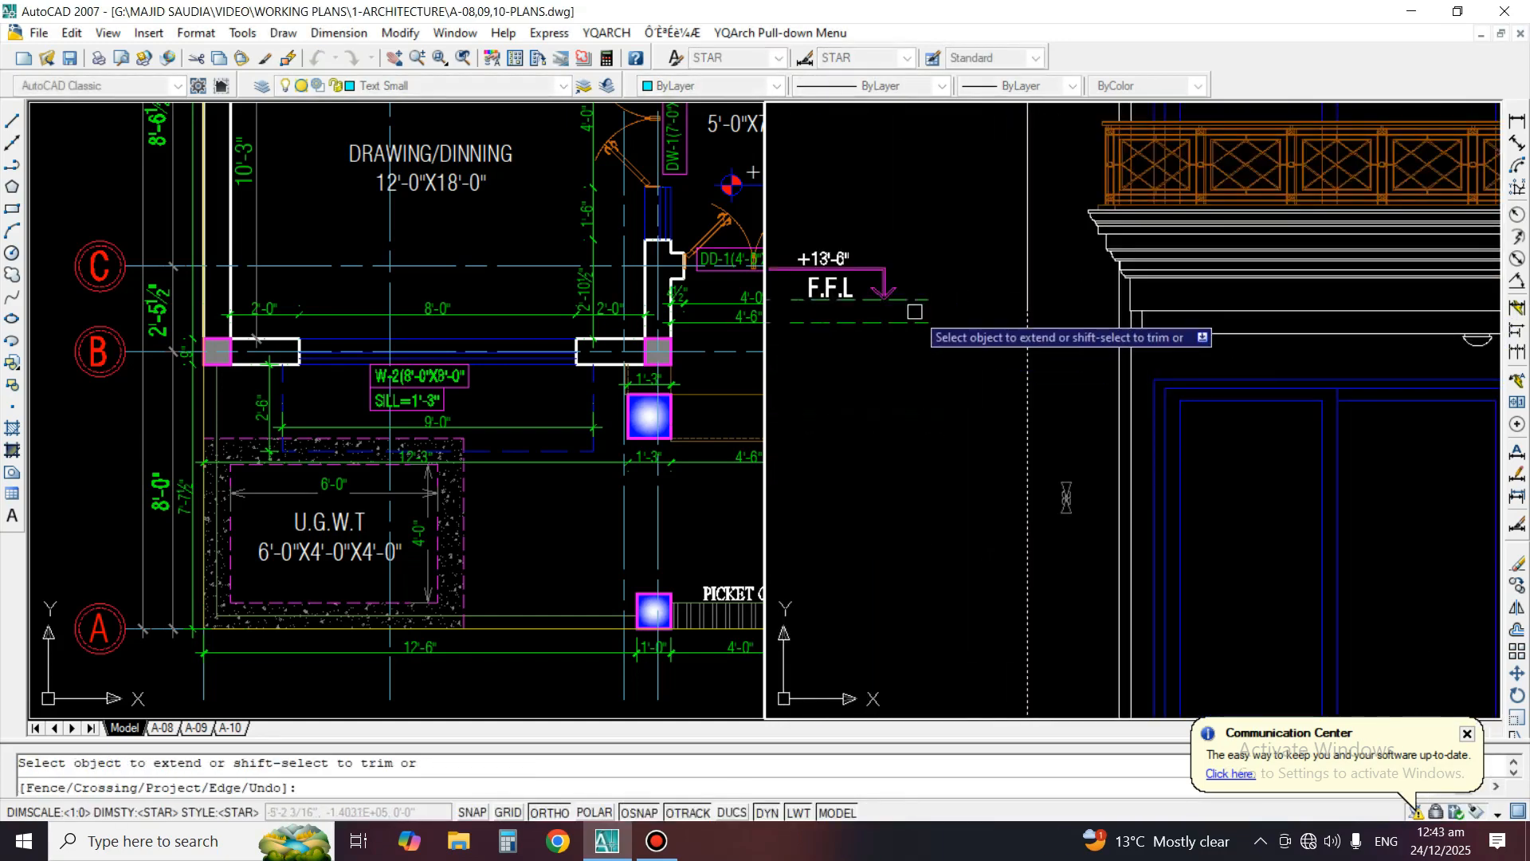
key("Escape")
Extend the dashed level lines at +13'-6" F.F.L to the building's outer left wall line
type("ex")
key("space")
key("space")
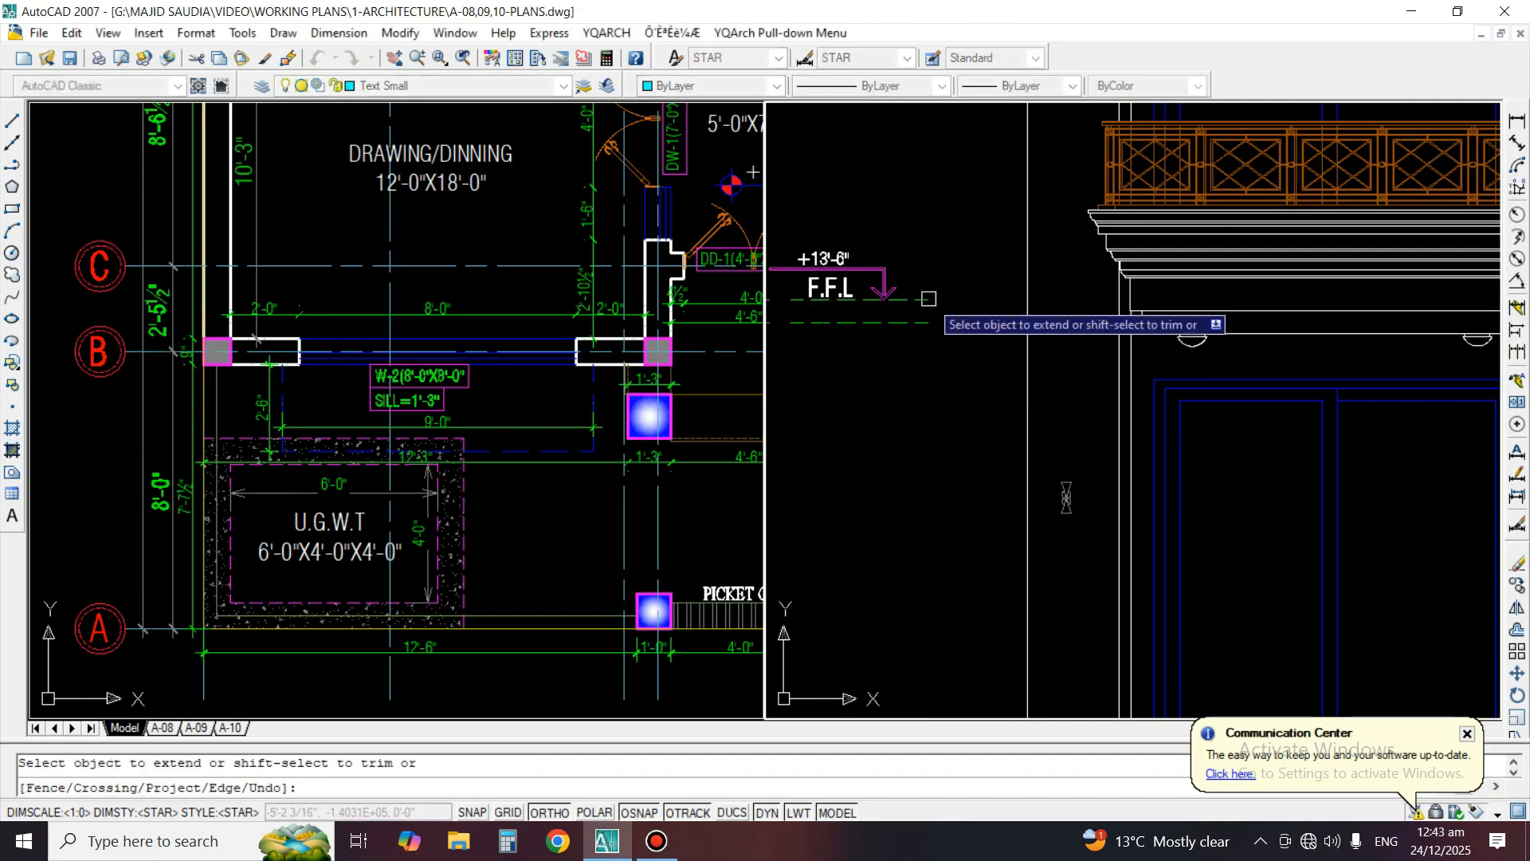
left_click(928, 299)
key("space")
scroll(1029, 434, "down", 4)
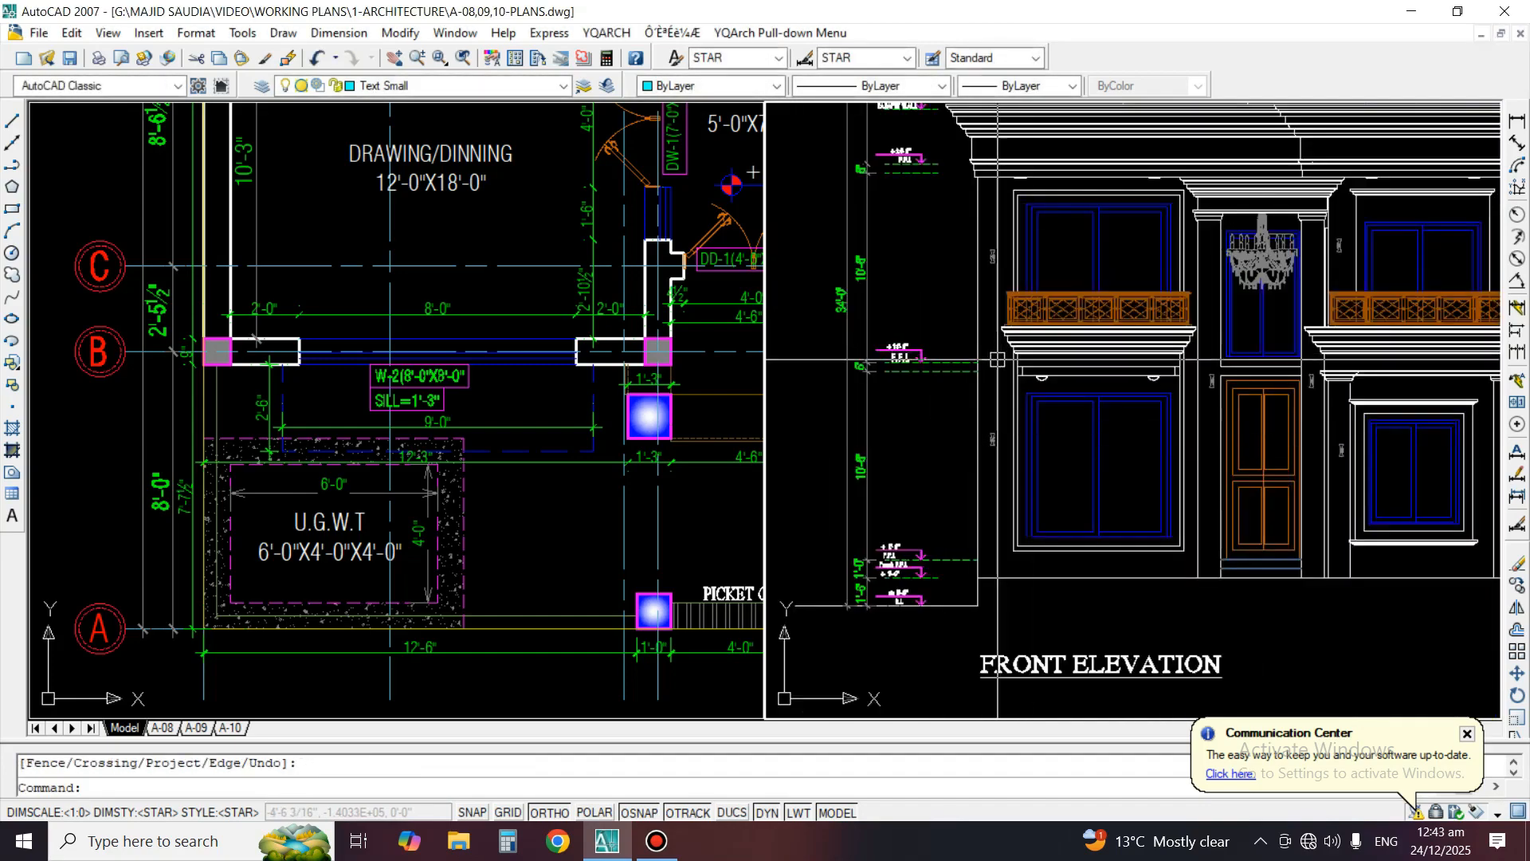
Extend the dashed level lines at +24'-6" F.F.L to the edge of the roof cornice
scroll(997, 360, "up", 5)
key("space")
key("space")
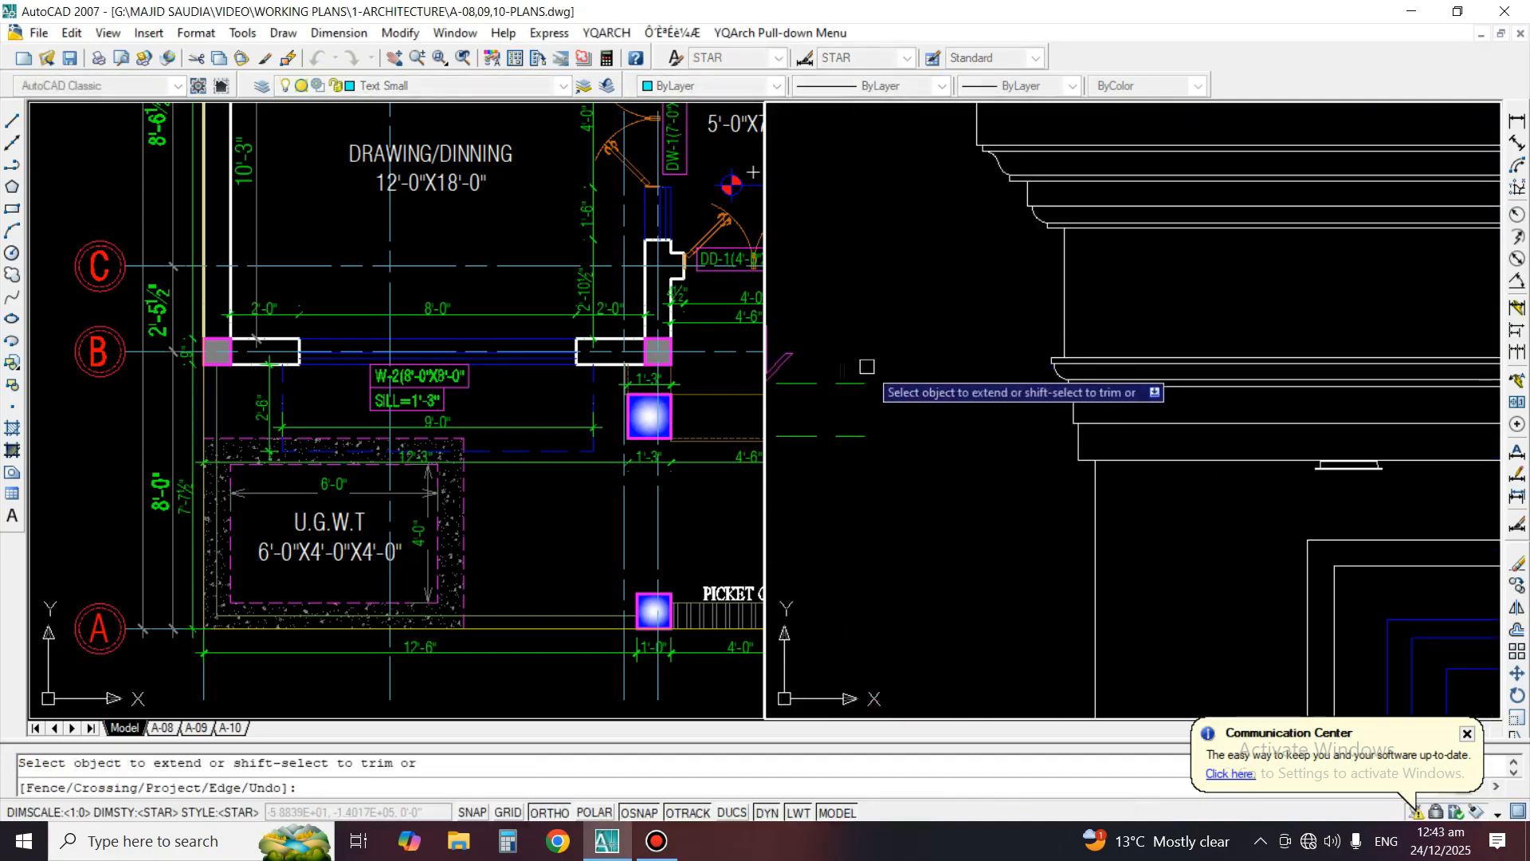
left_click(849, 415)
left_click(838, 462)
key("space")
Extend the dashed +27'-6" parapet wall level line to the edge of the roof cornice
scroll(988, 434, "down", 5)
scroll(902, 331, "up", 4)
key("space")
key("space")
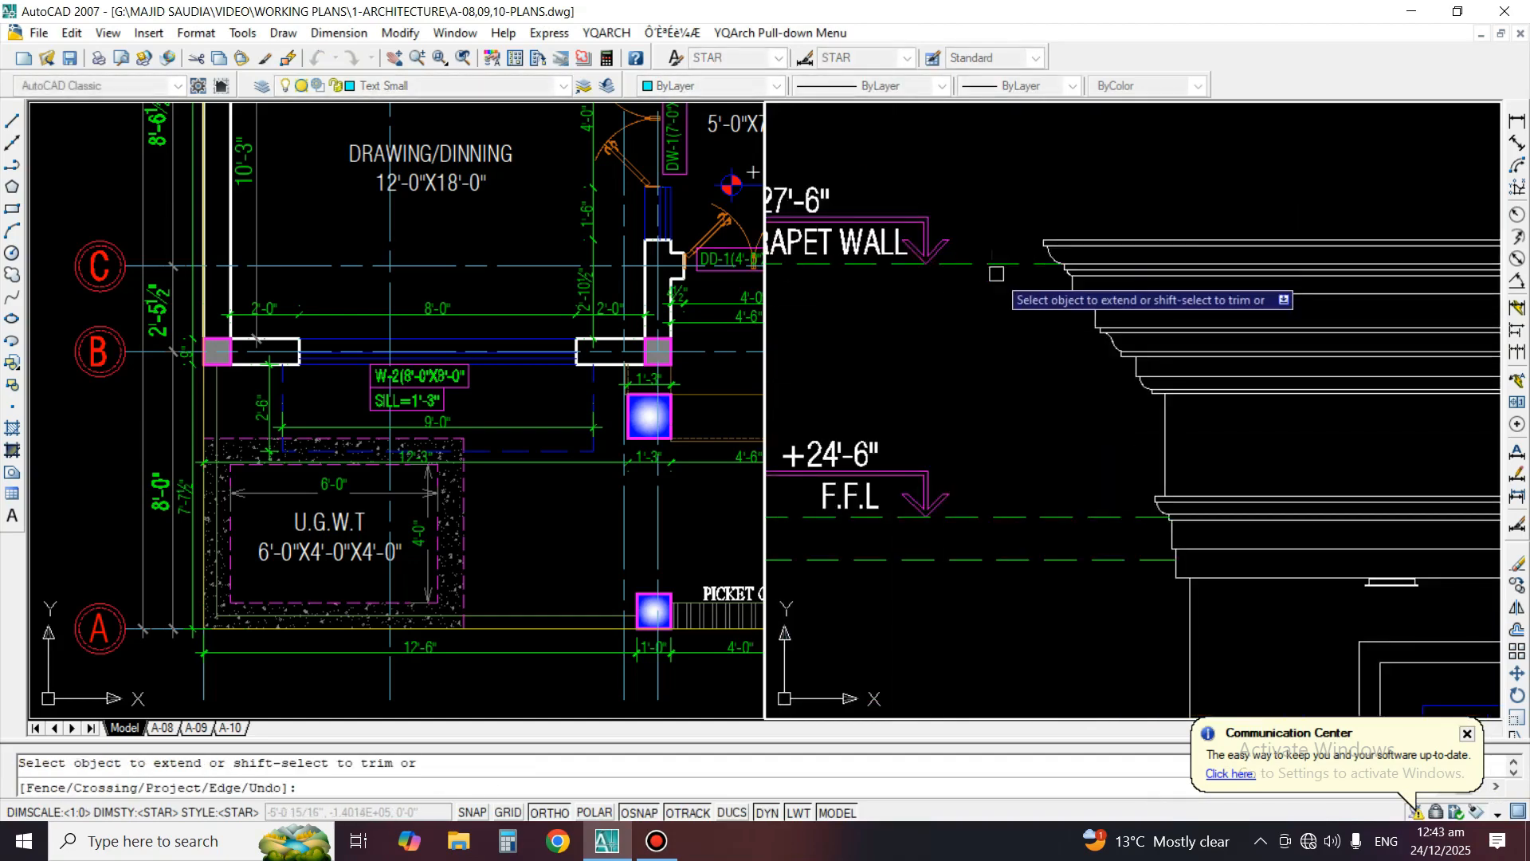
key("space")
scroll(777, 120, "down", 4)
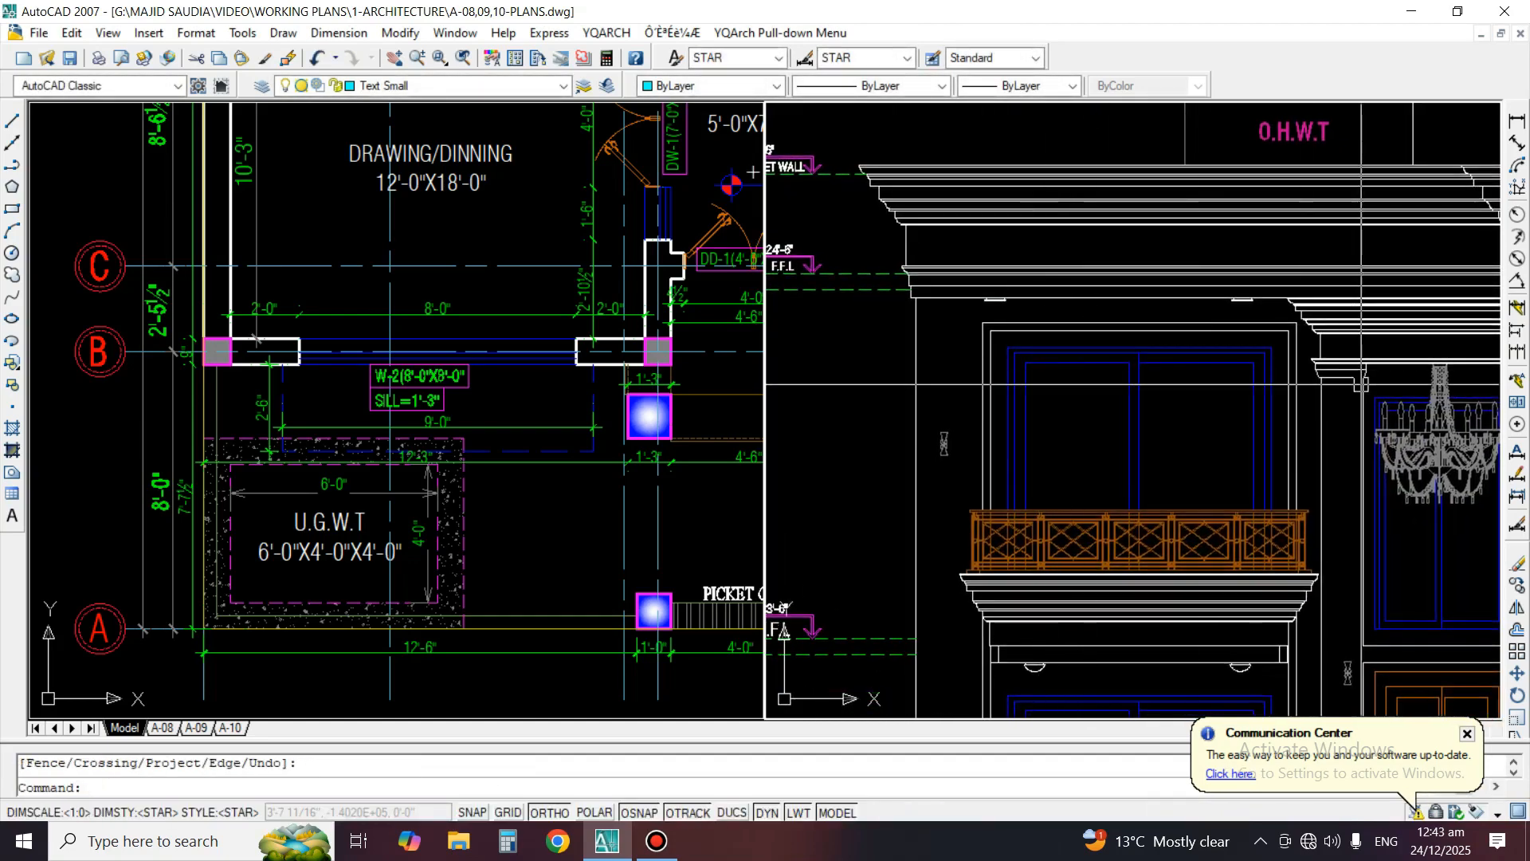
Inspect the whole front elevation, comparing the left bay, the entrance and the right bay with its cornices
scroll(1361, 383, "down", 5)
scroll(1293, 461, "up", 1)
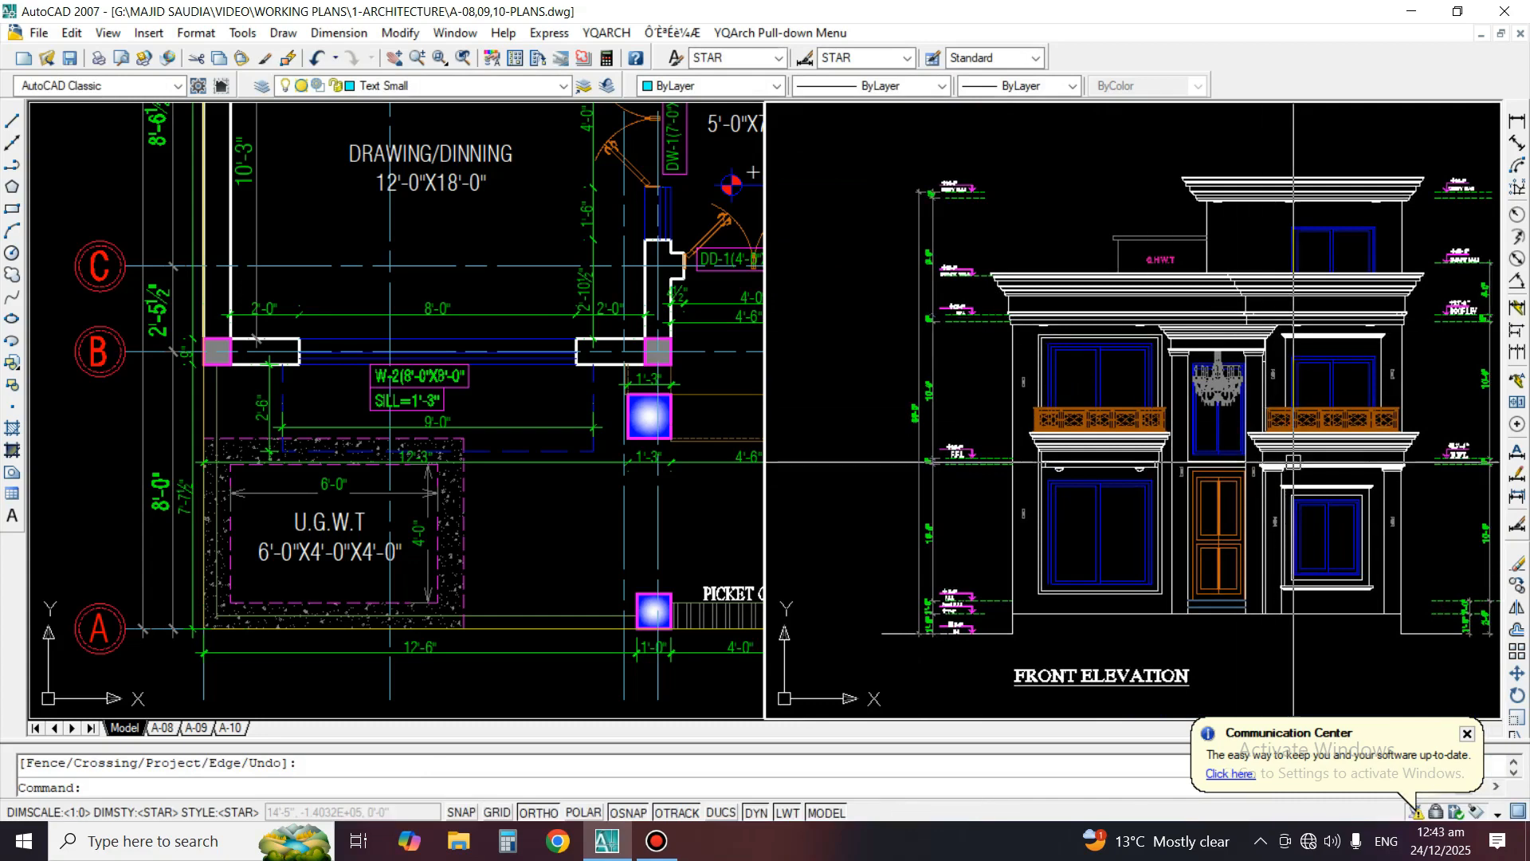
middle_click_drag(1293, 461, 1242, 453)
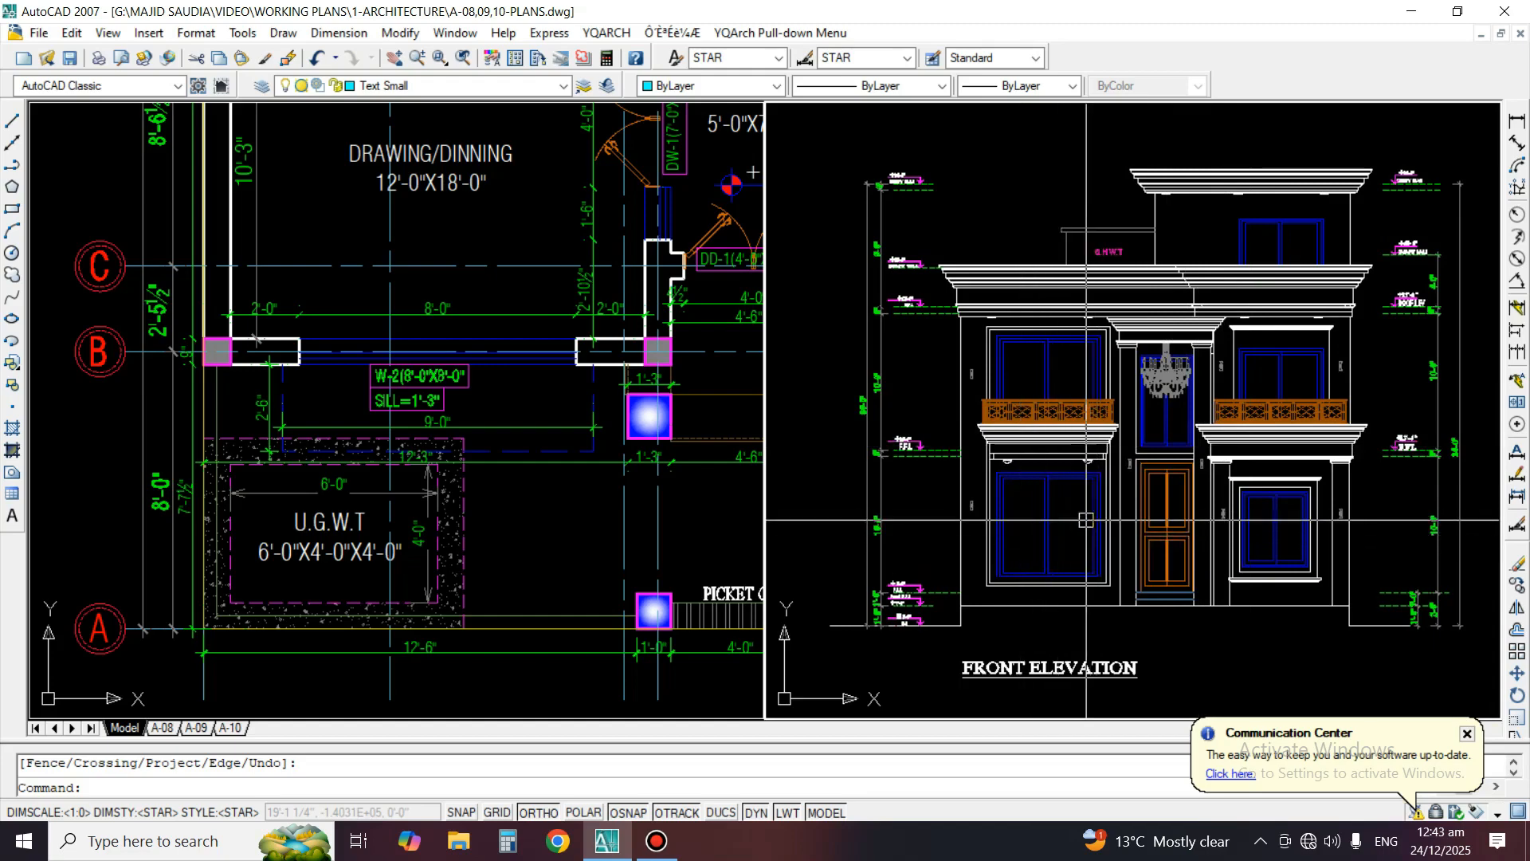
middle_click_drag(1068, 542, 1042, 540)
scroll(974, 527, "up", 4)
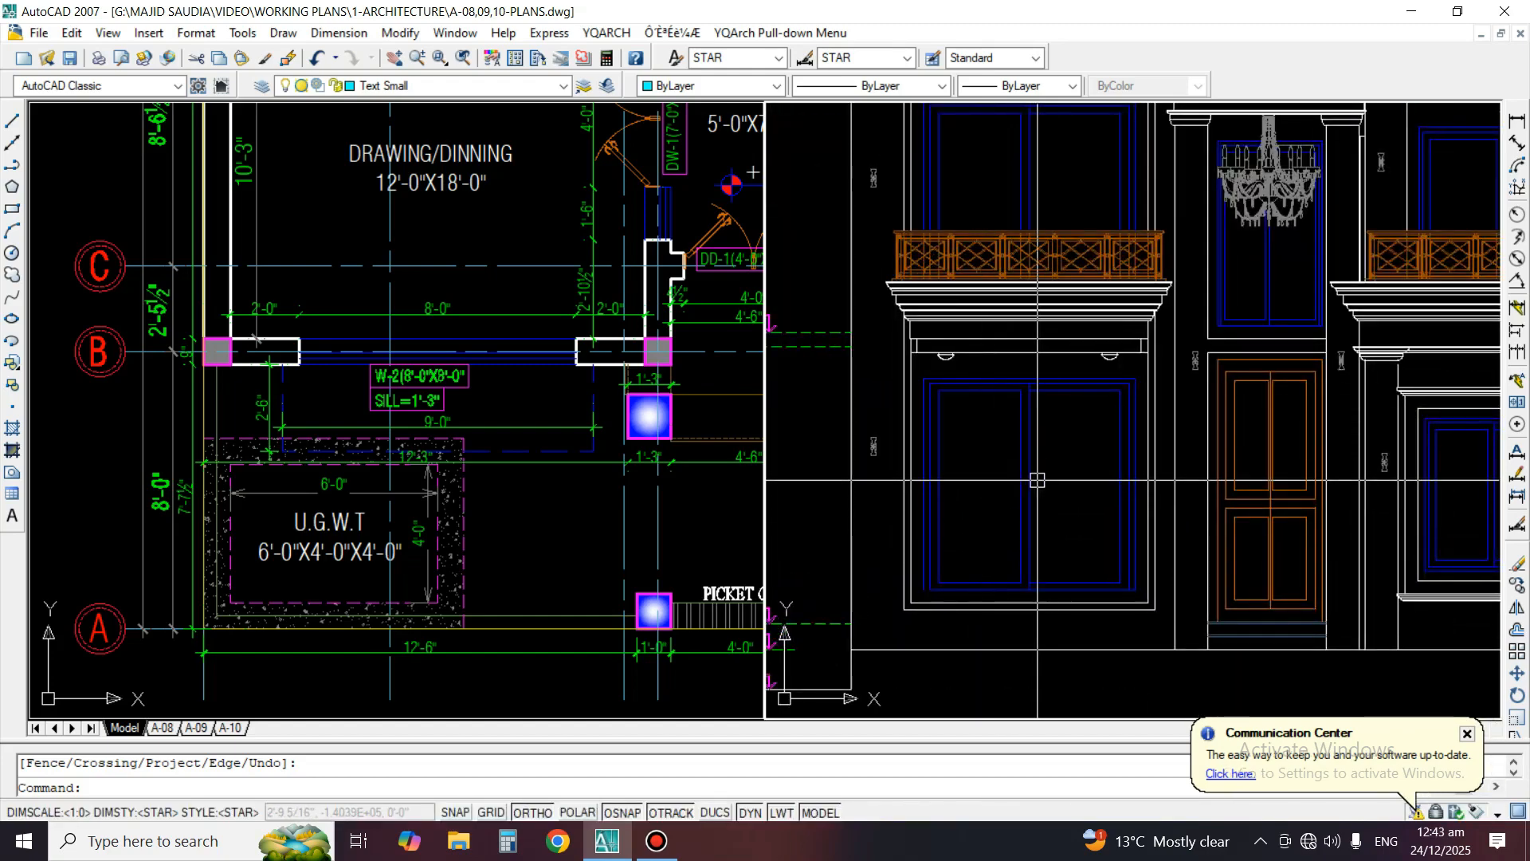
middle_click_drag(1258, 535, 1015, 525)
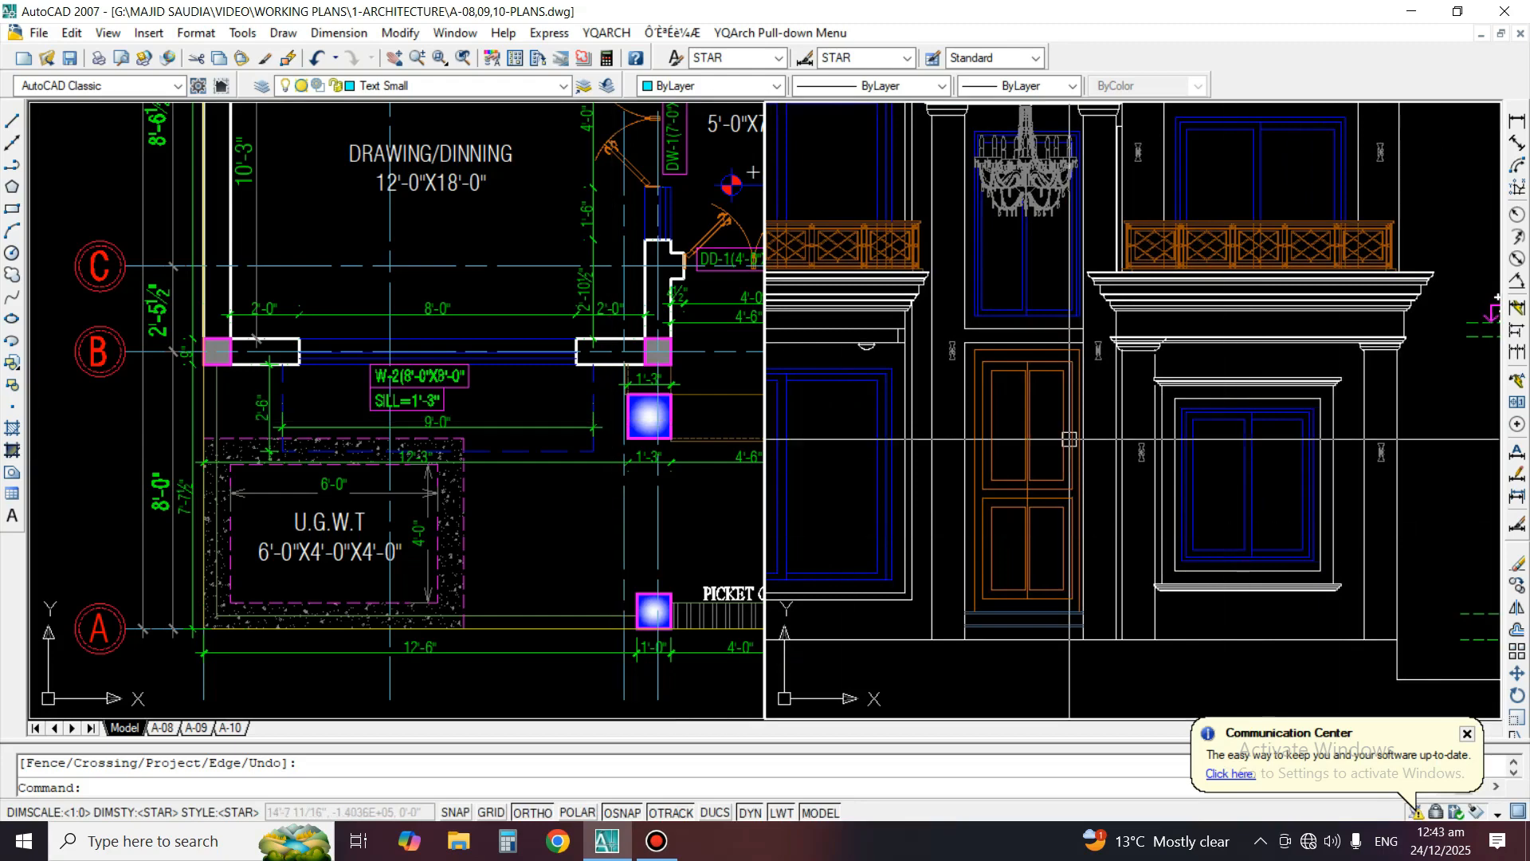
middle_click_drag(1497, 297, 1519, 335)
scroll(888, 414, "up", 5)
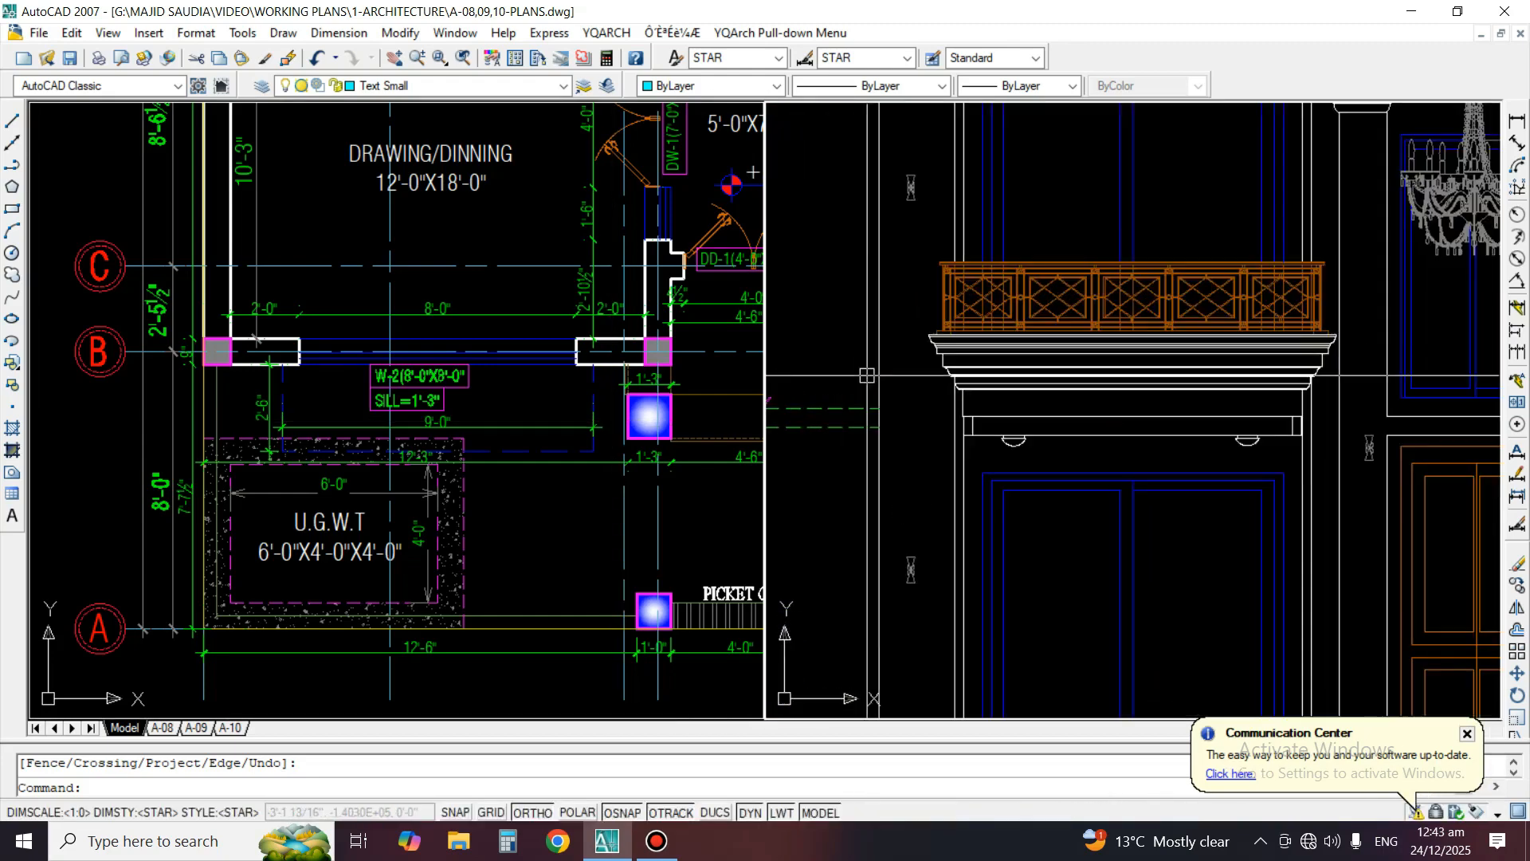
Add a vertical linear dimension from the +13'-6" F.F.L line to the top of the left balcony's cornice
scroll(1073, 404, "up", 2)
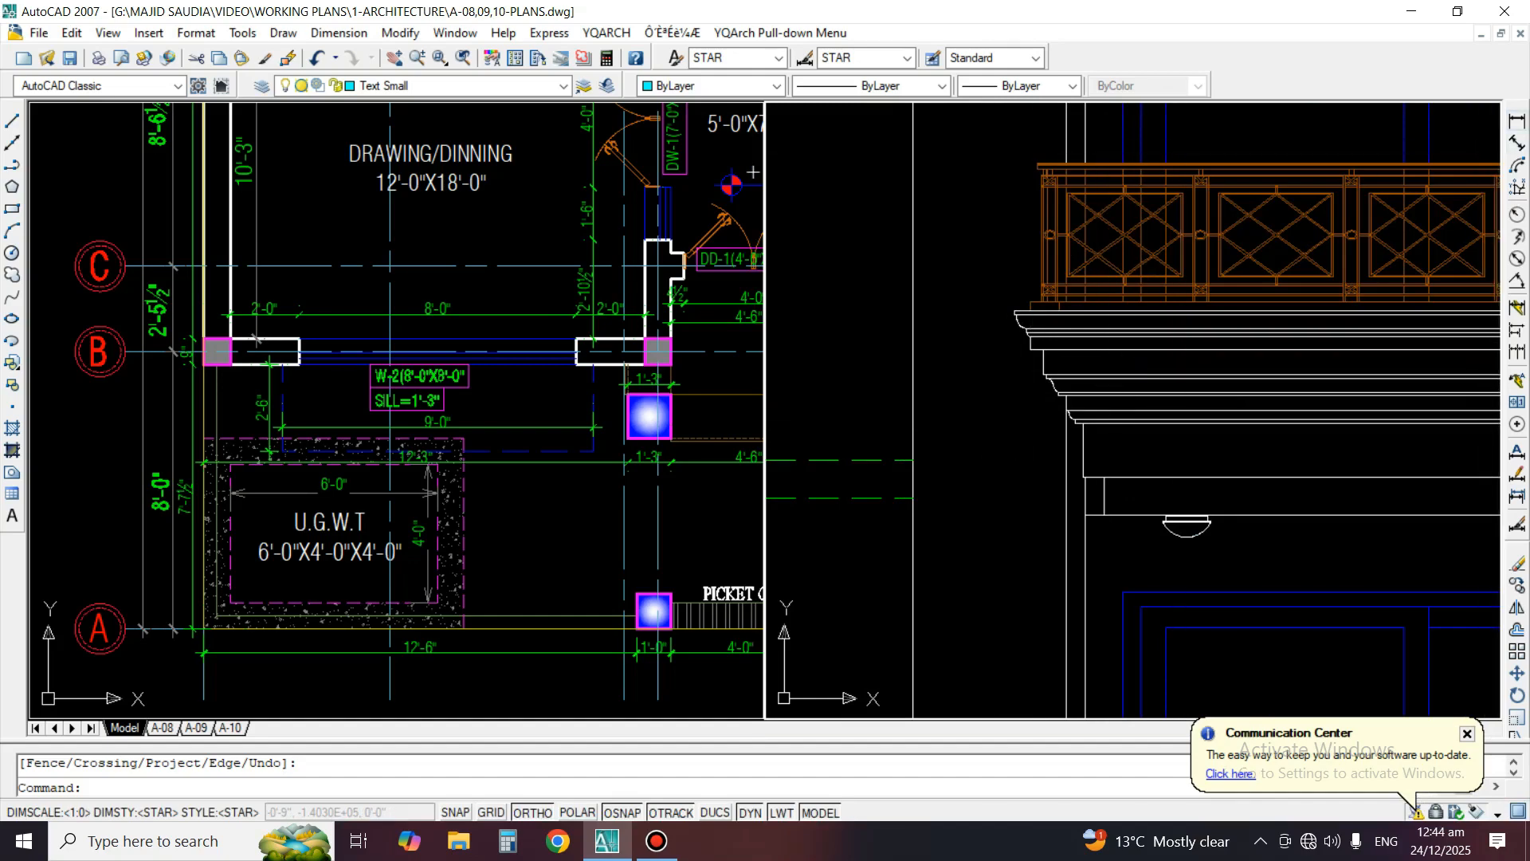
left_click(1517, 120)
left_click(879, 459)
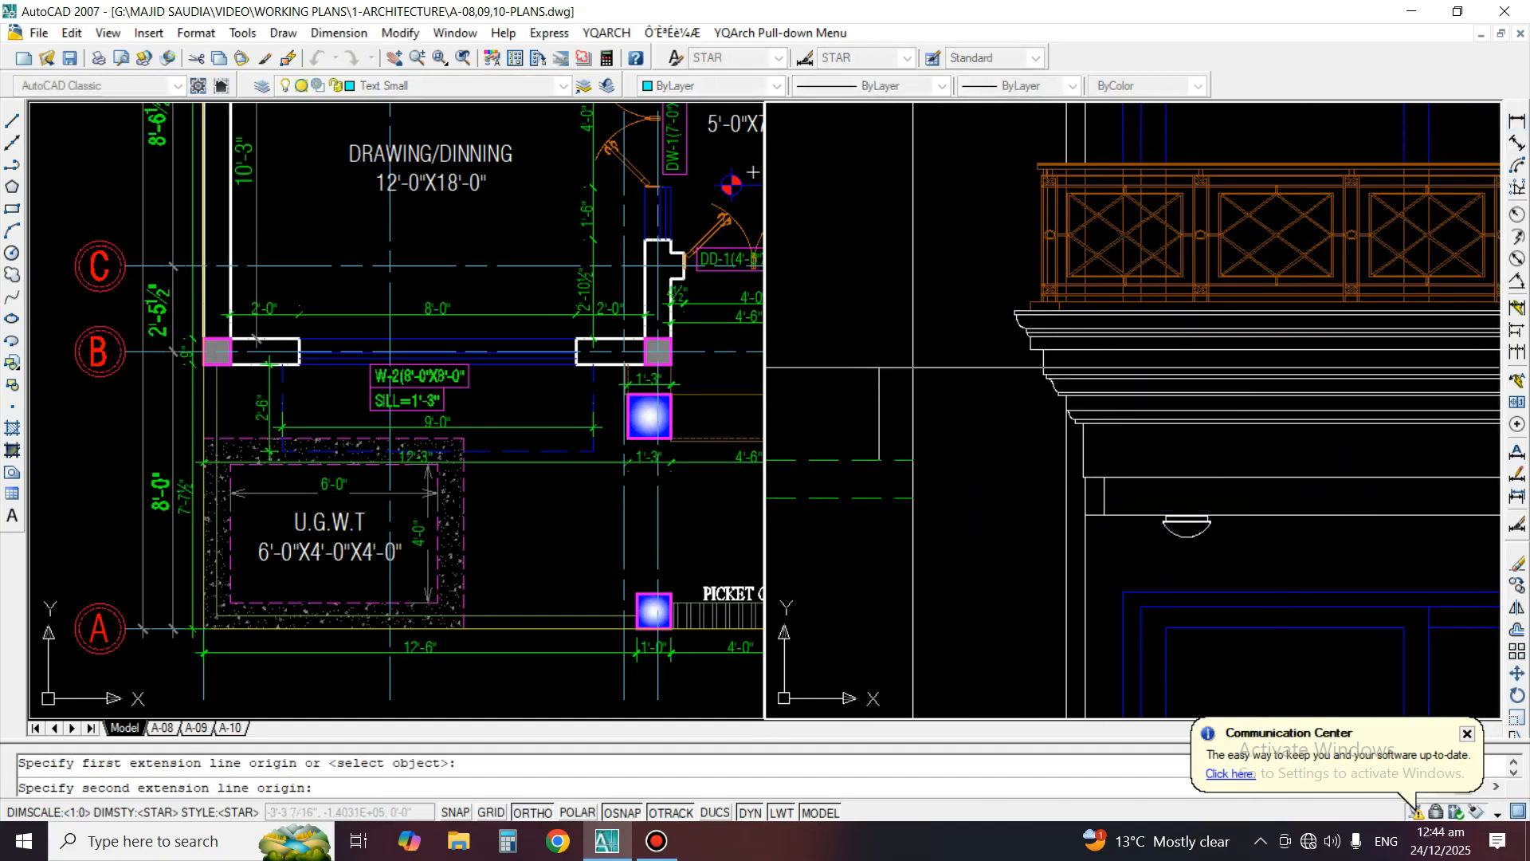
scroll(973, 358, "up", 2)
left_click(1054, 268)
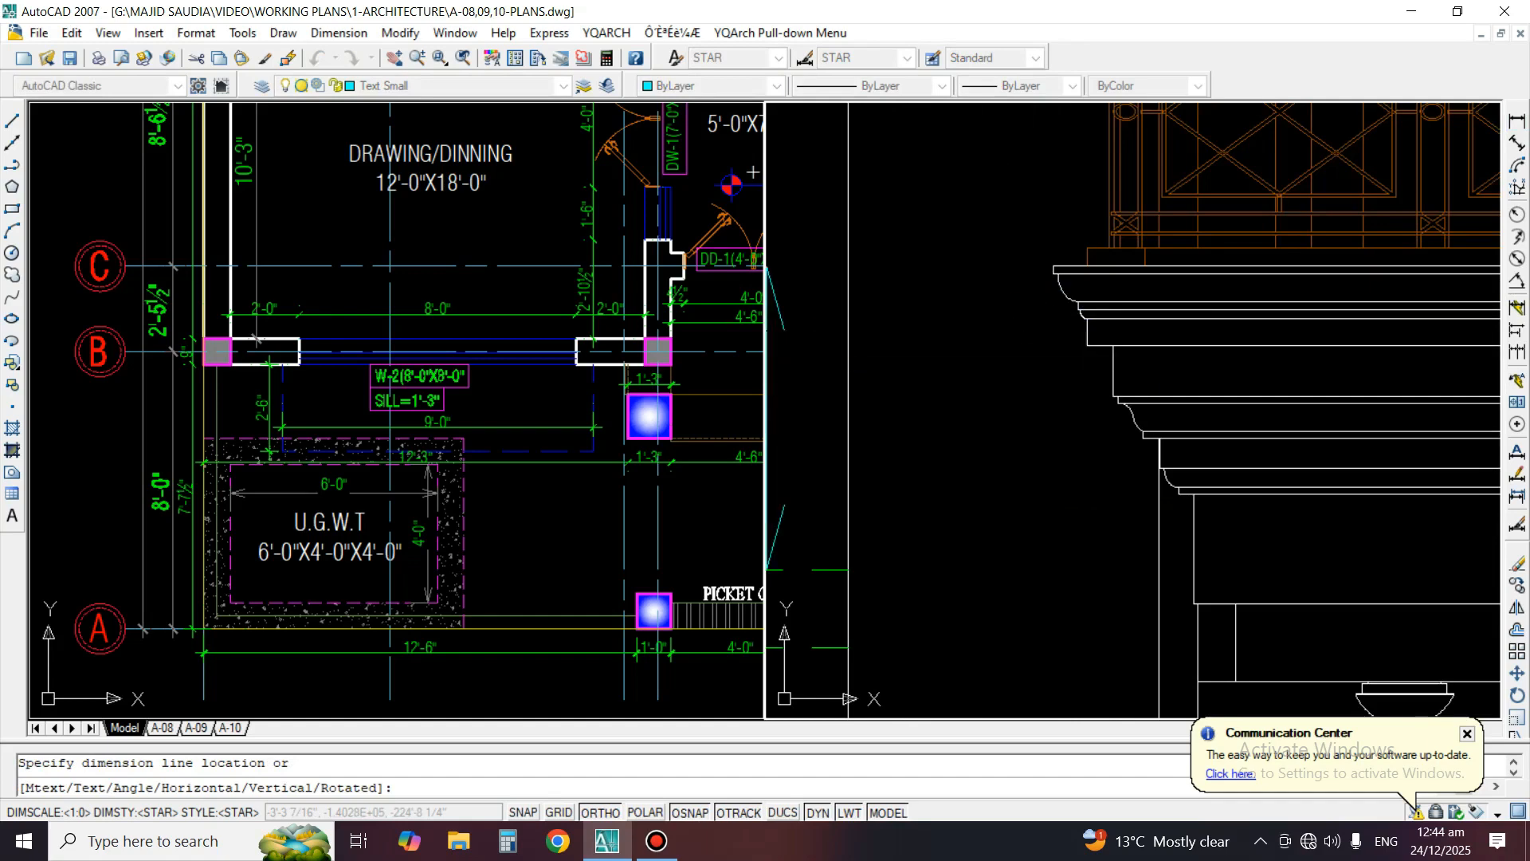
scroll(1009, 419, "down", 3)
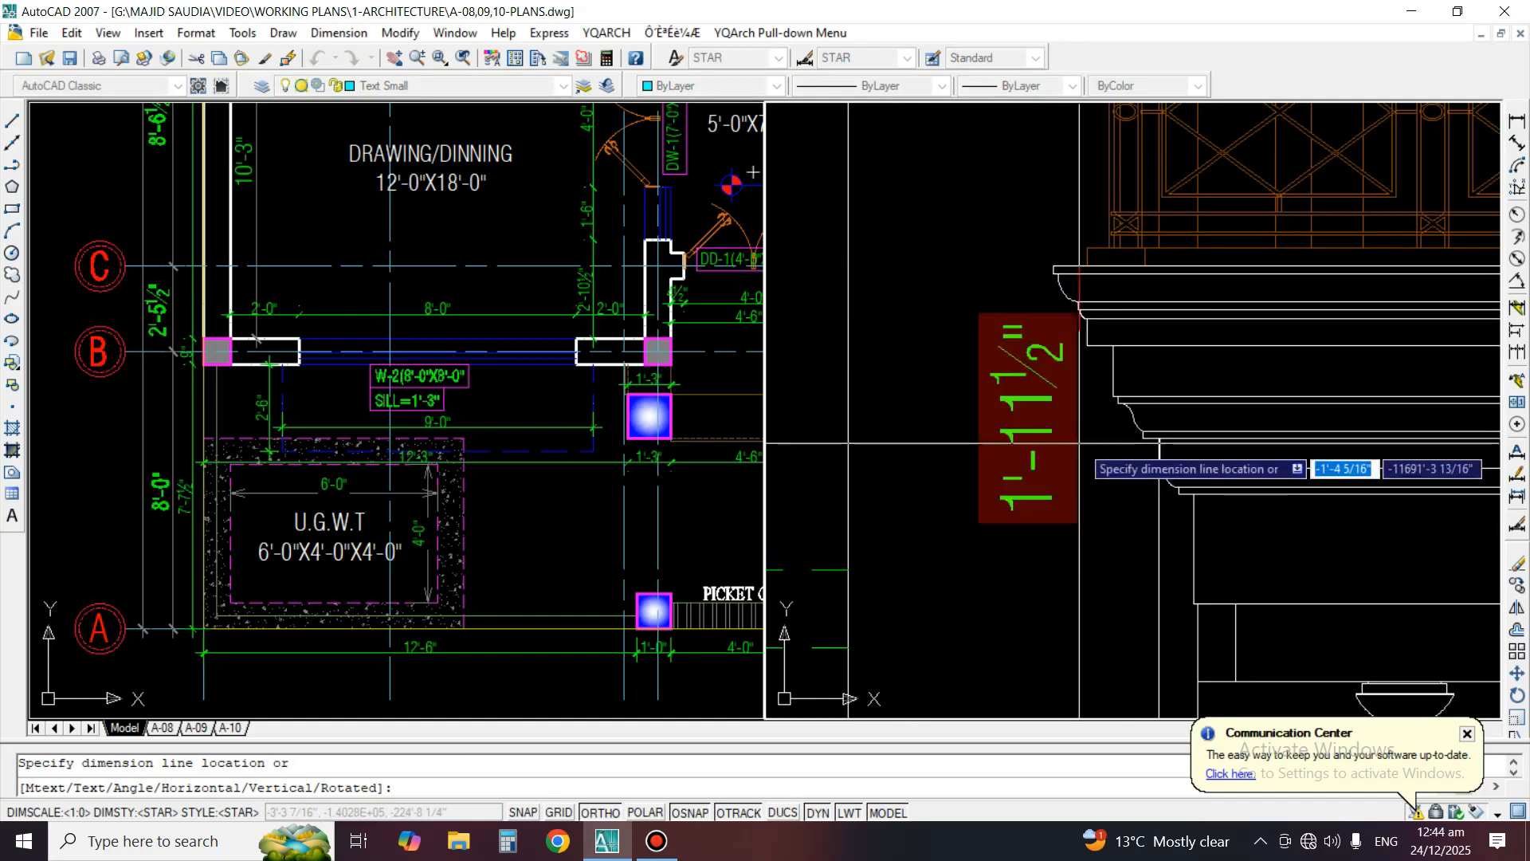
left_click(1009, 419)
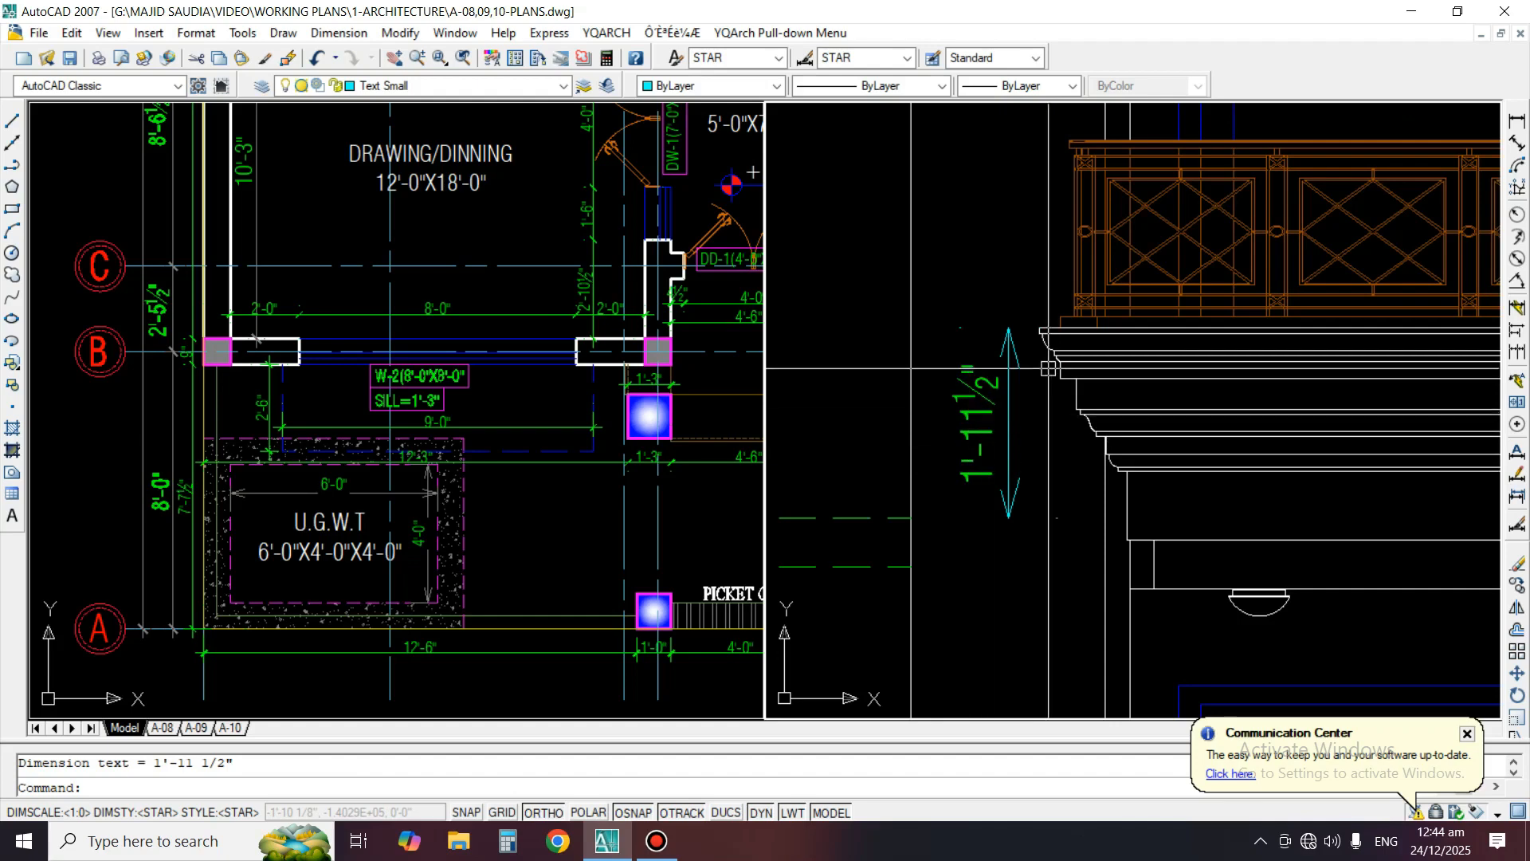
Add a vertical linear dimension from the top of the left balcony's railing down to the top of its cornice
left_click(1517, 121)
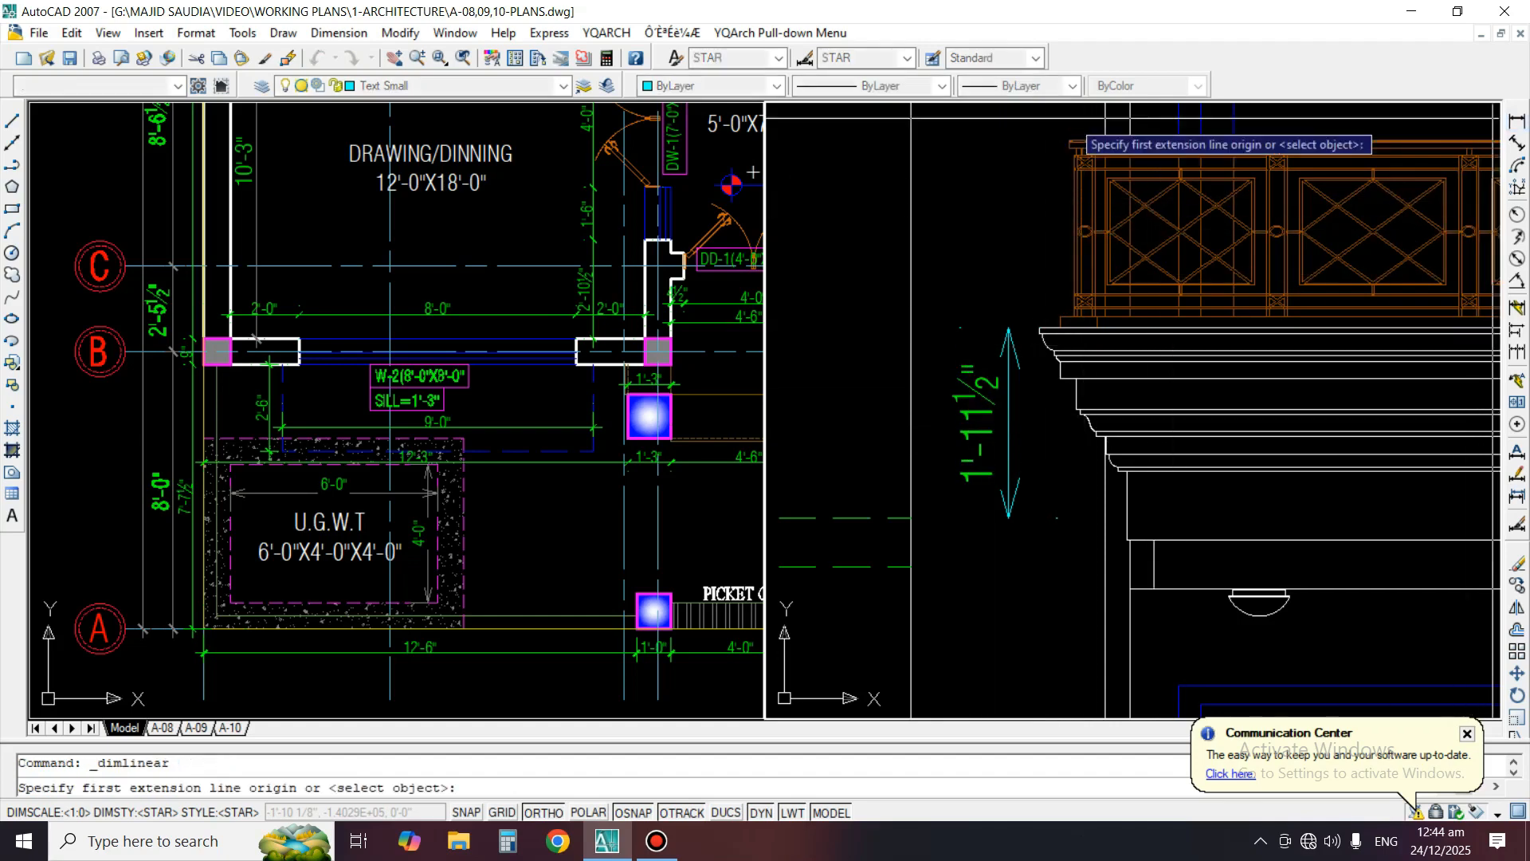
scroll(1128, 118, "up", 2)
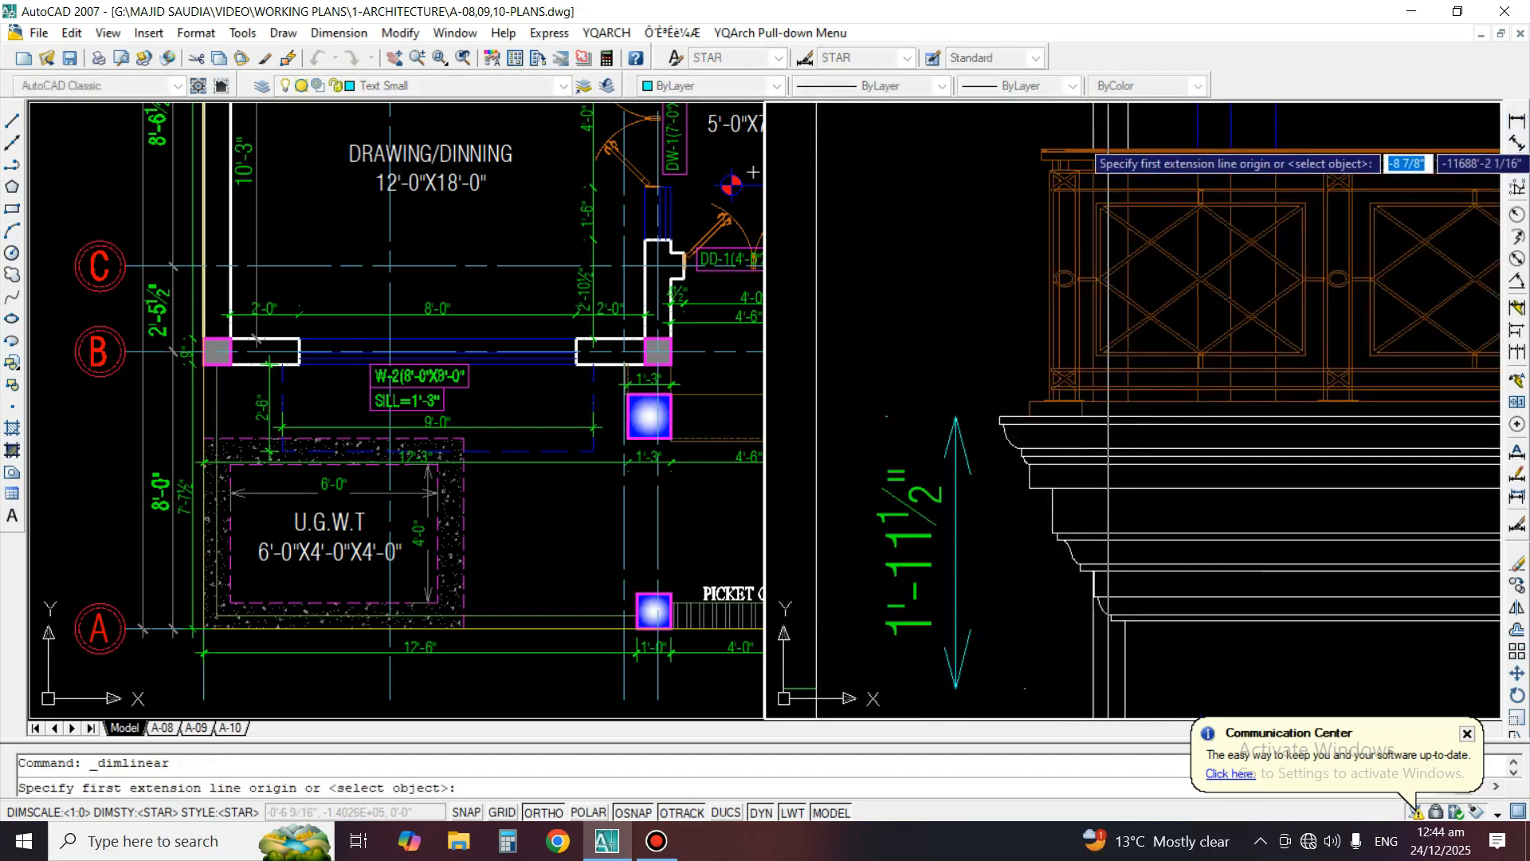
left_click(1109, 144)
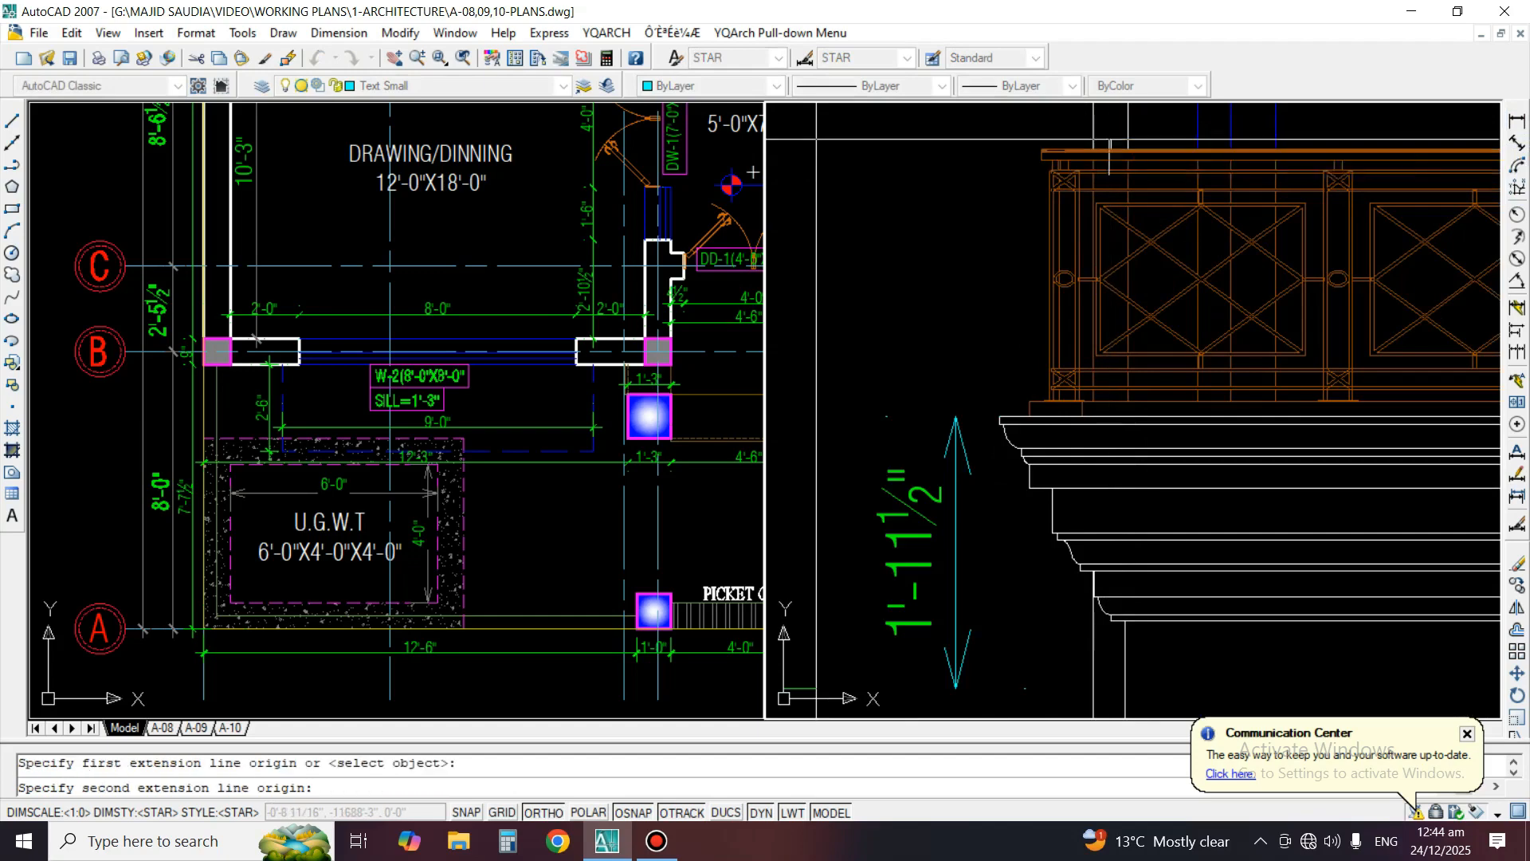
left_click(1120, 415)
left_click(1012, 342)
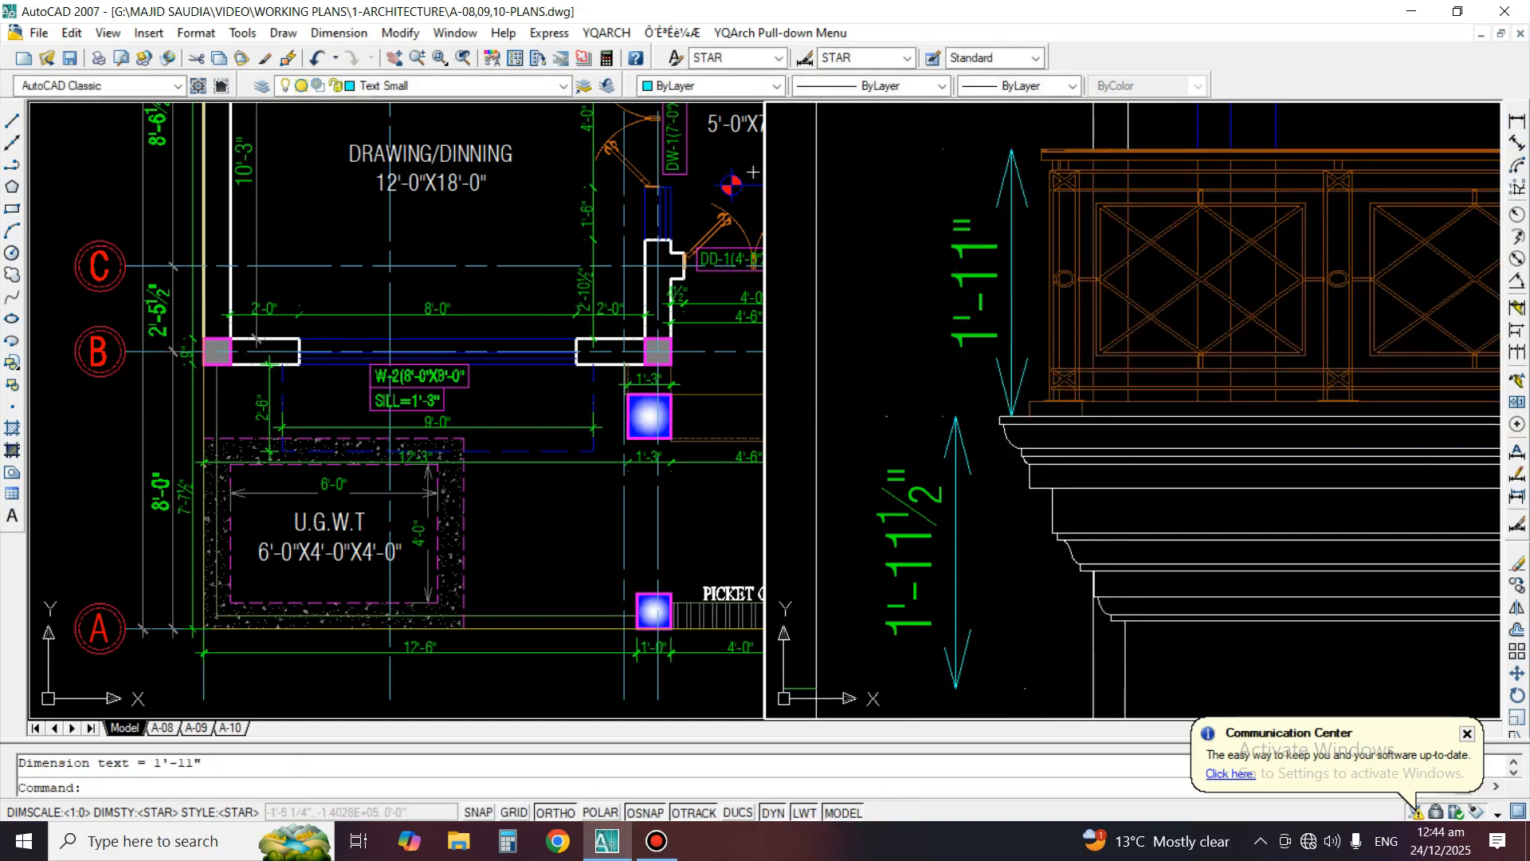
Erase the two vertical dimensions of the left balcony's railing and cornice
left_click(963, 308)
left_click(939, 236)
key("Delete")
scroll(992, 326, "down", 2)
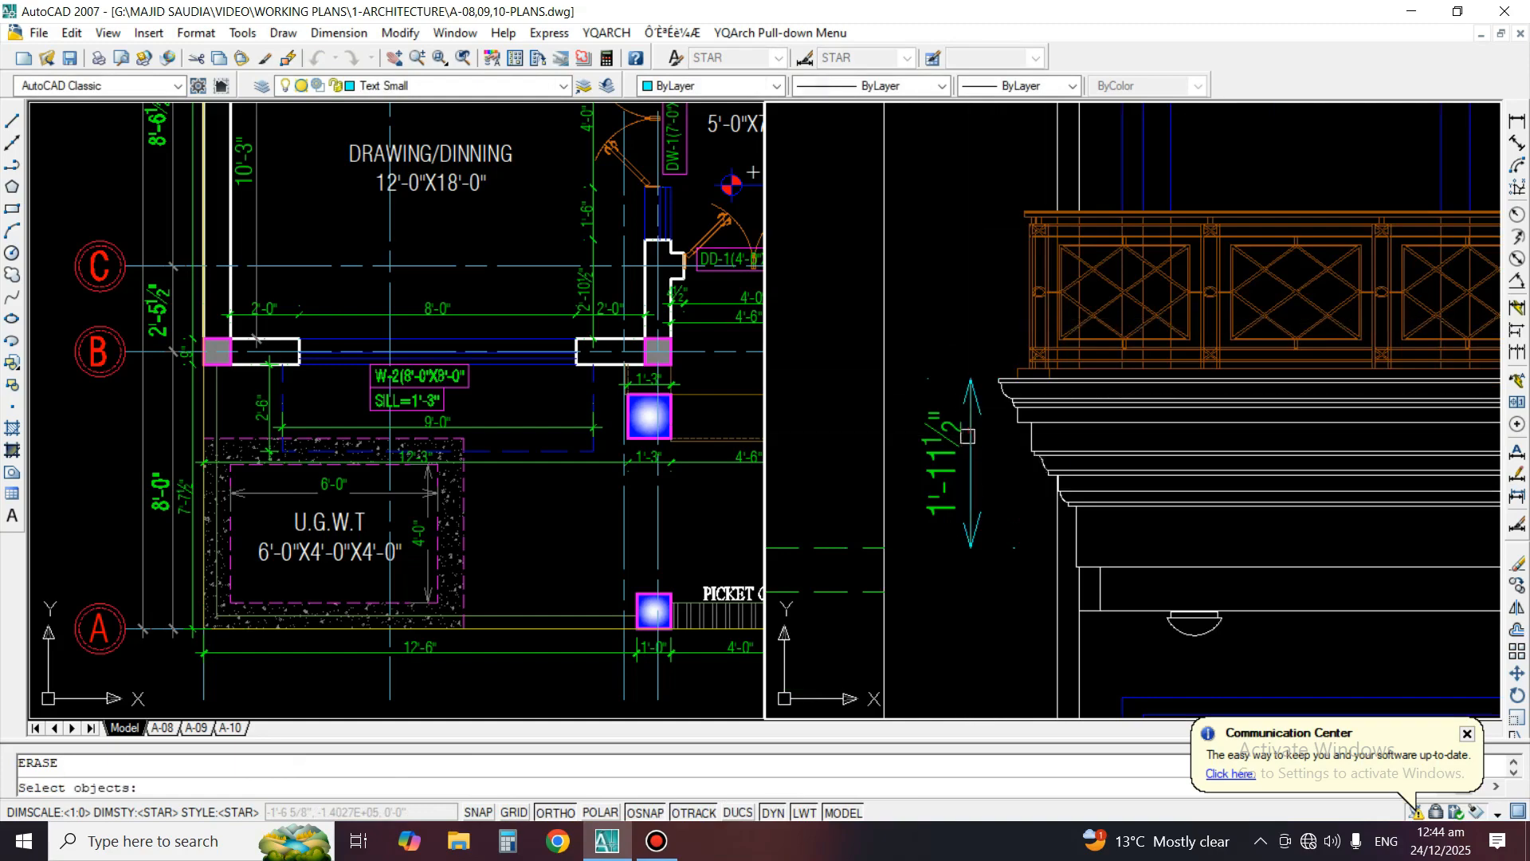
left_click(967, 436)
key("Return")
scroll(1031, 408, "down", 4)
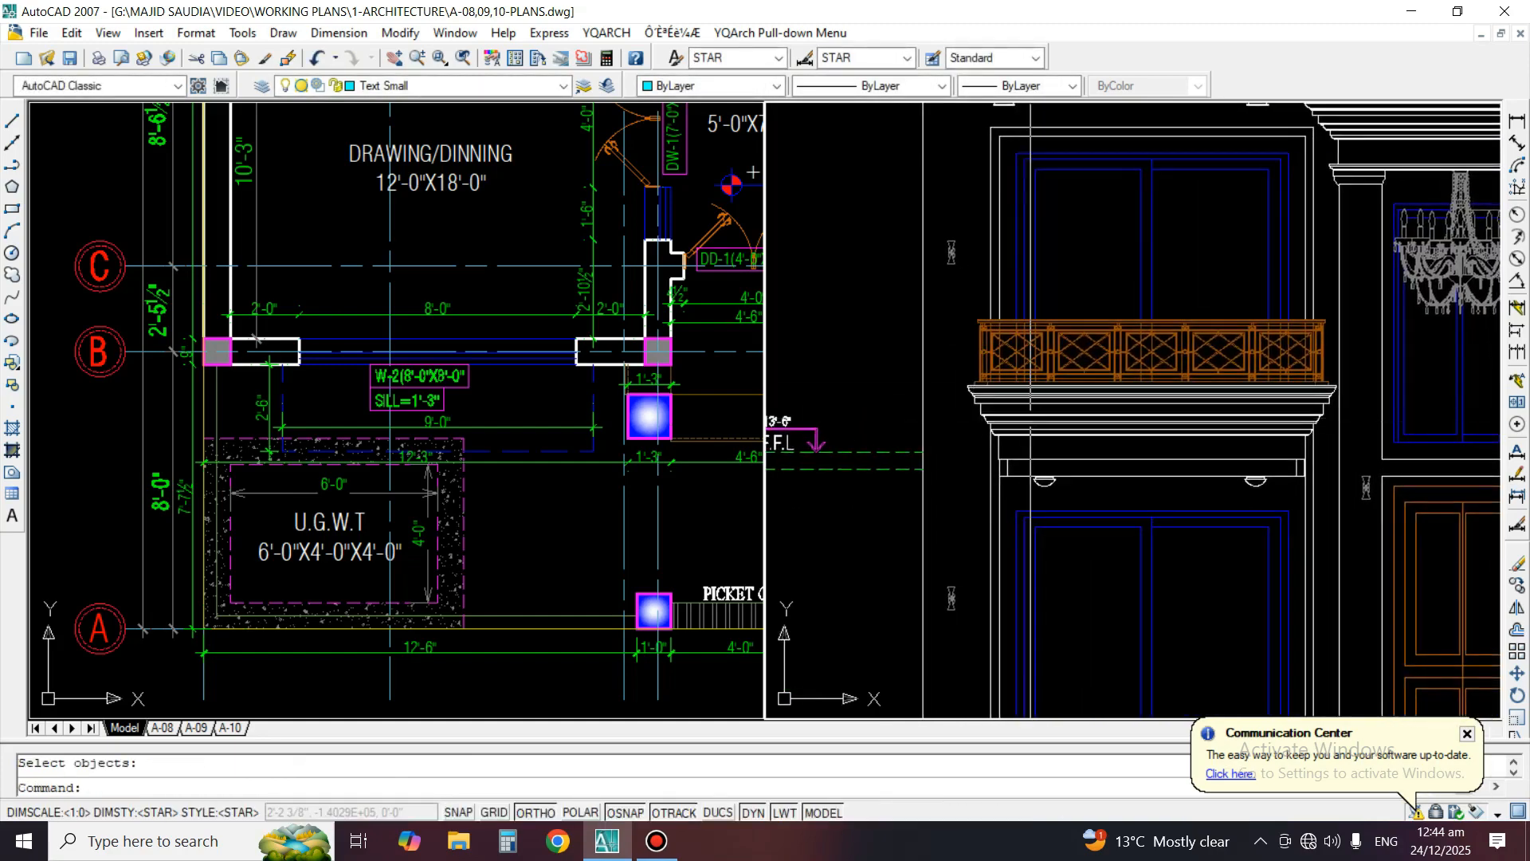
Examine the front elevation's level lines, balconies and cornices across the left bay, entrance and right bay
scroll(1030, 408, "down", 5)
scroll(872, 436, "up", 4)
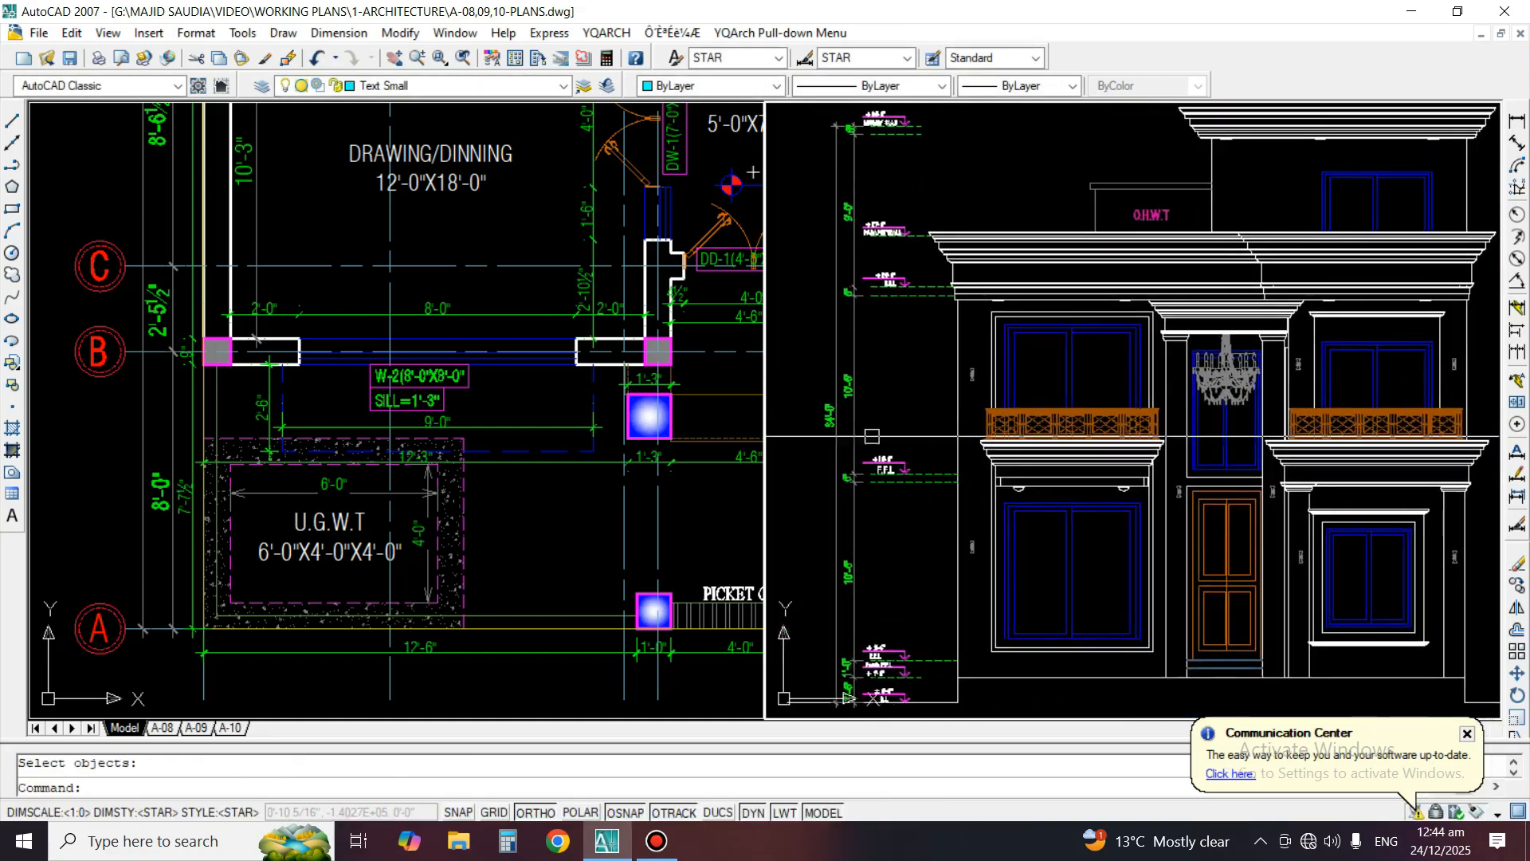
scroll(801, 570, "up", 2)
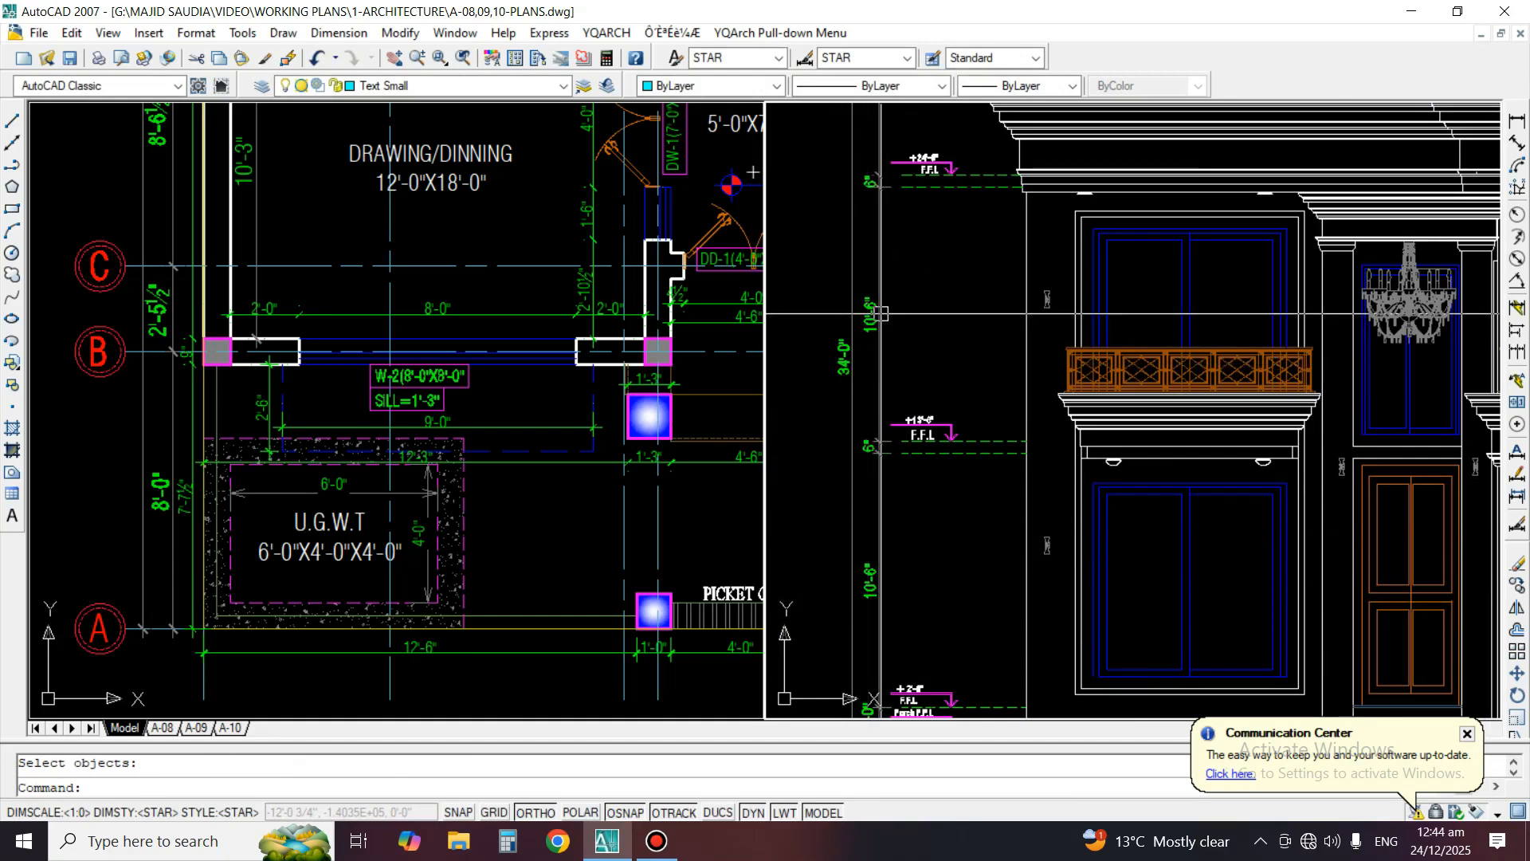
middle_click_drag(974, 258, 980, 379)
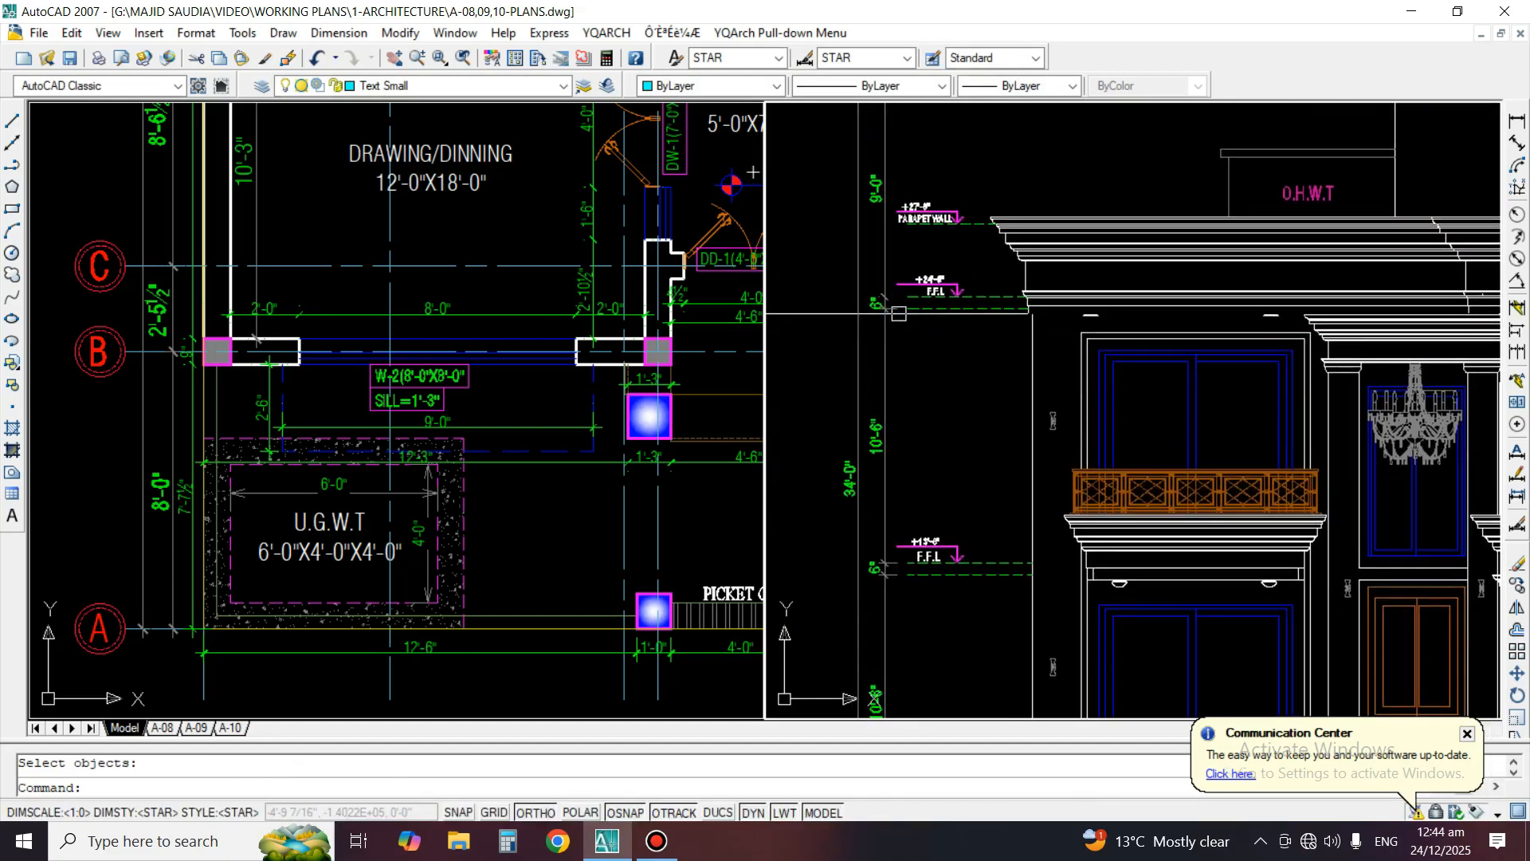
key("Escape")
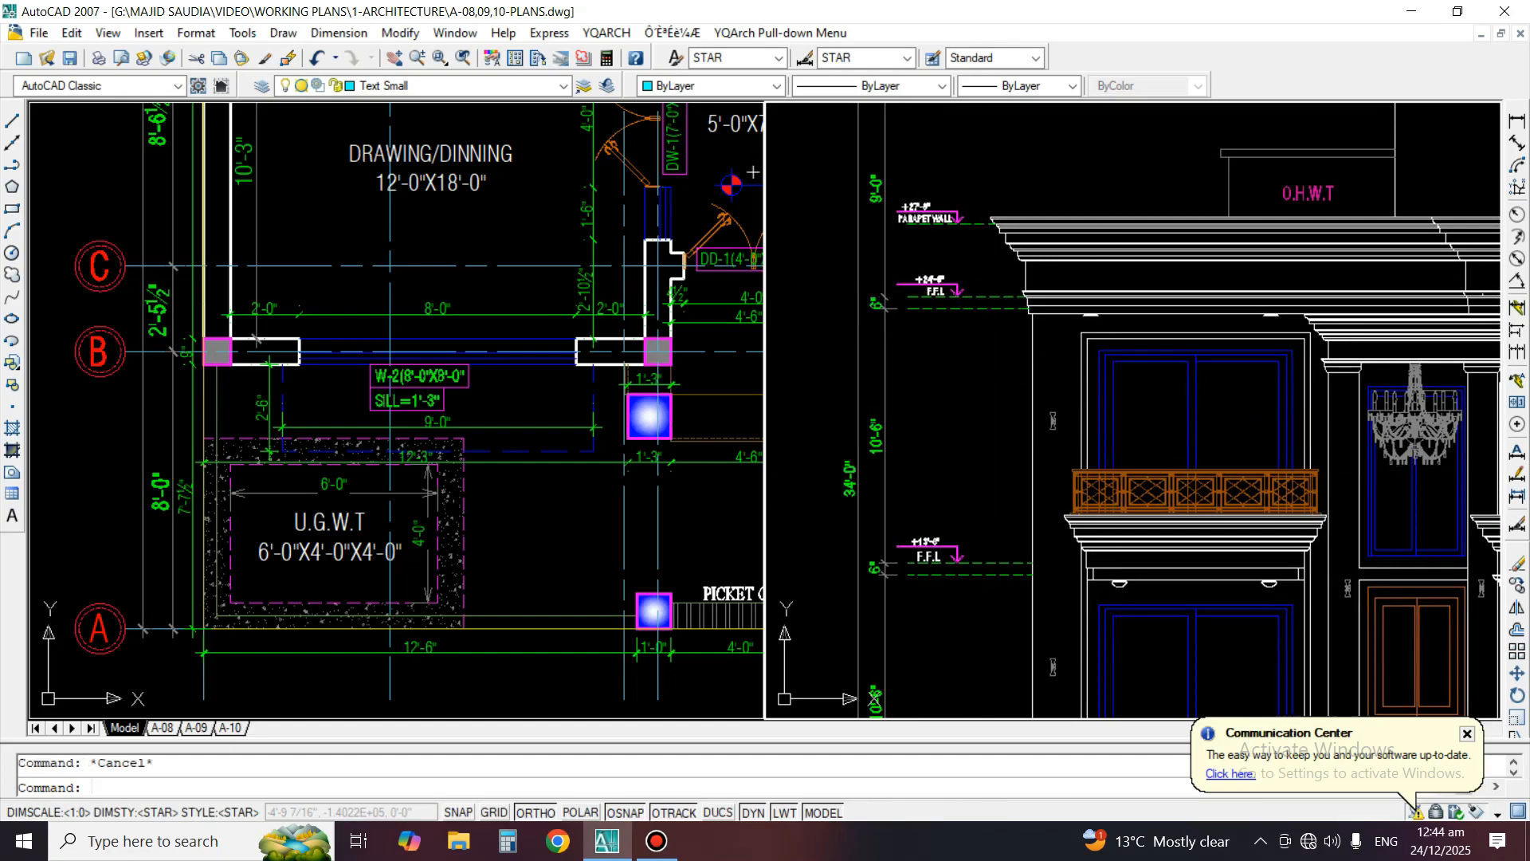
middle_click_drag(1484, 558, 1086, 383)
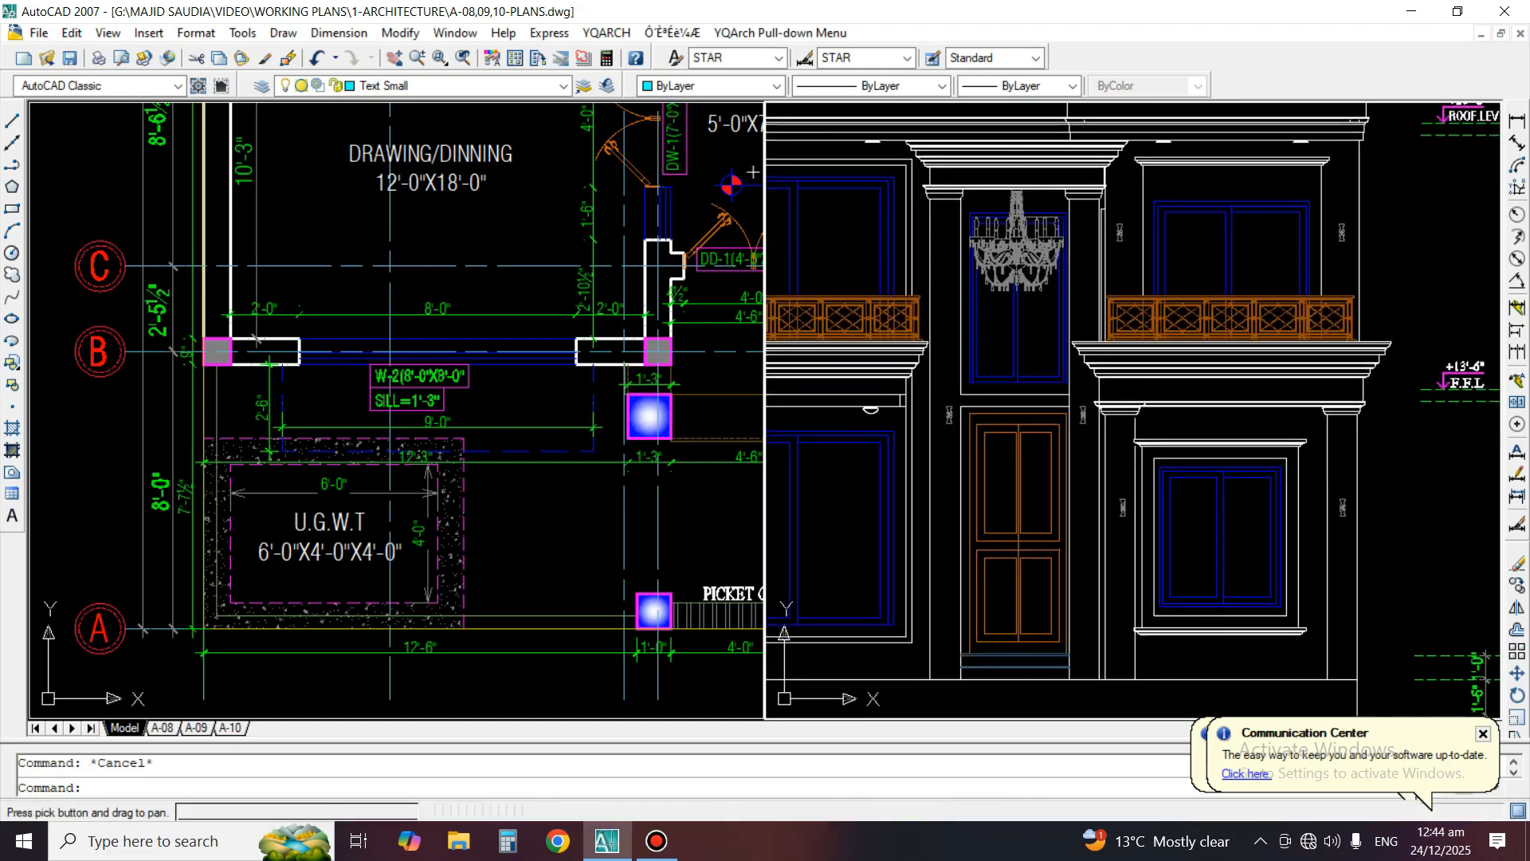
middle_click_drag(777, 392, 1011, 412)
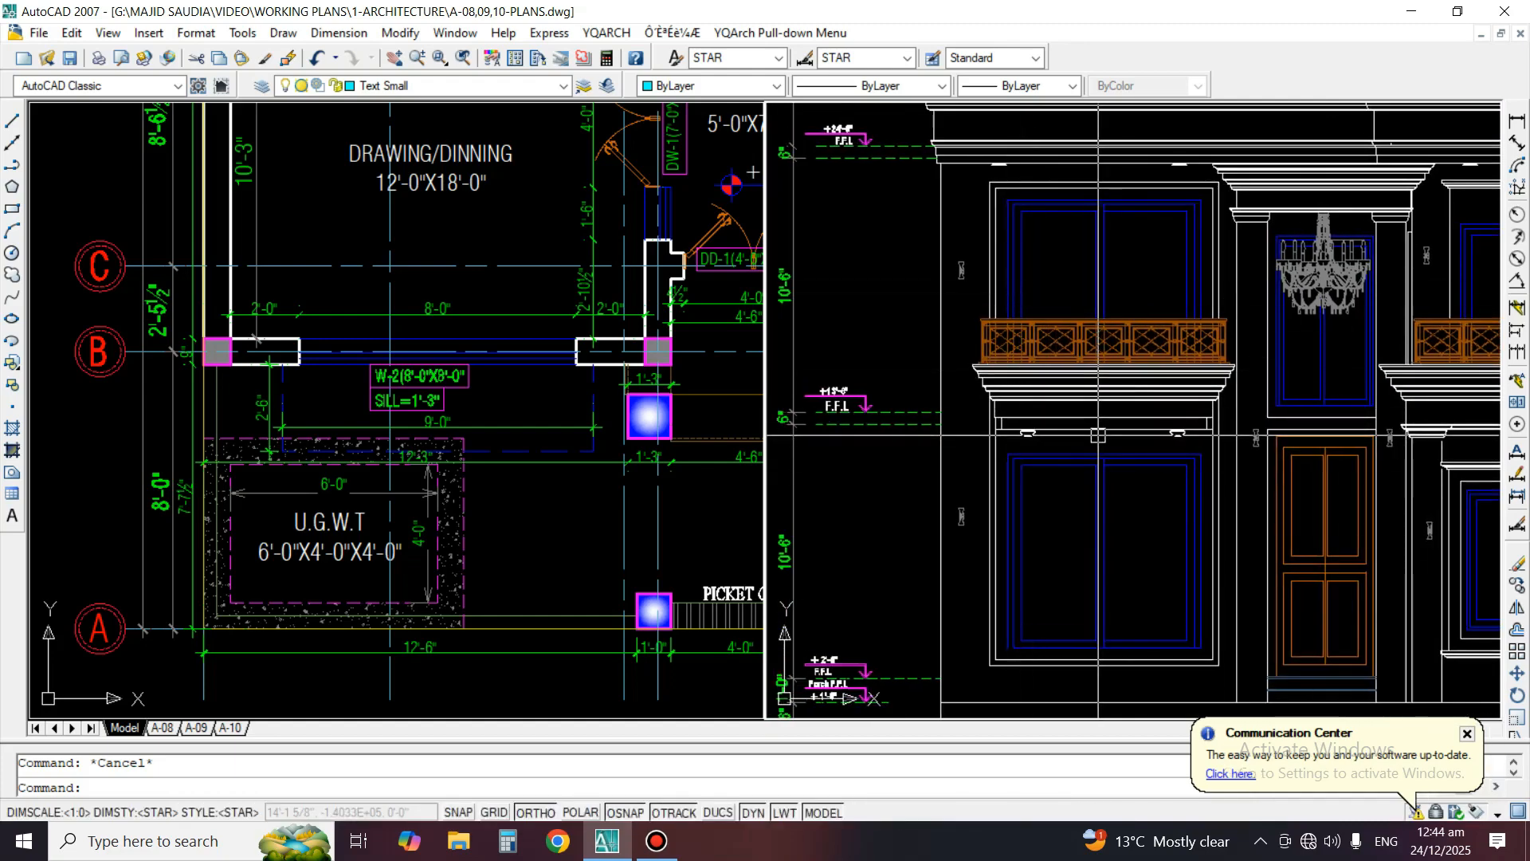
scroll(1176, 243, "down", 4)
scroll(1176, 243, "up", 2)
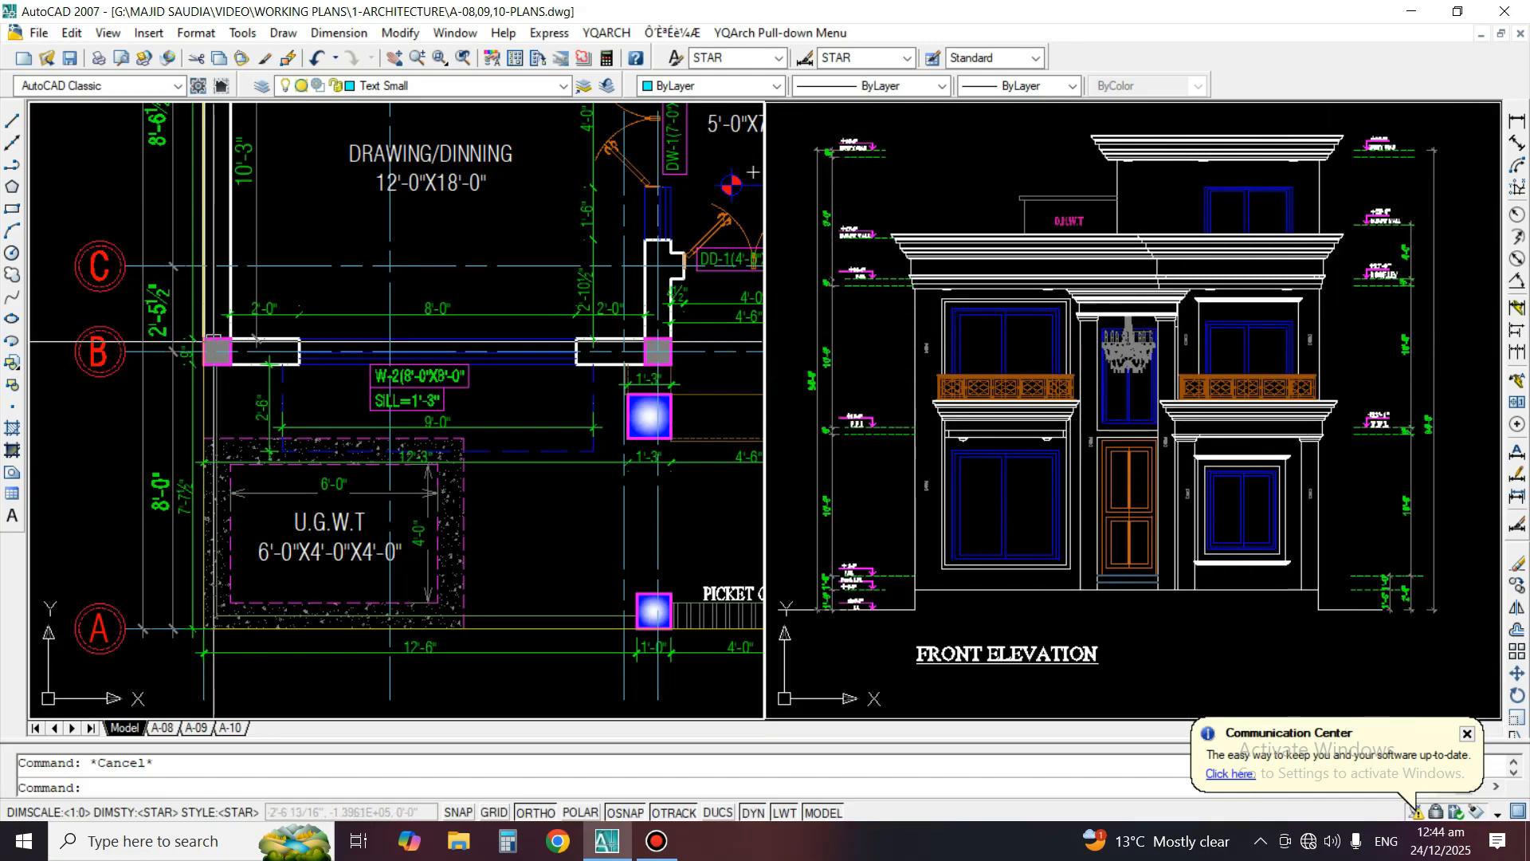
scroll(530, 452, "down", 5)
scroll(464, 388, "down", 2)
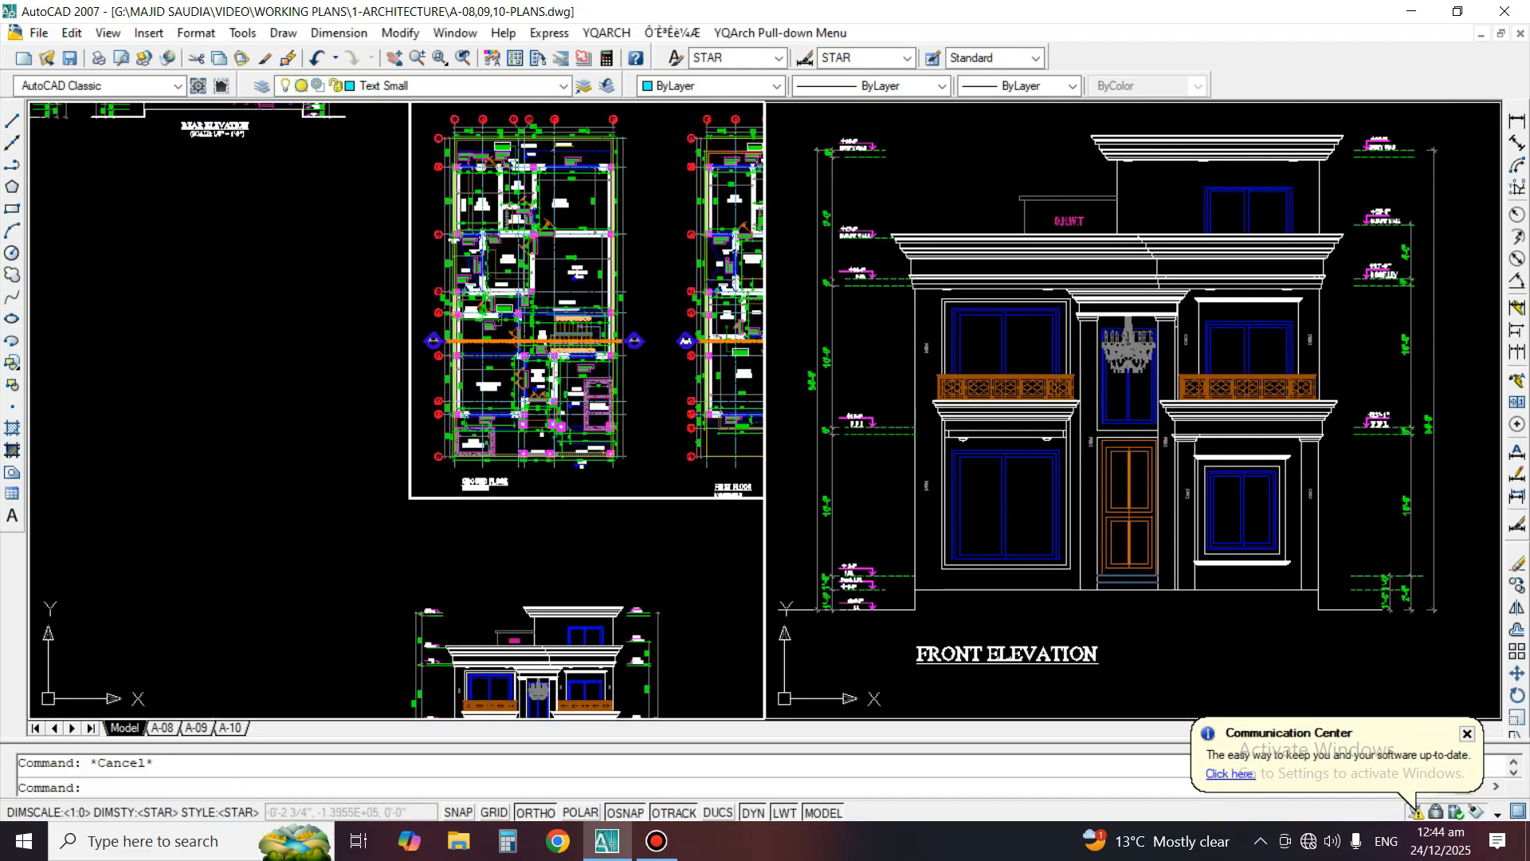
middle_click_drag(597, 474, 536, 280)
scroll(639, 537, "up", 2)
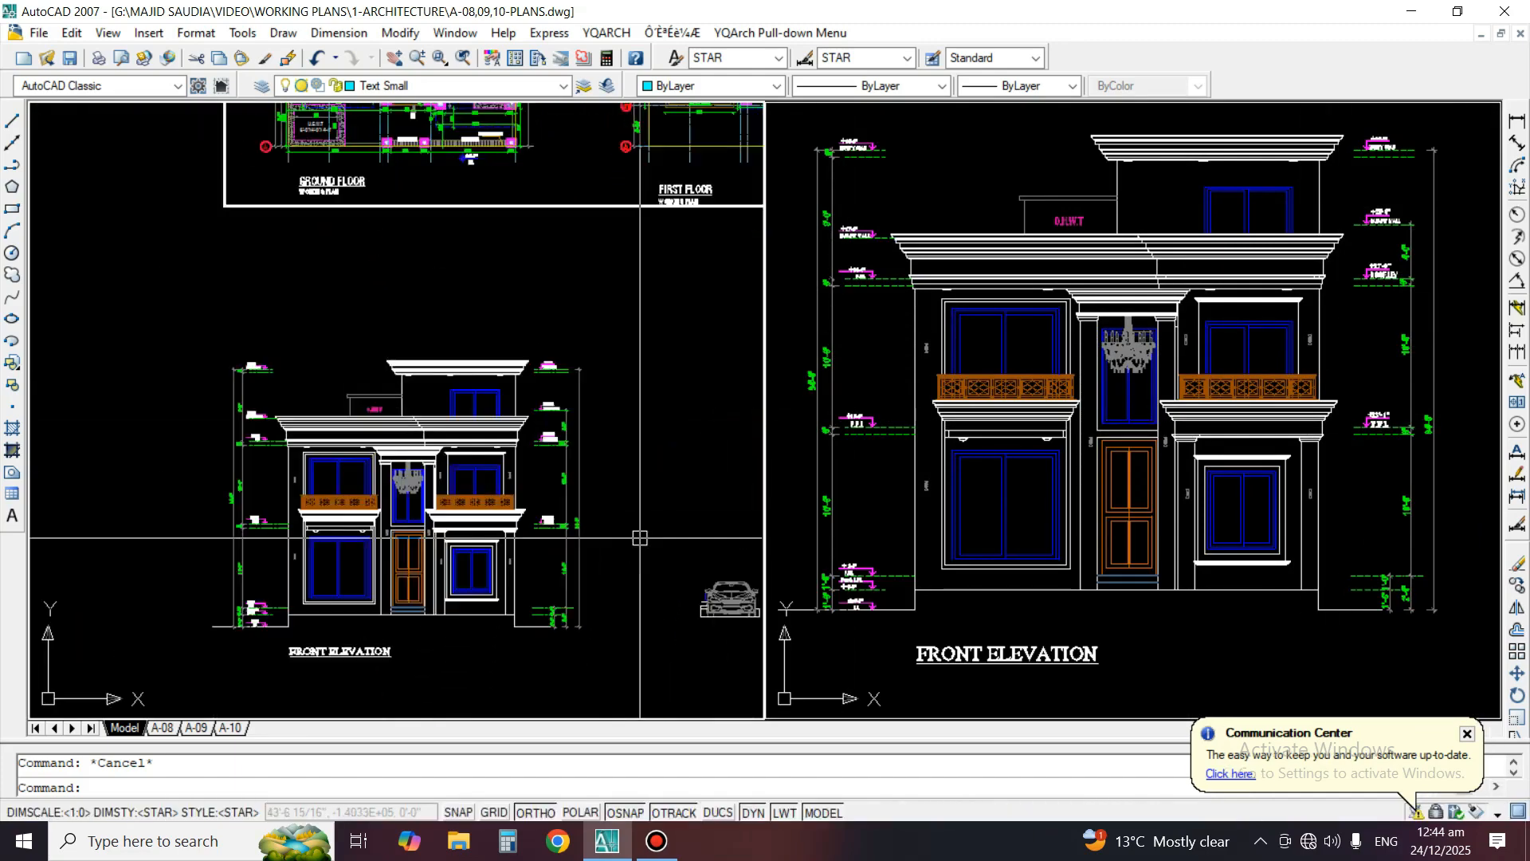
scroll(663, 476, "down", 4)
type("m")
key("space")
scroll(689, 530, "up", 3)
left_click(733, 481)
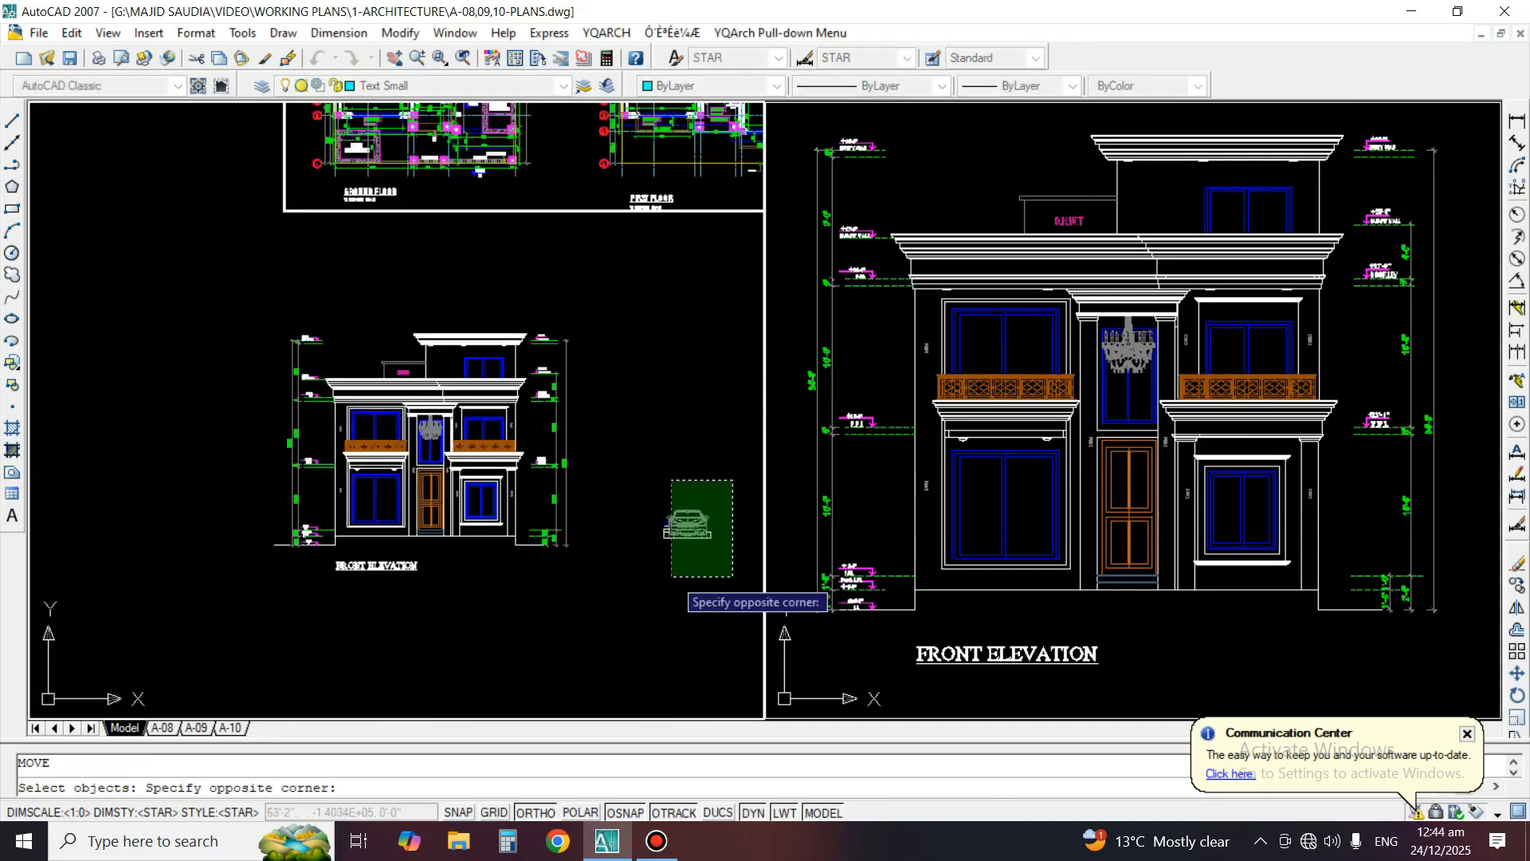
left_click(626, 577)
key("space")
key("Escape")
Move the car drawing horizontally from beside the copied front elevation to the empty area on its other side
type("m")
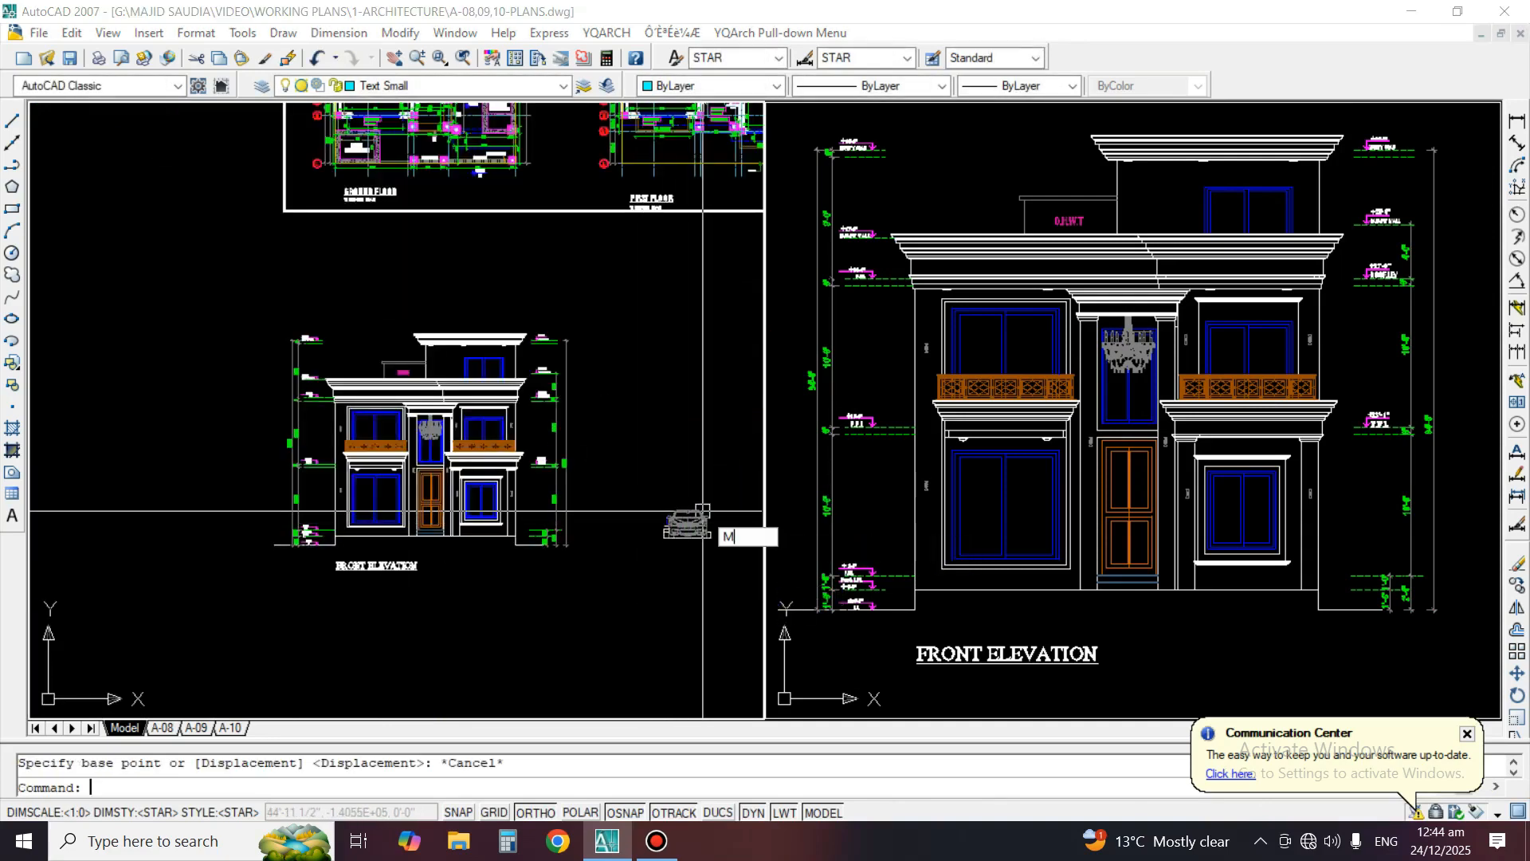
key("space")
left_click(741, 487)
left_click(646, 582)
key("space")
left_click(697, 594)
scroll(697, 594, "down", 4)
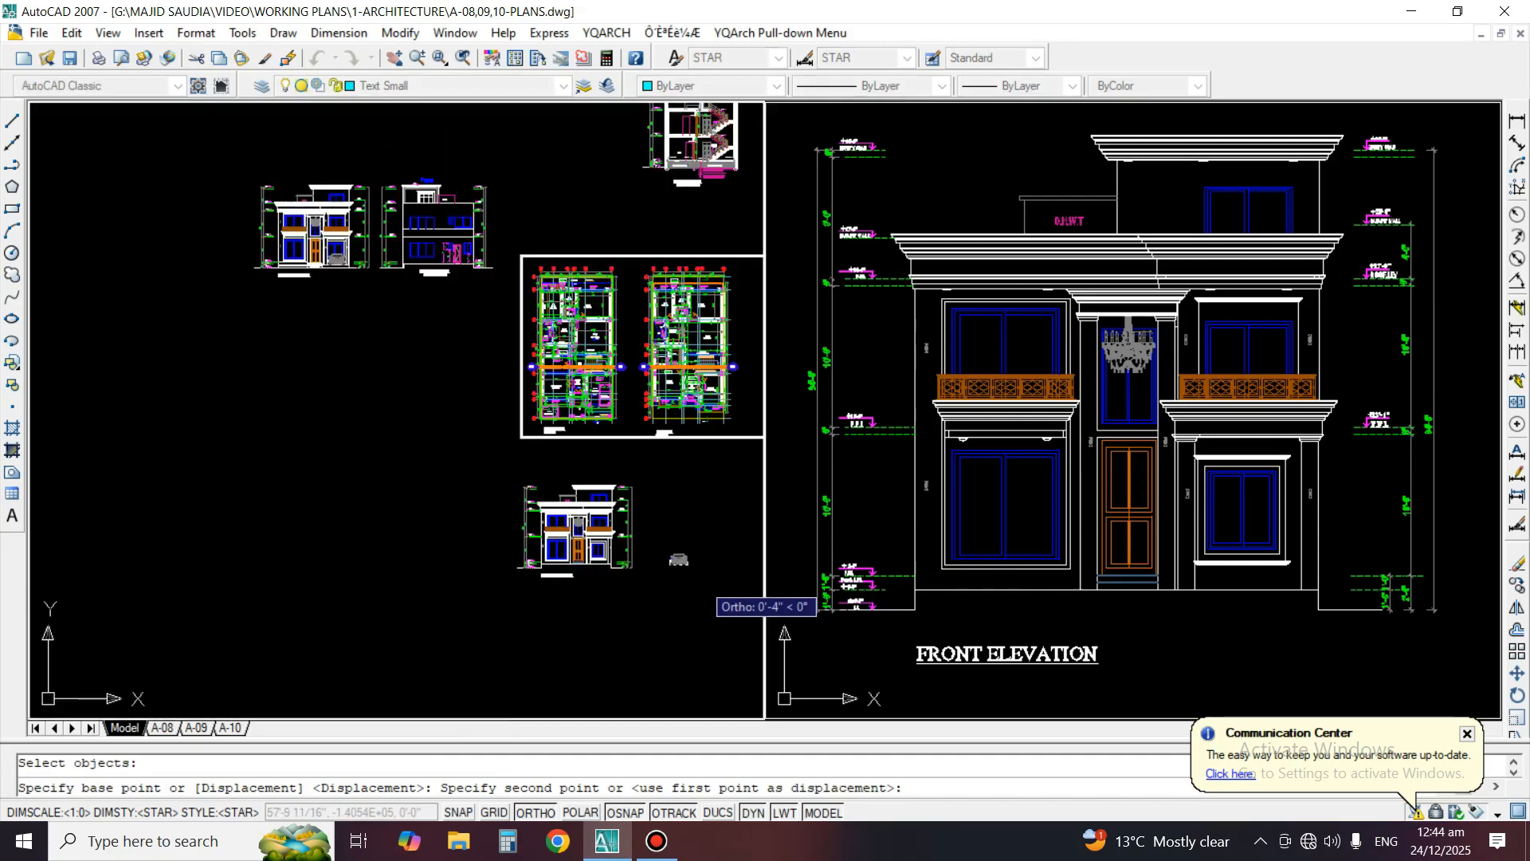
left_click(440, 592)
Move the front elevation from below the ground floor plan to below the first floor plan, using the plans' outer left wall edges as reference points
scroll(562, 574, "up", 2)
type("m")
key("space")
left_click(718, 612)
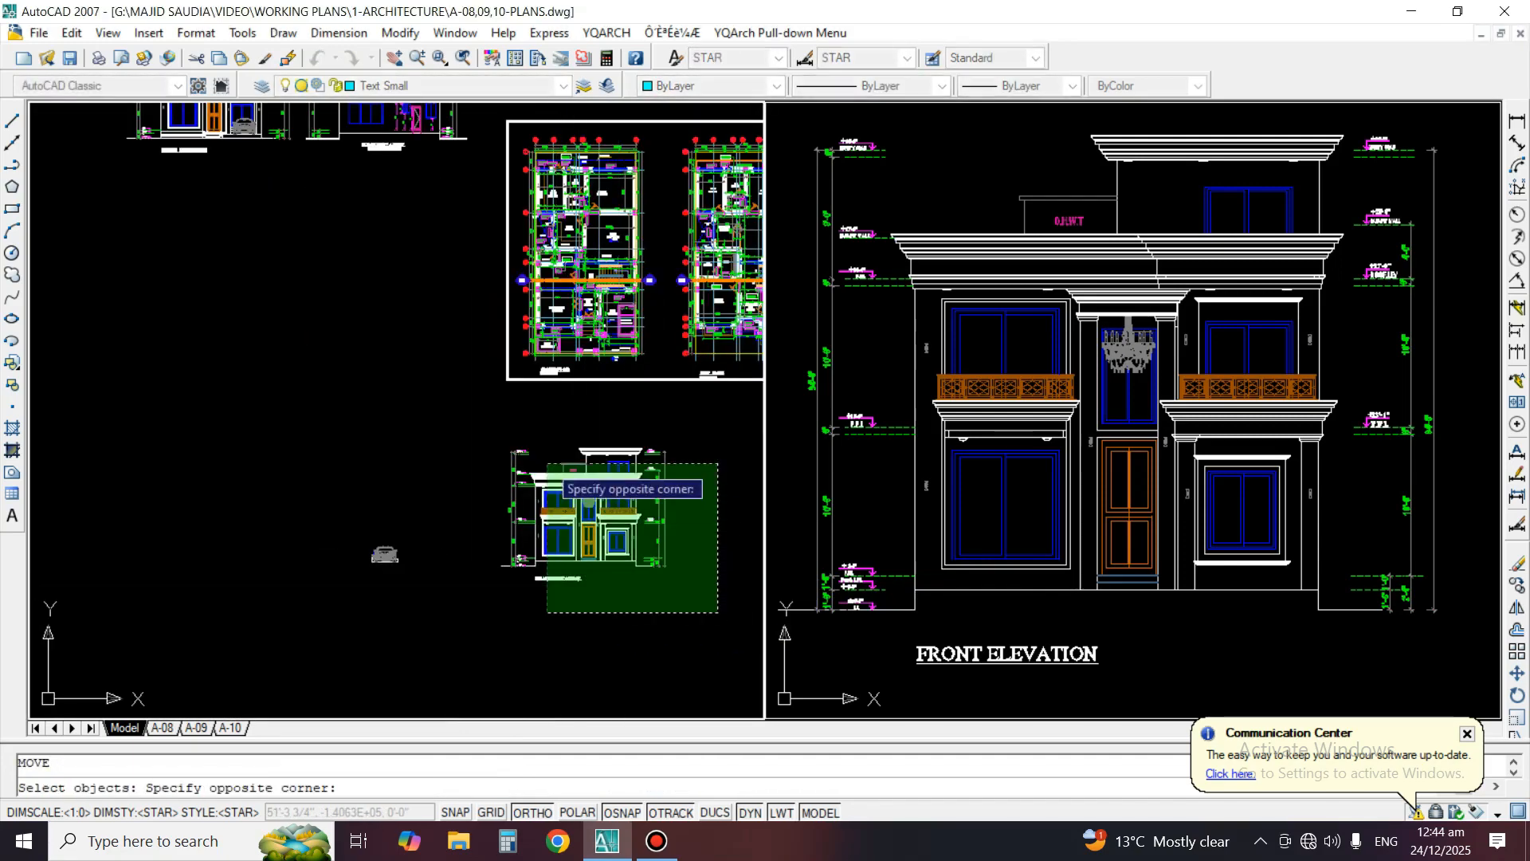
left_click(479, 423)
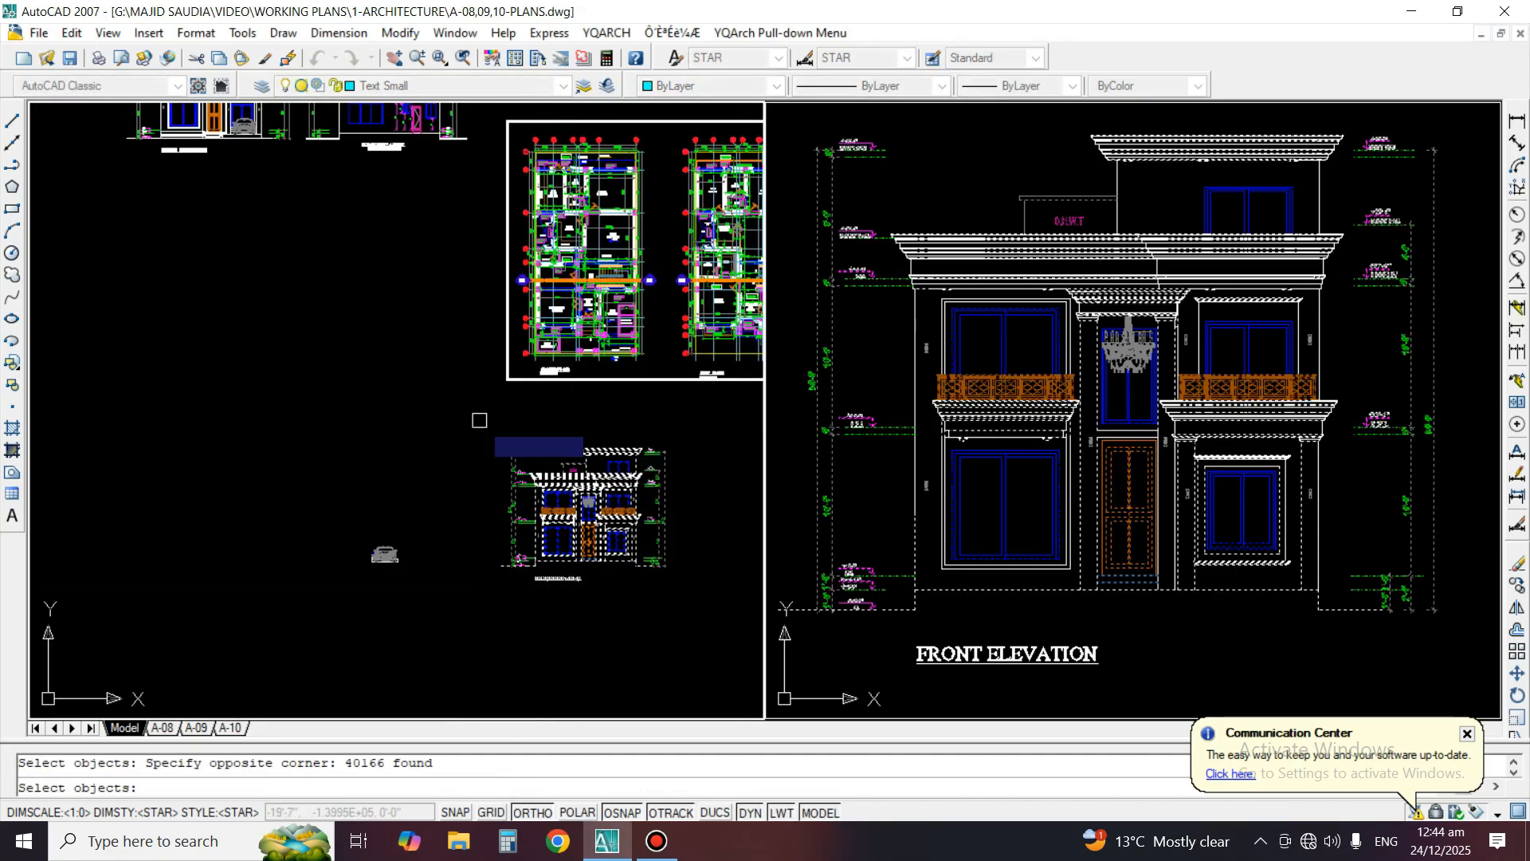
scroll(471, 339, "up", 2)
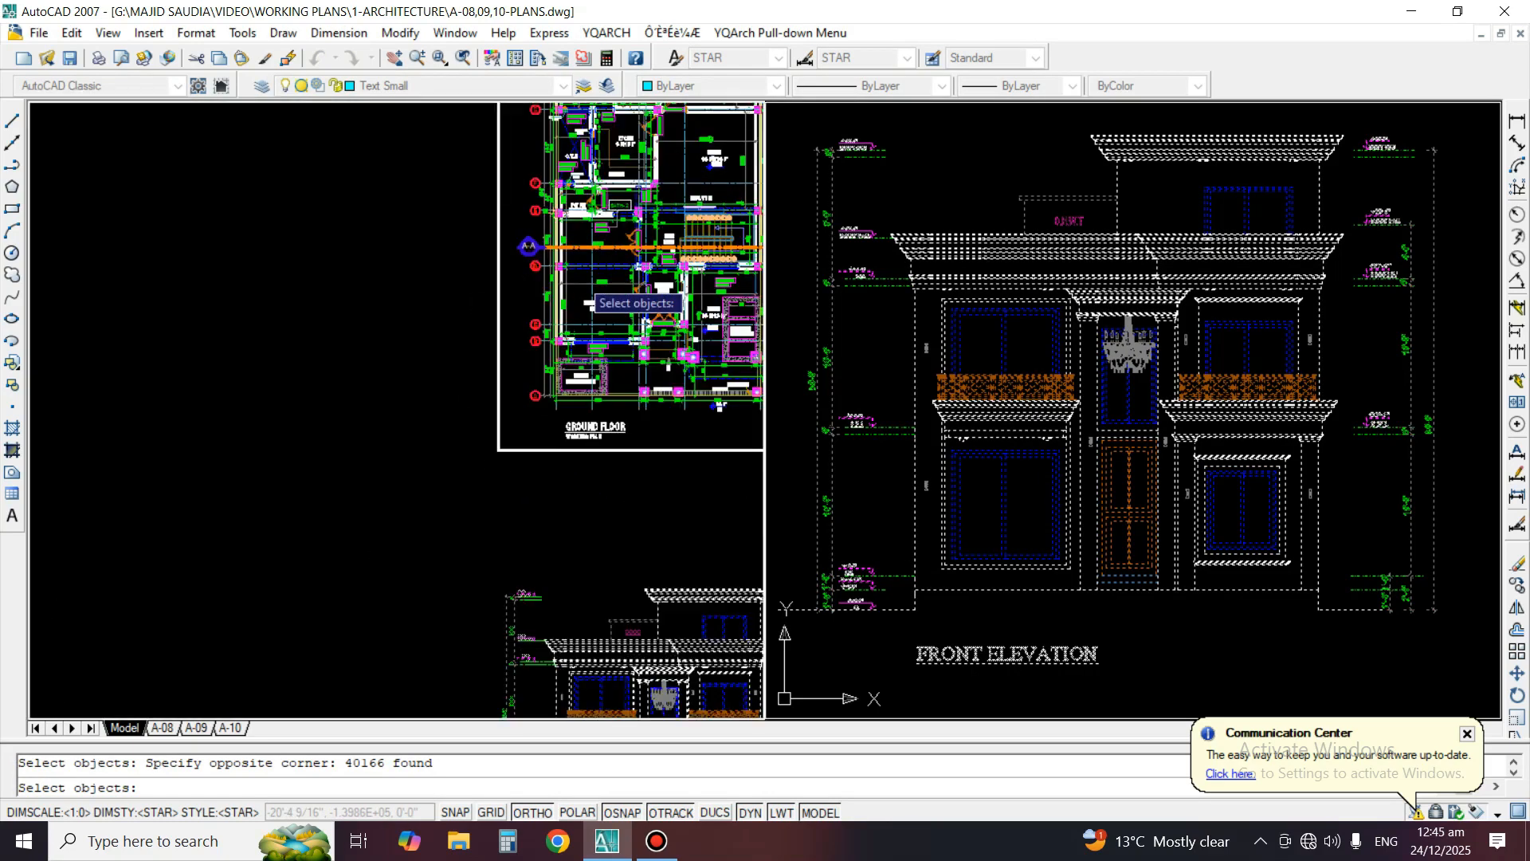
scroll(594, 299, "up", 3)
key("Return")
scroll(510, 298, "up", 4)
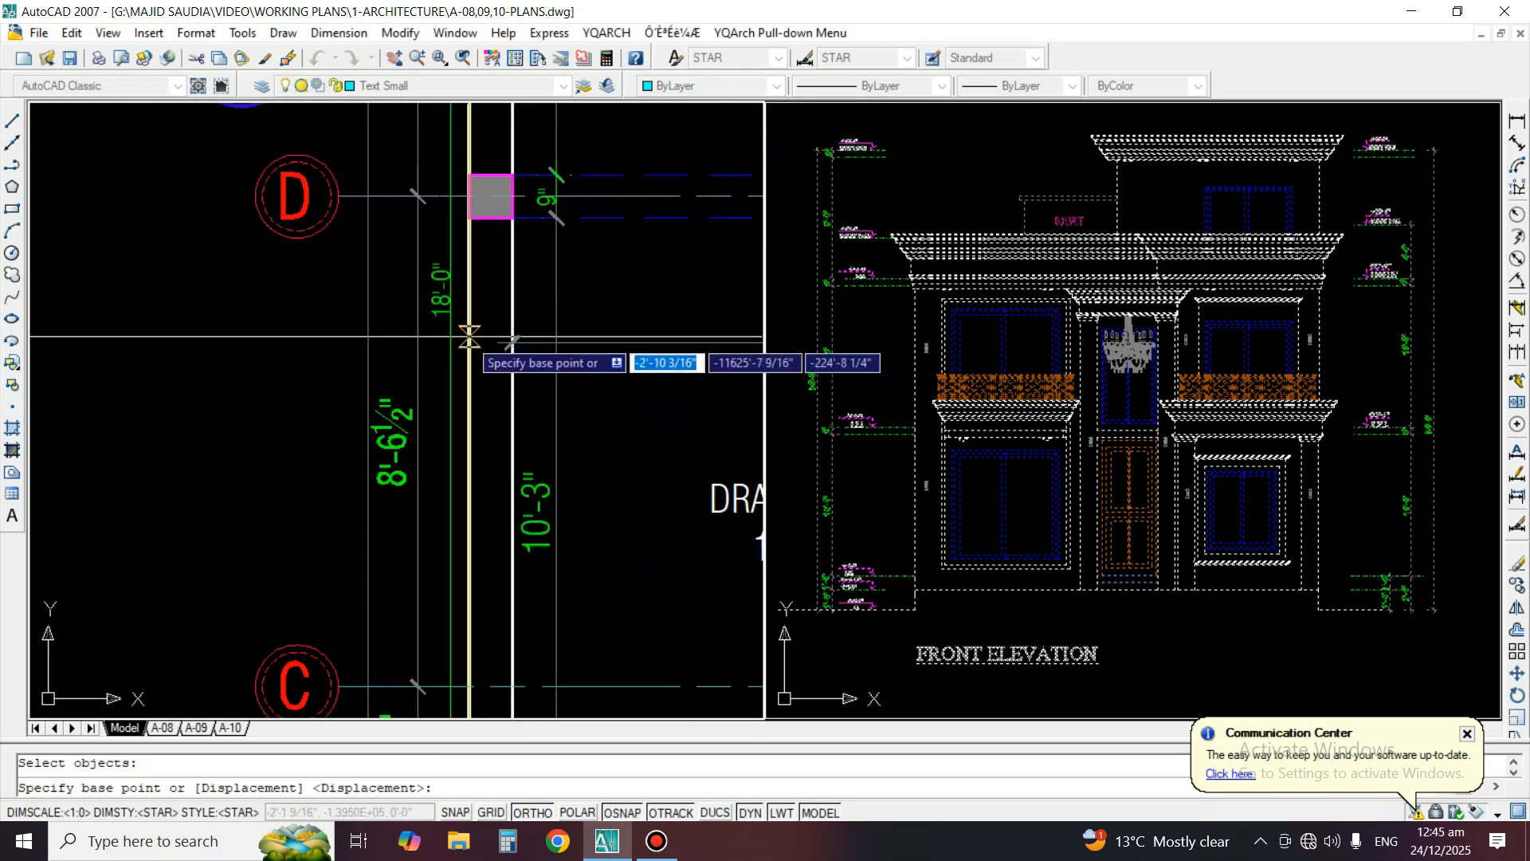
left_click(501, 311)
scroll(446, 327, "down", 4)
scroll(193, 377, "down", 5)
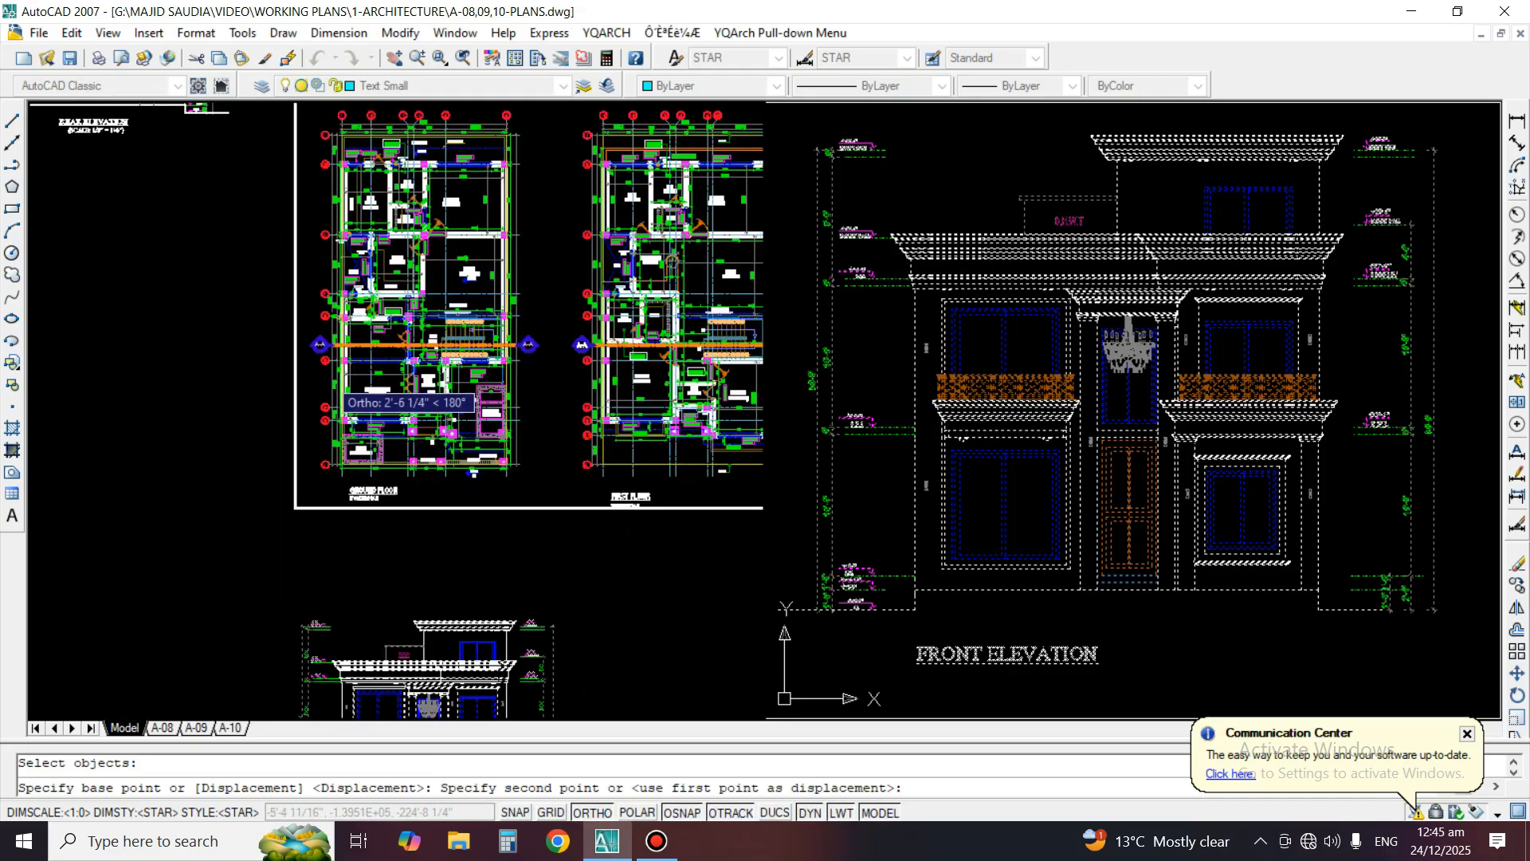
scroll(462, 379, "down", 2)
scroll(496, 369, "up", 2)
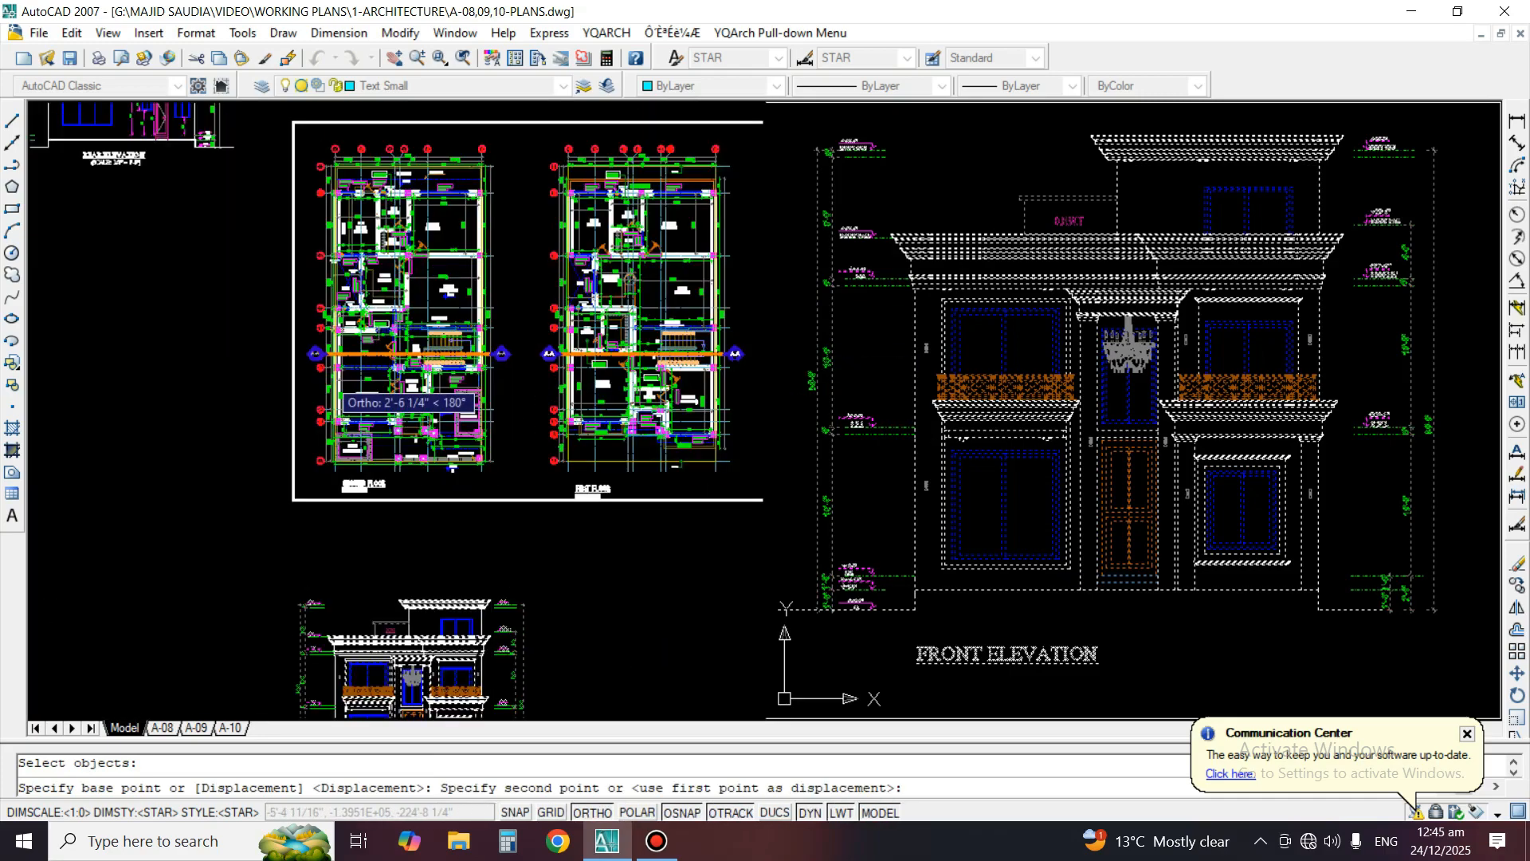
scroll(522, 395, "up", 8)
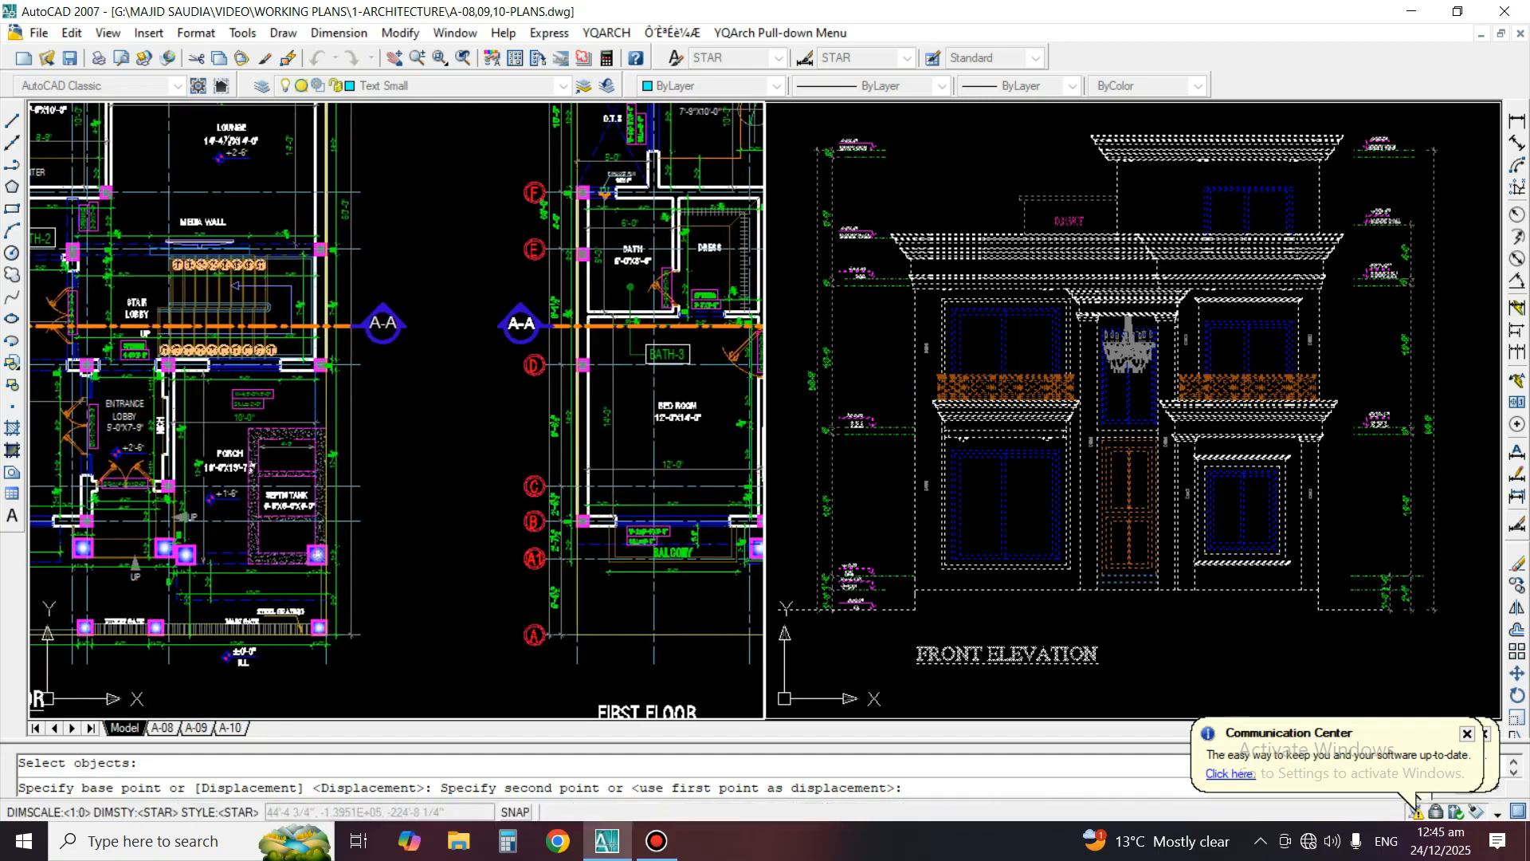
left_click(556, 402)
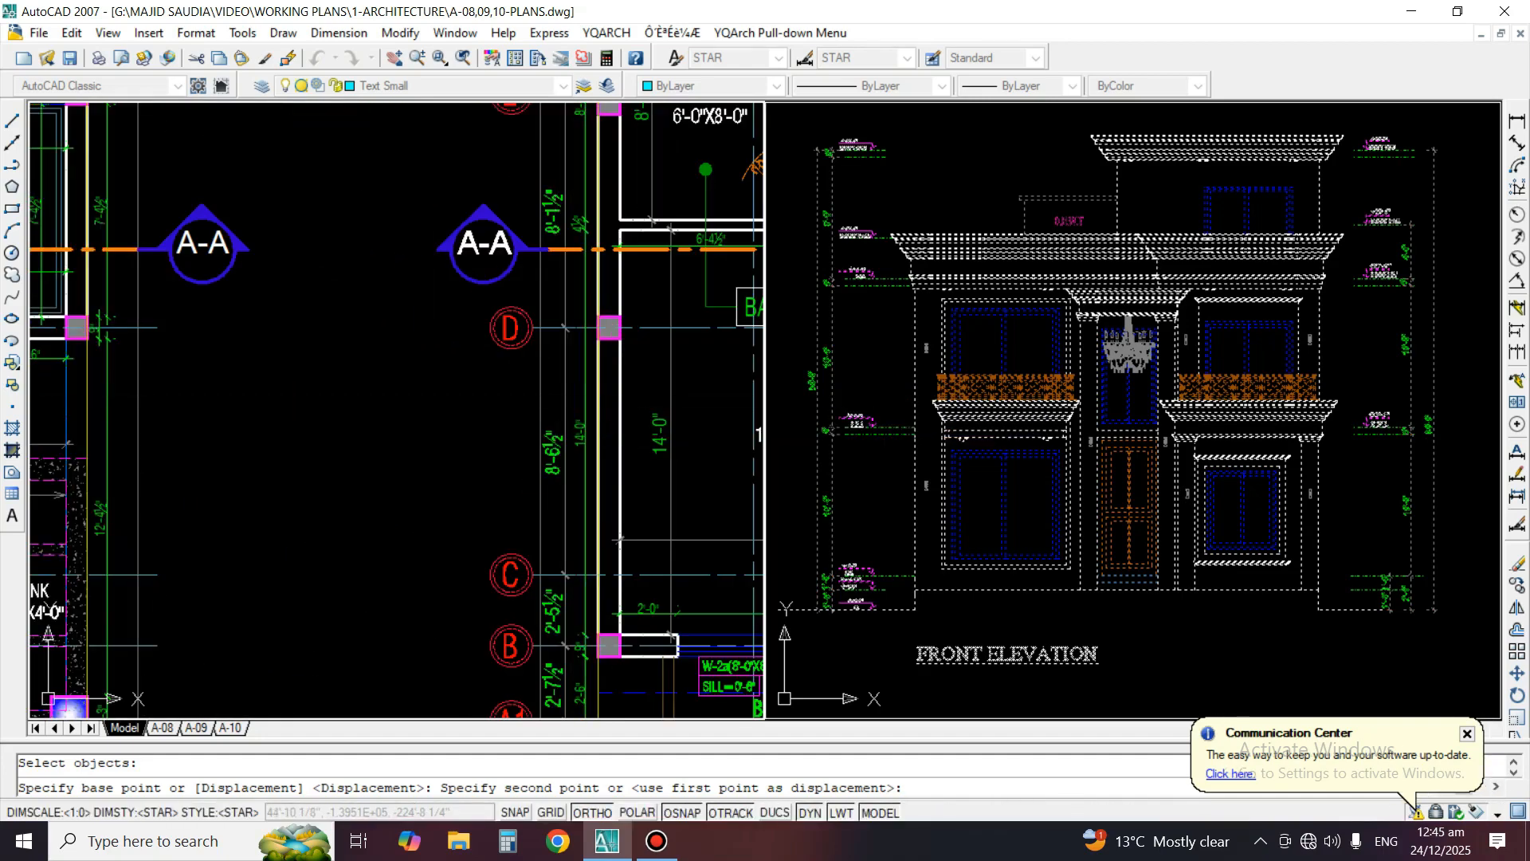
Draw a vertical construction line through the left jamb of the first floor bedroom's W-2a balcony window into the elevation
scroll(417, 330, "down", 5)
left_click(1171, 550)
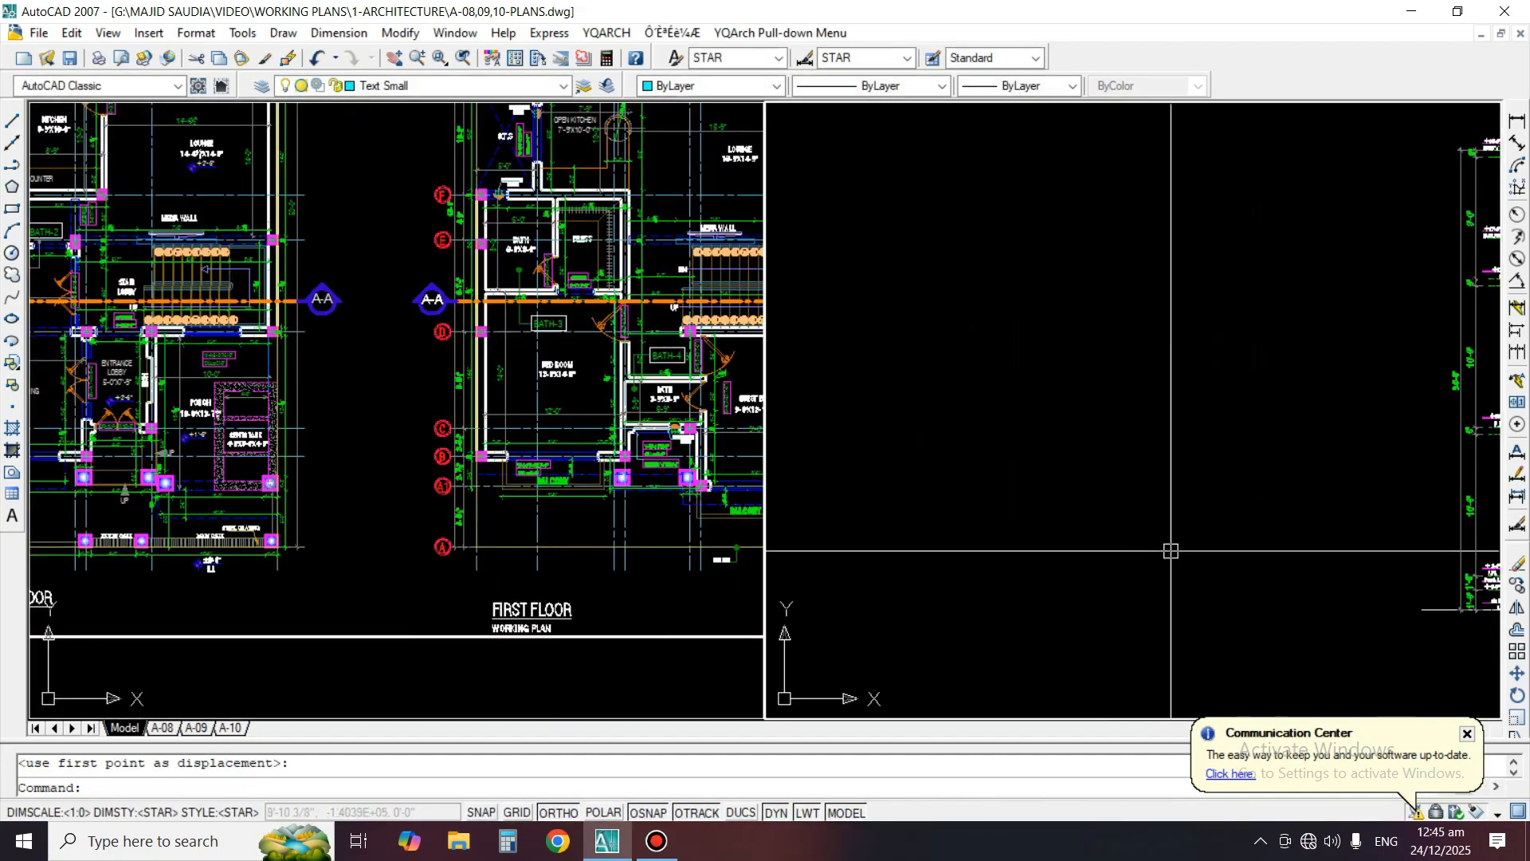
middle_click_drag(1172, 550, 728, 510)
scroll(1257, 271, "up", 5)
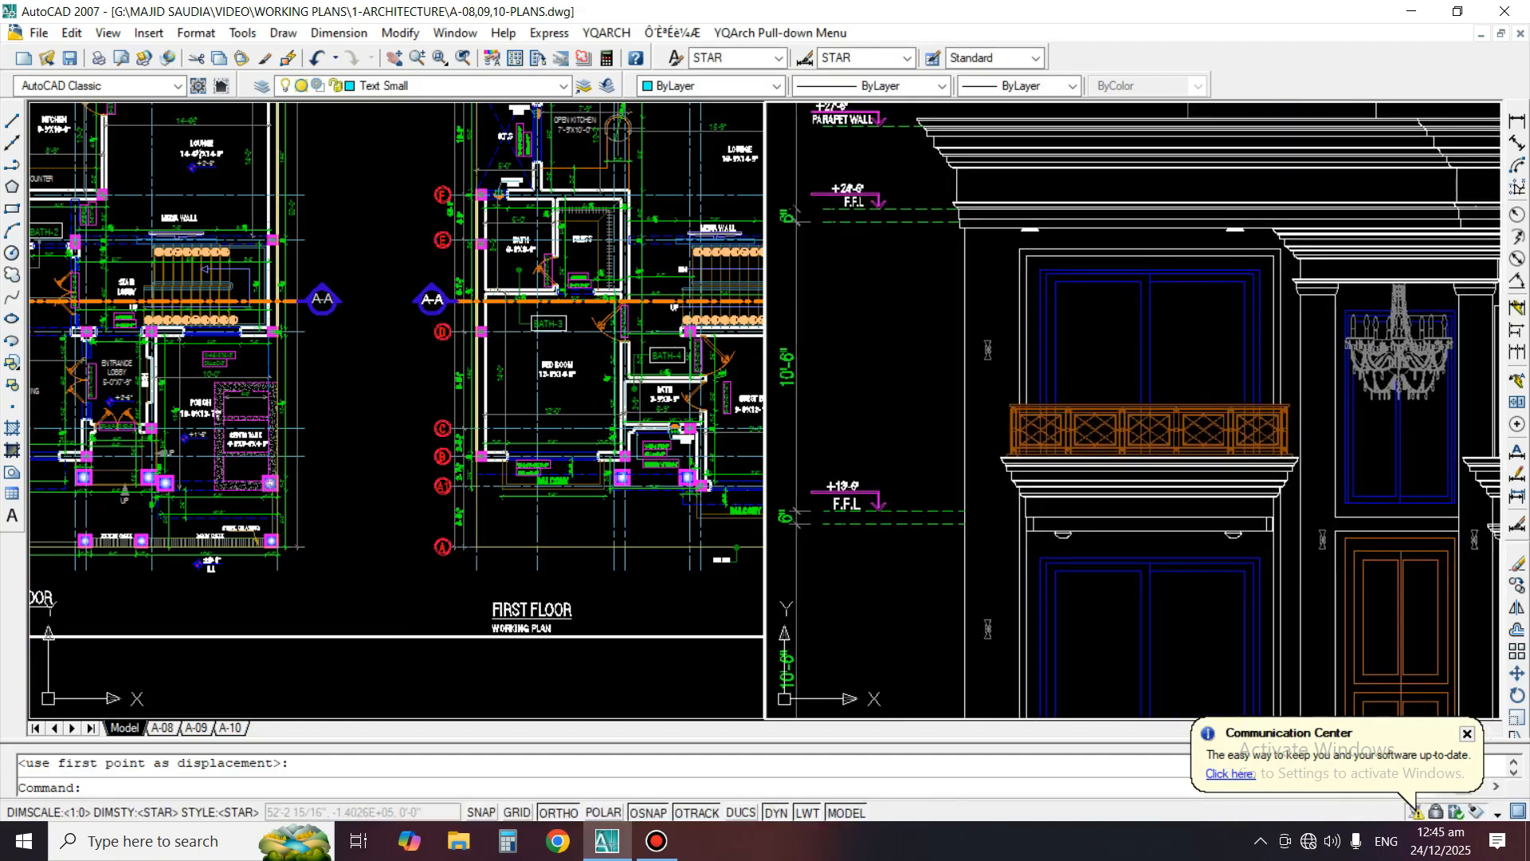
scroll(587, 513, "up", 5)
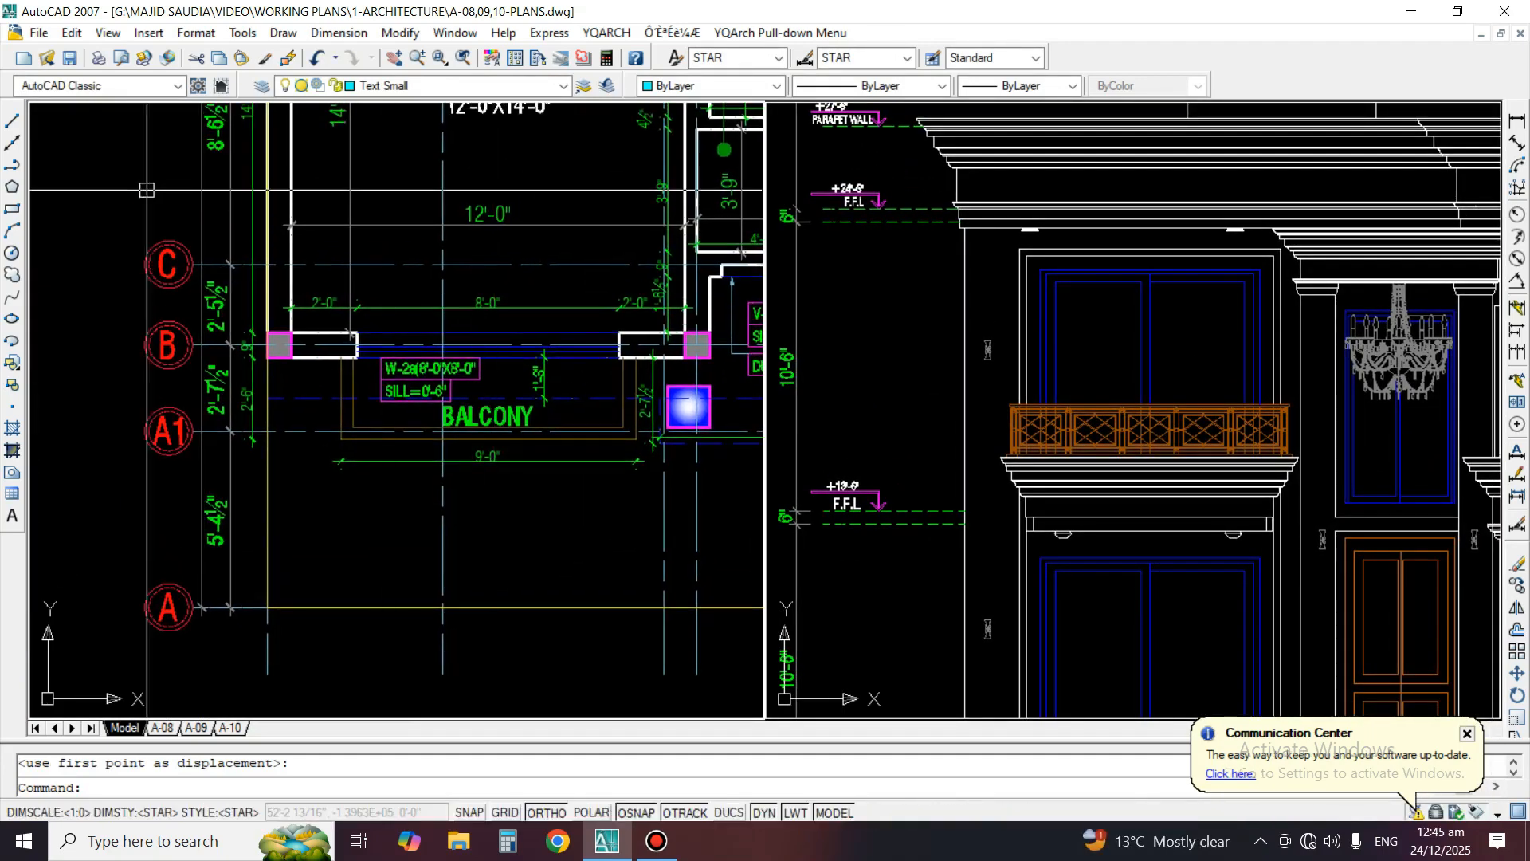
left_click(12, 143)
scroll(344, 322, "up", 5)
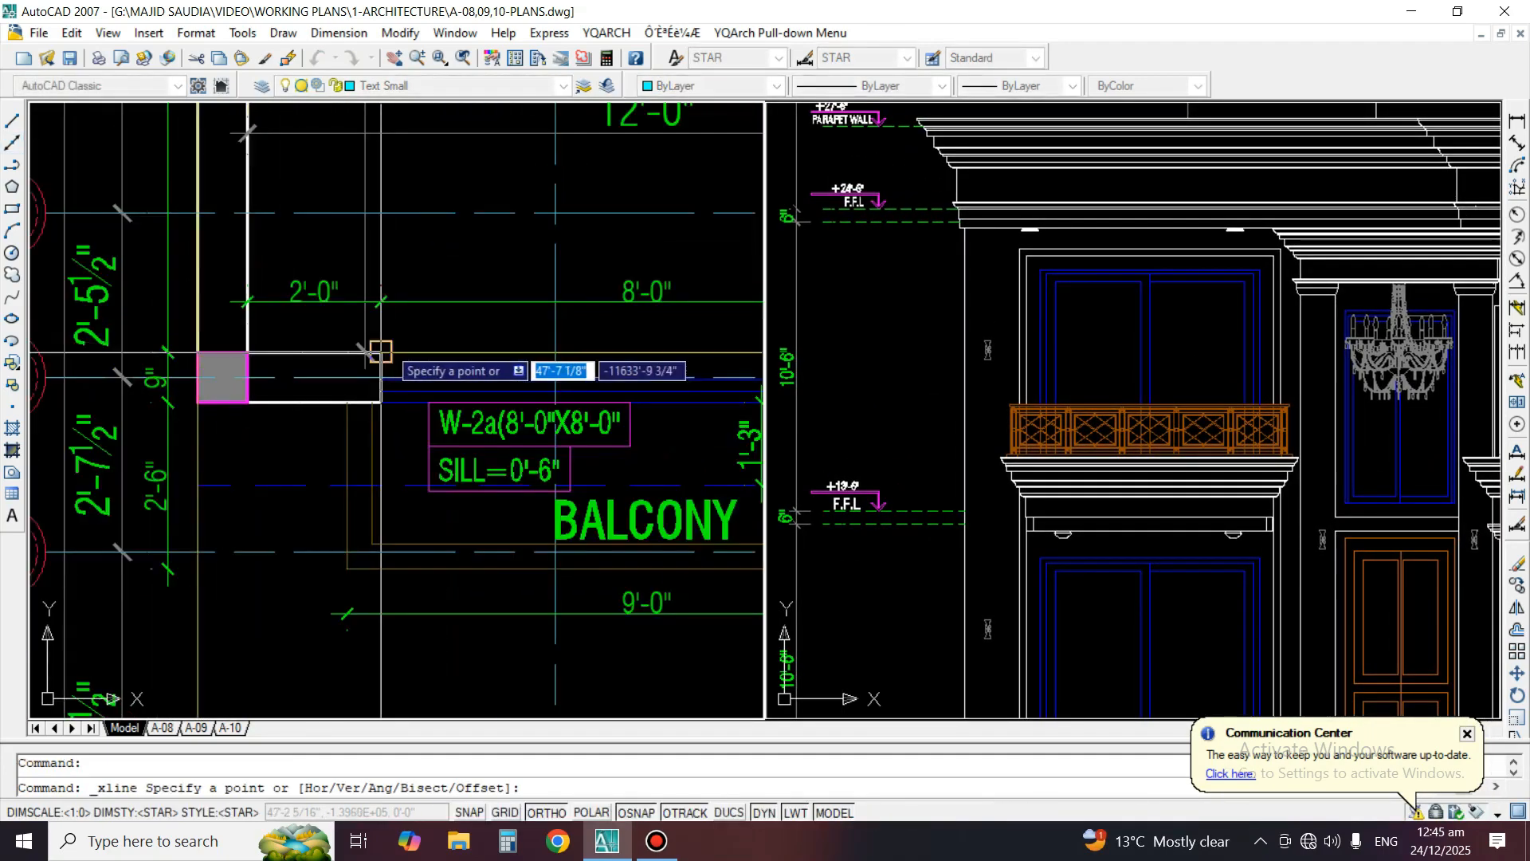
left_click(375, 390)
left_click(401, 232)
key("space")
Draw a vertical construction line through the right jamb of the bedroom's W-2a balcony window
middle_click_drag(654, 334, 164, 337)
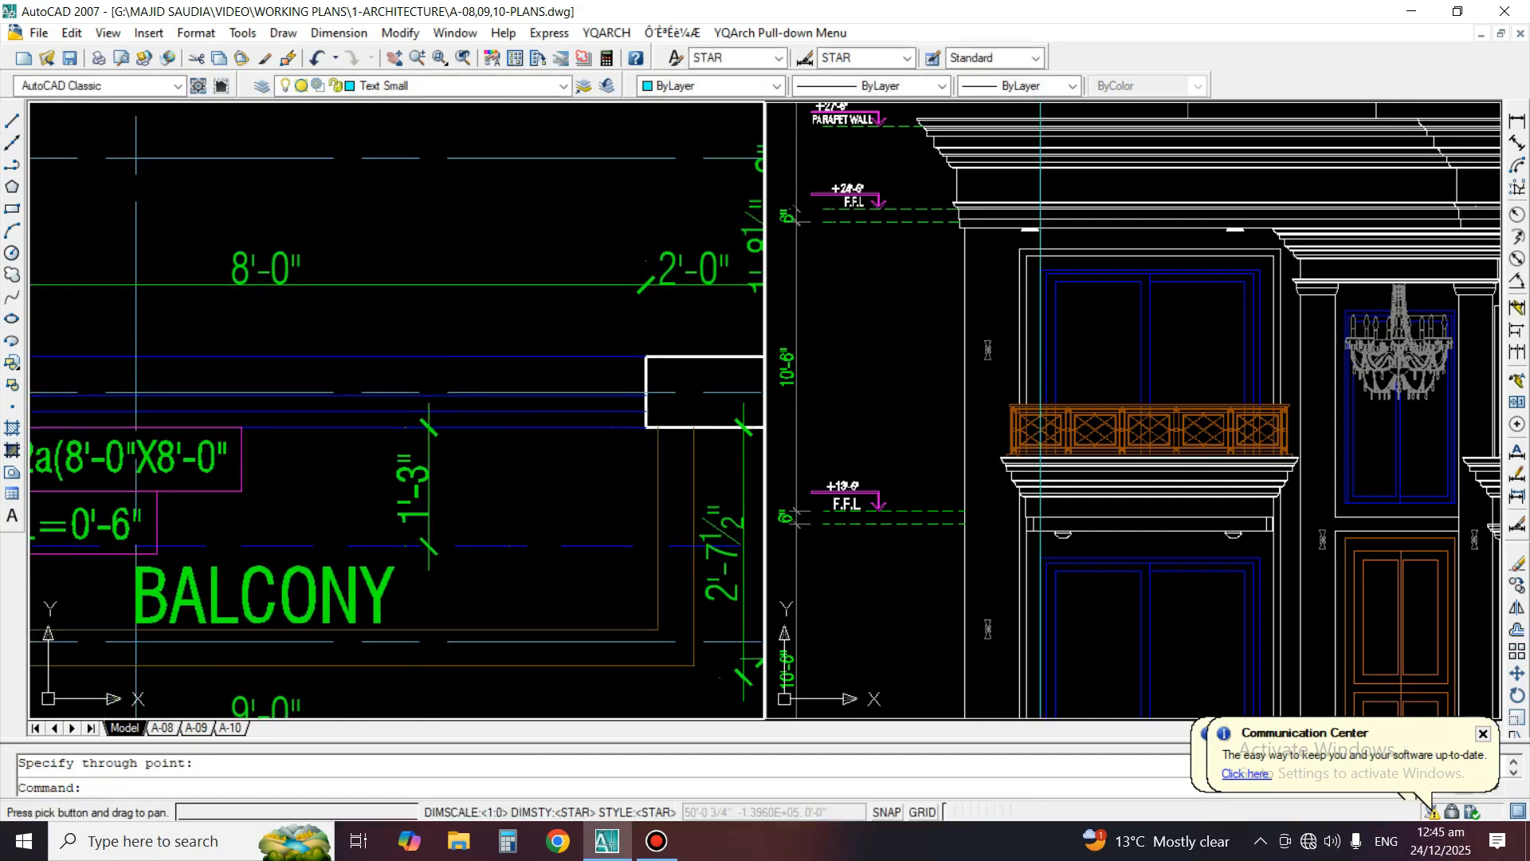
key("space")
left_click(646, 375)
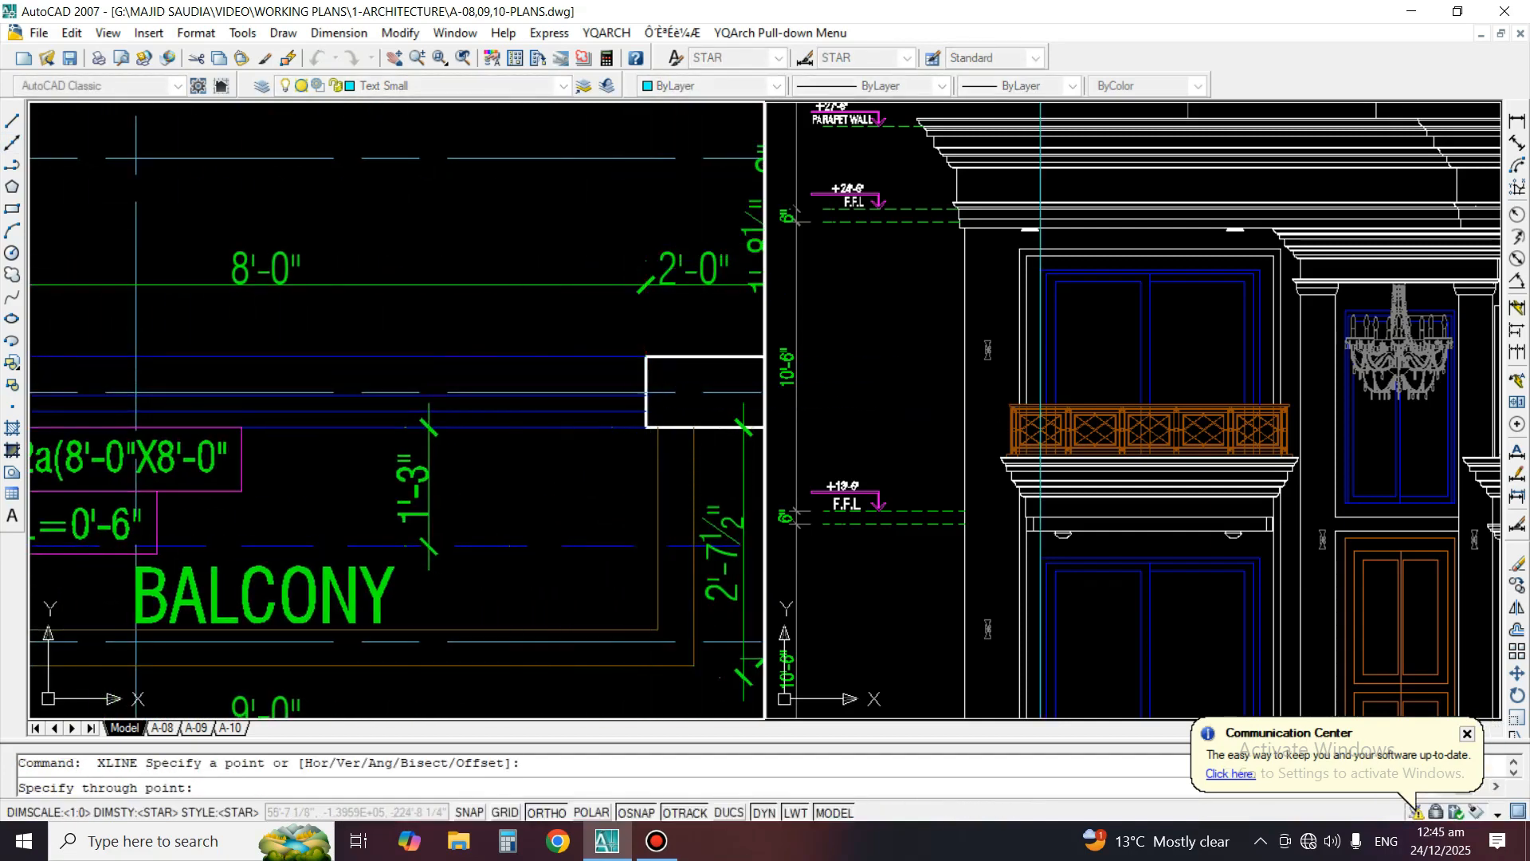
left_click(645, 271)
key("space")
Erase both vertical construction lines at the jambs of the bedroom's balcony window
type("e")
key("space")
left_click(645, 232)
key("space")
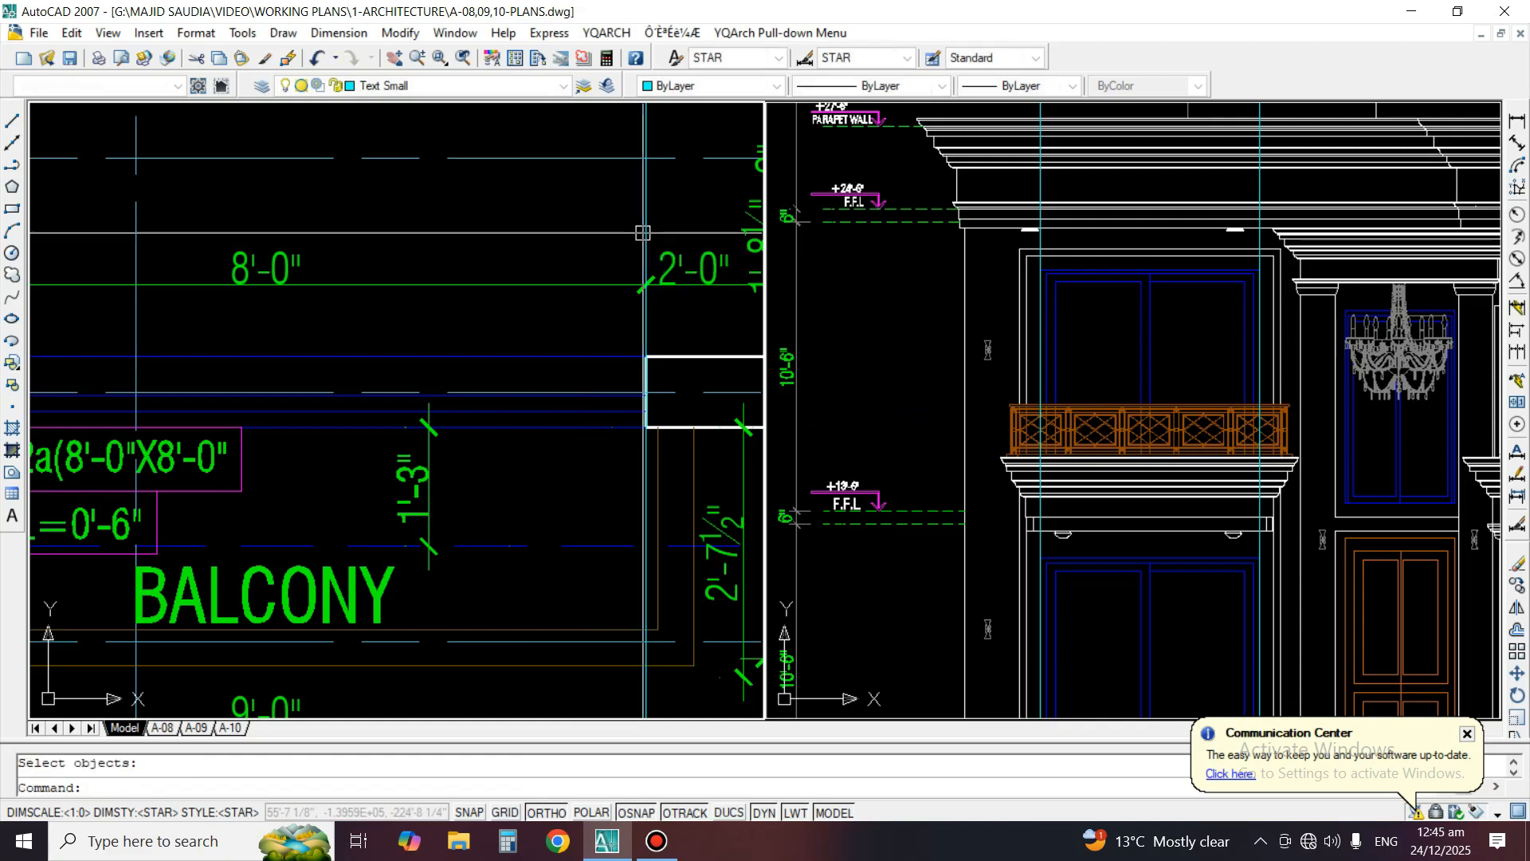
key("space")
left_click(661, 209)
left_click(573, 208)
key("space")
key("space")
scroll(610, 306, "down", 2)
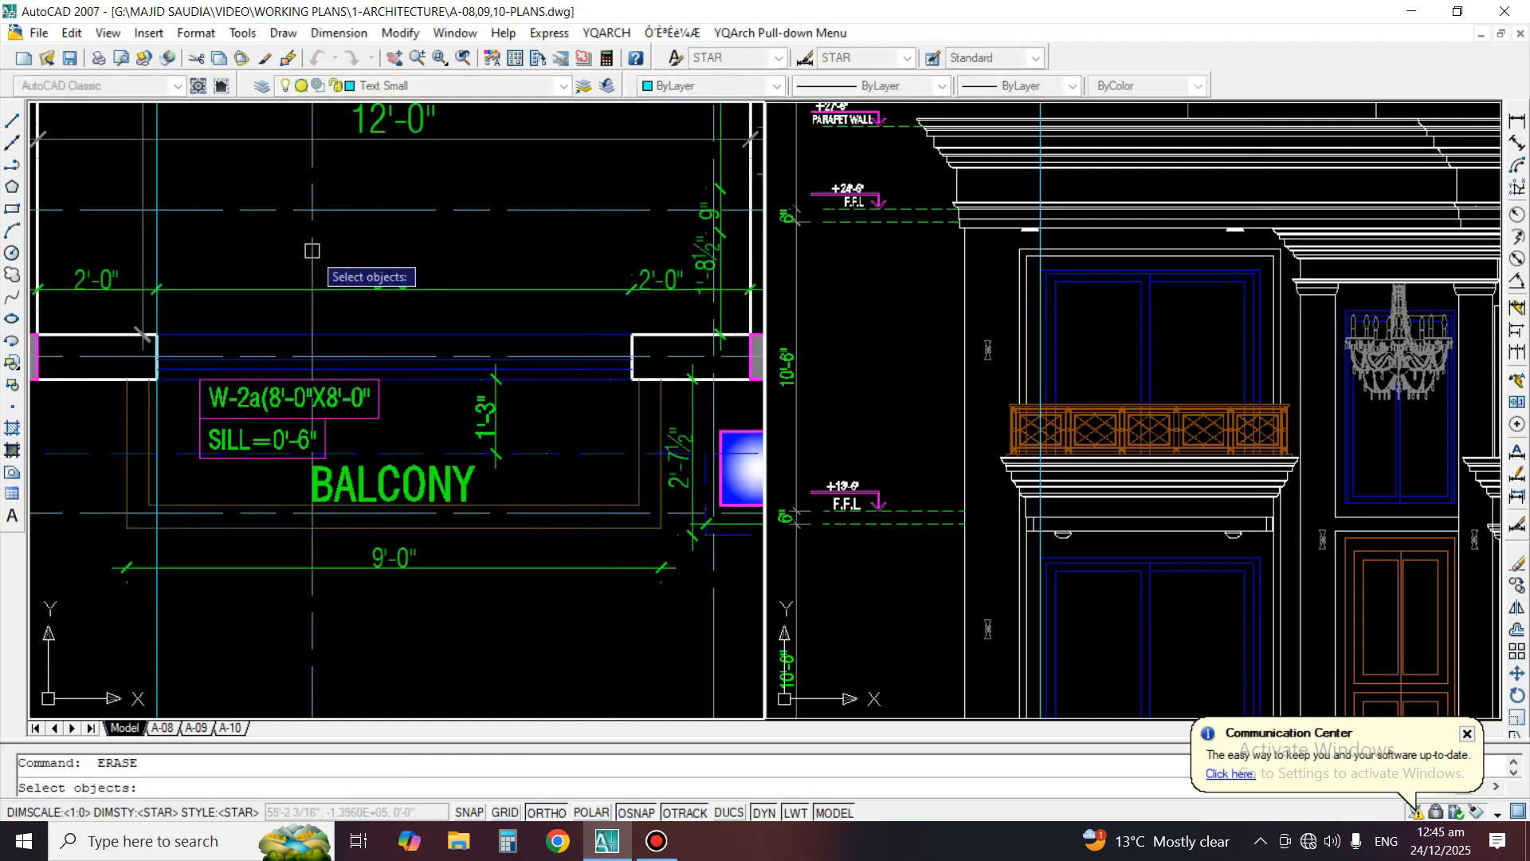
left_click(151, 262)
key("space")
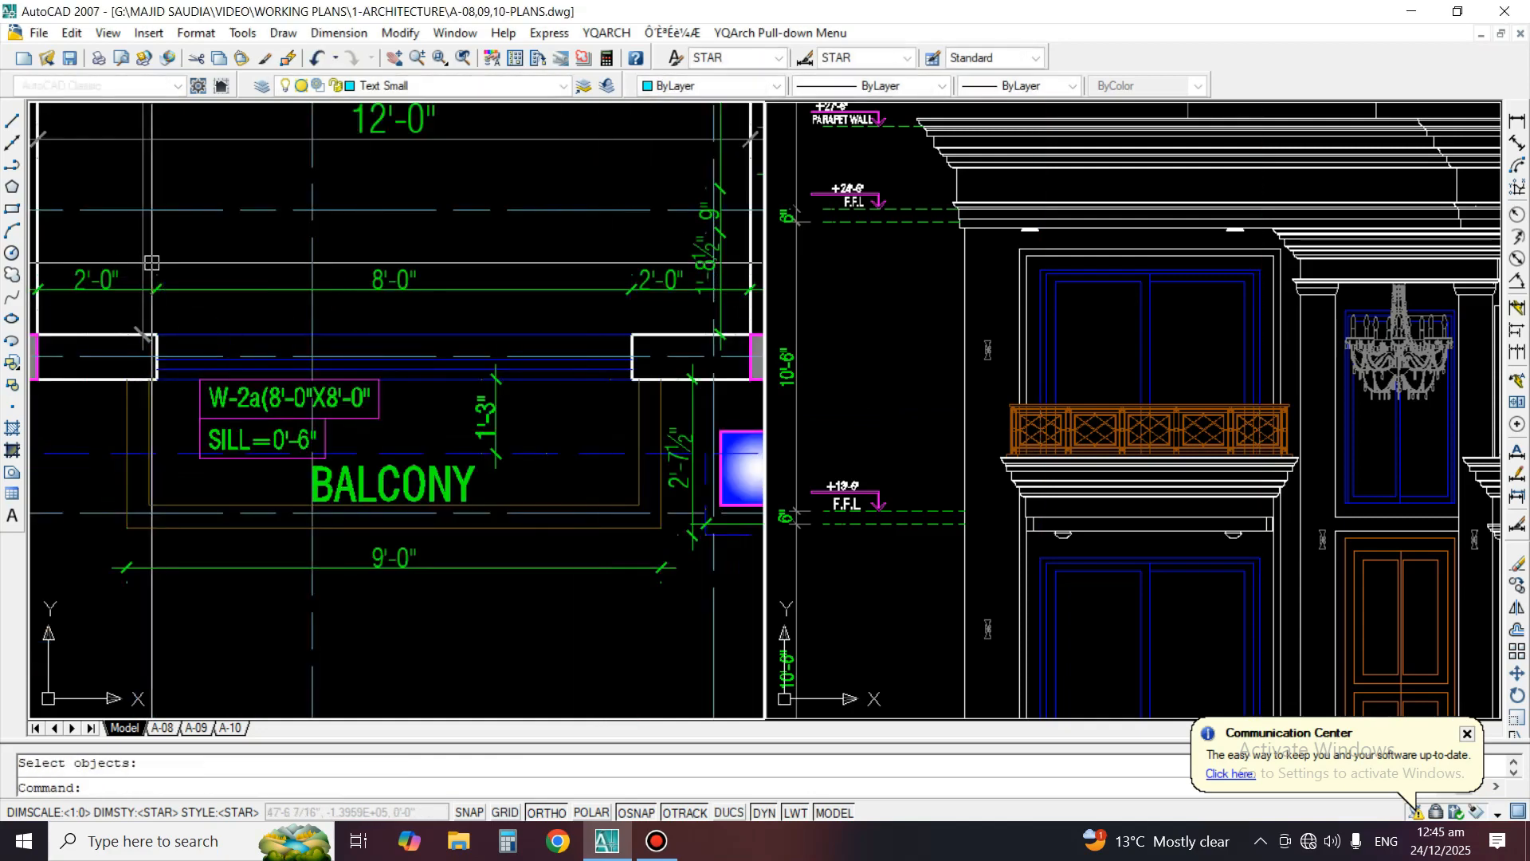
Examine the first floor plan's dummy window recess and guest bedroom balcony against the entrance and right bay of the front elevation
left_click(1113, 408)
scroll(972, 361, "down", 4)
middle_click_drag(967, 384, 885, 381)
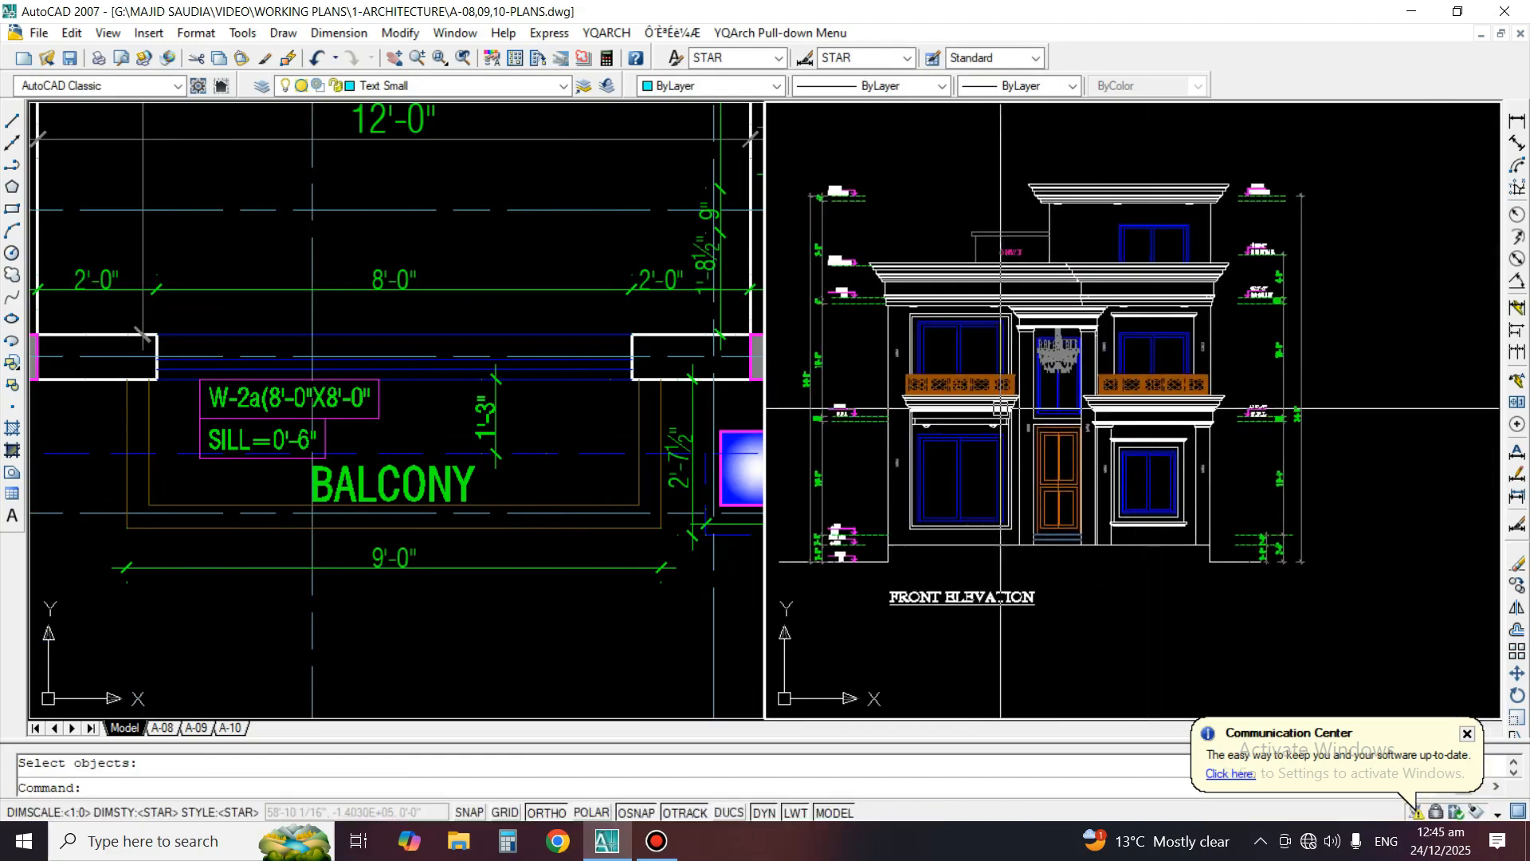
left_click(330, 346)
scroll(329, 345, "down", 4)
scroll(577, 363, "up", 3)
scroll(553, 307, "up", 3)
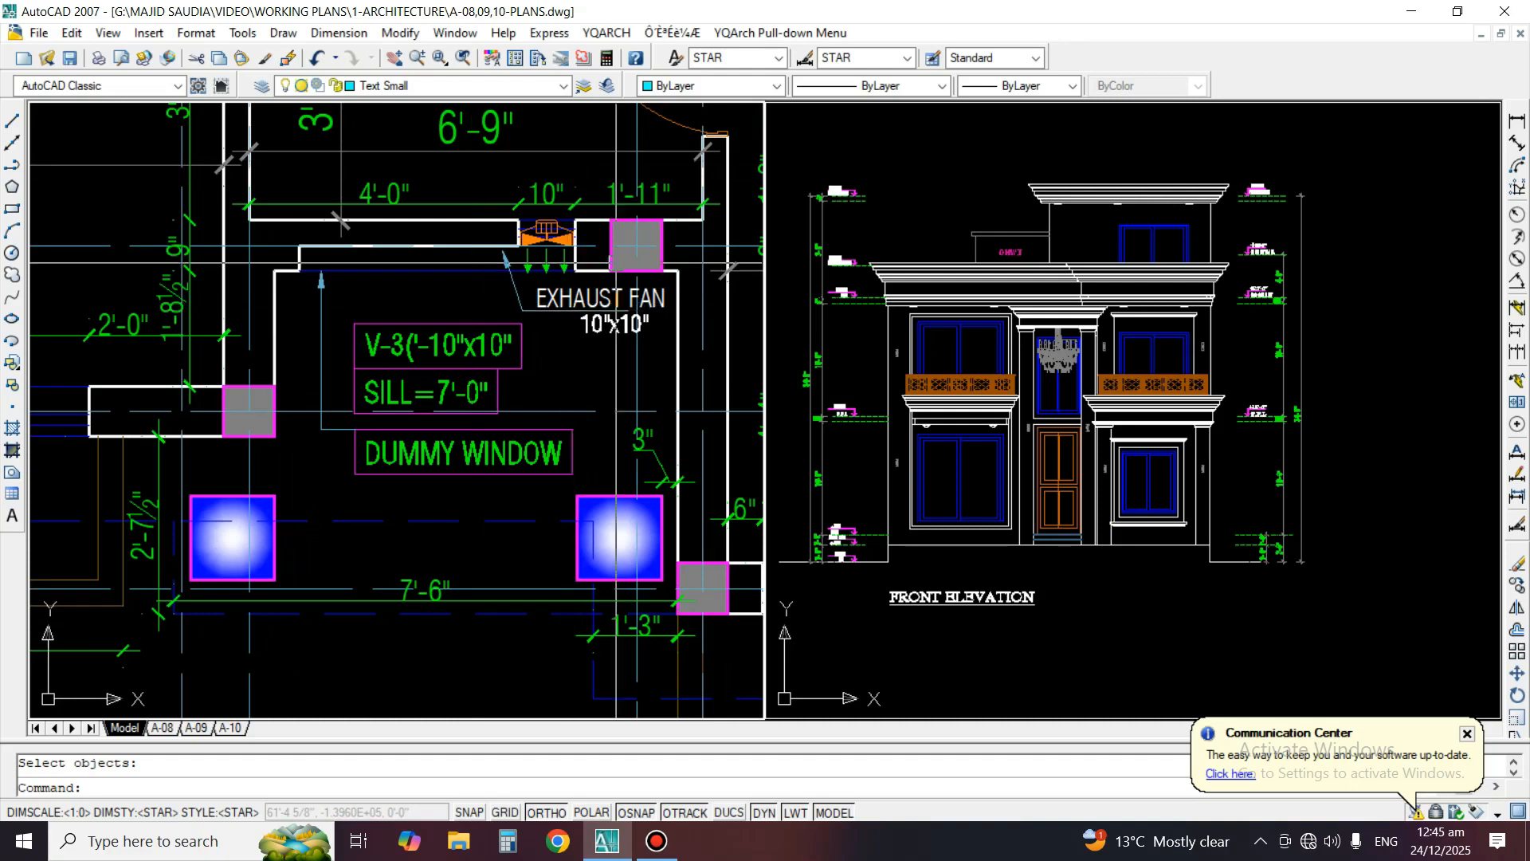
scroll(1038, 361, "up", 4)
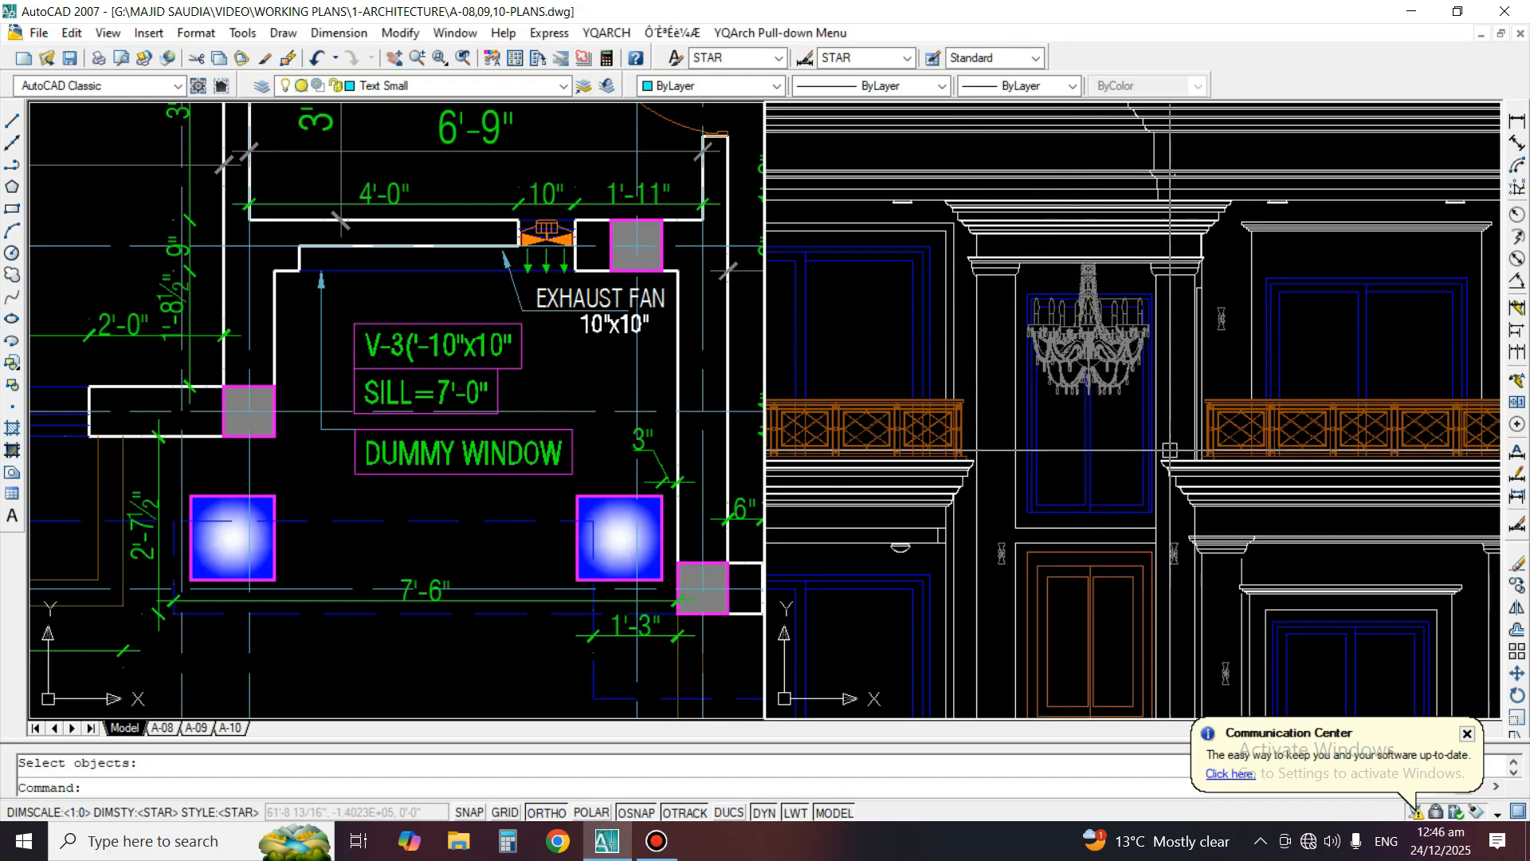
middle_click_drag(1169, 451, 980, 444)
left_click(403, 437)
middle_click_drag(403, 438, 77, 449)
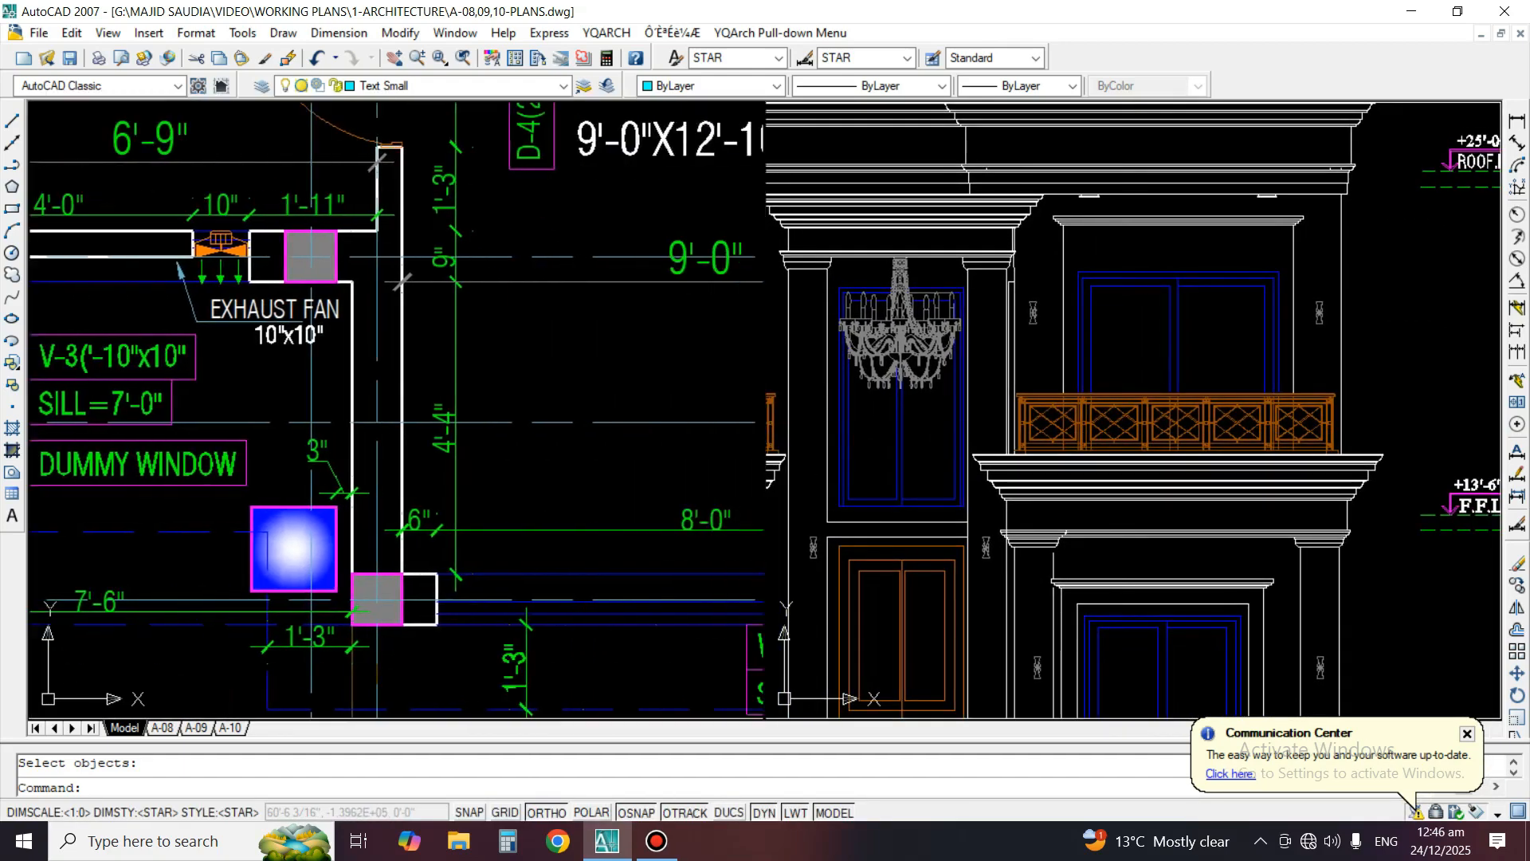
scroll(338, 424, "down", 3)
middle_click_drag(338, 416, 379, 323)
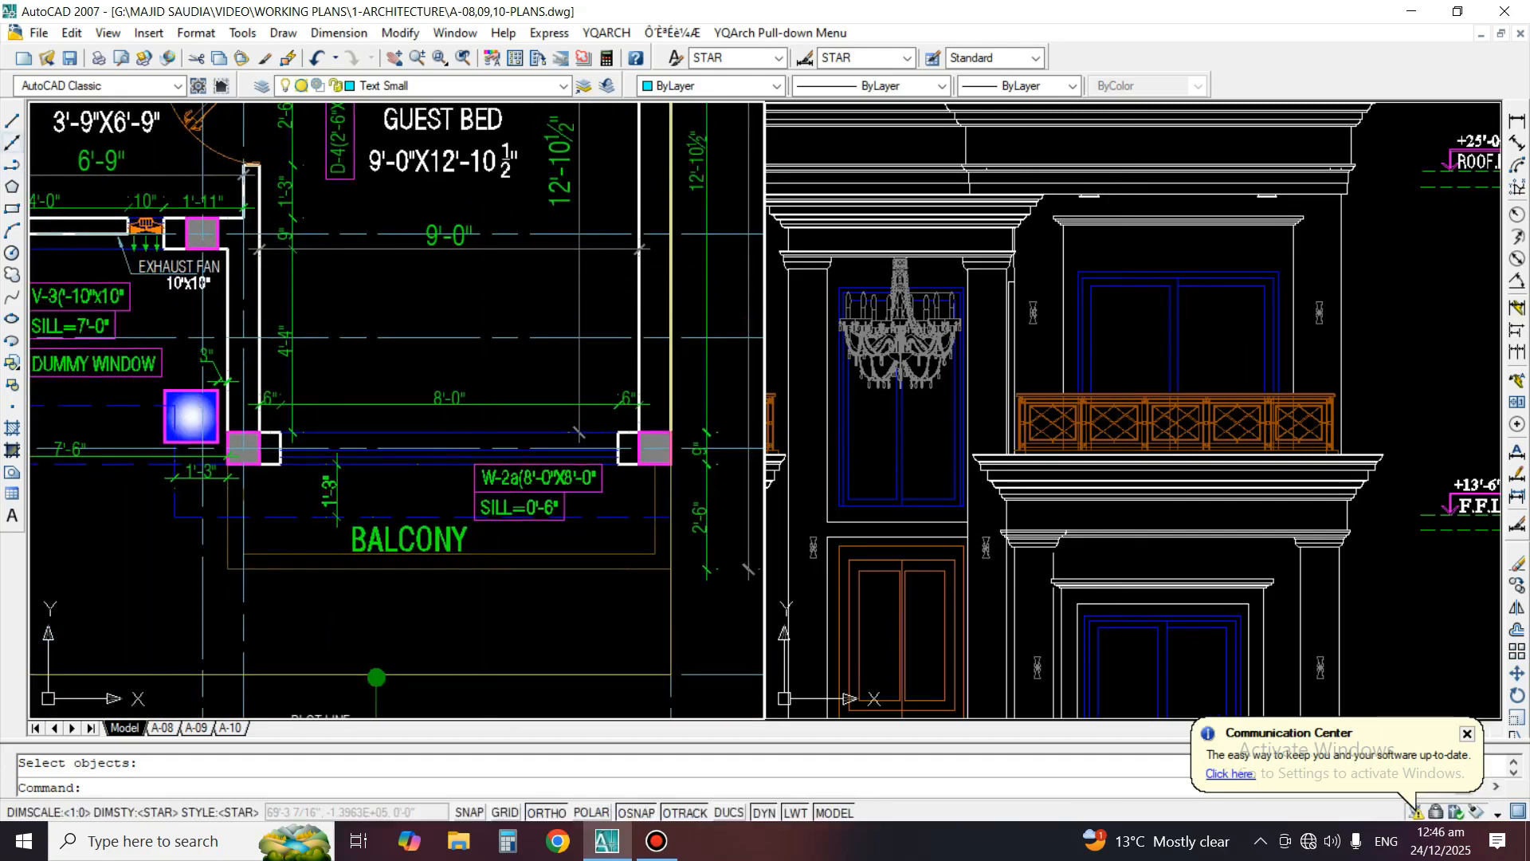
Draw vertical construction lines through both jambs of the guest bedroom's W-2a balcony window and into the elevation
left_click(11, 142)
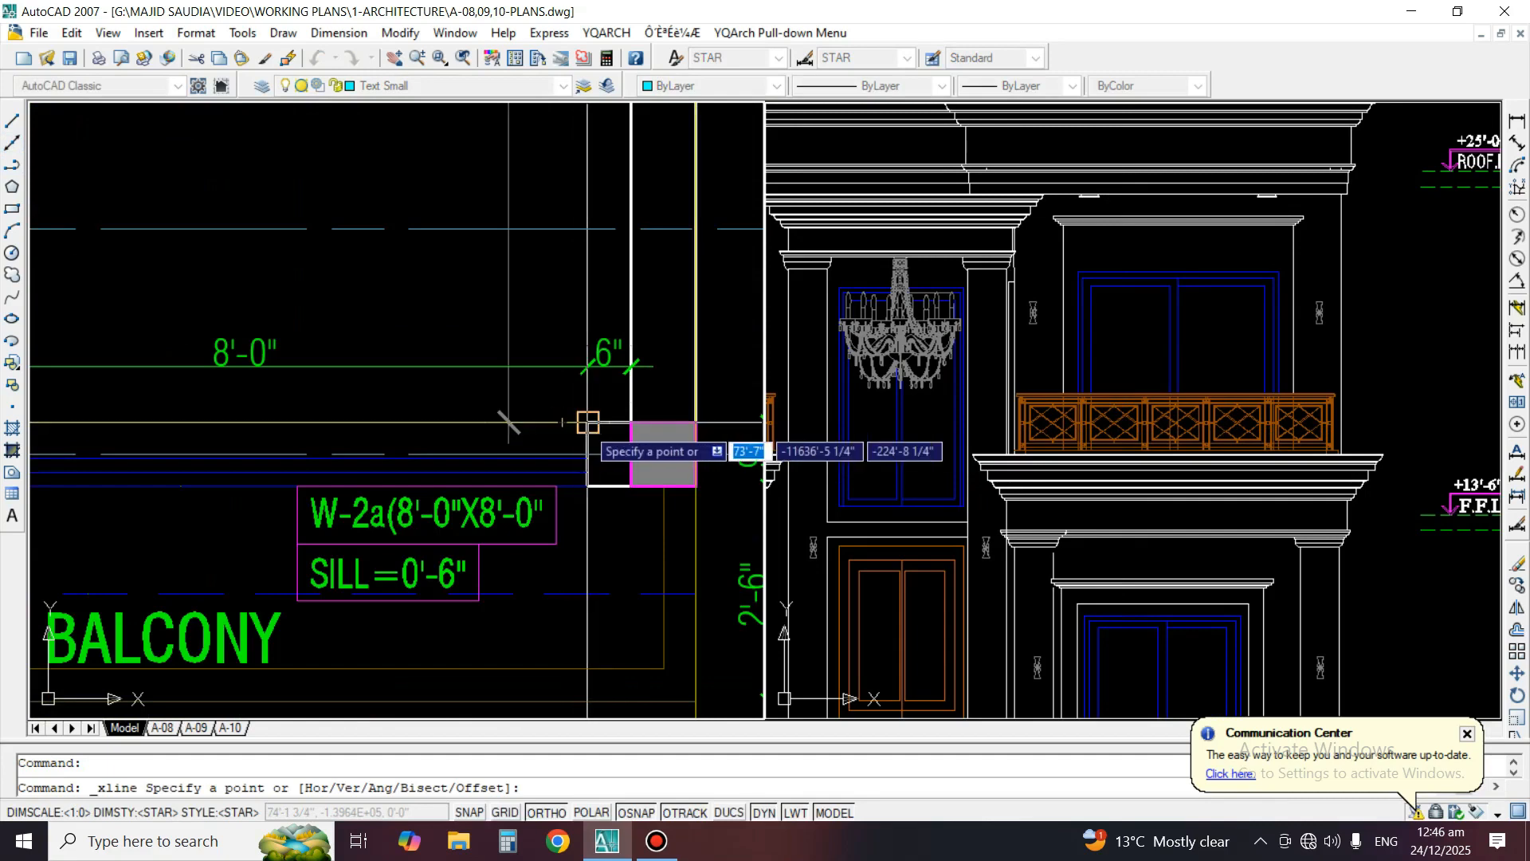
left_click(587, 422)
left_click(577, 300)
right_click(577, 300)
middle_click_drag(191, 430, 457, 441)
key("space")
left_click(168, 435)
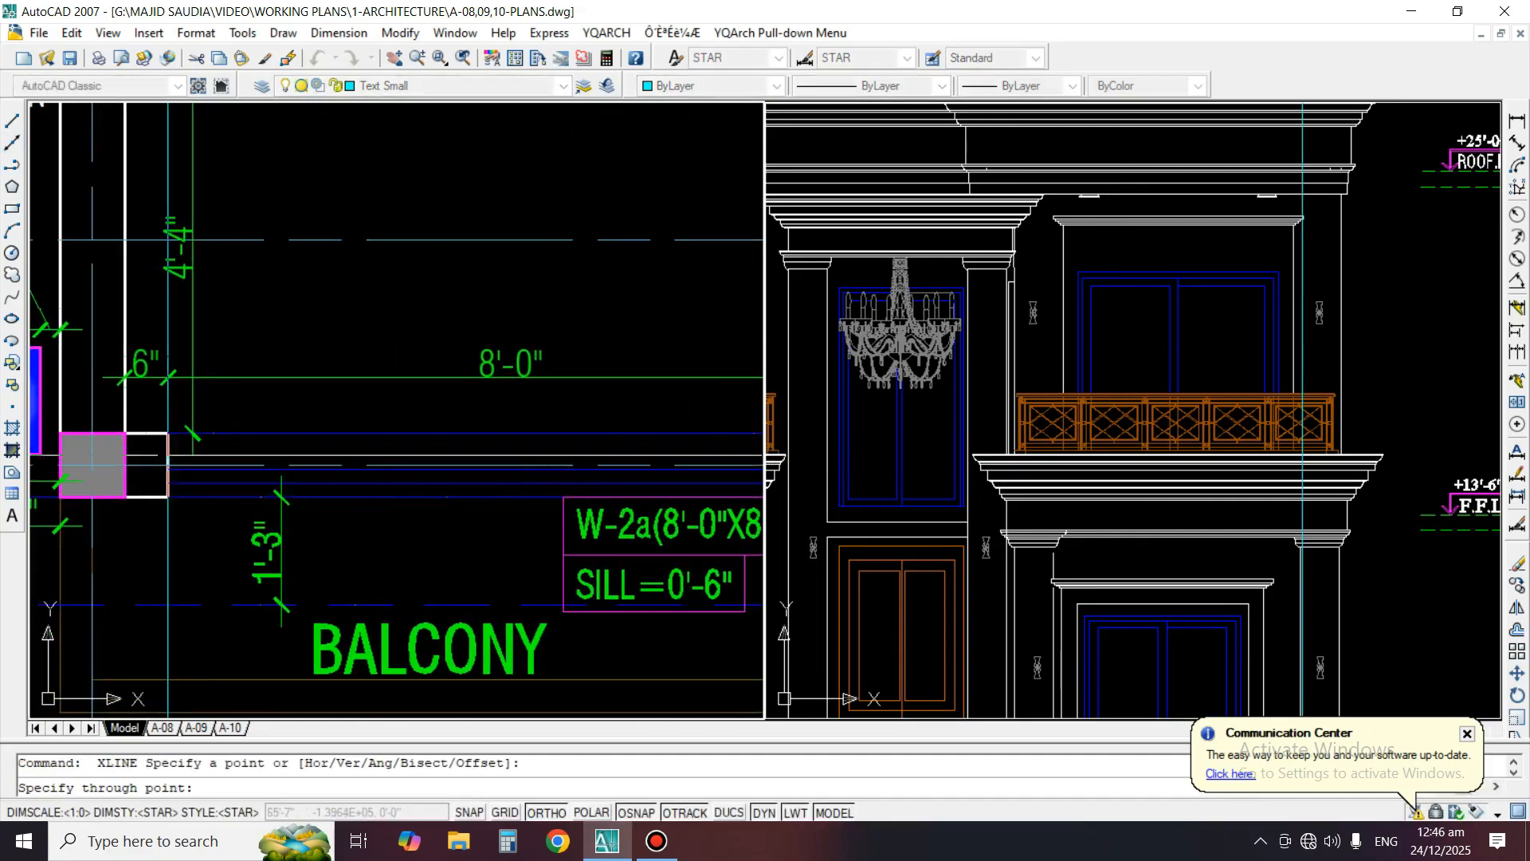
left_click(250, 312)
right_click(389, 338)
Add a horizontal linear dimension across the top edge of the right bay's upper window in the front elevation
left_click(857, 410)
scroll(1174, 334, "up", 3)
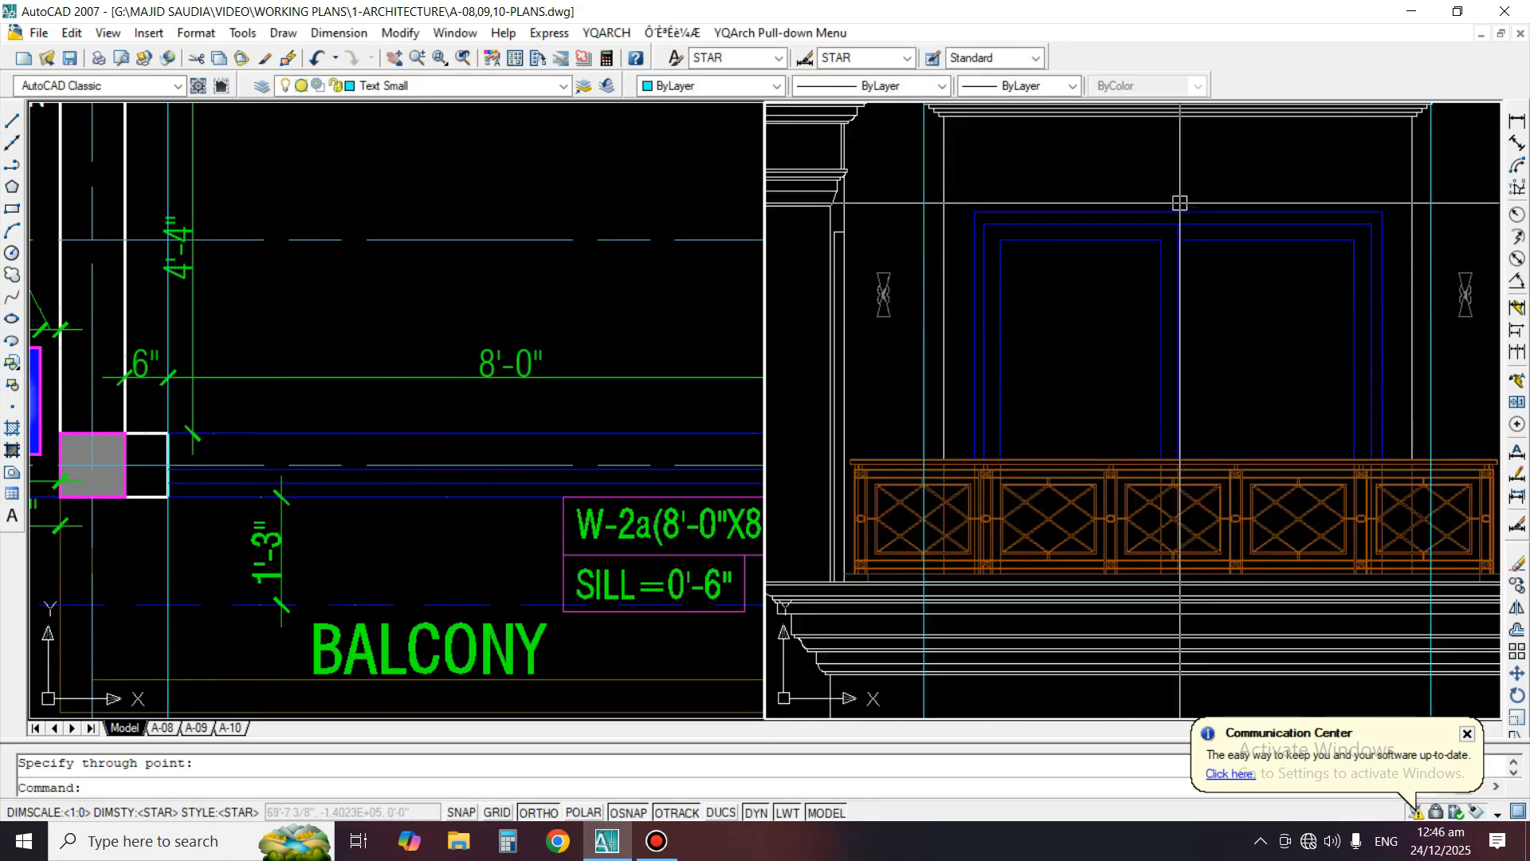
left_click(1199, 211)
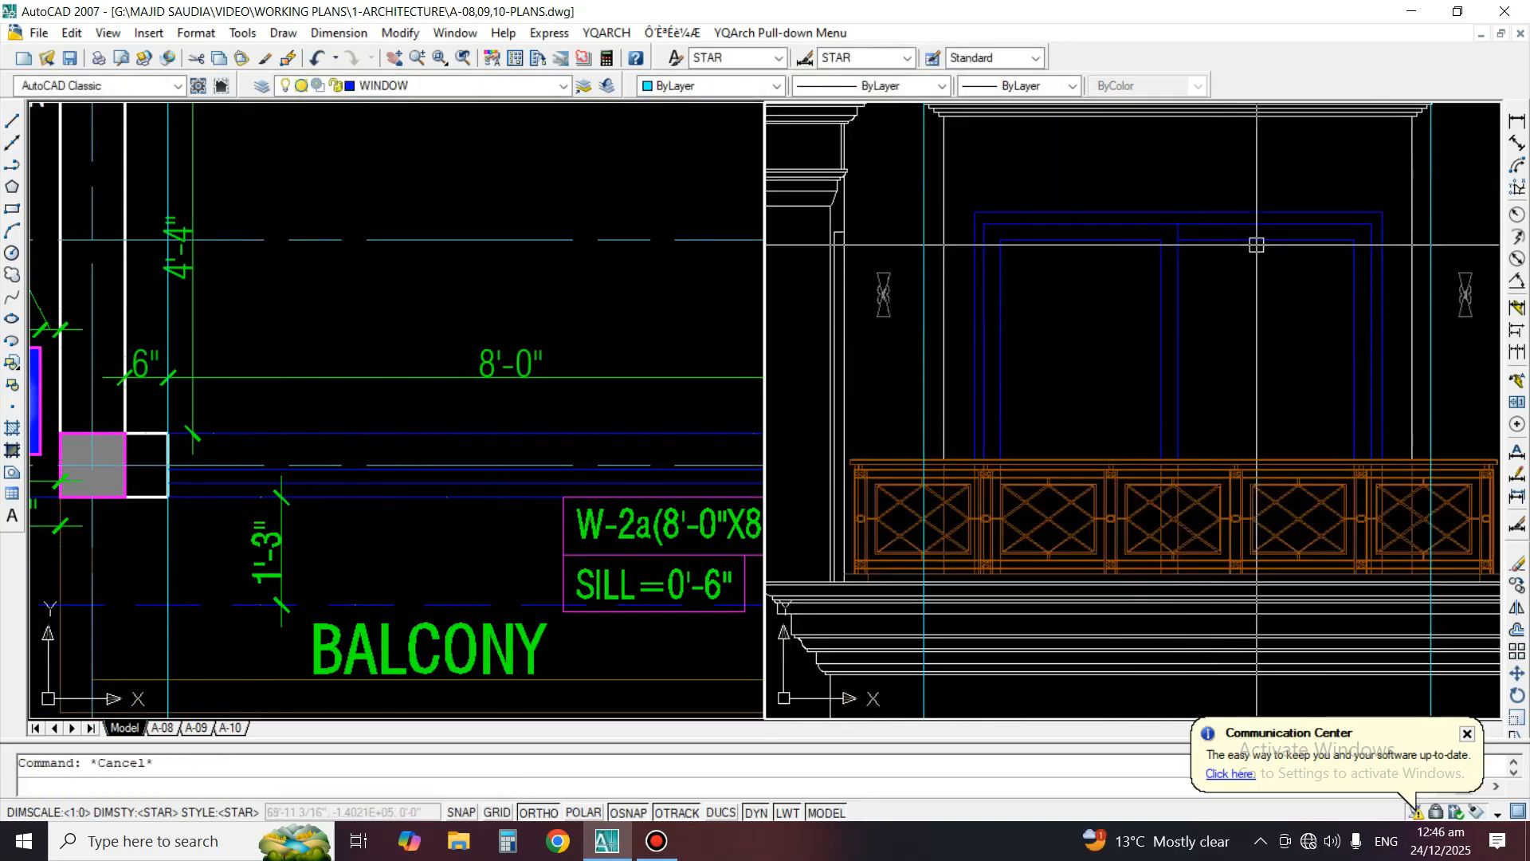
key("space")
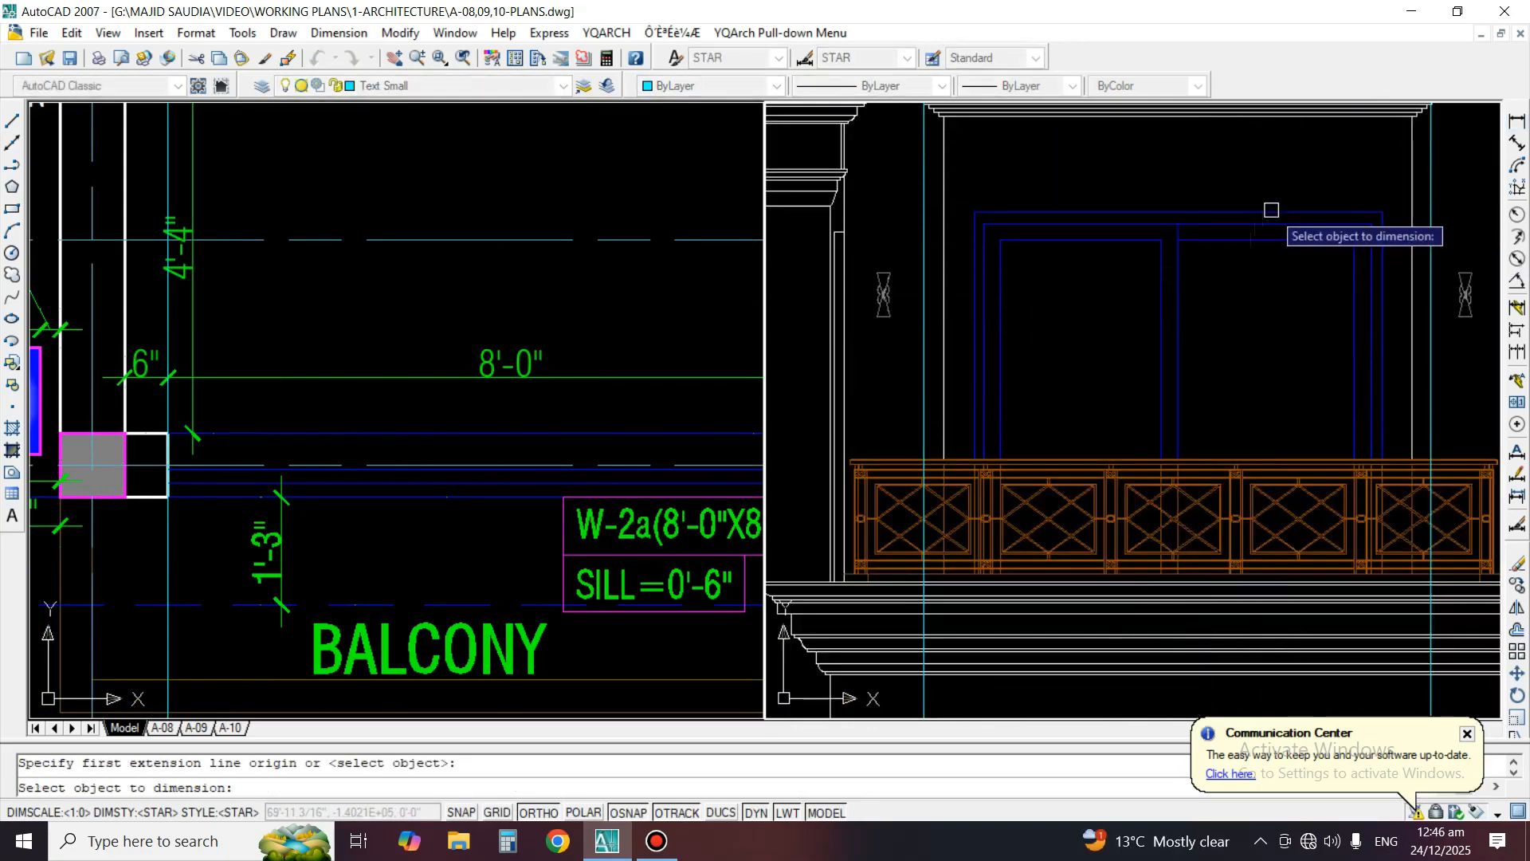
left_click(1271, 211)
left_click(1131, 199)
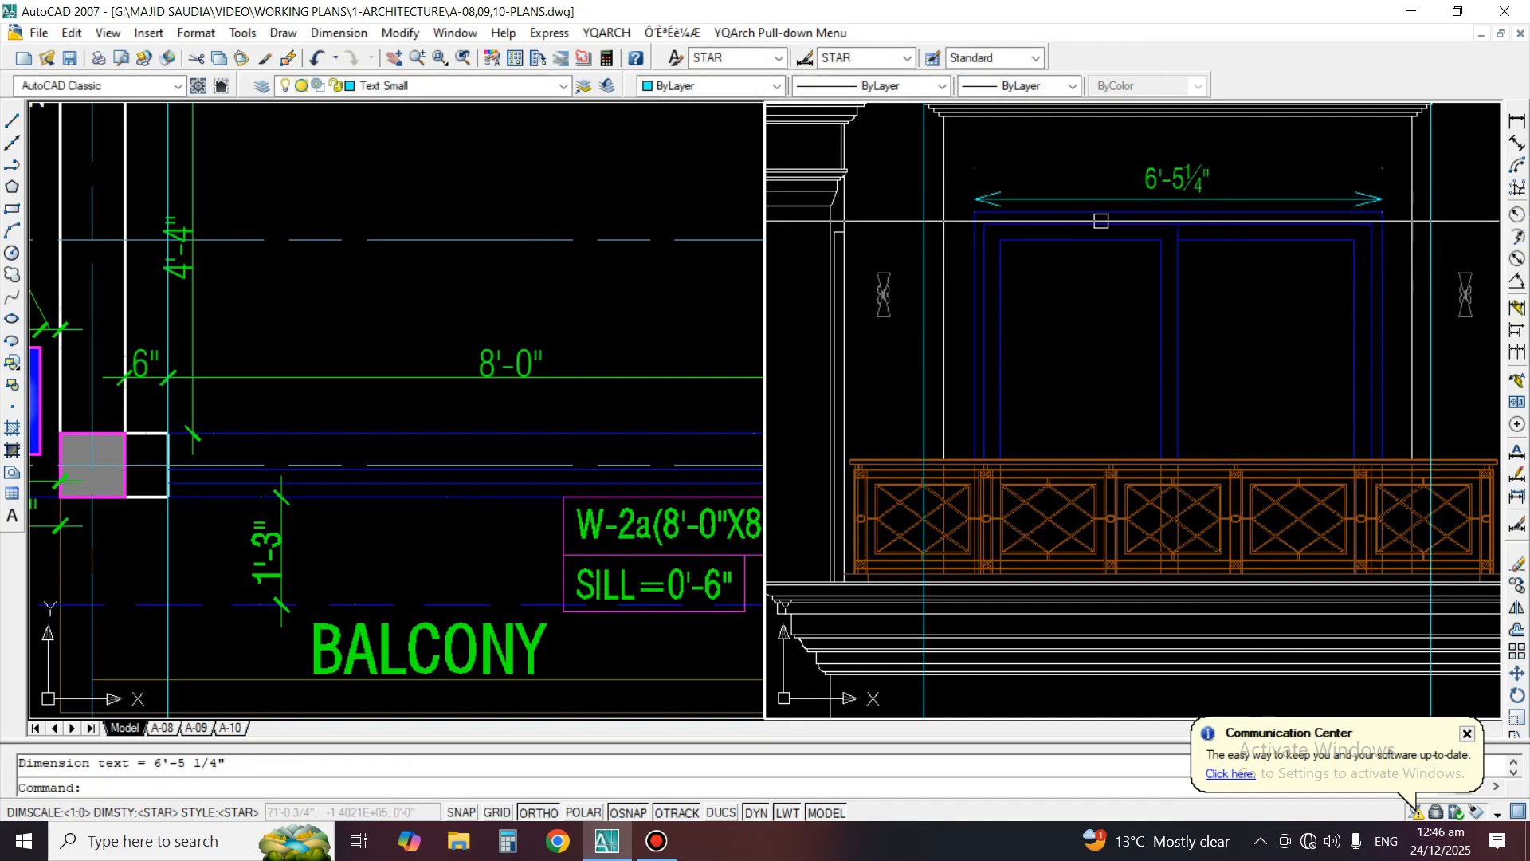
Erase the horizontal linear dimension across the top of the right bay's upper window in the front elevation
left_click(1193, 201)
right_click(1195, 185)
mouse_move(1275, 266)
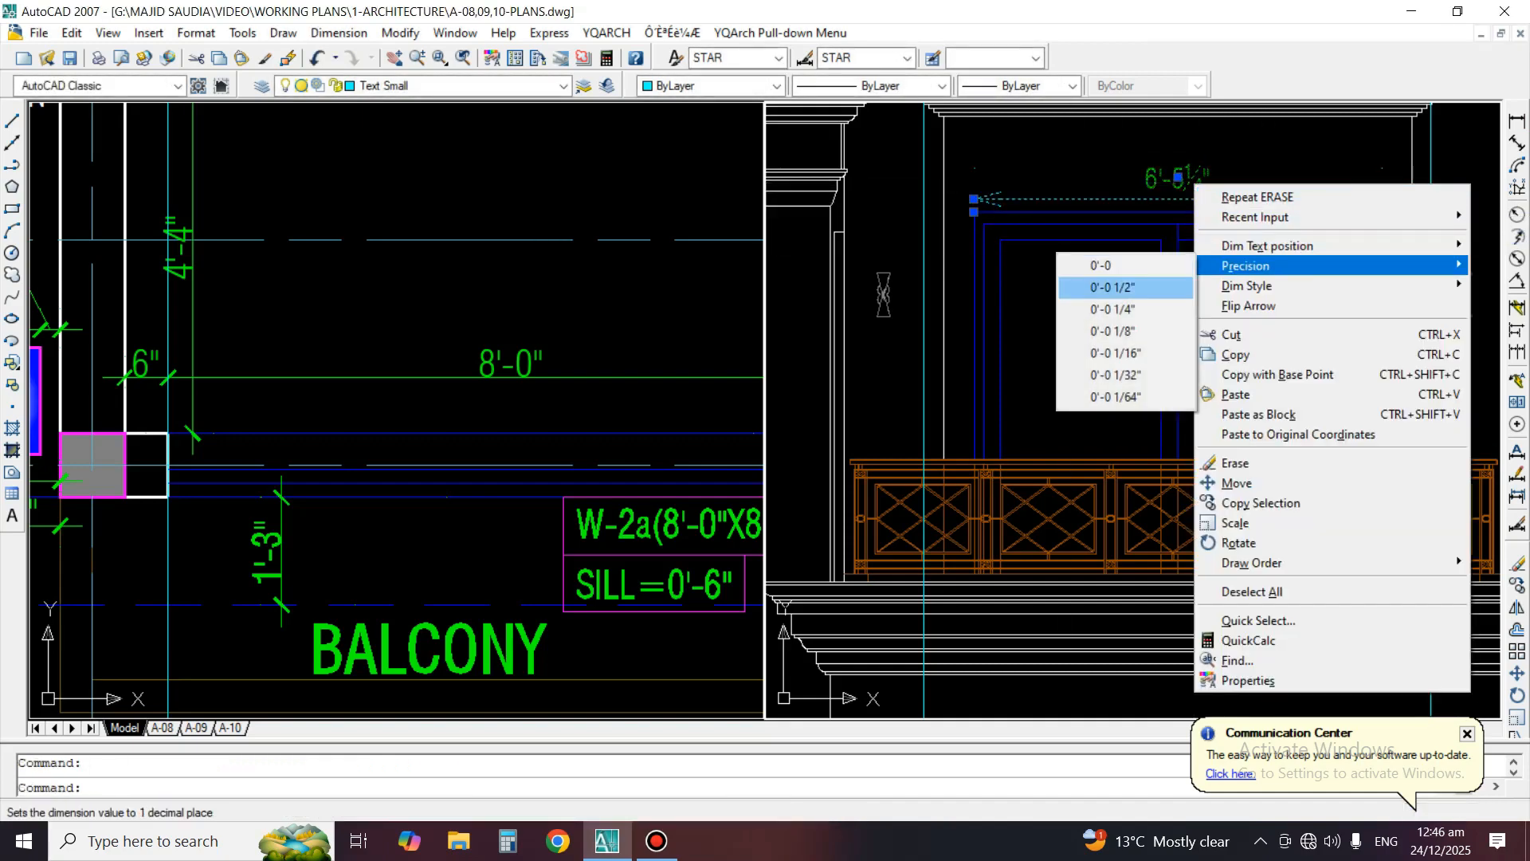
left_click(1101, 265)
key("Delete")
left_click(1191, 185)
key("Return")
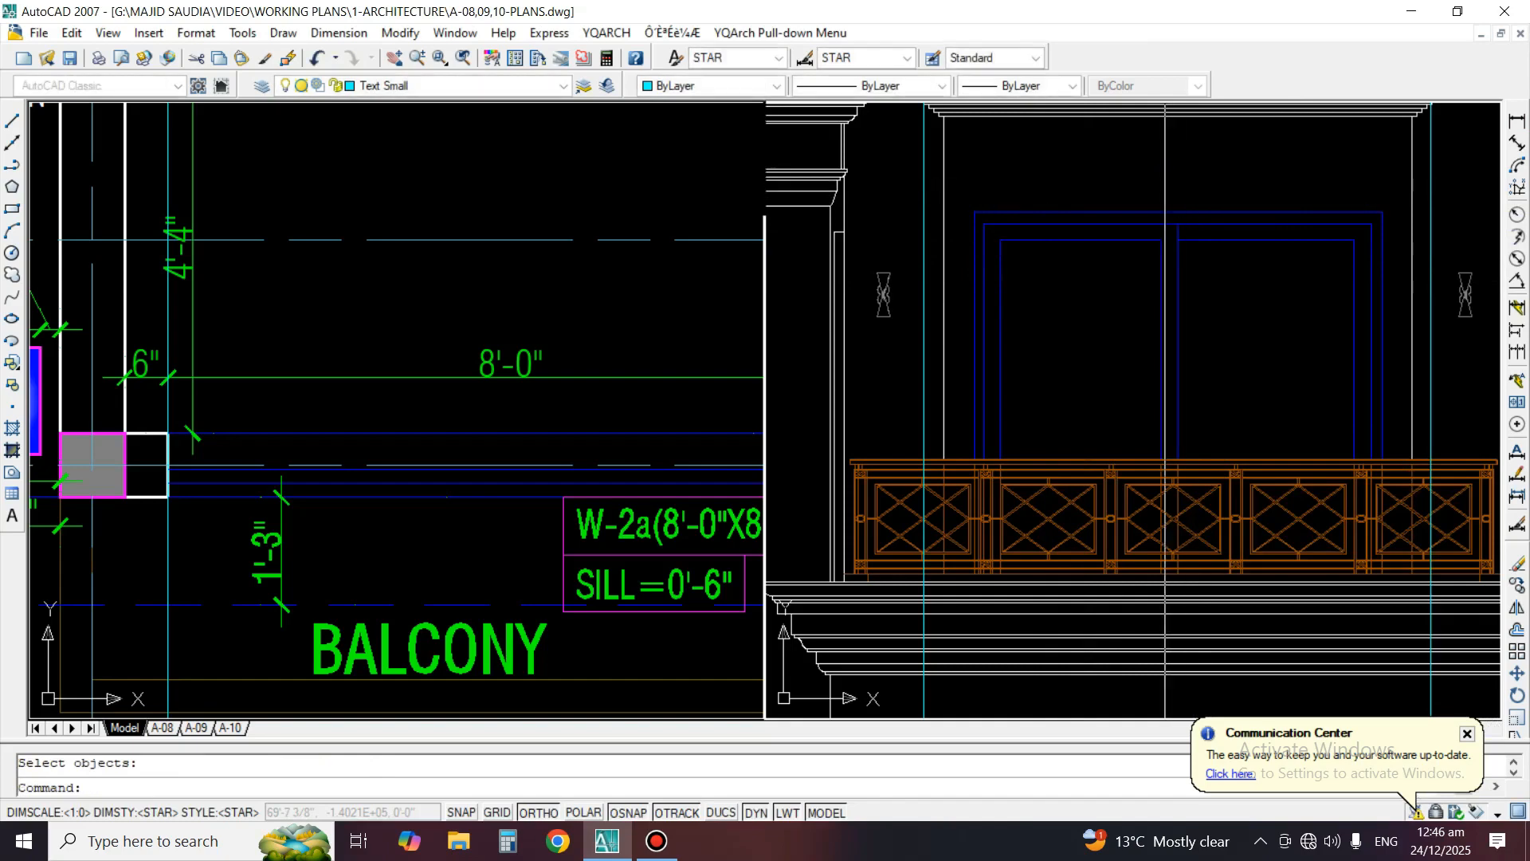
Compare the right bay's upper window and balcony in the elevation with the W-2a balcony window in the first floor plan
scroll(1073, 340, "down", 3)
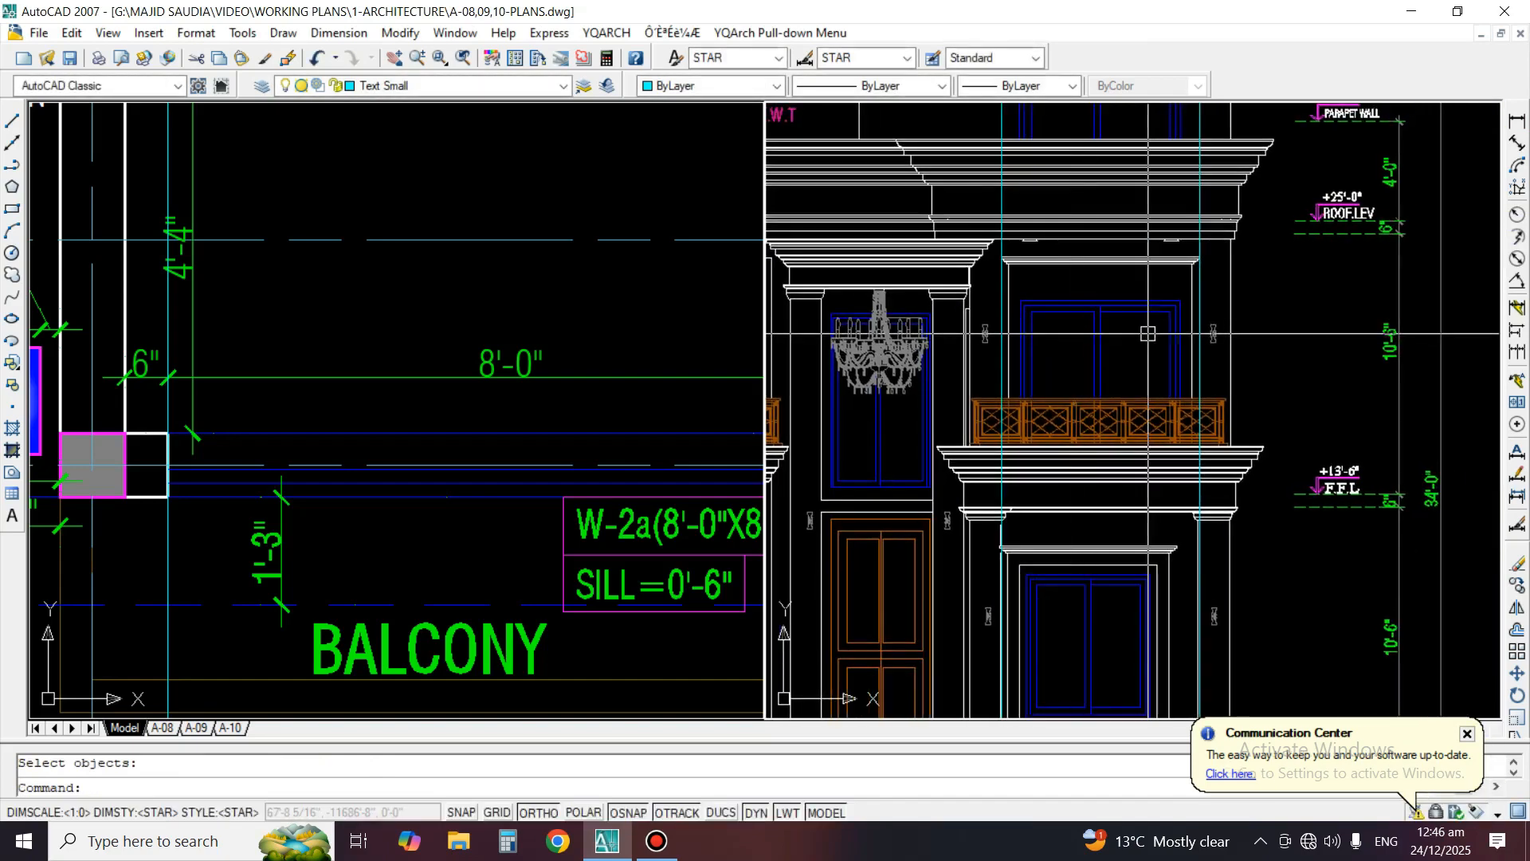
middle_click_drag(1069, 422, 1089, 371)
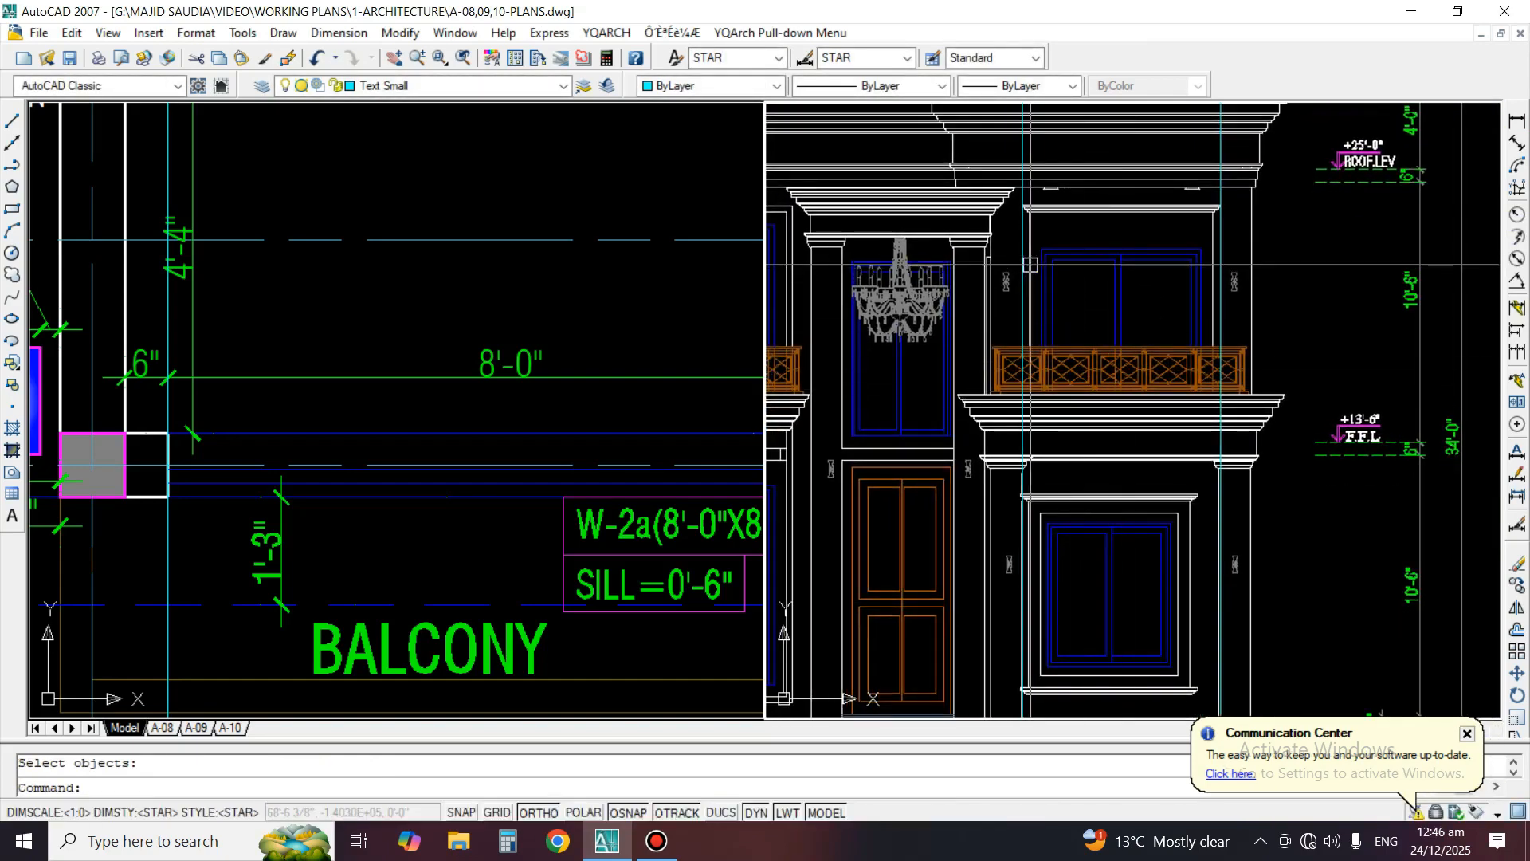
scroll(1030, 265, "up", 2)
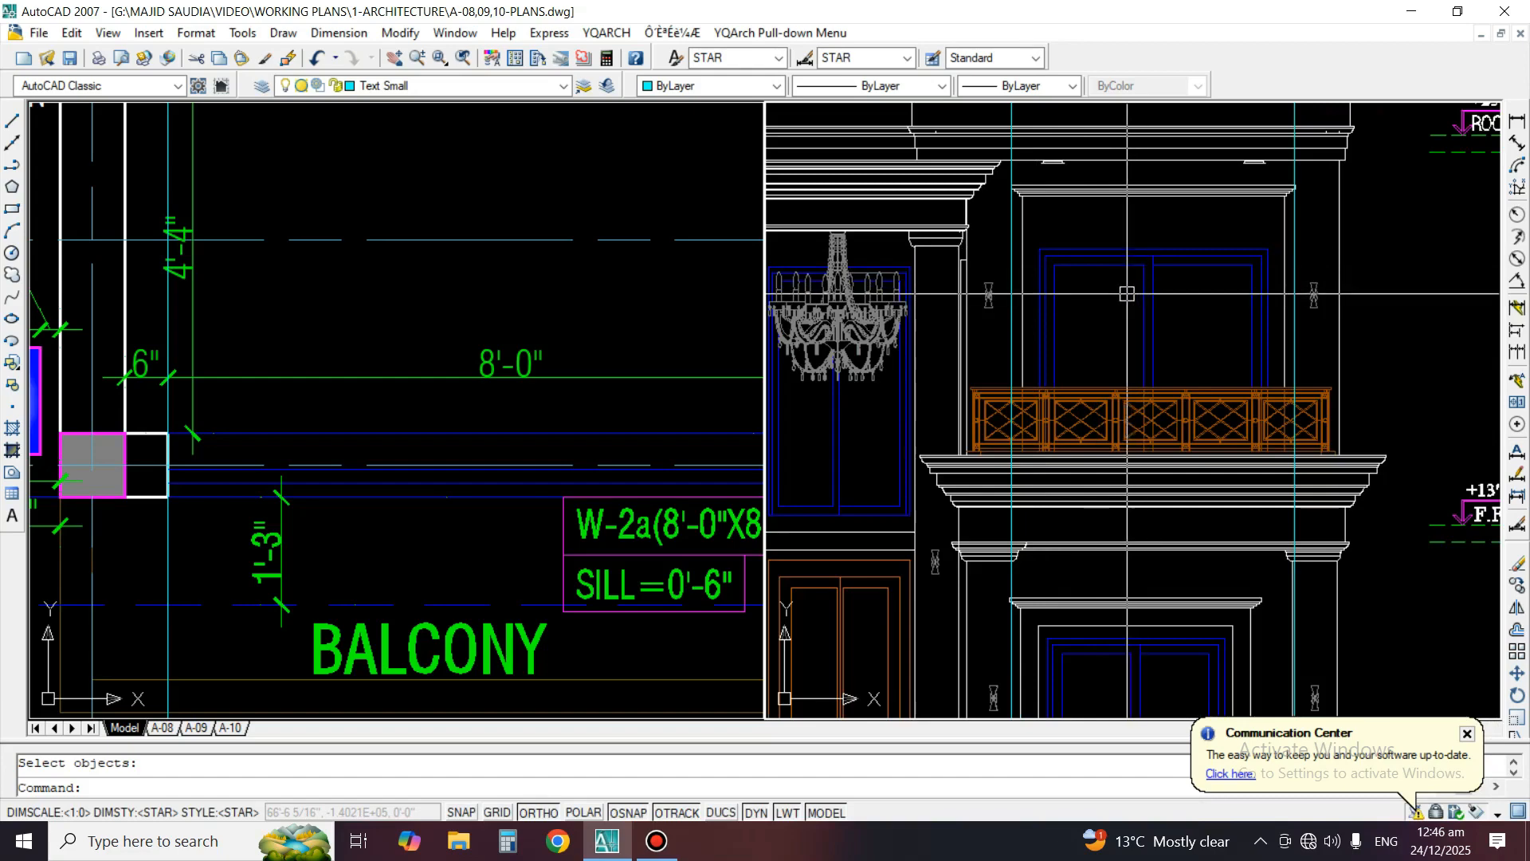
scroll(473, 528, "down", 3)
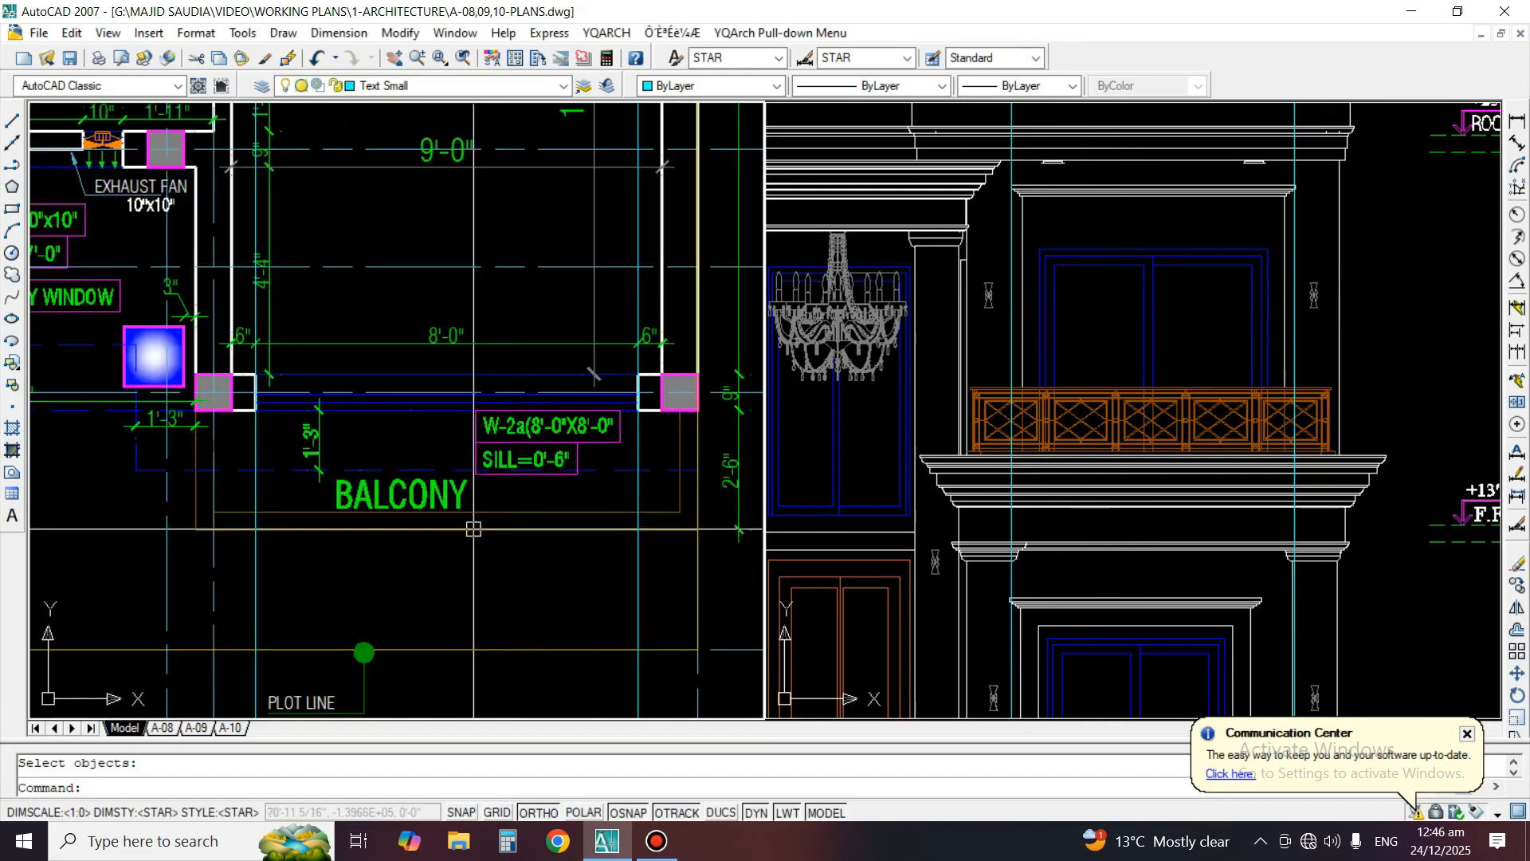
middle_click_drag(491, 524, 558, 471)
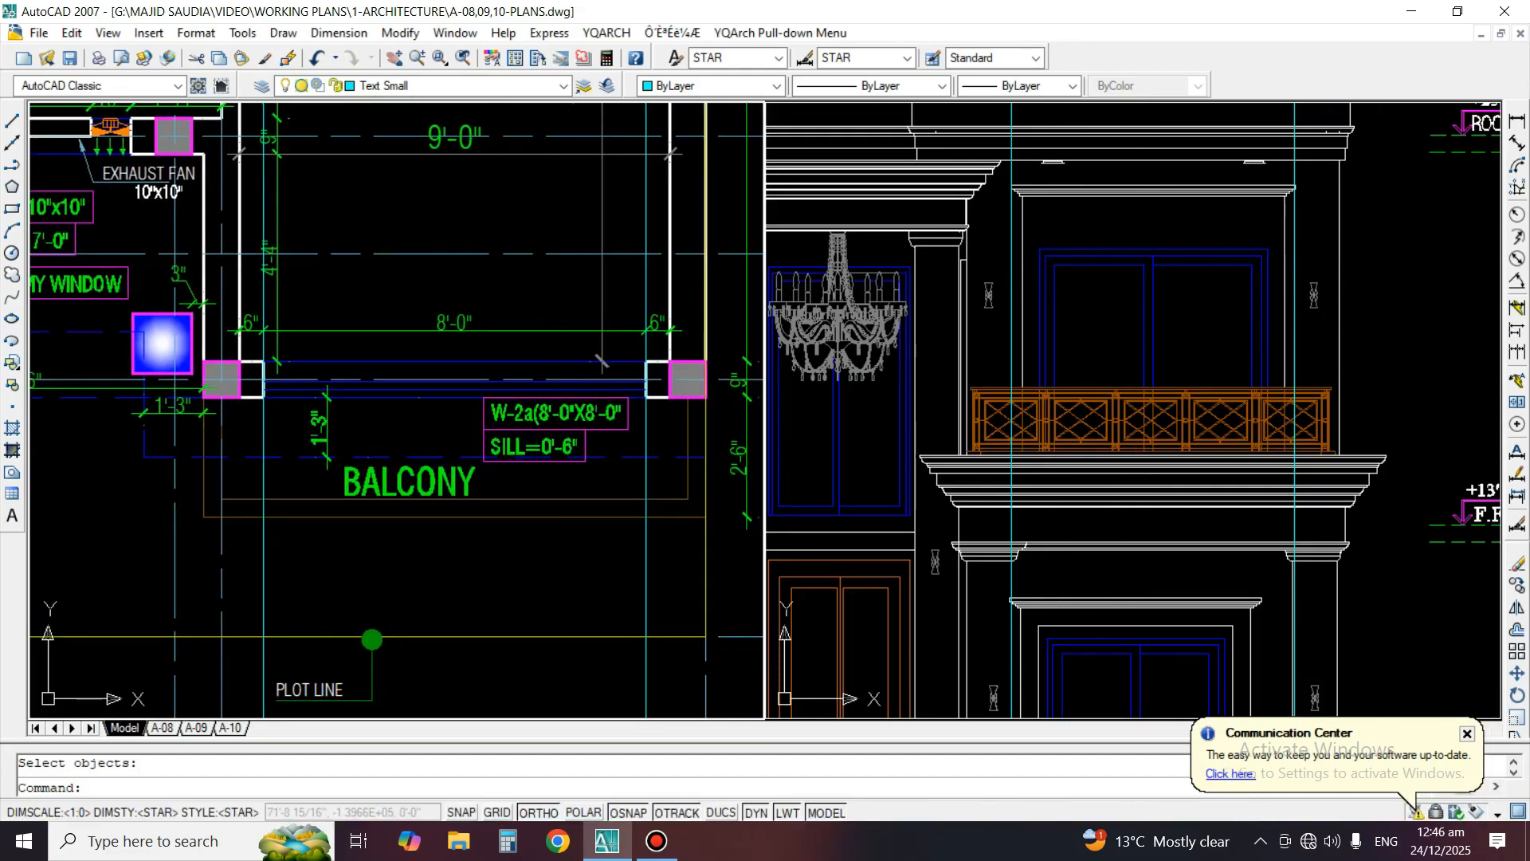
scroll(1034, 211, "up", 2)
scroll(1029, 231, "up", 2)
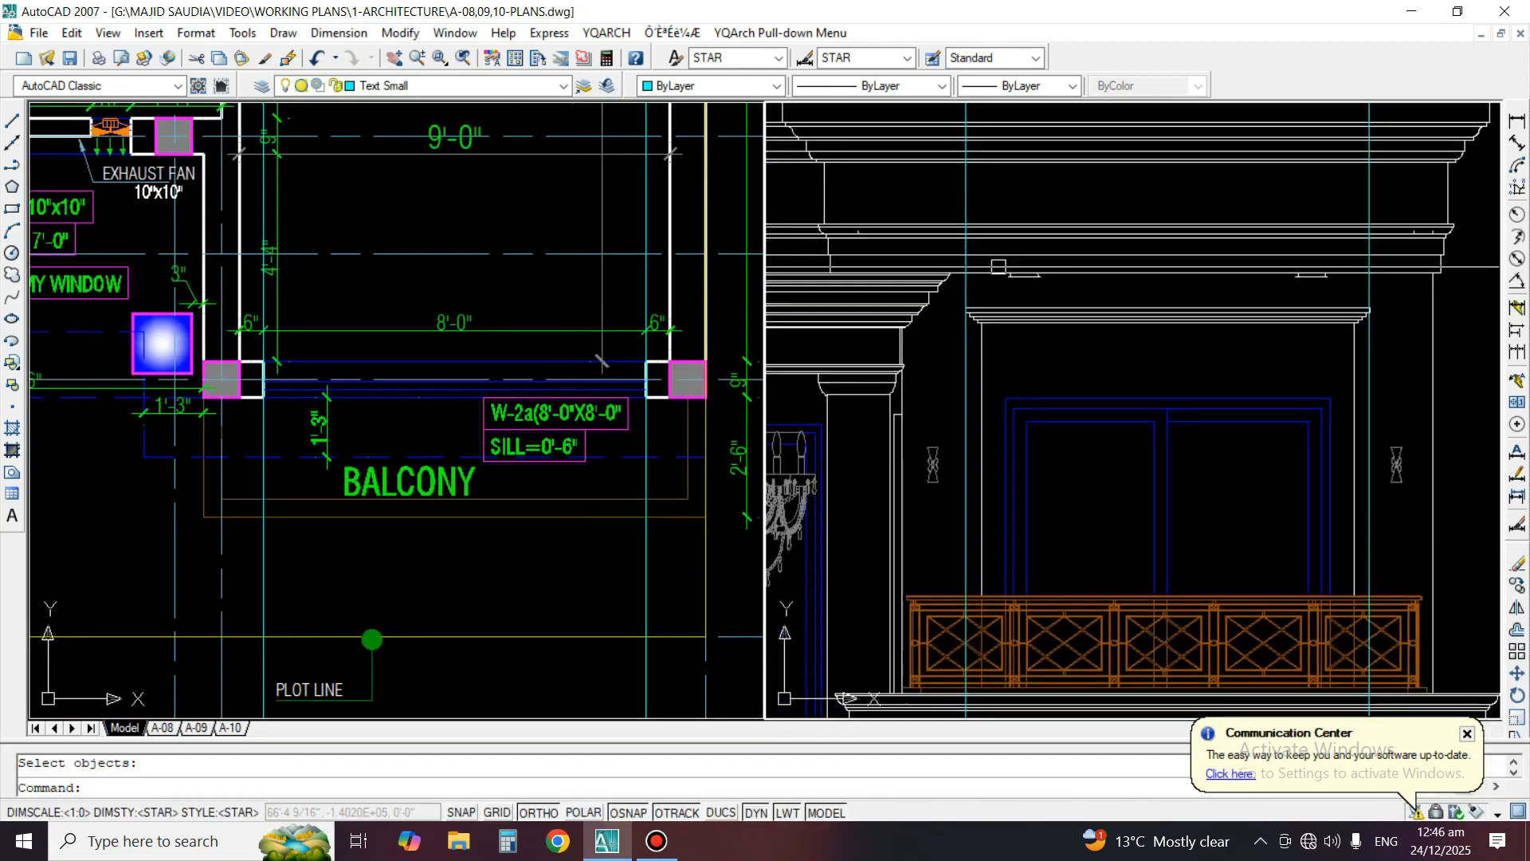
type("e")
key("Return")
key("Return")
Copy the bowl arc of the ceiling light below the left balcony onto the right-hand soffit light above the right bay's upper window
scroll(1010, 267, "down", 2)
scroll(1068, 300, "up", 3)
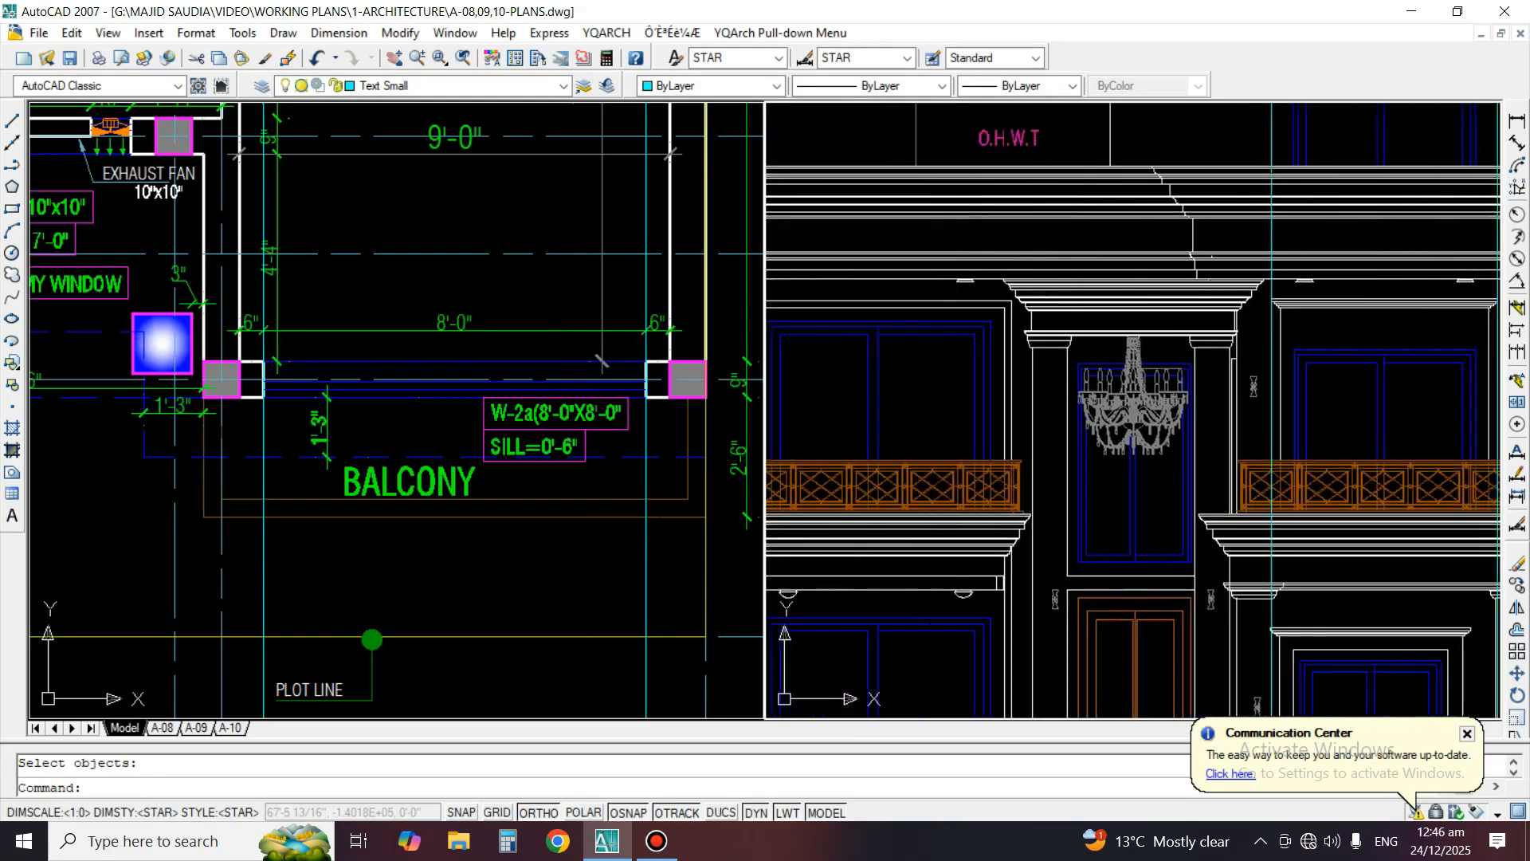
scroll(1068, 300, "down", 3)
scroll(1112, 418, "up", 5)
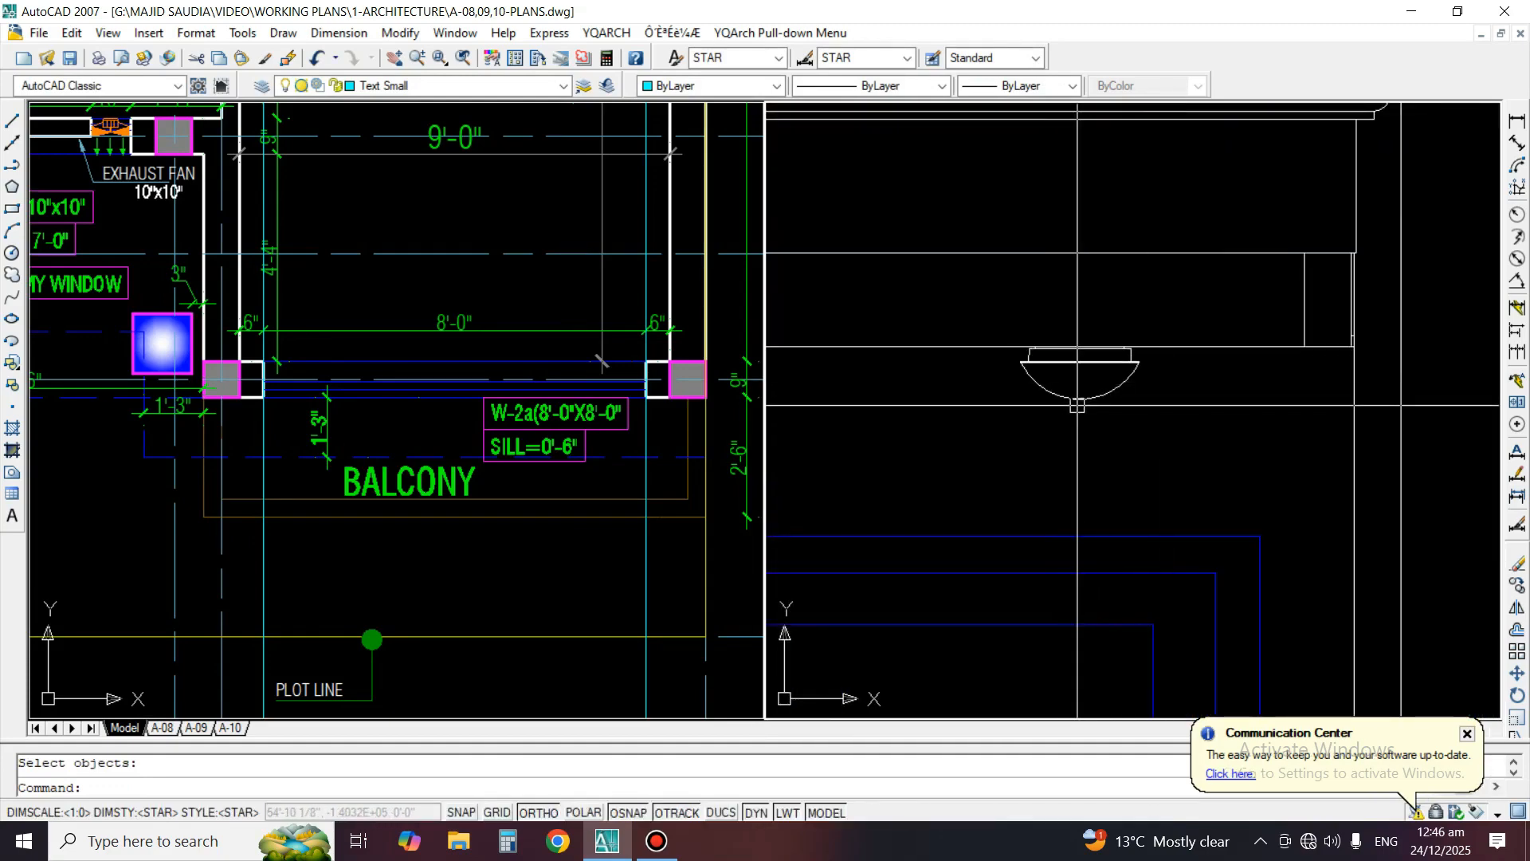
left_click(1078, 395)
right_click(1076, 385)
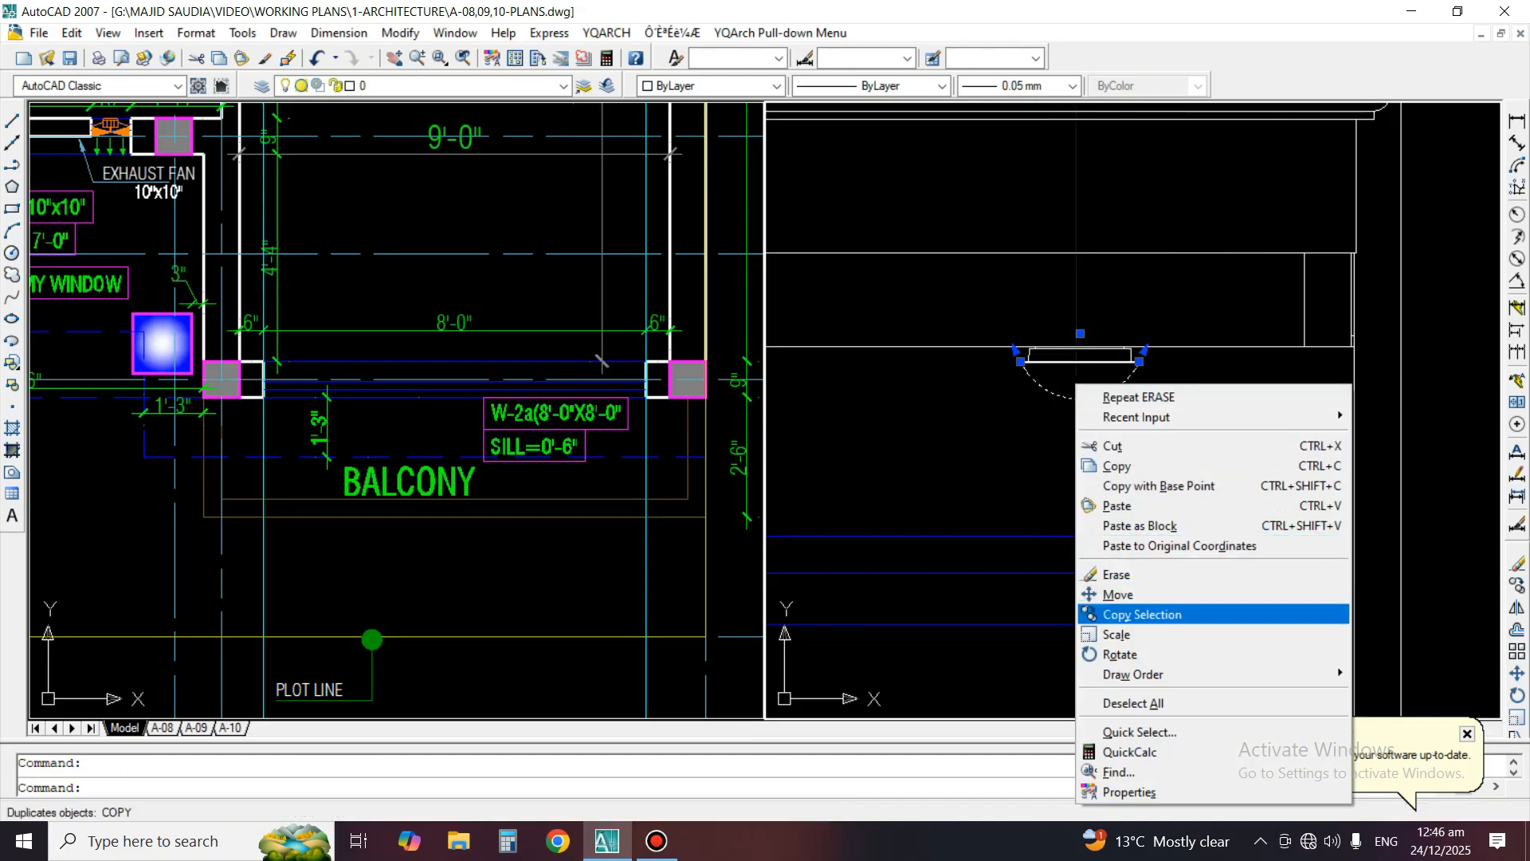
left_click(1142, 614)
scroll(1089, 359, "up", 1)
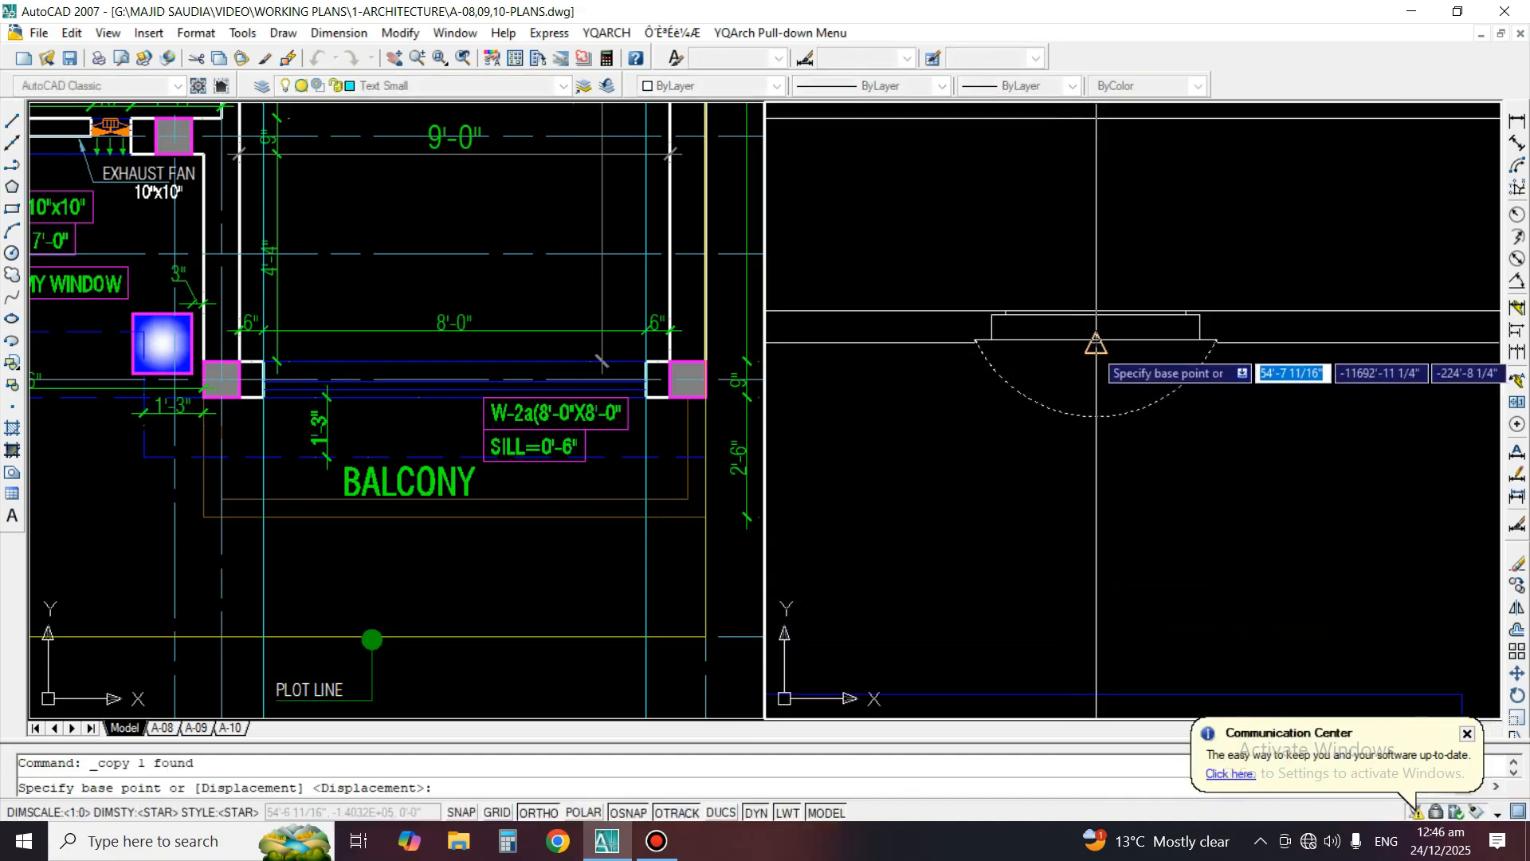
left_click(1095, 344)
scroll(1095, 344, "down", 4)
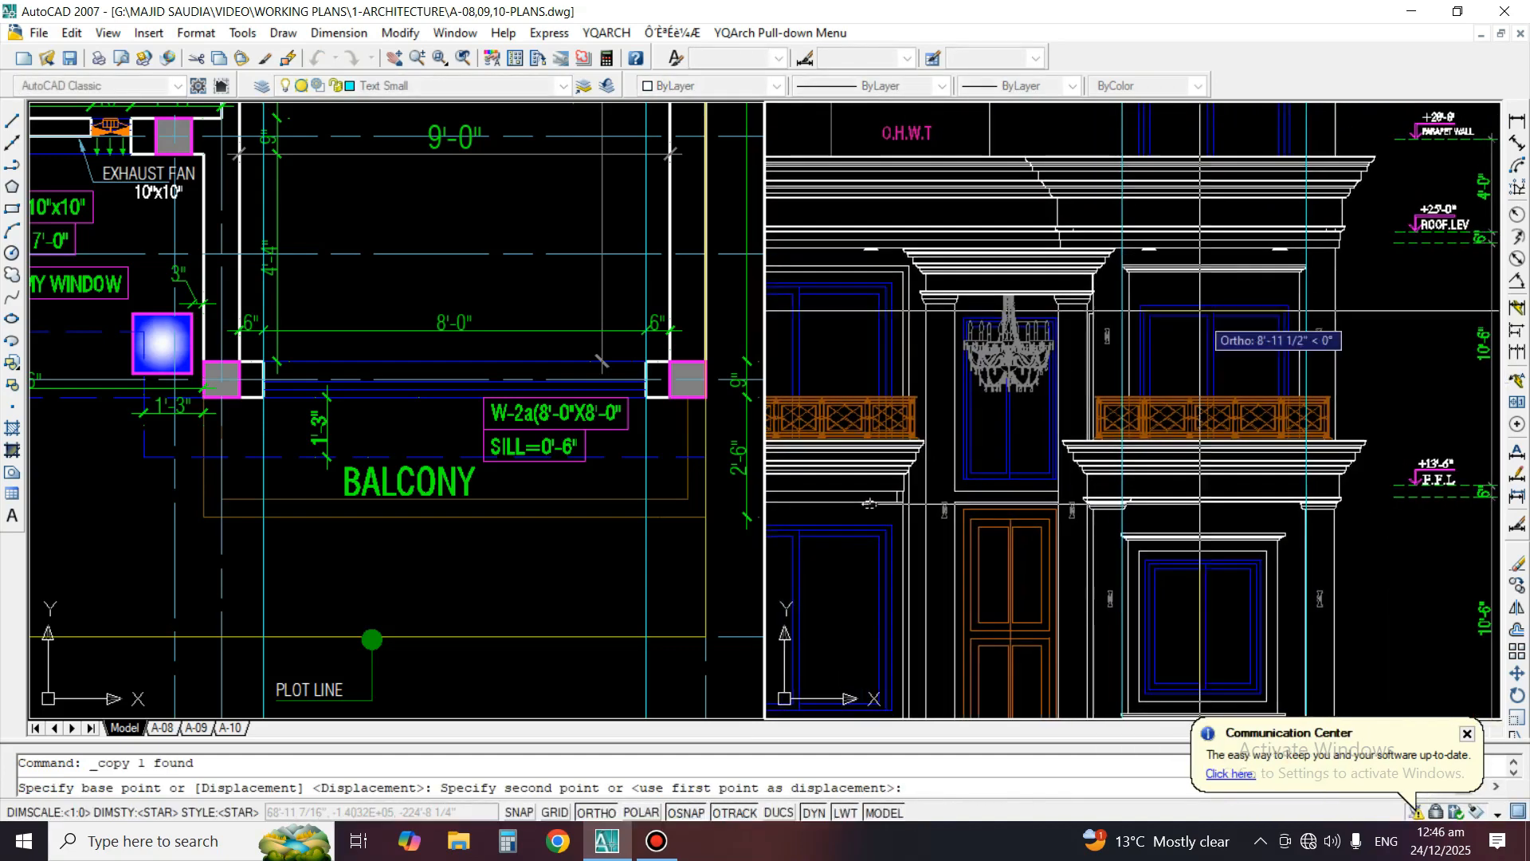
scroll(1199, 311, "up", 5)
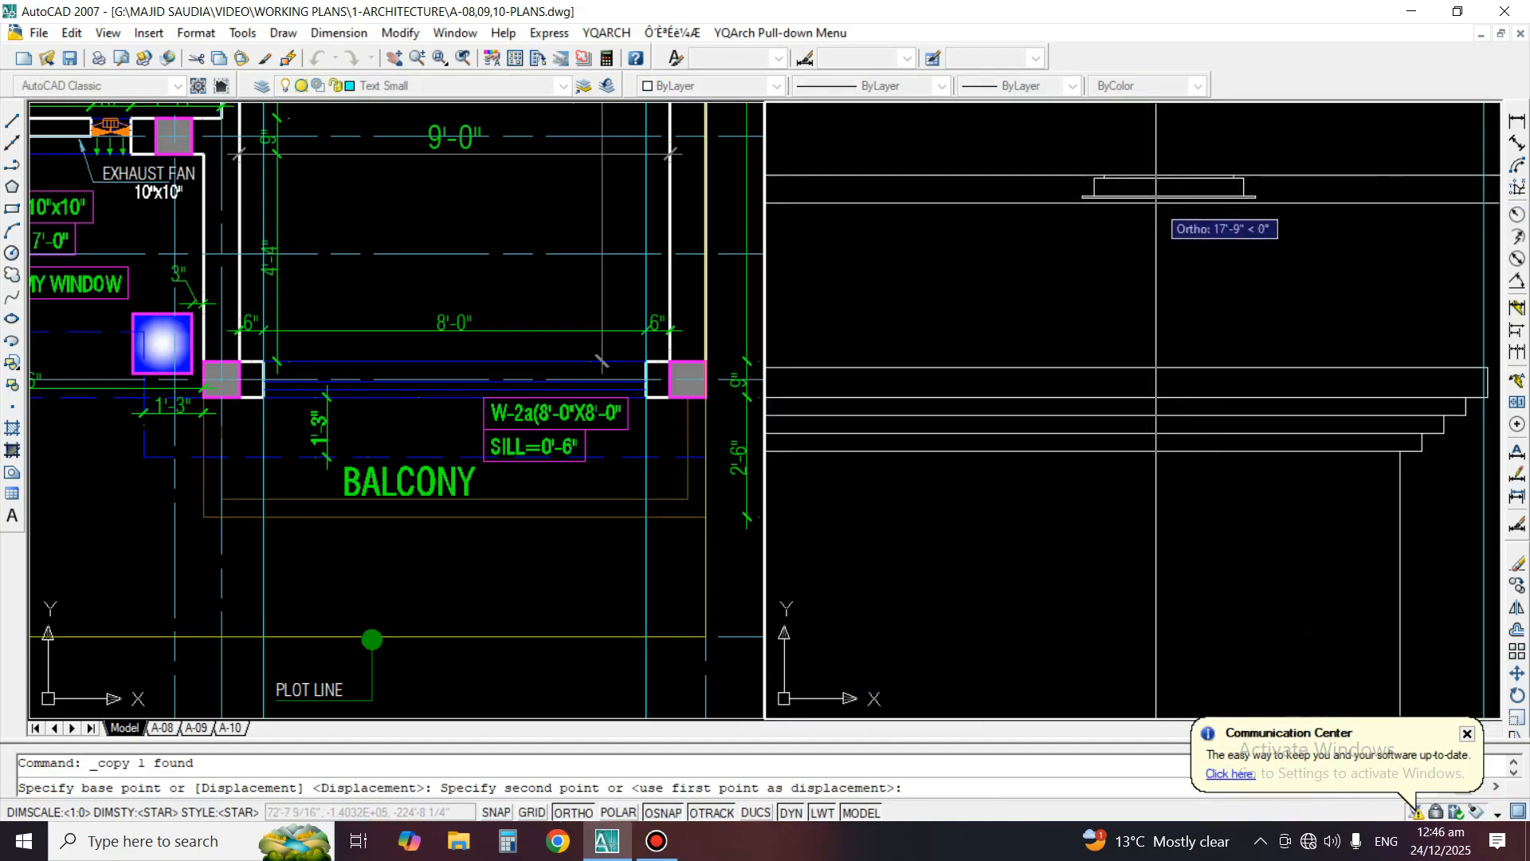
left_click(1168, 199)
Place another copy of the bowl arc on the left-hand soffit light above the right bay's upper window
scroll(1253, 306, "down", 5)
scroll(922, 303, "up", 3)
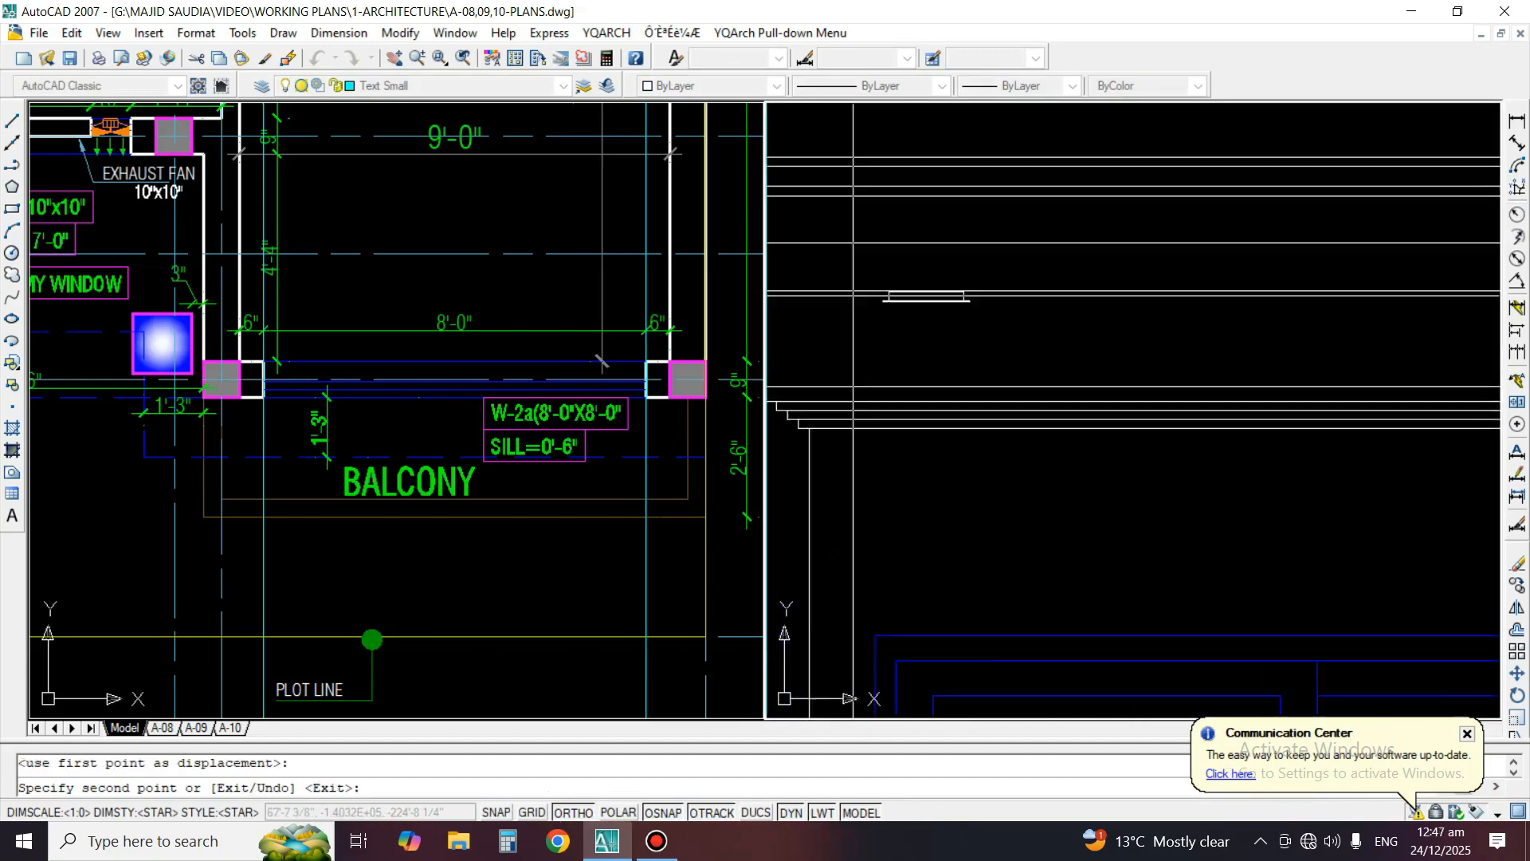
scroll(1092, 343, "up", 2)
left_click(1100, 328)
scroll(1099, 328, "down", 5)
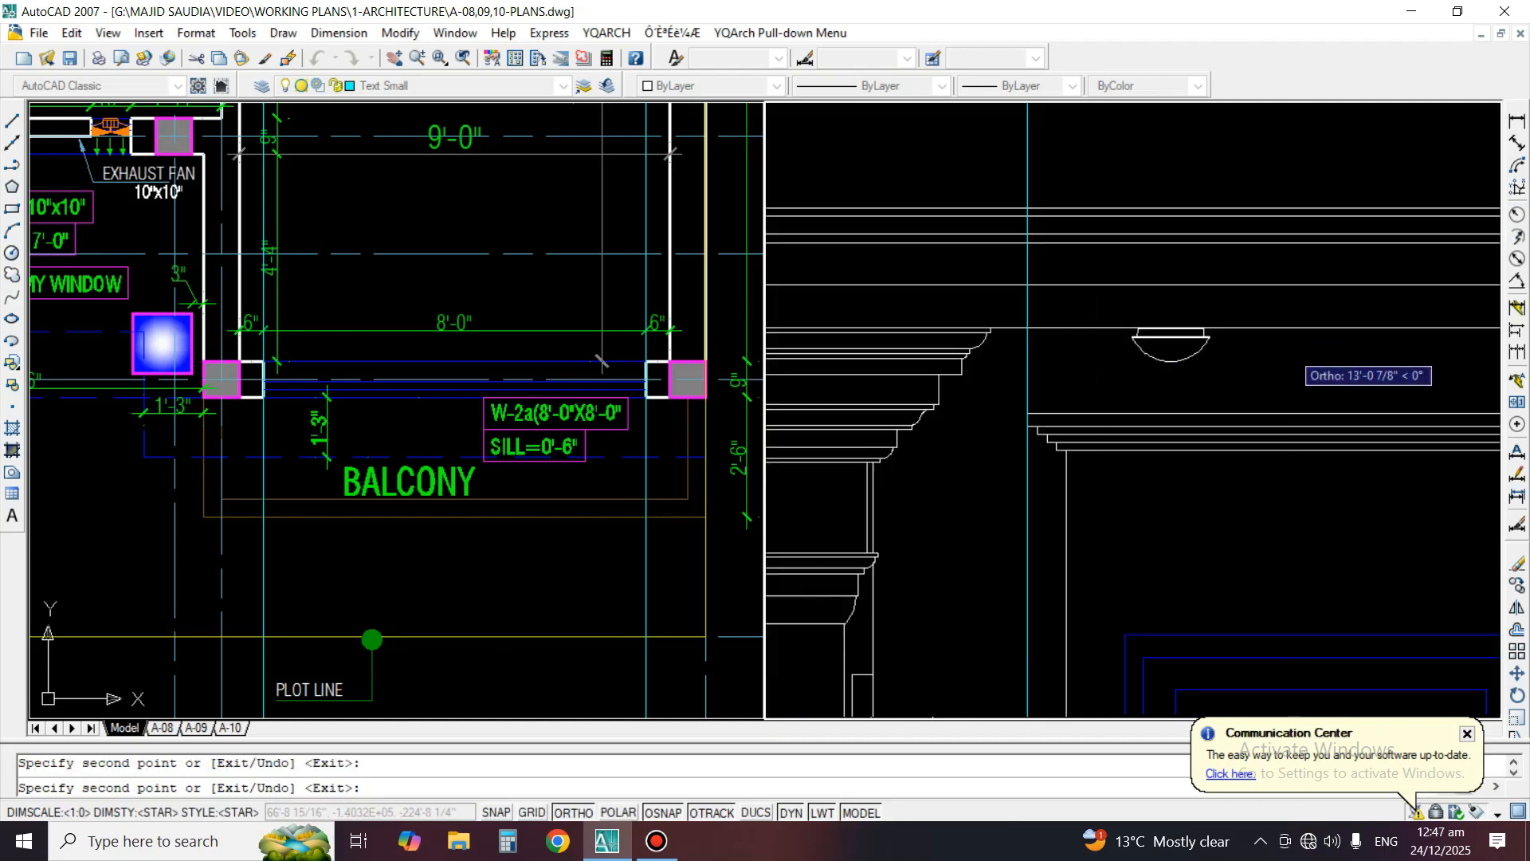
Place copies of the bowl arc on both roof soffit lights above the left bay's upper window and finish copying
scroll(1170, 360, "up", 4)
scroll(965, 389, "up", 5)
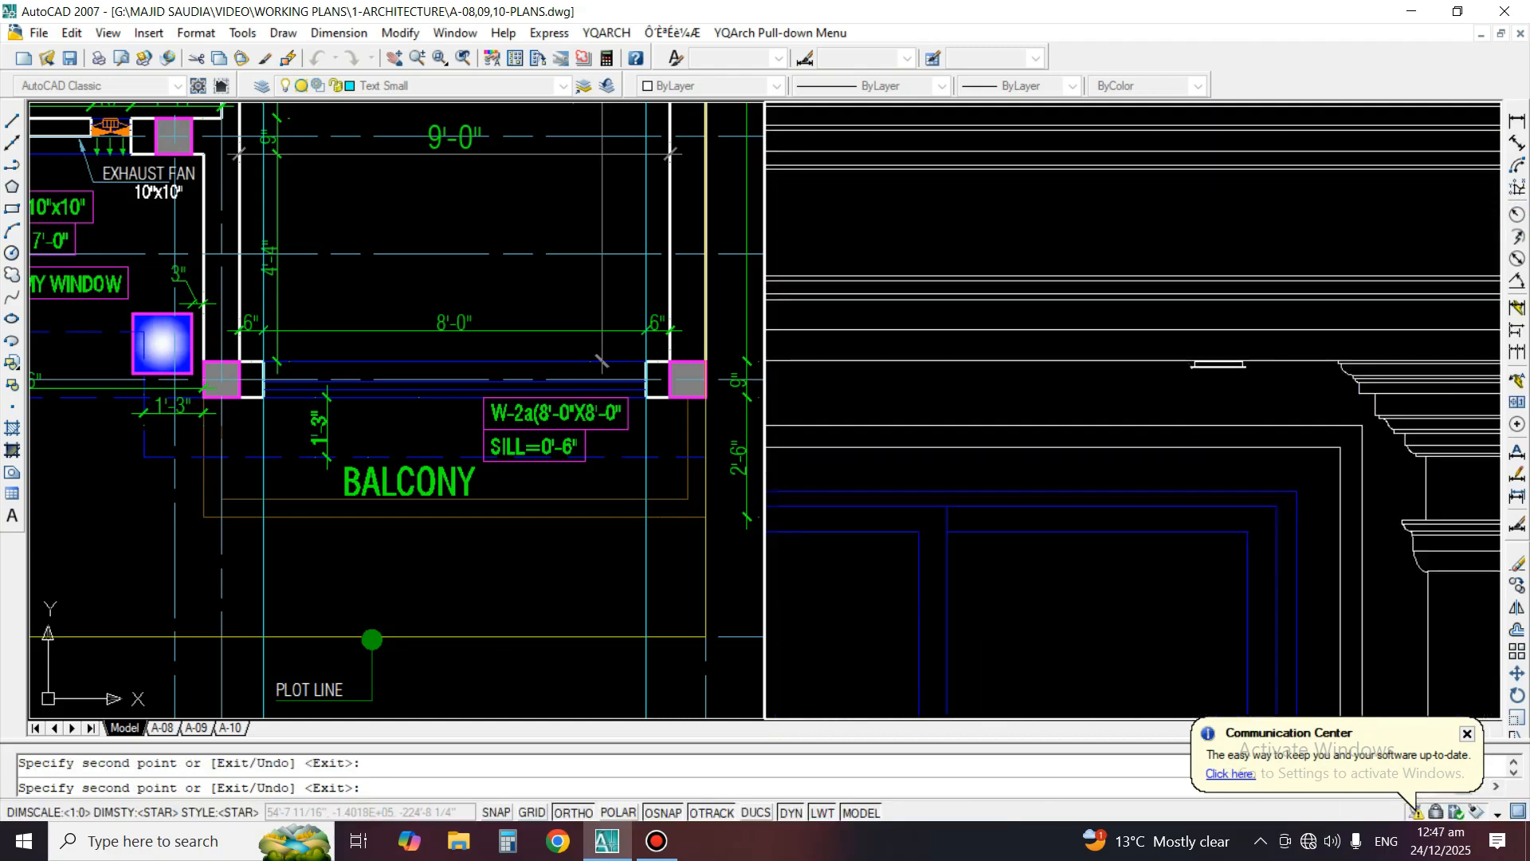
left_click(1282, 375)
middle_click_drag(1068, 442, 1467, 464)
middle_click_drag(957, 434, 1232, 434)
scroll(1027, 412, "up", 2)
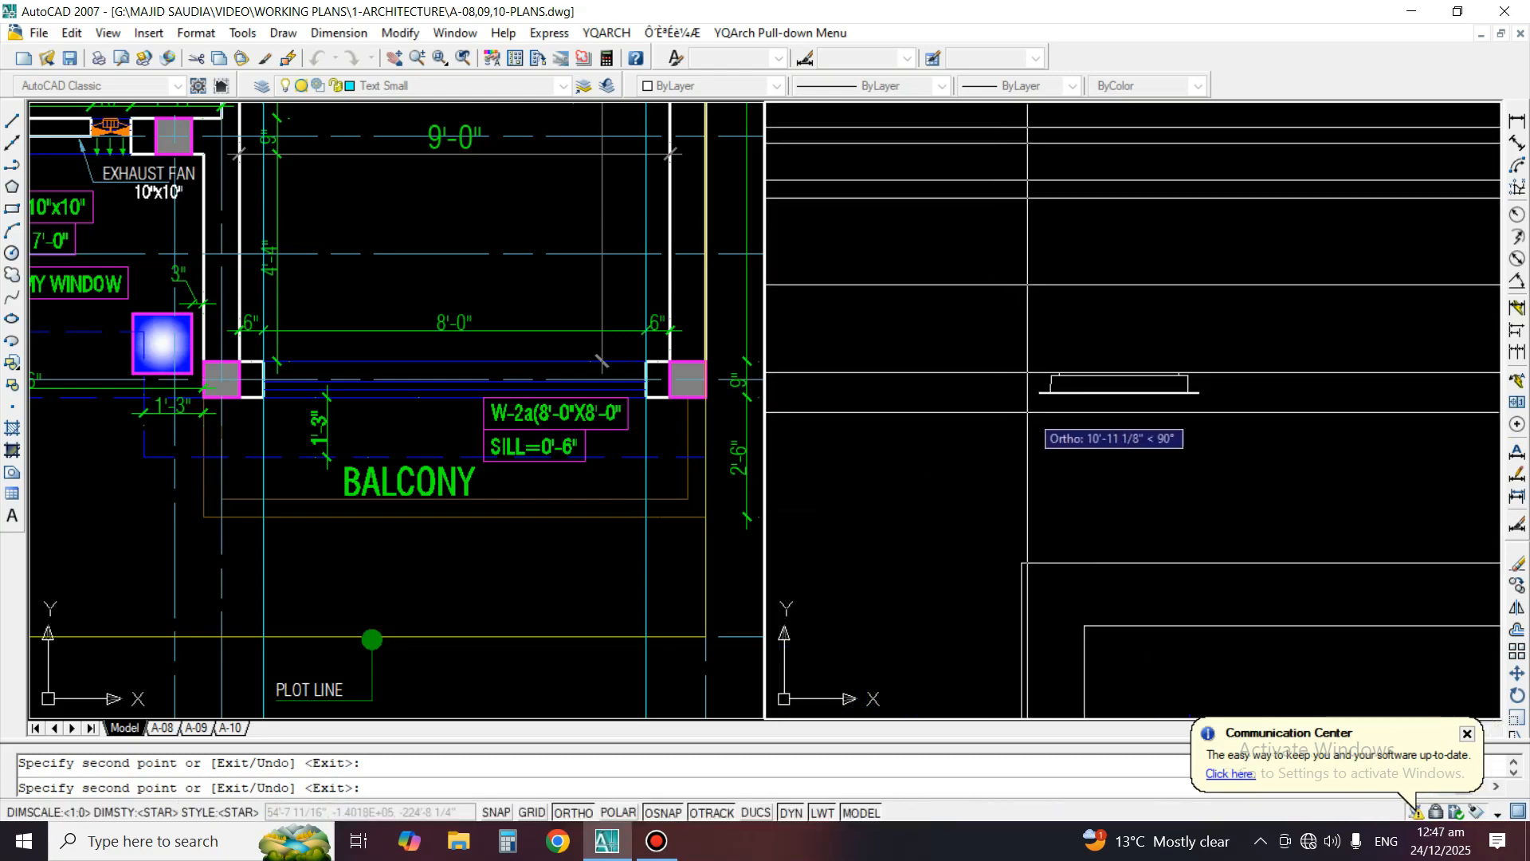
scroll(1119, 393, "down", 2)
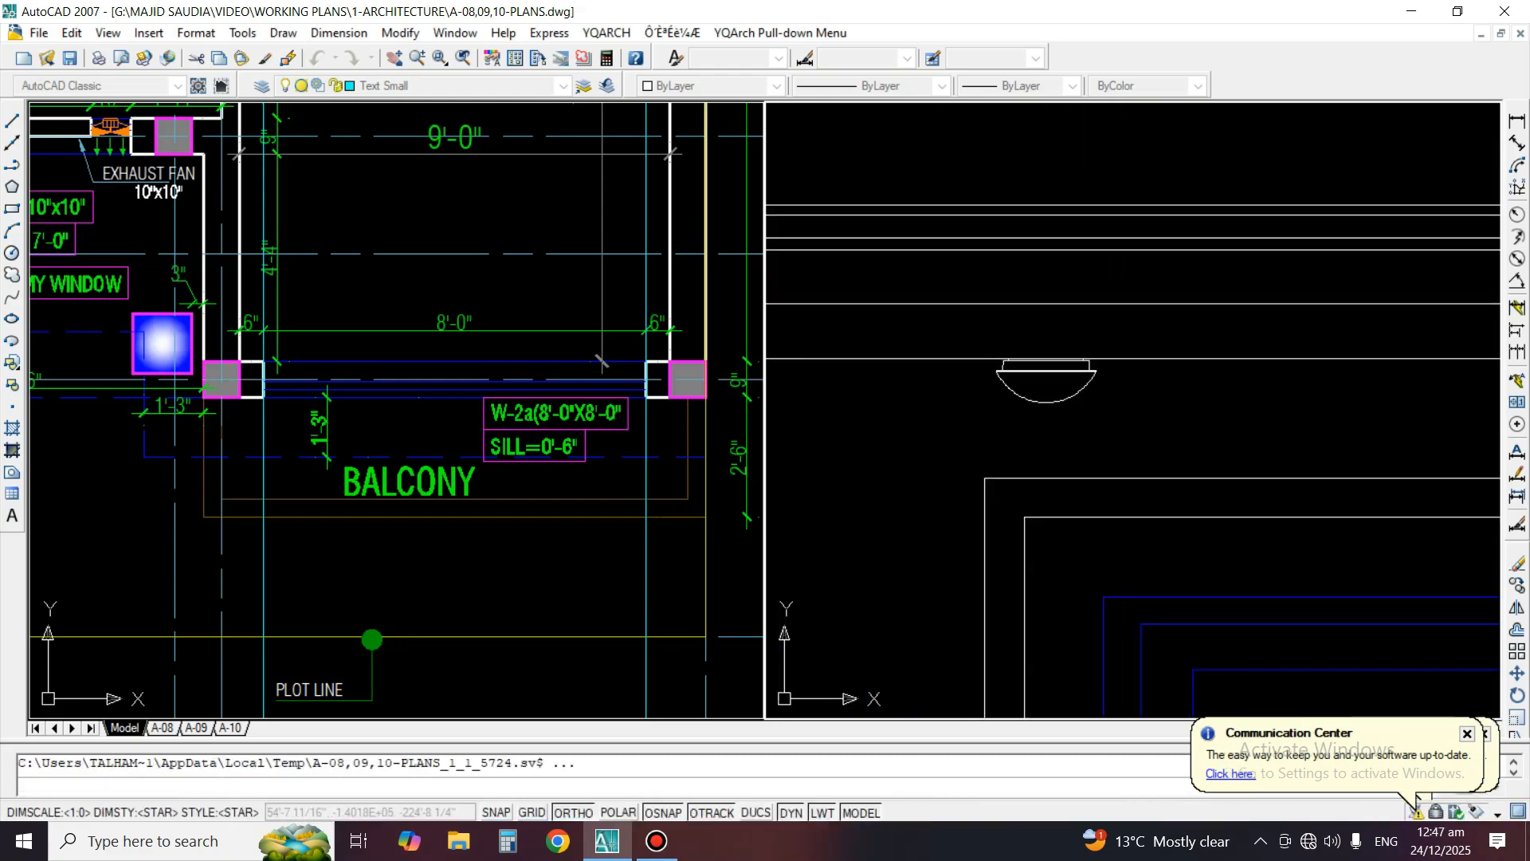
scroll(925, 421, "down", 2)
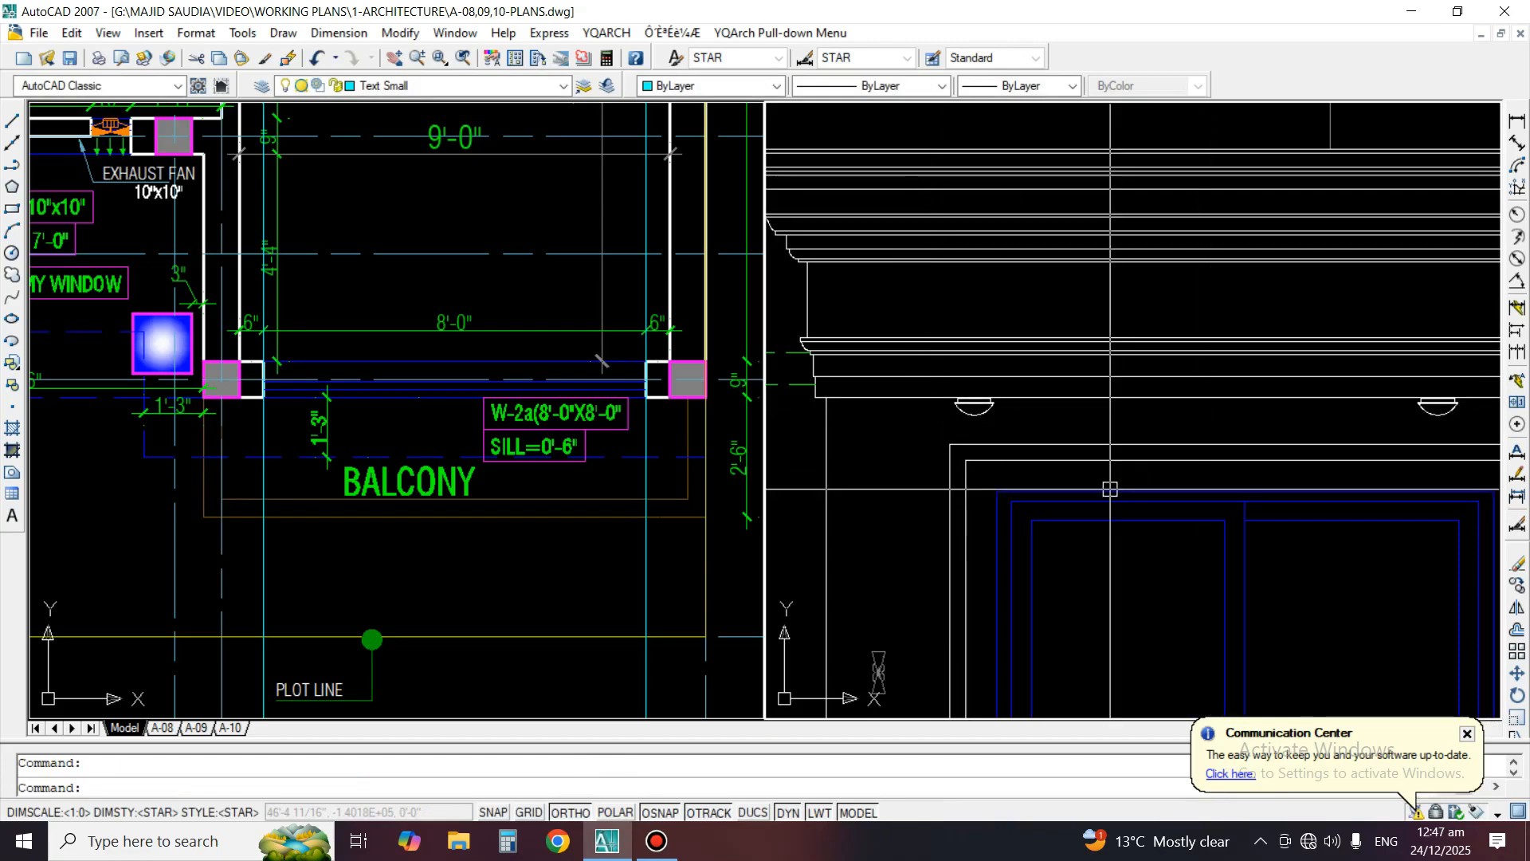
Examine the right bay's windows in the elevation against the porch, septic tank and stair lobby area of the ground floor plan
scroll(1116, 475, "down", 3)
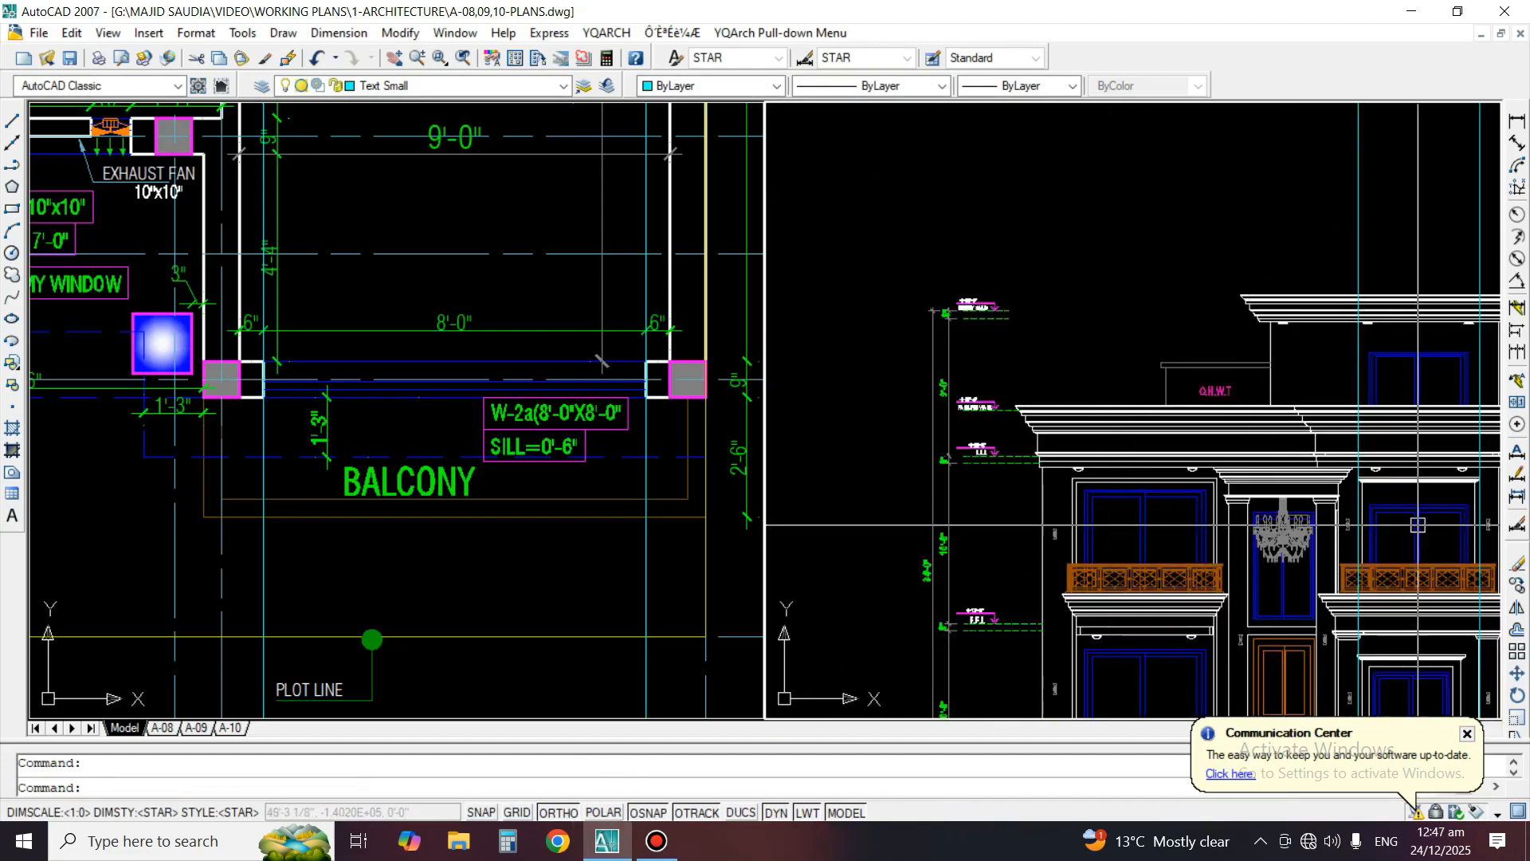
middle_click_drag(1481, 541, 1230, 479)
scroll(1232, 479, "up", 3)
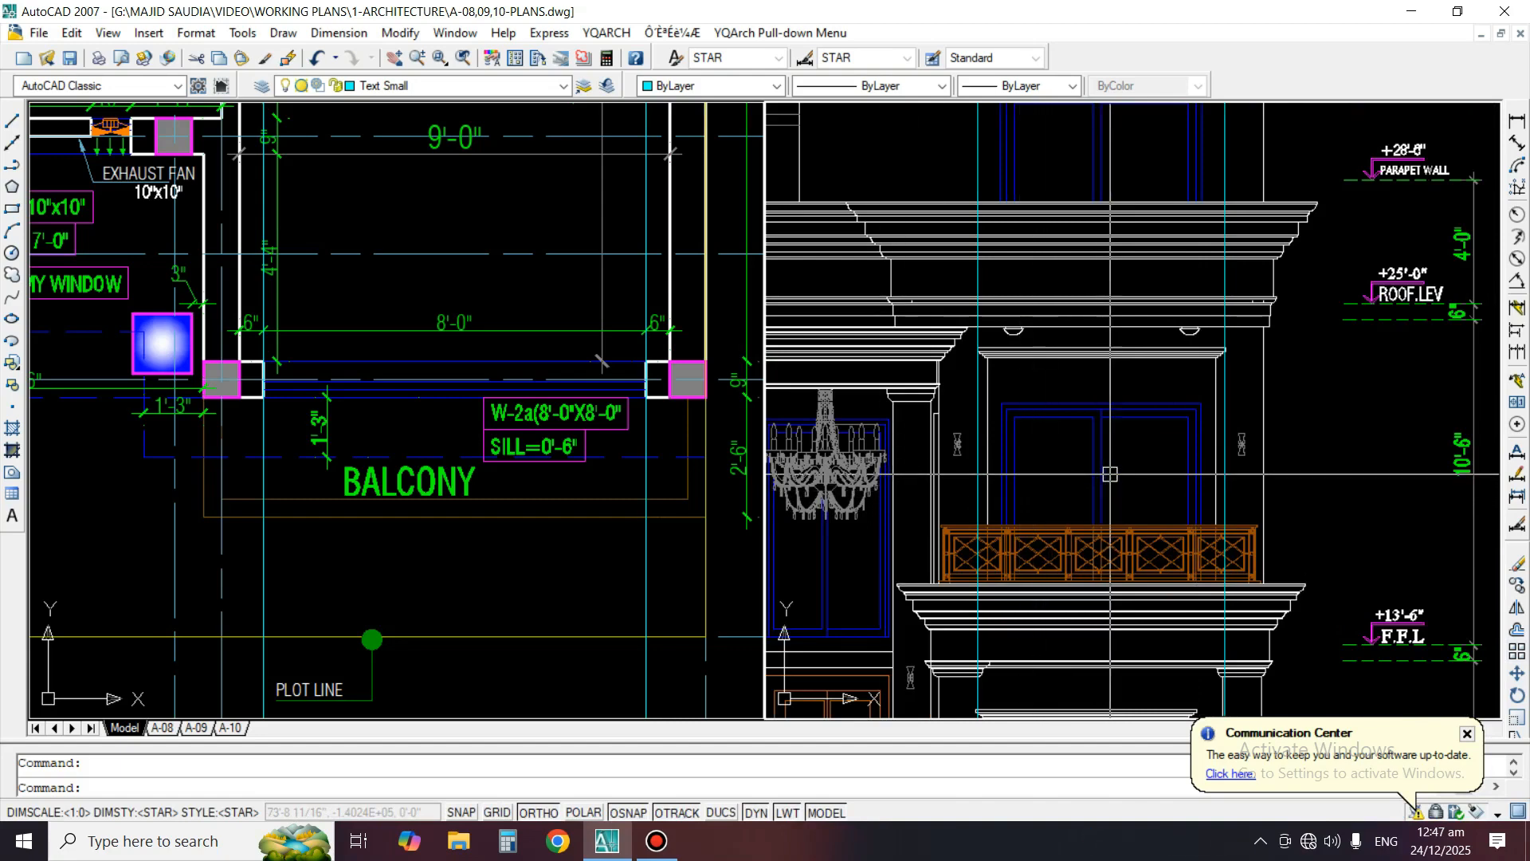
middle_click_drag(1132, 653, 1153, 433)
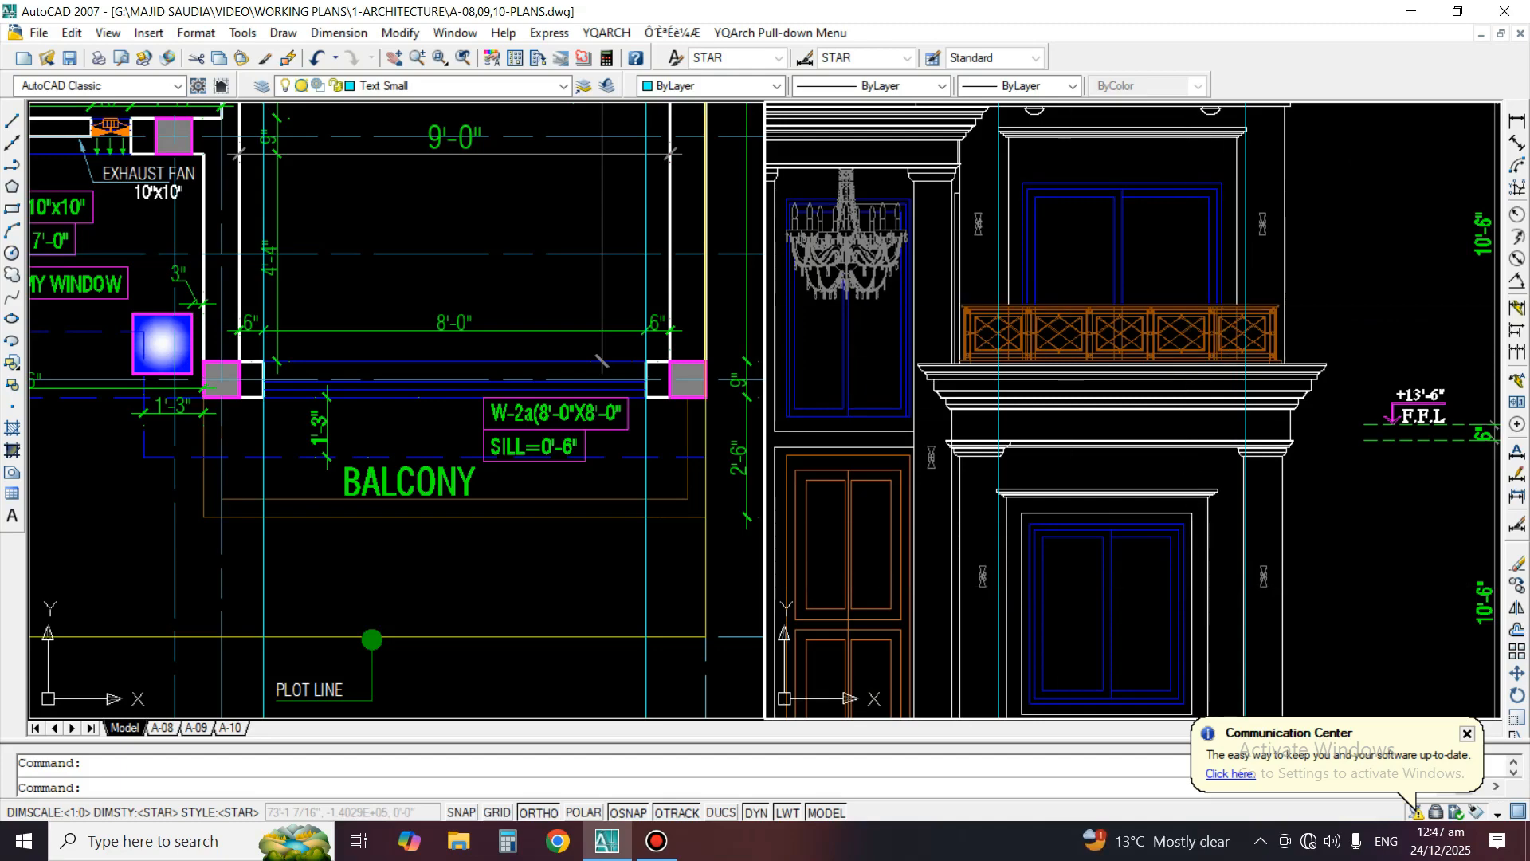
scroll(602, 361, "down", 5)
scroll(299, 460, "up", 3)
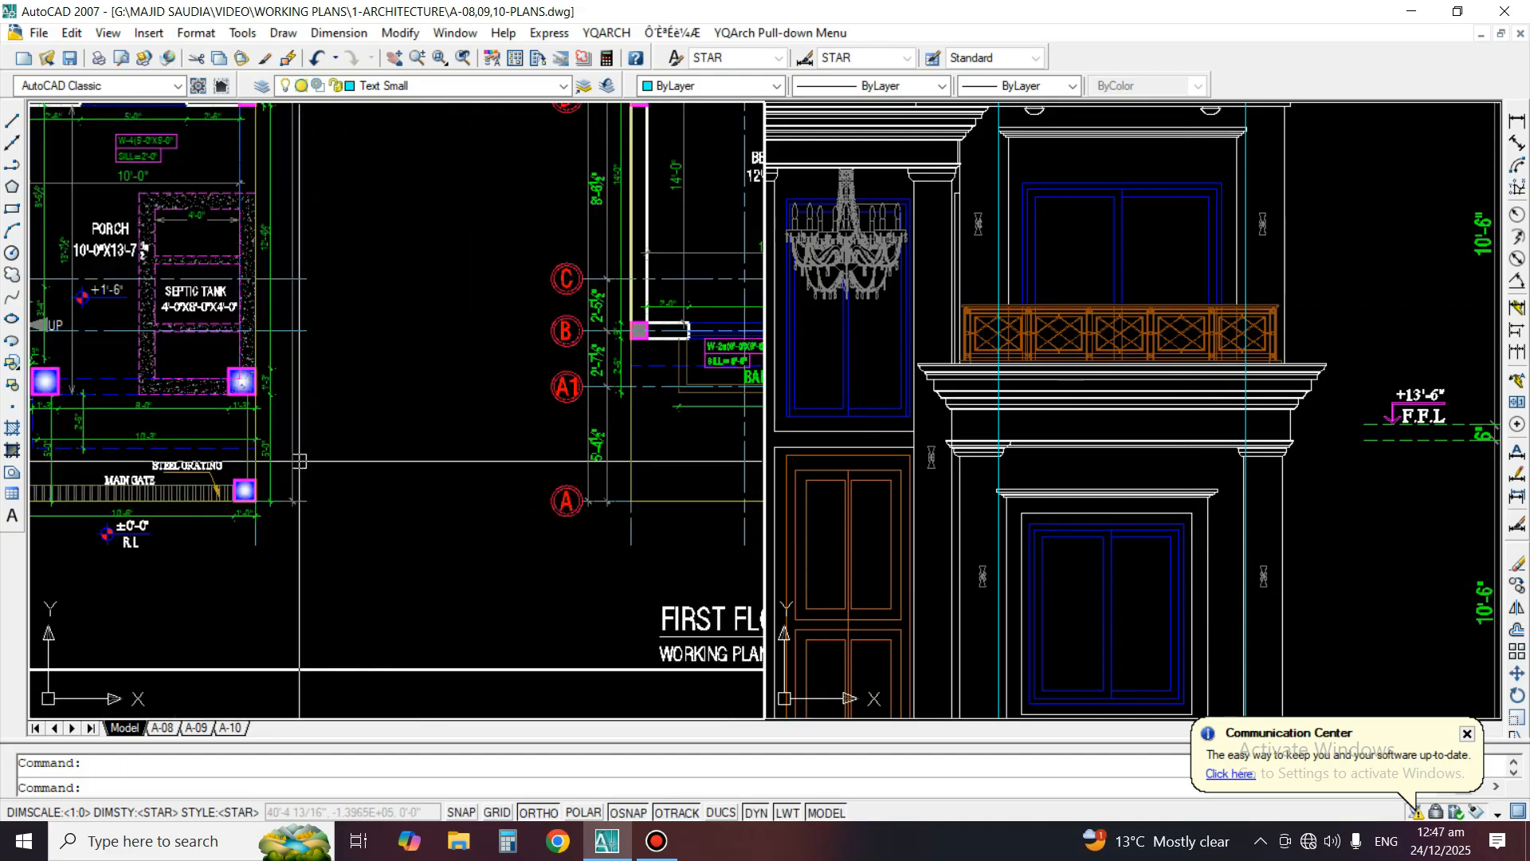
middle_click_drag(298, 461, 790, 740)
middle_click_drag(408, 669, 214, 660)
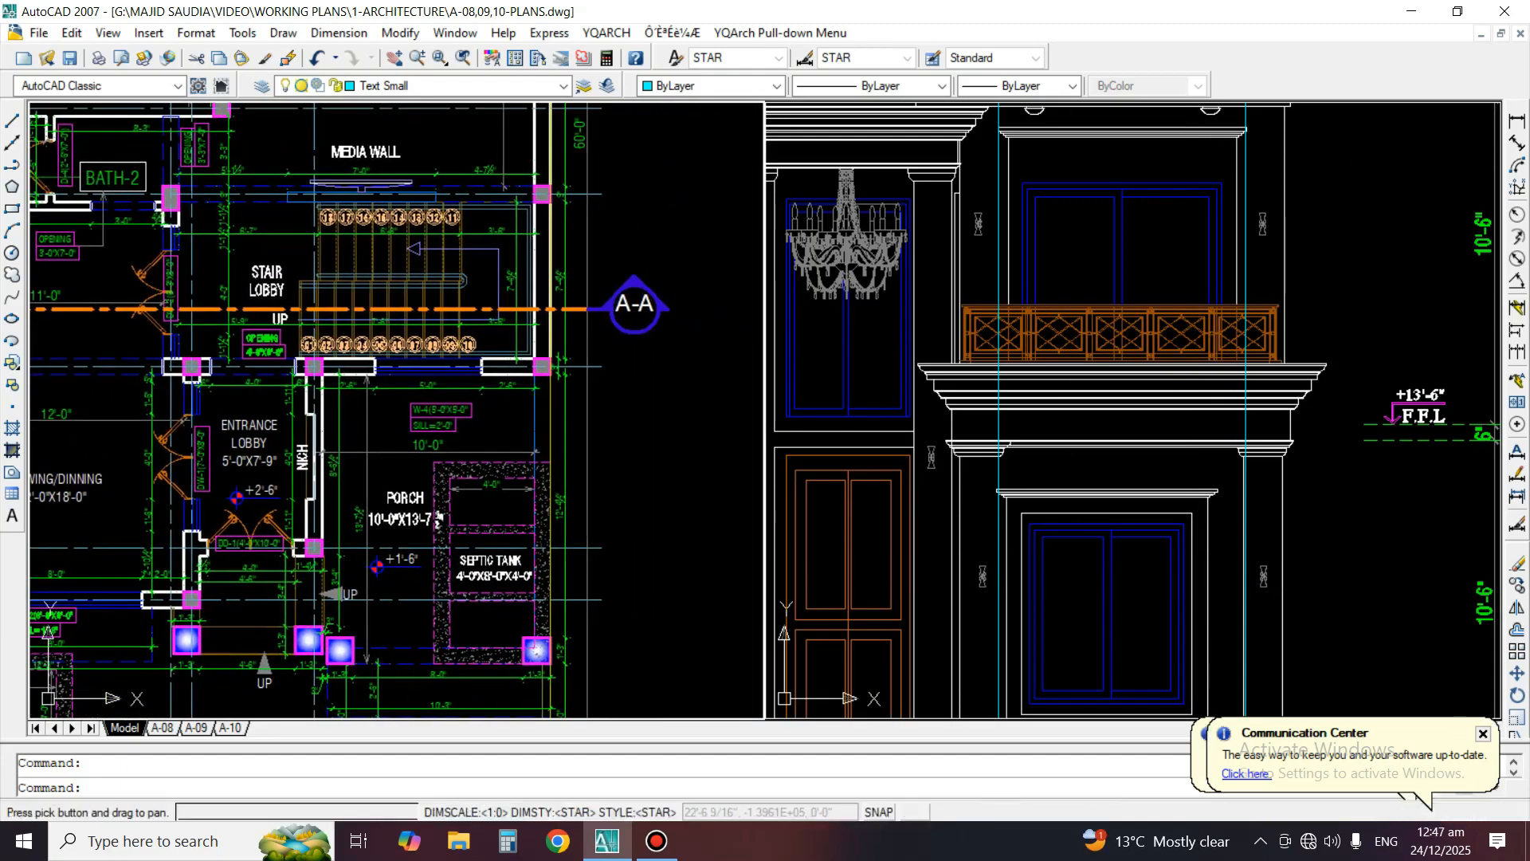
middle_click_drag(685, 575, 188, 551)
mouse_move(571, 523)
middle_mouse_down()
mouse_move(237, 571)
mouse_move(775, 553)
middle_mouse_up()
middle_click_drag(392, 518, 565, 503)
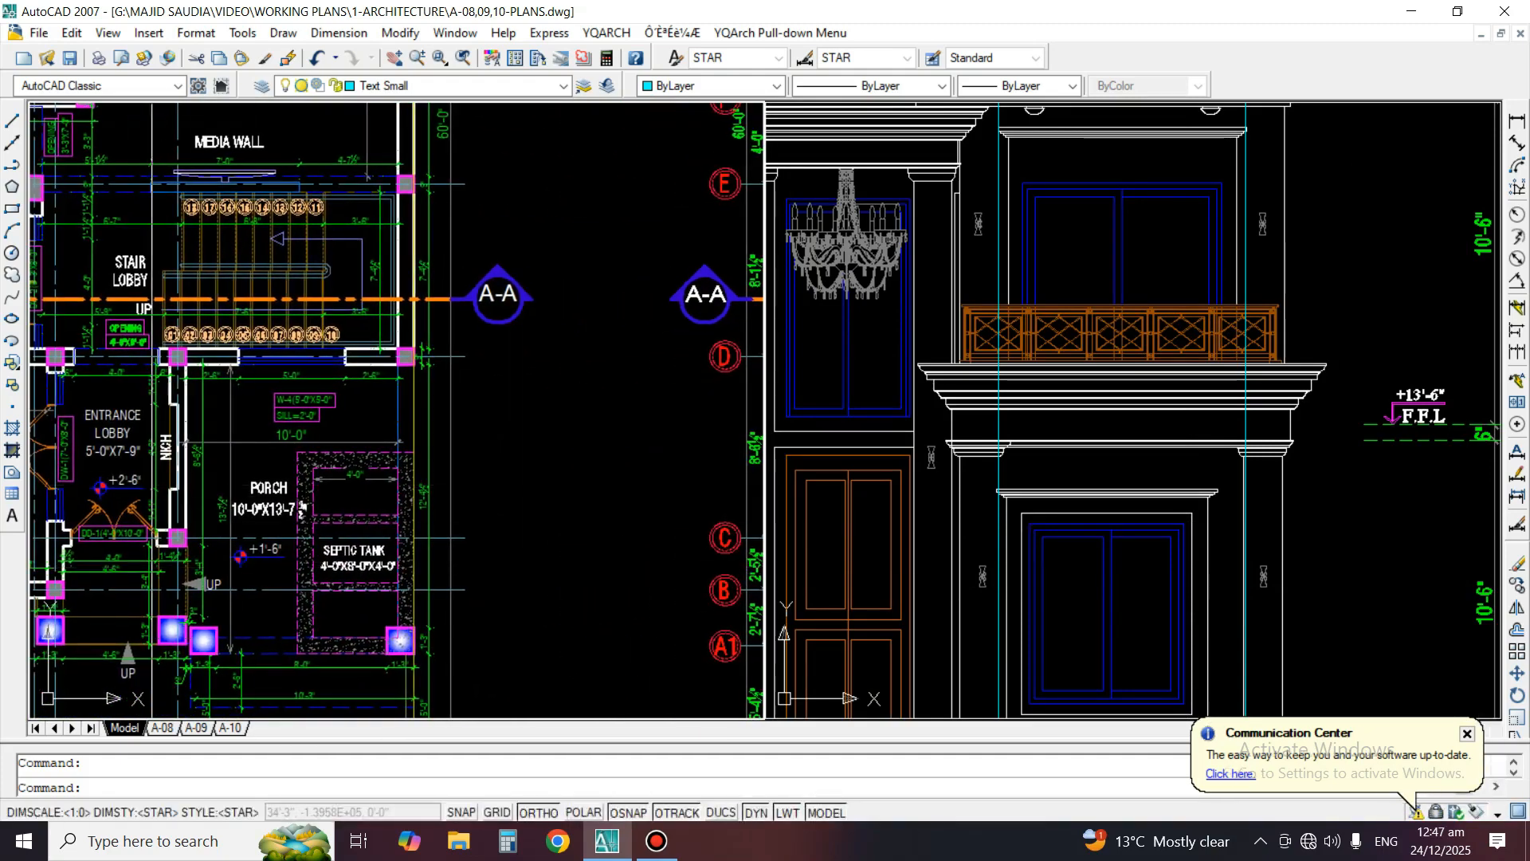
Draw short vertical lines down from both jambs of the W-4 window above the porch in the ground floor plan
scroll(398, 358, "up", 5)
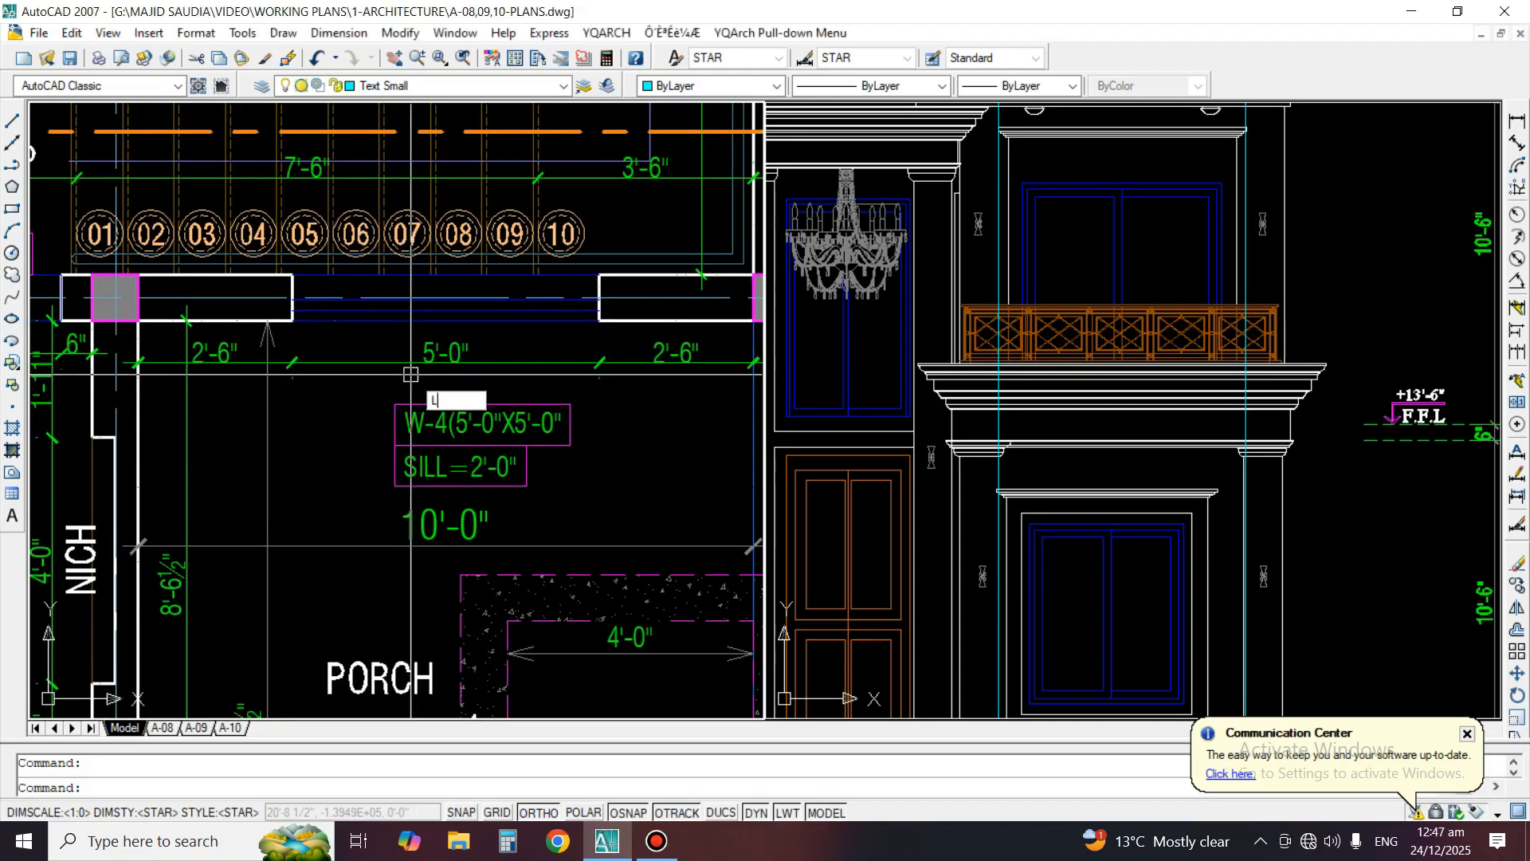
key("Return")
left_click(293, 361)
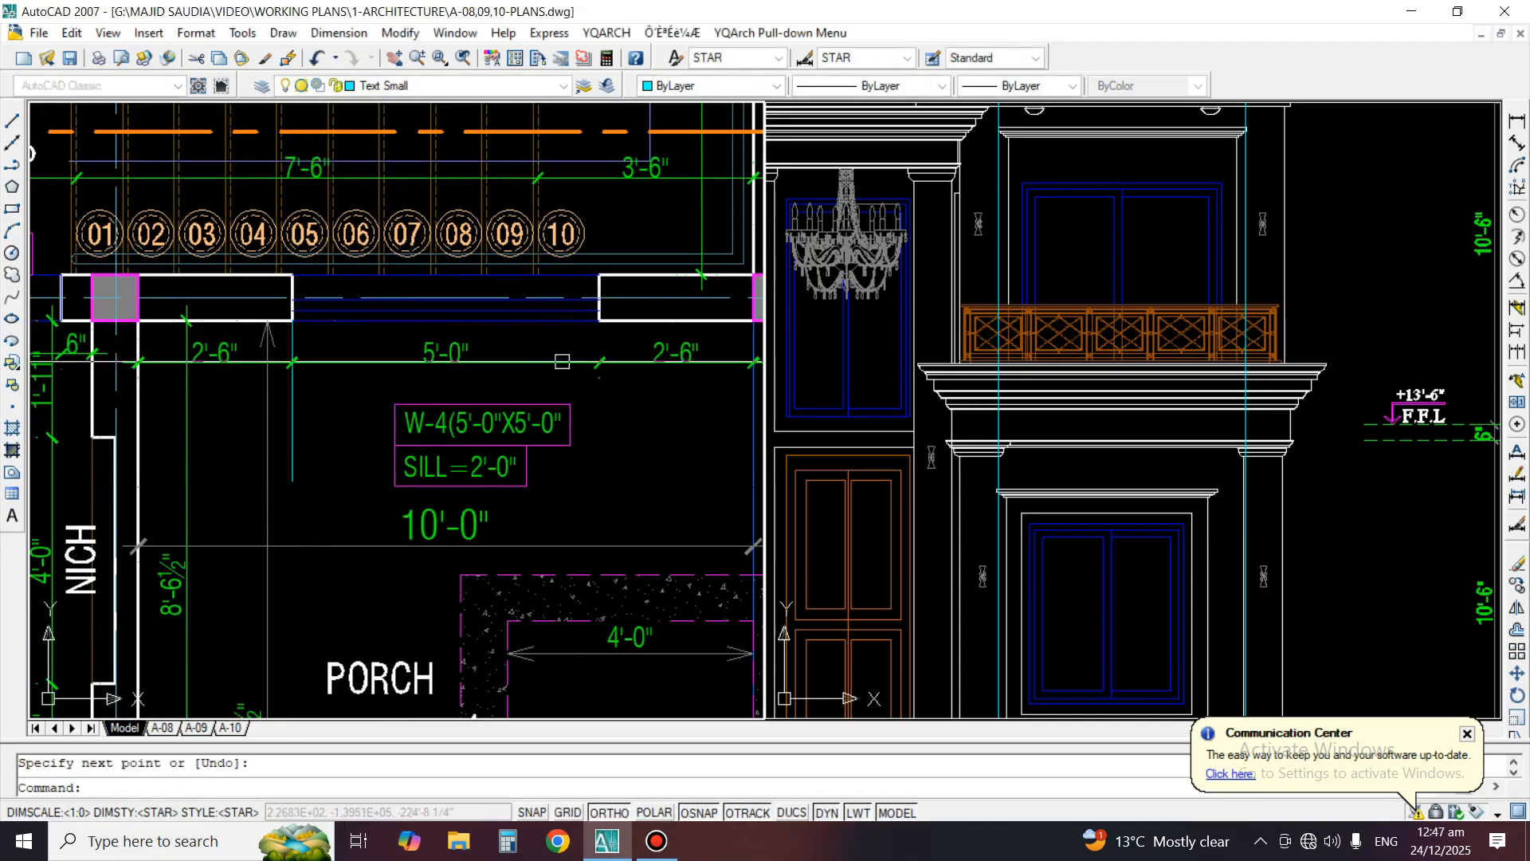
middle_click_drag(573, 355, 613, 410)
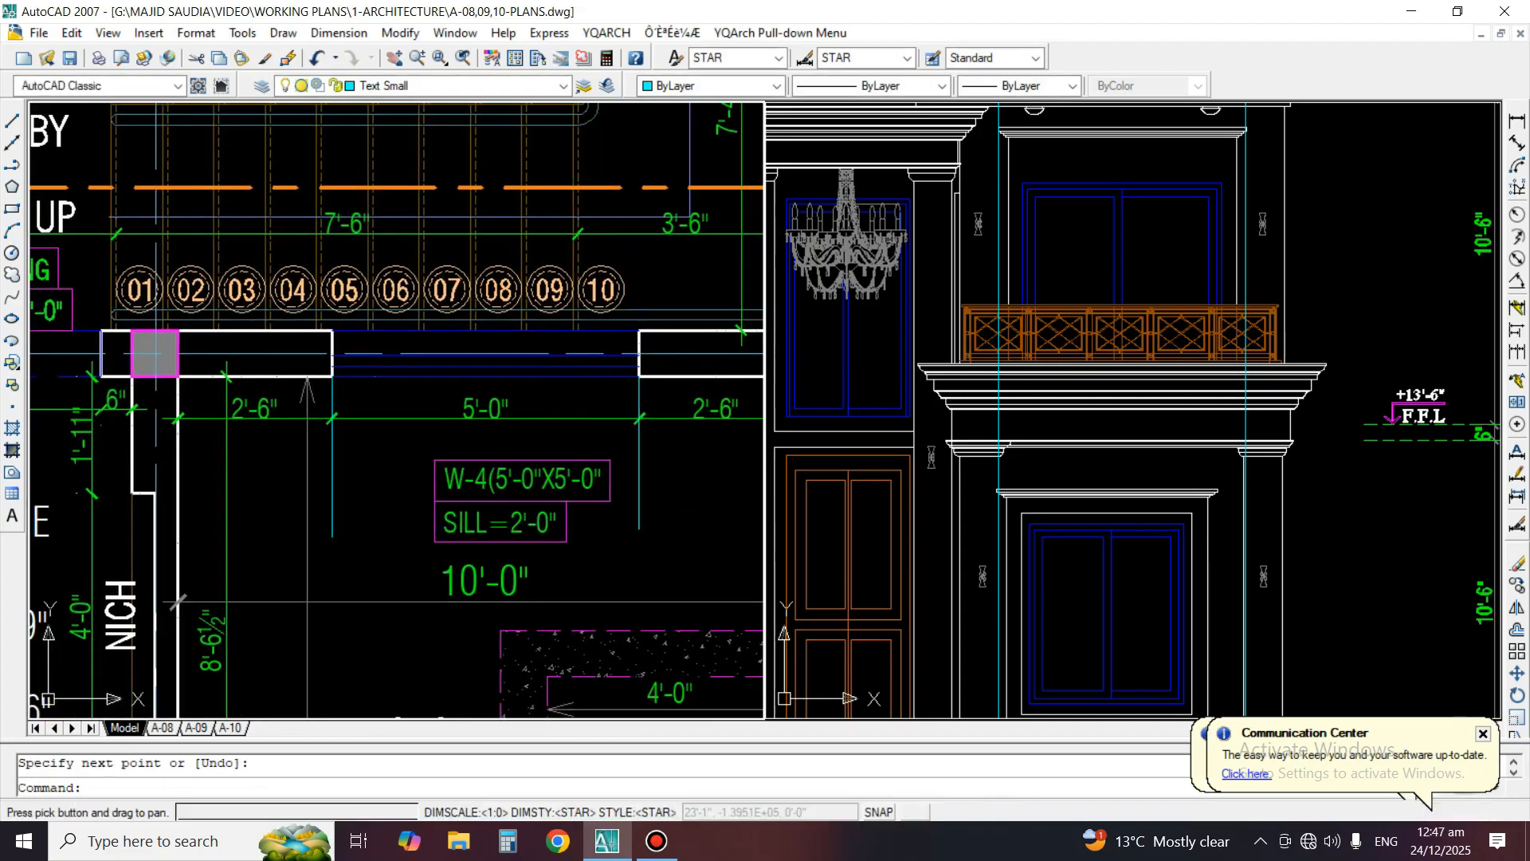
Offset the vertical line at the W-4 window's right jamb outward by 3 inches
type("o")
key("Return")
type("3")
key("Return")
left_click(639, 460)
left_click(663, 455)
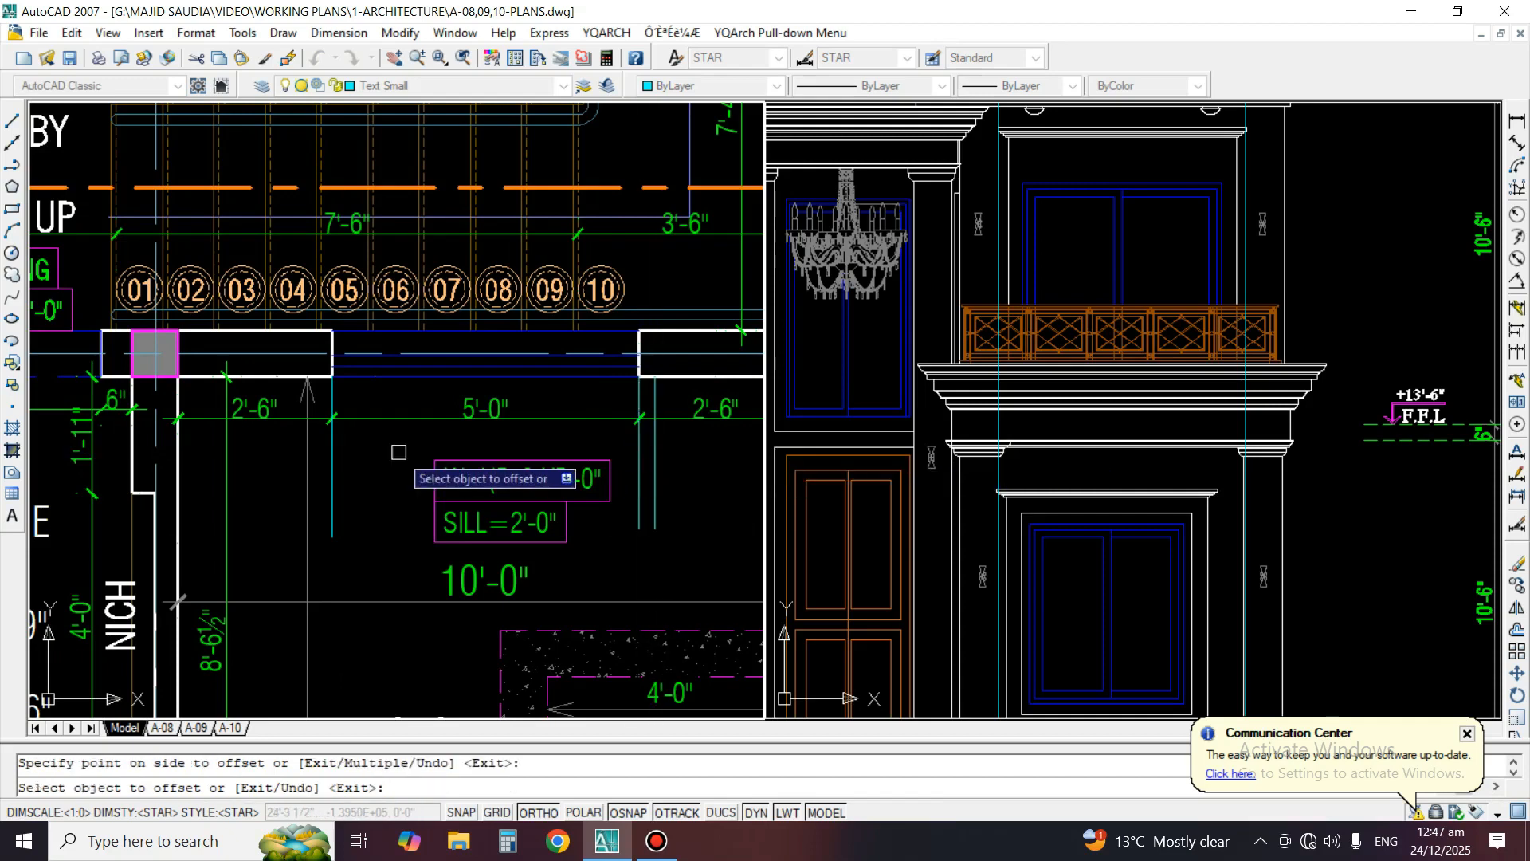
Offset the W-4 window's left jamb line outward by 3 inches and erase the stray copy inside the opening
left_click(335, 458)
left_click(324, 457)
key("Return")
key("Return")
key("Return")
left_click(328, 455)
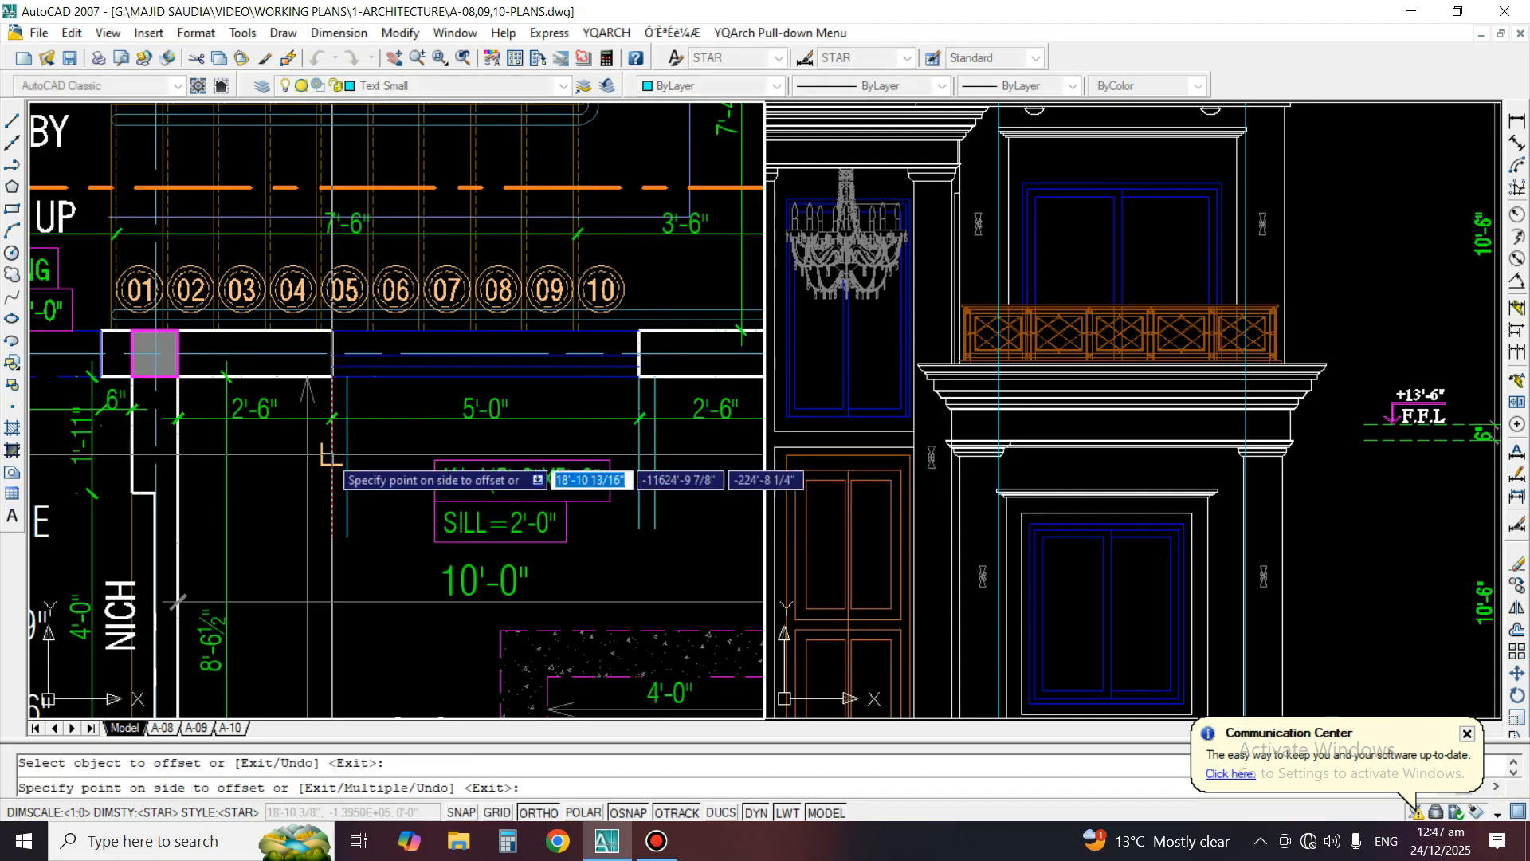
left_click(360, 448)
key("Return")
key("Escape")
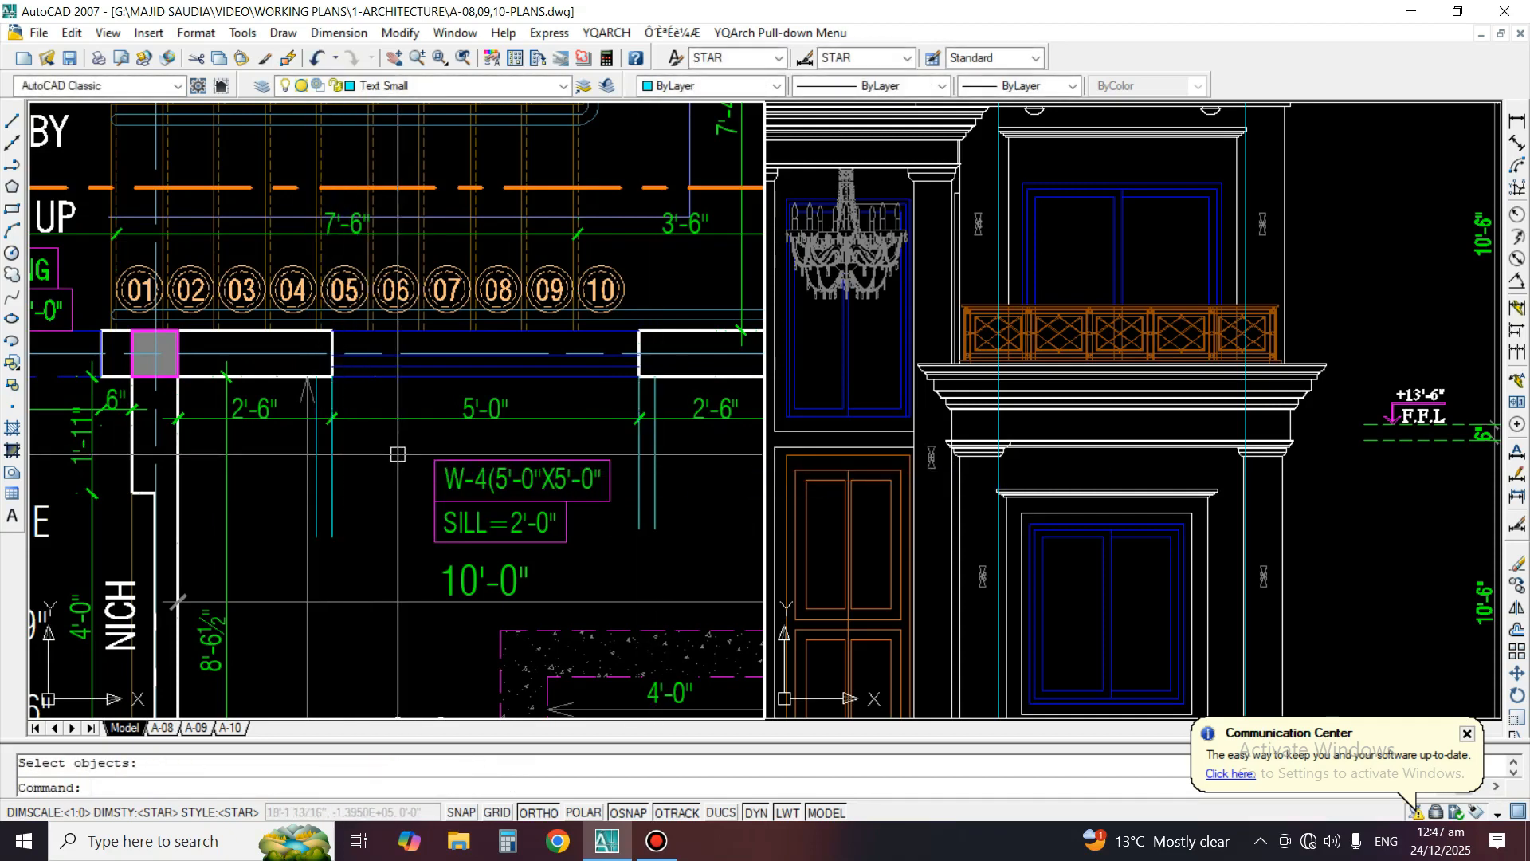
Offset the outer line beside the W-4 window's right jamb a further 6 inches outward
type("o")
key("Return")
type("6")
key("Return")
scroll(686, 434, "up", 3)
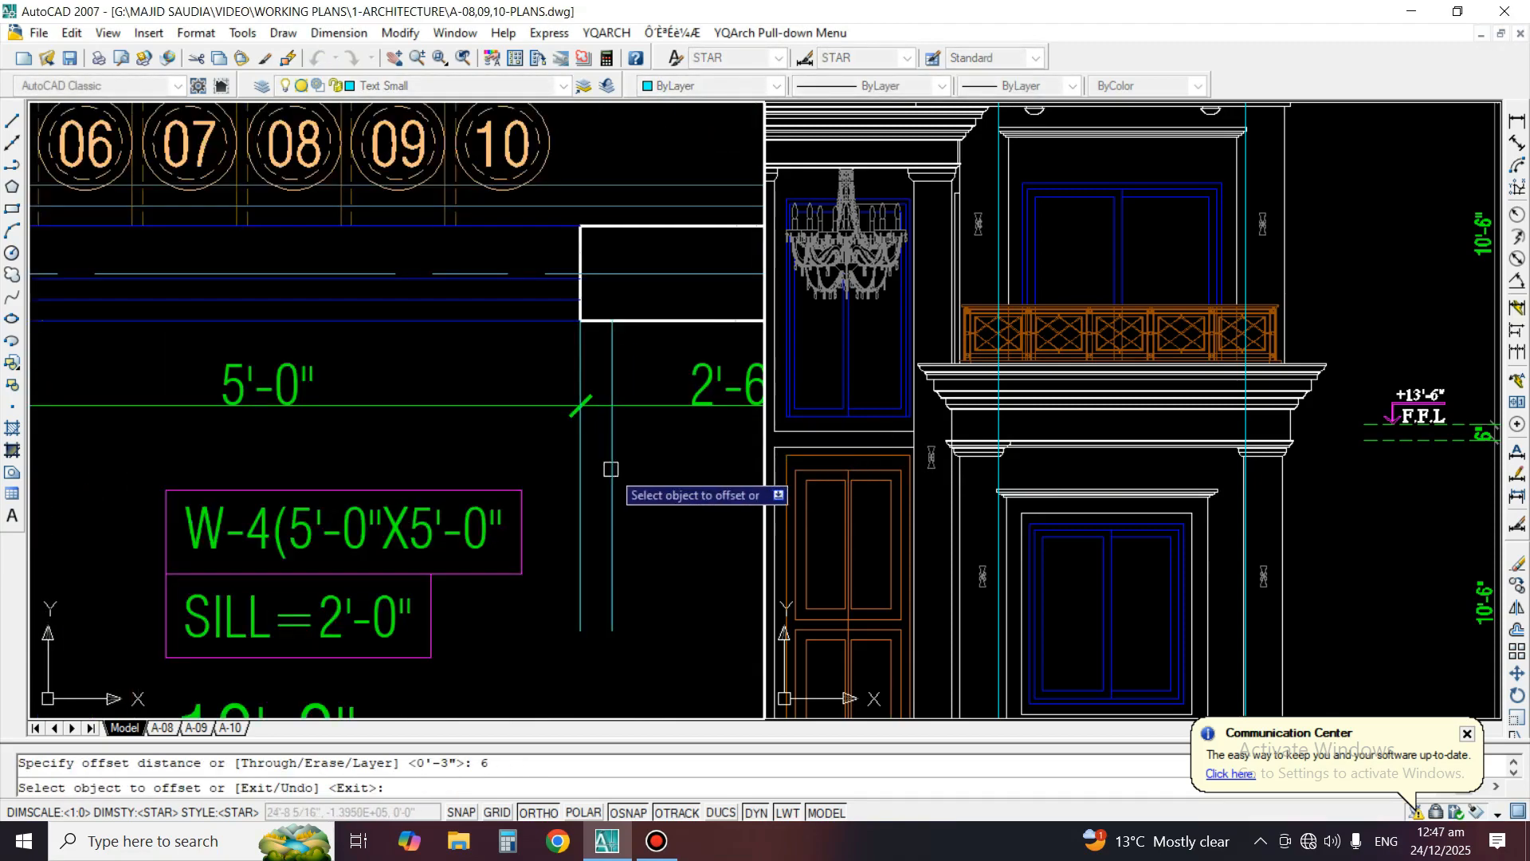
left_click(612, 471)
left_click(644, 471)
Offset the outer line beside the W-4 window's left jamb a further 6 inches outward and end the Offset command
scroll(649, 474, "down", 3)
scroll(227, 471, "up", 4)
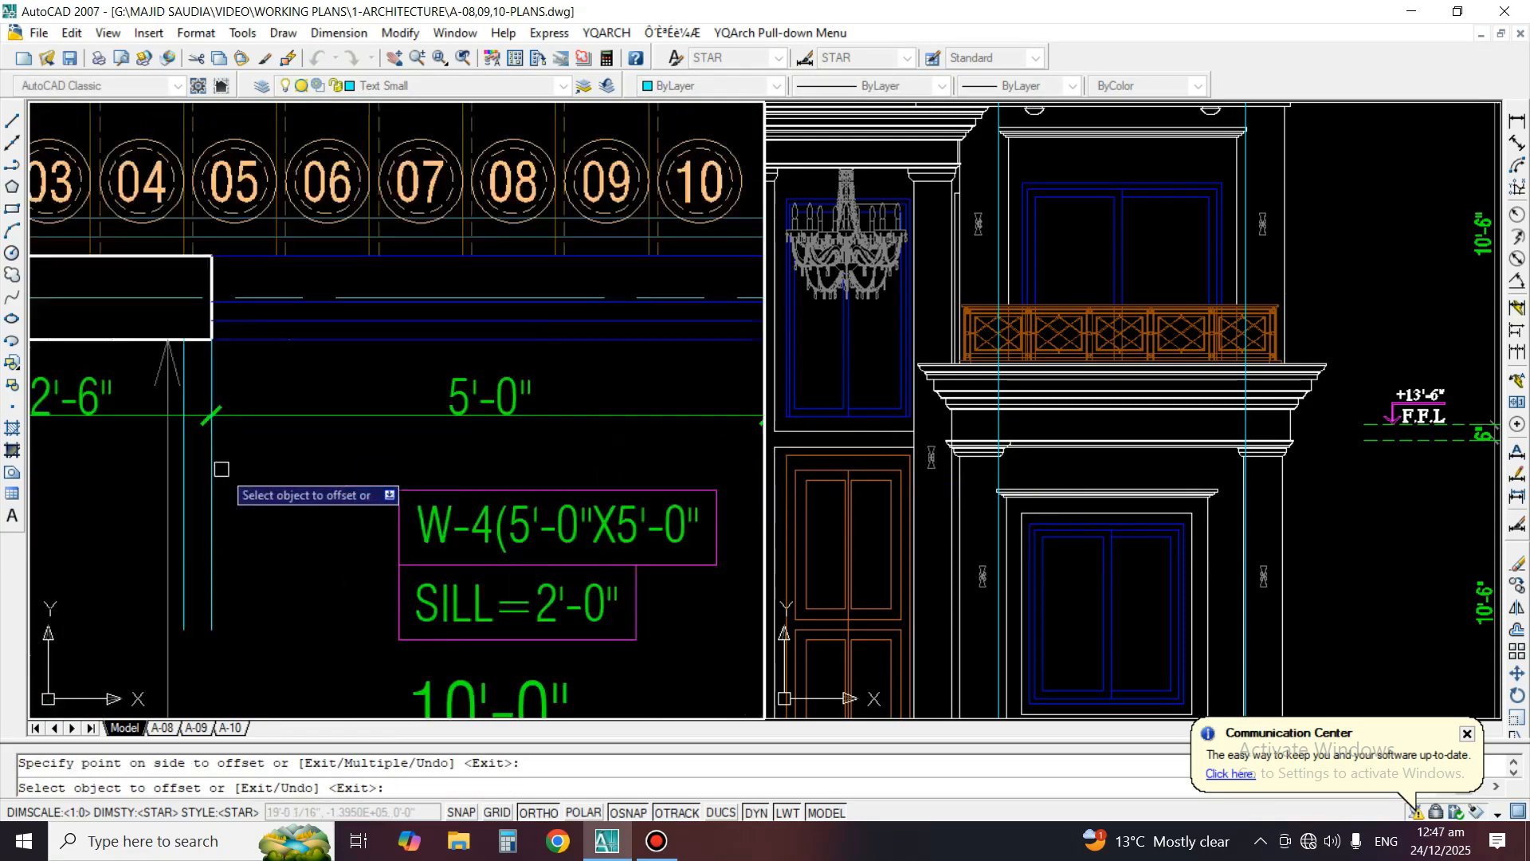
left_click(167, 475)
left_click(121, 472)
key("Return")
middle_click_drag(176, 438, 357, 481)
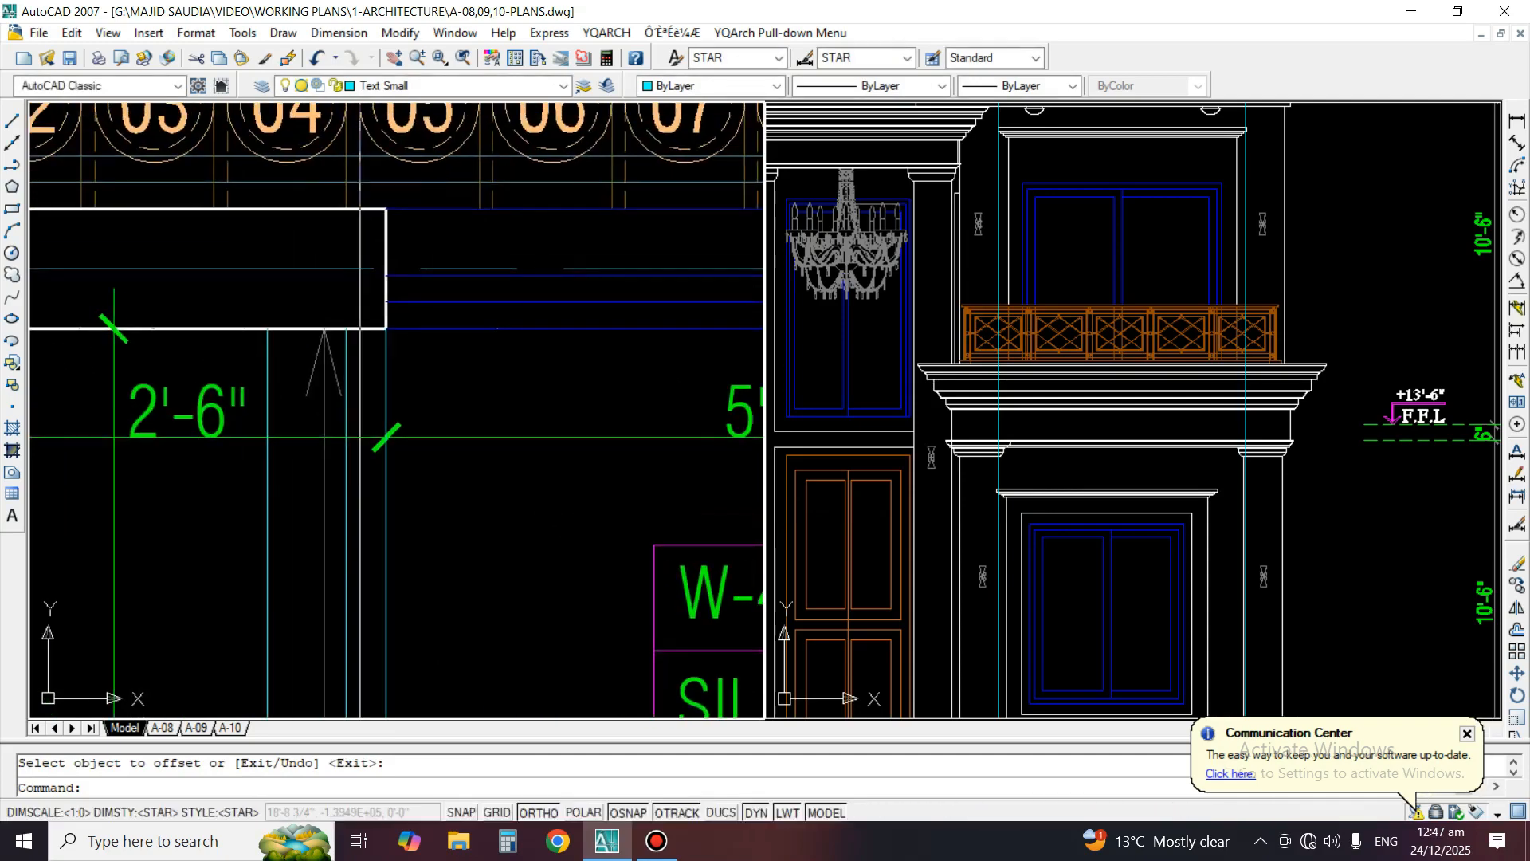
Offset the outer wall face beside the W-4 window's left jamb outward by 3 inches and erase the jamb guide line
key("Return")
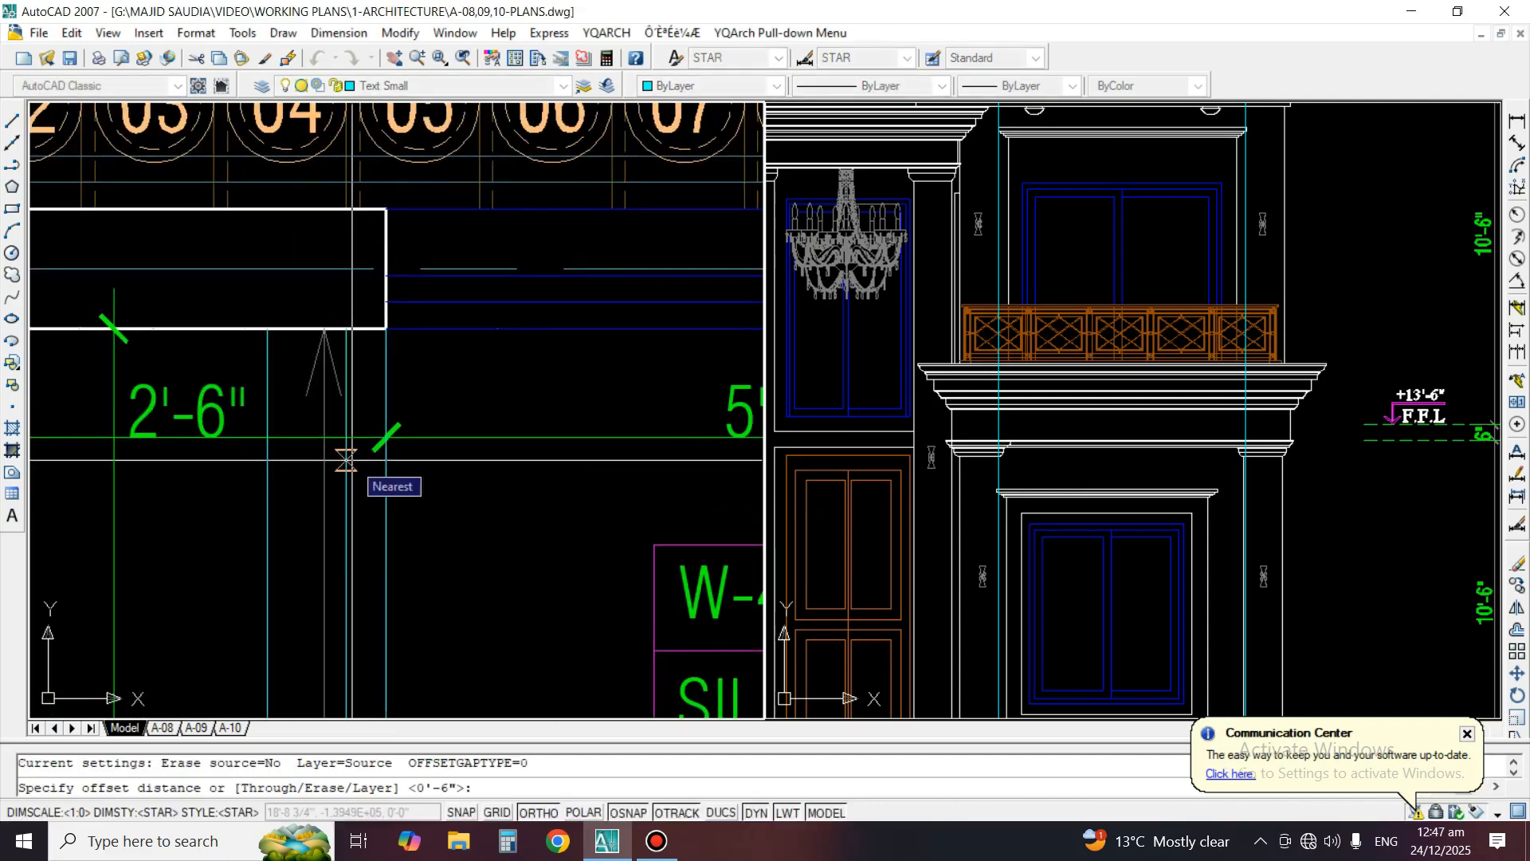
type("3")
key("Return")
scroll(353, 355, "up", 4)
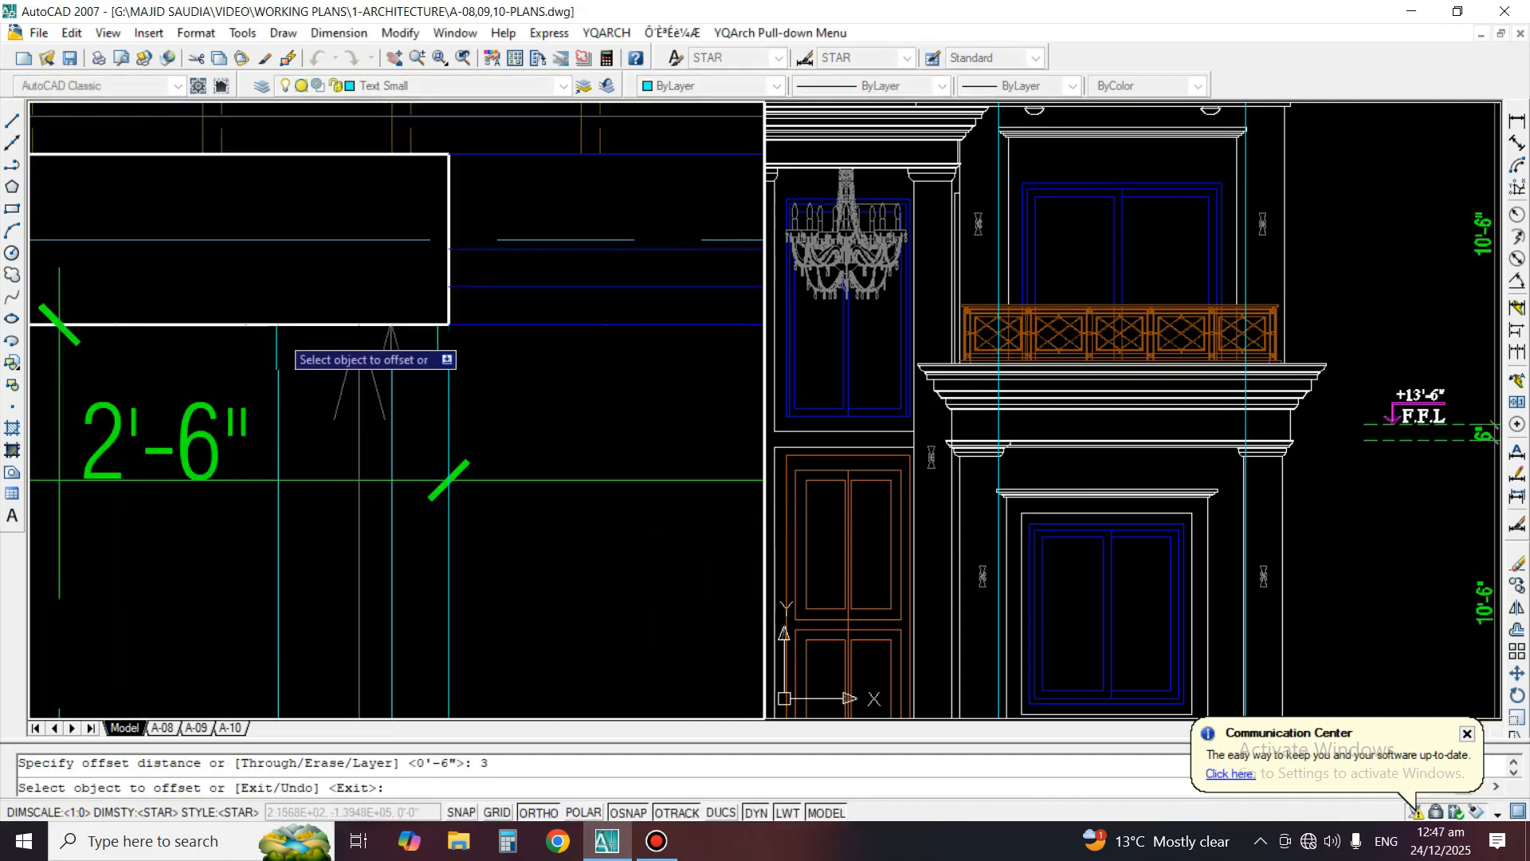
left_click(215, 326)
left_click(577, 387)
key("Return")
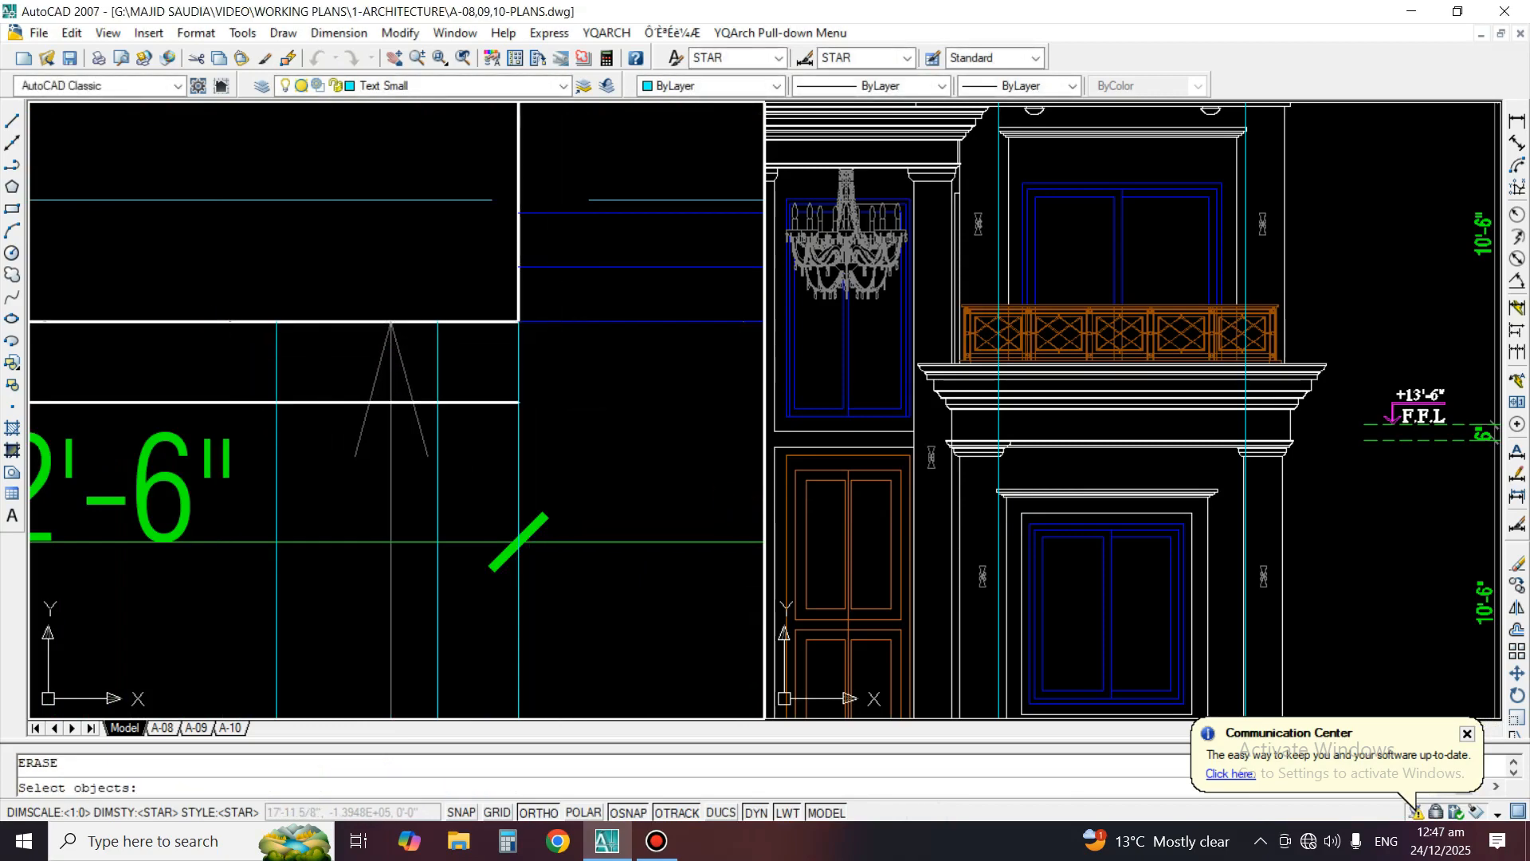
left_click(521, 366)
key("Return")
Fillet the offset wall line with both vertical surround lines near W-4's left jamb to close the projection's corners
type("f")
key("Return")
scroll(348, 384, "up", 2)
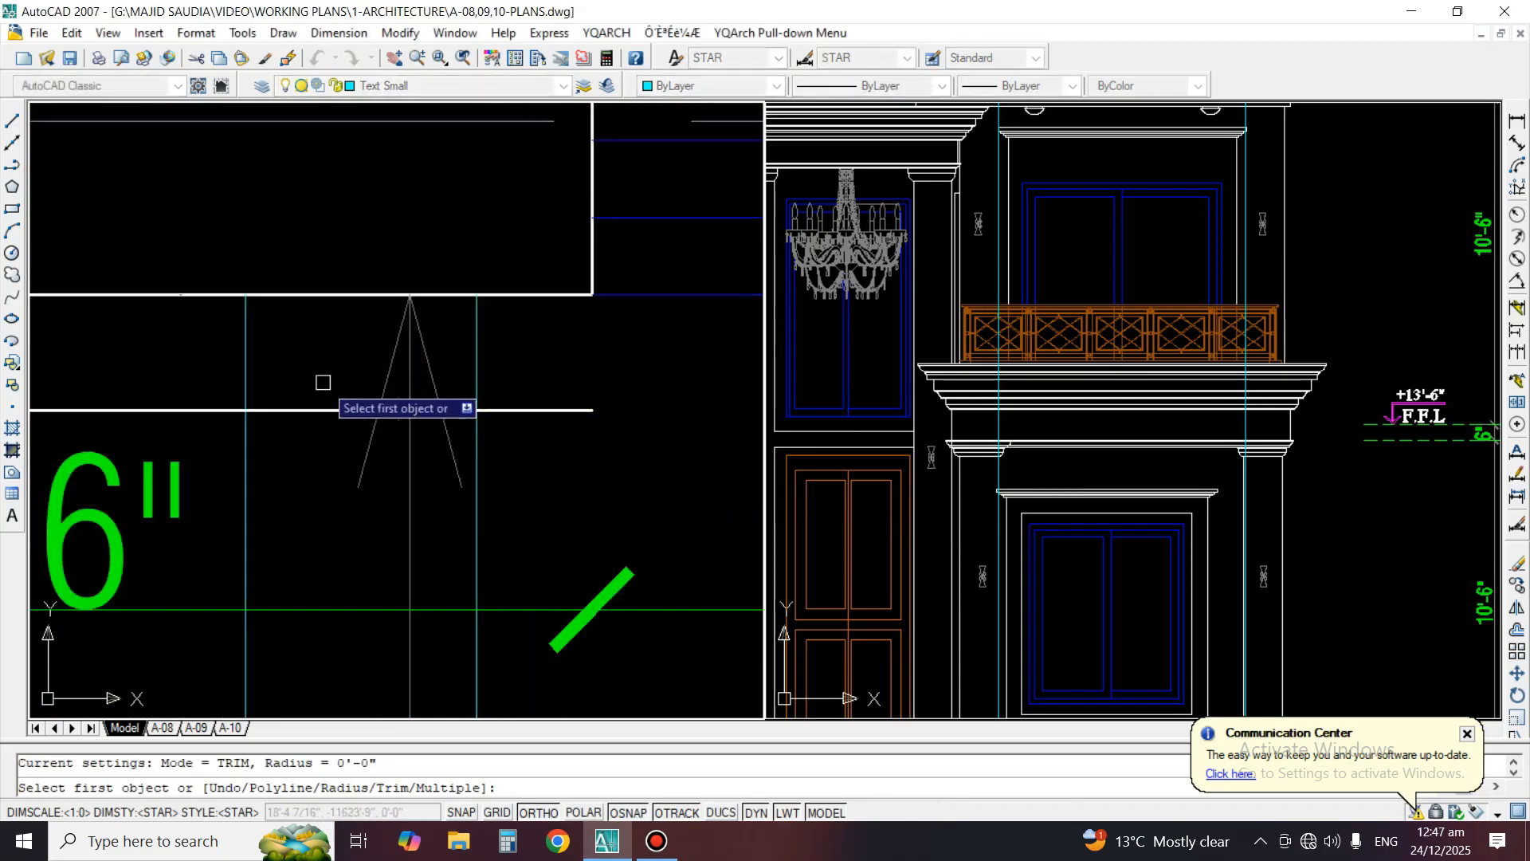
left_click(246, 387)
left_click(265, 409)
key("Return")
left_click(287, 404)
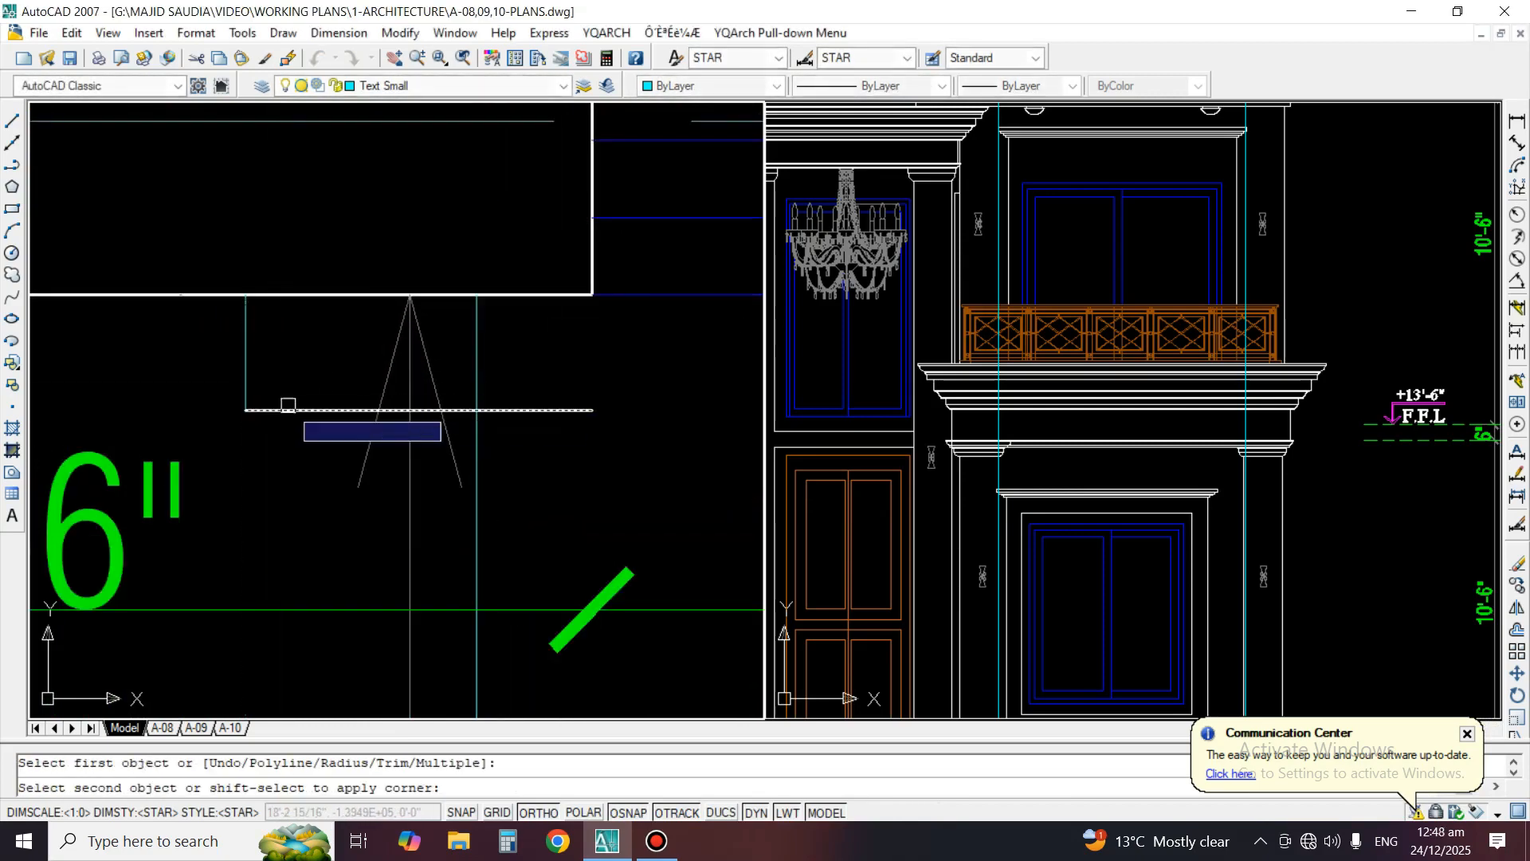
left_click(481, 348)
Match the front edge of the left surround projection to the properties of its side line
type("ma")
key("Return")
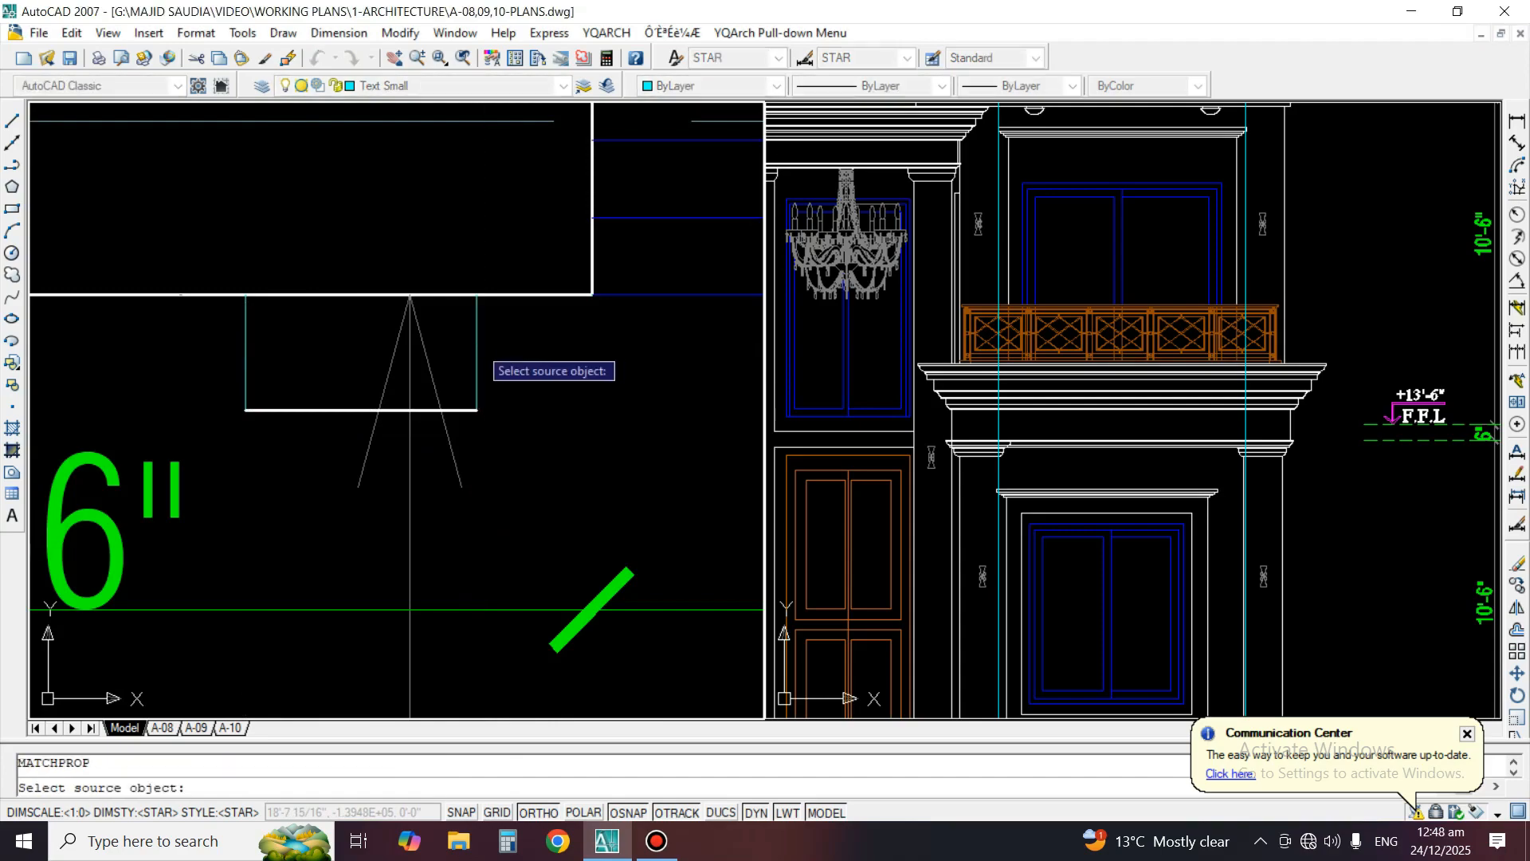
left_click(478, 350)
left_click(294, 410)
Offset the outer wall face beside the W-4 window's right jamb outward by 3 inches
scroll(279, 409, "down", 3)
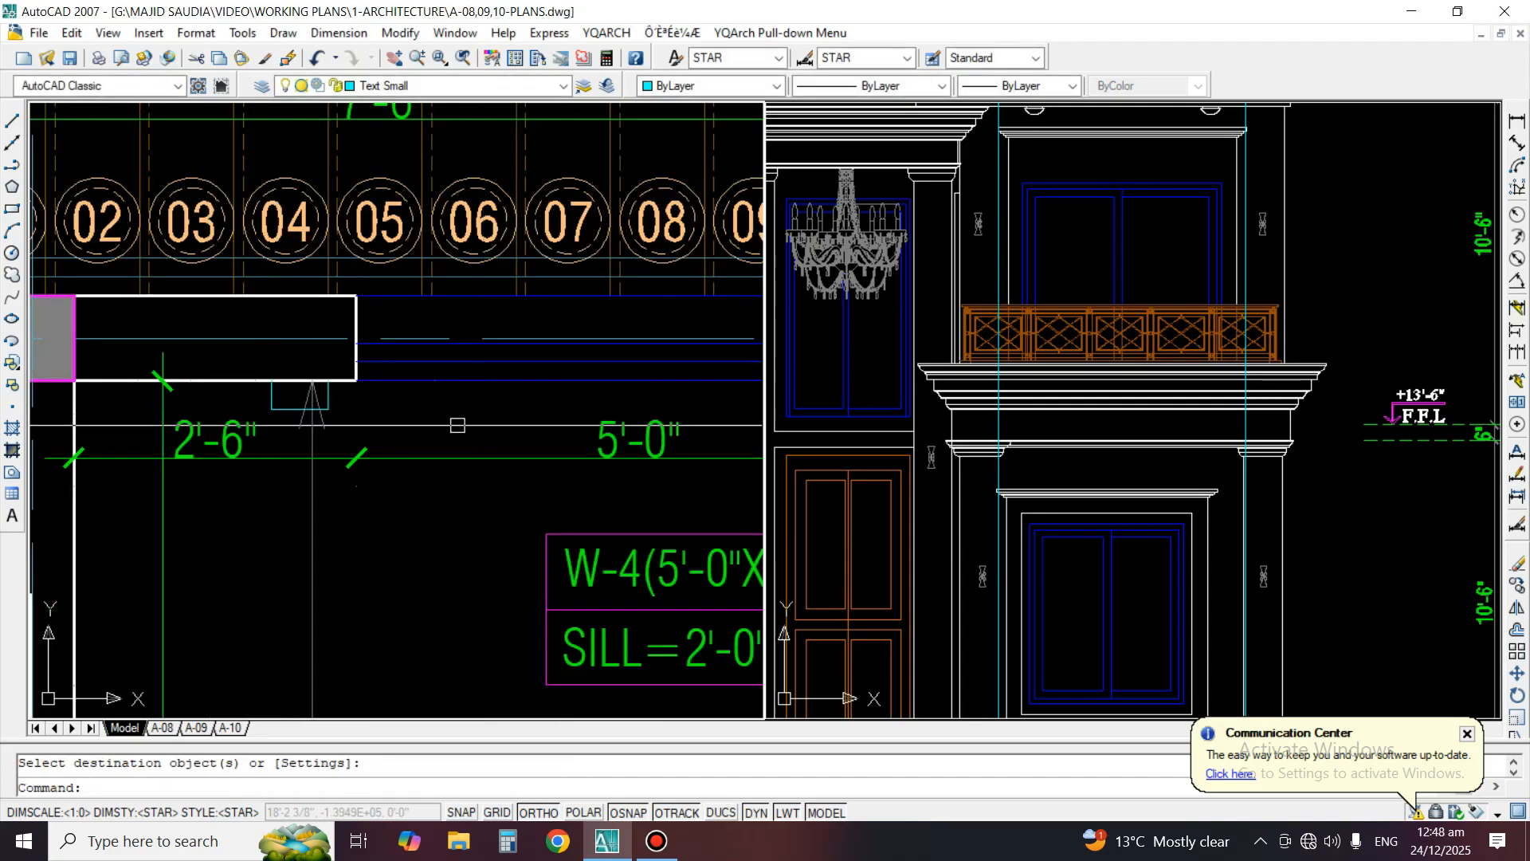
scroll(457, 425, "down", 4)
scroll(558, 392, "up", 4)
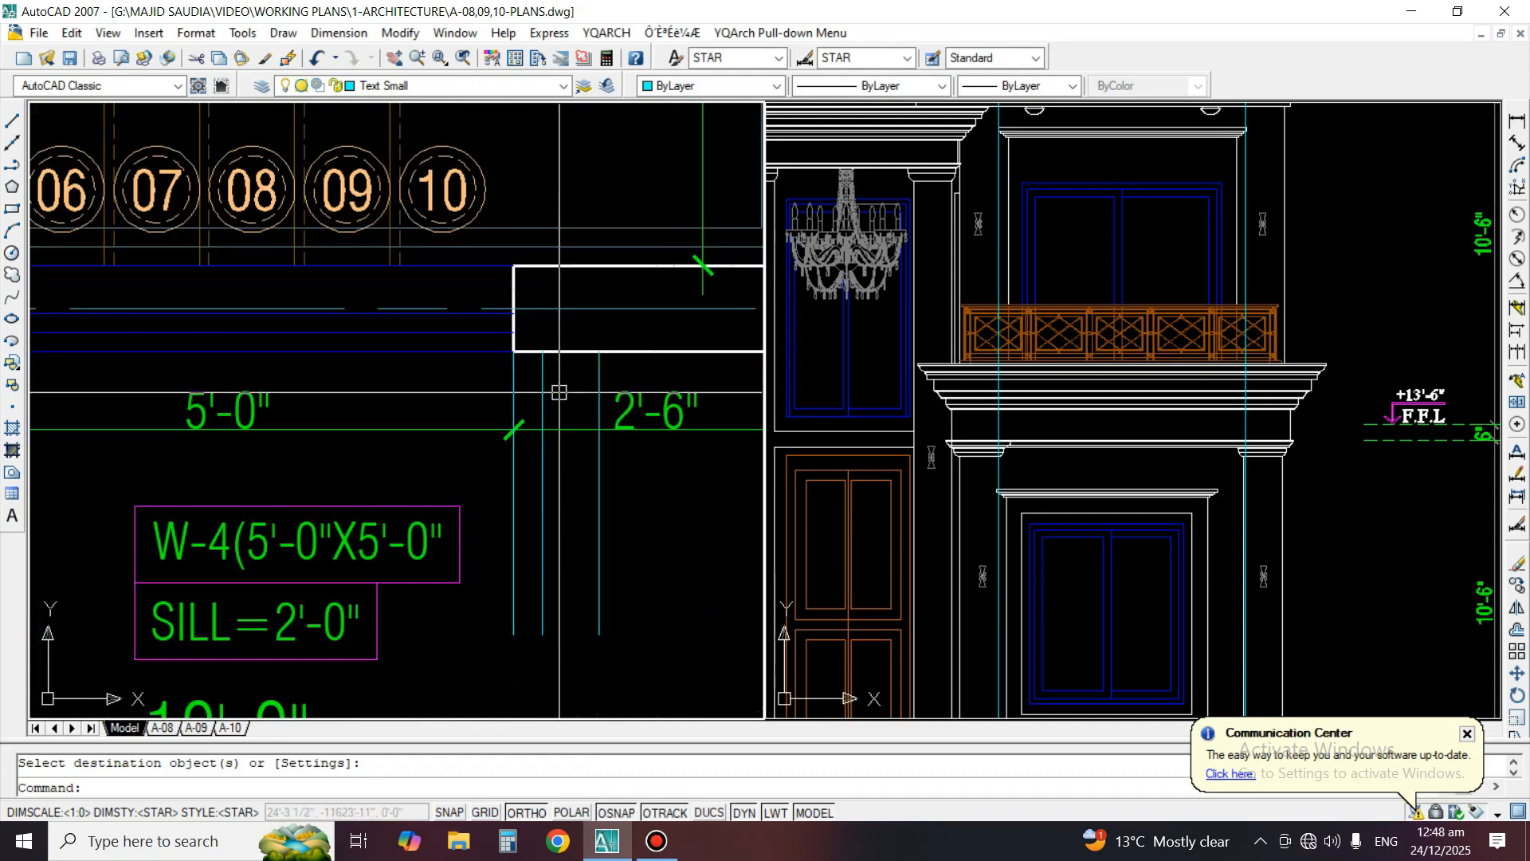
type("o")
key("Return")
key("Return")
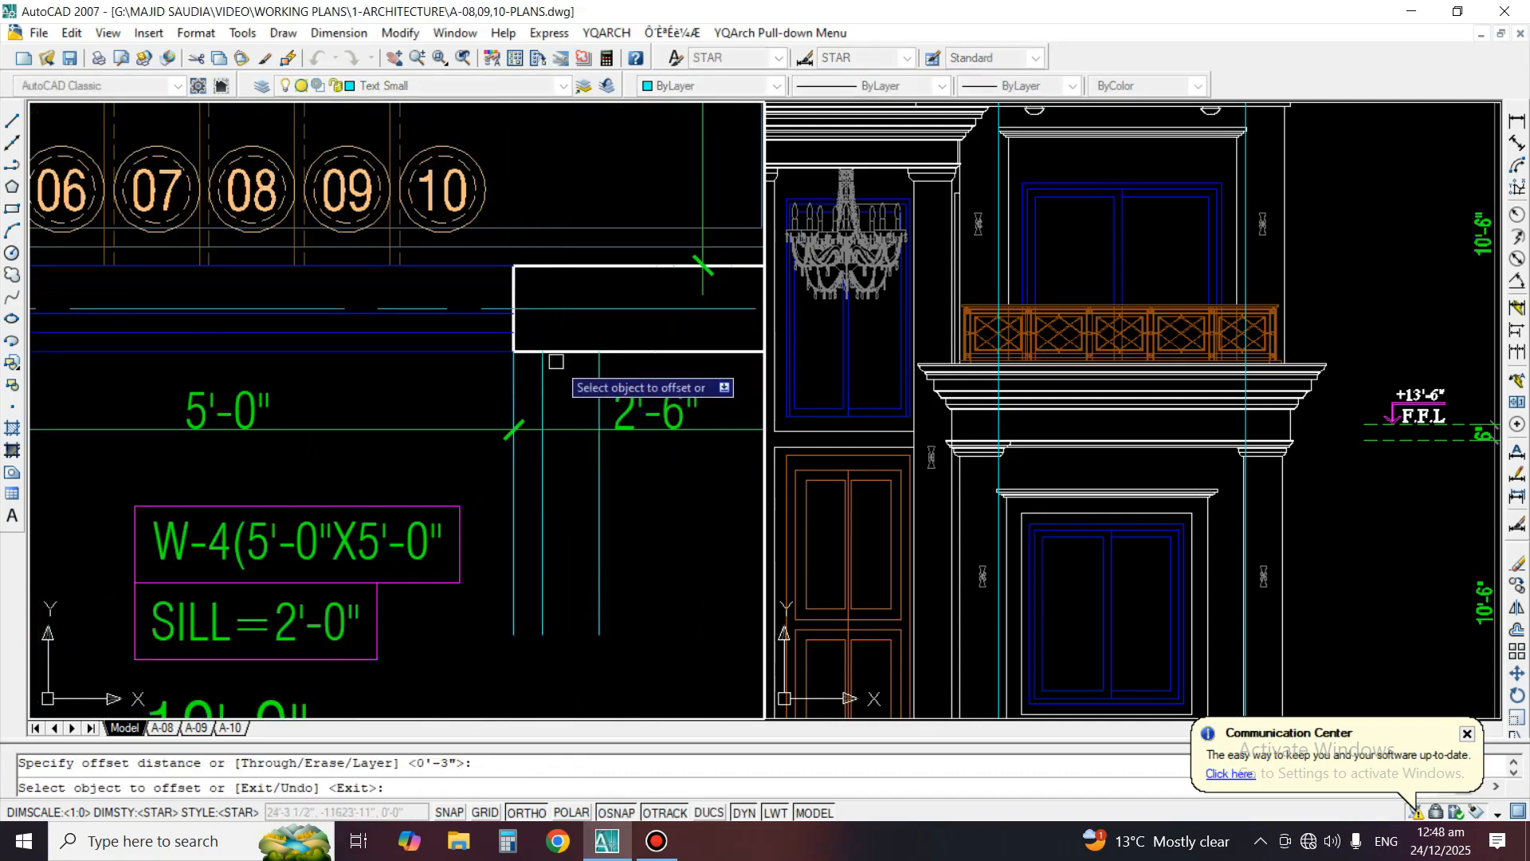
left_click(568, 351)
left_click(565, 374)
Fillet the new offset line with both vertical surround lines near W-4's right jamb to form a closed projection
key("Return")
scroll(564, 378, "up", 3)
type("f")
key("Return")
left_click(538, 377)
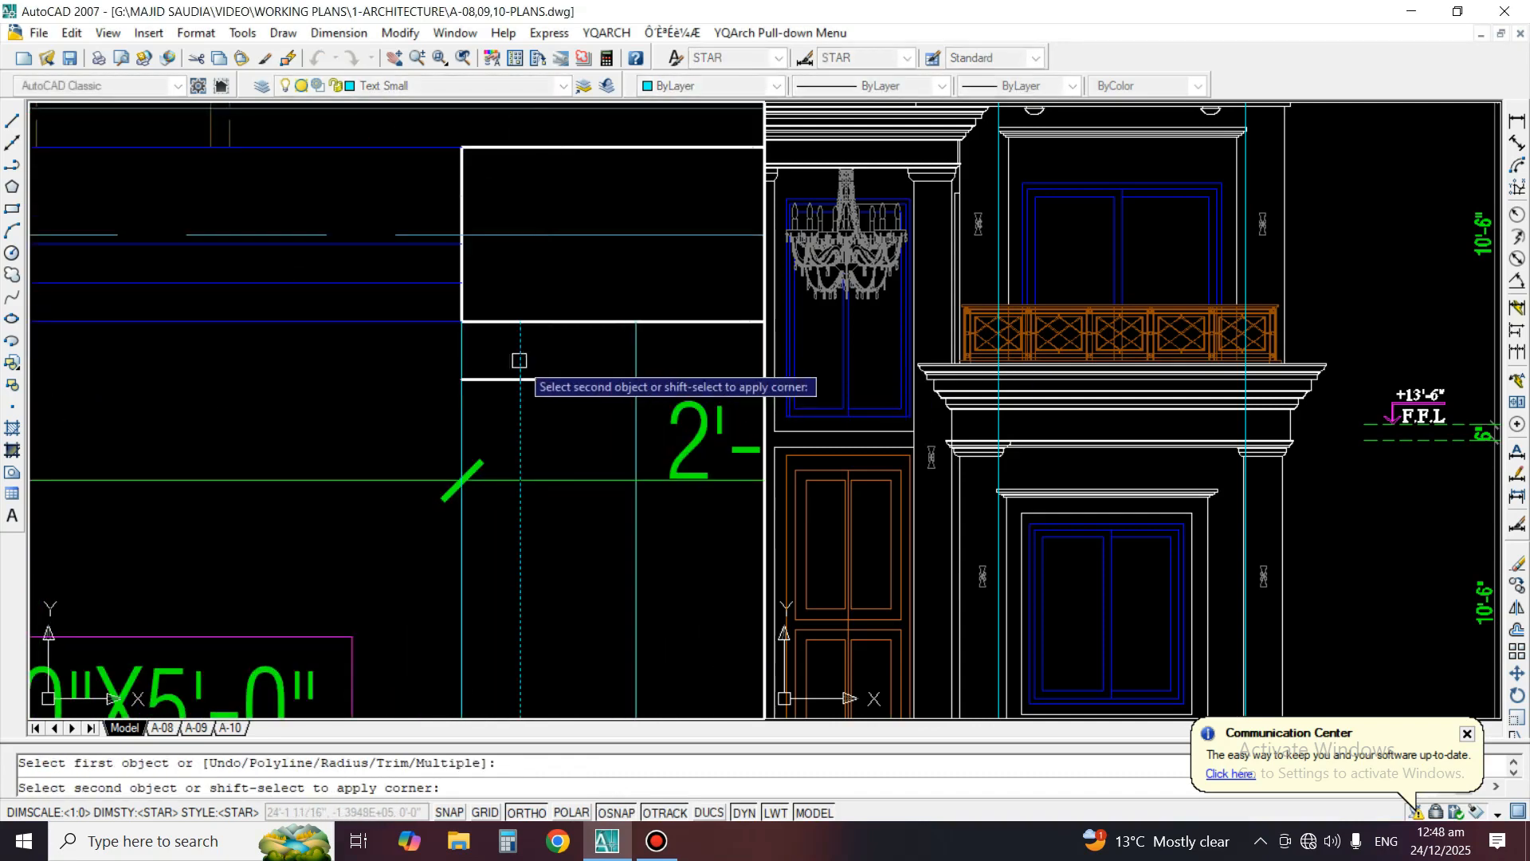
left_click(520, 359)
key("Return")
left_click(554, 379)
left_click(635, 356)
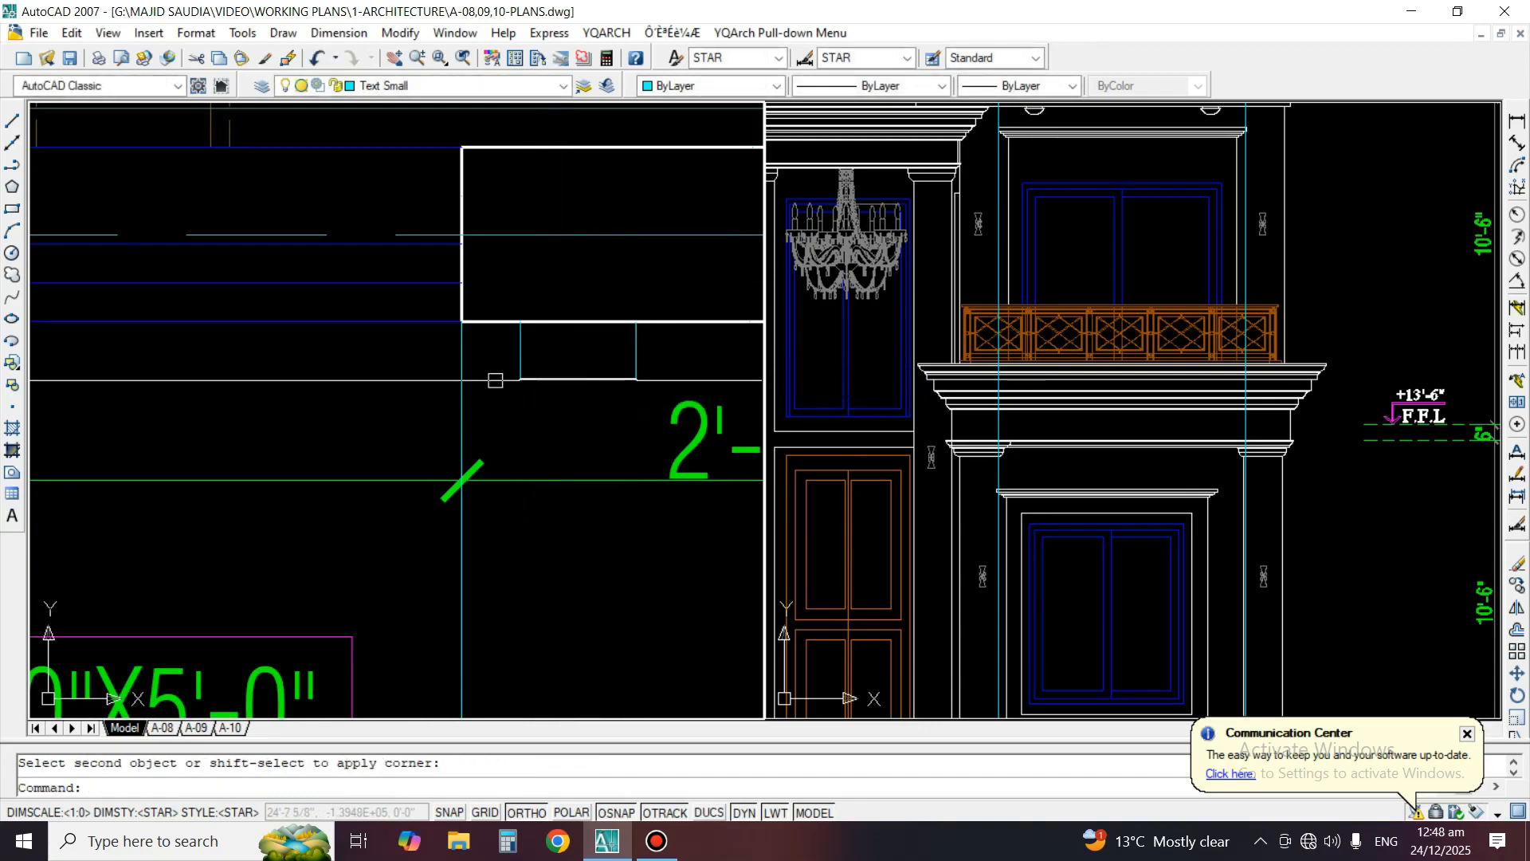
Erase the guide line at W-4's right jamb and match the right projection's front edge to its side line's properties
type("e")
key("Return")
left_click(463, 378)
key("Return")
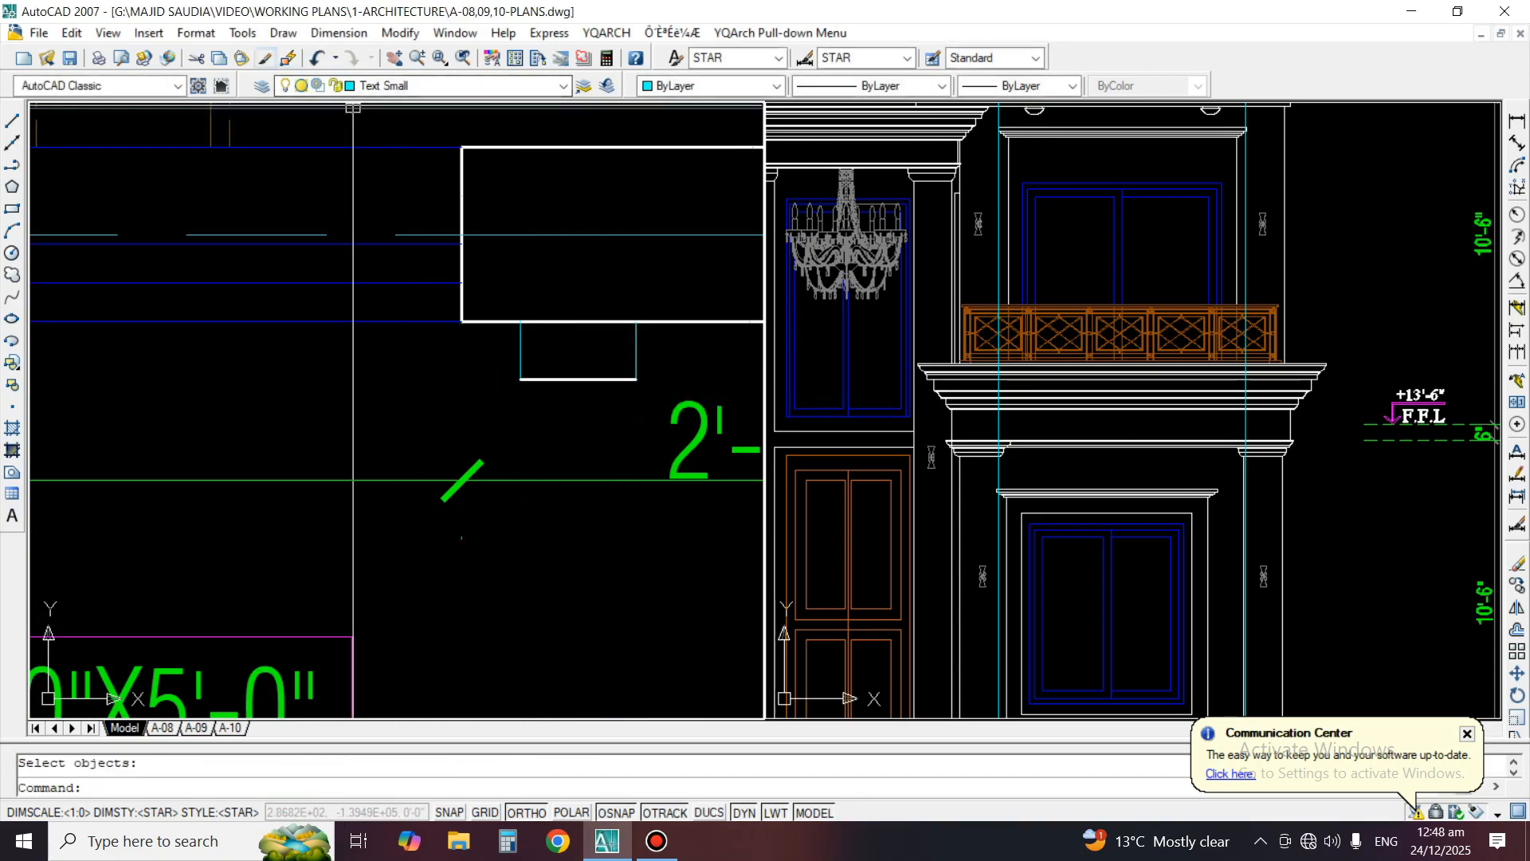
left_click(264, 57)
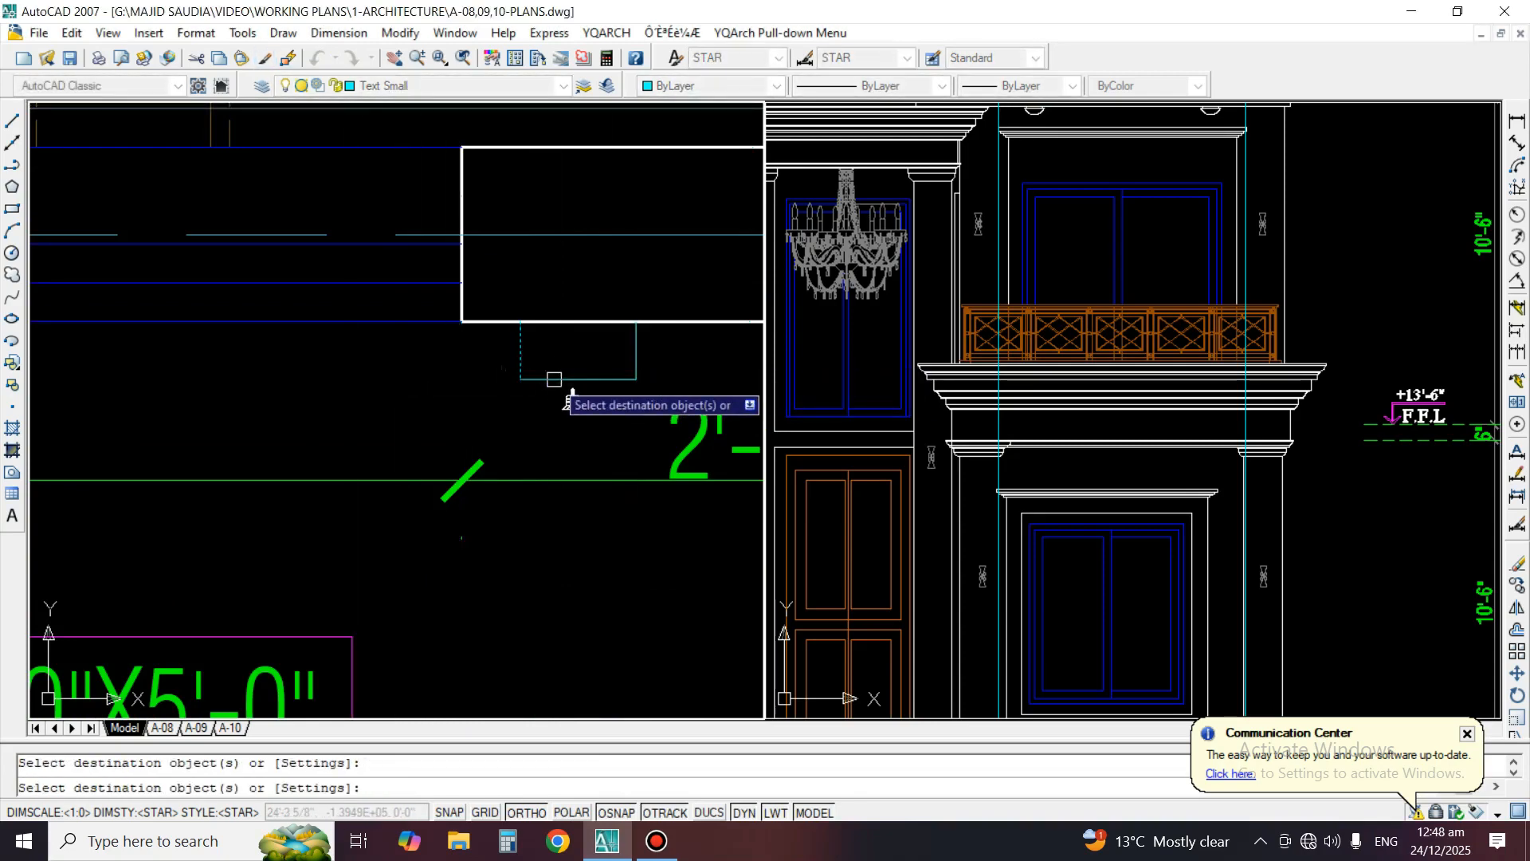
key("Return")
Draw a straight line across the W-4 opening joining the front corners of the two surround projections
type("l")
key("Return")
left_click(520, 380)
scroll(631, 388, "down", 2)
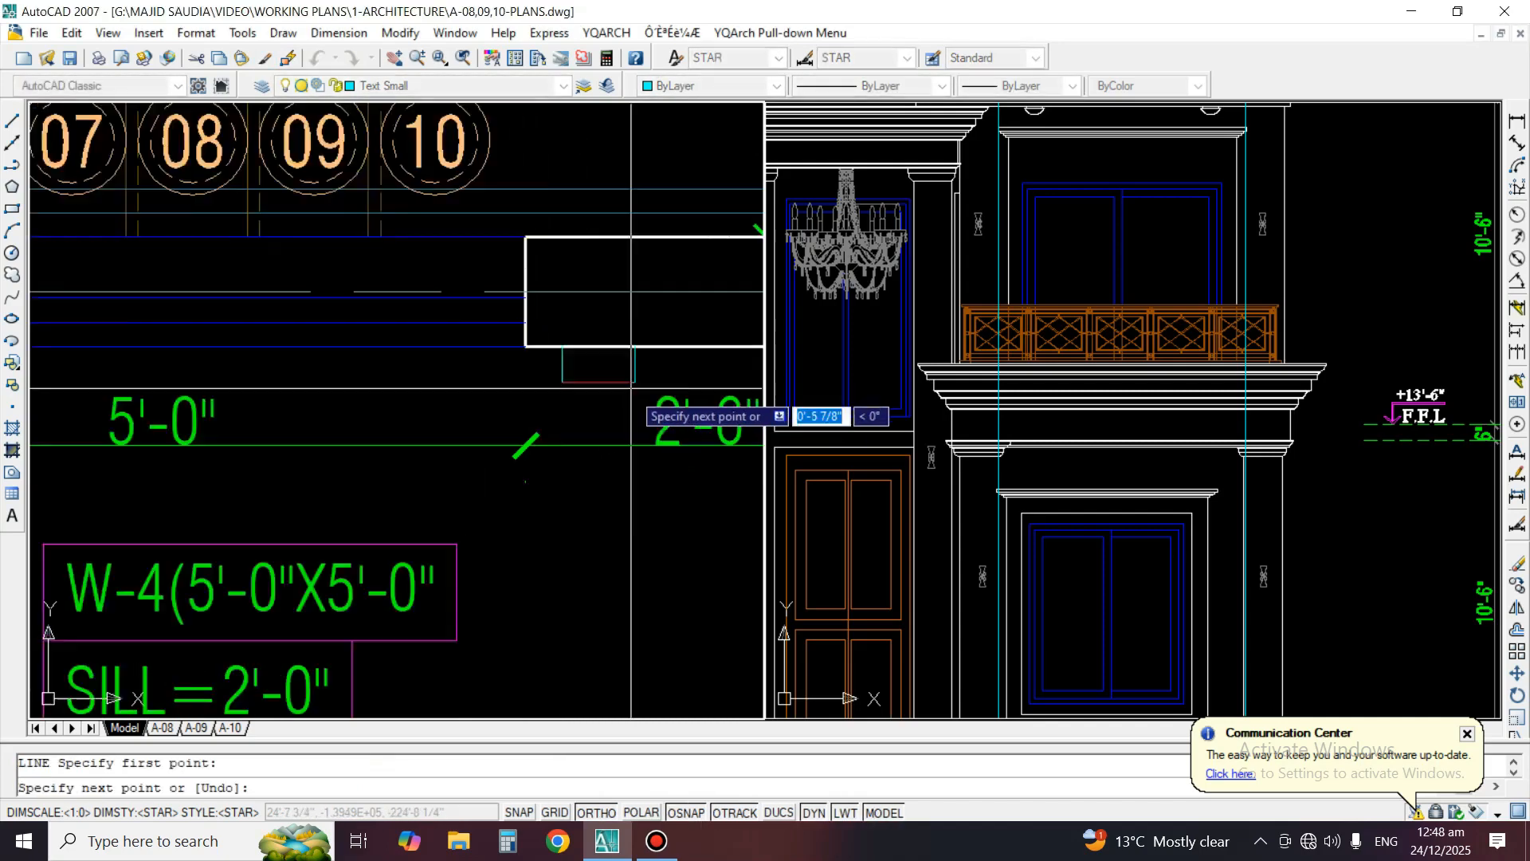
scroll(631, 388, "down", 2)
scroll(96, 399, "up", 3)
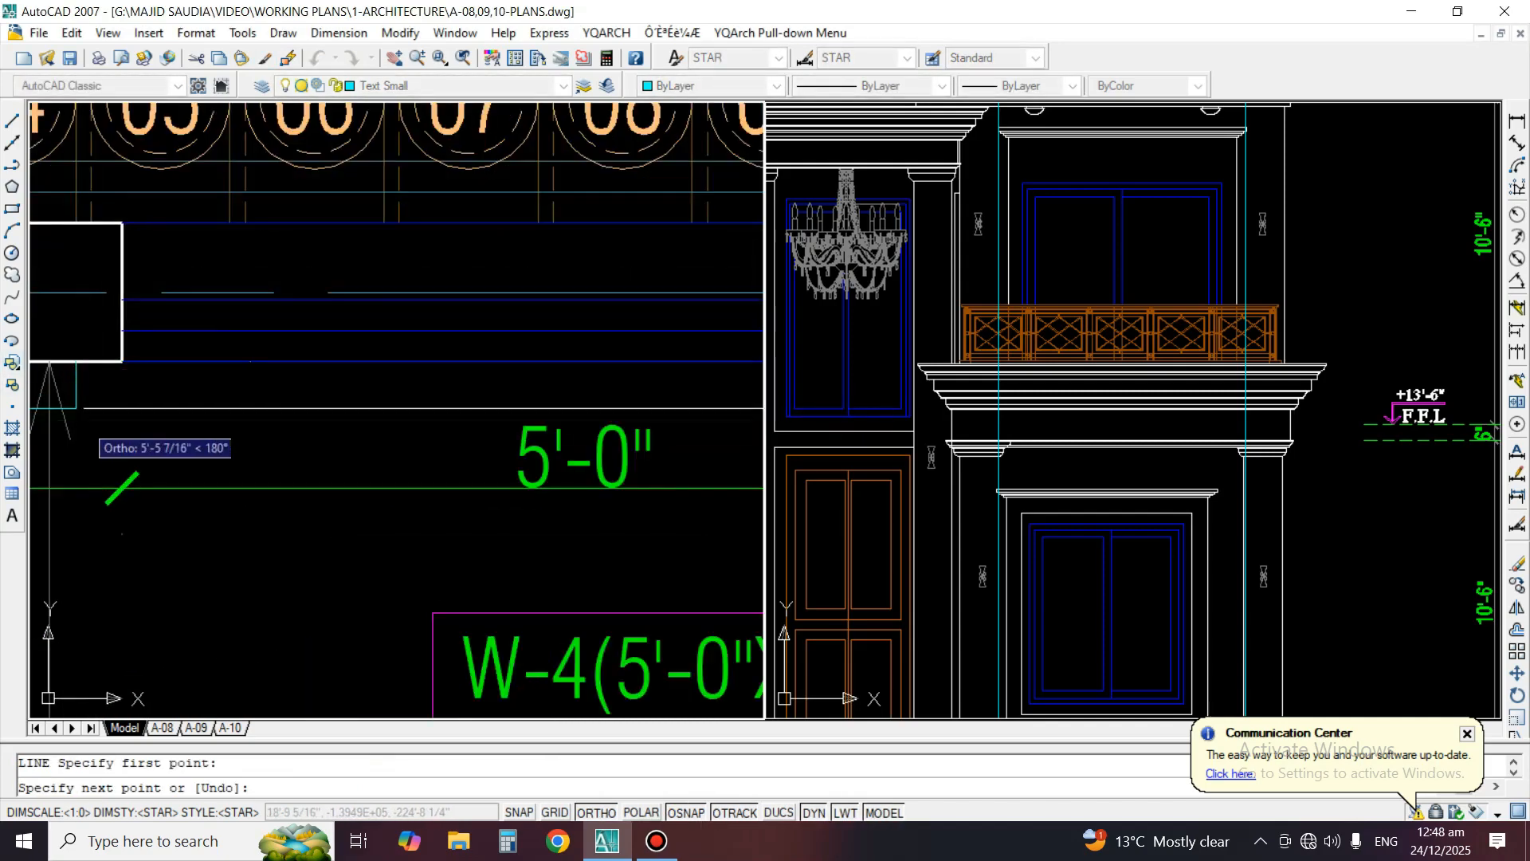
left_click(71, 408)
key("Return")
scroll(305, 420, "down", 3)
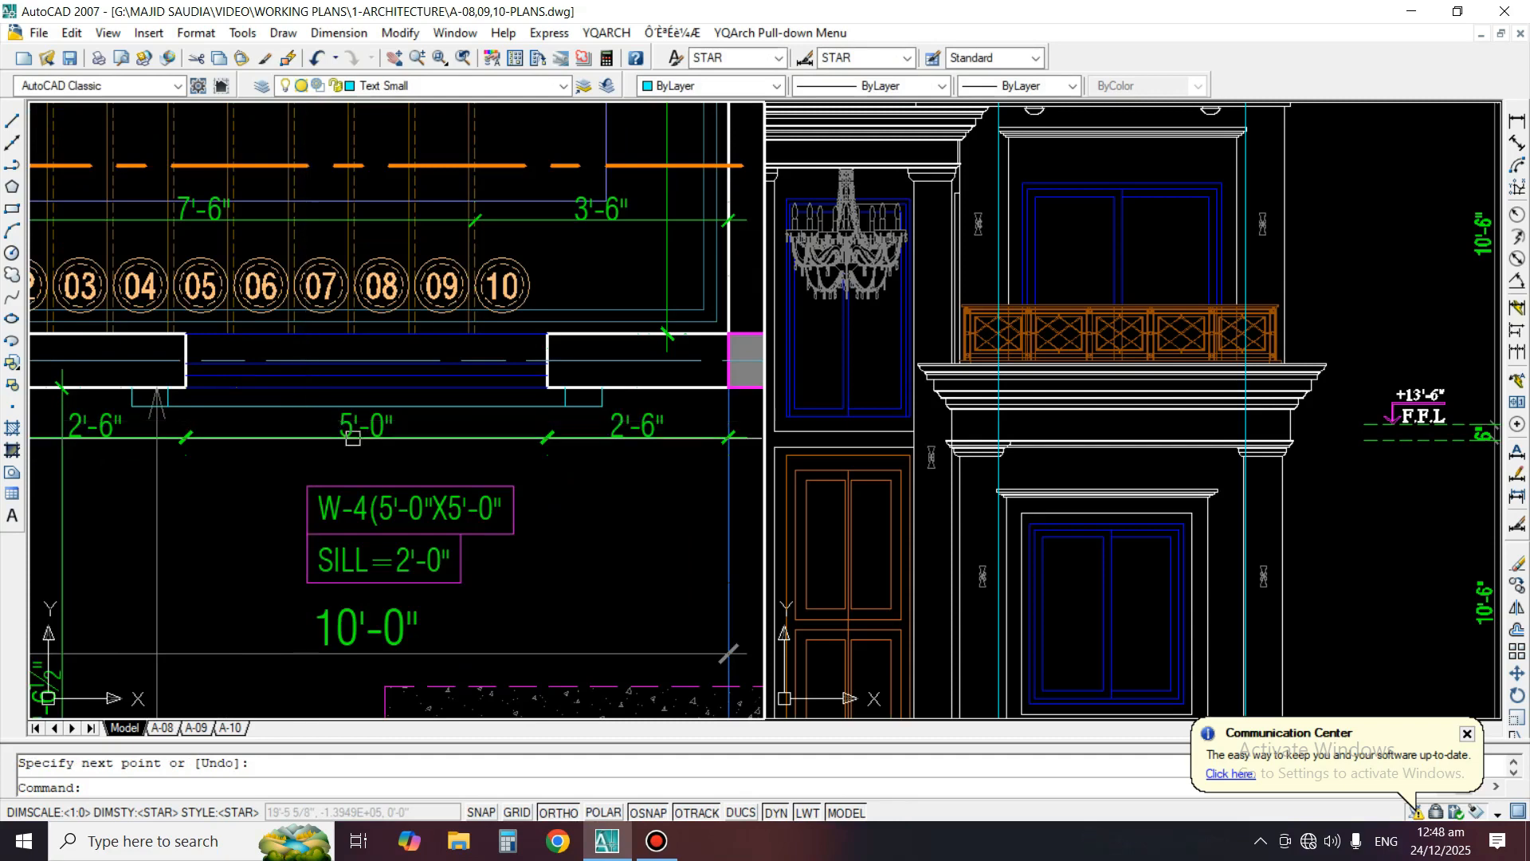
Examine the moulding and surround above the ground-floor window in the front elevation
left_click(1127, 517)
scroll(1127, 518, "up", 2)
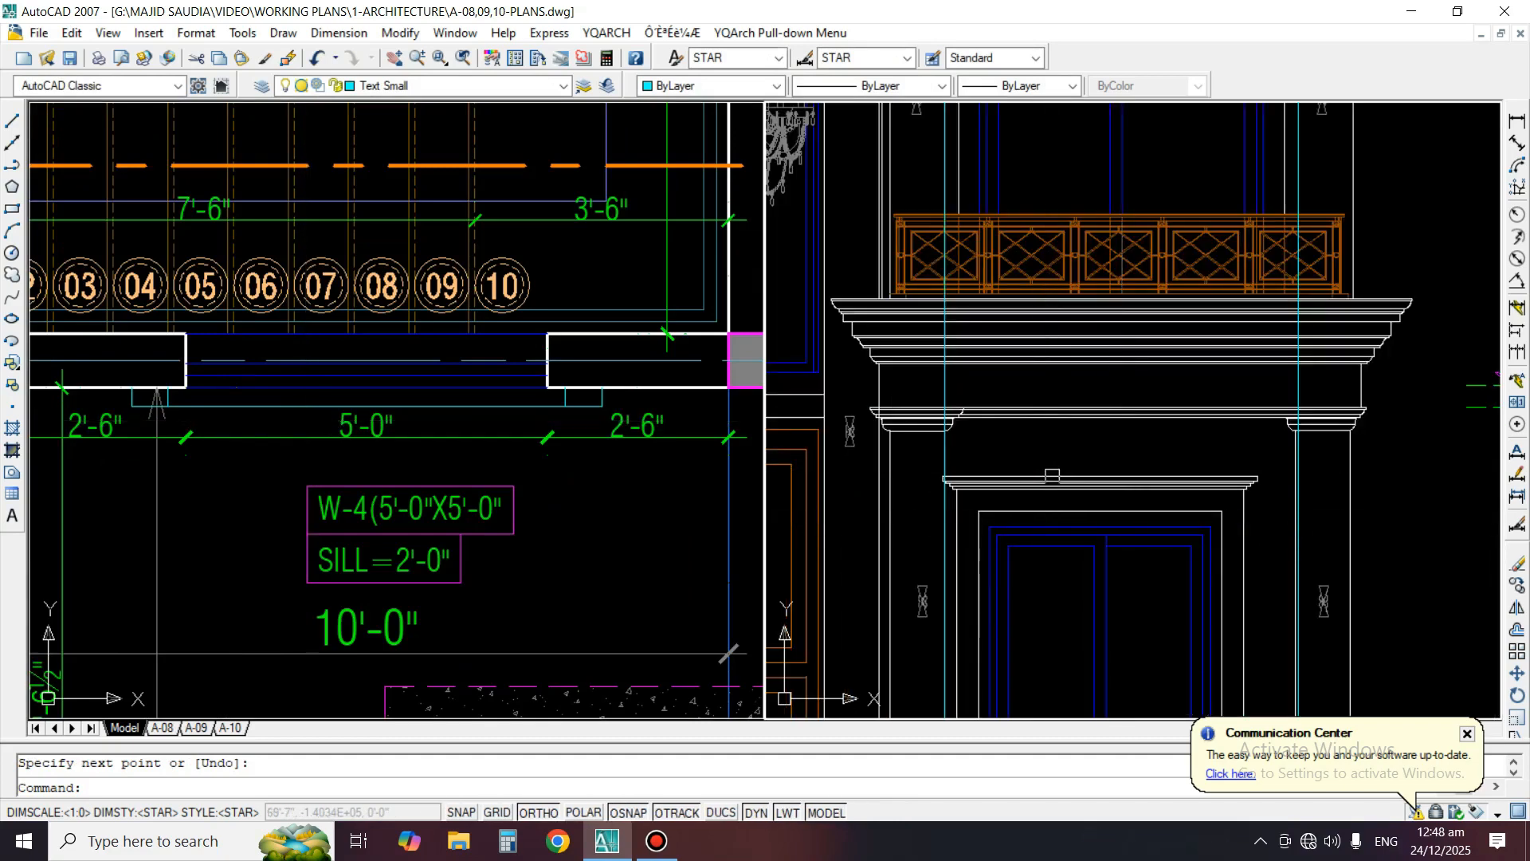
left_click(1195, 492)
left_click(1183, 491)
key("Escape")
scroll(1181, 510, "up", 3)
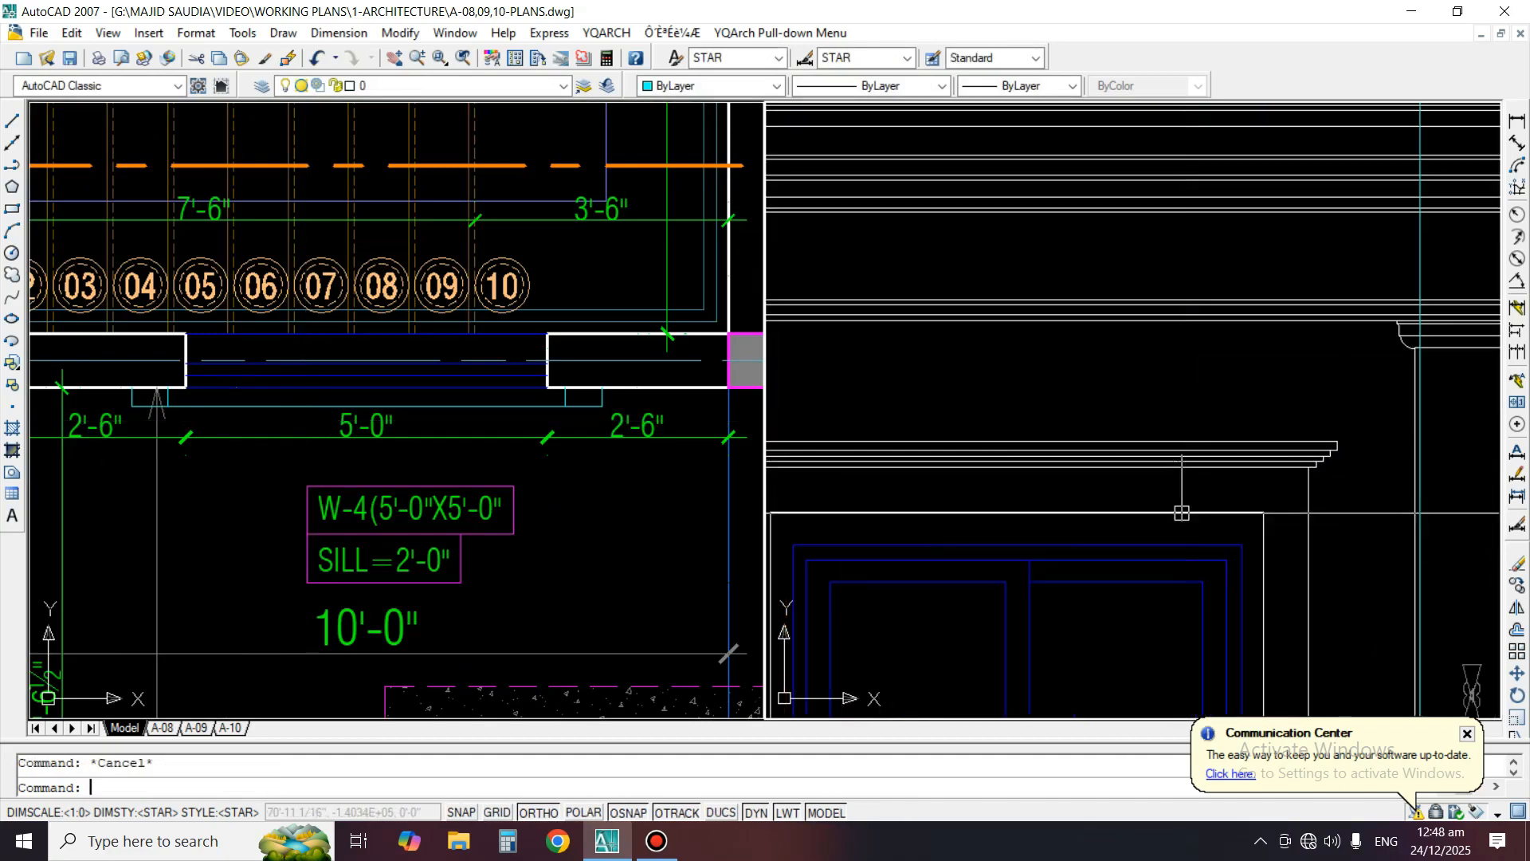
key("Escape")
Change the linetype of the line joining the W-4 surround projections to DASHED2
left_click(242, 471)
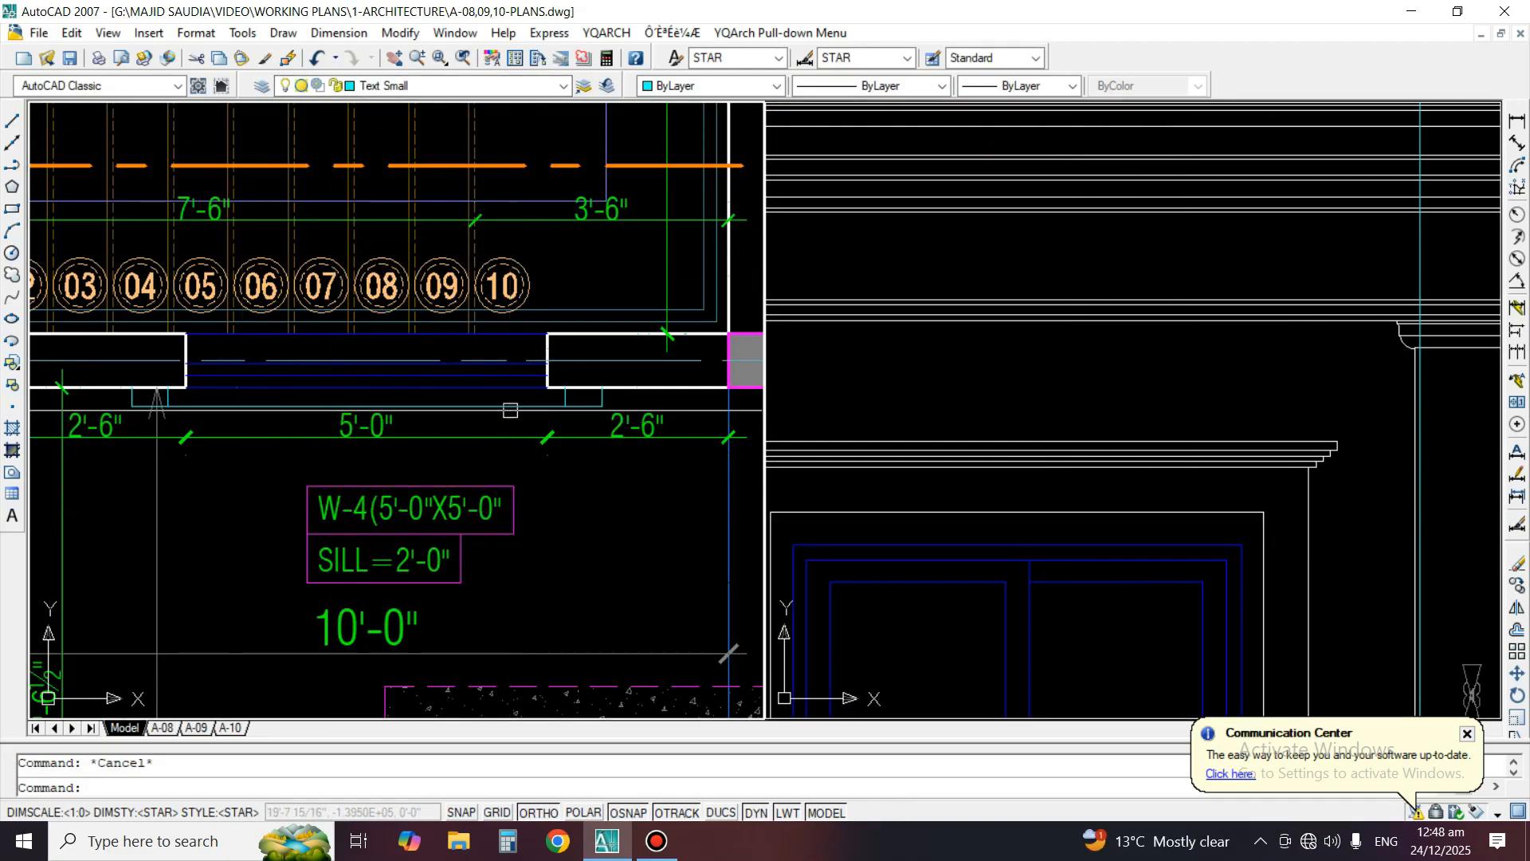
left_click(942, 85)
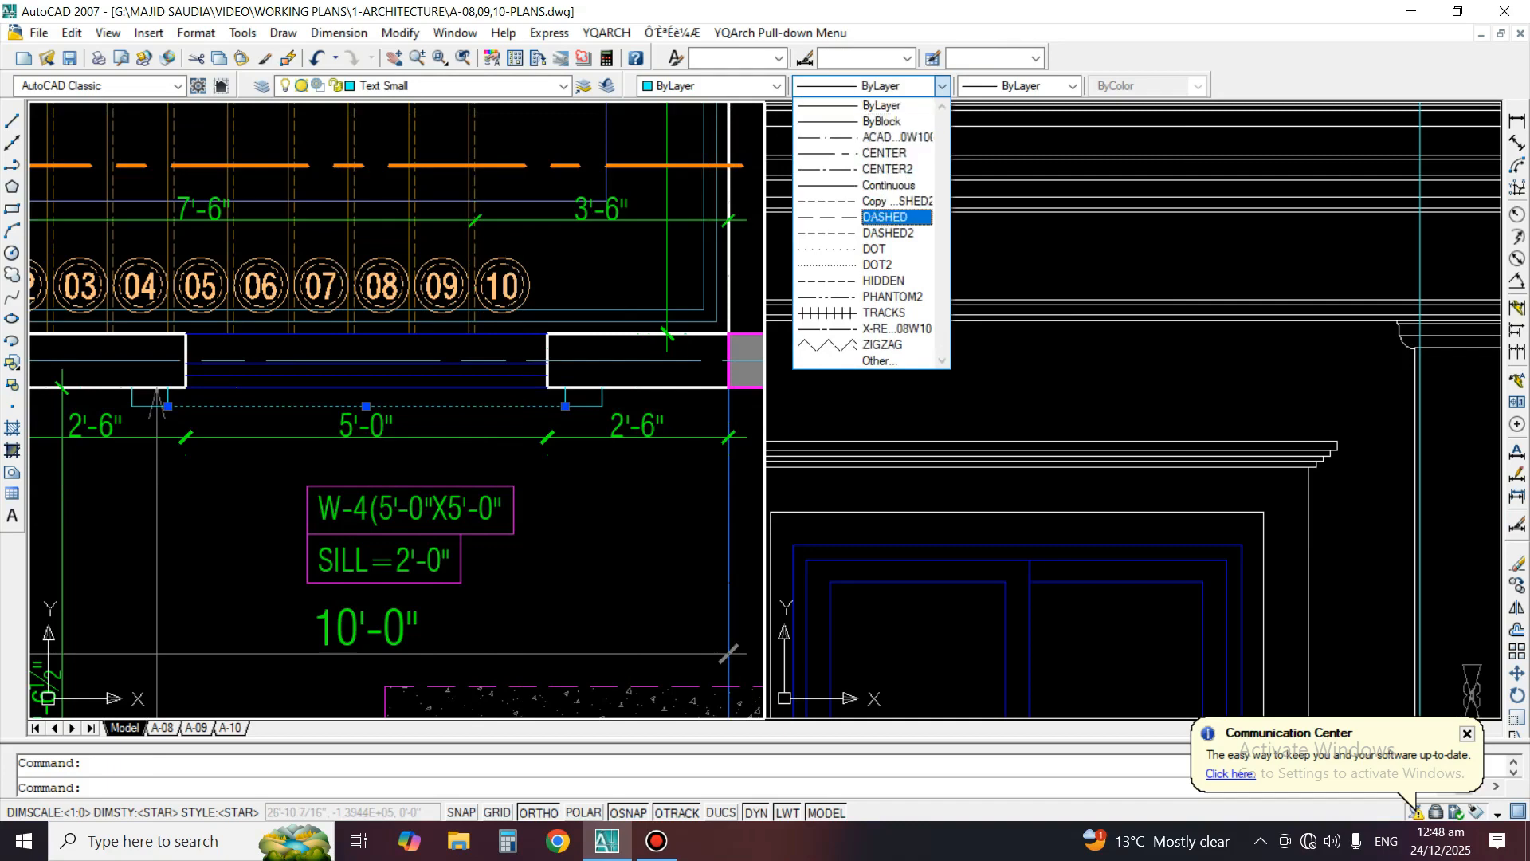
left_click(888, 233)
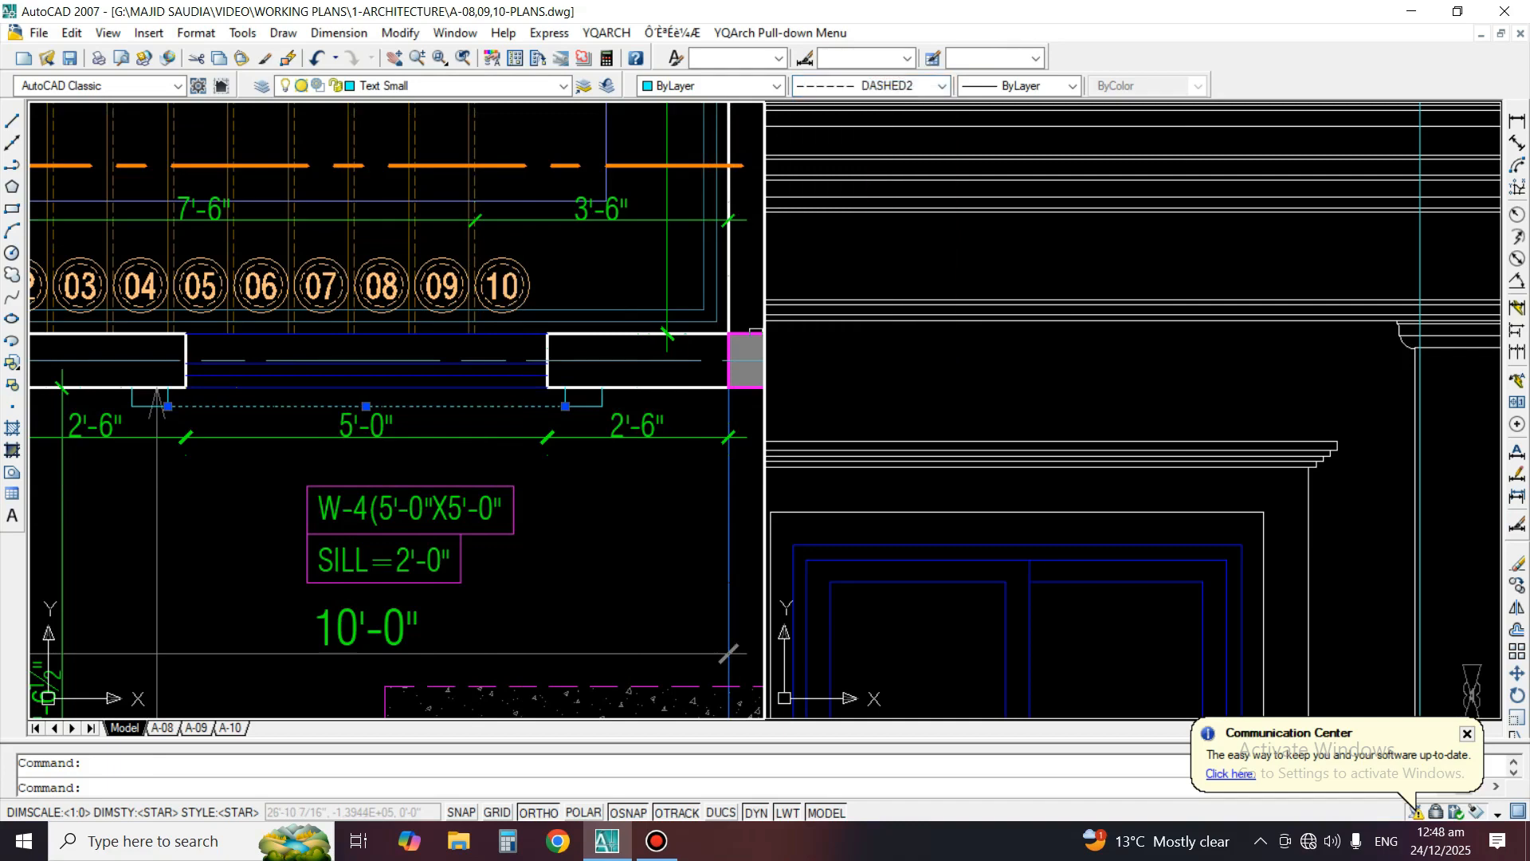
scroll(460, 440, "up", 2)
middle_click_drag(476, 441, 559, 444)
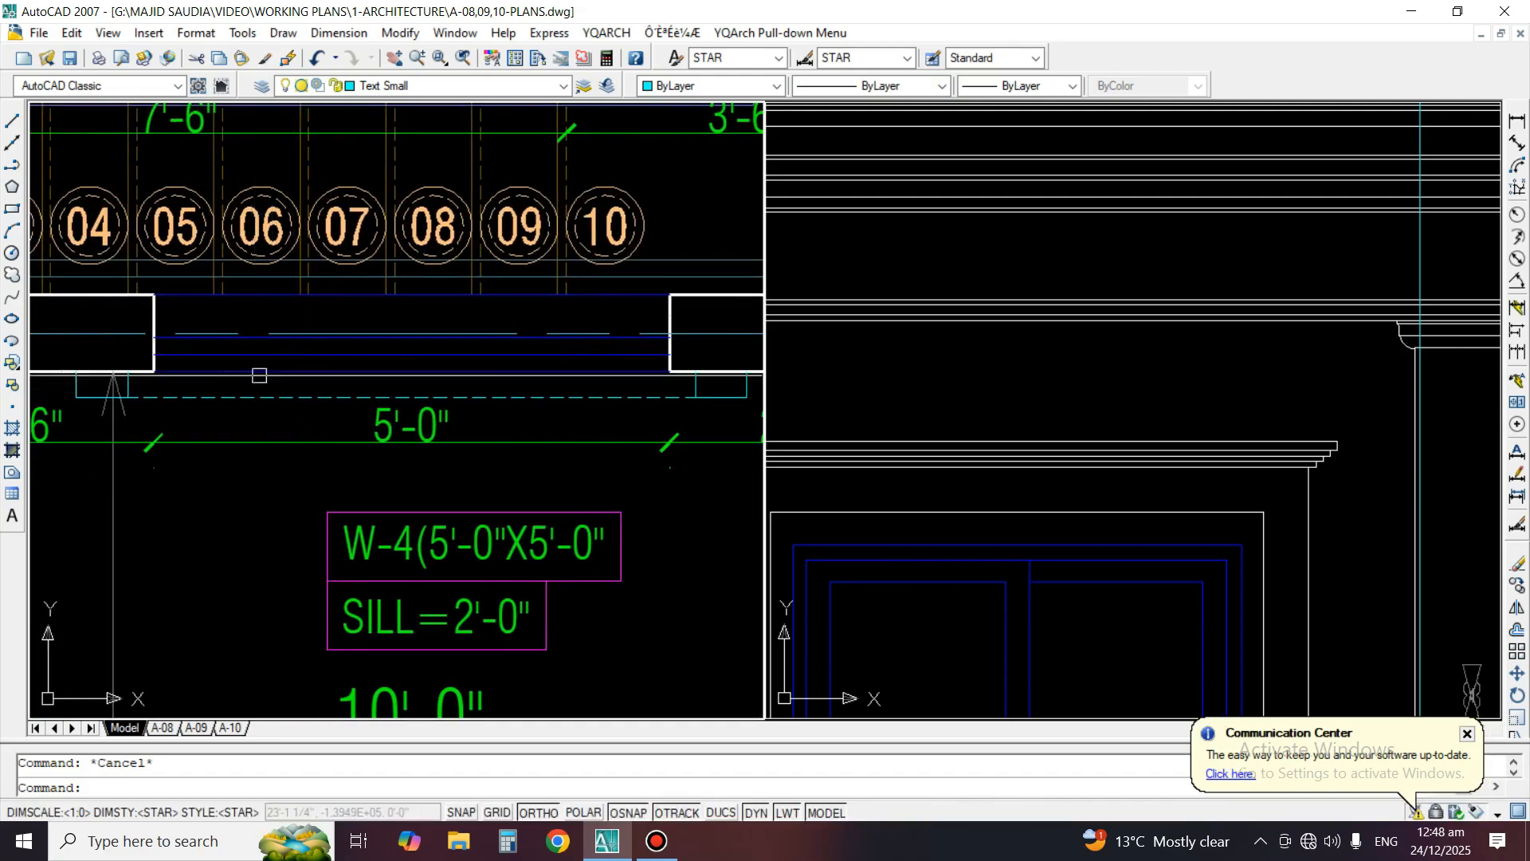
Copy W-4's right surround projection from the window's jamb corner to the right jamb corner of W-2a on the first floor plan
scroll(293, 358, "down", 5)
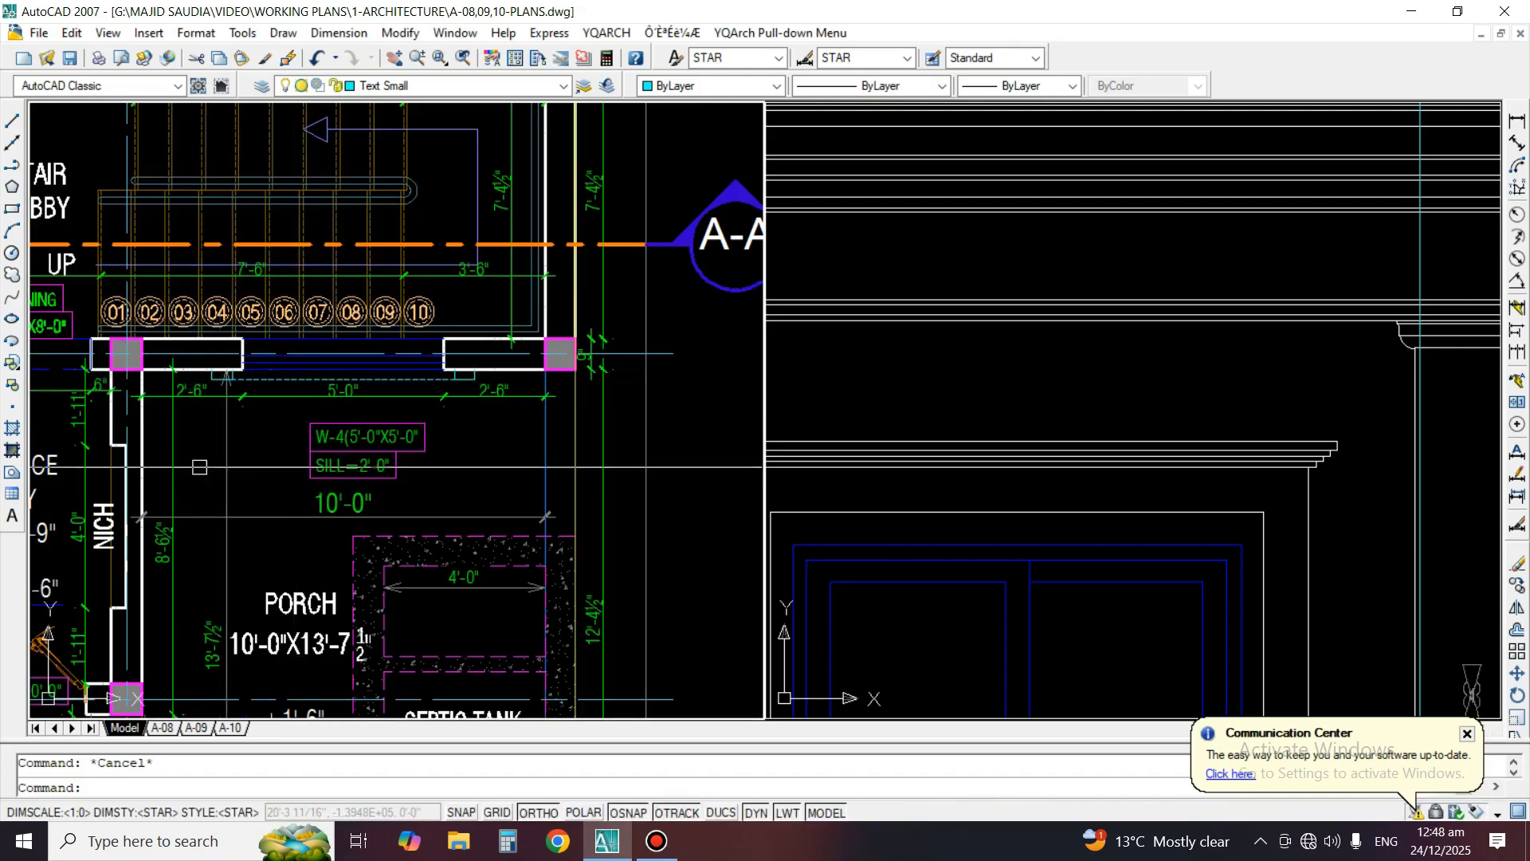
middle_click_drag(390, 577, 426, 473)
middle_click_drag(467, 293, 483, 346)
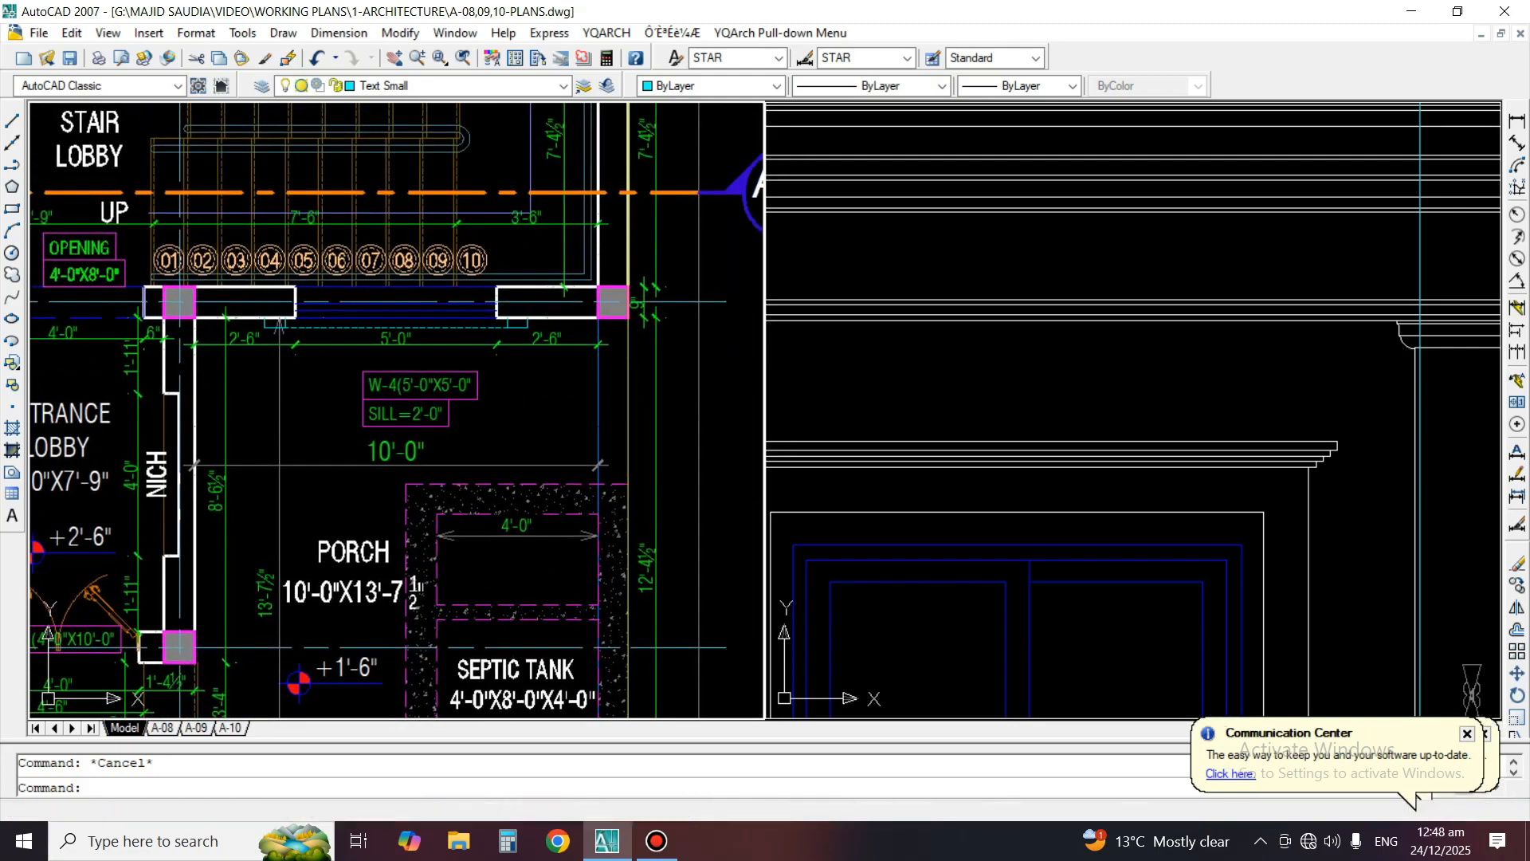
type("C")
key("Return")
scroll(562, 303, "up", 5)
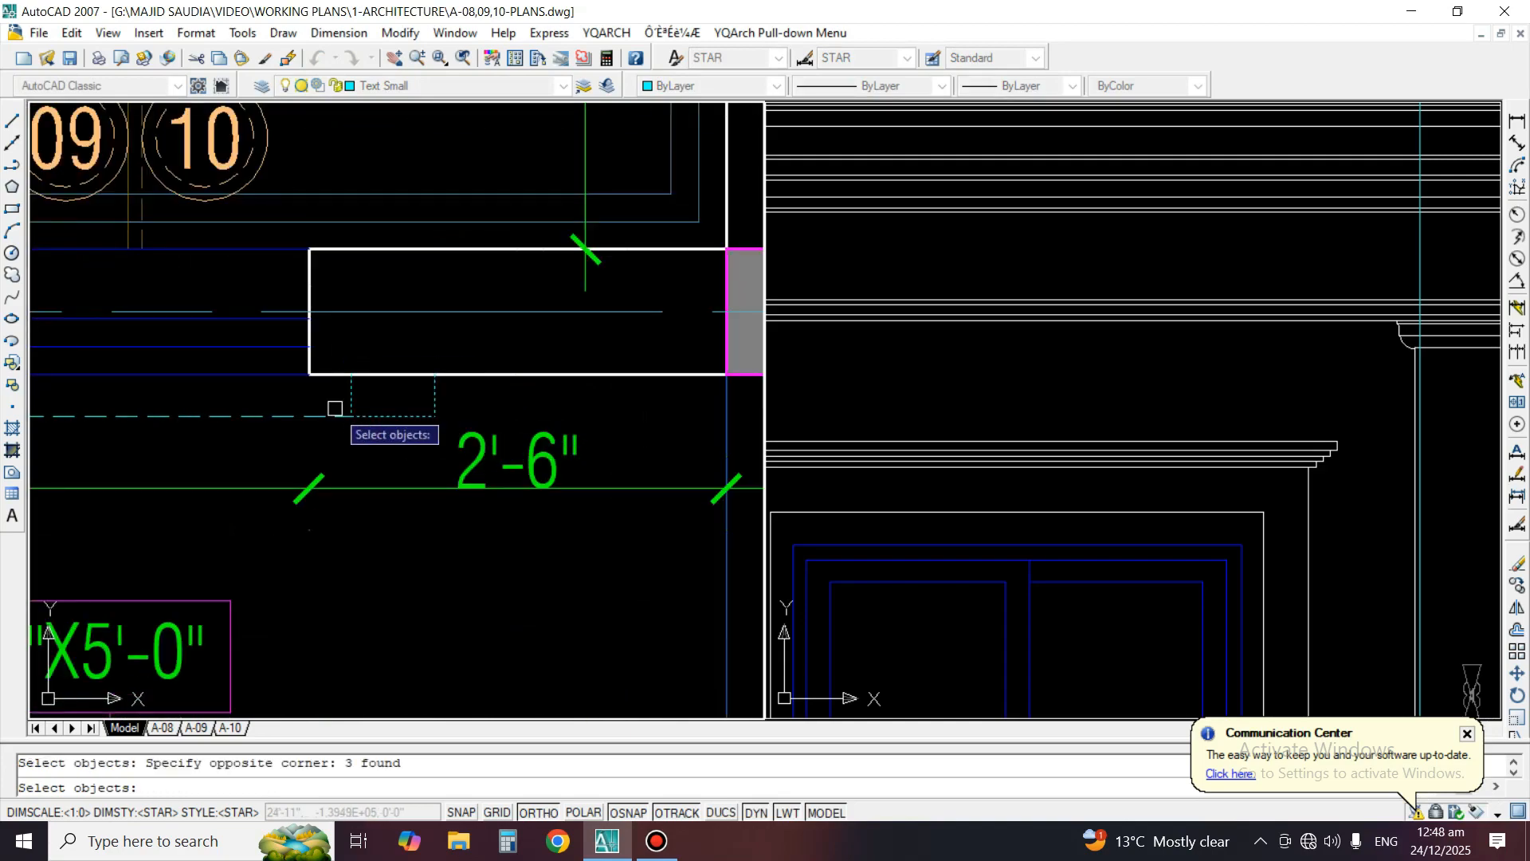
key("Return")
left_click(310, 374)
scroll(326, 382, "down", 6)
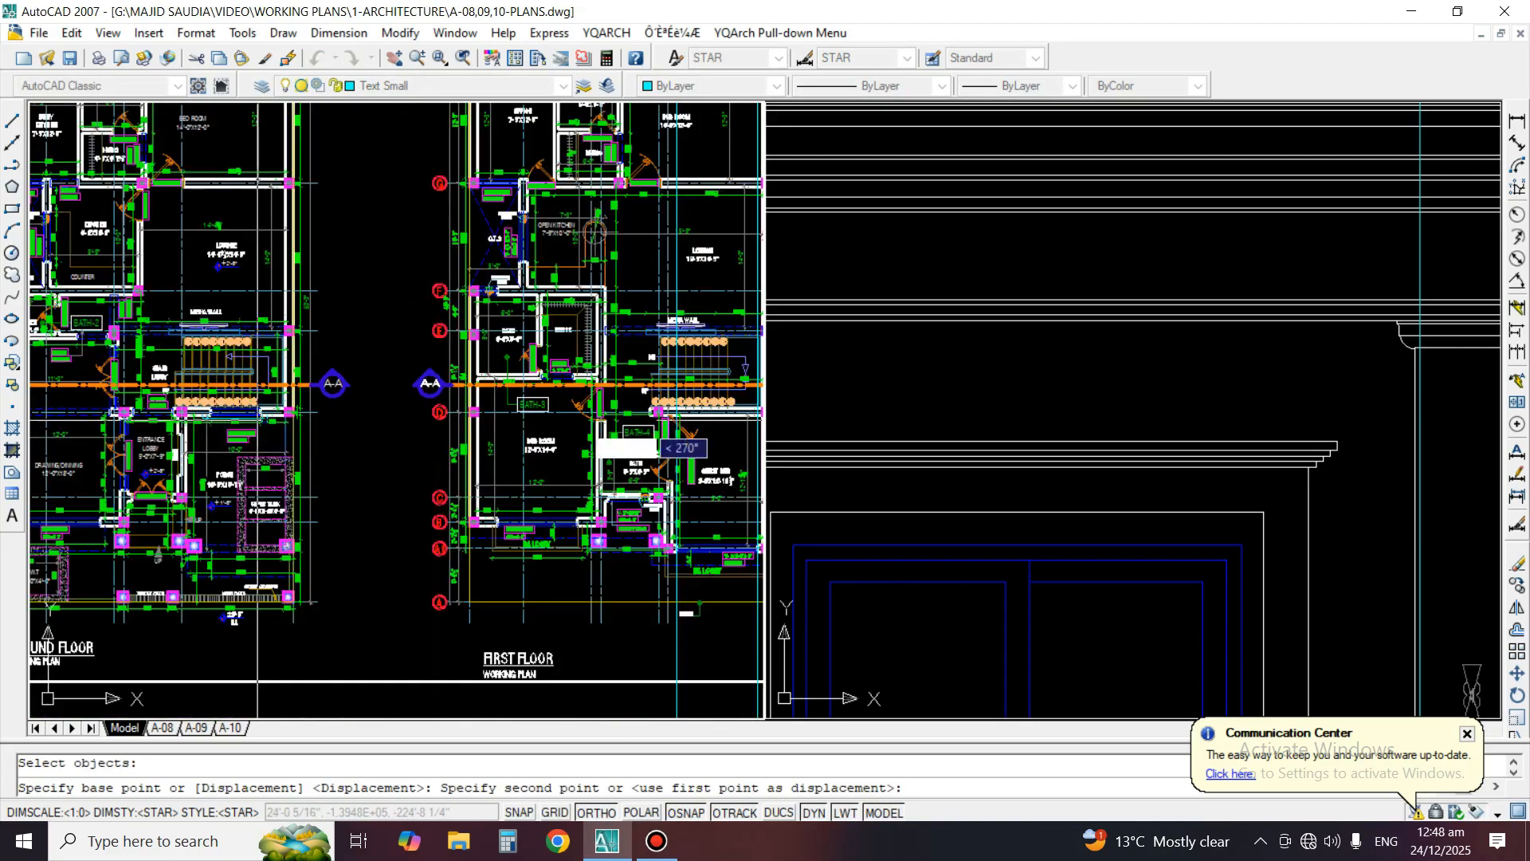
scroll(661, 526, "up", 7)
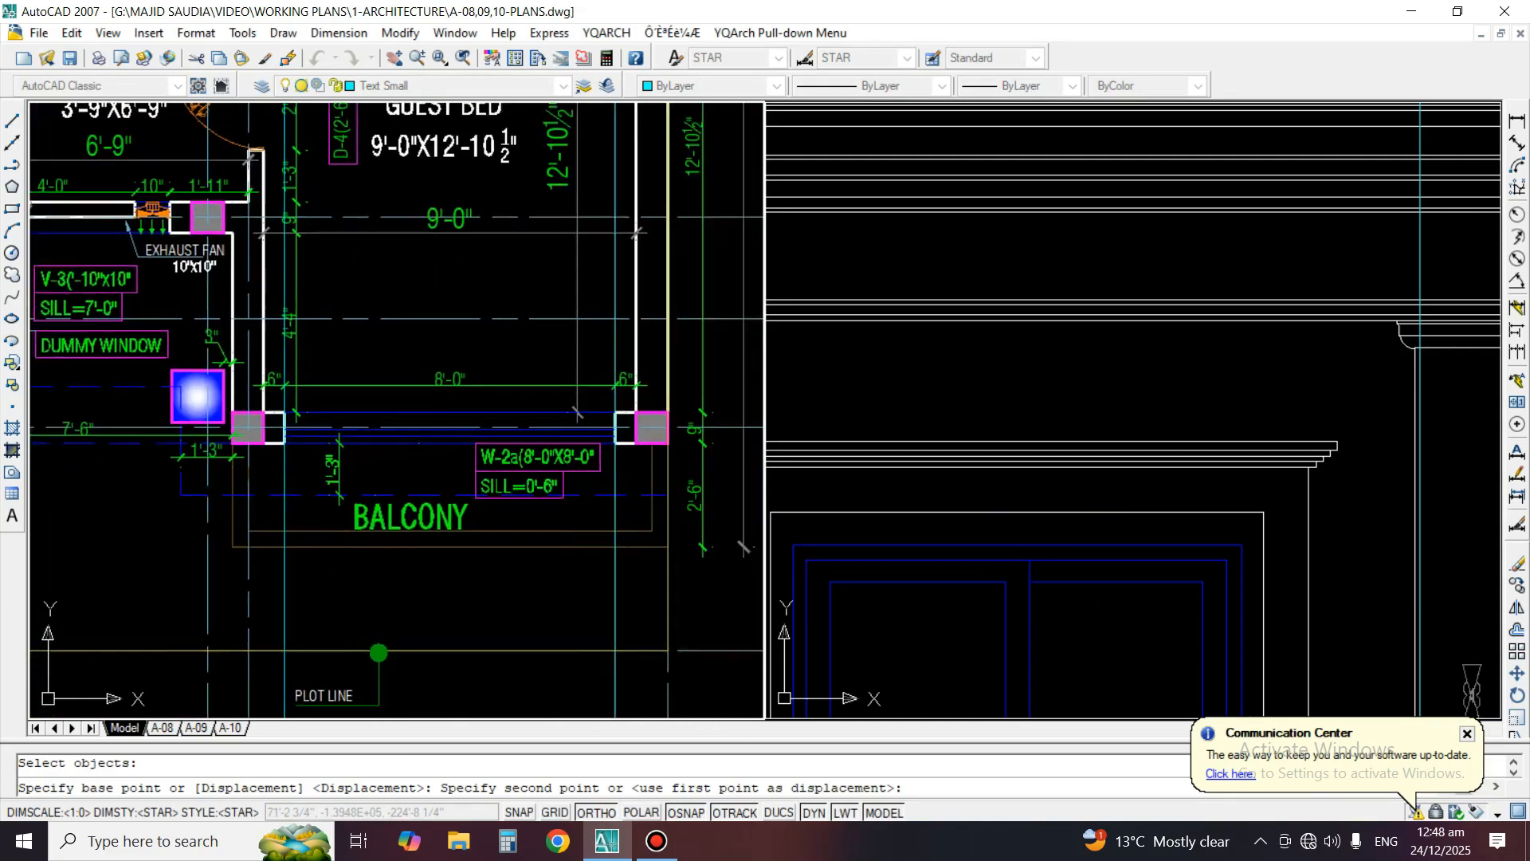
scroll(683, 475, "up", 3)
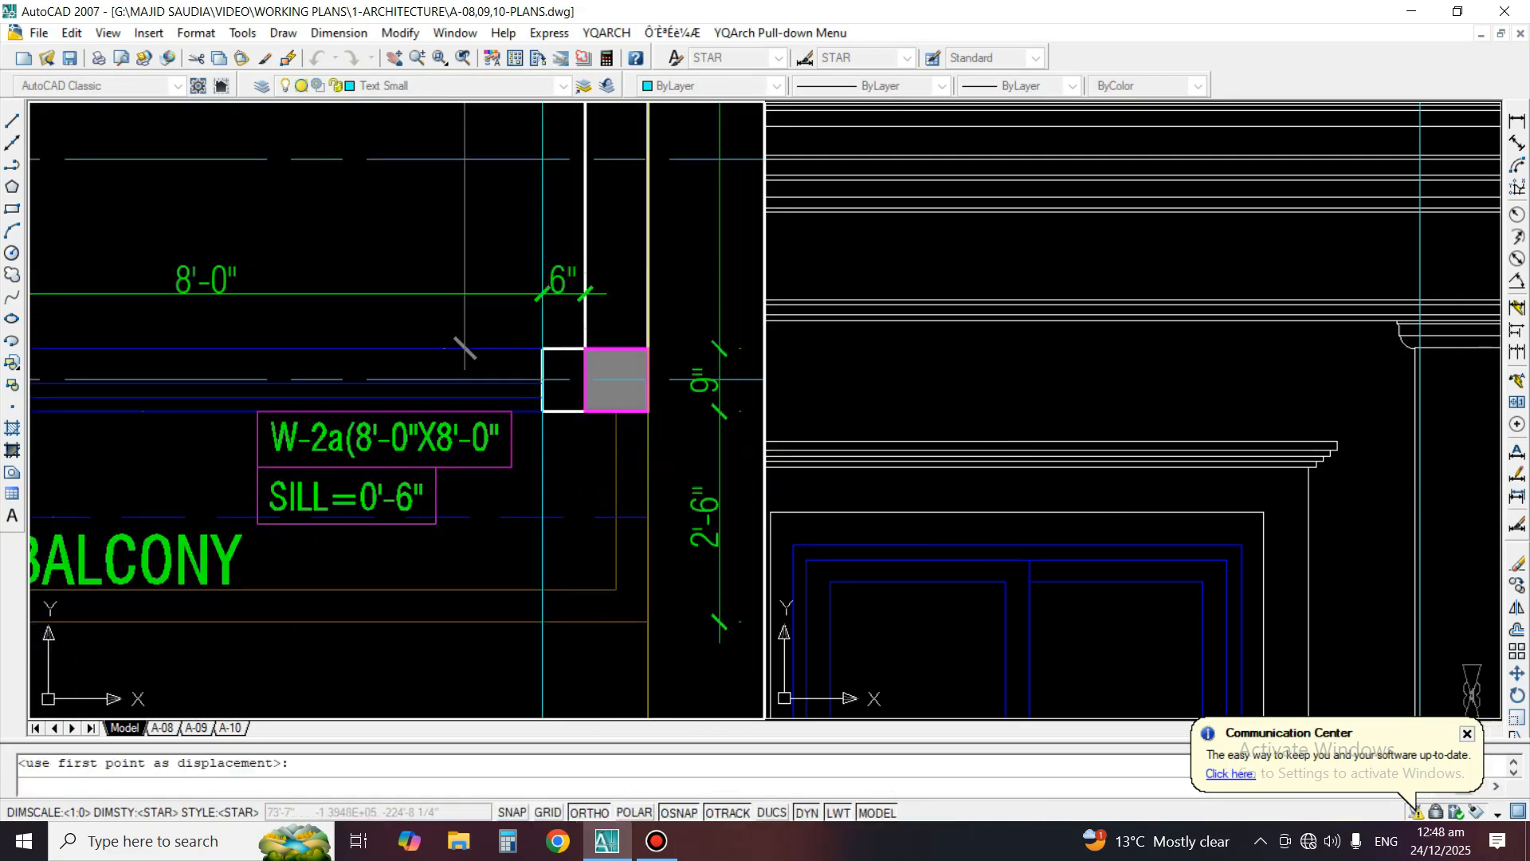
left_click(585, 411)
key("Return")
scroll(660, 427, "down", 2)
mouse_move(540, 462)
middle_mouse_down()
mouse_move(625, 428)
mouse_move(547, 468)
middle_mouse_up()
scroll(625, 428, "up", 2)
type("MO")
key("space")
key("ctrl+1")
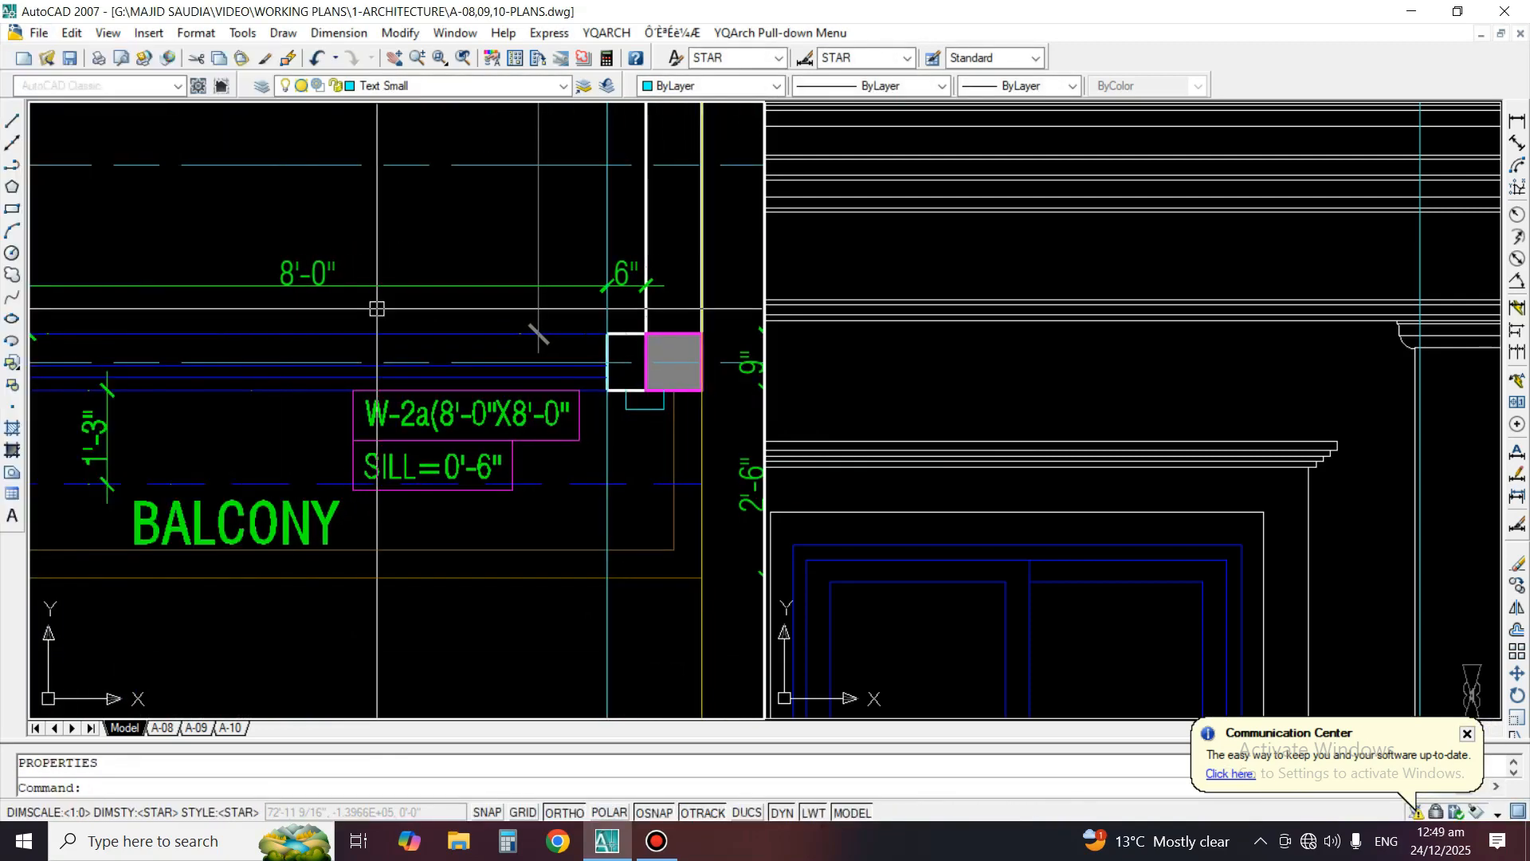
Mirror the copied surround projection about the vertical centreline of the W-2a window, keeping the original
type("MI")
key("space")
scroll(492, 428, "up", 2)
scroll(598, 428, "up", 4)
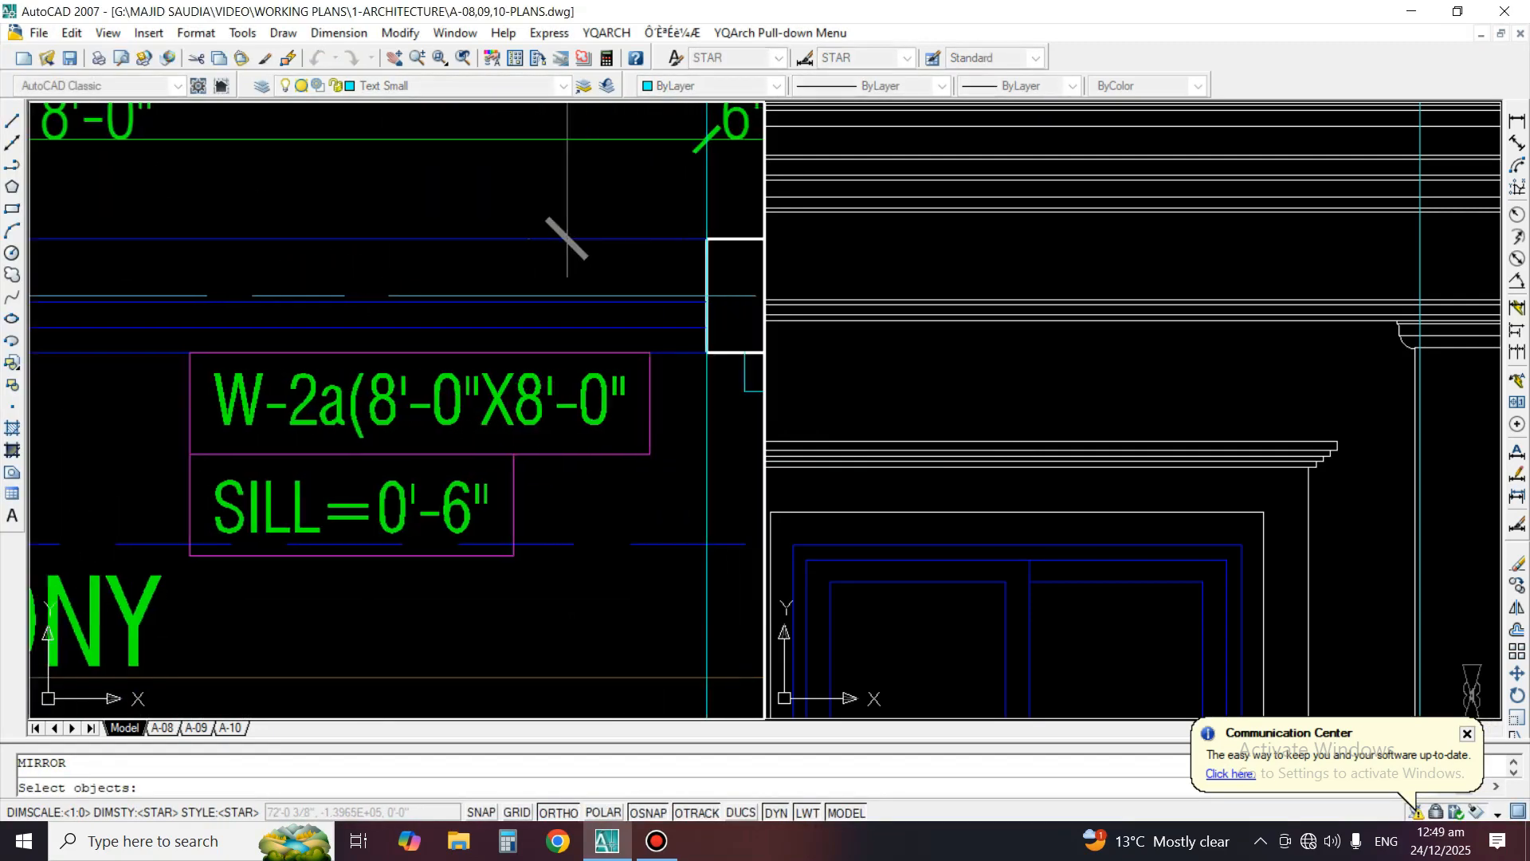
left_click(591, 361)
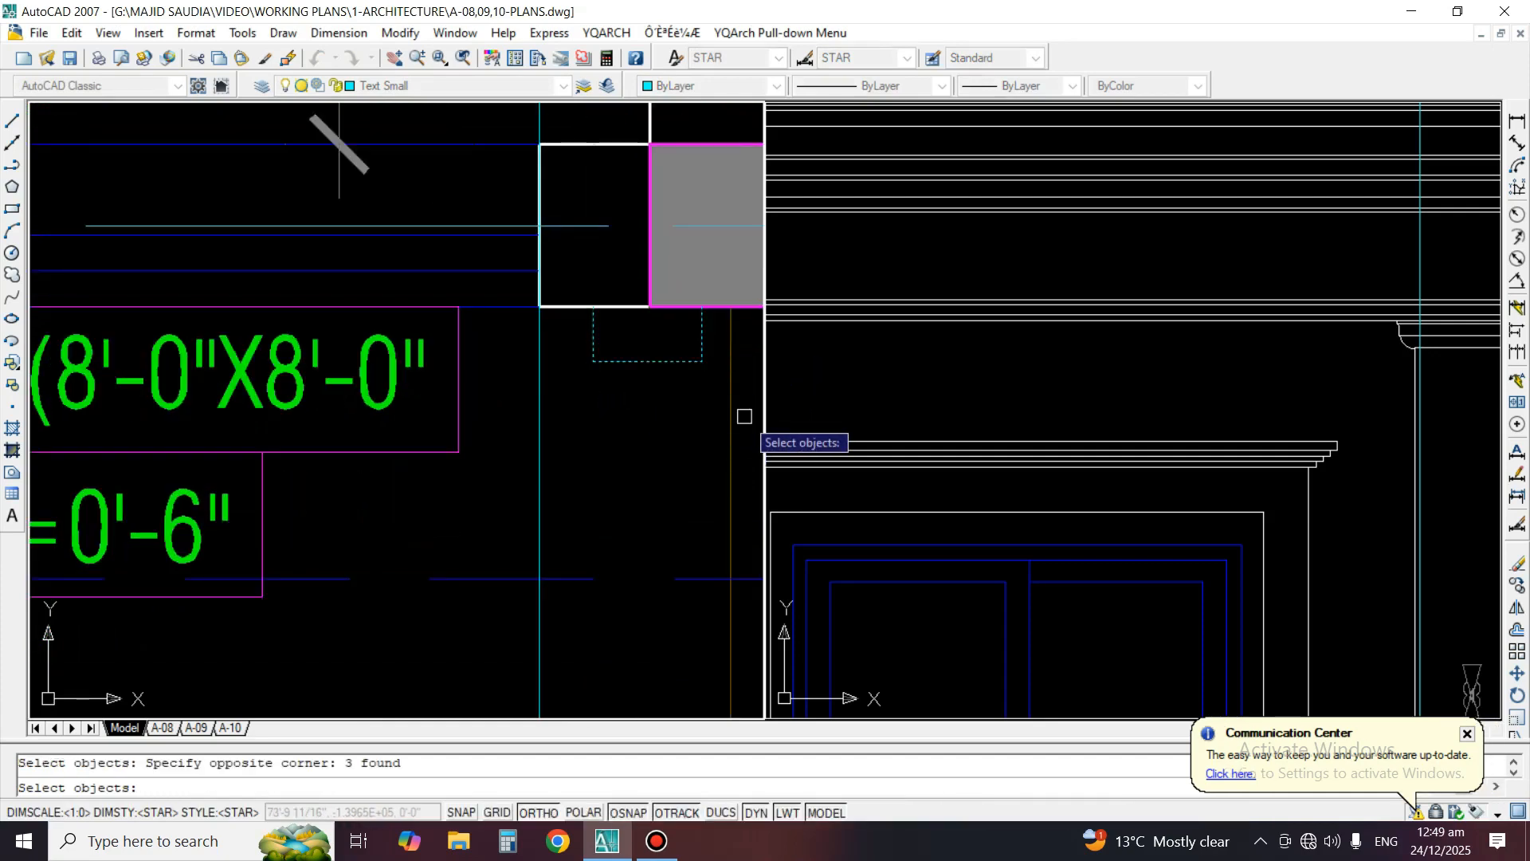
scroll(747, 405, "down", 5)
middle_click_drag(338, 363, 486, 387)
scroll(513, 391, "down", 2)
key("space")
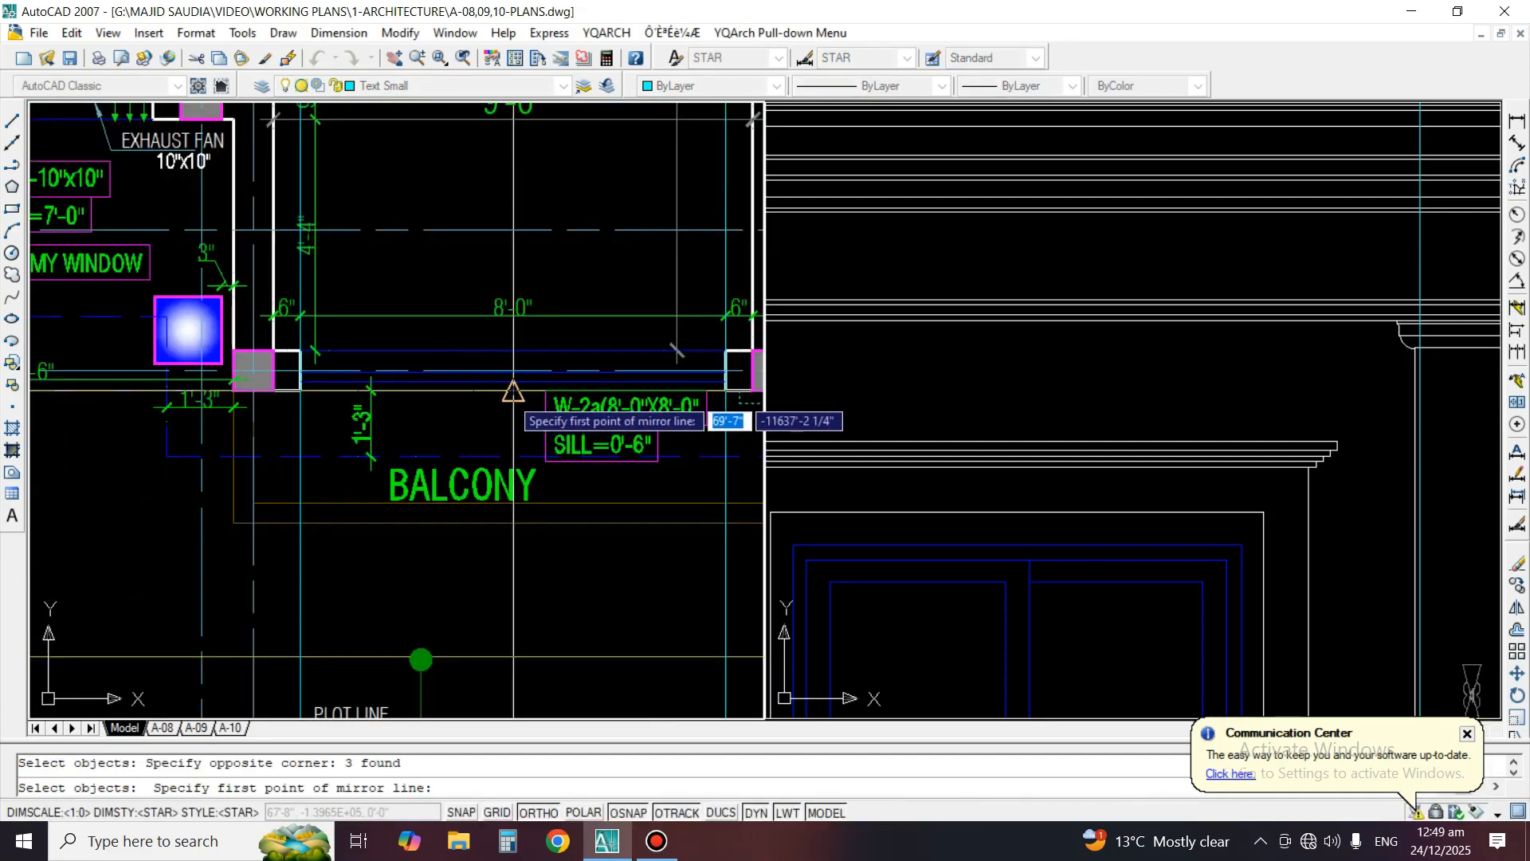
left_click(513, 391)
left_click(513, 223)
key("Return")
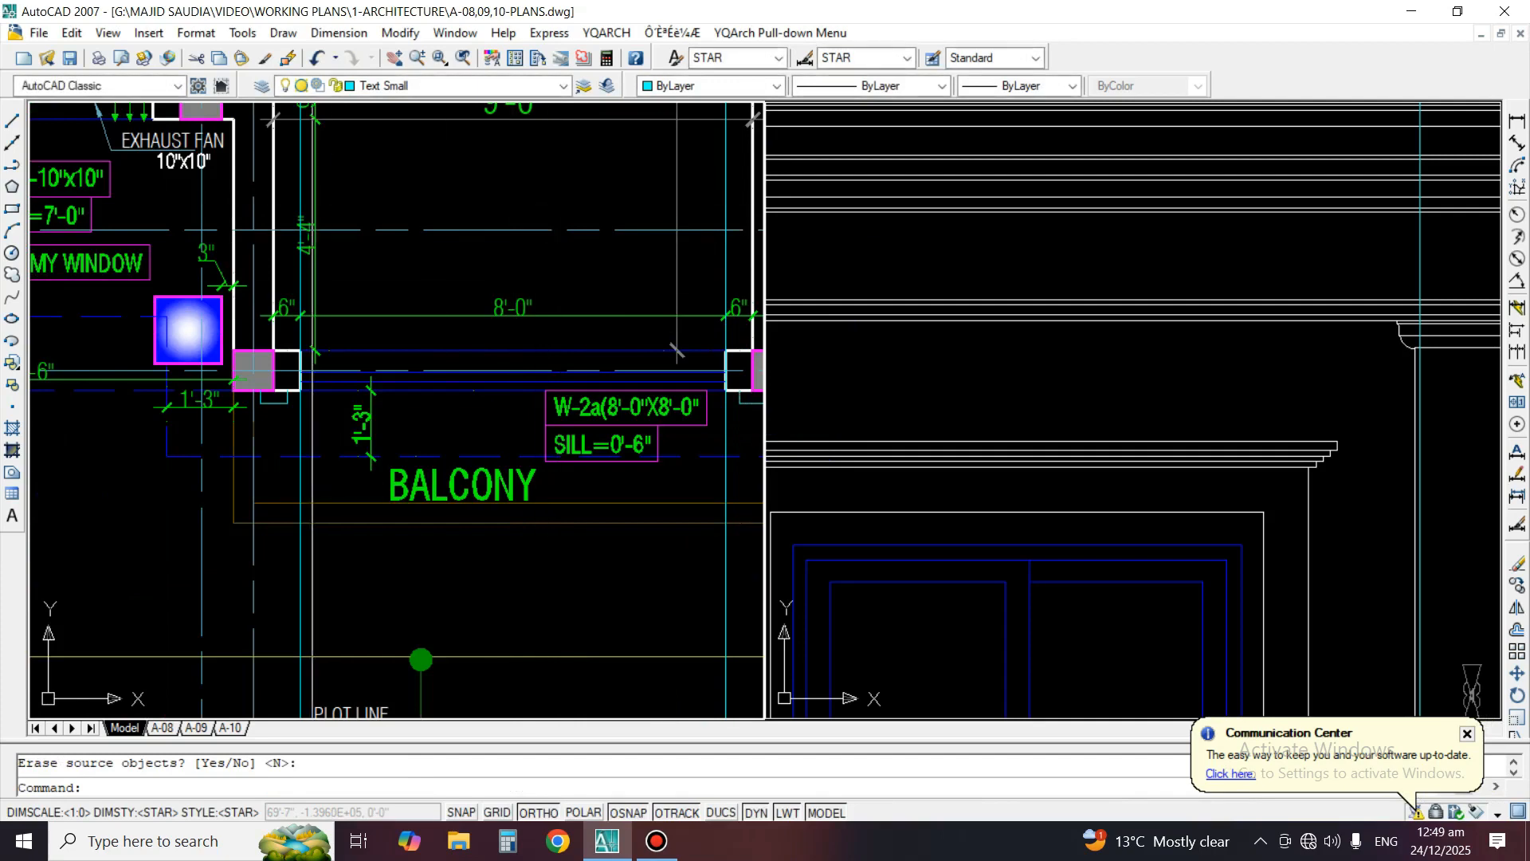
key("Return")
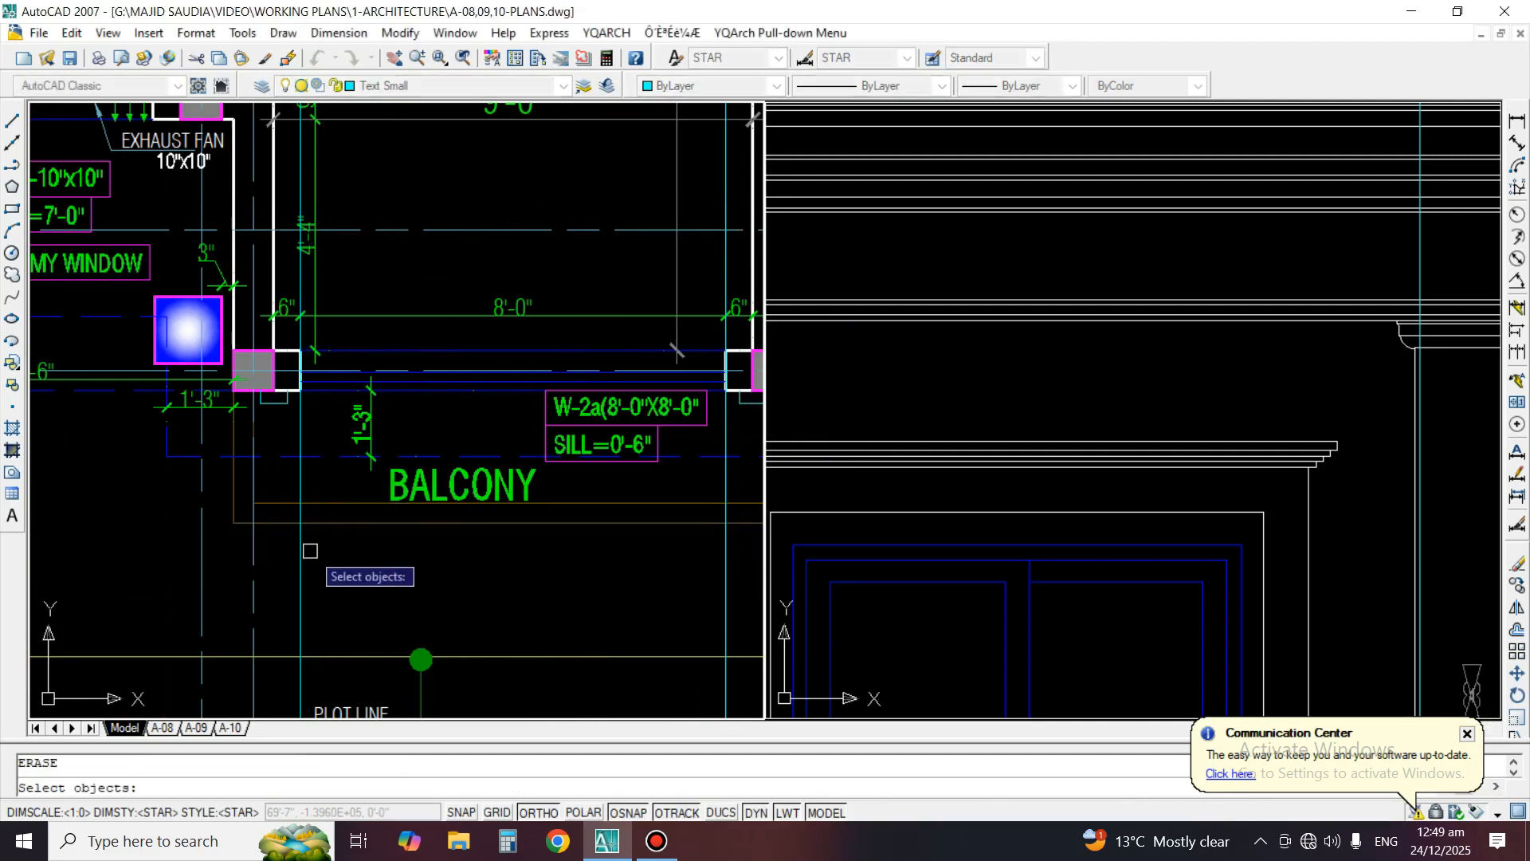
left_click(1196, 343)
key("Return")
scroll(1192, 345, "down", 6)
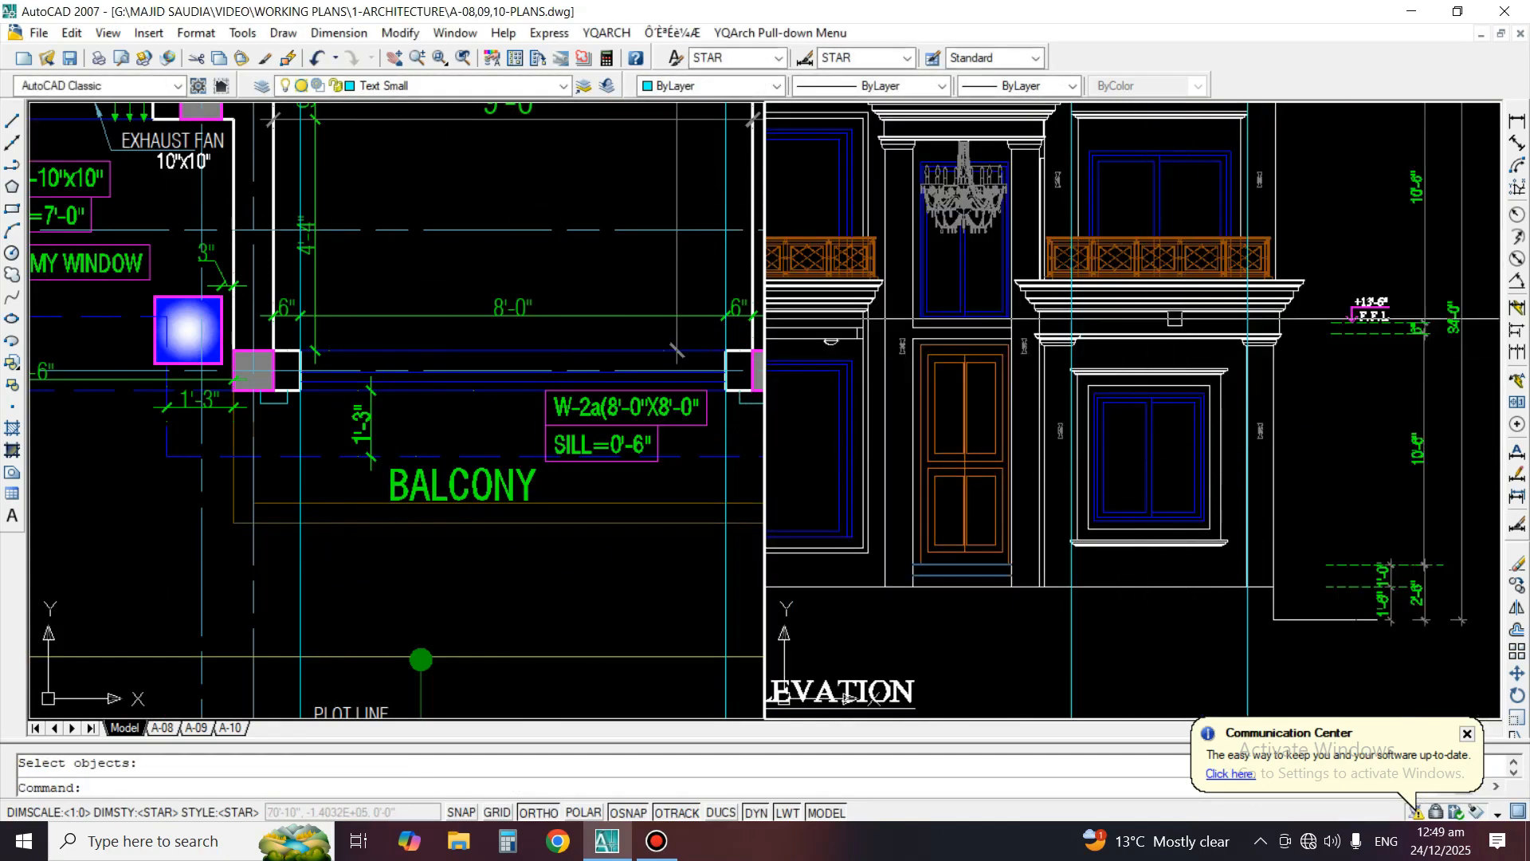
Try to erase the construction line at the right end of the upper window's moulding in the elevation
key("Escape")
scroll(1236, 169, "up", 4)
middle_click_drag(1249, 178, 1216, 399)
scroll(1184, 307, "up", 2)
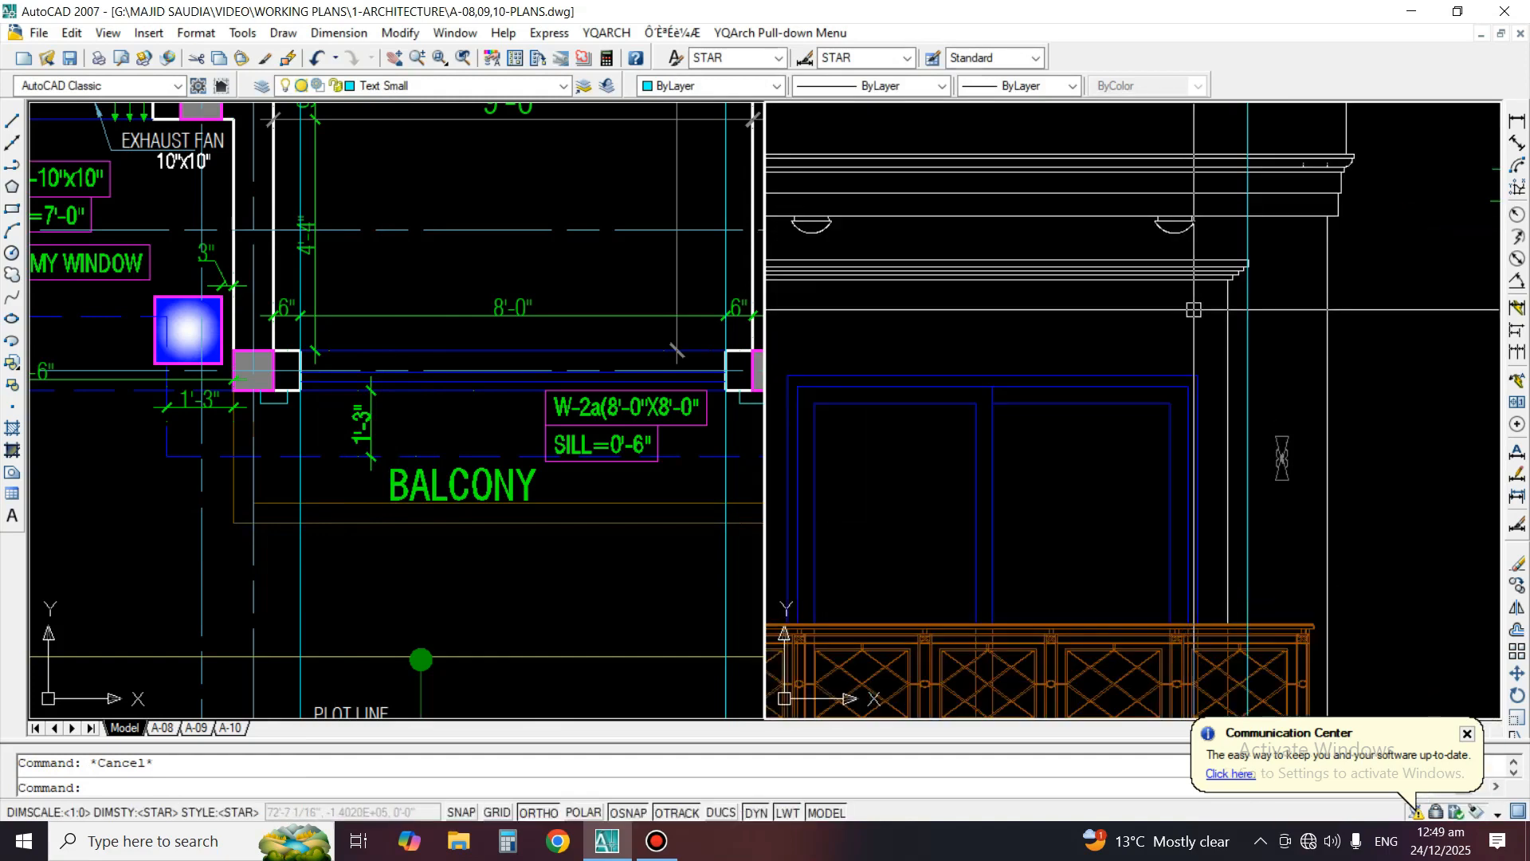
key("Return")
key("Return")
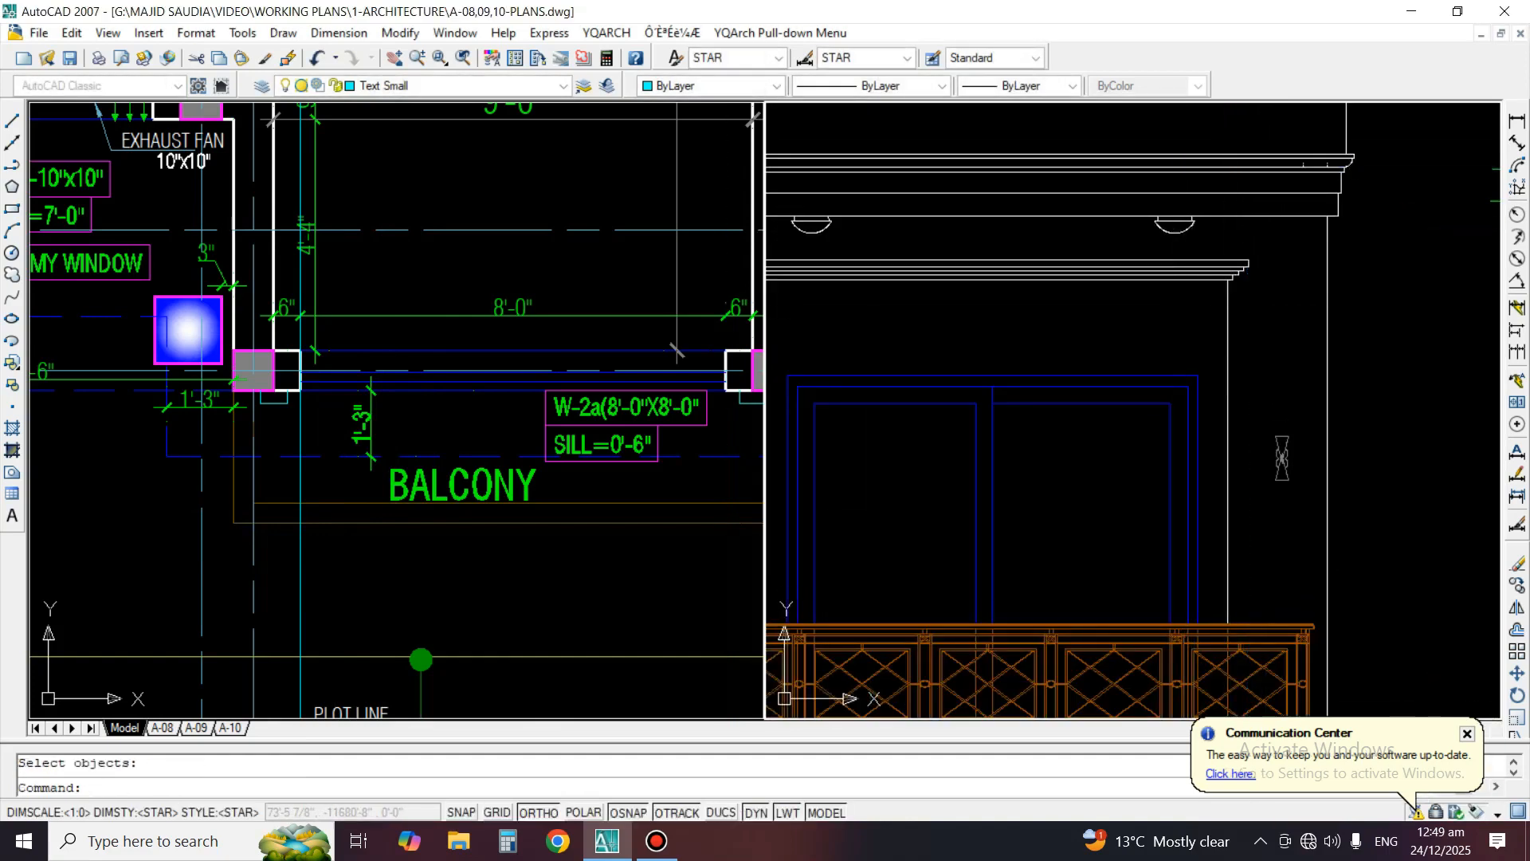
key("ctrl+z")
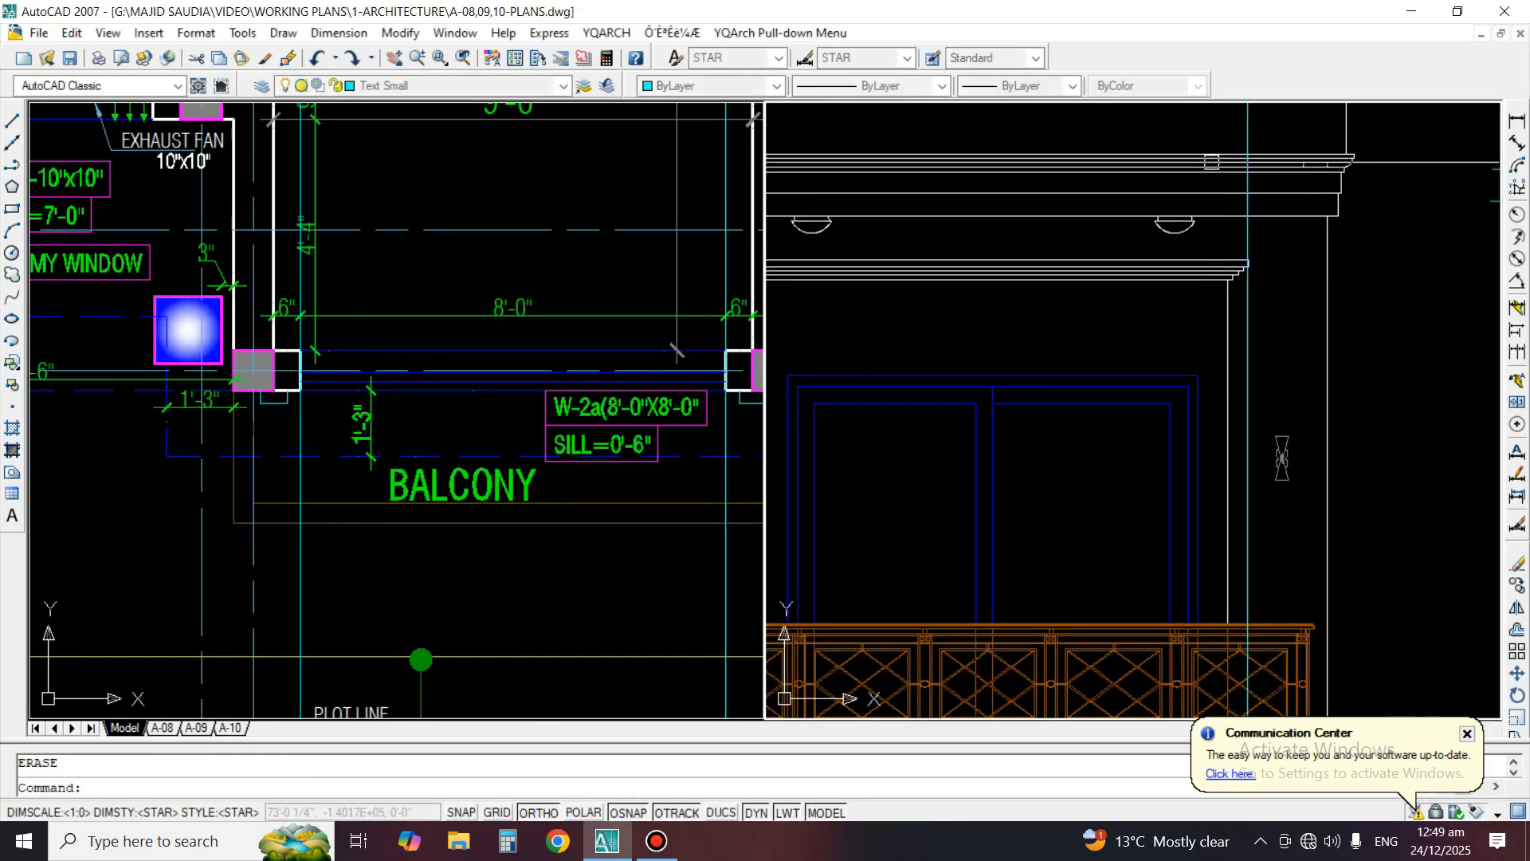
Erase the vertical construction line running from W-2a's right jamb through the front elevation
middle_click_drag(1209, 161, 1375, 124)
left_click(685, 369)
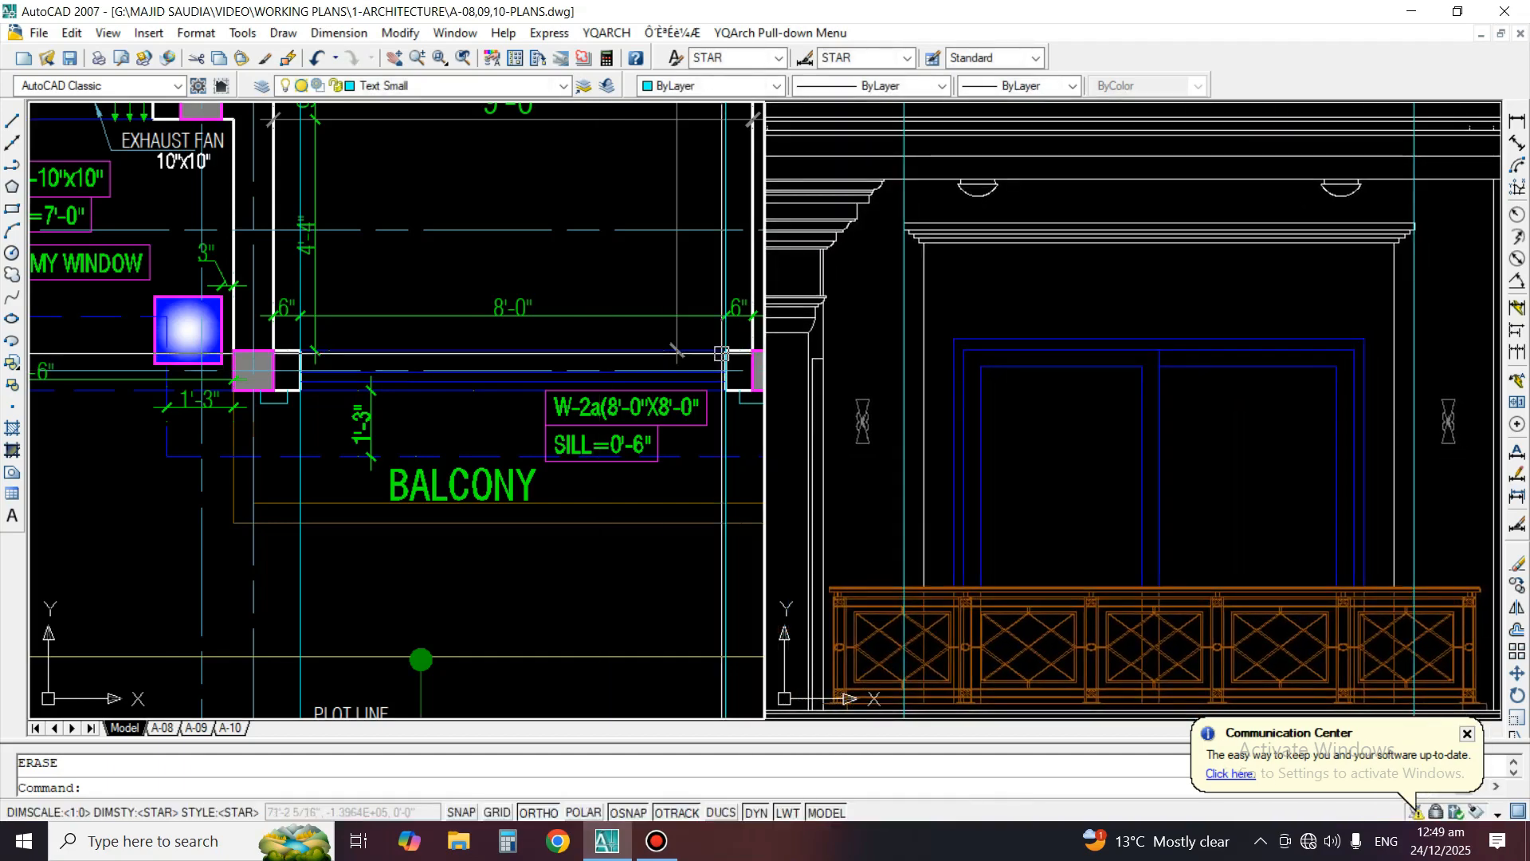
middle_click_drag(722, 355, 552, 378)
scroll(594, 468, "up", 2)
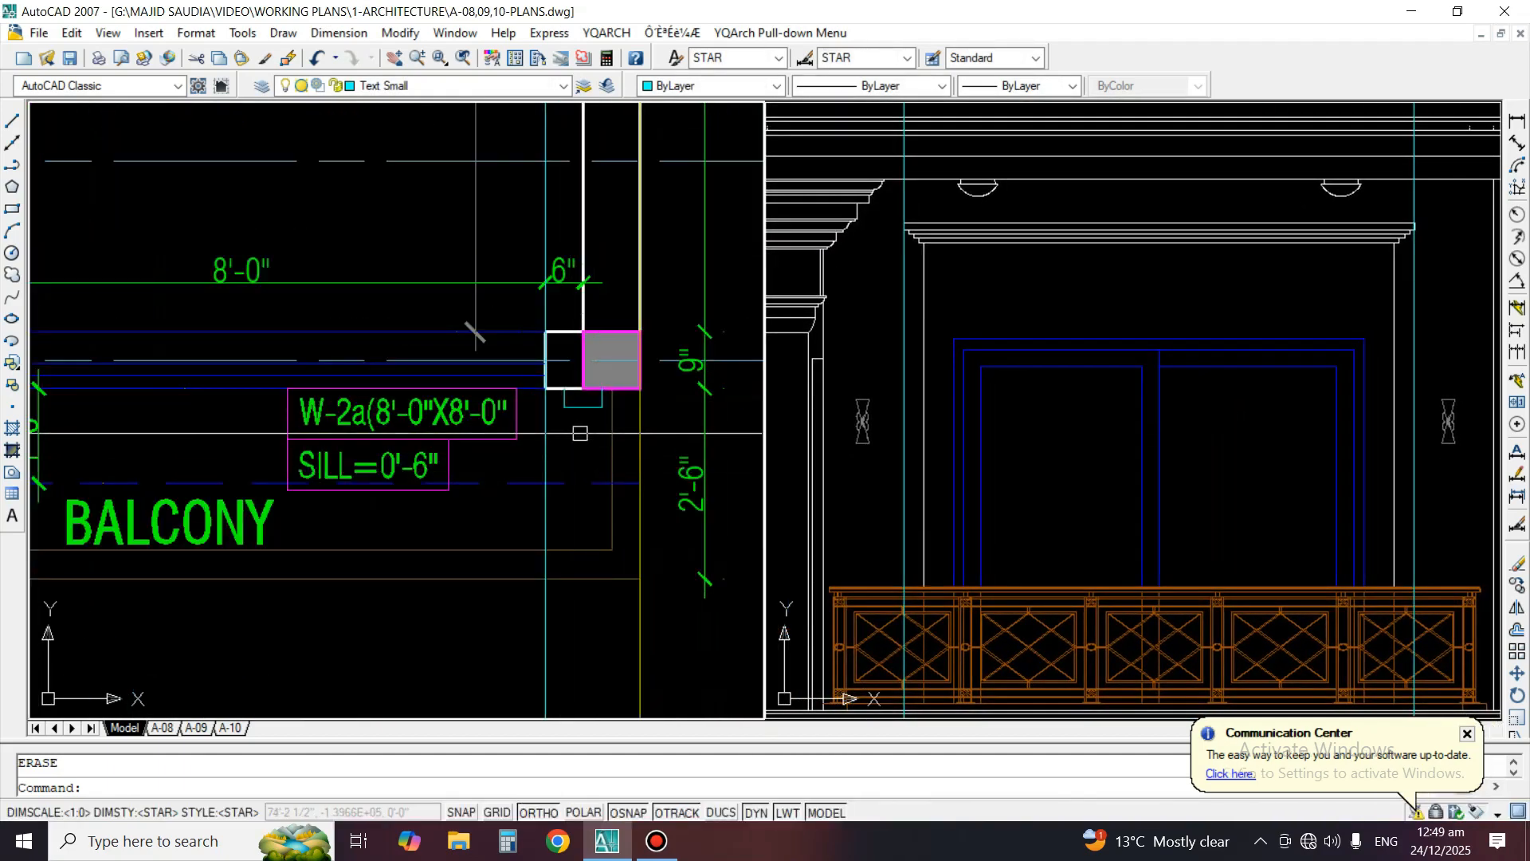
scroll(588, 434, "up", 2)
key("Return")
key("Return")
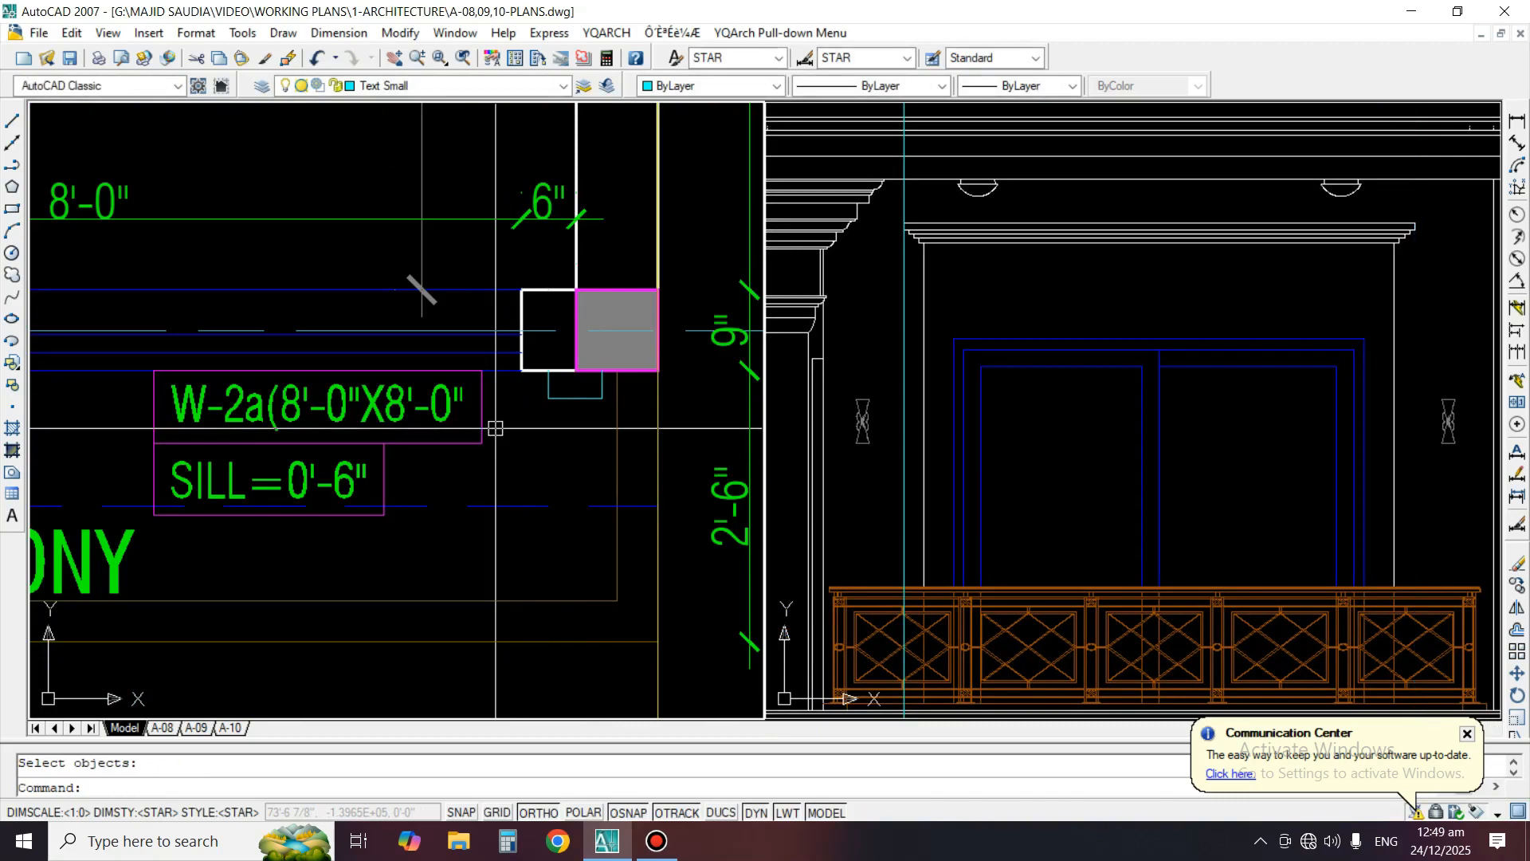
Draw vertical construction lines through both outer corners of W-2a's right surround projection on the plan
left_click(12, 143)
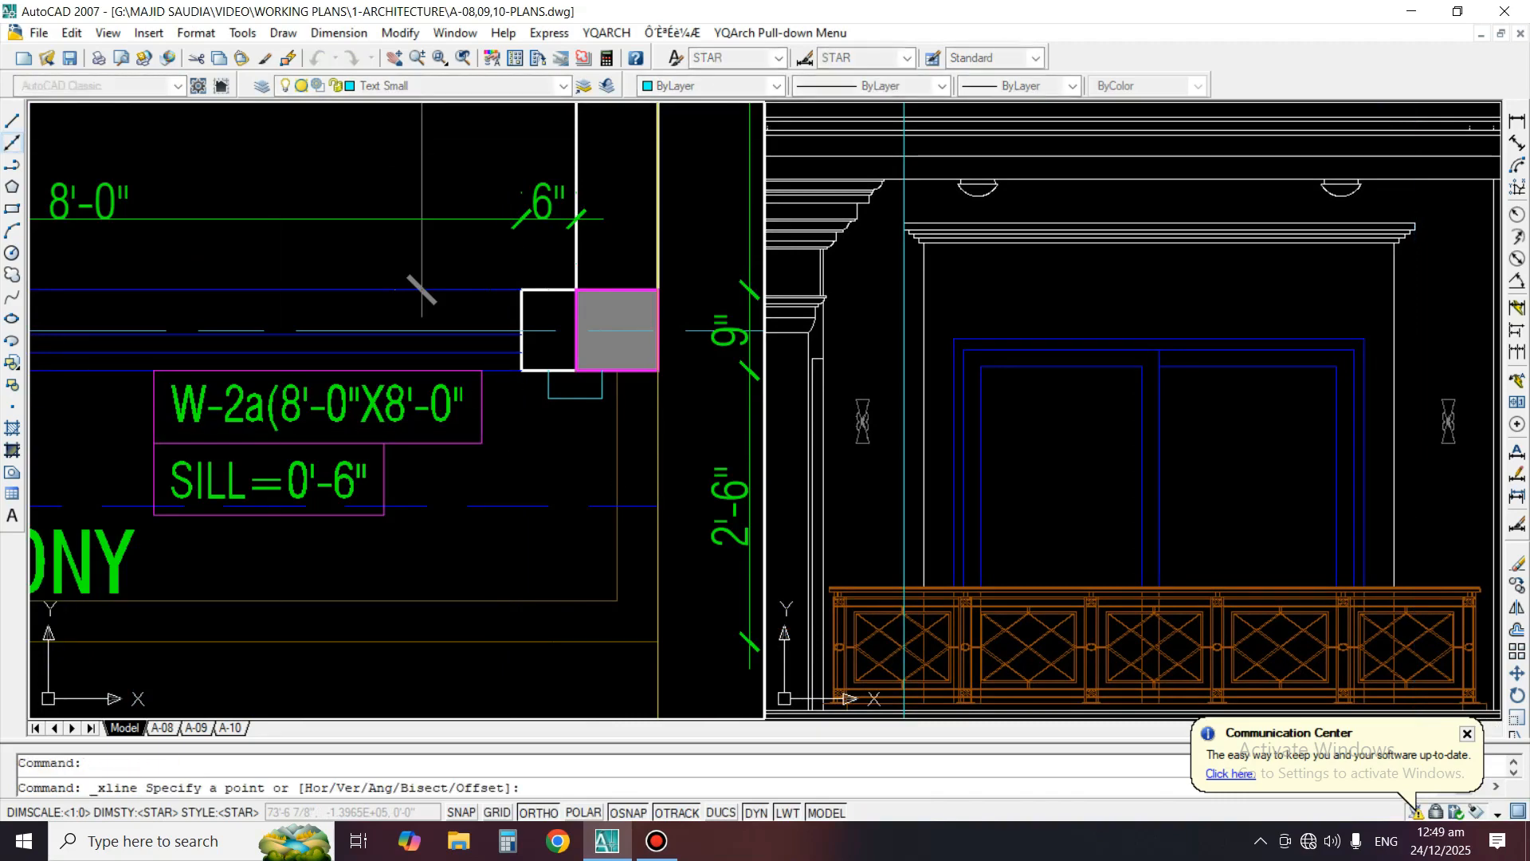
scroll(583, 398, "up", 2)
left_click(622, 398)
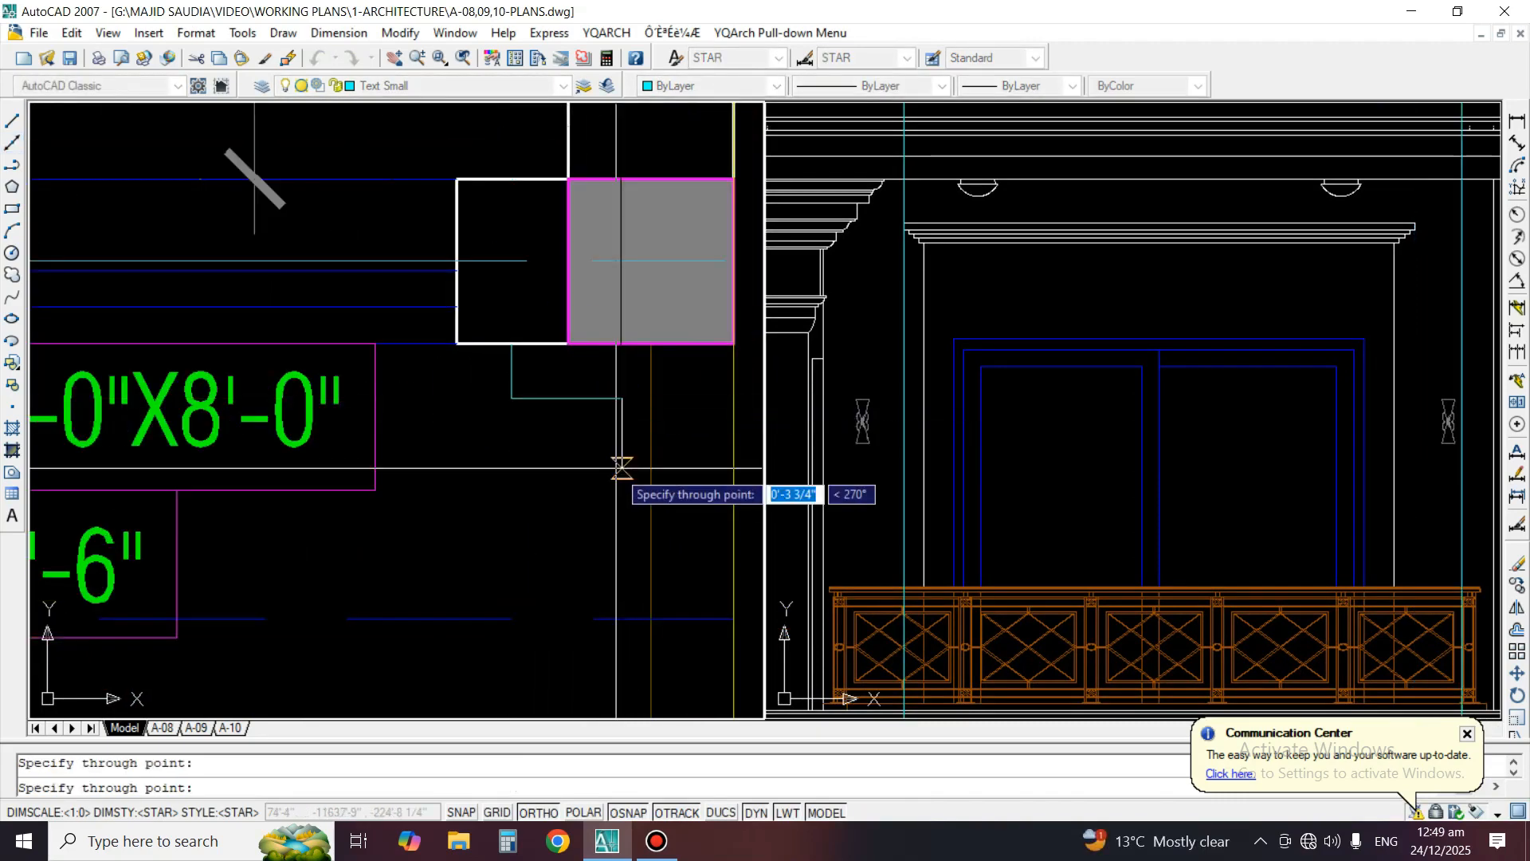
left_click(621, 463)
key("Return")
key("Return")
left_click(510, 398)
left_click(510, 451)
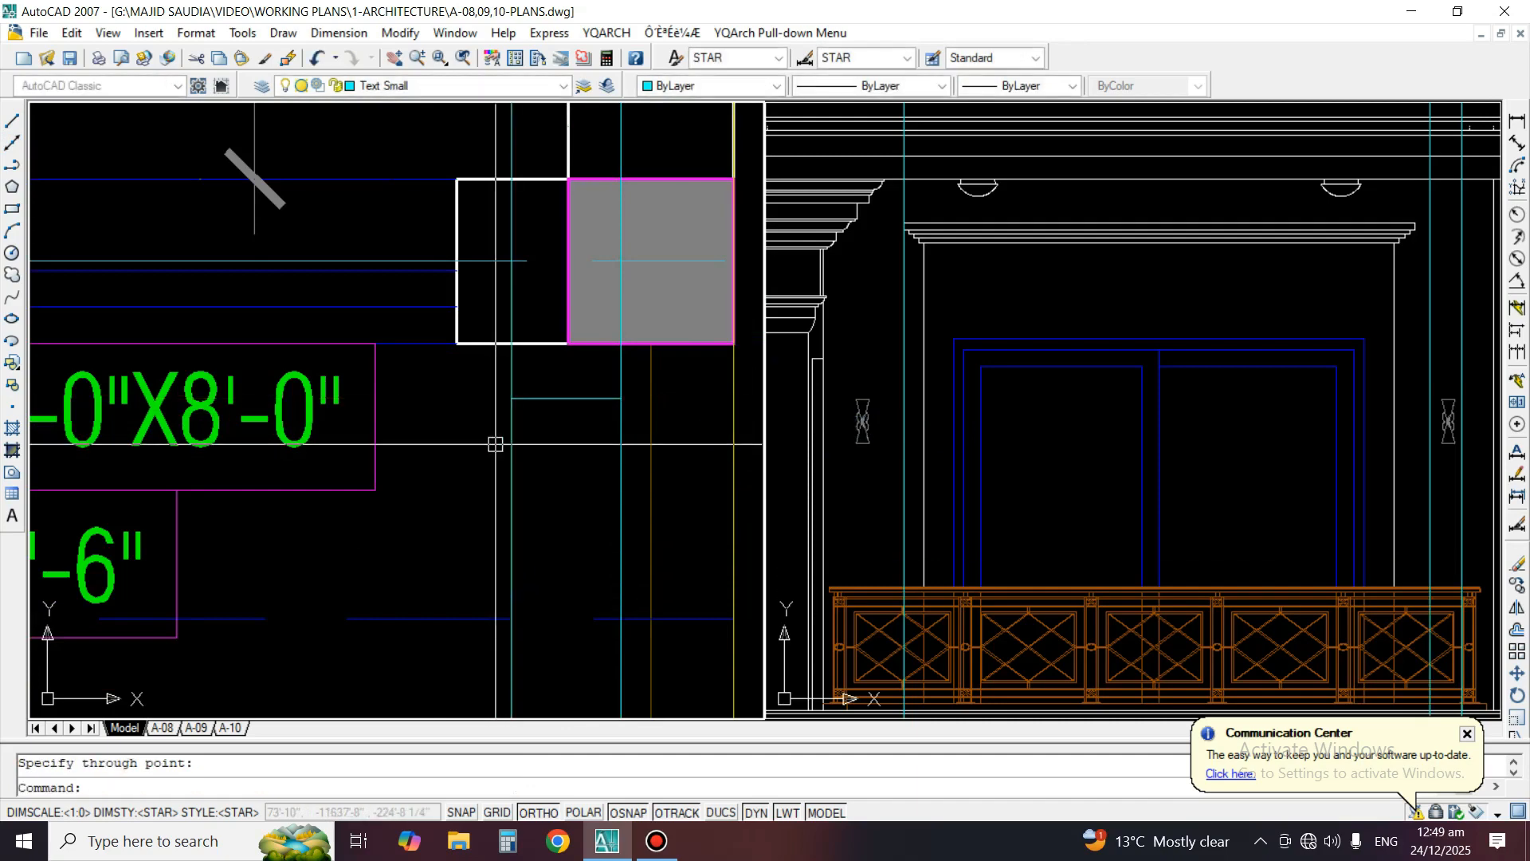
key("Return")
Move the right moulding end and surround edge of the elevation's upper window to the outer of the two new construction lines
scroll(1315, 303, "up", 3)
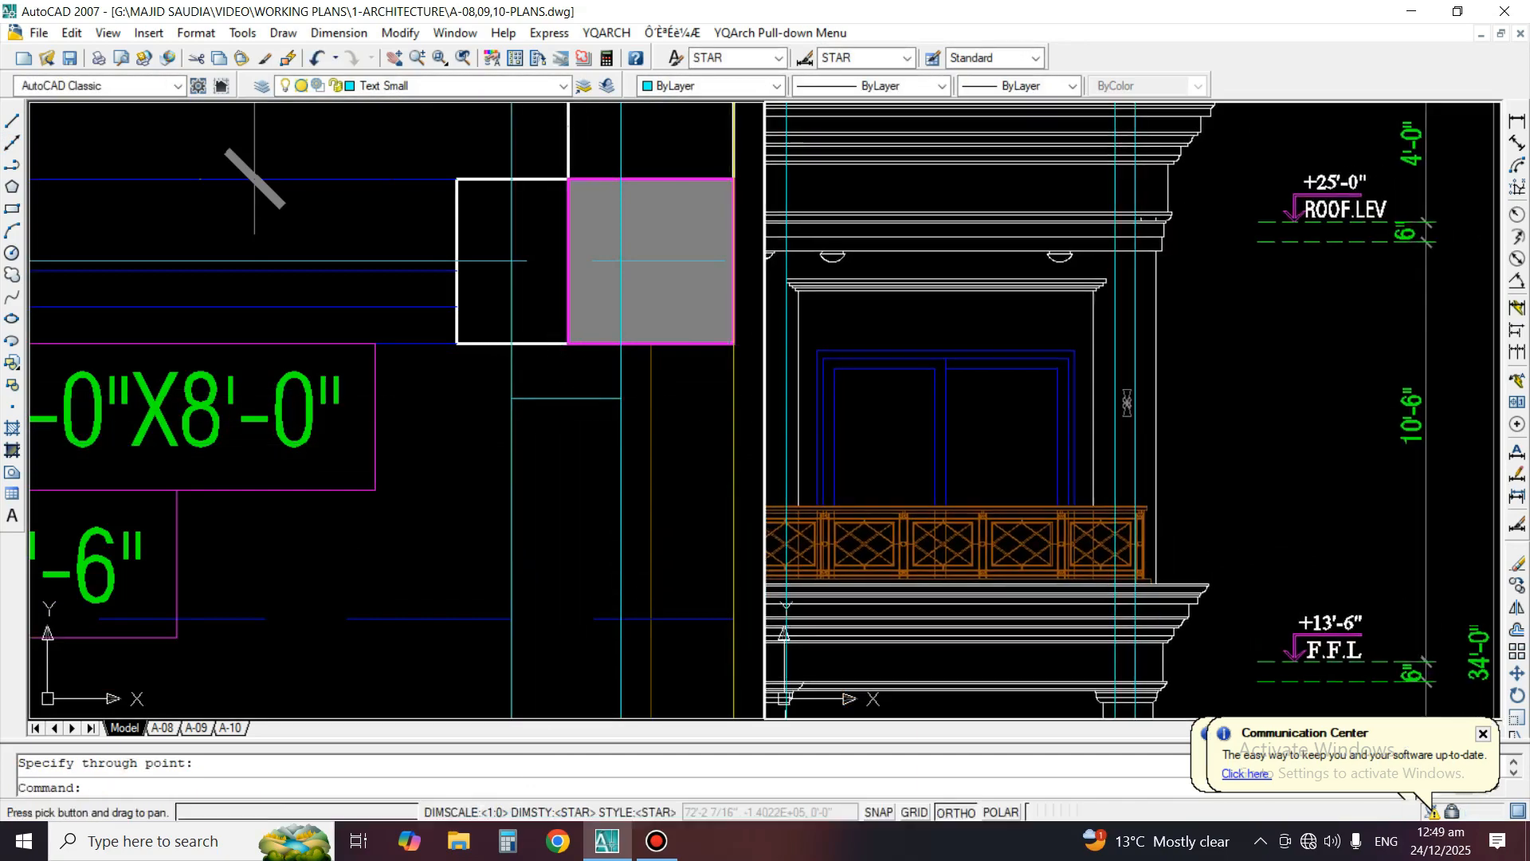
type("m")
key("space")
scroll(1036, 269, "up", 2)
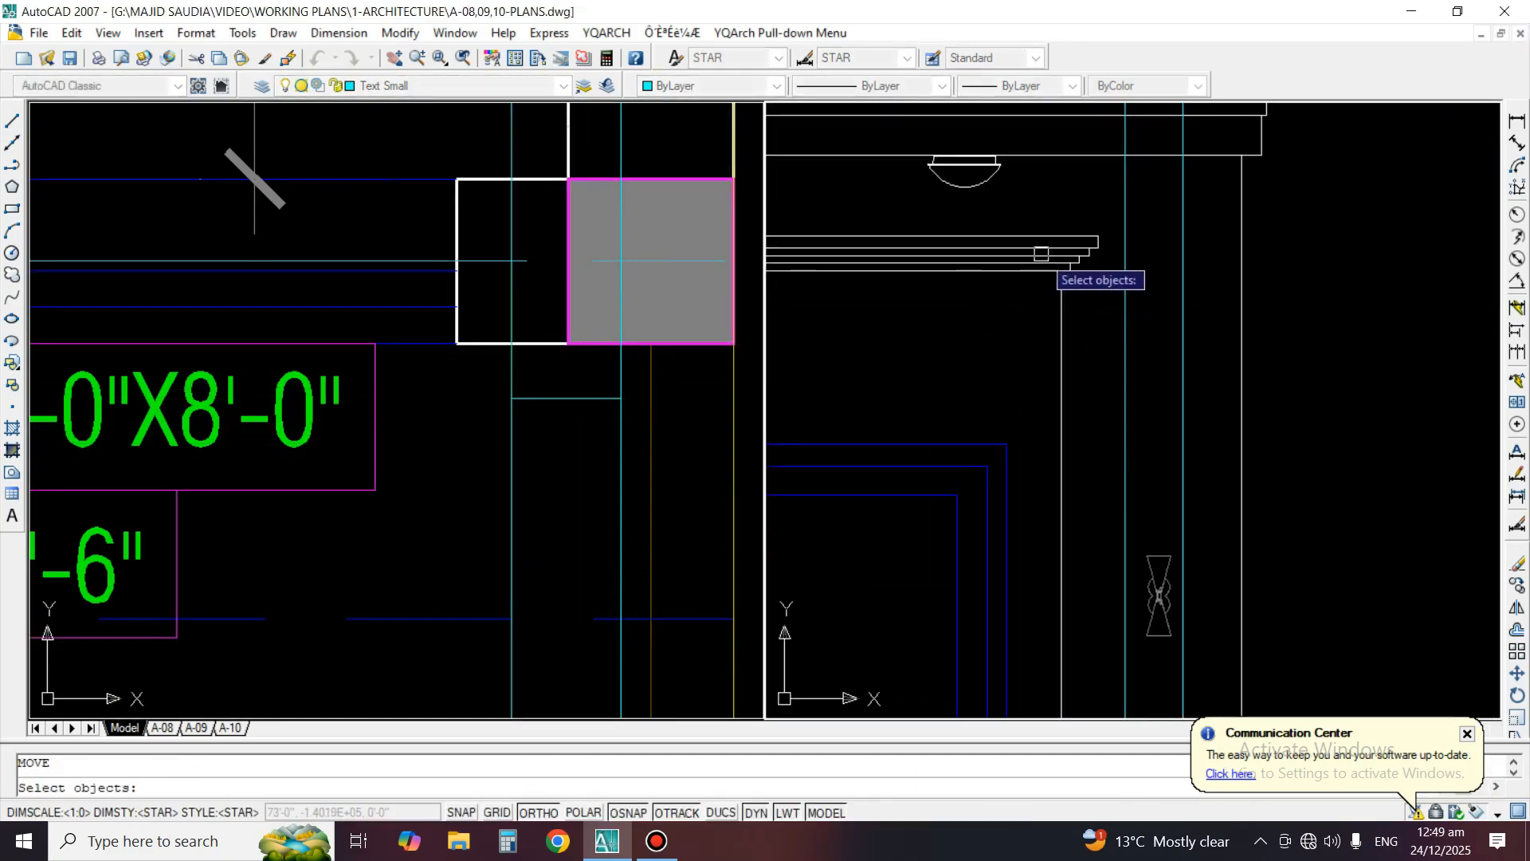
left_click(1045, 204)
left_click(1148, 316)
key("space")
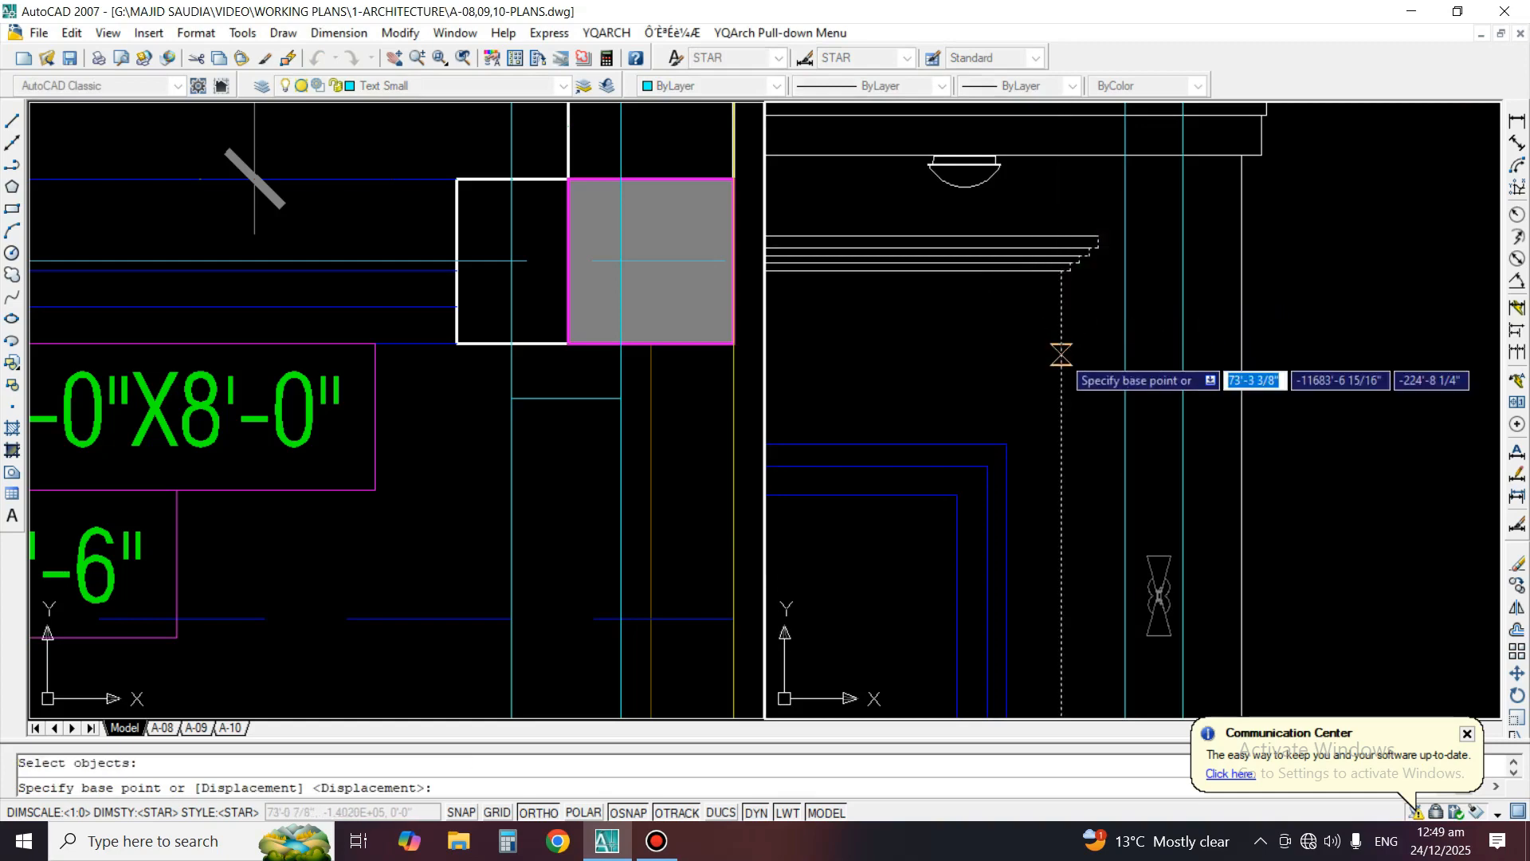
left_click(1062, 354)
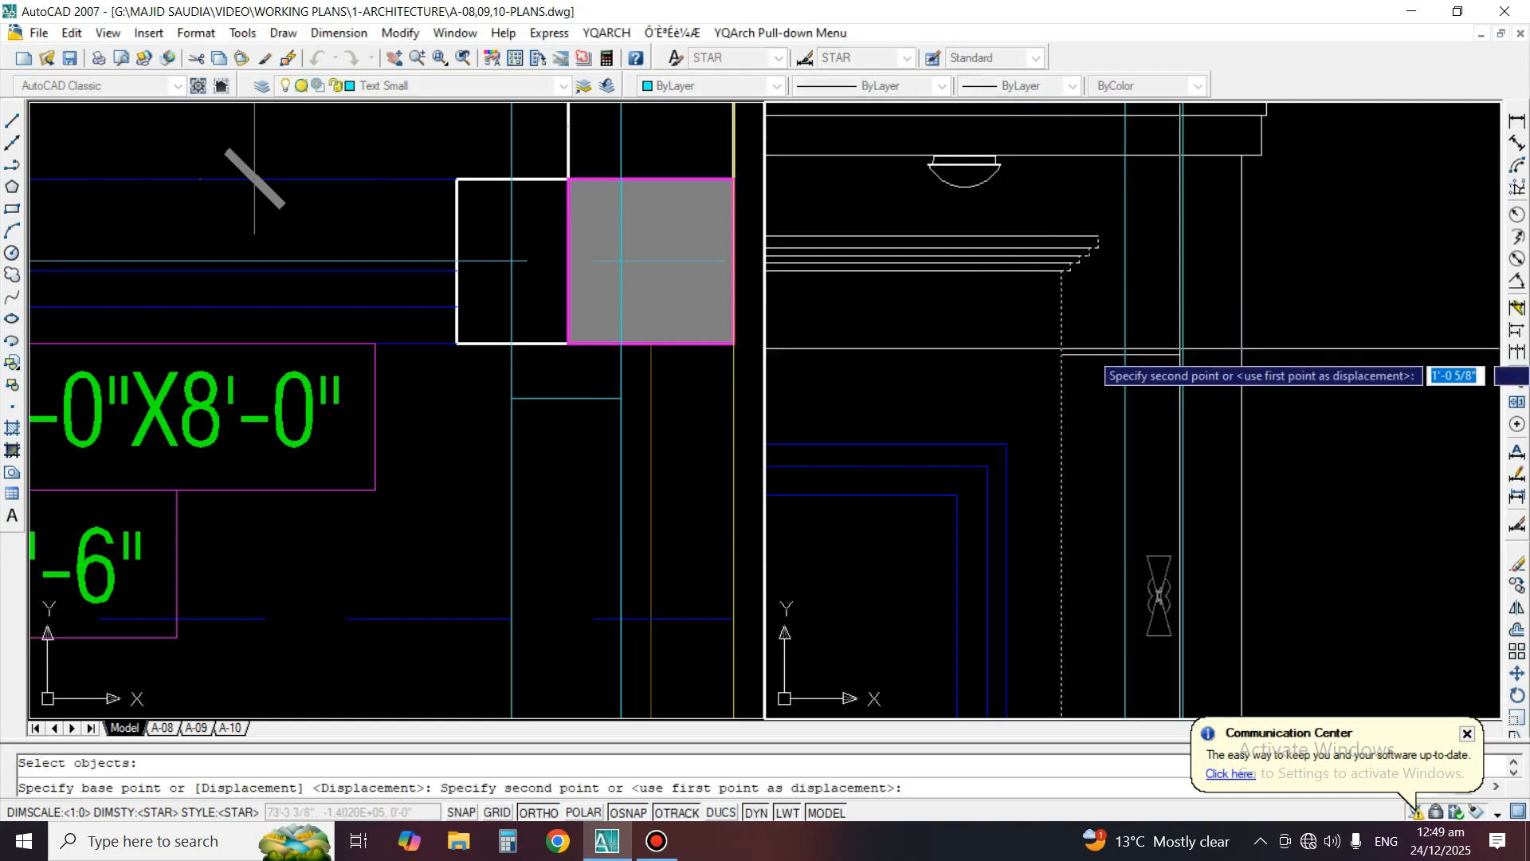
left_click(1182, 349)
scroll(1285, 289, "down", 4)
scroll(935, 238, "up", 3)
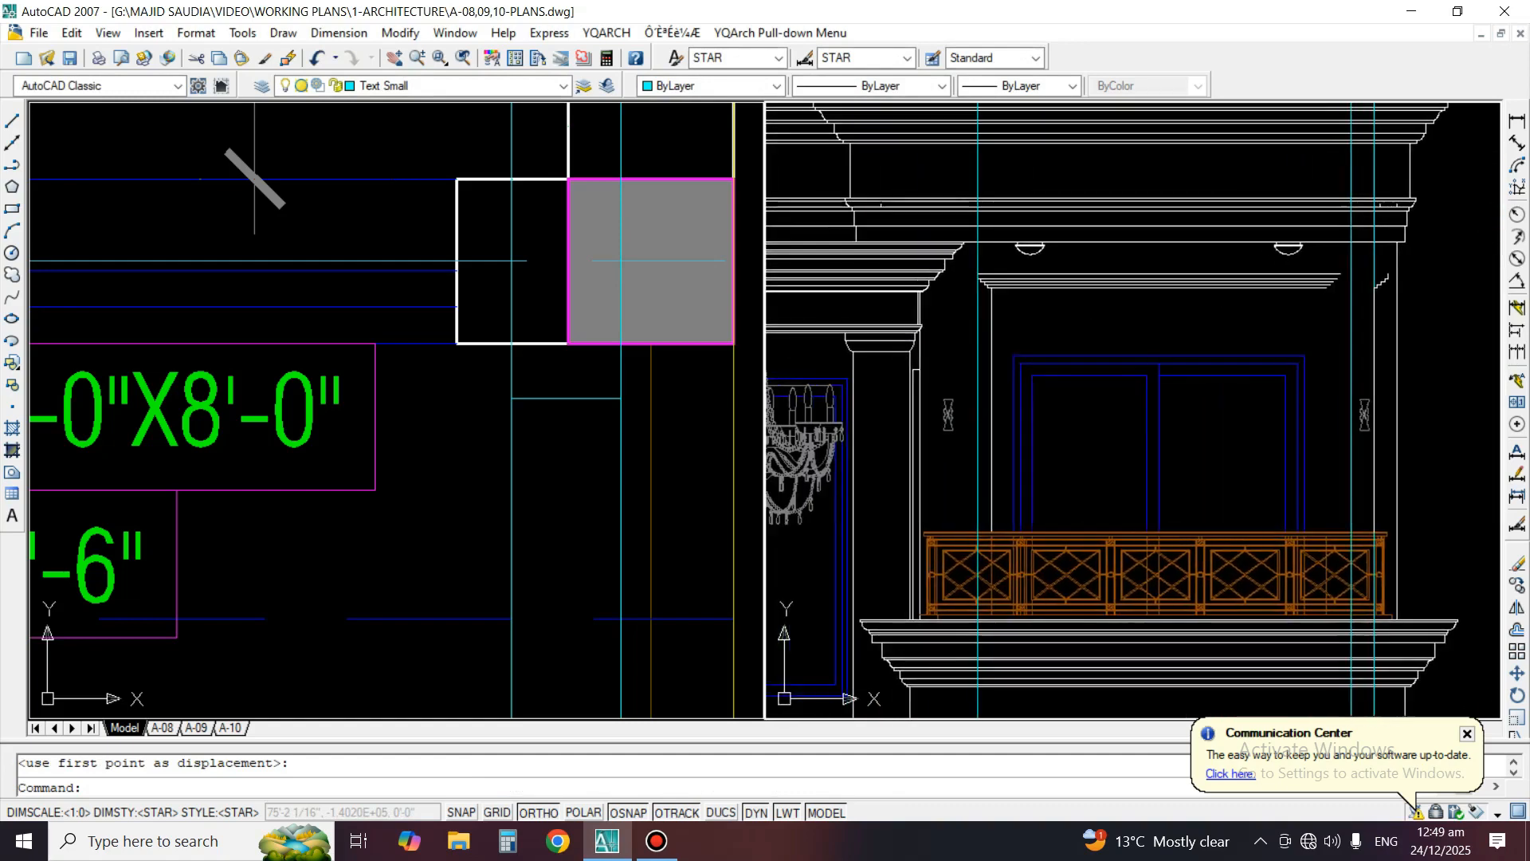
Erase the vertical construction line running from W-2a's left jamb through the front elevation
key("space")
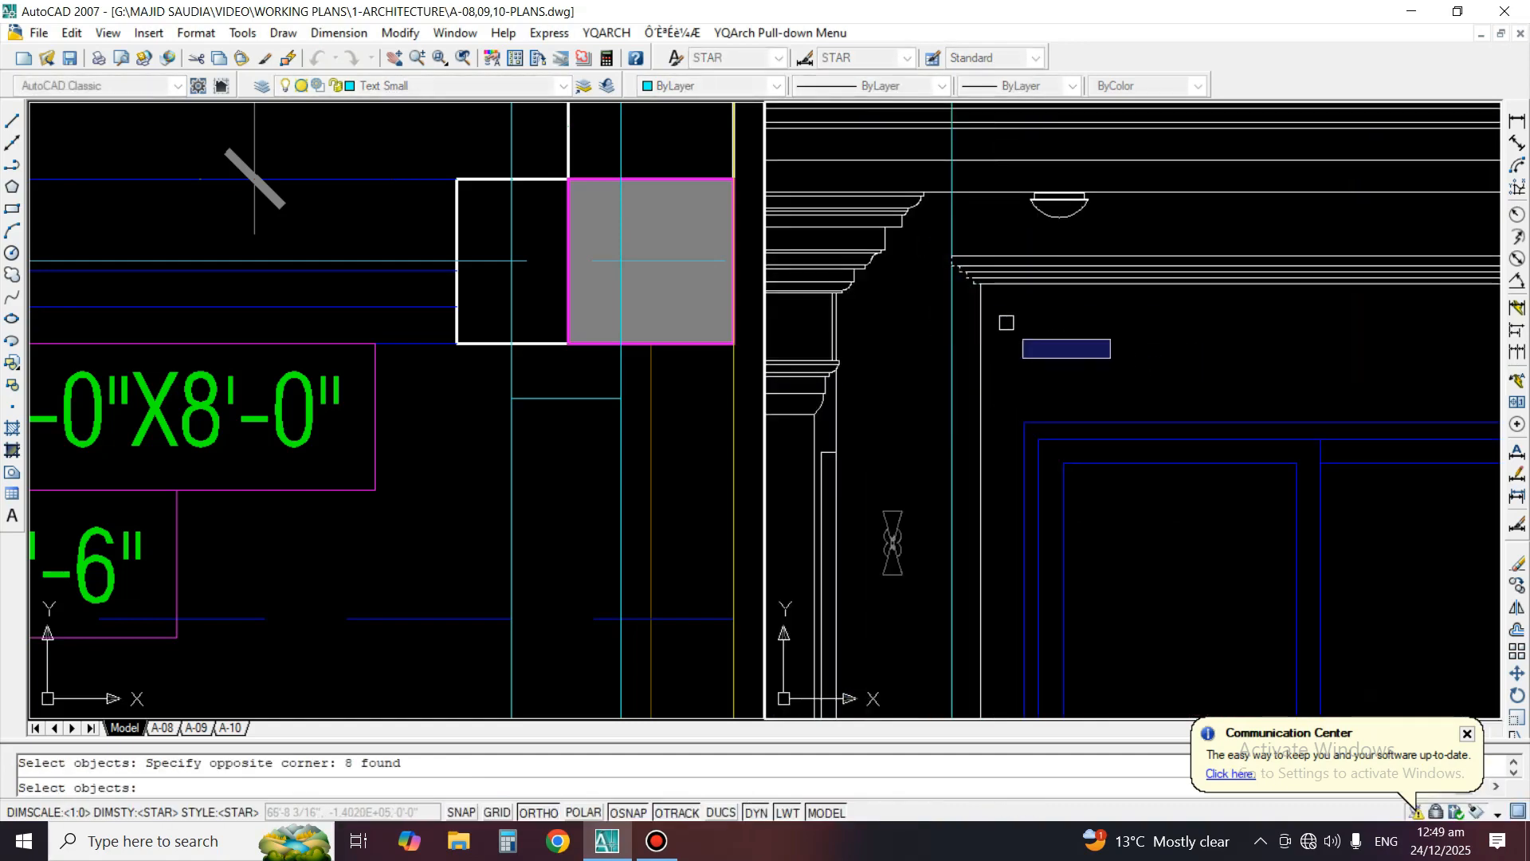
key("Escape")
left_click(637, 330)
scroll(636, 330, "down", 6)
middle_click_drag(588, 331, 763, 335)
key("space")
scroll(350, 366, "up", 5)
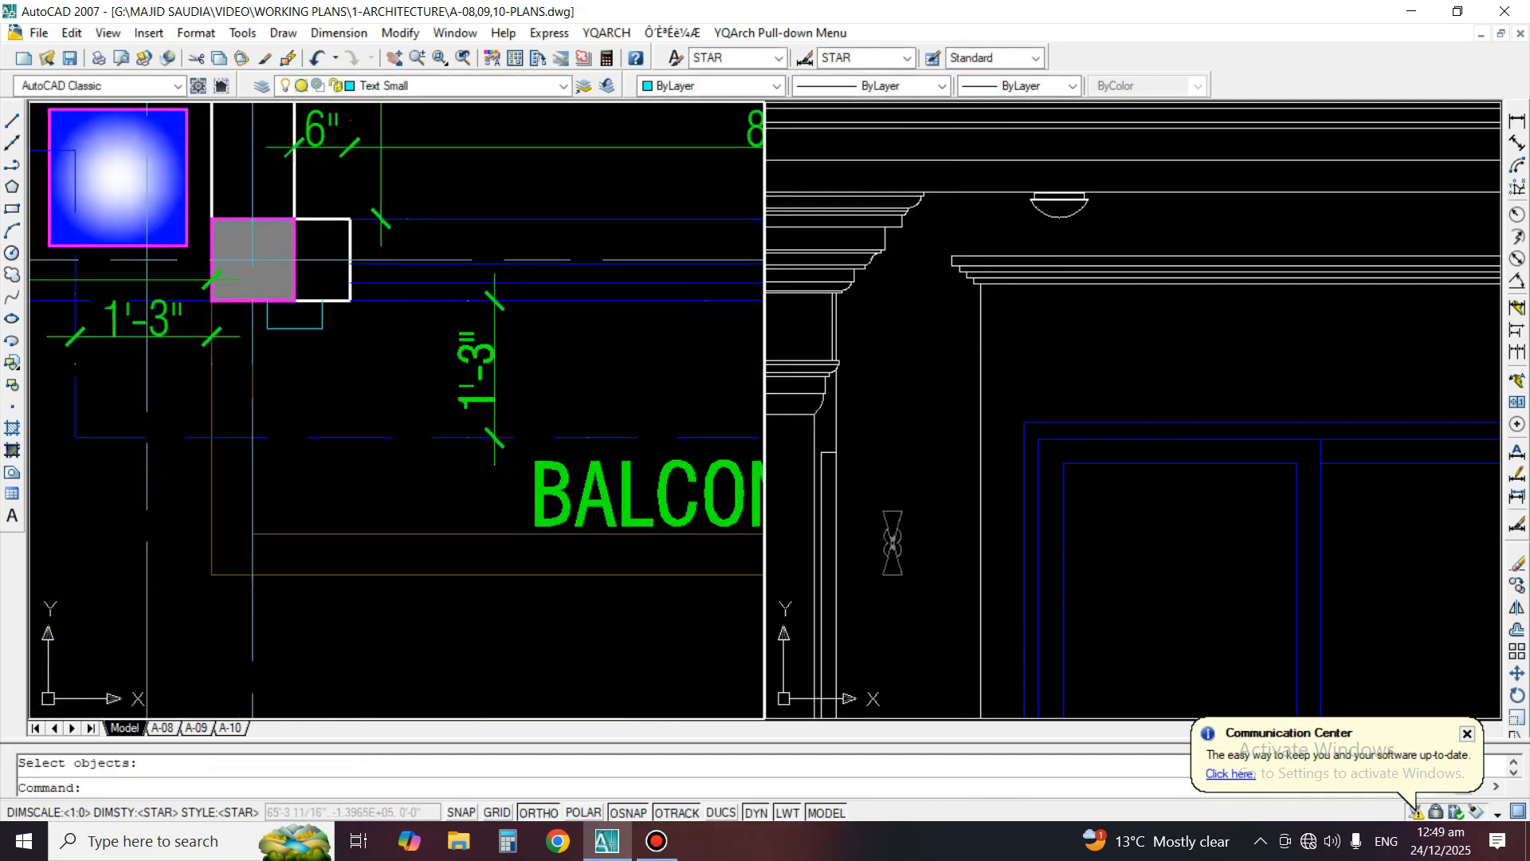
Draw vertical construction lines through both outer corners of W-2a's left surround projection on the plan
left_click(11, 142)
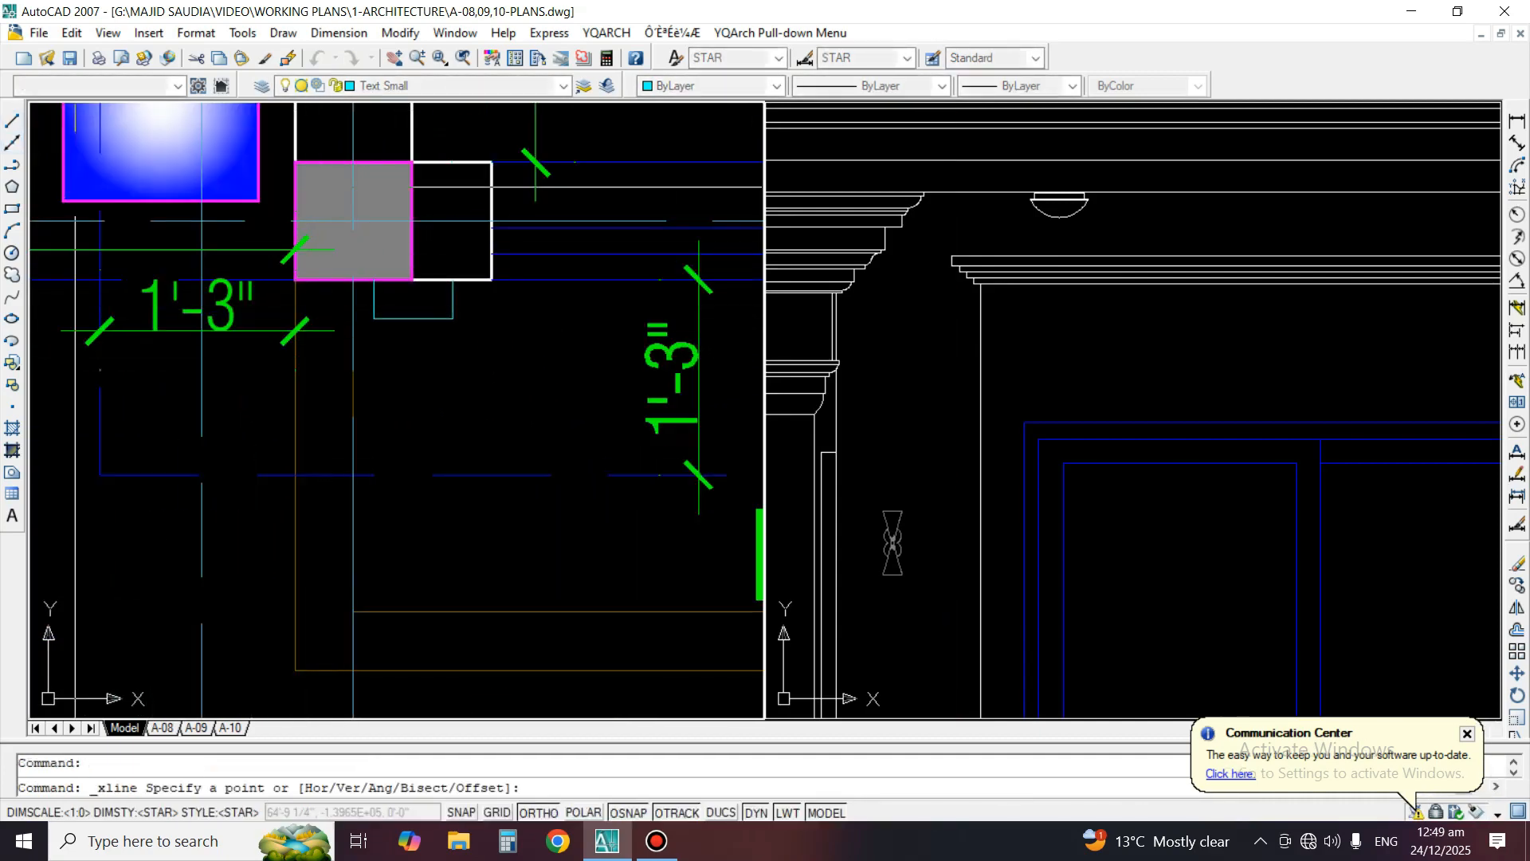
scroll(341, 331, "up", 2)
type("h")
key("Return")
key("space")
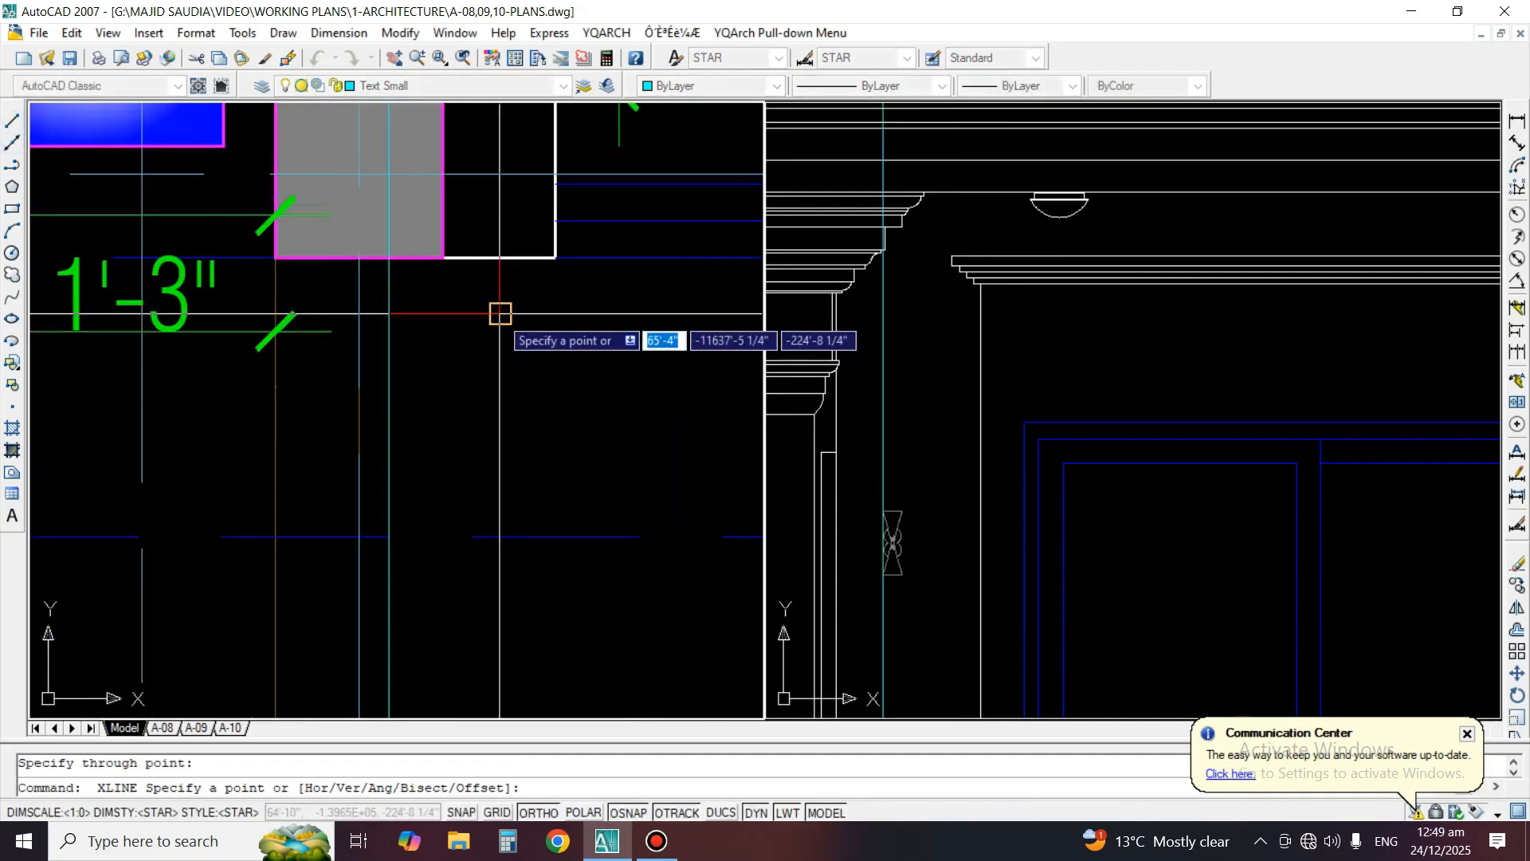
left_click(500, 314)
left_click(500, 386)
key("space")
Move the upper window's left moulding end and surround edge in the elevation to the outer left construction line
left_click(1122, 312)
type("m")
key("space")
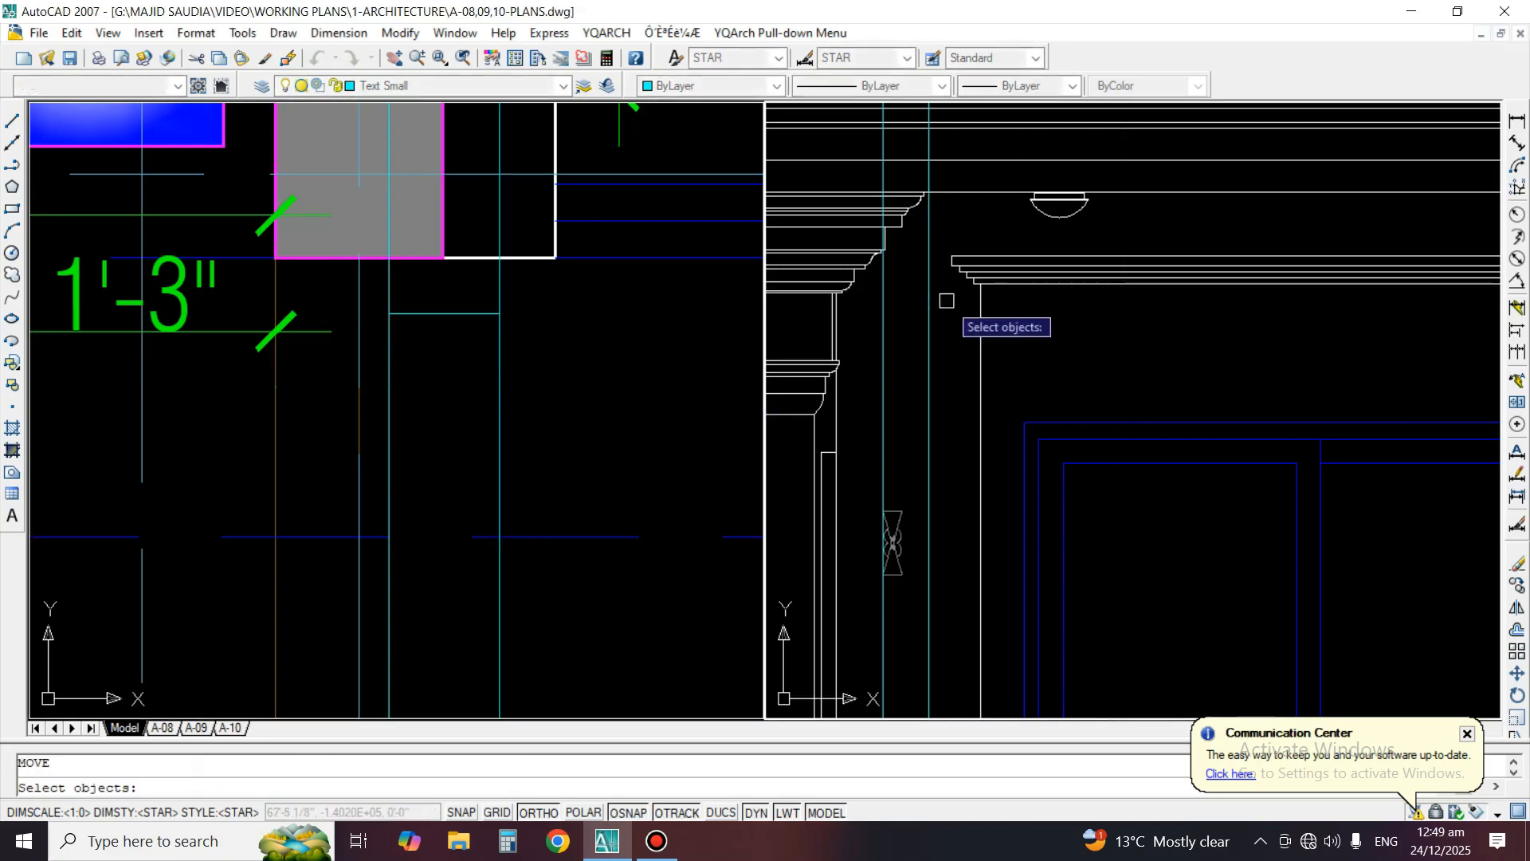
scroll(957, 302, "up", 3)
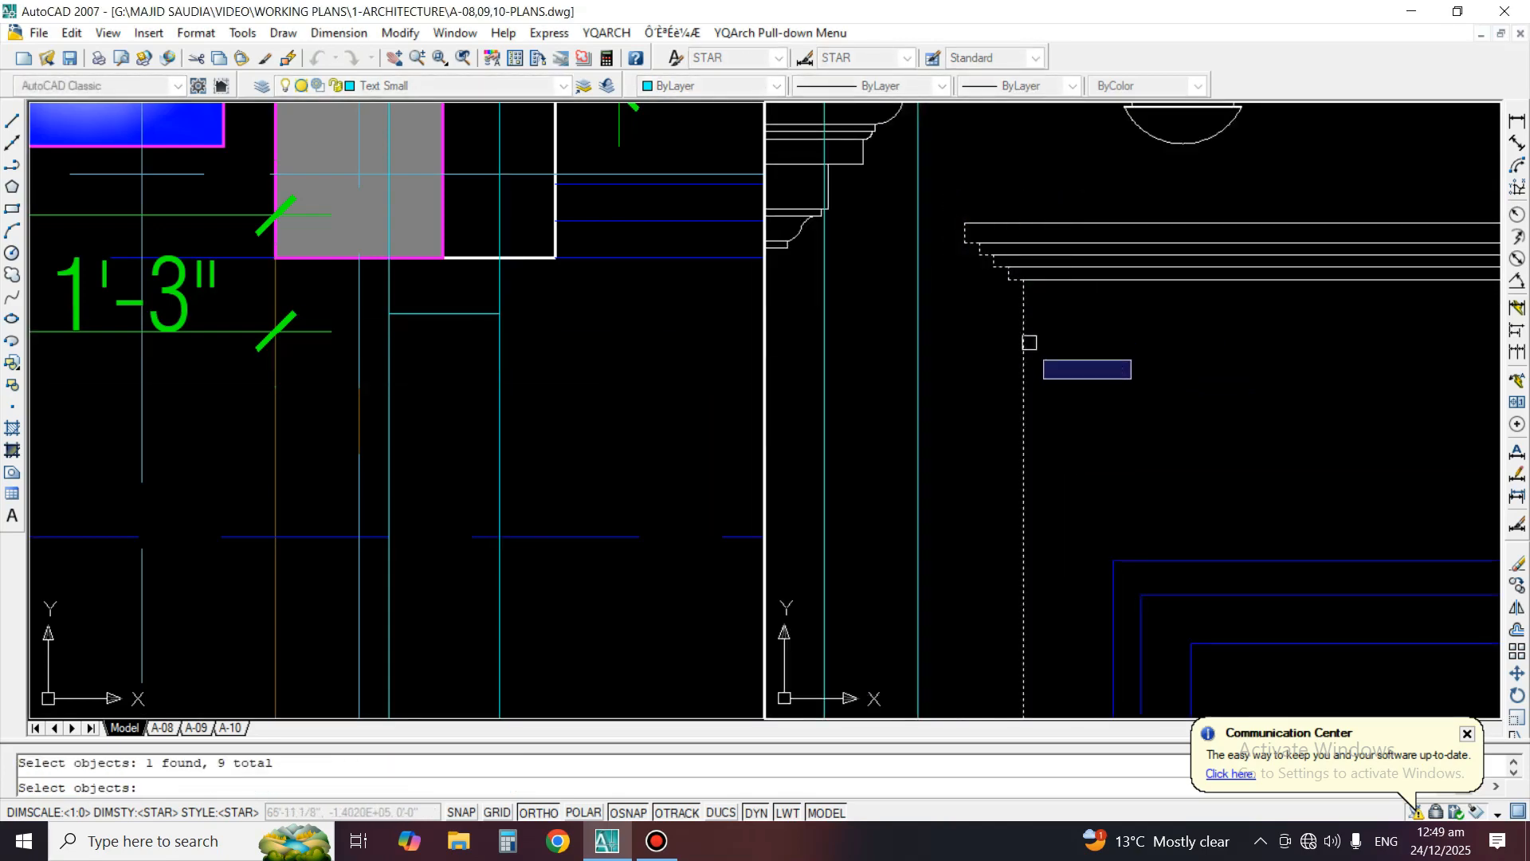
key("space")
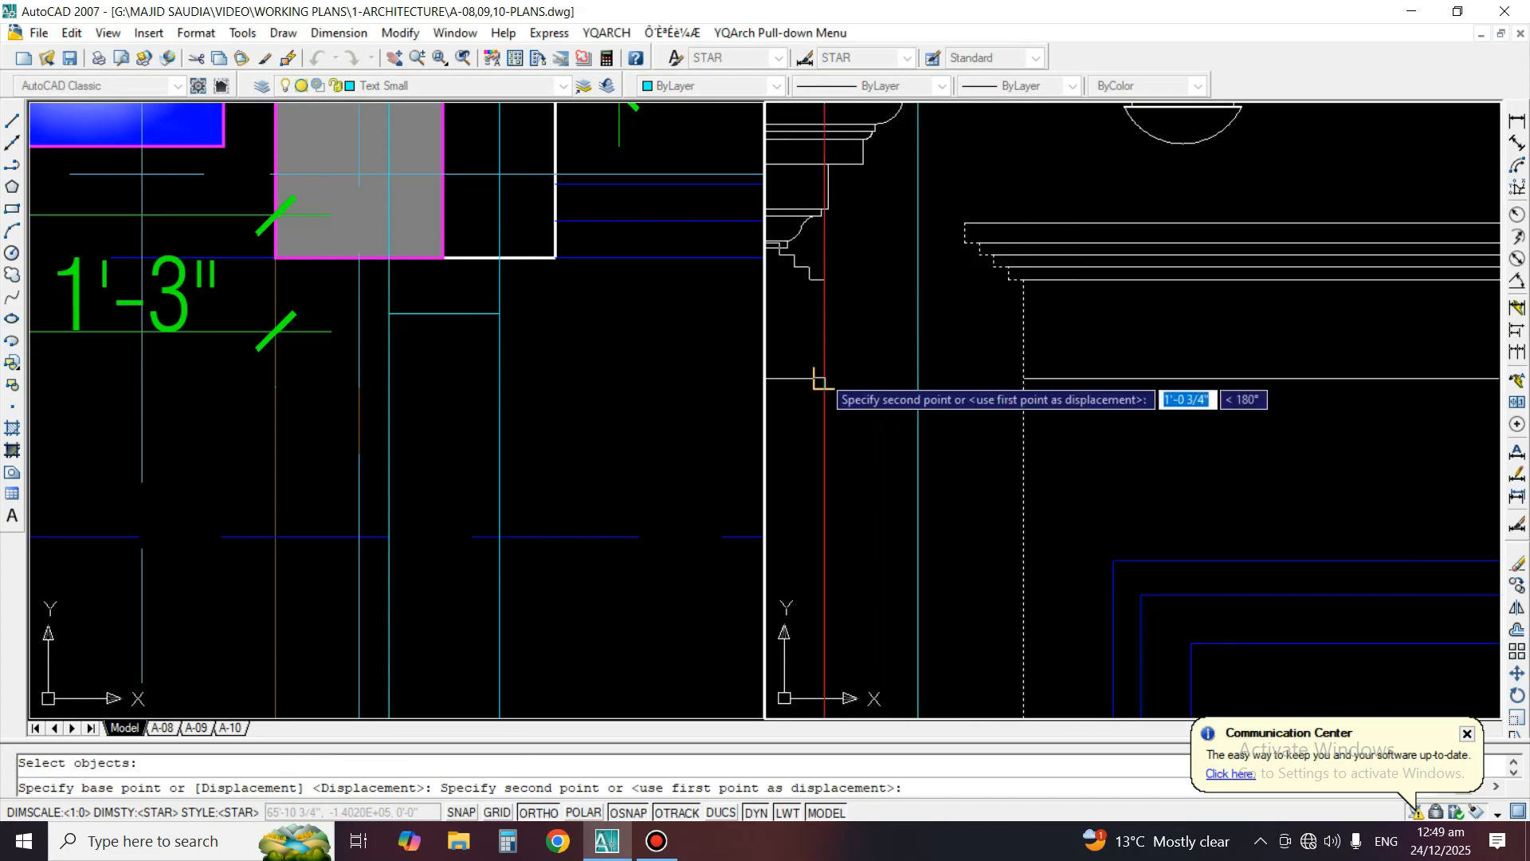
left_click(821, 379)
scroll(1074, 364, "down", 4)
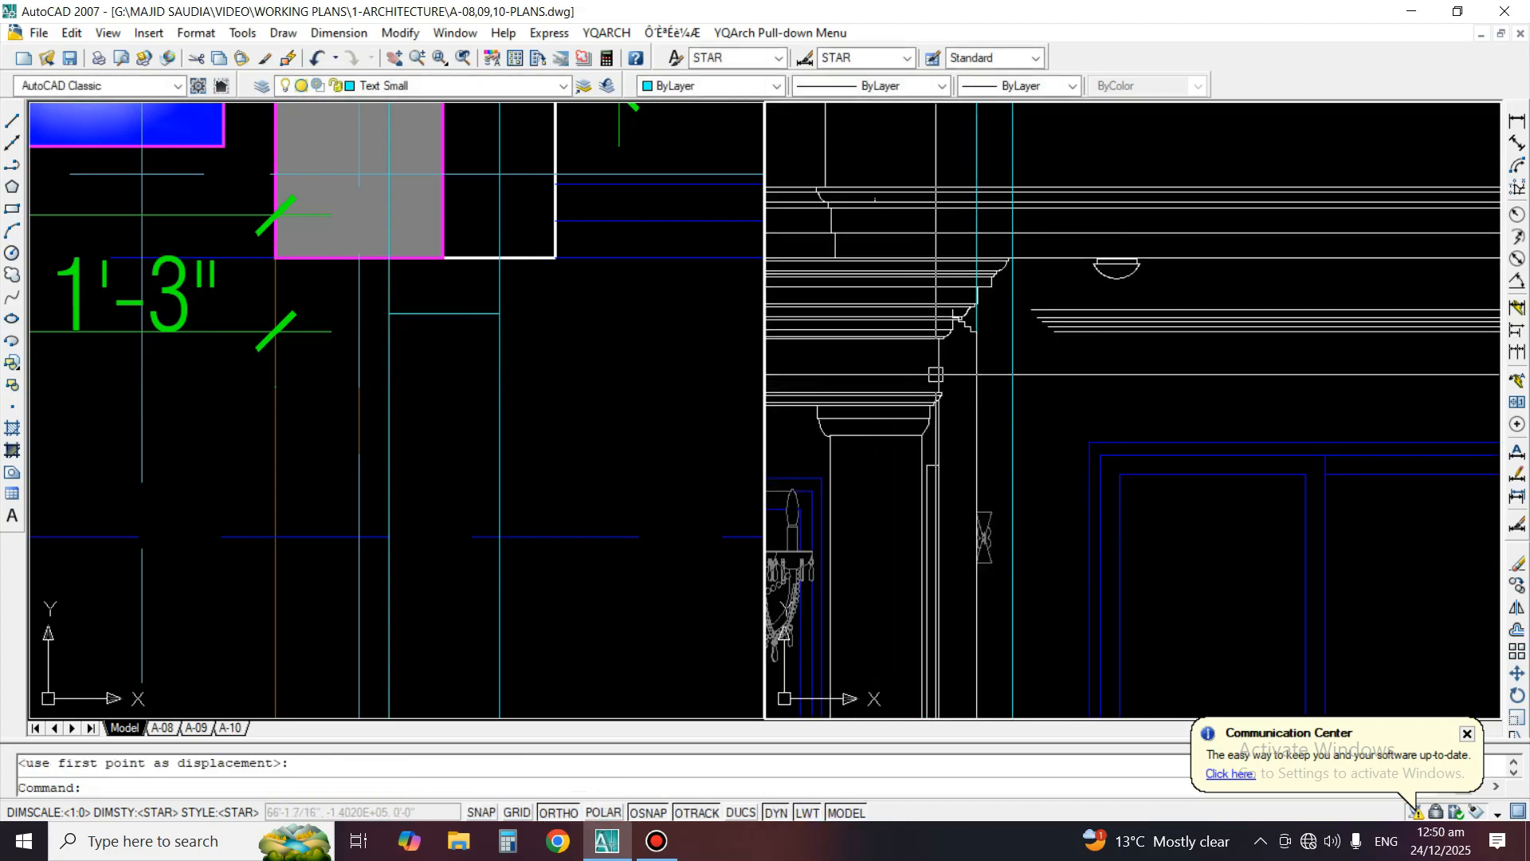
scroll(1091, 287, "down", 2)
scroll(1113, 358, "up", 1)
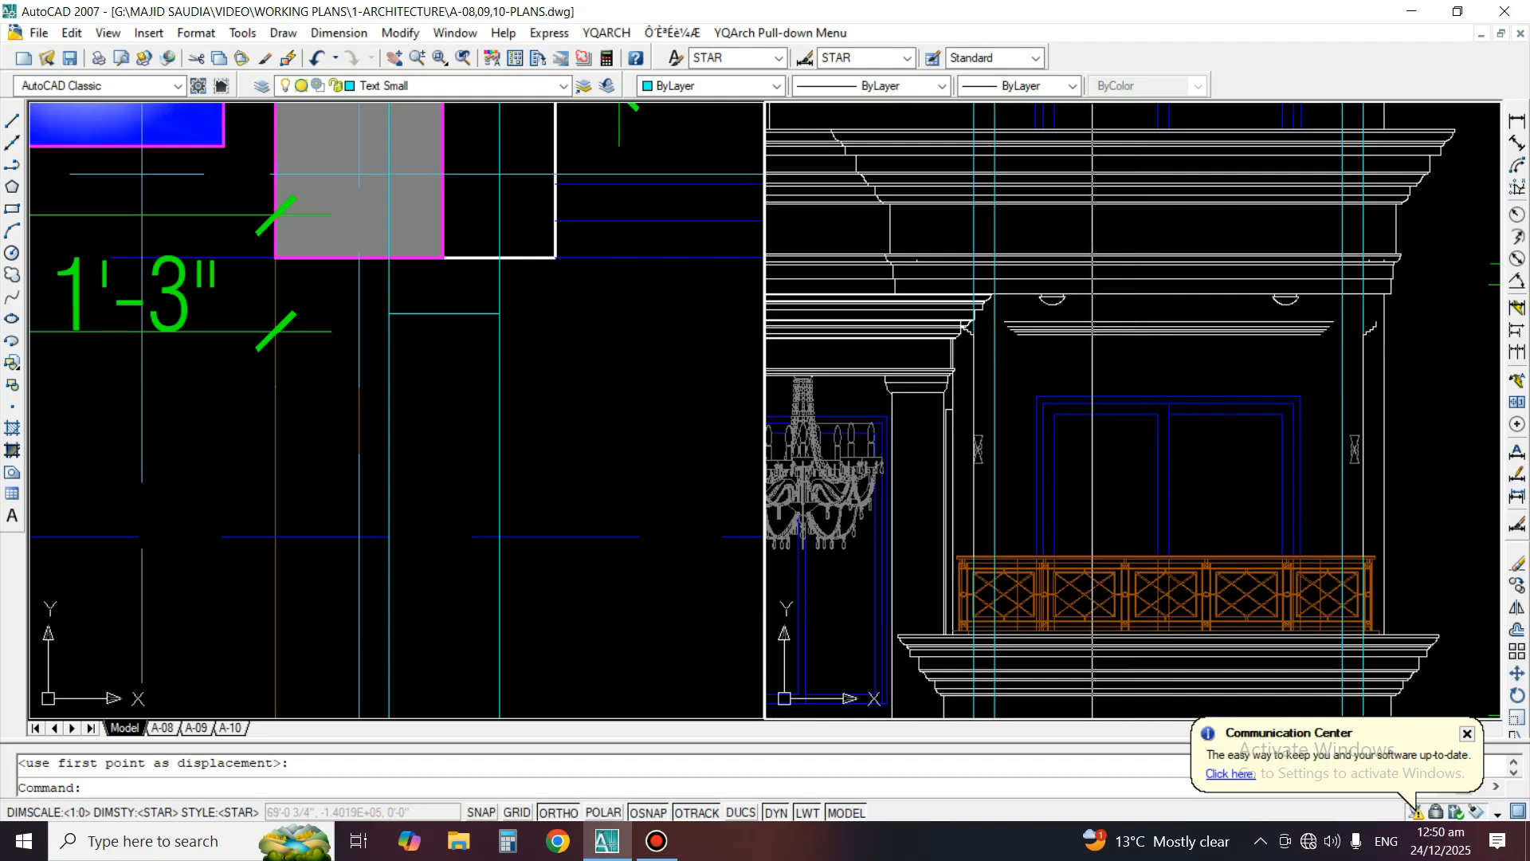
scroll(989, 333, "up", 6)
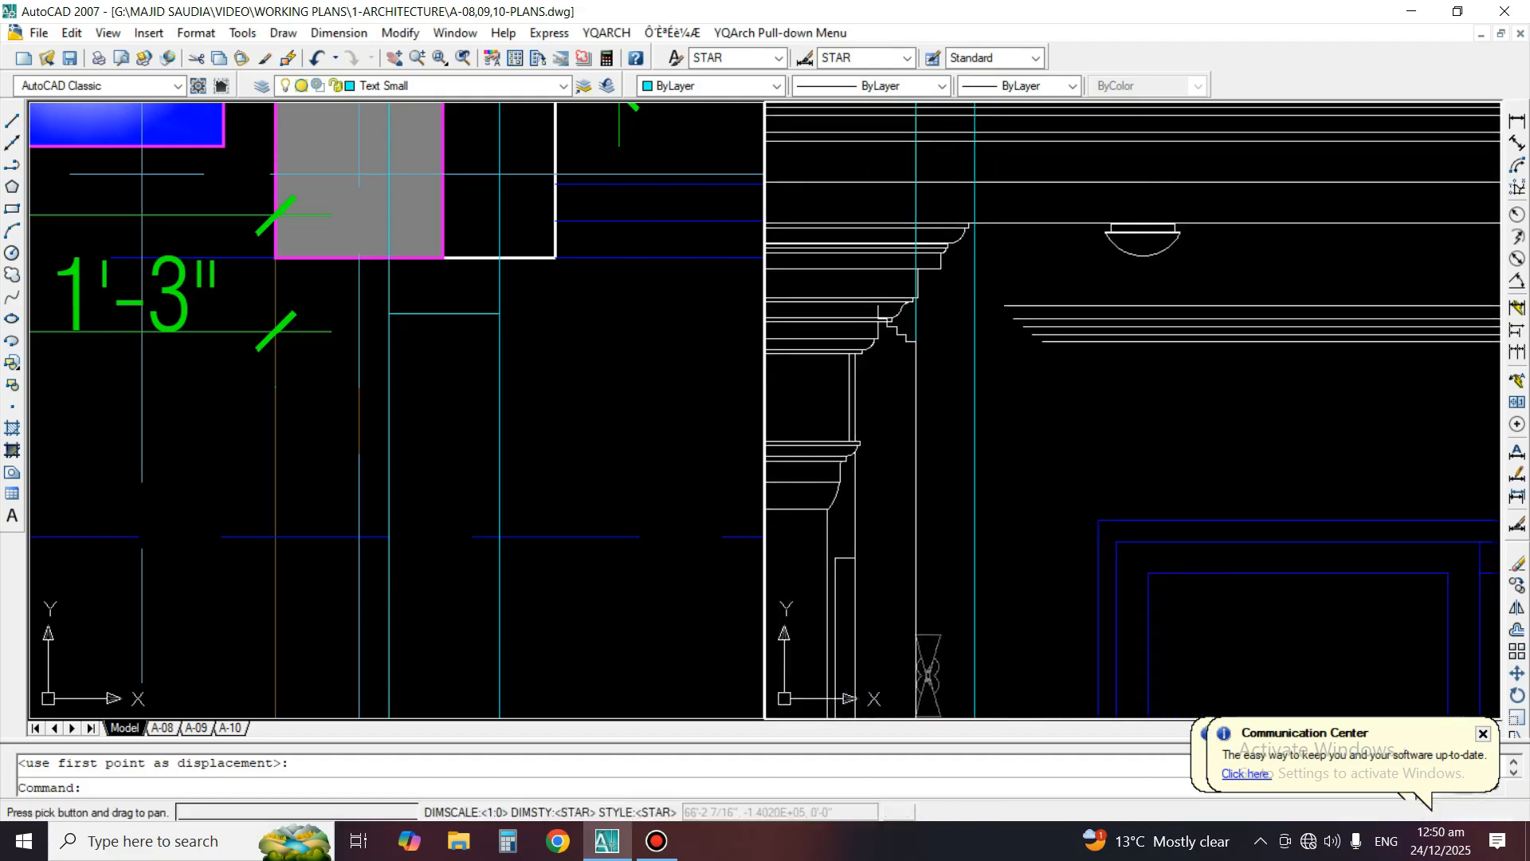
key("Return")
type("ex")
key("Return")
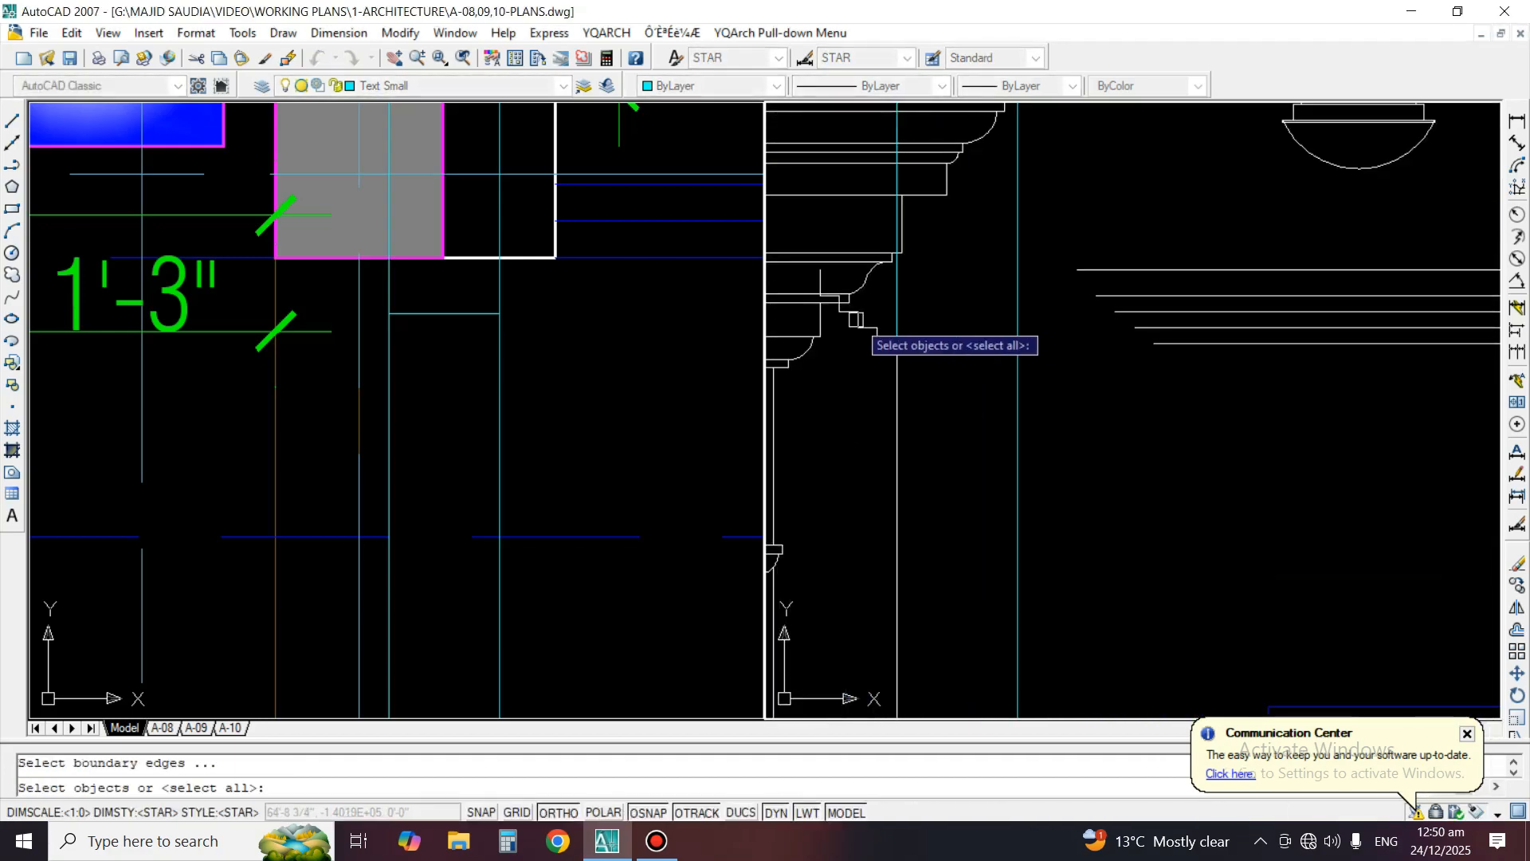
scroll(940, 328, "up", 2)
key("Return")
scroll(1107, 374, "up", 2)
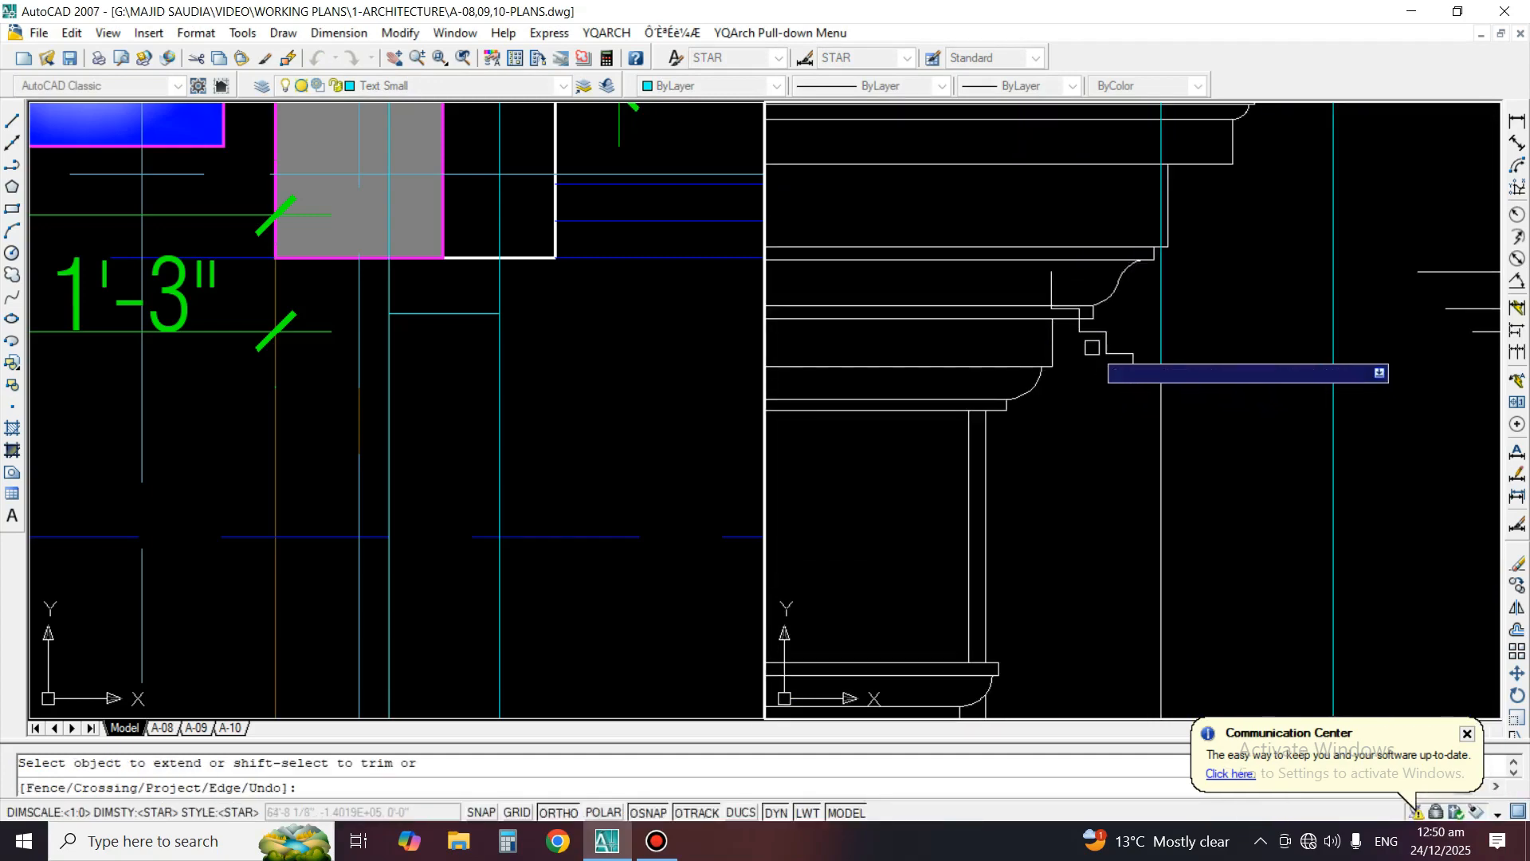
key("Return")
Compare the round-shaded column beside the W-2a balcony on the plan with the overlapping moulding and cornice in the elevation
left_click(503, 383)
scroll(500, 383, "down", 8)
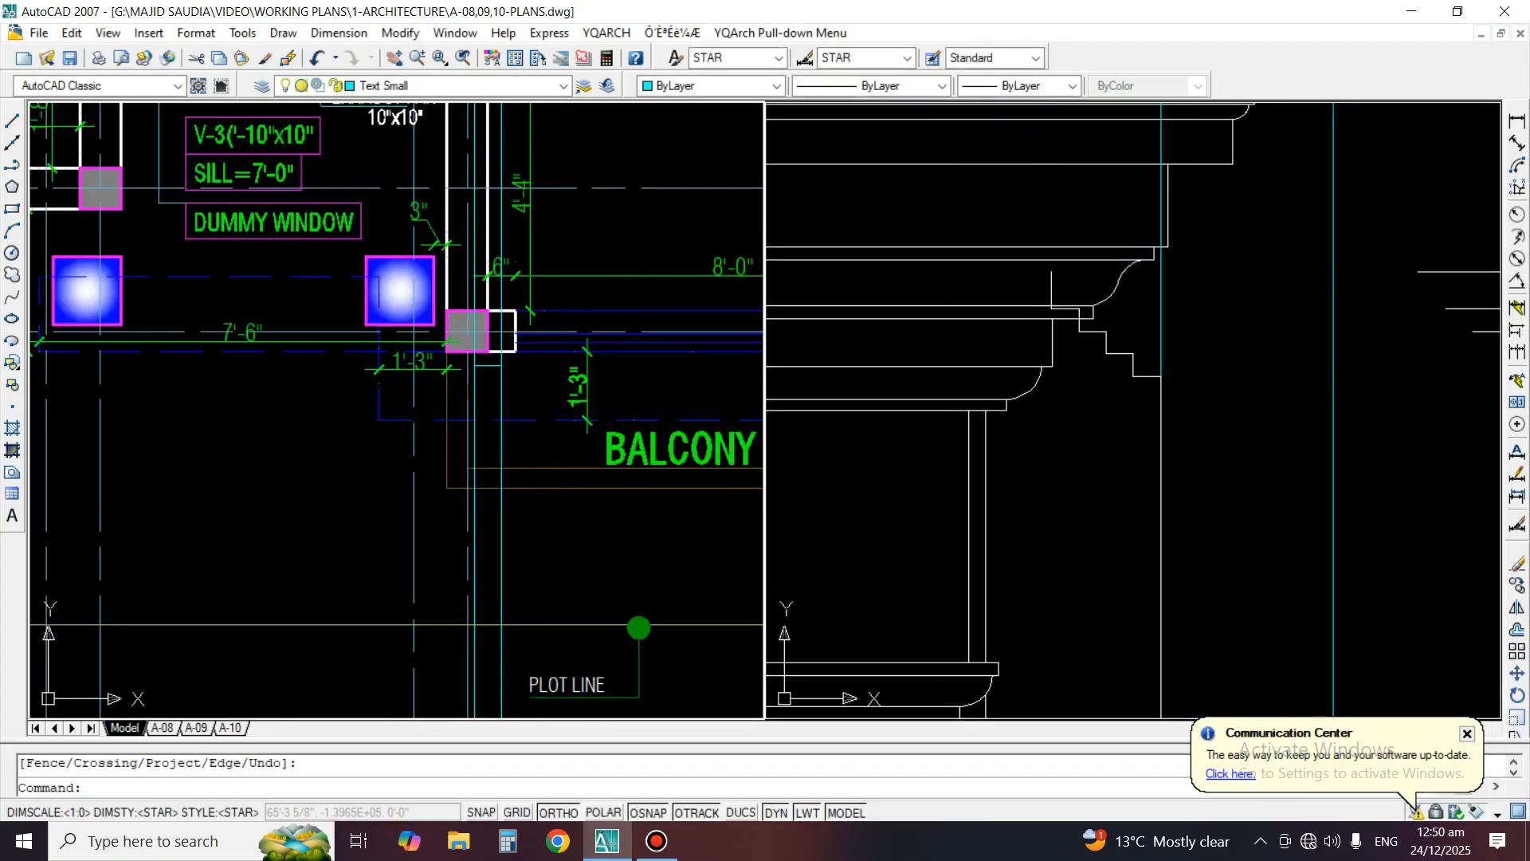
left_click(1106, 390)
scroll(1106, 391, "down", 2)
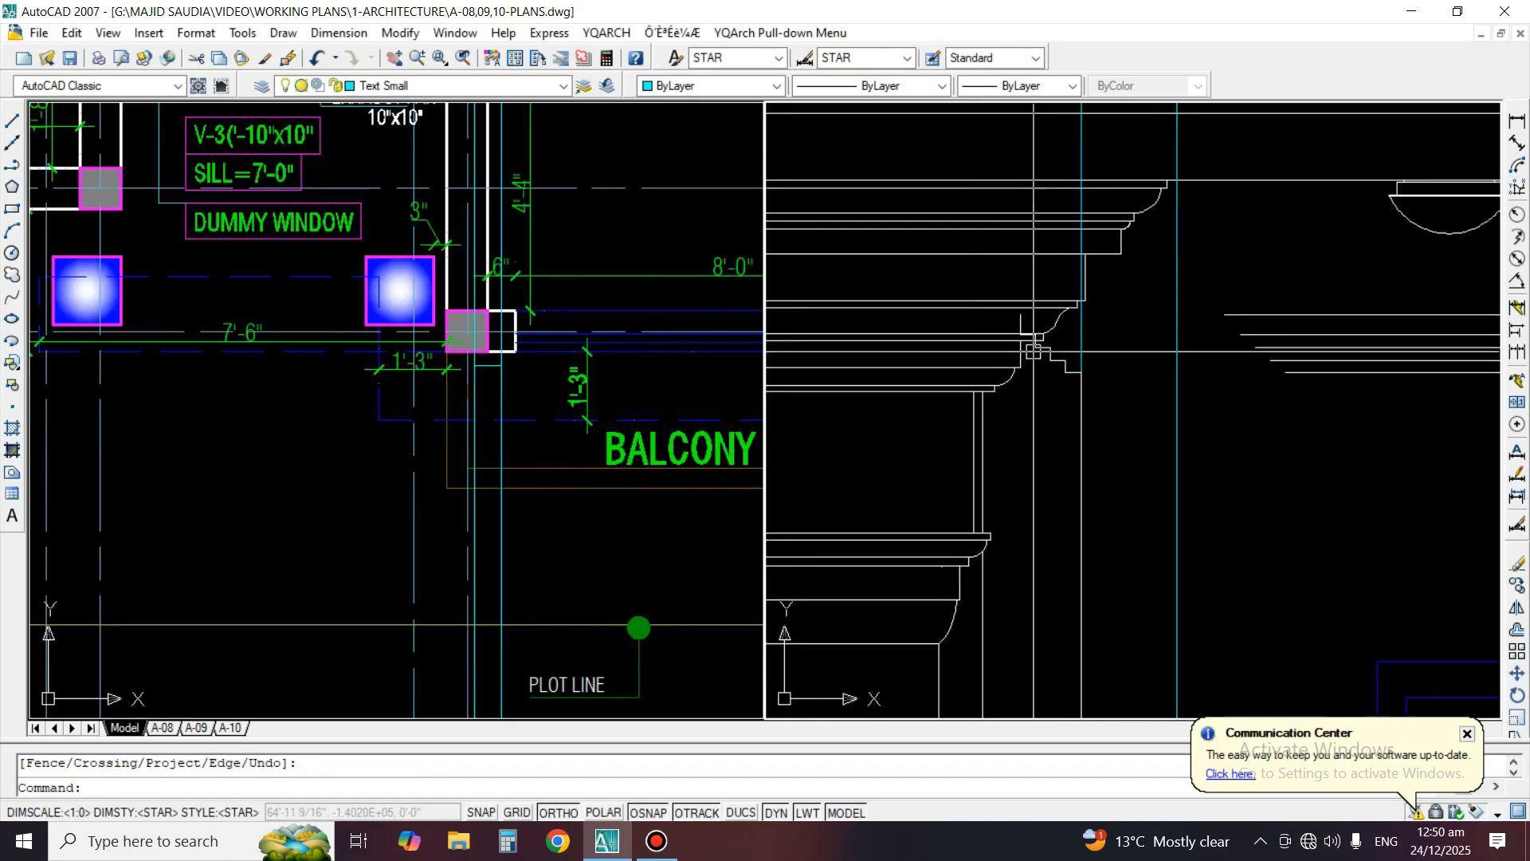
scroll(1033, 351, "up", 1)
left_click(379, 376)
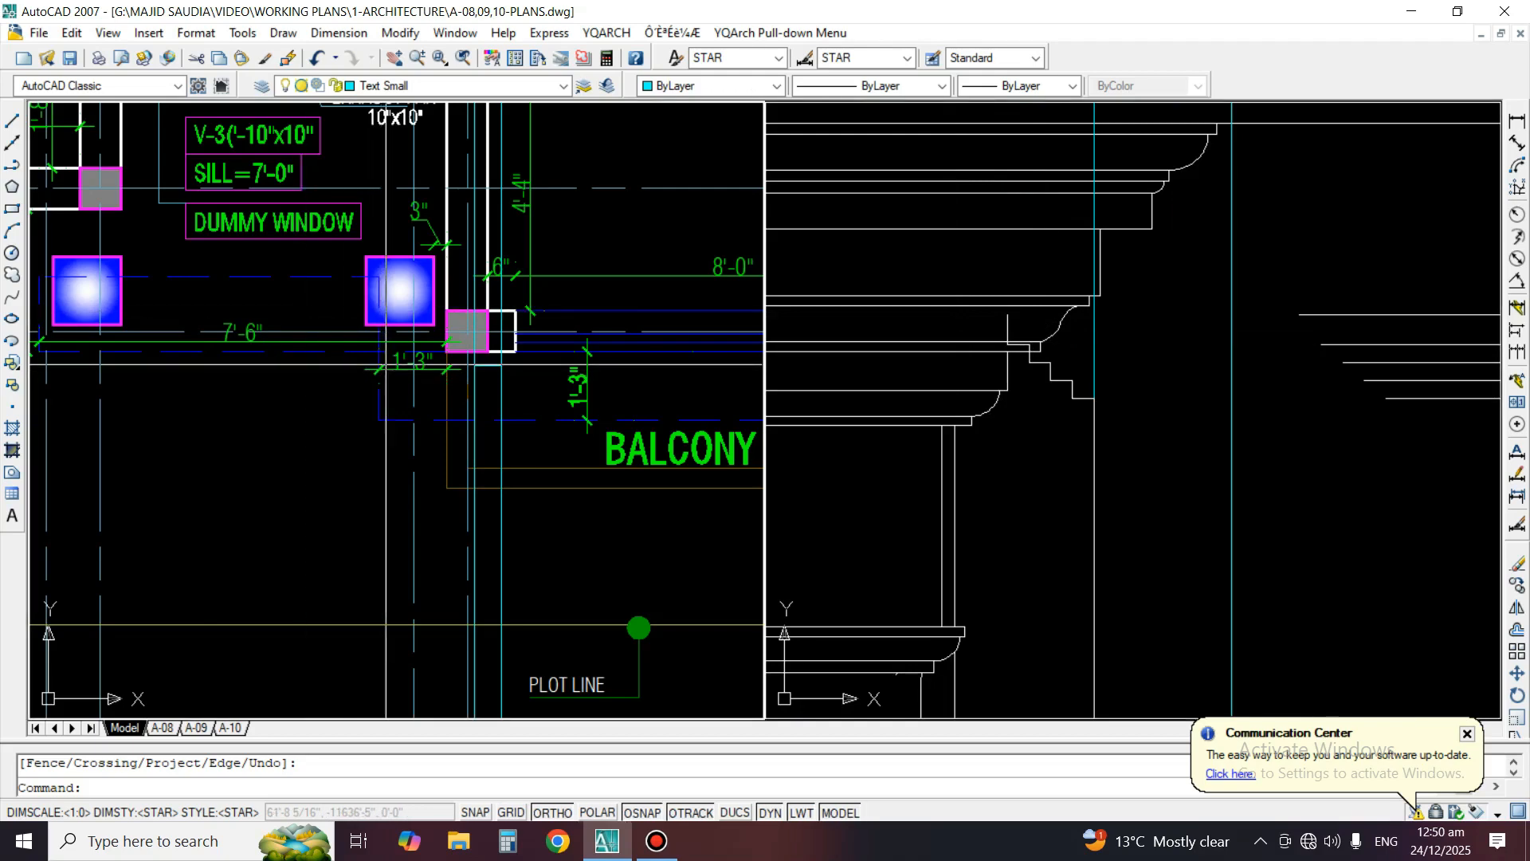
scroll(409, 402, "down", 4)
scroll(409, 402, "up", 3)
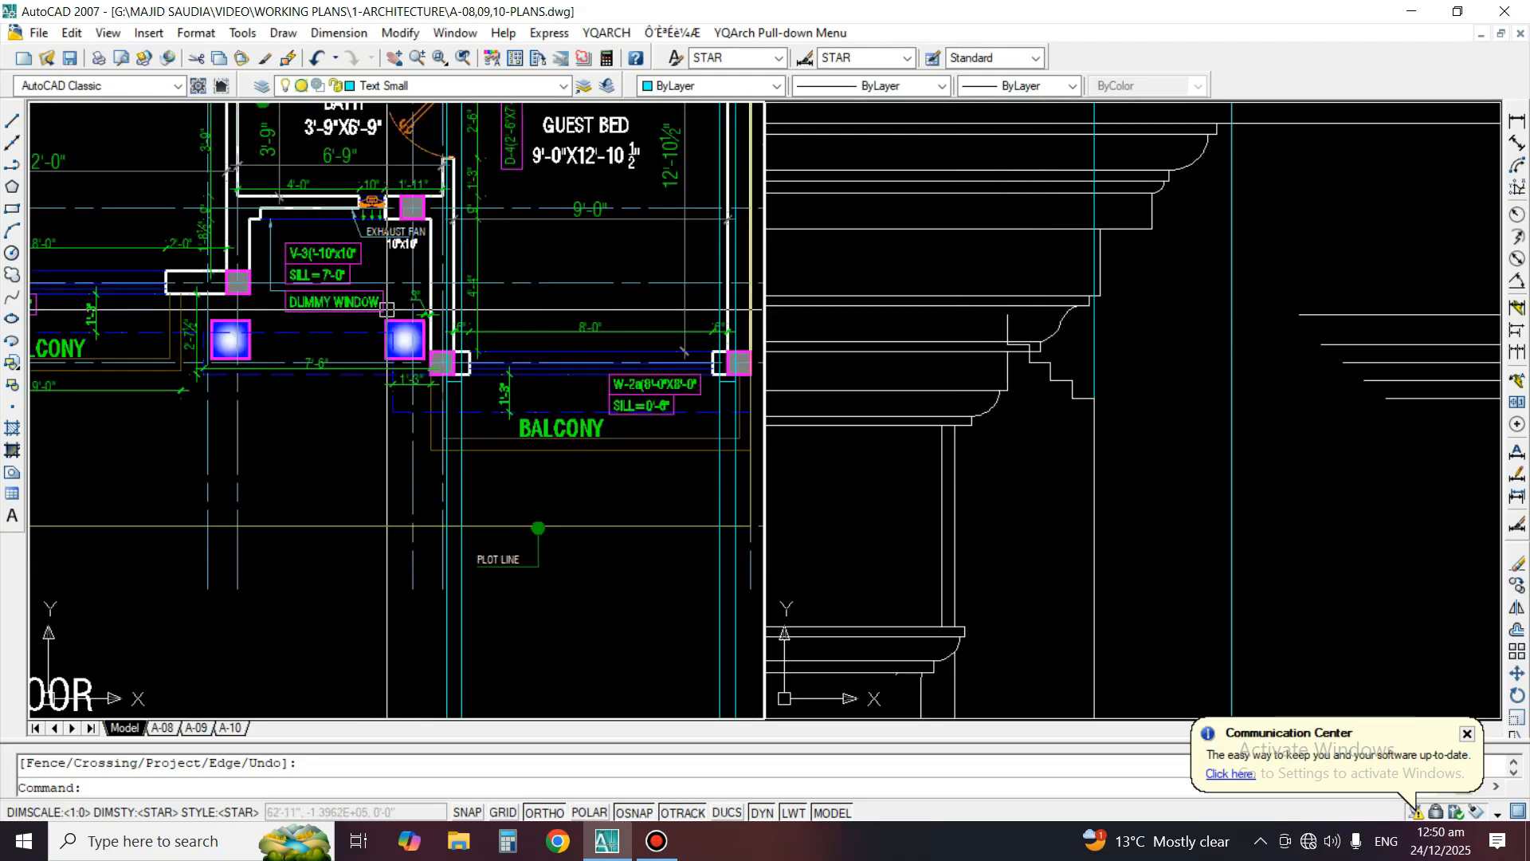
left_click(999, 371)
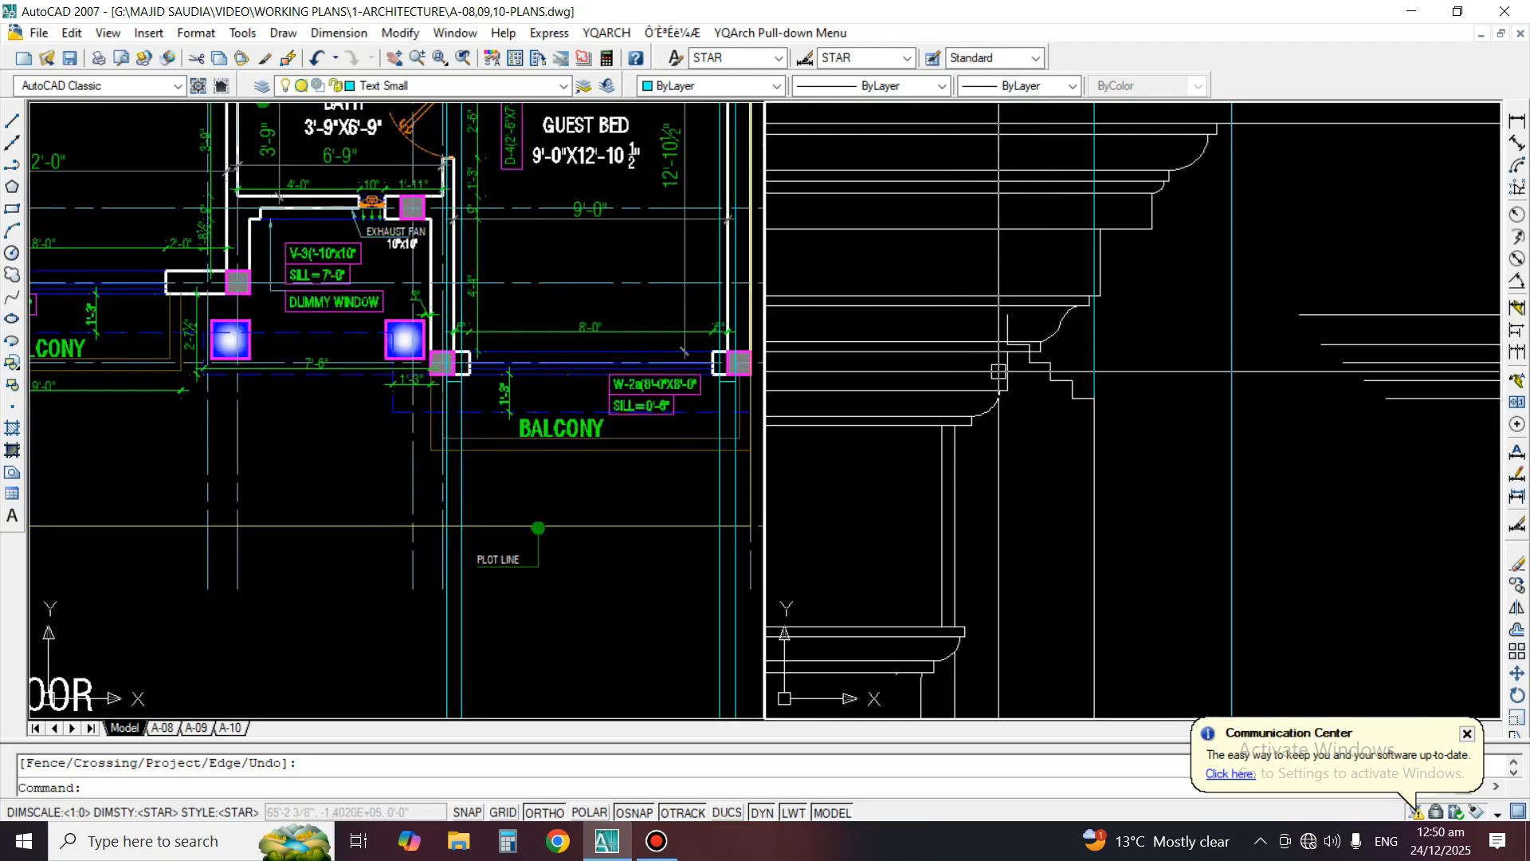
scroll(406, 373, "up", 3)
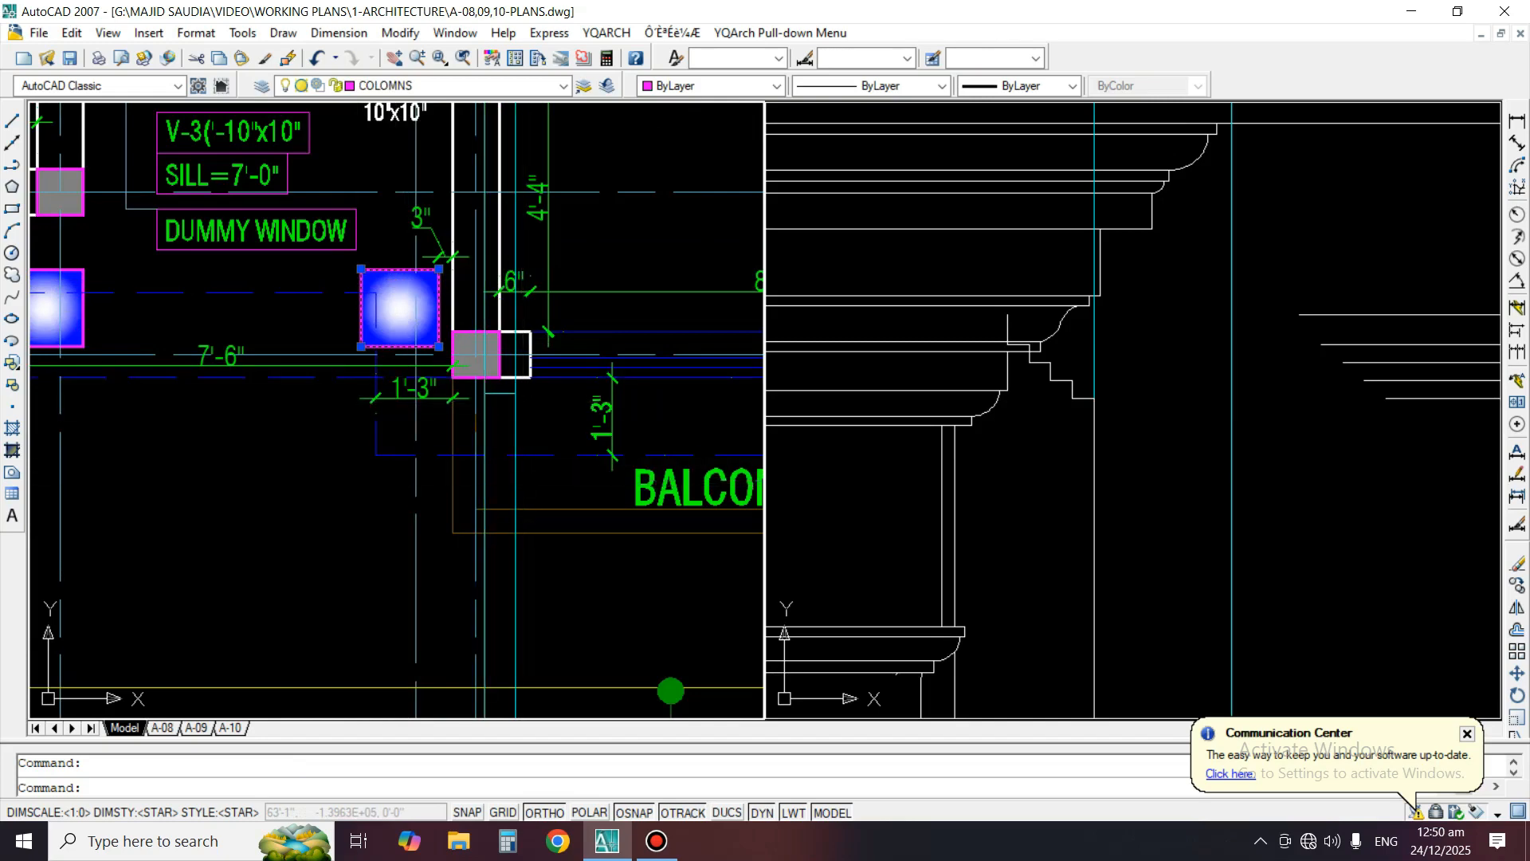
scroll(1036, 359, "up", 3)
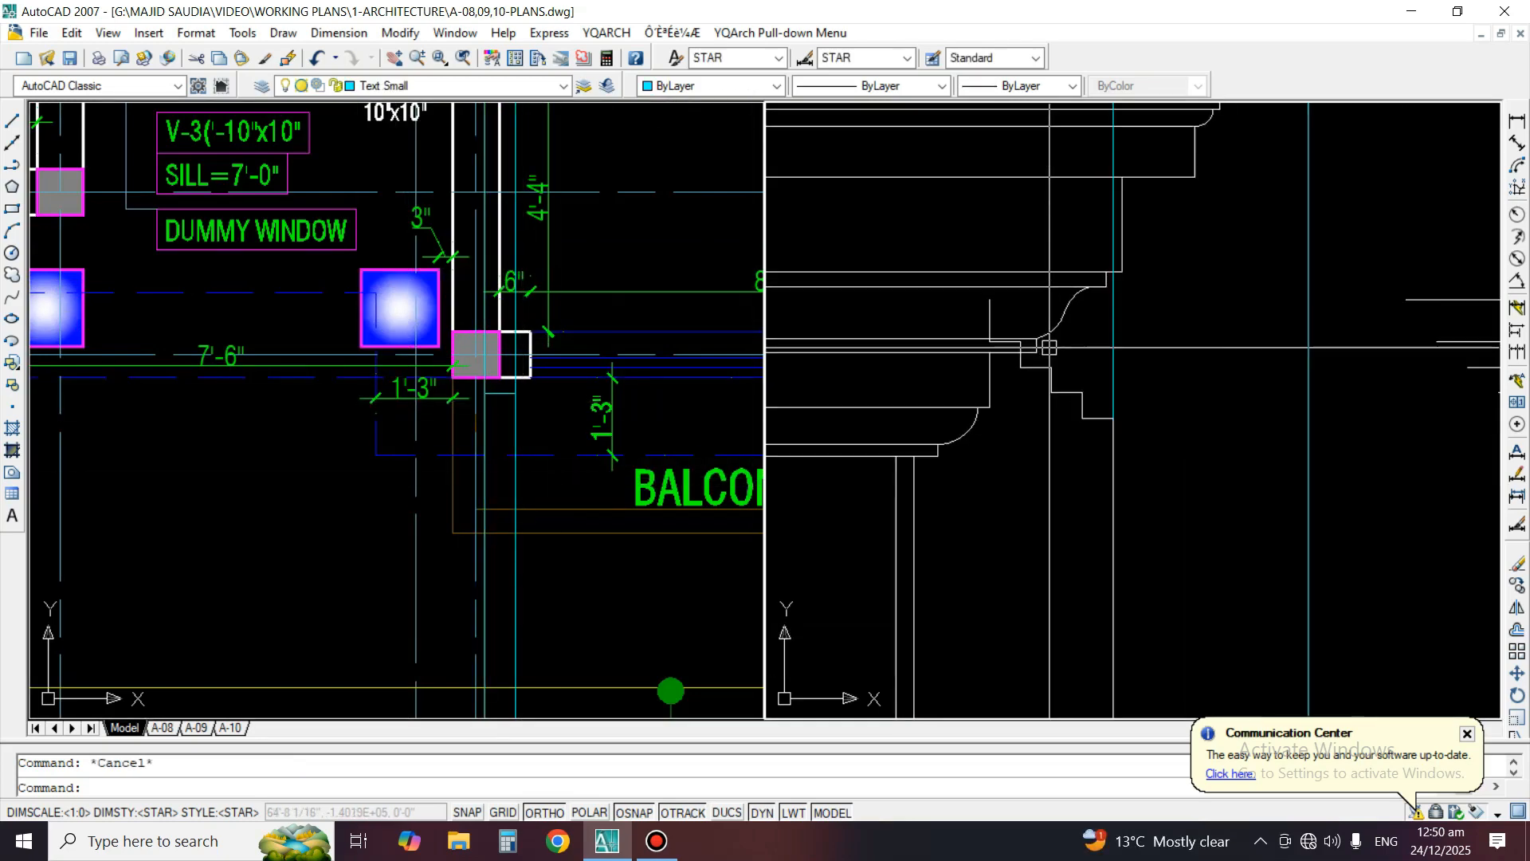
type("tr")
key("Return")
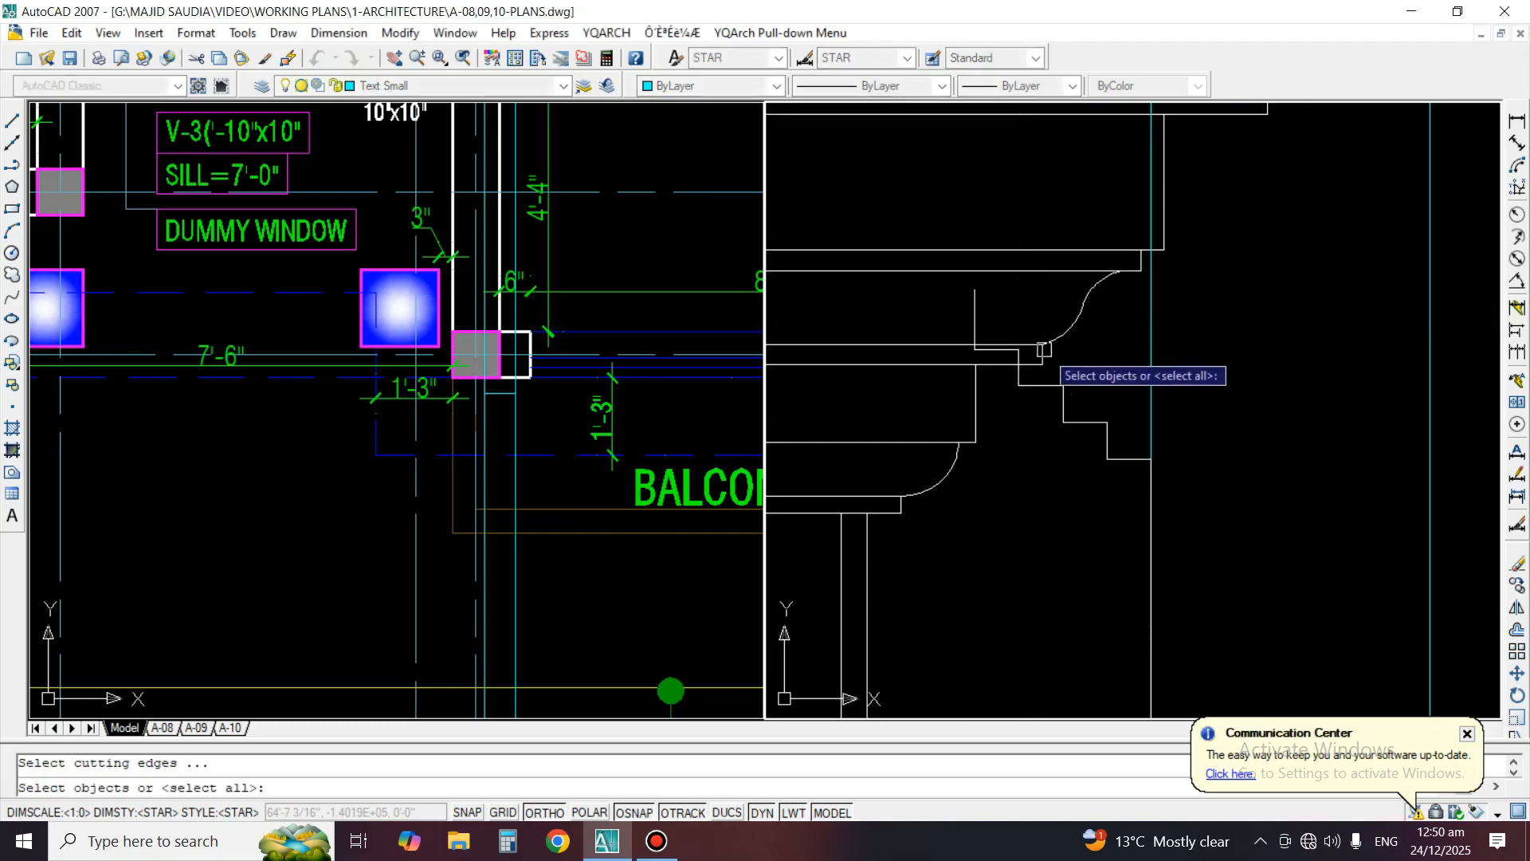
key("Return")
scroll(1036, 367, "up", 1)
Draw a horizontal line from the top of the stepped moulding's vertical edge, running right past the cornice's curved end in the elevation
key("Return")
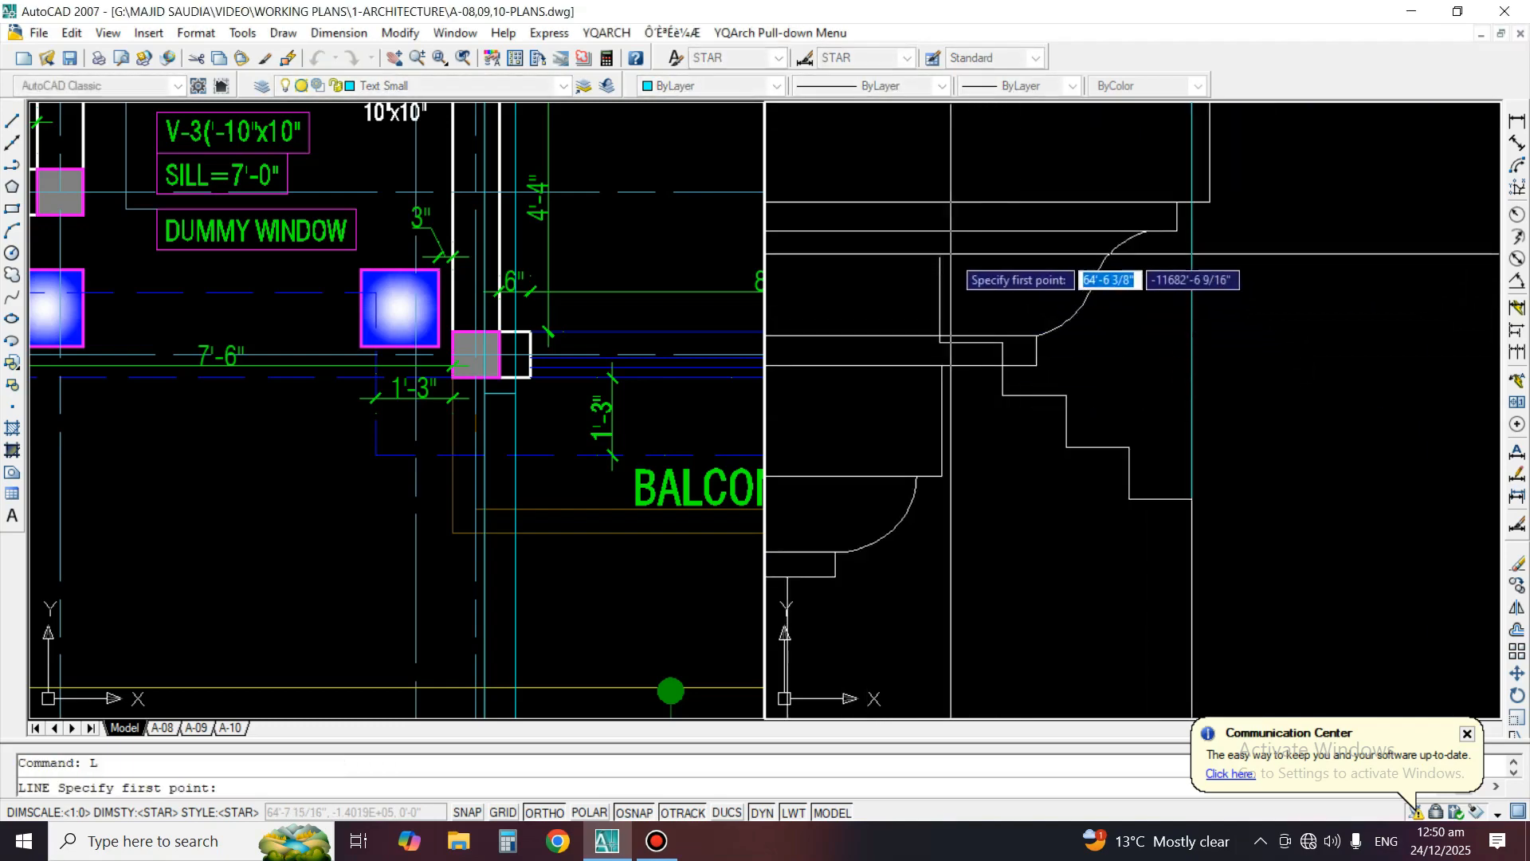
left_click(941, 258)
left_click(1318, 258)
key("Return")
left_click(979, 337)
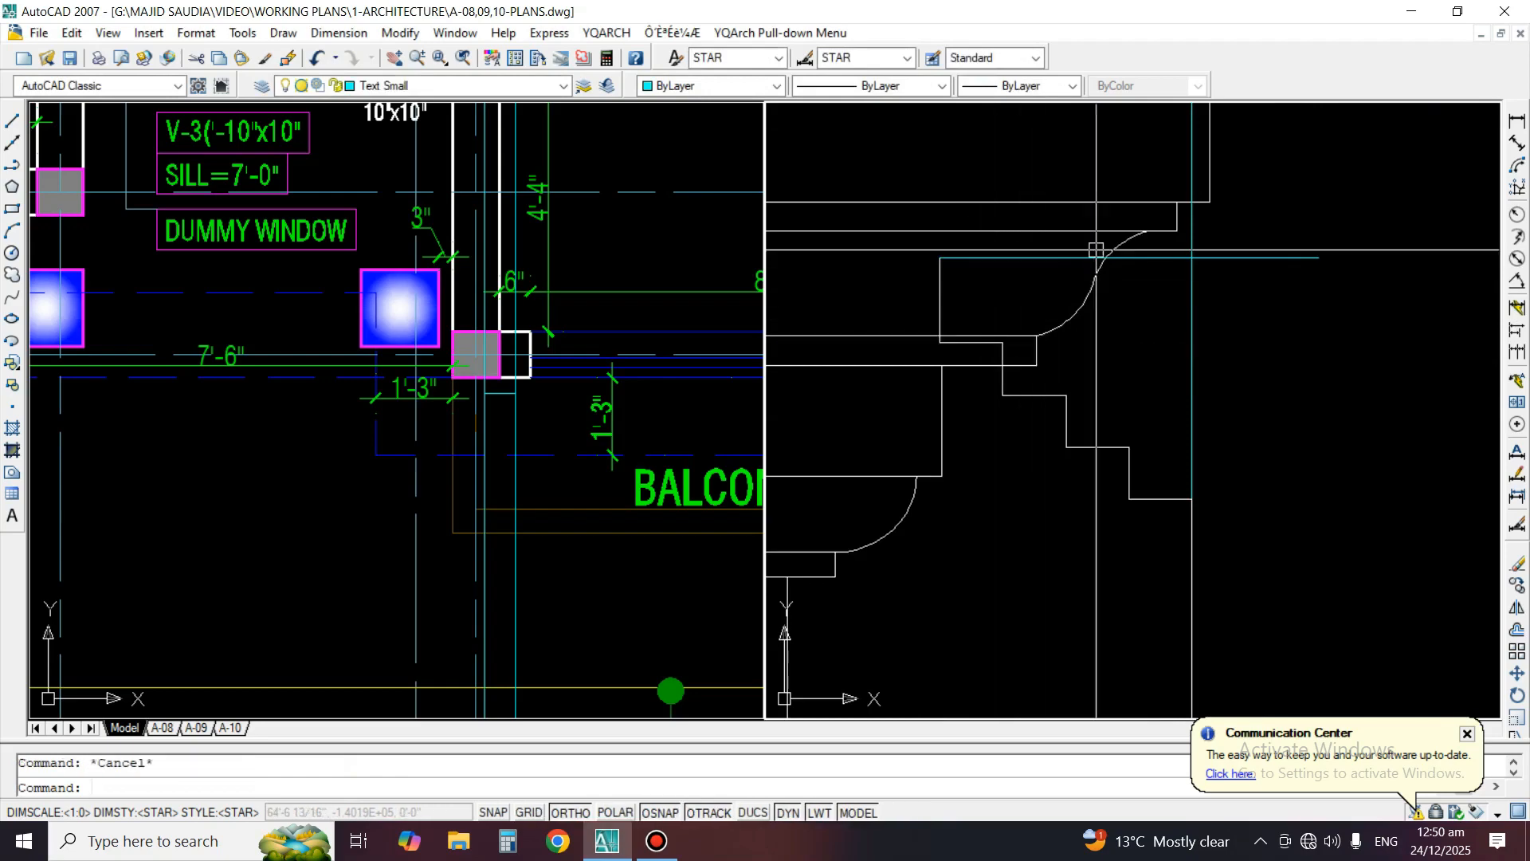
Trim the cornice's curved end just below the new horizontal line
scroll(1096, 249, "up", 1)
type("tr")
key("Return")
key("Return")
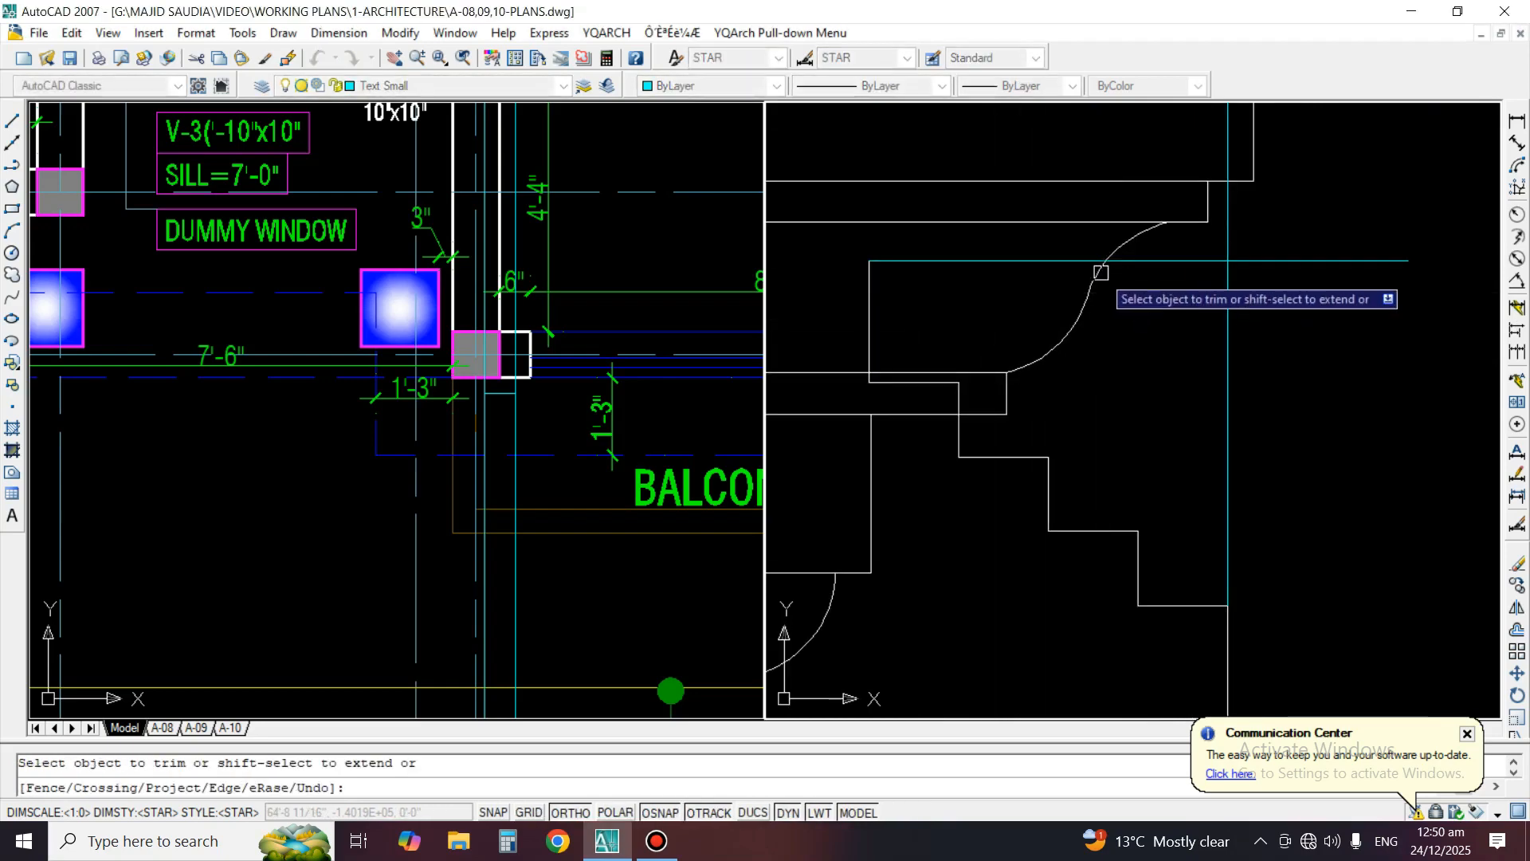
scroll(1101, 273, "up", 4)
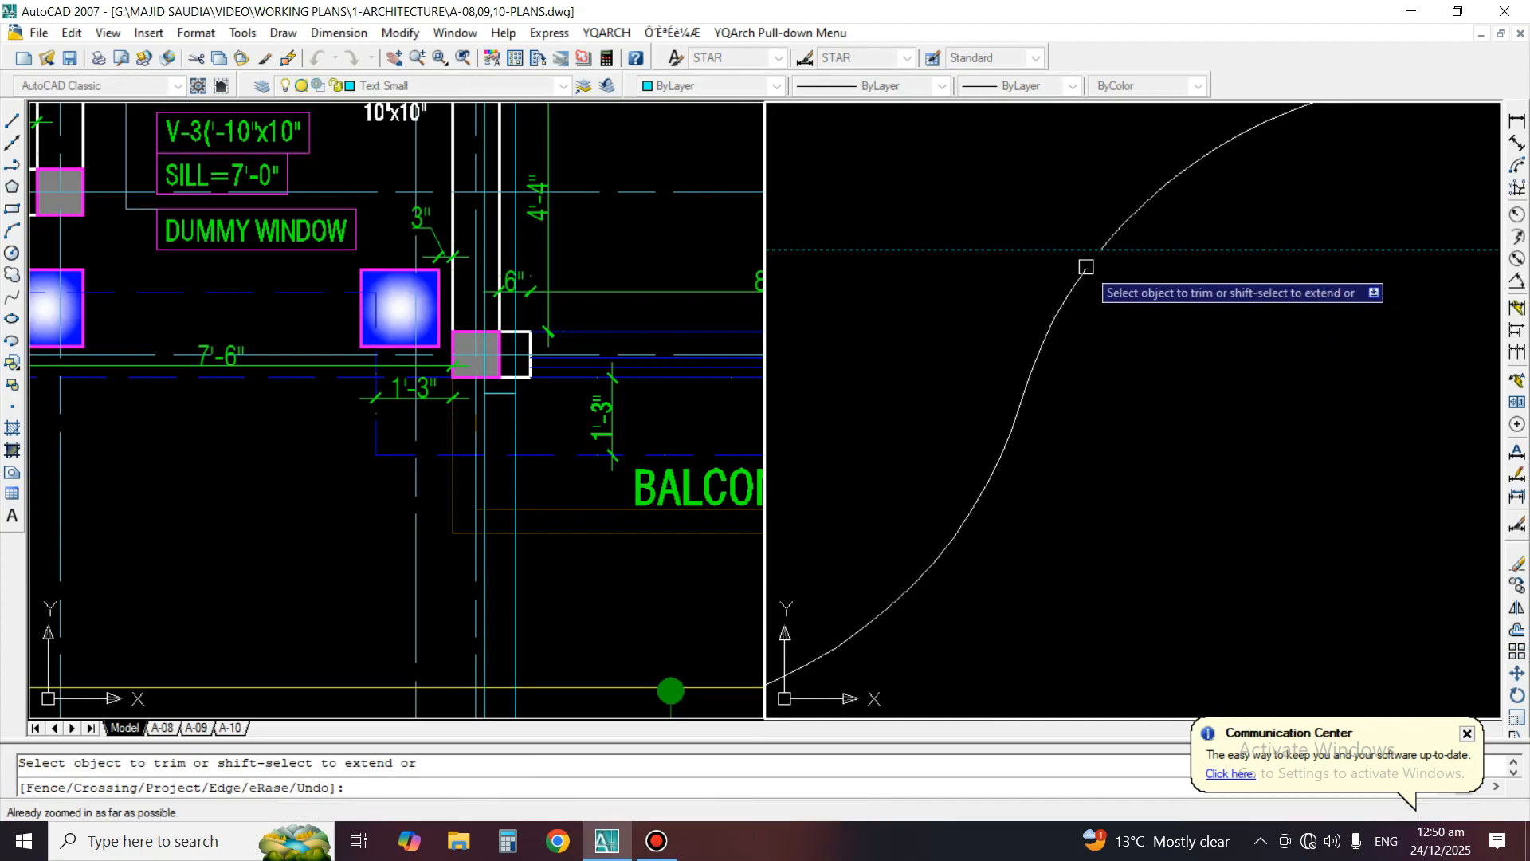
key("Return")
Erase the curve segments left below the horizontal line at the cornice end
type("e")
key("Return")
left_click(1110, 257)
left_click(927, 578)
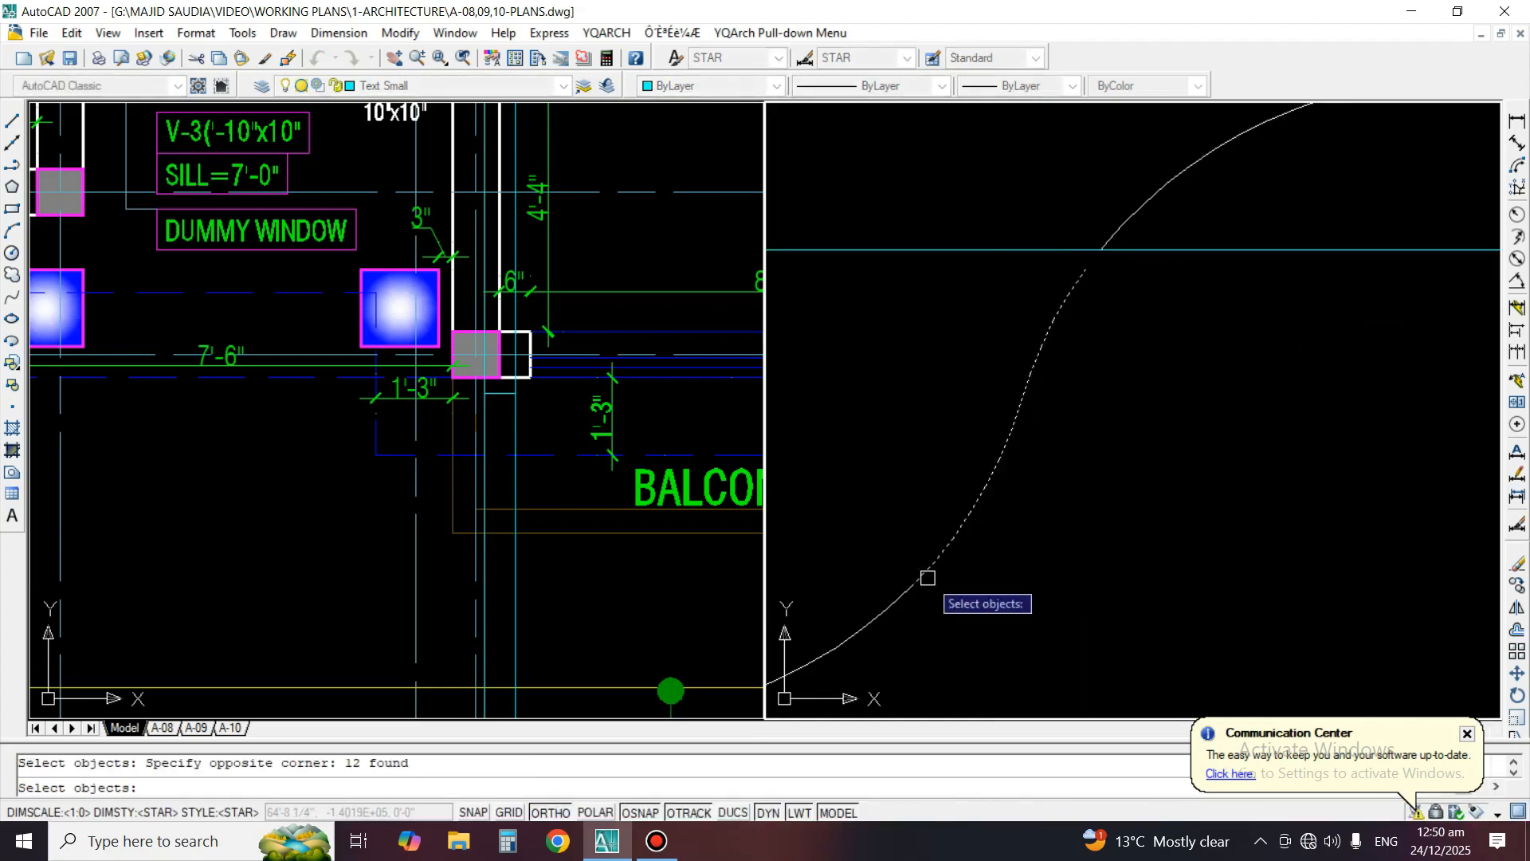
key("Return")
scroll(1044, 369, "down", 3)
type("e")
key("Return")
left_click(978, 415)
left_click(1051, 454)
key("Return")
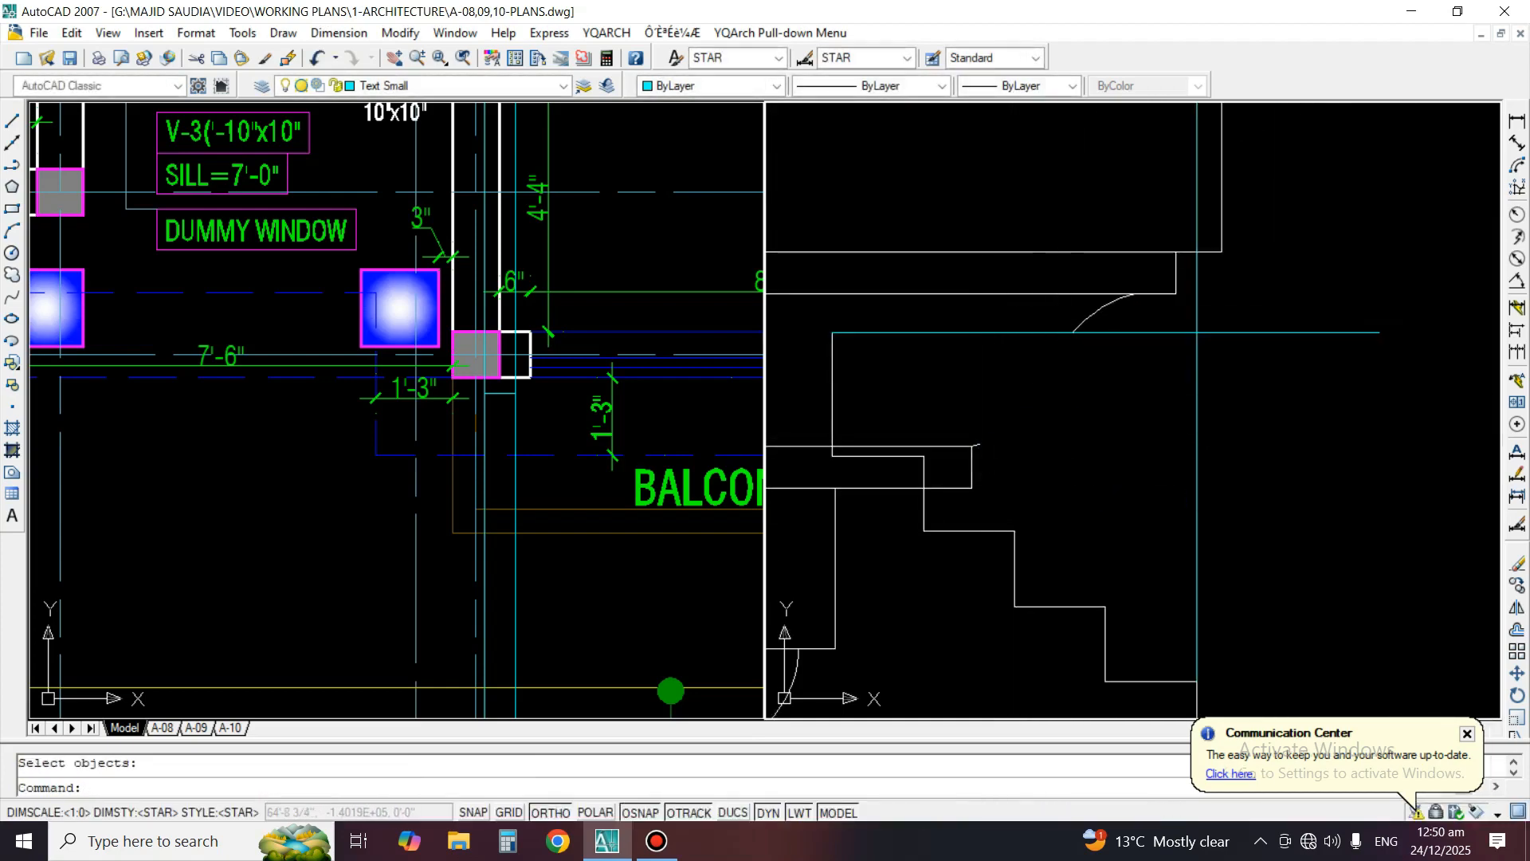
Trim the two horizontal cornice lines back where they overlap the stepped moulding's edges
scroll(972, 391, "down", 3)
scroll(948, 451, "up", 2)
scroll(949, 425, "up", 2)
type("tr")
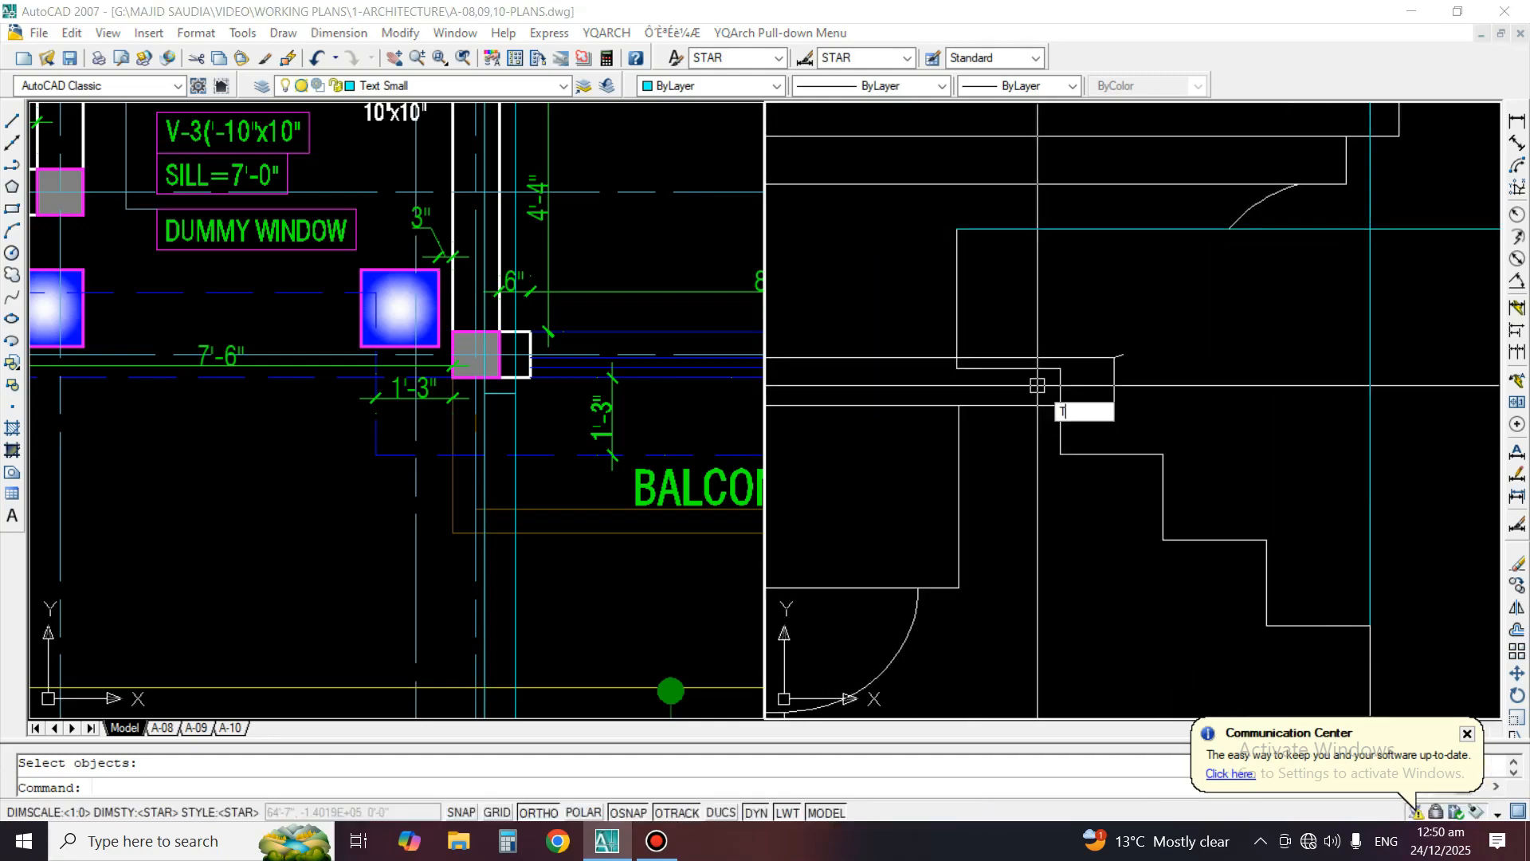
key("Return")
scroll(956, 335, "up", 1)
left_click(958, 327)
left_click(911, 308)
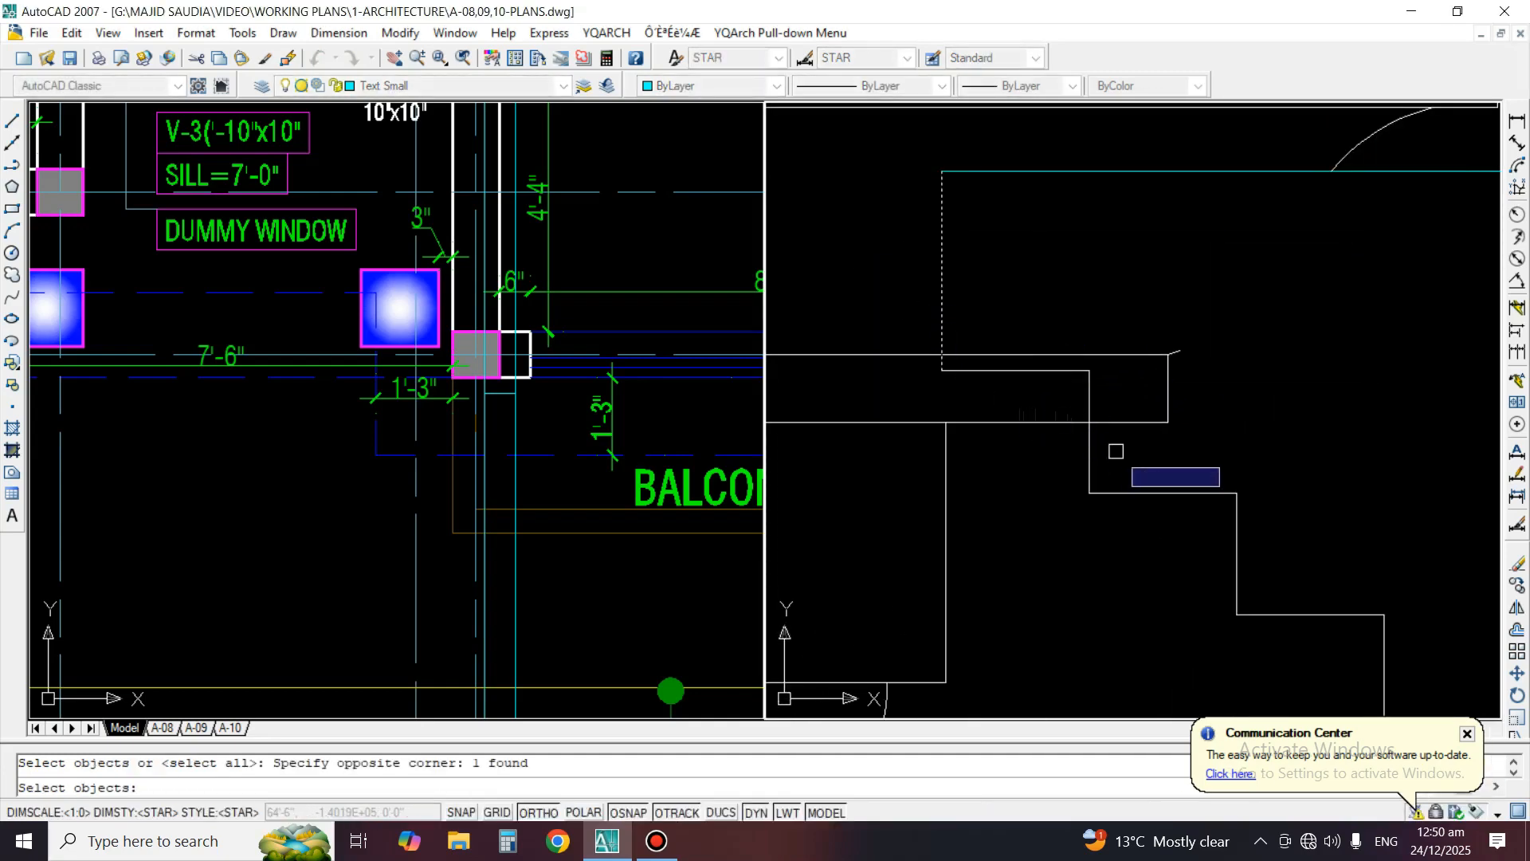
key("Return")
left_click(1127, 424)
left_click(1103, 353)
key("Return")
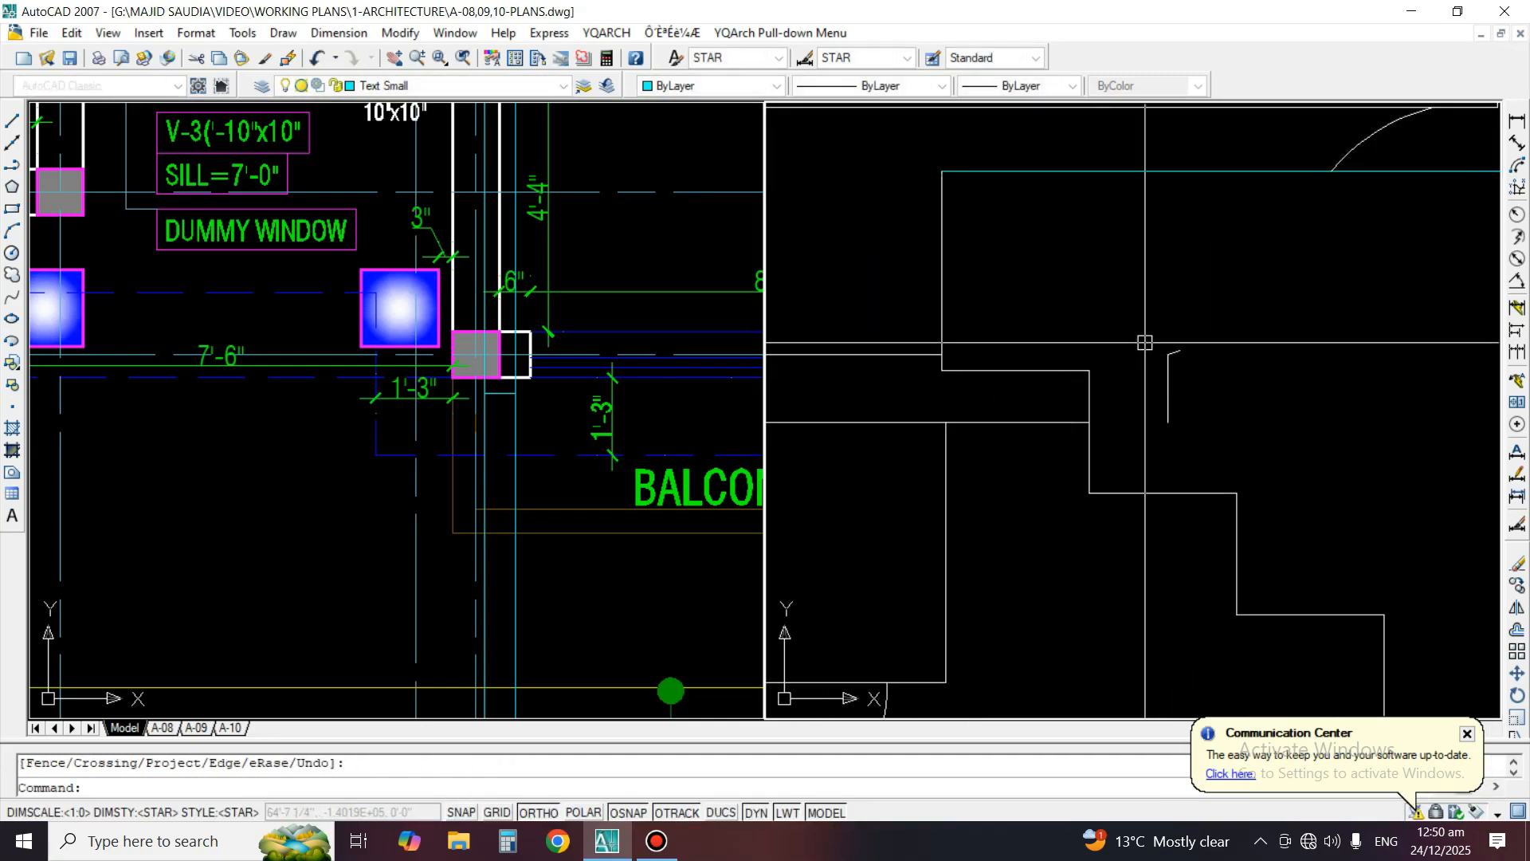
Erase the leftover vertical end piece and curve stub beside the stepped moulding
type("e")
key("Return")
left_click(1143, 336)
left_click(1233, 441)
key("Return")
Stretch the stepped moulding's short horizontal lines to the right, past the outer left construction line
left_click(1076, 370)
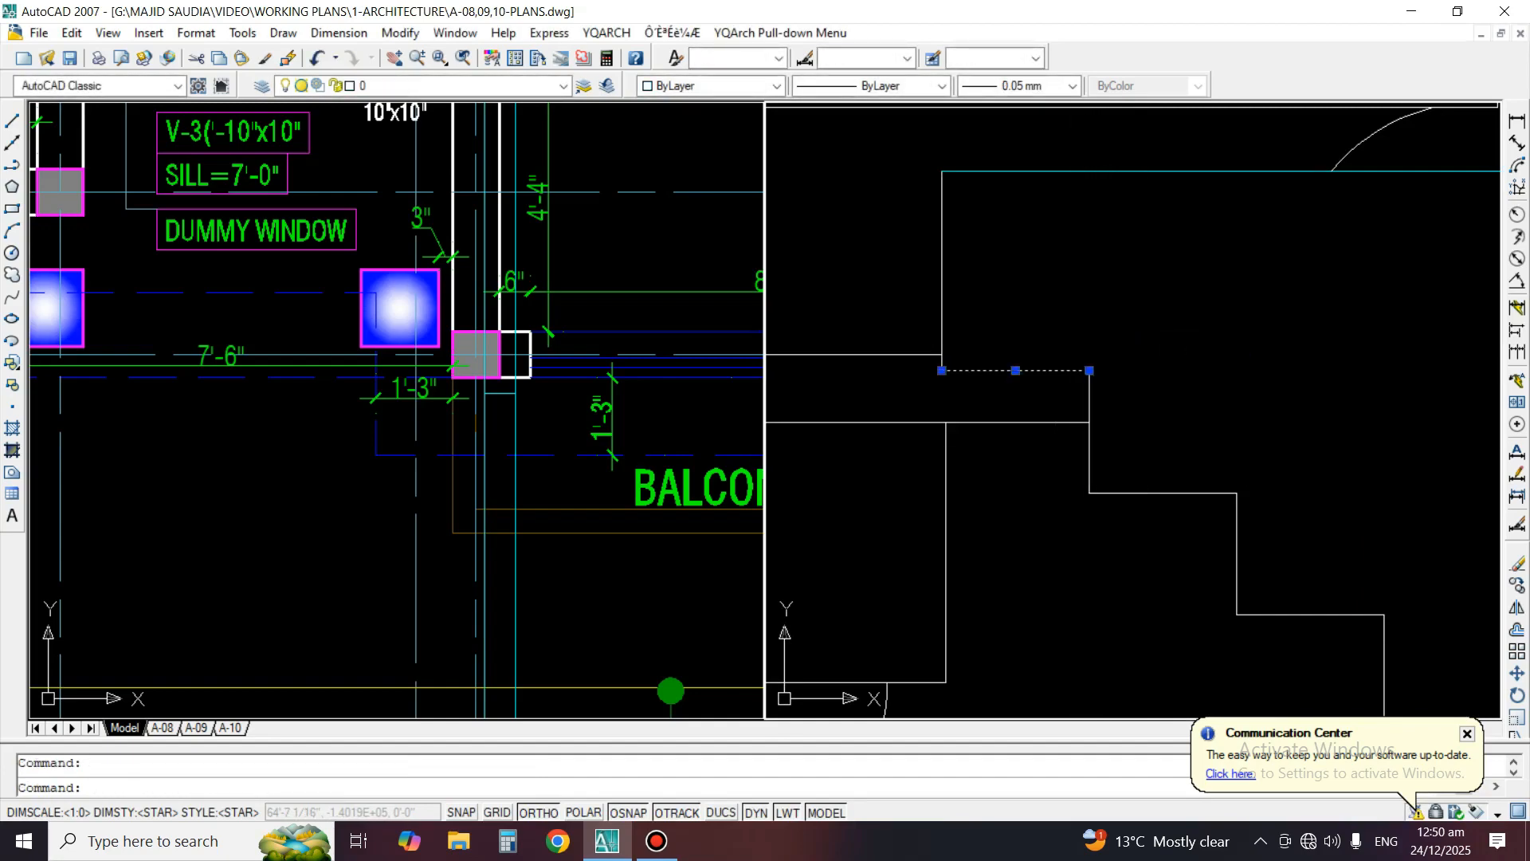
scroll(1017, 377, "down", 4)
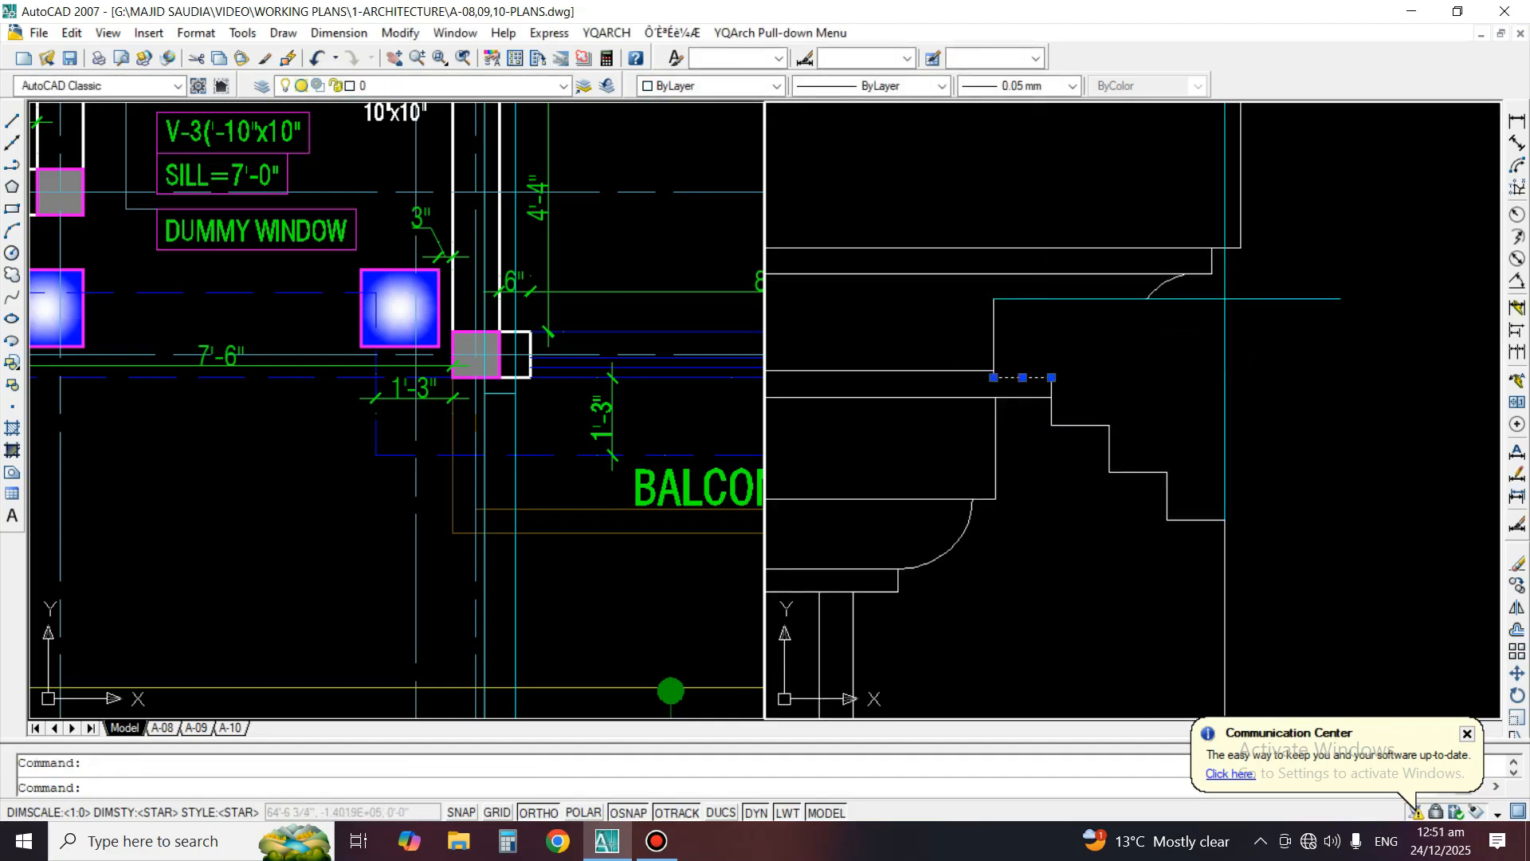
key("Delete")
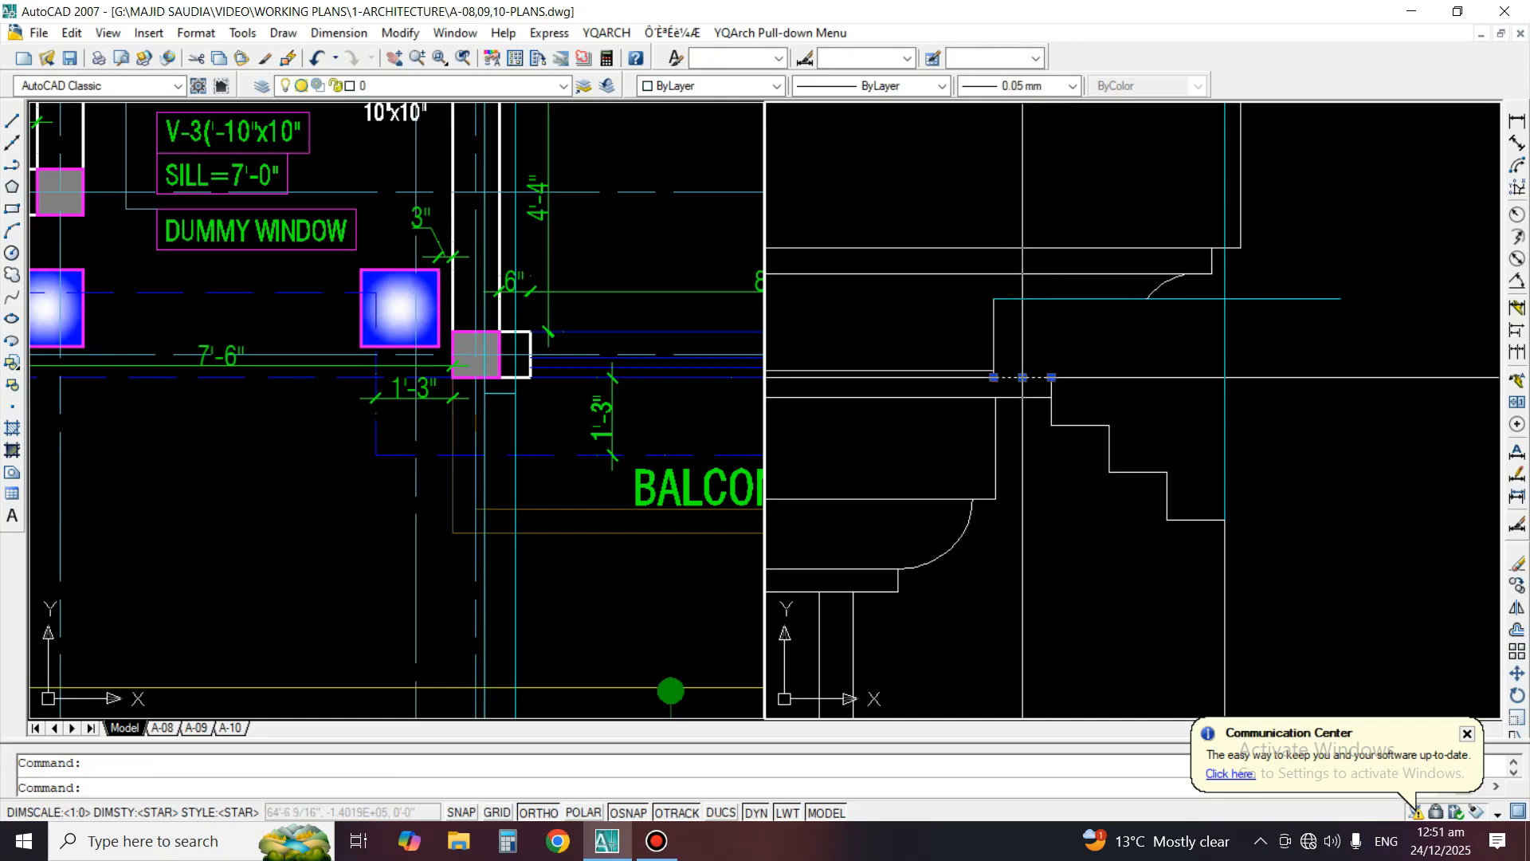
left_click(1051, 378)
left_click(1357, 416)
key("Escape")
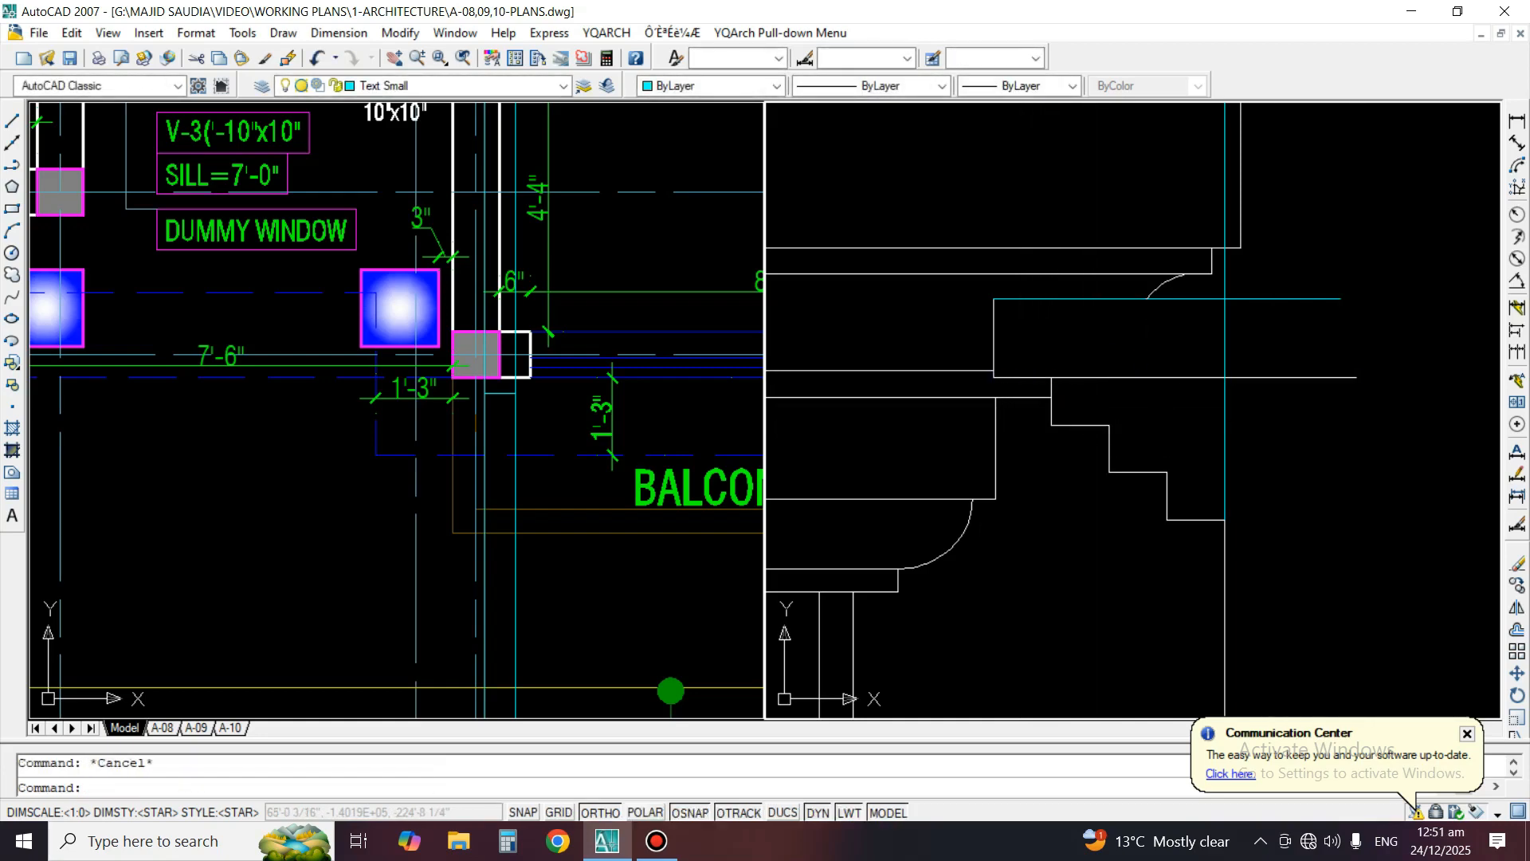
left_click(1090, 425)
left_click(1109, 426)
left_click(1397, 452)
key("Escape")
left_click(1149, 473)
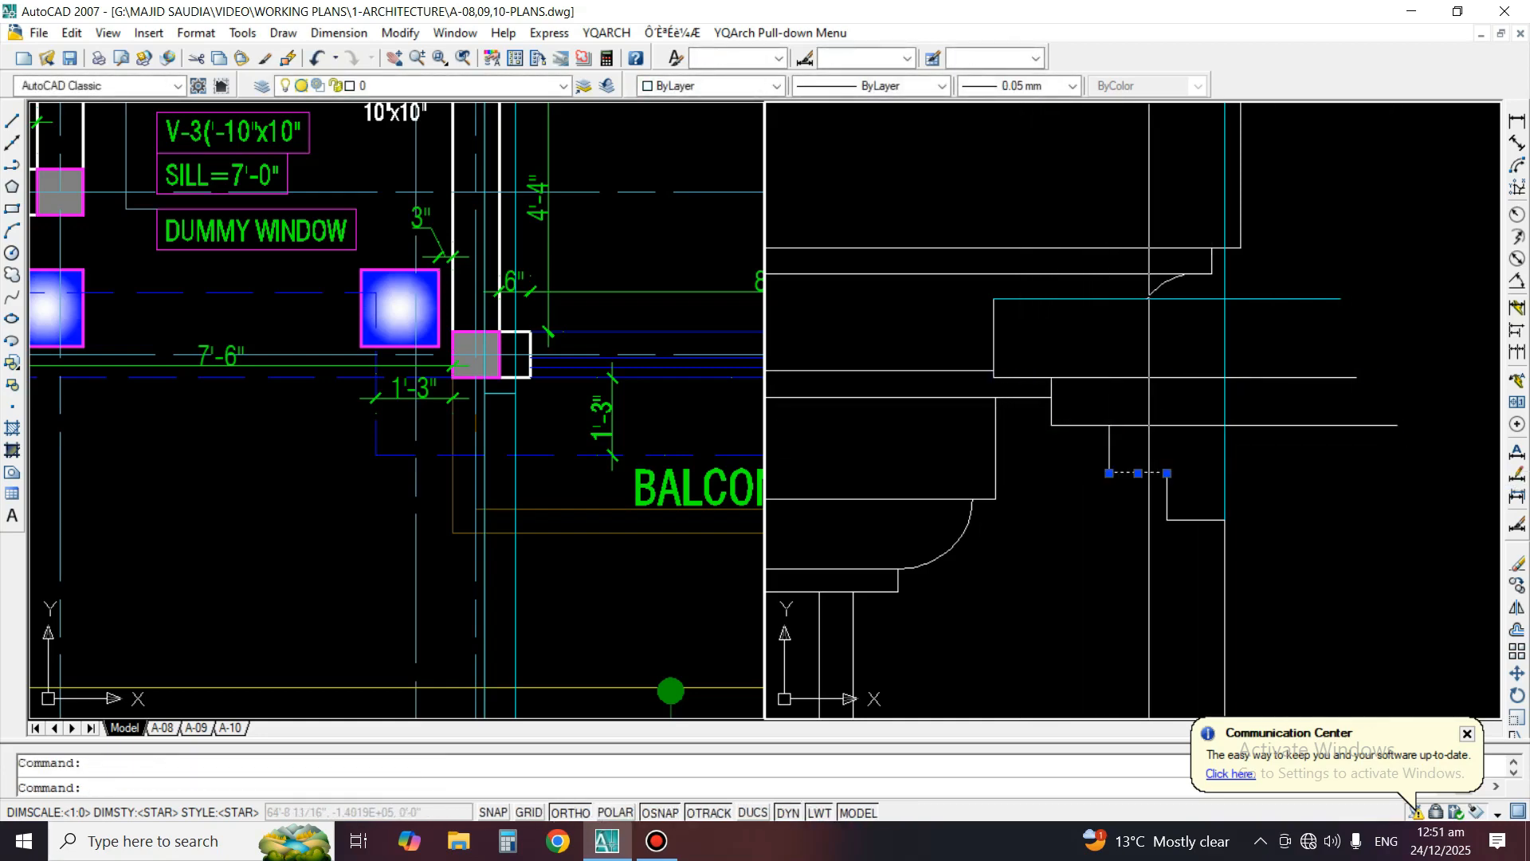
left_click(1167, 473)
left_click(1375, 483)
key("Escape")
left_click(1225, 465)
Erase the horizontal lines running right from the upper window's left step profile, keeping the short vertical step edges
scroll(1096, 426, "down", 2)
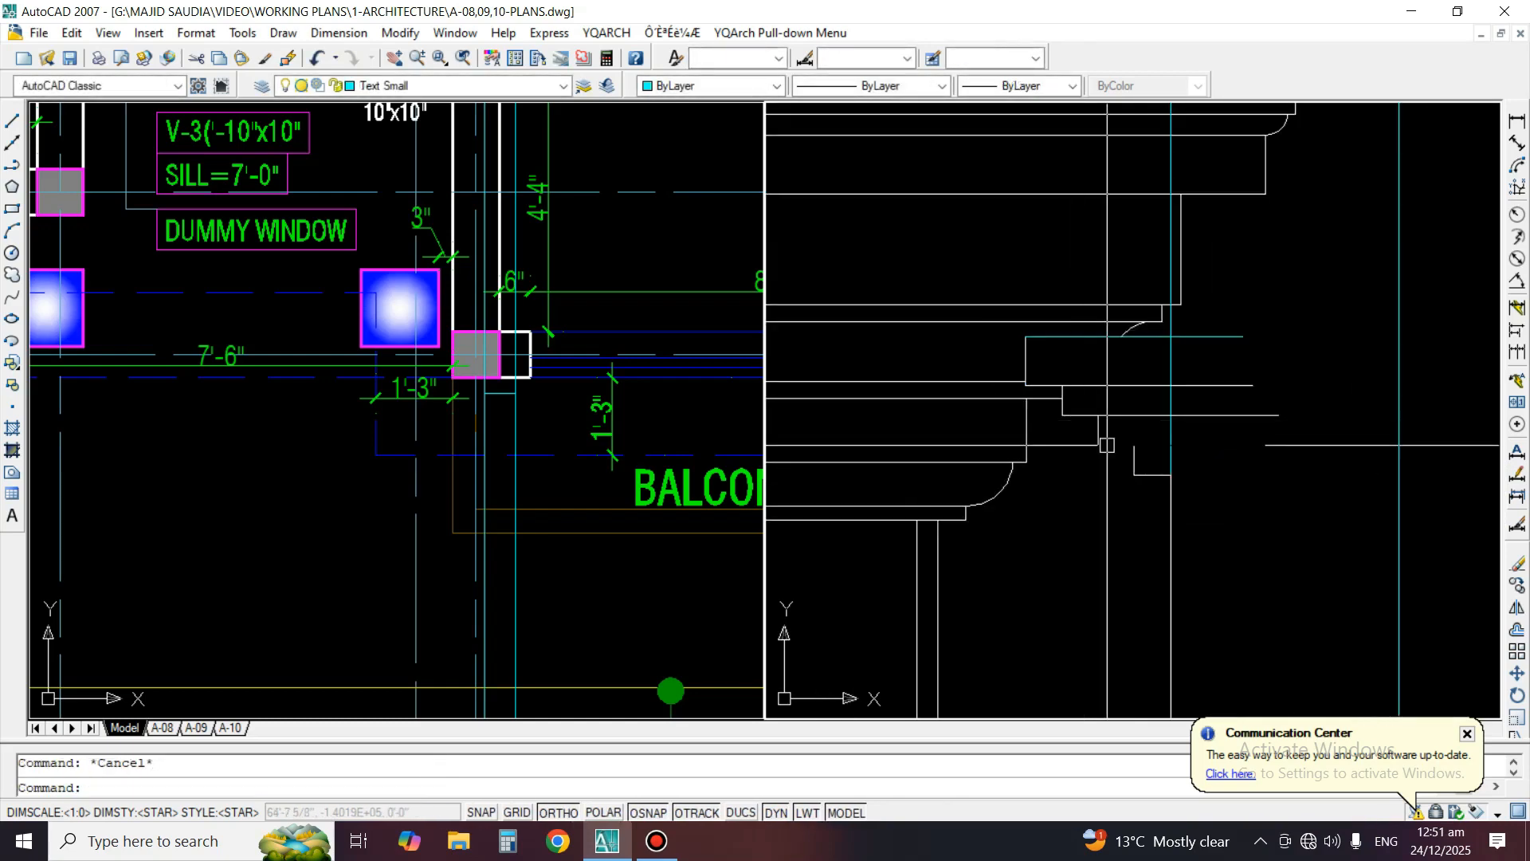
middle_click_drag(1107, 444, 913, 459)
scroll(1055, 467, "down", 3)
middle_click_drag(1082, 461, 1075, 422)
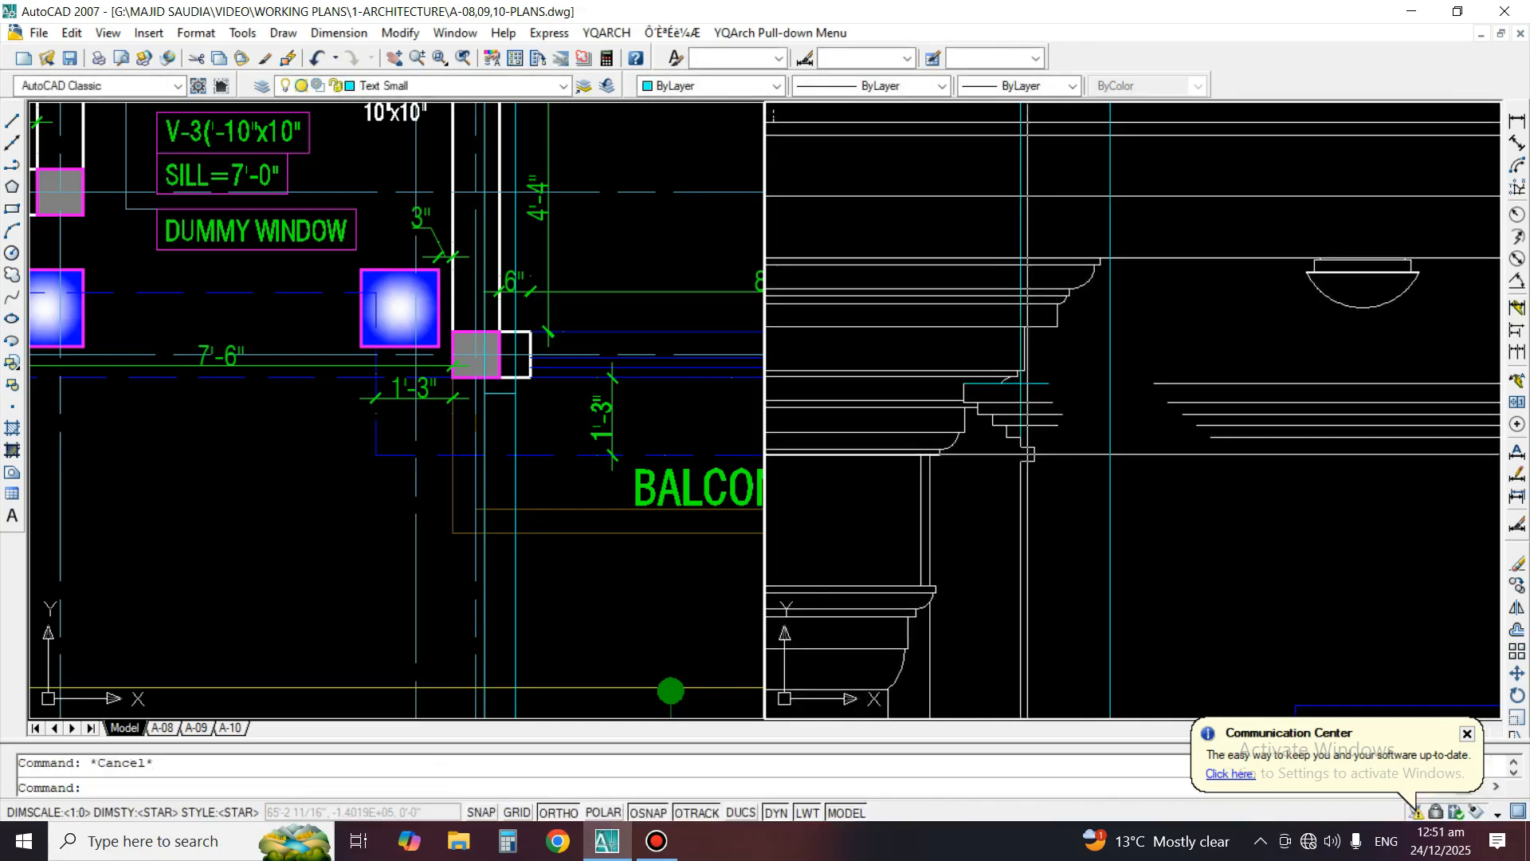
scroll(1075, 422, "up", 1)
scroll(1013, 394, "up", 2)
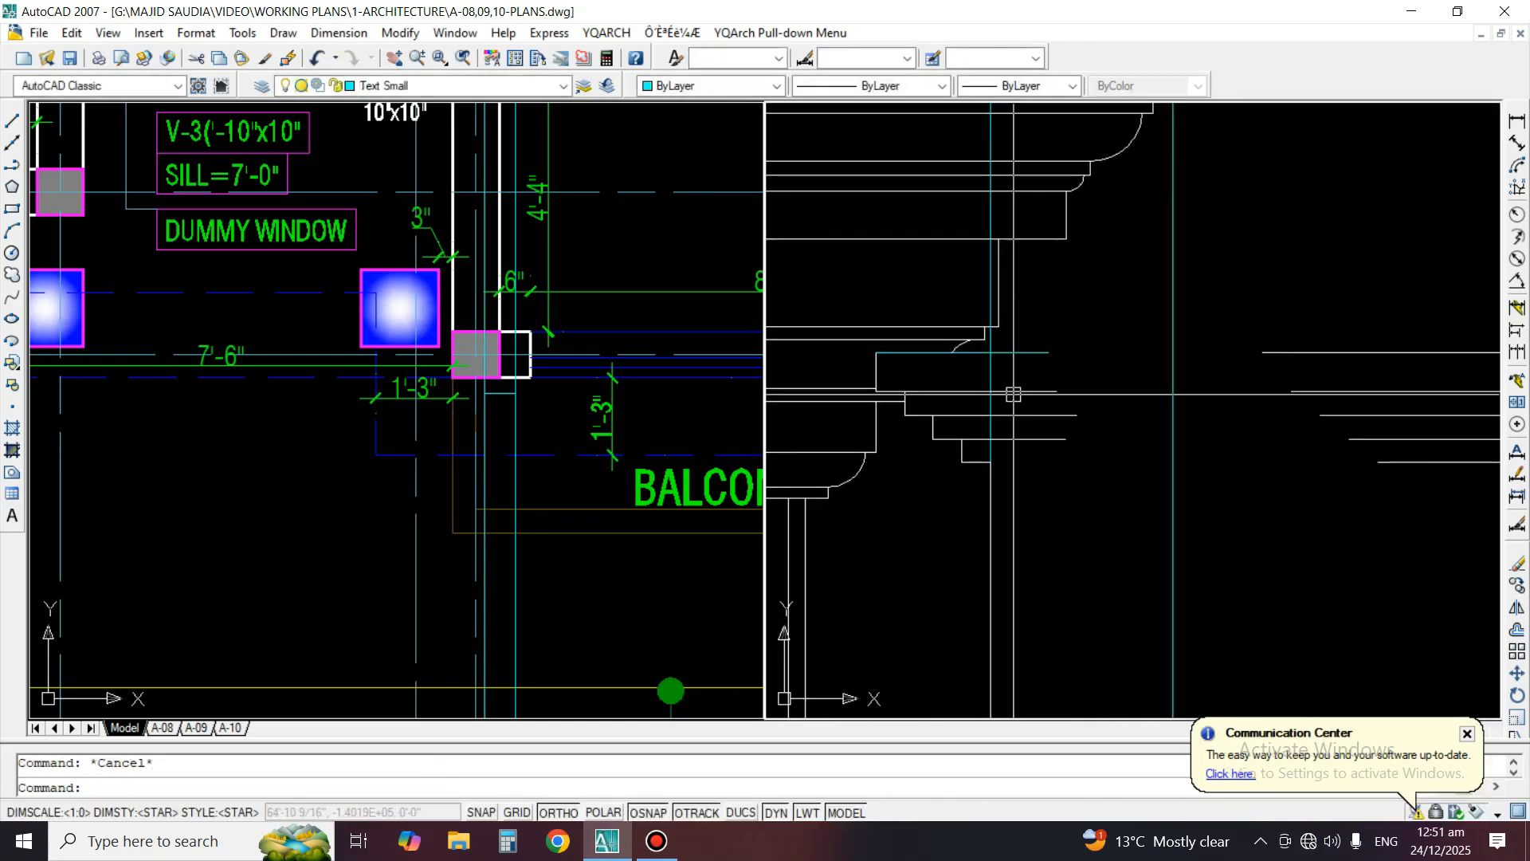
left_click(1078, 326)
left_click(1025, 488)
key("Return")
type("ex")
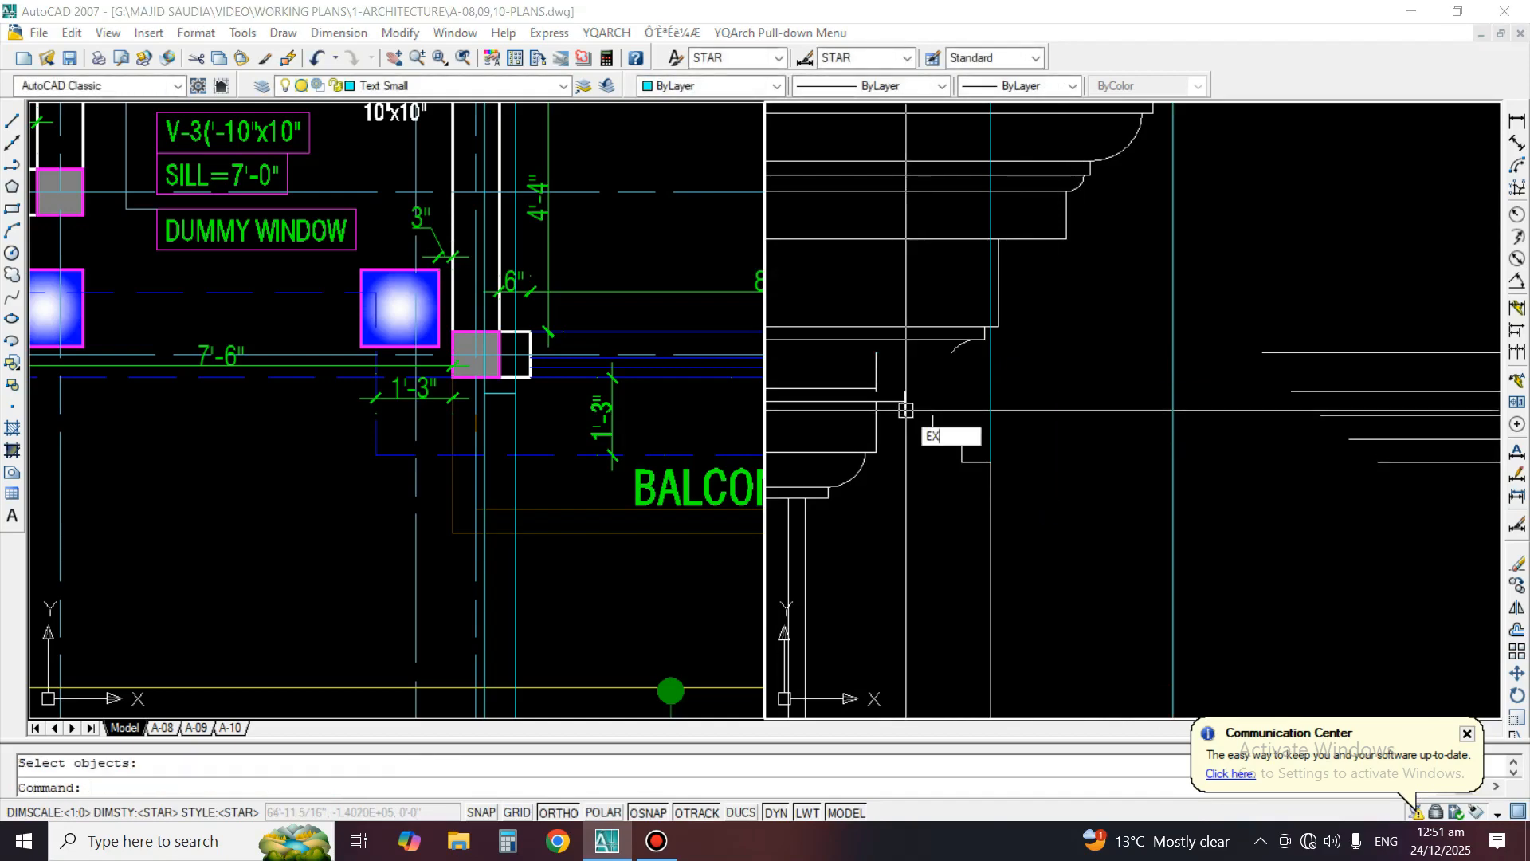
key("Return")
left_click(912, 369)
left_click(852, 378)
left_click(863, 390)
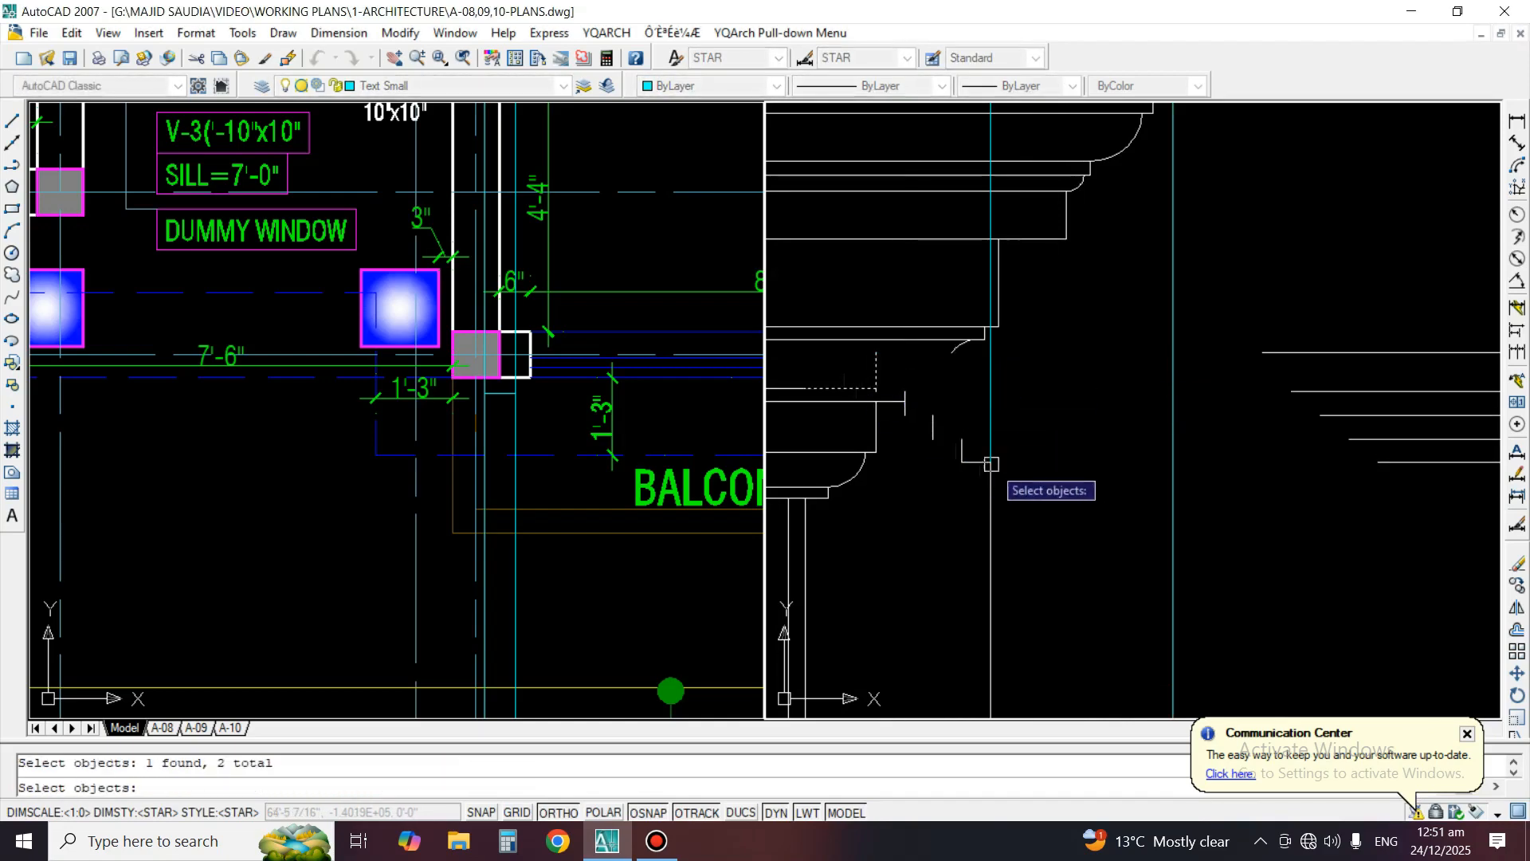
key("Escape")
Extend the window moulding's horizontal lines leftward to the short vertical edges of the left step profile
key("Return")
left_click(874, 358)
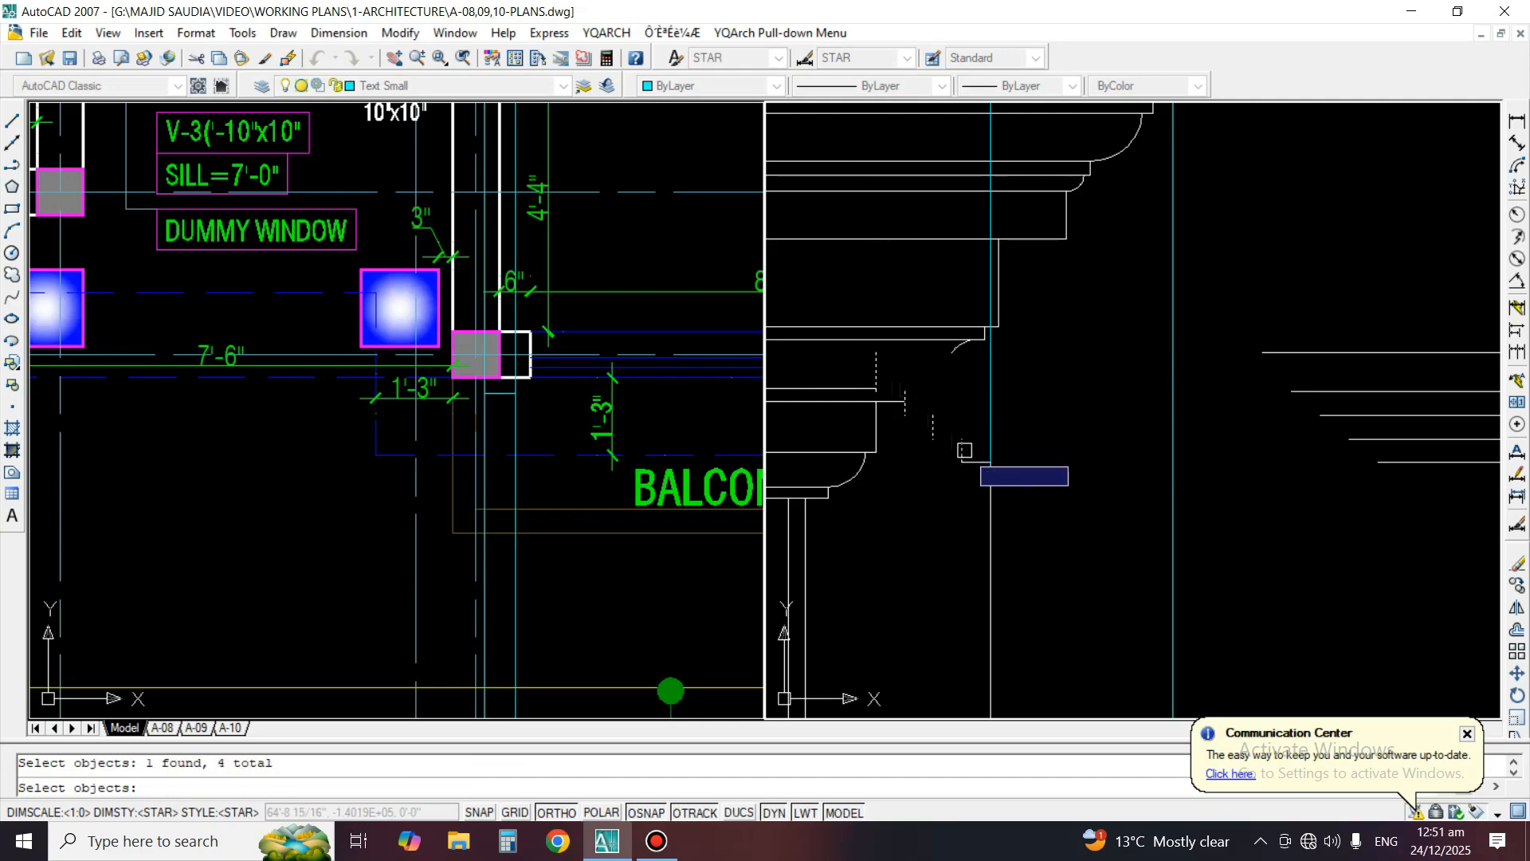
key("Return")
left_click(1308, 397)
left_click(1332, 419)
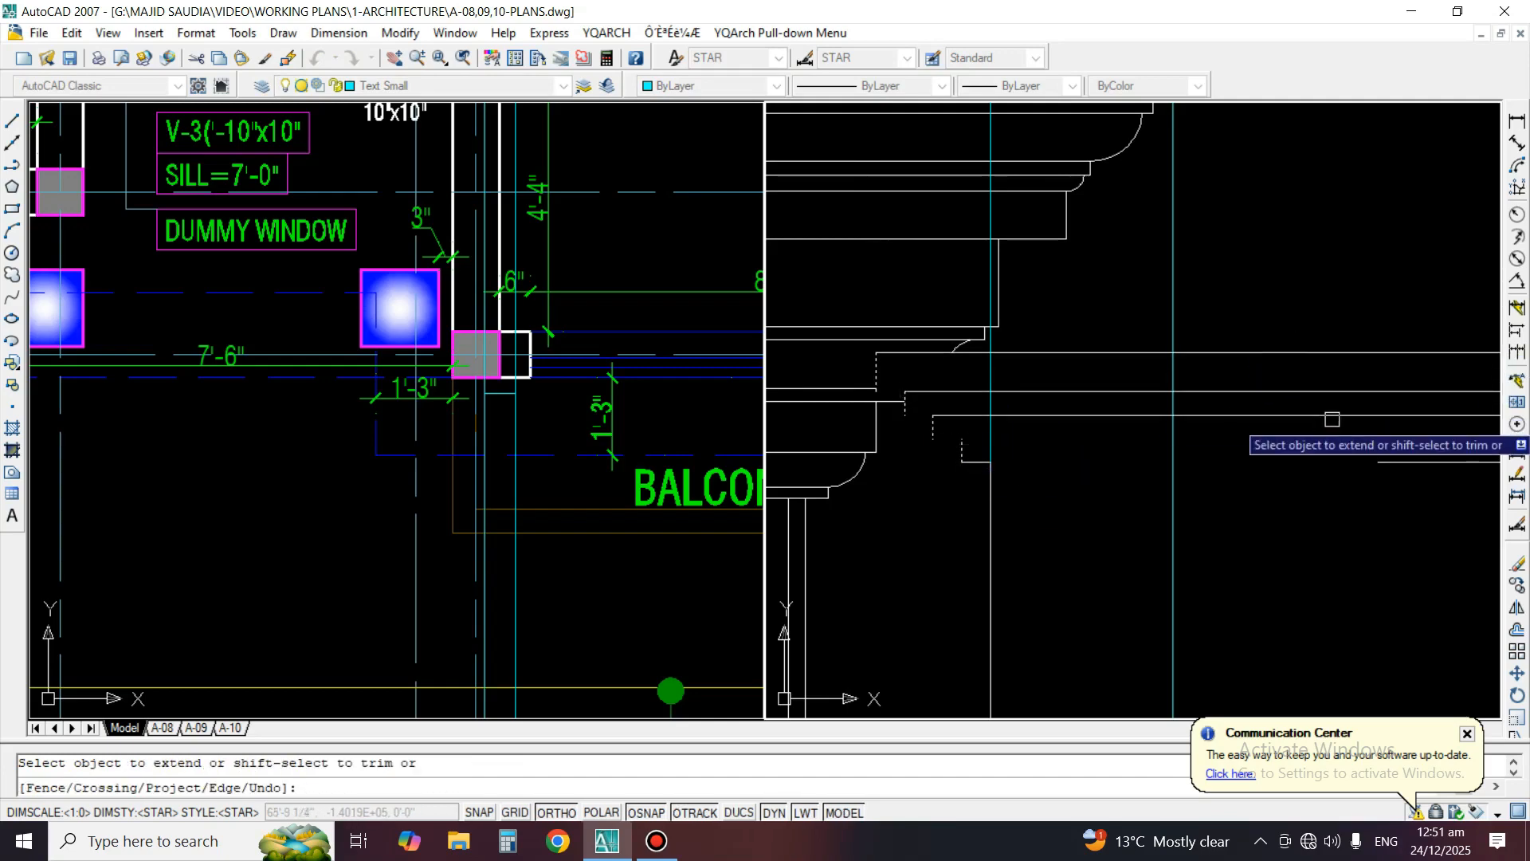
left_click(1374, 450)
left_click(1391, 451)
left_click(1359, 468)
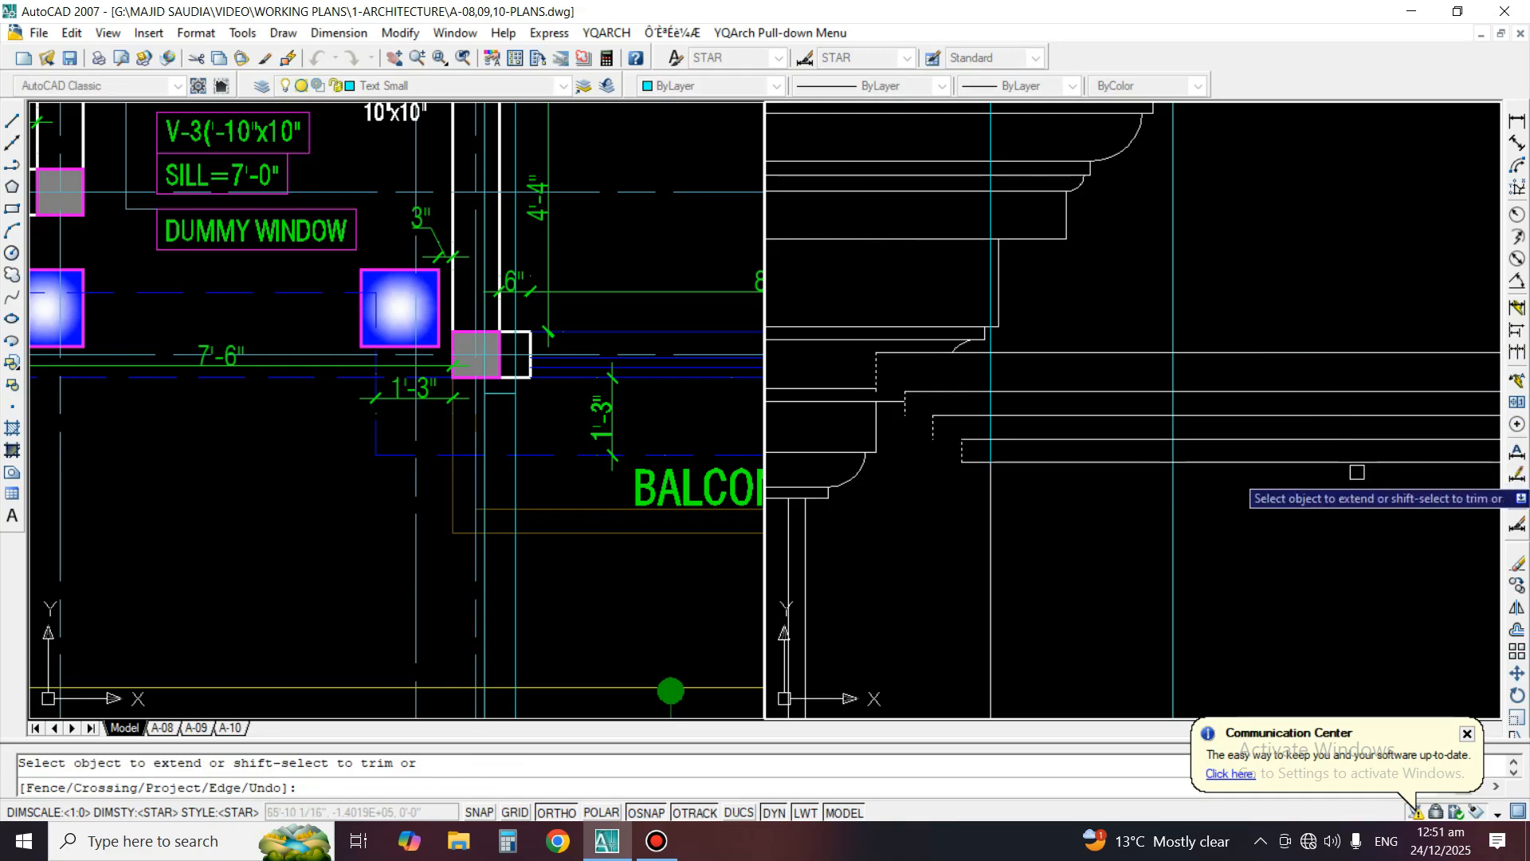
key("Return")
Extend the moulding's intermediate horizontal lines to the neighbouring step edges, closing the corners of the left profile
scroll(1038, 448, "up", 3)
key("Return")
left_click(992, 435)
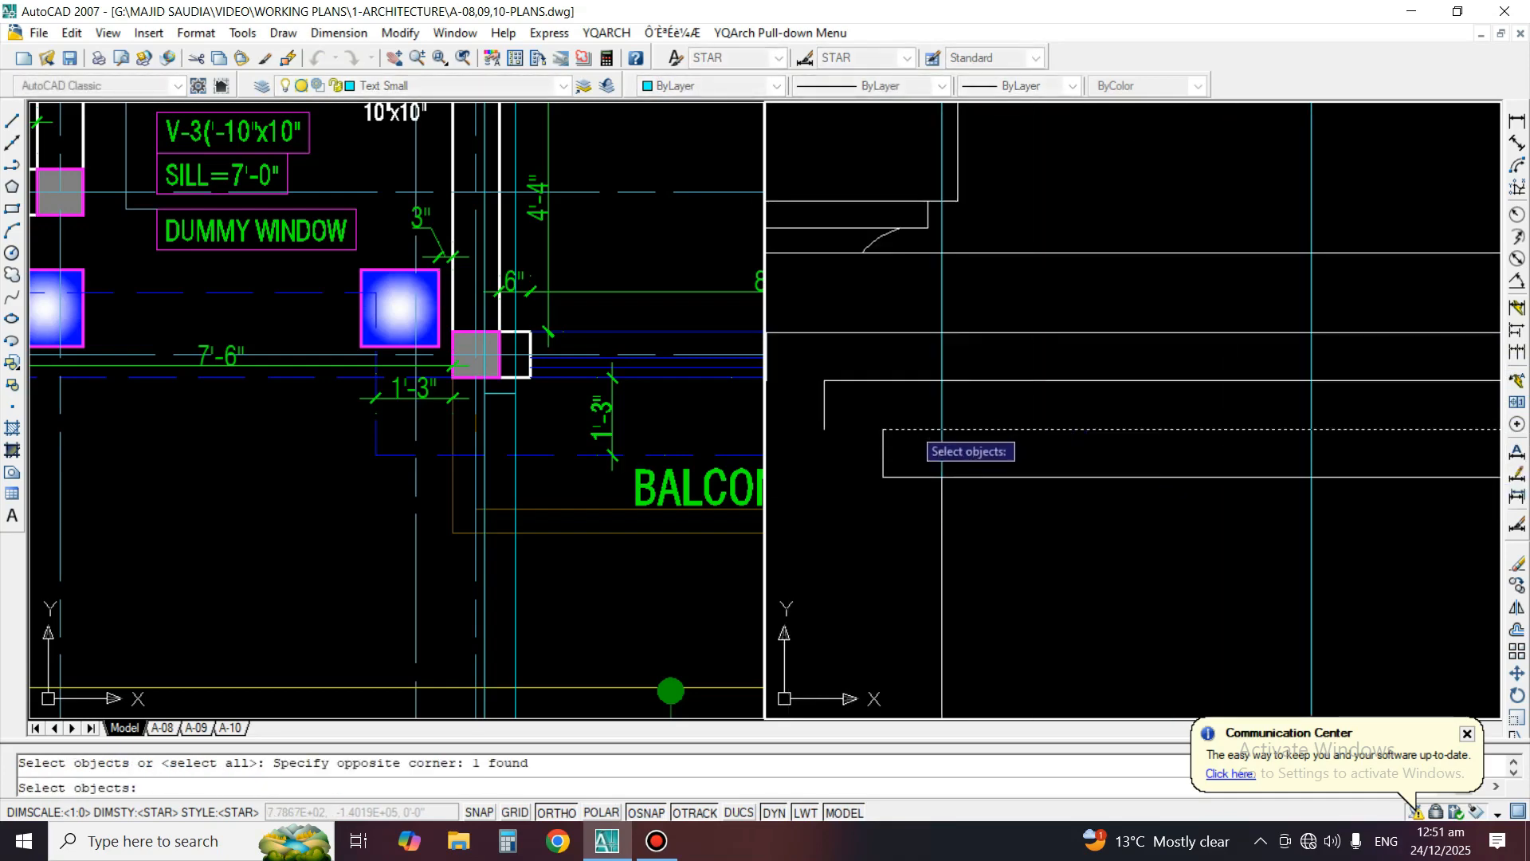
key("Return")
left_click(903, 430)
middle_click_drag(913, 447, 1196, 498)
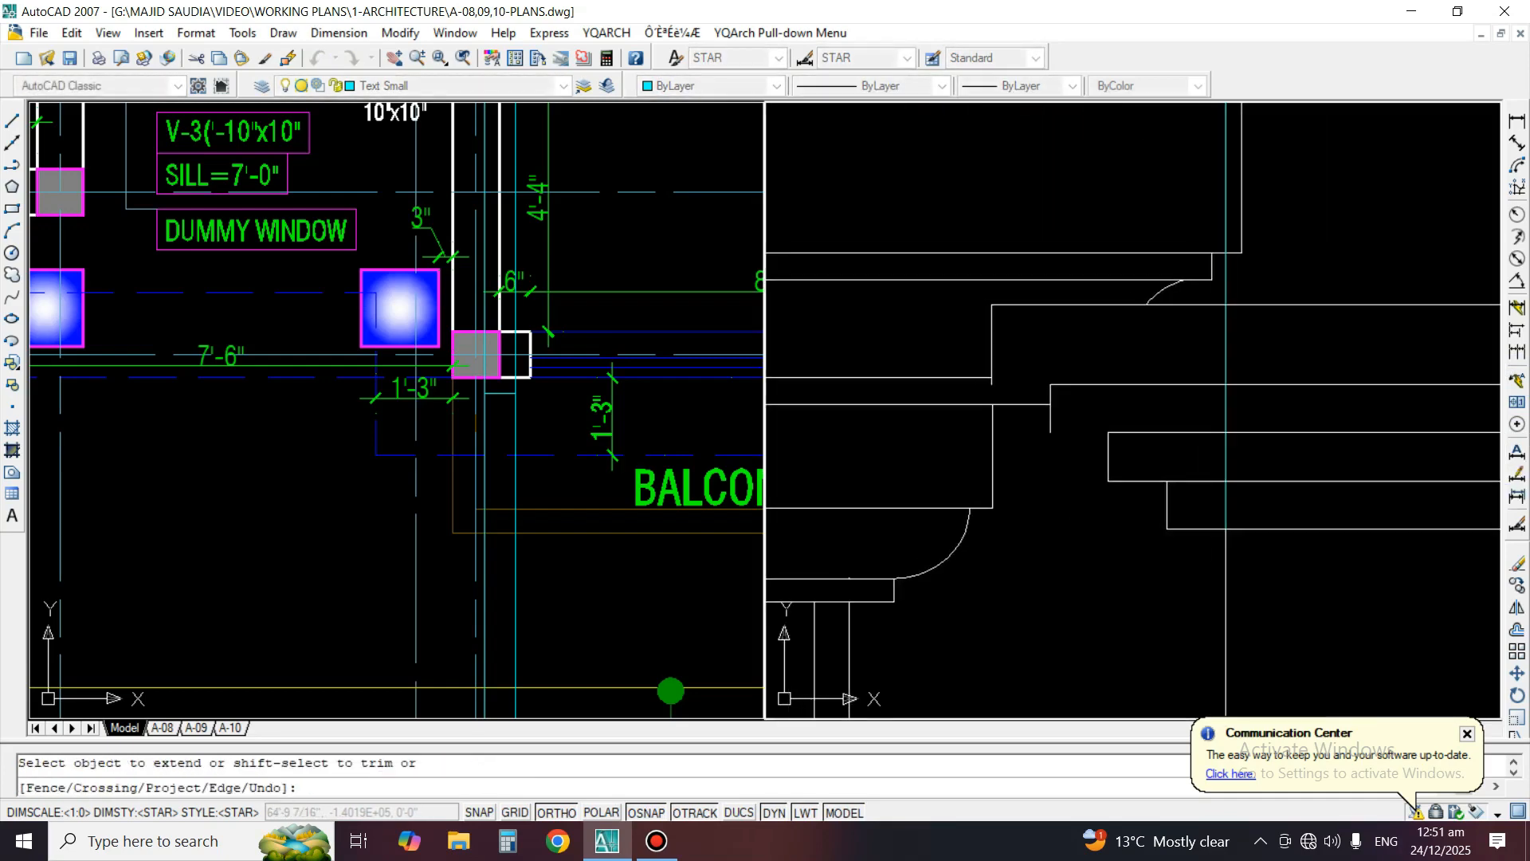
left_click(1091, 386)
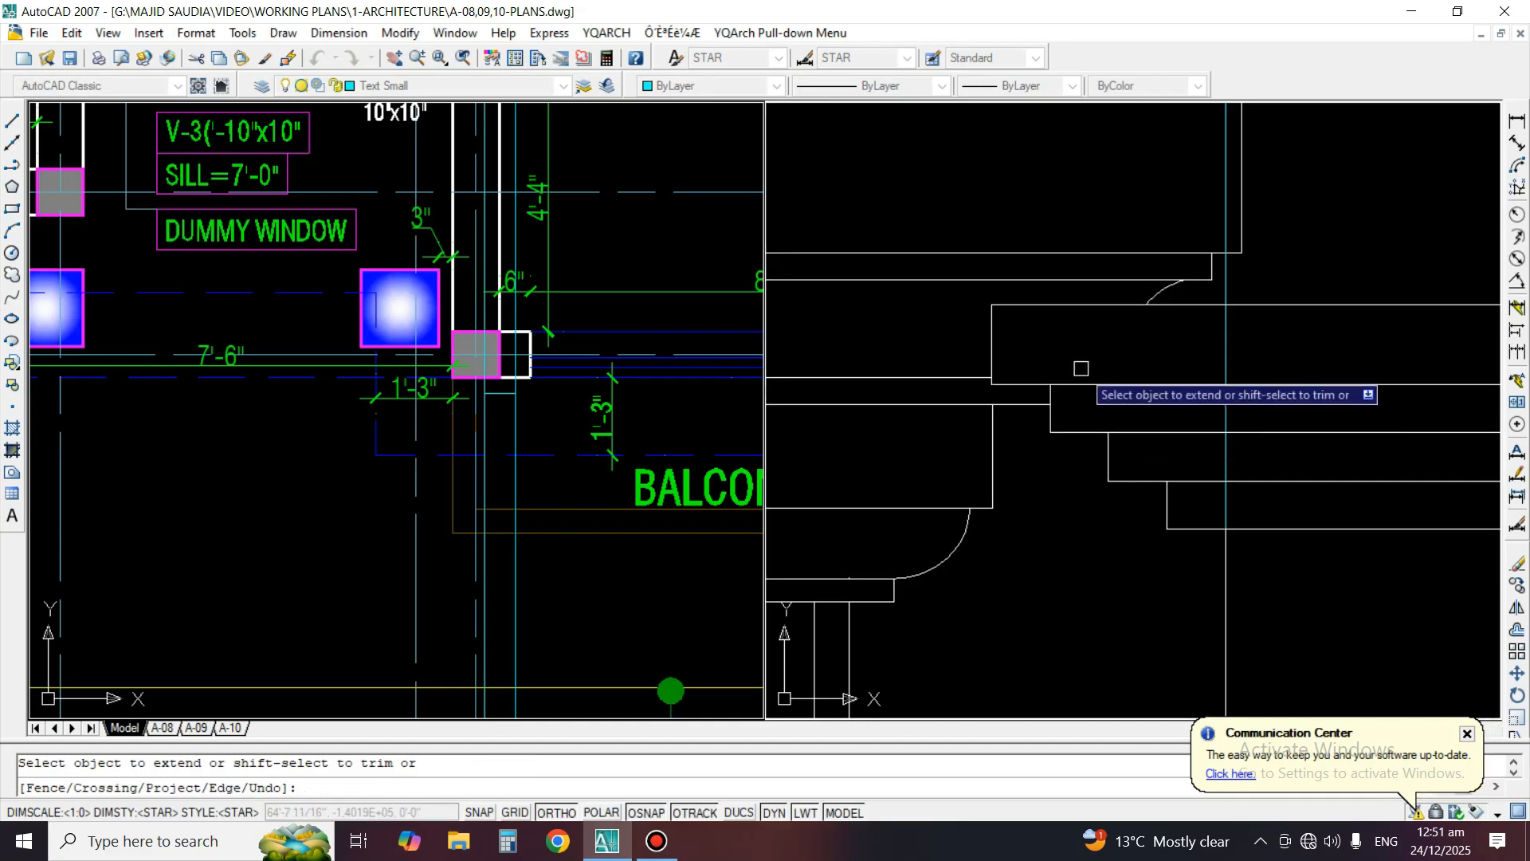
scroll(1081, 368, "down", 3)
Erase the outer left vertical construction line running from the plan through the elevation
key("Escape")
type("e")
key("Return")
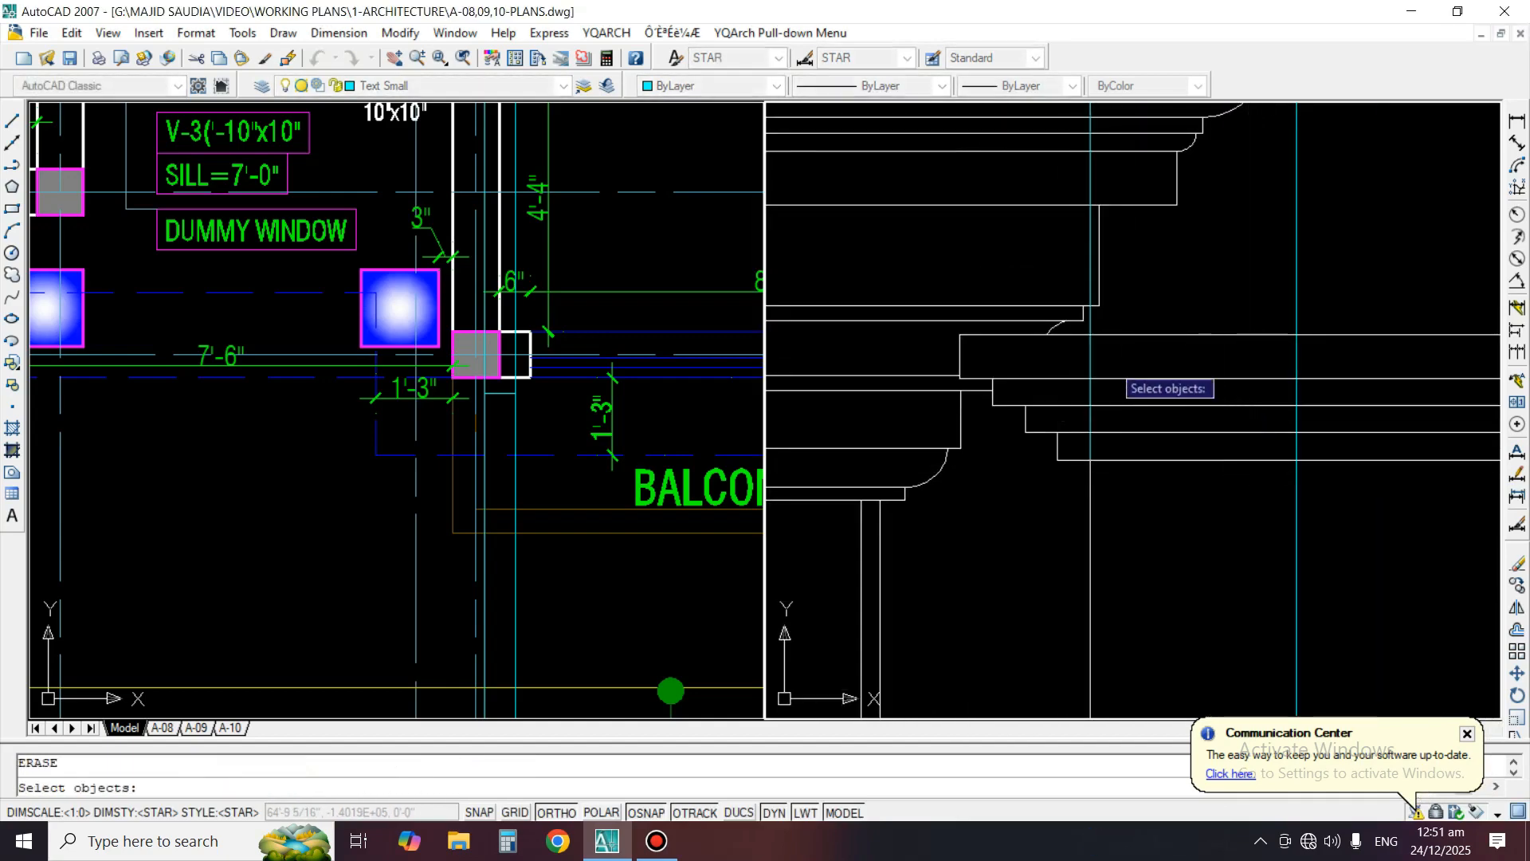
key("Return")
scroll(1093, 353, "down", 5)
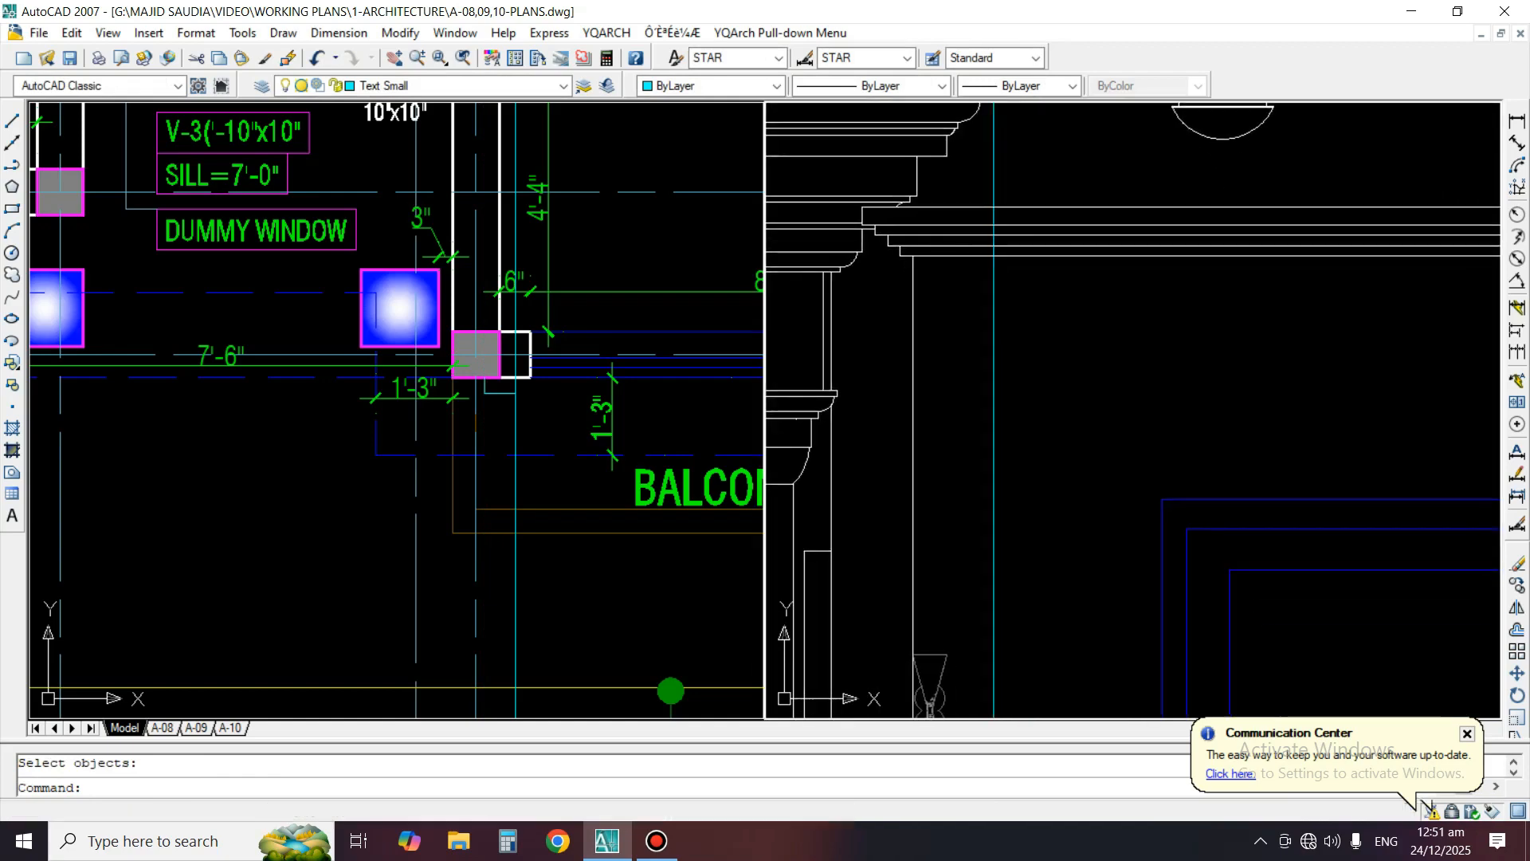
Offset the moulding's lowest horizontal line downward by the distance between the surround's left edge and the remaining construction line
scroll(1059, 444, "up", 4)
type("o")
key("Return")
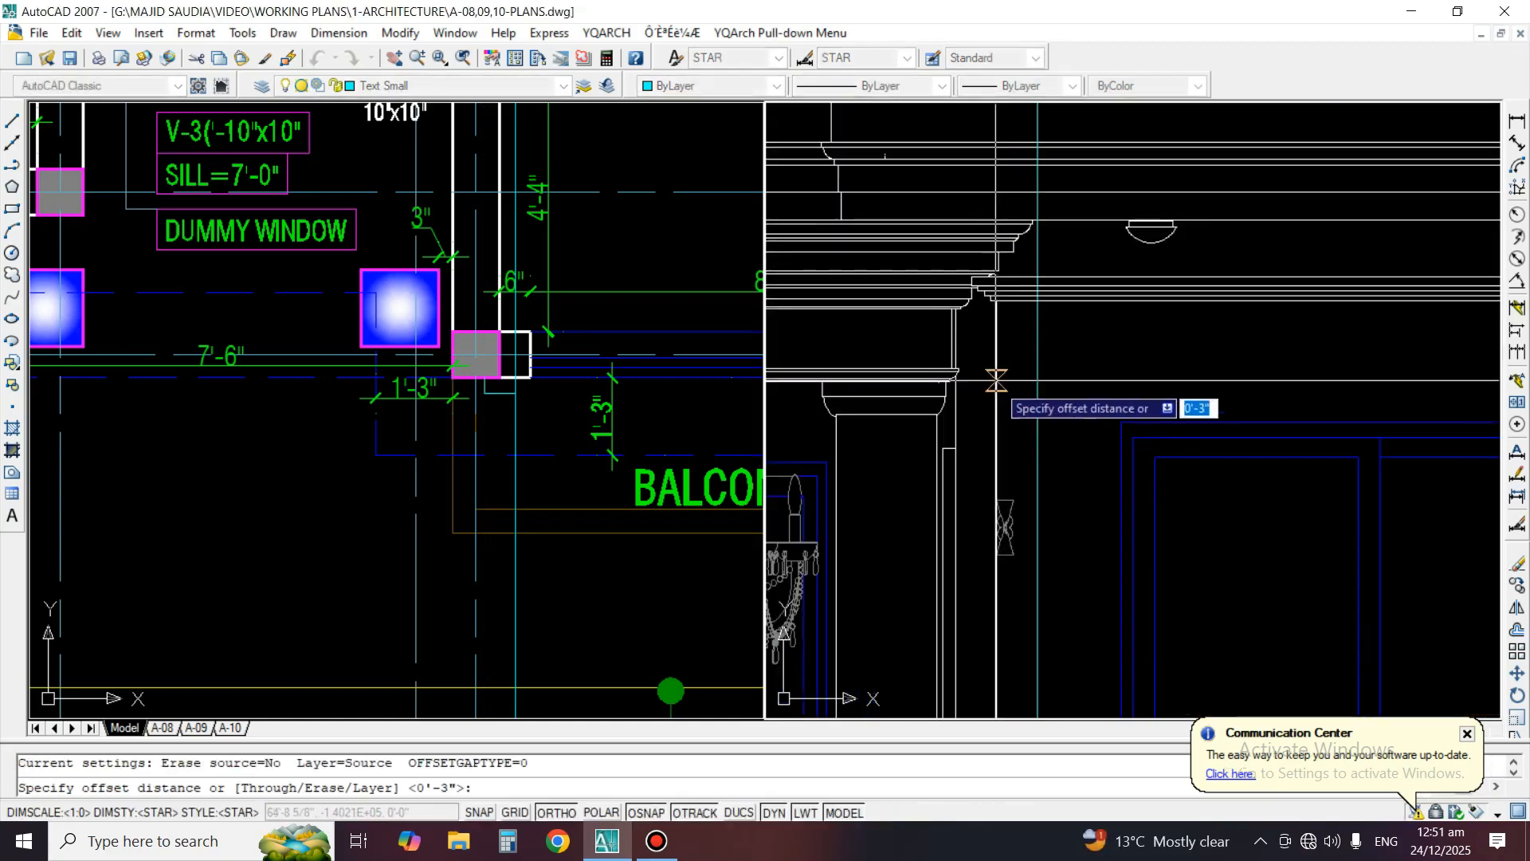
left_click(996, 384)
left_click(1034, 382)
scroll(1063, 303, "up", 2)
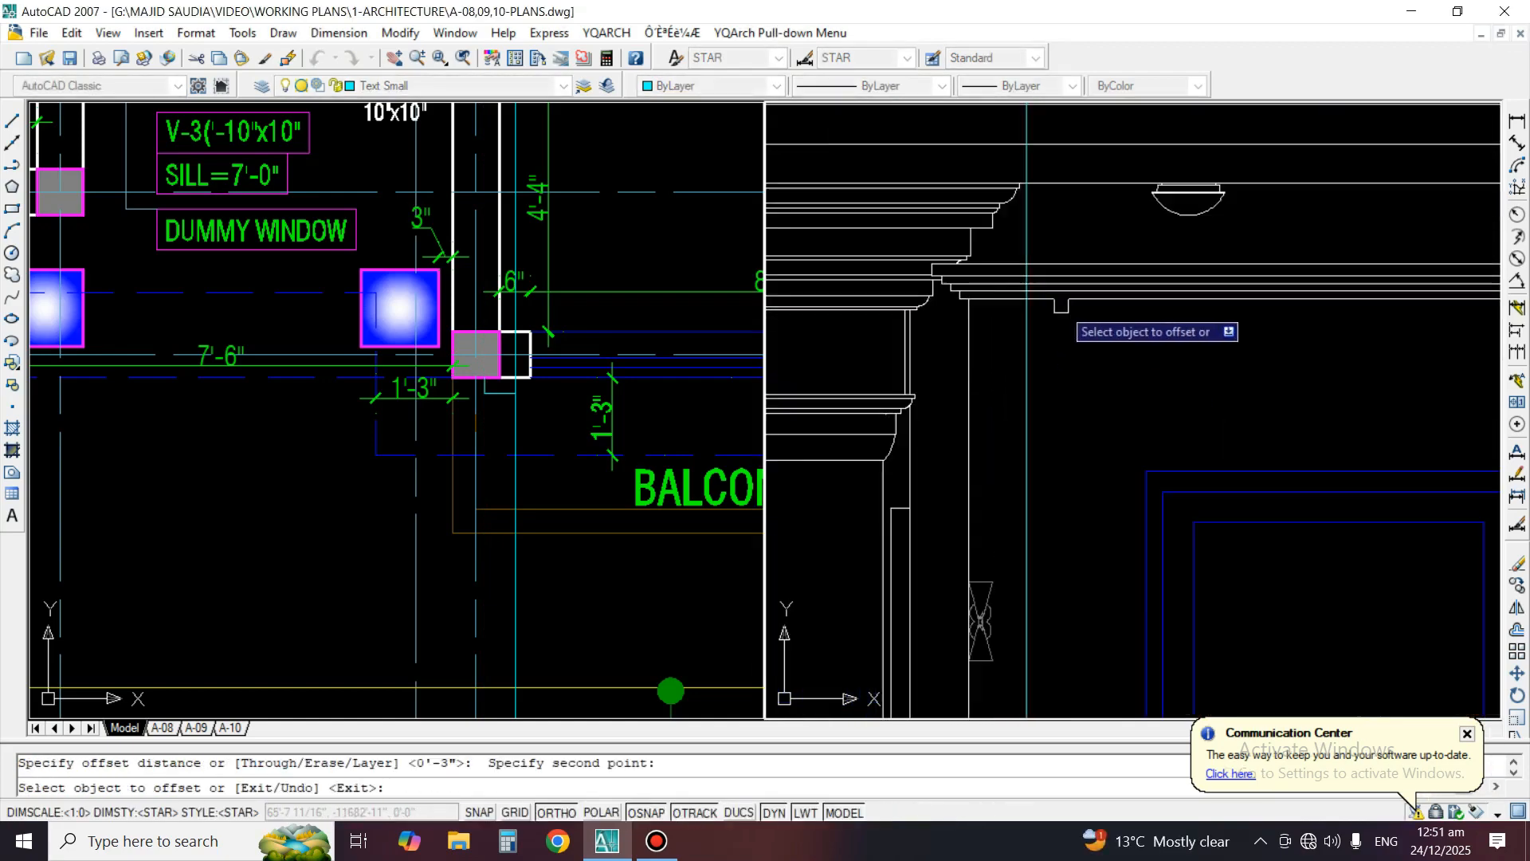
left_click(1063, 301)
left_click(1065, 341)
key("Return")
Fillet the offset line with the left construction line at zero radius to form the surround's upper left corner
type("f")
key("Return")
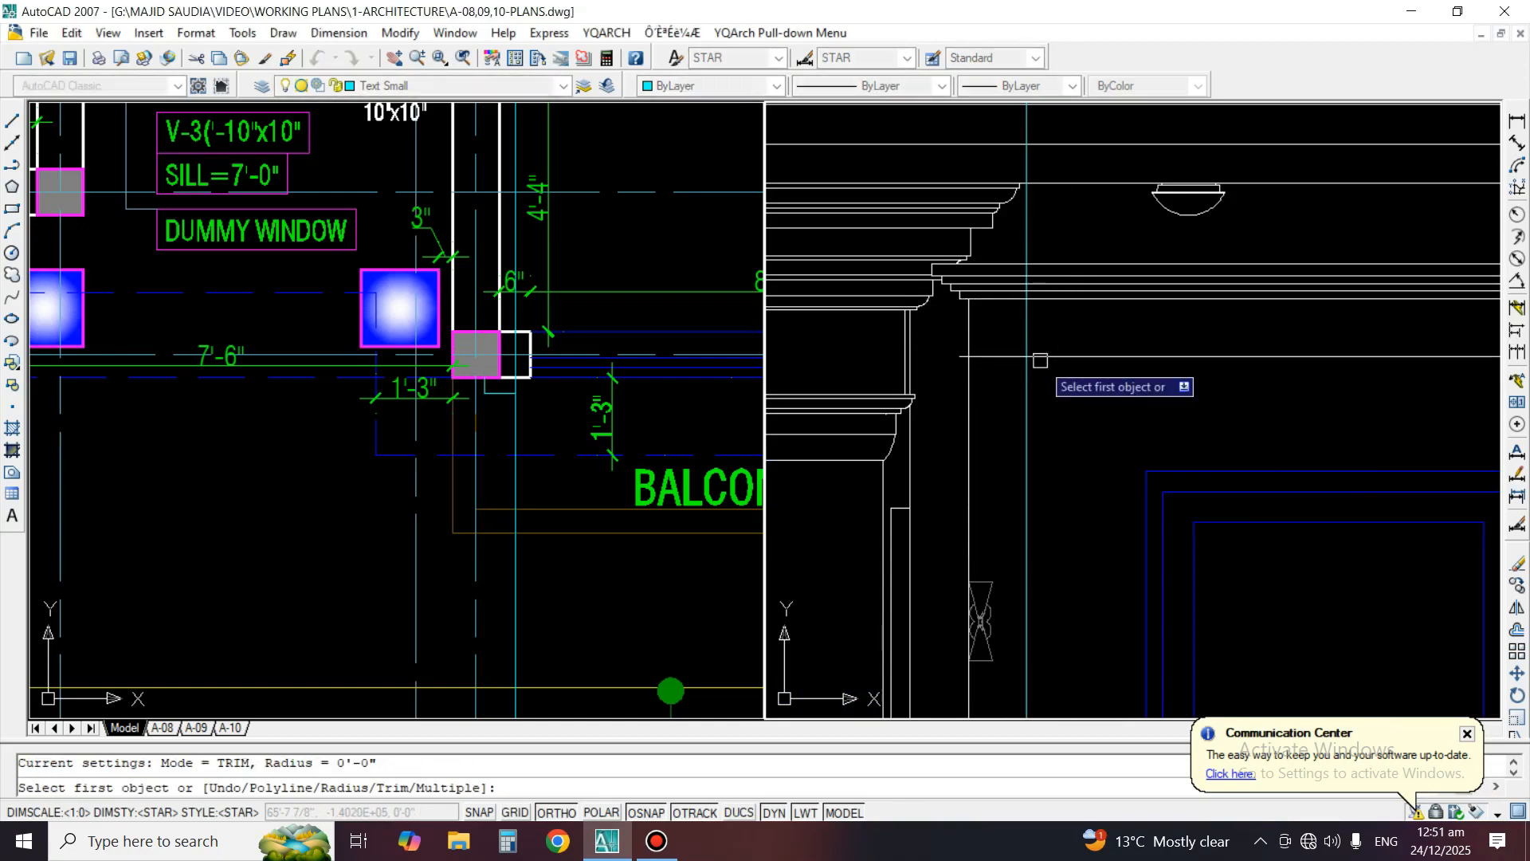
left_click(1032, 357)
left_click(1032, 387)
Extend the upper window moulding's horizontal lines to the stepped profile at its right end
scroll(1206, 307, "down", 2)
scroll(1206, 306, "up", 3)
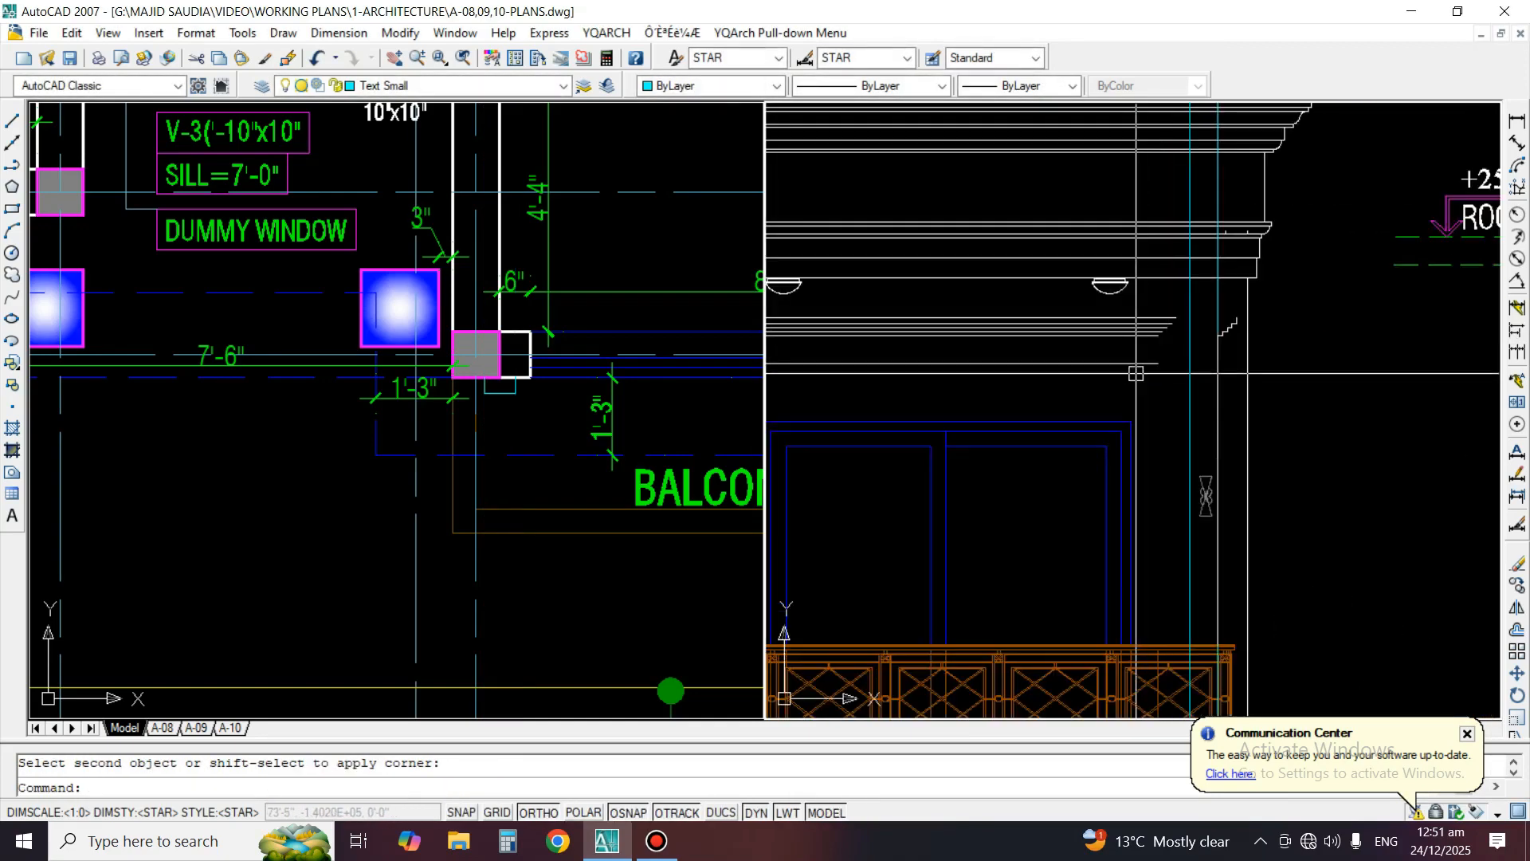
type("ex")
scroll(1206, 307, "up", 2)
left_click(1201, 307)
left_click(1312, 405)
key("Return")
scroll(1106, 336, "up", 4)
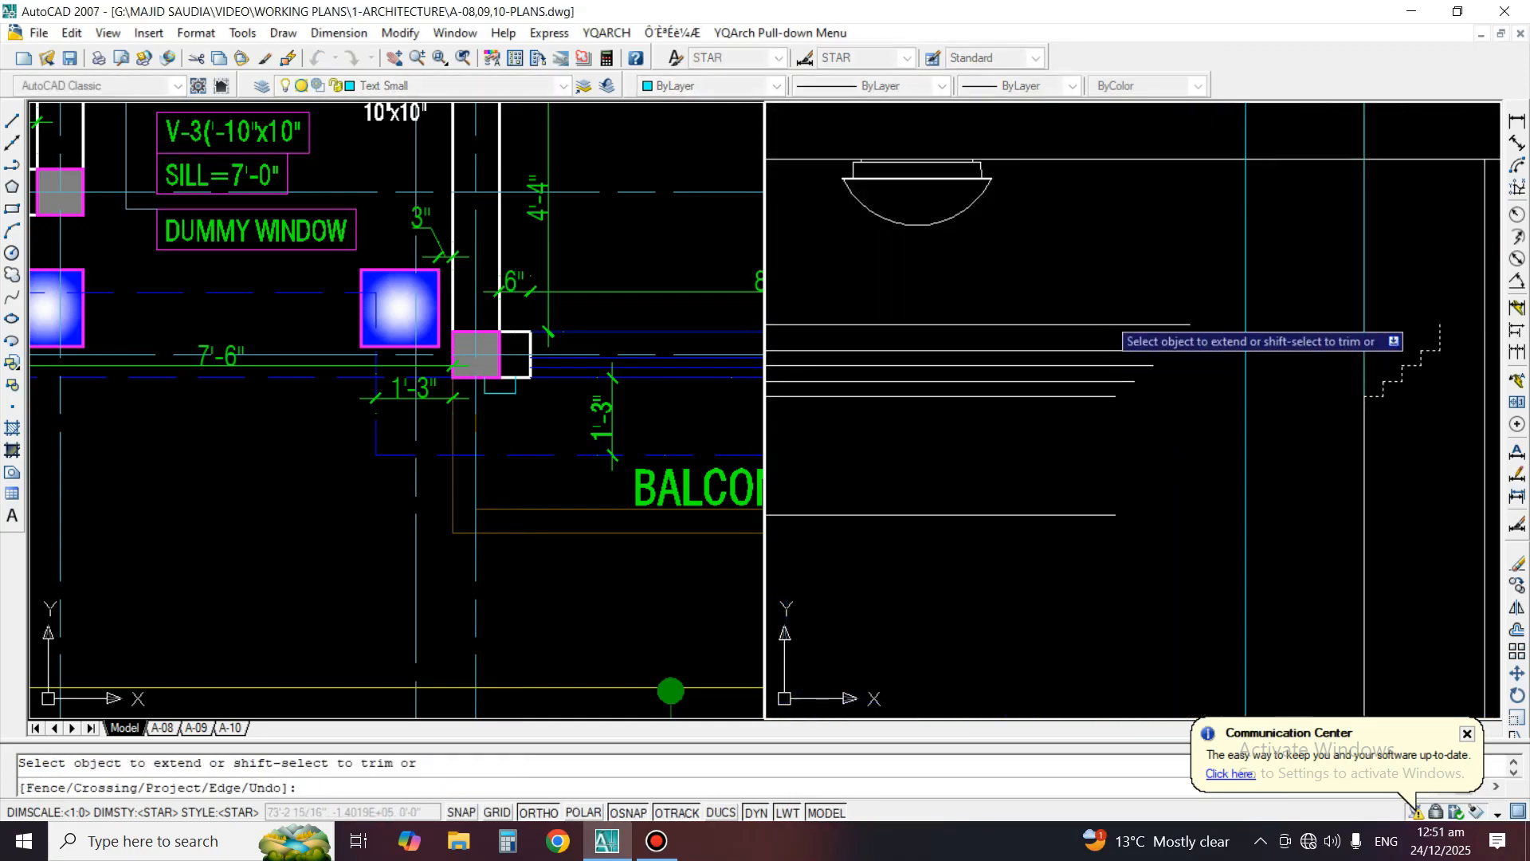
left_click(1106, 314)
left_click(1077, 431)
key("Return")
scroll(1185, 444, "down", 2)
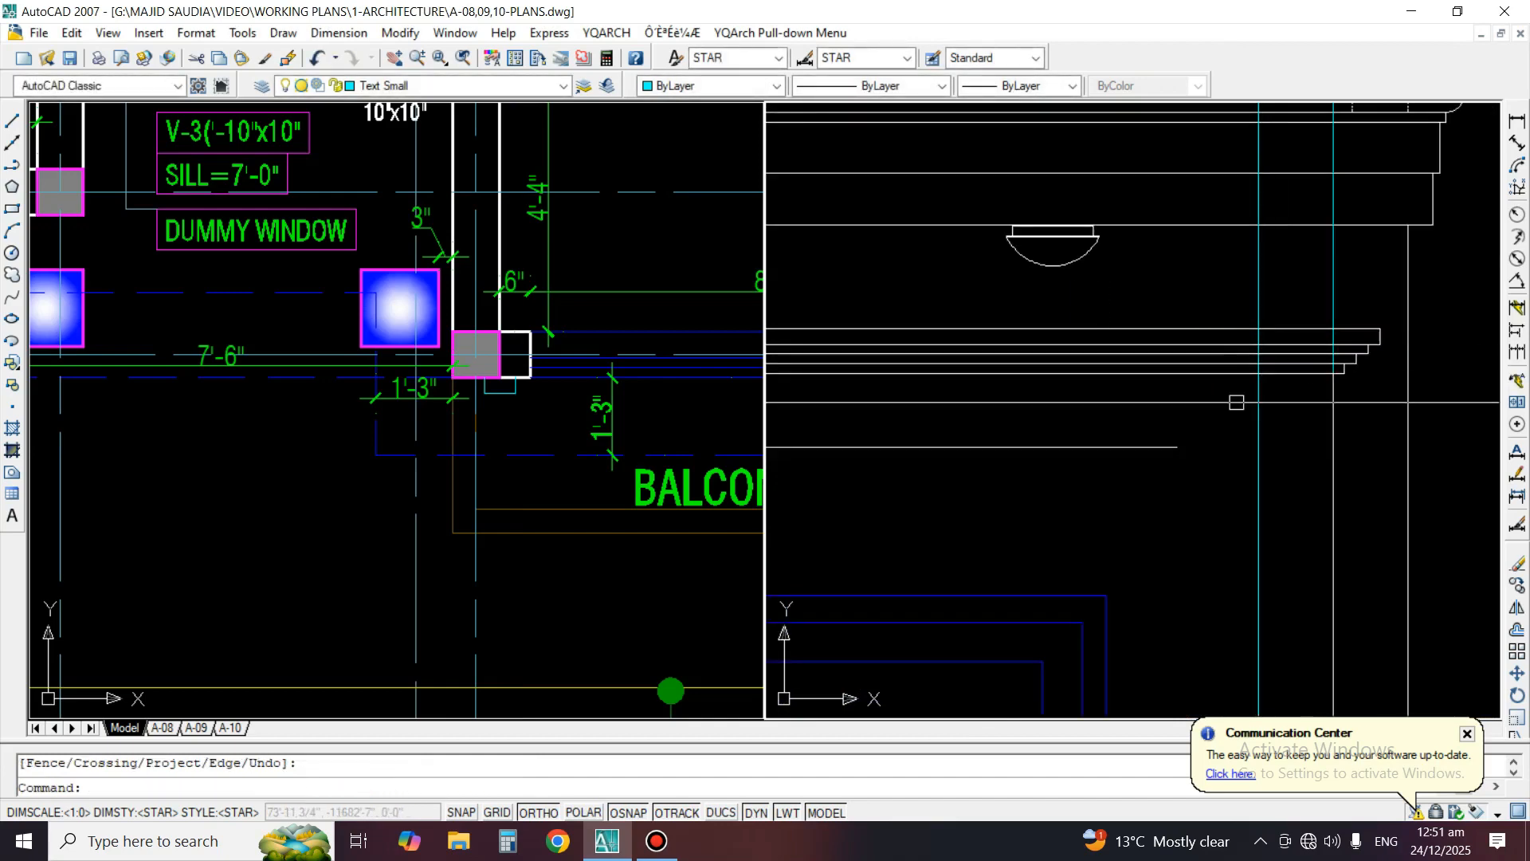
Fillet the surround's top line with the inner right construction line, and erase the outer right construction line
type("f")
left_click(1185, 444)
left_click(1260, 468)
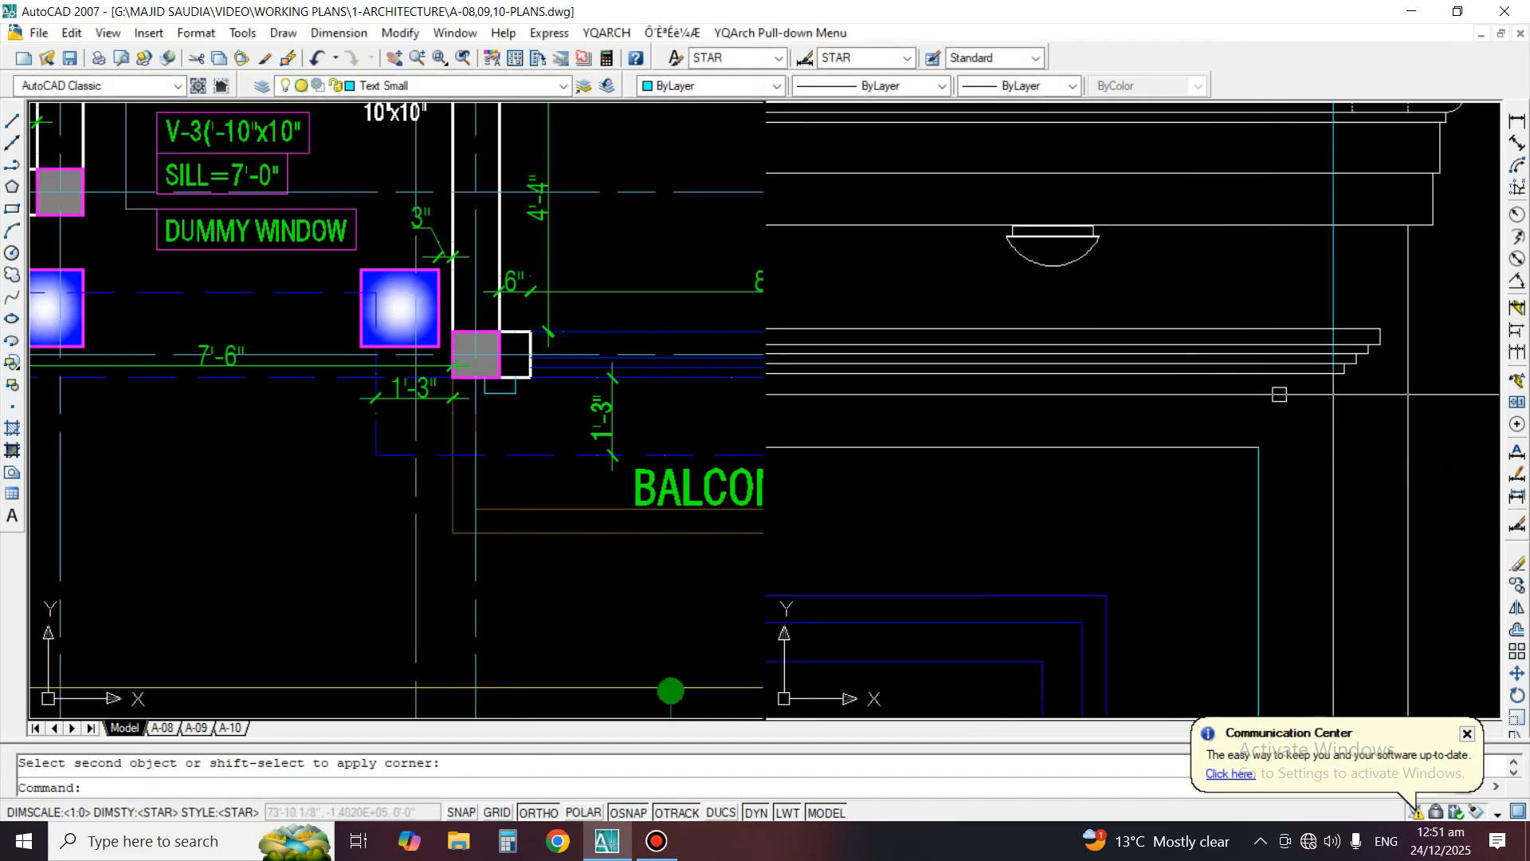
type("e")
key("Return")
scroll(1273, 363, "down", 4)
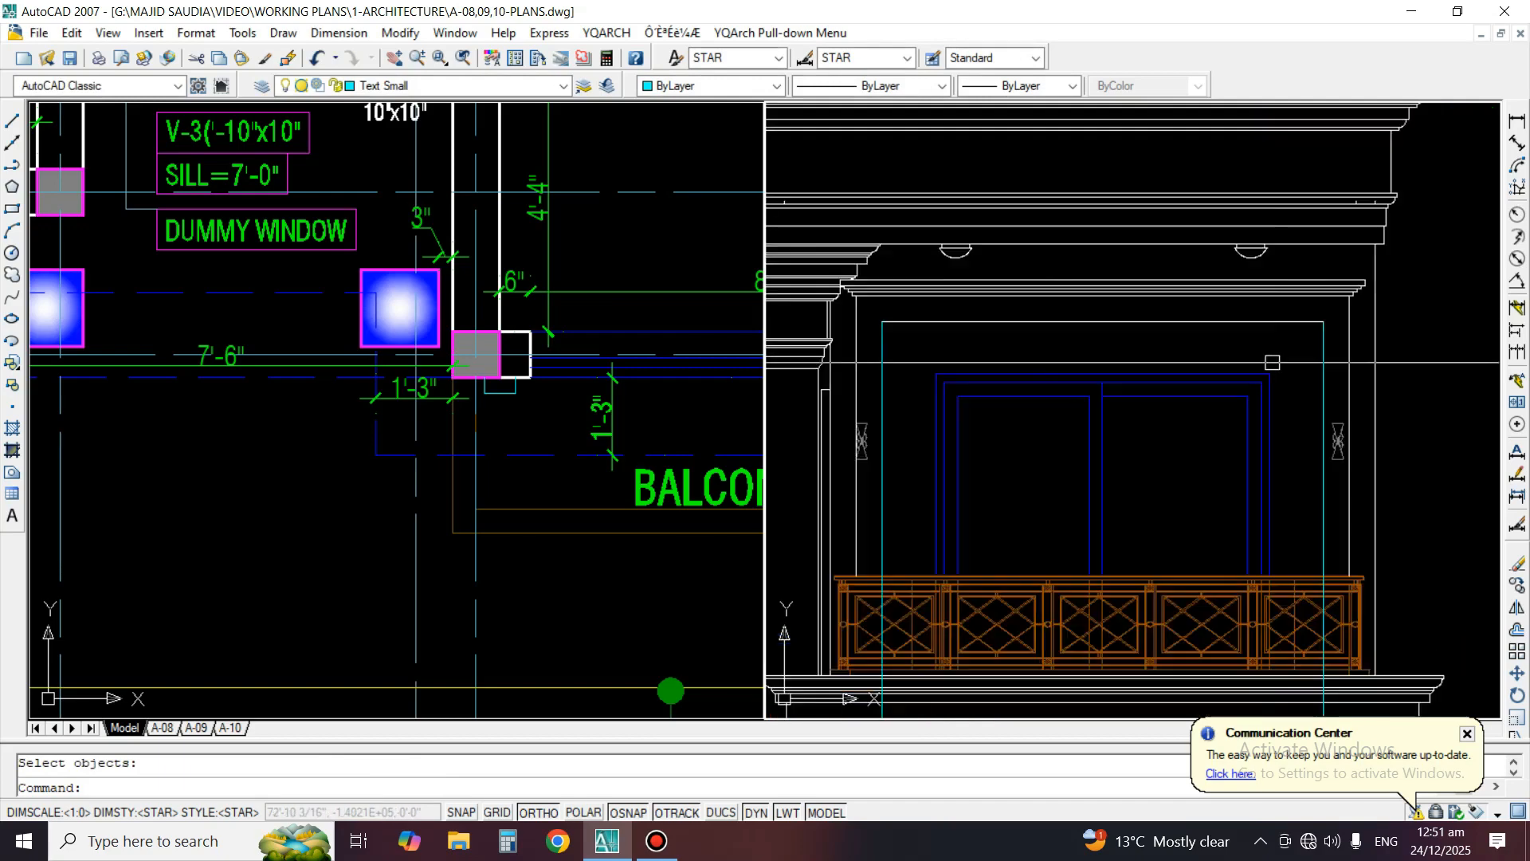
Match the properties of the surround's top line onto its right vertical line
type("ma")
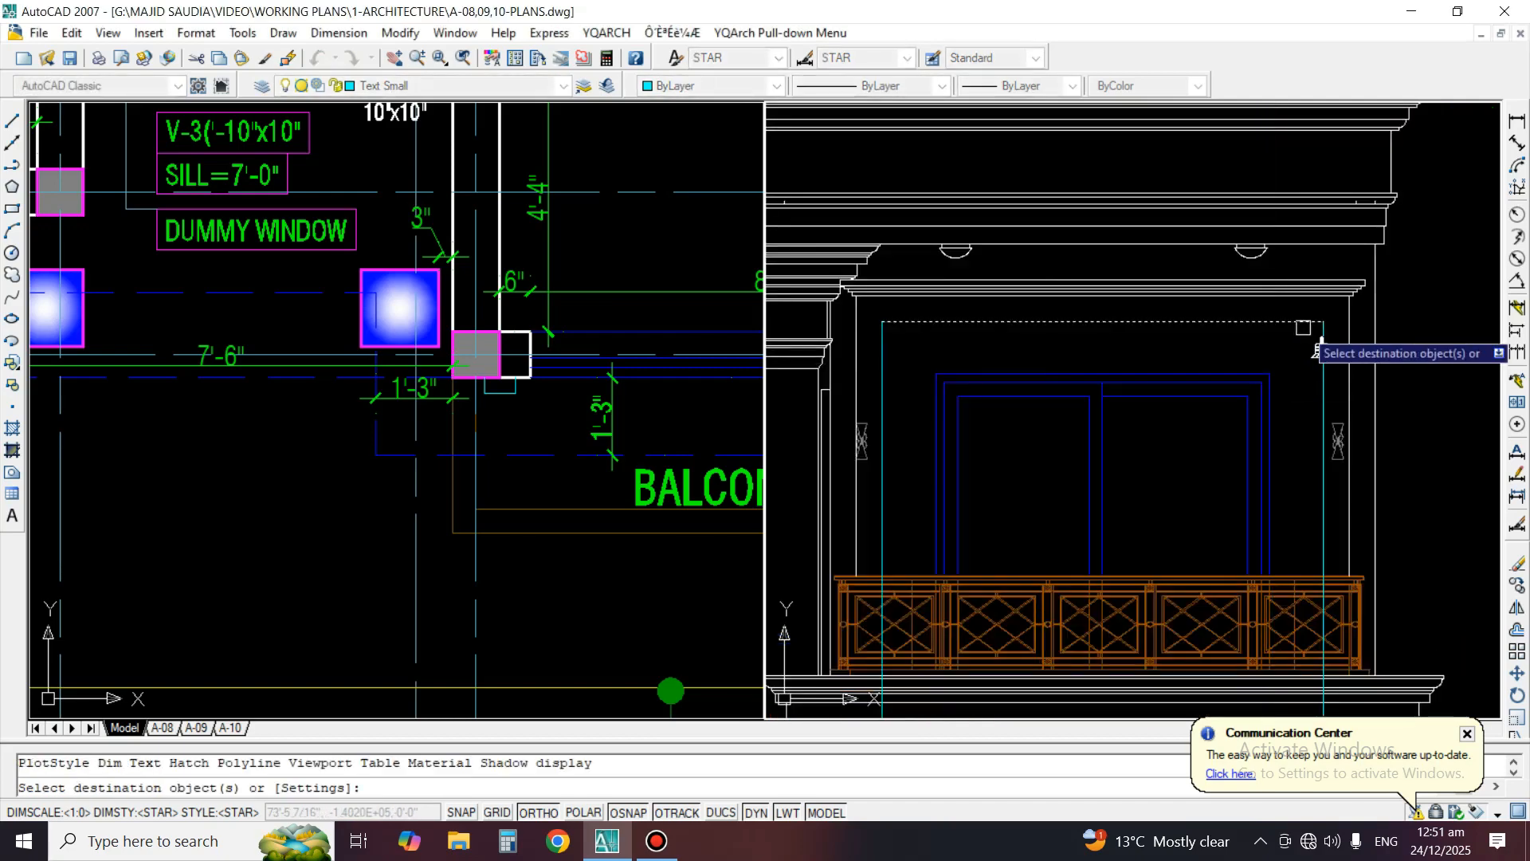
key("Return")
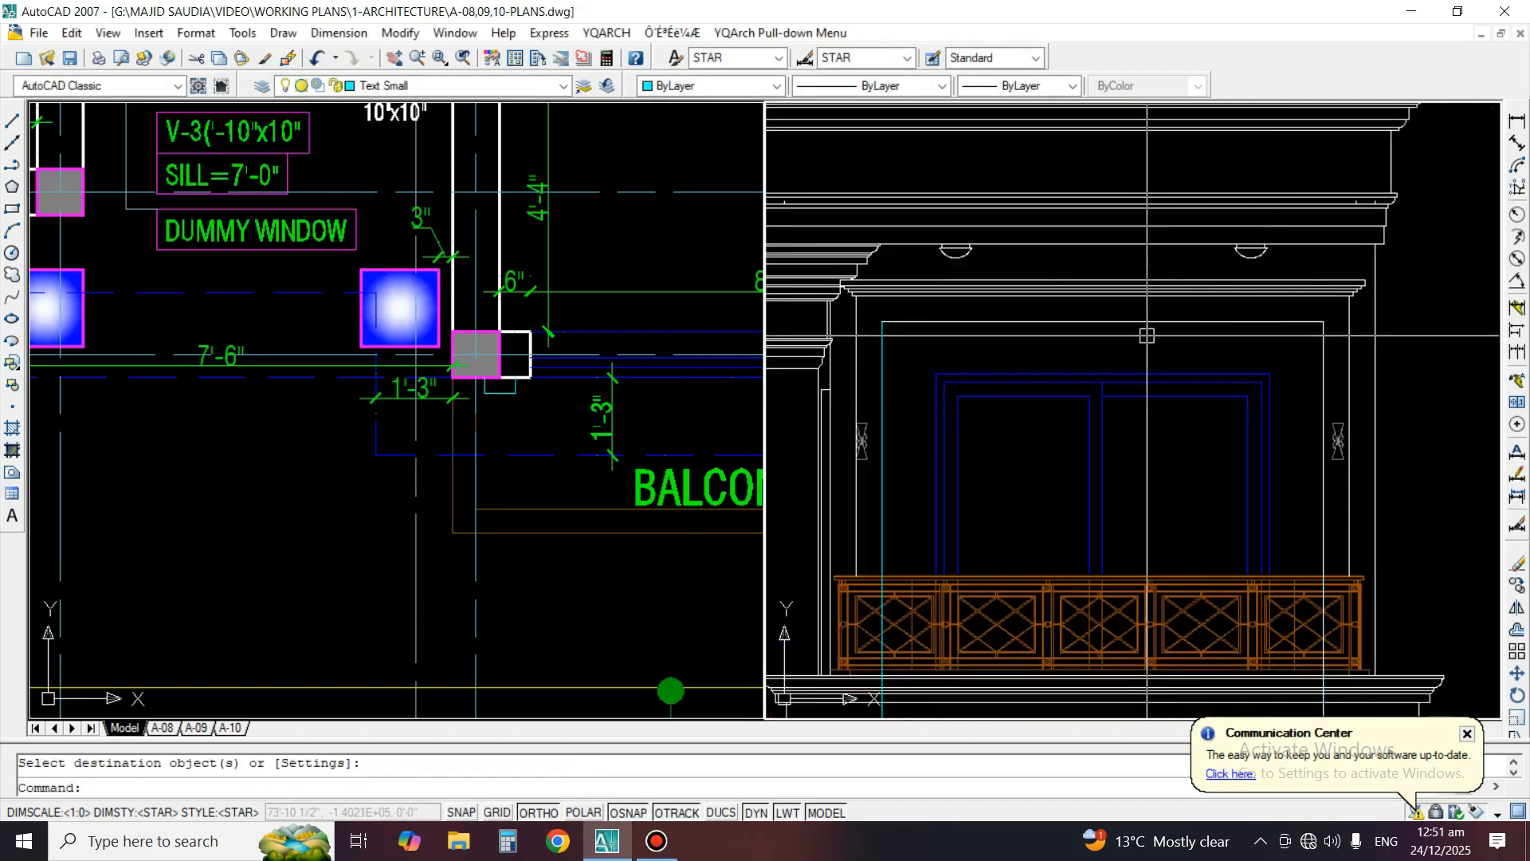
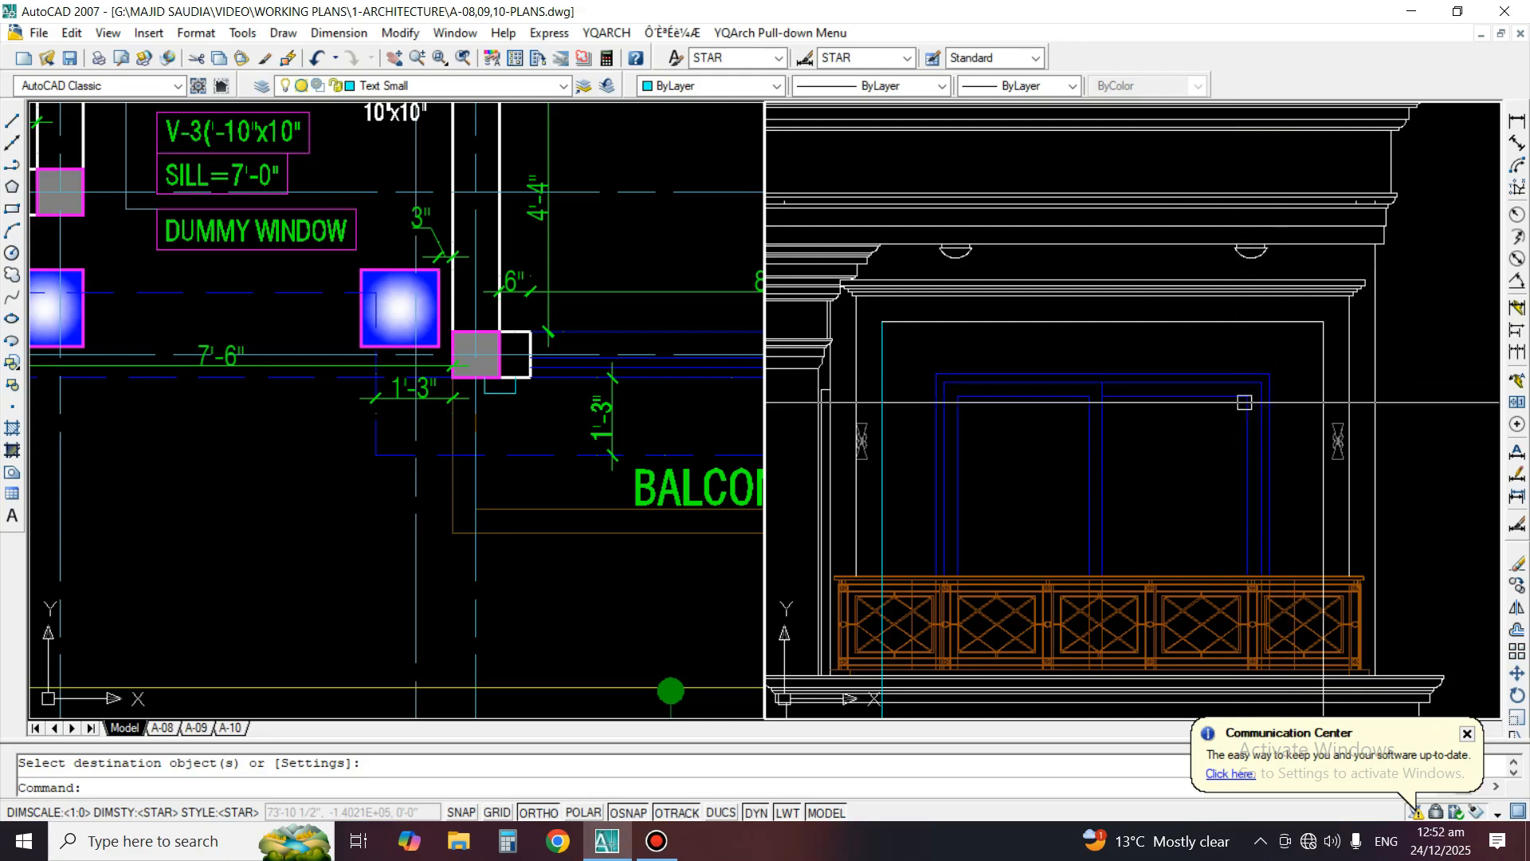
Trim the right vertical line of the window surround at the top edge of the balcony railing in the elevation
scroll(1244, 402, "up", 2)
type("tr")
key("Return")
scroll(1335, 474, "up", 2)
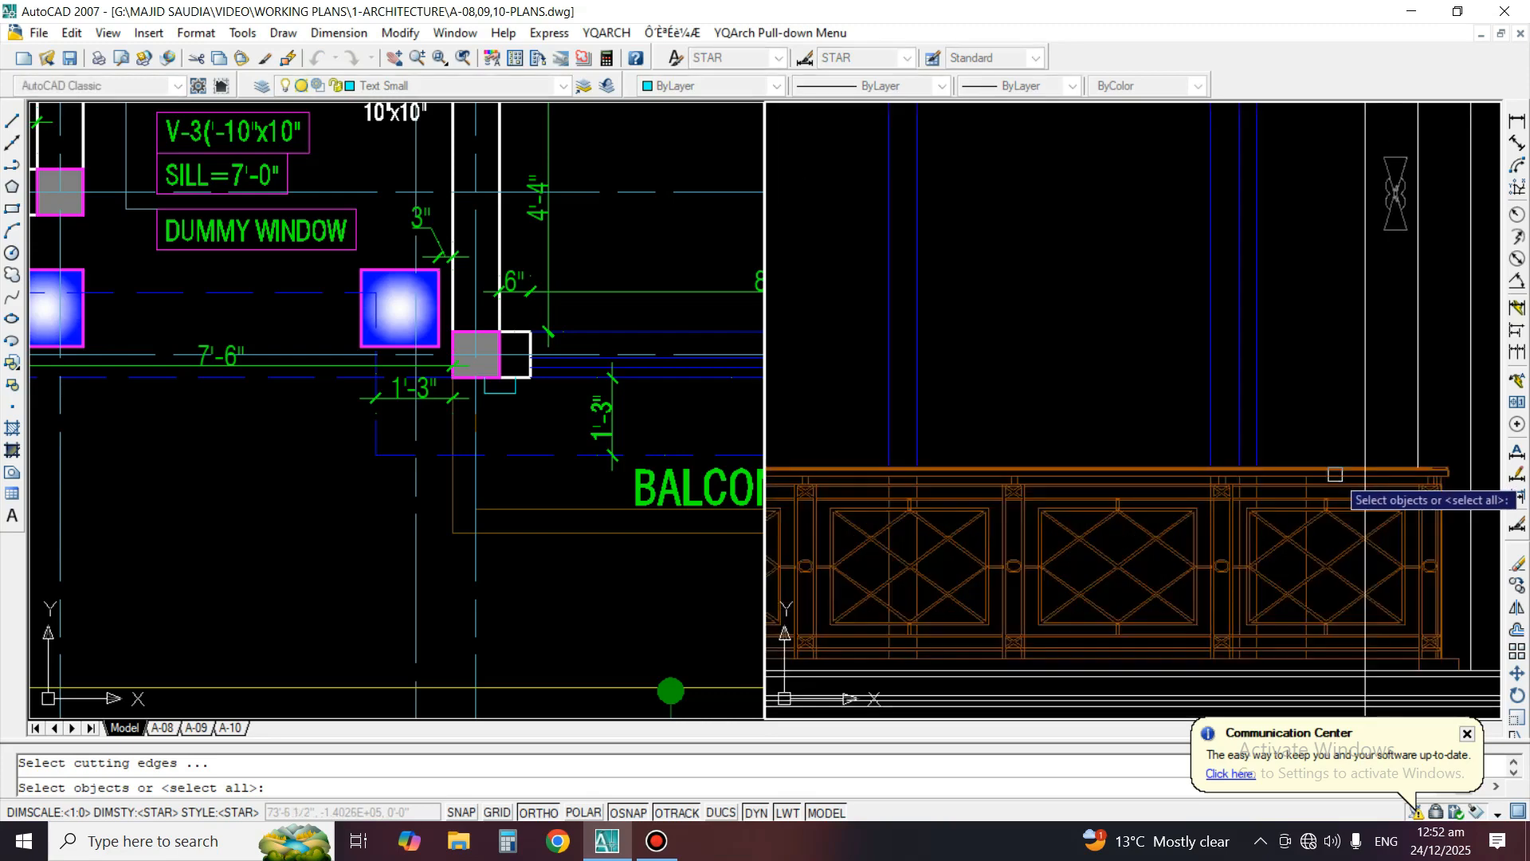
scroll(1369, 463, "up", 2)
scroll(1355, 479, "up", 2)
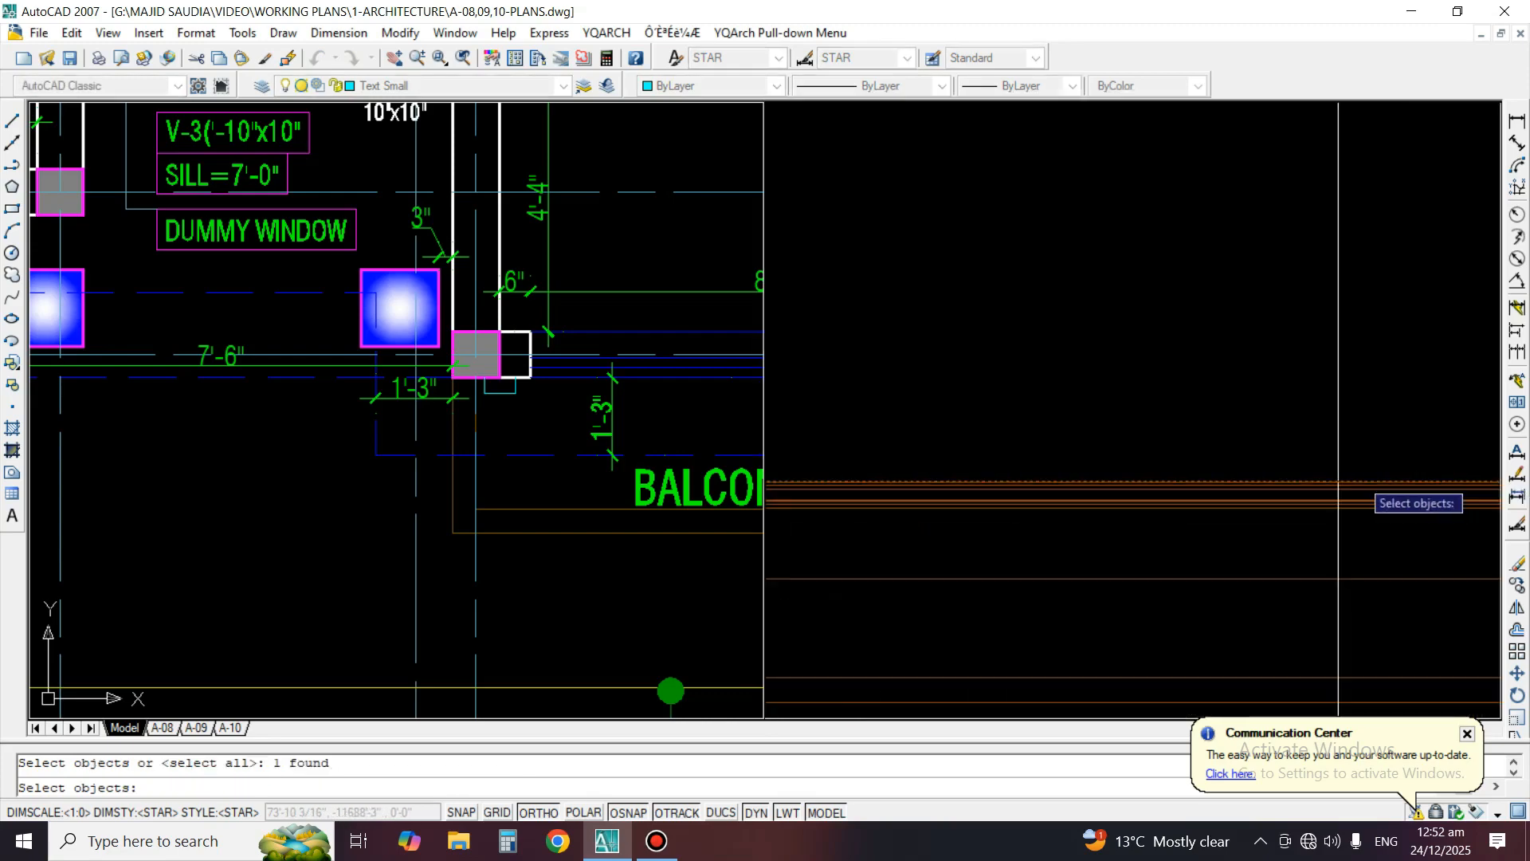
key("Return")
scroll(1359, 446, "down", 2)
scroll(1247, 467, "down", 3)
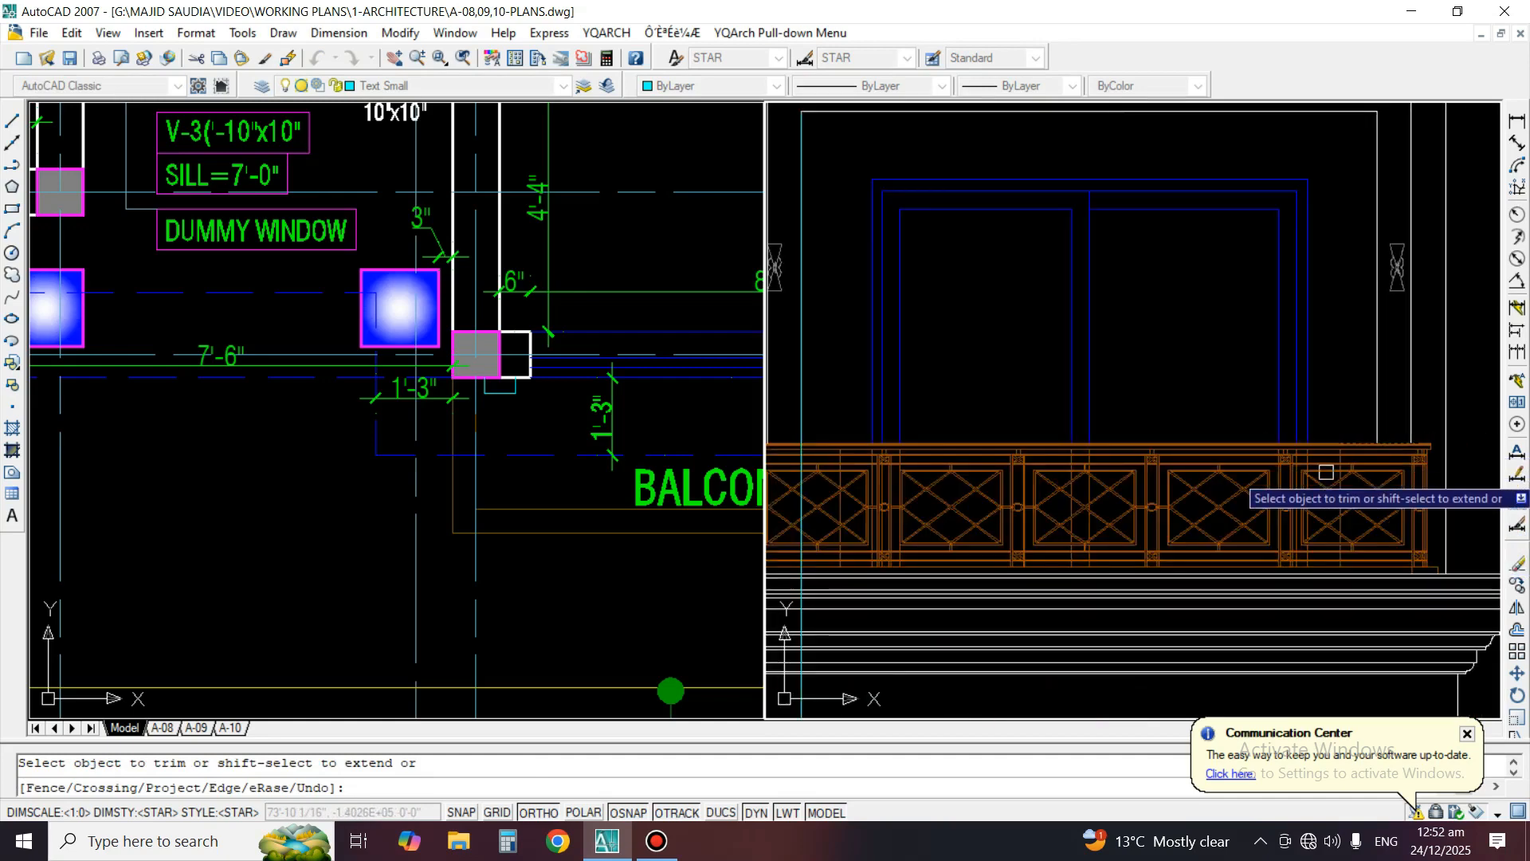
Trim the left cyan vertical line of the window surround at the railing's top edge
scroll(1108, 479, "up", 3)
scroll(1050, 379, "up", 1)
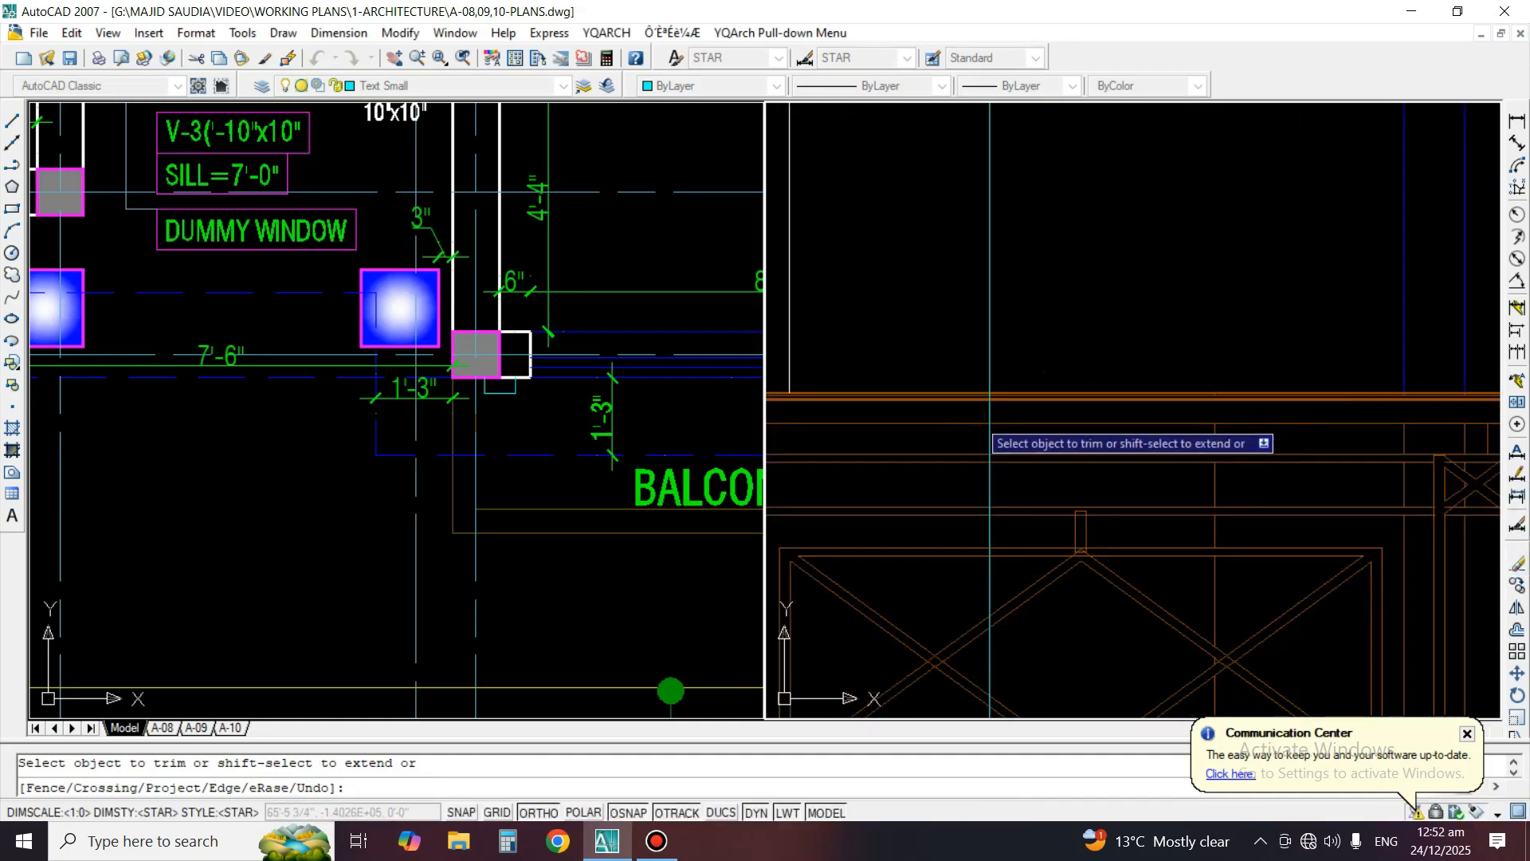
scroll(988, 407, "up", 3)
key("Return")
key("Return")
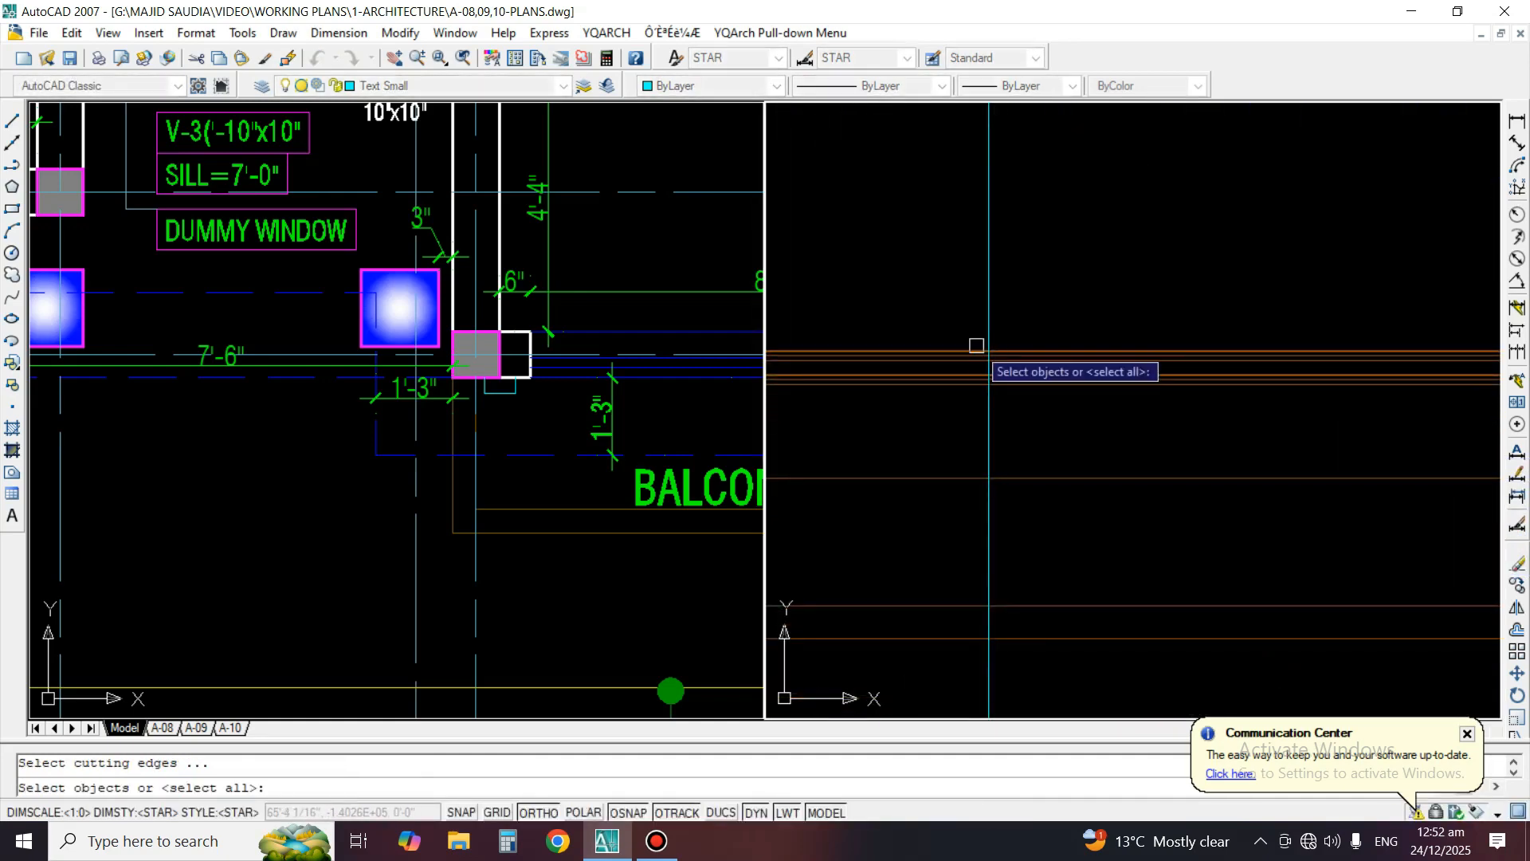
left_click(977, 349)
key("Return")
left_click(988, 411)
key("Return")
scroll(977, 417, "down", 4)
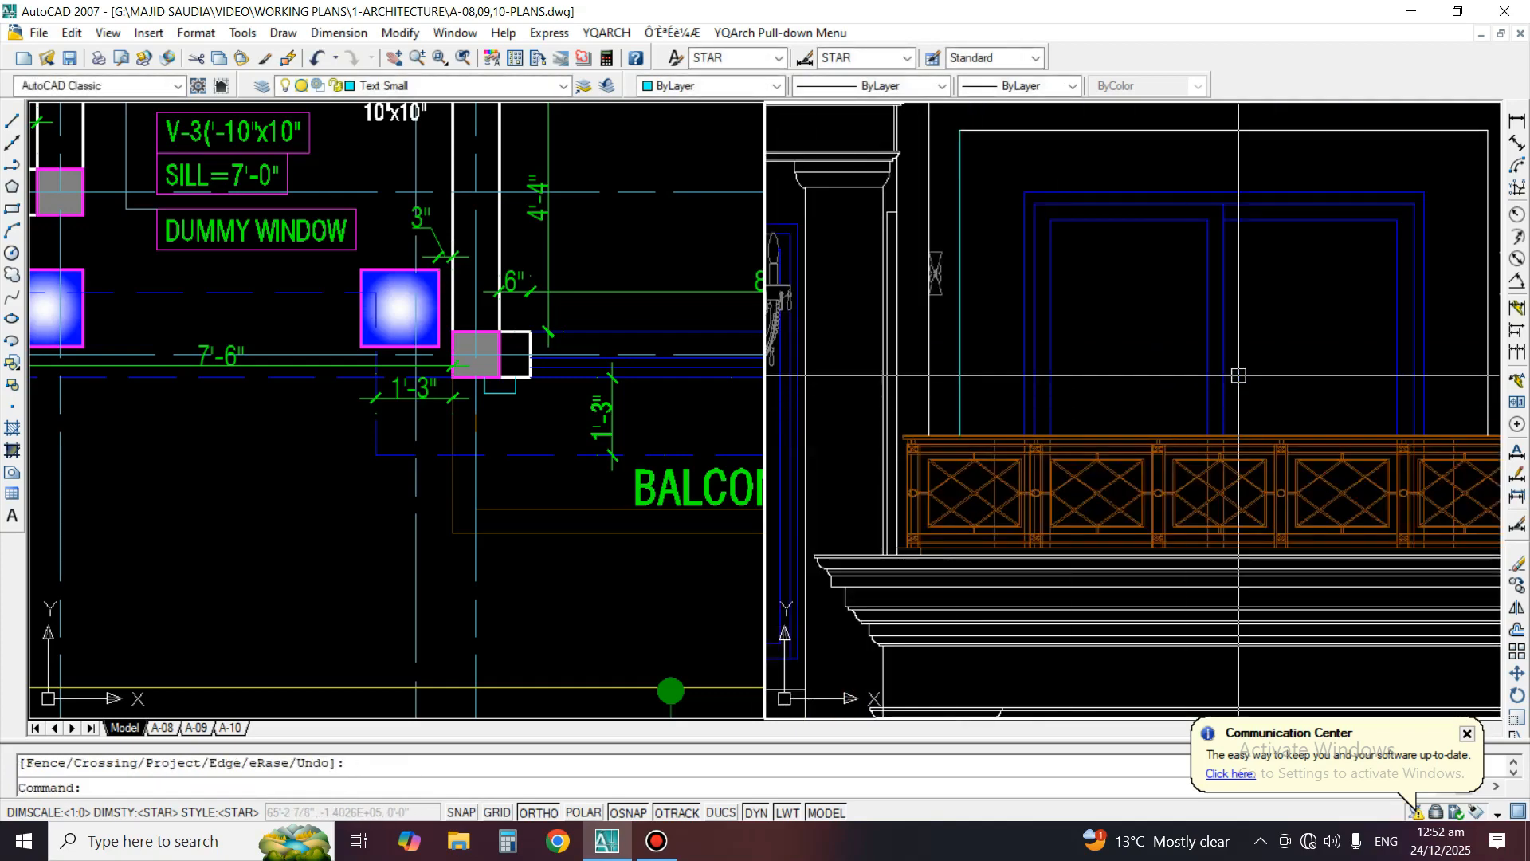
Draw a vertical construction line through the left jamb of the W-2a window opening in the first floor plan
left_click(450, 379)
scroll(454, 374, "down", 5)
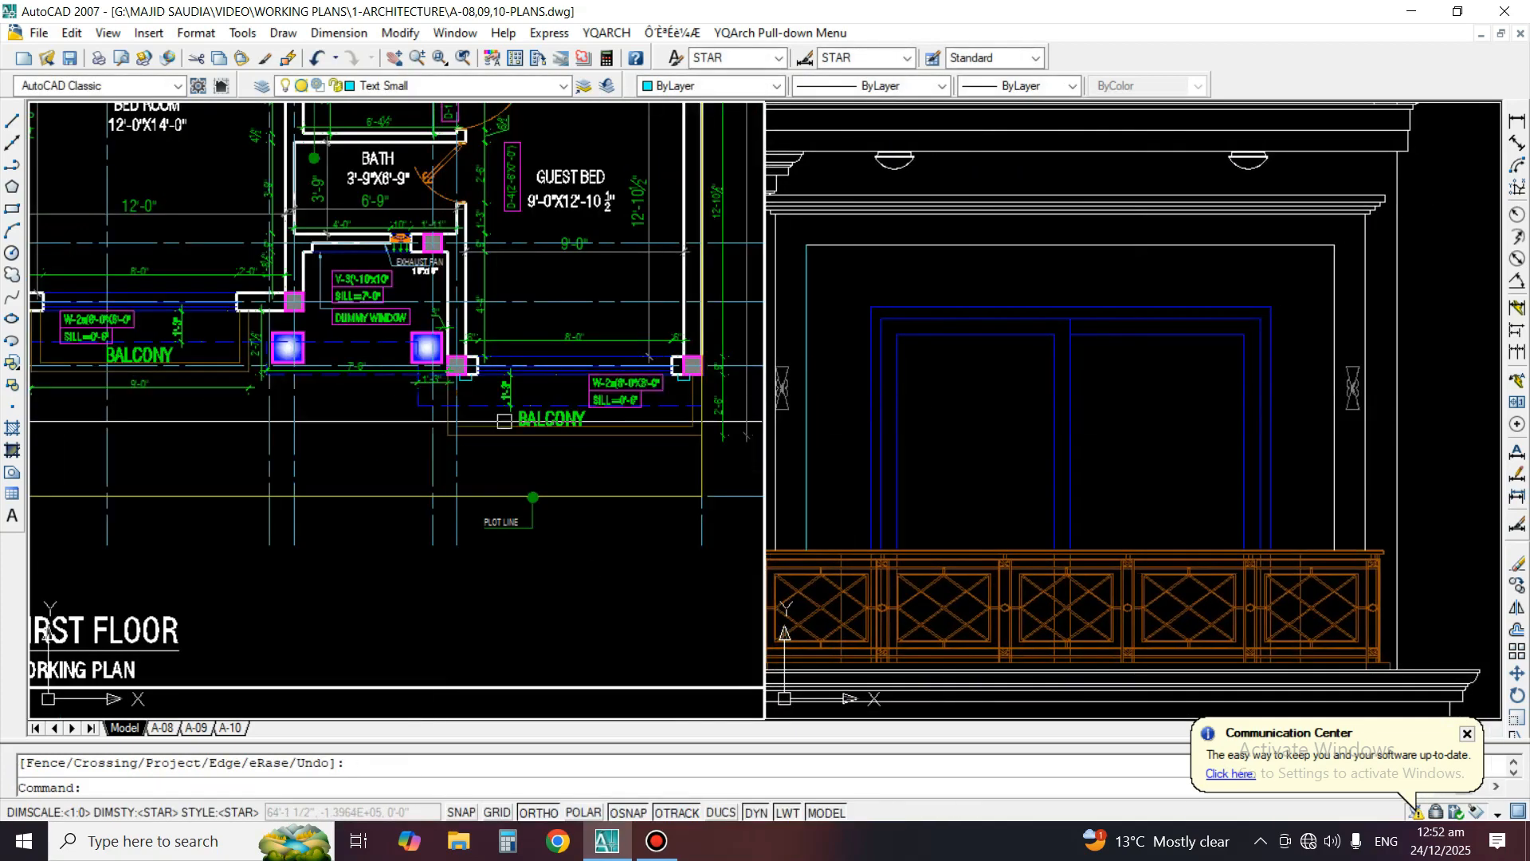
scroll(547, 416, "up", 2)
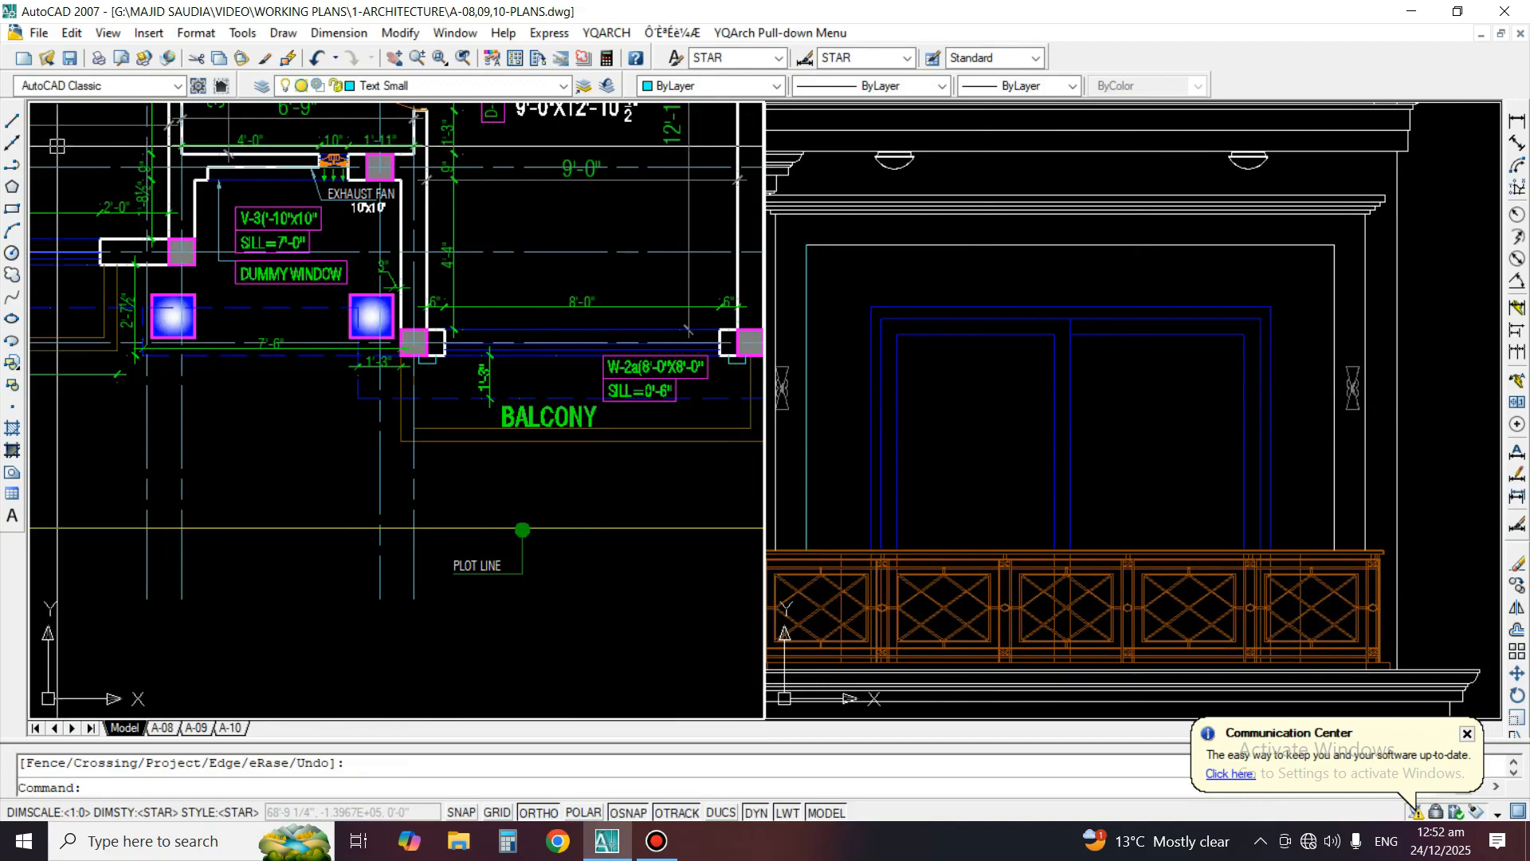
left_click(12, 142)
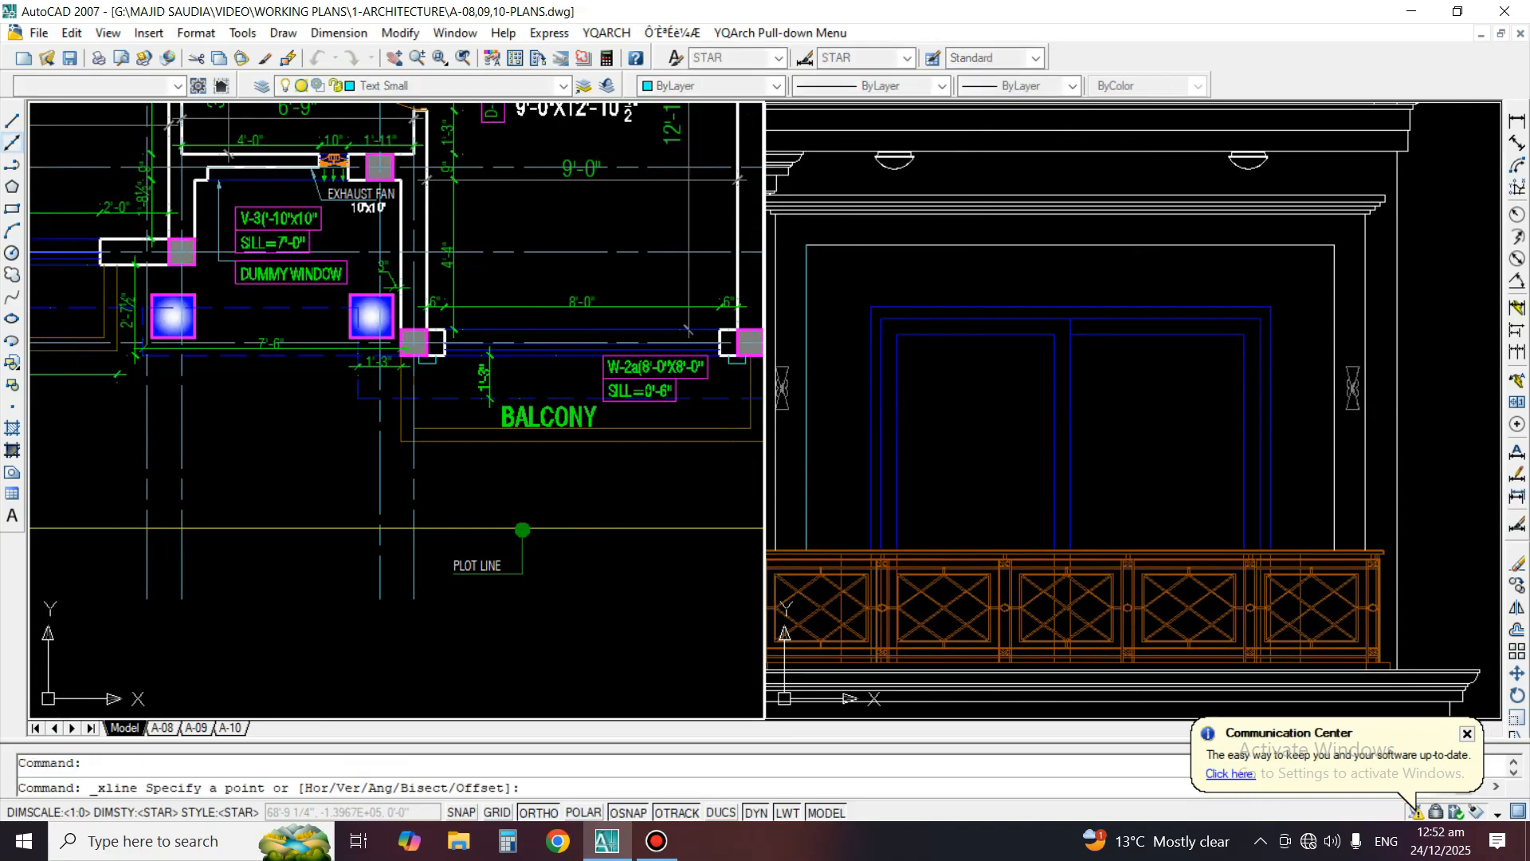
scroll(442, 338, "up", 4)
left_click(459, 334)
left_click(495, 465)
key("Return")
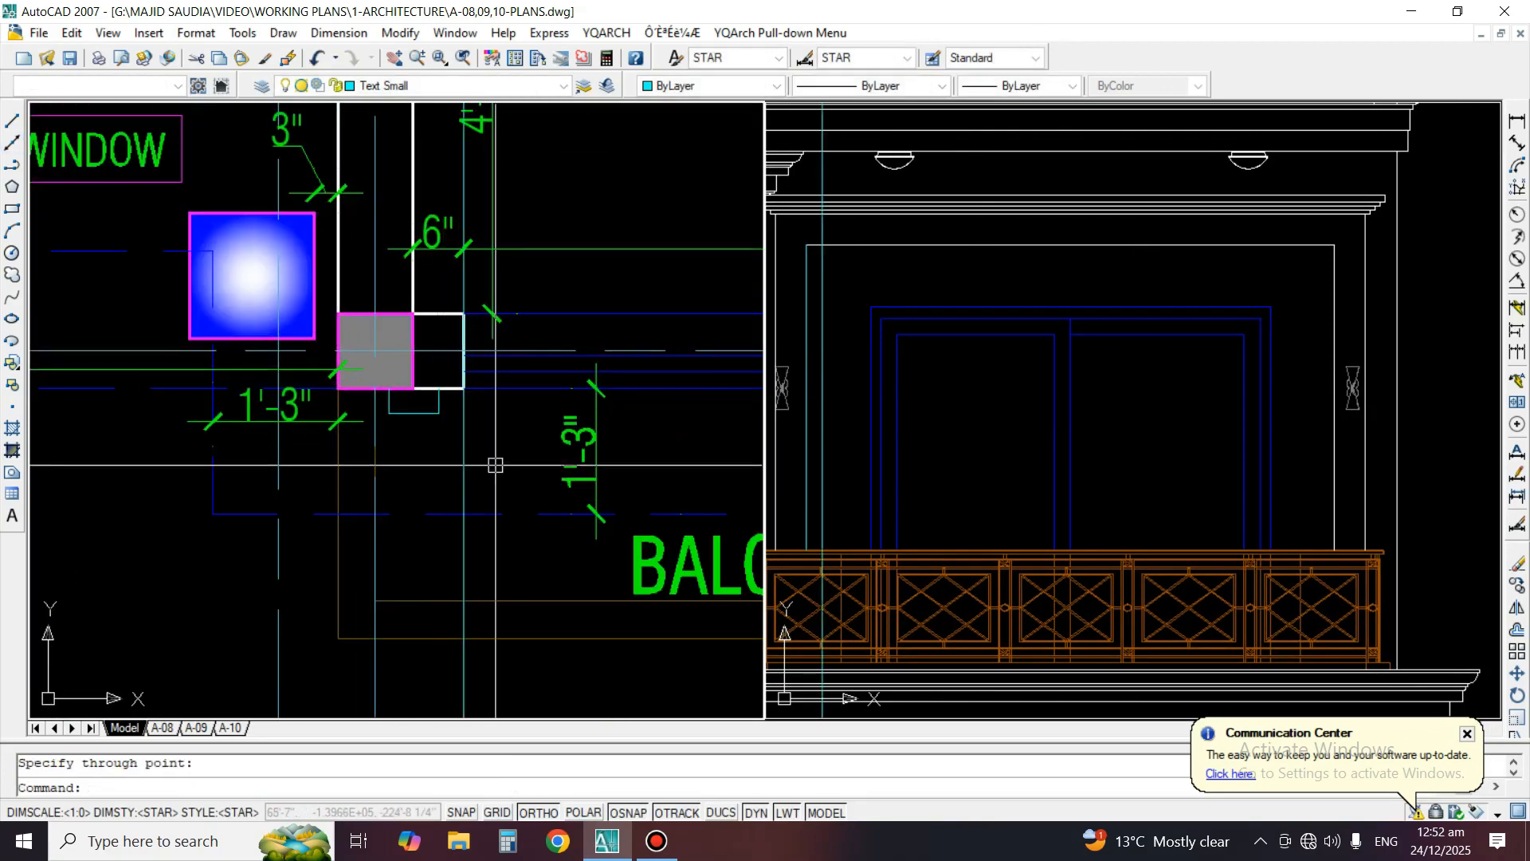
Draw a second vertical construction line through the right jamb of the W-2a window opening in the plan
scroll(454, 441, "down", 4)
middle_click_drag(685, 458, 500, 442)
scroll(568, 411, "up", 5)
key("Return")
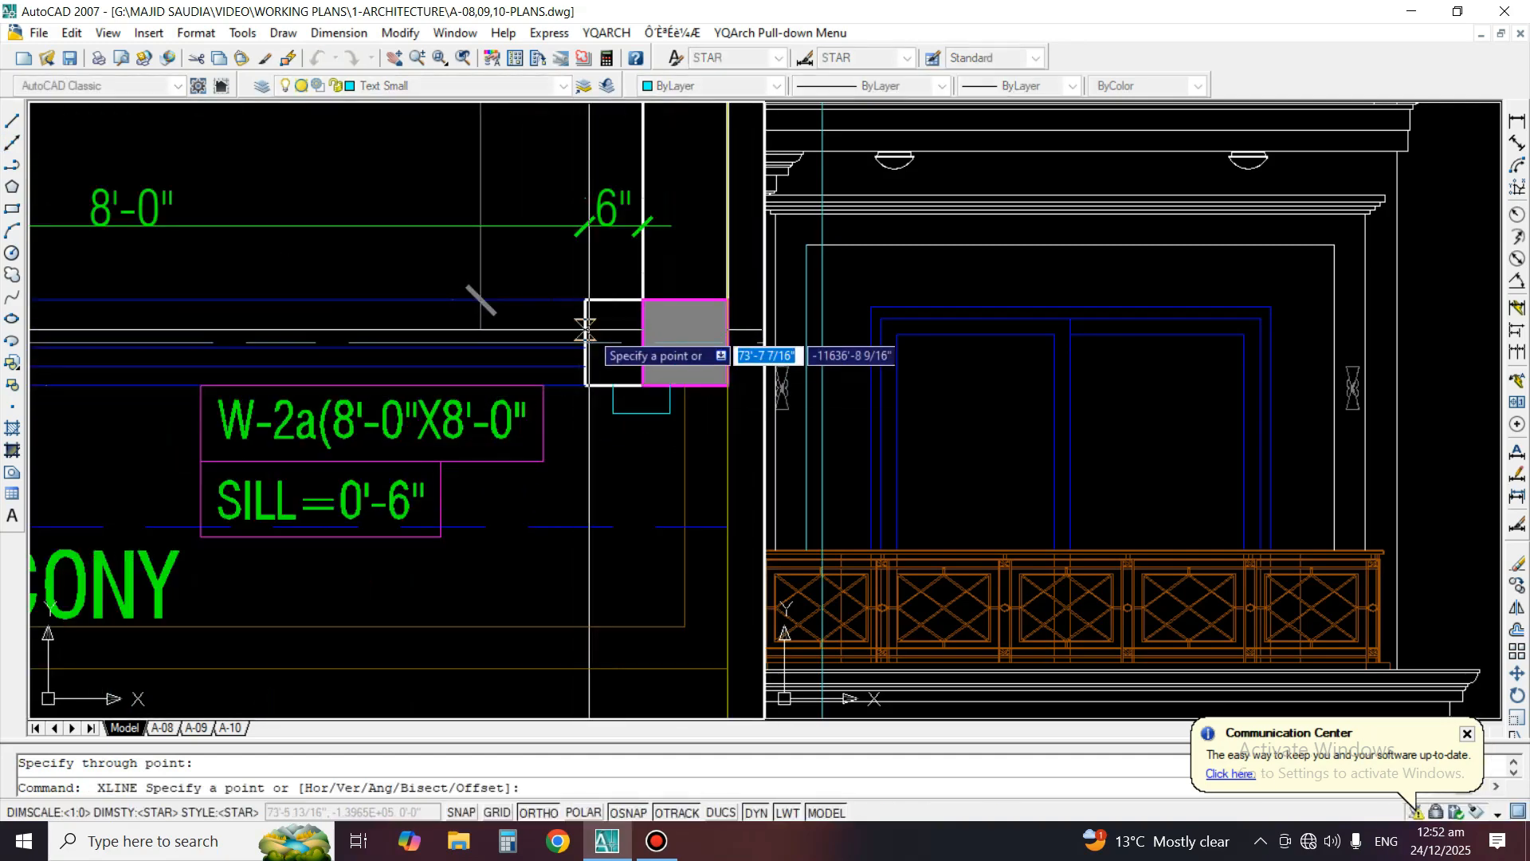
left_click(585, 321)
left_click(587, 457)
key("Return")
Isolate the layers of the blue window lines and the vertical construction lines in the elevation
left_click(1226, 439)
middle_click_drag(1227, 439, 1045, 391)
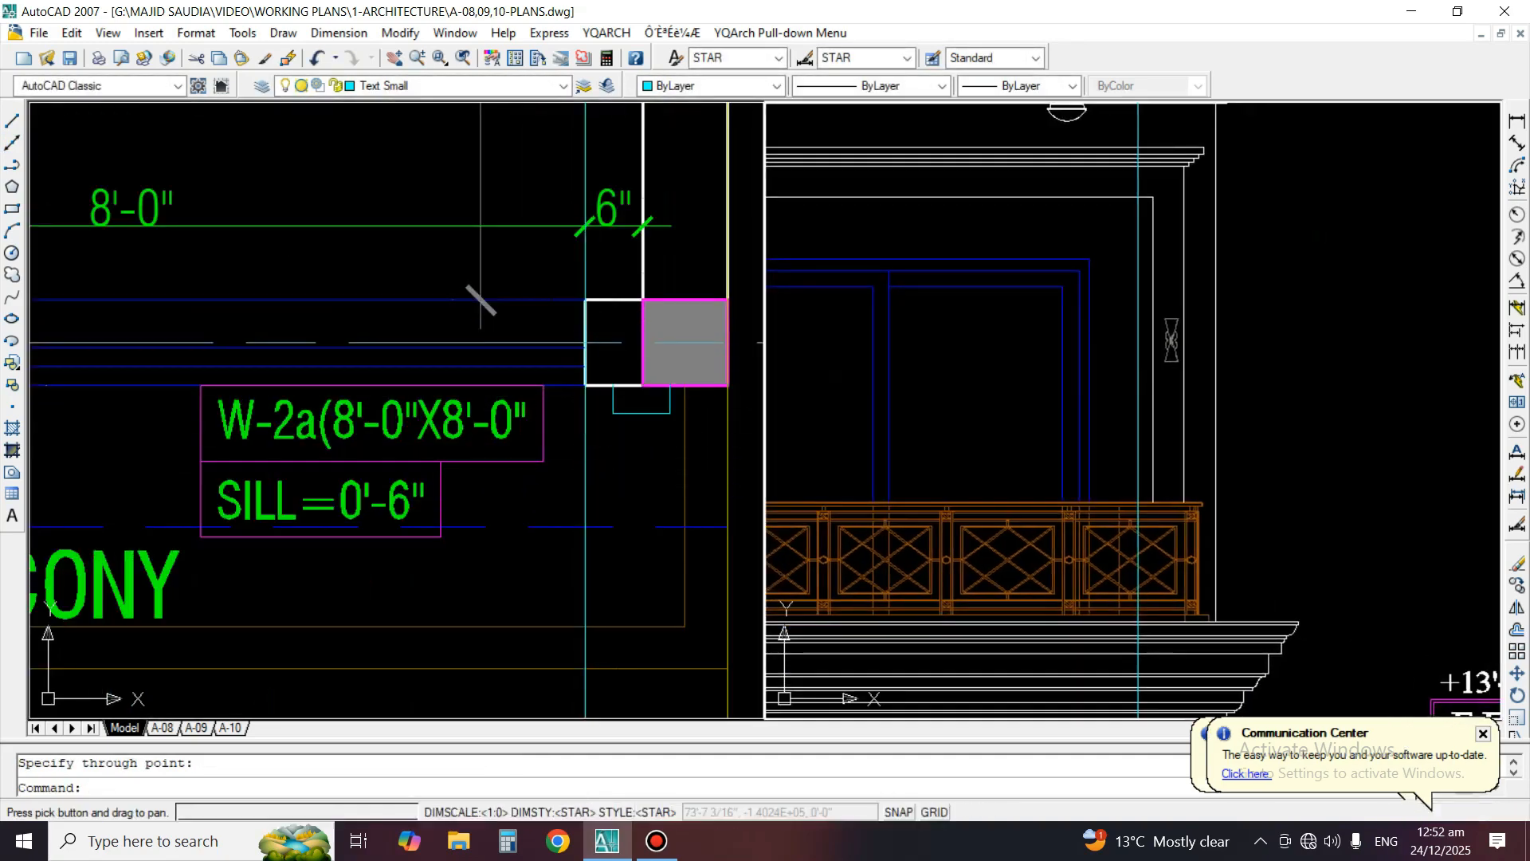
type("m")
key("Return")
scroll(1102, 309, "up", 2)
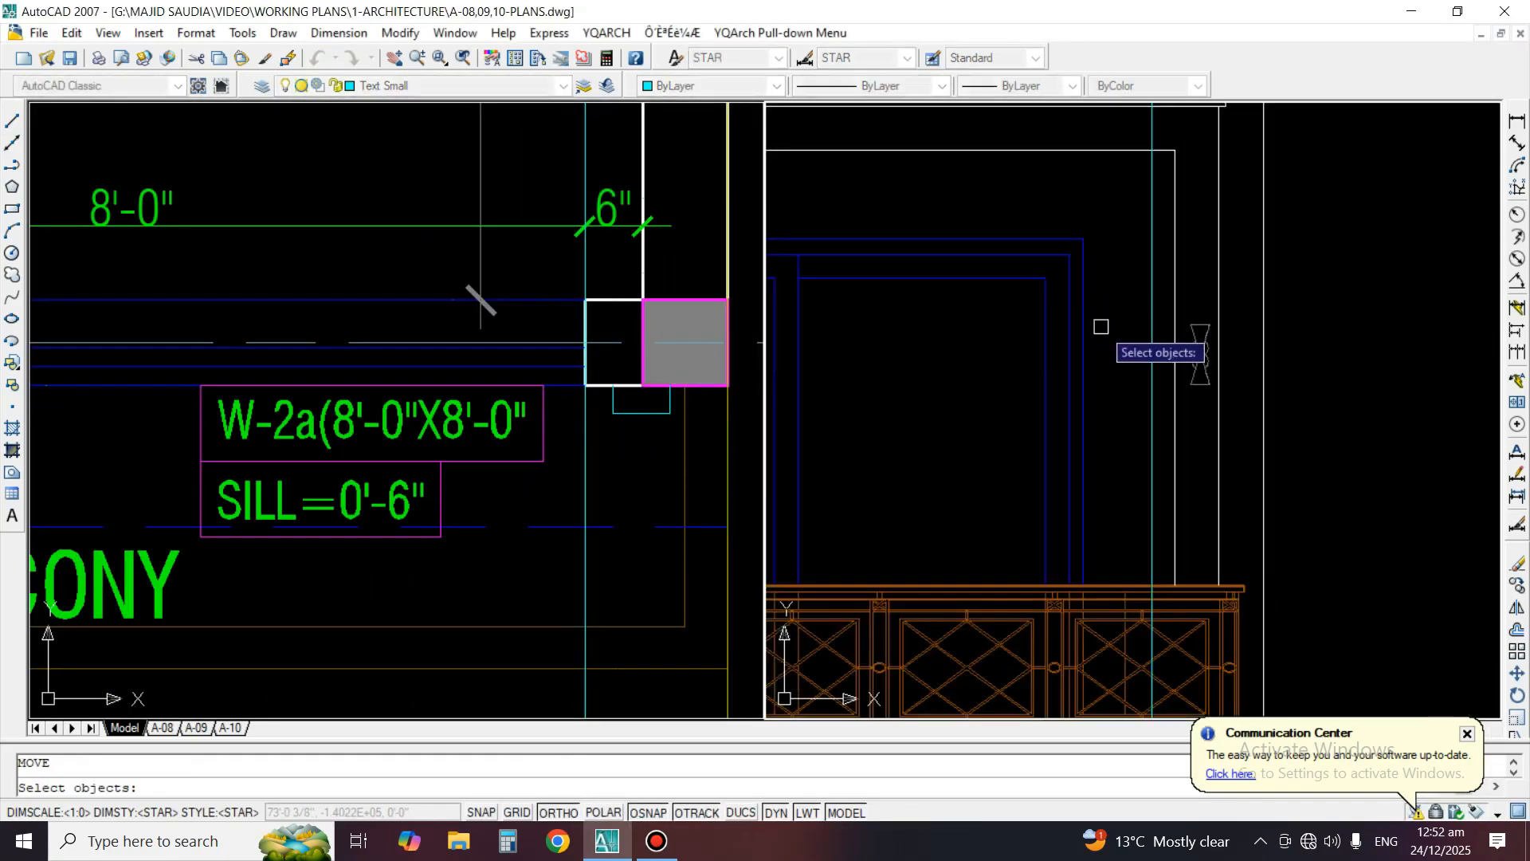
key("Return")
type("1")
key("Return")
left_click(1147, 358)
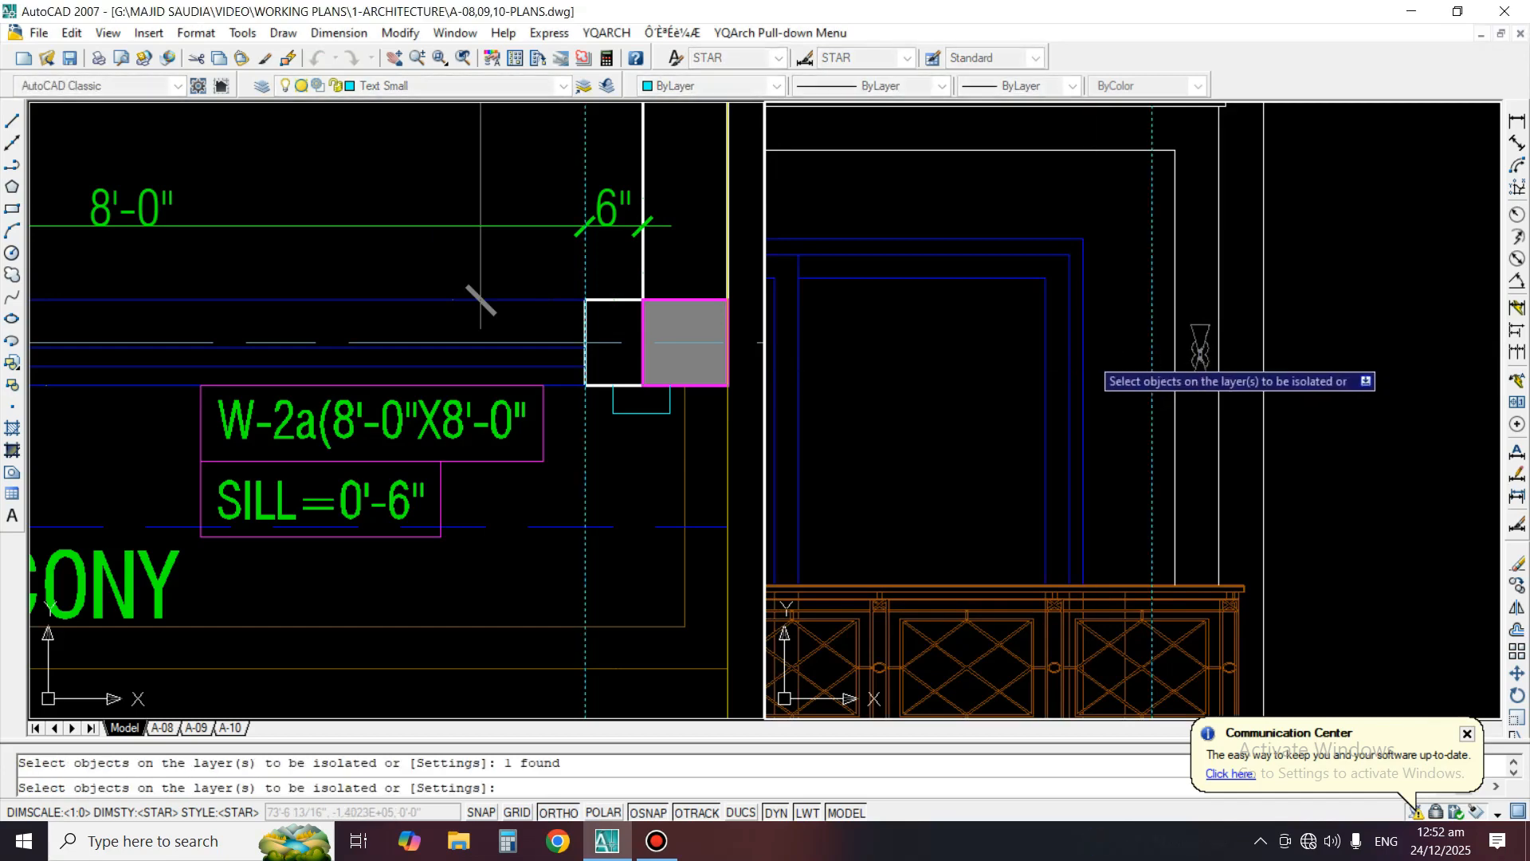
key("Return")
Stretch the right side of the elevation window horizontally to the right construction line
type("s")
key("Return")
left_click(1113, 625)
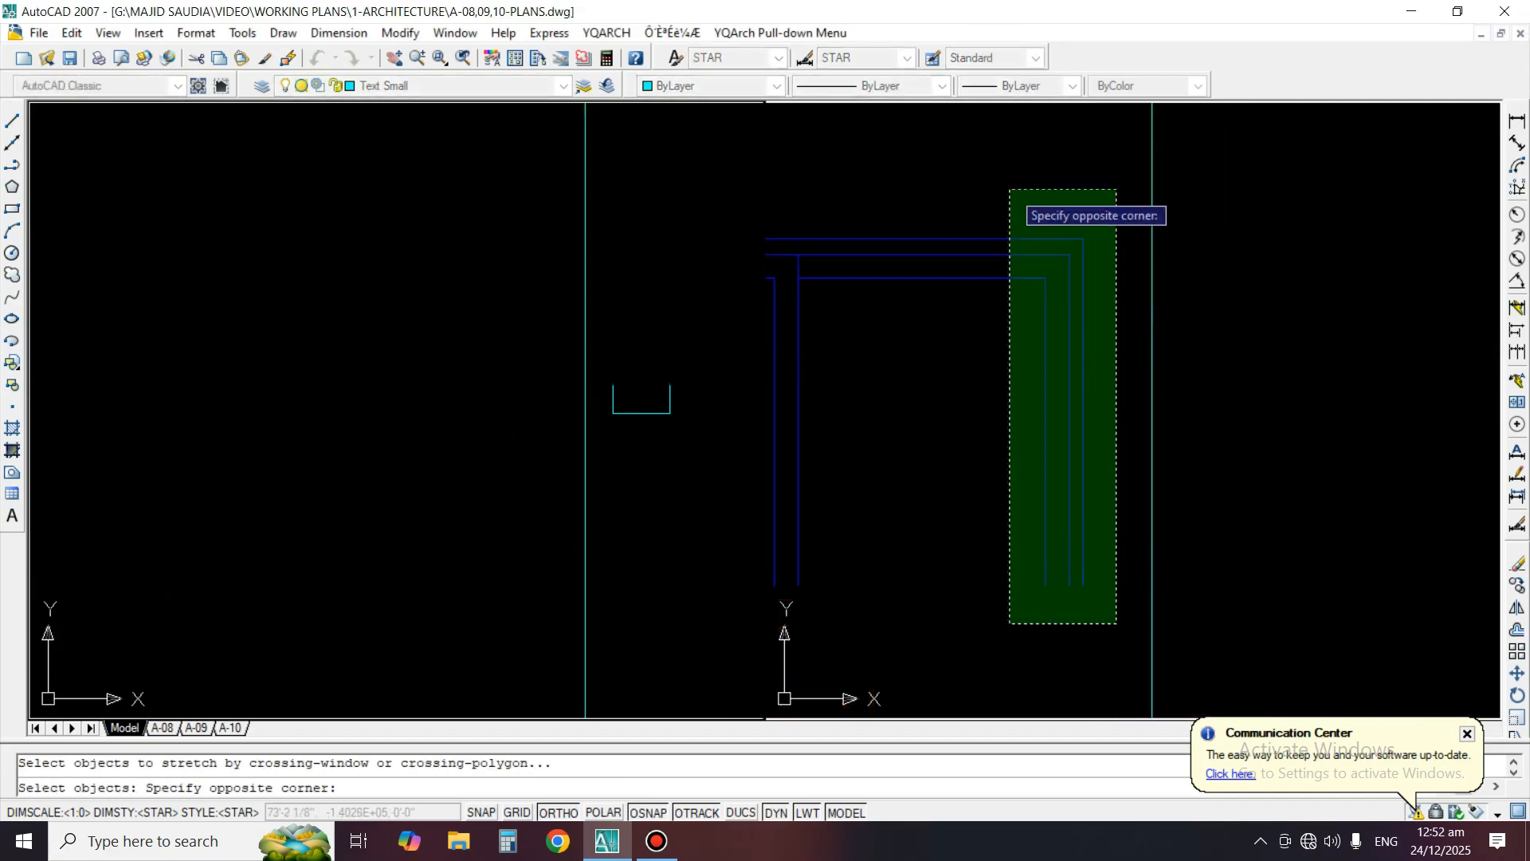
left_click(1011, 188)
key("Return")
left_click(1078, 314)
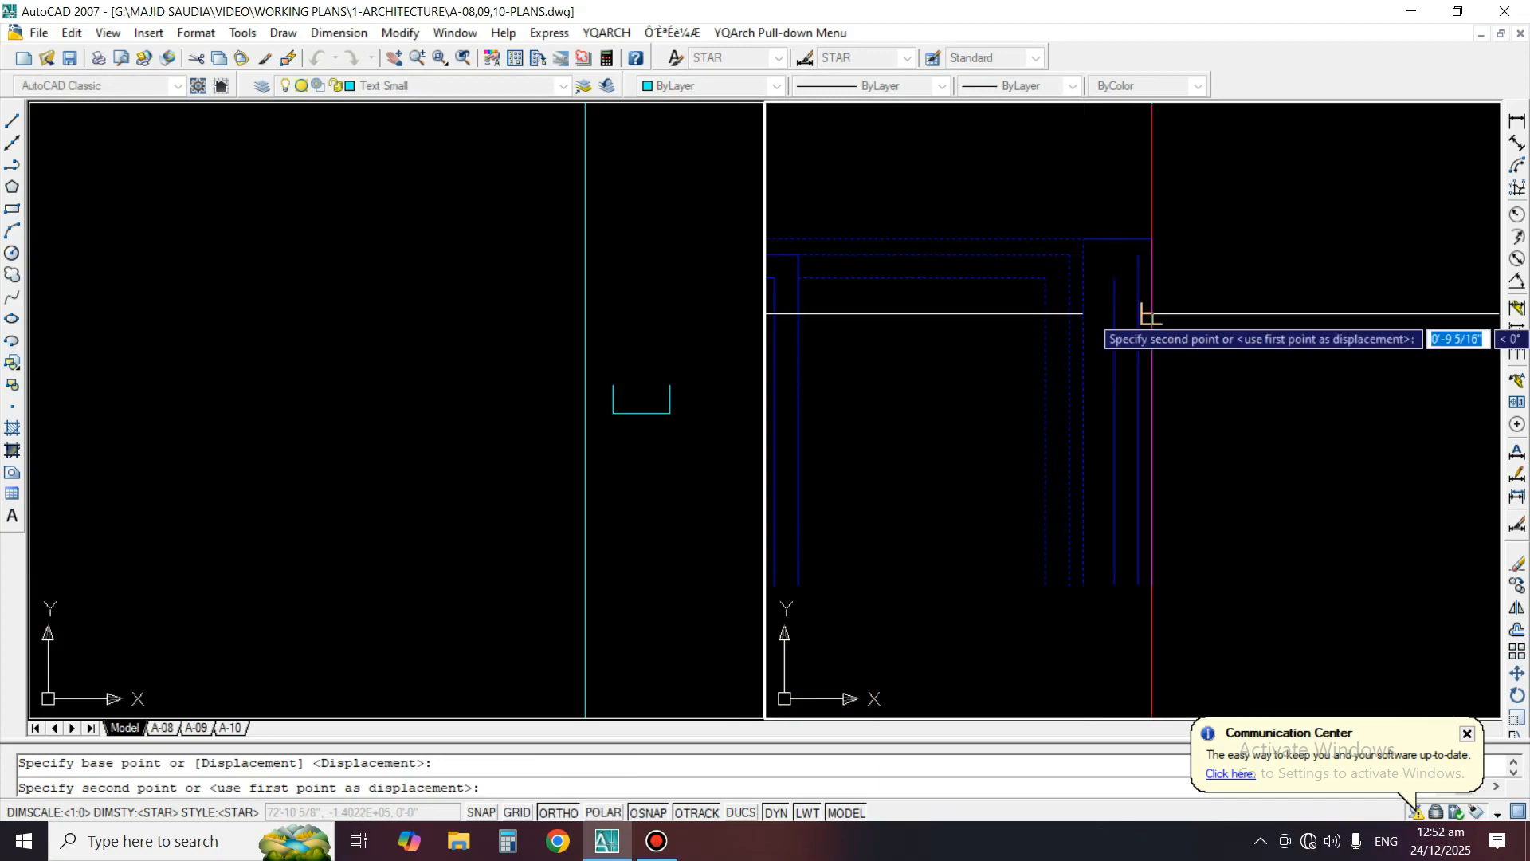
left_click(1144, 313)
Stretch the left side of the elevation window horizontally to the left construction line
scroll(1214, 315, "down", 5)
middle_click_drag(1224, 316, 1393, 295)
scroll(1387, 293, "up", 2)
key("Return")
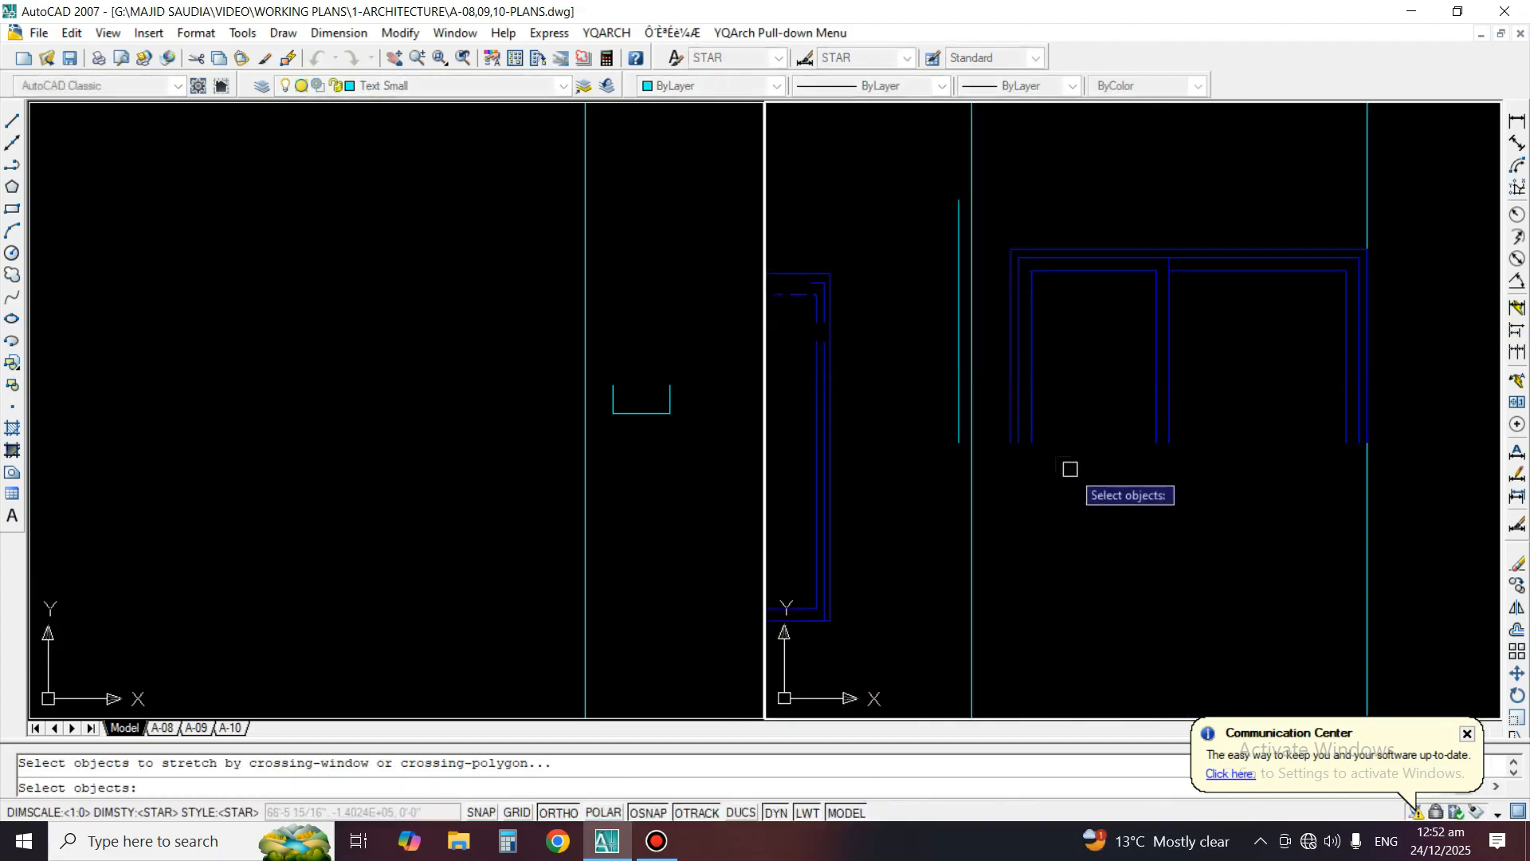
left_click(1082, 485)
left_click(1009, 188)
key("Return")
scroll(1000, 284, "up", 1)
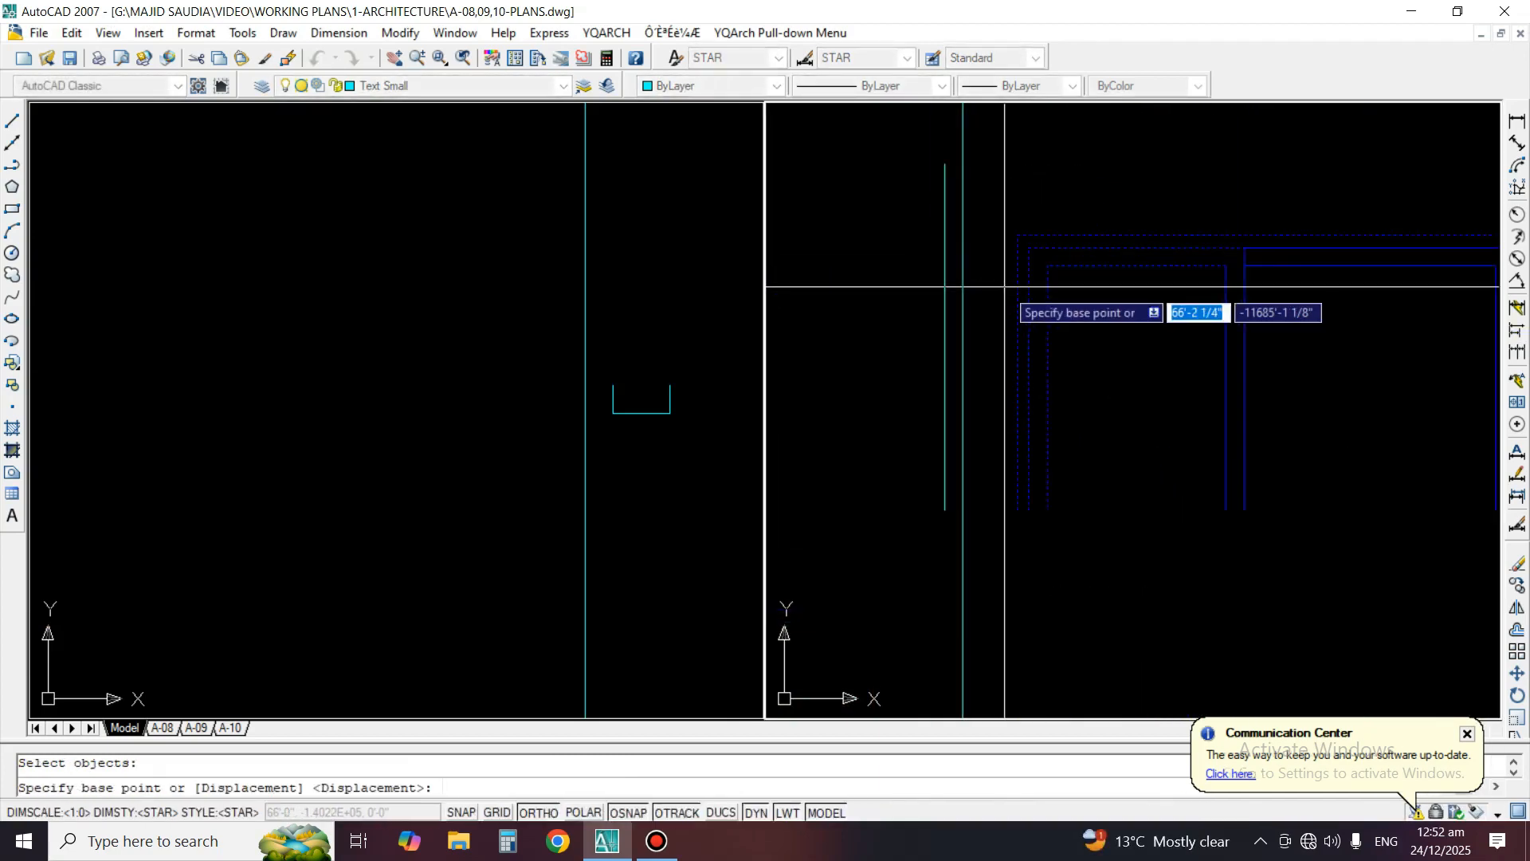
left_click(1018, 286)
left_click(963, 286)
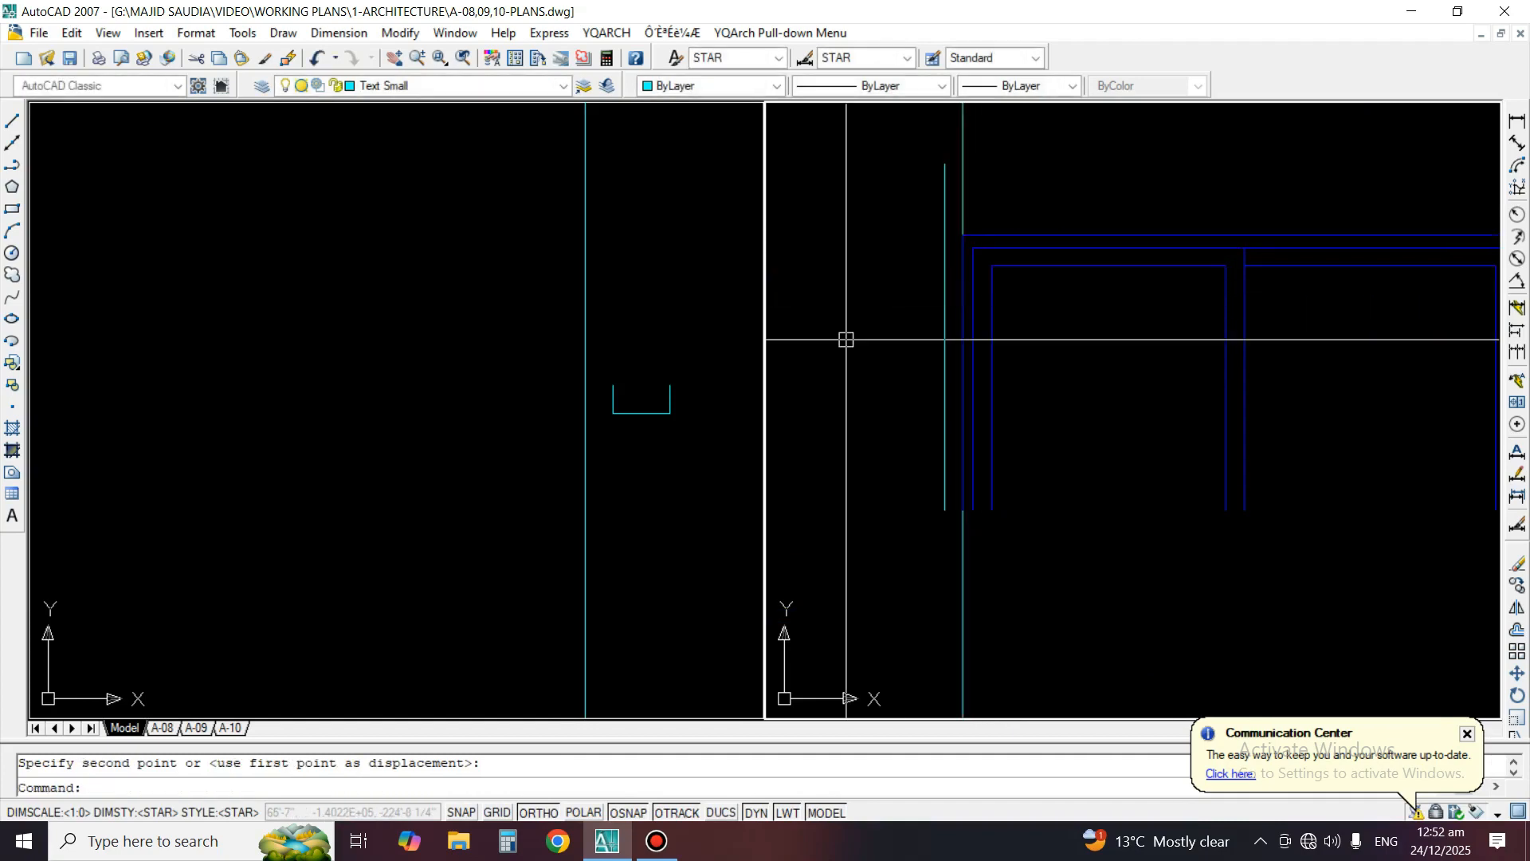
Restore the hidden layers and erase both vertical construction lines
key("Return")
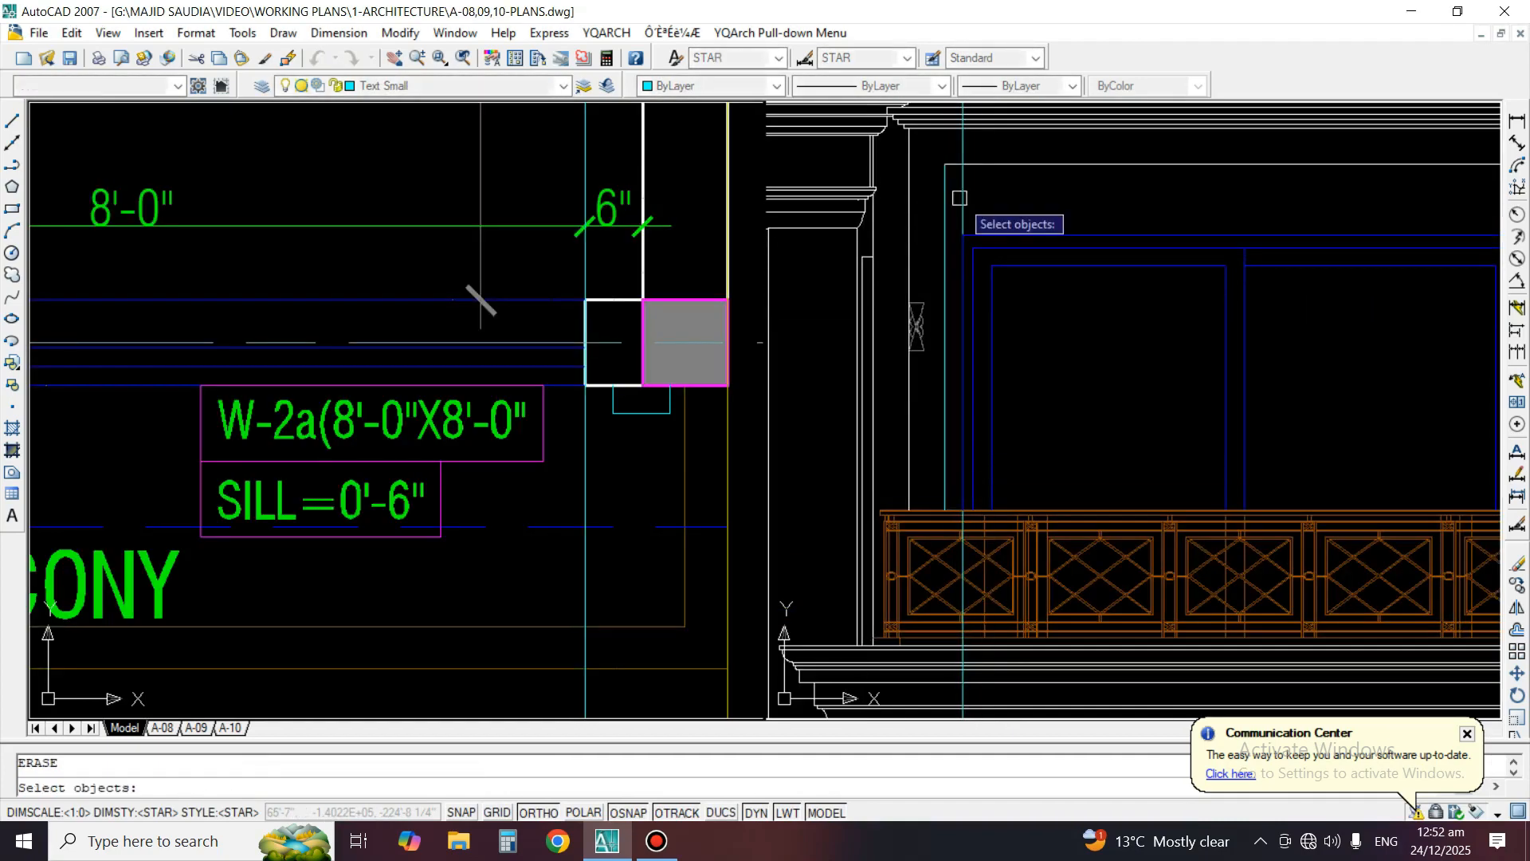
scroll(959, 204, "down", 2)
scroll(1178, 159, "up", 3)
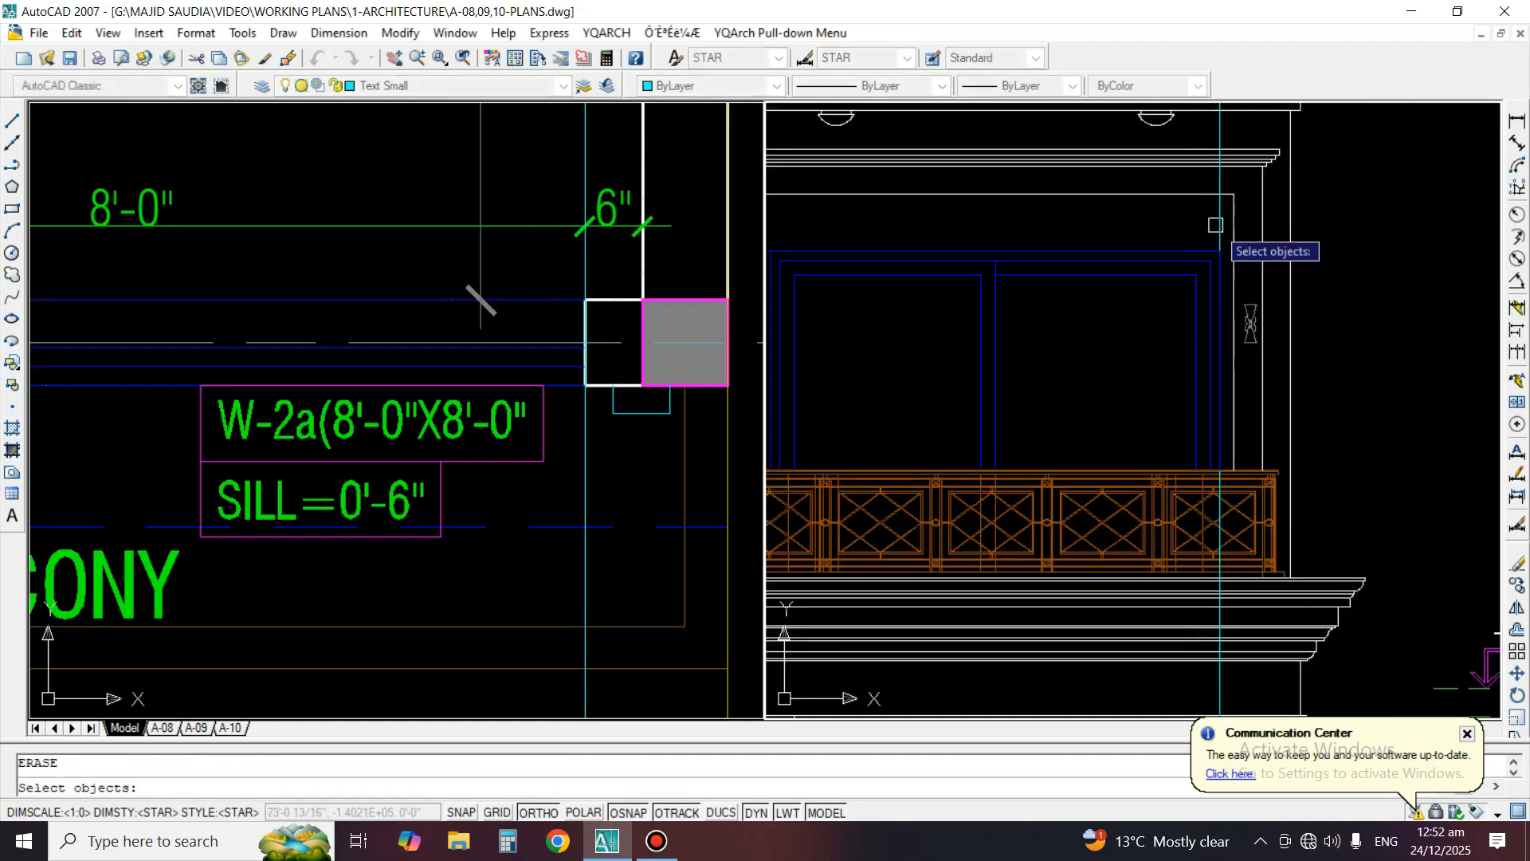
scroll(1178, 160, "down", 2)
scroll(1127, 323, "up", 3)
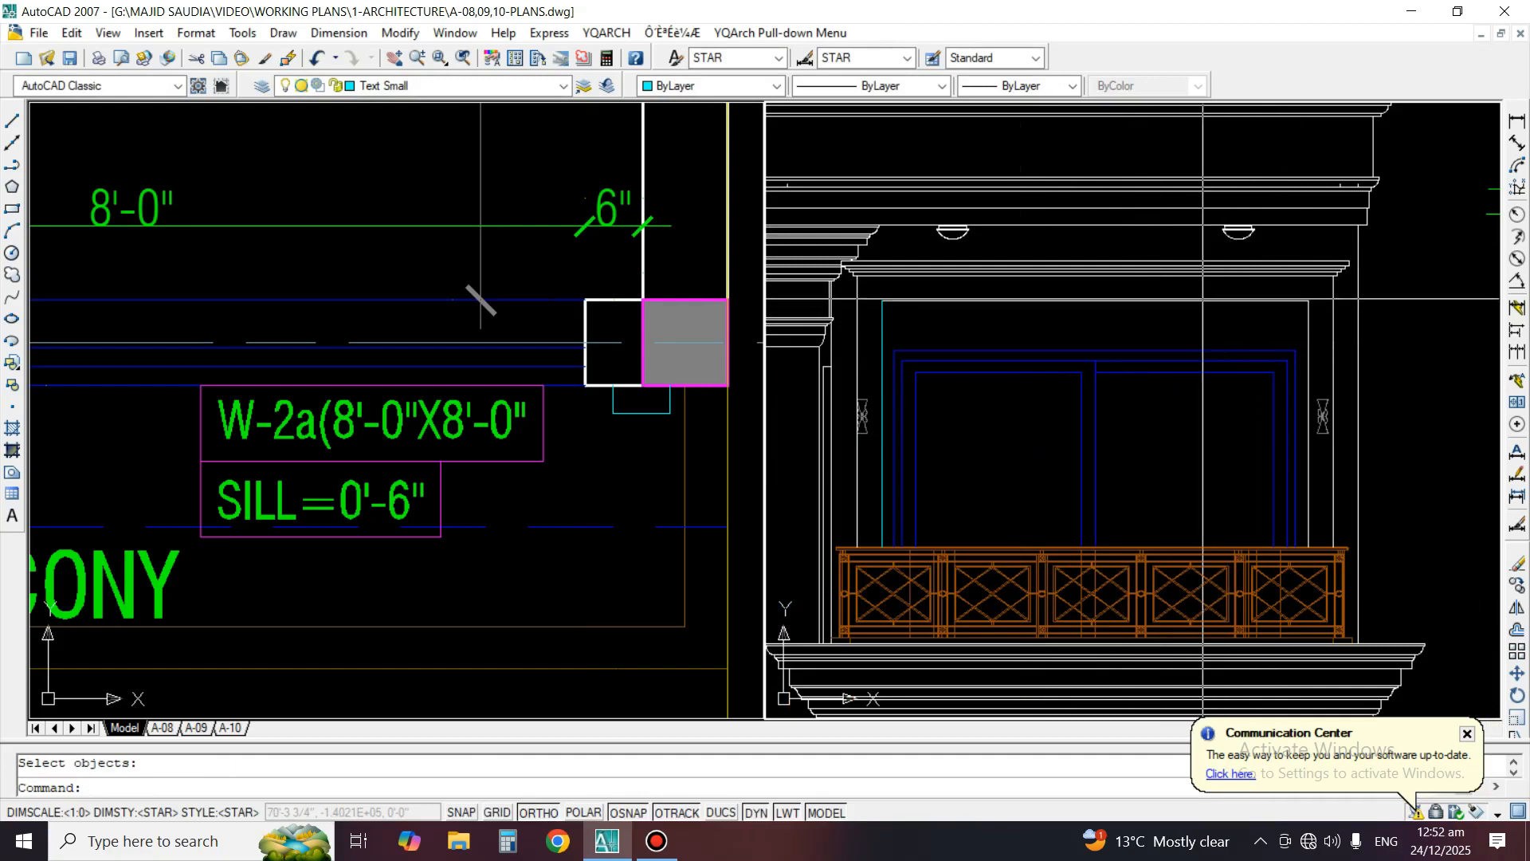
Offset the window's top line upward by the gap picked between the window's right edge and the surround
type("o")
key("Return")
scroll(1327, 383, "up", 3)
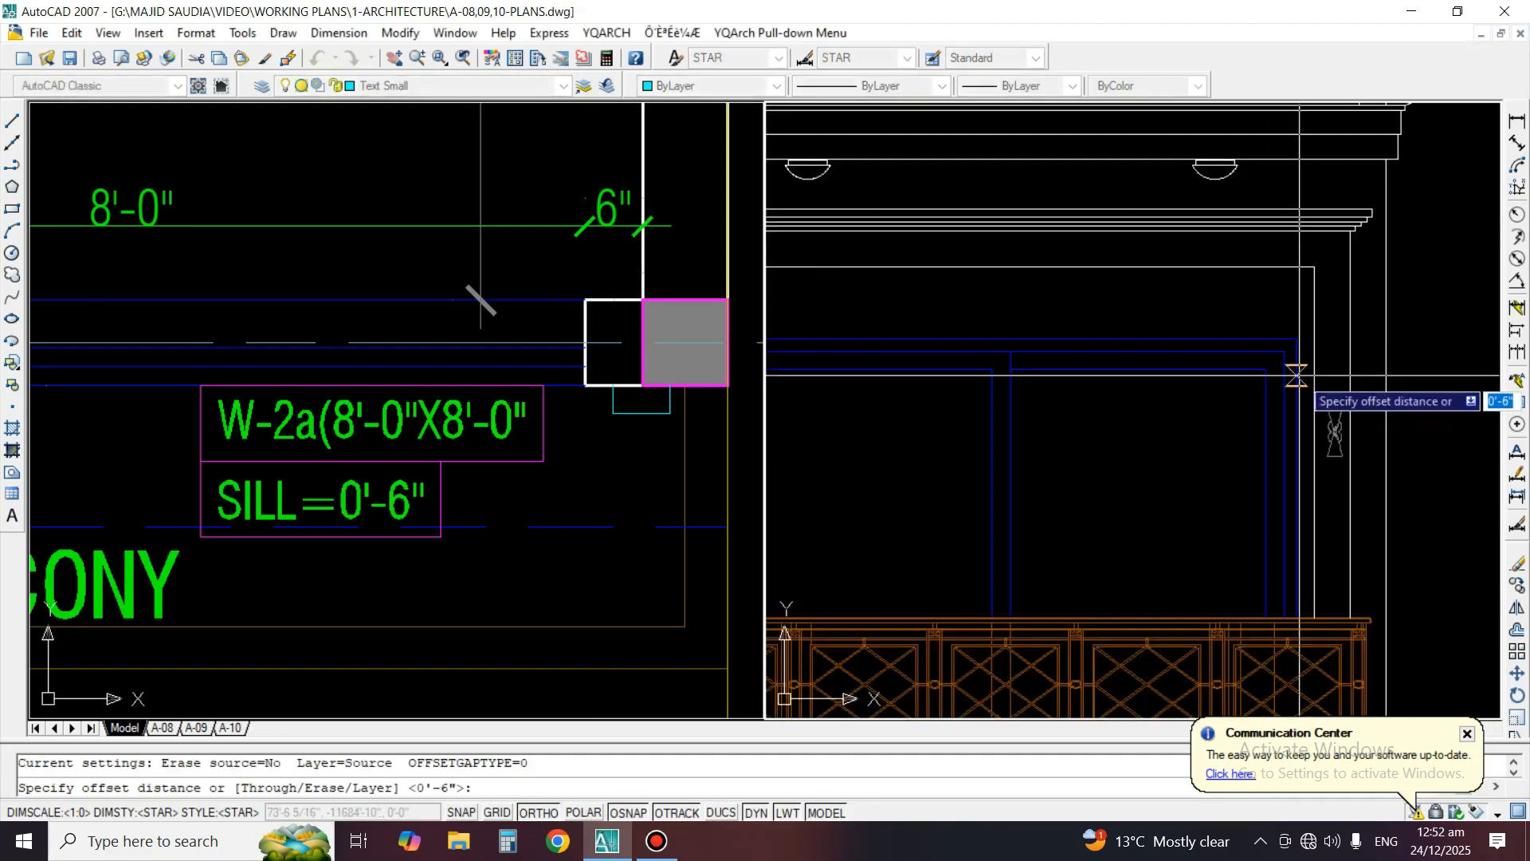
key("Escape")
key("Return")
scroll(1434, 363, "up", 2)
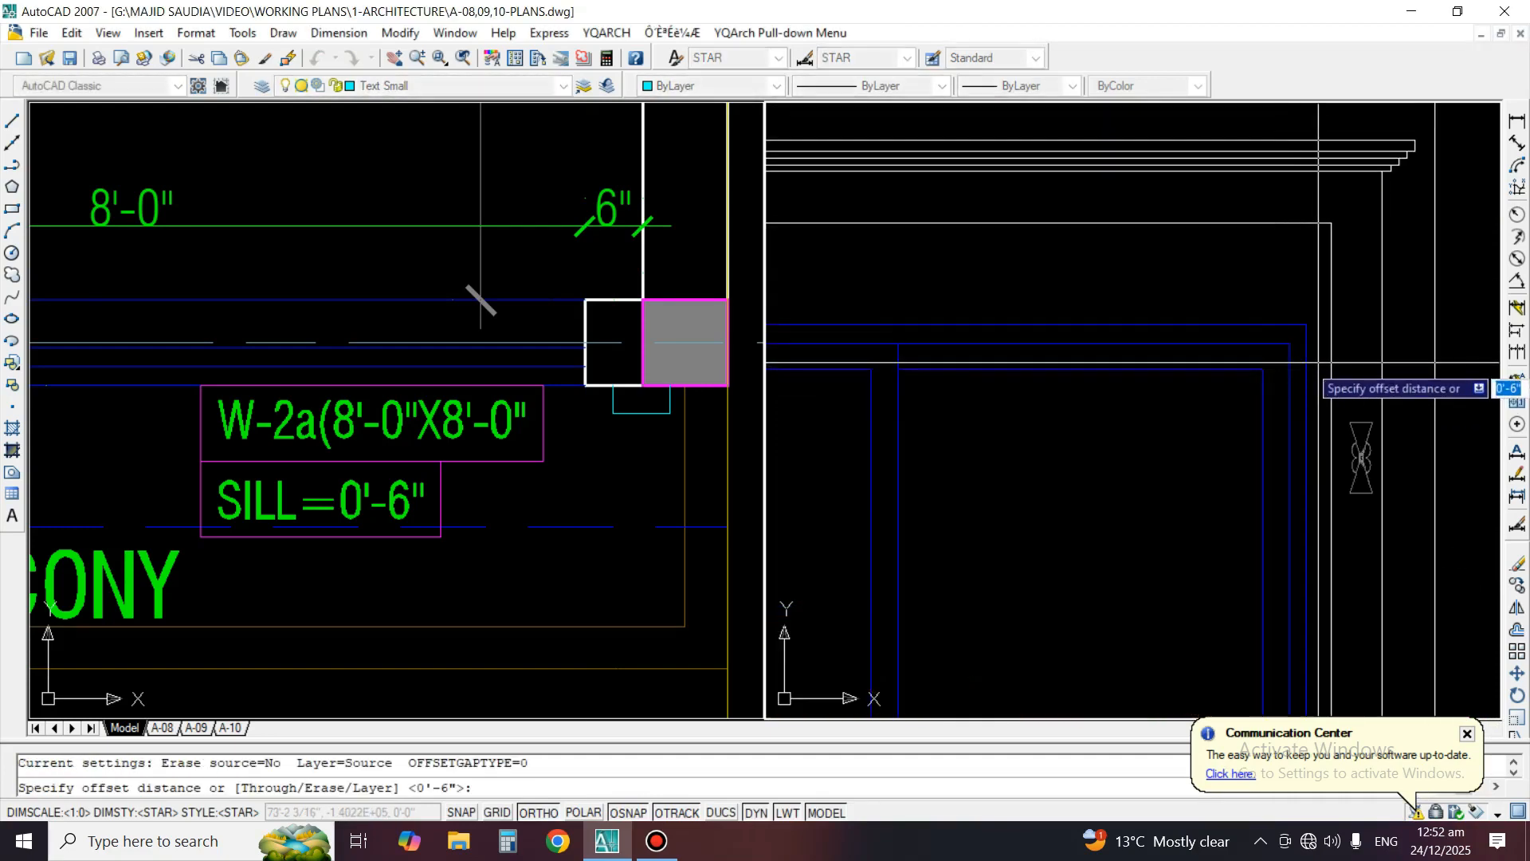
left_click(1327, 359)
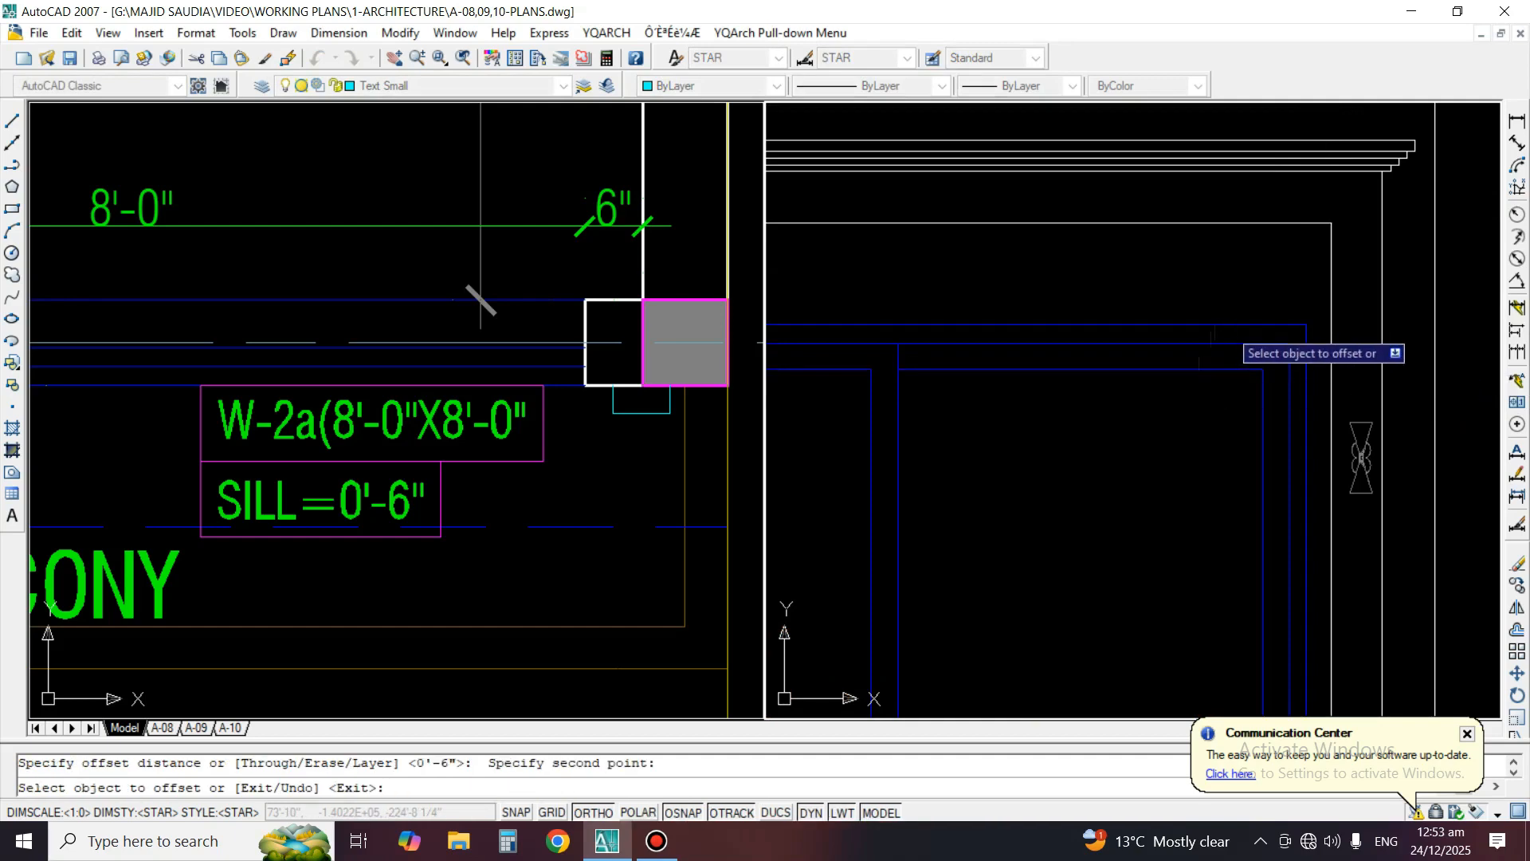
left_click(1228, 325)
left_click(1231, 302)
key("Return")
Stretch the right end of the offset line horizontally well past the right side of the elevation
left_click(1232, 300)
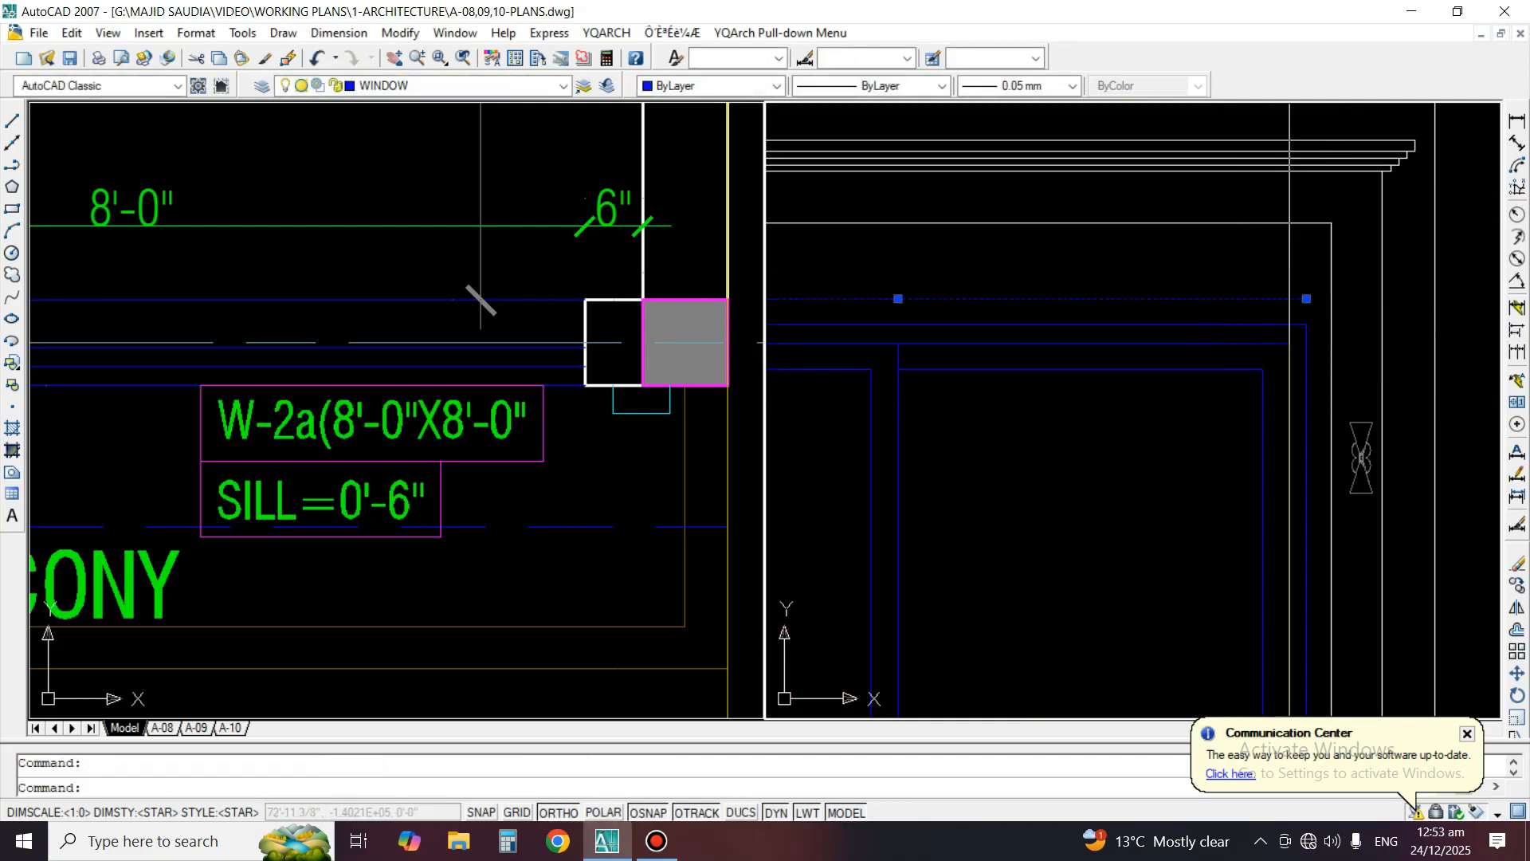
left_click(1305, 294)
scroll(1028, 314, "down", 3)
key("Escape")
key("Escape")
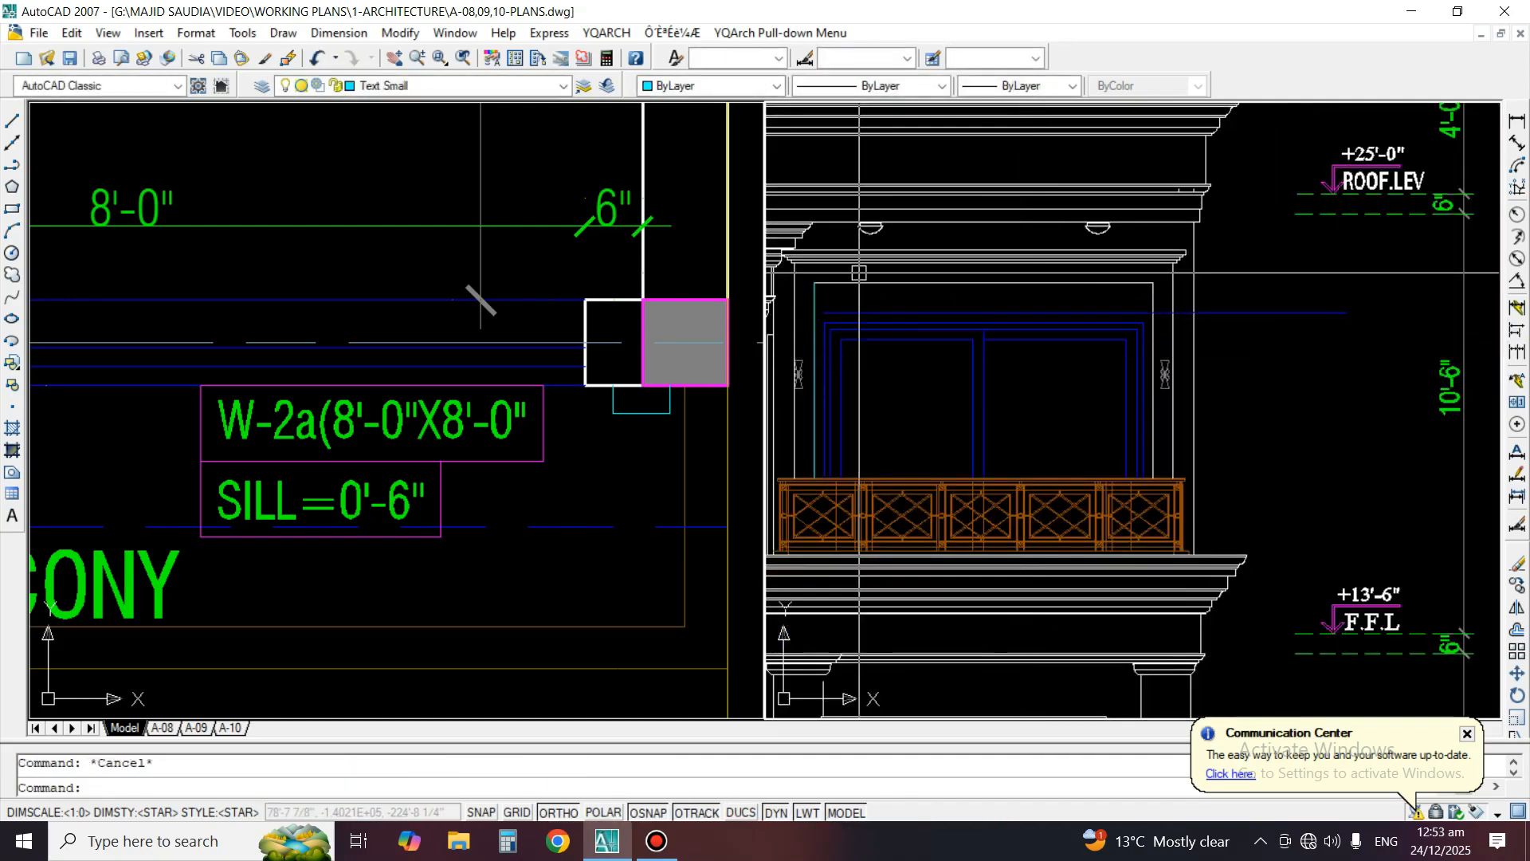
Move the cornice moulding above the window and the surround's top line straight down onto the offset guide line
scroll(859, 273, "up", 2)
type("m")
key("Return")
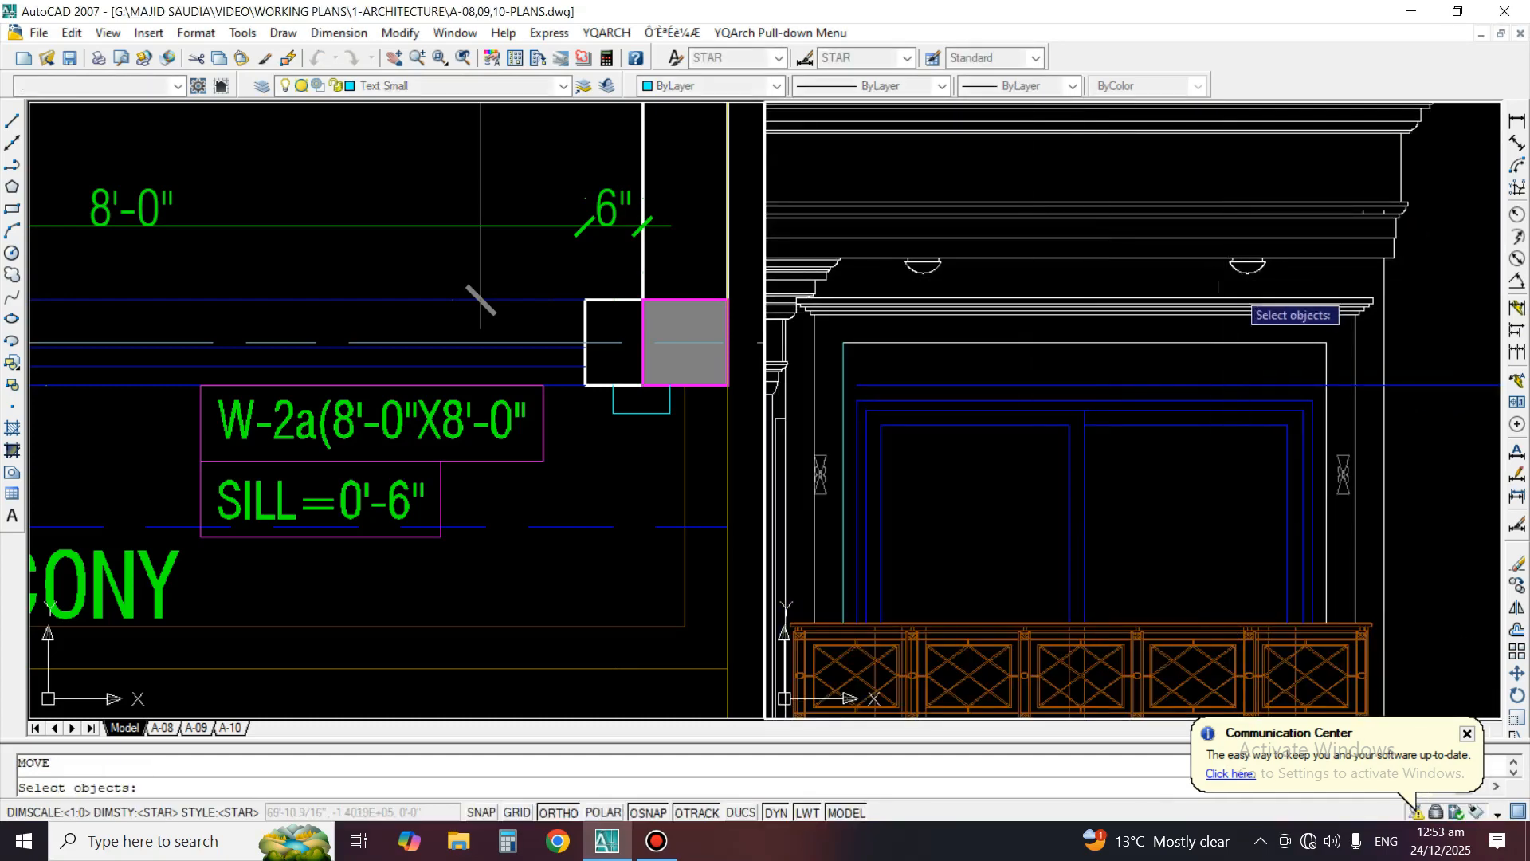
left_click_drag(1185, 276, 1180, 324)
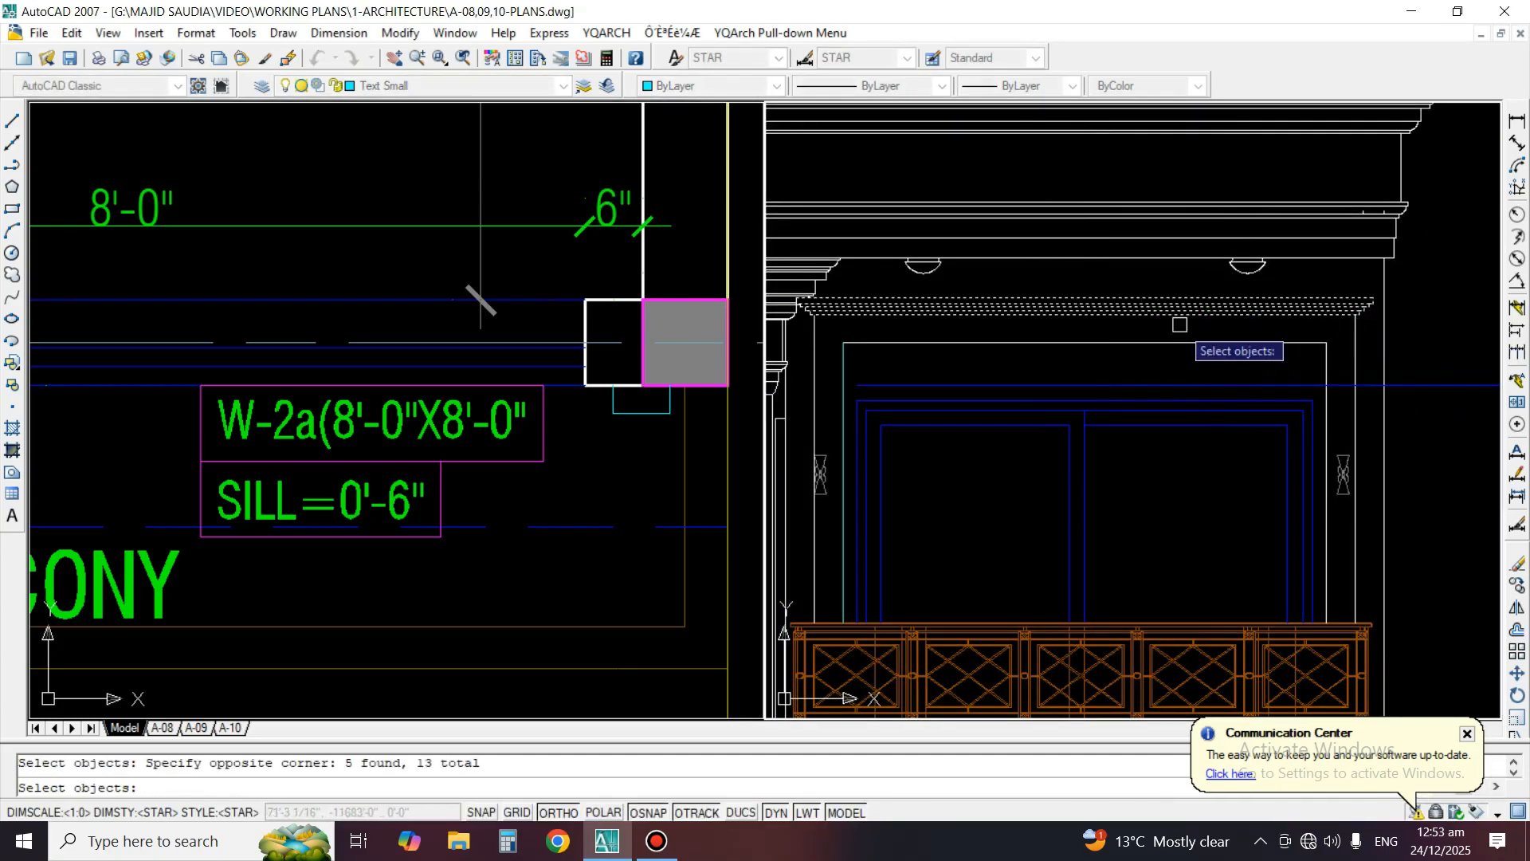
scroll(976, 338, "up", 4)
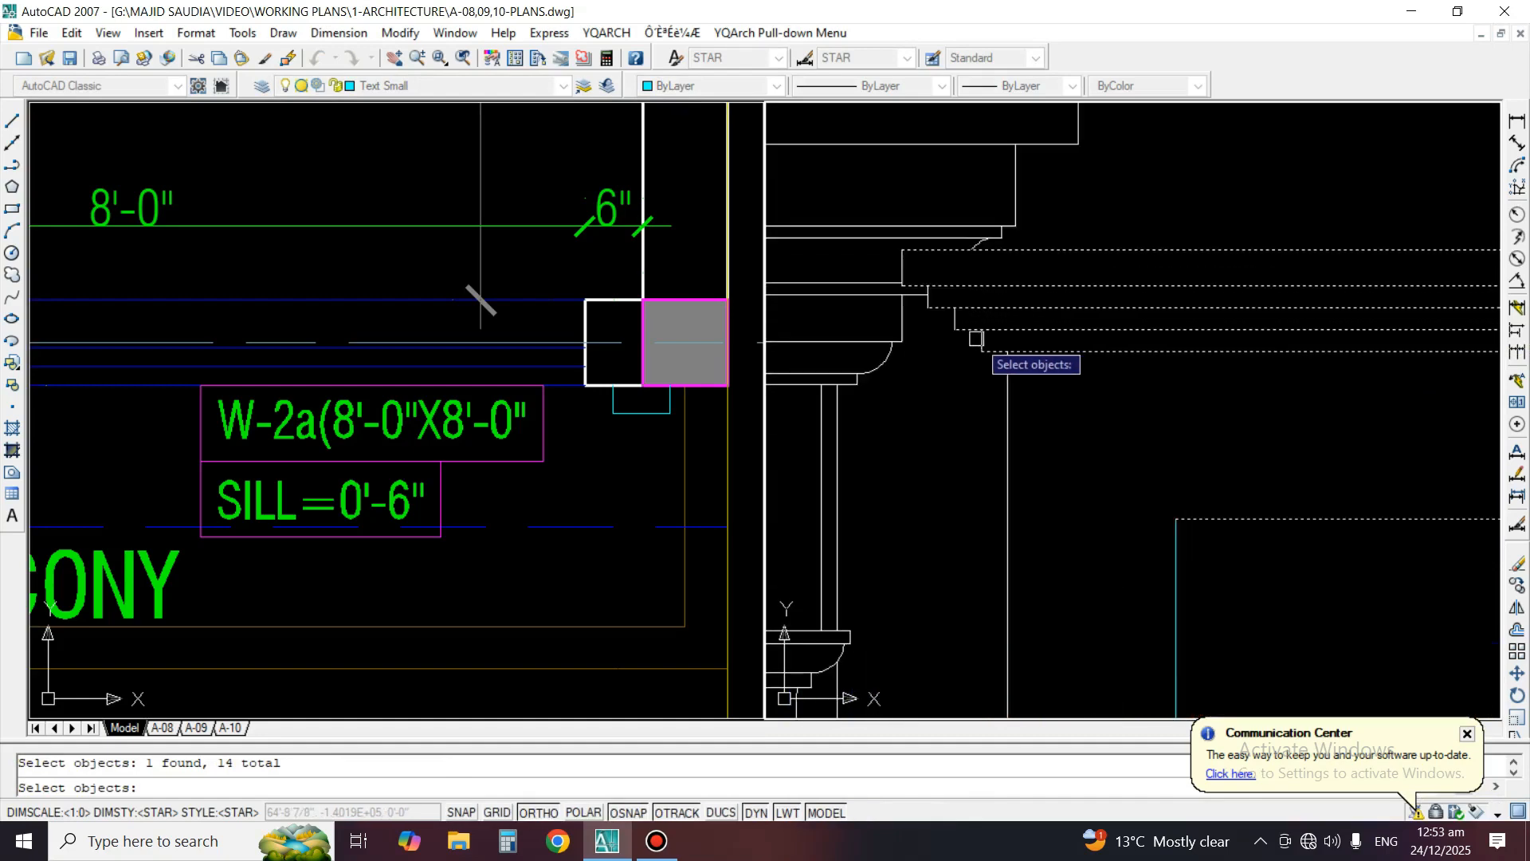
left_click(1042, 357)
scroll(987, 347, "down", 3)
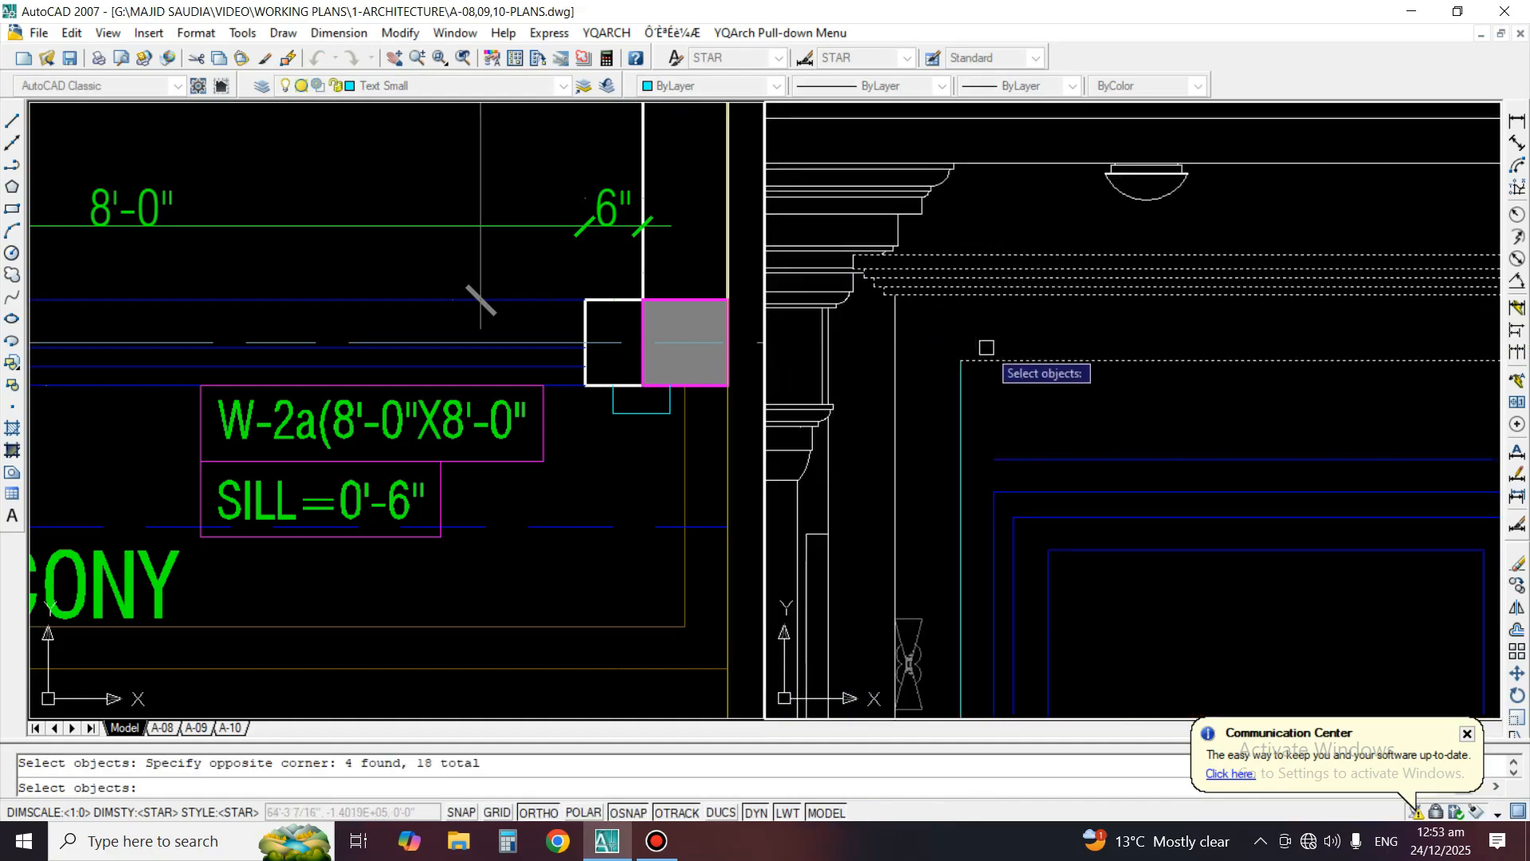
key("Return")
left_click(1094, 367)
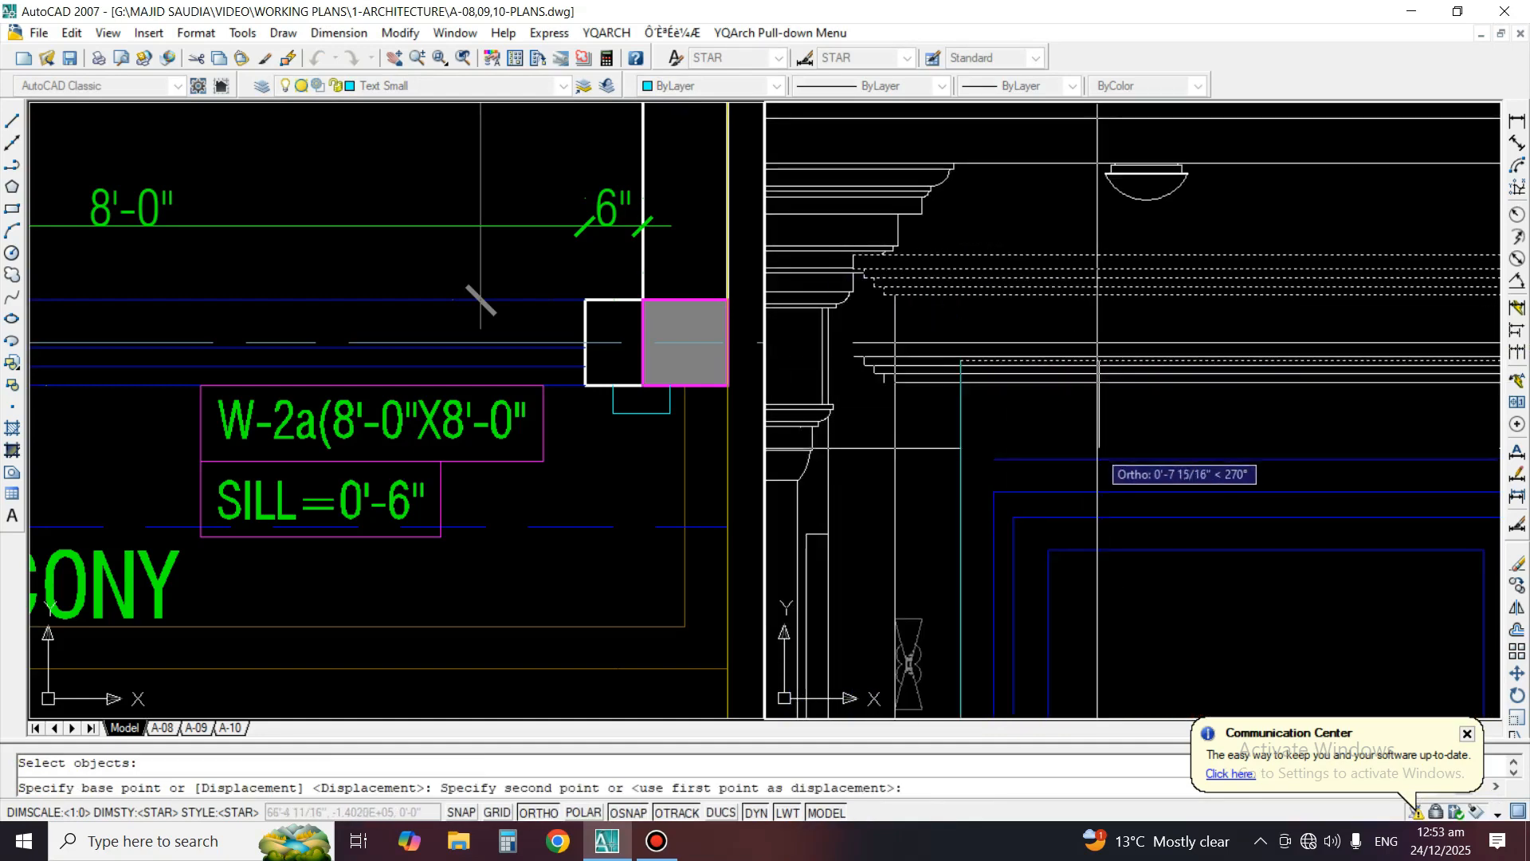
left_click(1099, 460)
Erase the extended blue guide line above the window
scroll(983, 367, "down", 5)
middle_click_drag(1278, 371, 1162, 355)
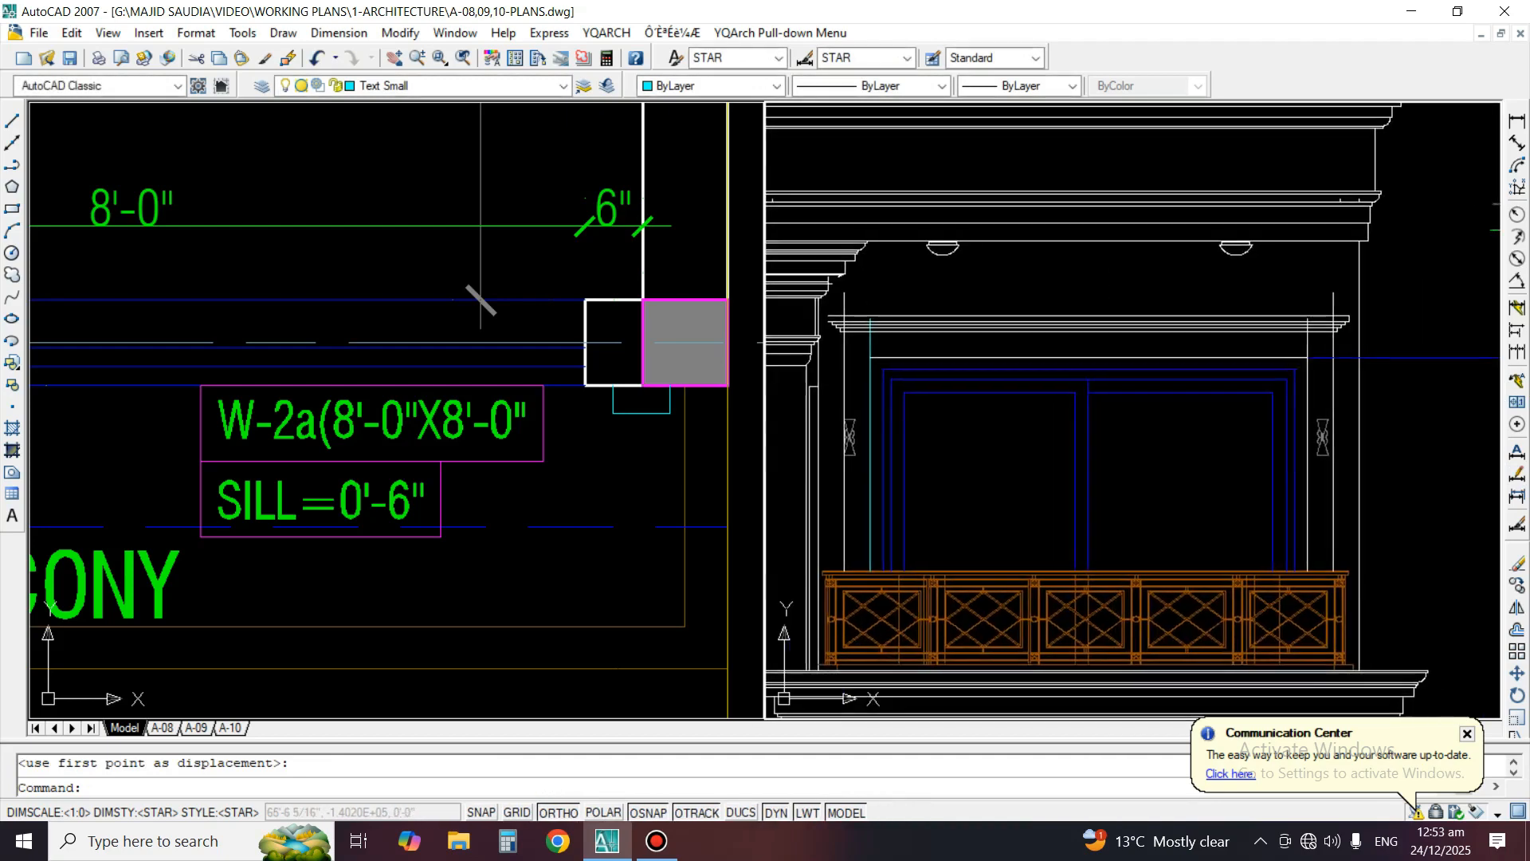
scroll(1162, 355, "up", 3)
type("e")
key("Return")
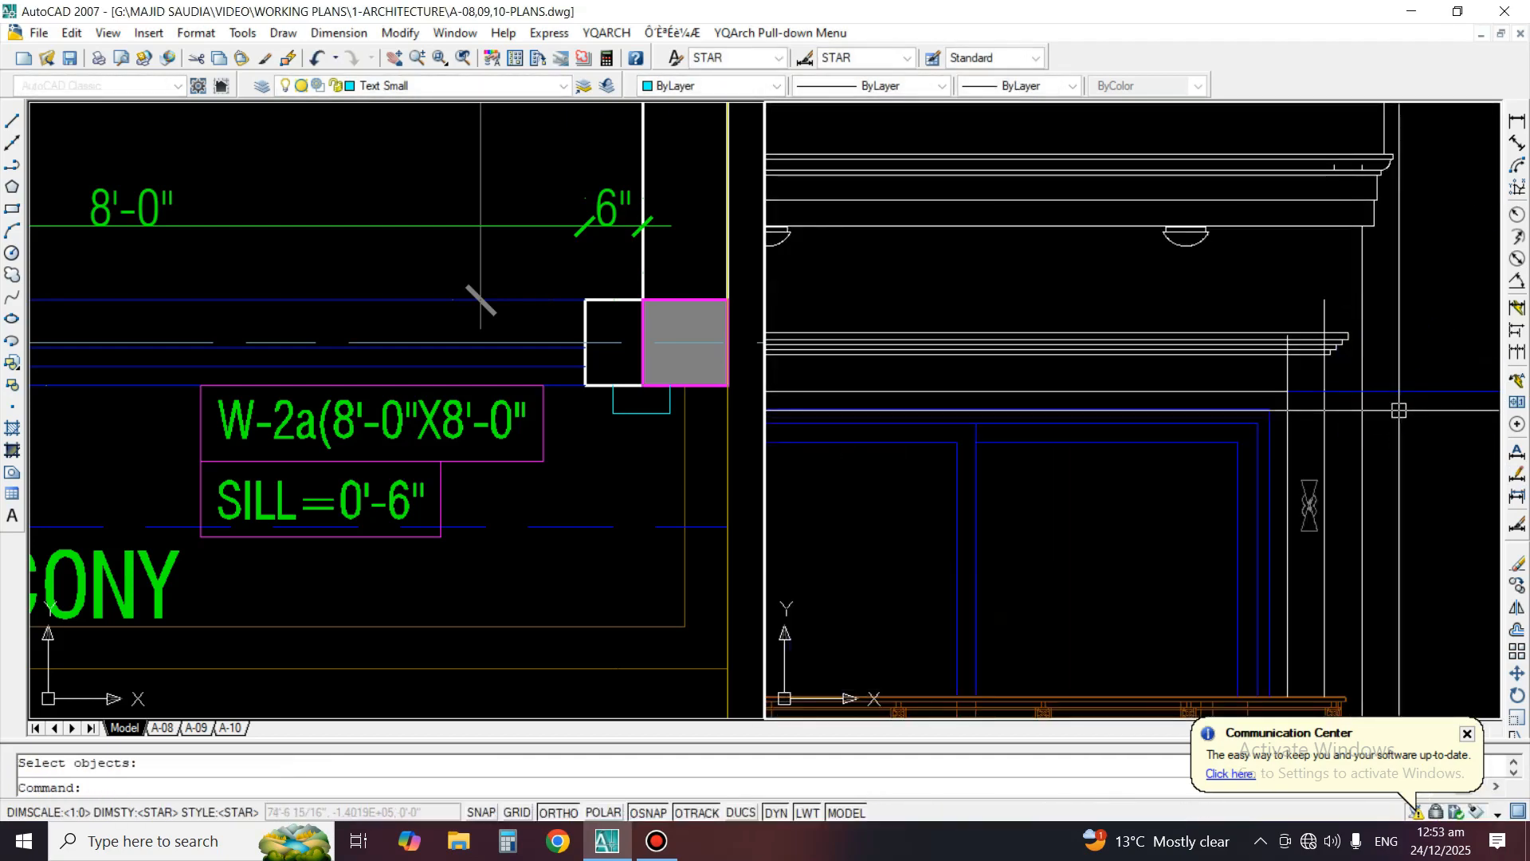
key("Return")
Fillet the surround's top line with its right vertical edge at zero radius to form a square corner
scroll(1291, 397, "up", 2)
type("f")
key("Return")
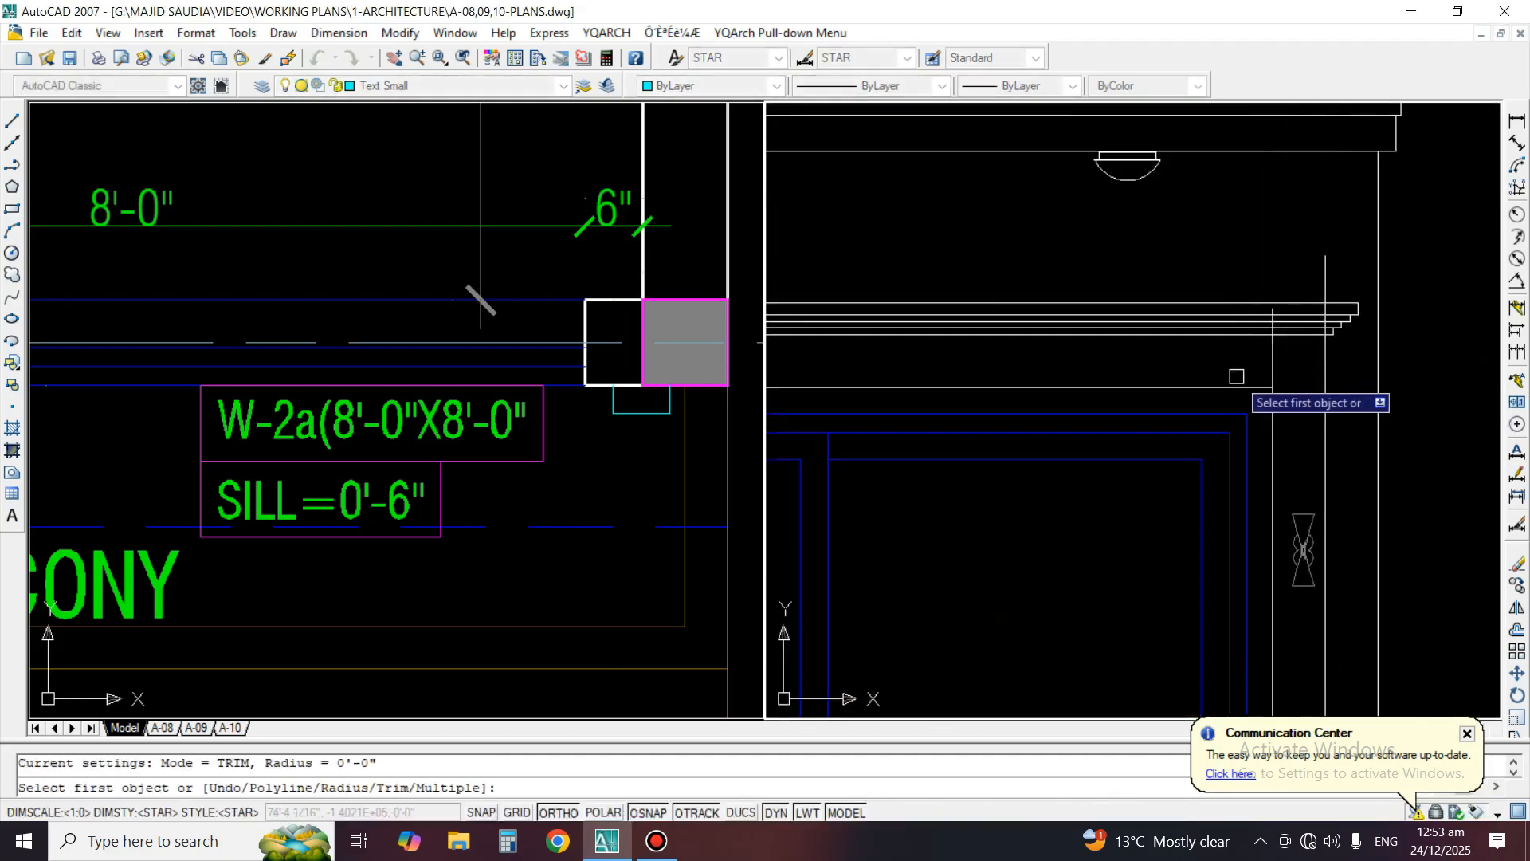
left_click(1276, 396)
Trim the outer right vertical line where it runs through and above the cornice moulding over the balcony window
scroll(1331, 335, "up", 3)
type("tr")
key("Return")
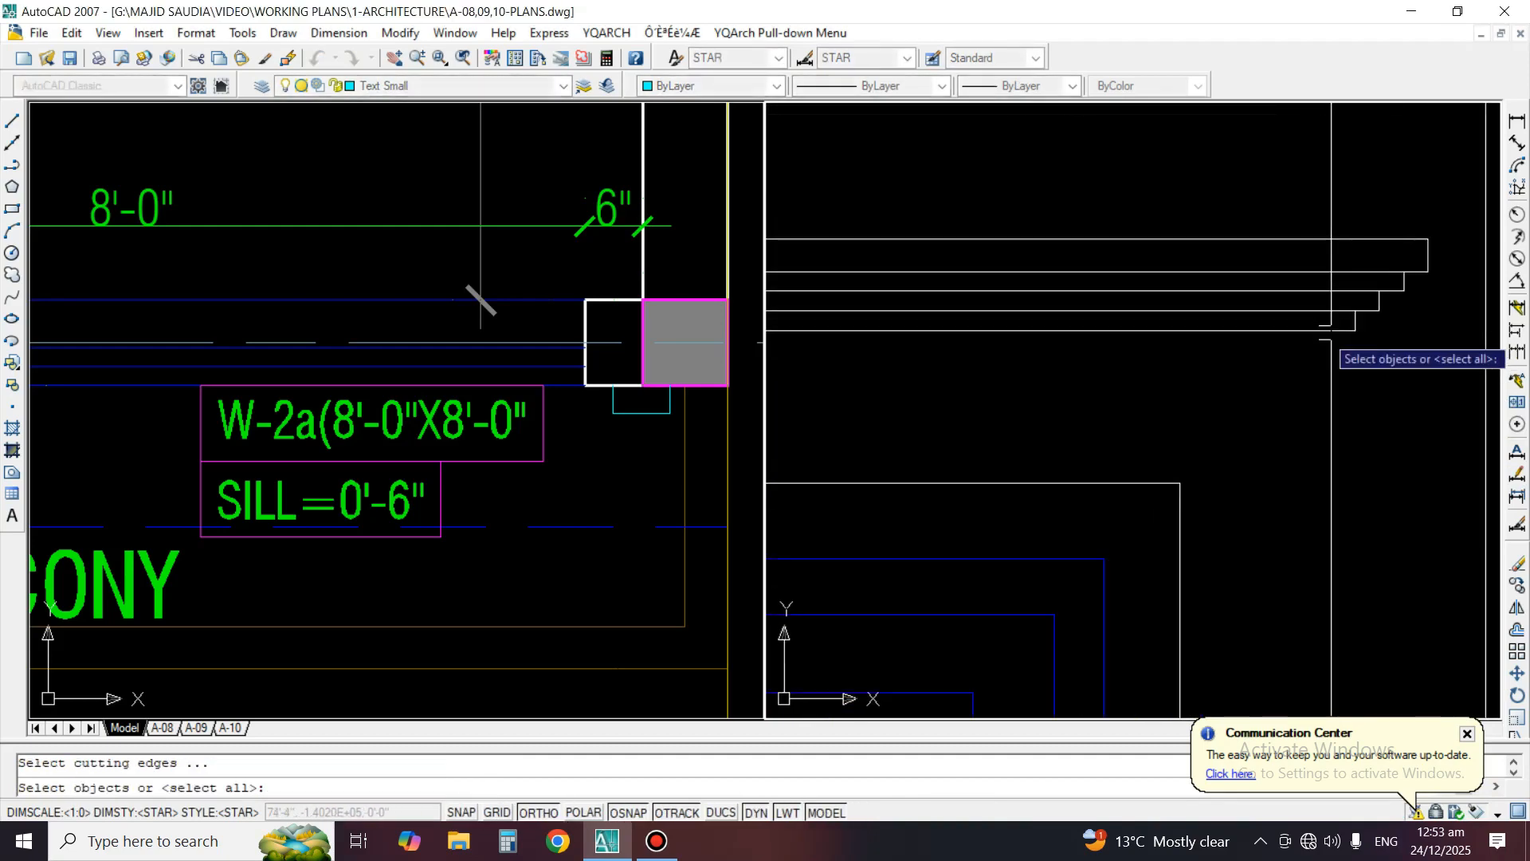
key("Return")
left_click(1331, 207)
key("Return")
scroll(1331, 207, "down", 3)
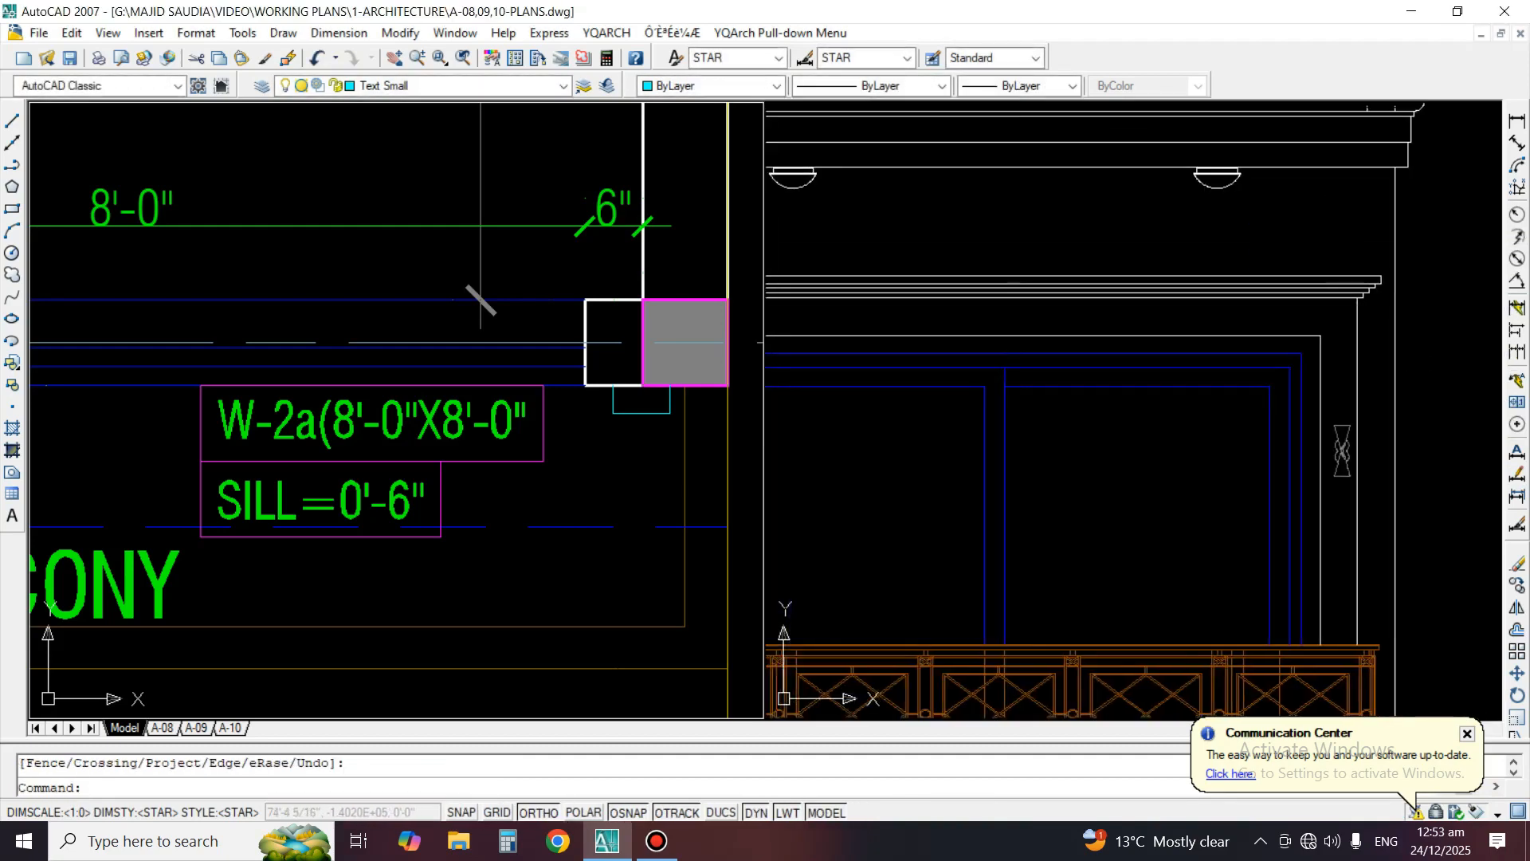
Trim the surround's left edge above its top line and the outer left vertical line above the cornice's underside
scroll(982, 283, "up", 3)
type("tr")
key("Return")
key("Return")
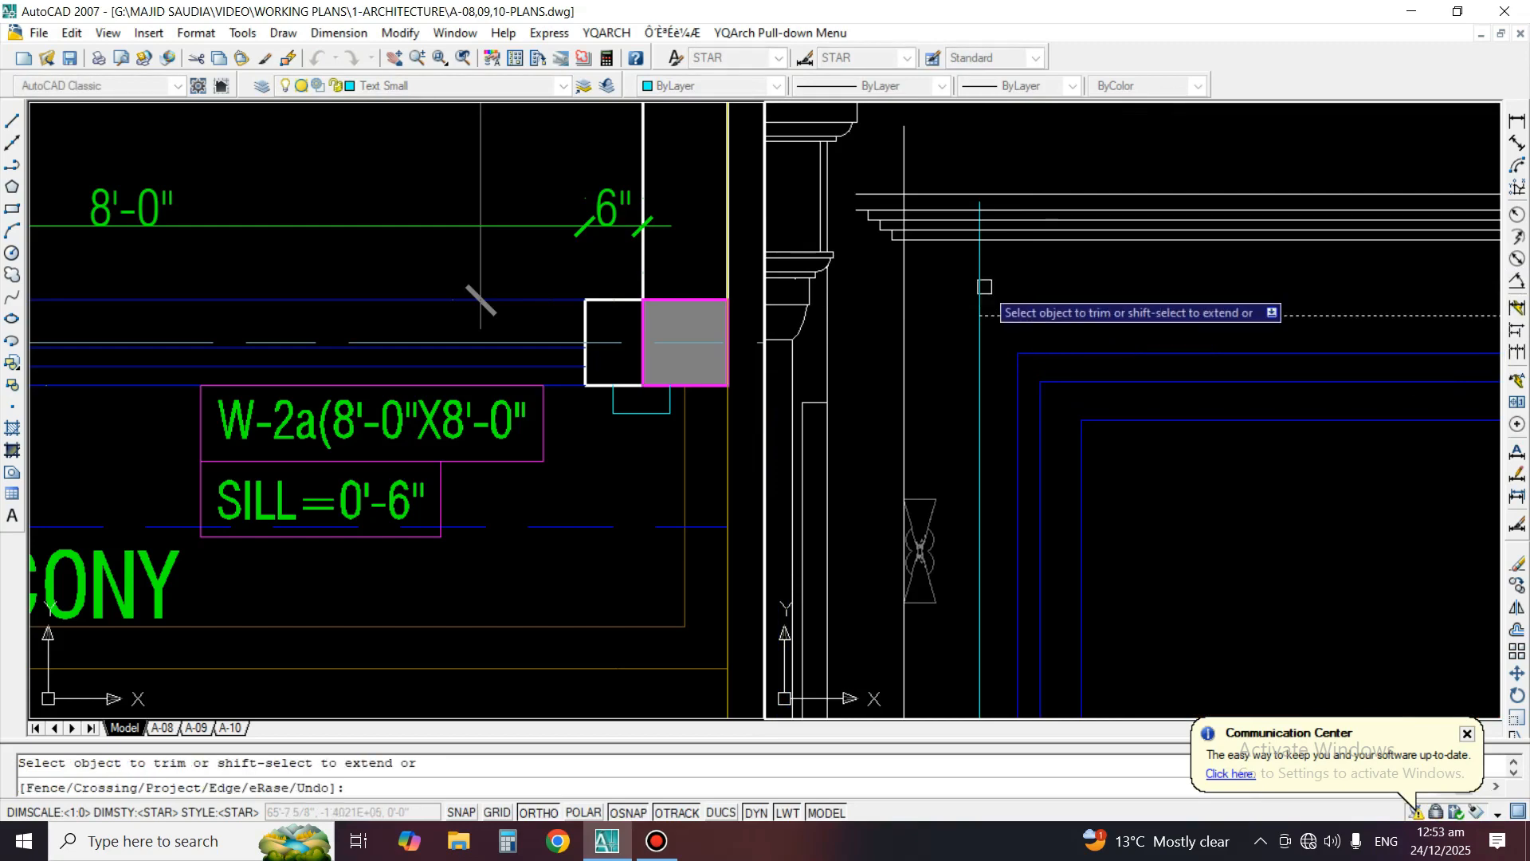
scroll(877, 223, "up", 3)
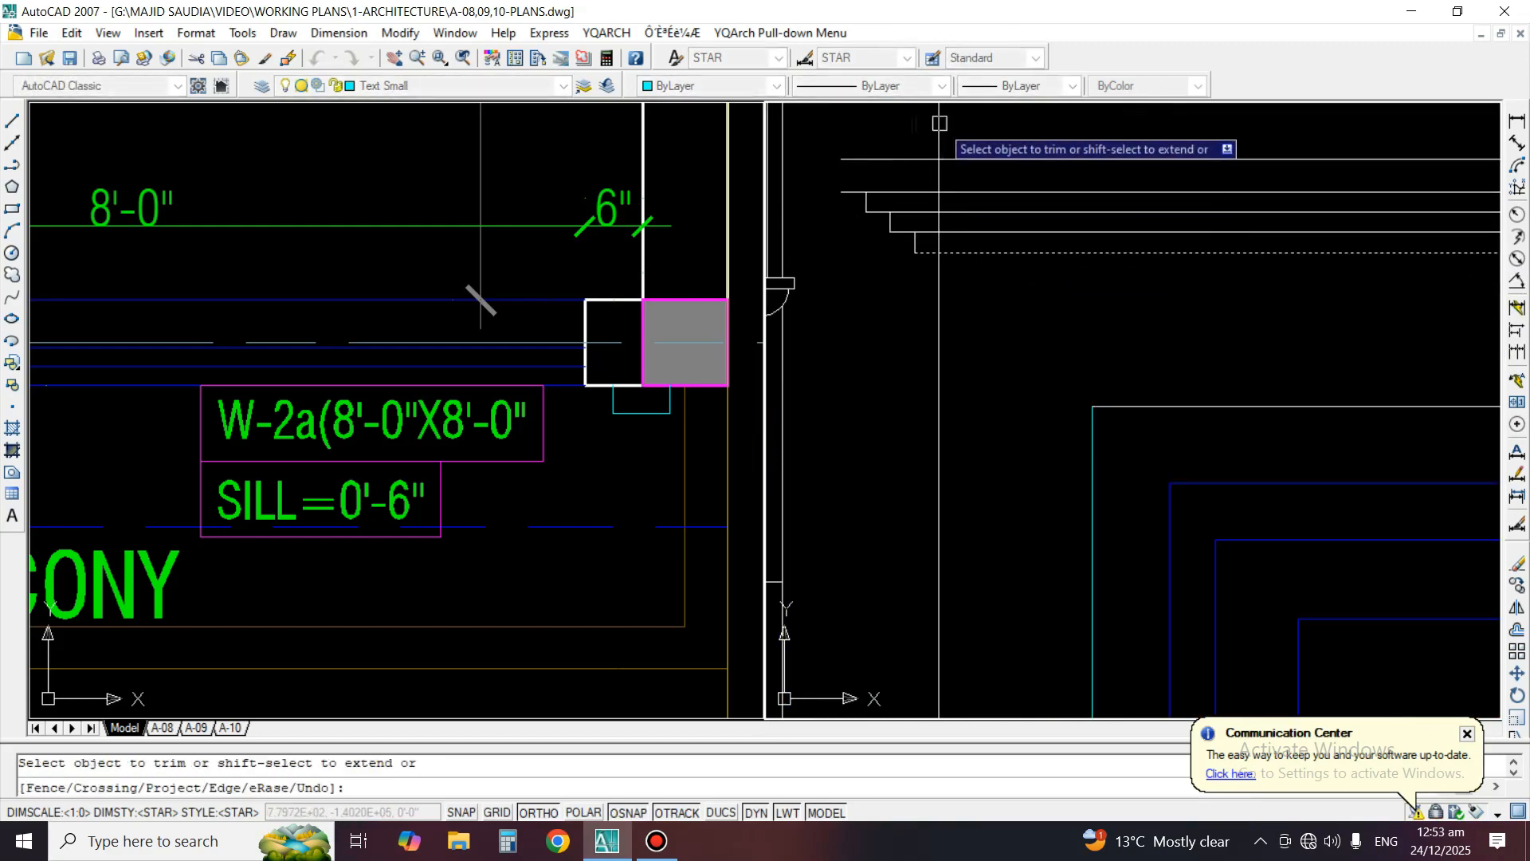
key("Return")
scroll(861, 301, "down", 3)
scroll(954, 302, "up", 5)
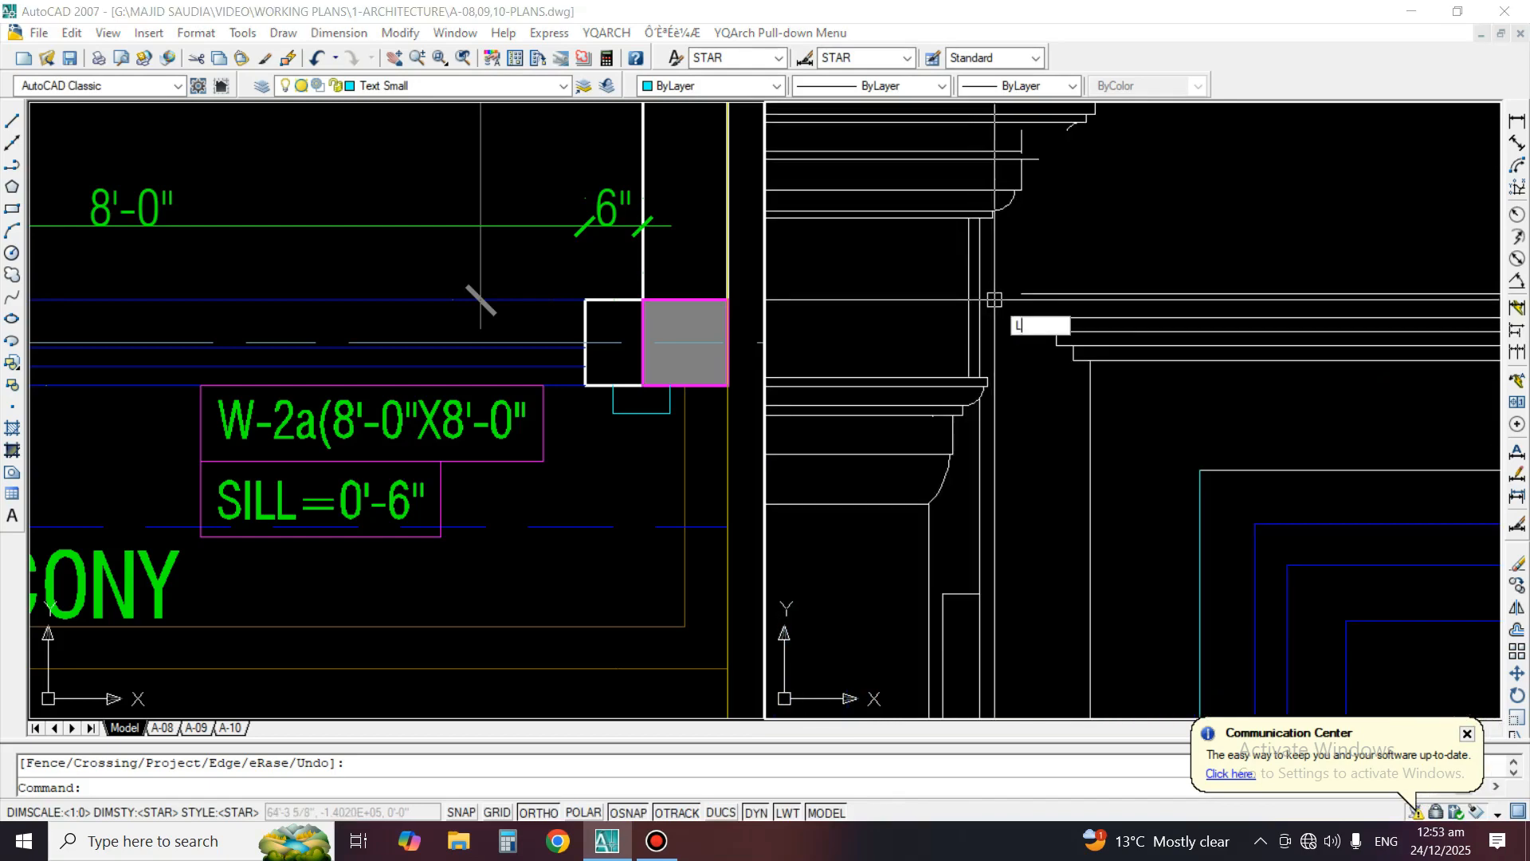
Draw a short vertical line closing the open left end of the cornice's top band
type("l")
key("Return")
left_click(1019, 318)
left_click(1021, 294)
key("Return")
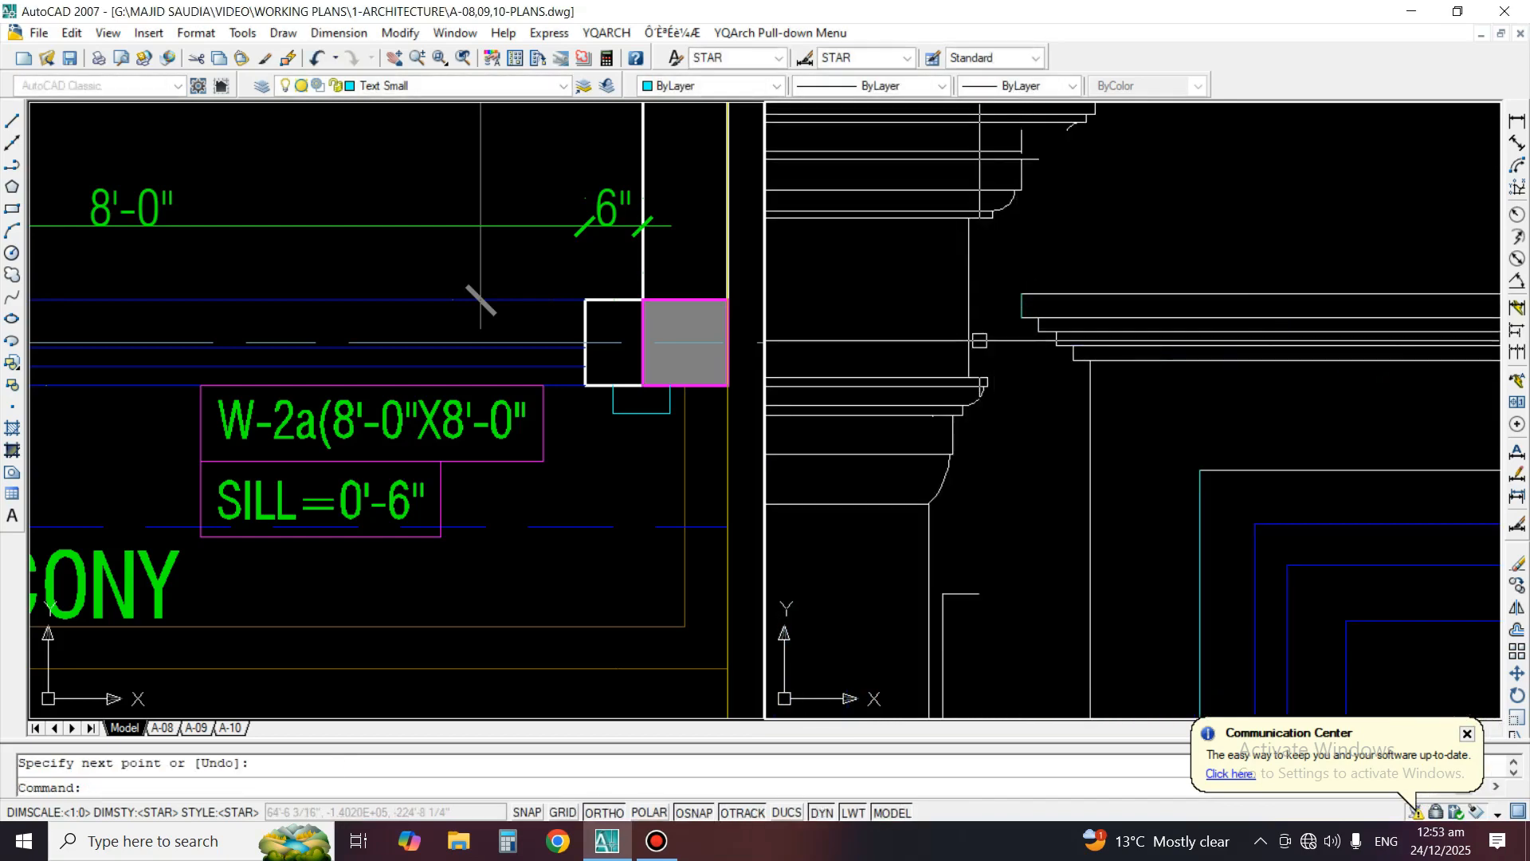
Match the cornice line's properties onto the new end line and the surround's left edge
type("ma")
key("Return")
left_click(1076, 293)
left_click(1085, 304)
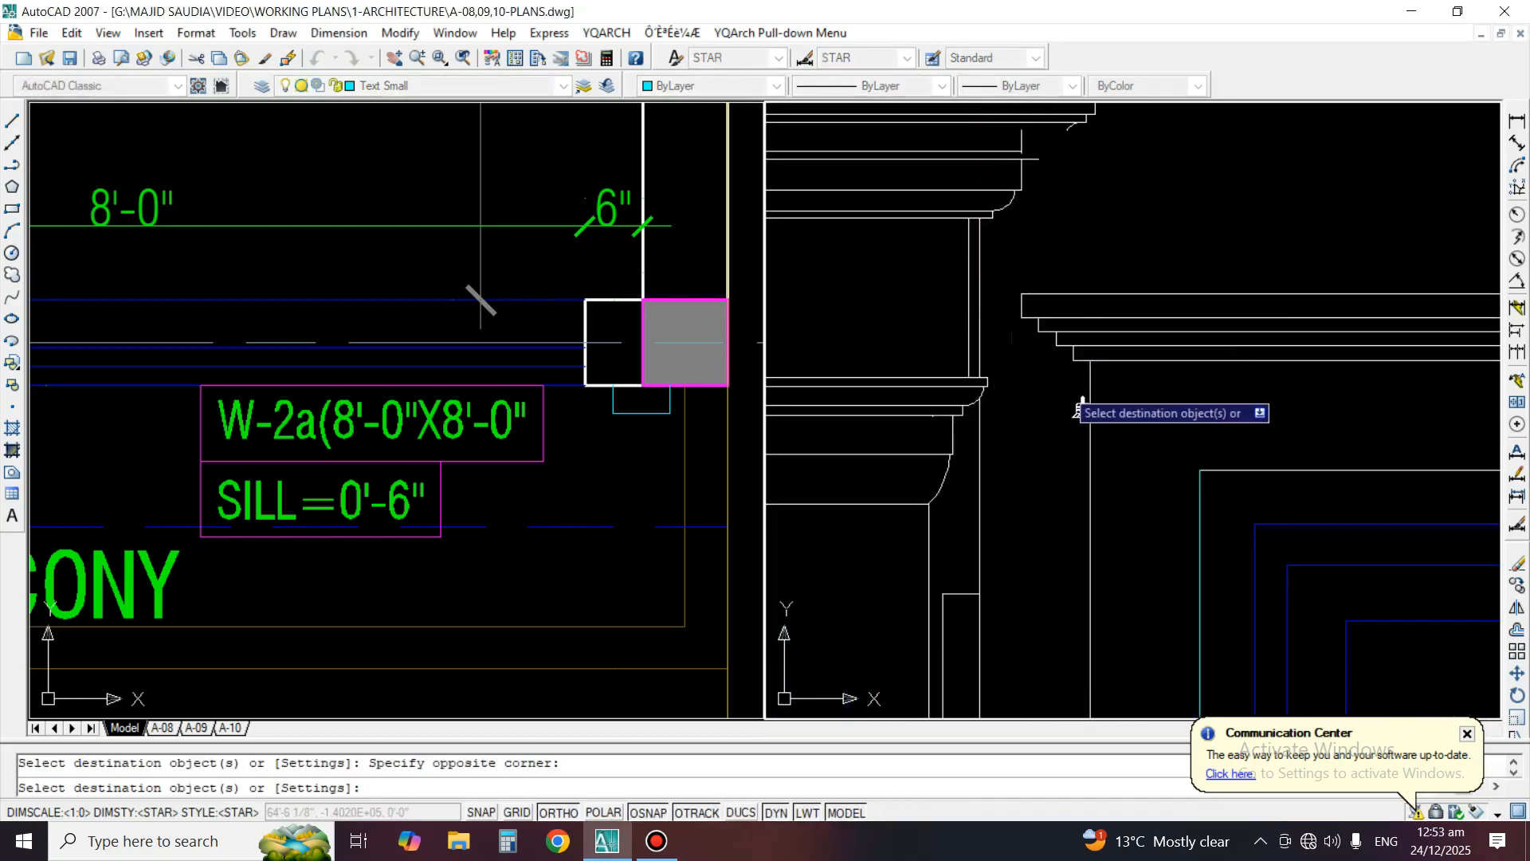
scroll(1211, 516, "down", 2)
scroll(1295, 388, "down", 2)
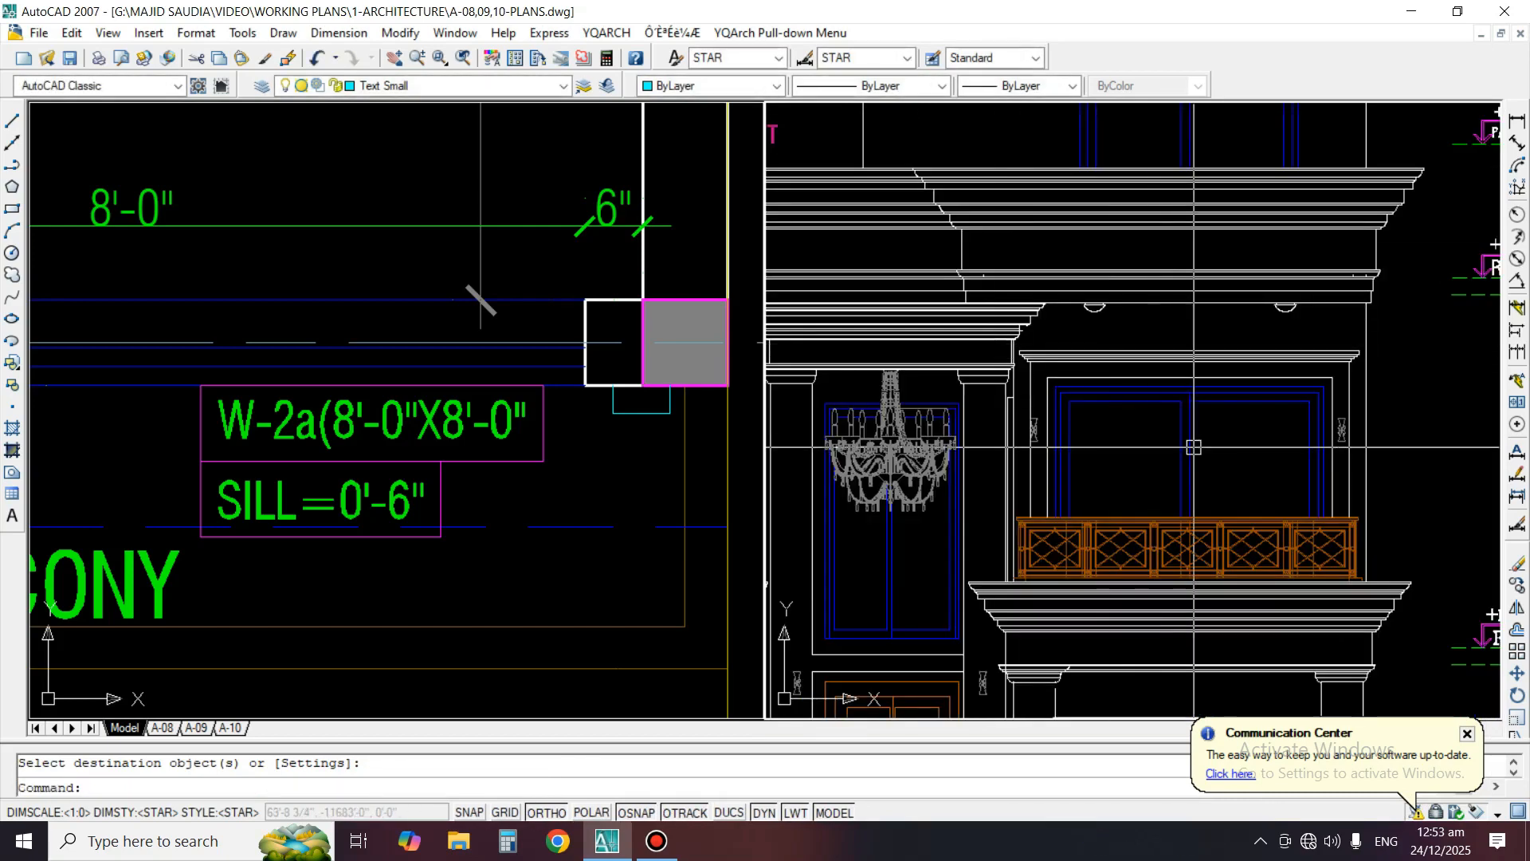
Move the right wall light horizontally to centre it between the window surround and the outer vertical line
scroll(1295, 388, "up", 4)
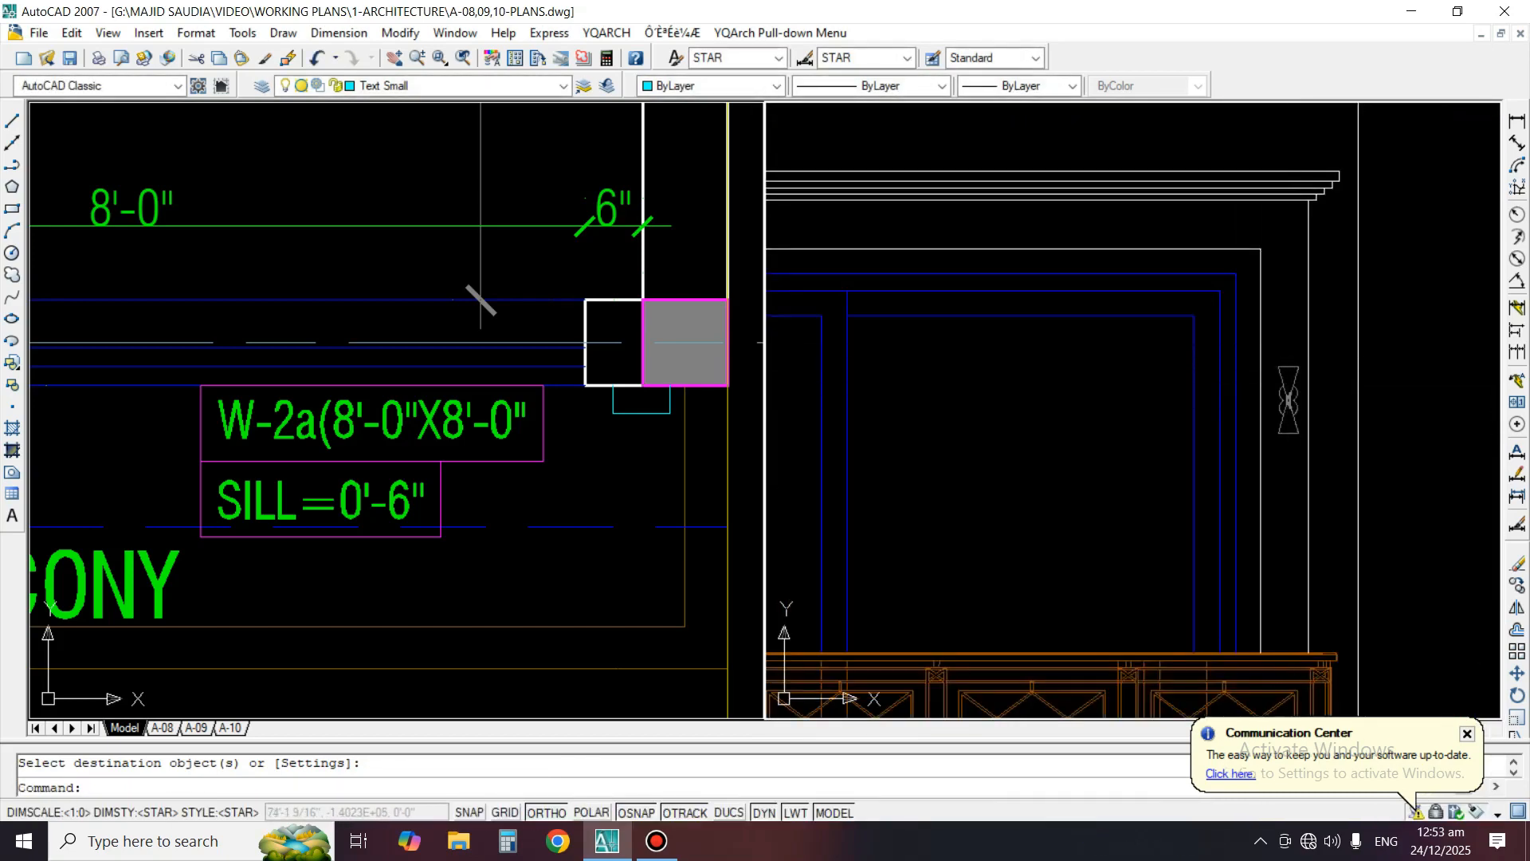
scroll(1339, 355, "up", 3)
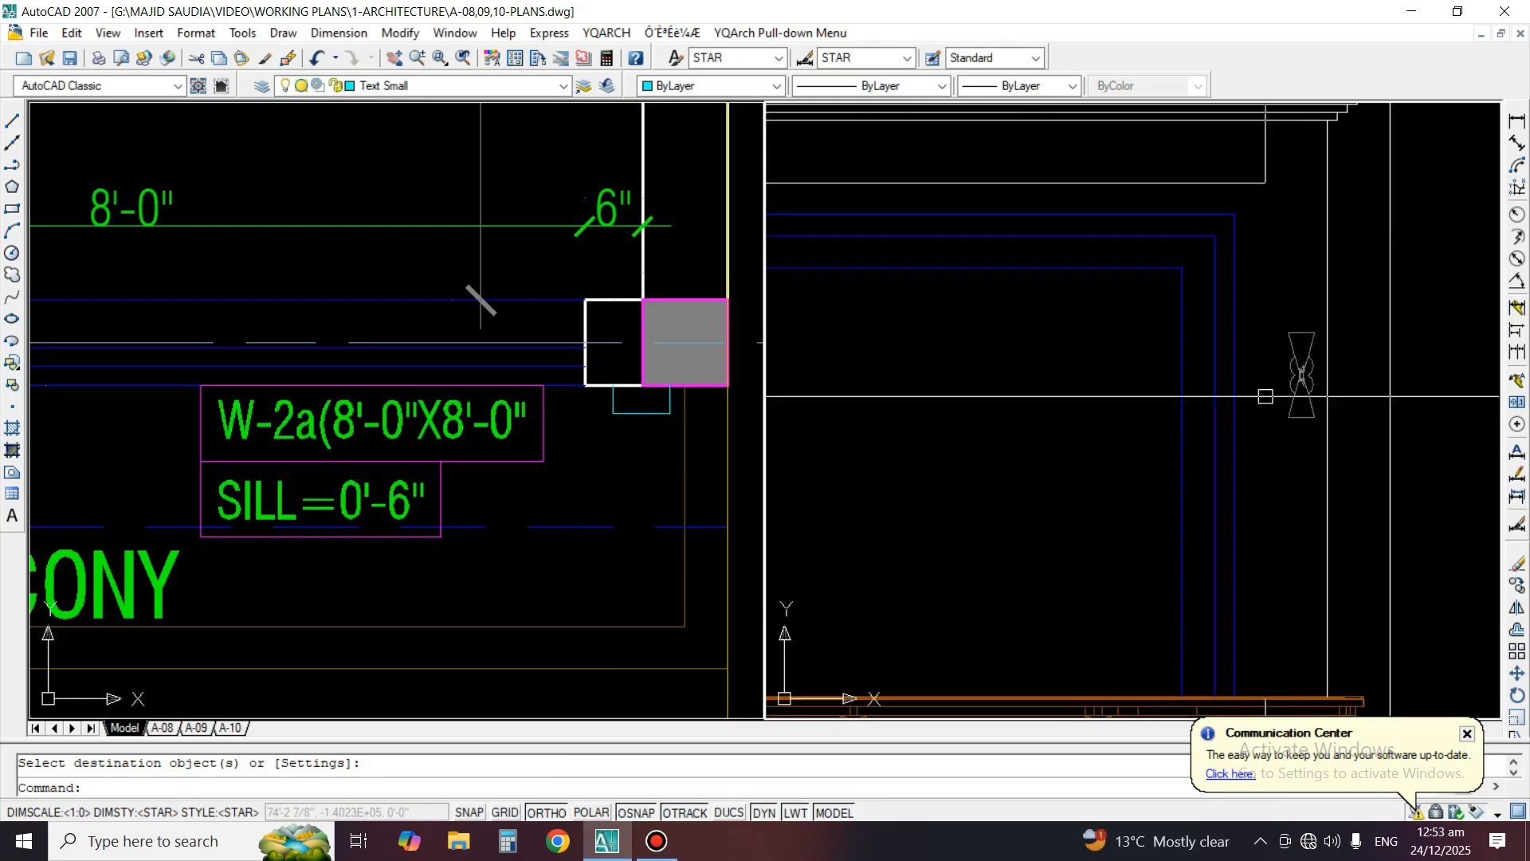
type("m")
key("Return")
left_click(1236, 281)
left_click(1390, 526)
key("Return")
scroll(1276, 494, "up", 2)
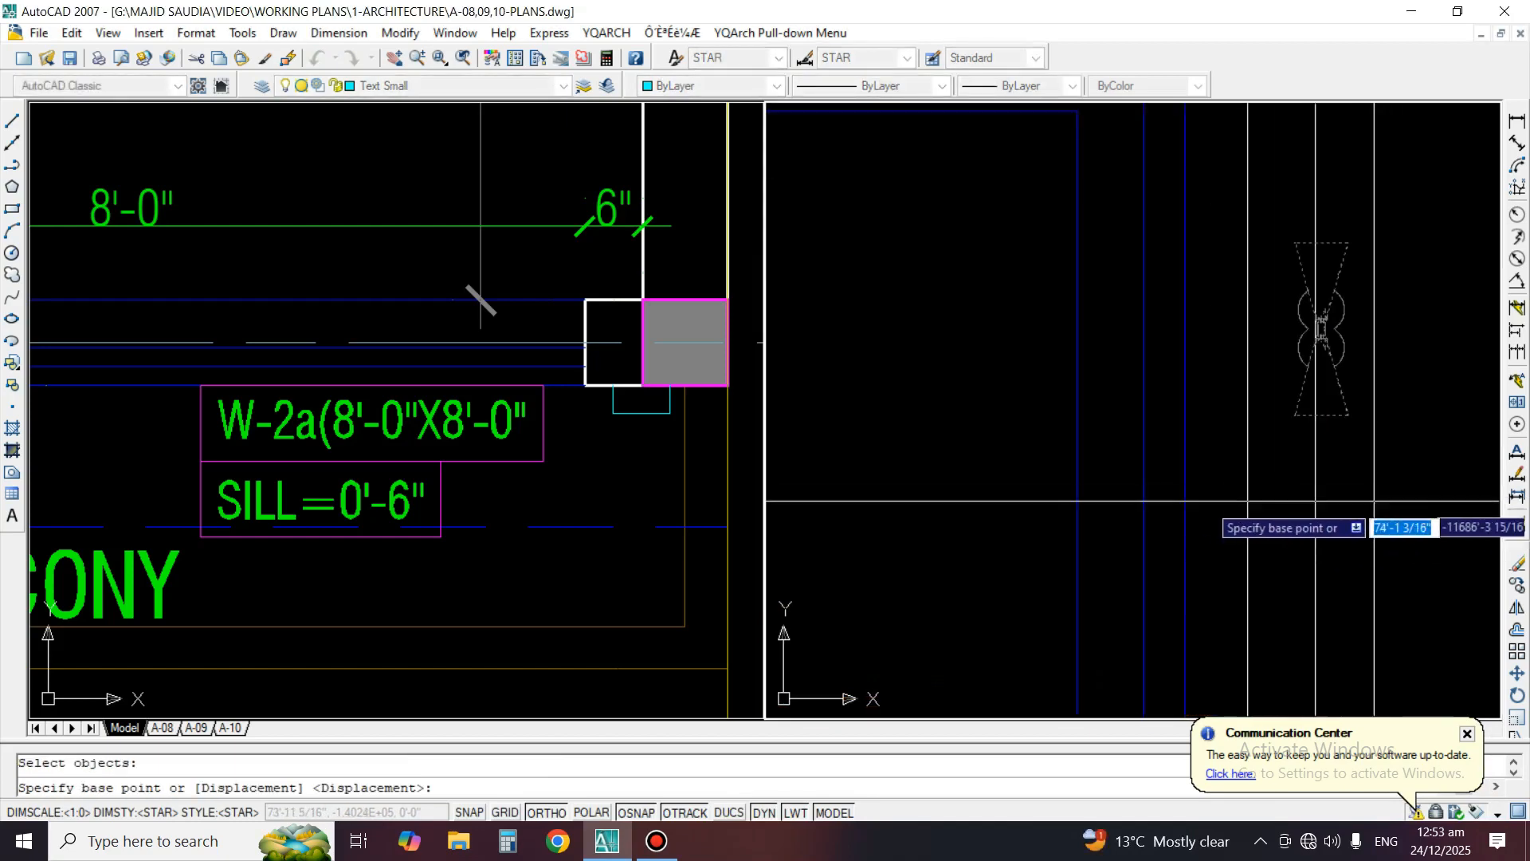
left_click(1329, 504)
left_click(1327, 504)
scroll(1116, 490, "down", 3)
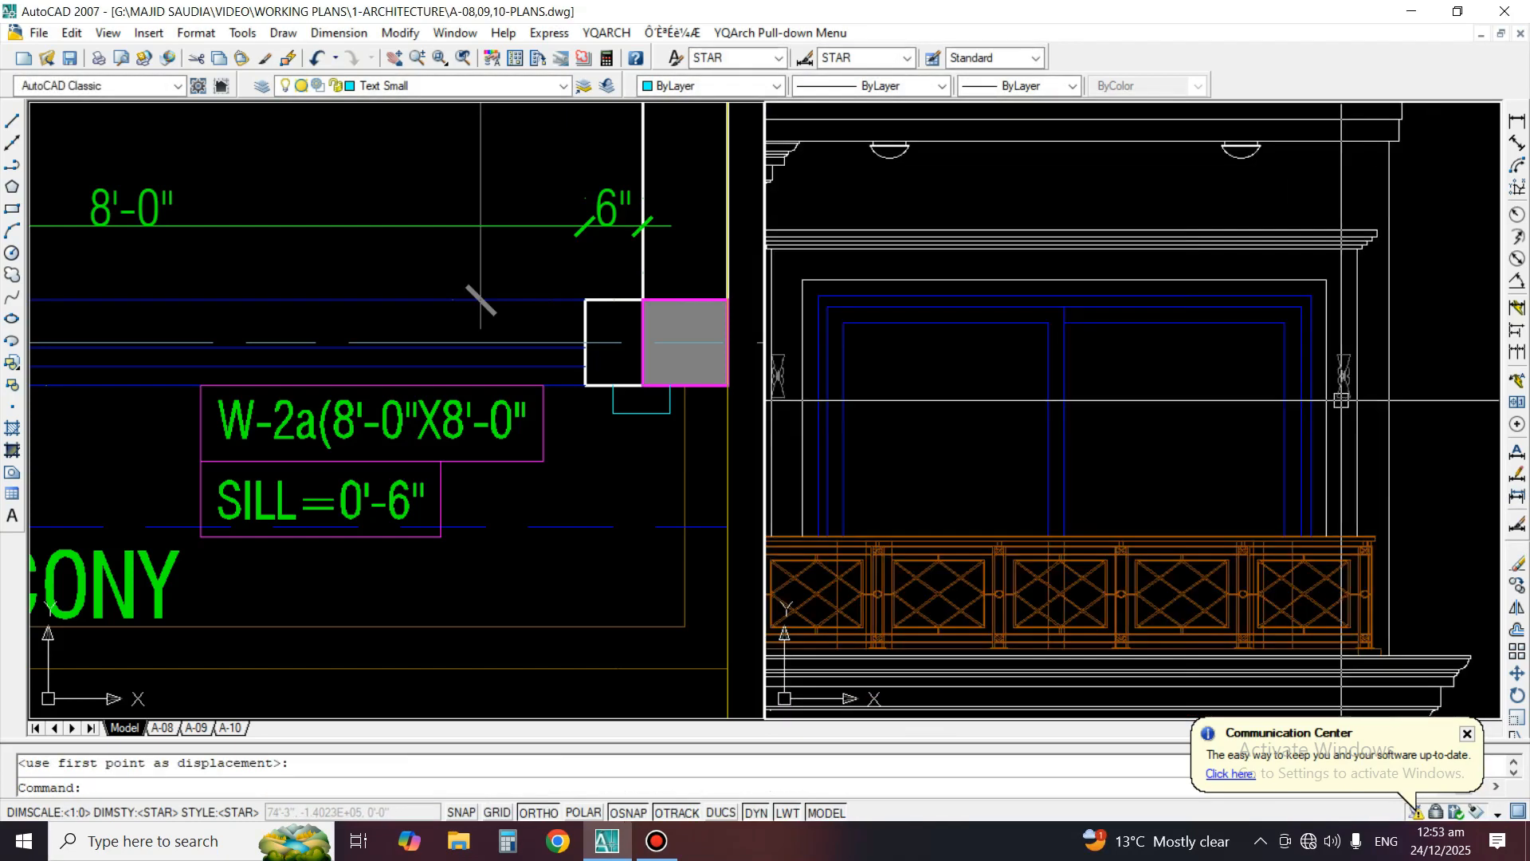
Move the left wall light horizontally to centre it between the outer vertical line and the window surround
key("Return")
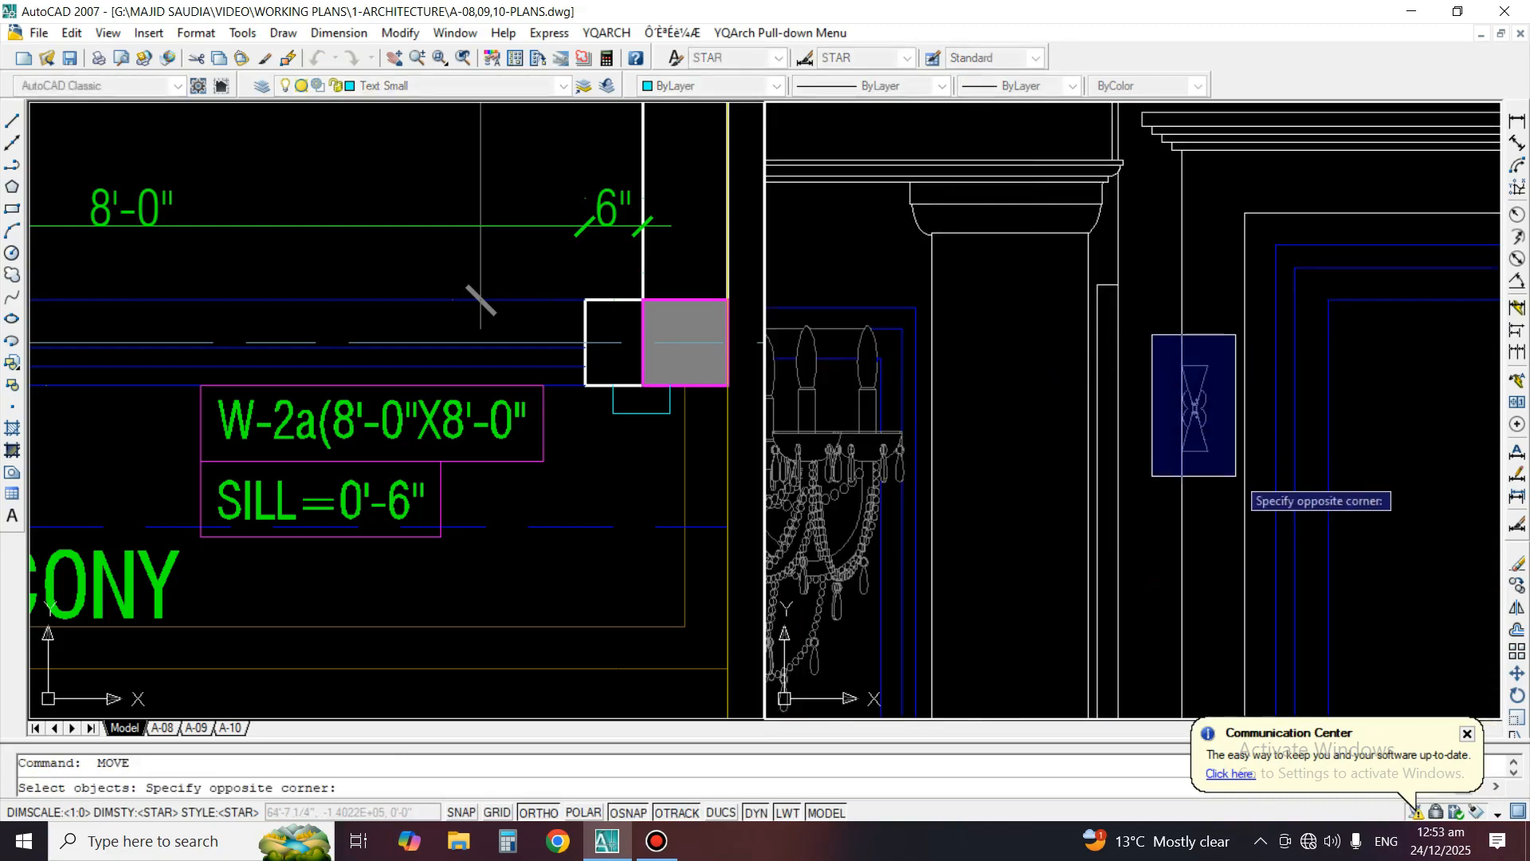
left_click(1236, 477)
scroll(1219, 494, "up", 2)
key("Return")
left_click(1218, 491)
left_click(1233, 490)
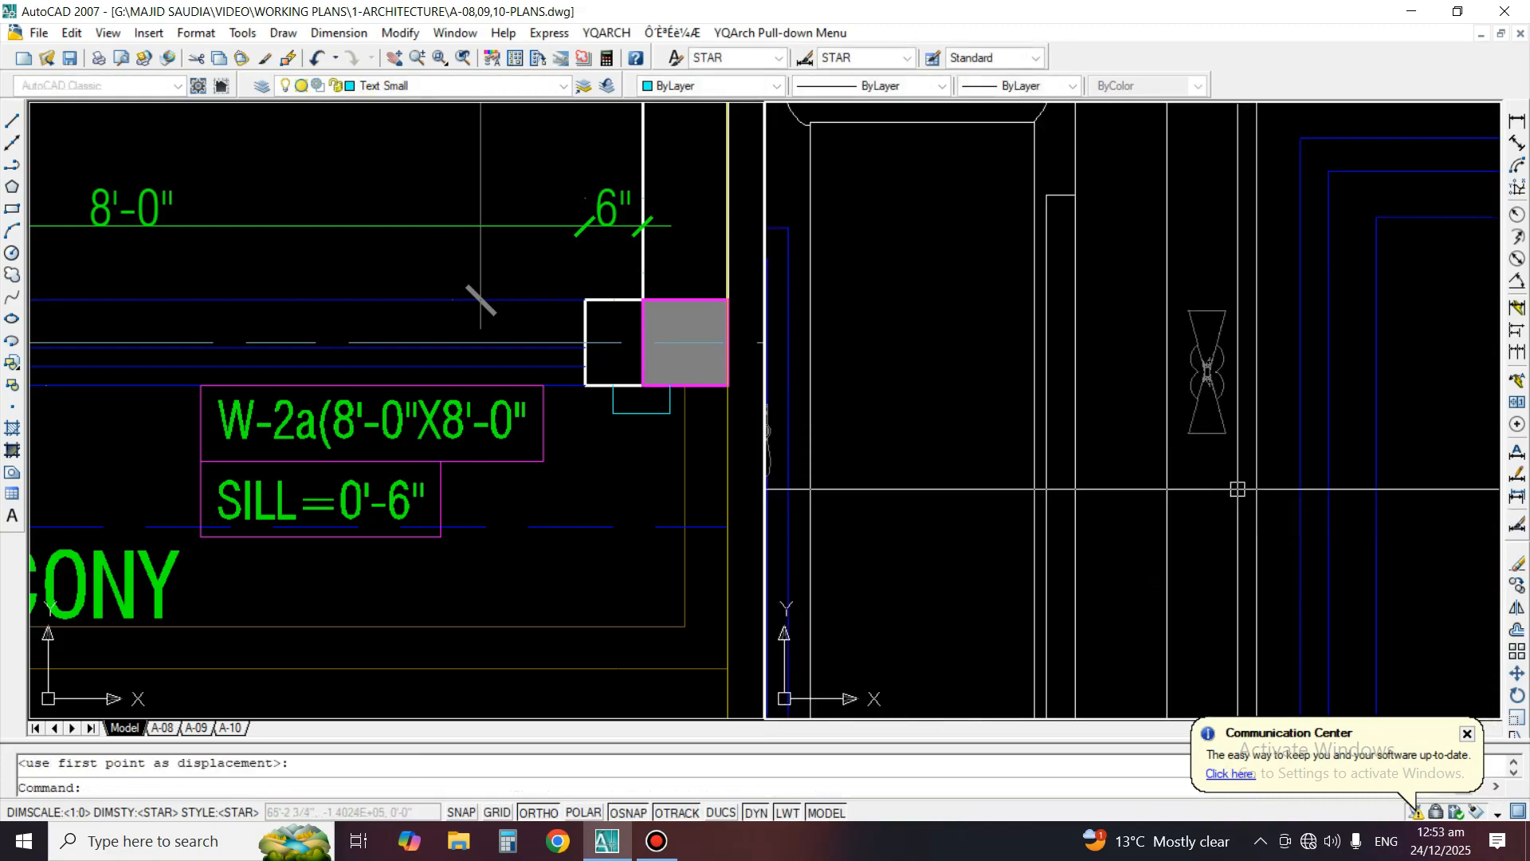
Draw a horizontal line in front of the W-2a window in the first-floor plan, joining the surround projections at both ends
scroll(1233, 489, "down", 3)
scroll(1281, 420, "down", 3)
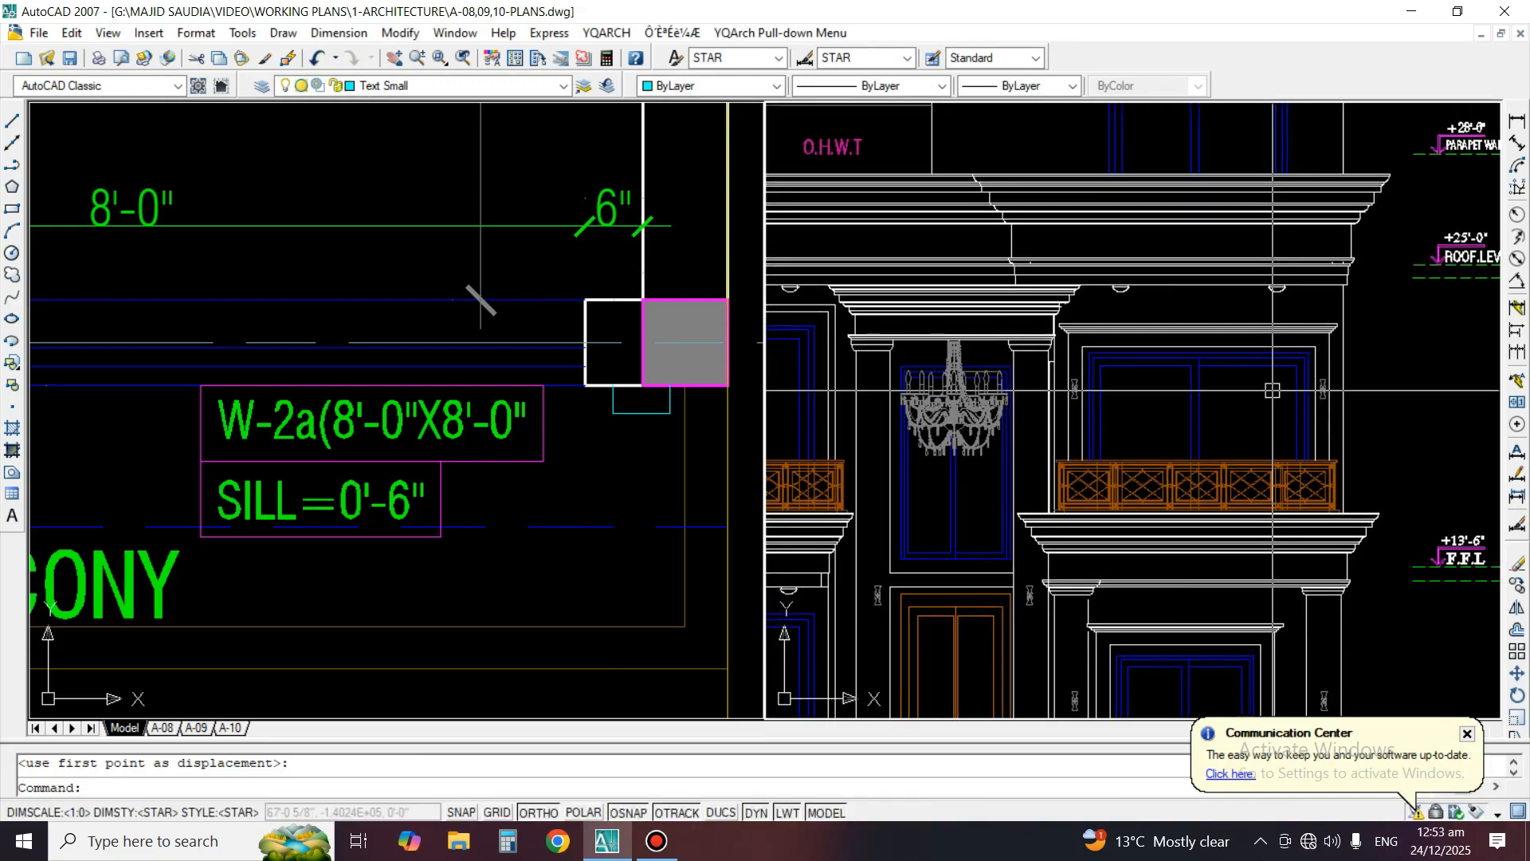
scroll(1273, 390, "down", 3)
left_click(495, 327)
scroll(496, 328, "down", 2)
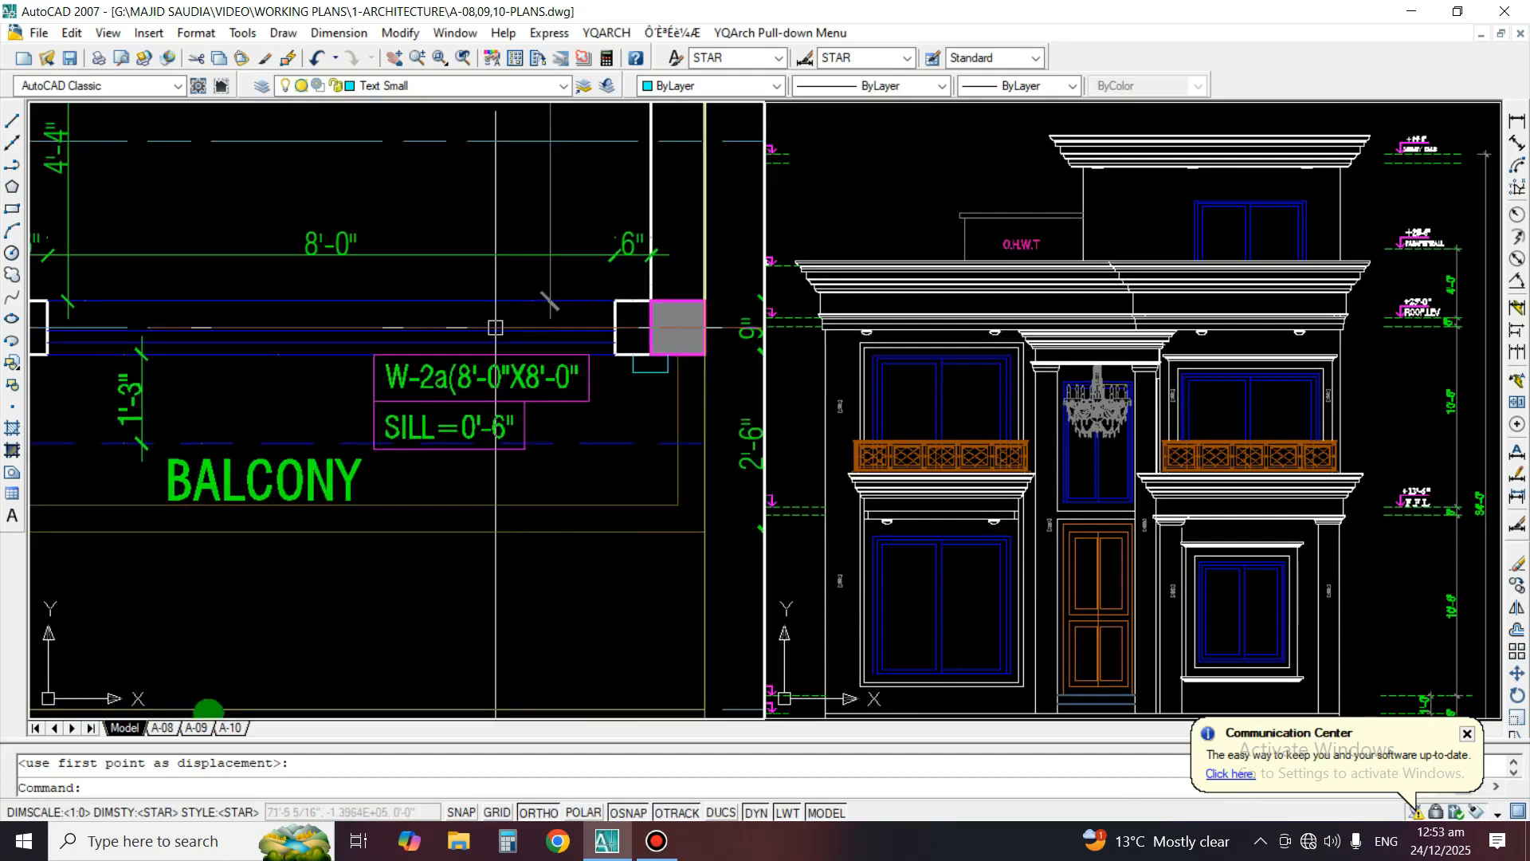
middle_click_drag(496, 328, 508, 327)
type("l")
key("space")
left_click(646, 372)
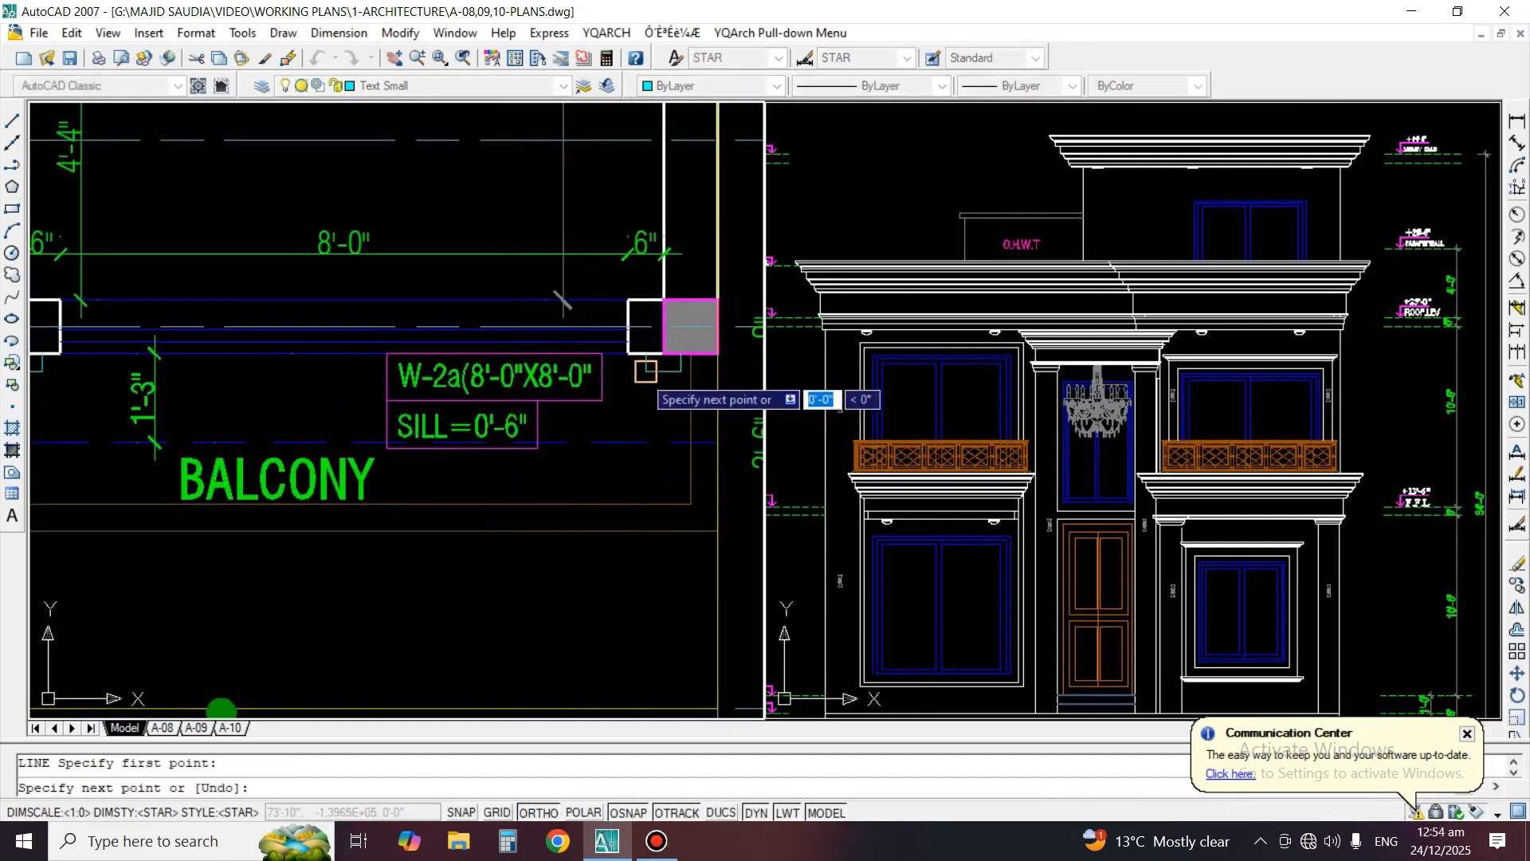
middle_click_drag(157, 375, 352, 374)
left_click(241, 370)
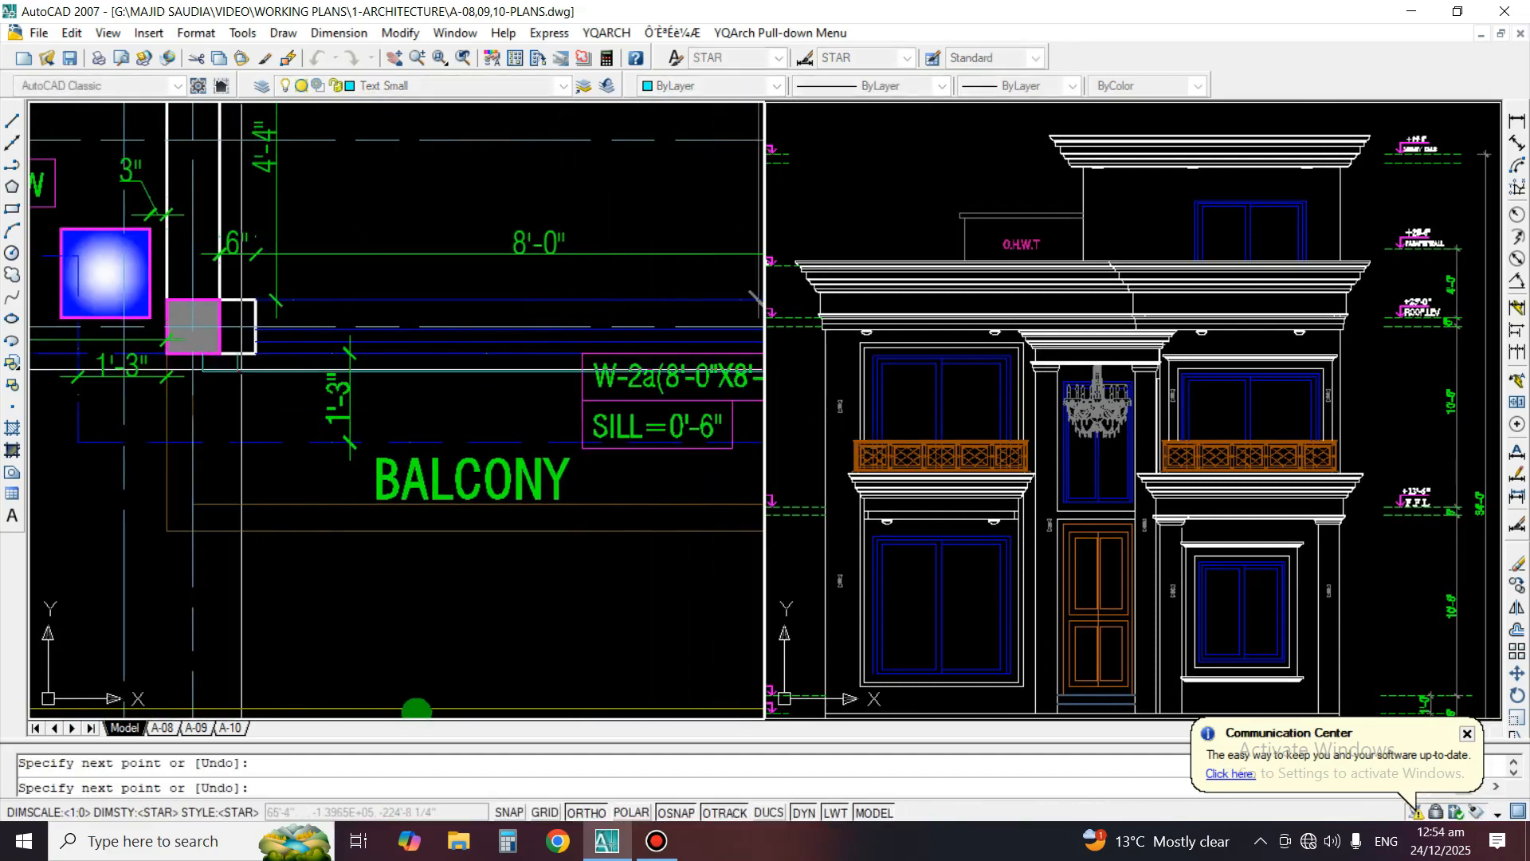
key("Escape")
scroll(526, 394, "down", 2)
type("ma")
key("space")
scroll(526, 394, "down", 1)
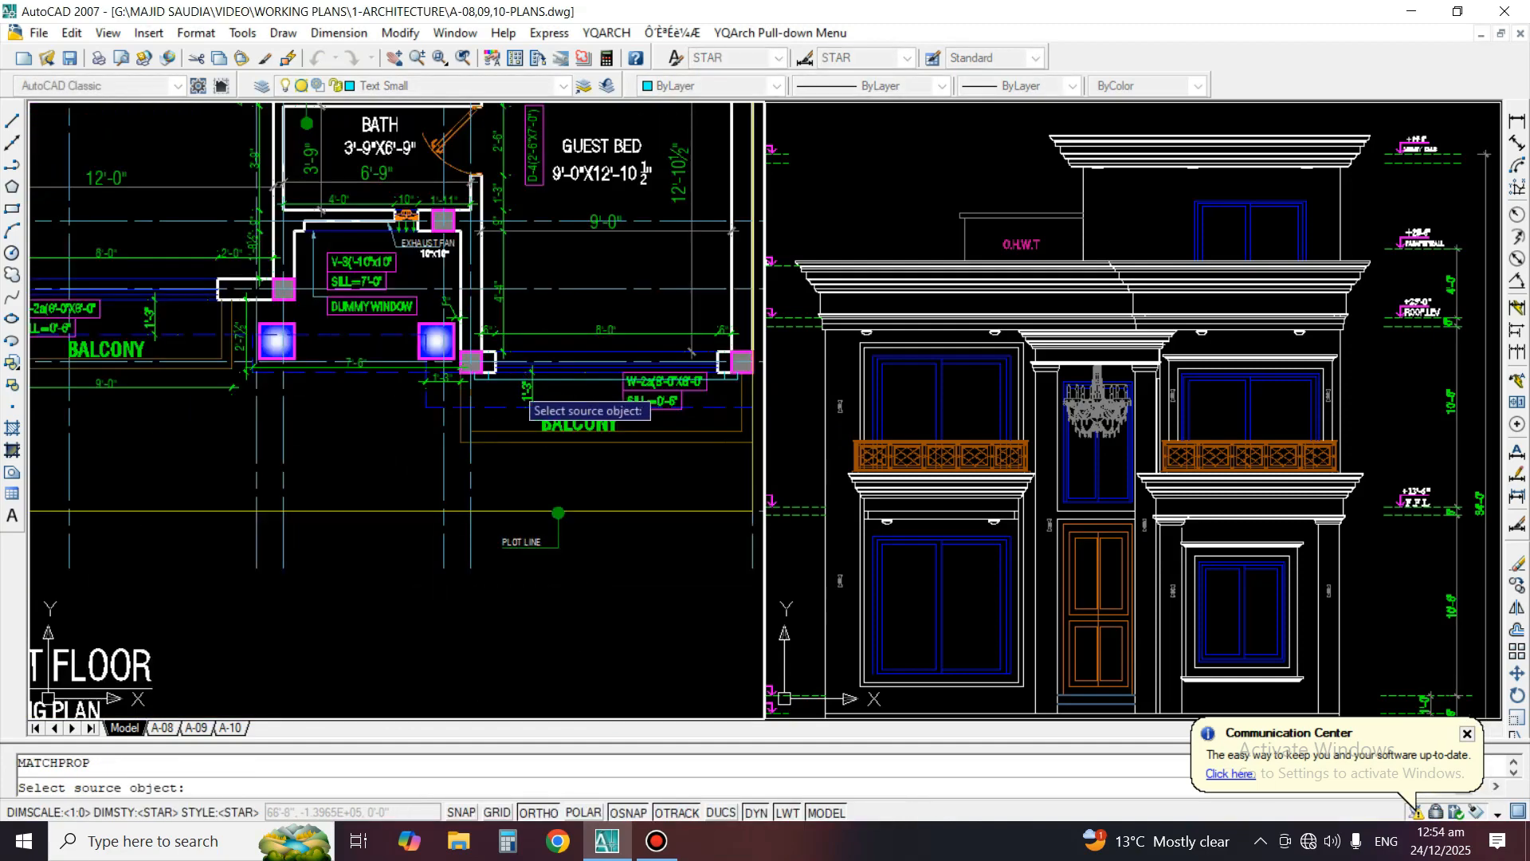
scroll(609, 358, "up", 3)
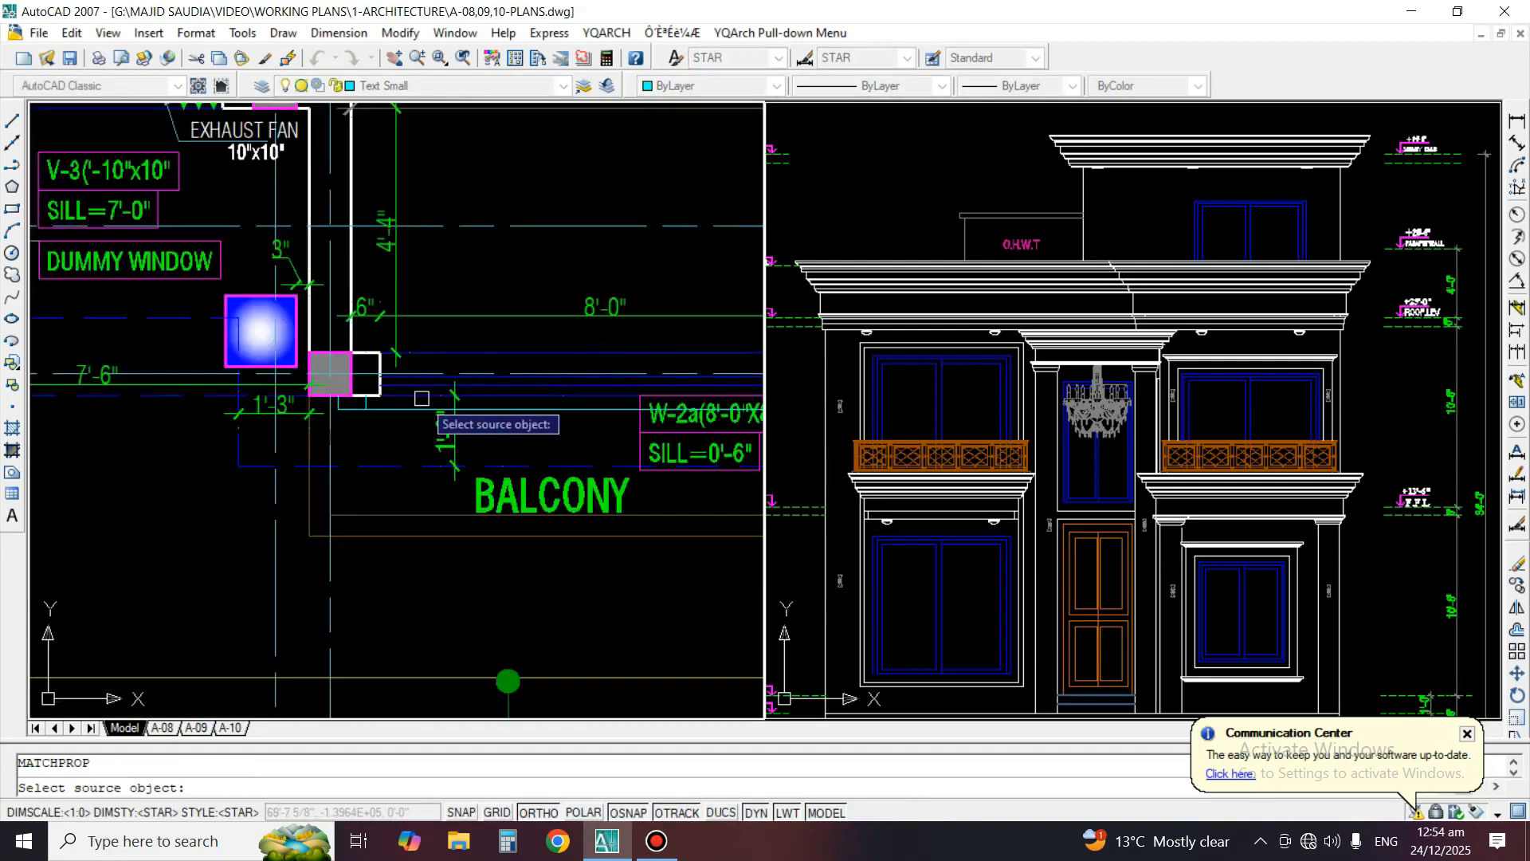
key("Escape")
Match the dashed line's properties from the ground-floor W-4 window onto the new line in front of W-2a
scroll(268, 453, "down", 4)
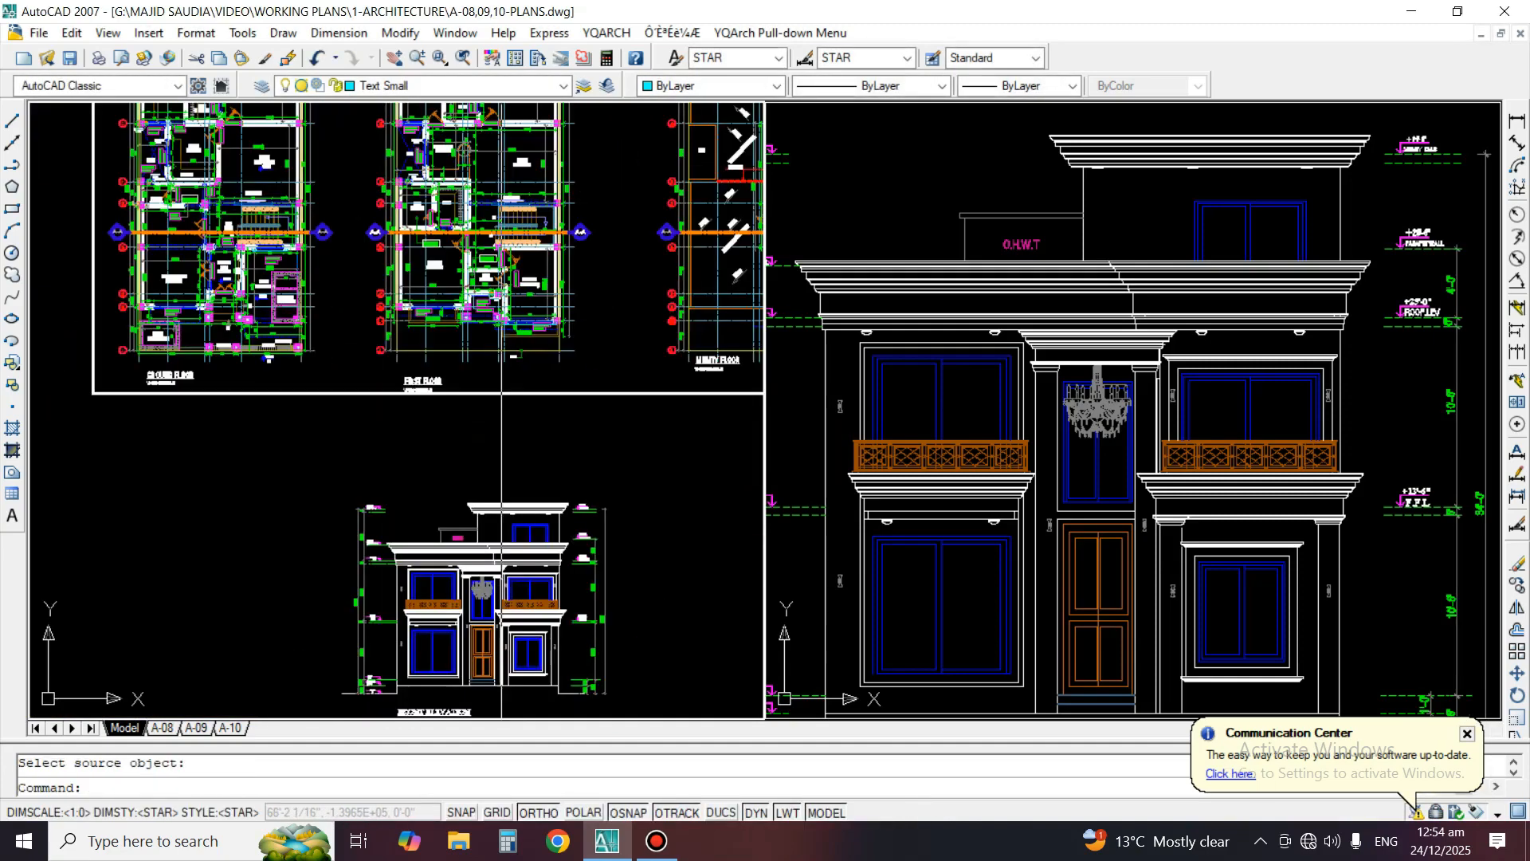
scroll(268, 452, "up", 8)
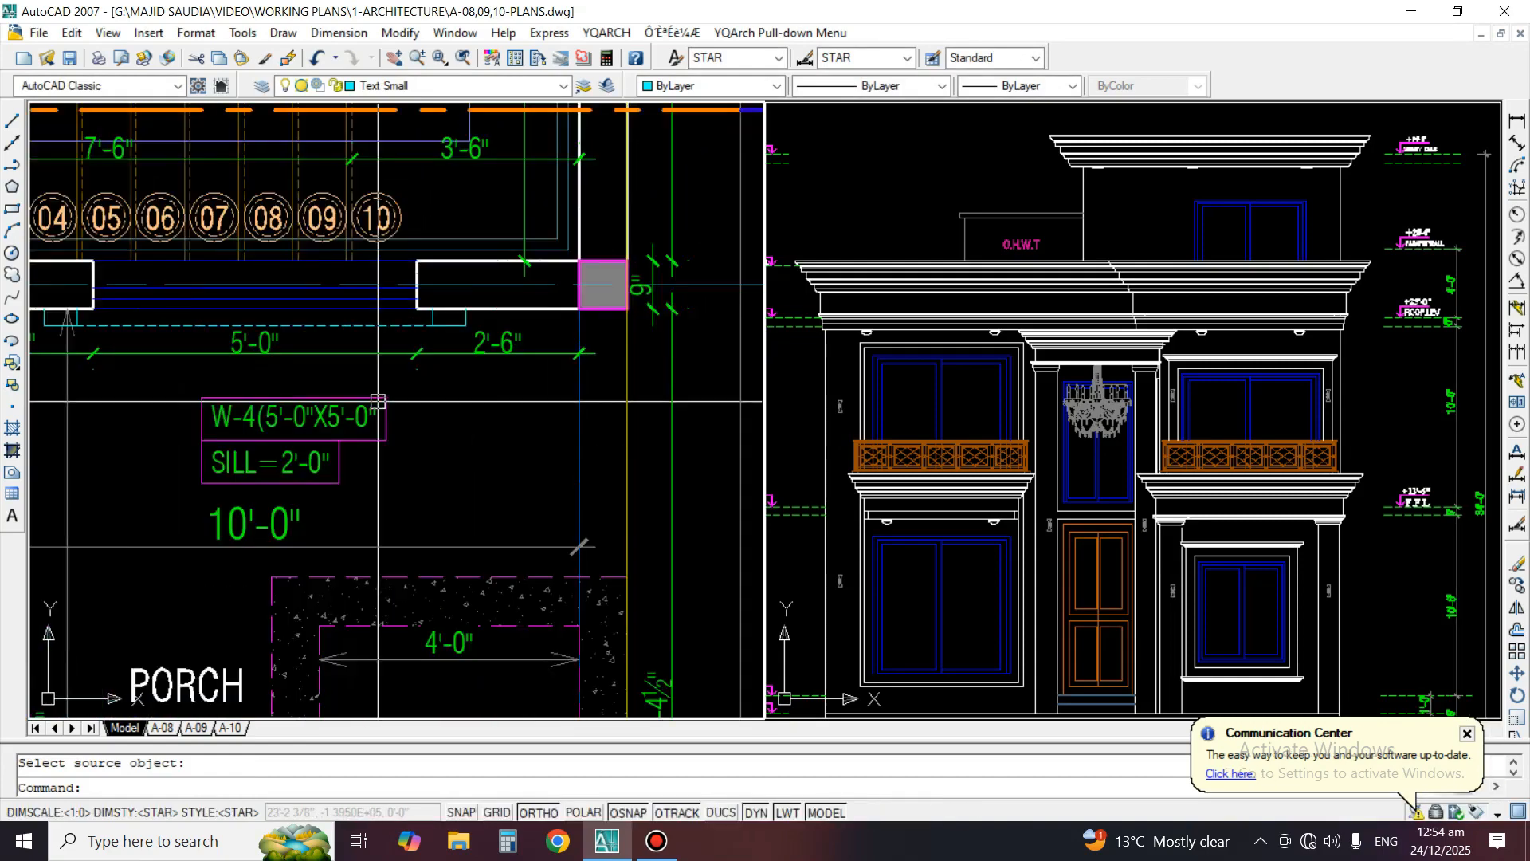
key("space")
left_click(384, 330)
scroll(384, 330, "down", 6)
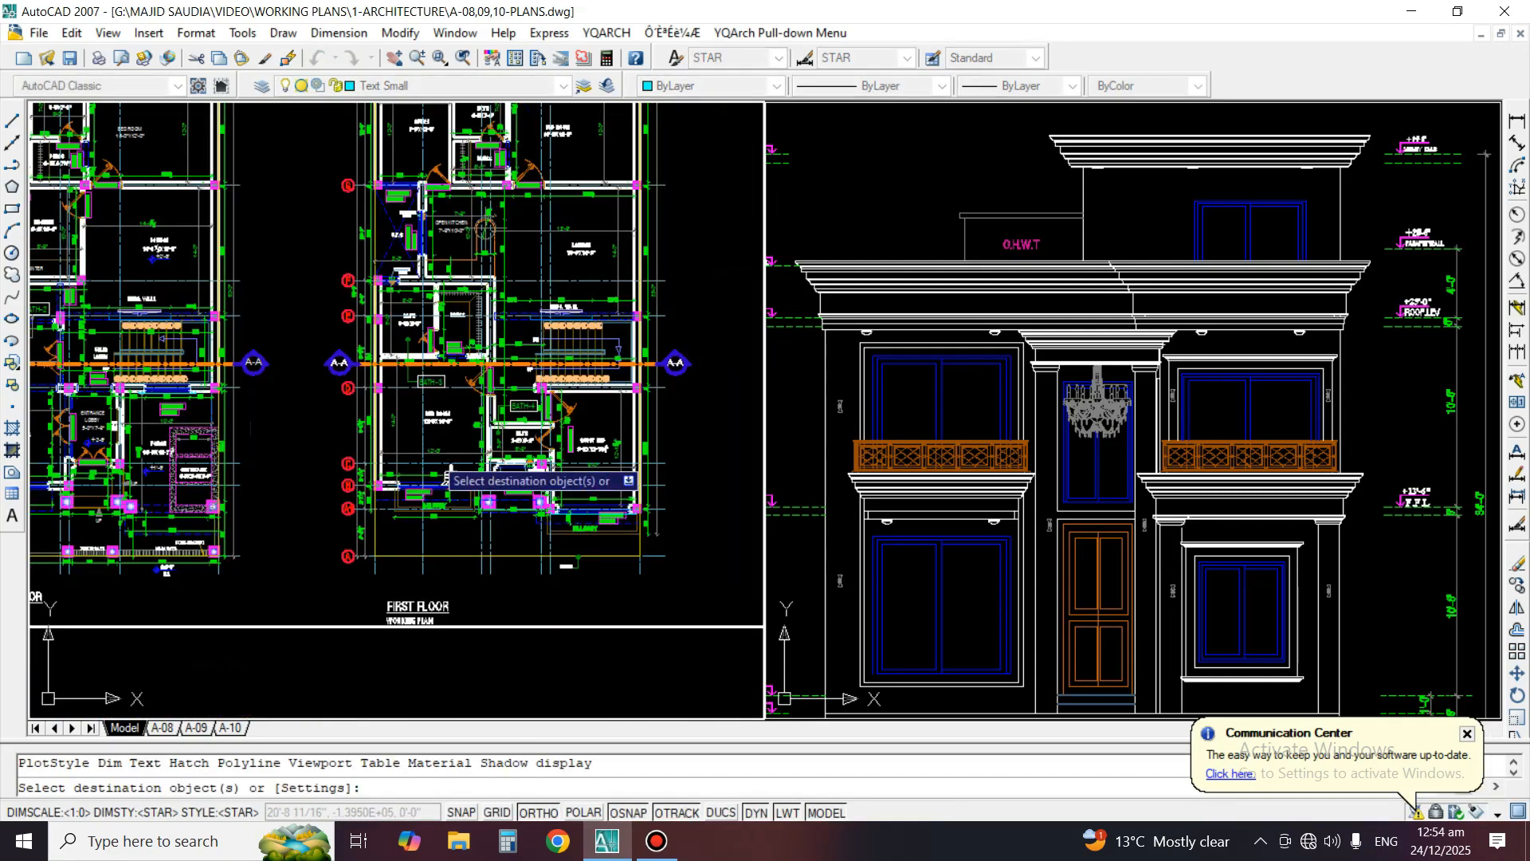
scroll(621, 555, "up", 3)
scroll(614, 590, "up", 3)
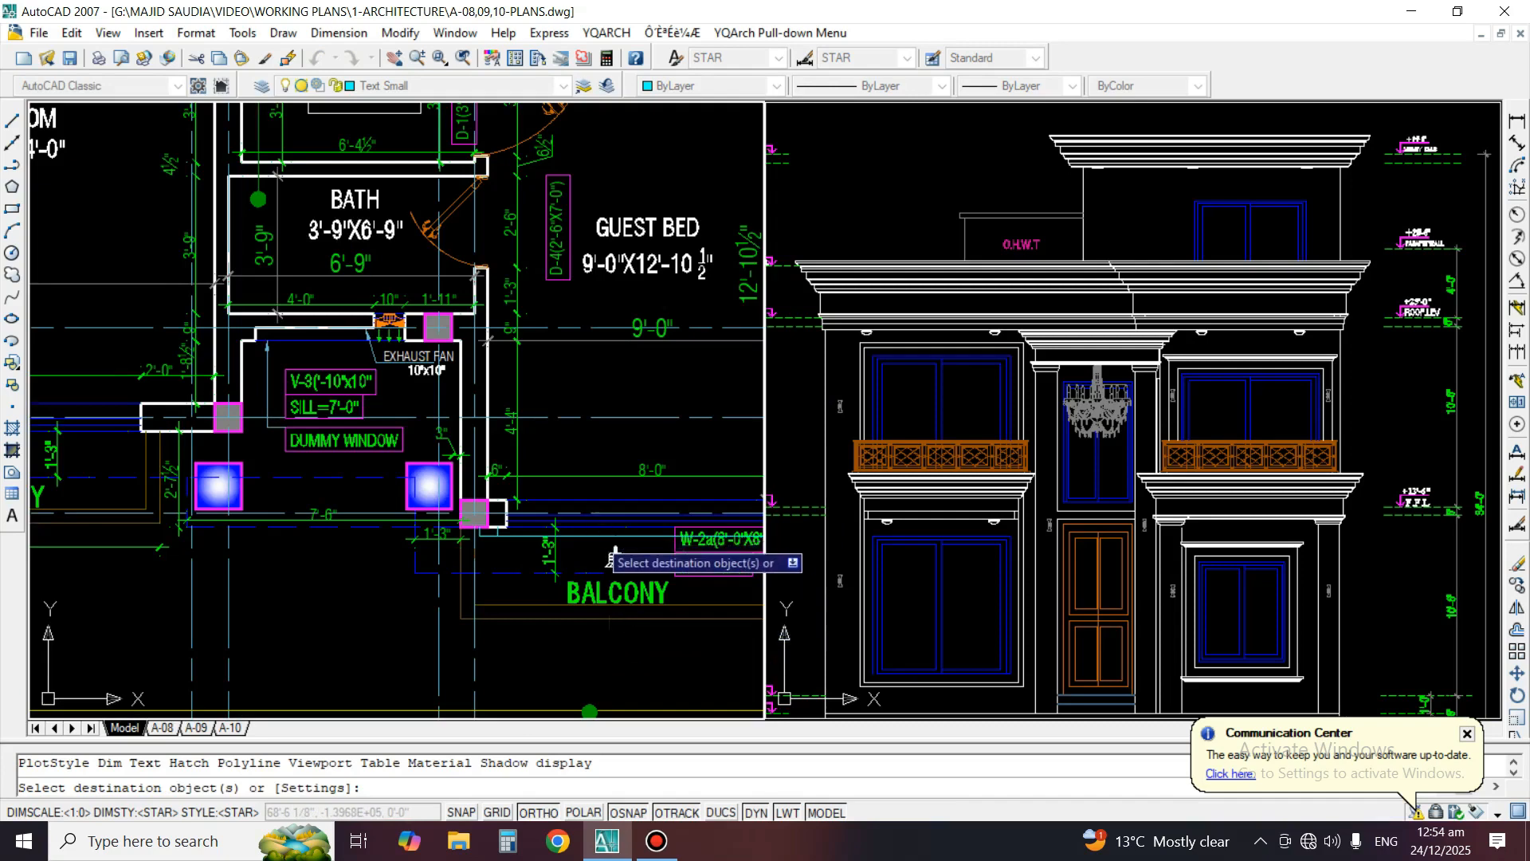
key("space")
Examine the revised balcony window, wall lights and cornice against the rest of the front elevation
left_click(1248, 408)
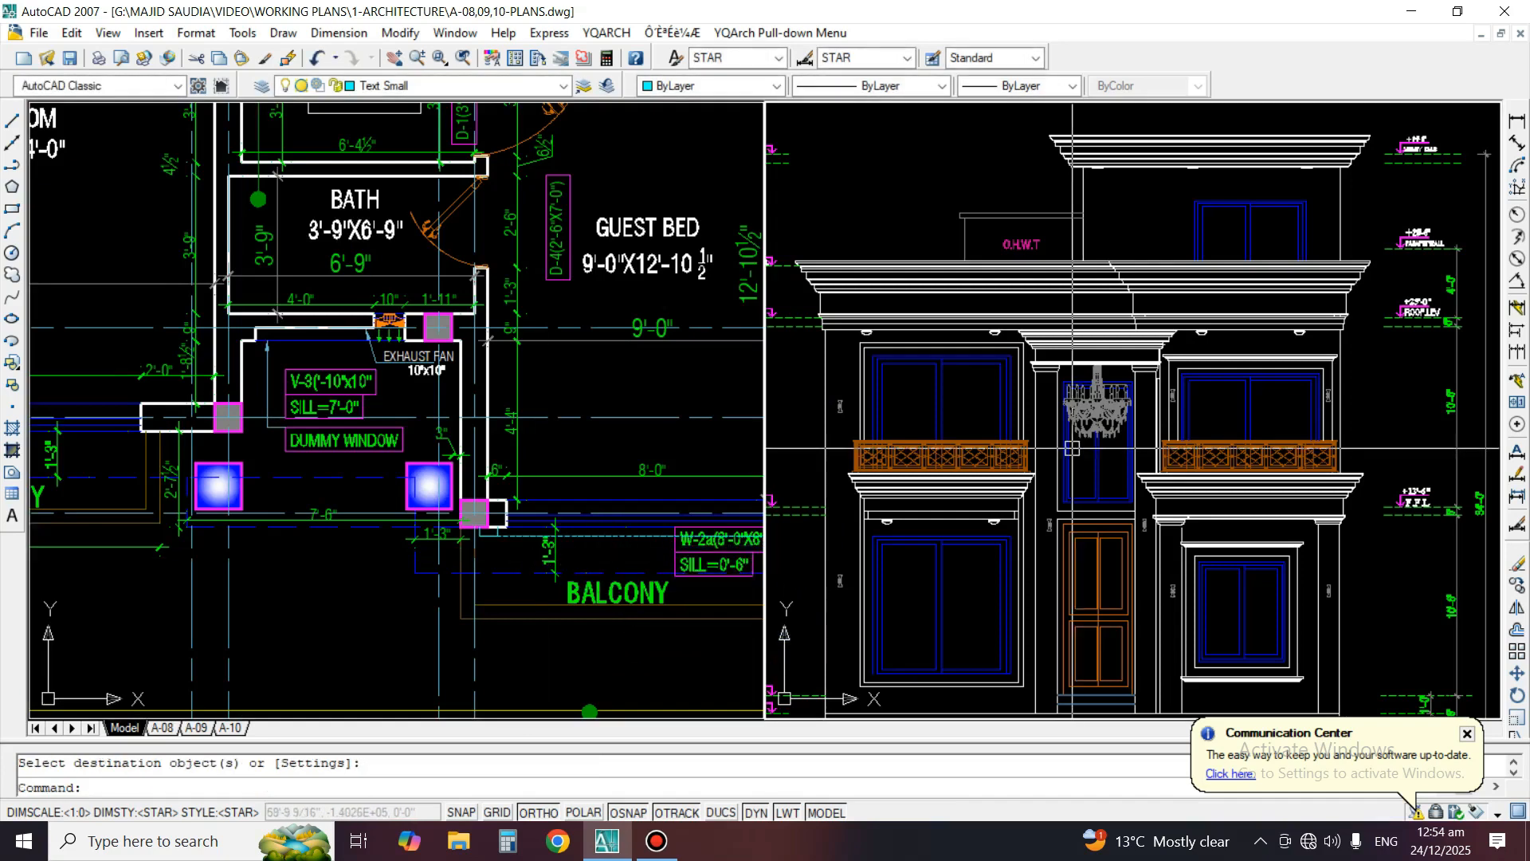
scroll(1249, 408, "up", 3)
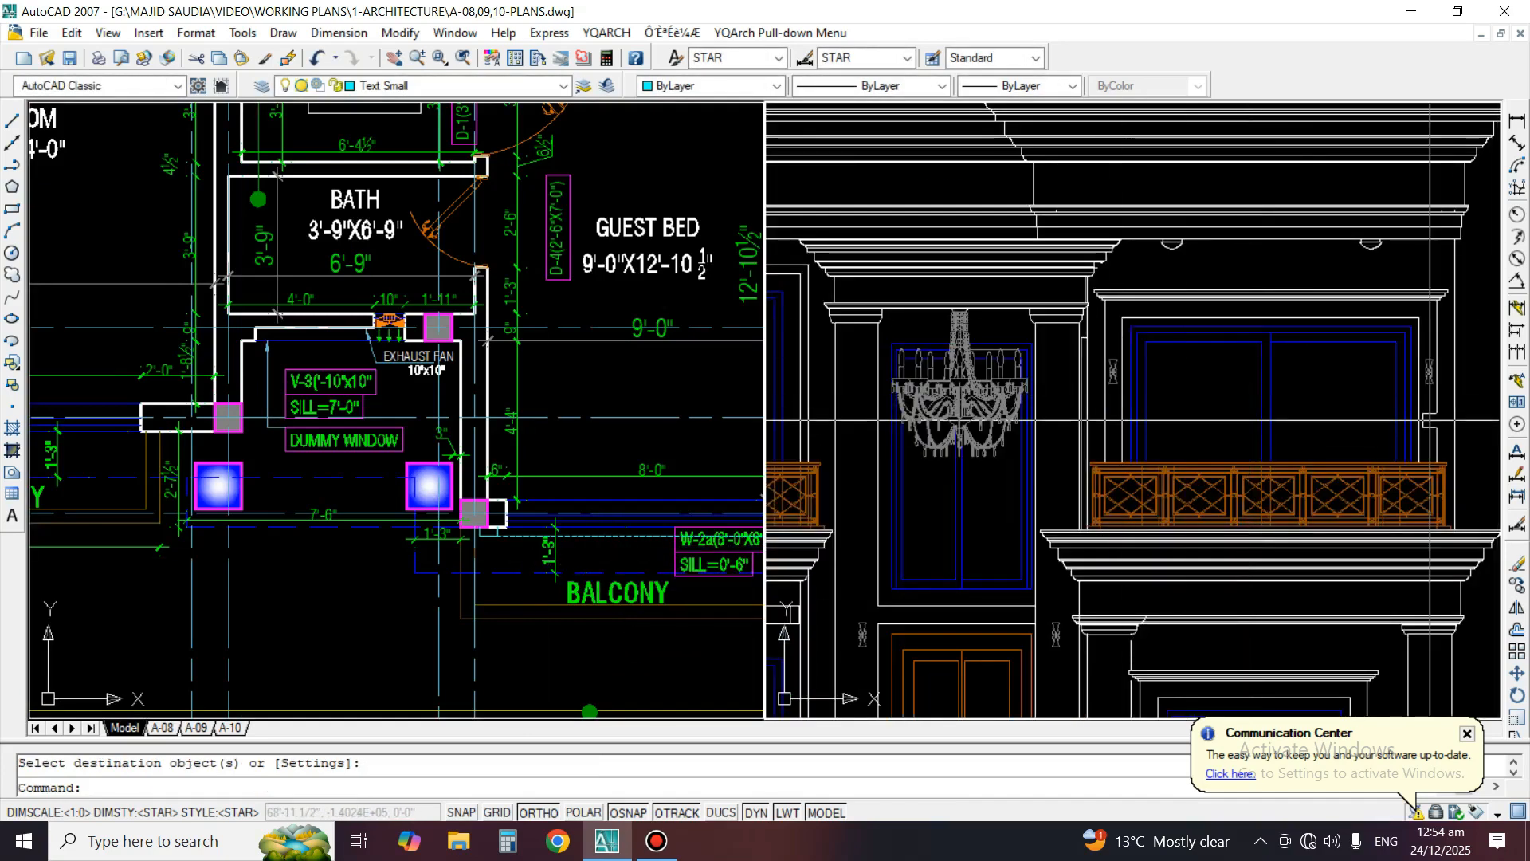
middle_click_drag(1307, 373, 1248, 351)
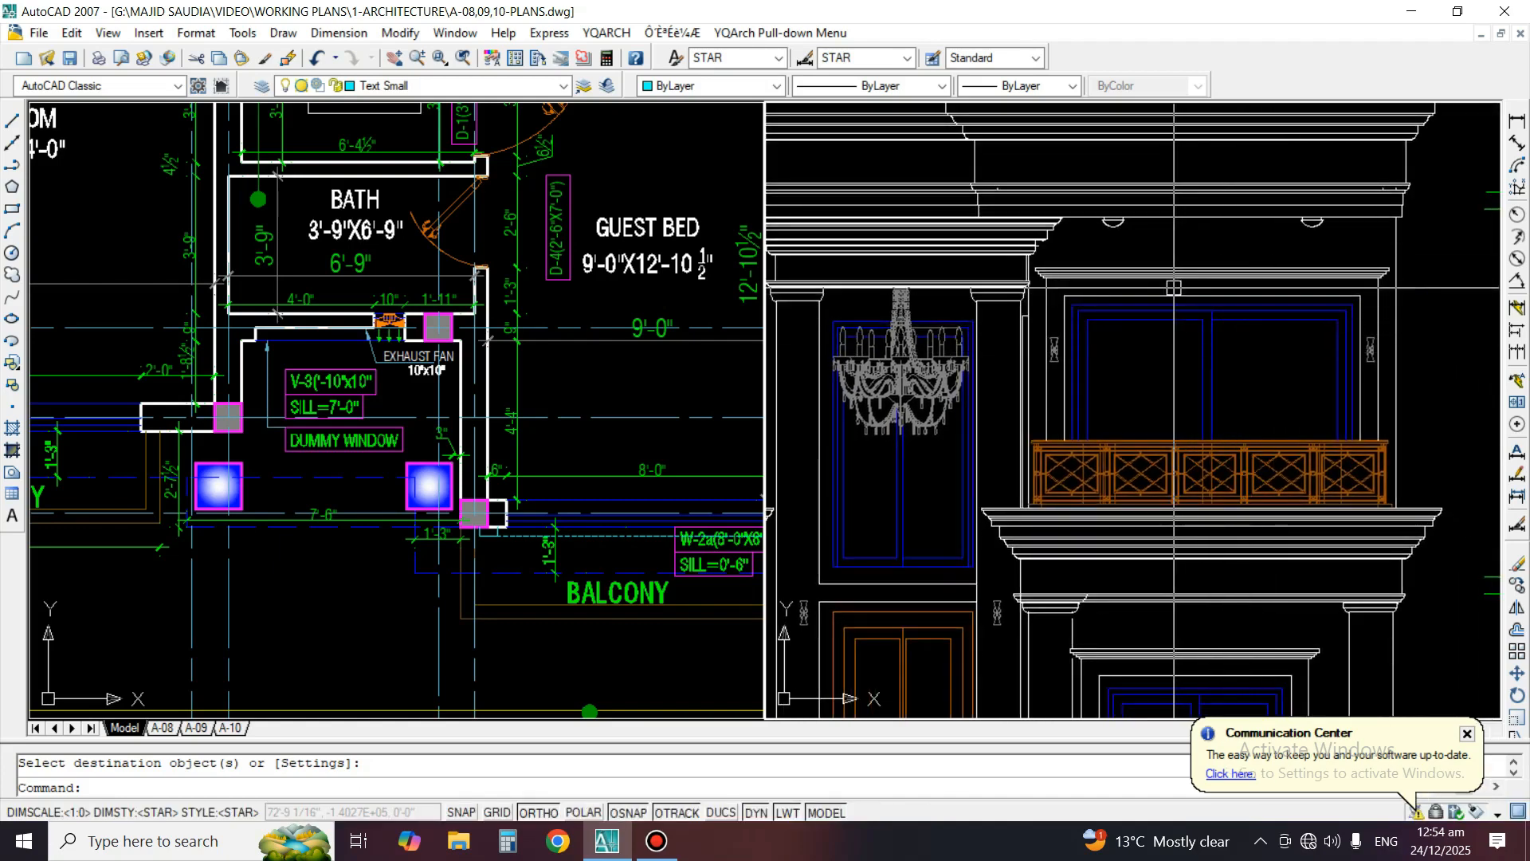
scroll(1214, 345, "down", 4)
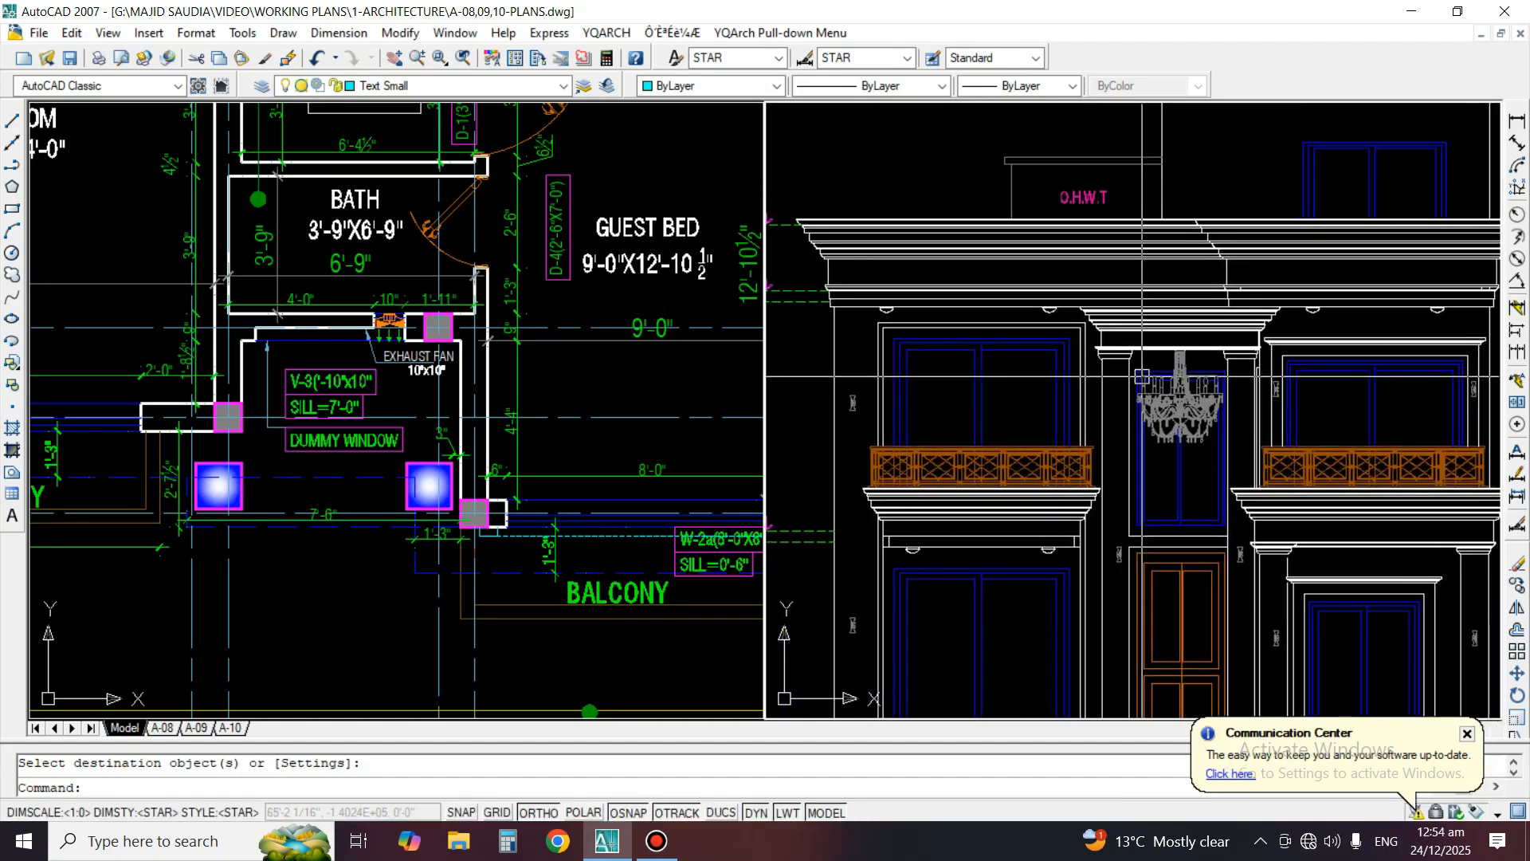
middle_click_drag(1016, 498, 1039, 490)
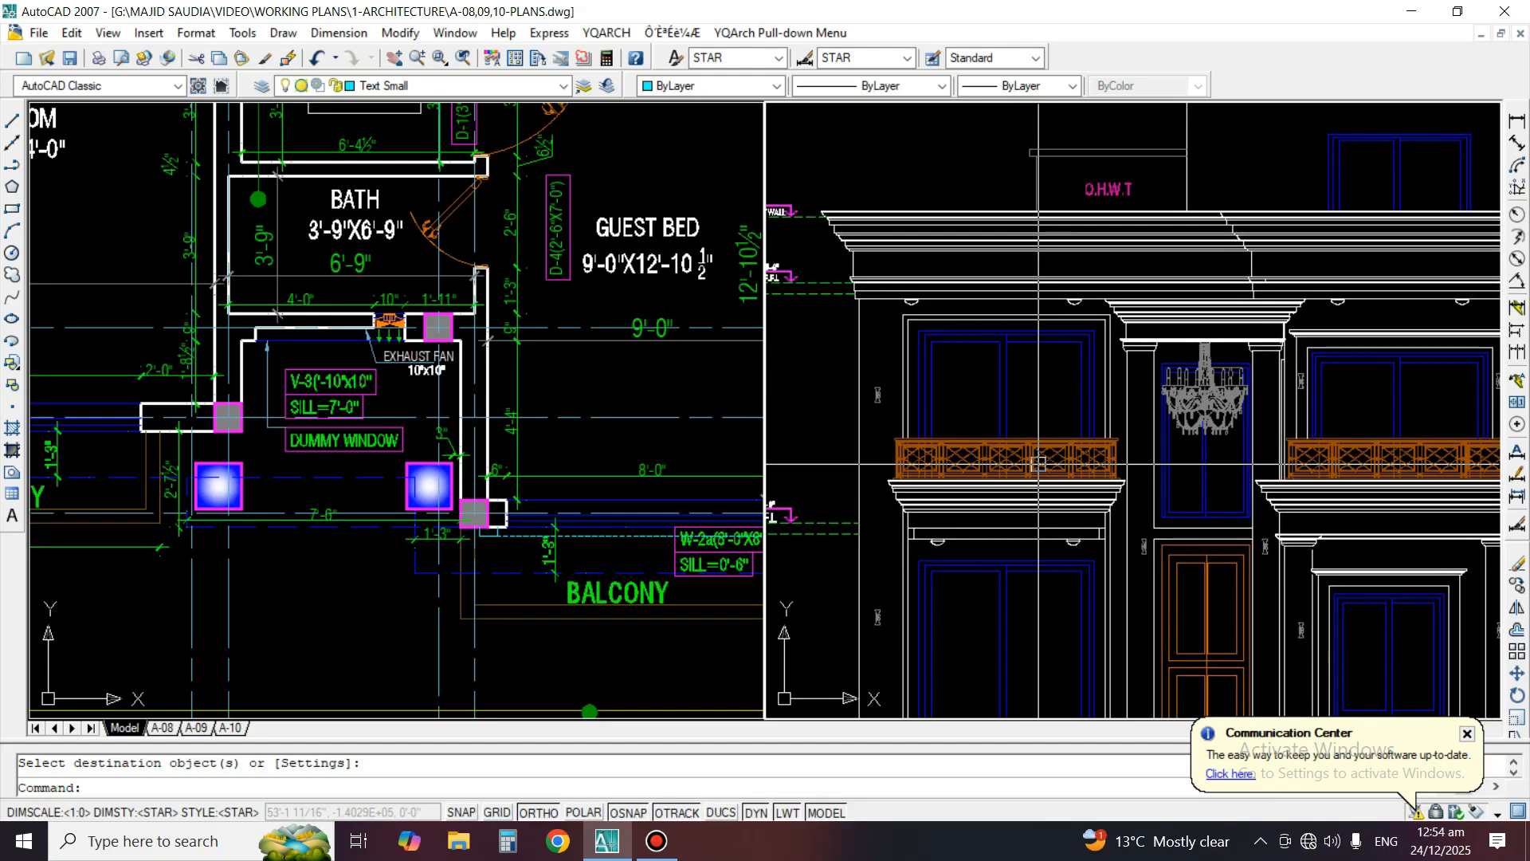
scroll(1097, 340, "down", 3)
scroll(1191, 459, "up", 2)
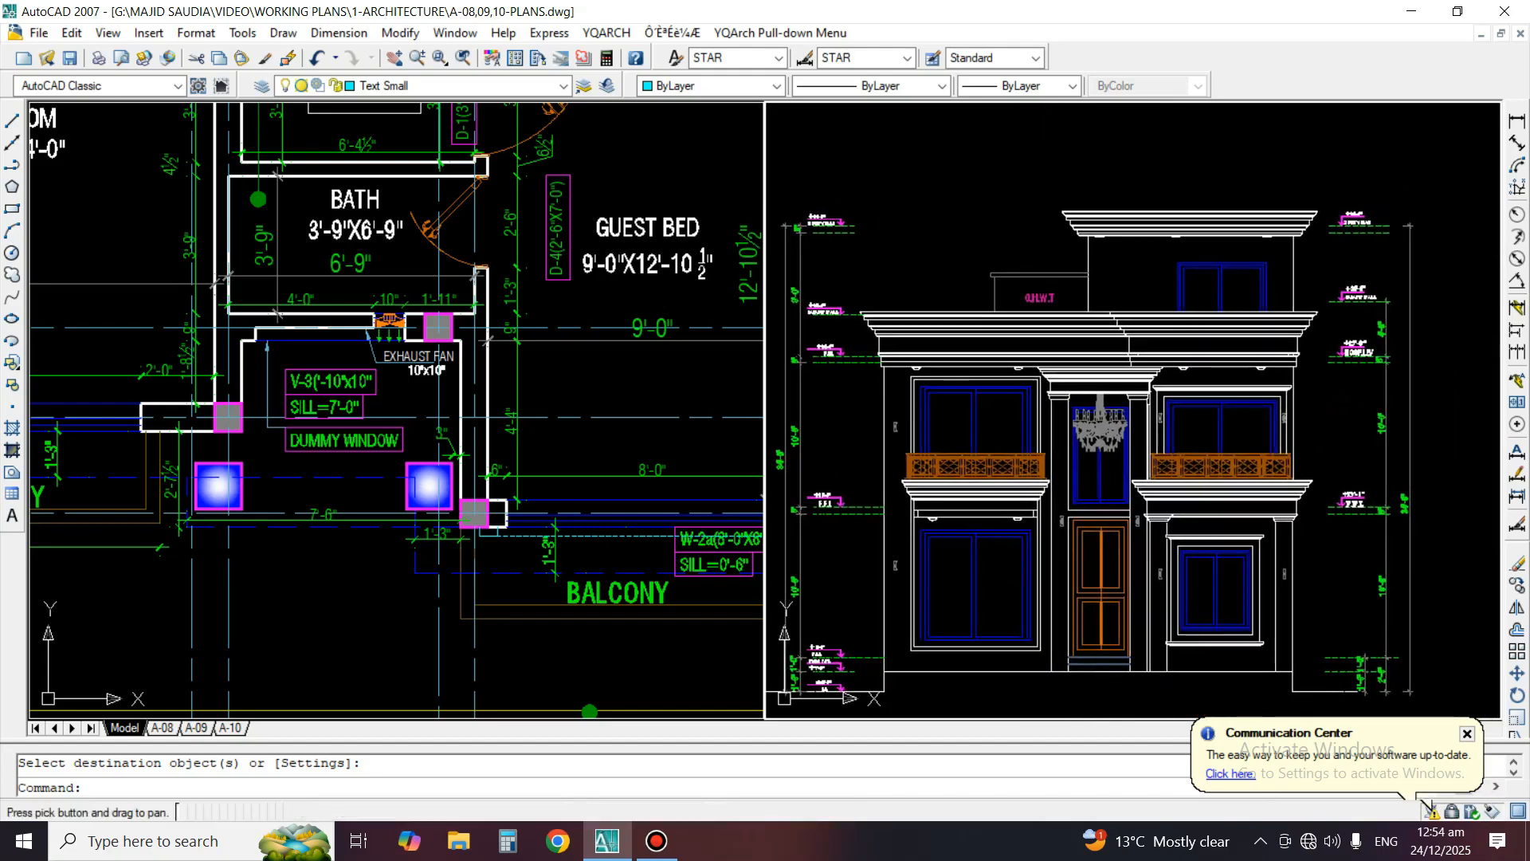
scroll(1191, 459, "up", 2)
scroll(1274, 452, "up", 2)
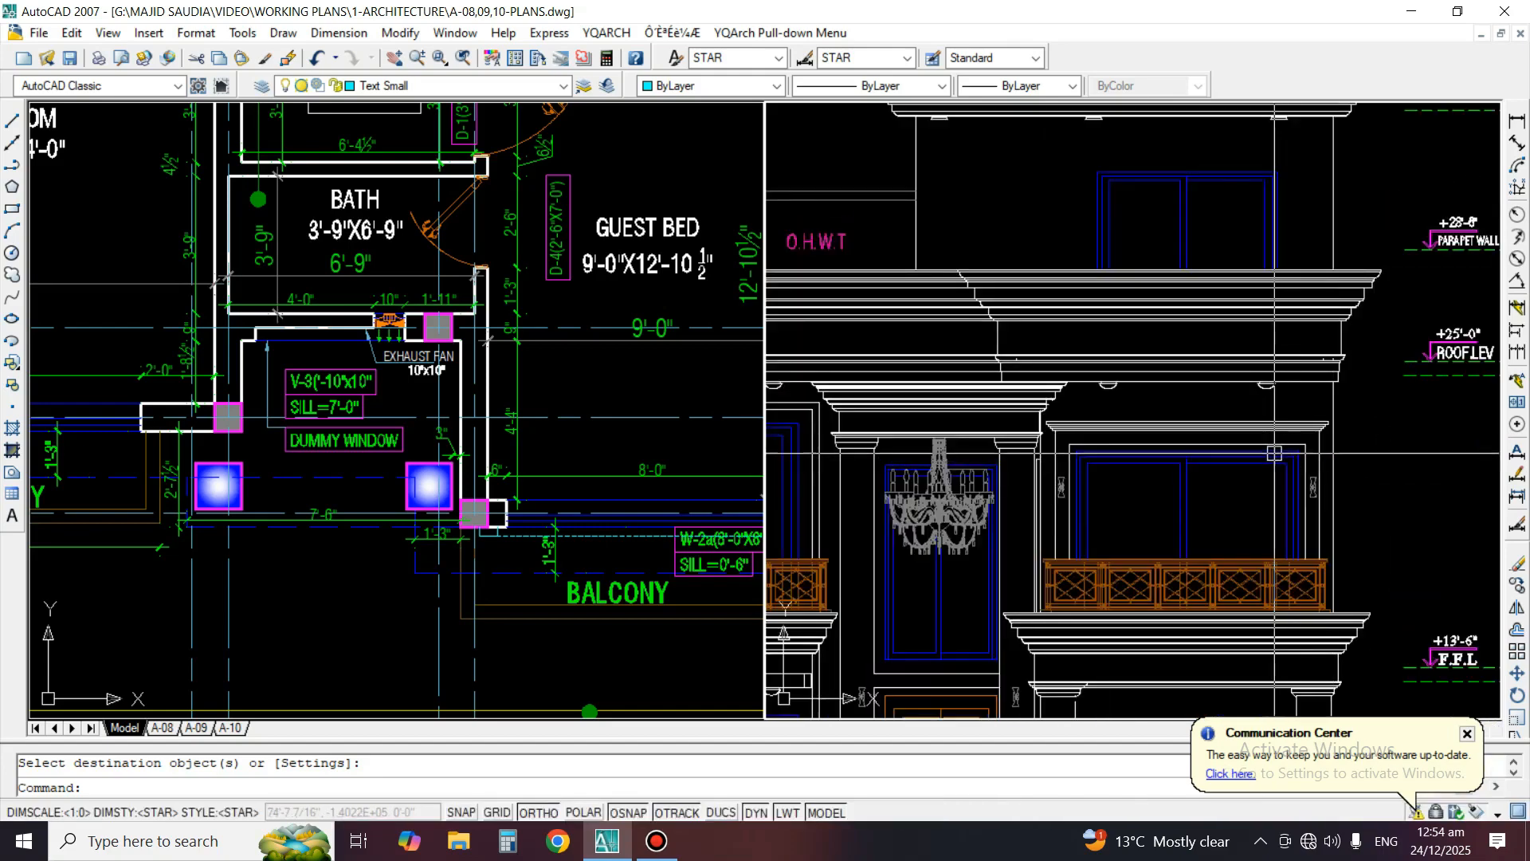
Erase the short stray vertical ticks inside the roof-level cornice above the balcony window
type("co")
key("space")
scroll(1354, 333, "up", 3)
key("space")
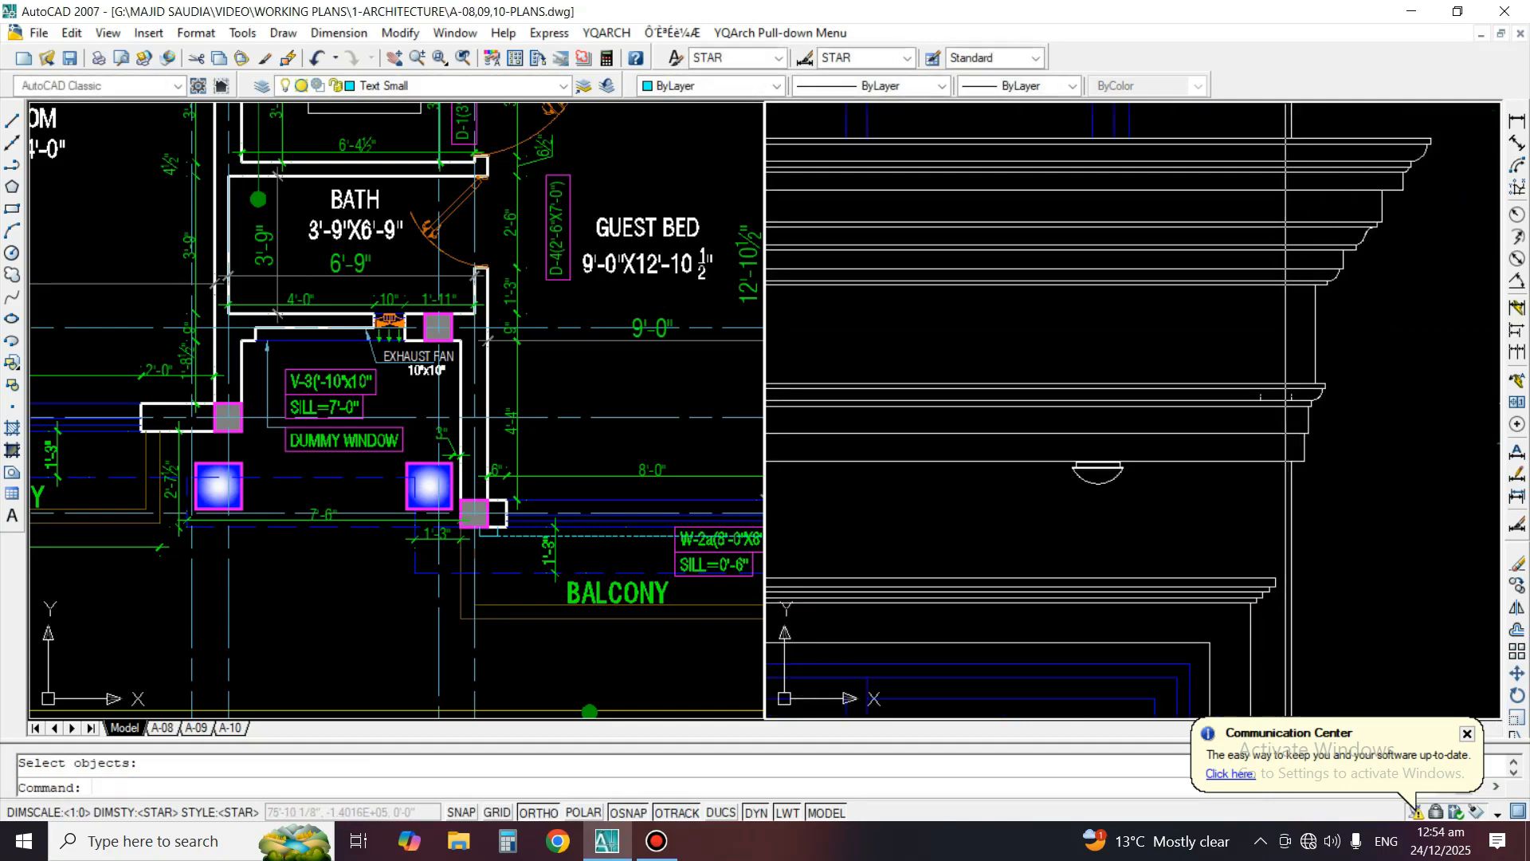
key("Escape")
scroll(1296, 395, "up", 3)
type("e")
key("space")
key("space")
left_click(1275, 399)
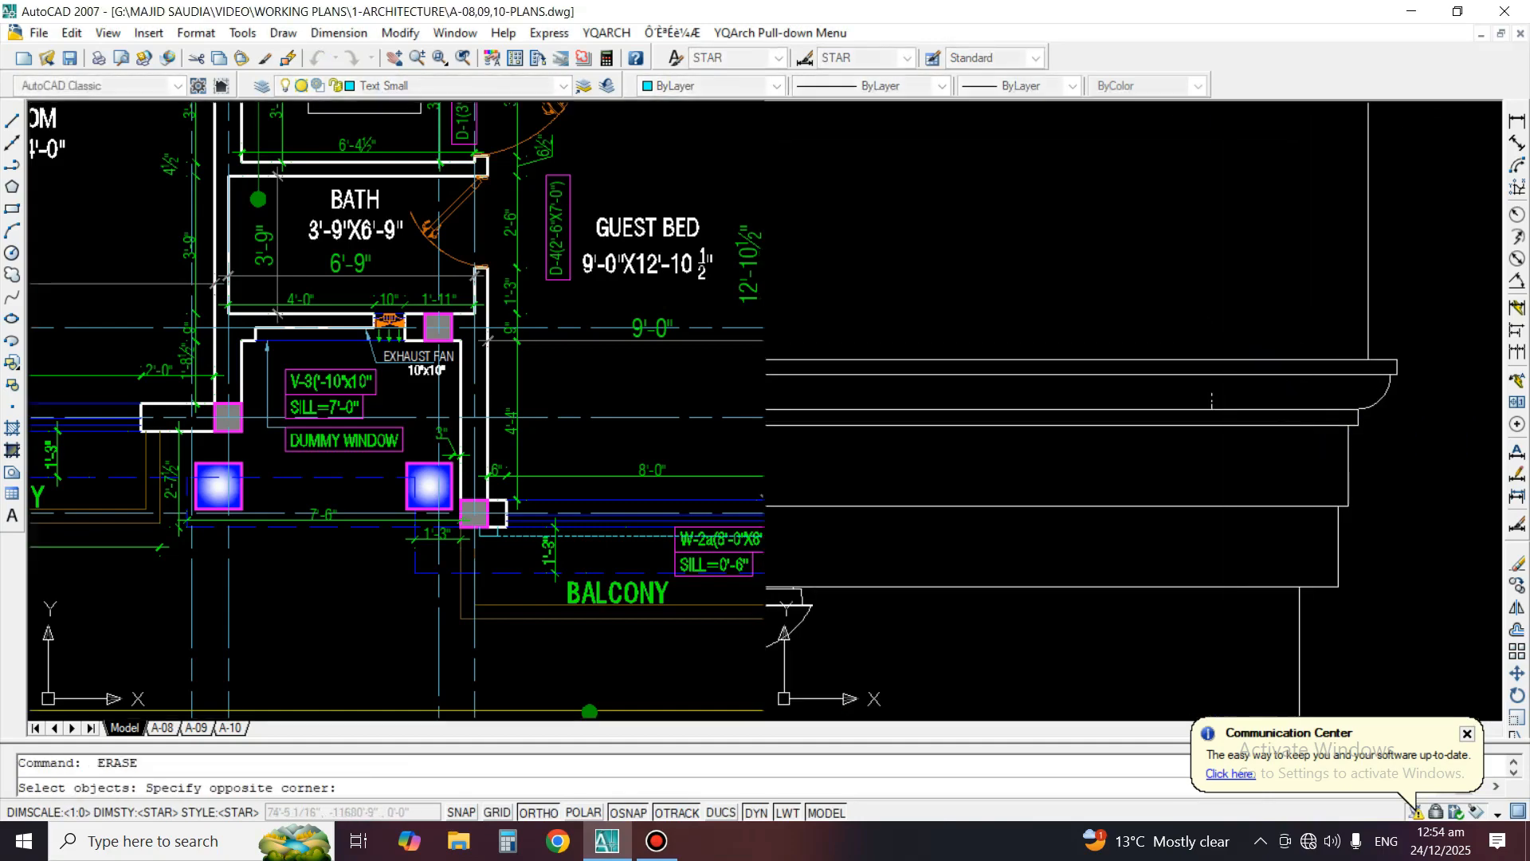
left_click(1234, 432)
key("space")
scroll(1235, 401, "down", 4)
middle_click_drag(1129, 402, 1182, 516)
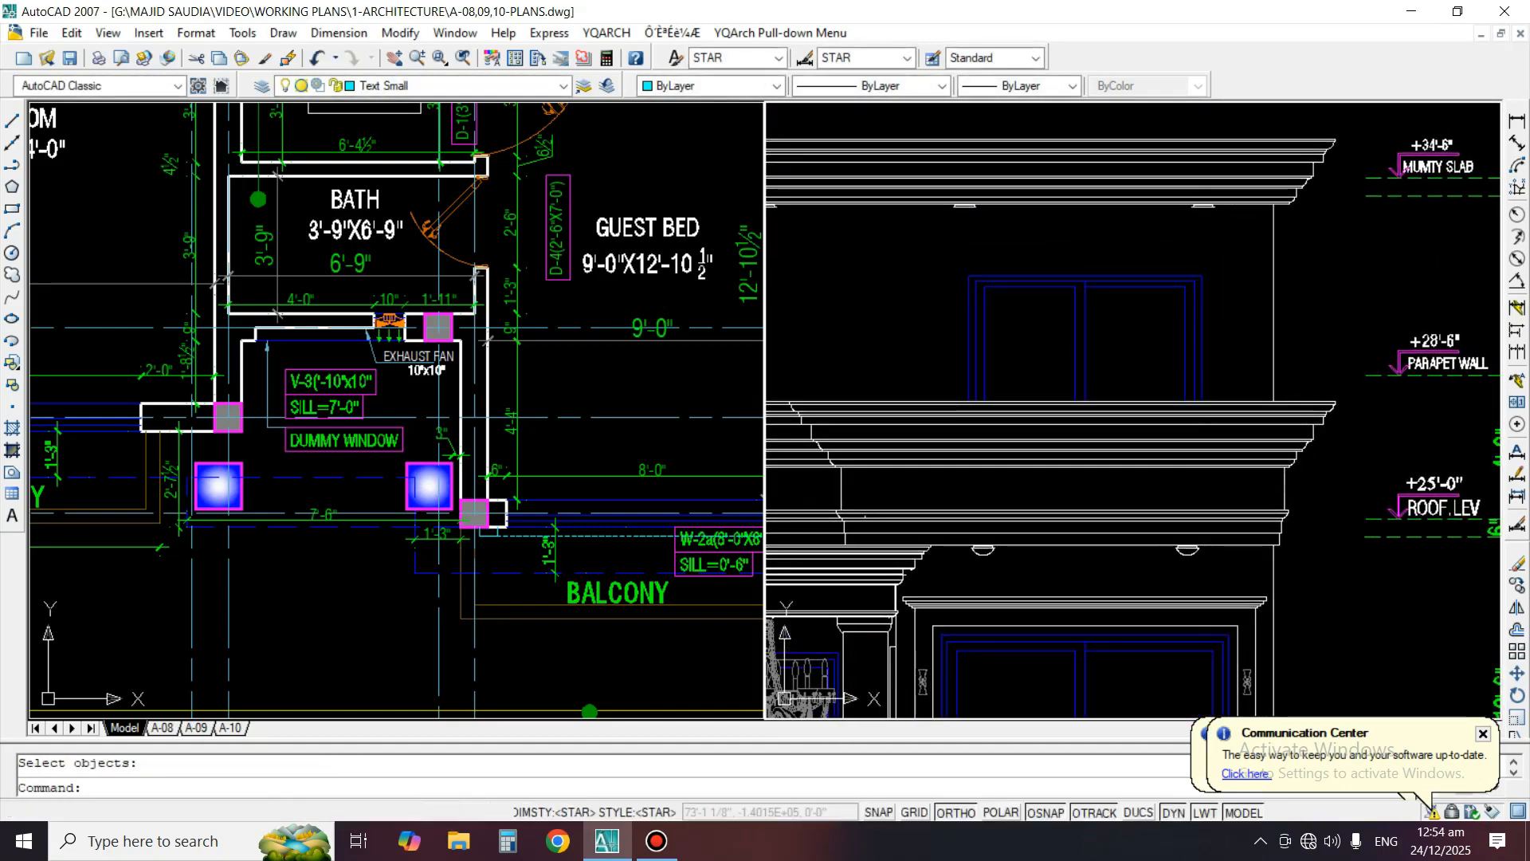
Copy the dome arc of a complete soffit light onto the first incomplete light under the mumty roof cornice
type("co")
key("space")
scroll(1190, 545, "up", 5)
scroll(1195, 560, "up", 3)
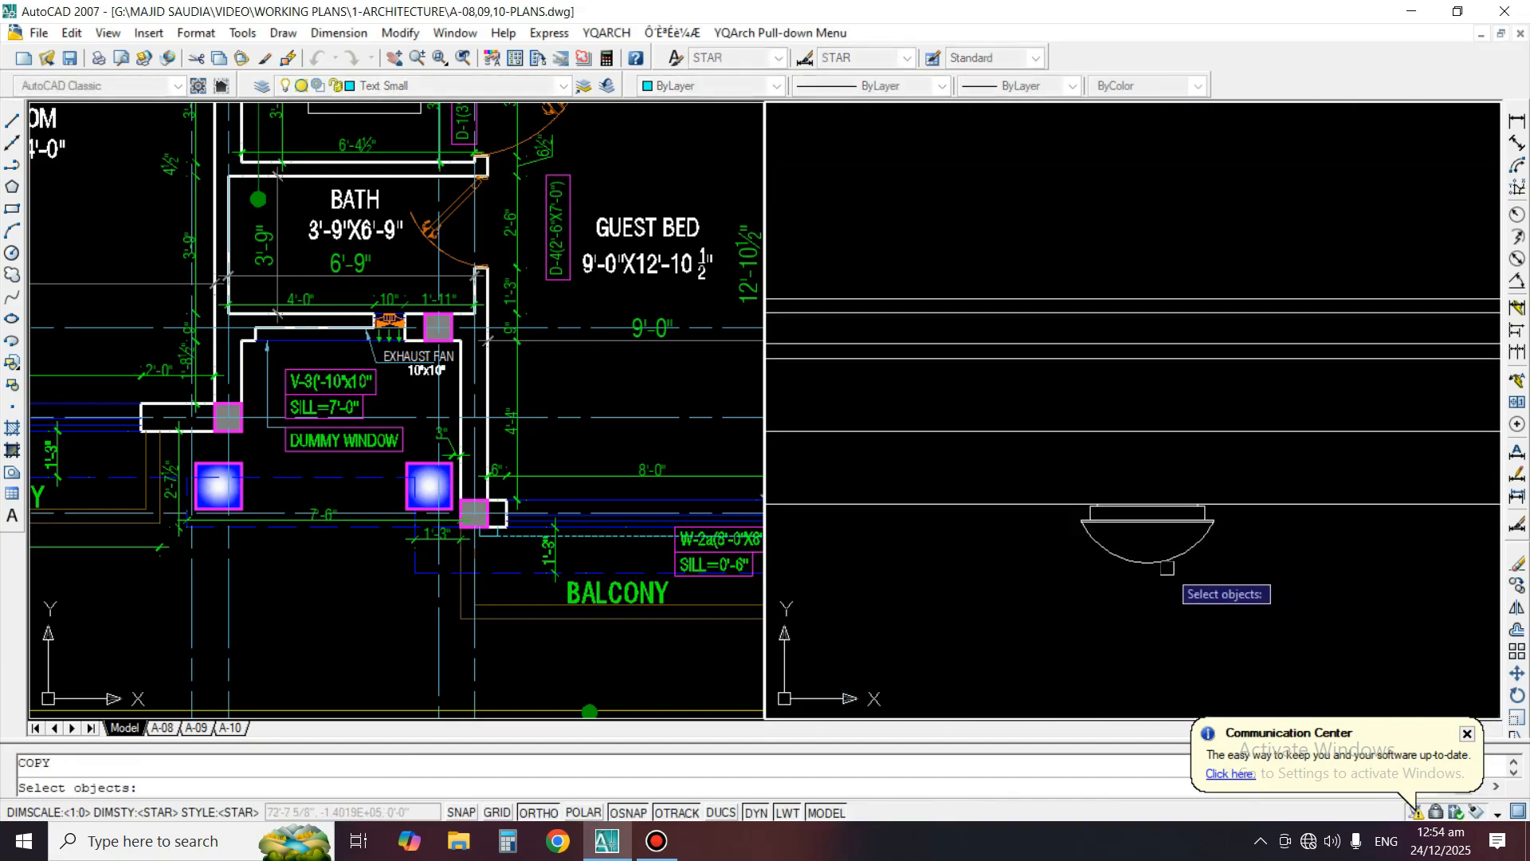
left_click(1165, 565)
scroll(1155, 548, "up", 5)
key("space")
left_click(1136, 475)
scroll(1136, 475, "down", 5)
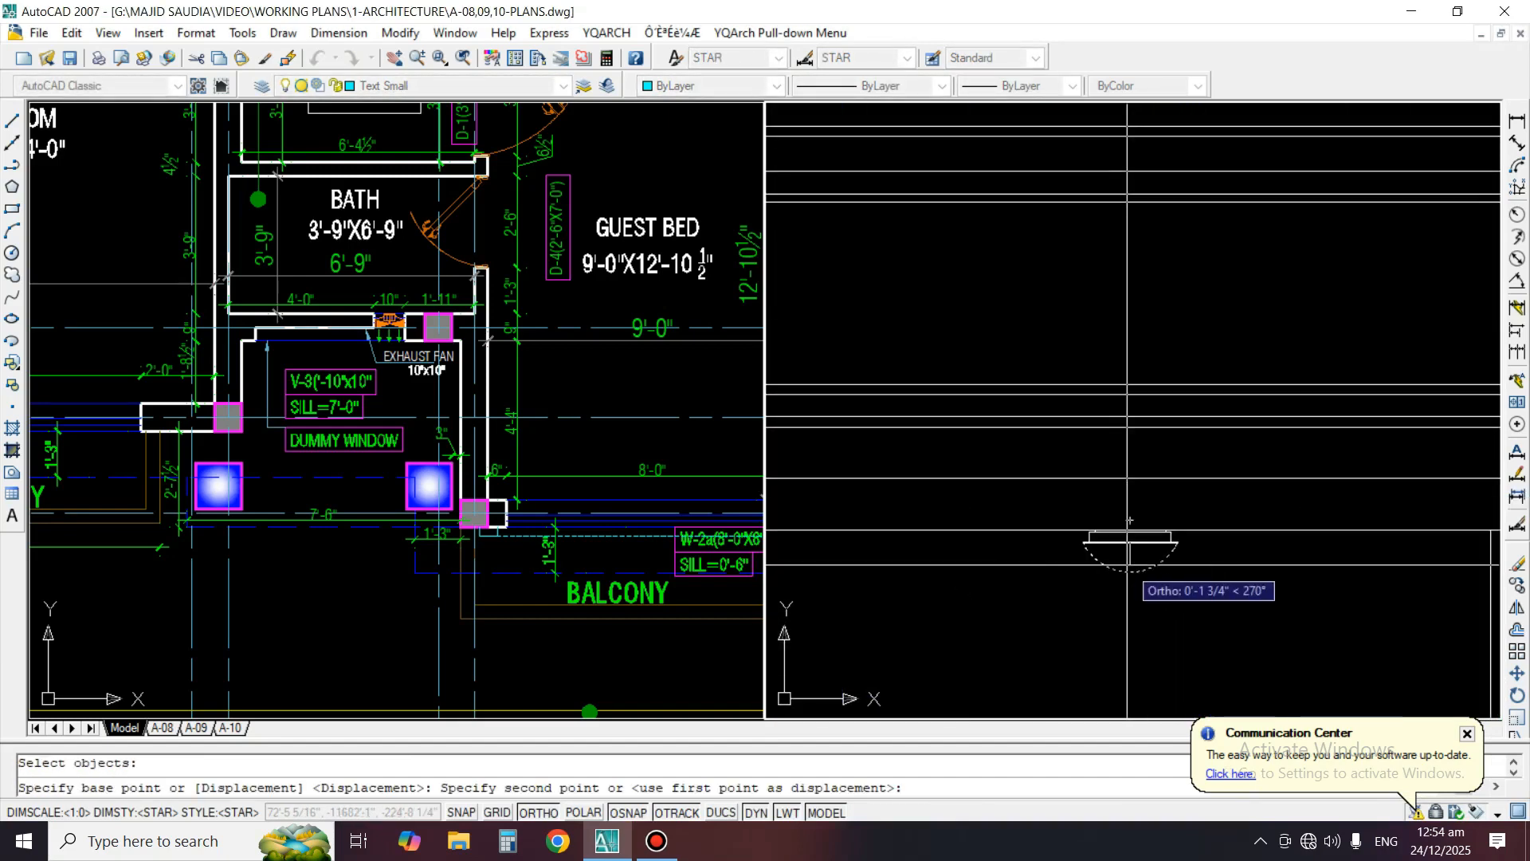
scroll(1186, 311, "up", 4)
scroll(1185, 295, "down", 4)
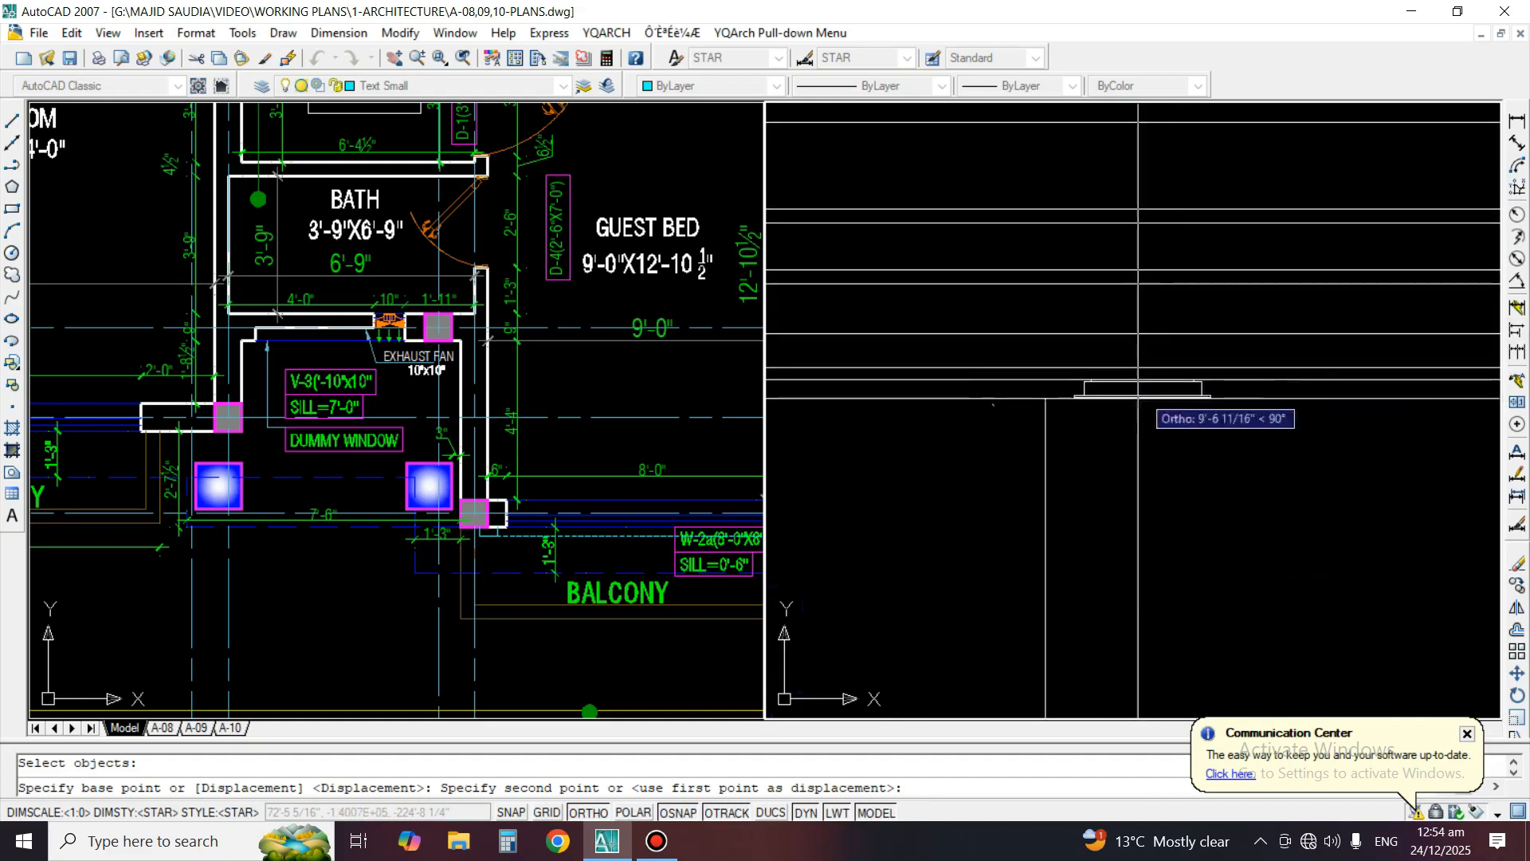
left_click(1143, 398)
Place another copy of the dome arc on the remaining flat light under the mumty roof cornice
scroll(1248, 355, "up", 3)
scroll(1212, 335, "up", 3)
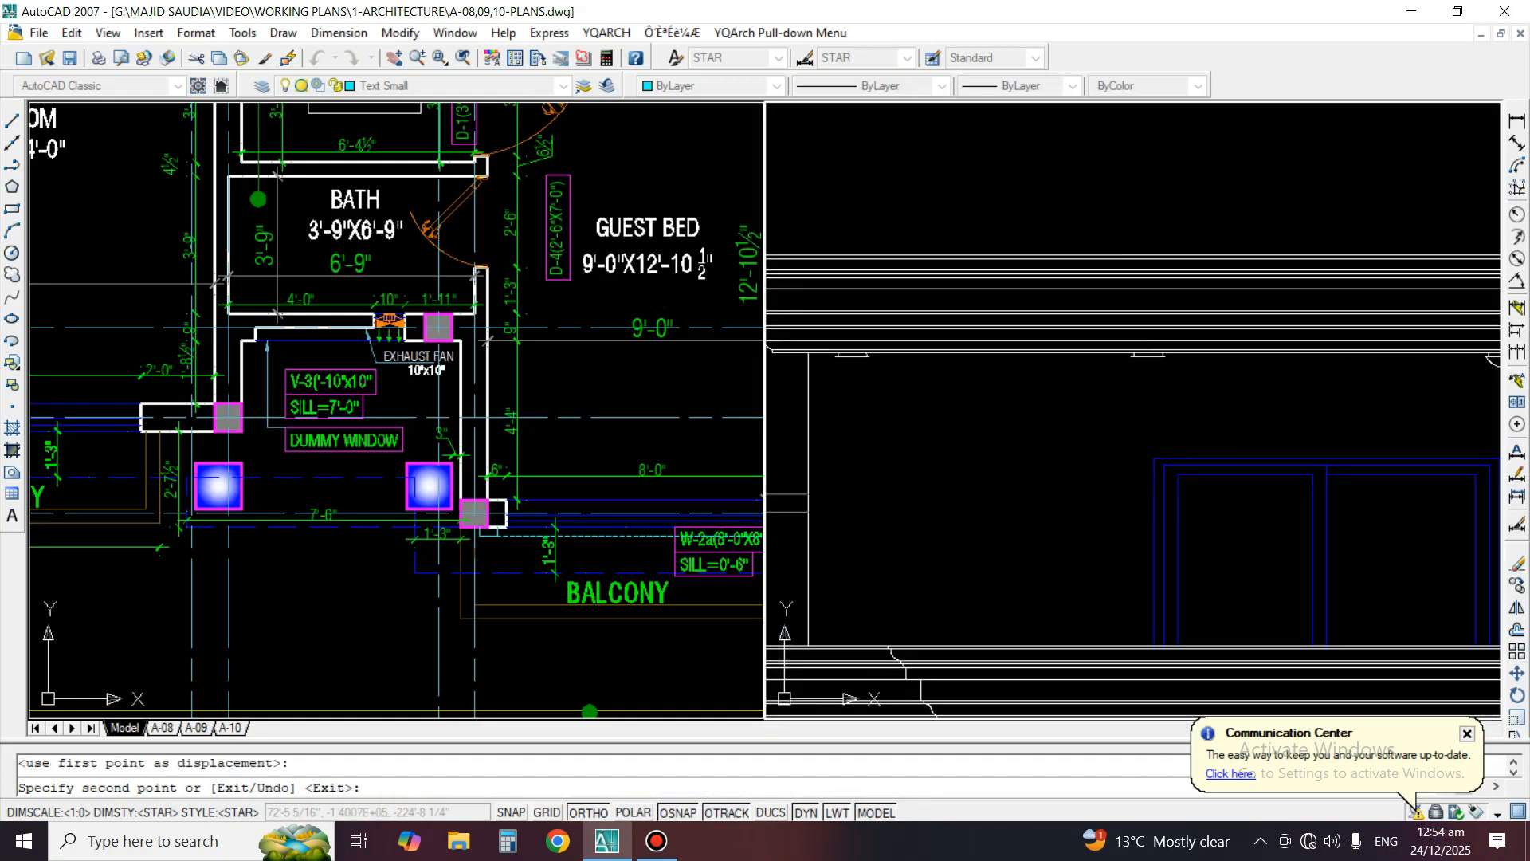
left_click(1176, 314)
scroll(1287, 368, "down", 6)
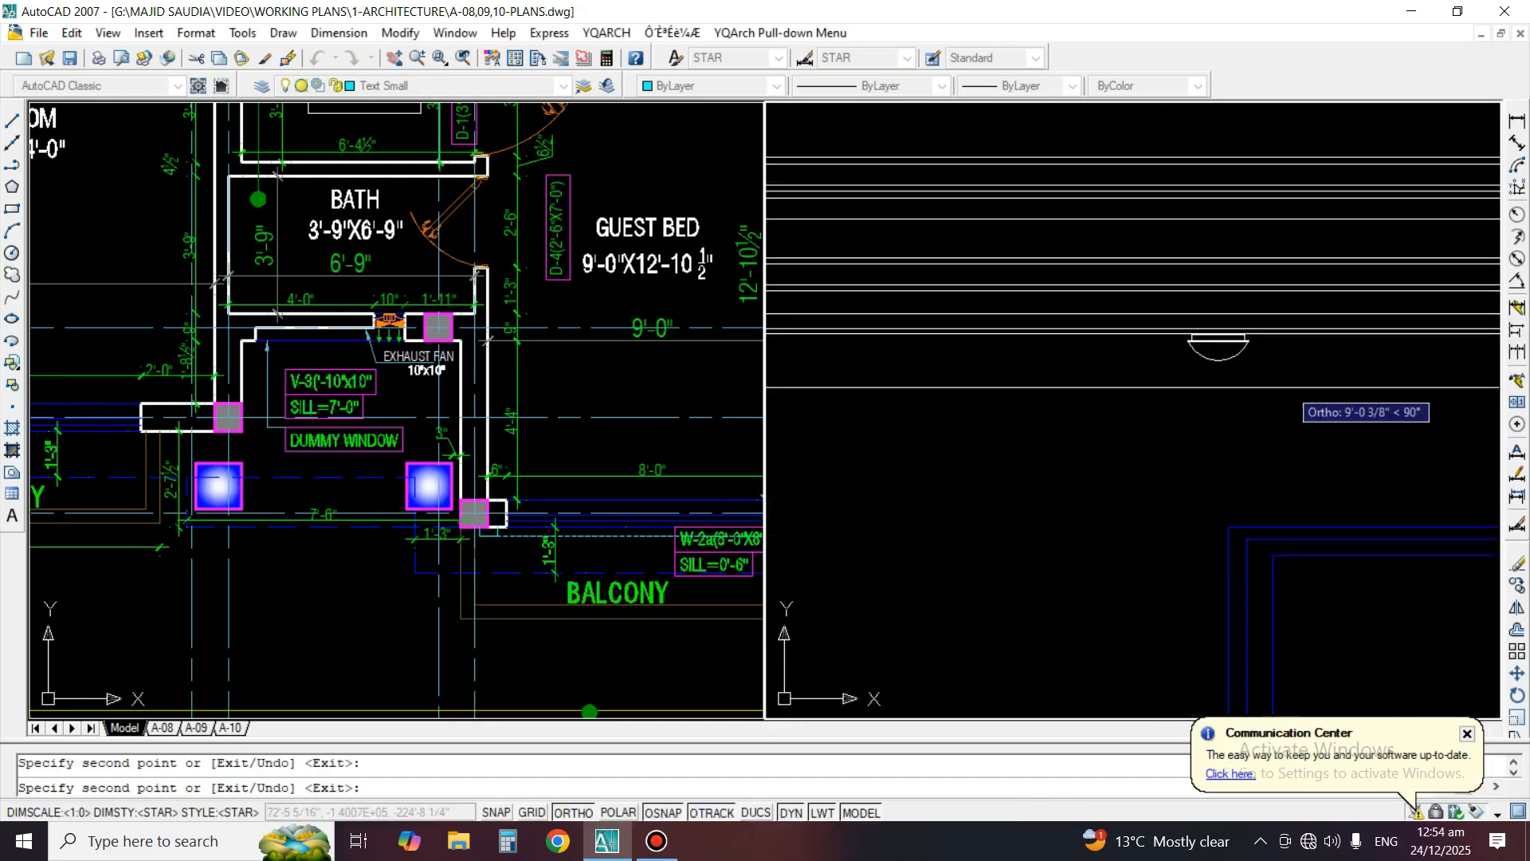
scroll(924, 335, "up", 7)
scroll(925, 326, "down", 6)
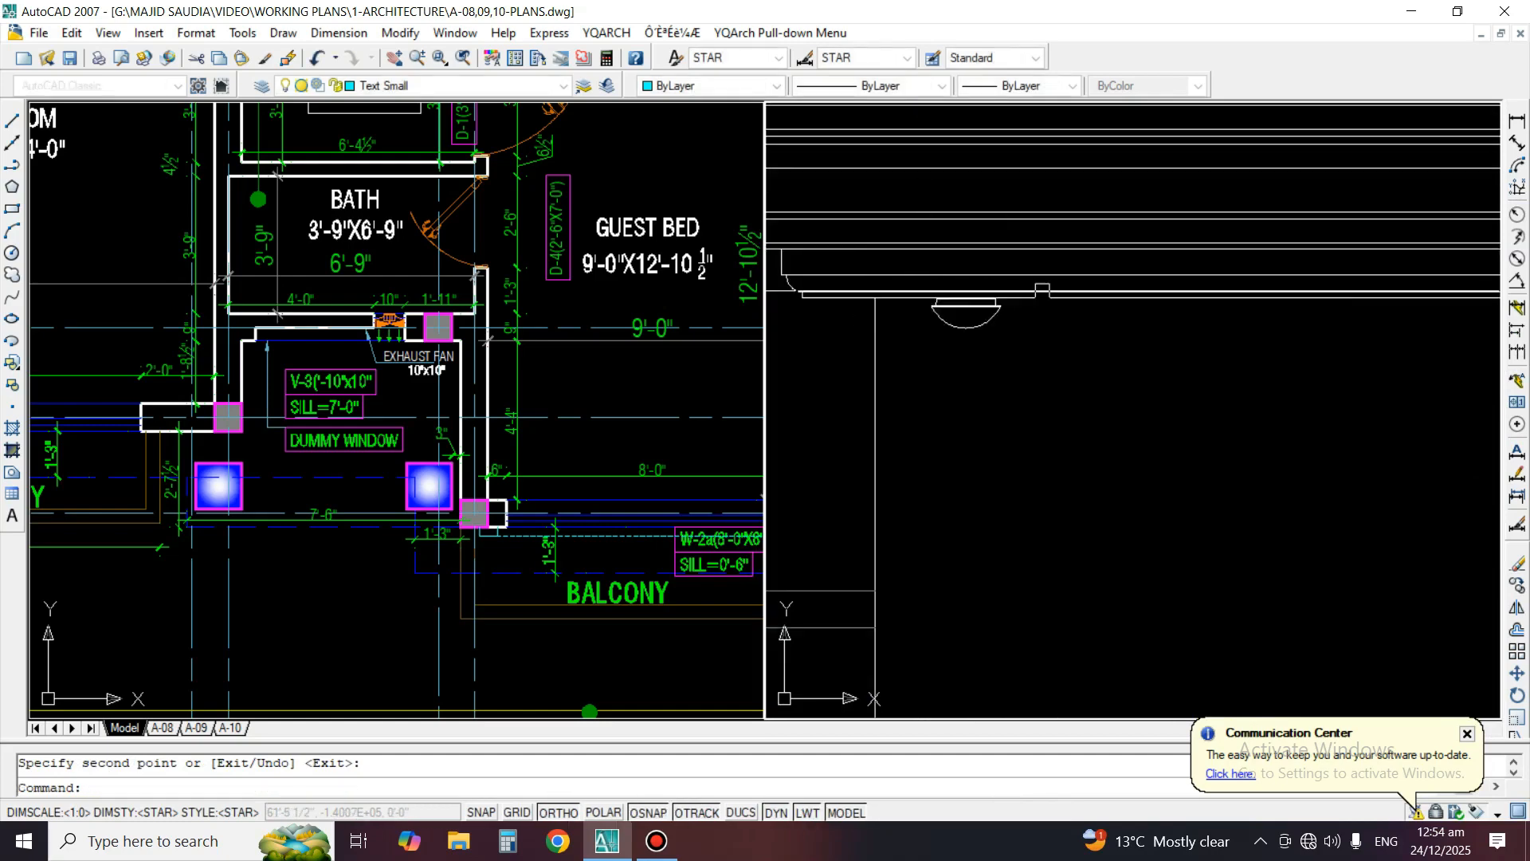
key("Return")
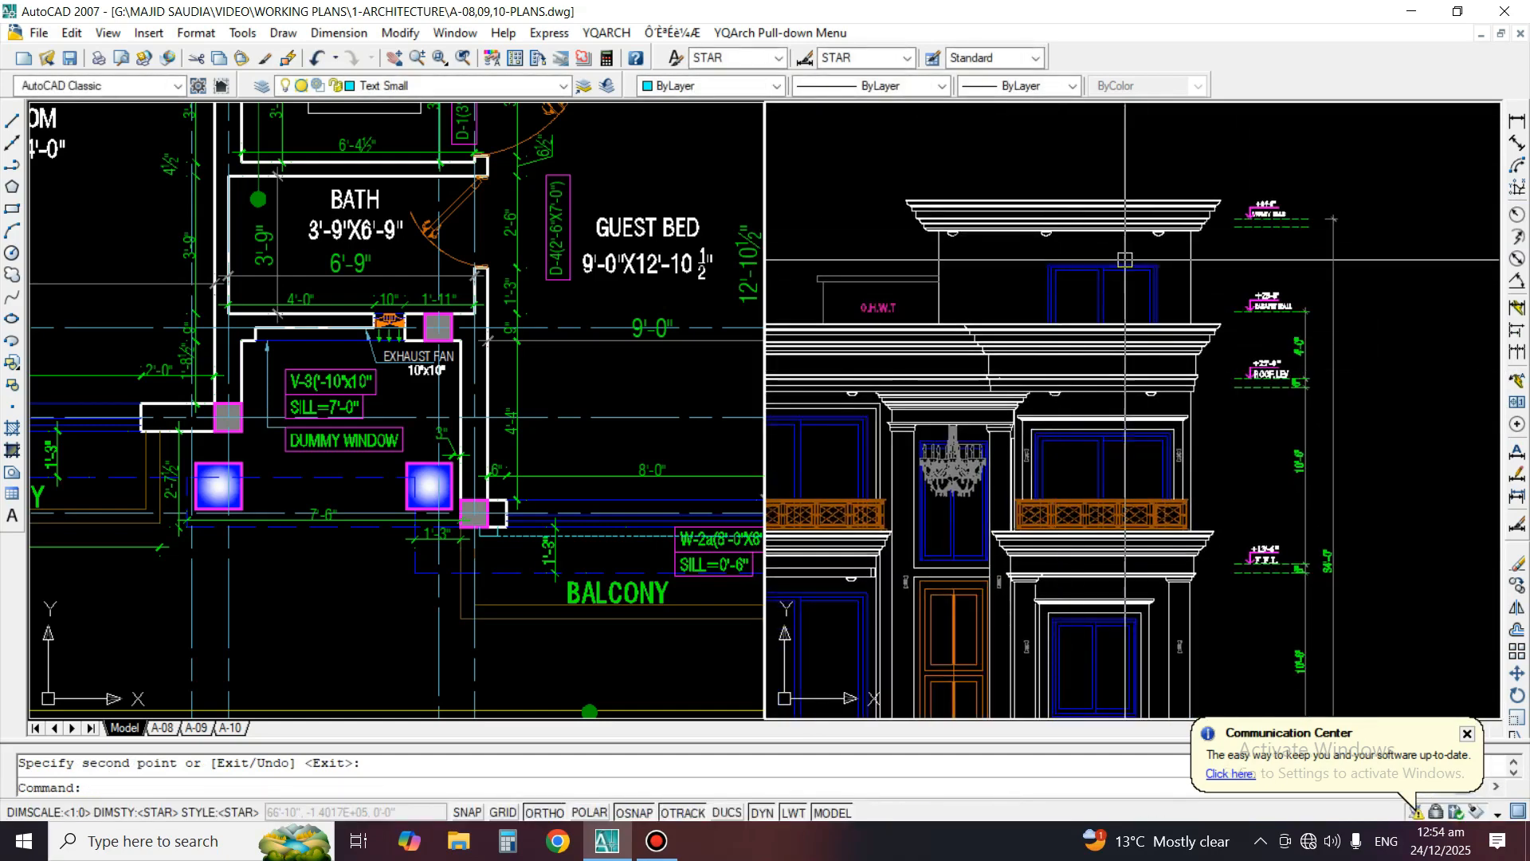
Examine the whole front elevation, from the mumty cornice down to the ground-floor windows and the title
middle_click_drag(1072, 395, 1119, 343)
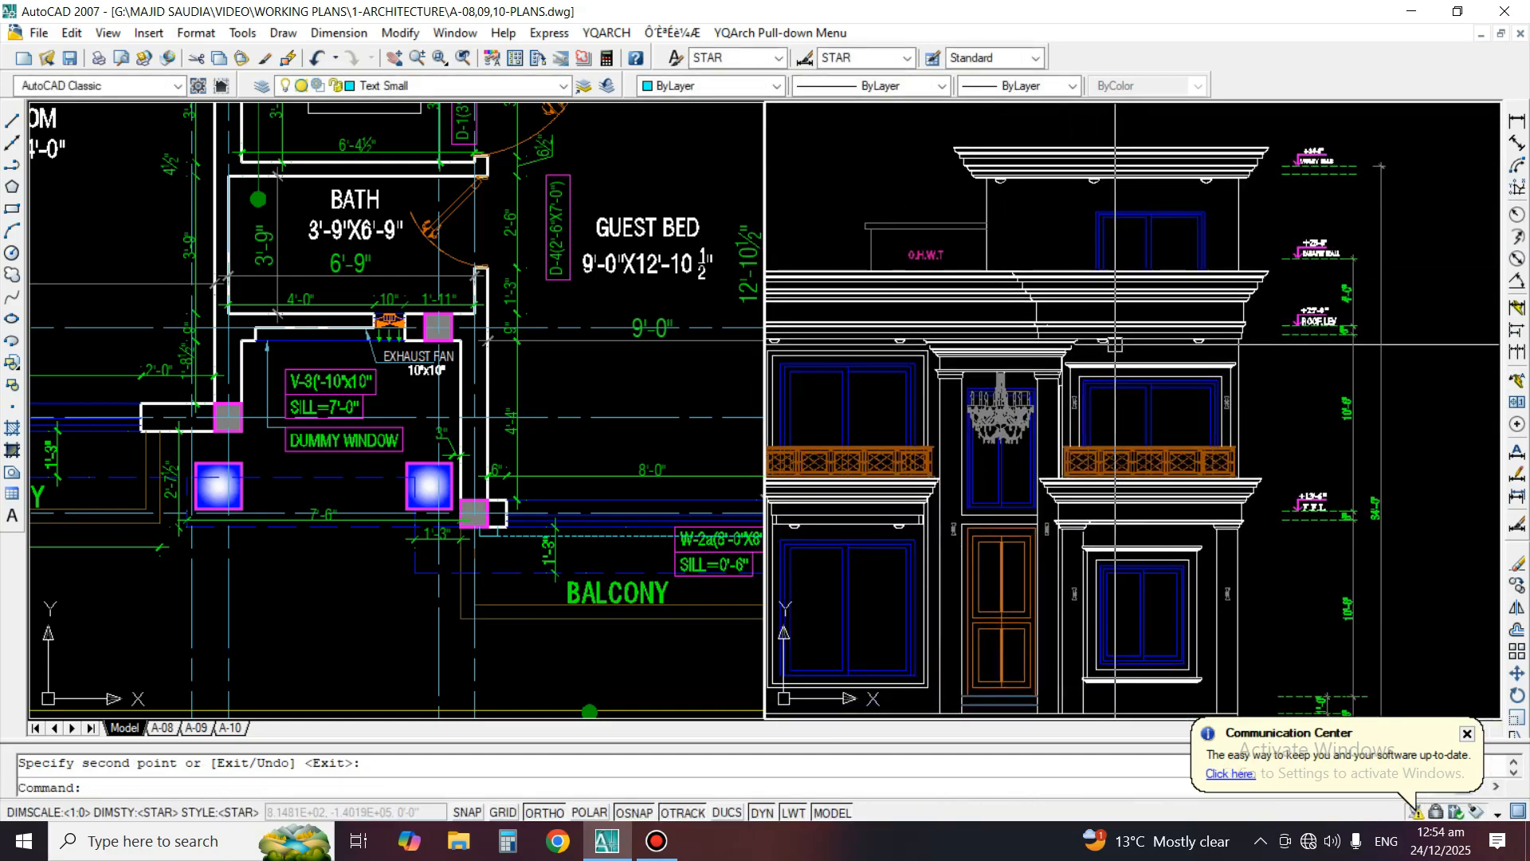
middle_click_drag(950, 409, 1091, 383)
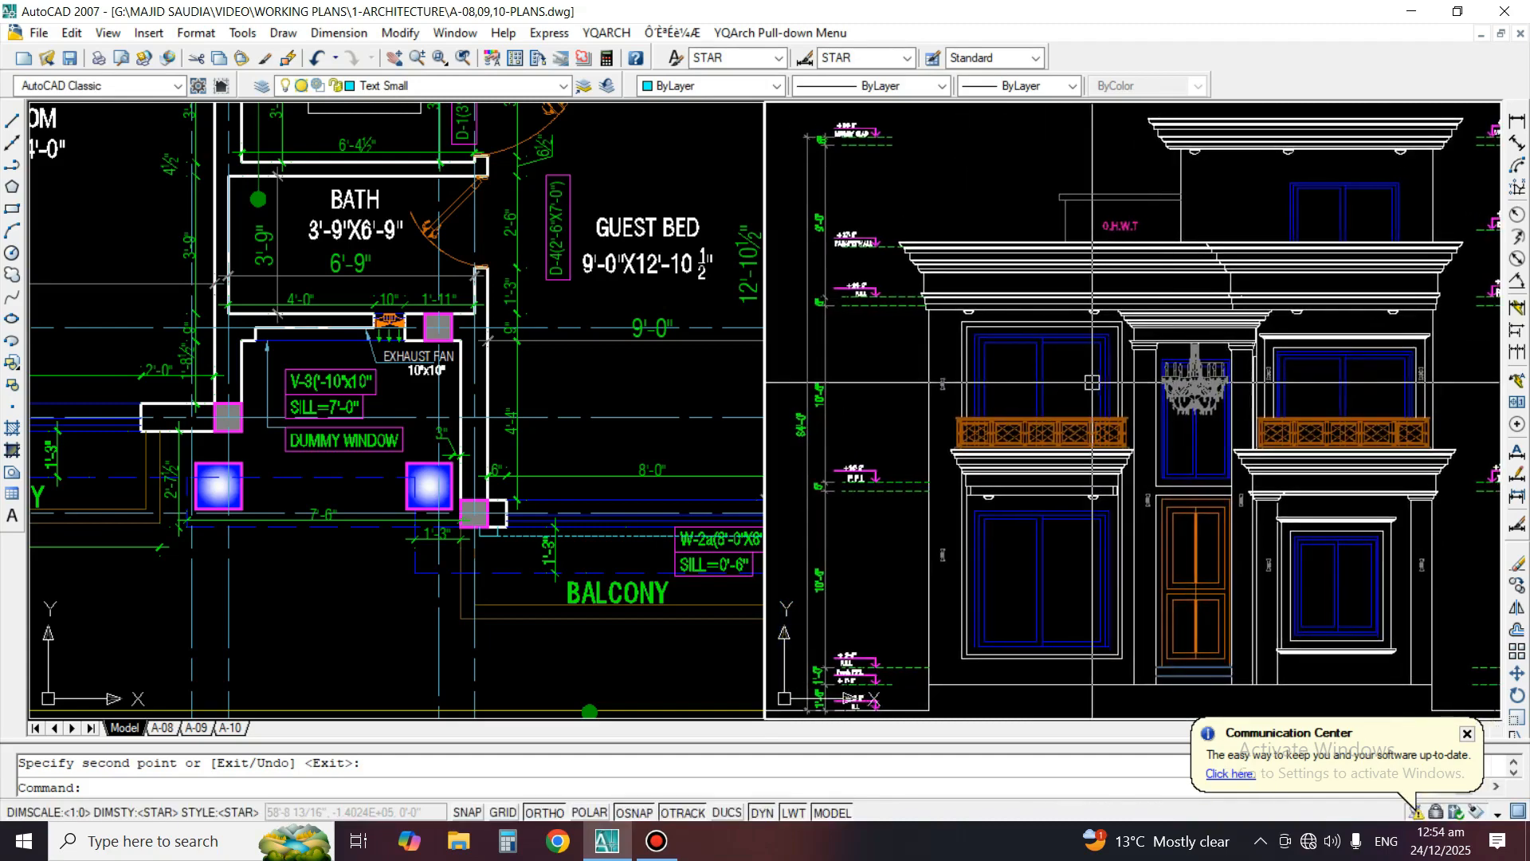
middle_click_drag(995, 632, 1017, 562)
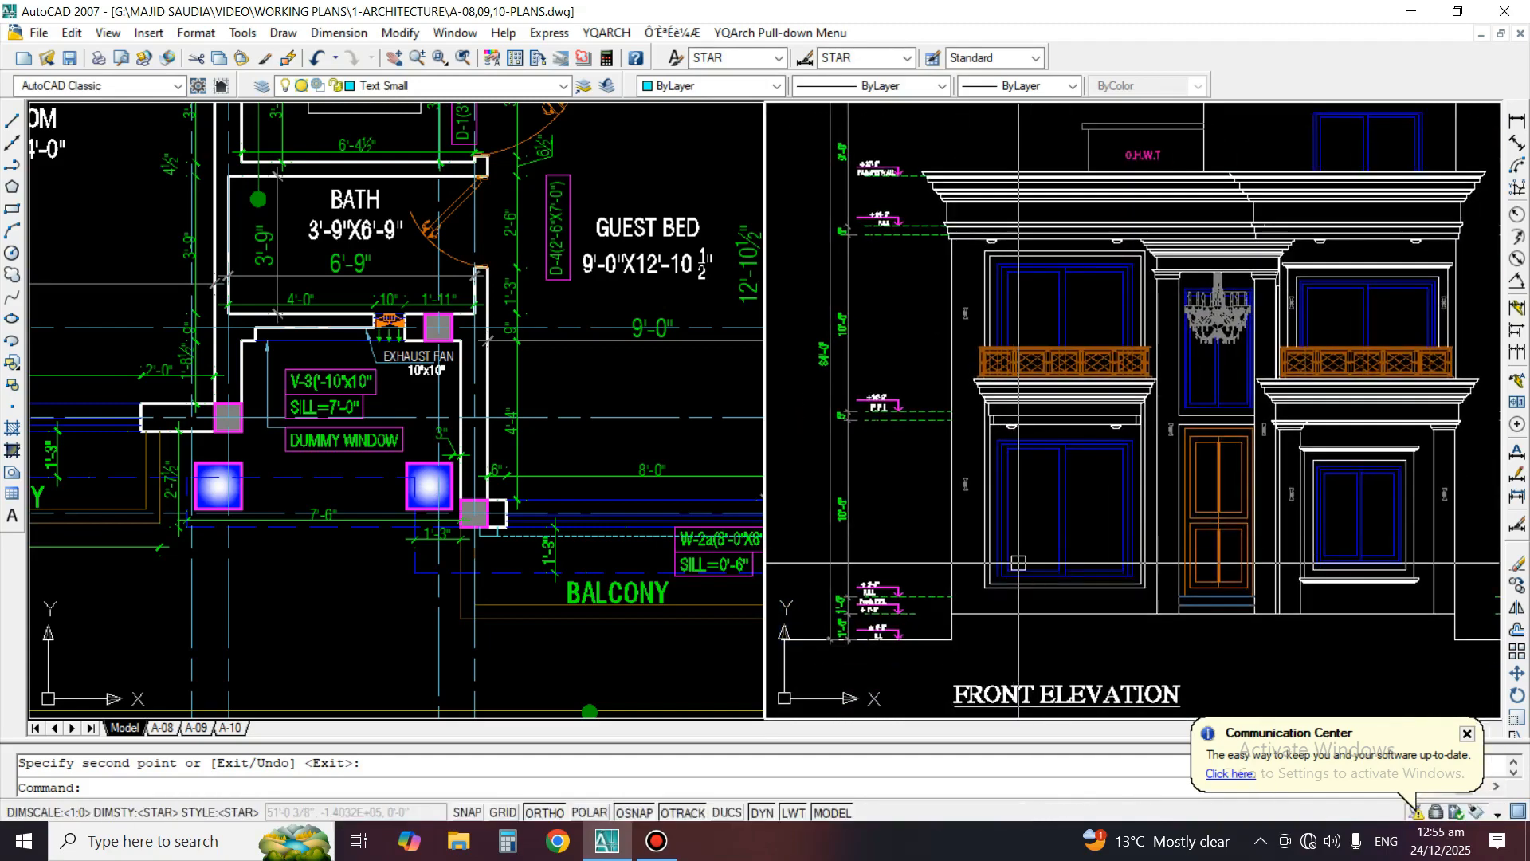
key("Escape")
scroll(1028, 522, "down", 1)
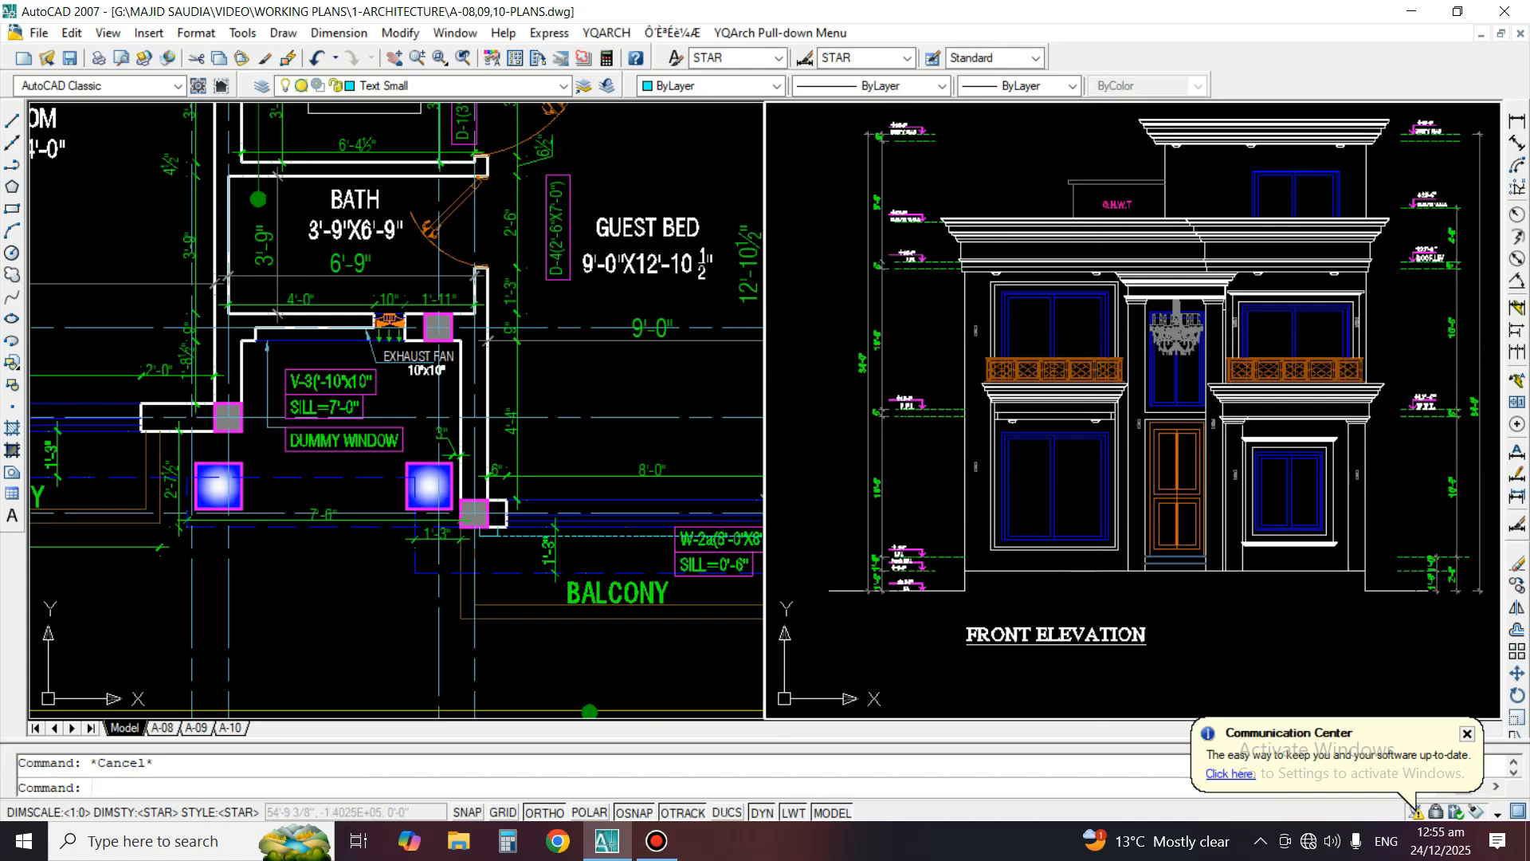
scroll(1048, 386, "down", 4)
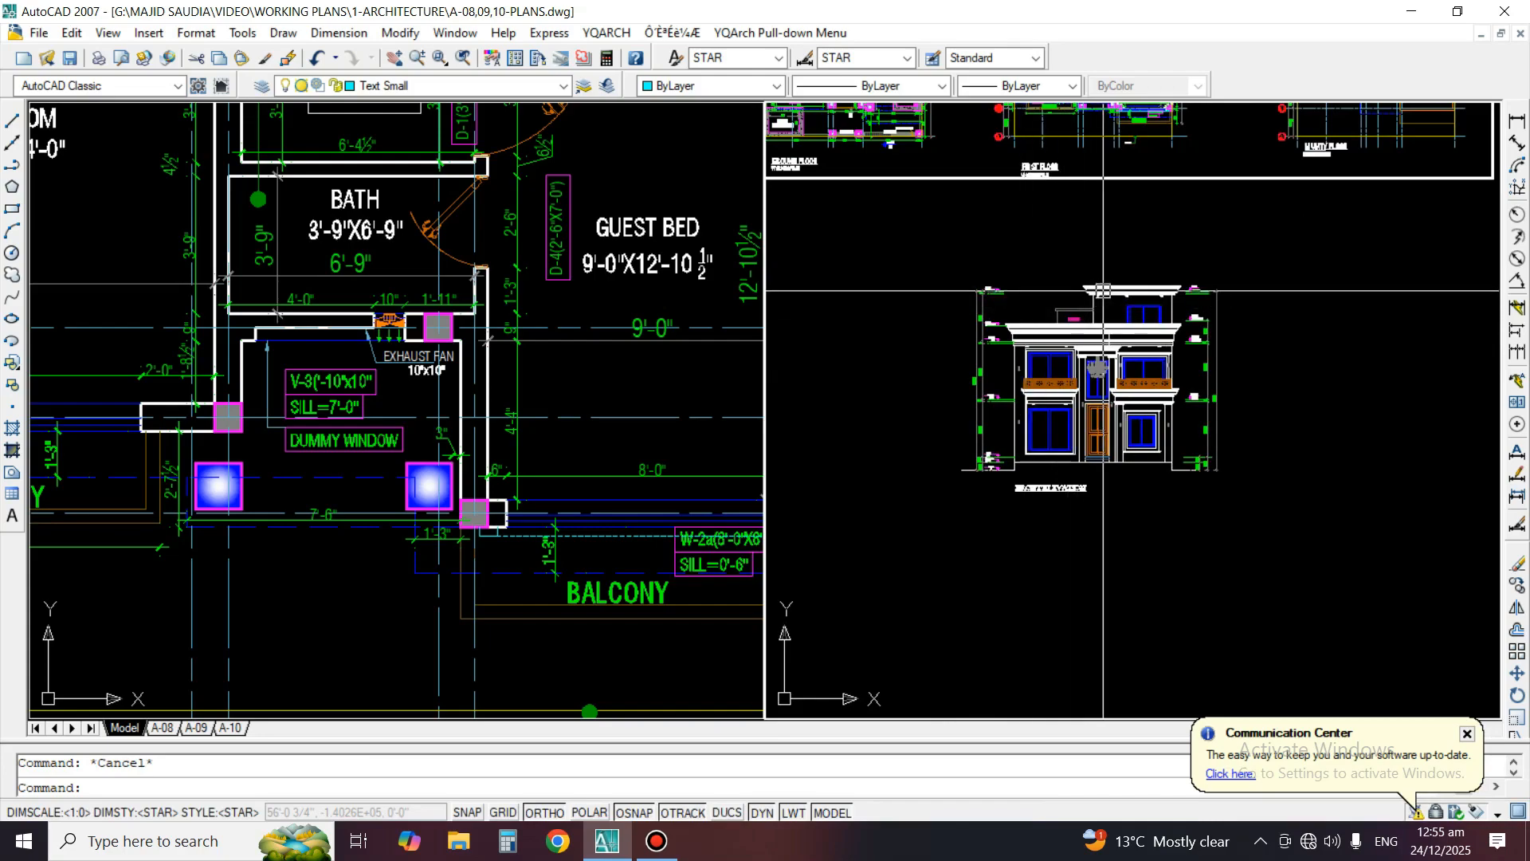
mouse_move(1103, 291)
middle_mouse_down()
mouse_move(1127, 636)
mouse_move(1128, 314)
middle_mouse_up()
scroll(1119, 618, "up", 2)
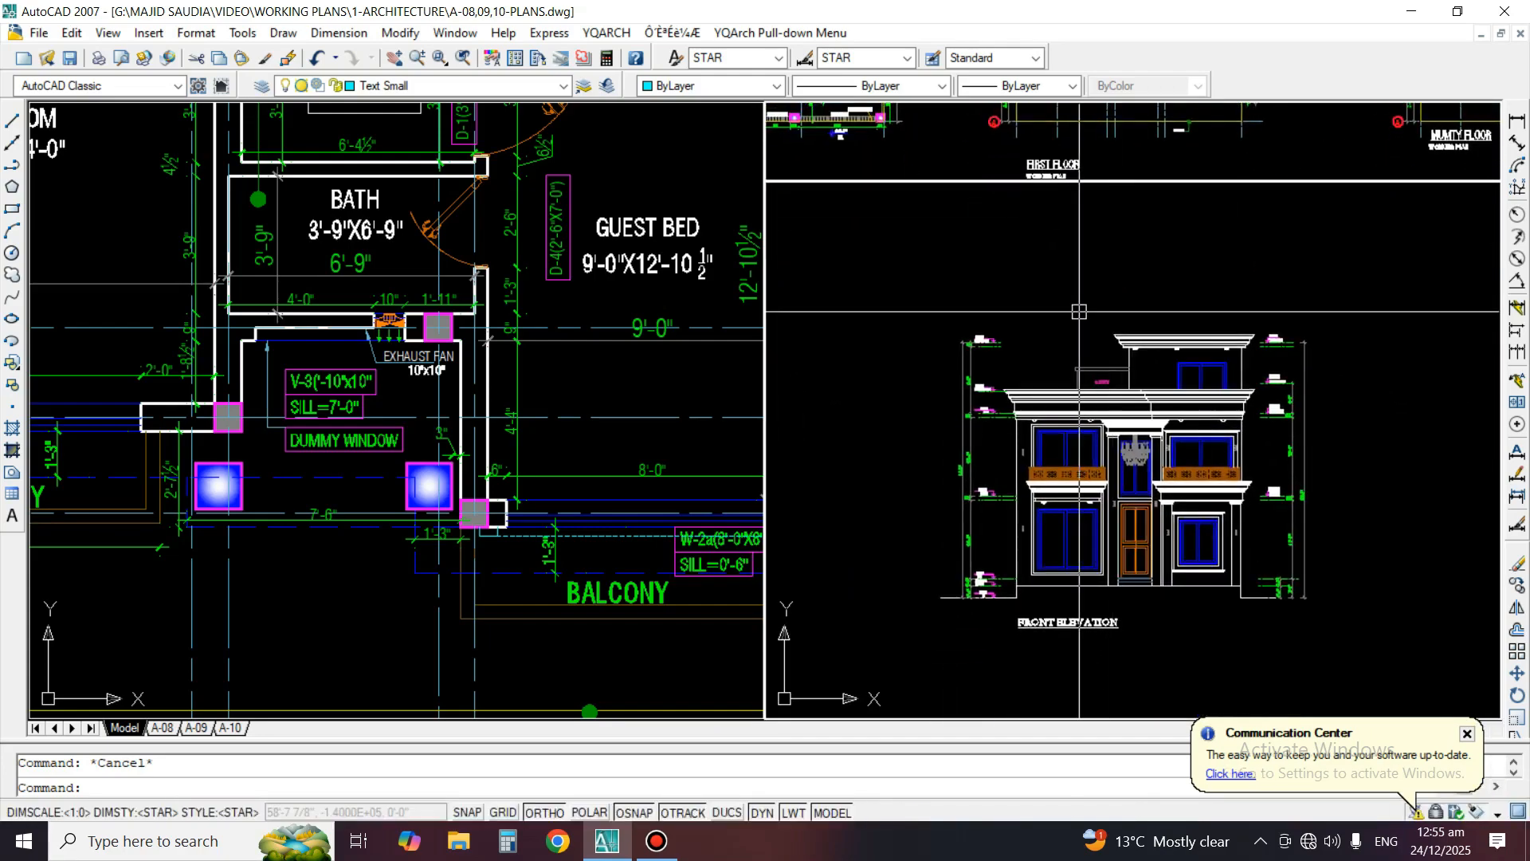
Draw a horizontal line just below the front elevation's ground line, spanning its full width
key("l")
key("Return")
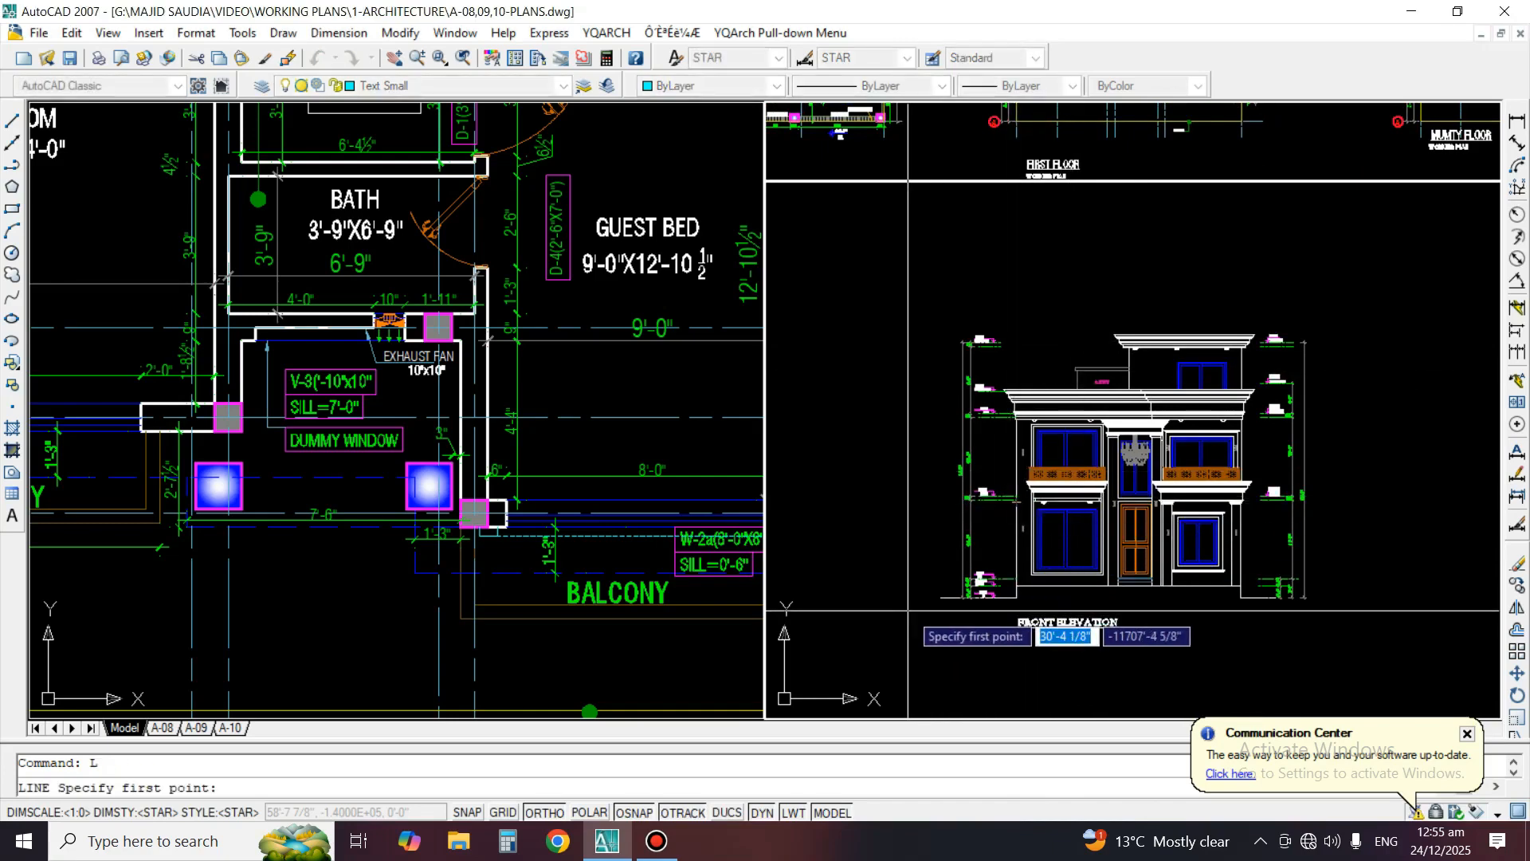
left_click(911, 607)
left_click(1366, 607)
key("Return")
Extend the first-floor plan's vertical grid lines down to the horizontal line below the front elevation
type("ex")
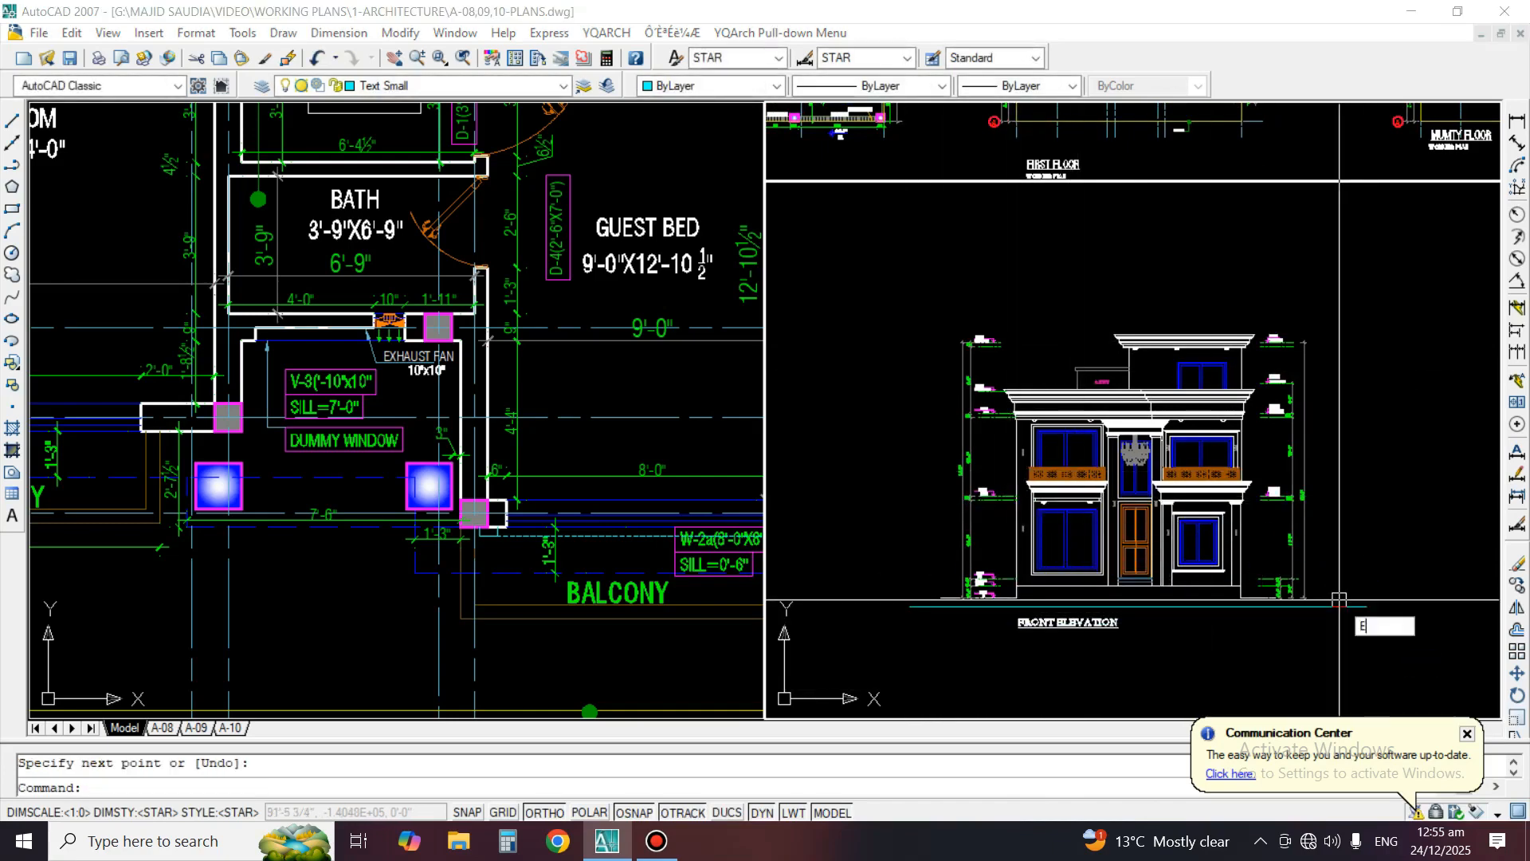
key("Return")
key("Return")
middle_click_drag(1213, 116, 1199, 341)
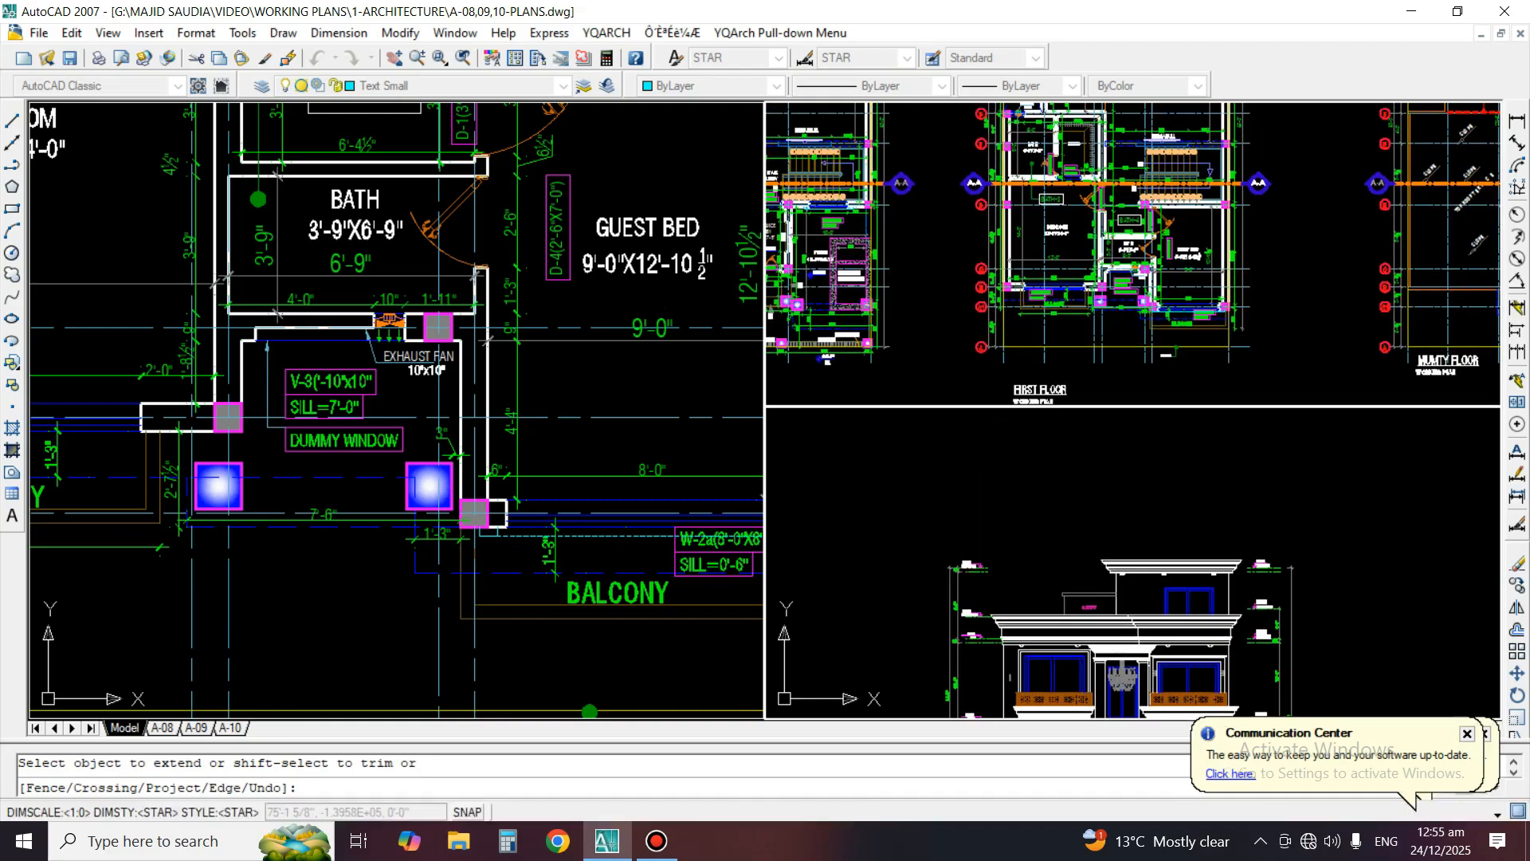
scroll(1198, 340, "up", 4)
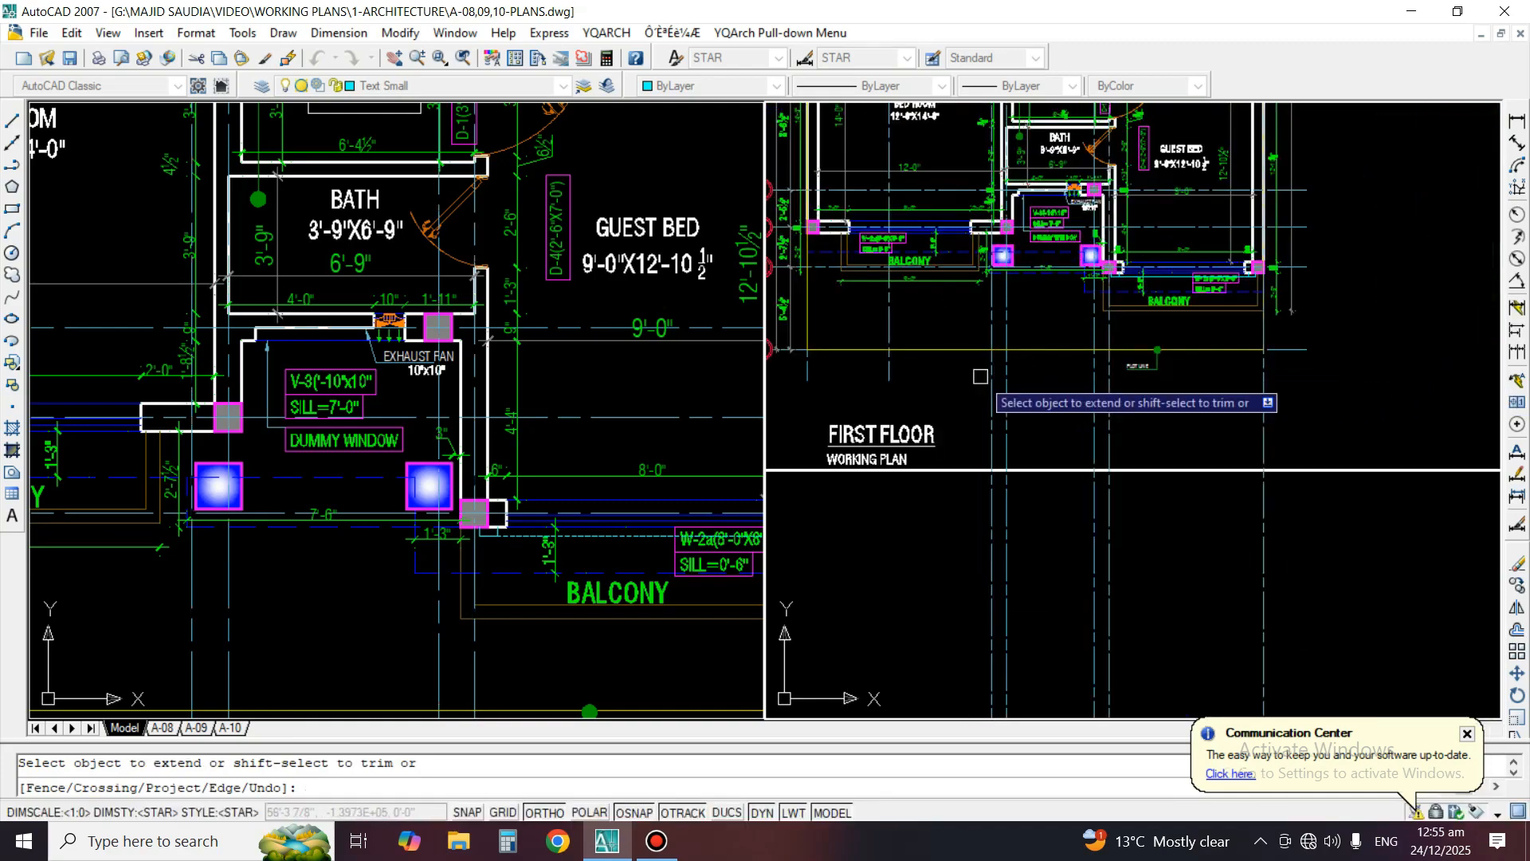
middle_click_drag(868, 372, 1055, 389)
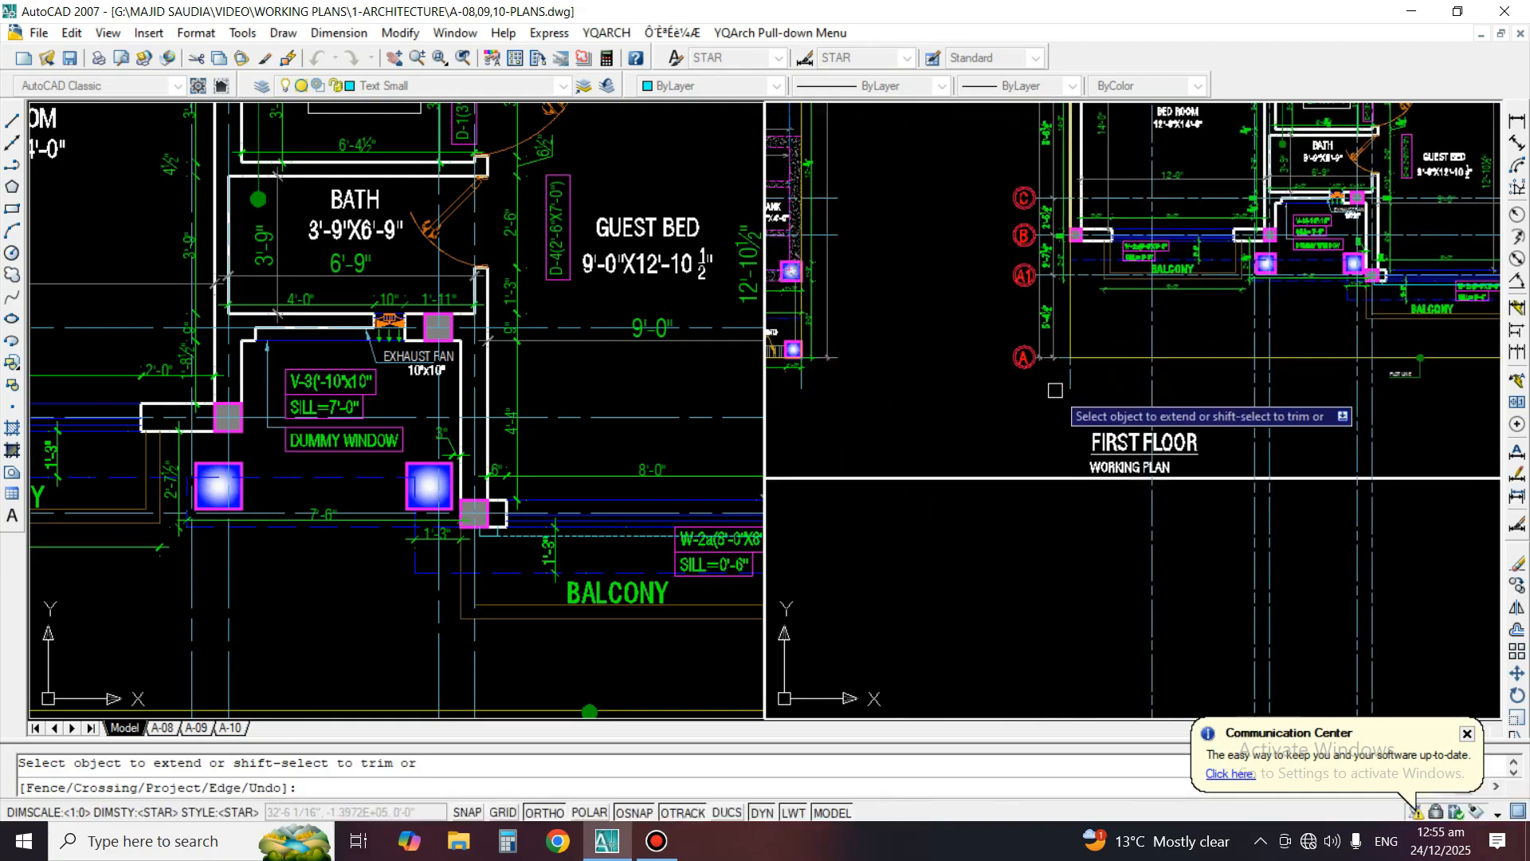
key("Escape")
scroll(1048, 375, "down", 5)
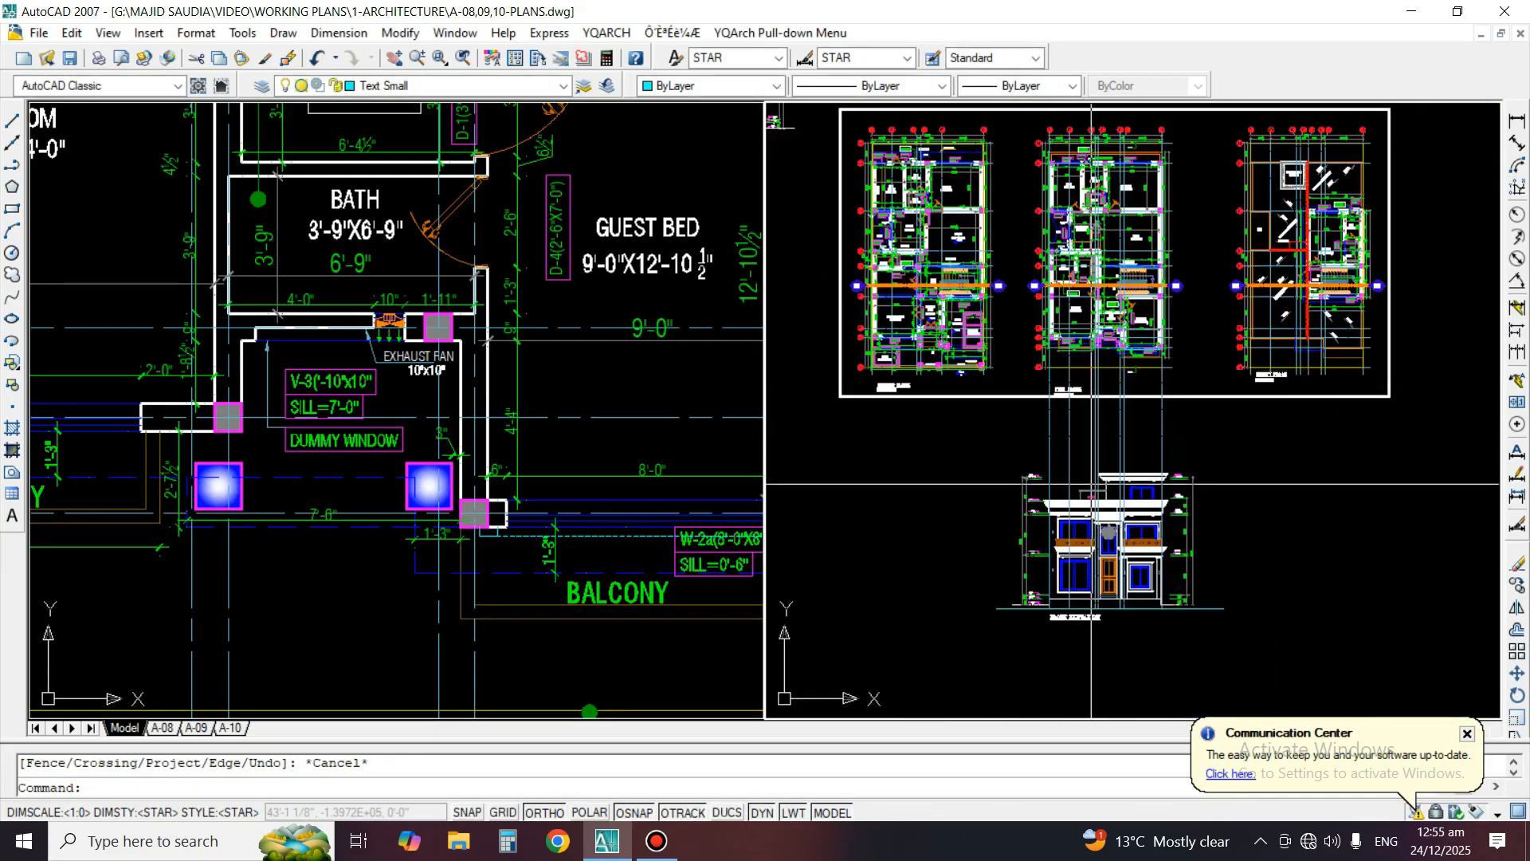
Draw two horizontal boundary lines across the extended grid lines, one above the elevation and one just below the first-floor plan
scroll(1091, 483, "up", 6)
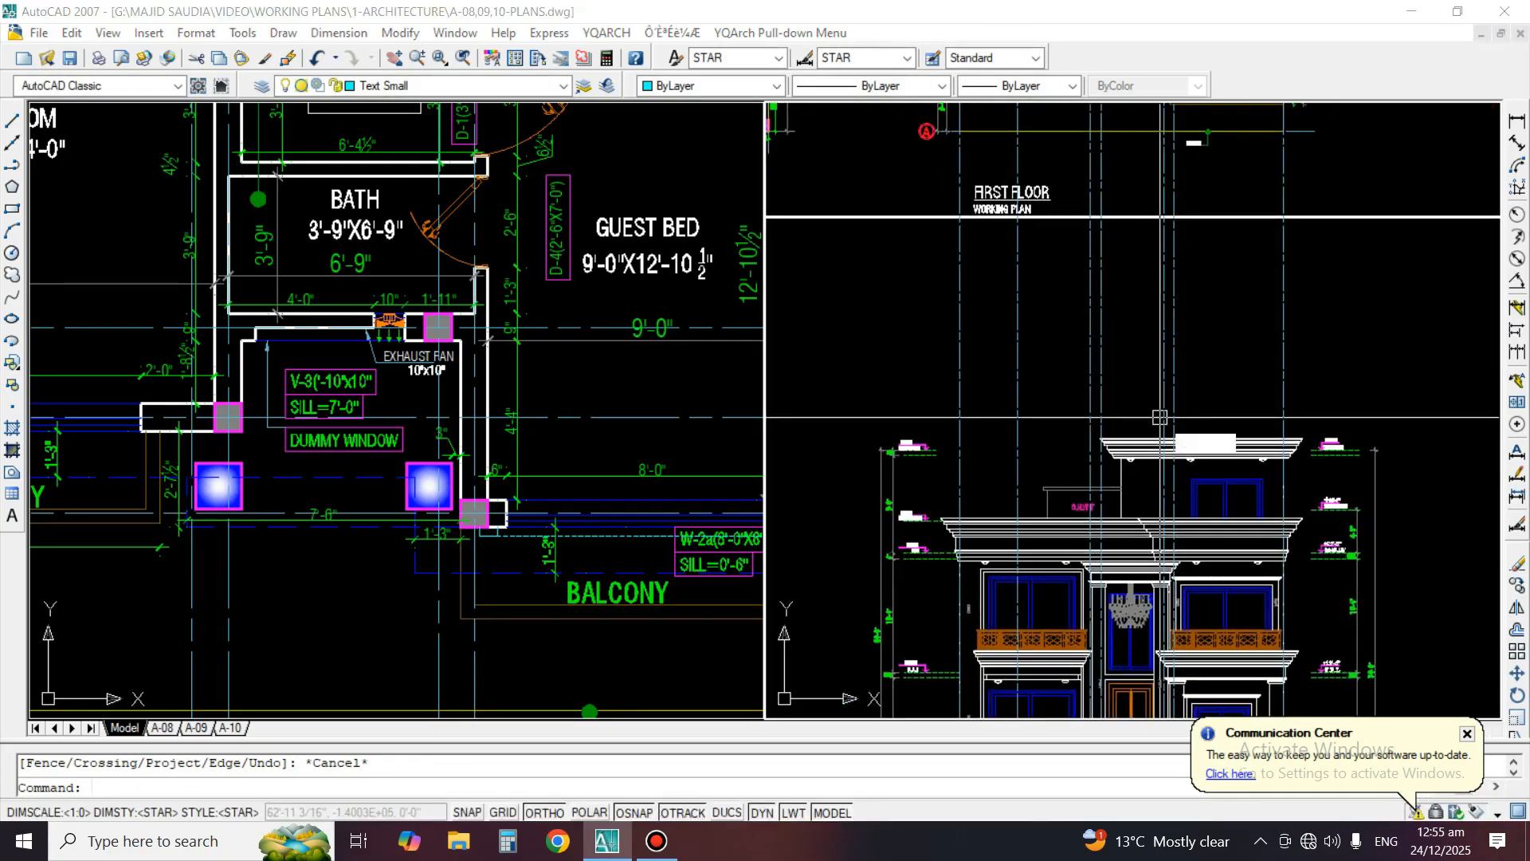
type("l")
key("Return")
left_click(1312, 401)
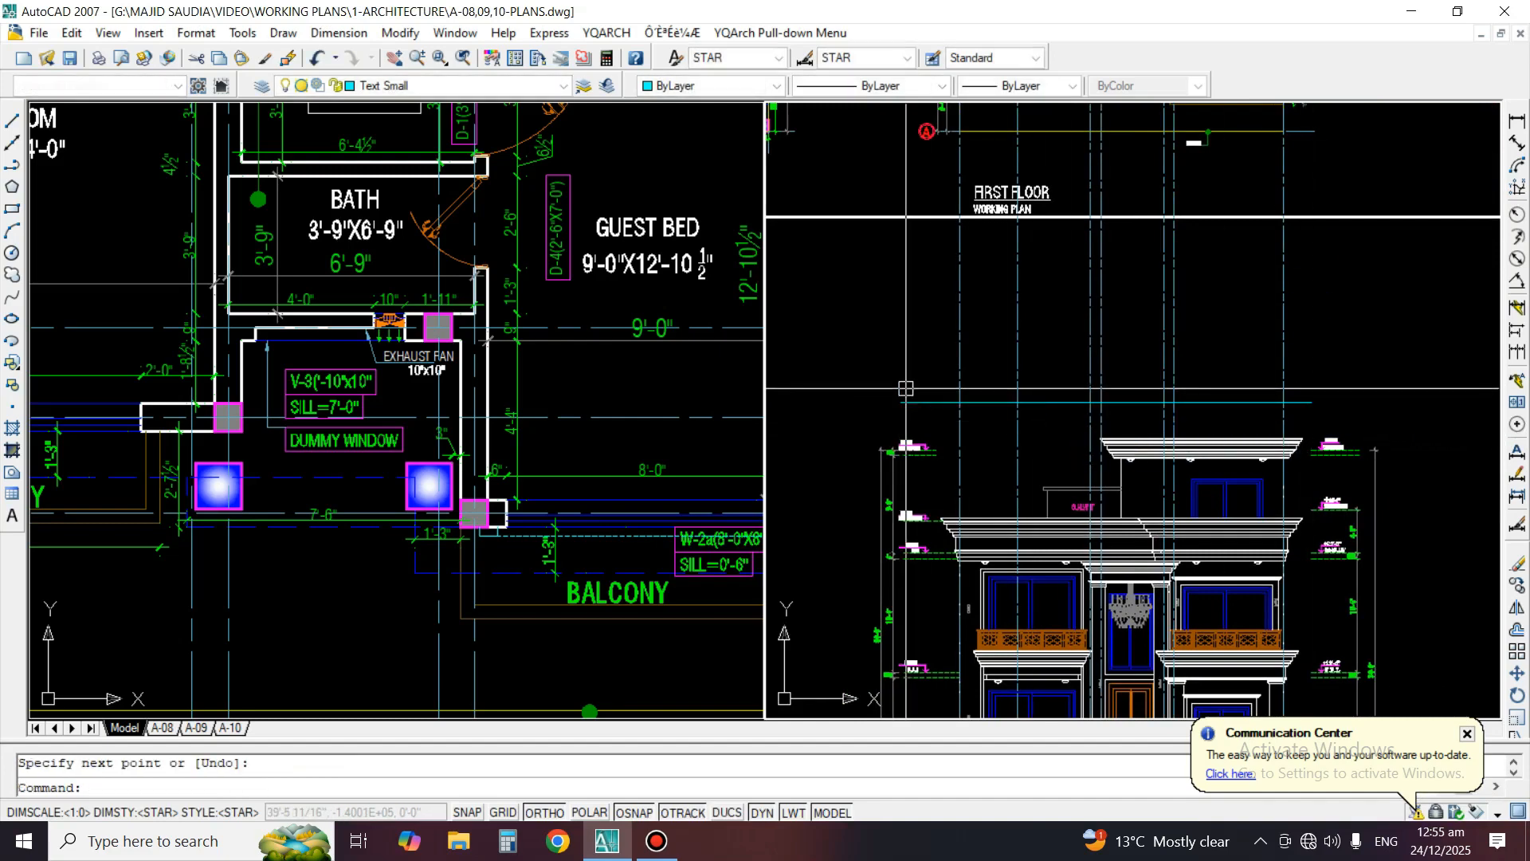
middle_click_drag(907, 388, 987, 542)
key("space")
left_click(850, 307)
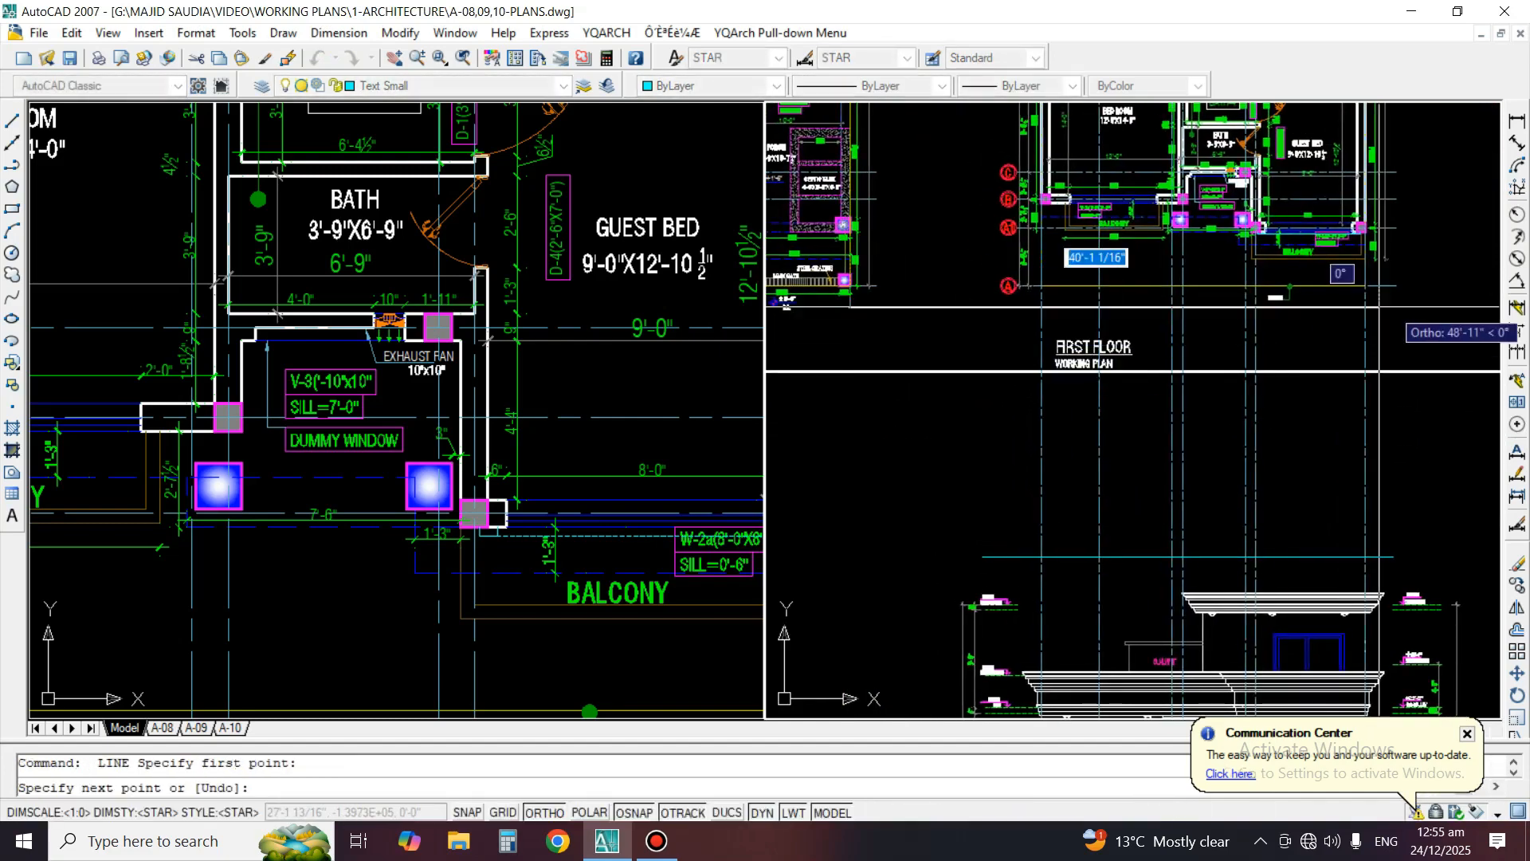
left_click(1440, 308)
key("space")
Trim away the grid line segments between the two boundary lines, separating the elevation's grid lines from the first-floor plan
type("tr")
key("space")
left_click(1401, 309)
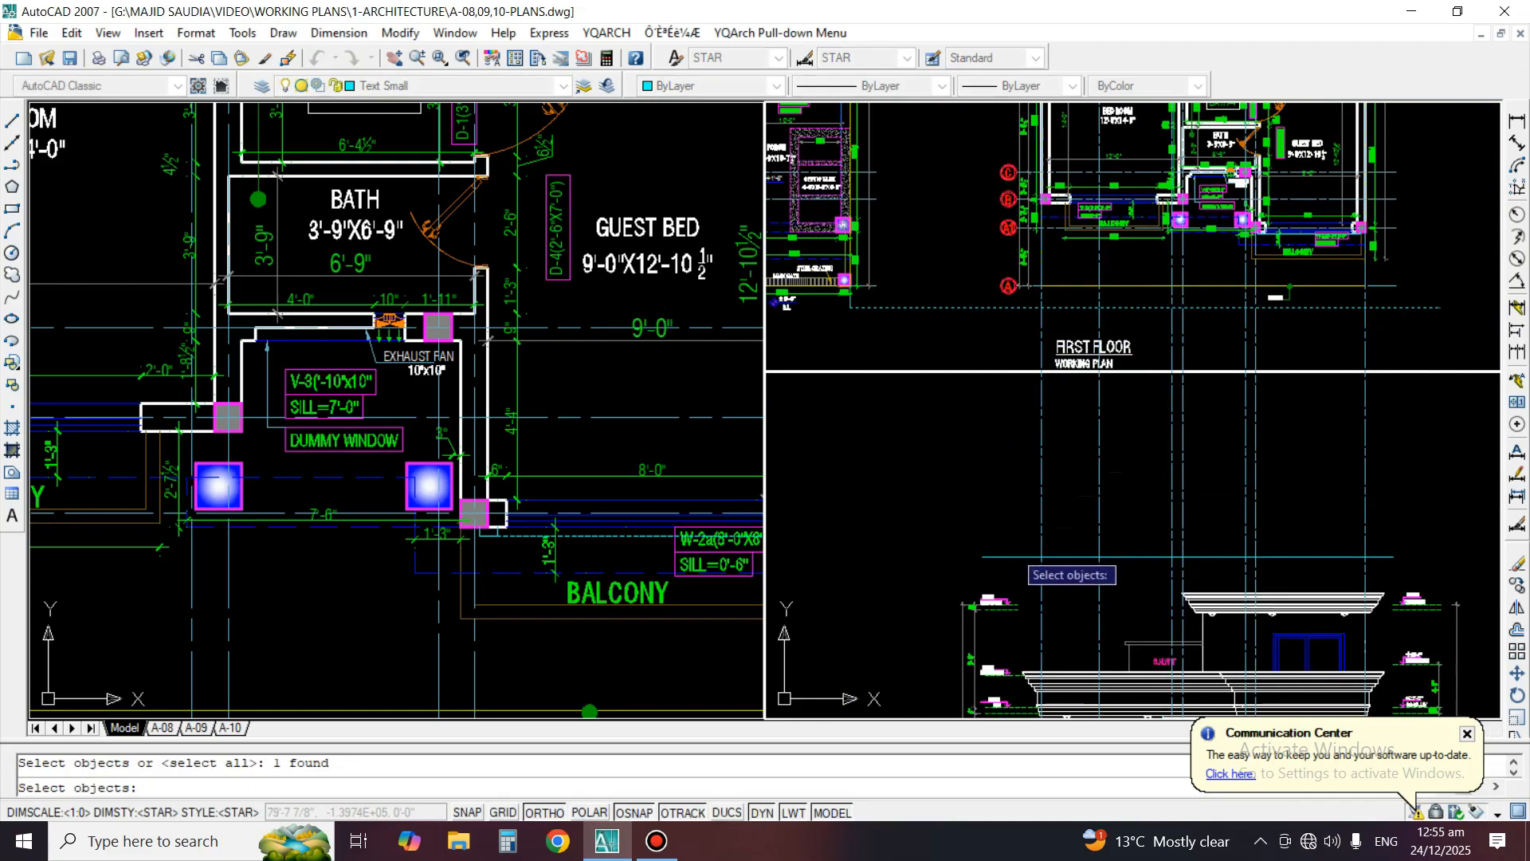
left_click(1008, 556)
key("space")
left_click(1006, 463)
left_click(1354, 453)
left_click(1385, 419)
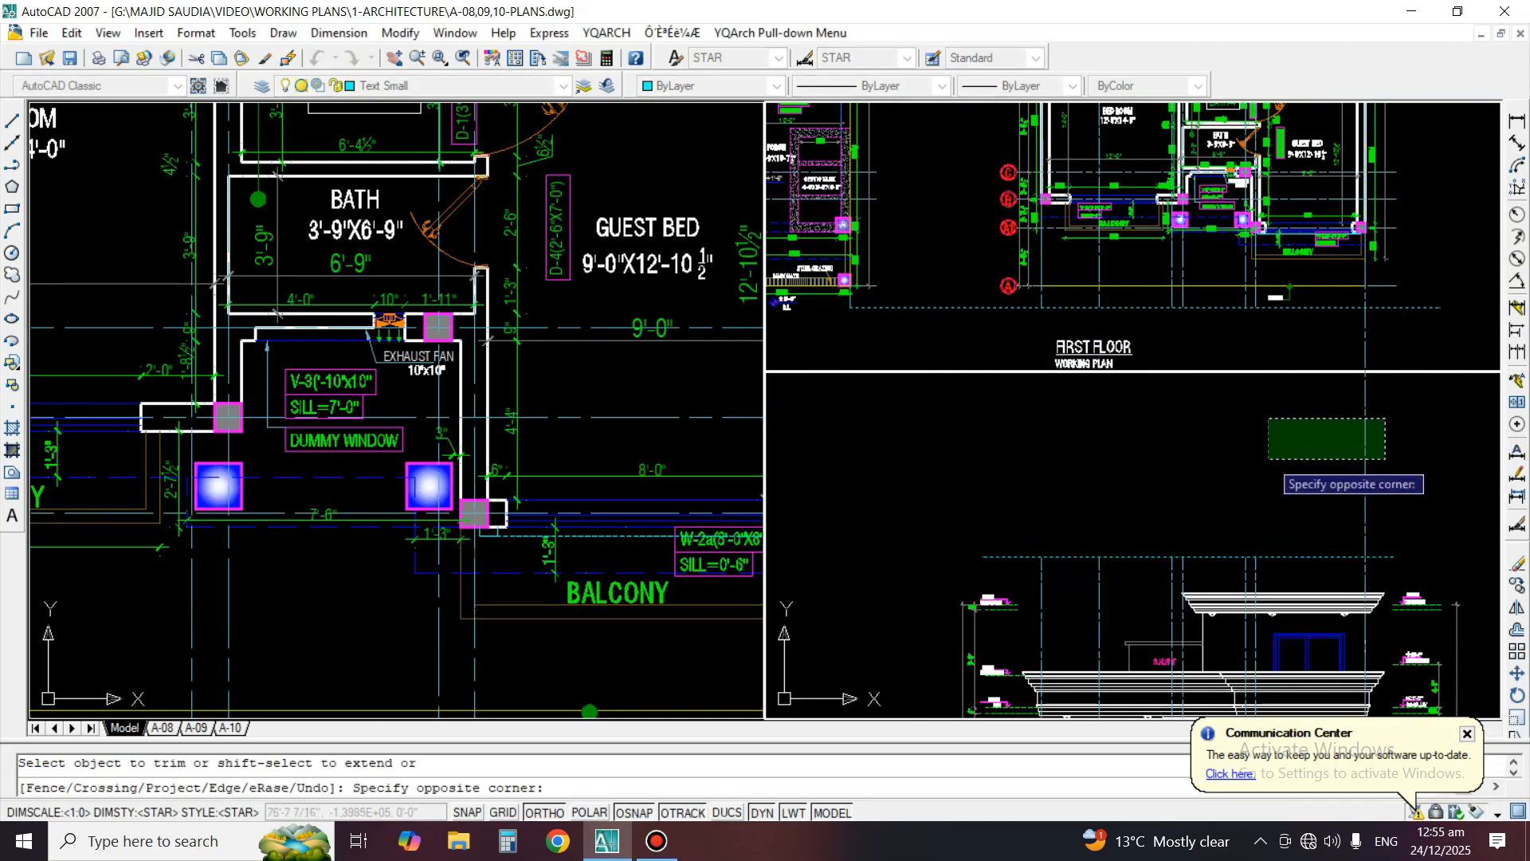
left_click(1268, 460)
key("space")
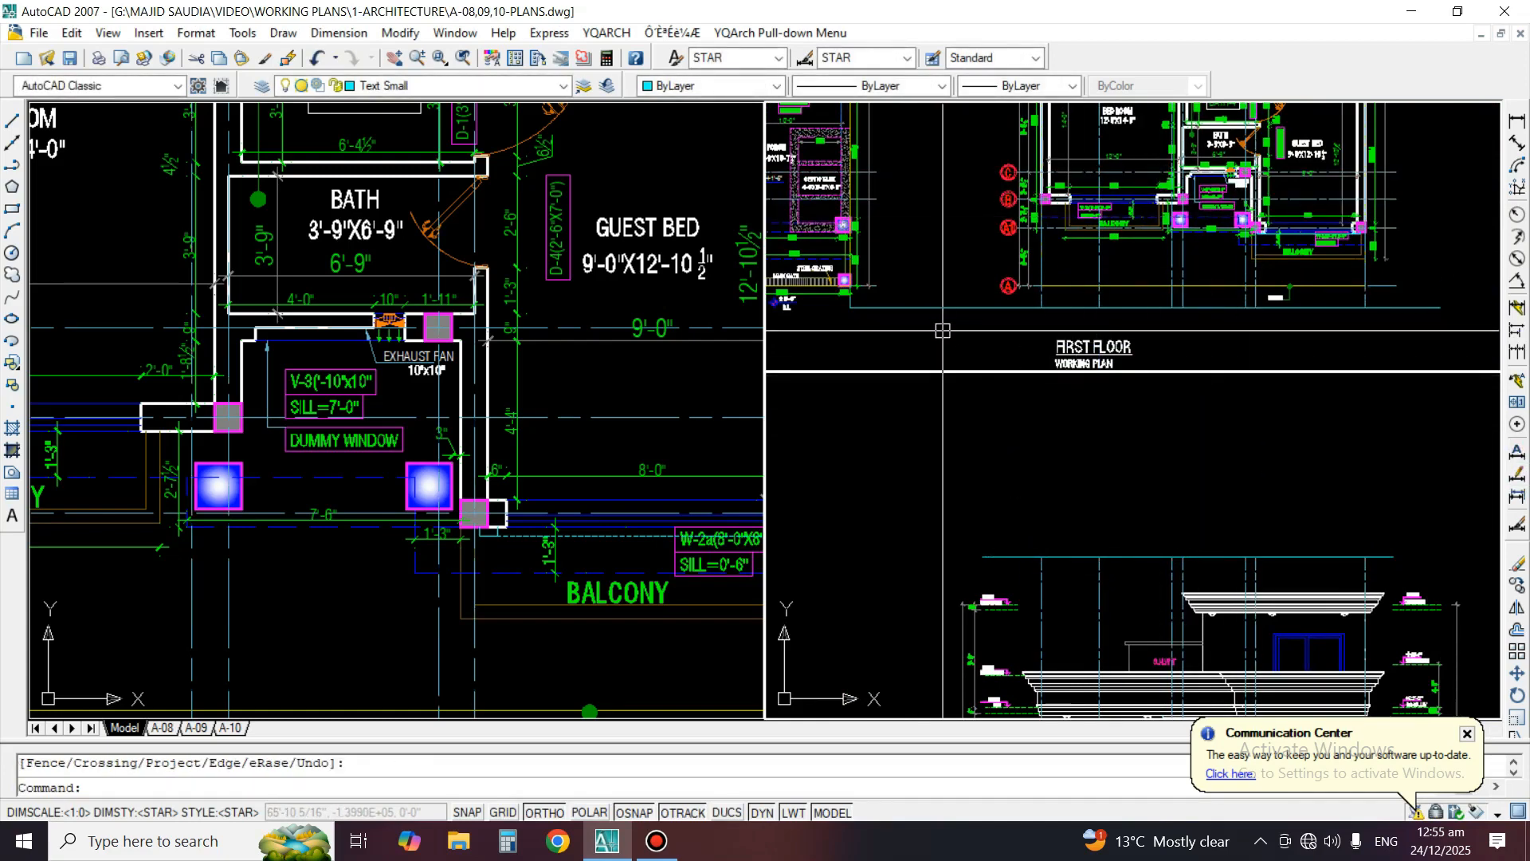
Erase both horizontal boundary lines, the one below the first-floor plan and the one above the elevation
type("e")
key("space")
left_click(927, 300)
left_click(922, 318)
key("space")
key("space")
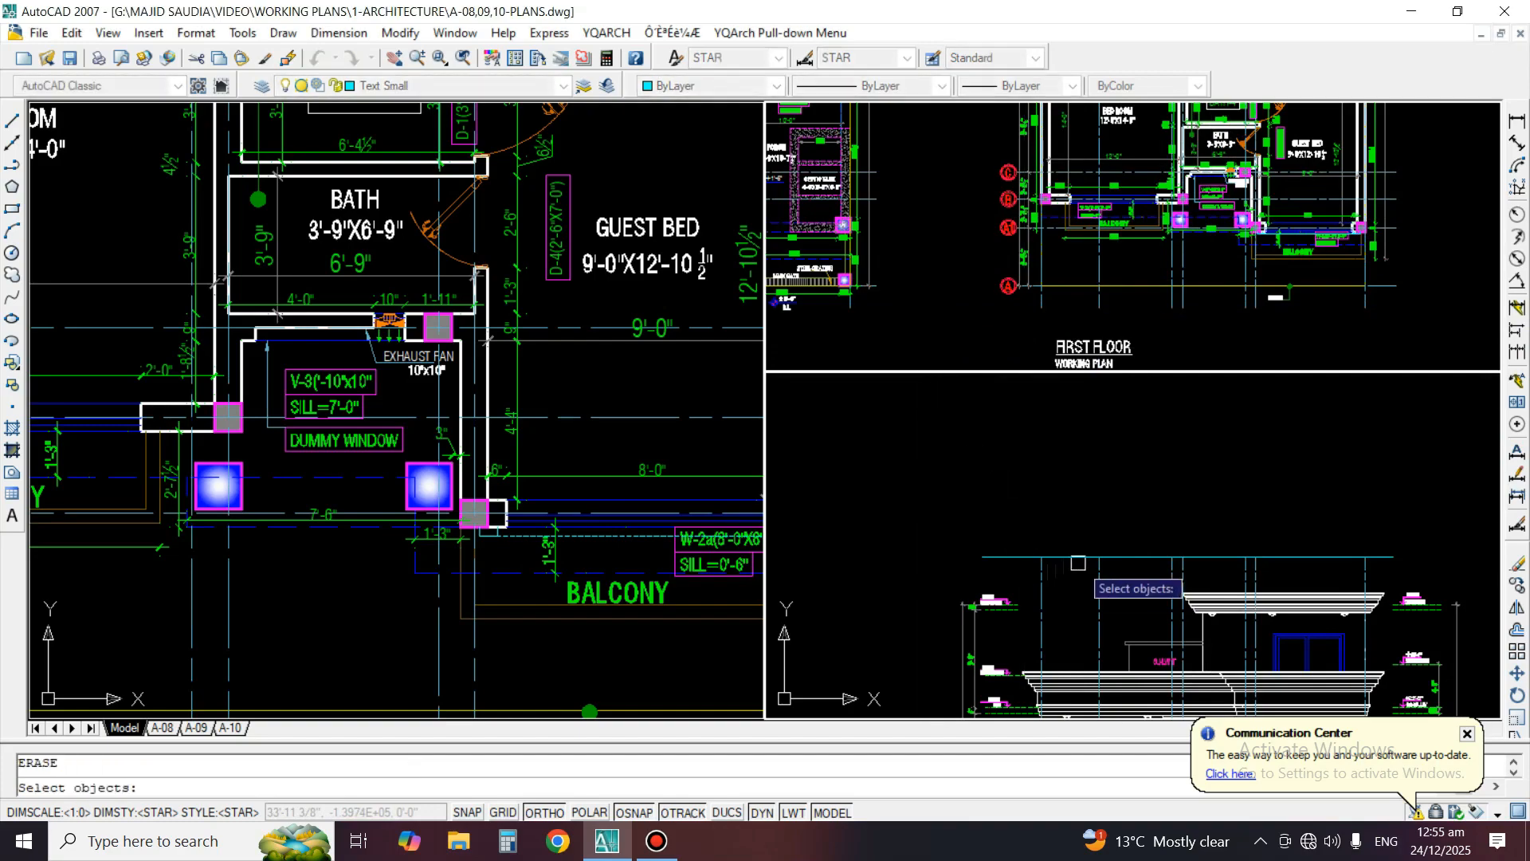
left_click(1078, 563)
key("space")
Copy the first-floor plan's grid bubbles 1 to 6 with their overall dimension straight down above the front elevation
scroll(1032, 557, "down", 2)
middle_click_drag(1067, 228, 1066, 445)
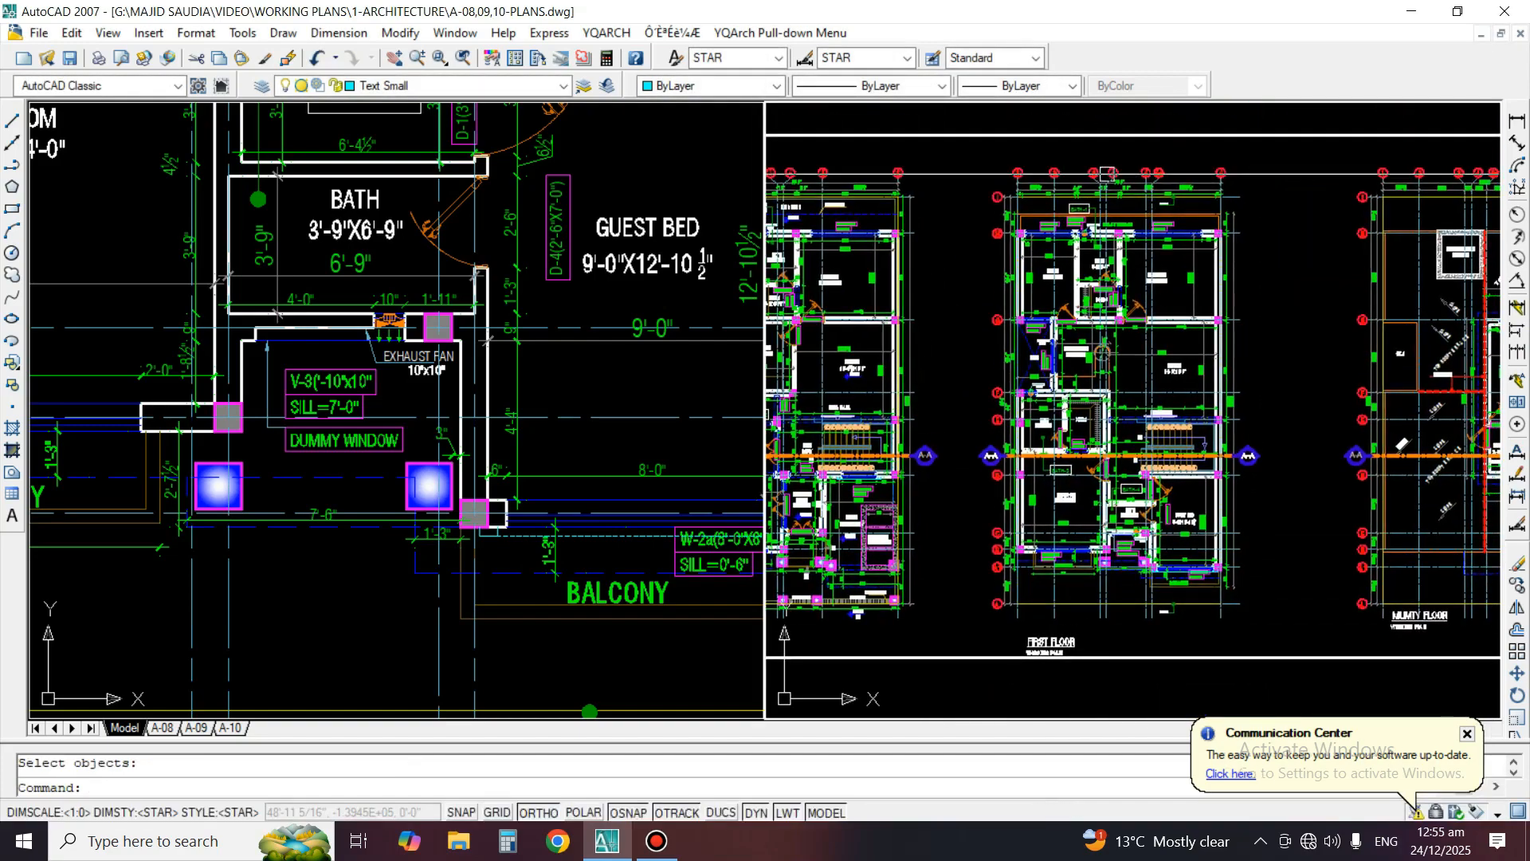
scroll(1107, 173, "up", 3)
type("co")
key("space")
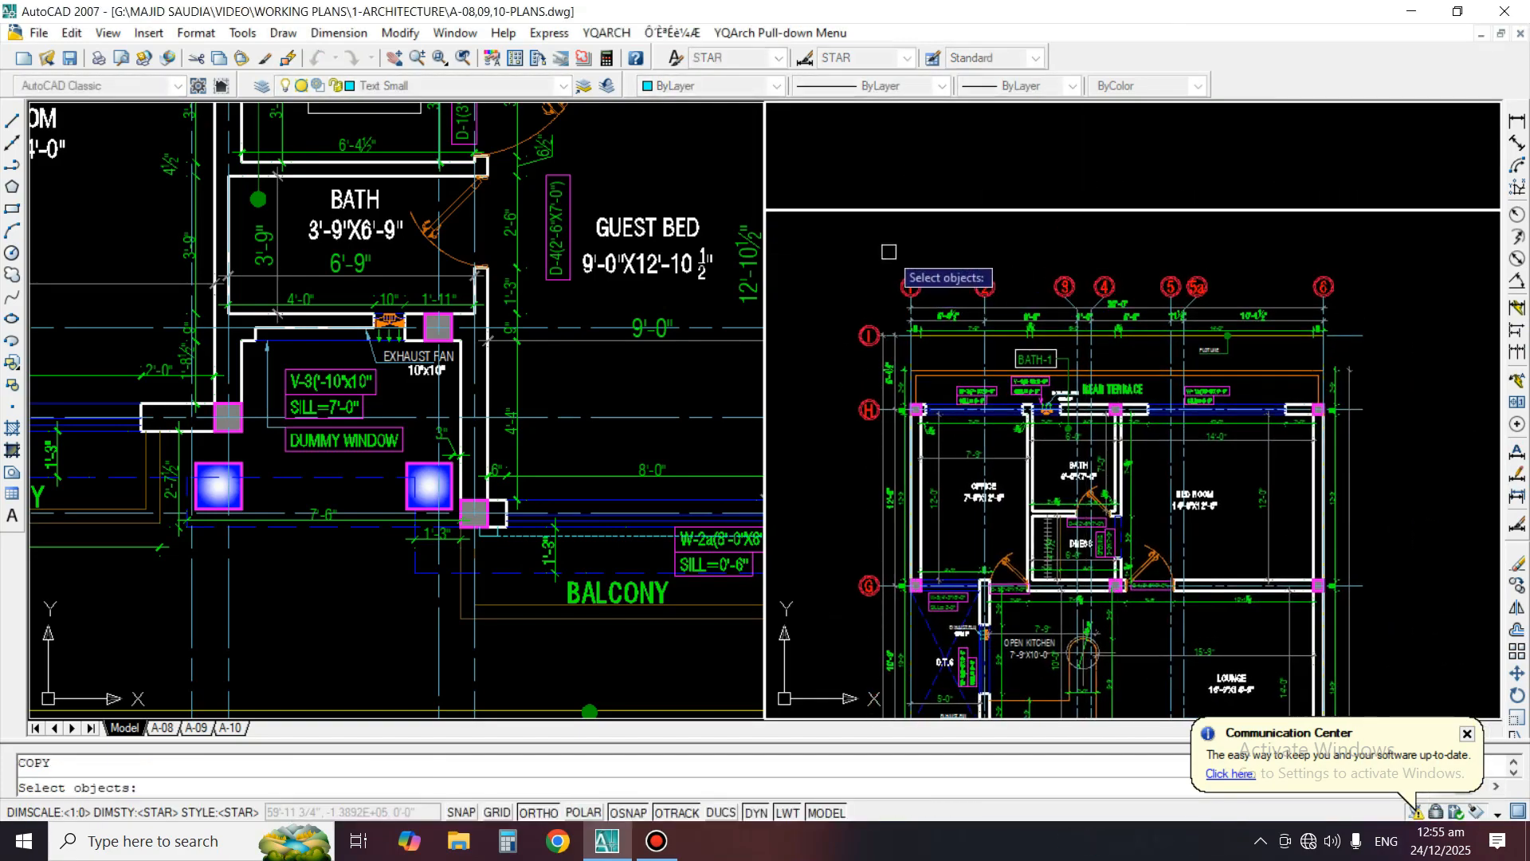
left_click(1349, 308)
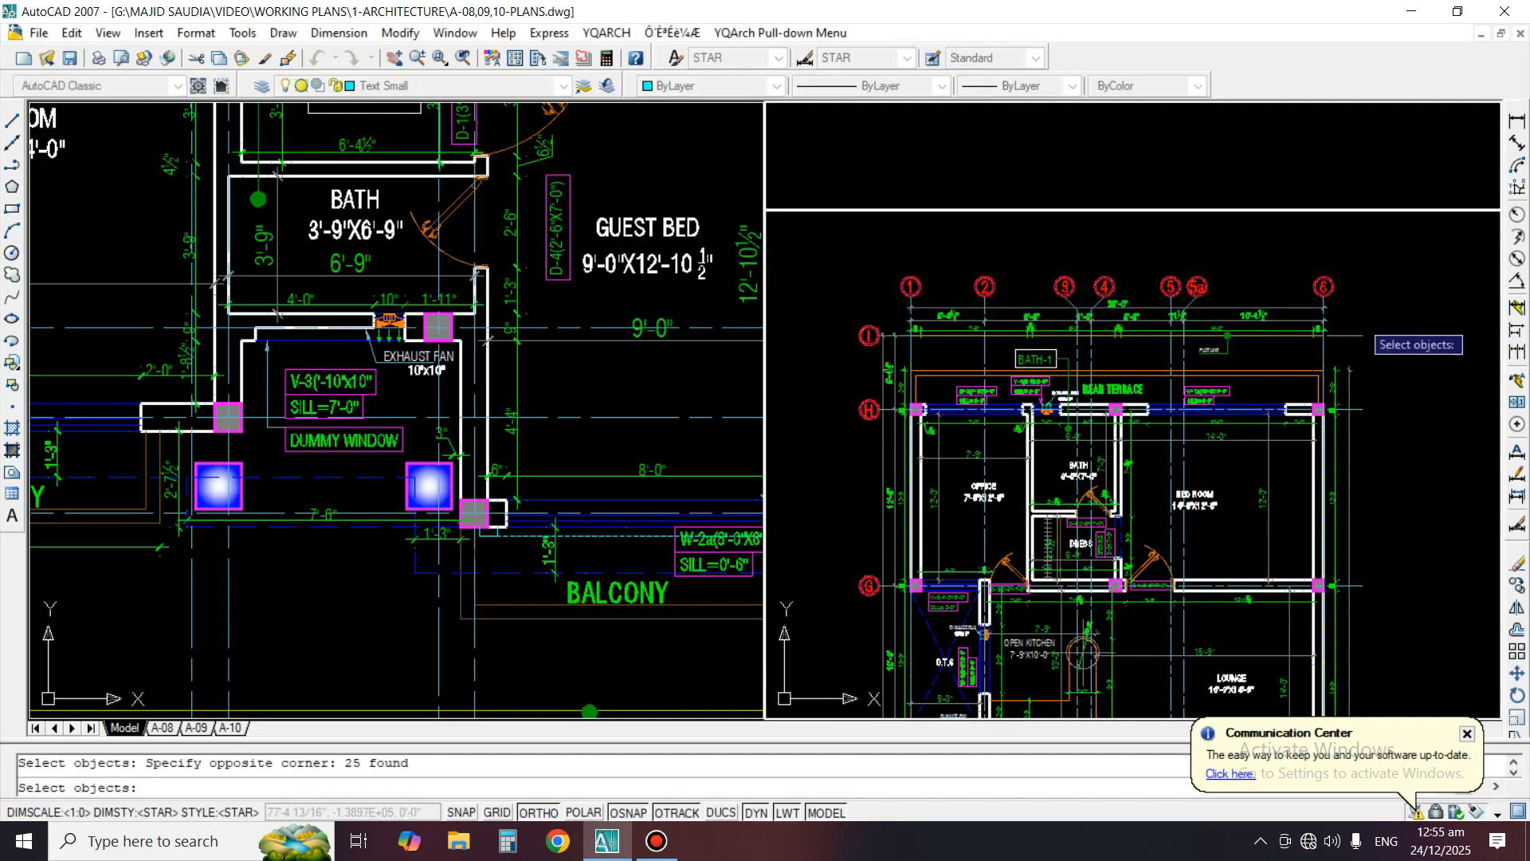
key("space")
left_click(1186, 311)
scroll(1156, 478, "down", 3)
scroll(1160, 535, "up", 2)
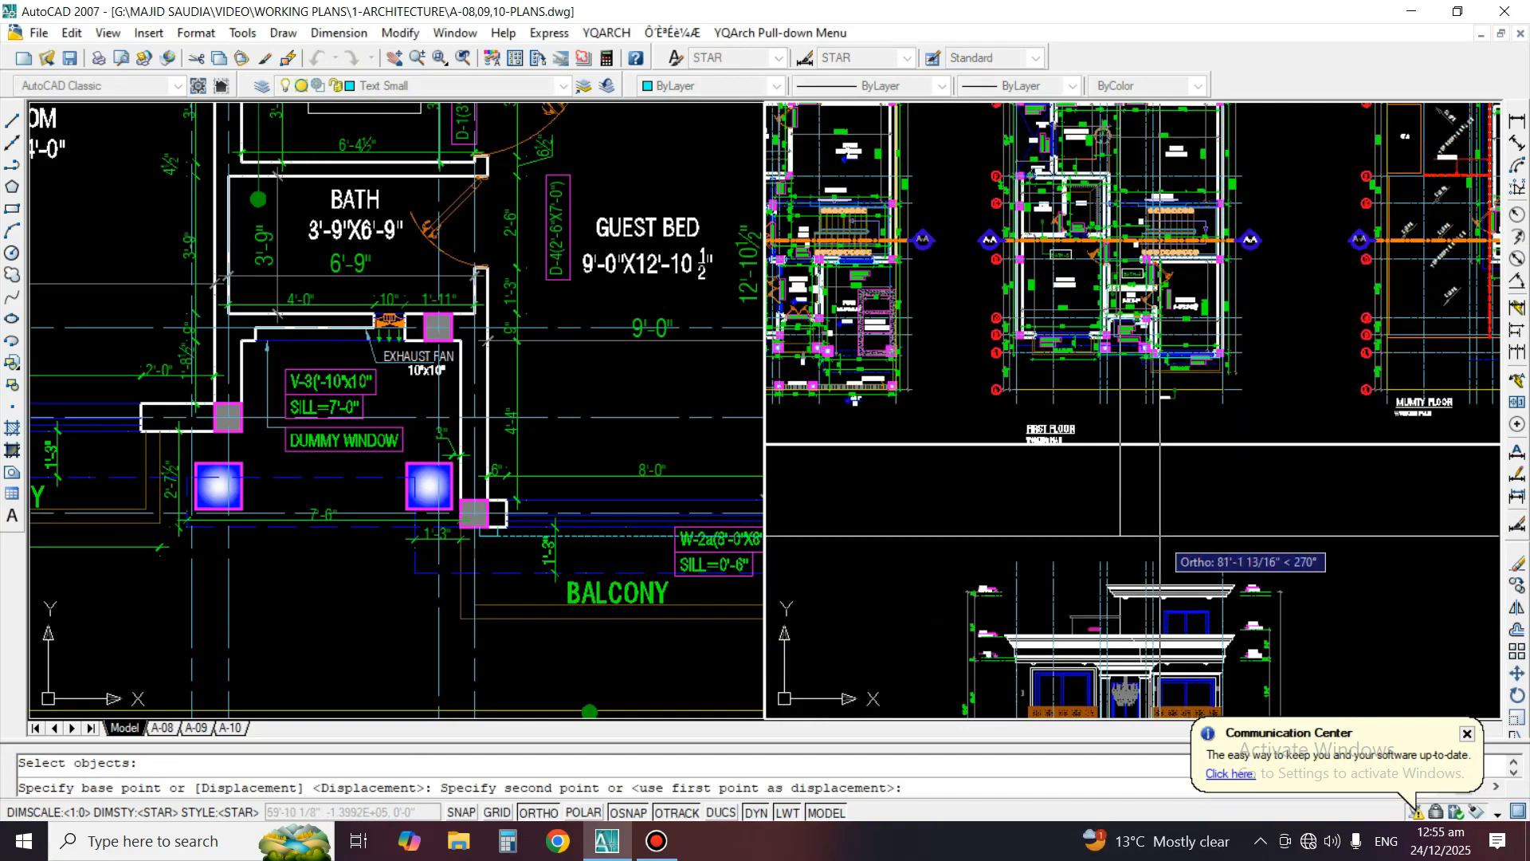
scroll(1160, 535, "up", 3)
left_click(1156, 524)
key("space")
middle_click_drag(1081, 543, 1110, 363)
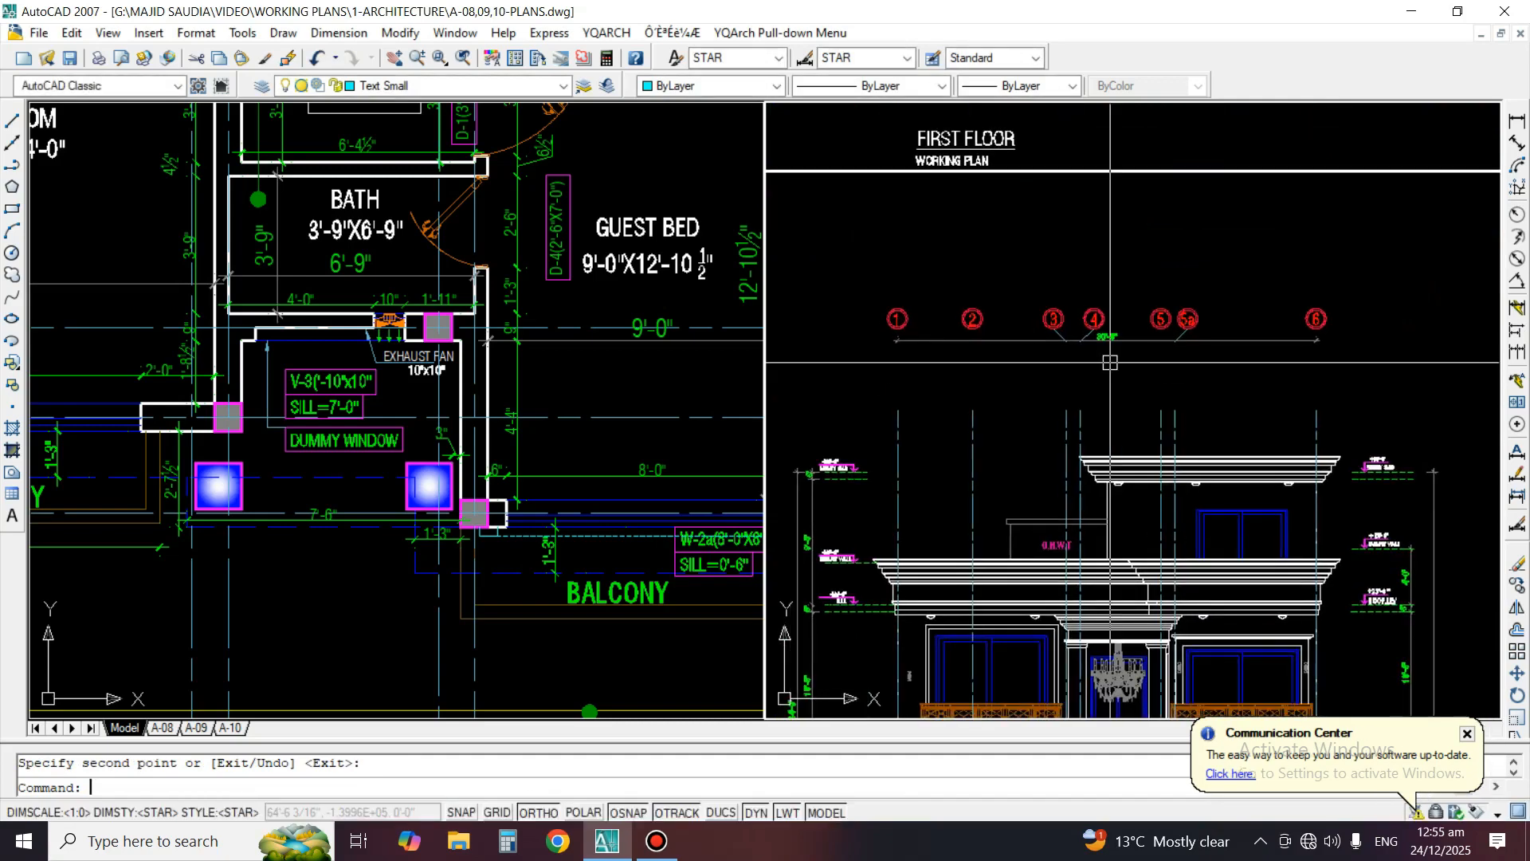
Move the copied grid bubbles and overall dimension down onto the top ends of the elevation's grid lines
key("m")
key("space")
left_click(1296, 380)
scroll(900, 363, "up", 4)
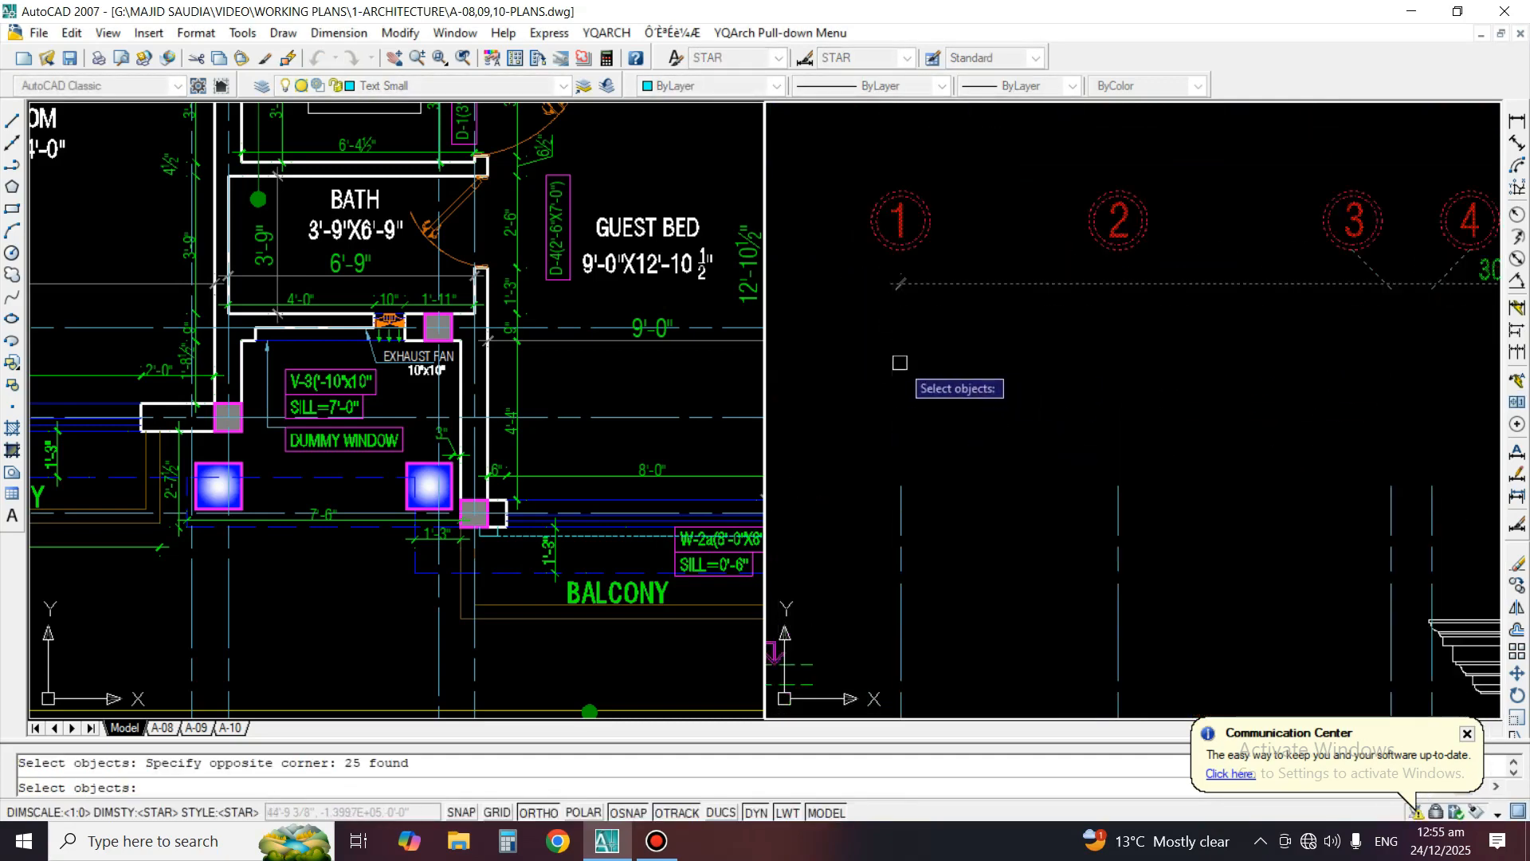
key("space")
left_click(900, 252)
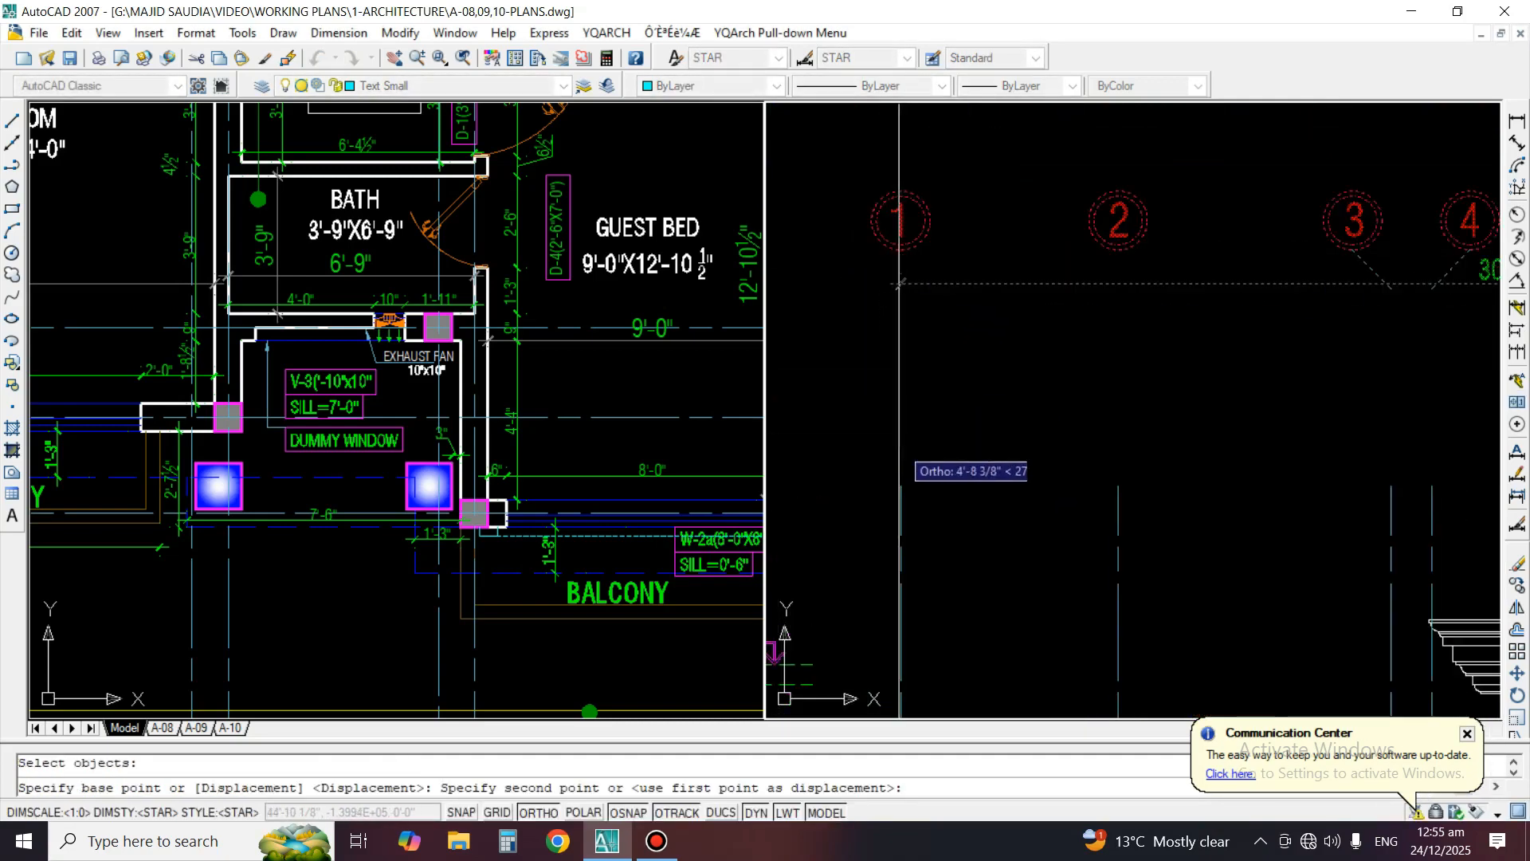
left_click(900, 486)
scroll(1137, 322, "down", 3)
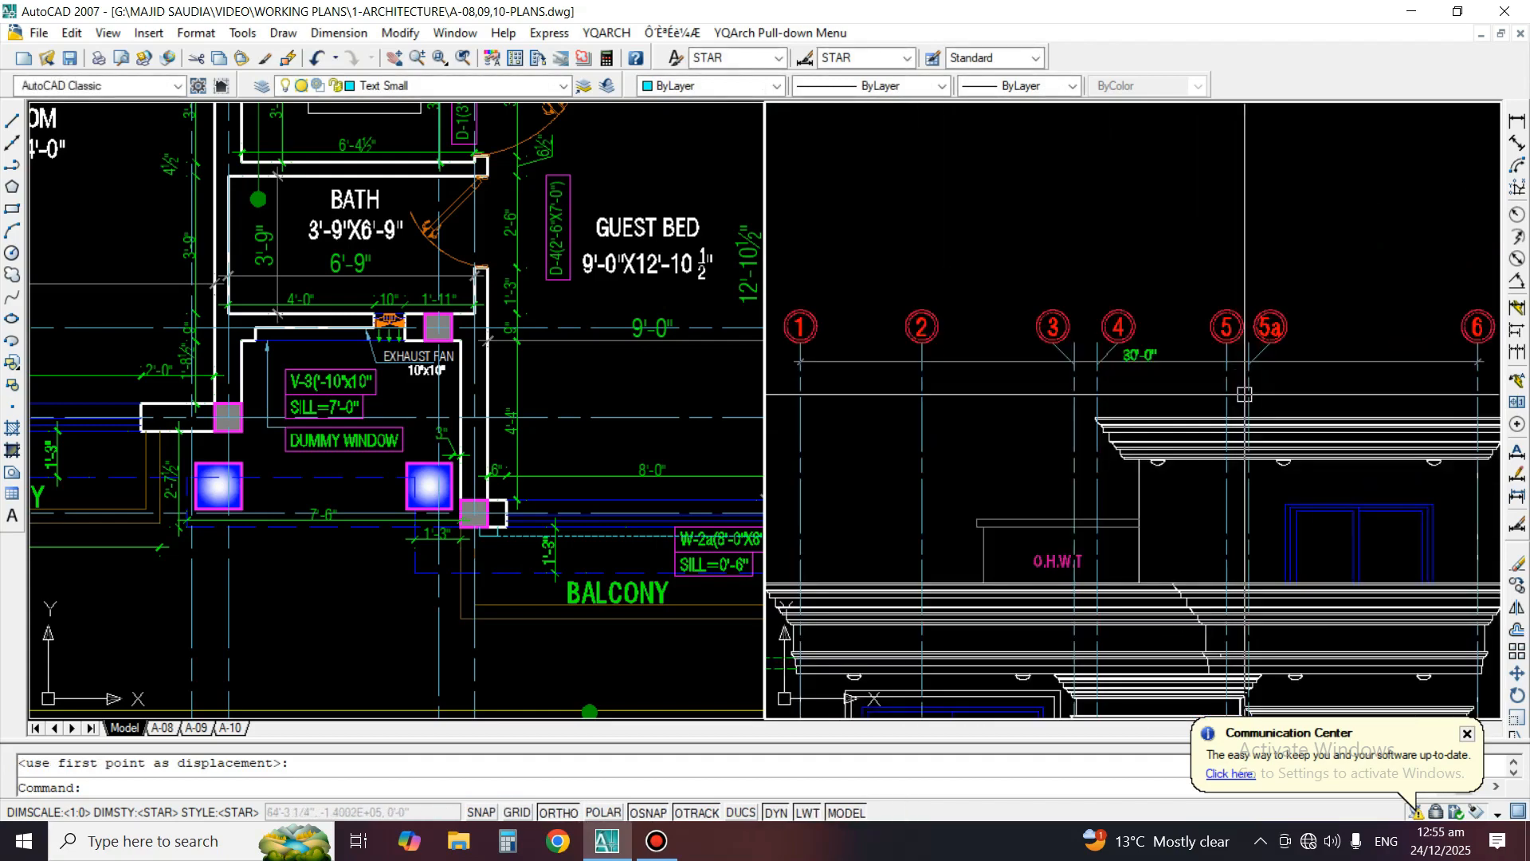
Move the overall grid dimension slightly down below the bubbles above the front elevation
scroll(1136, 322, "up", 2)
key("space")
Trim the grid line stubs above the angled bubble leaders at grids 3, 4 and 5a
key("space")
left_click(943, 372)
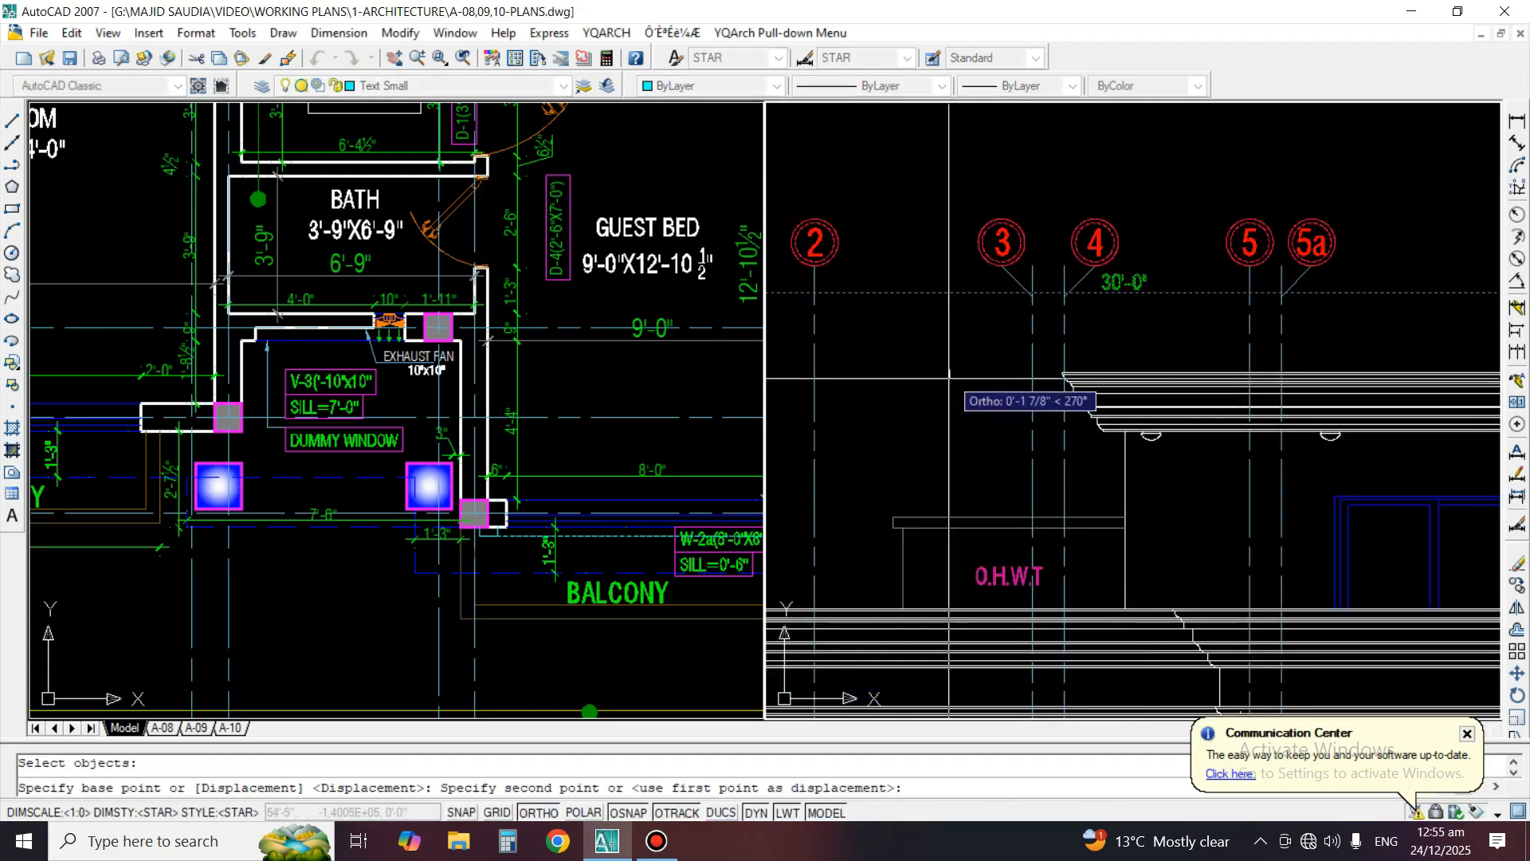
left_click(944, 413)
scroll(1052, 285, "up", 5)
type("tr")
key("space")
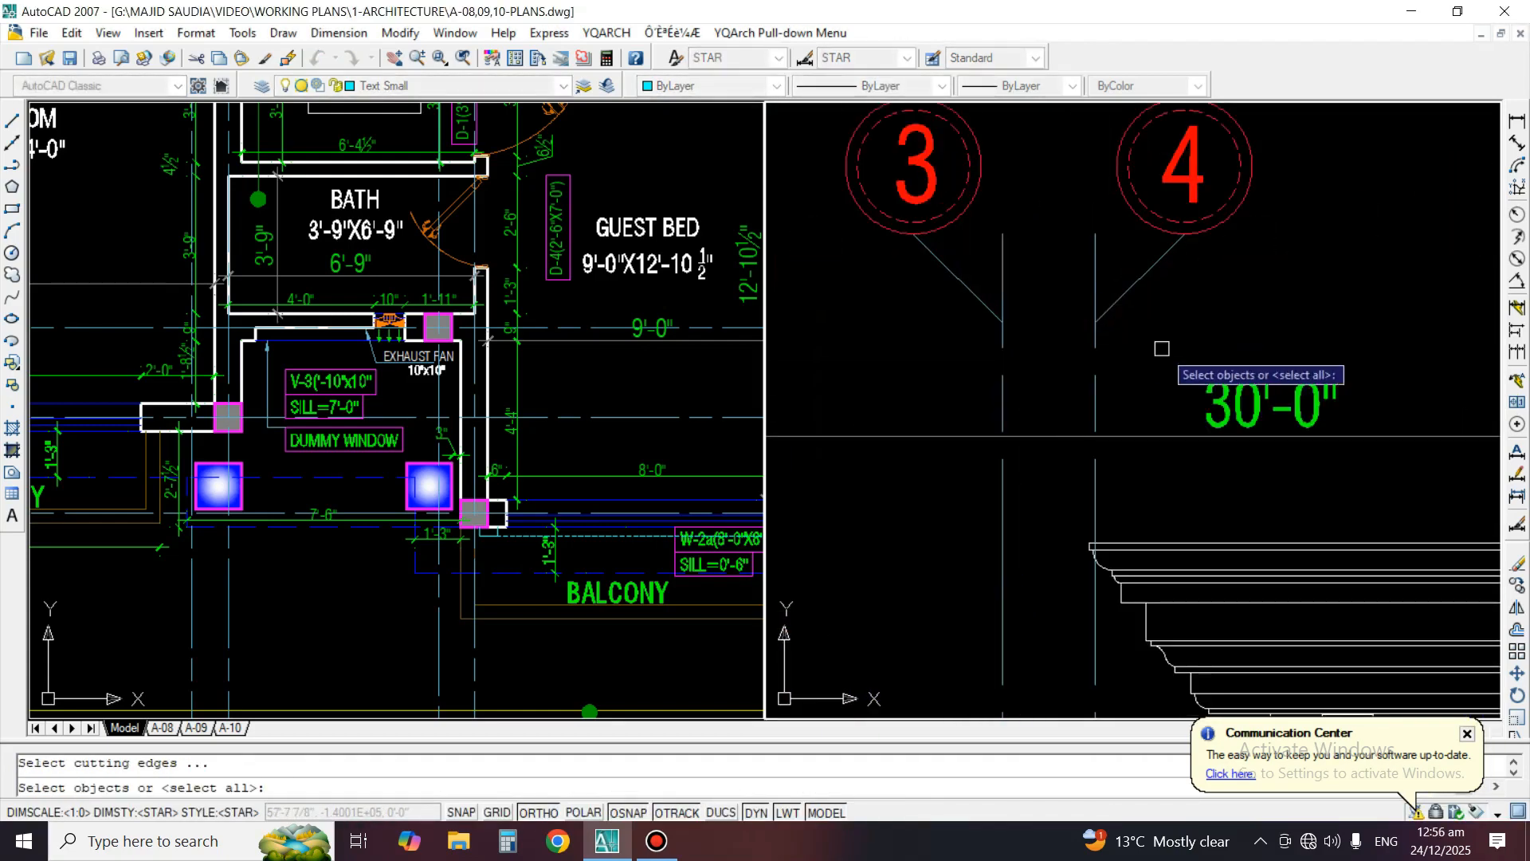
key("space")
scroll(981, 247, "down", 4)
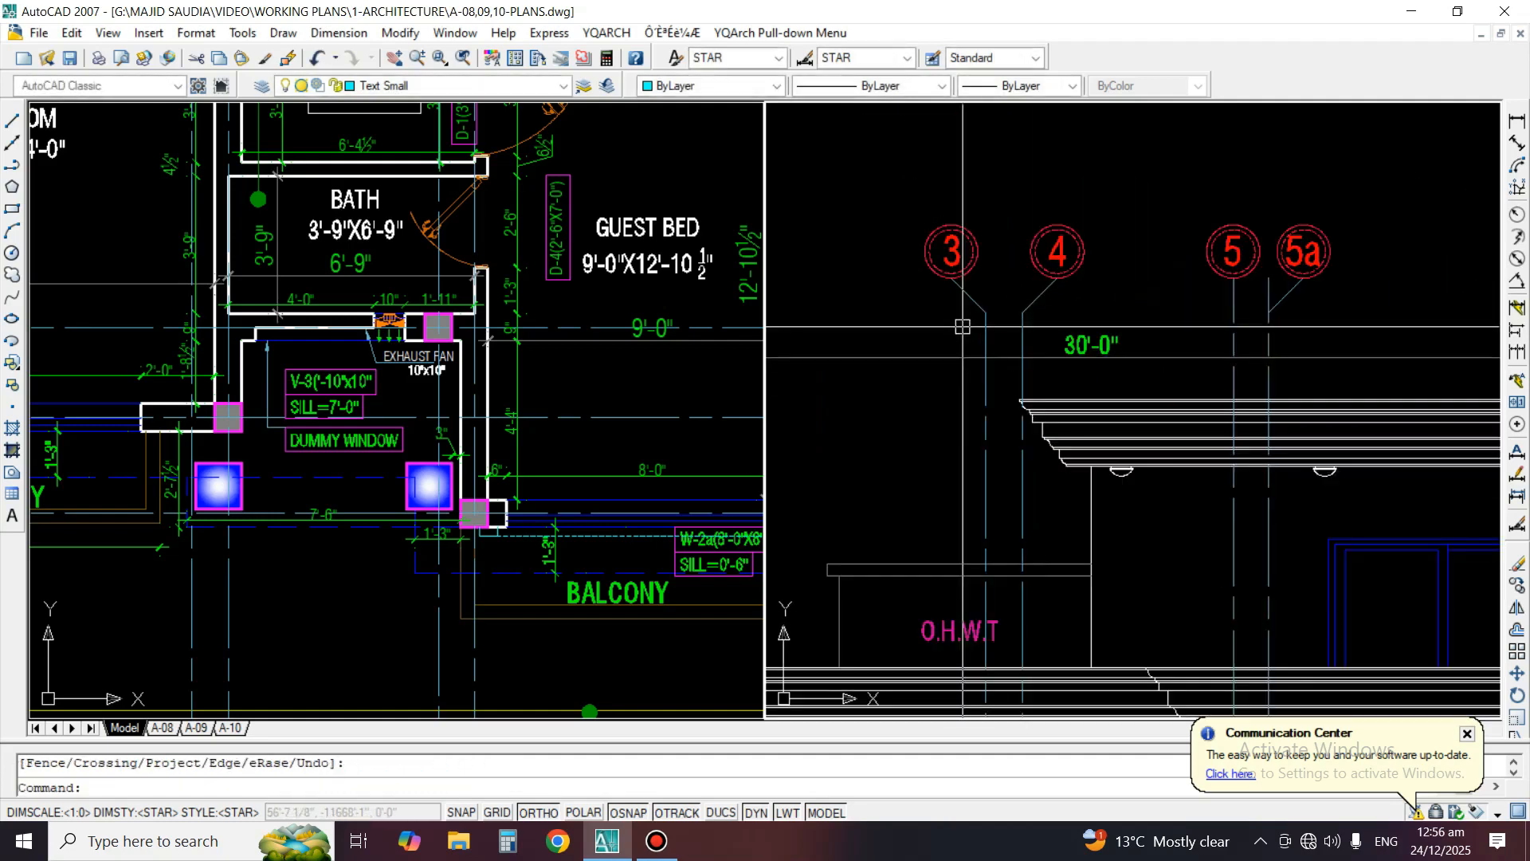
scroll(1275, 263, "up", 3)
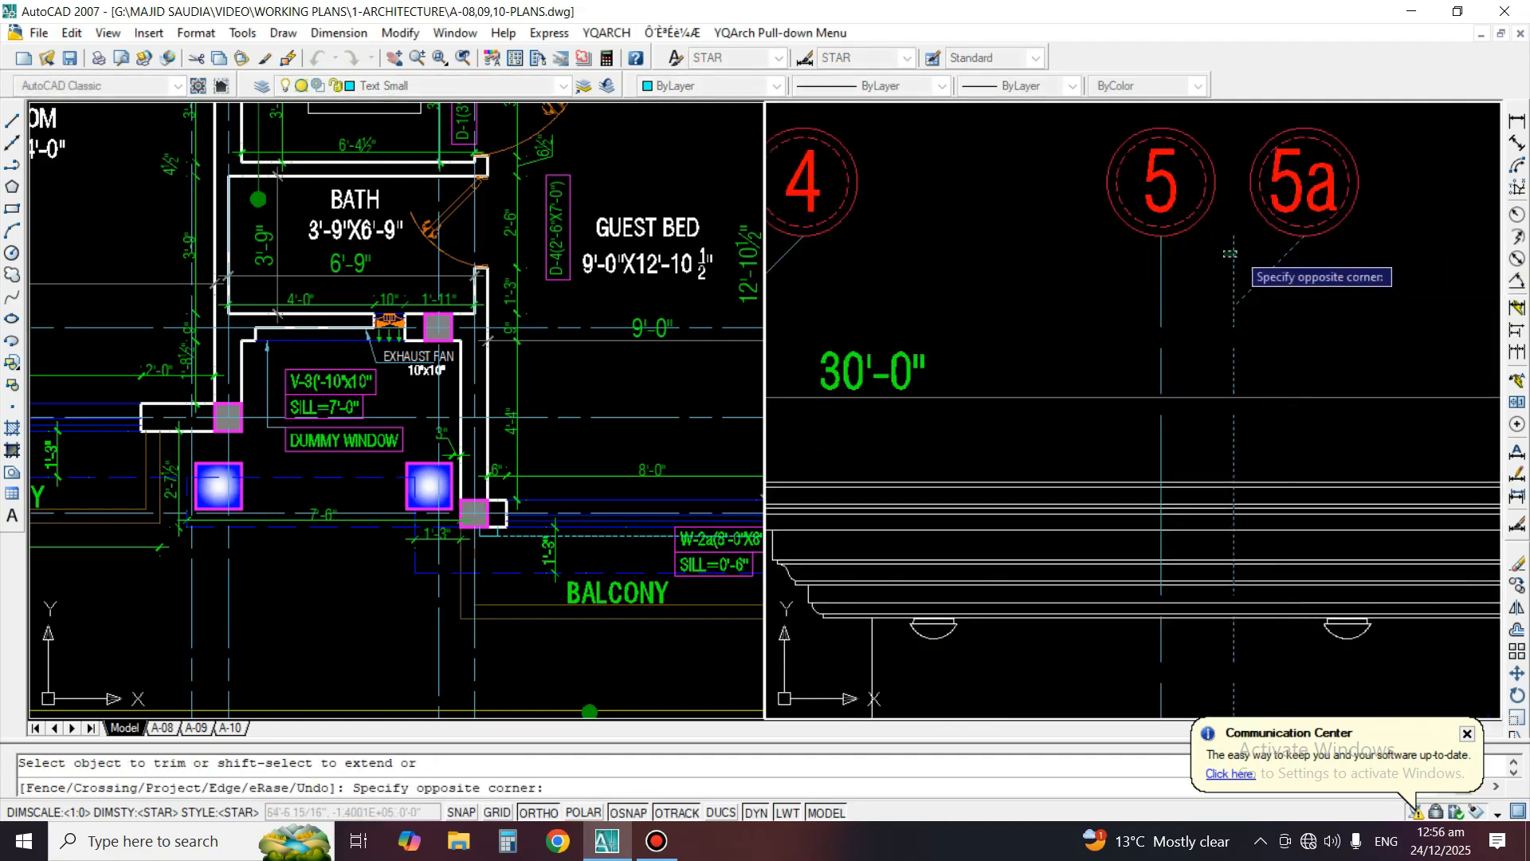
key("space")
scroll(1143, 296, "down", 5)
scroll(1174, 301, "up", 2)
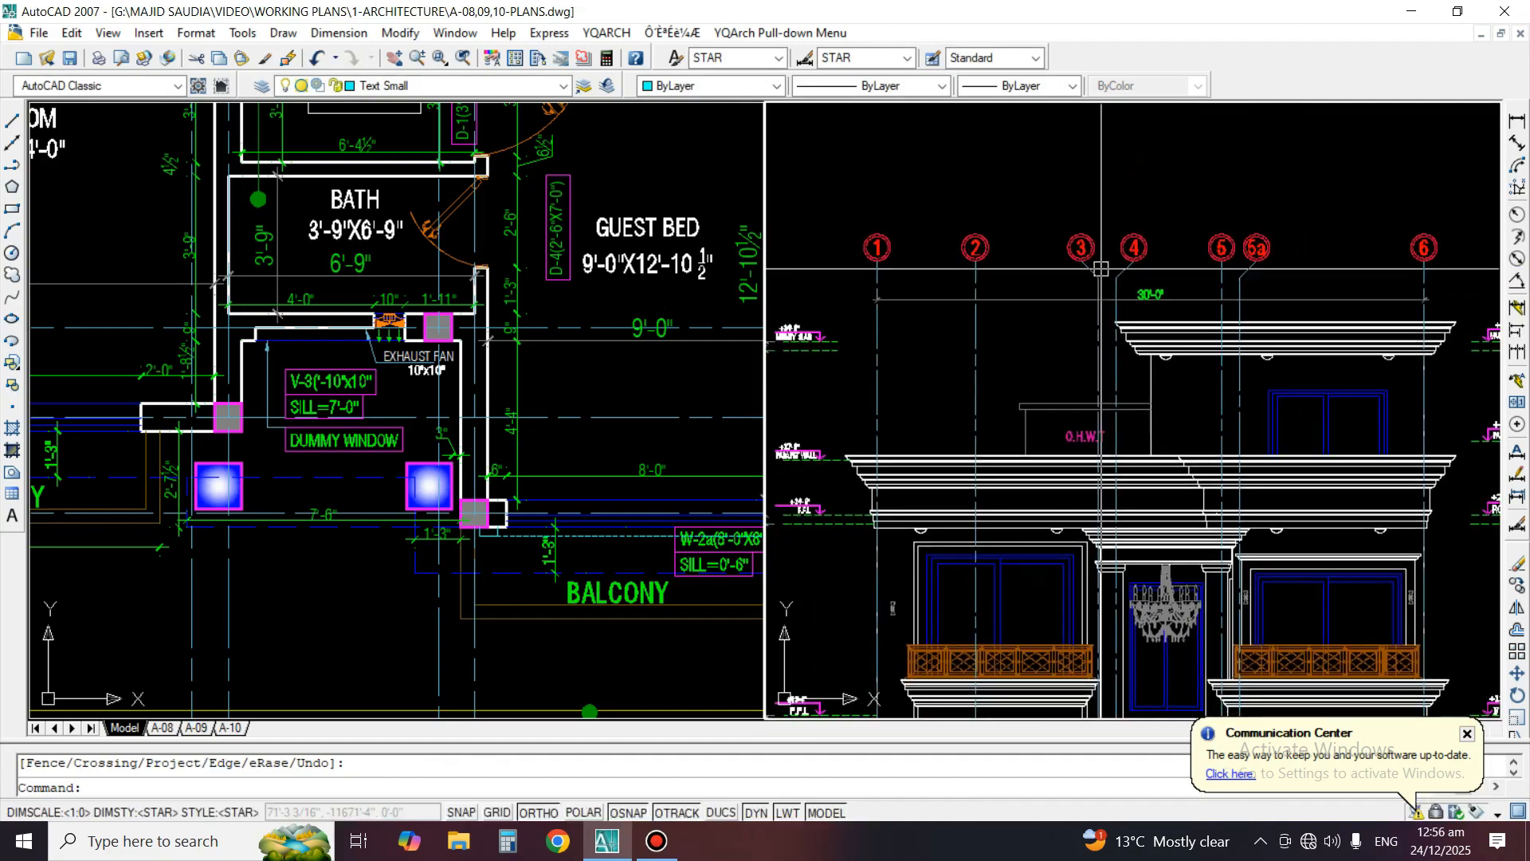
Move the overall grid dimension slightly up, closer to the grid bubbles
type("m")
key("space")
left_click(779, 308)
left_click(779, 289)
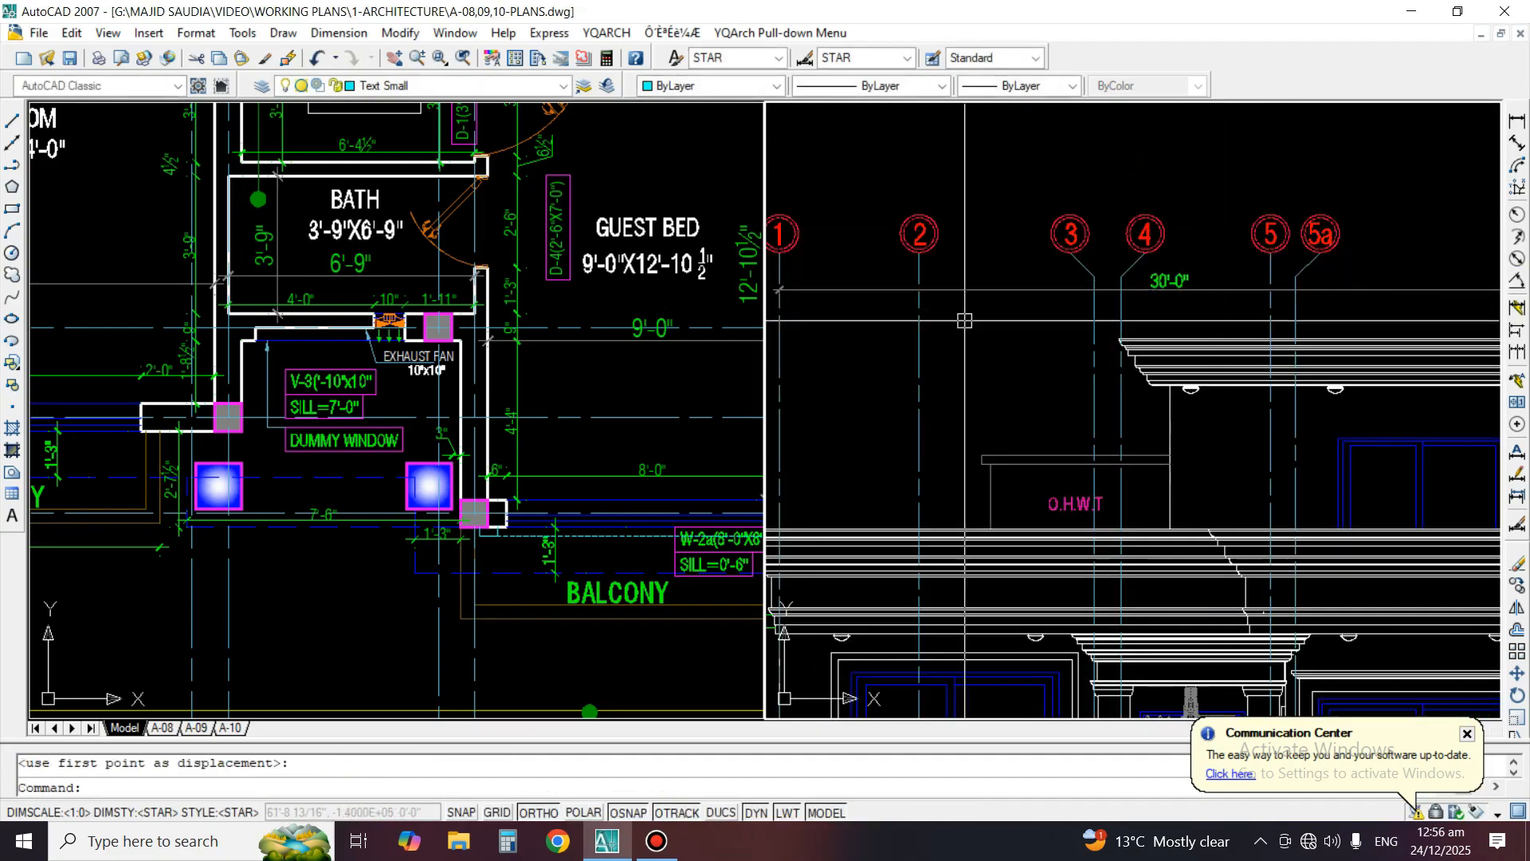
Copy the overall grid dimension straight down to start a second dimension row just below it
middle_click_drag(780, 289, 1002, 294)
type("co")
key("space")
scroll(1017, 280, "up", 2)
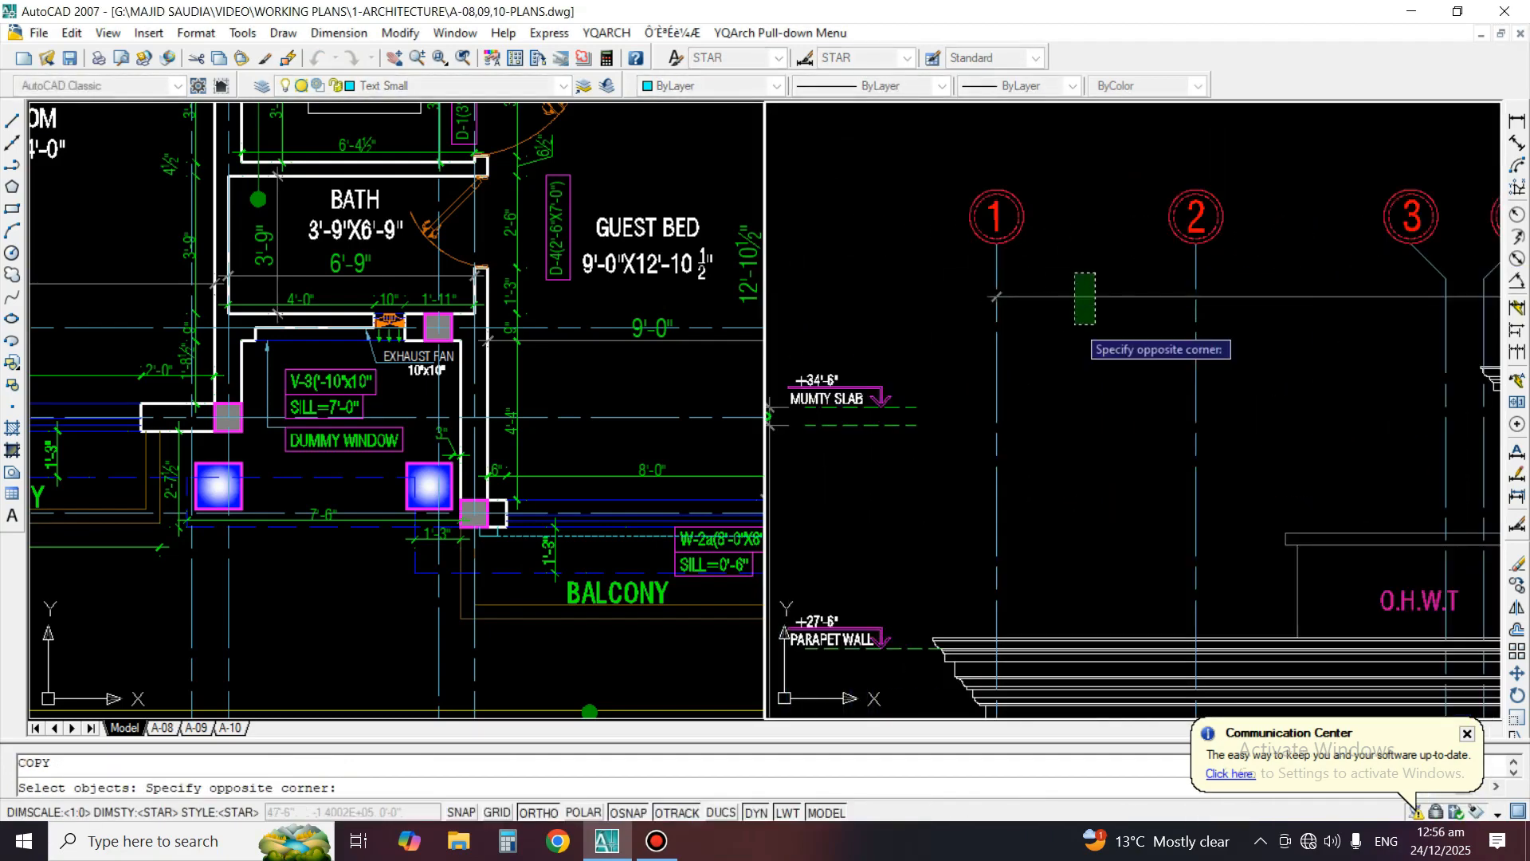
left_click(1075, 325)
key("space")
left_click(1068, 365)
left_click(1068, 395)
key("space")
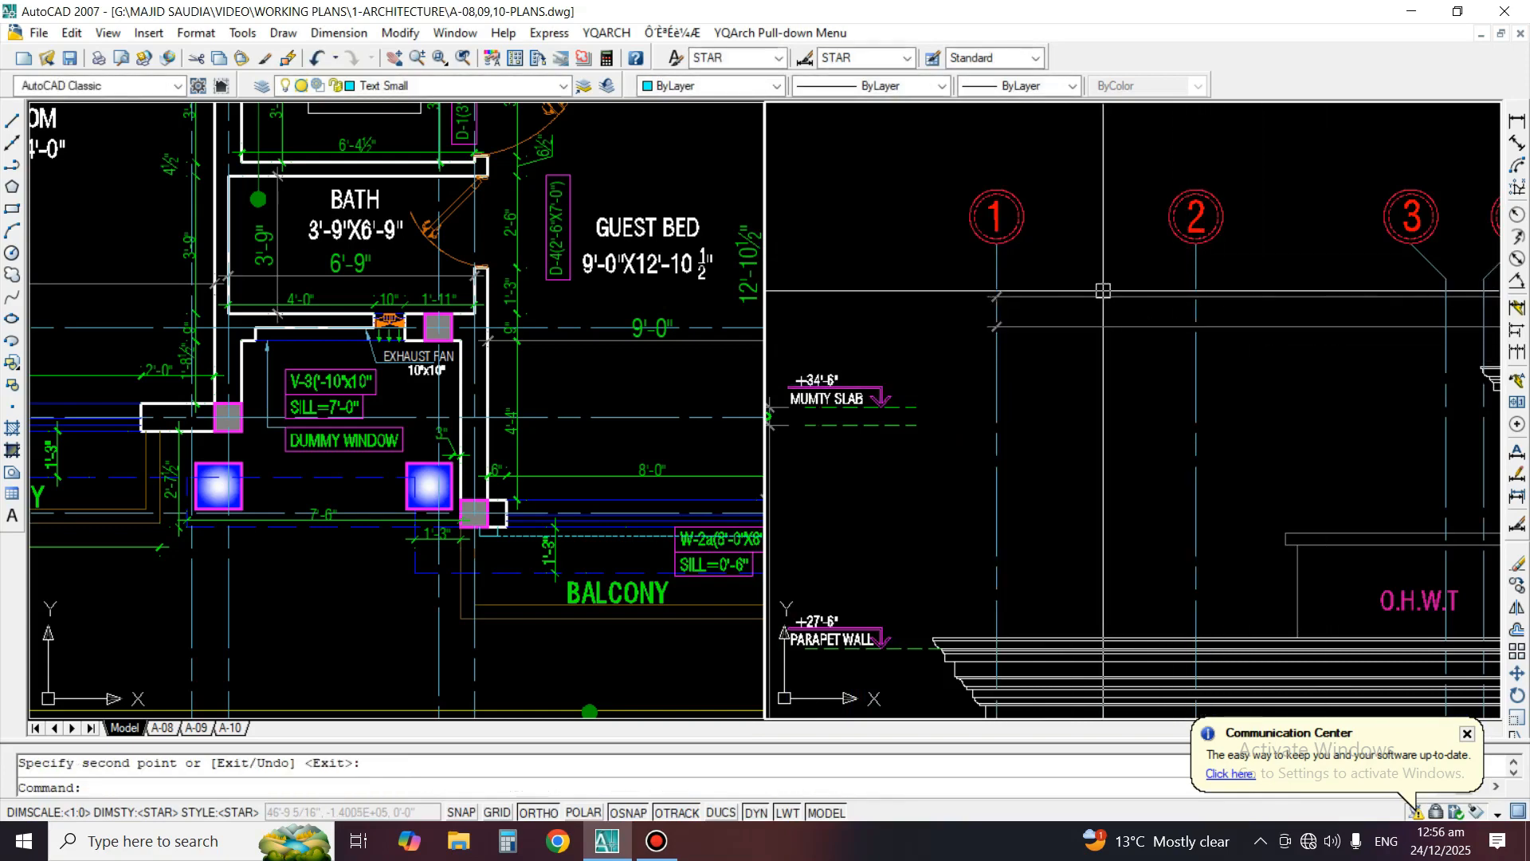
Shorten the copied dimension to grid line 2 so it spans only grids 1 to 2
scroll(968, 296, "down", 4)
scroll(1076, 332, "up", 3)
type("ex")
key("space")
left_click(1135, 328)
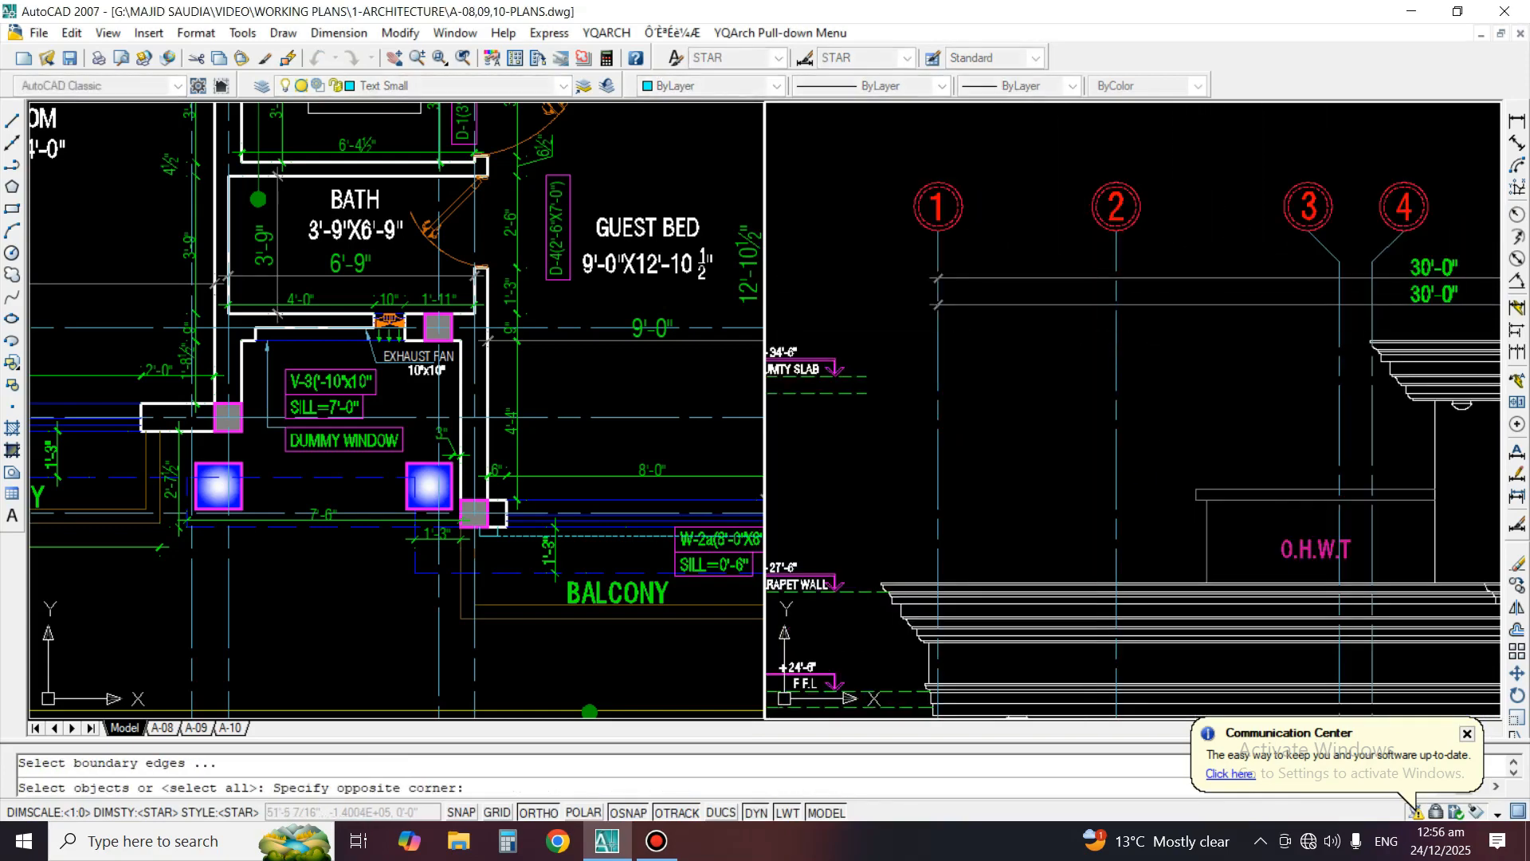
left_click(1087, 367)
key("space")
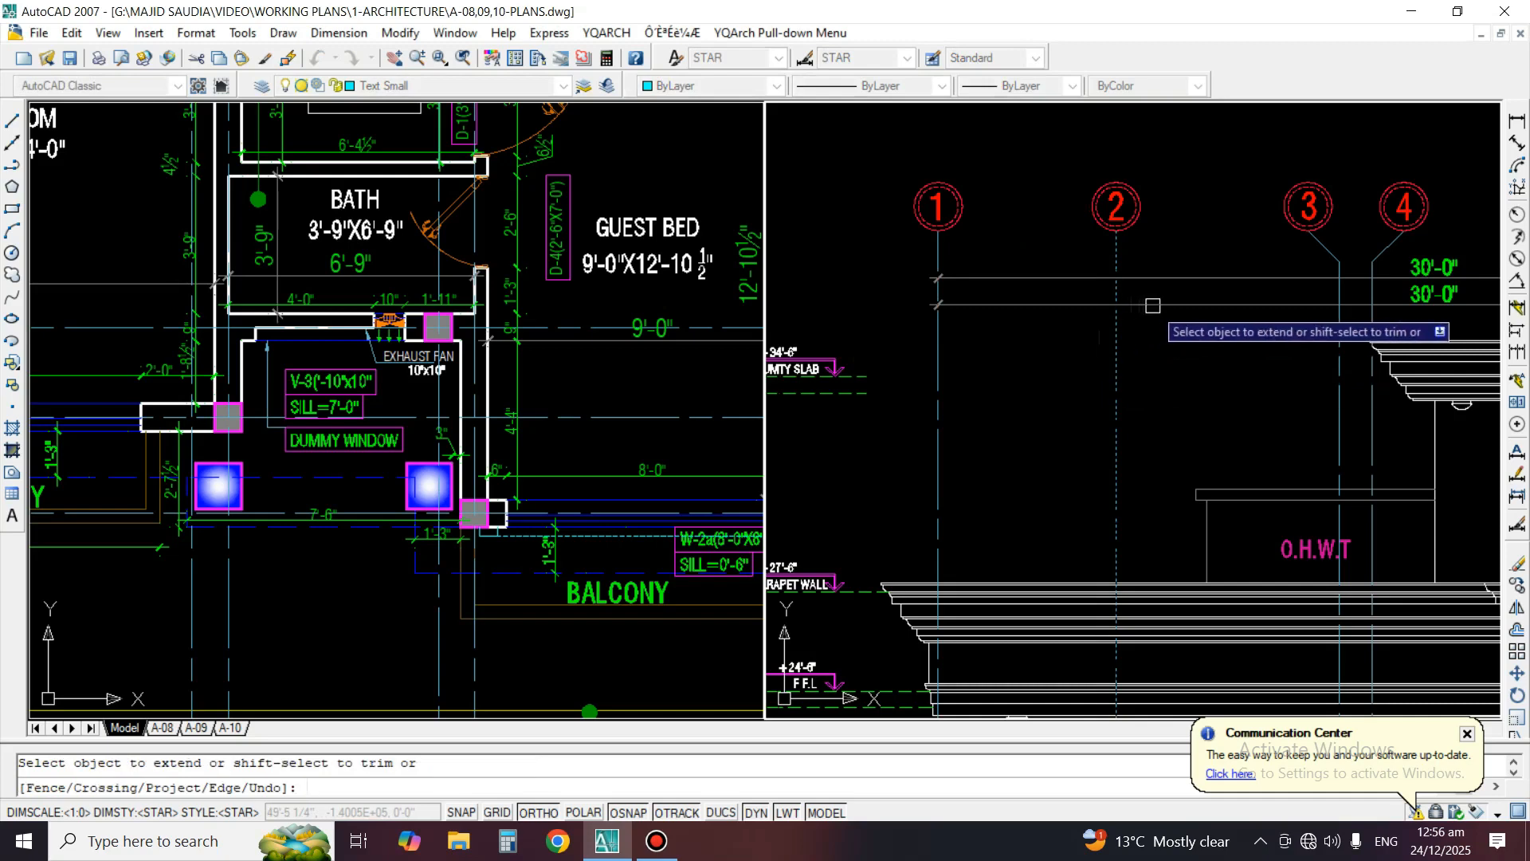
key("space")
key("space")
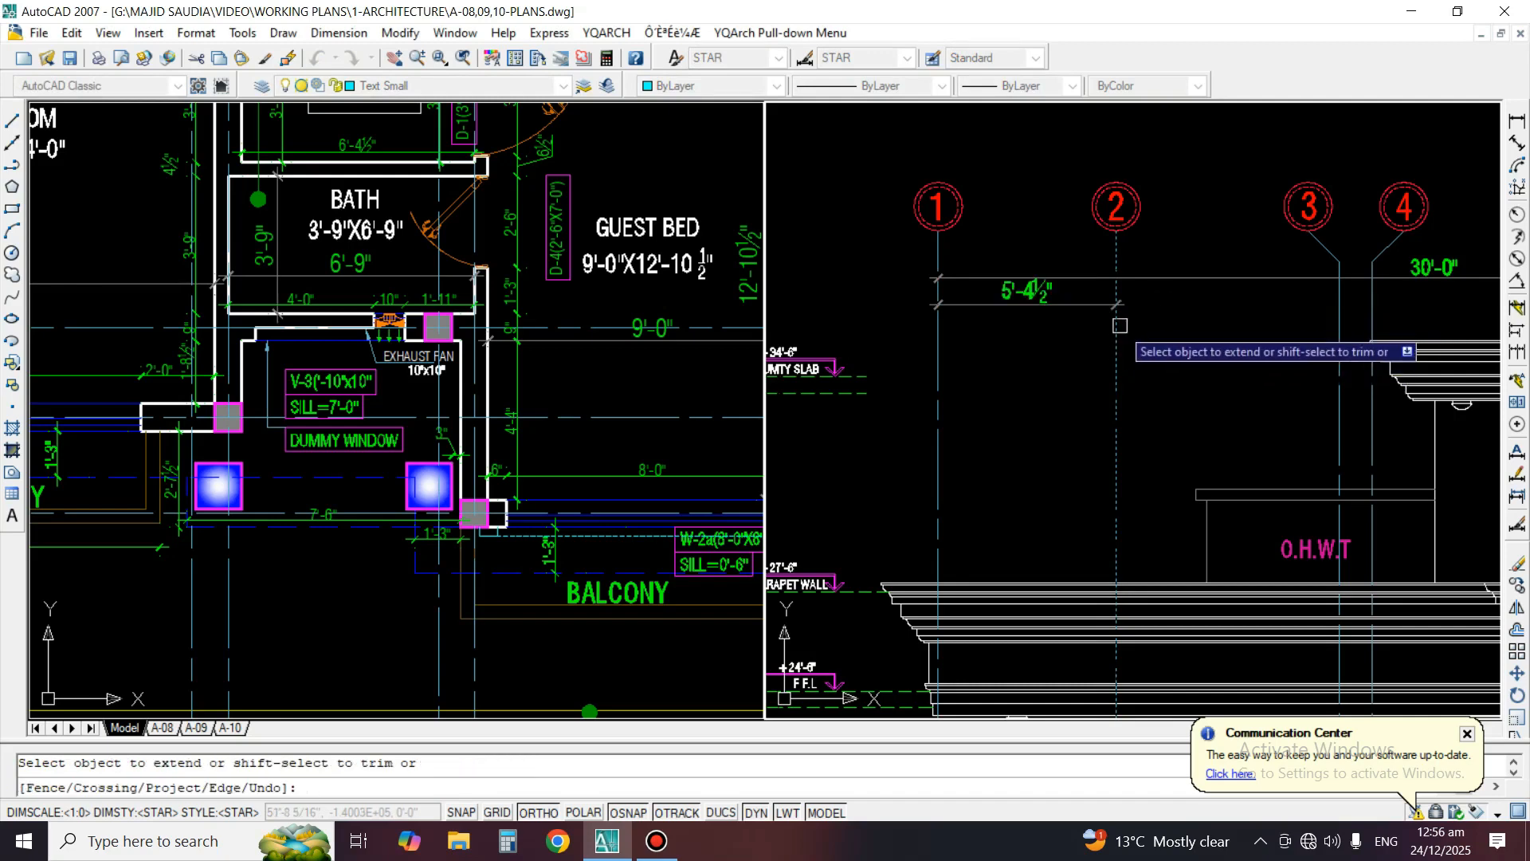
key("space")
Move the grid 1 to 2 dimension slightly down from the overall dimension line
scroll(1049, 307, "up", 2)
type("m")
key("space")
left_click(1049, 303)
key("space")
left_click(1051, 353)
left_click(1051, 359)
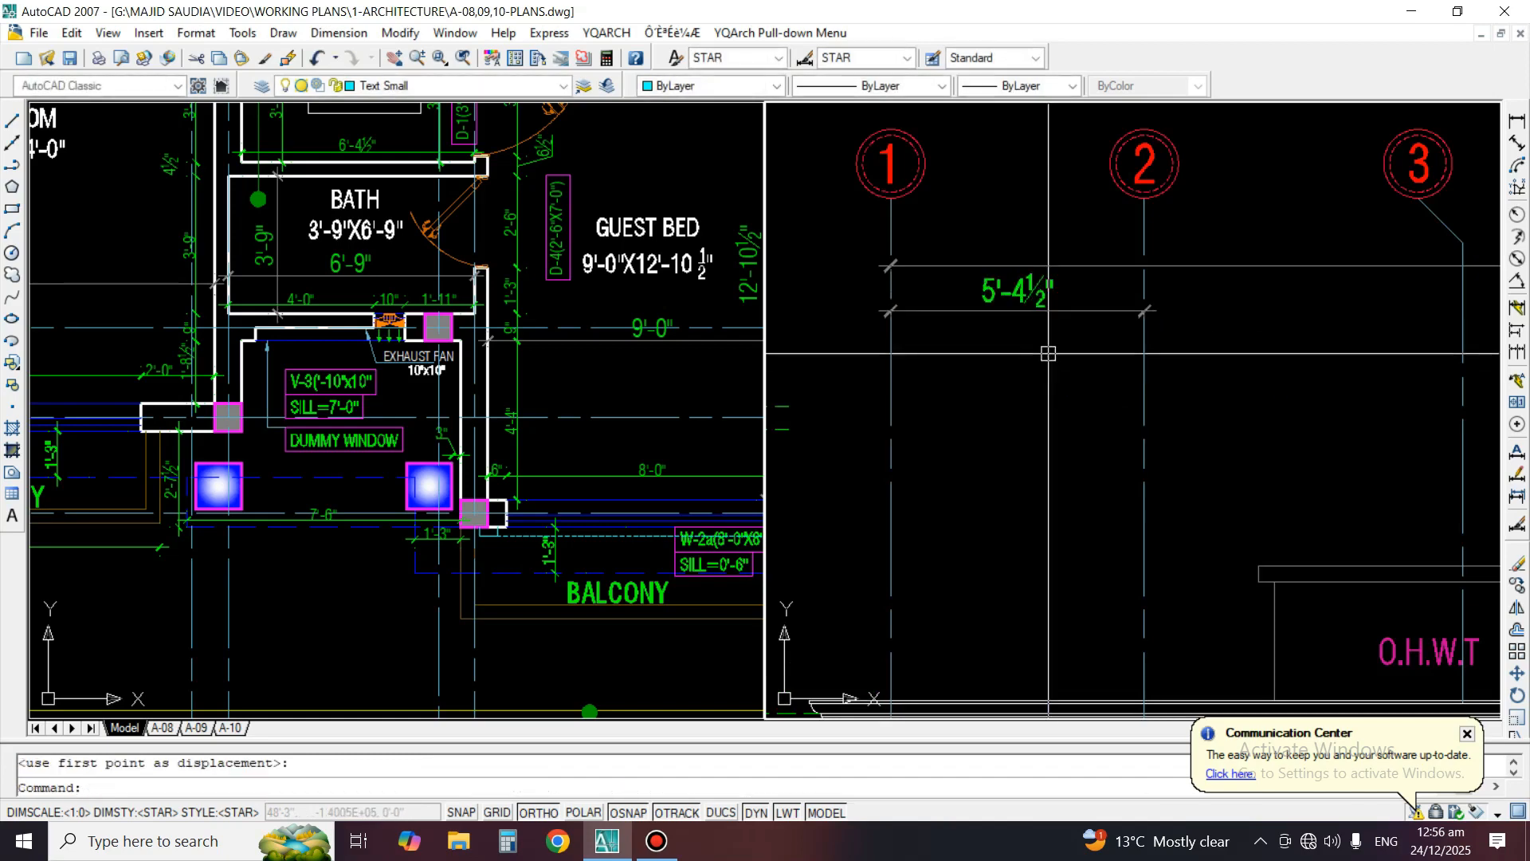
Copy the grid 1 to 2 dimension sideways so that the copy starts at grid line 2
type("co")
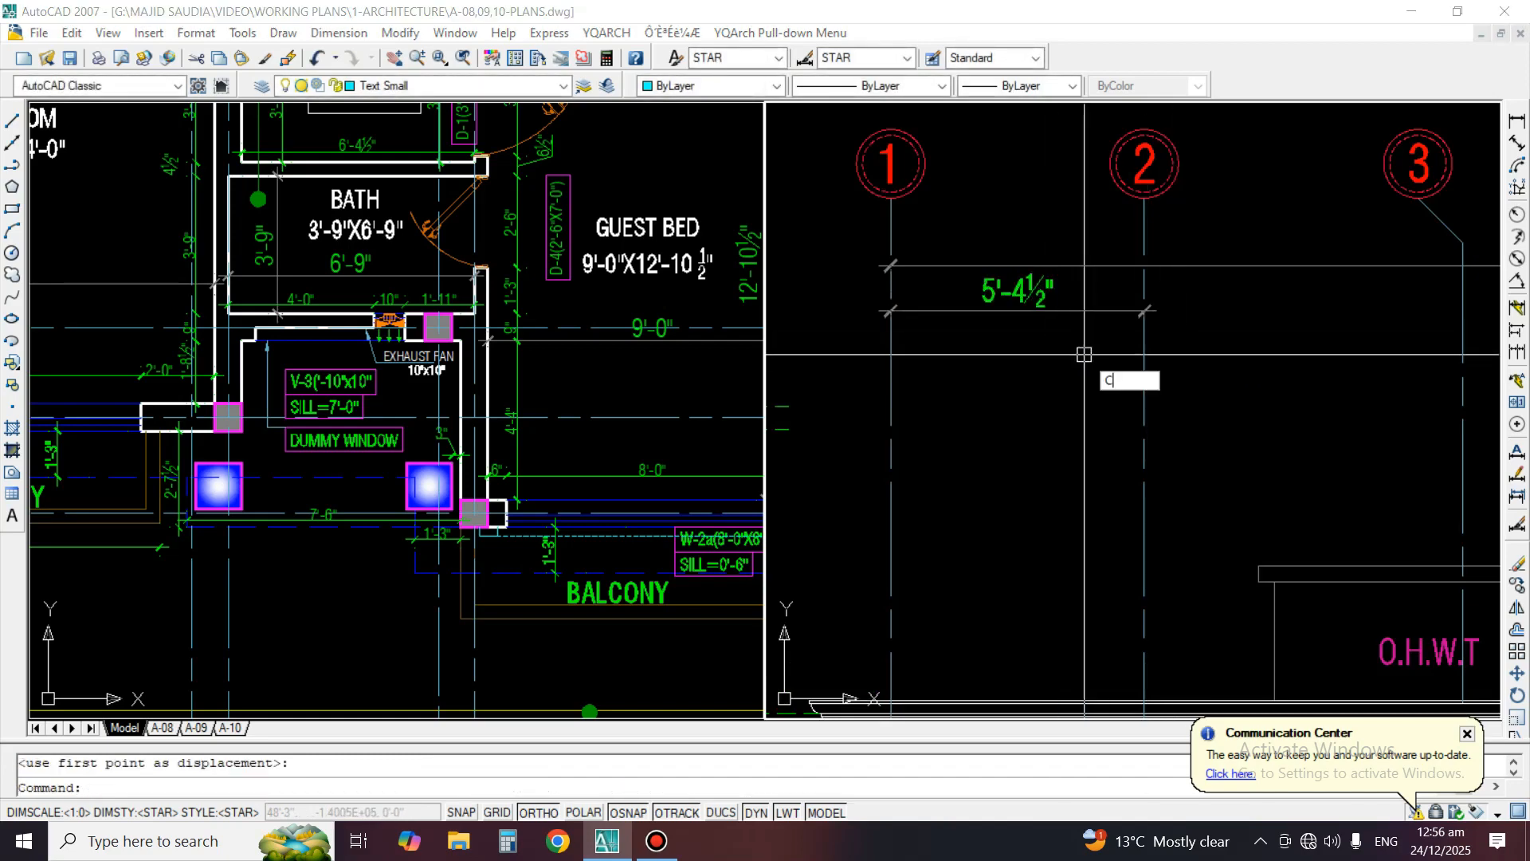
key("space")
key("space")
left_click(891, 309)
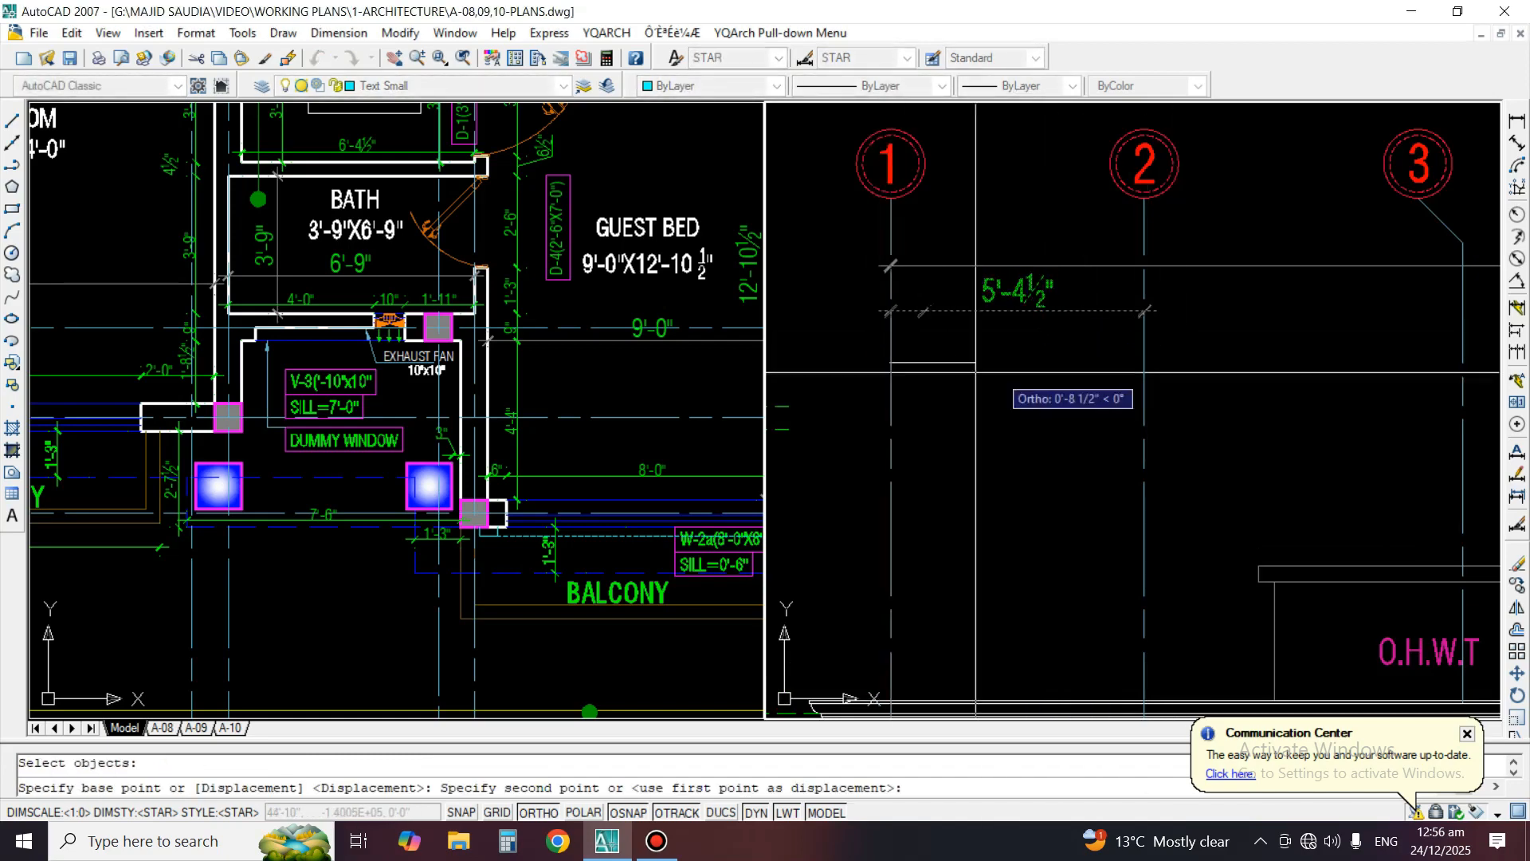
left_click(1145, 309)
key("space")
Extend the copied dimension to grid line 3 so it spans grids 2 to 3
middle_click_drag(1482, 324, 1249, 331)
type("ex")
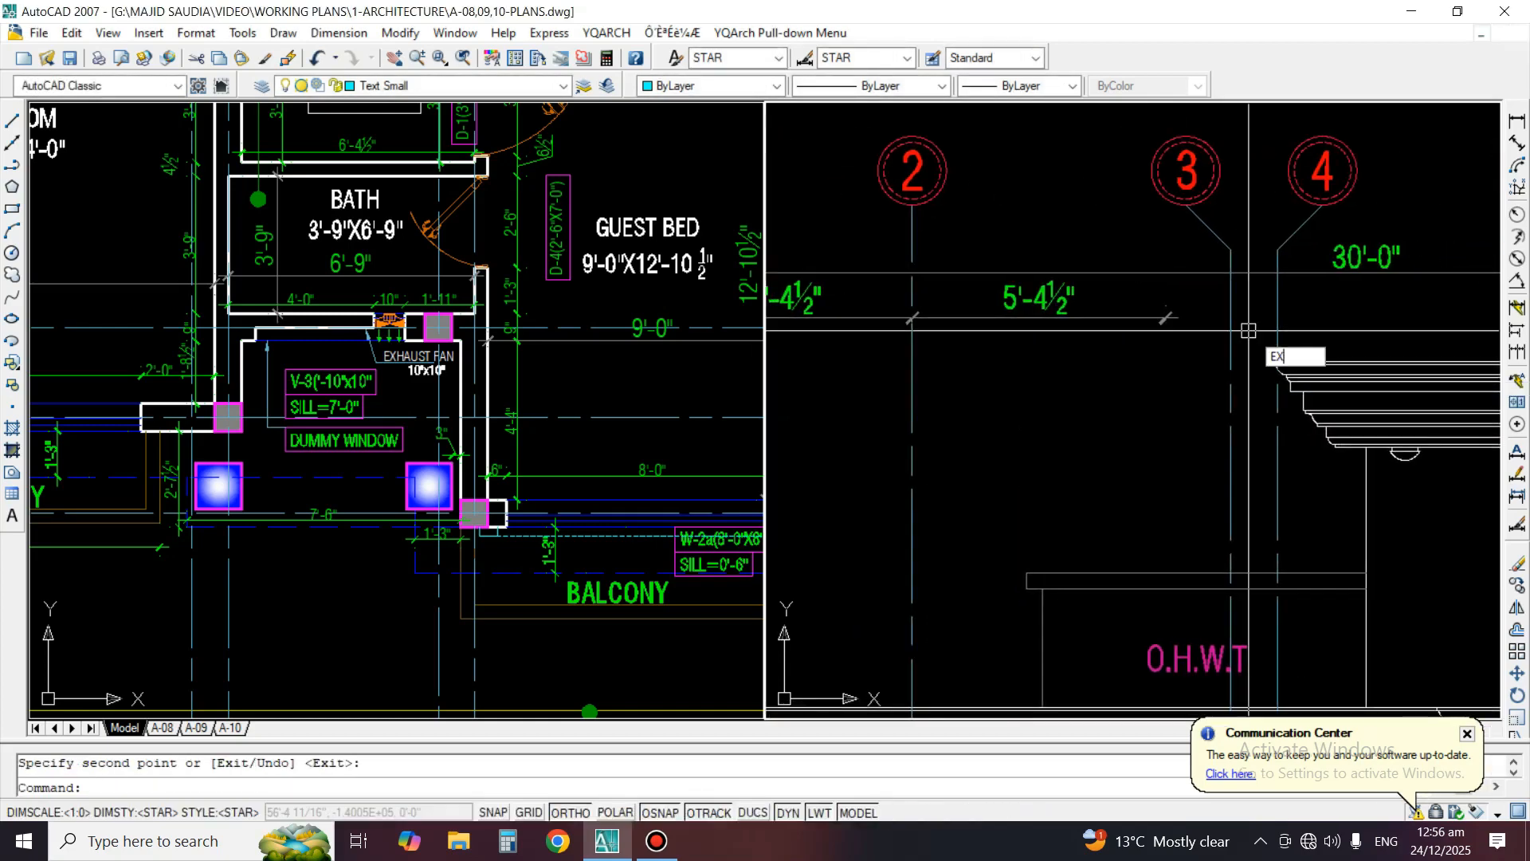
key("space")
left_click(1250, 331)
left_click(1210, 351)
key("space")
Mirror the grid 2 to 3 dimension about grid line 3 and shorten the copy to grid line 4
type("mi")
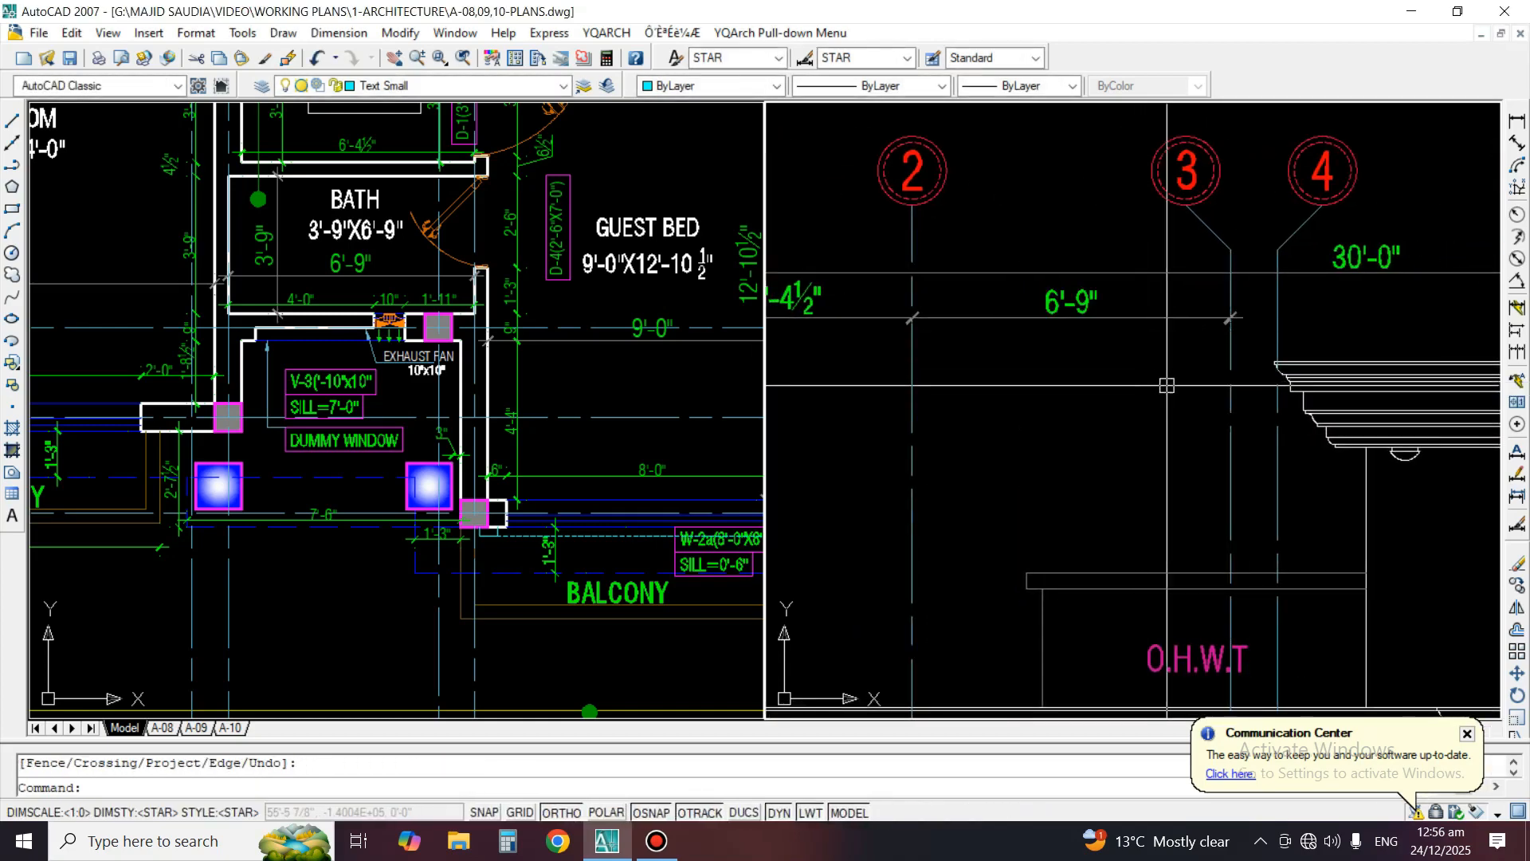
key("space")
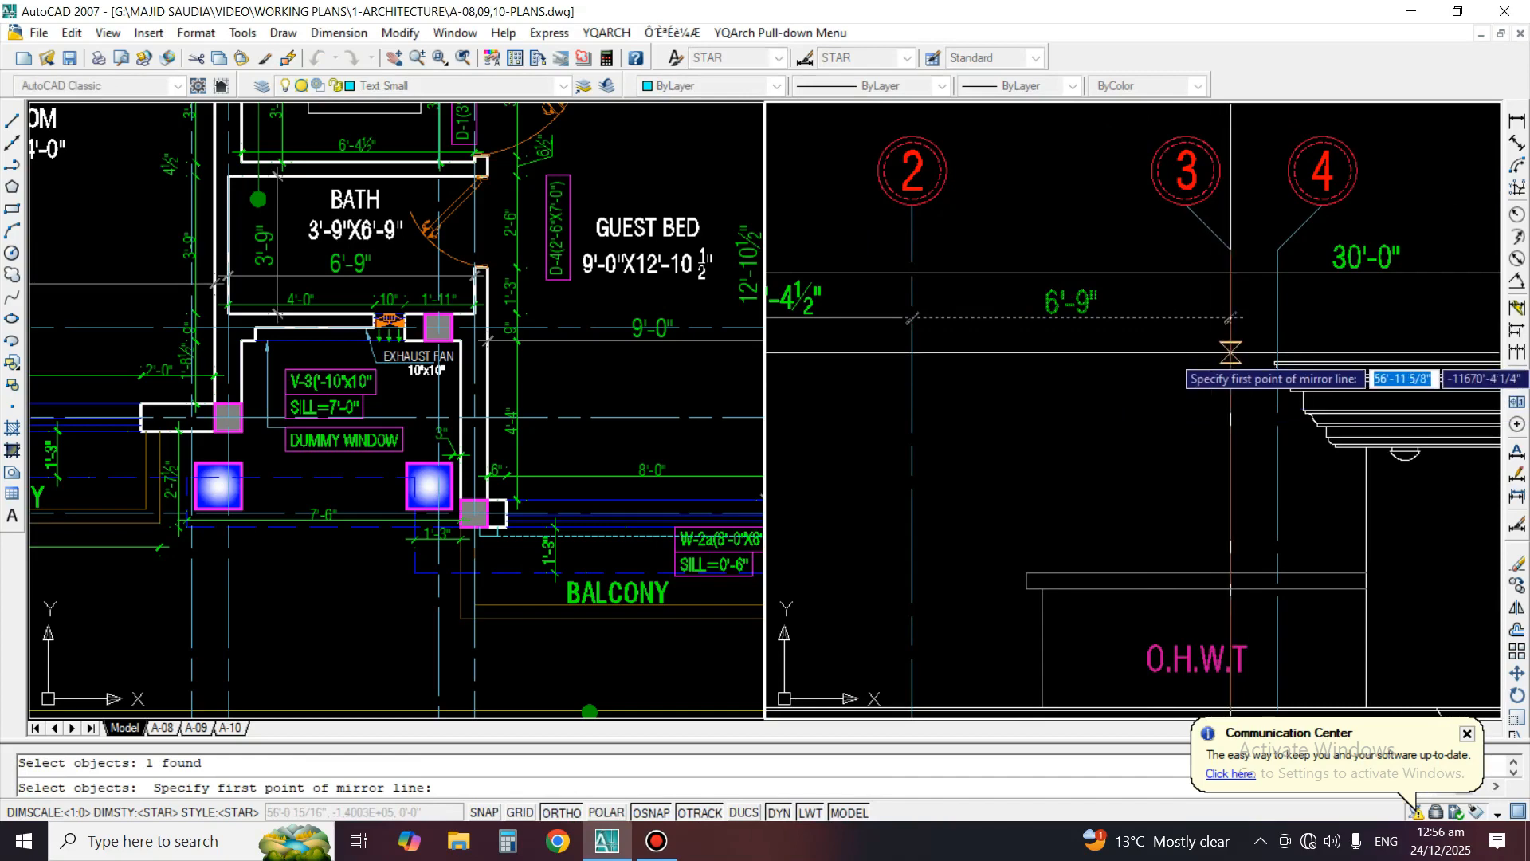
left_click(1231, 351)
left_click(1231, 446)
key("space")
type("ex")
key("space")
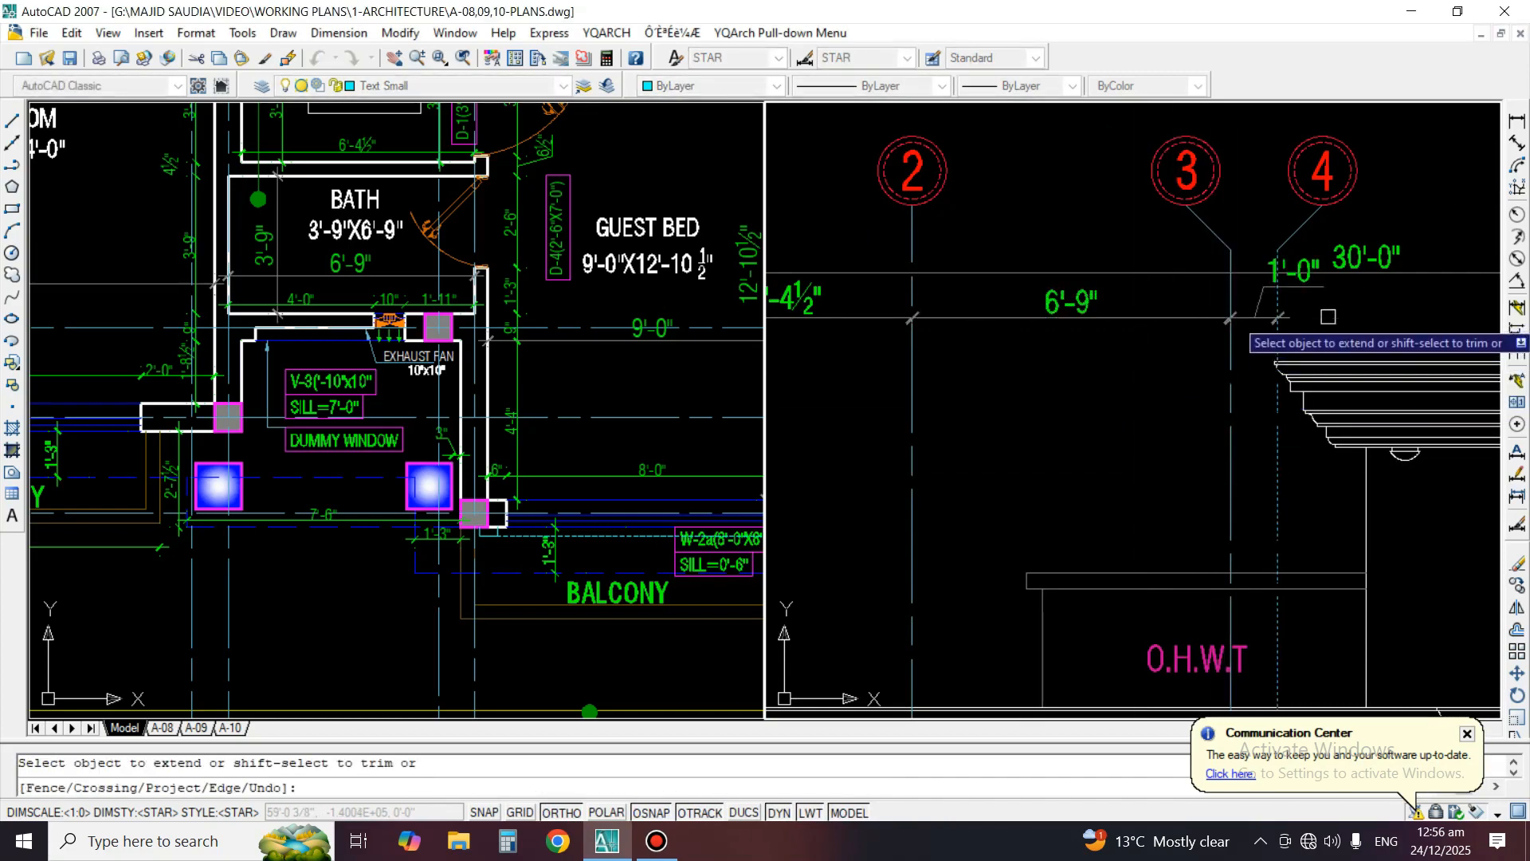
key("space")
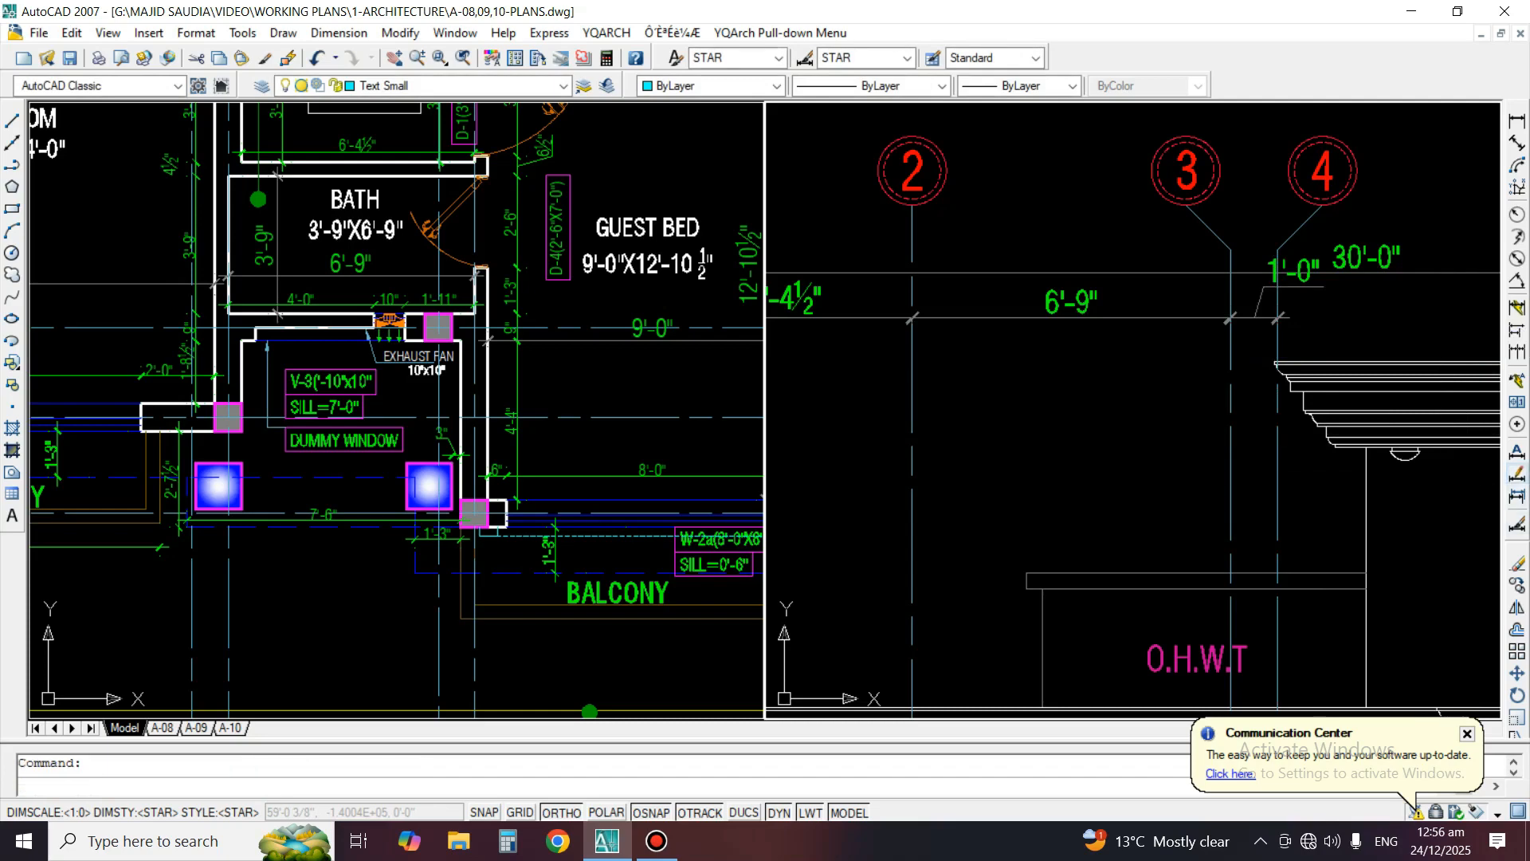
Reposition the text of the grid 3 to 4 dimension centrally above its dimension line
left_click(1517, 475)
scroll(1247, 287, "up", 3)
left_click(1270, 327)
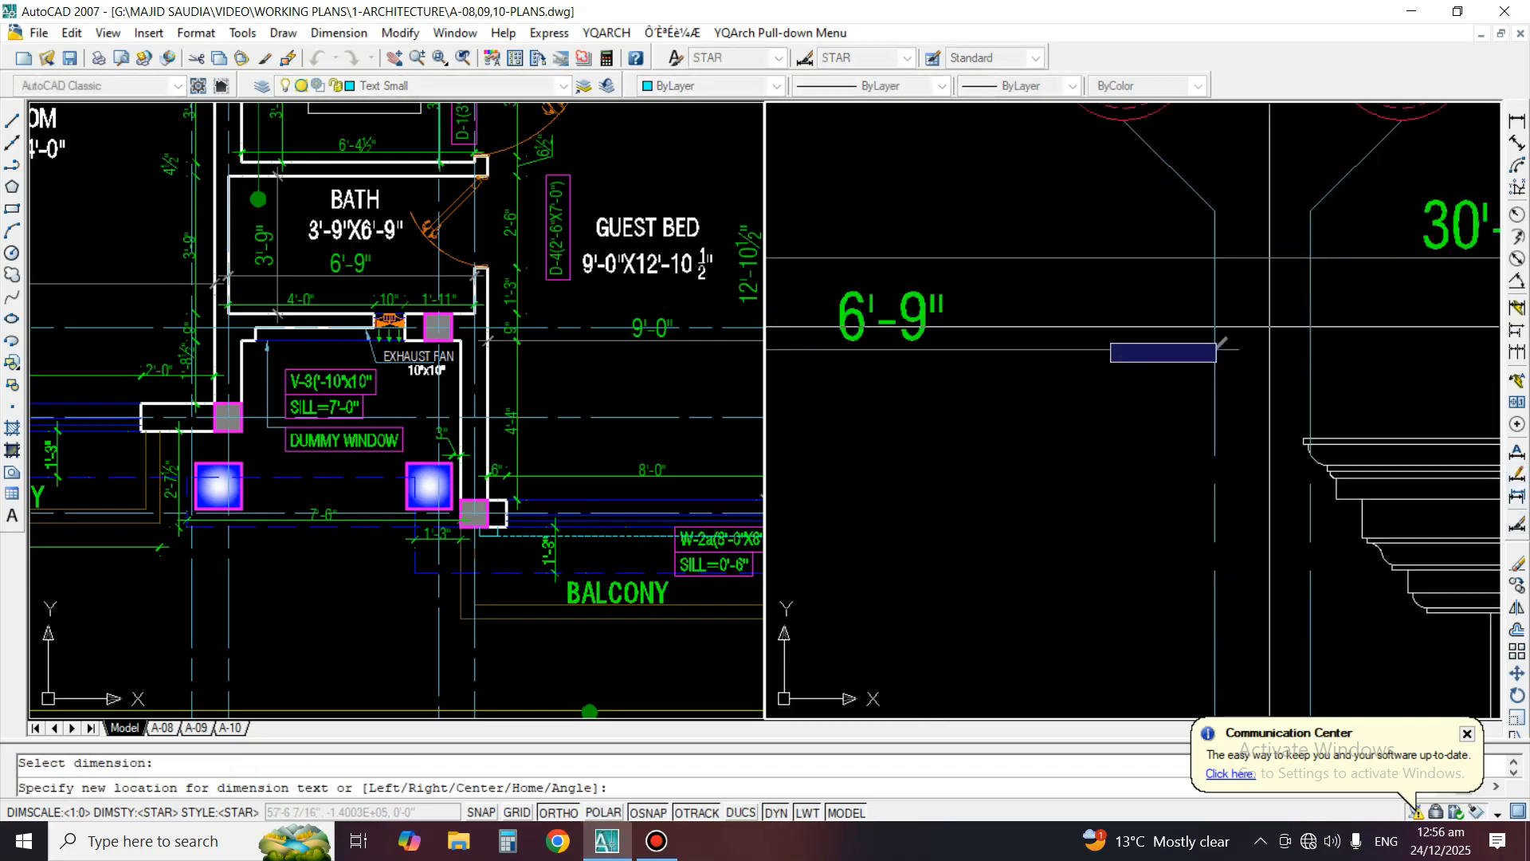
left_click(1267, 339)
scroll(1064, 318, "down", 5)
middle_click_drag(1197, 342, 1058, 353)
scroll(1059, 353, "up", 2)
type("mi")
key("space")
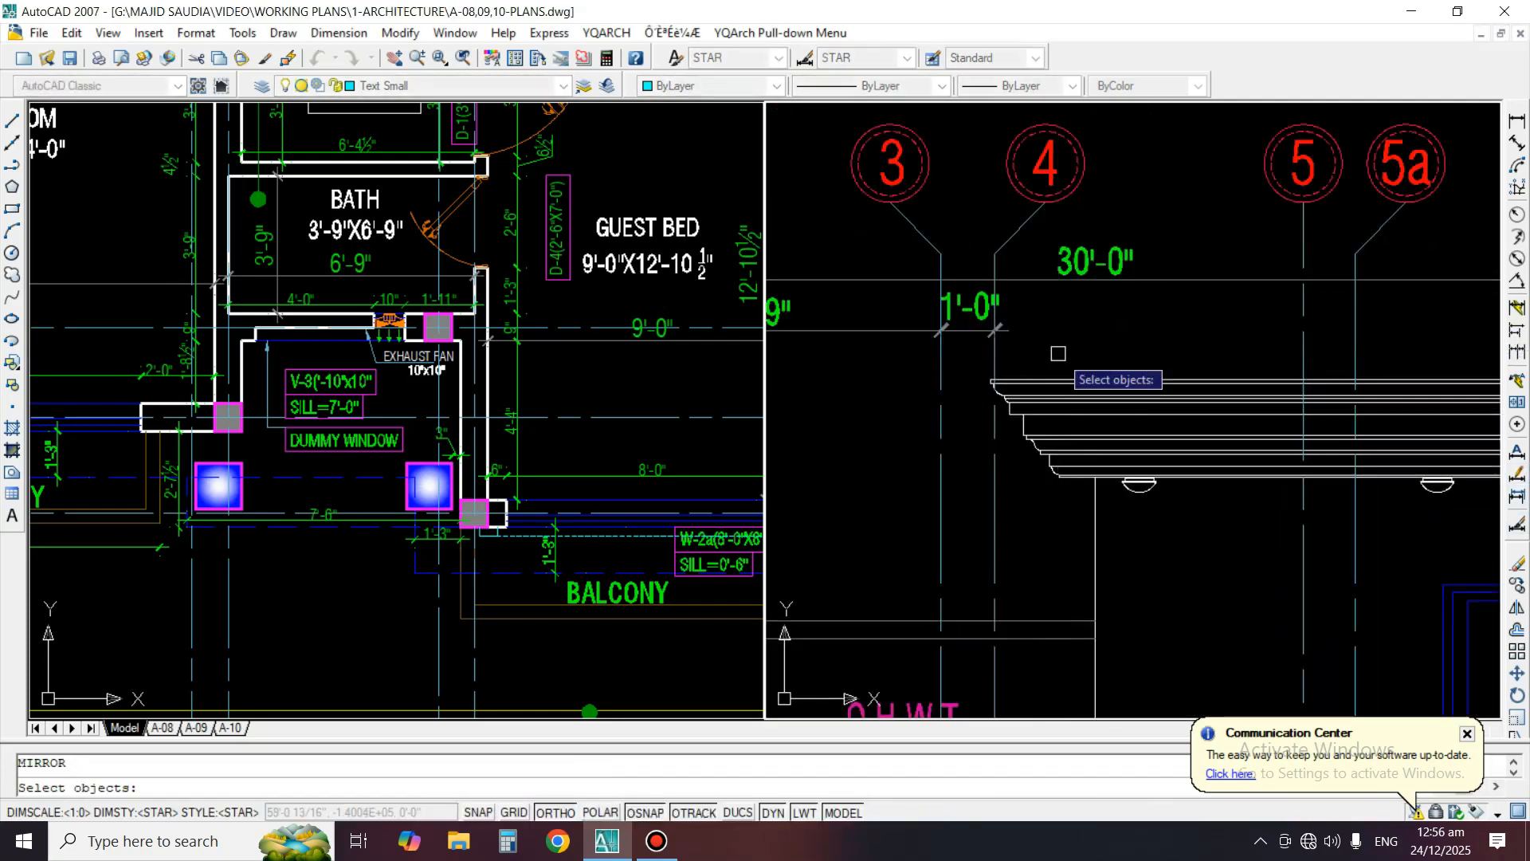
key("Escape")
Copy the grid 2 to 3 dimension sideways so that the copy starts at grid line 4
type("co")
key("space")
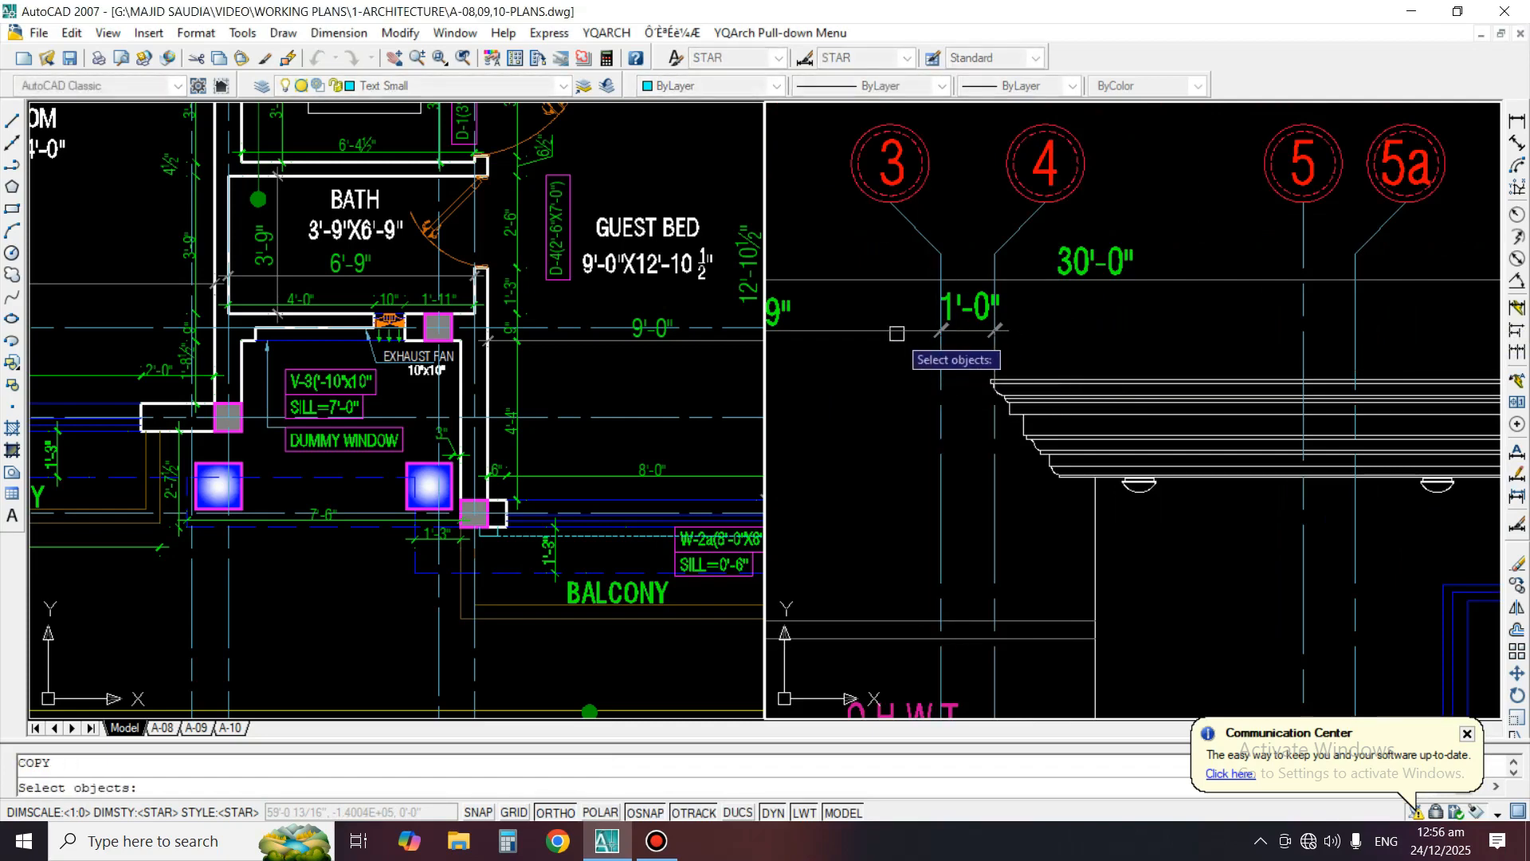
middle_click_drag(893, 395, 1253, 353)
key("space")
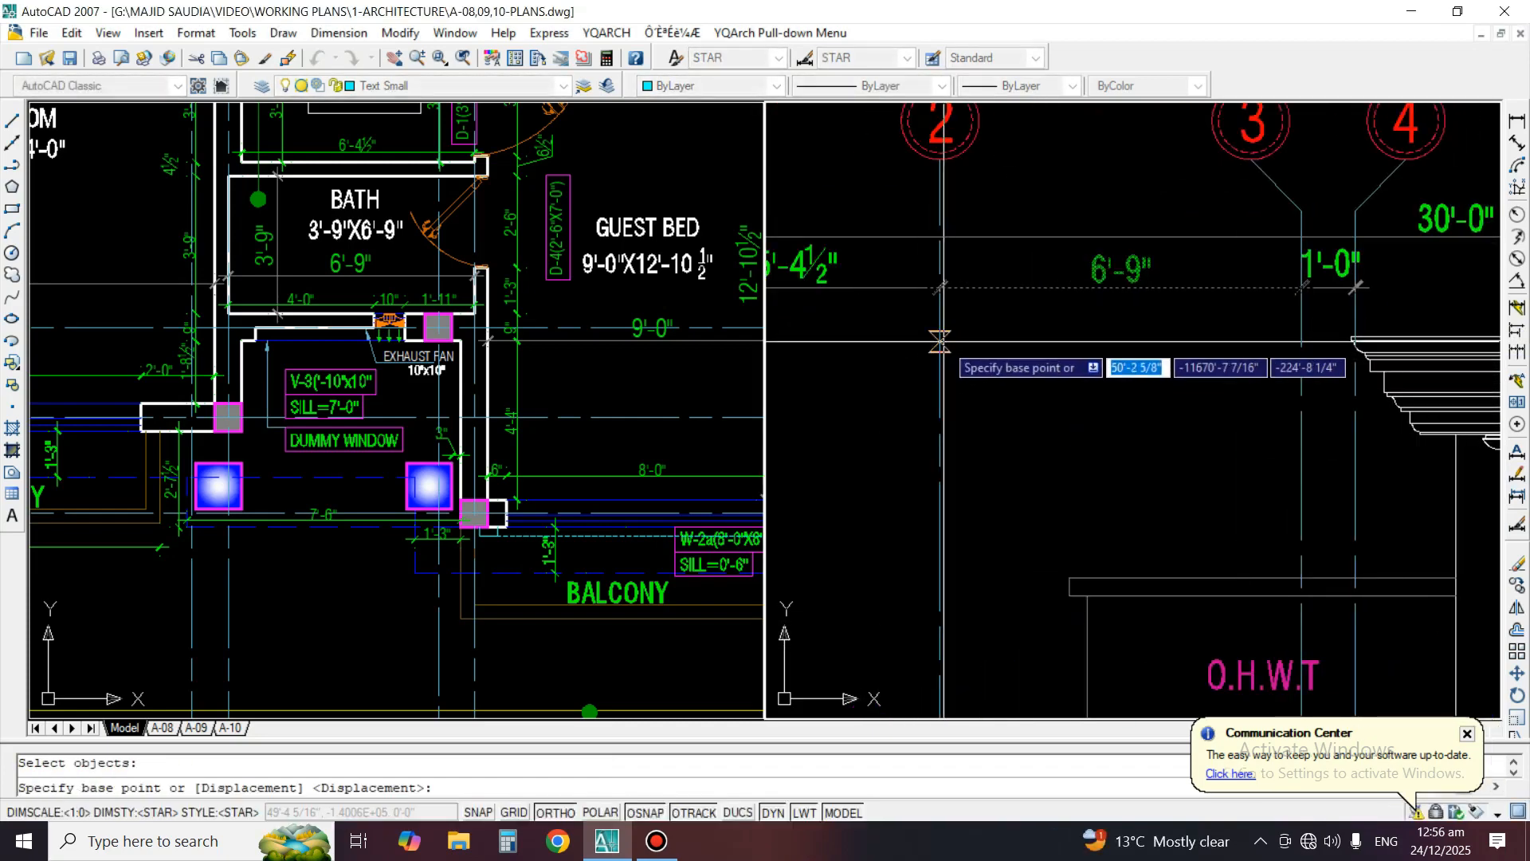
left_click(941, 343)
middle_click_drag(1391, 396, 1039, 423)
scroll(1072, 351, "up", 2)
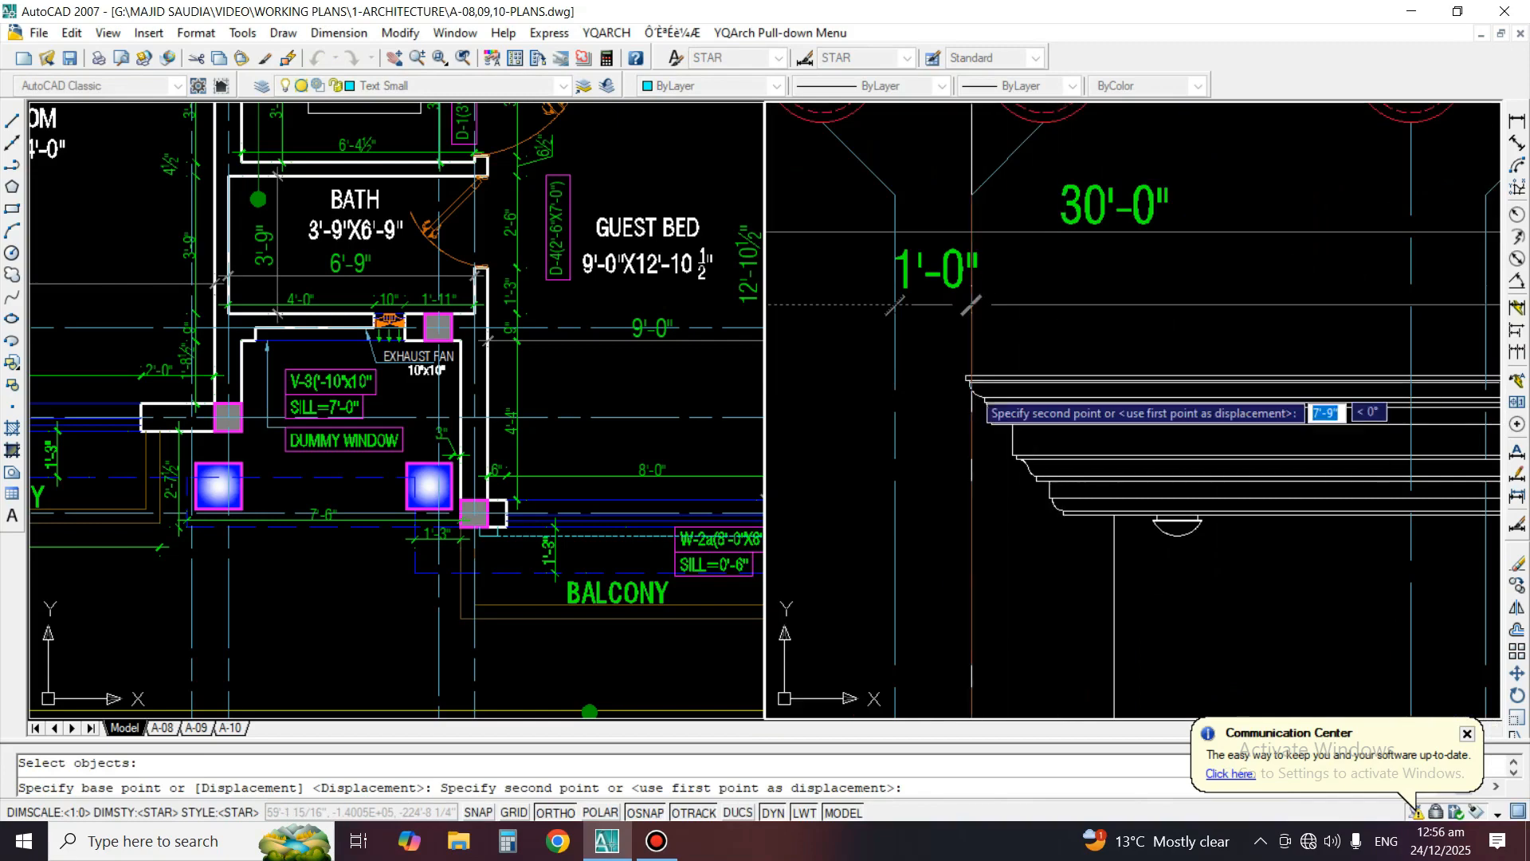
scroll(974, 371, "up", 7)
scroll(970, 412, "up", 3)
left_click(985, 413)
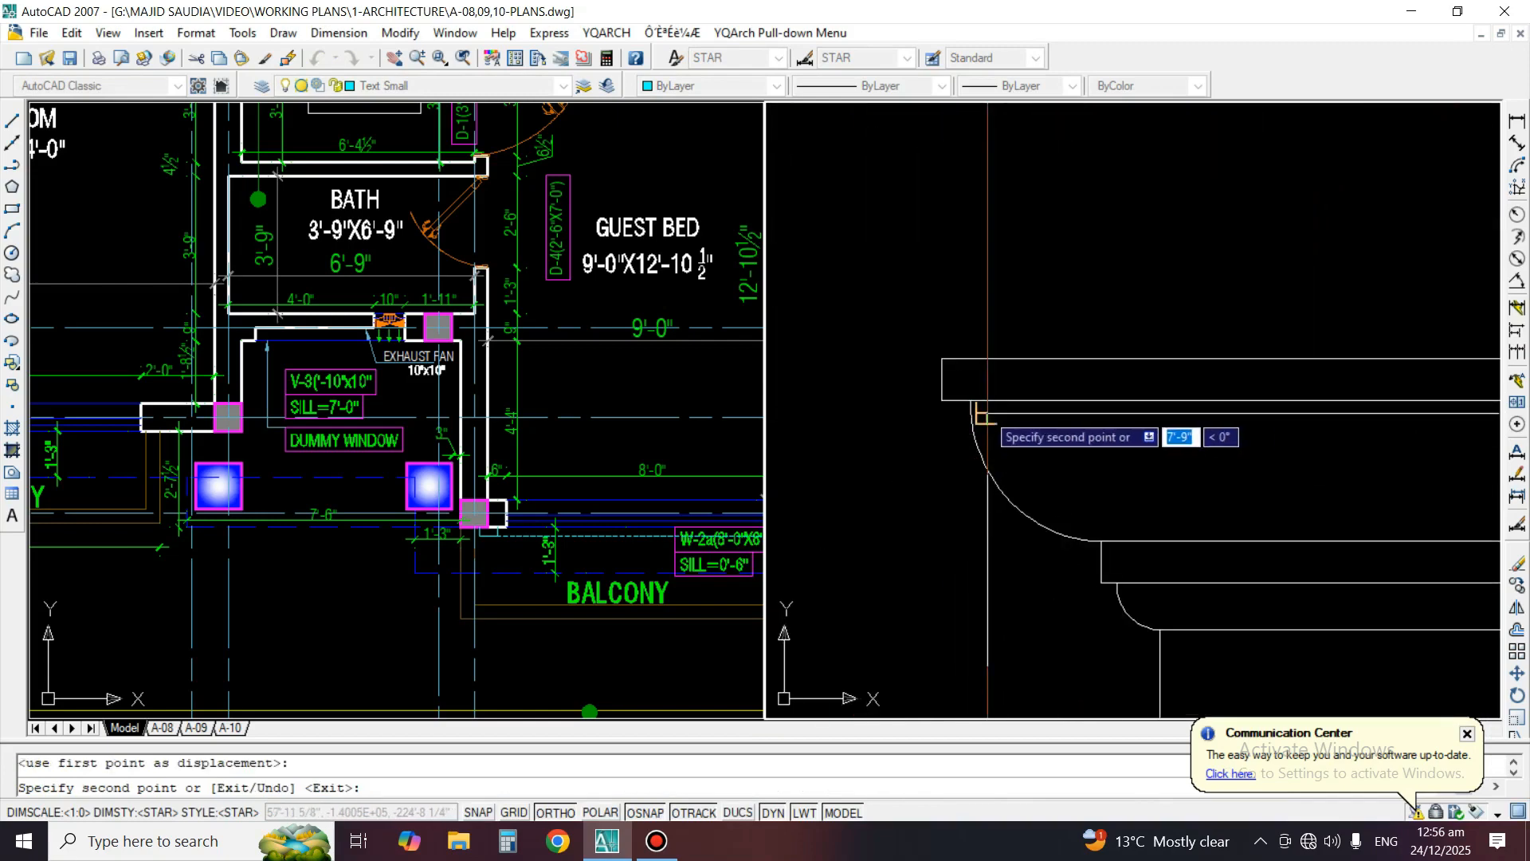
scroll(972, 416, "down", 8)
key("space")
Shorten the copied dimension to grid line 5 so it spans grids 4 to 5
scroll(1281, 339, "down", 9)
scroll(1403, 343, "up", 7)
type("ex")
key("space")
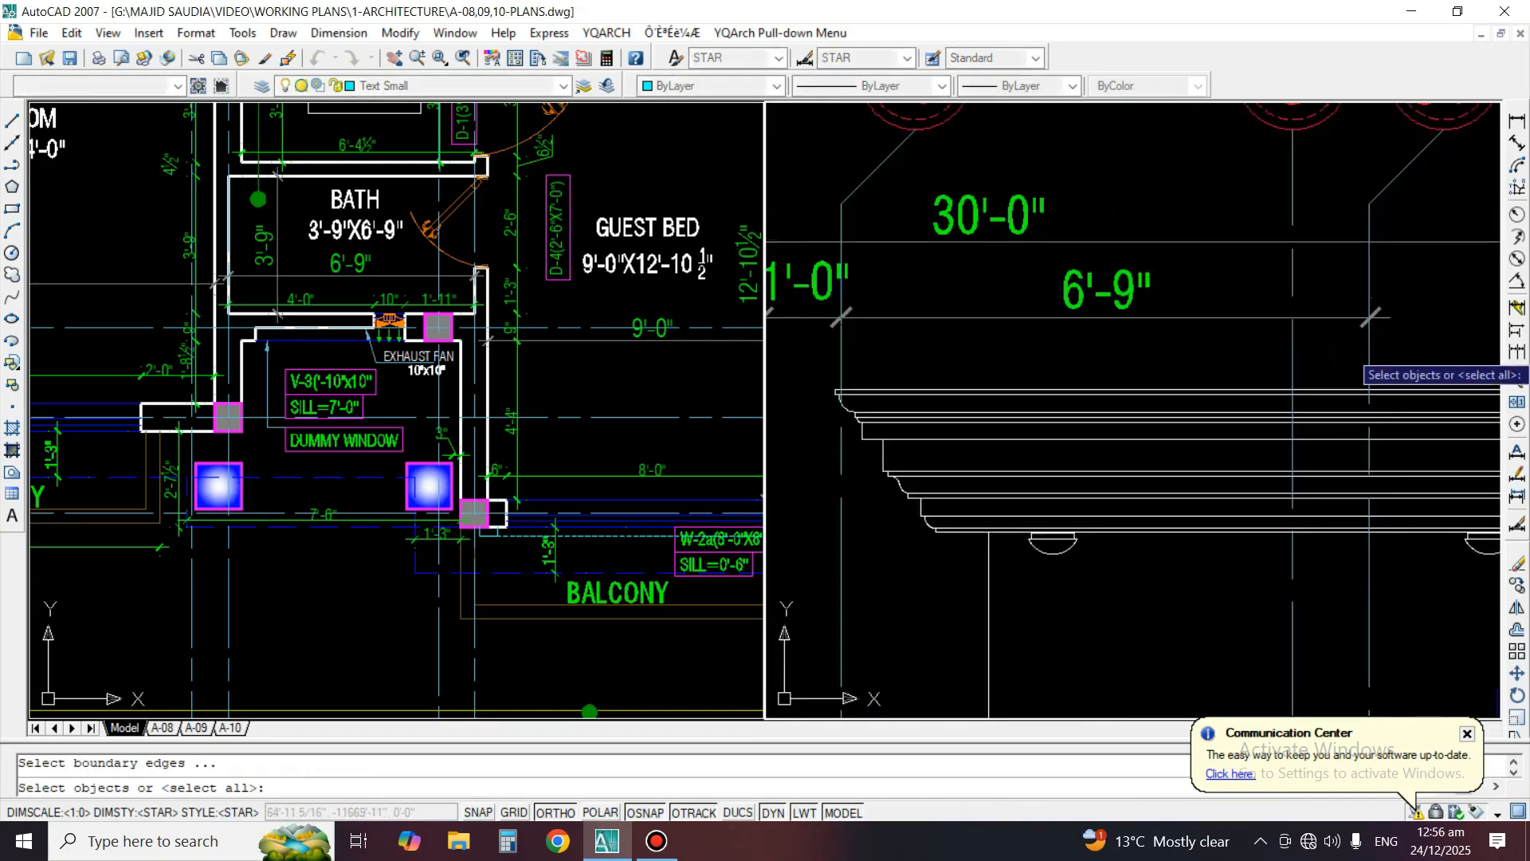
key("Escape")
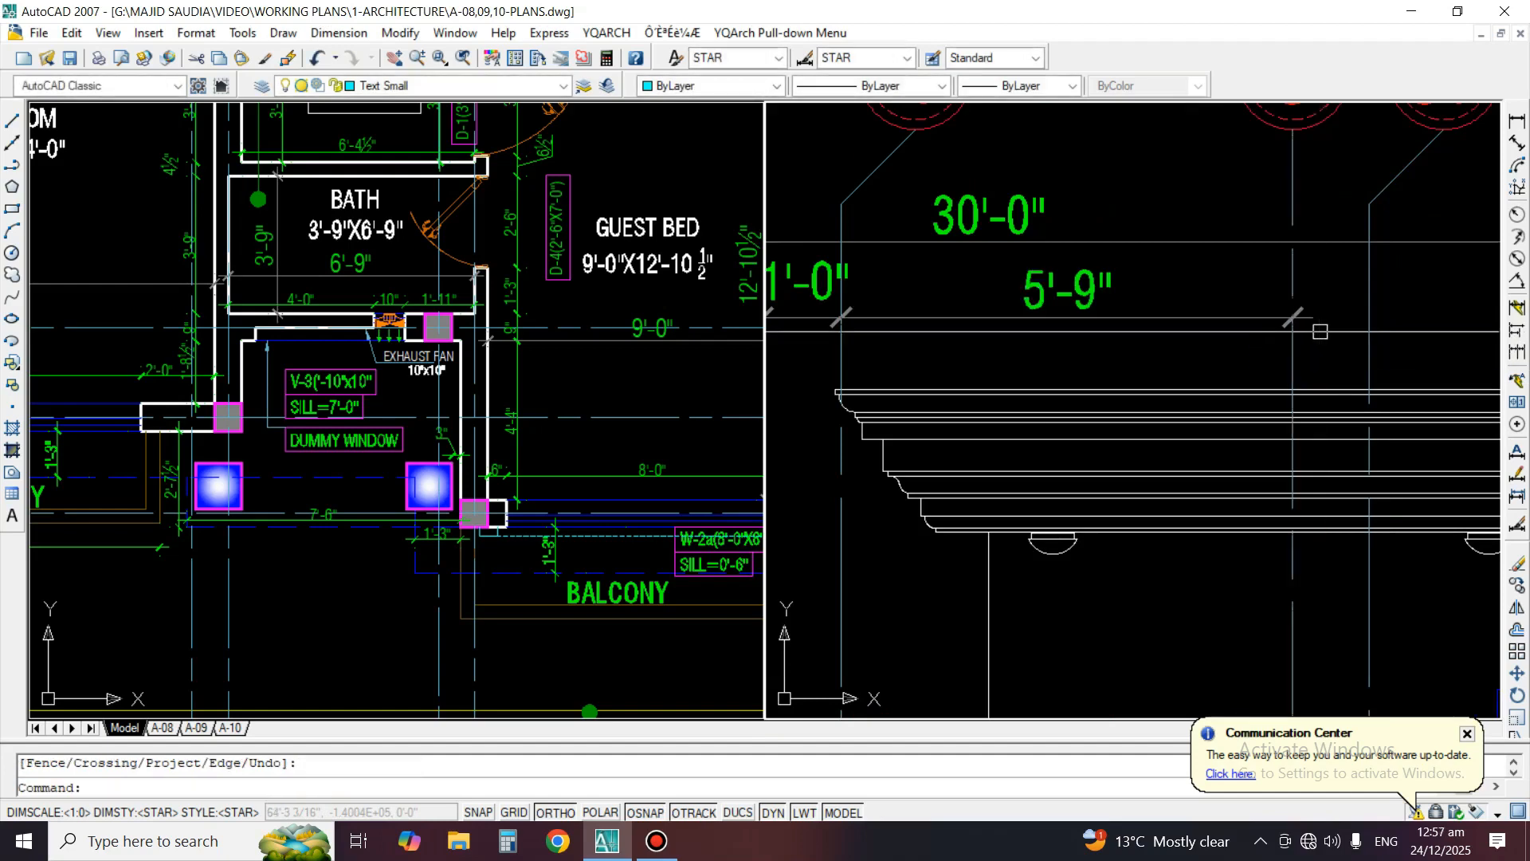
Mirror the grid 4 to 5 dimension about grid line 5 and shorten the copy to grid line 5a
type("mi")
key("space")
key("space")
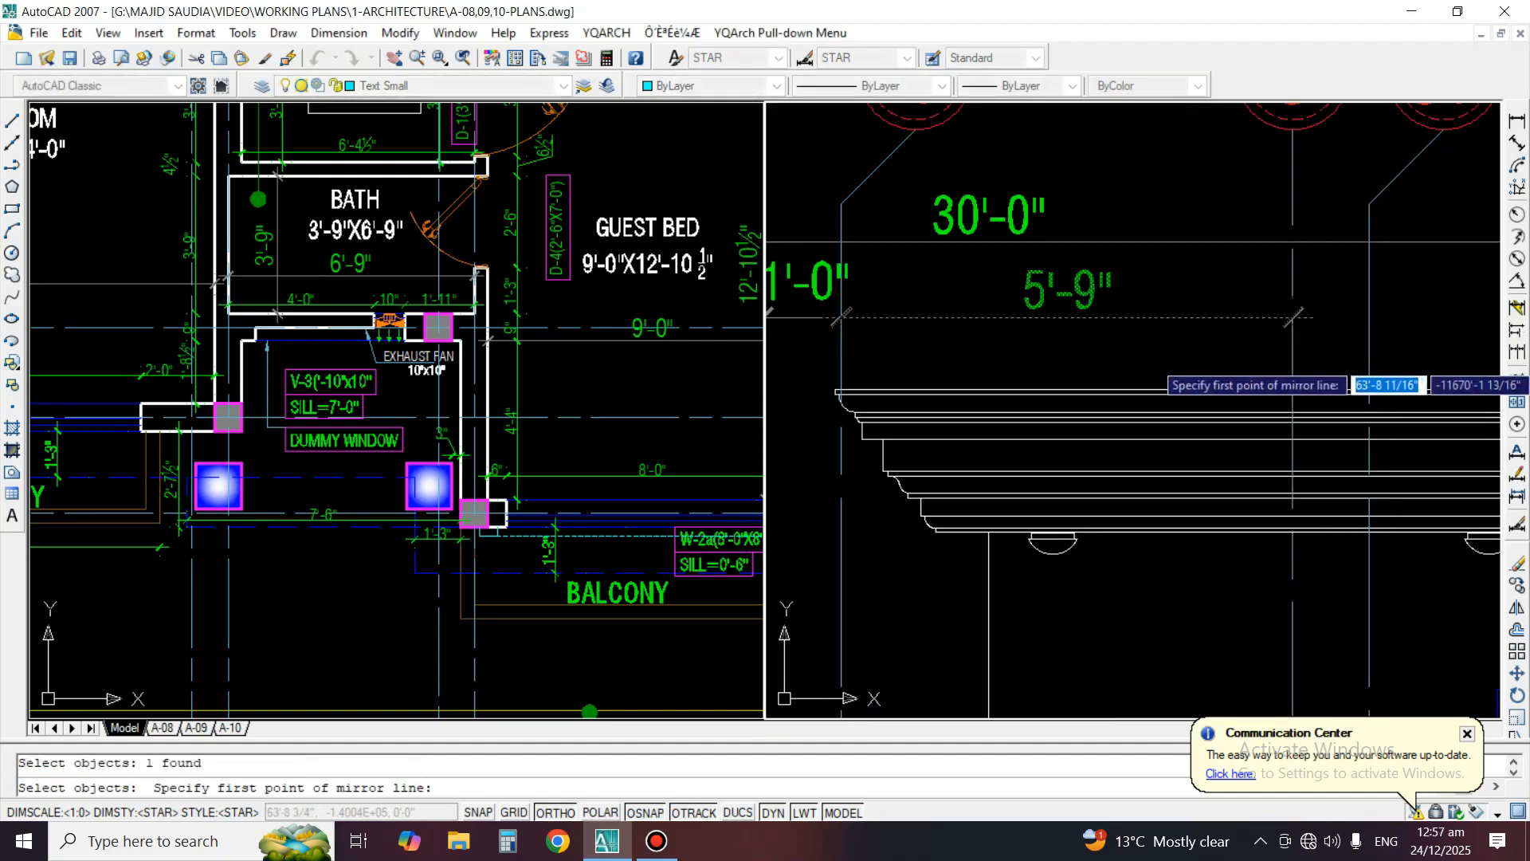
key("Escape")
type("ex")
key("space")
left_click(1395, 347)
left_click(1371, 345)
key("space")
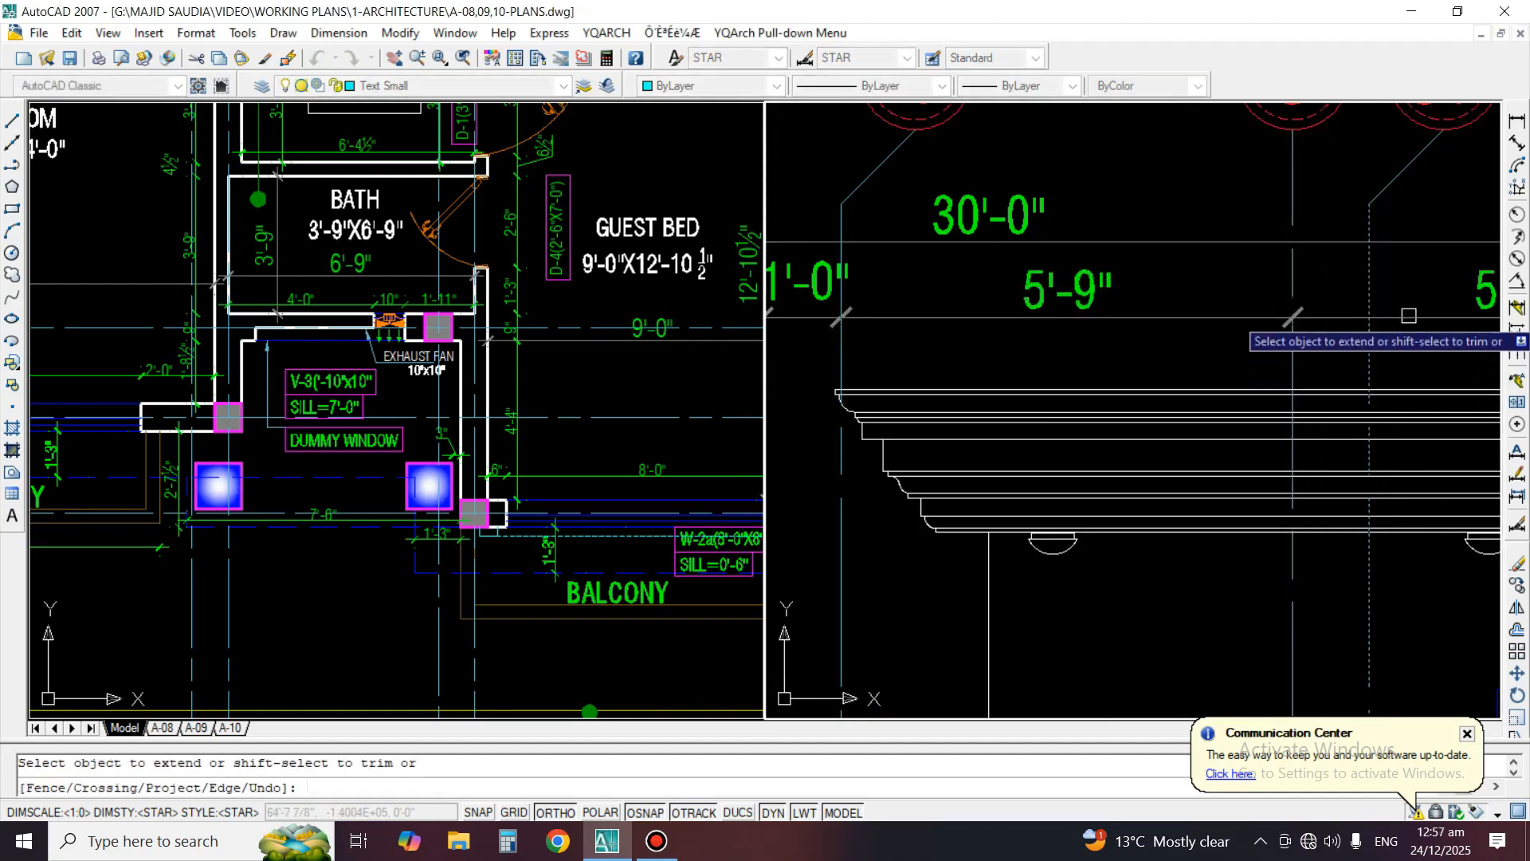
key("space")
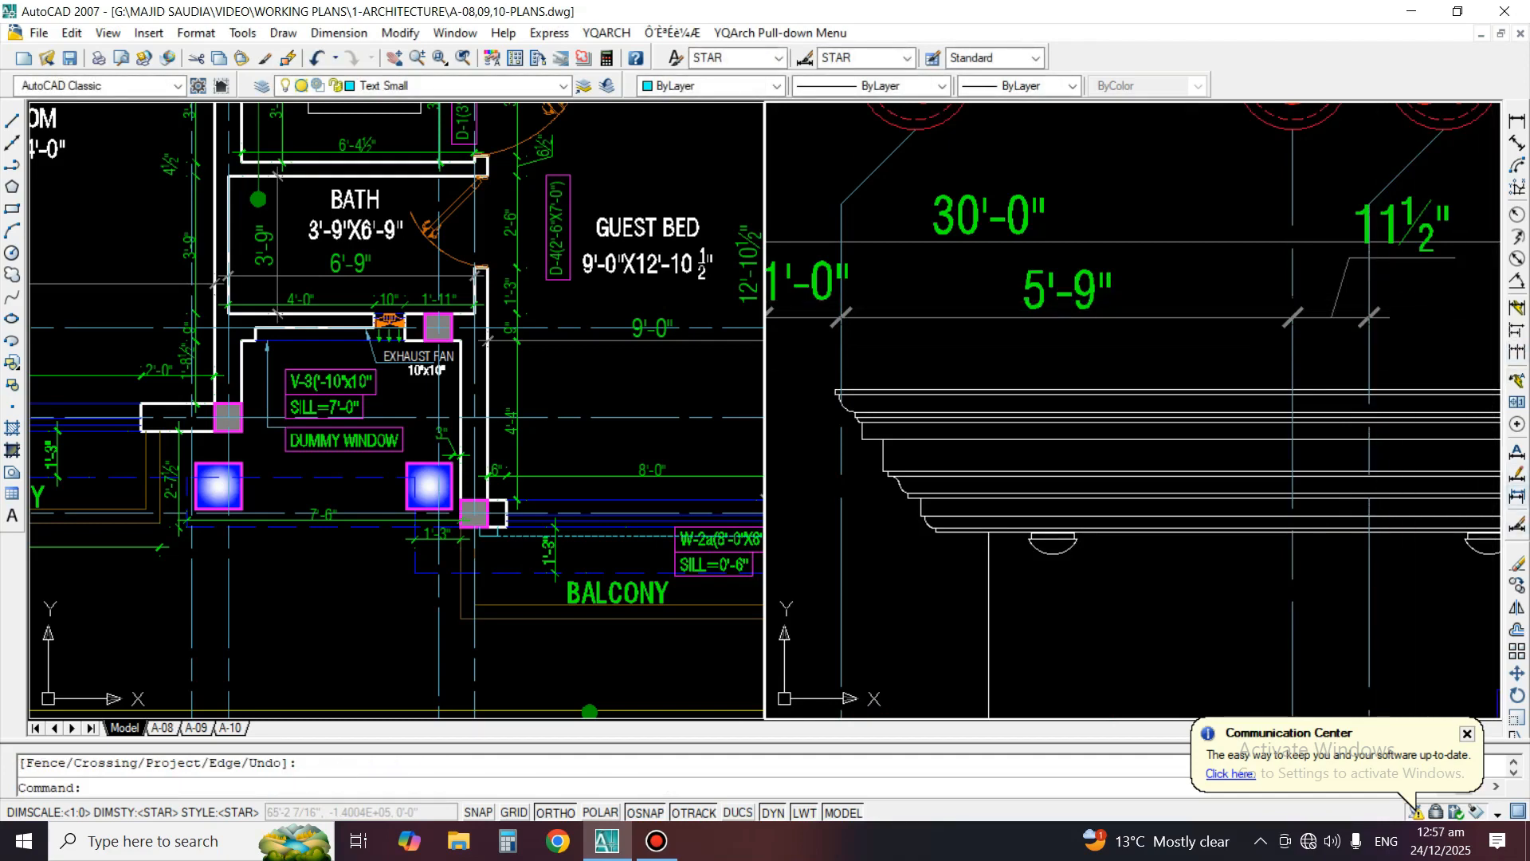
Reposition the text of the grid 5 to 5a dimension centrally above its dimension line
left_click(1517, 475)
scroll(1363, 284, "up", 2)
left_click(1328, 300)
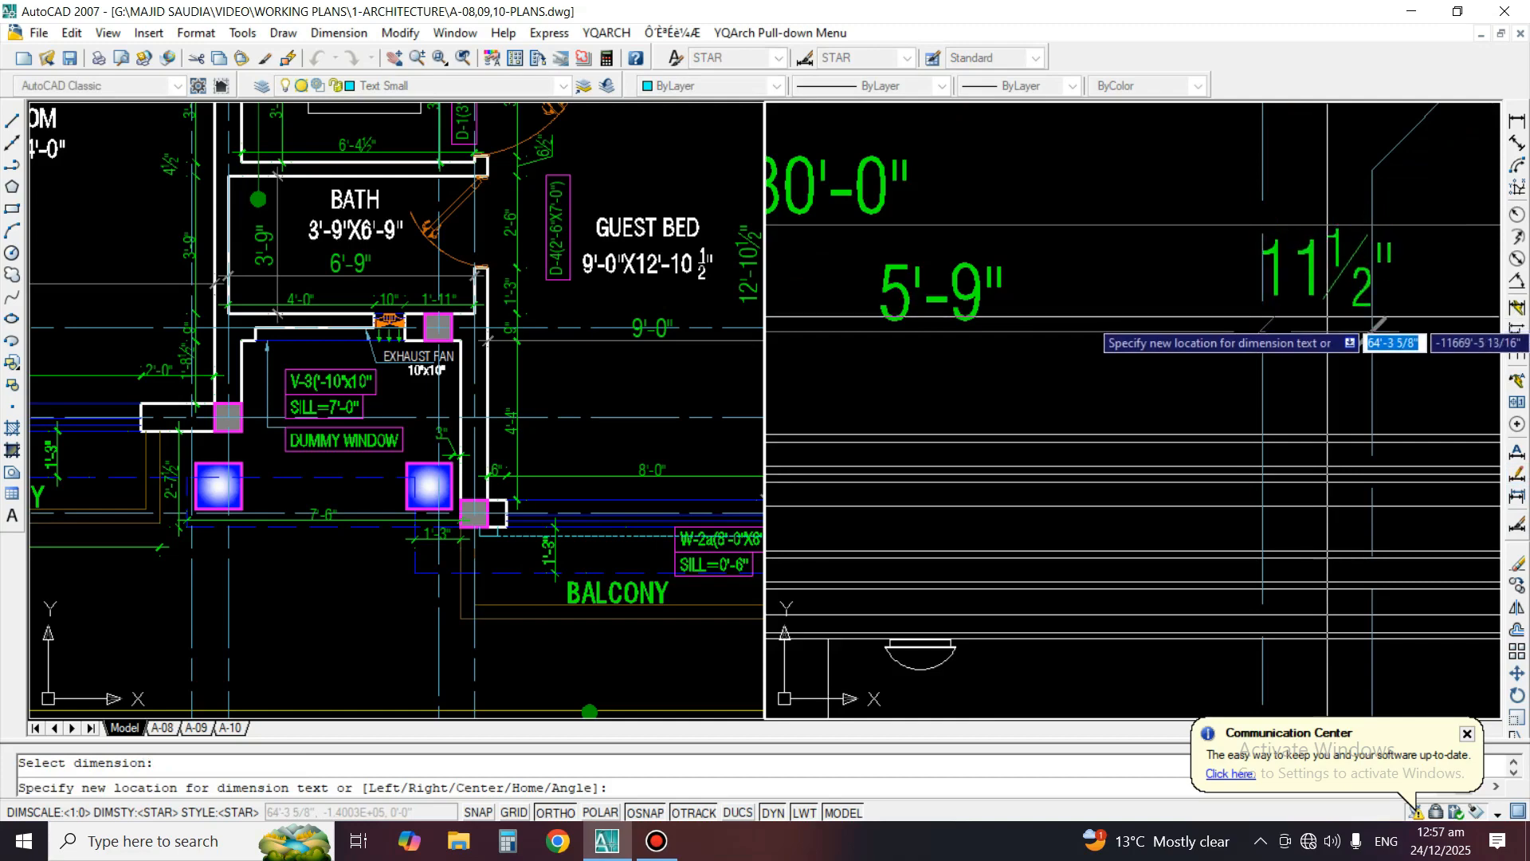
left_click(1325, 331)
Mirror the grid 4 to 5 dimension about a vertical axis just past grid 5a, into the bay before grid 6
scroll(1325, 331, "down", 3)
scroll(1275, 331, "up", 1)
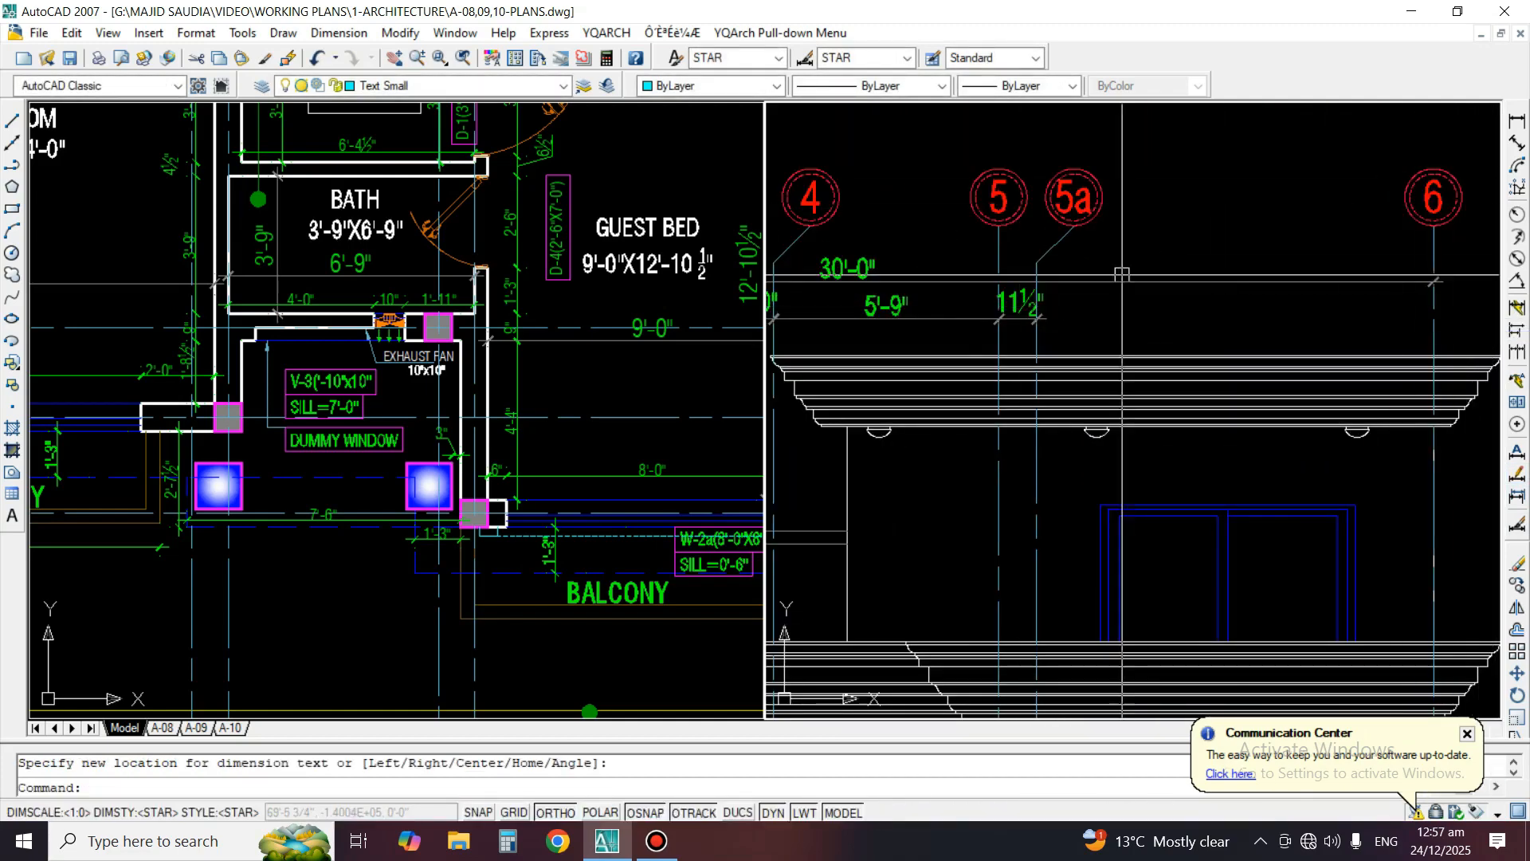
key("space")
left_click(946, 316)
key("space")
left_click(1099, 255)
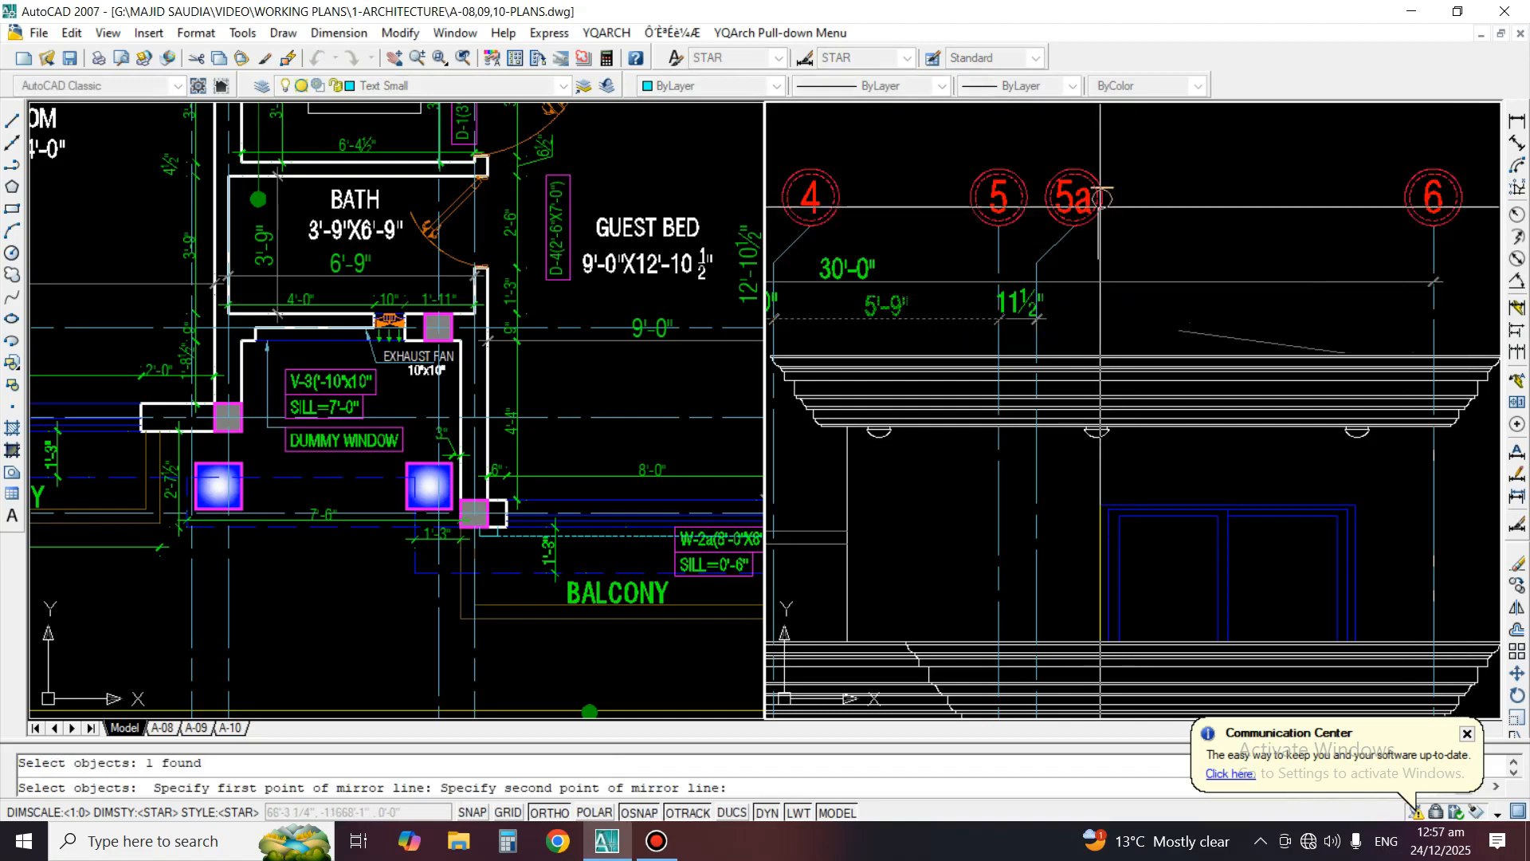
left_click(1103, 153)
key("space")
Extend the near end of the mirrored dimension back to grid line 5a
type("ex")
key("space")
scroll(1052, 351, "up", 1)
key("space")
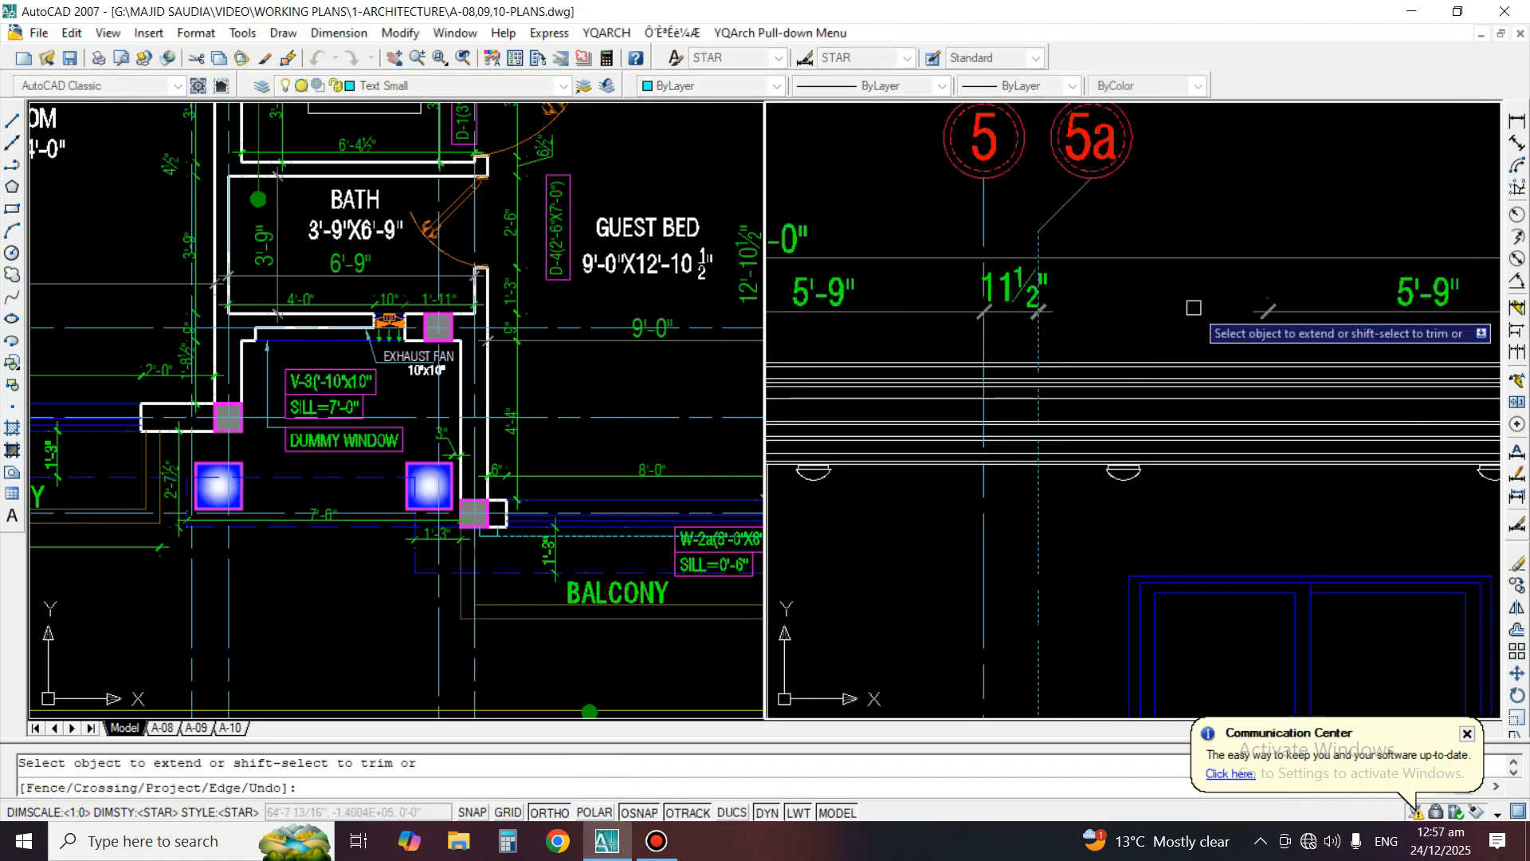
left_click(1238, 315)
left_click(1238, 304)
Extend the far end of the mirrored bay dimension to grid line 6
middle_click_drag(1380, 319, 934, 340)
key("space")
key("space")
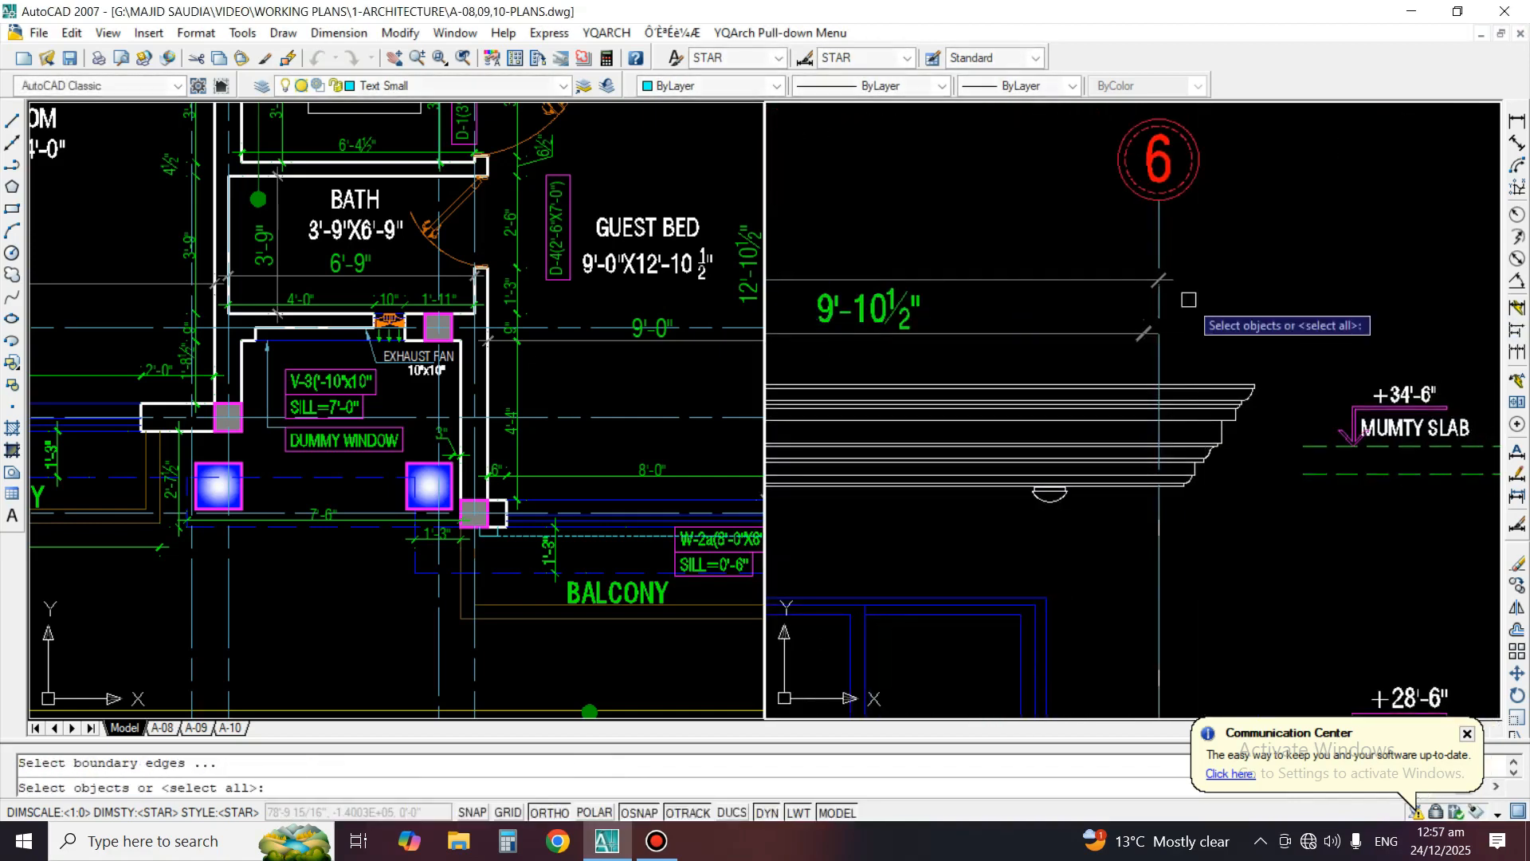
key("space")
left_click(1081, 328)
key("space")
scroll(1185, 262, "down", 4)
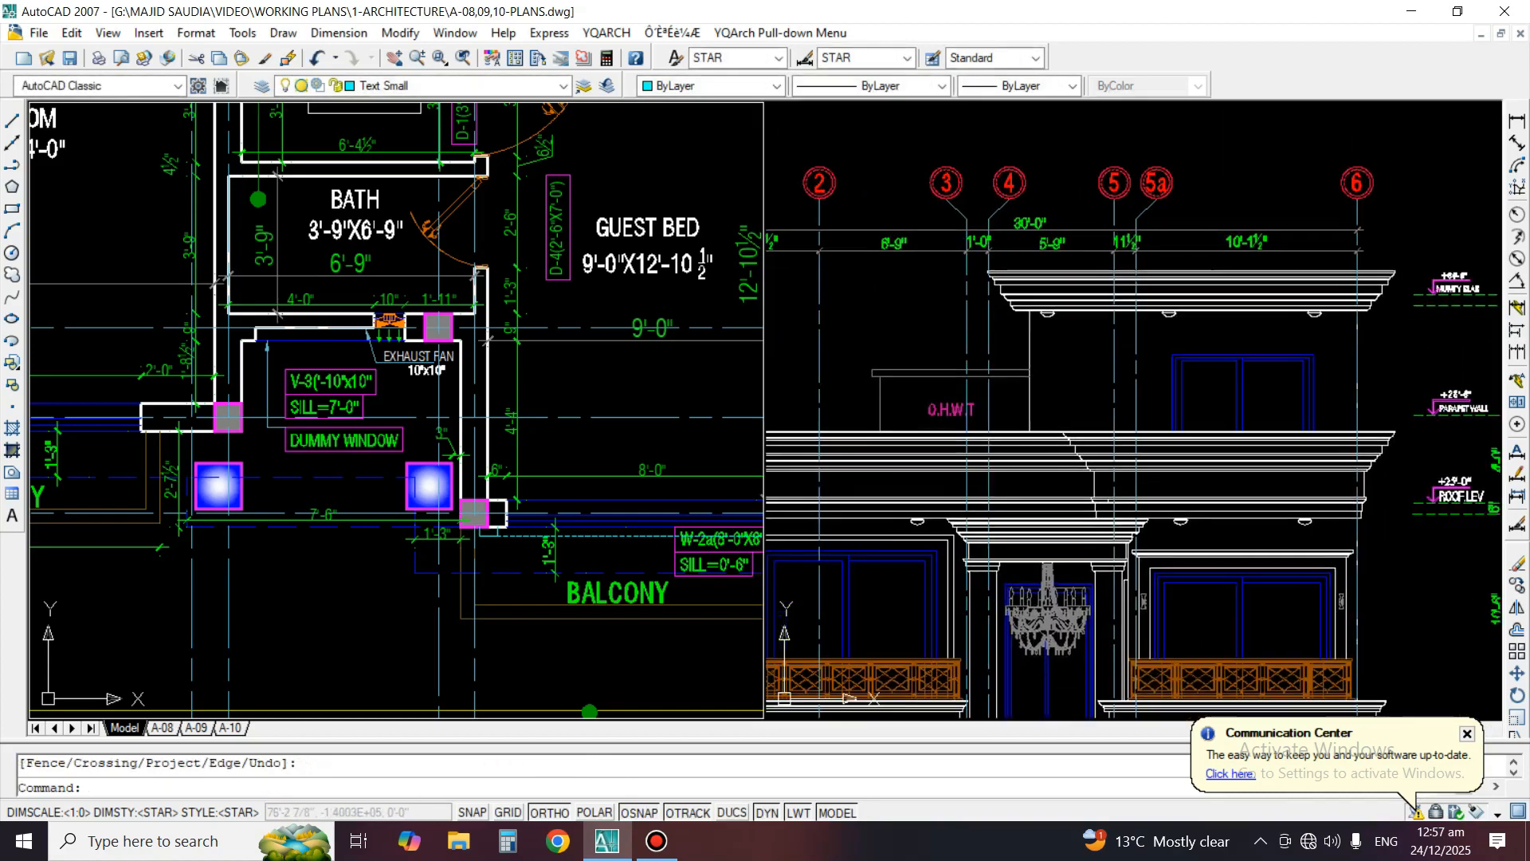
Examine the front elevation from the grid dimensions down to the ground-floor window and the band beneath its balcony cornice
middle_click_drag(1185, 262, 1201, 149)
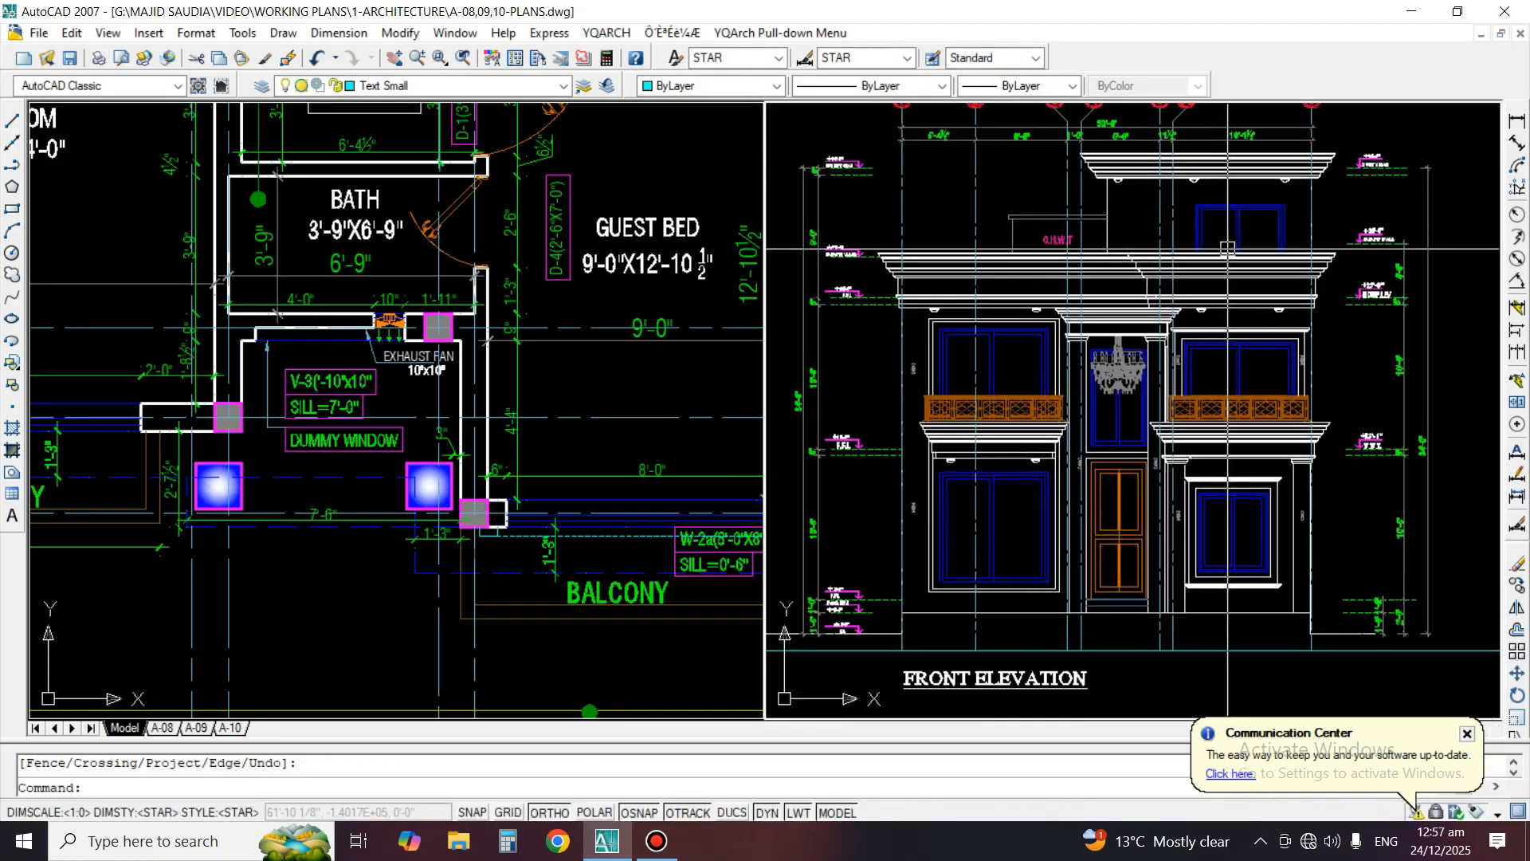
middle_click_drag(1227, 248, 1296, 210)
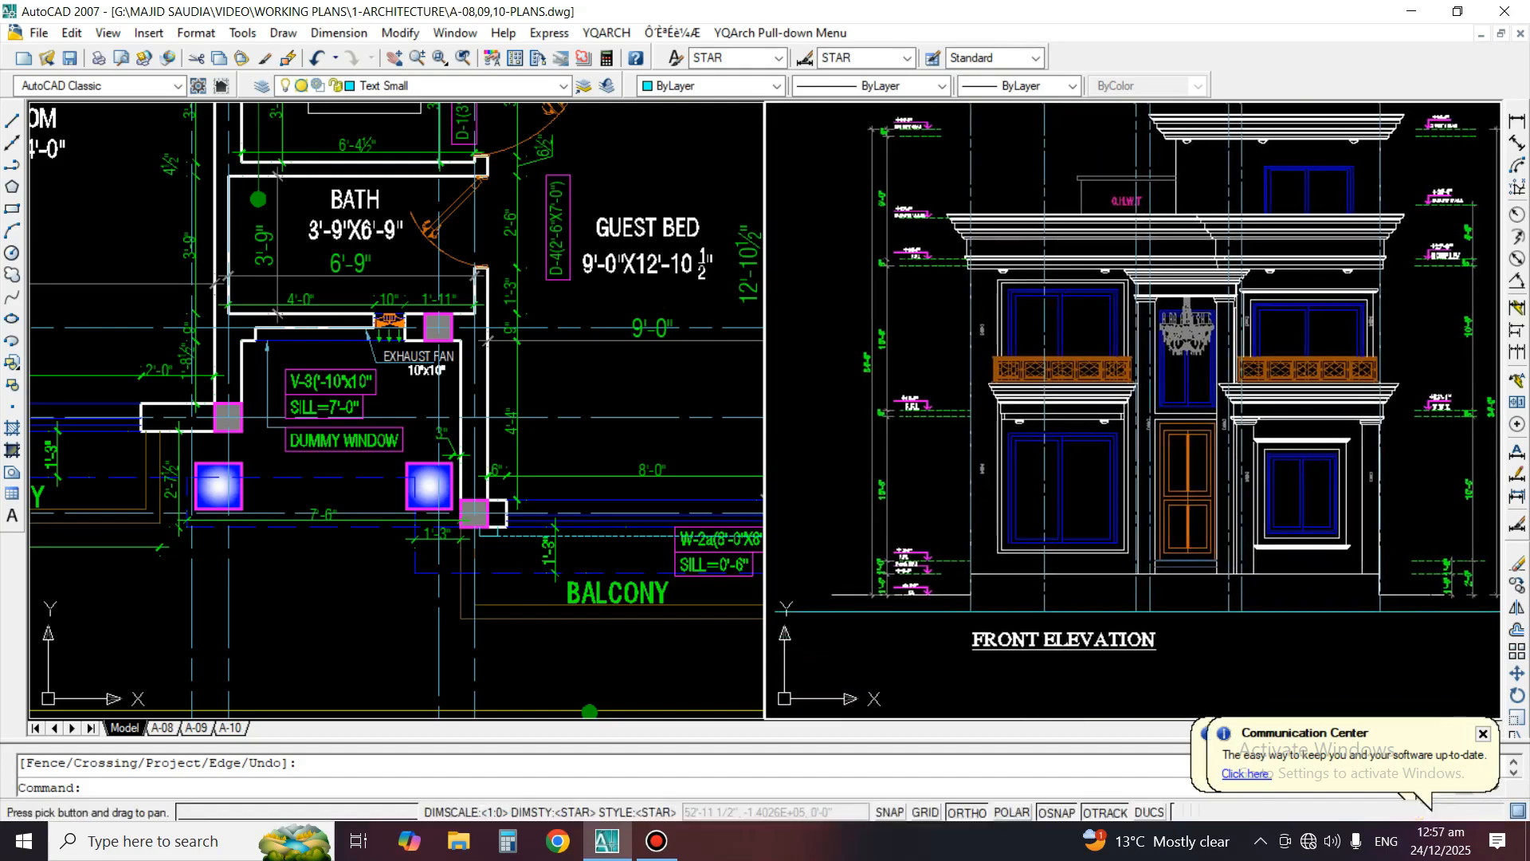
scroll(925, 351, "up", 3)
middle_click_drag(1078, 435, 1090, 335)
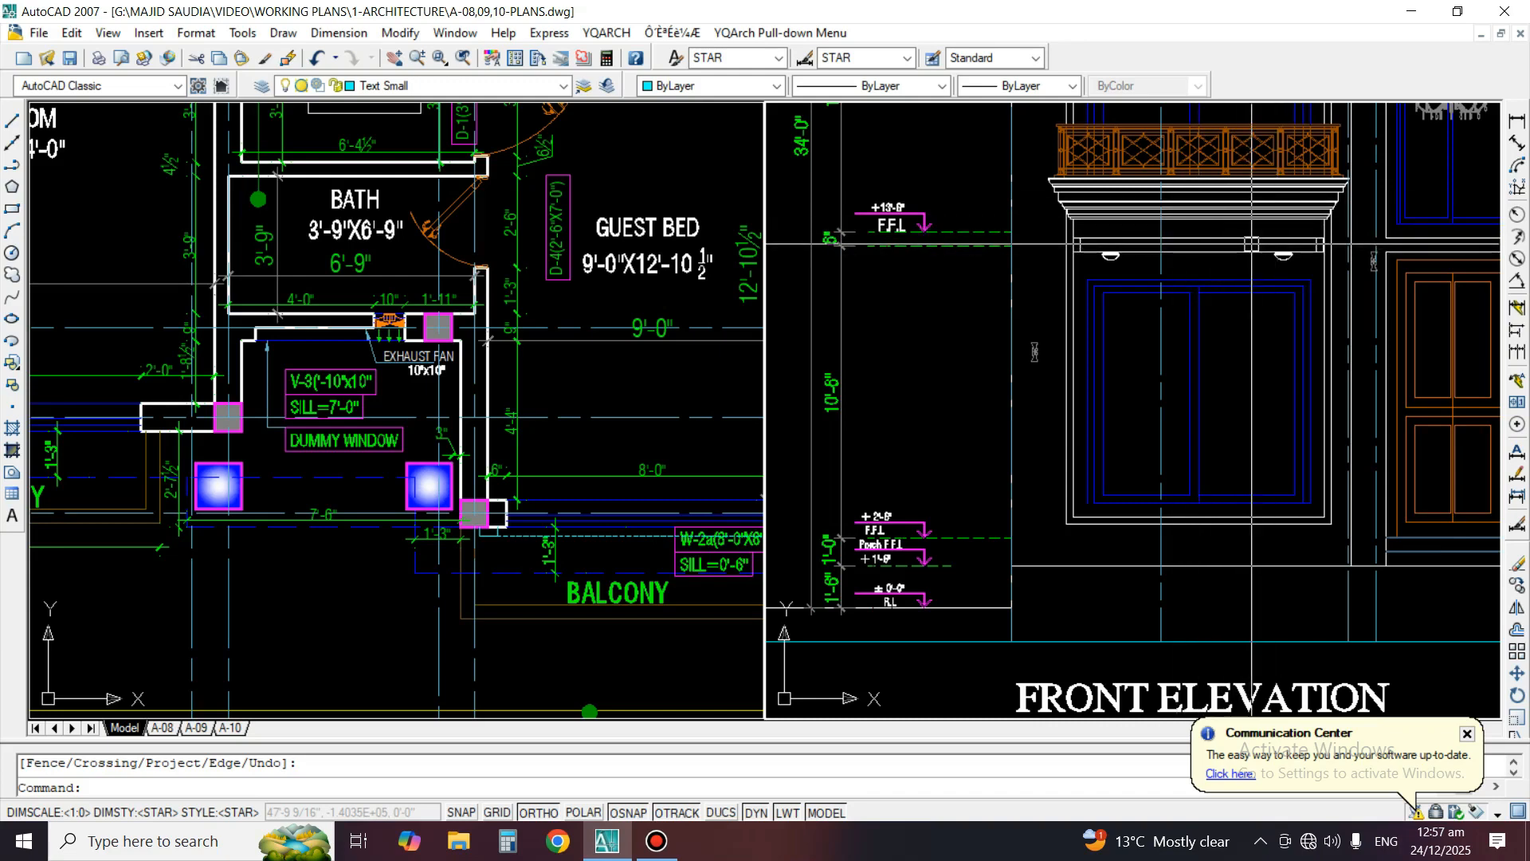
scroll(1035, 352, "up", 2)
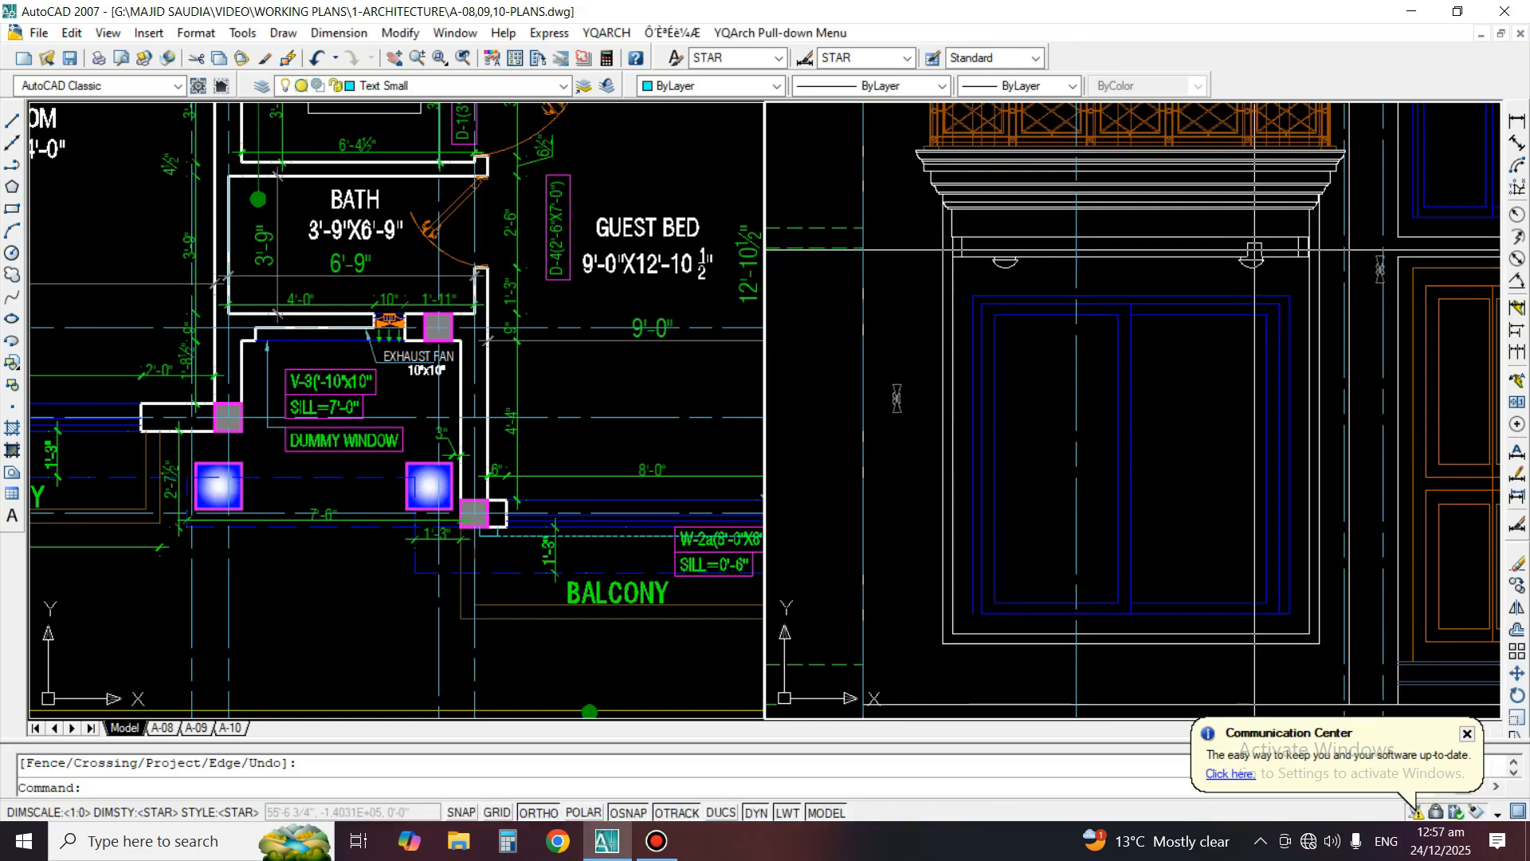
scroll(1116, 252, "up", 2)
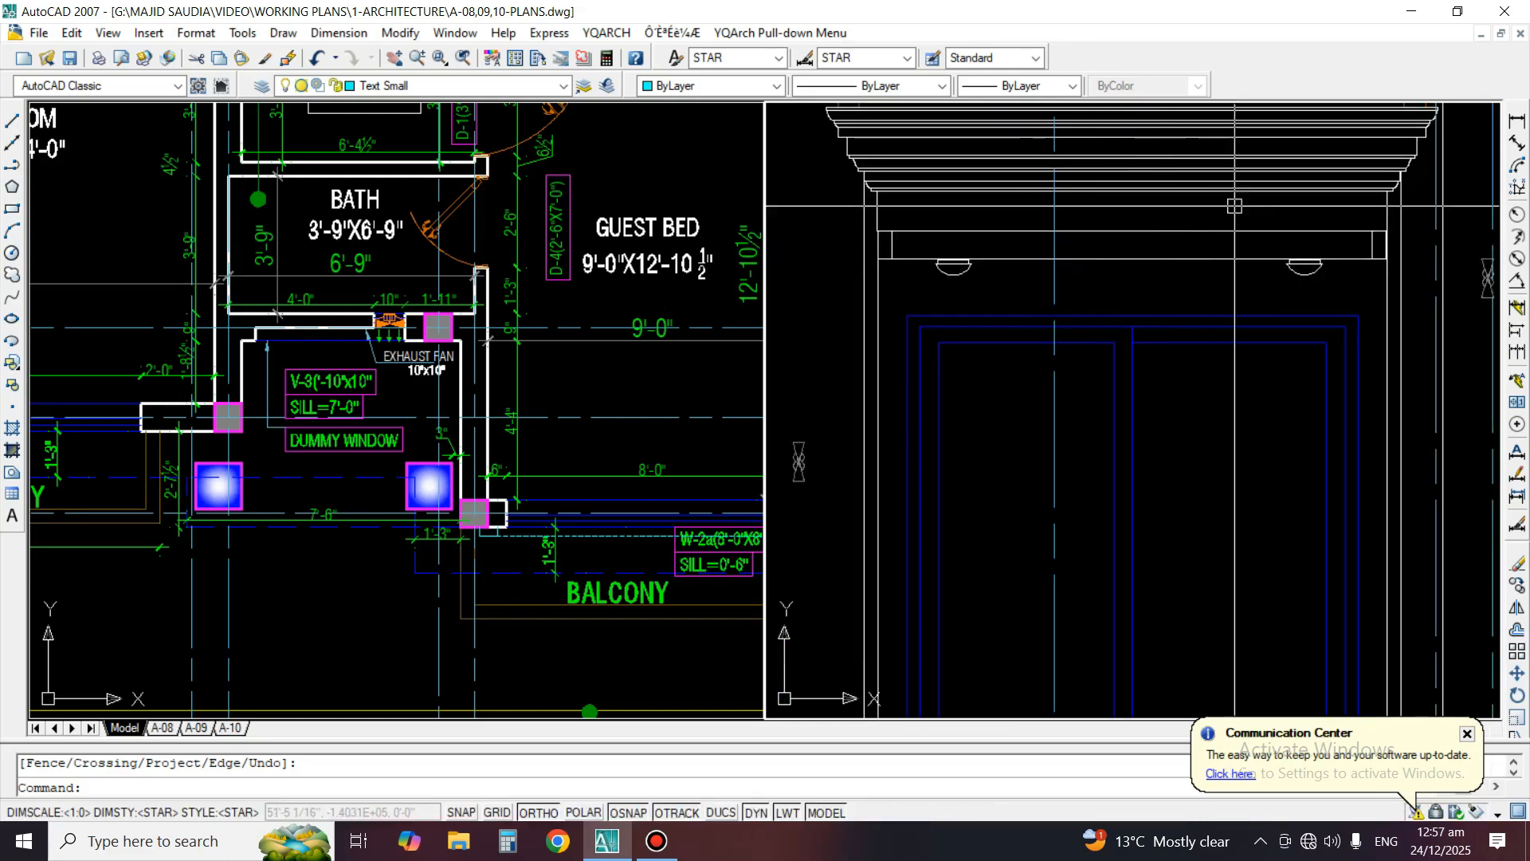
scroll(1243, 213, "down", 2)
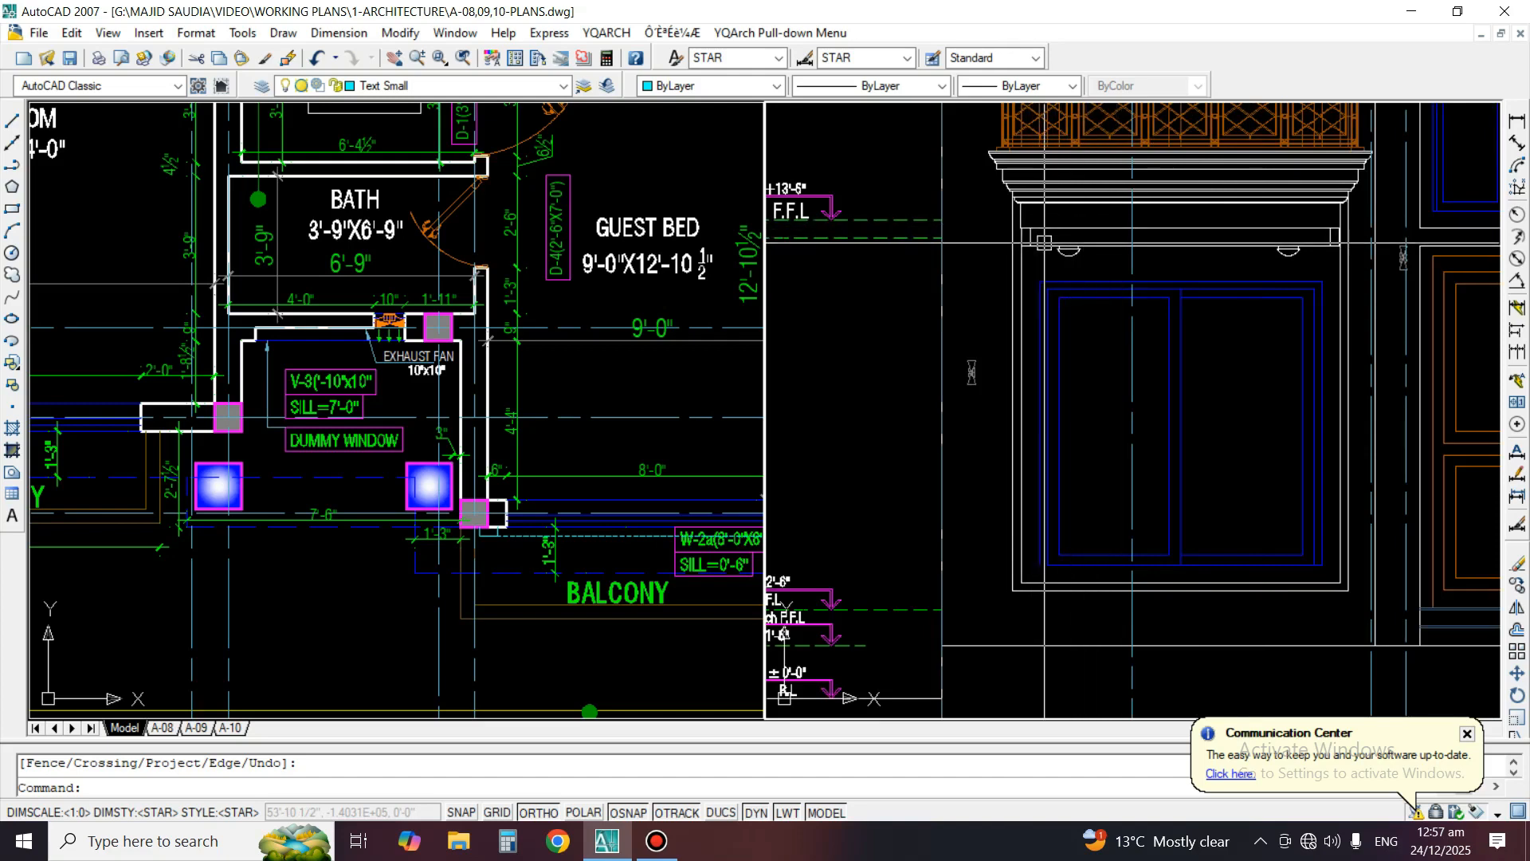
middle_click_drag(1044, 243, 950, 317)
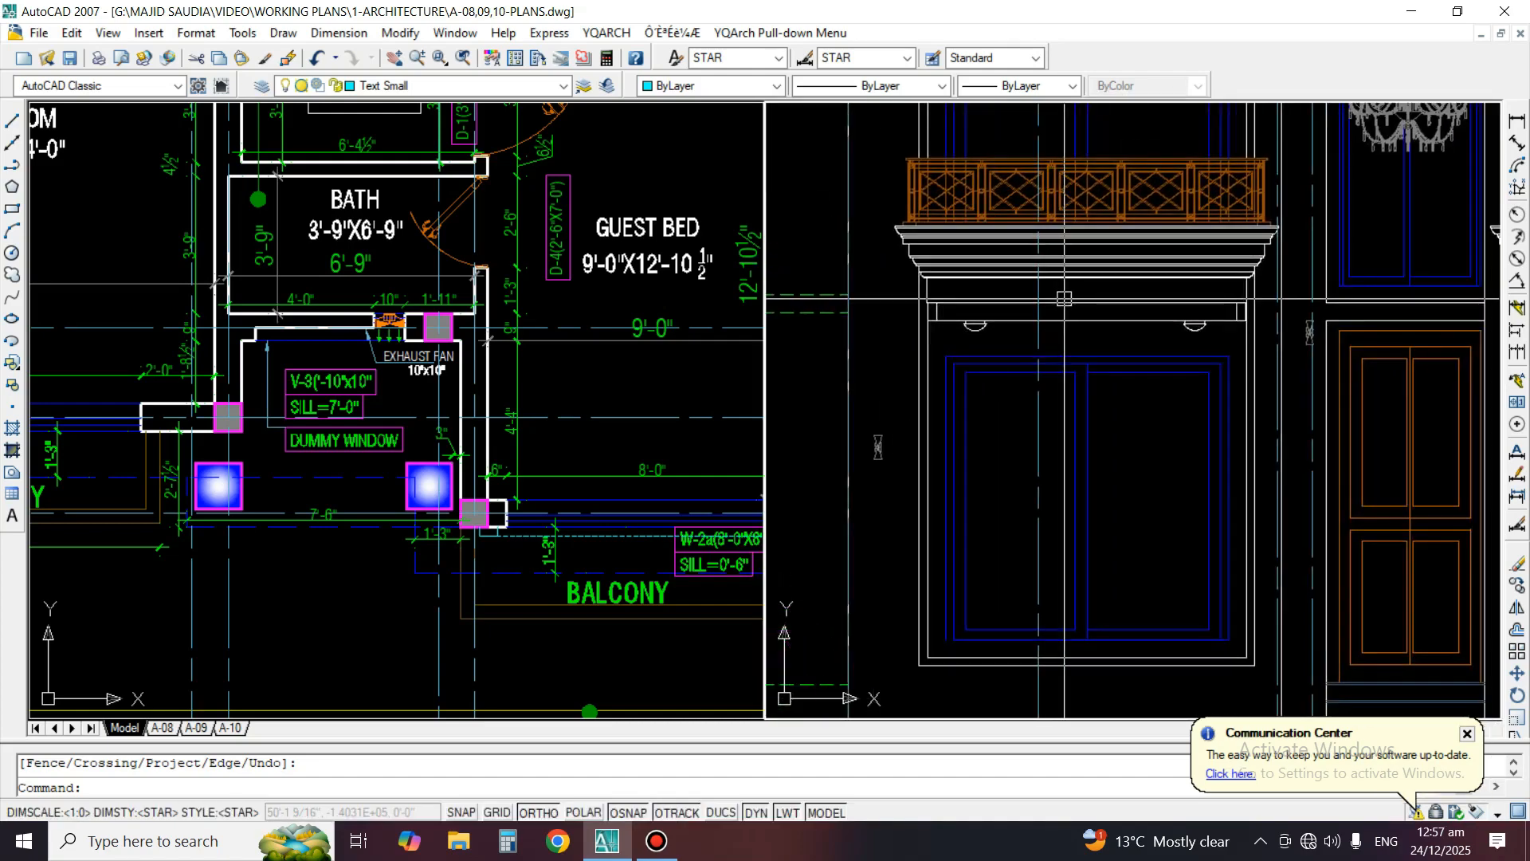
Draw a horizontal construction line from the upper dashed level line at +13'-6" F.F.L across the band above the ground-floor window
type("l")
key("Return")
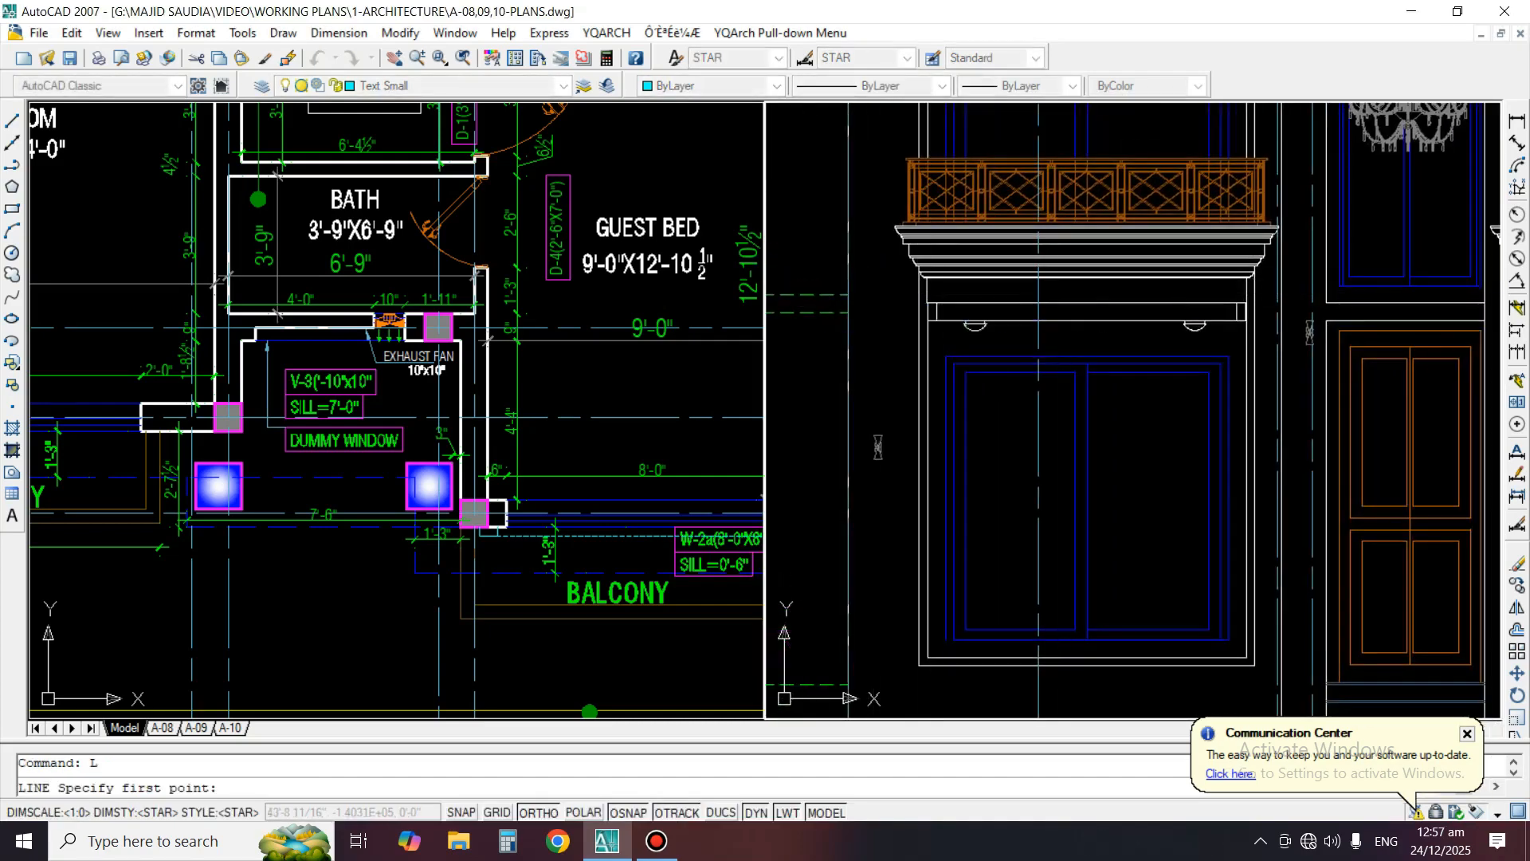
left_click(809, 295)
key("Return")
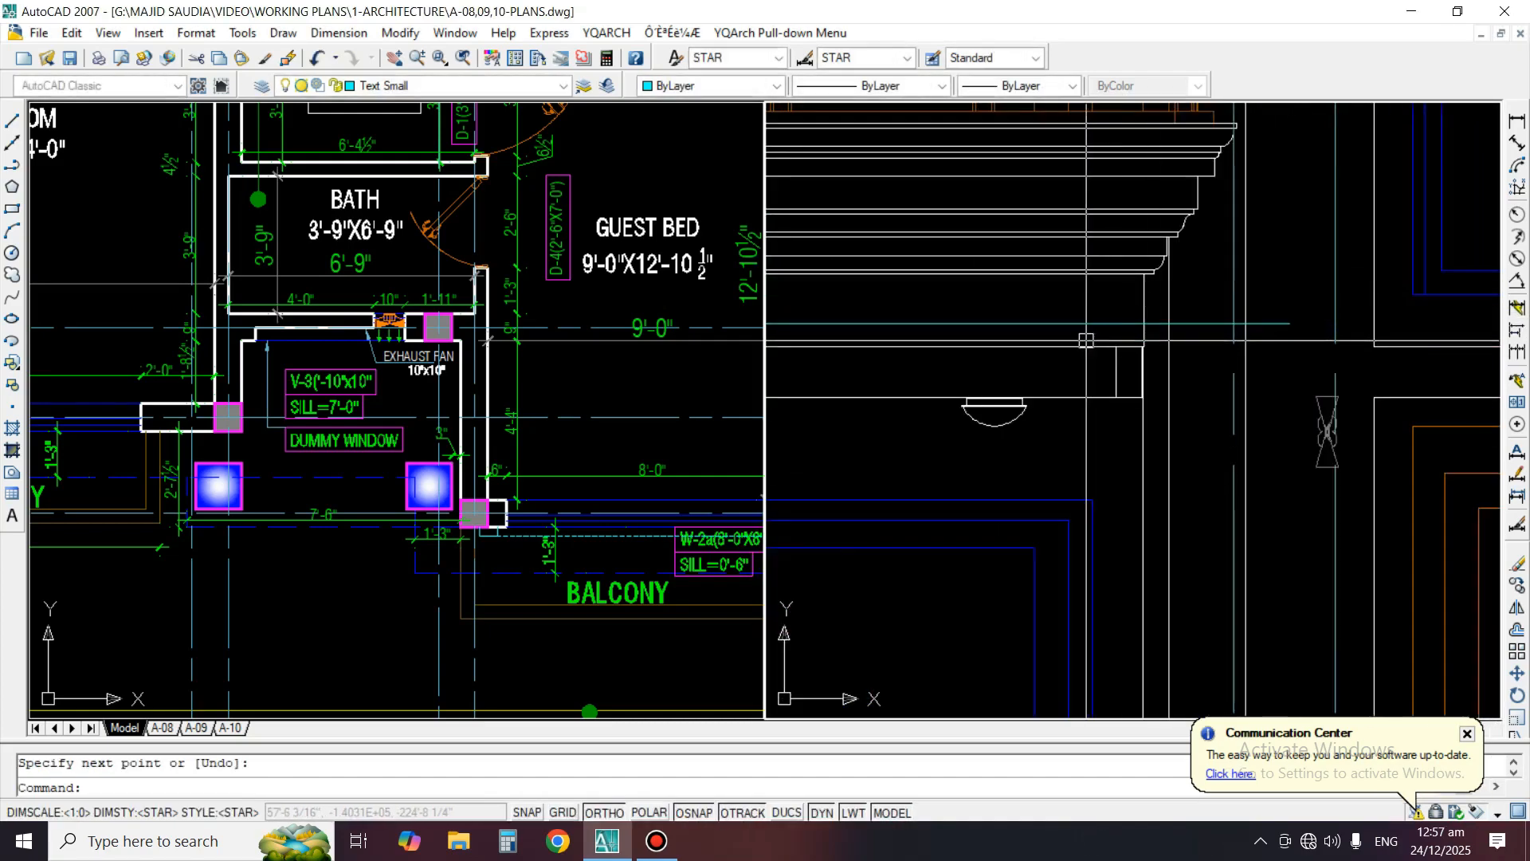
scroll(1309, 335, "up", 2)
scroll(1419, 306, "down", 4)
Stretch the band and its two lights above the ground-floor window up to the horizontal construction line
type("s")
key("Return")
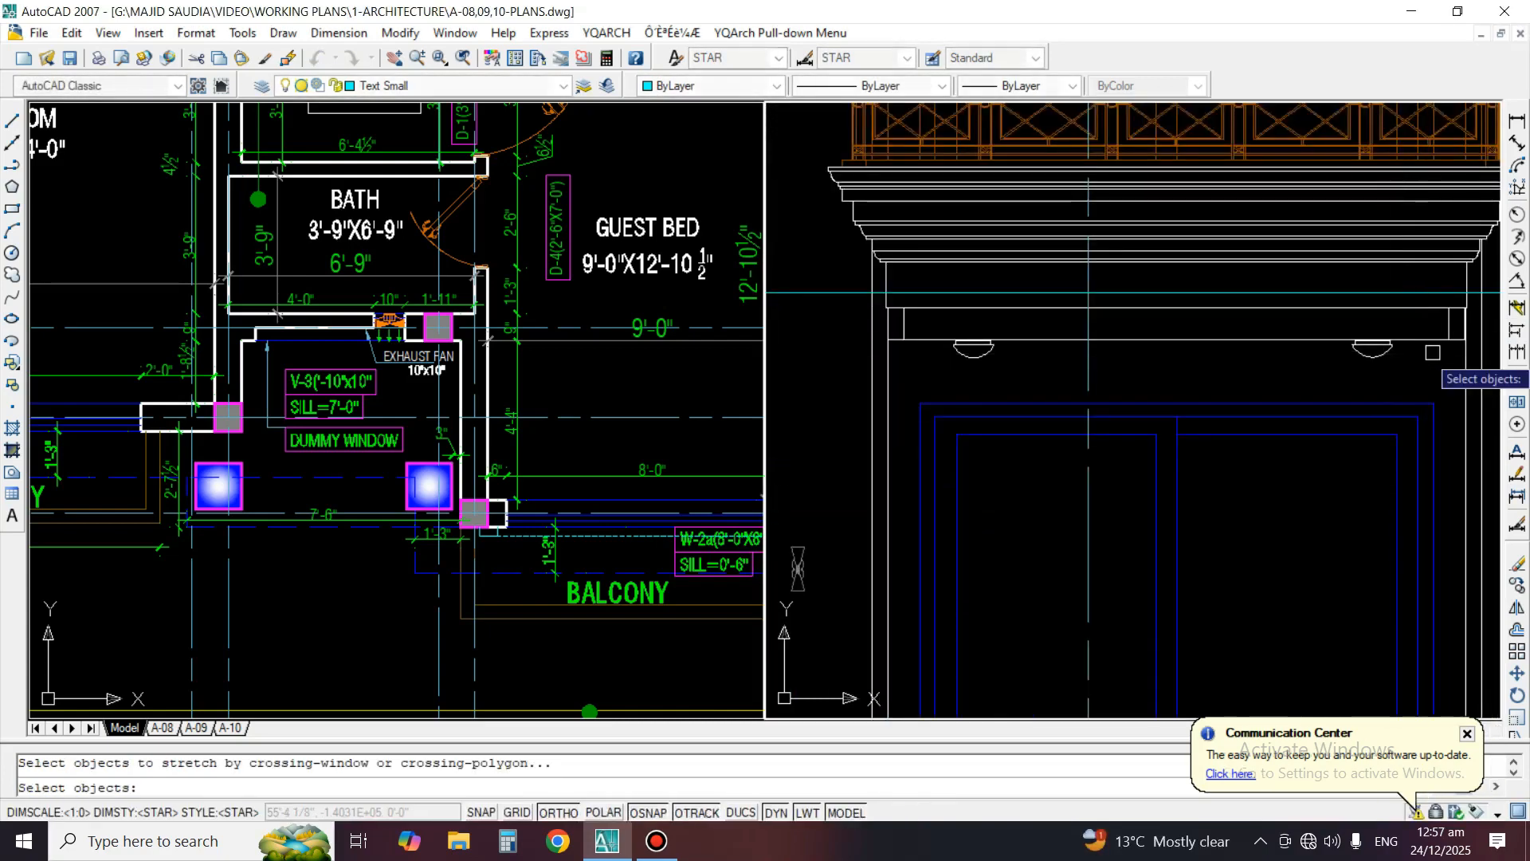
scroll(1467, 310, "up", 3)
scroll(1455, 302, "up", 2)
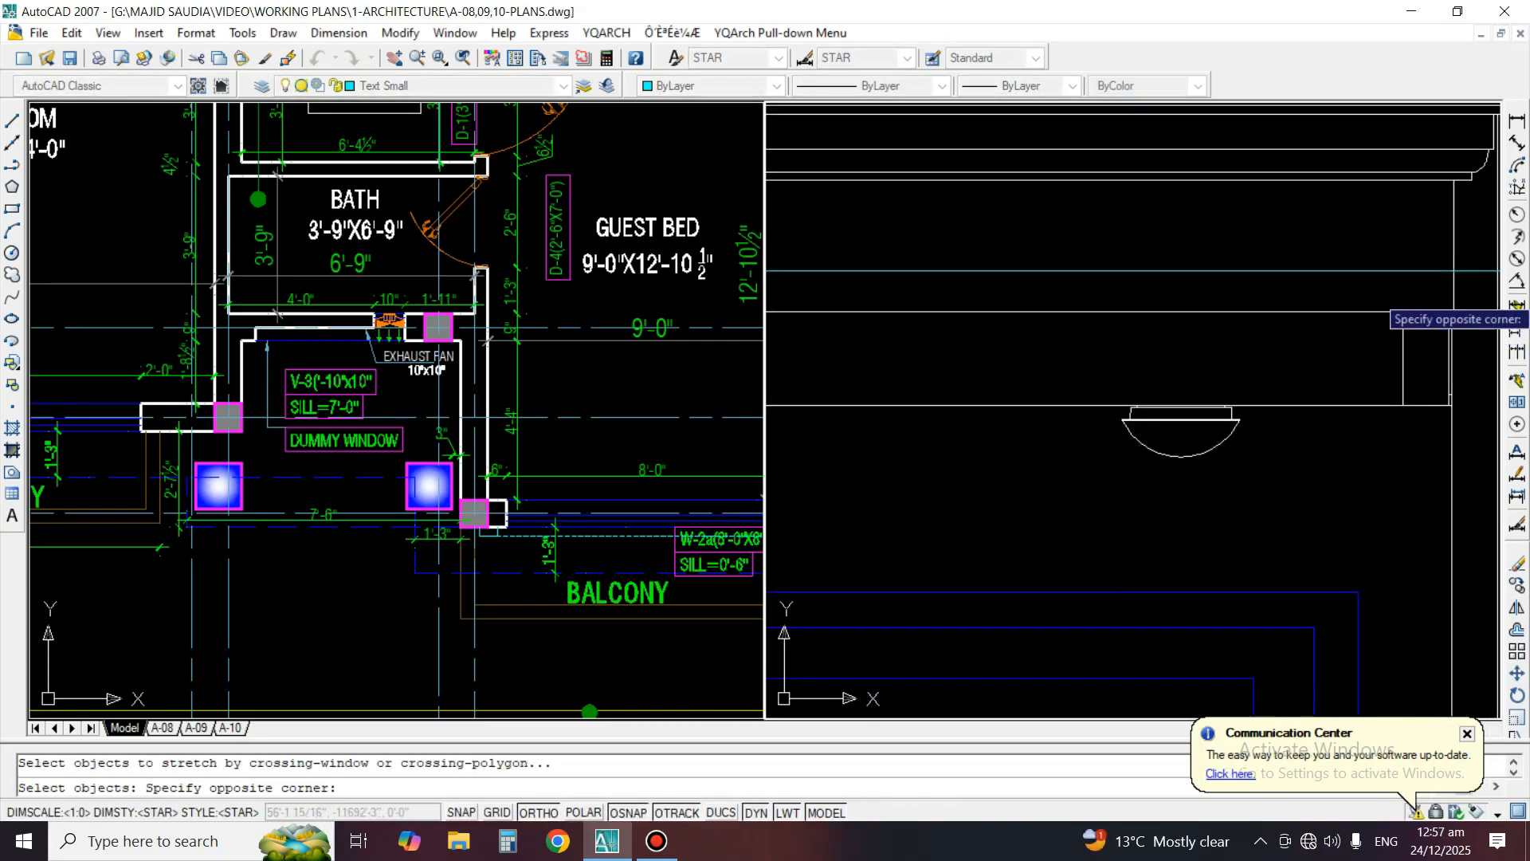
scroll(1383, 307, "down", 2)
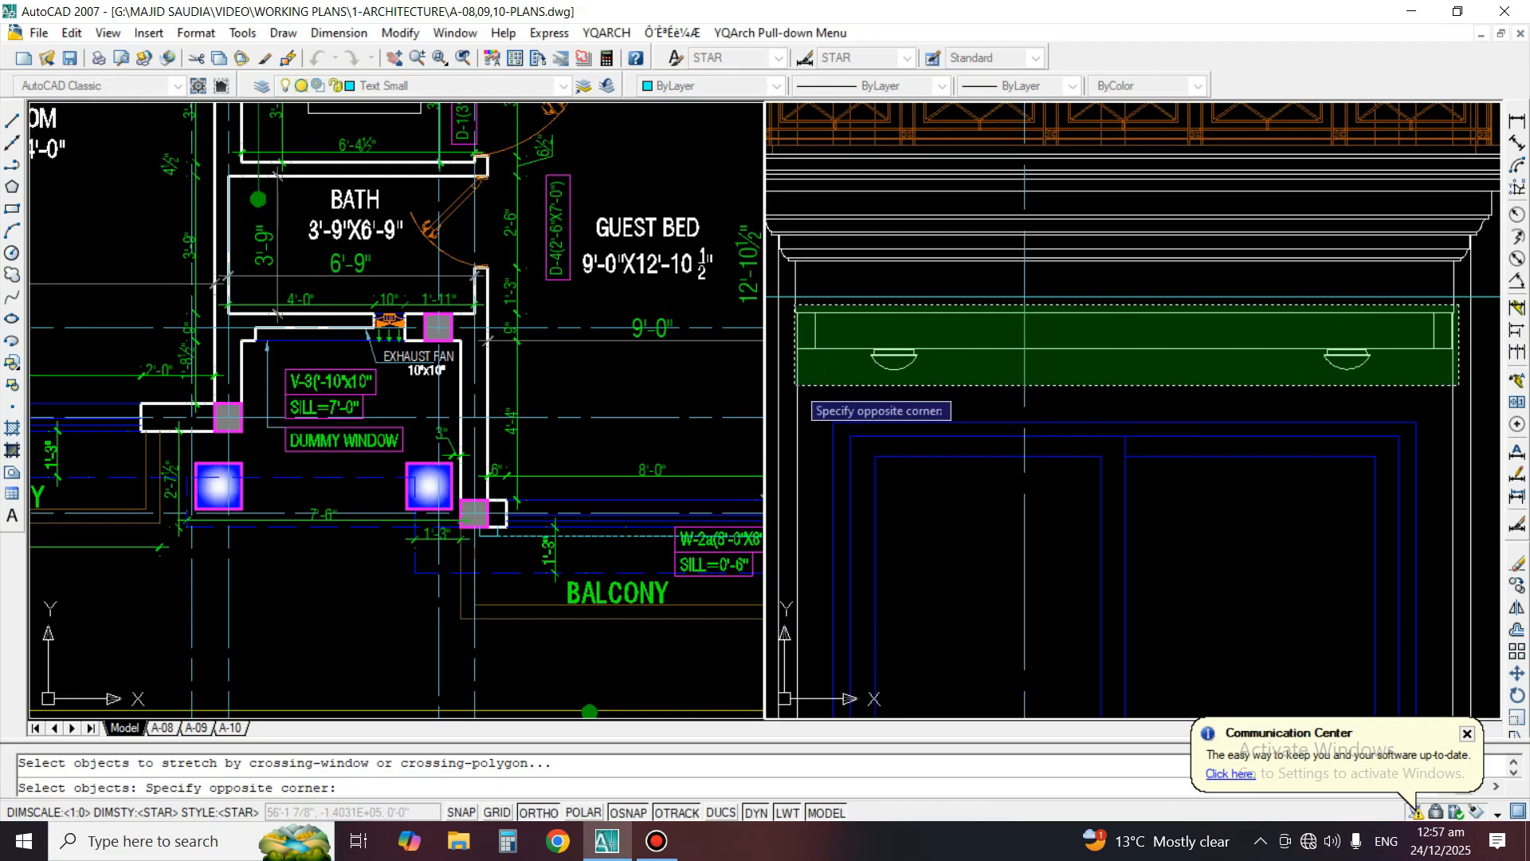
left_click(793, 384)
key("Return")
left_click(894, 311)
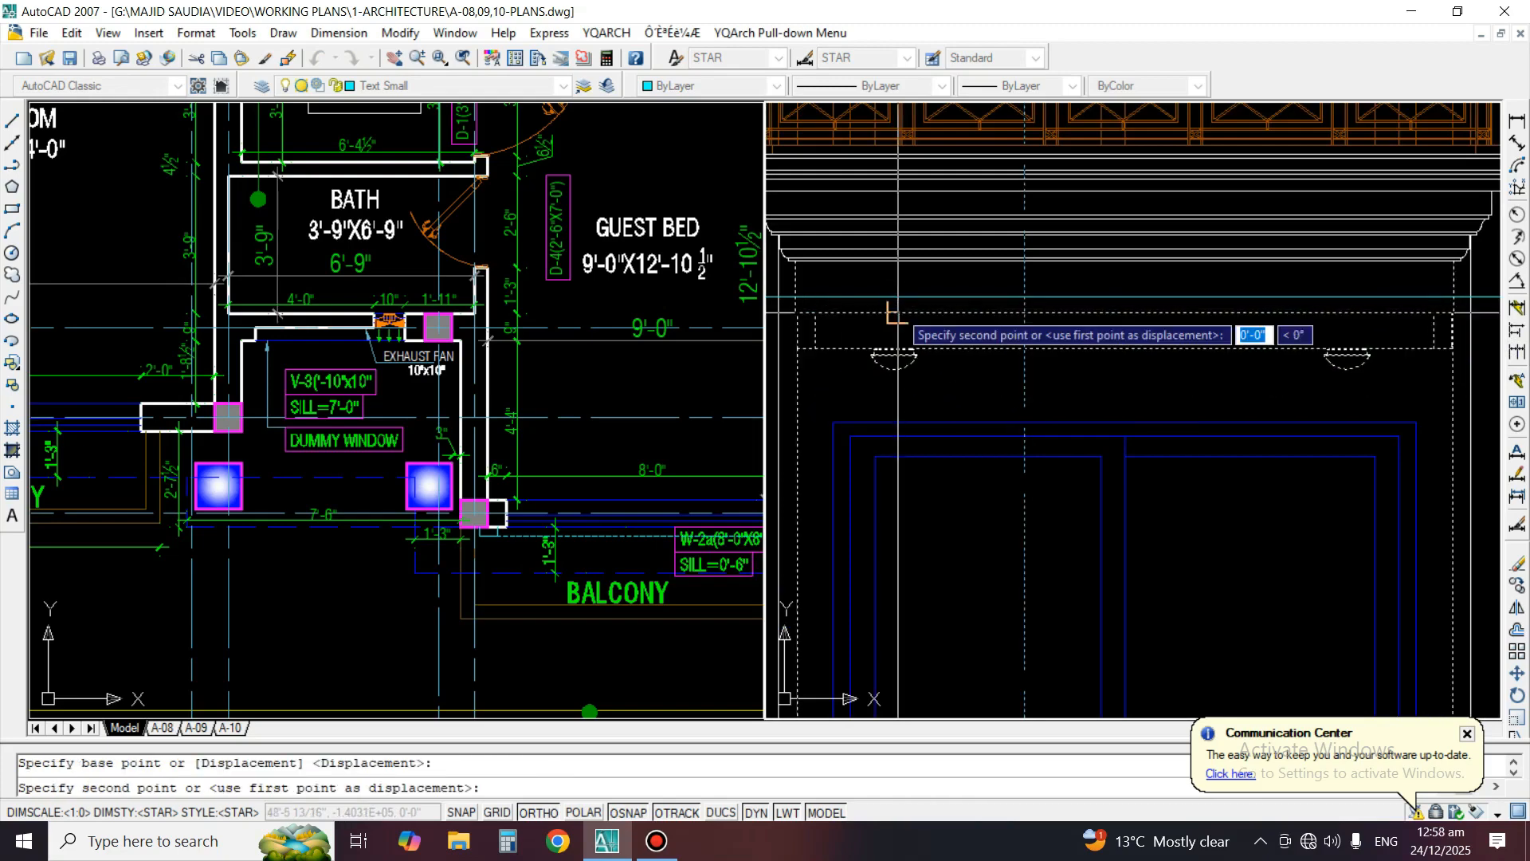
left_click(894, 298)
scroll(1176, 349, "down", 2)
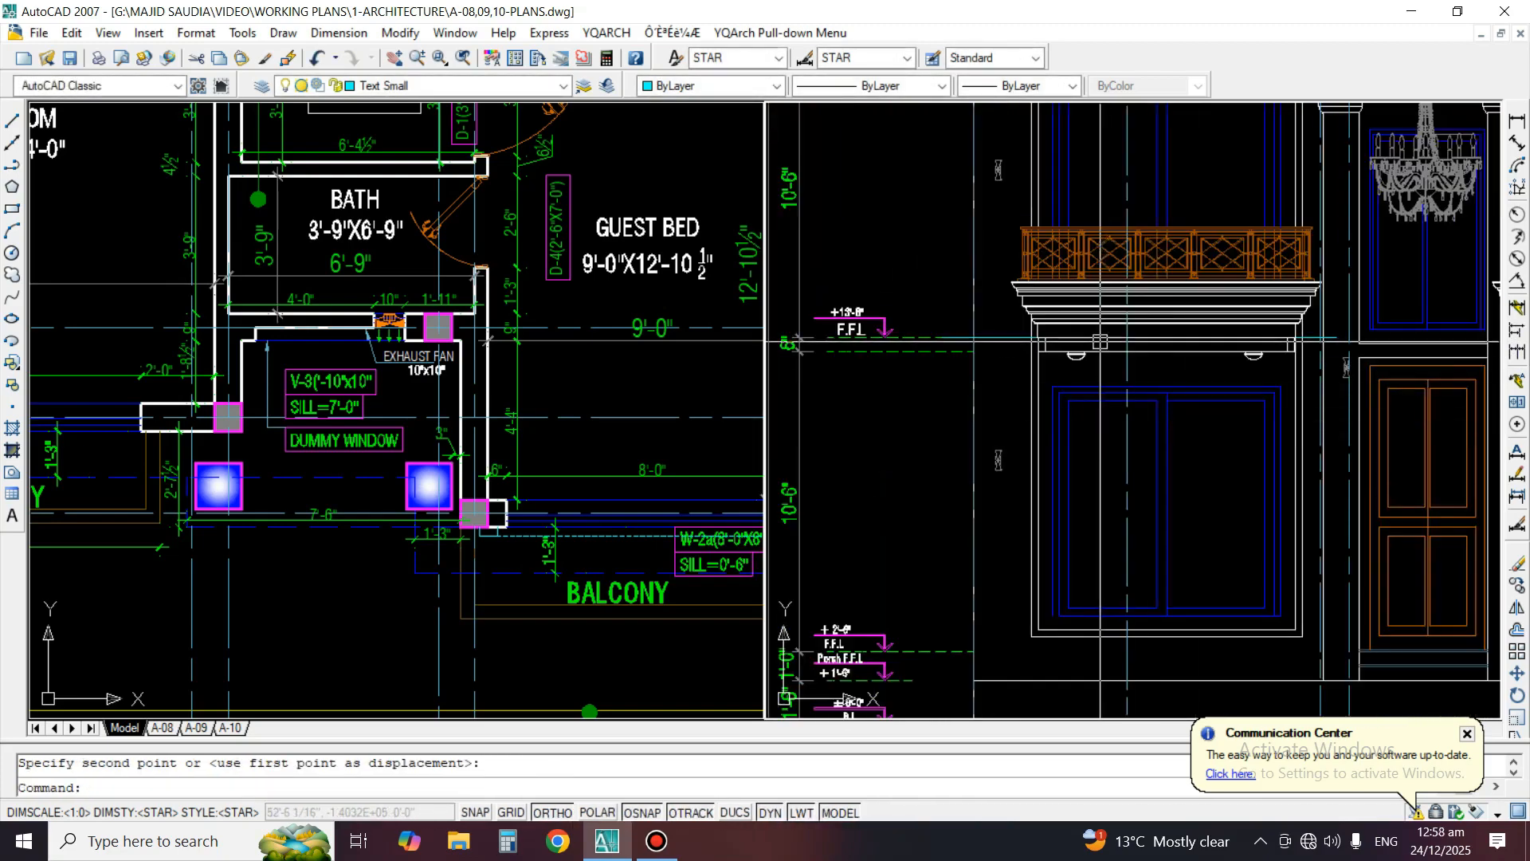
scroll(1099, 343, "up", 1)
scroll(1087, 363, "down", 3)
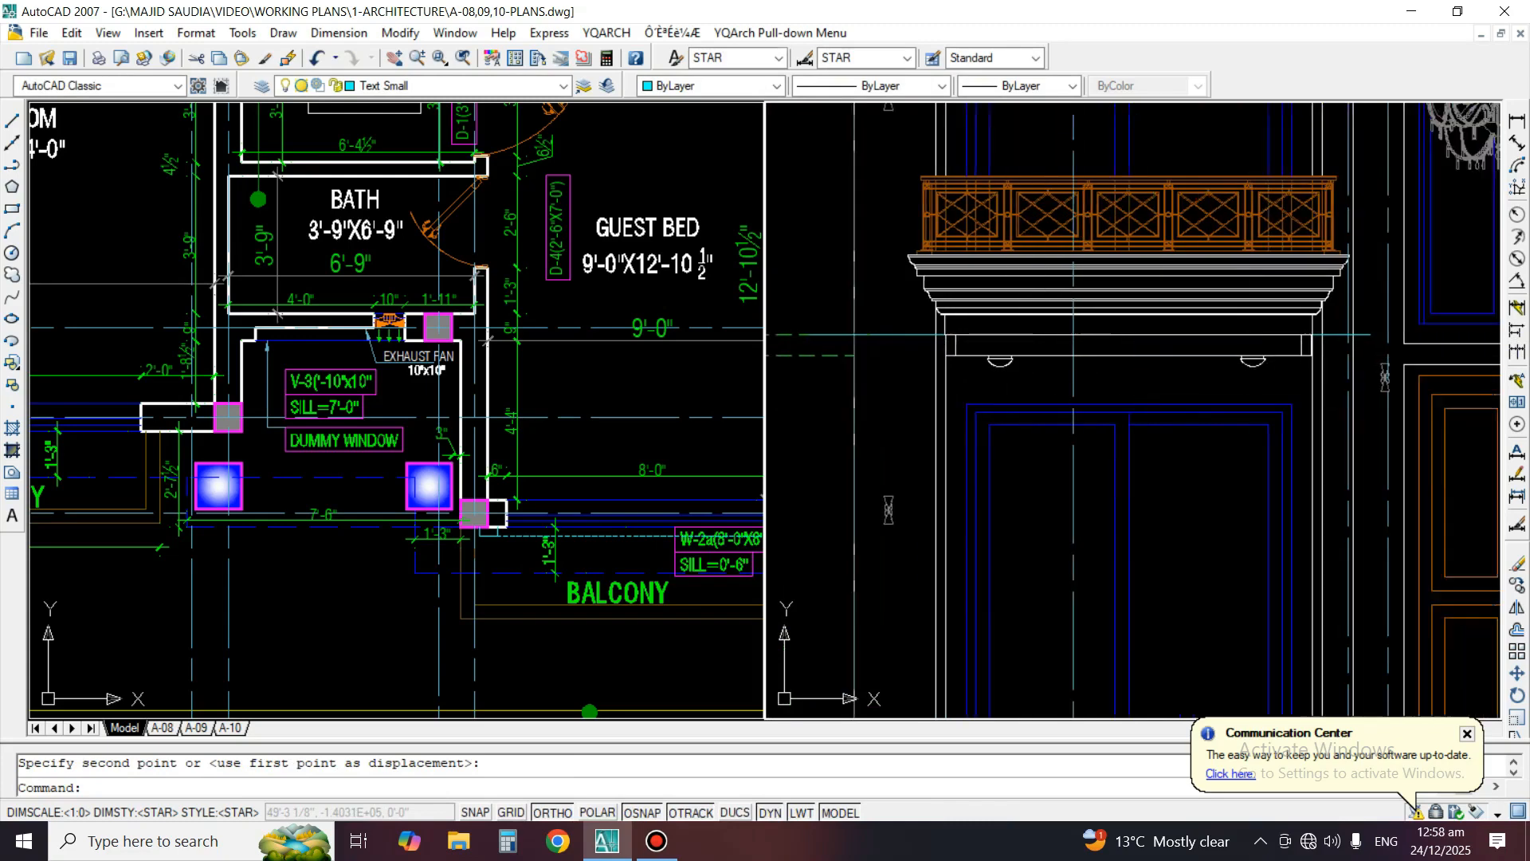
Erase the horizontal construction line across the band beneath the balcony cornice
scroll(828, 370, "up", 1)
scroll(827, 370, "up", 1)
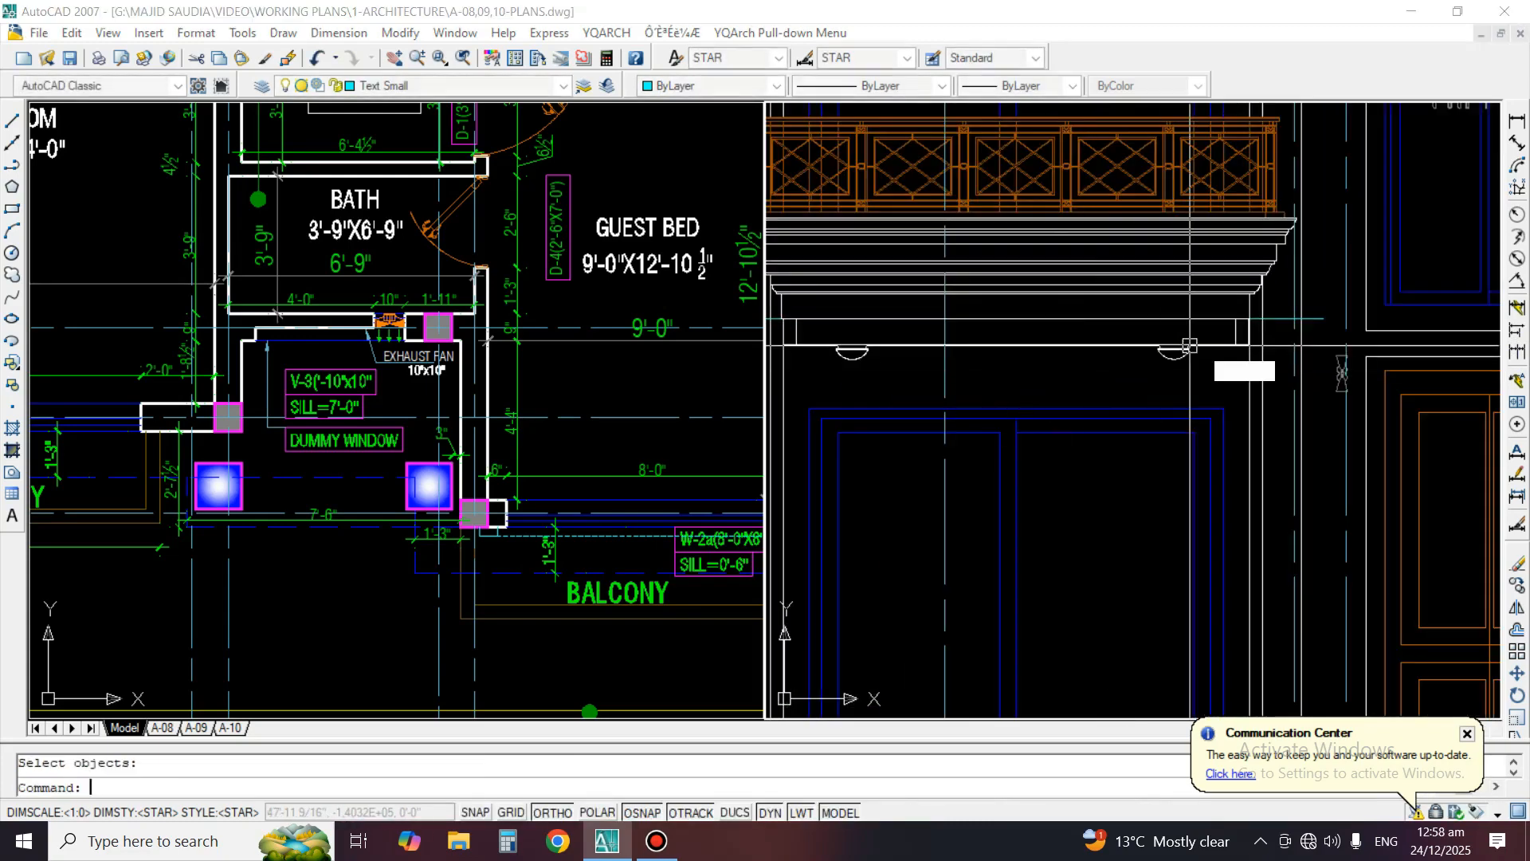
type("e")
key("Return")
left_click(1323, 316)
key("Return")
scroll(1177, 346, "down", 5)
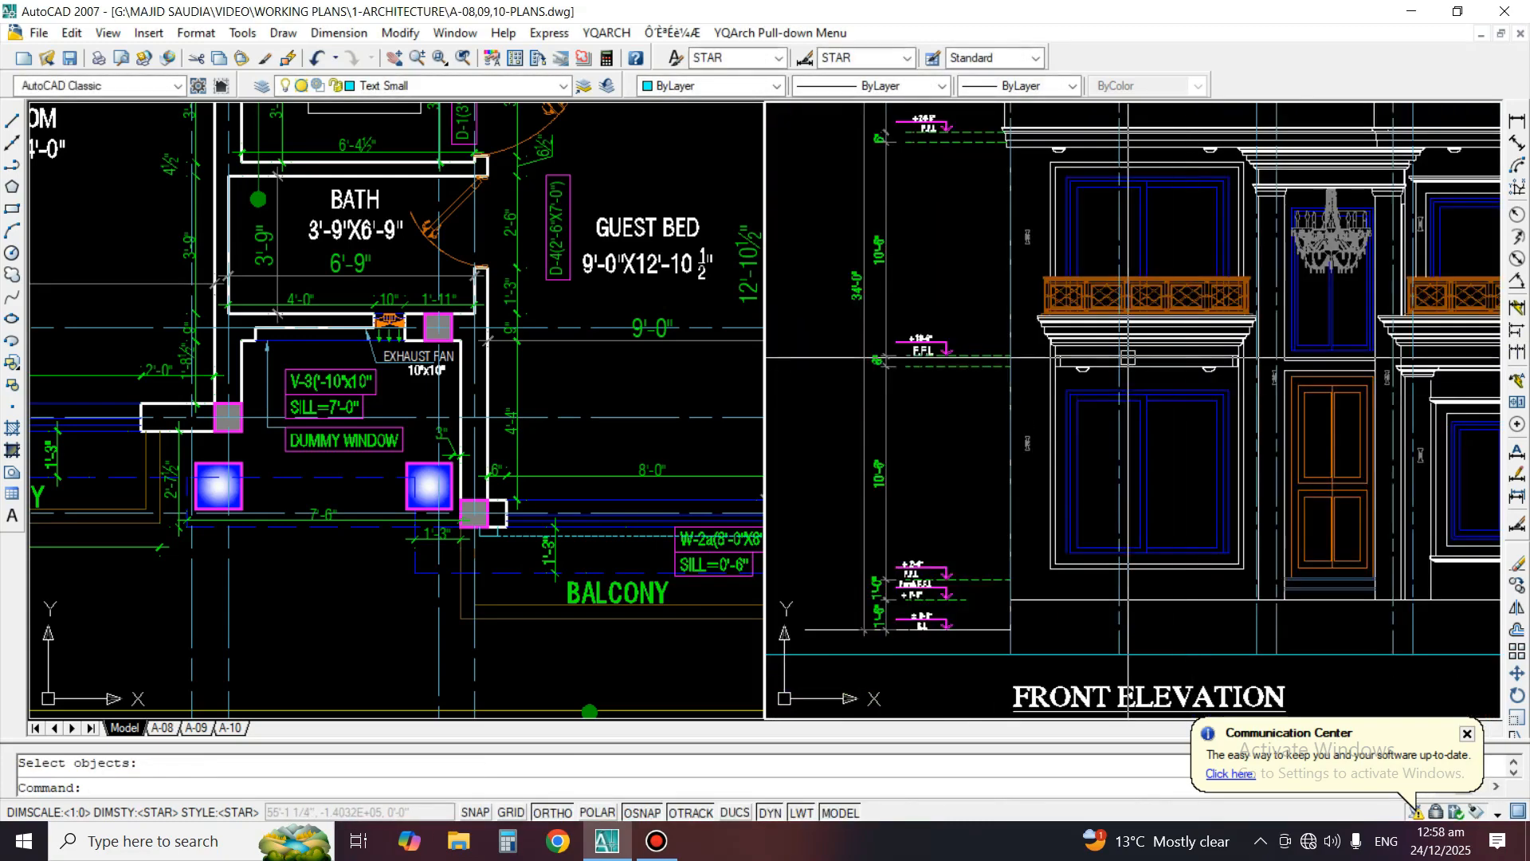
Draw a circle around the left corner of the balcony cornice and move it slightly upward
scroll(1046, 362, "up", 4)
type("c")
key("Return")
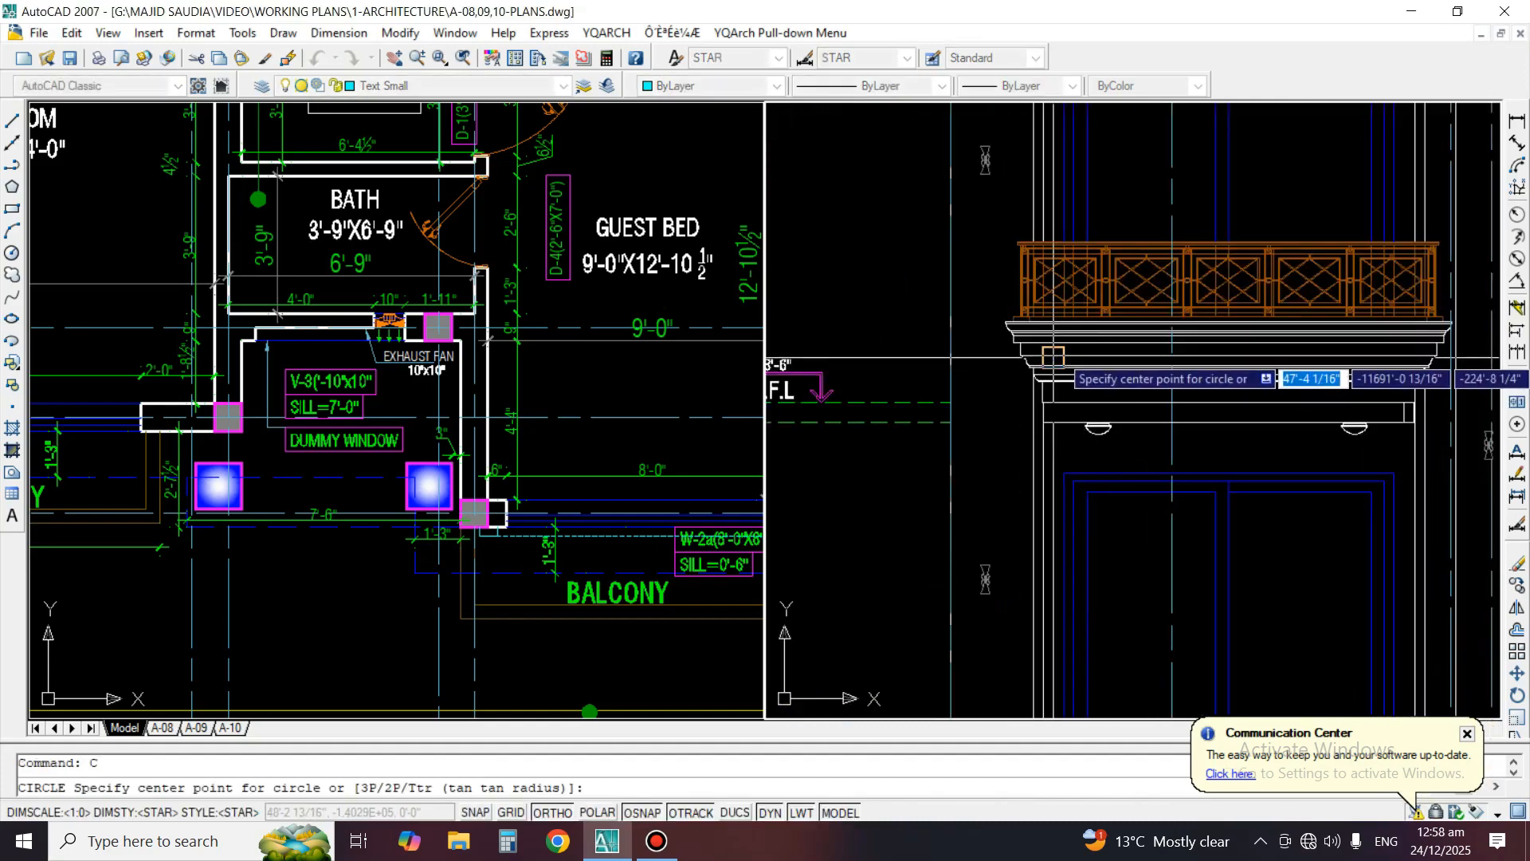
left_click(1171, 366)
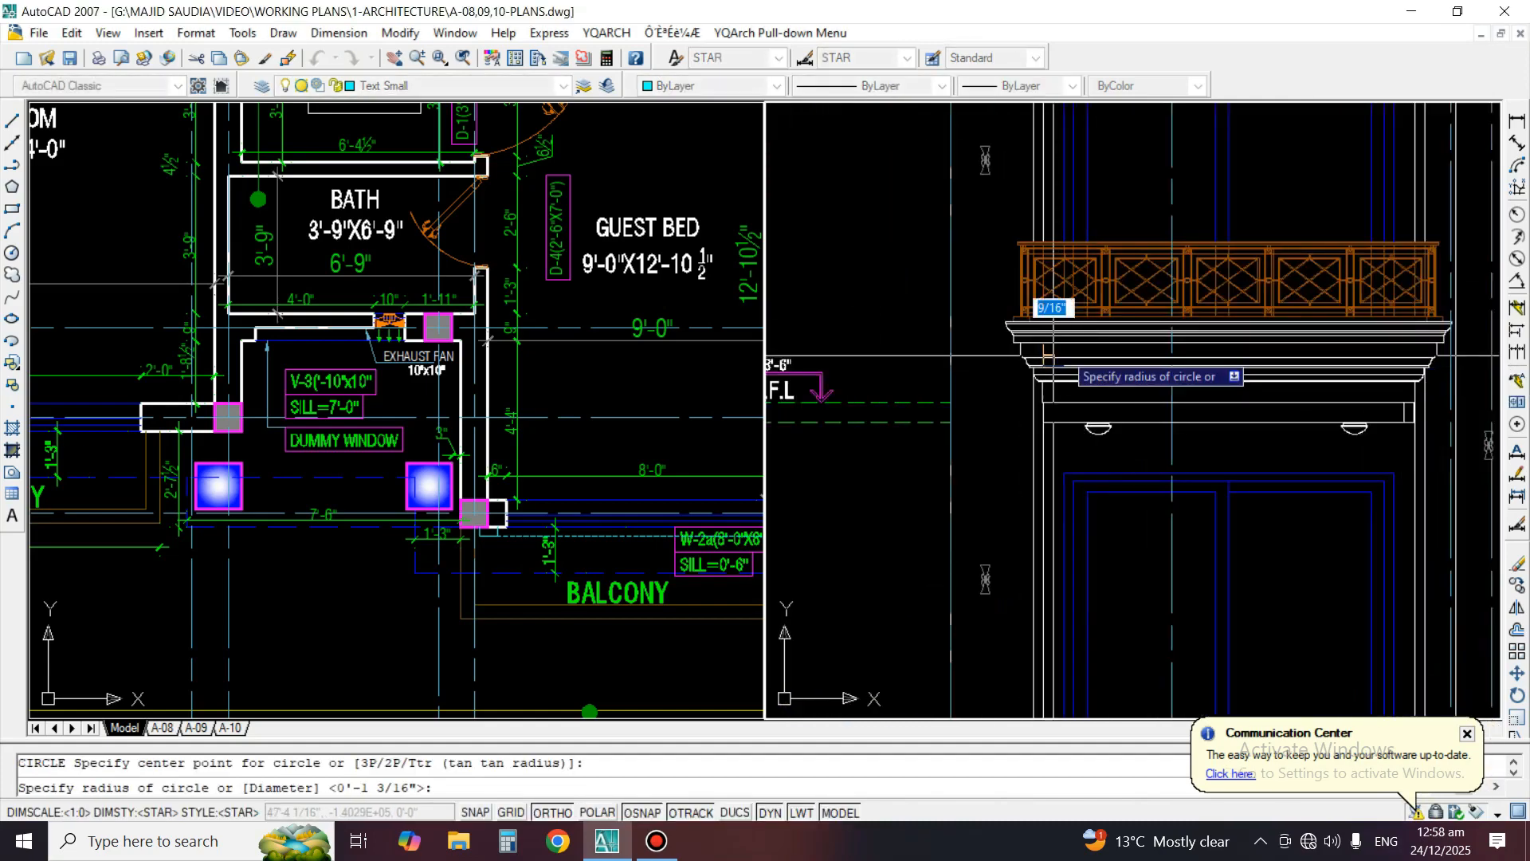
left_click(1004, 470)
type("m")
key("Return")
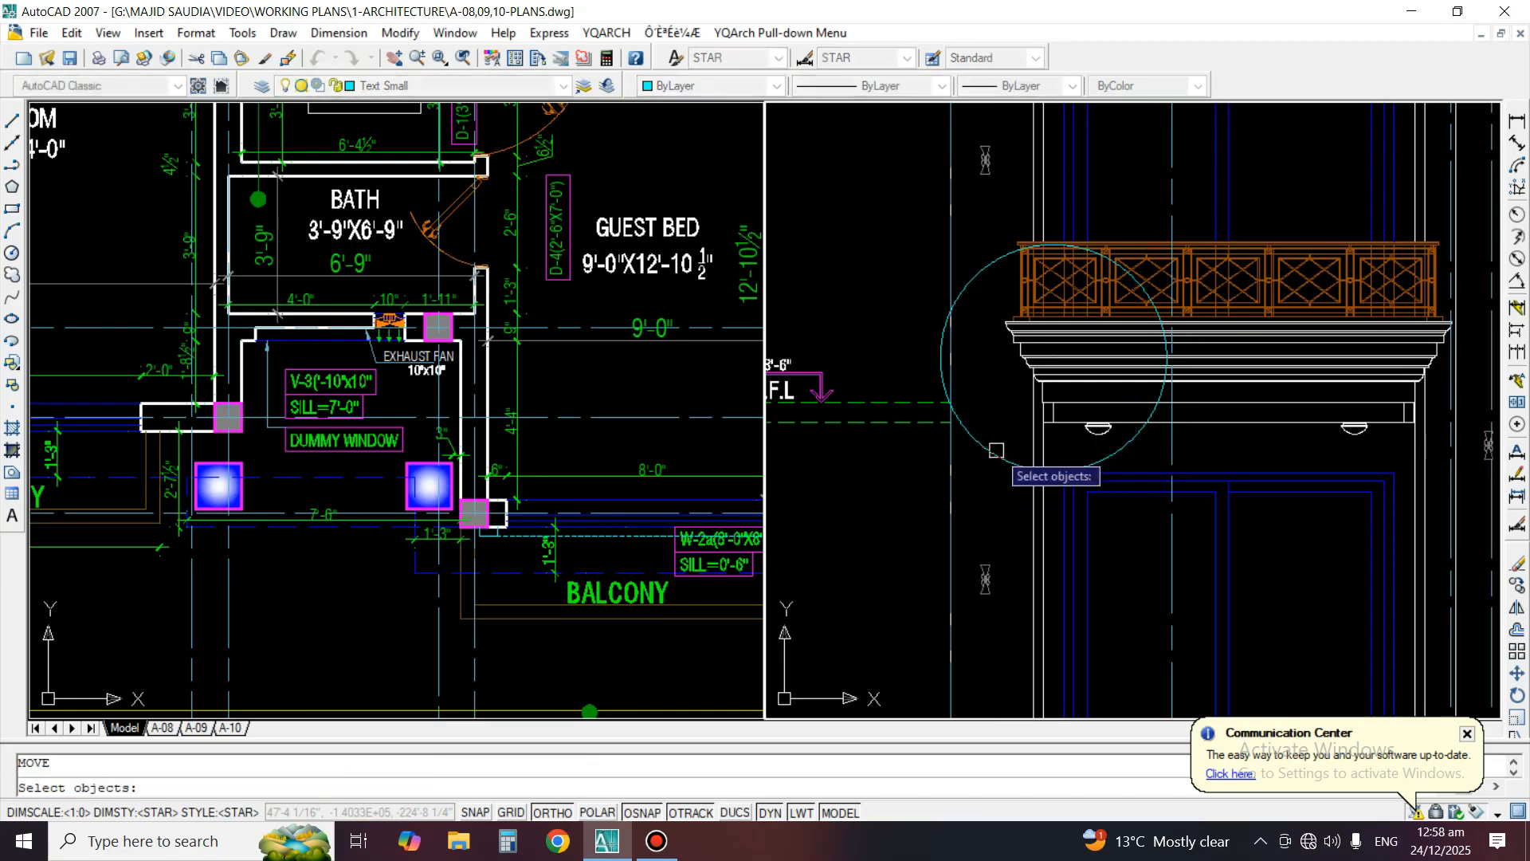
left_click(994, 451)
key("Return")
left_click(889, 272)
left_click(884, 236)
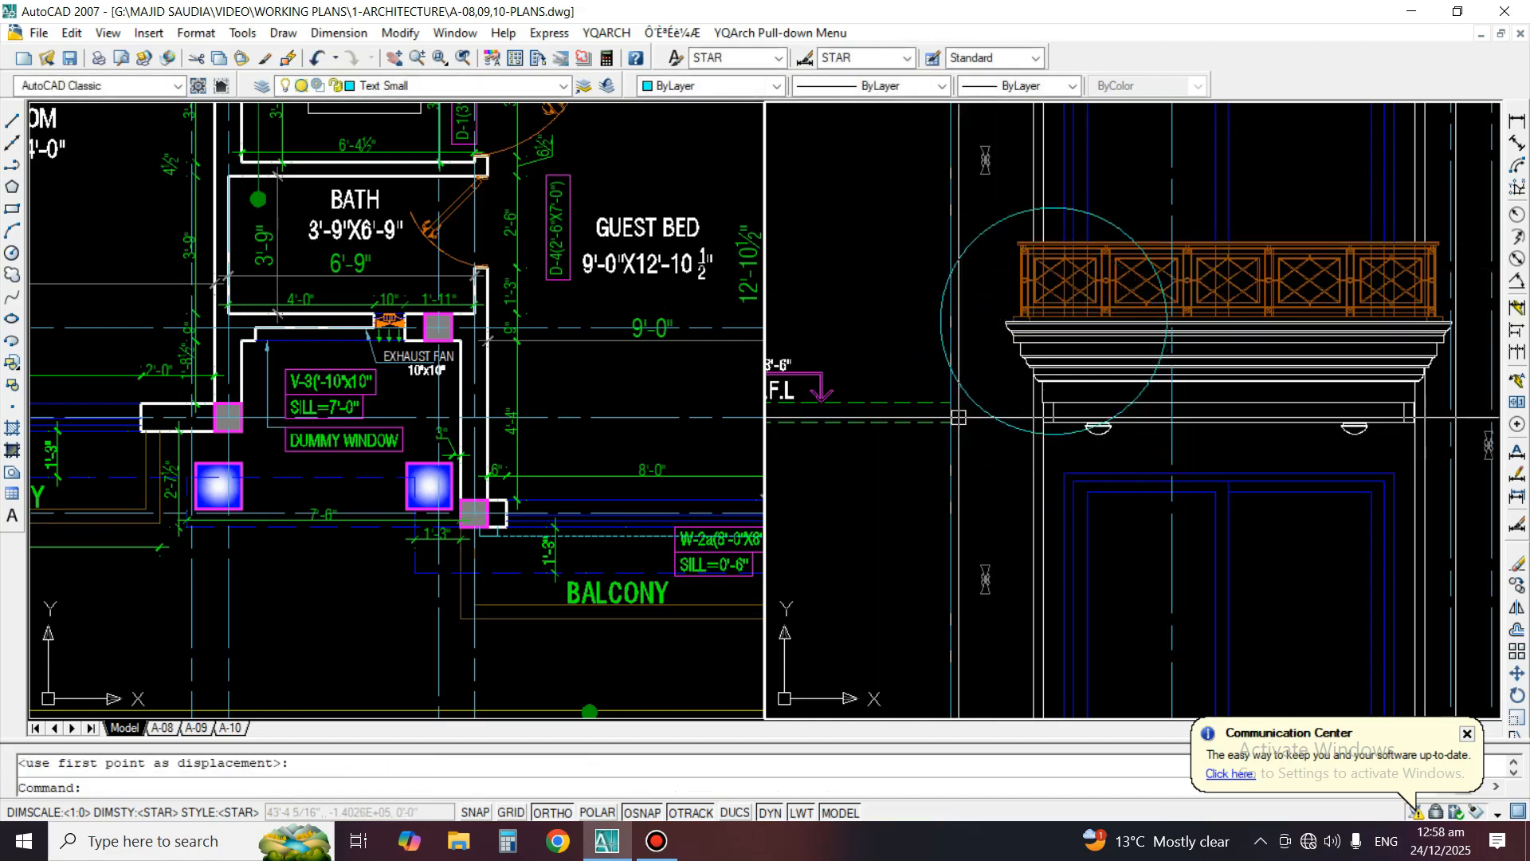
middle_click_drag(1016, 423, 1097, 460)
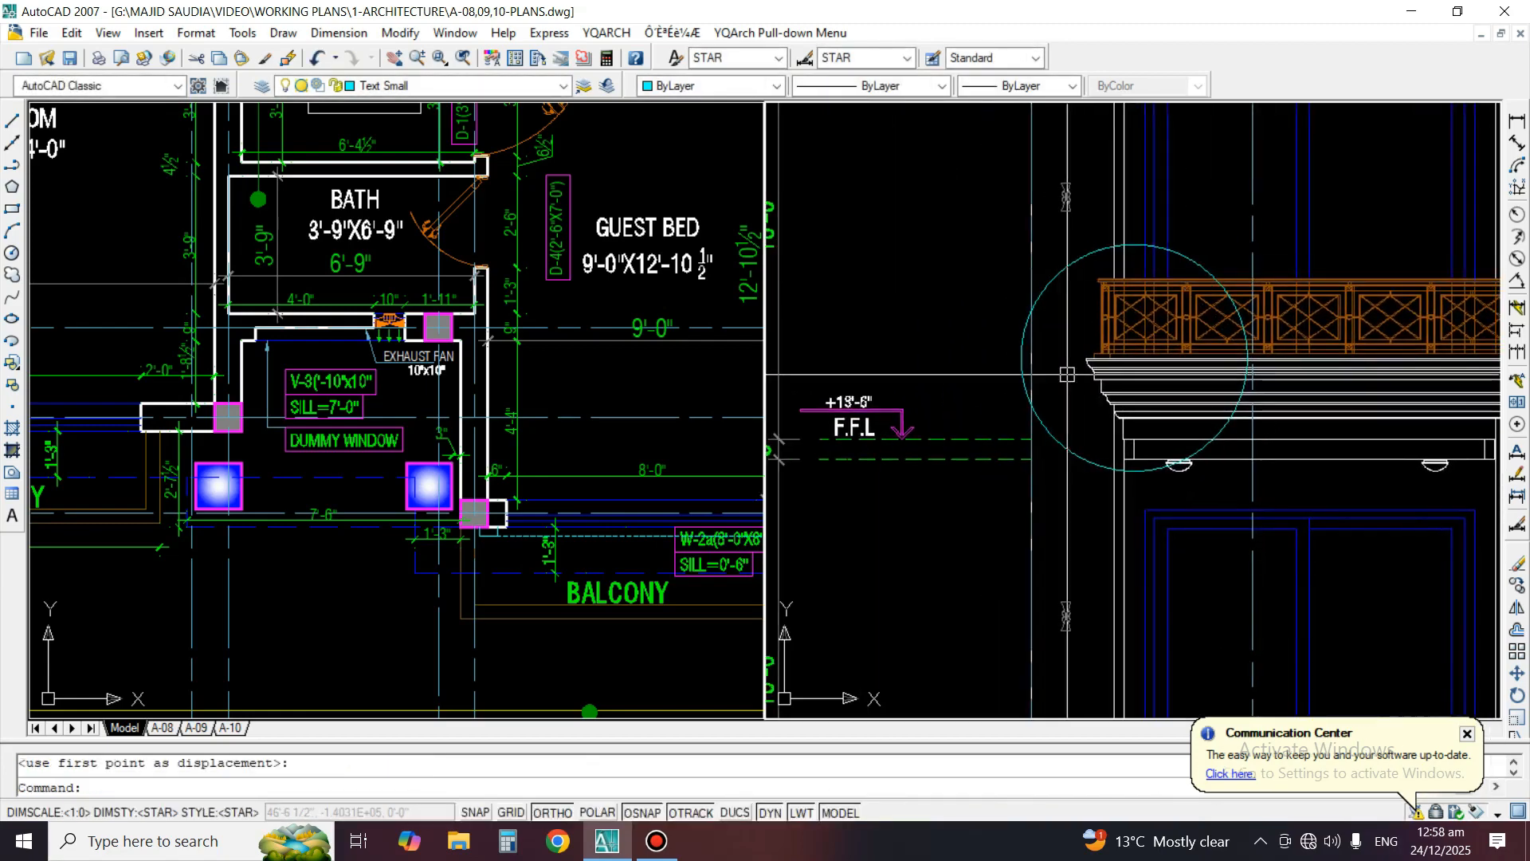
scroll(1067, 374, "up", 3)
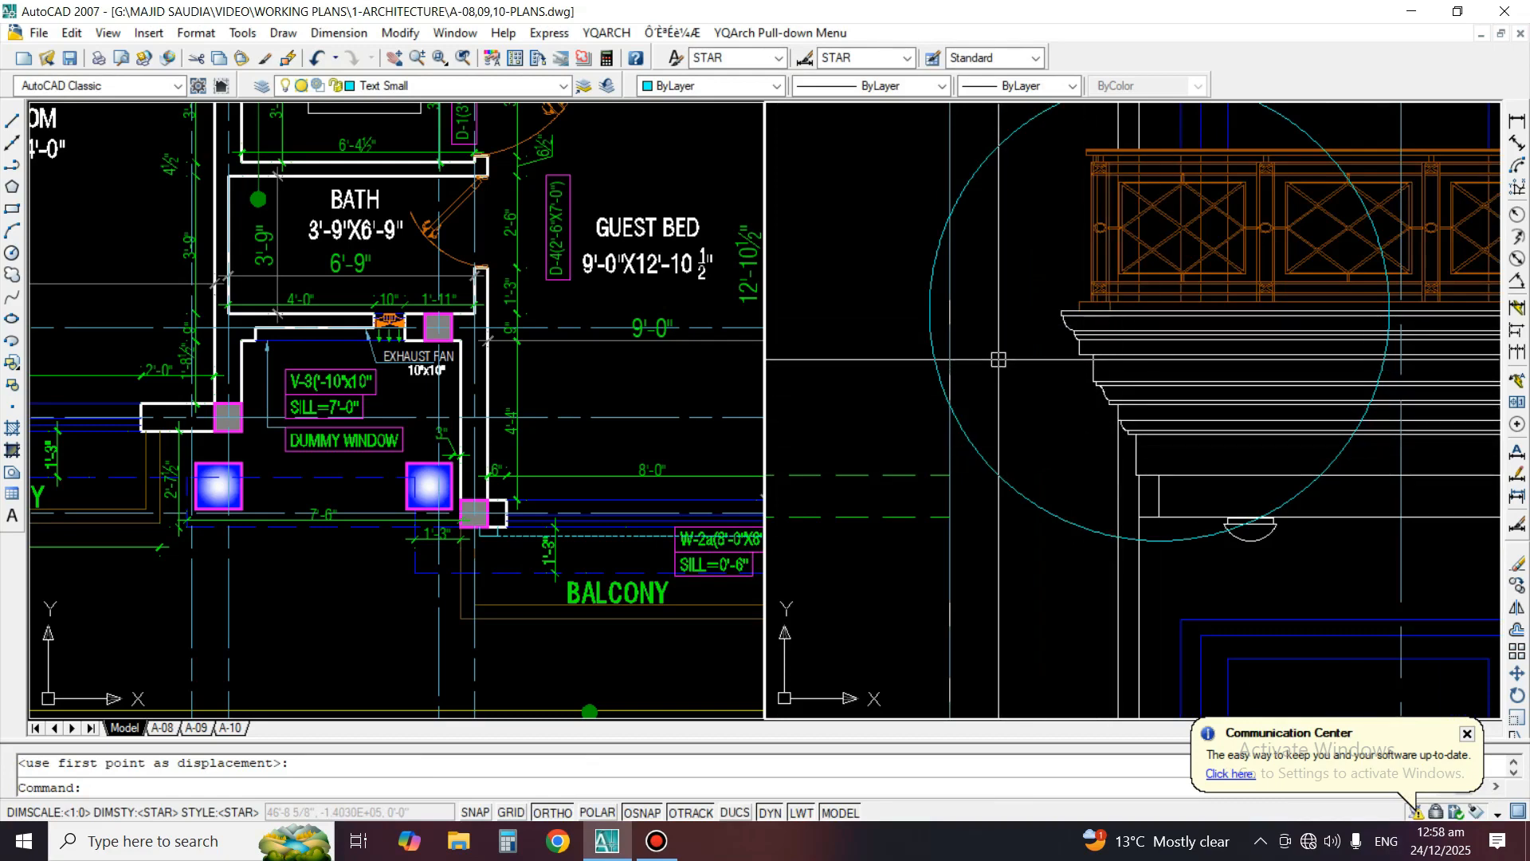
Erase the short inner vertical line at the left end of the band beneath the balcony cornice
type("e")
key("space")
left_click(1156, 495)
key("space")
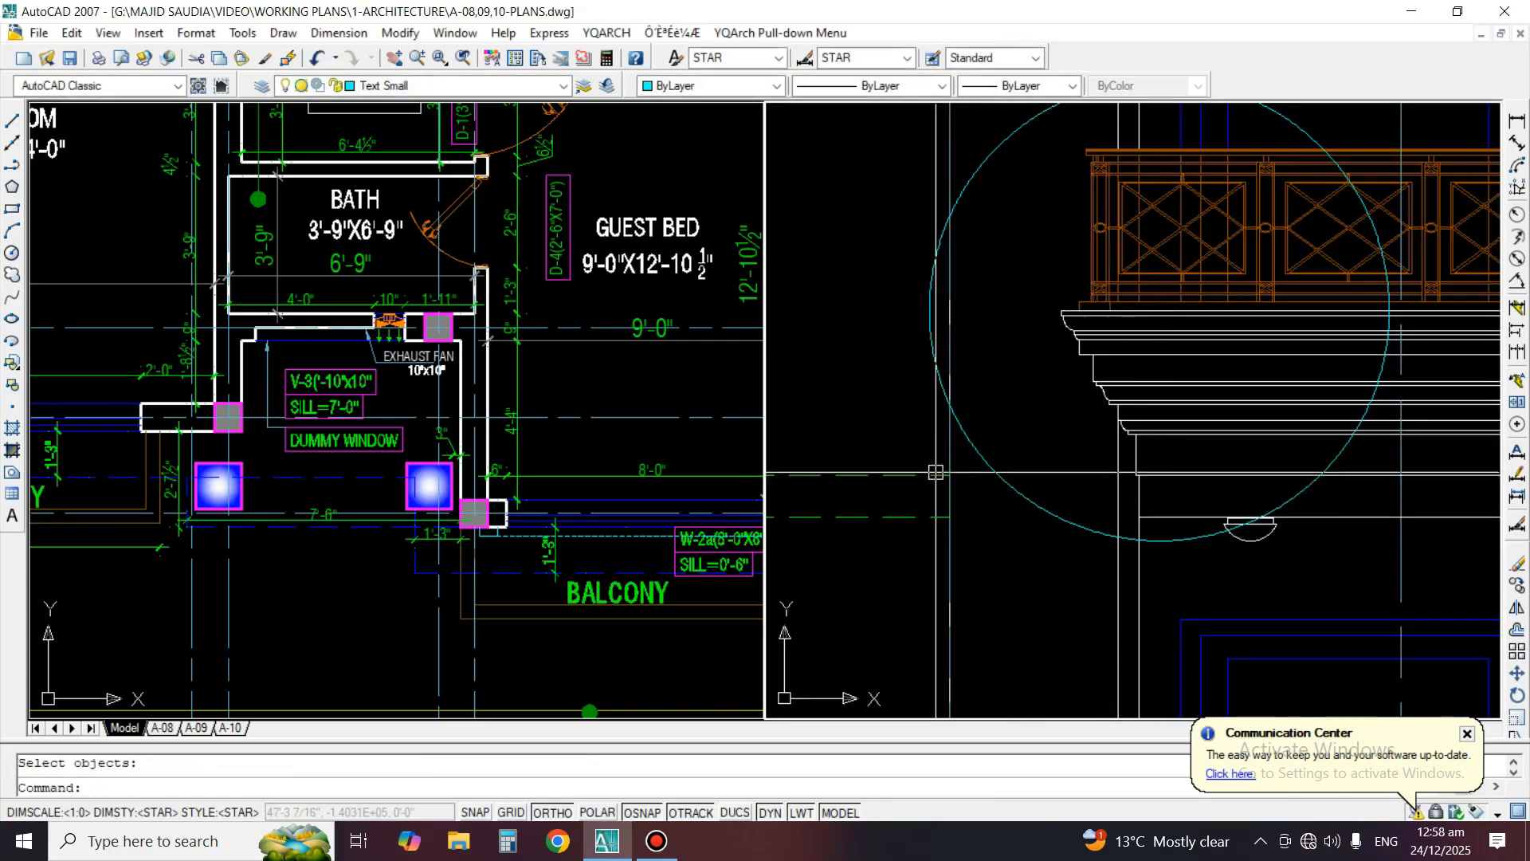
Erase the short vertical line at the right end of the band beneath the balcony cornice
scroll(841, 386, "down", 4)
scroll(1233, 424, "up", 3)
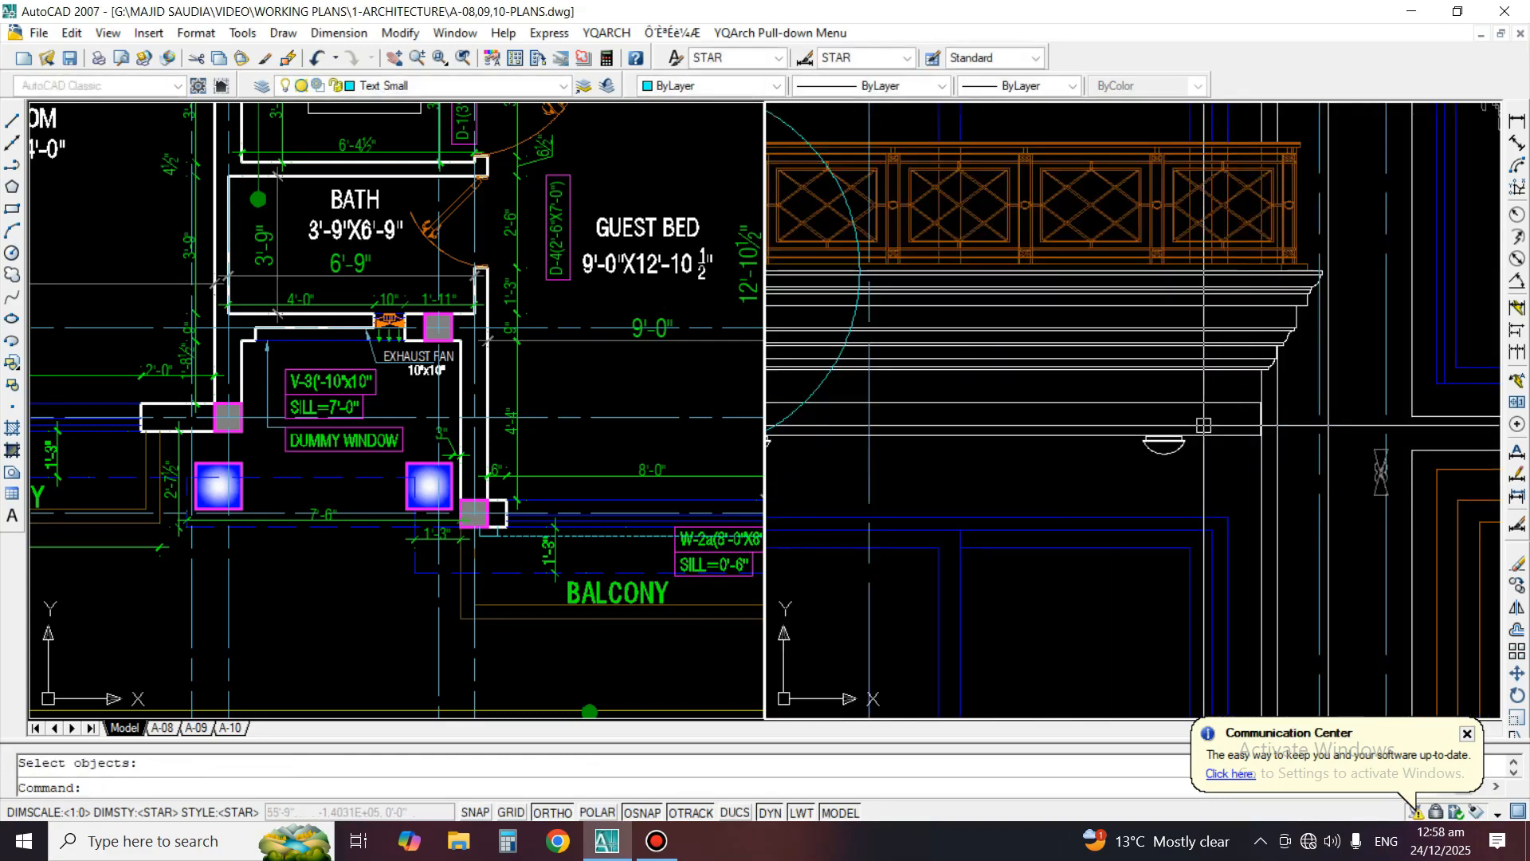
scroll(1233, 424, "up", 4)
type("e")
key("space")
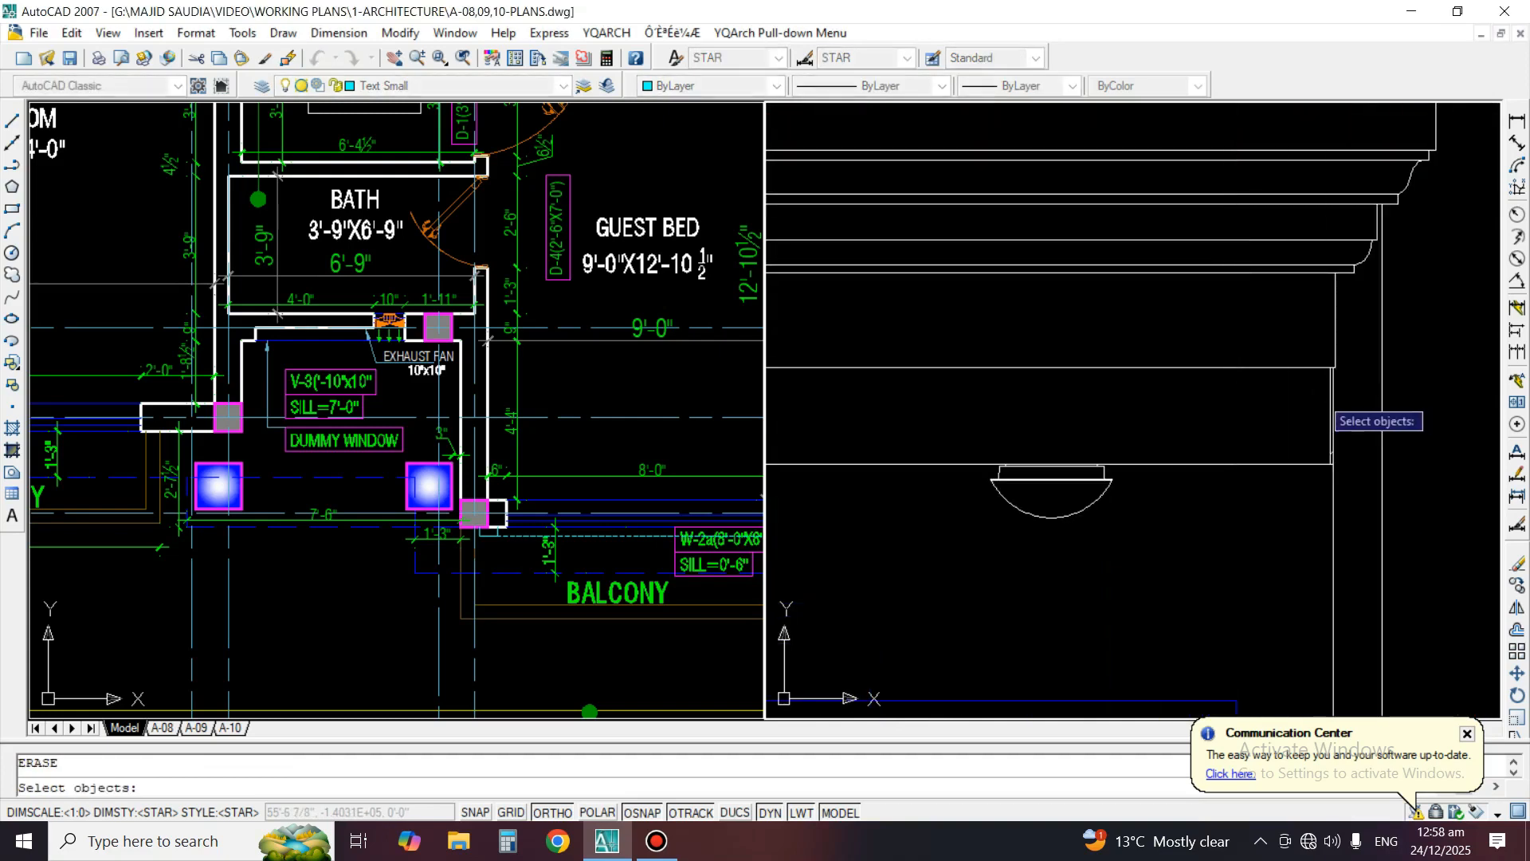
key("Escape")
scroll(1325, 409, "up", 3)
type("e")
key("space")
left_click(1333, 408)
key("space")
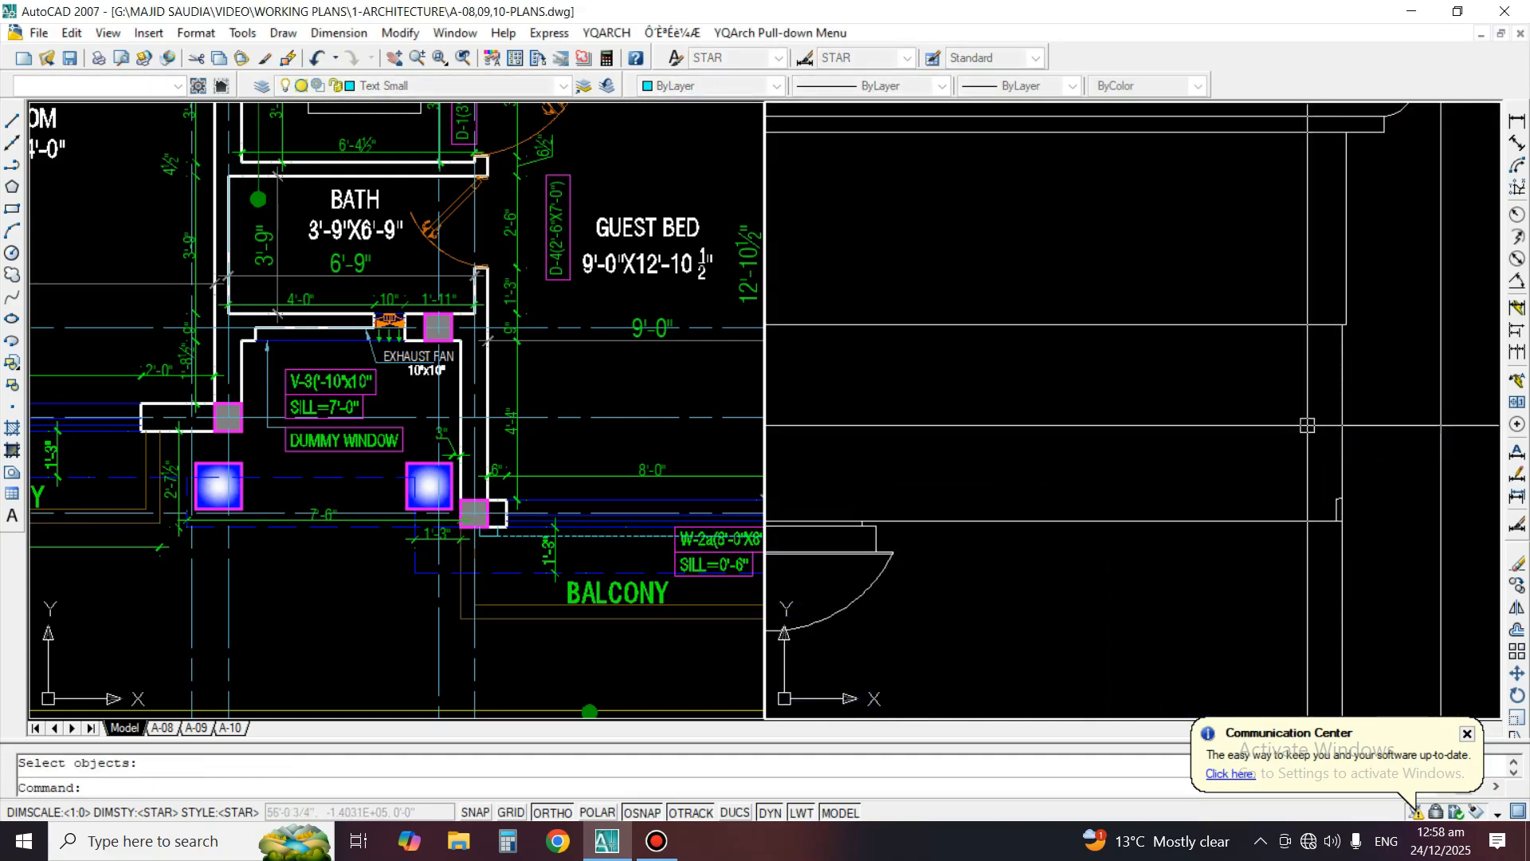
Erase the small notch lines at the lower right corner of the band
type("e")
left_click(1306, 454)
left_click(1372, 526)
key("space")
key("space")
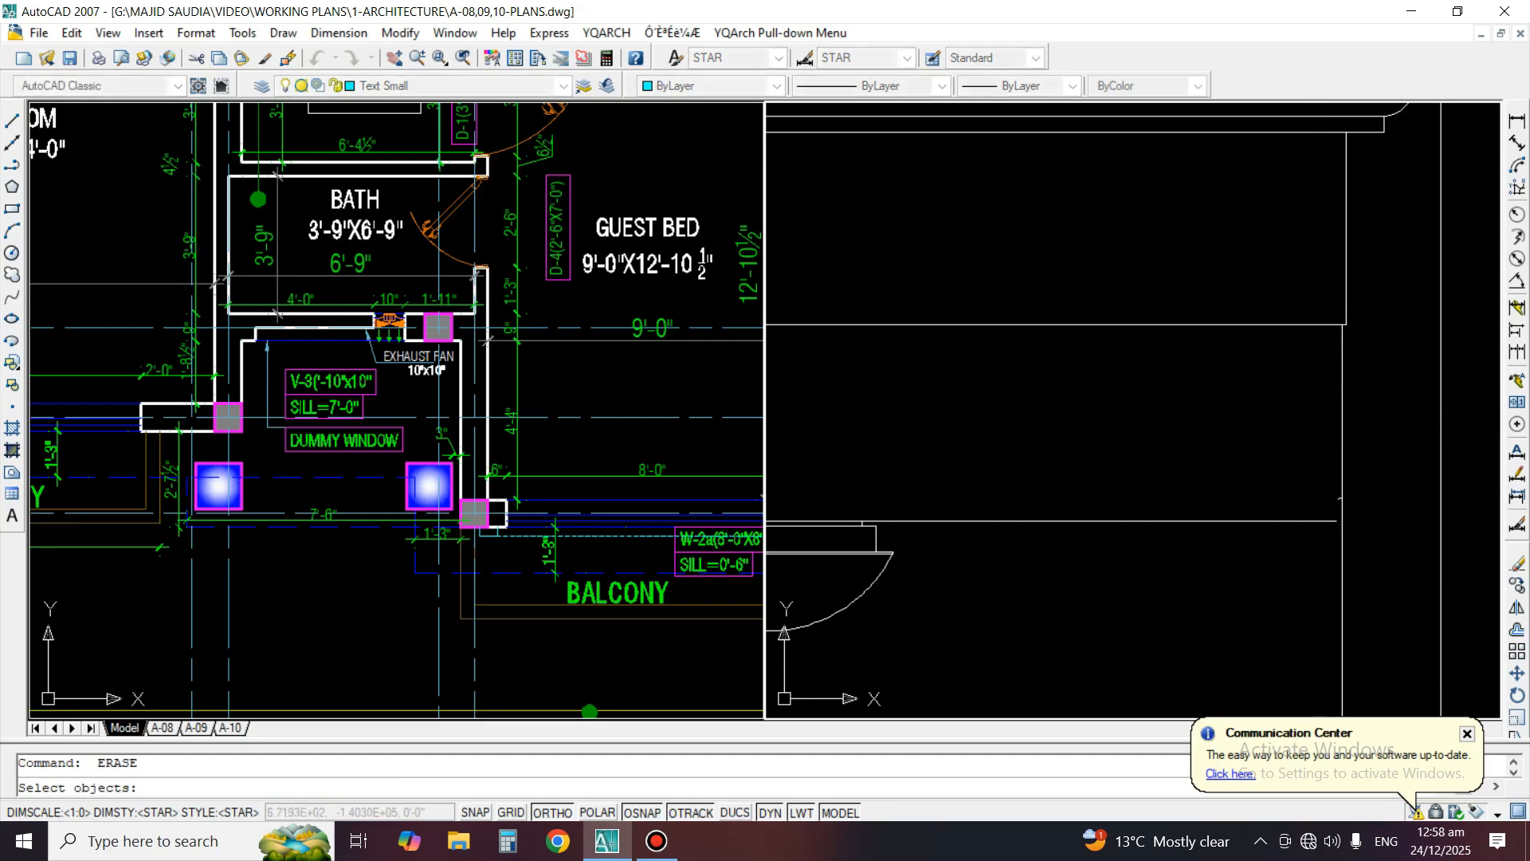
left_click(1304, 299)
left_click(1263, 279)
key("Escape")
Erase the leftover vertical end segment between the band's upper and lower lines at its right end
type("ex")
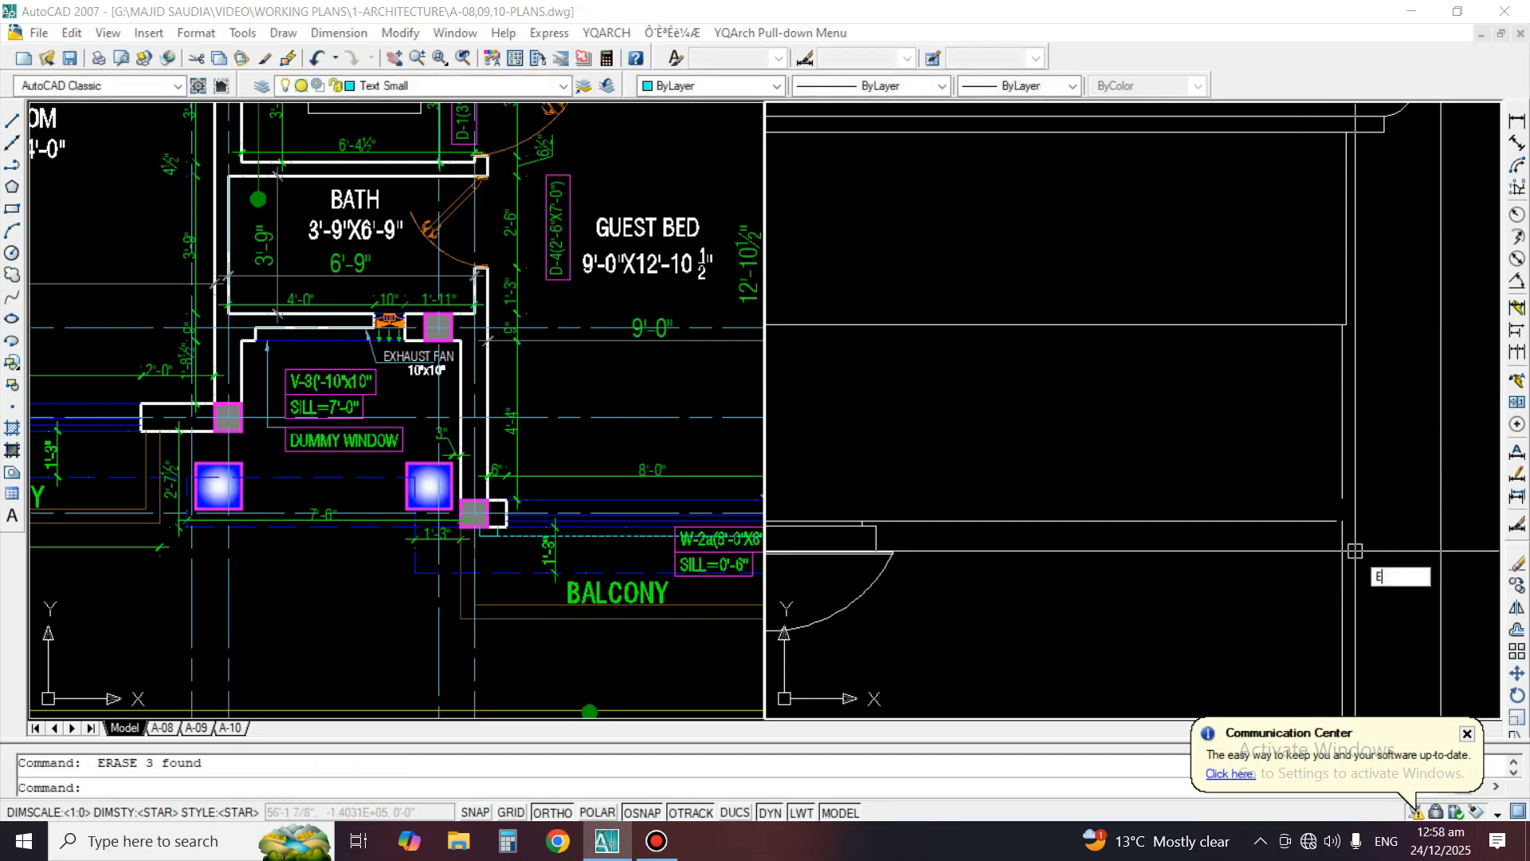
key("space")
key("space")
key("space")
type("e")
left_click(1339, 449)
Extend the vertical wall edge at the band's right end up to the band's upper line
key("space")
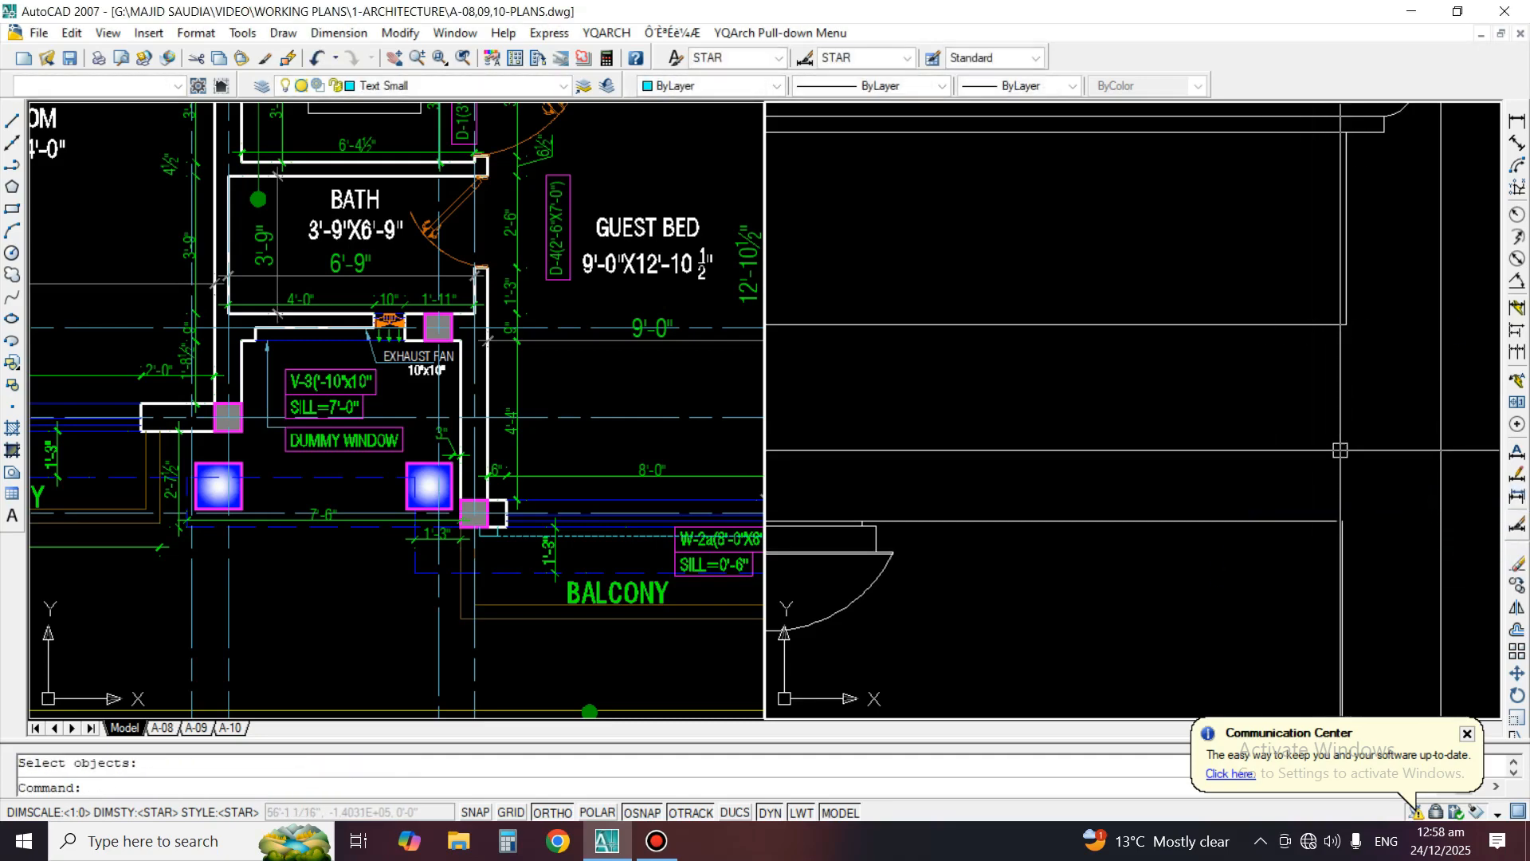
type("ex")
key("space")
left_click(1271, 256)
left_click(1239, 397)
key("space")
left_click(1270, 547)
left_click(1386, 613)
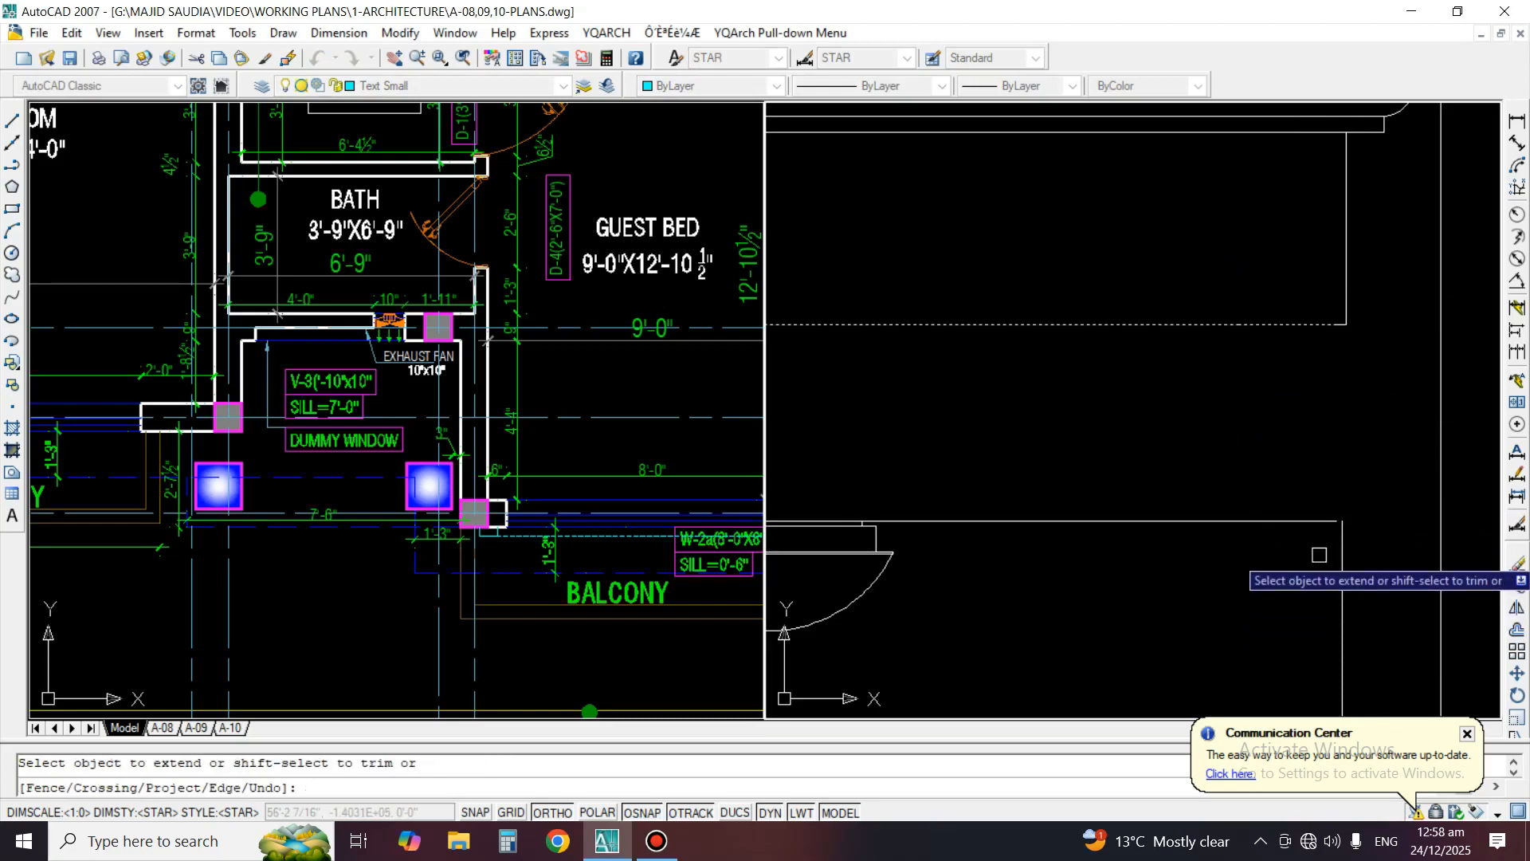
left_click(1336, 554)
left_click(1349, 549)
key("space")
Extend the band's lower horizontal line to the vertical wall edge at its right end
key("space")
key("space")
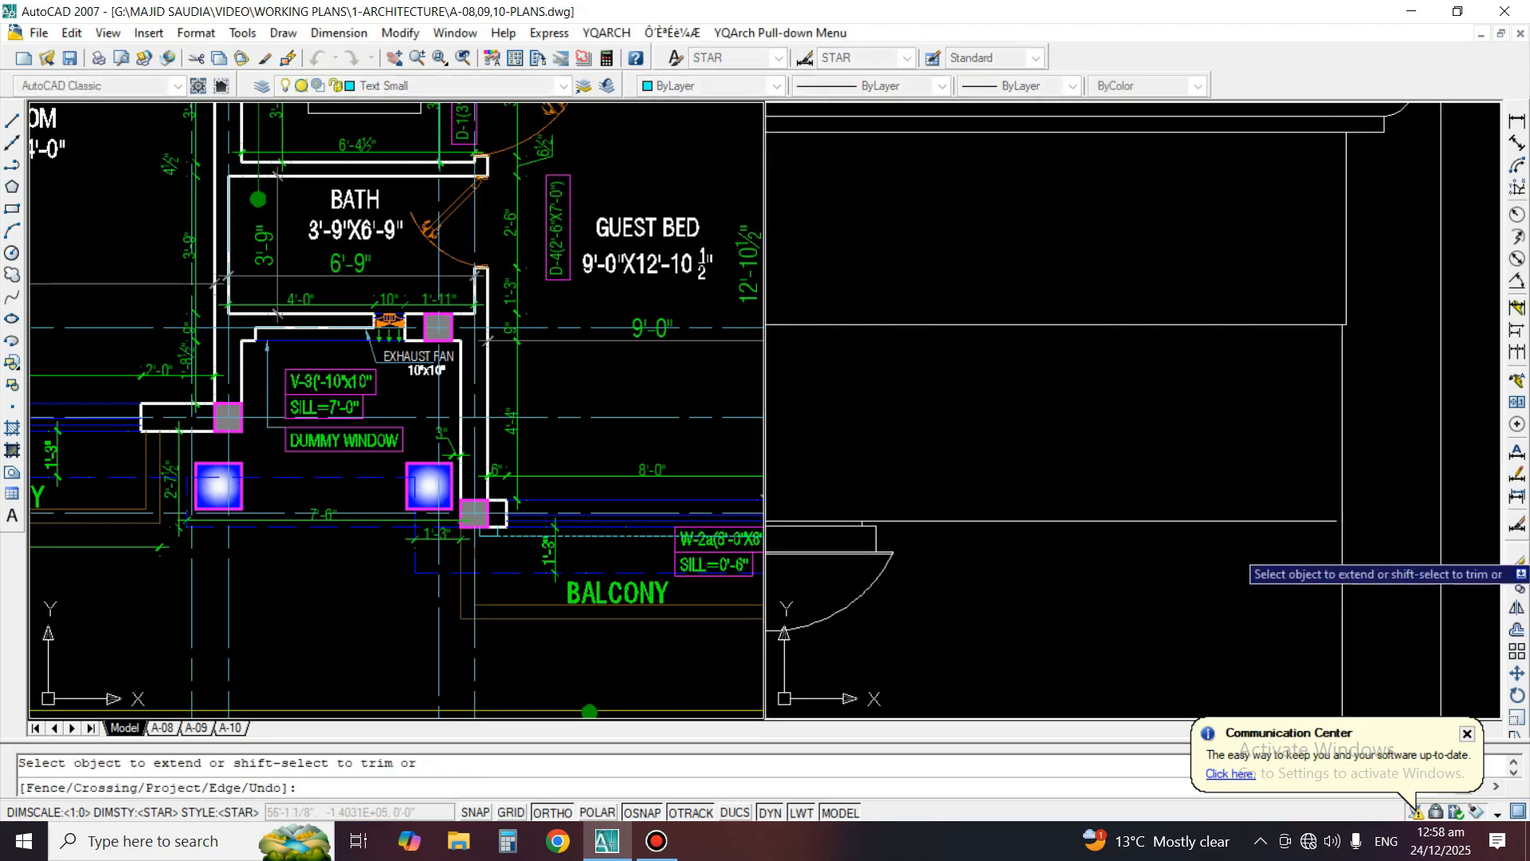
left_click(1315, 523)
key("space")
scroll(1385, 421, "down", 6)
scroll(797, 422, "up", 3)
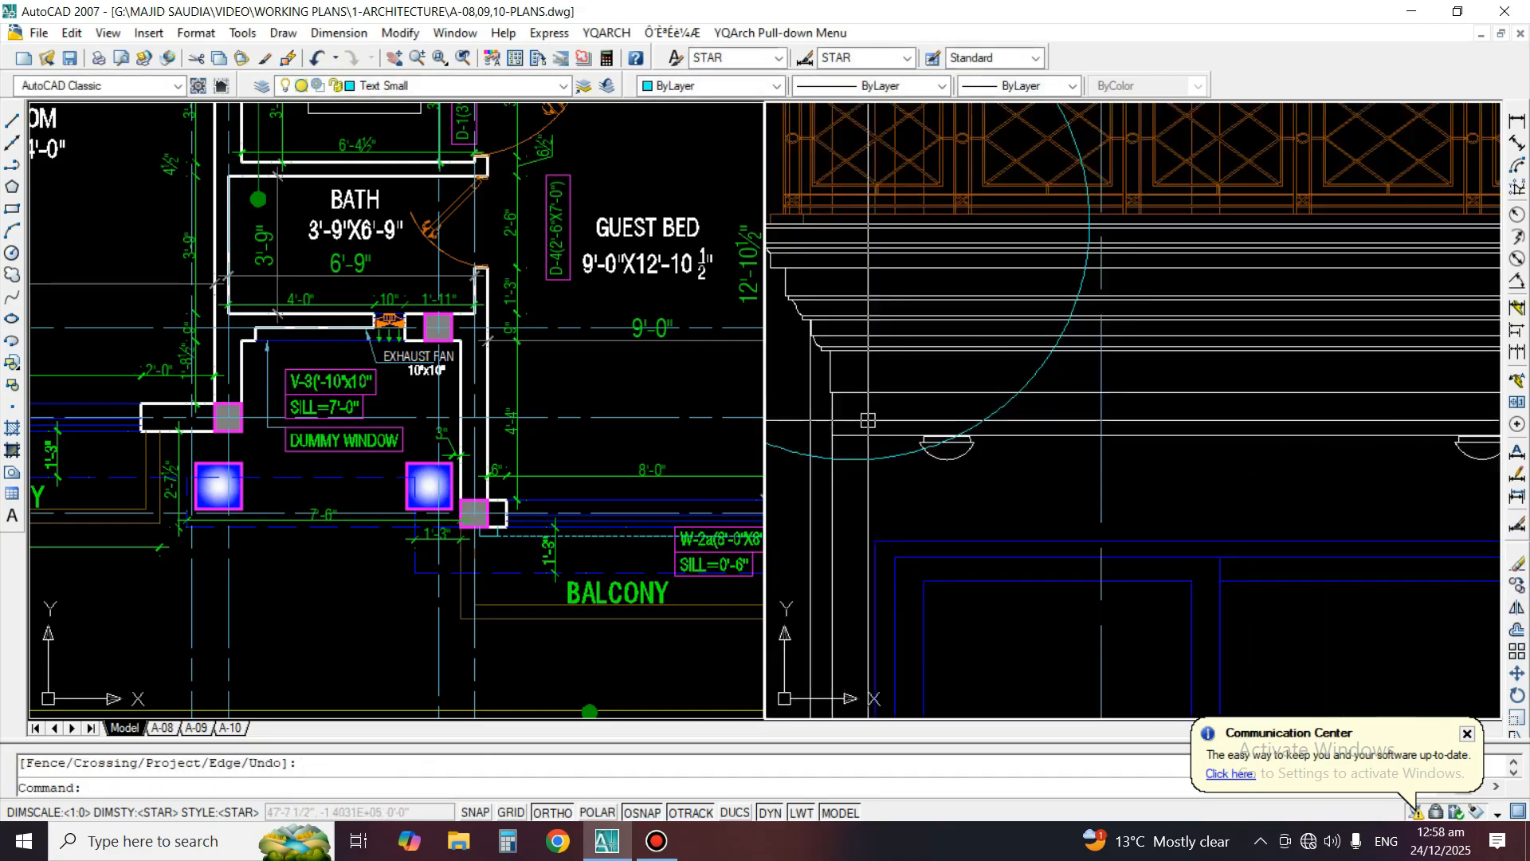
Move the detail circle slightly down so it encloses the left end of the balcony railing and cornice
scroll(875, 404, "down", 3)
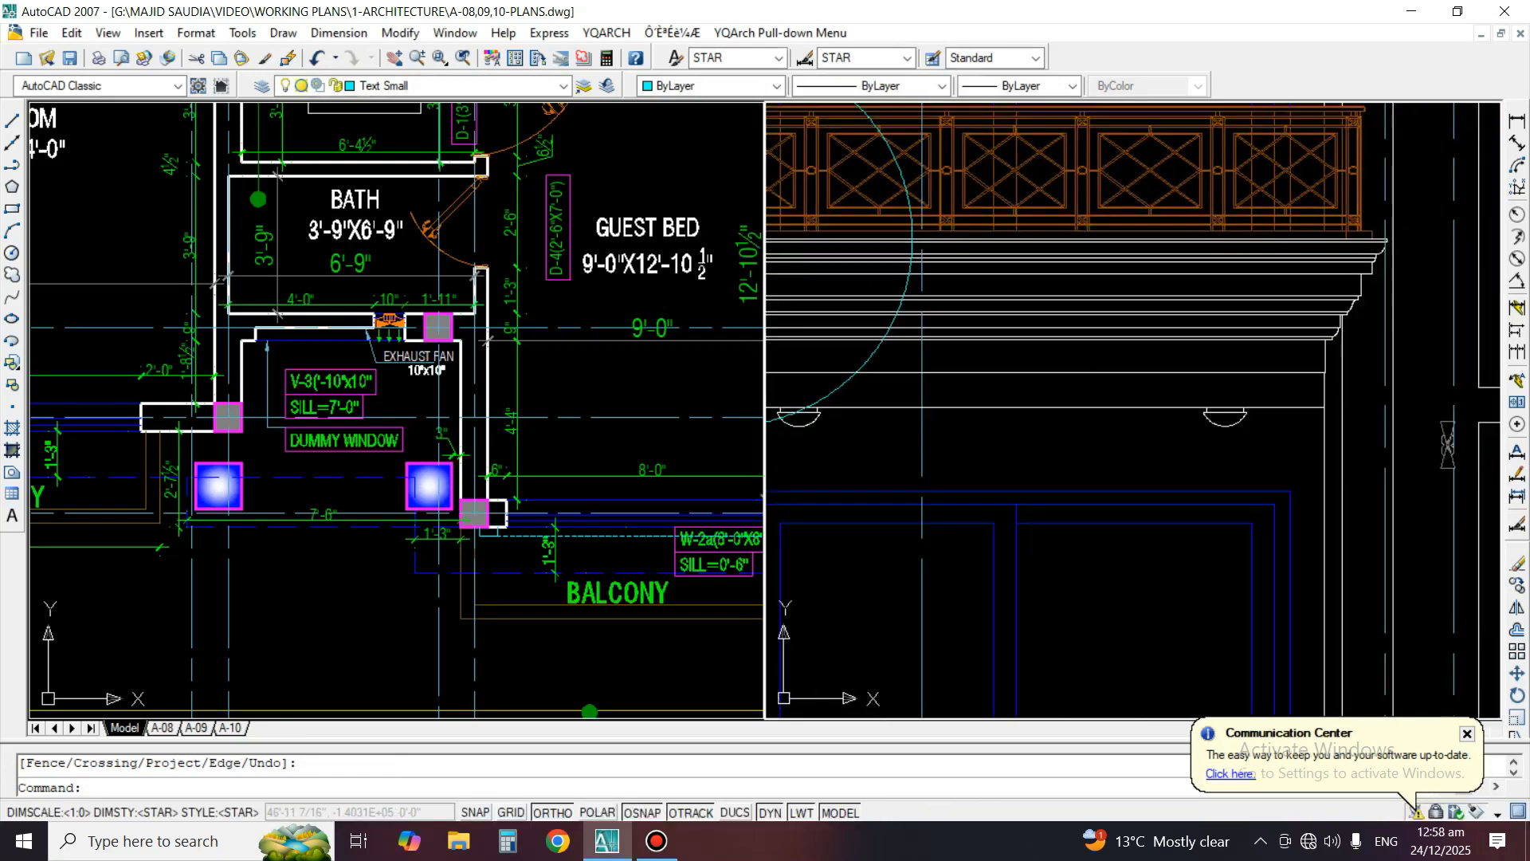
middle_click_drag(875, 404, 1008, 448)
middle_click_drag(810, 341, 1035, 432)
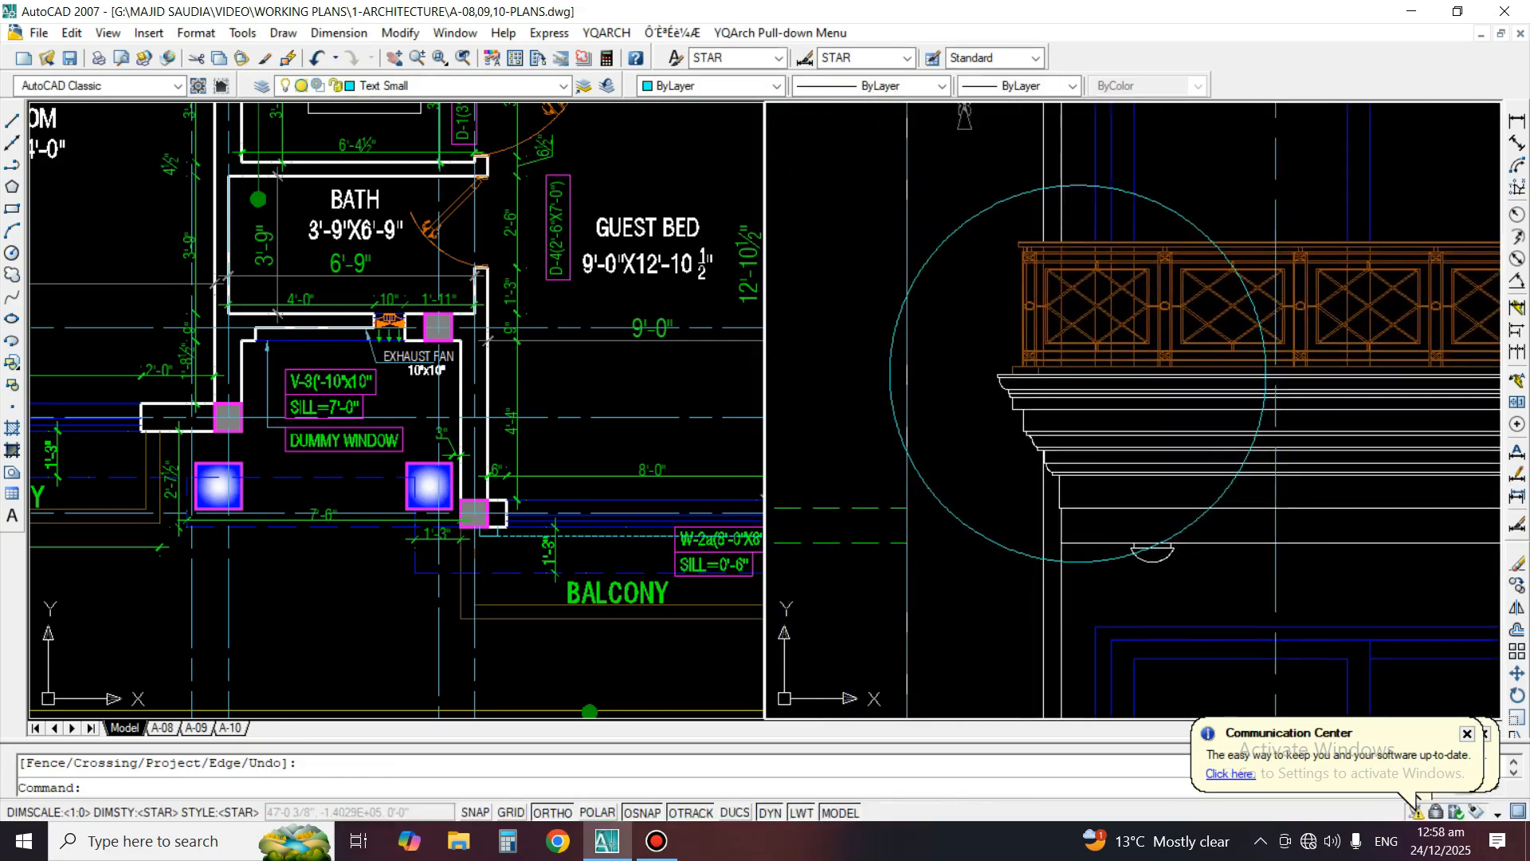
type("m")
key("space")
left_click(1015, 549)
key("space")
left_click(966, 469)
left_click(966, 479)
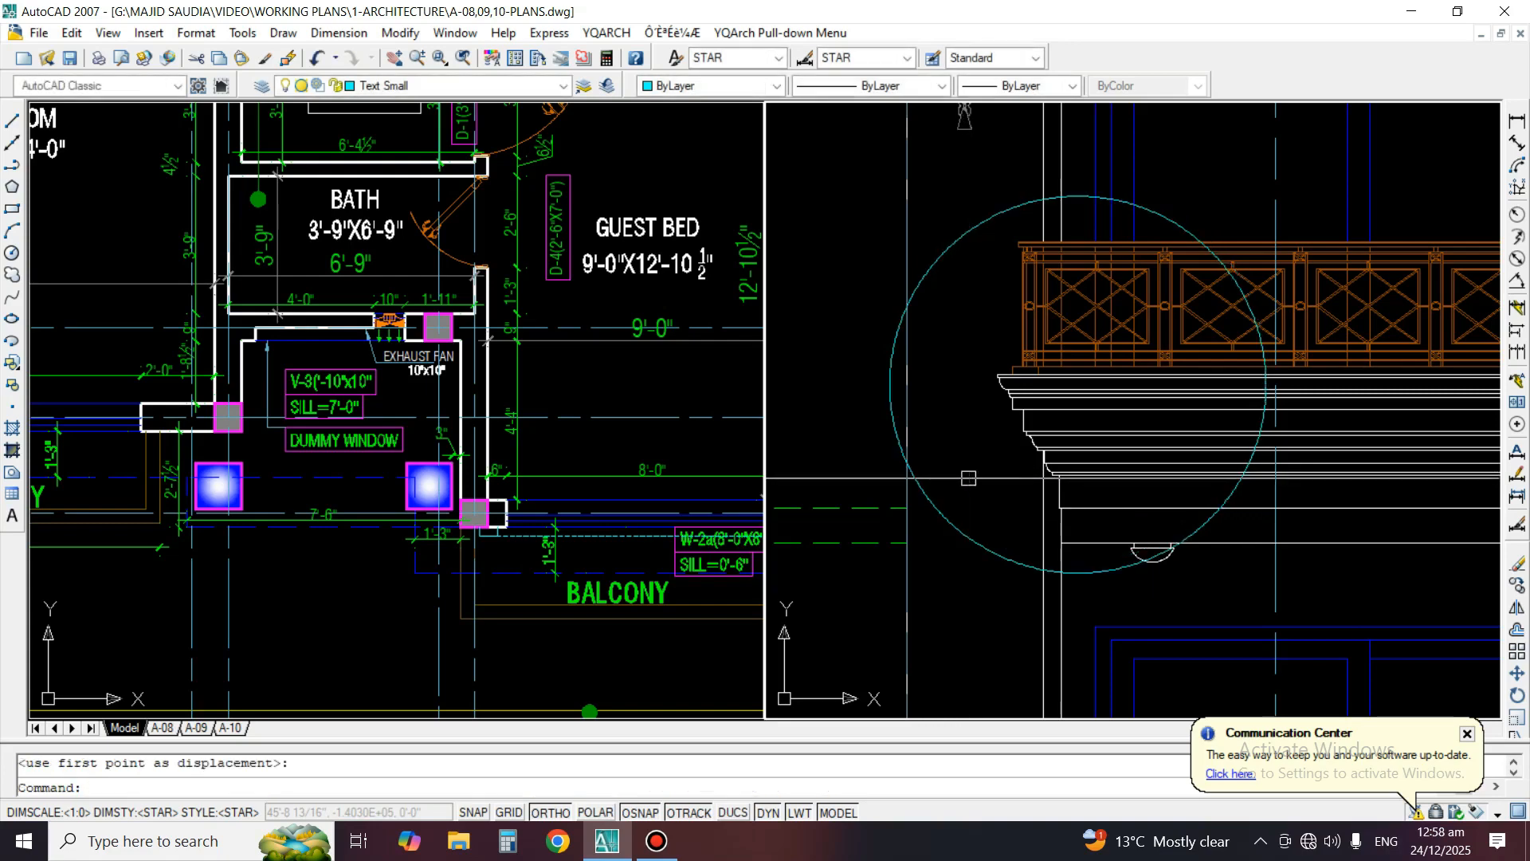
Give the detail circle the DASHED linetype with a linetype scale of 2
left_click(977, 225)
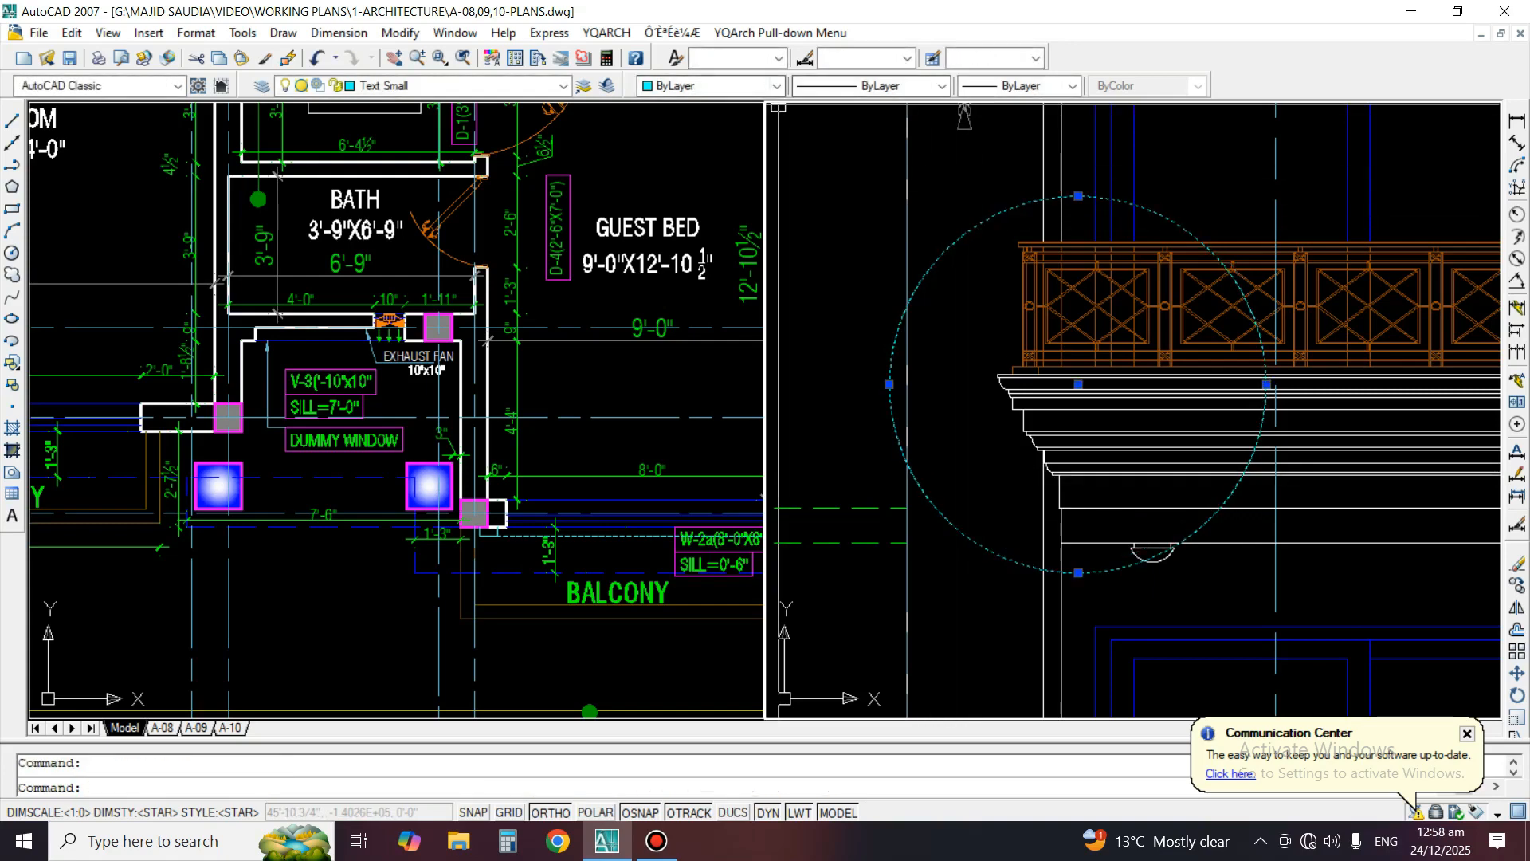
left_click(942, 85)
left_click(887, 217)
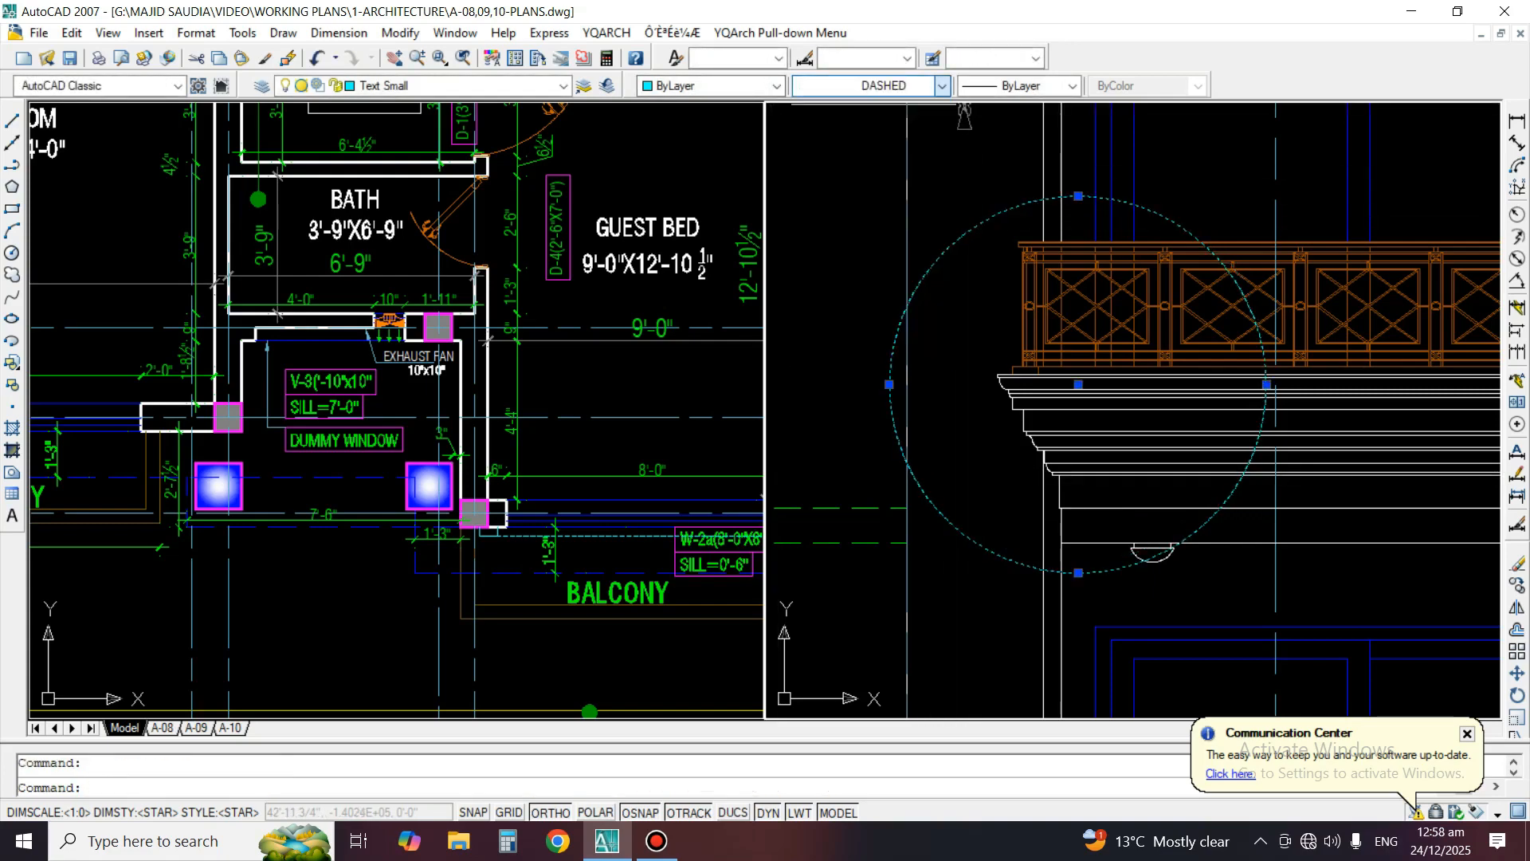
key("ctrl+1")
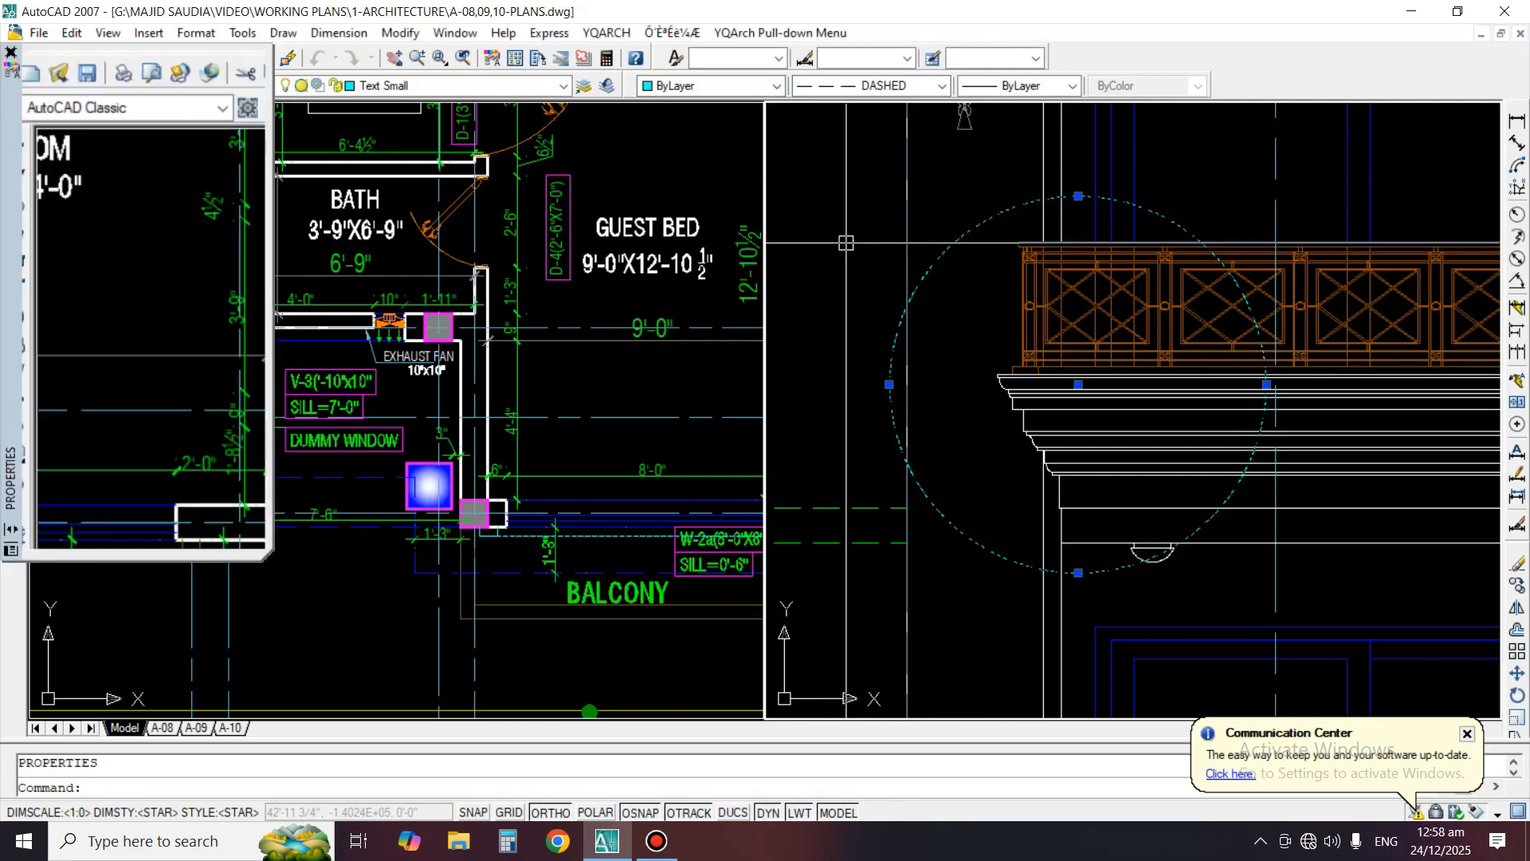
left_click(164, 192)
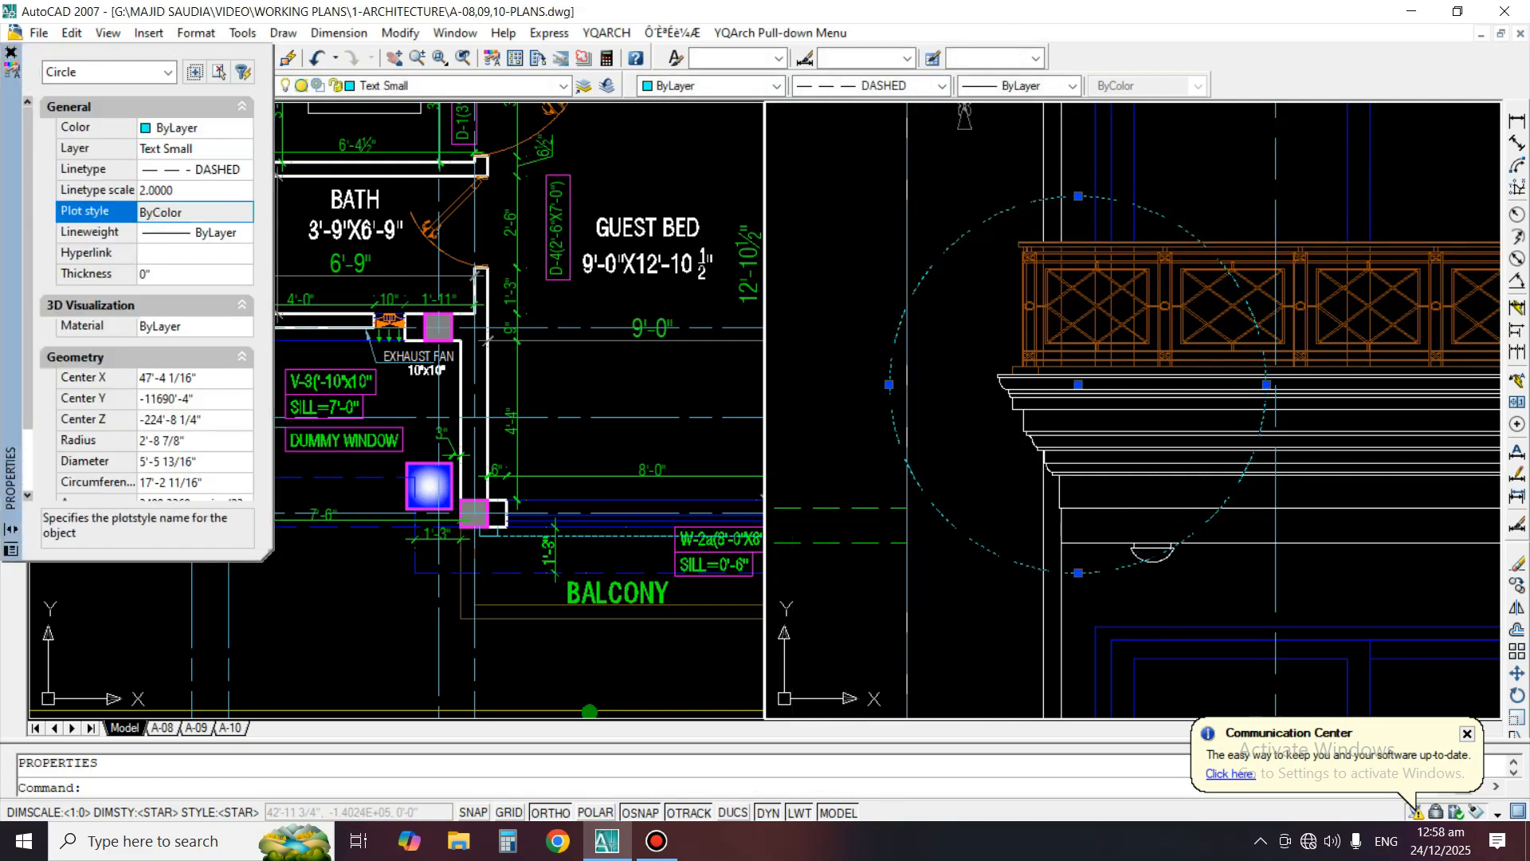
left_click(11, 53)
key("Escape")
scroll(869, 364, "down", 4)
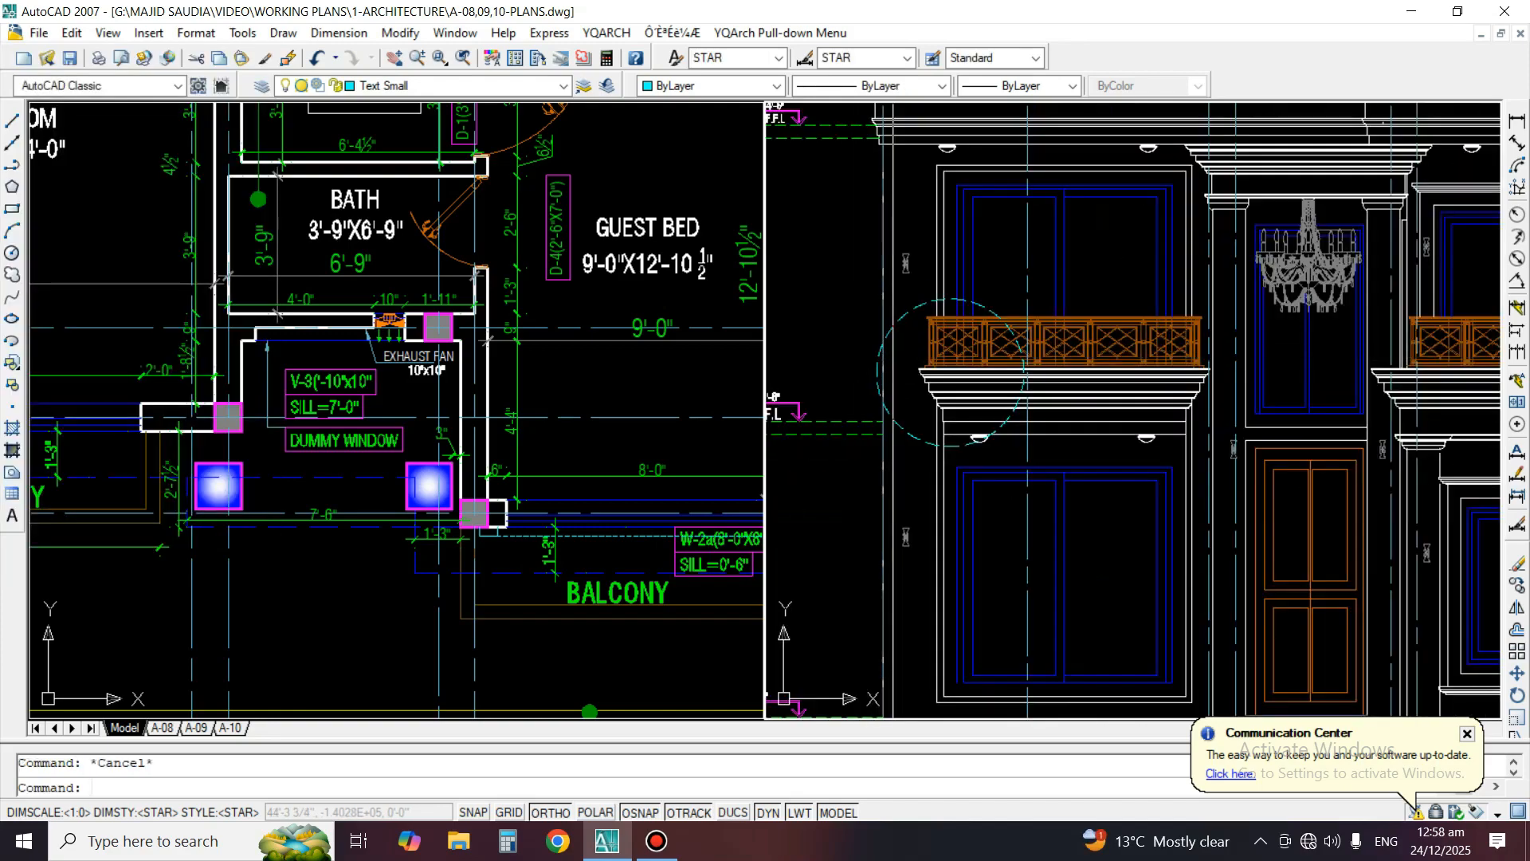
With Ortho off, draw a three-point arc from the detail circle's upper left edge out to a leader tip on its left
scroll(975, 349, "up", 4)
type("A")
key("Return")
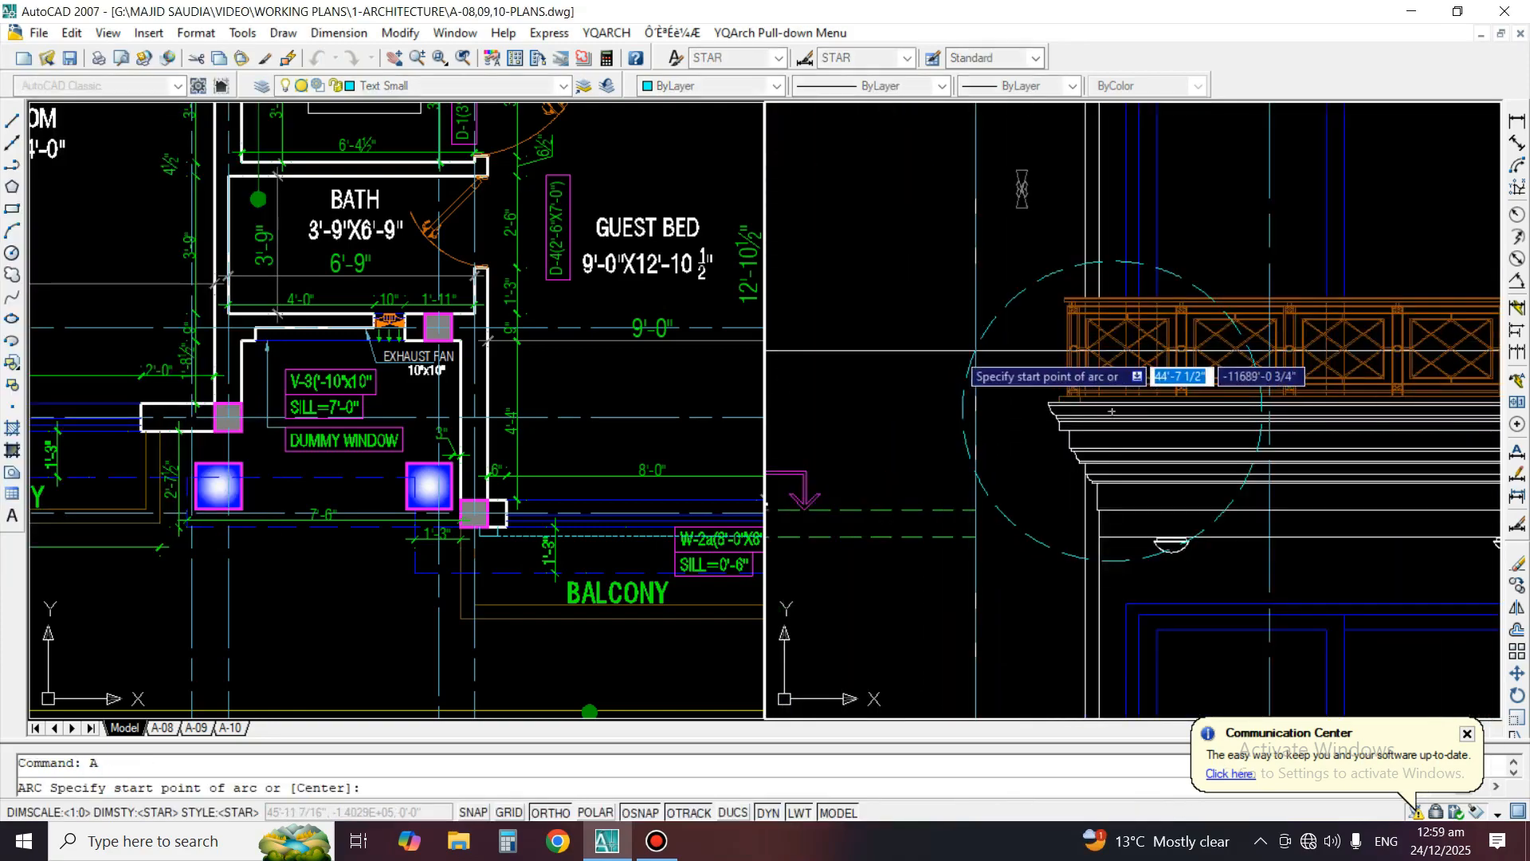
scroll(976, 350, "down", 3)
scroll(1172, 394, "up", 3)
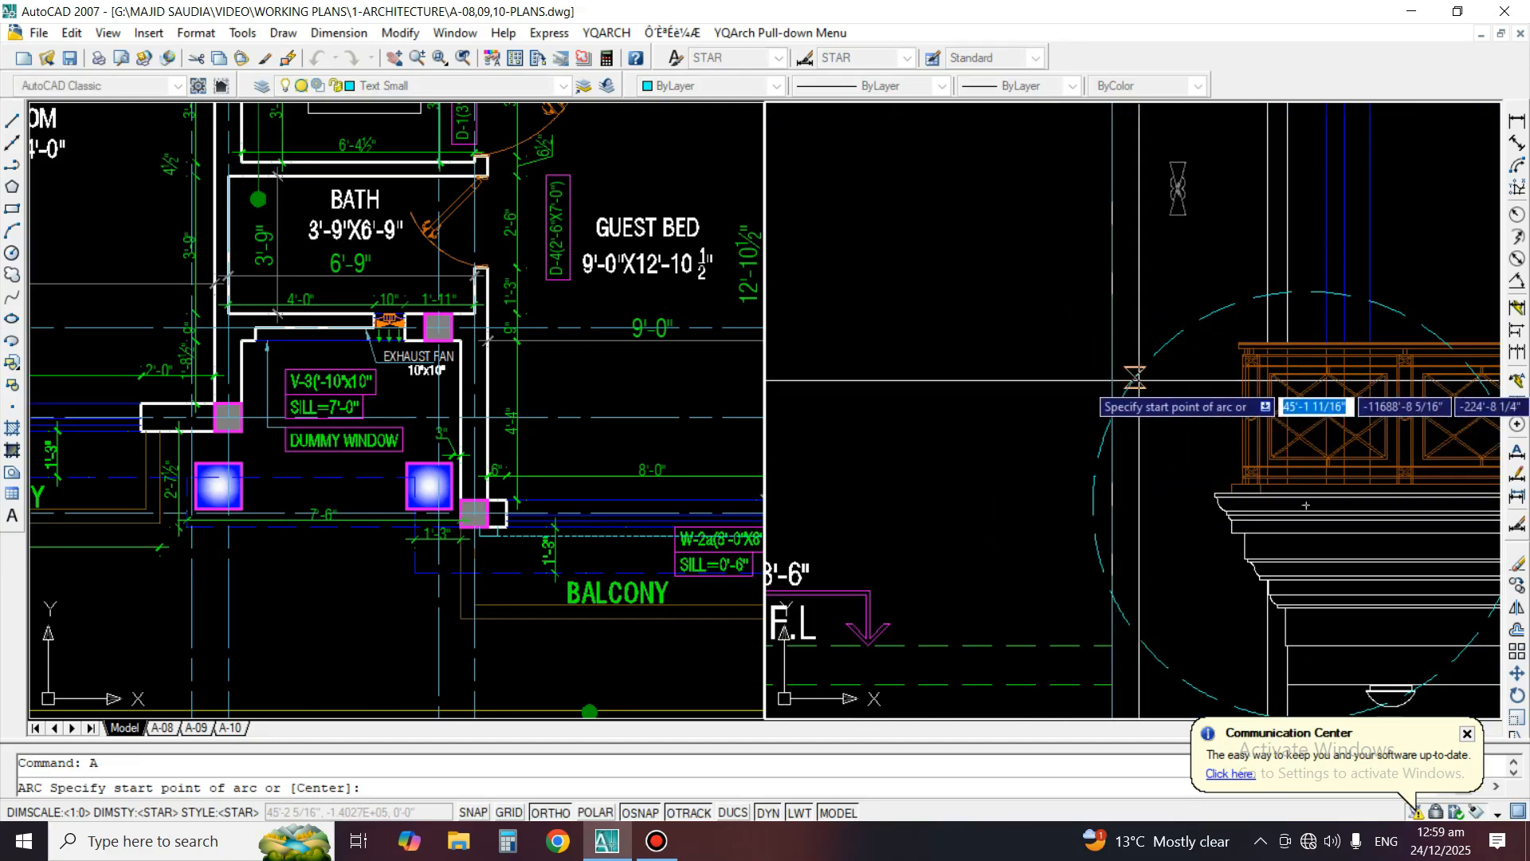
left_click(1139, 380)
key("F8")
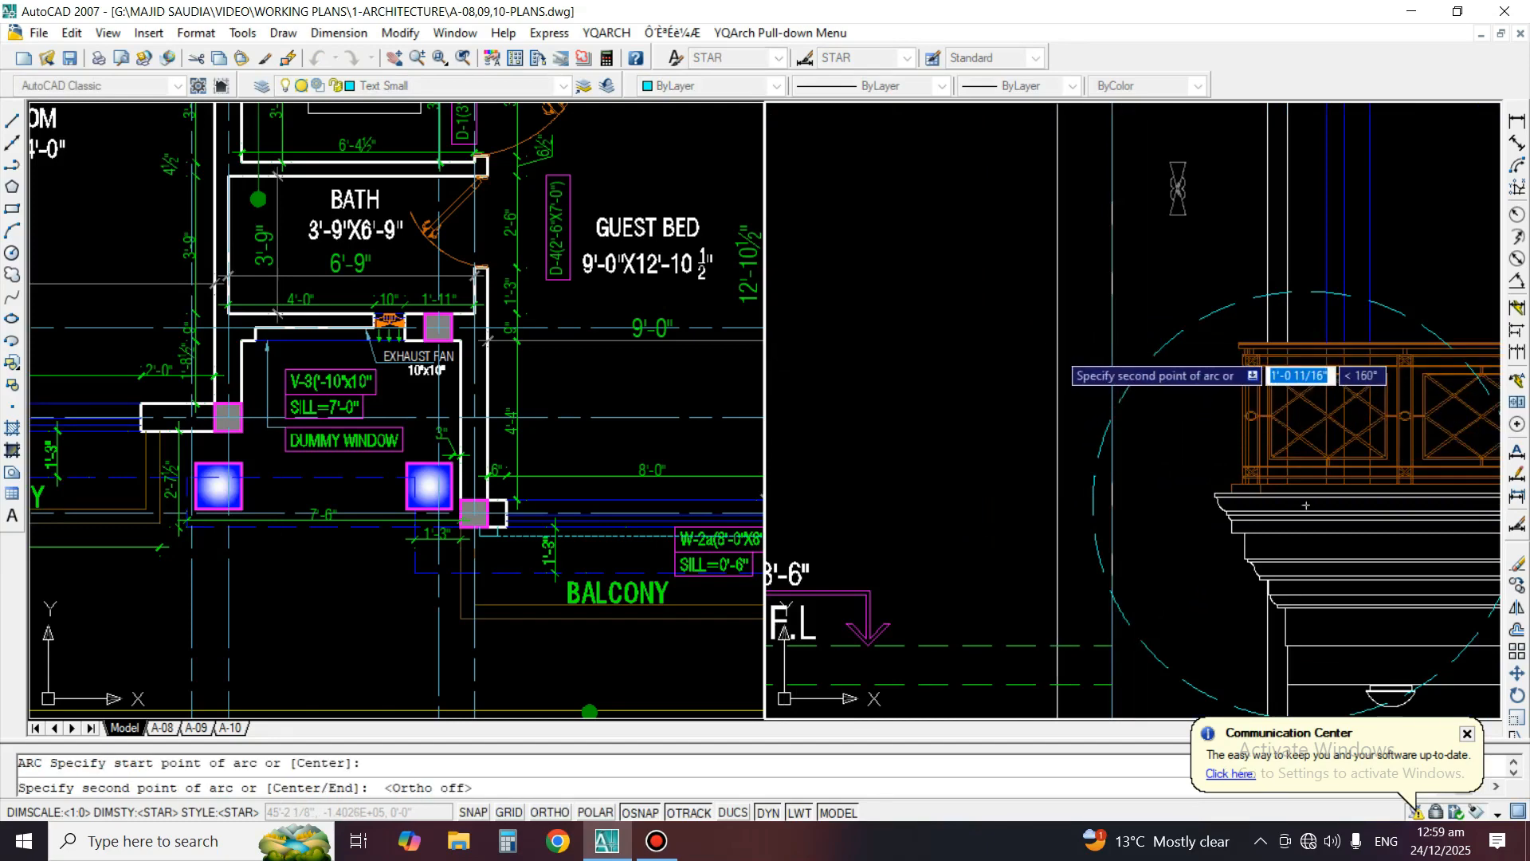
left_click(1058, 350)
left_click(984, 365)
Draw a second three-point arc from the circle's left edge to the first arc's outer end, closing the pointed leader
type("A")
key("Return")
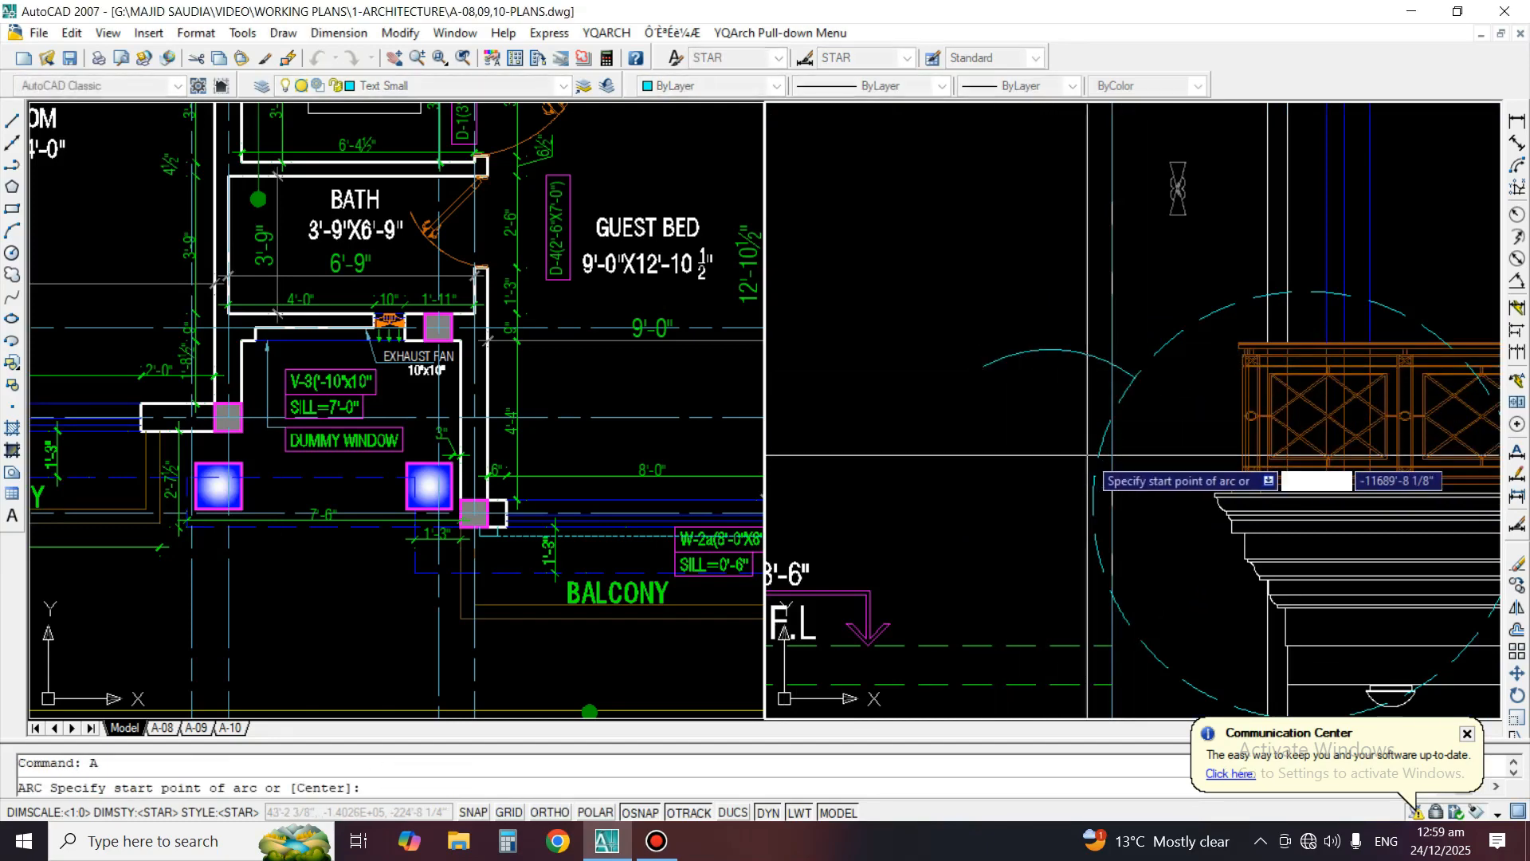
left_click(1098, 455)
left_click(1049, 391)
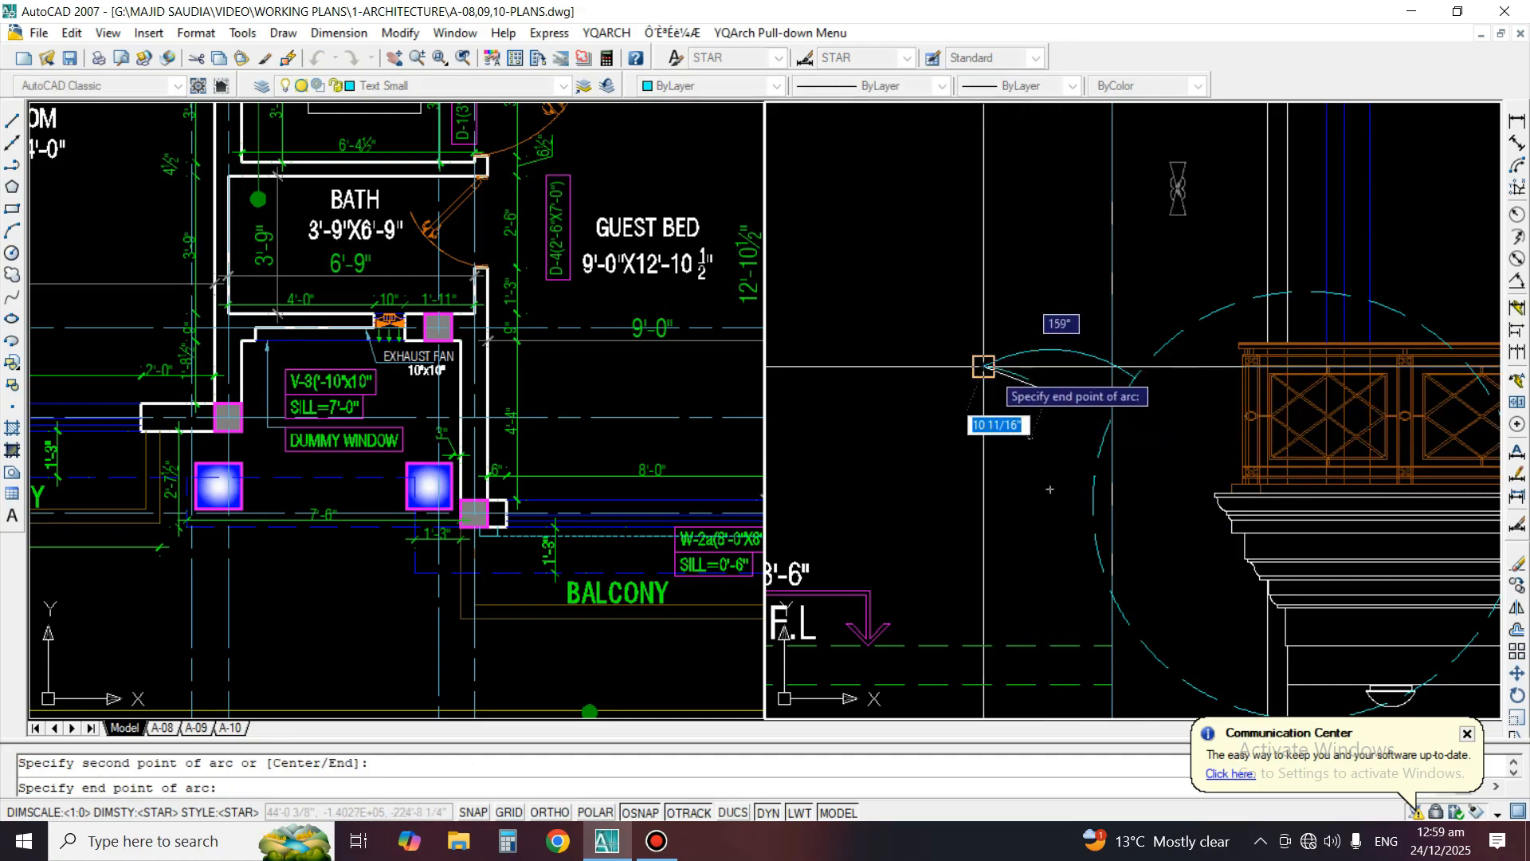
left_click(984, 366)
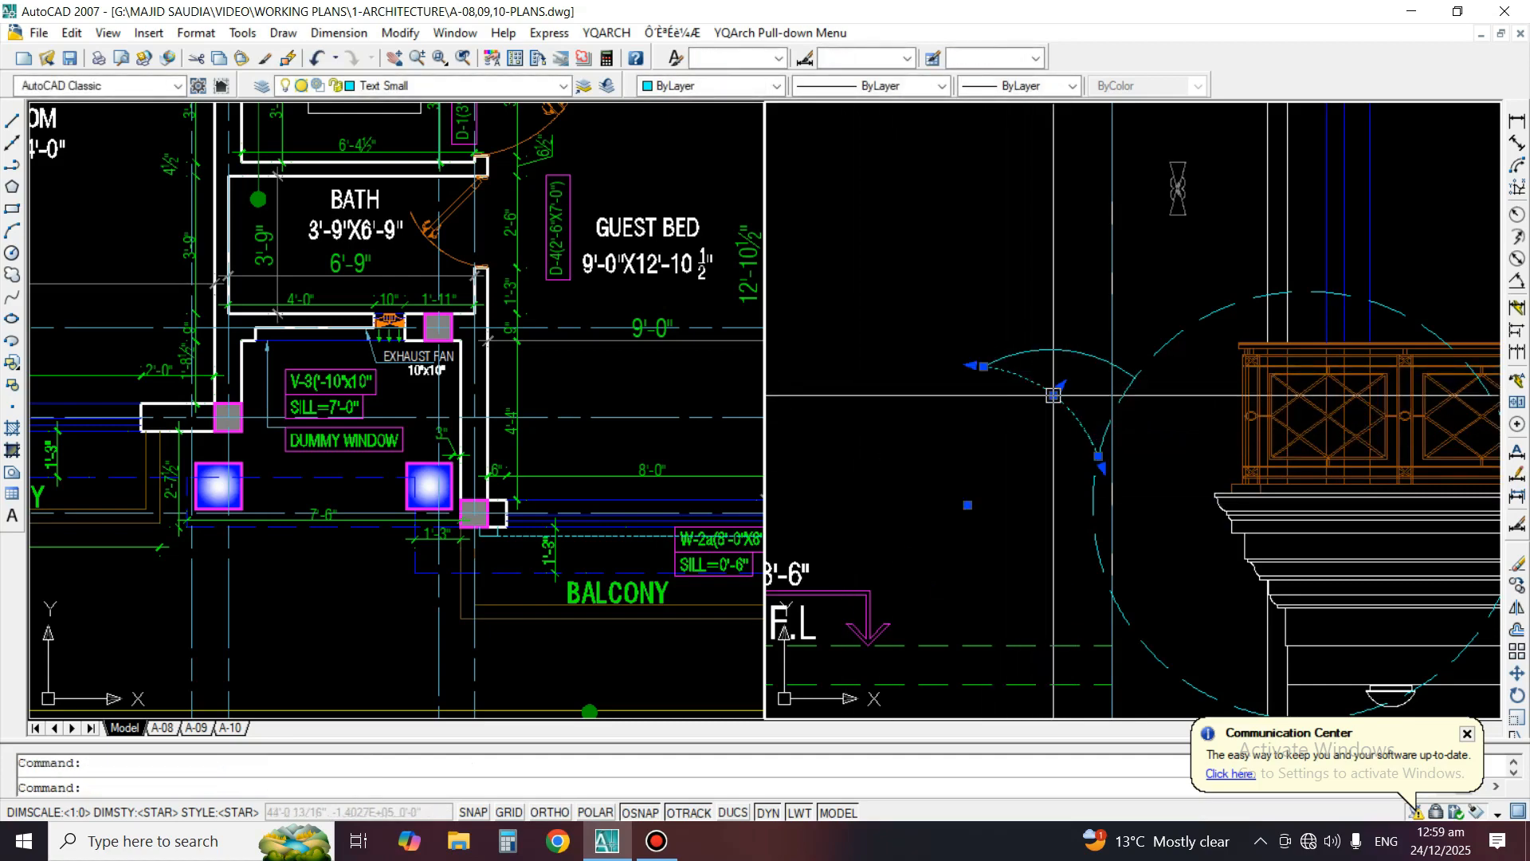
scroll(1053, 394, "up", 2)
left_click(1054, 395)
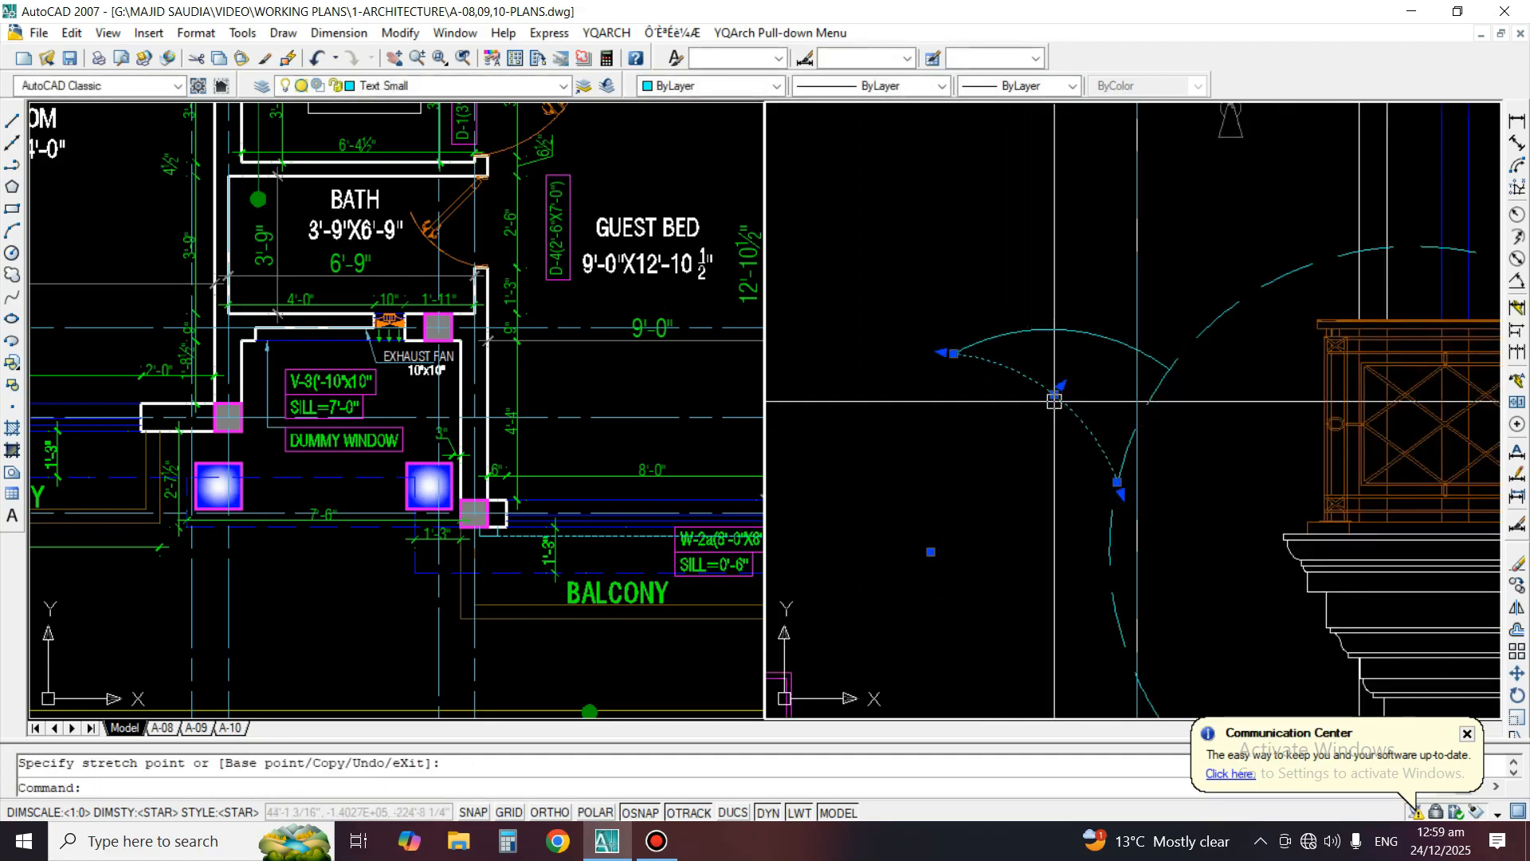
key("Escape")
Copy the F.F.L text from the +13'-6" level mark to beside the leader's tip
scroll(1058, 418, "down", 2)
type("co")
key("space")
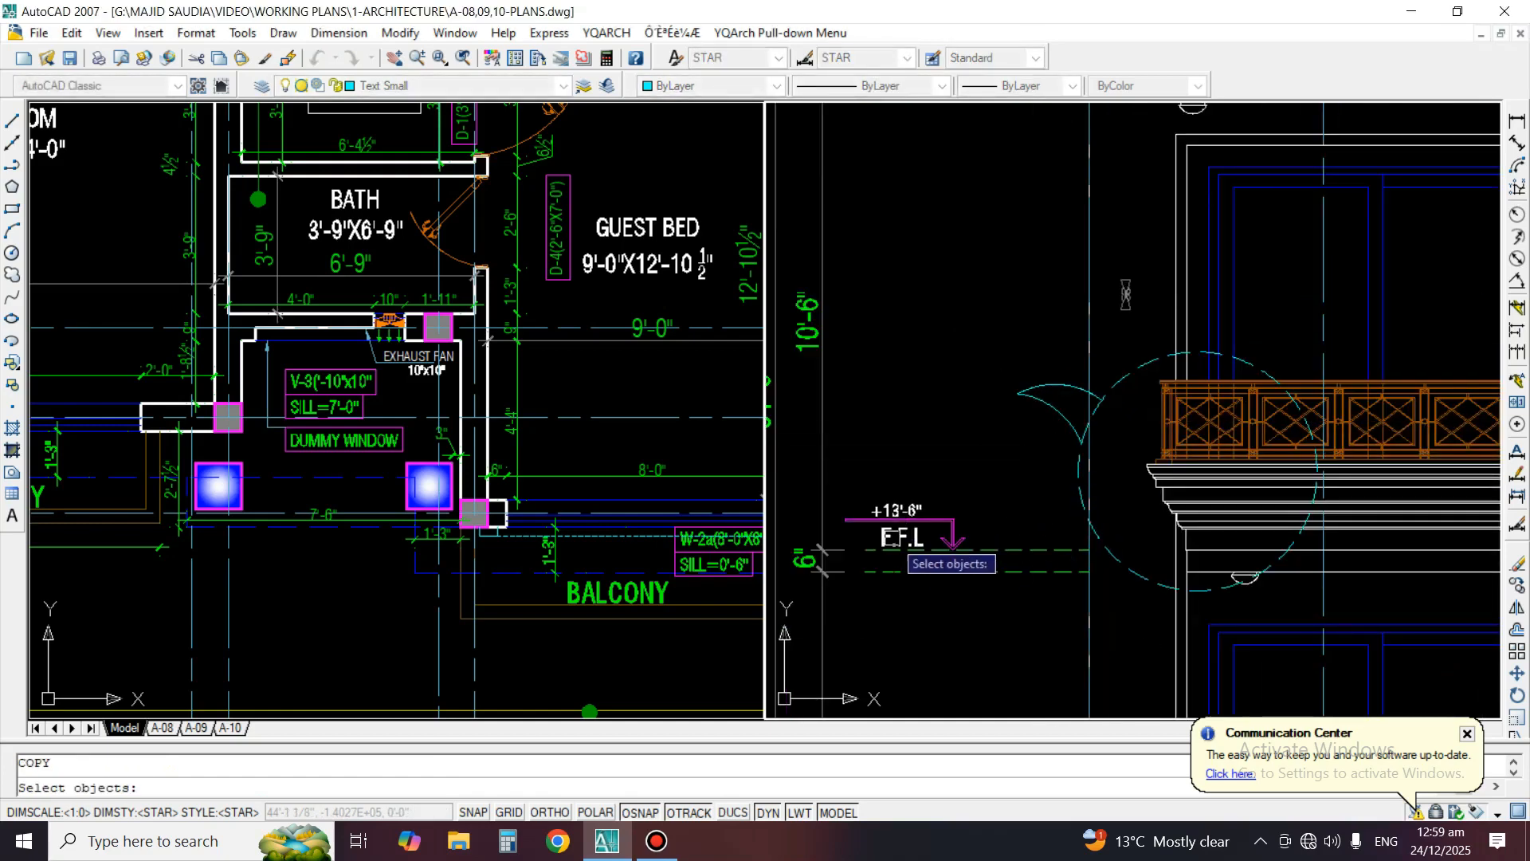
key("space")
left_click(888, 546)
left_click(952, 398)
key("space")
Change the copied F.F.L text beside the leader to A
scroll(963, 393, "up", 2)
type("ed")
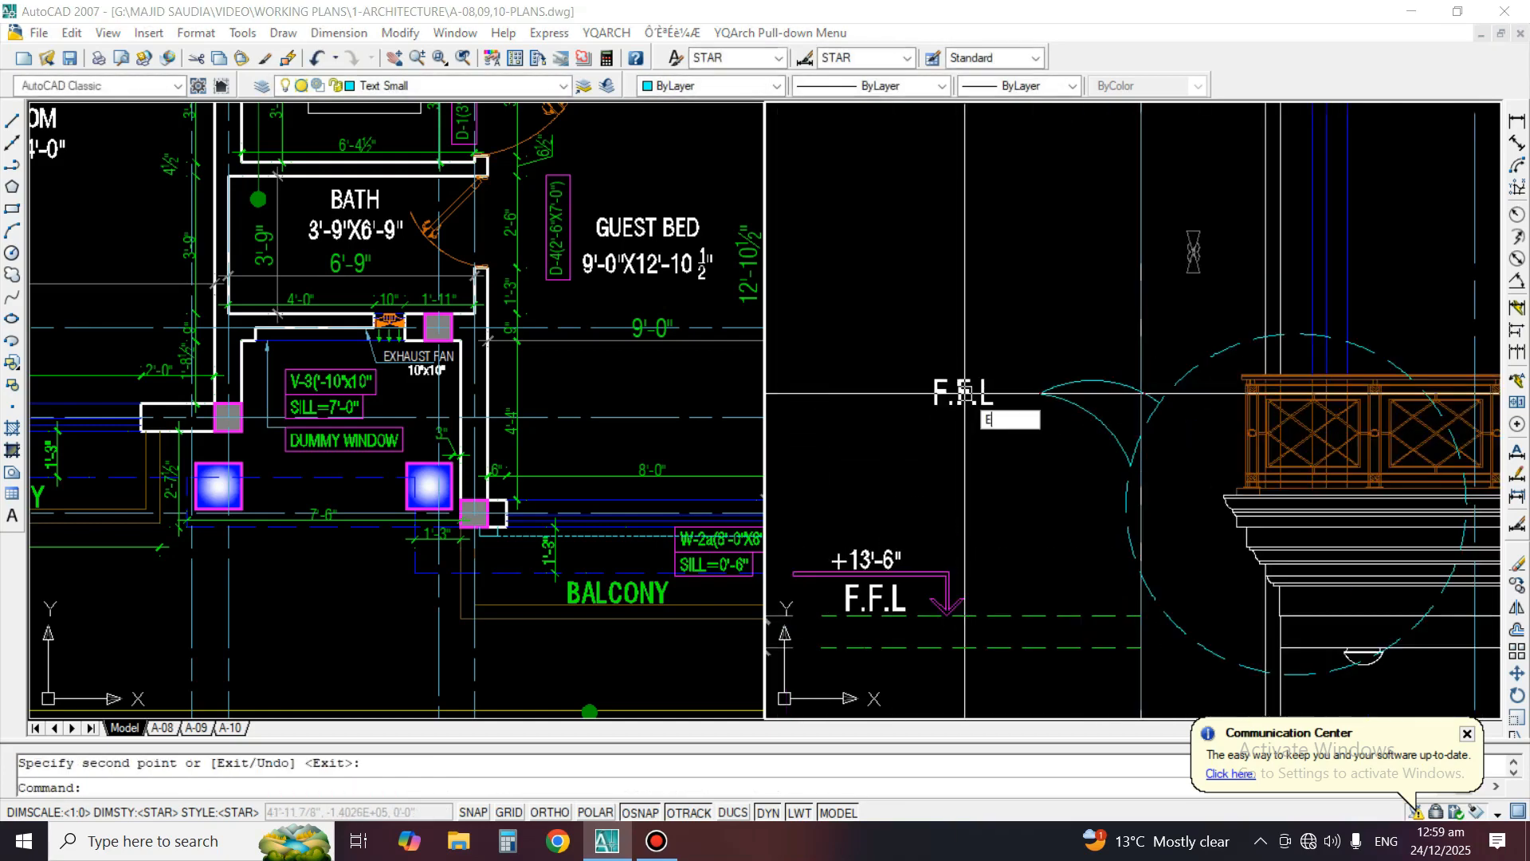
key("space")
left_click(963, 393)
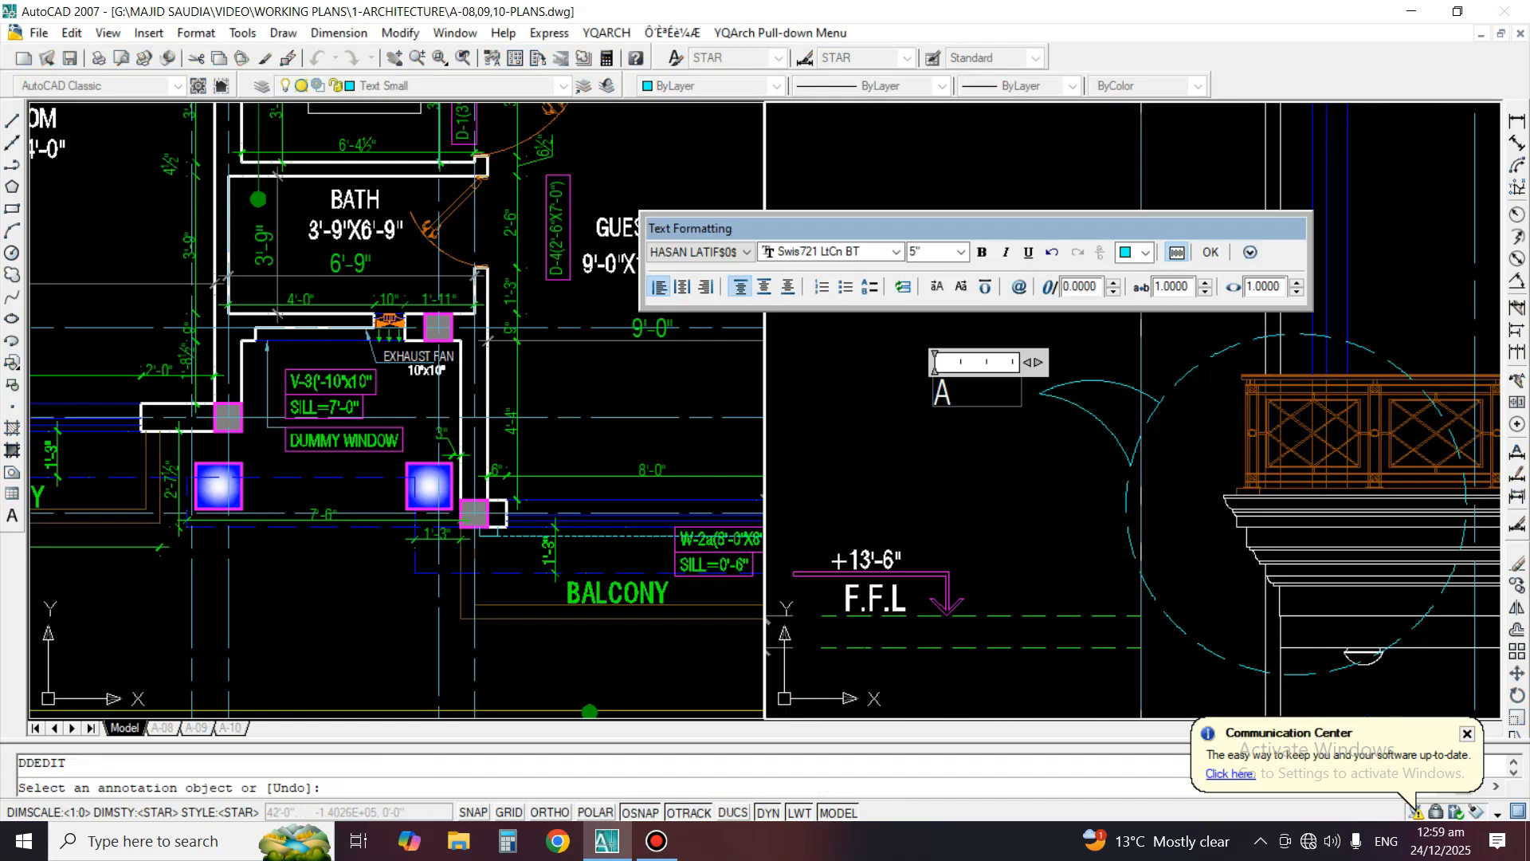
left_click(978, 462)
key("space")
Scale the letter A beside the leader by a factor of 2
type("sc")
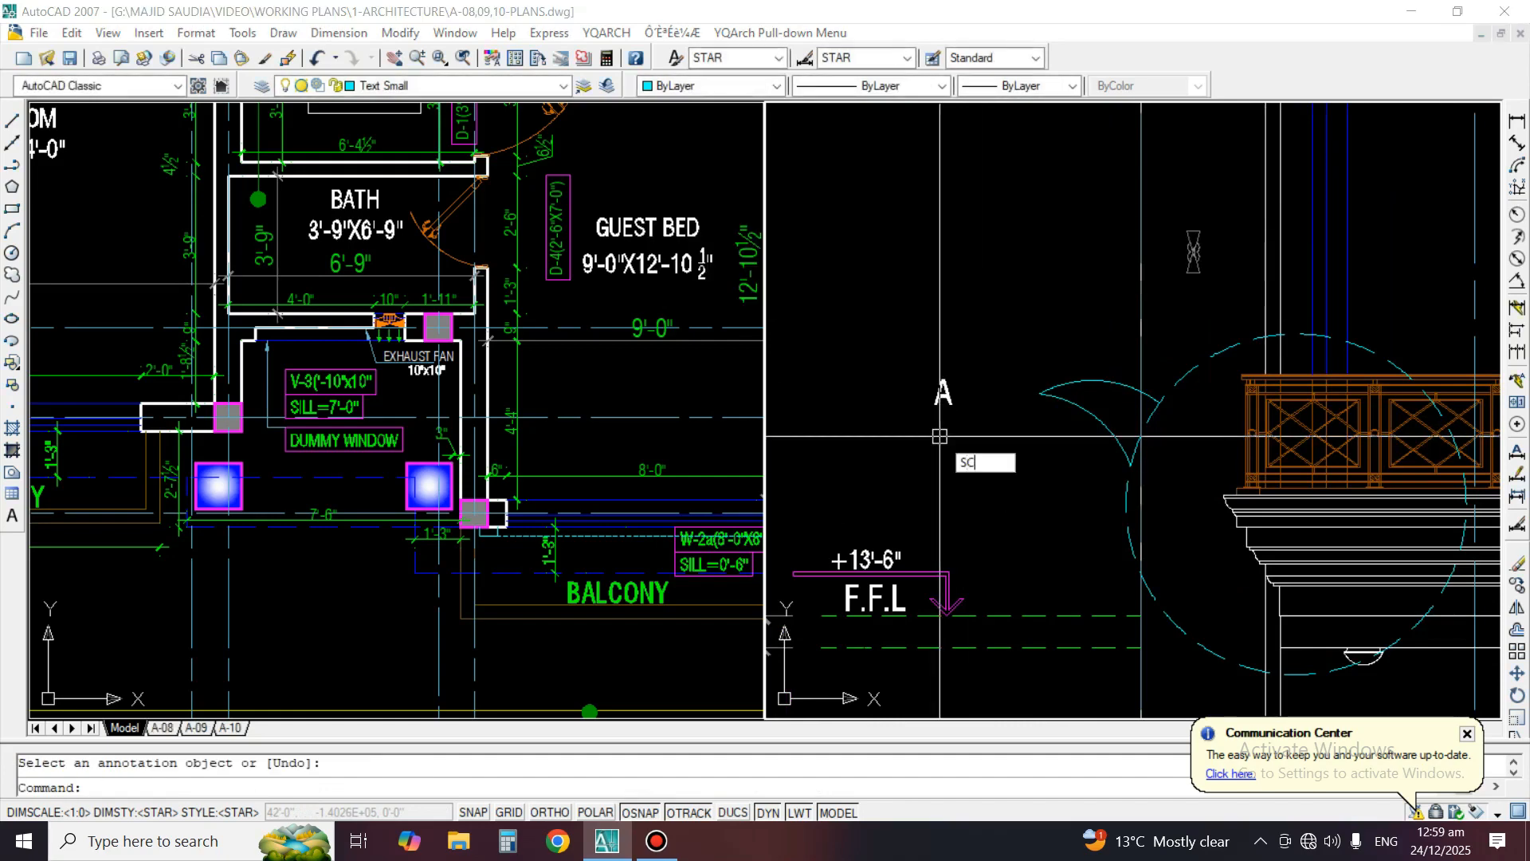
key("space")
left_click(941, 384)
key("space")
left_click(941, 392)
type("2")
key("space")
Change the enlarged letter to read DETAIL"A"
type("ed")
key("space")
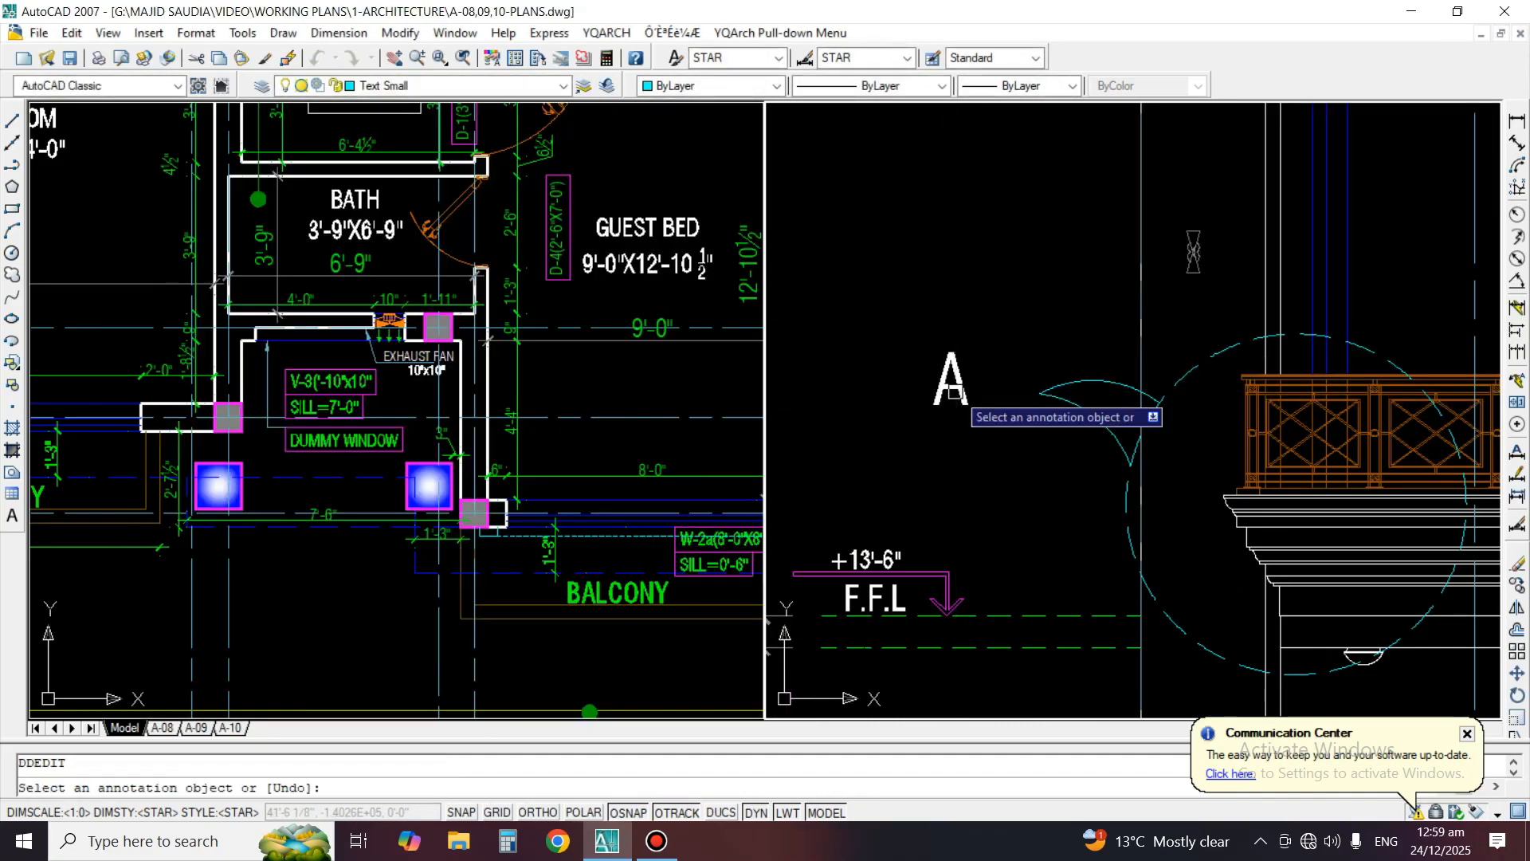
left_click(950, 382)
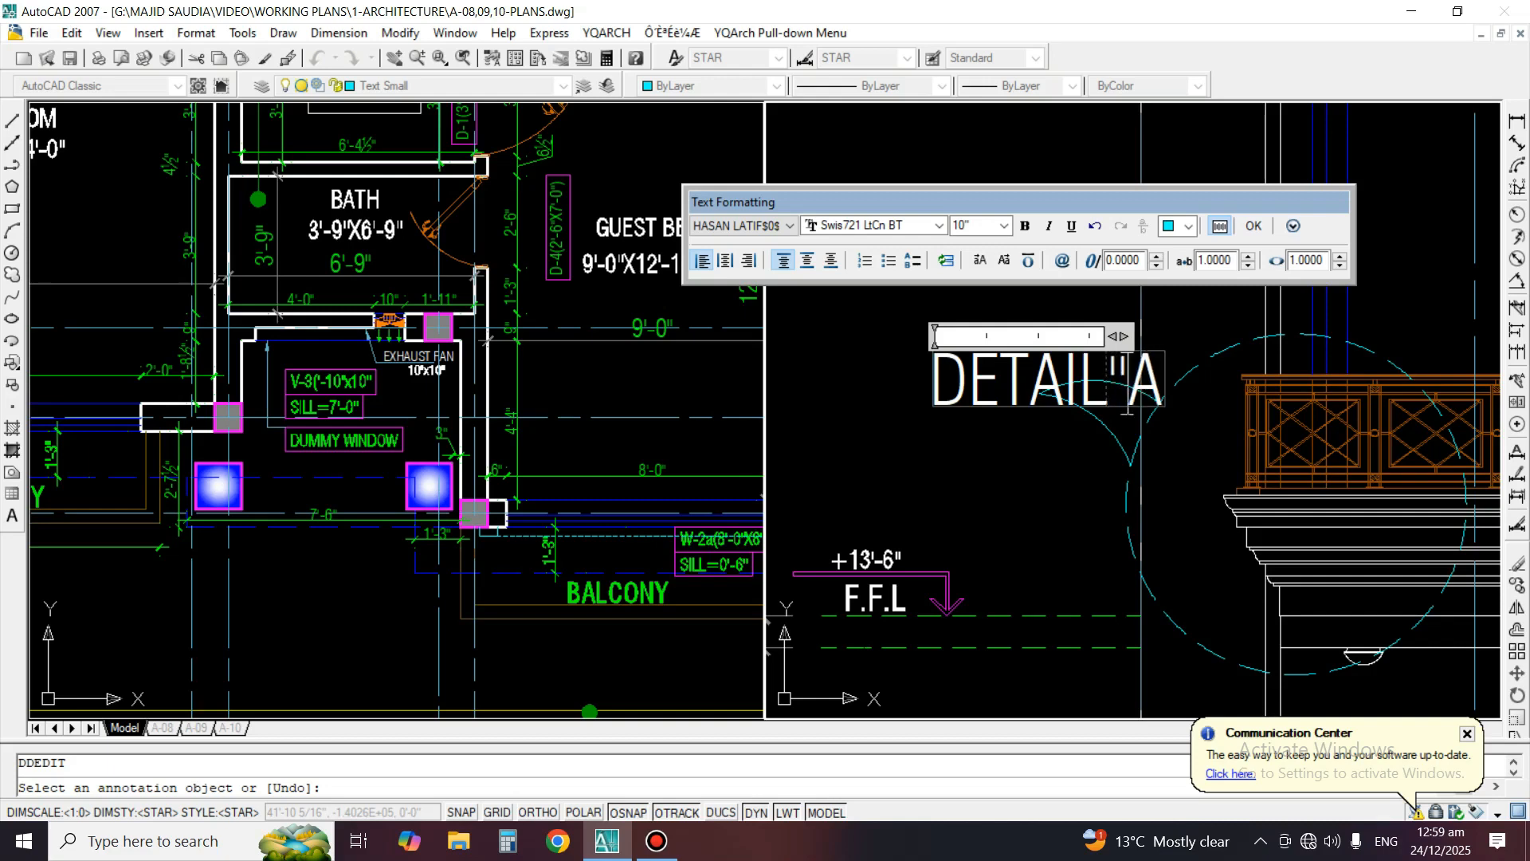
type("'")
left_click(1053, 450)
key("space")
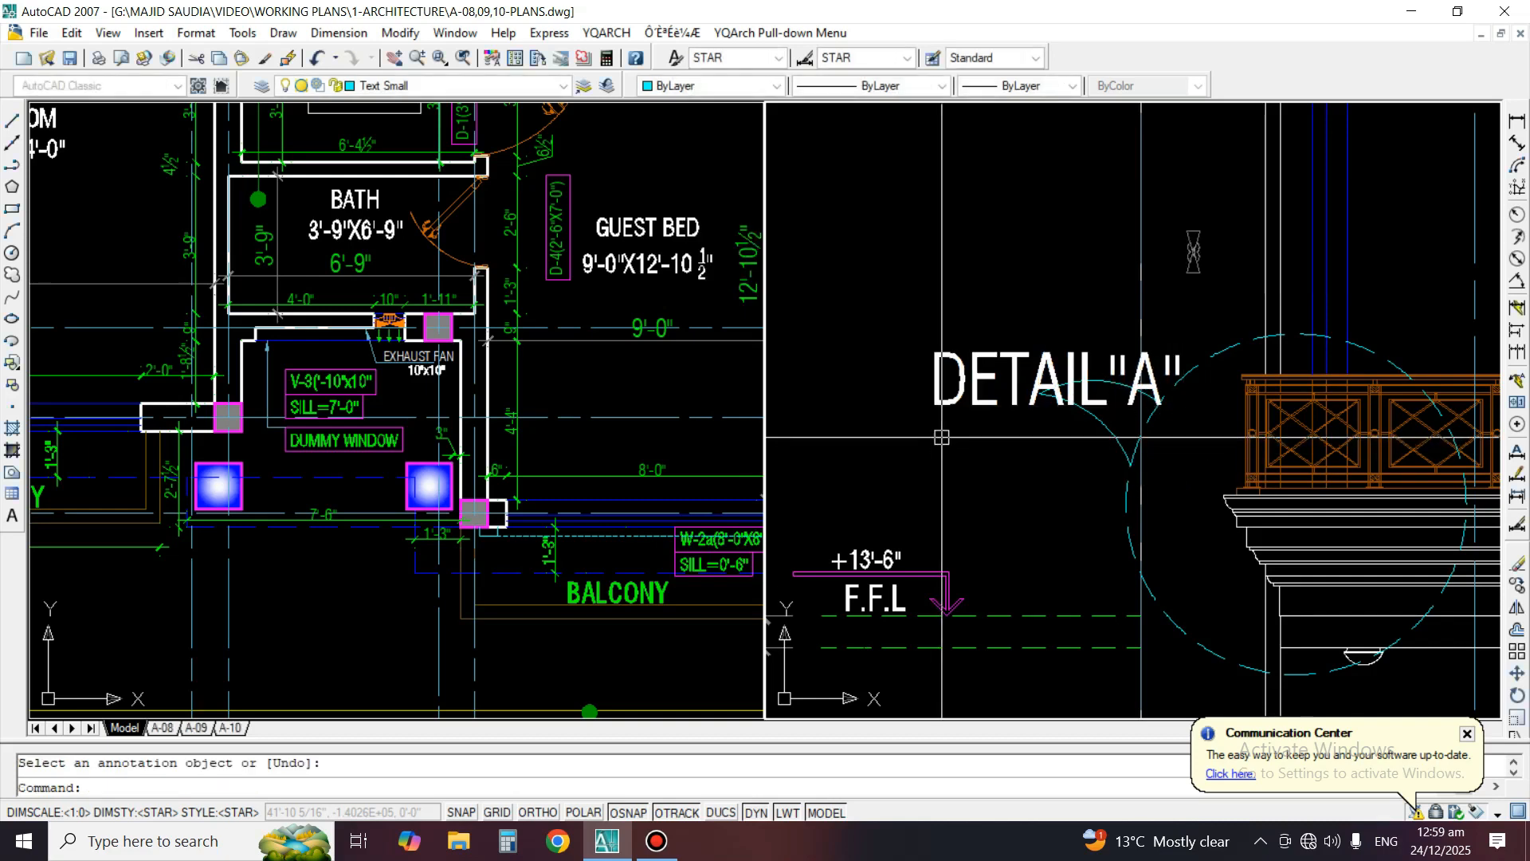
Move the DETAIL"A" label left so it ends just before the leader's tip
type("m")
key("space")
left_click(968, 368)
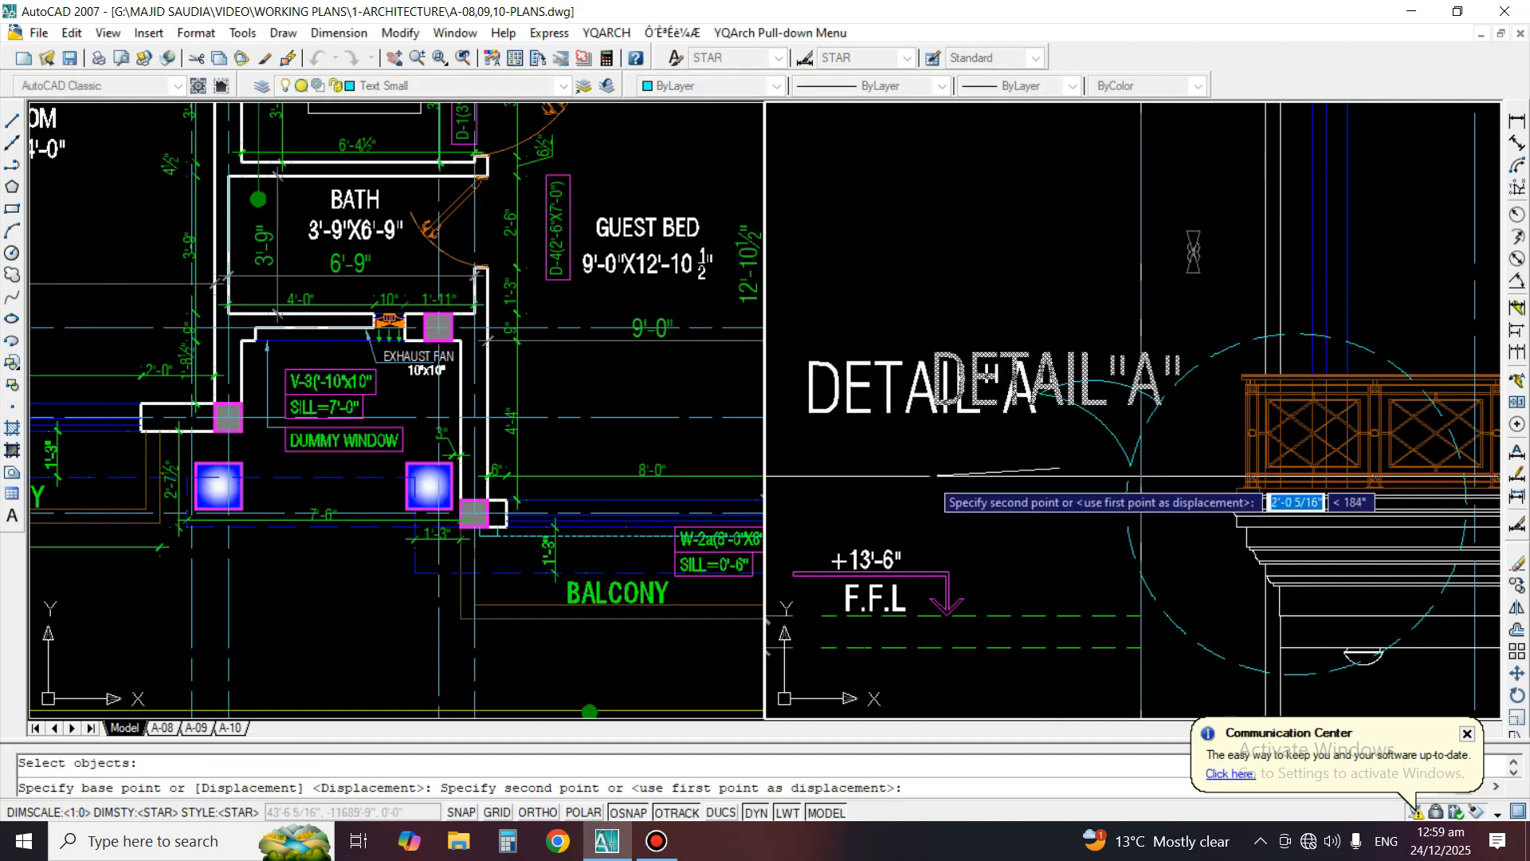
left_click(917, 470)
Match the two leader arcs' properties to the dashed detail circle
type("ma")
key("space")
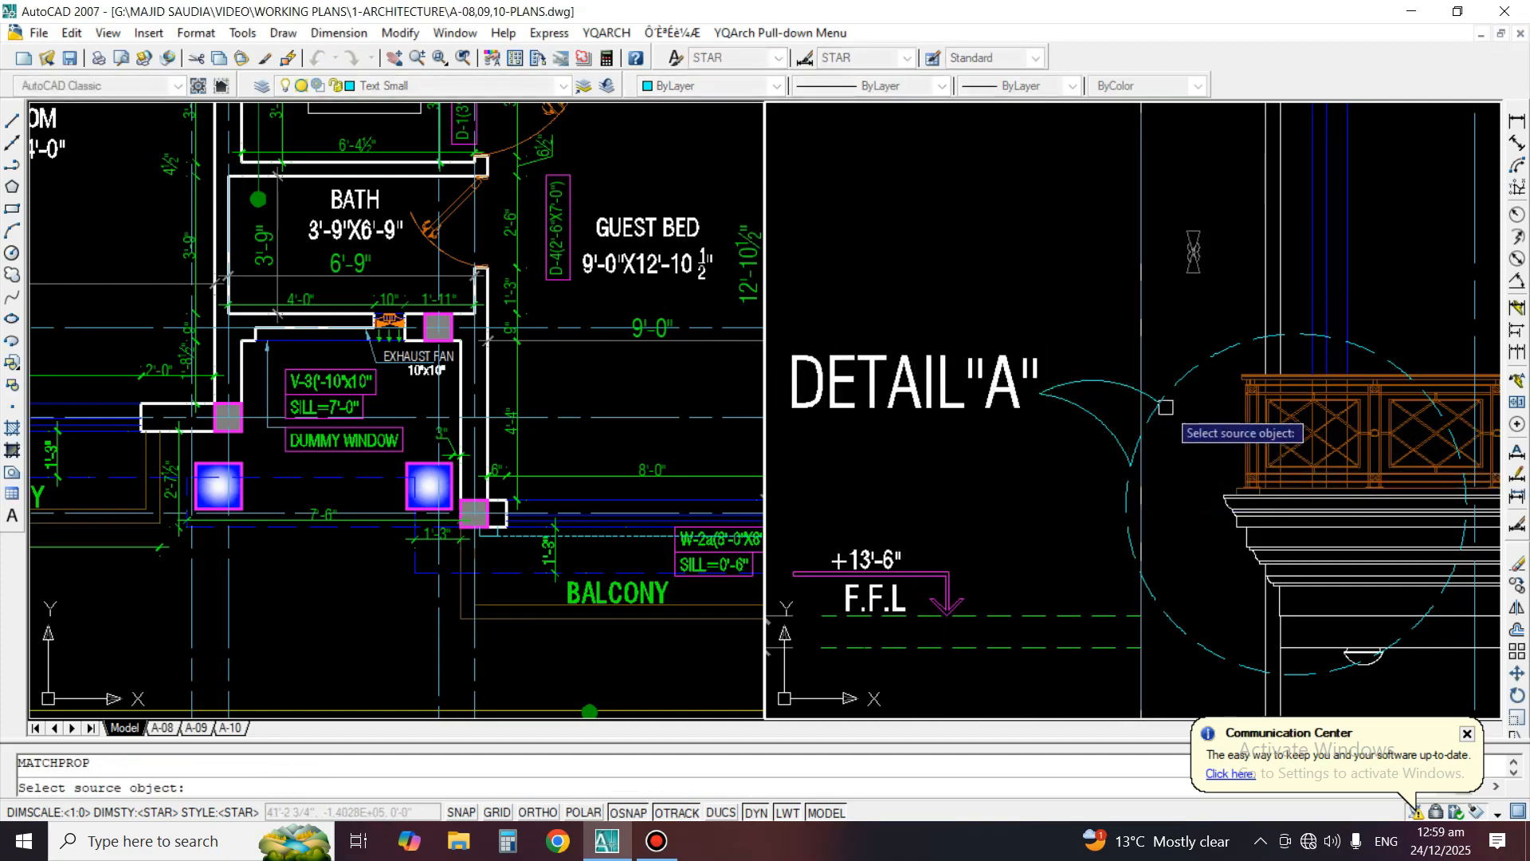
left_click(1186, 378)
left_click(1087, 432)
key("space")
Trim away the piece of the detail circle between the two leader arcs
type("tr")
key("space")
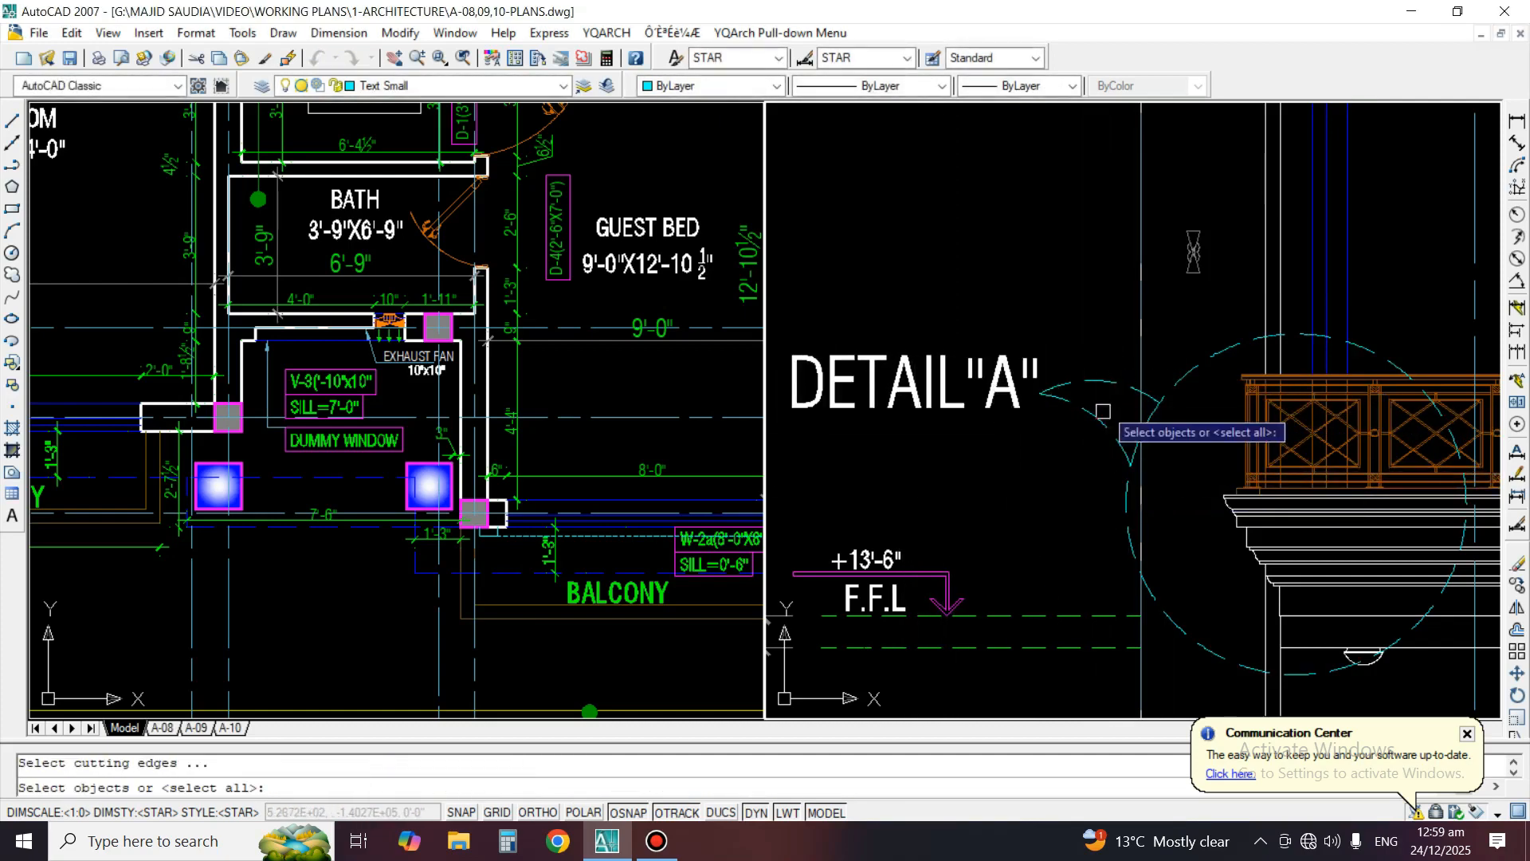
left_click(1106, 377)
key("space")
scroll(1152, 430, "up", 3)
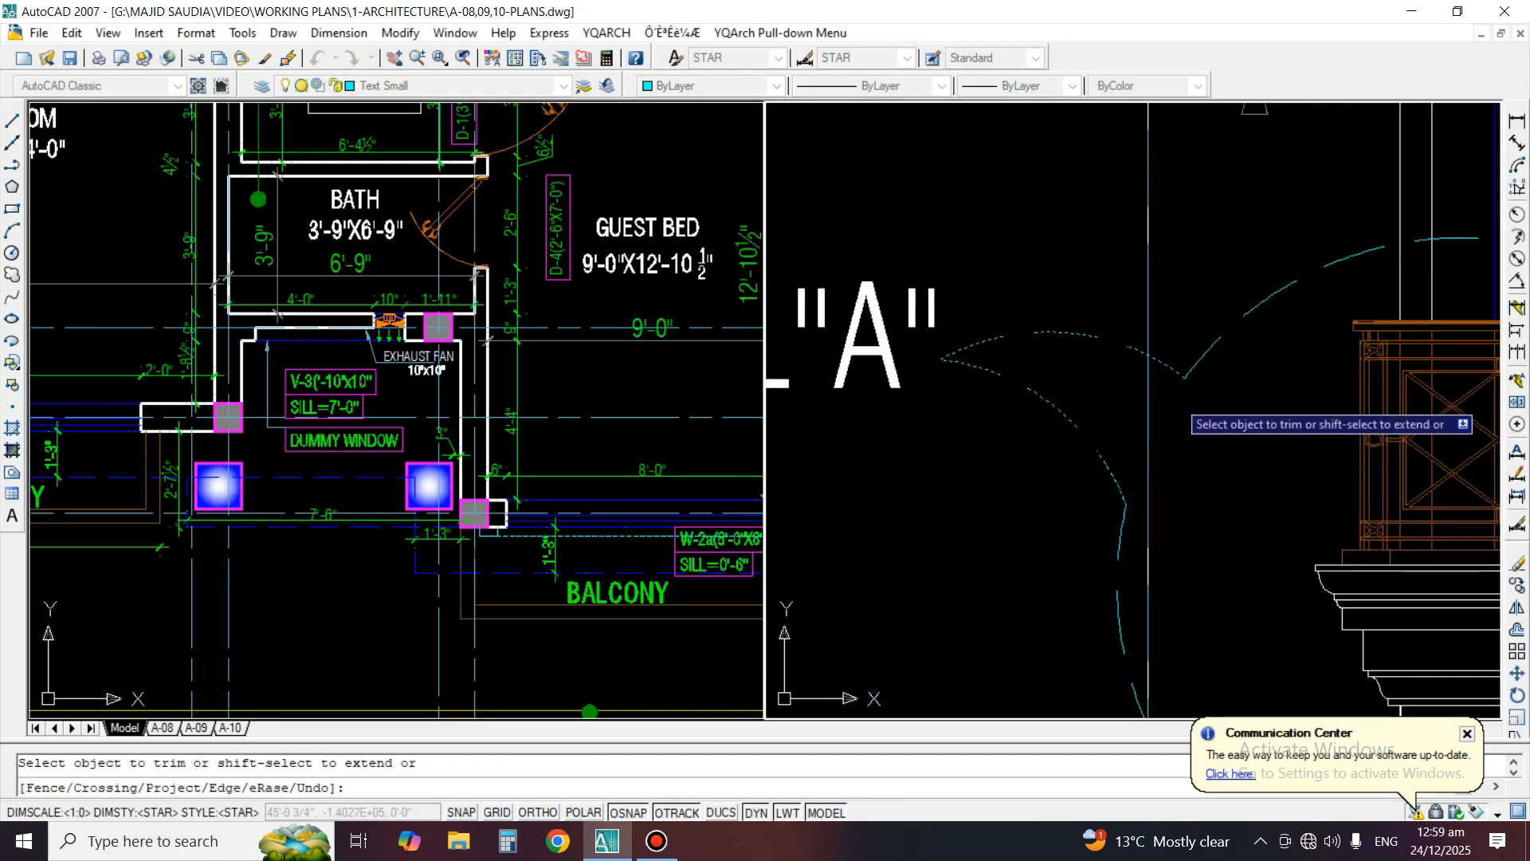
key("space")
scroll(1109, 471, "down", 5)
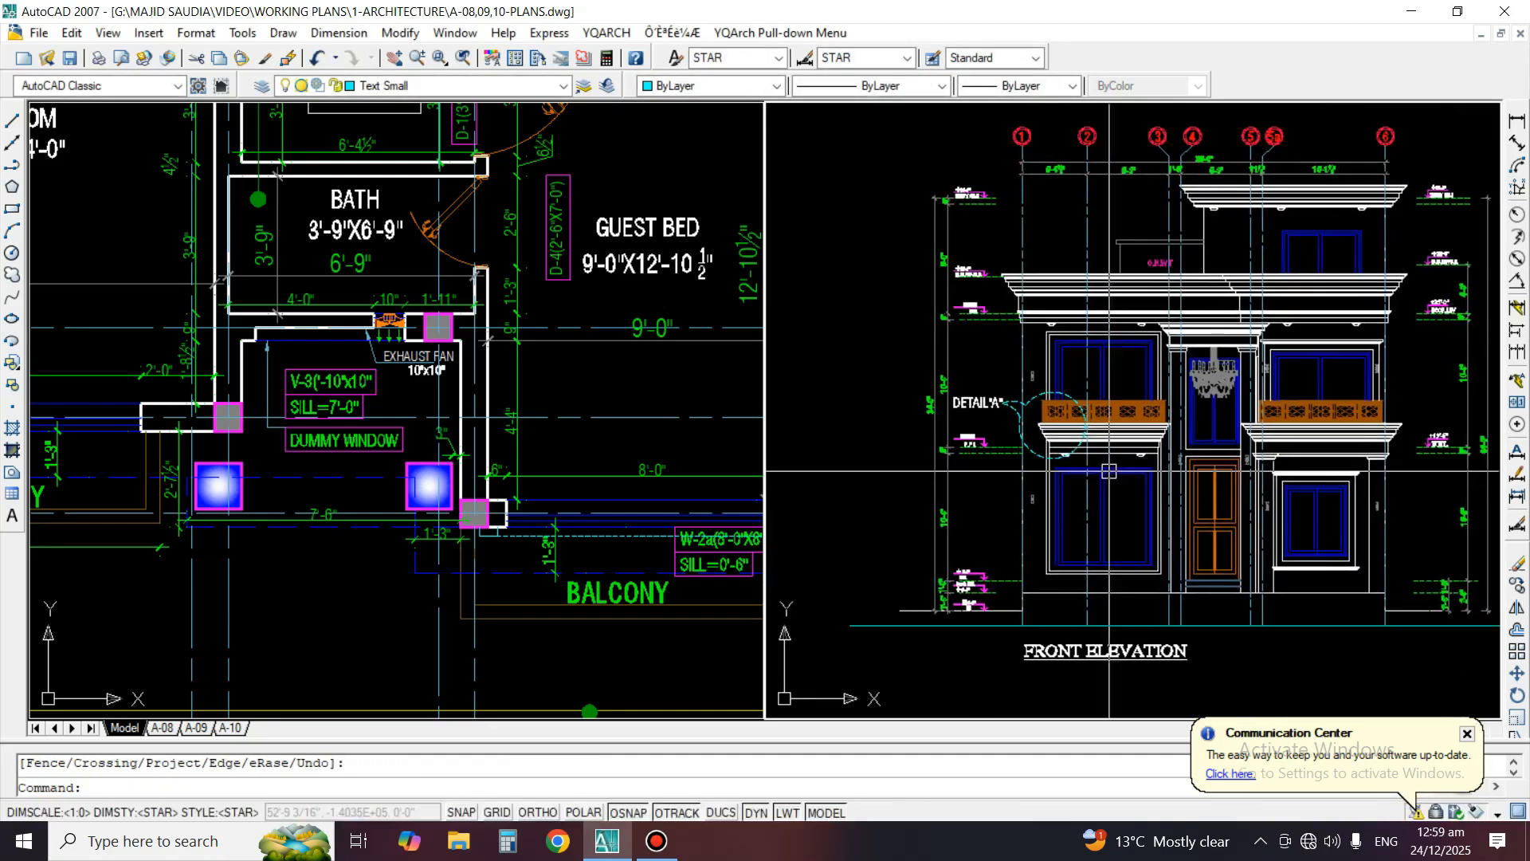
Copy the DETAIL"A" label with its circle and leader up to the left end of the roof parapet cornice
scroll(1109, 471, "up", 4)
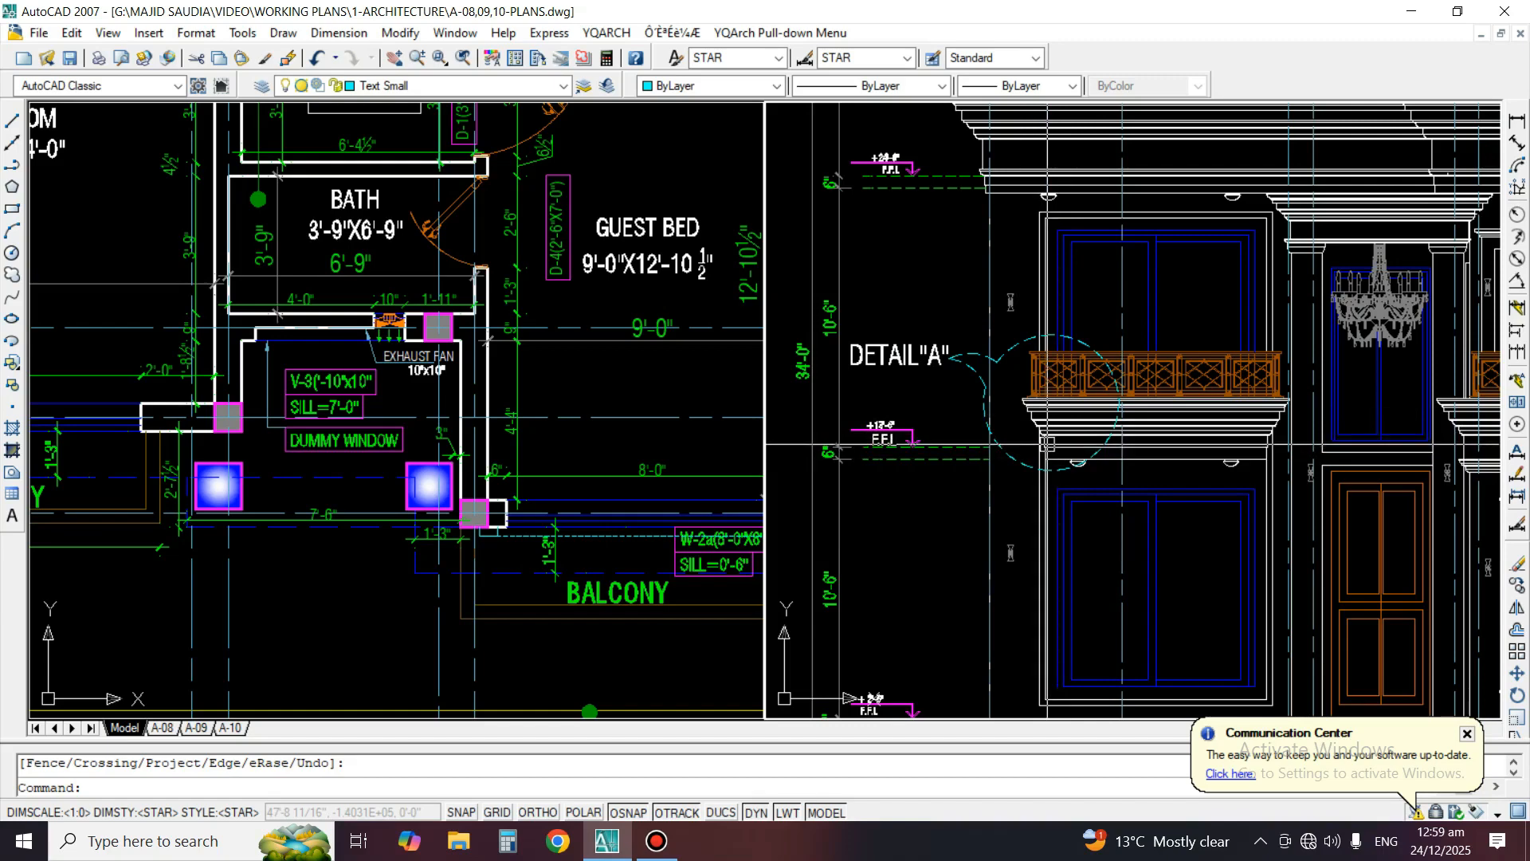
middle_click_drag(1046, 443, 1098, 527)
type("co")
key("space")
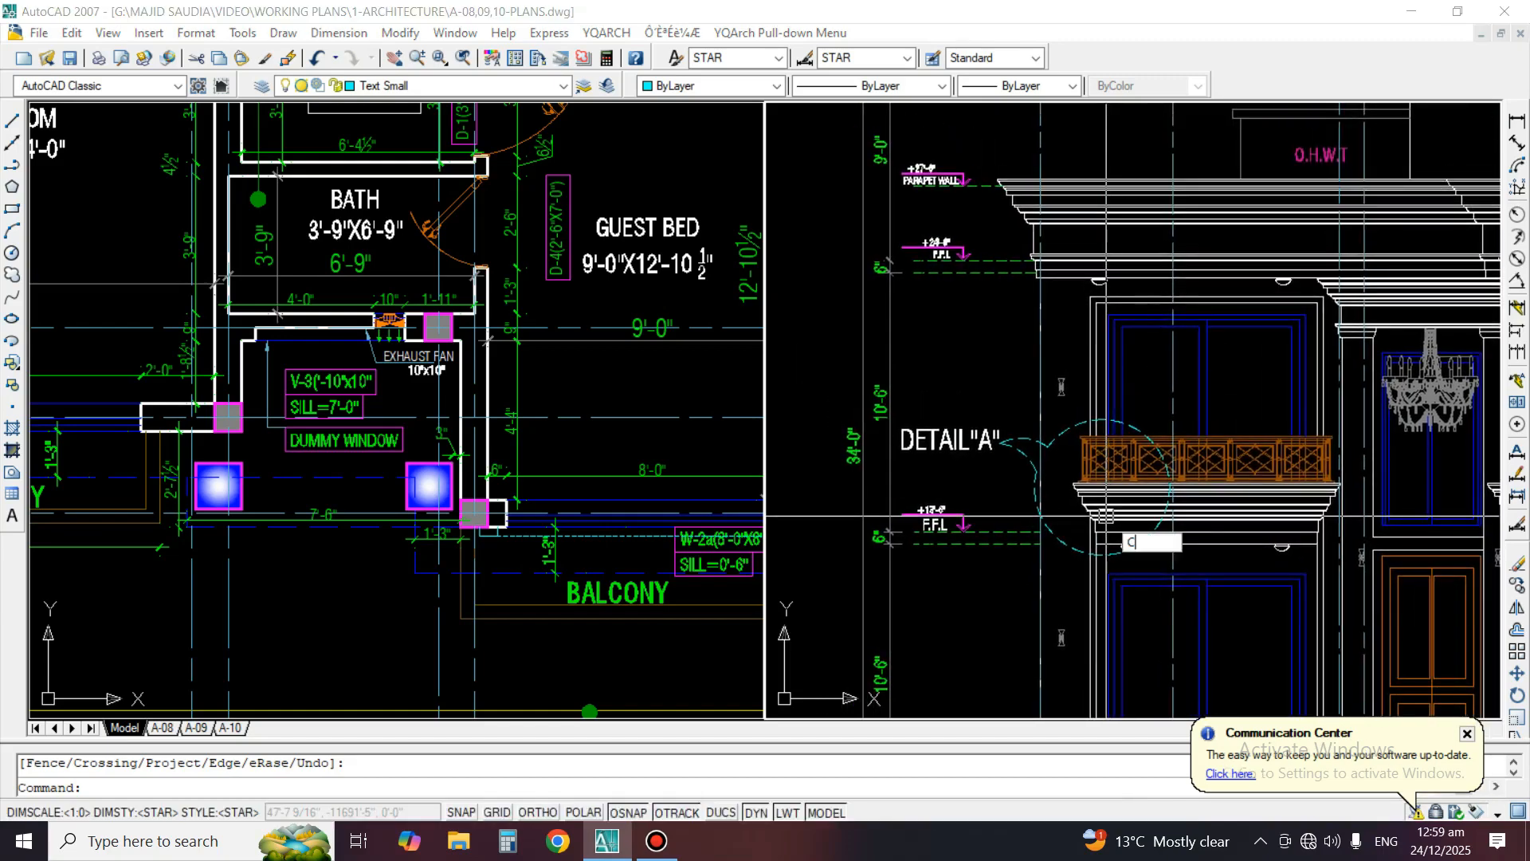
scroll(1038, 452, "up", 2)
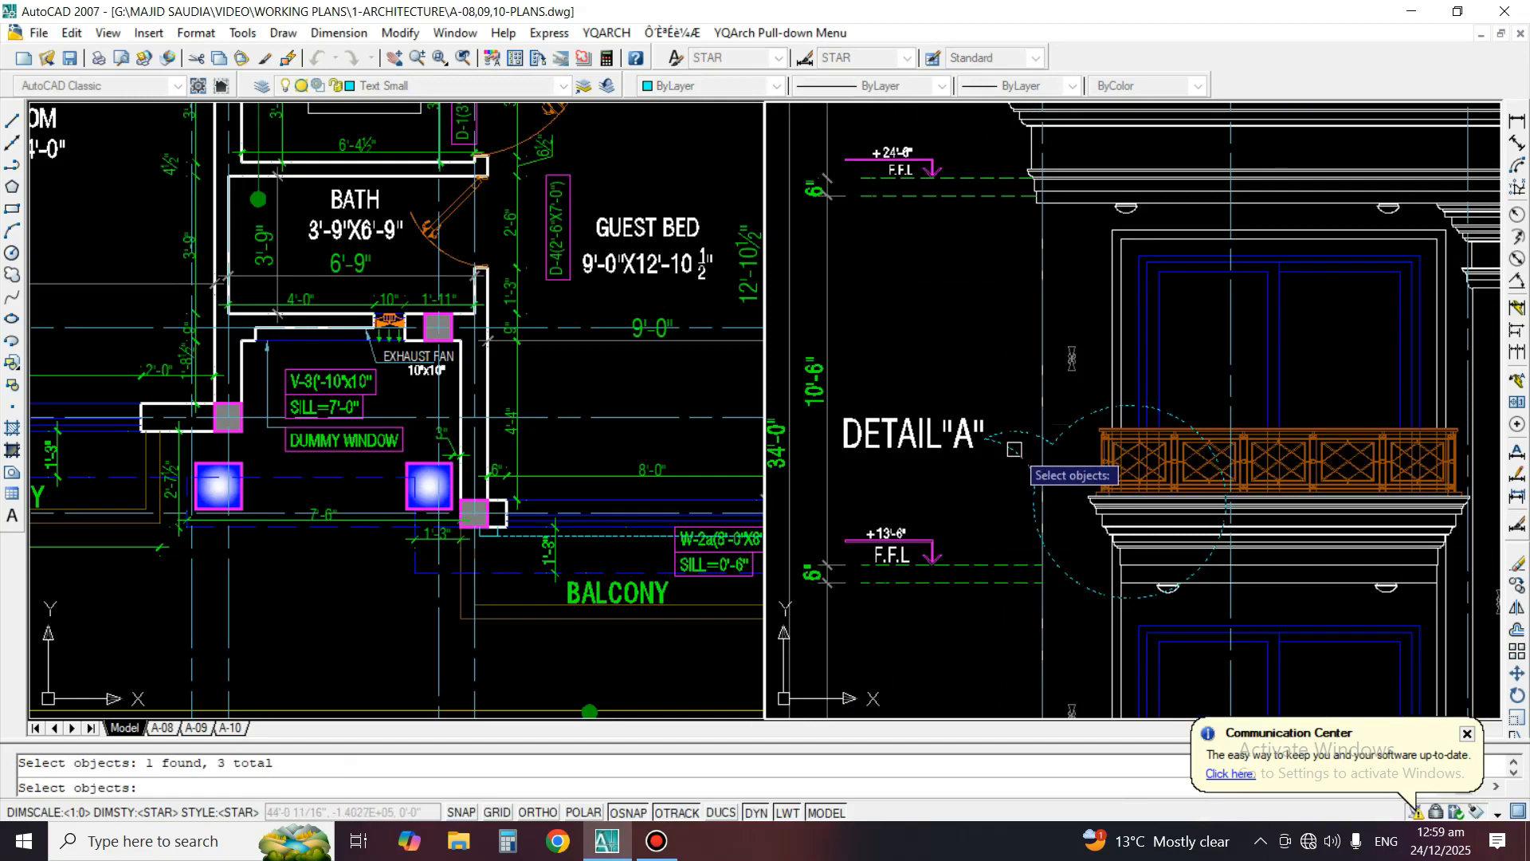
key("space")
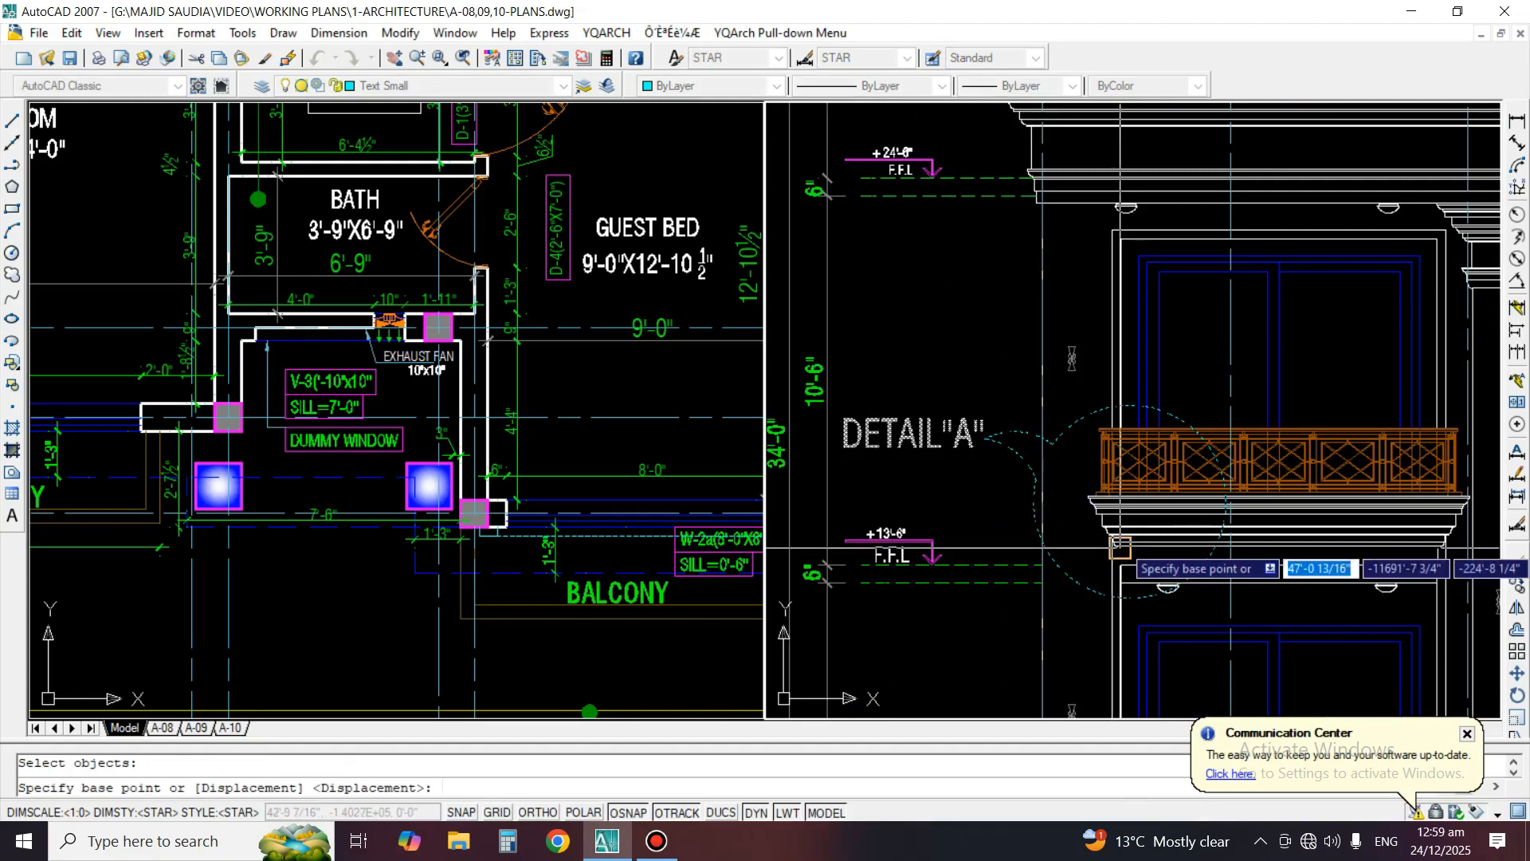
left_click(1124, 540)
middle_click_drag(1028, 177, 1052, 419)
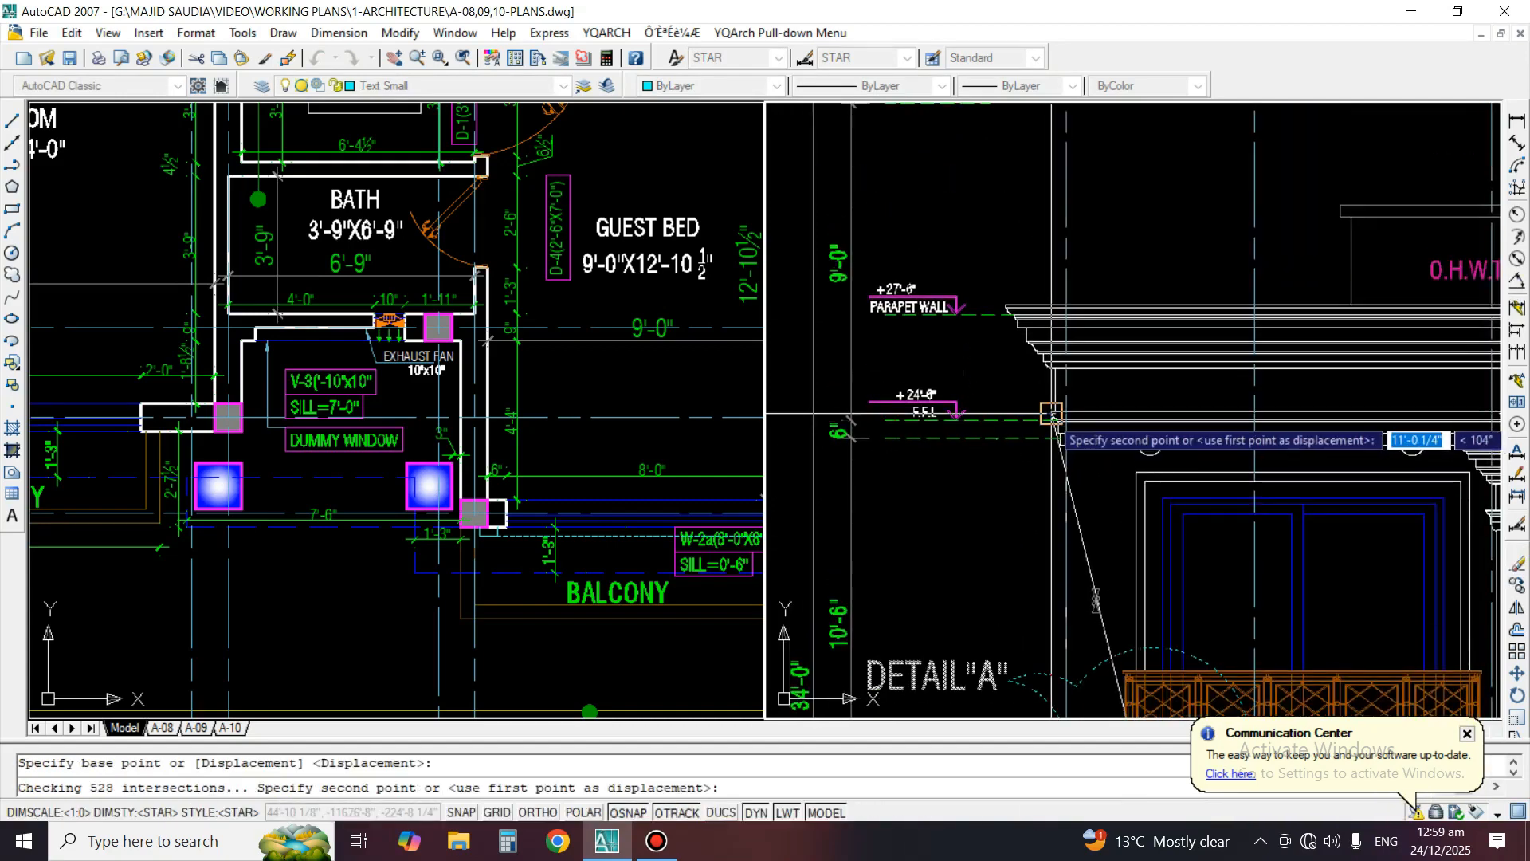
left_click(1052, 385)
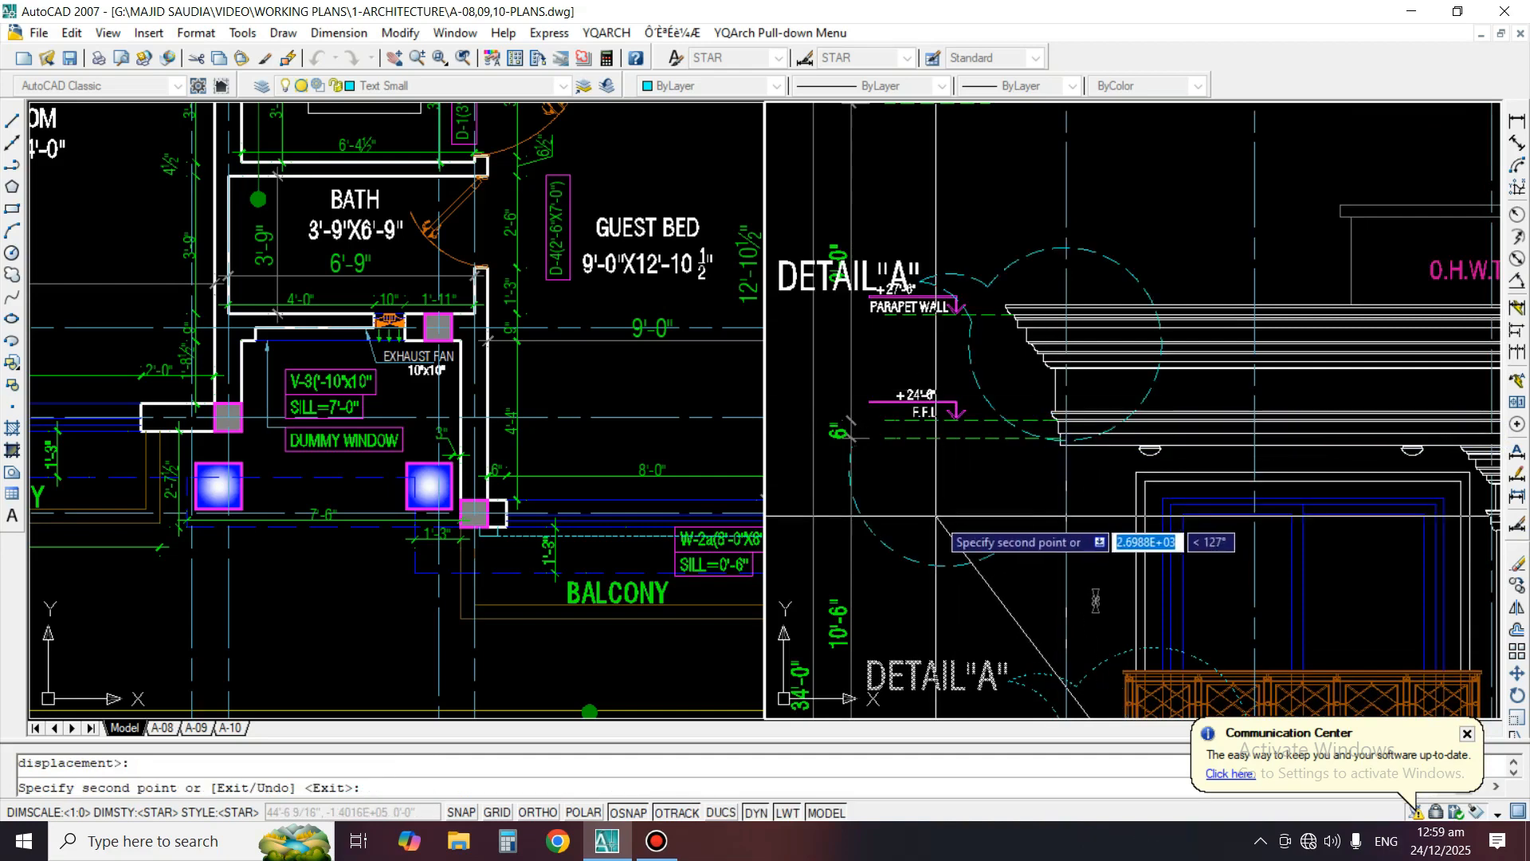
scroll(996, 287, "up", 1)
key("space")
Move the copied detail circle and its leader slightly right and down over the roof parapet cornice
type("m")
key("space")
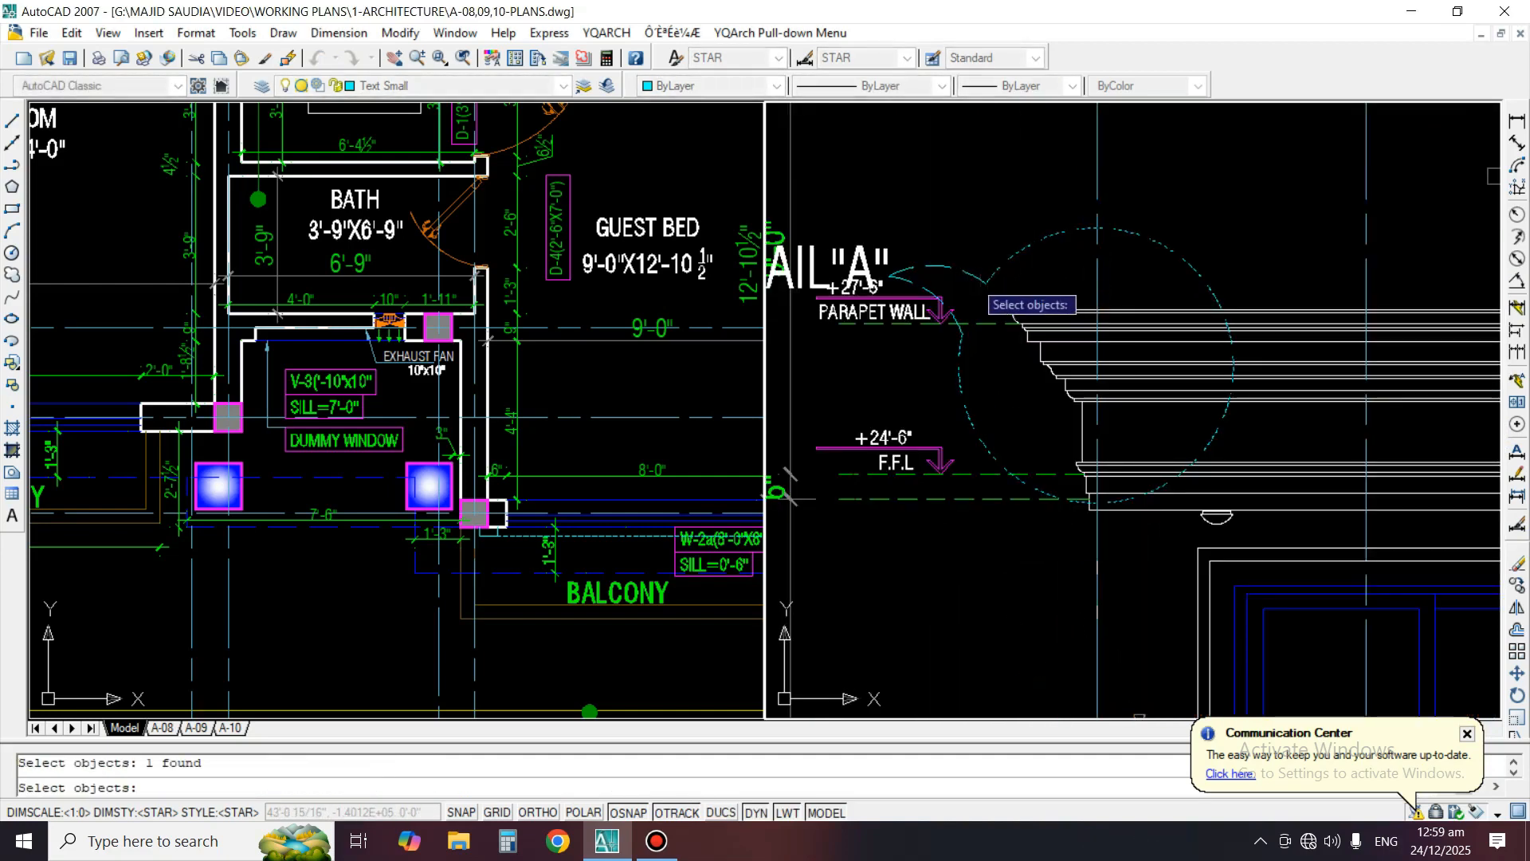
key("space")
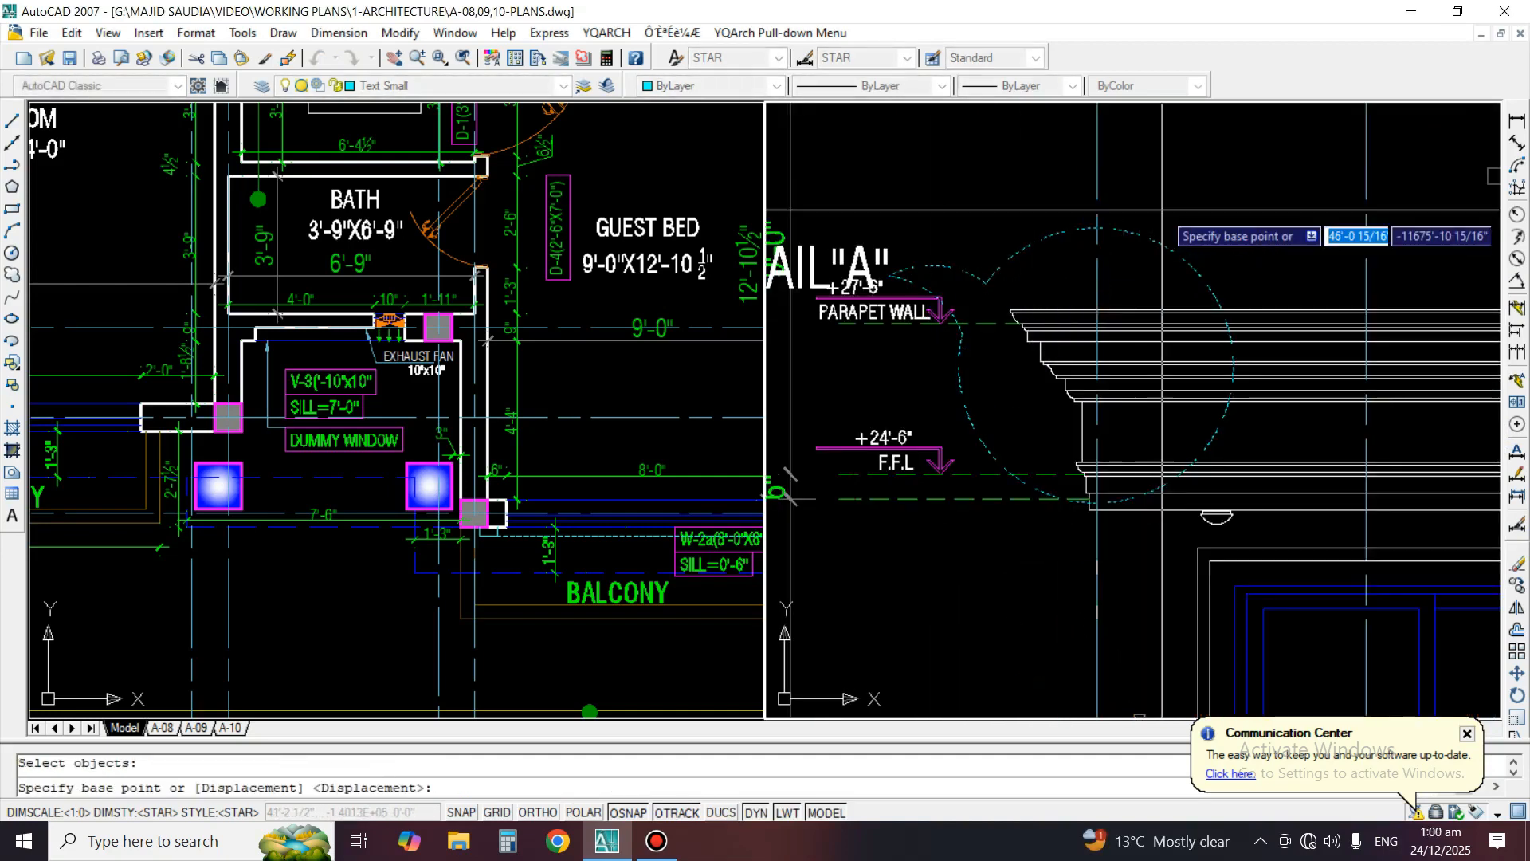
left_click(1165, 210)
left_click(1195, 219)
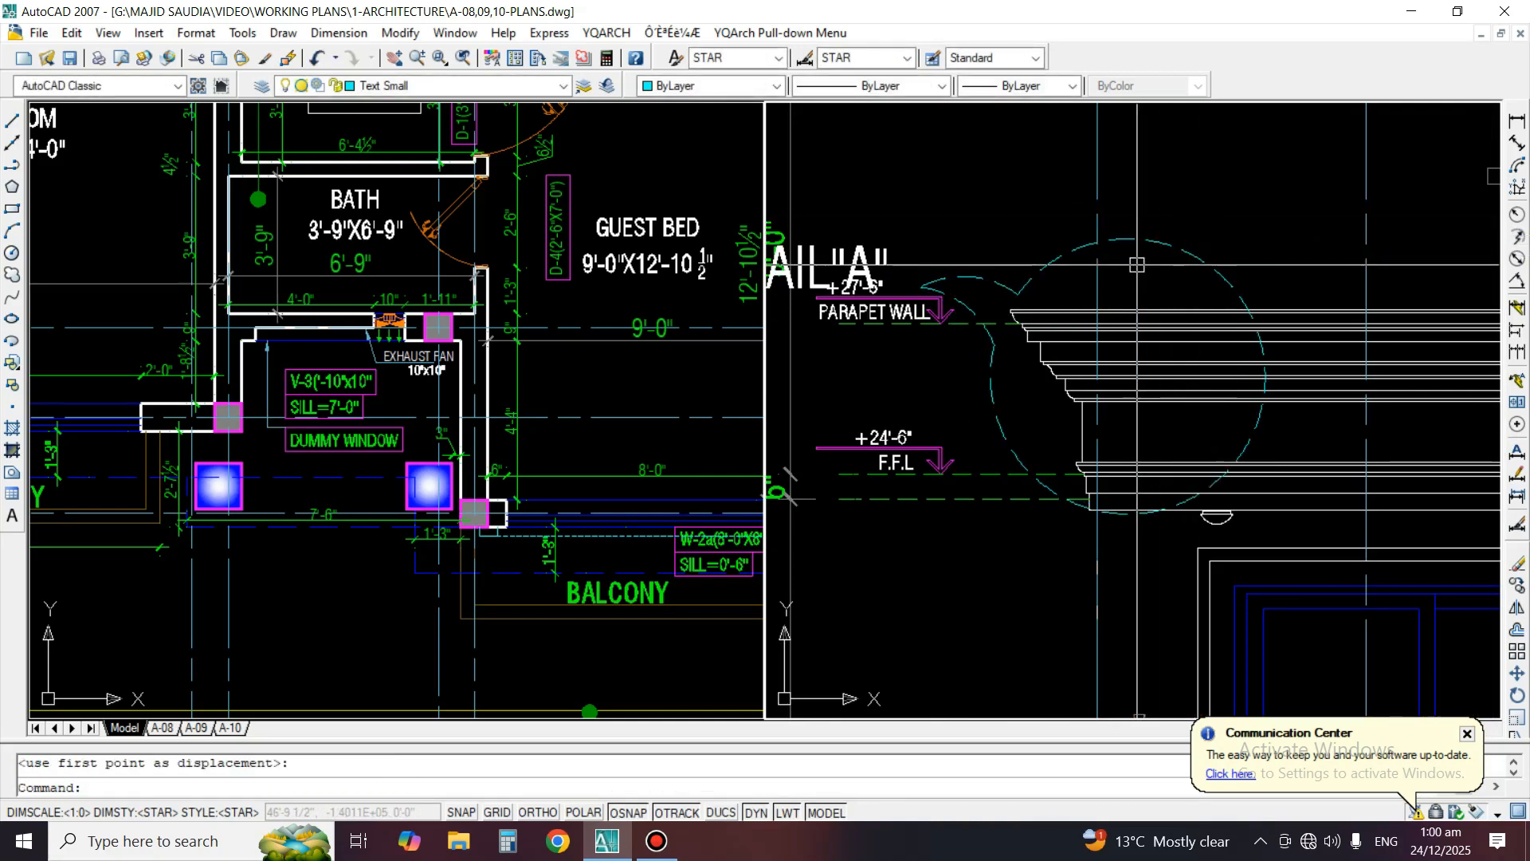
Rotate the parapet detail circle and its leader clockwise about the circle's centre so the leader points upward
type("ro")
key("space")
type("p")
key("space")
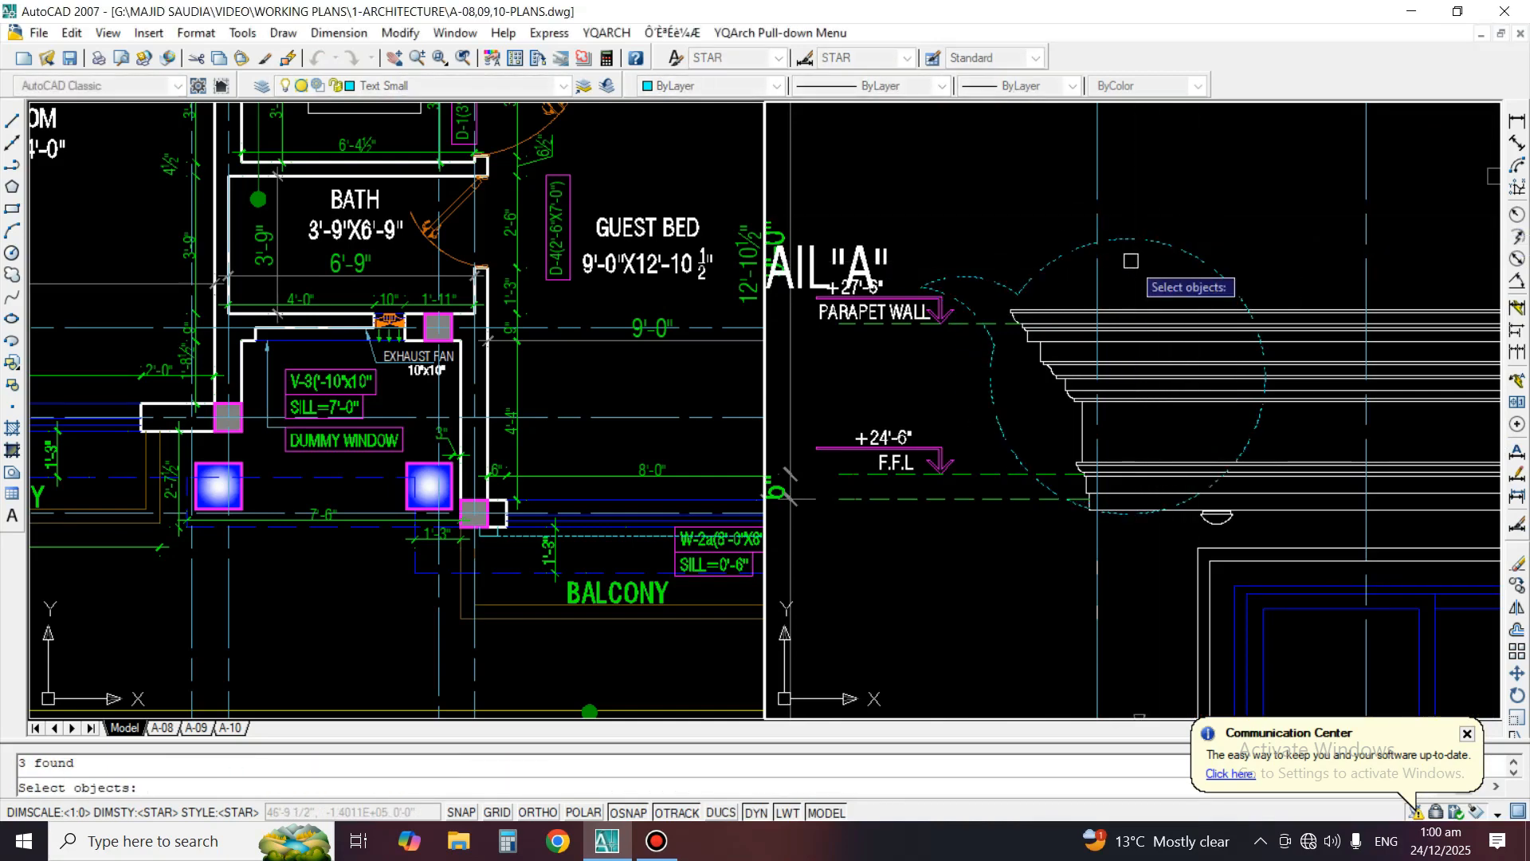
key("space")
left_click(1123, 374)
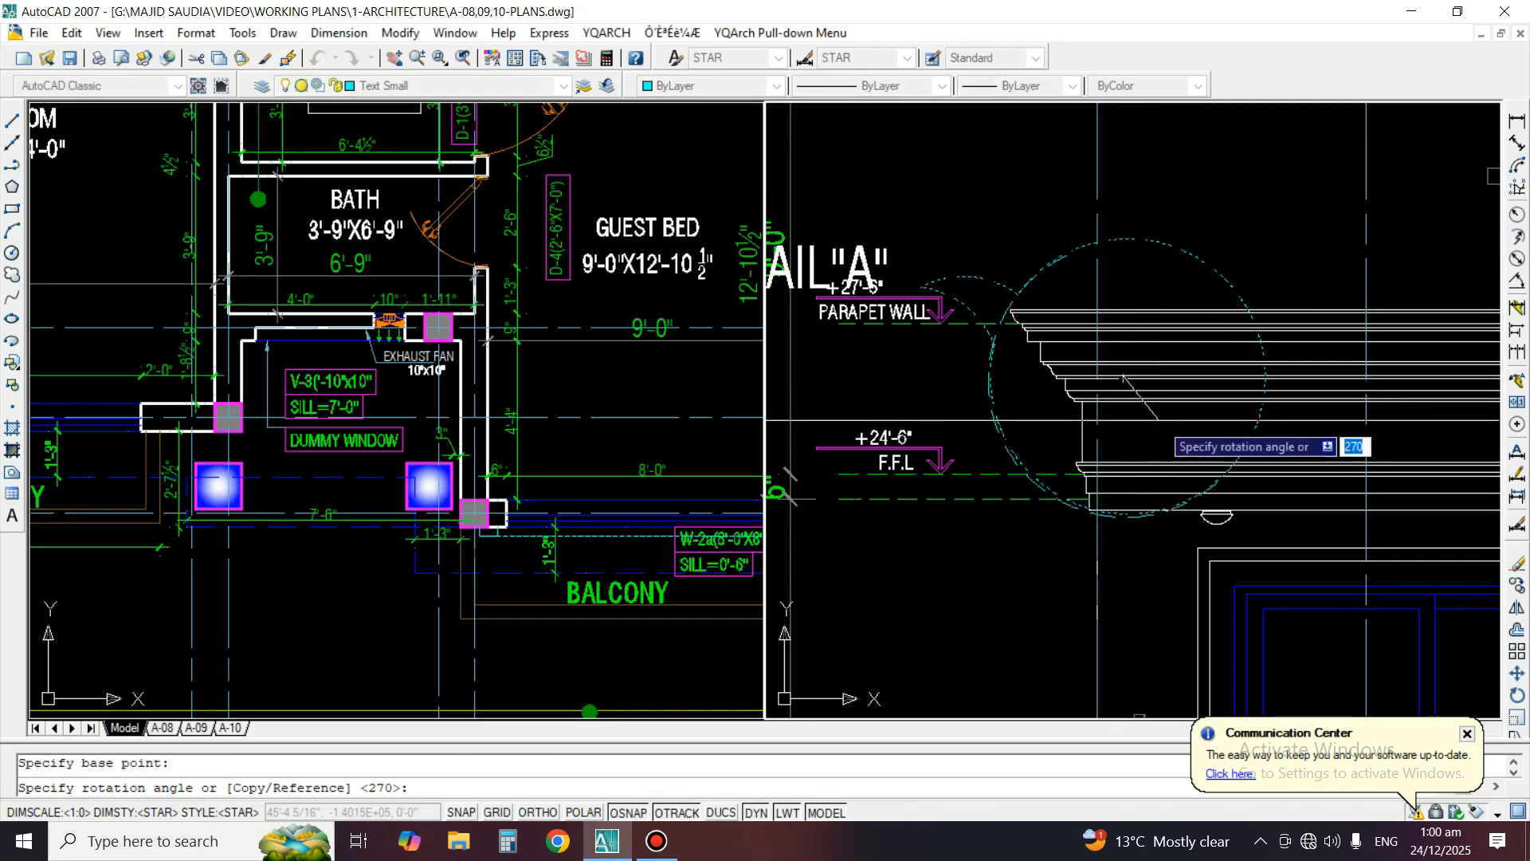
left_click(1159, 398)
middle_click_drag(1058, 393, 1186, 486)
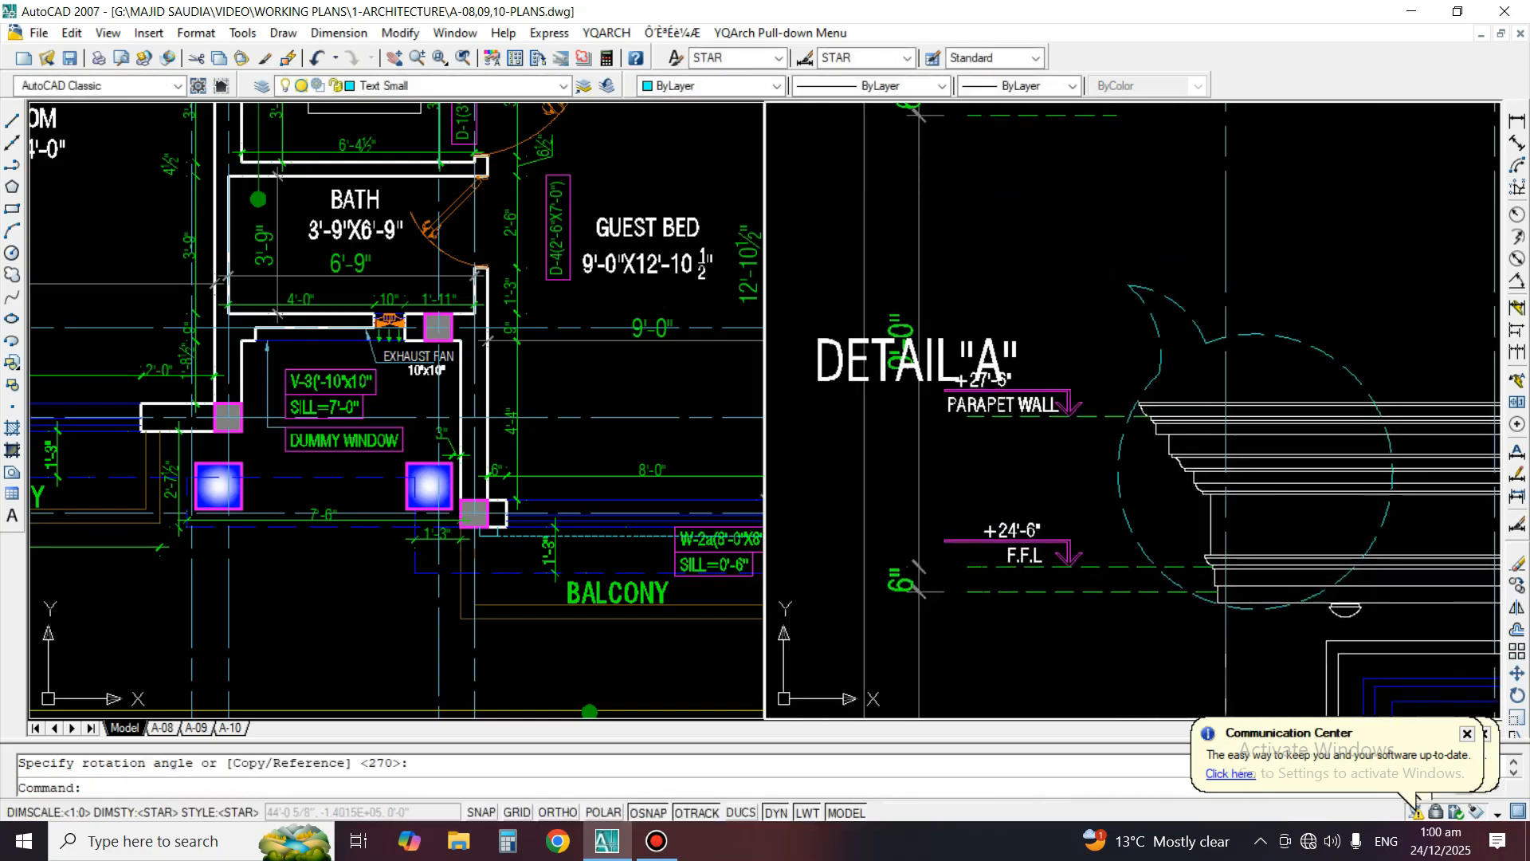
Move the copied DETAIL"A" label up and right to the tip of the parapet detail's leader
type("m")
key("space")
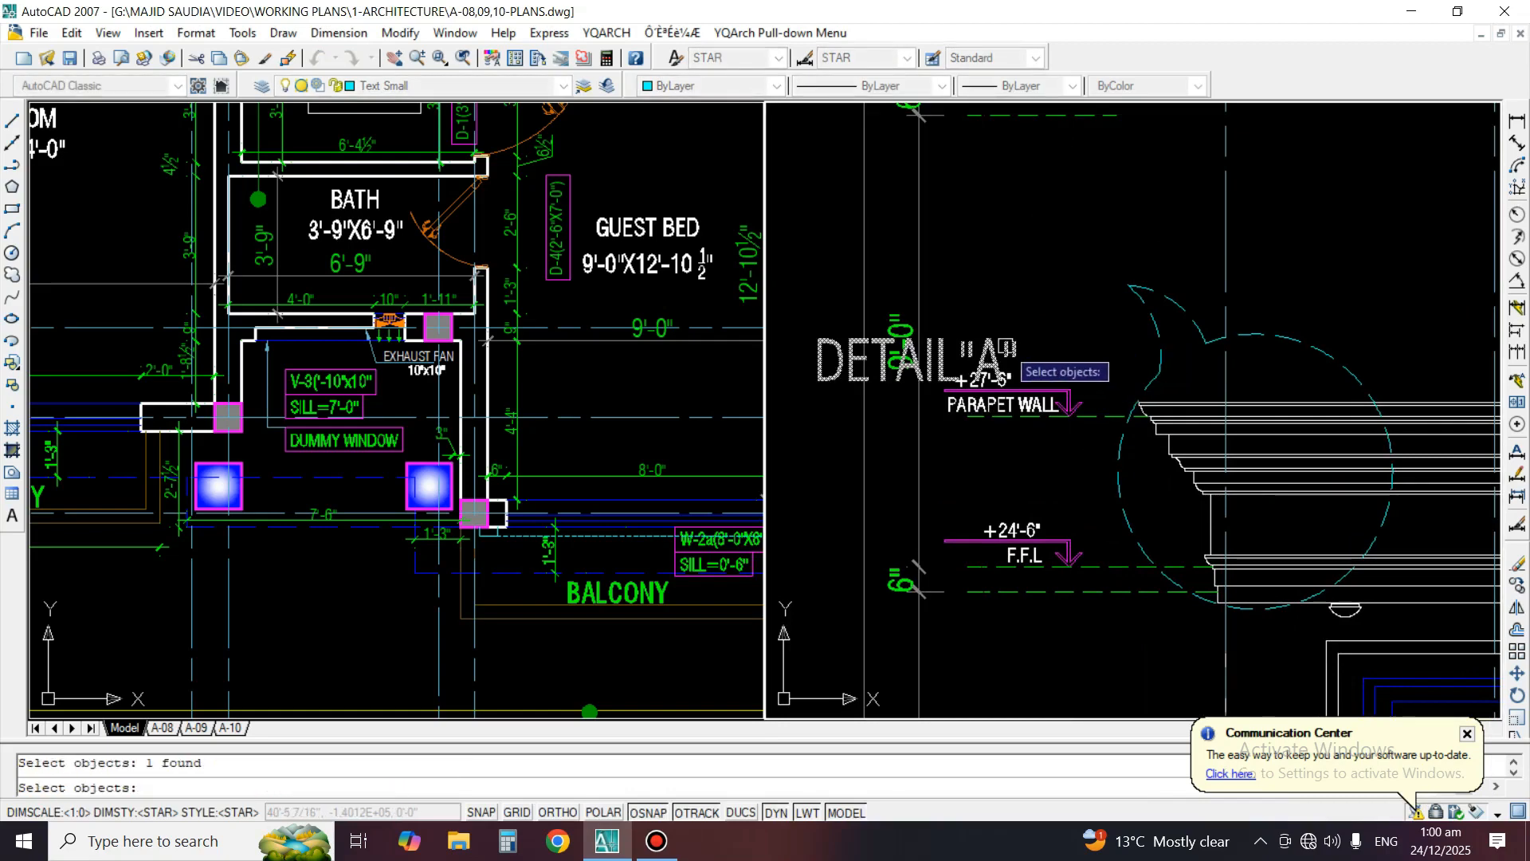
key("space")
left_click(1004, 342)
left_click(1112, 259)
Change the parapet callout's label text to DETAIL"B"
type("ed")
key("space")
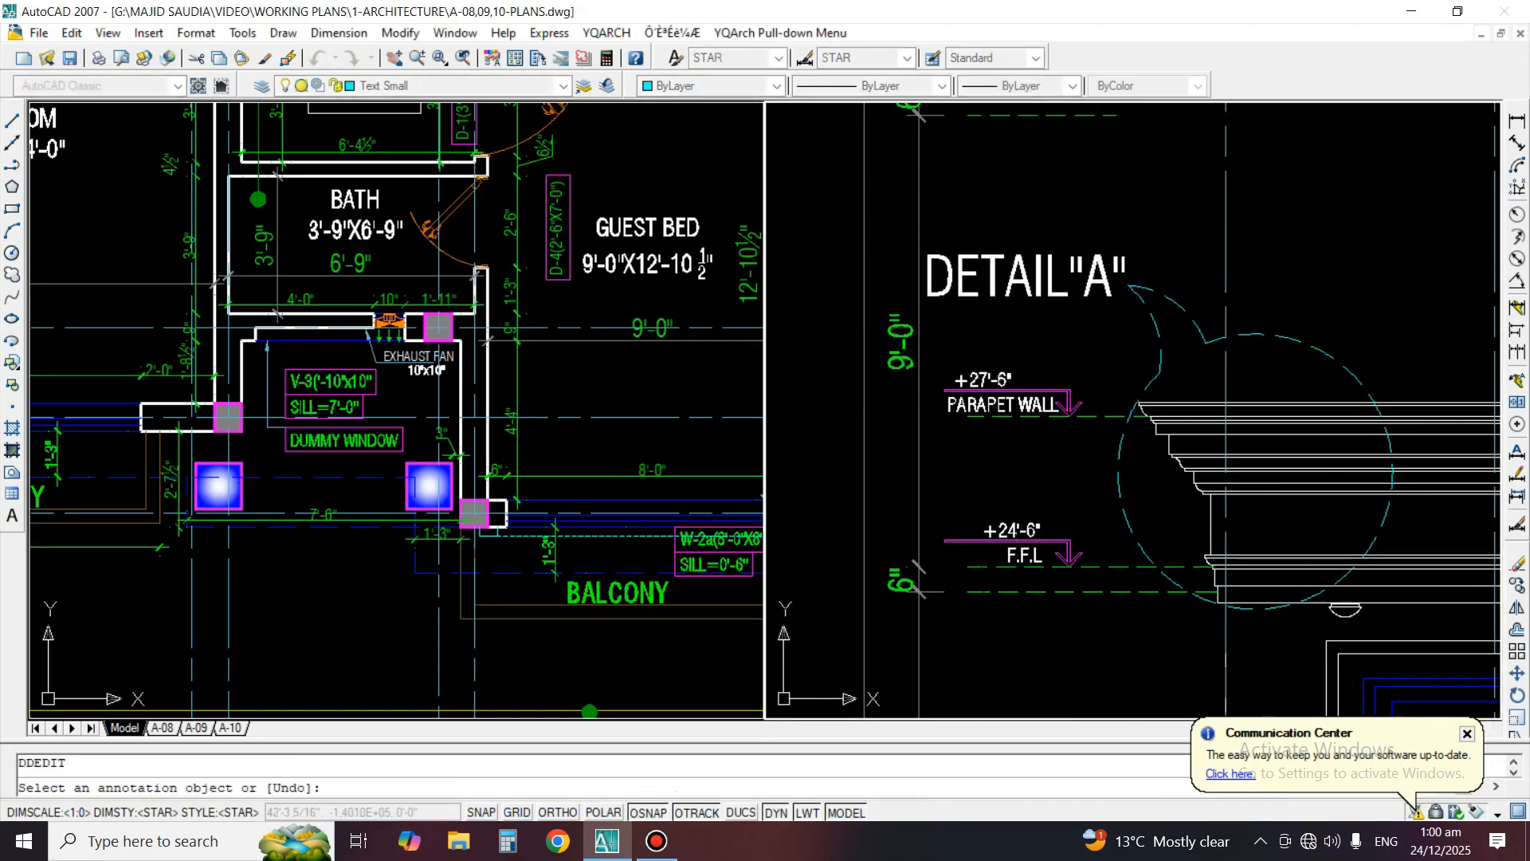
left_click(1024, 275)
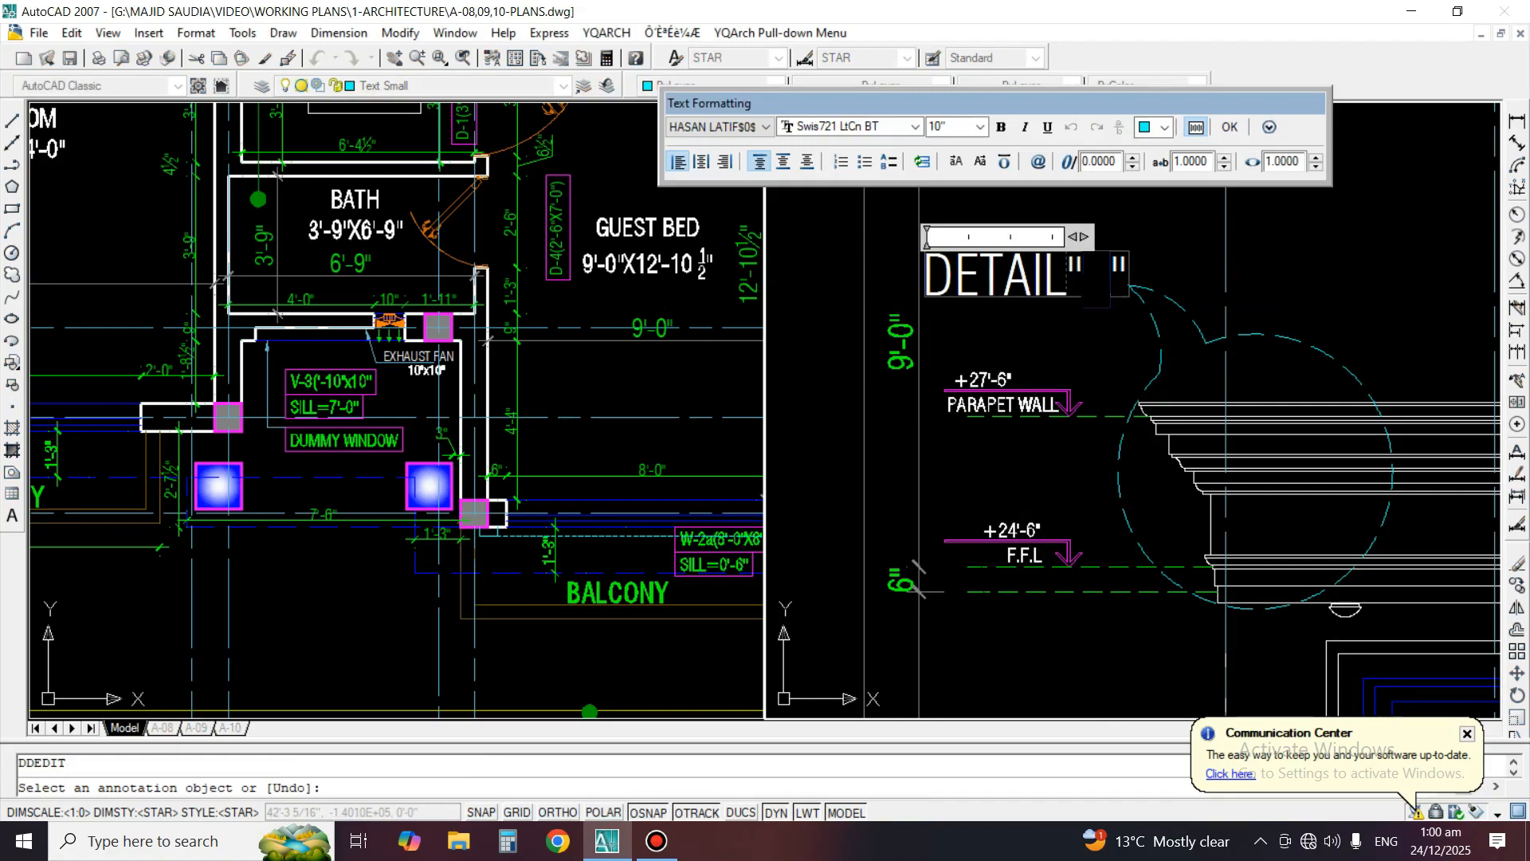
type("B")
left_click(1041, 402)
key("space")
scroll(1041, 391, "down", 4)
middle_click_drag(1185, 443, 991, 369)
type("co")
key("space")
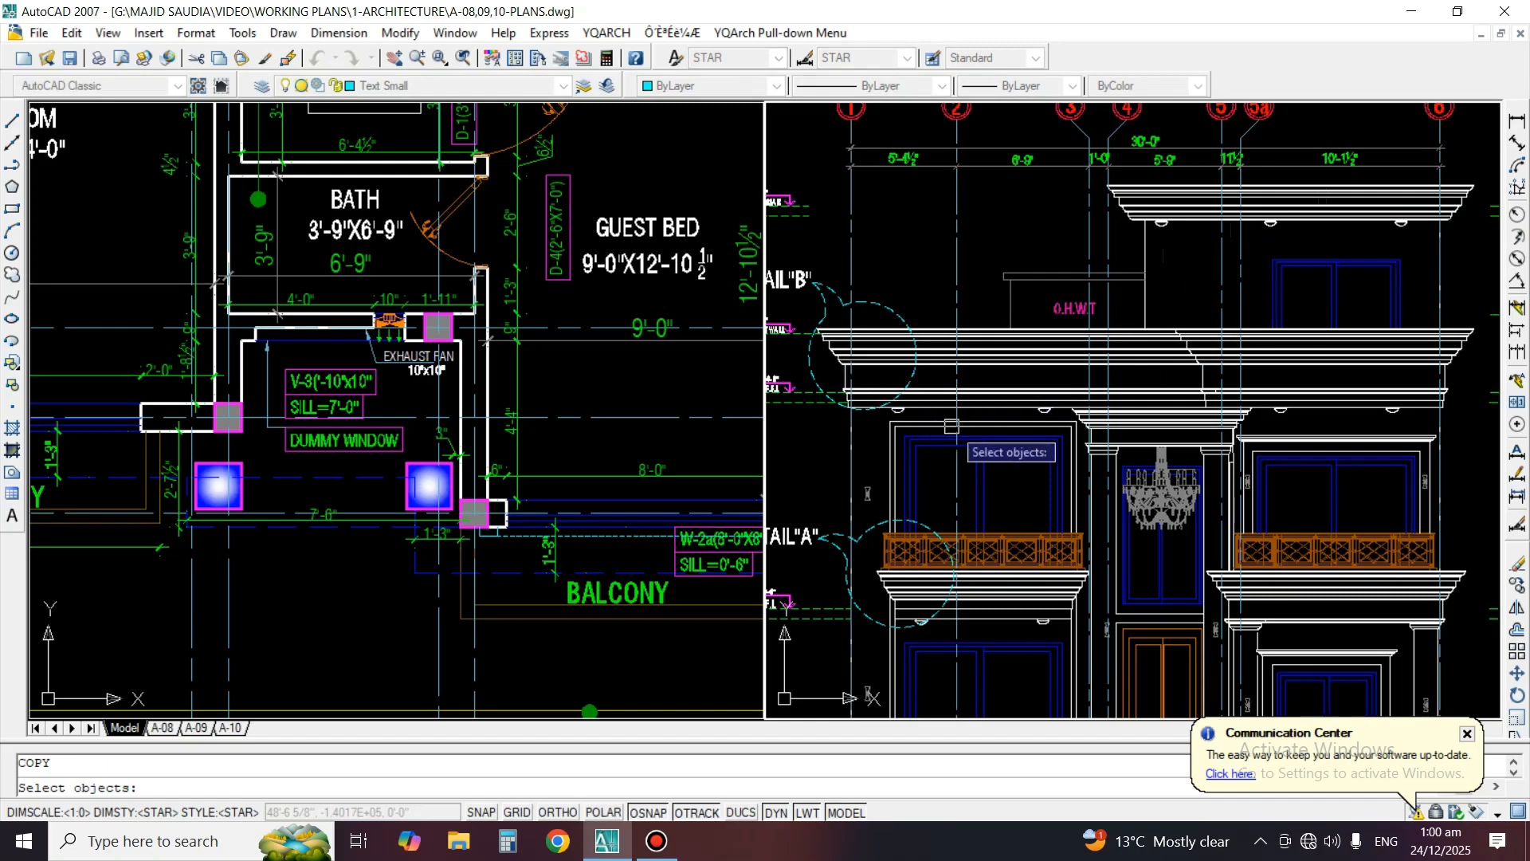
middle_click_drag(835, 357, 922, 340)
scroll(1200, 434, "up", 3)
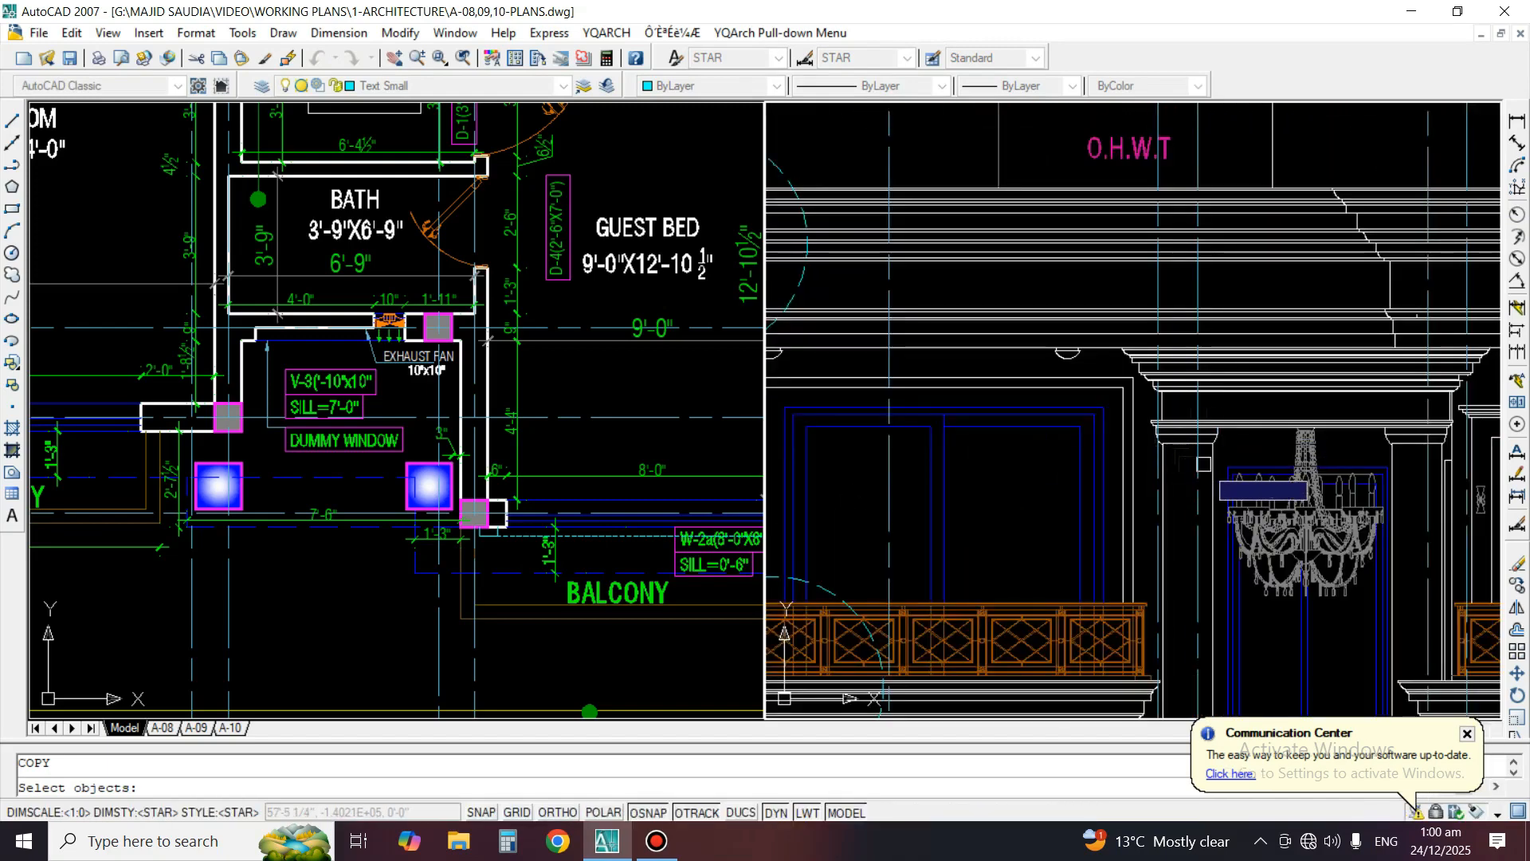
key("Escape")
Draw a circle of about 1'-11 3/8" radius around the left end of the entrance column cornice
type("c")
key("space")
scroll(1147, 438, "up", 2)
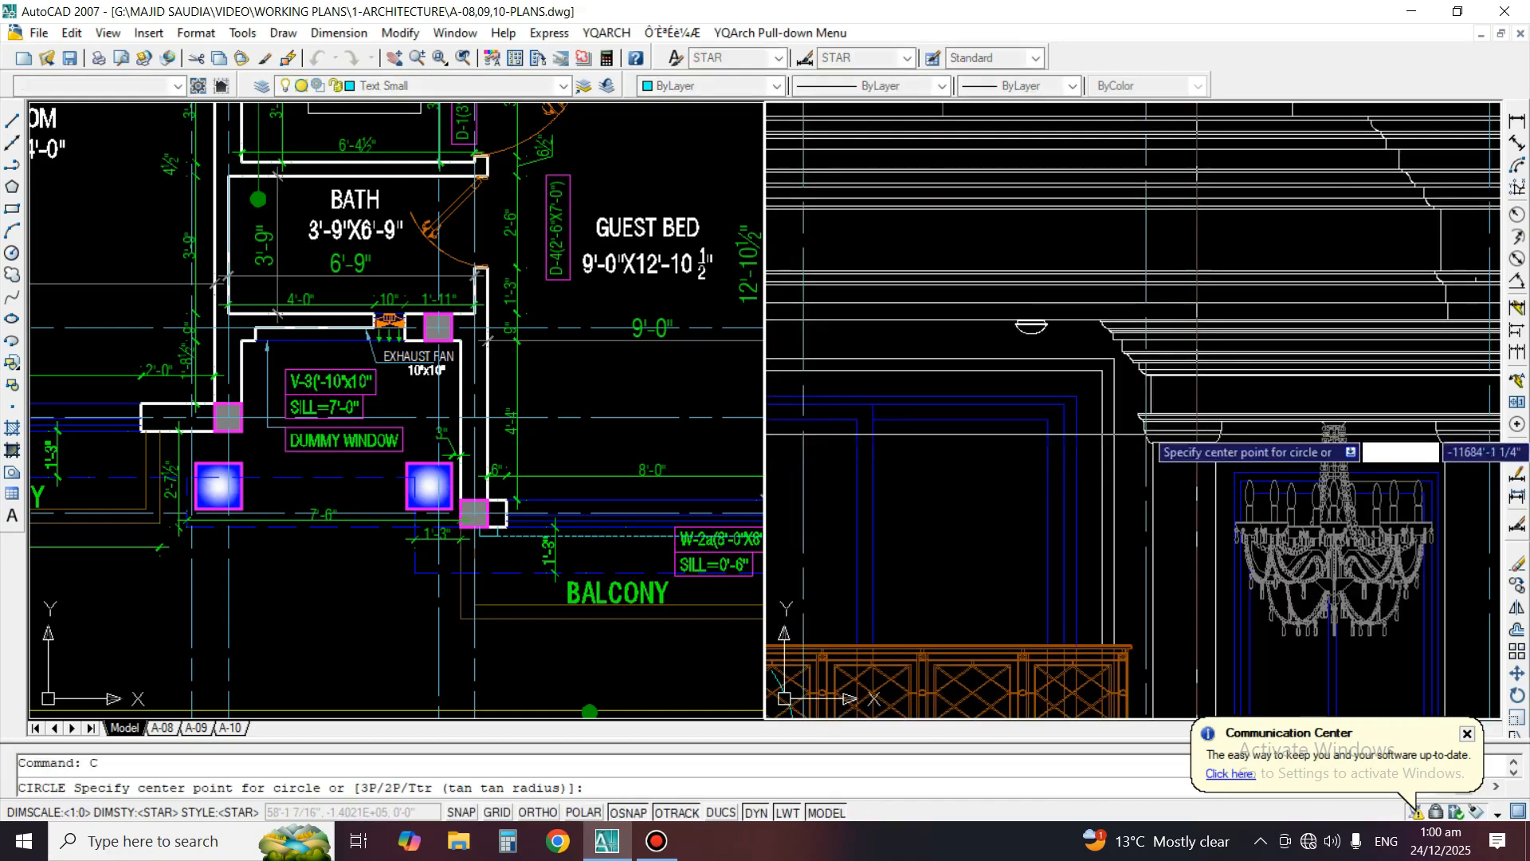
left_click(1180, 374)
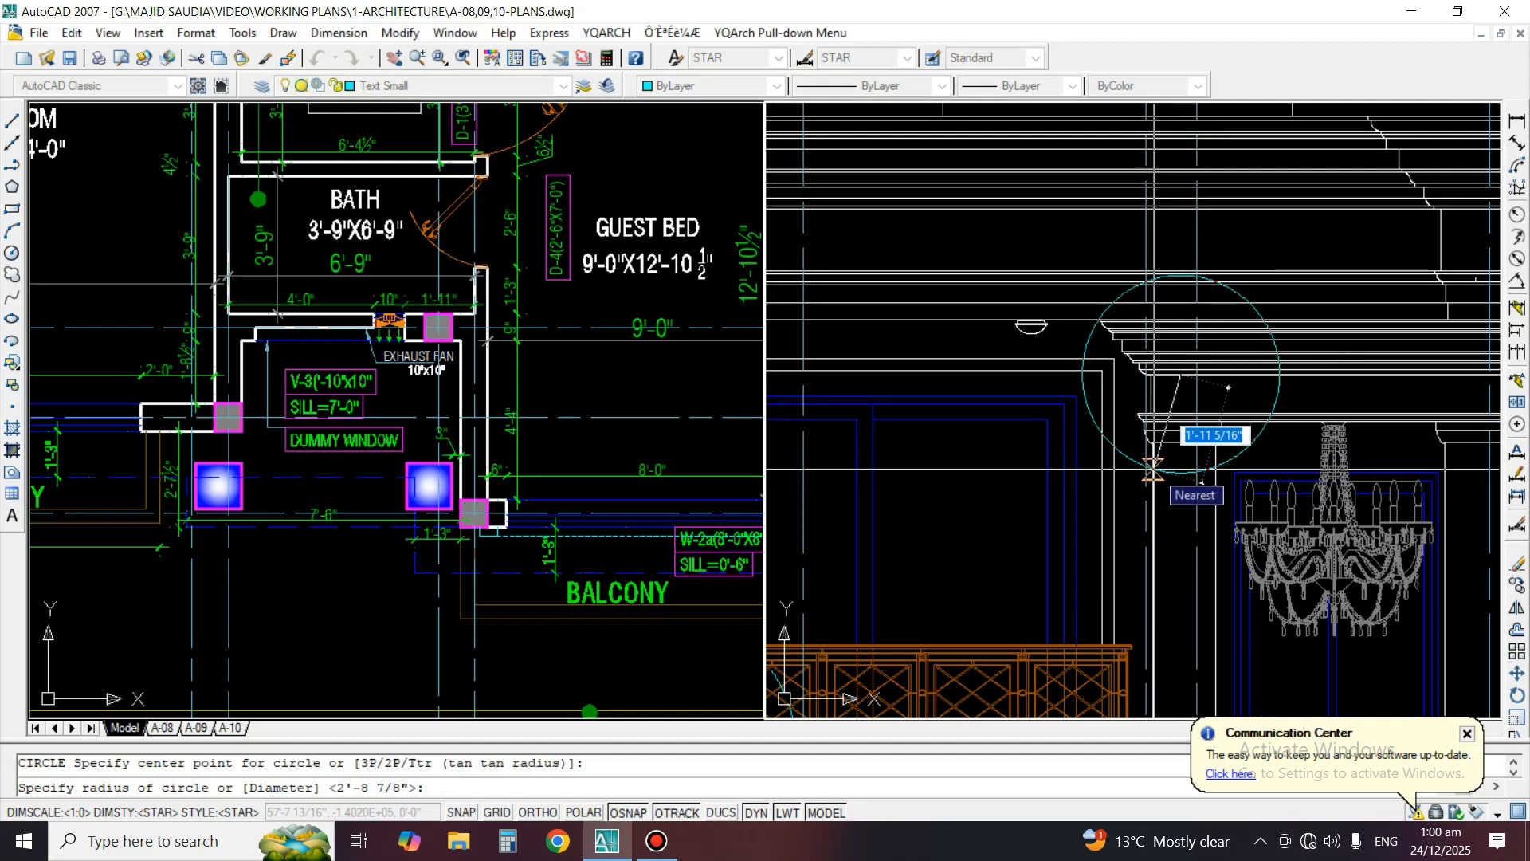
left_click(1154, 470)
scroll(1156, 466, "up", 1)
type("a")
key("space")
scroll(1165, 452, "up", 1)
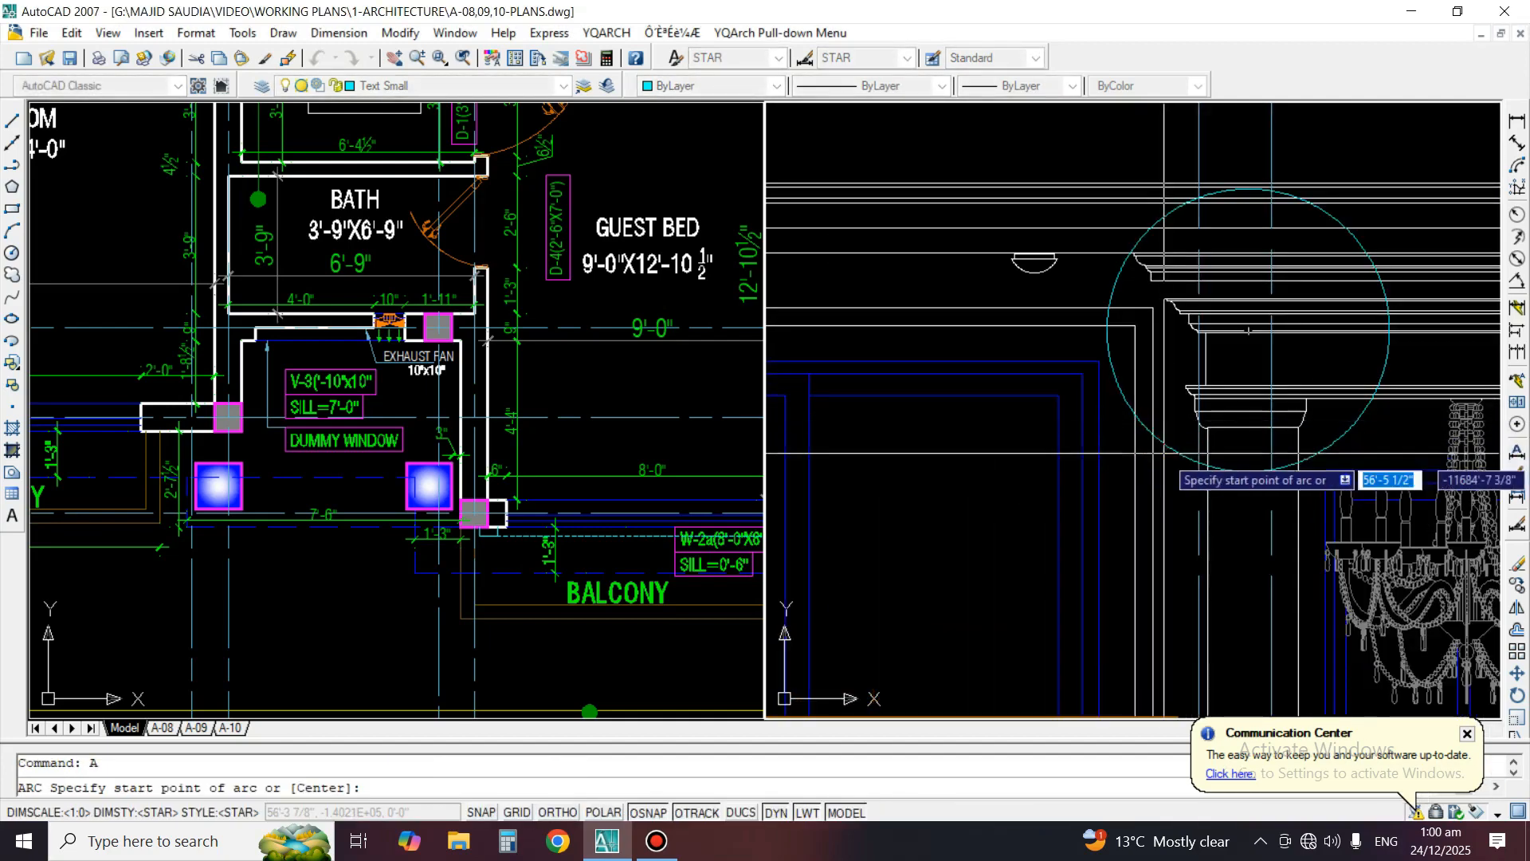
left_click(1134, 490)
left_click(1034, 518)
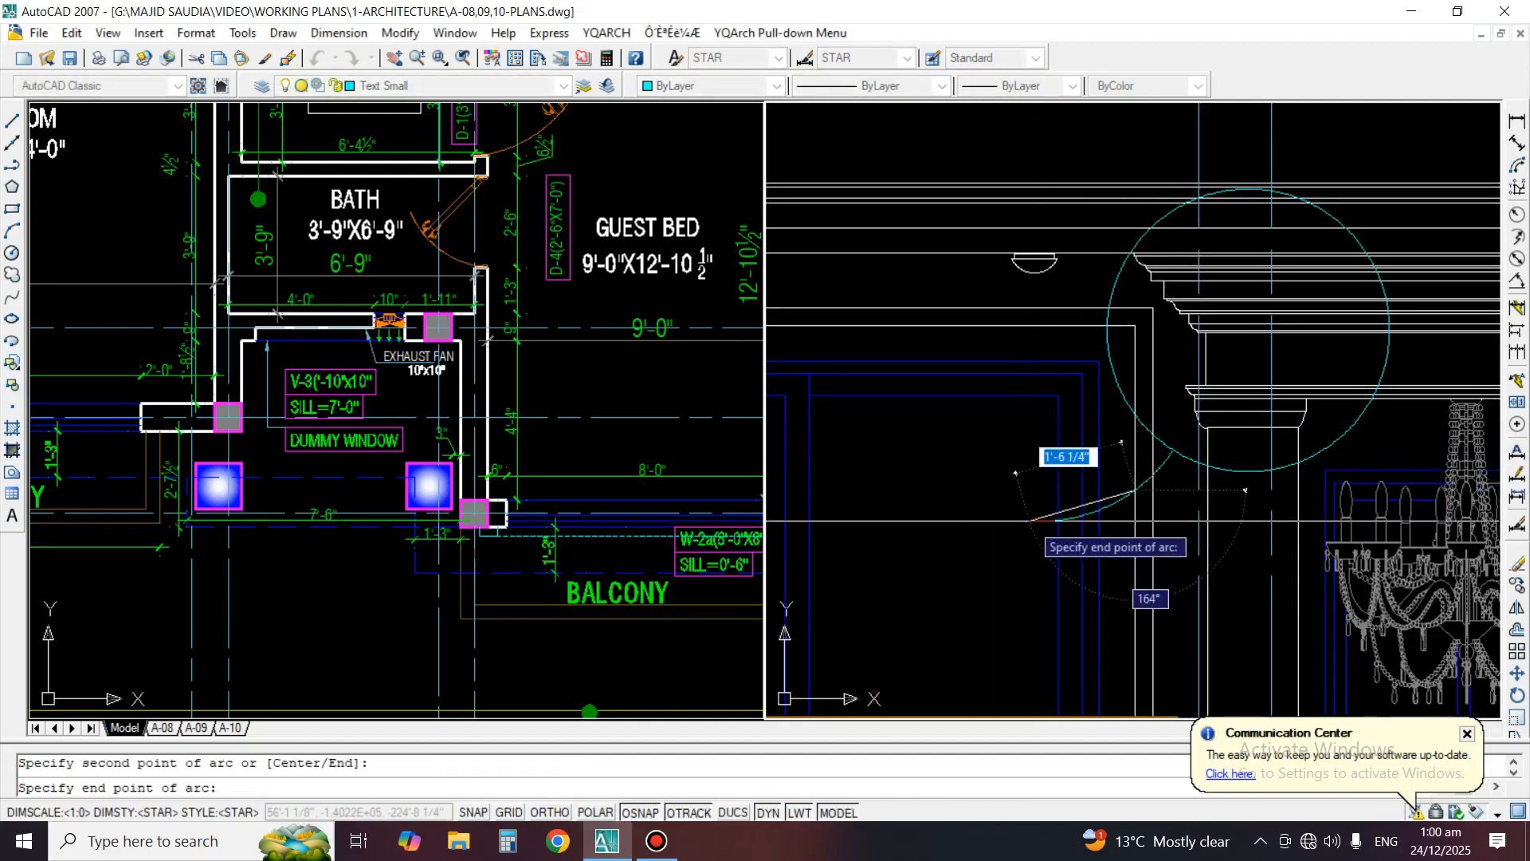
key("Escape")
Draw two curved leader arcs from the upper right of the entrance cornice circle, meeting in a pointed tip
scroll(1004, 415, "up", 3)
key("space")
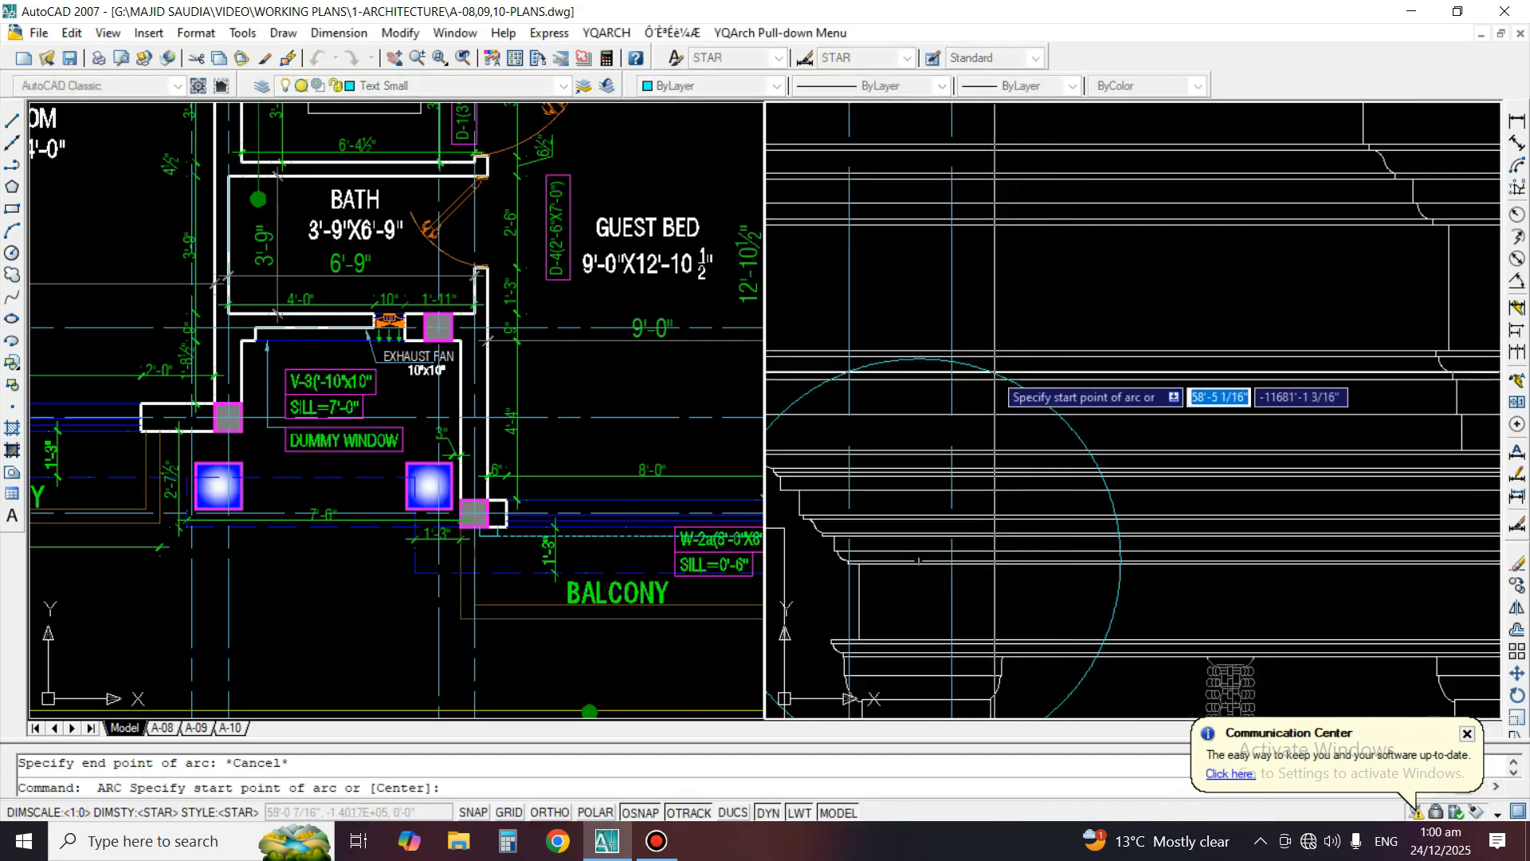
left_click(977, 368)
left_click(1036, 301)
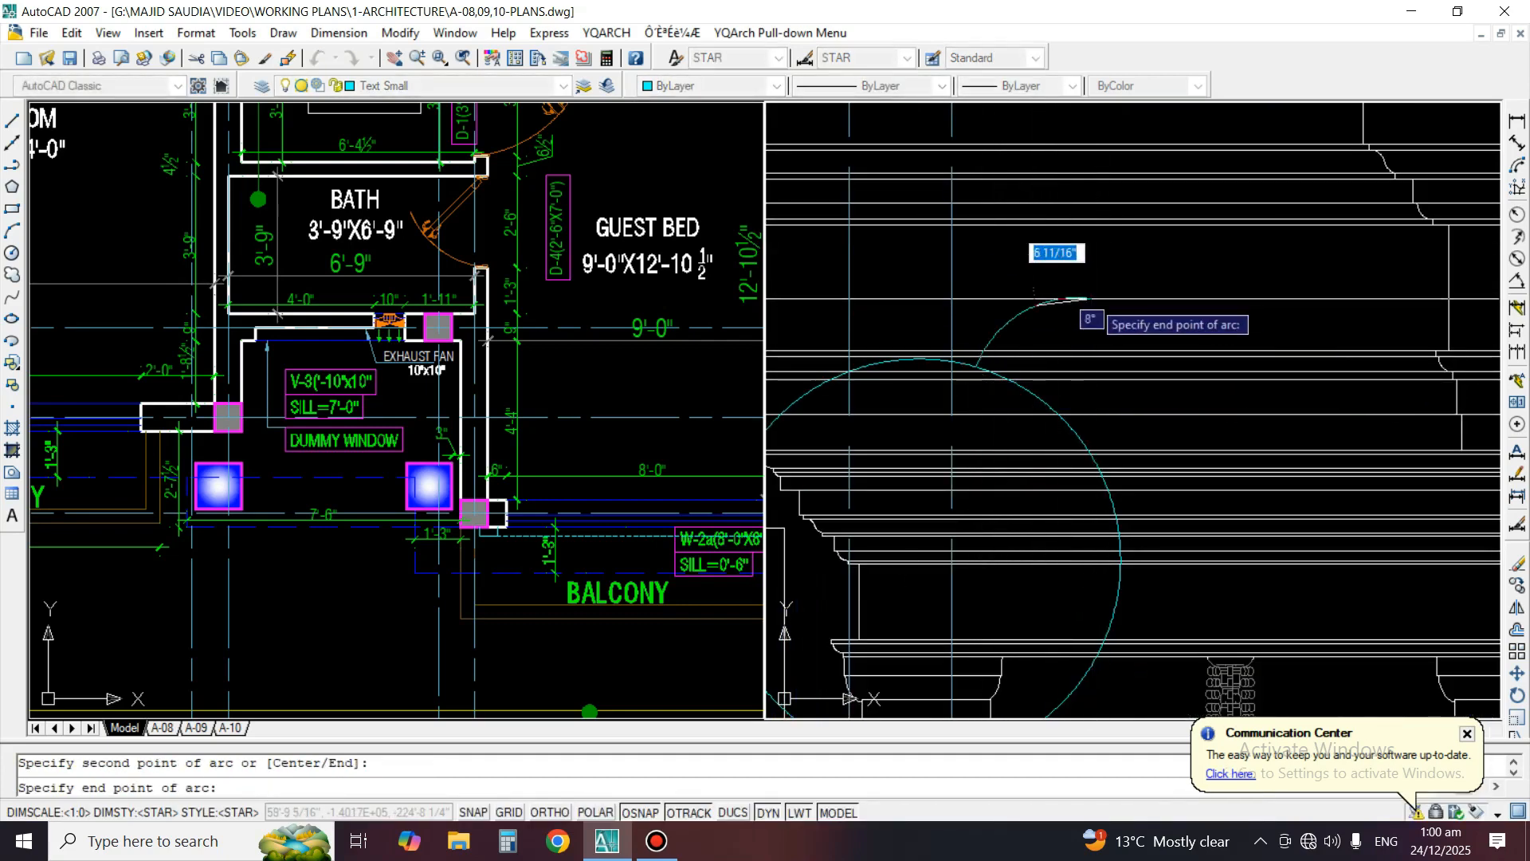
left_click(1093, 299)
key("space")
left_click(1093, 299)
scroll(1057, 349, "up", 2)
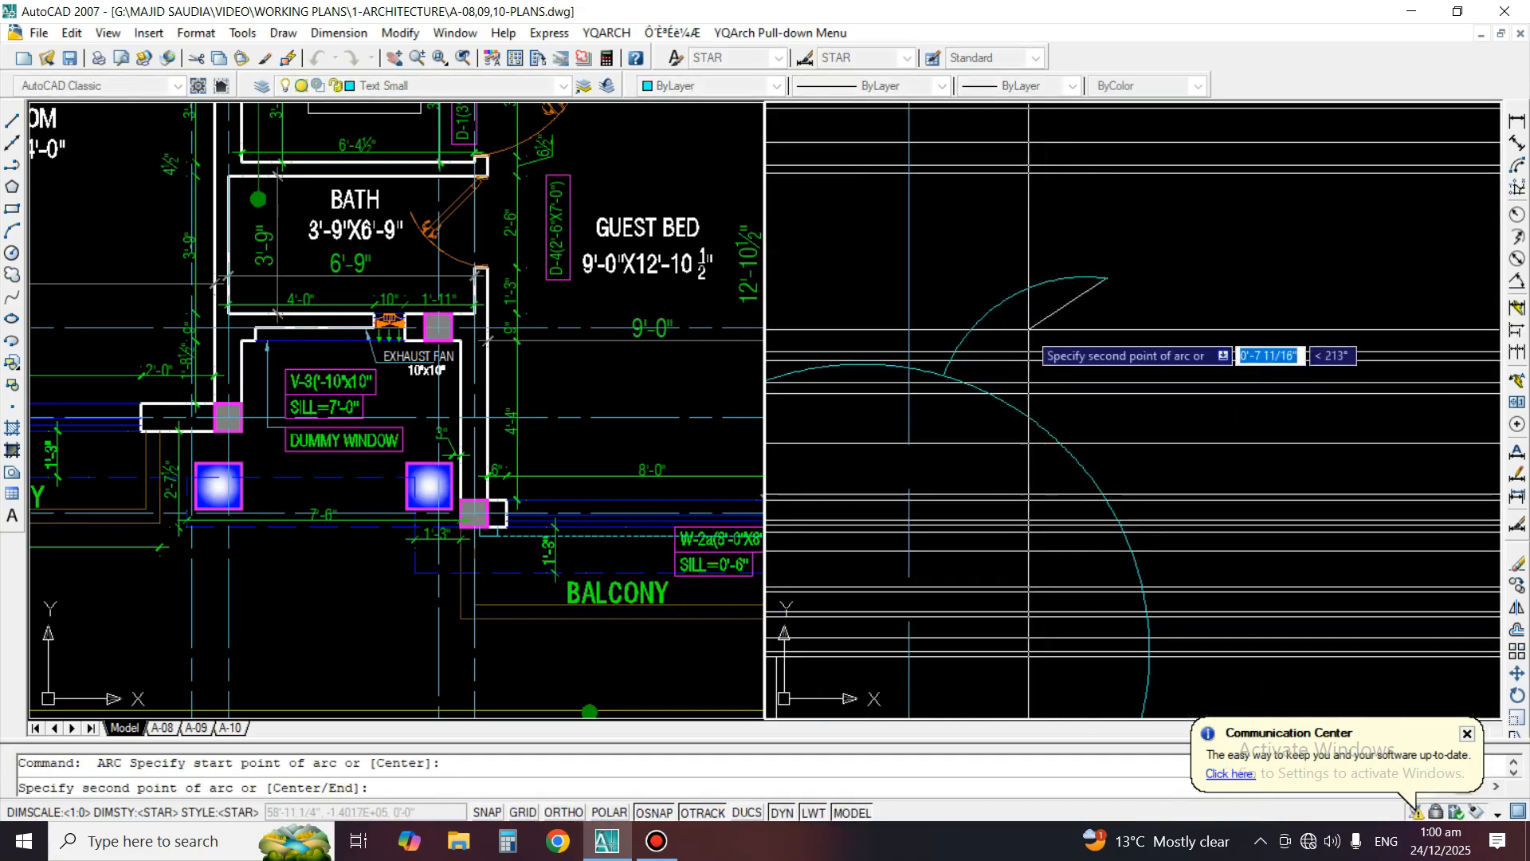
left_click(1022, 335)
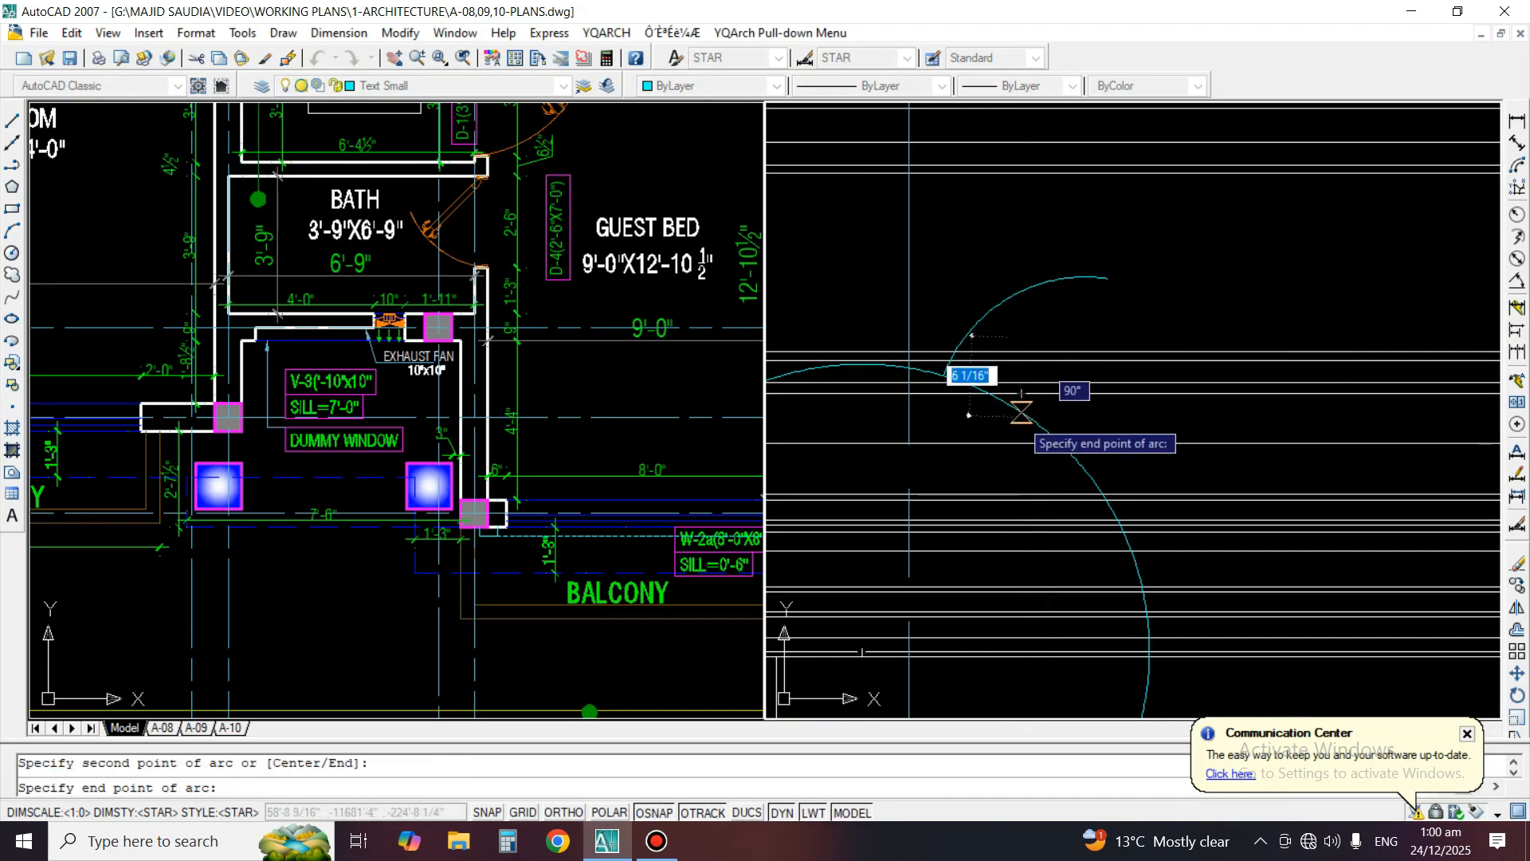
left_click(1022, 412)
Match the entrance cornice circle and its two leader arcs to the dashed DETAIL"B" circle's properties
scroll(1164, 390, "down", 6)
type("ma")
key("space")
middle_click_drag(1108, 418, 1499, 405)
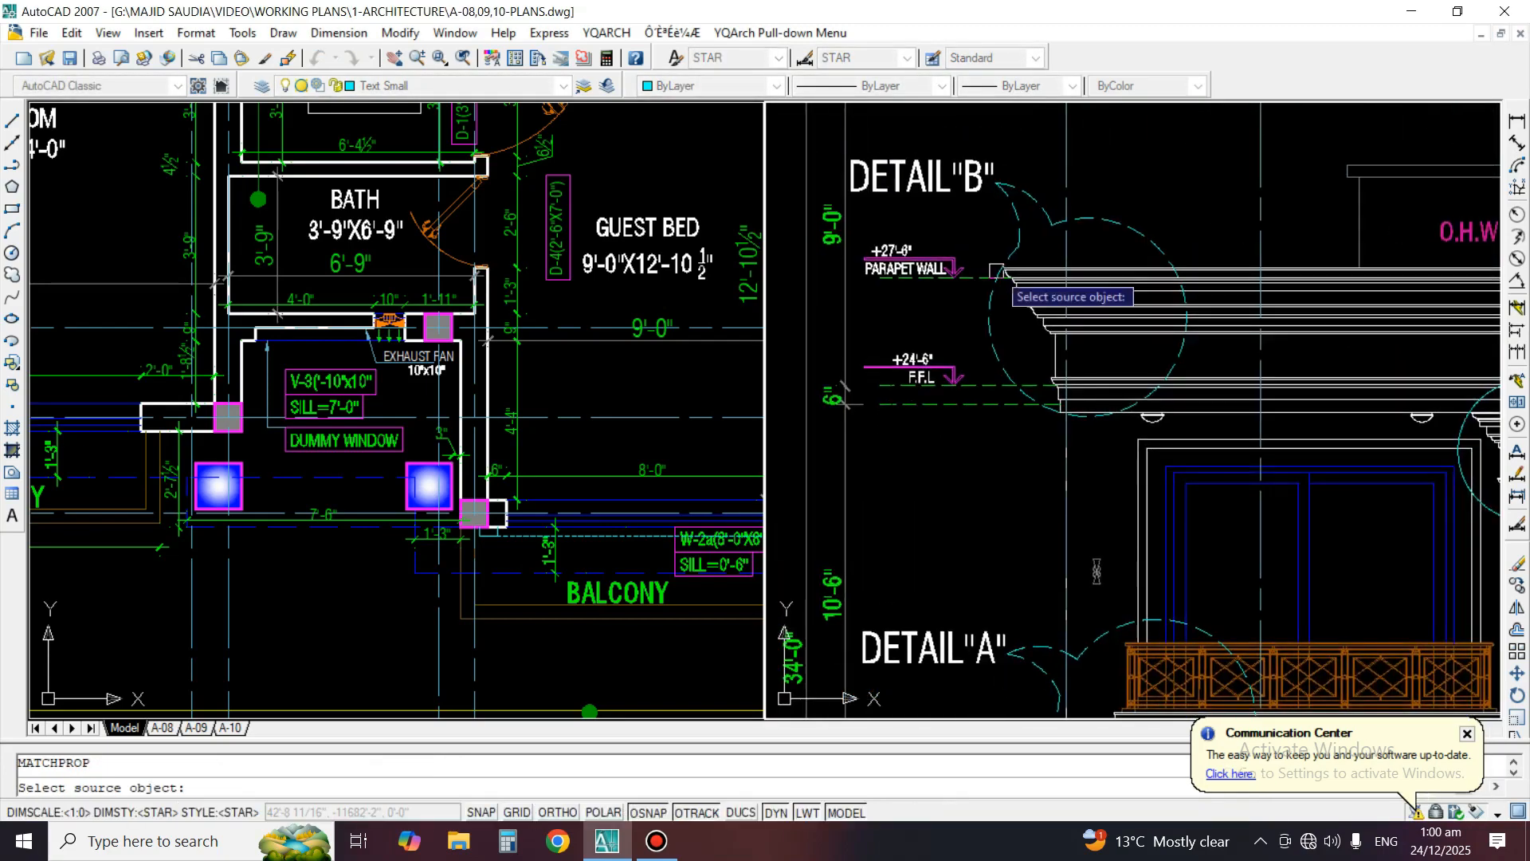
left_click(1124, 232)
scroll(1210, 259, "up", 4)
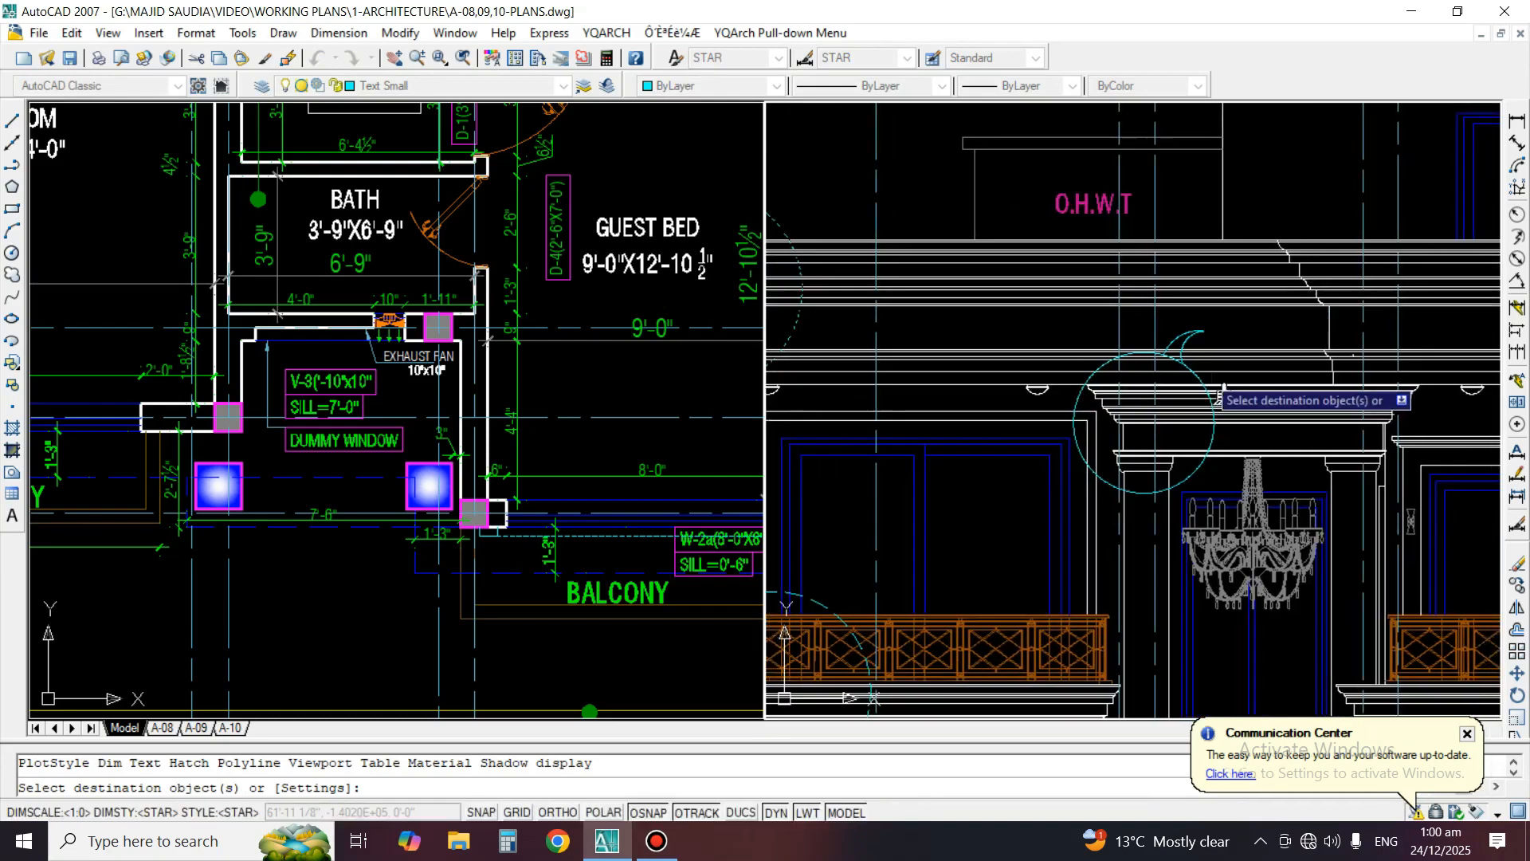
scroll(1177, 386, "up", 3)
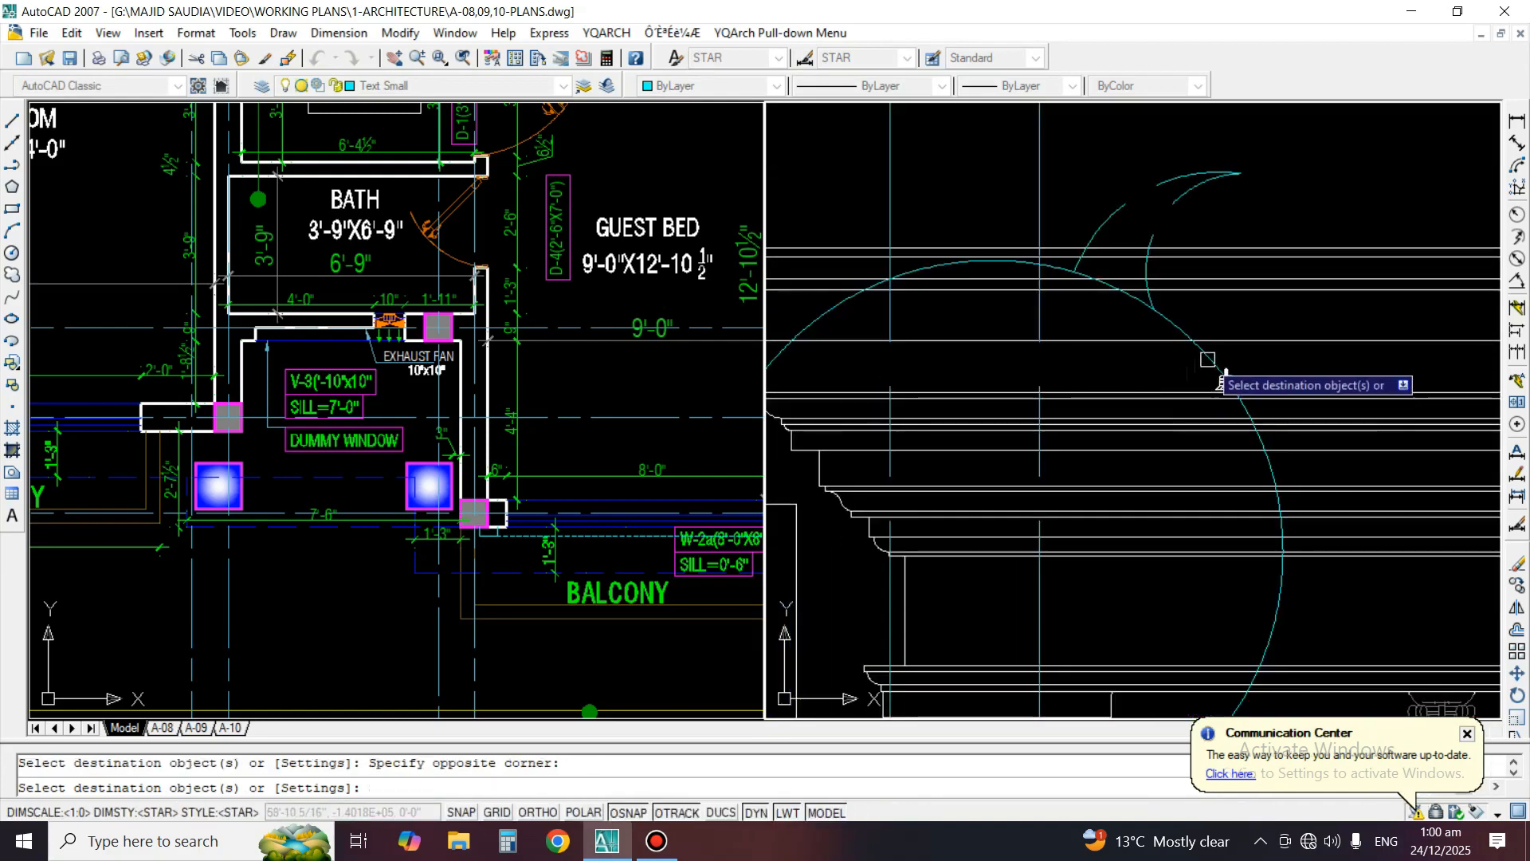
scroll(1221, 366, "down", 6)
key("space")
Copy the DETAIL"B" label to the right of the entrance cornice leader's tip
type("co")
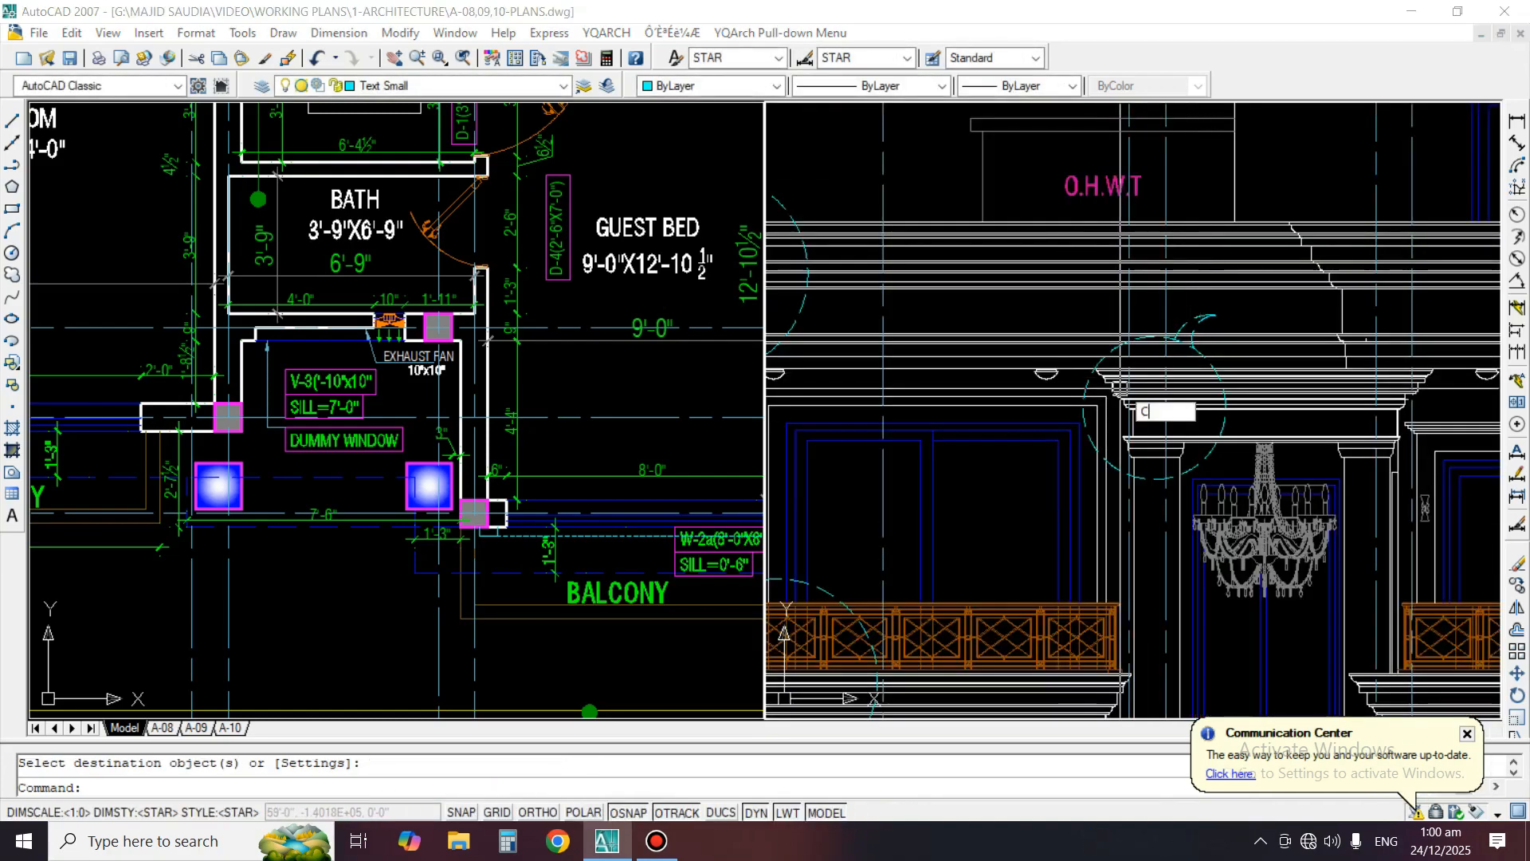
key("space")
middle_click_drag(988, 388, 937, 365)
left_click(902, 174)
key("space")
left_click(902, 177)
scroll(1290, 357, "up", 3)
left_click(1297, 324)
key("space")
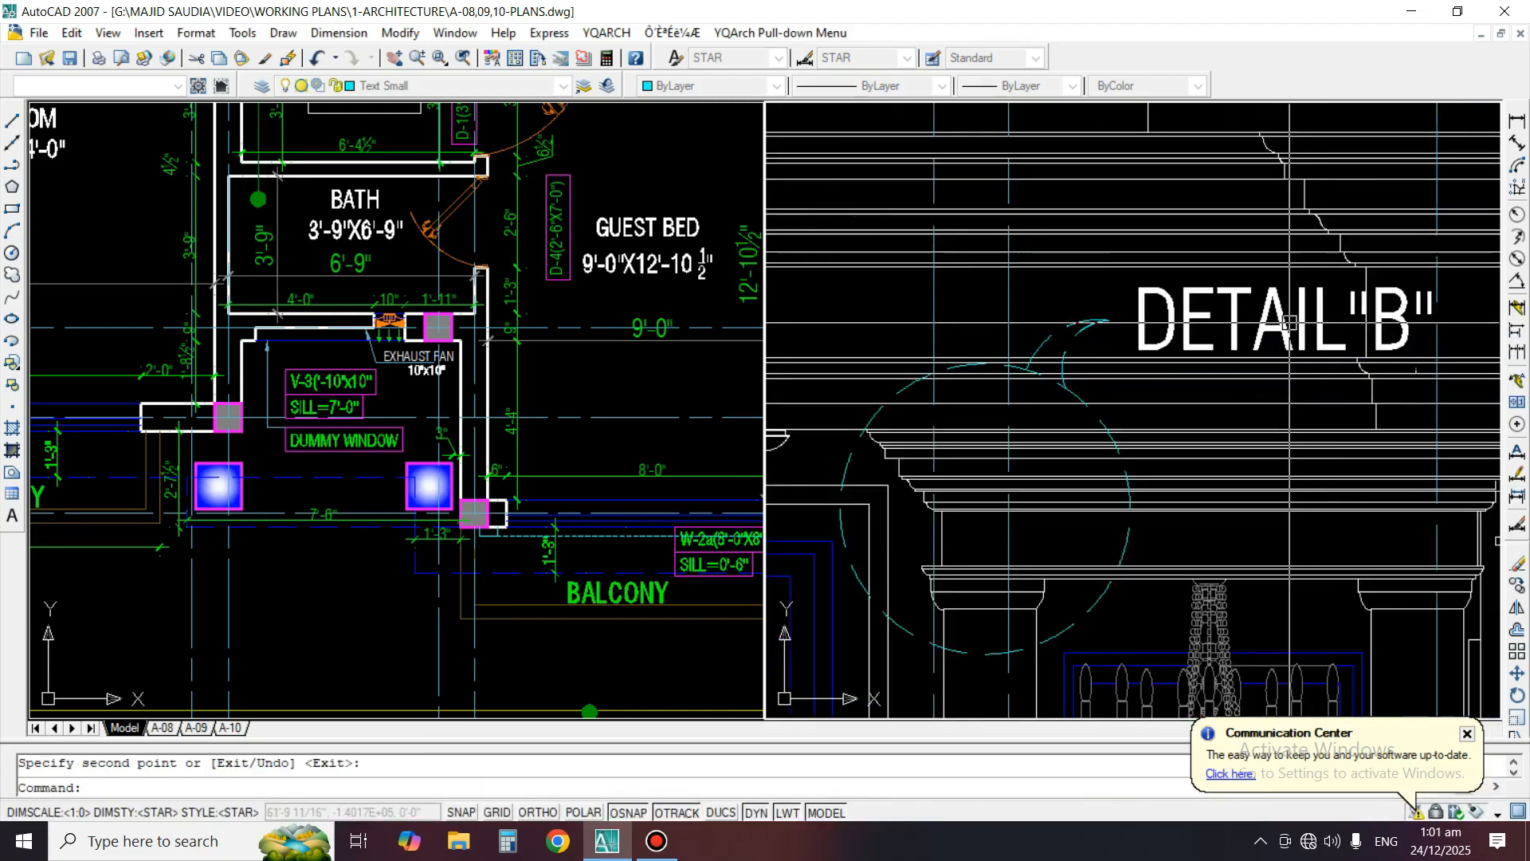
Change the entrance cornice callout's label text to DETAIL"C"
type("ed")
key("space")
left_click(1300, 325)
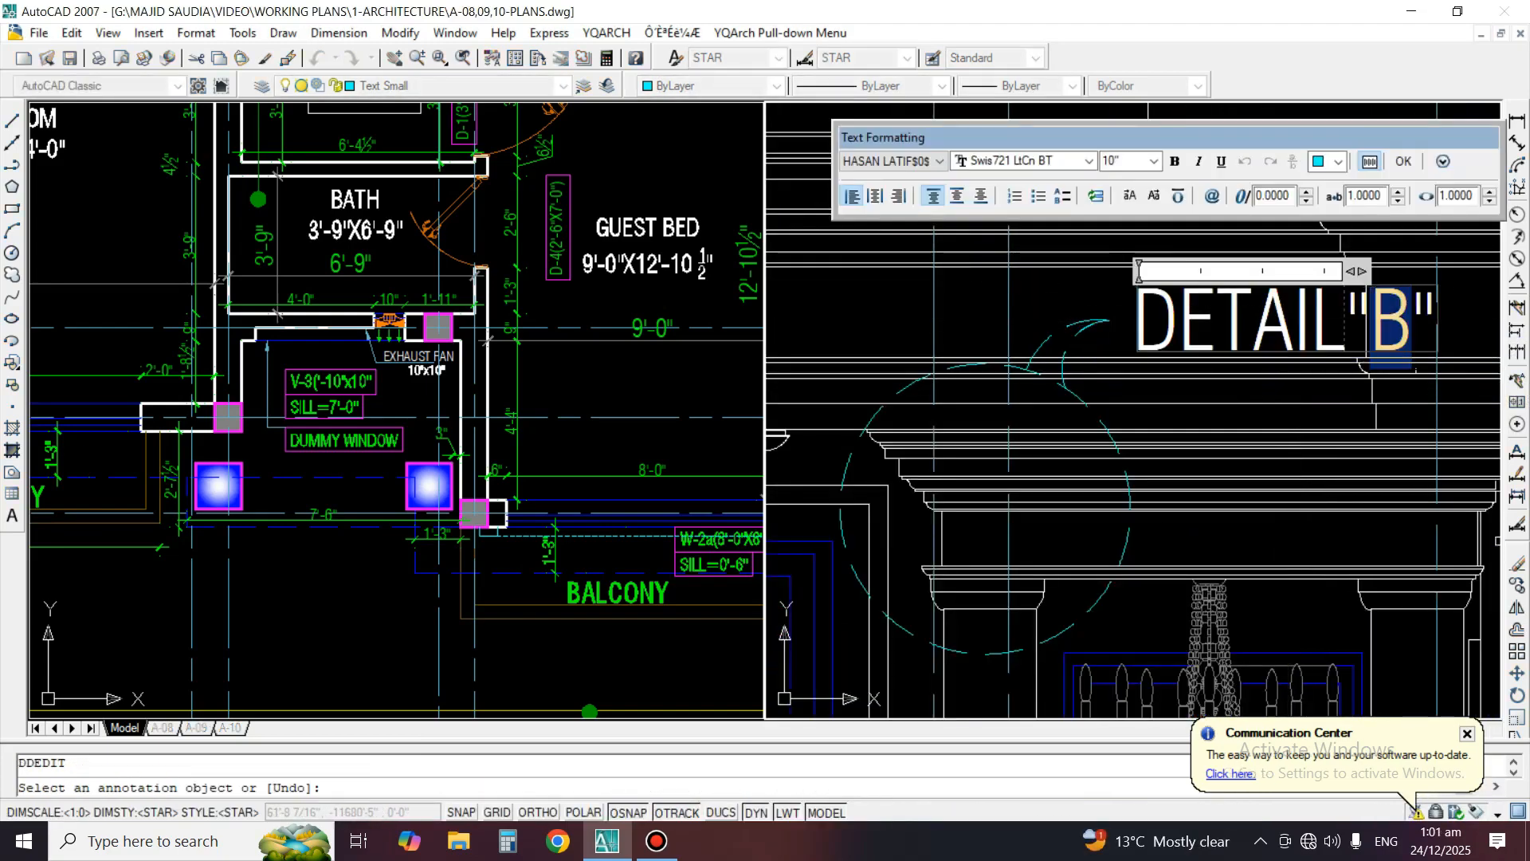
type("C")
left_click(1122, 348)
key("space")
Draw a circle of about 1'-6" radius around the left end of the topmost roof cornice
scroll(1122, 348, "down", 6)
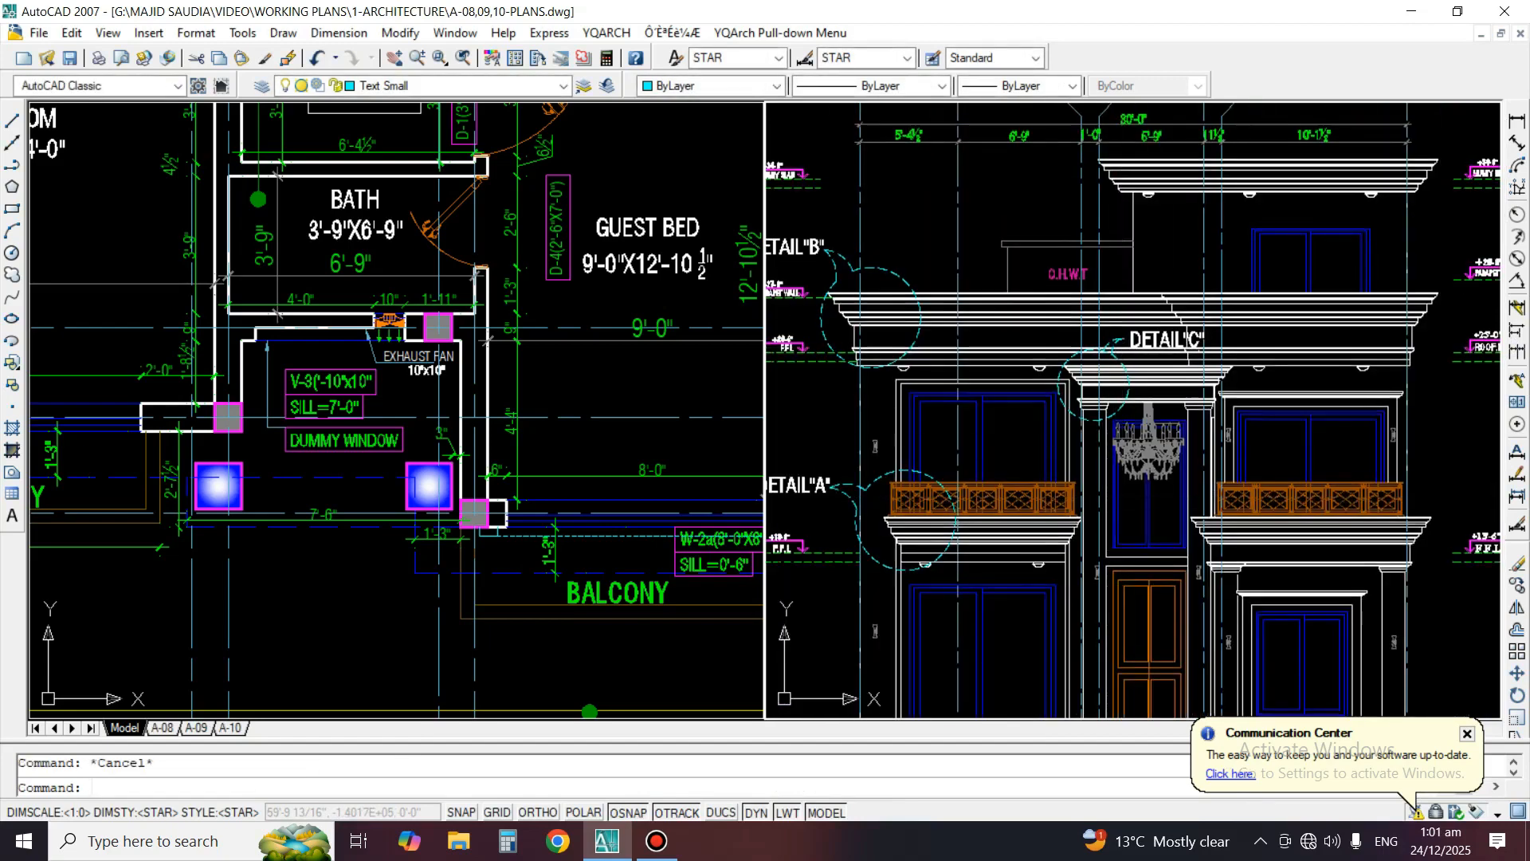
middle_click_drag(1140, 494, 1142, 434)
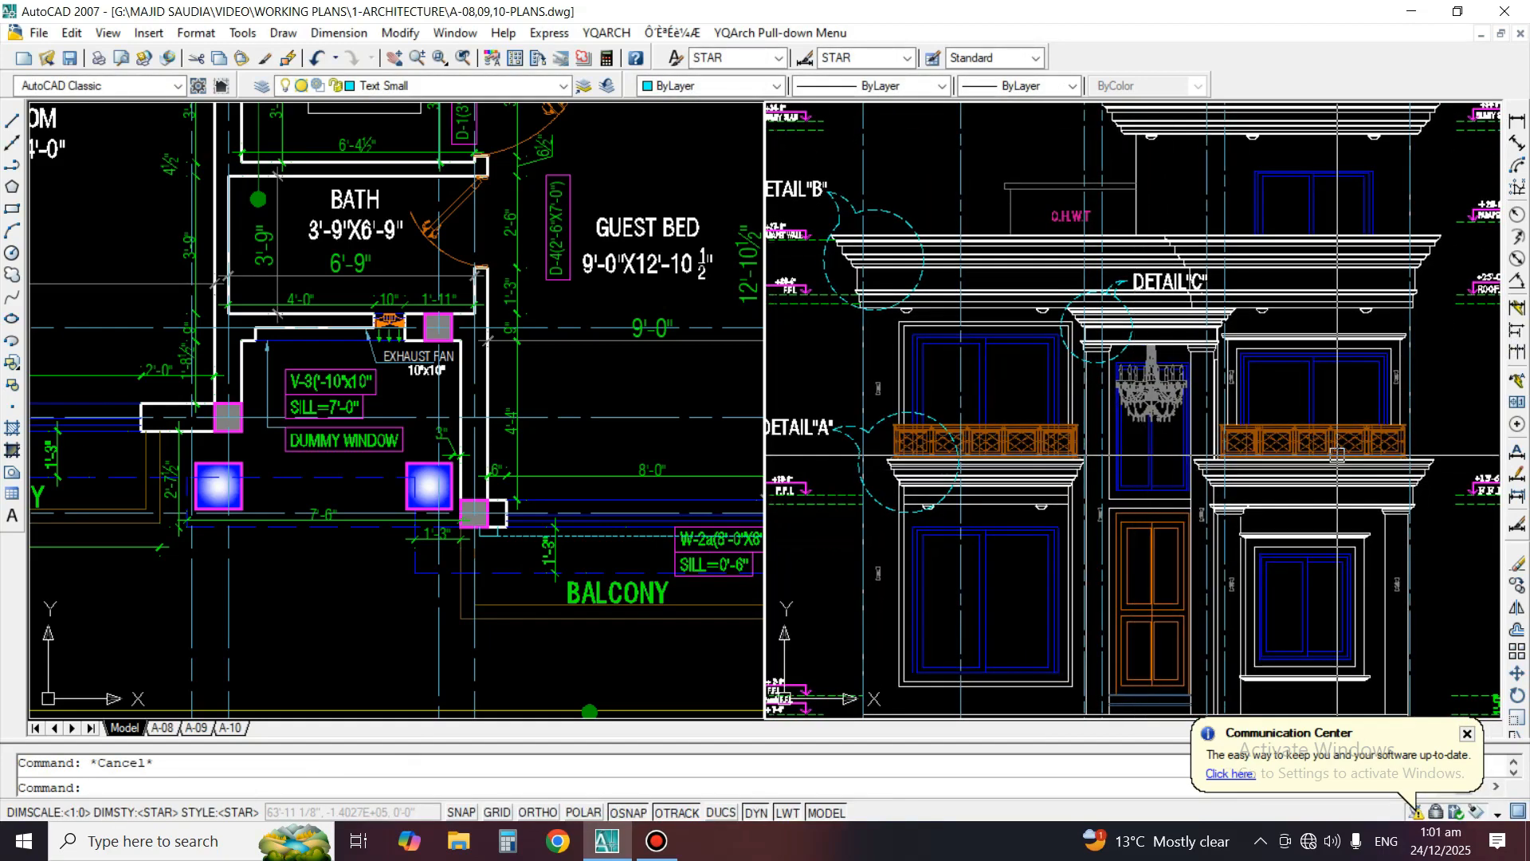
middle_click_drag(1319, 448, 1321, 506)
scroll(1116, 147, "up", 2)
middle_click_drag(1124, 193, 1134, 274)
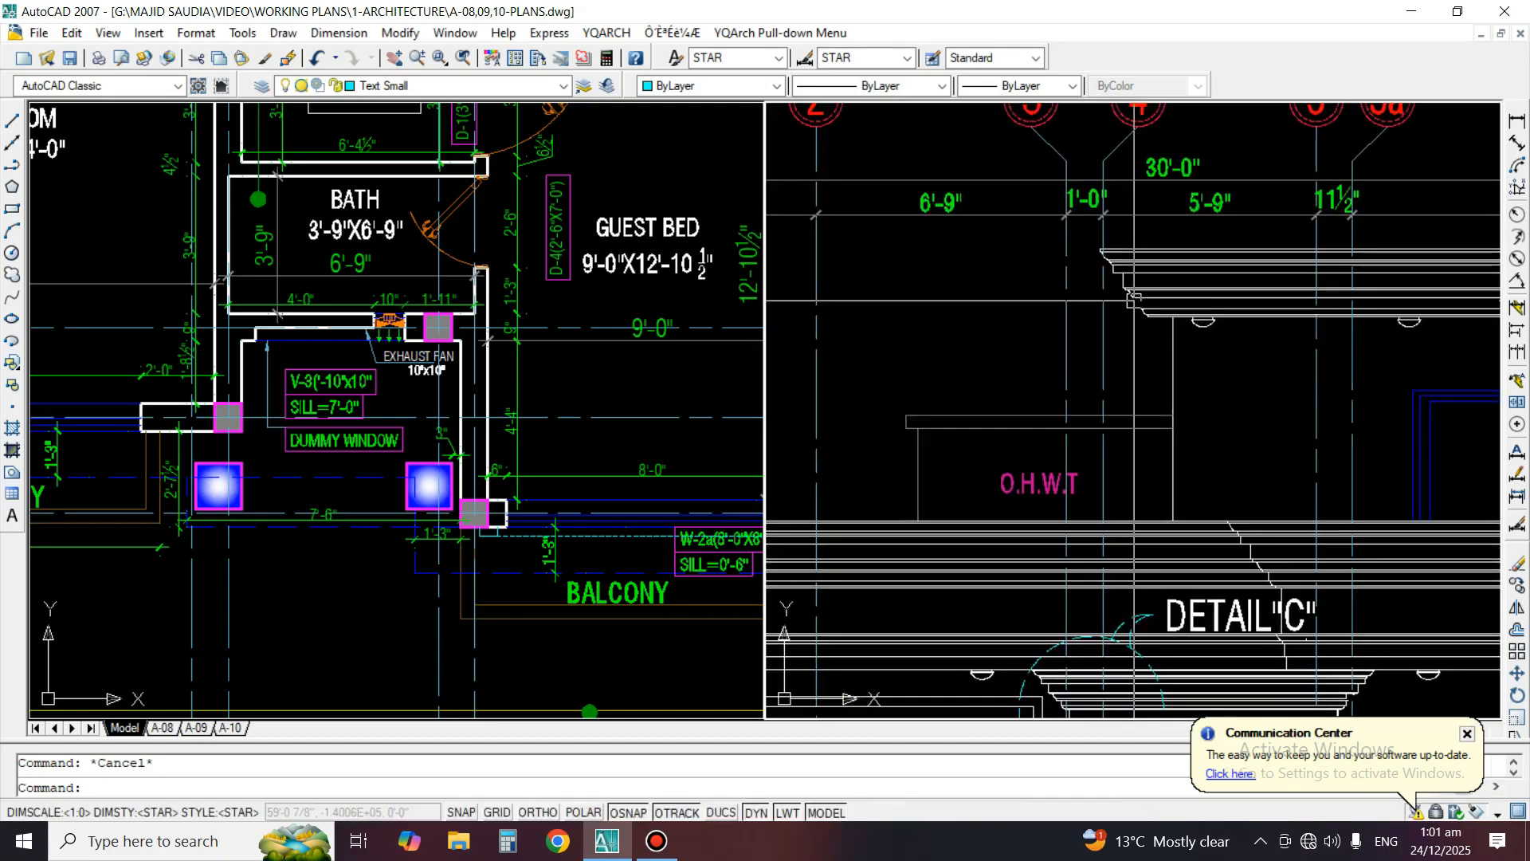
type("c")
key("space")
scroll(1132, 298, "up", 1)
left_click(1165, 286)
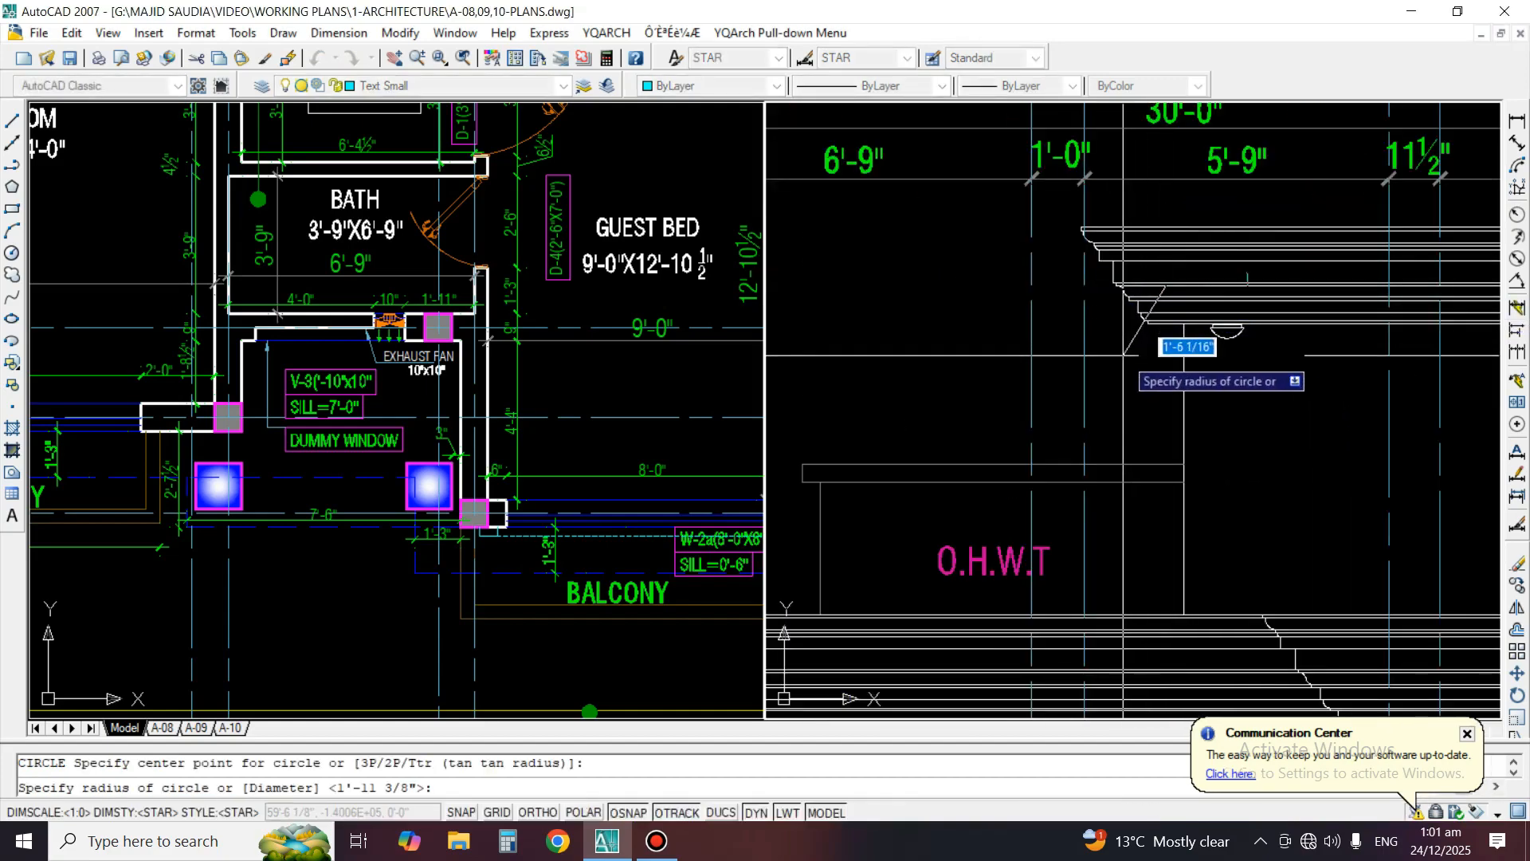
left_click(1123, 355)
scroll(1276, 351, "down", 3)
scroll(1402, 351, "up", 3)
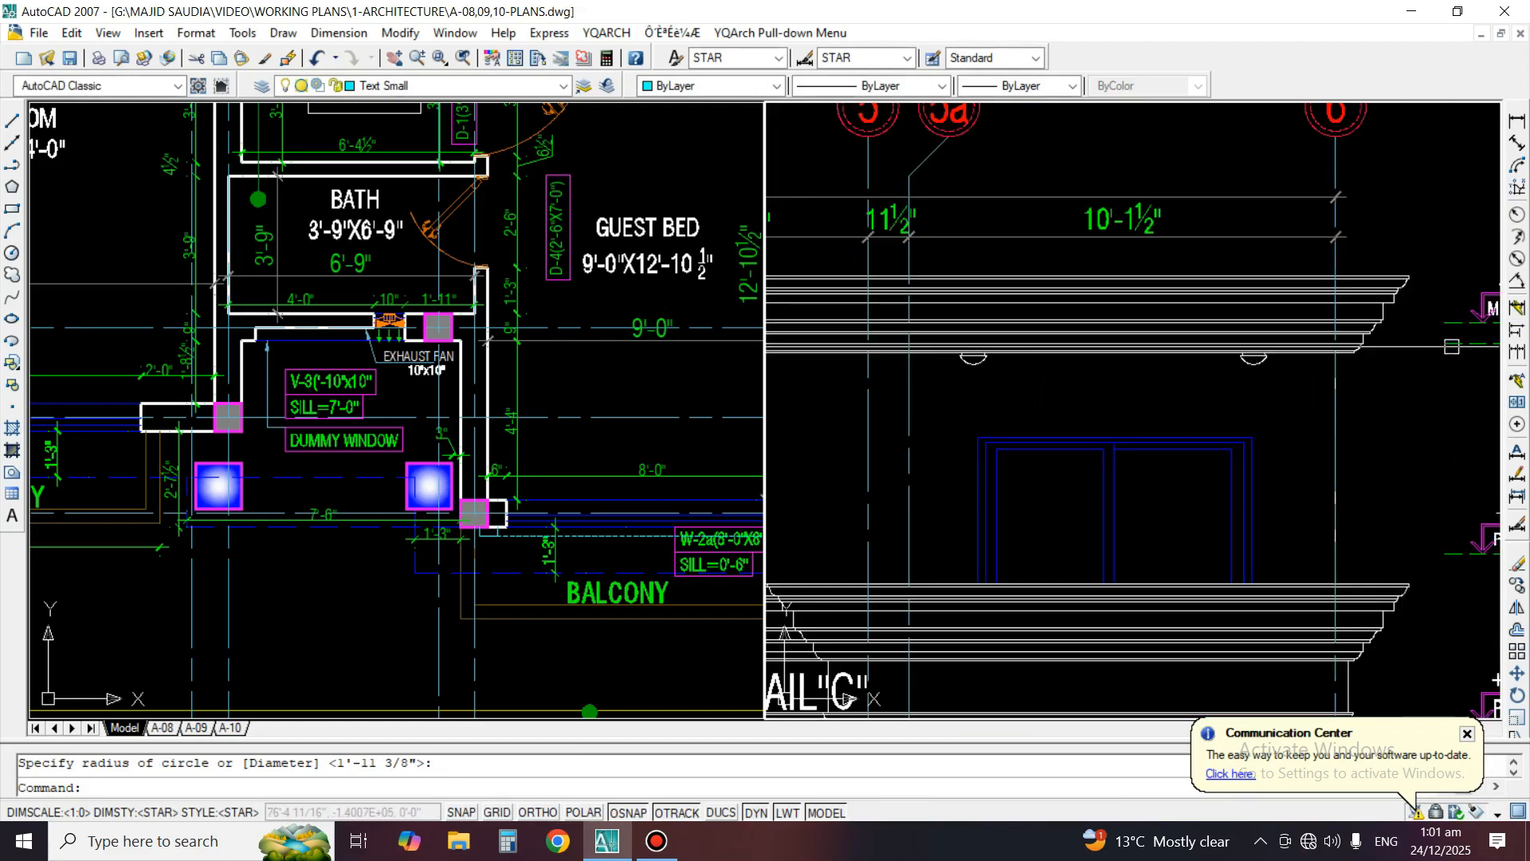
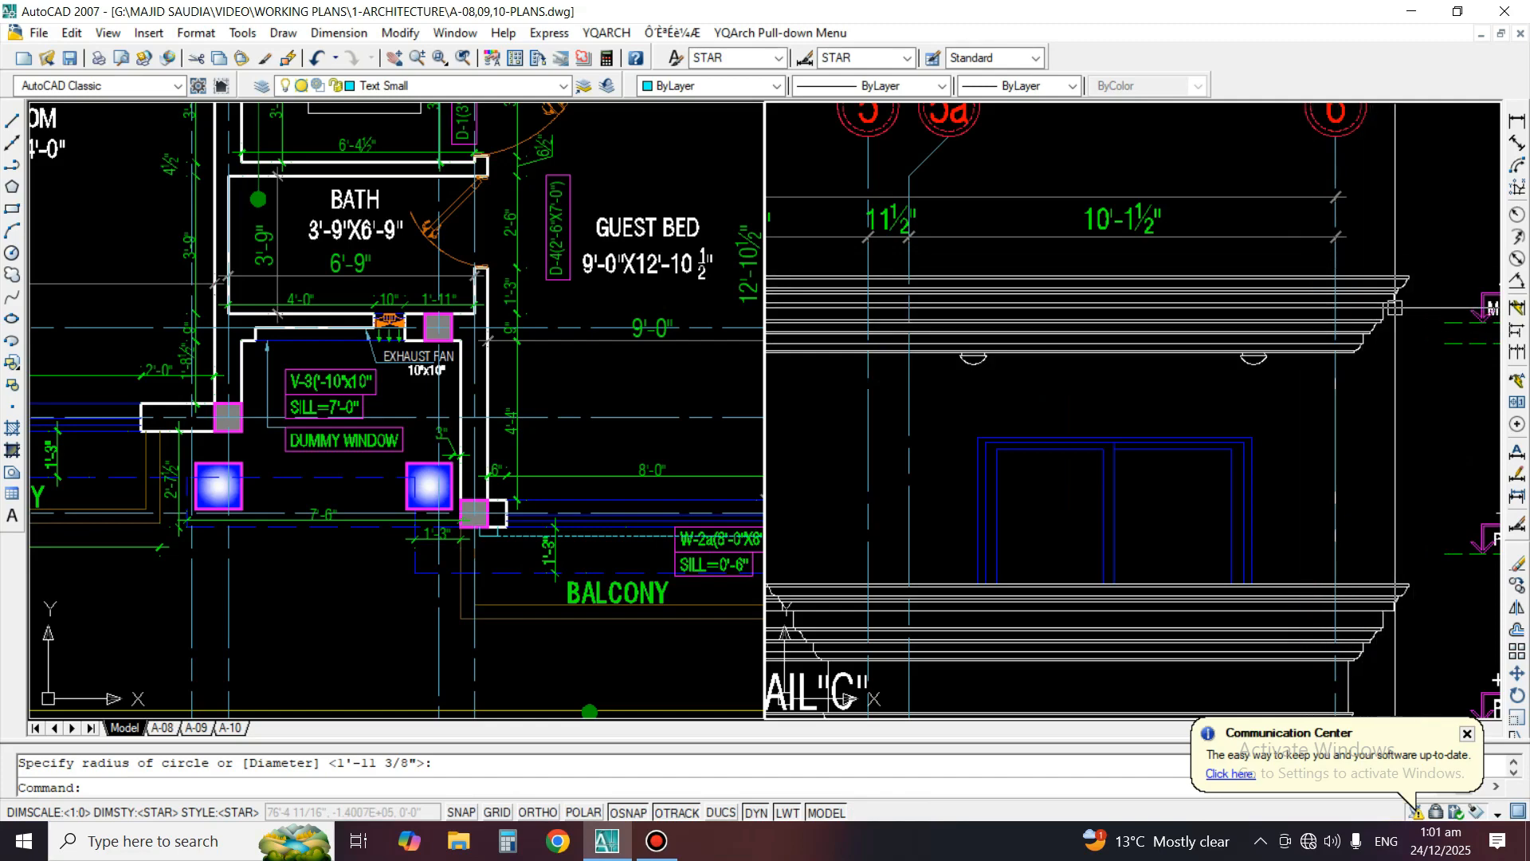
Erase the circle around the left end of the topmost roof cornice
scroll(1394, 307, "down", 2)
left_click(939, 357)
key("space")
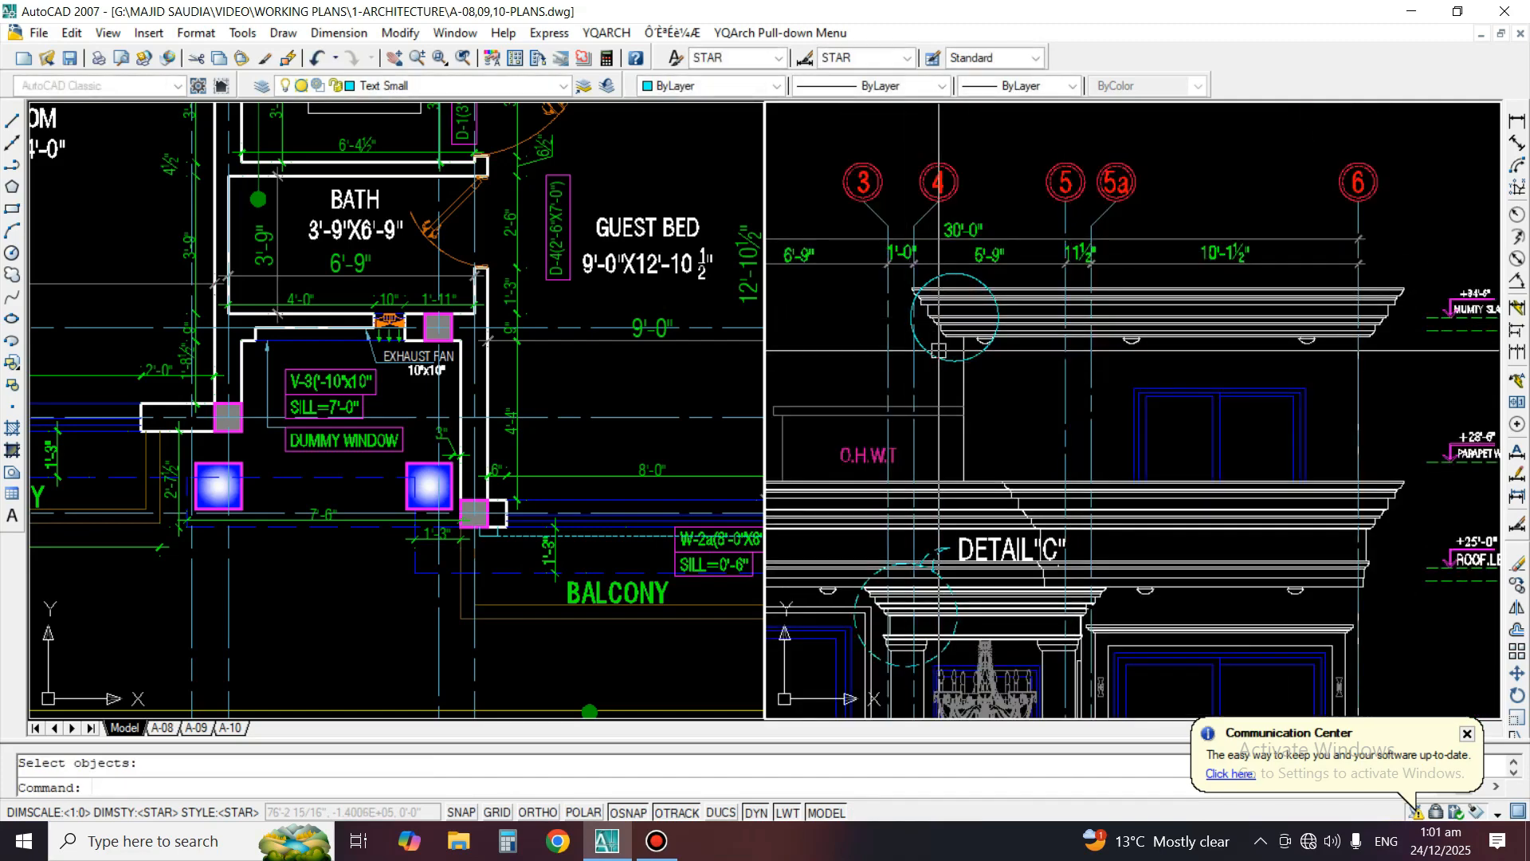
Copy the entrance cornice callout's dashed circle and two leader arcs to the right end of the topmost roof cornice
middle_click_drag(947, 463, 1019, 360)
type("C")
key("space")
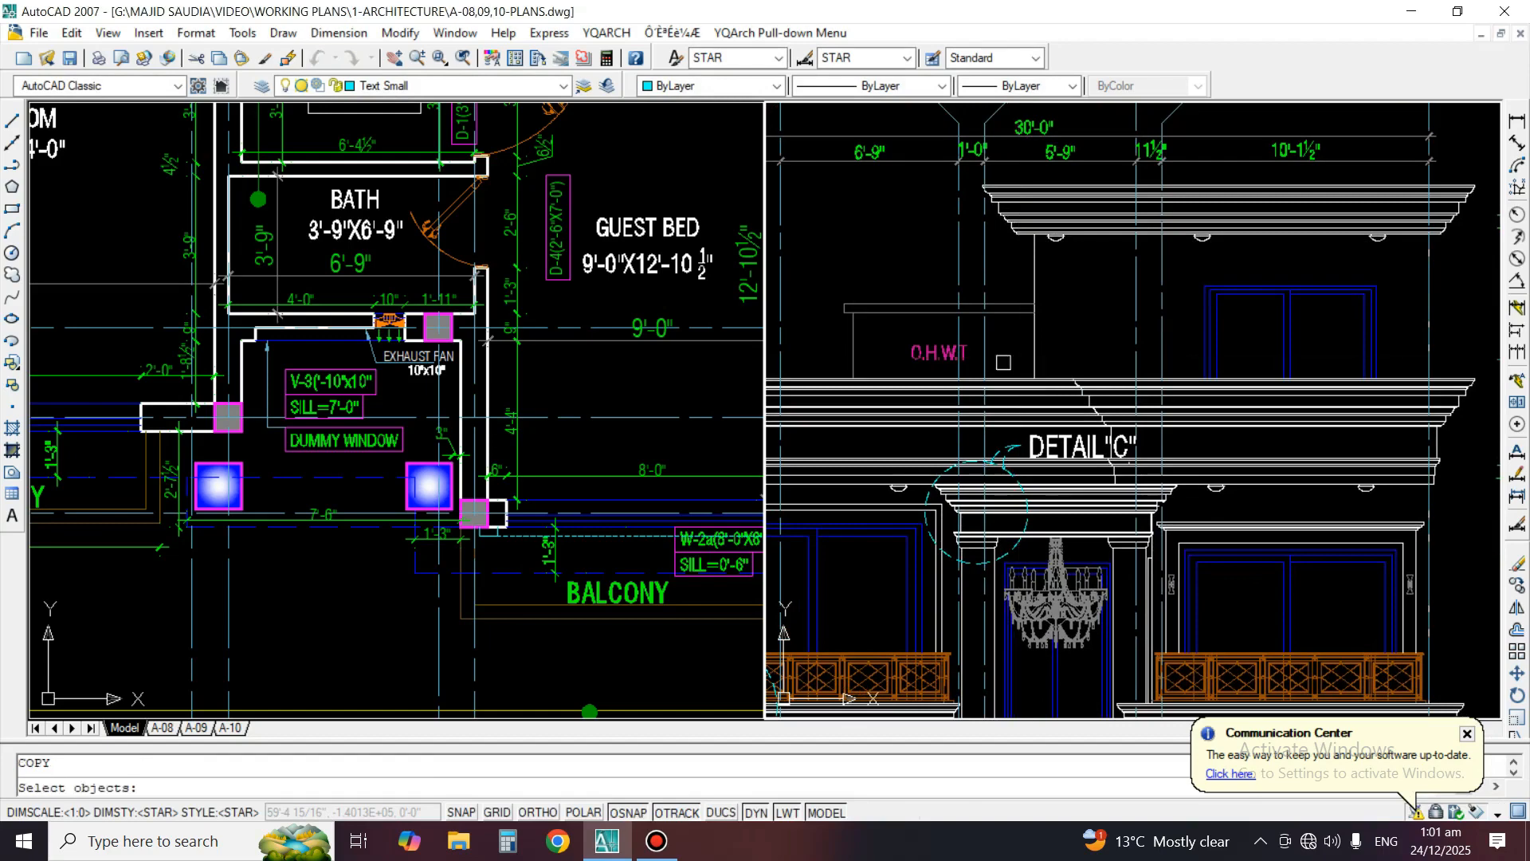
scroll(934, 558, "up", 2)
scroll(1043, 401, "up", 2)
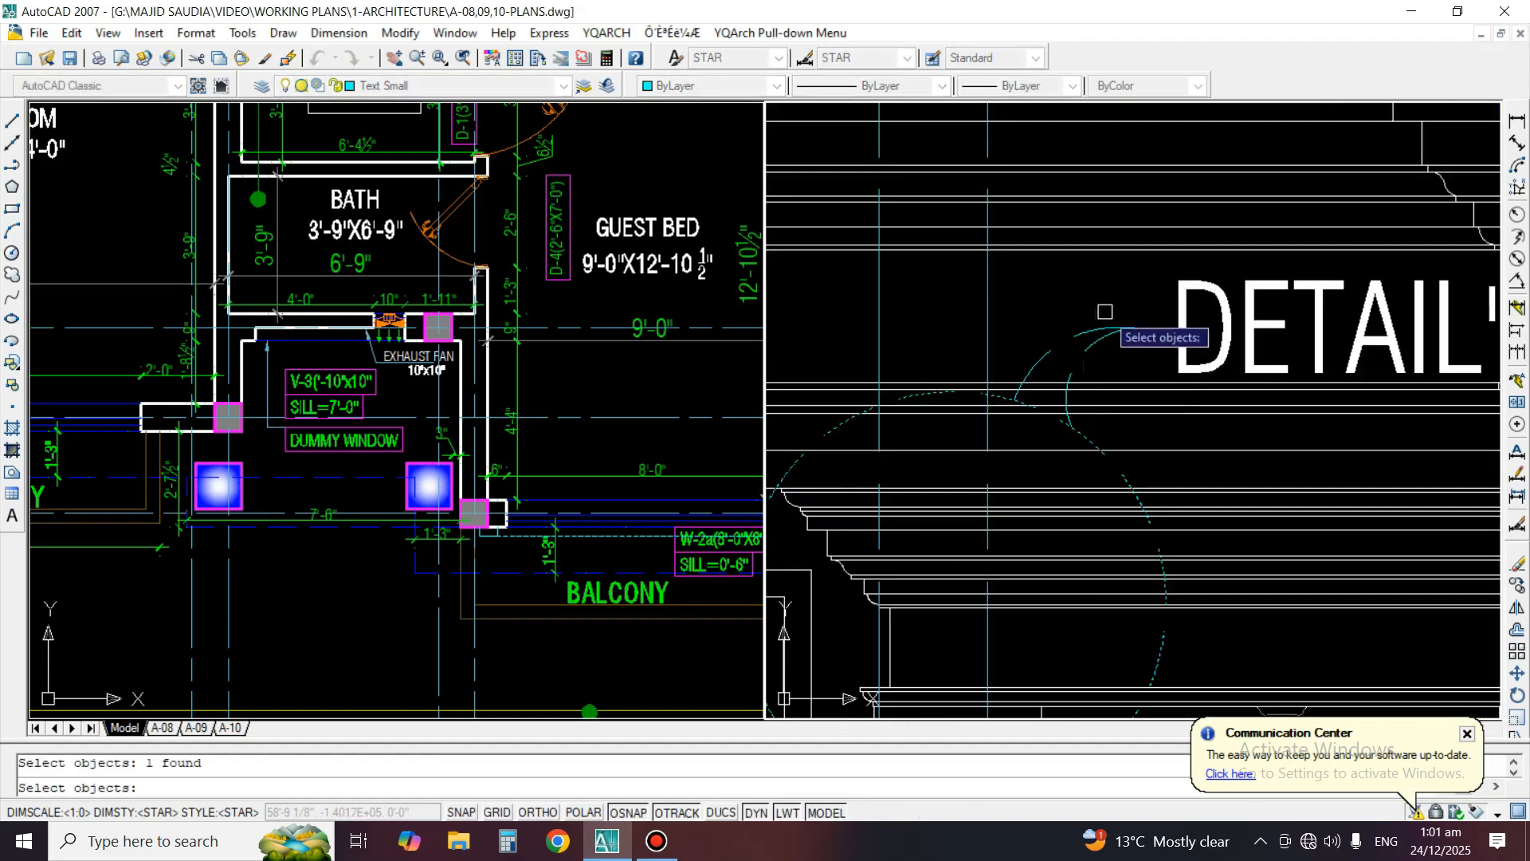
key("space")
left_click(966, 553)
scroll(929, 556, "down", 5)
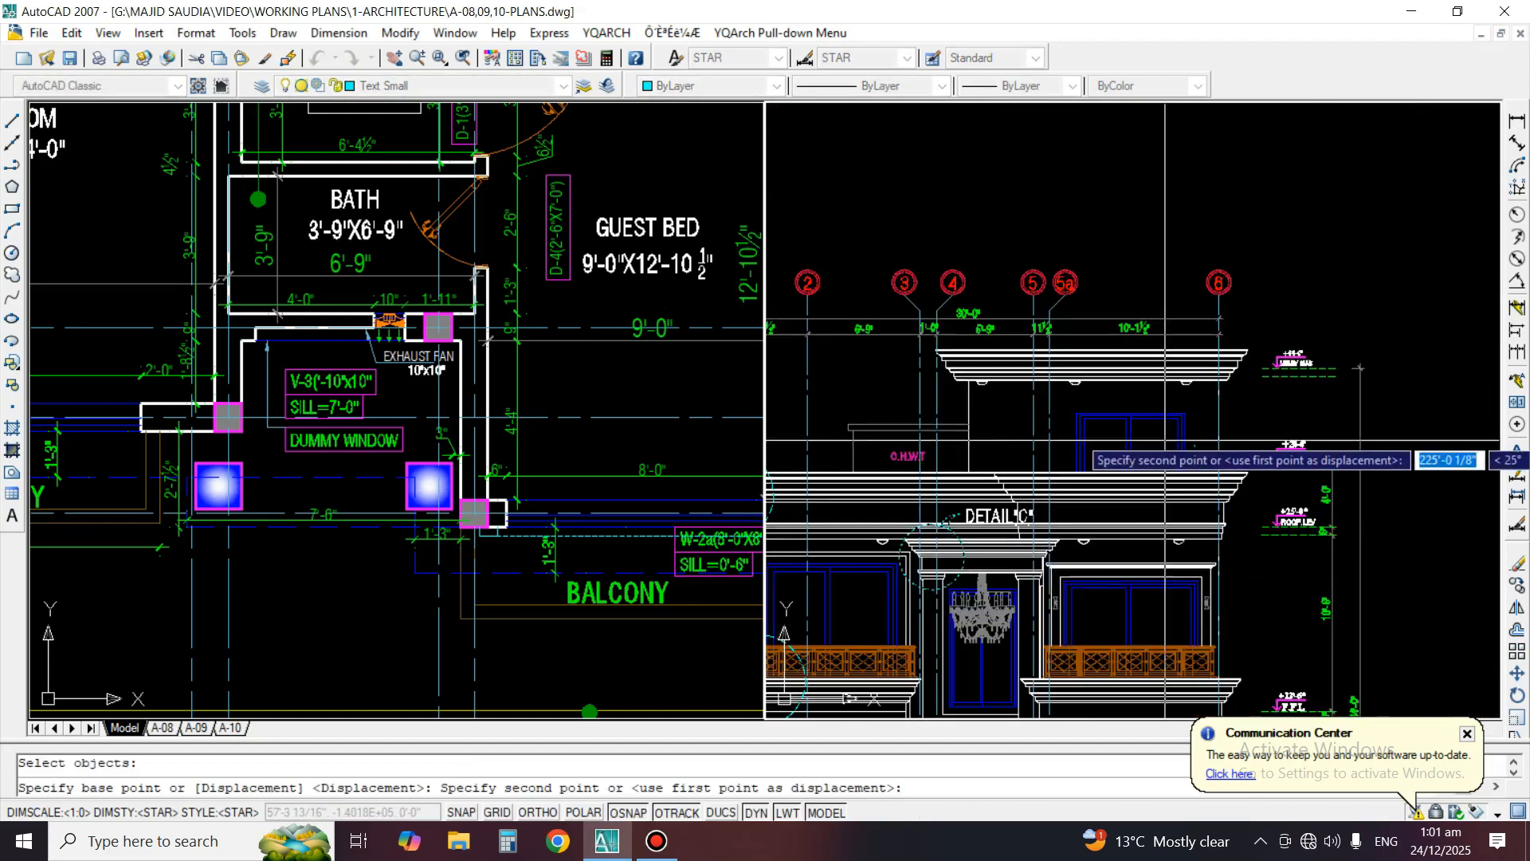
scroll(1267, 367, "up", 2)
scroll(1184, 359, "up", 2)
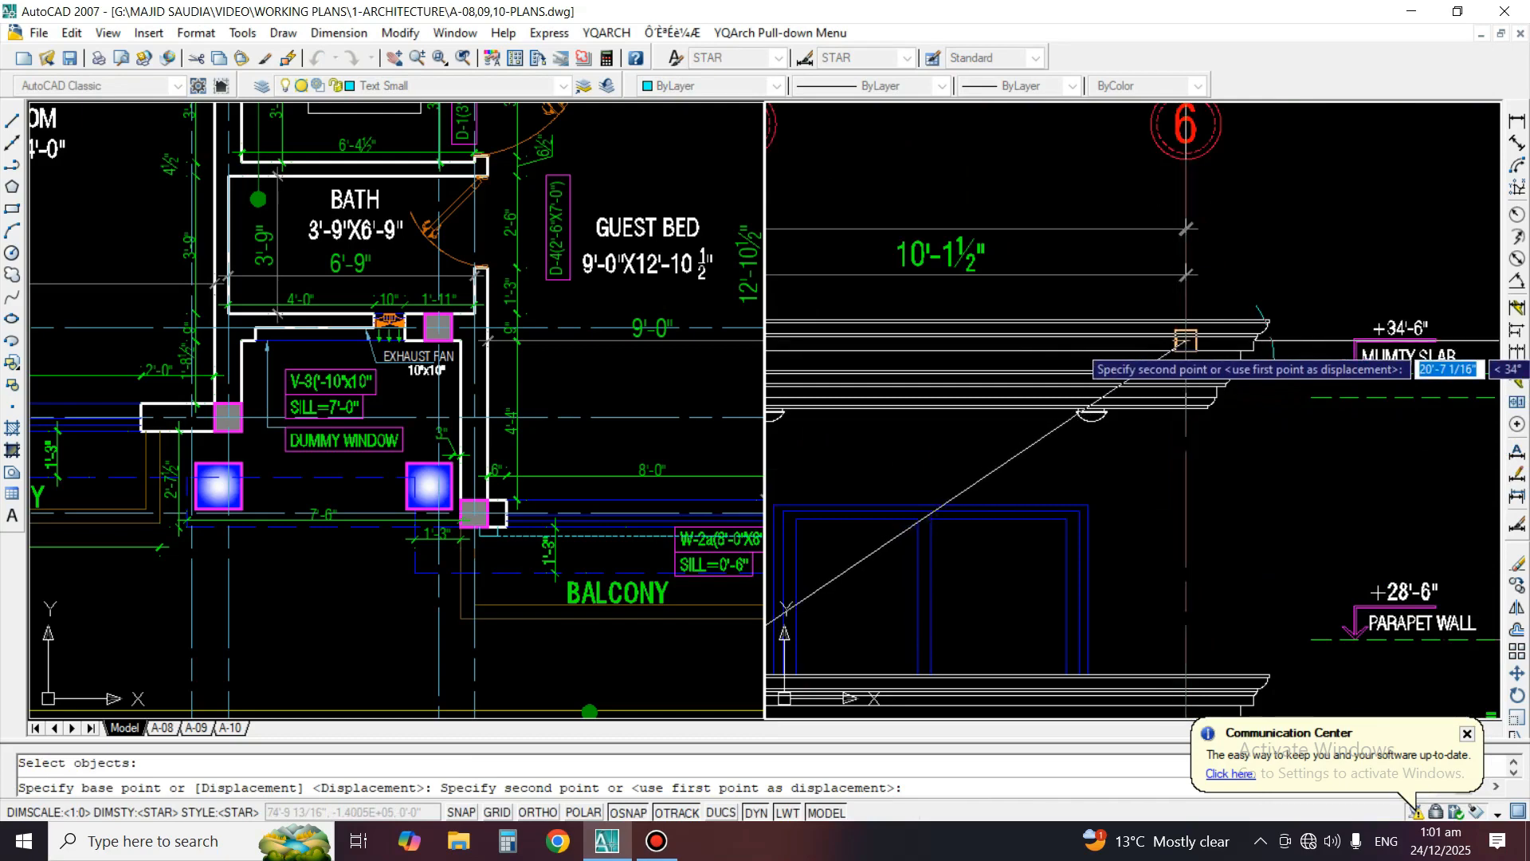
left_click(1209, 341)
scroll(1211, 351, "down", 2)
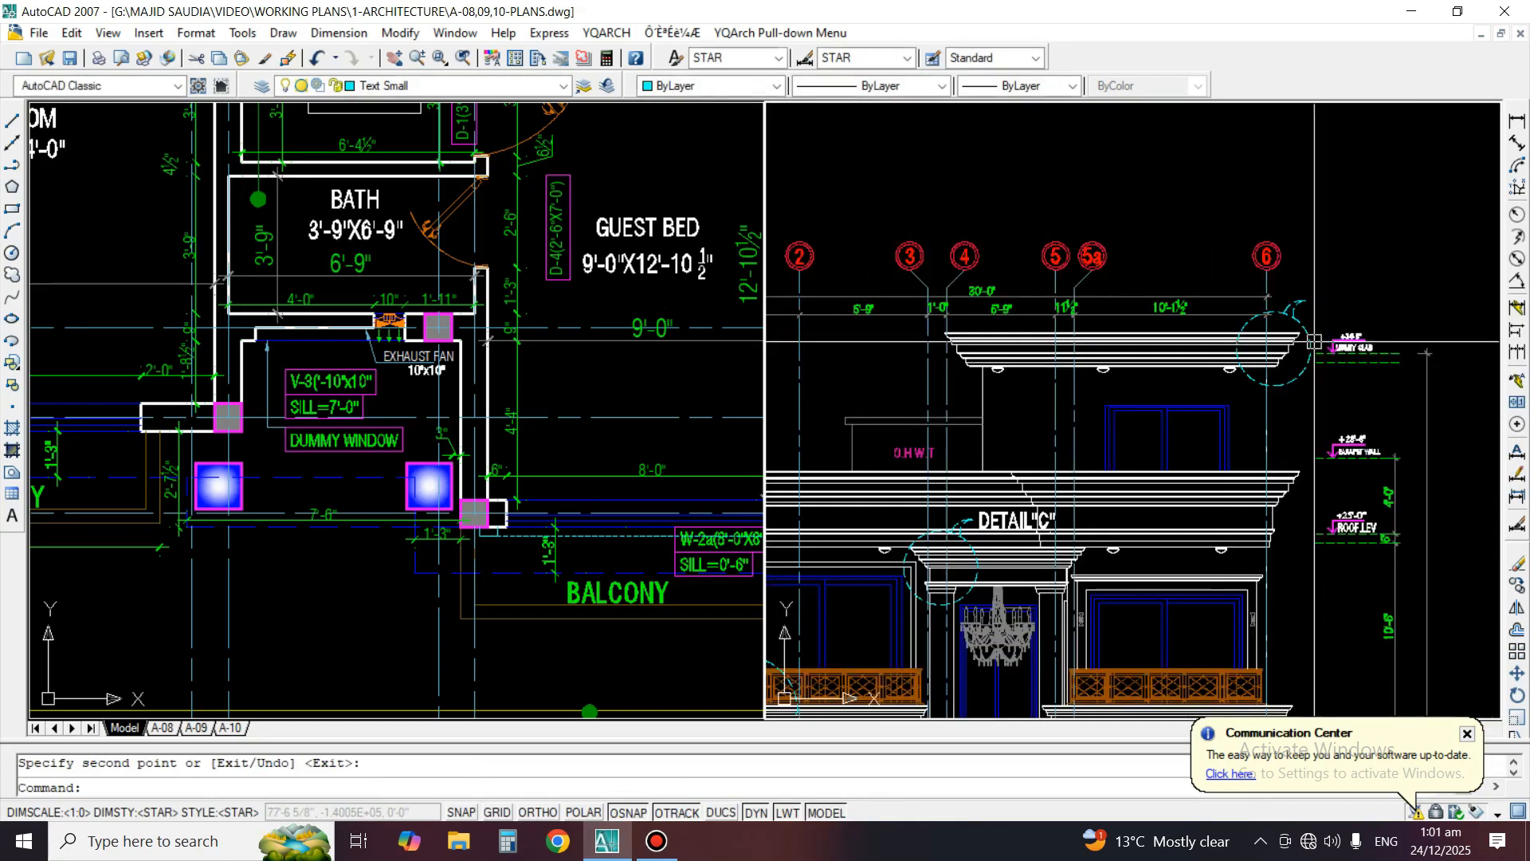
key("space")
Copy the DETAIL"C" label to the right of the topmost roof cornice callout's leader tip
type("cO")
key("space")
middle_click_drag(1019, 523, 1156, 468)
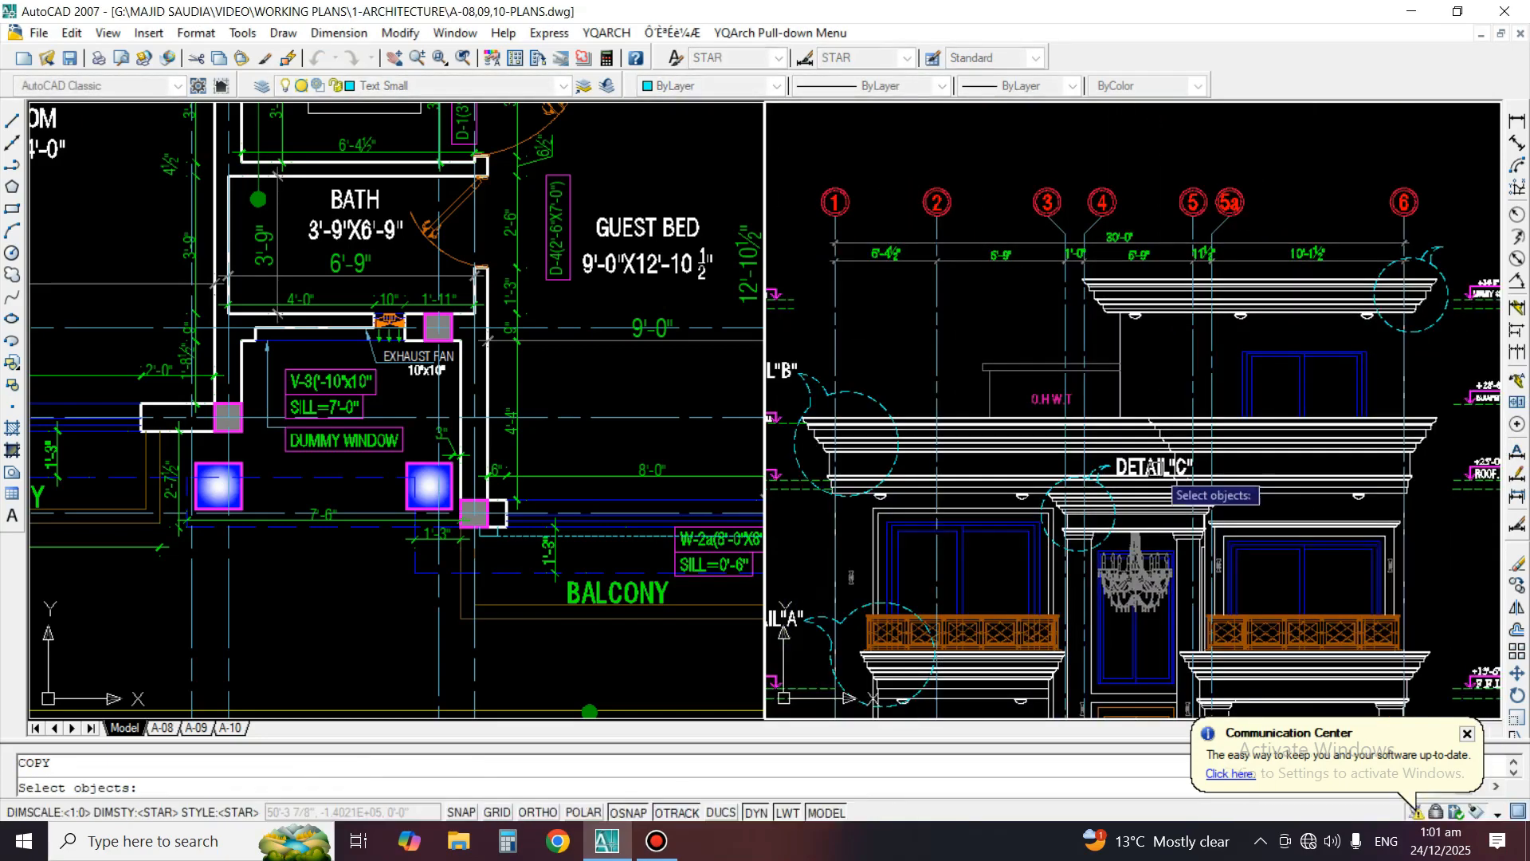
key("space")
left_click(1060, 494)
scroll(1347, 303, "up", 3)
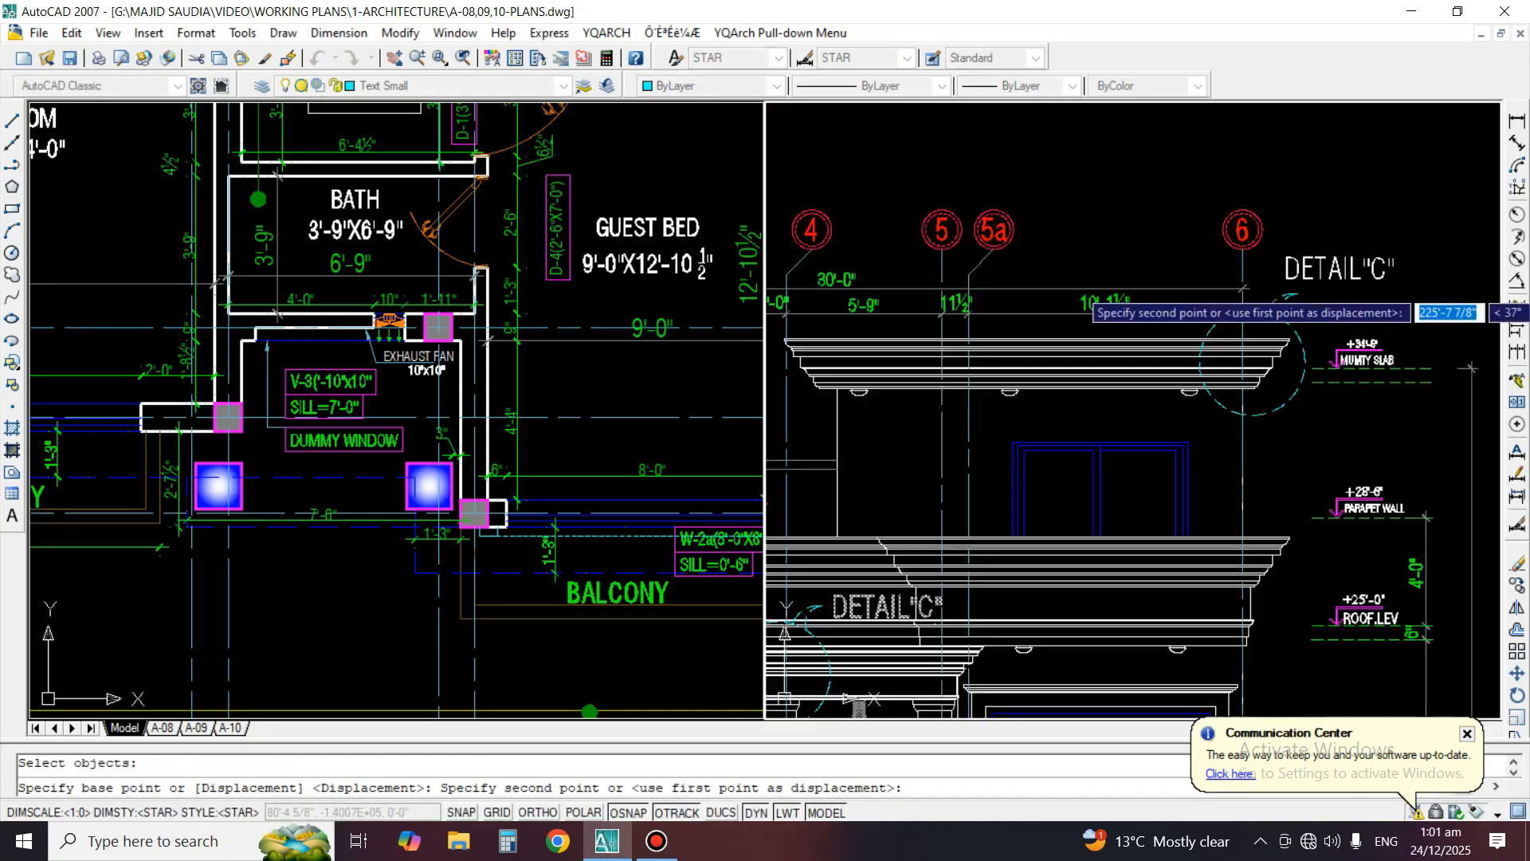
left_click(1366, 309)
key("space")
Change the topmost roof cornice callout's label text to DETAIL"D"
type("ed")
key("space")
left_click(1375, 283)
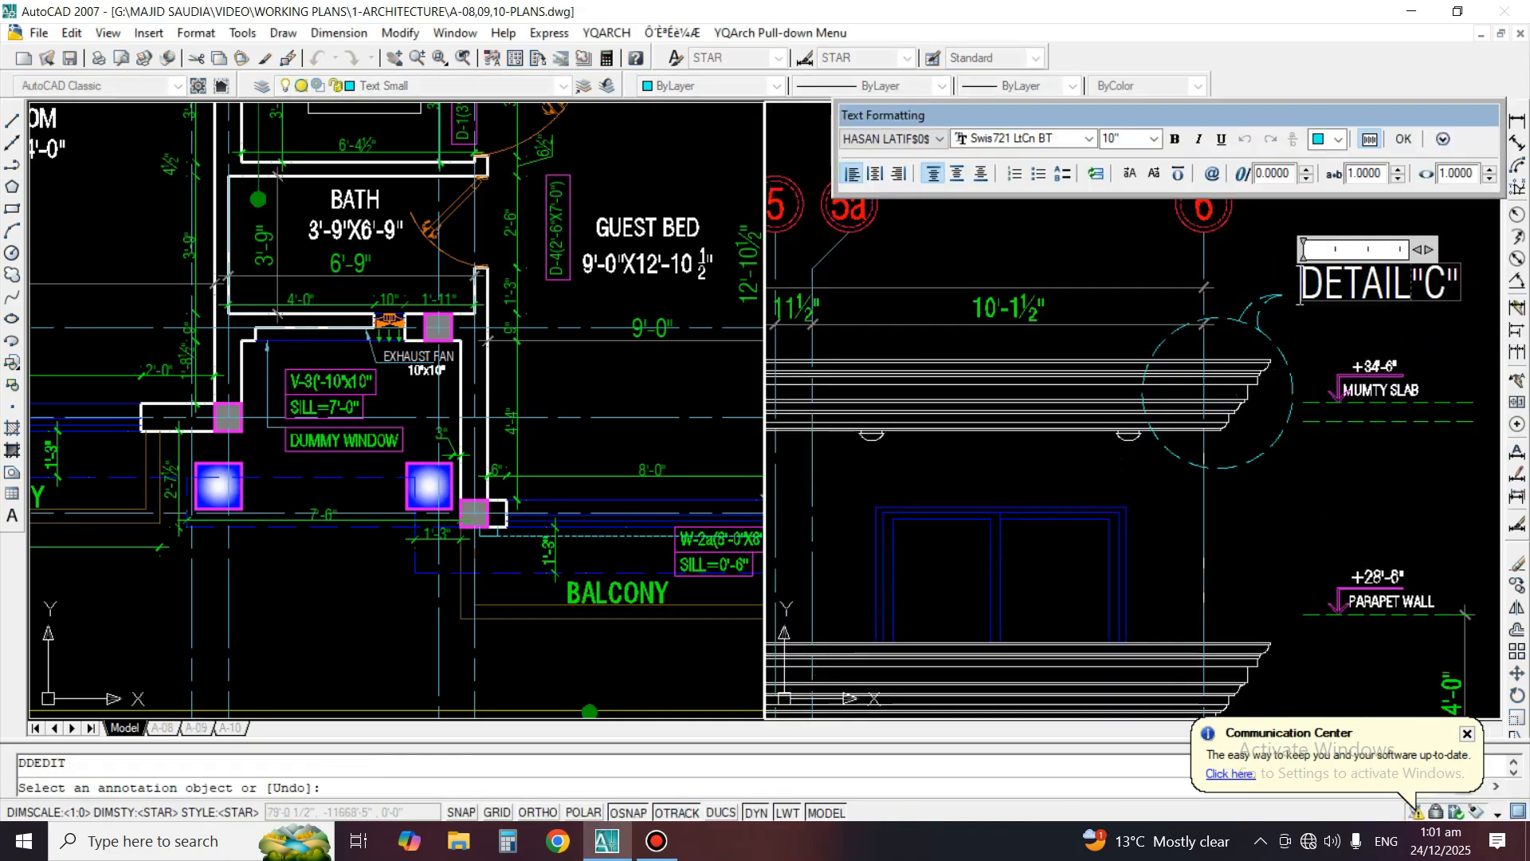
type("D")
left_click(1400, 406)
key("space")
Look over the whole front elevation and its detail callouts to check which cornices still lack one
scroll(1310, 327, "down", 4)
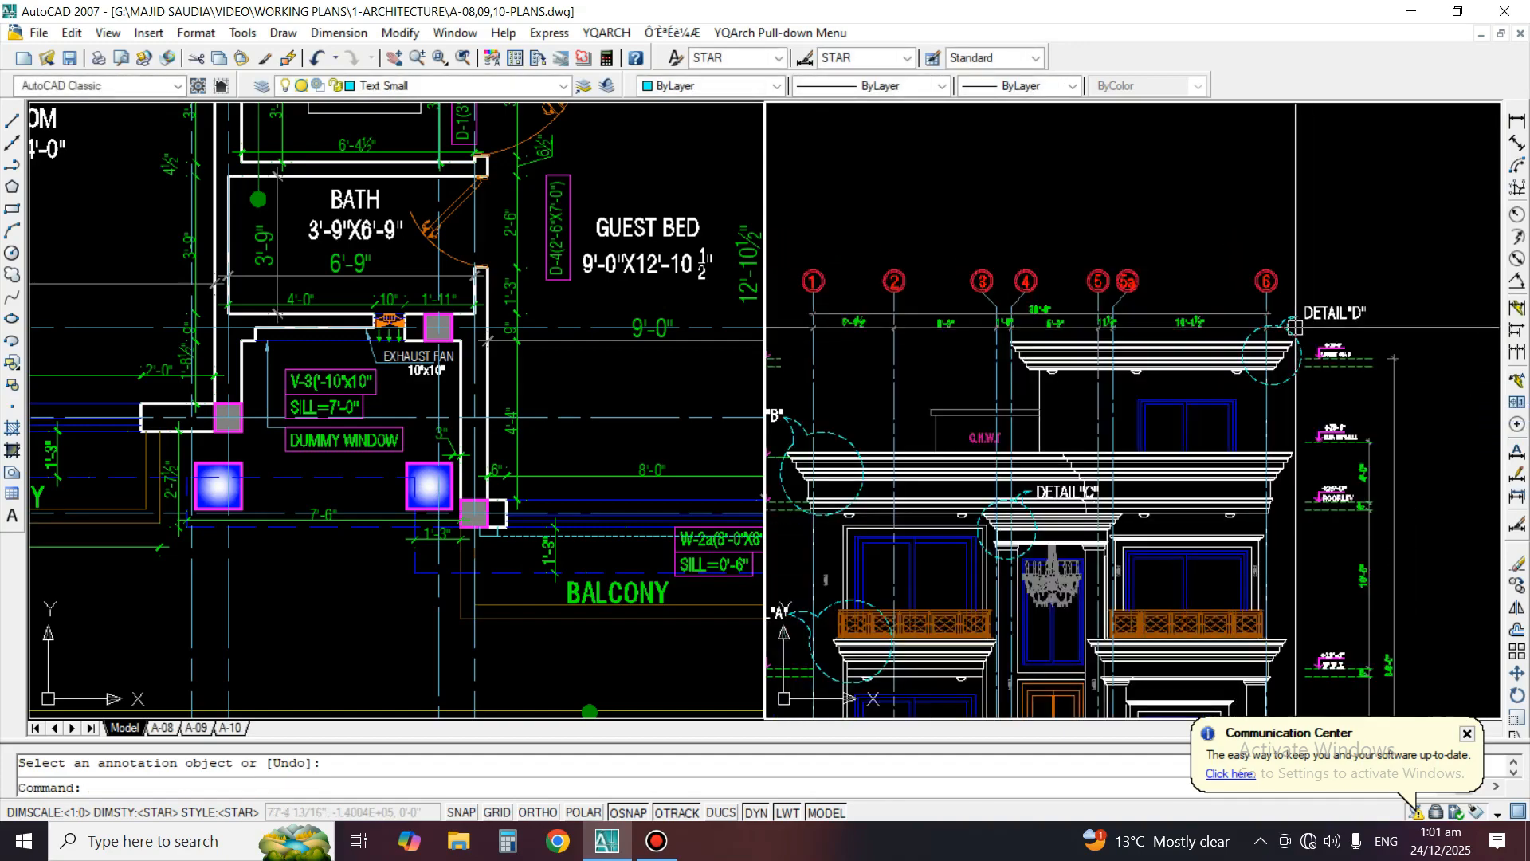
middle_click_drag(1307, 328, 1323, 256)
middle_click_drag(1277, 439, 1289, 401)
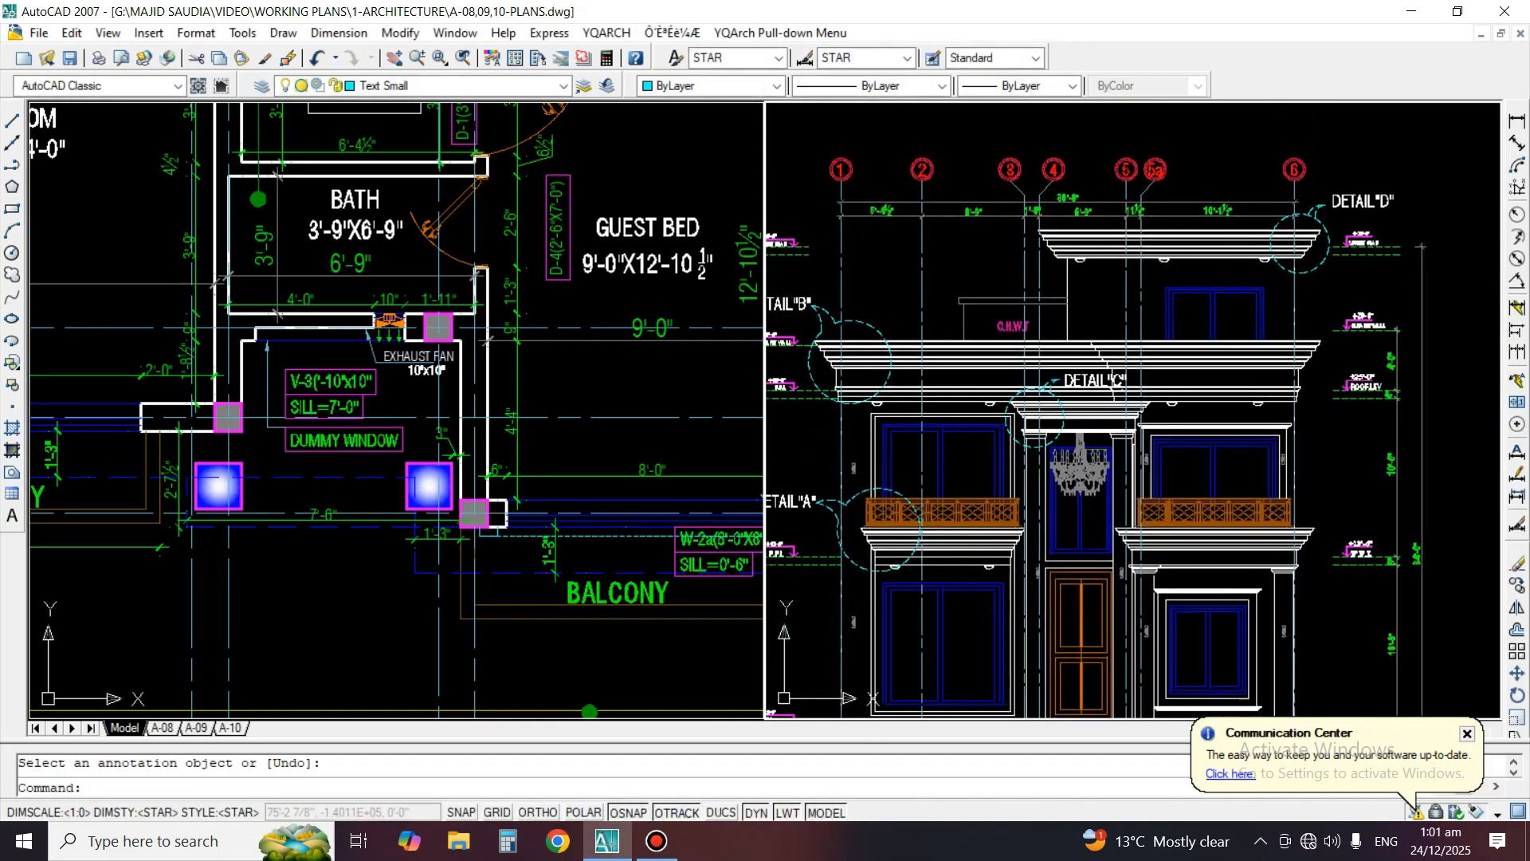
scroll(1097, 474, "up", 2)
middle_click_drag(1096, 506, 1097, 394)
scroll(996, 367, "down", 4)
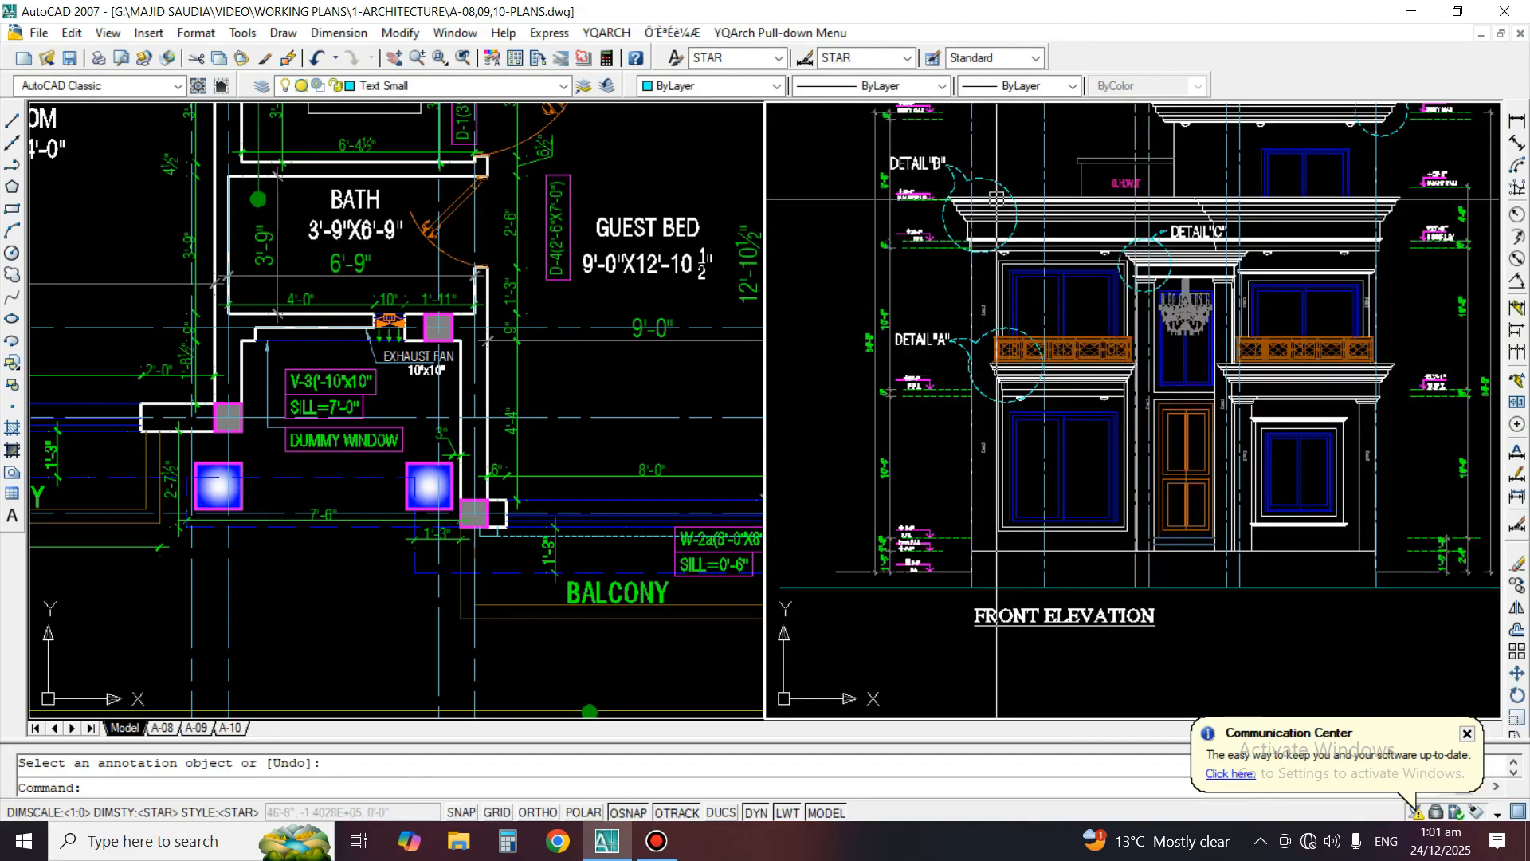
middle_click_drag(1144, 273, 1107, 321)
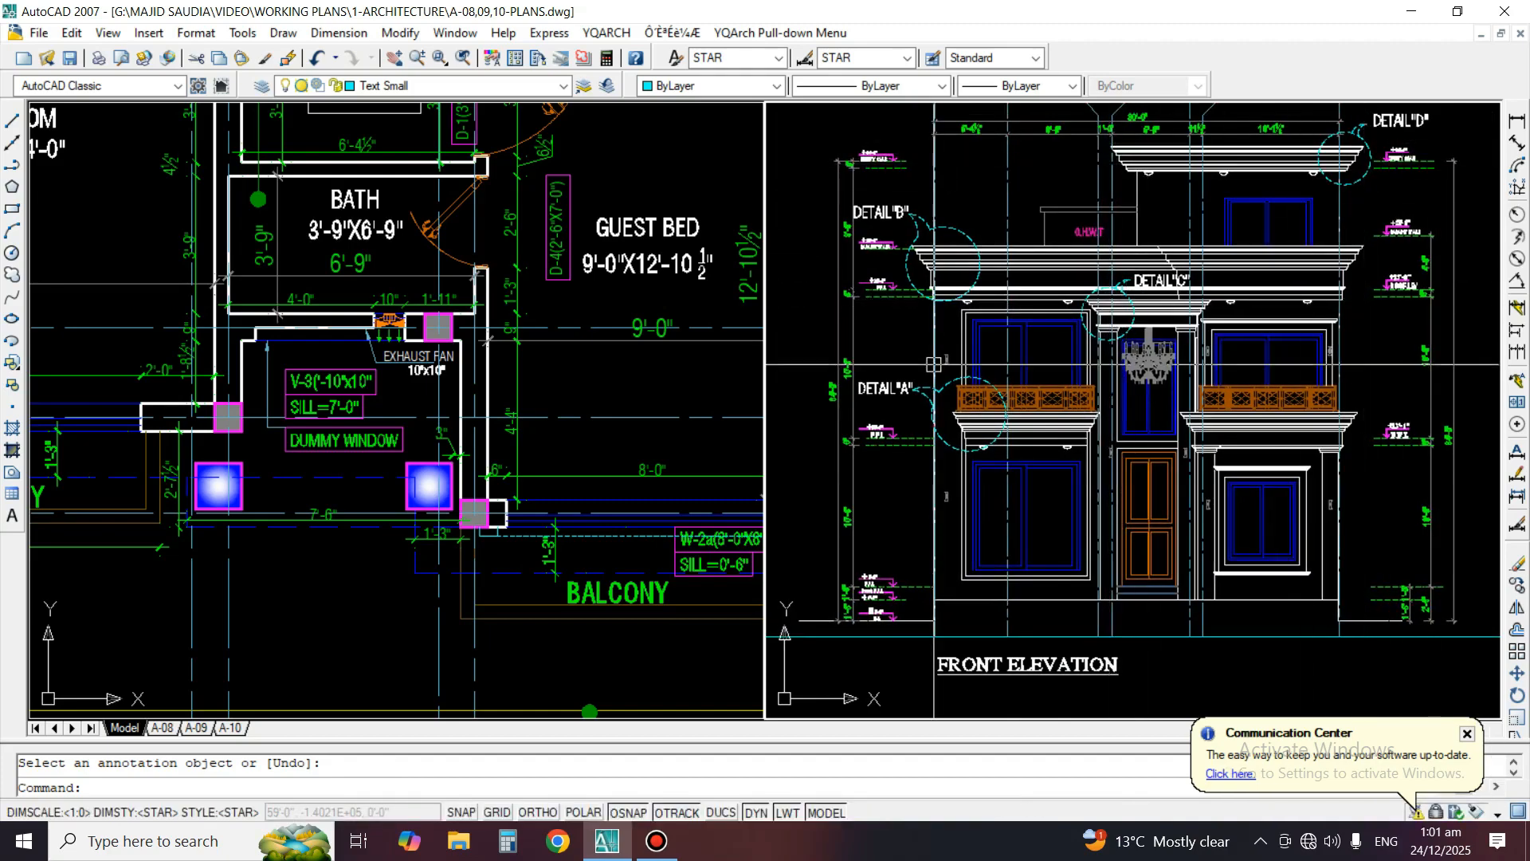
scroll(1323, 311, "up", 4)
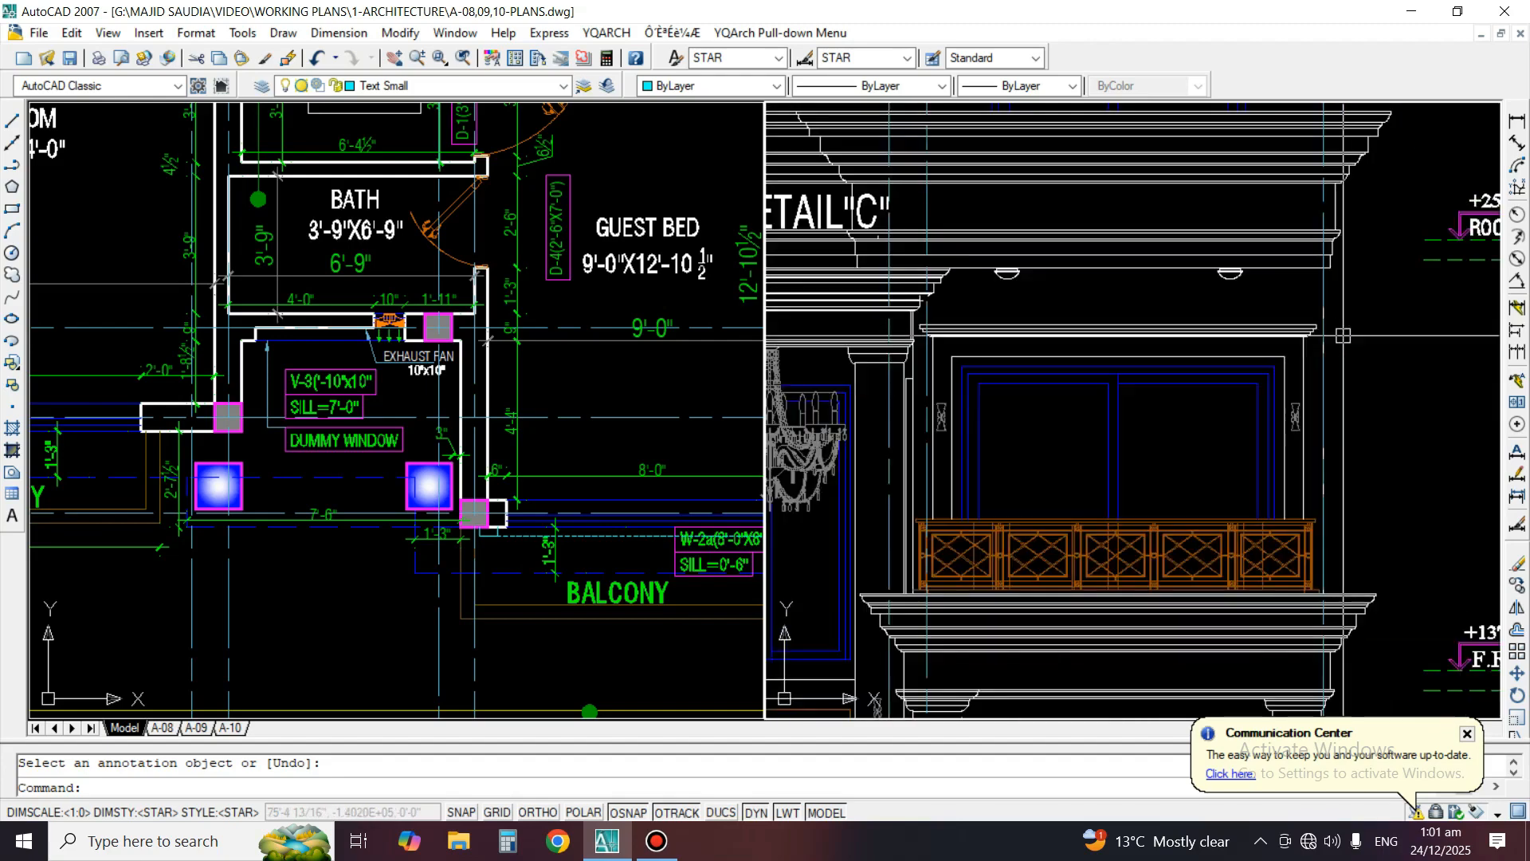
type("C")
key("Return")
left_click(1282, 337)
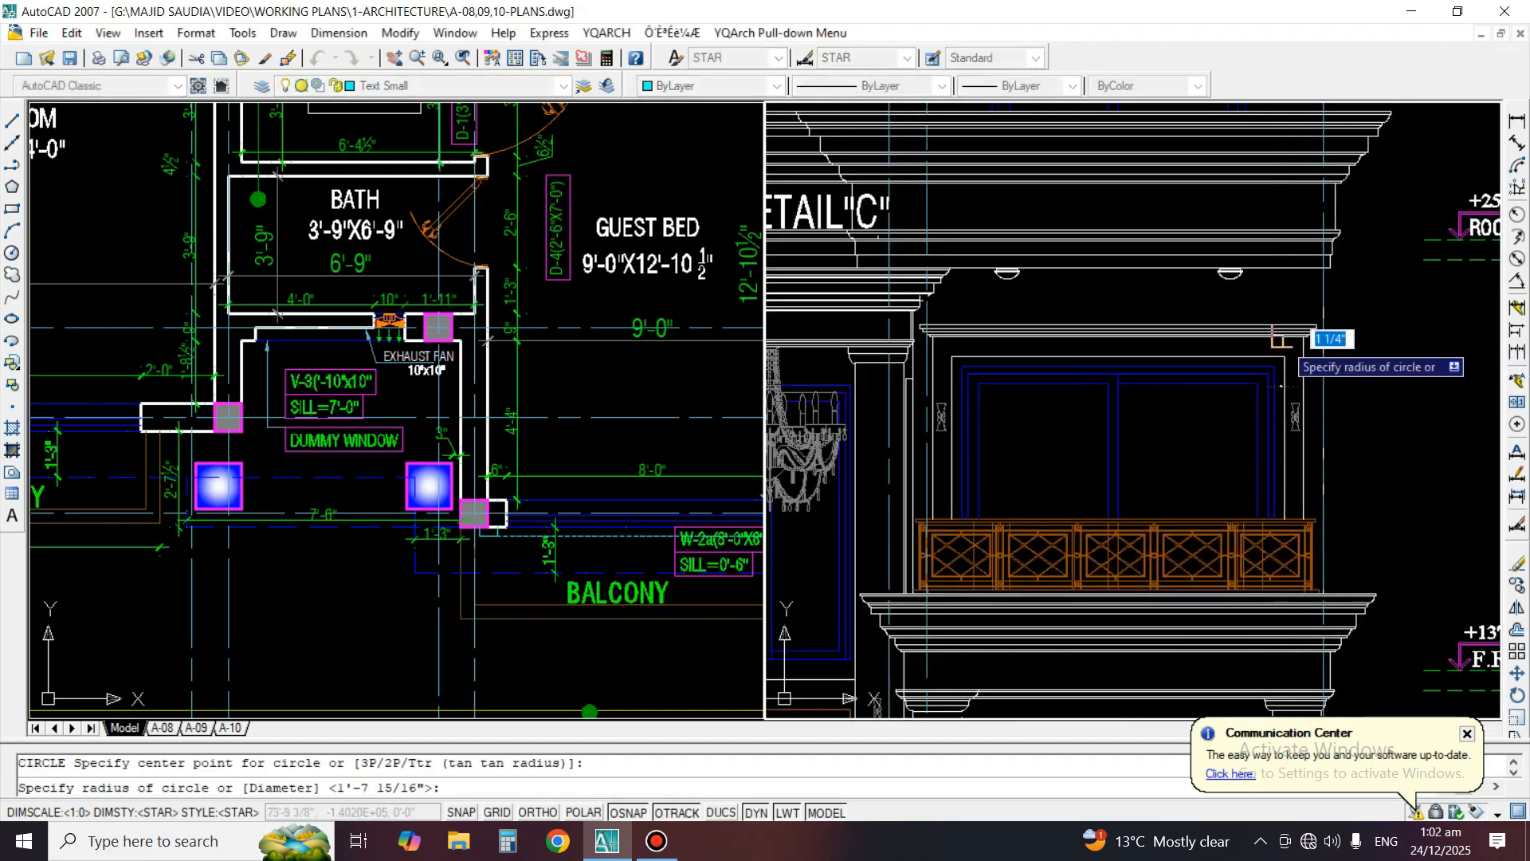
left_click(1251, 413)
middle_click_drag(1359, 332, 1258, 372)
type("E")
key("Return")
left_click(1256, 376)
left_click(1258, 356)
key("Return")
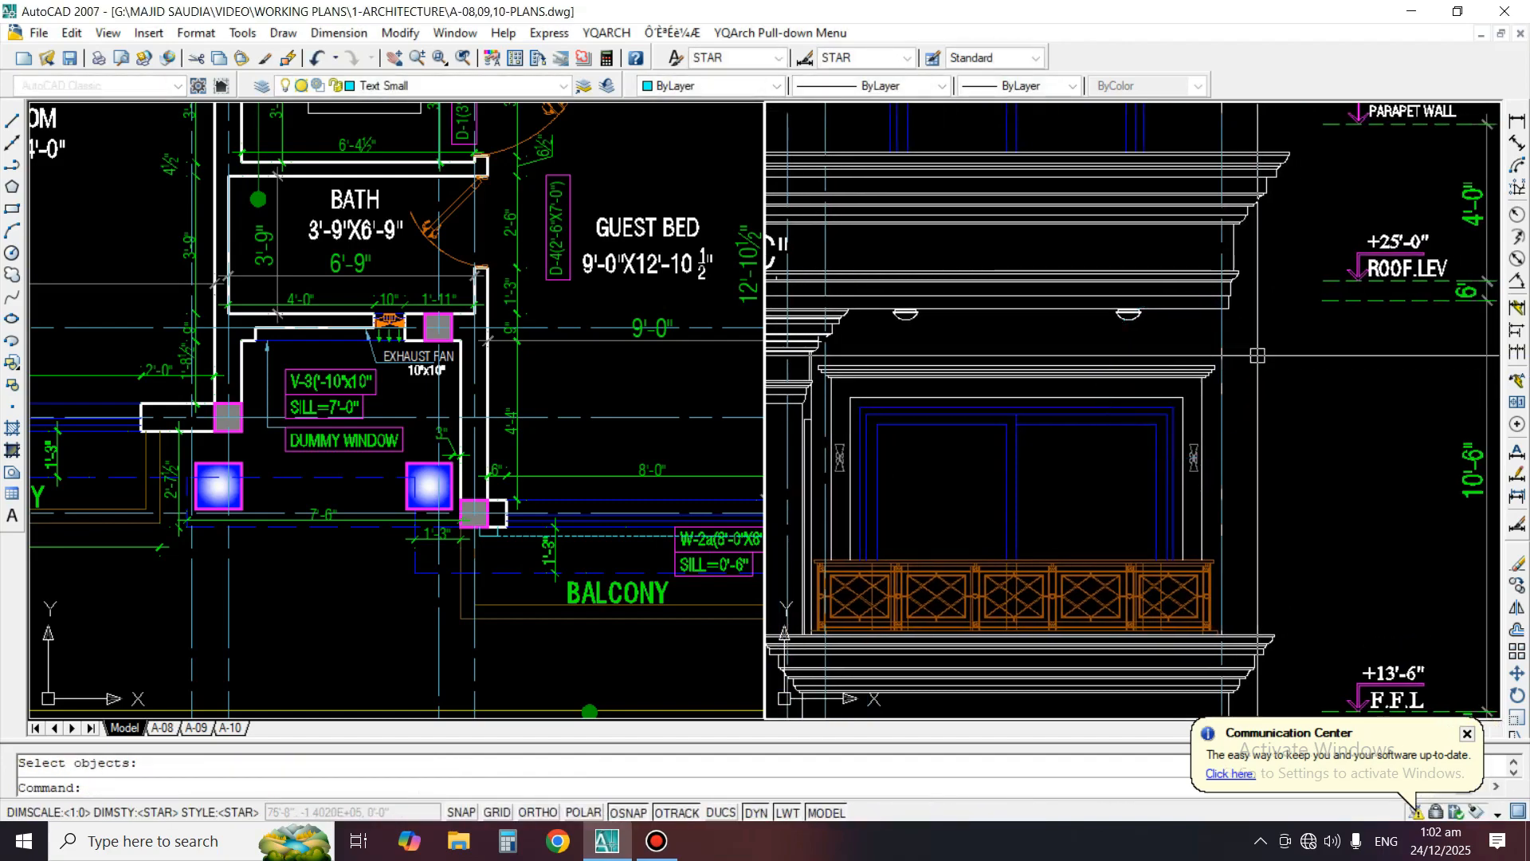
Copy the DETAIL"D" circle and its two leader arcs down to the right end of the right-hand upper window's cornice
type("CO")
key("Return")
middle_click_drag(1253, 209, 1223, 473)
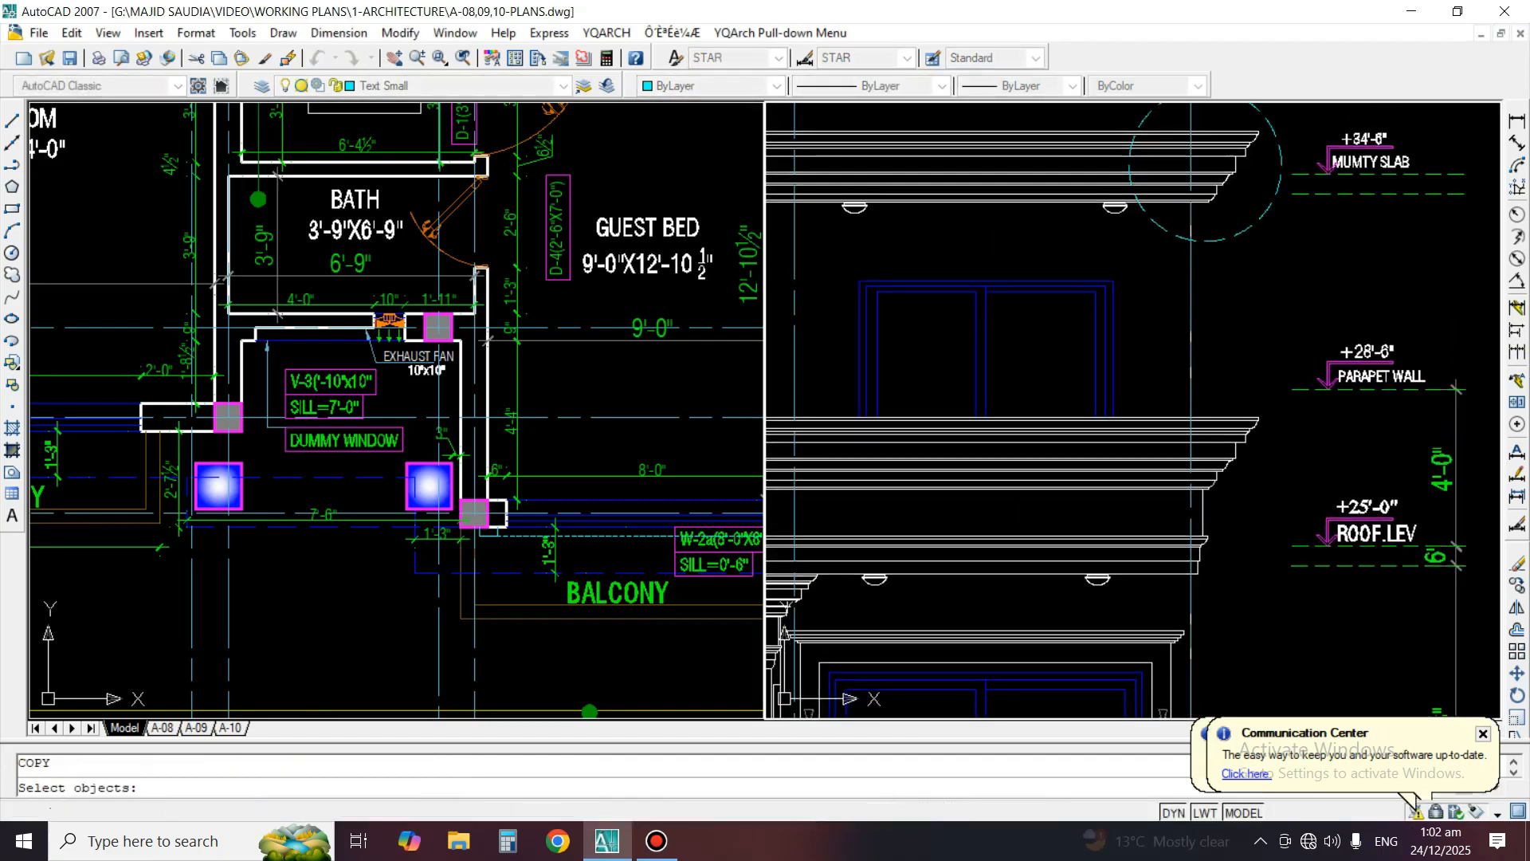
middle_click_drag(1249, 248, 1228, 416)
scroll(1226, 220, "up", 3)
left_click(1243, 241)
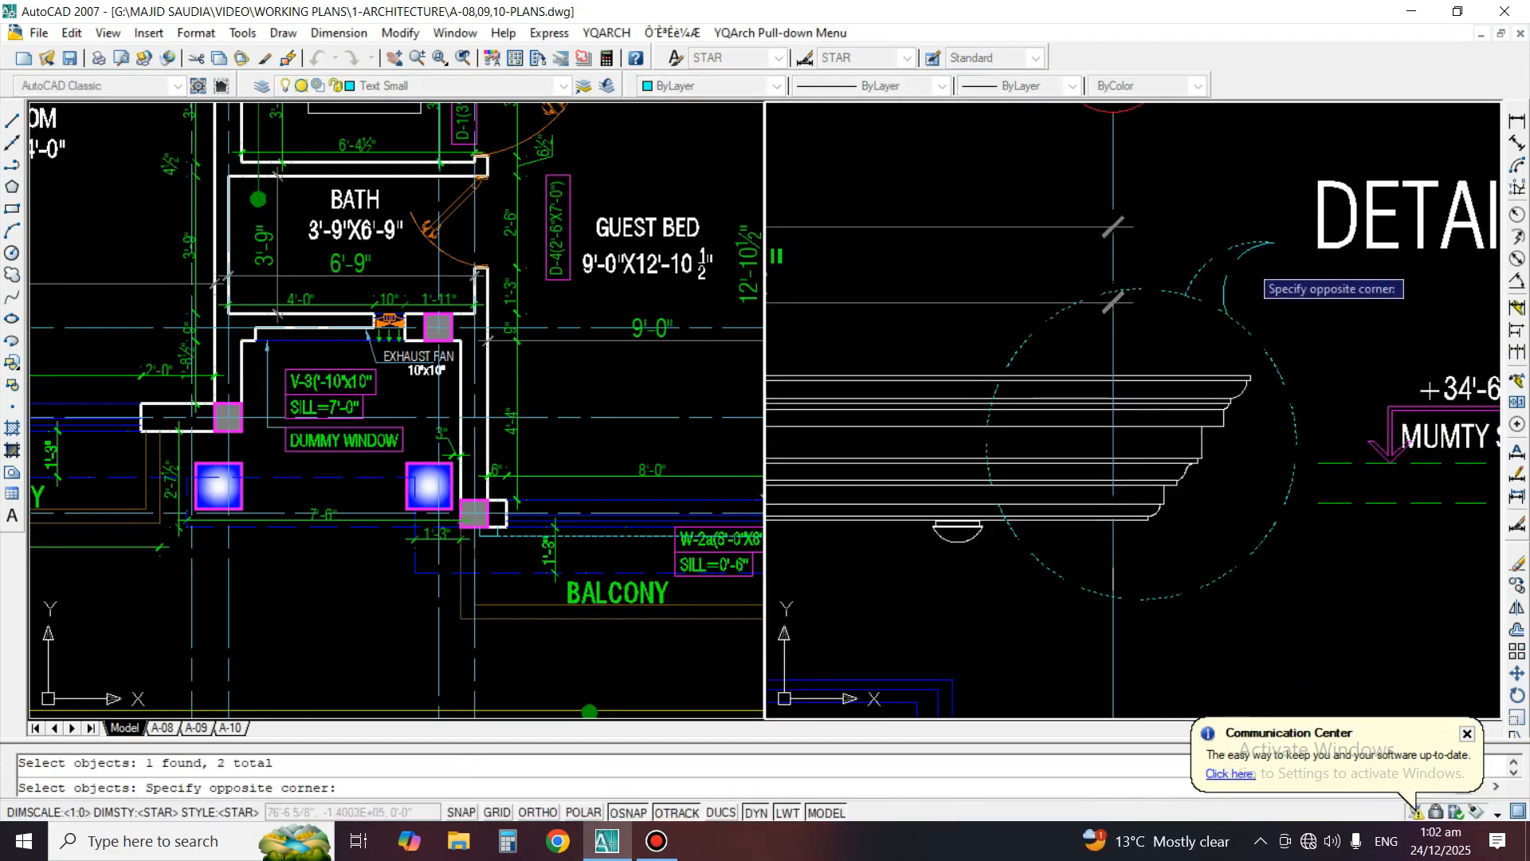
key("Return")
left_click(1214, 301)
scroll(1219, 221, "down", 6)
scroll(1190, 441, "up", 3)
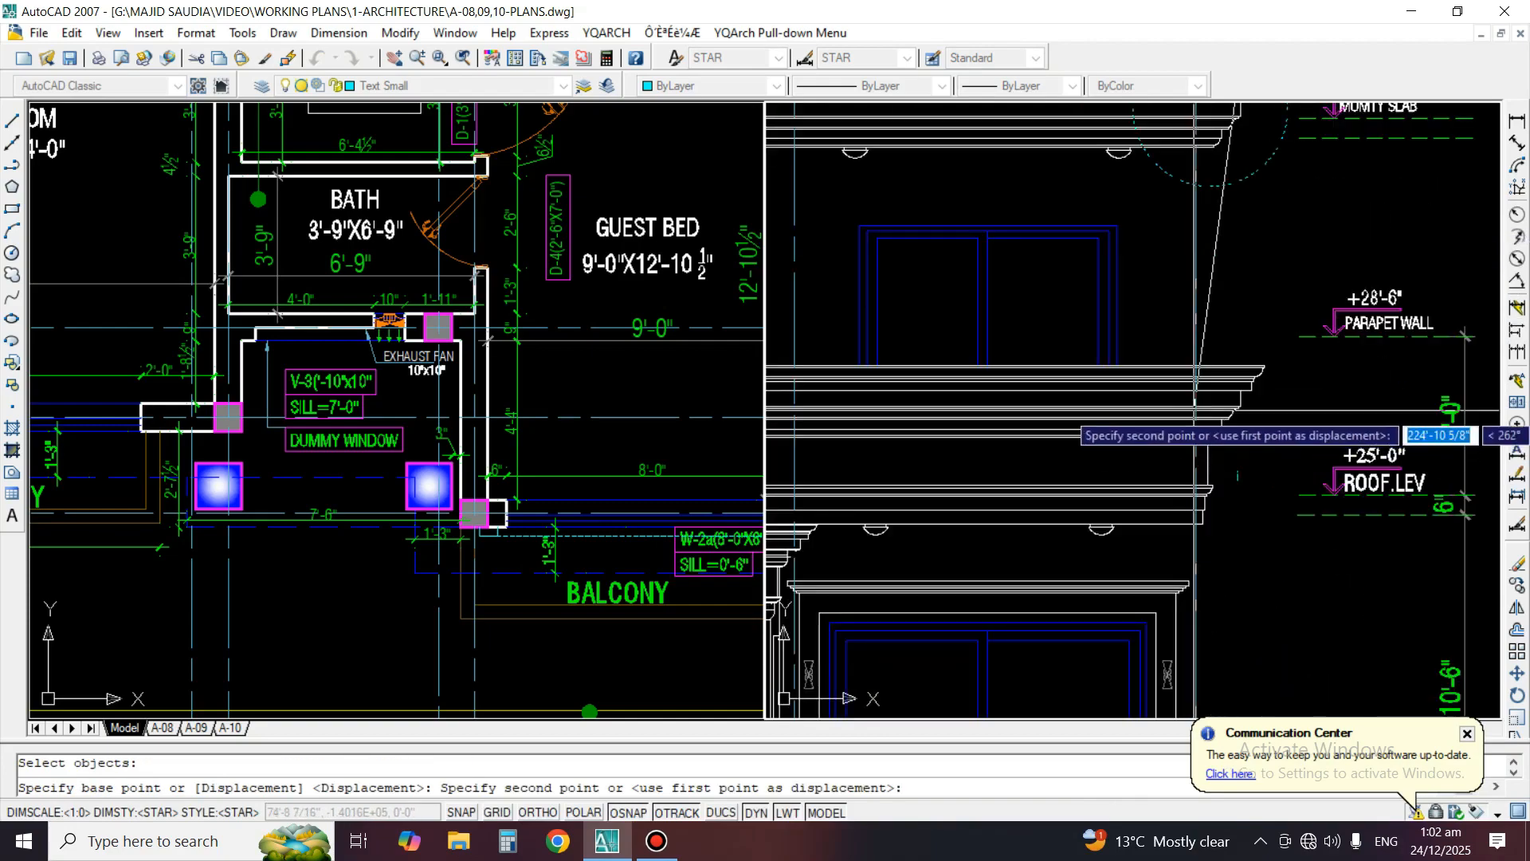
middle_click_drag(1196, 482, 1235, 271)
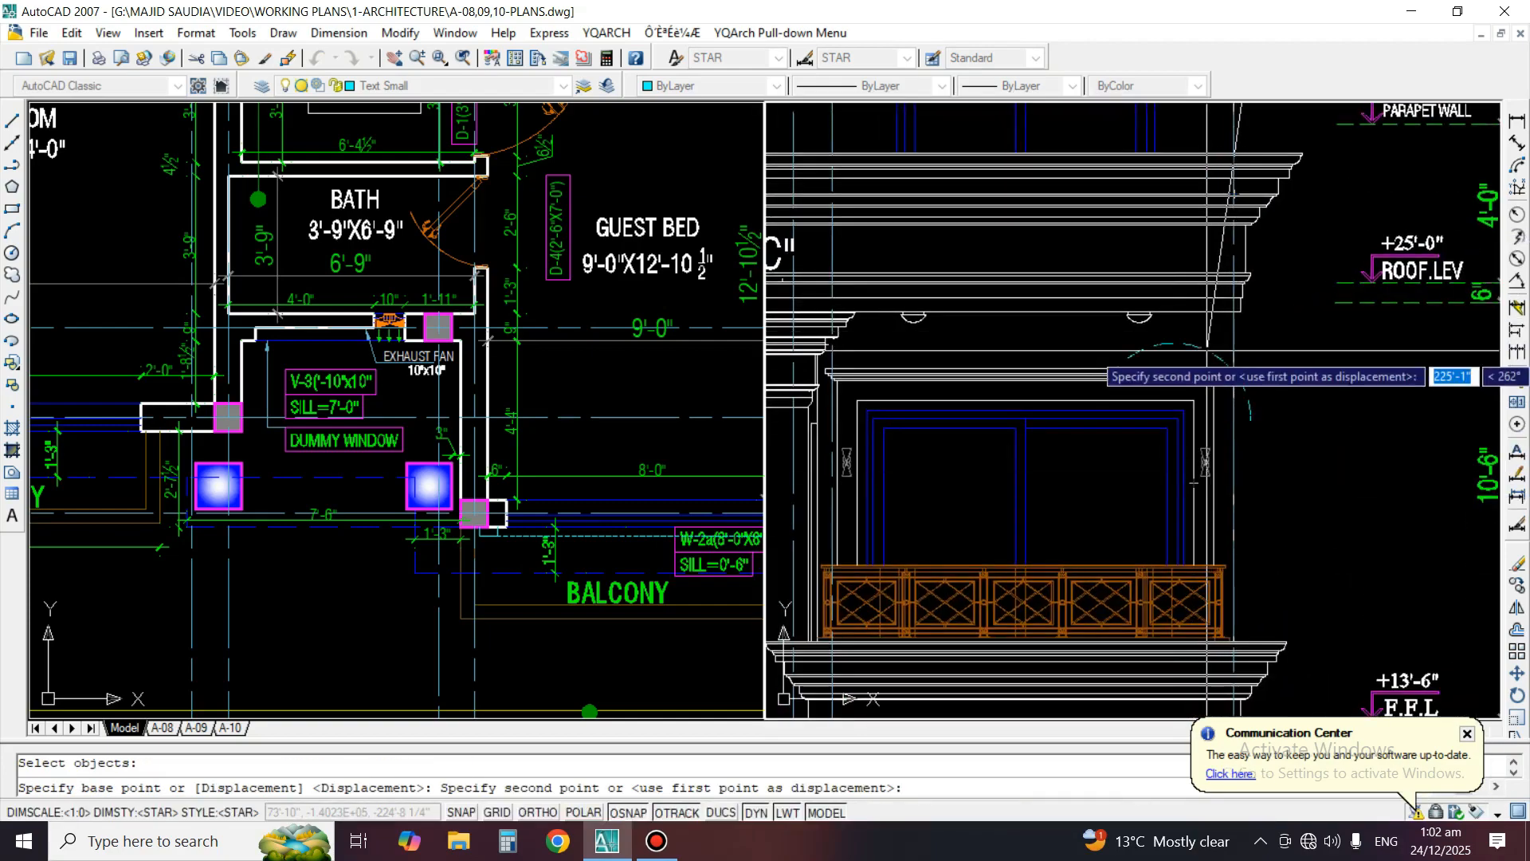
left_click(1196, 348)
key("Return")
Move the window cornice callout's circle and leader arcs slightly right and up, centring them on the cornice end
scroll(1239, 371, "up", 2)
type("m")
key("Return")
scroll(1182, 332, "up", 2)
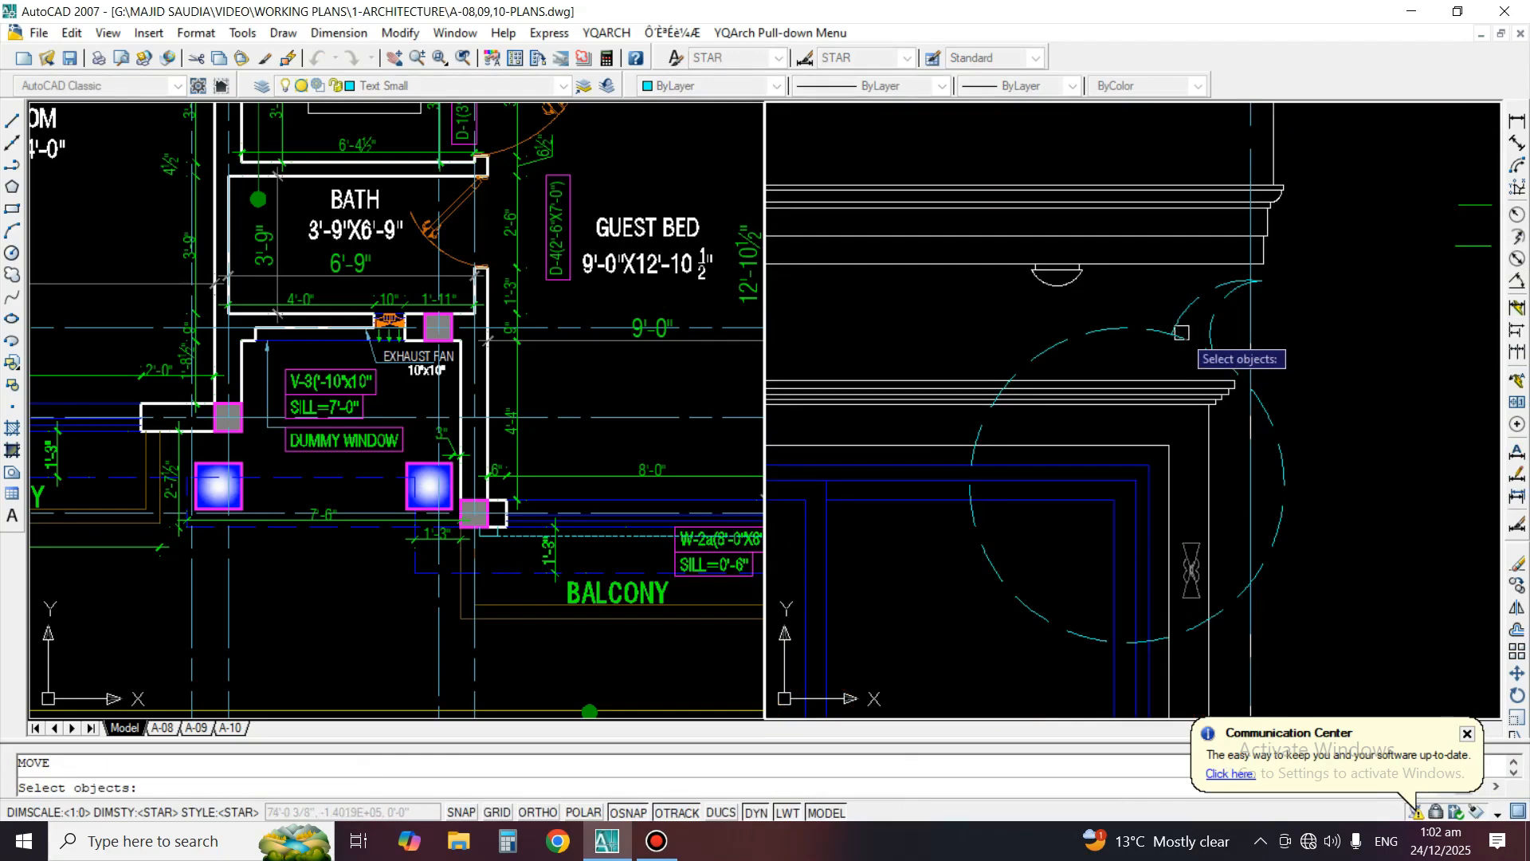
key("Return")
left_click(1369, 374)
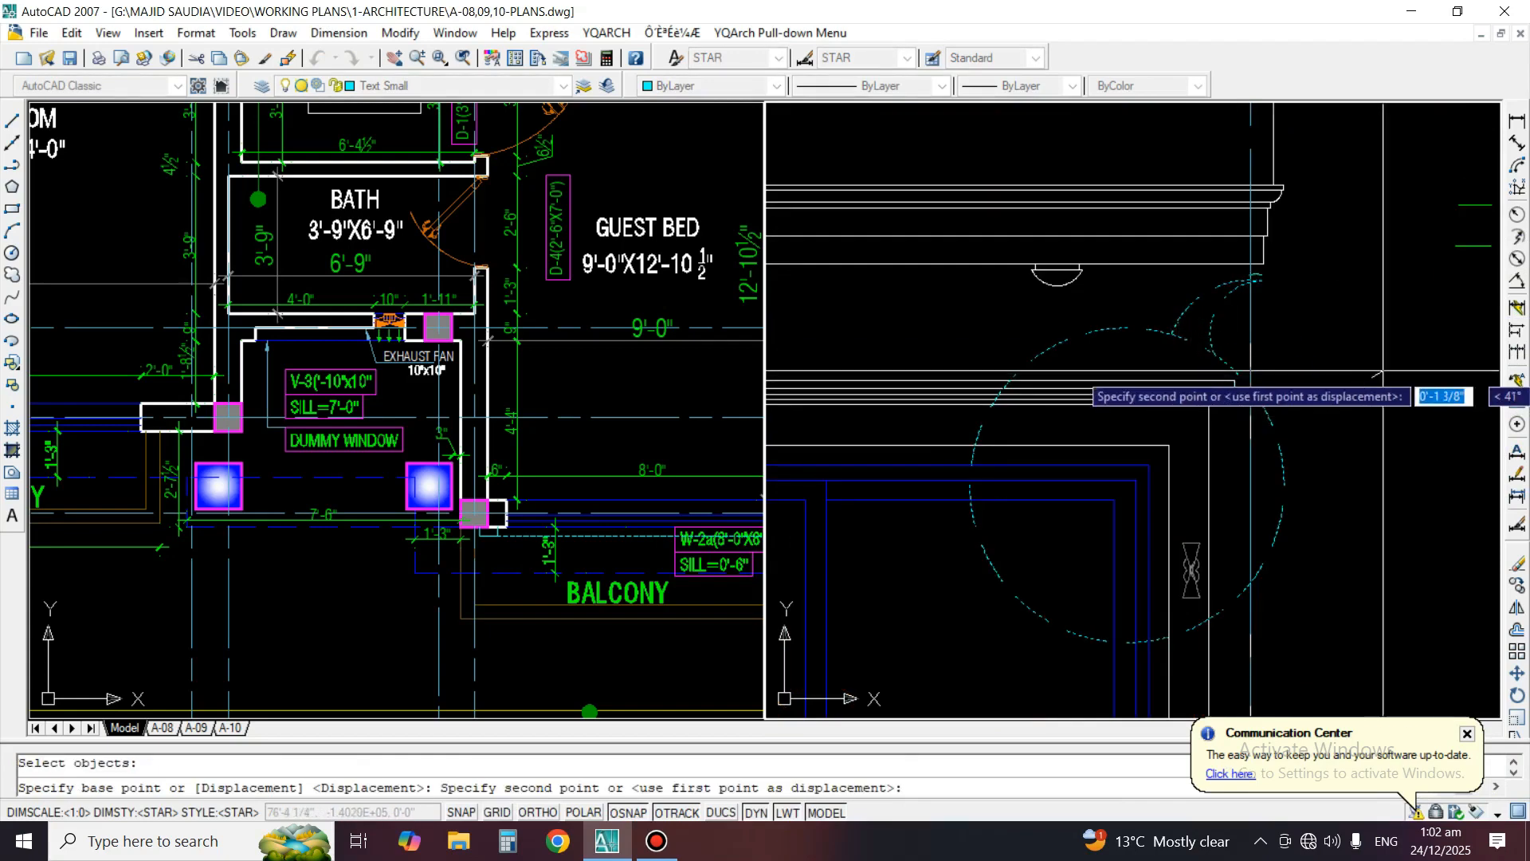
left_click(1407, 362)
Rotate the window cornice callout's circle and leader arcs slightly clockwise so the leader points further right
type("RO")
key("Return")
type("p")
key("Return")
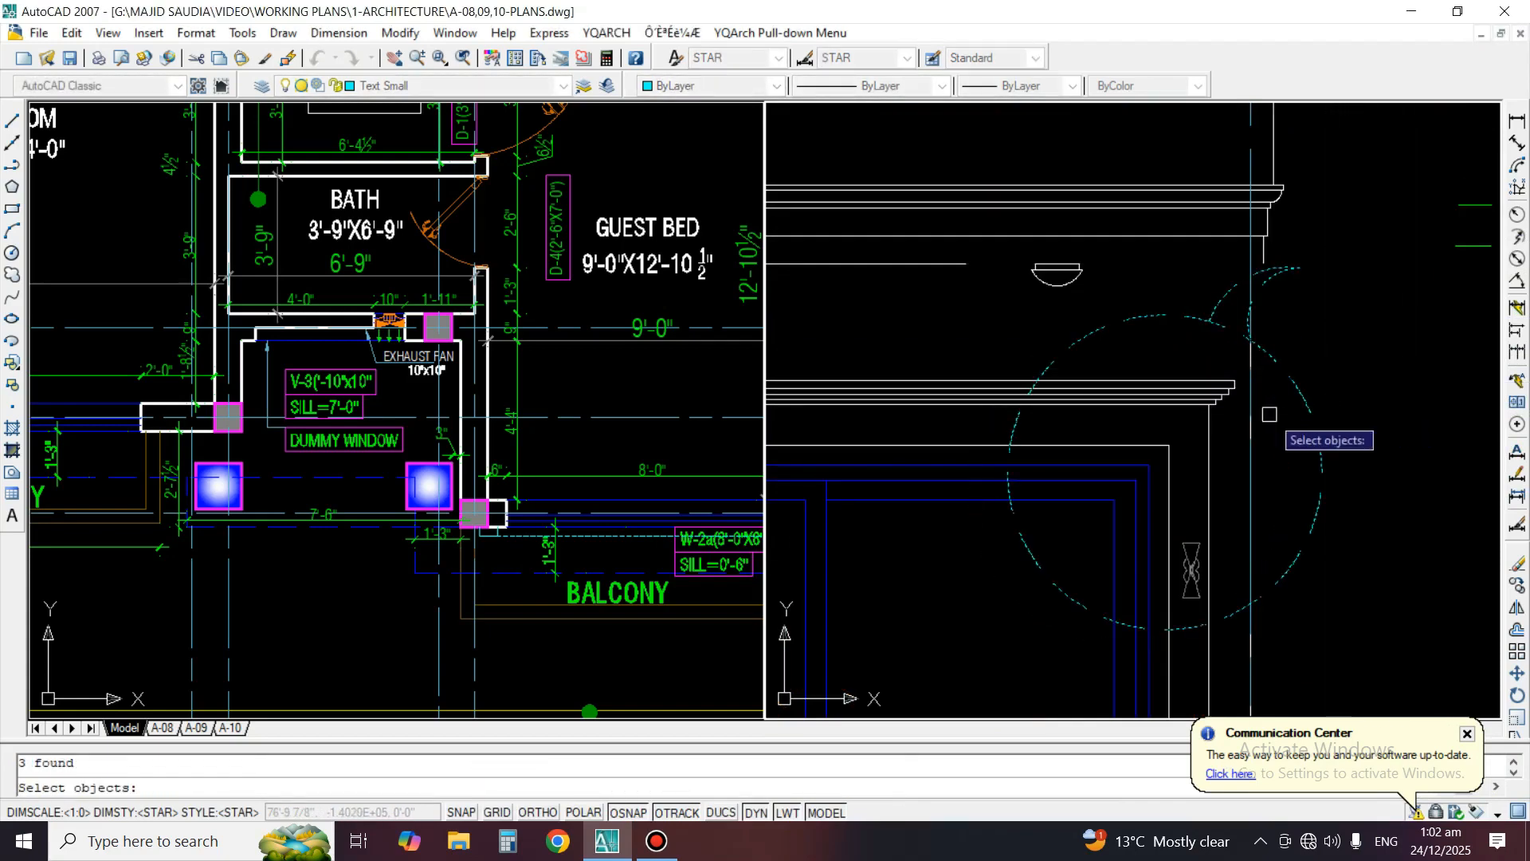
key("Return")
left_click(1188, 428)
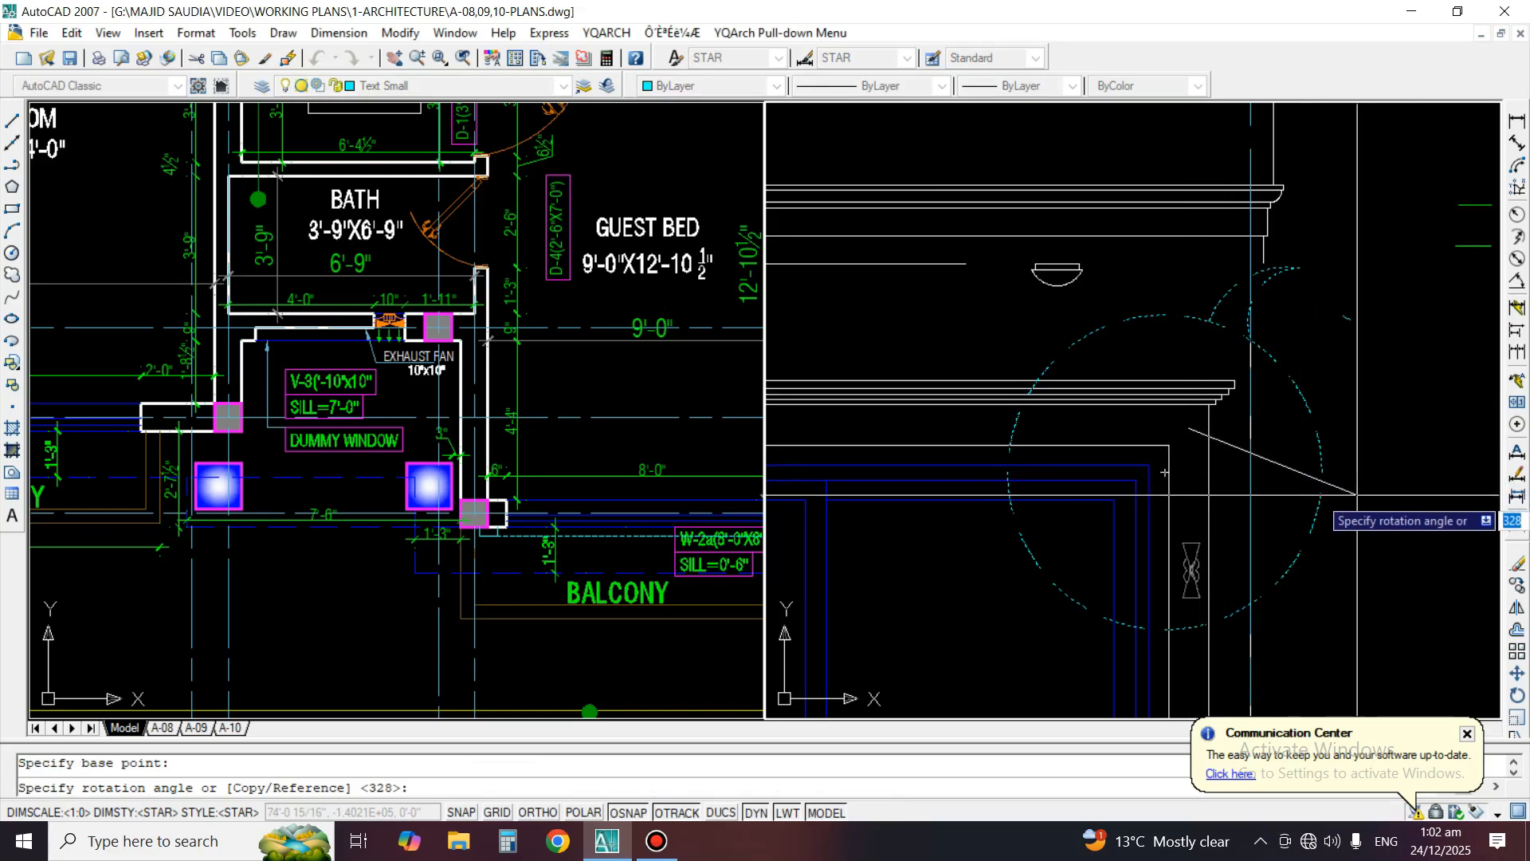
left_click(1359, 495)
Copy the DETAIL"D" label to the right of the window cornice callout's leader tip
scroll(1235, 431, "down", 5)
type("CO")
key("Return")
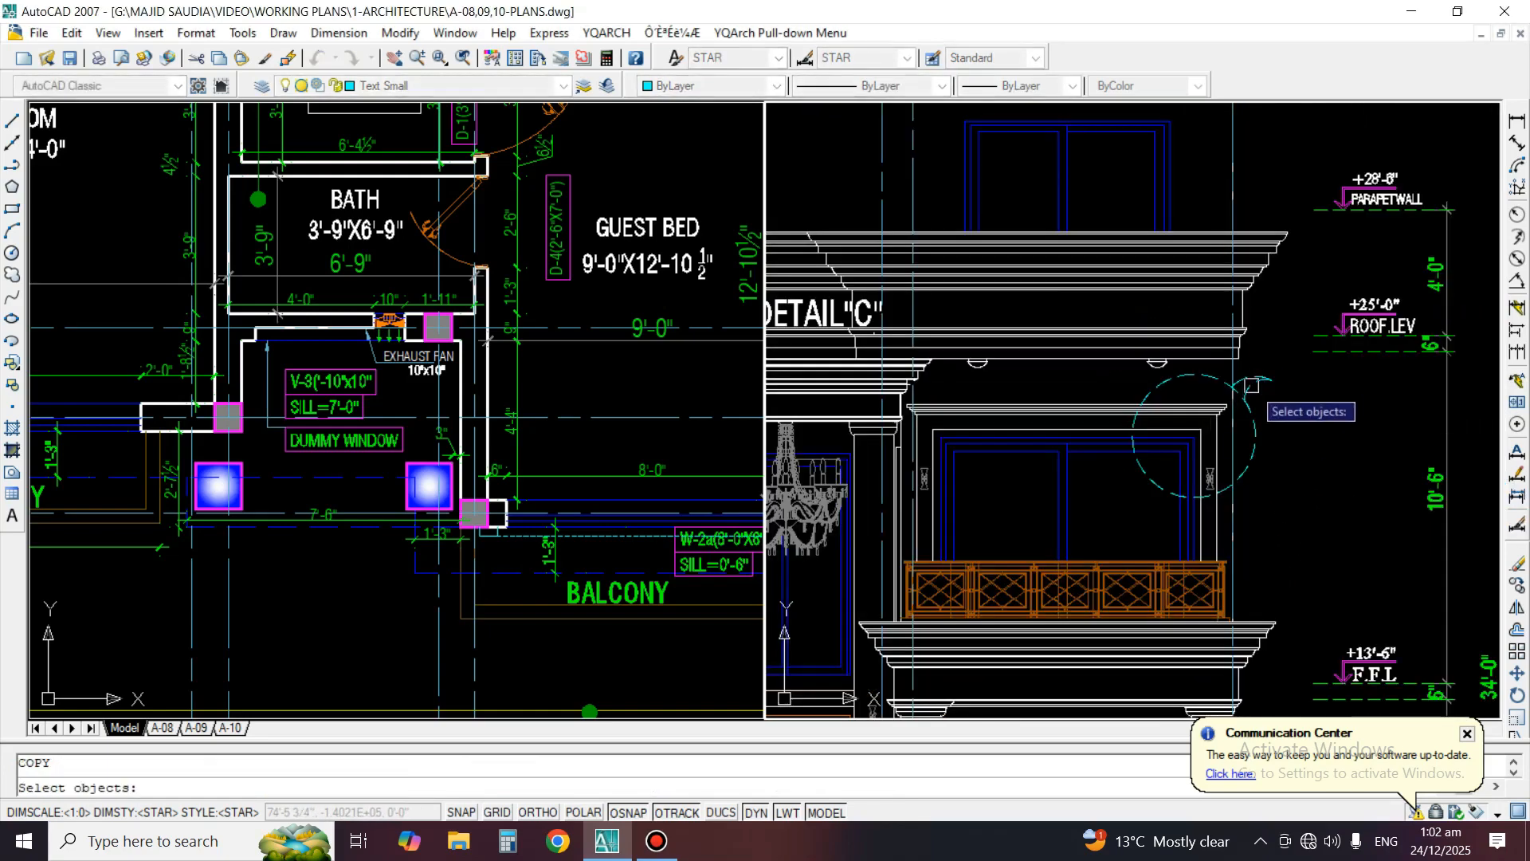
scroll(1245, 386, "down", 2)
middle_click_drag(1291, 161, 1280, 230)
left_click(1320, 177)
key("Return")
left_click(1327, 172)
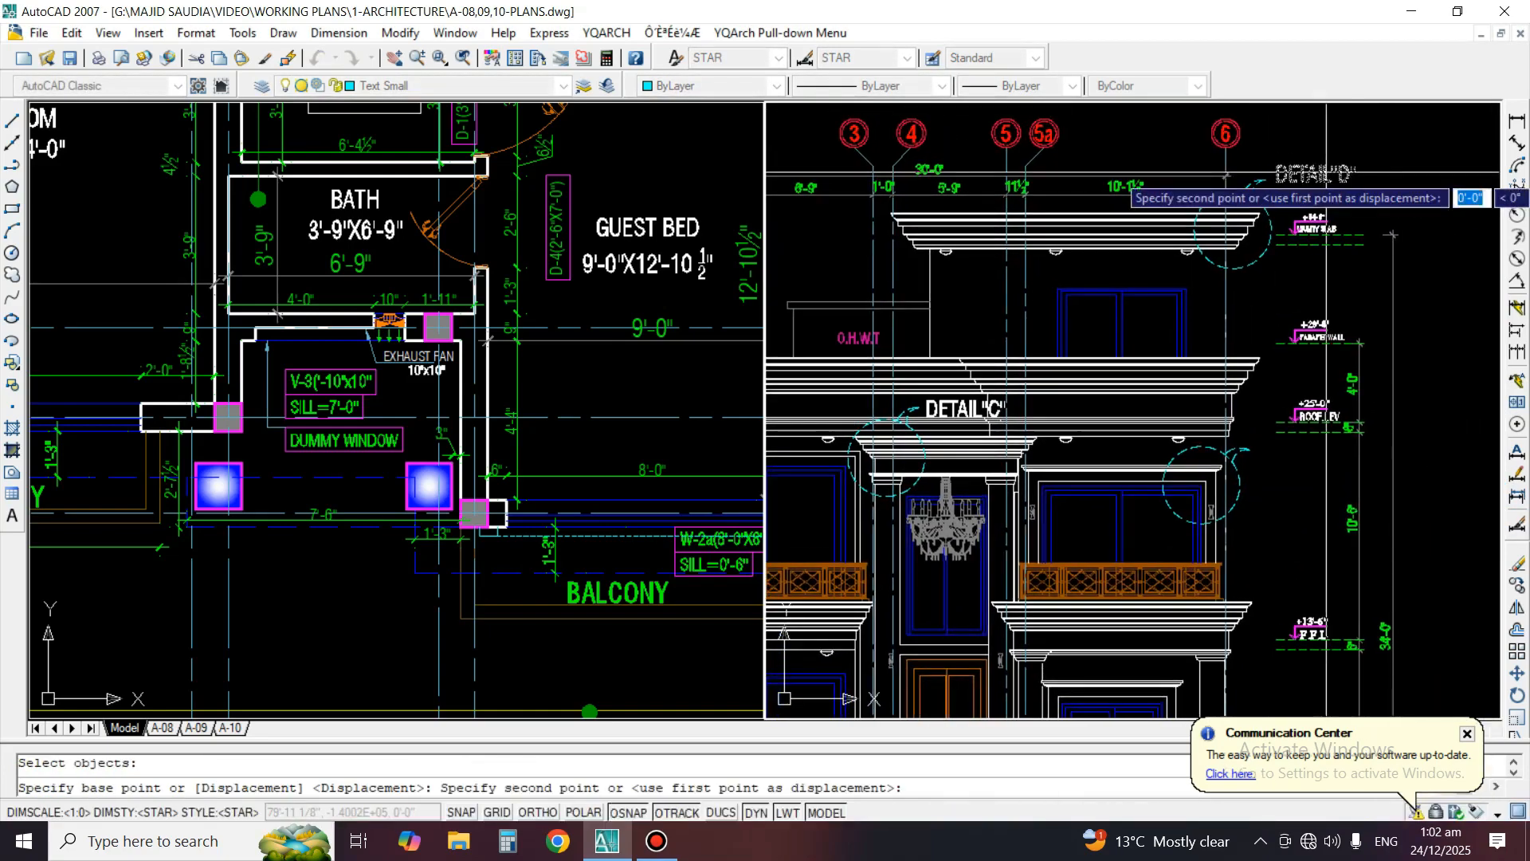
scroll(1262, 503, "up", 4)
left_click(1340, 416)
key("Return")
Change the window cornice callout's label text to DETAIL"E"
type("ED")
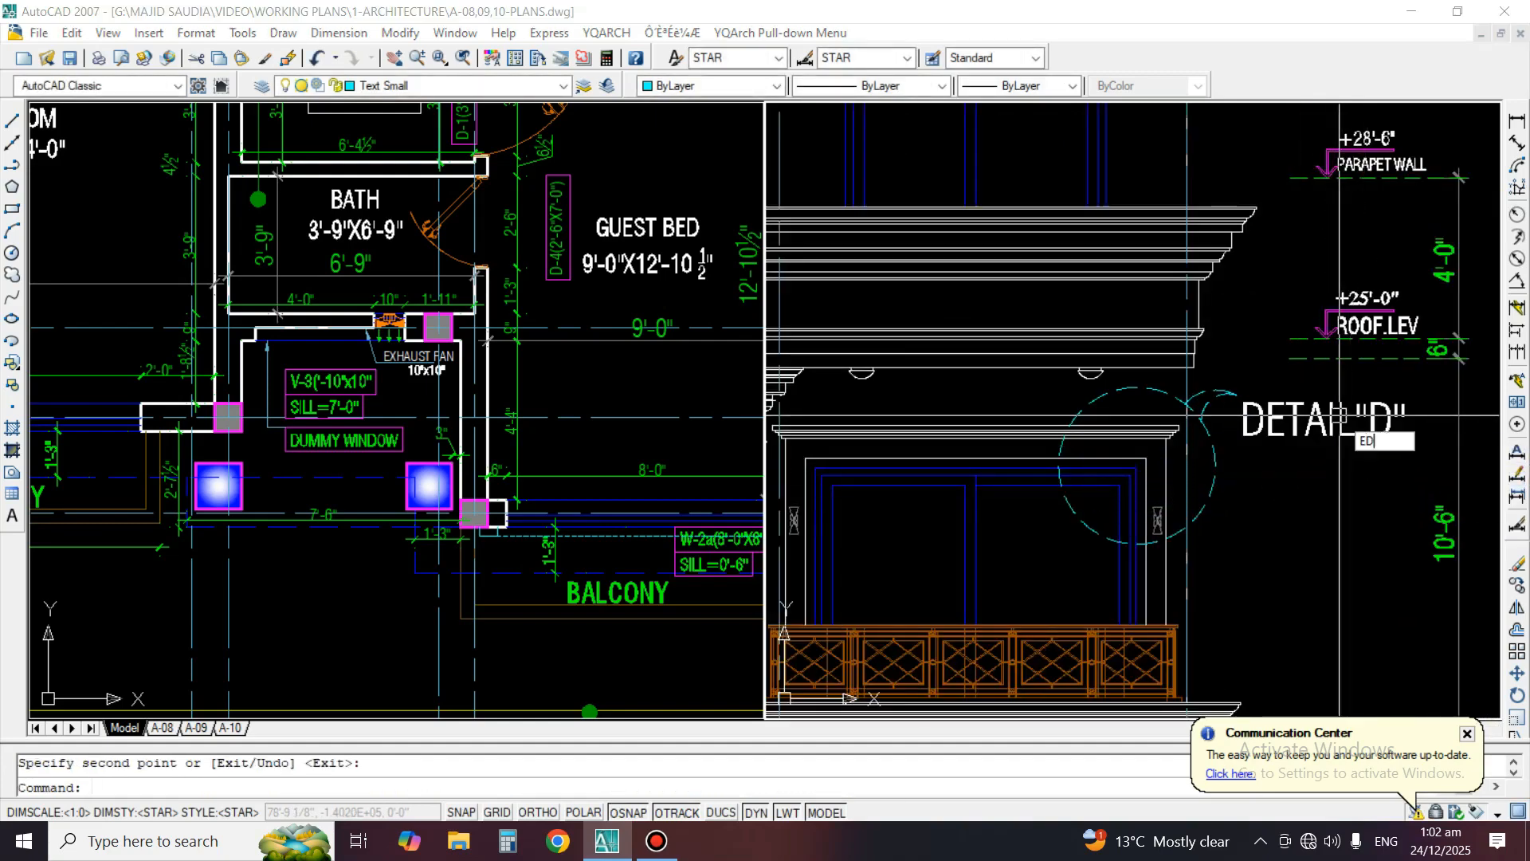
key("Return")
left_click(1340, 416)
type("E")
left_click(1313, 496)
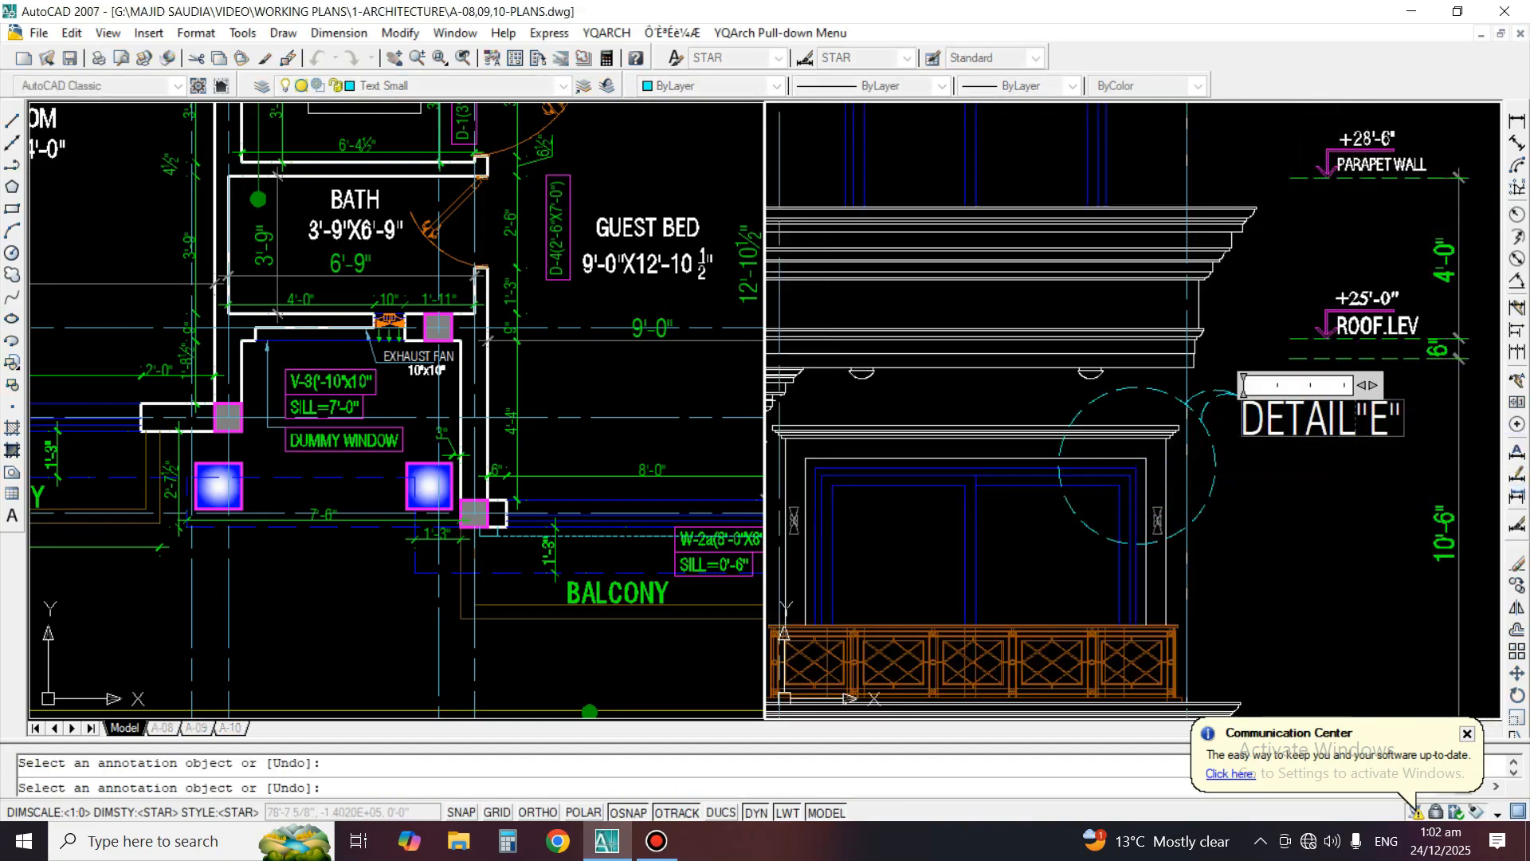
key("Return")
scroll(1219, 342, "down", 5)
middle_click_drag(1219, 341, 1245, 257)
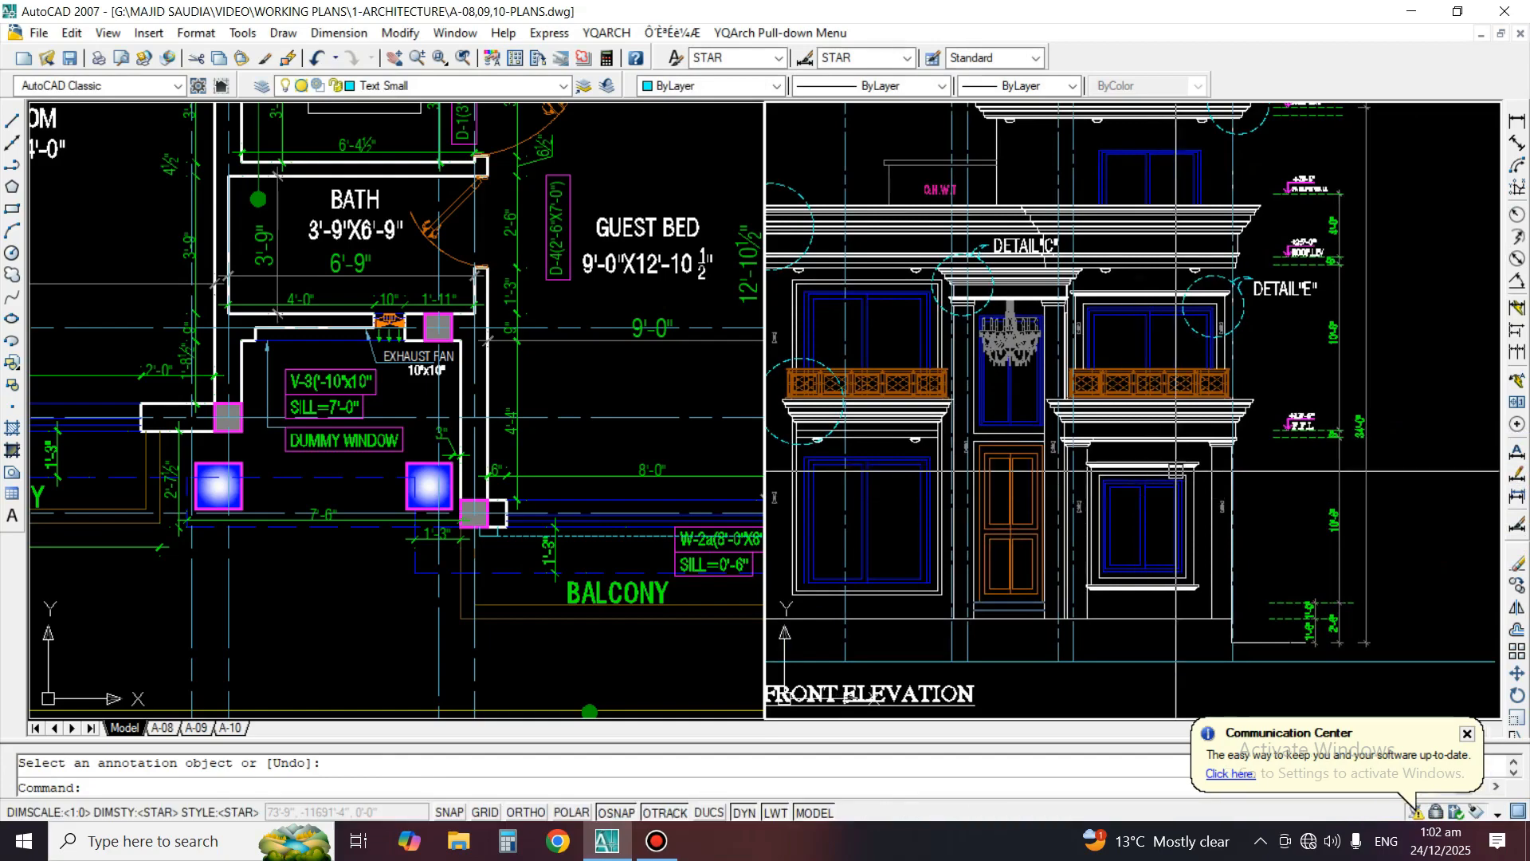
scroll(1171, 594, "up", 3)
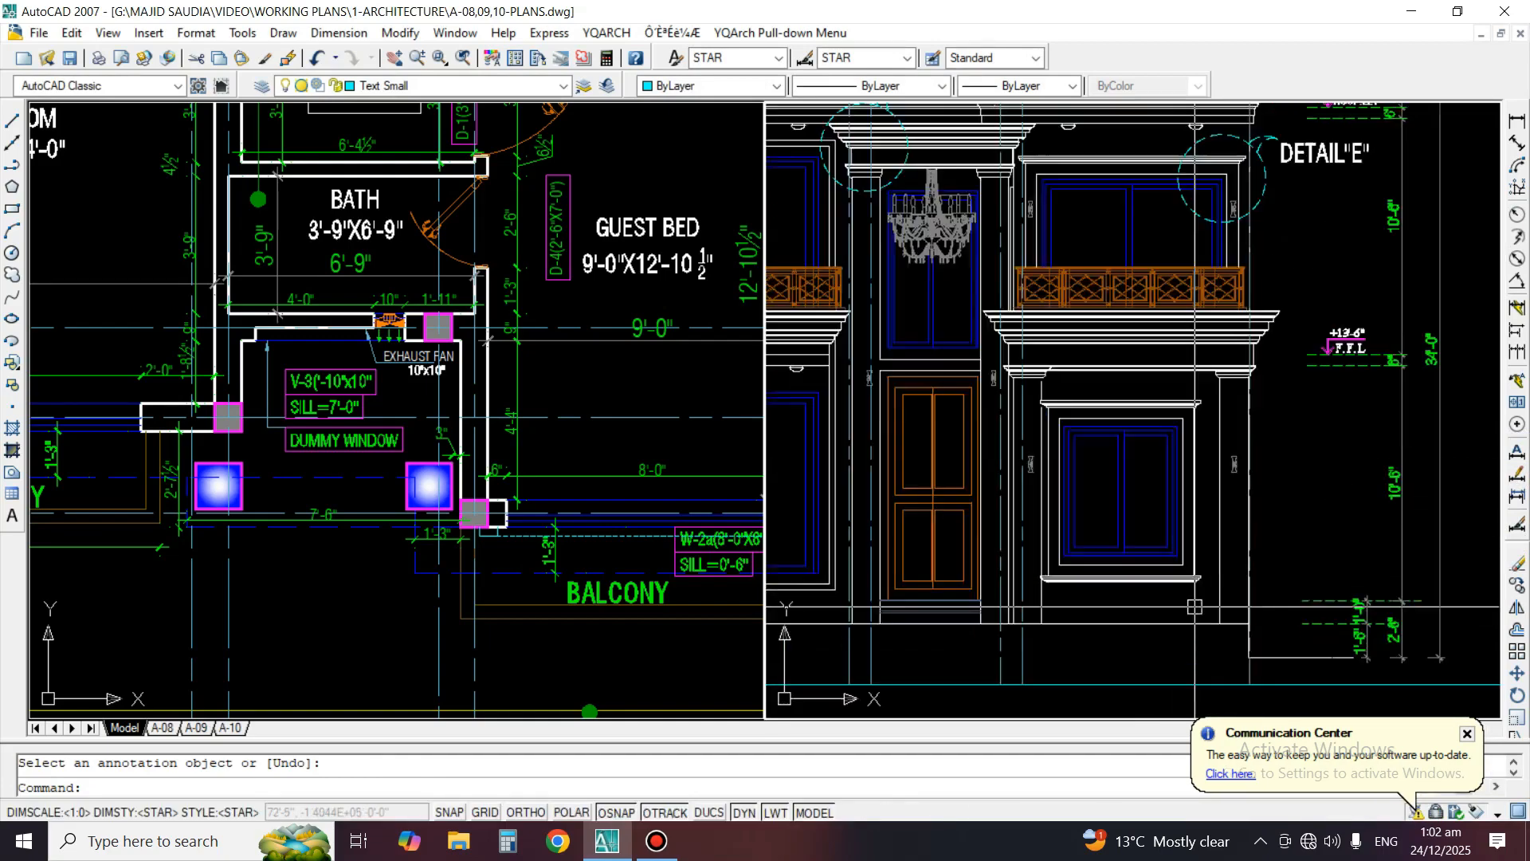
scroll(1243, 588, "down", 2)
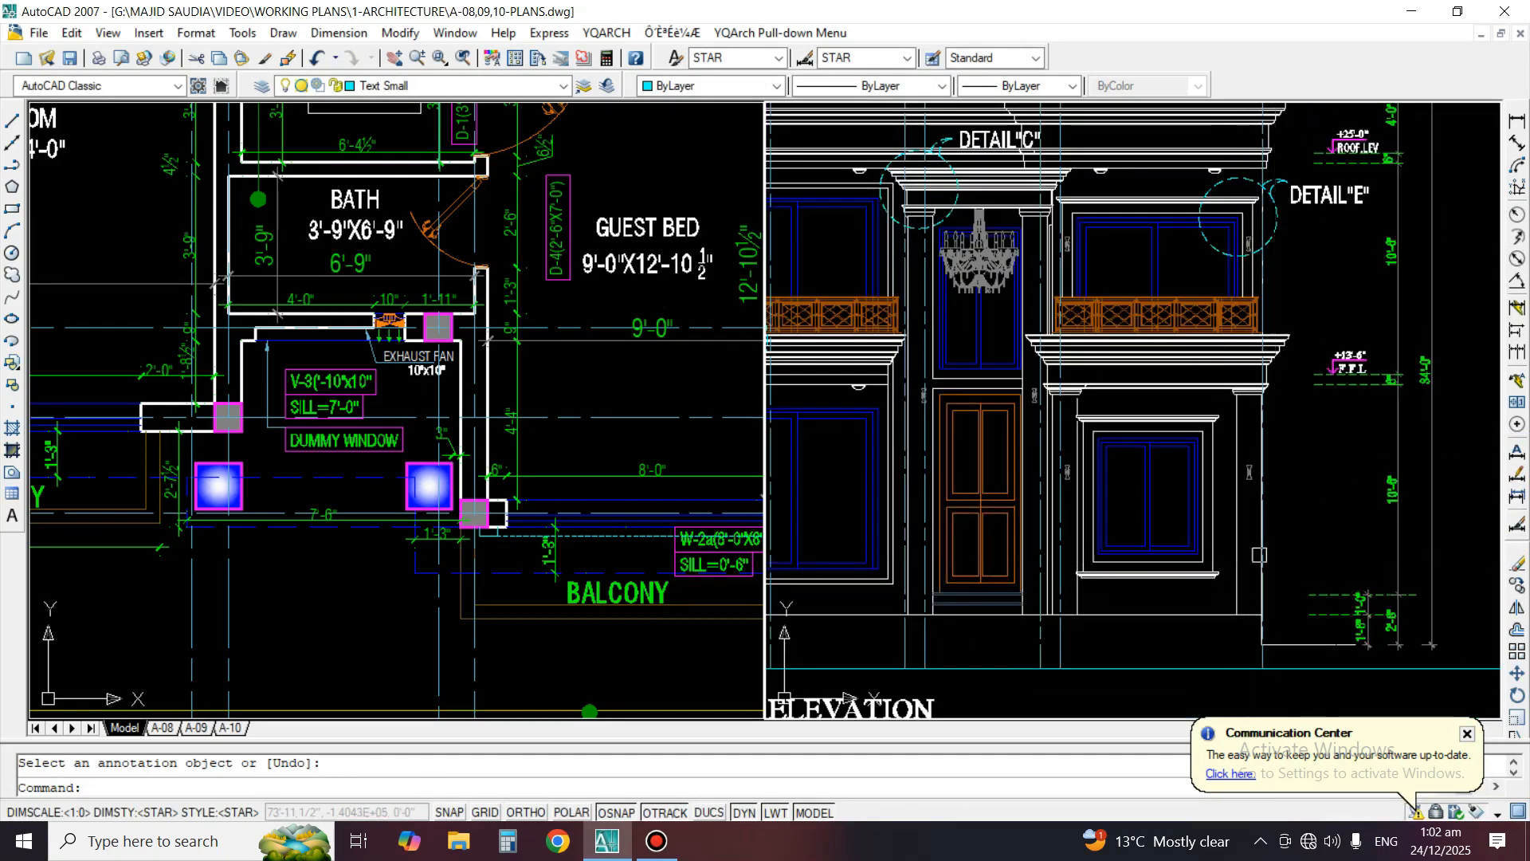
scroll(1102, 261, "down", 5)
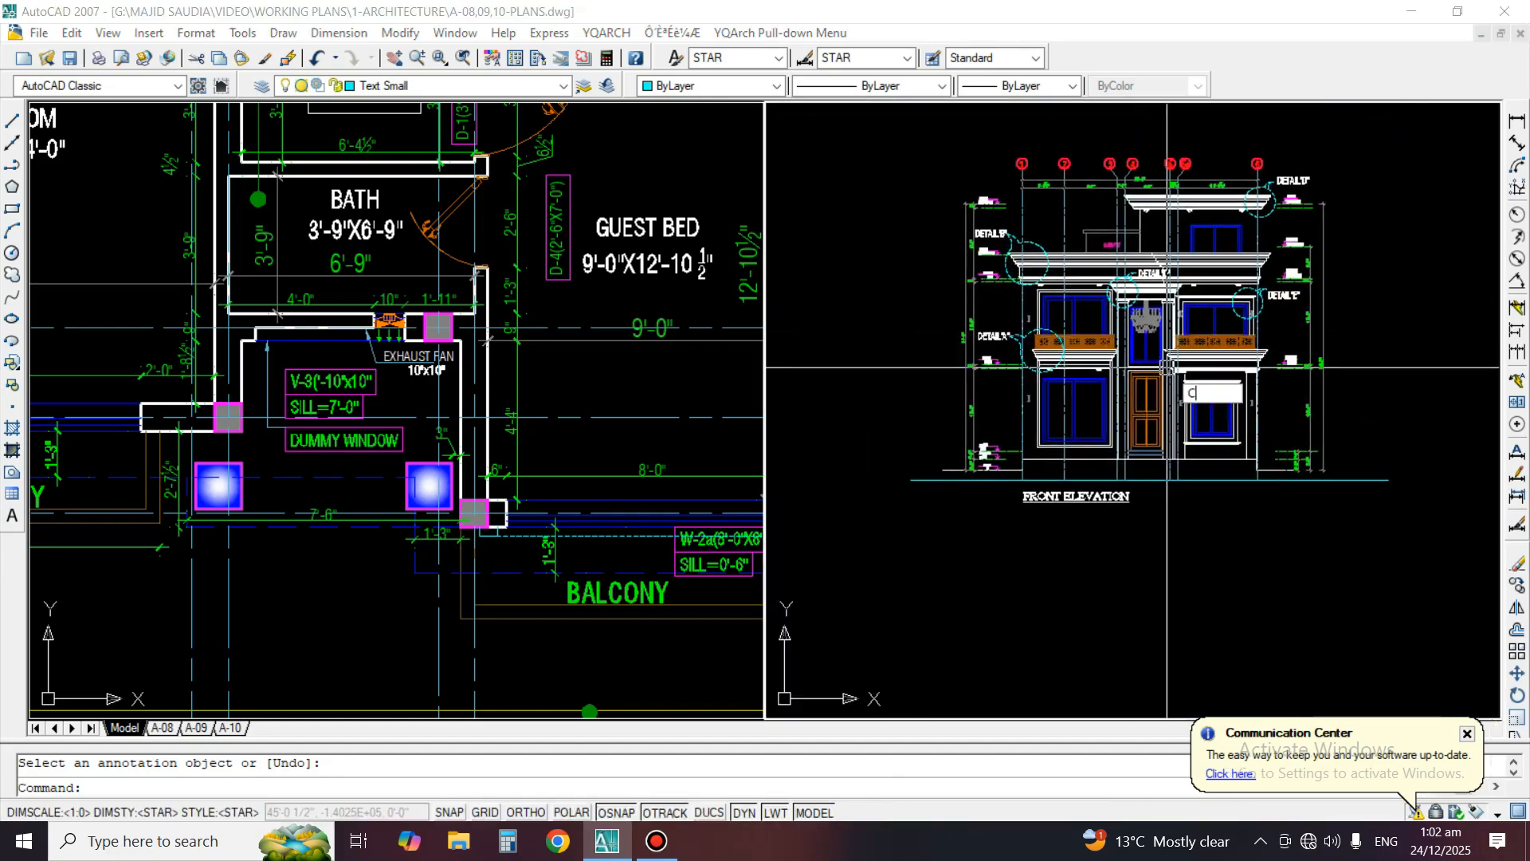
type("co")
key("Return")
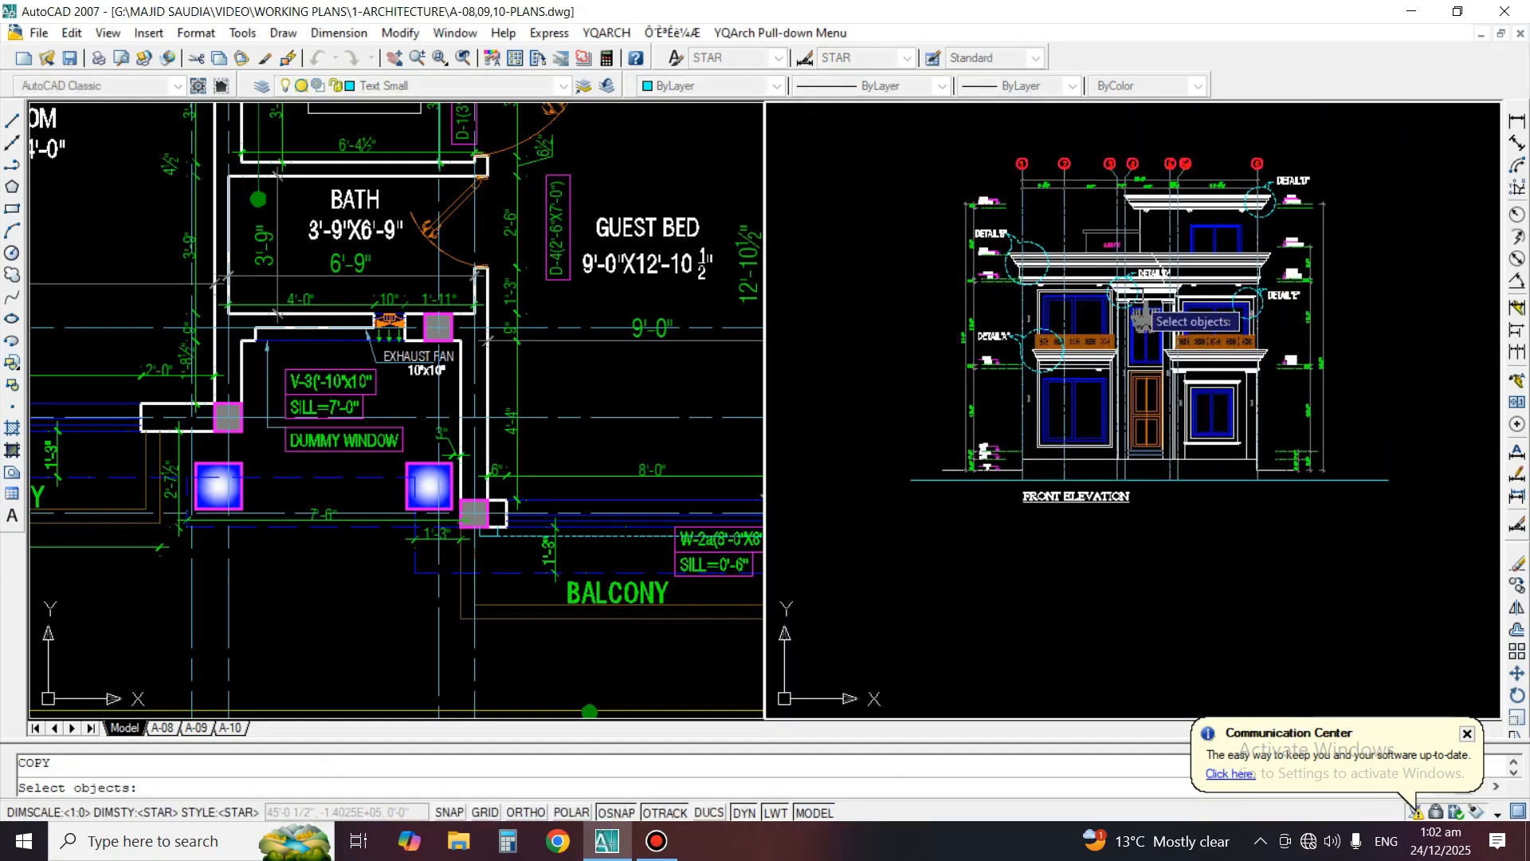
key("Return")
Erase the long horizontal line running below the front elevation, just above its title
scroll(1295, 503, "up", 2)
type("e")
key("Return")
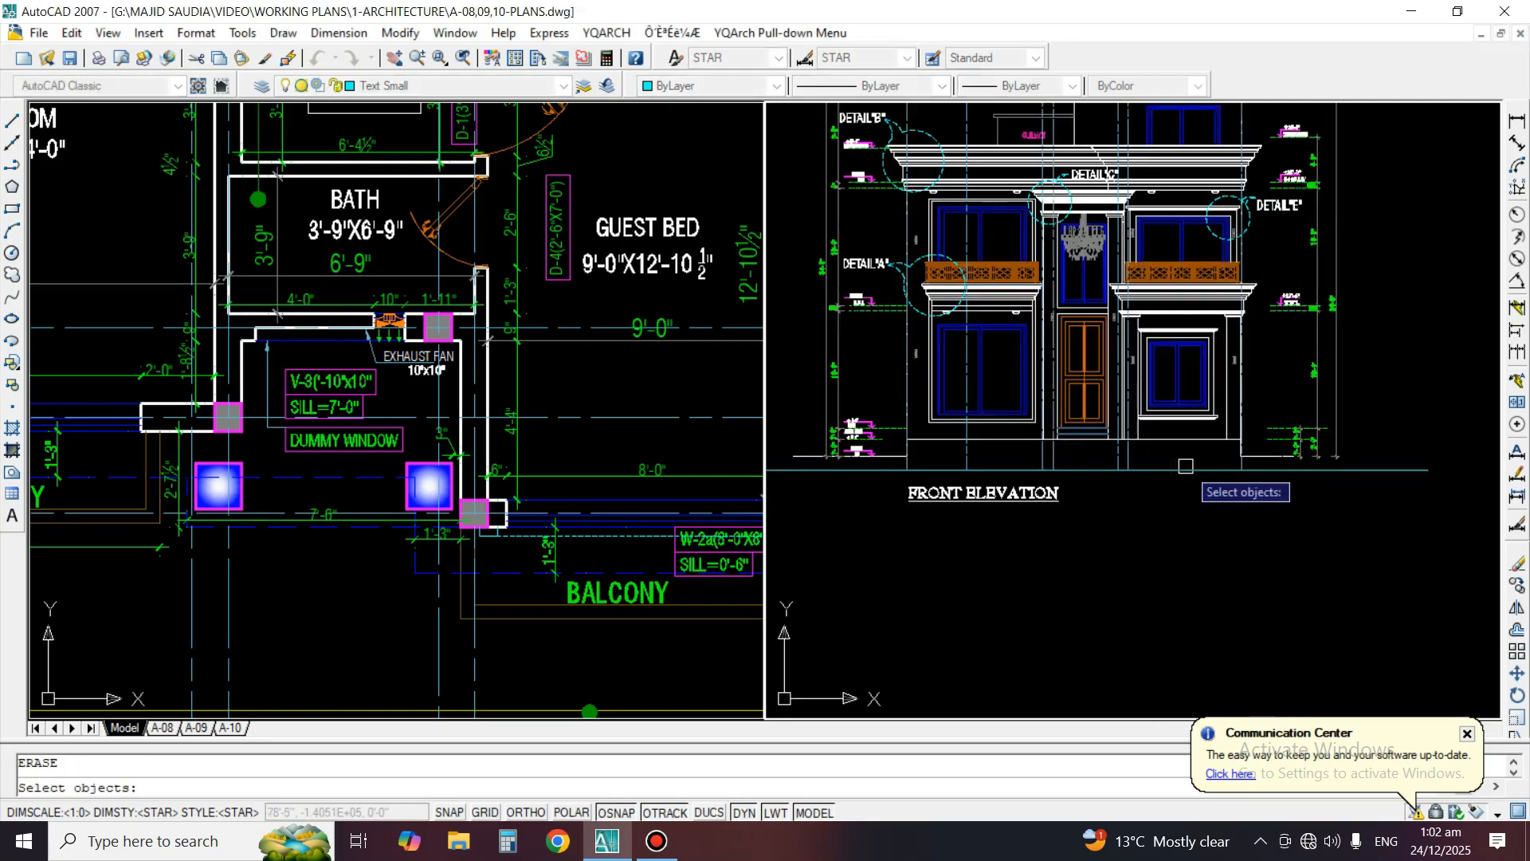
left_click(1182, 476)
key("Return")
type("co")
key("Return")
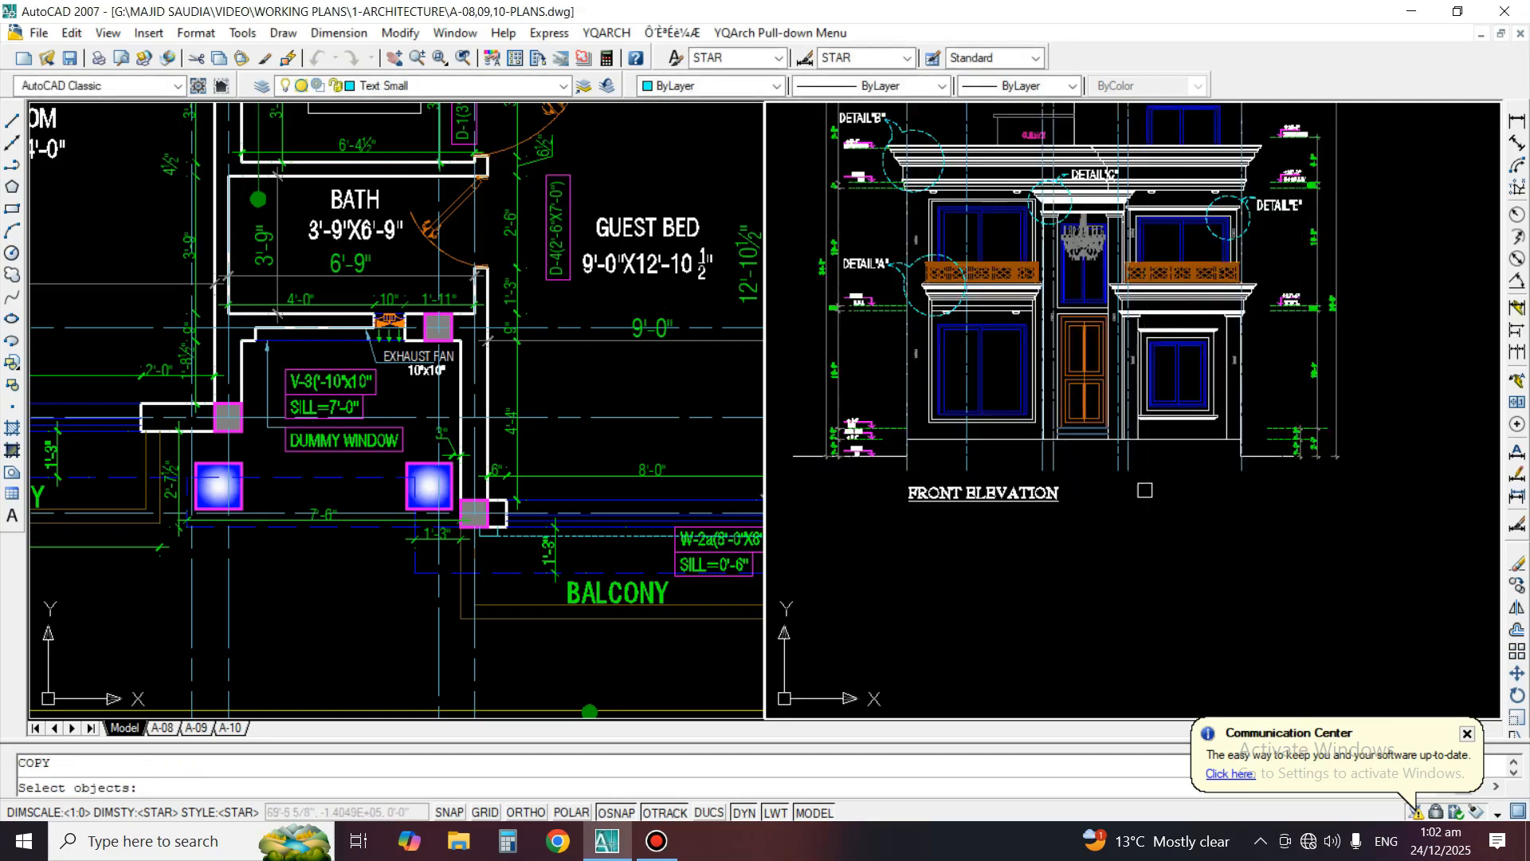
scroll(1145, 489, "down", 2)
left_click(1272, 519)
left_click(959, 280)
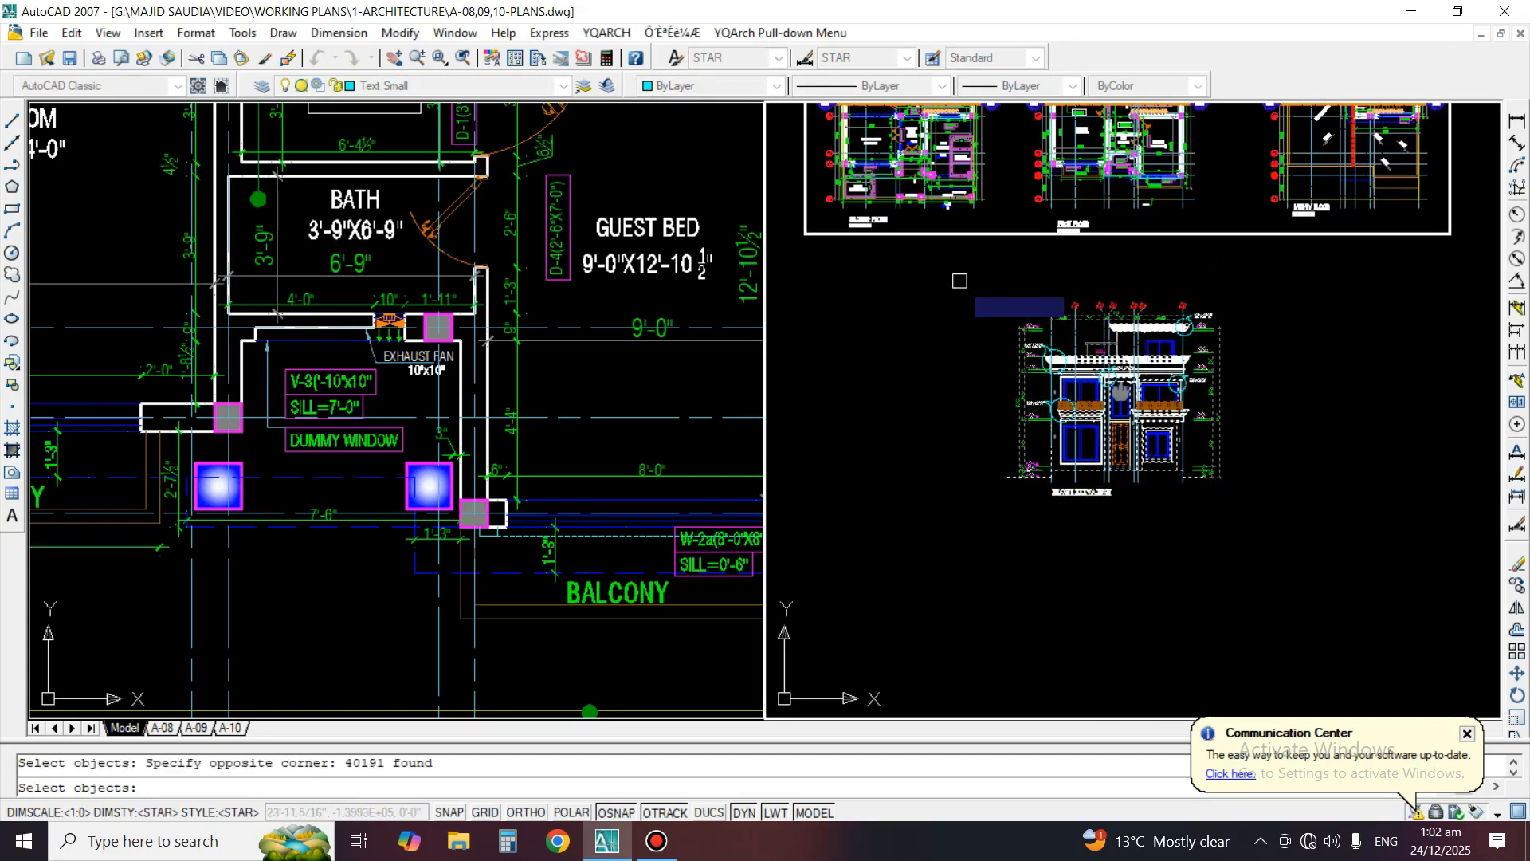
key("Return")
left_click(1247, 527)
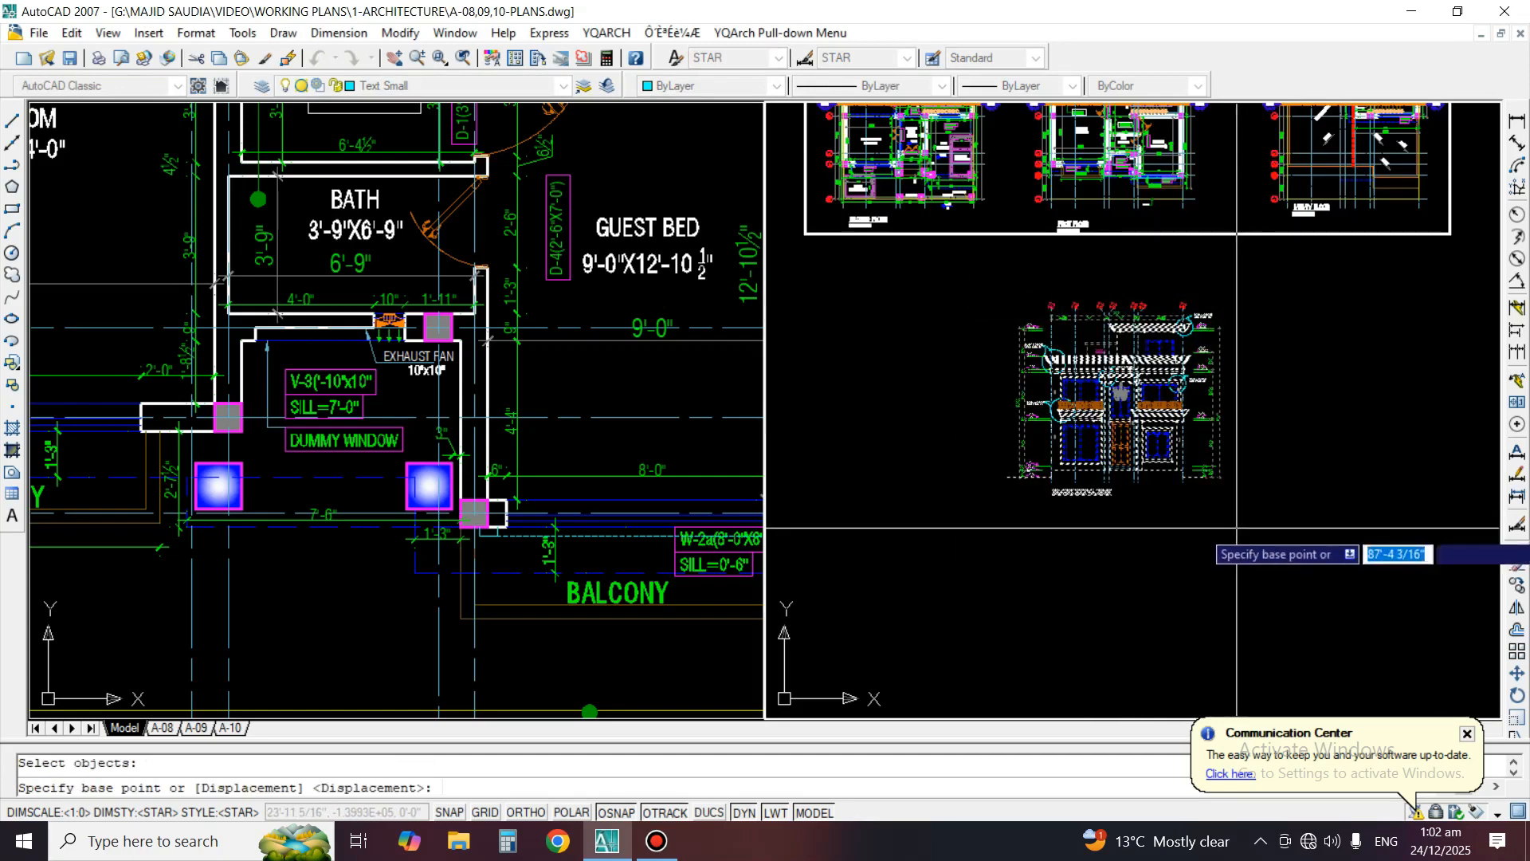
key("F8")
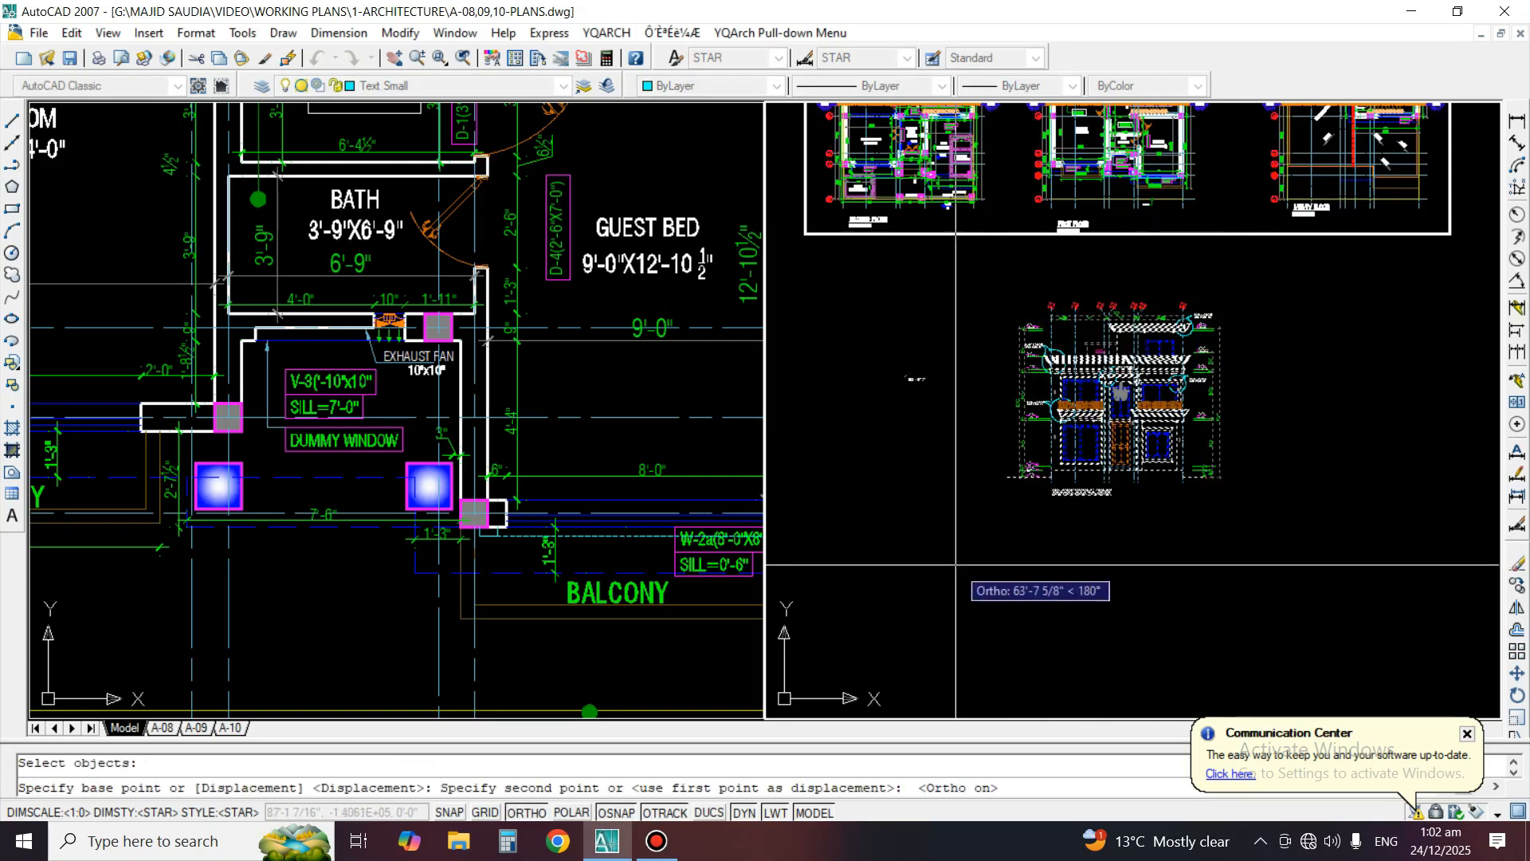
key("Escape")
middle_click_drag(930, 512, 1285, 532)
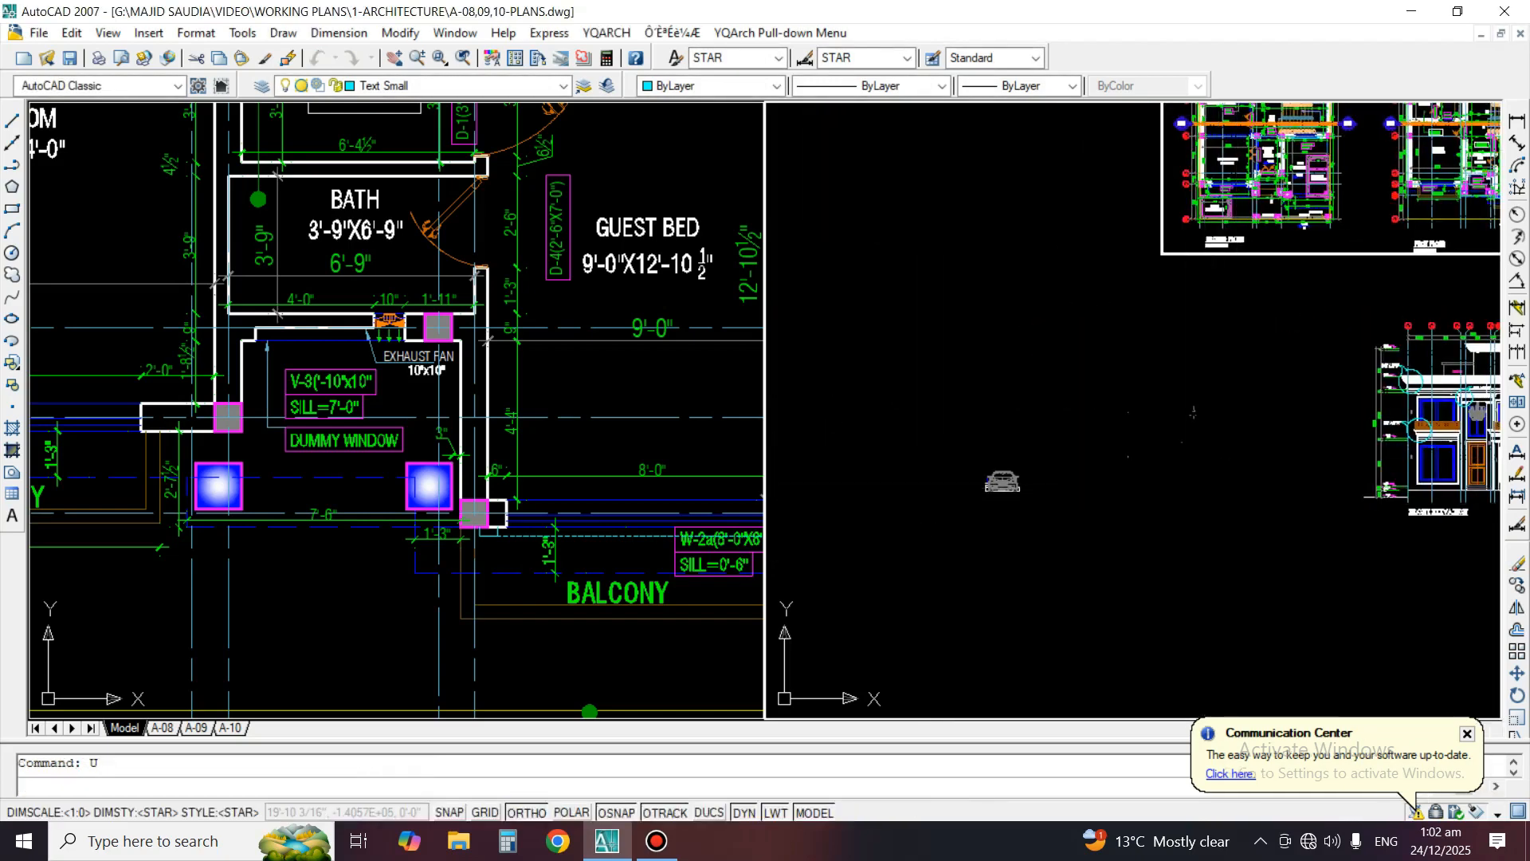
Copy the whole front elevation, with its dimensions, callouts and title, horizontally to the empty area on its right
type("CO")
key("space")
left_click(1349, 559)
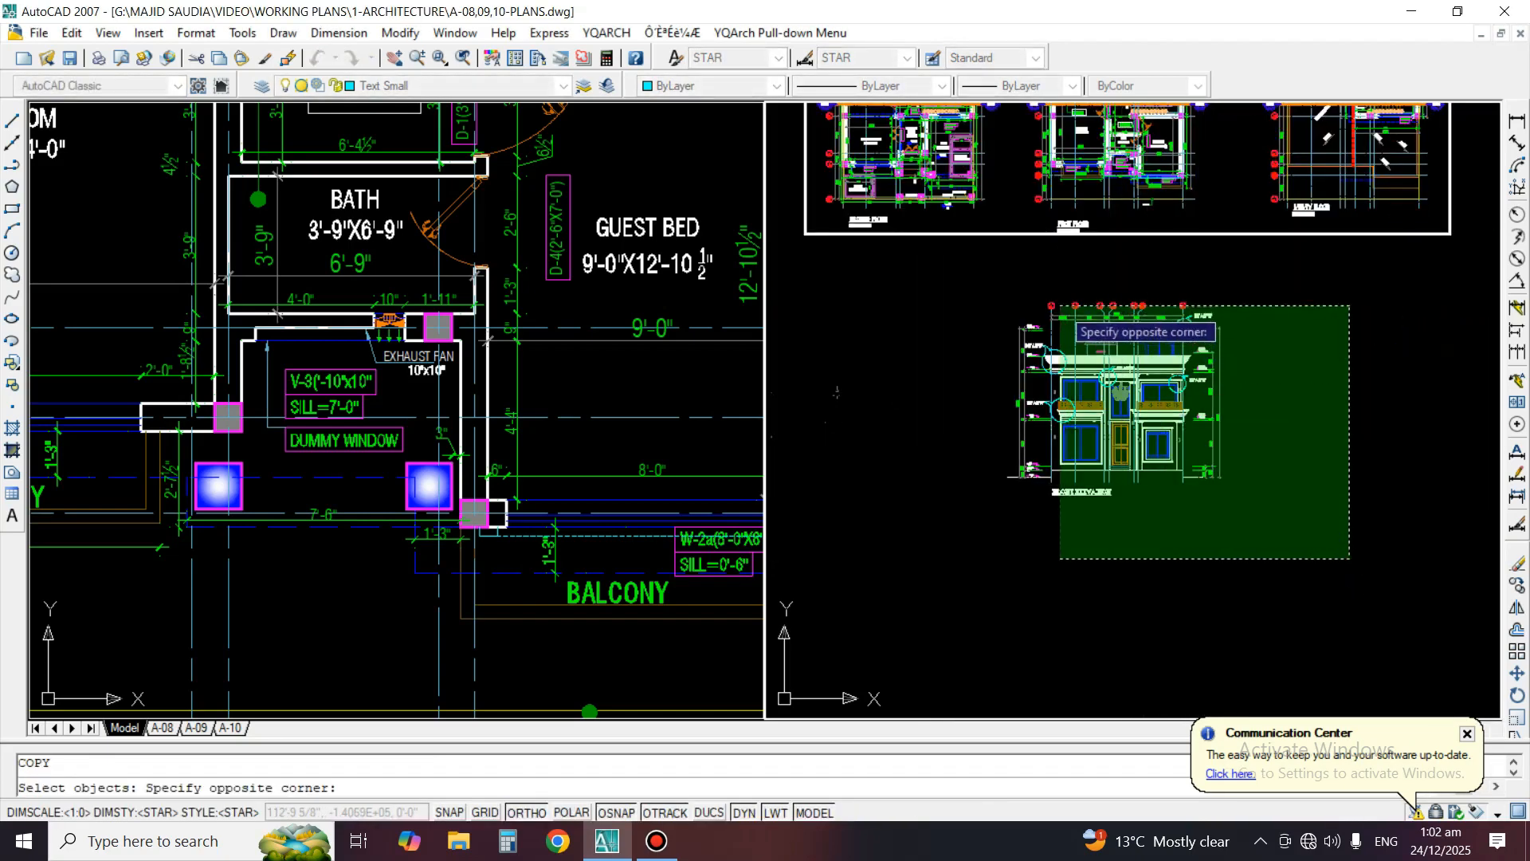
left_click(973, 283)
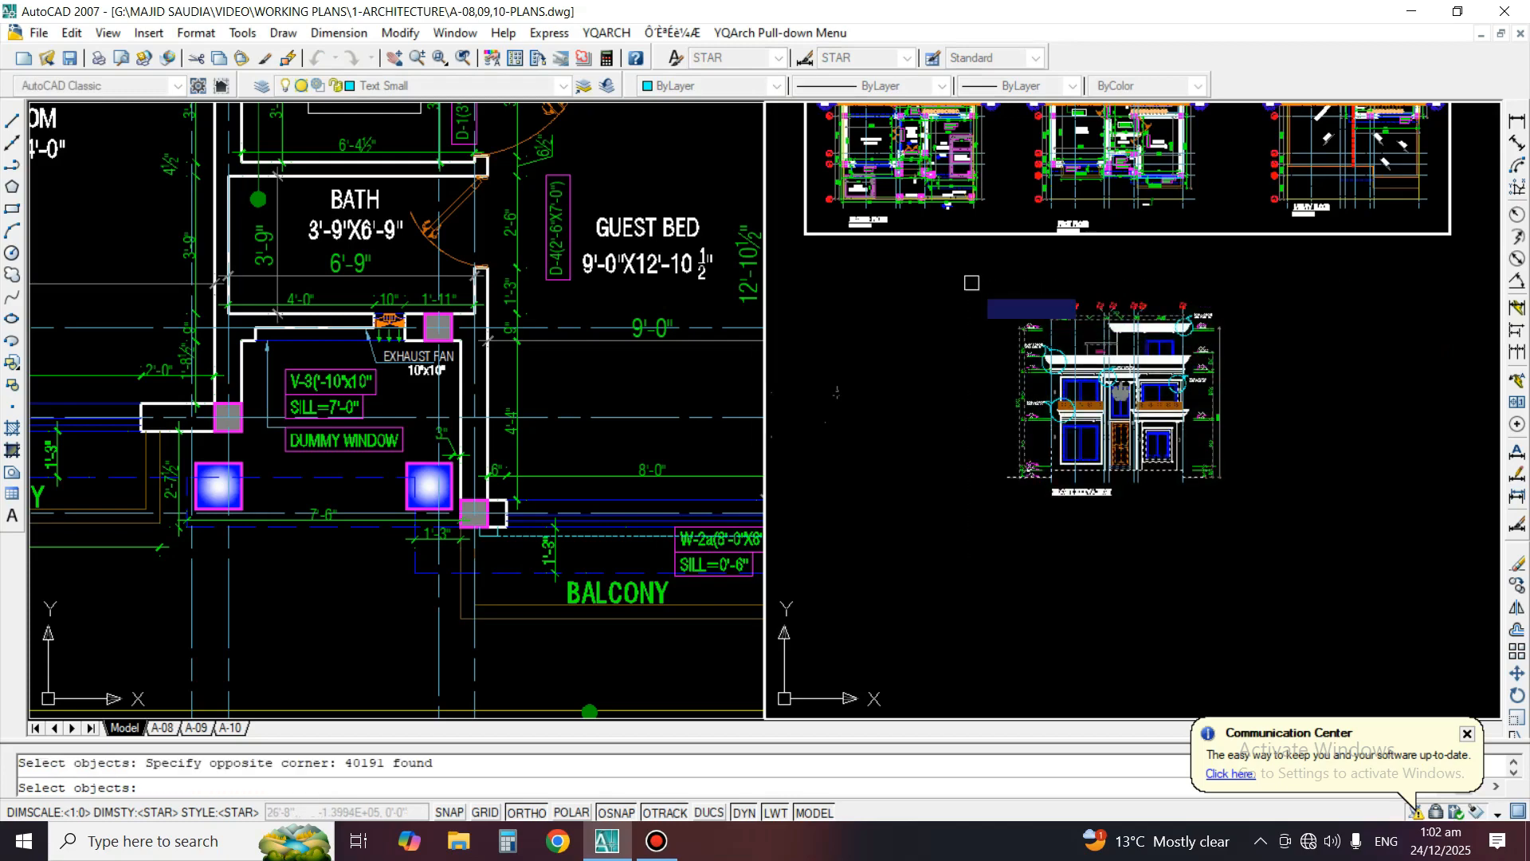
key("space")
left_click(1000, 567)
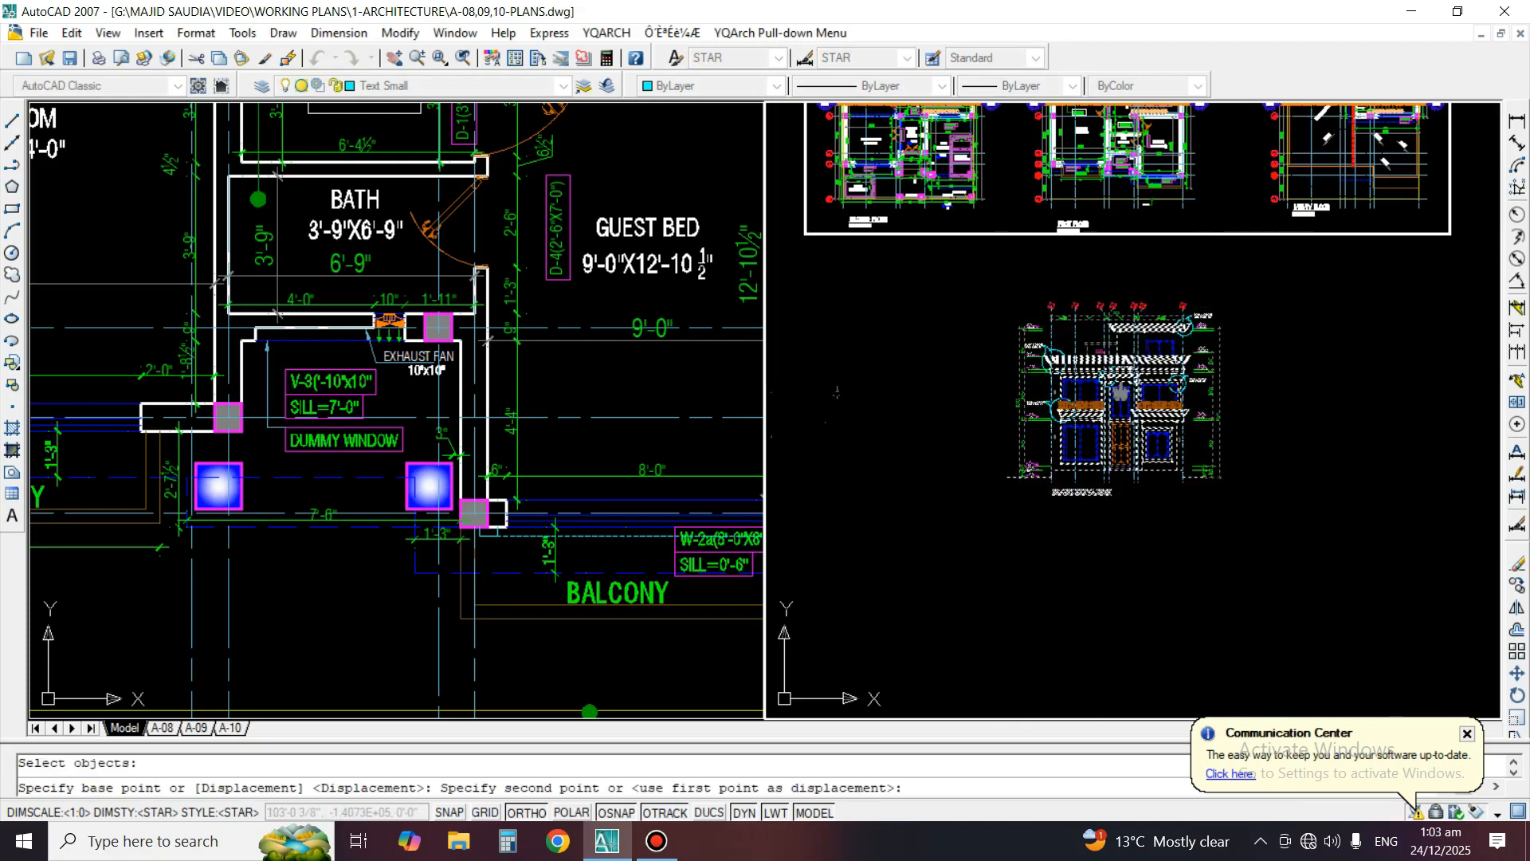
left_click(1308, 568)
key("space")
Draw a horizontal construction line along the top edge of the mumty slab cornice on the original front elevation
scroll(1074, 390, "up", 6)
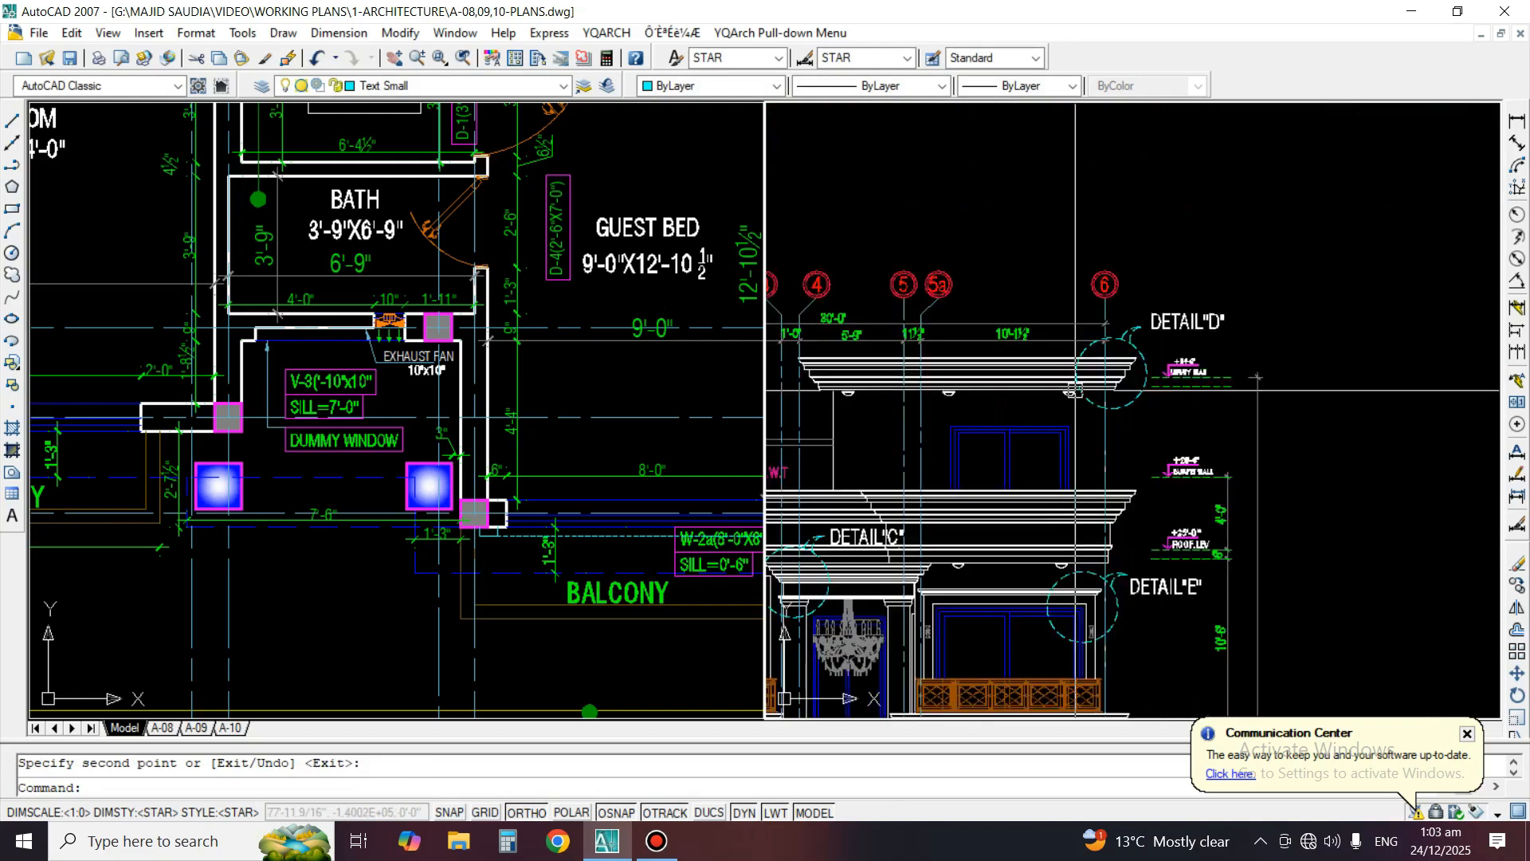
left_click(12, 143)
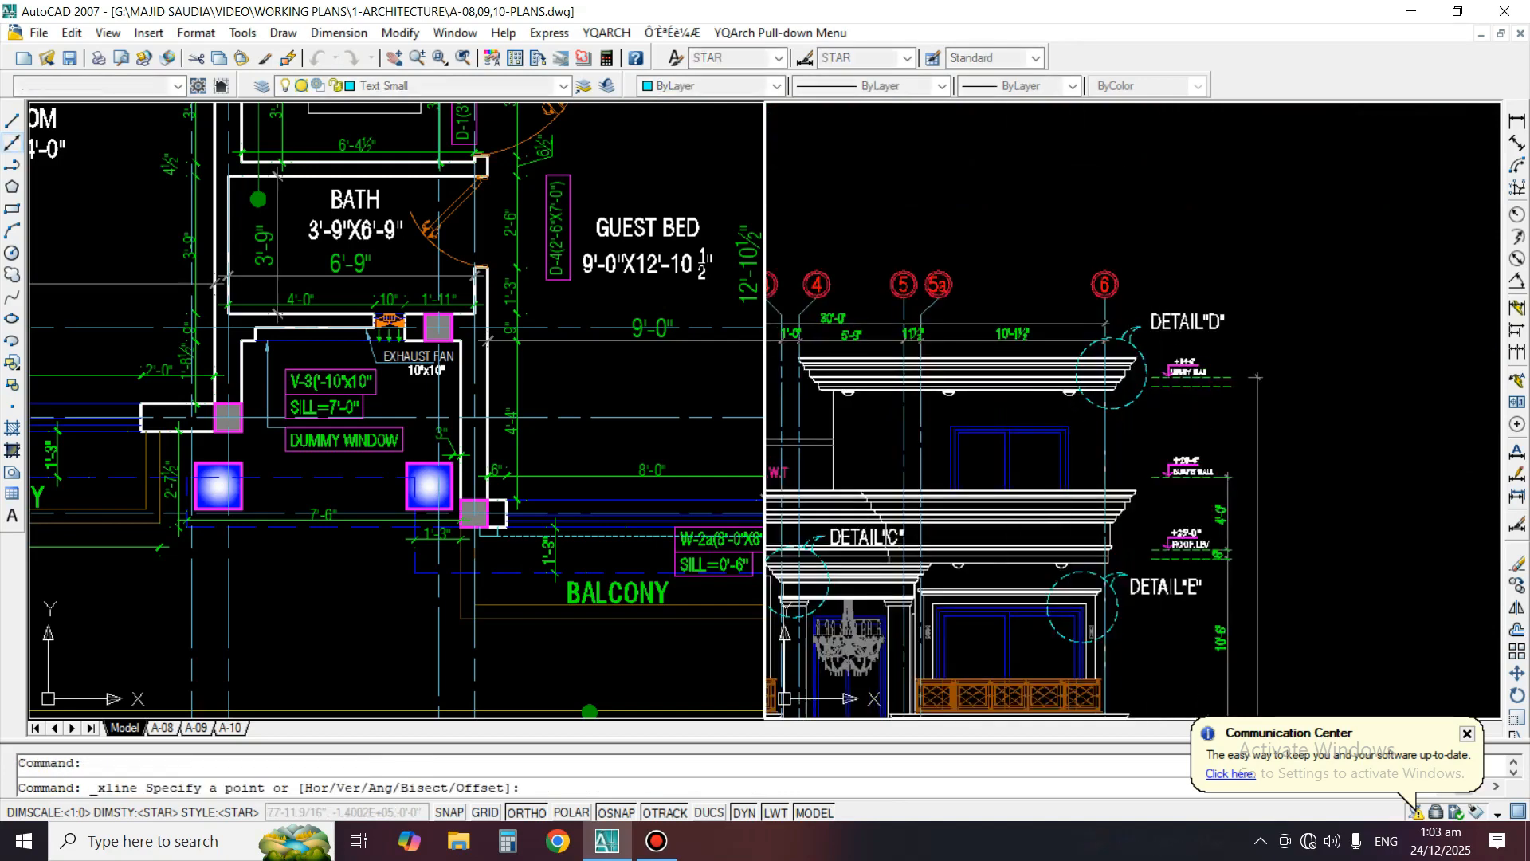
scroll(1058, 311, "up", 5)
left_click(1056, 405)
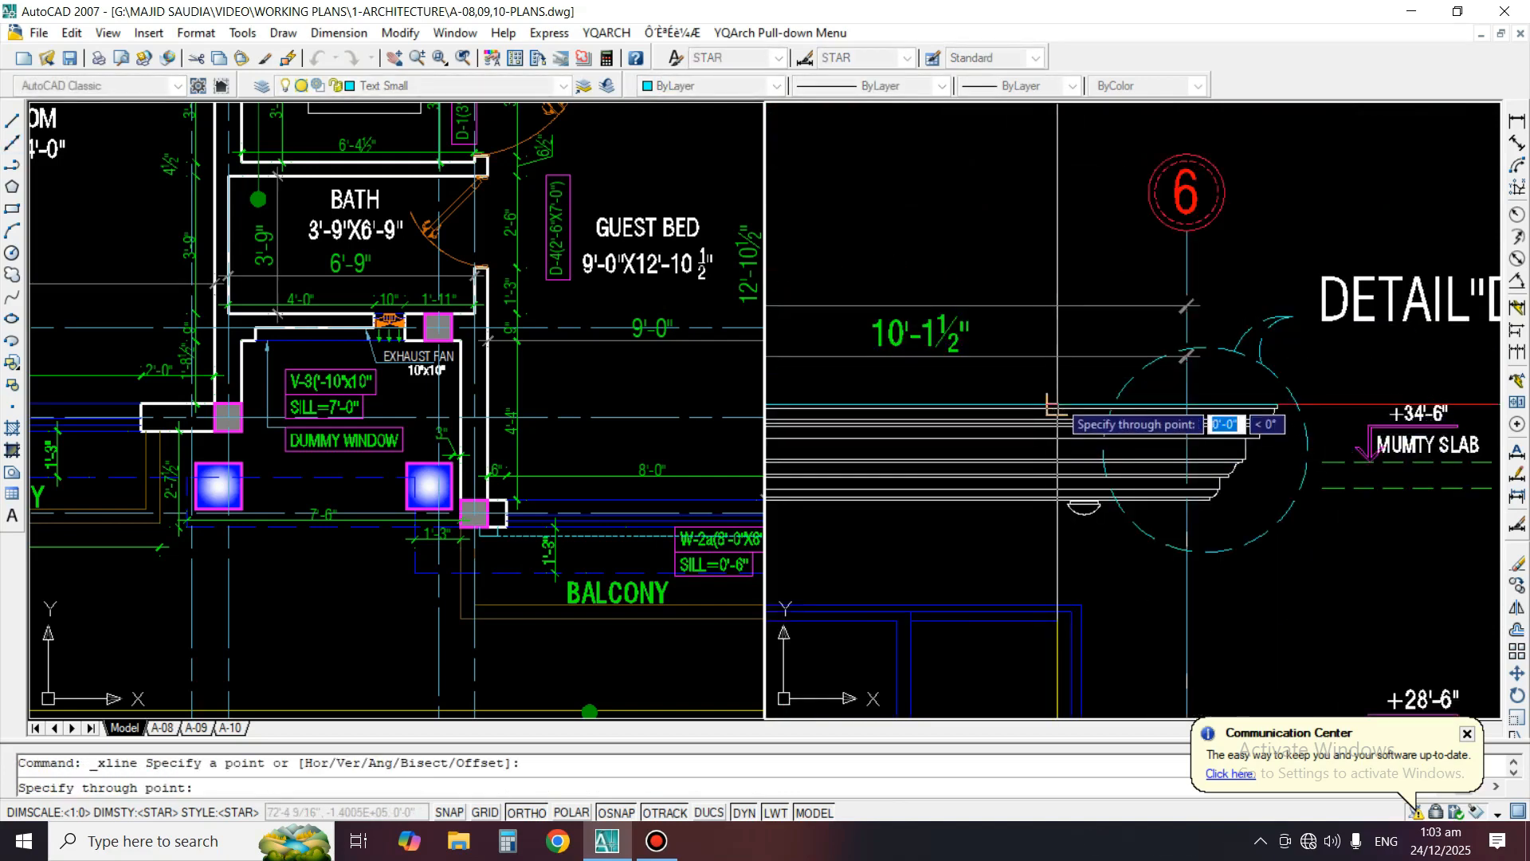
scroll(1164, 422, "down", 4)
key("space")
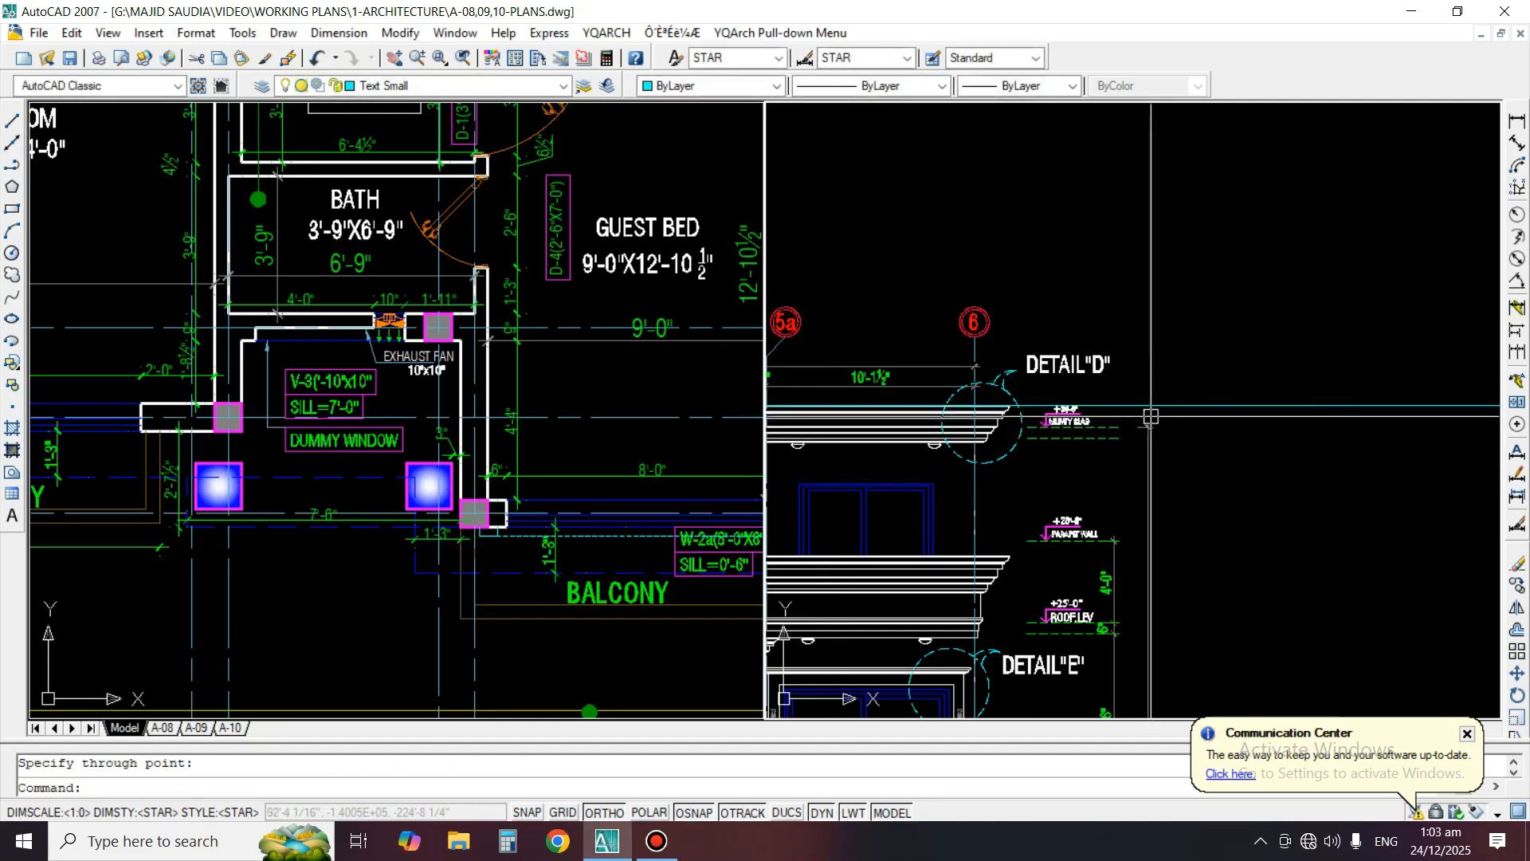
Erase the DETAIL"D" label with its dashed circle and leader arcs at the mumty slab cornice
scroll(1244, 375, "up", 3)
key("e")
key("space")
left_click(1215, 321)
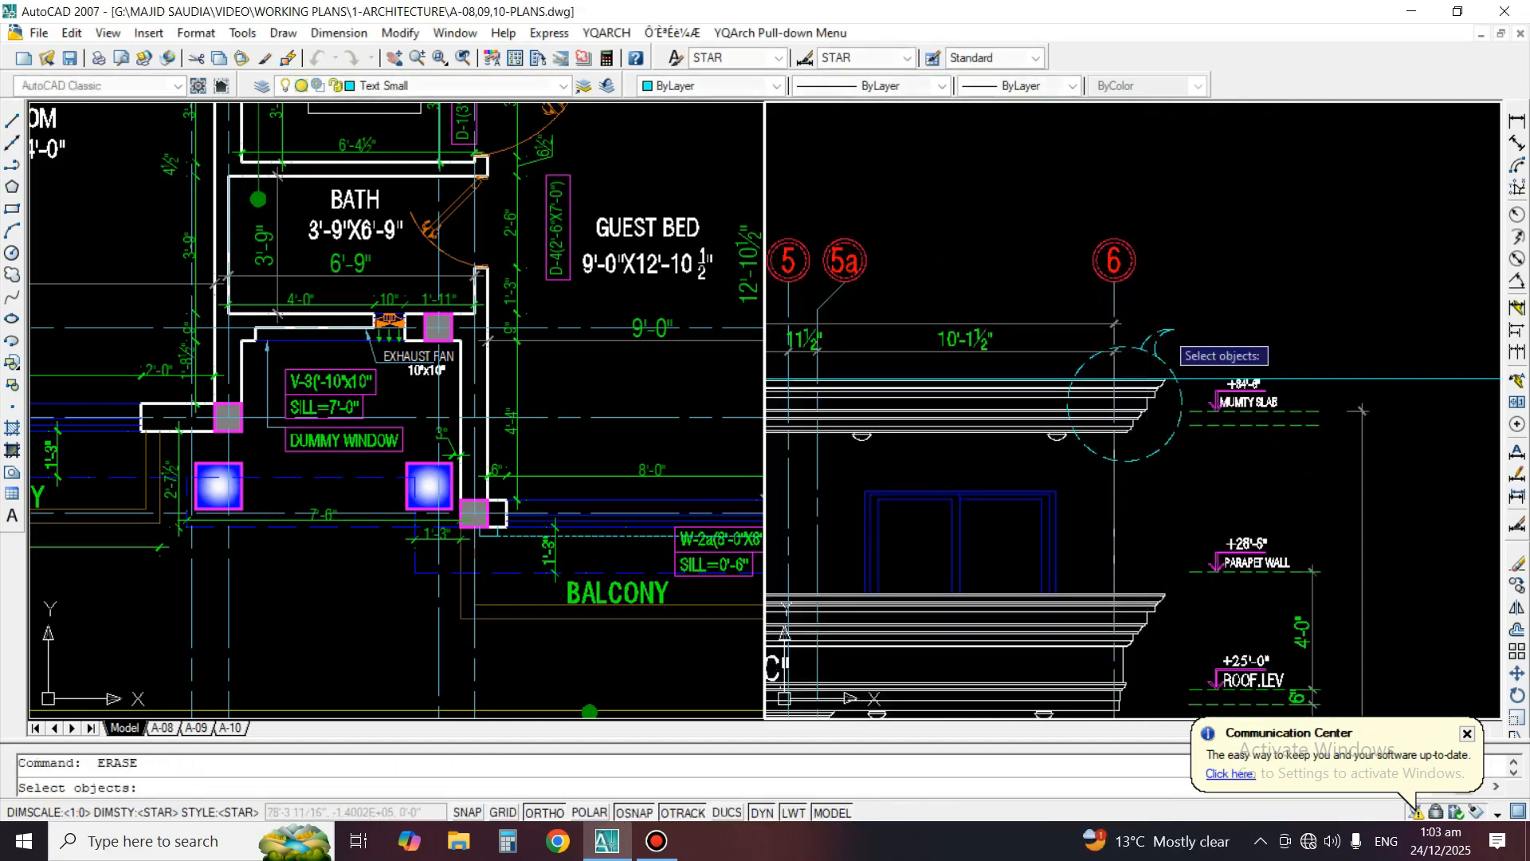
key("Return")
Erase the DETAIL"B" label with its dashed circle and leader arcs at the parapet cornice
middle_click_drag(899, 425, 1476, 402)
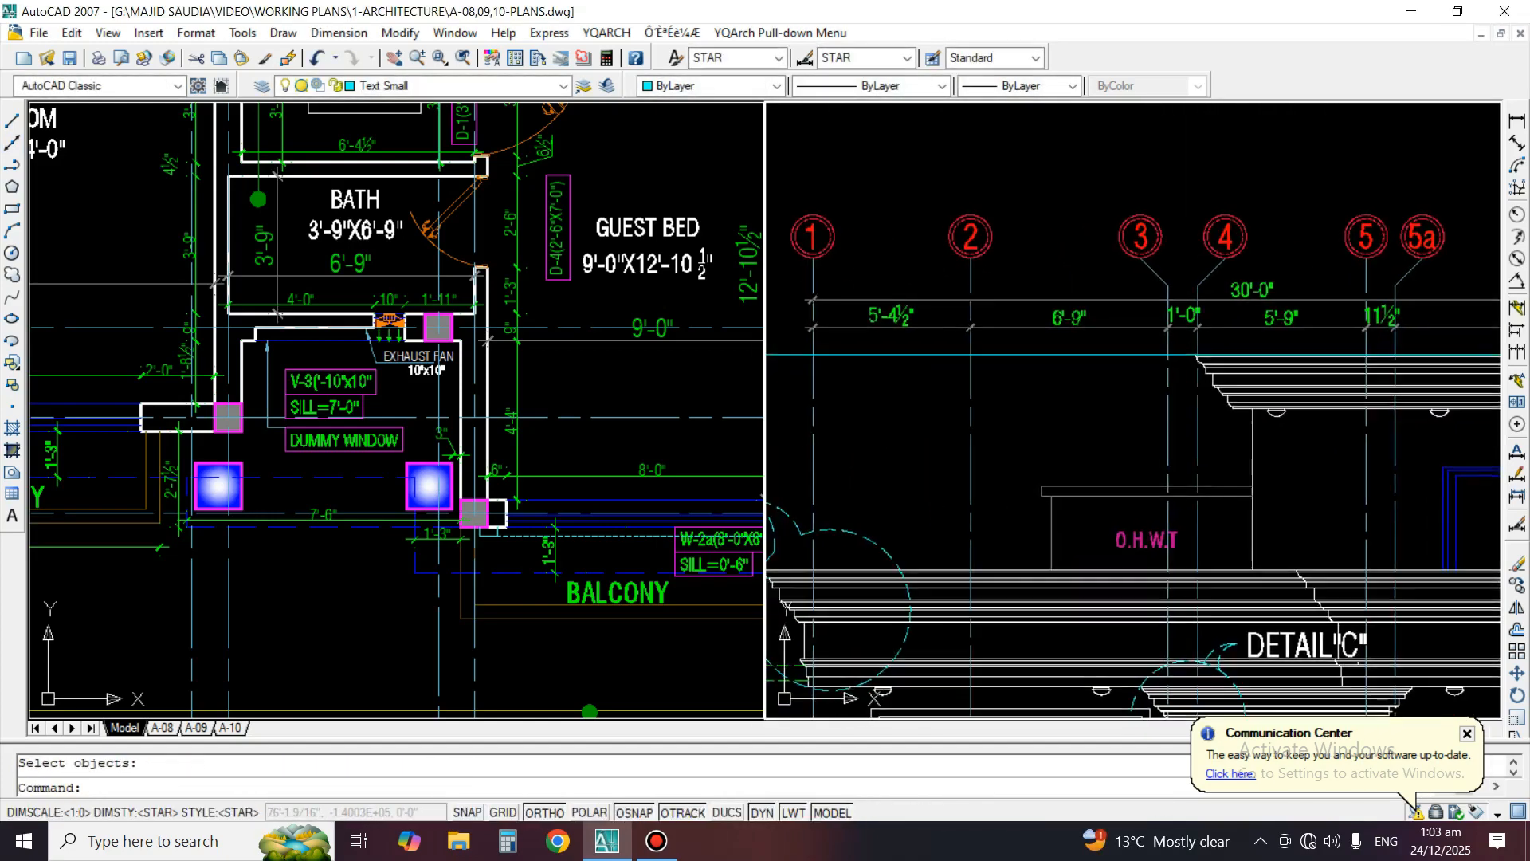
middle_click_drag(1059, 422, 1301, 252)
scroll(1009, 402, "up", 2)
key("e")
key("space")
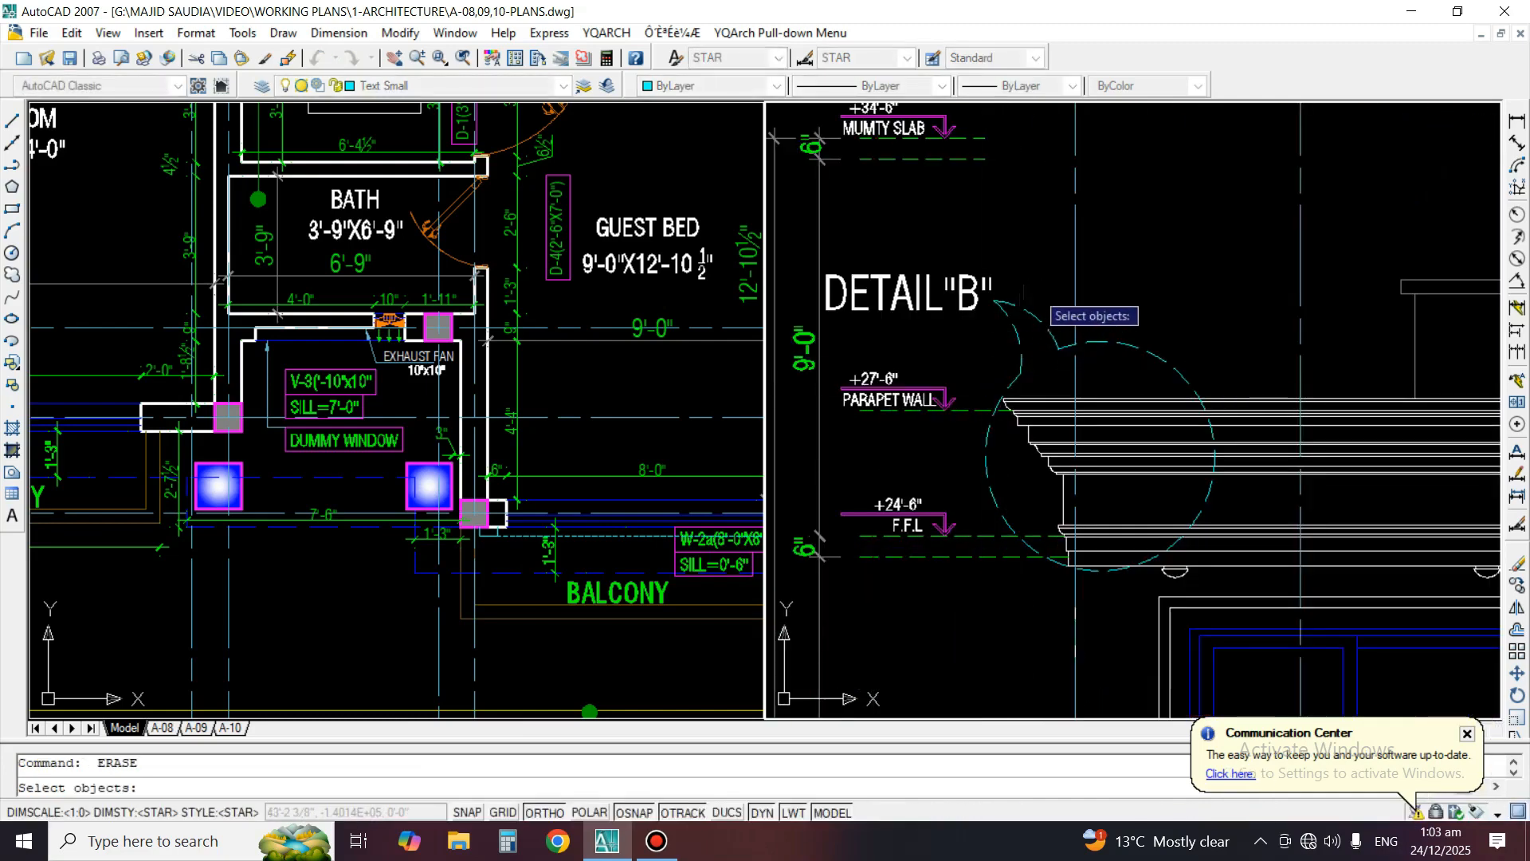
left_click(1029, 303)
key("Return")
scroll(979, 275, "down", 5)
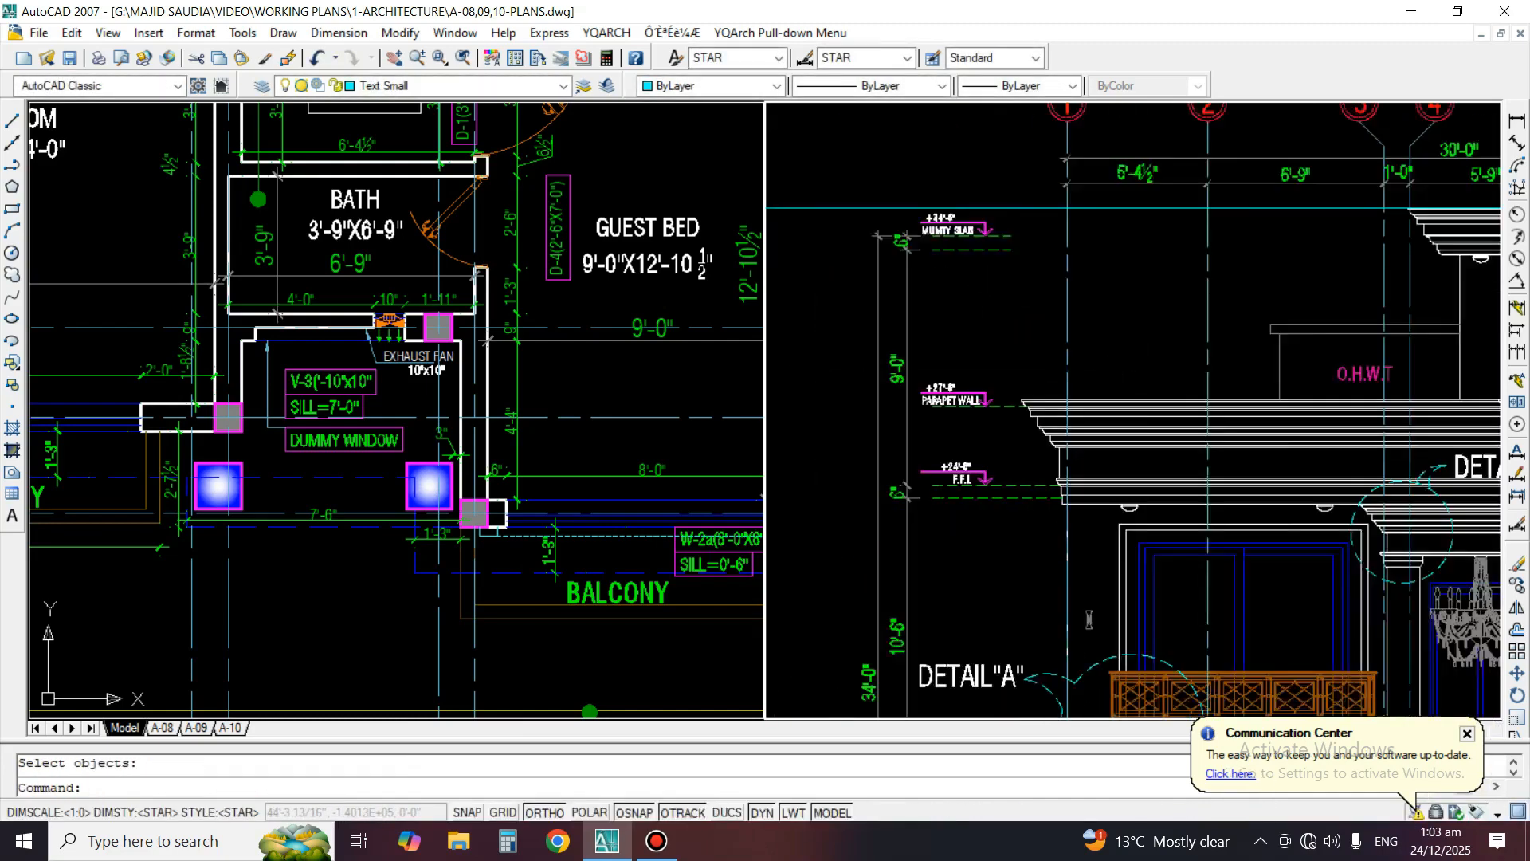
Erase the DETAIL"A" label with its dashed circle and leader arcs at the balcony cornice
scroll(1068, 558, "up", 6)
key("e")
key("space")
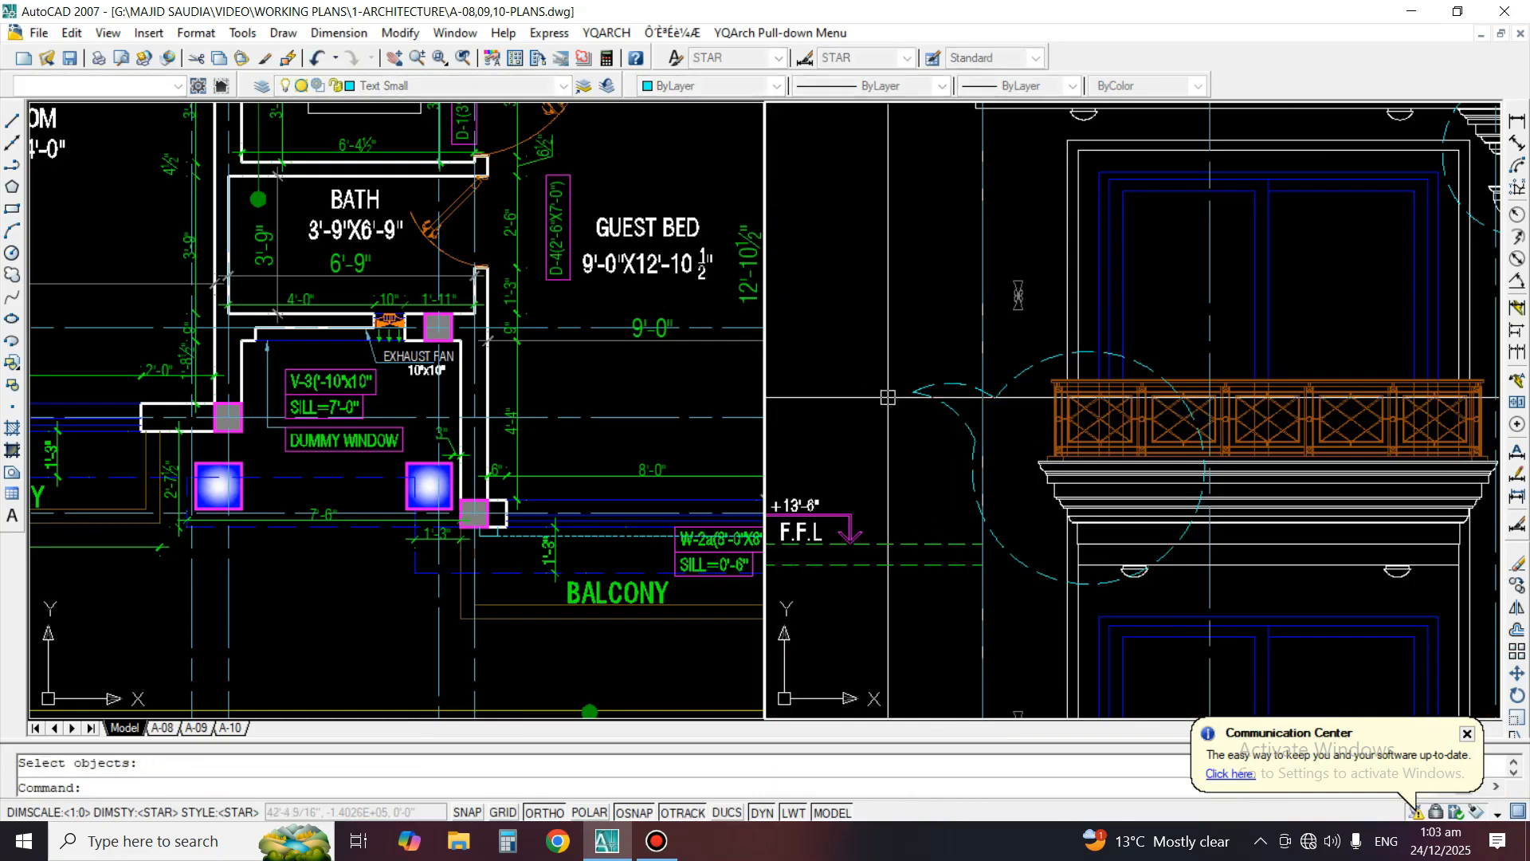
left_click(933, 371)
left_click(899, 415)
key("space")
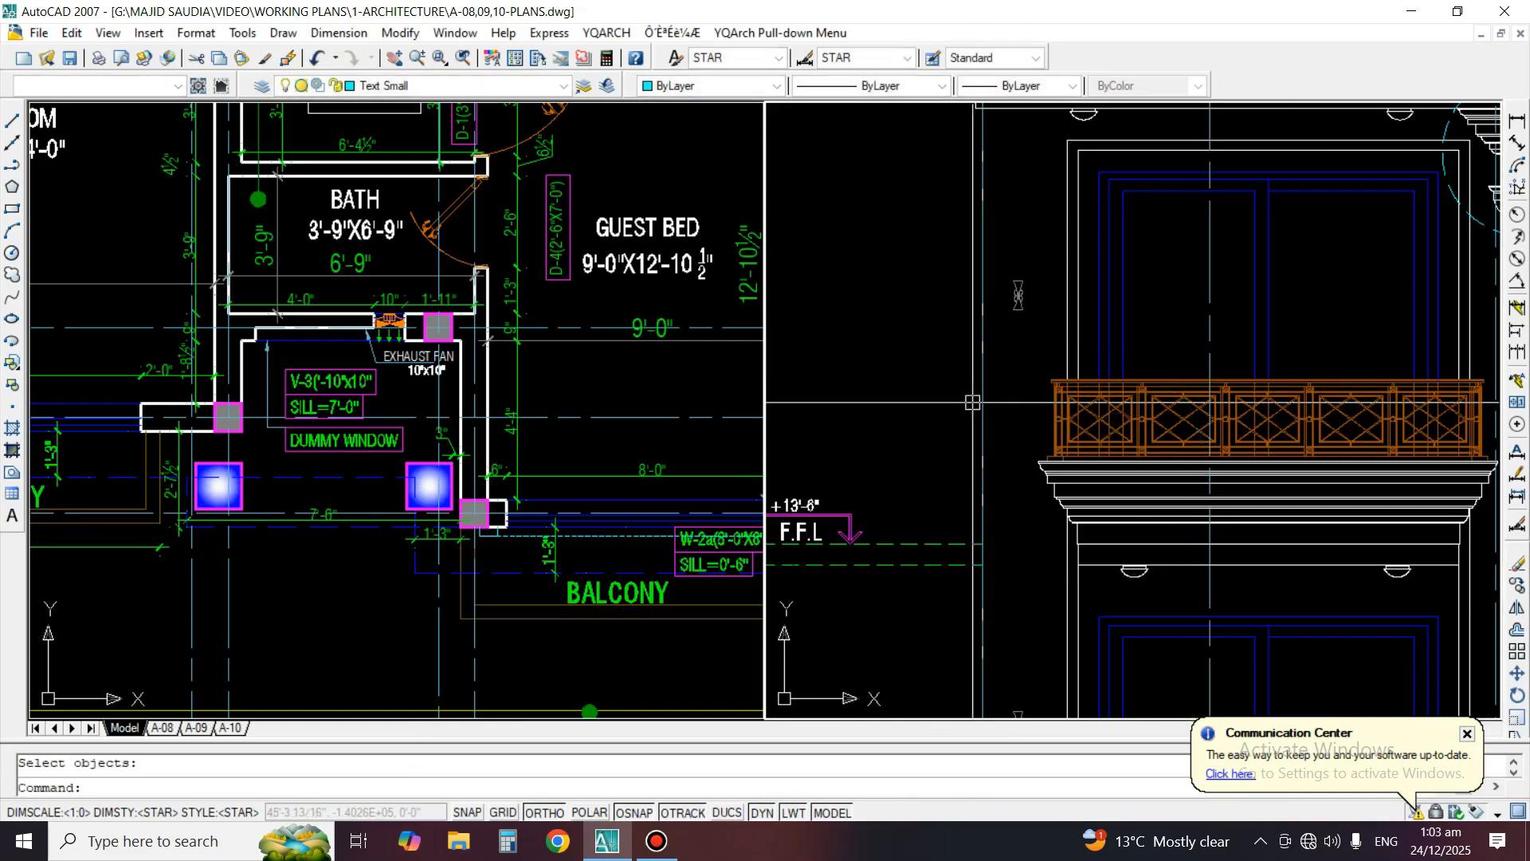
Erase the DETAIL"E" label with its leader arcs and dashed circle at the first-floor window cornice
scroll(1003, 399, "down", 4)
scroll(1165, 344, "up", 4)
key("space")
left_click(1321, 370)
key("space")
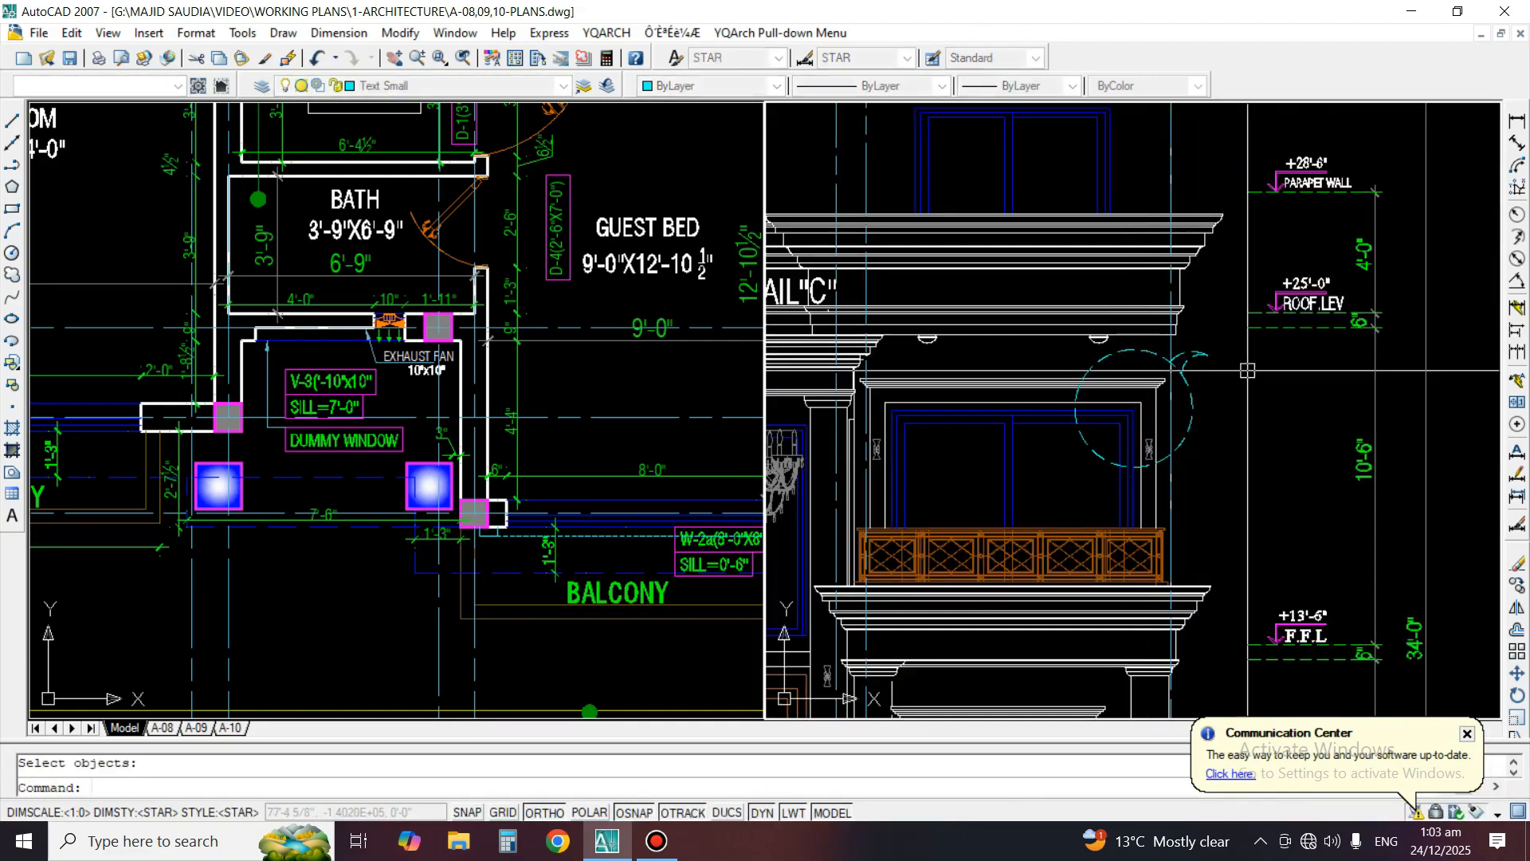
key("space")
left_click(1230, 346)
scroll(1200, 351, "up", 3)
key("space")
left_click(1230, 343)
left_click(1183, 414)
key("space")
key("space")
left_click(1204, 402)
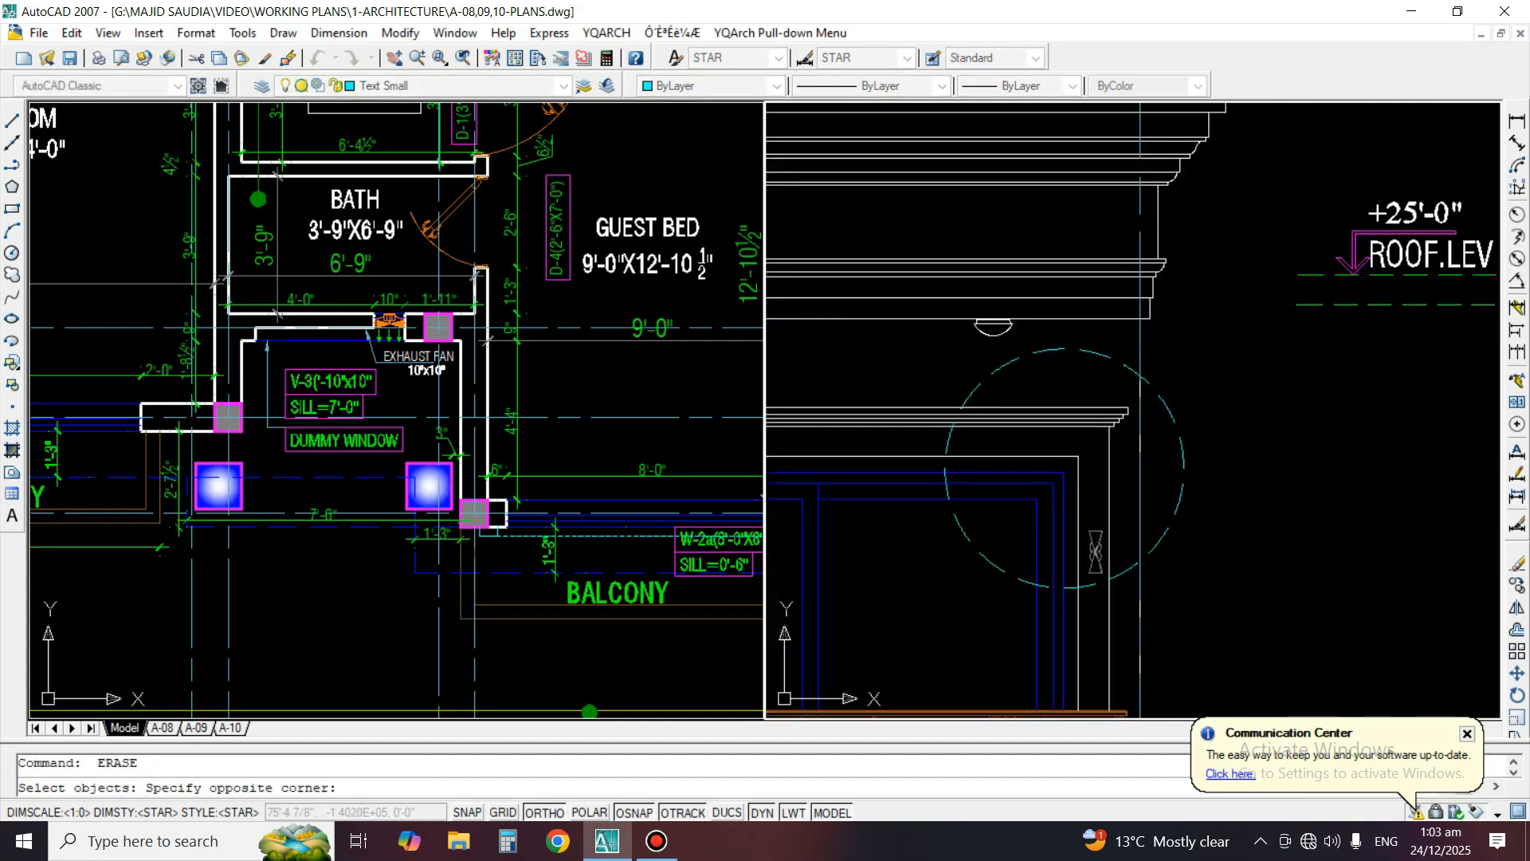
left_click(1163, 394)
key("space")
scroll(1307, 393, "down", 4)
Erase the DETAIL"C" label with its leader arcs and dashed circle above the entrance column
left_click_drag(885, 354, 1076, 357)
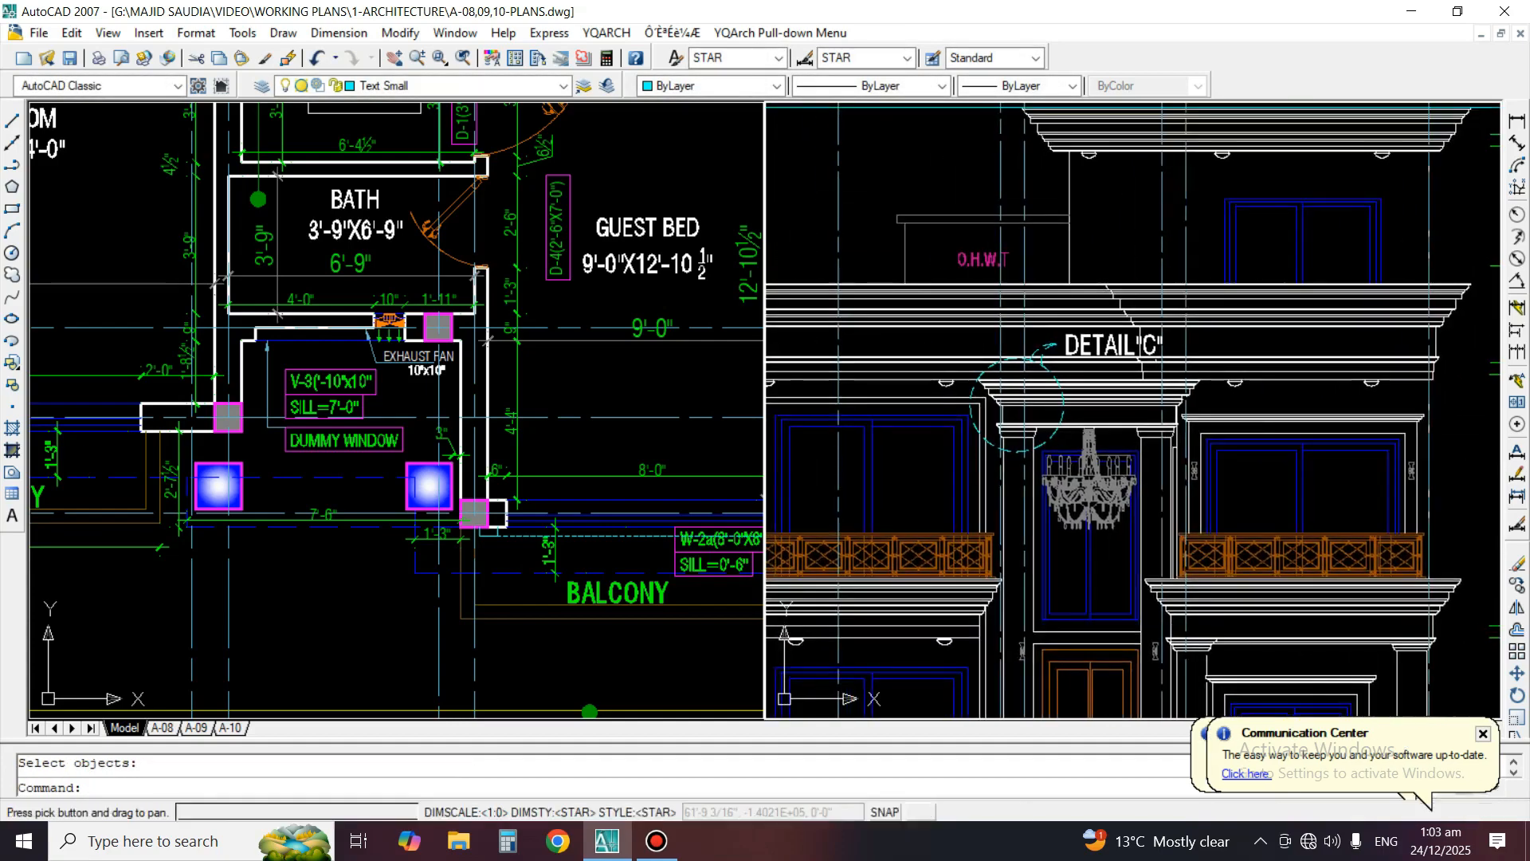
middle_click_drag(1076, 357, 1112, 353)
scroll(1112, 353, "up", 3)
key("space")
left_click(1127, 336)
key("space")
key("space")
left_click(1109, 323)
left_click(1081, 334)
key("space")
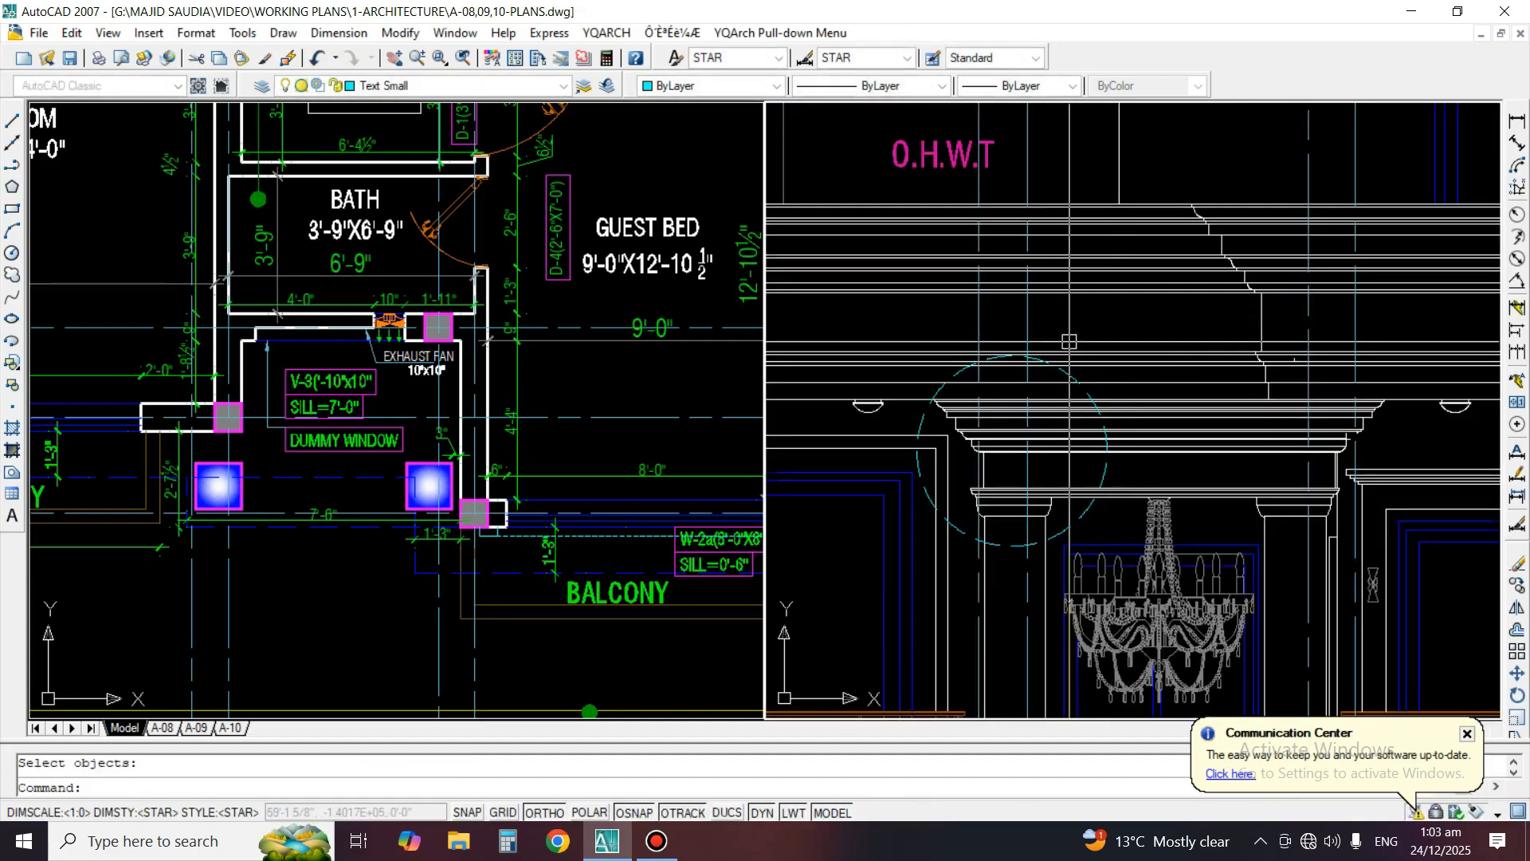
key("space")
Trim the vertical grid lines below the horizontal construction line so they no longer run through the front elevation
key("space")
scroll(908, 486, "down", 5)
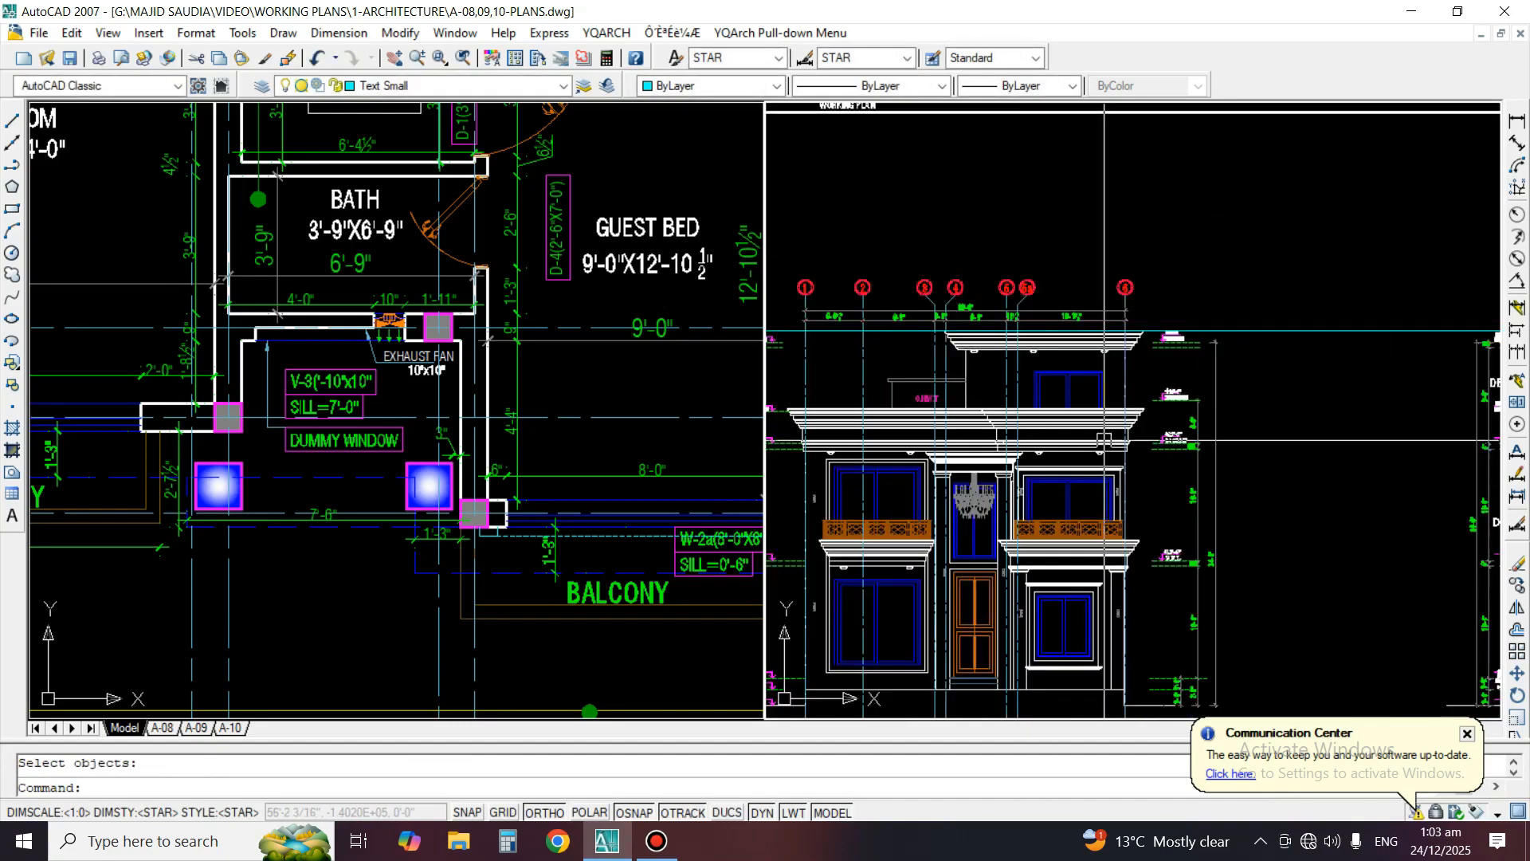
scroll(1162, 362, "up", 3)
type("tr")
key("space")
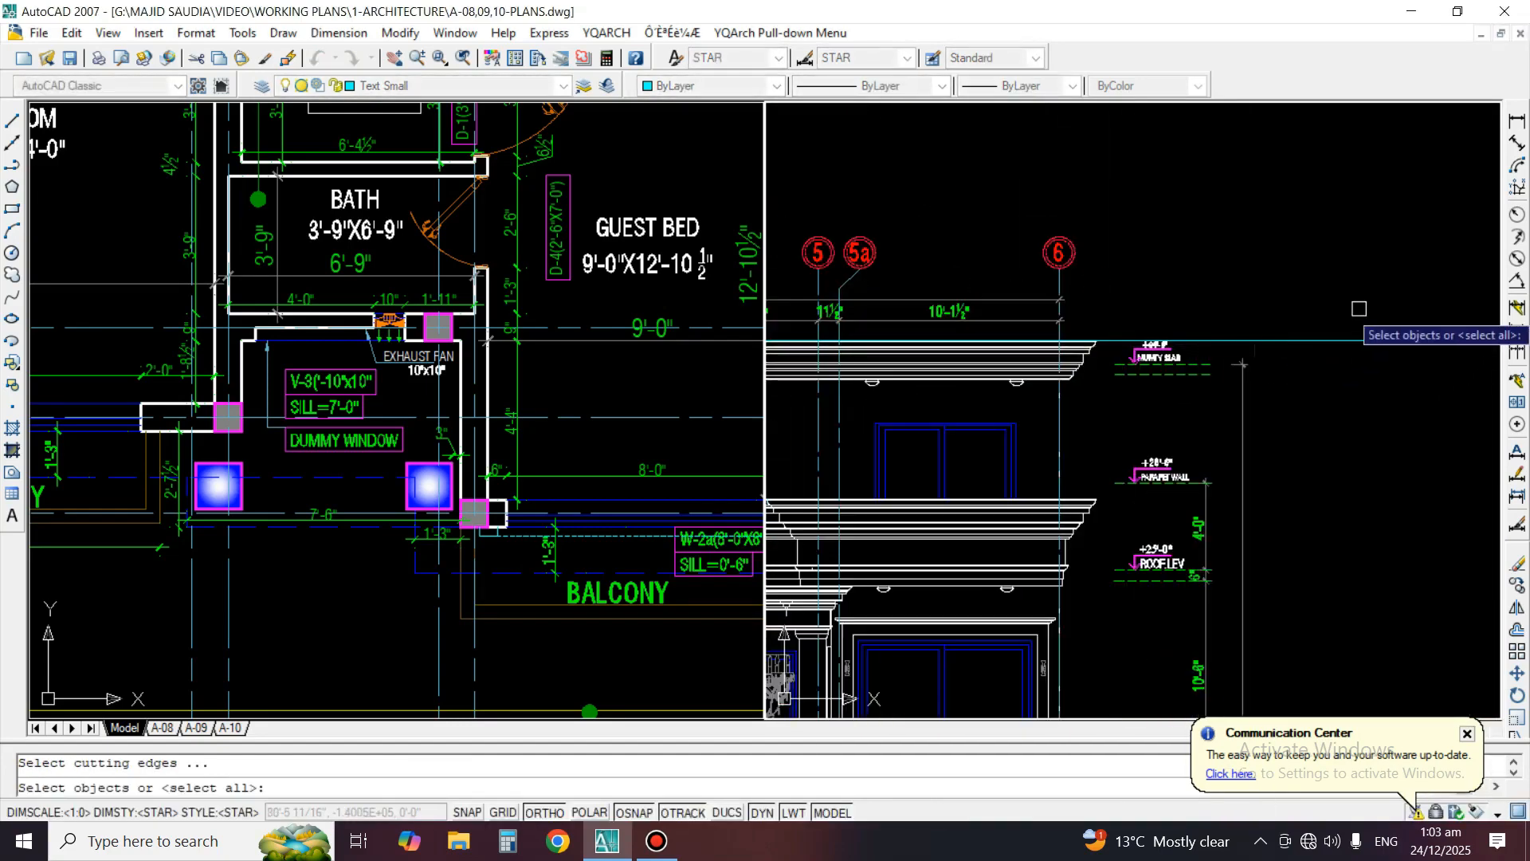
left_click(1370, 307)
left_click(1326, 384)
key("space")
scroll(1094, 358, "up", 2)
scroll(1156, 318, "down", 4)
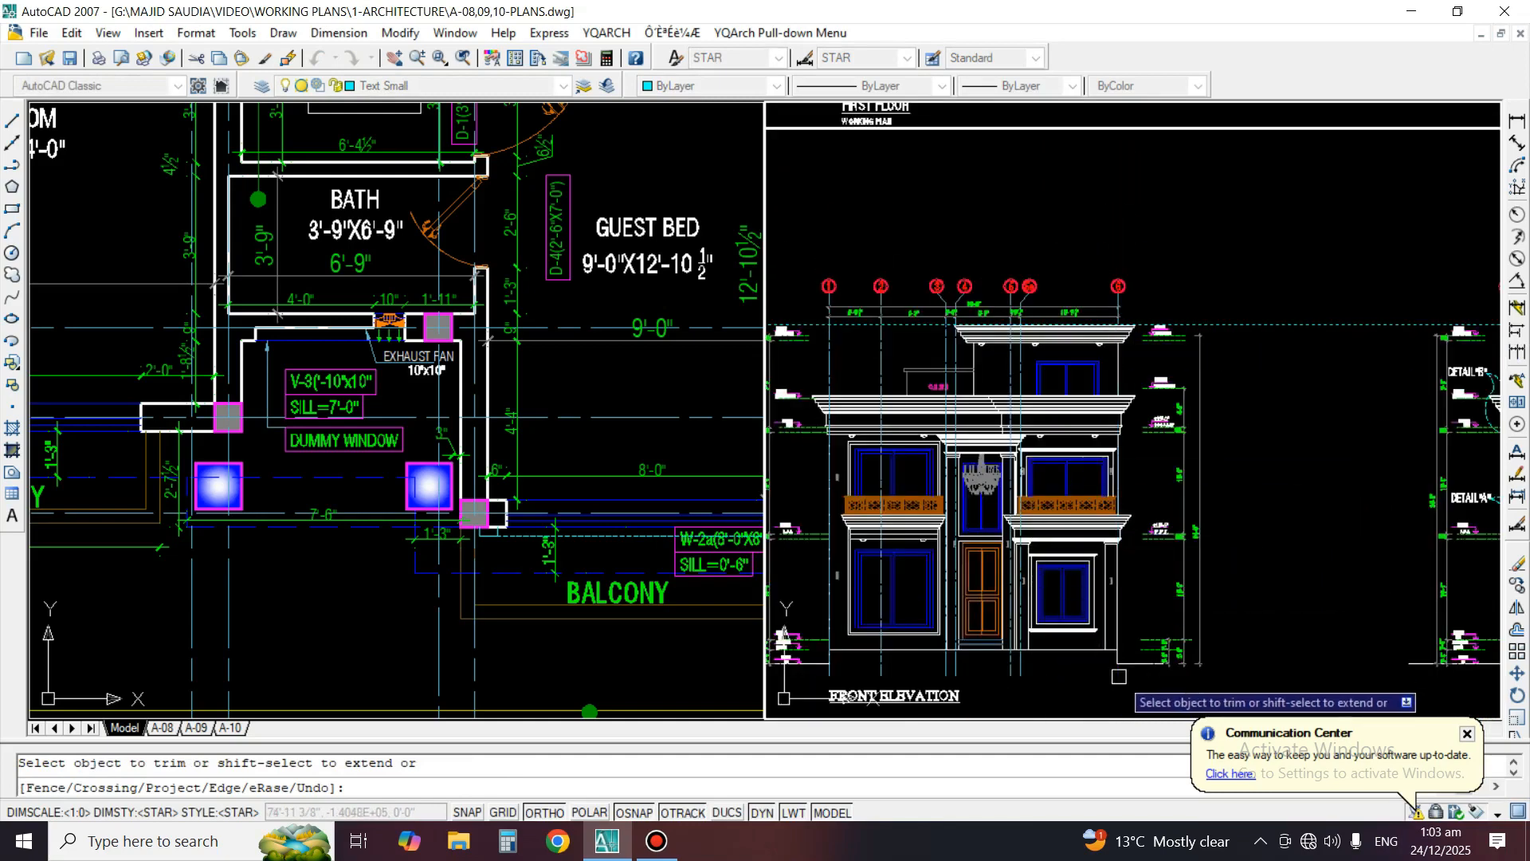
left_click(1044, 670)
left_click(1007, 680)
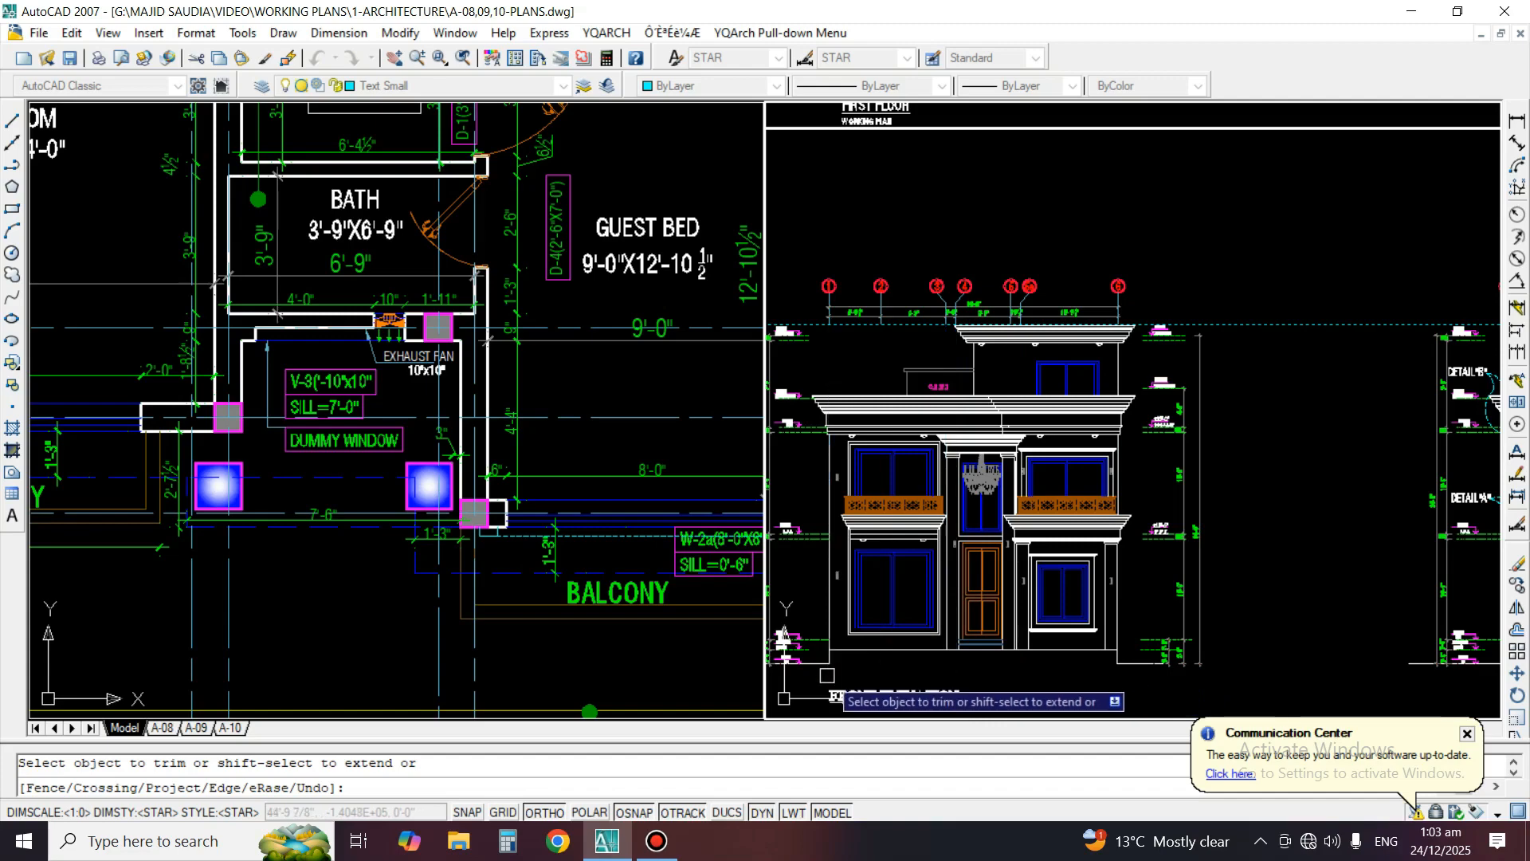
middle_click_drag(827, 675, 977, 635)
key("Escape")
key("Escape")
Erase the horizontal construction line at the top of the mumty slab cornice
type("e")
key("space")
left_click(854, 229)
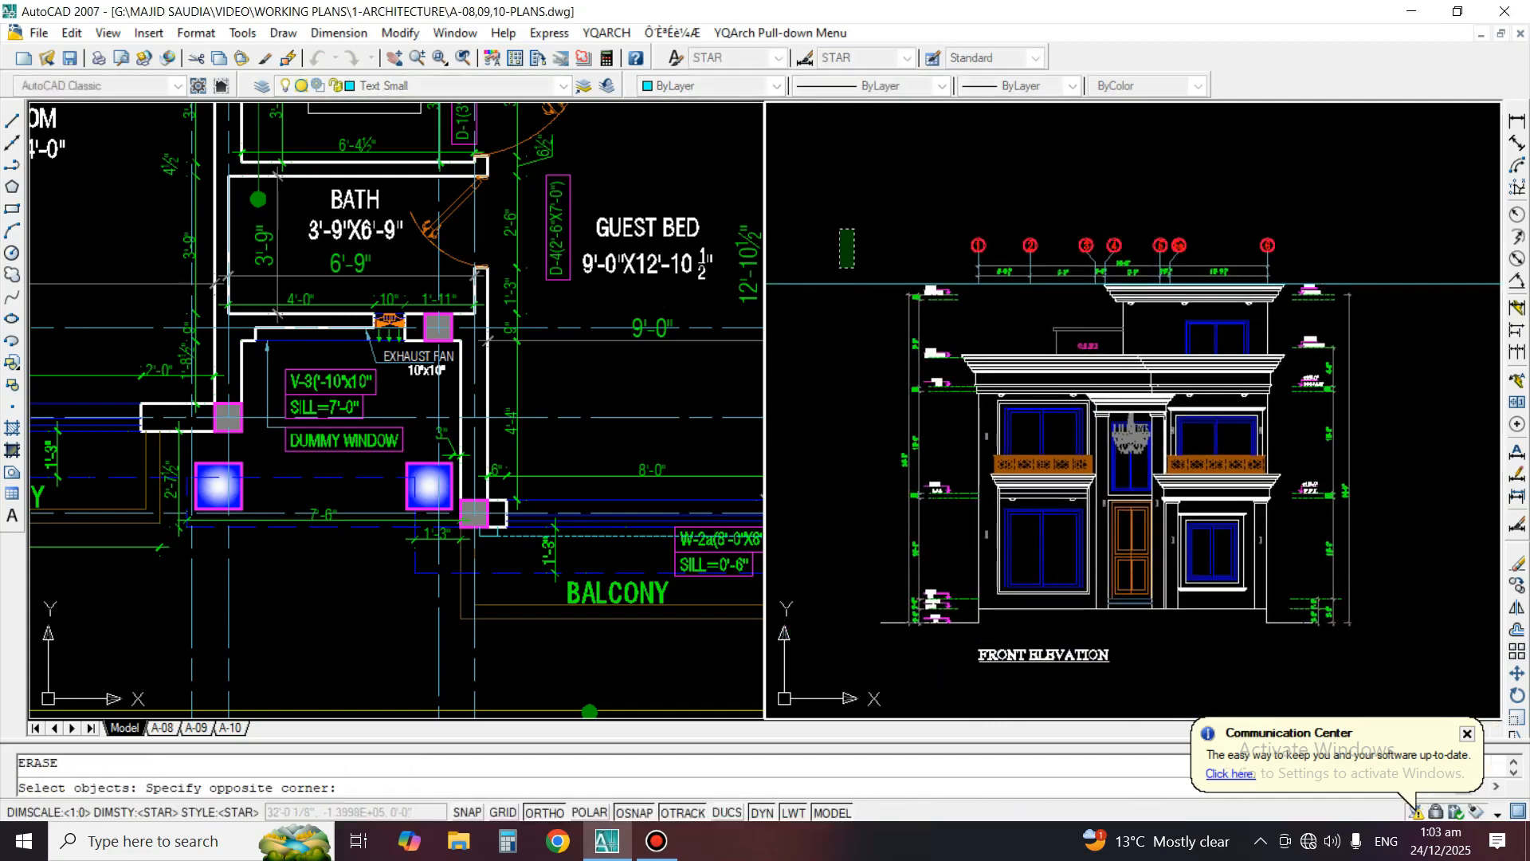
left_click(826, 317)
key("space")
Fill both glass panes of the top-floor window with the one-color blue gradient, centered at angle 0
scroll(1128, 544, "up", 2)
middle_click_drag(1128, 544, 1120, 512)
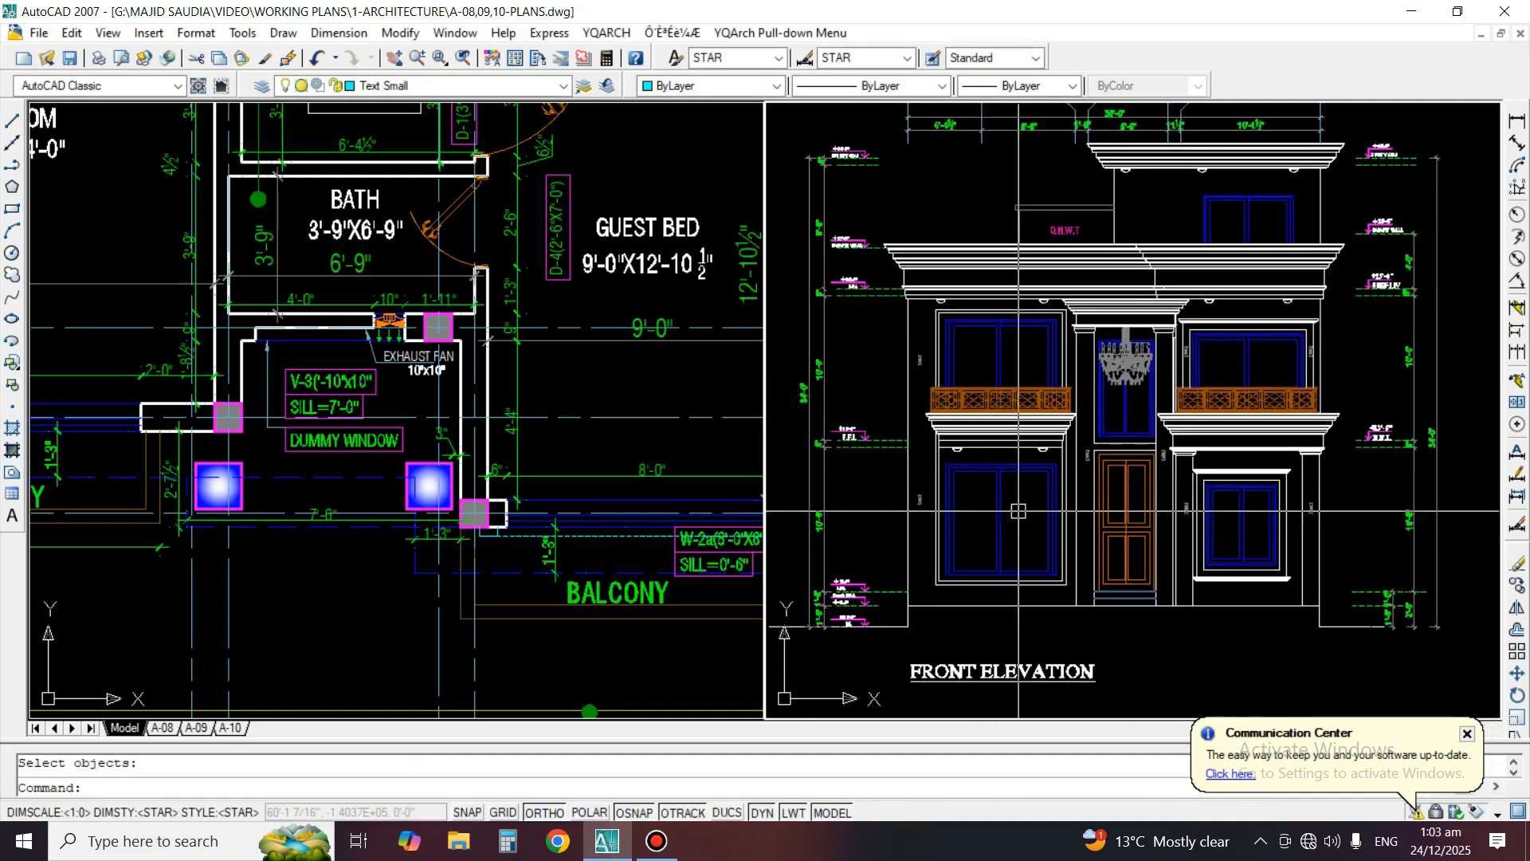
scroll(1303, 319, "up", 3)
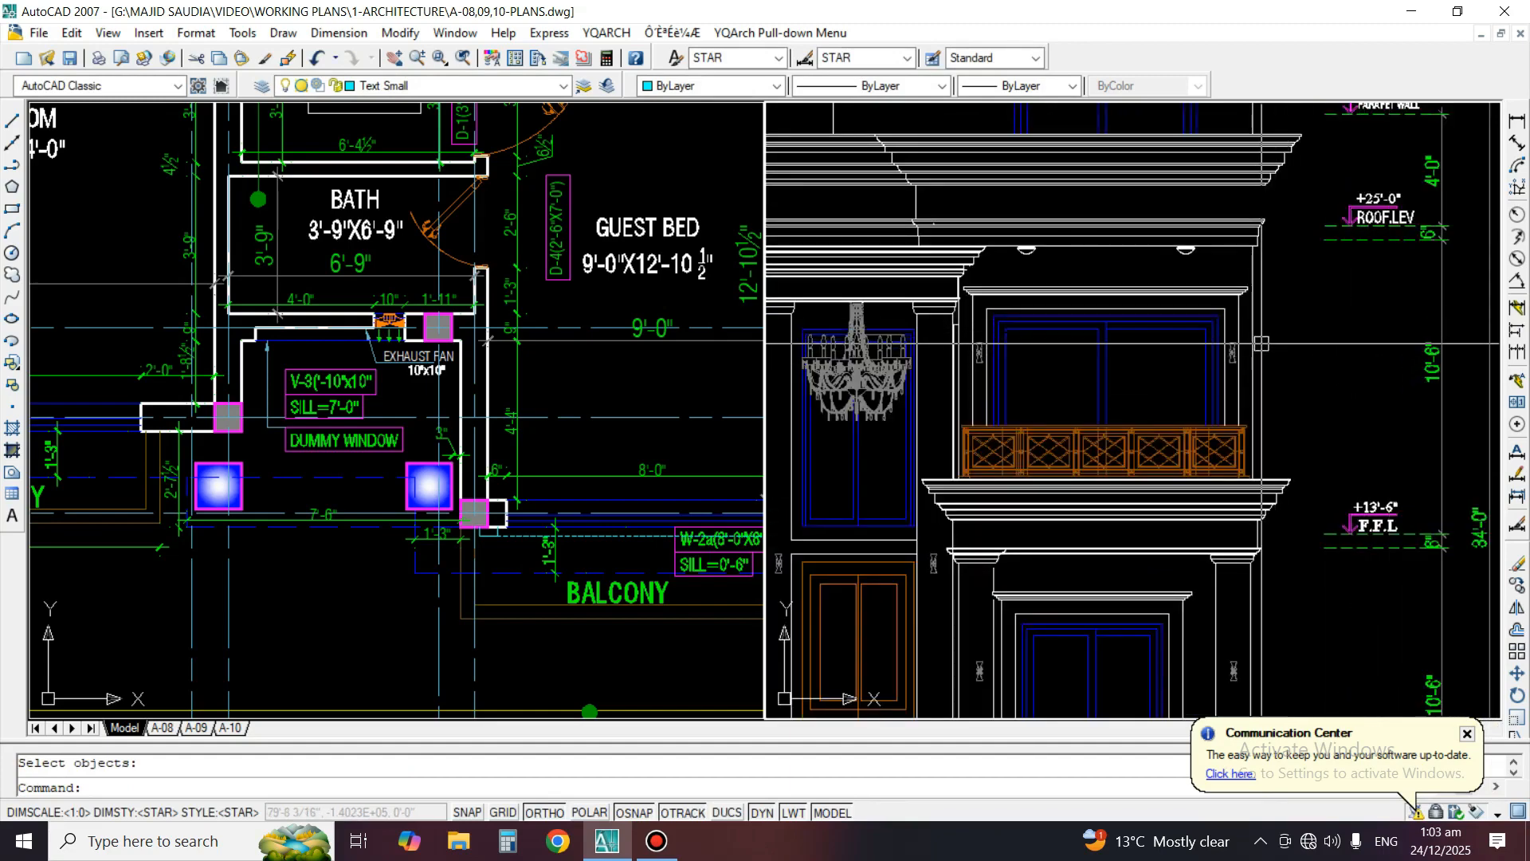
scroll(1261, 343, "up", 5)
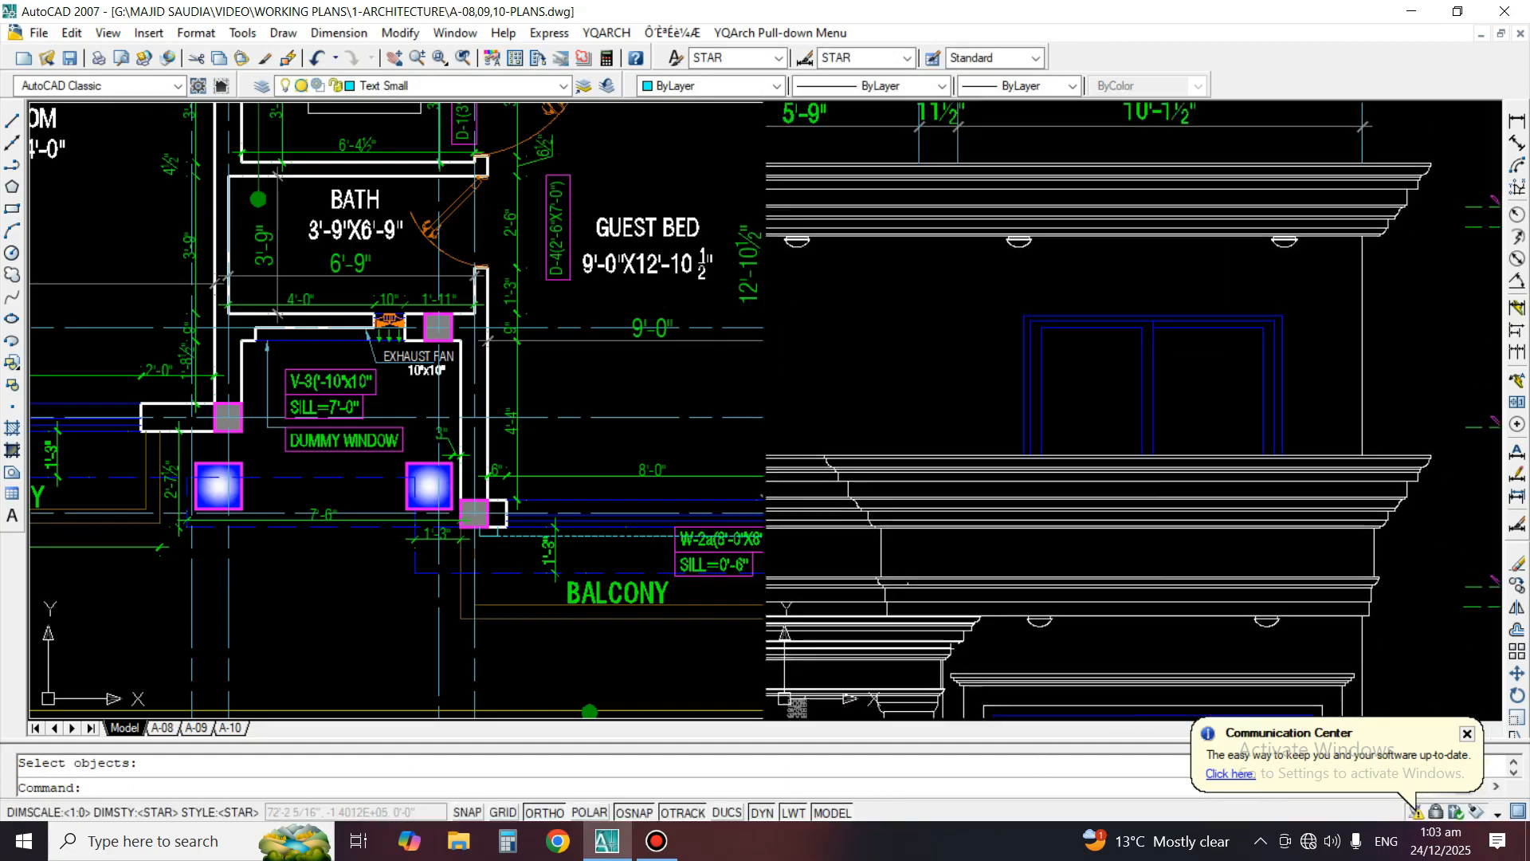
scroll(1155, 399, "up", 2)
type("H")
key("Return")
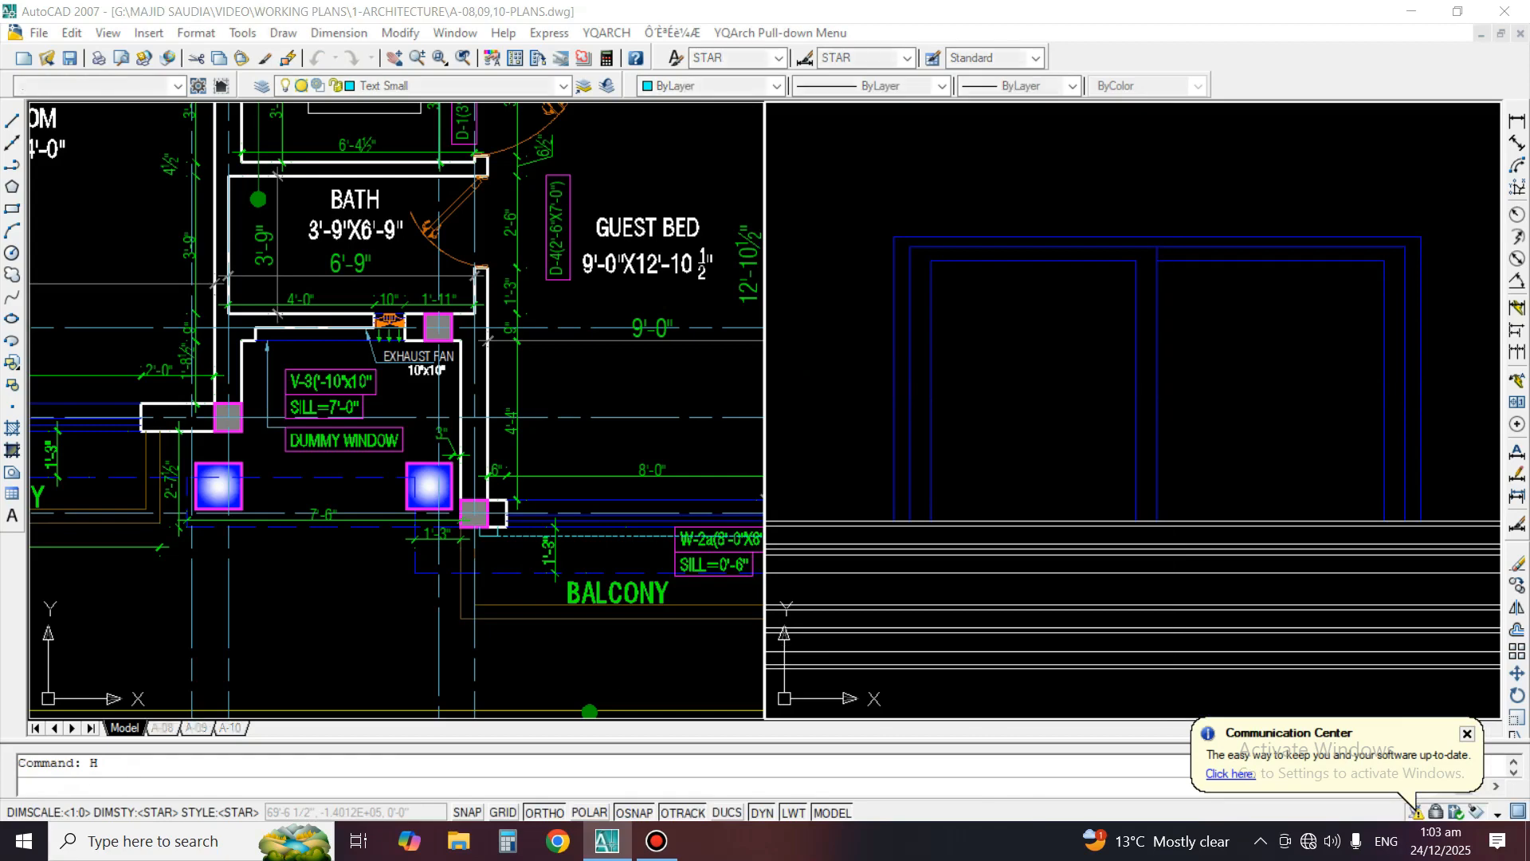
left_click(202, 150)
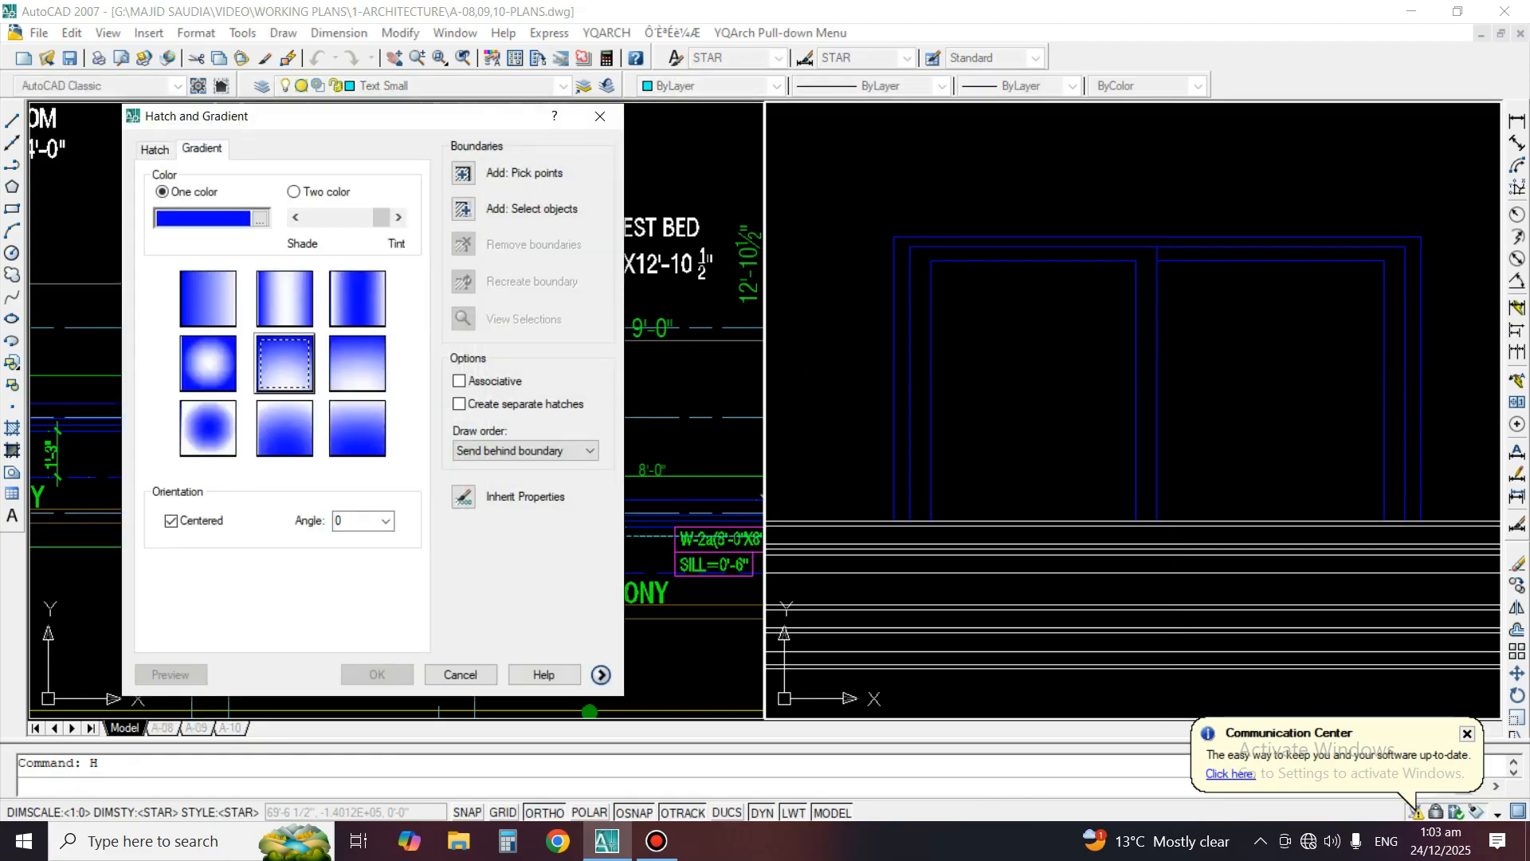
left_click(463, 173)
left_click(1331, 354)
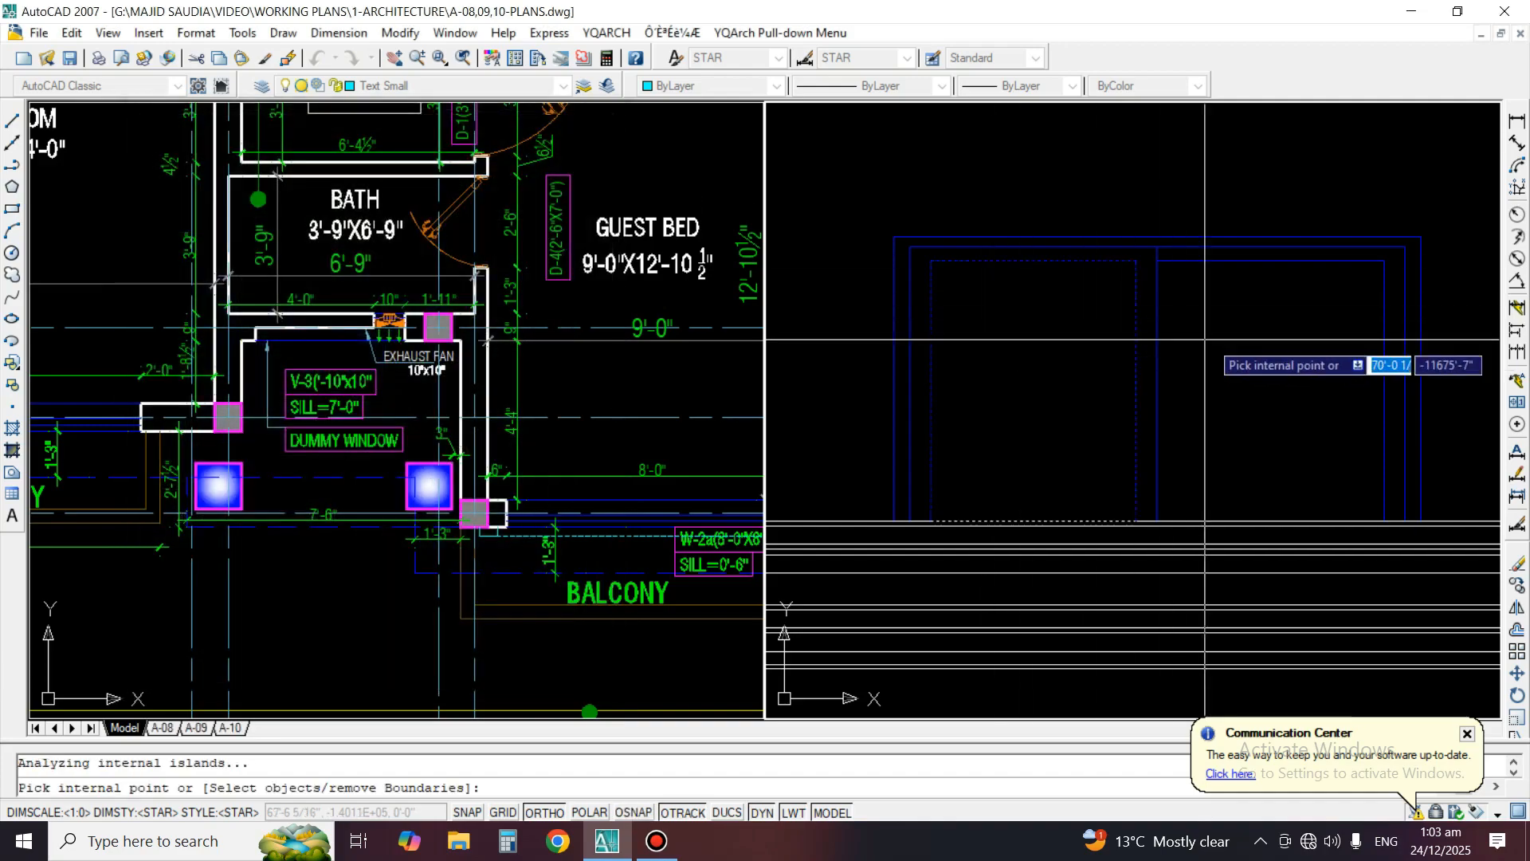
key("Return")
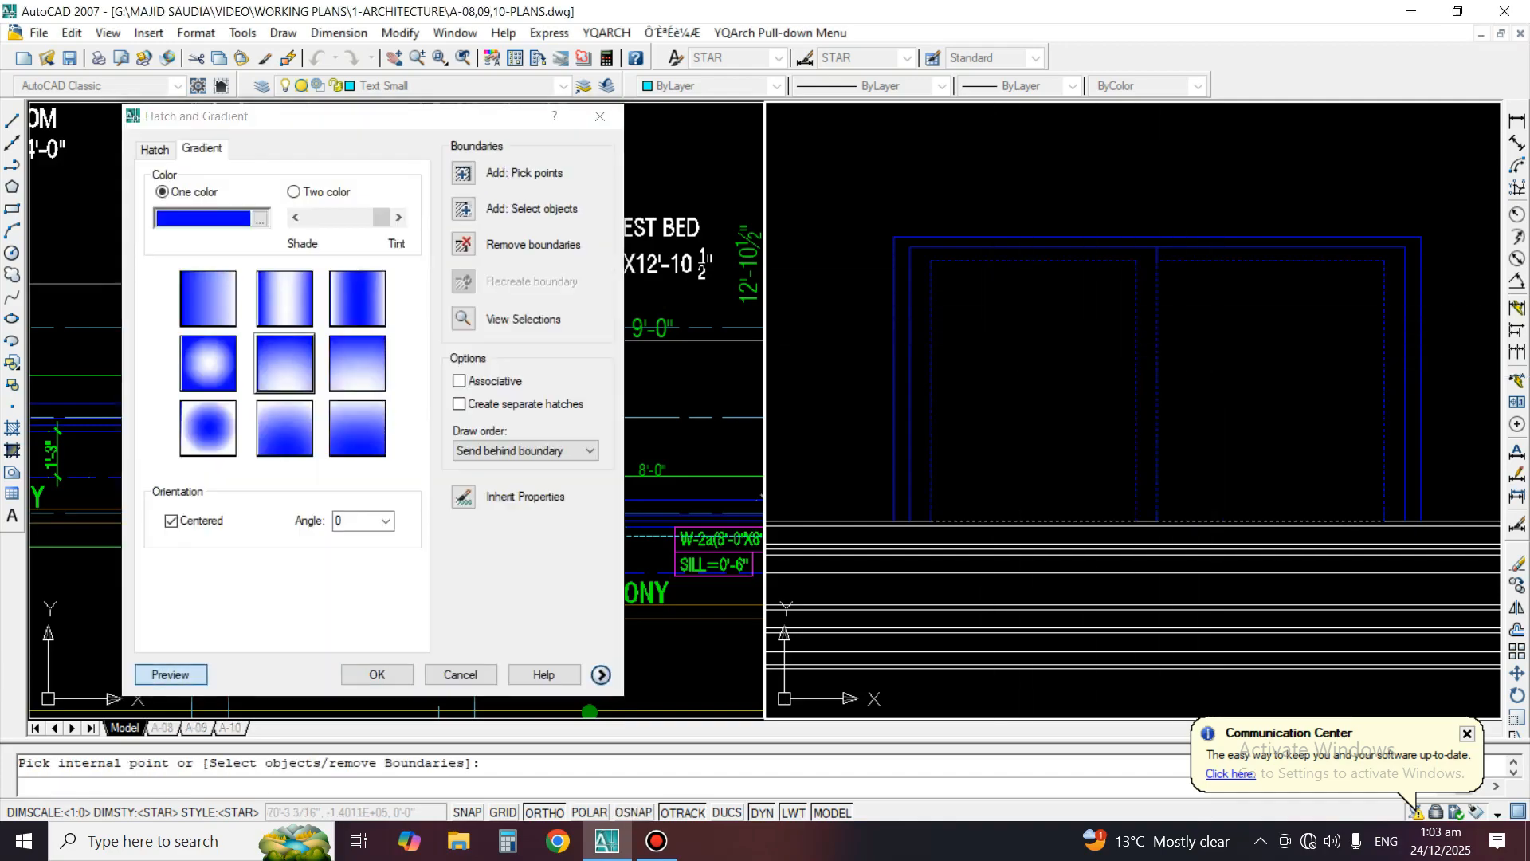
left_click(171, 675)
scroll(1321, 287, "down", 2)
key("Return")
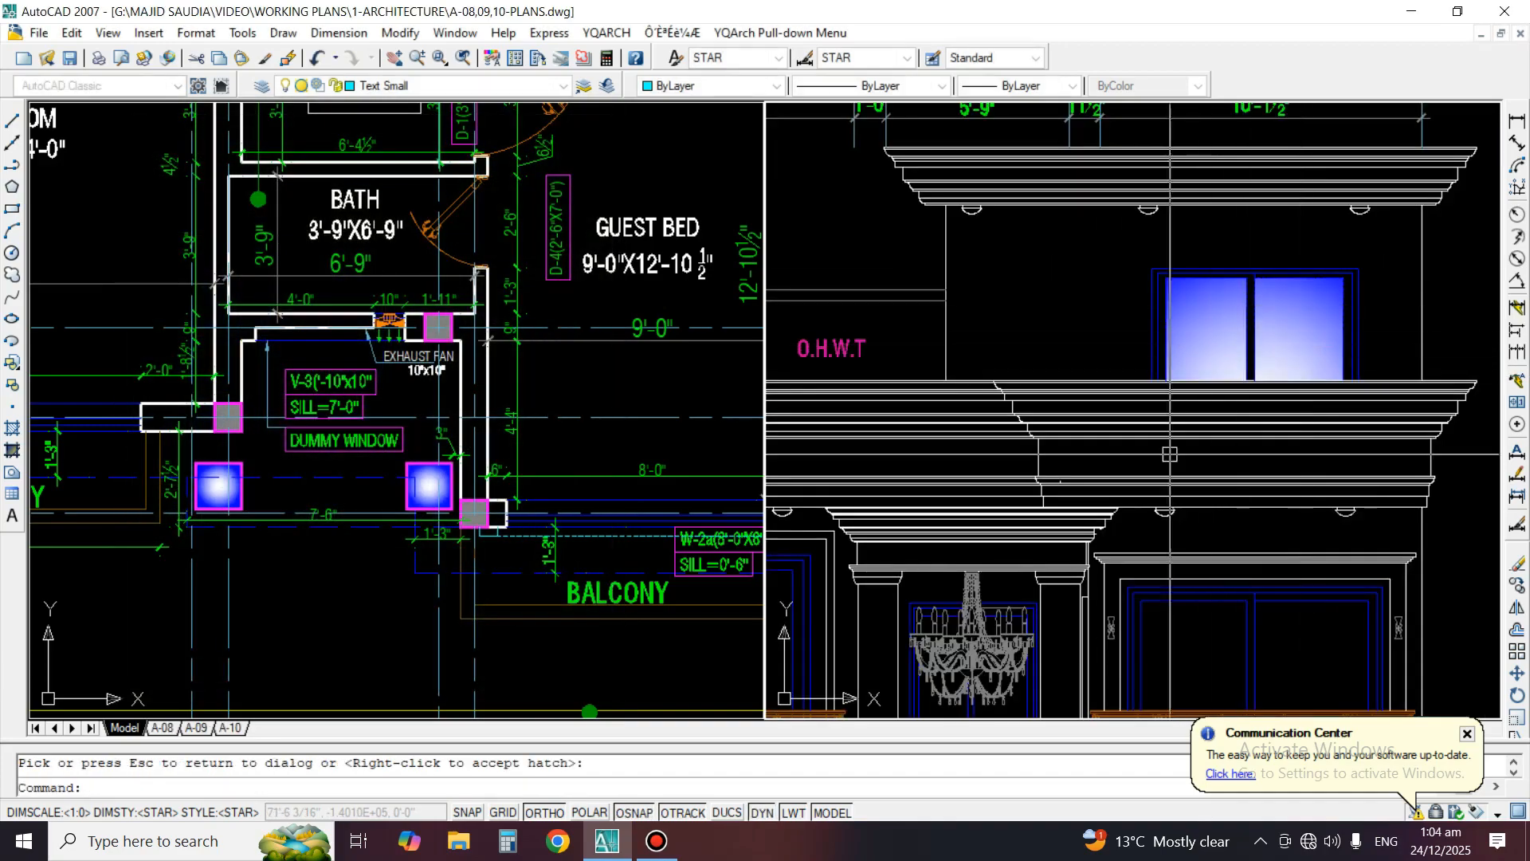
Fill both panes of the right-hand first-floor balcony window with the one-color blue gradient, centered at angle 0
middle_click_drag(1167, 544, 1150, 309)
scroll(1292, 424, "up", 2)
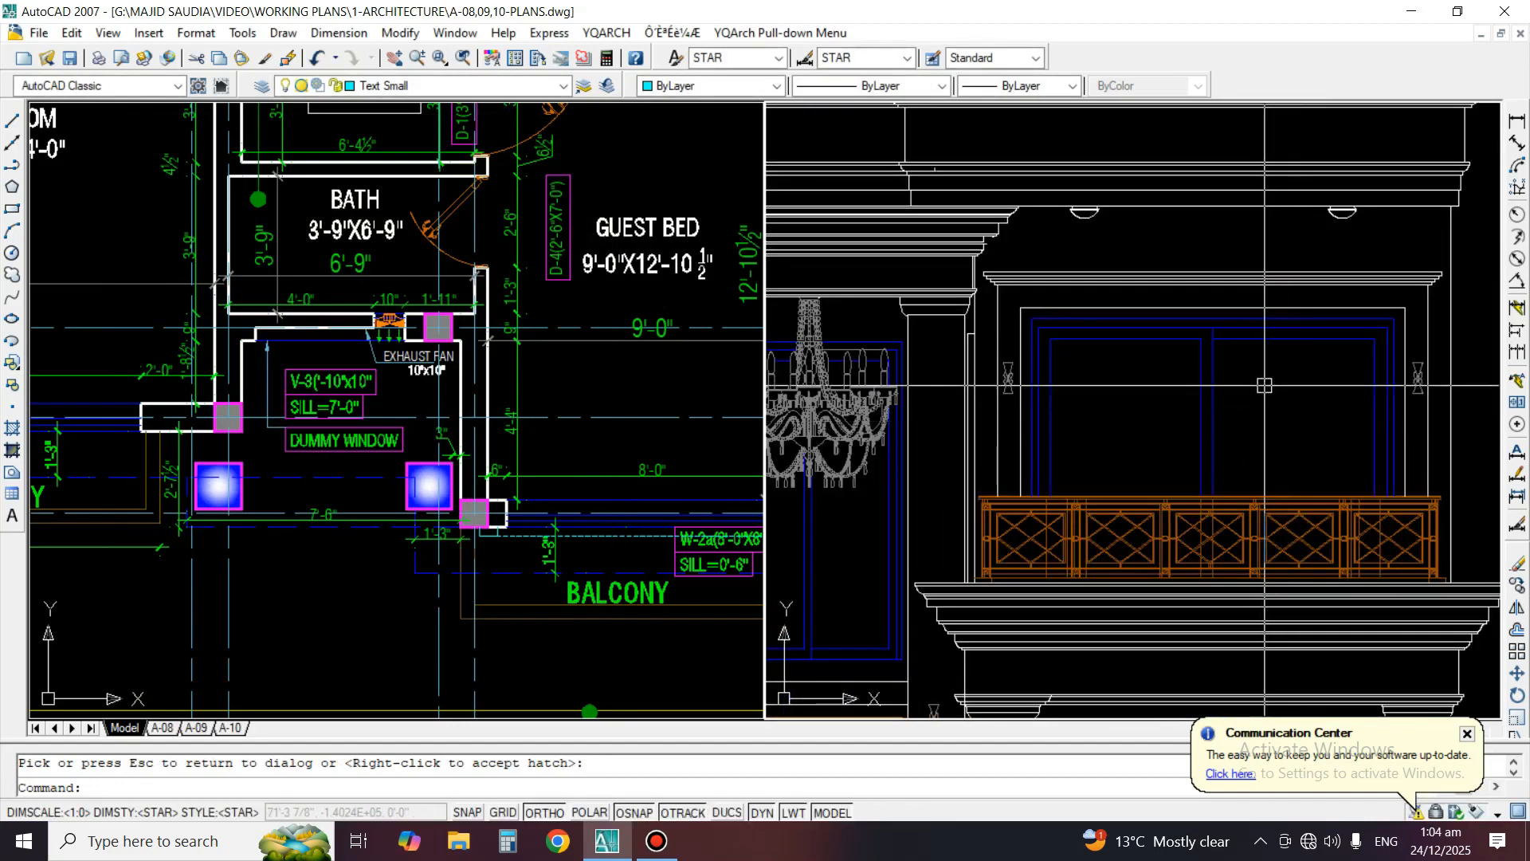
key("Return")
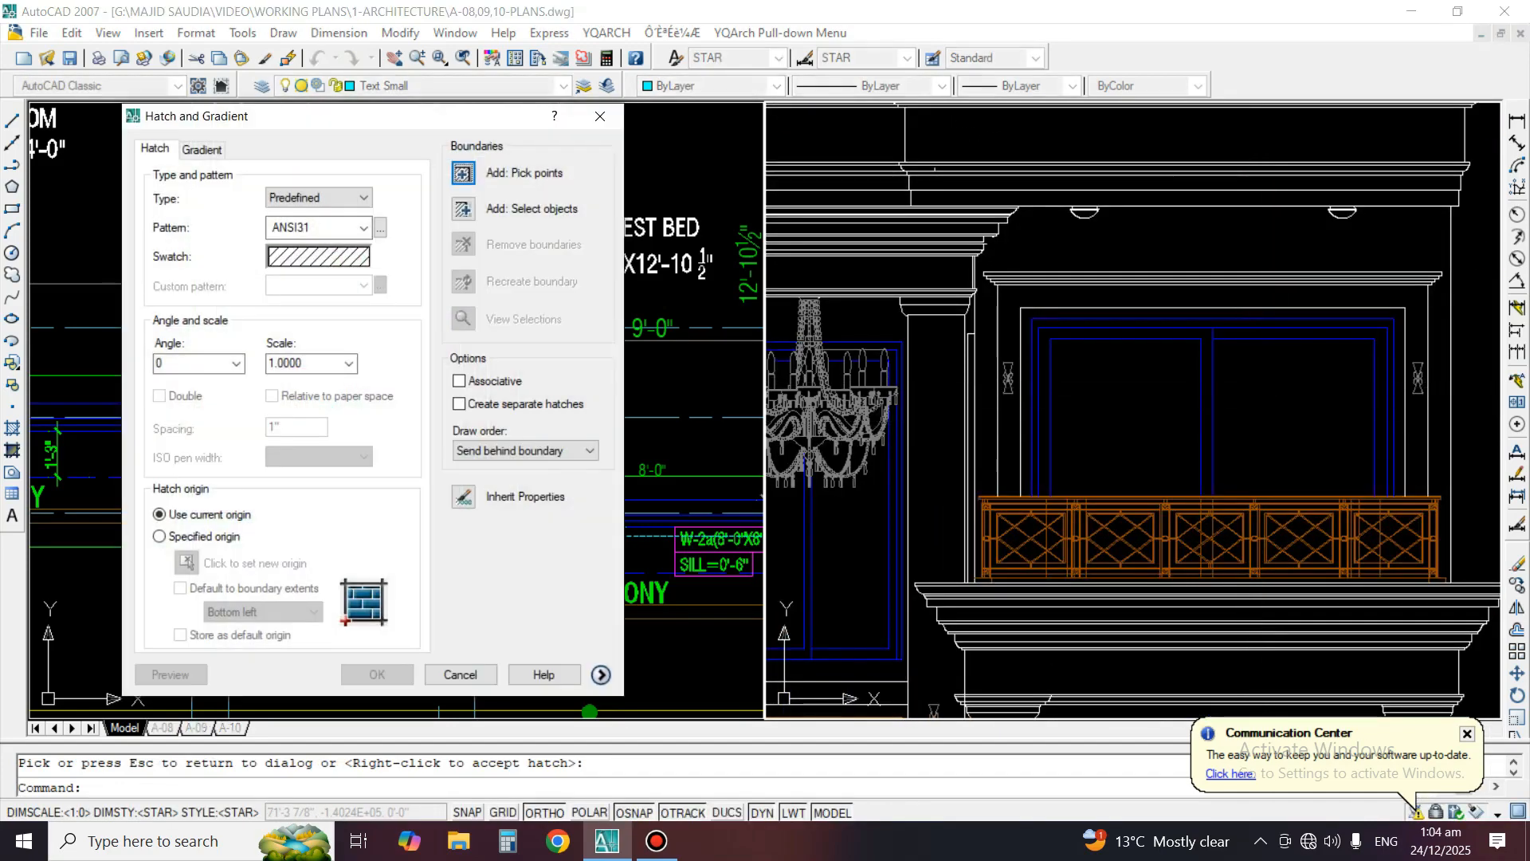
left_click(202, 149)
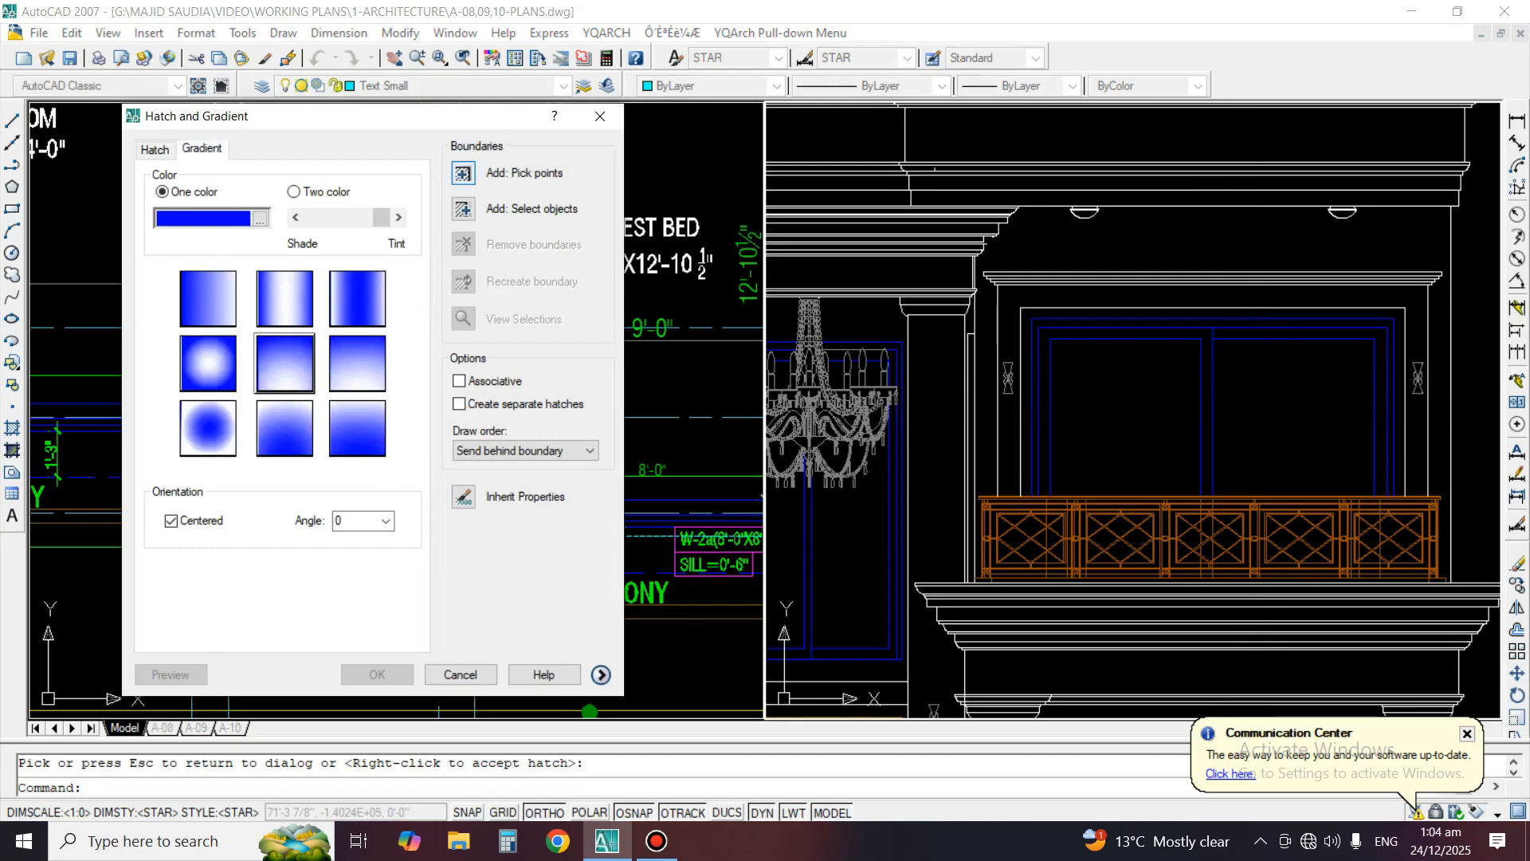
left_click(463, 173)
scroll(1261, 459, "up", 2)
left_click(1093, 406)
left_click(1359, 391)
key("Return")
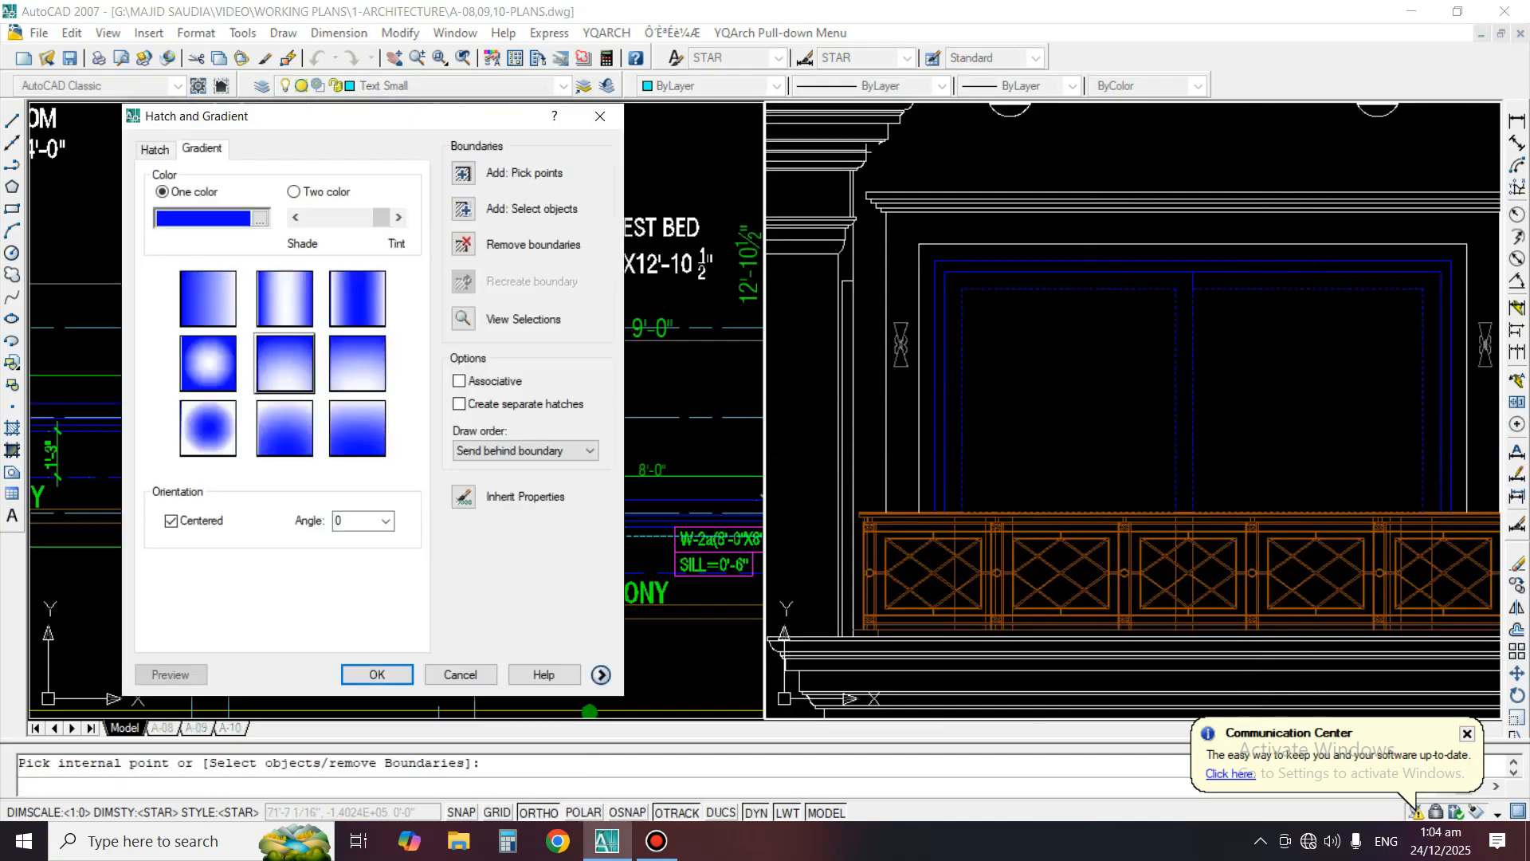
key("Return")
scroll(1255, 494, "down", 4)
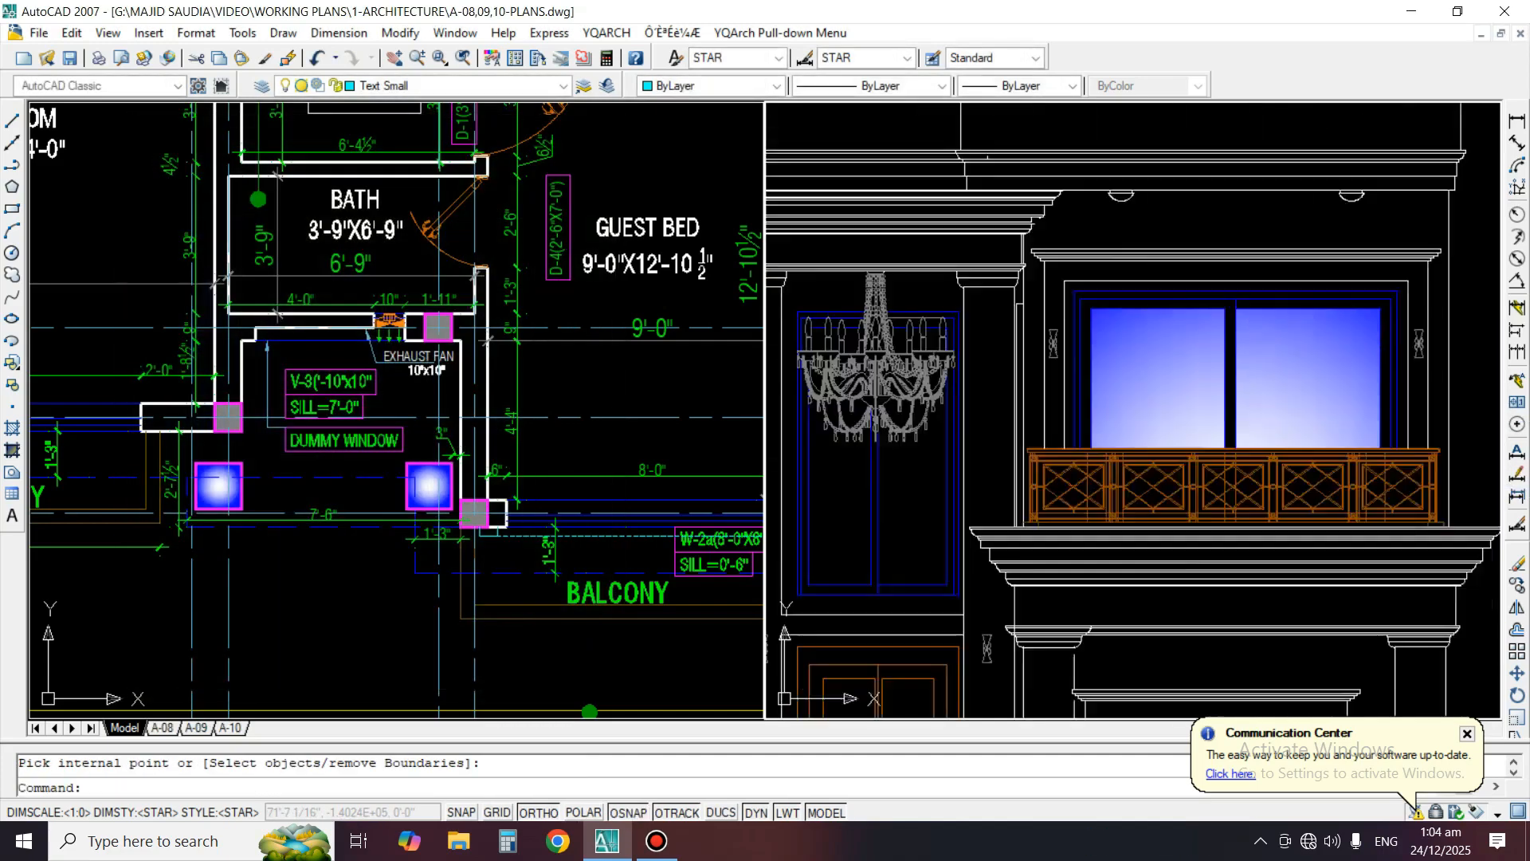
Fill both panes of the right-hand ground-floor window with the centered one-color blue gradient at angle 0
scroll(1255, 494, "up", 5)
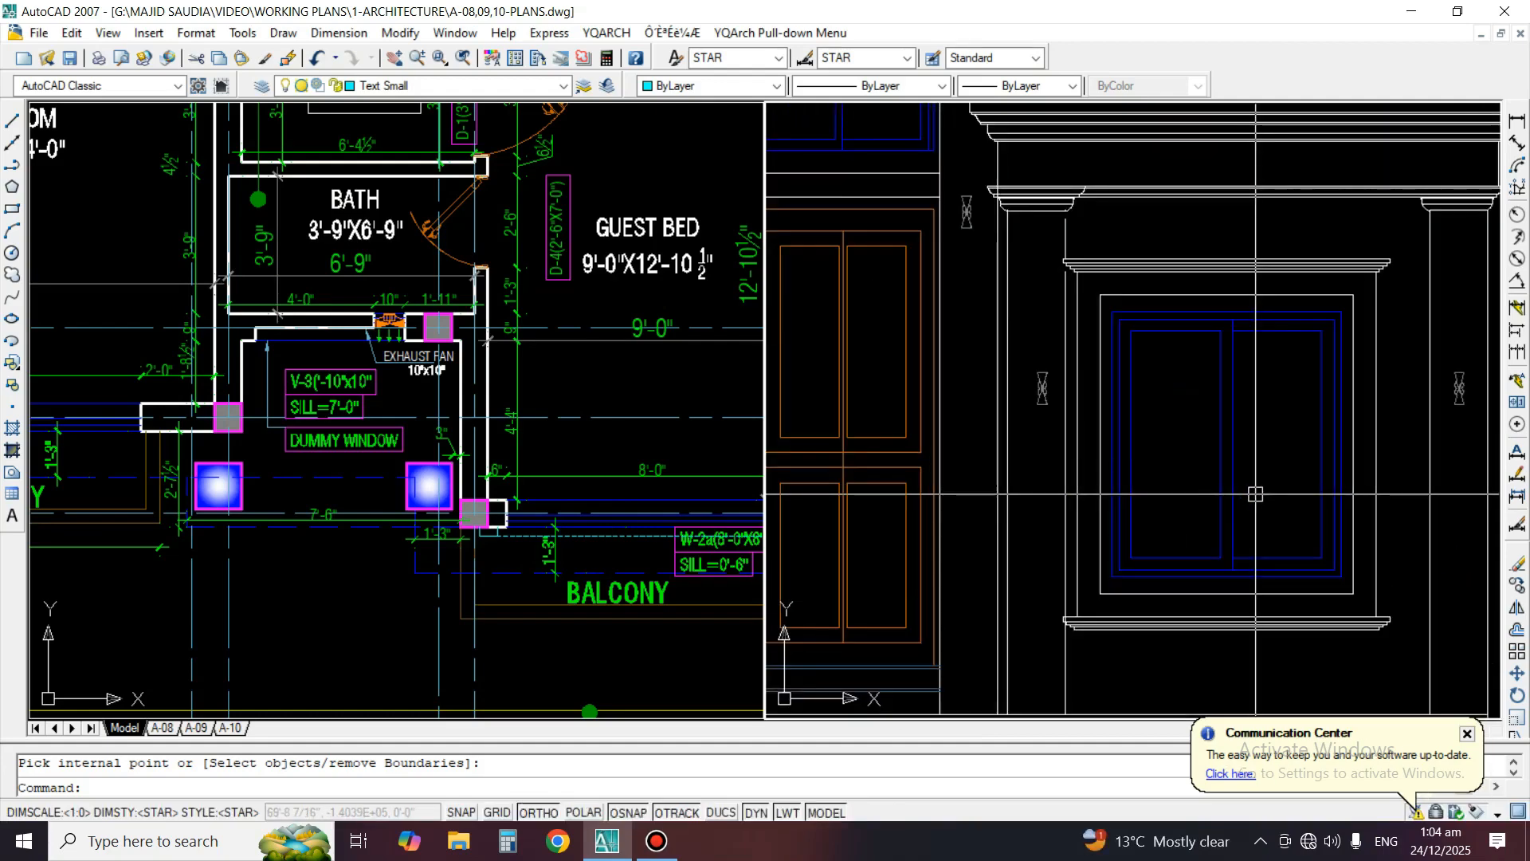
key("Return")
left_click(202, 149)
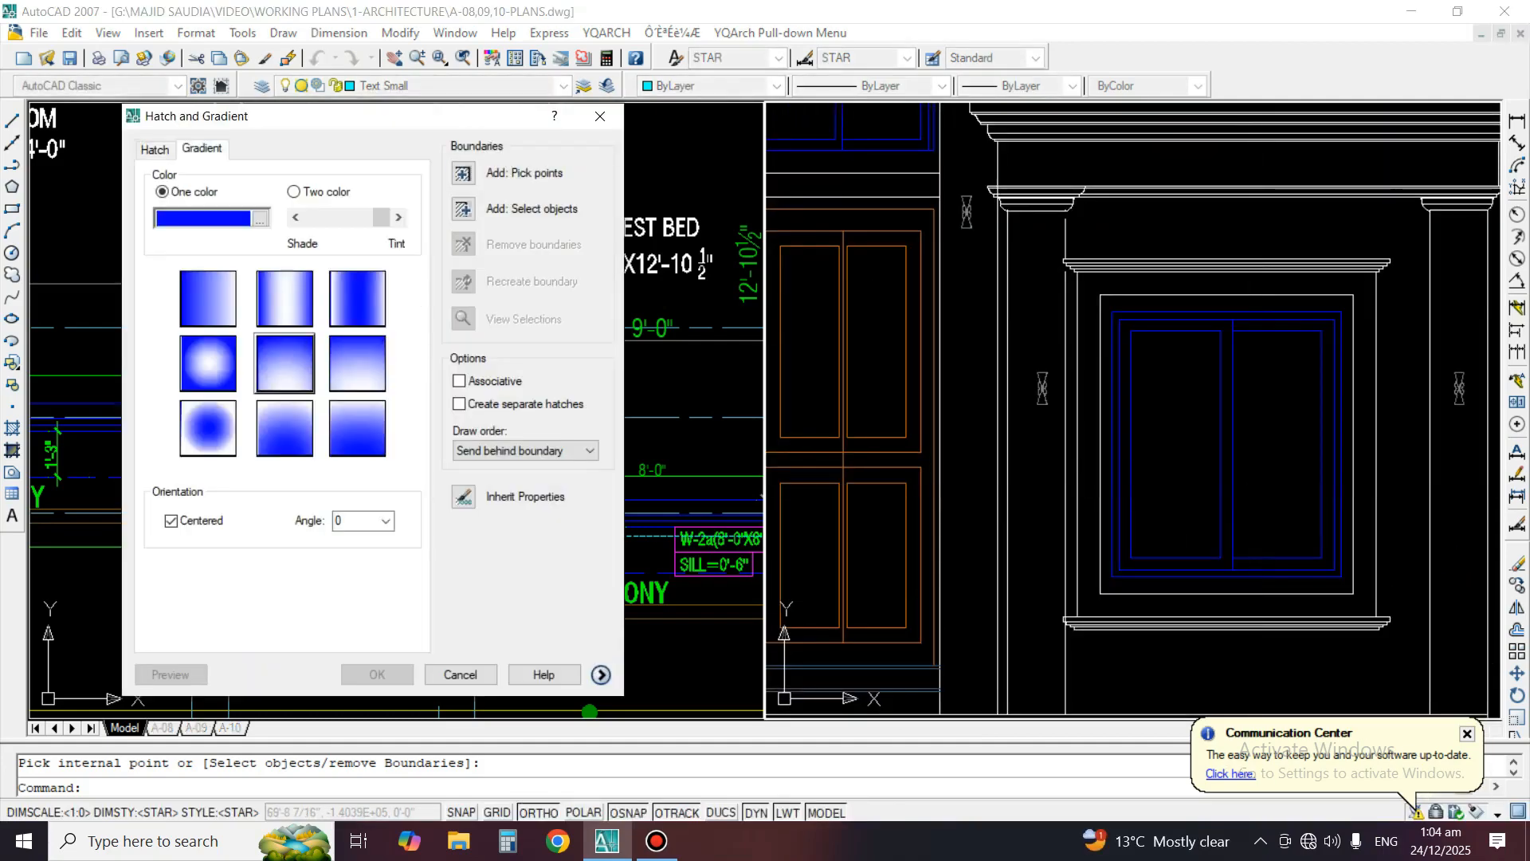
left_click(463, 173)
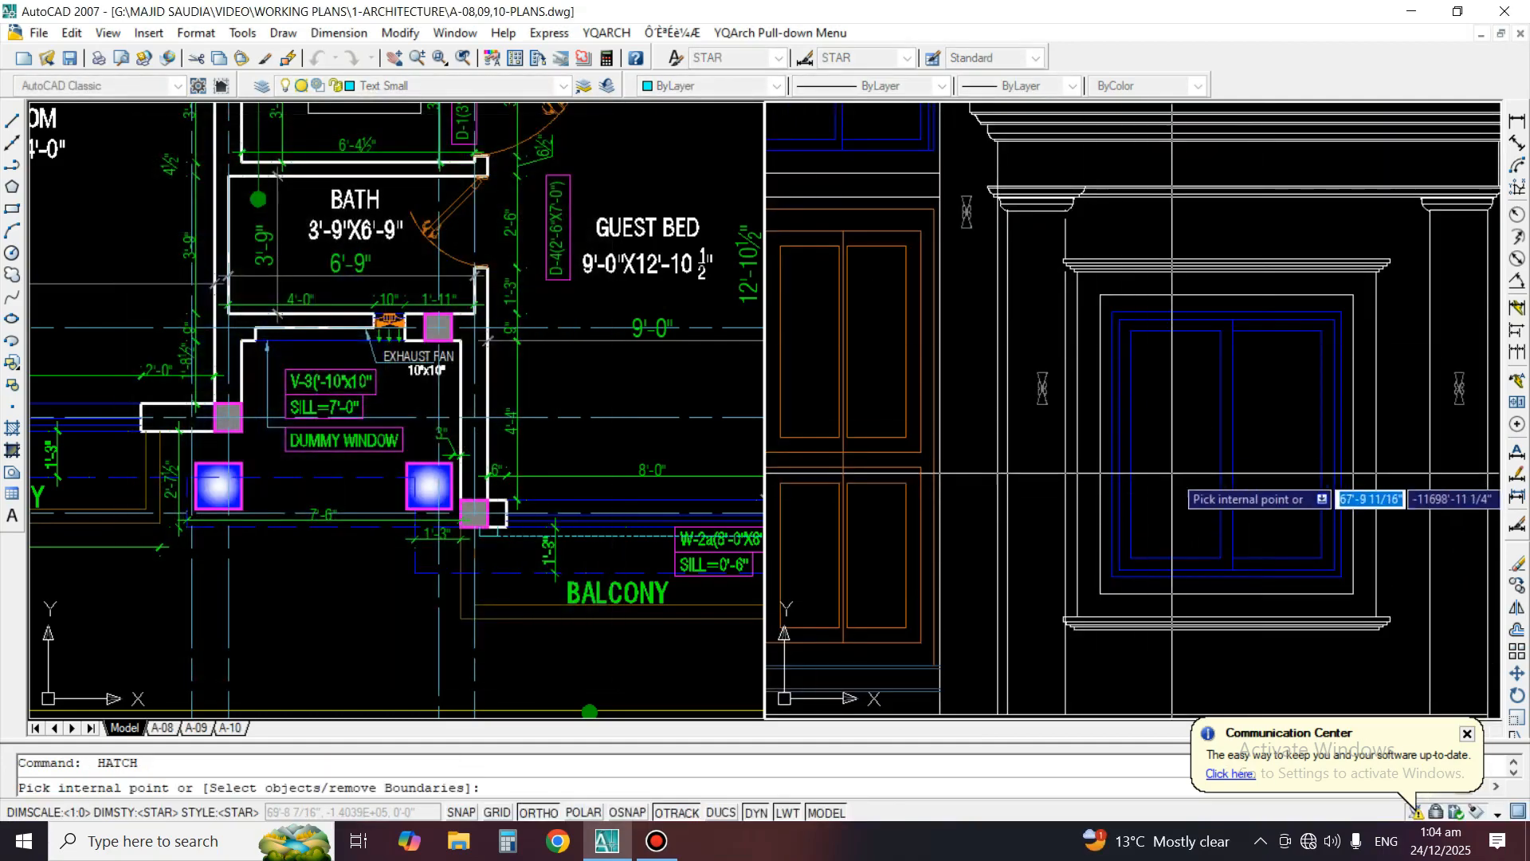
key("Return")
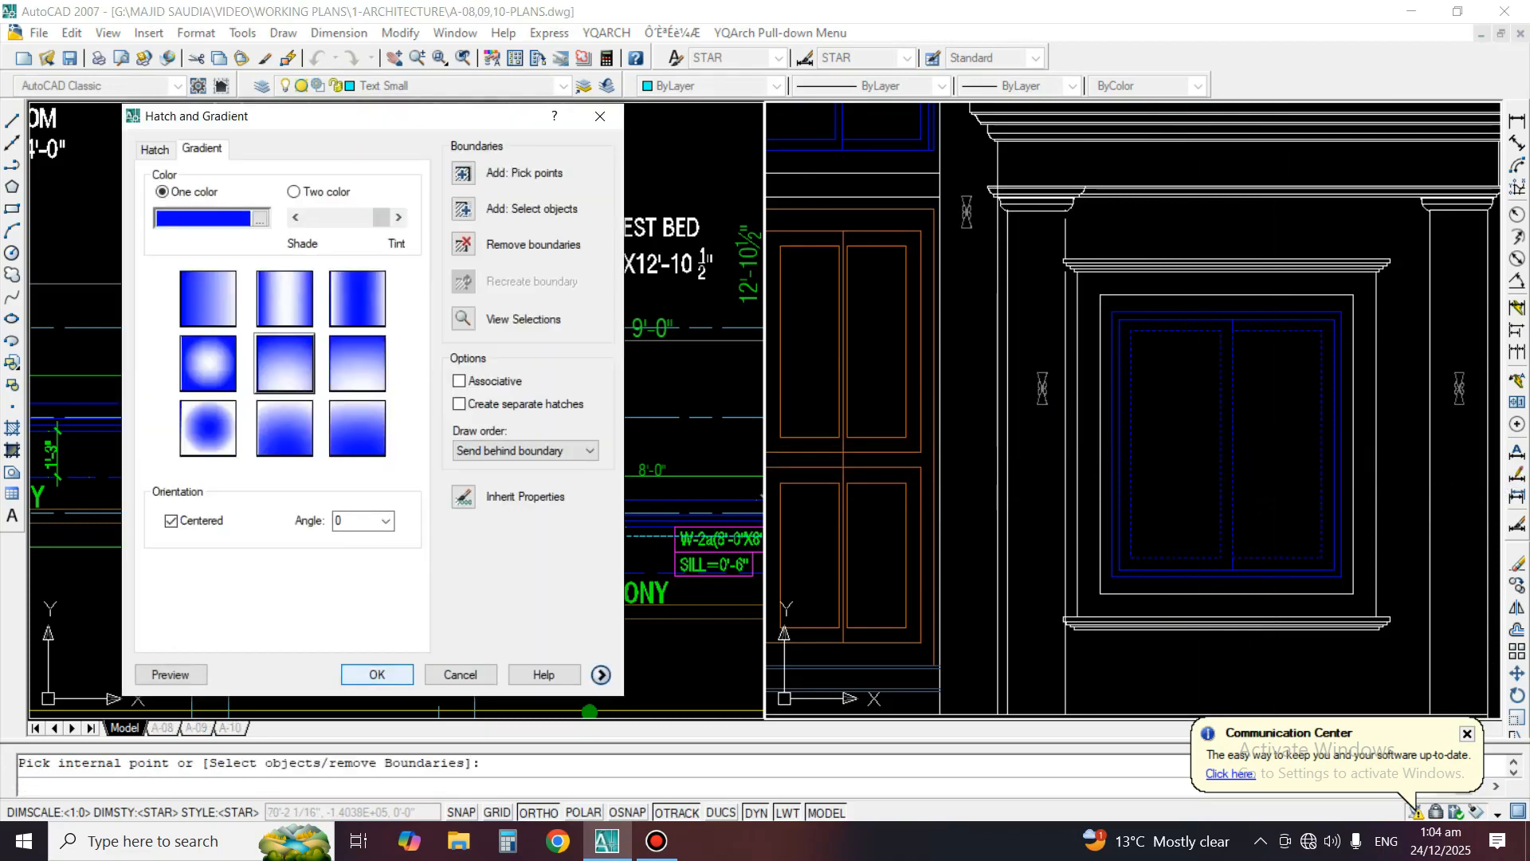
key("Return")
scroll(1245, 344, "down", 4)
Fill both panes of the large left-hand ground-floor window with the centered one-color blue gradient at angle 0
scroll(973, 345, "up", 3)
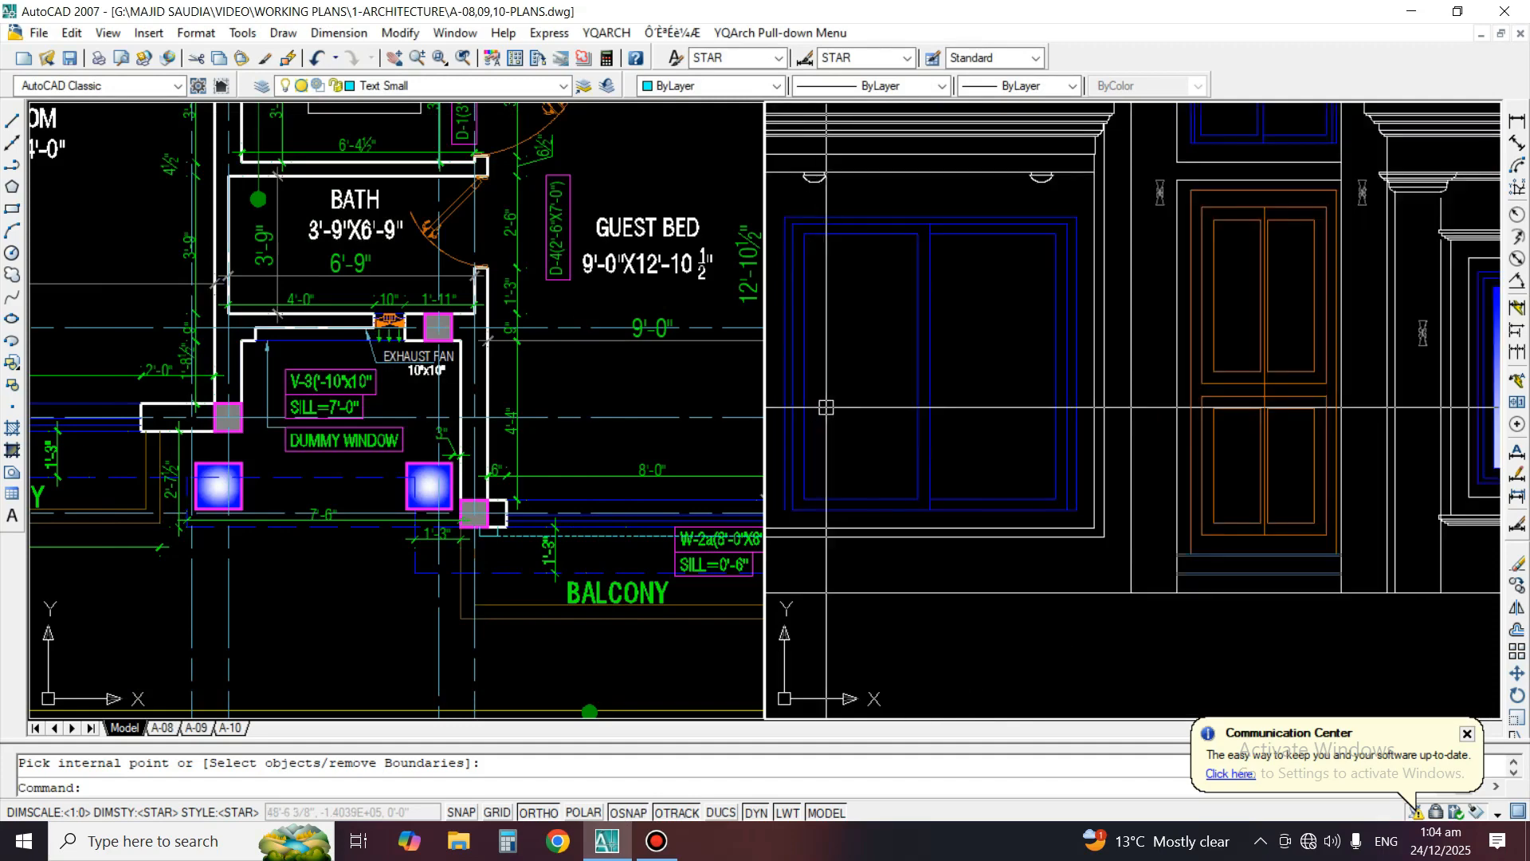
scroll(825, 408, "up", 3)
key("Return")
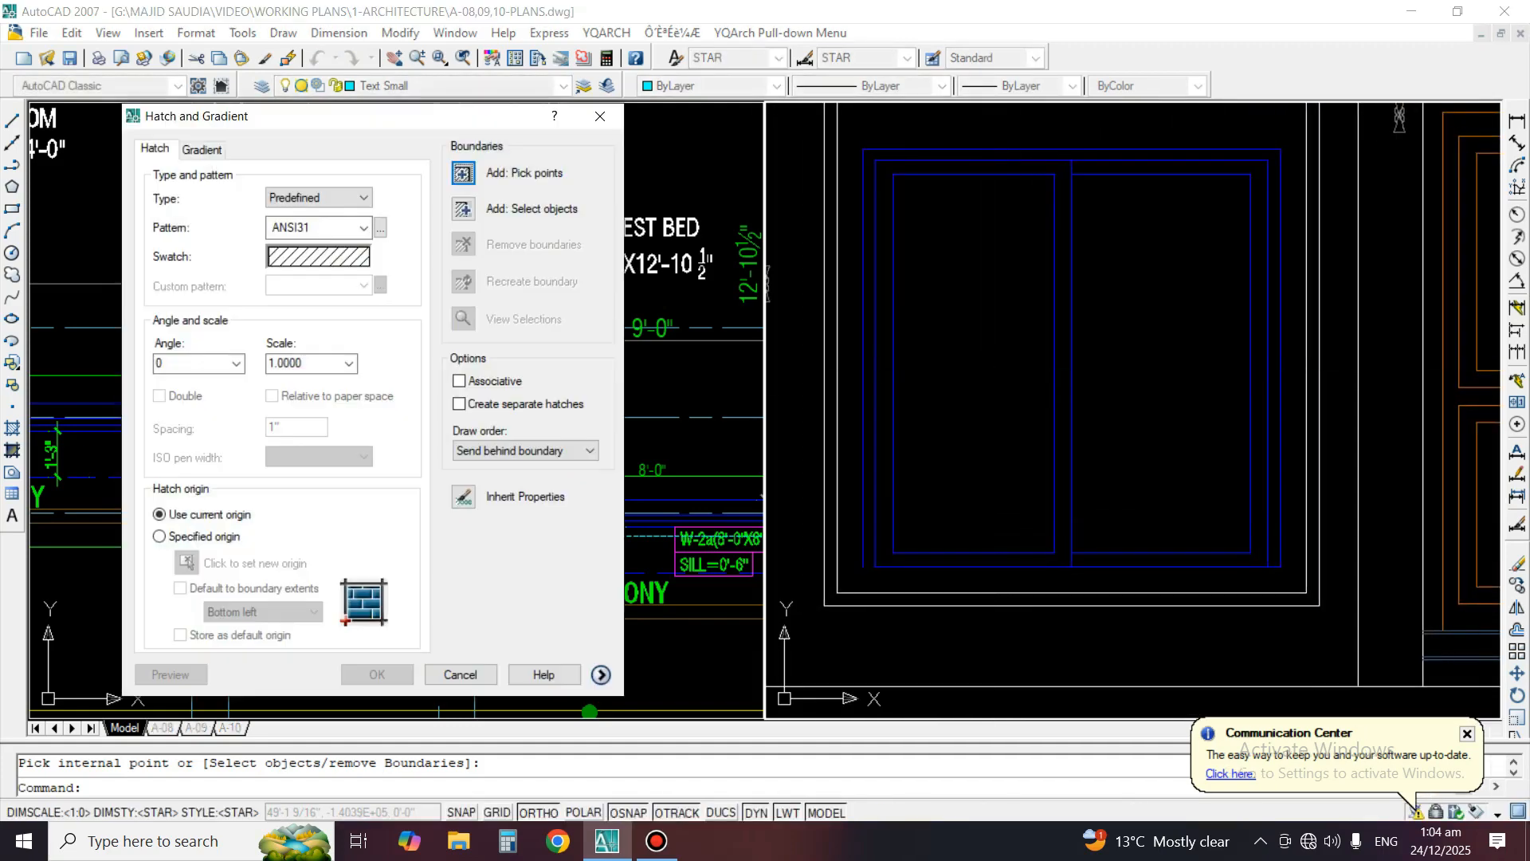
left_click(202, 150)
left_click(486, 172)
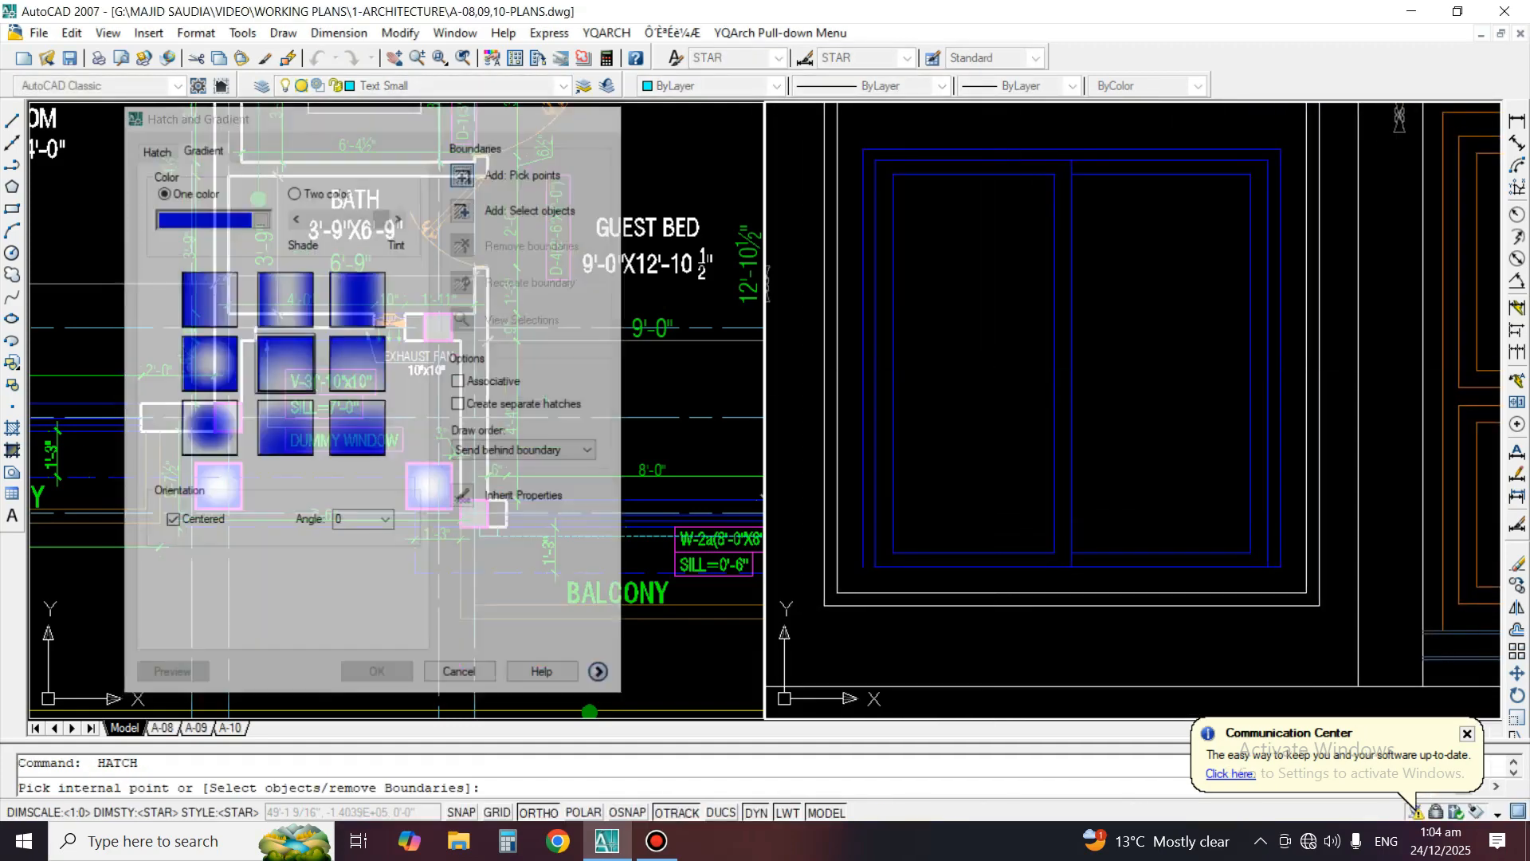
left_click(953, 271)
left_click(1108, 271)
key("Return")
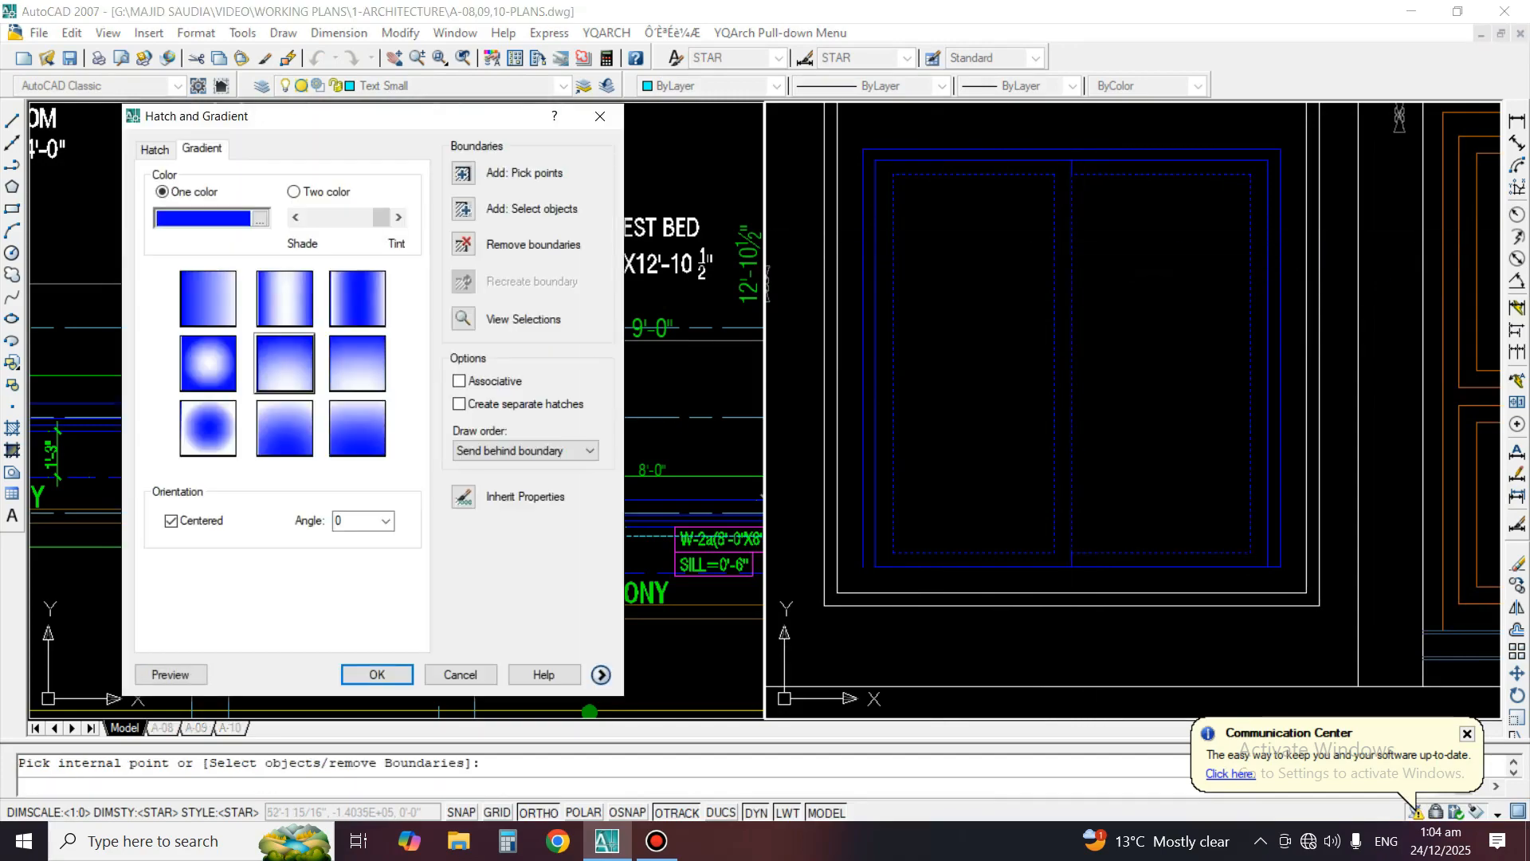
left_click(170, 675)
key("Return")
Fill both panes of the left-hand first-floor balcony window with the centered one-color blue gradient at angle 0
scroll(1056, 479, "down", 6)
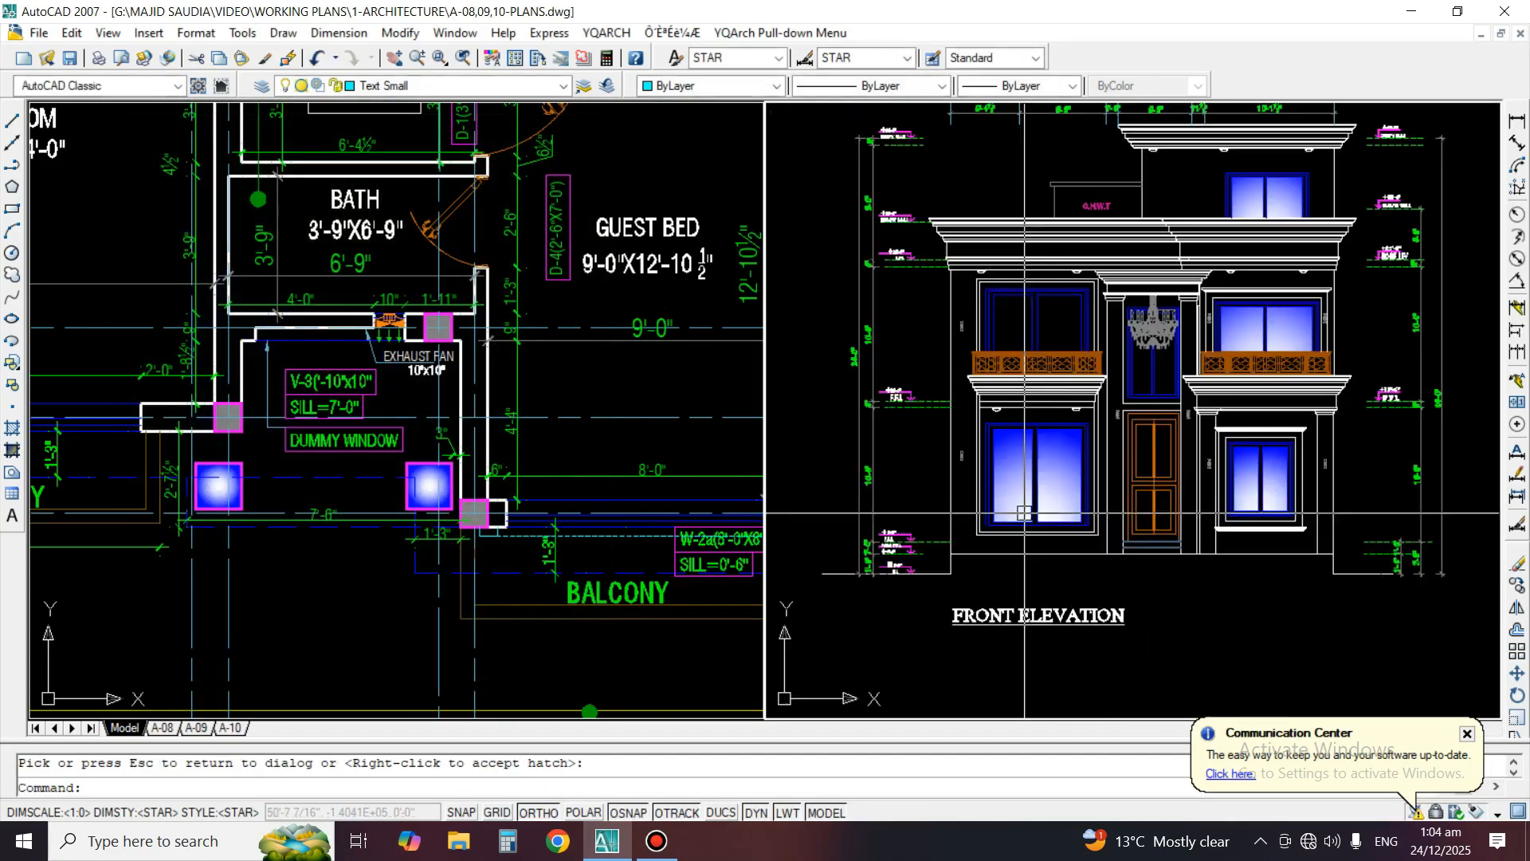
scroll(1089, 288, "up", 5)
key("Return")
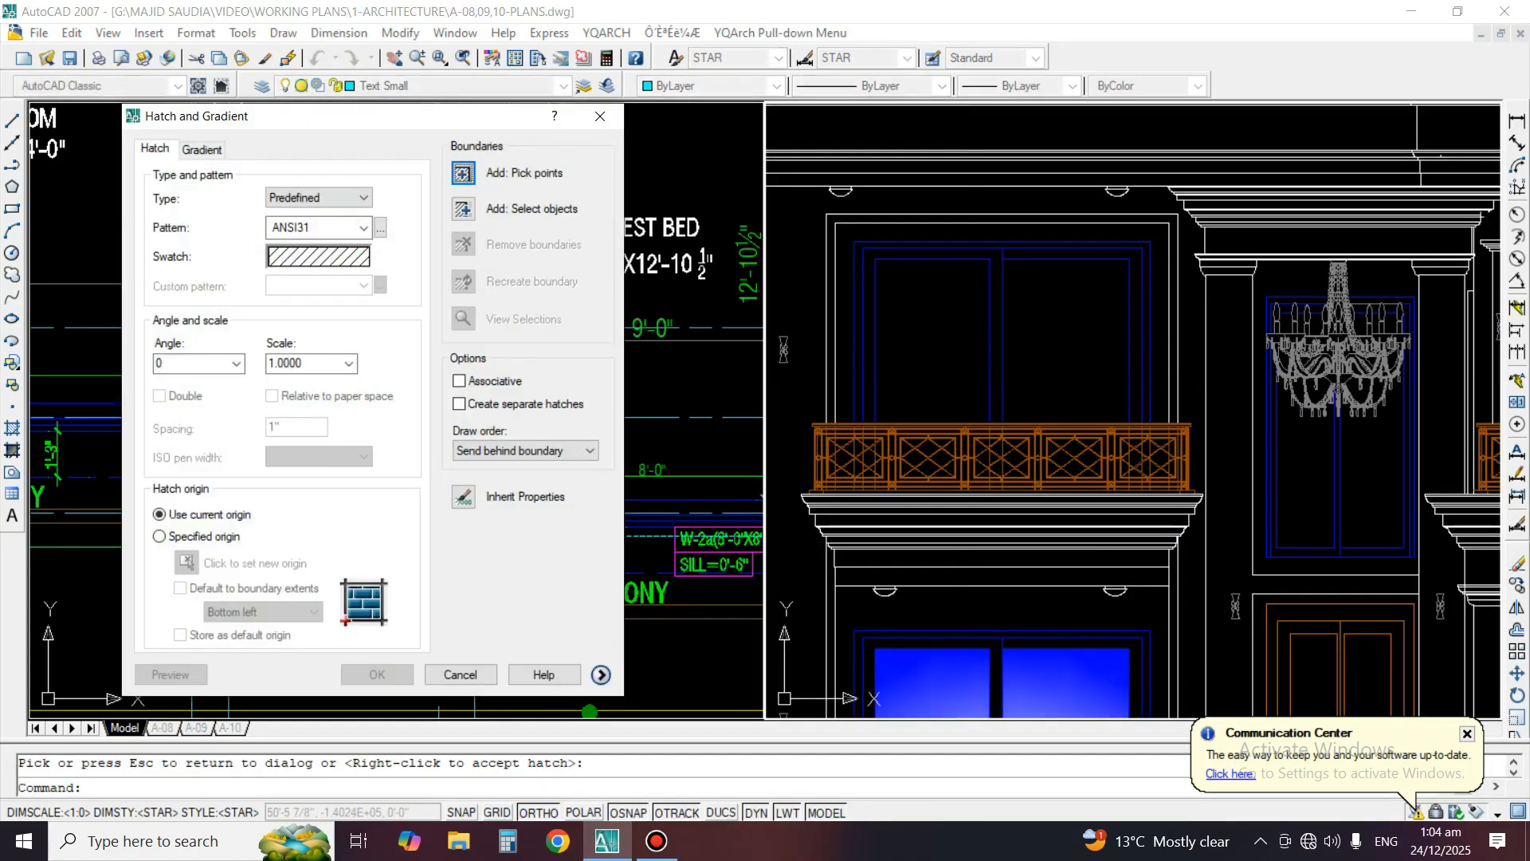
left_click(202, 150)
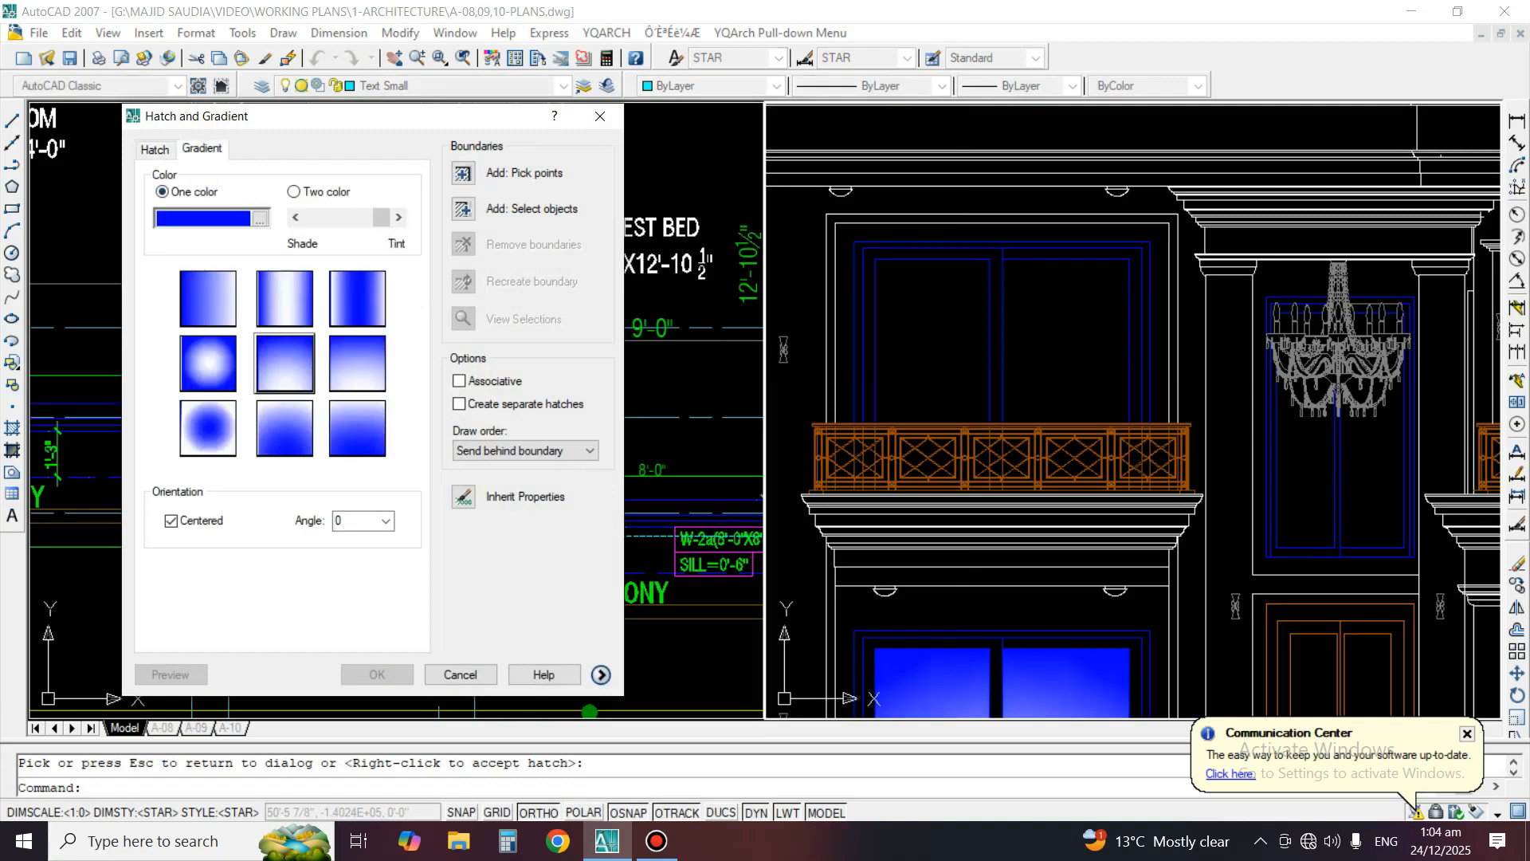
left_click(155, 150)
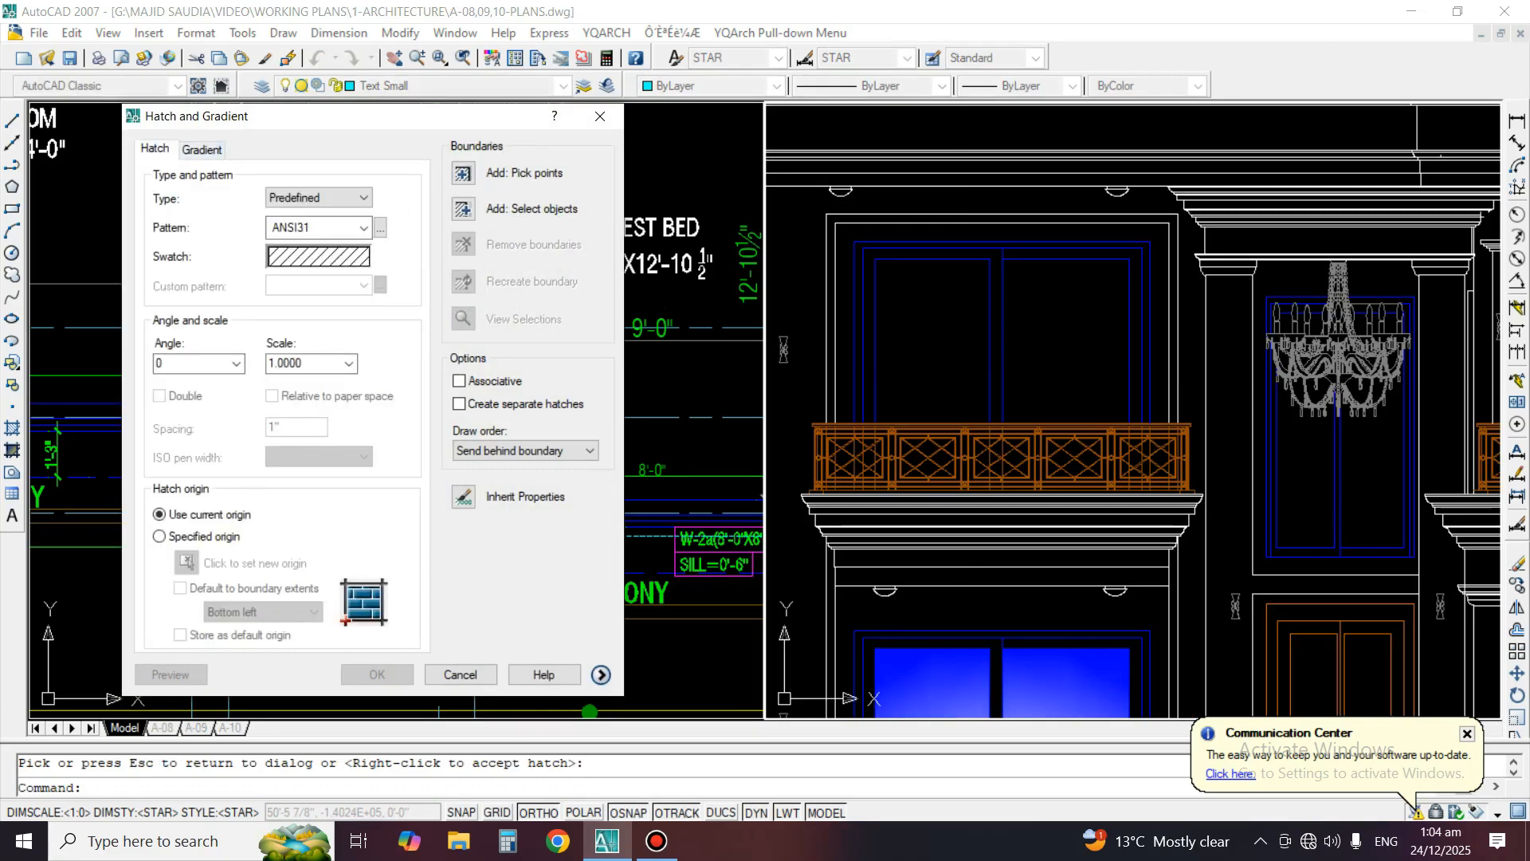
left_click(202, 150)
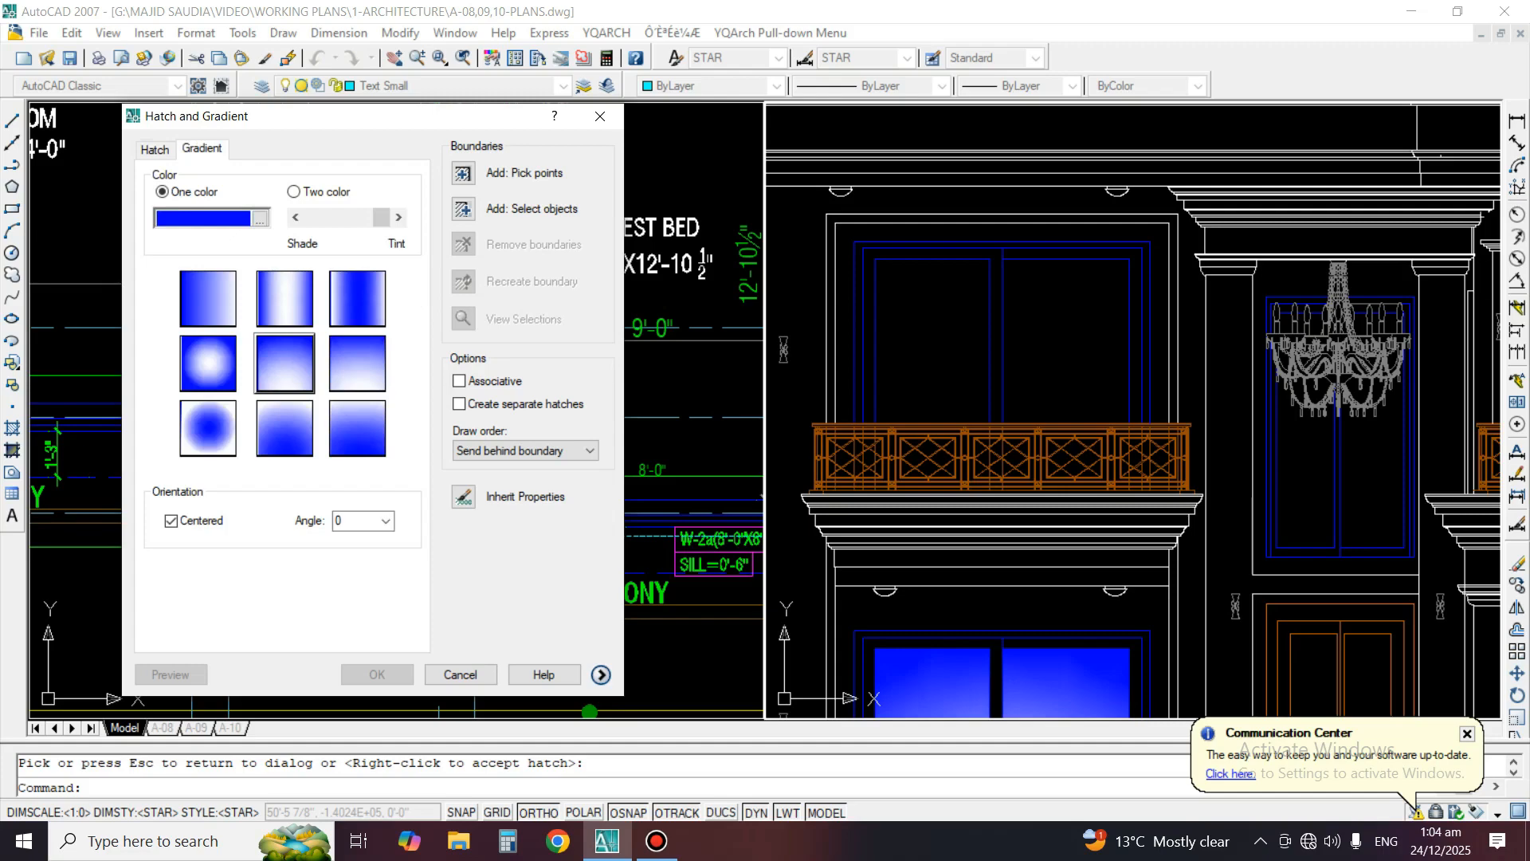
left_click(463, 173)
left_click(942, 327)
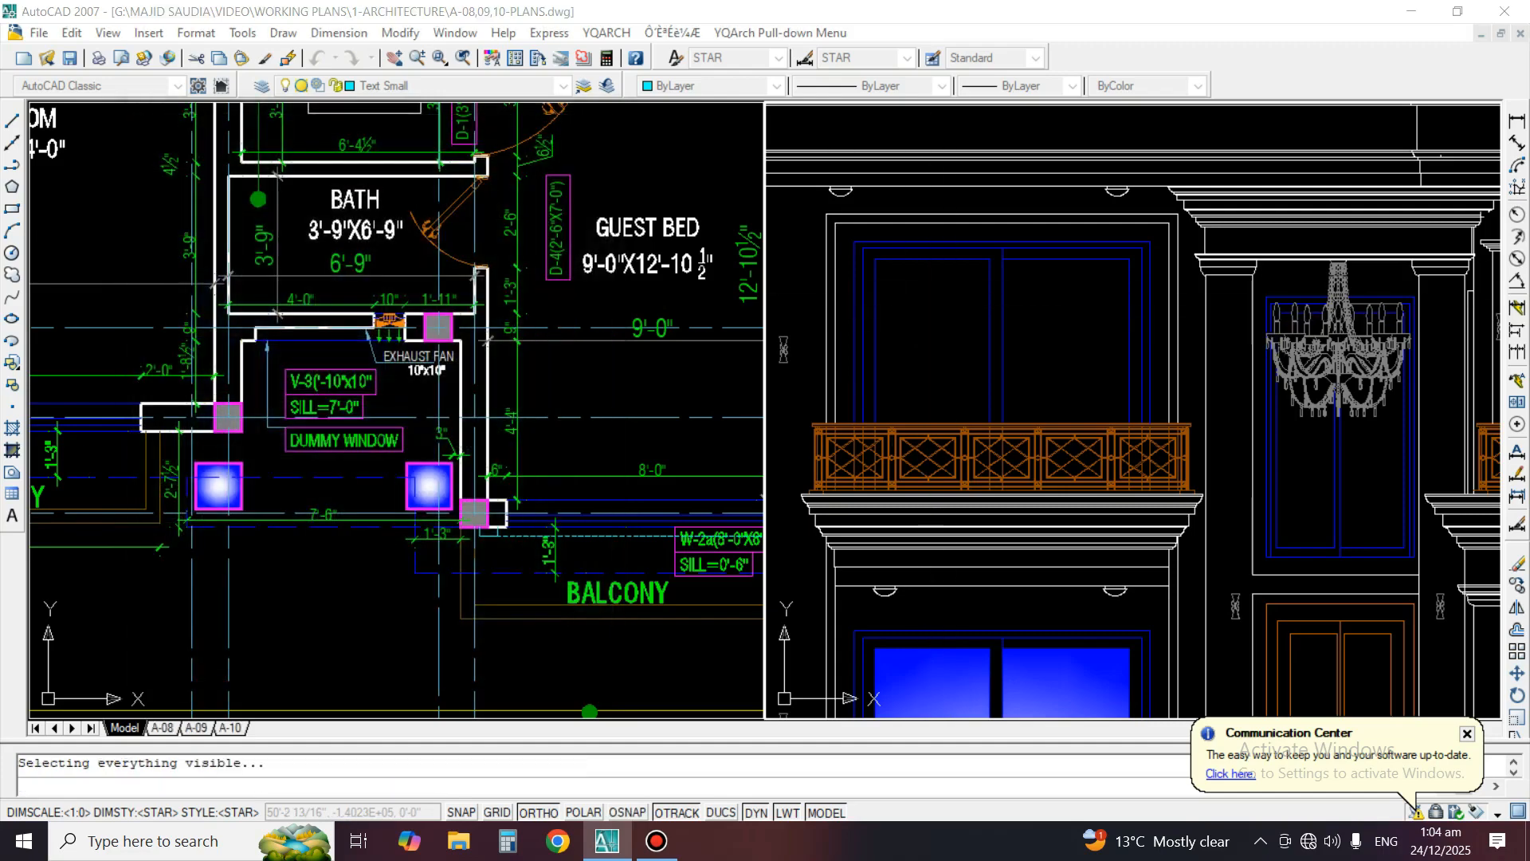
left_click(817, 465)
left_click(1051, 328)
left_click(963, 330)
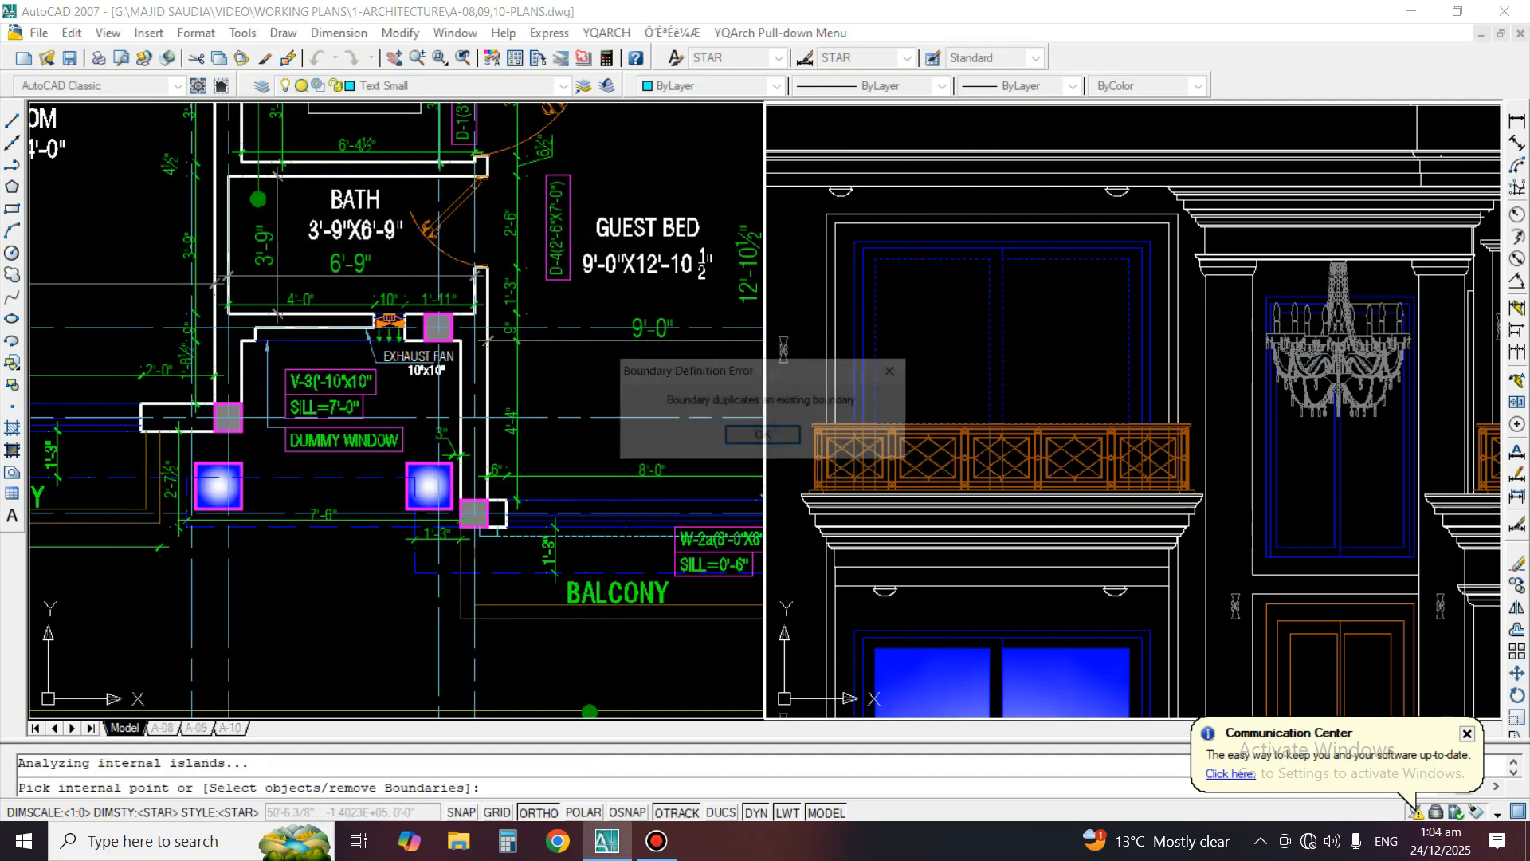
key("space")
key("space")
key("space")
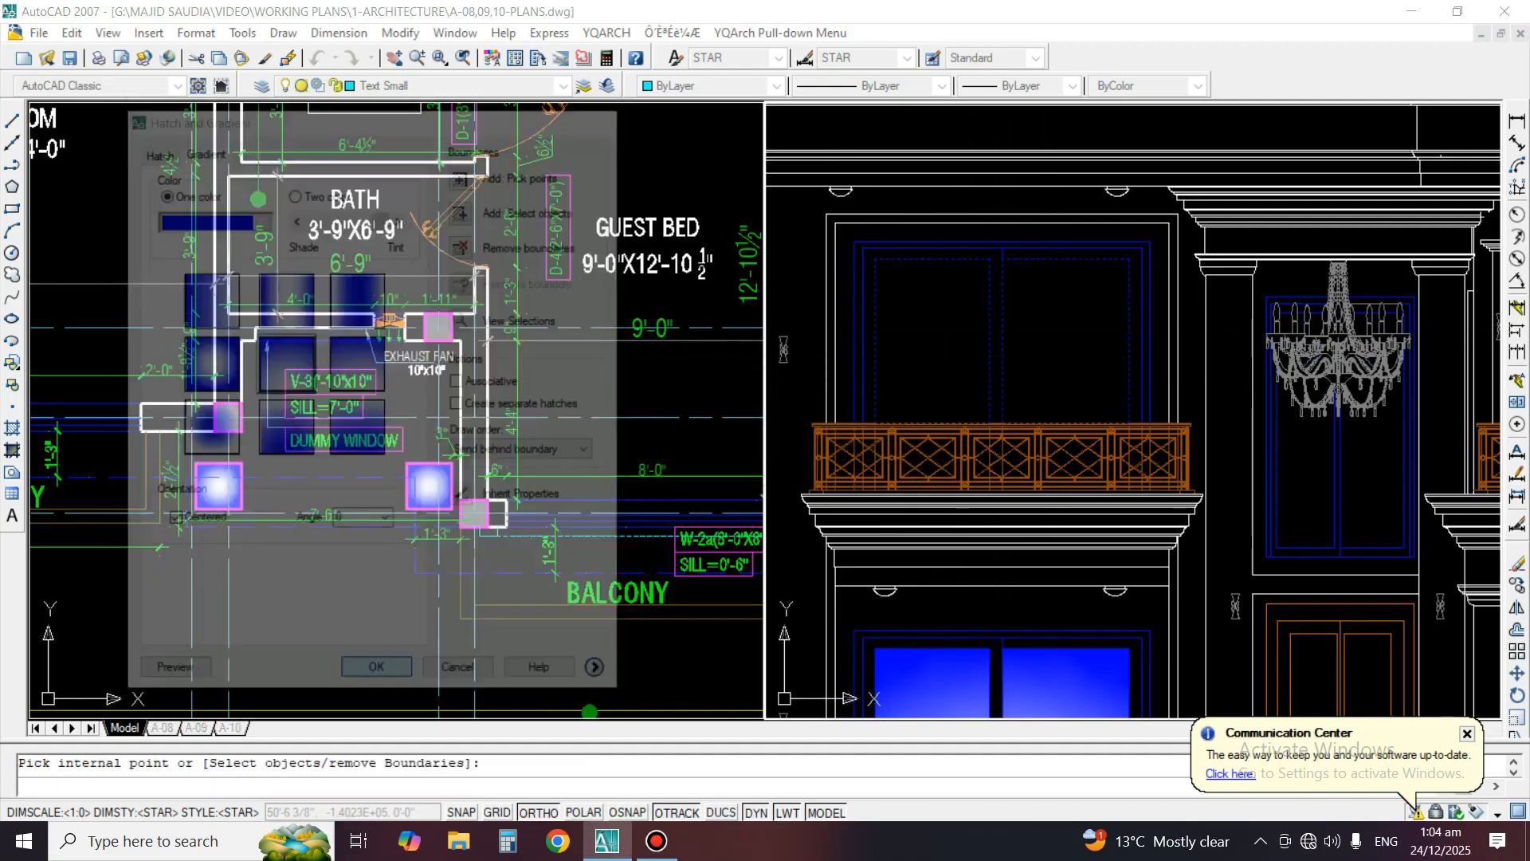
key("Escape")
scroll(914, 346, "up", 3)
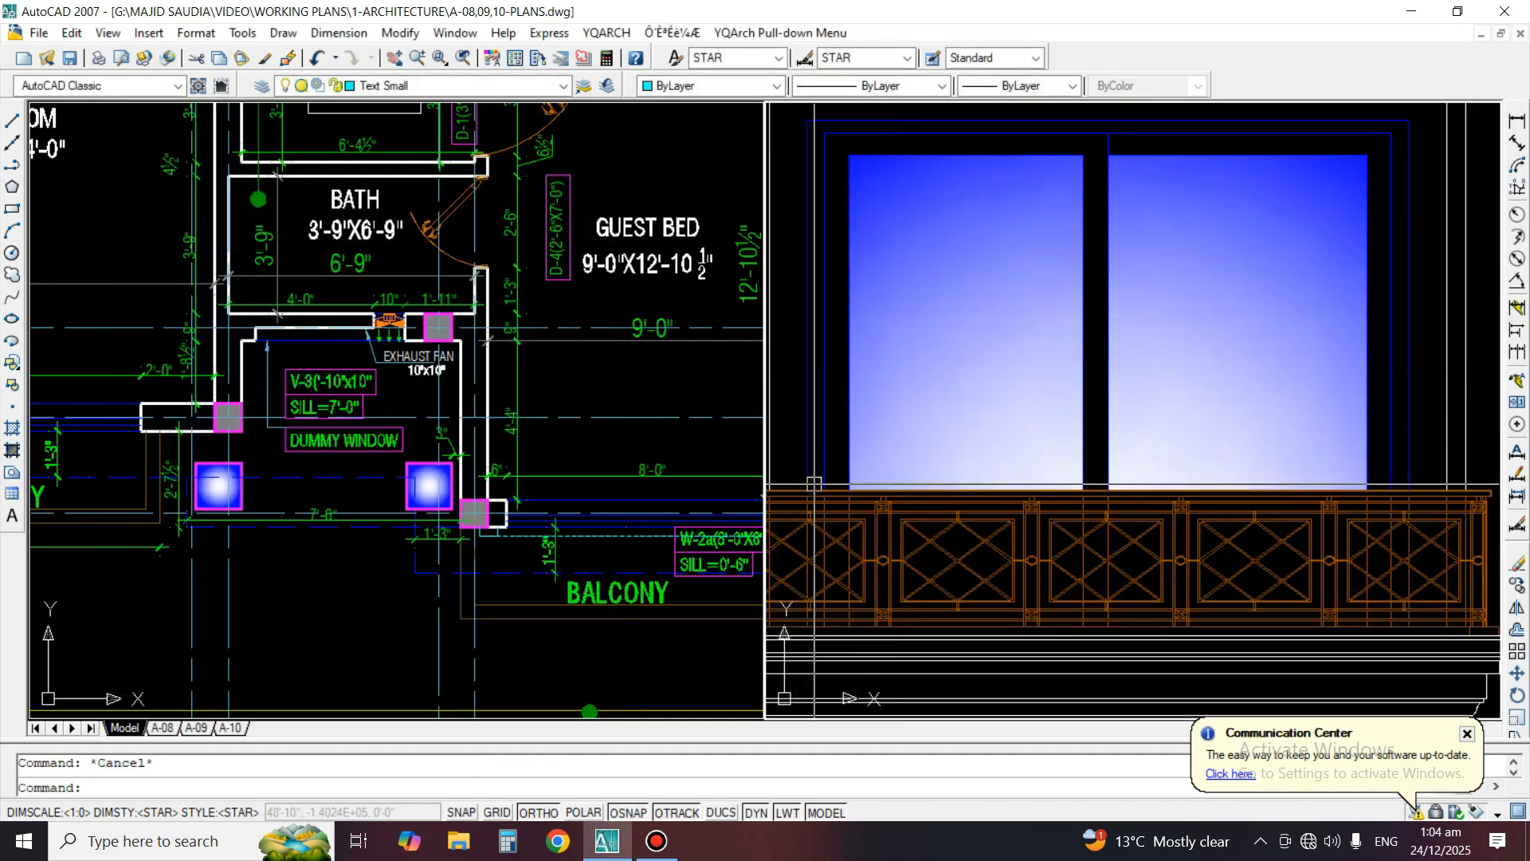
scroll(813, 484, "down", 3)
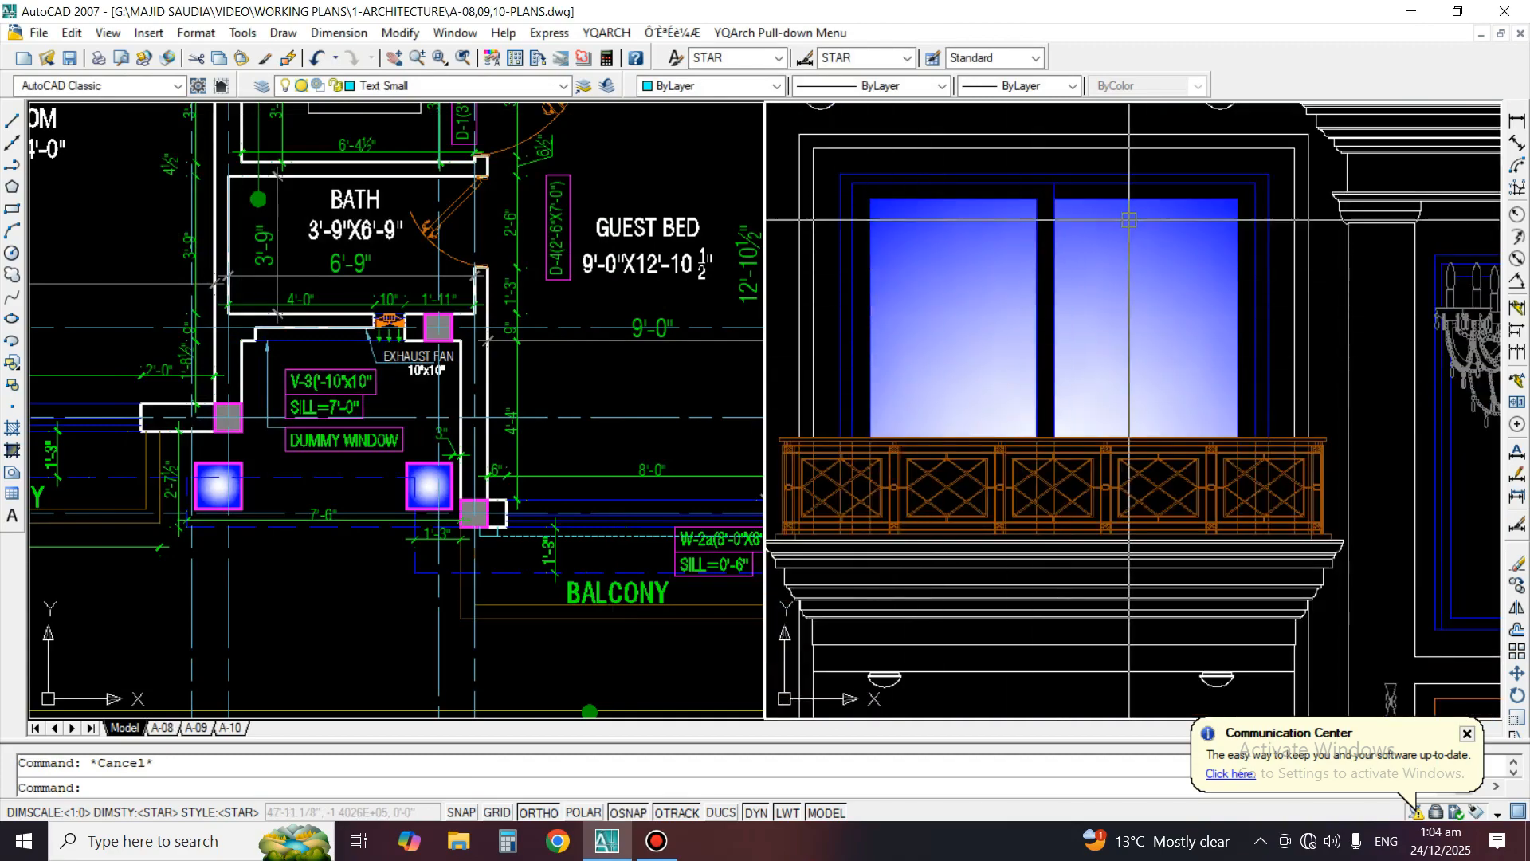
Turn off the layer of the chandelier above the entrance and turn all layers back on
scroll(1128, 220, "down", 3)
scroll(1210, 316, "up", 4)
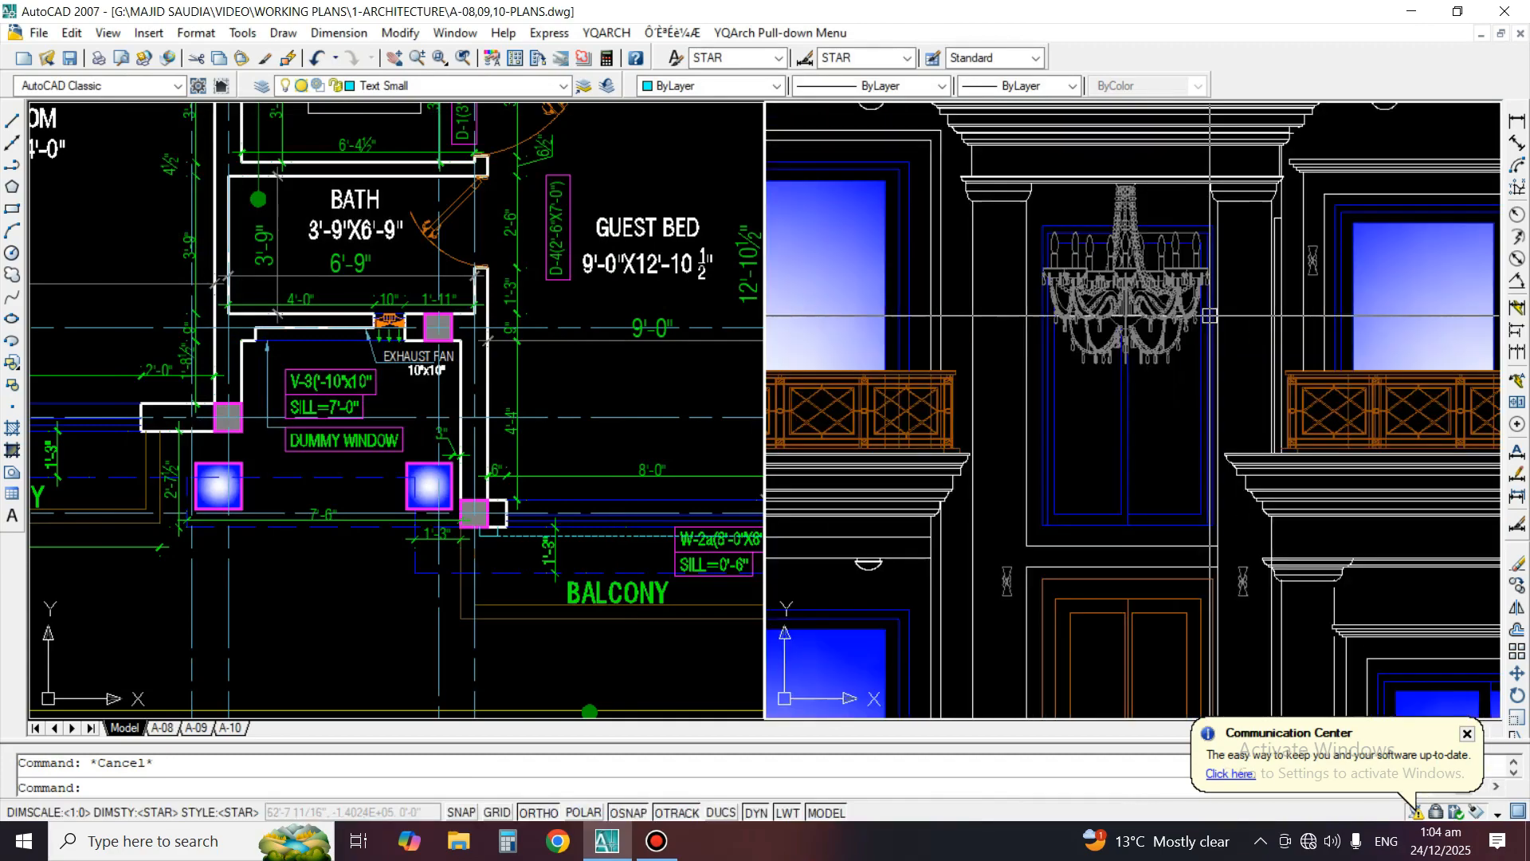
scroll(1155, 314, "up", 2)
type("layoff")
key("Return")
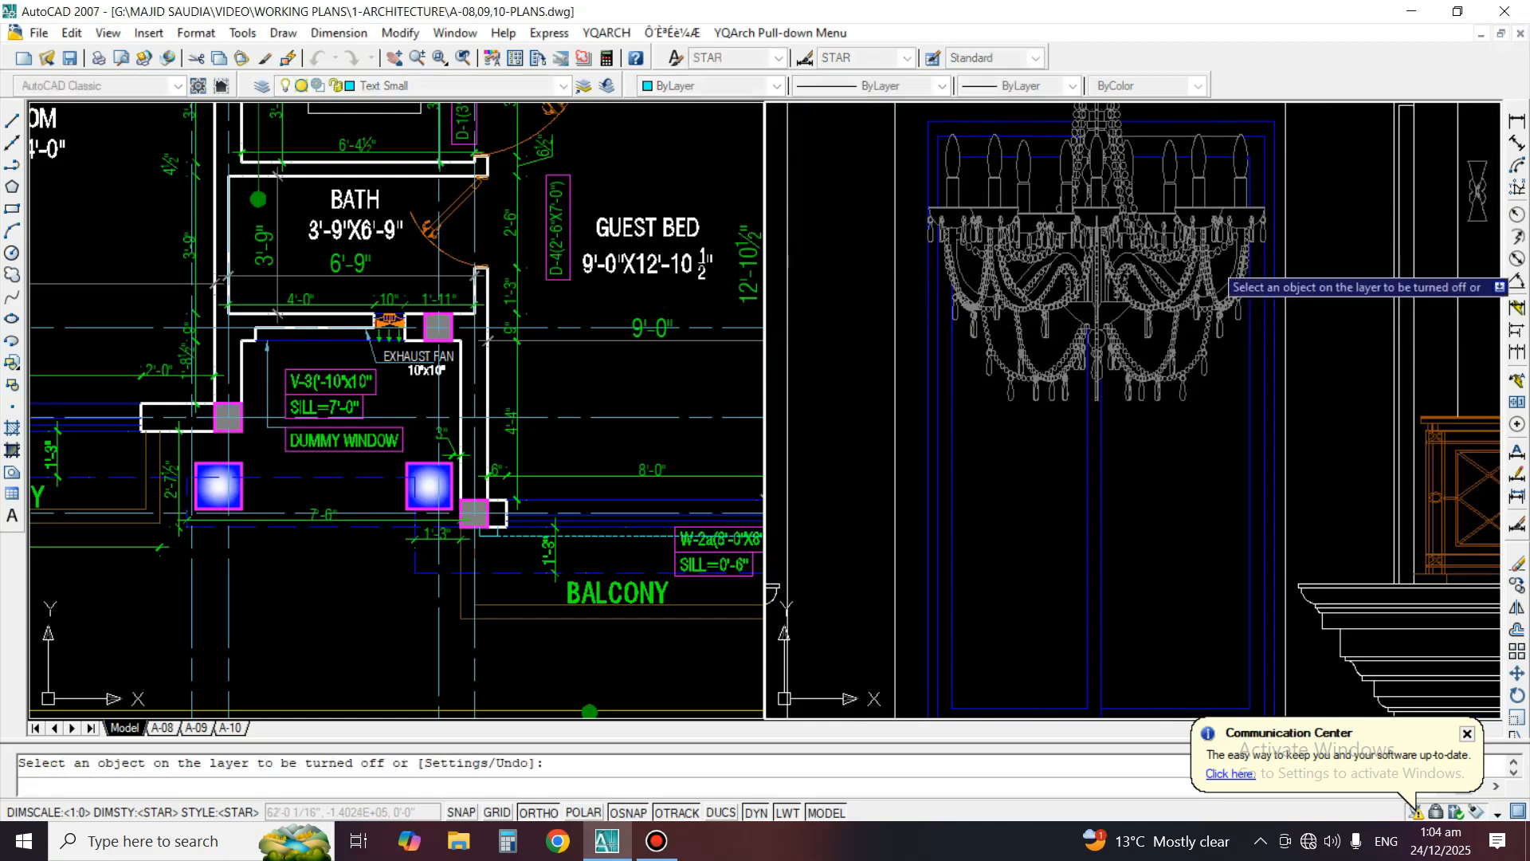
left_click(1212, 260)
key("Escape")
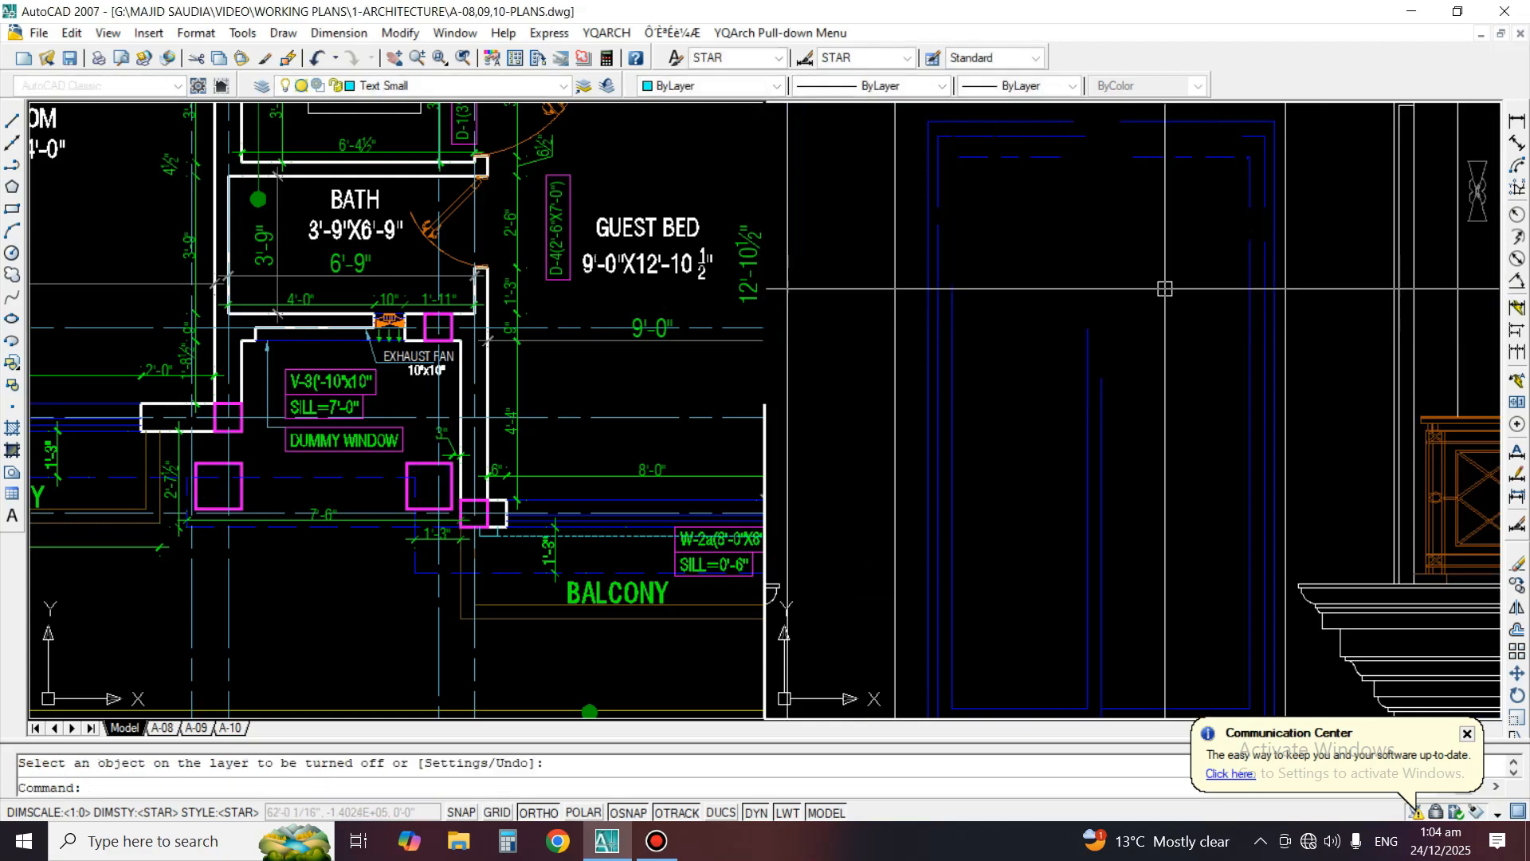
type("layon")
key("Return")
Turn off the chandelier's layer H to expose the tall window behind it
type("layoff")
key("Return")
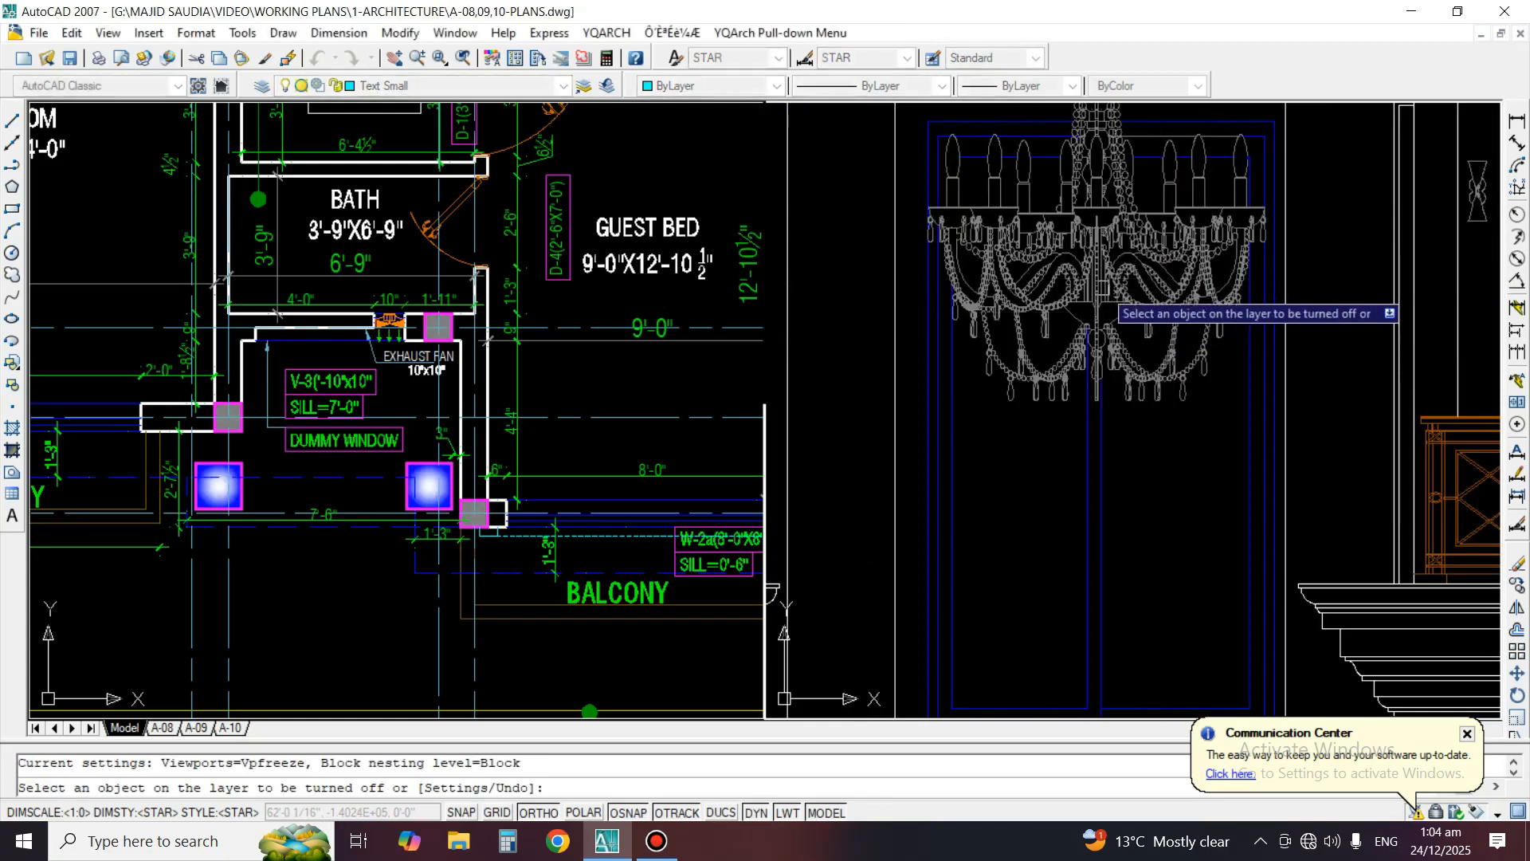
left_click(1166, 292)
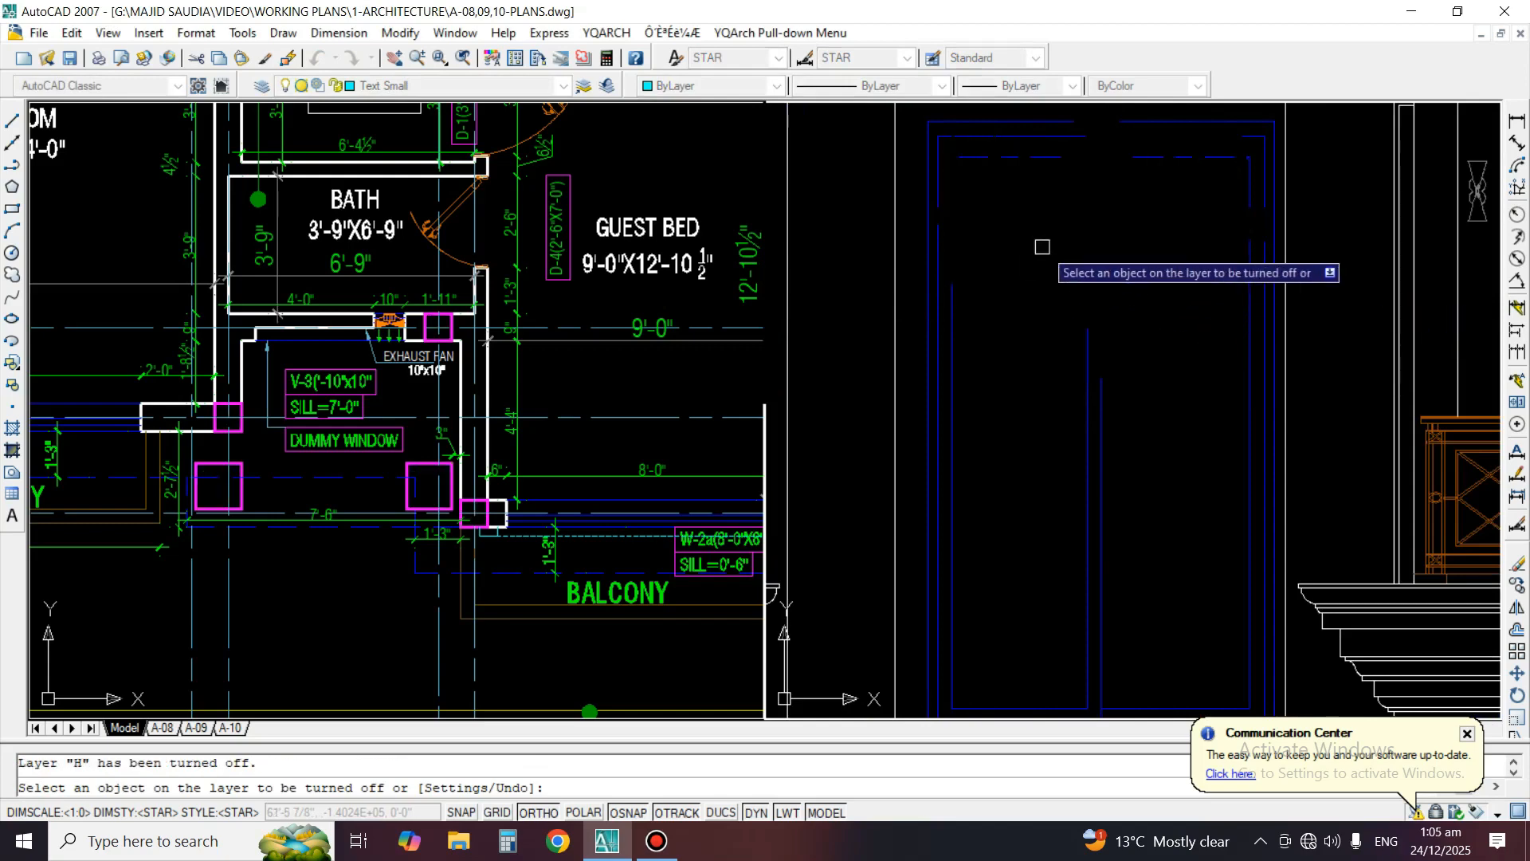
key("Return")
Erase the stray fragments near the tall window's upper-left glass corner and fillet the innermost top and left lines into a corner
middle_click_drag(1233, 225, 1235, 288)
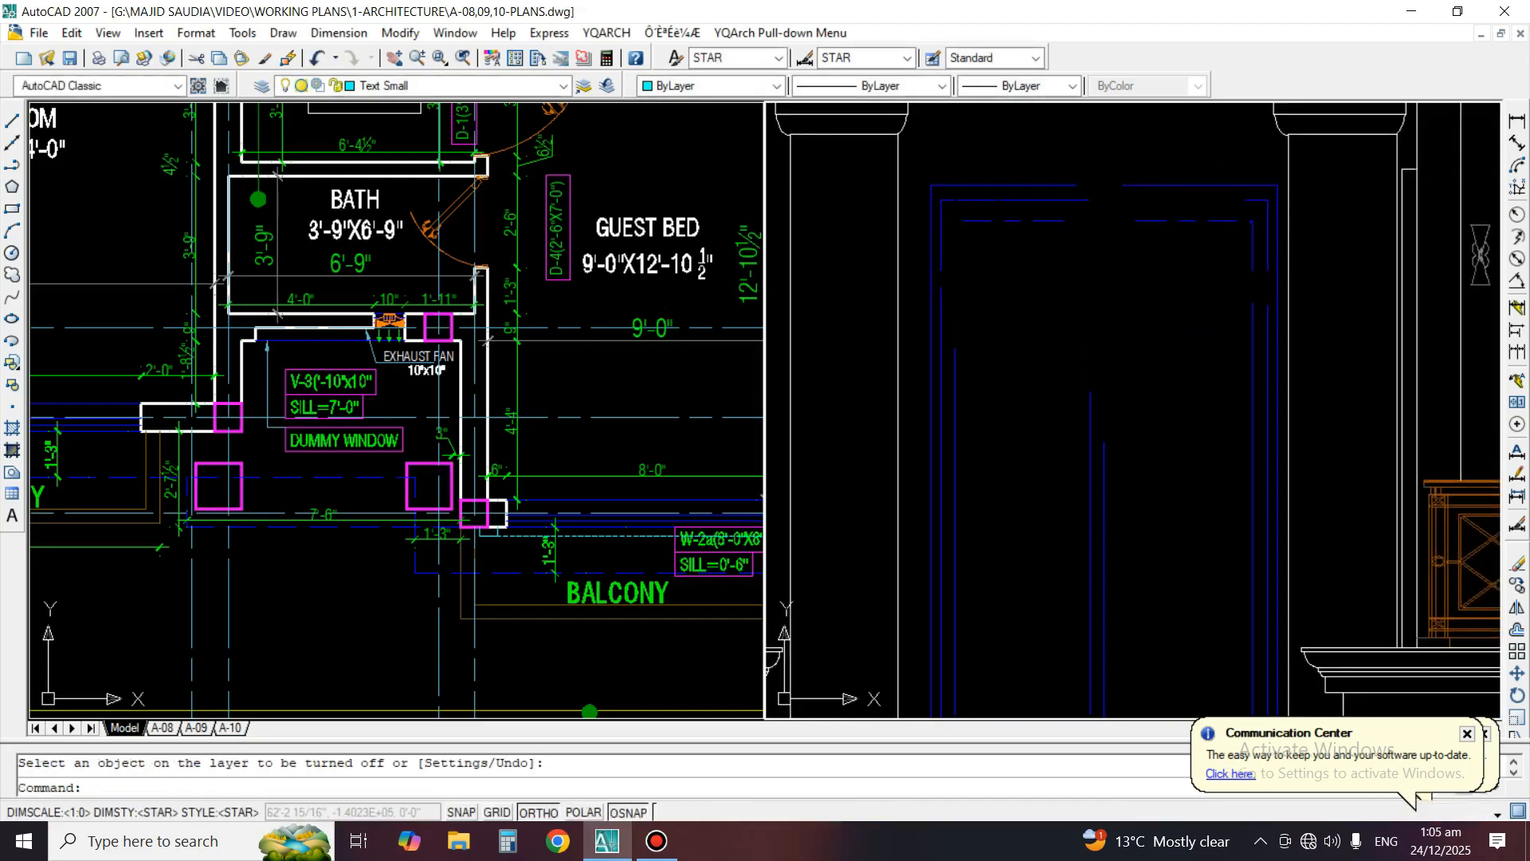
type("e")
key("Return")
scroll(1001, 232, "up", 1)
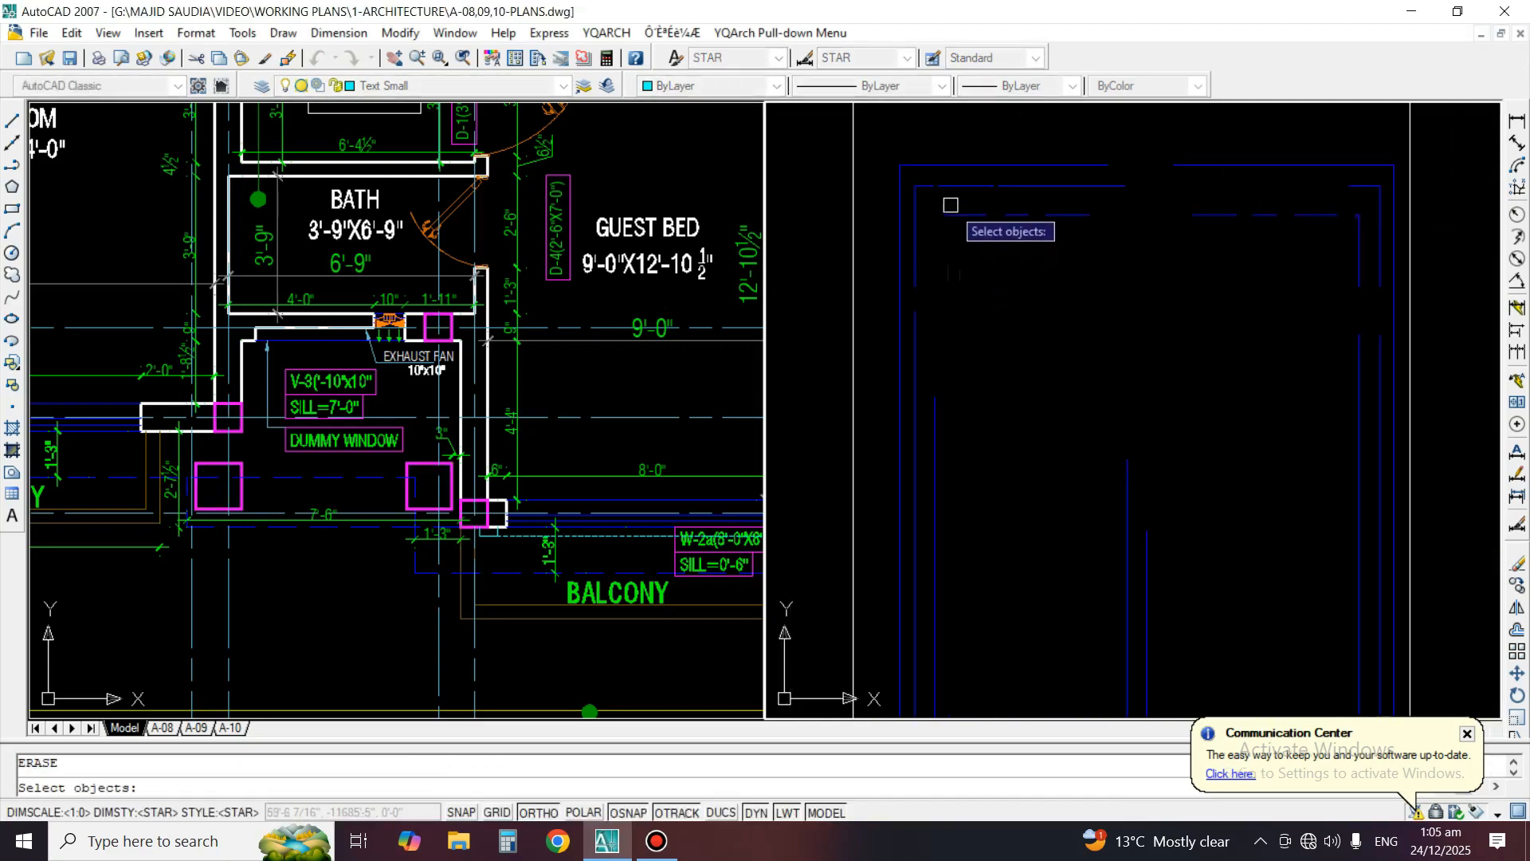
left_click(1033, 257)
key("Return")
type("f")
key("Return")
left_click(1061, 216)
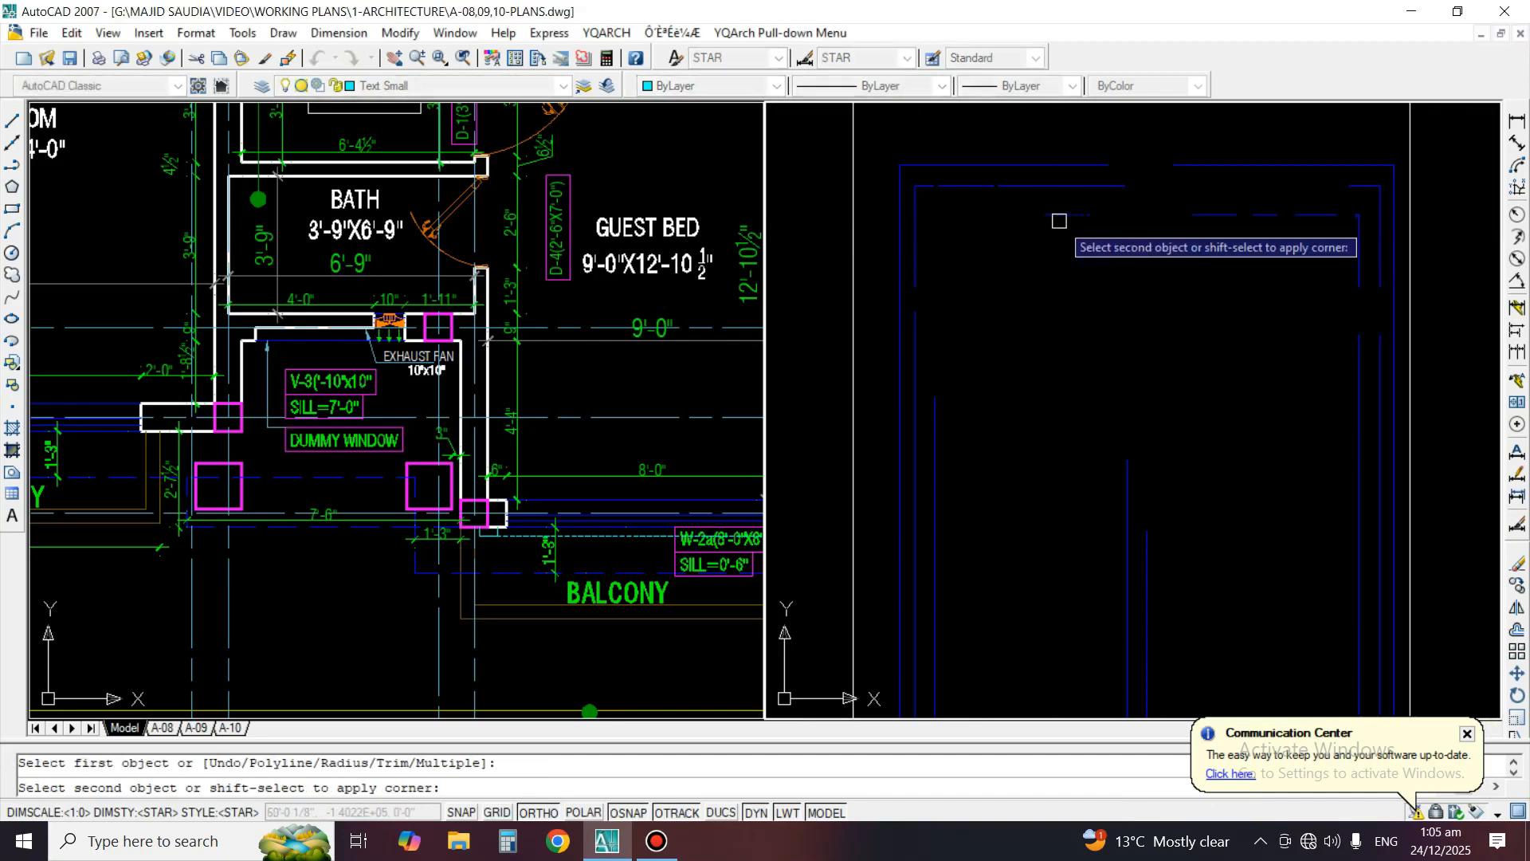
left_click(931, 421)
Erase the leftover segments at the middle frame's upper-left corner and fillet its top and left lines together
type("e")
key("Return")
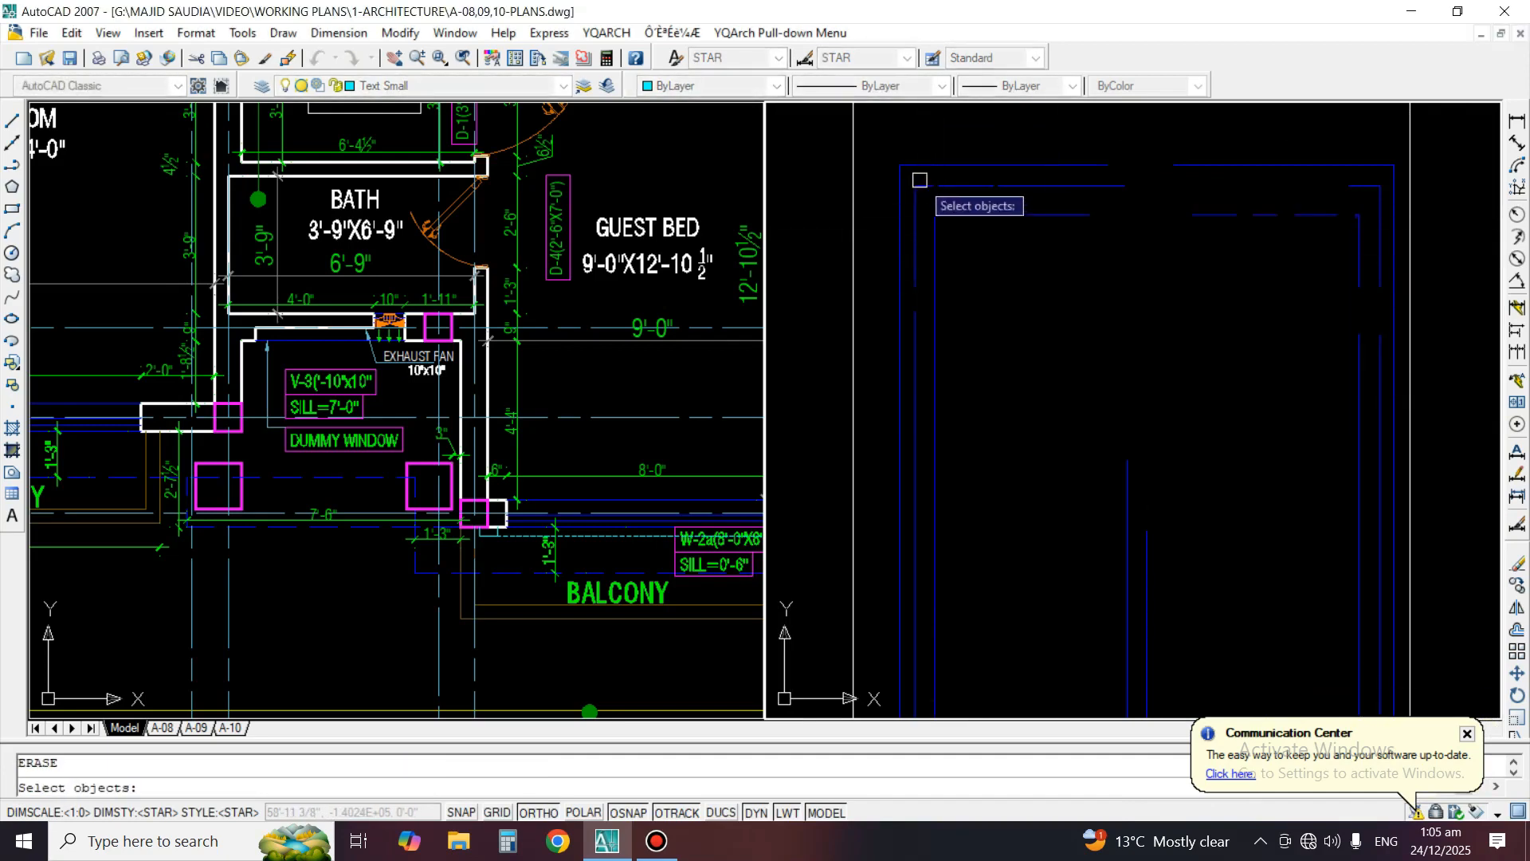
left_click(919, 182)
key("Return")
left_click(916, 209)
key("Return")
type("f")
key("Return")
left_click(974, 185)
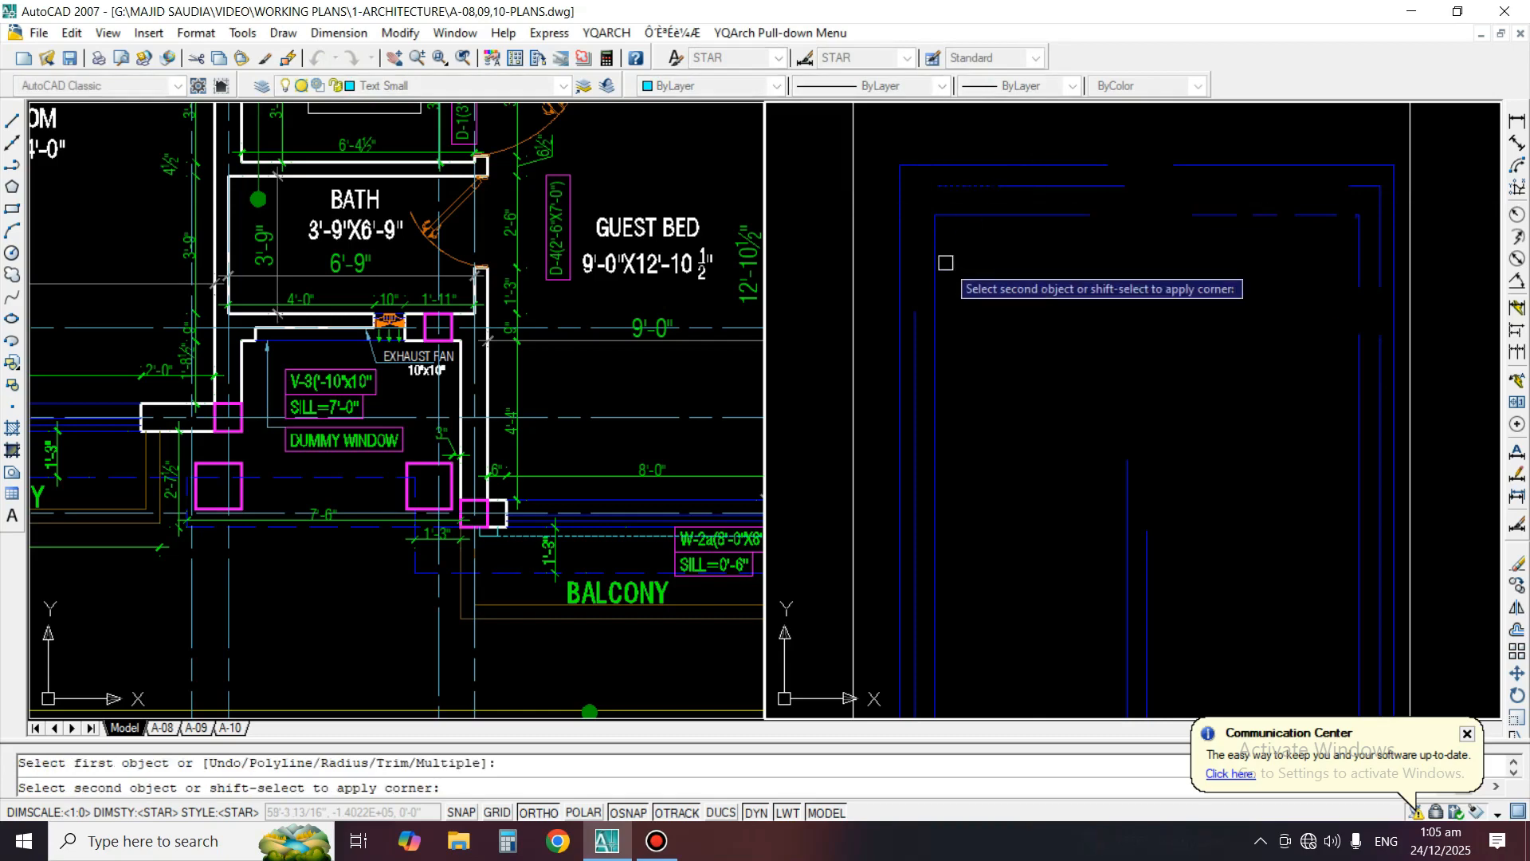
left_click(917, 351)
Erase the stray line fragments at the upper-right corner of the tall window's middle frame
type("e")
key("Return")
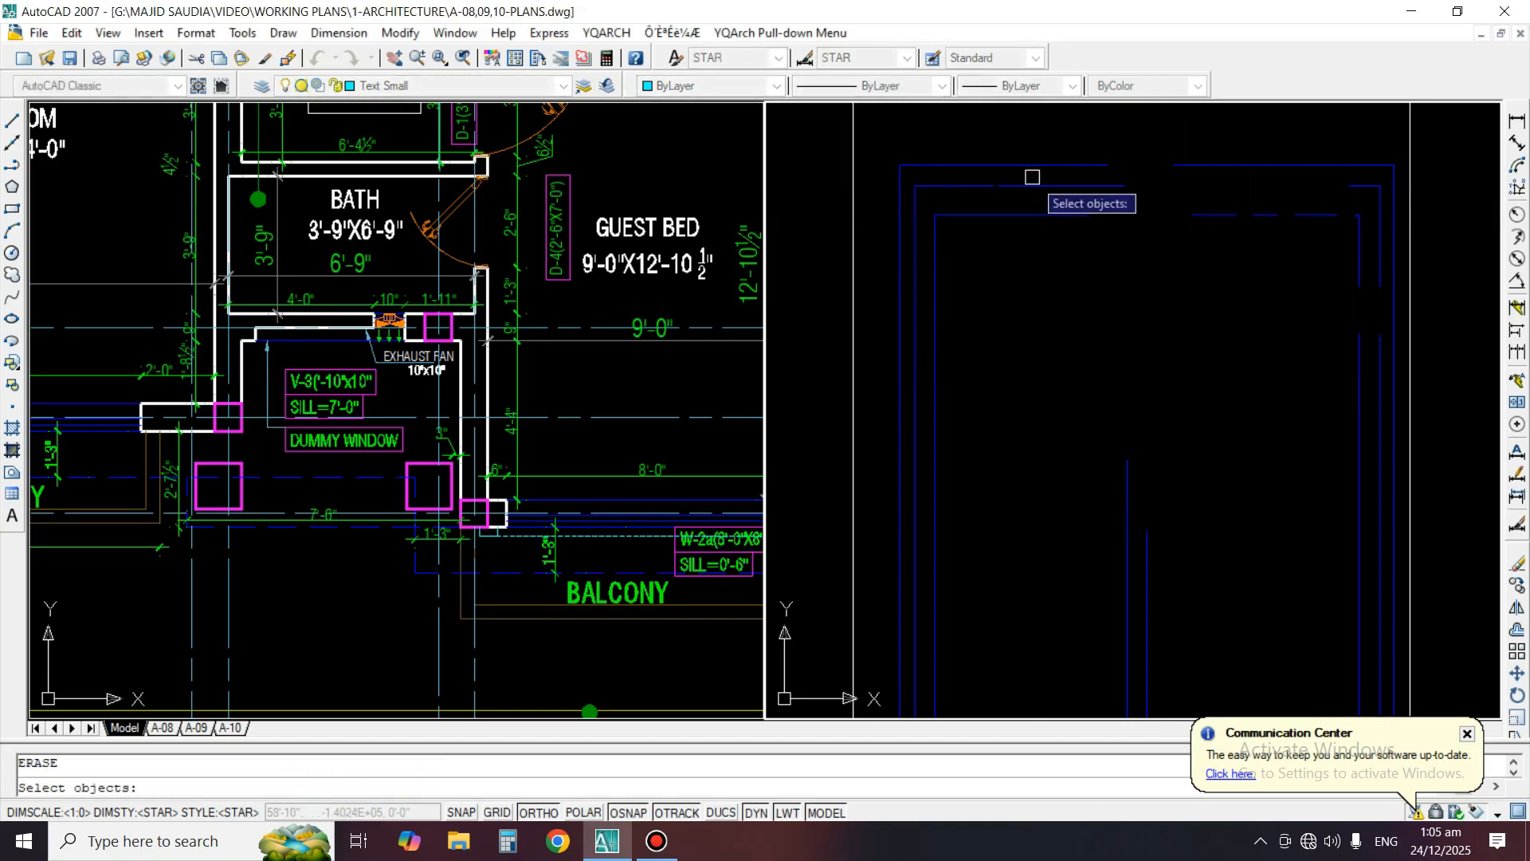
middle_click_drag(1229, 165, 1213, 227)
scroll(1213, 227, "up", 3)
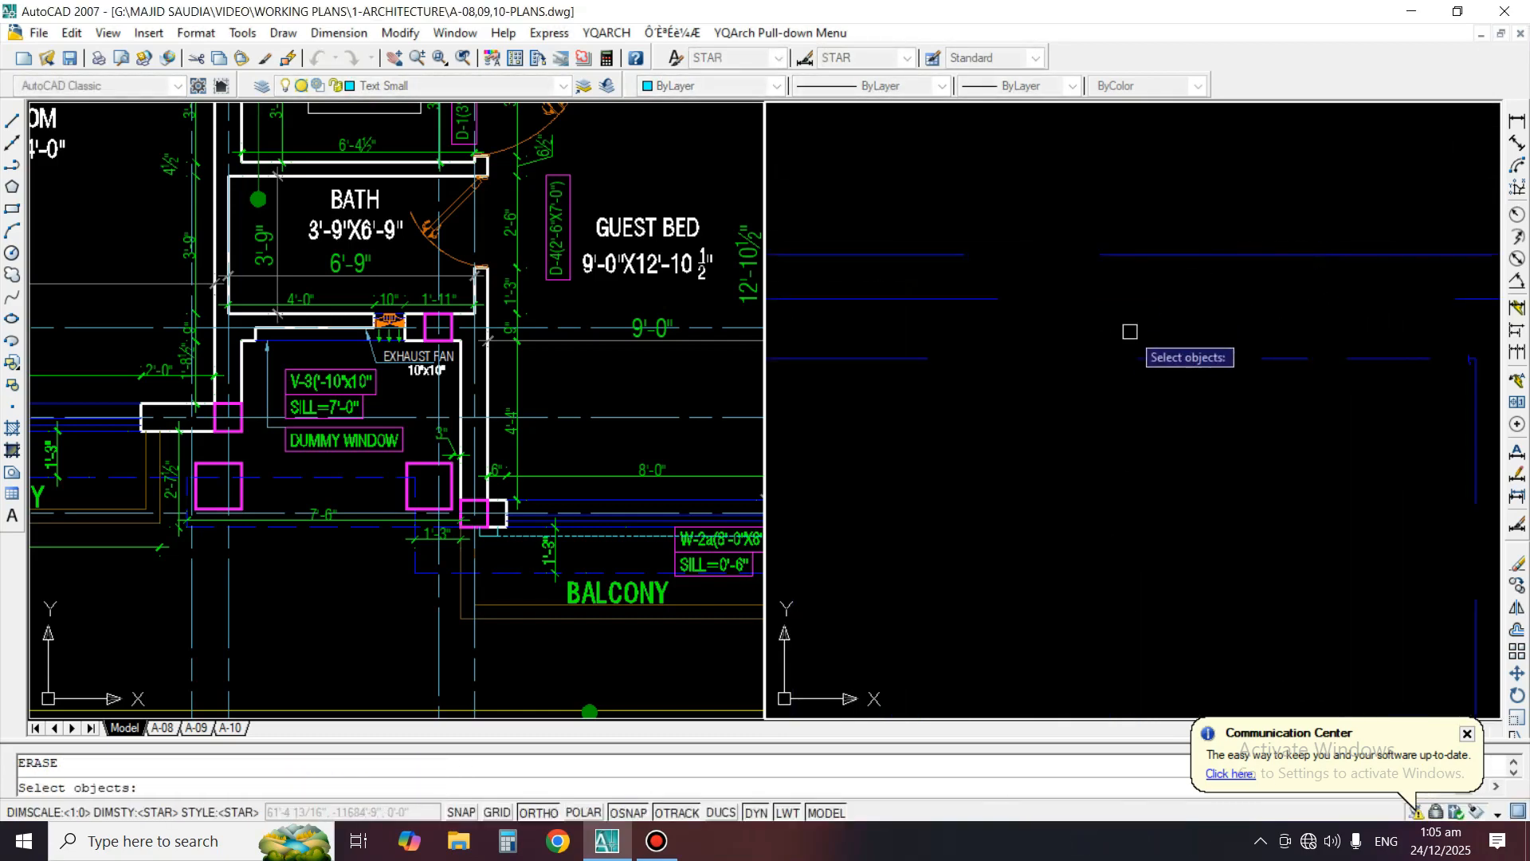
left_click(1360, 414)
key("Return")
scroll(1084, 382, "down", 4)
scroll(1212, 314, "up", 2)
type("e")
key("Return")
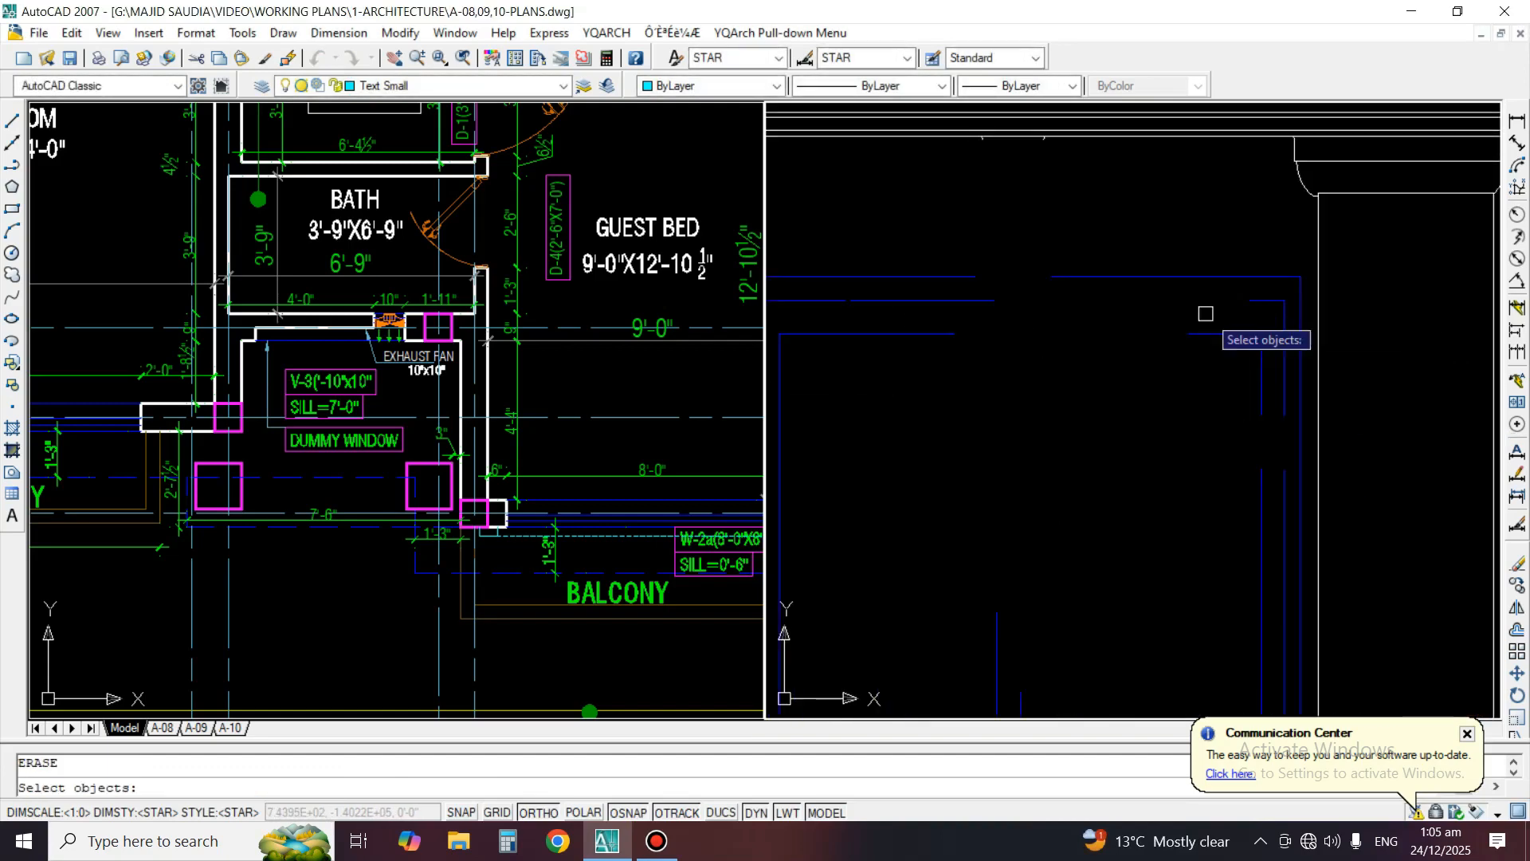
left_click(1260, 299)
key("Return")
Extend the middle frame's top line to its right vertical line to close the upper-right corner
type("ex")
key("Return")
left_click(1284, 335)
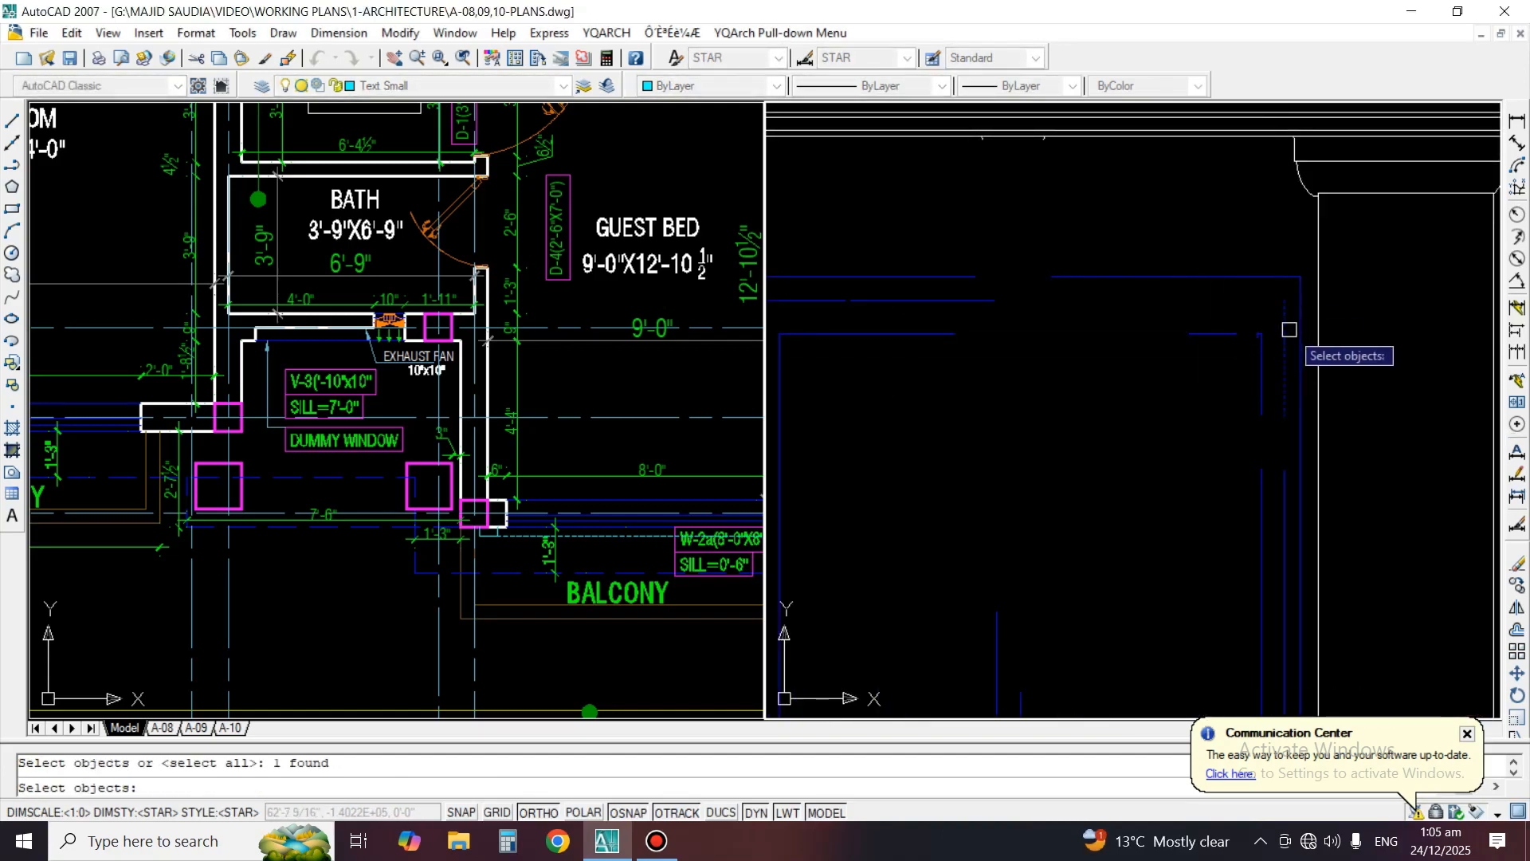
key("Return")
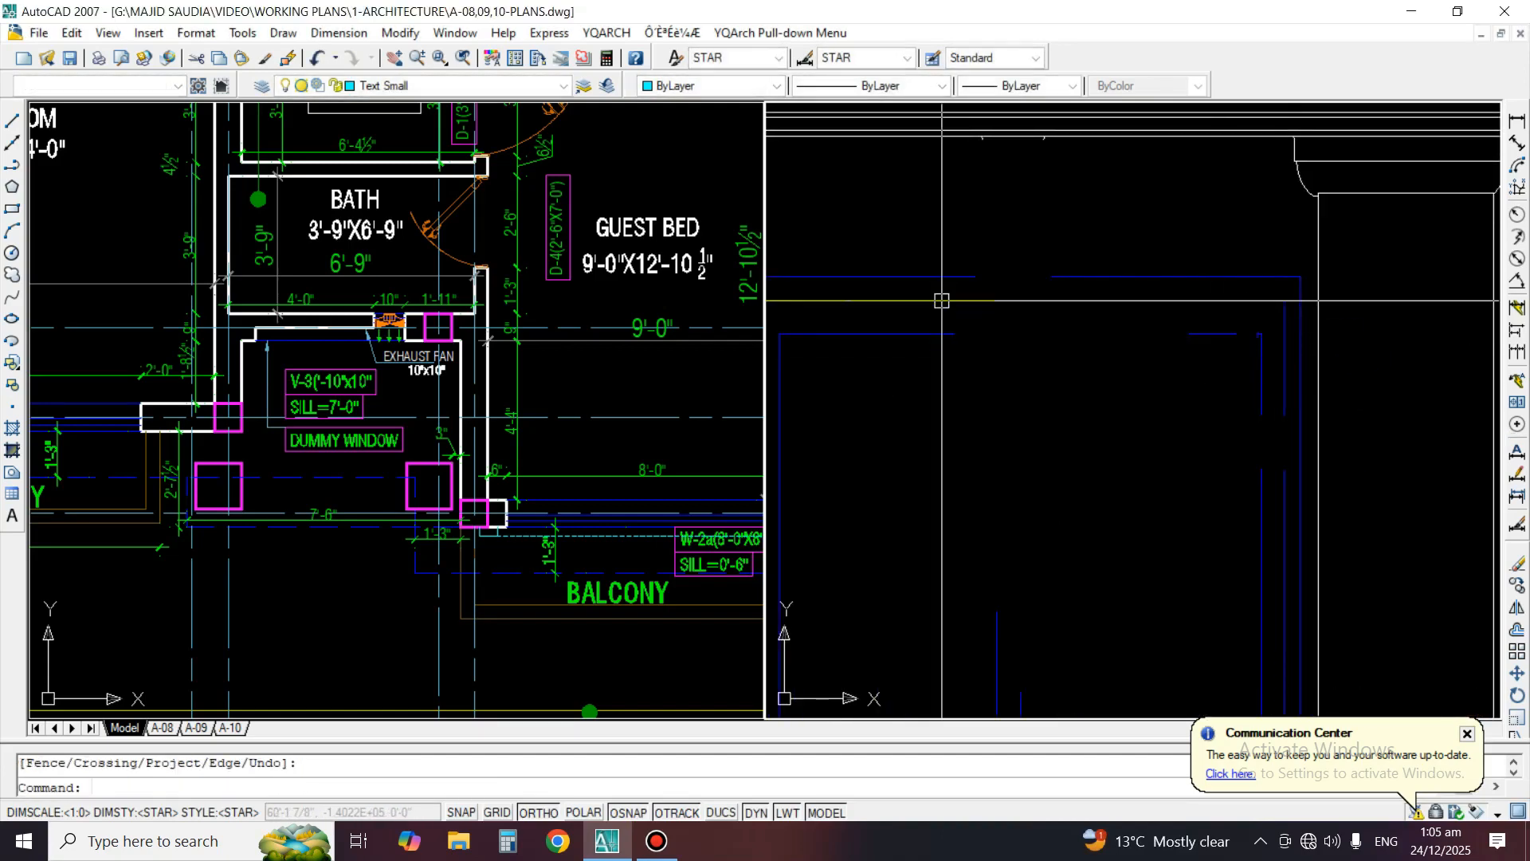
left_click(961, 298)
left_click(987, 299)
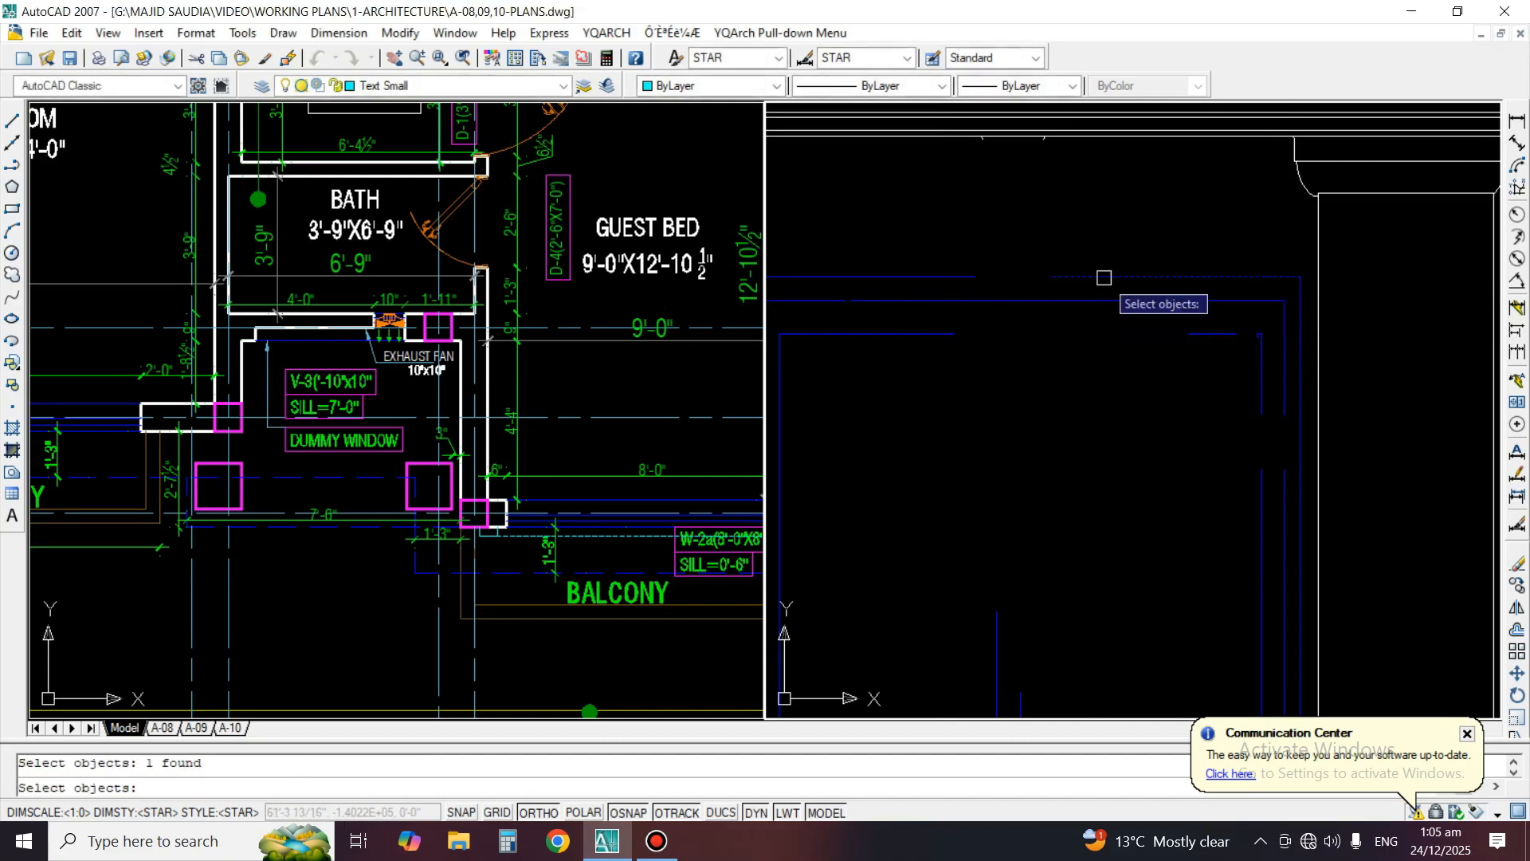
Erase the detached right piece of the outer frame's top line and extend the remaining line to the right edge
left_click(973, 341)
key("space")
type("e")
key("space")
Erase the leftover top-line fragments near the inner frame's upper-right corner
left_click(1212, 338)
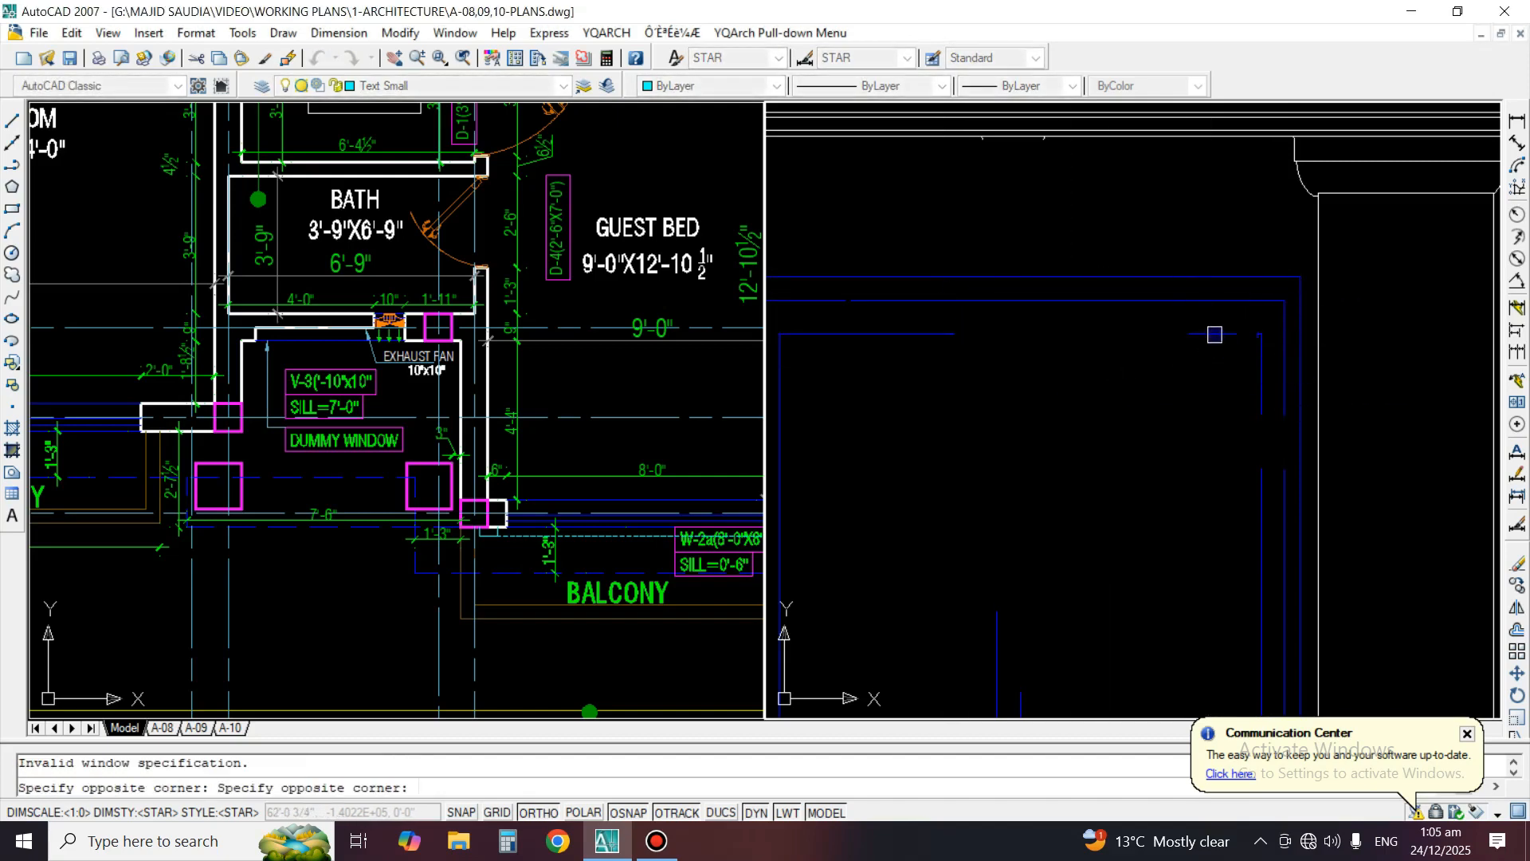
left_click(1192, 332)
key("space")
key("space")
left_click(1251, 342)
key("Escape")
Extend the inner frame's top line to its right vertical line
key("space")
left_click(1245, 320)
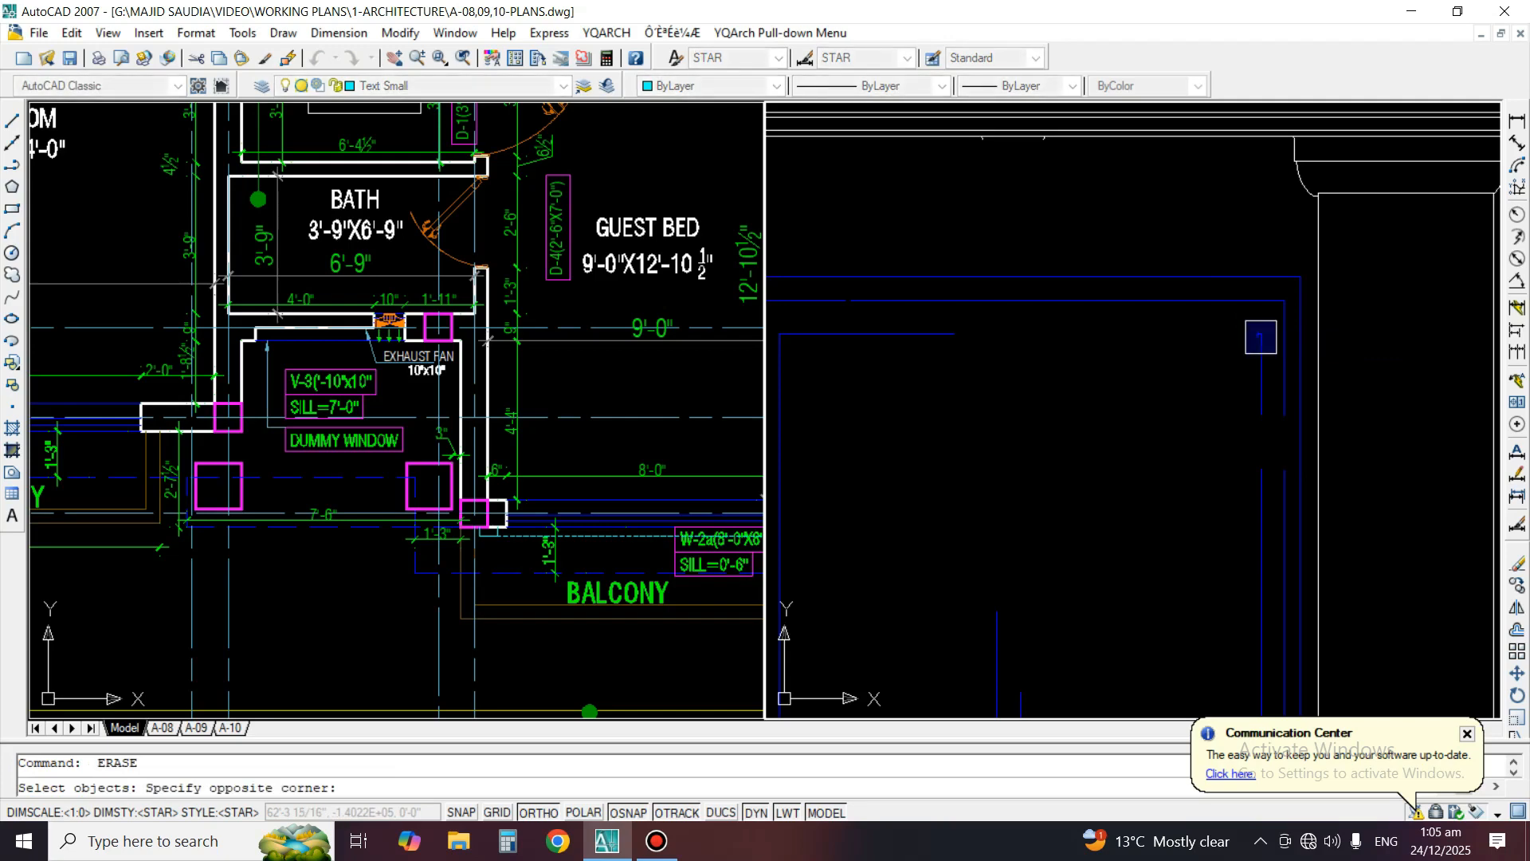
type("ex")
key("space")
left_click(1261, 345)
Erase the short upper segments of the inner and middle frames' right lines and extend the lower segments up to the top lines
key("space")
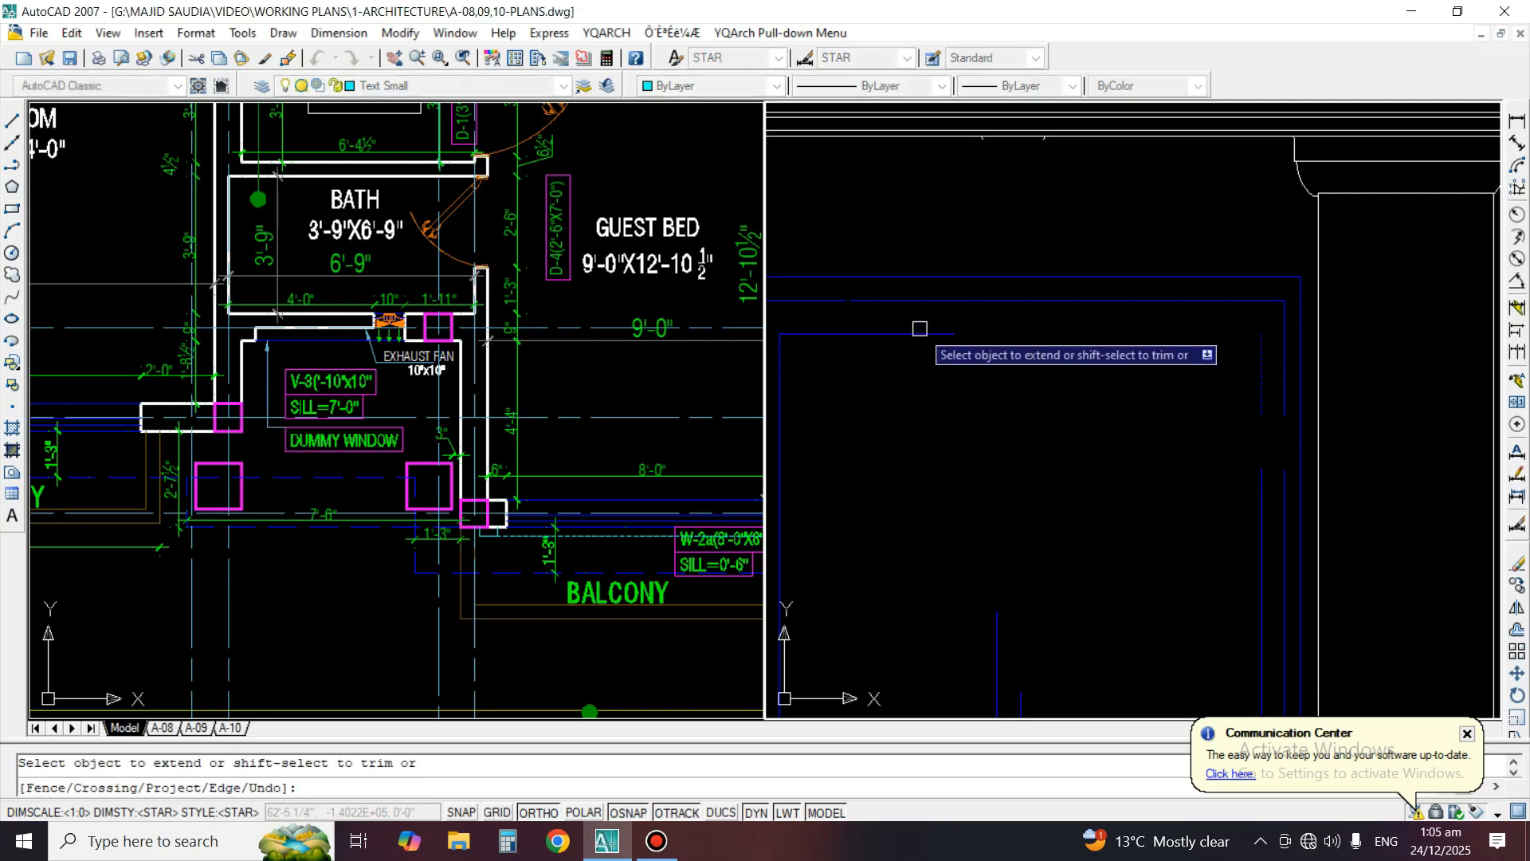
left_click(925, 334)
type("e")
key("space")
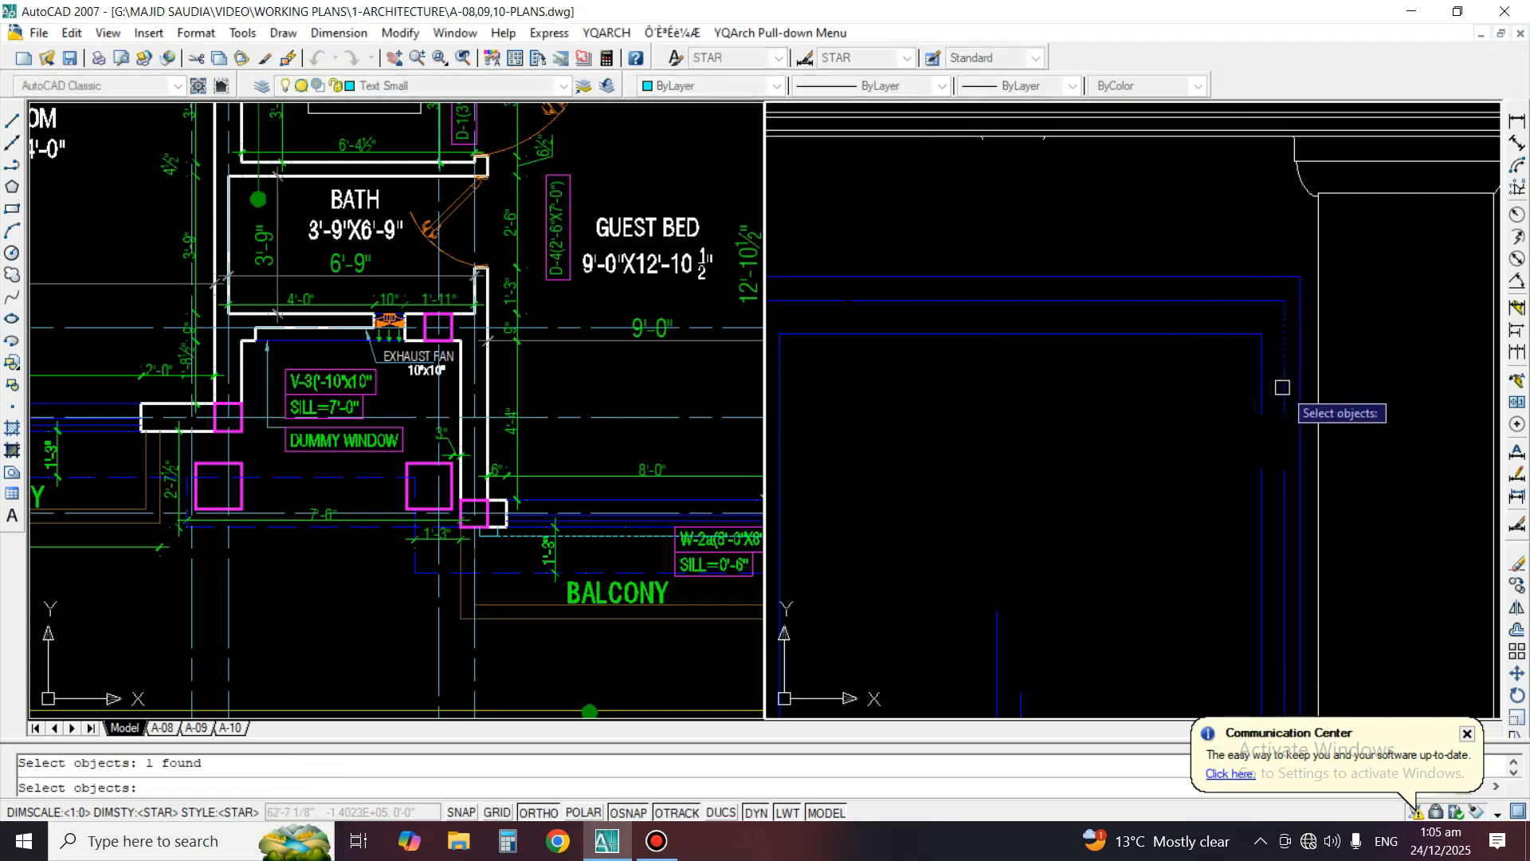
type("ex")
key("space")
key("space")
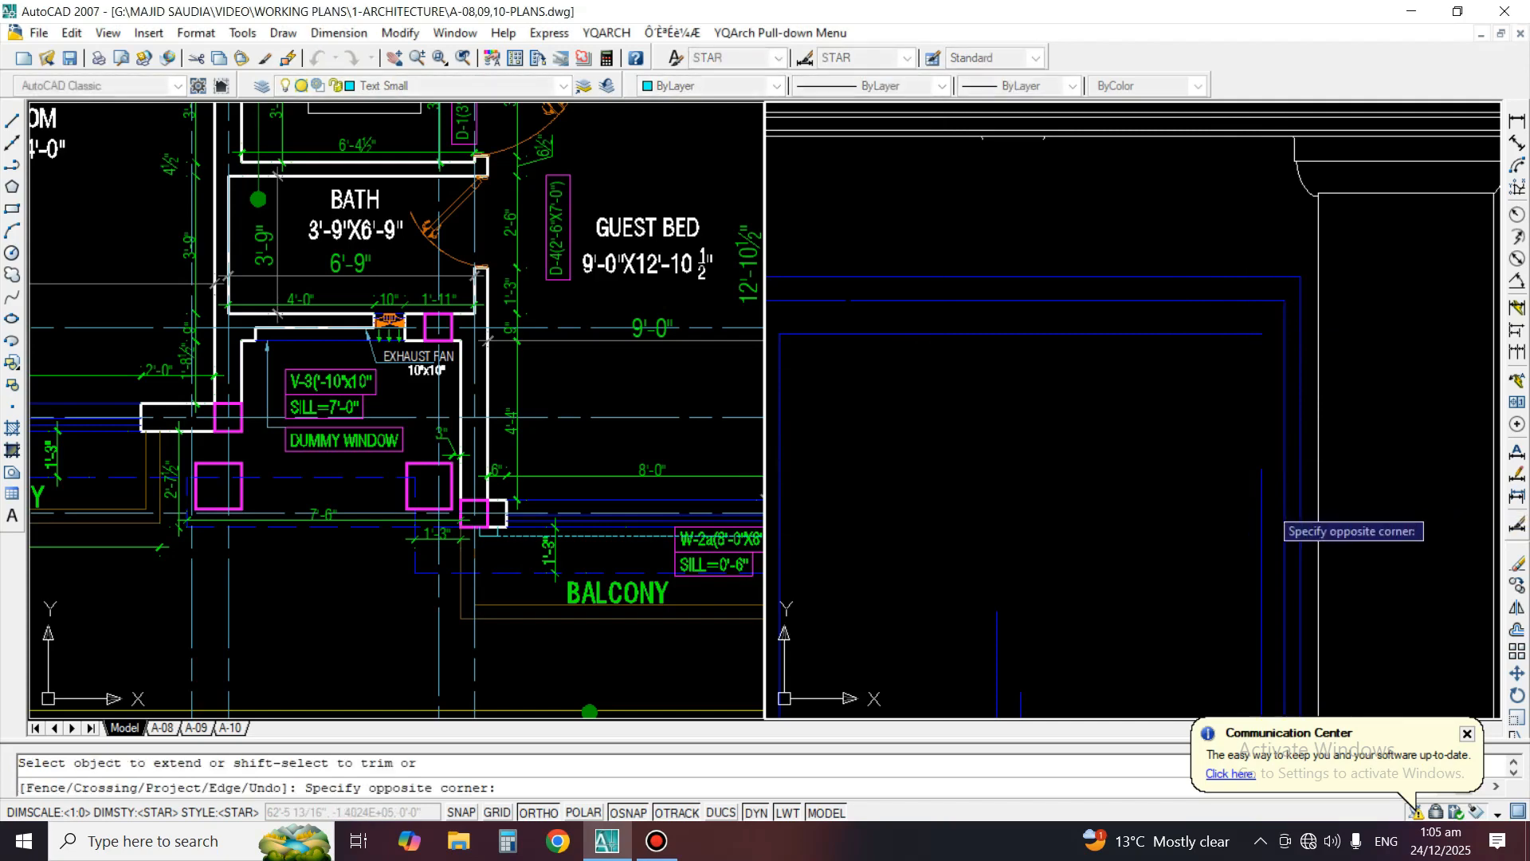
scroll(1195, 393, "down", 5)
scroll(1169, 419, "up", 3)
Extend the two central mullion lines up to the inner frame's top line
key("space")
type("ex")
key("space")
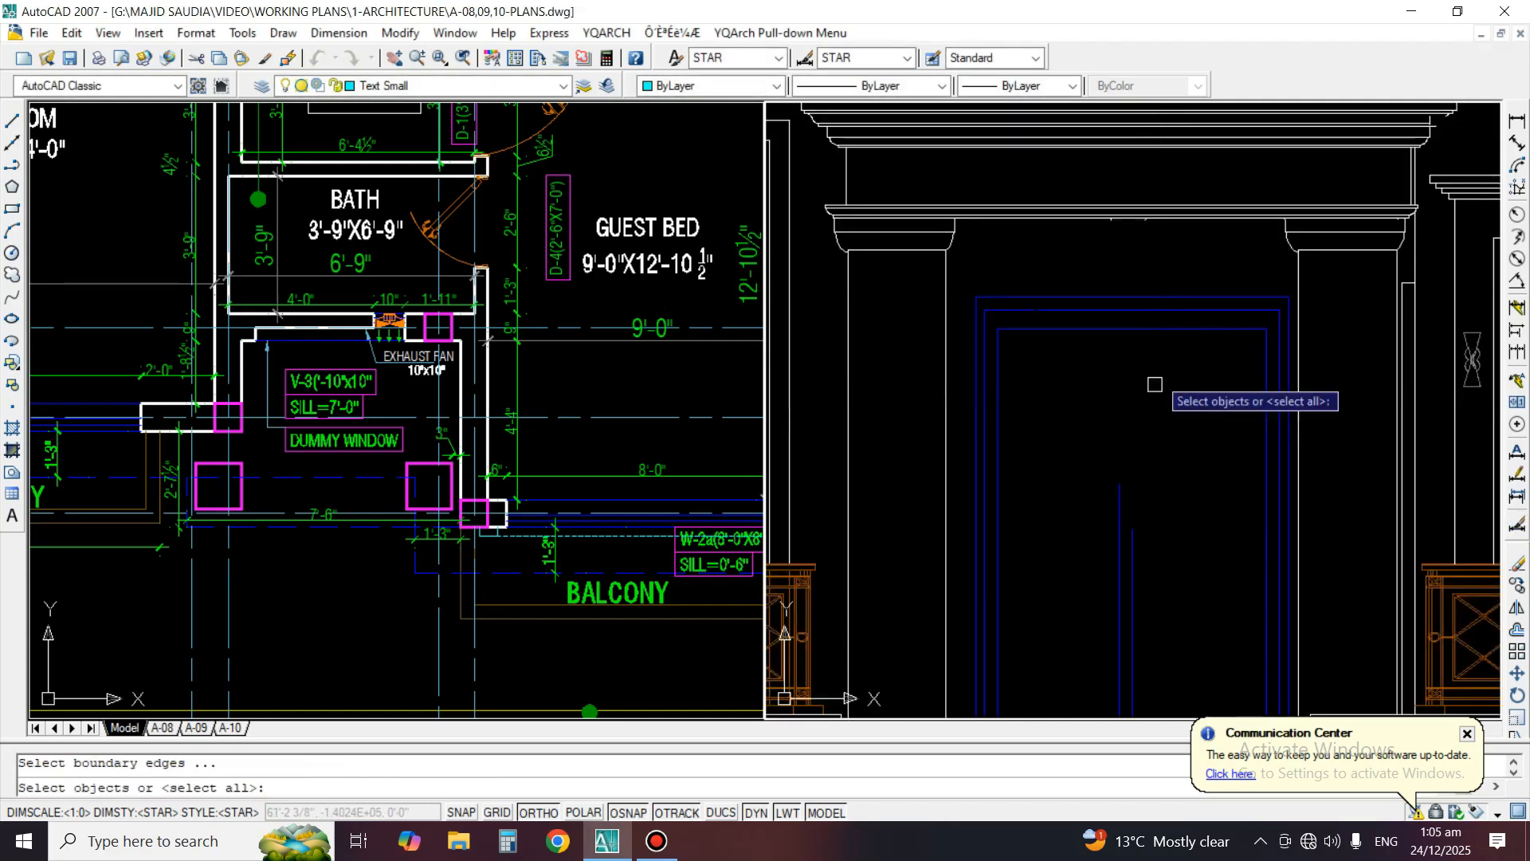
left_click(1164, 321)
left_click(1160, 338)
key("space")
left_click(1070, 438)
left_click(1161, 567)
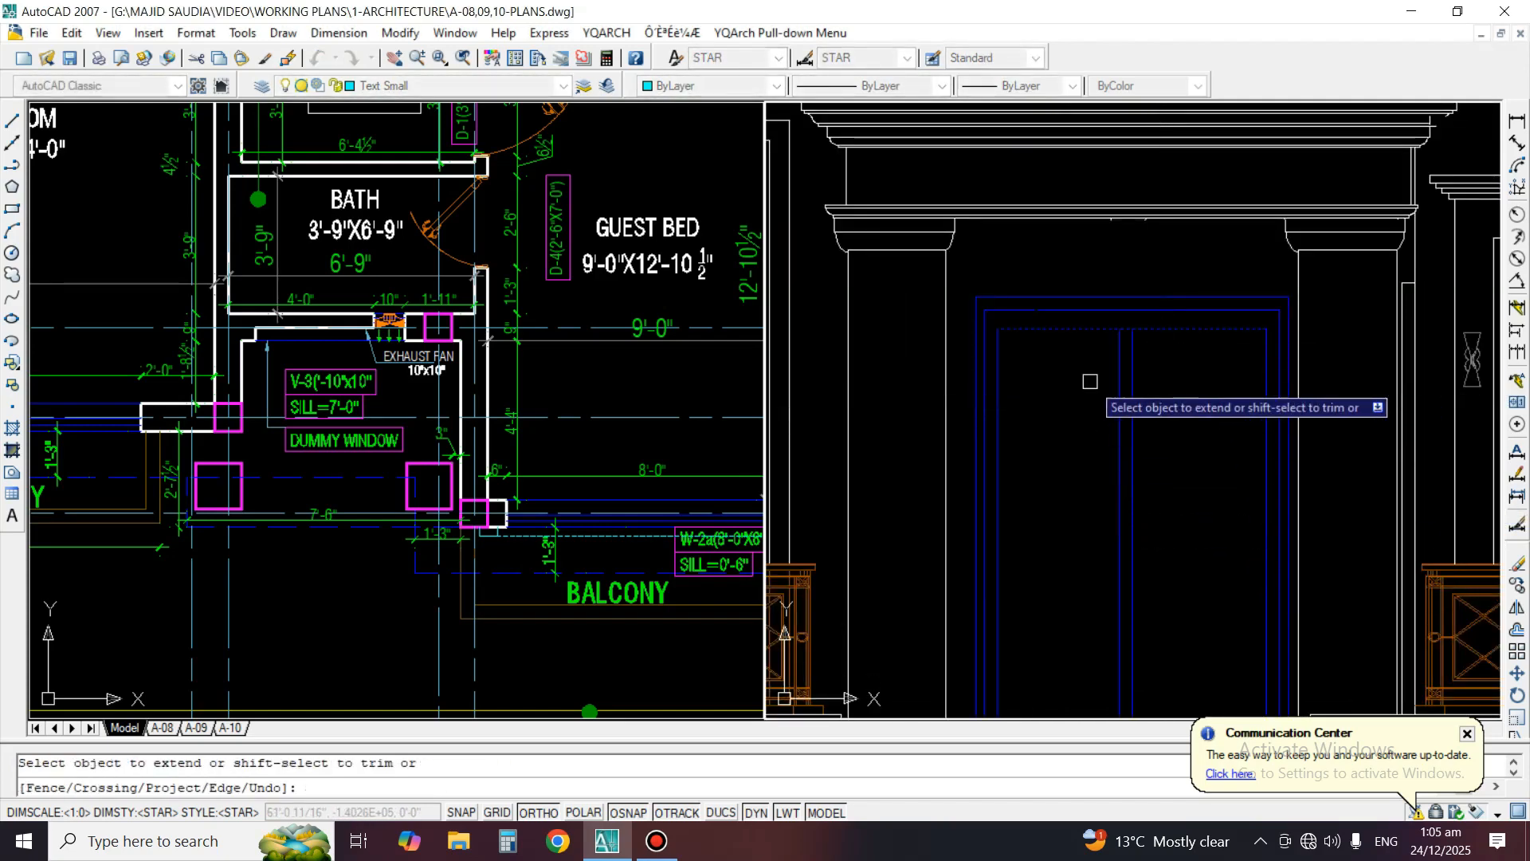
key("space")
scroll(1102, 346, "up", 2)
scroll(1145, 327, "down", 4)
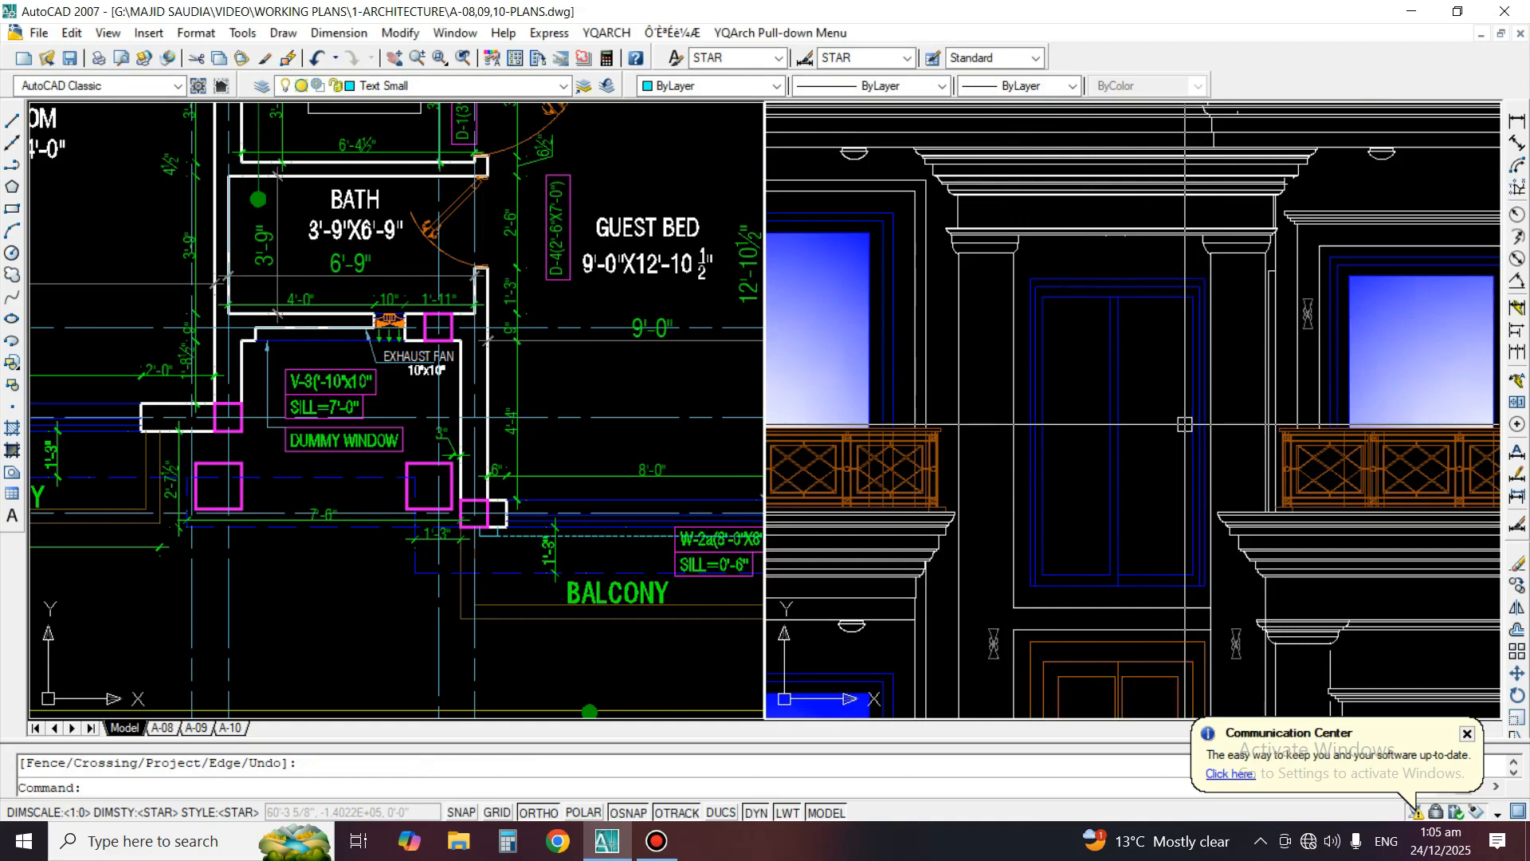
Erase the central mullion lines and their leftover piece at the bottom of the tall window
scroll(1101, 395, "down", 3)
scroll(1100, 395, "up", 2)
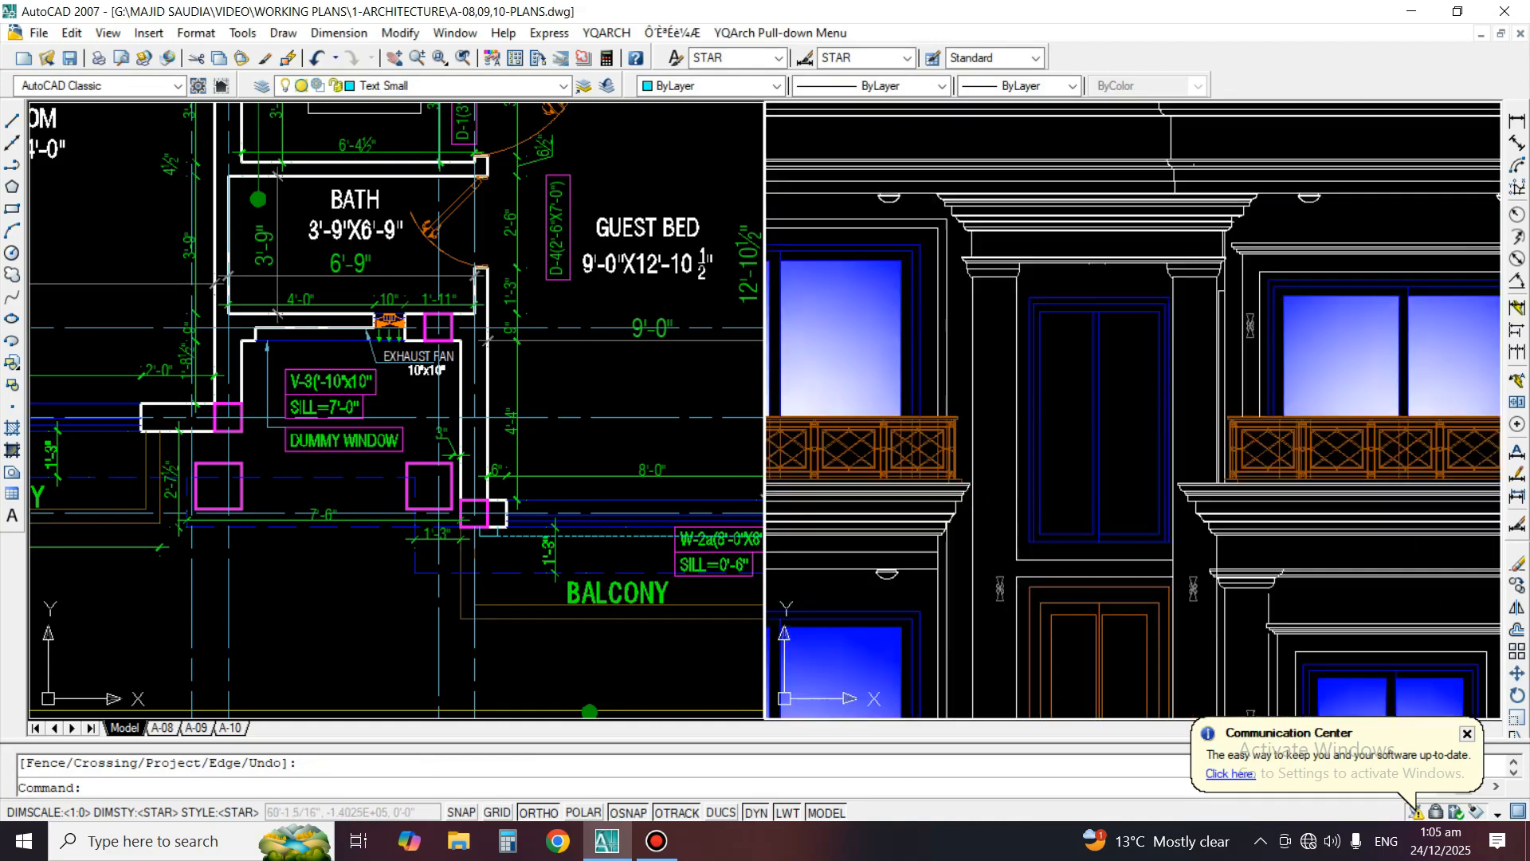
type("e")
key("Return")
scroll(1088, 381, "up", 2)
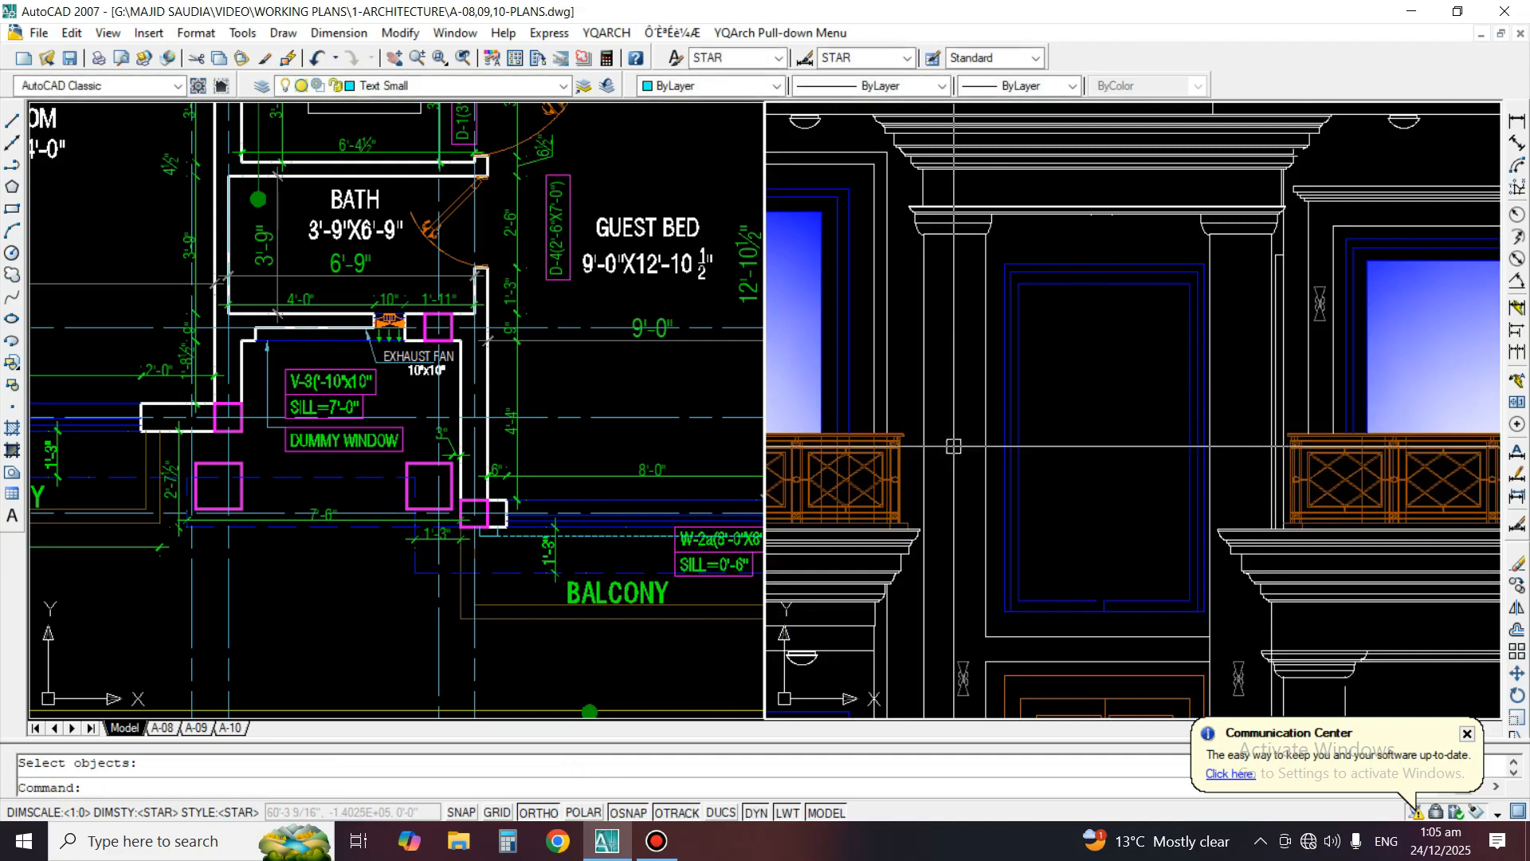
scroll(1115, 625, "up", 3)
key("Return")
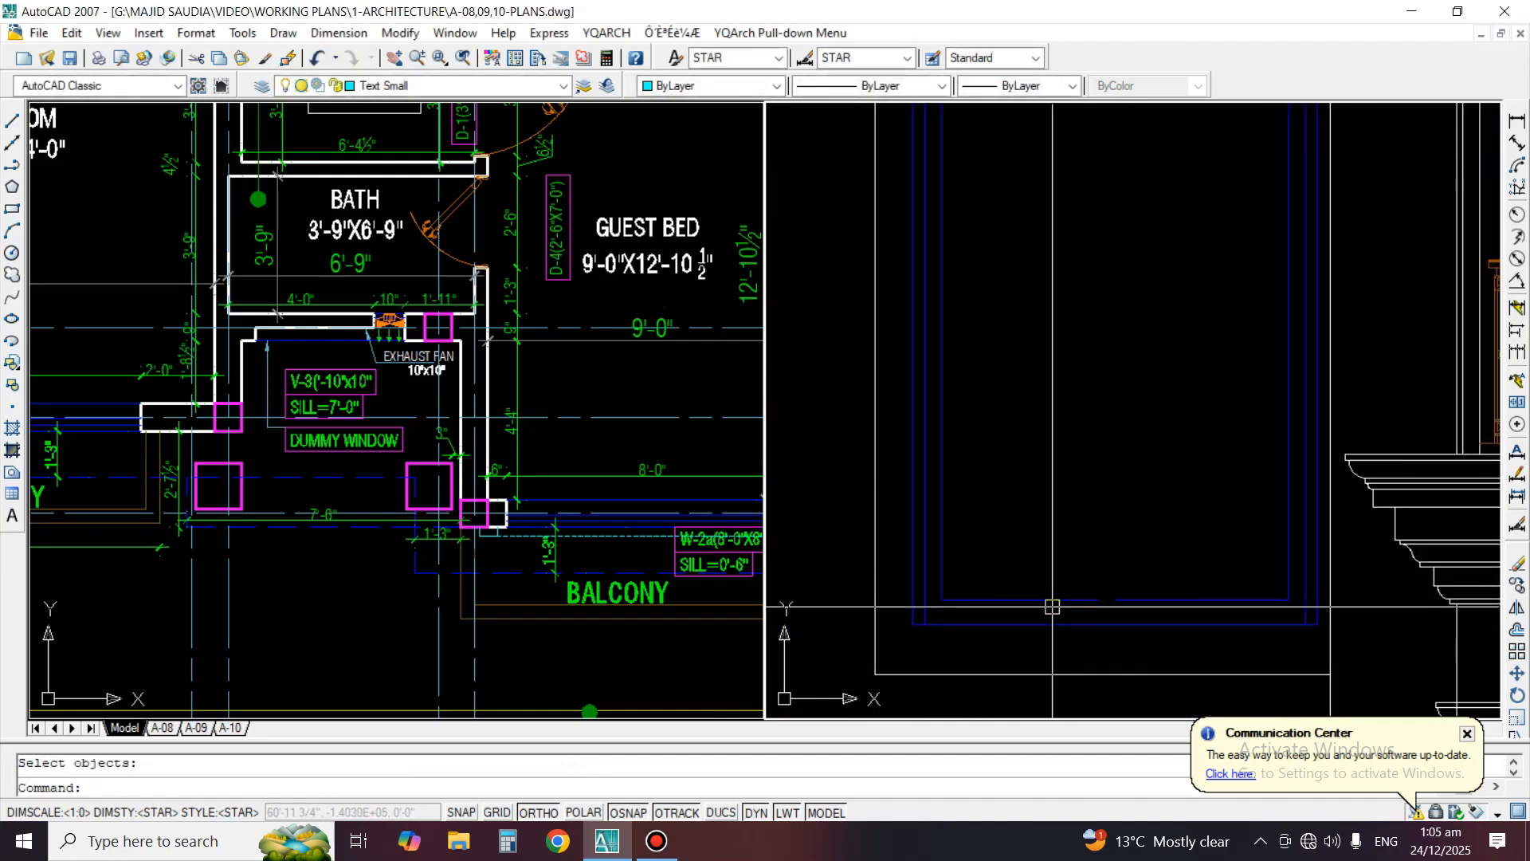
Erase the detached piece of the inner frame's bottom line and extend the remaining line across to the opposite vertical
left_click(1046, 601)
type("e")
key("Return")
type("ex")
key("Return")
key("Return")
left_click(1124, 609)
left_click(1141, 584)
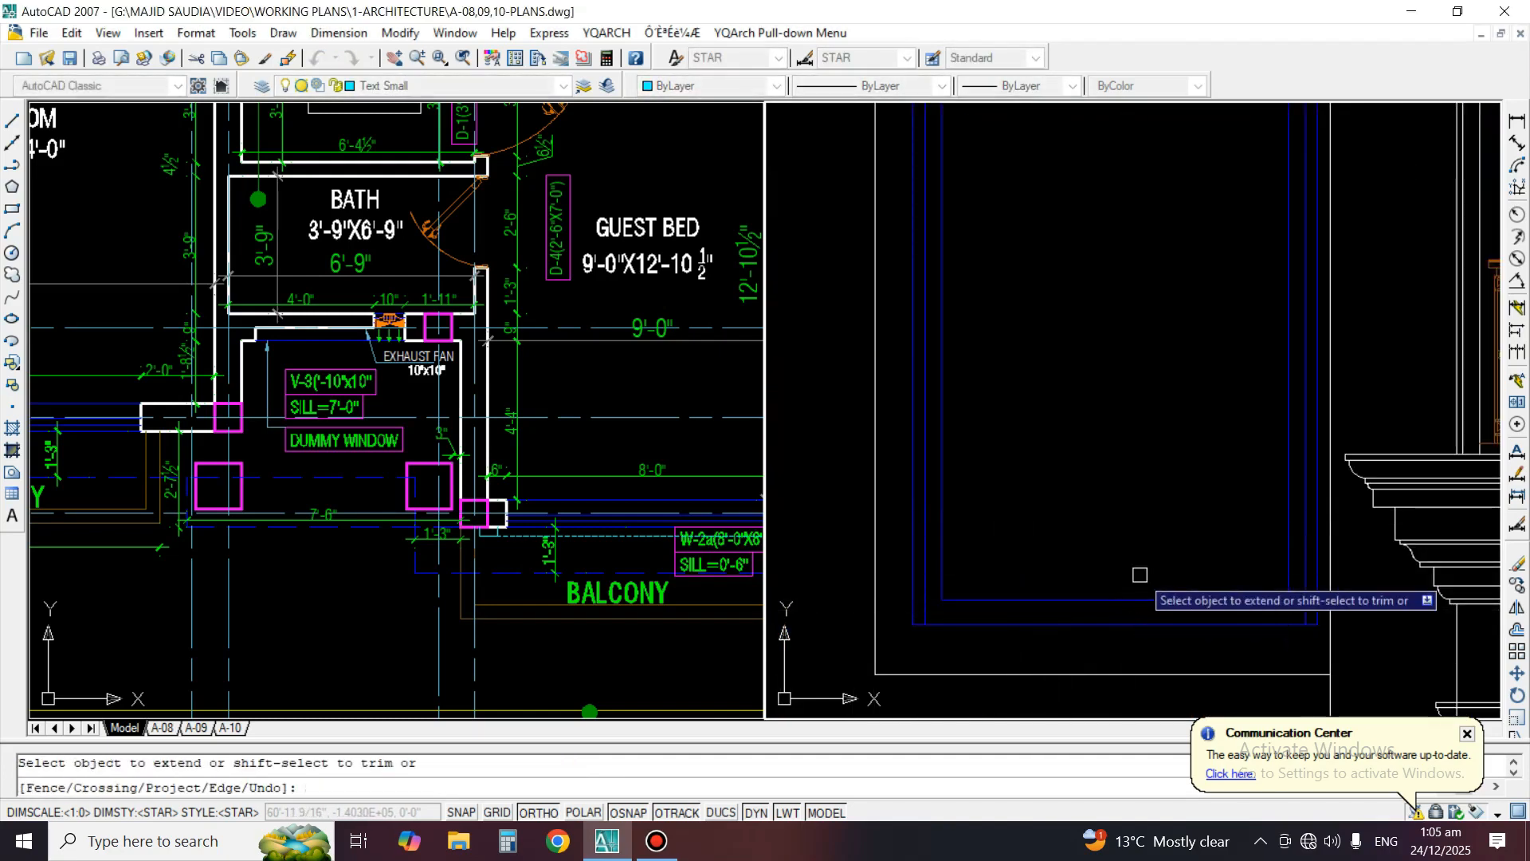
key("Return")
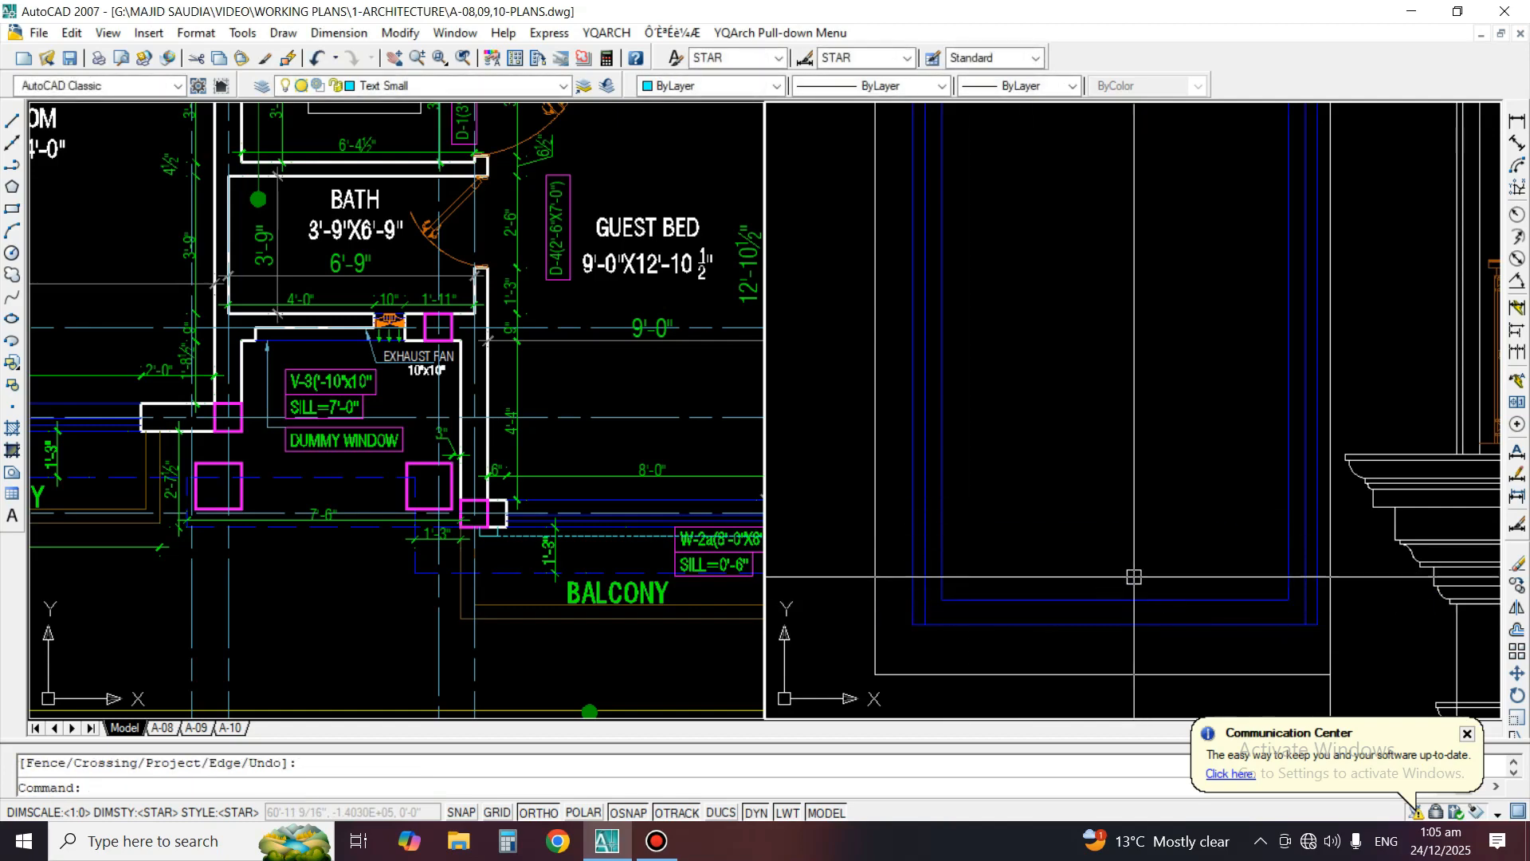
Offset the outer frame's bottom line upward by the spacing picked between the frame lines at the lower-left corner
scroll(1135, 576, "down", 5)
type("o")
key("Return")
scroll(1044, 594, "up", 3)
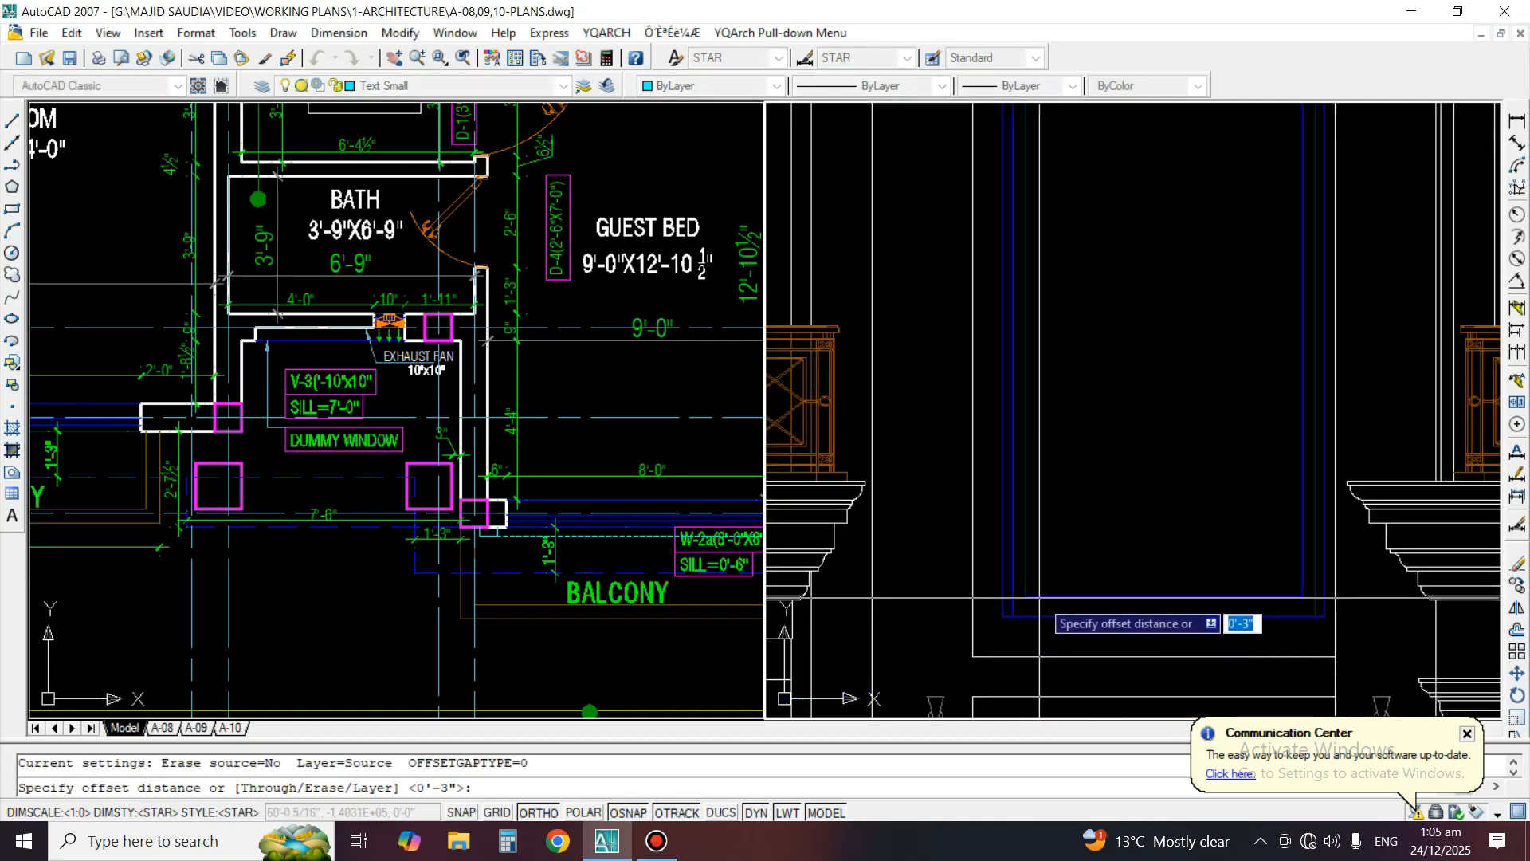
scroll(1020, 608, "up", 2)
left_click(1029, 606)
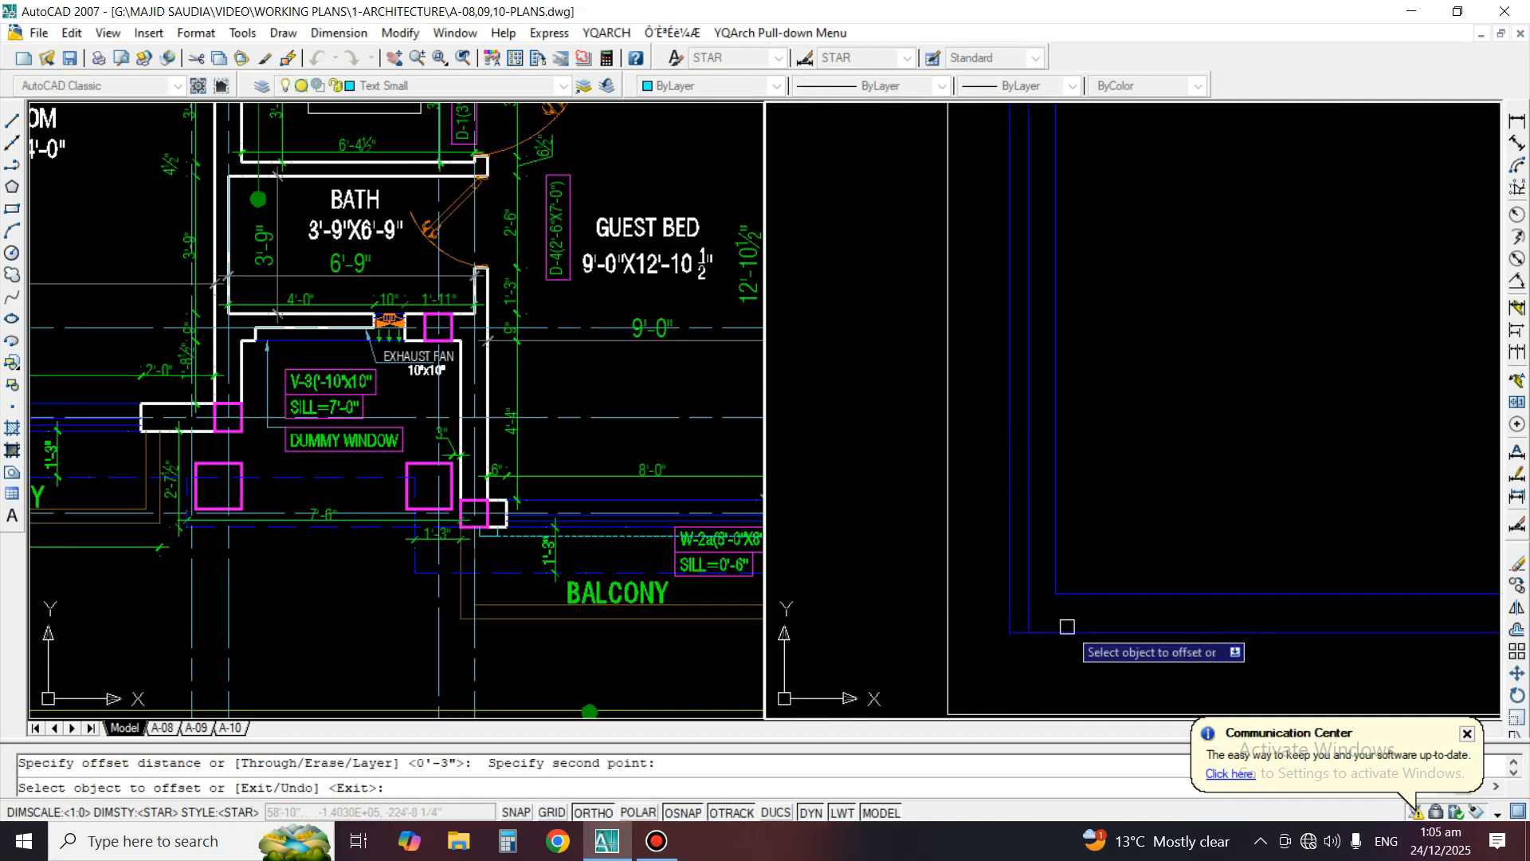
scroll(1075, 626, "up", 2)
left_click(1076, 635)
left_click(1046, 622)
key("Return")
Fillet the offset bottom line with the middle frame's left and right lines at radius 0 to form both lower corners
type("f")
key("Return")
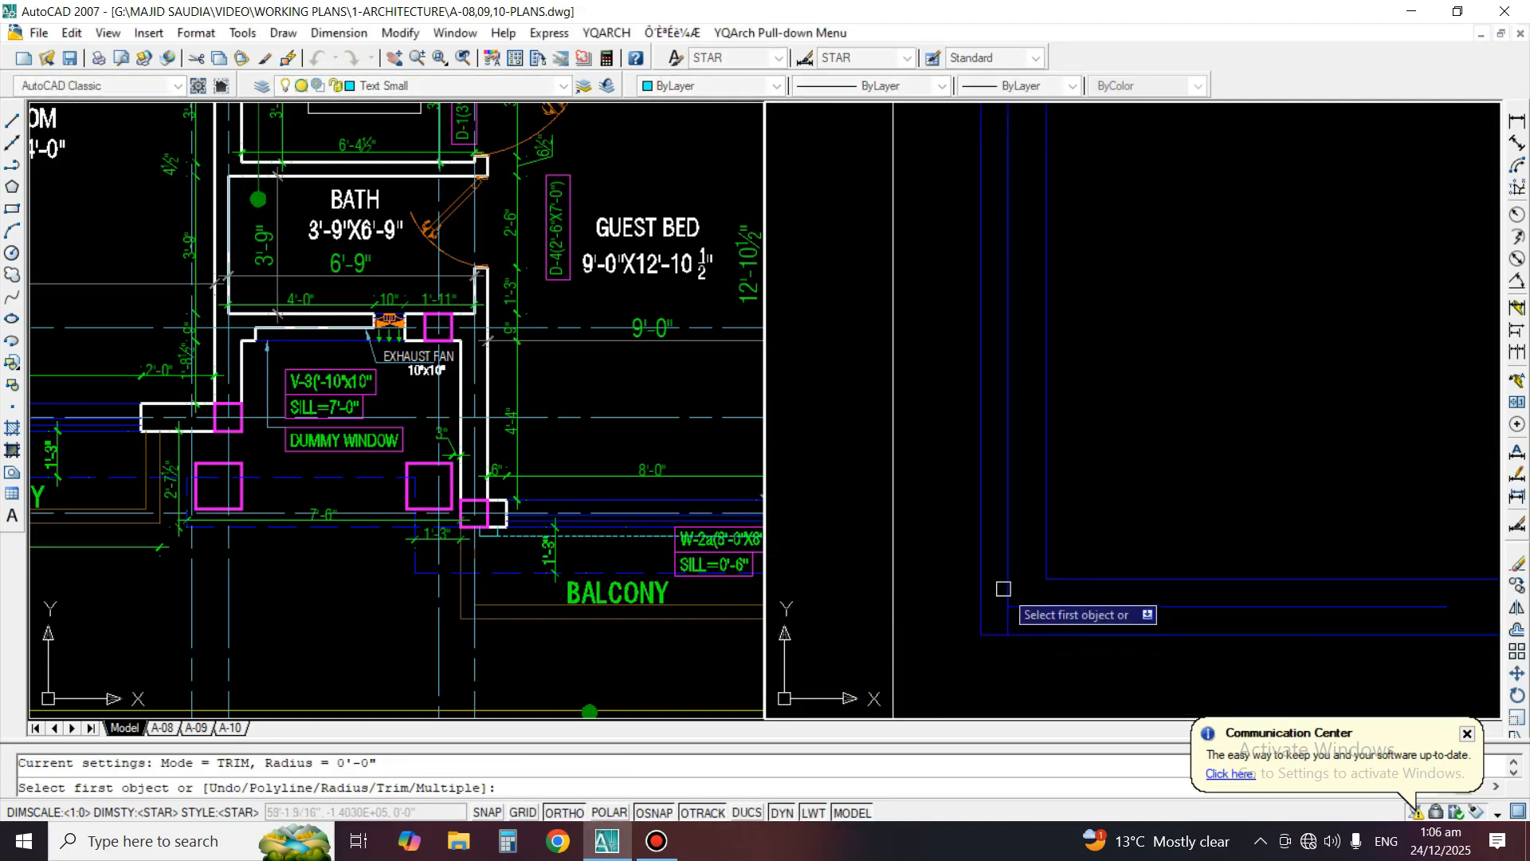
left_click(1018, 607)
scroll(1132, 606, "down", 3)
key("Return")
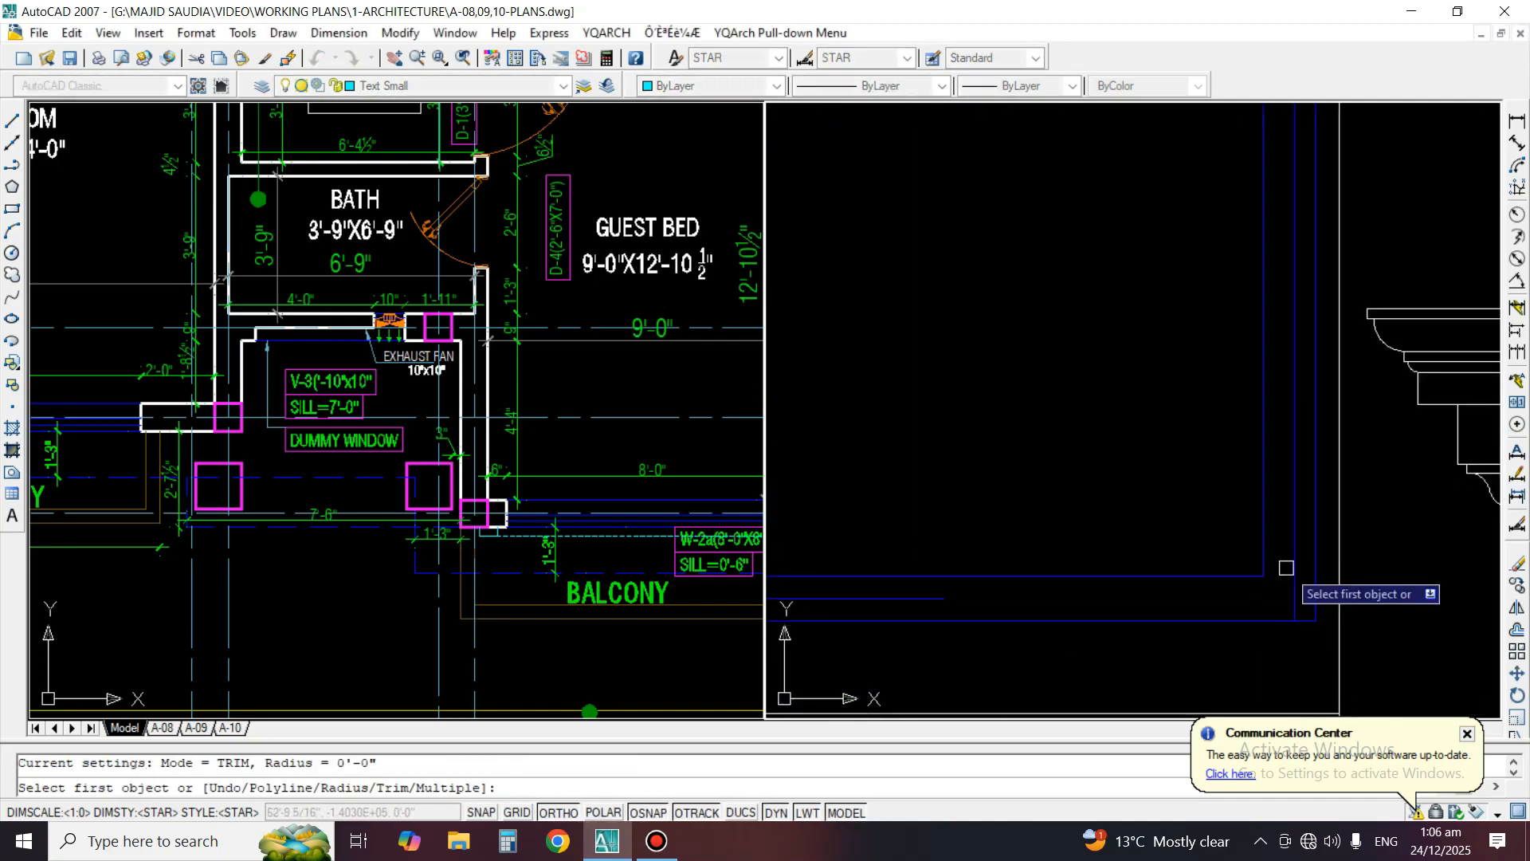
left_click(1295, 607)
left_click(957, 601)
scroll(1059, 571, "down", 3)
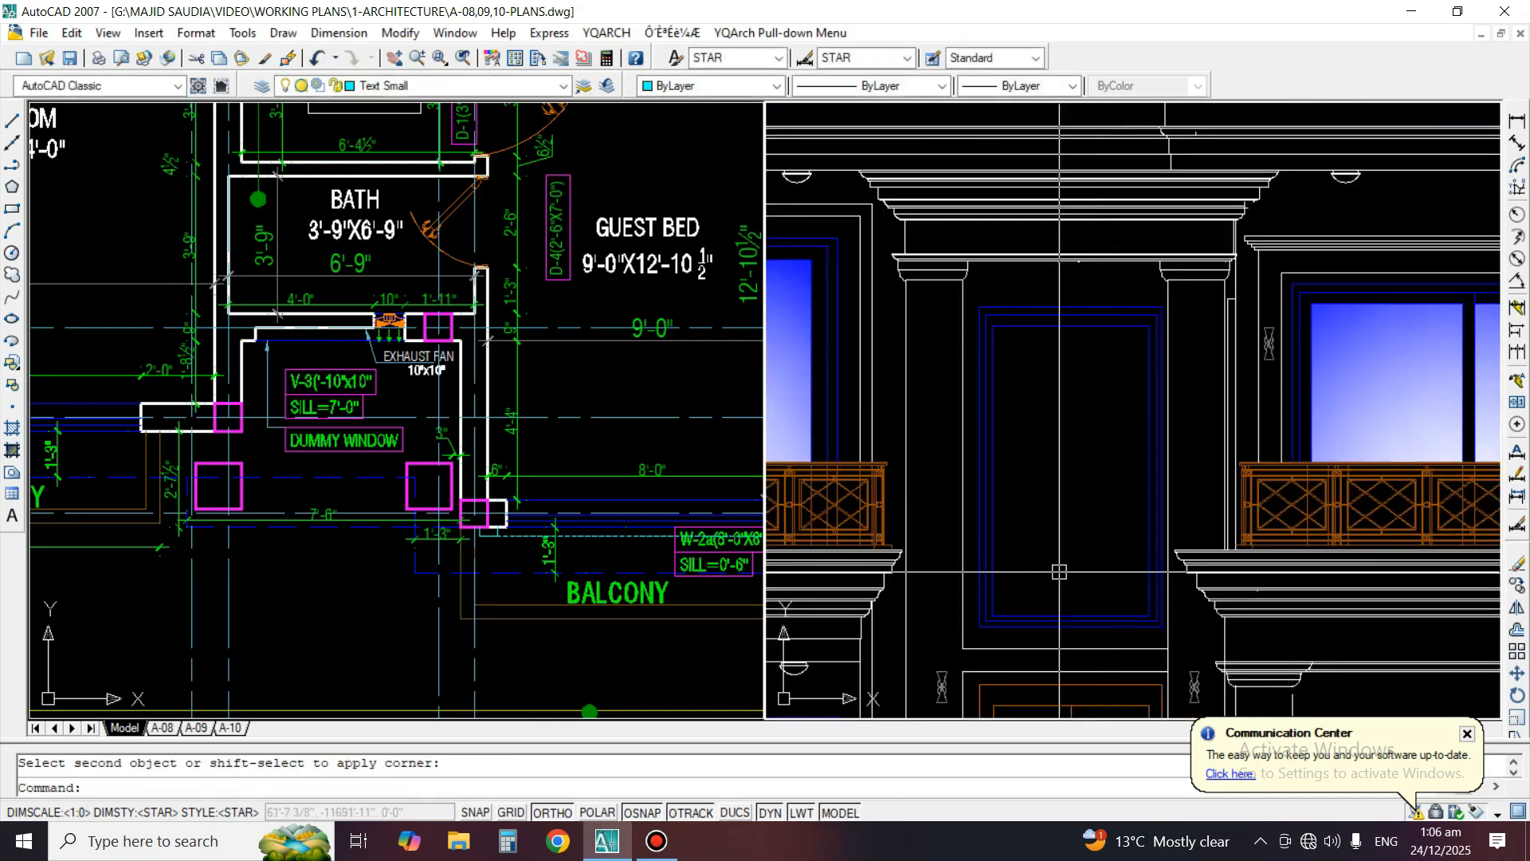
Fill the tall window's glass with the one-color blue gradient, centered at angle 0, and turn all layers back on
key("Return")
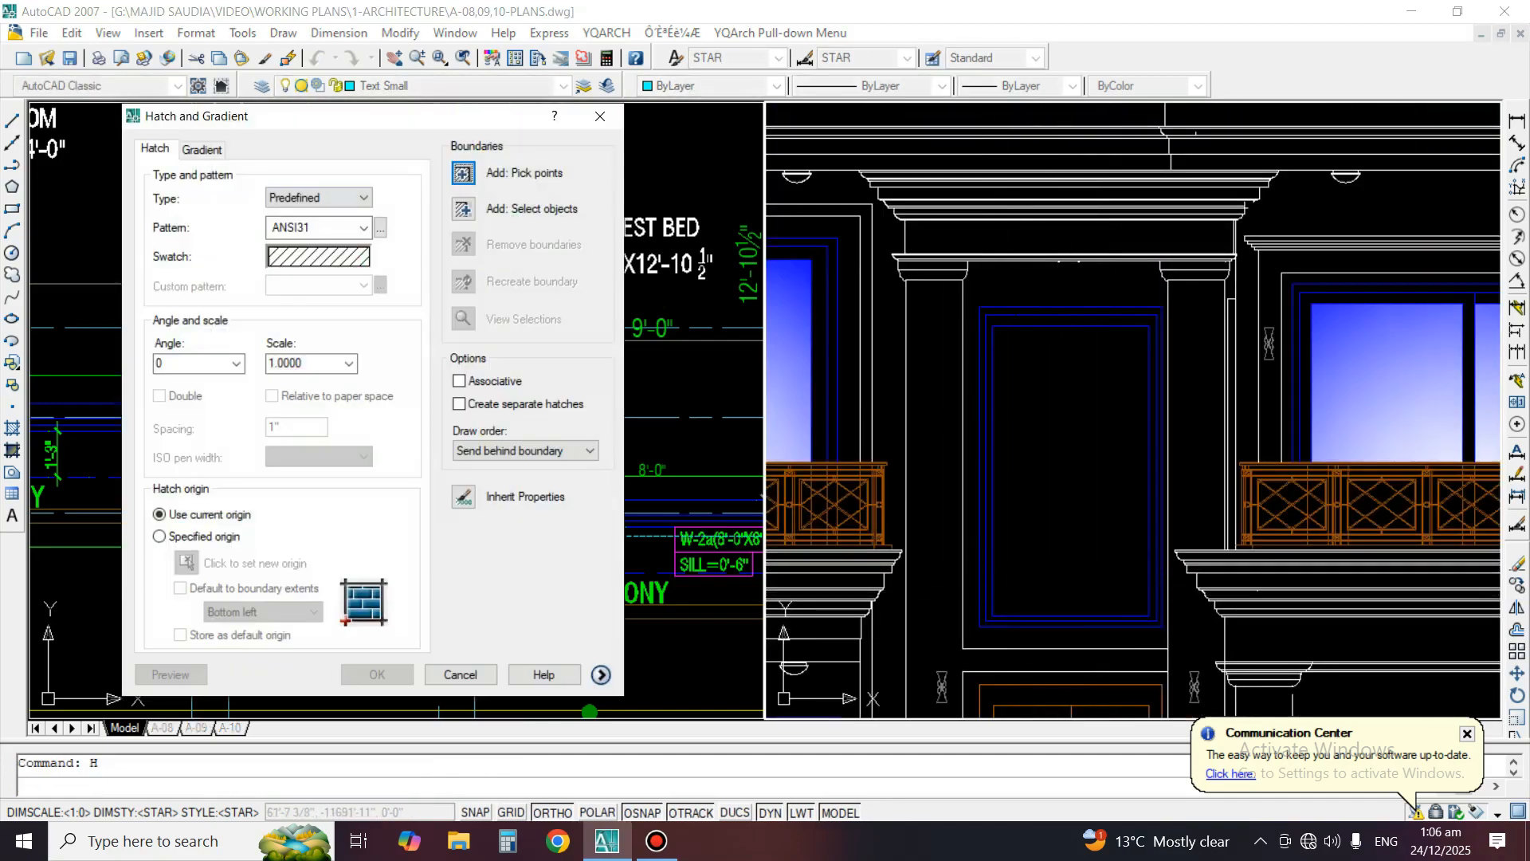
left_click(201, 150)
left_click(463, 173)
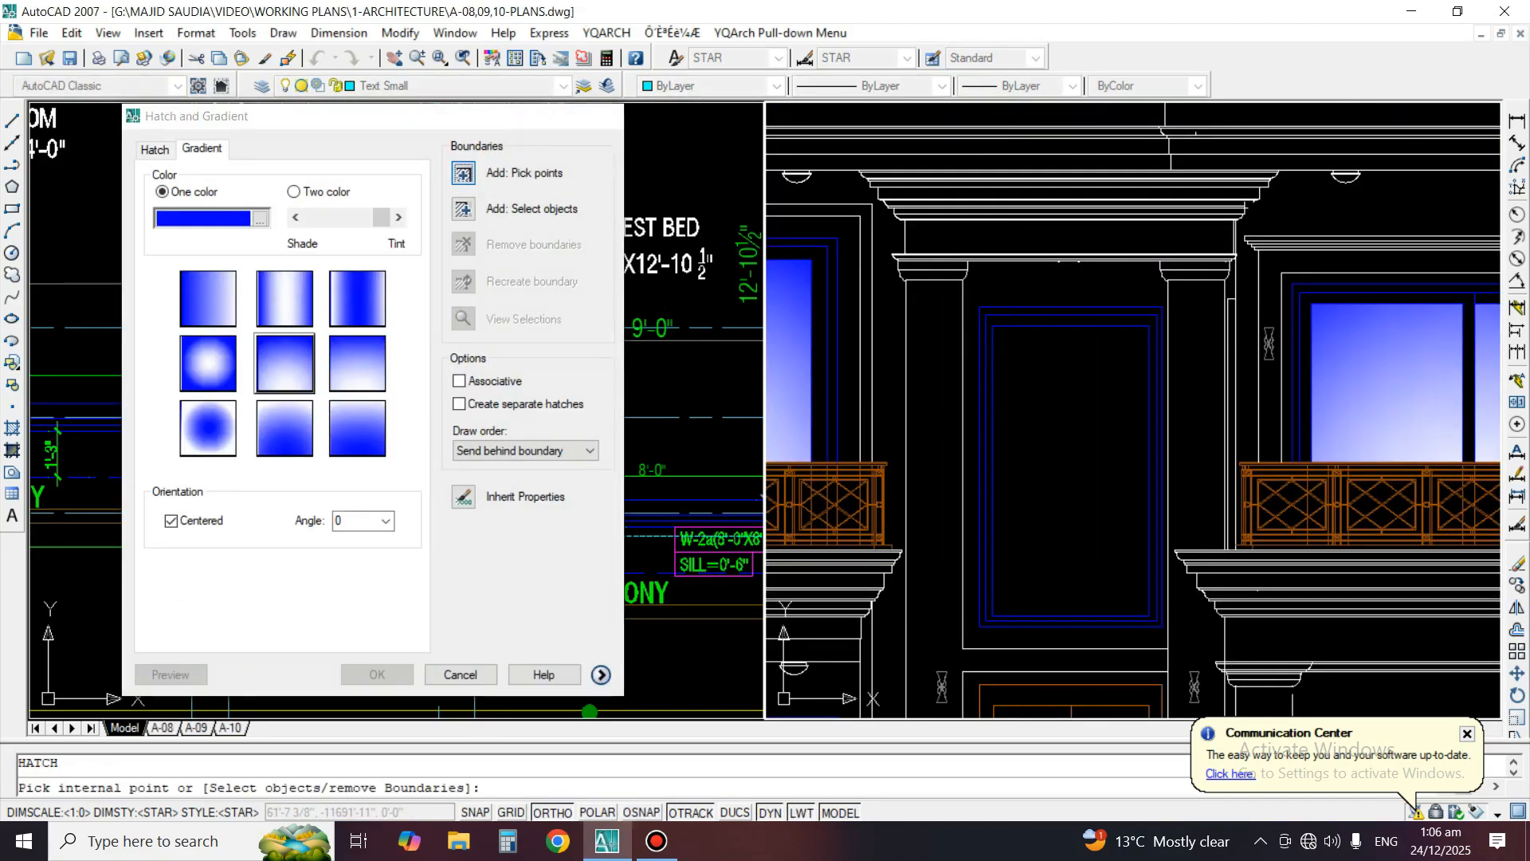
left_click(1103, 451)
key("Return")
key("Return")
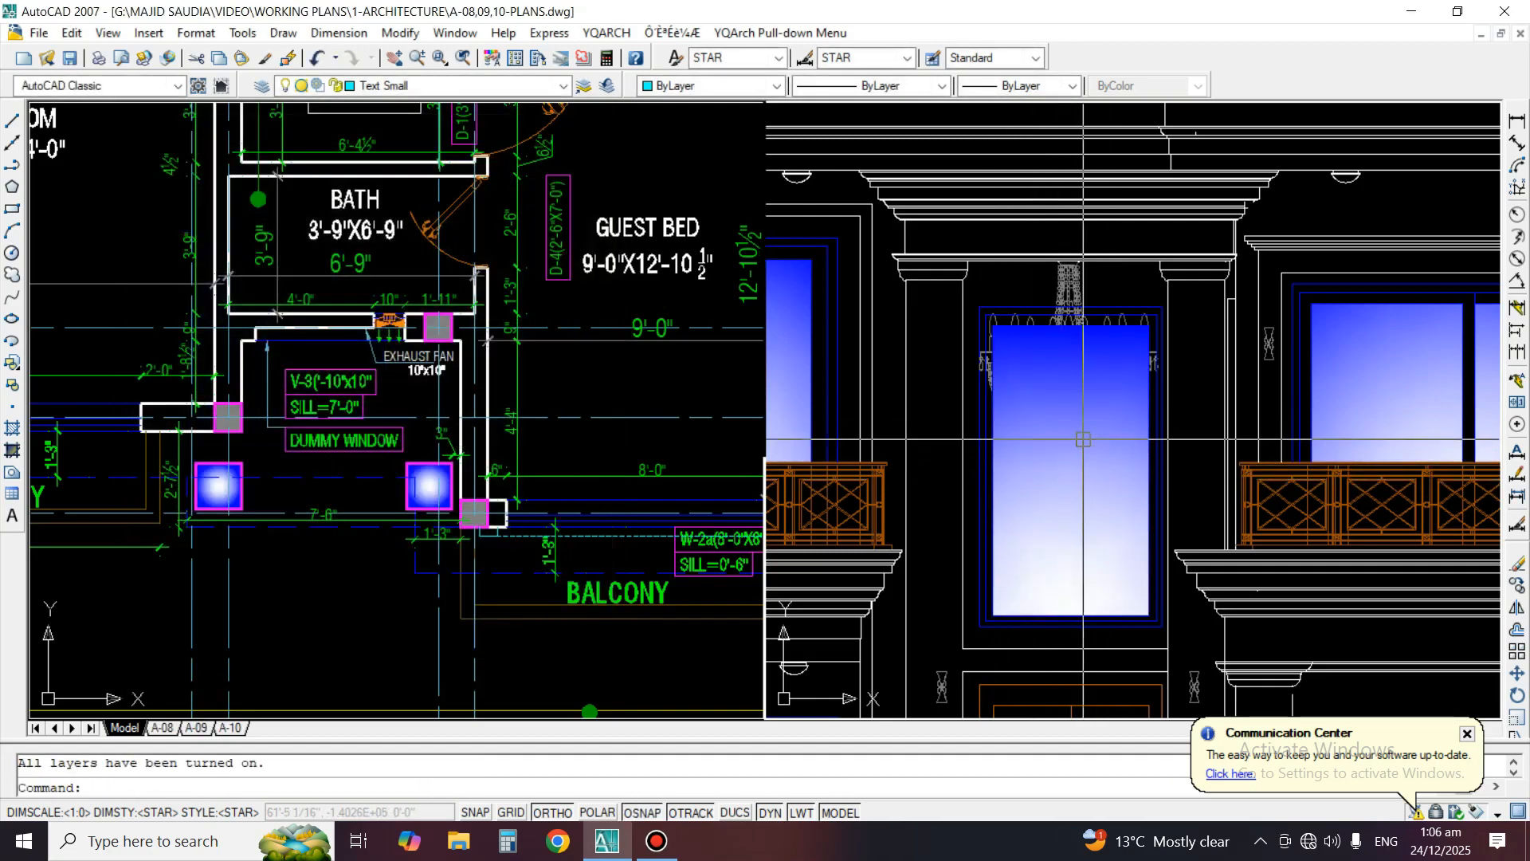
Match the tall window's gradient fill to the properties of the balcony window's gradient on the right
scroll(1076, 450, "down", 3)
scroll(1072, 468, "up", 2)
type("ma")
key("Return")
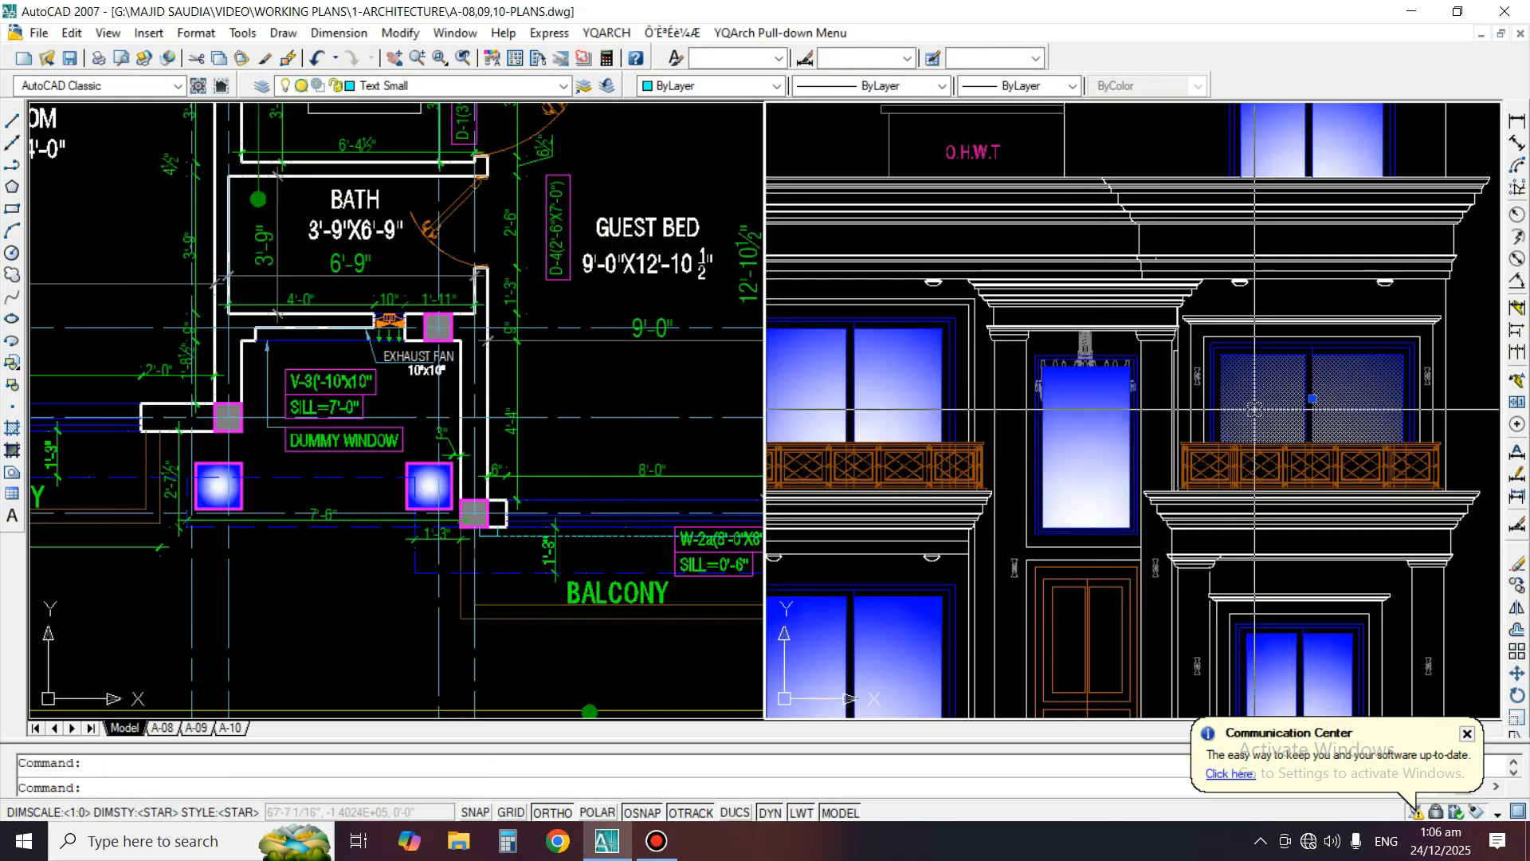
left_click(1262, 402)
left_click(1079, 446)
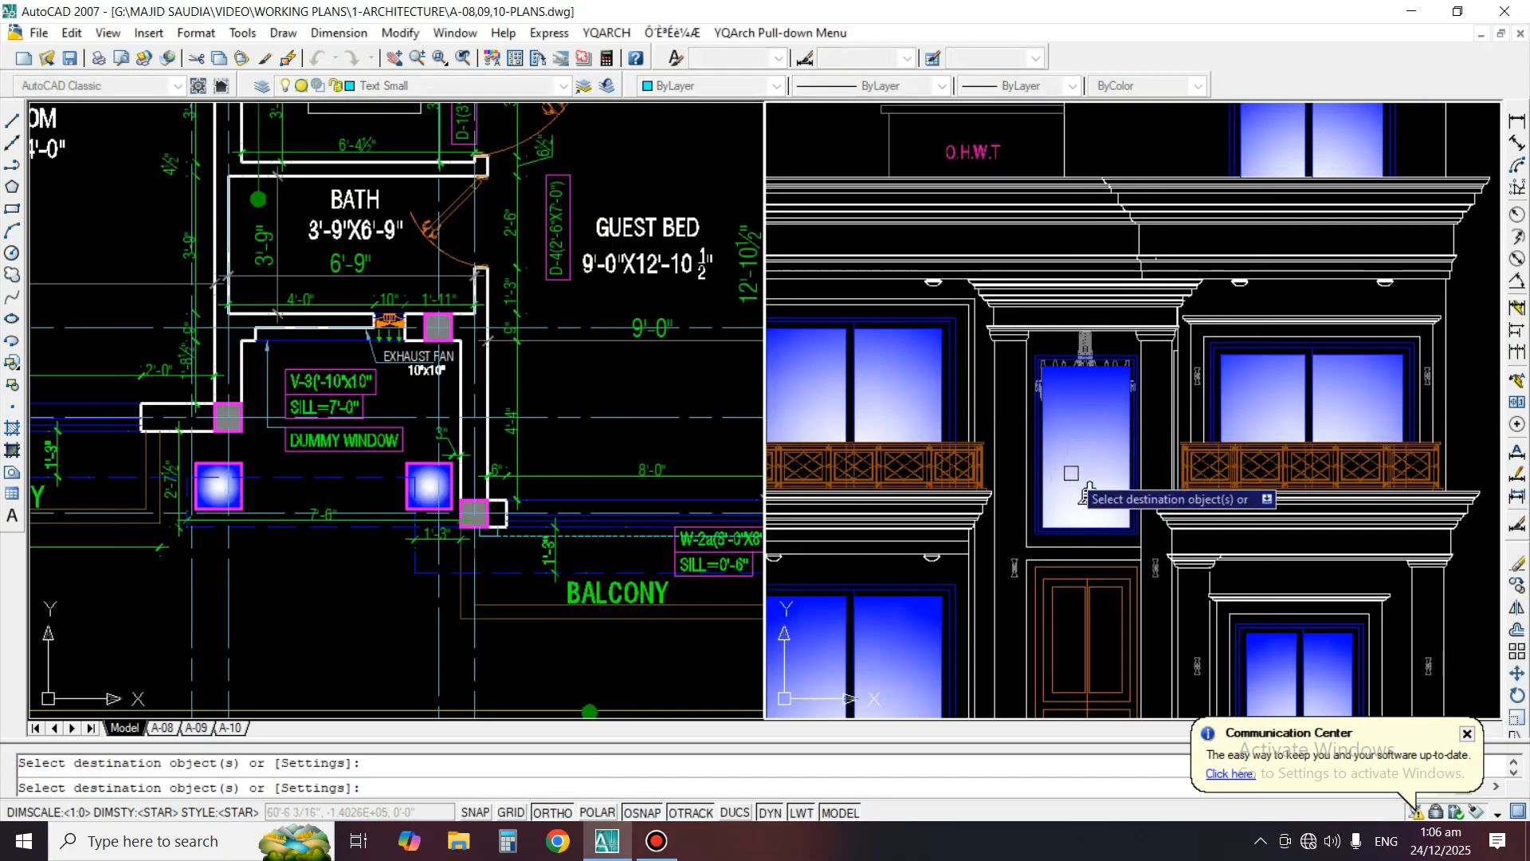
key("Return")
Send the tall window's gradient fill to the back of the draw order
scroll(1081, 418, "up", 2)
scroll(1082, 417, "up", 2)
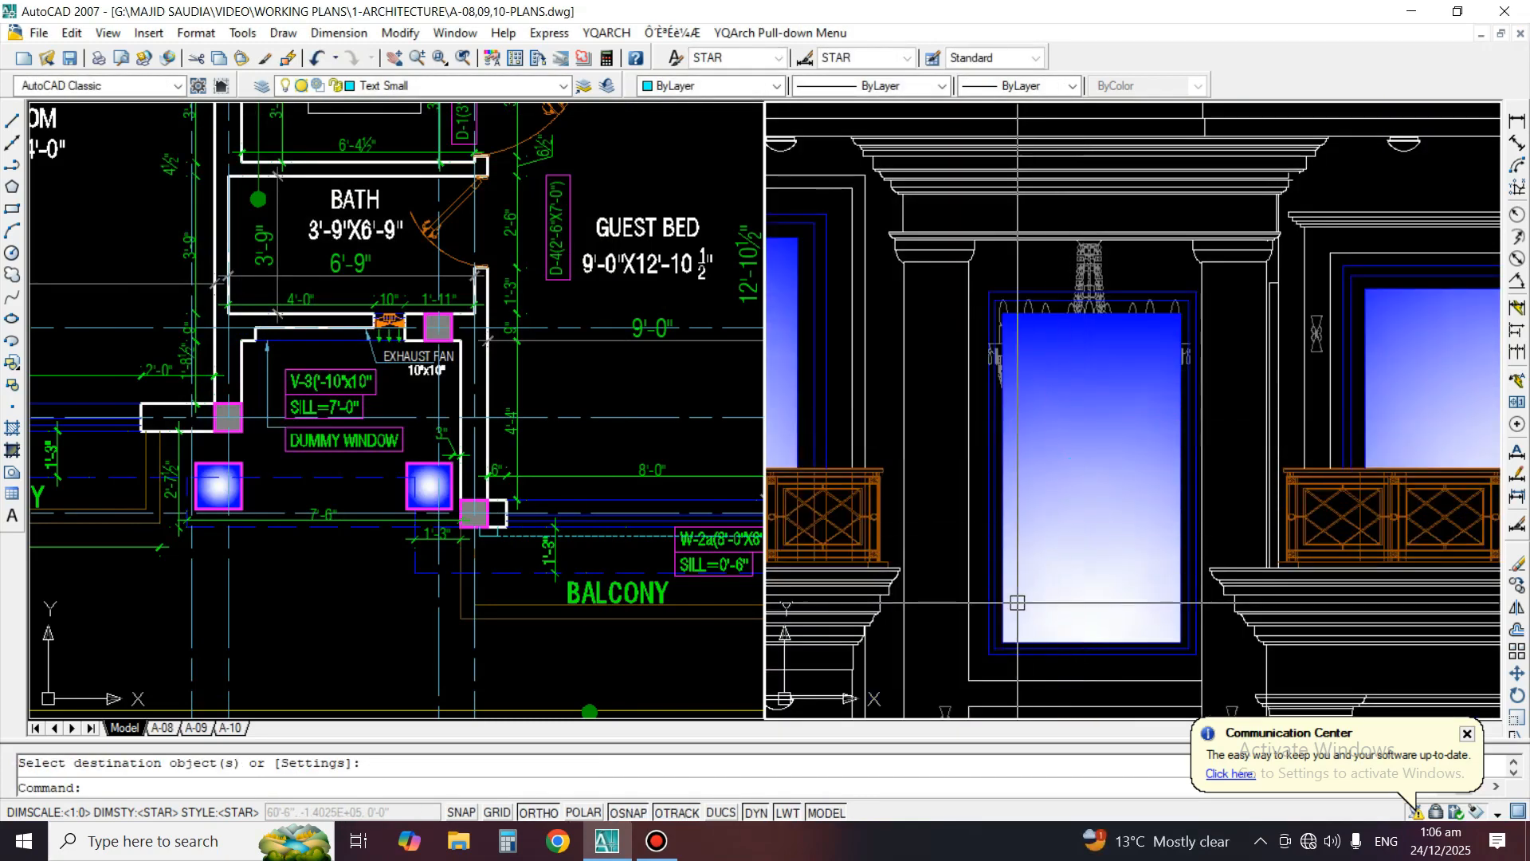
left_click(1044, 511)
right_click(1083, 470)
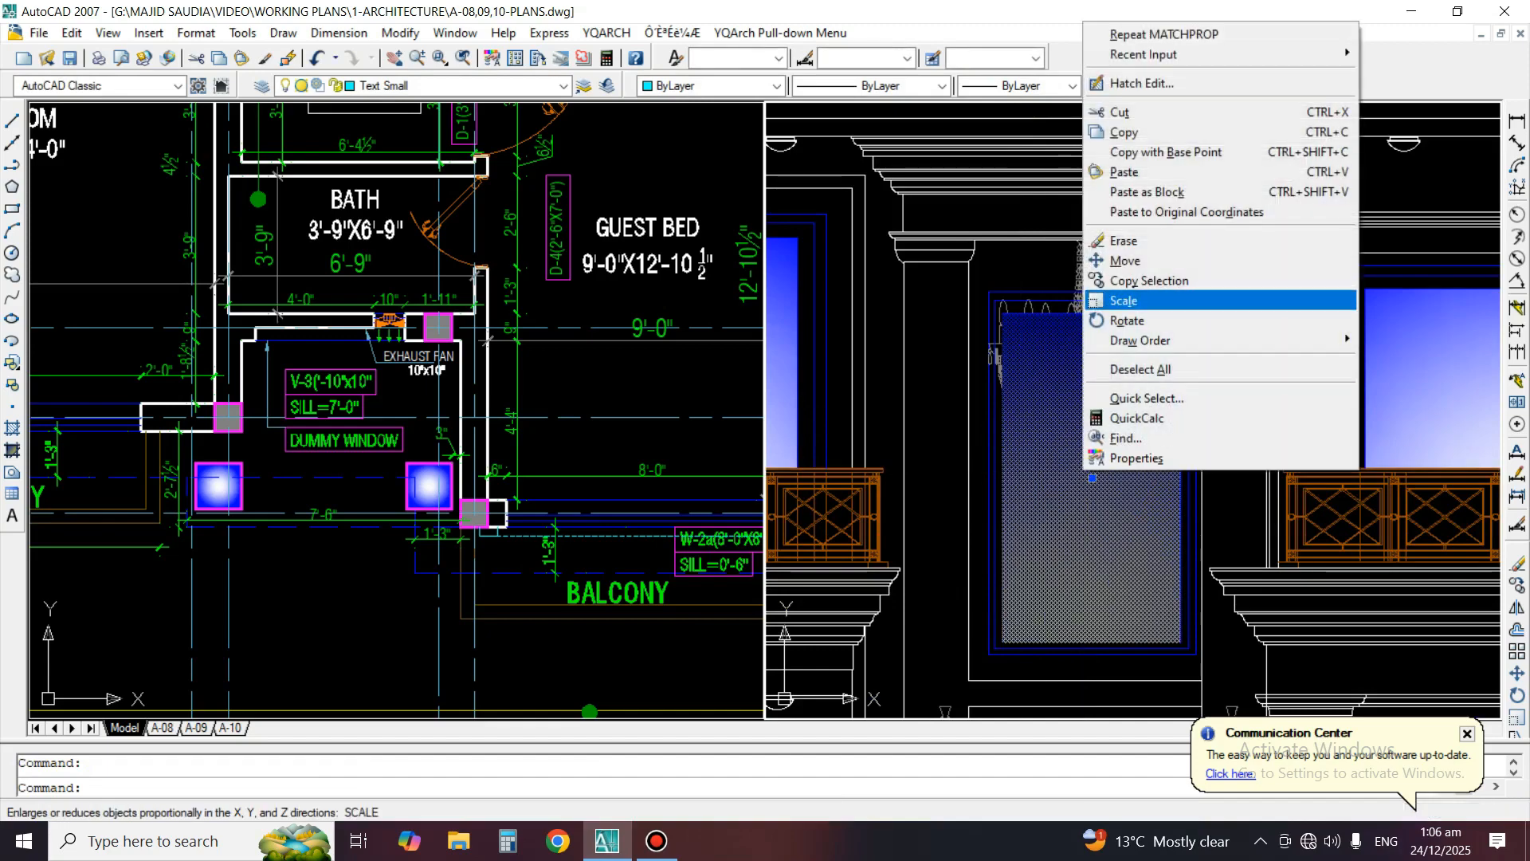
mouse_move(1140, 340)
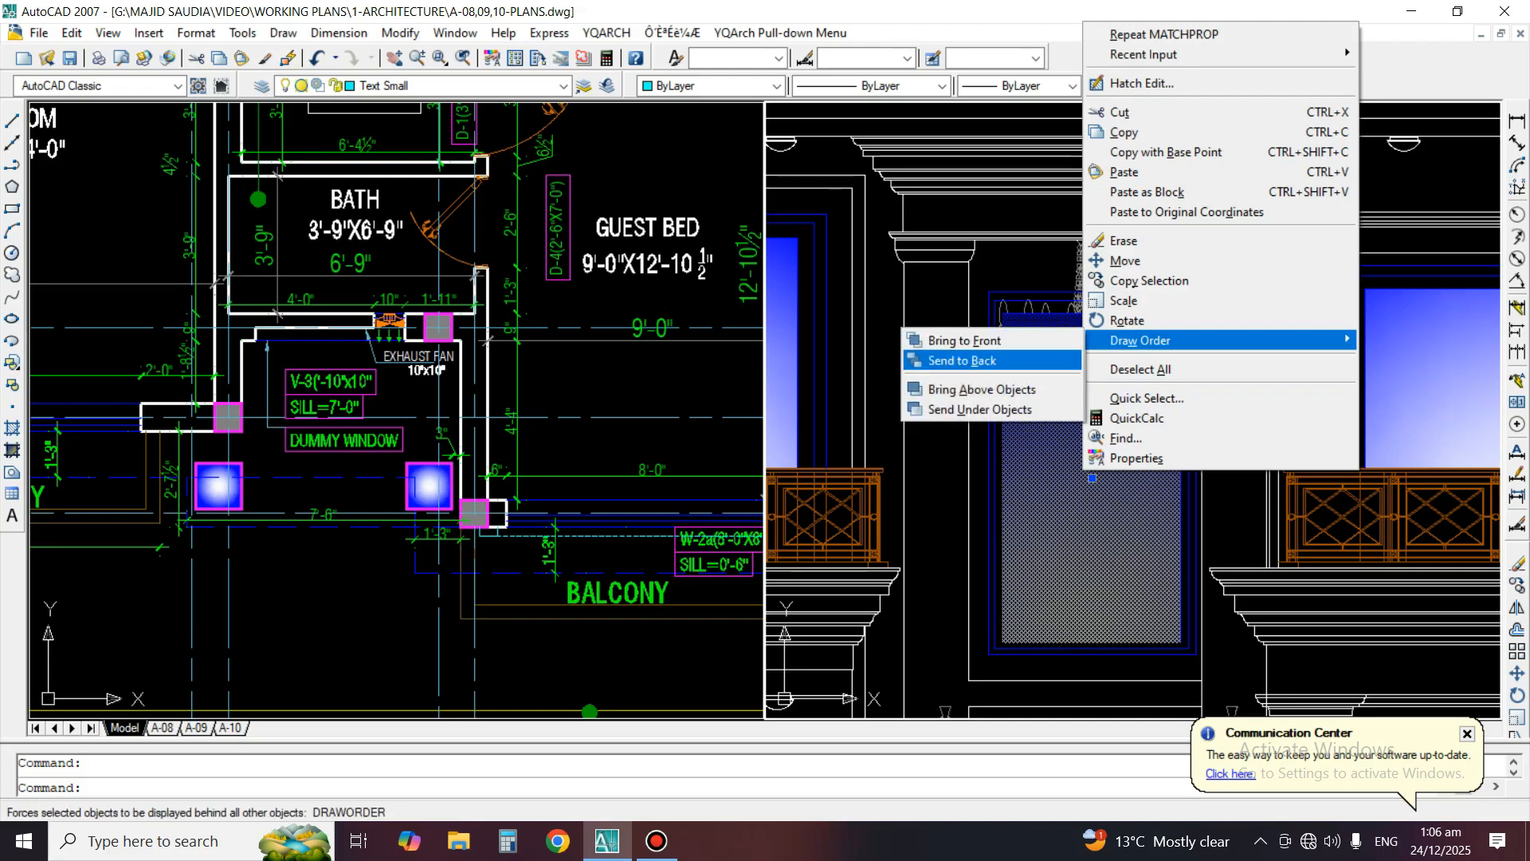
left_click(965, 360)
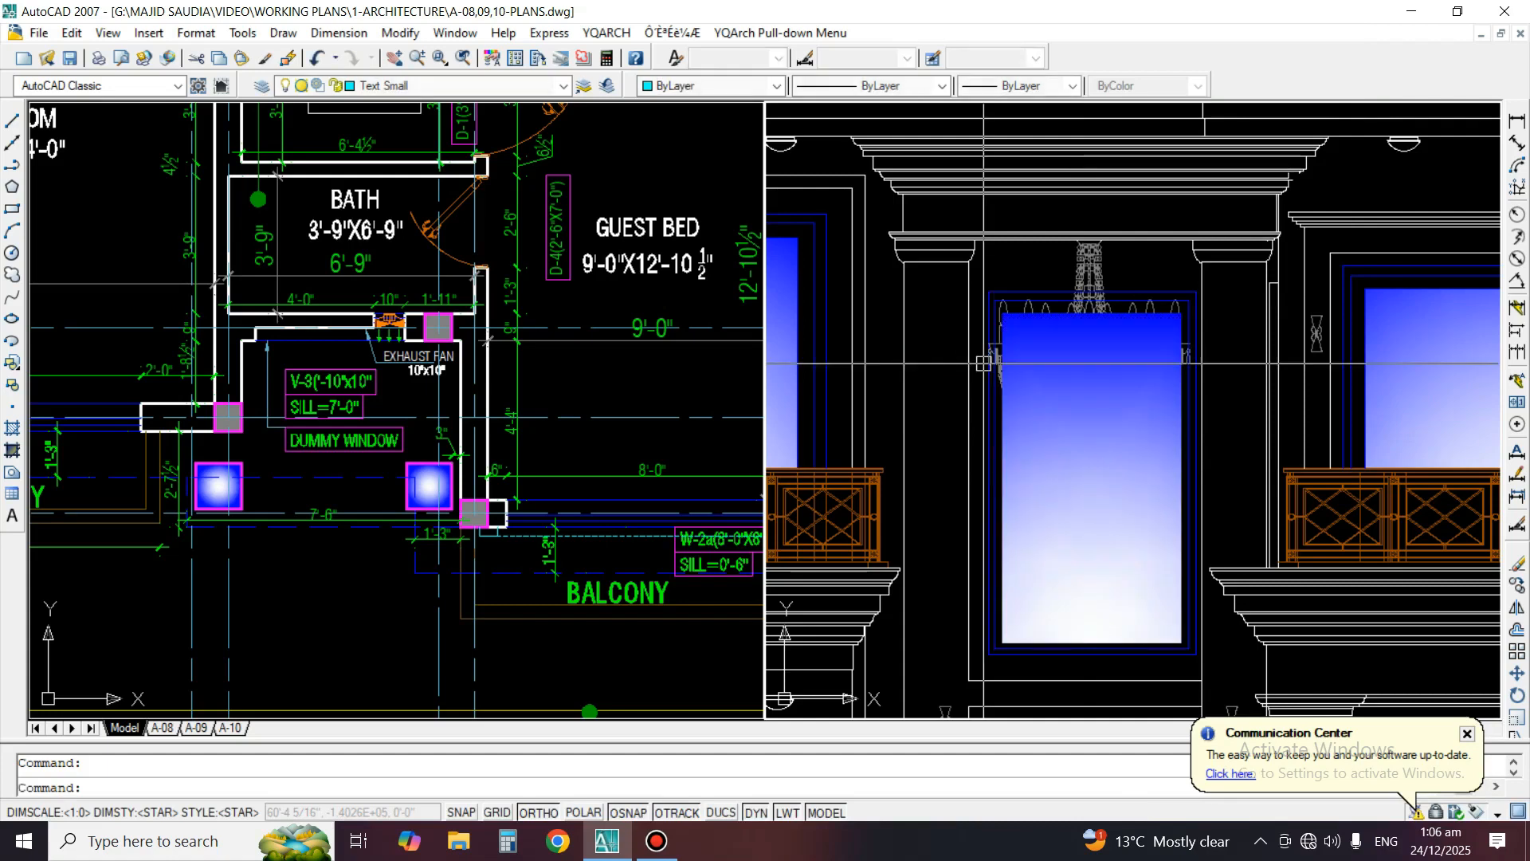
Isolate the chandelier's layer and bring the whole chandelier to the front of the draw order
left_click(1093, 276)
type("li")
key("space")
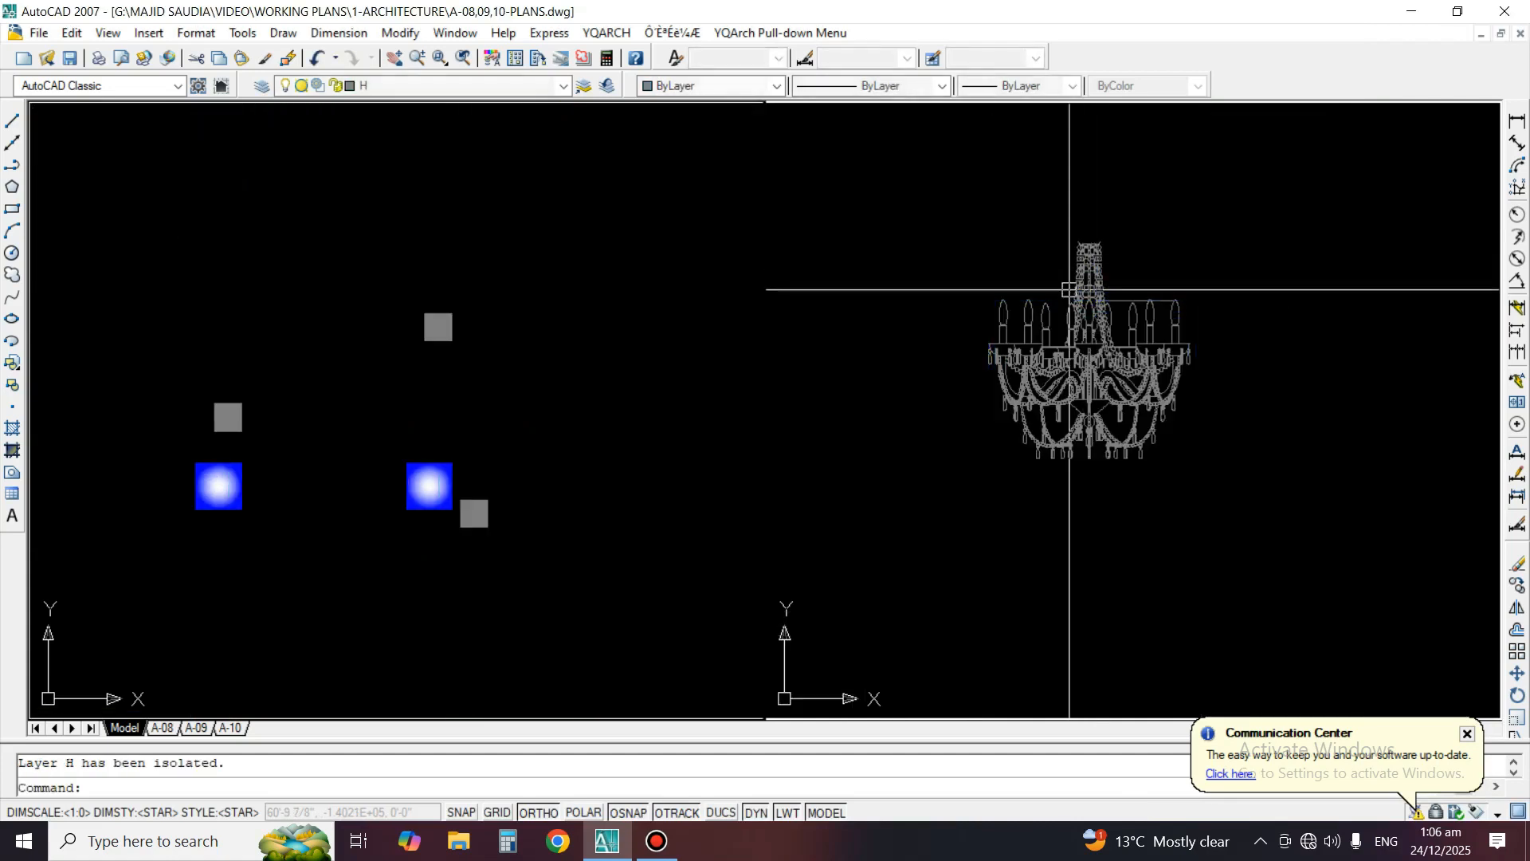
left_click(957, 226)
left_click(1249, 511)
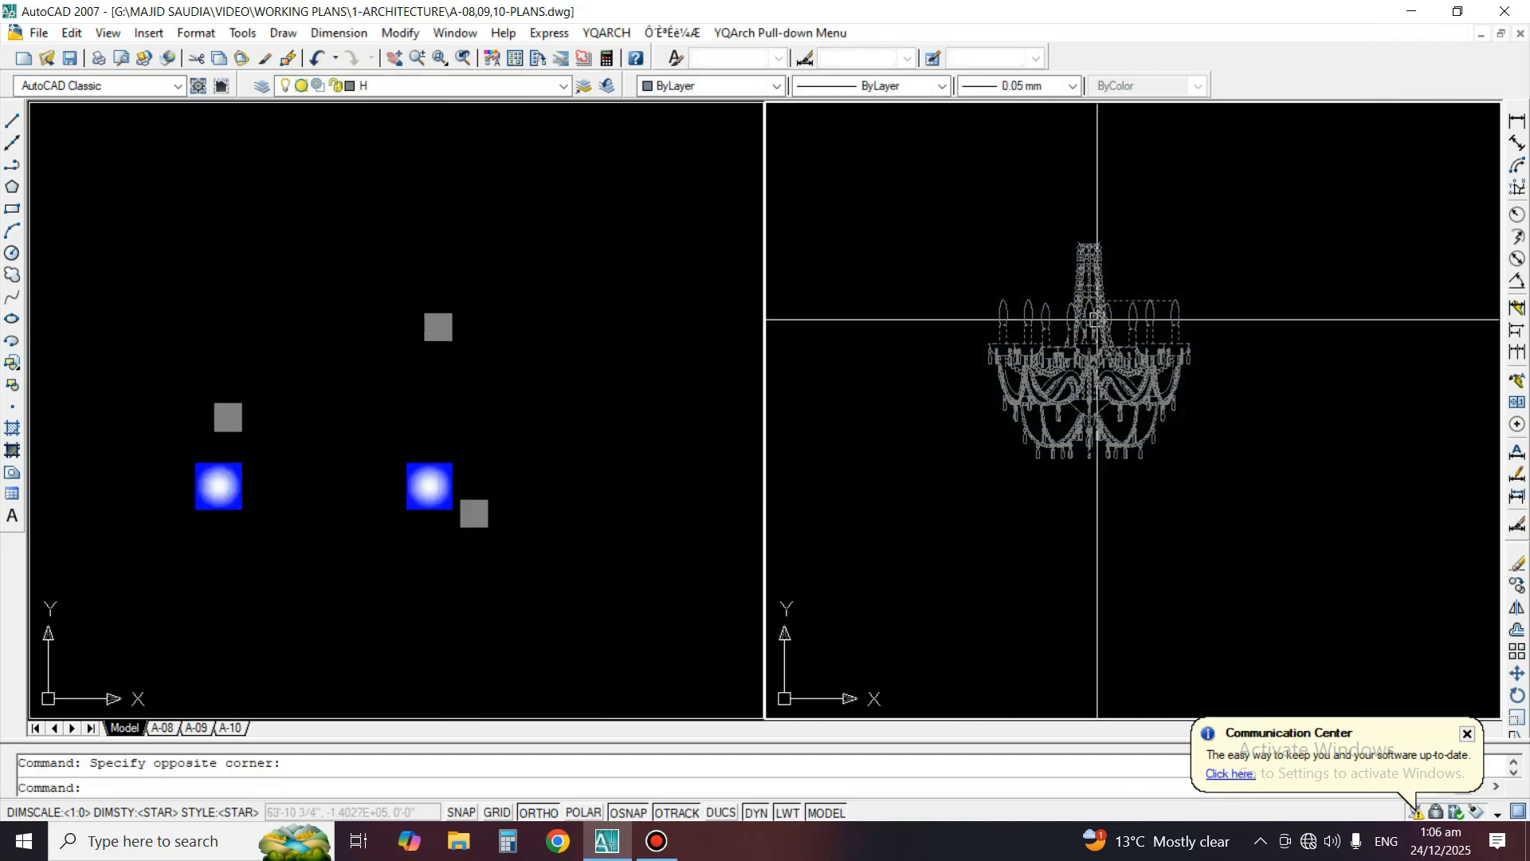
right_click(1091, 320)
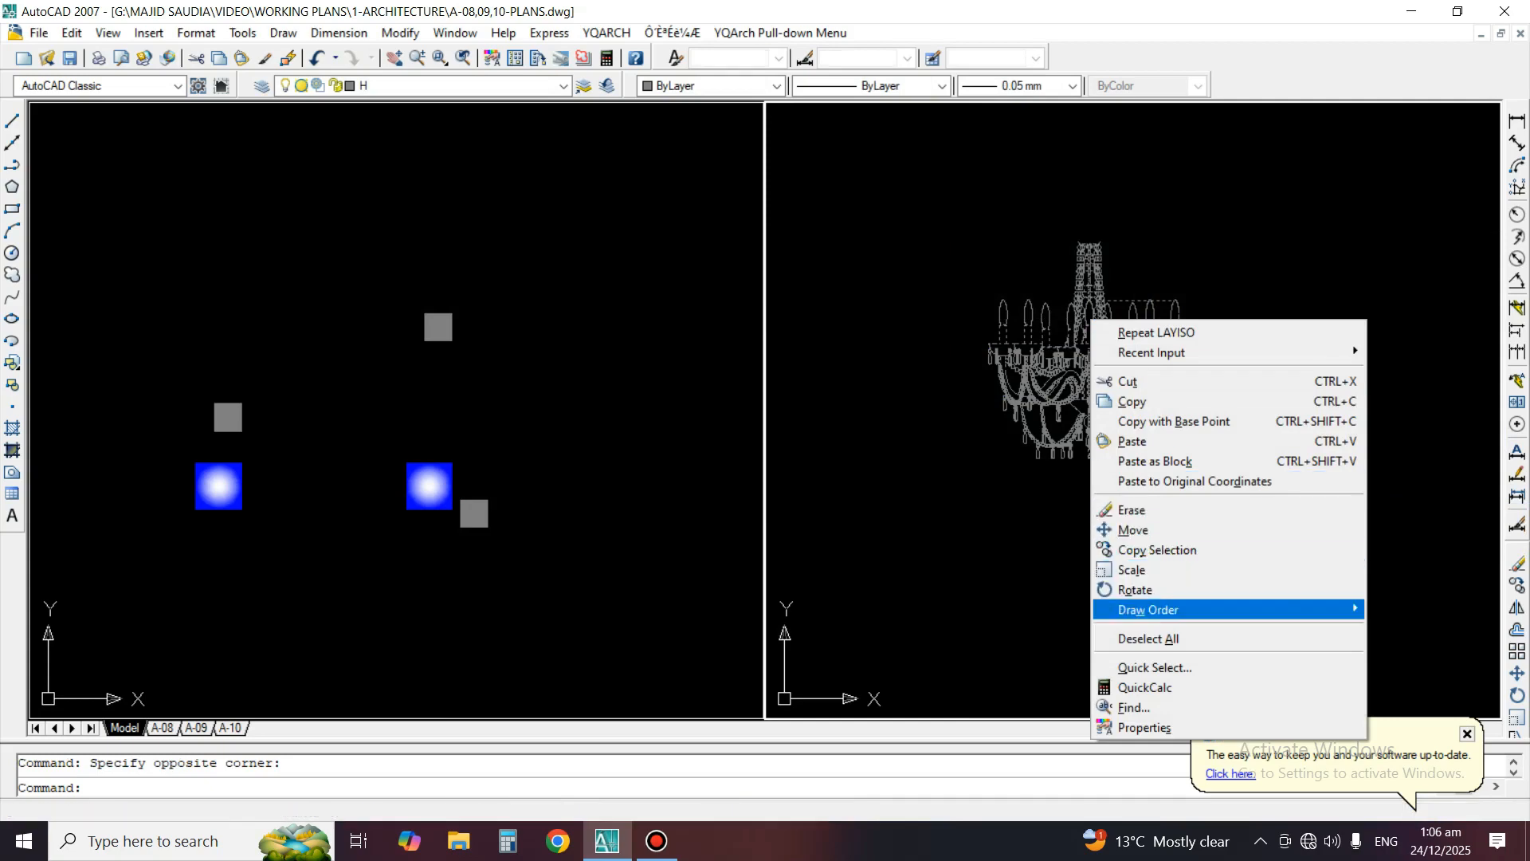
mouse_move(1147, 610)
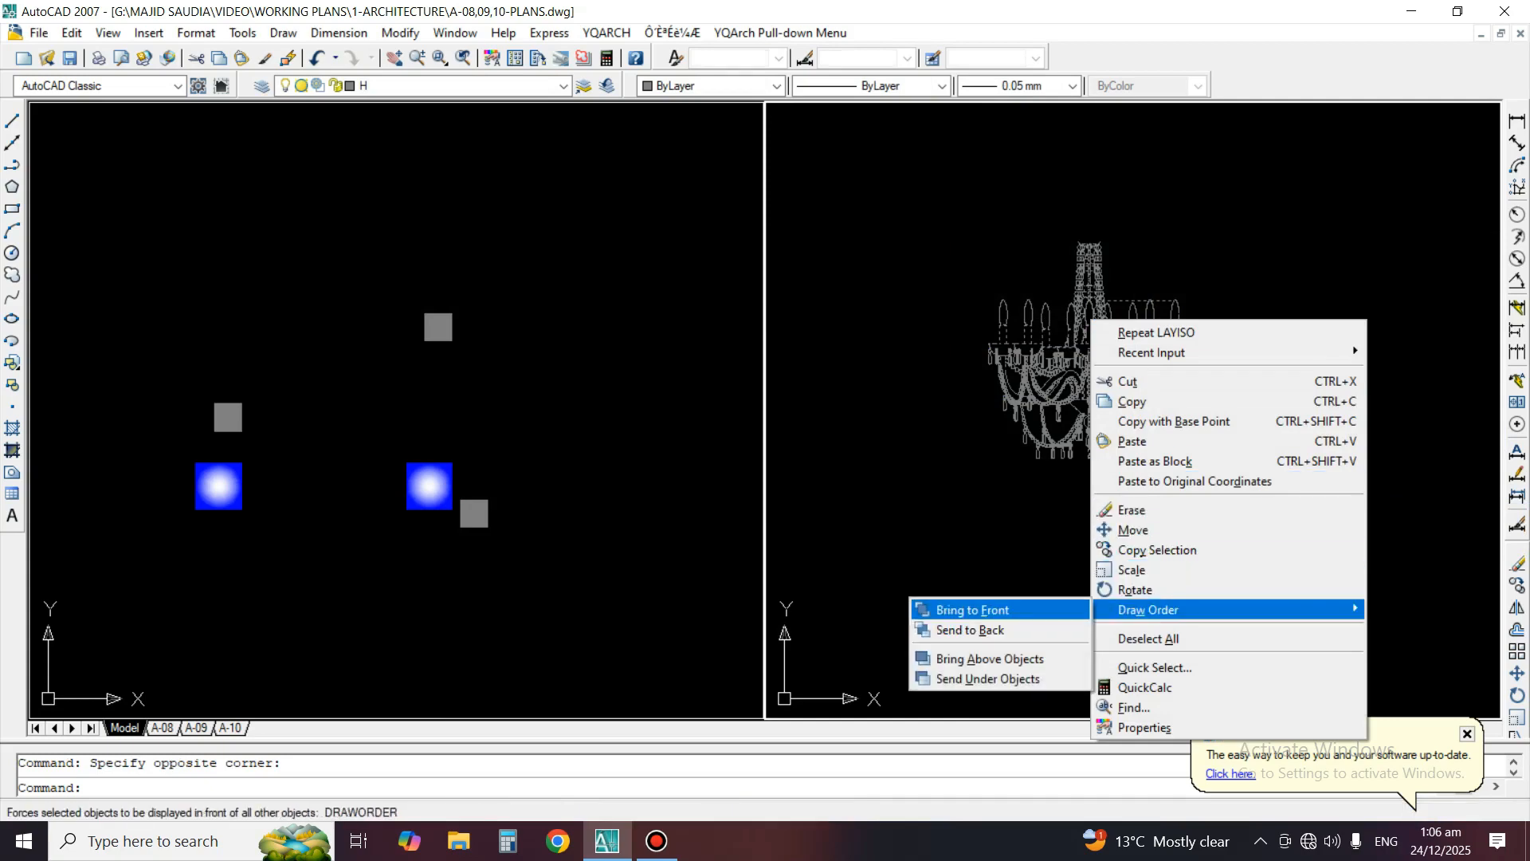
left_click(972, 610)
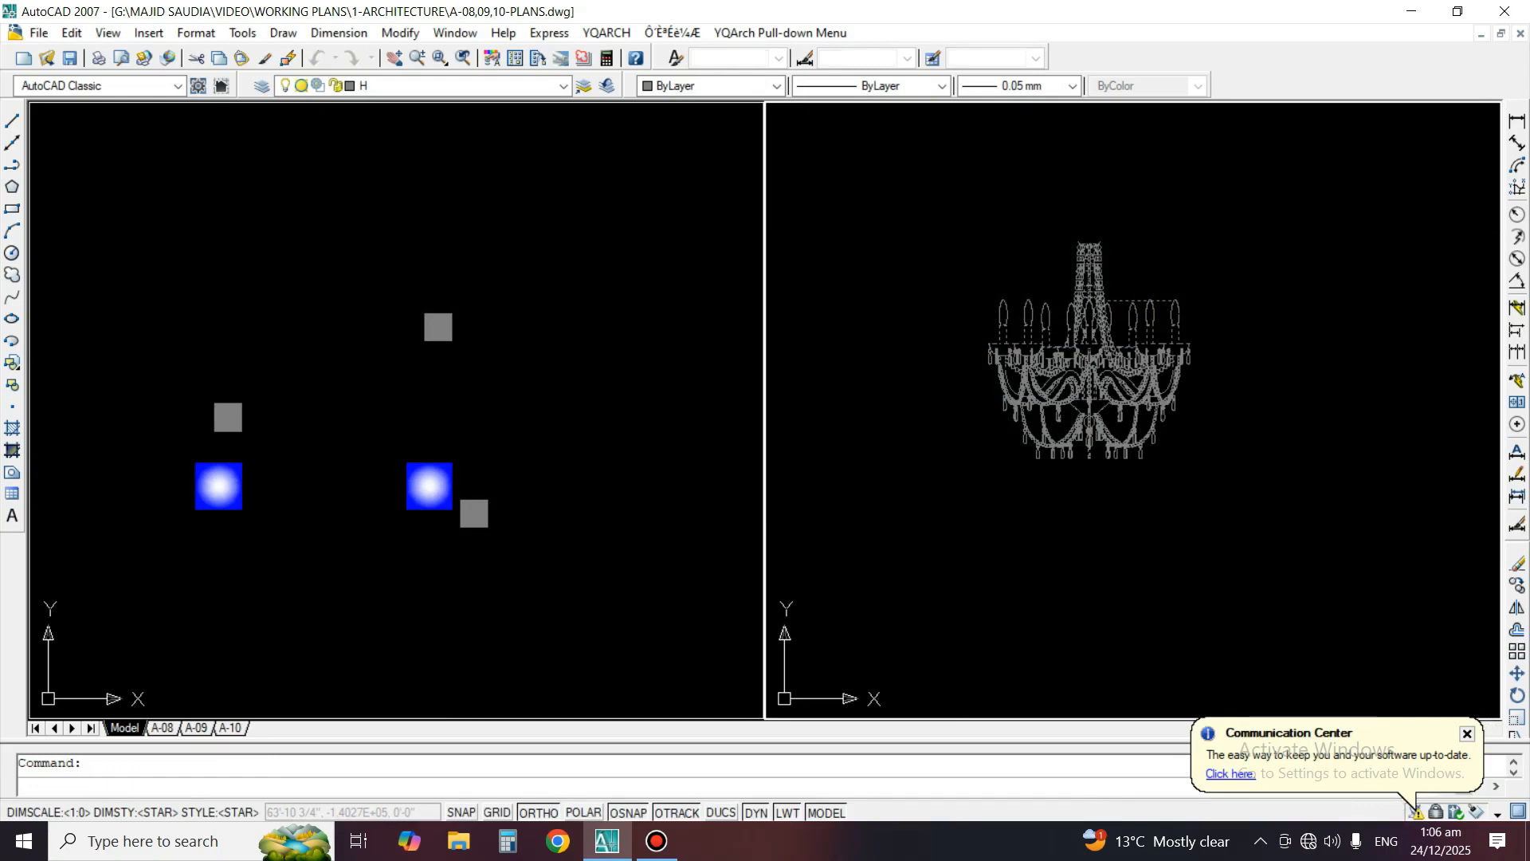
Turn all layers back on and check the chandelier against the tall window's gradient fill
type("layon")
key("Return")
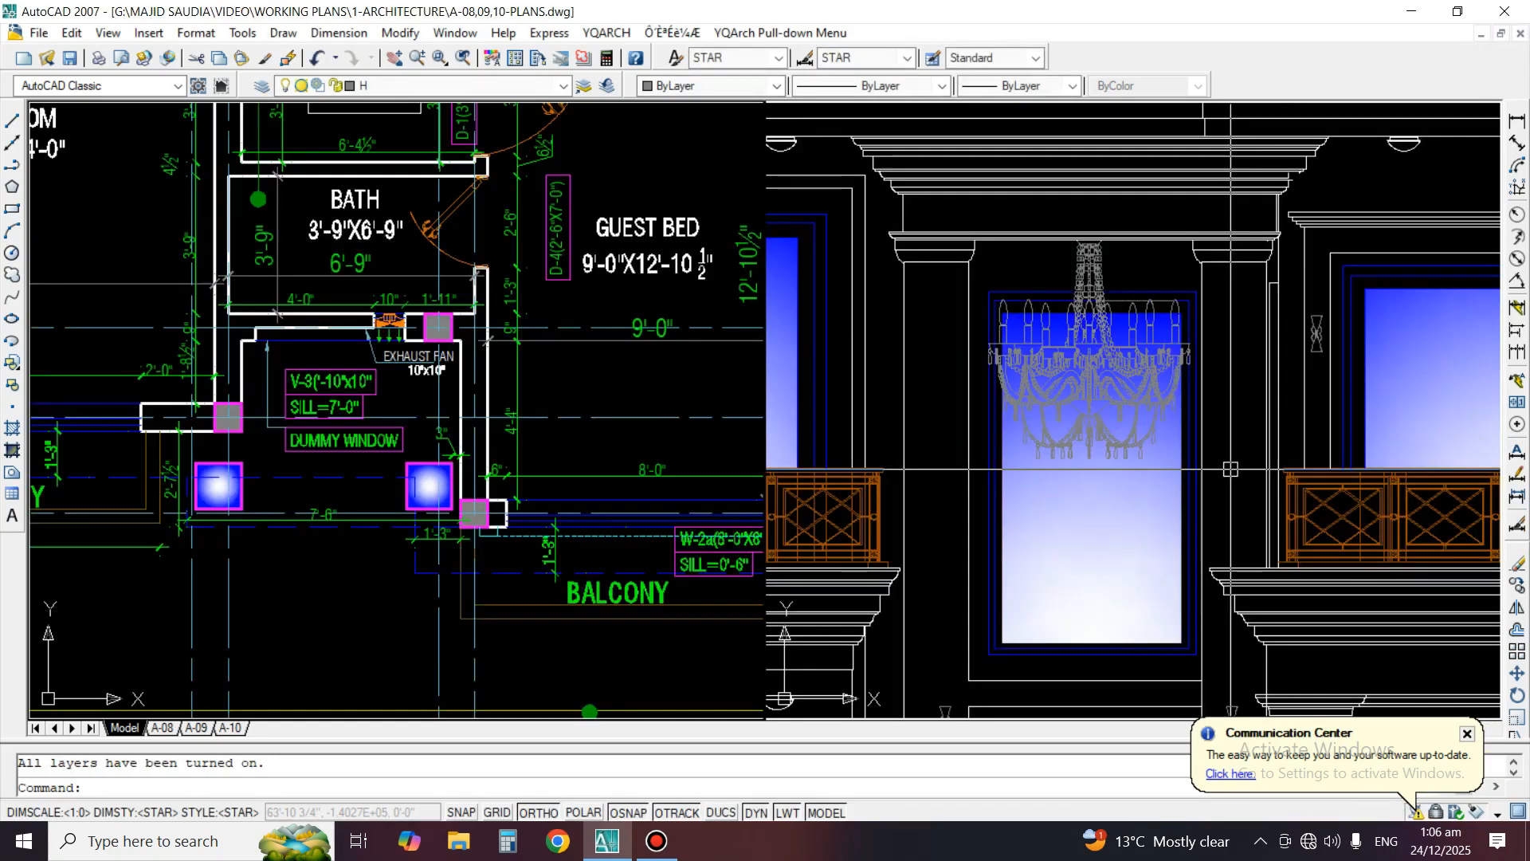
scroll(1127, 392, "up", 2)
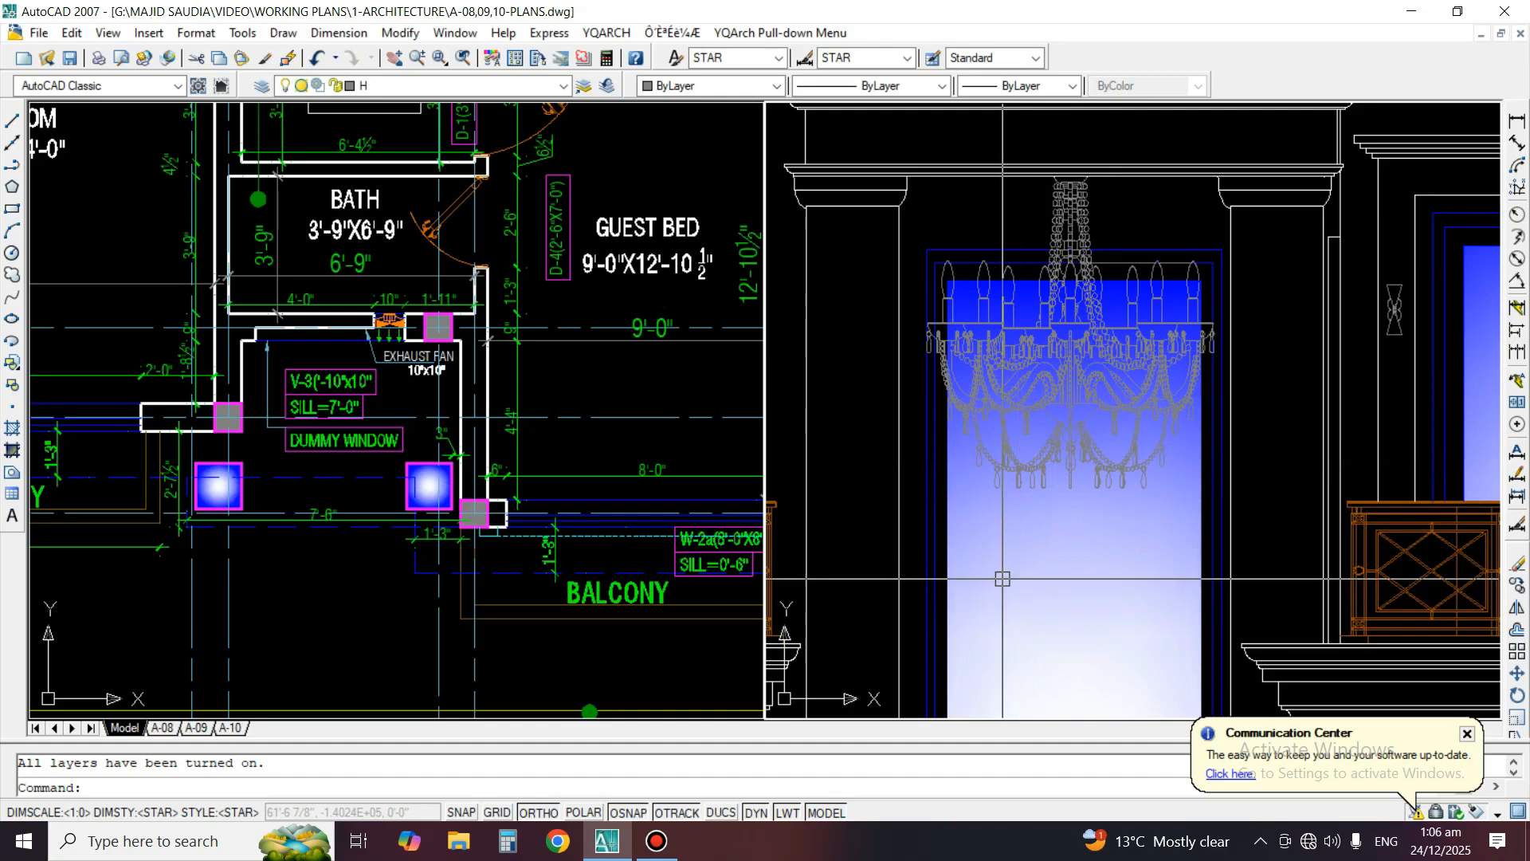
scroll(1053, 520, "down", 3)
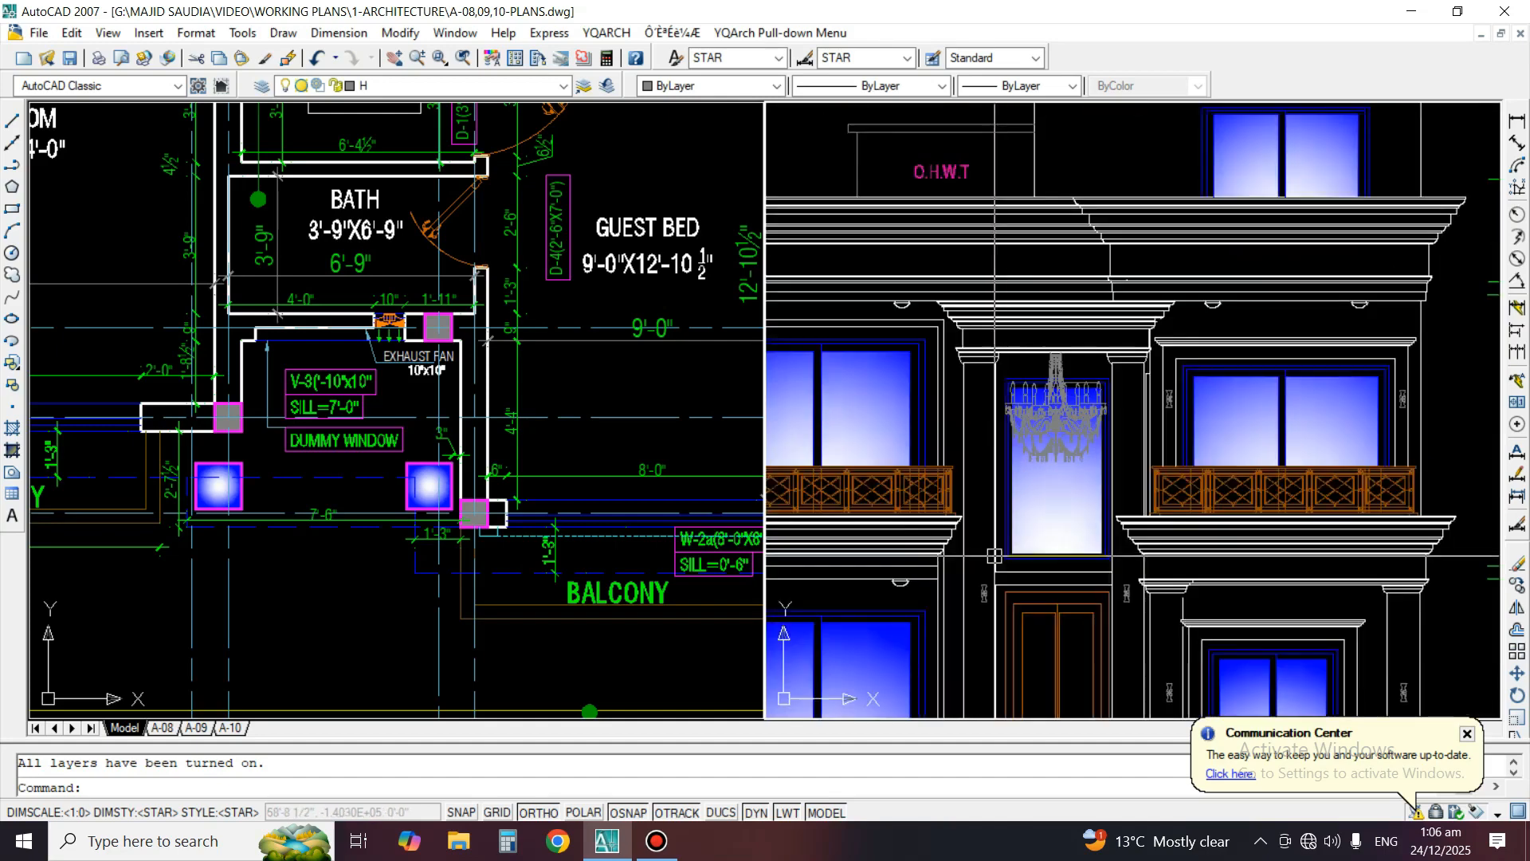
scroll(1053, 520, "up", 1)
scroll(1031, 541, "down", 2)
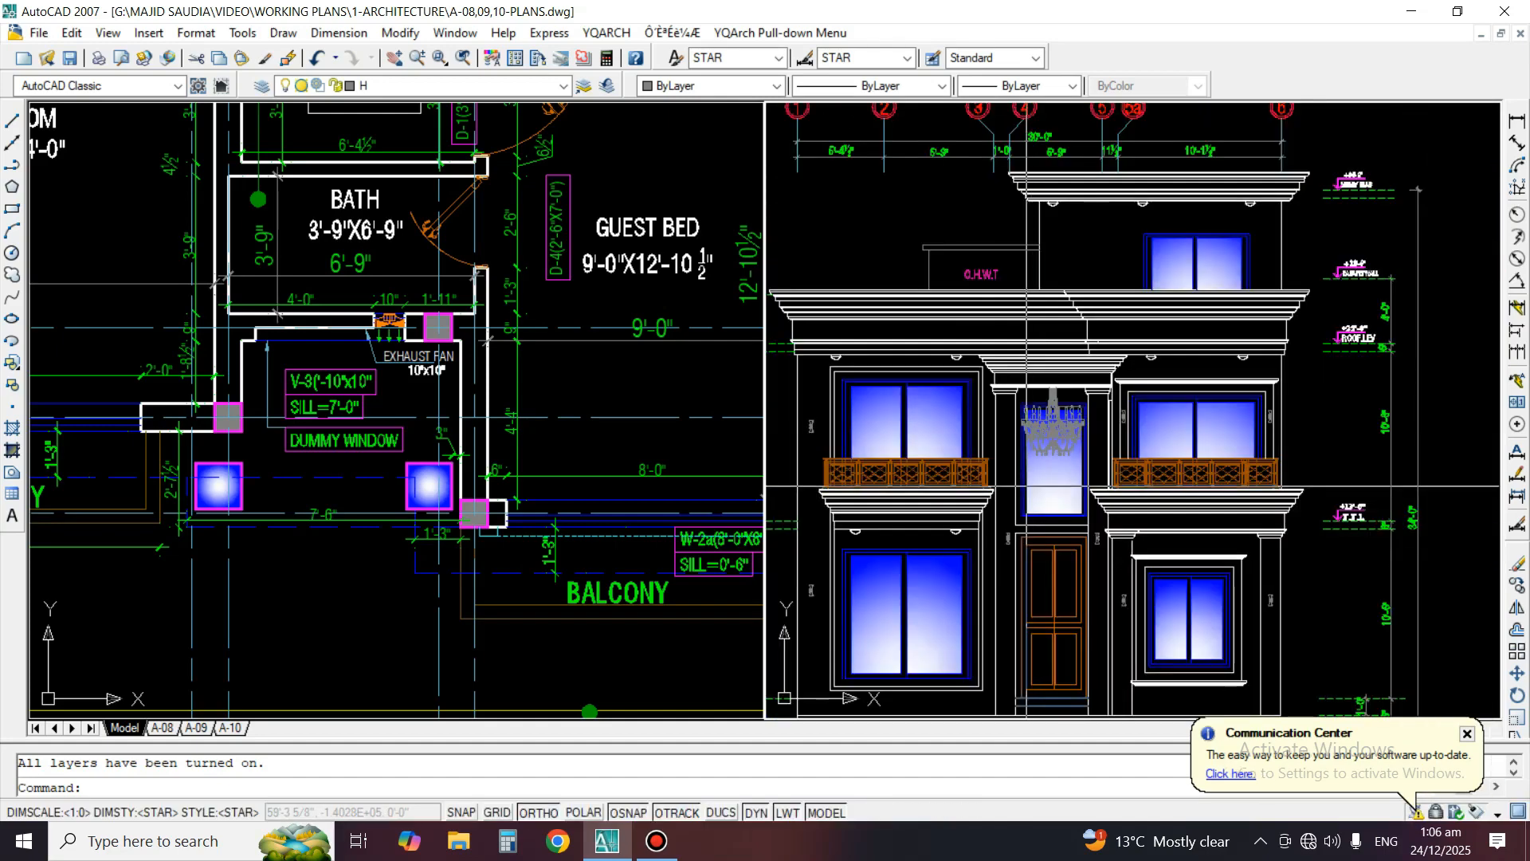
key("Escape")
middle_click_drag(1031, 540, 1094, 430)
scroll(1100, 555, "up", 5)
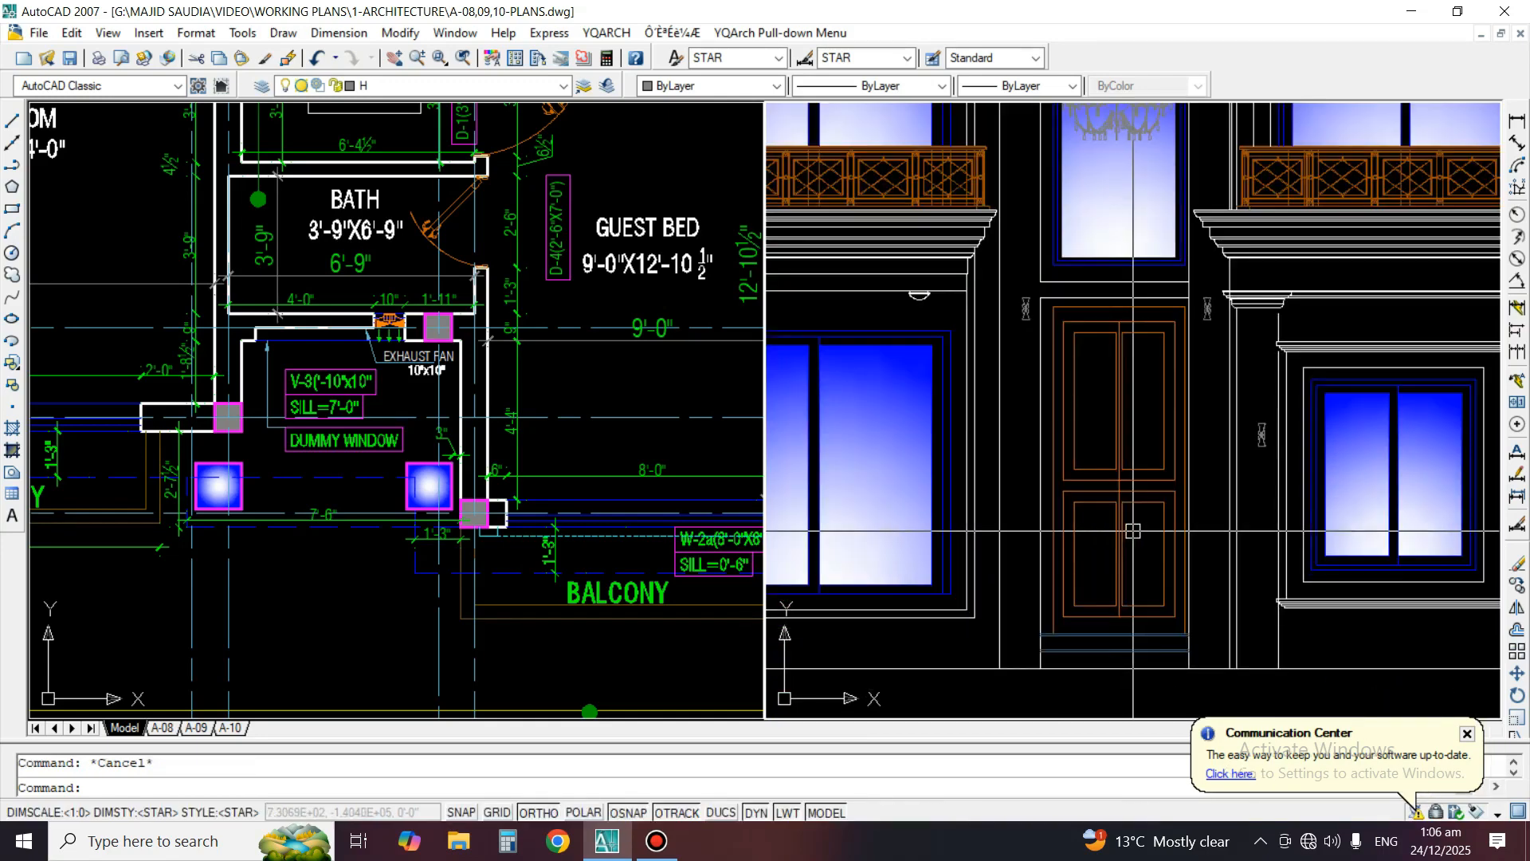
middle_click_drag(1101, 555, 1111, 504)
type("h")
key("space")
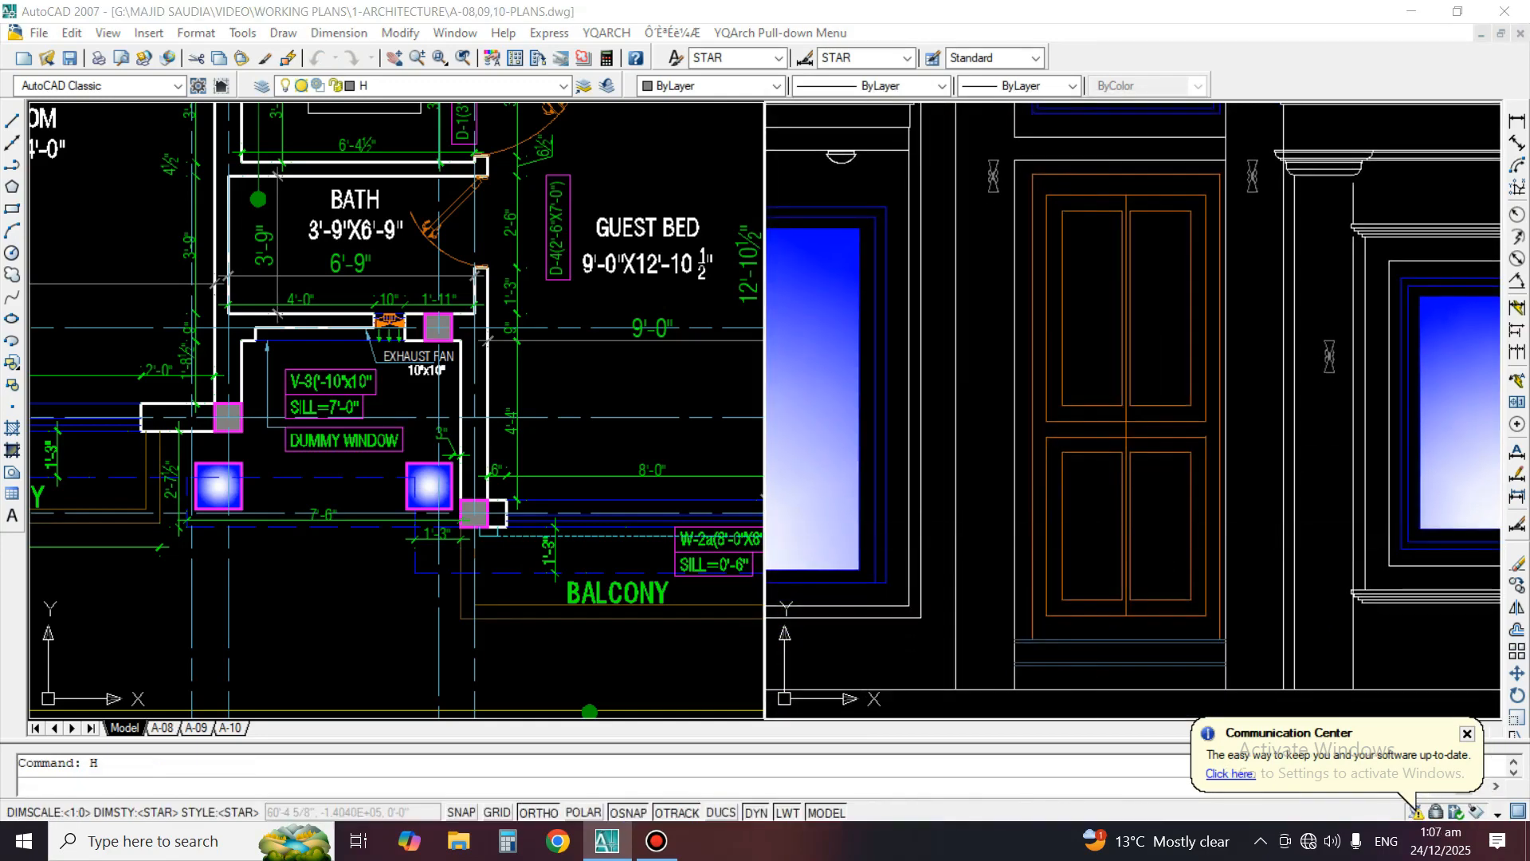
key("k")
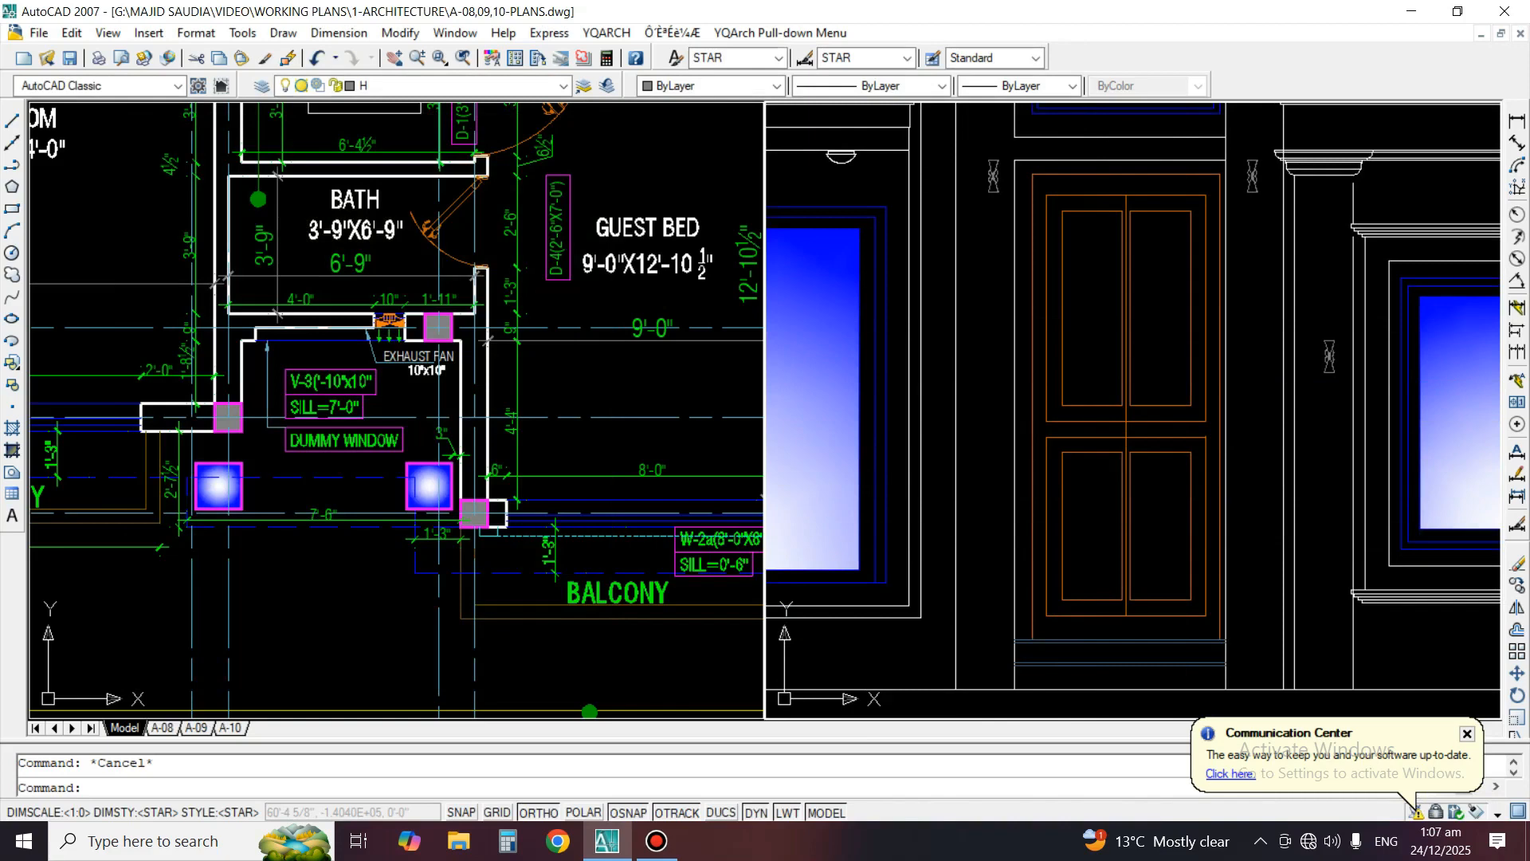
Draw a horizontal construction line across the upper panels of the entrance door
left_click(12, 142)
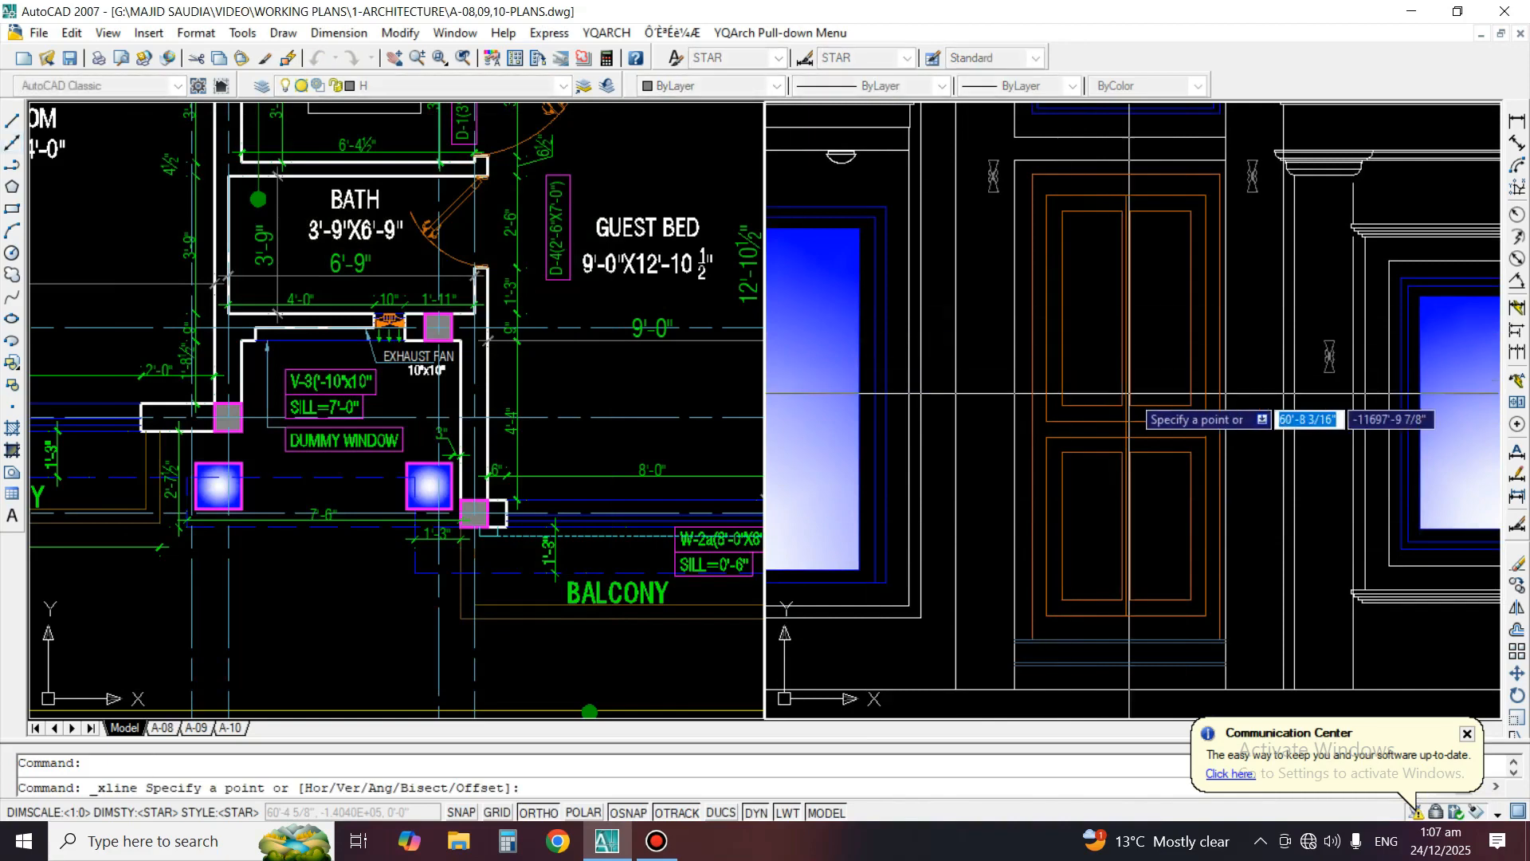
left_click(1076, 303)
left_click(1101, 302)
key("space")
key("space")
key("Escape")
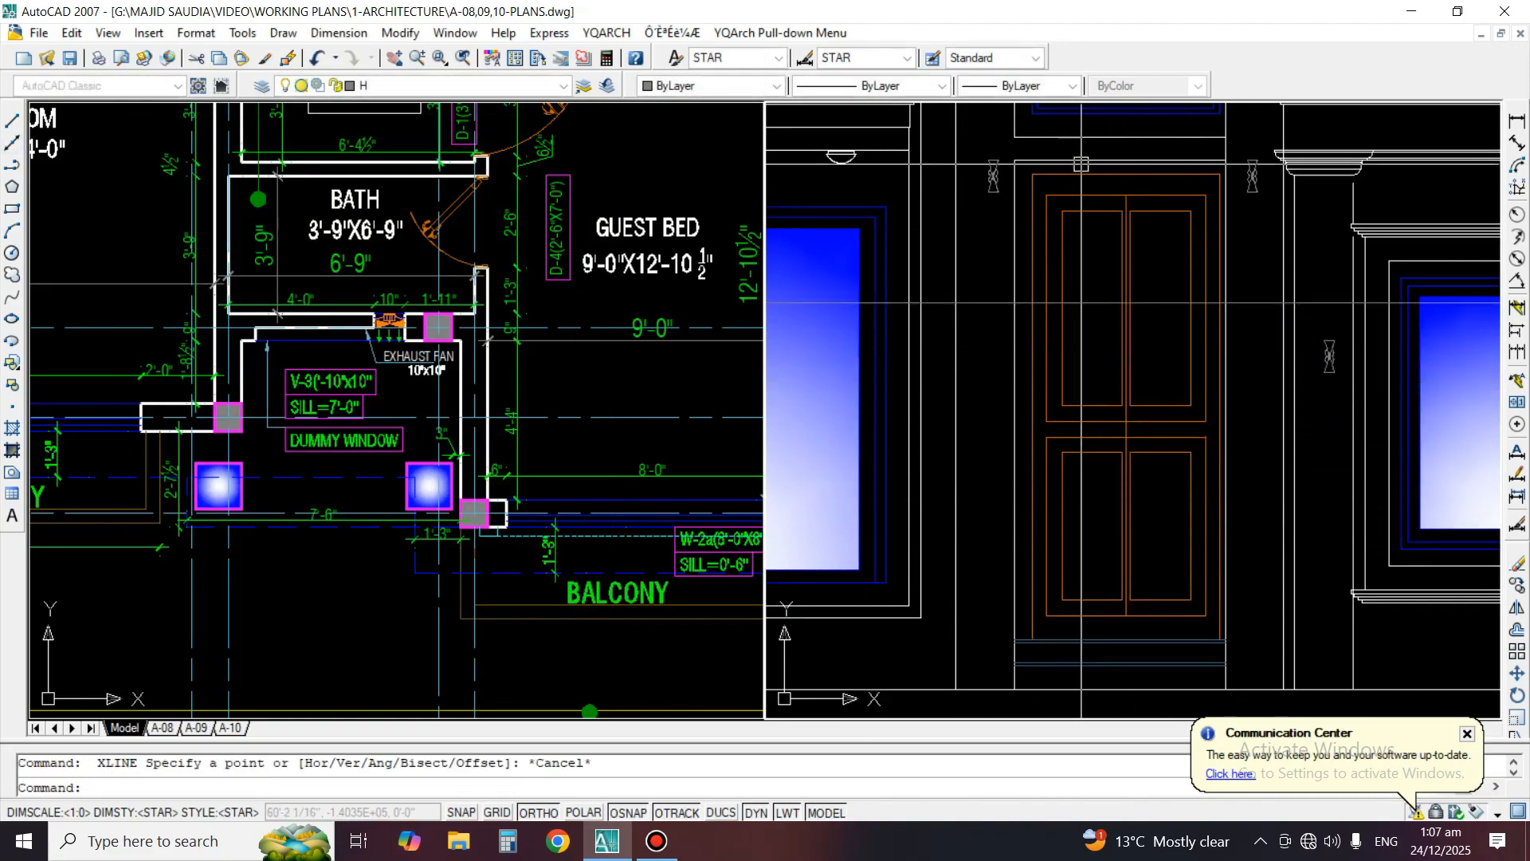
scroll(1090, 160, "up", 2)
type("h")
key("space")
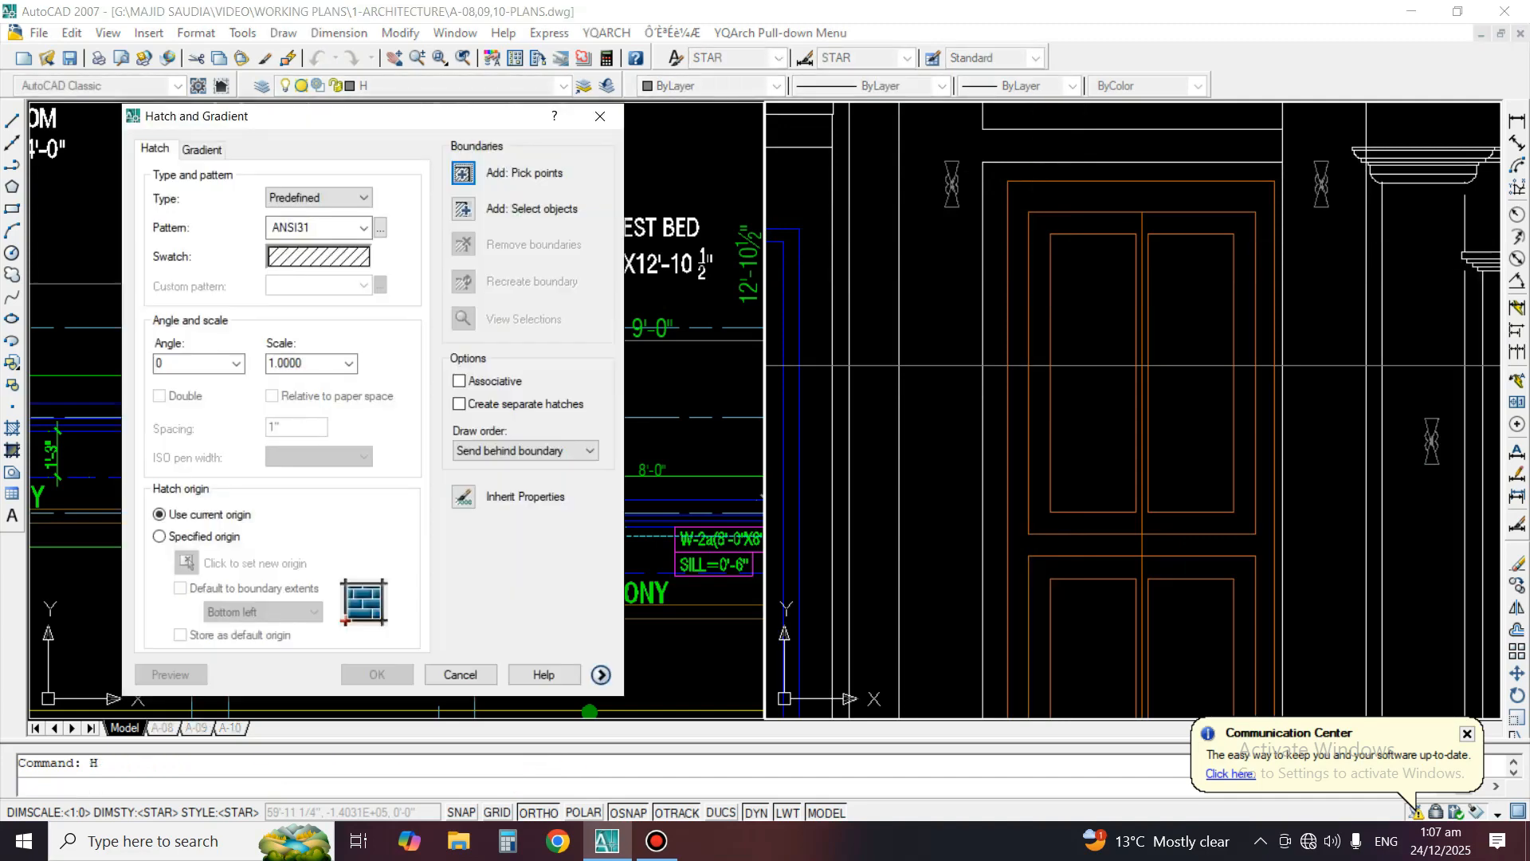
left_click(202, 150)
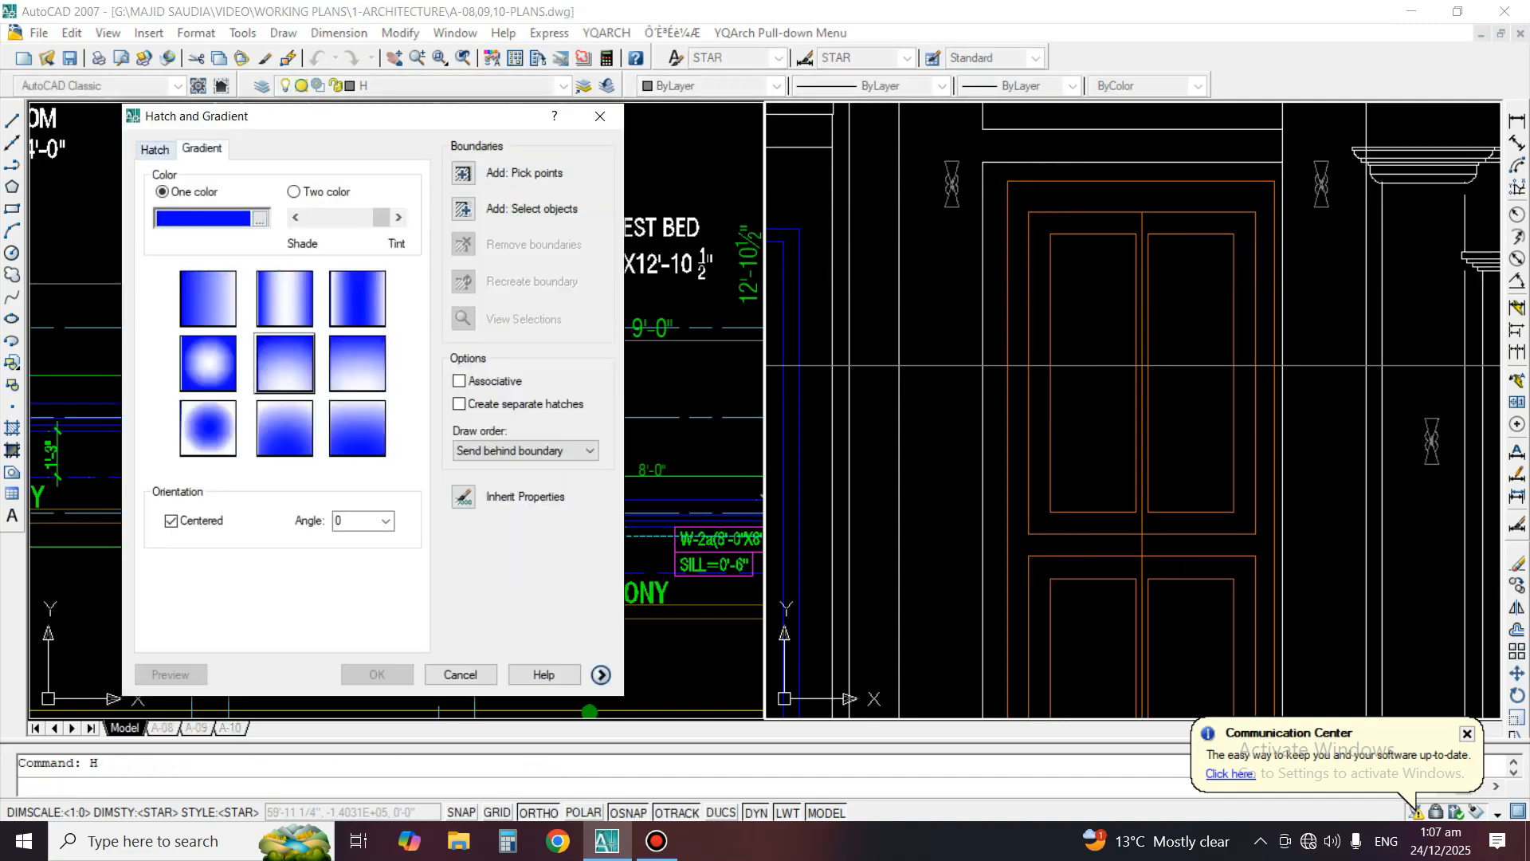
left_click(260, 218)
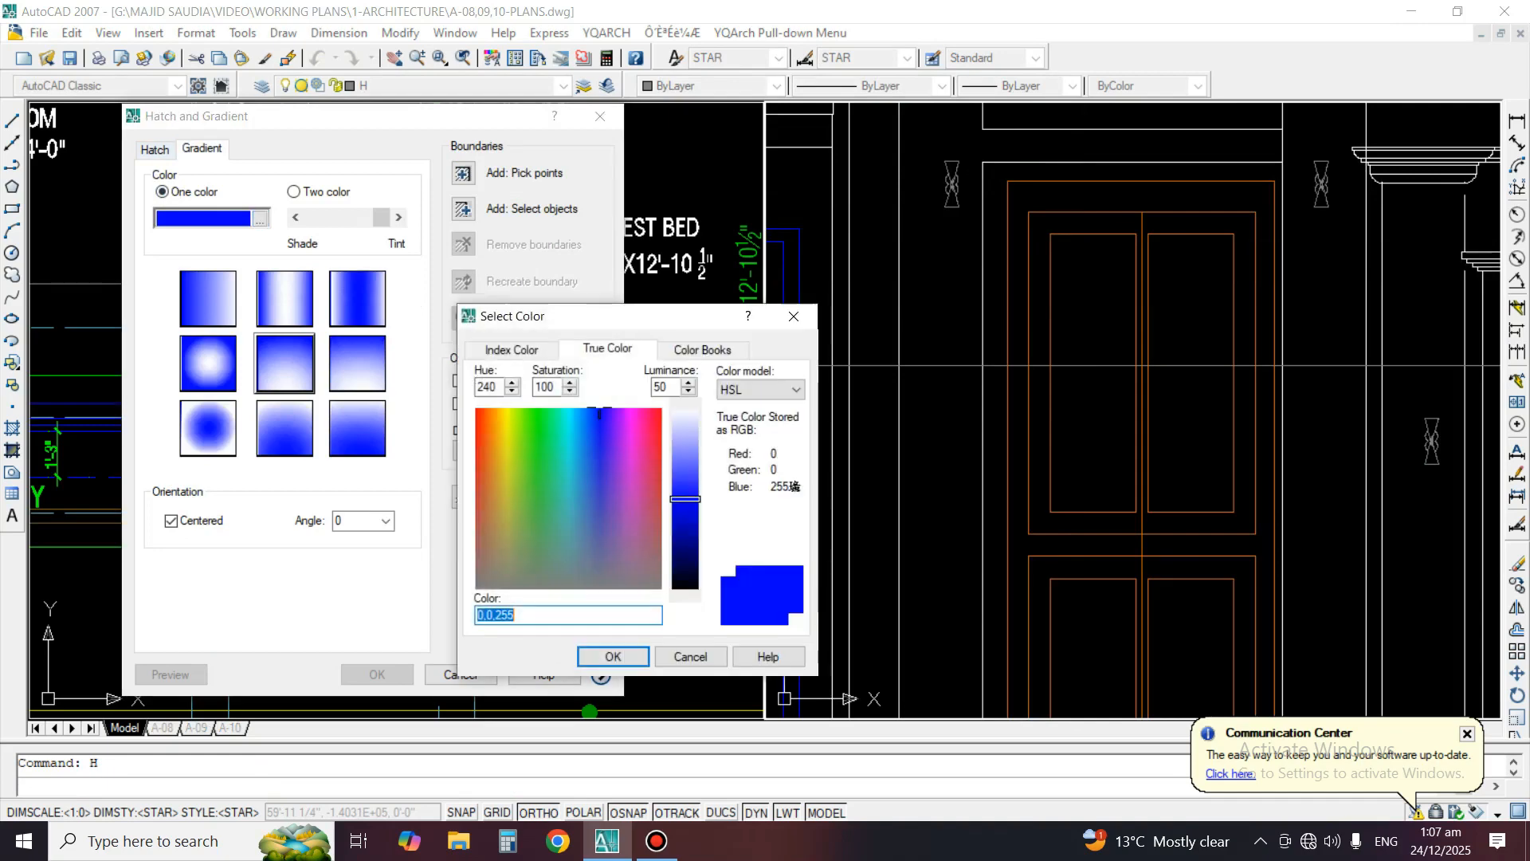
left_click(488, 453)
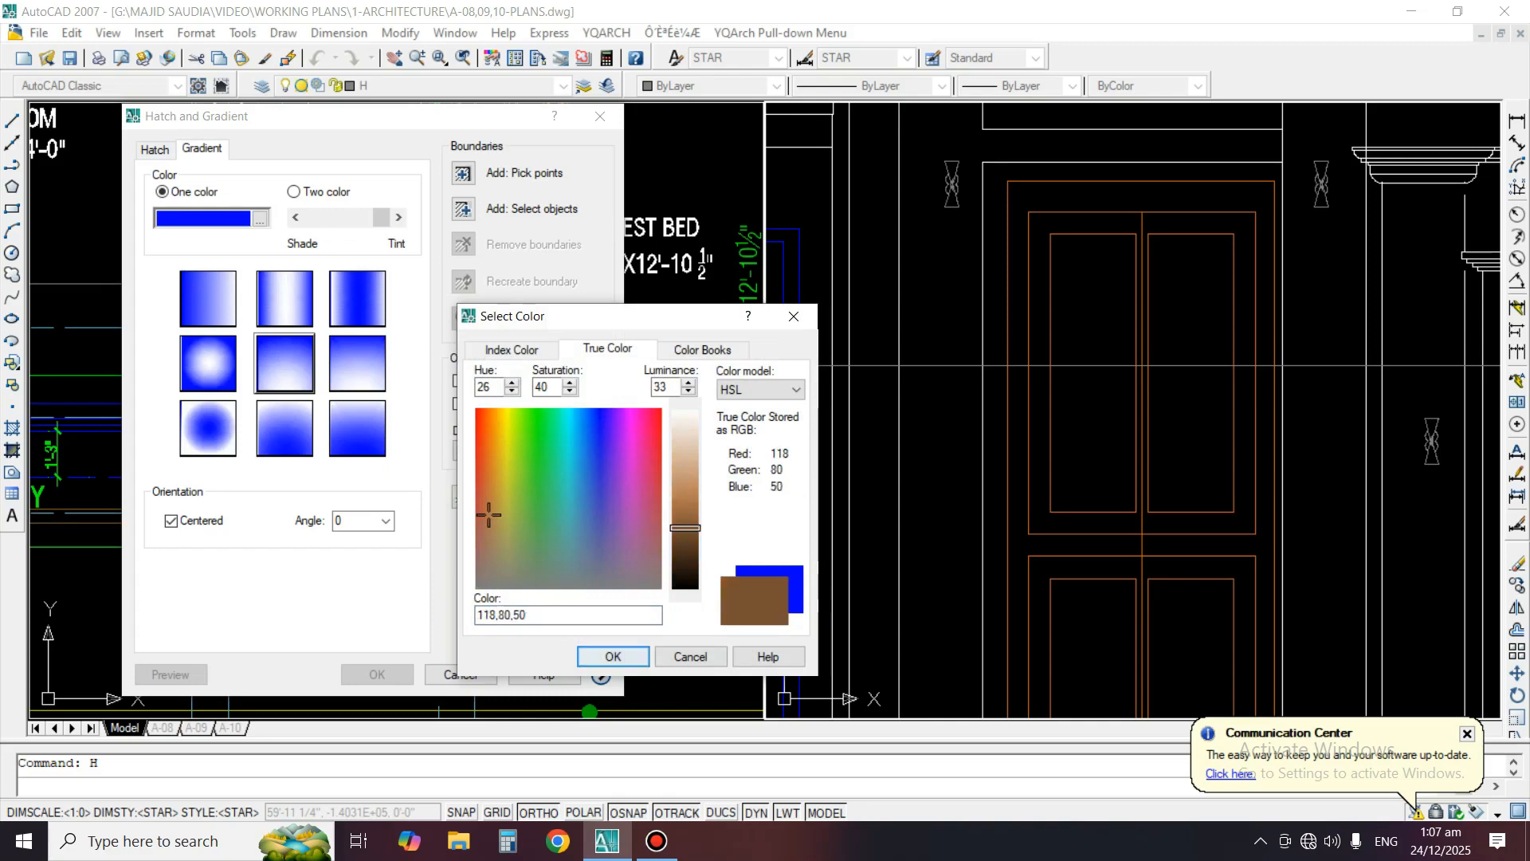
key("Return")
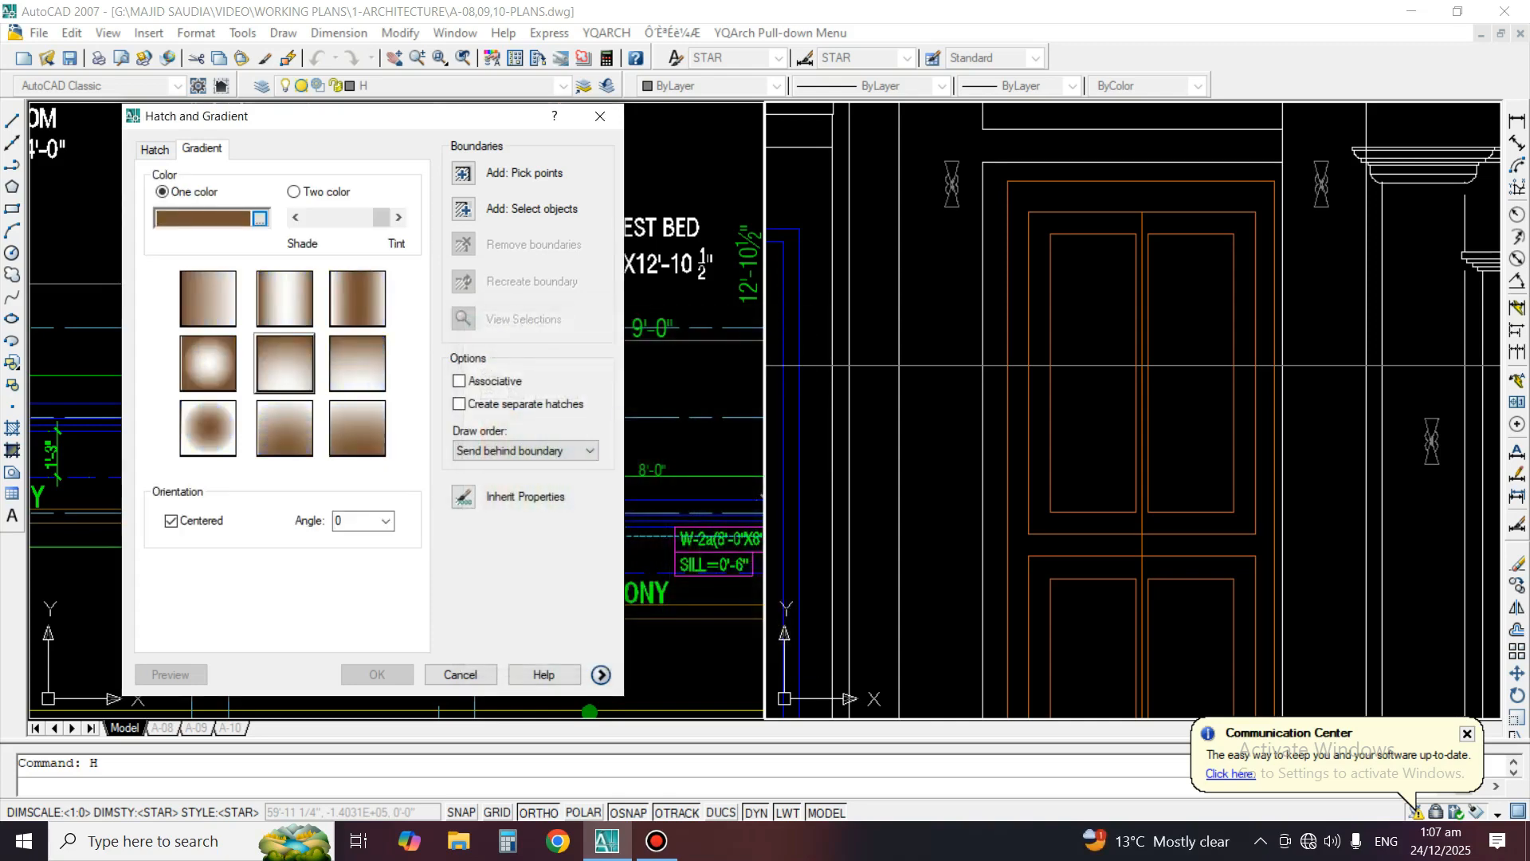
left_click(464, 174)
left_click(1023, 206)
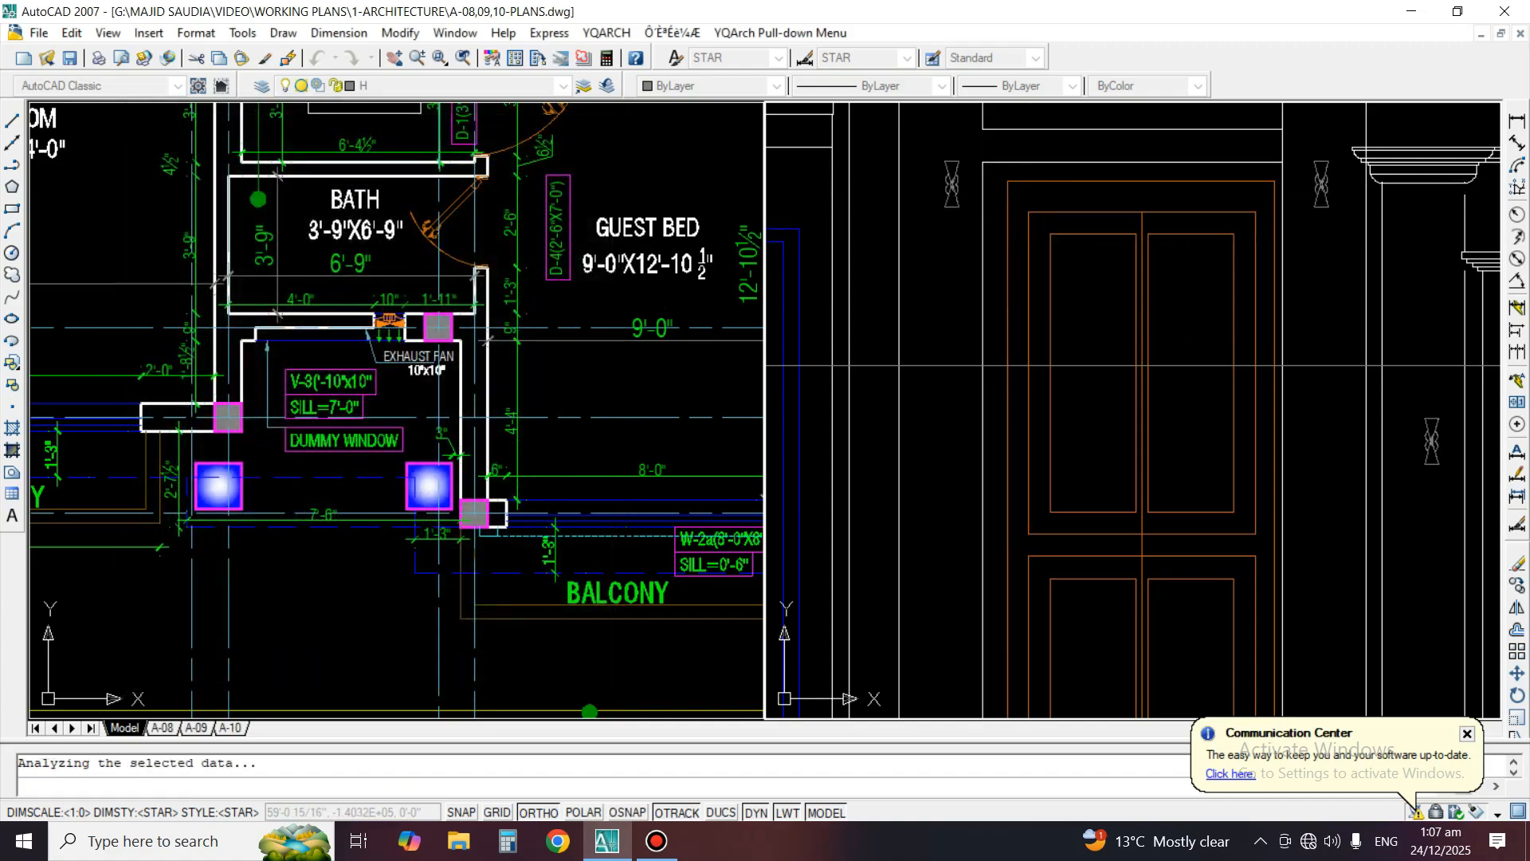
left_click(1246, 426)
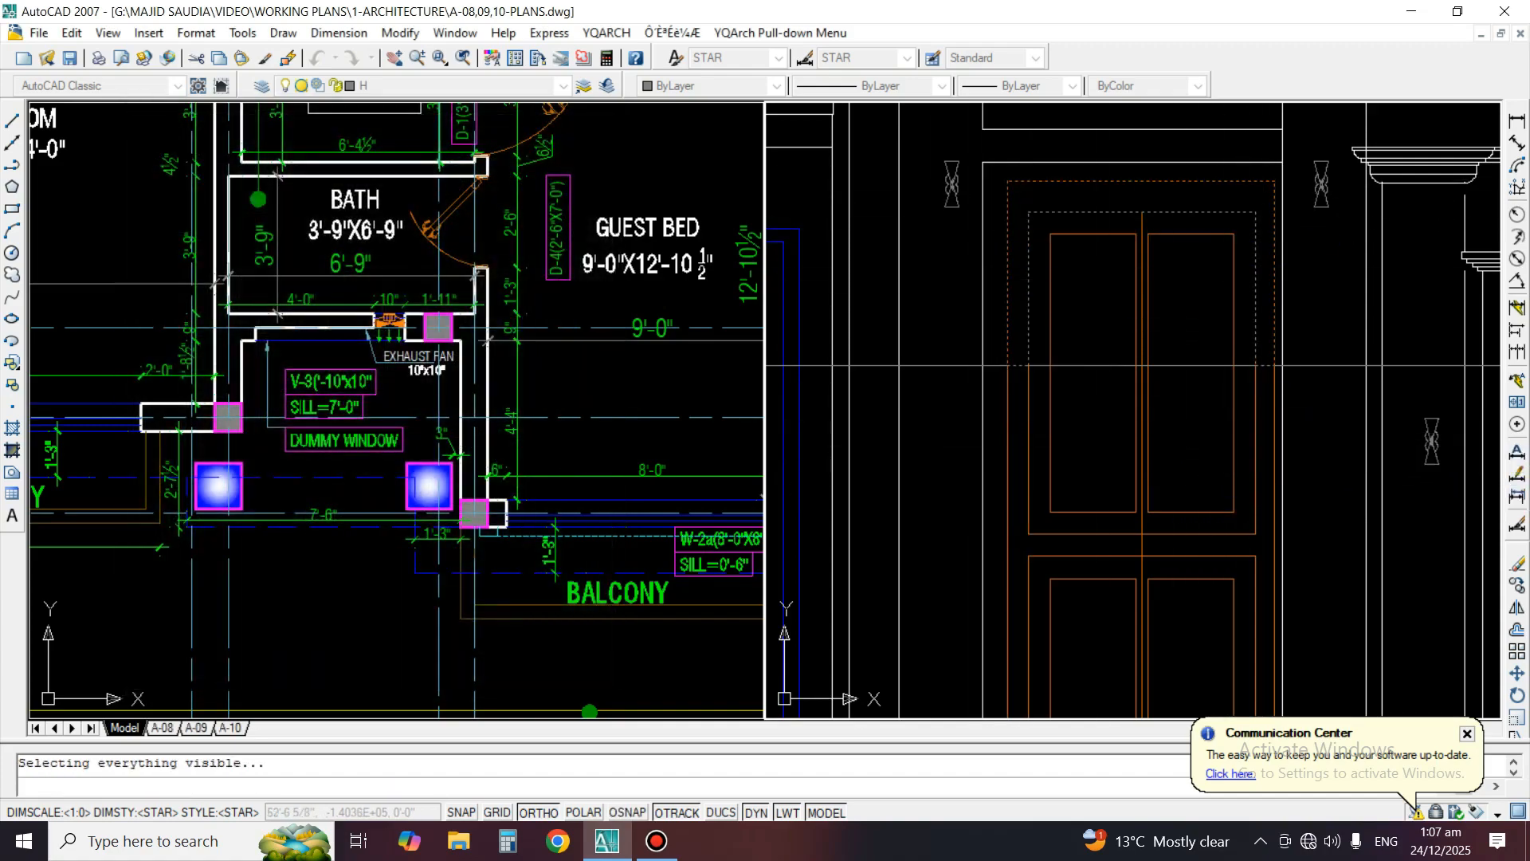
key("Return")
key("Escape")
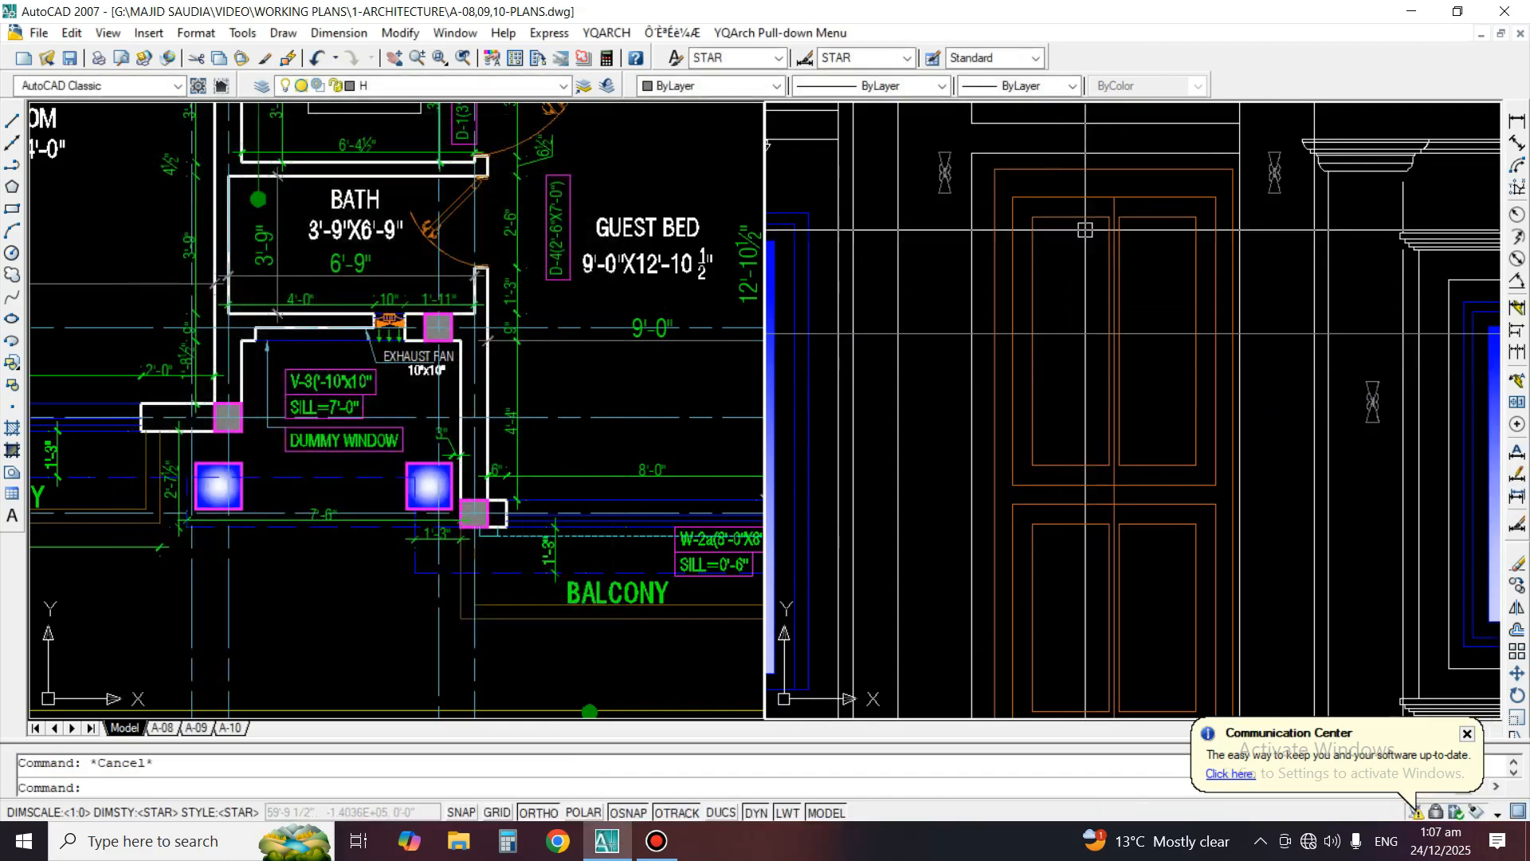
Pick the door's outer frame above the construction line as a hatch boundary and preview it with the ANSI31 pattern
key("Return")
left_click(1076, 182)
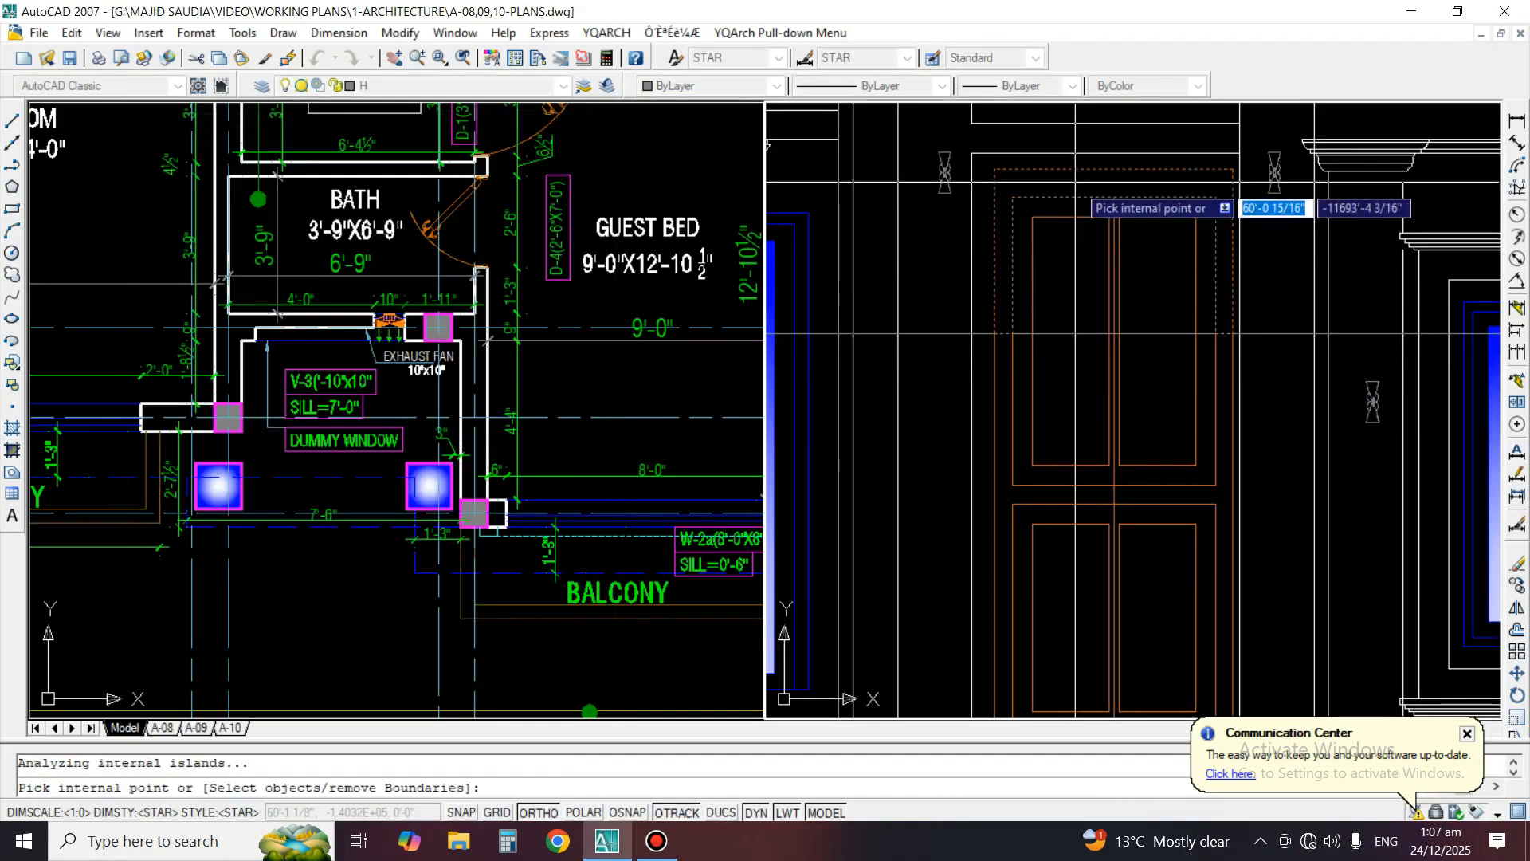
key("Return")
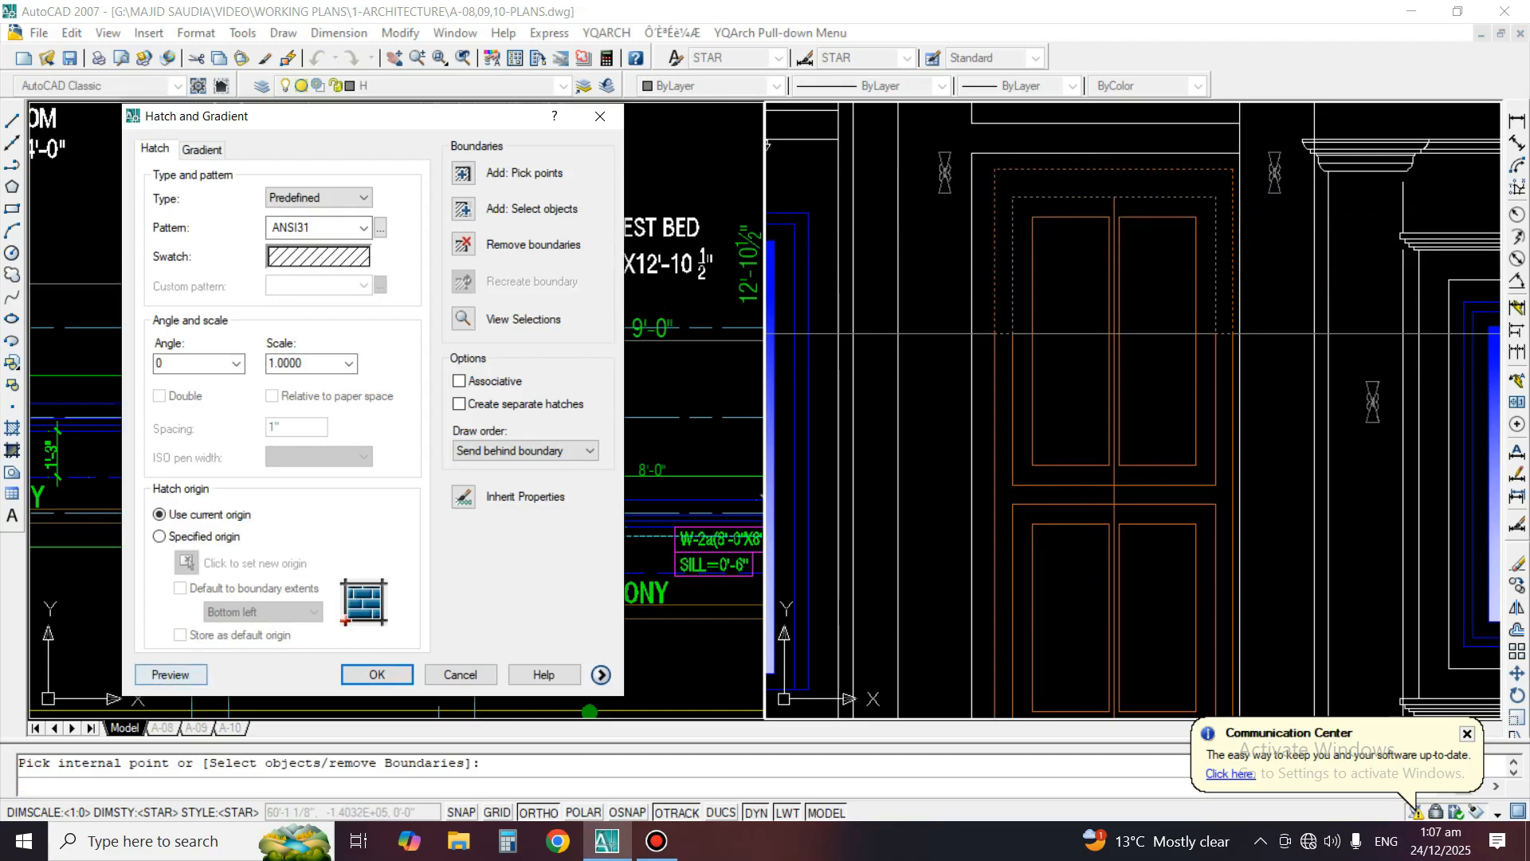
left_click(171, 675)
key("Escape")
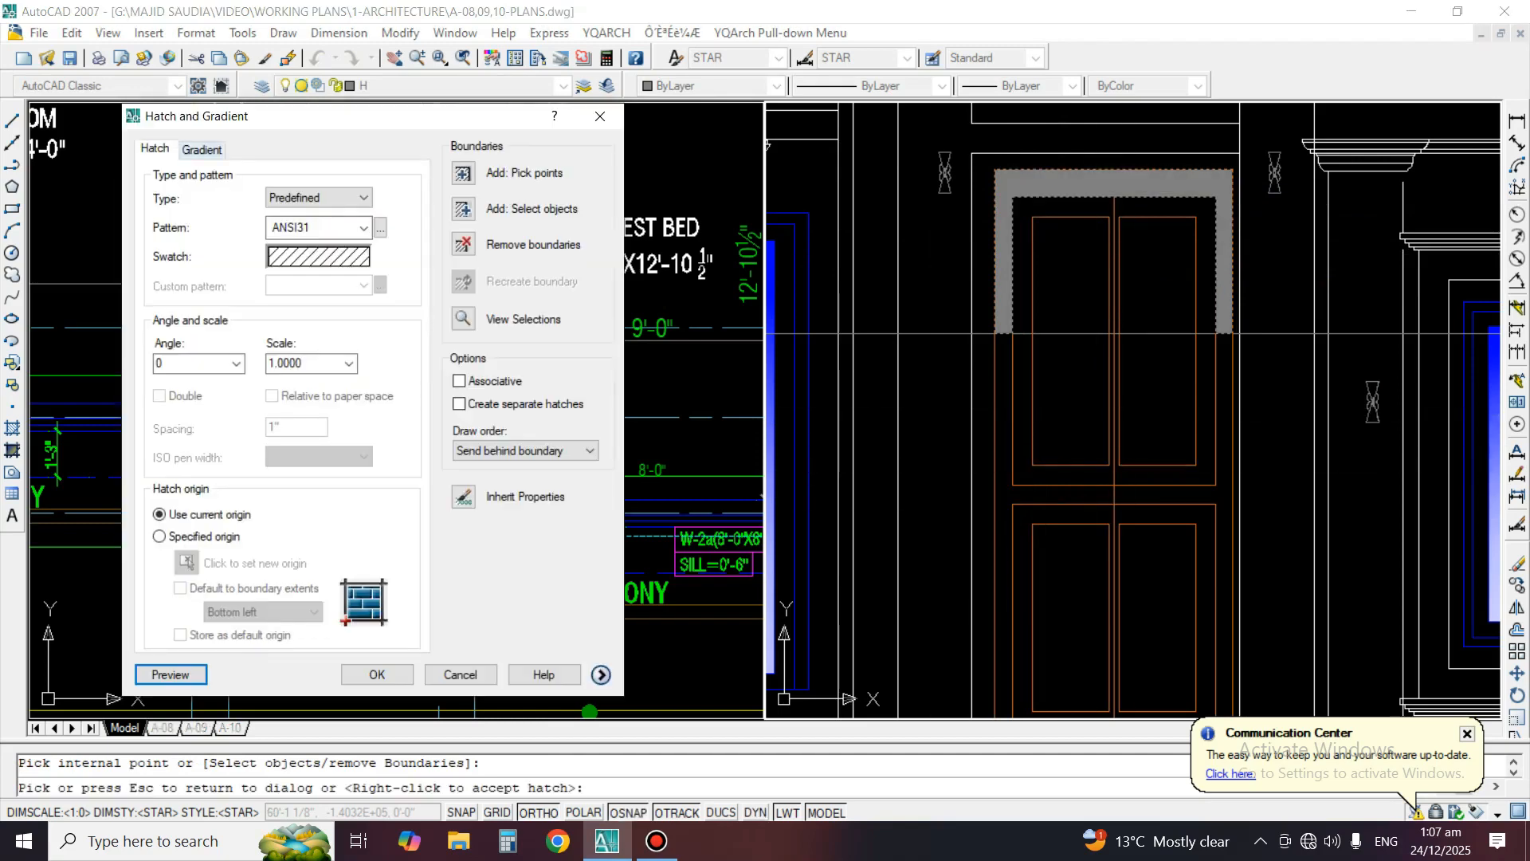
Switch the door frame's fill to a one-color gradient in index color 36 and preview it
left_click(202, 150)
left_click(154, 150)
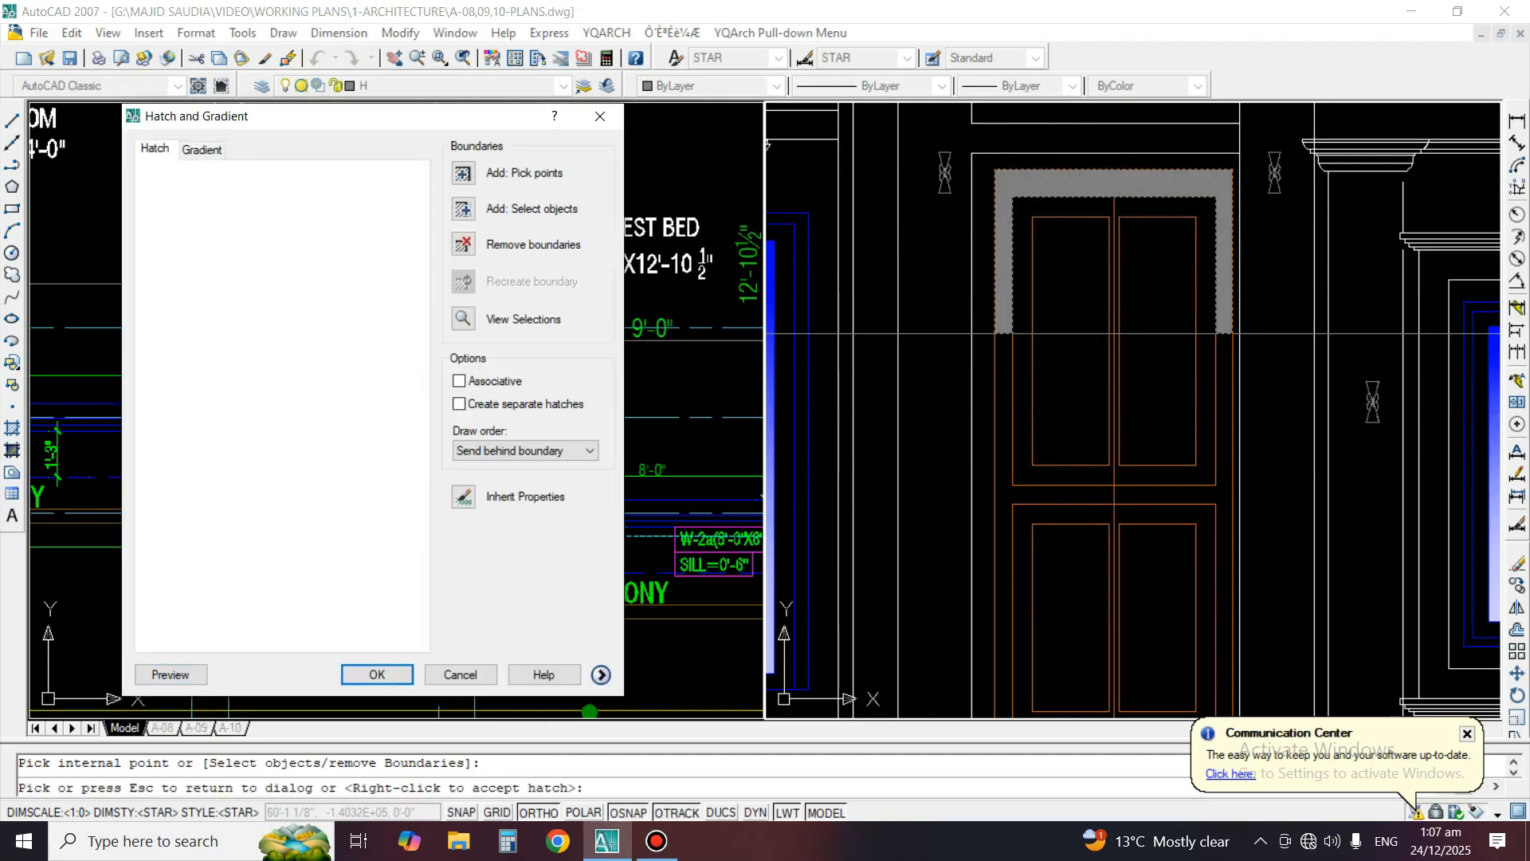
left_click(202, 150)
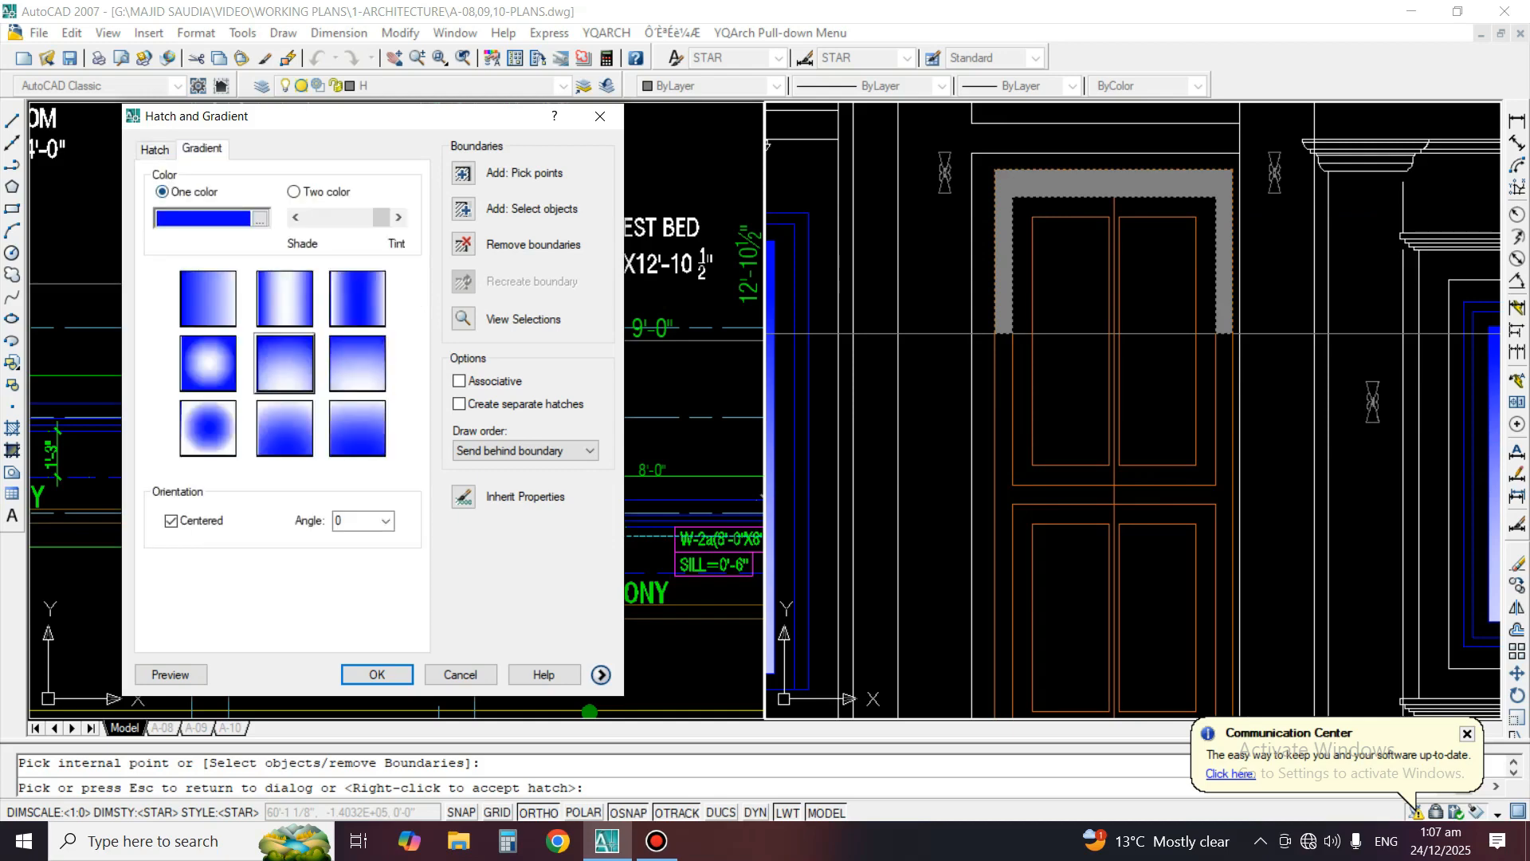
left_click(259, 219)
left_click(512, 349)
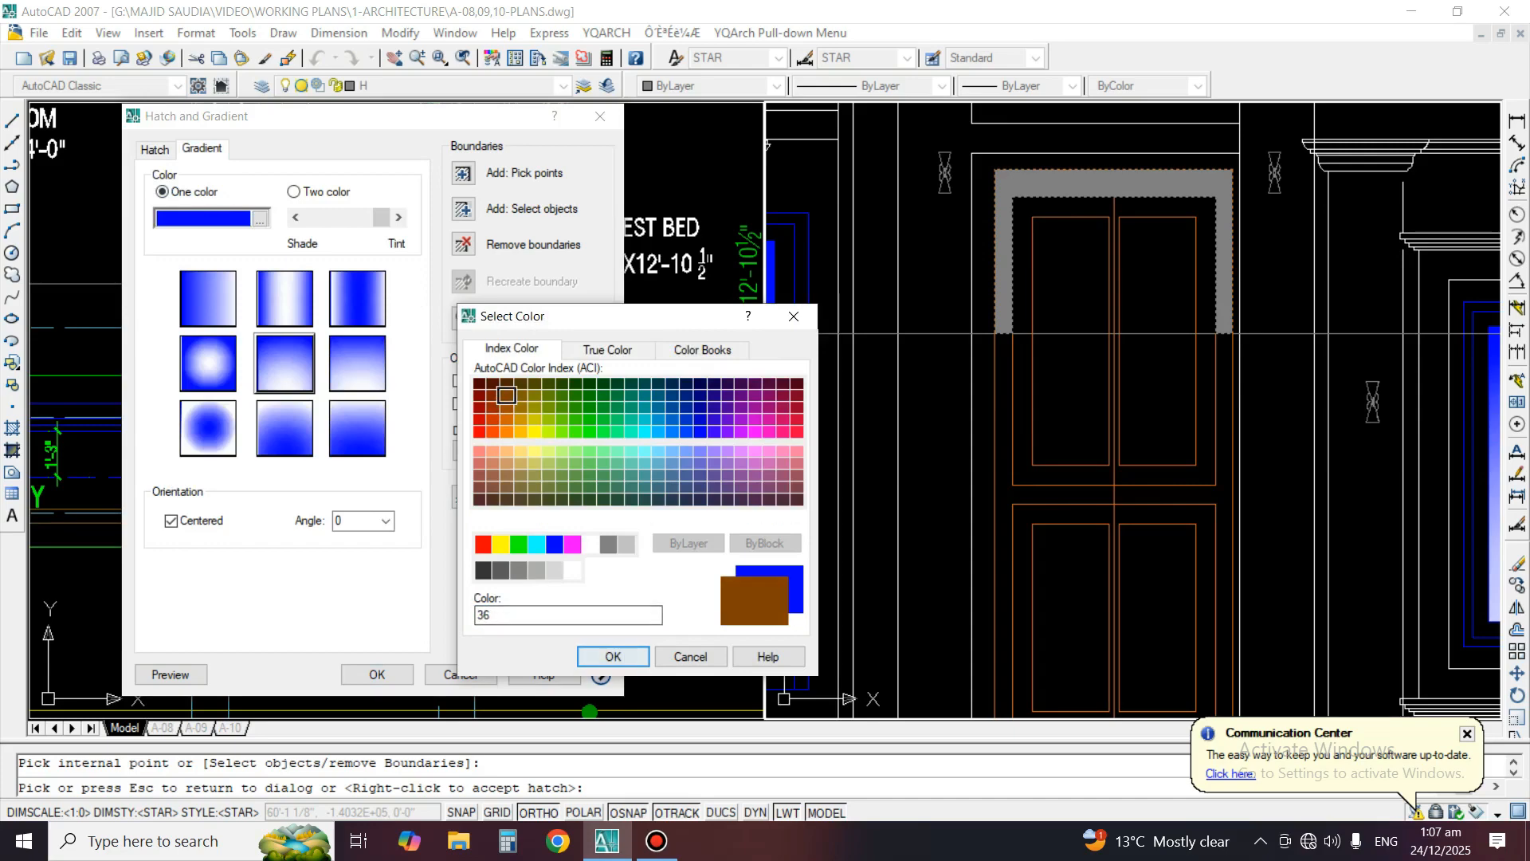
left_click(613, 656)
left_click(171, 675)
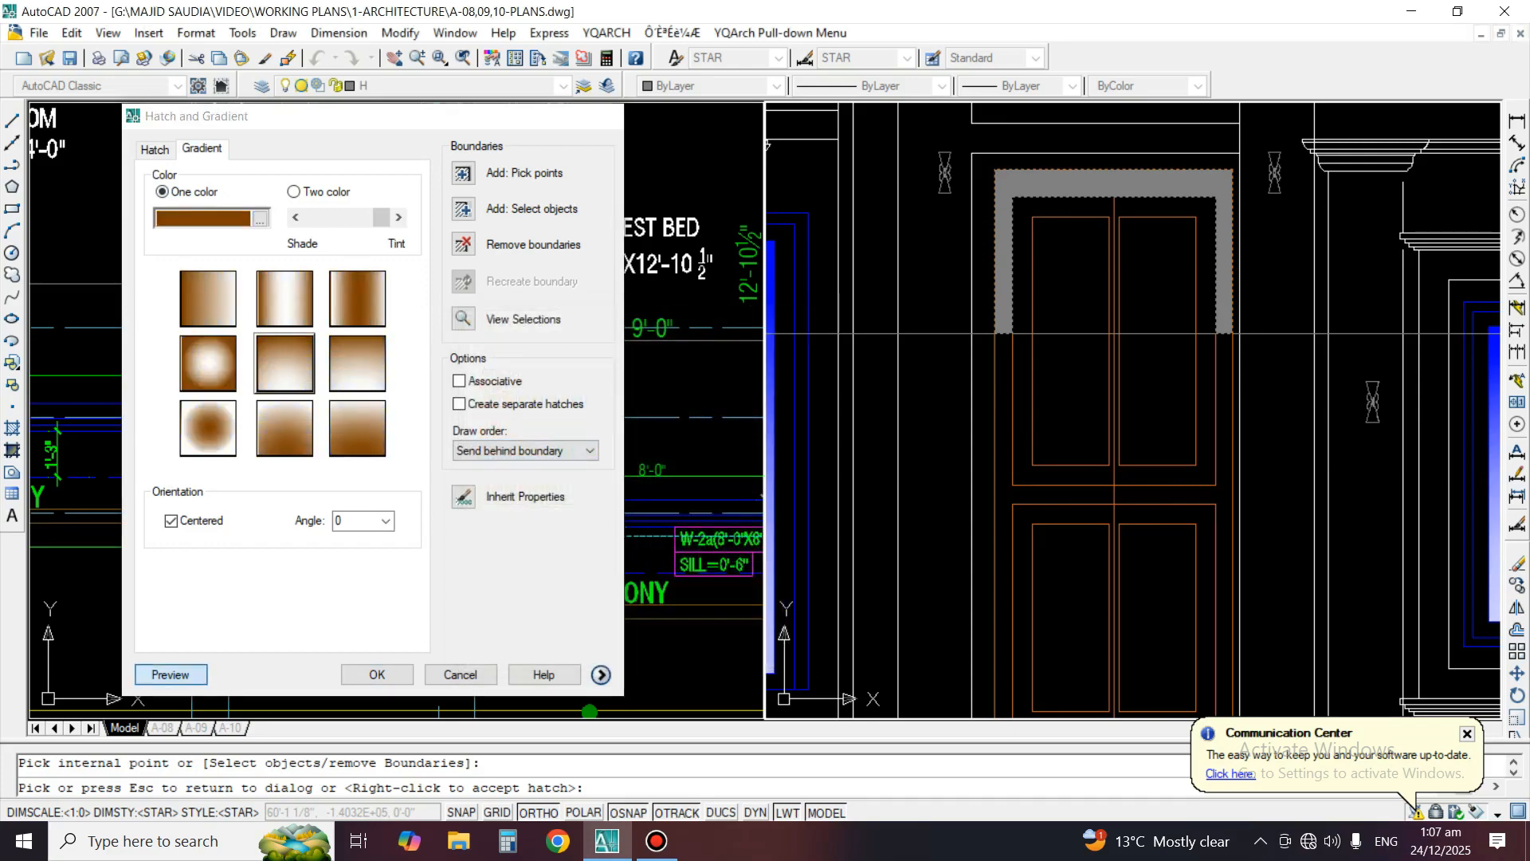
scroll(956, 227, "down", 6)
scroll(1010, 287, "up", 5)
key("Escape")
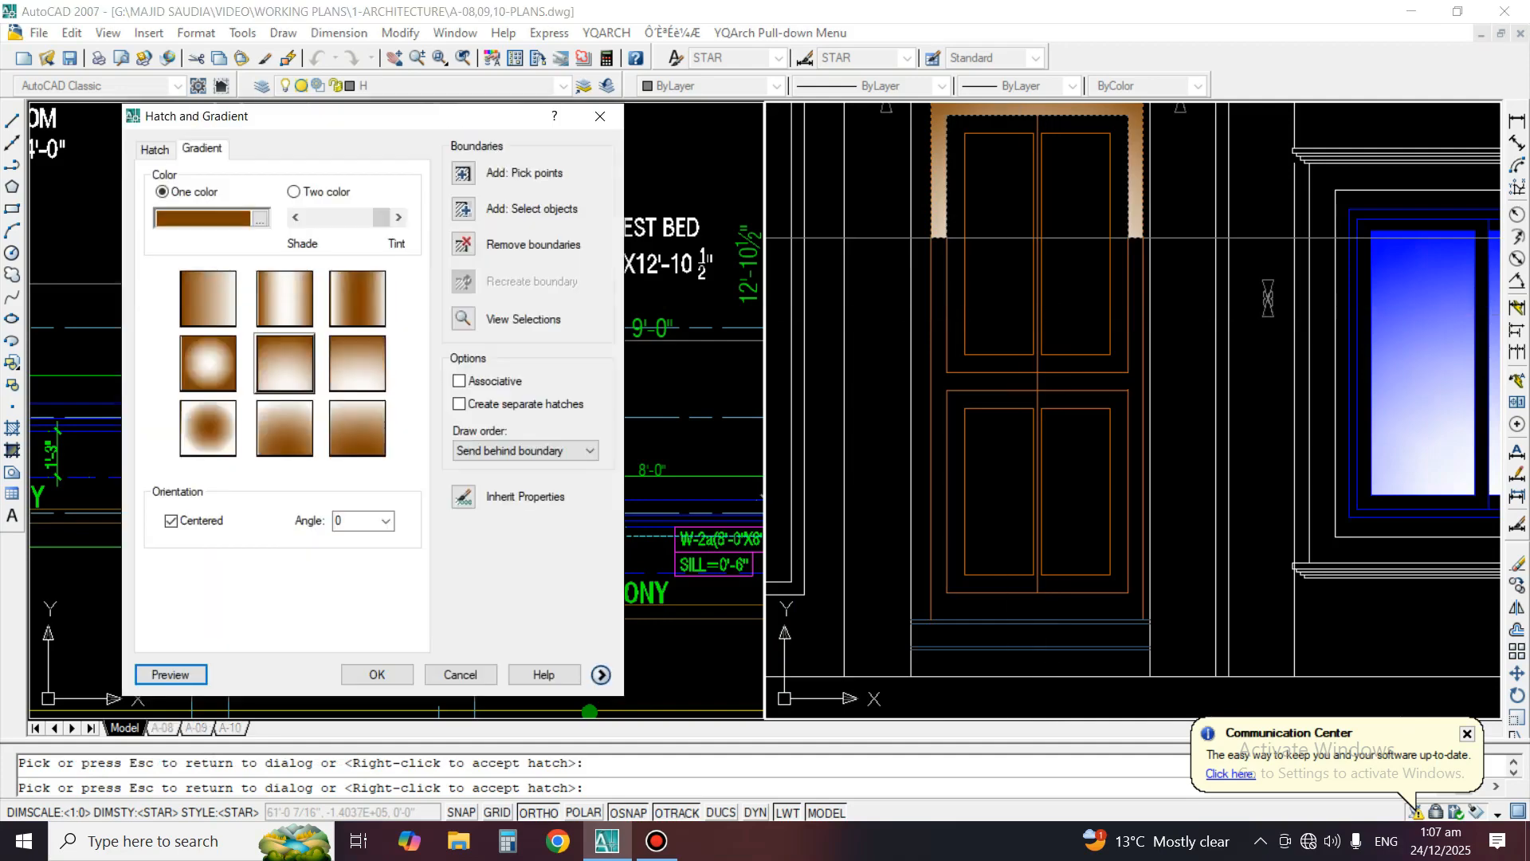
Add the door frame area below the construction line to the boundary and apply the brown gradient to the whole frame
left_click(463, 173)
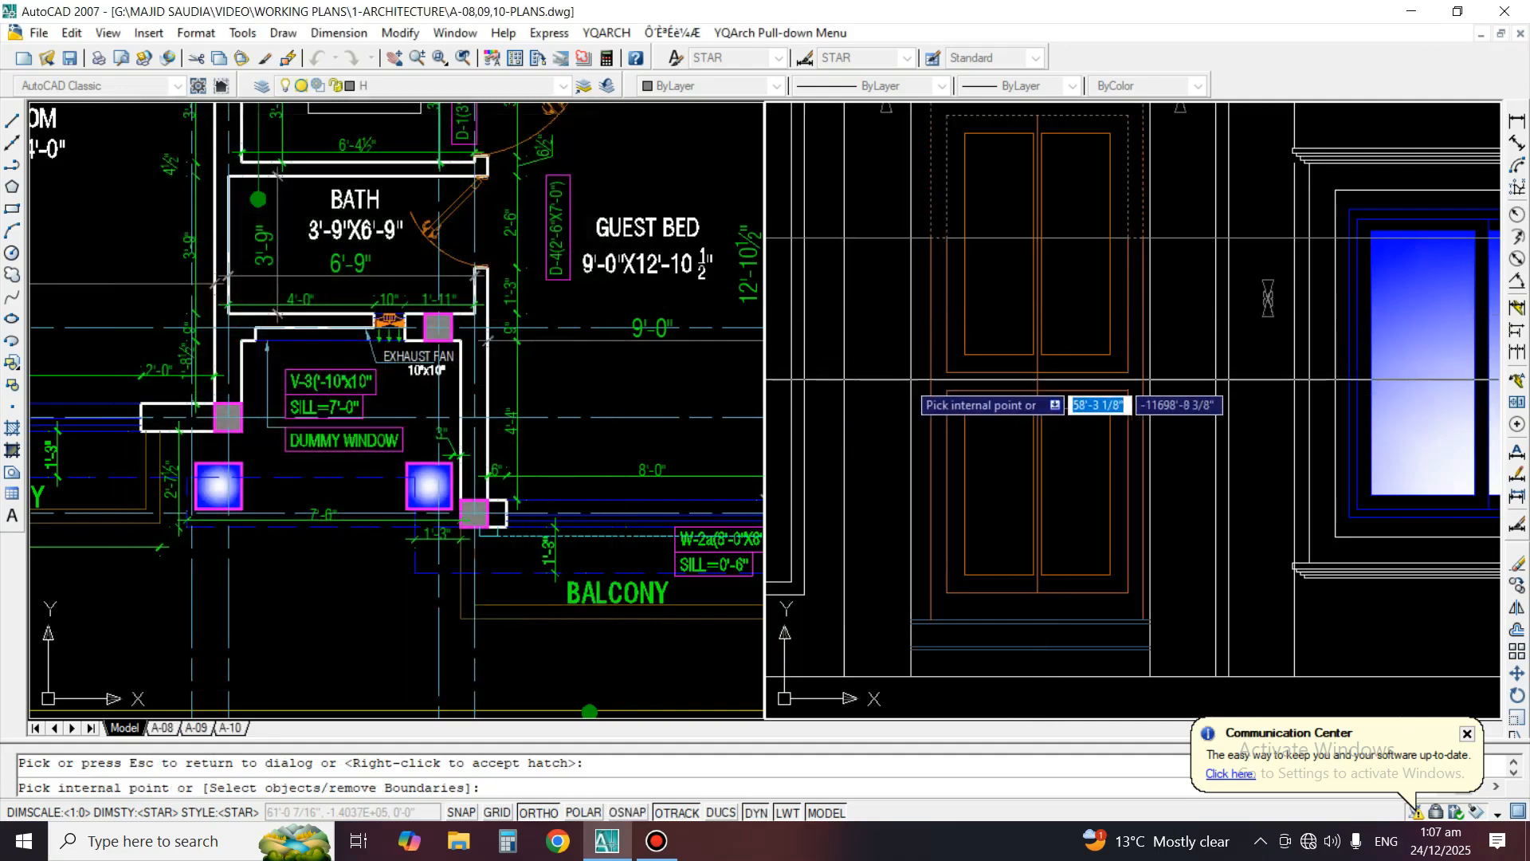
left_click(953, 384)
key("Return")
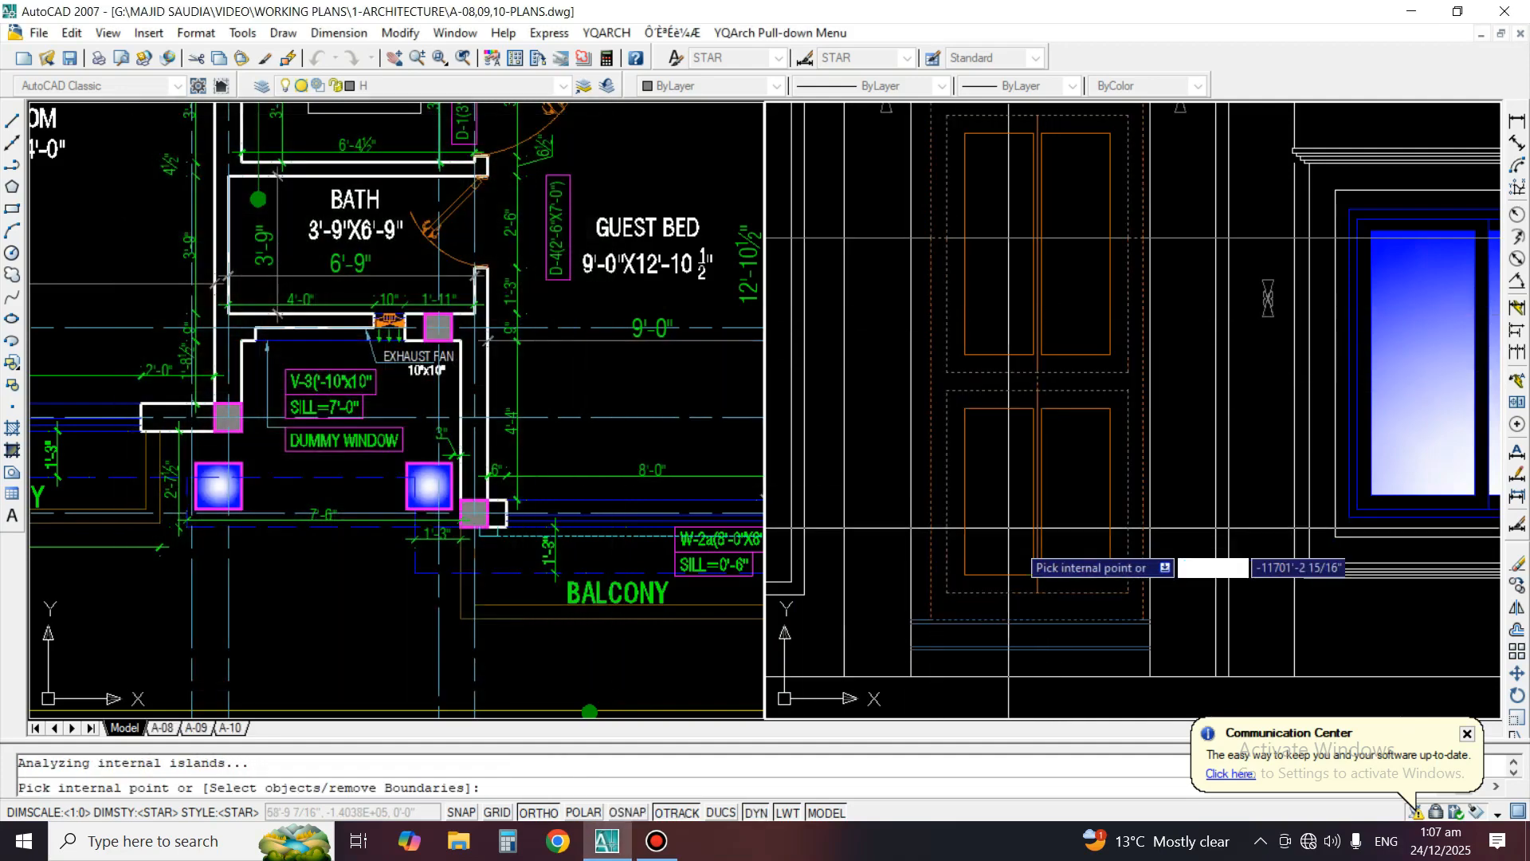
key("Return")
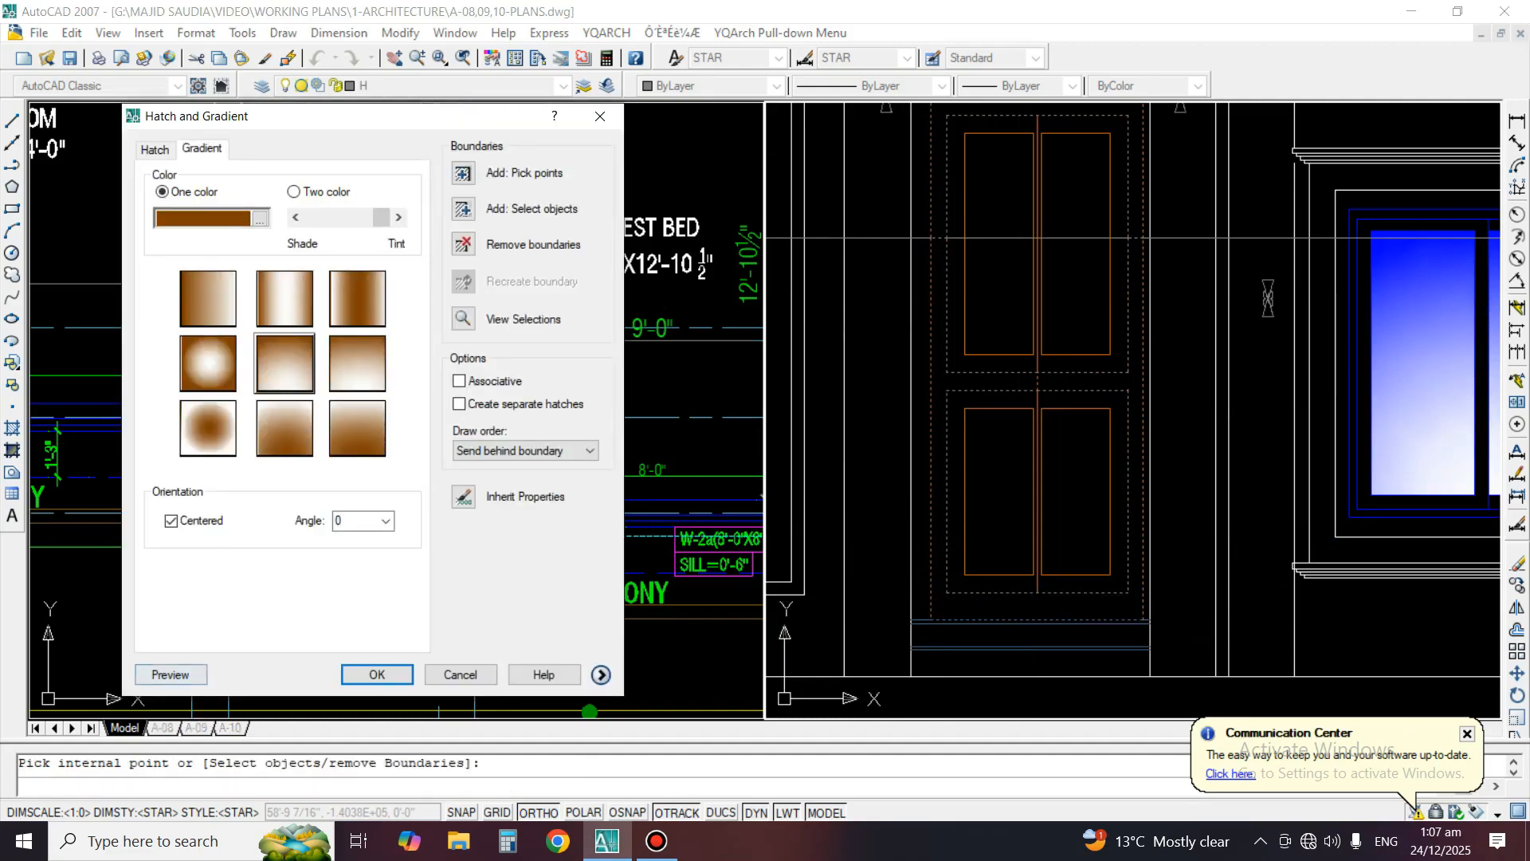
left_click(169, 674)
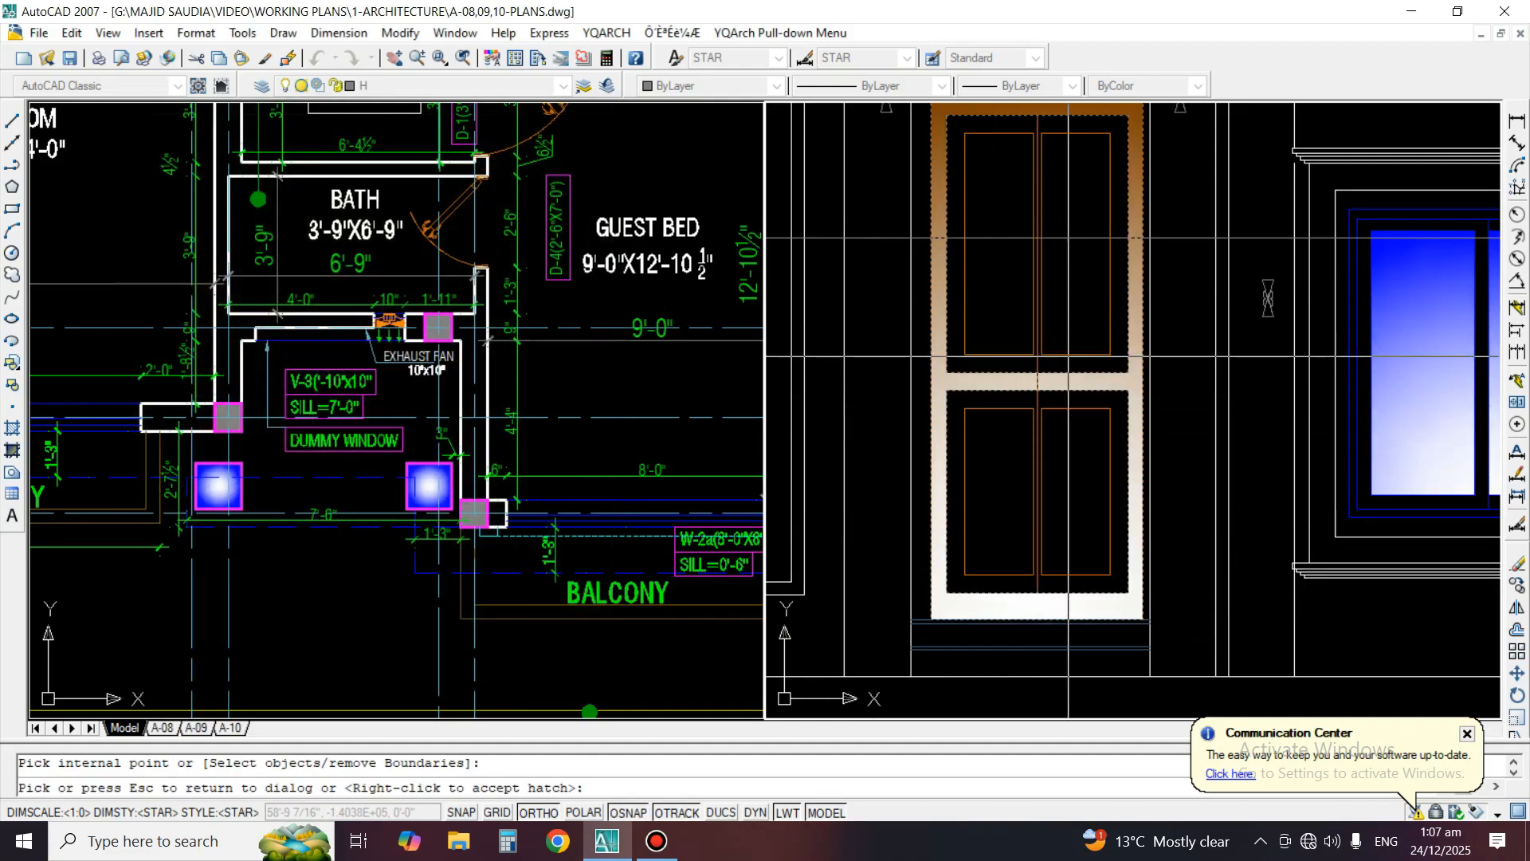
key("Return")
middle_click_drag(1008, 267, 996, 446)
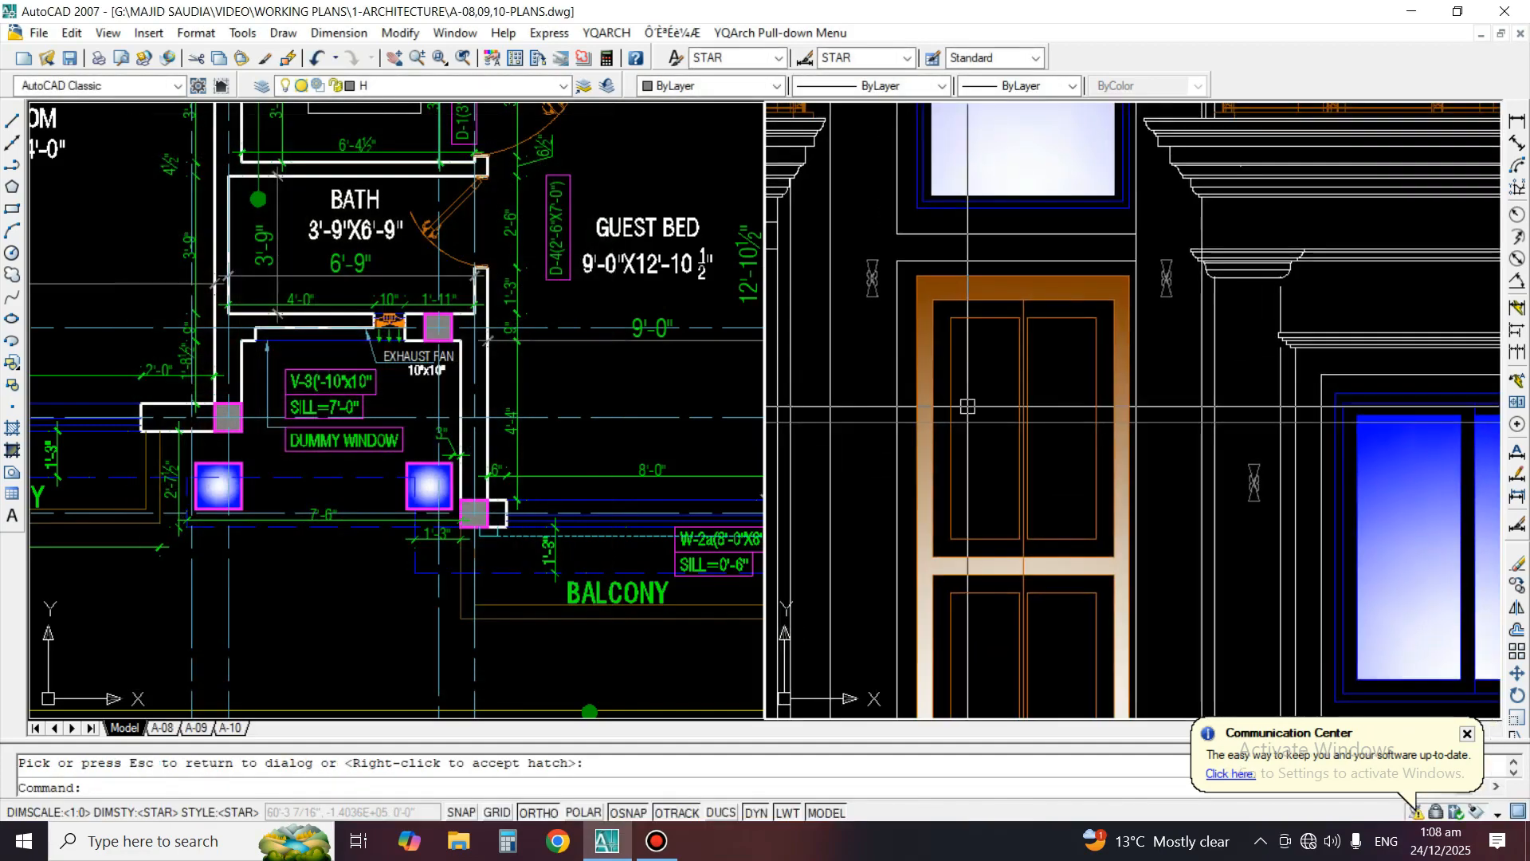
scroll(968, 407, "up", 2)
type("e")
key("Return")
key("Return")
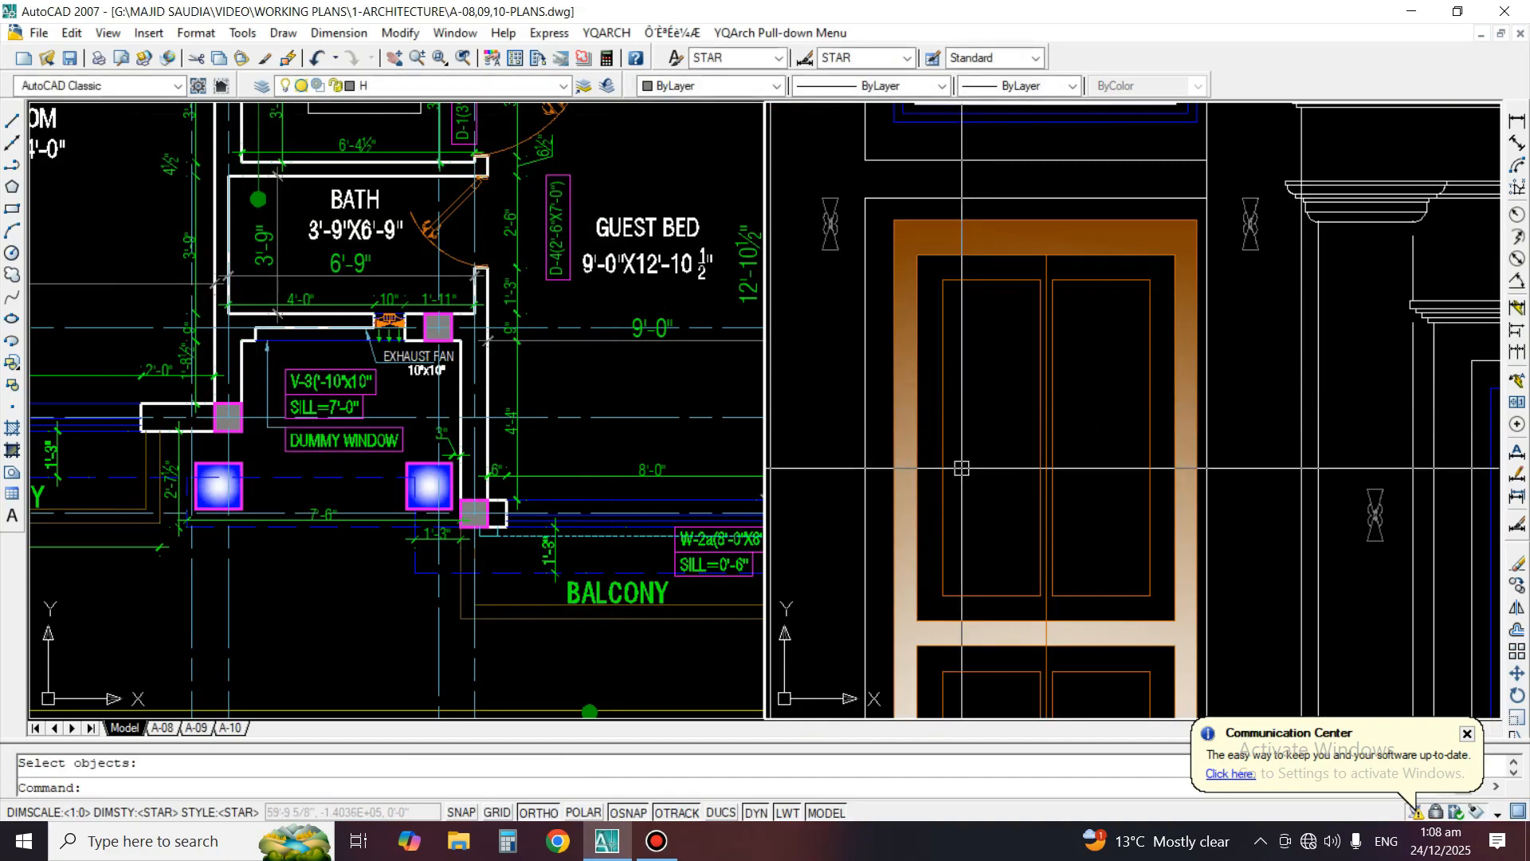
Fill the two upper panels of the entrance door with the one-color brown gradient
type("H")
scroll(956, 466, "down", 1)
scroll(927, 456, "up", 1)
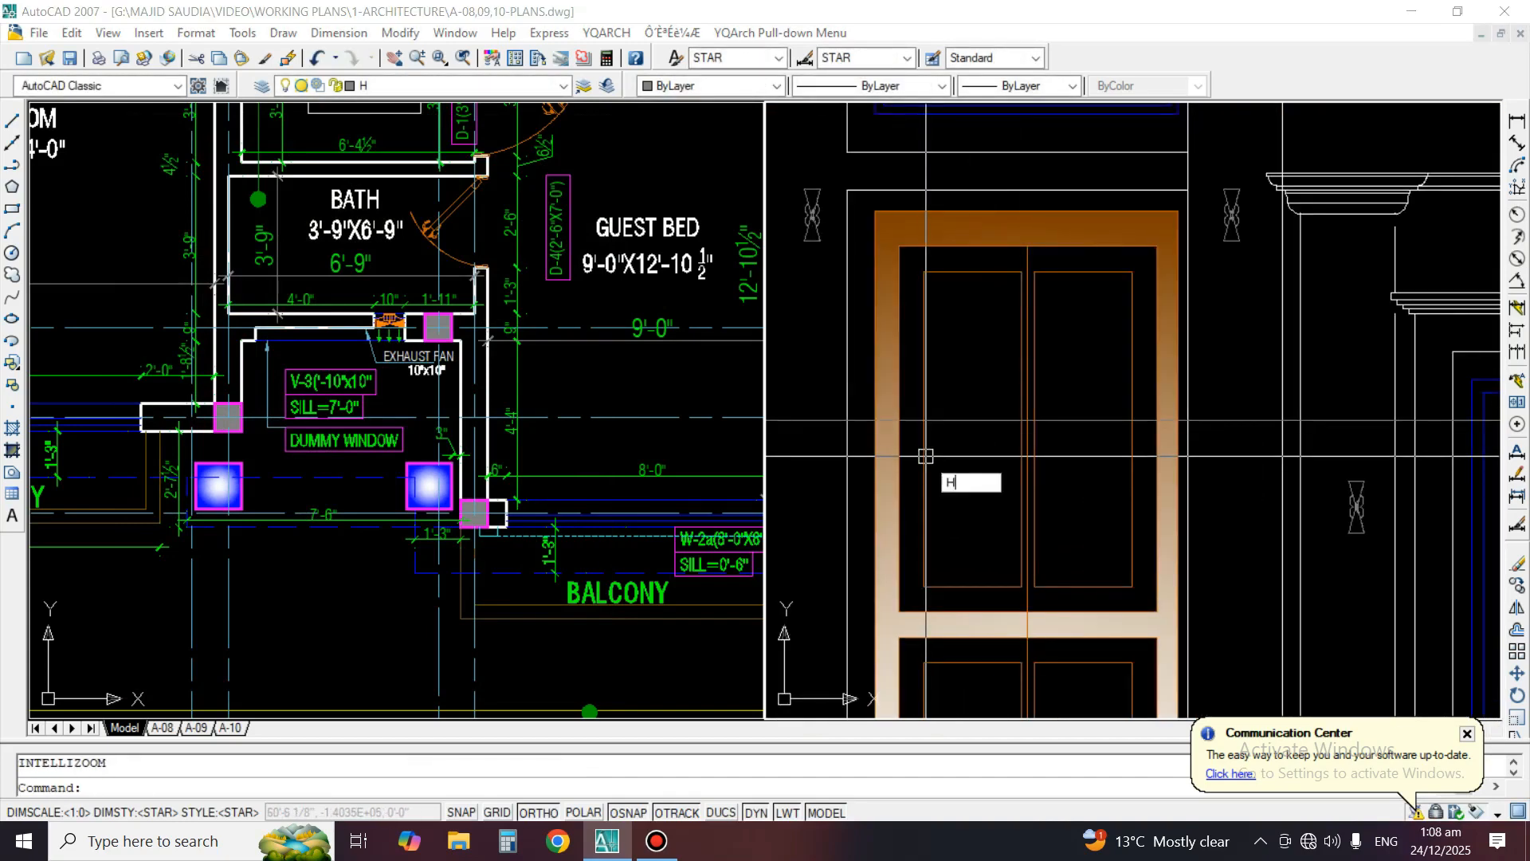
key("Return")
left_click(202, 150)
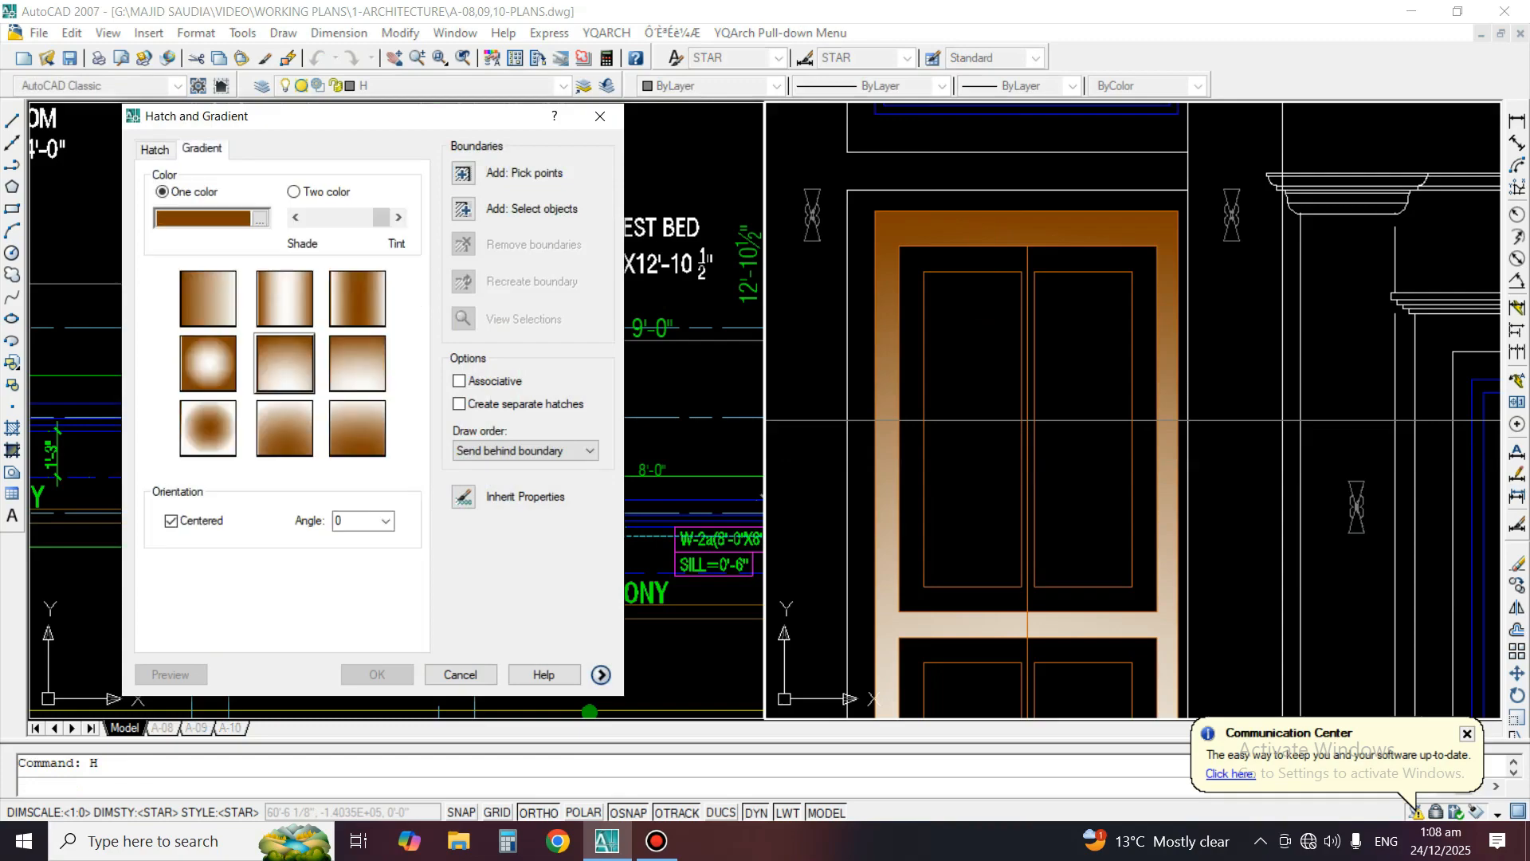
left_click(462, 173)
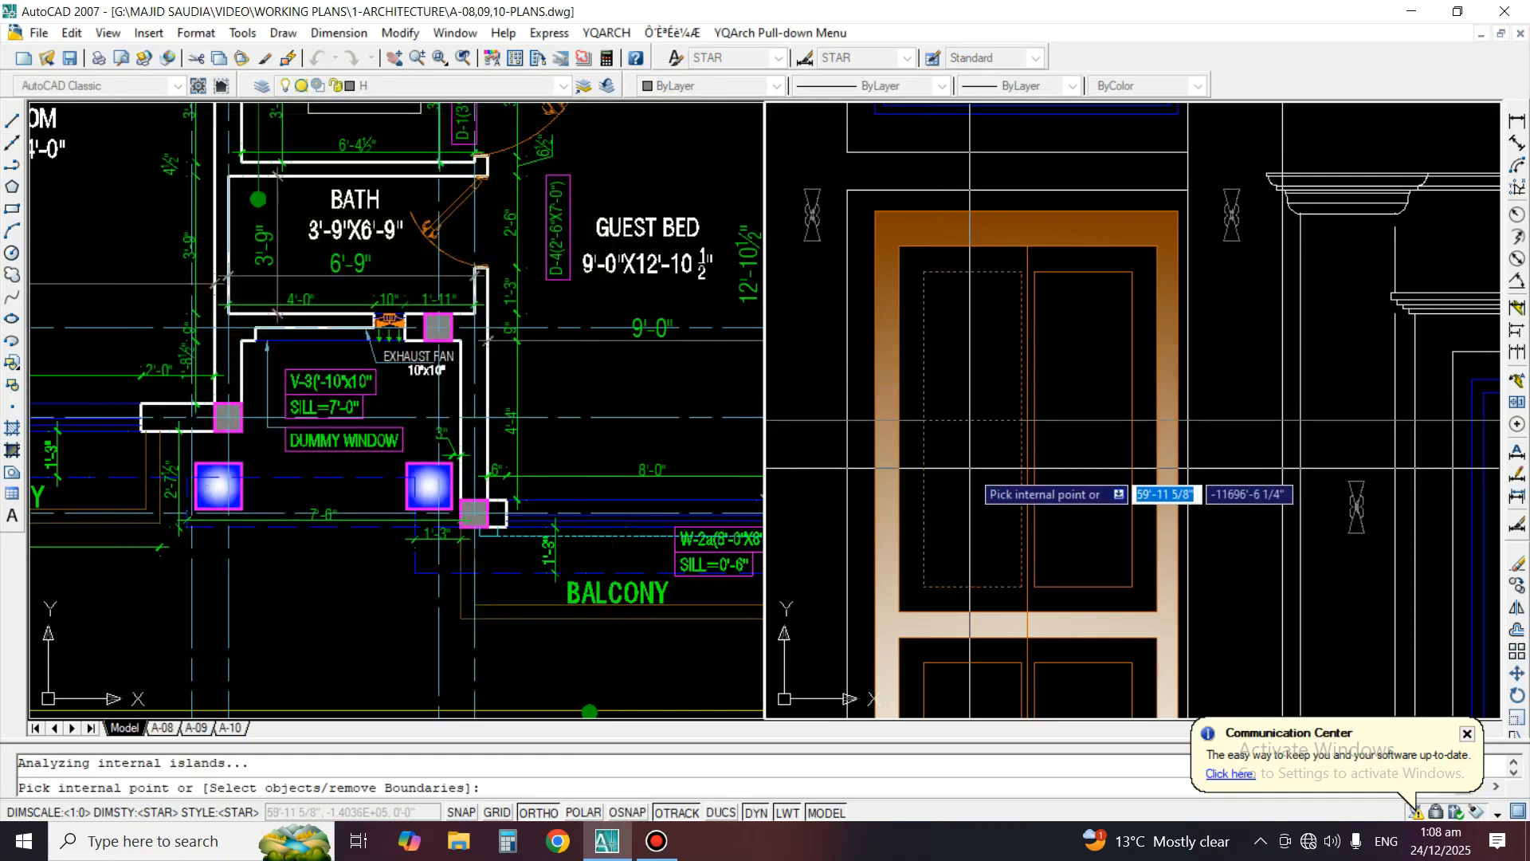
left_click(1070, 508)
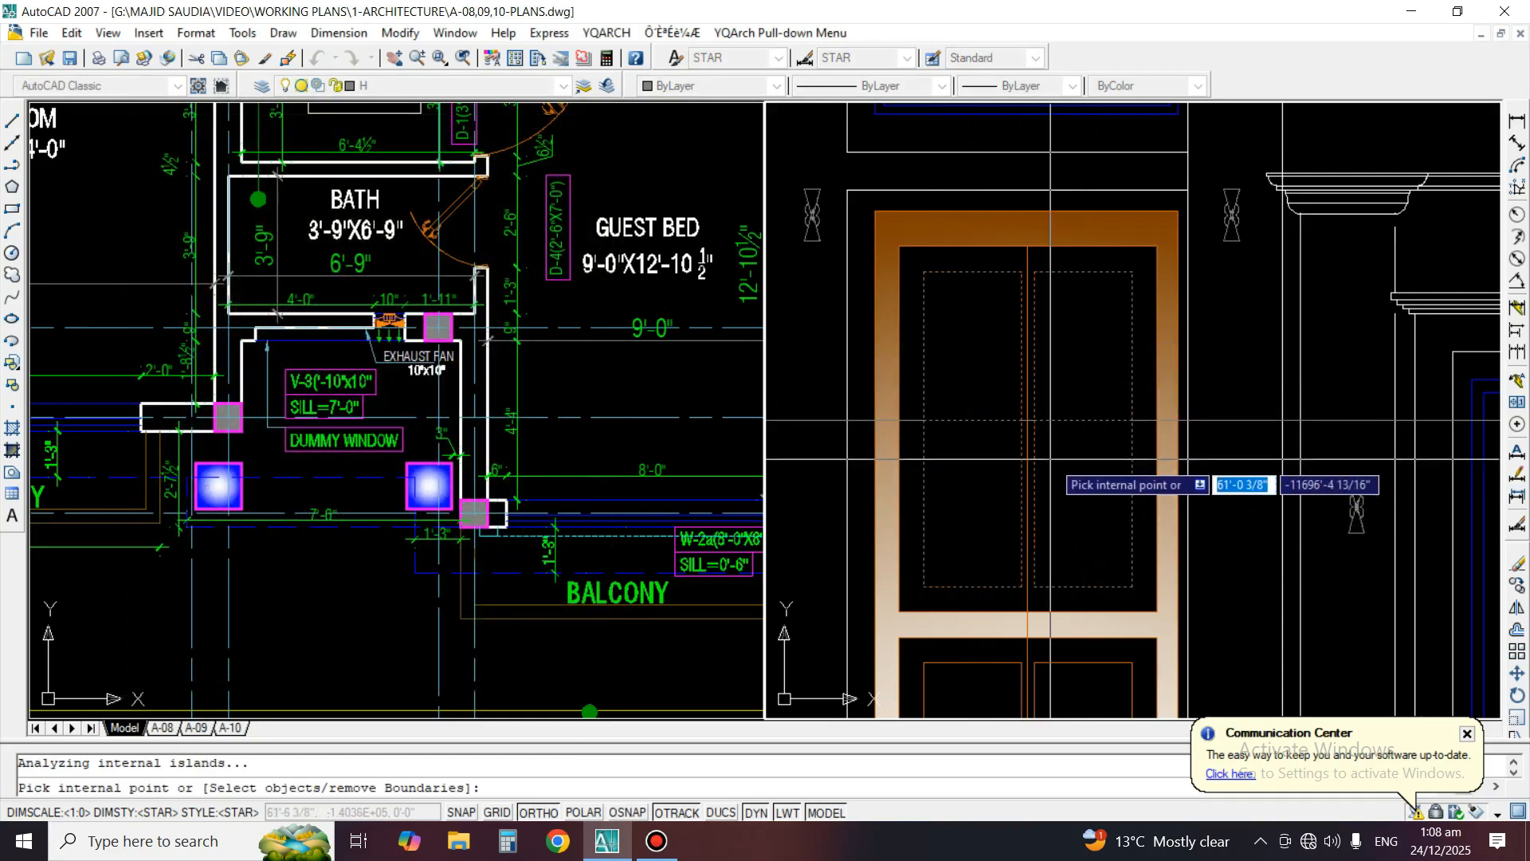
key("Return")
key("Return")
Fill the two lower panels of the entrance door with the same one-color brown gradient as a separate hatch
mouse_move(967, 546)
middle_mouse_down()
mouse_move(979, 514)
mouse_move(916, 374)
mouse_move(892, 392)
middle_mouse_up()
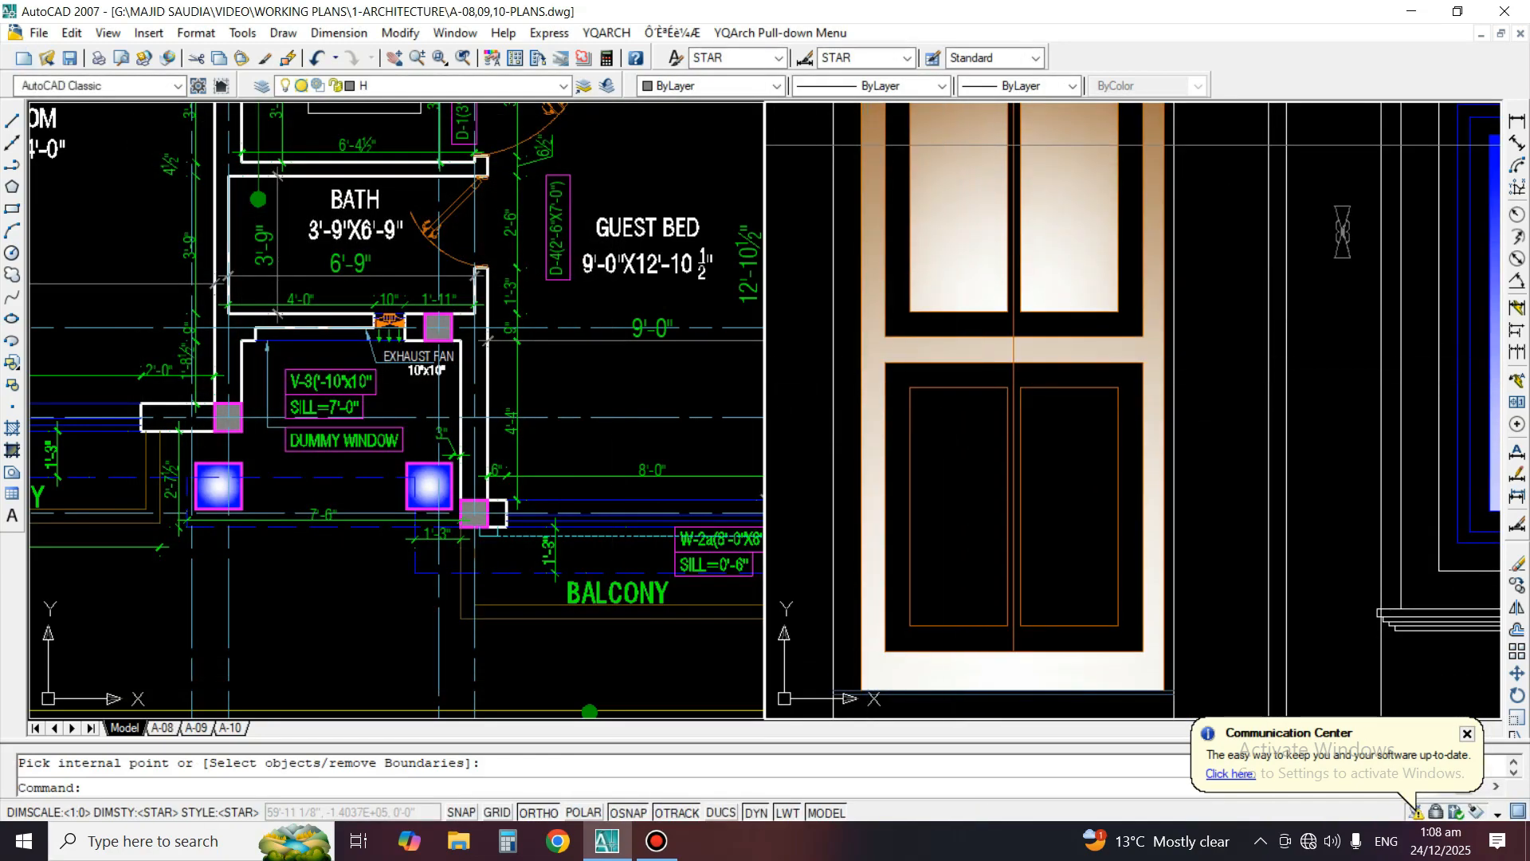
key("Return")
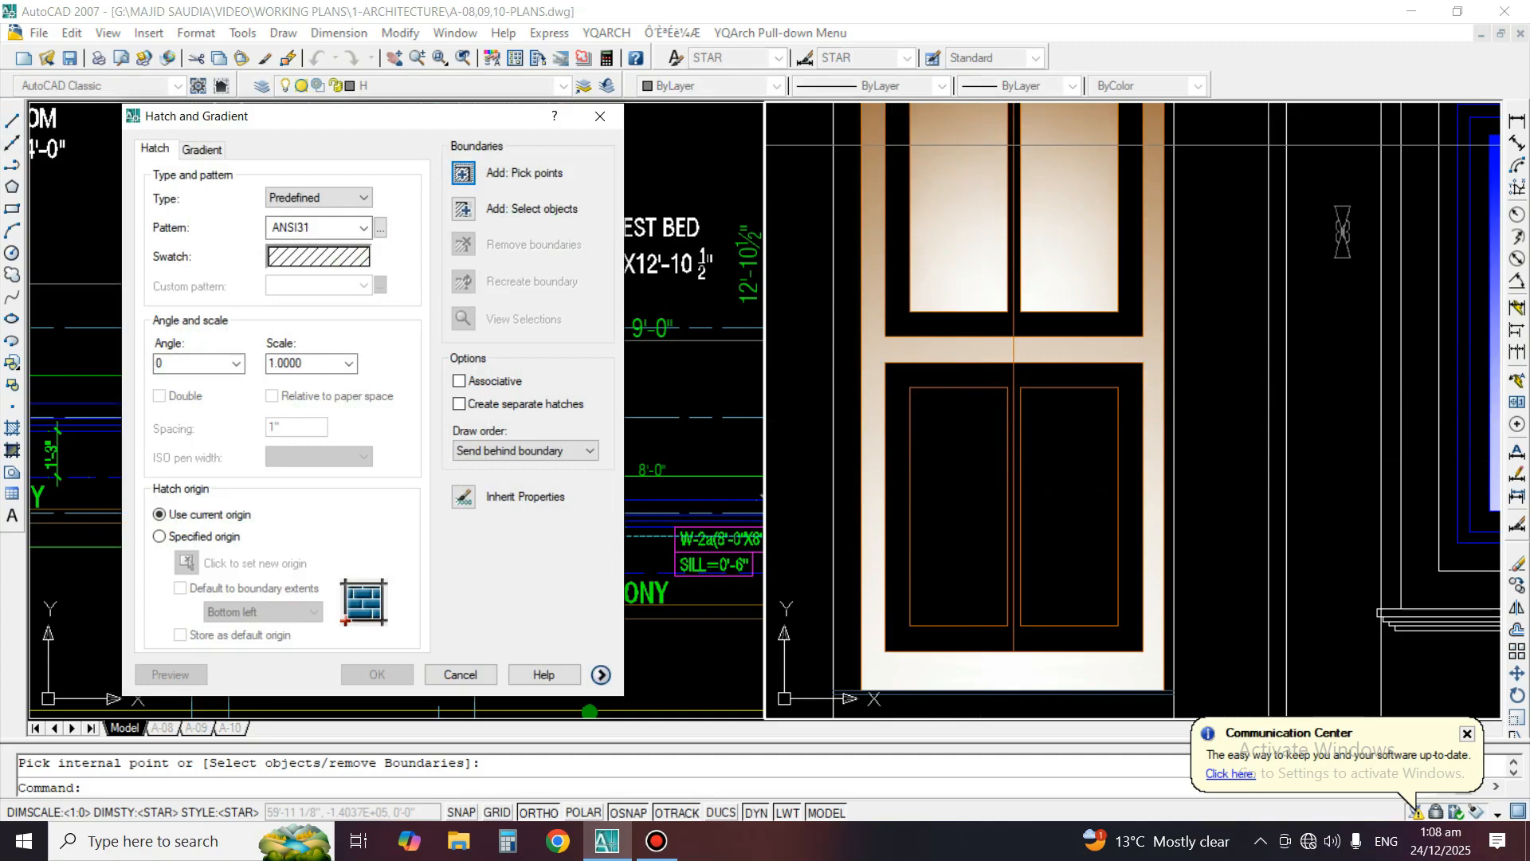
left_click(201, 149)
left_click(463, 172)
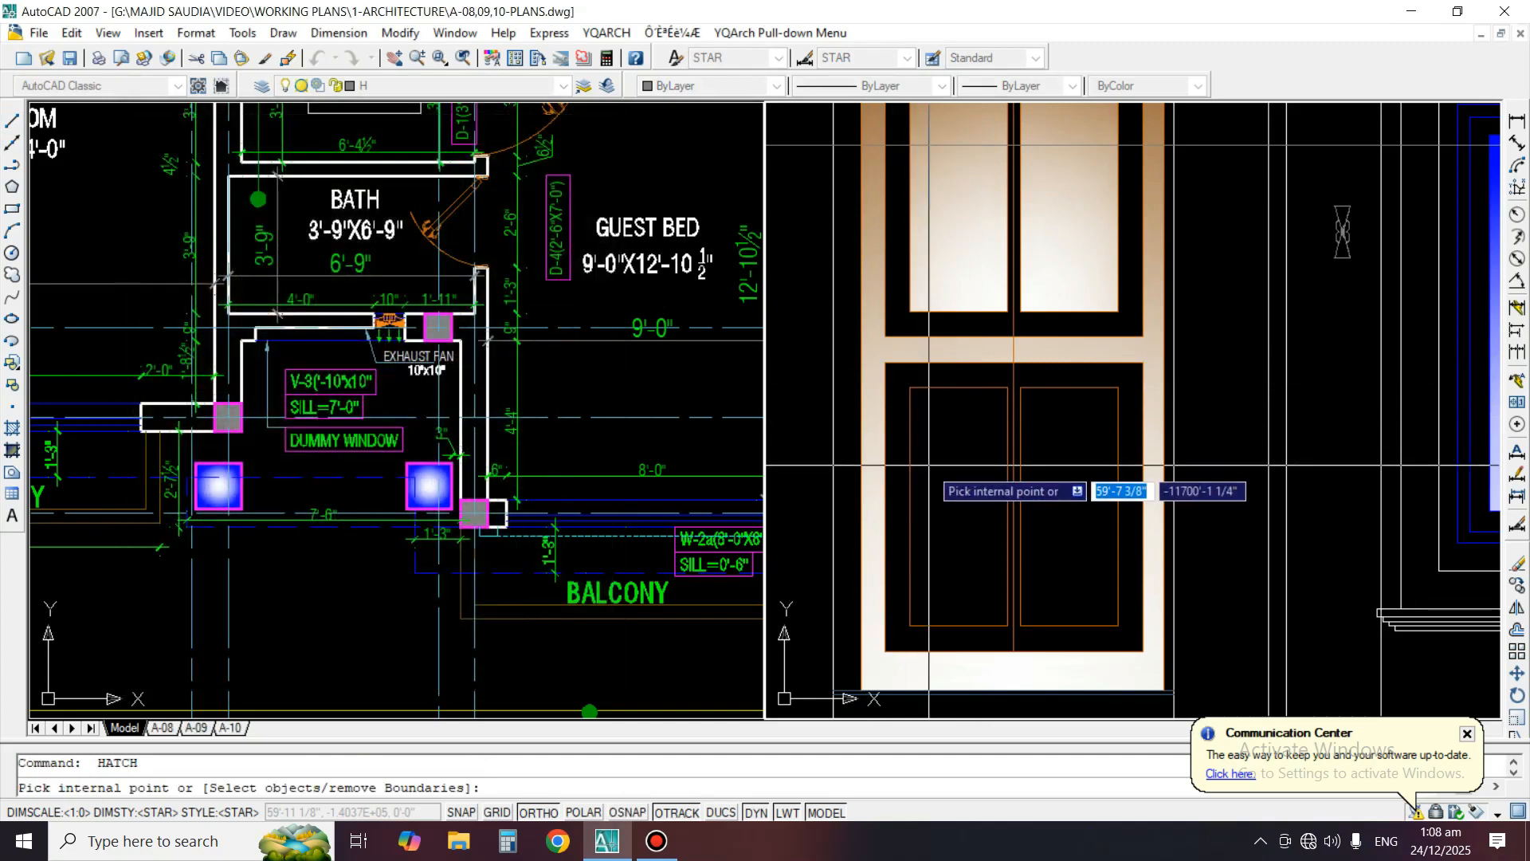
left_click(928, 464)
left_click(1068, 462)
key("Return")
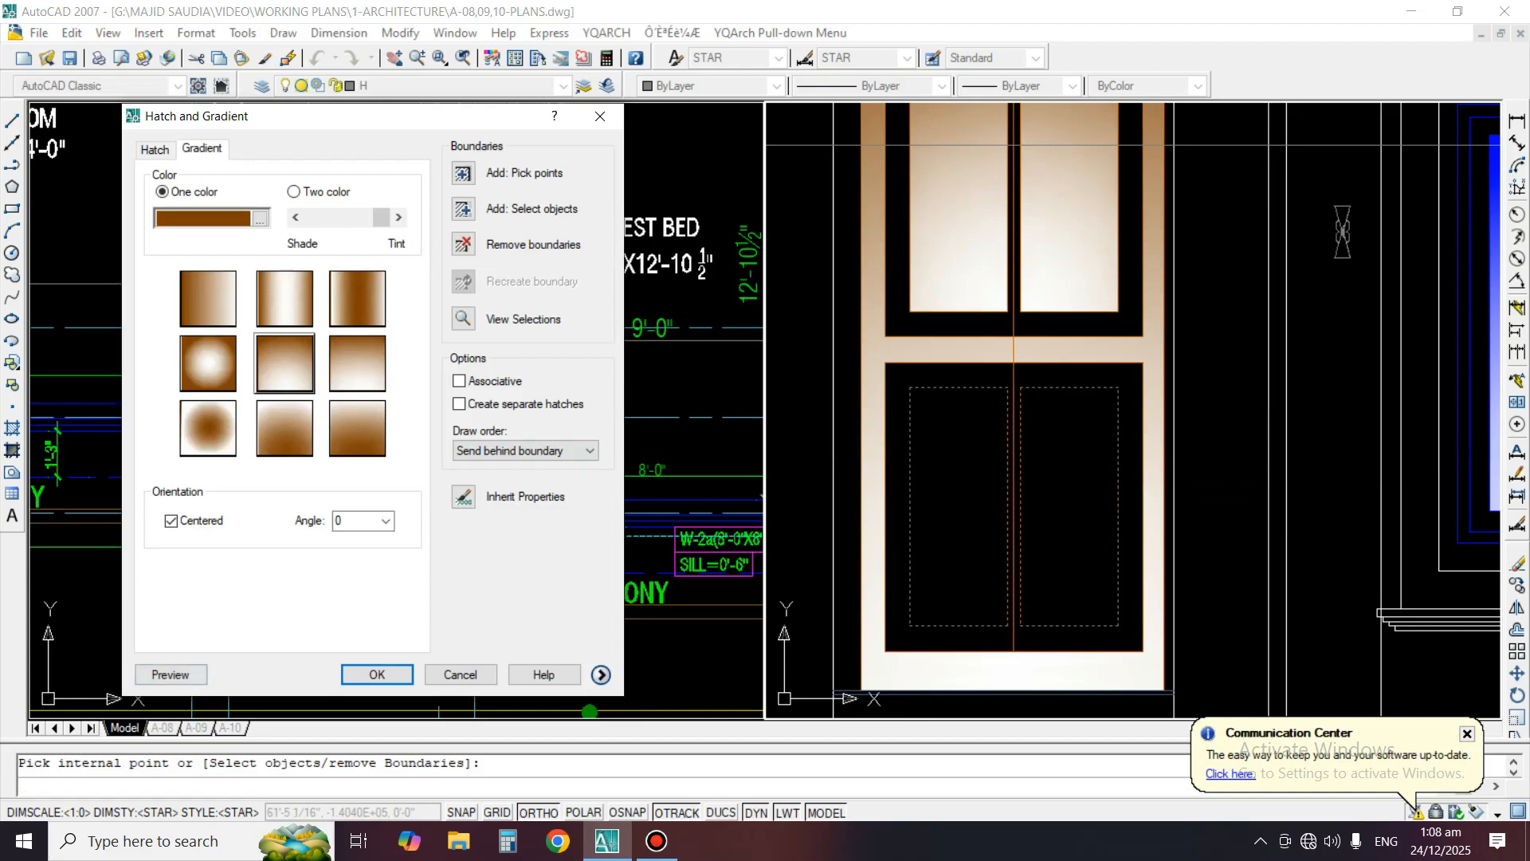
left_click(170, 676)
right_click(955, 451)
Erase the separate gradient fills from the upper and lower panels of the entrance door
scroll(885, 453, "down", 5)
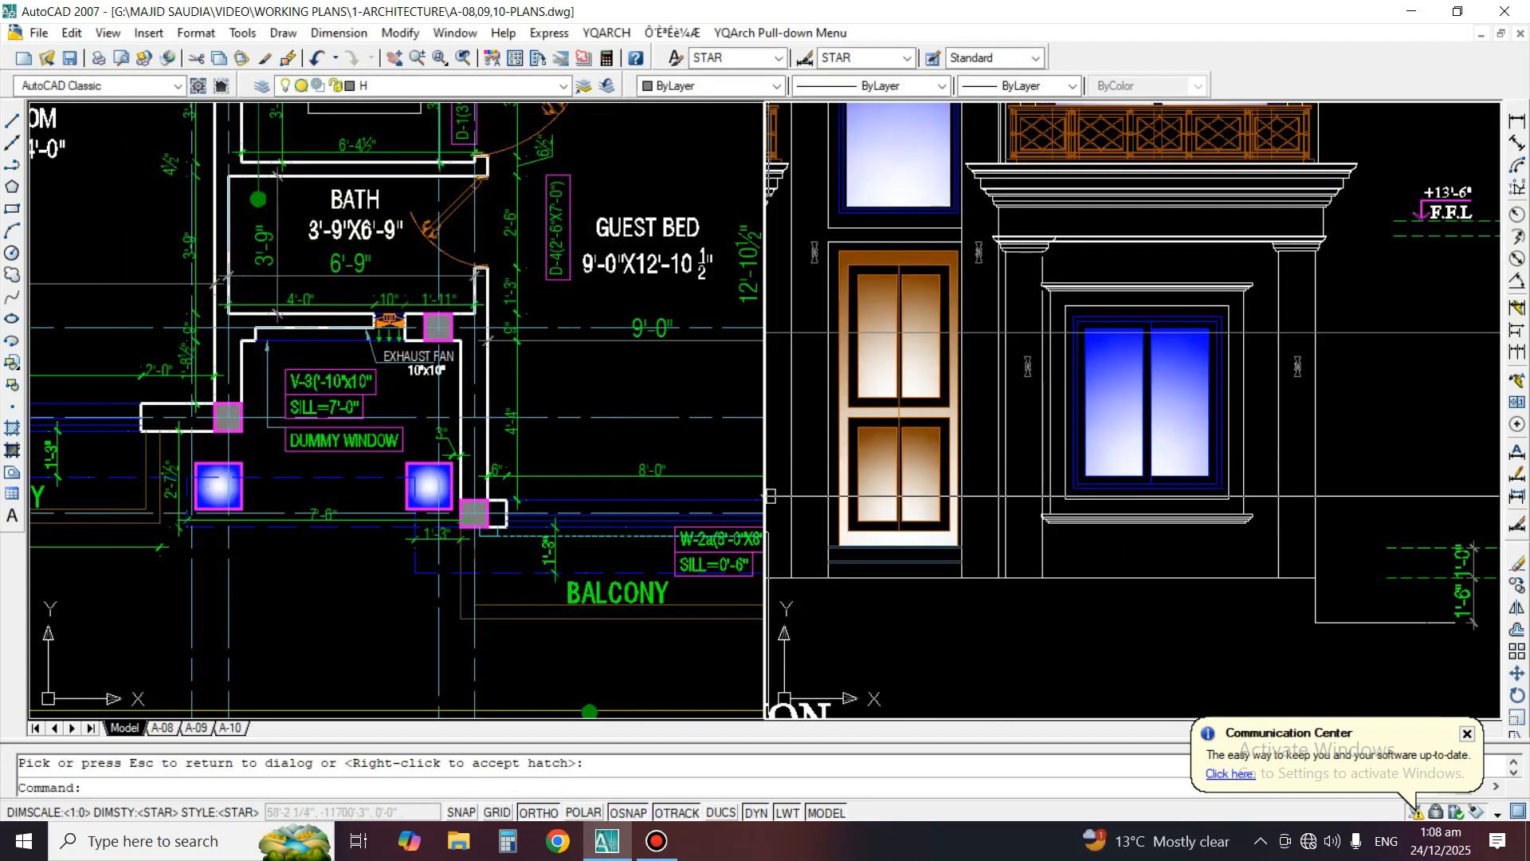
scroll(891, 381, "up", 2)
type("e")
key("space")
left_click(880, 275)
key("space")
key("space")
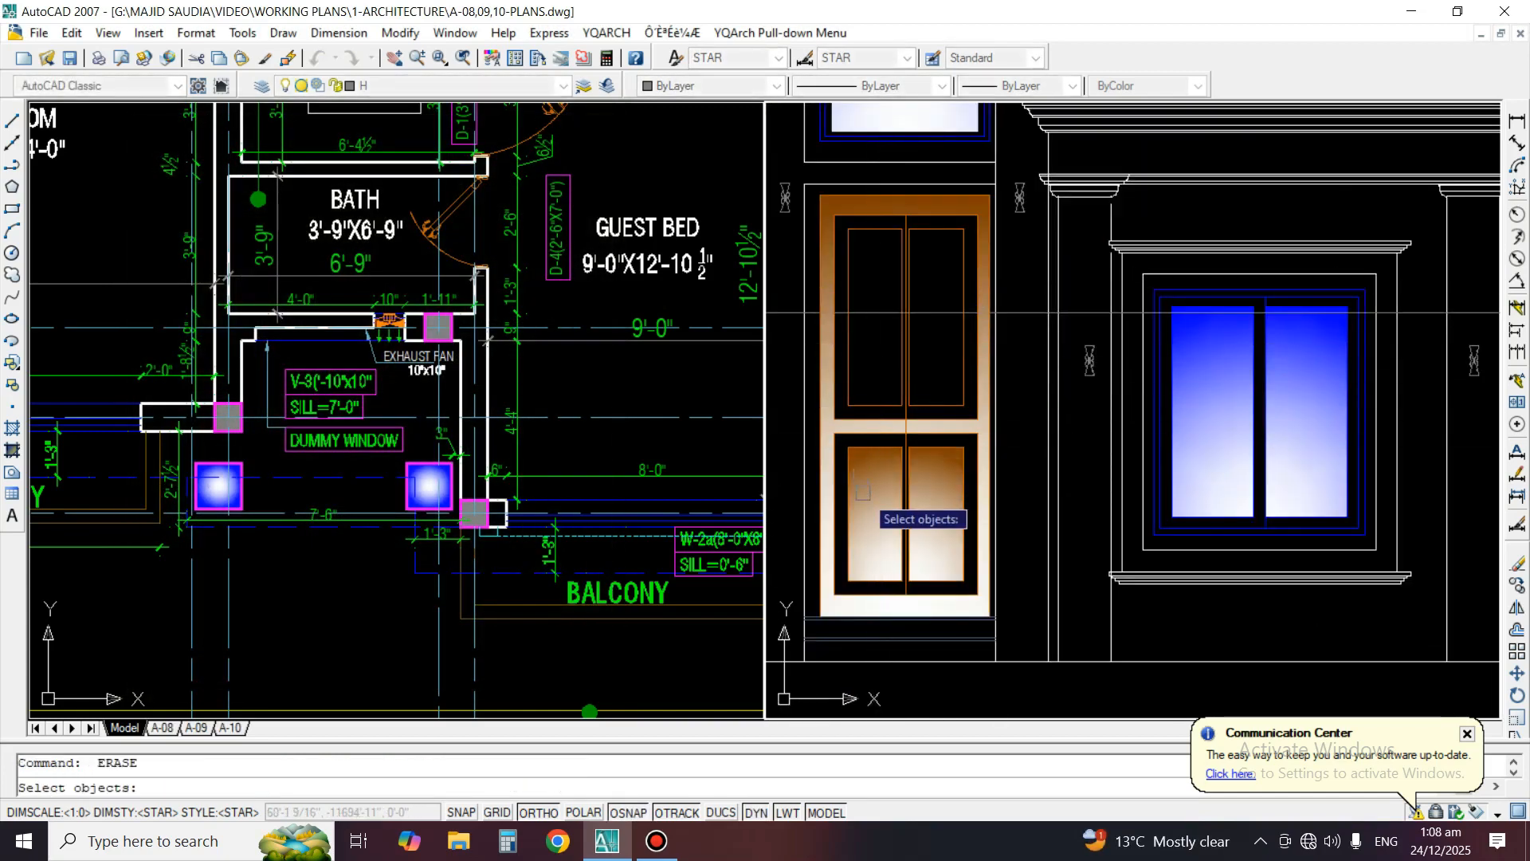
left_click(869, 496)
key("space")
Fill all four panels of the entrance door together with a single one-color brown gradient hatch
scroll(876, 320, "up", 2)
type("h")
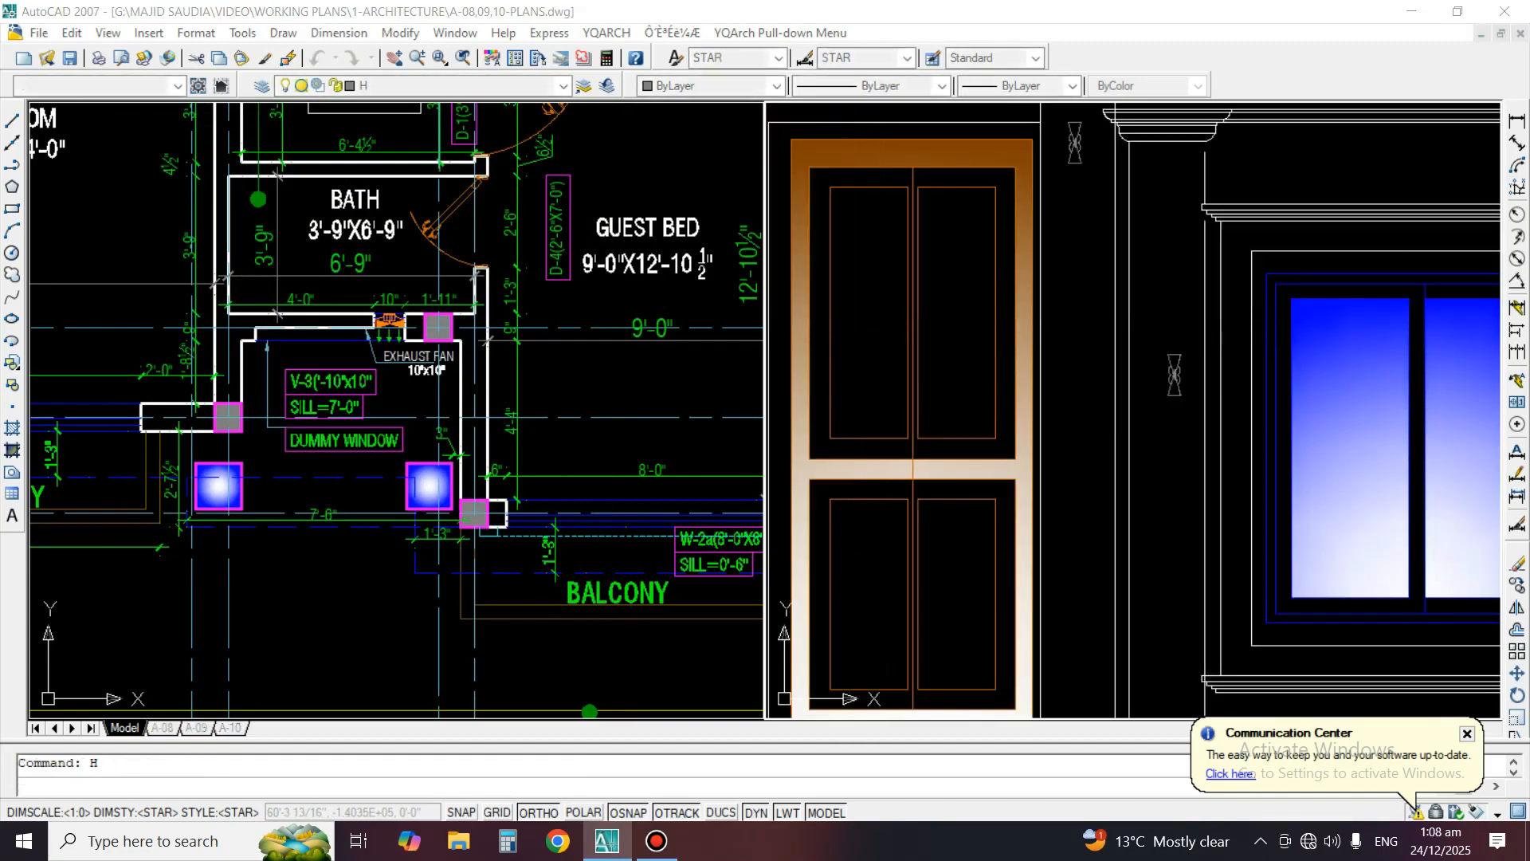
key("space")
left_click(202, 150)
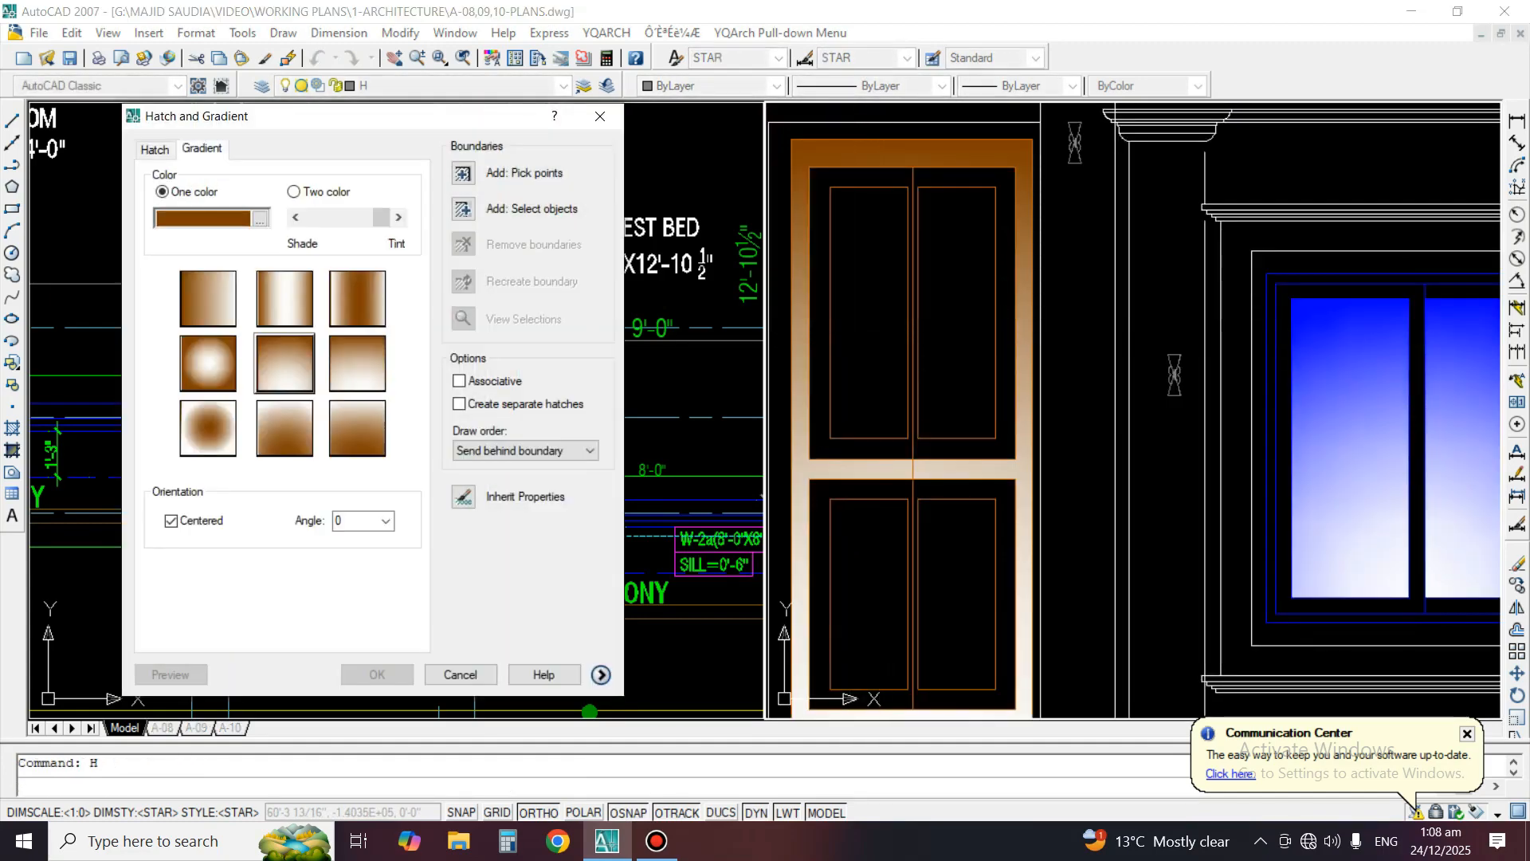
left_click(463, 173)
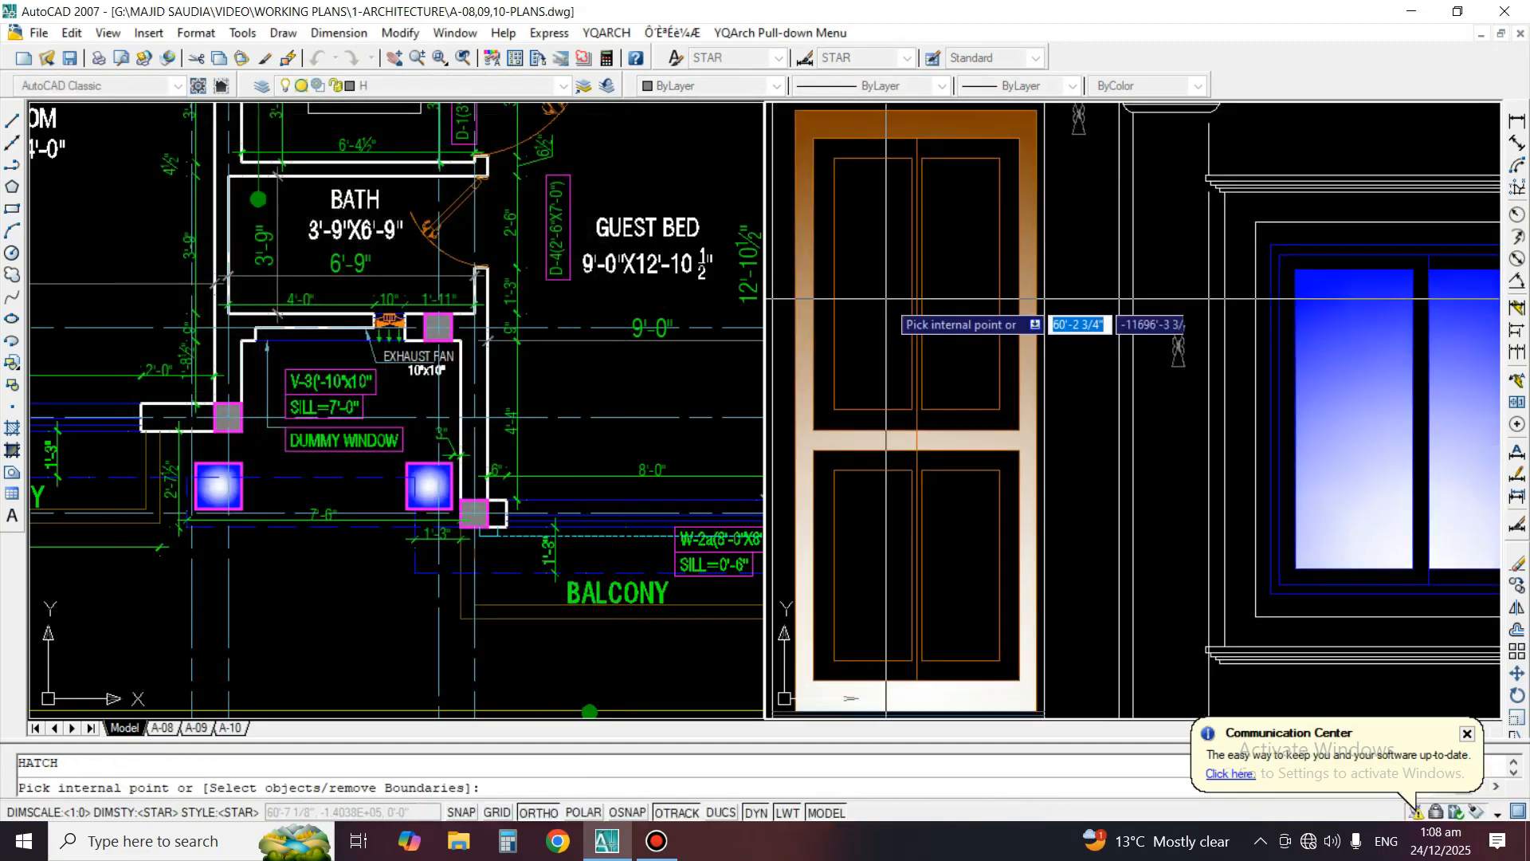
left_click(885, 297)
left_click(953, 343)
left_click(964, 490)
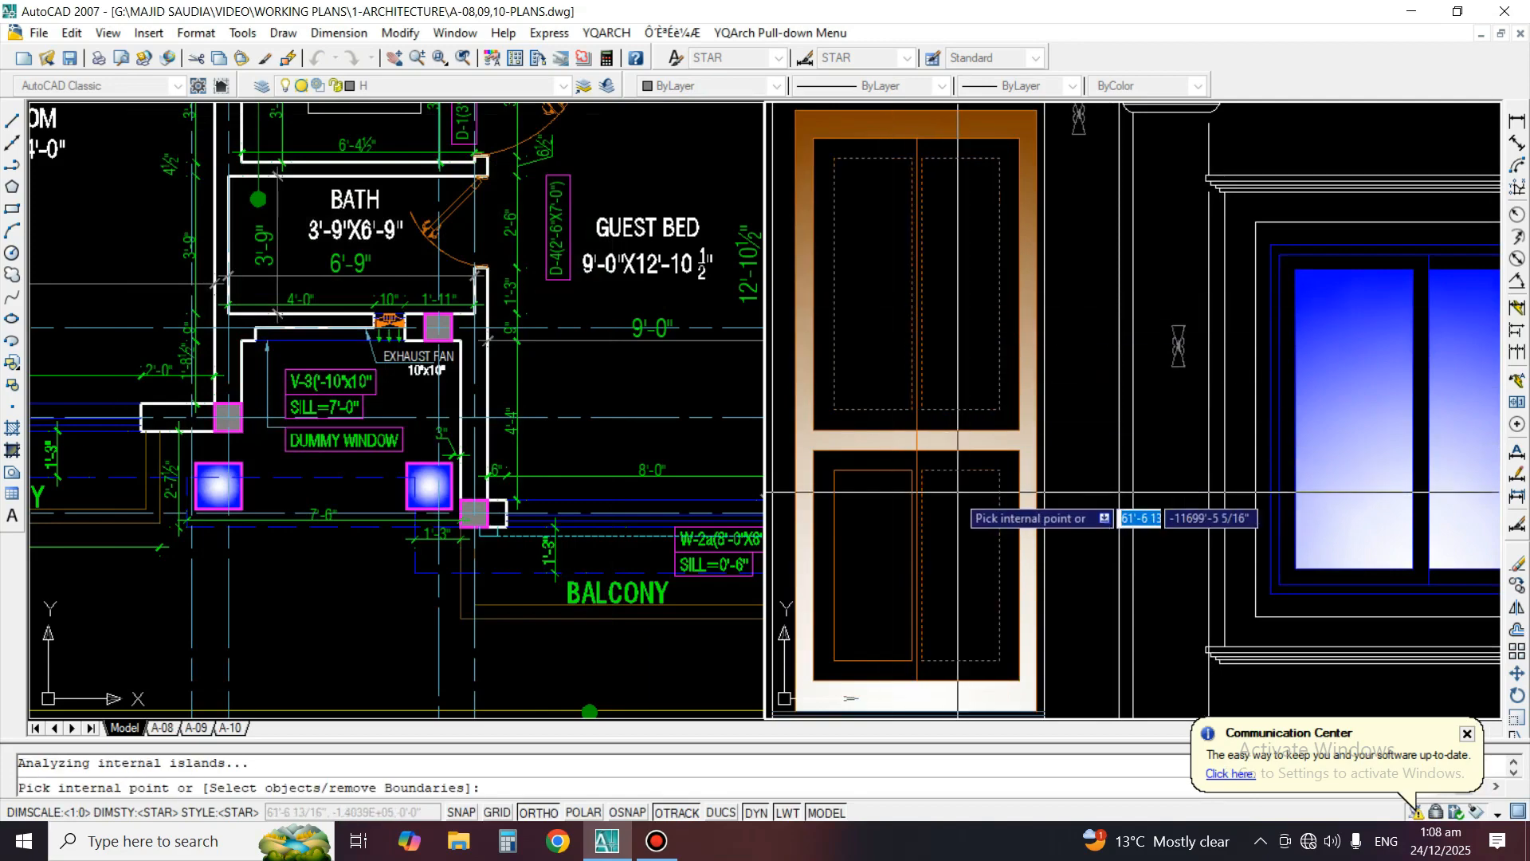
left_click(868, 487)
key("Return")
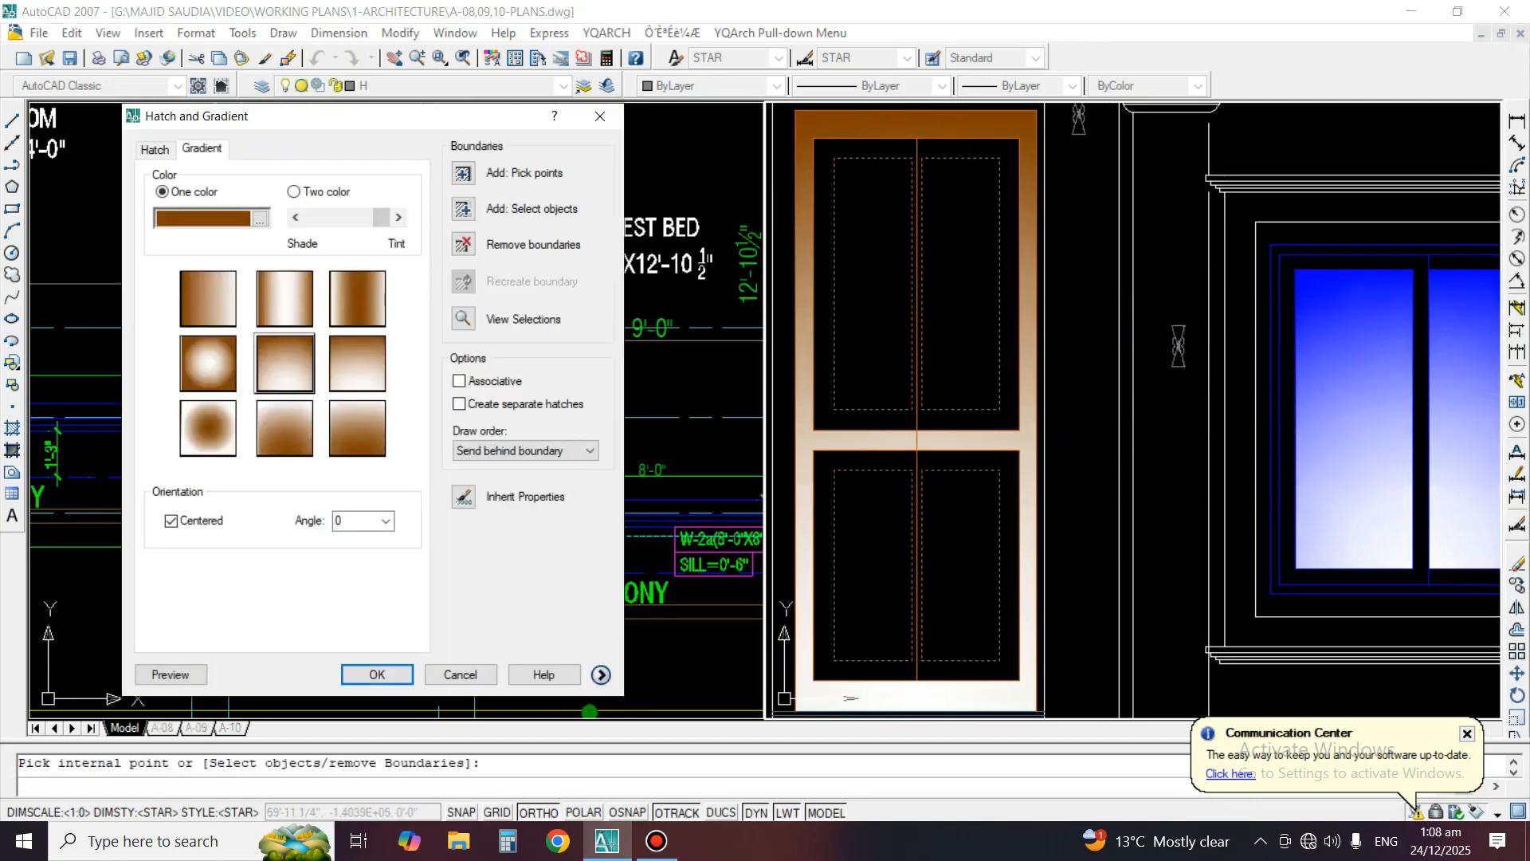
left_click(171, 674)
right_click(882, 529)
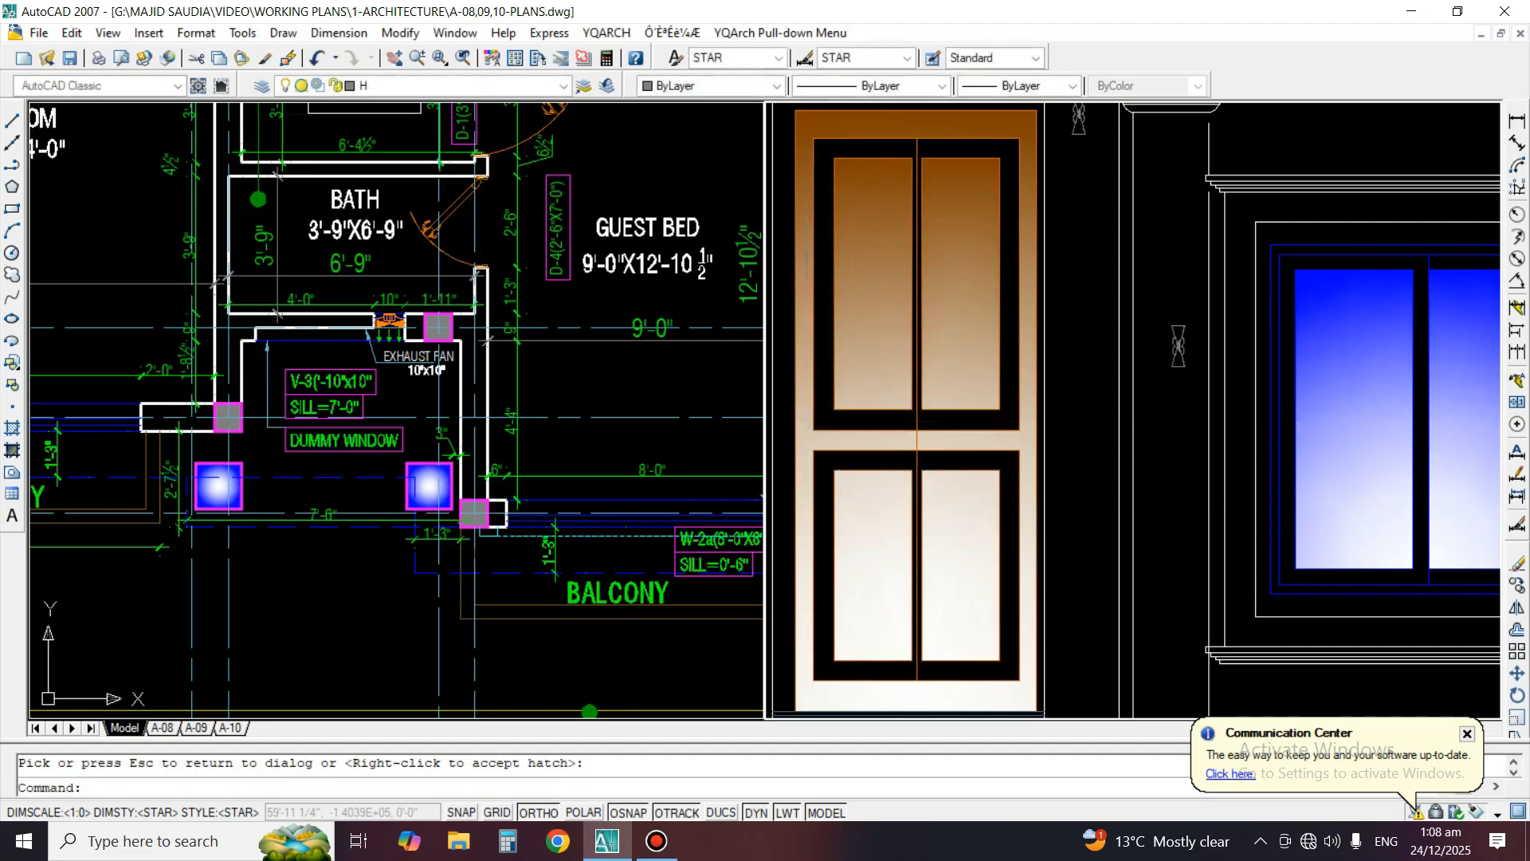
Examine the whole rendered front elevation and the level markers beside the upper floors
scroll(795, 423, "down", 4)
scroll(960, 431, "down", 5)
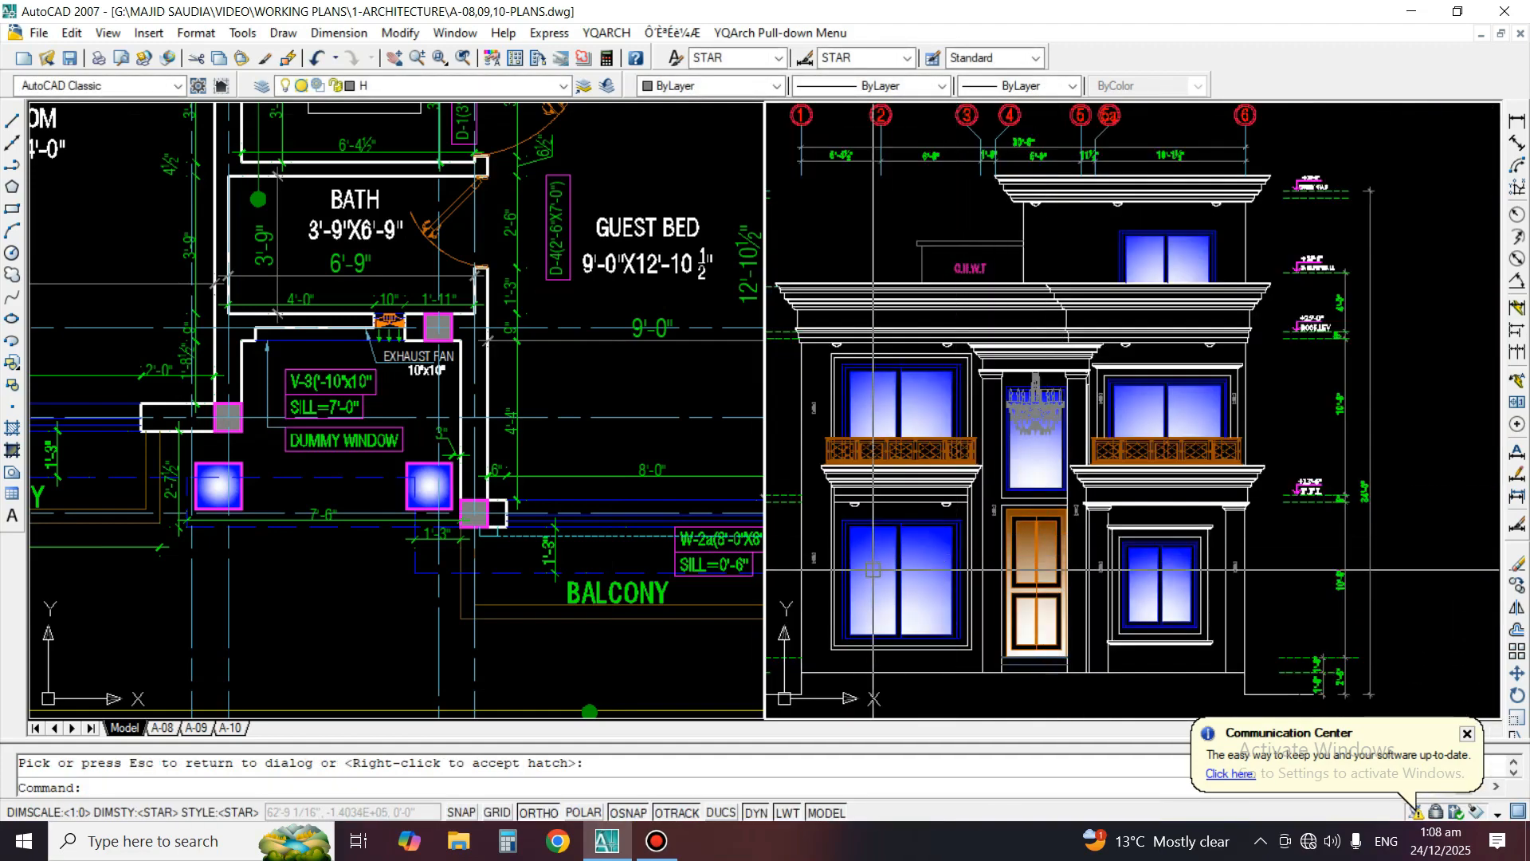
middle_click_drag(874, 595, 885, 569)
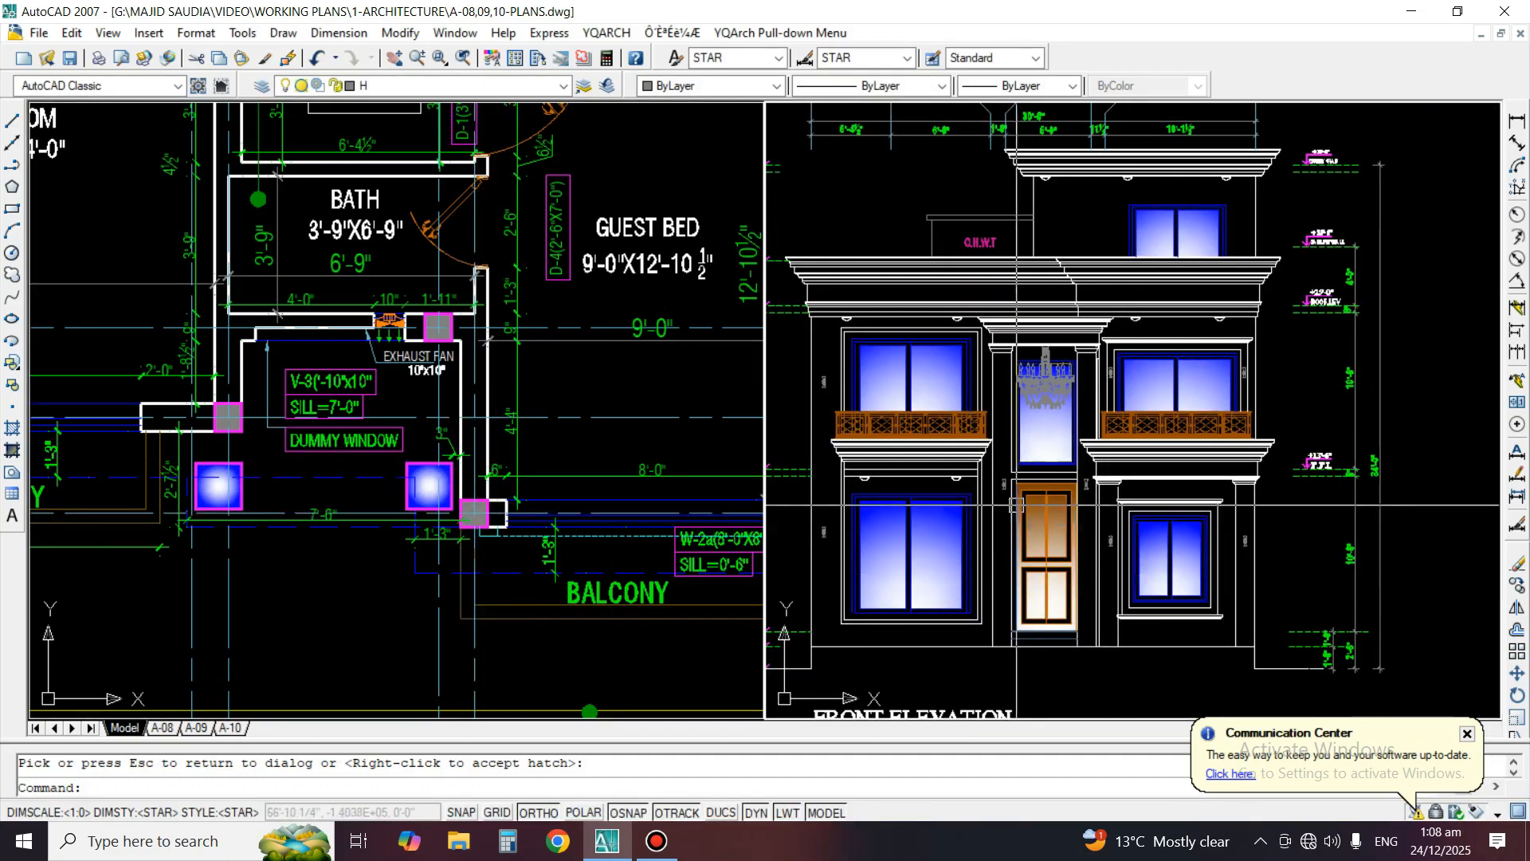
scroll(1182, 425, "down", 3)
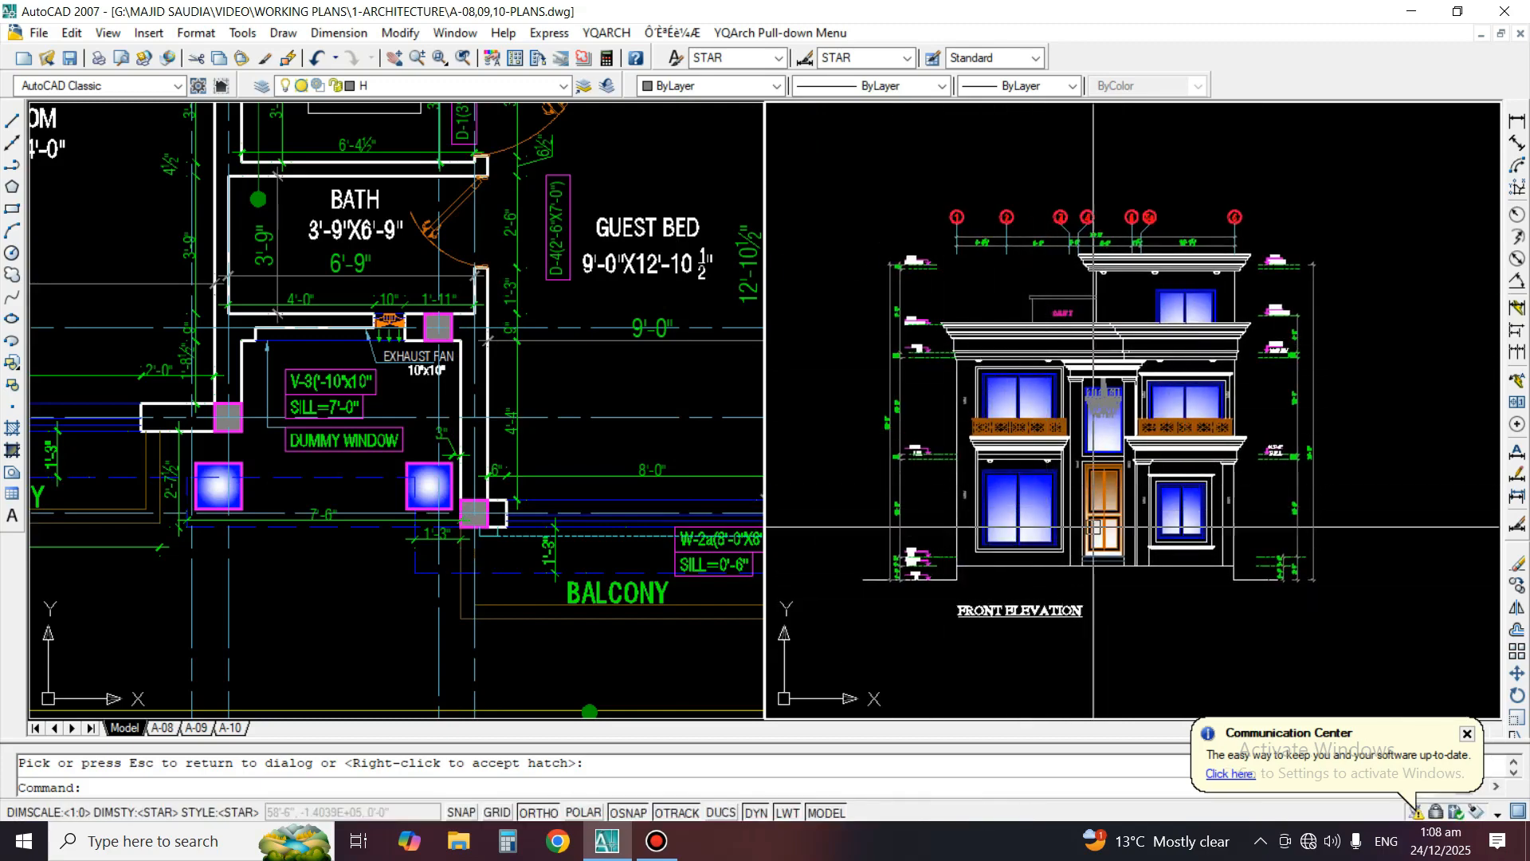
scroll(1090, 521, "up", 2)
middle_click_drag(1411, 231, 1350, 348)
scroll(1349, 348, "up", 3)
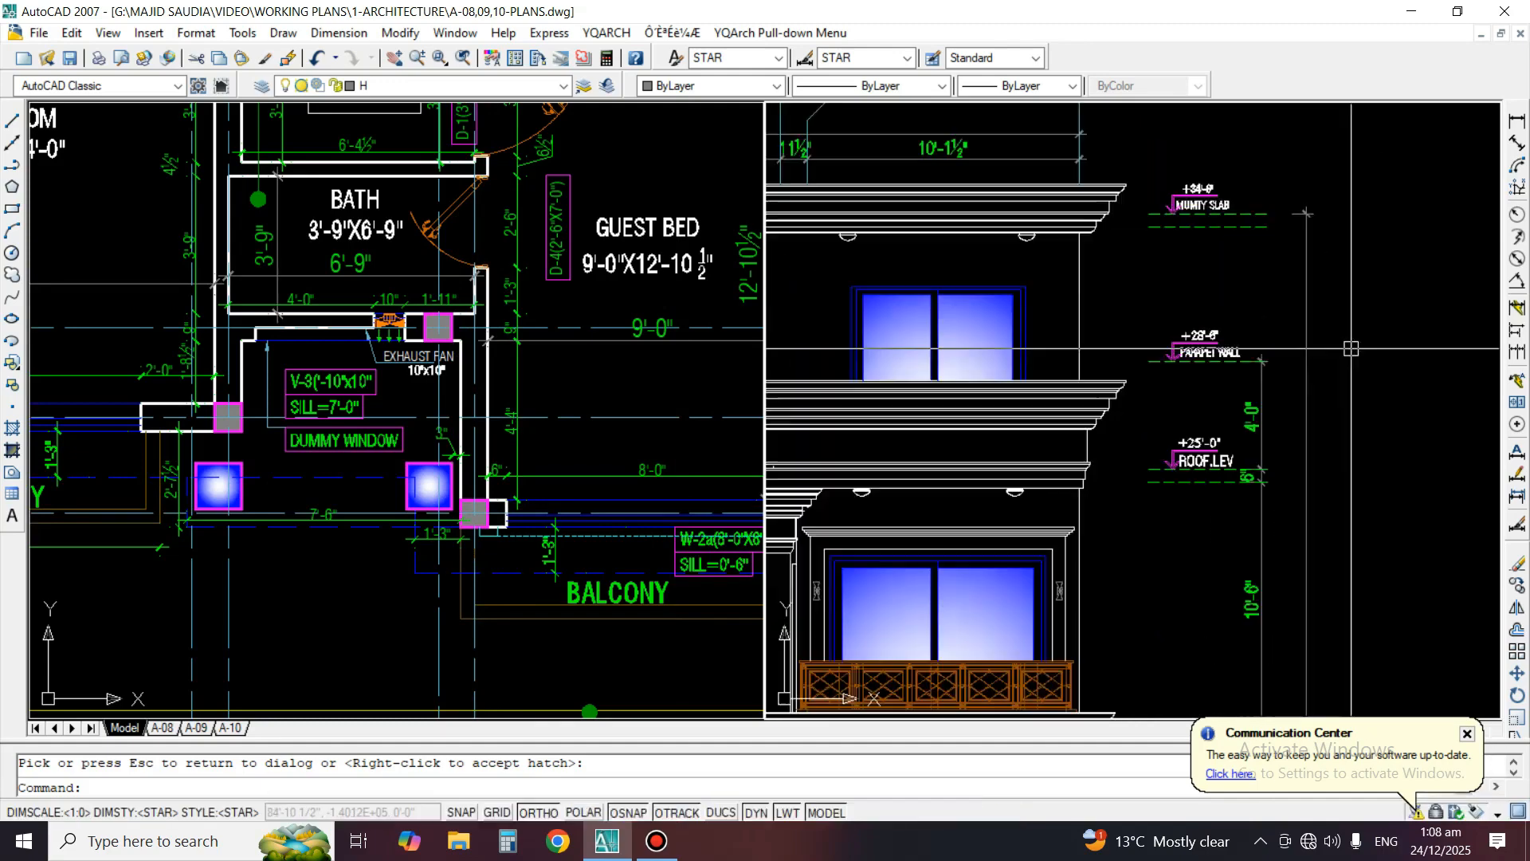
scroll(1278, 415, "up", 3)
type("mi")
key("space")
key("Escape")
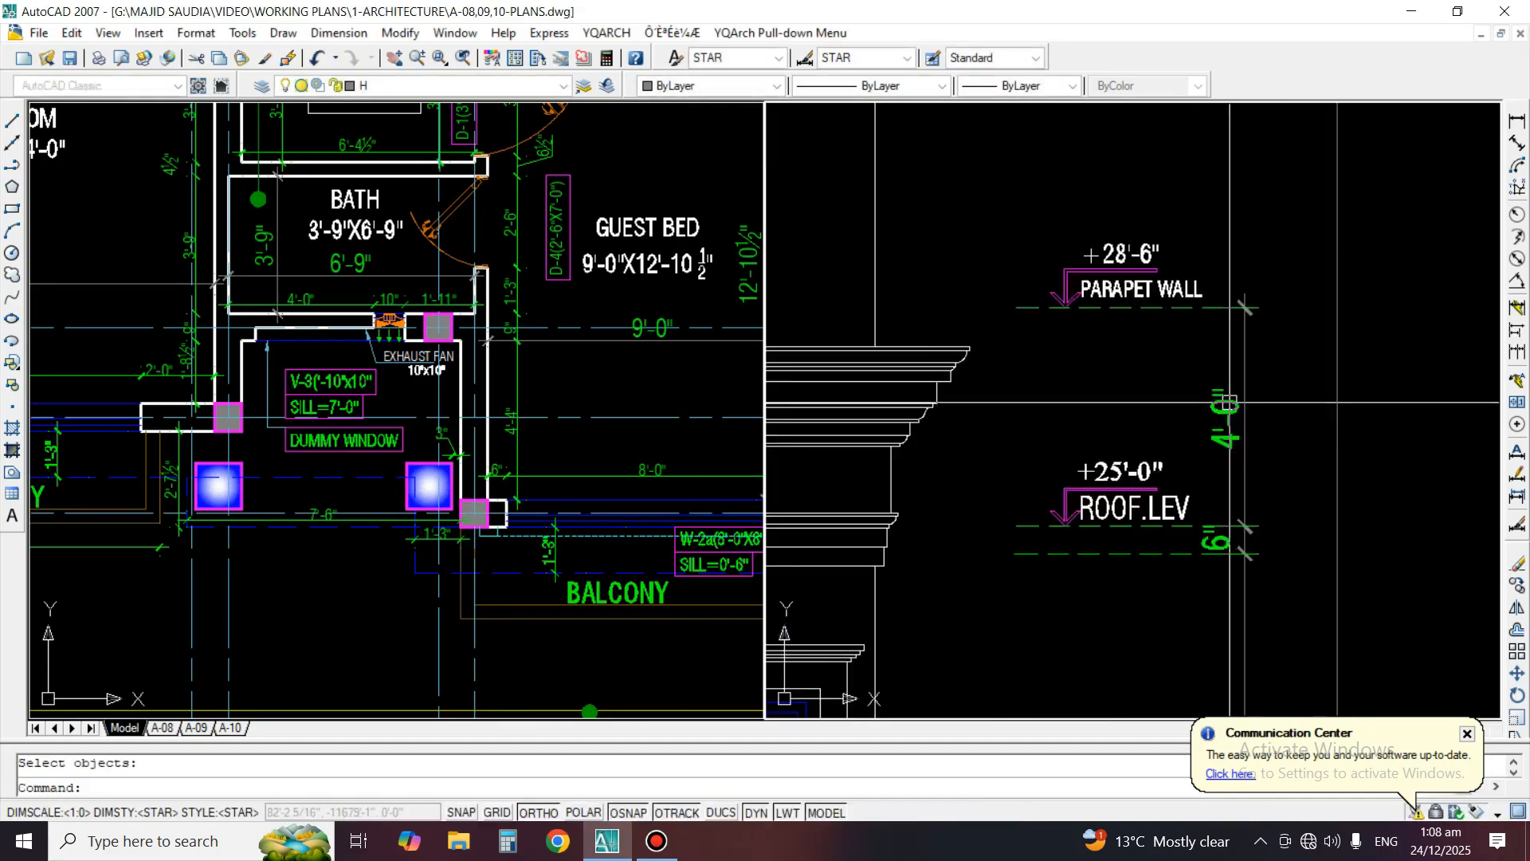
left_click(1245, 399)
type("m")
key("space")
left_click(1163, 386)
key("Escape")
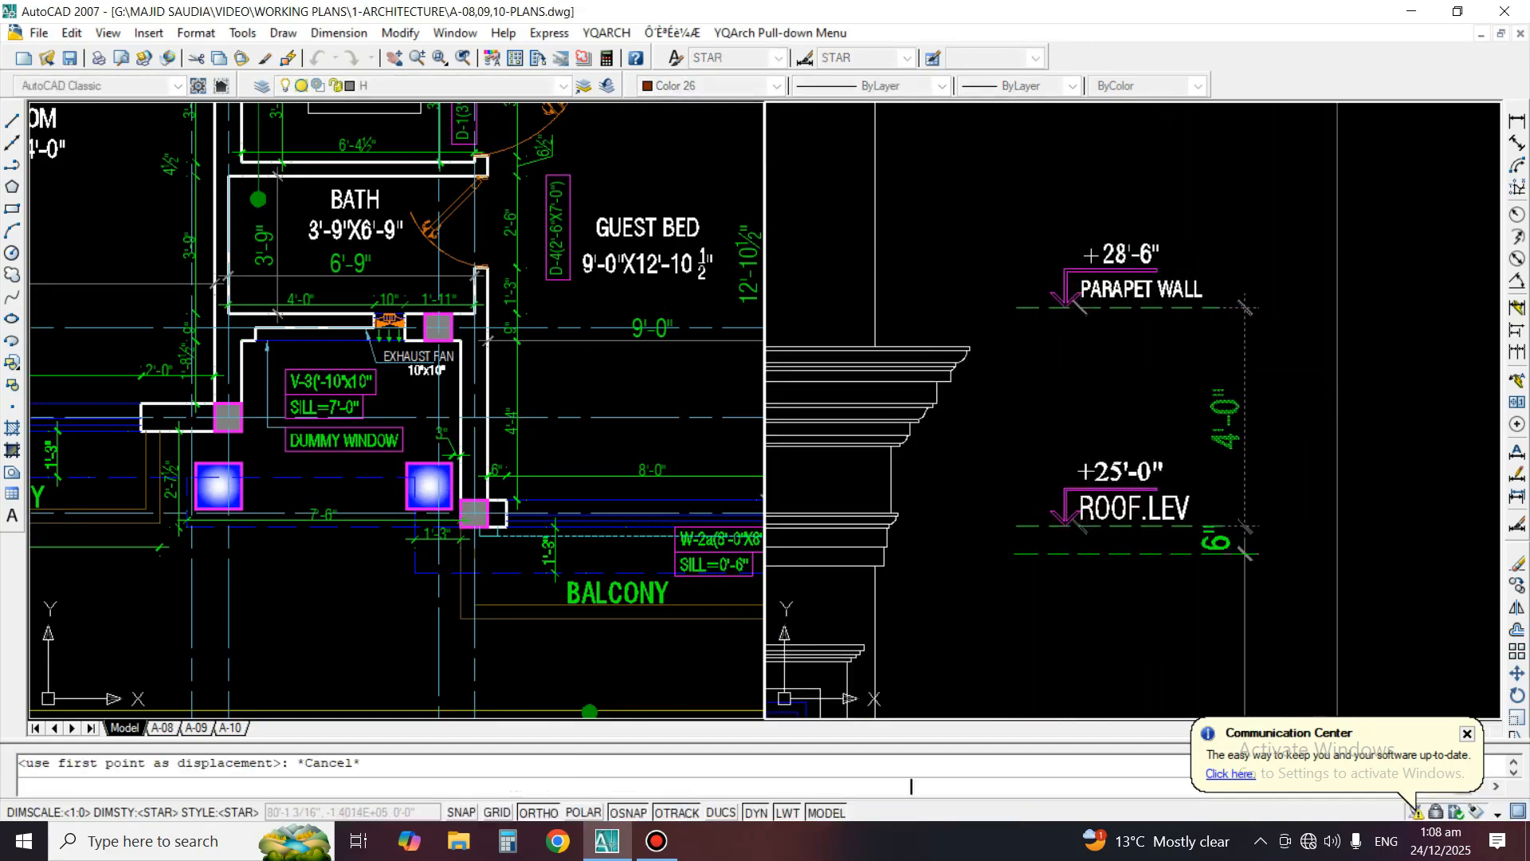
key("Escape")
Copy the 4'-0" parapet height dimension horizontally to the inner side of the parapet and roof level markers
type("co")
key("space")
left_click(1229, 390)
key("space")
left_click(1229, 390)
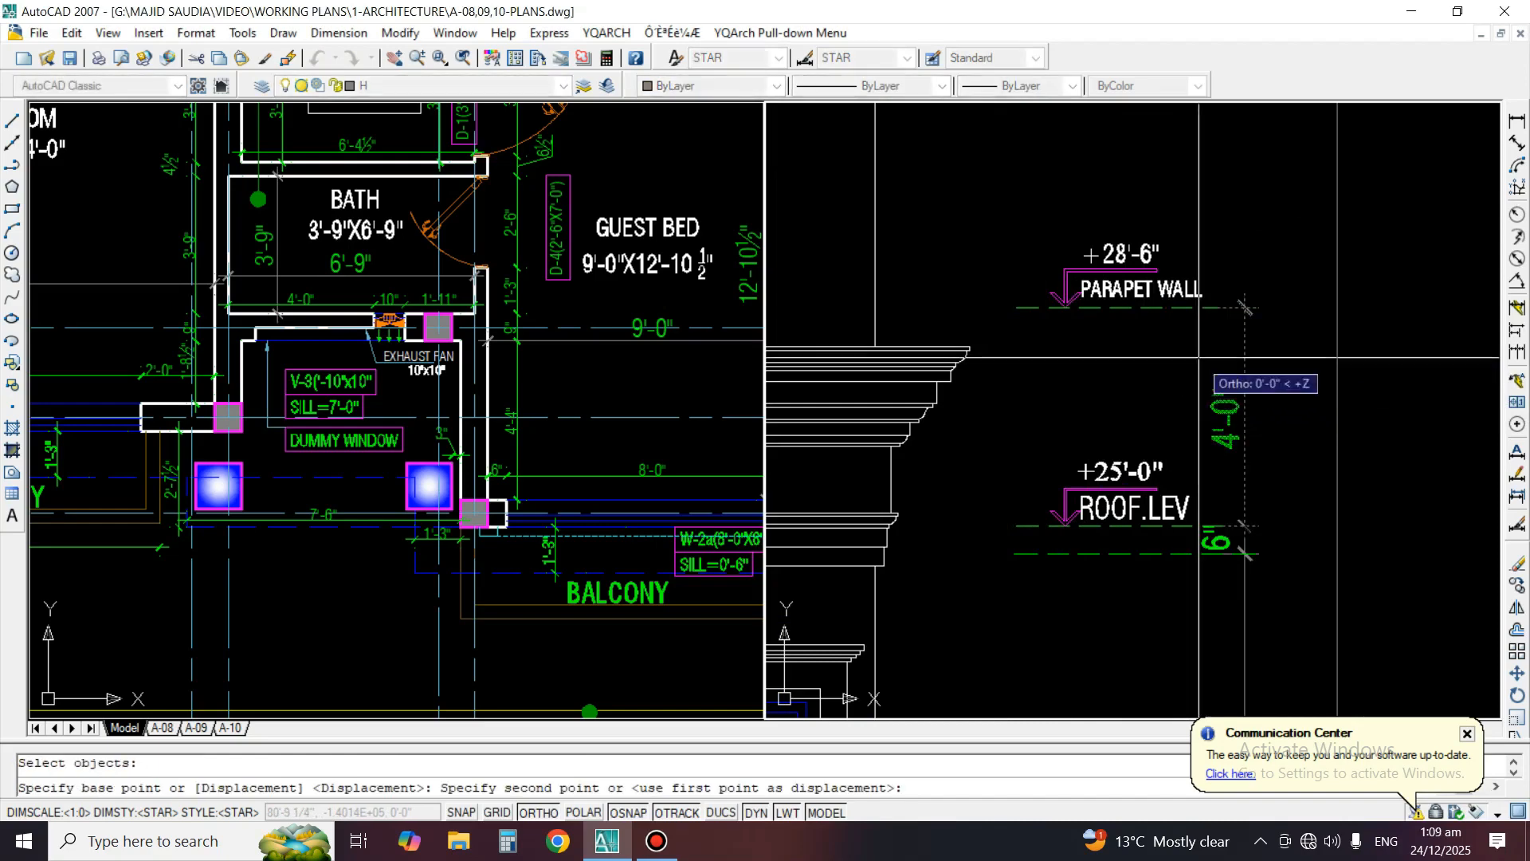
left_click(1005, 392)
key("Return")
scroll(1076, 400, "down", 3)
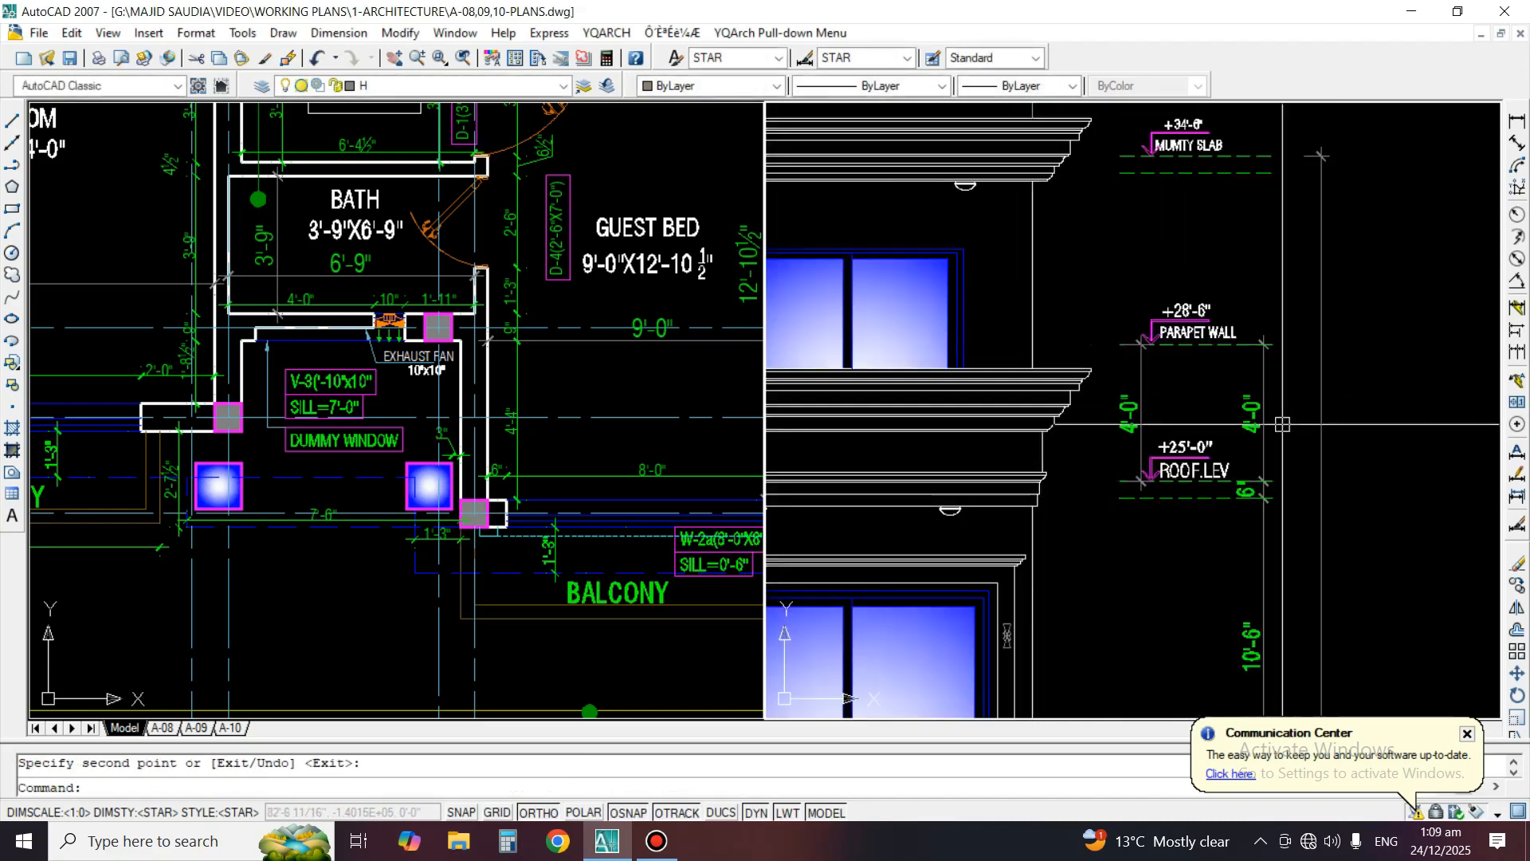
middle_click_drag(1085, 366, 1417, 381)
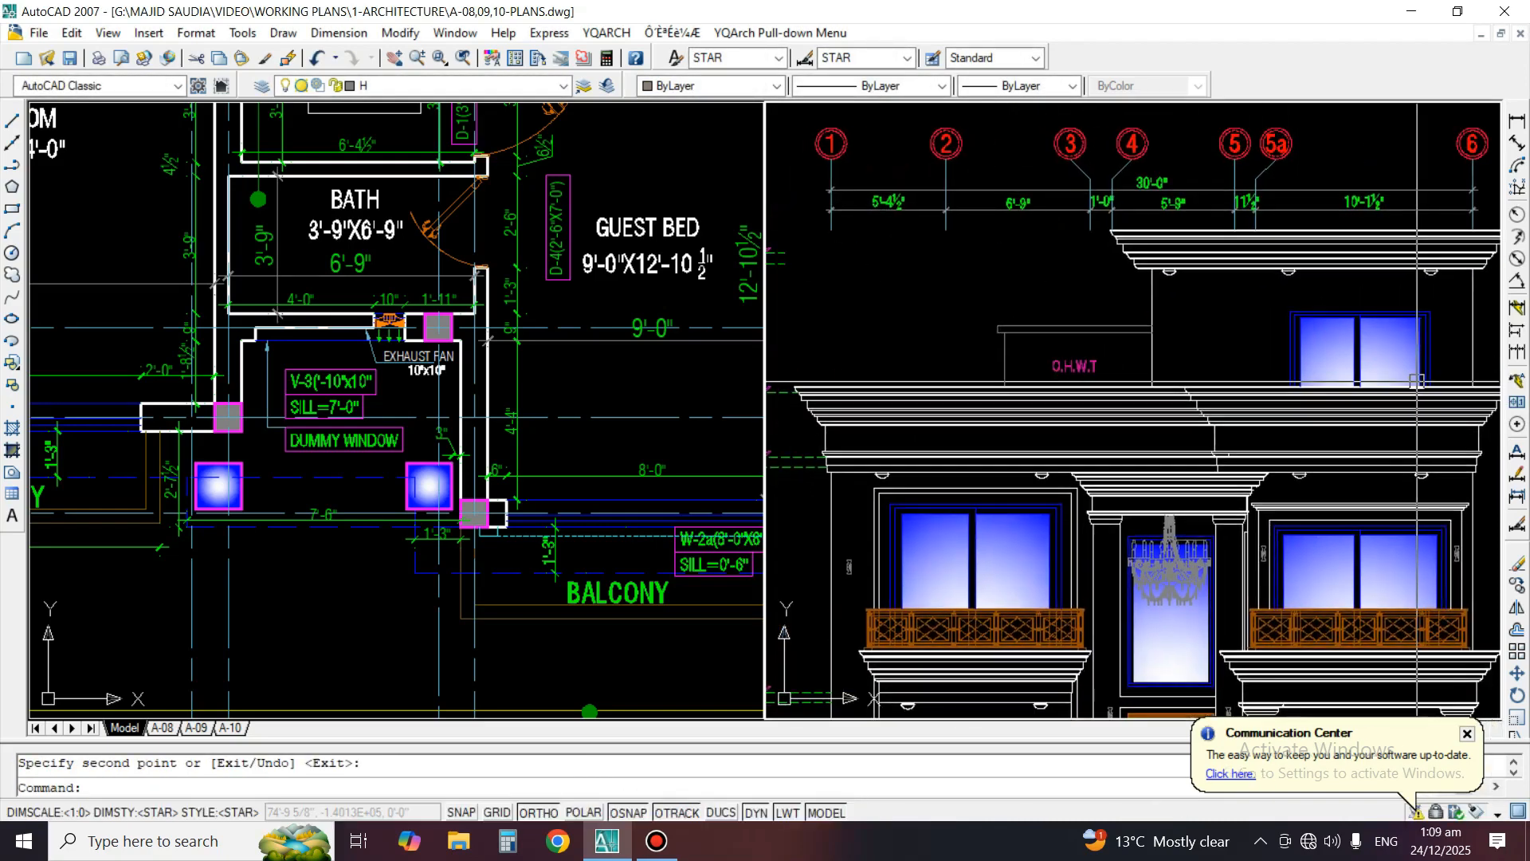
scroll(1033, 401, "down", 2)
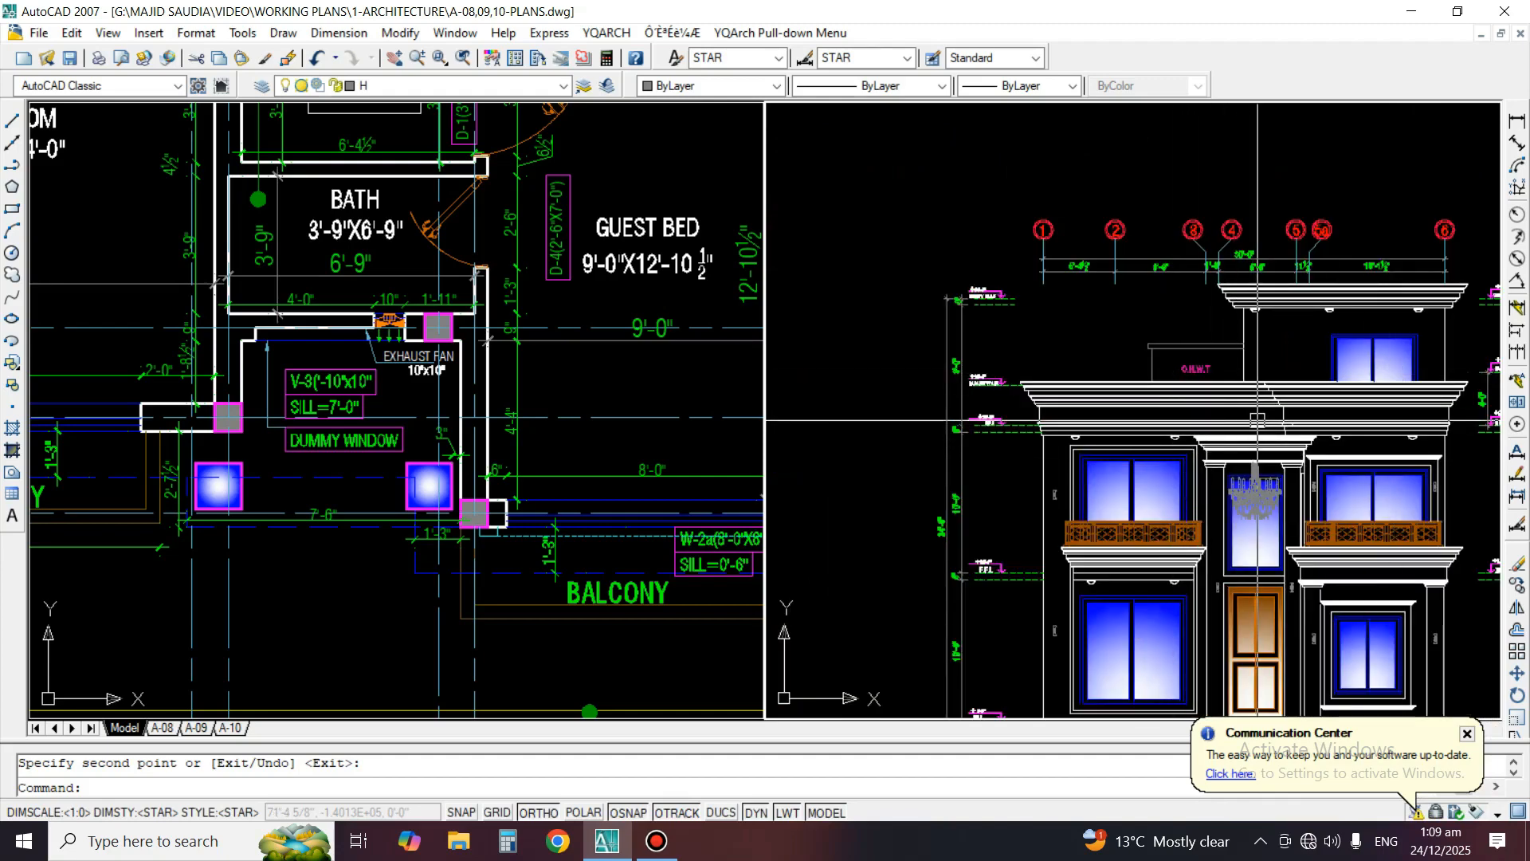
scroll(1403, 402, "up", 5)
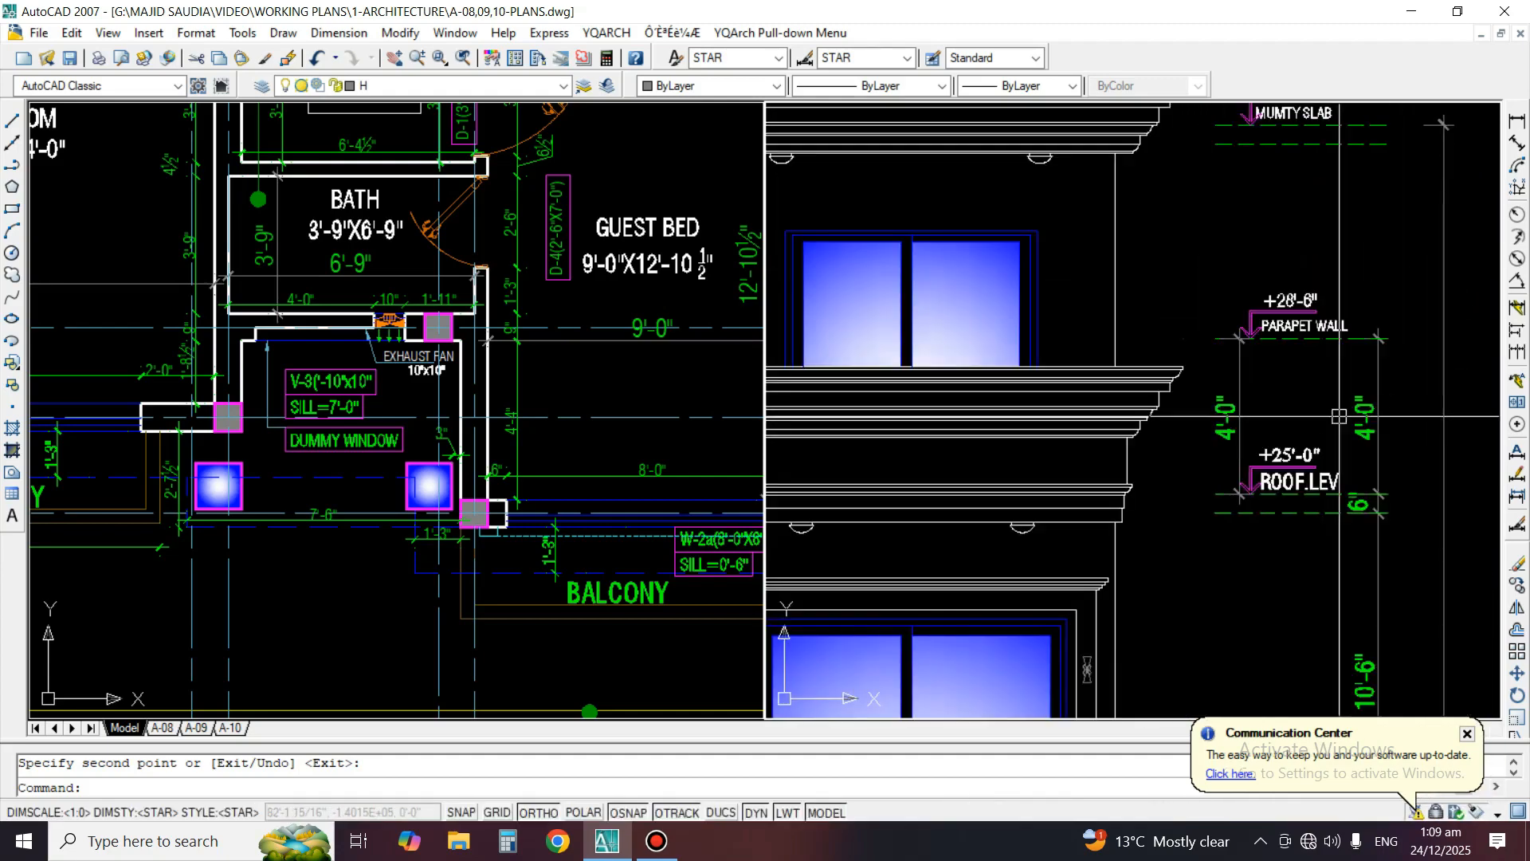
type("e")
key("Return")
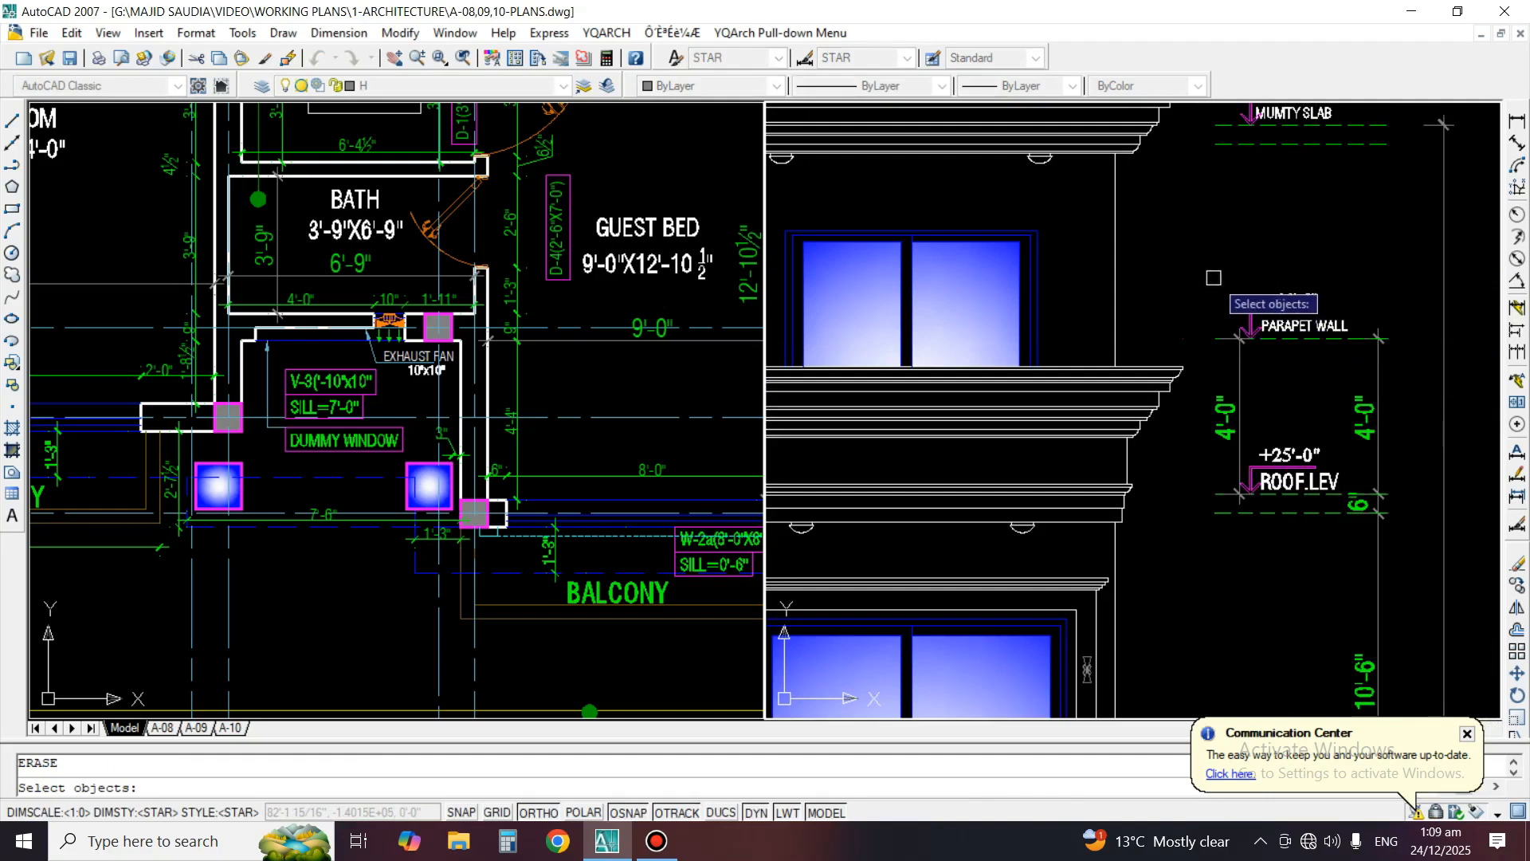
key("Return")
type("l")
key("Return")
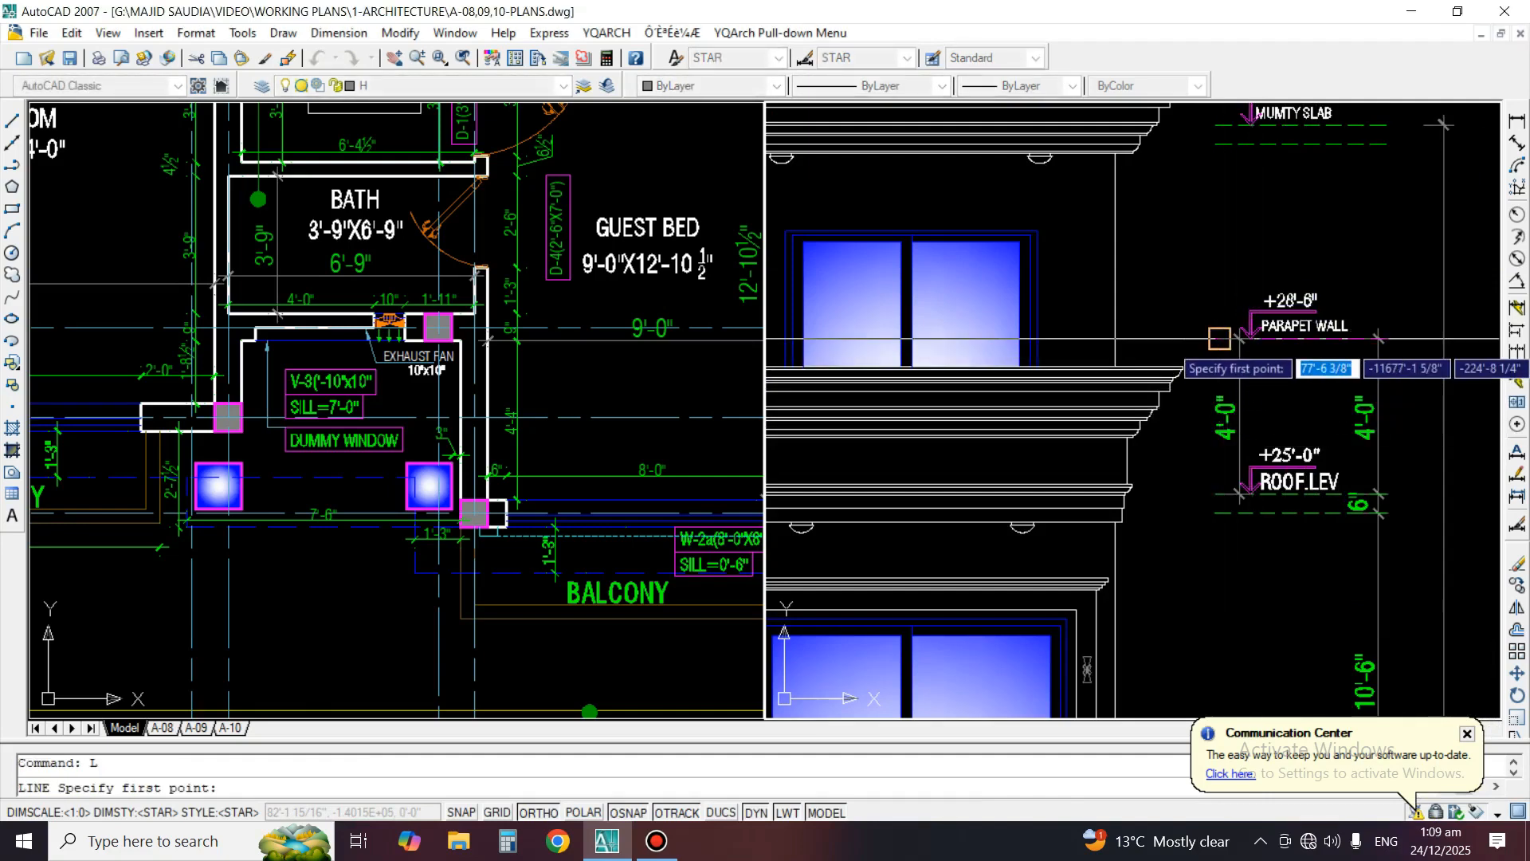
left_click(1219, 338)
middle_click_drag(865, 405, 1481, 416)
middle_click_drag(948, 479, 375, 479)
key("Return")
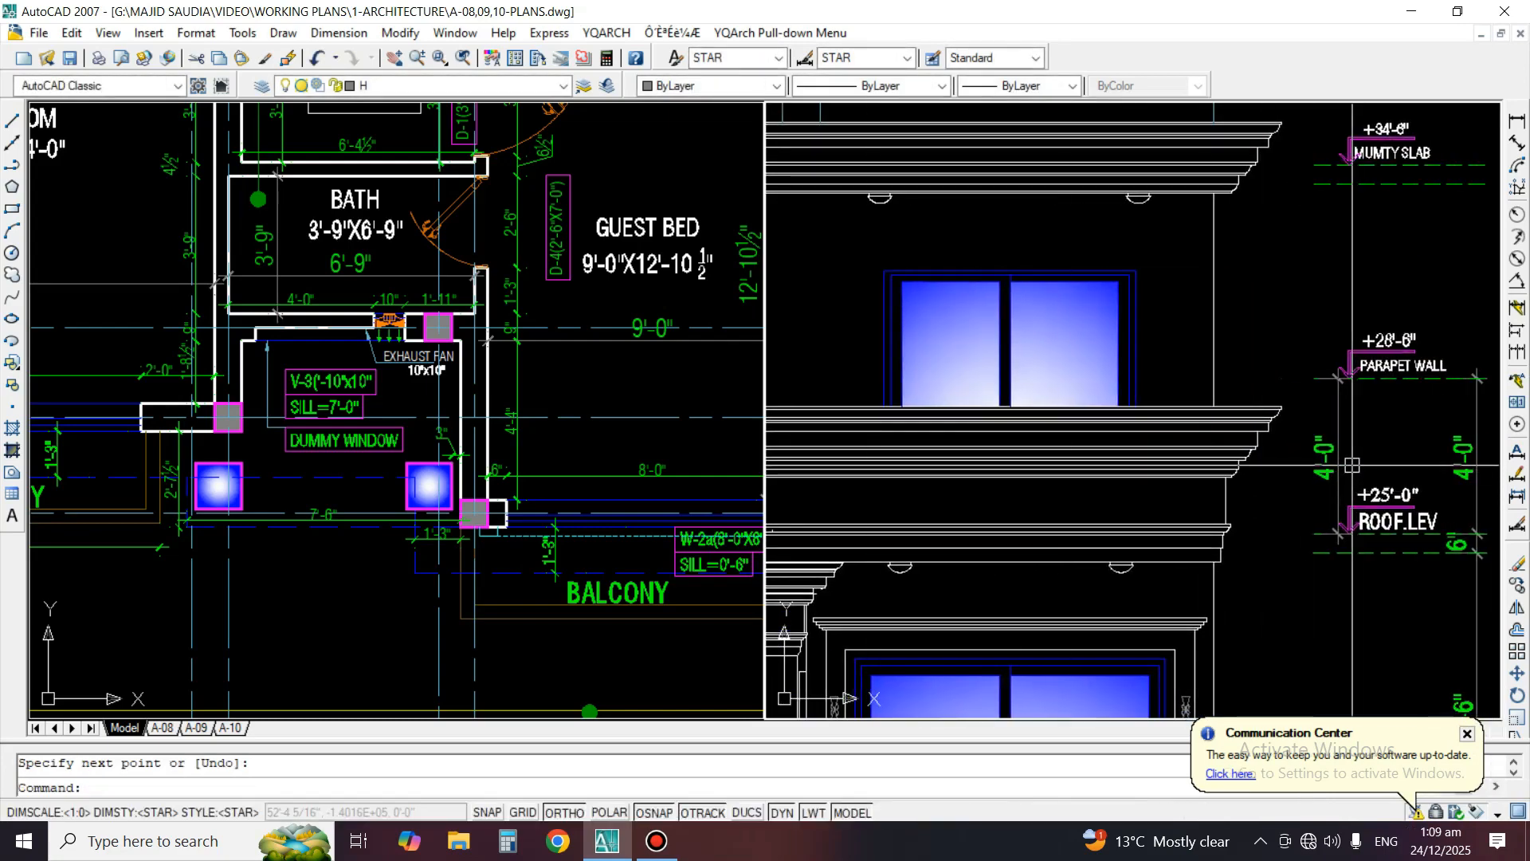
Erase the +28'-6" parapet wall level marker with its dashed line and the copied 4'-0" dimension
scroll(1333, 490, "down", 4)
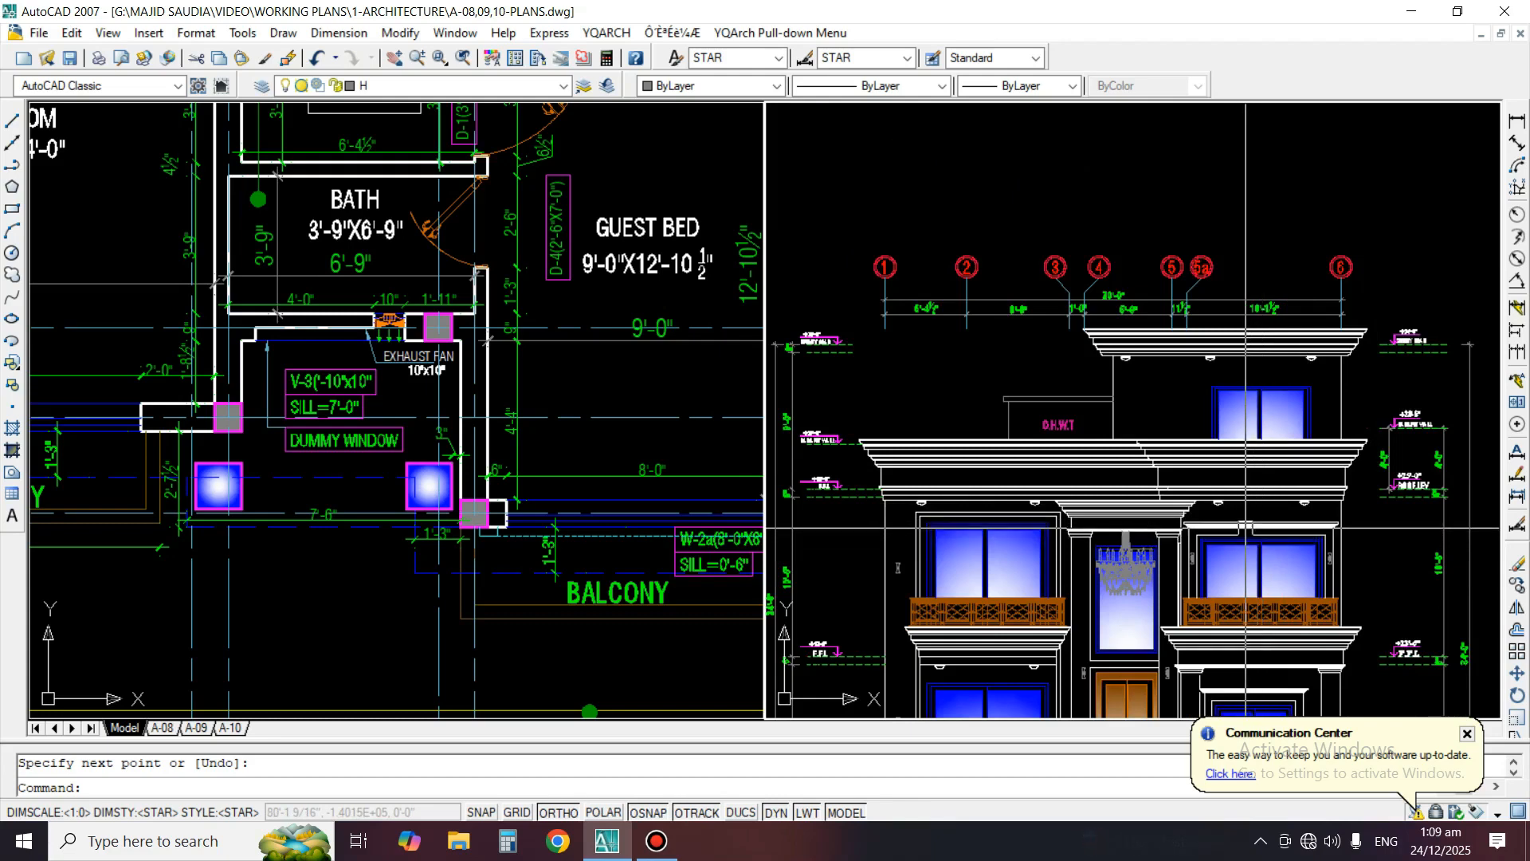
scroll(1491, 414, "up", 5)
type("e")
key("Return")
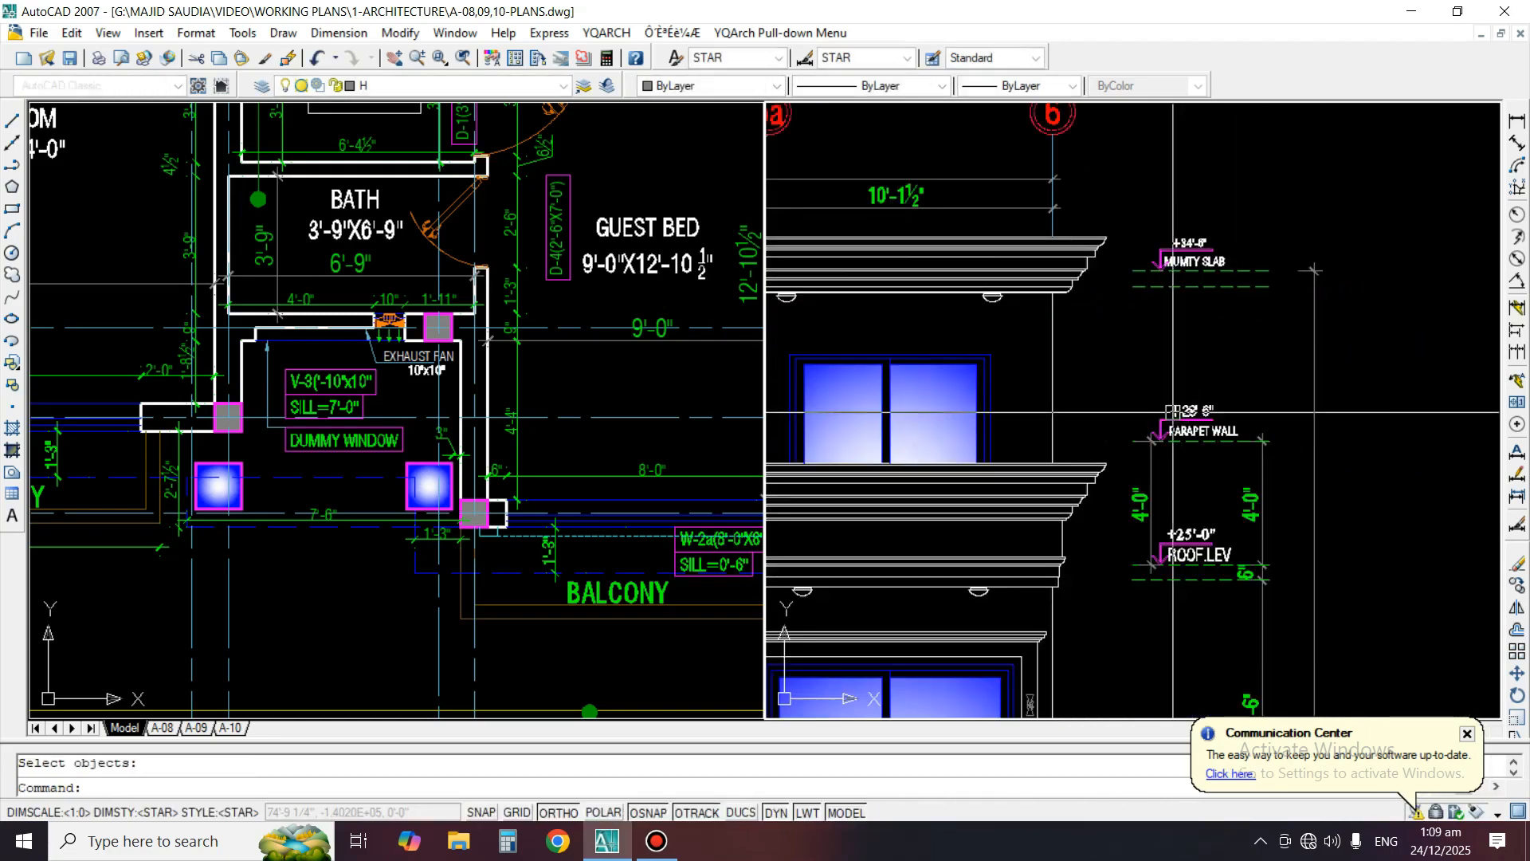
left_click(1091, 381)
left_click(1334, 480)
key("Return")
key("Return")
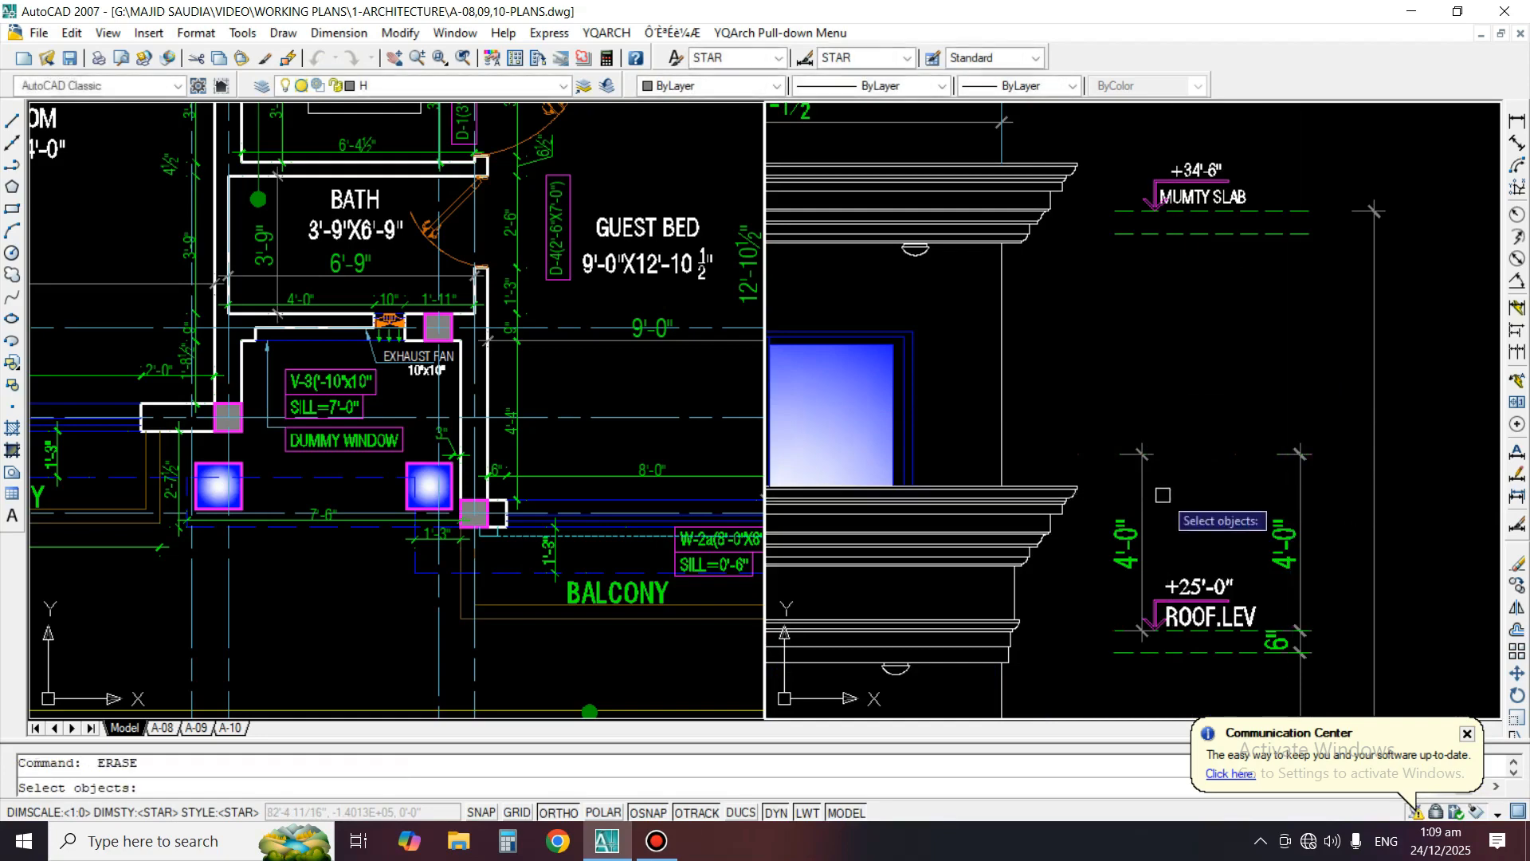
left_click(1164, 498)
key("Return")
scroll(1331, 468, "down", 2)
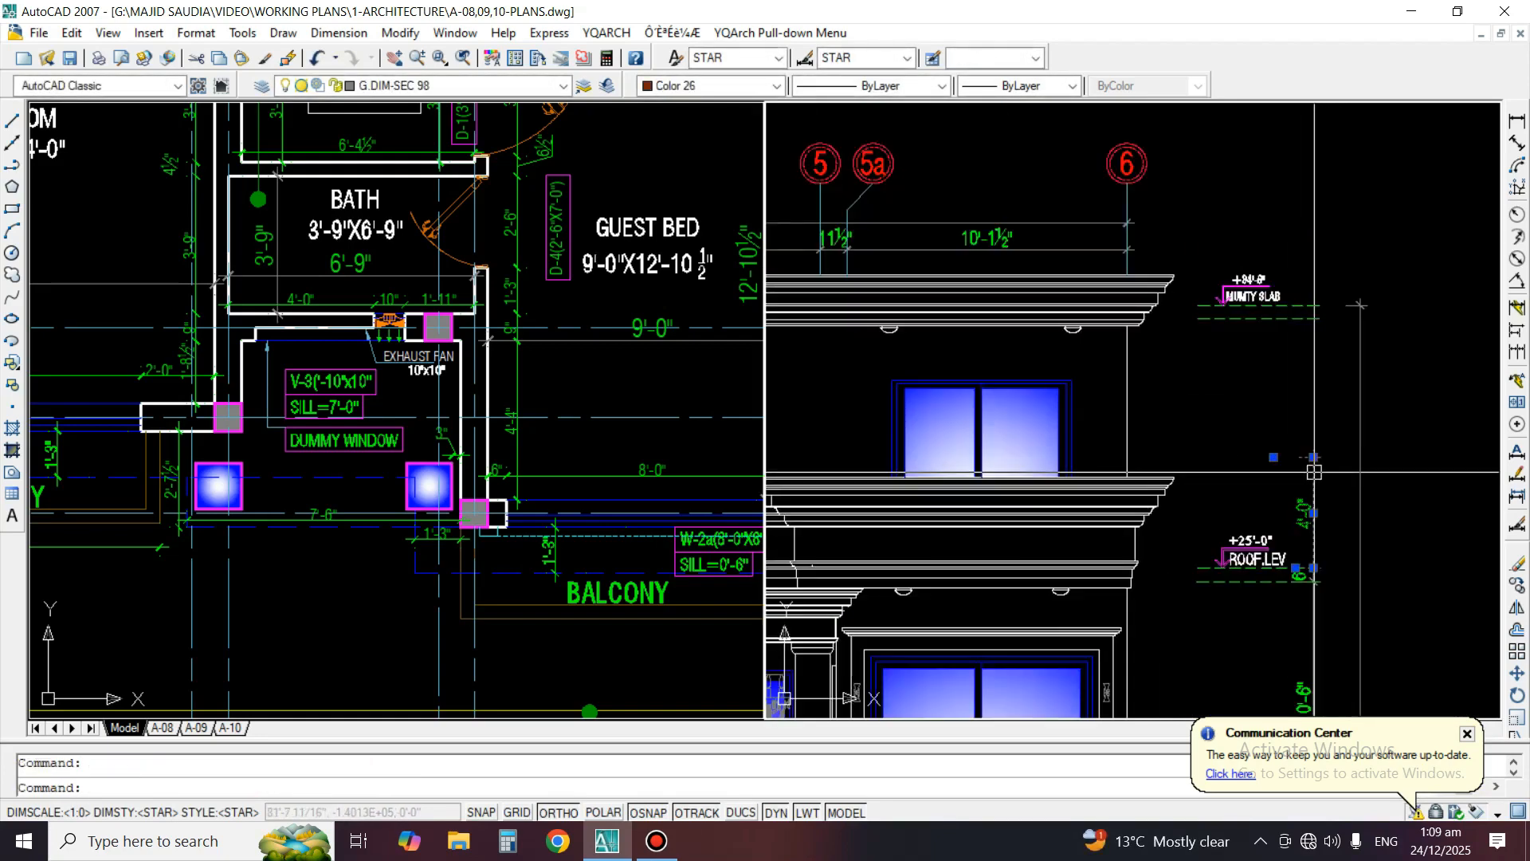
Erase the selected 4'-0" parapet height dimension above the +25'-0" roof level marker
type("e")
key("Return")
Copy the +27'-6" parapet wall level marker horizontally towards the roof level side of the elevation
type("co")
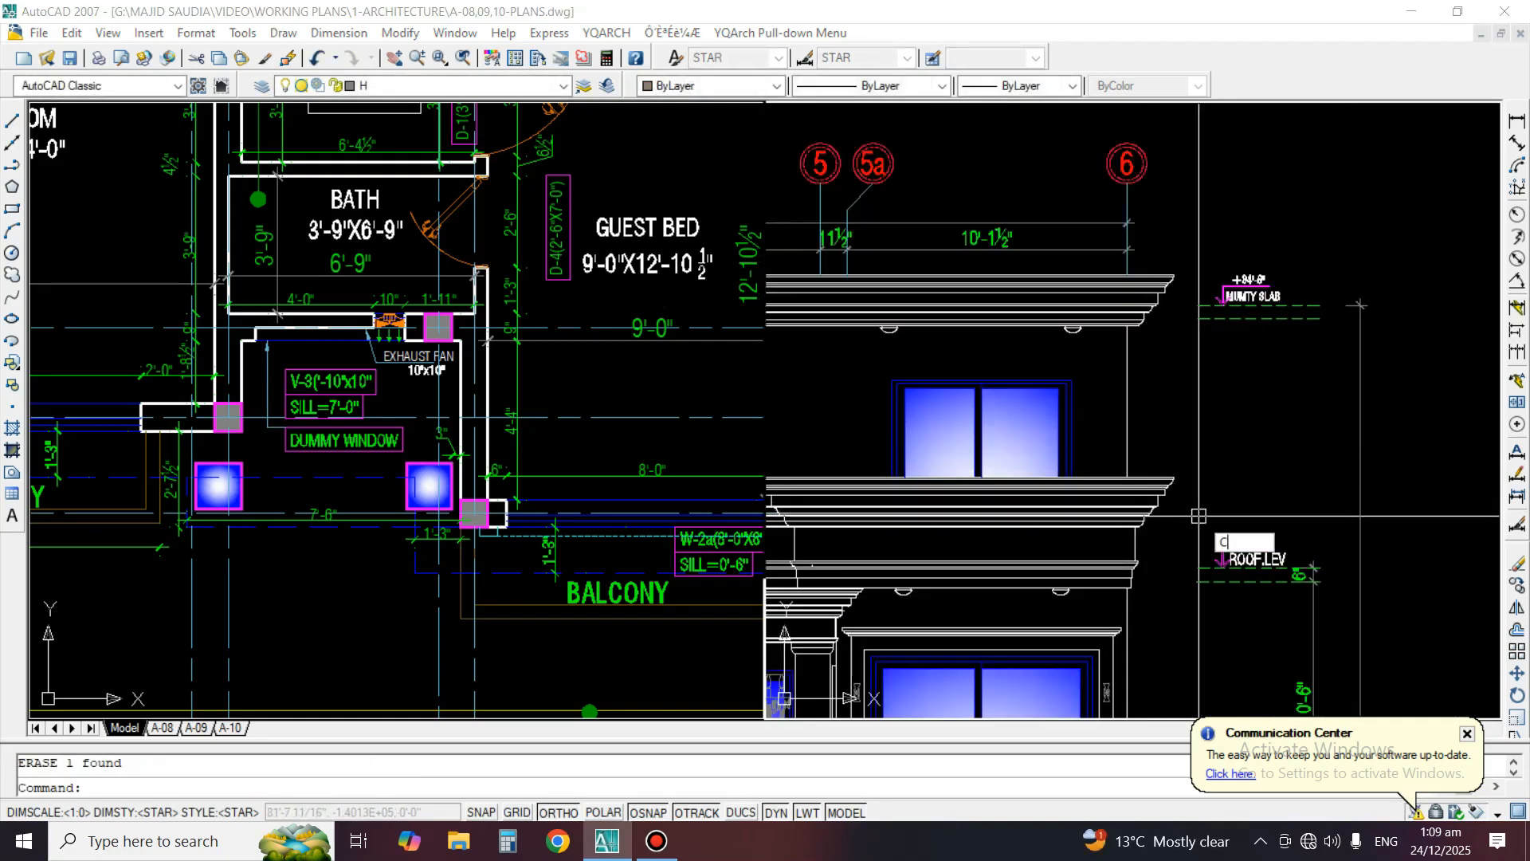
key("Return")
middle_click_drag(972, 510, 1491, 483)
middle_click_drag(892, 475, 1158, 473)
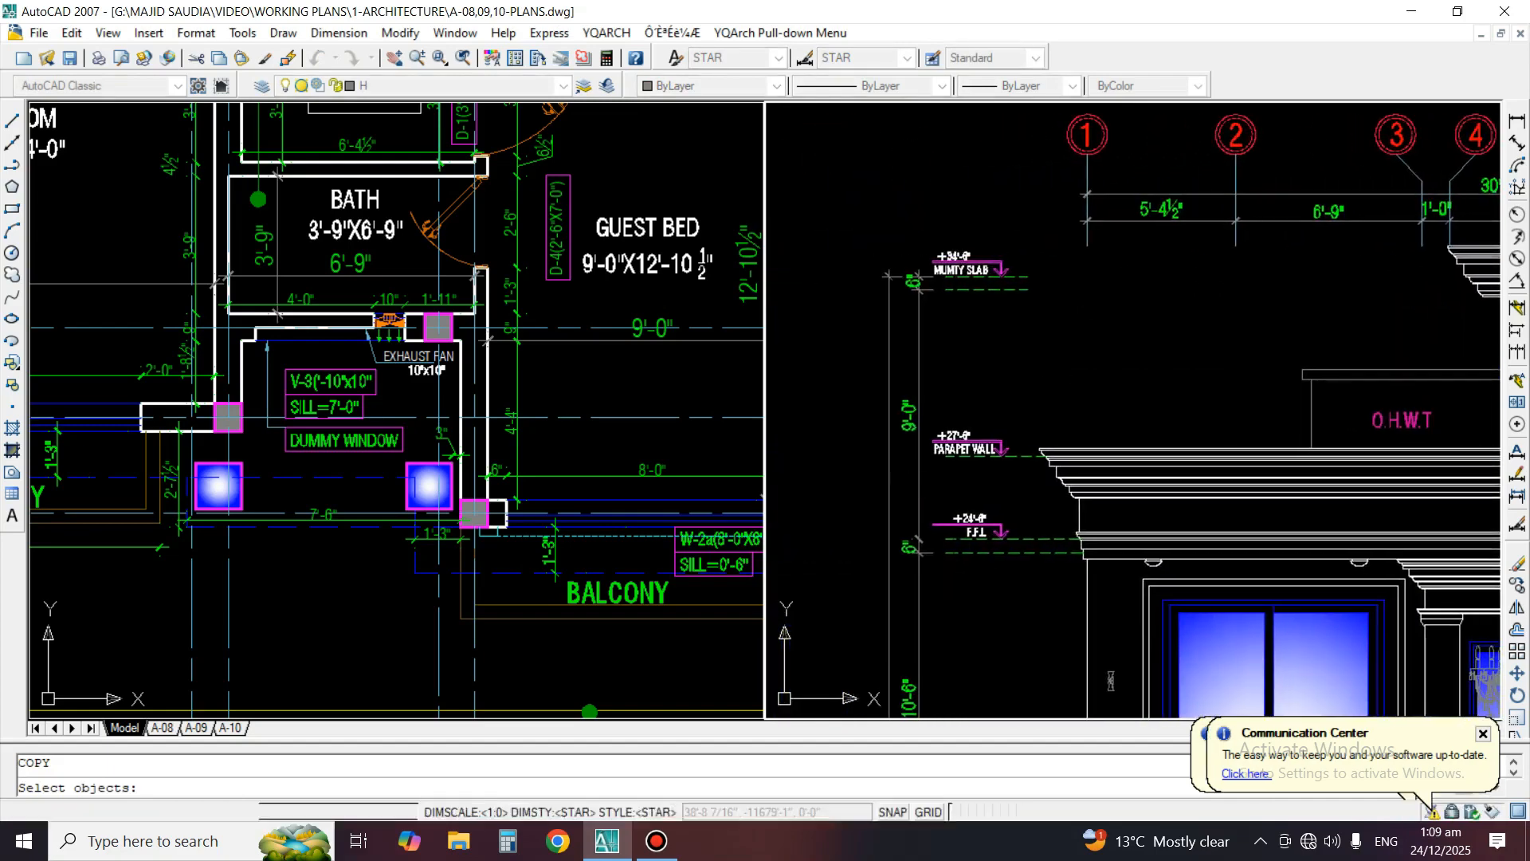
scroll(954, 448, "up", 3)
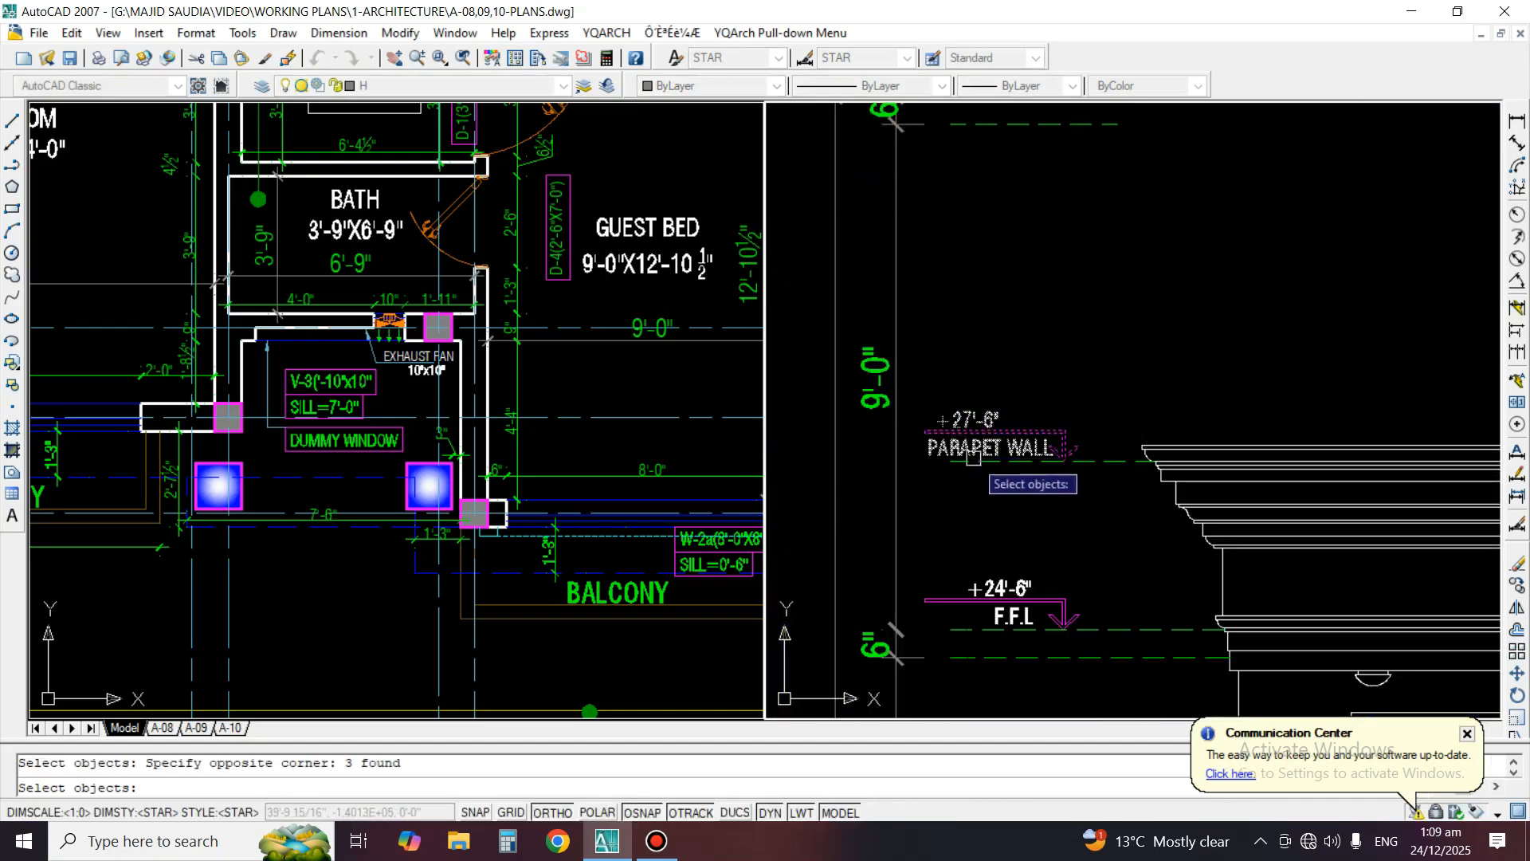
key("Return")
left_click(1064, 459)
scroll(1065, 470, "down", 3)
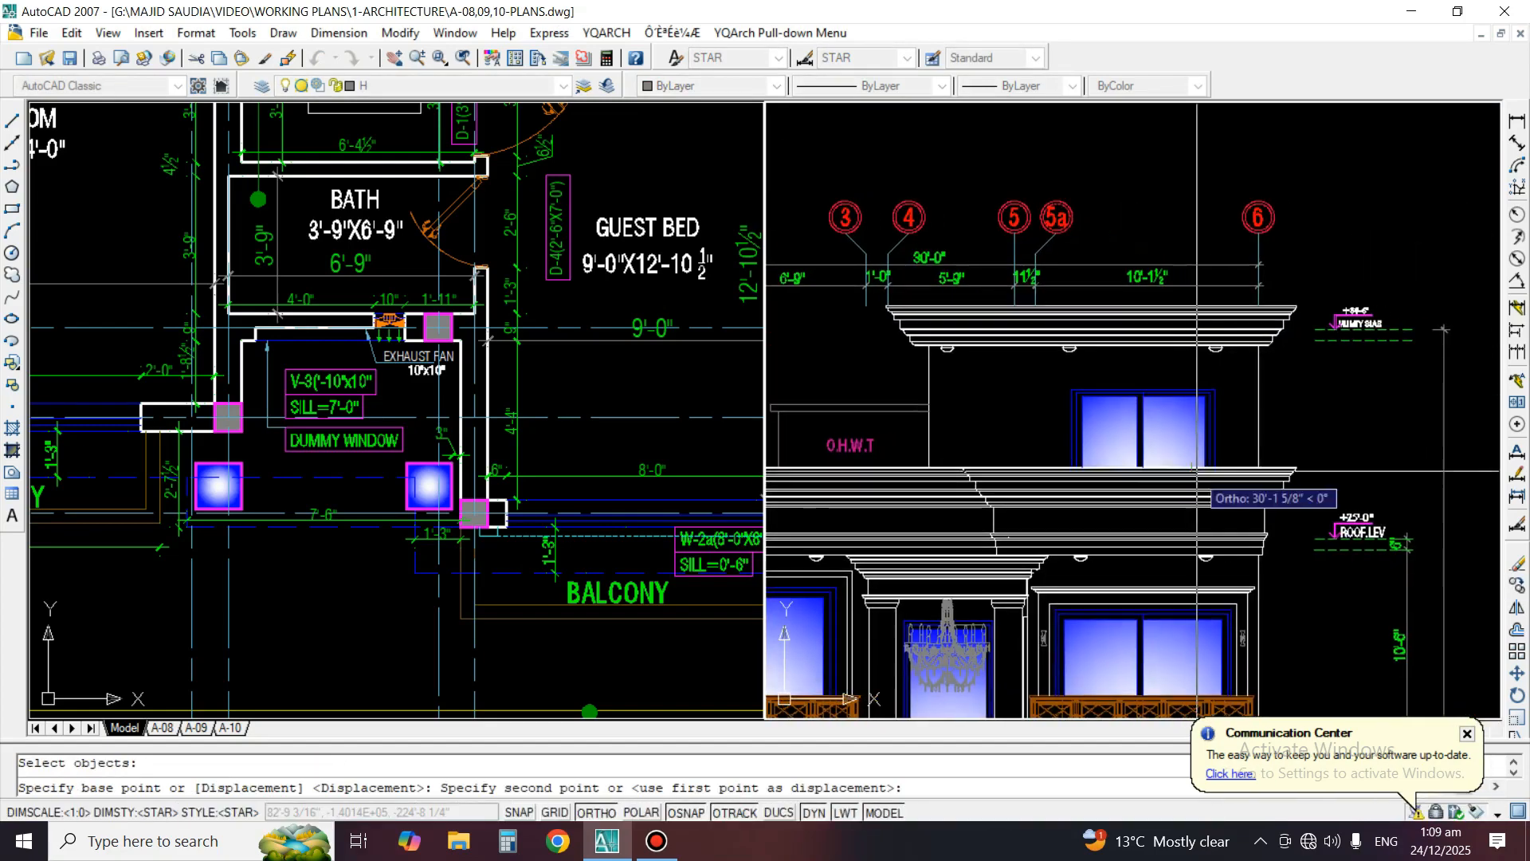
scroll(1227, 458, "up", 3)
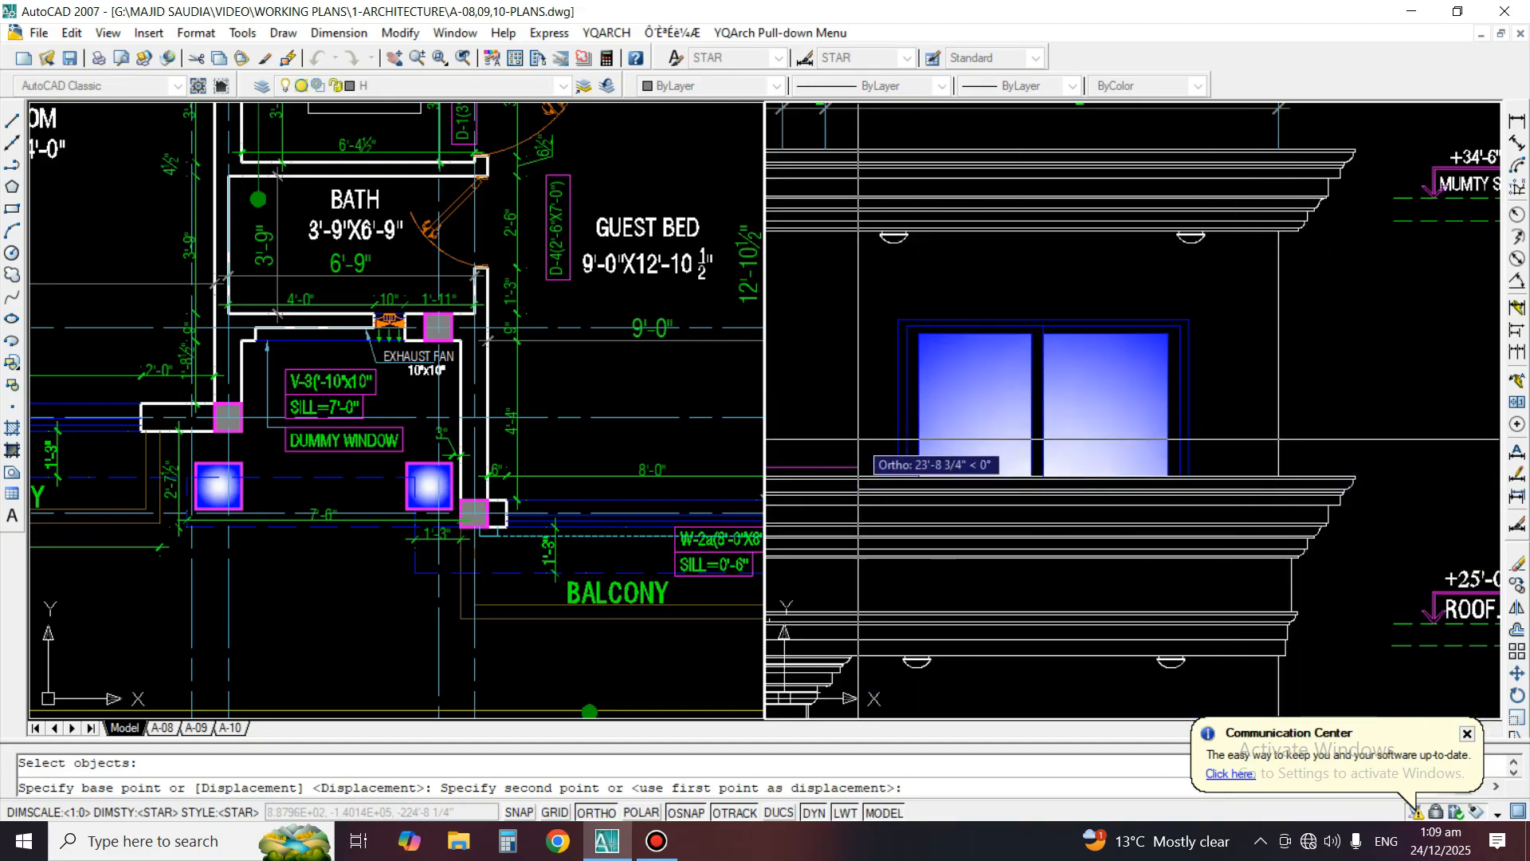
key("Return")
middle_click_drag(846, 474, 1074, 468)
Erase the copied +27'-6" parapet wall level marker from the middle of the elevation
scroll(1069, 502, "down", 4)
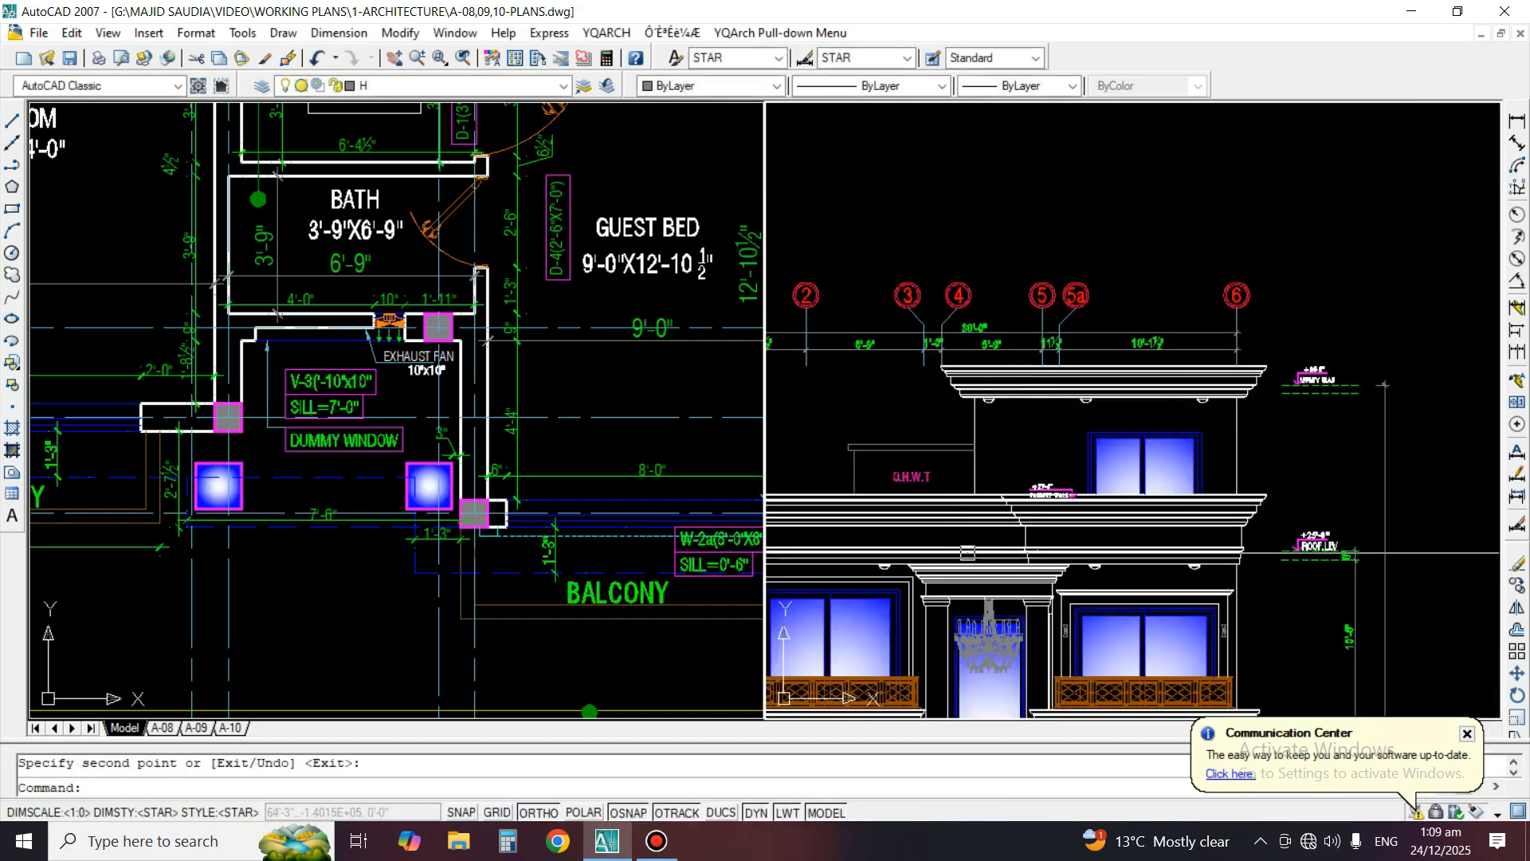
middle_click_drag(1036, 552, 1112, 562)
scroll(1119, 461, "up", 3)
type("e")
key("Return")
left_click(1120, 462)
scroll(1123, 463, "up", 2)
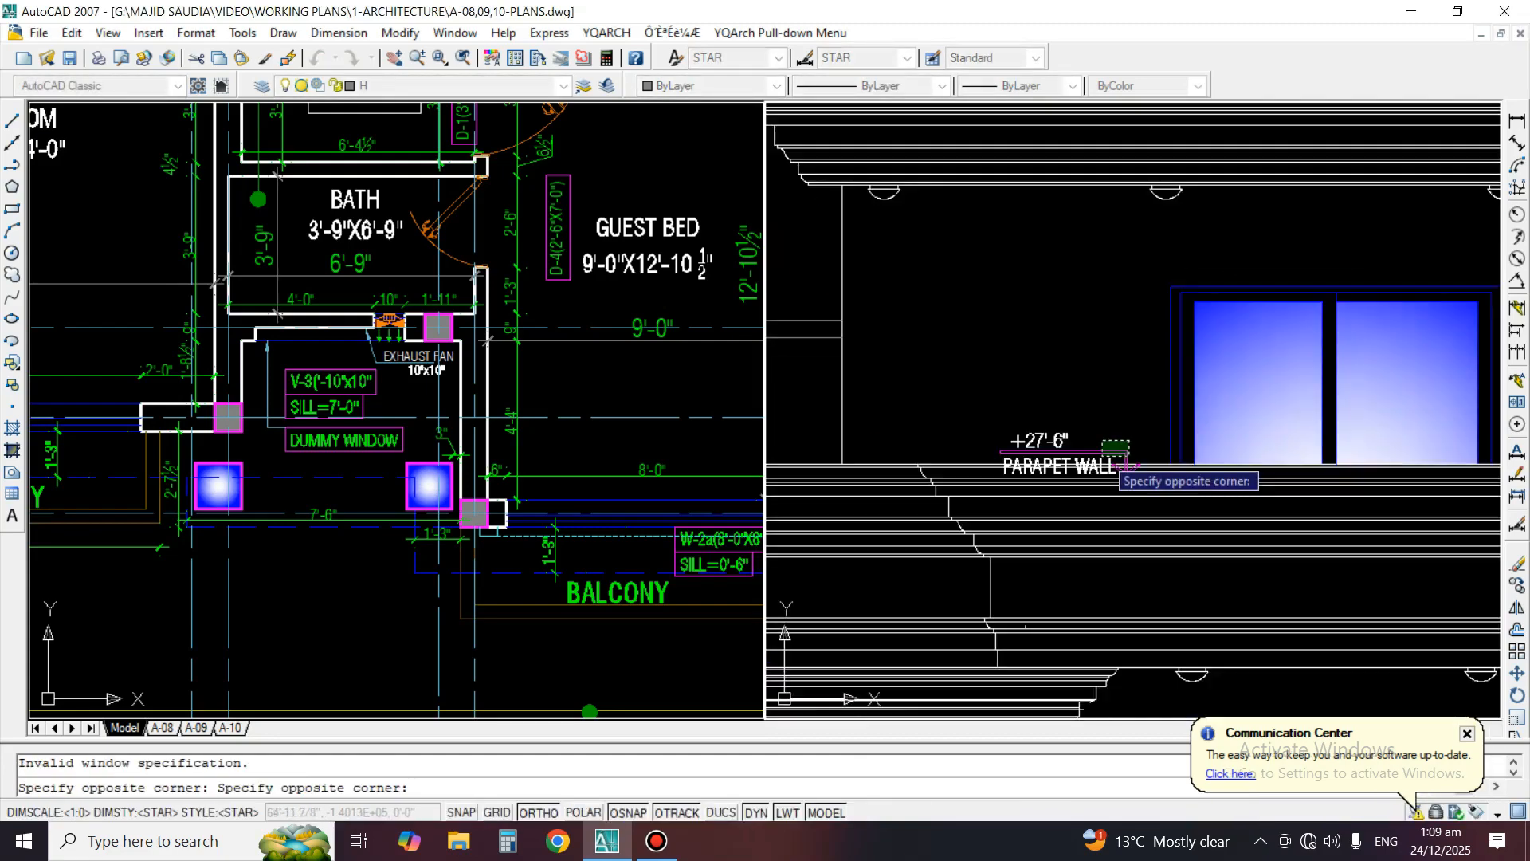
key("Return")
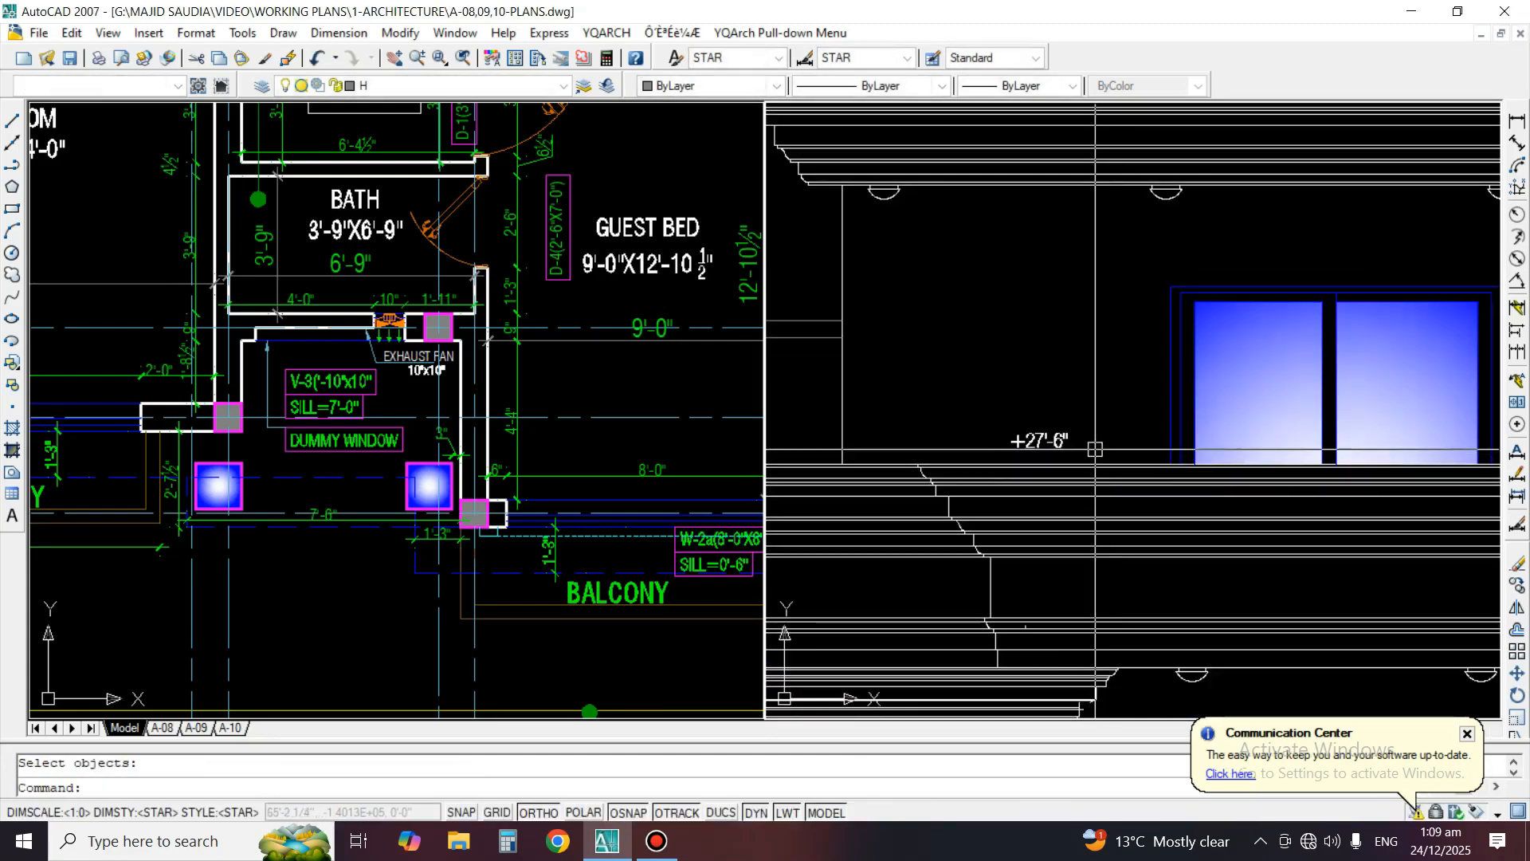
Mirror the 6" slab dimension at the +25'-0" roof level upward about the roof level line
scroll(1050, 440, "down", 5)
scroll(1259, 482, "up", 2)
middle_click_drag(1350, 510, 1180, 522)
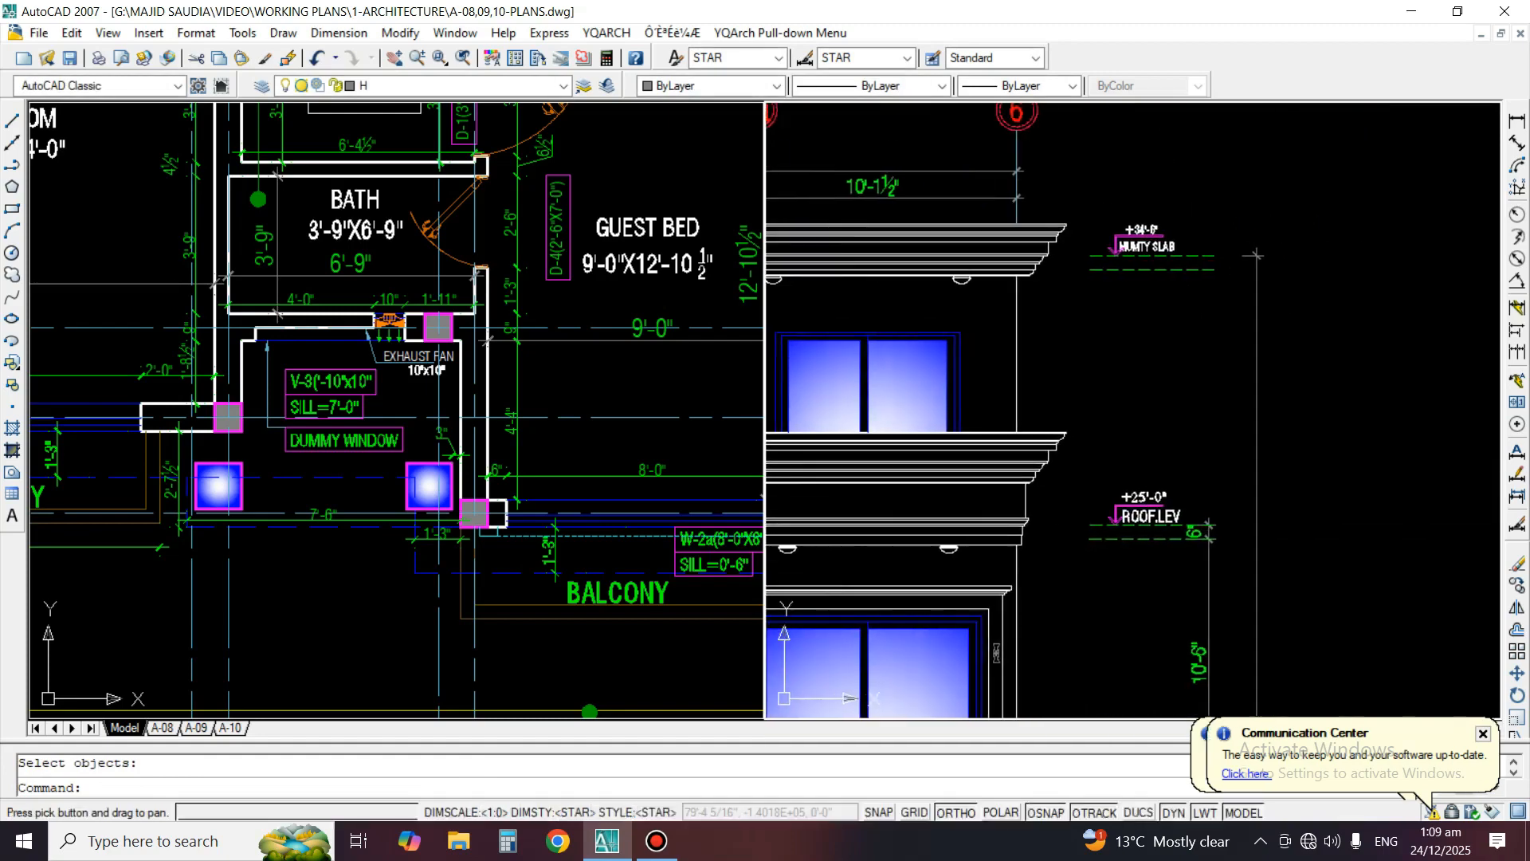
scroll(1192, 526, "up", 3)
type("mi")
key("Return")
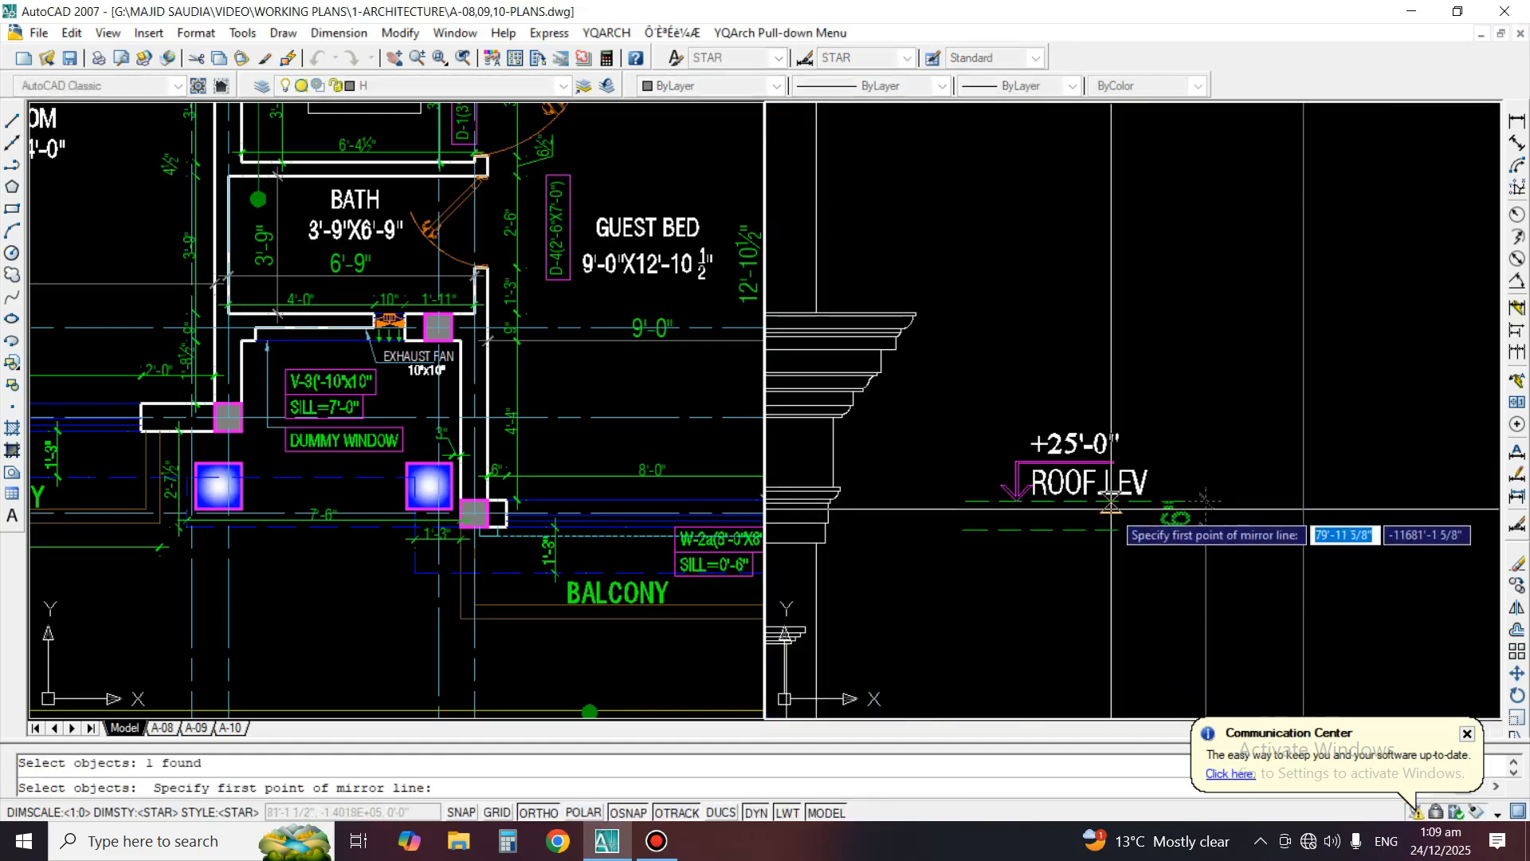
key("Escape")
Try to extend the mirrored dimension above the roof level up to the mumty slab's dashed line
type("ex")
key("Return")
scroll(1145, 646, "down", 2)
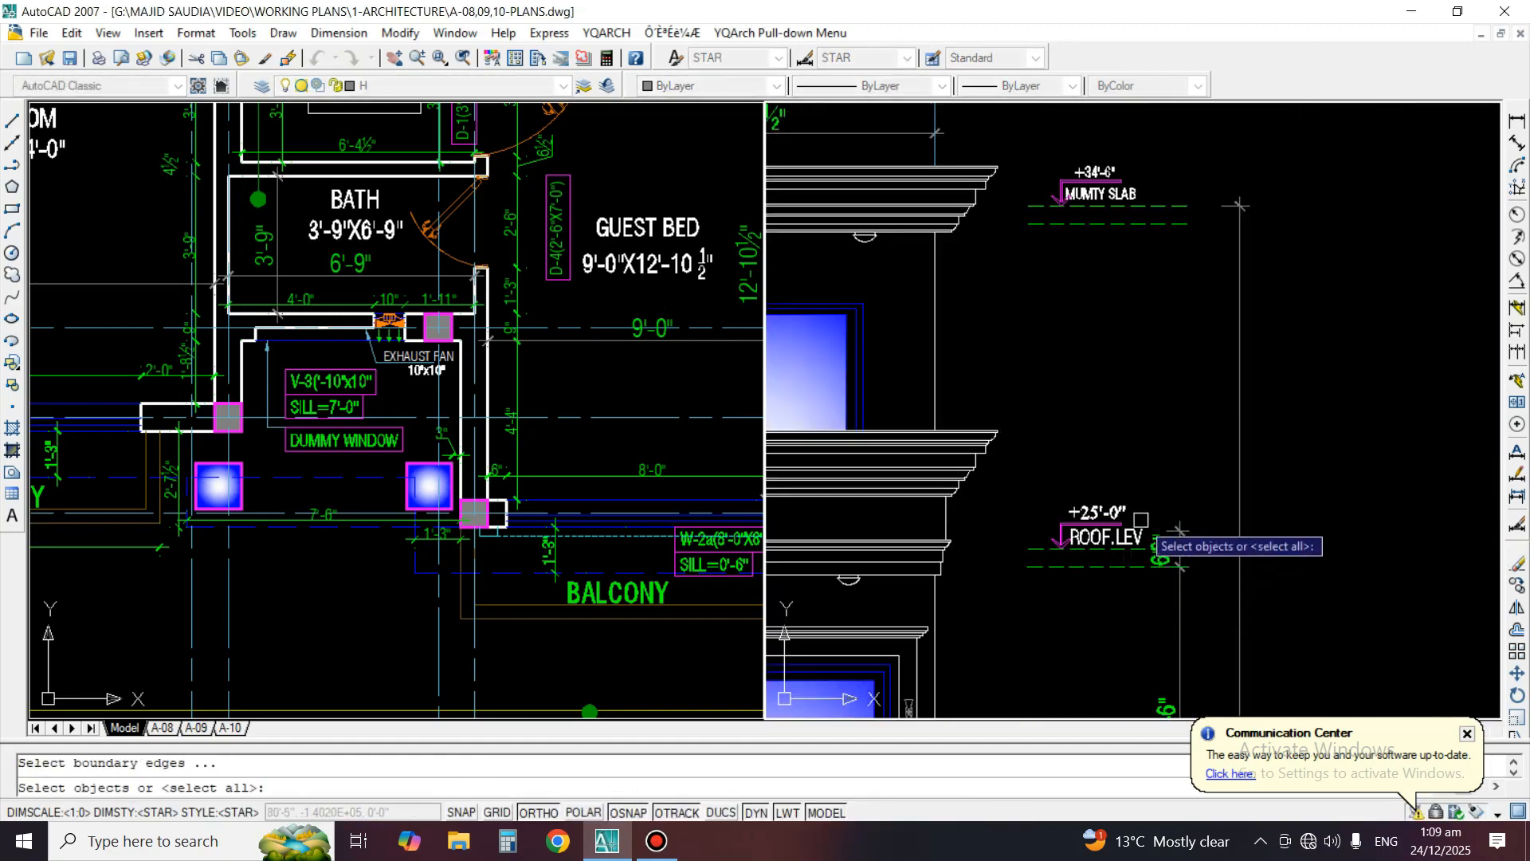
key("Return")
scroll(1169, 474, "up", 2)
left_click(1193, 549)
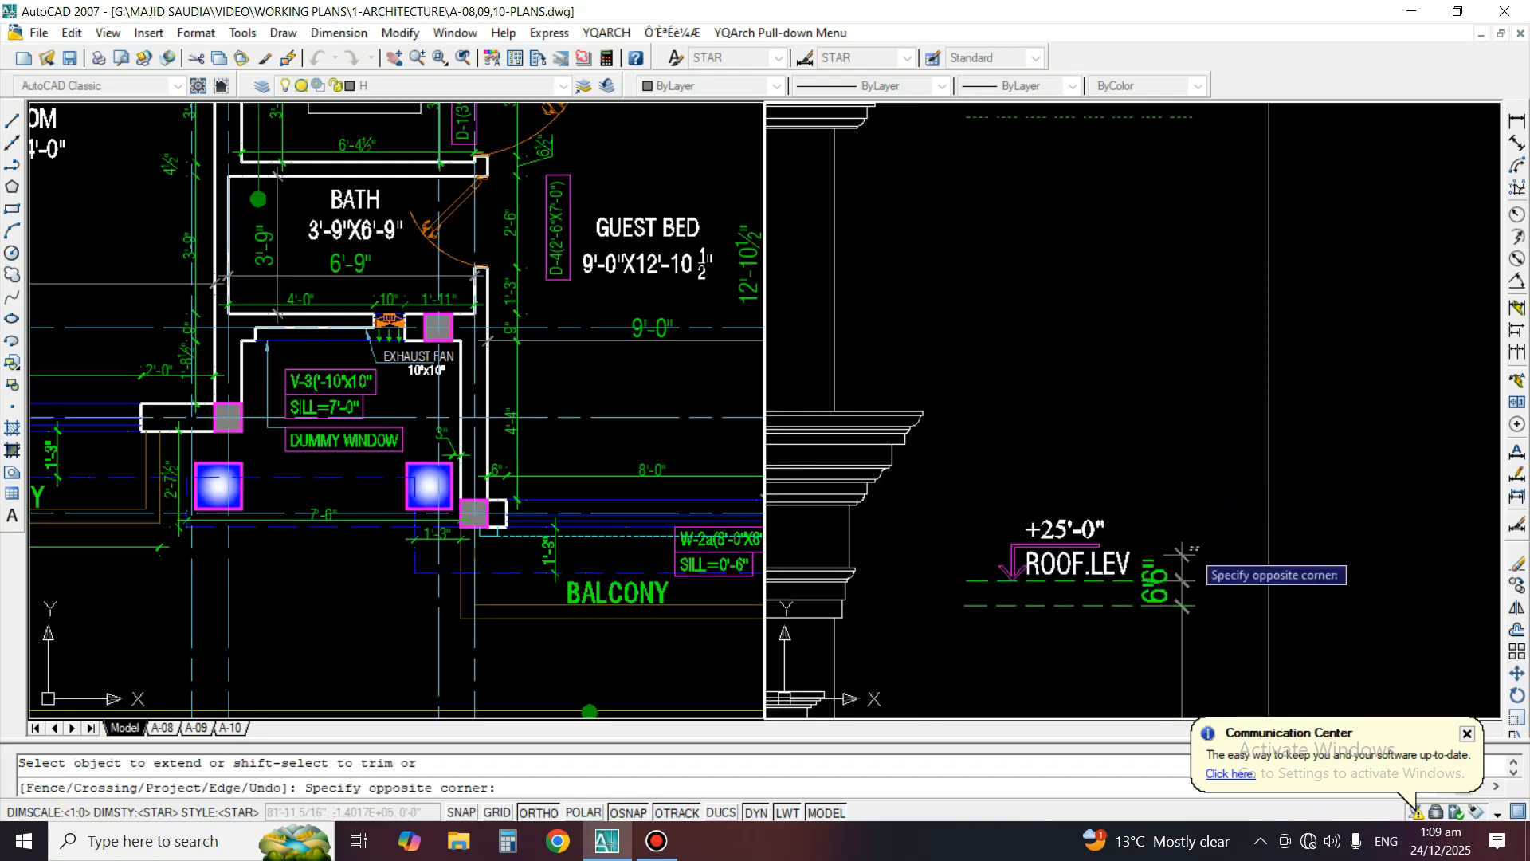
key("Return")
Stretch the mirrored dimension up to the lower dashed line of the +34'-6" mumty slab and centre its text along the dimension line
left_click(1185, 554)
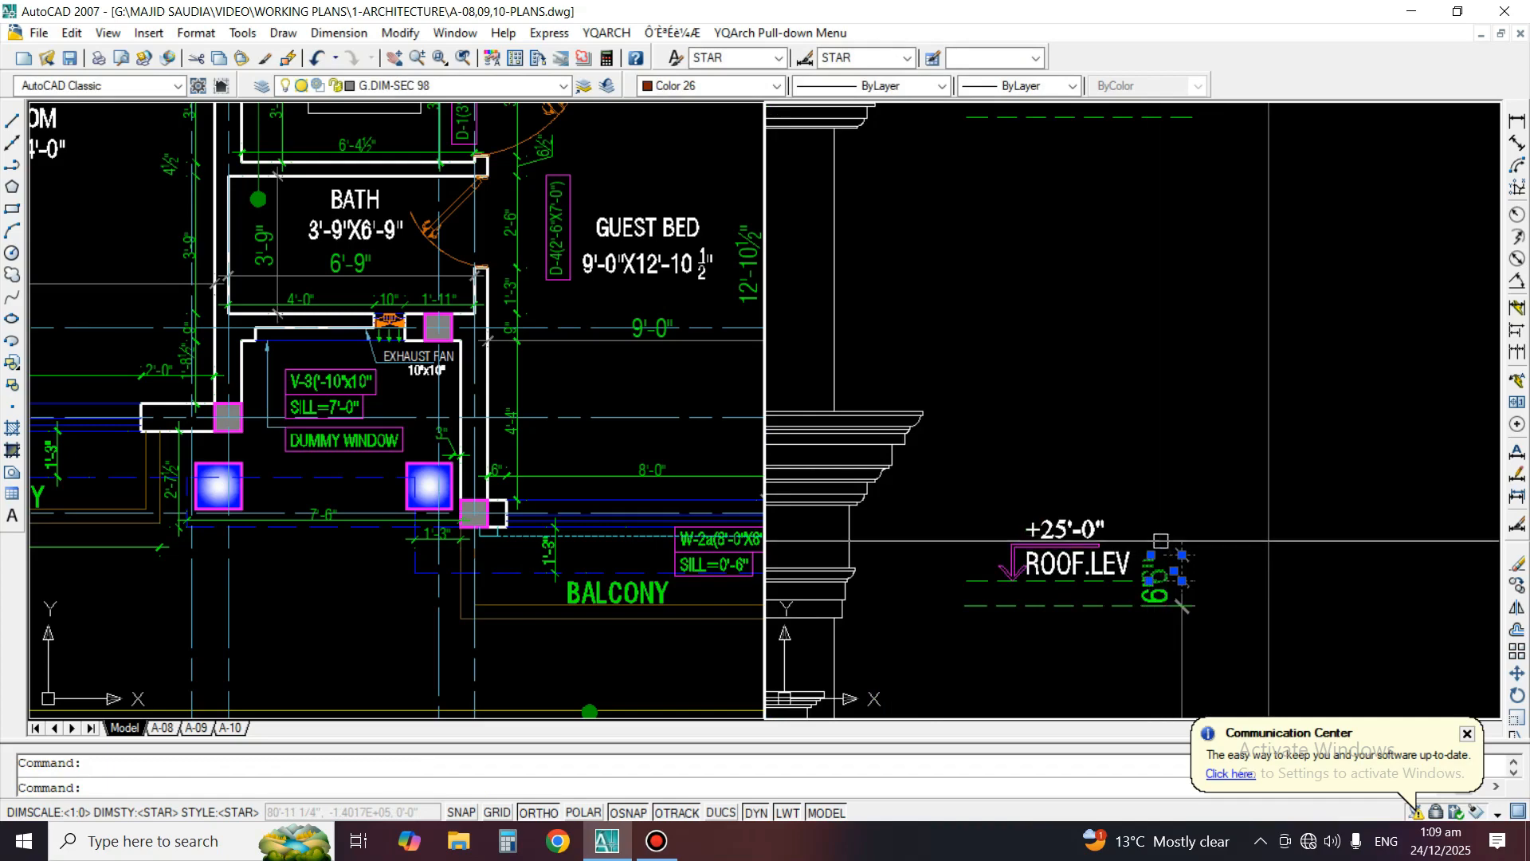
left_click(1150, 554)
scroll(1157, 554, "down", 2)
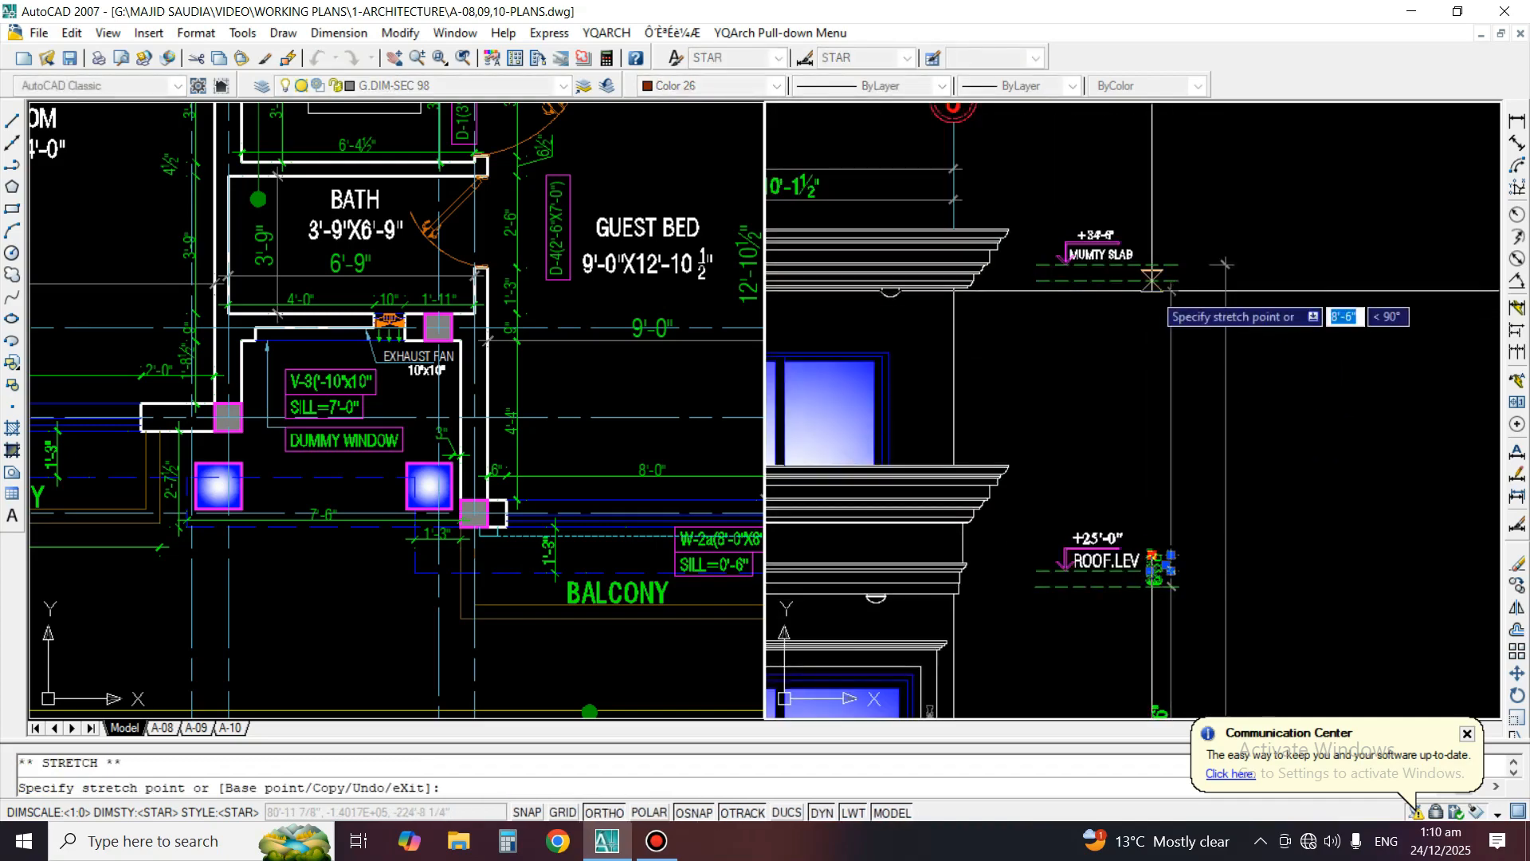
left_click(1151, 289)
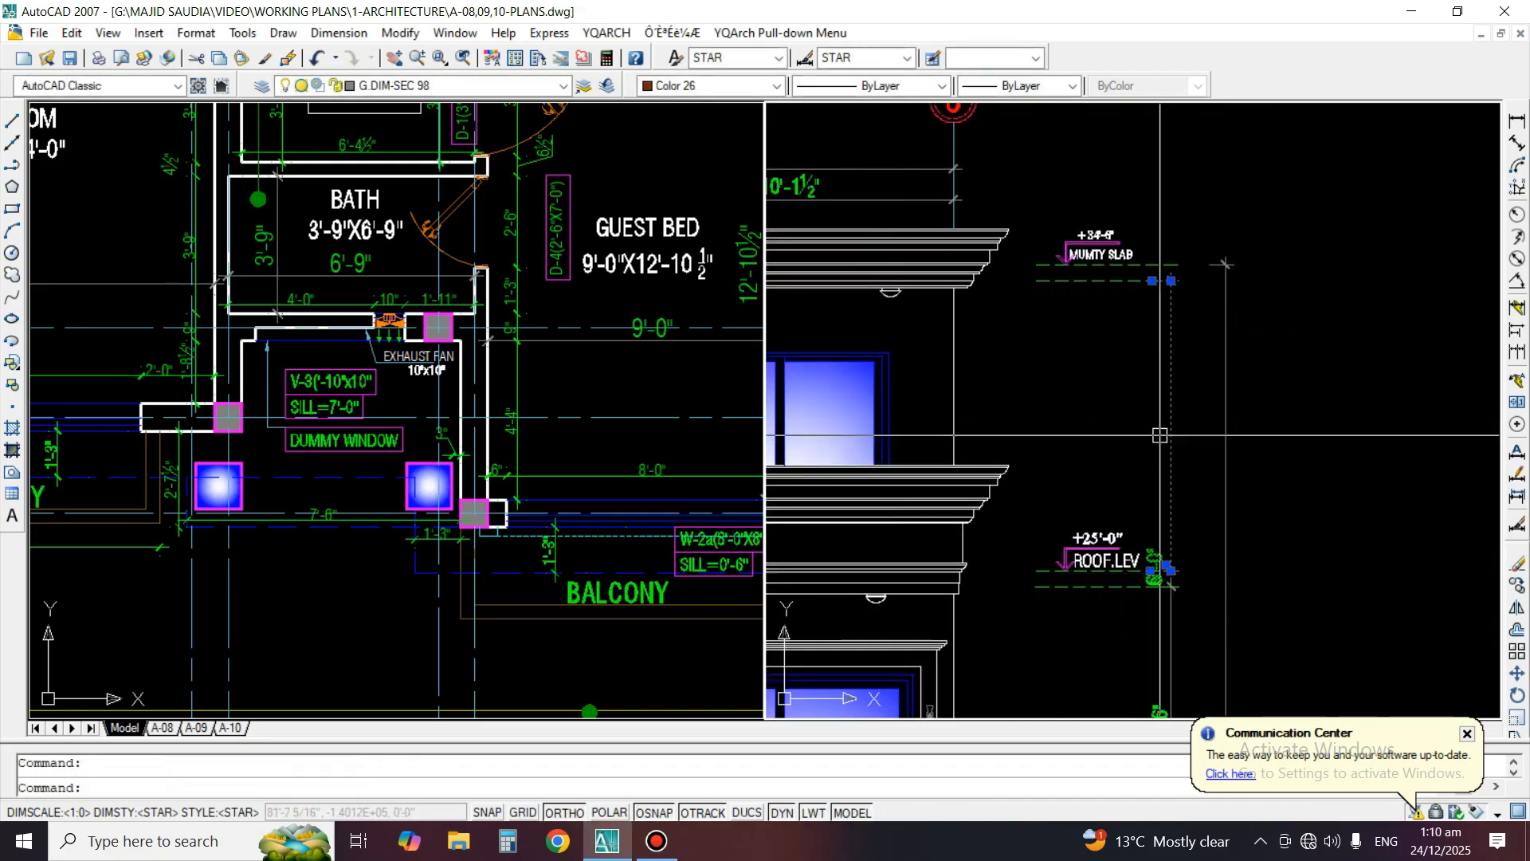
left_click(1166, 566)
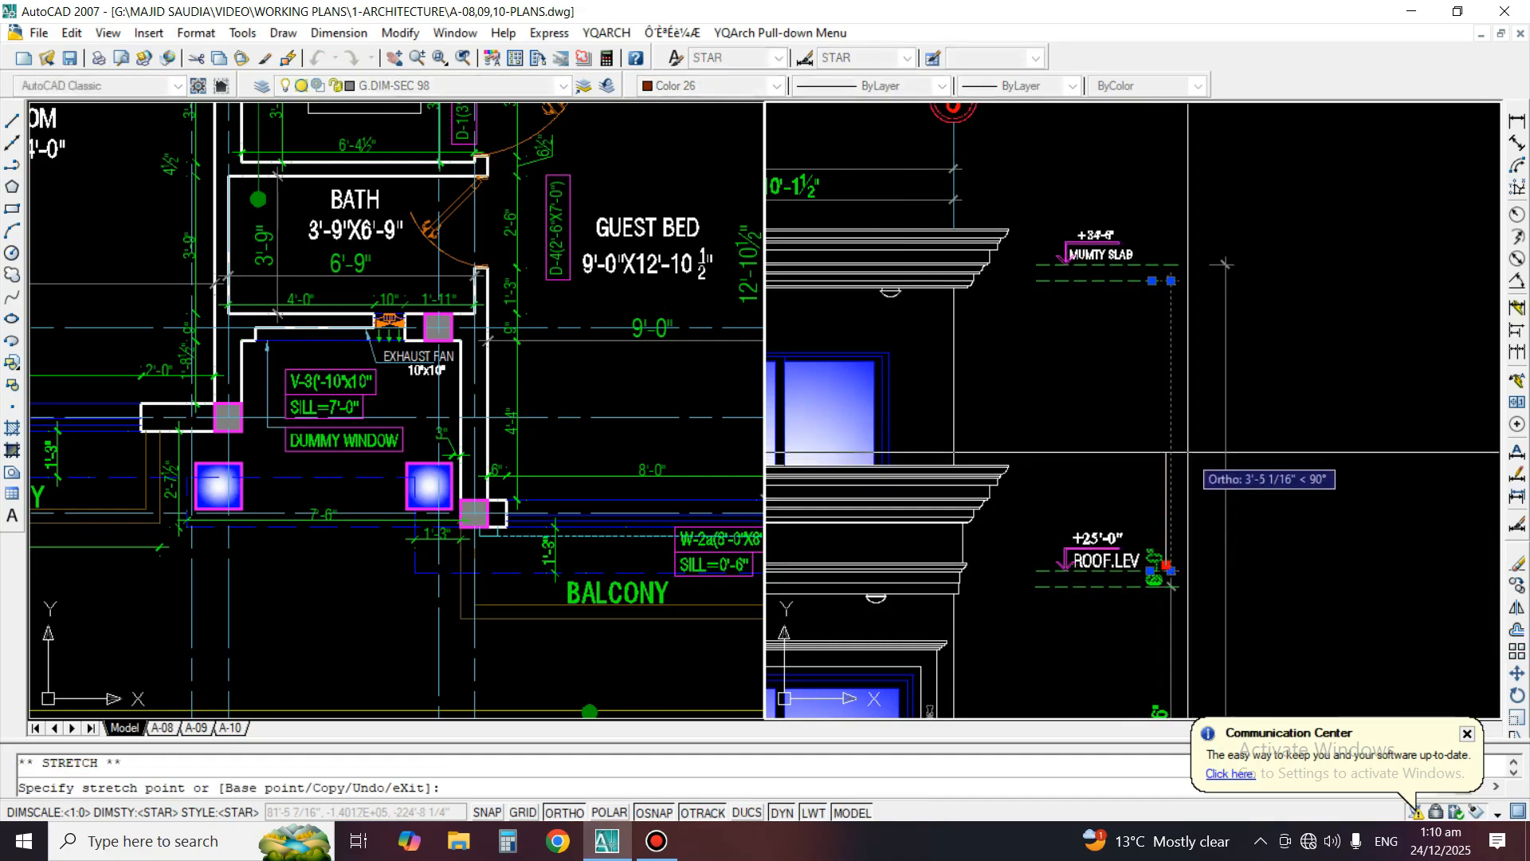
key("Escape")
key("Escape")
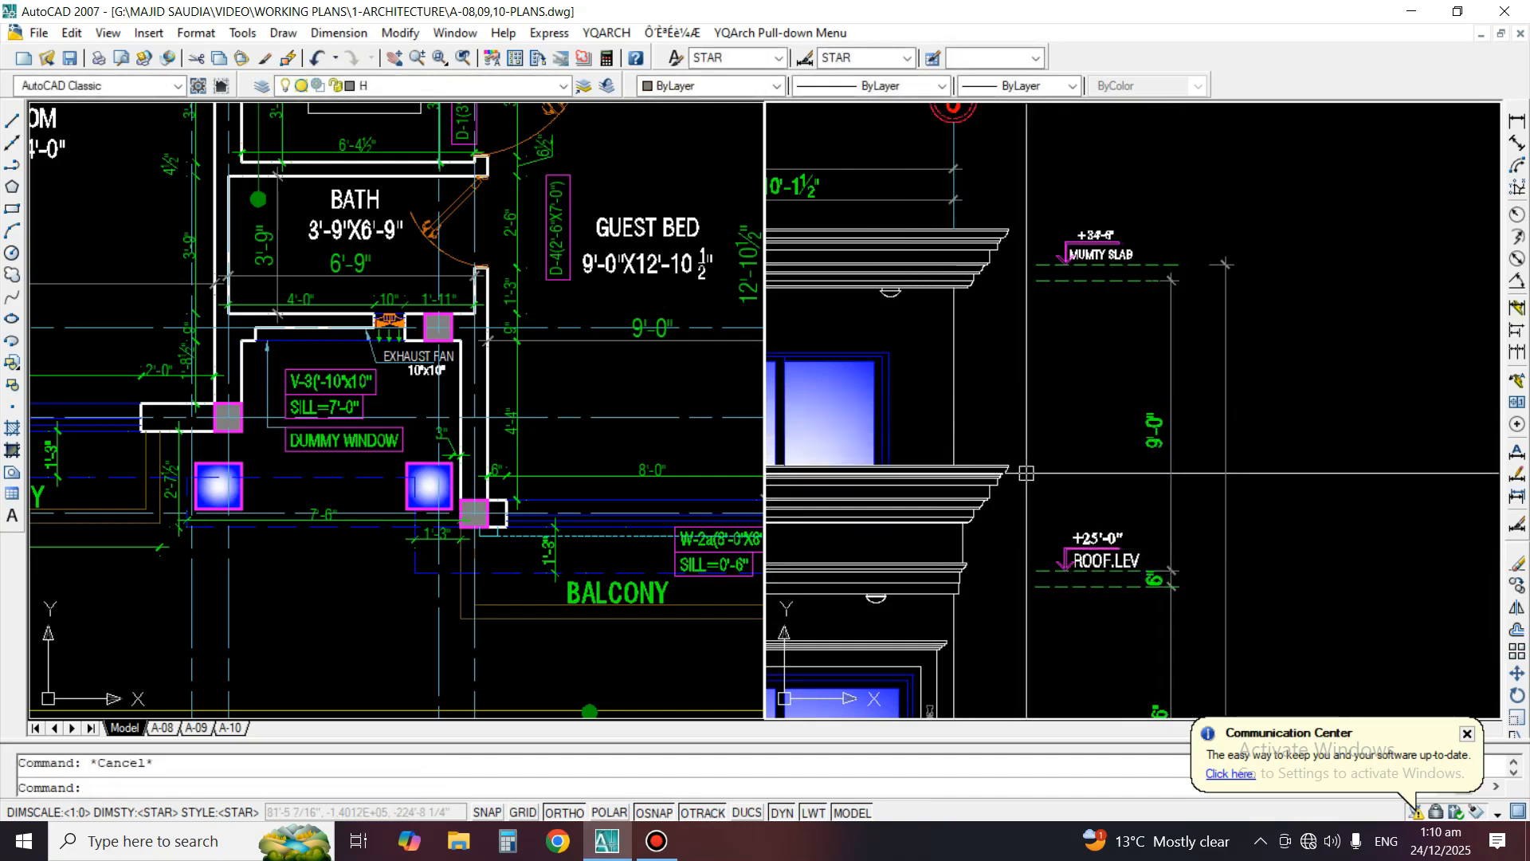
Copy the 6" roof slab dimension vertically up between the two dashed lines of the mumty slab
type("co")
key("Return")
scroll(1159, 572, "up", 2)
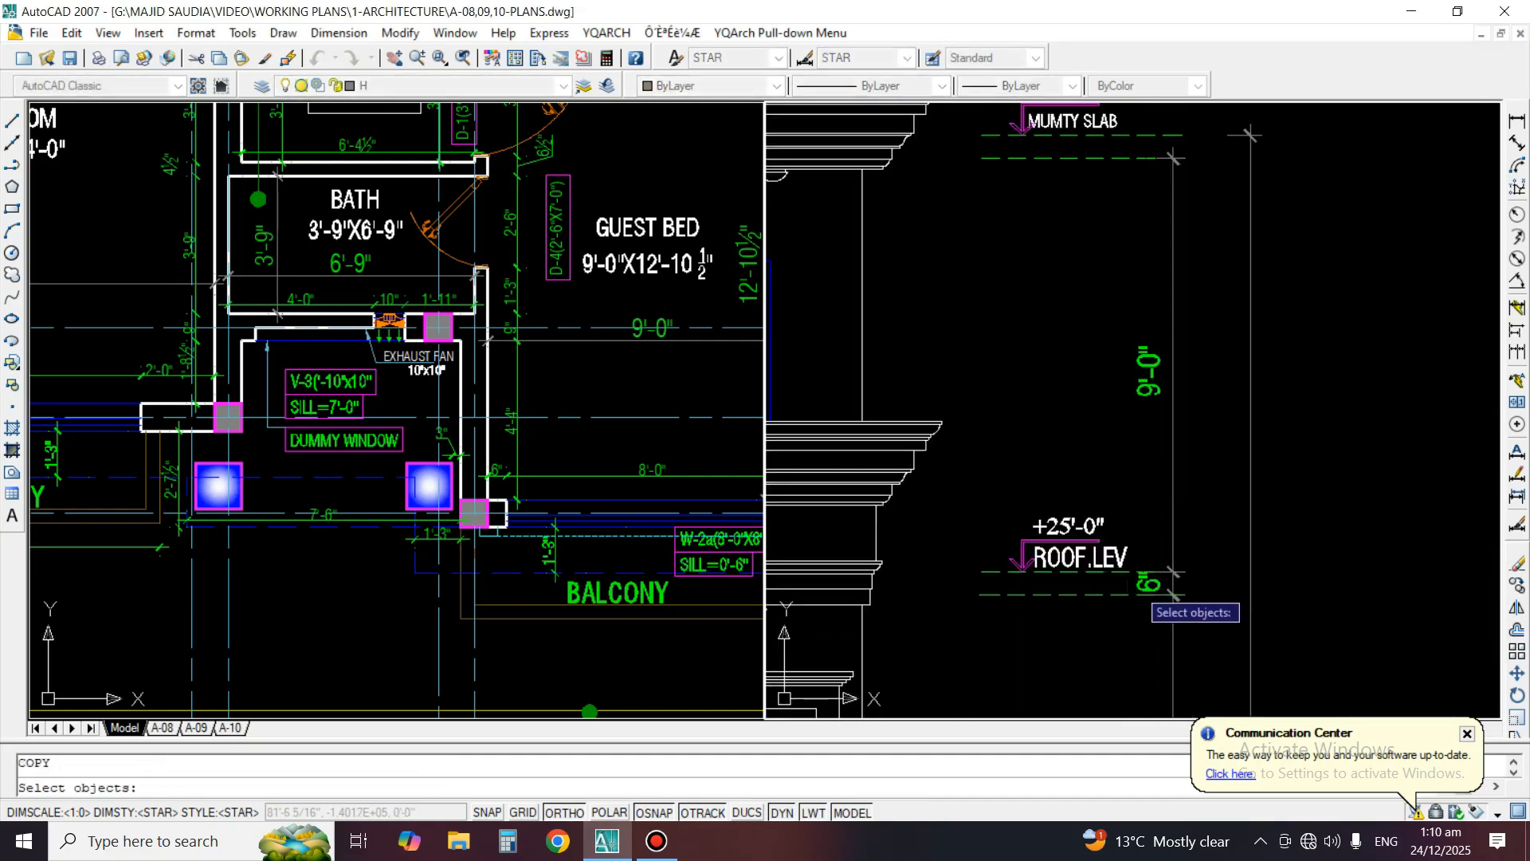
left_click(1139, 588)
key("Return")
left_click(1110, 596)
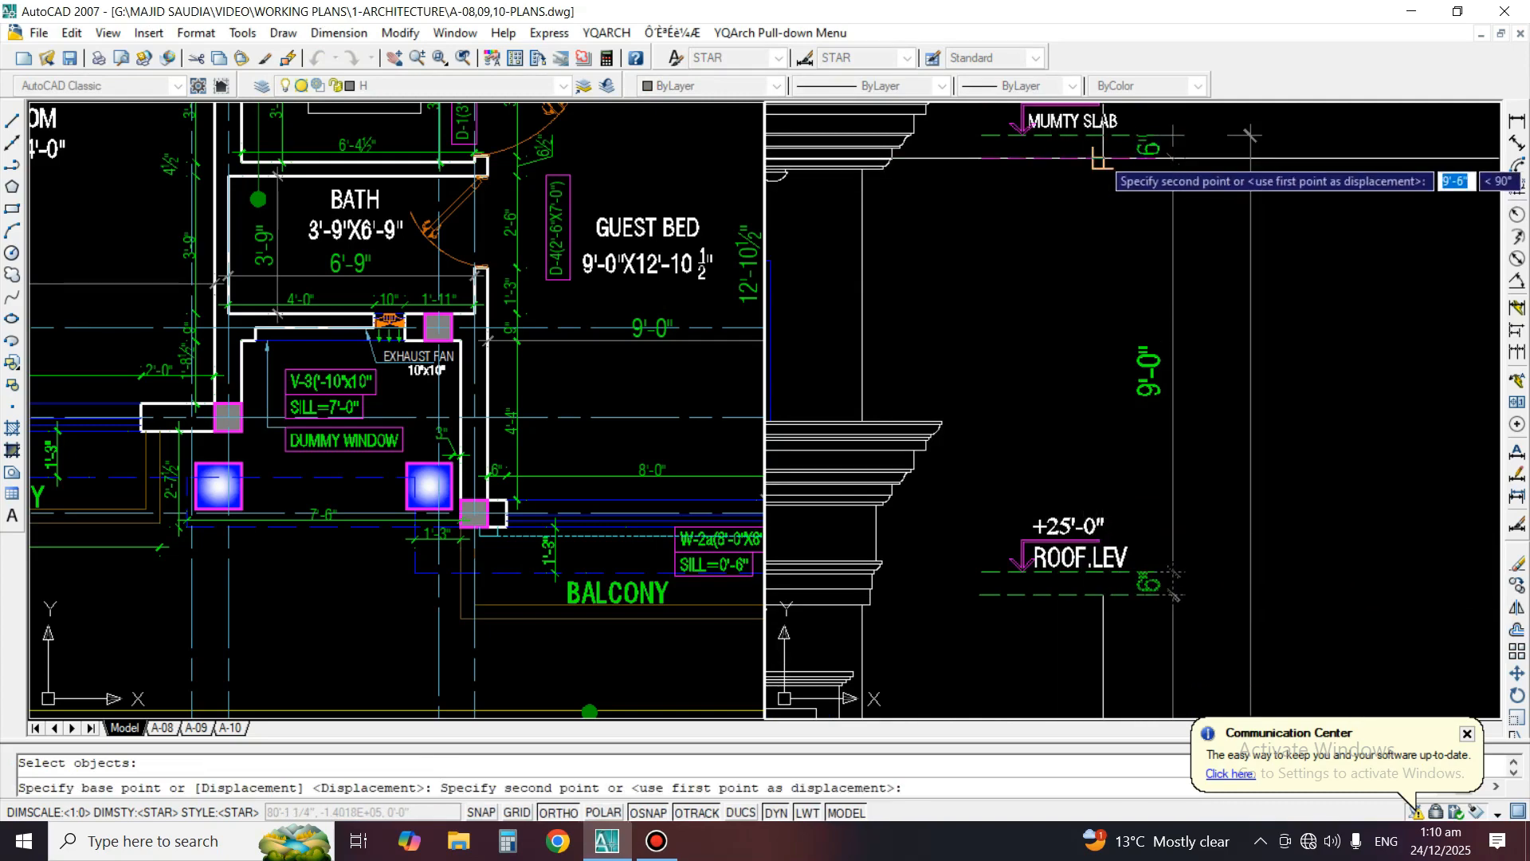
left_click(1102, 162)
scroll(1036, 356, "down", 3)
key("Return")
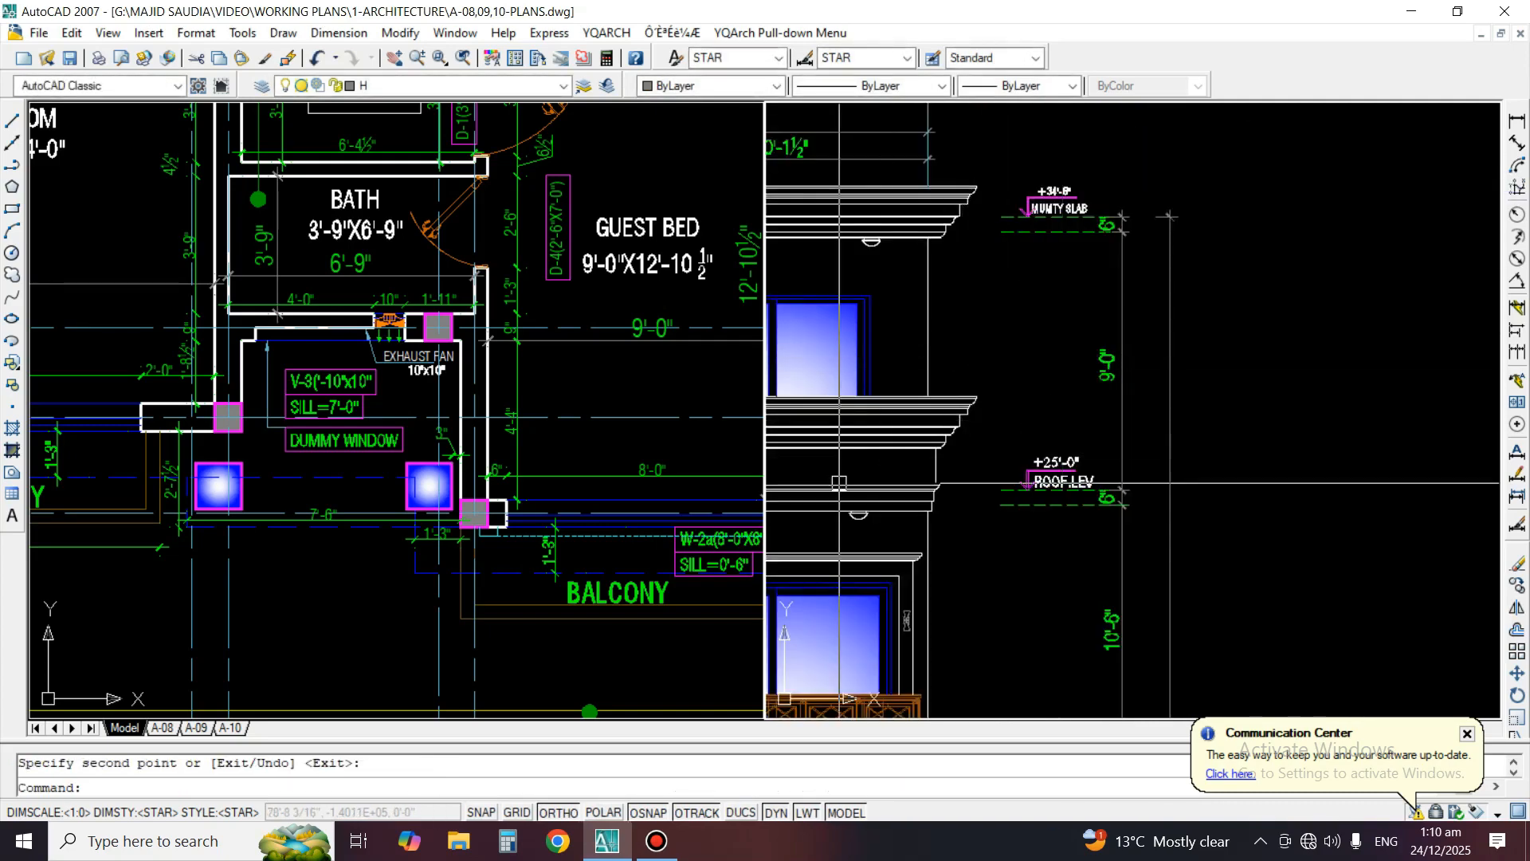
Move the FRONT ELEVATION title of the rendered drawing up, closer to the ground line and slightly towards the centre
scroll(1303, 367, "down", 4)
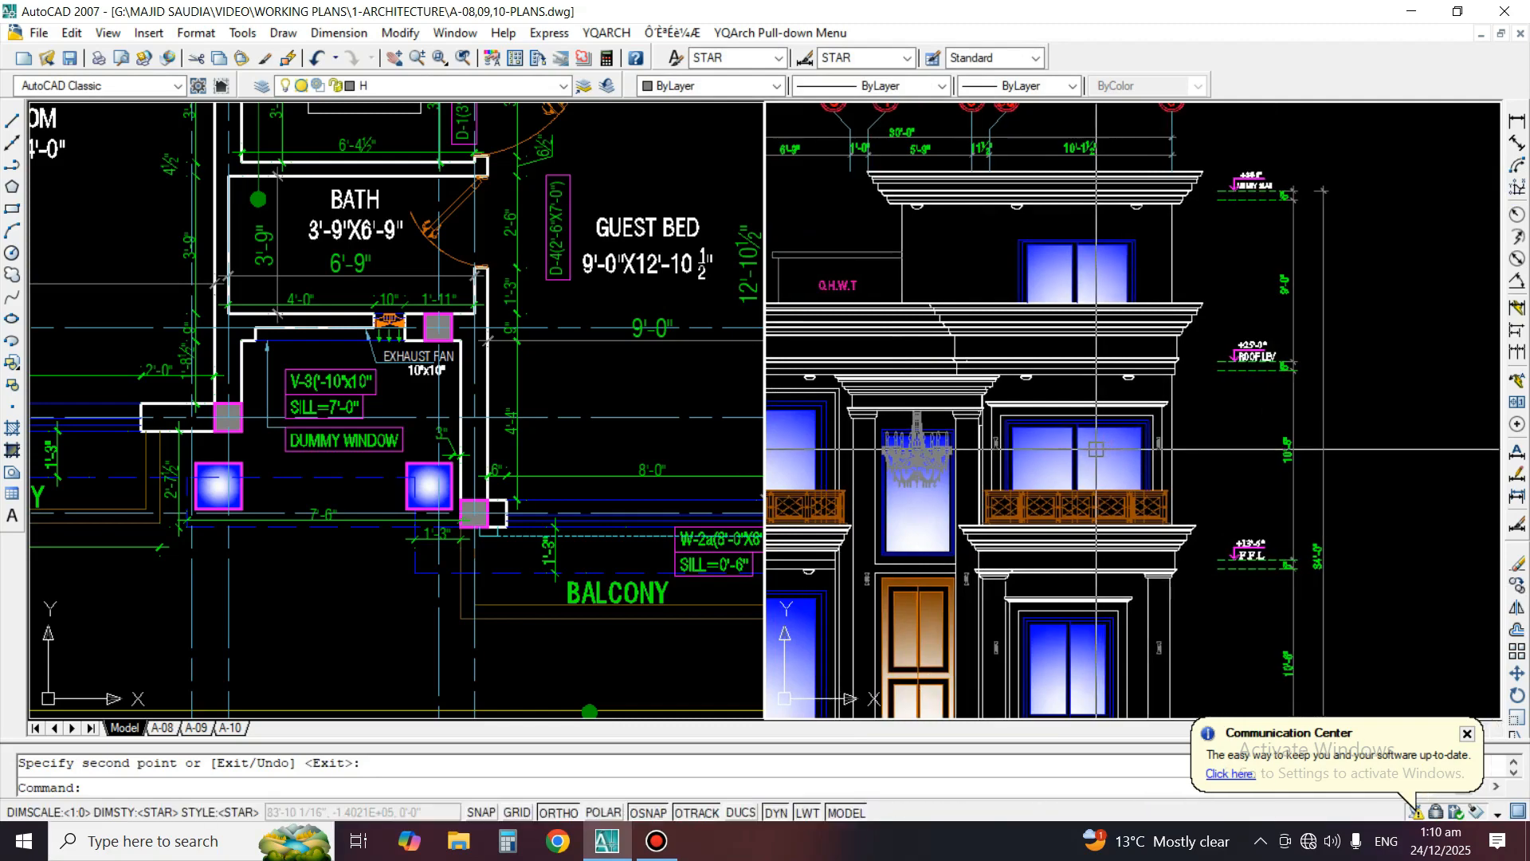
middle_click_drag(1122, 489, 1191, 444)
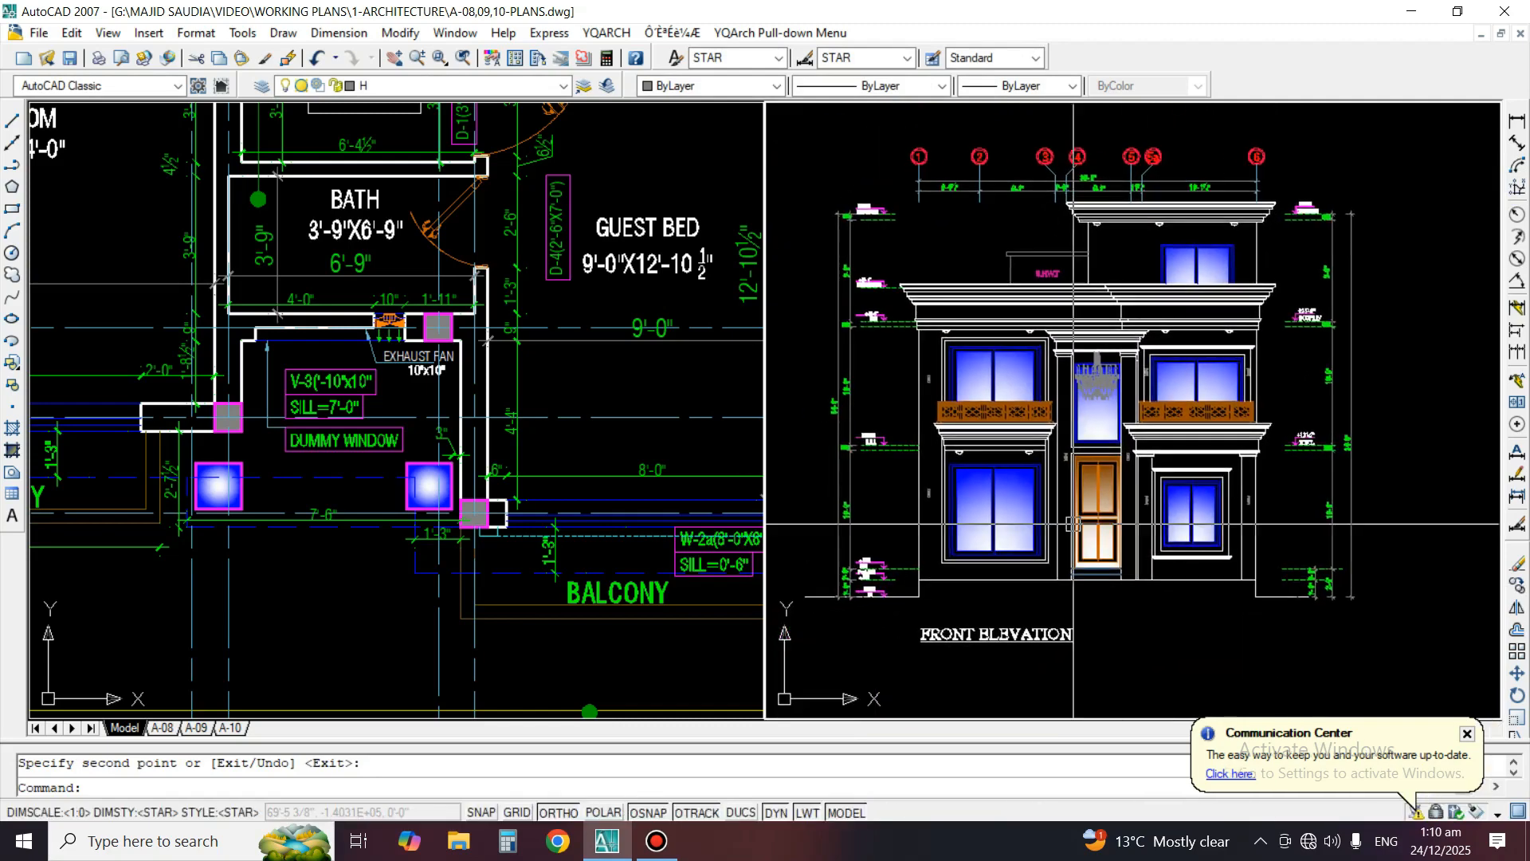
type("M")
scroll(1048, 585, "up", 2)
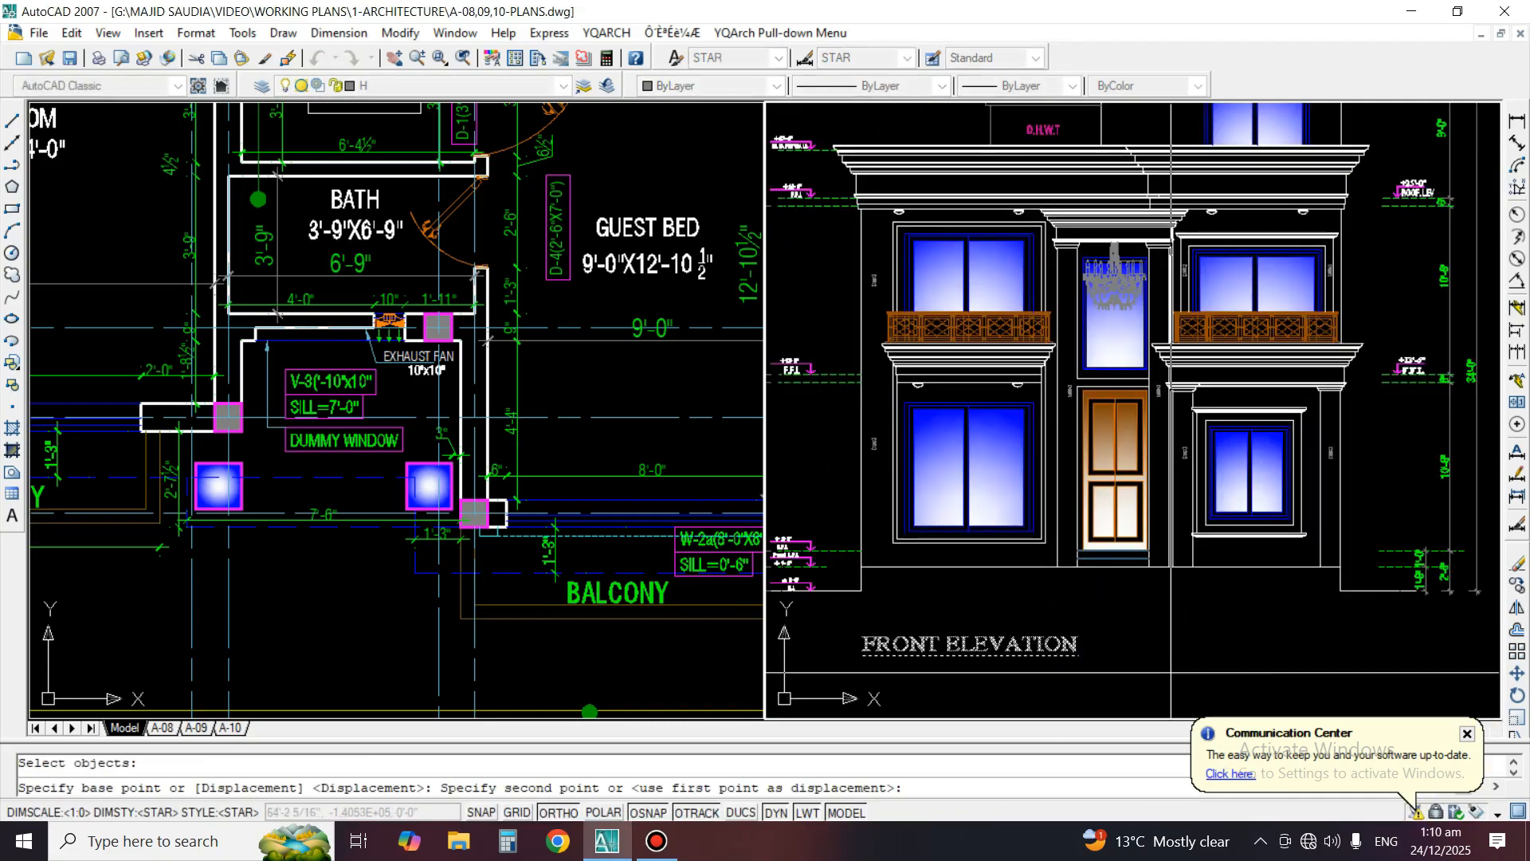
key("Return")
left_click(1009, 662)
key("Return")
left_click(1180, 652)
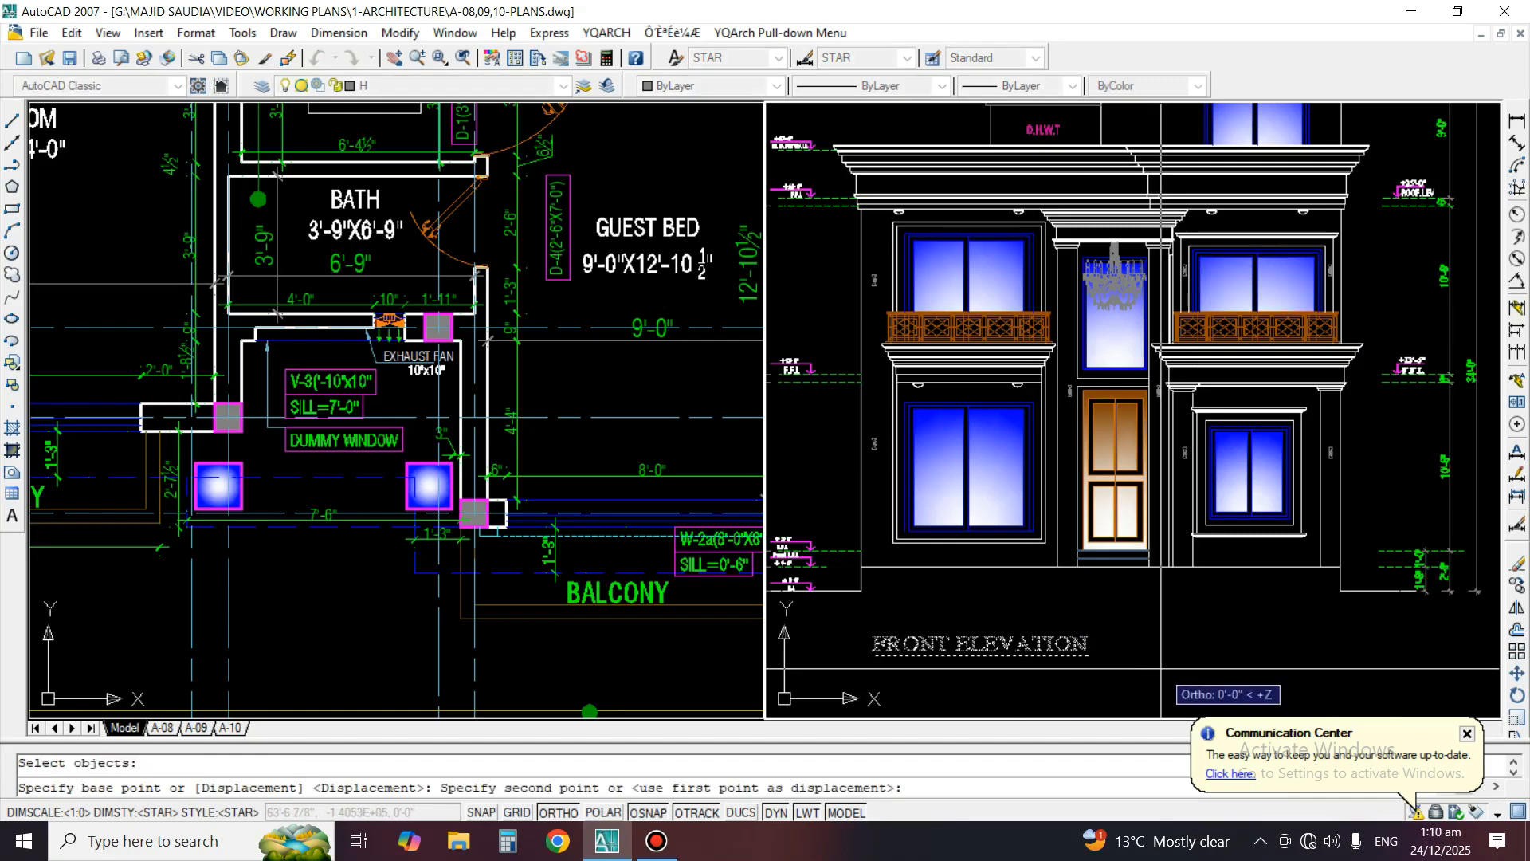
left_click(1102, 625)
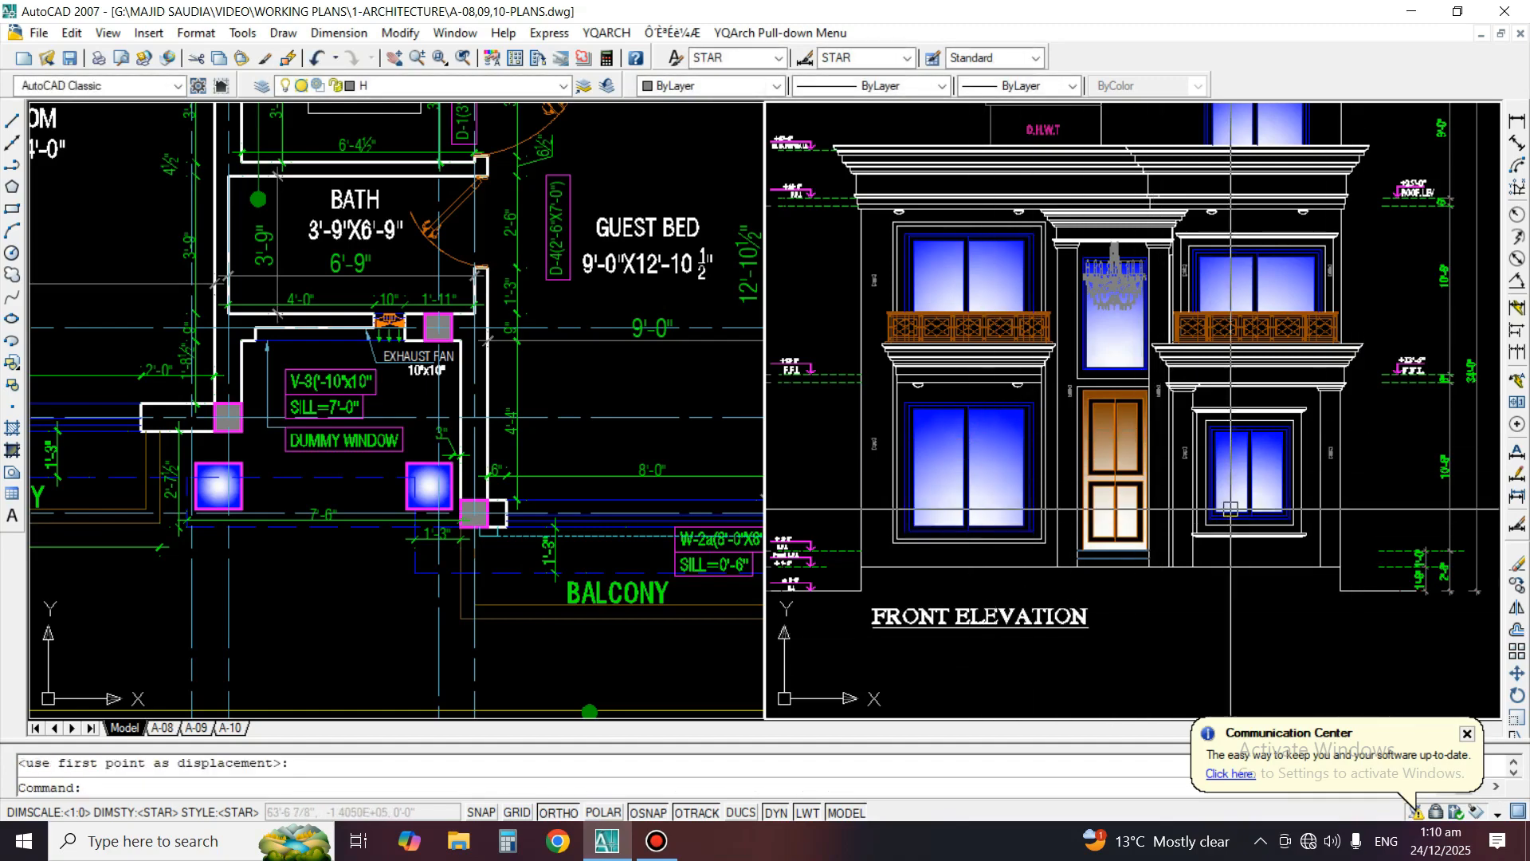
scroll(1183, 606, "down", 4)
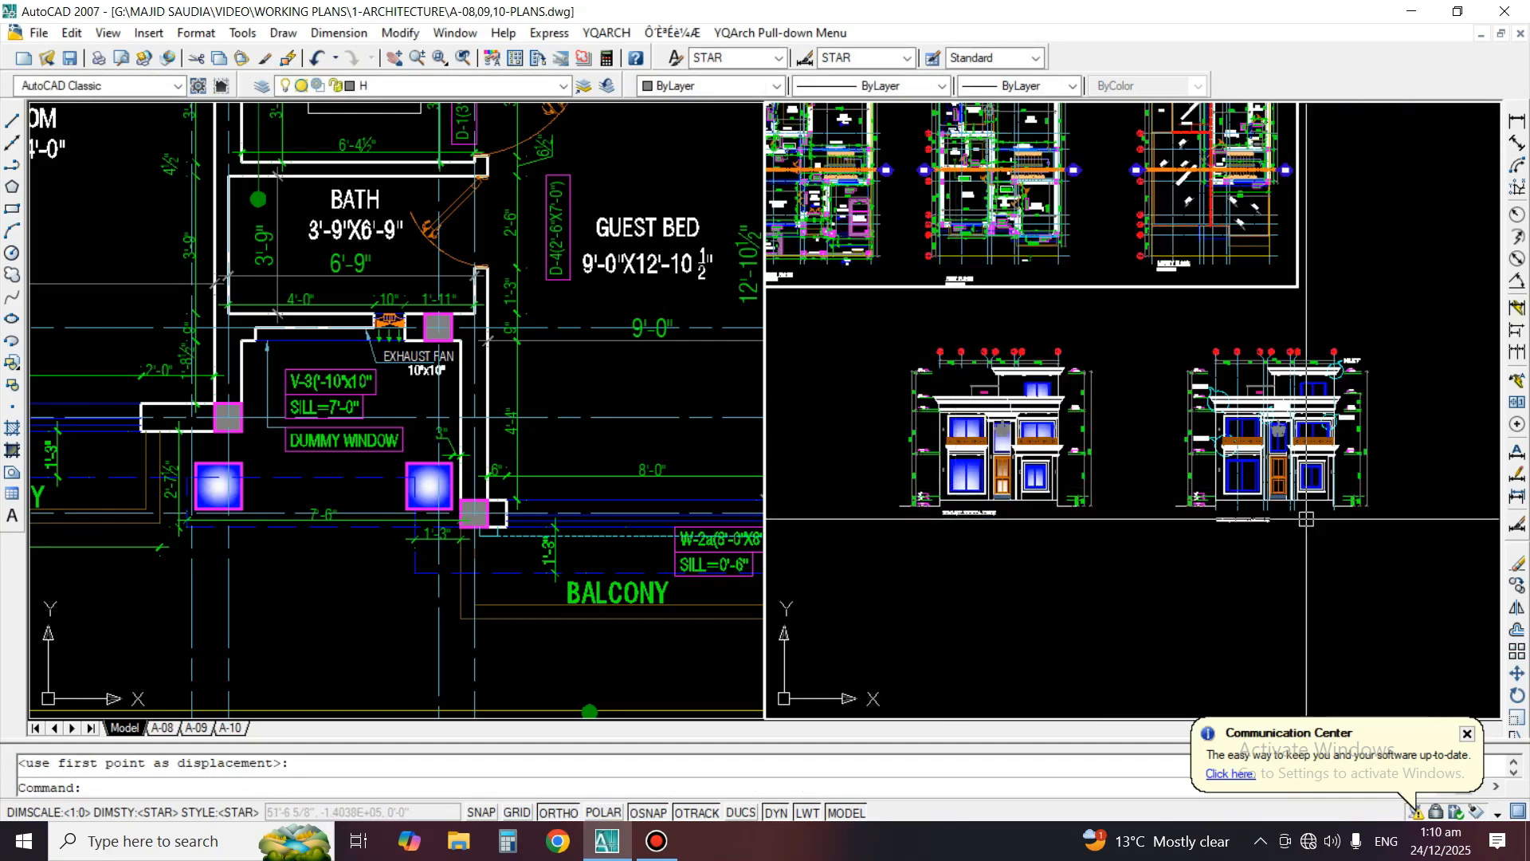
scroll(1162, 462, "up", 2)
scroll(1128, 582, "up", 4)
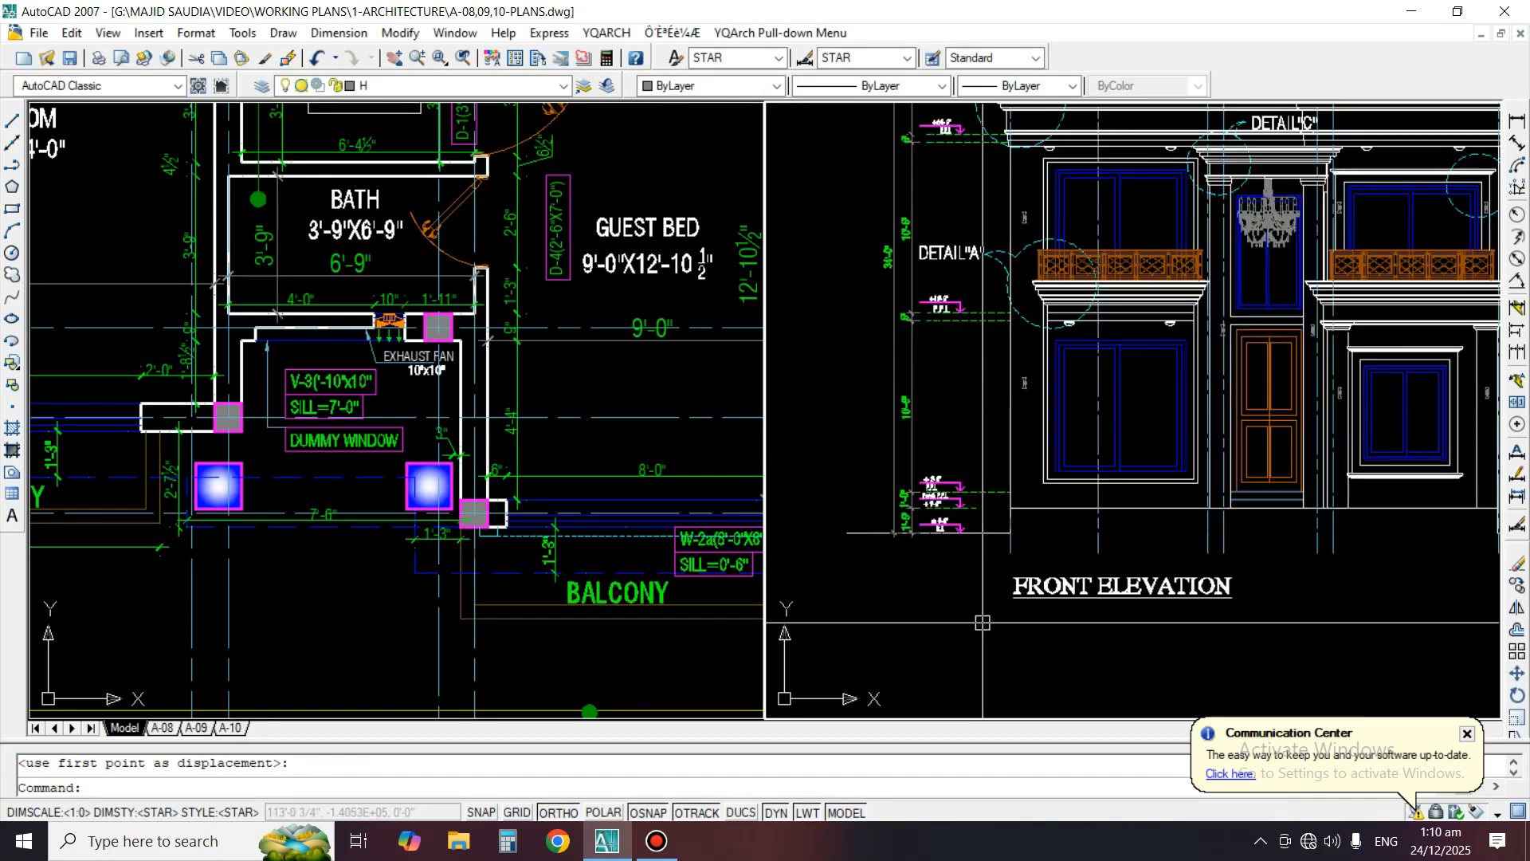
type("co")
key("Return")
left_click(1077, 401)
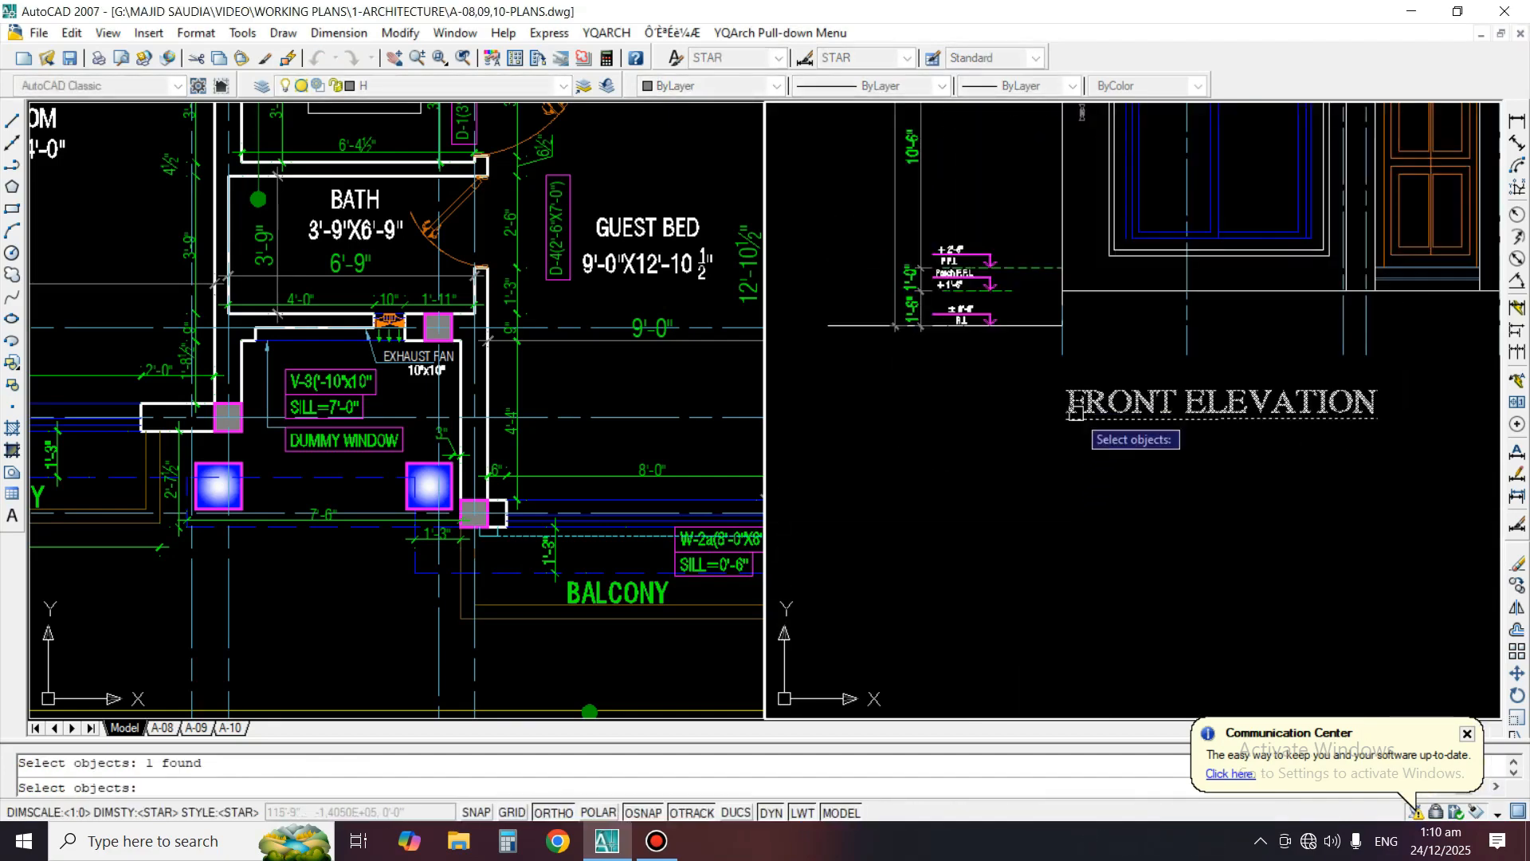
key("Return")
left_click(1042, 490)
key("Escape")
Change the unrendered elevation's title to FRONT WORKING ELEVATION and widen its text box so it fits on one line
type("ed")
key("Return")
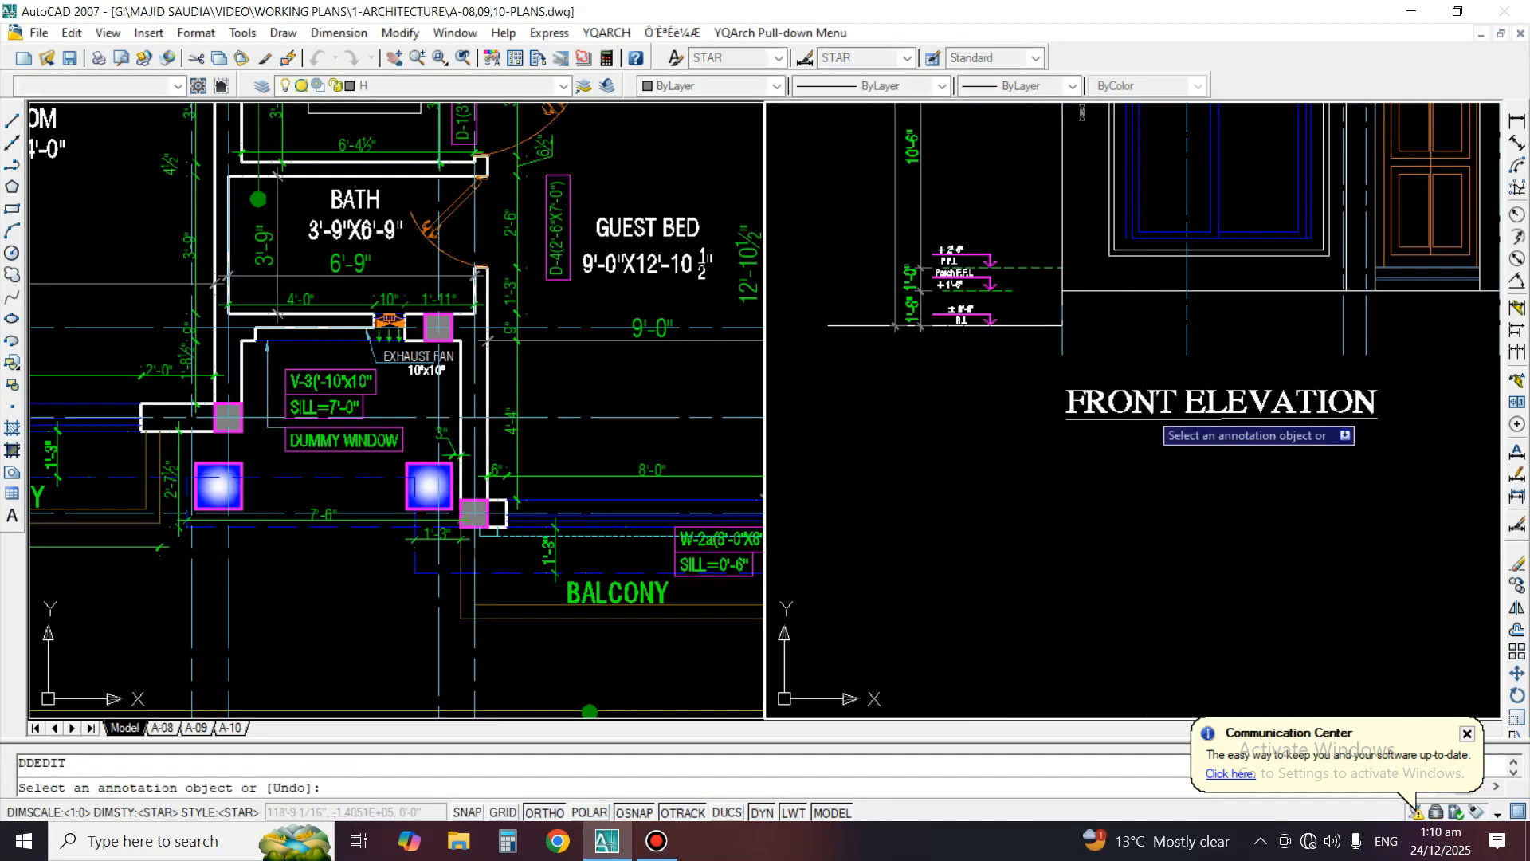
left_click(1147, 405)
key("Return")
type("W")
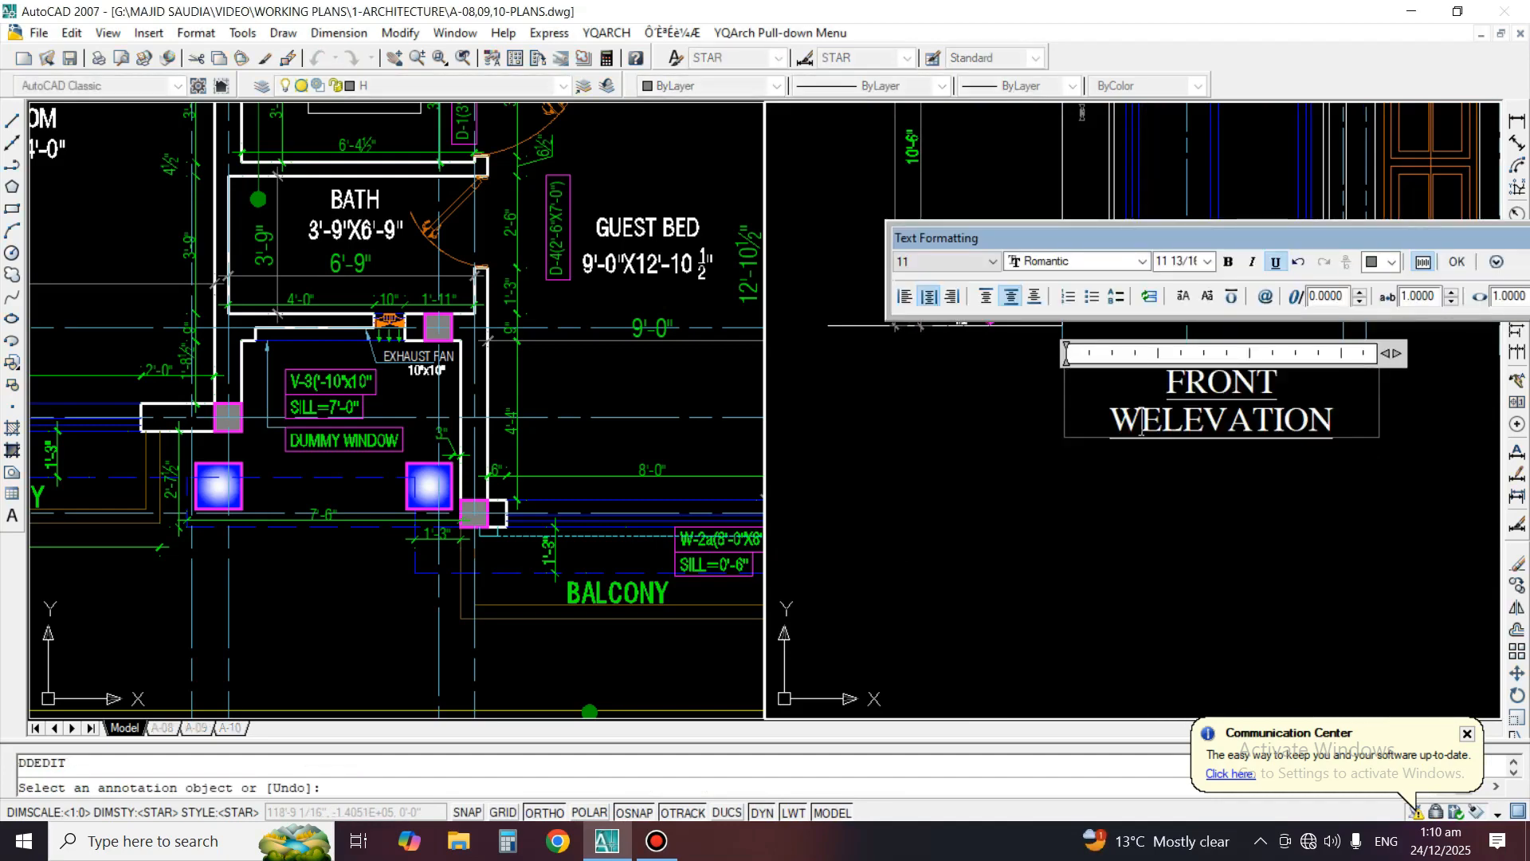
type("ORKING")
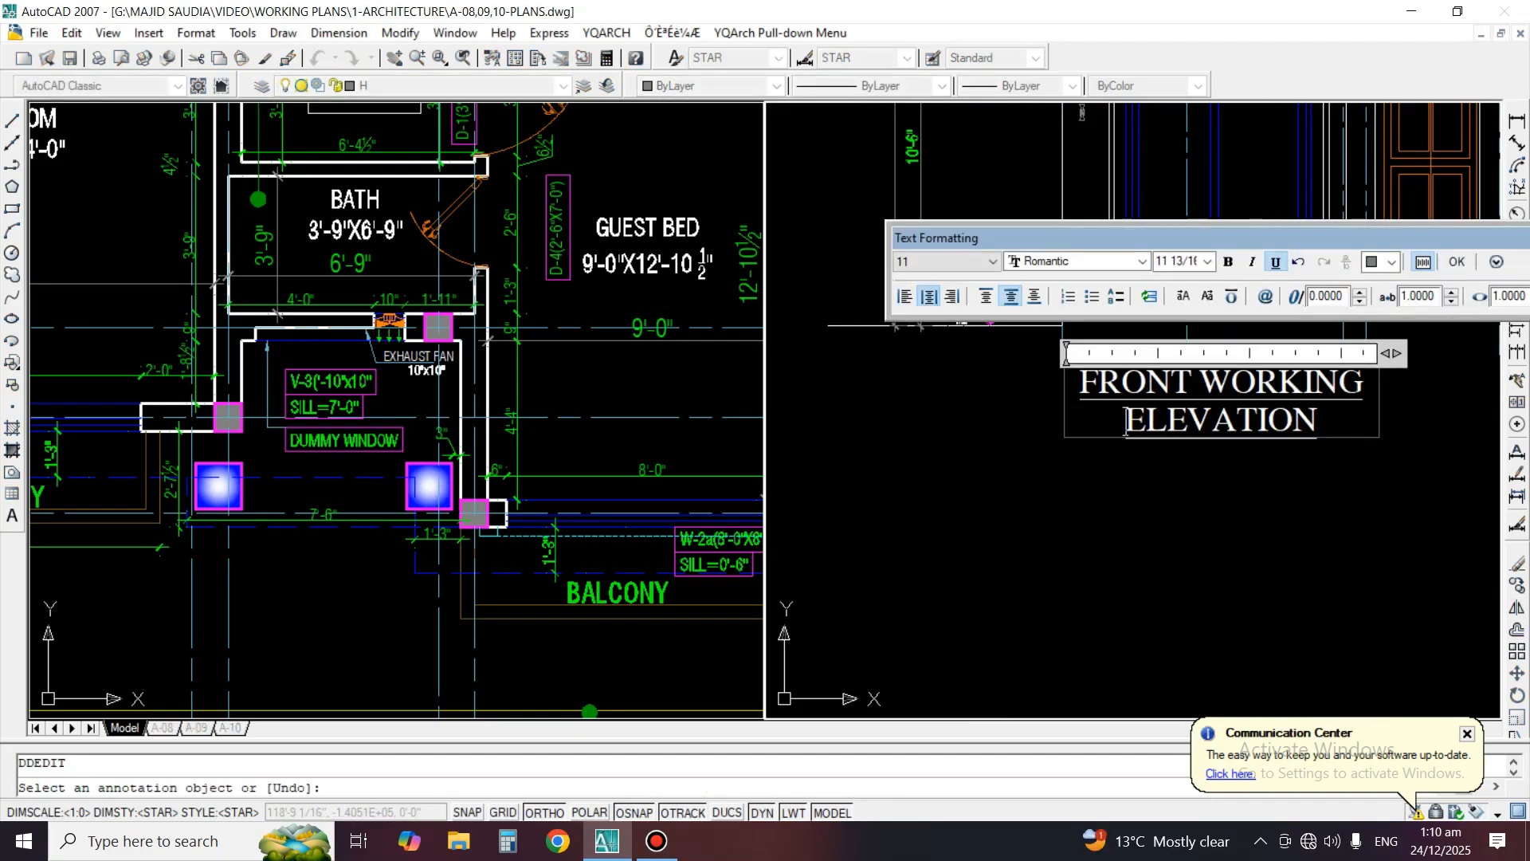
scroll(869, 474, "down", 1)
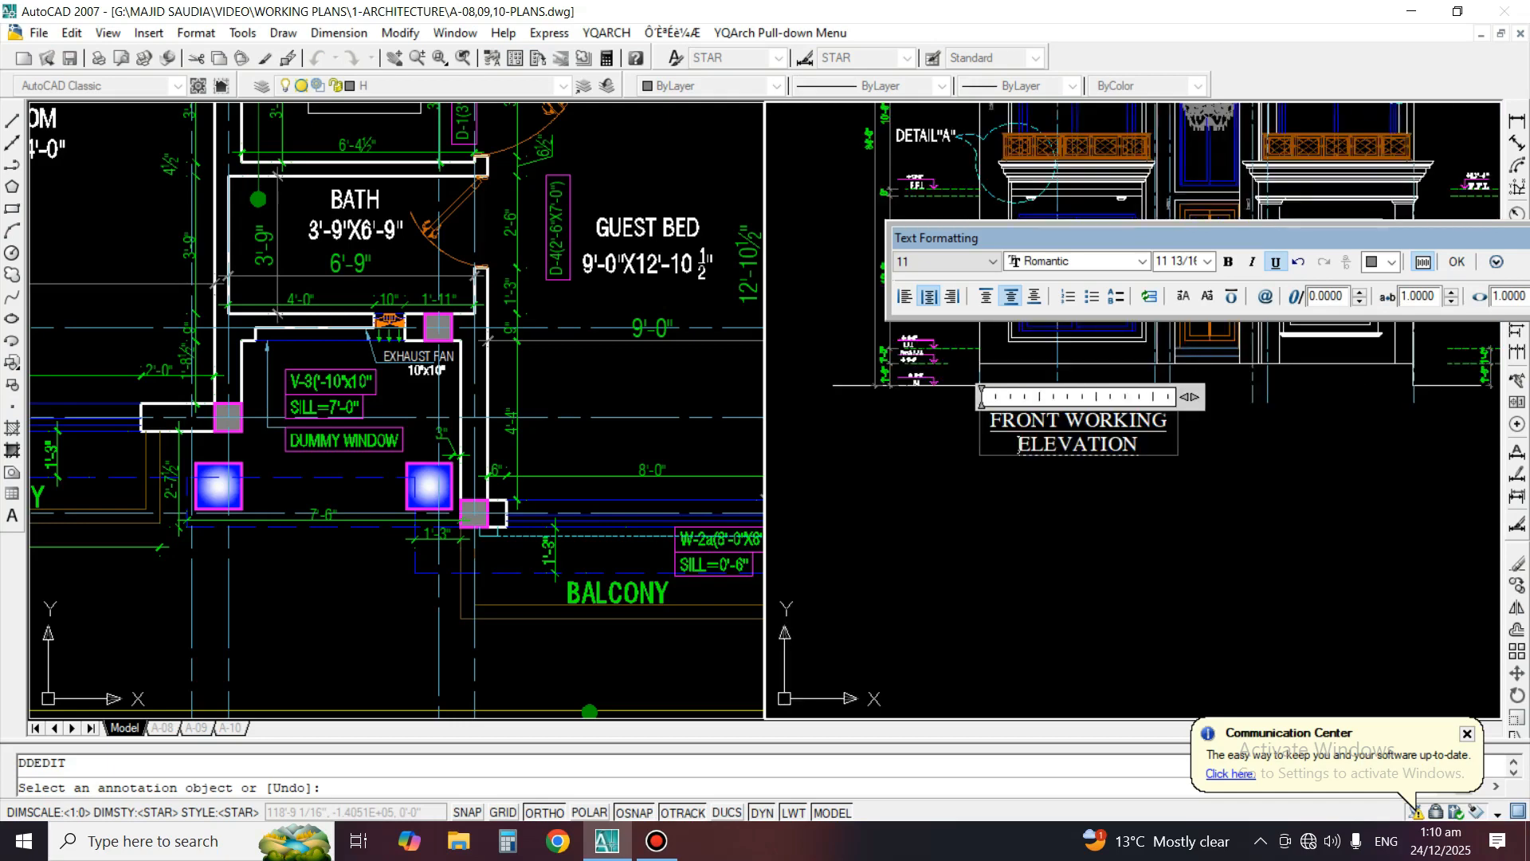
left_click_drag(1189, 397, 1353, 397)
left_click(1199, 522)
key("space")
scroll(1260, 291, "up", 2)
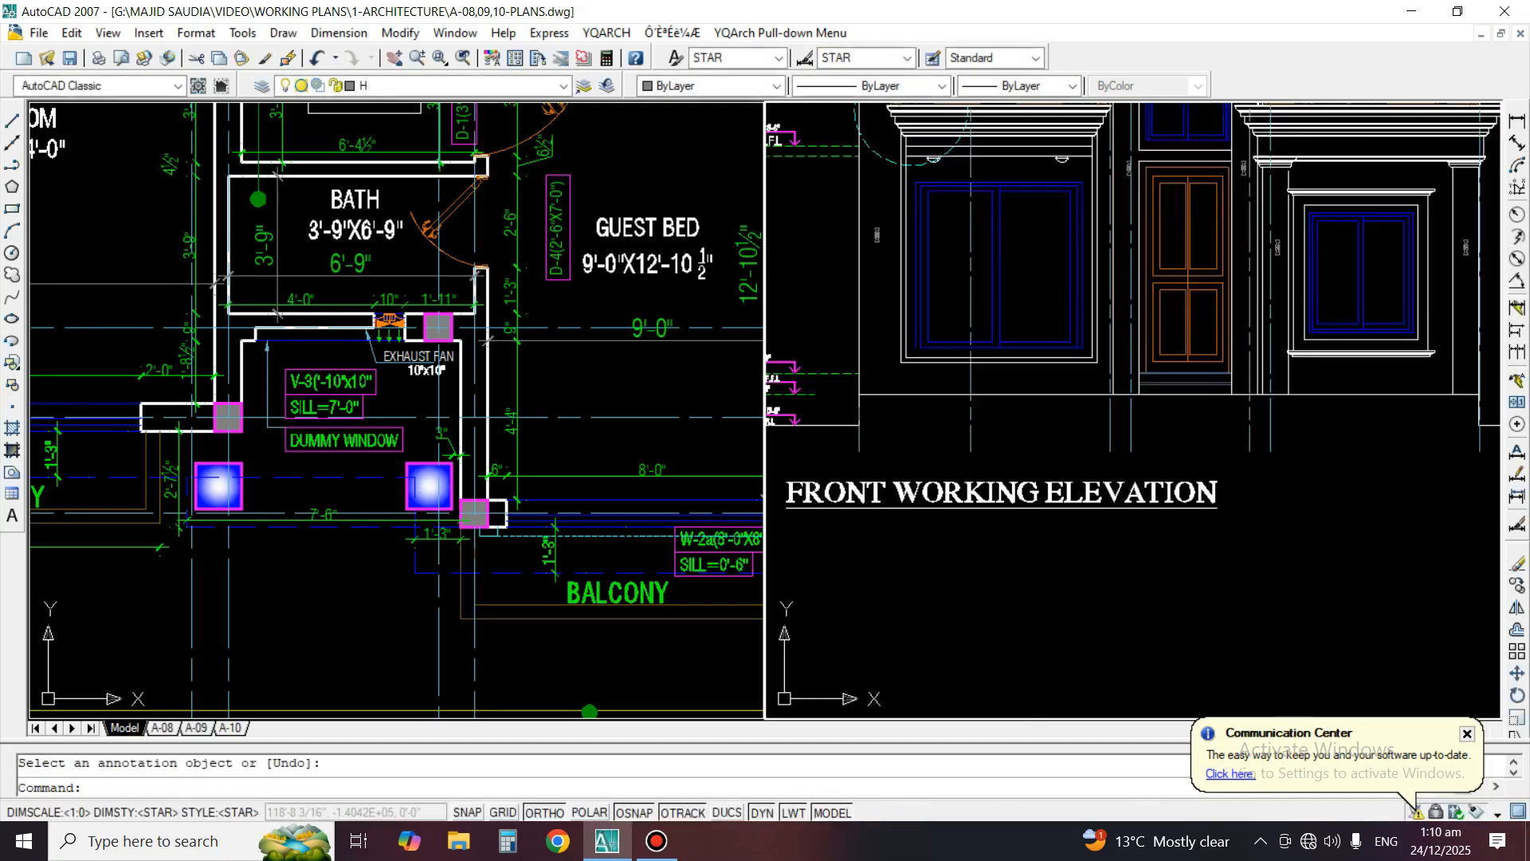
Erase the stray object beside the FRONT WORKING ELEVATION title
scroll(1287, 458, "up", 2)
type("e")
key("space")
left_click(1215, 480)
key("space")
Start a linear dimension at the plinth line below the ground-floor window of the working elevation
scroll(1216, 481, "down", 2)
middle_click_drag(931, 241, 998, 350)
scroll(999, 350, "up", 2)
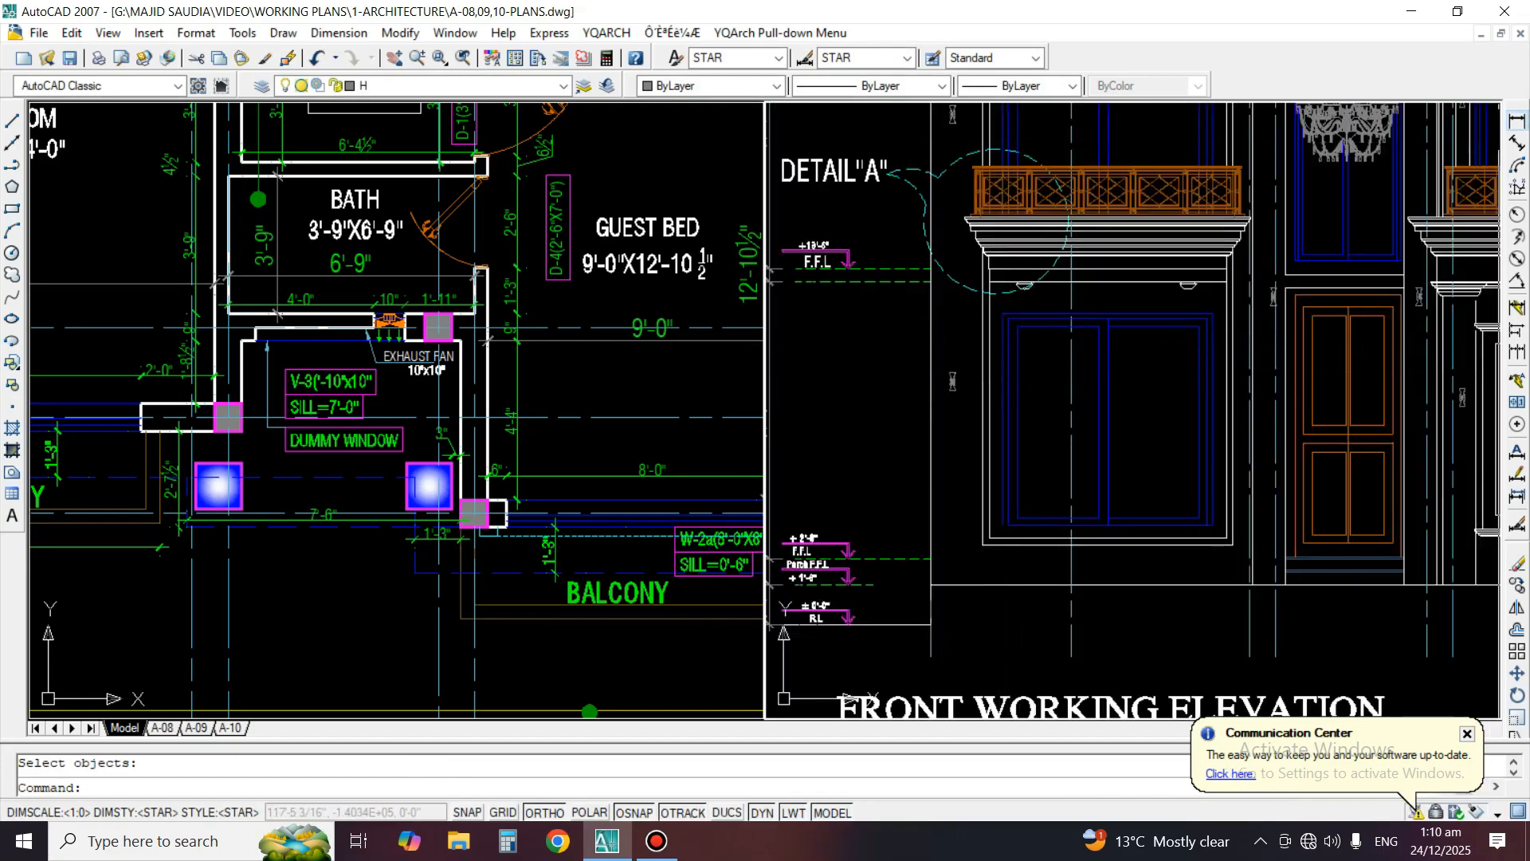
left_click(1517, 121)
middle_click_drag(865, 557, 985, 545)
scroll(1106, 568, "up", 3)
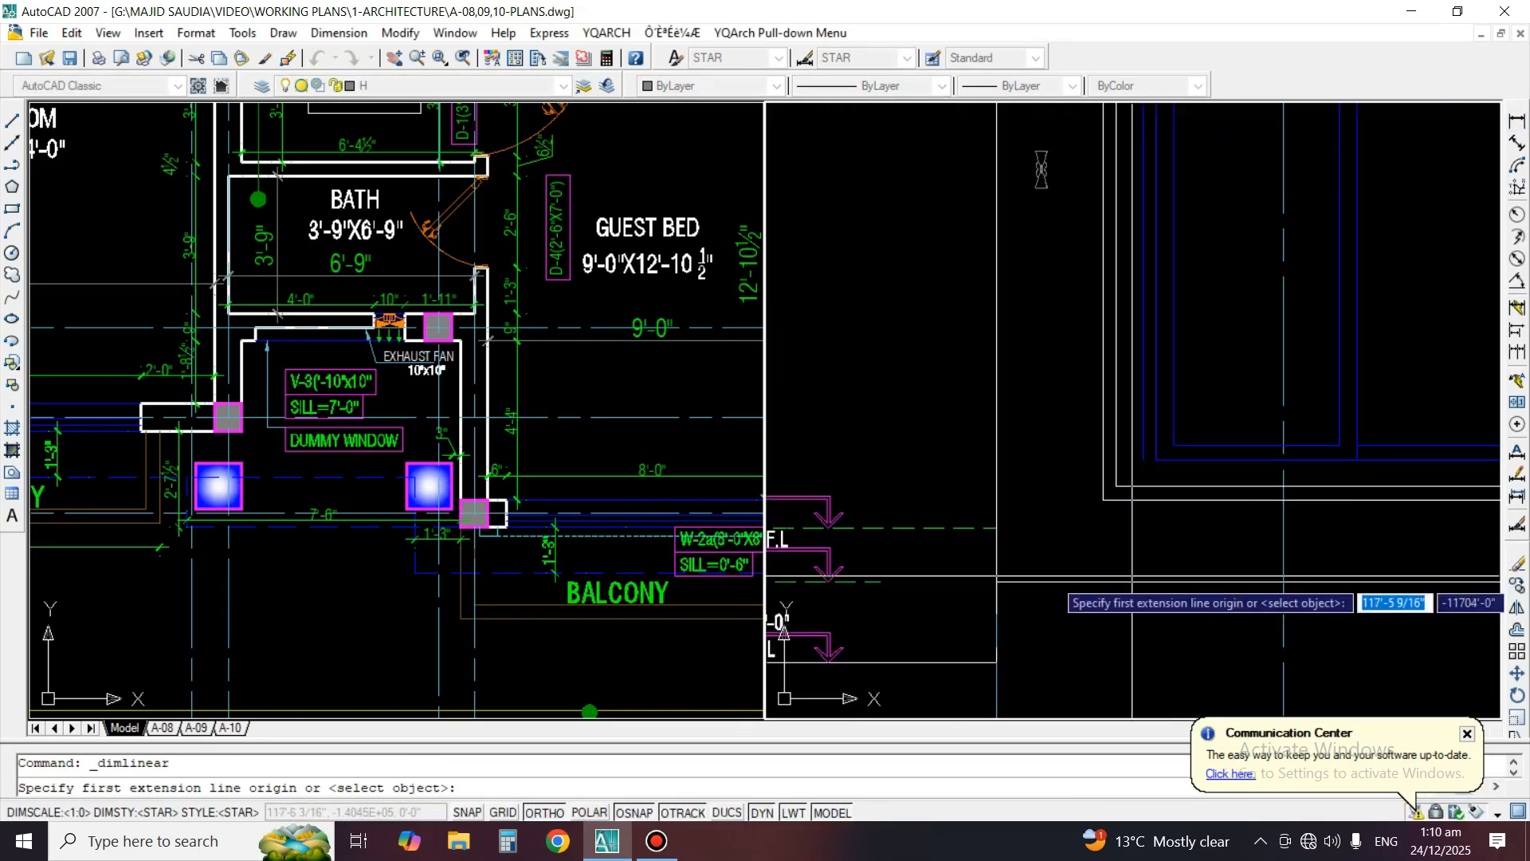
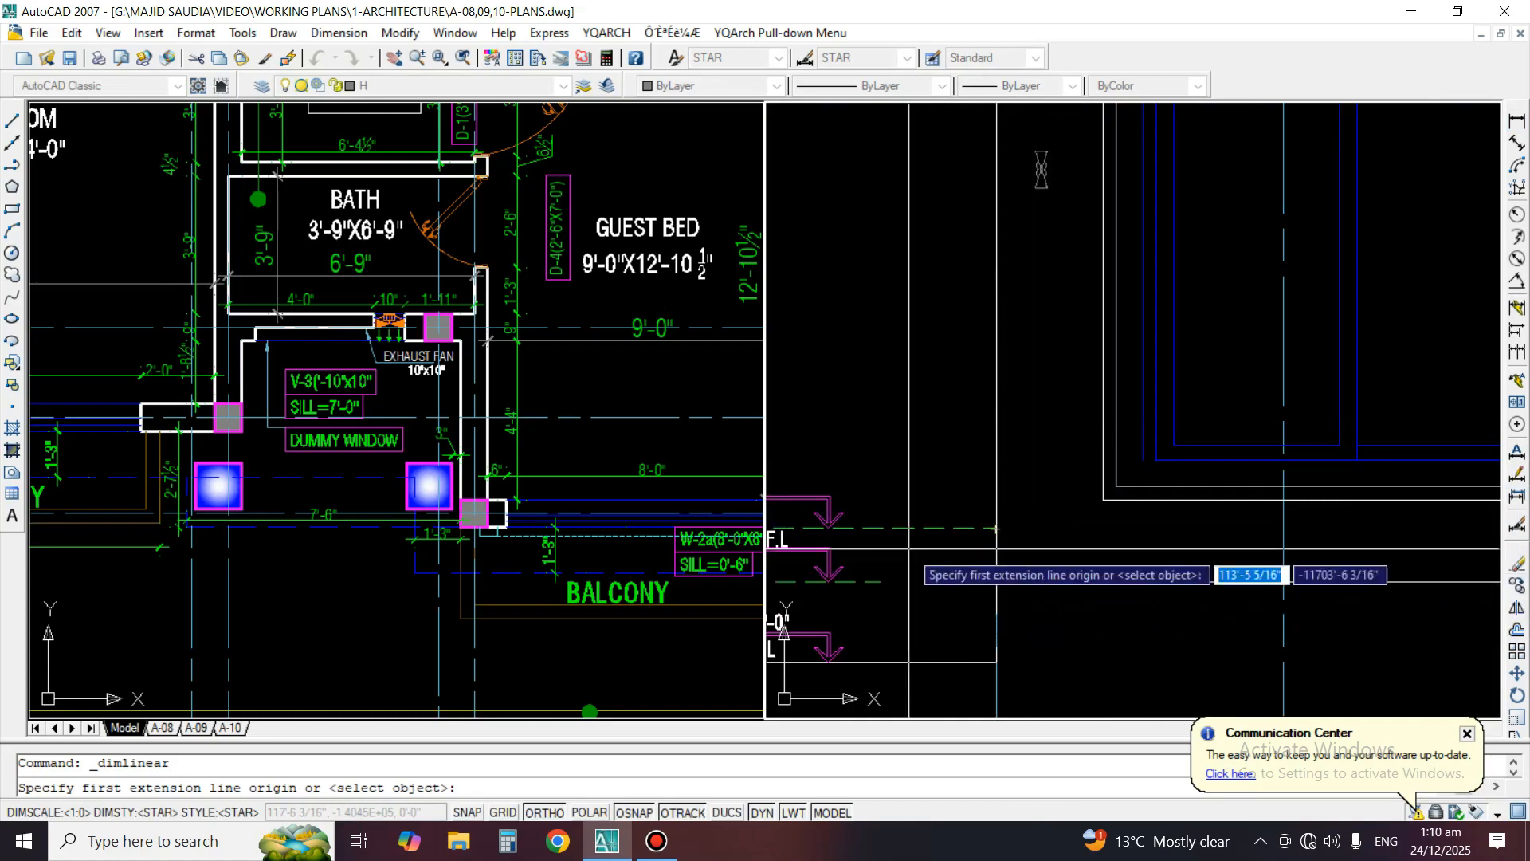
Stretch the green dashed +2'-6" floor-level line across the working elevation to reach the level markers on its opposite side
key("Escape")
left_click(973, 528)
left_click(996, 528)
scroll(881, 542, "down", 6)
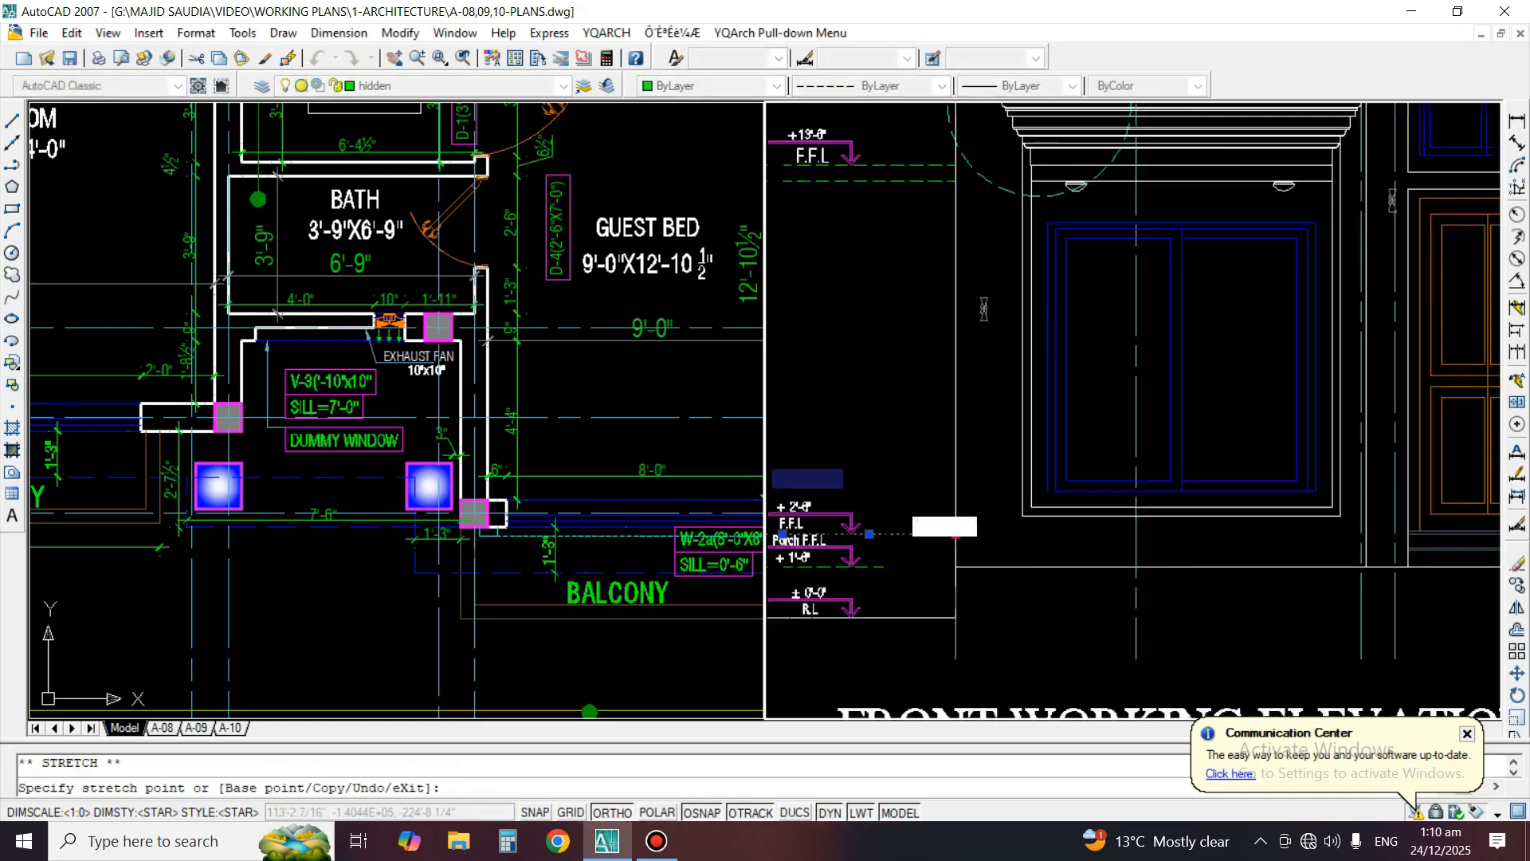
scroll(1291, 552, "up", 3)
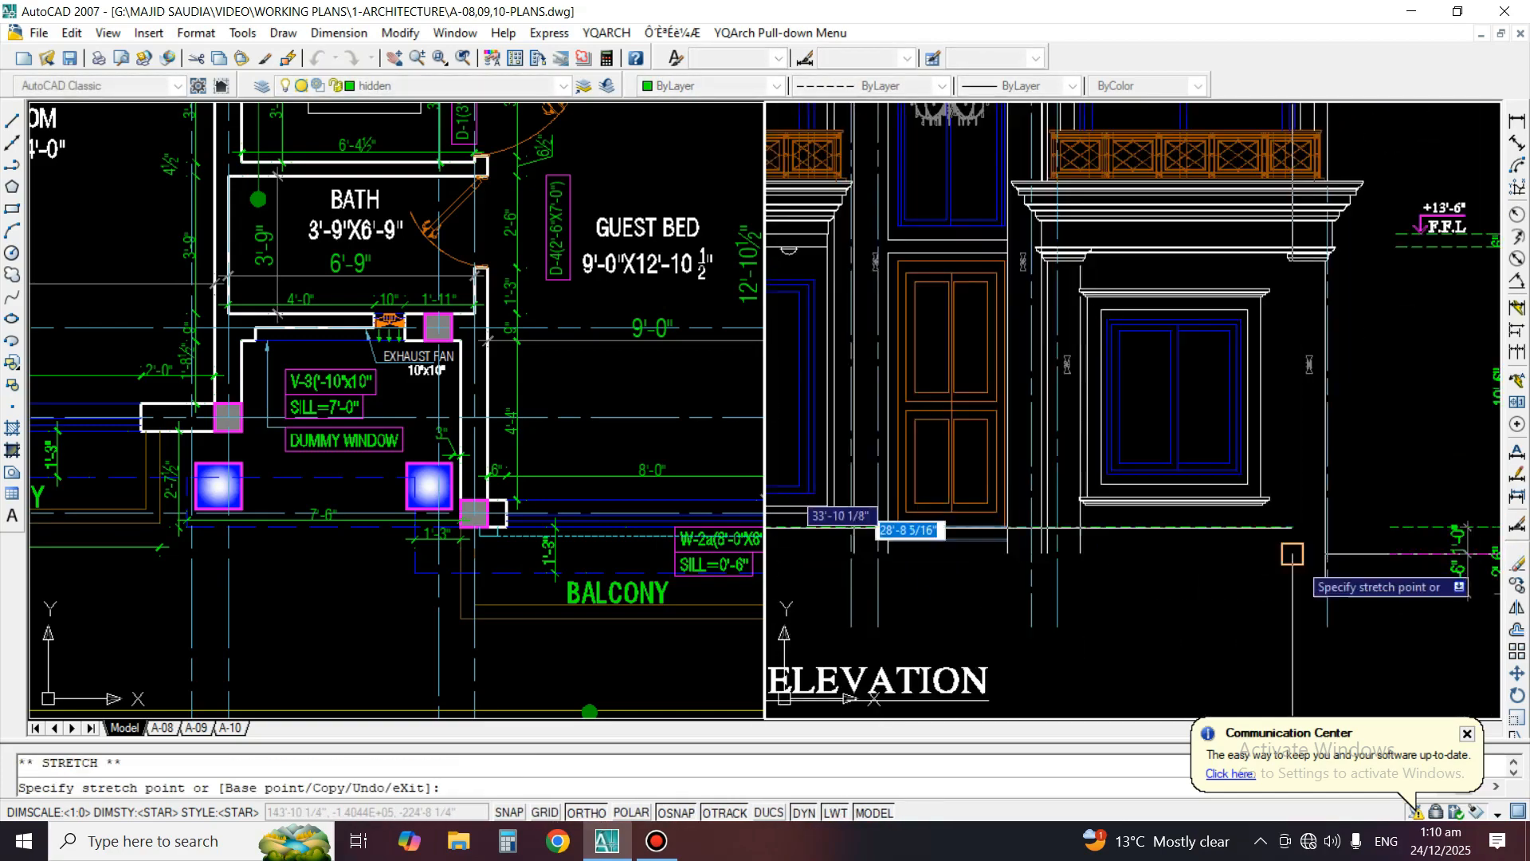
left_click(1390, 528)
key("Escape")
middle_click_drag(903, 602, 1185, 575)
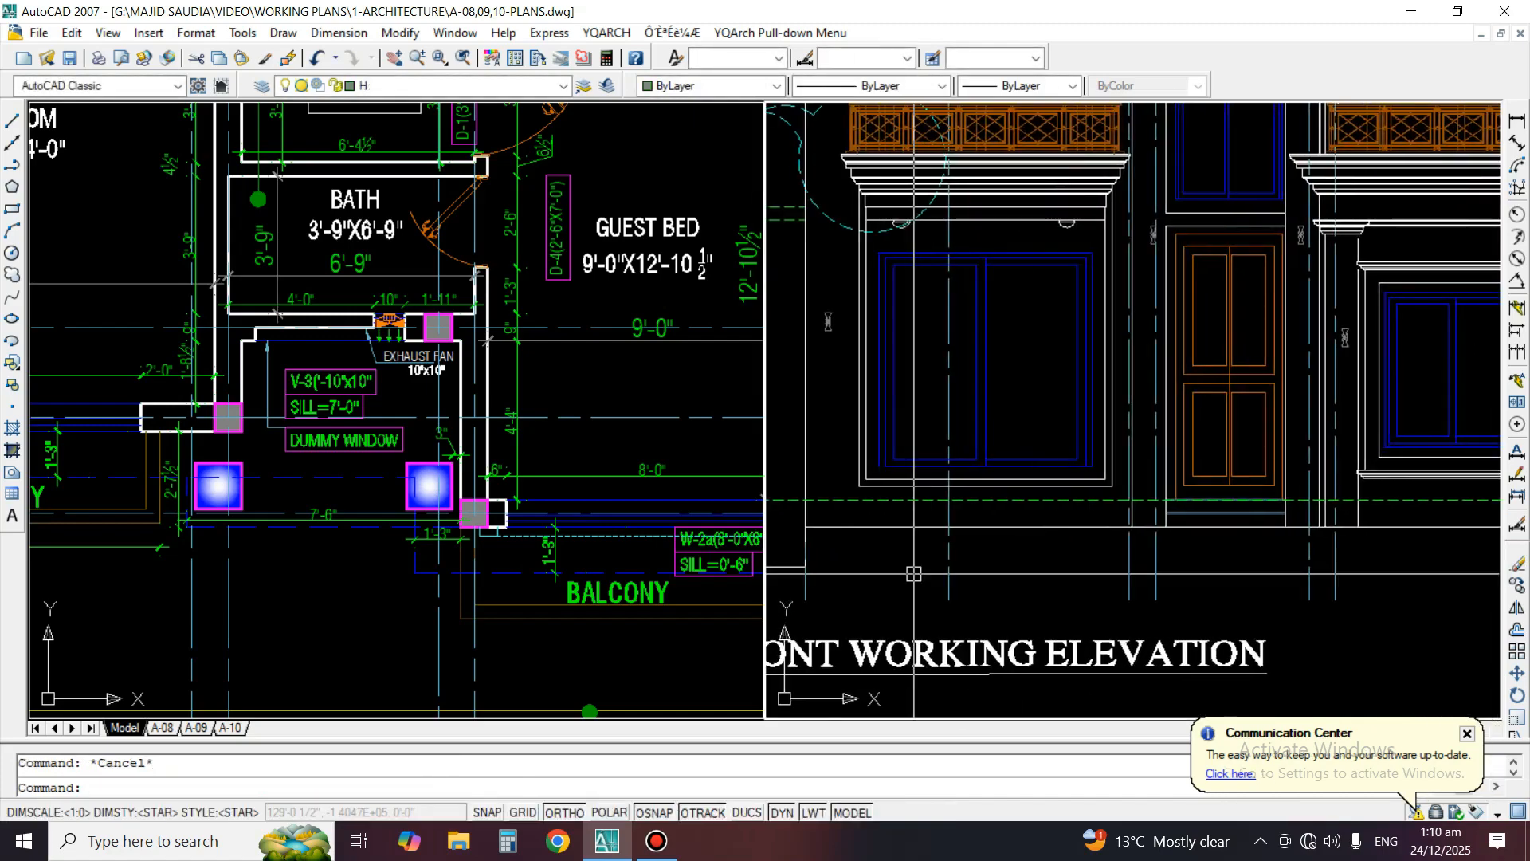
Add a vertical linear dimension from the floor-level line up to the bottom of the ground-floor window's blue frame
middle_click_drag(915, 574, 1026, 604)
scroll(861, 491, "up", 2)
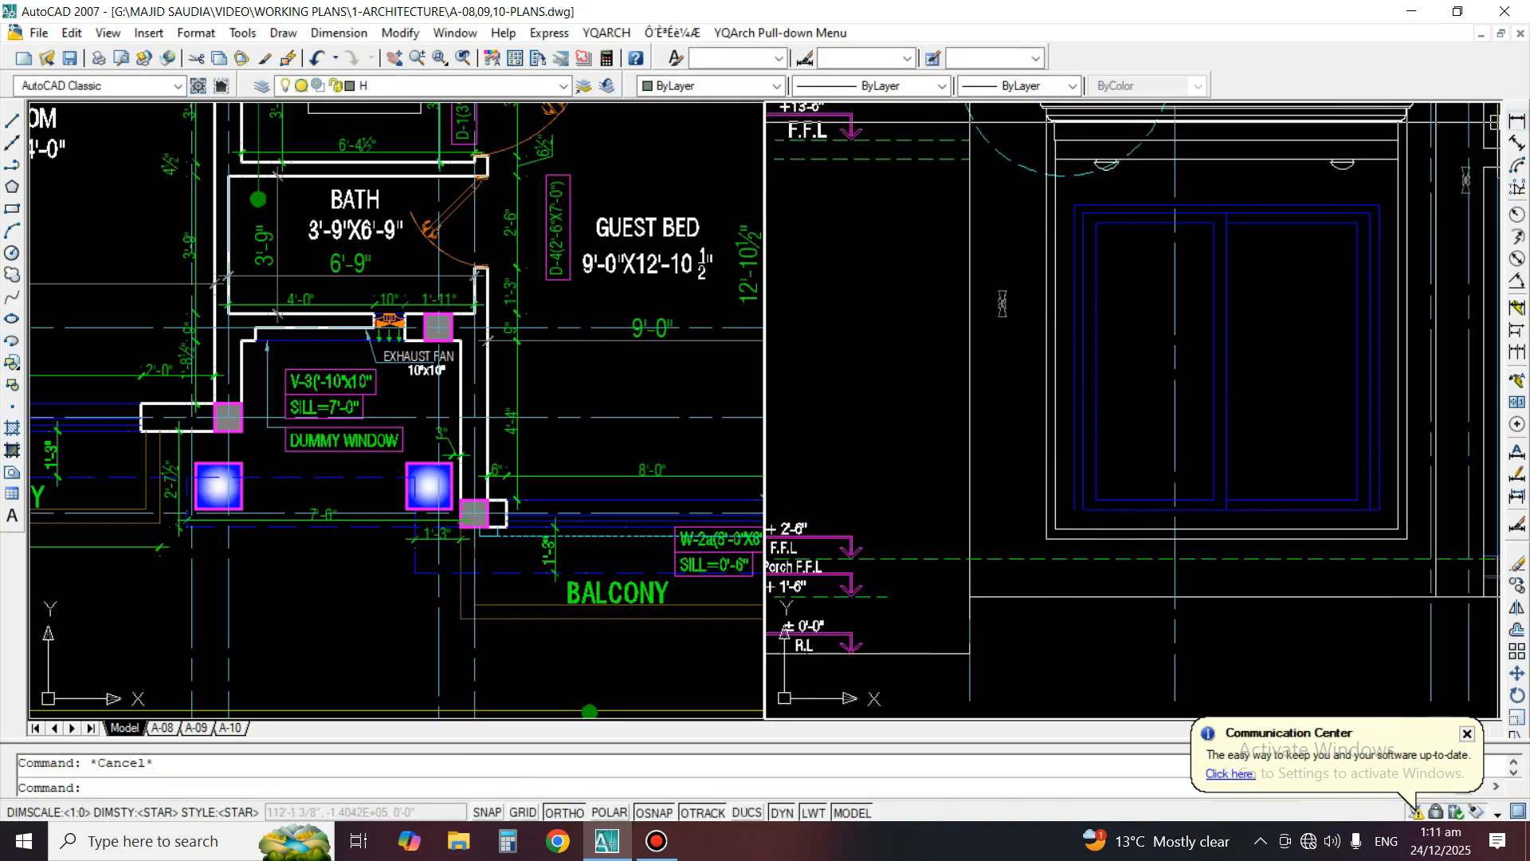
left_click(1516, 121)
scroll(1043, 559, "up", 2)
left_click(1021, 559)
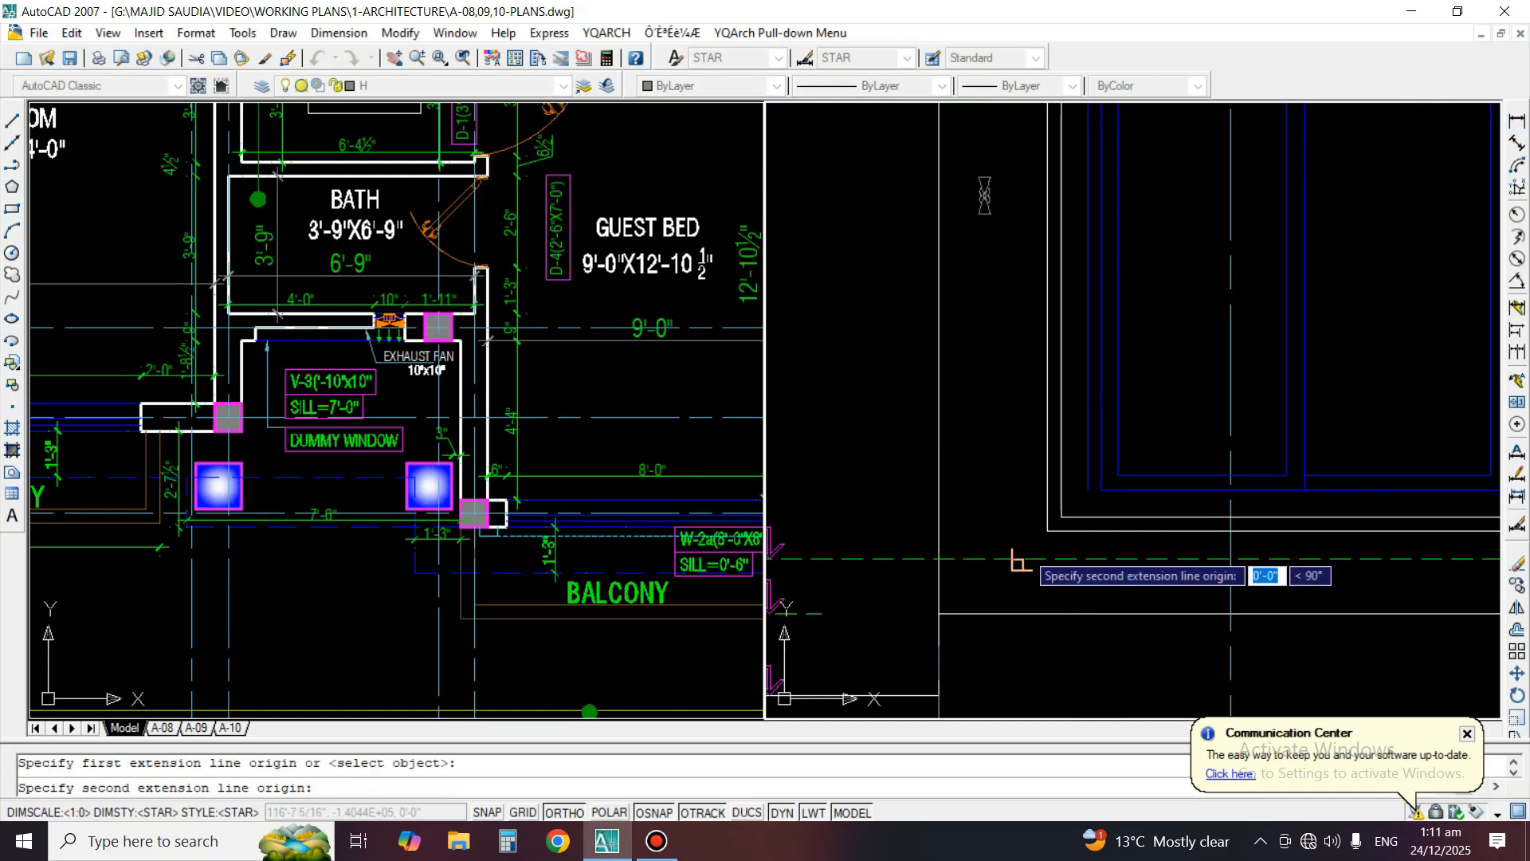
left_click(1087, 490)
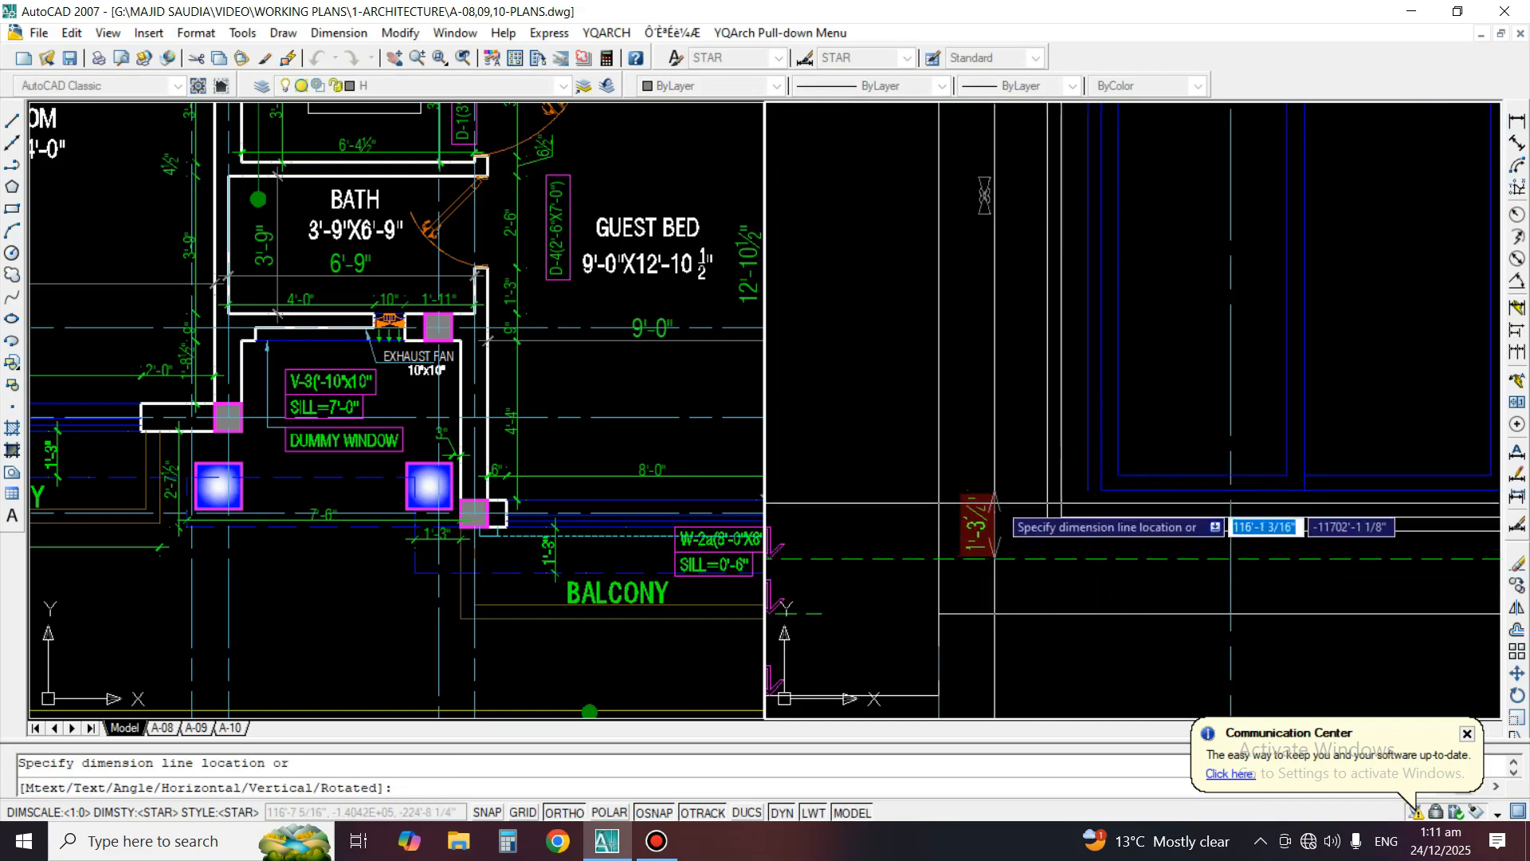
left_click(1003, 499)
Match the new sill-height dimension's properties to the 8'-0" dimension in the floor plan near the guest bedroom
type("ma")
key("Return")
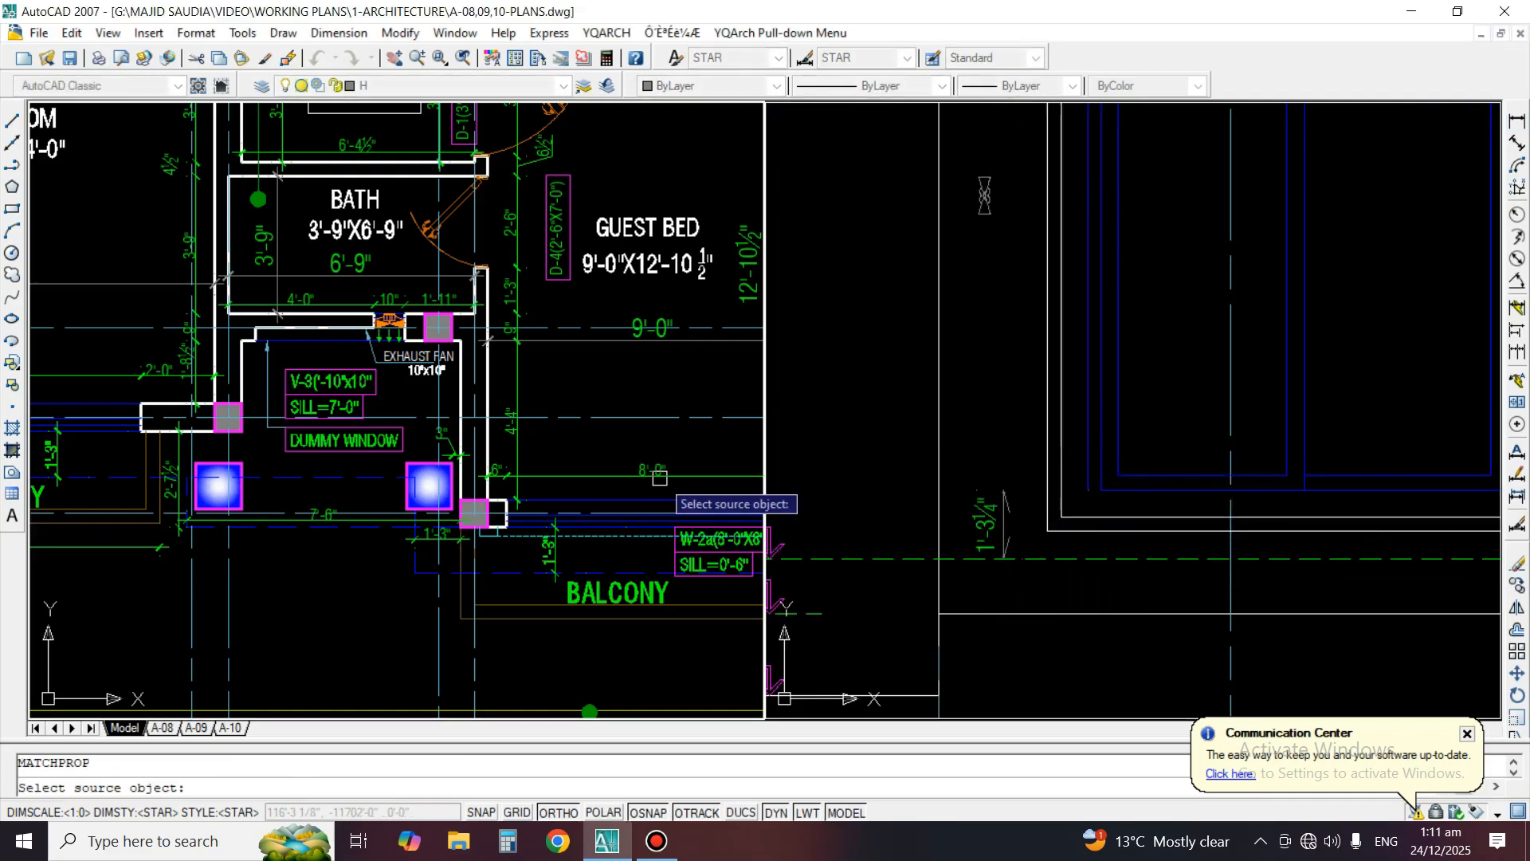
left_click(1029, 474)
key("Return")
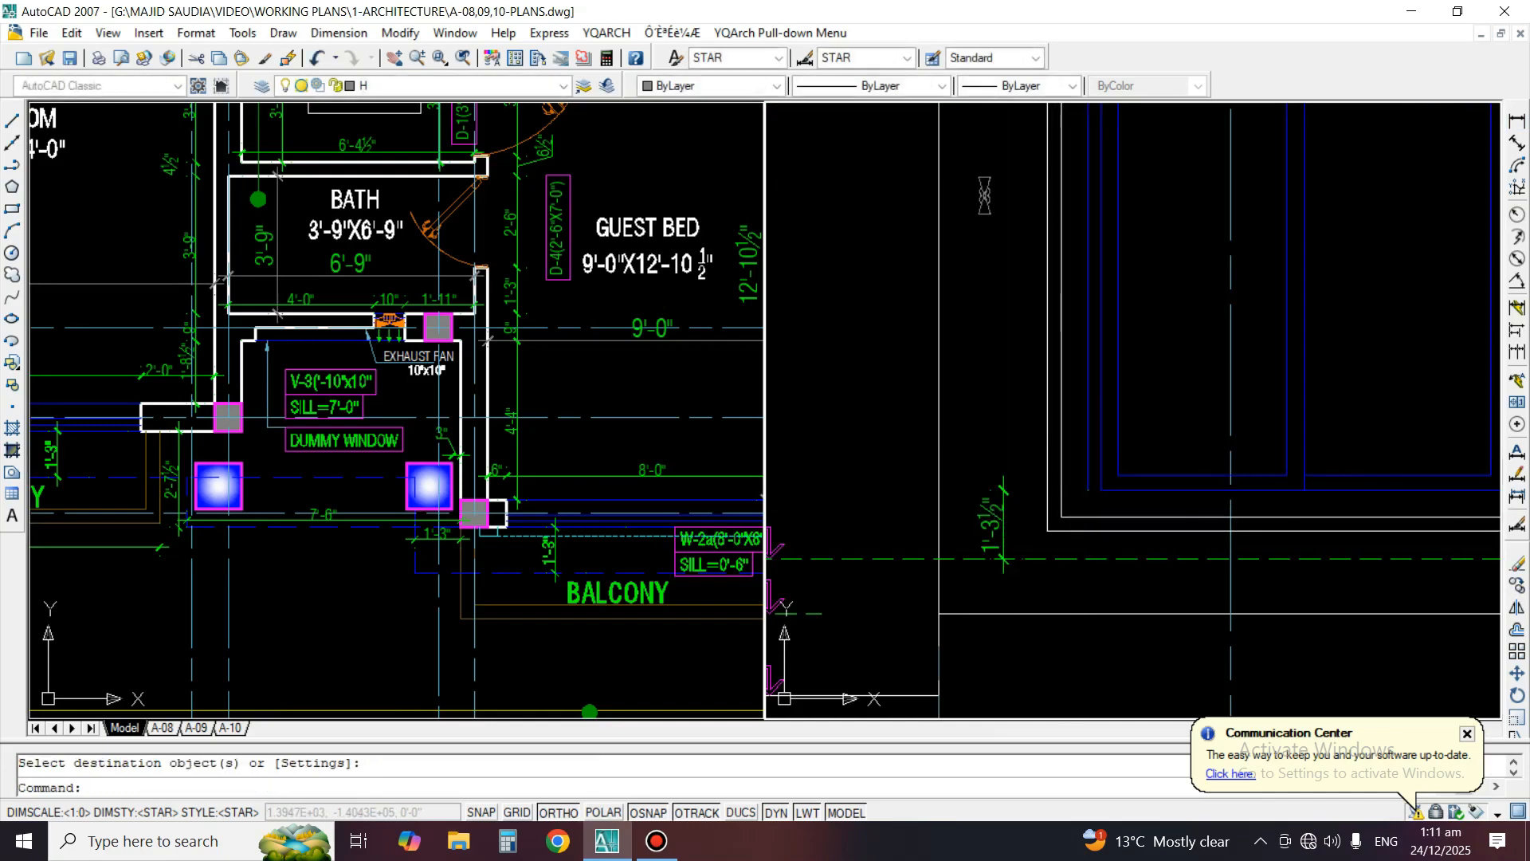
middle_click_drag(1291, 367, 1274, 360)
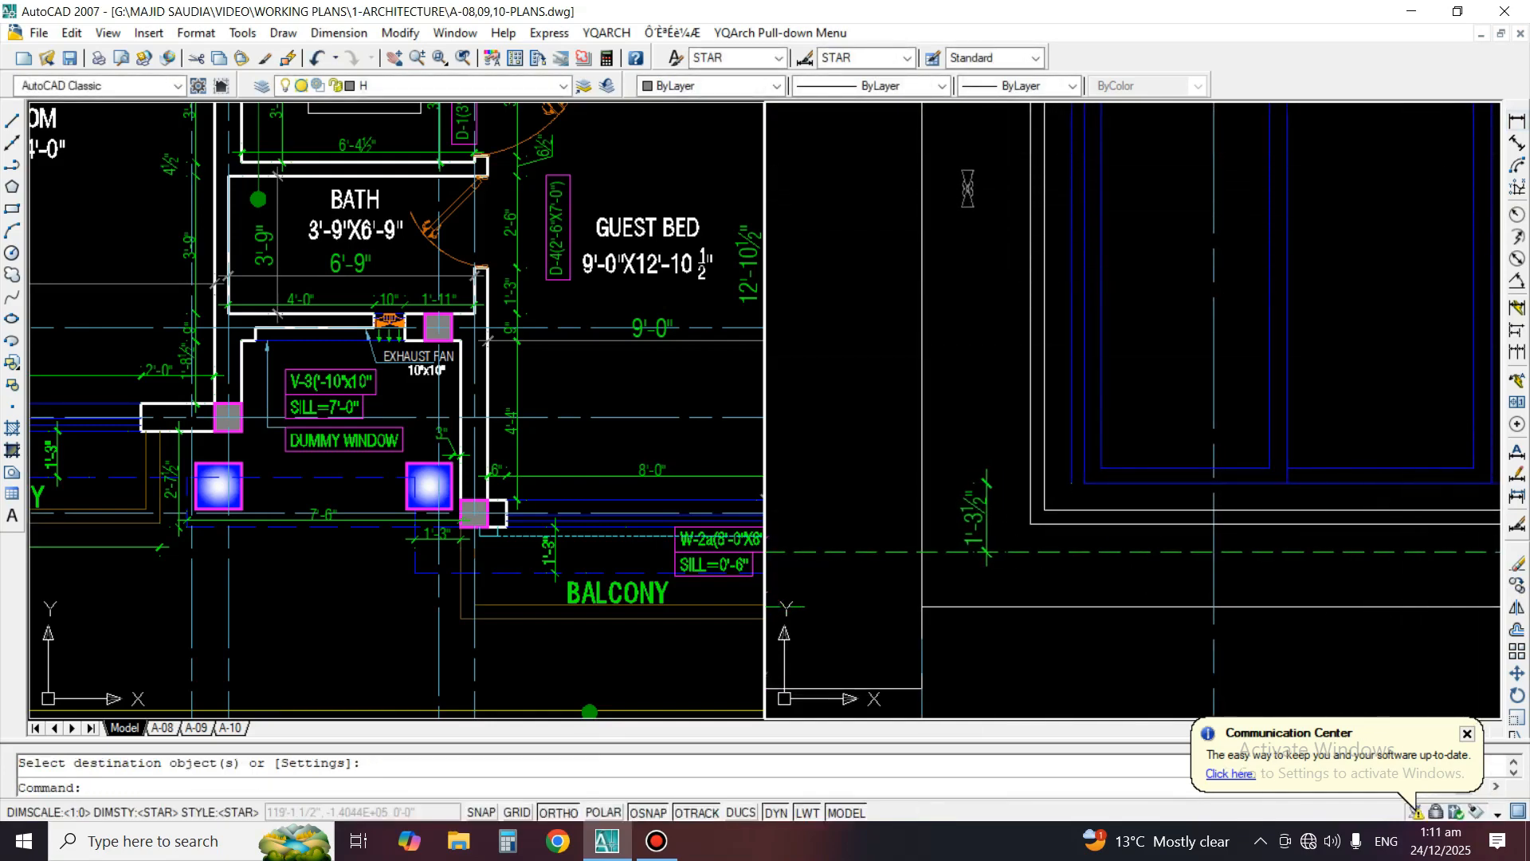
left_click(1517, 120)
scroll(1152, 502, "up", 2)
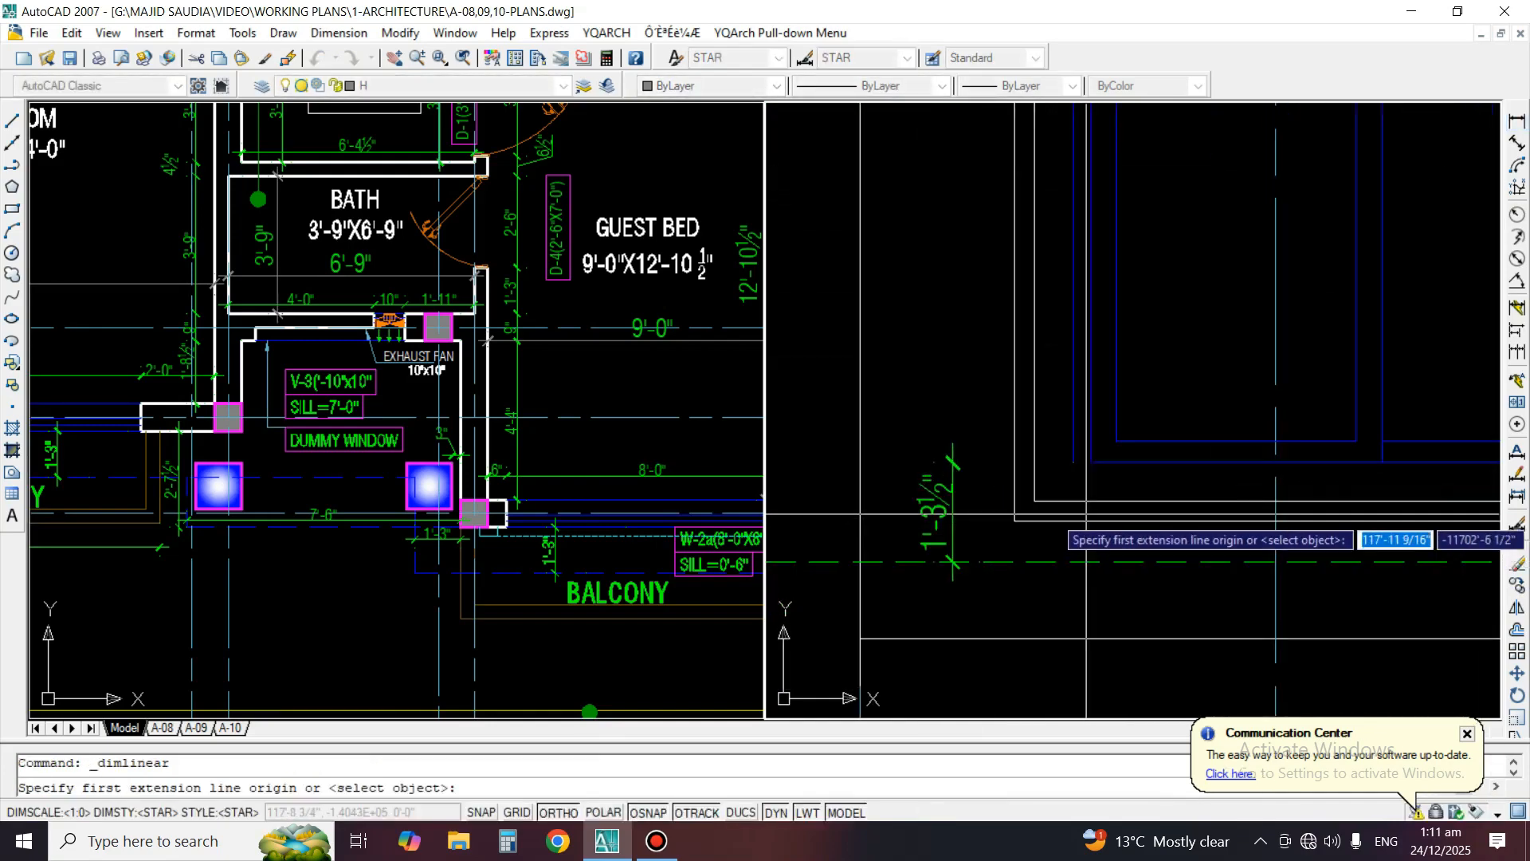
scroll(1152, 514, "up", 3)
key("Escape")
left_click(1149, 500)
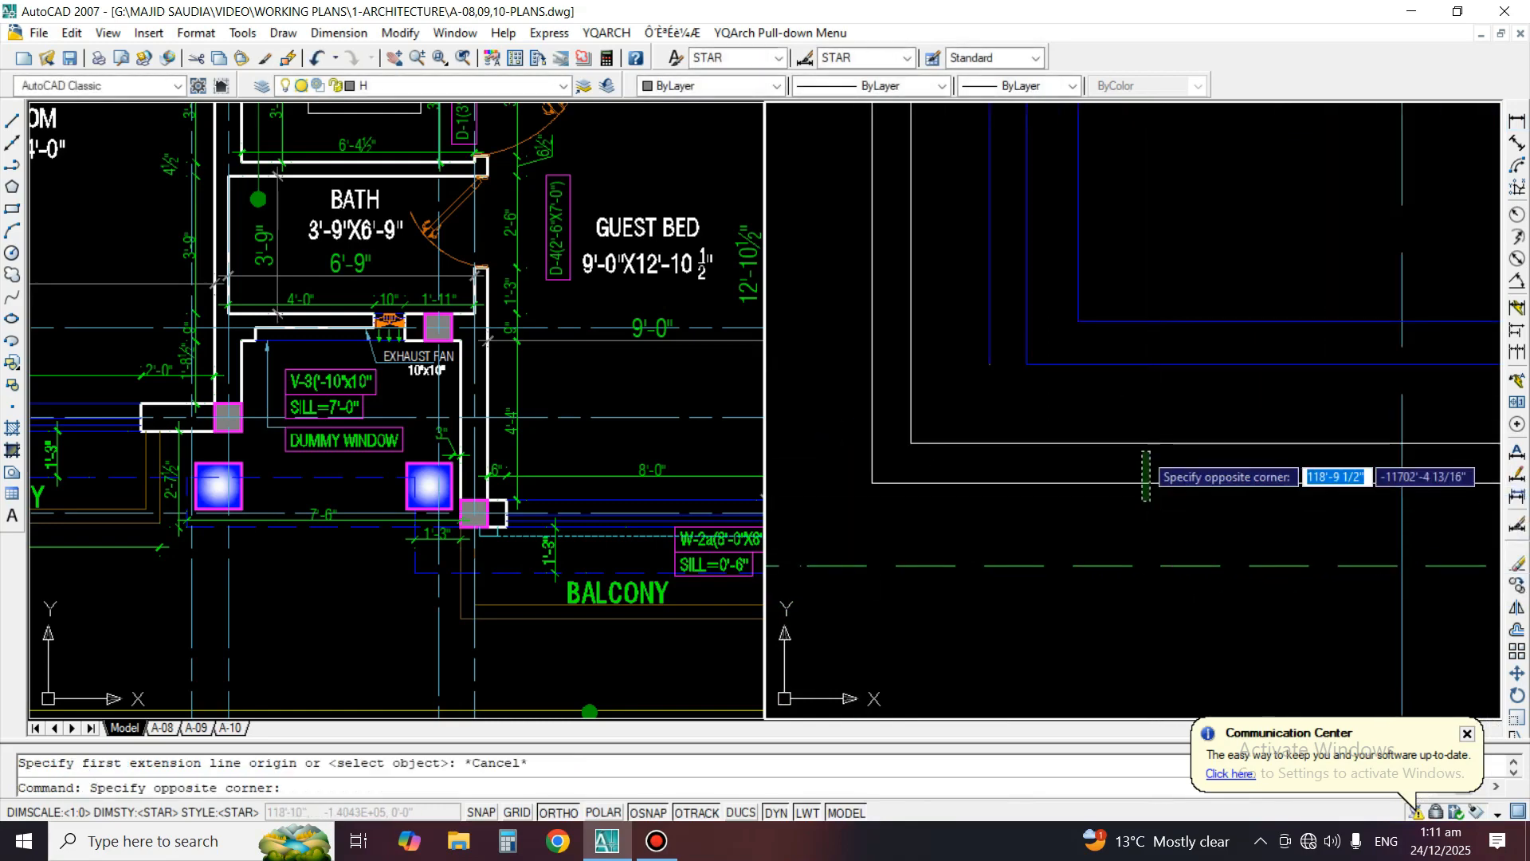
key("Escape")
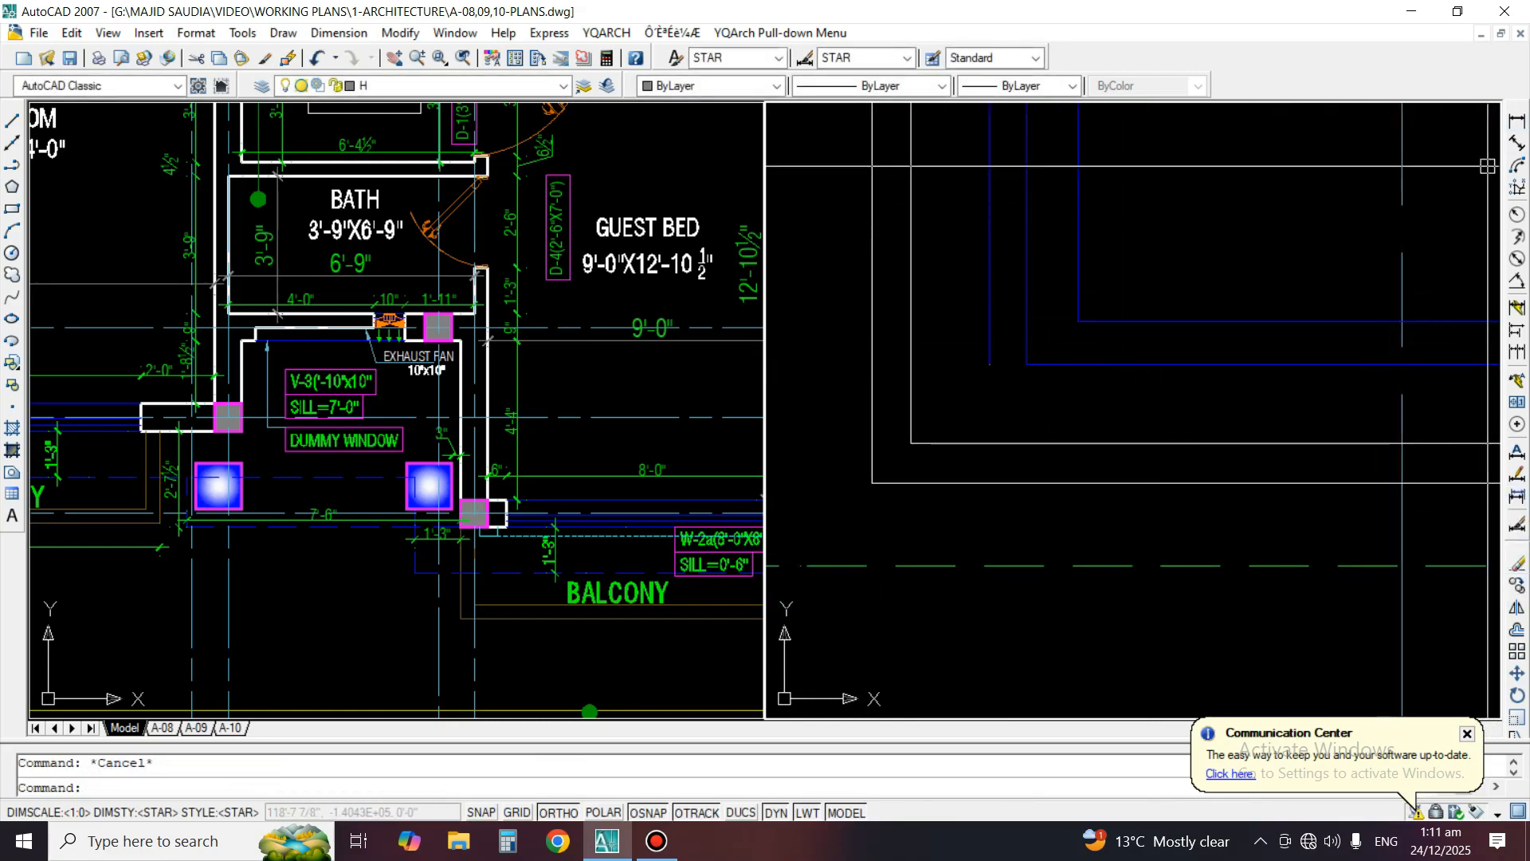
Dimension vertically from the floor-level line to the outer white surround, continuing to the inner surround line and the blue window frame
left_click(1517, 121)
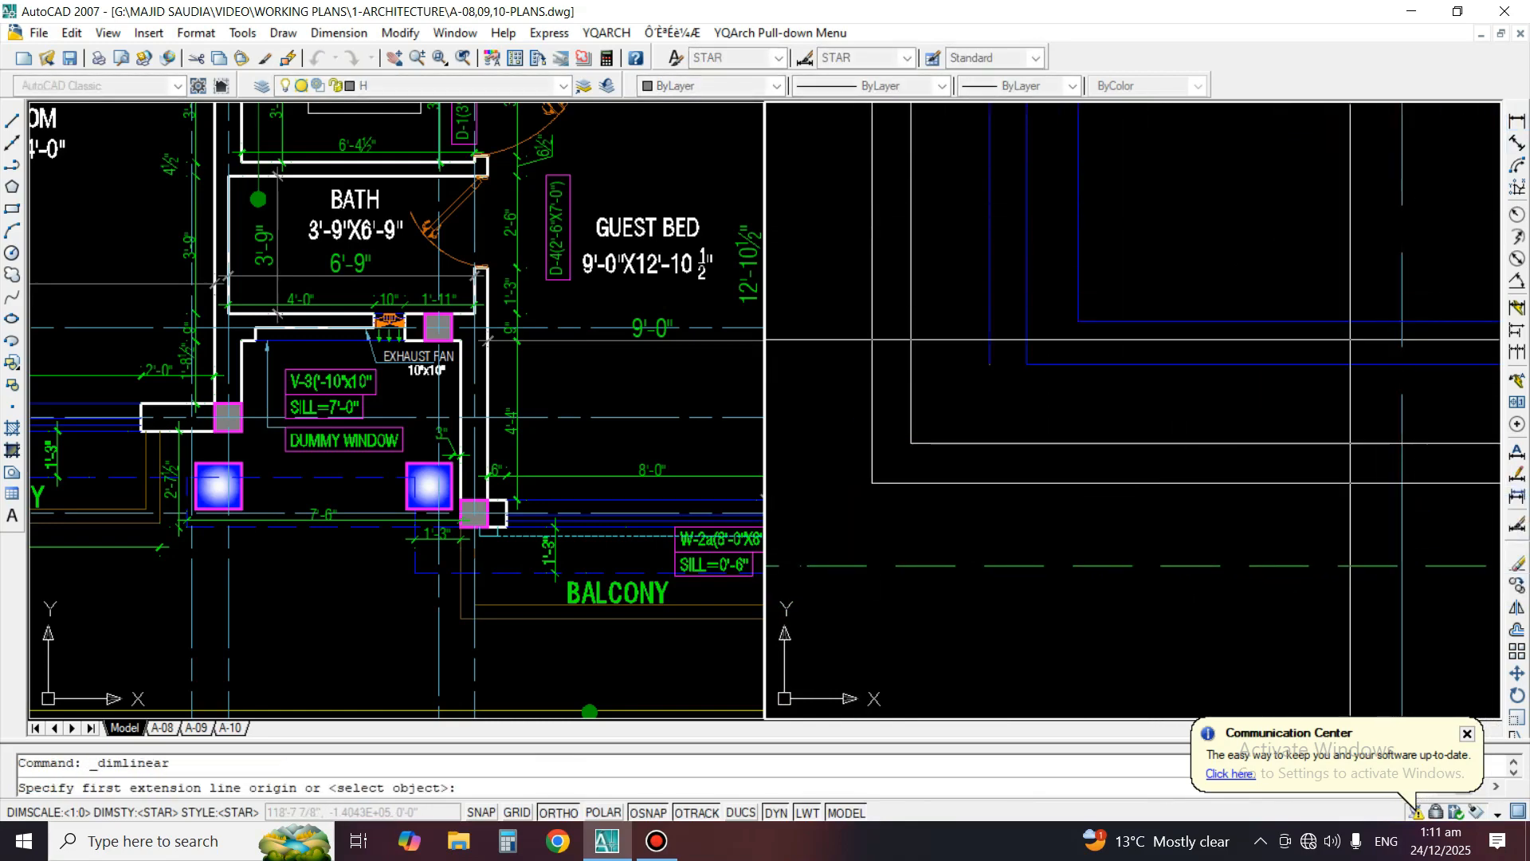
left_click(1120, 564)
left_click(1121, 482)
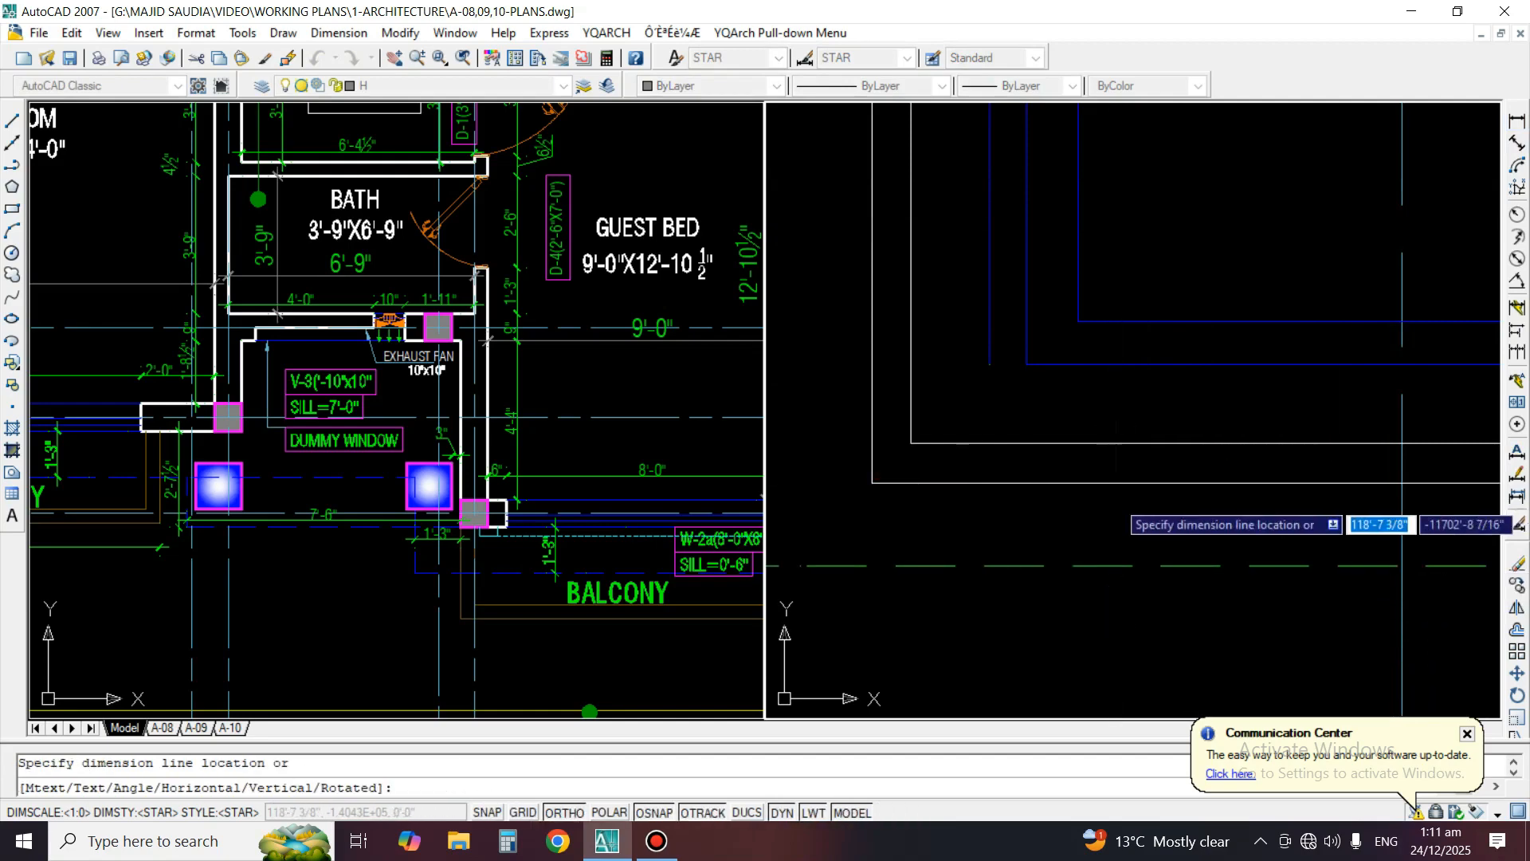
left_click(1115, 522)
left_click(1517, 352)
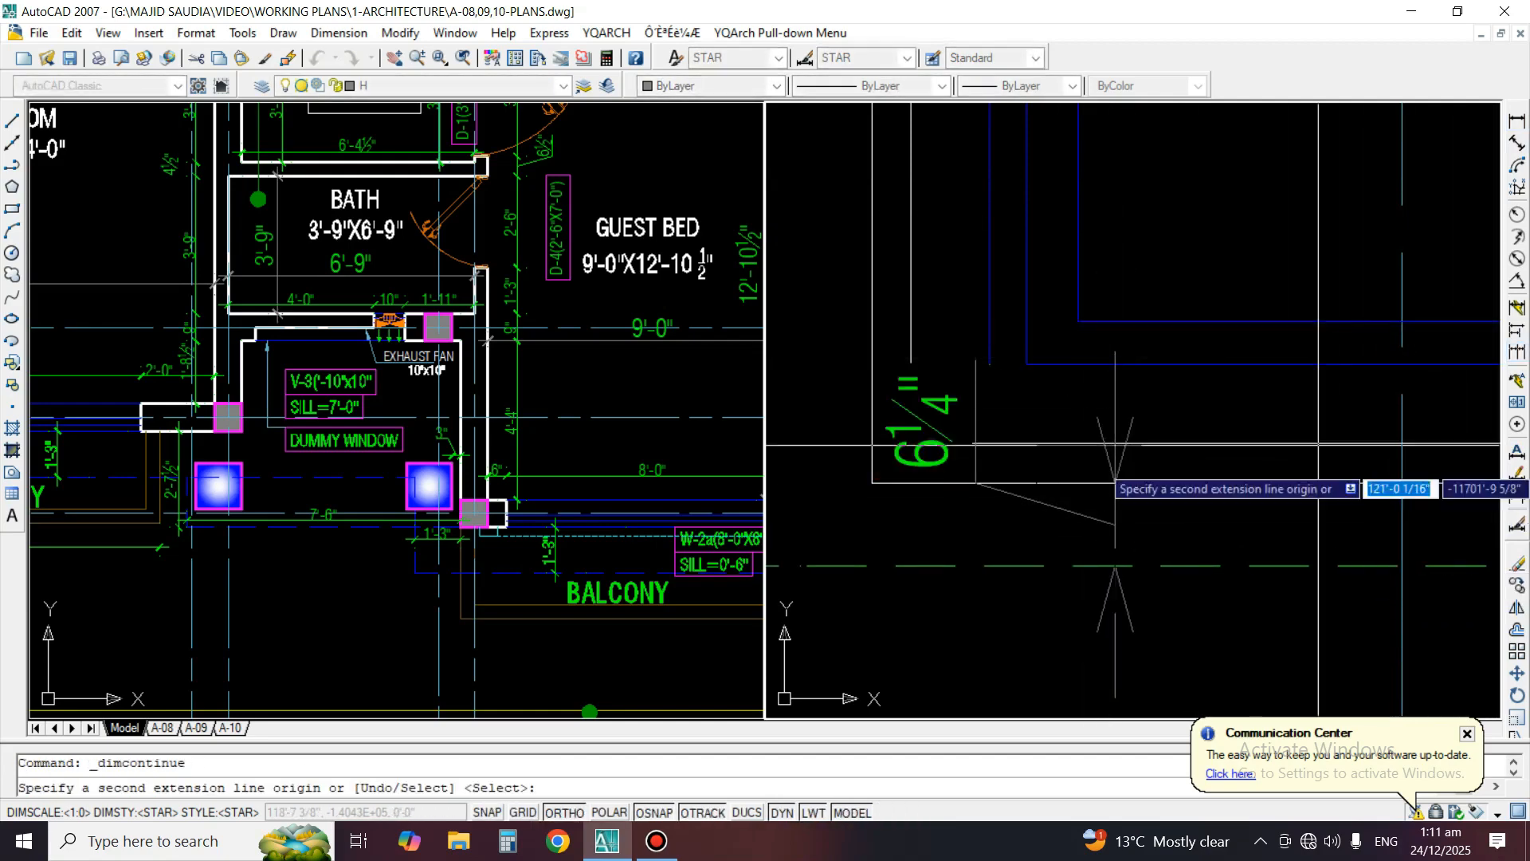
left_click(1190, 443)
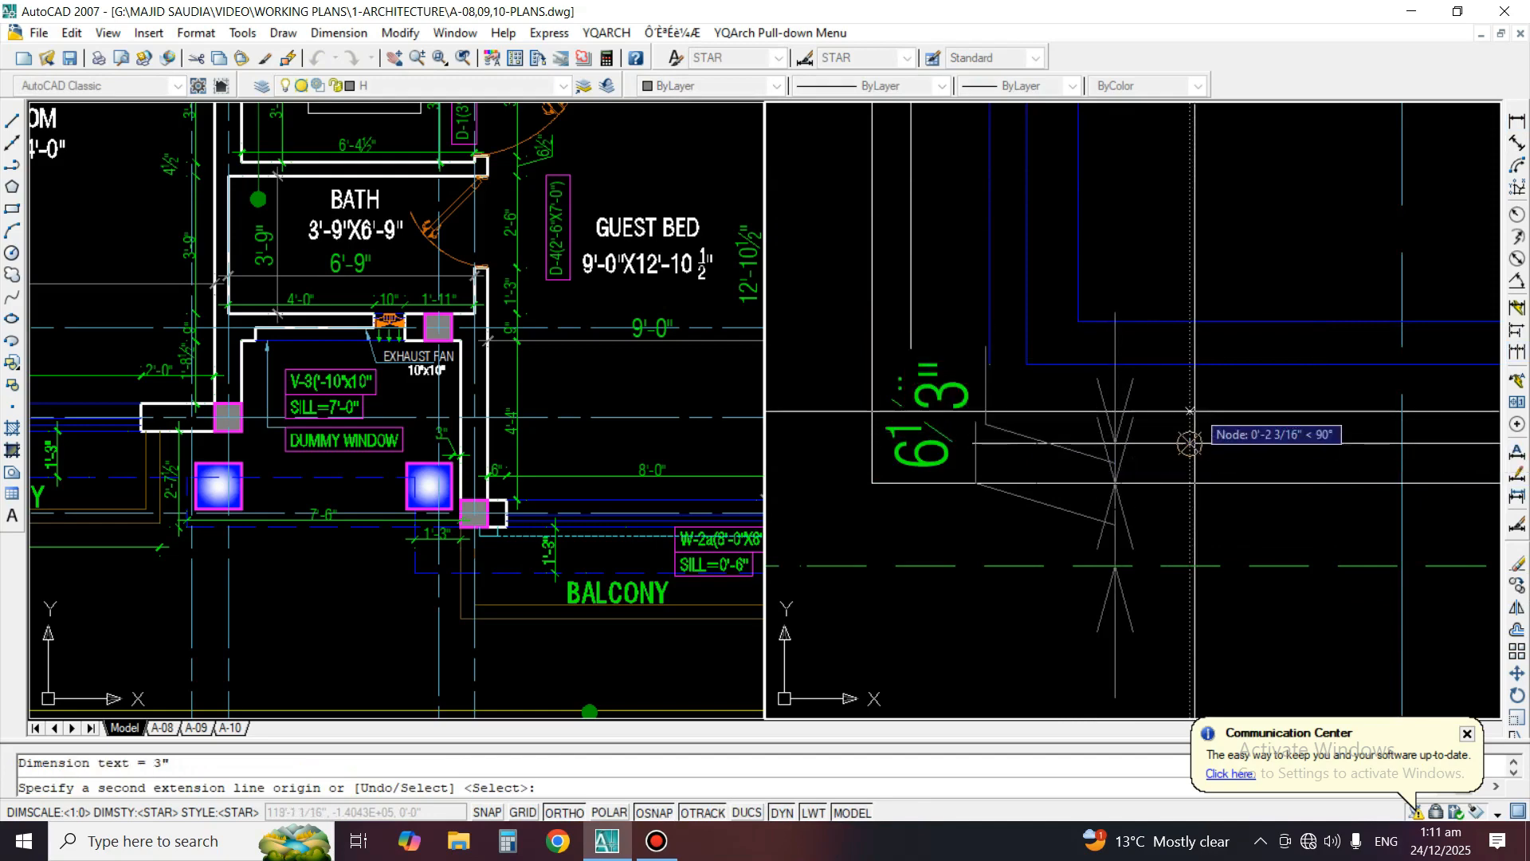
left_click(1198, 371)
key("space")
Match the three chained dimensions below the window to the formatting of the overall sill-height dimension beside them
key("space")
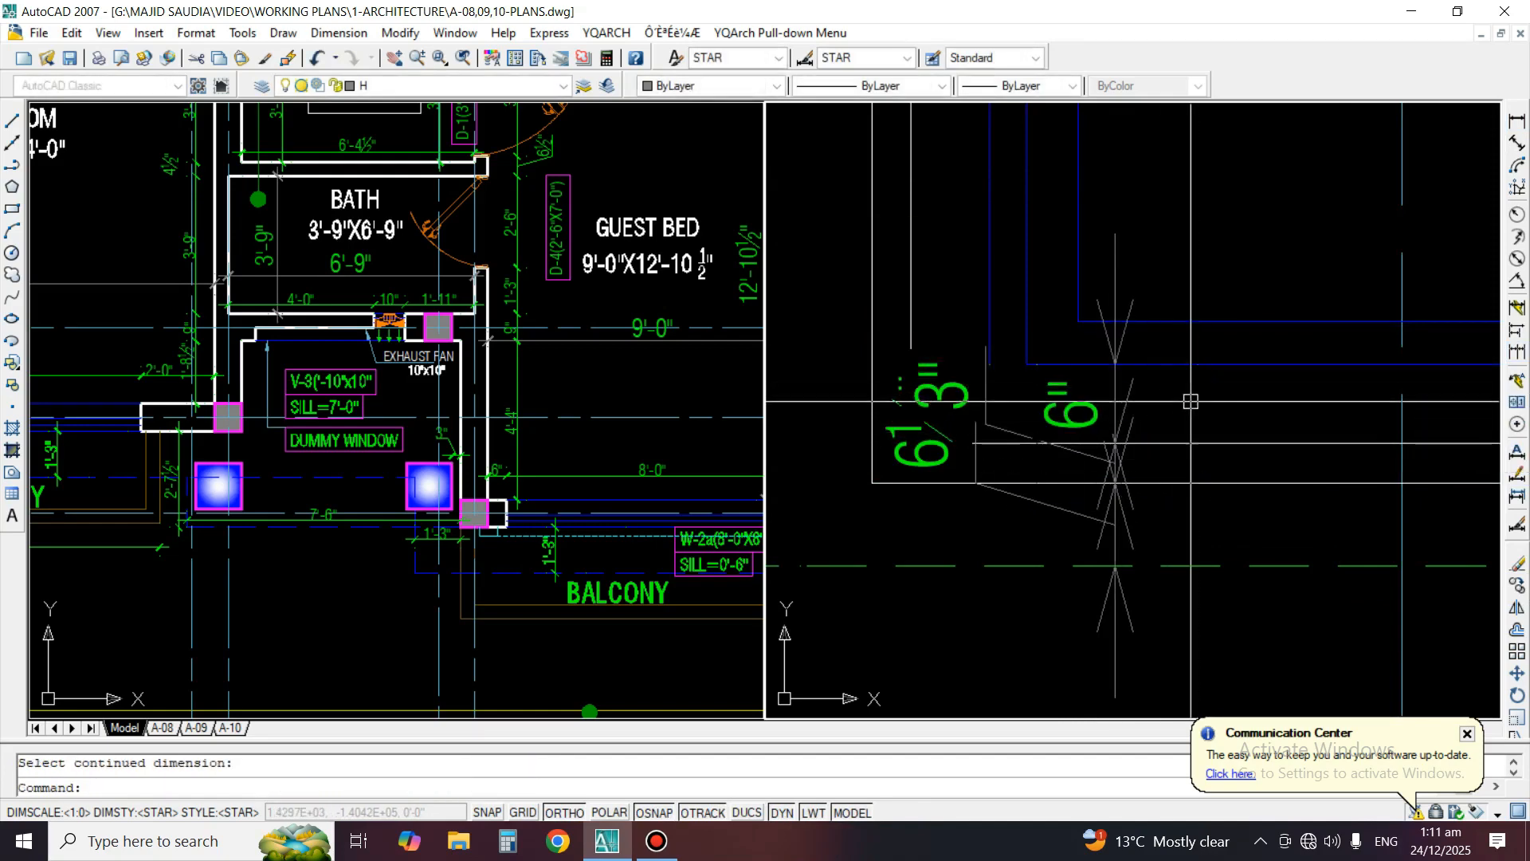
type("ma")
key("space")
scroll(1201, 407, "down", 2)
left_click(905, 433)
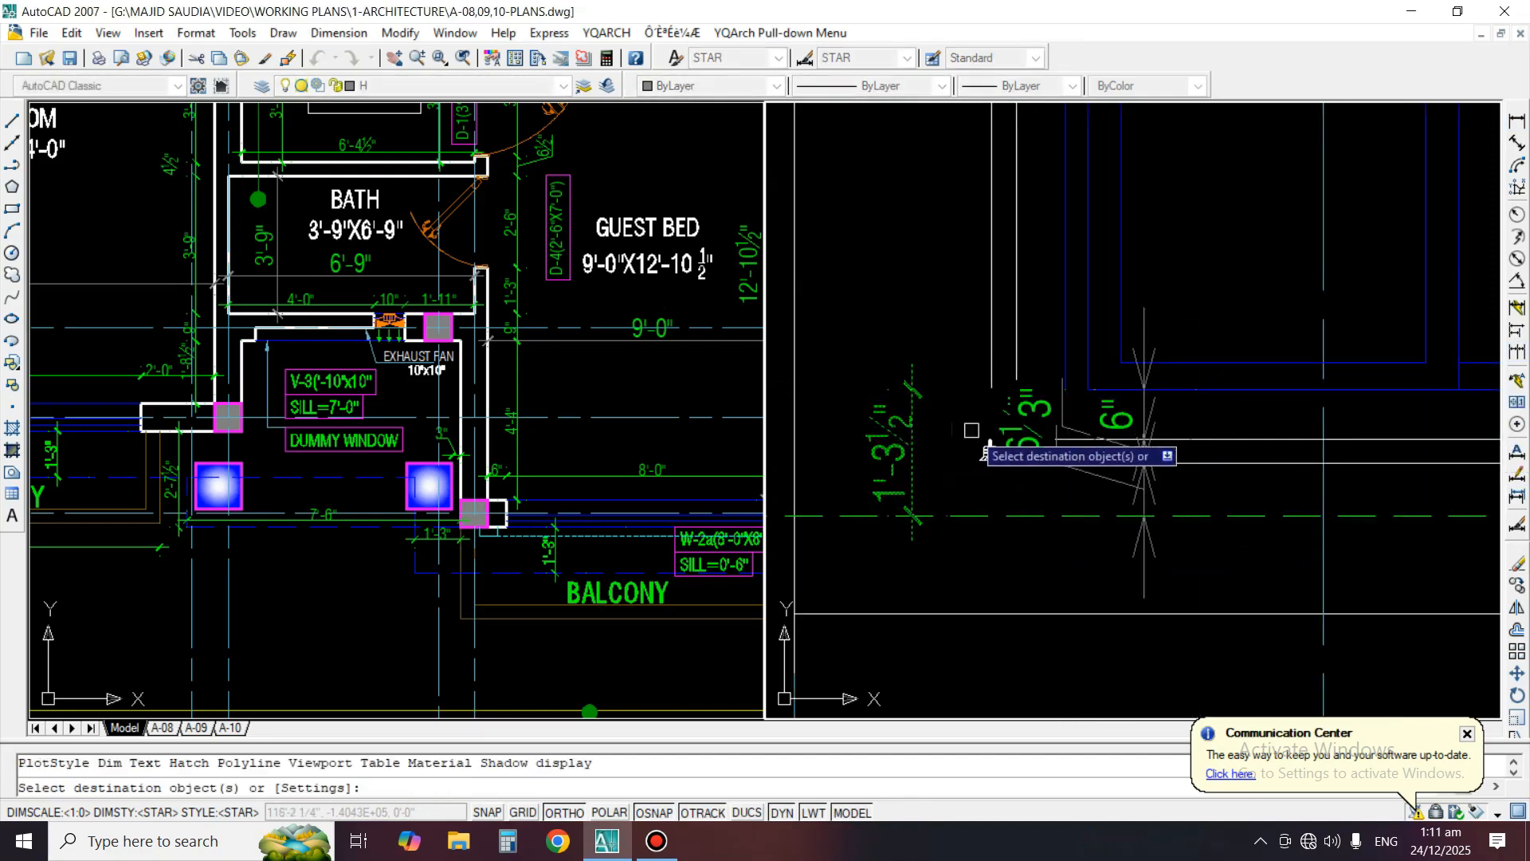
scroll(982, 437, "up", 1)
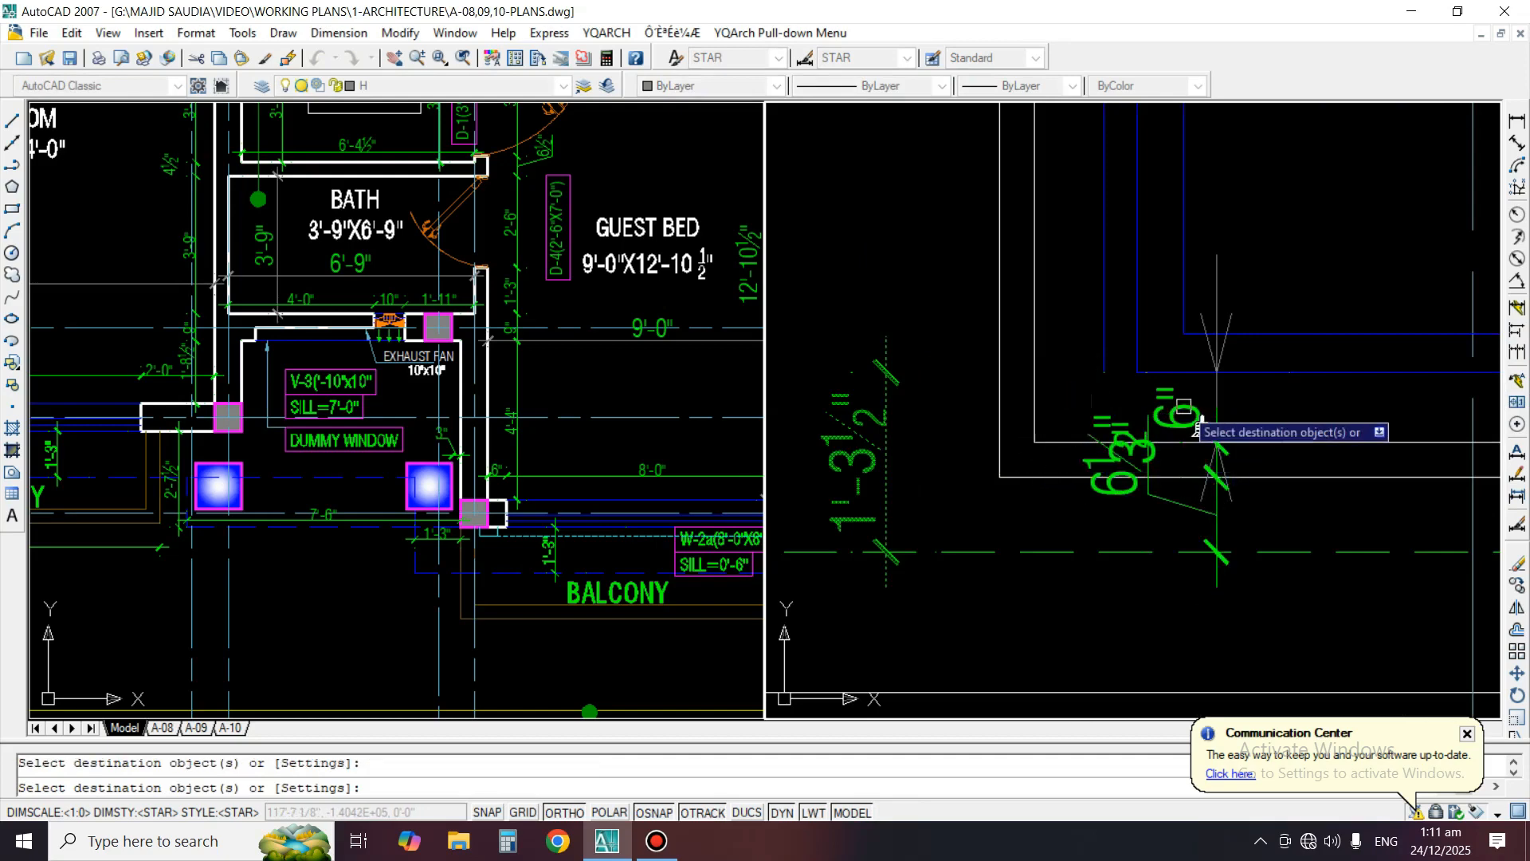
left_click(1217, 275)
key("space")
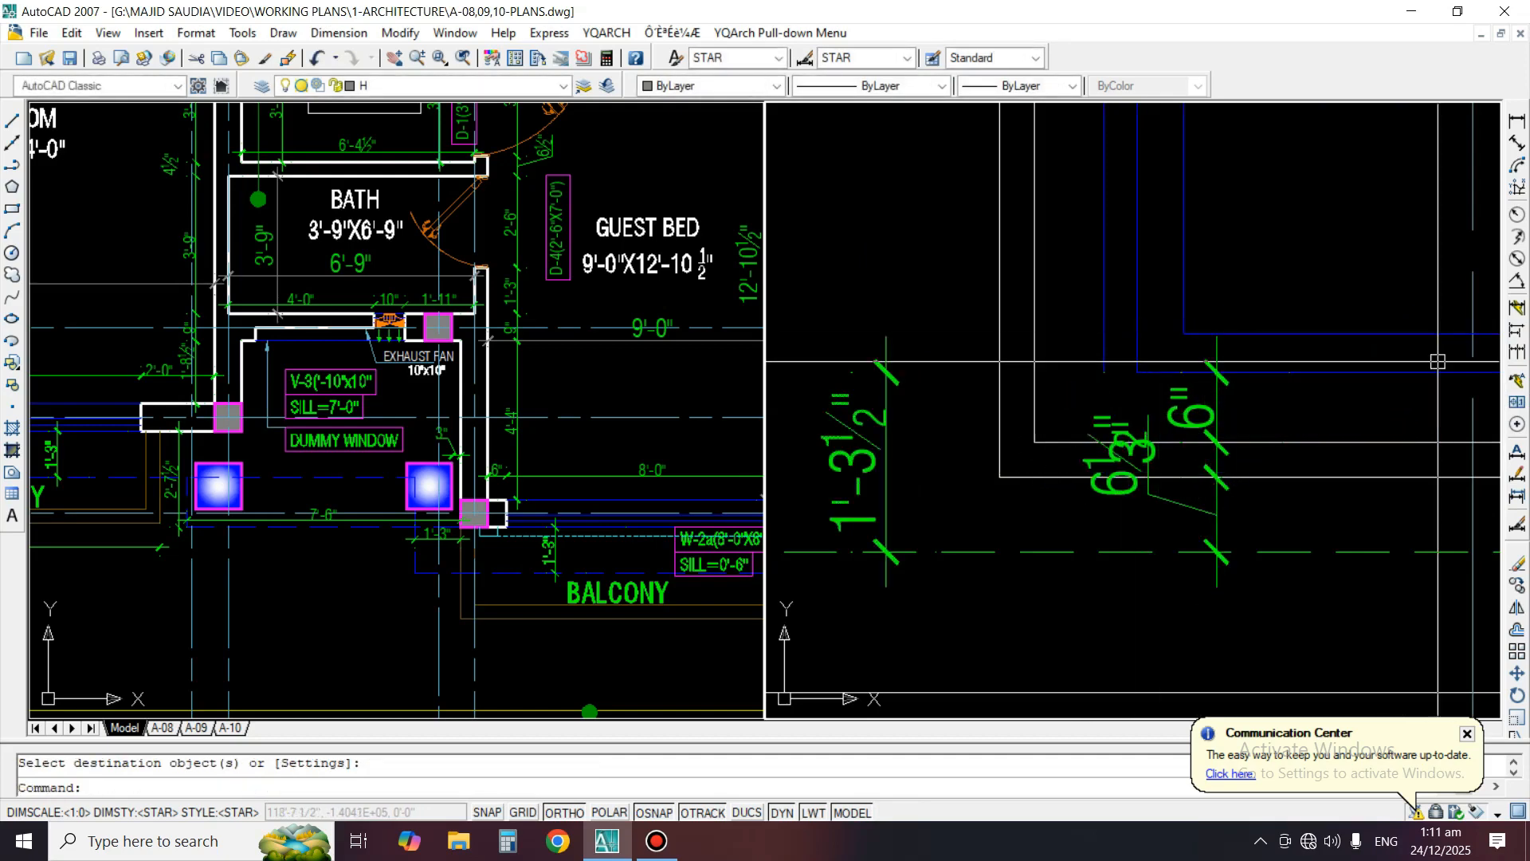
Reposition the overlapping texts of the two lower chained dimensions so each reads clearly beside its own segment
left_click(1517, 474)
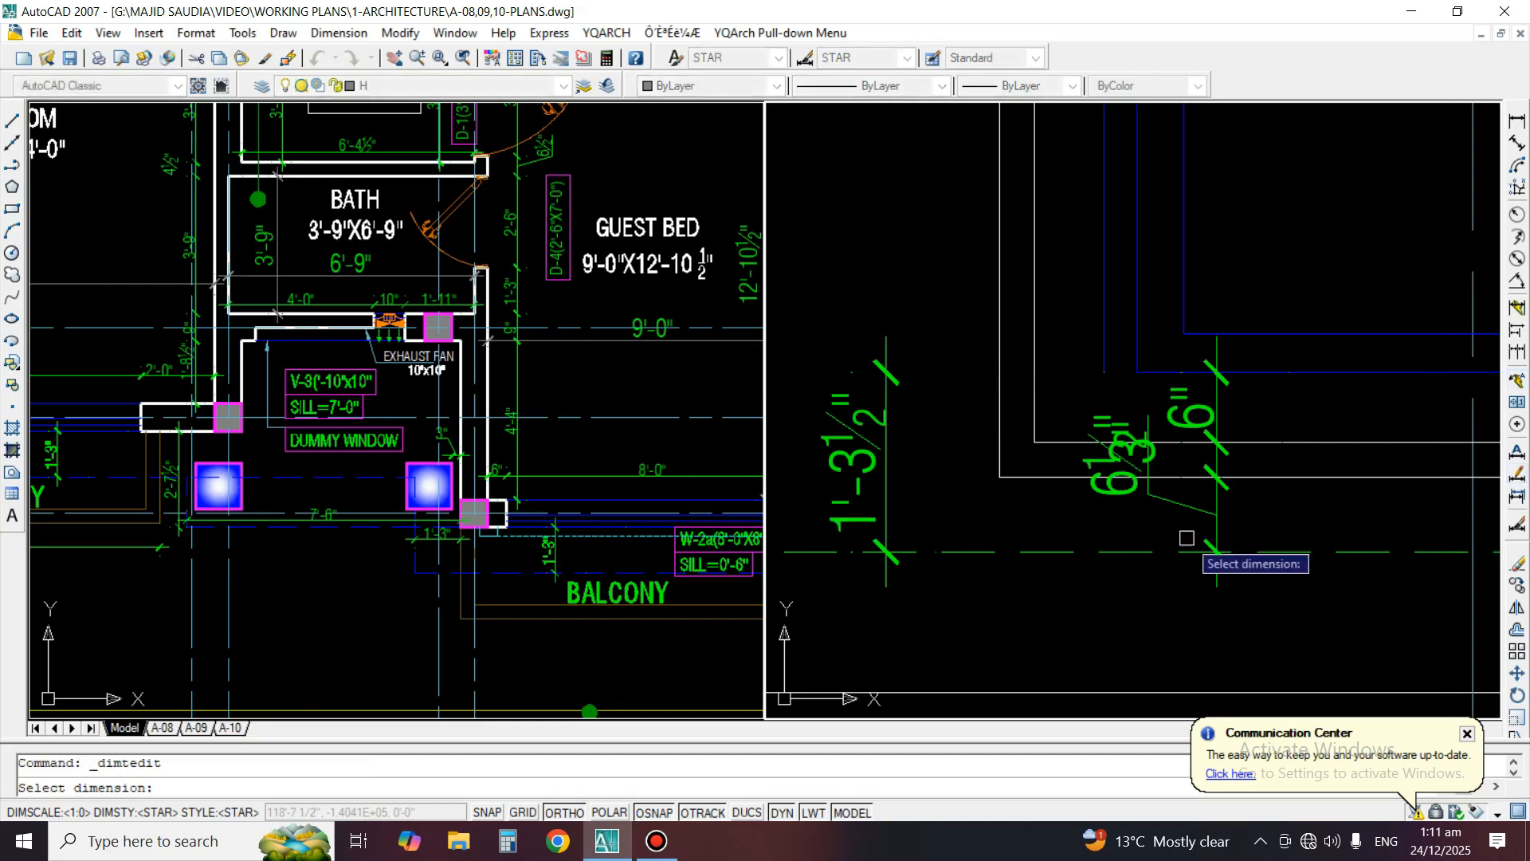
left_click(1177, 503)
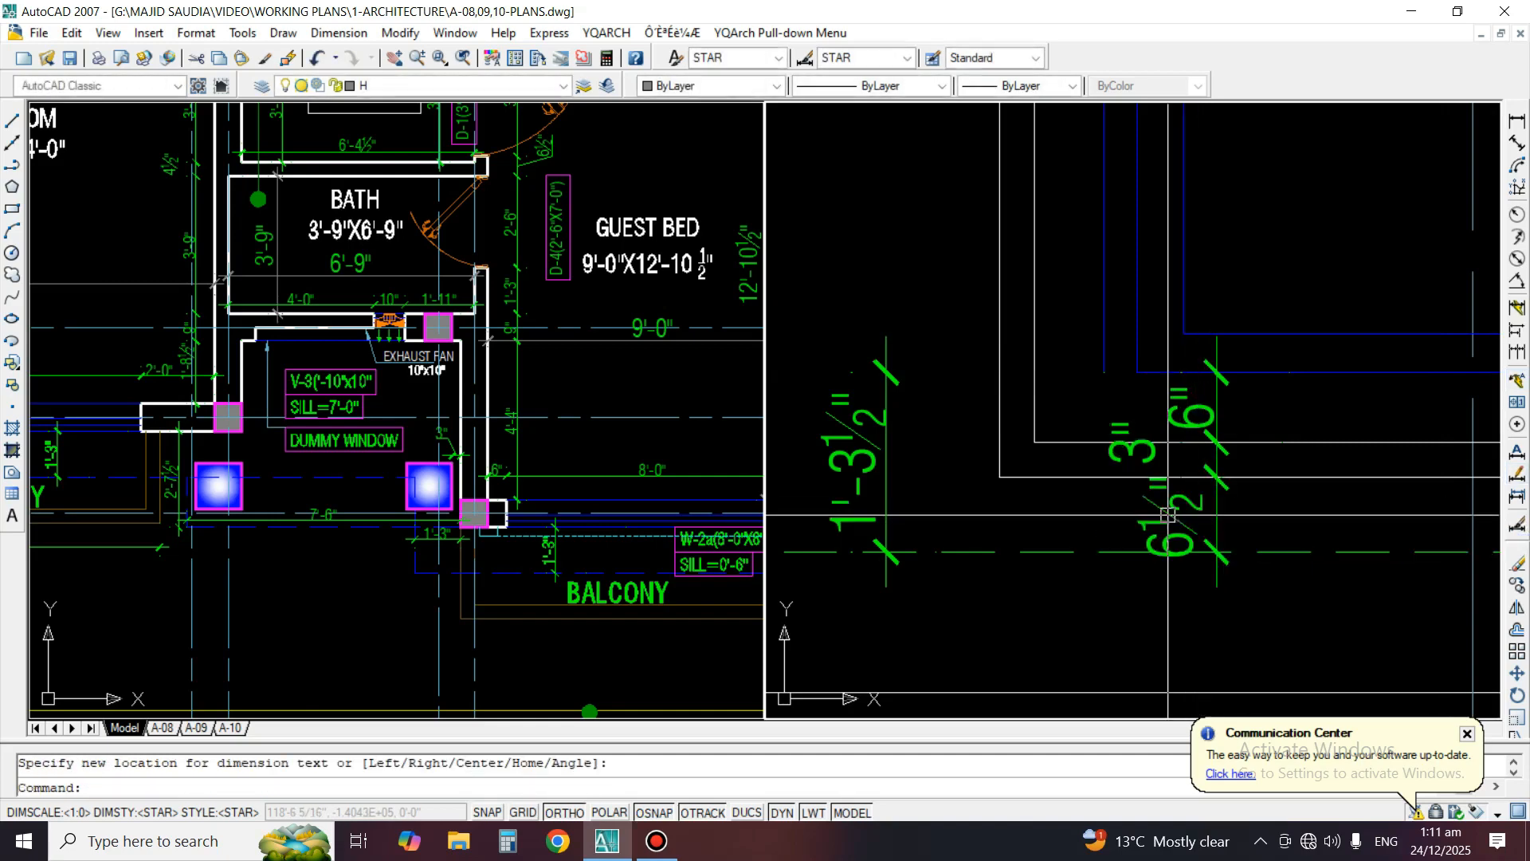
left_click(1150, 448)
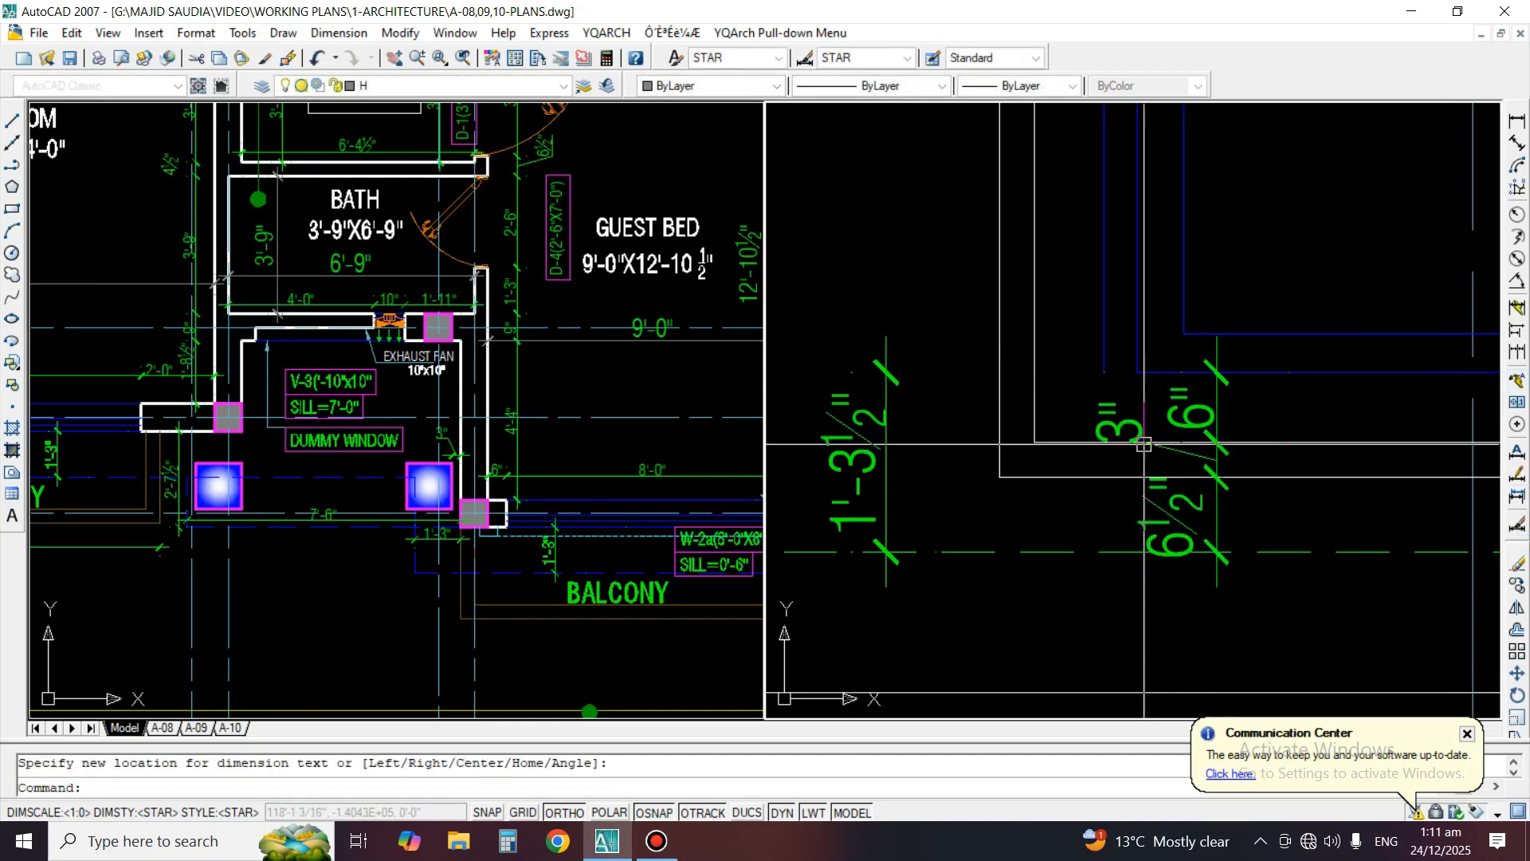
scroll(1058, 391, "down", 5)
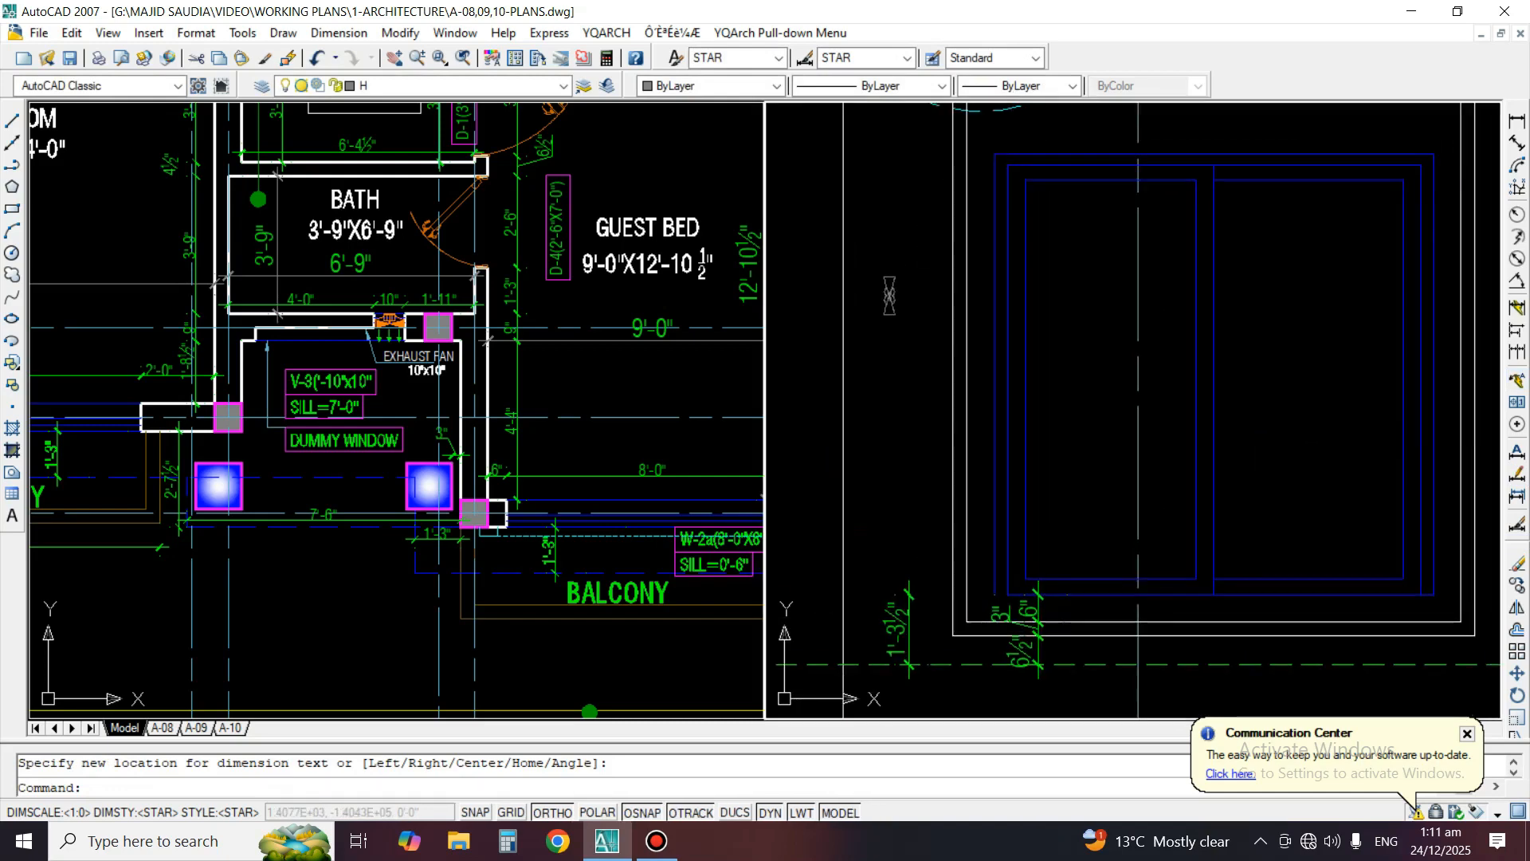
type("g")
key("space")
key("Escape")
key("Escape")
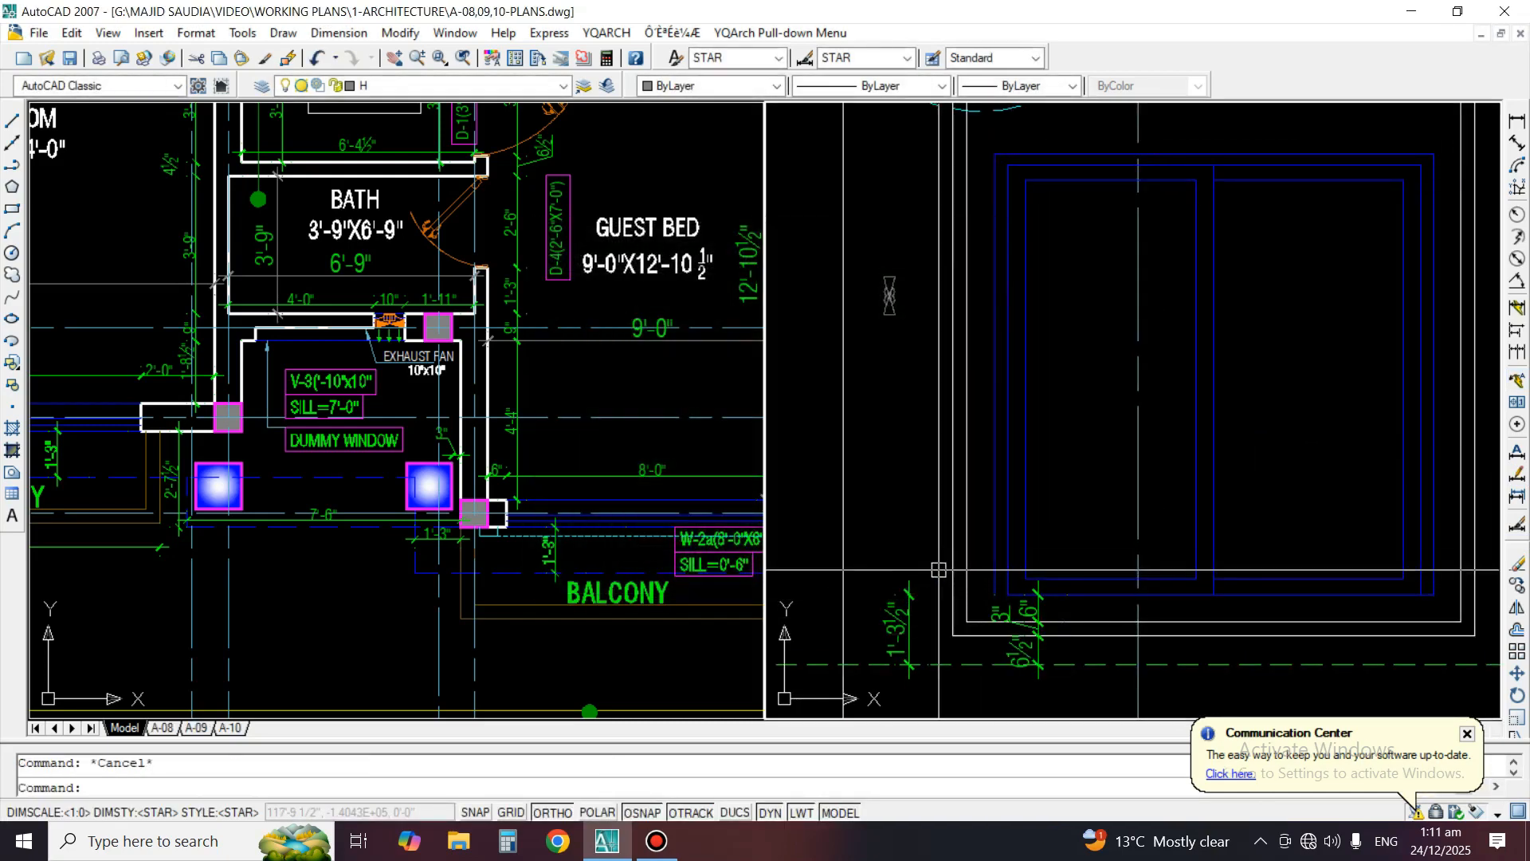
type("f")
key("space")
left_click(991, 471)
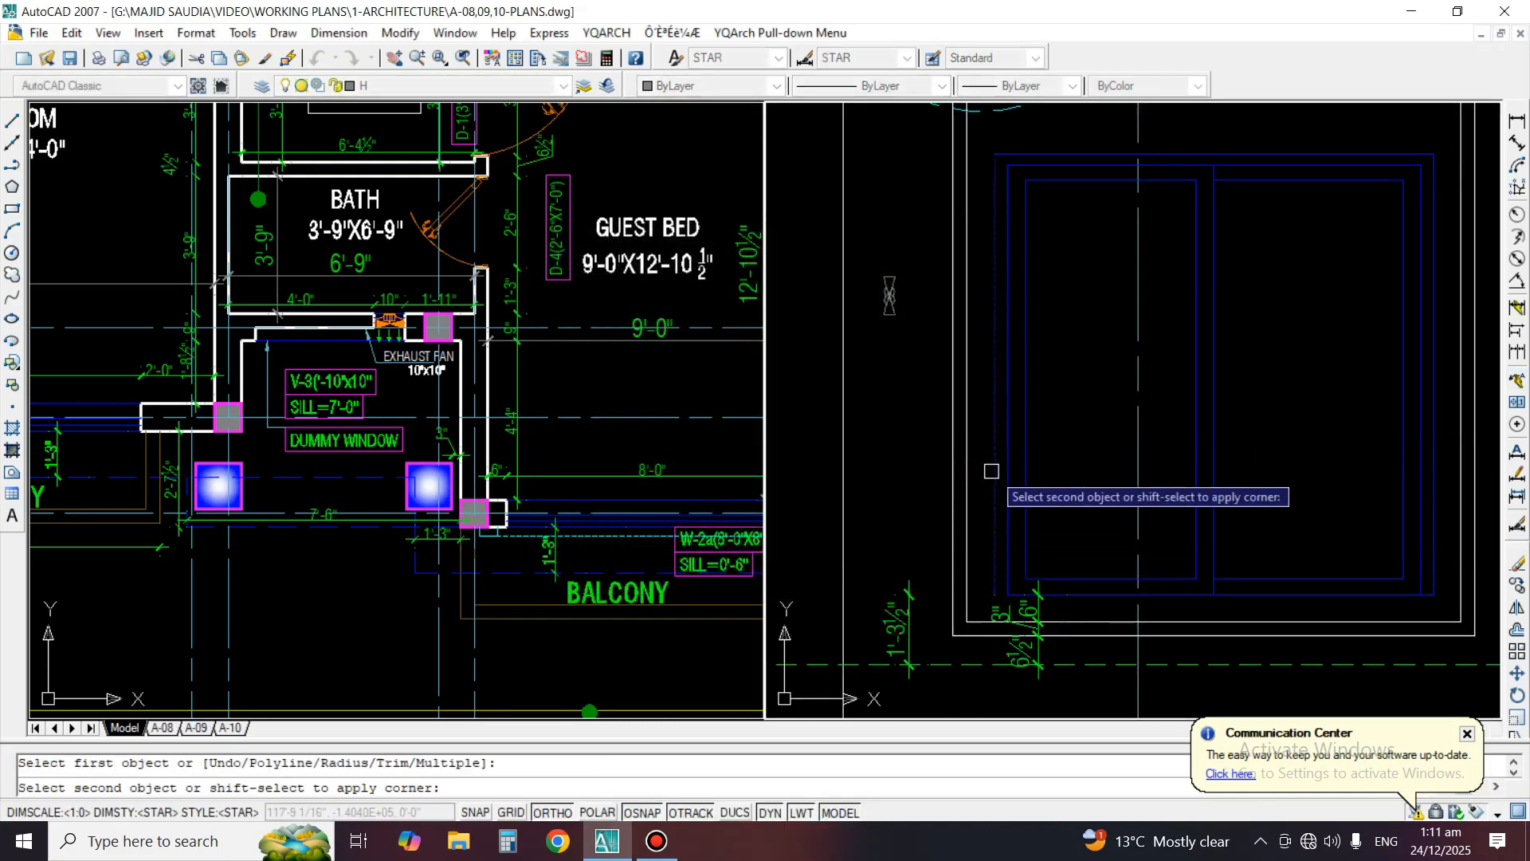
key("Escape")
scroll(1156, 522, "down", 5)
scroll(1156, 523, "up", 2)
middle_click_drag(1273, 510, 1240, 524)
scroll(1057, 413, "up", 2)
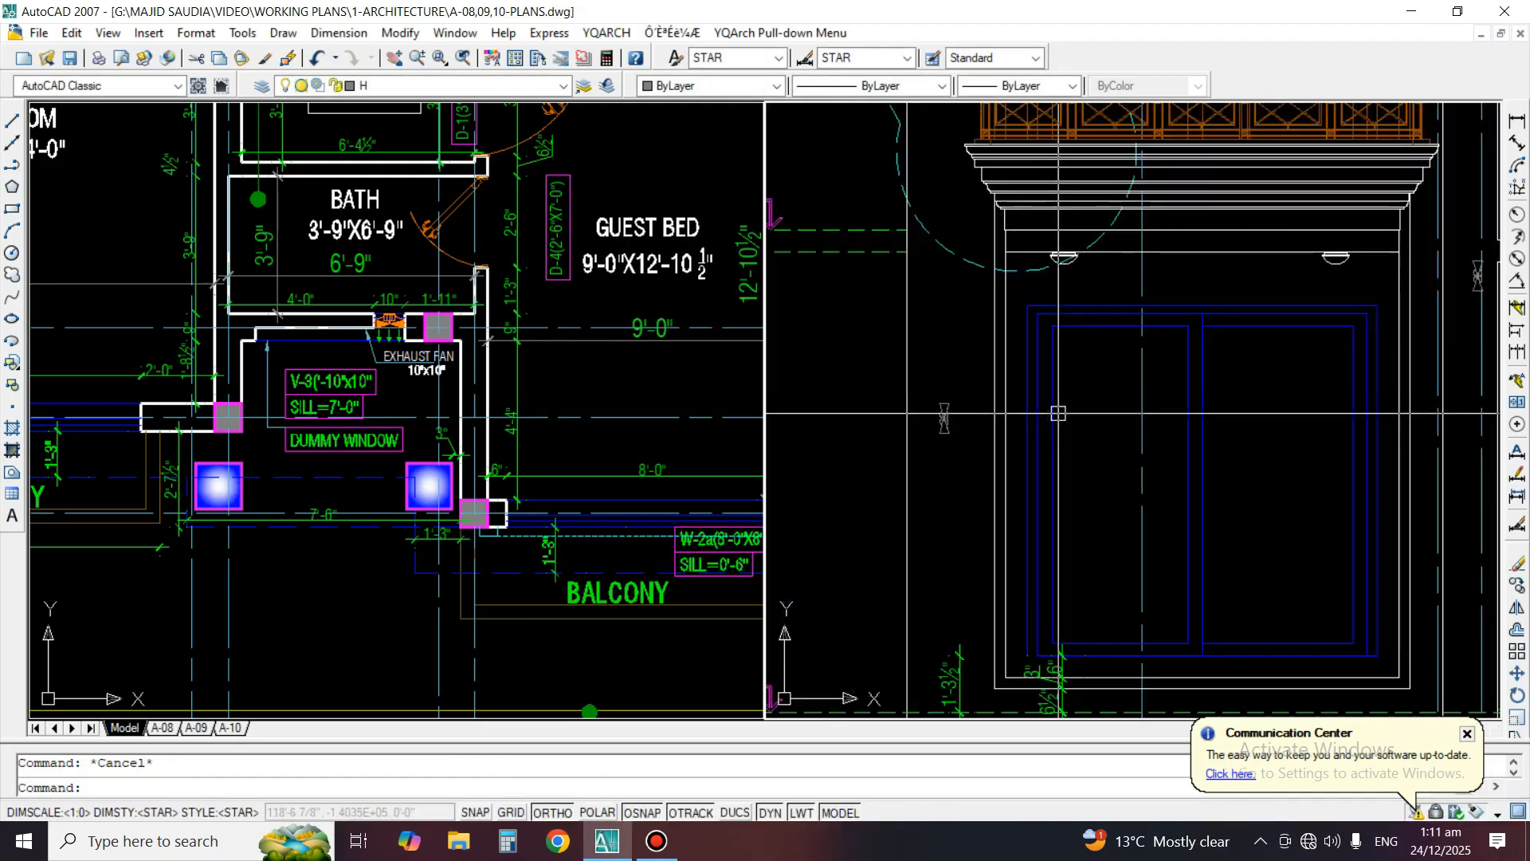
left_click(1516, 121)
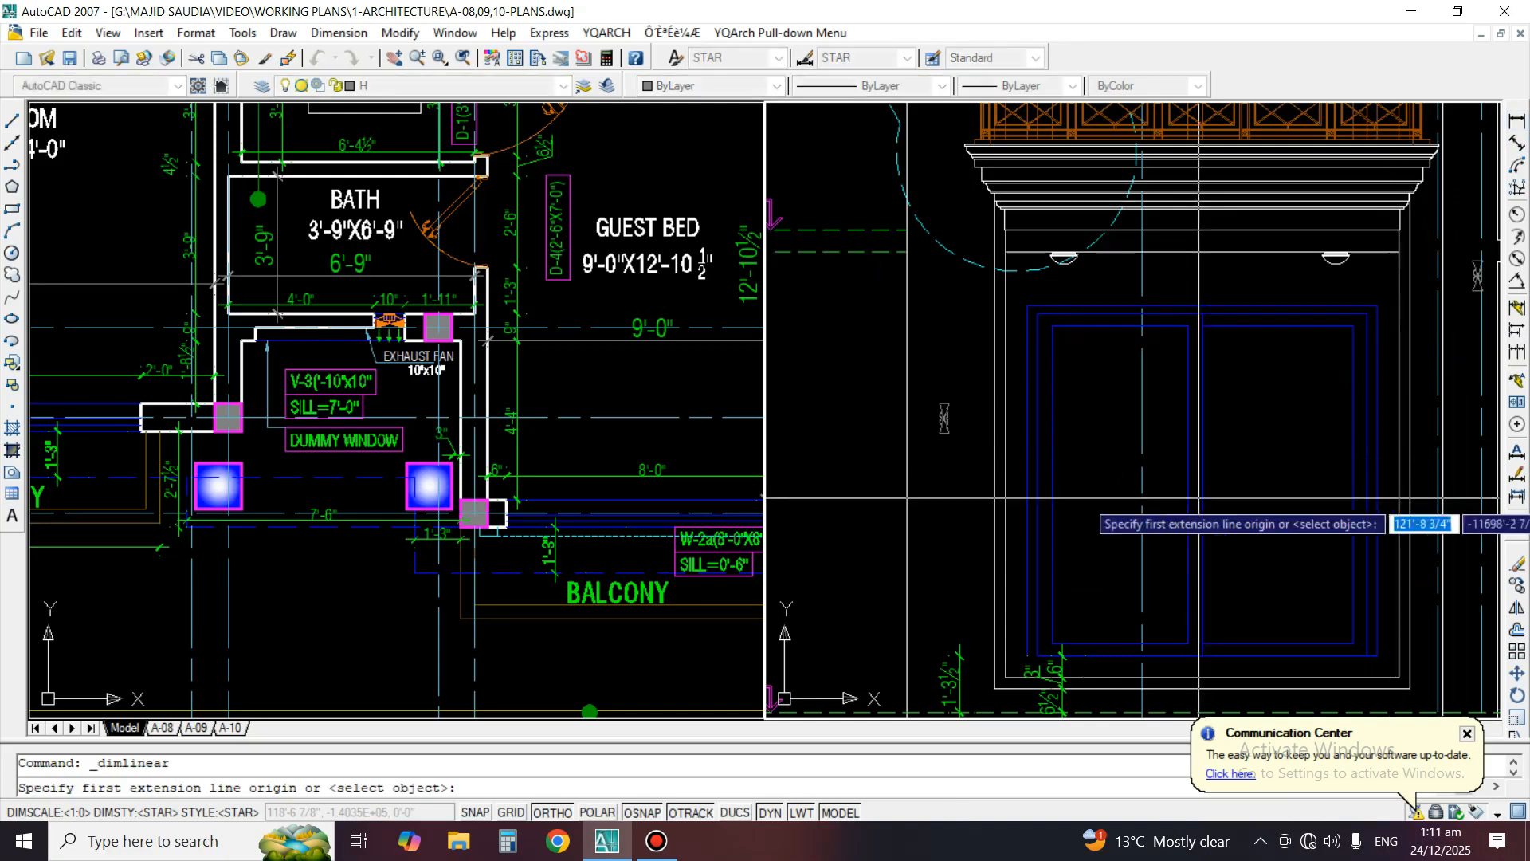
middle_click_drag(1204, 500, 1288, 411)
key("Escape")
key("Escape")
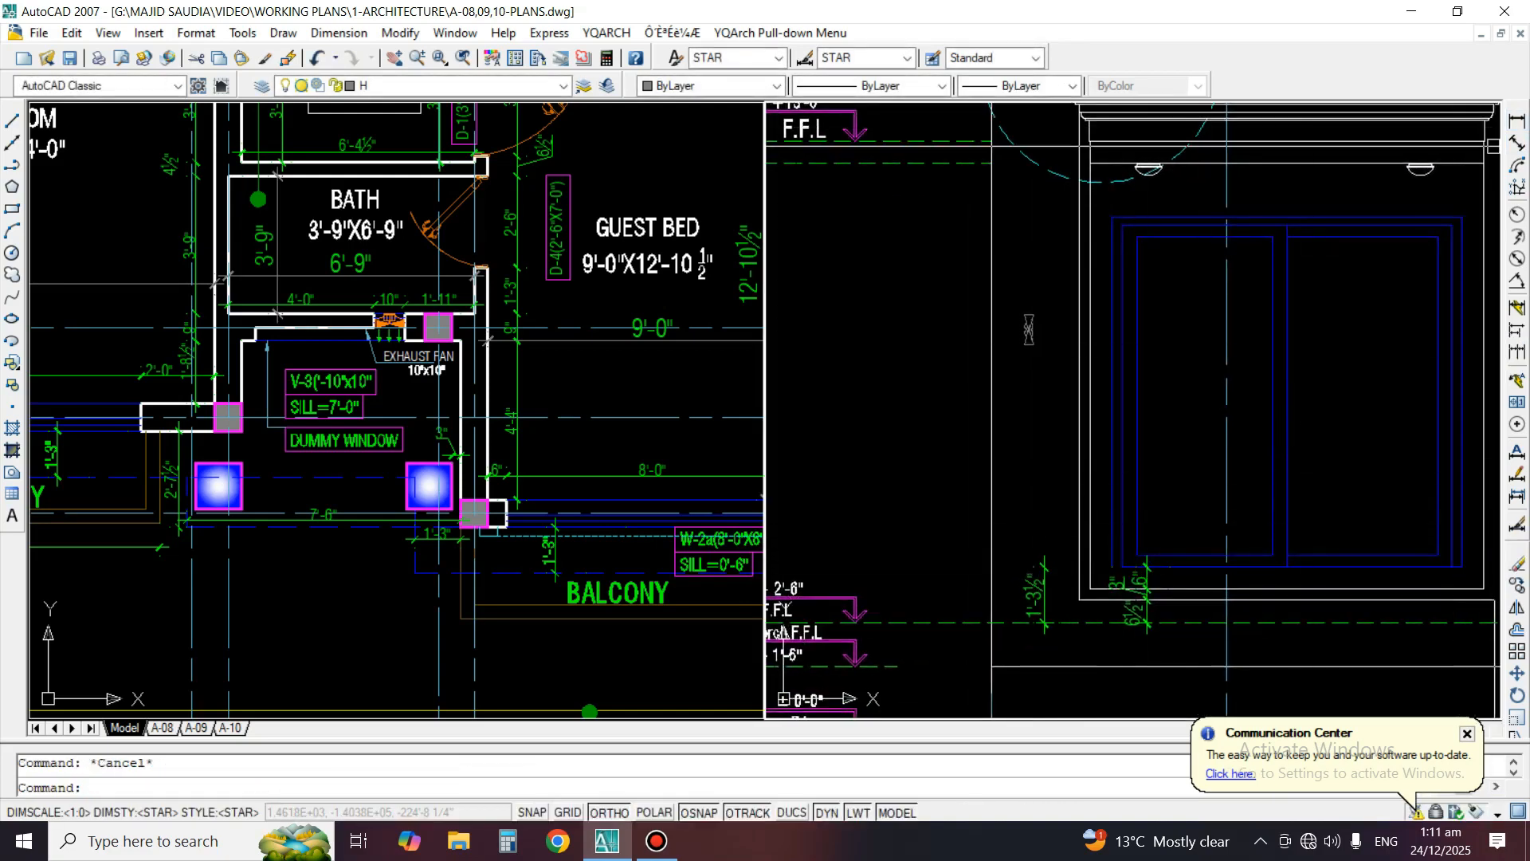
Place a short vertical linear dimension in the empty area beside the window, and erase it
left_click(1516, 121)
left_click(929, 315)
left_click(928, 403)
left_click(919, 363)
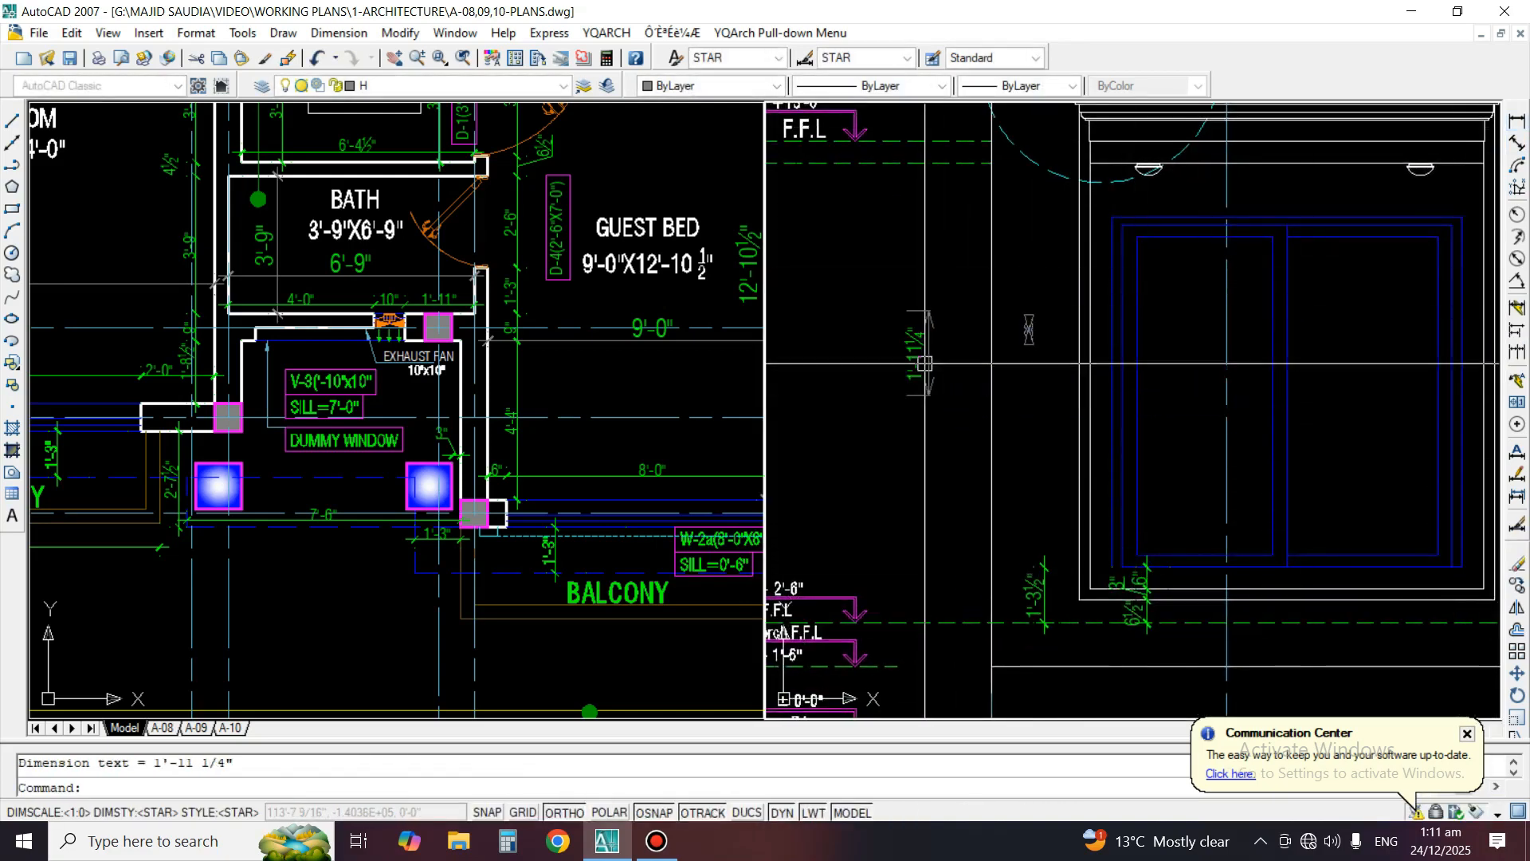
left_click(920, 369)
type("e")
key("space")
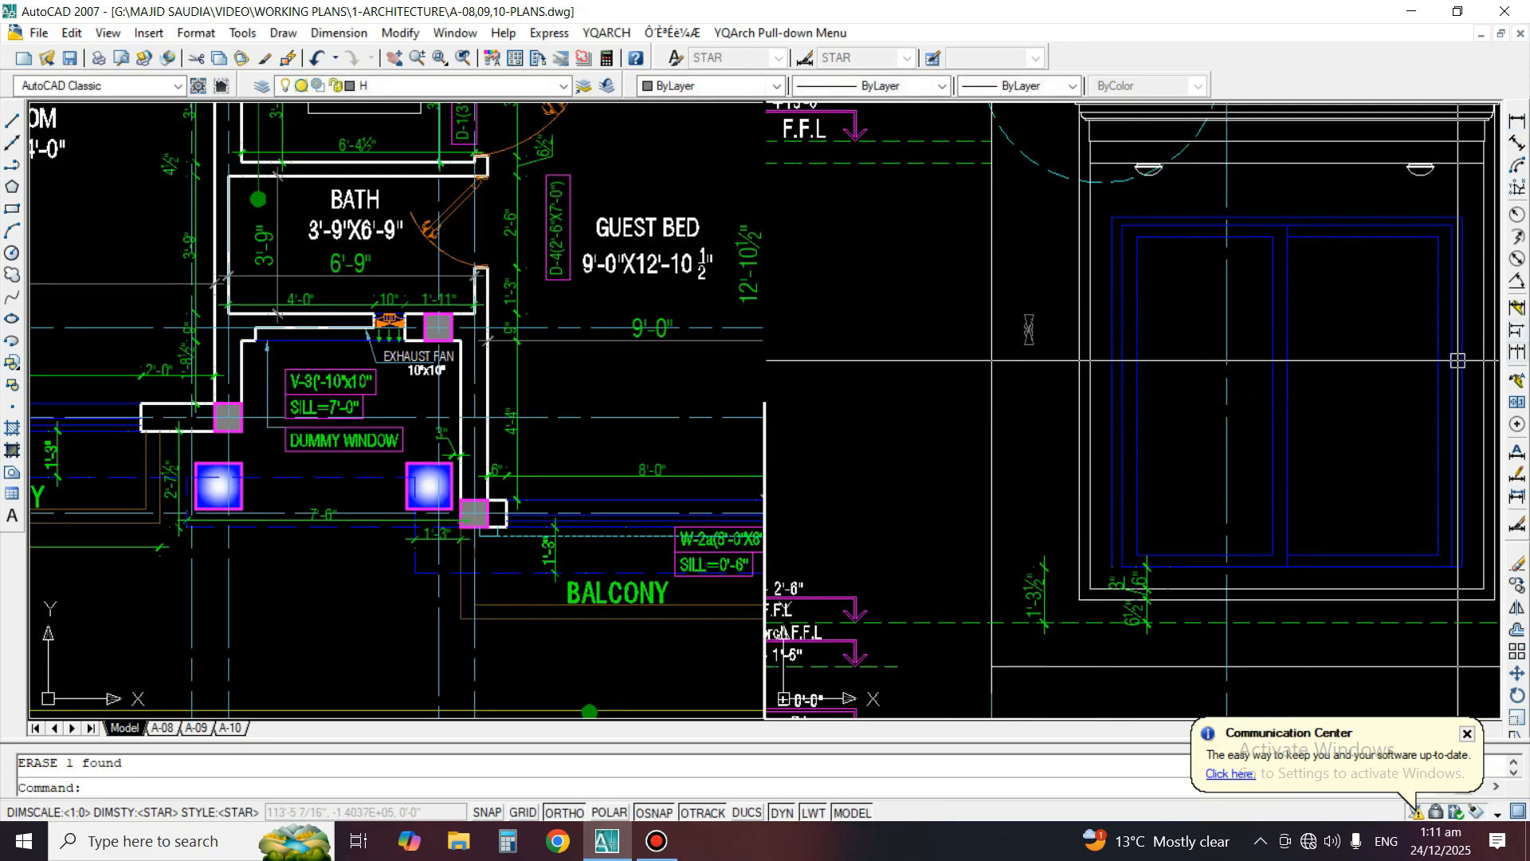
Continue the vertical dimension chain from the sill-height dimension to the window top, the cornice underside and the cornice top
left_click(1517, 351)
scroll(1060, 562, "up", 2)
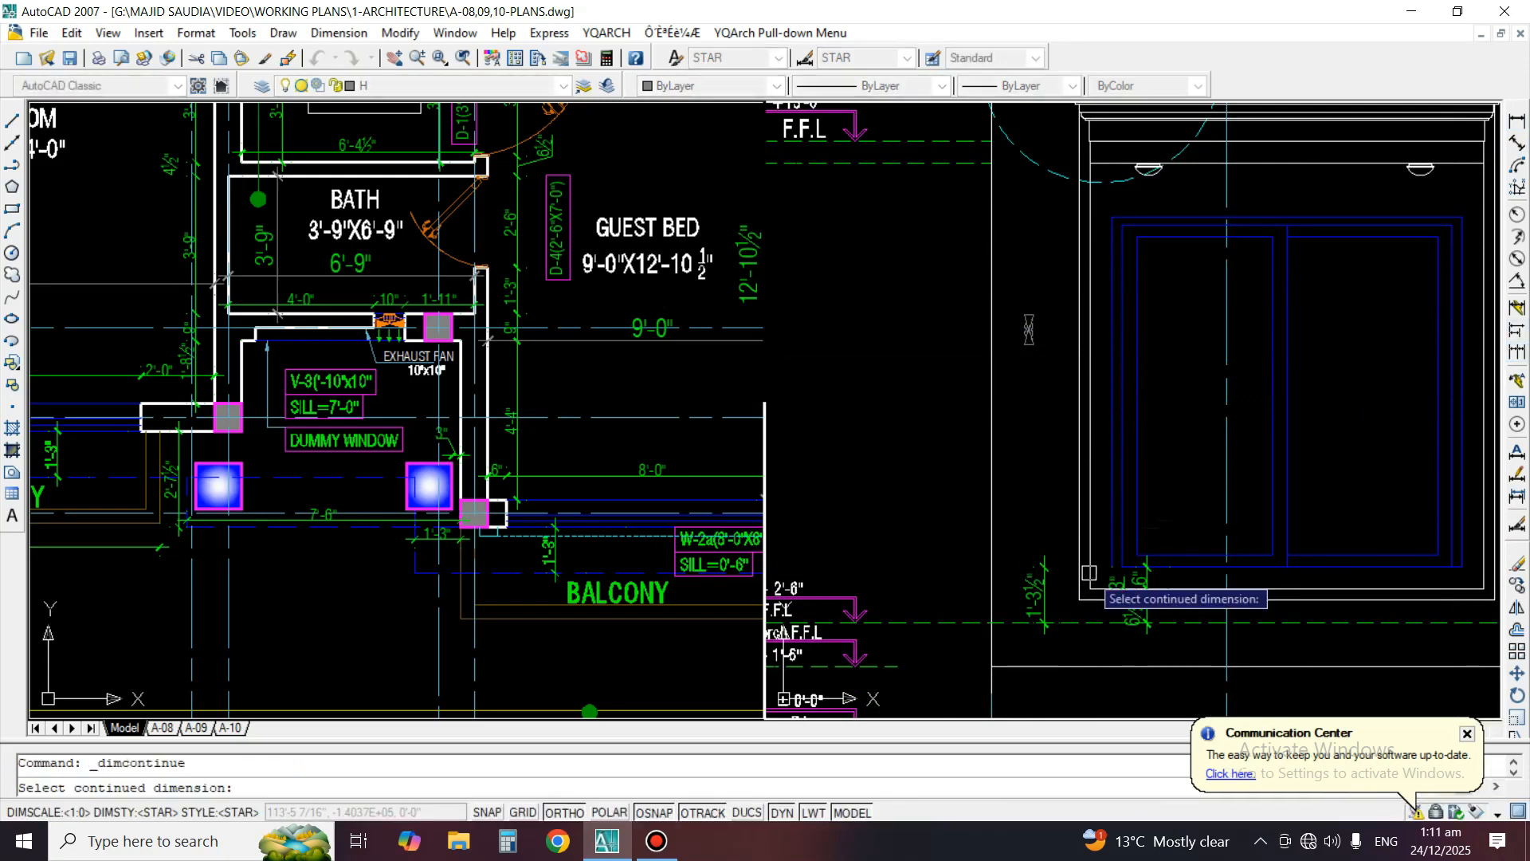
left_click(1030, 555)
middle_click_drag(1076, 383, 1071, 568)
left_click(1137, 344)
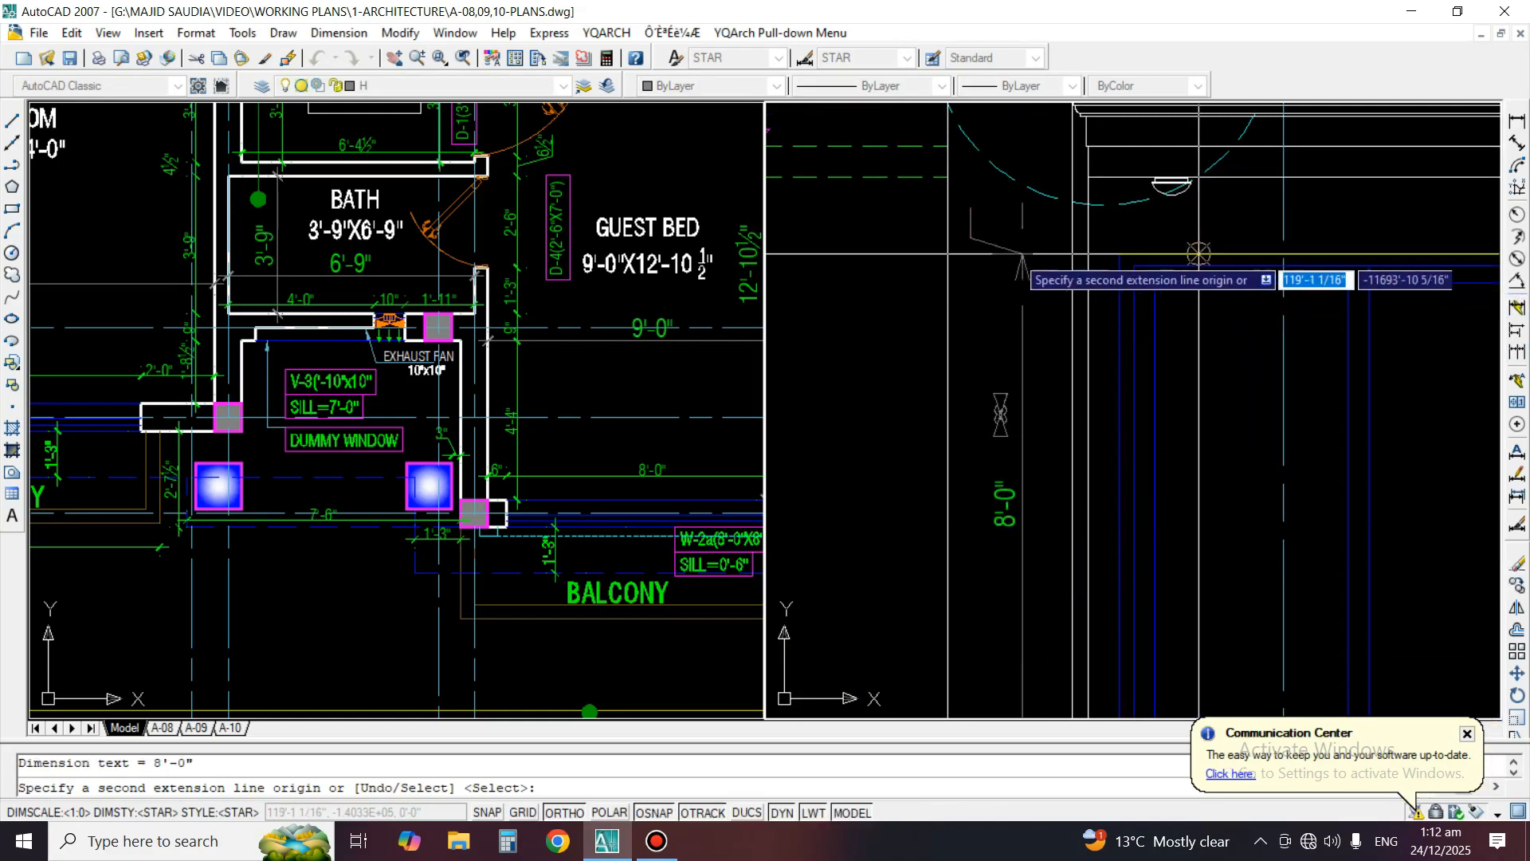
middle_click_drag(1088, 344, 1073, 566)
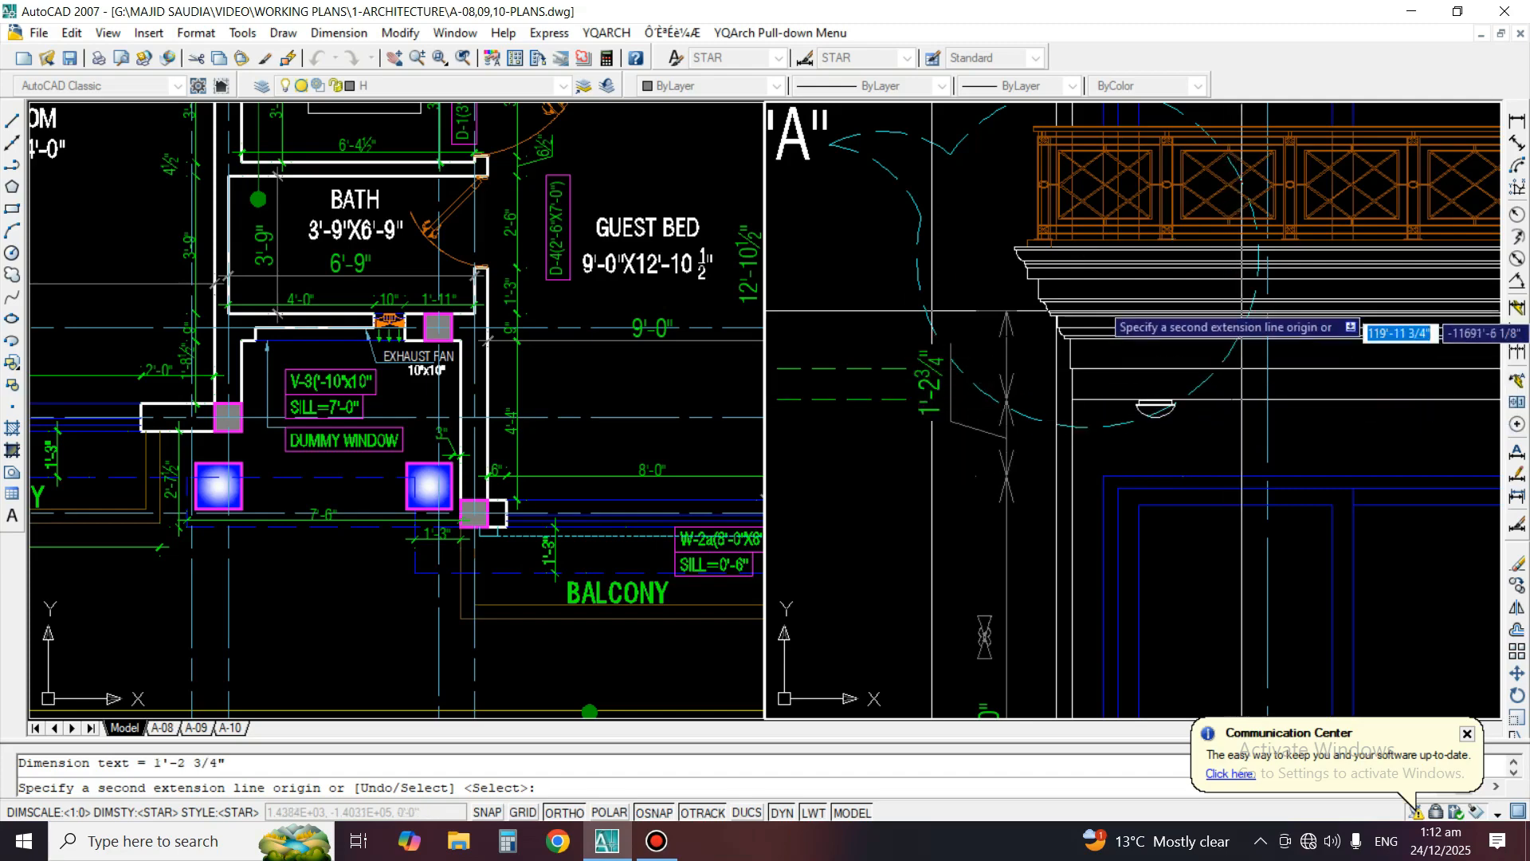
scroll(1244, 263, "up", 3)
scroll(1285, 271, "down", 3)
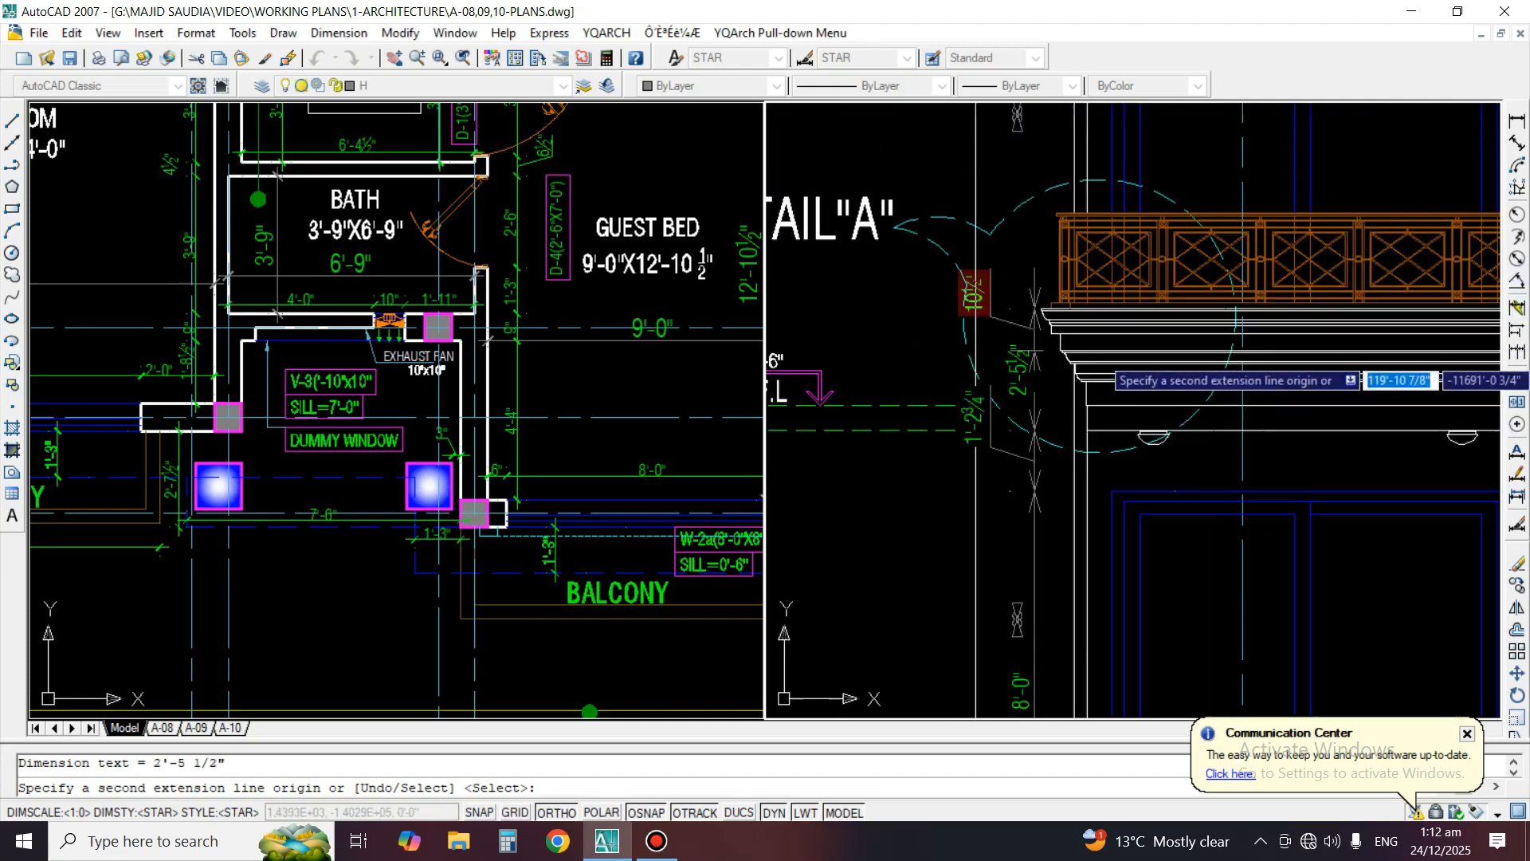
Extend the vertical dimension chain to the top of the orange balcony railing and end the chain there
scroll(1255, 343, "up", 4)
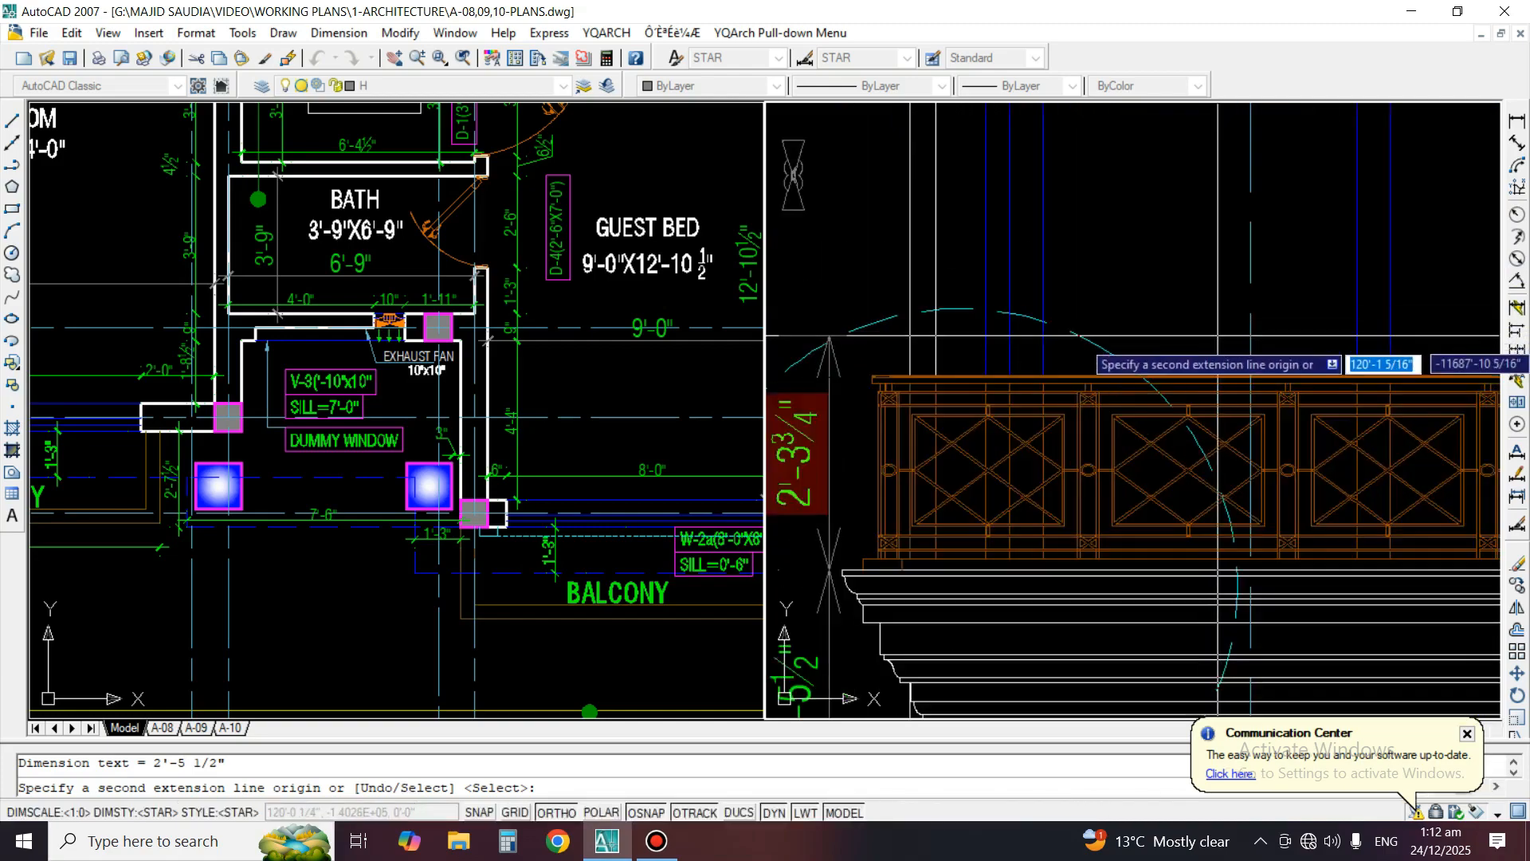
left_click(1214, 369)
key("Return")
key("Return")
Draw a text-free leader pointing at the railing's top rail, rising about 11 3/4" and turning right
scroll(1116, 399, "down", 3)
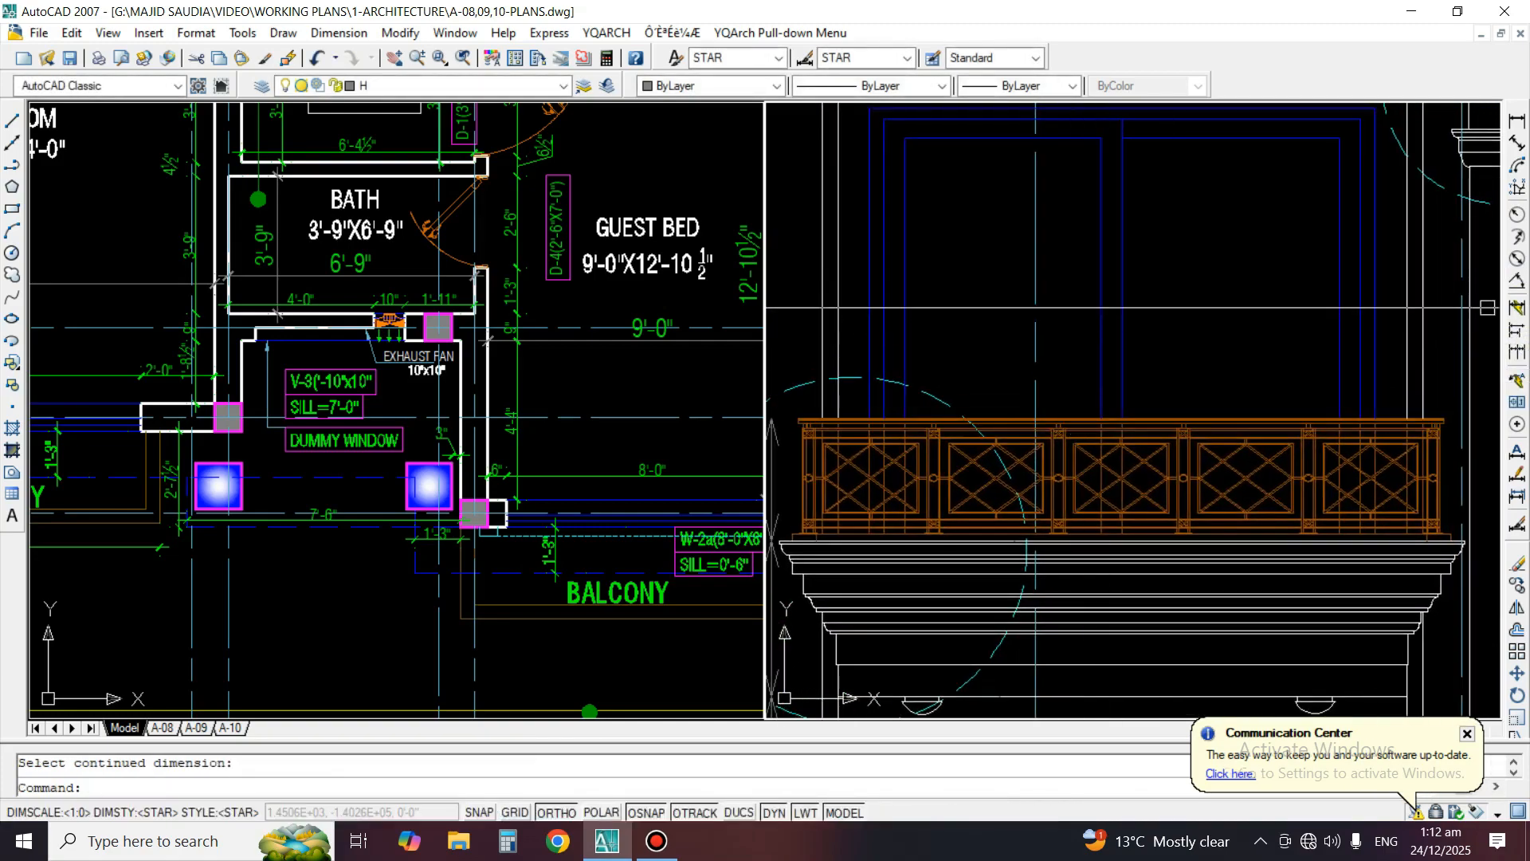
left_click(1516, 380)
scroll(1205, 410, "up", 3)
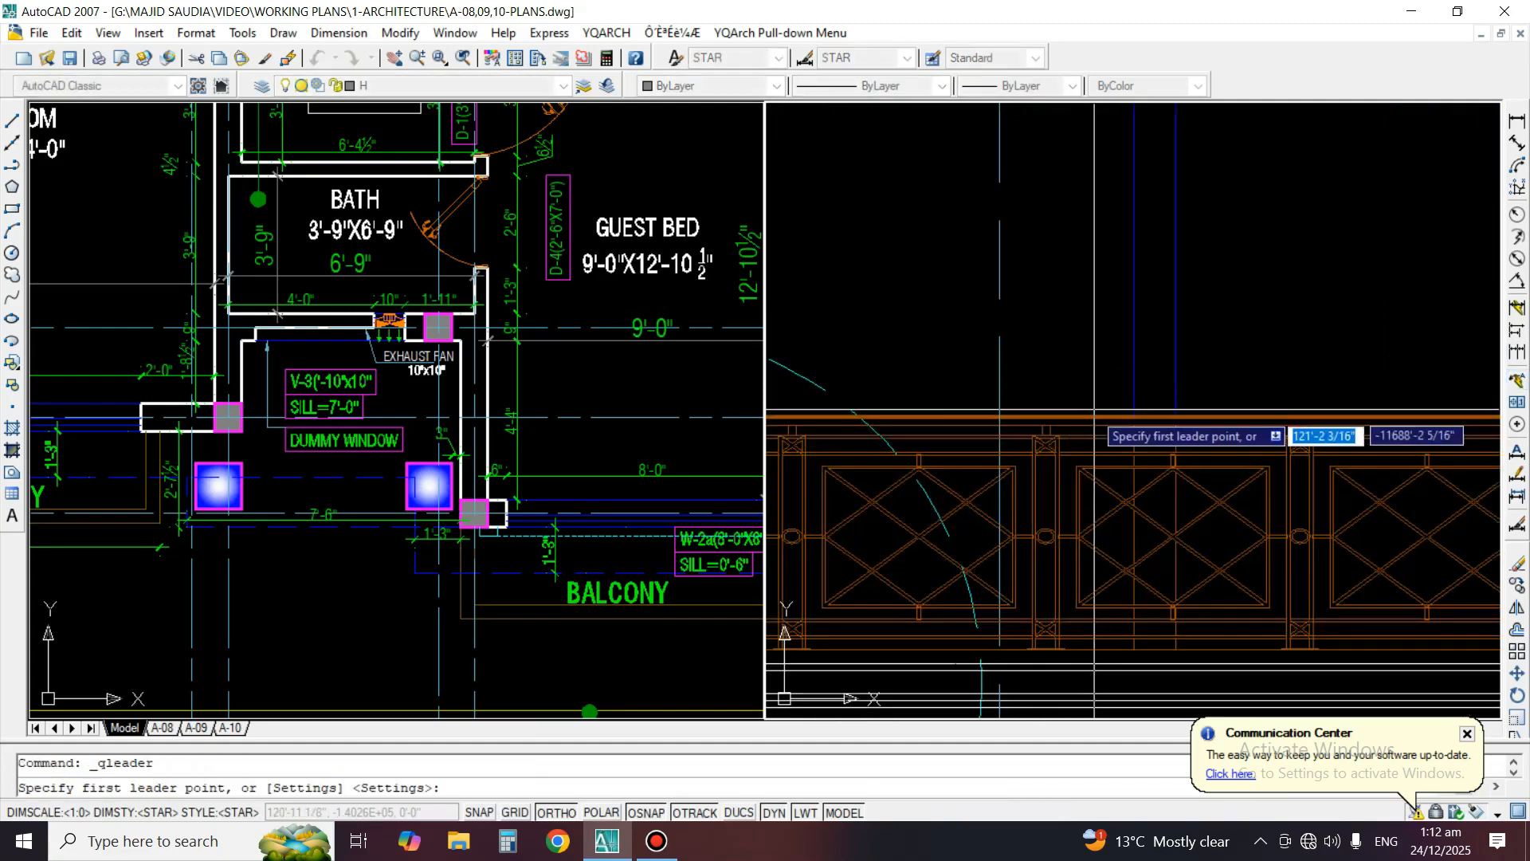
left_click(1206, 412)
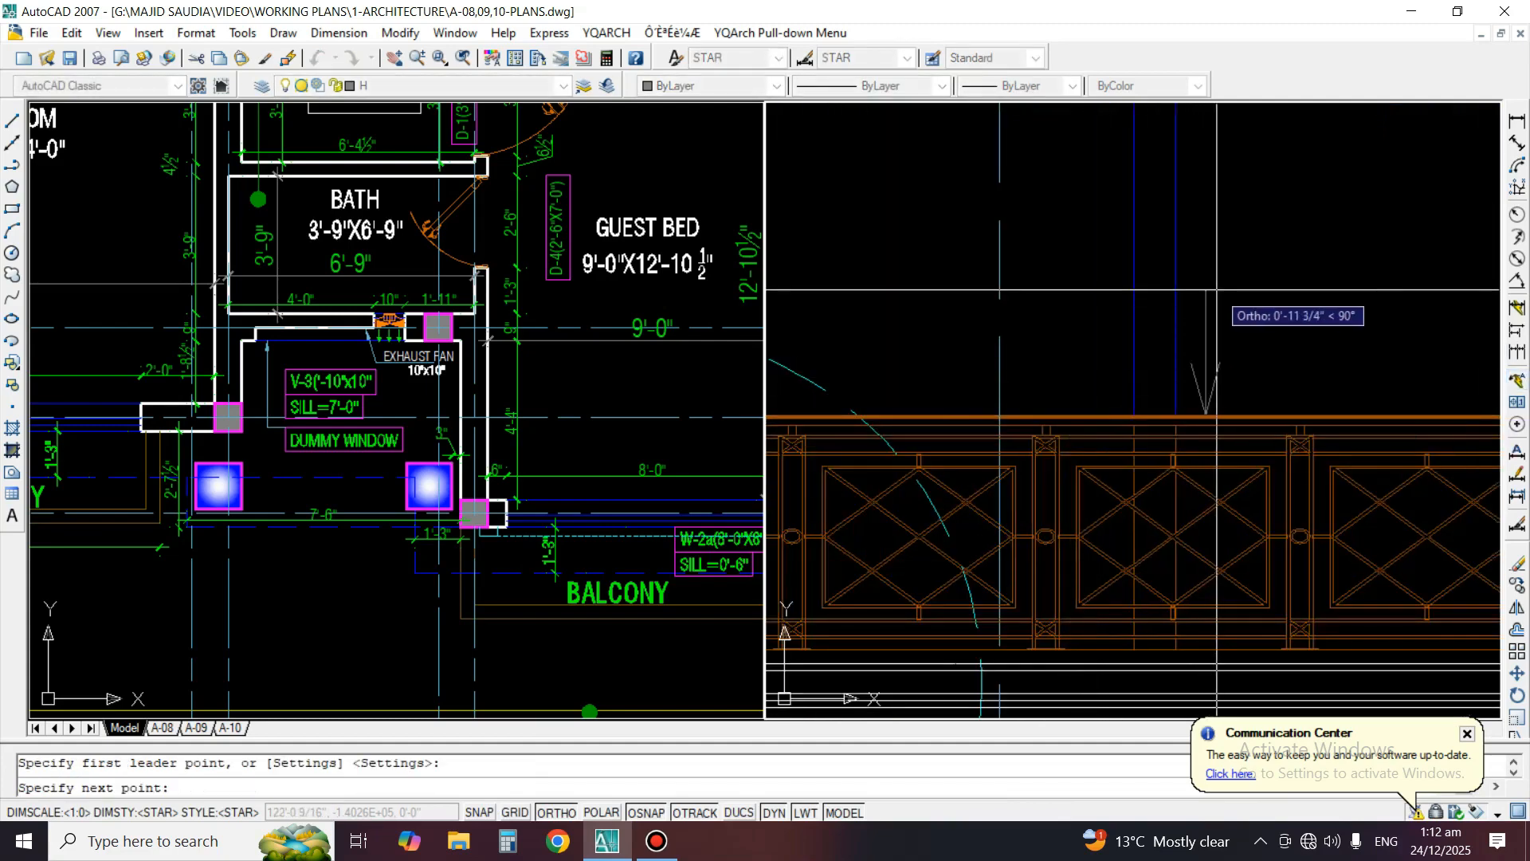
left_click(1260, 289)
key("Escape")
key("Escape")
Match the railing leader's properties to those of the vertical cornice dimension
scroll(1211, 350, "down", 3)
type("ma")
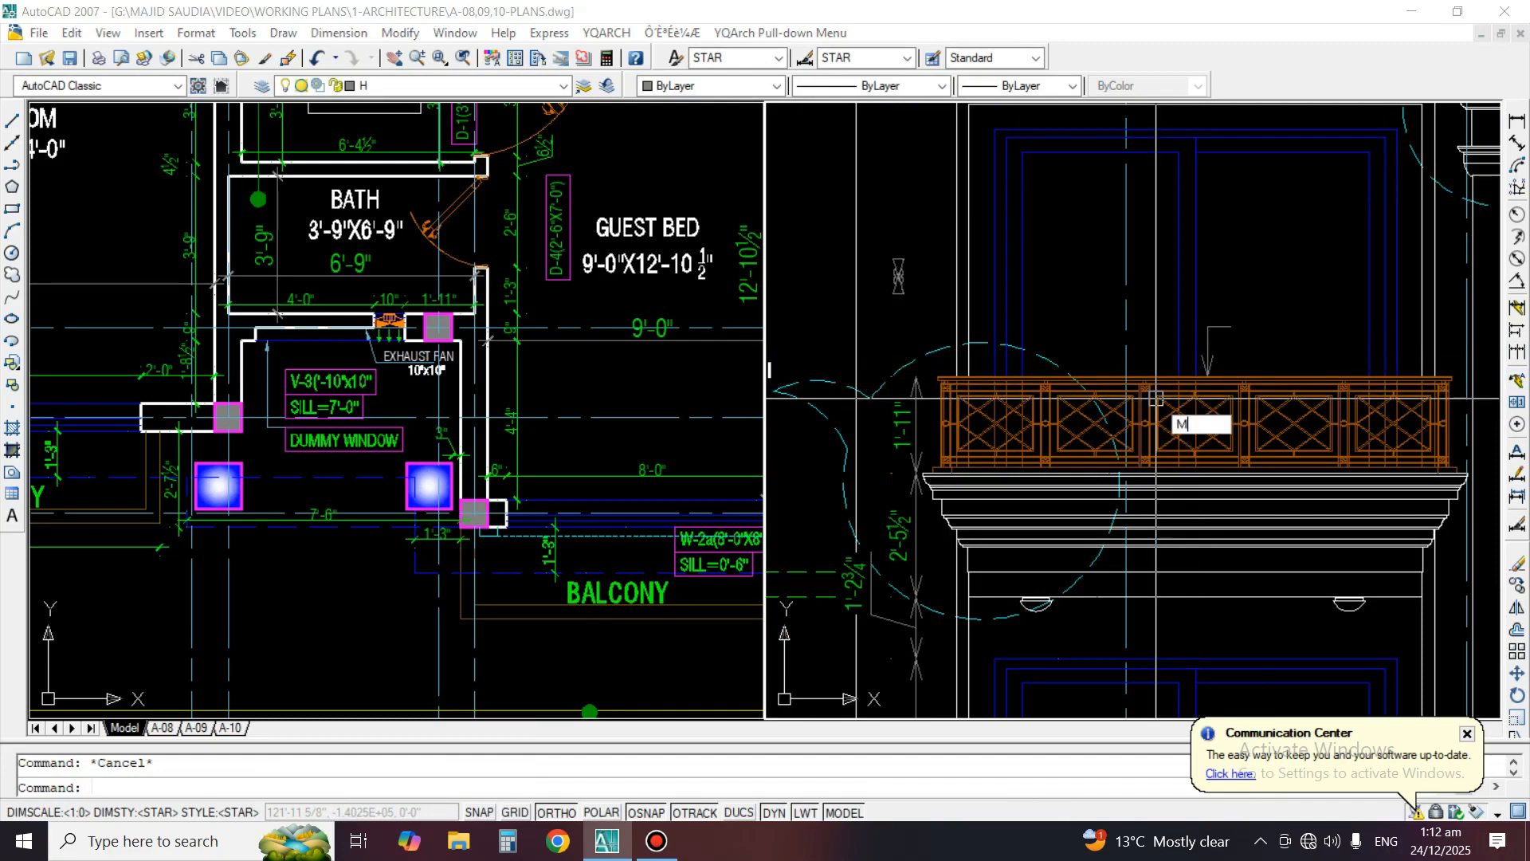
key("Return")
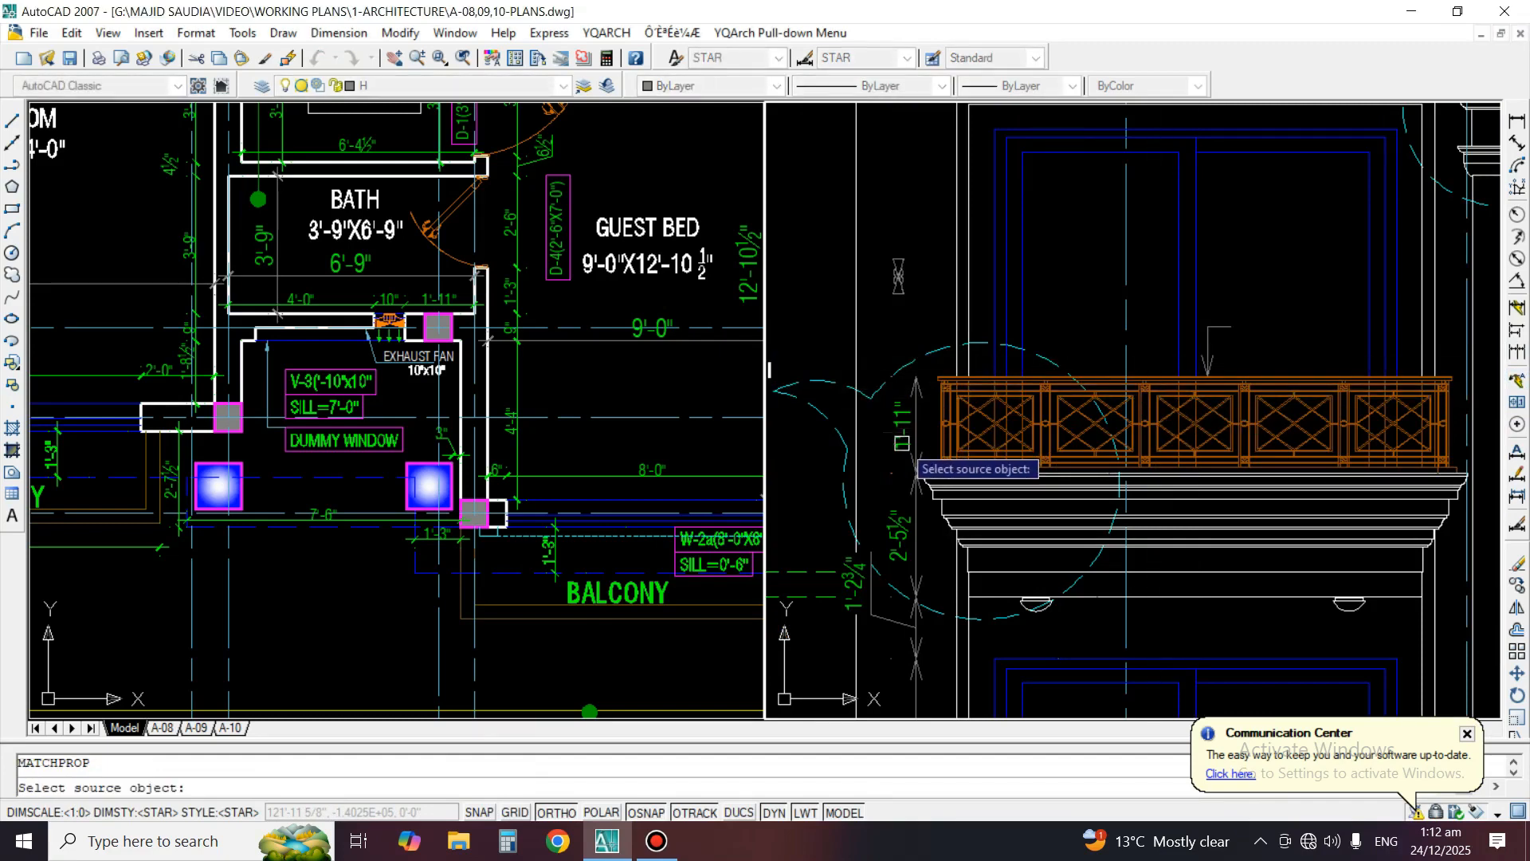
left_click(906, 550)
left_click(1250, 314)
left_click(1213, 351)
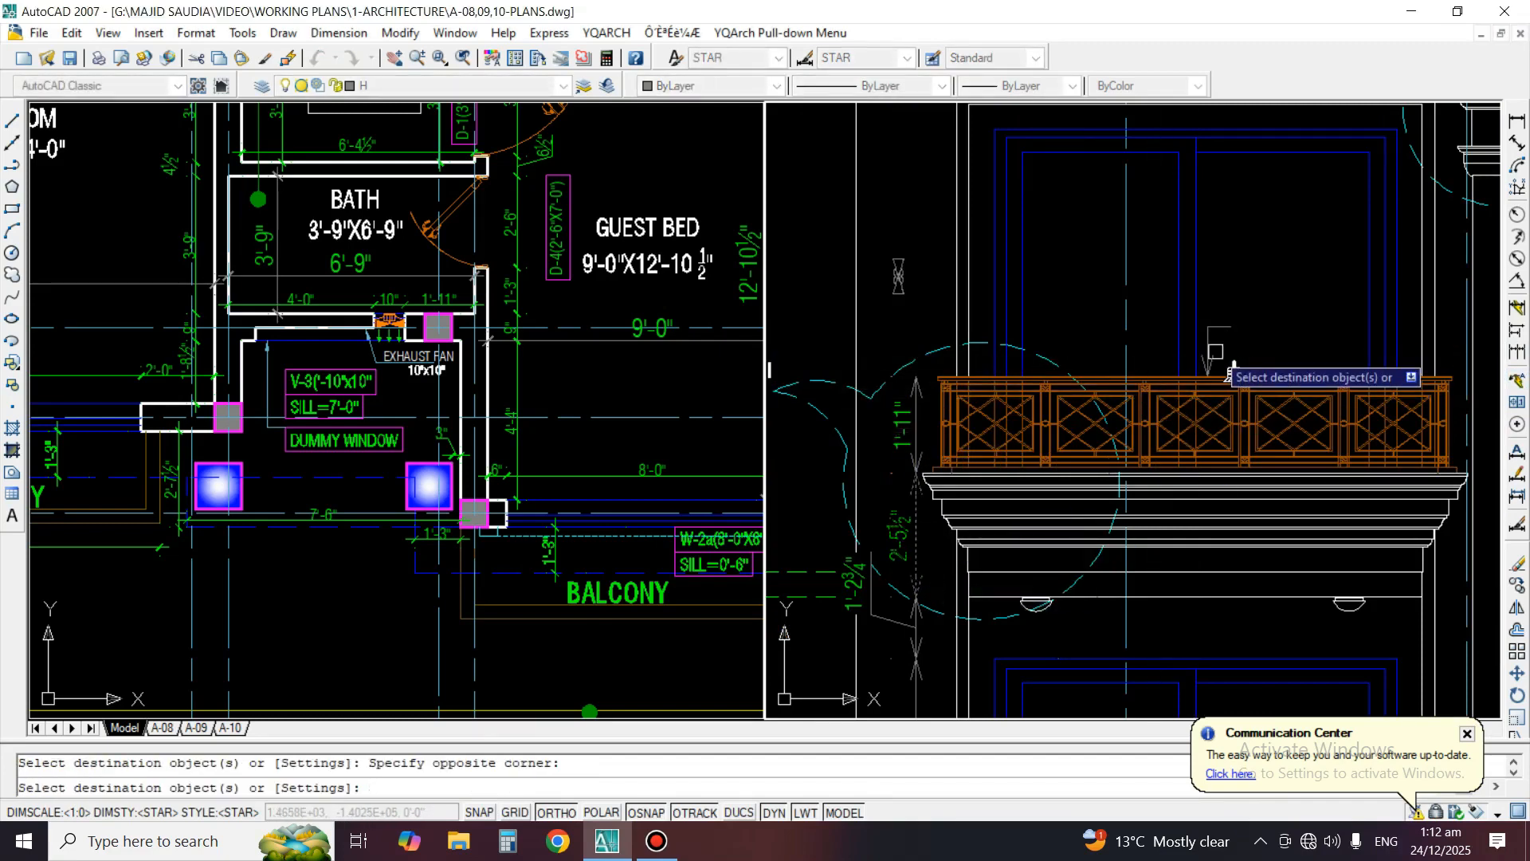
key("Return")
Copy the GUEST BED room label from the floor plan to the elevation, above the railing leader
middle_click_drag(1219, 348, 1211, 385)
type("C")
key("Return")
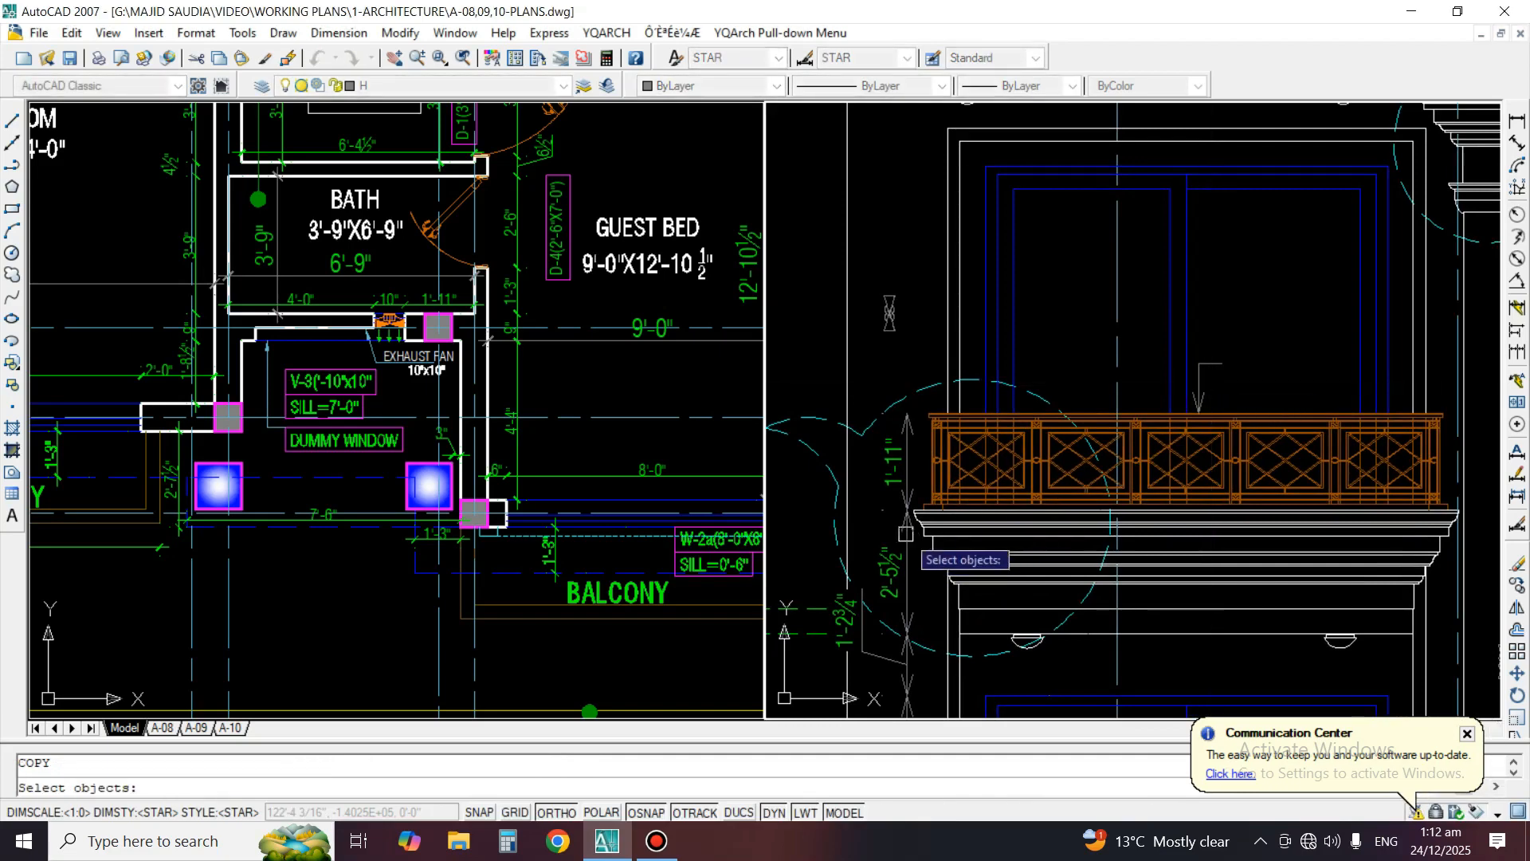
key("Return")
left_click(646, 214)
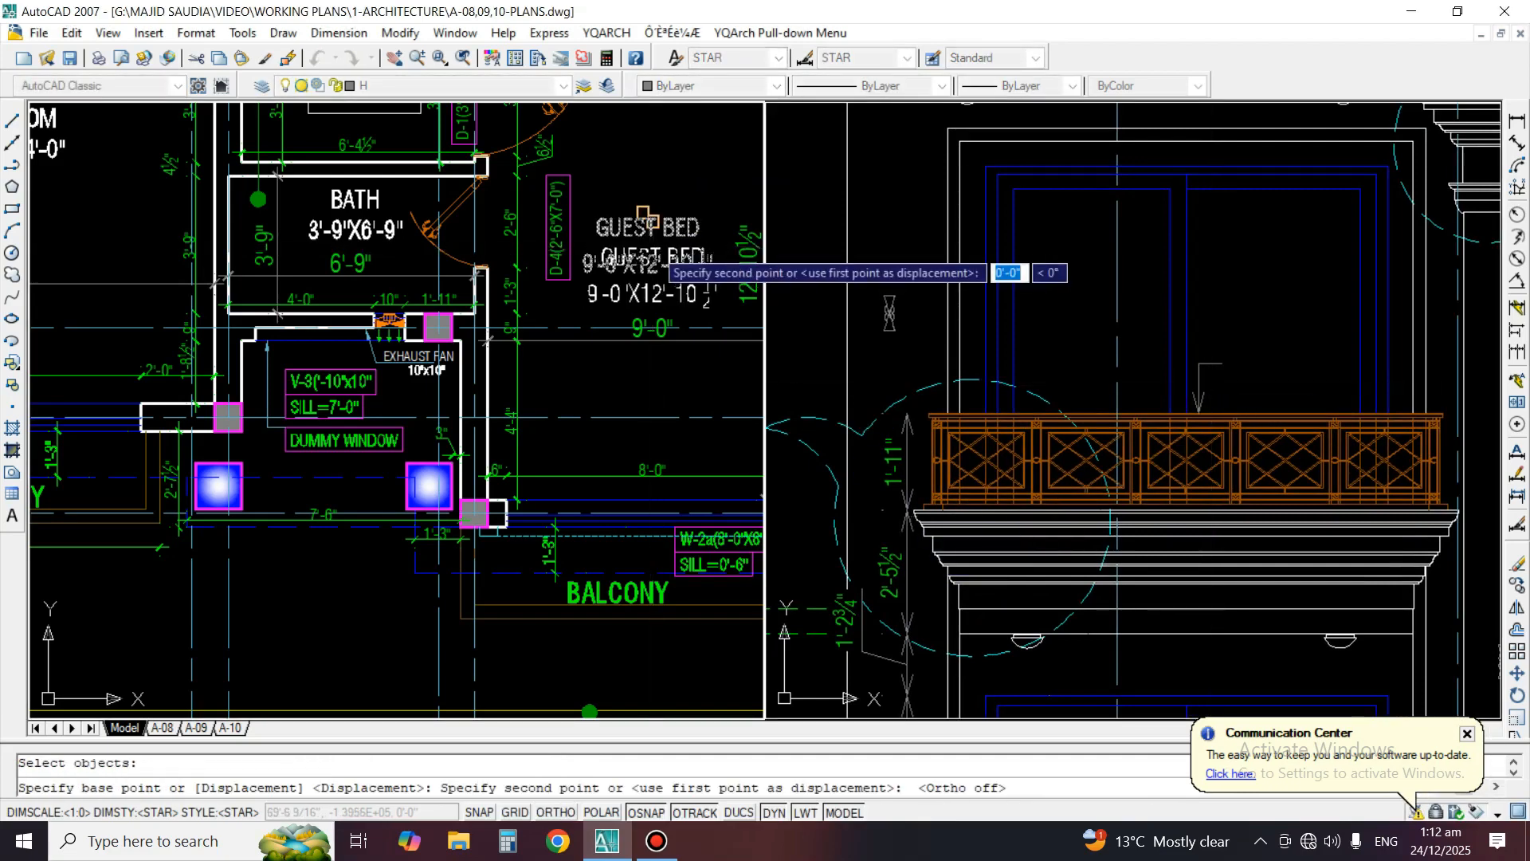
left_click(1239, 321)
left_click(1284, 264)
key("Return")
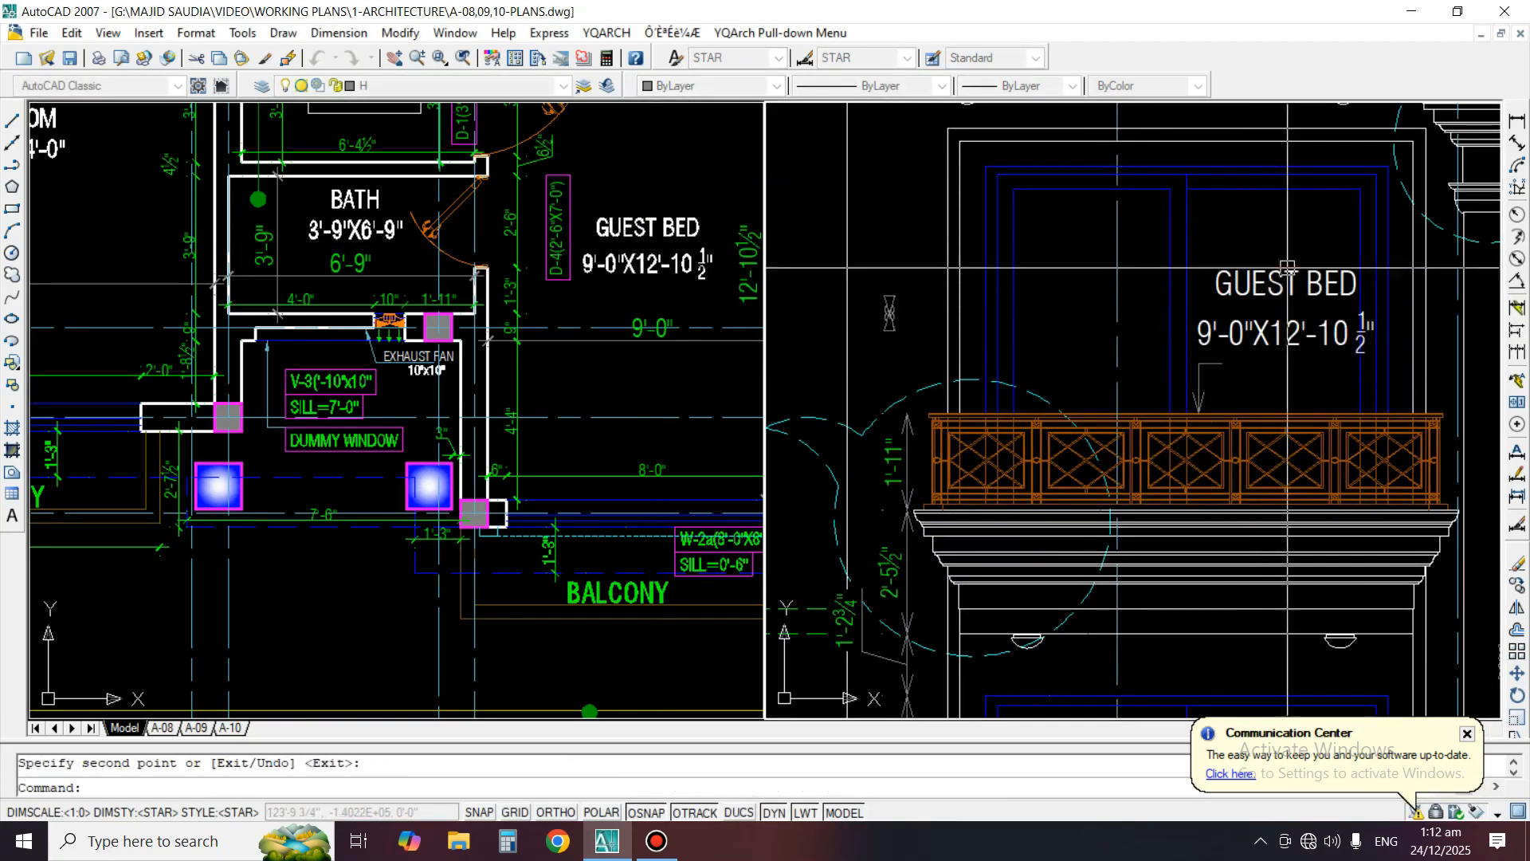
Change the copied label's text to "M.S STEEL RAILING"
type("ED")
key("Return")
left_click(1275, 307)
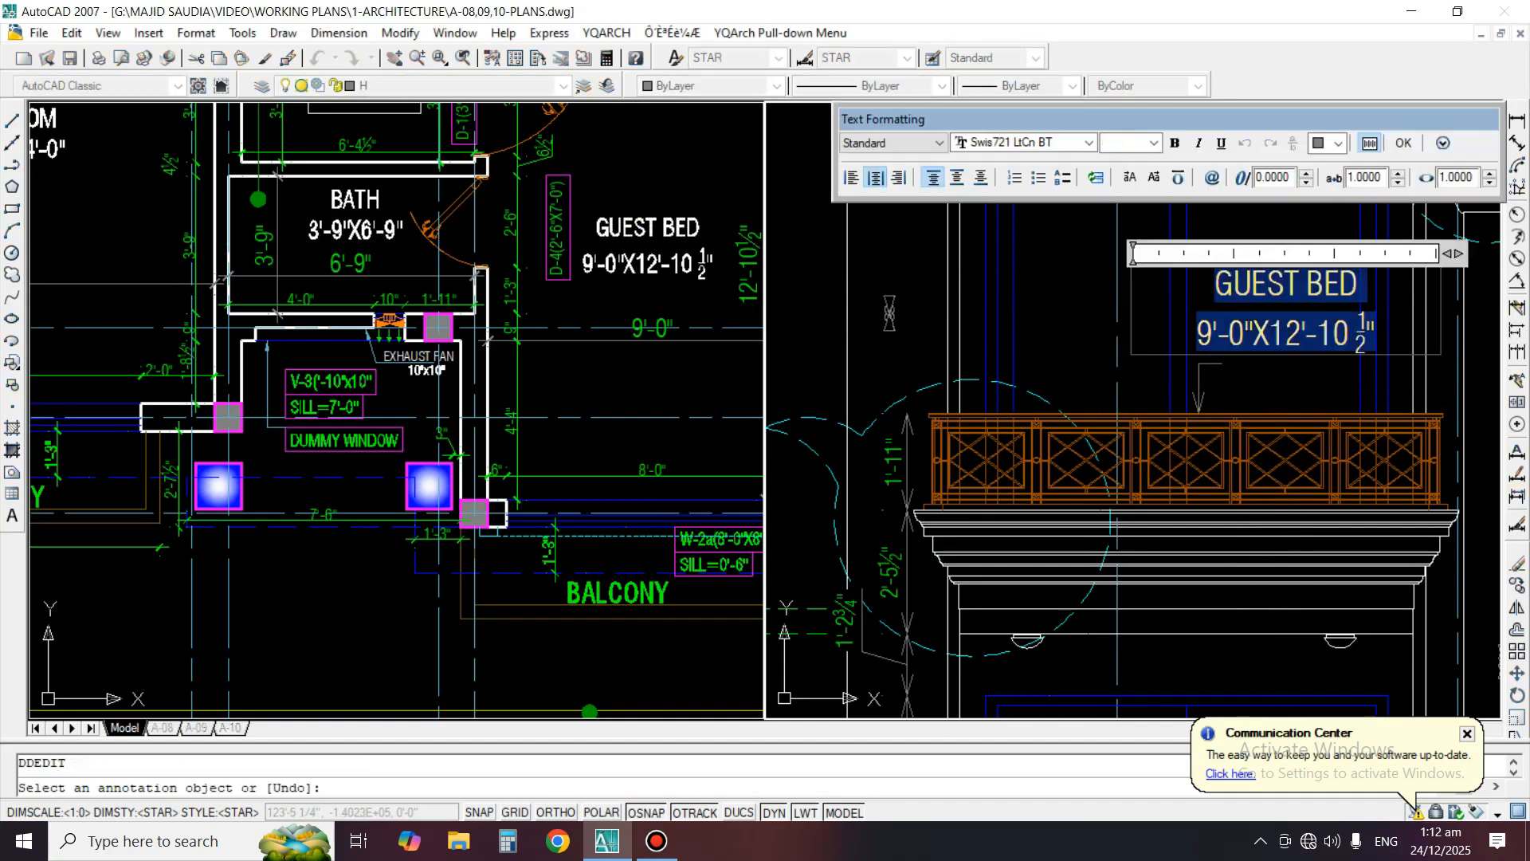
type("M.S STEEL RAILING")
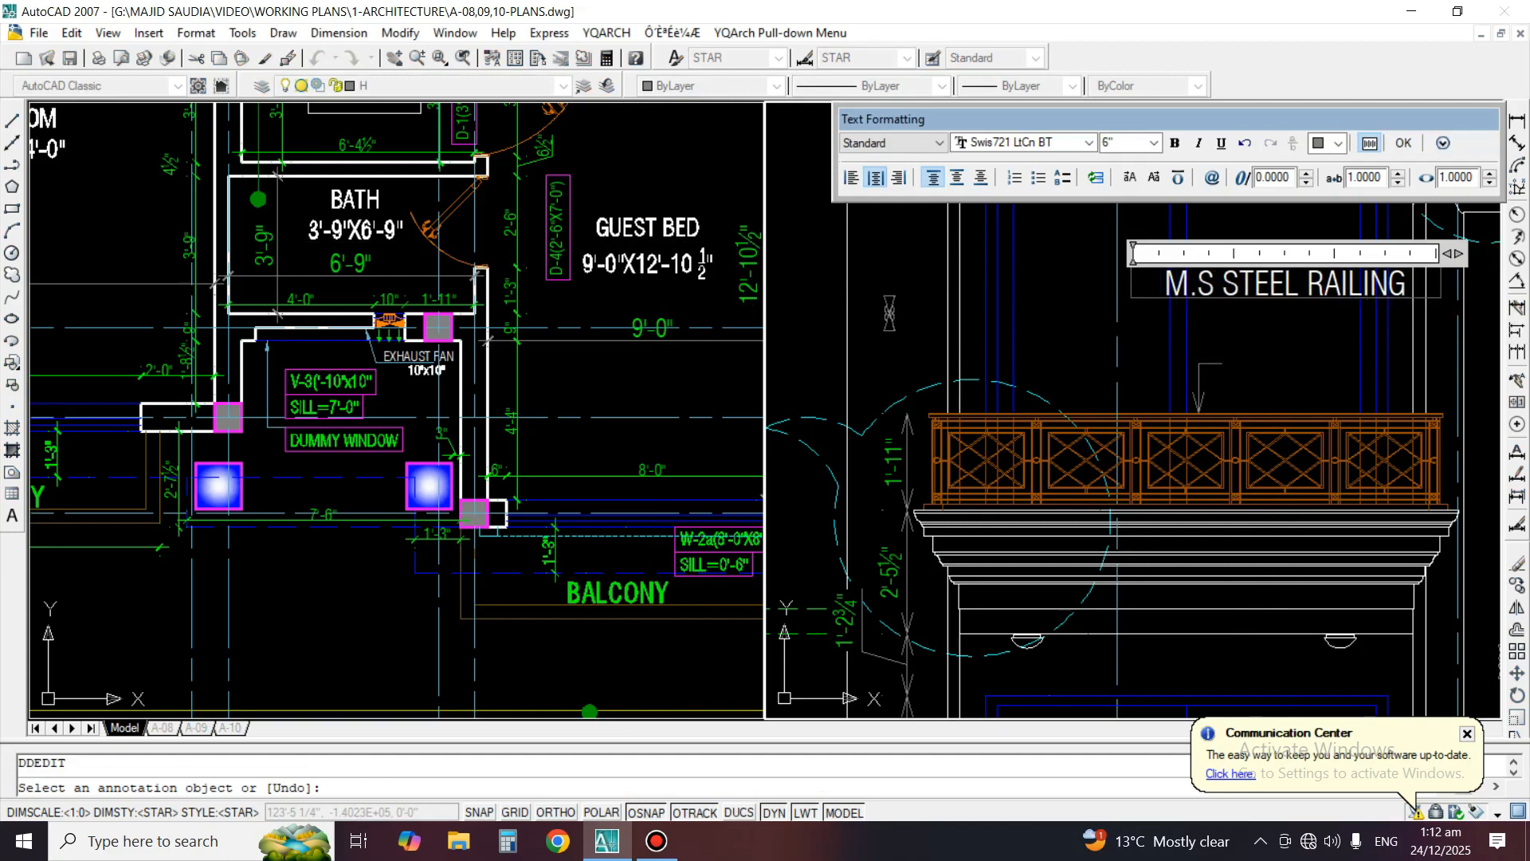
left_click(1280, 452)
key("space")
Move the M.S STEEL RAILING text next to the end of the railing leader and fine-tune its position
middle_click_drag(1279, 430, 1179, 406)
type("m")
key("space")
left_click(1195, 261)
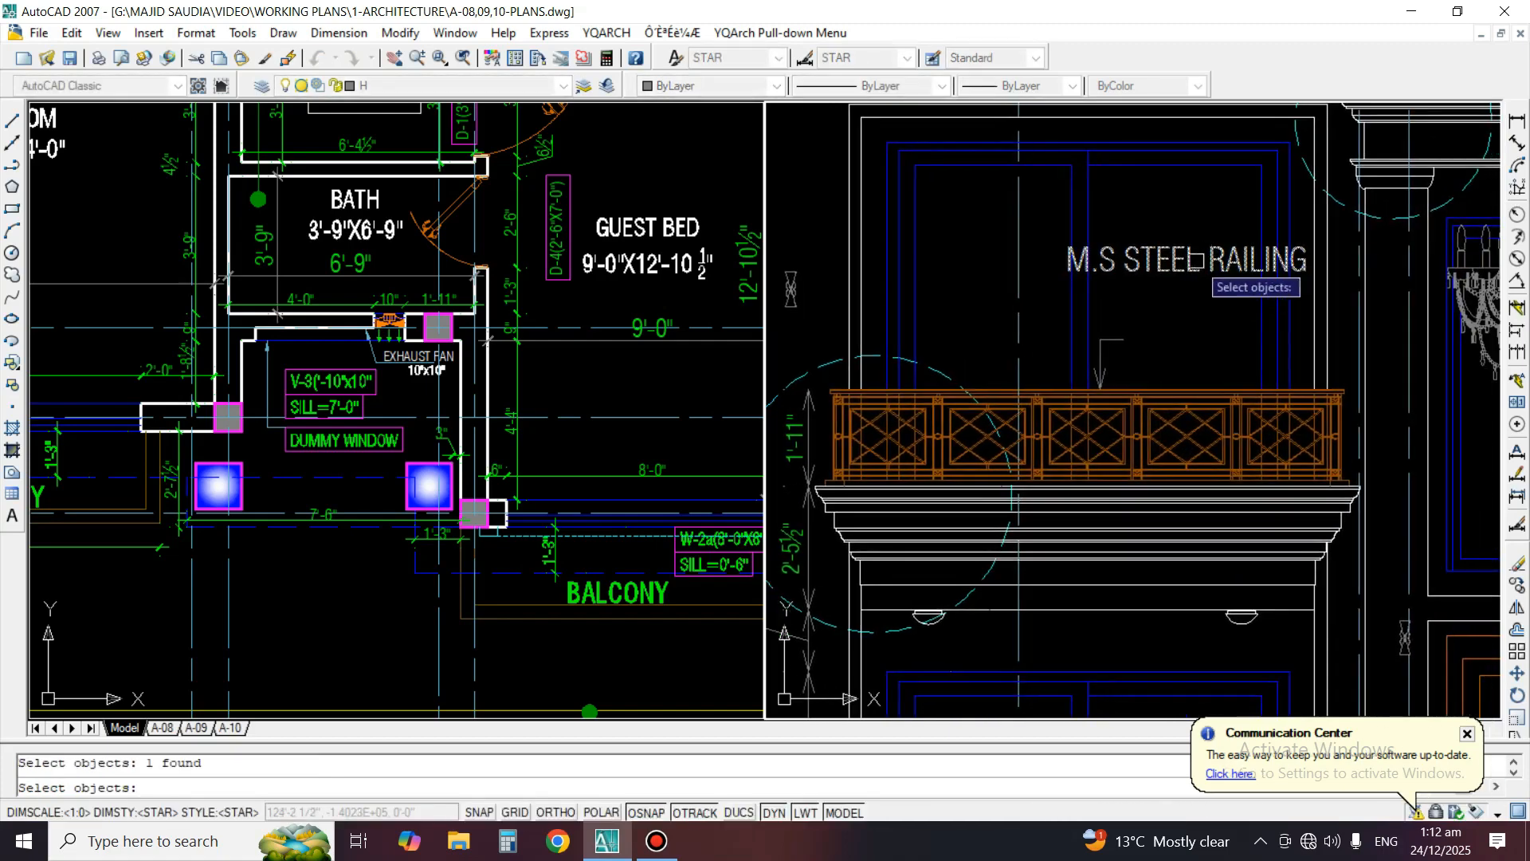
key("space")
left_click(1178, 254)
left_click(1252, 334)
key("space")
left_click(1199, 343)
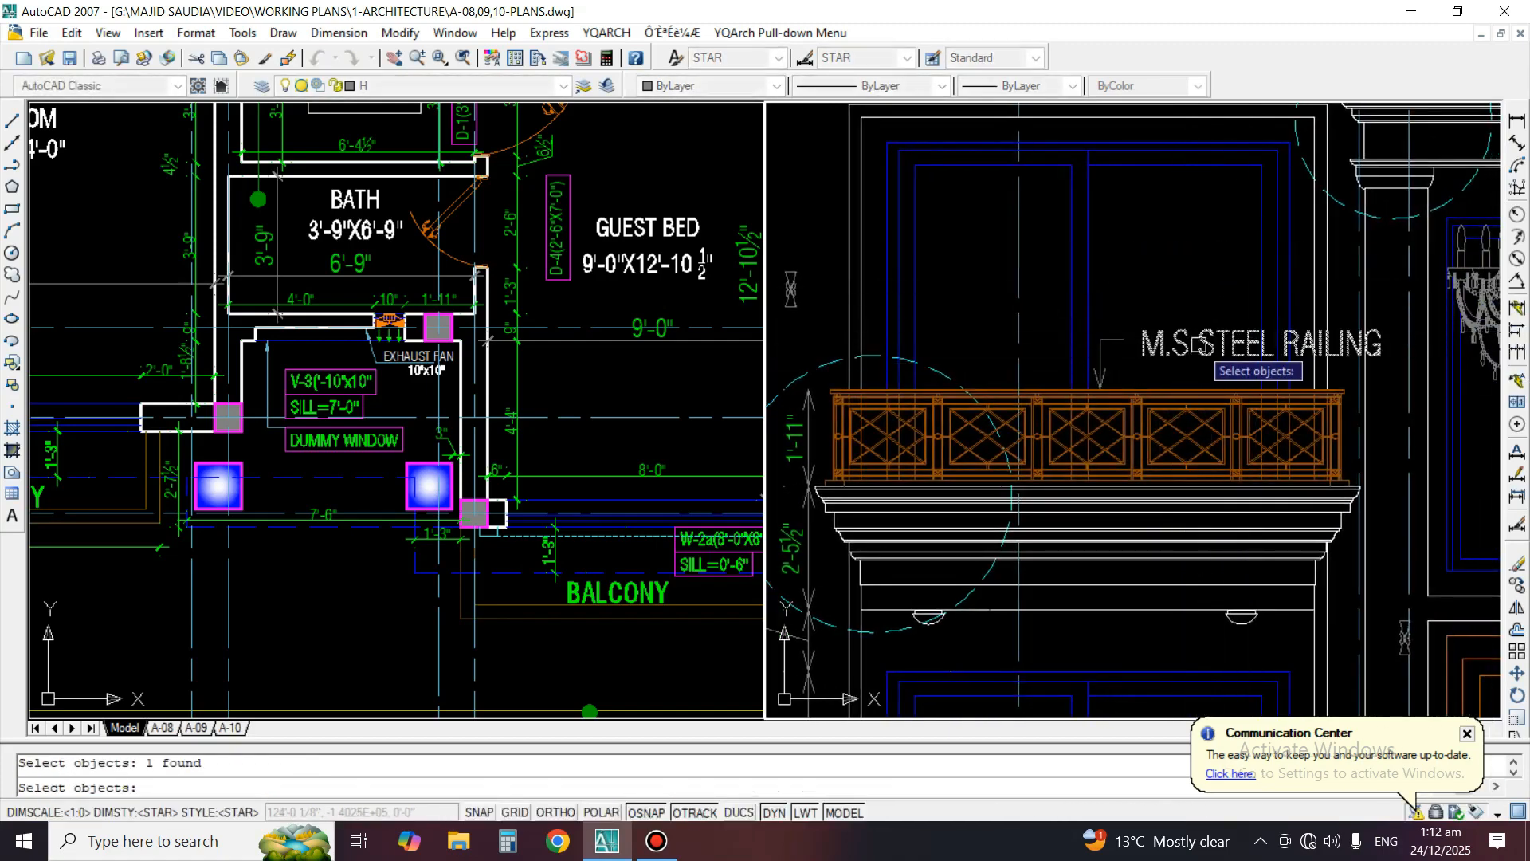
key("space")
left_click(1167, 279)
left_click(1162, 277)
Scale the M.S STEEL RAILING text by a factor of 0.6 from the leader's end
type("sc")
key("space")
left_click(1141, 349)
key("space")
left_click(1123, 341)
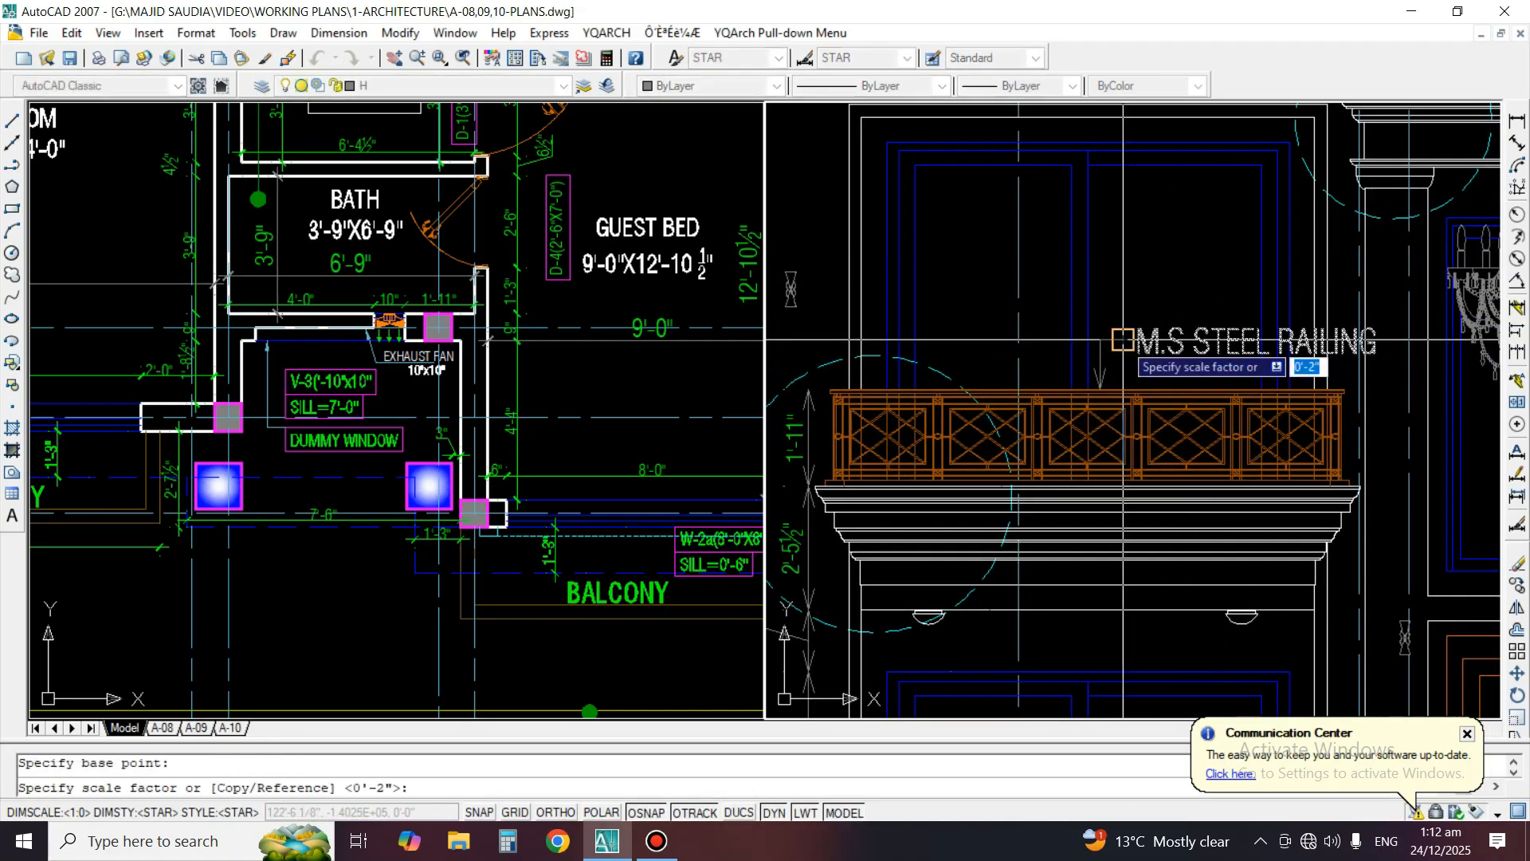
type(".6")
key("space")
Nudge the reduced M.S STEEL RAILING text closer to the leader's end
type("m")
key("space")
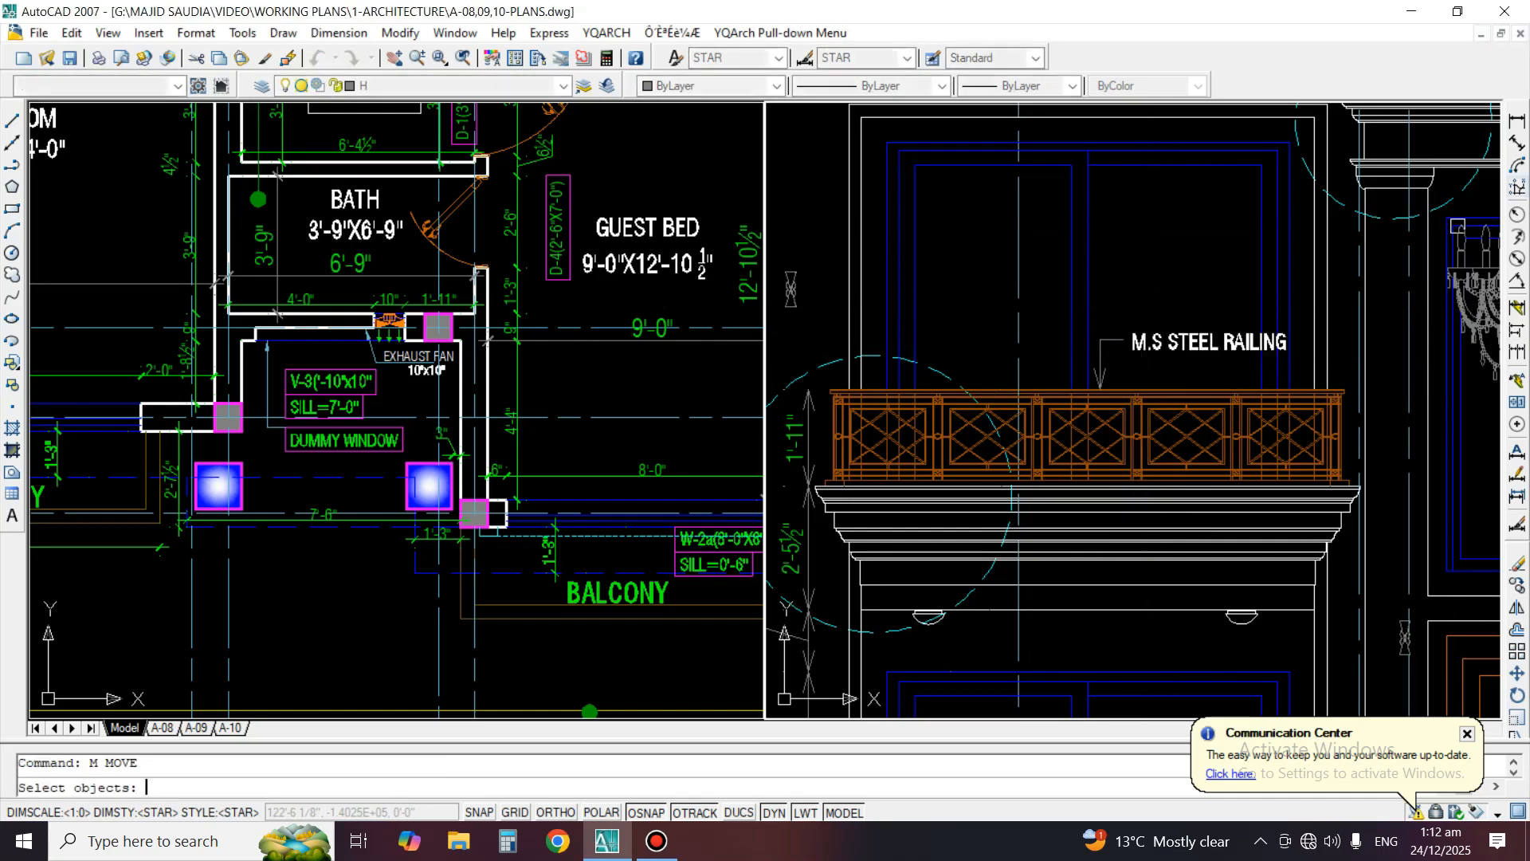
key("space")
left_click(1175, 266)
left_click(1172, 266)
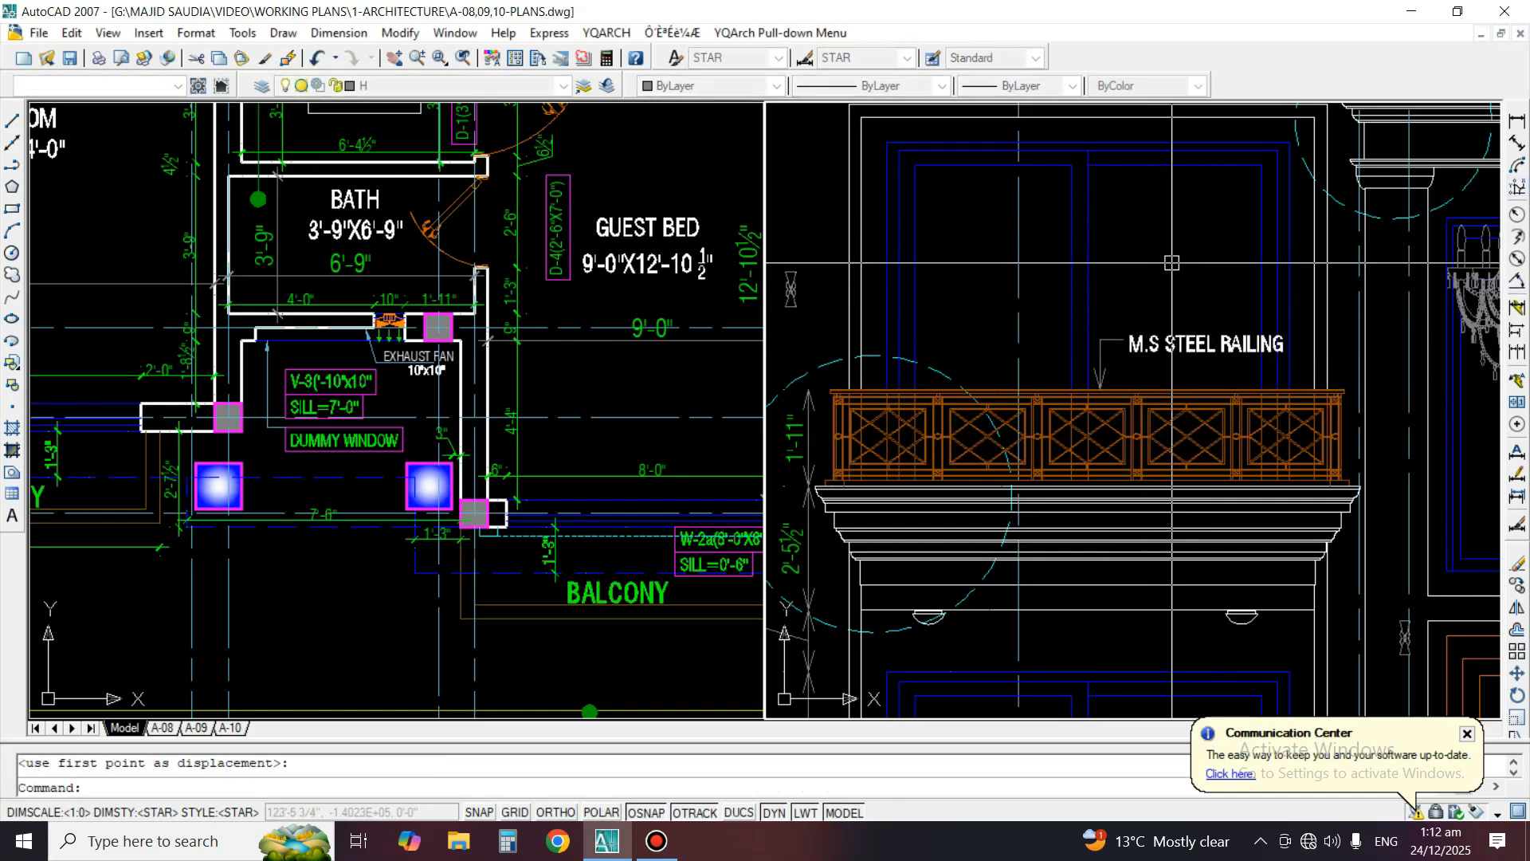
scroll(1125, 339, "down", 1)
key("Escape")
Add a horizontal linear dimension from the wall's edge line to the window's outer surround, near the ground-floor window's top
middle_click_drag(1123, 340, 1125, 251)
scroll(1107, 120, "up", 2)
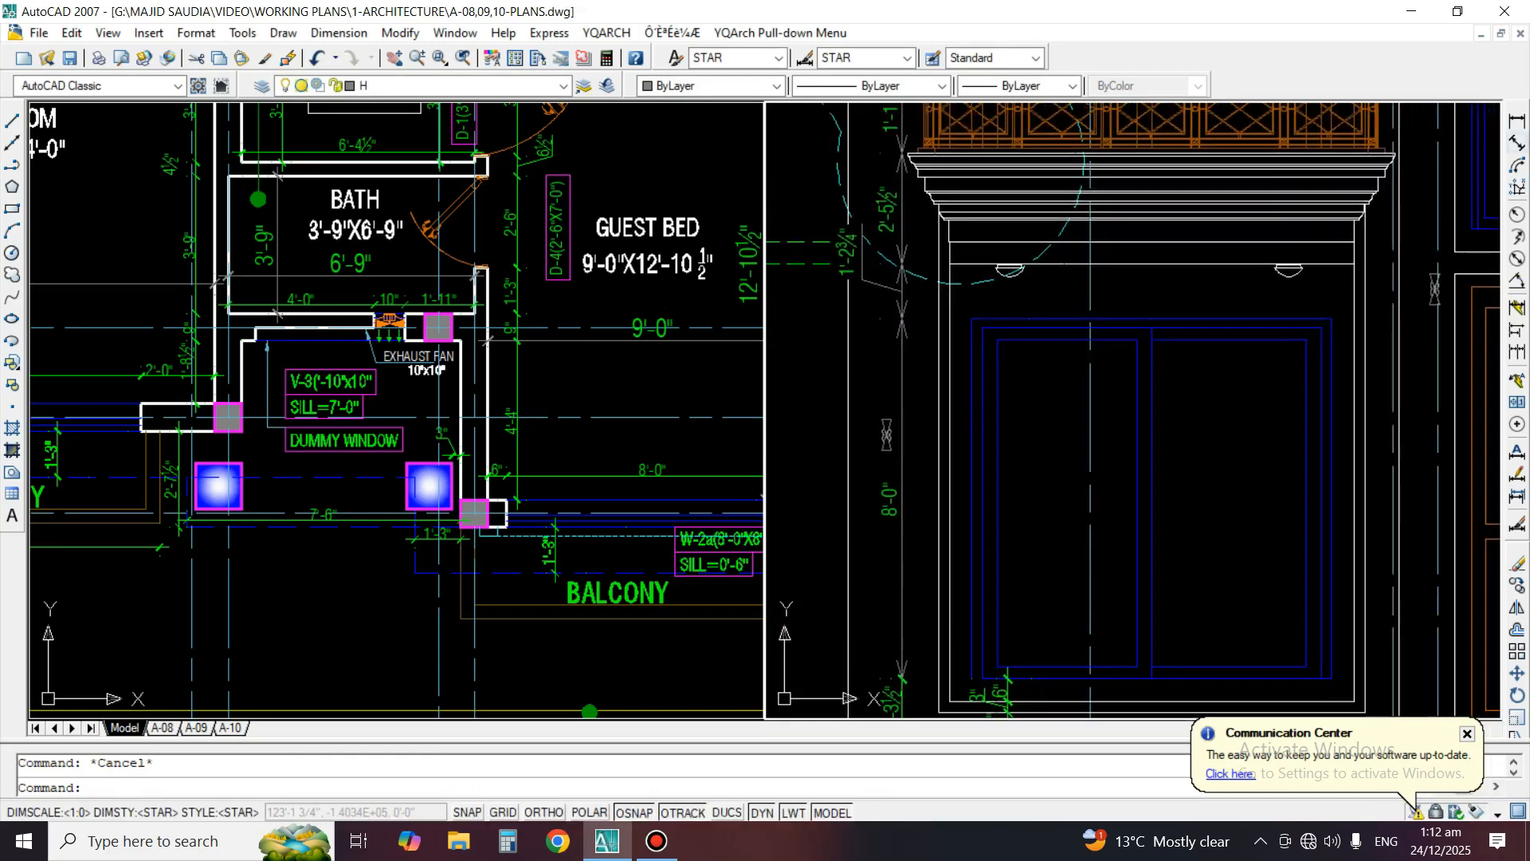
left_click(1517, 121)
scroll(1184, 298, "up", 2)
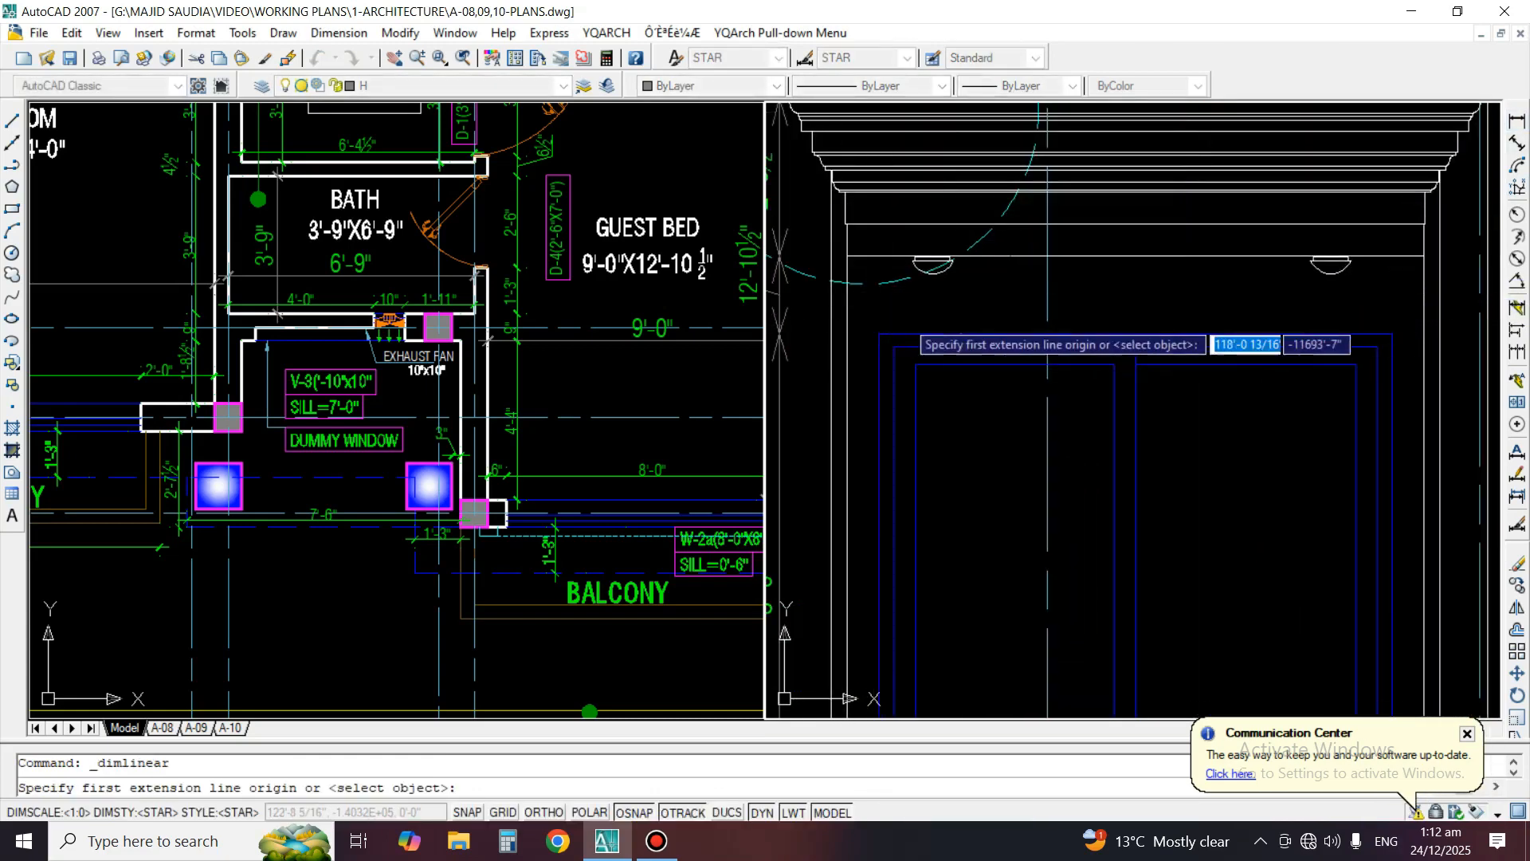
middle_click_drag(898, 317, 1072, 341)
scroll(1221, 324, "up", 2)
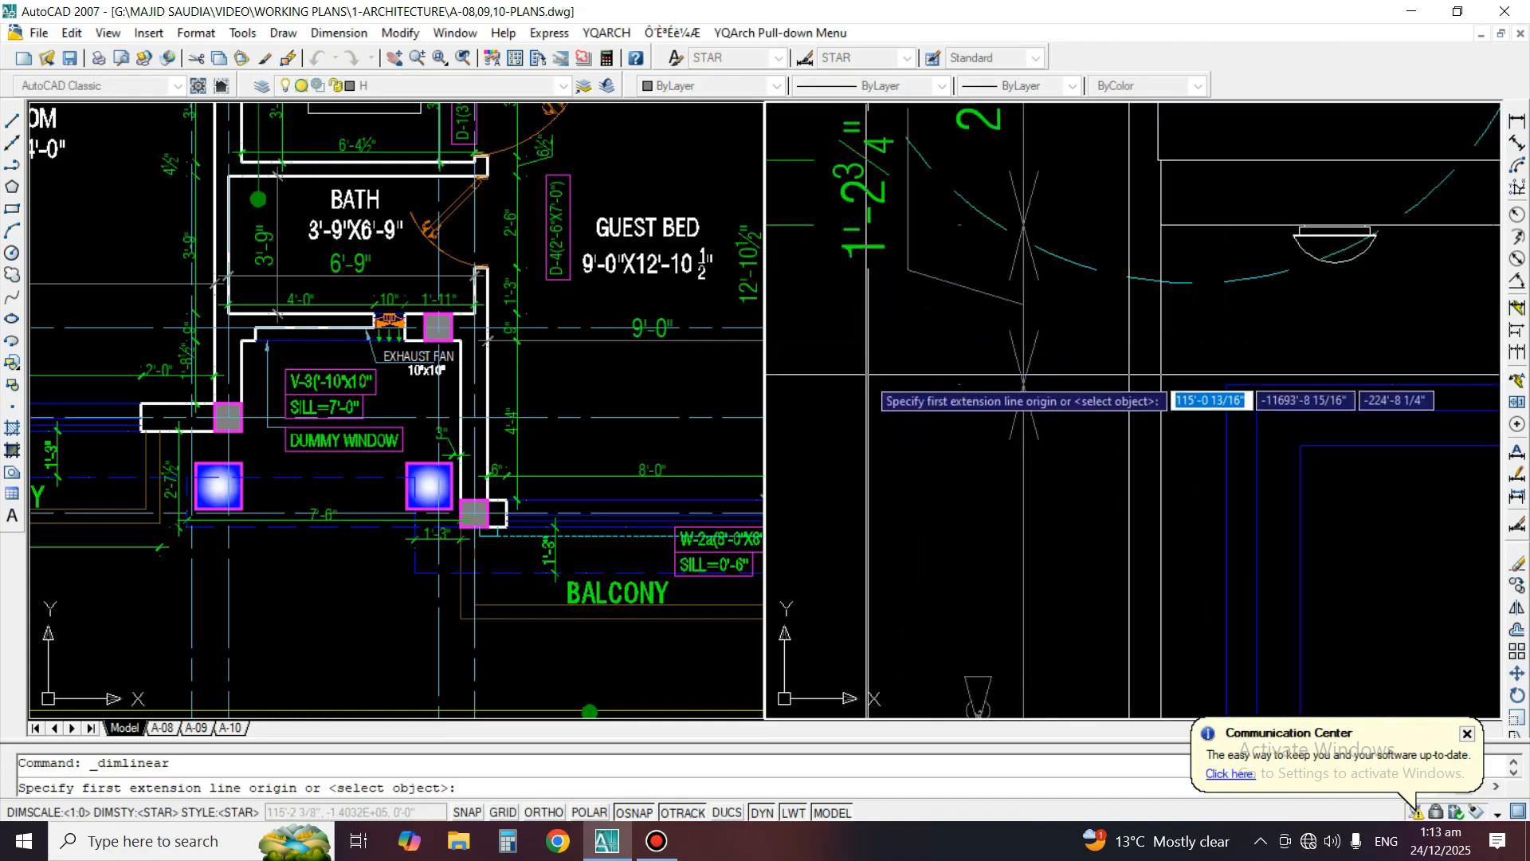
left_click(1130, 358)
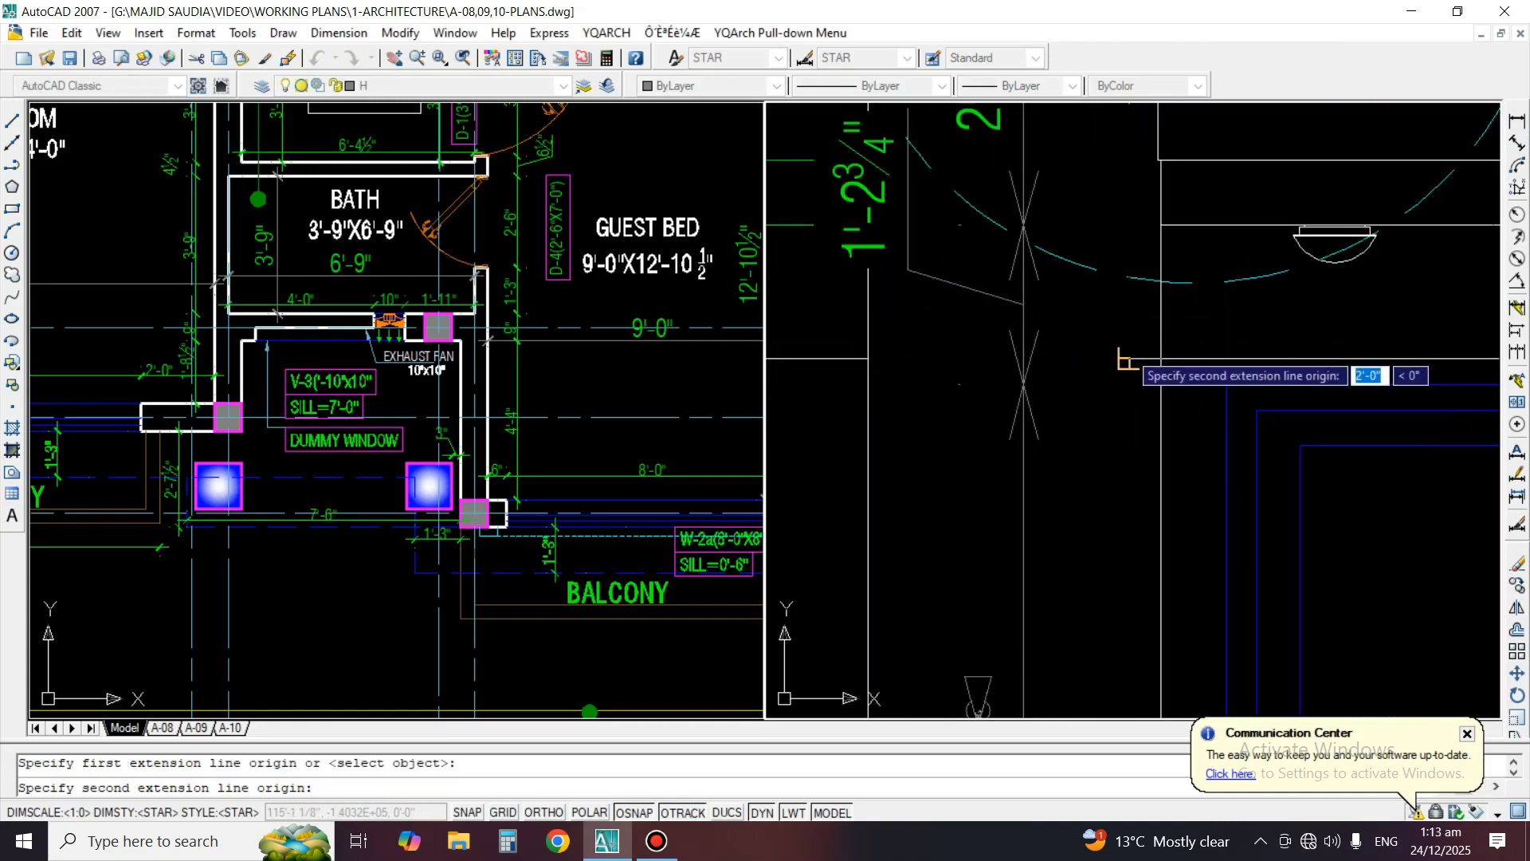
left_click(1125, 350)
left_click(1110, 348)
Match the new horizontal dimension to the formatting of the tall vertical window dimension
type("ma")
key("Return")
left_click(1024, 413)
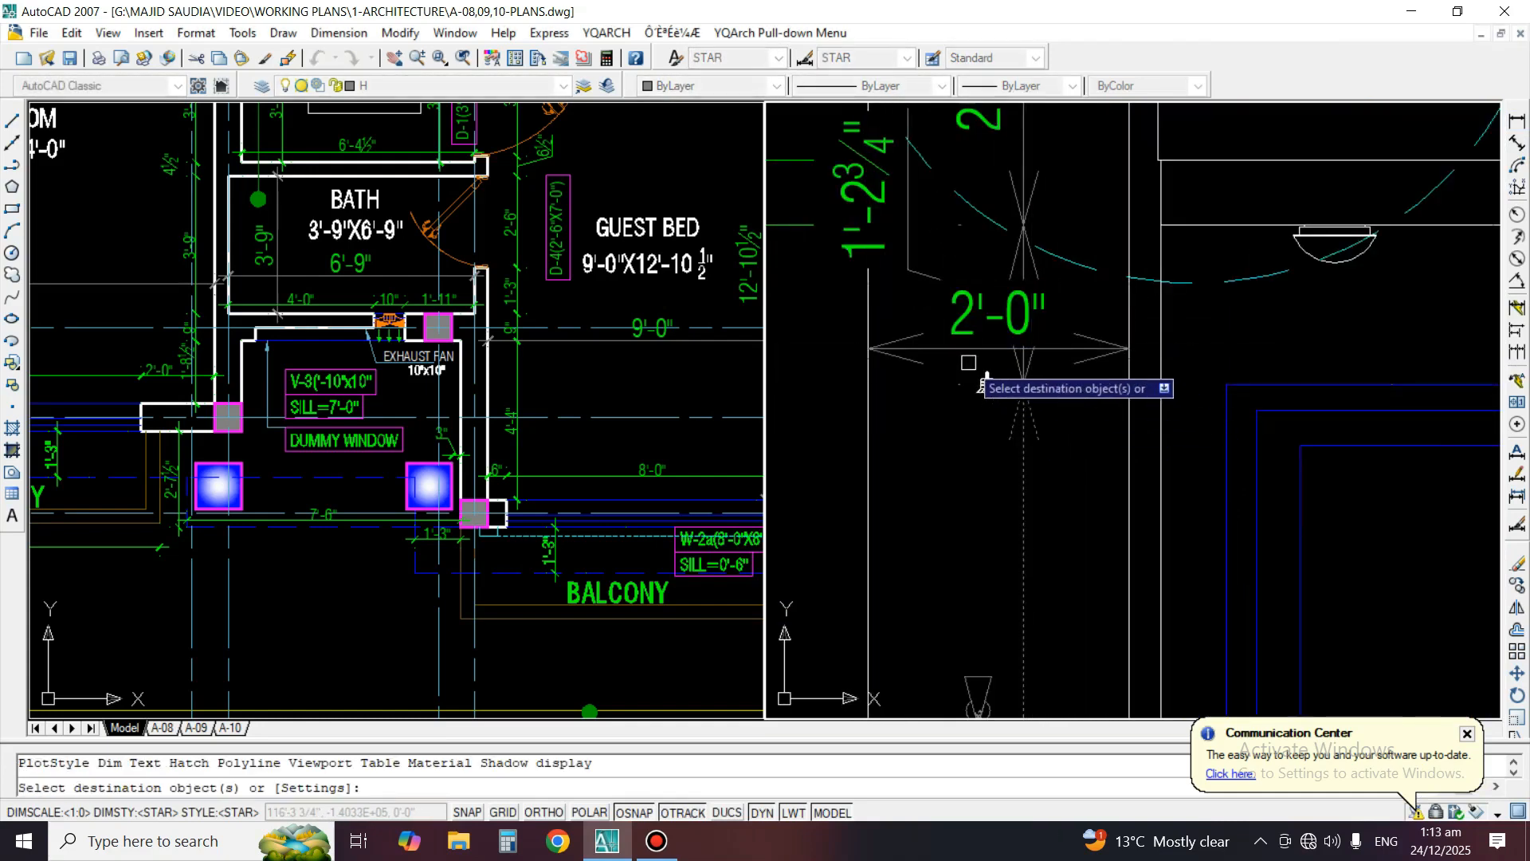
left_click(966, 361)
left_click(953, 338)
key("Return")
key("Return")
Match the elevation's railing, cornice and window height dimensions and the horizontal dimension to a green floor-plan dimension beside the guest bedroom
scroll(1036, 526, "down", 4)
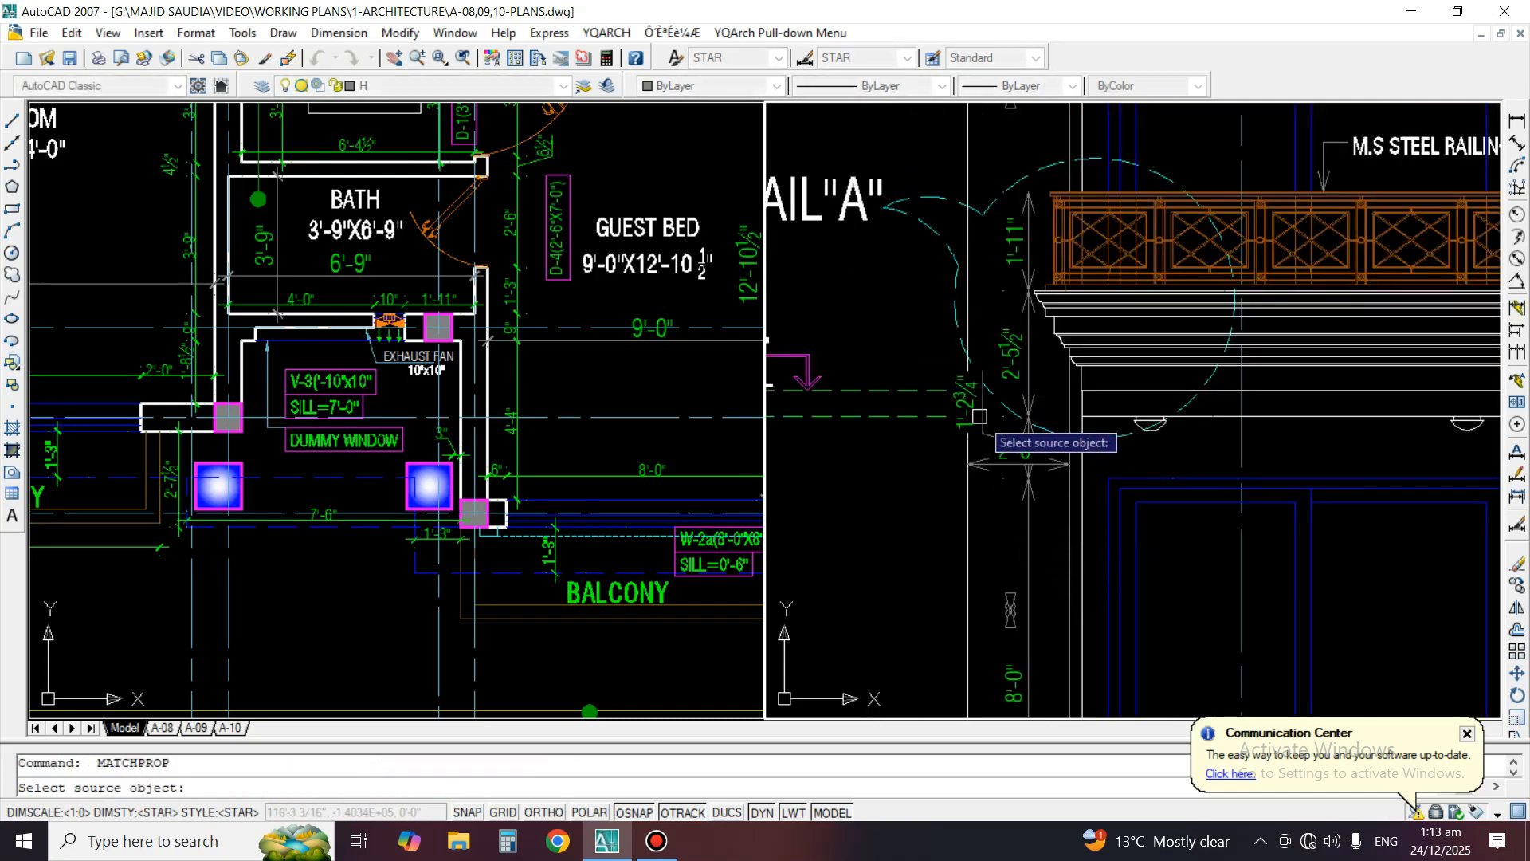
left_click(519, 394)
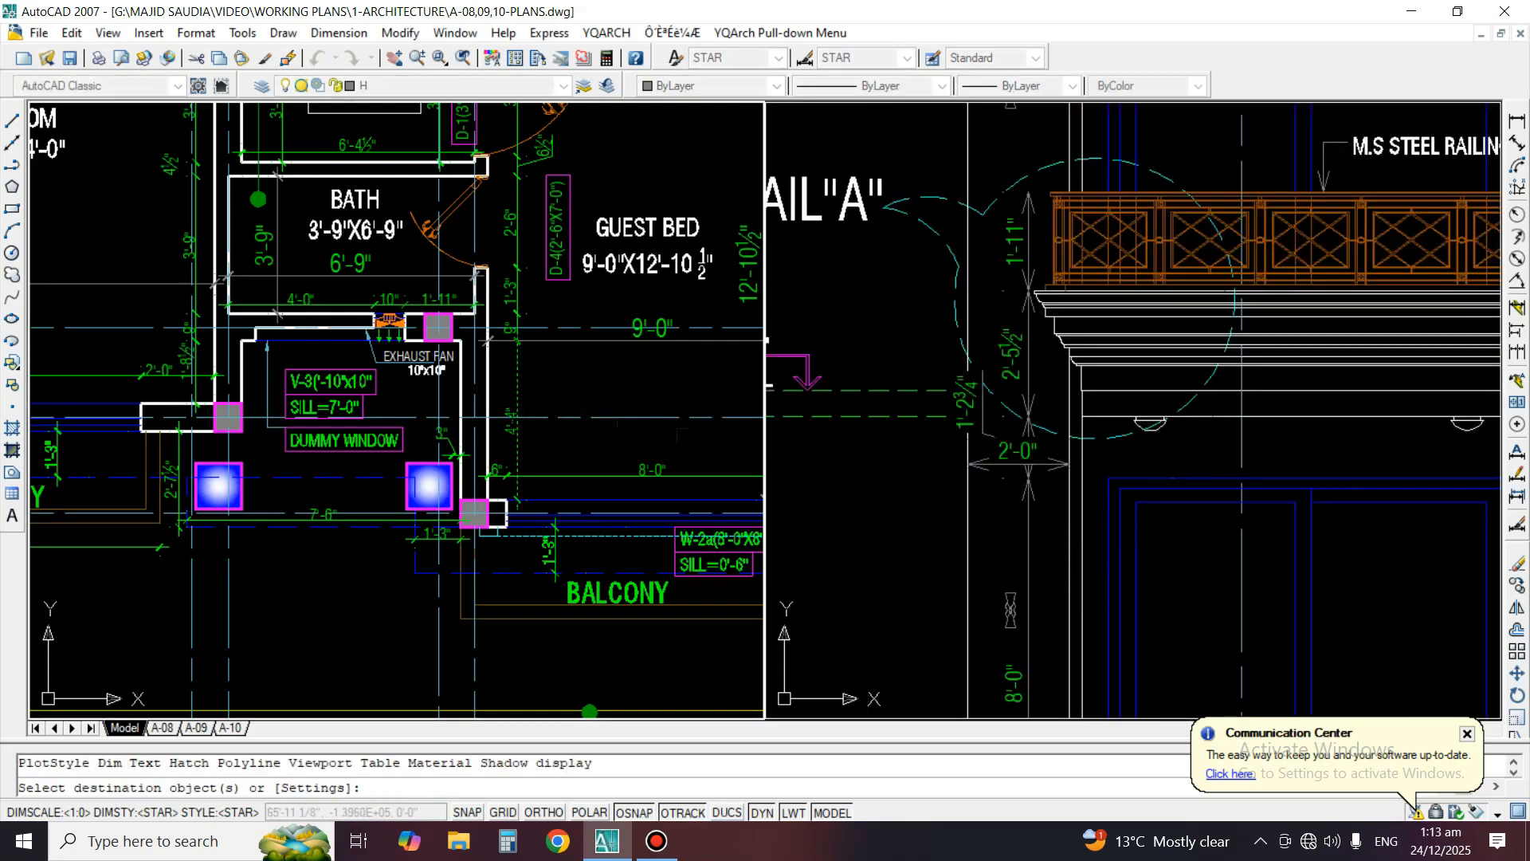
scroll(1044, 294, "up", 2)
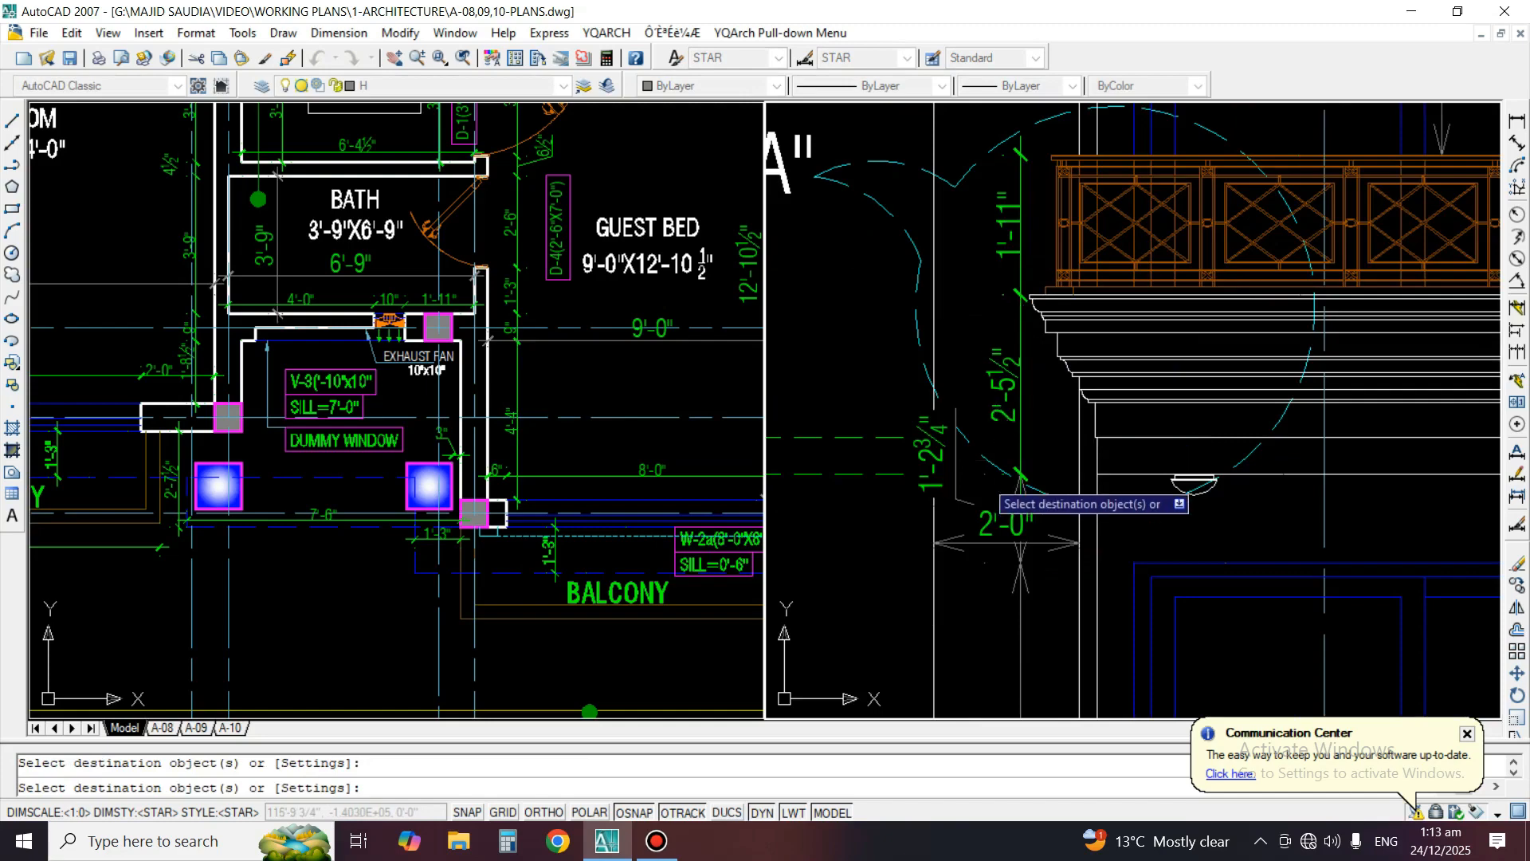
middle_click_drag(1054, 650, 1066, 363)
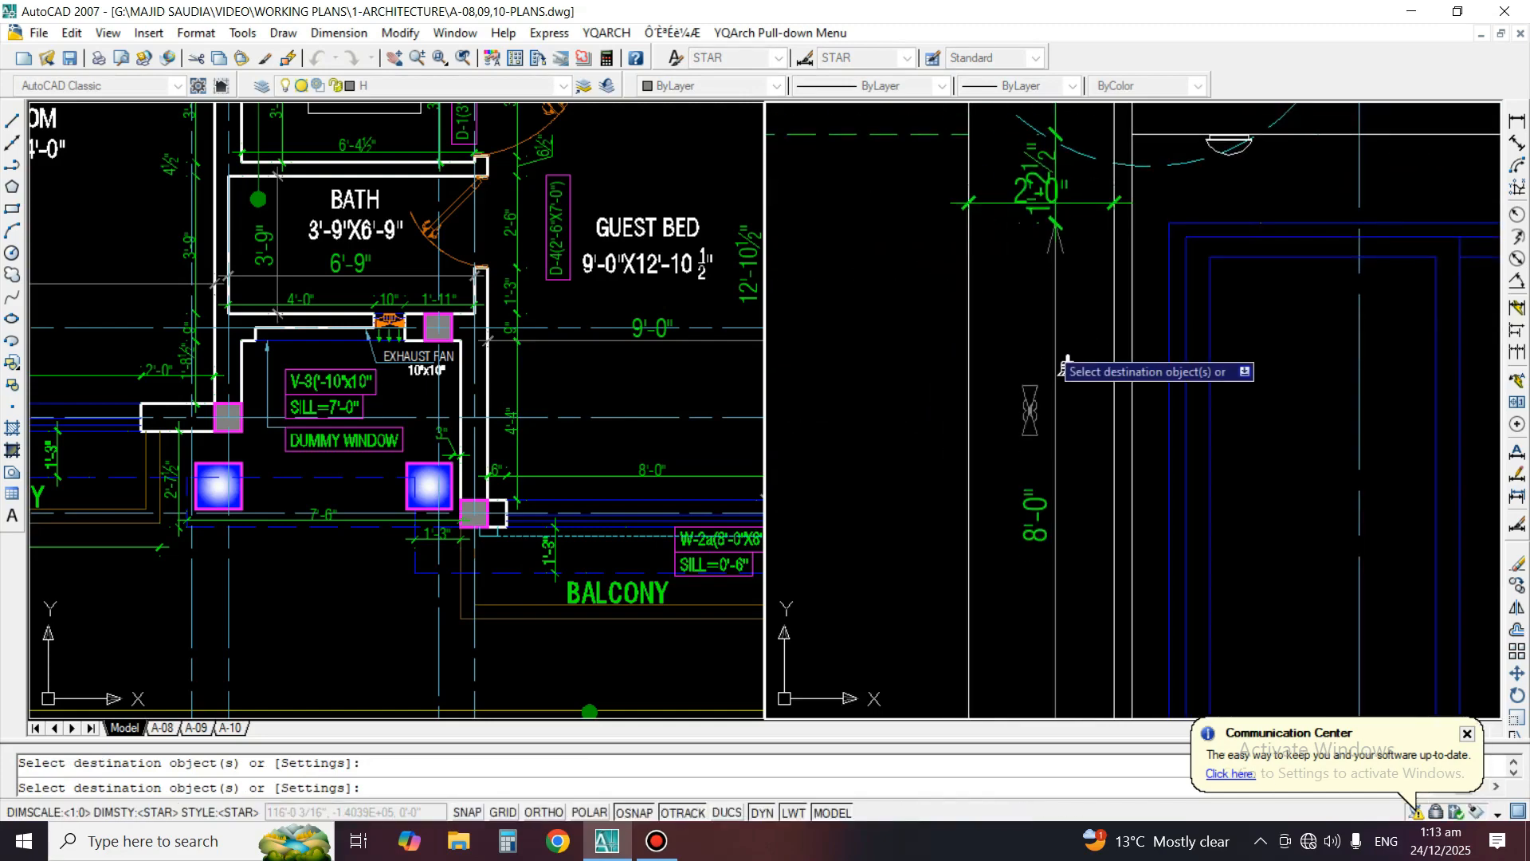
left_click(1058, 349)
scroll(1036, 351, "down", 4)
scroll(1028, 565, "up", 5)
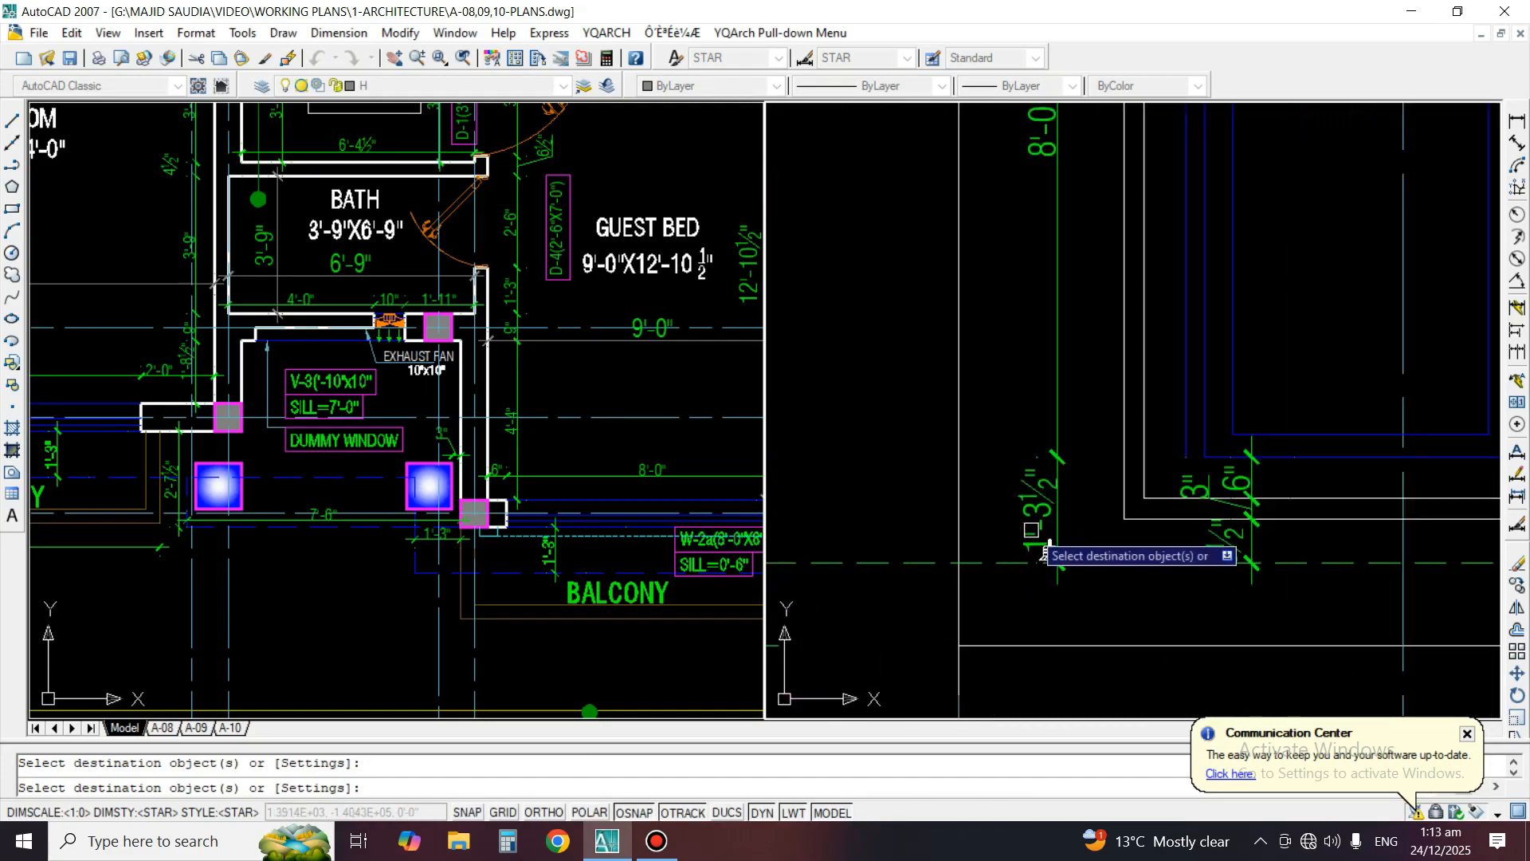
key("space")
Move the horizontal dimension straight down so it clears the text of the vertical dimension above the window
scroll(1038, 483, "down", 4)
middle_click_drag(1059, 314, 1077, 508)
scroll(1160, 427, "up", 3)
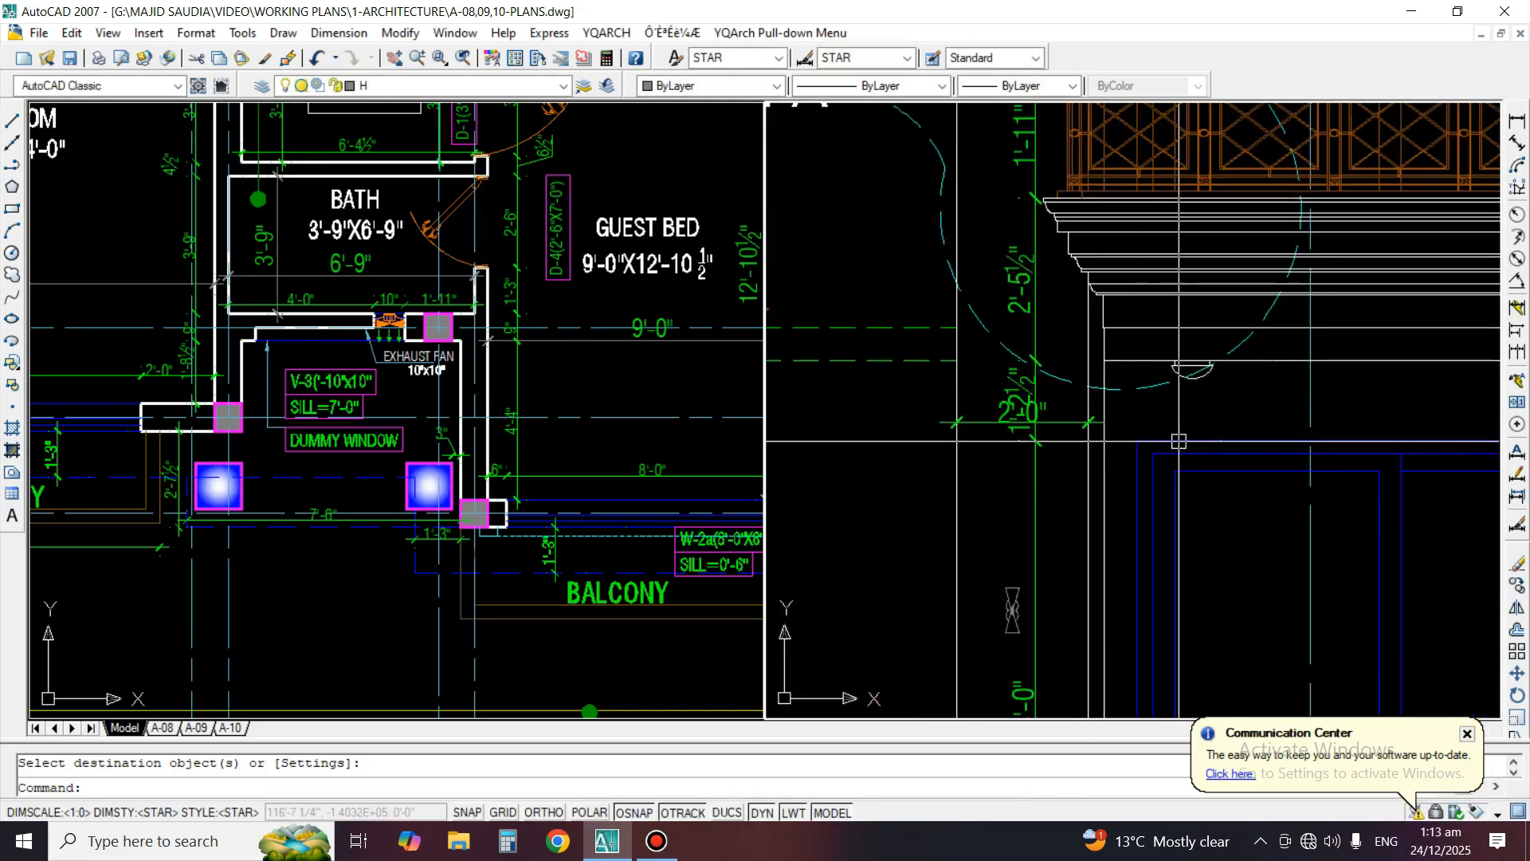
type("m")
key("space")
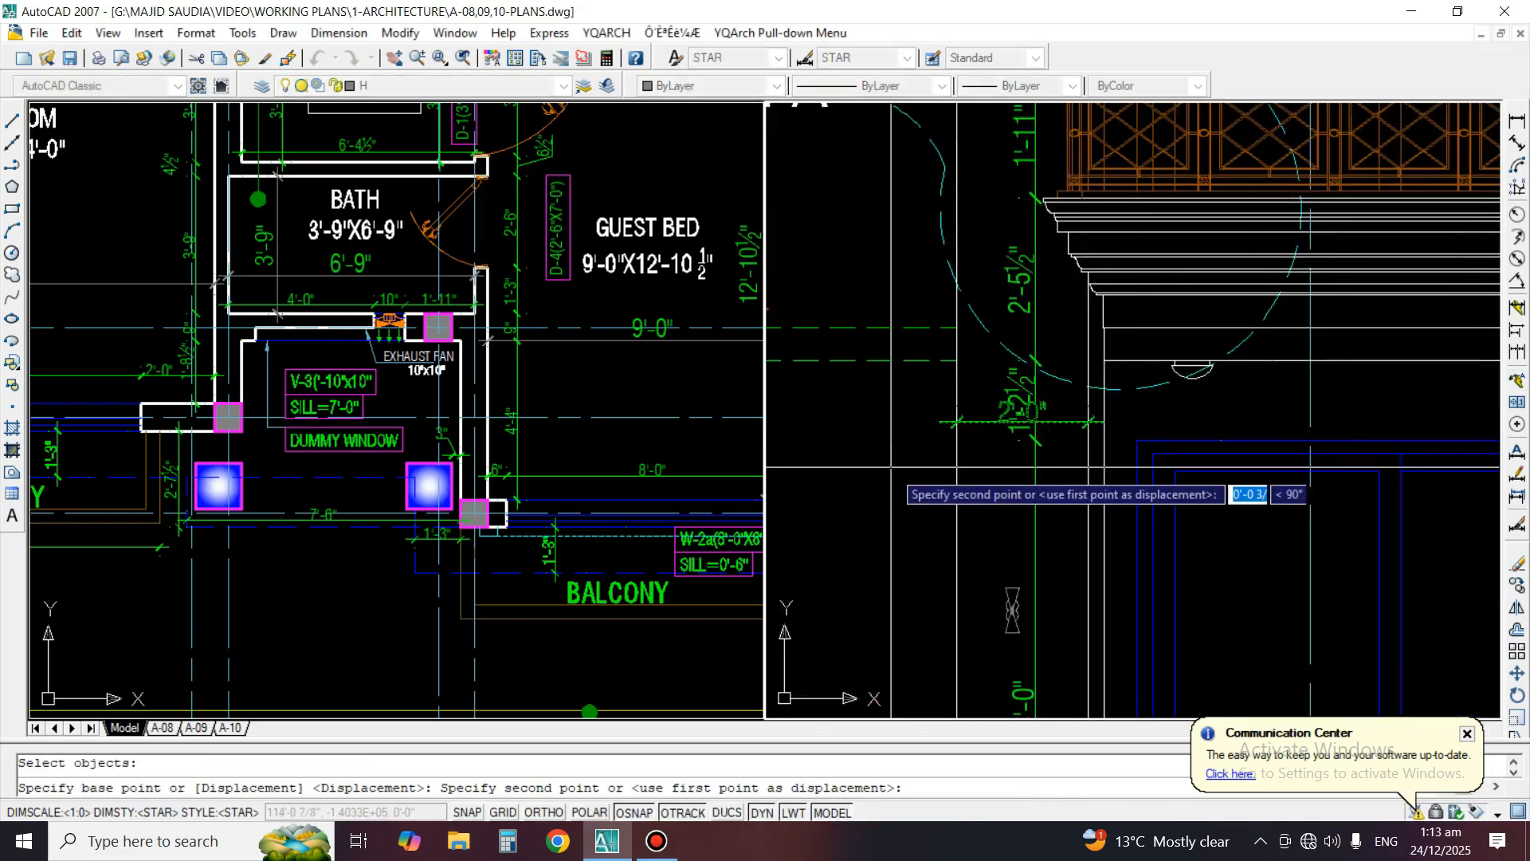
left_click(892, 538)
middle_click_drag(891, 538, 772, 511)
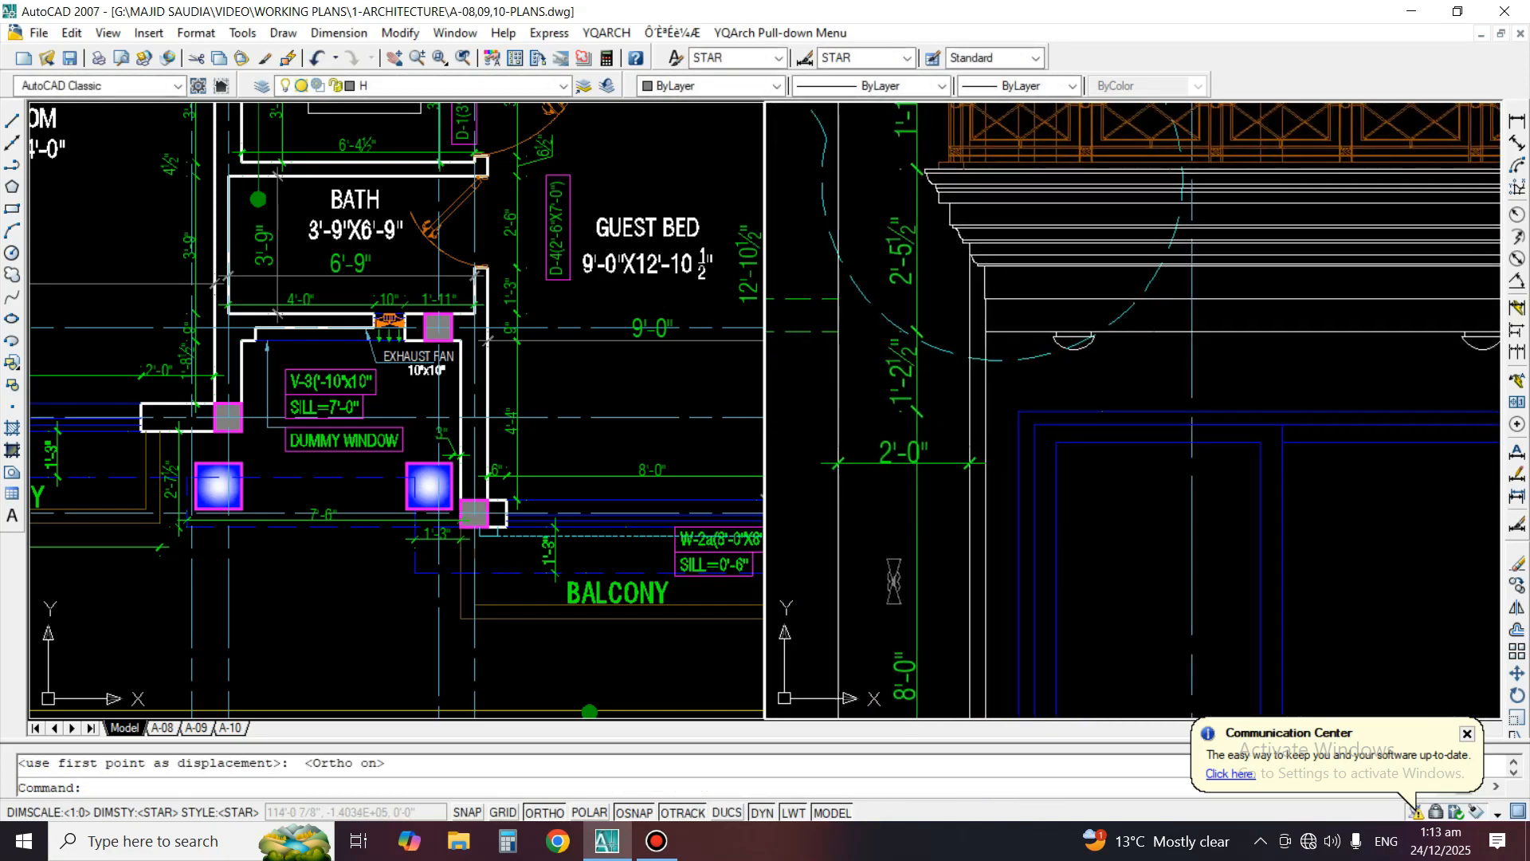
Continue the 2'-0" horizontal dimension across the ground-floor window, its surrounds and the wall edges on its far side
left_click(1516, 351)
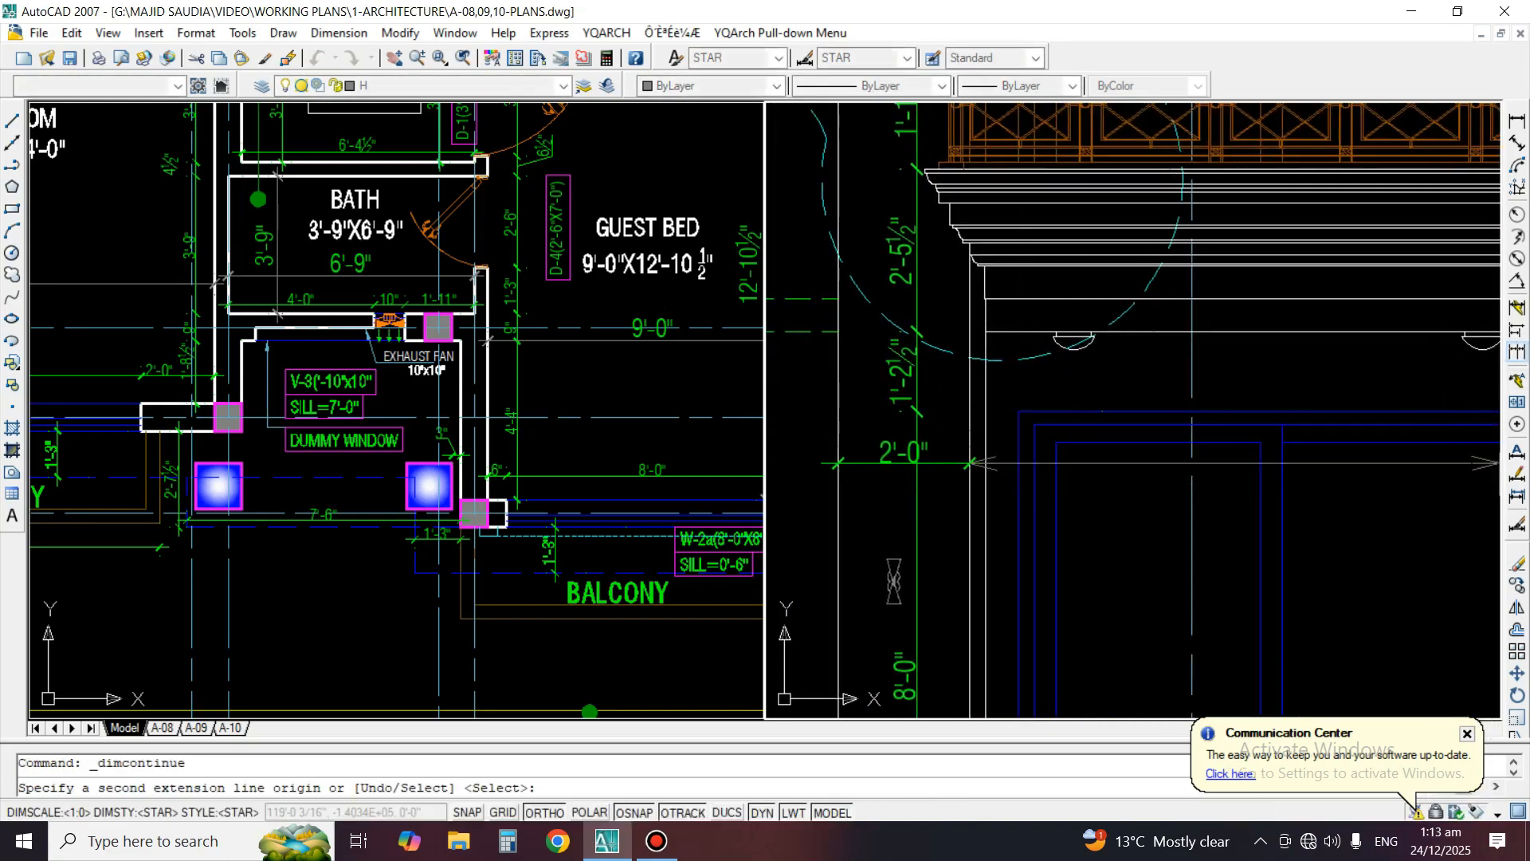
scroll(1018, 492, "up", 2)
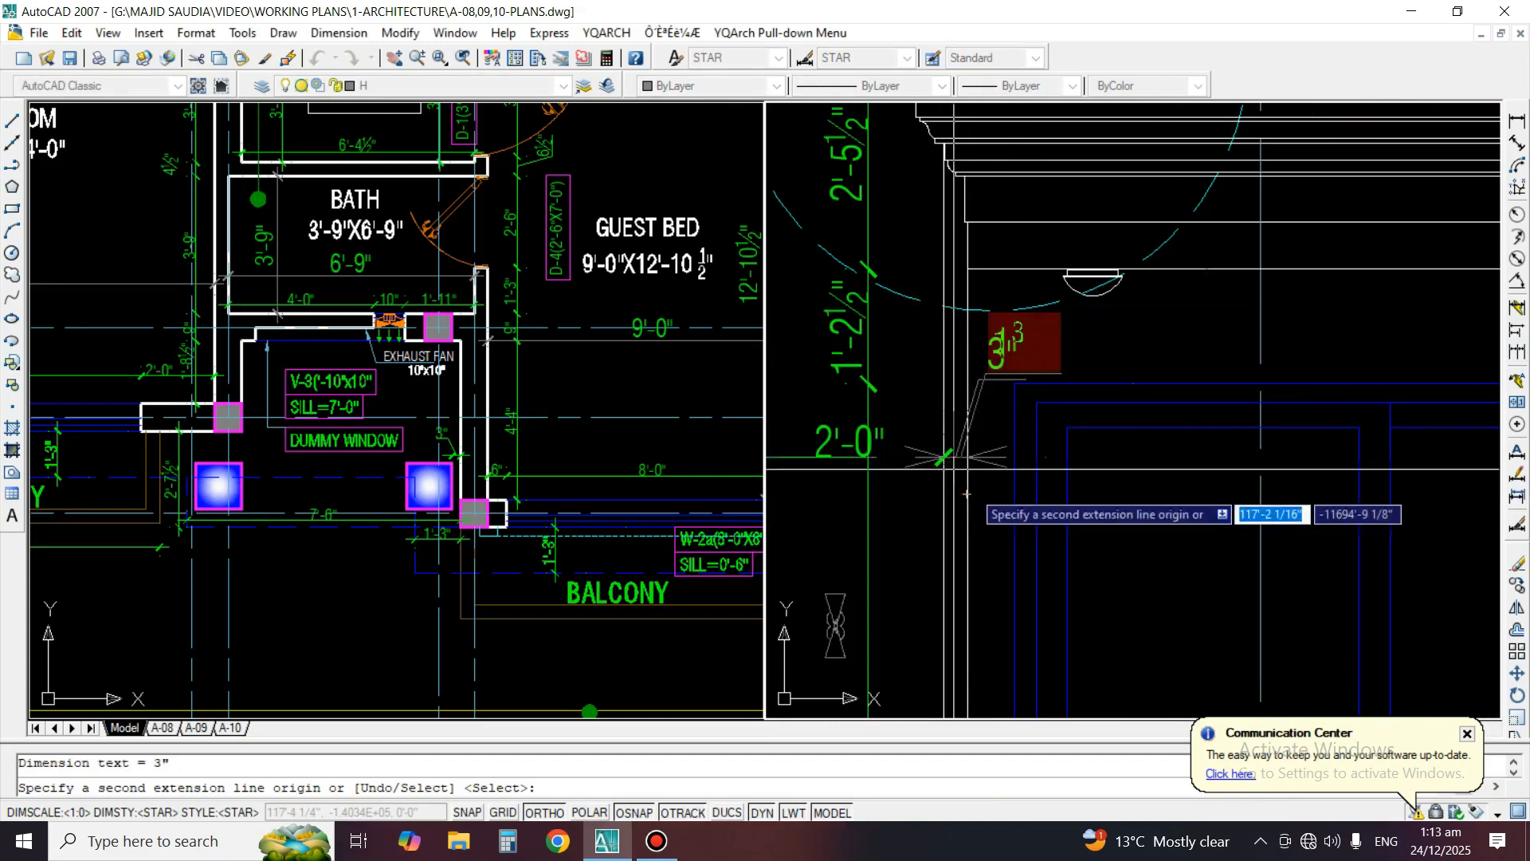
scroll(967, 511, "up", 1)
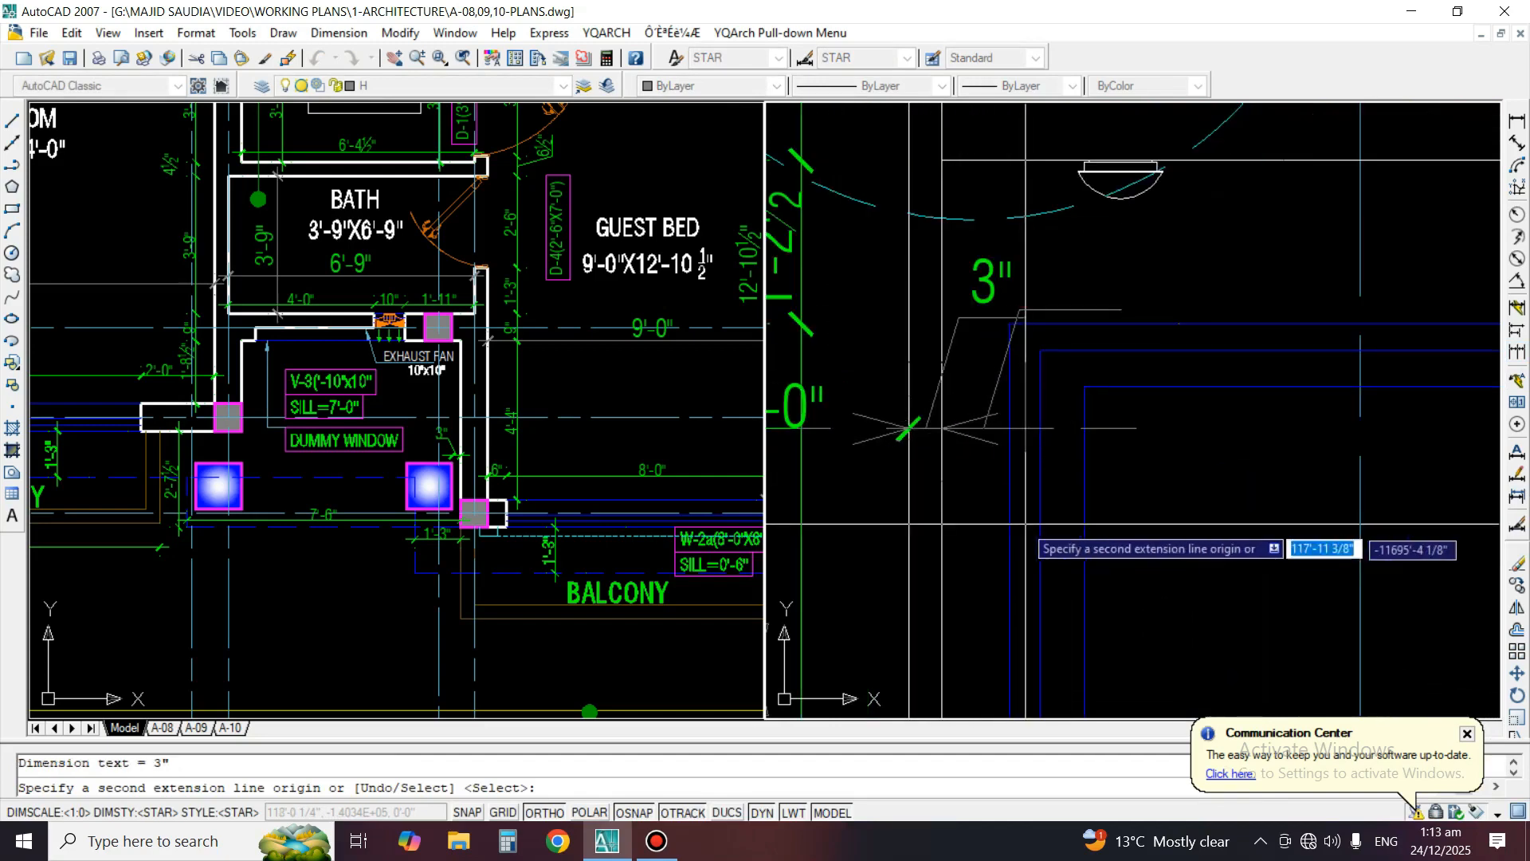
scroll(958, 472, "down", 4)
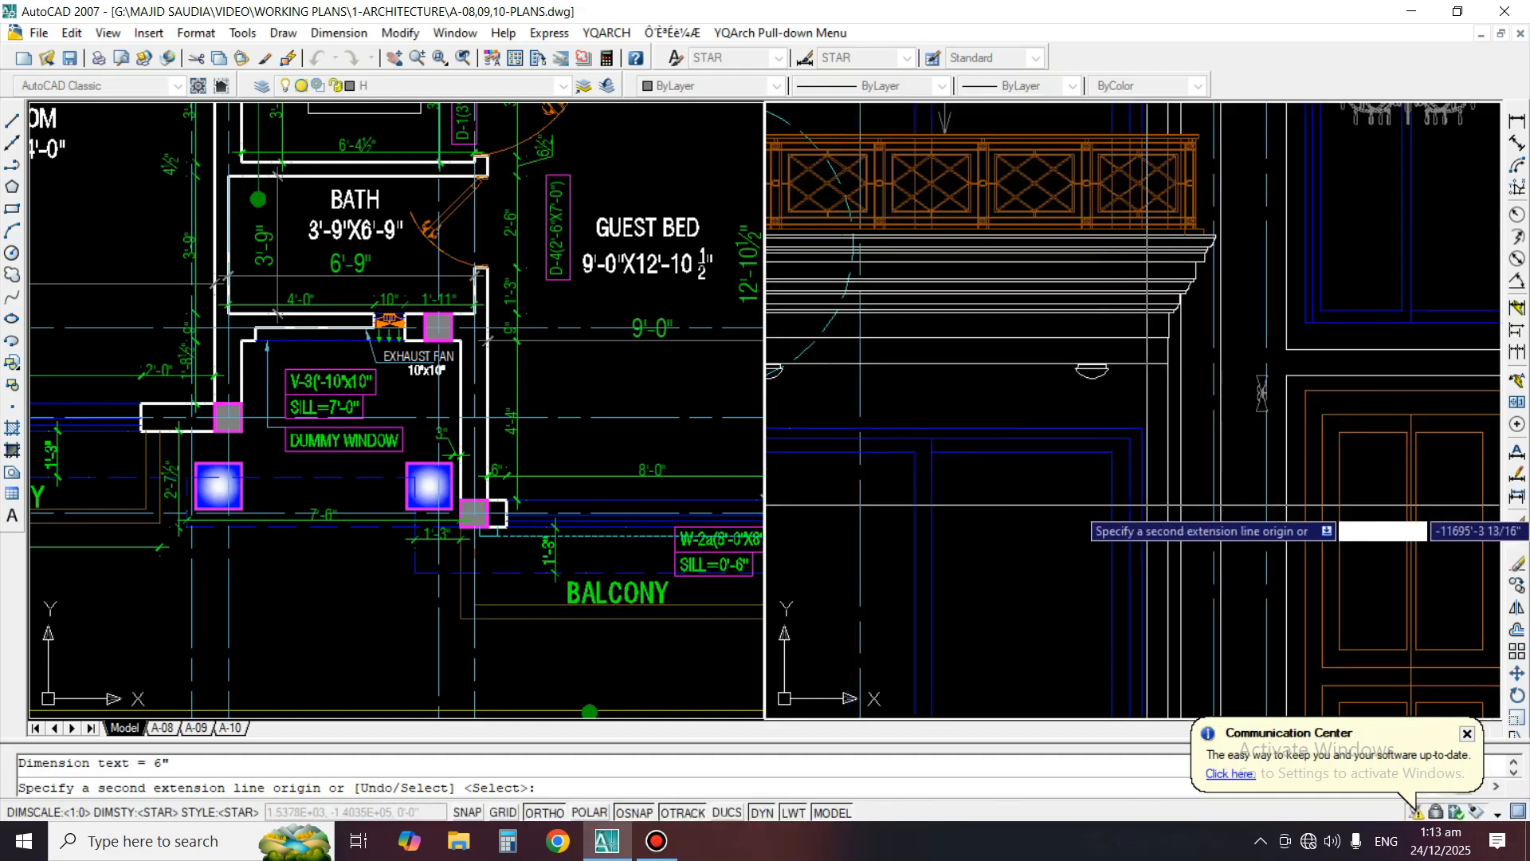
scroll(1141, 506, "up", 3)
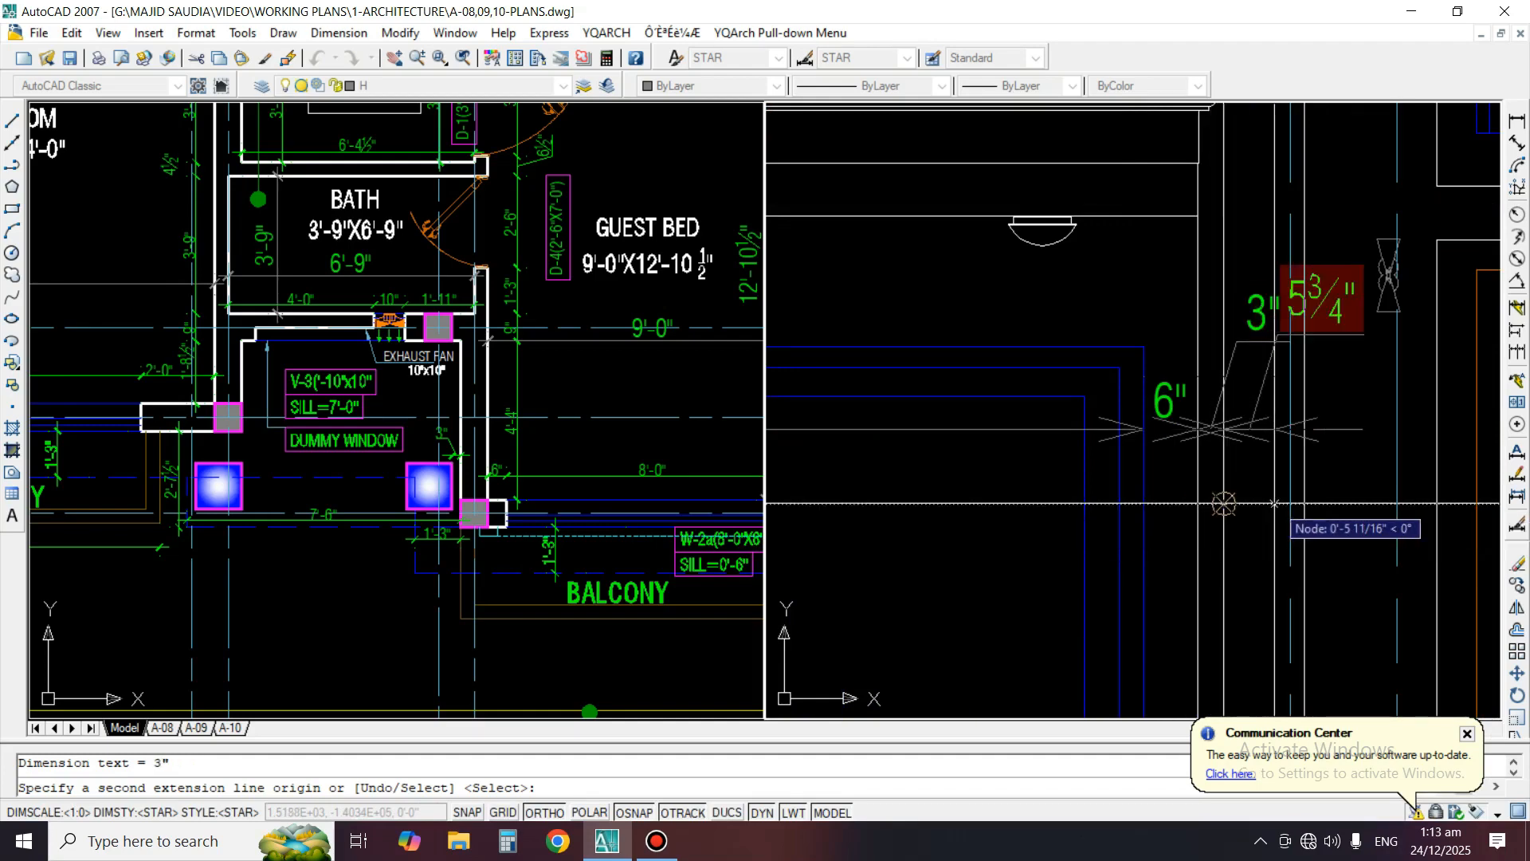
scroll(1196, 510, "down", 3)
scroll(1112, 536, "up", 4)
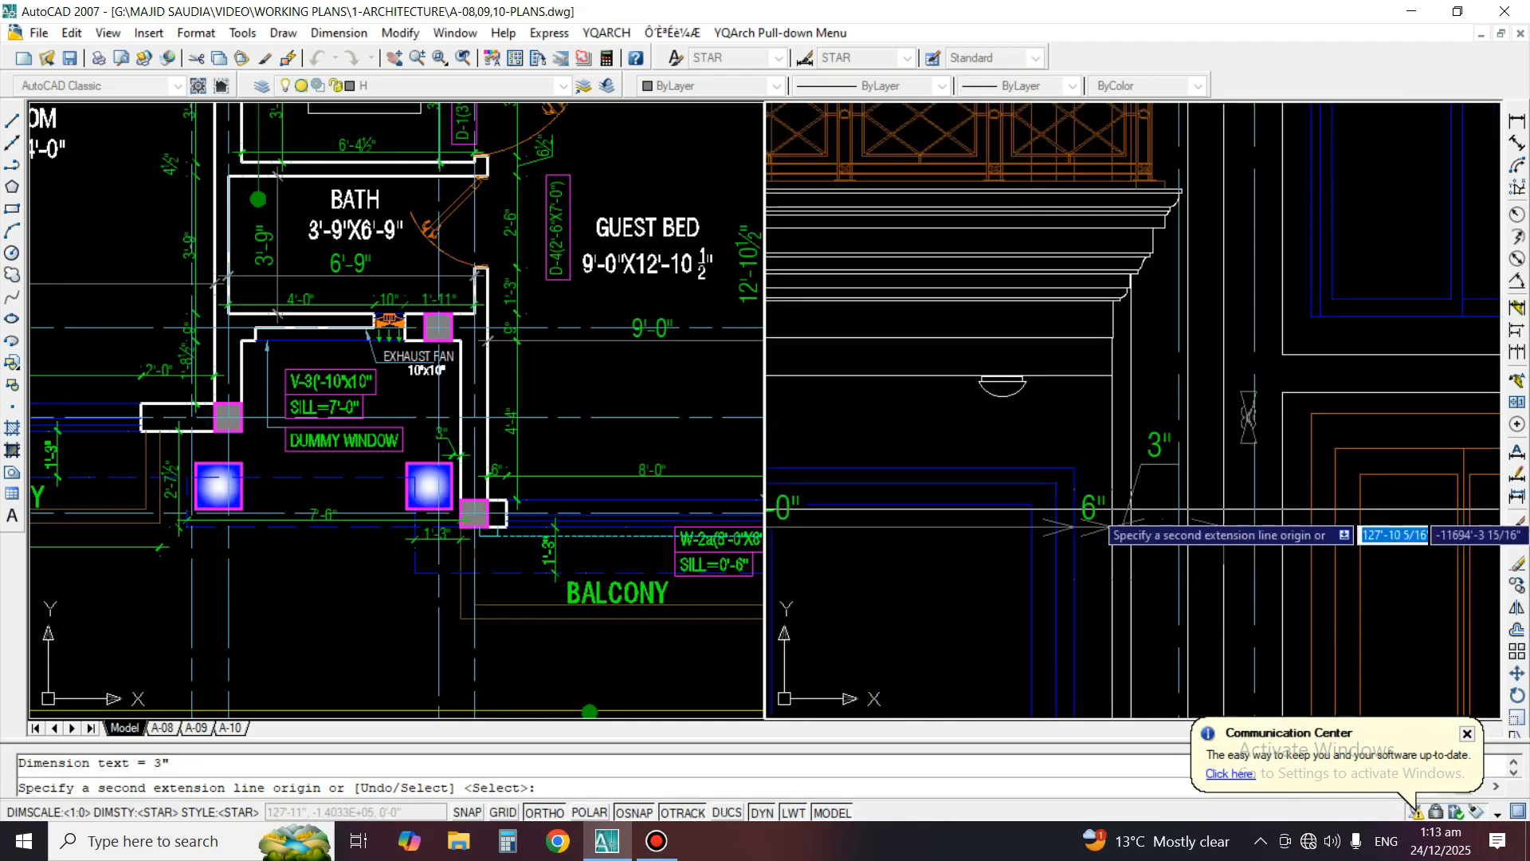
scroll(1231, 402, "down", 4)
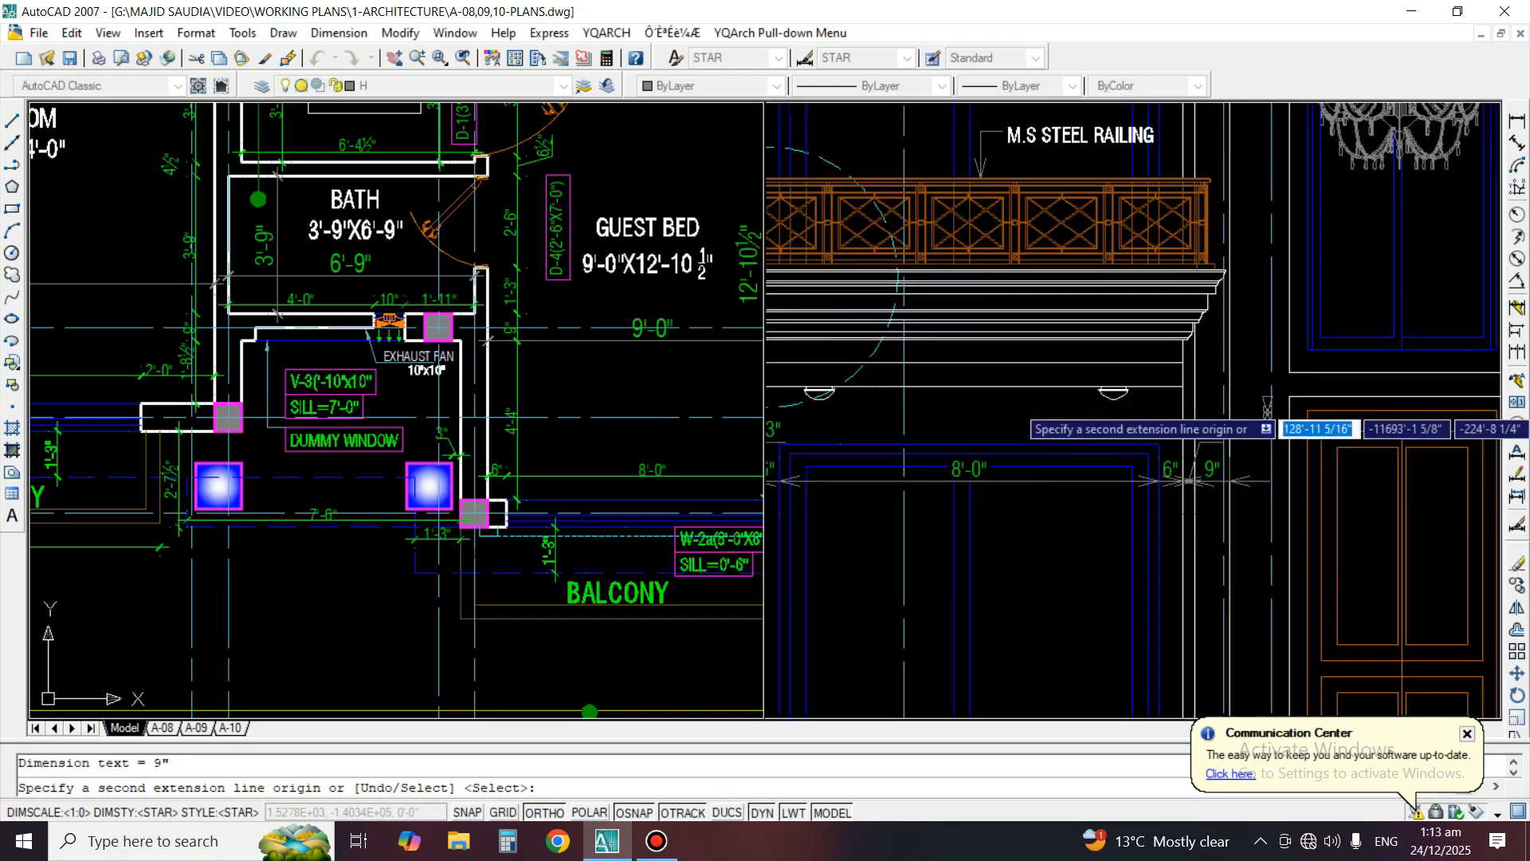
key("space")
key("space")
Match the new horizontal dimensions across the ground-floor window to the formatting of the green 2'-0" dimension
scroll(966, 423, "up", 4)
type("ma")
key("space")
left_click(868, 452)
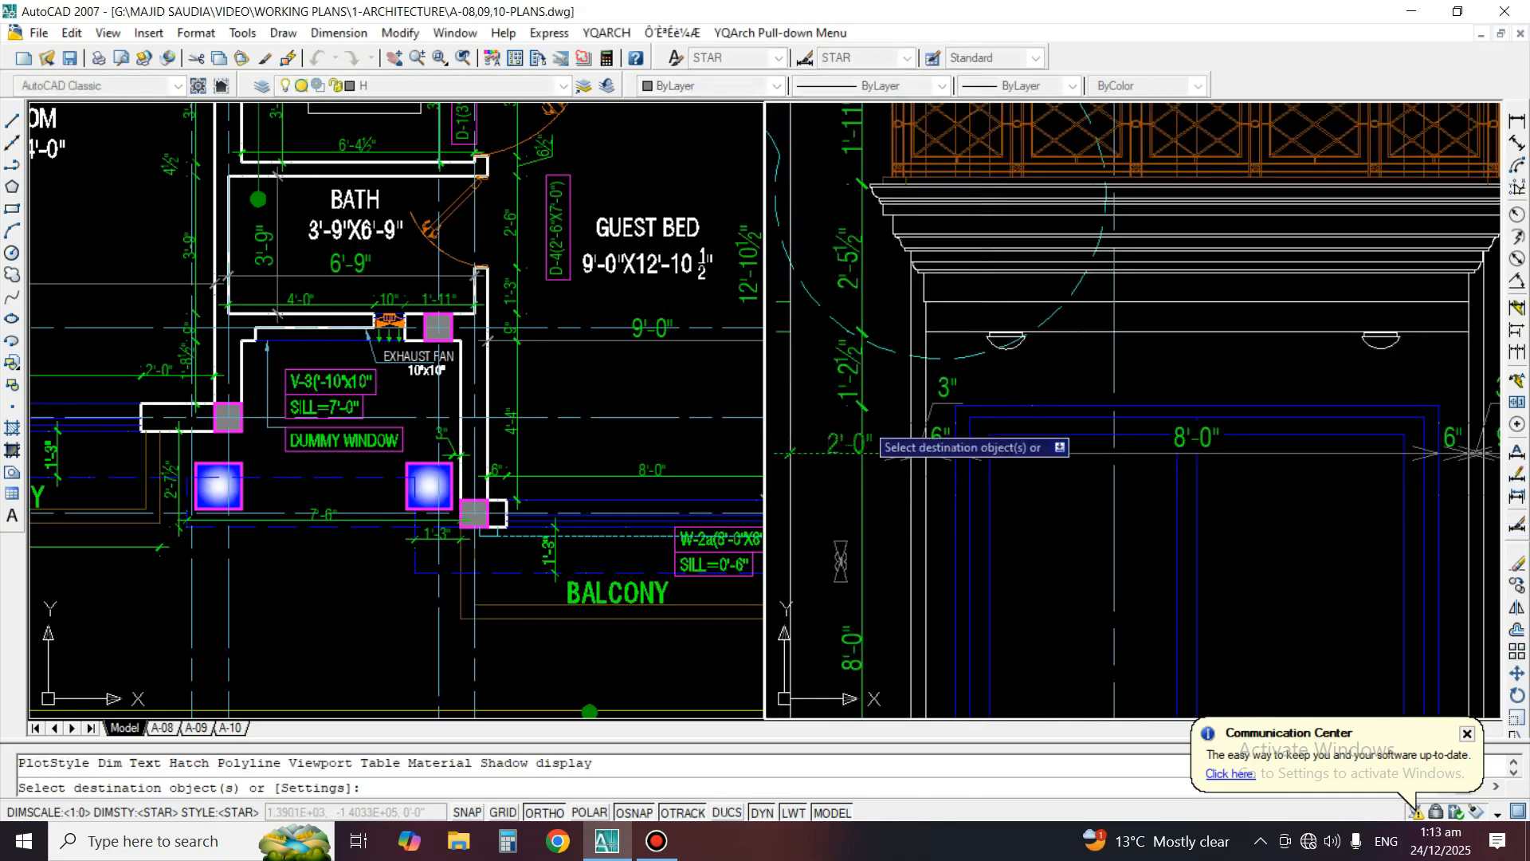
scroll(943, 387, "up", 2)
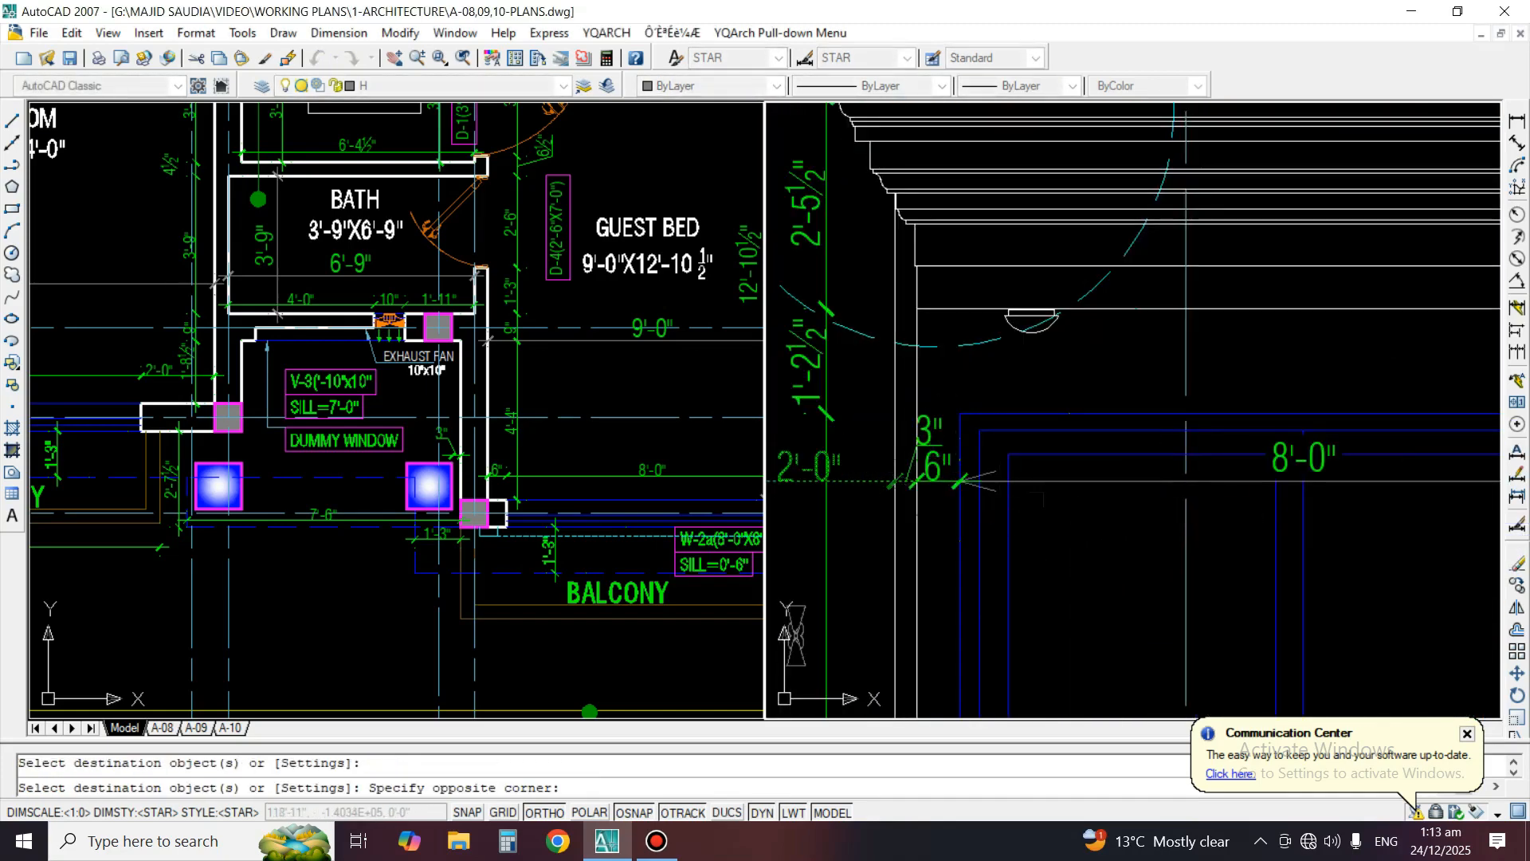
scroll(1049, 464, "down", 2)
scroll(926, 453, "up", 3)
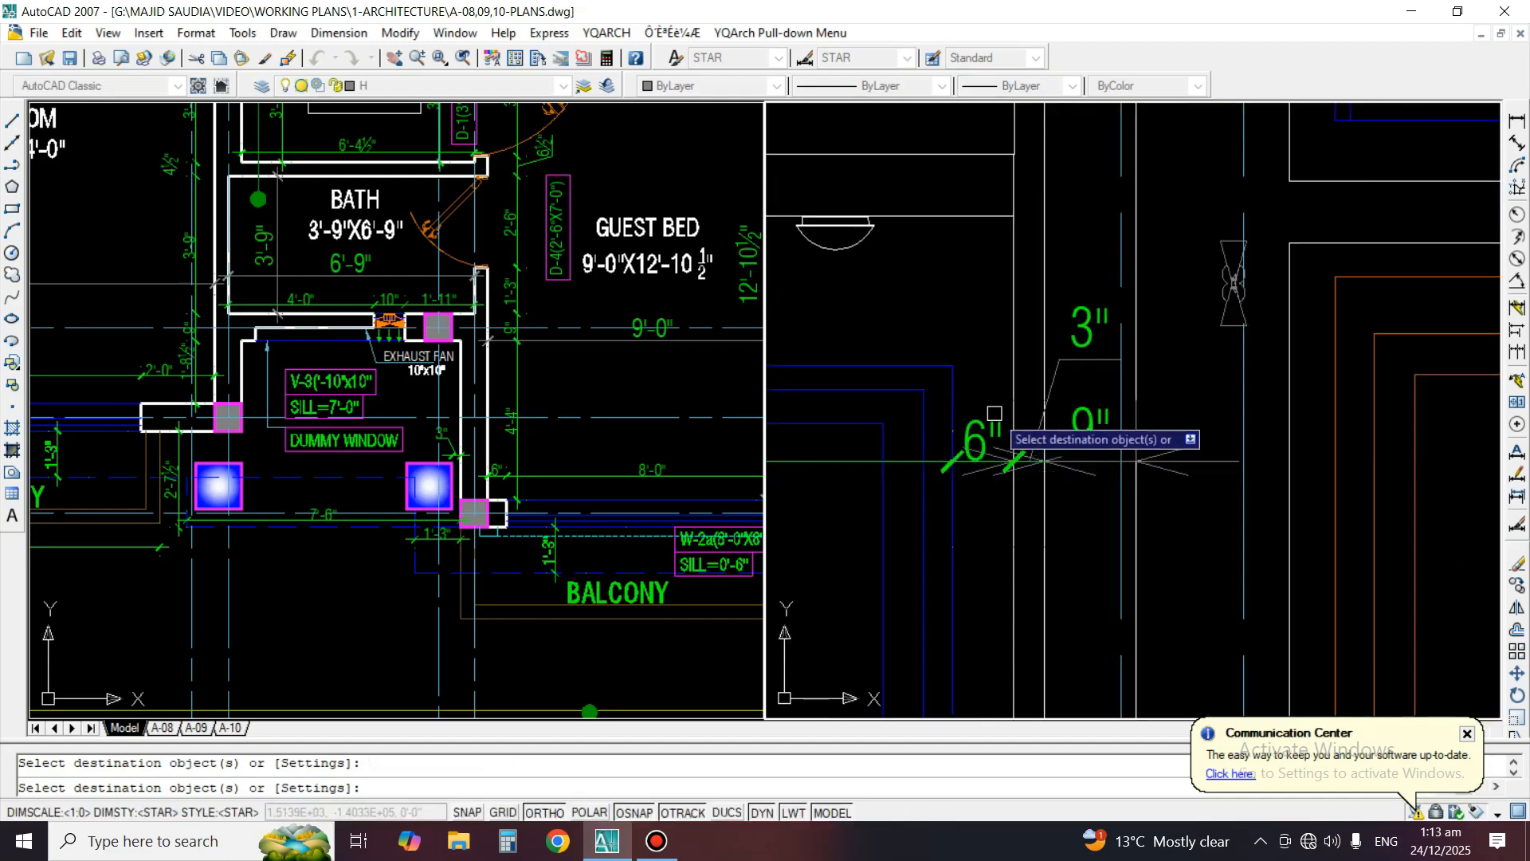
key("space")
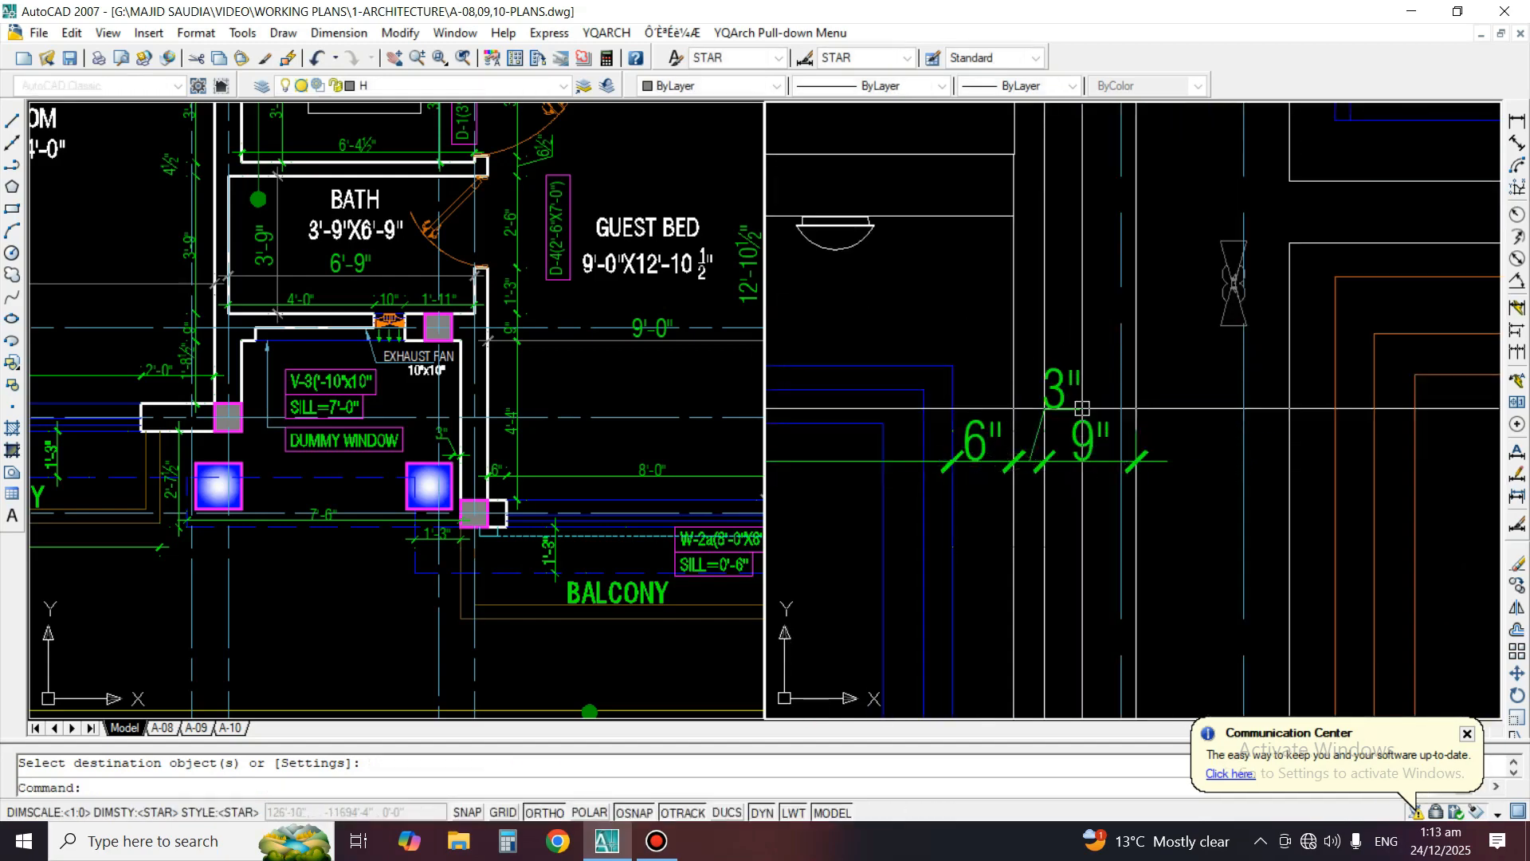
Continue the horizontal dimension chain from the 9" segment across the door opening to the wall edge before the next column
scroll(1427, 382, "down", 4)
middle_click_drag(1275, 438, 1355, 419)
middle_click_drag(1116, 451, 1118, 448)
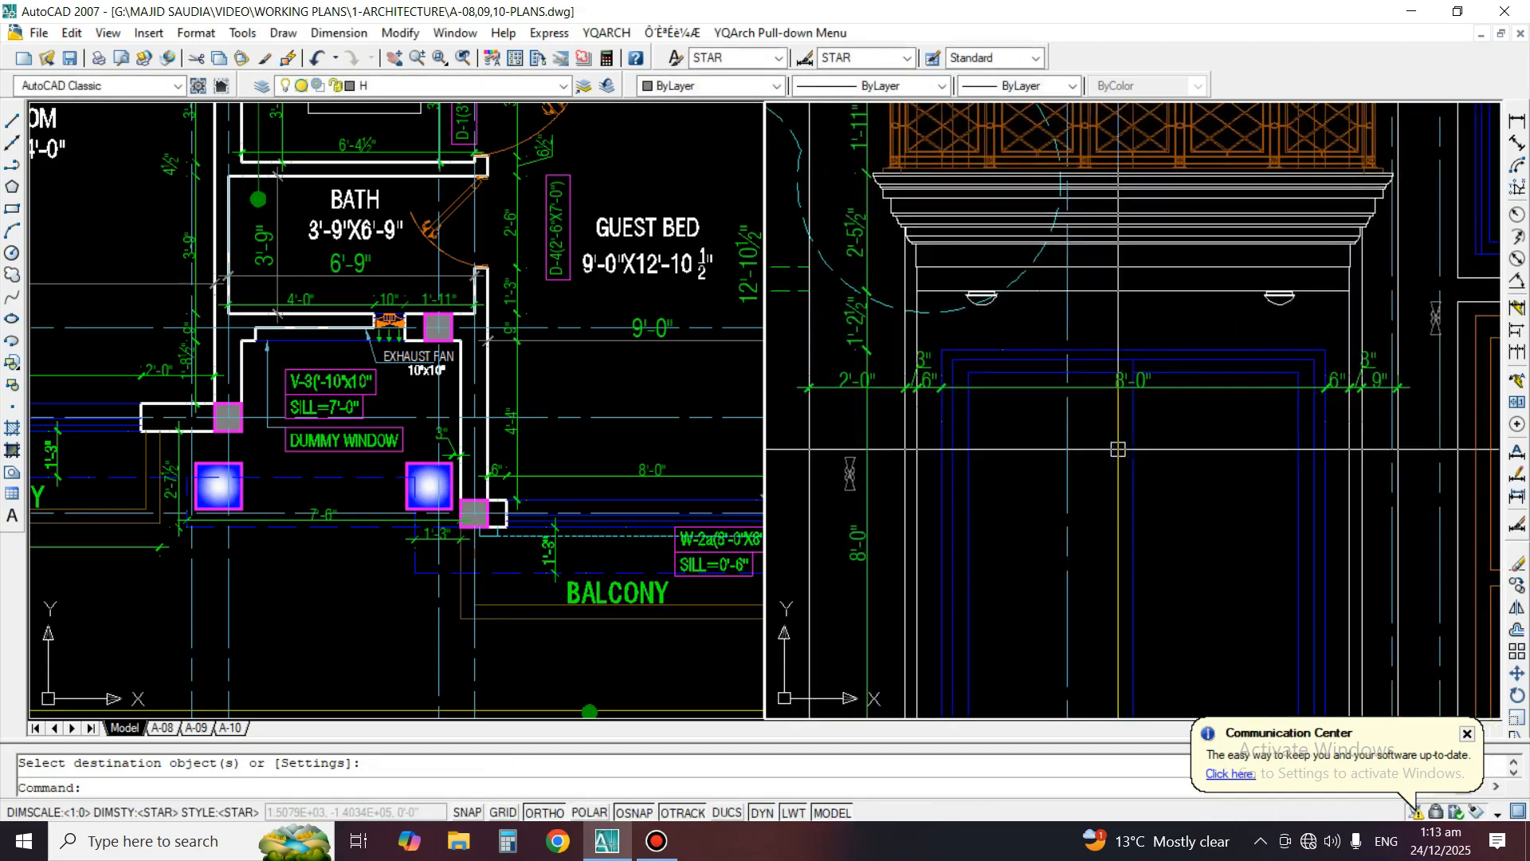
middle_click_drag(1293, 378, 1195, 367)
scroll(1196, 367, "down", 2)
middle_click_drag(1370, 431, 1154, 442)
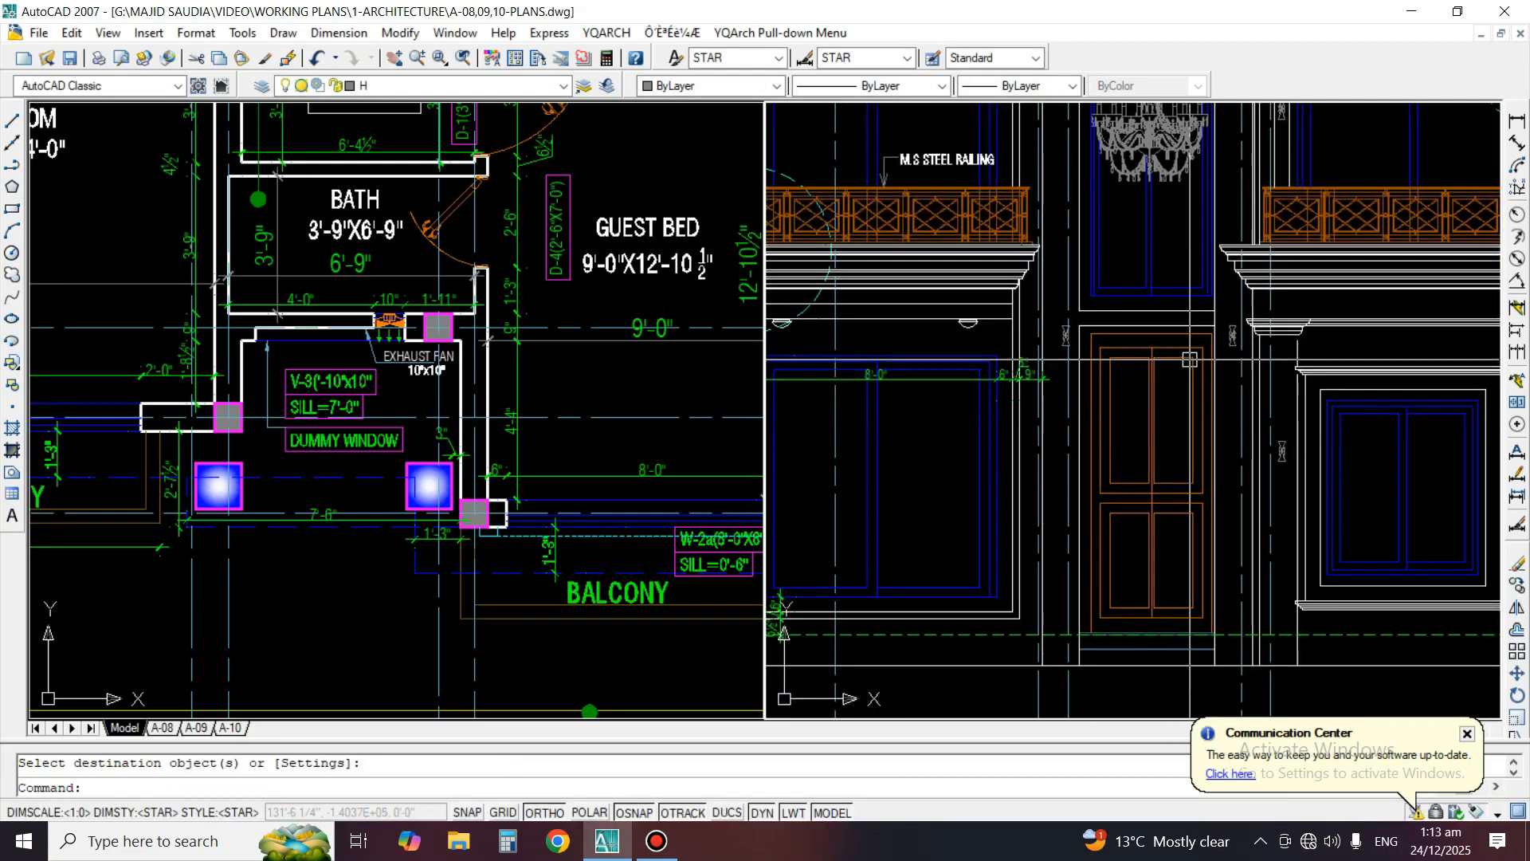
scroll(1076, 342, "up", 4)
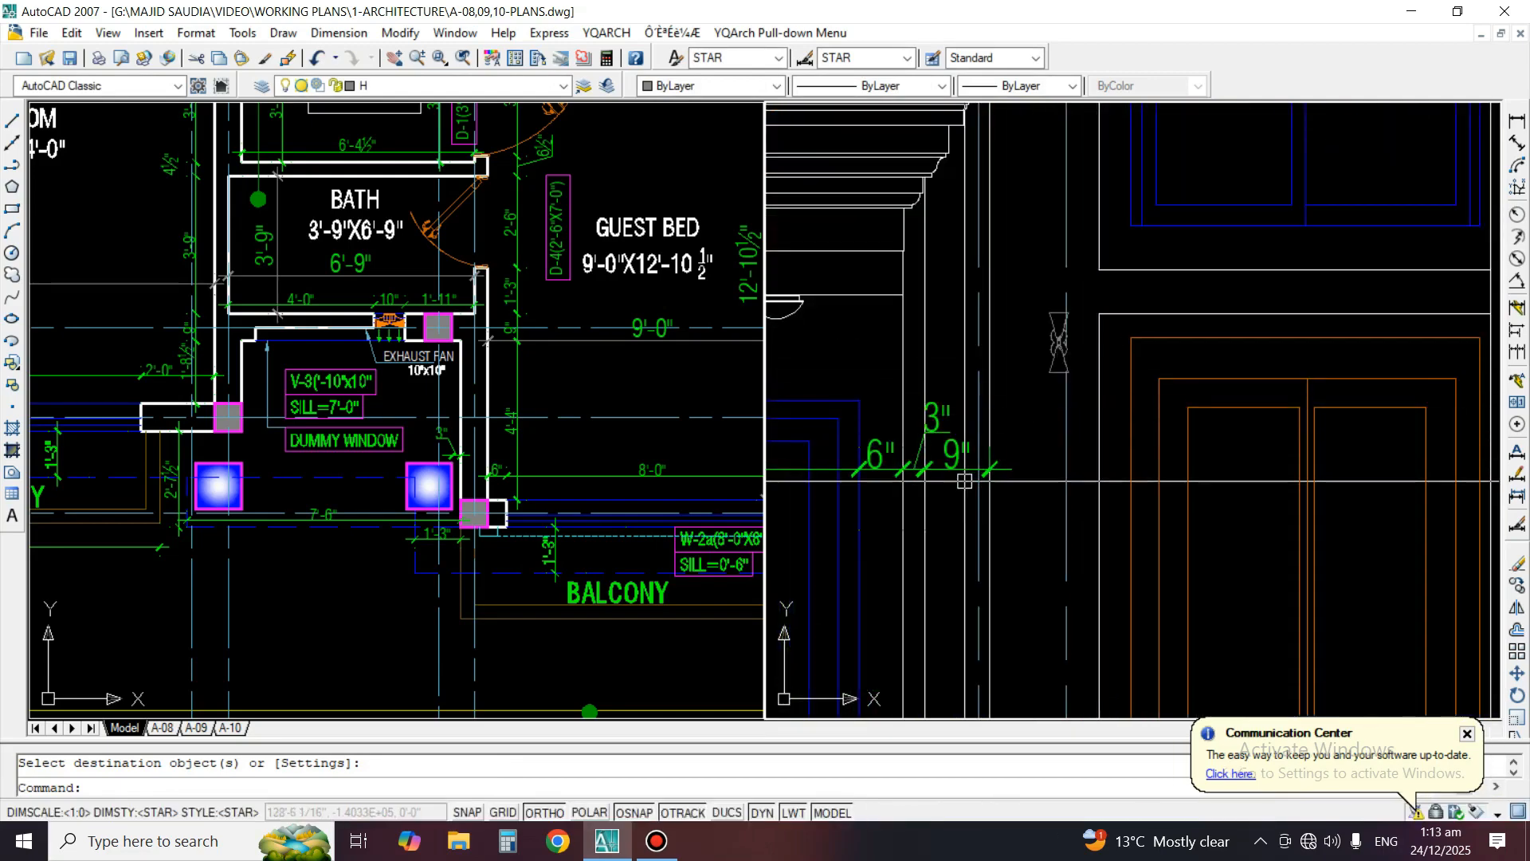
left_click(1517, 352)
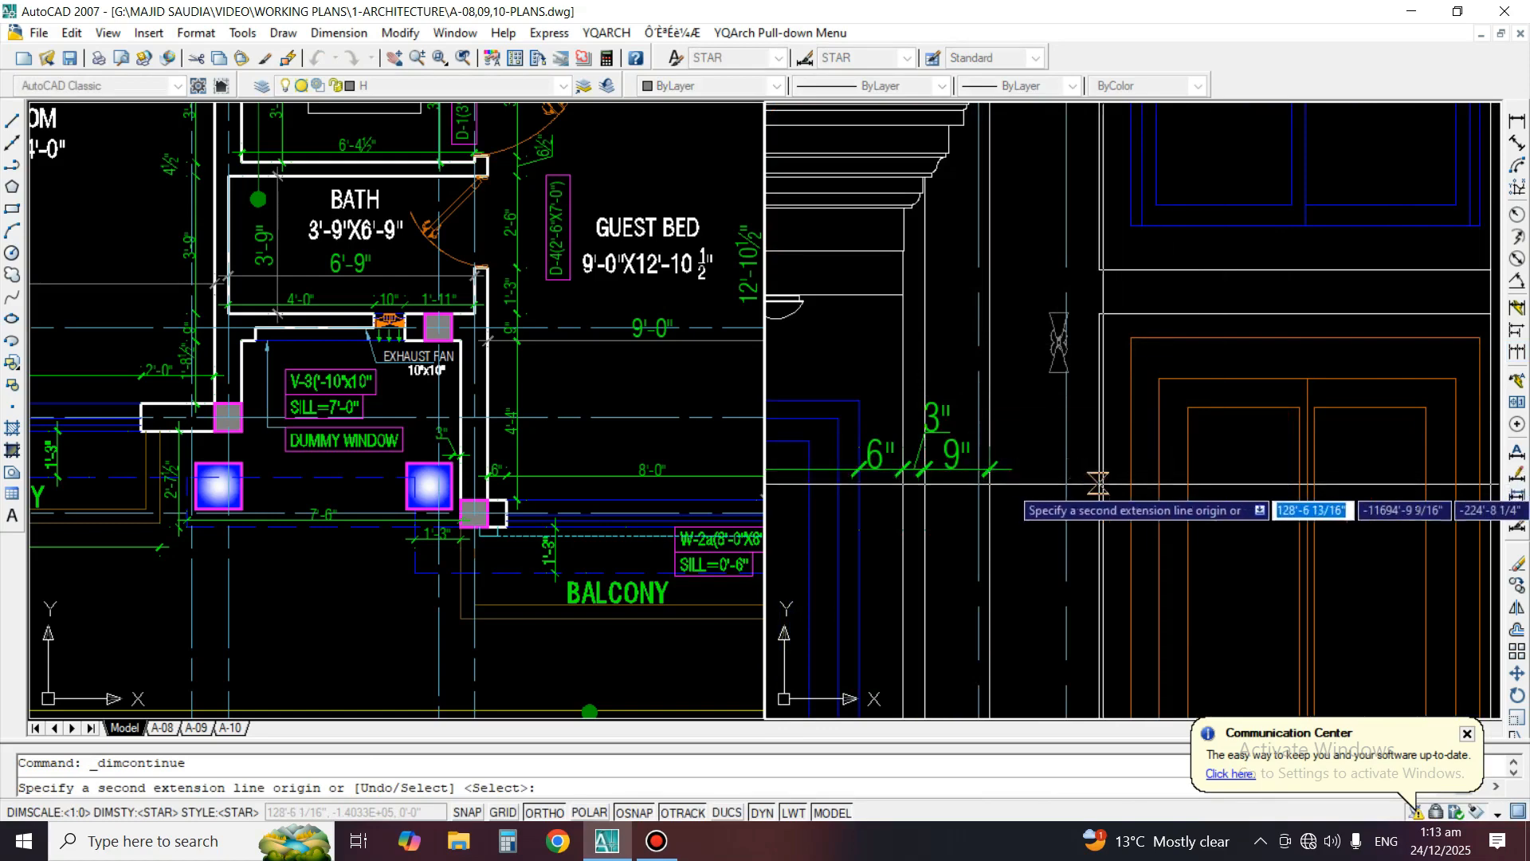
middle_click_drag(1347, 527, 1087, 487)
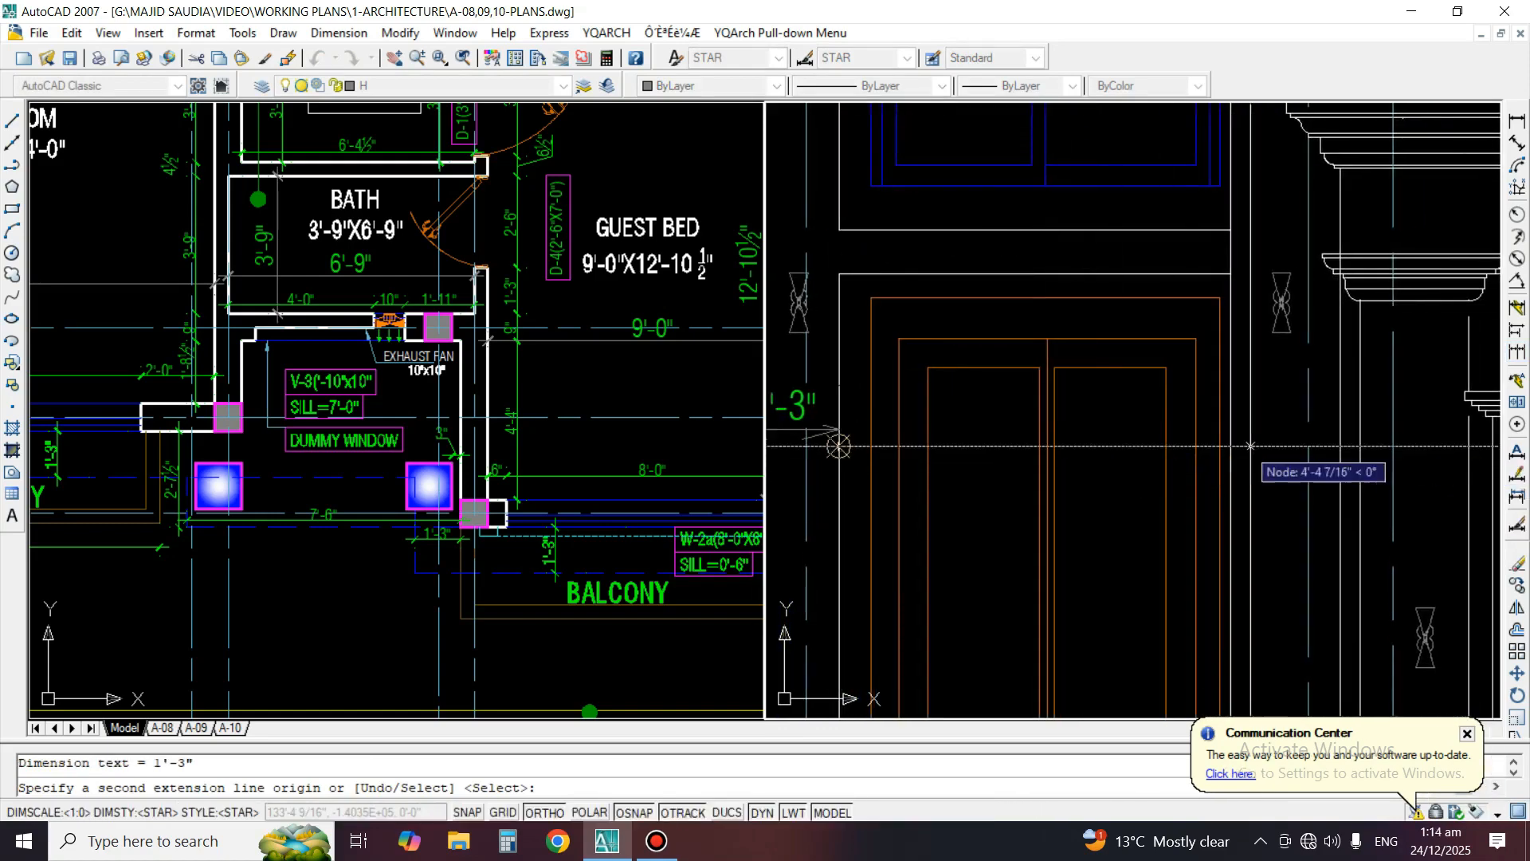
middle_click_drag(1311, 466, 1133, 471)
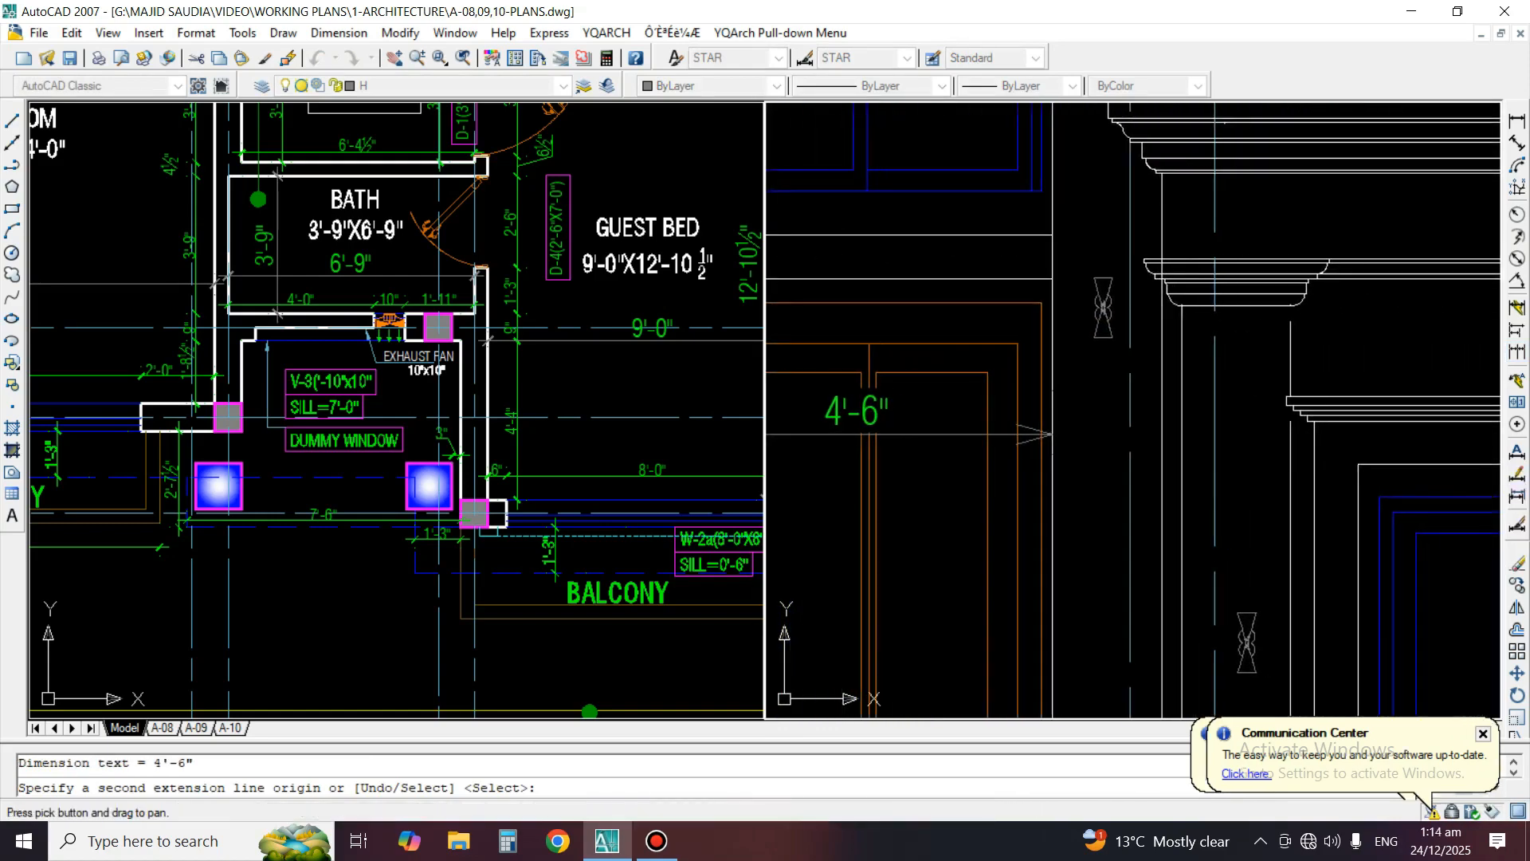
left_click(1162, 449)
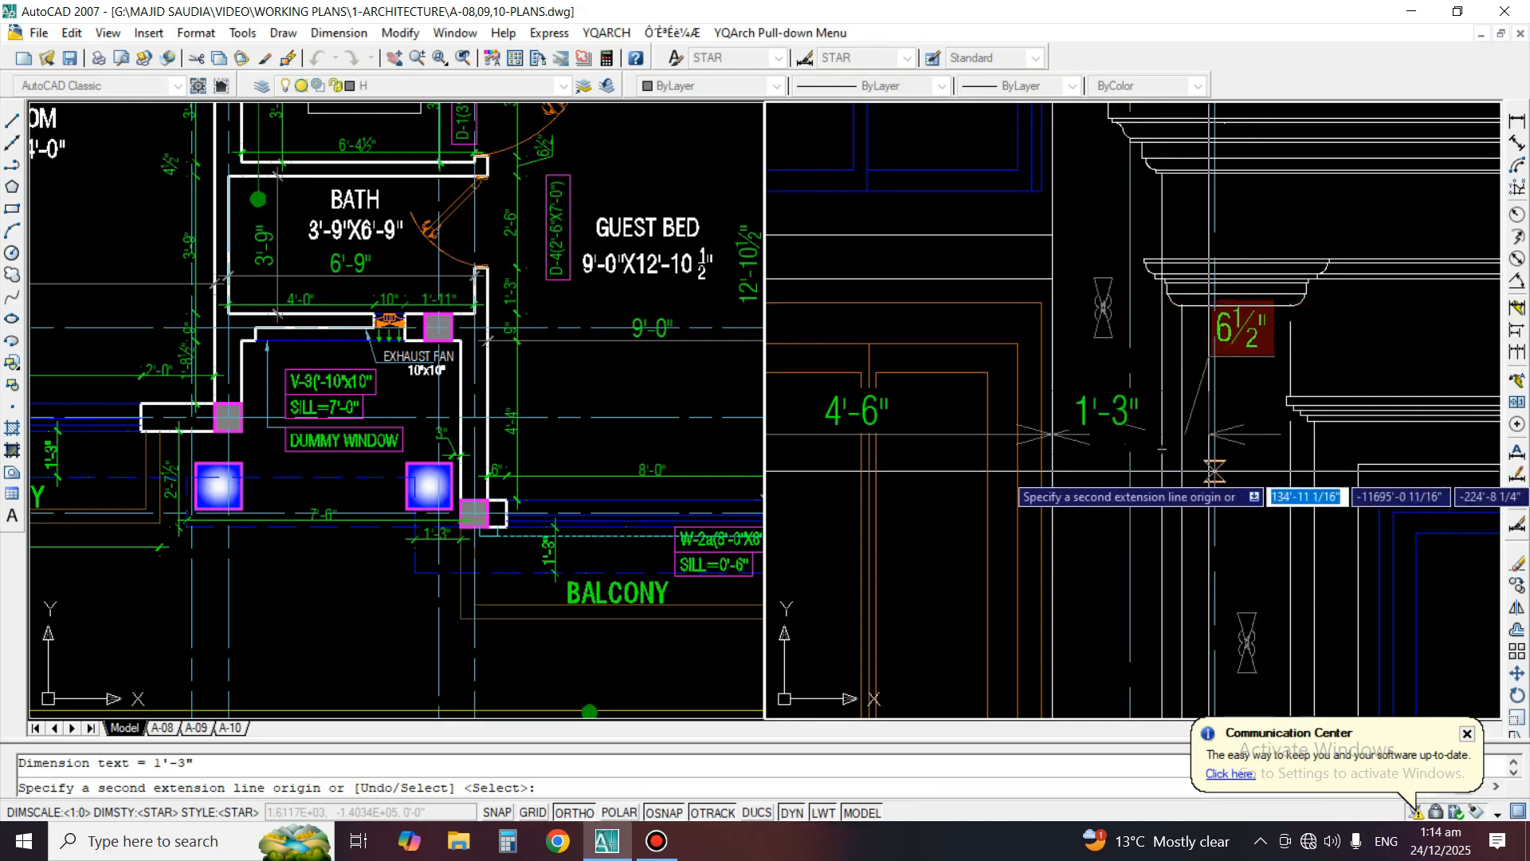
Extend the dimension chain across the column, the adjoining wall strip and the outer surround of the next window
middle_click_drag(1275, 498, 1141, 499)
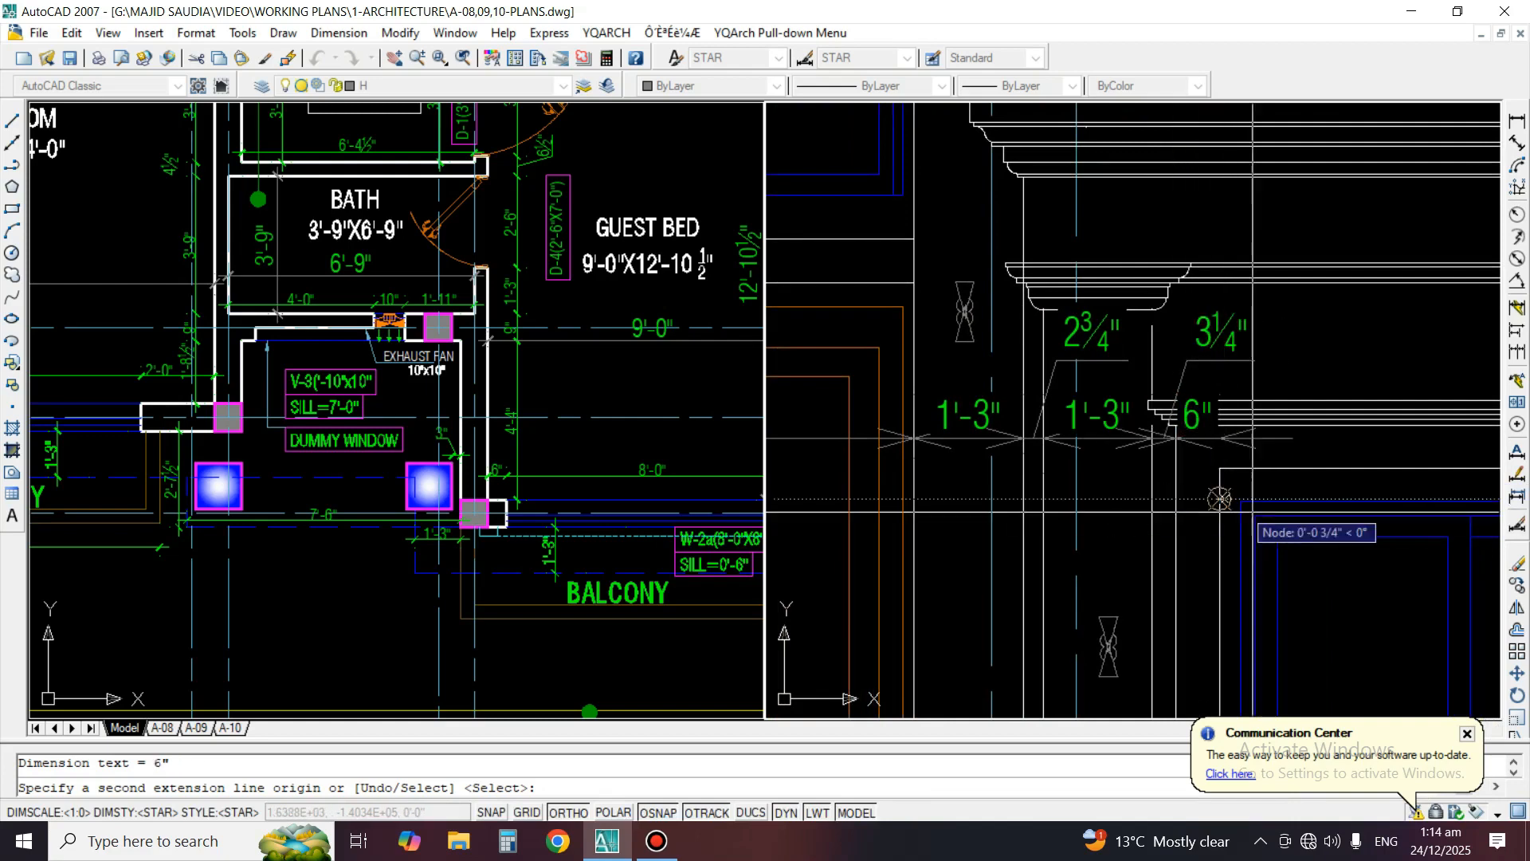
middle_click_drag(1219, 499, 972, 386)
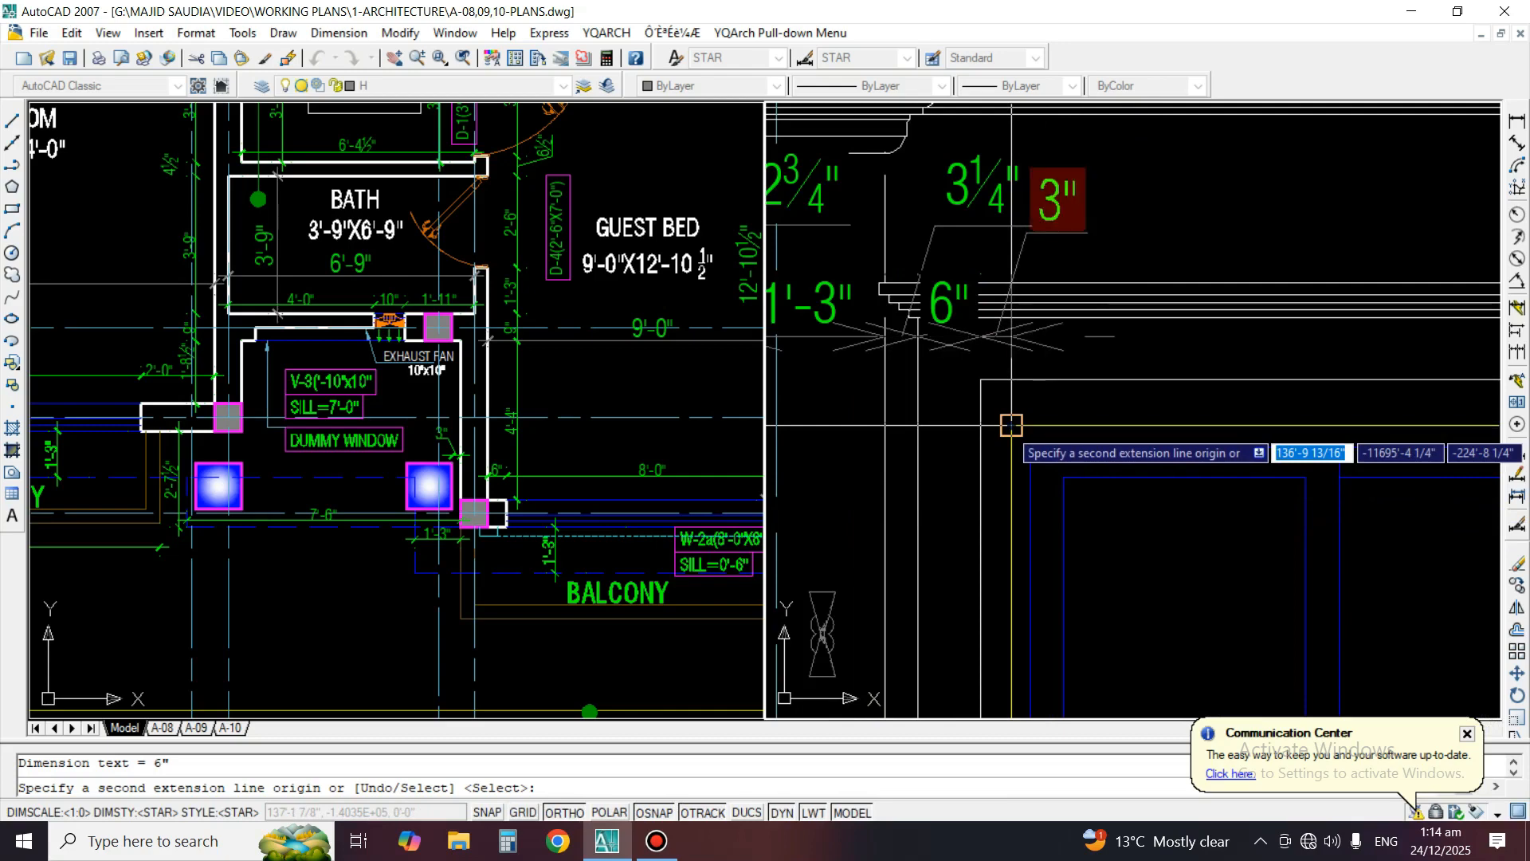
middle_click_drag(1362, 527, 1413, 543)
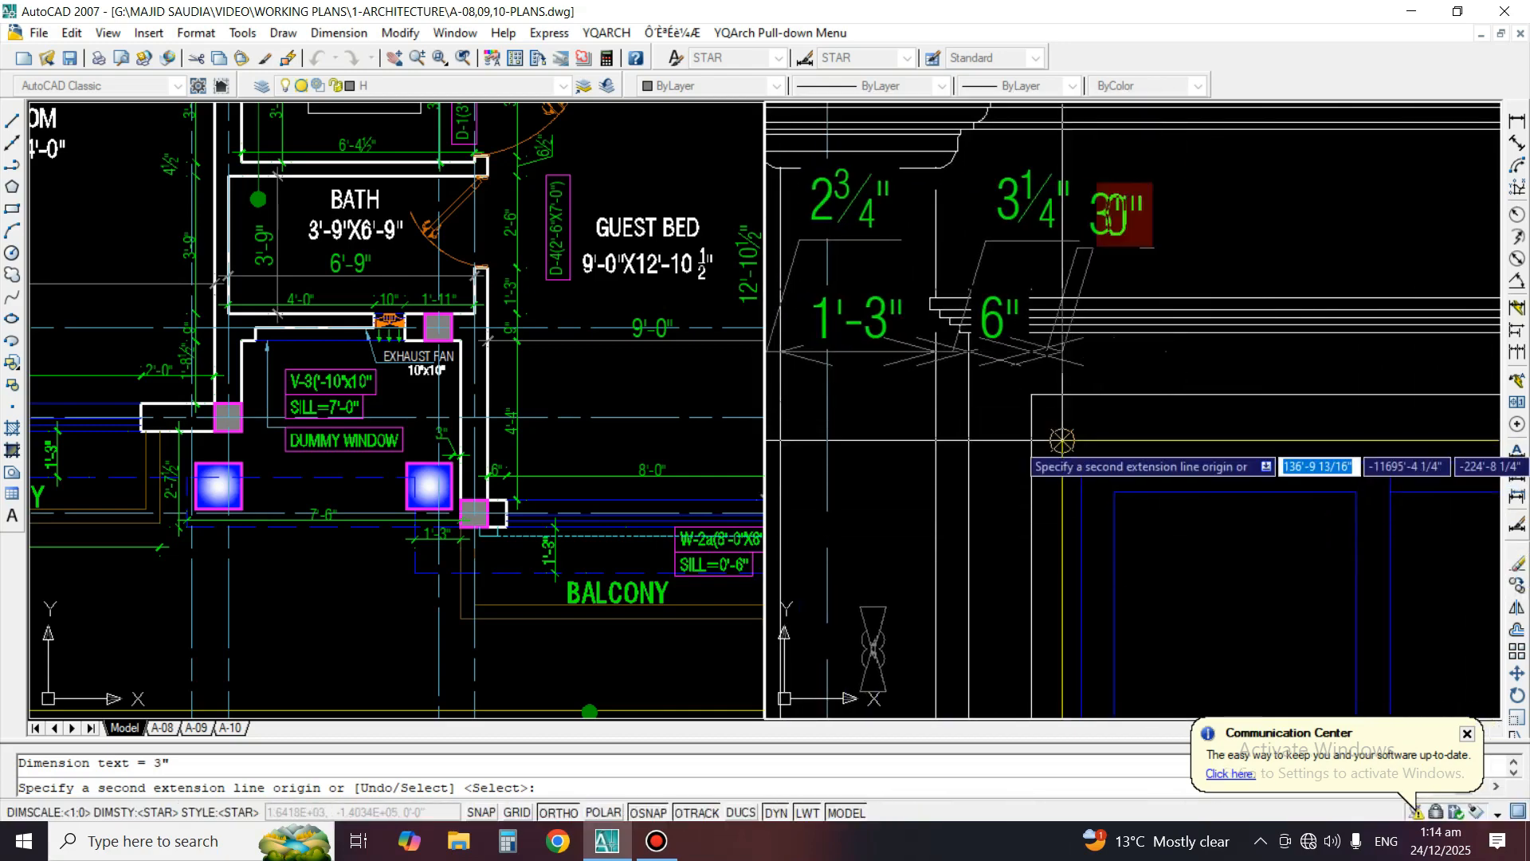
Extend the dimension chain across the second window, its far surround and the end column, finishing at the column's outer side
middle_click_drag(1292, 462, 926, 461)
left_click(1318, 439)
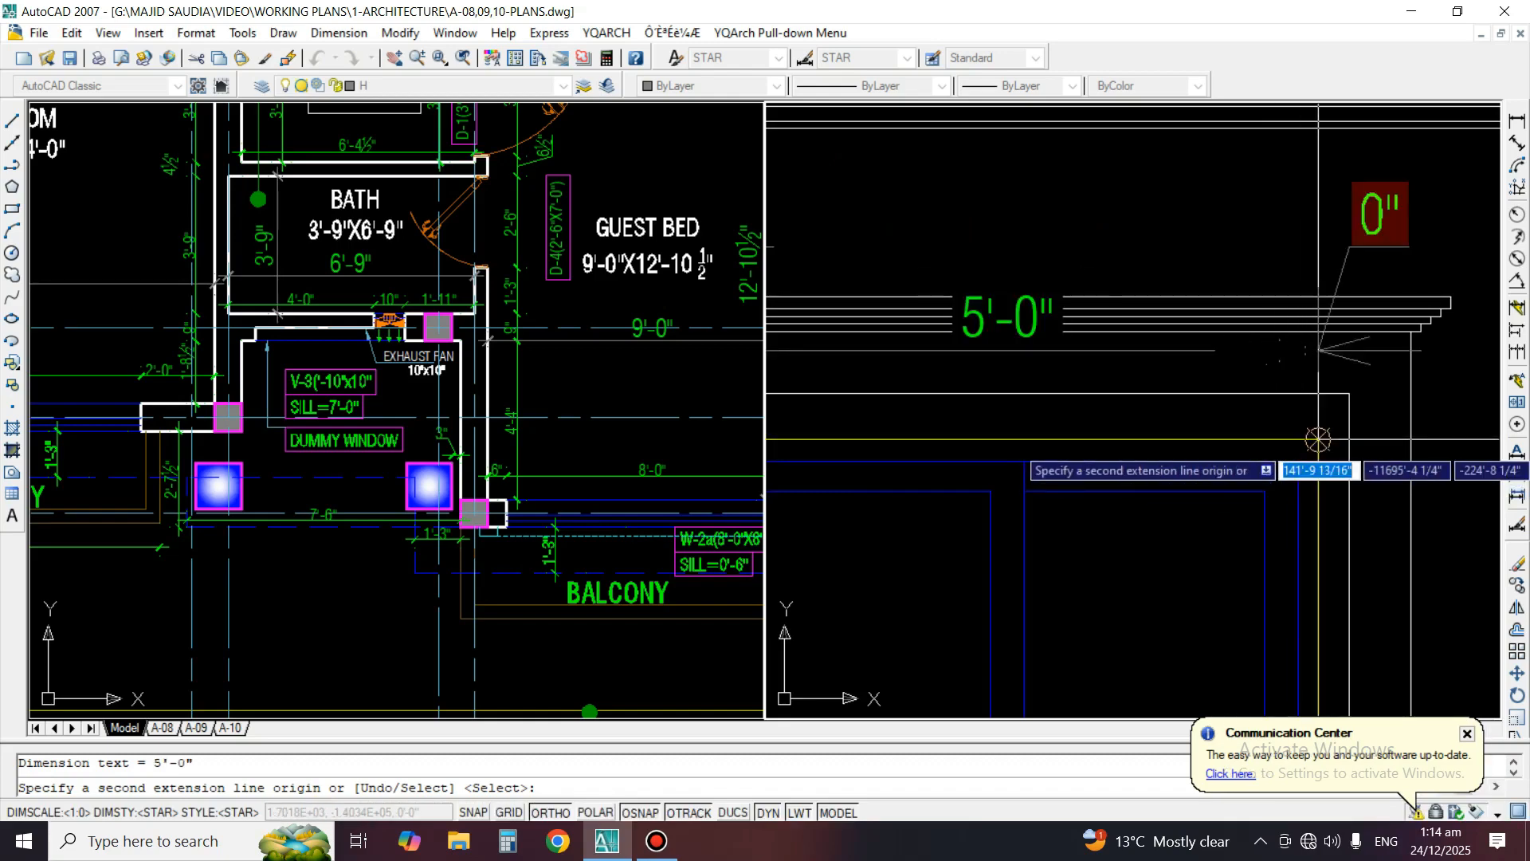
left_click(1414, 460)
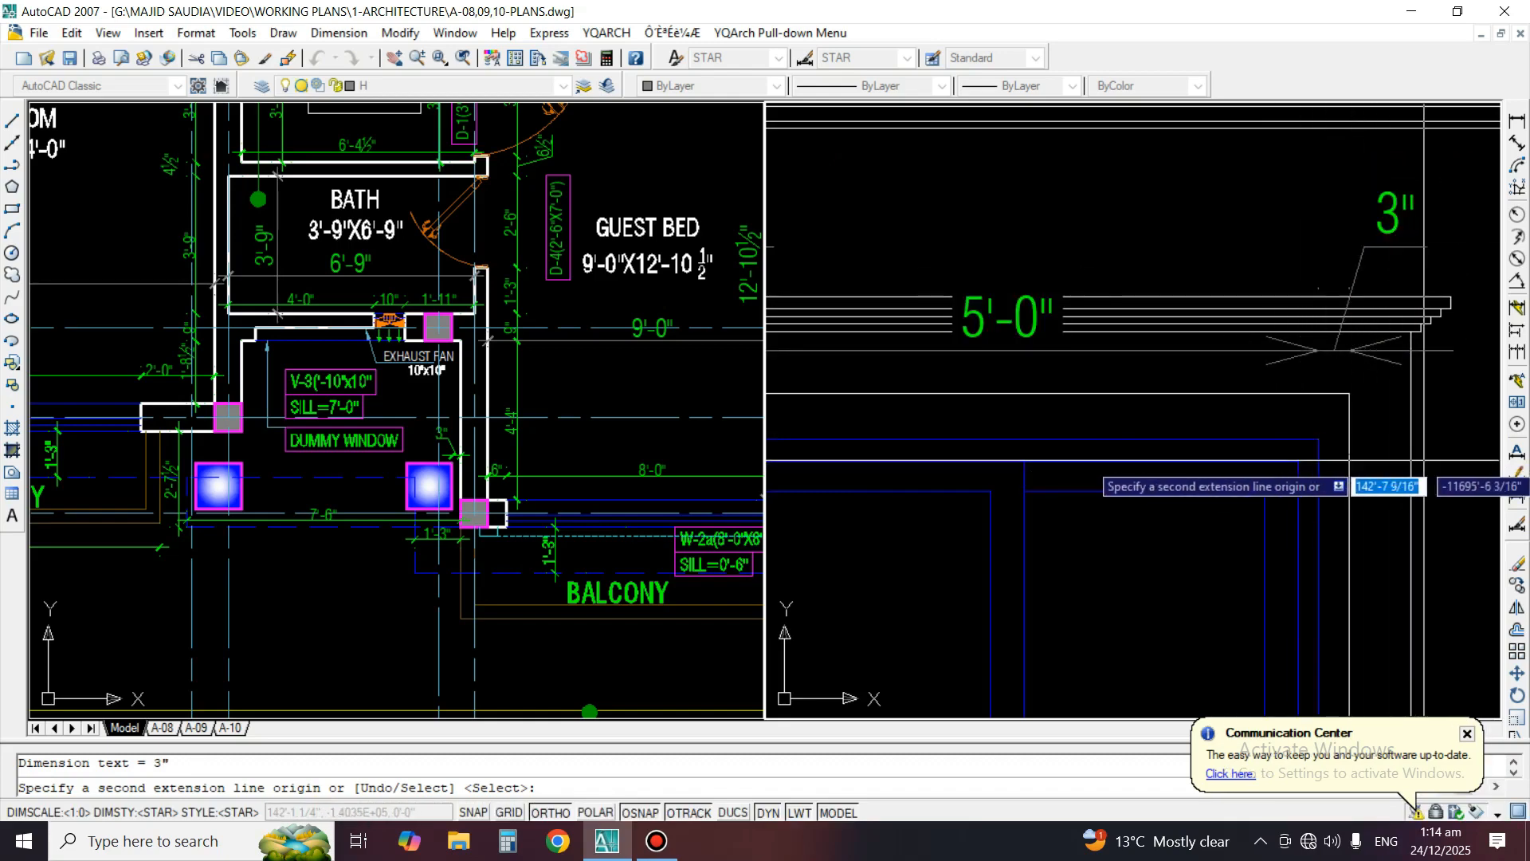
left_click(1416, 460)
middle_click_drag(1416, 461, 1057, 417)
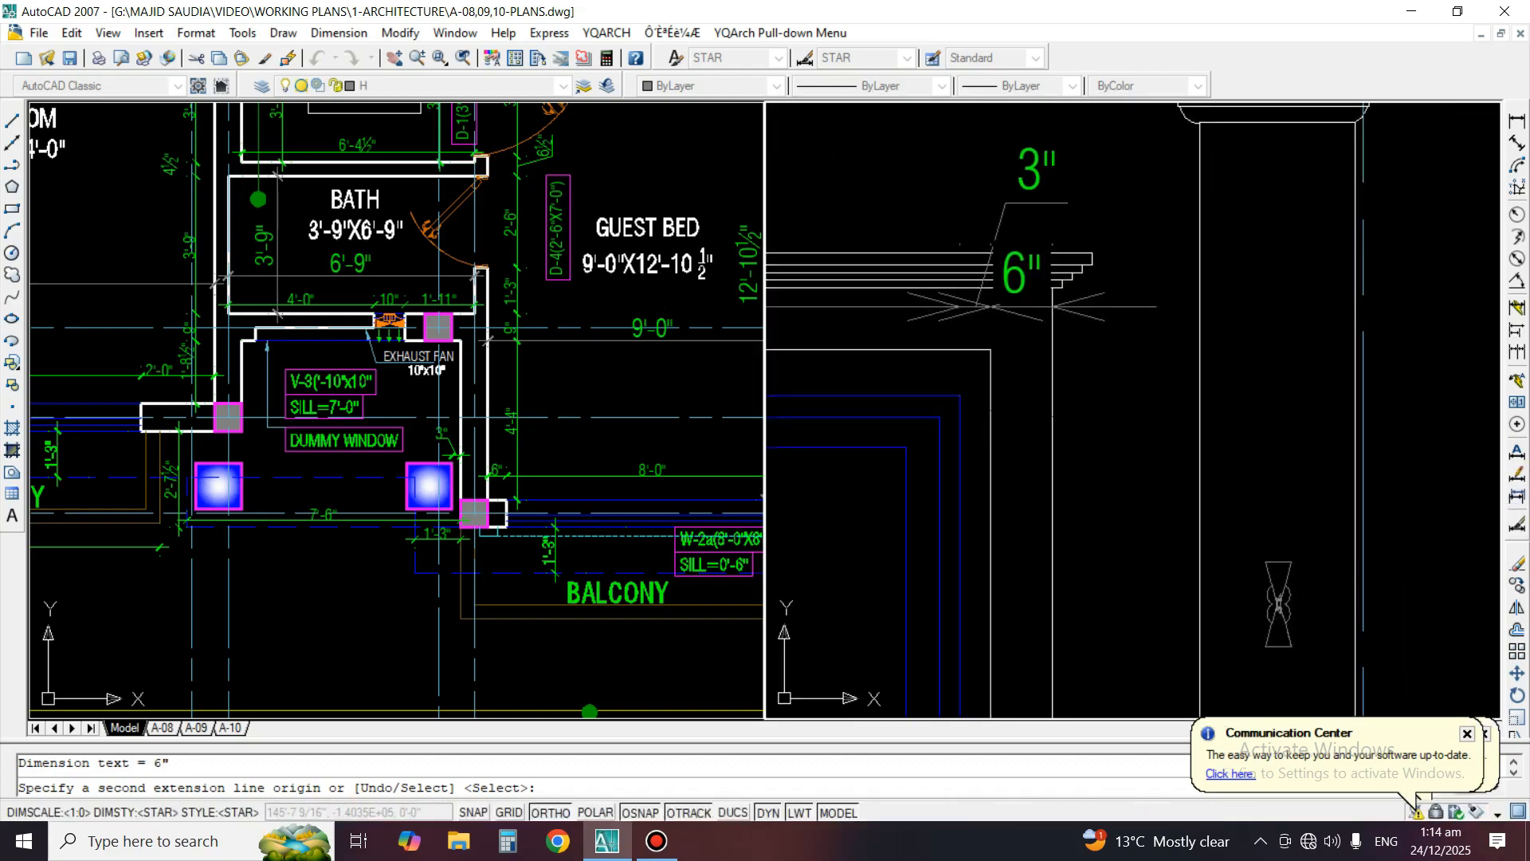
left_click(1200, 415)
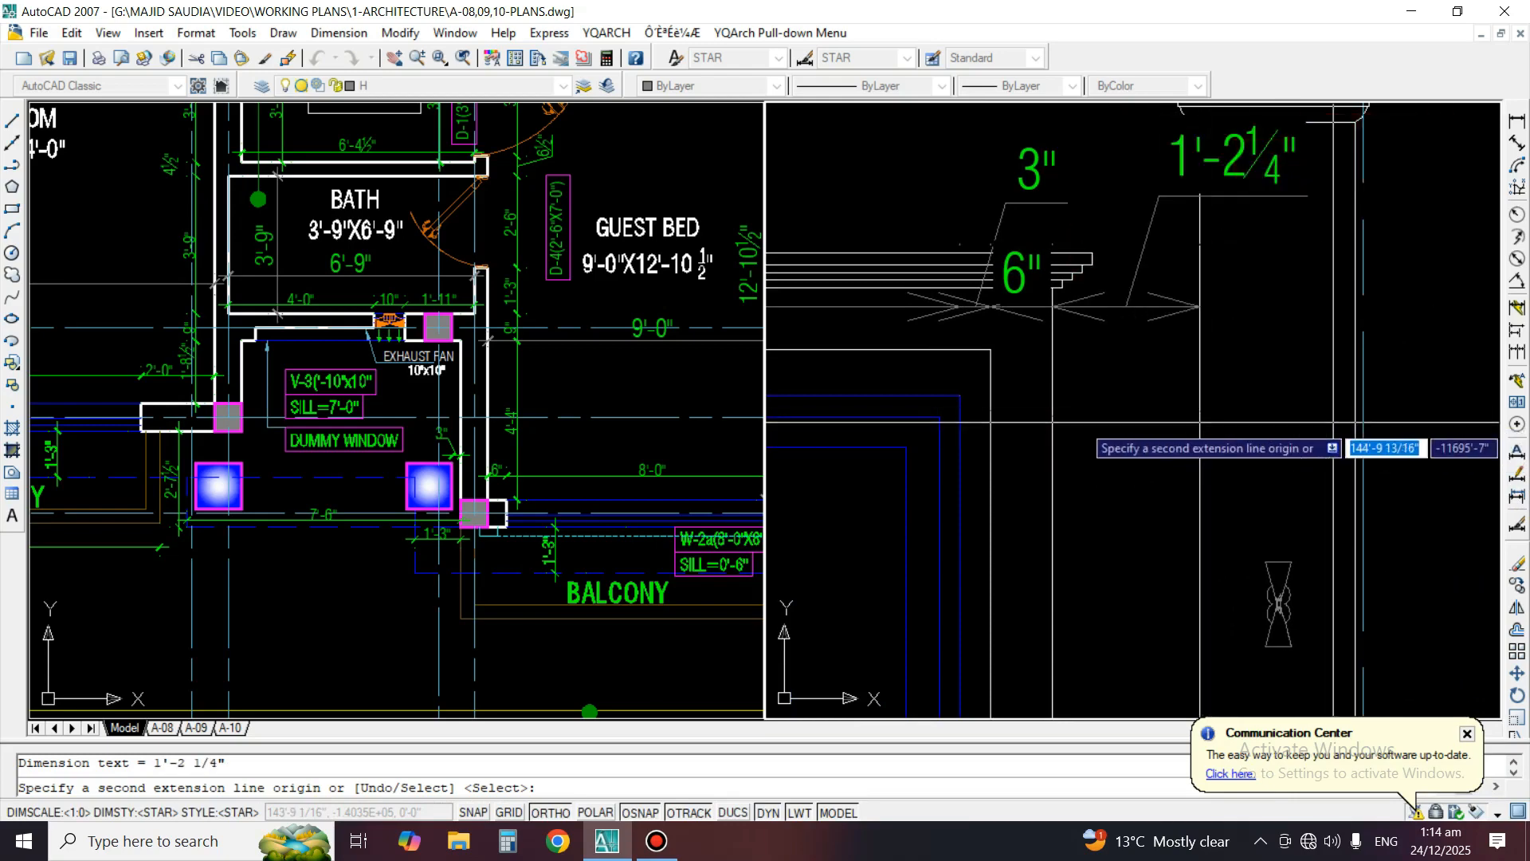
scroll(1354, 420, "down", 5)
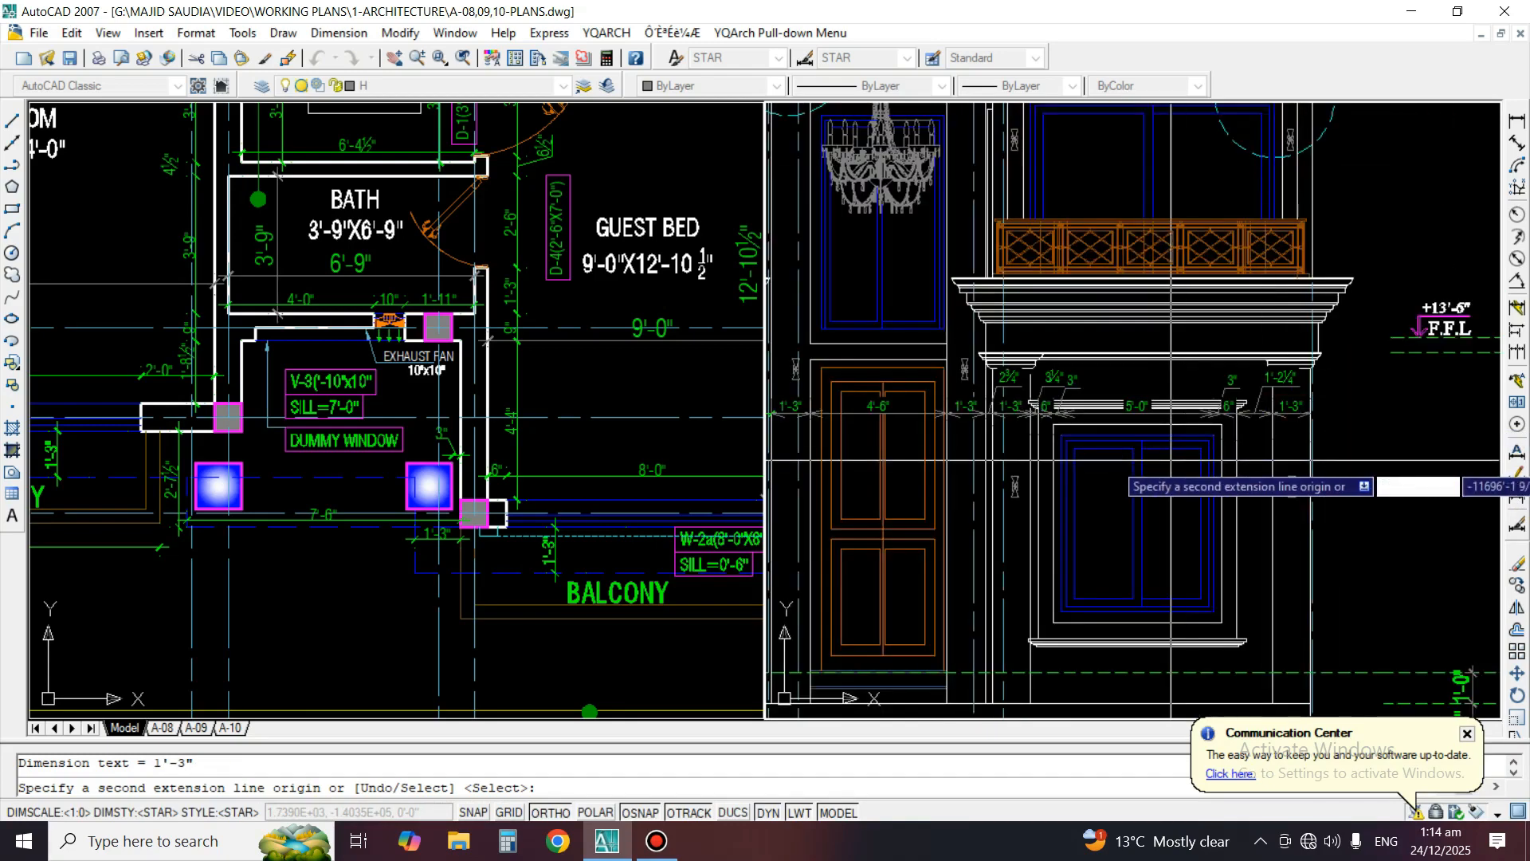
key("Return")
key("Return")
middle_click_drag(1271, 434, 1360, 427)
type("ma")
Match the door opening dimension and the wall dimensions on both sides of it to the already formatted 3" dimension
key("Return")
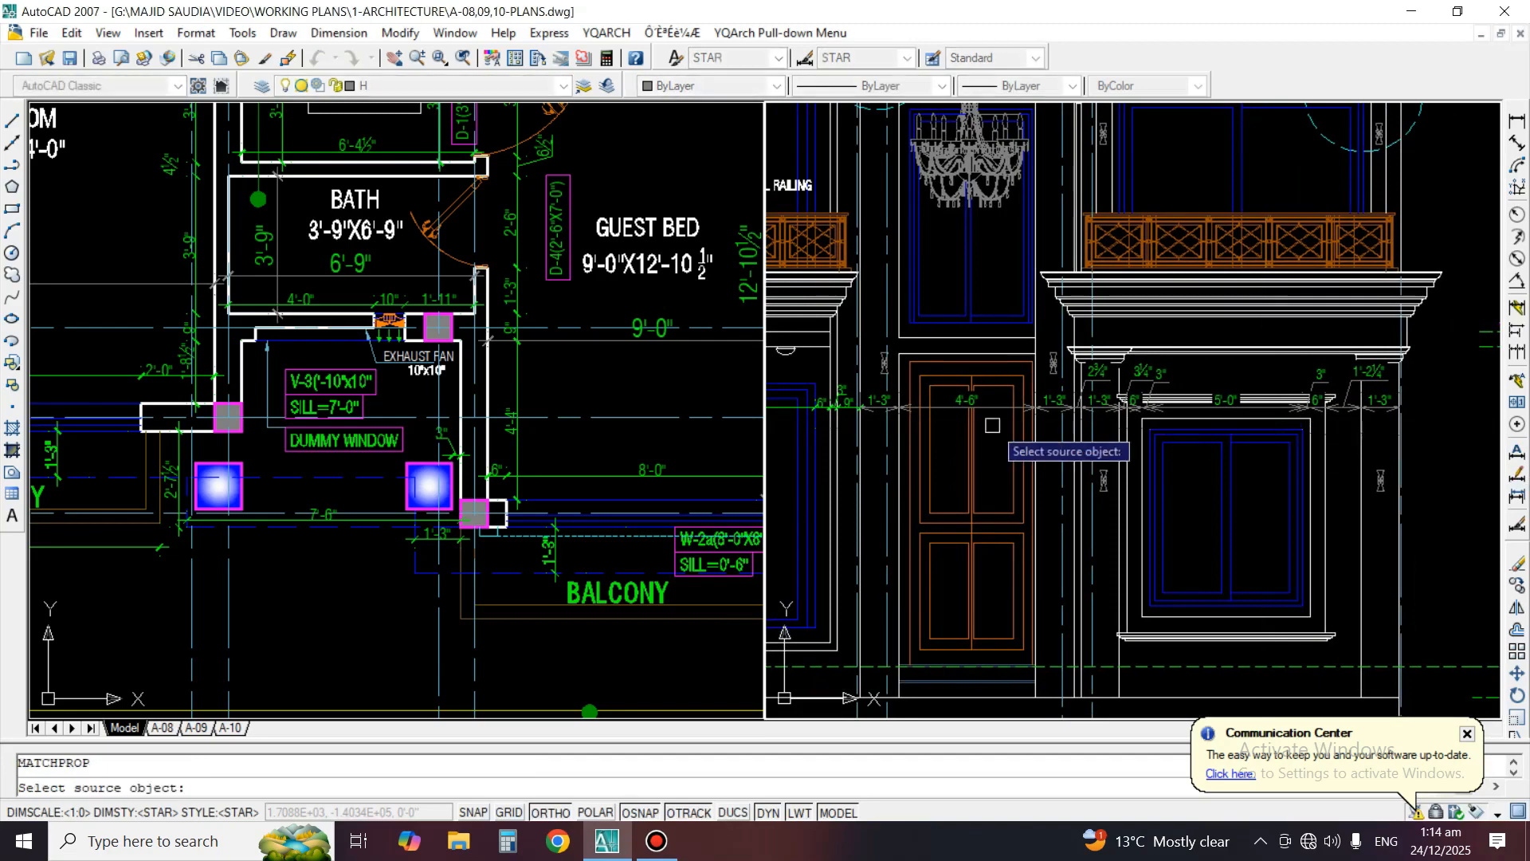
middle_click_drag(990, 428, 1254, 431)
scroll(1027, 405, "up", 4)
key("Escape")
key("Escape")
scroll(1120, 387, "up", 2)
type("ma")
key("Return")
left_click(1234, 386)
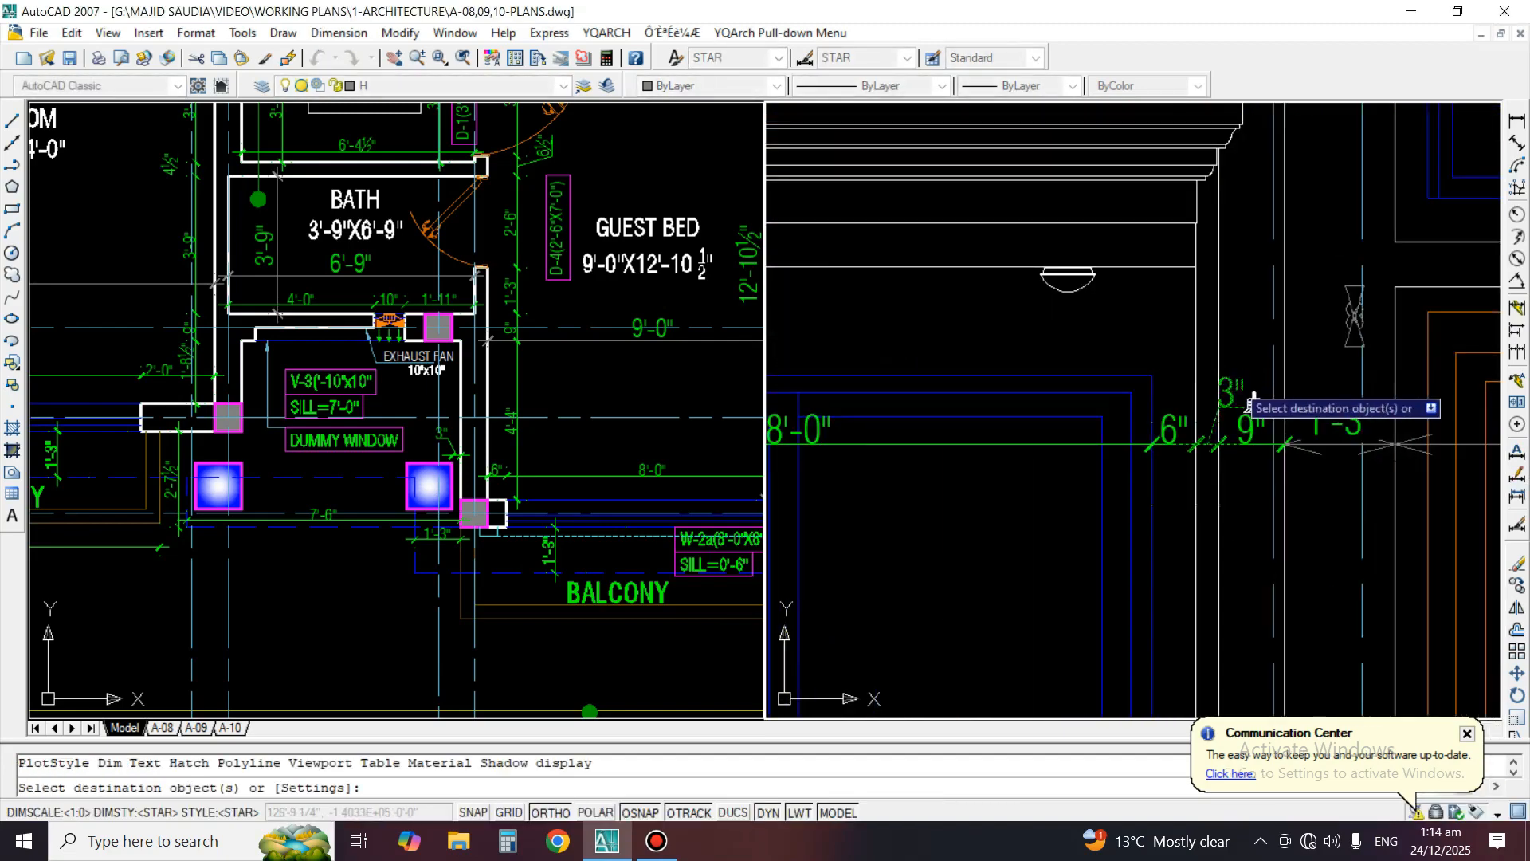
middle_click_drag(1340, 409, 972, 399)
scroll(971, 400, "up", 2)
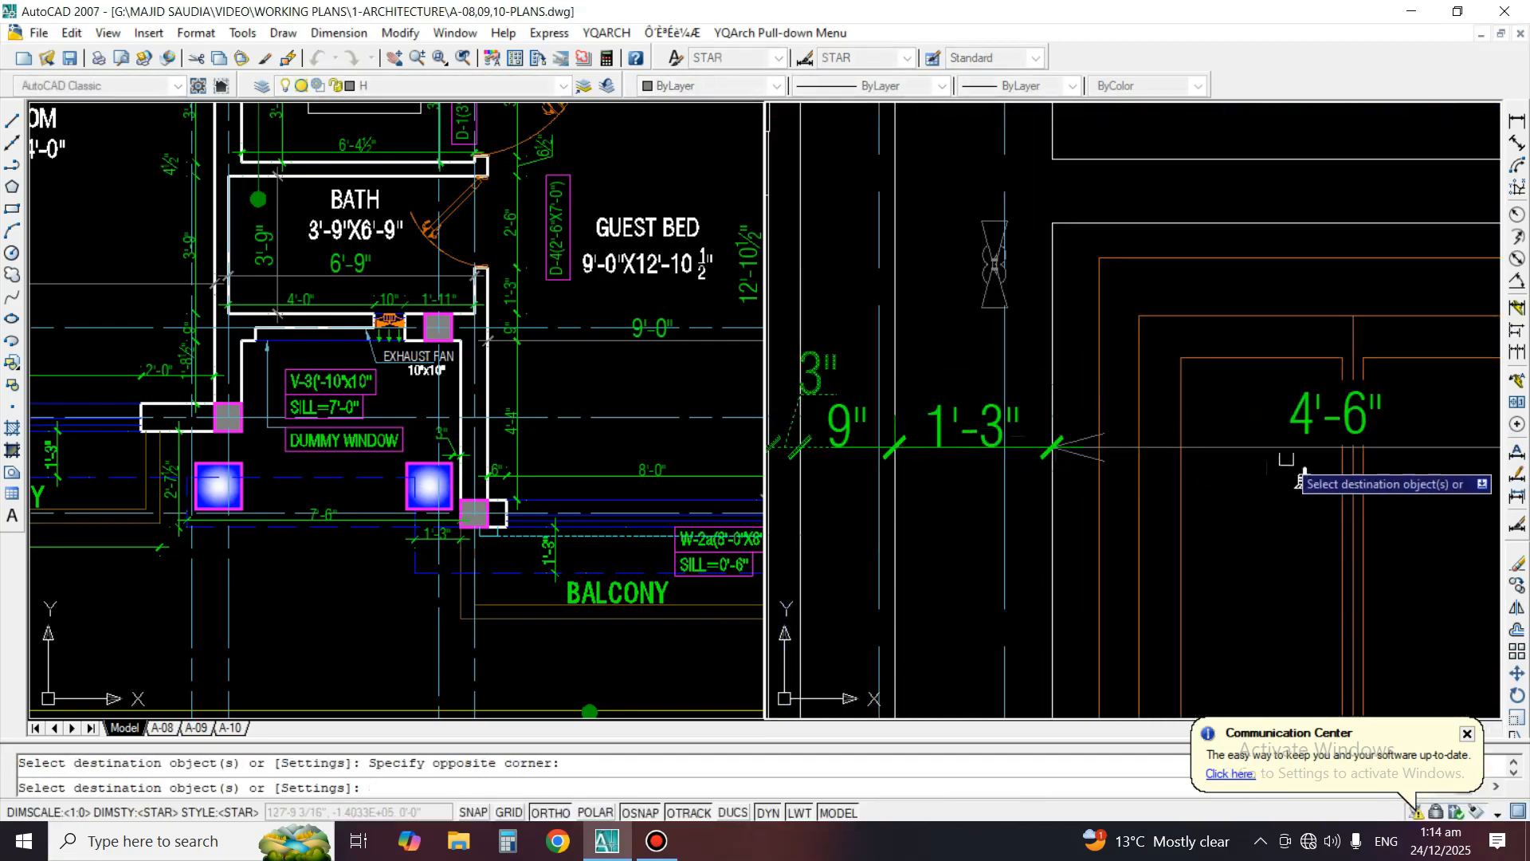
middle_click_drag(1385, 469, 776, 417)
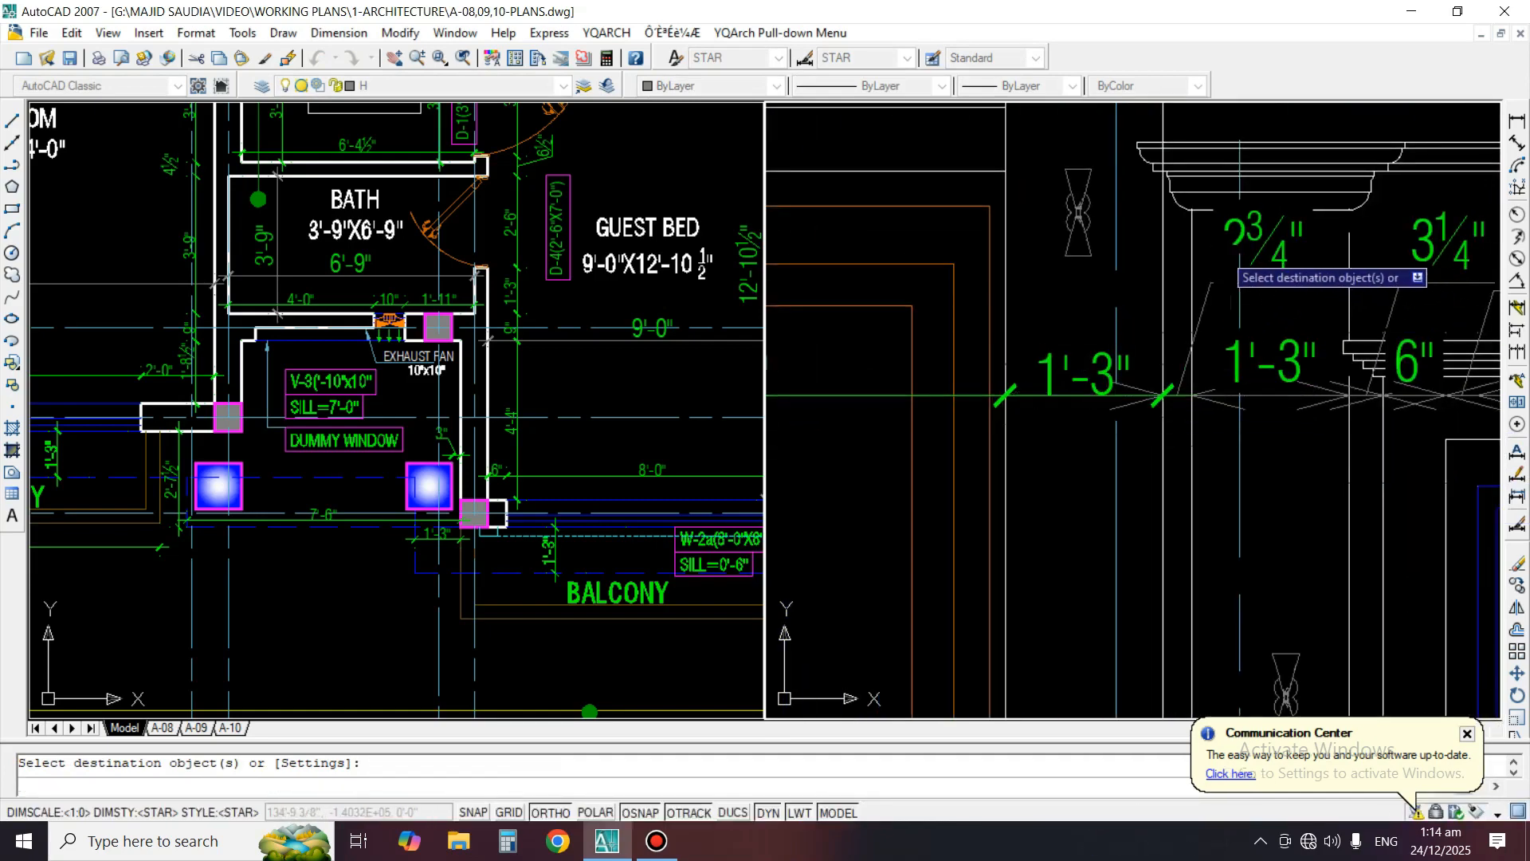
Match the column's 3" dimension, the second window's near-surround dimensions and its 5'-0" width to the already formatted dimension
left_click(1238, 268)
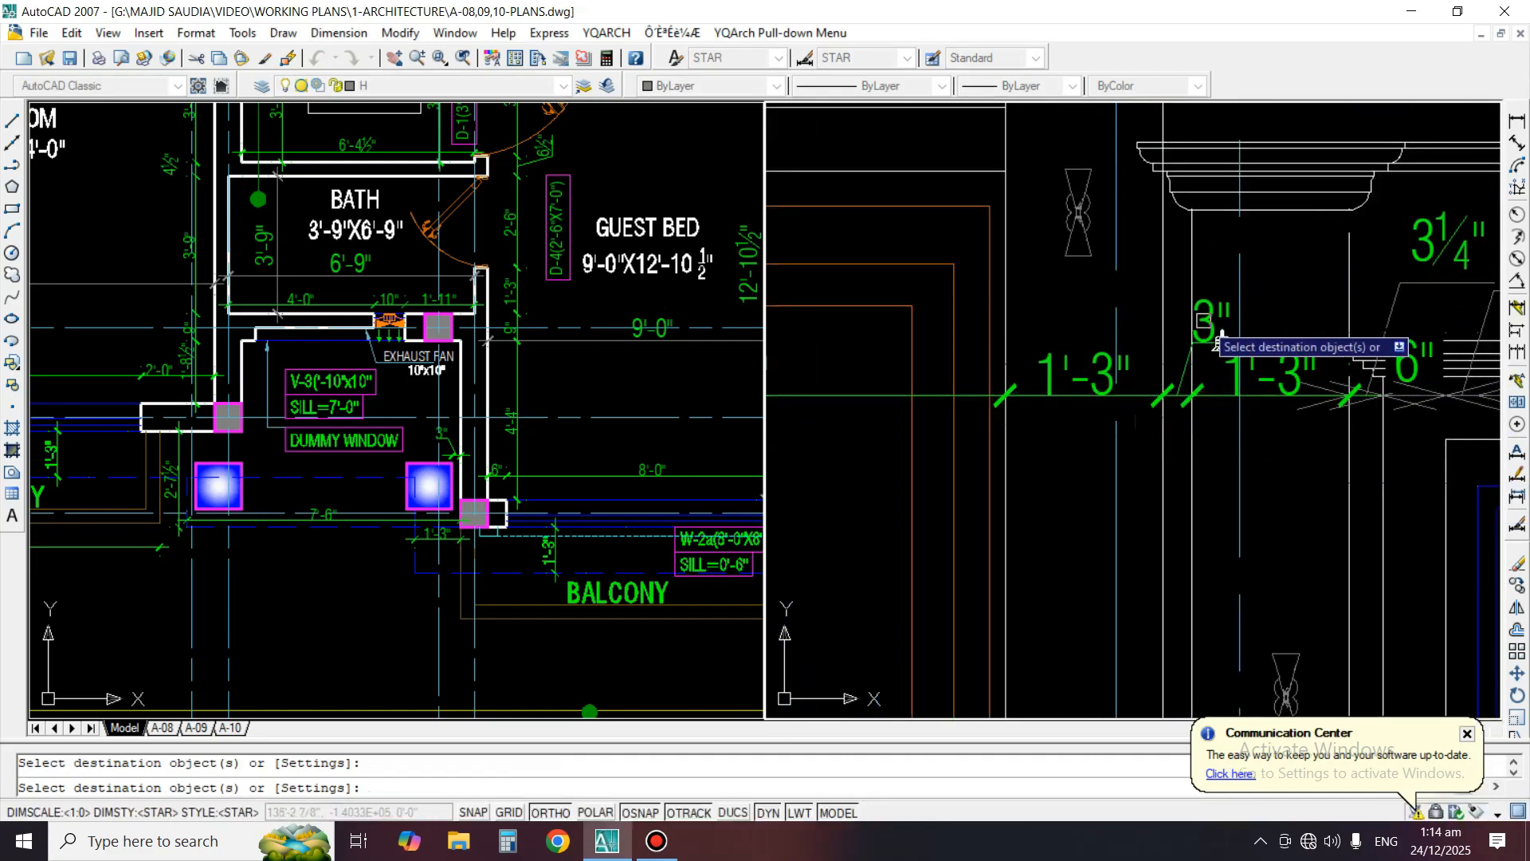
middle_click_drag(1341, 398, 1039, 446)
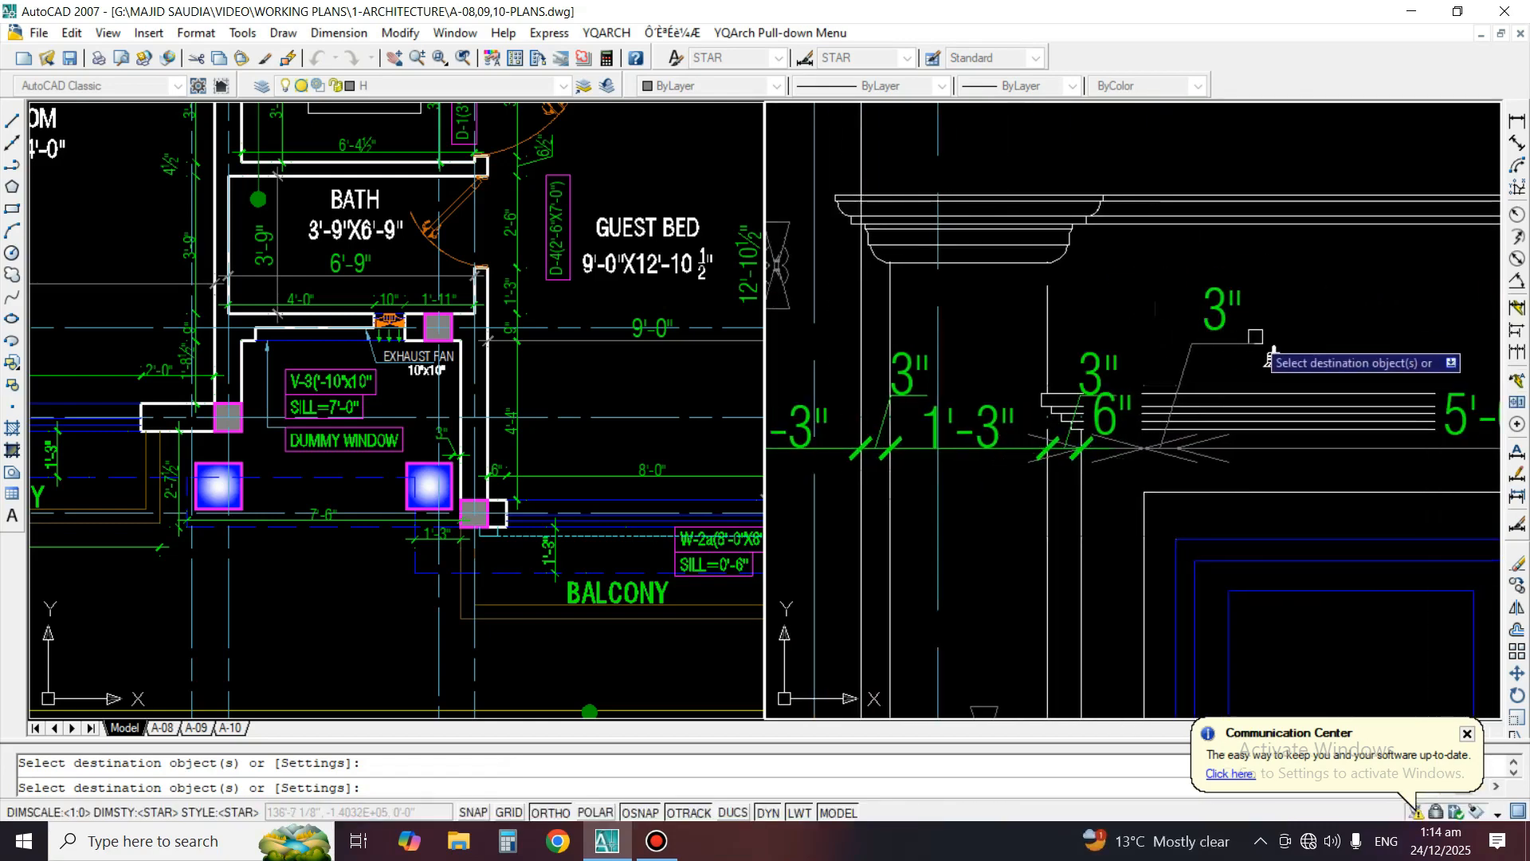
left_click(1209, 308)
middle_click_drag(1315, 429, 969, 418)
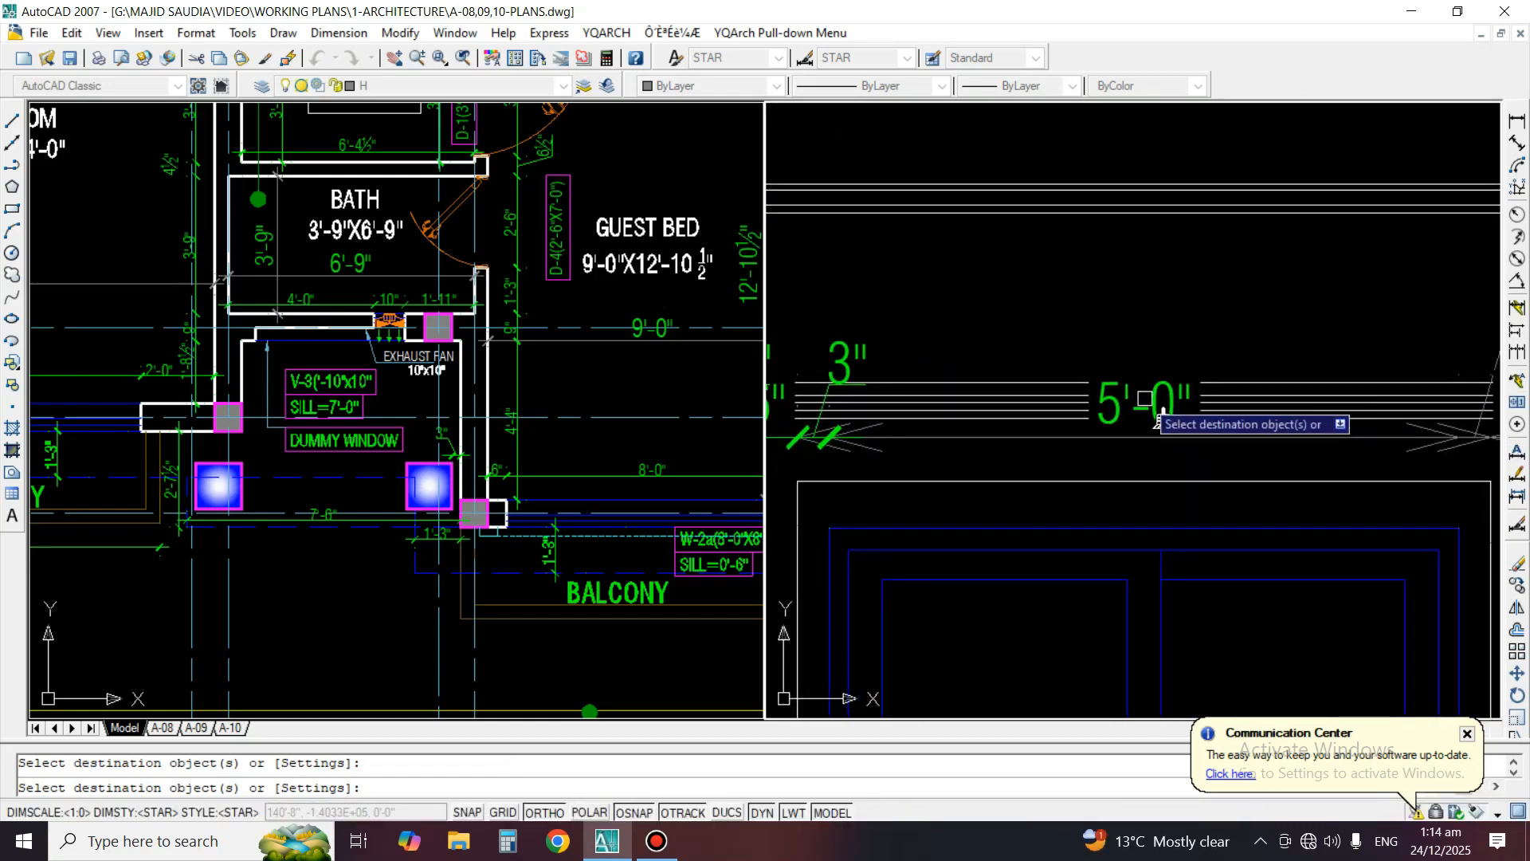
scroll(1136, 434, "up", 2)
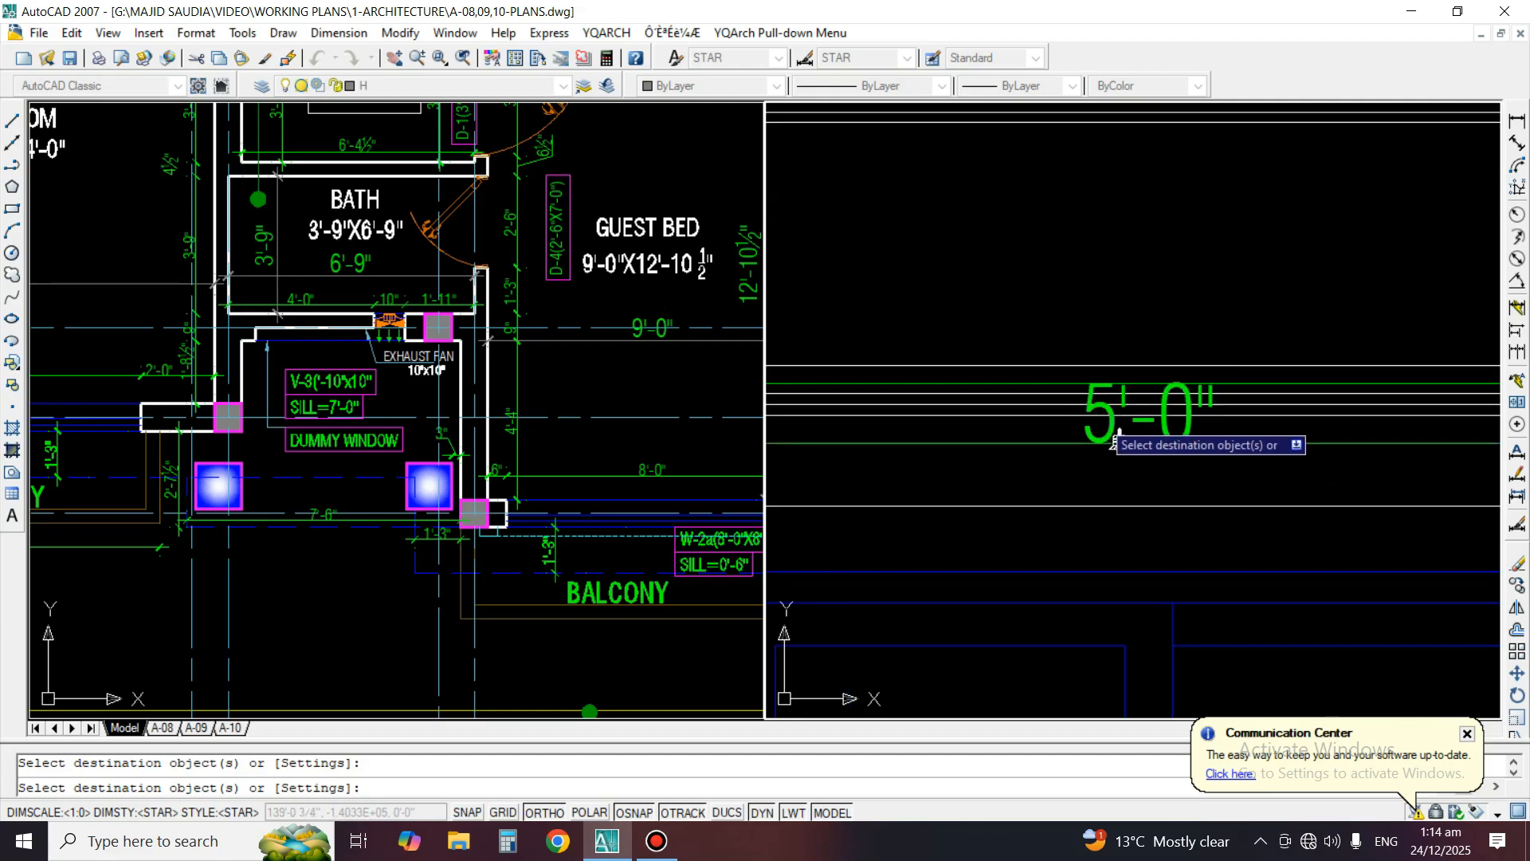
scroll(1036, 398, "up", 2)
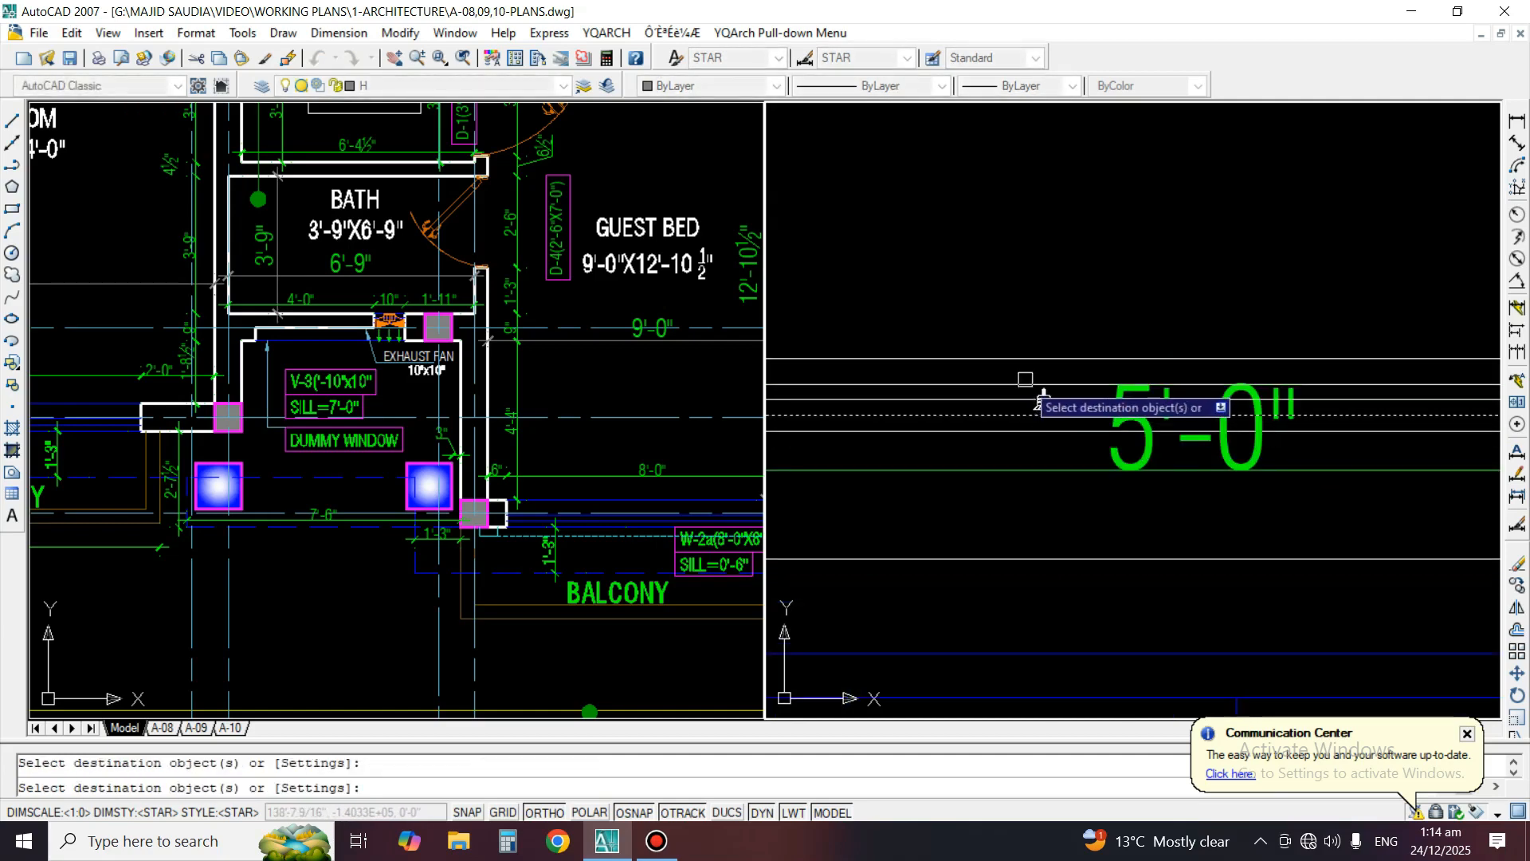
key("Return")
key("Return")
Match the 3", 6" and 1'-2" dimensions beyond the second window to the formatted 5'-0" window dimension
scroll(1100, 398, "down", 4)
scroll(1169, 418, "up", 3)
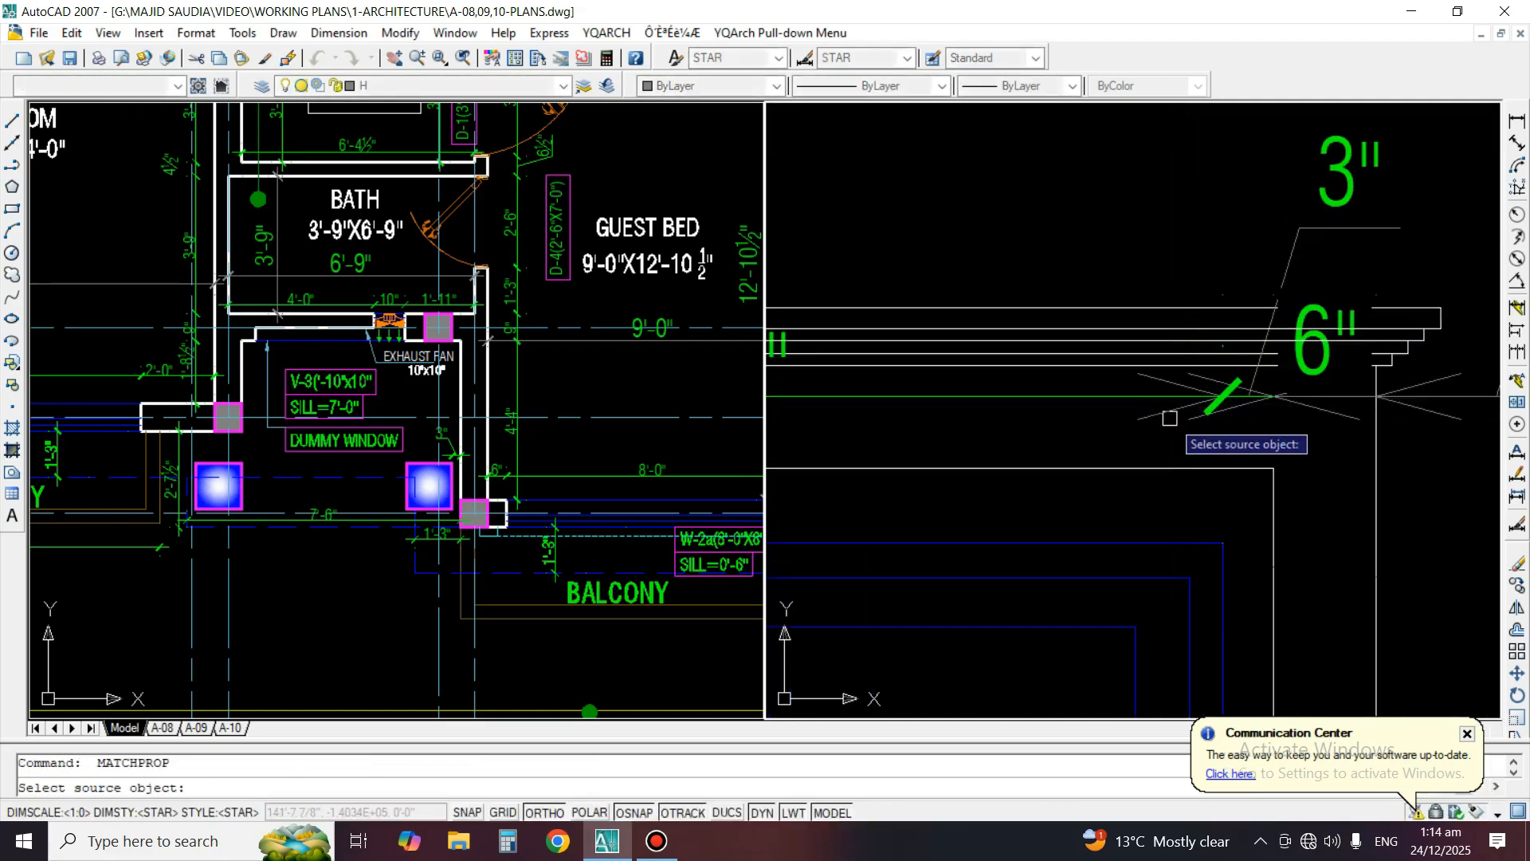
left_click(1133, 398)
left_click(1284, 395)
key("Return")
key("Return")
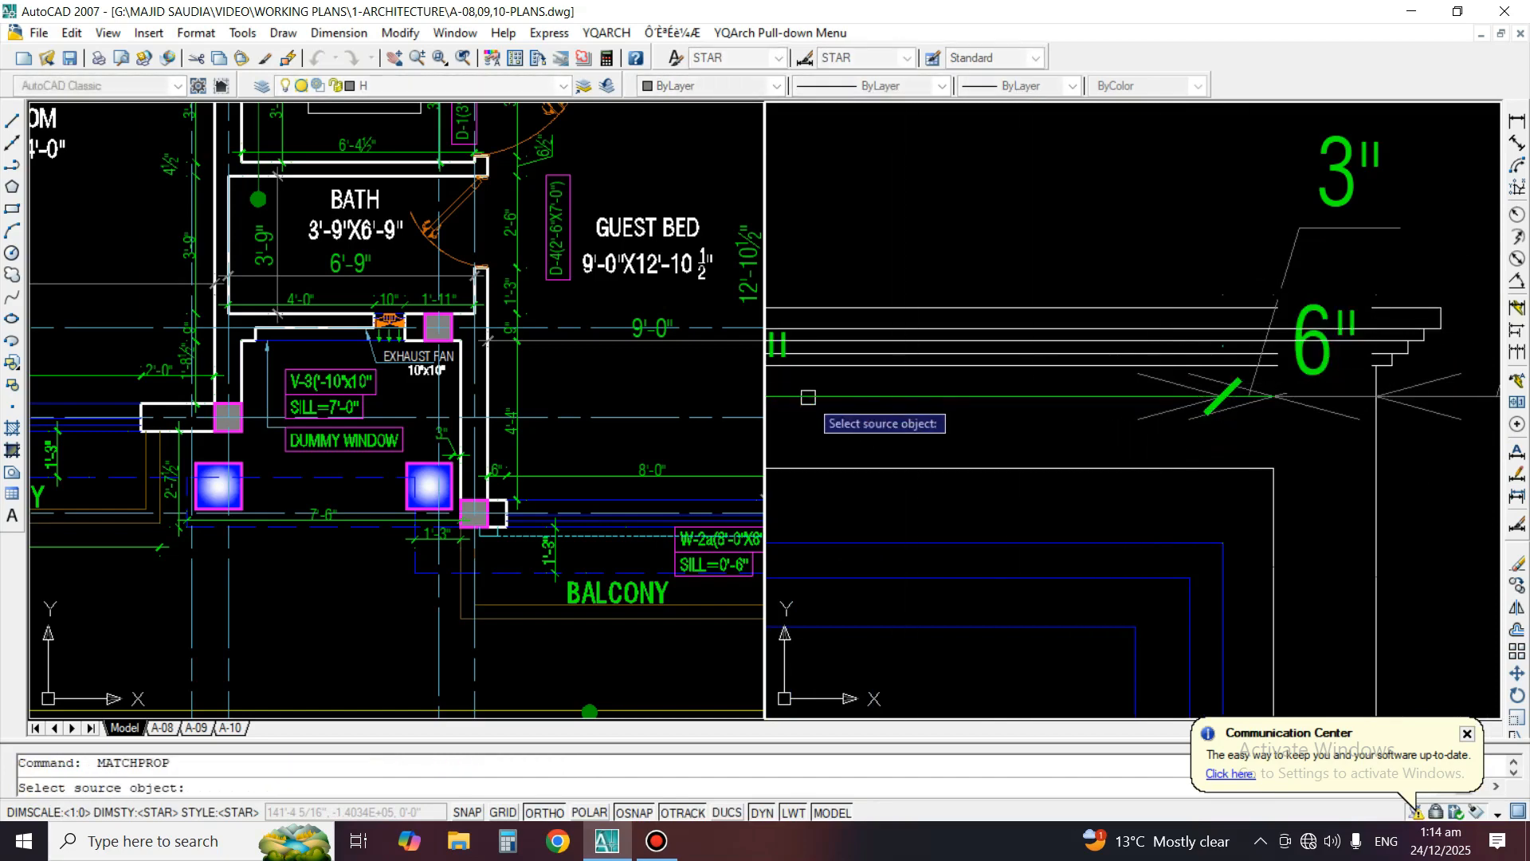
left_click(809, 397)
left_click(1327, 193)
left_click(1267, 285)
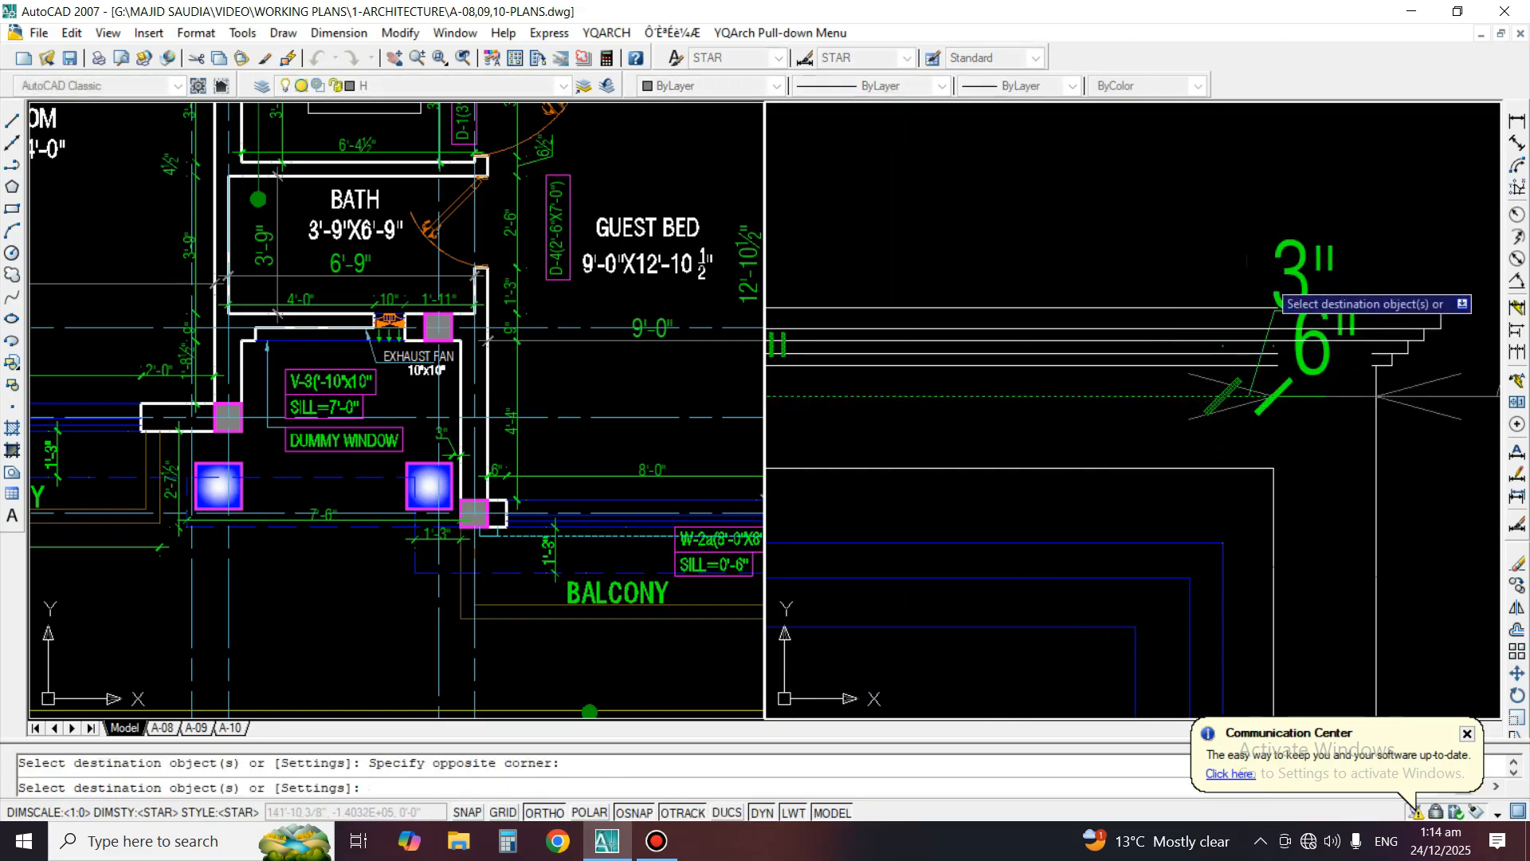
left_click(1391, 395)
key("Return")
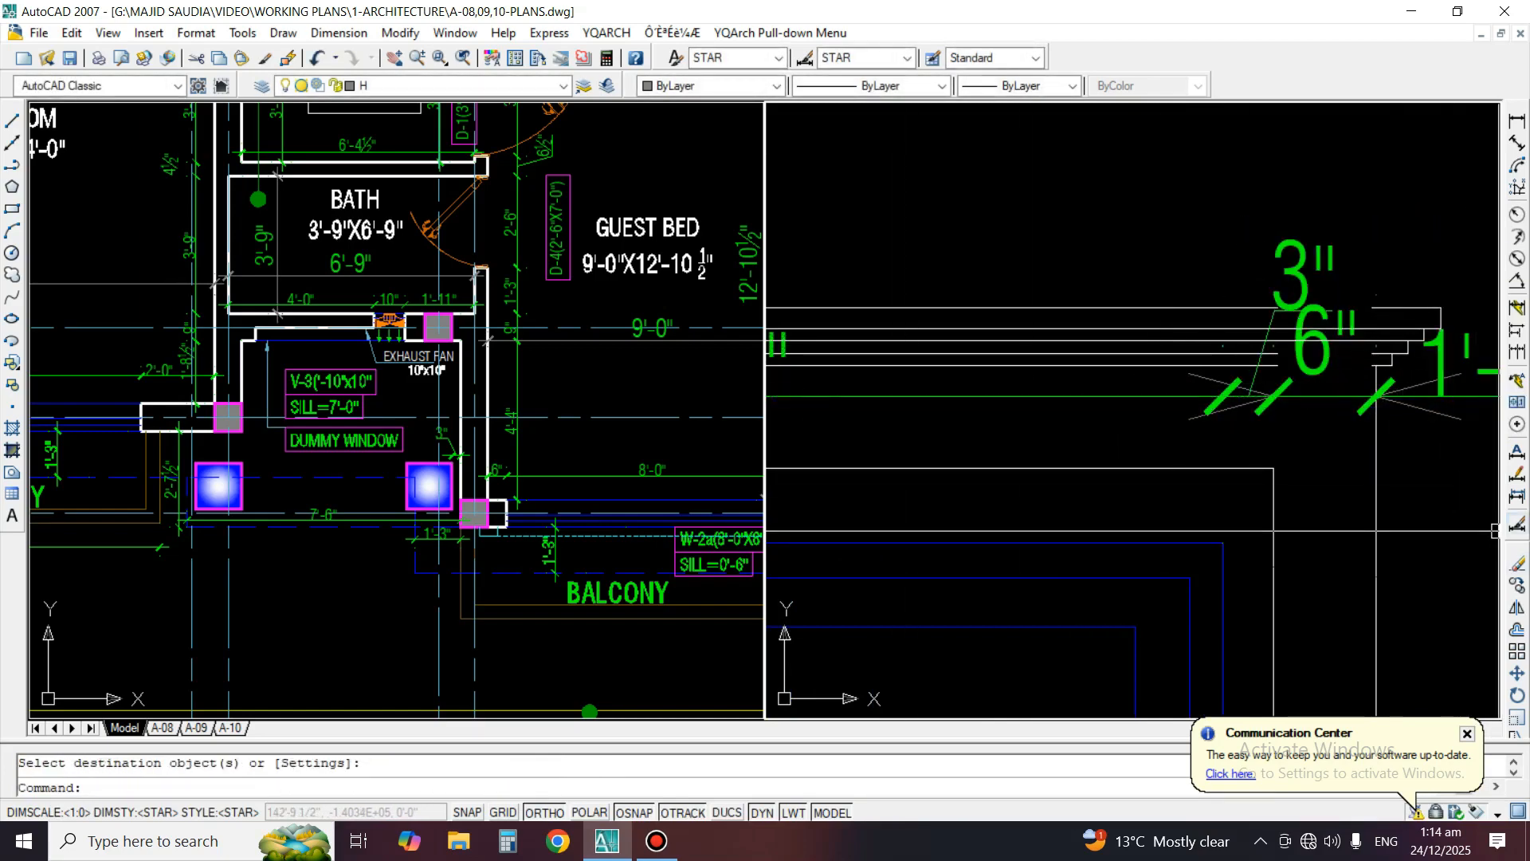
Move the 3" dimension text at the second window's far surround down beside the dimension line
left_click(1516, 524)
key("Escape")
left_click(1516, 475)
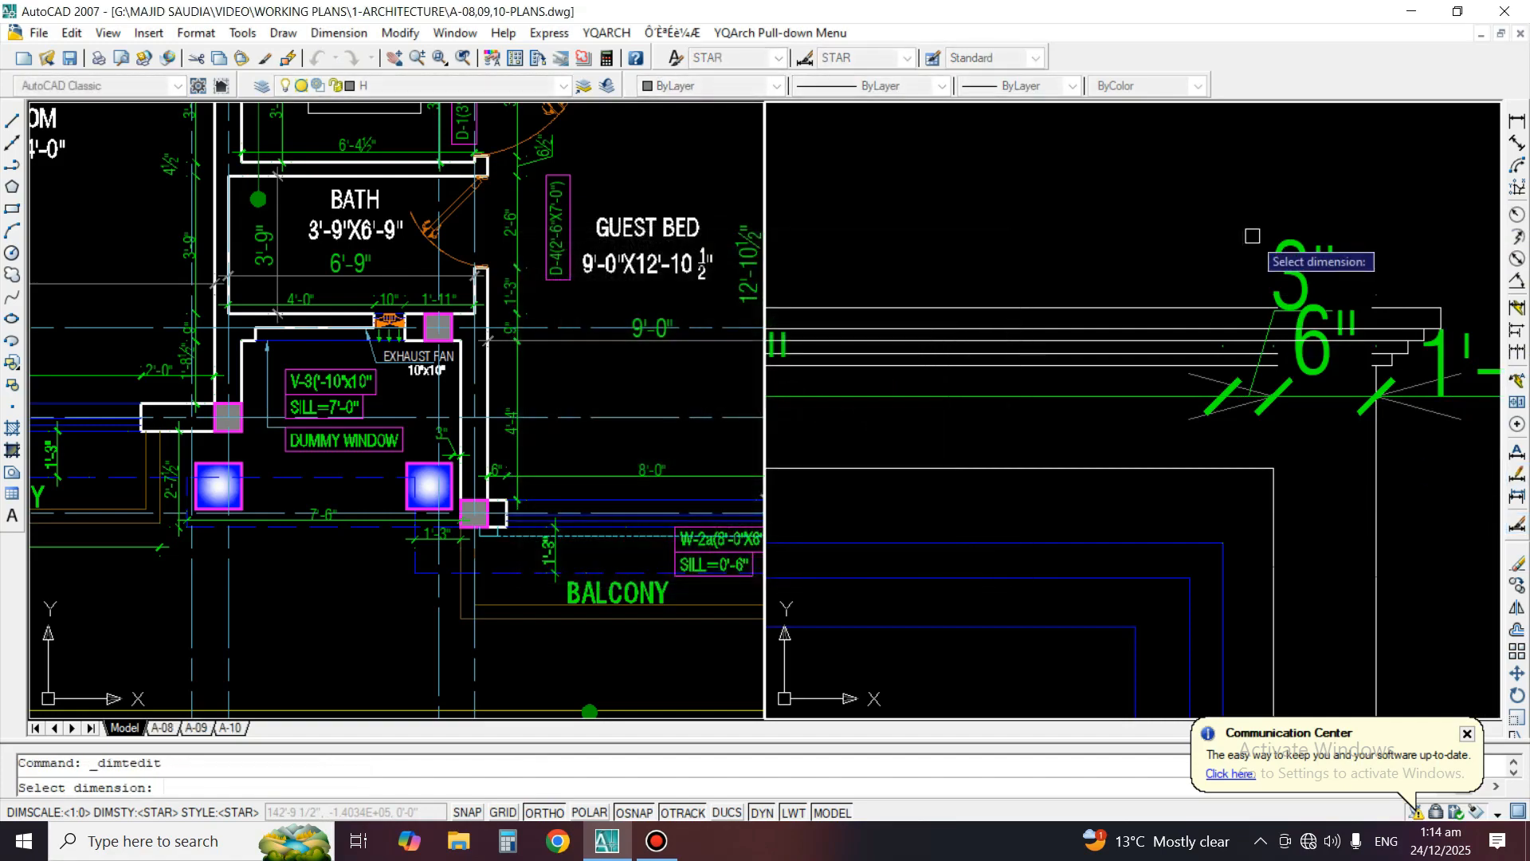
left_click(1291, 275)
left_click(1211, 428)
scroll(1285, 421, "down", 6)
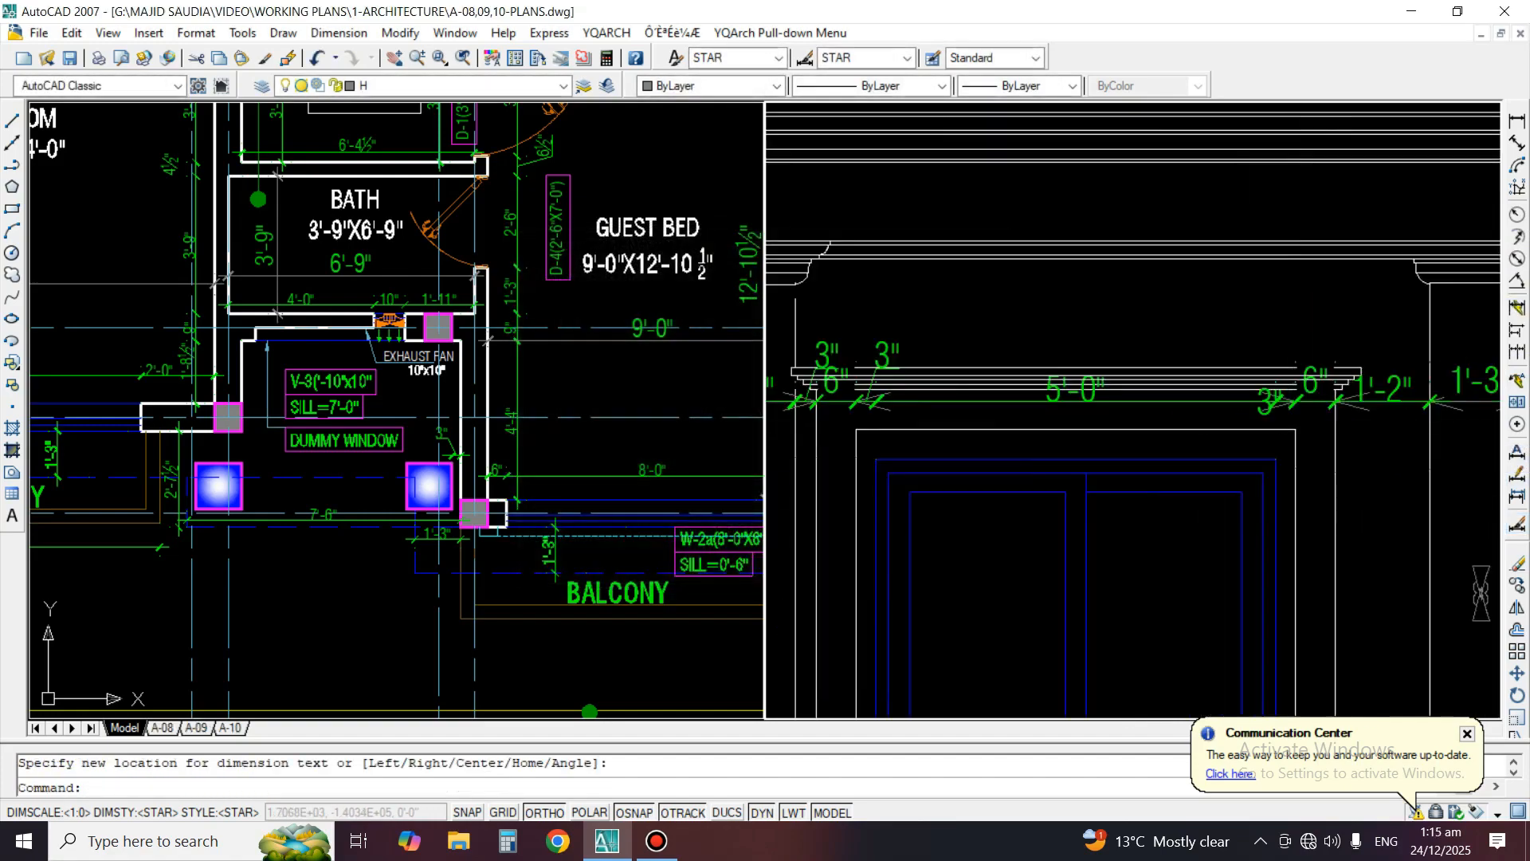
Match the remaining dimensions at the second window's near surround and at the end column to the formatted 5'-0" dimension
type("MA")
key("space")
scroll(1004, 367, "up", 4)
left_click(1053, 396)
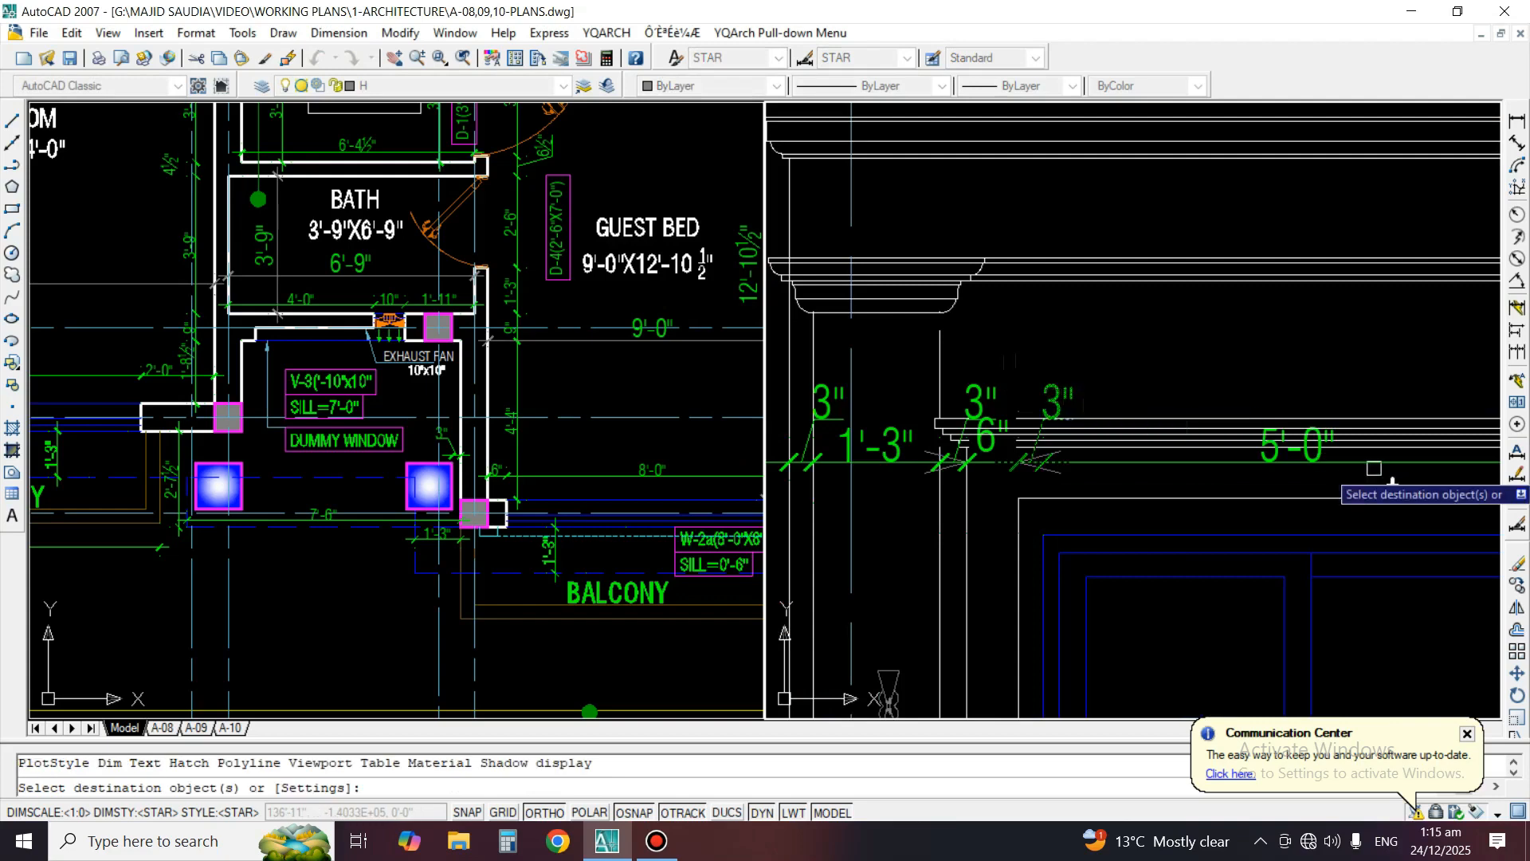
middle_click_drag(1376, 469, 863, 368)
scroll(1247, 372, "up", 2)
left_click(1328, 276)
left_click(1294, 410)
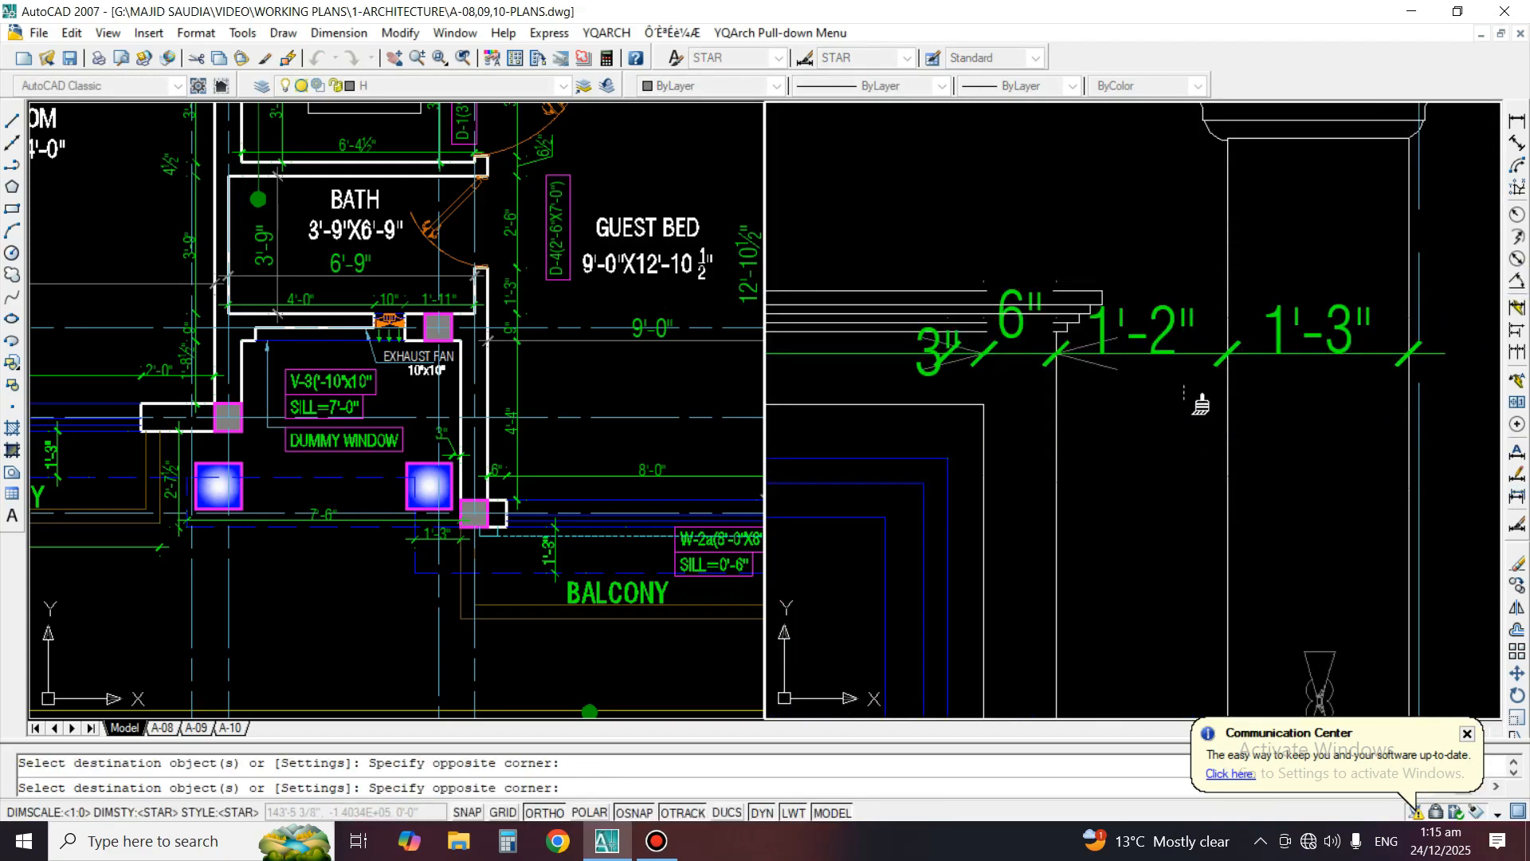
scroll(1195, 399, "down", 3)
key("space")
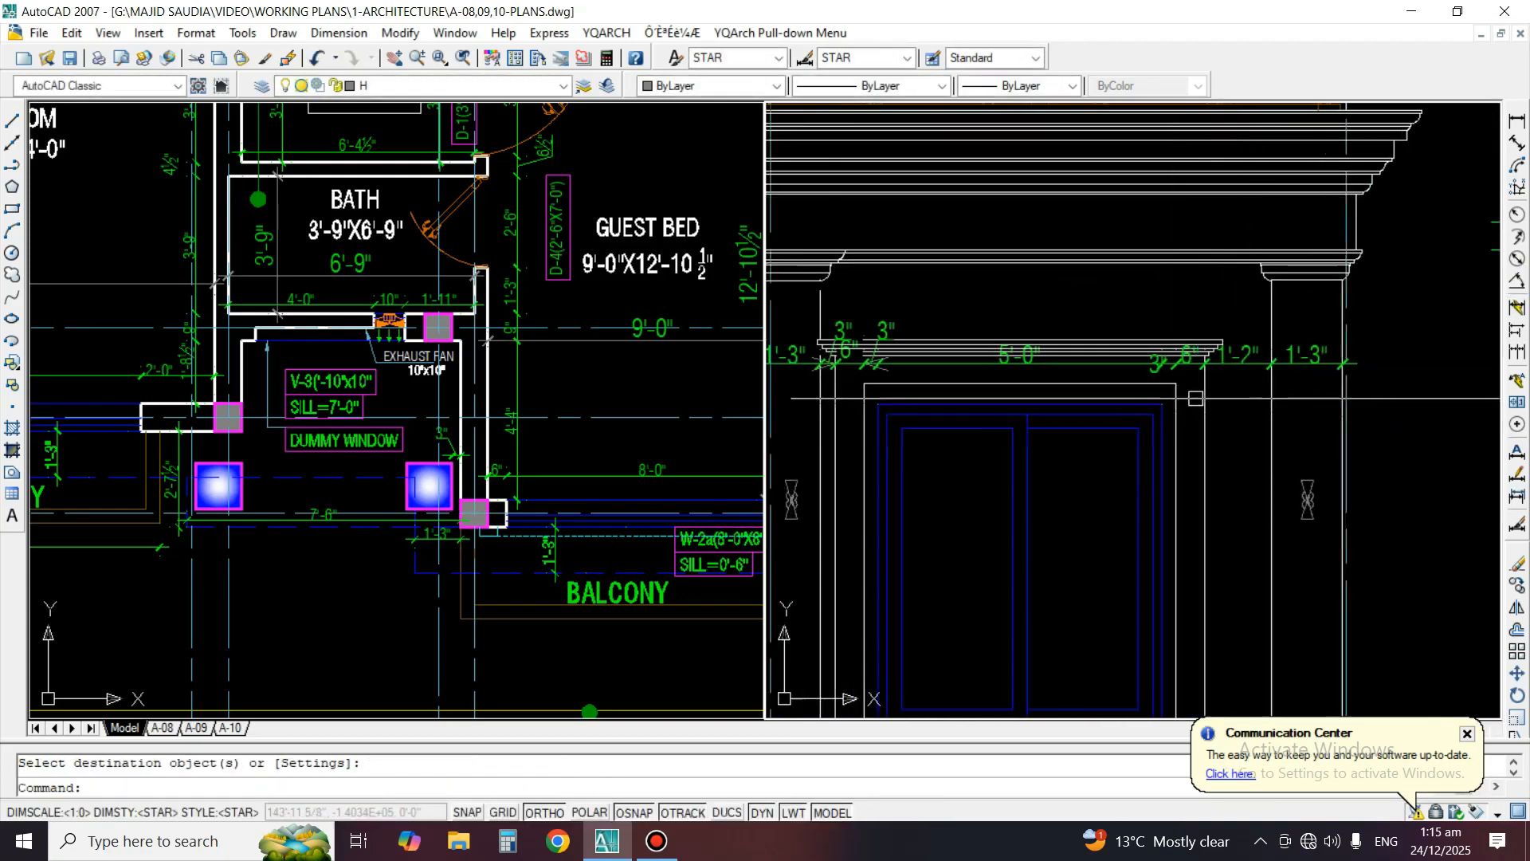
Move the 3" and 6" dimension texts at the second window's far surround above the window cornice, spaced apart
scroll(1195, 374, "up", 3)
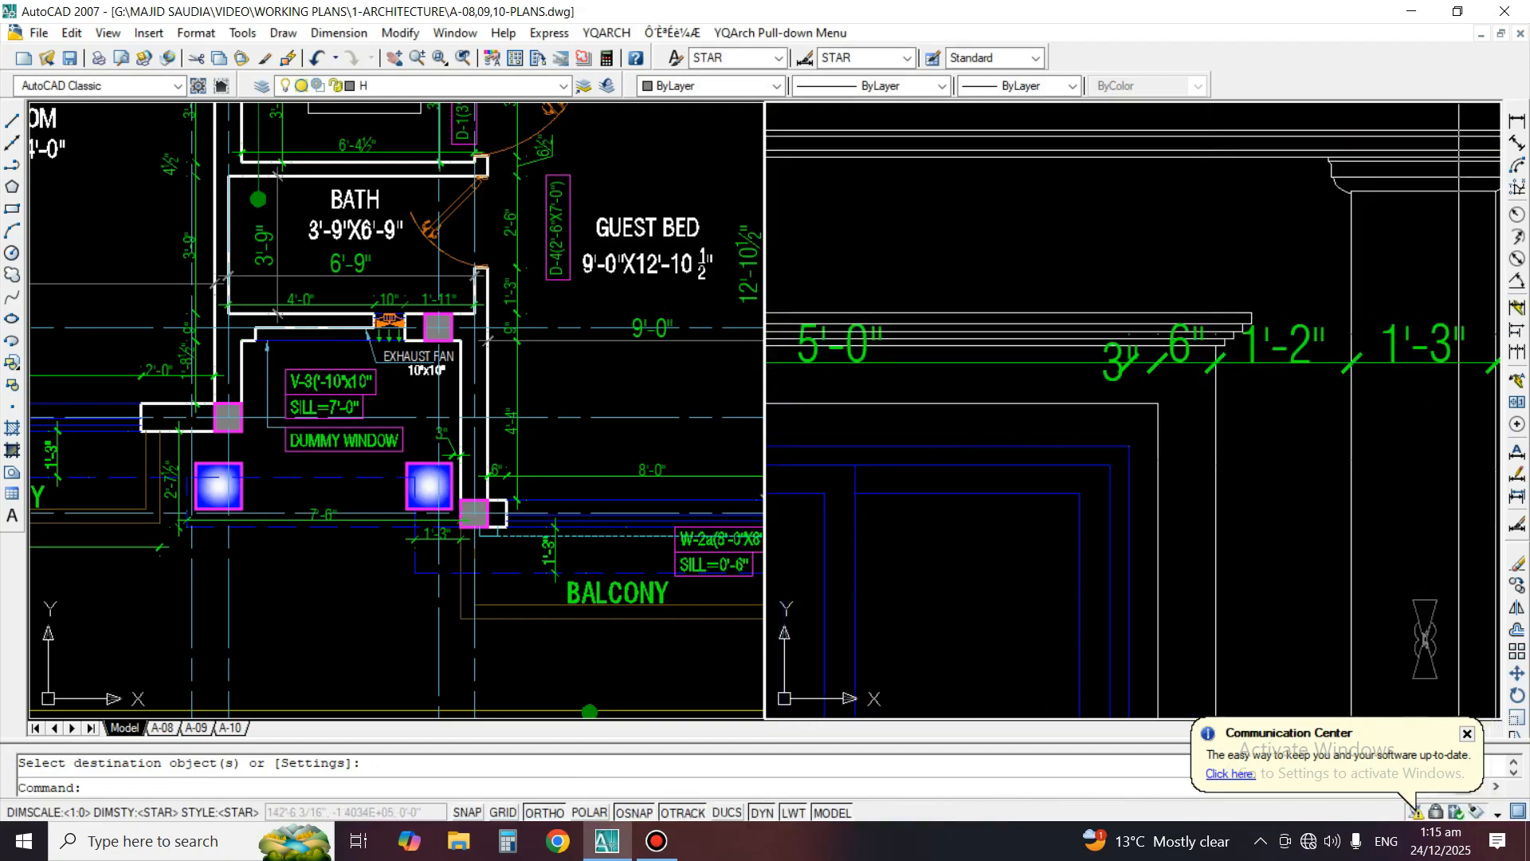
left_click(1518, 473)
scroll(1188, 370, "up", 1)
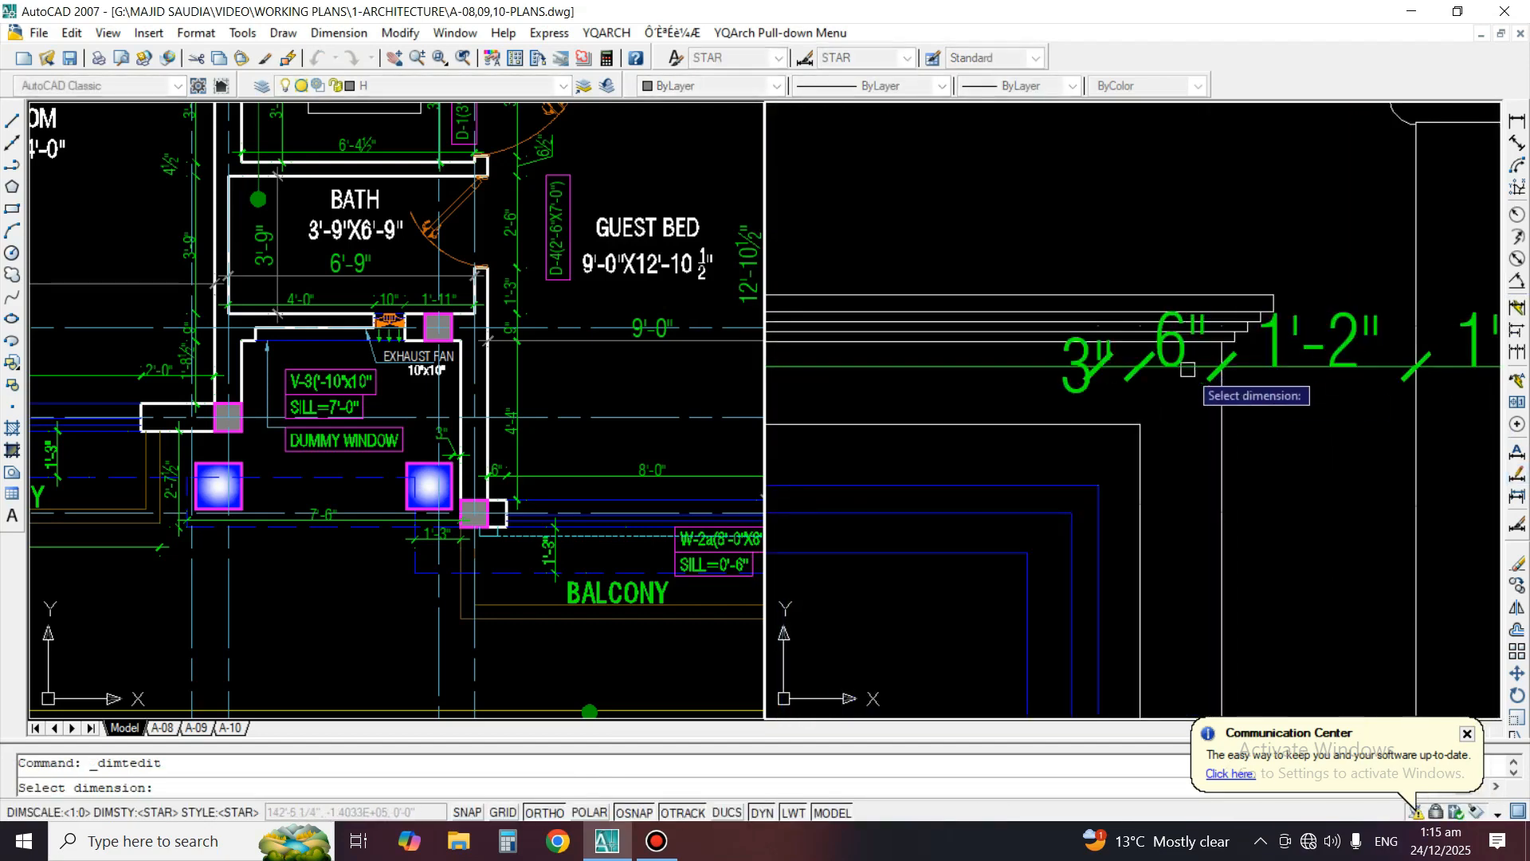
left_click(1076, 352)
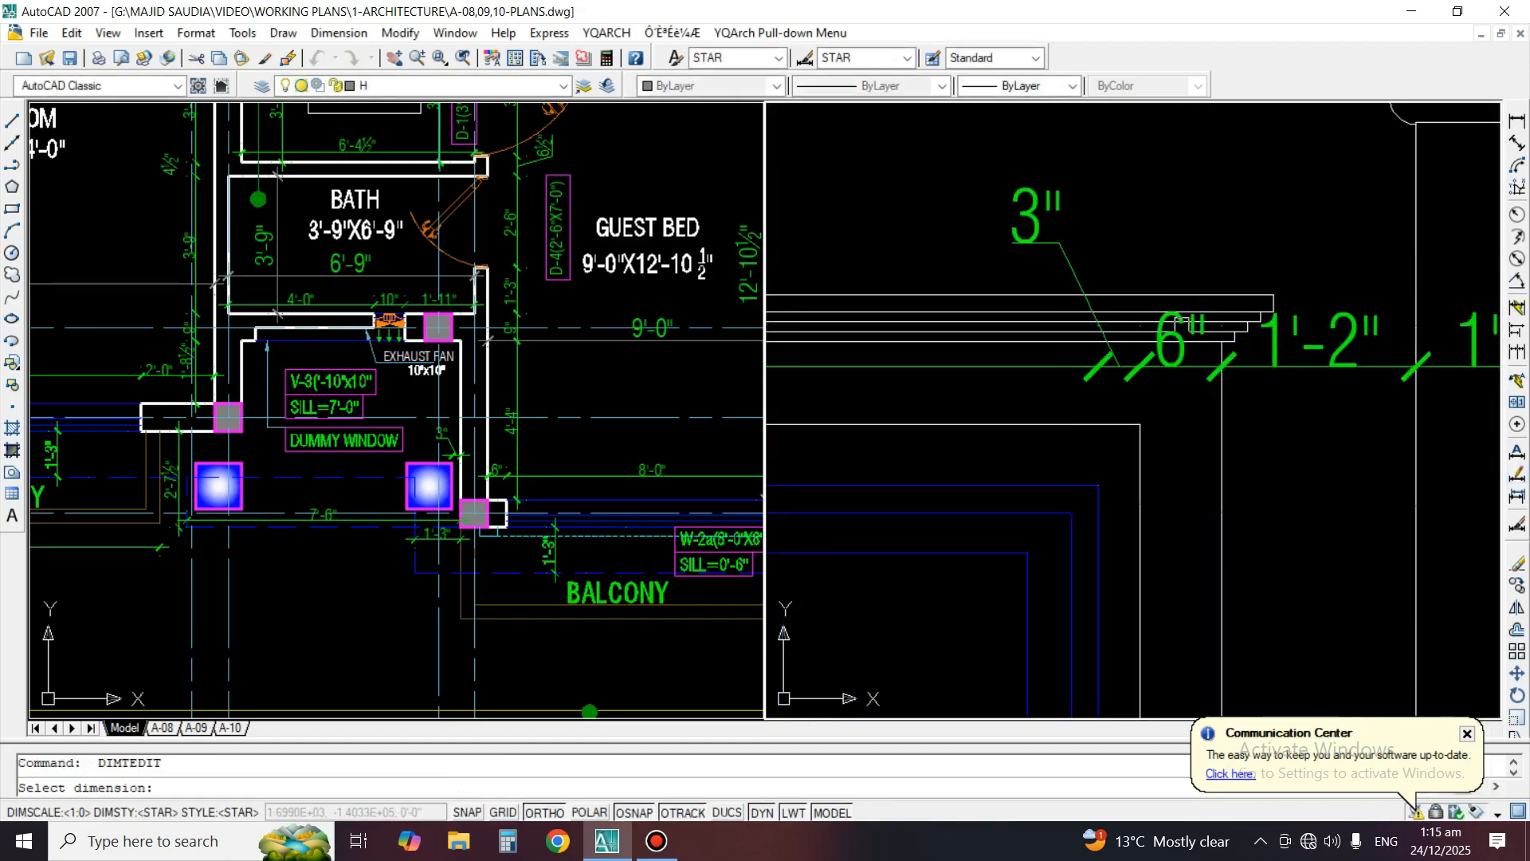
left_click(1194, 271)
scroll(942, 343, "down", 2)
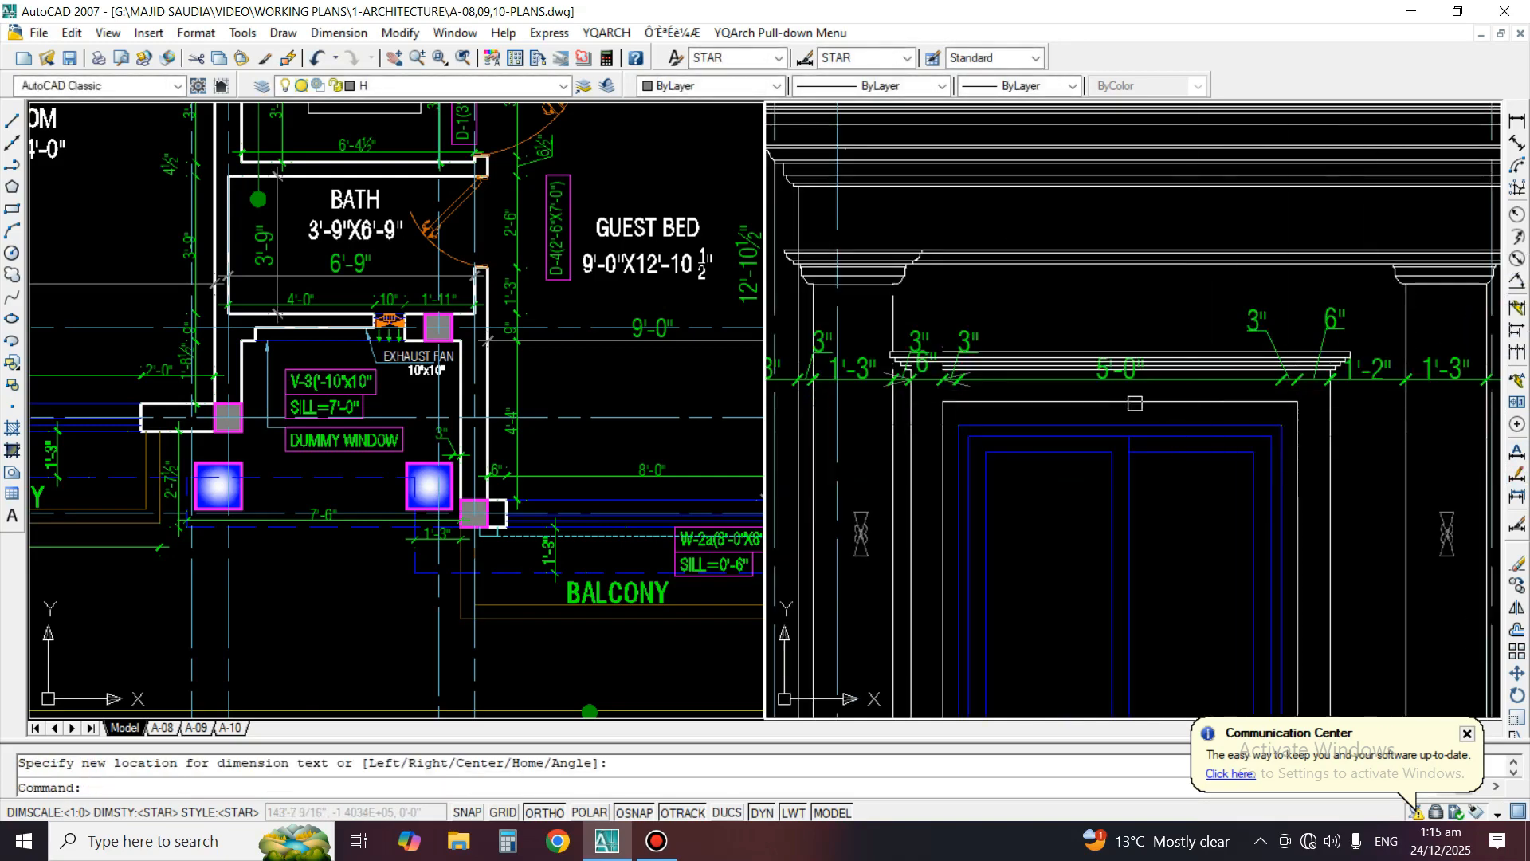
Move the two 3" texts and the 6" text at the second window's near surround above the window cornice, spaced apart
key("Return")
left_click(942, 350)
scroll(942, 343, "up", 3)
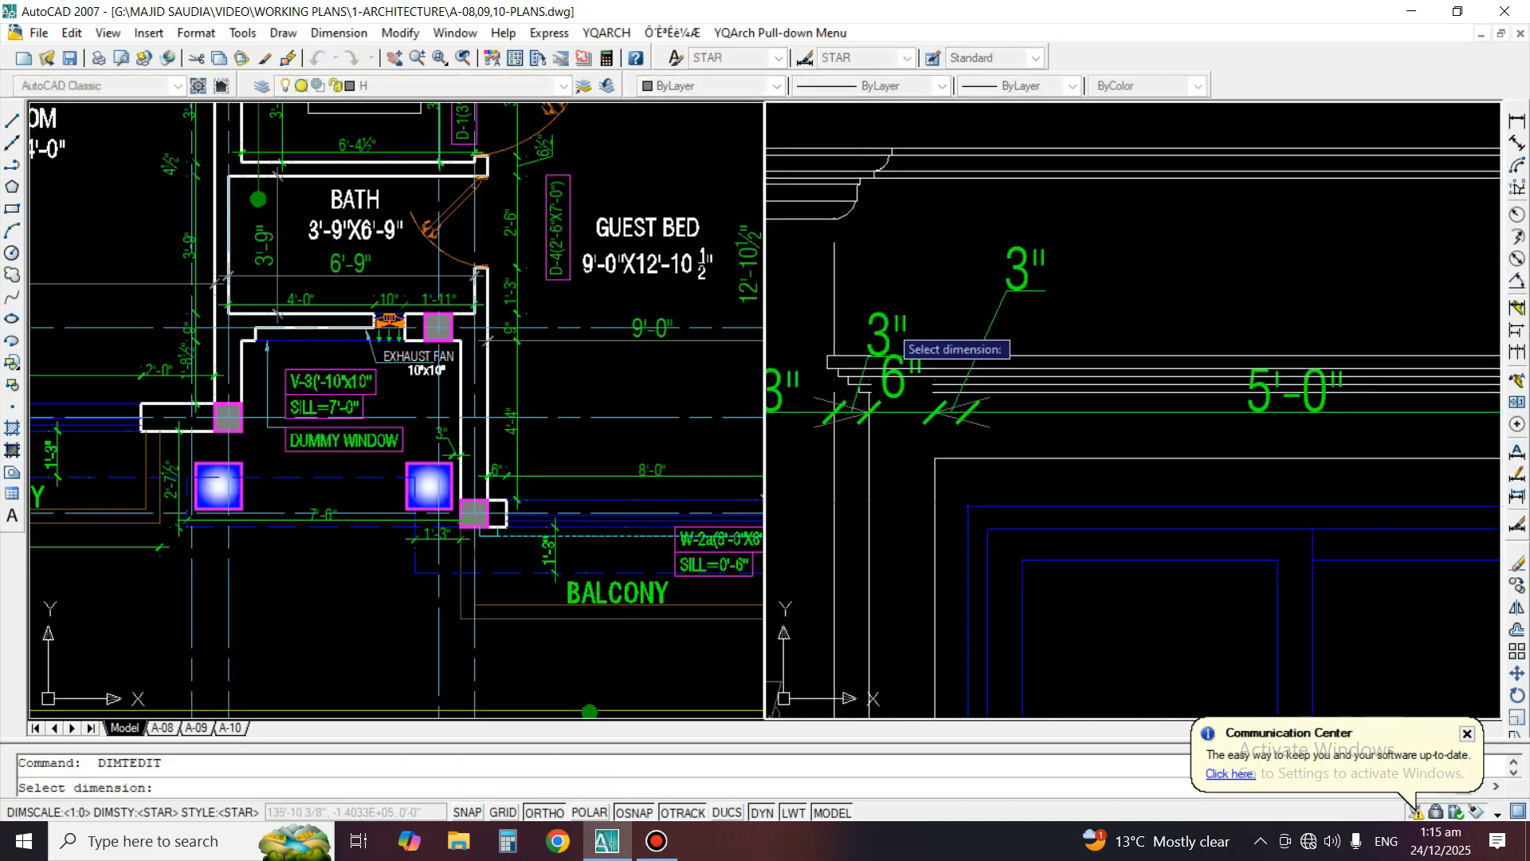
left_click(803, 289)
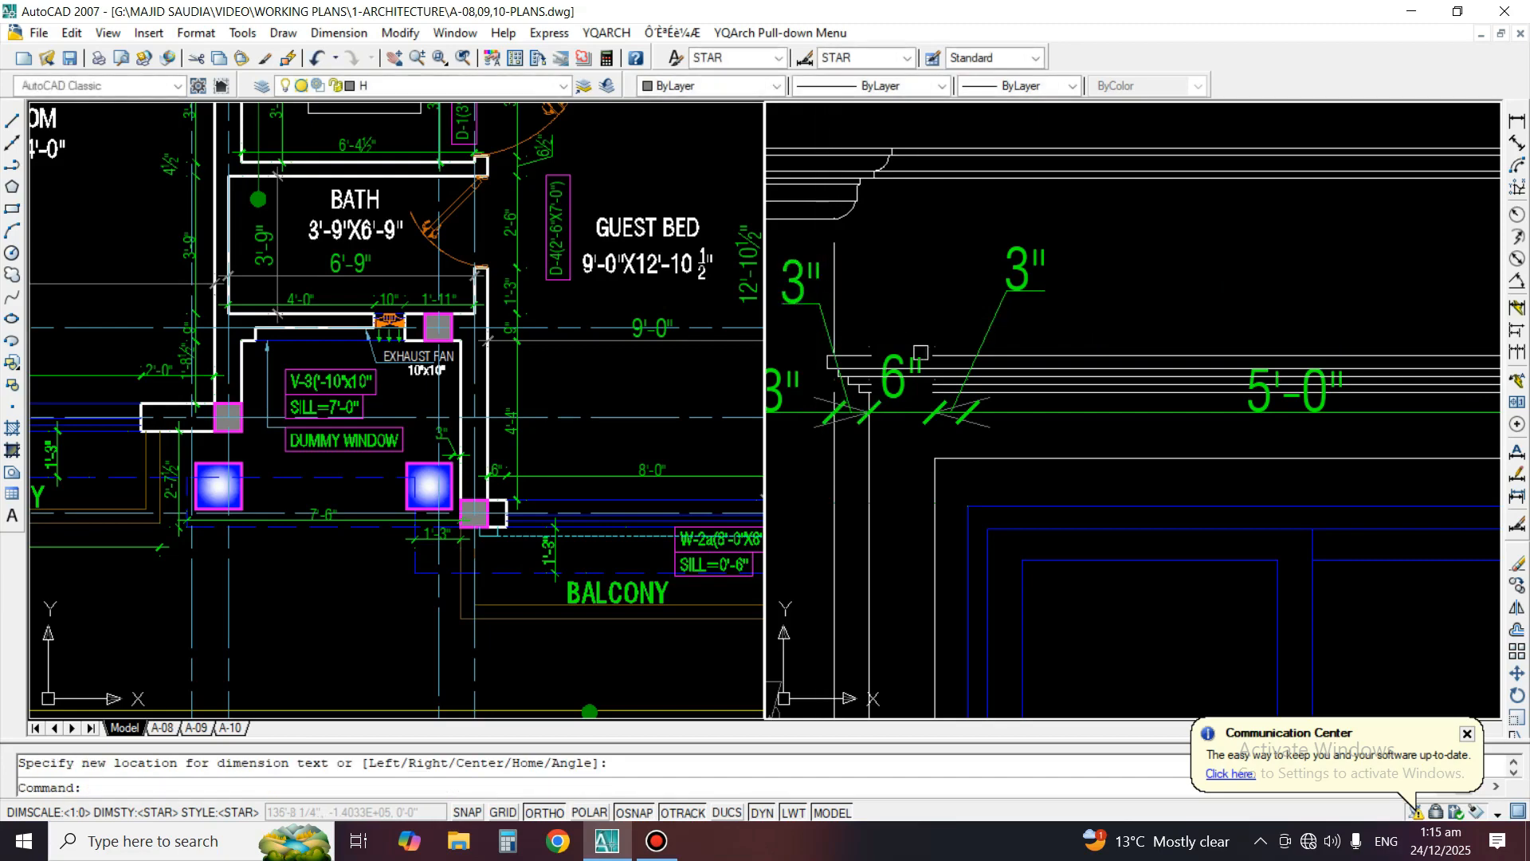
key("Return")
left_click(903, 357)
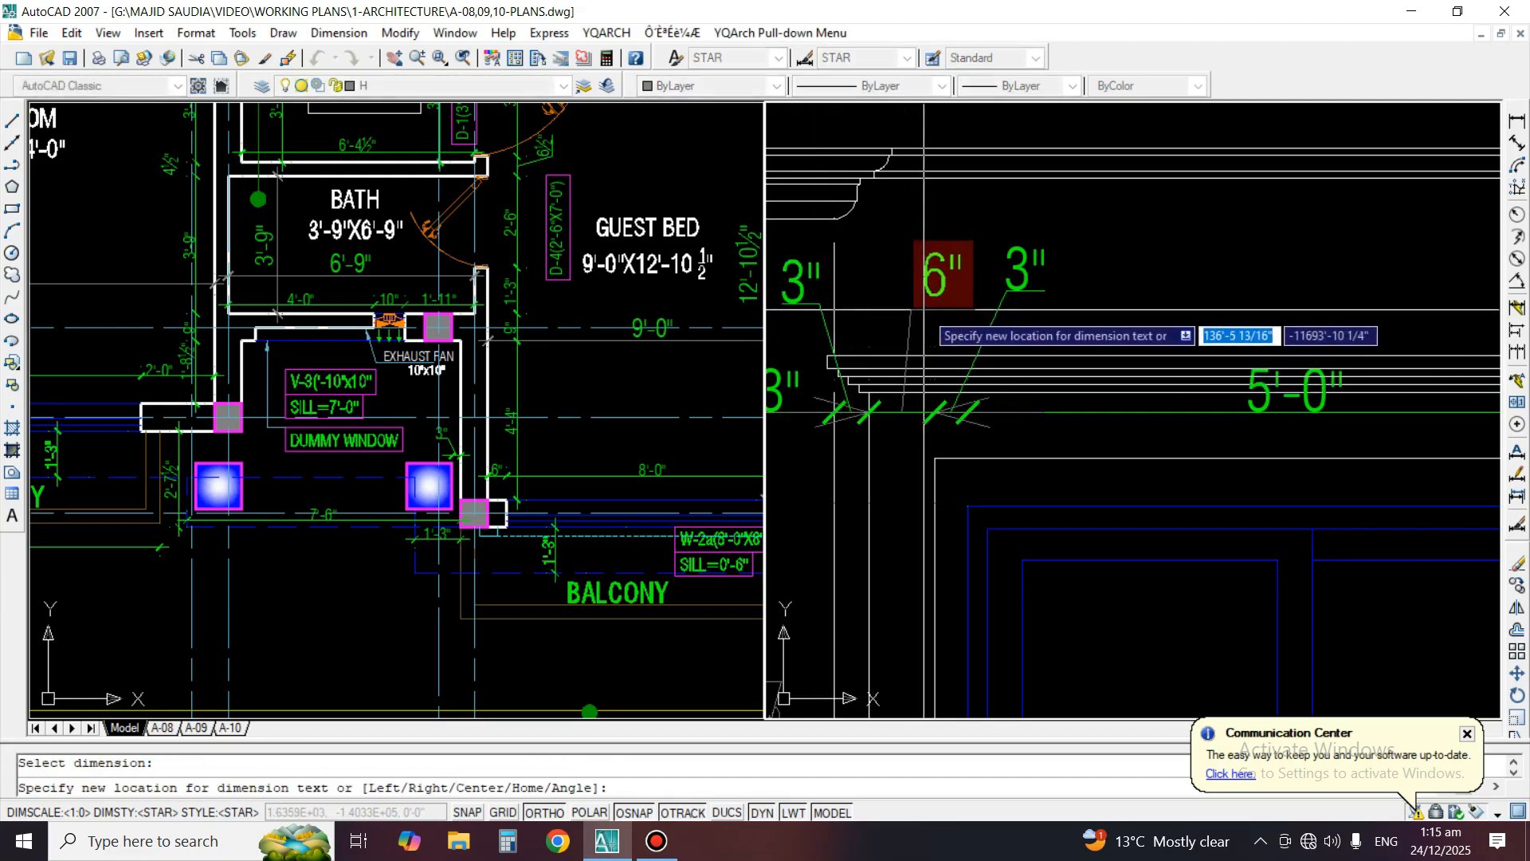
left_click(943, 313)
scroll(1116, 325, "down", 4)
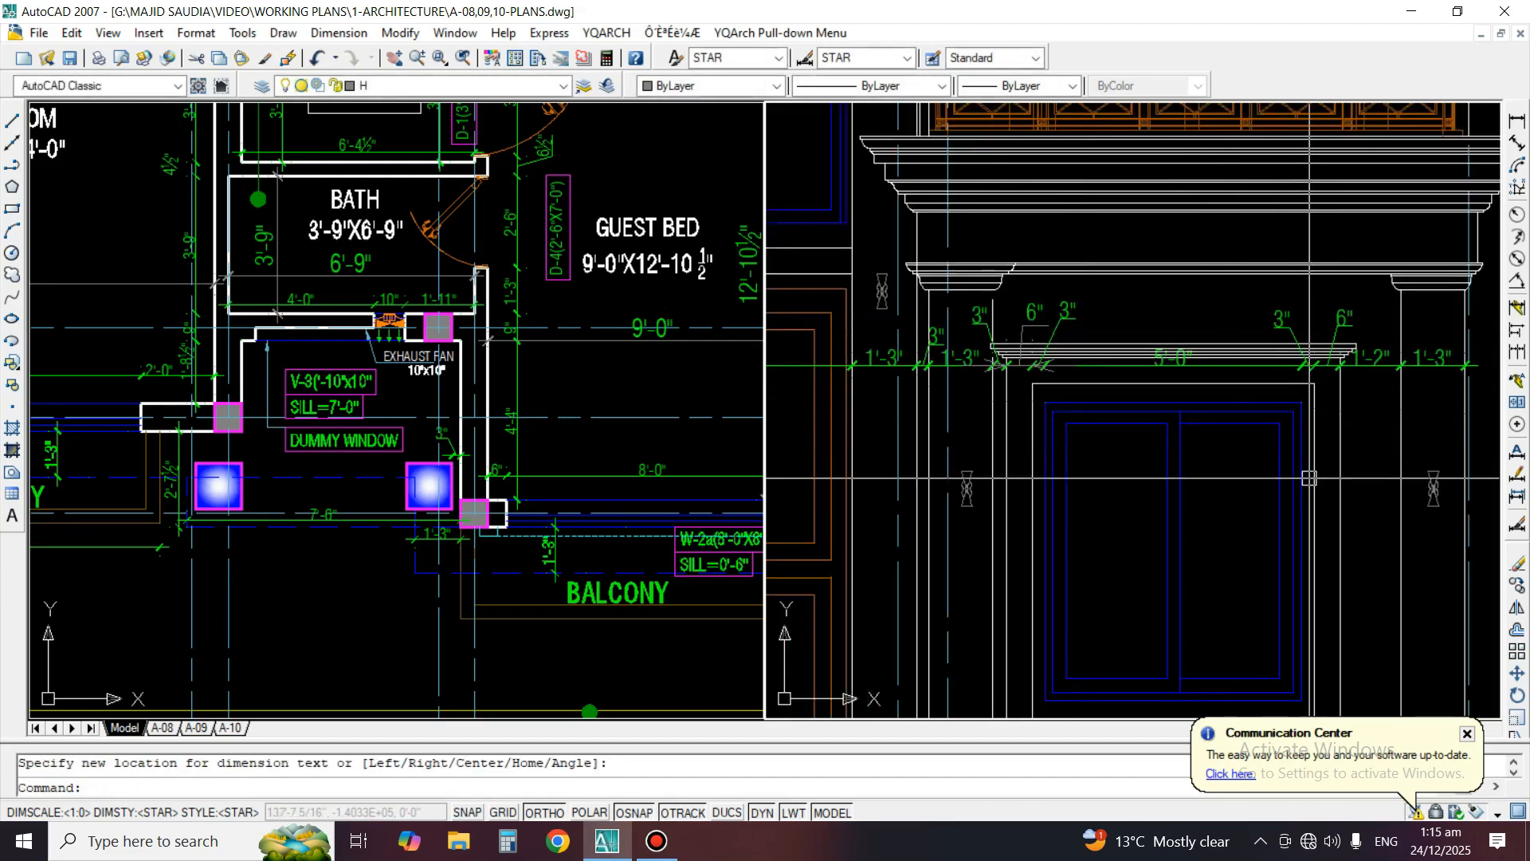
Copy the Detail "E" callout circle and its leader arc down to the column capital below the balcony cornice
middle_click_drag(1310, 479, 1328, 403)
scroll(1203, 375, "down", 2)
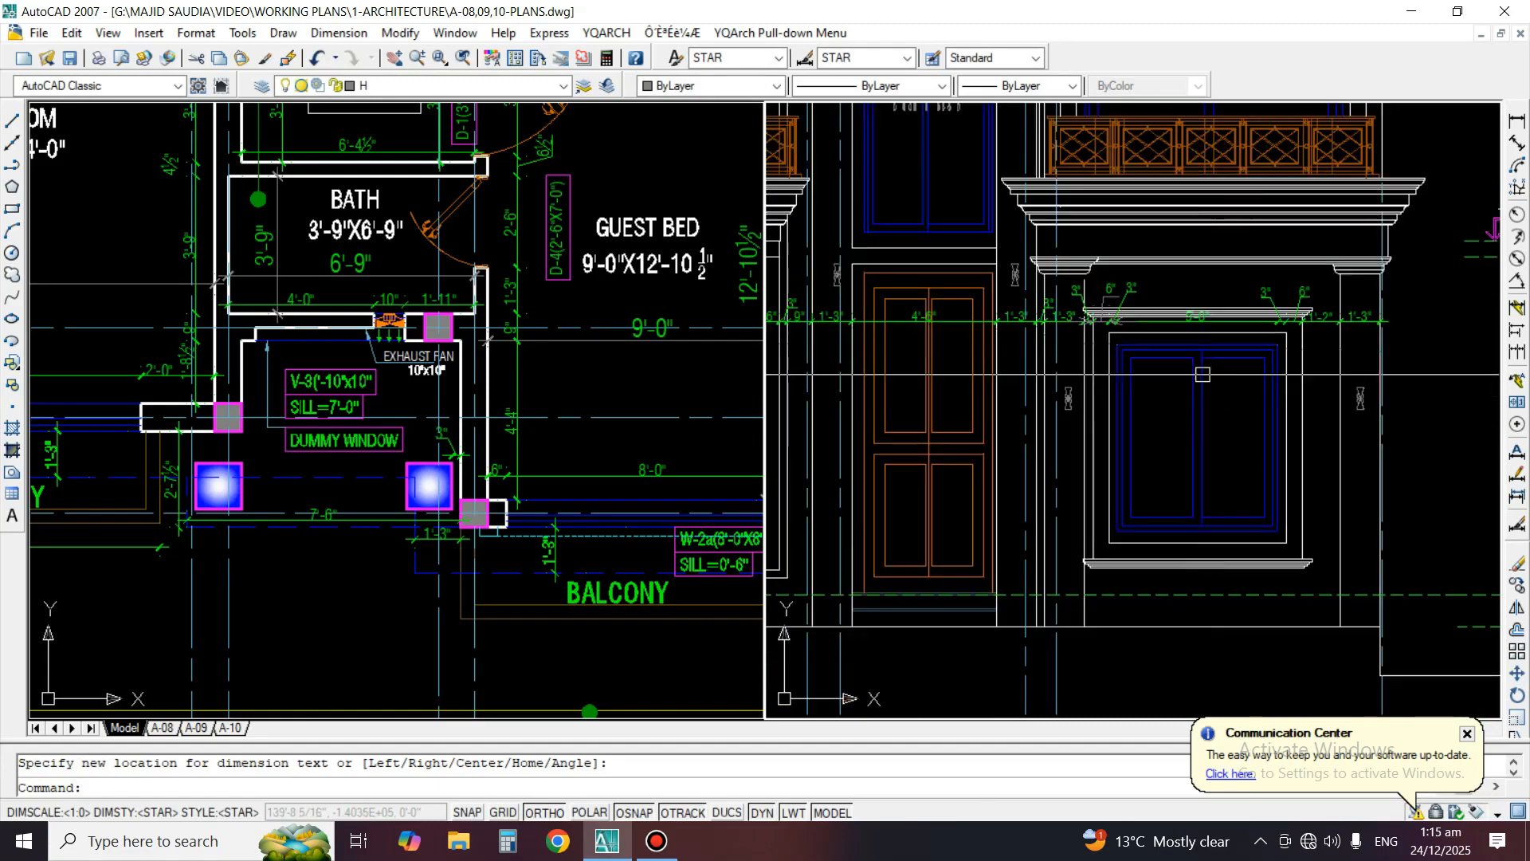
scroll(1325, 443, "down", 3)
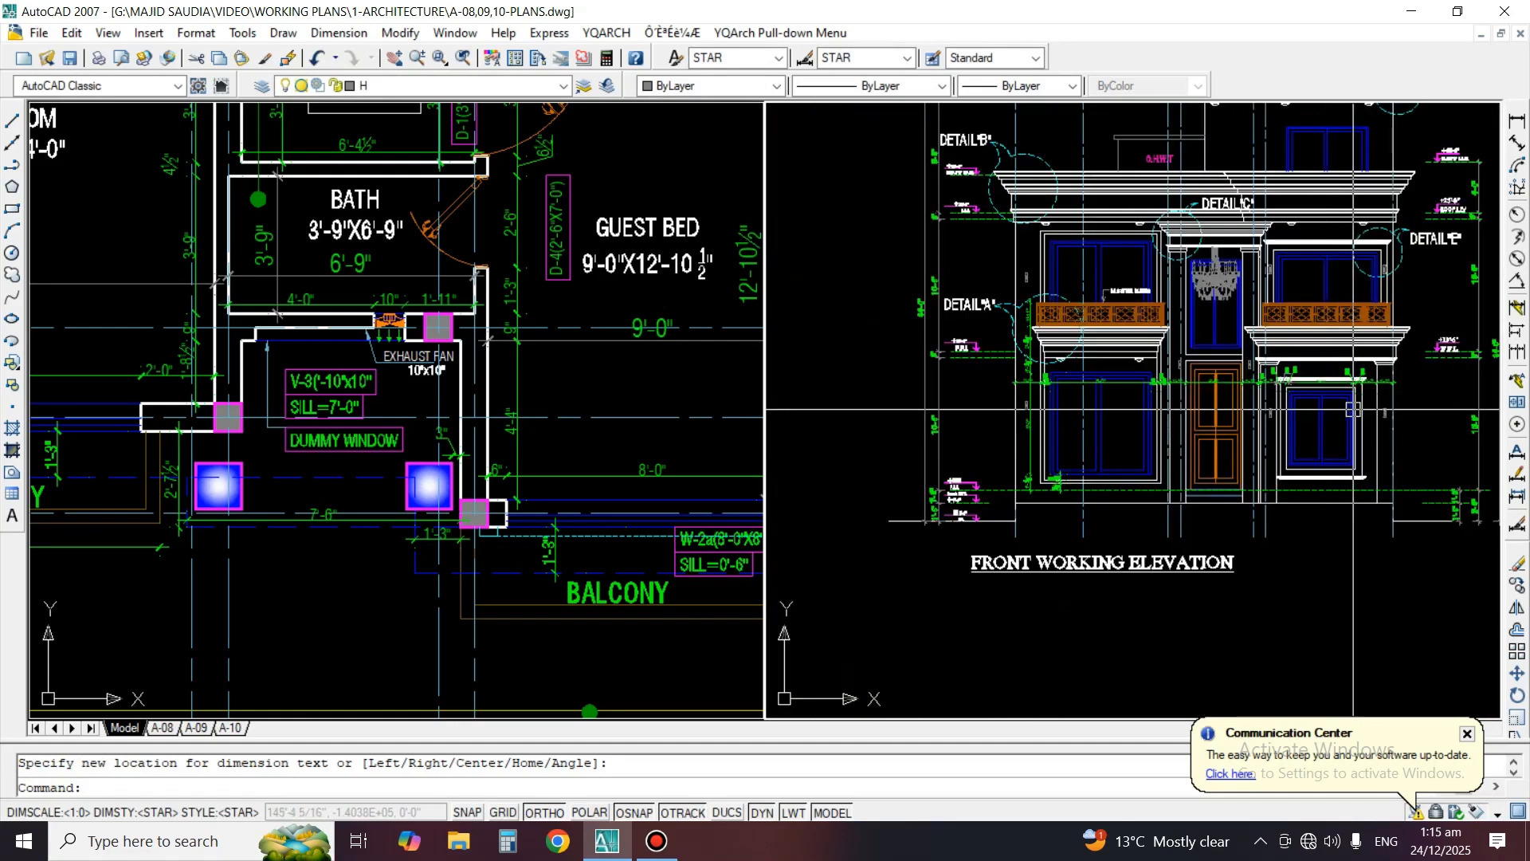
middle_click_drag(1359, 432, 1303, 465)
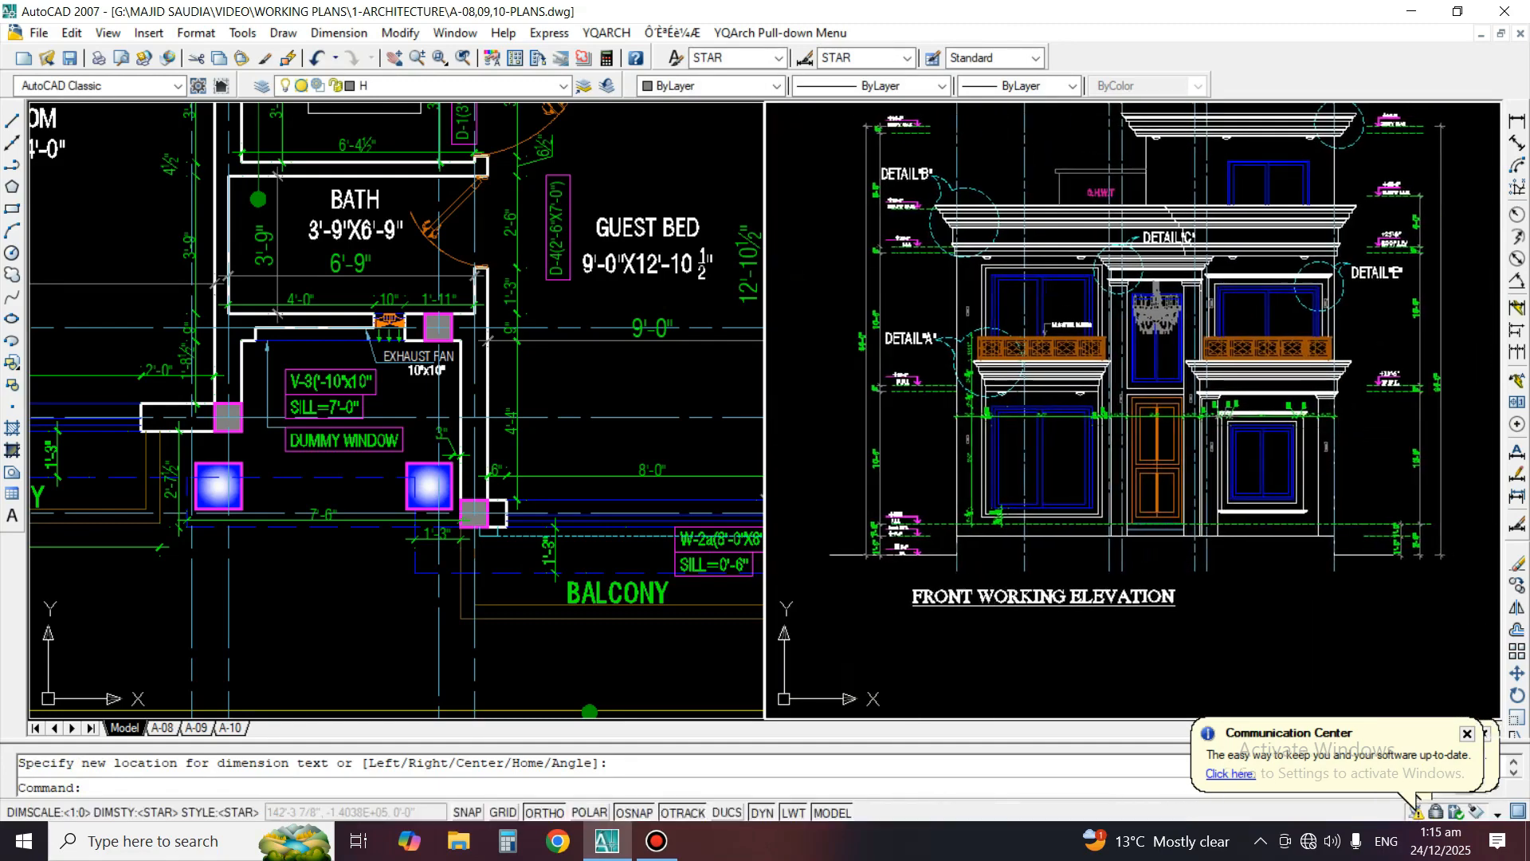
scroll(1315, 450, "up", 3)
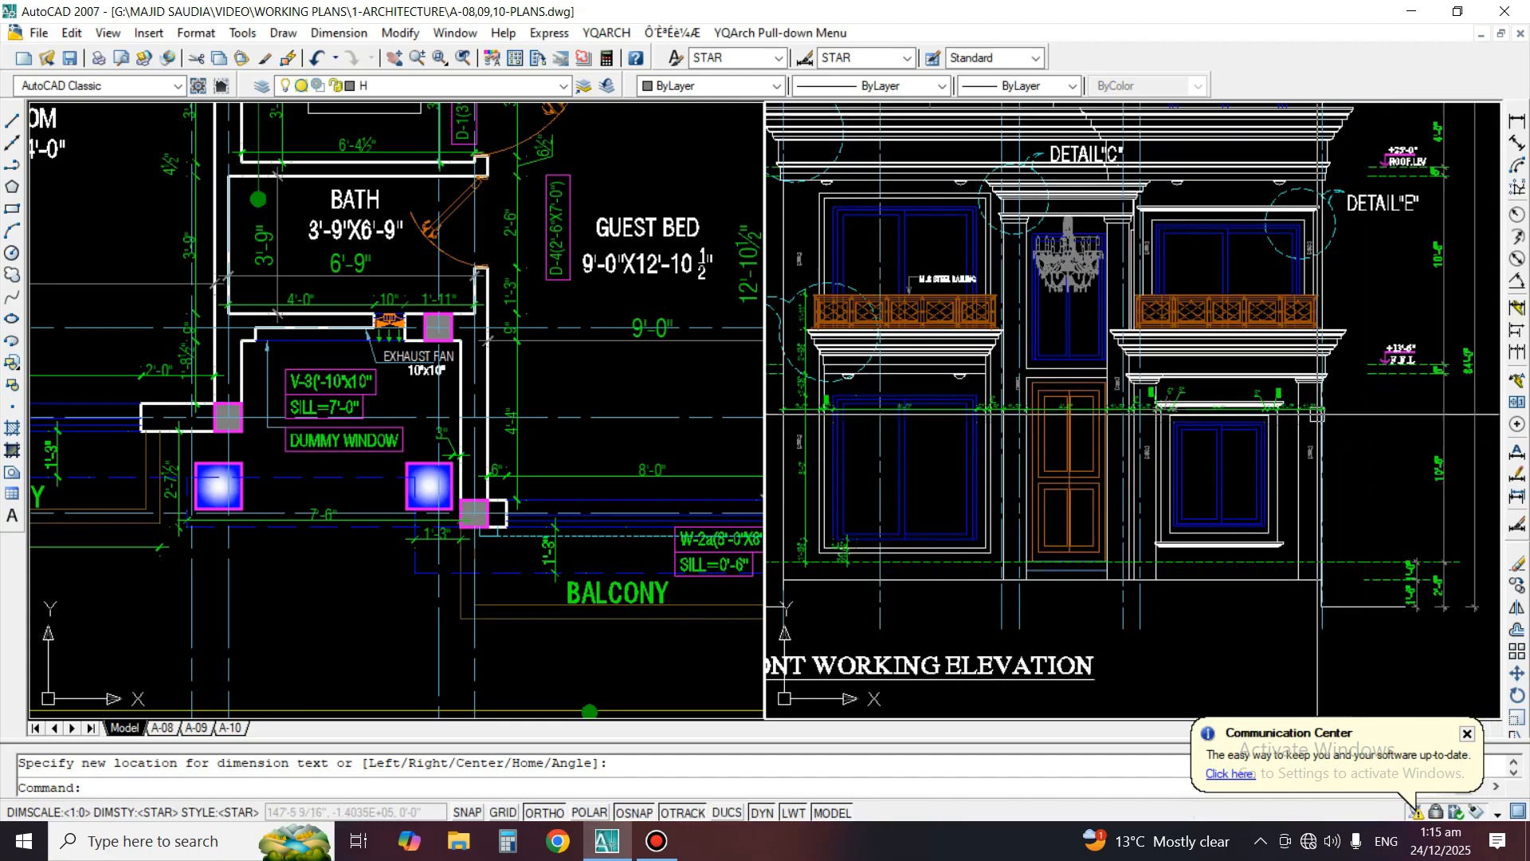
scroll(1307, 398, "up", 3)
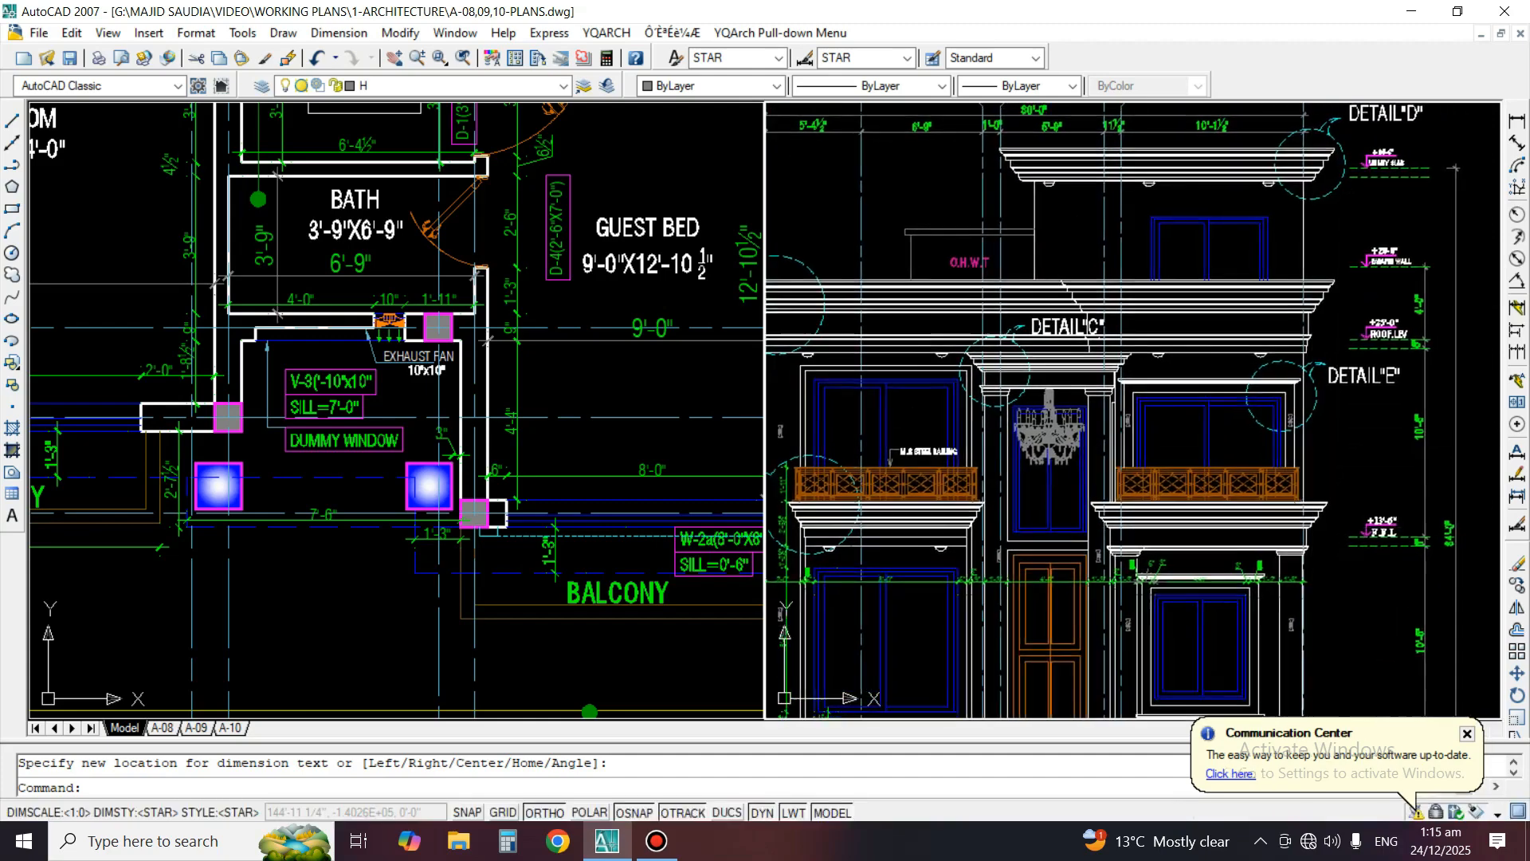
type("co")
key("Return")
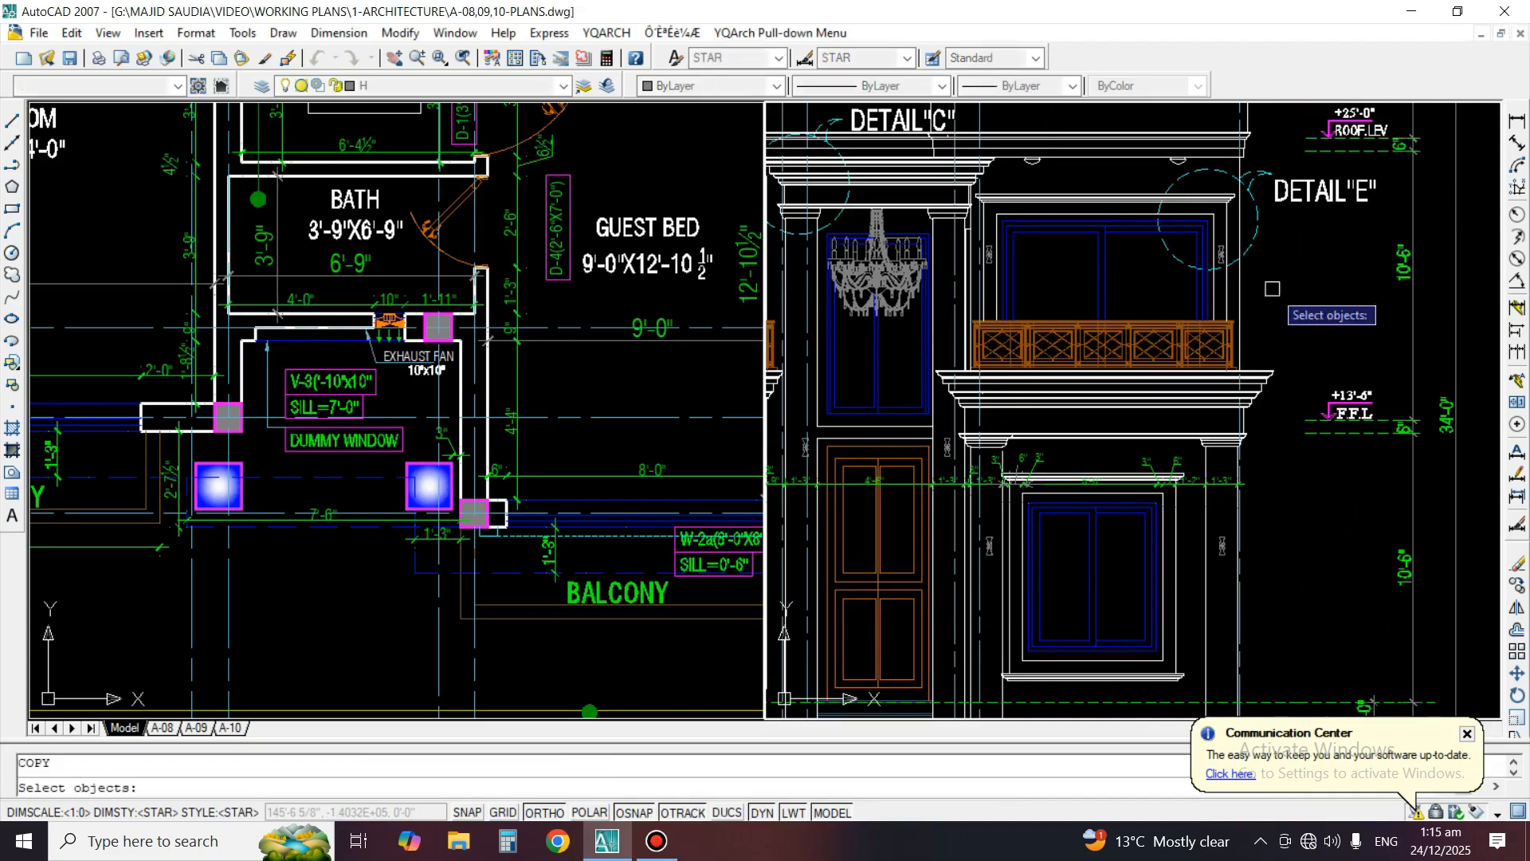
scroll(1270, 201, "up", 2)
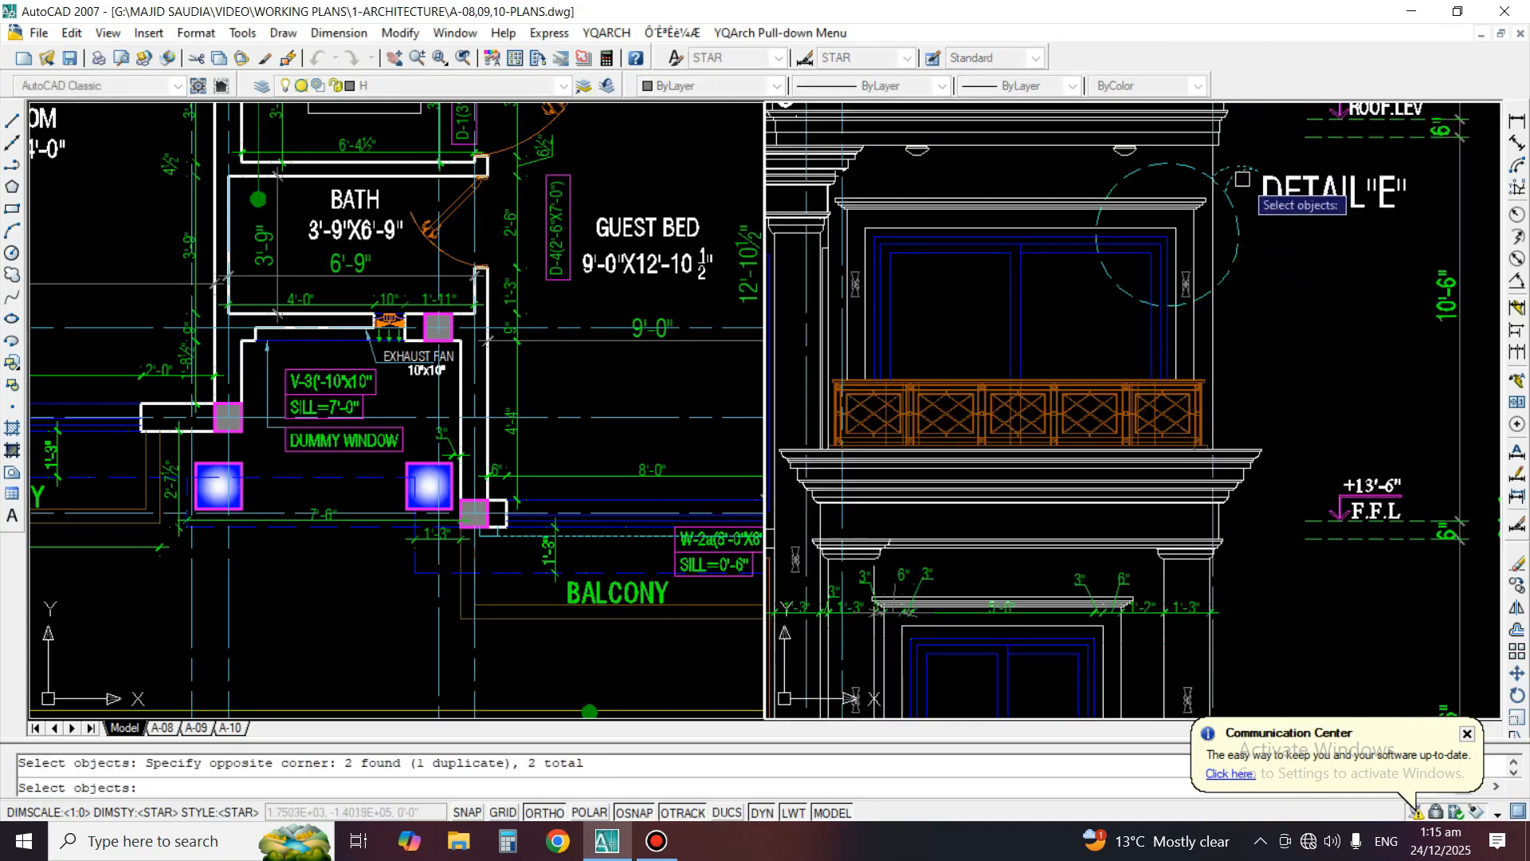
key("Return")
left_click(1176, 227)
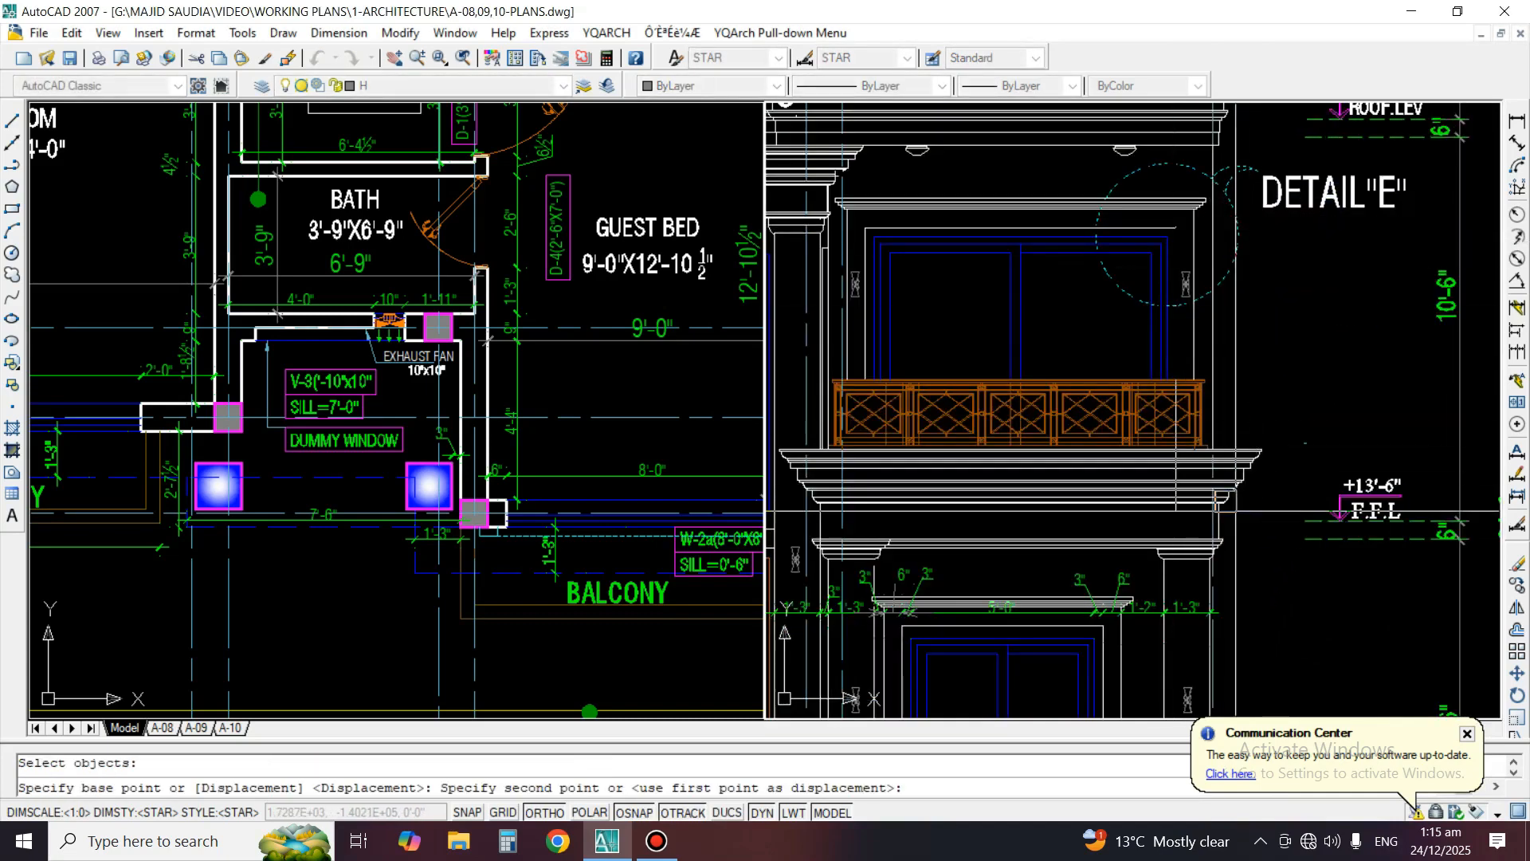
left_click(1203, 546)
key("Return")
scroll(1275, 359, "up", 4)
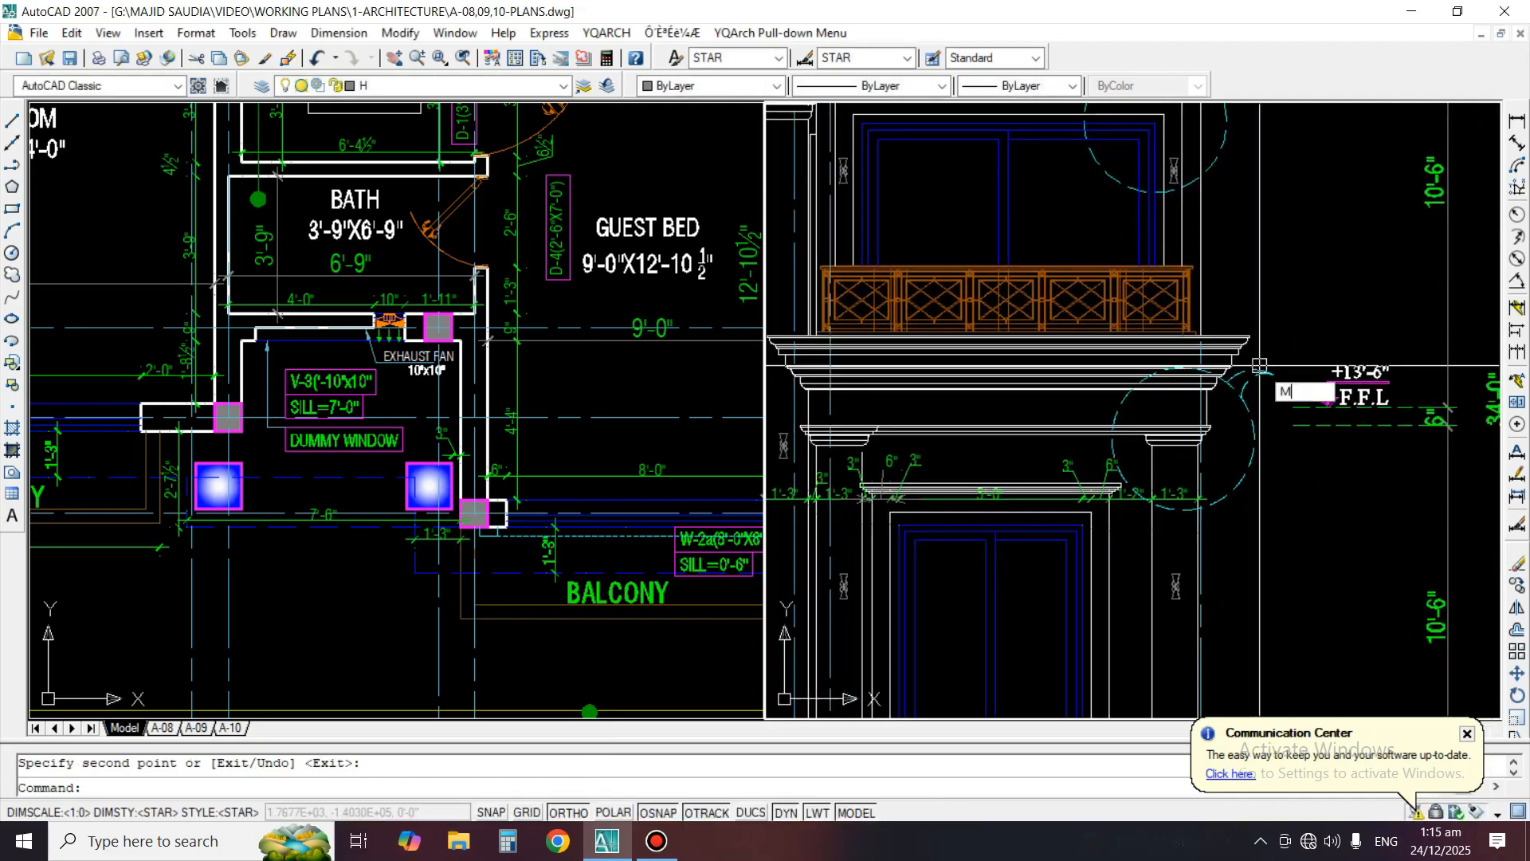
Move the copied callout circle and leader arc straight up, and outward, so they enclose the balcony cornice end and capital
type("m")
key("Return")
left_click(1285, 385)
left_click(1220, 439)
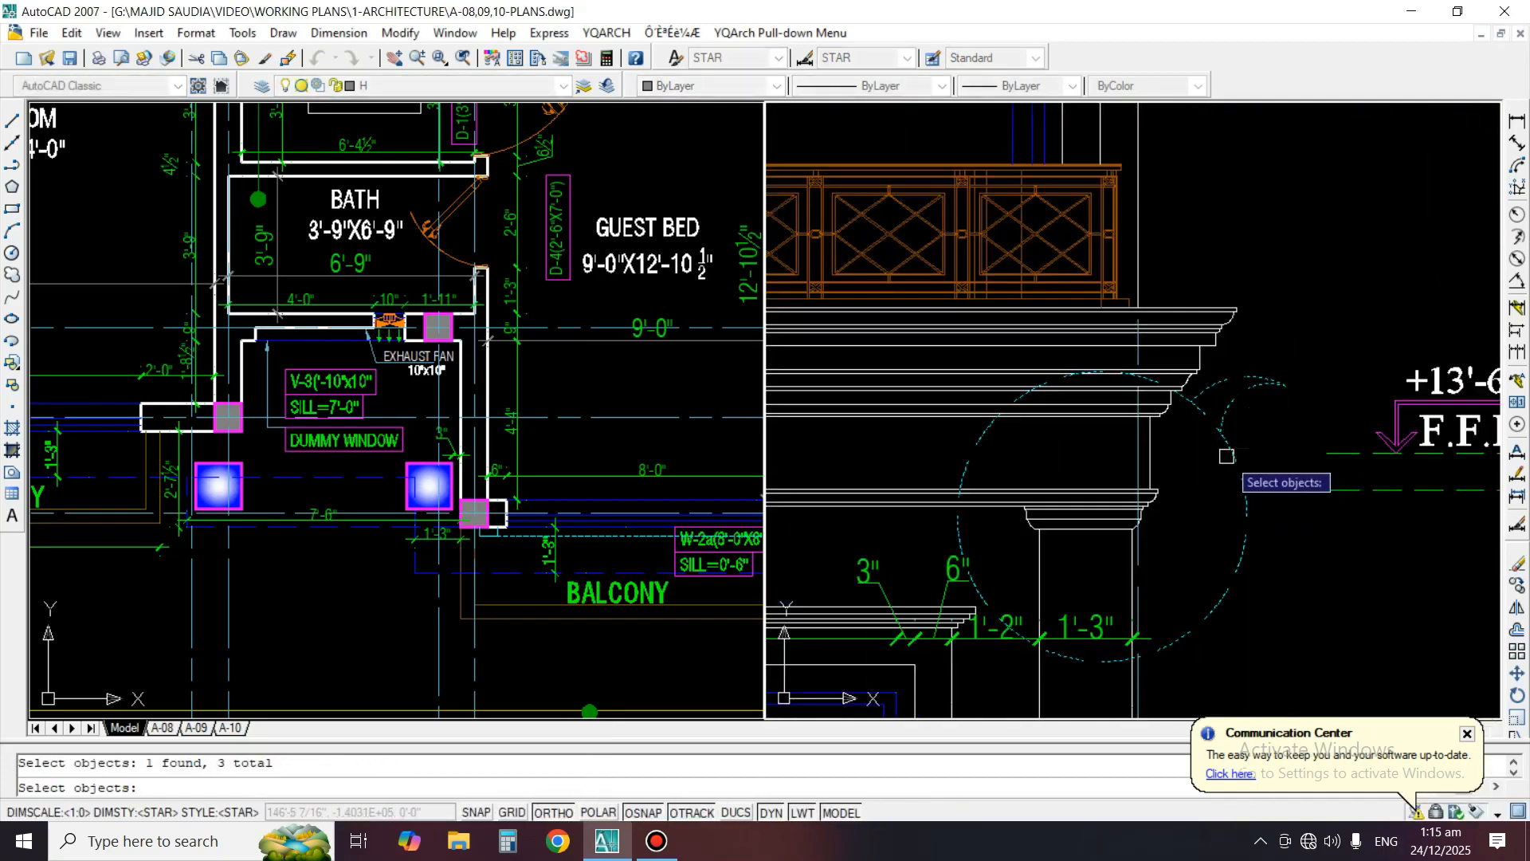
key("Return")
left_click(1336, 341)
left_click(1337, 223)
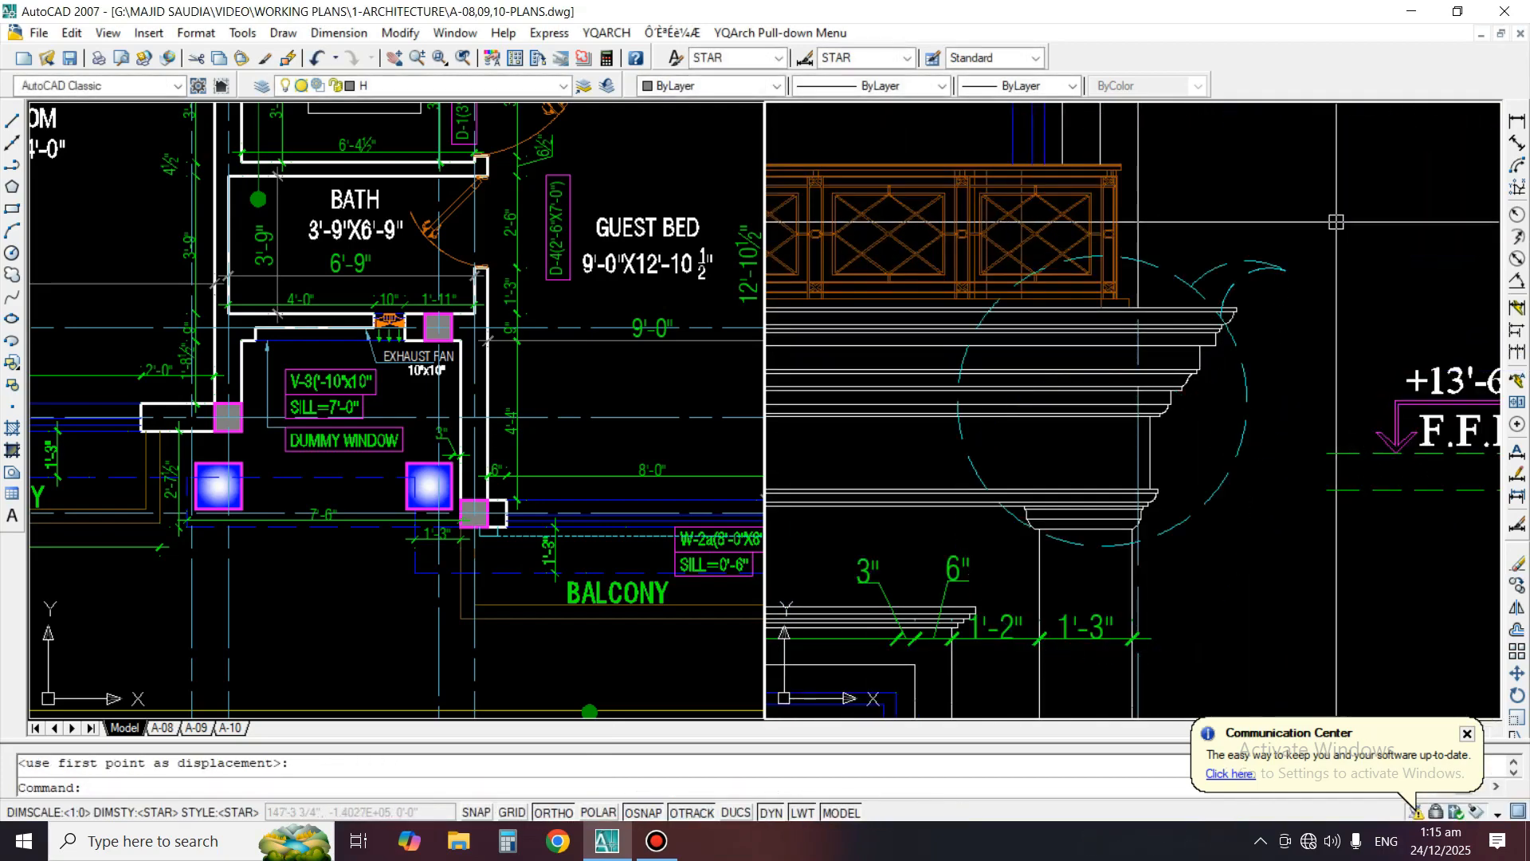
key("Return")
key("Return")
left_click(1364, 218)
left_click(1394, 218)
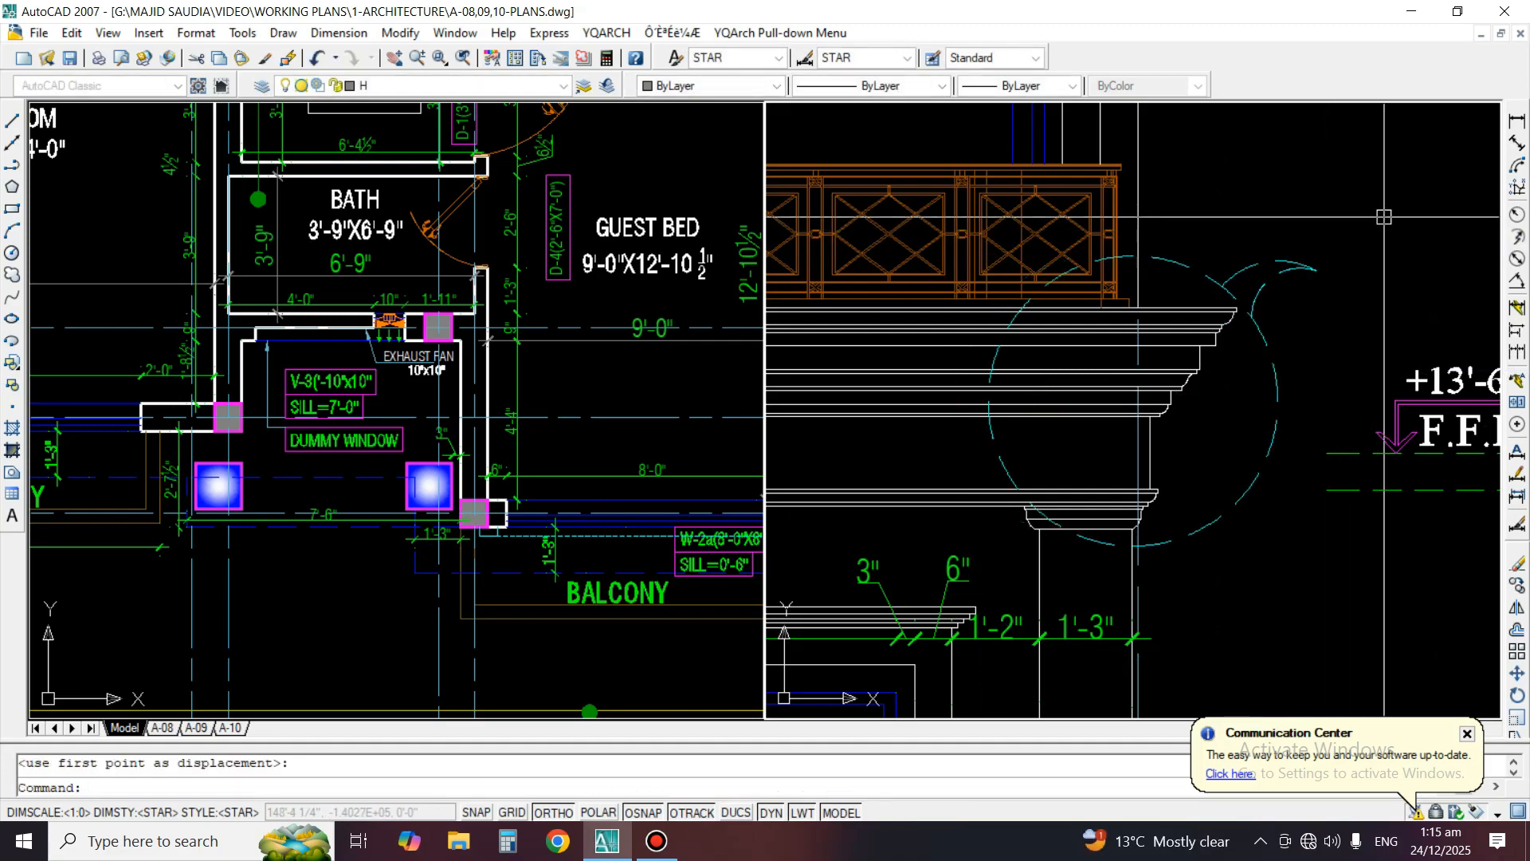
scroll(1222, 406, "down", 4)
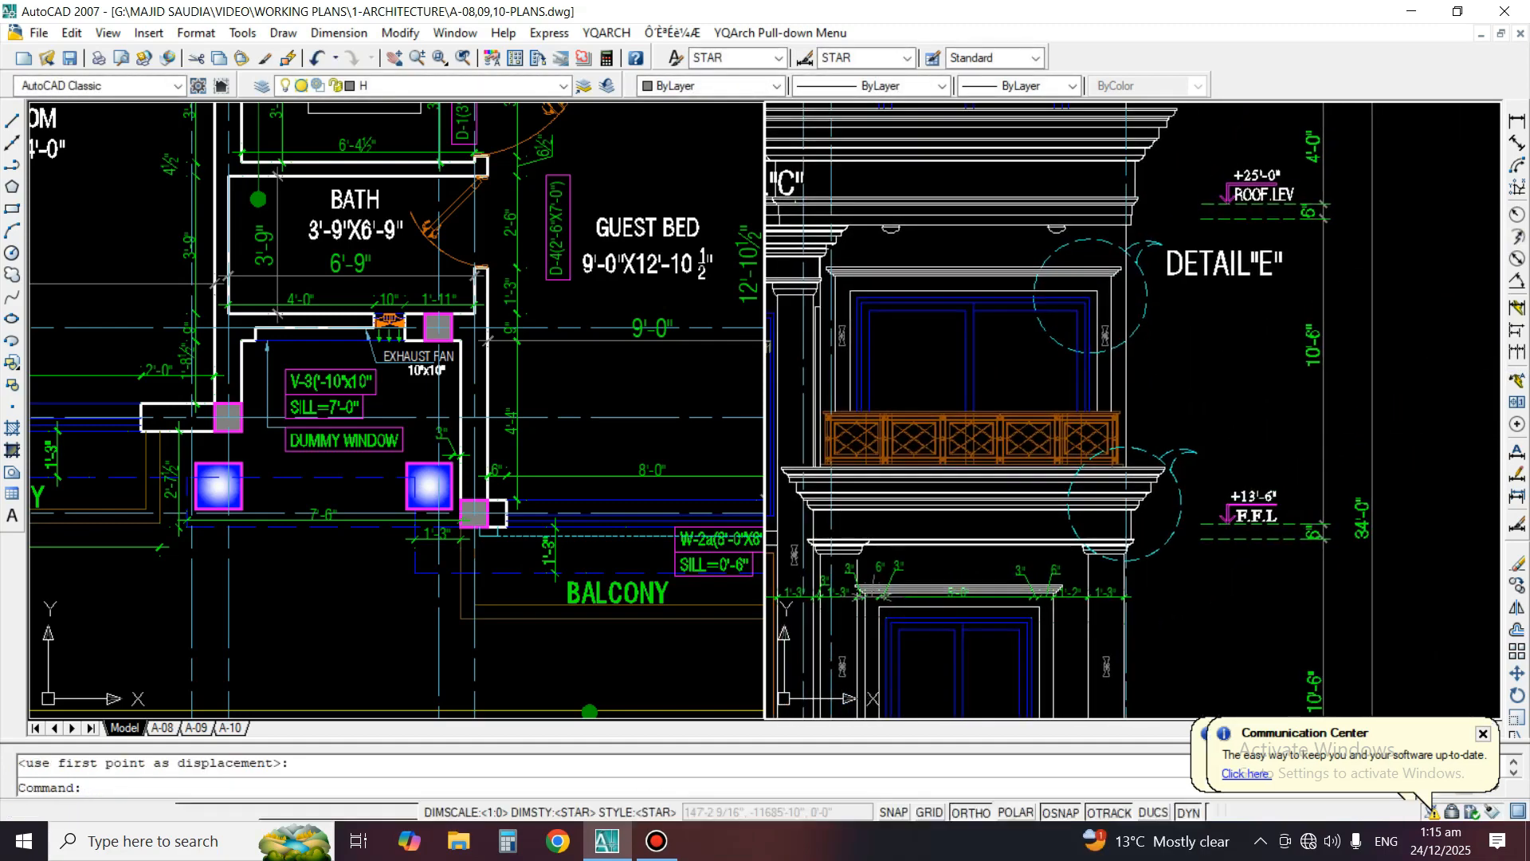
Copy the DETAIL"E" label straight down beside the lower callout circle at the balcony cornice
type("o")
key("Return")
key("Escape")
type("co")
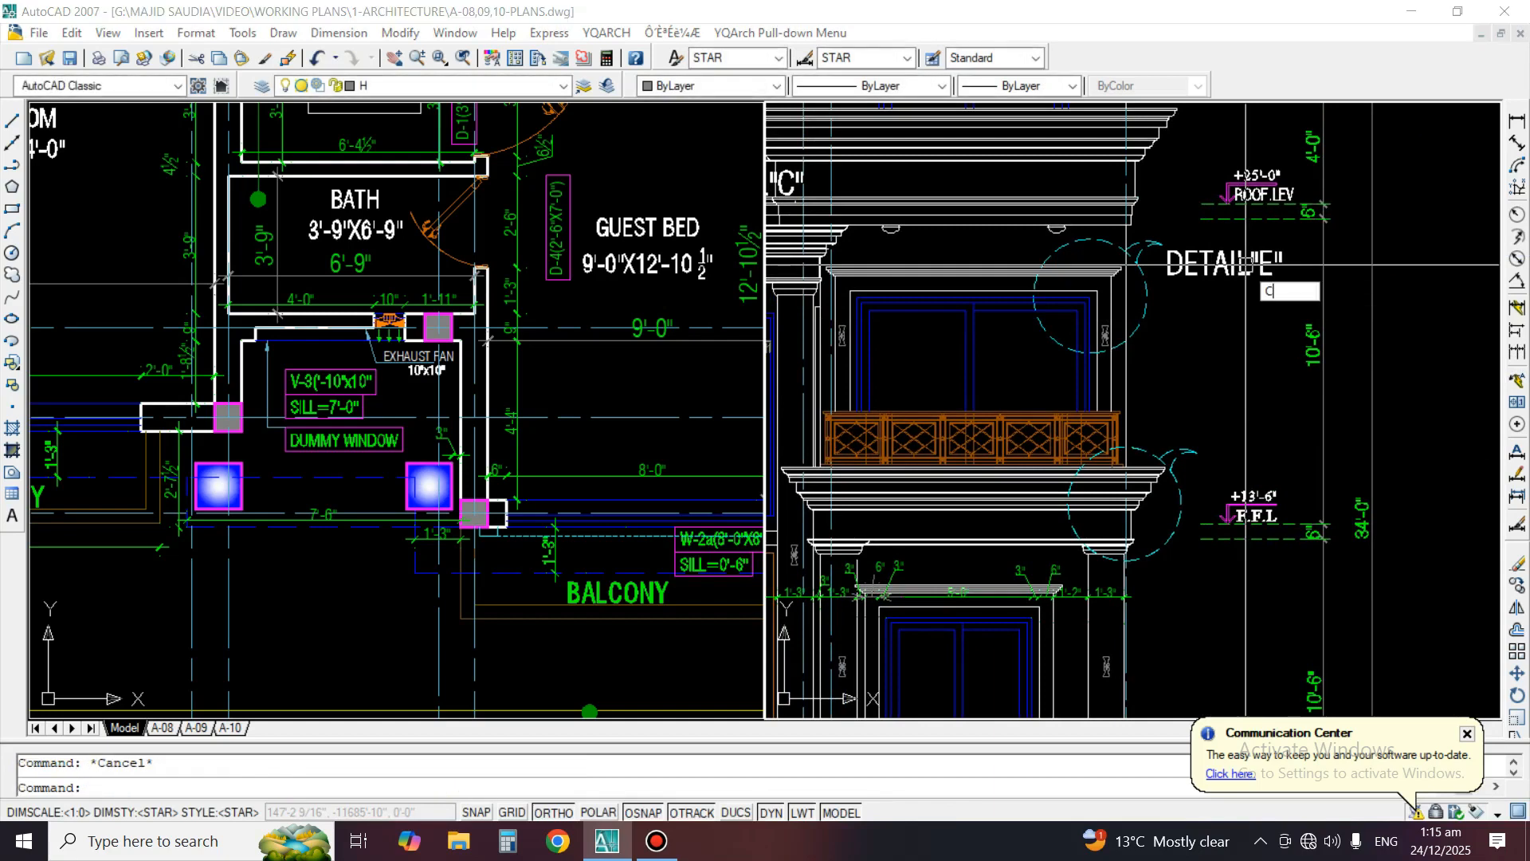
key("Return")
left_click(1206, 270)
key("Return")
left_click(1383, 272)
left_click(1425, 441)
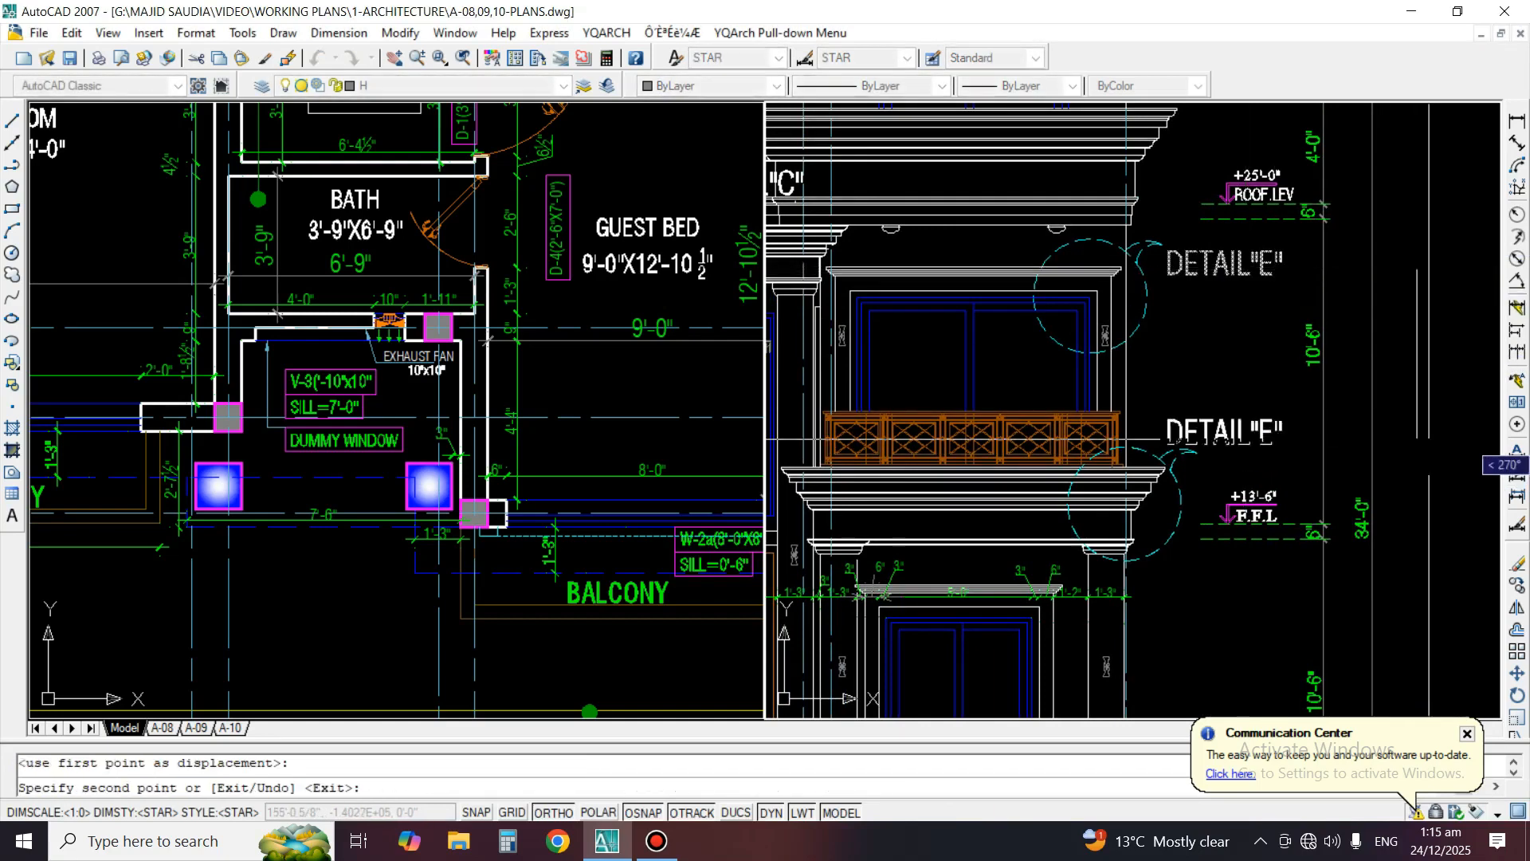
key("Return")
Move the copied detail label slightly down, closer to the F.F.L level mark beside the lower callout
scroll(1287, 428, "up", 3)
type("m")
key("Return")
left_click(1275, 431)
key("Return")
left_click(1169, 332)
left_click(1218, 332)
key("Return")
left_click(1207, 429)
key("Return")
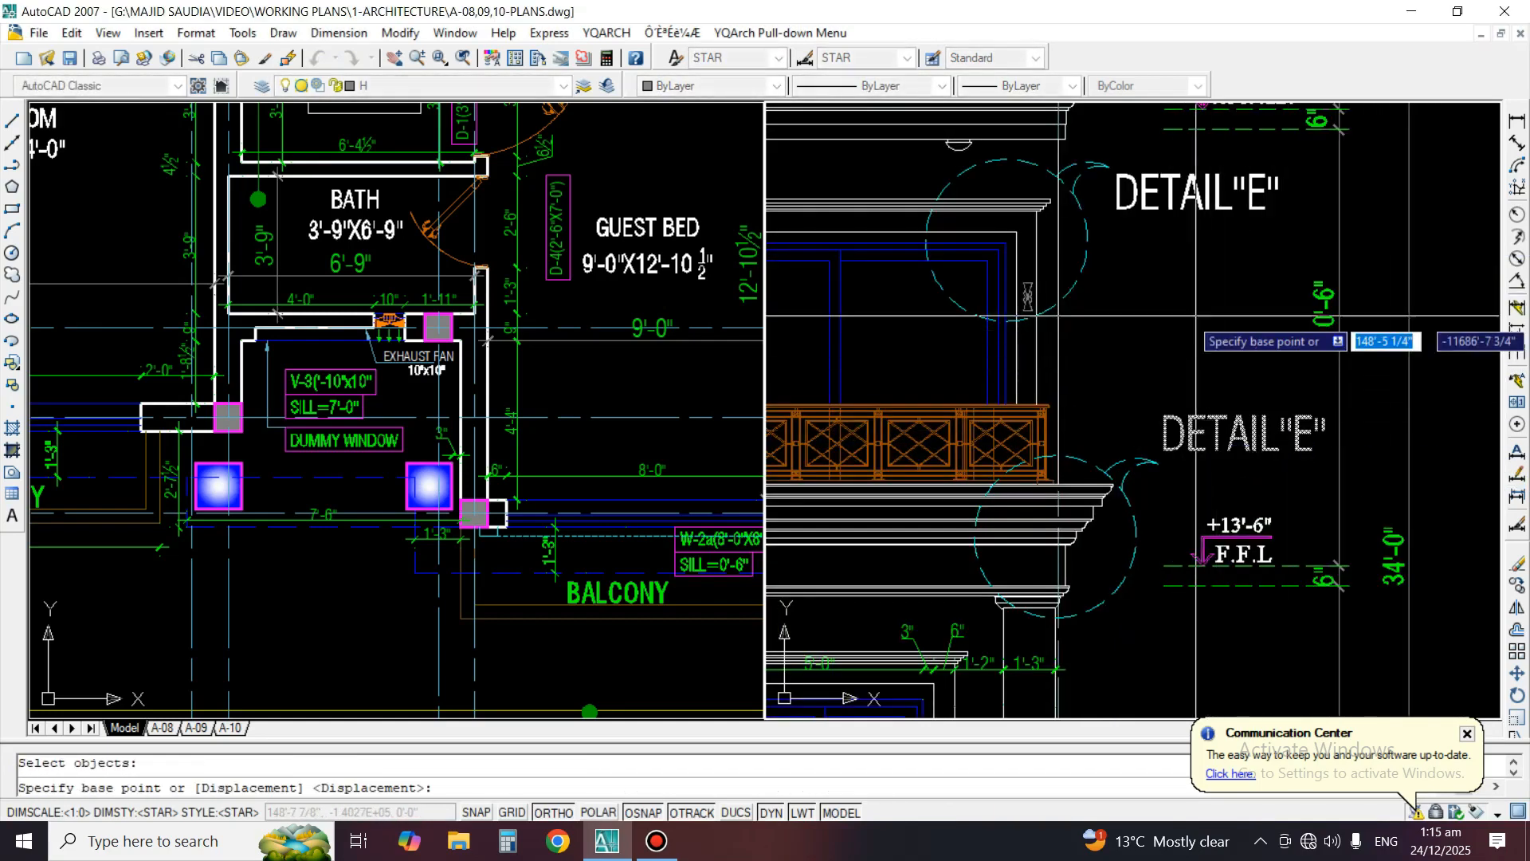
left_click(1189, 307)
left_click(1192, 333)
Change the copied callout label's text to DETAIL"F"
double_click(1195, 461)
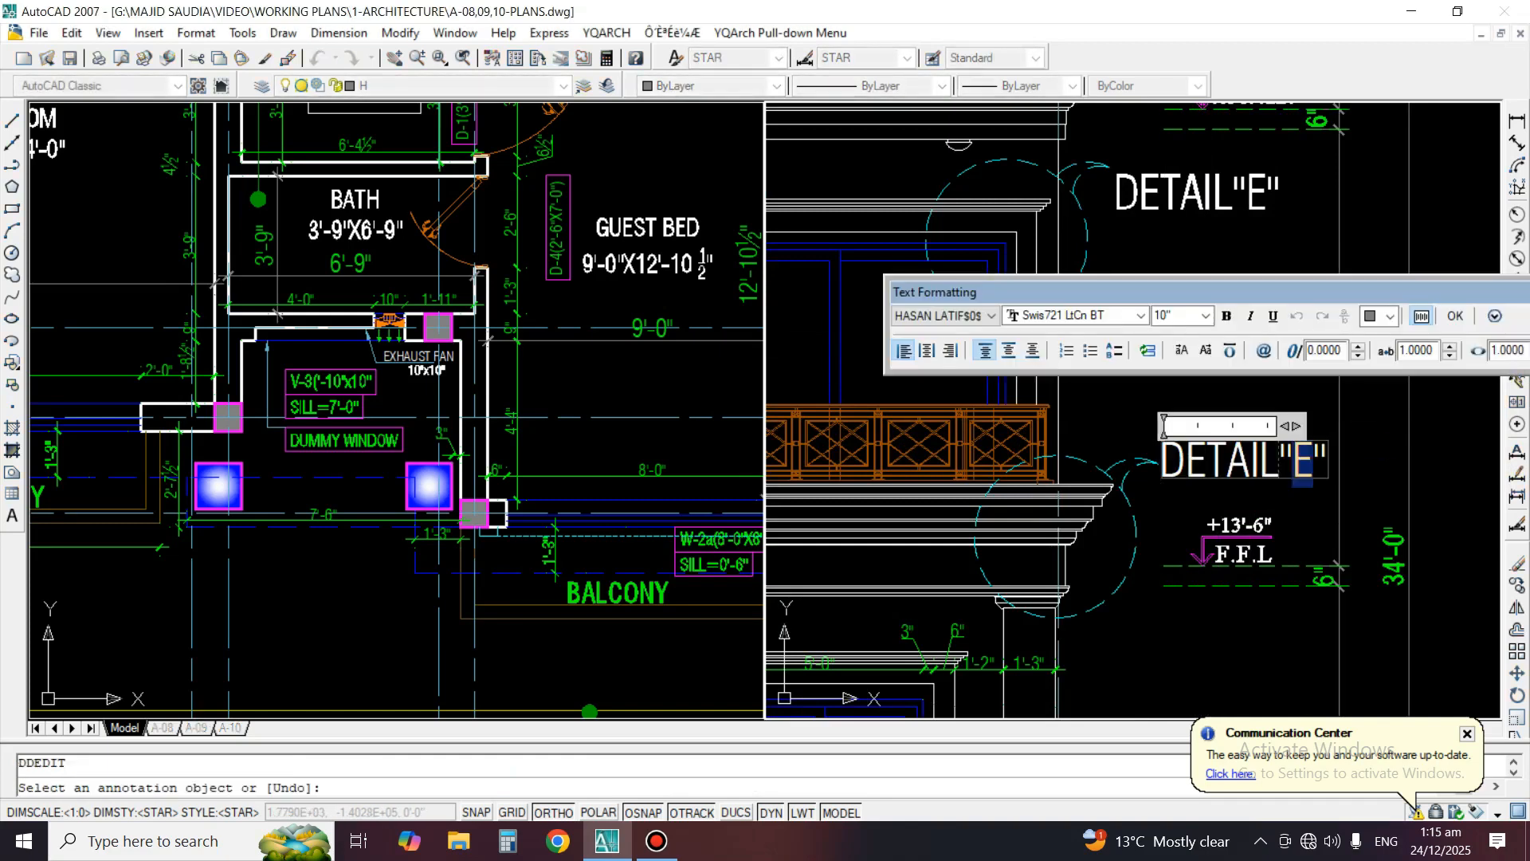
left_click(1403, 418)
key("Return")
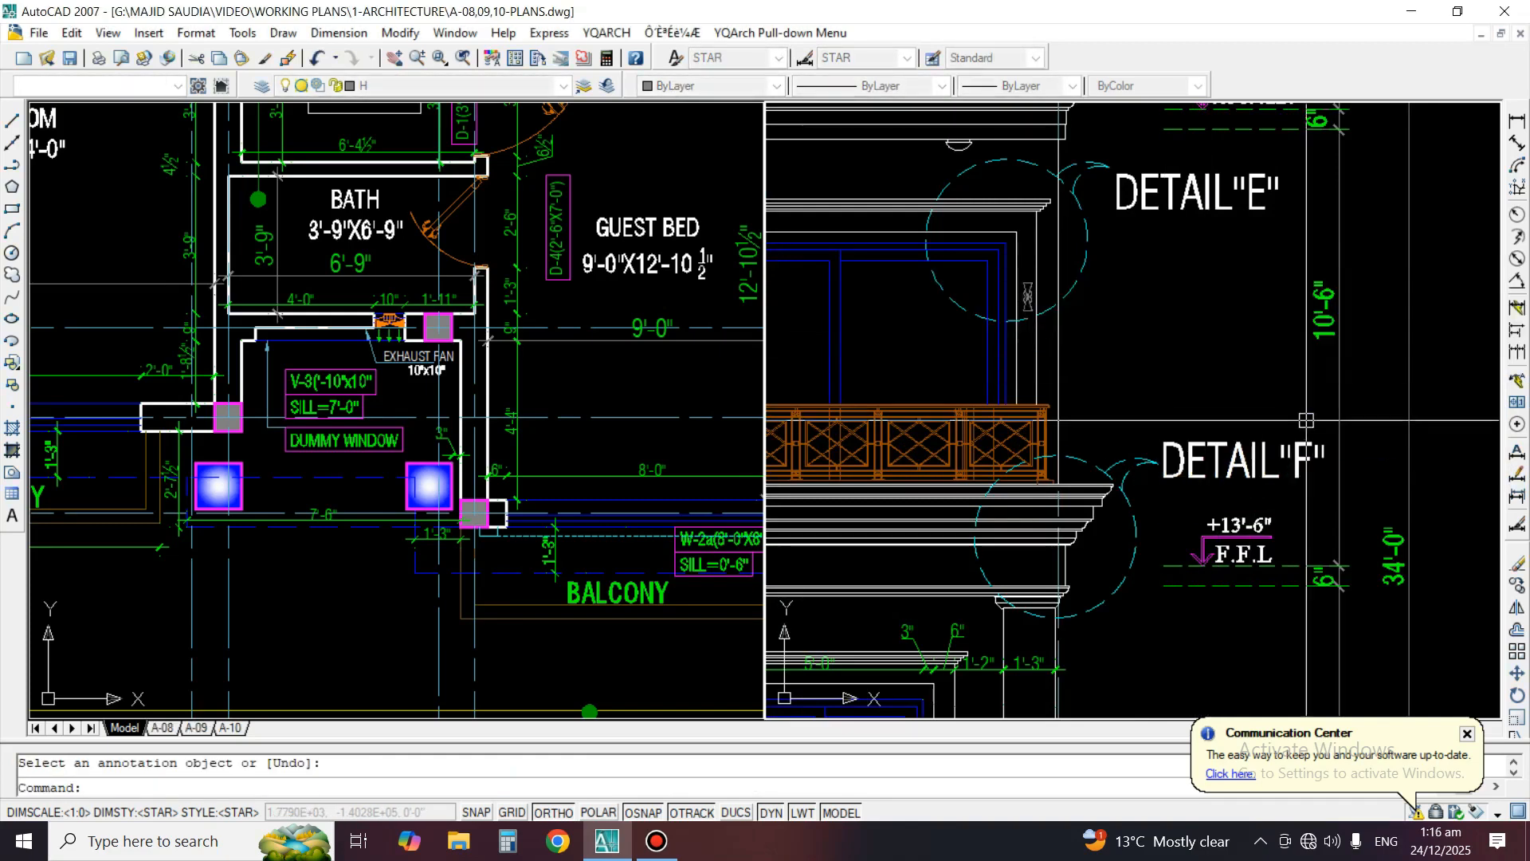
Add a vertical linear dimension beside the second ground-floor window, from the wall's base line up to the dashed level line
scroll(1285, 441, "down", 6)
middle_click_drag(1142, 490, 1165, 485)
scroll(1194, 350, "up", 2)
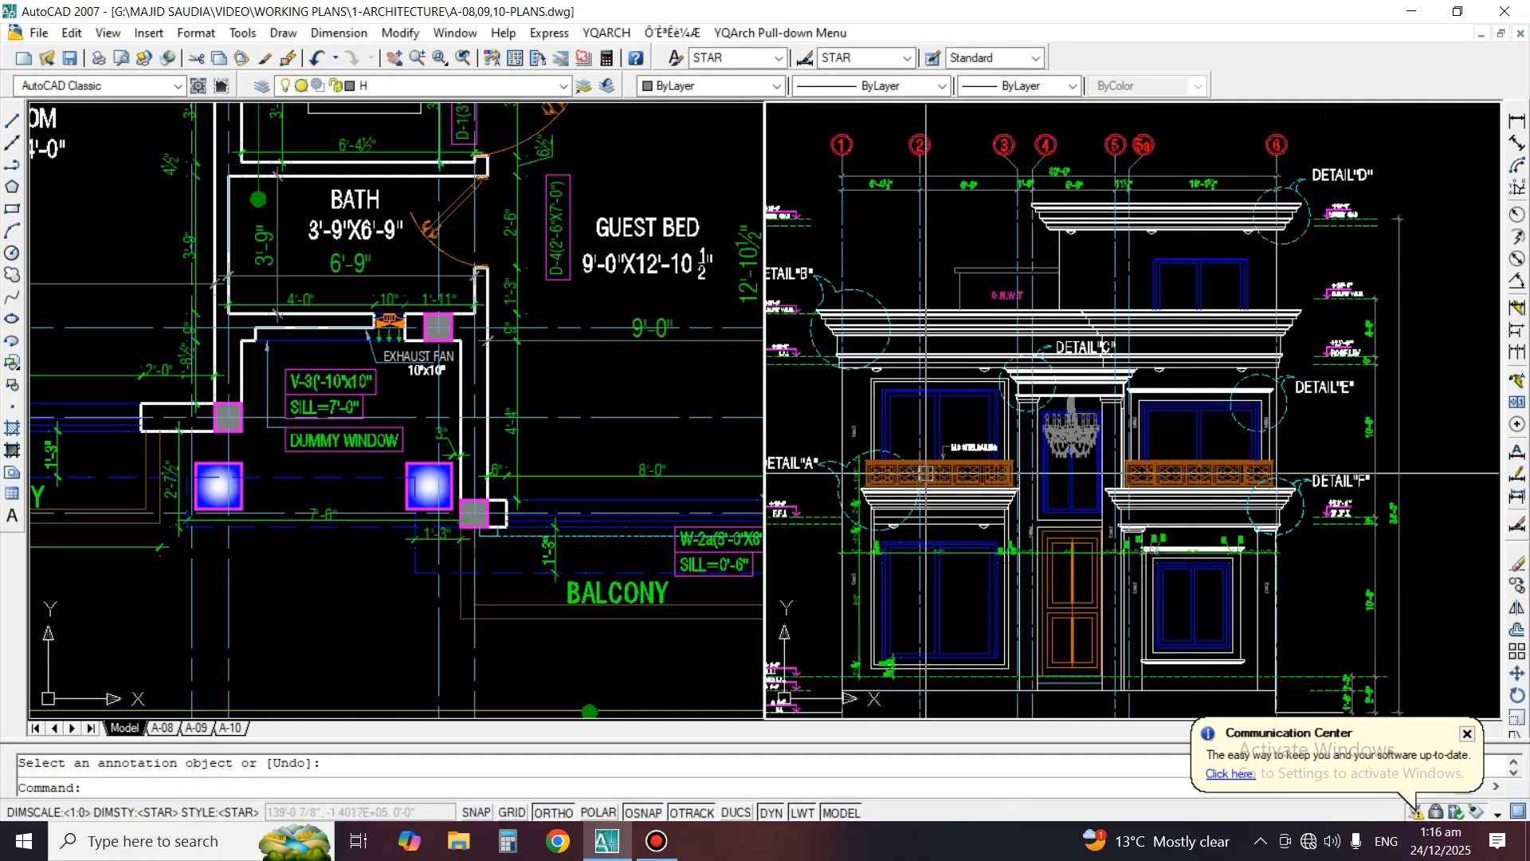
scroll(1494, 285, "up", 5)
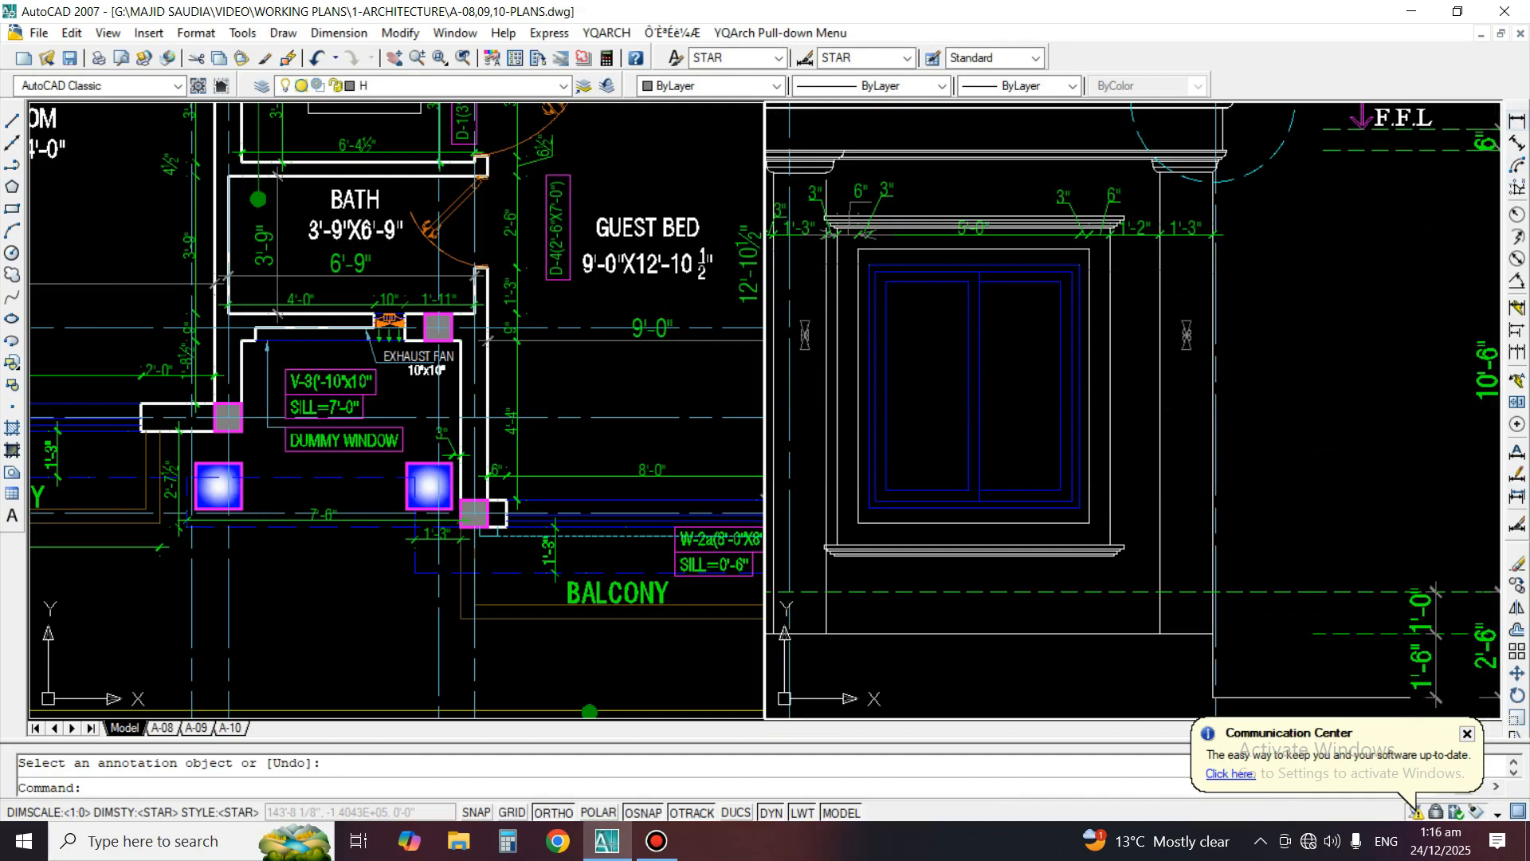
left_click(1517, 121)
scroll(1109, 558, "up", 2)
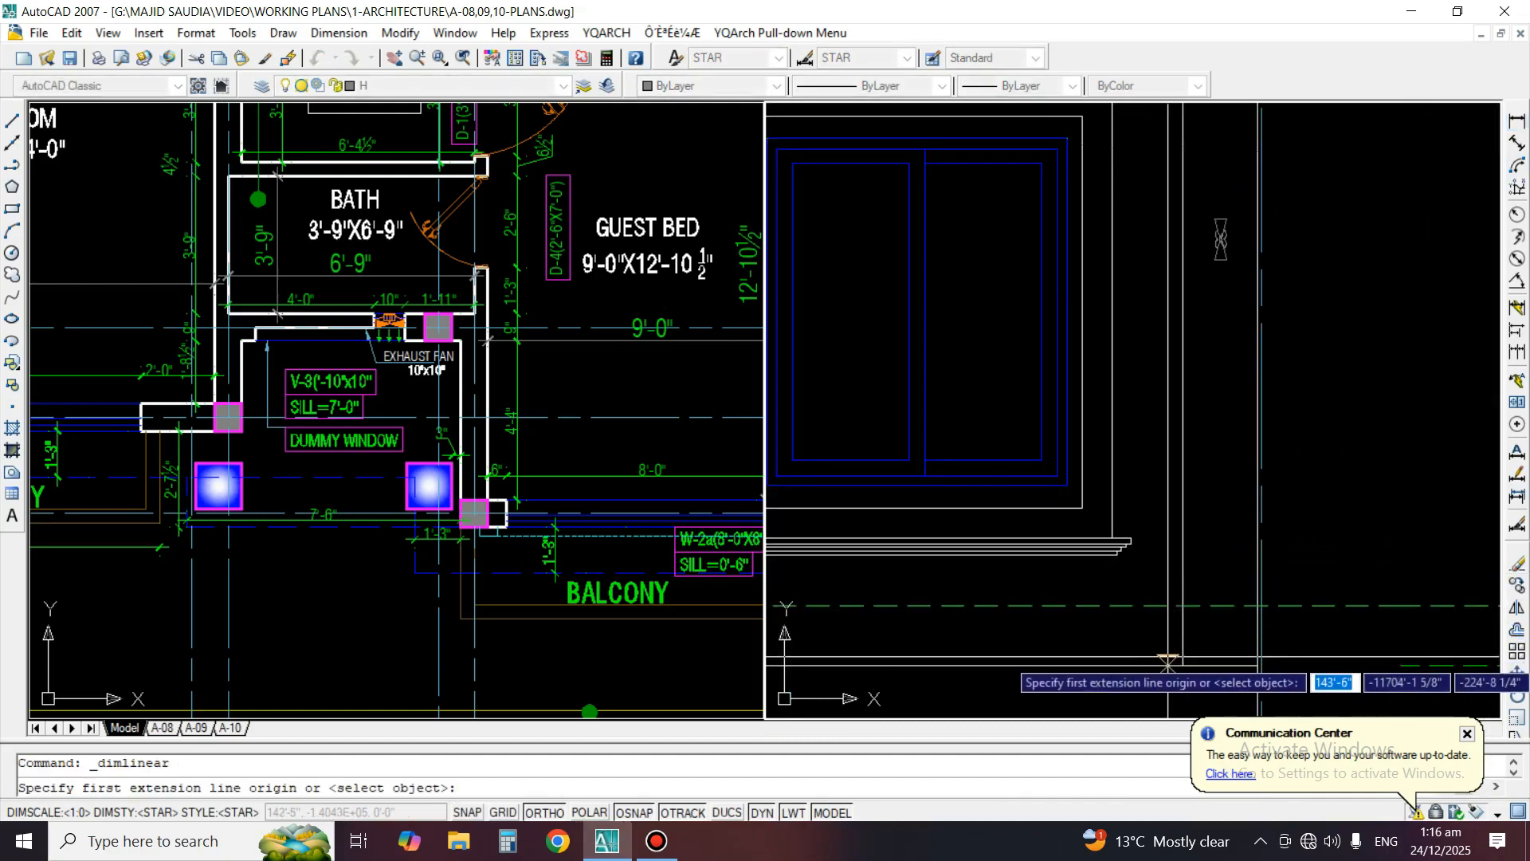
scroll(1106, 646, "down", 3)
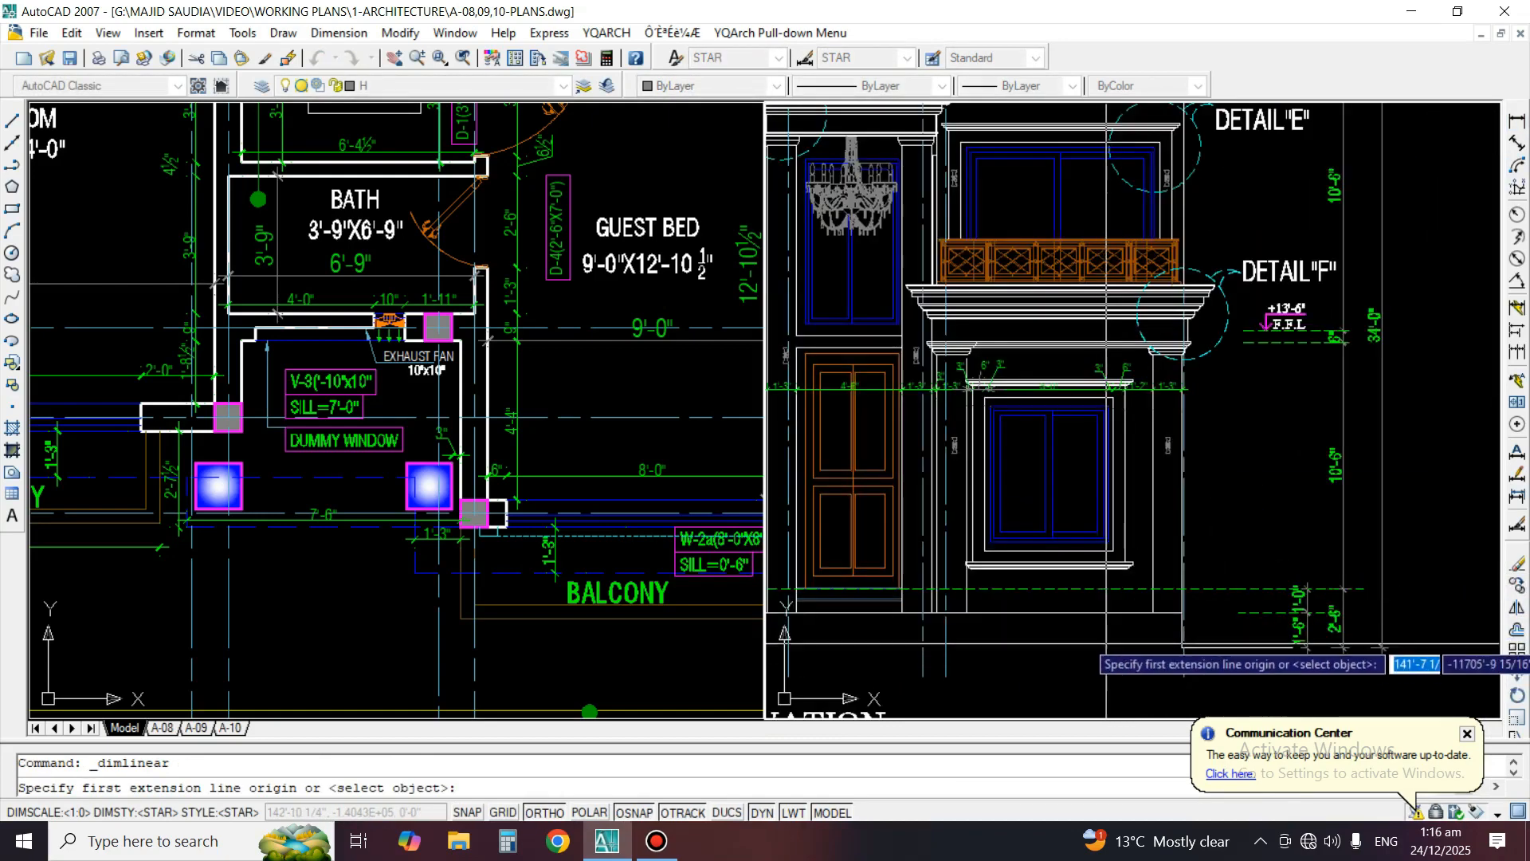
scroll(1126, 637, "up", 3)
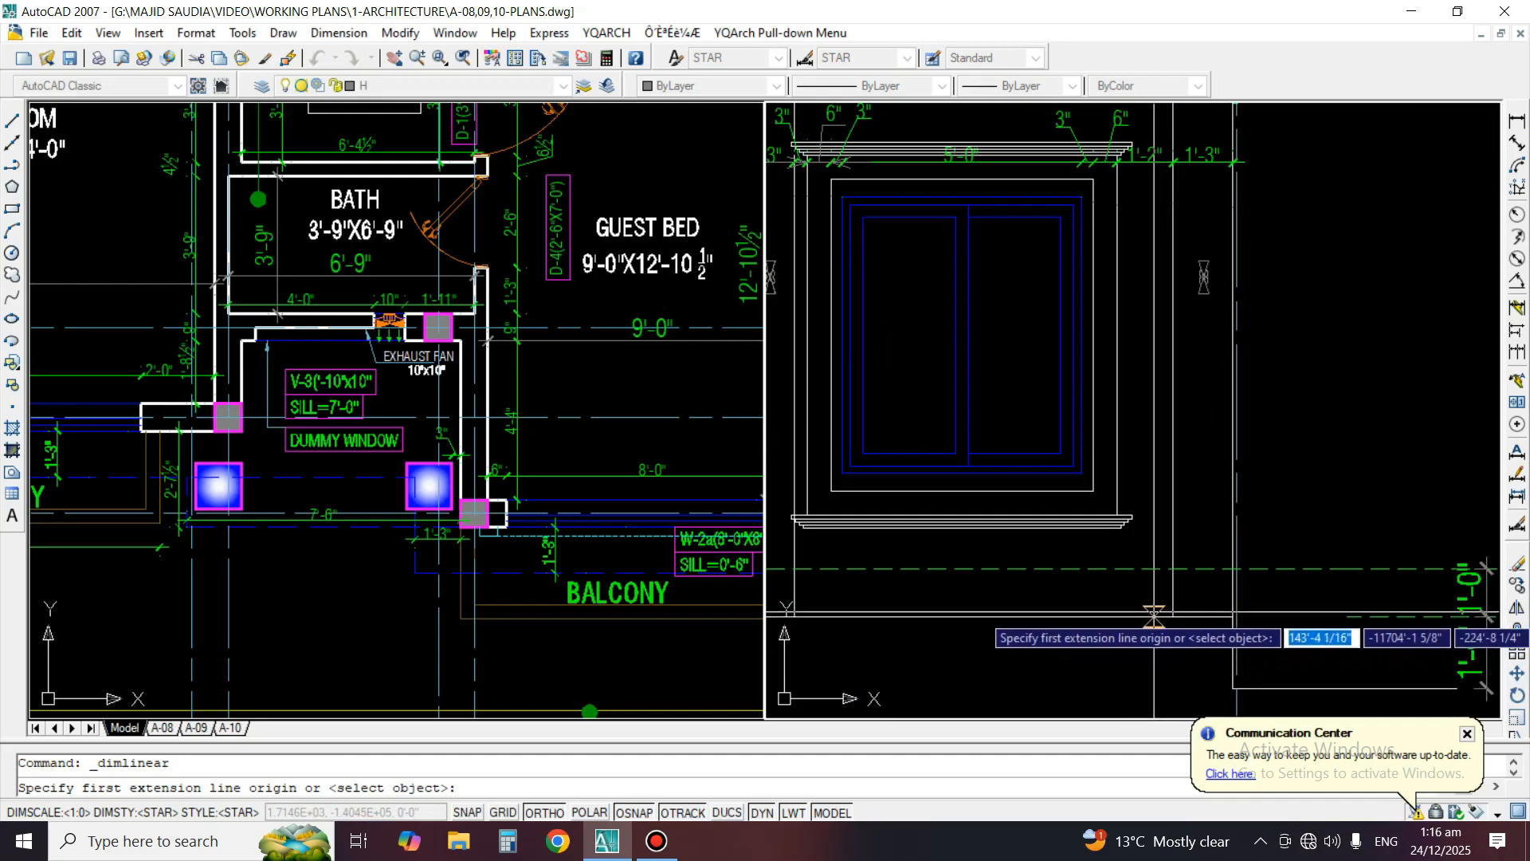
left_click(1154, 615)
left_click(1147, 594)
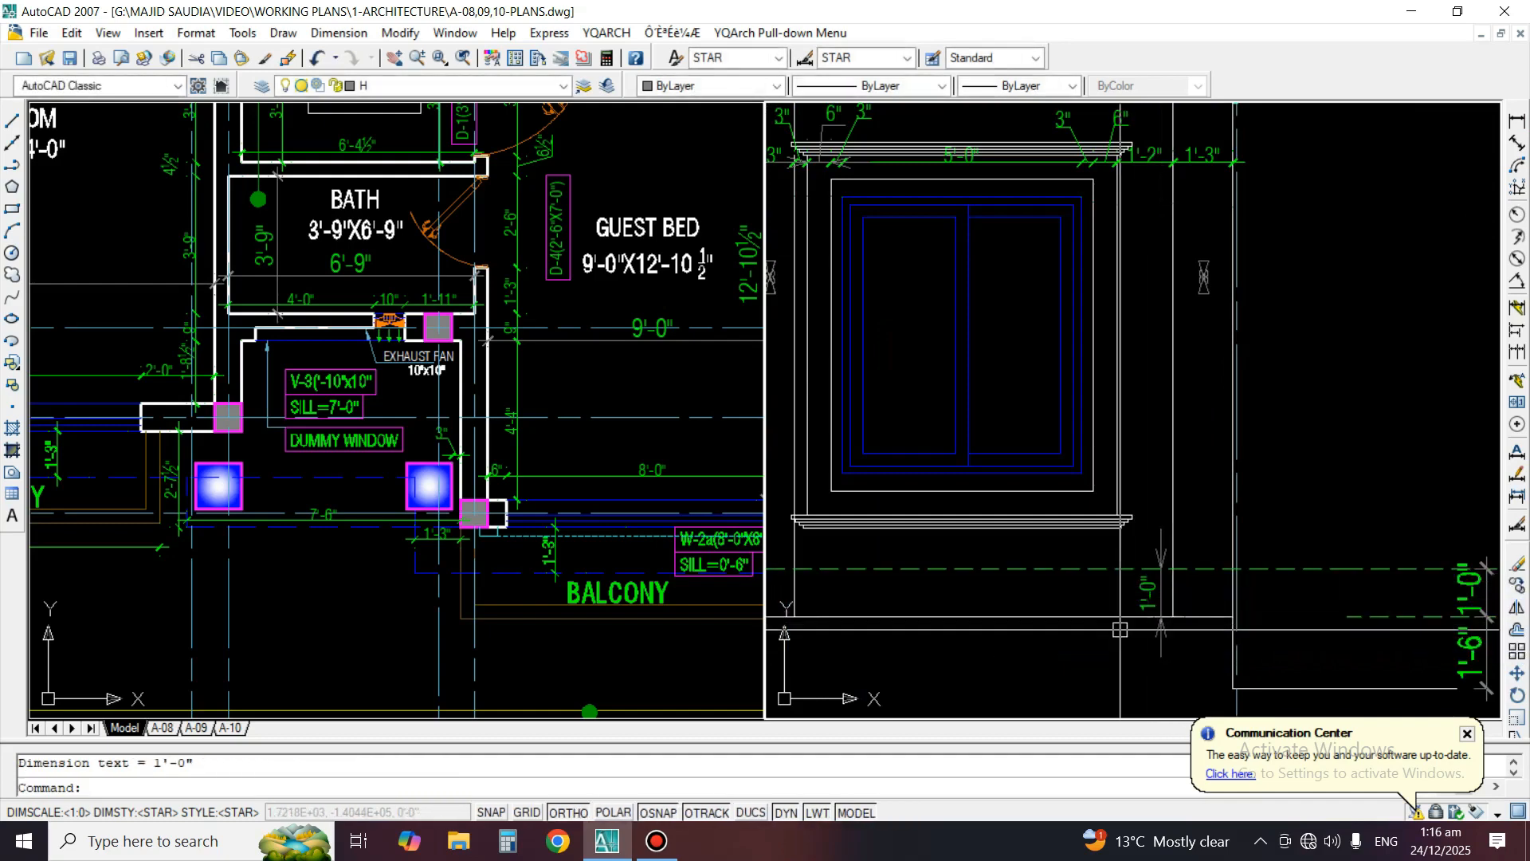
Match the new vertical dimension's properties to the 1'-3" column dimension above the window
type("ma")
key("Return")
left_click(1211, 162)
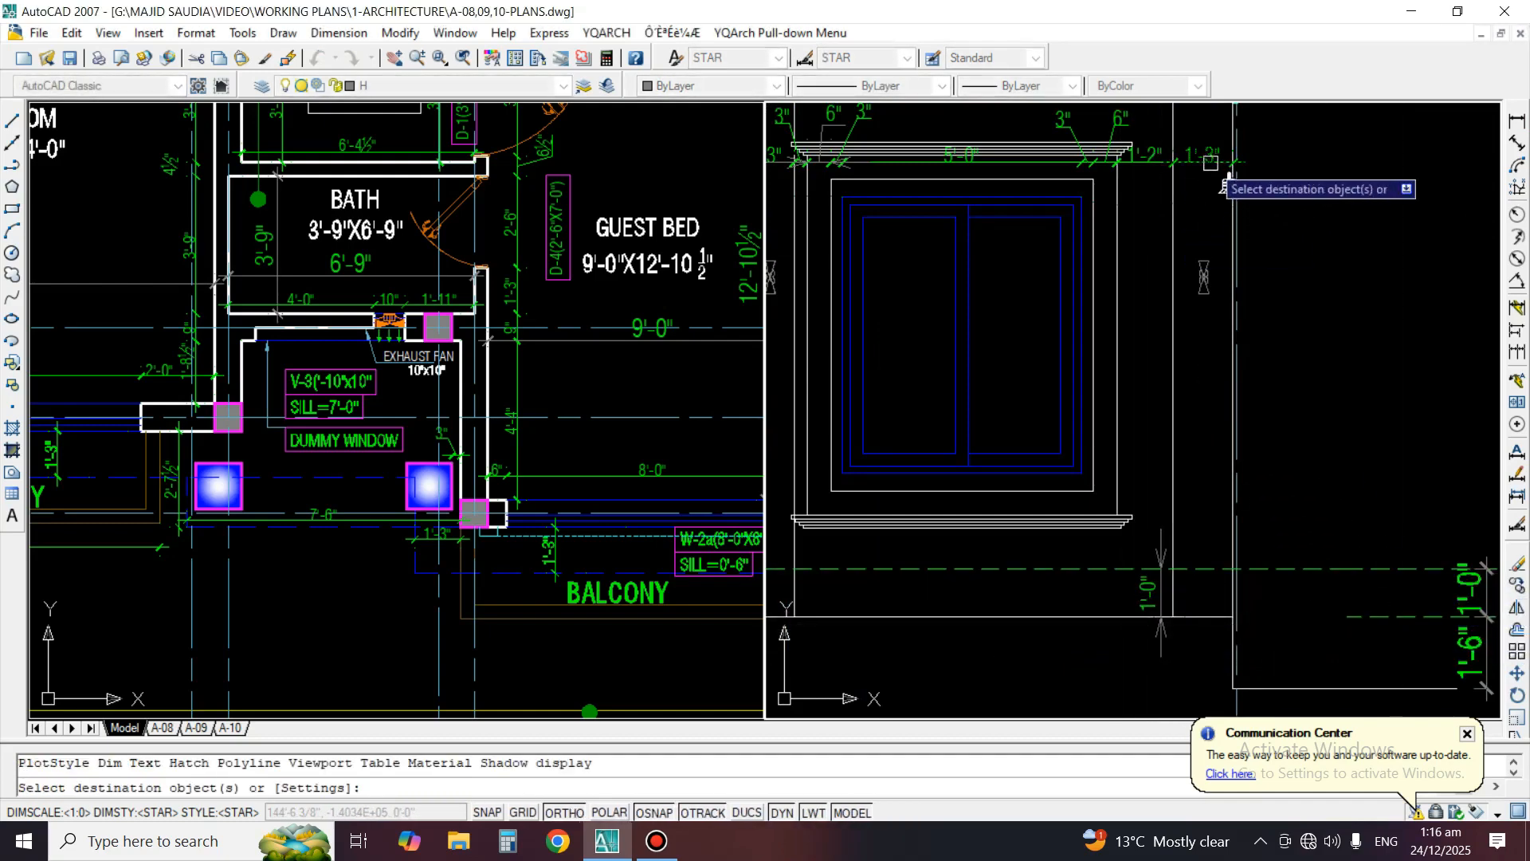
left_click(1161, 637)
key("Return")
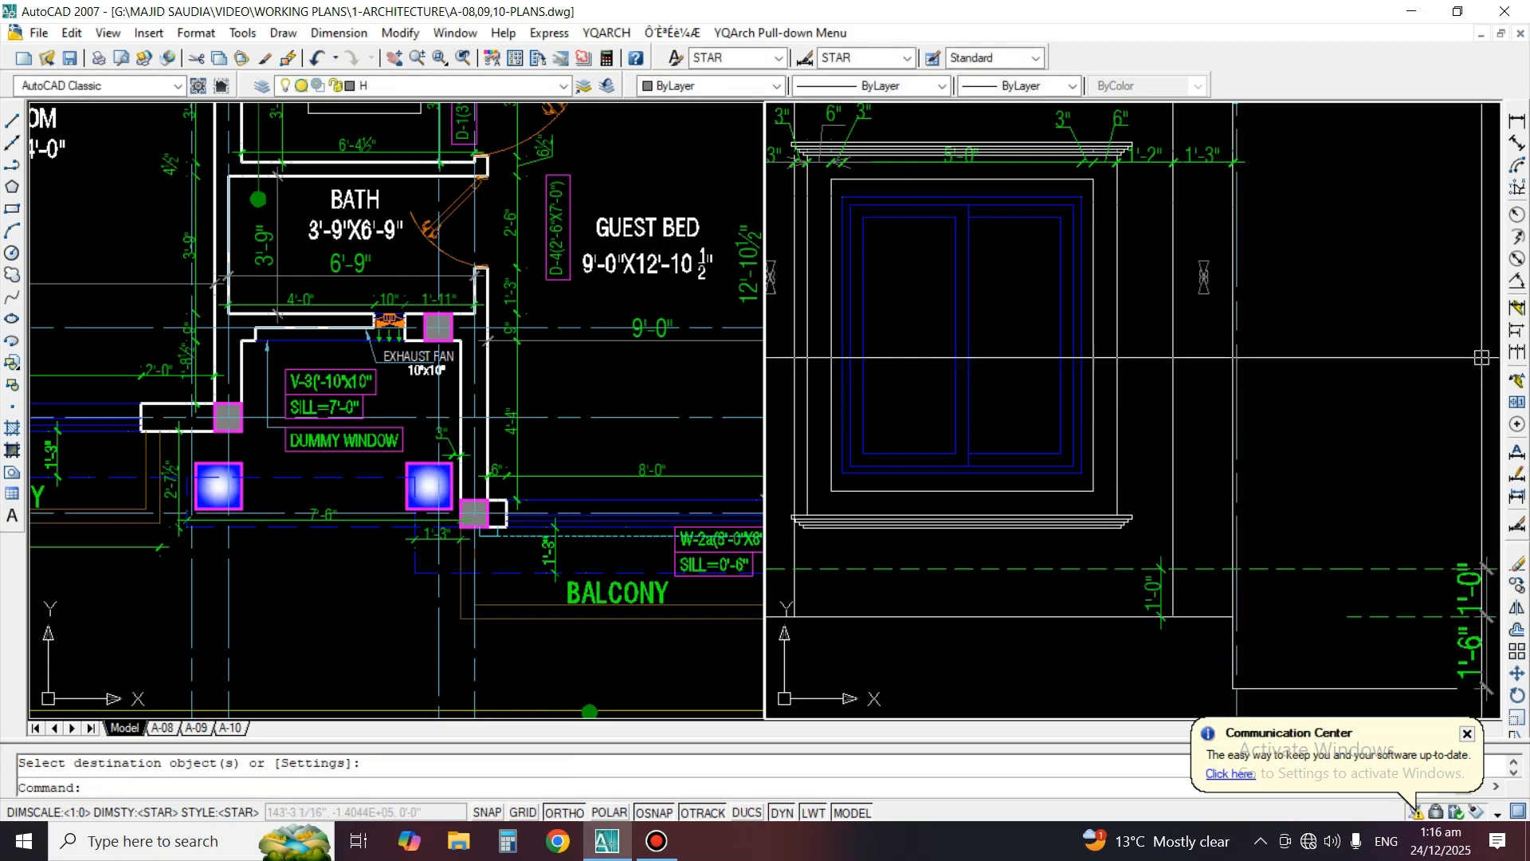
Continue the vertical dimension chain up to the sill moulding's underside and top, the surround's lower edge and the window frame's bottom
left_click(1517, 351)
scroll(1029, 550, "up", 1)
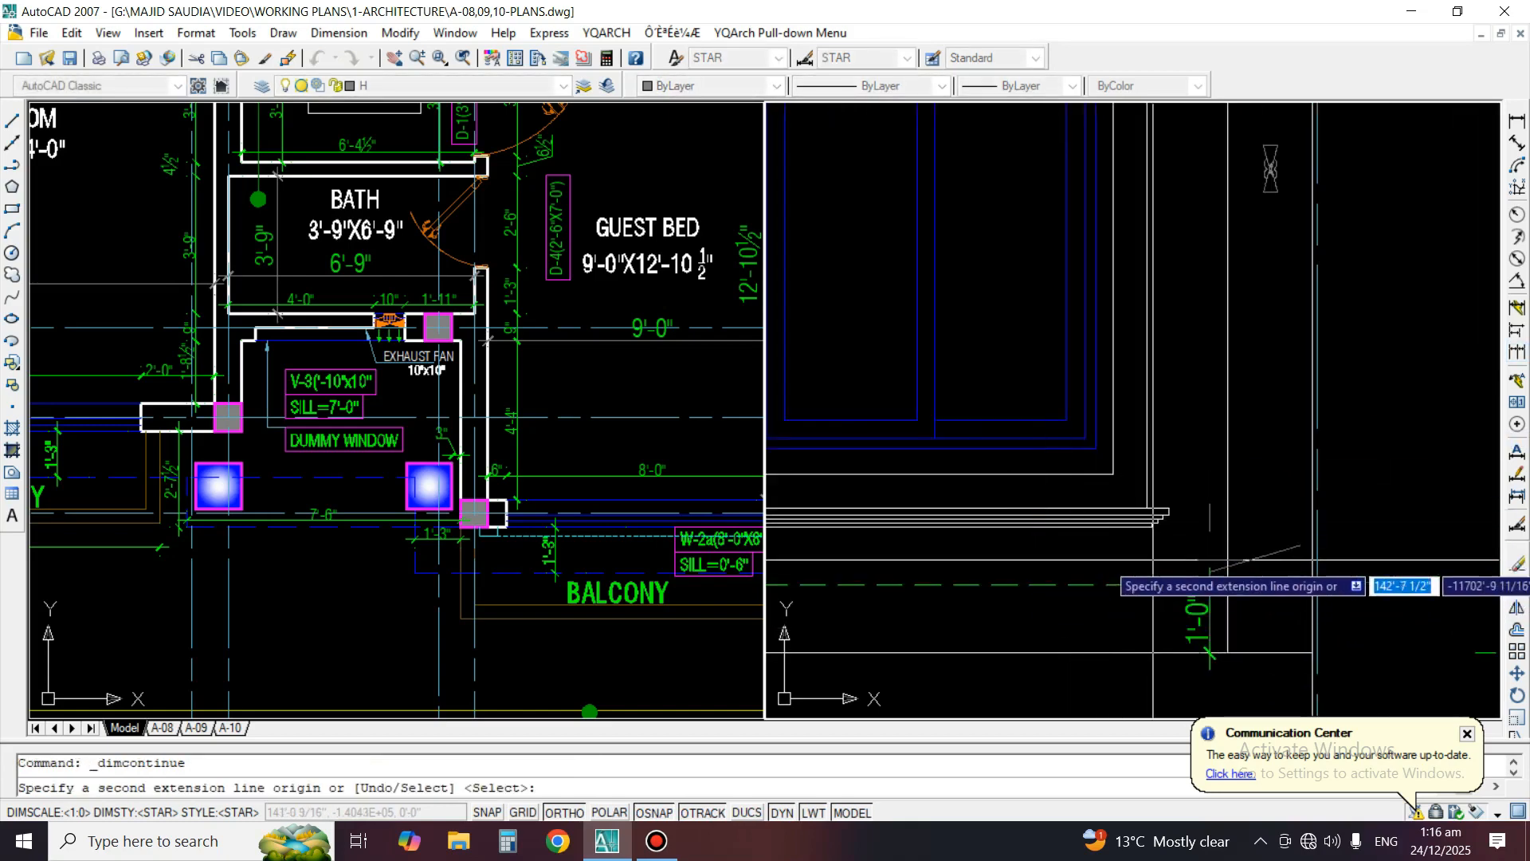
scroll(1241, 542, "down", 3)
scroll(1084, 570, "up", 3)
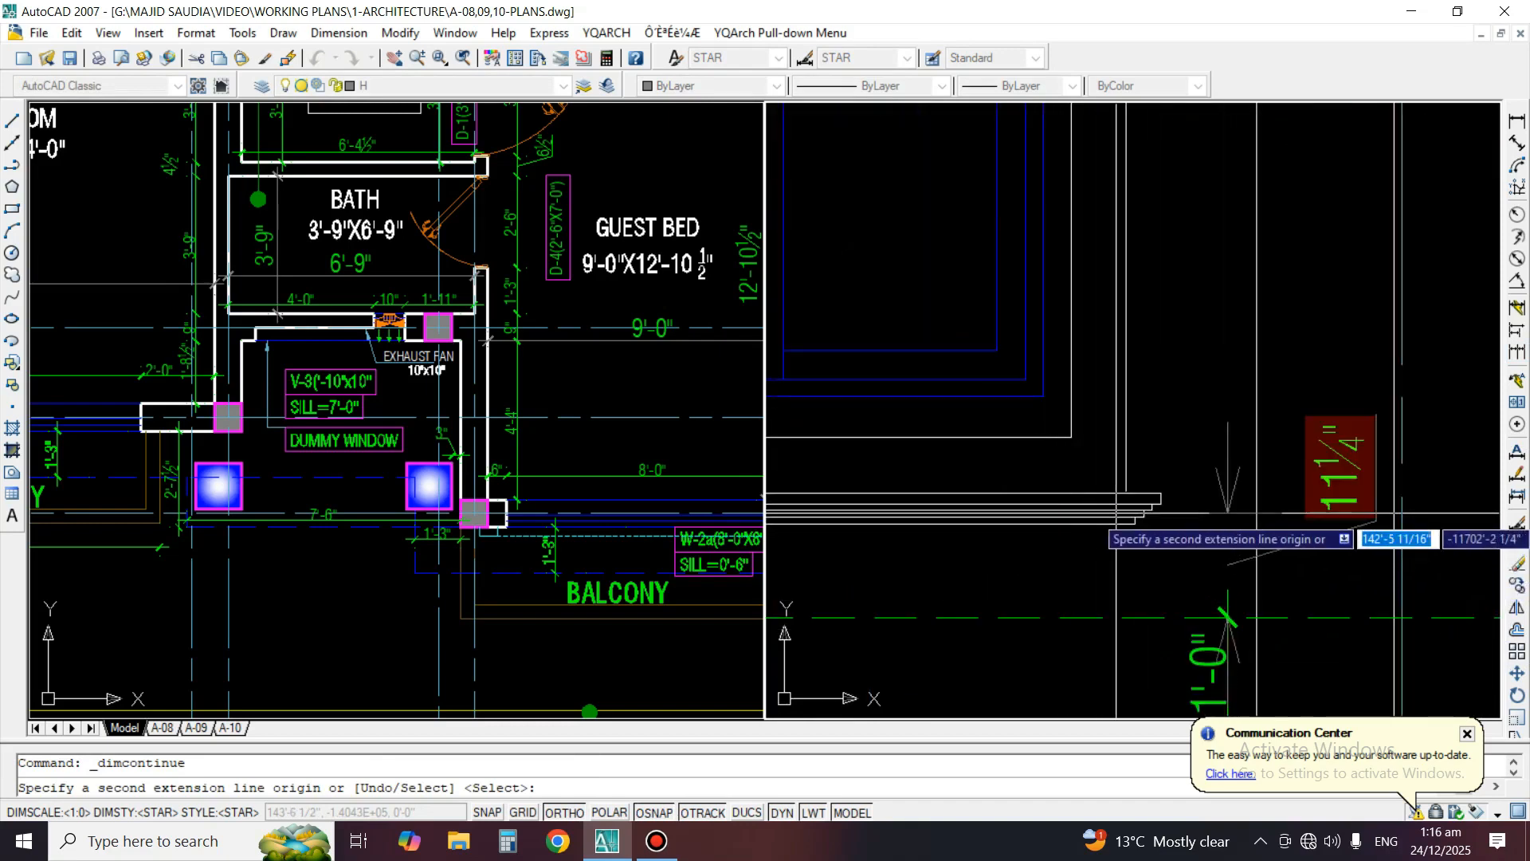
left_click(1102, 527)
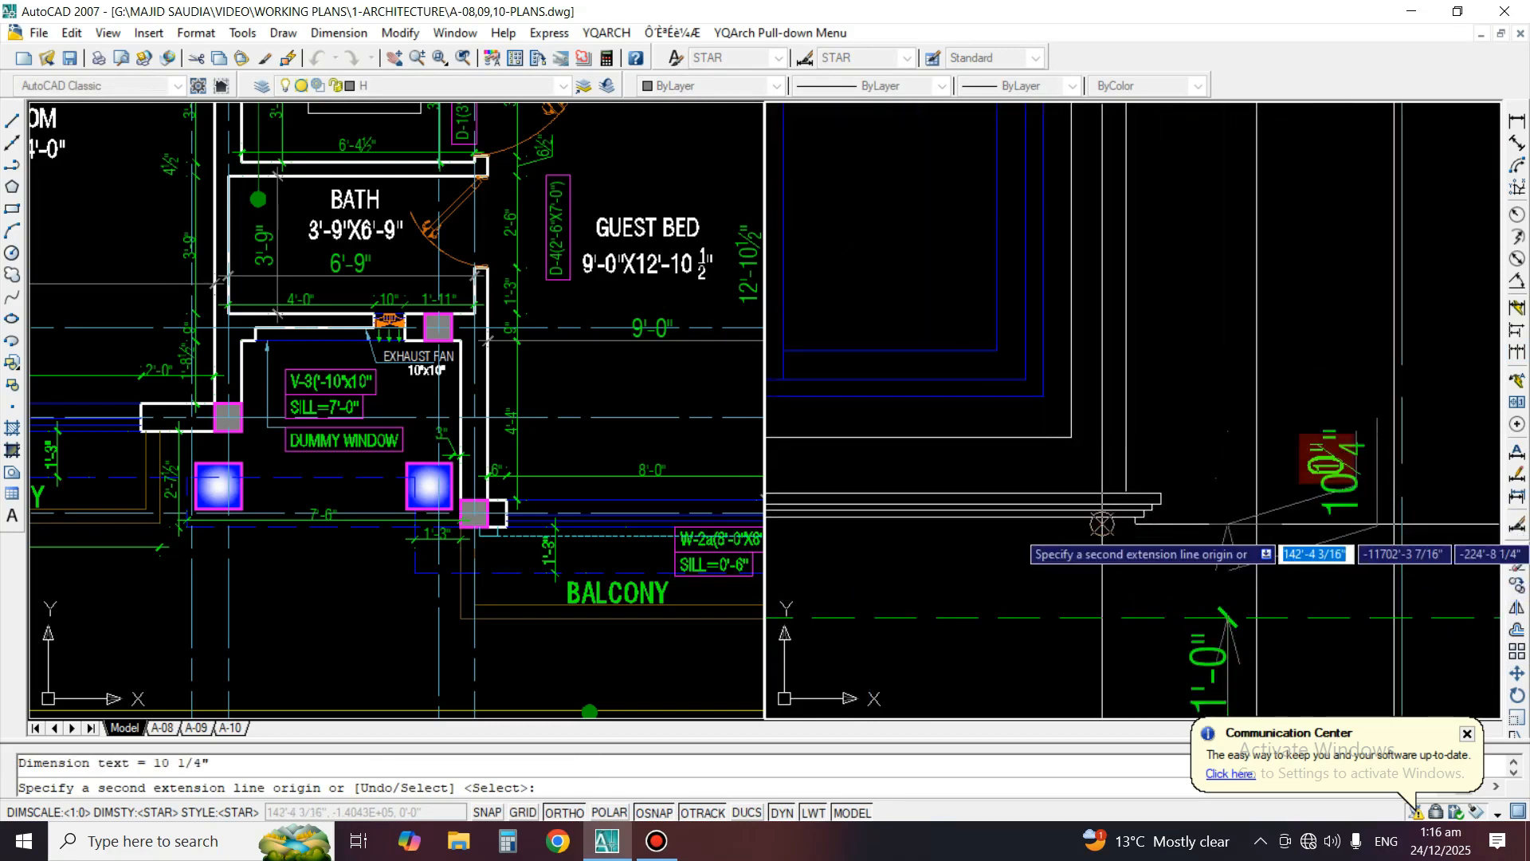
left_click(1106, 493)
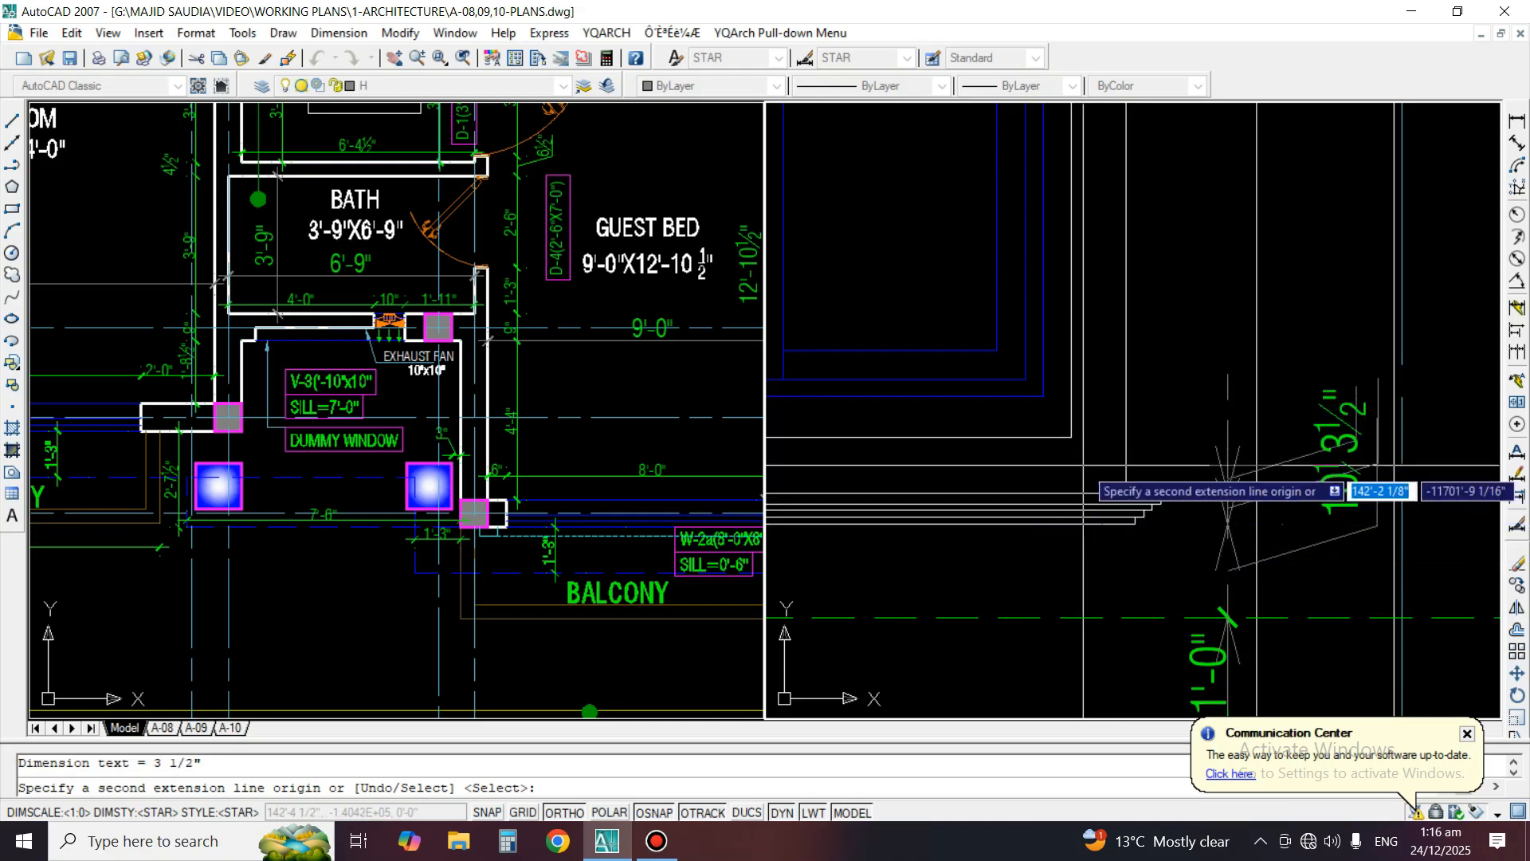
left_click(1030, 436)
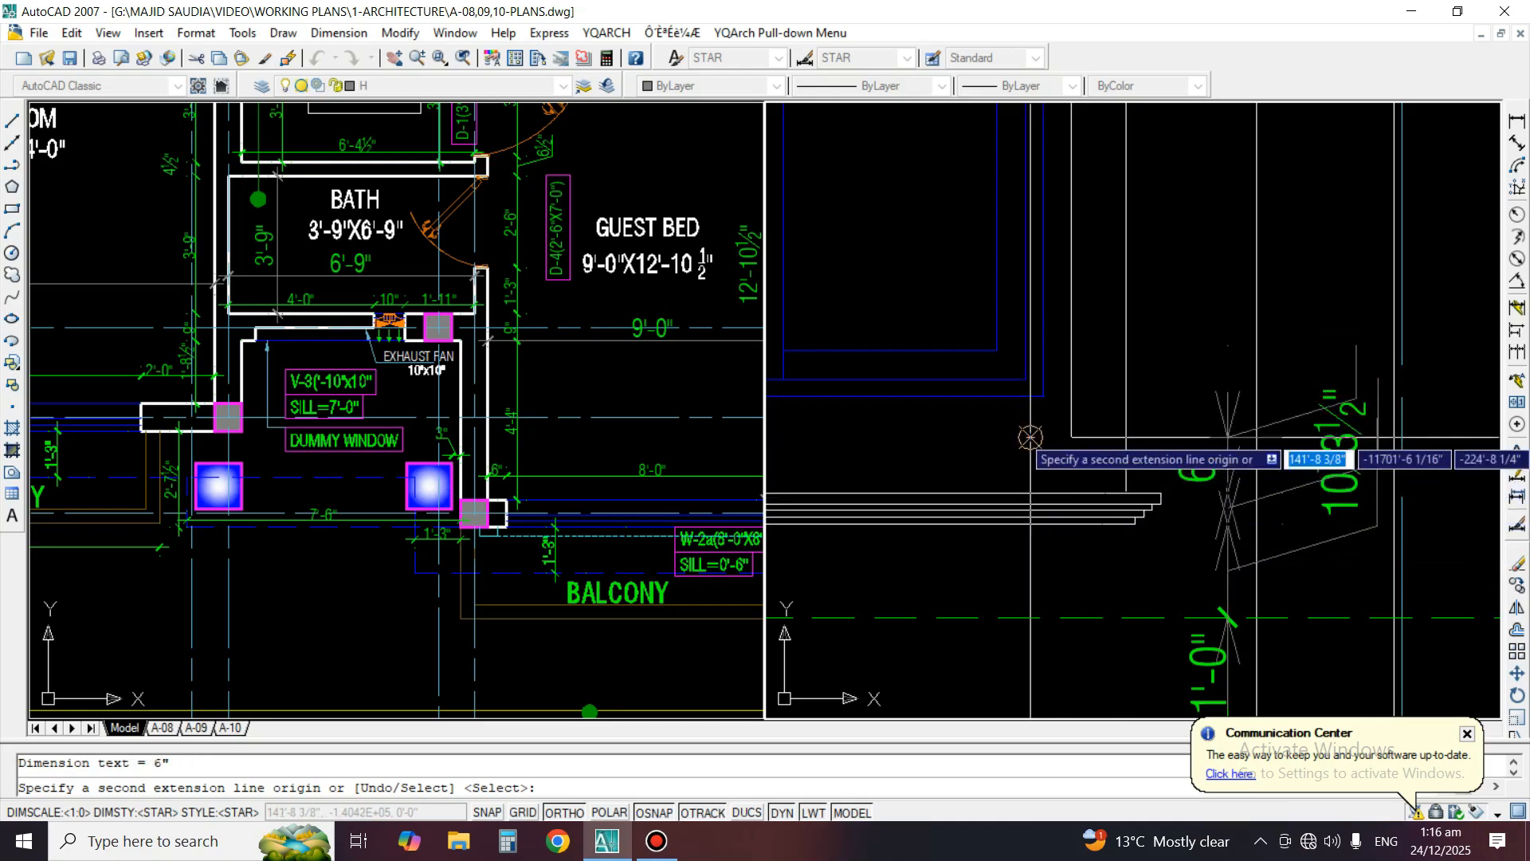
scroll(1095, 386, "down", 5)
scroll(1068, 408, "up", 4)
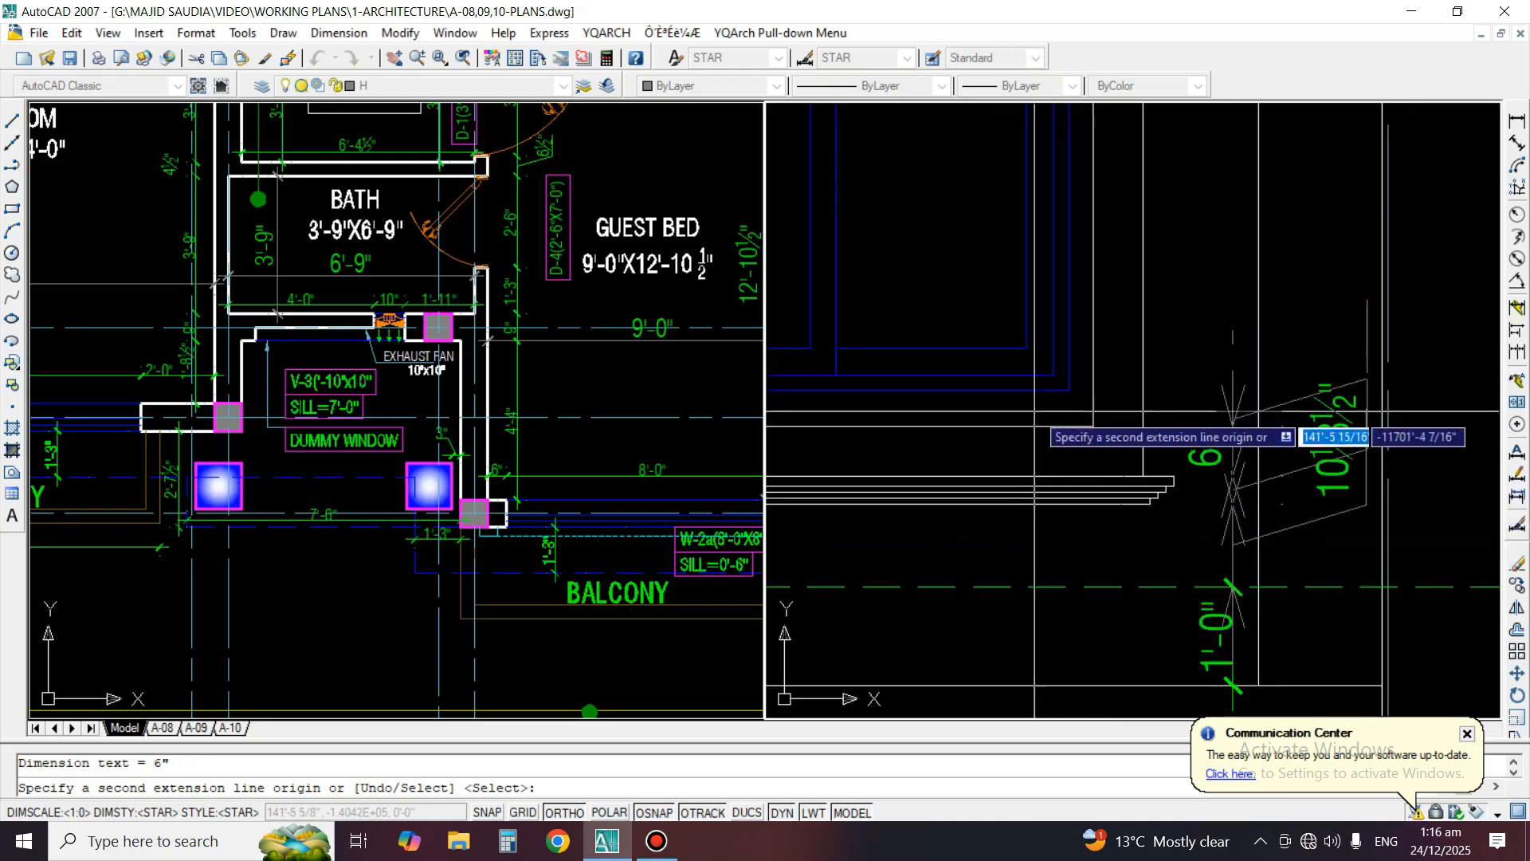
left_click(1038, 391)
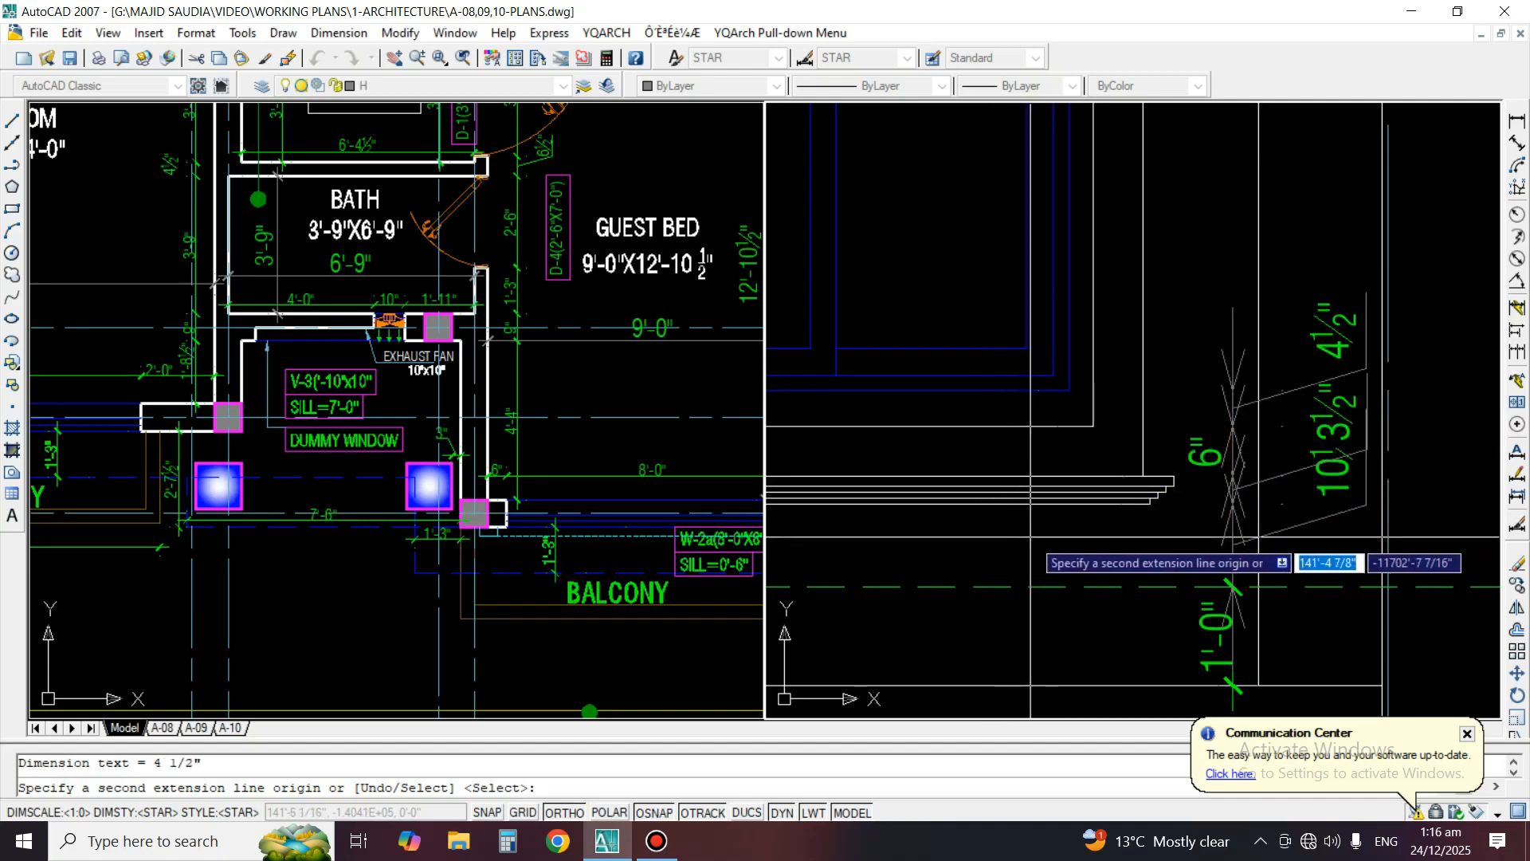
Continue the vertical chain to the window frame's top, the surround's upper edge, and the underside and top of the window cornice
scroll(1047, 543, "down", 2)
middle_click_drag(1113, 413, 1175, 584)
scroll(1046, 241, "up", 2)
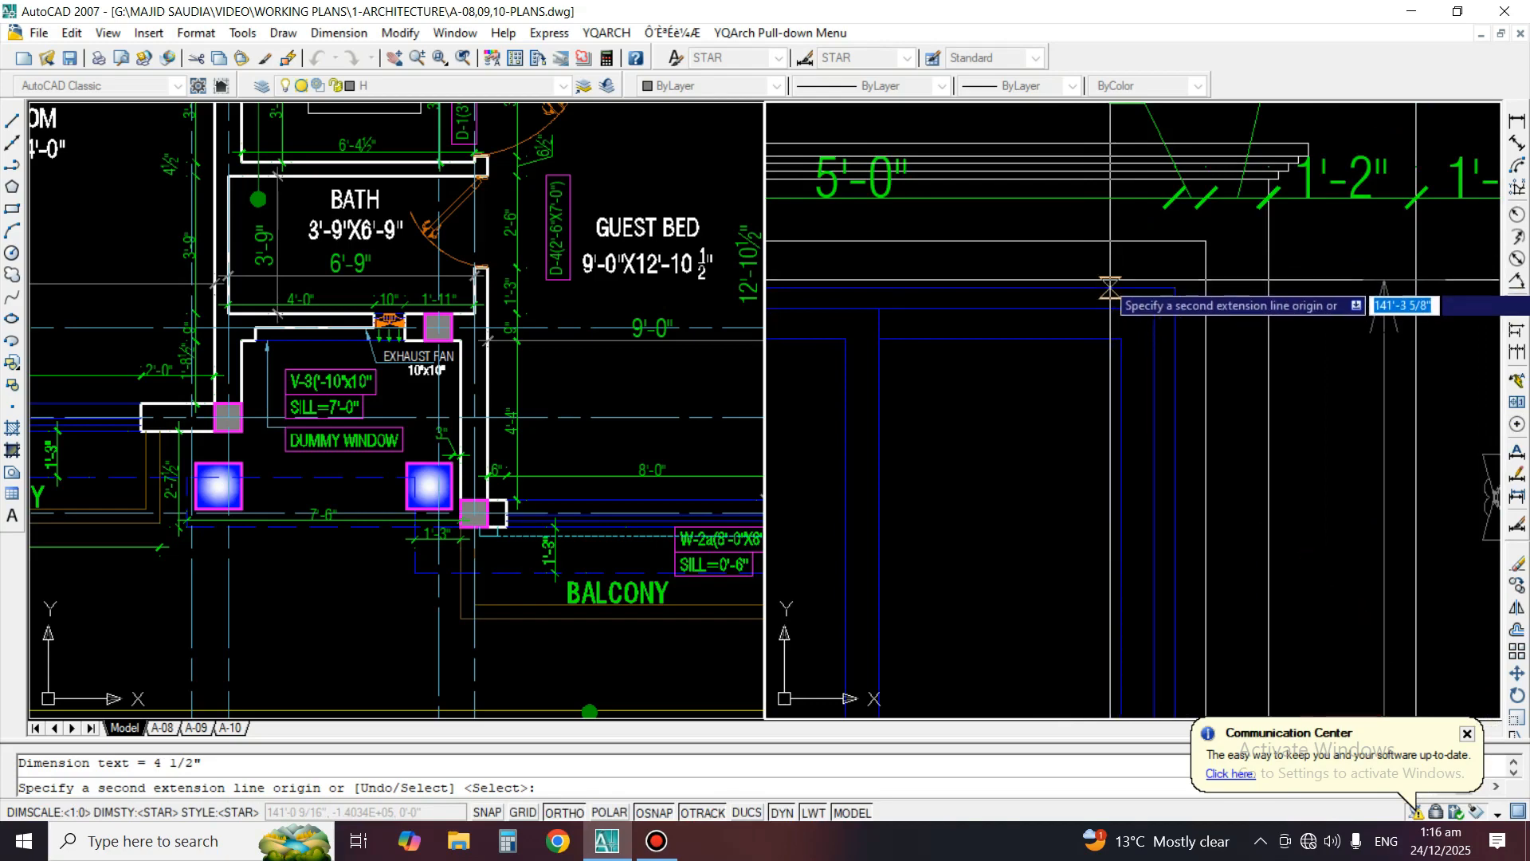
left_click(1020, 293)
middle_click_drag(1109, 288, 1112, 455)
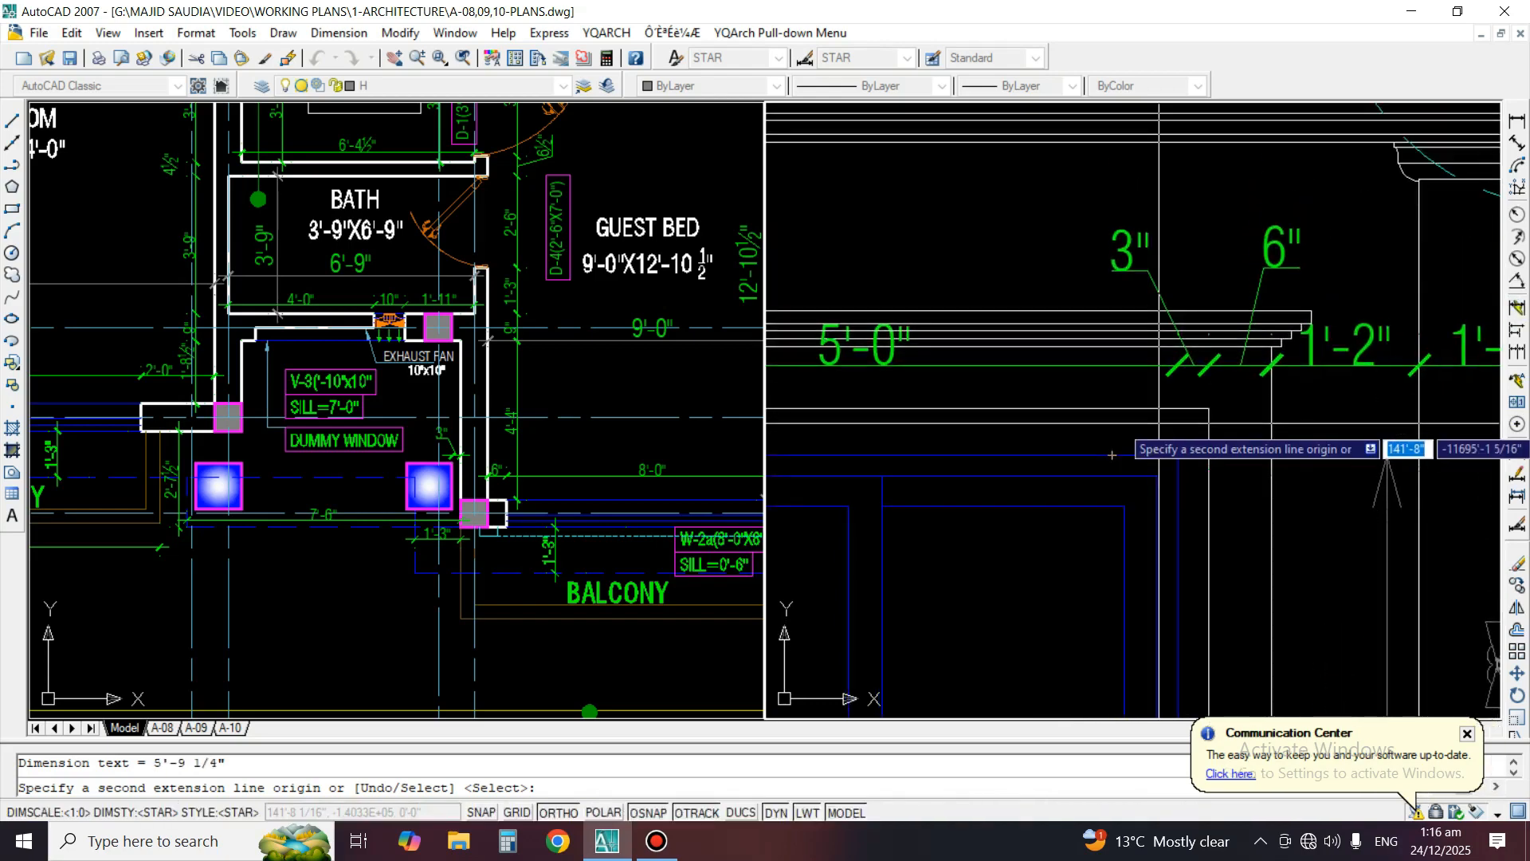
left_click(1112, 455)
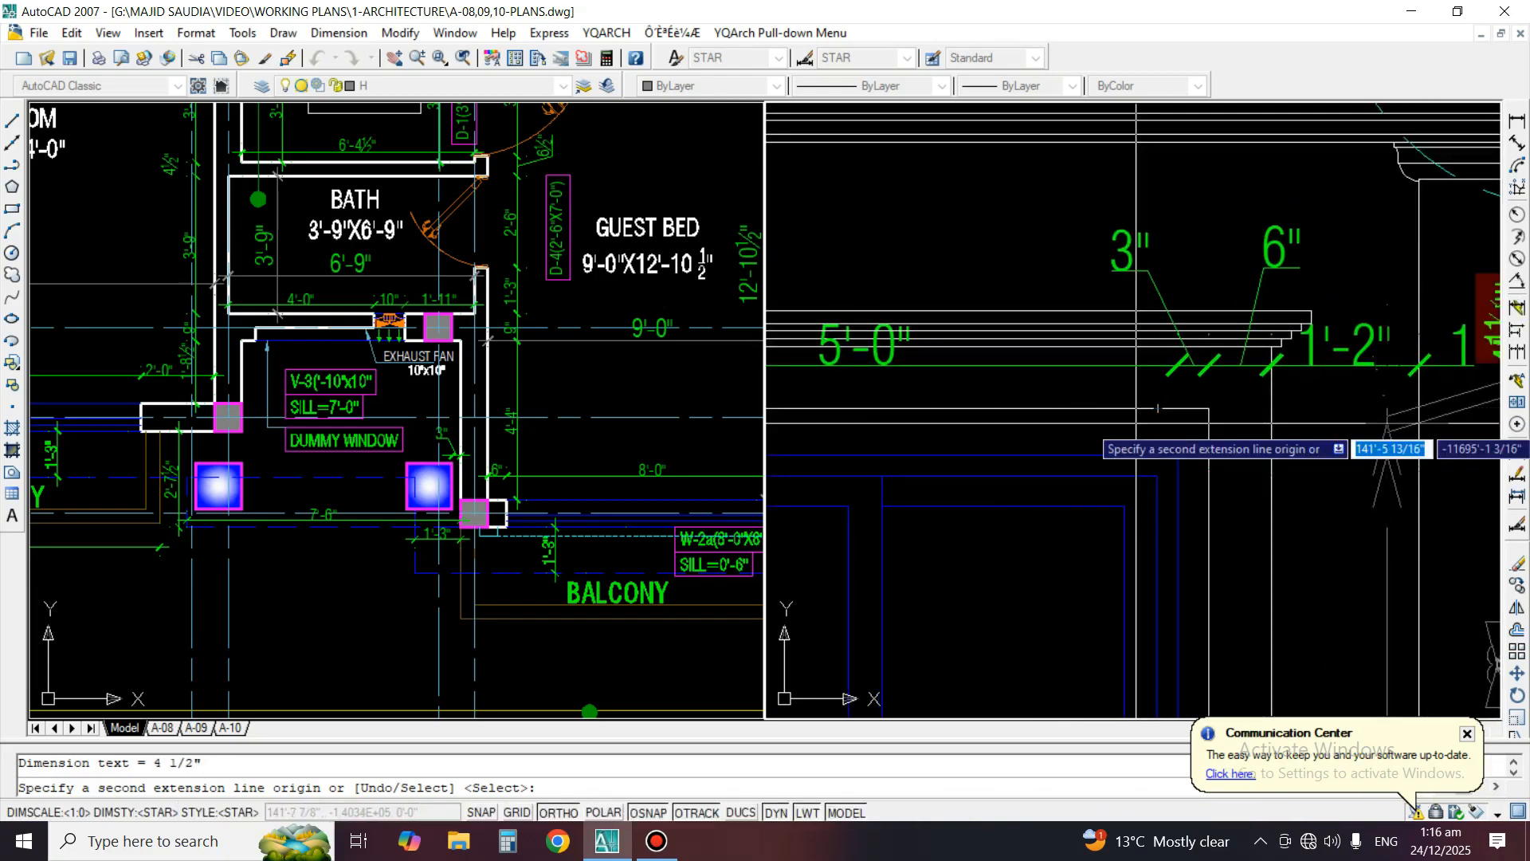
left_click(1139, 350)
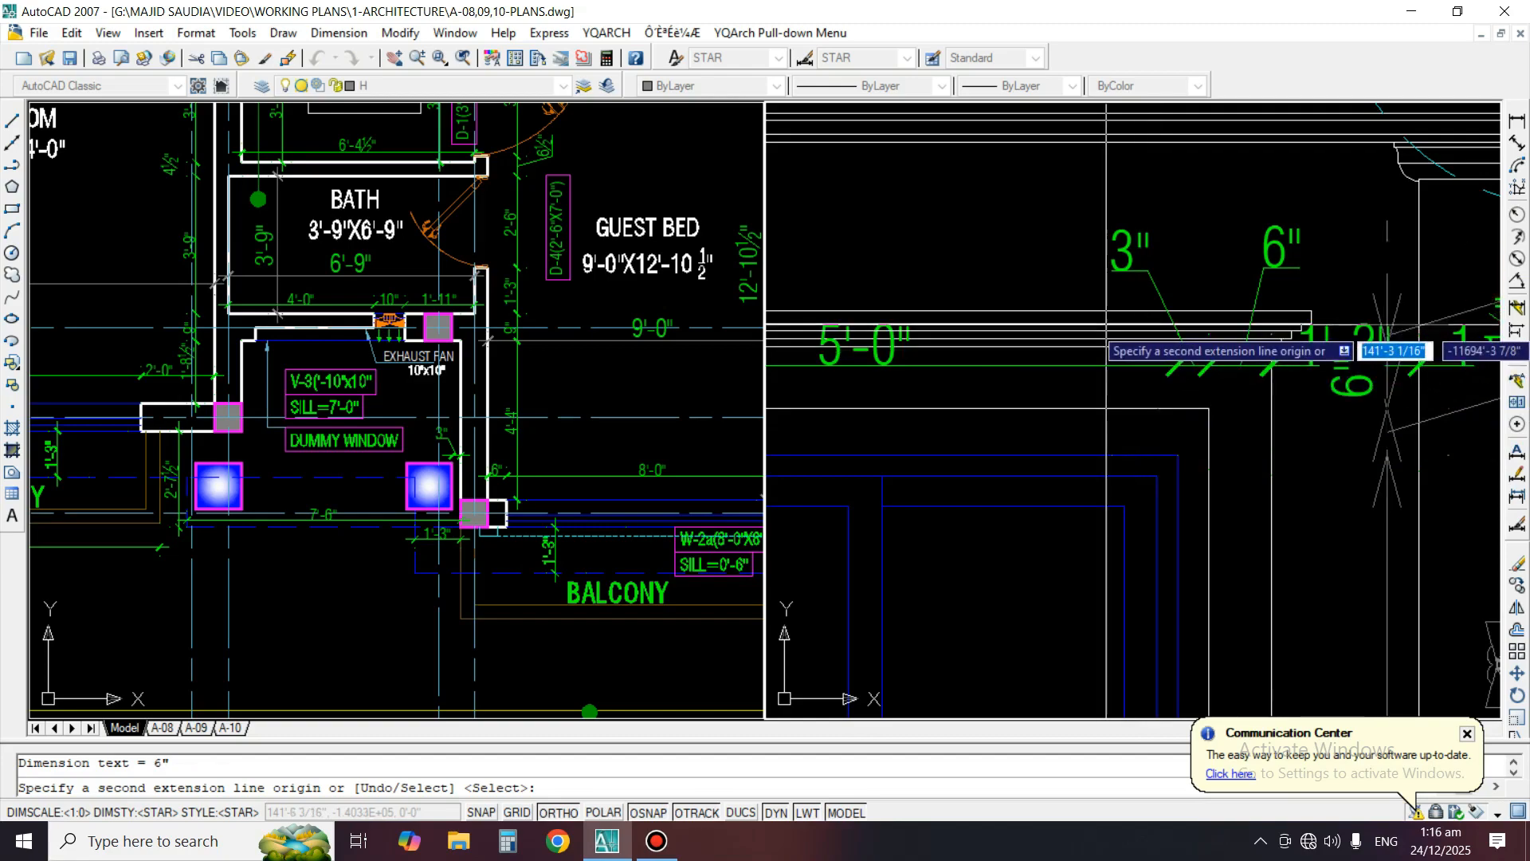
left_click(1090, 312)
scroll(1103, 430, "down", 3)
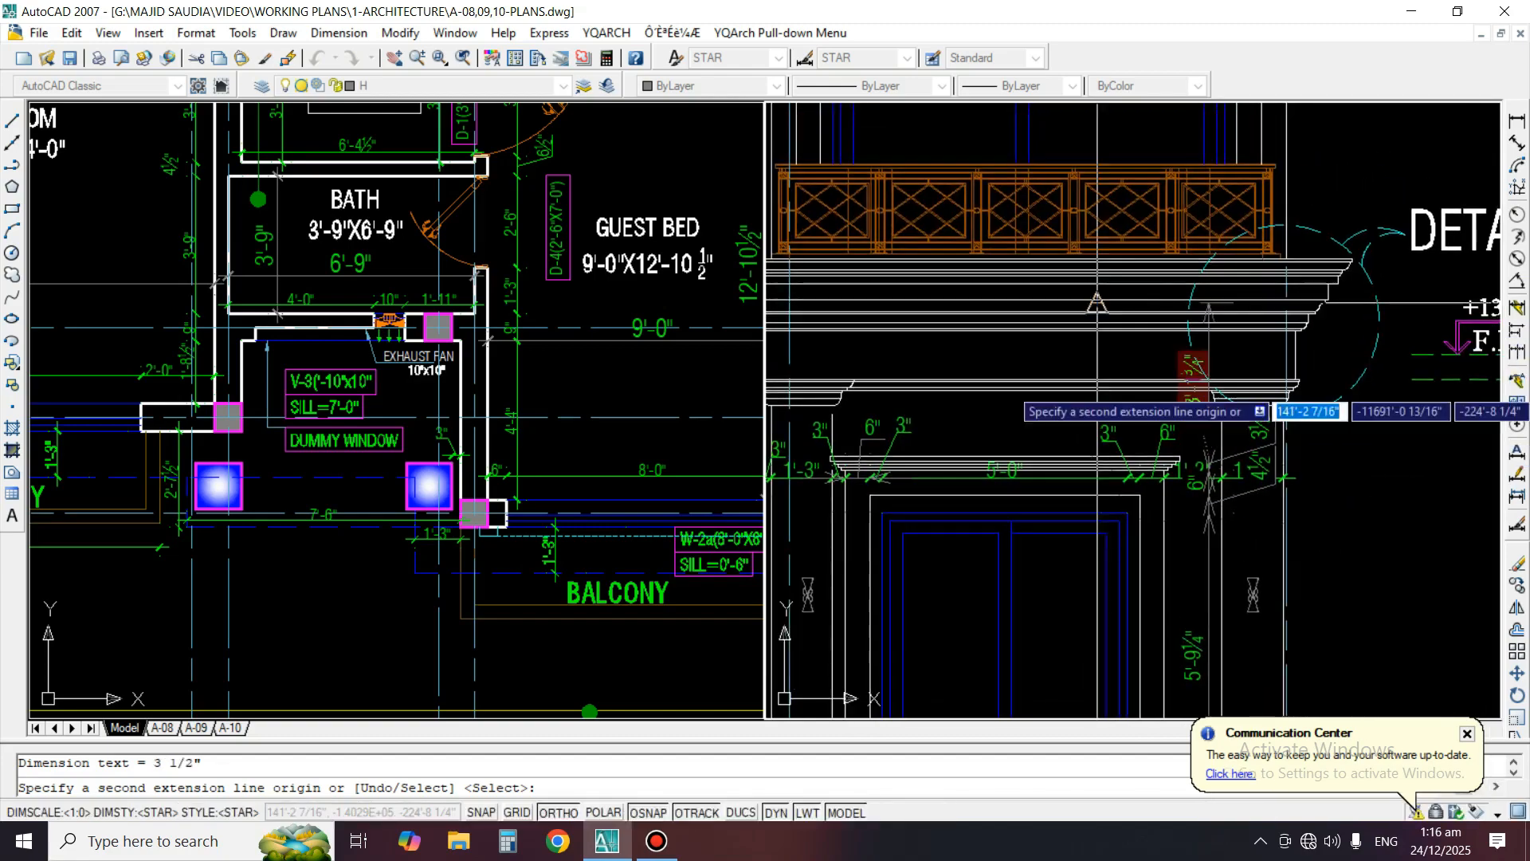
scroll(1096, 334, "up", 1)
scroll(1092, 271, "down", 1)
key("Escape")
Match the properties of the chained sill, surround and window-height dimensions to the 1'-0" dimension at the base
scroll(1092, 271, "down", 2)
type("ma")
key("Return")
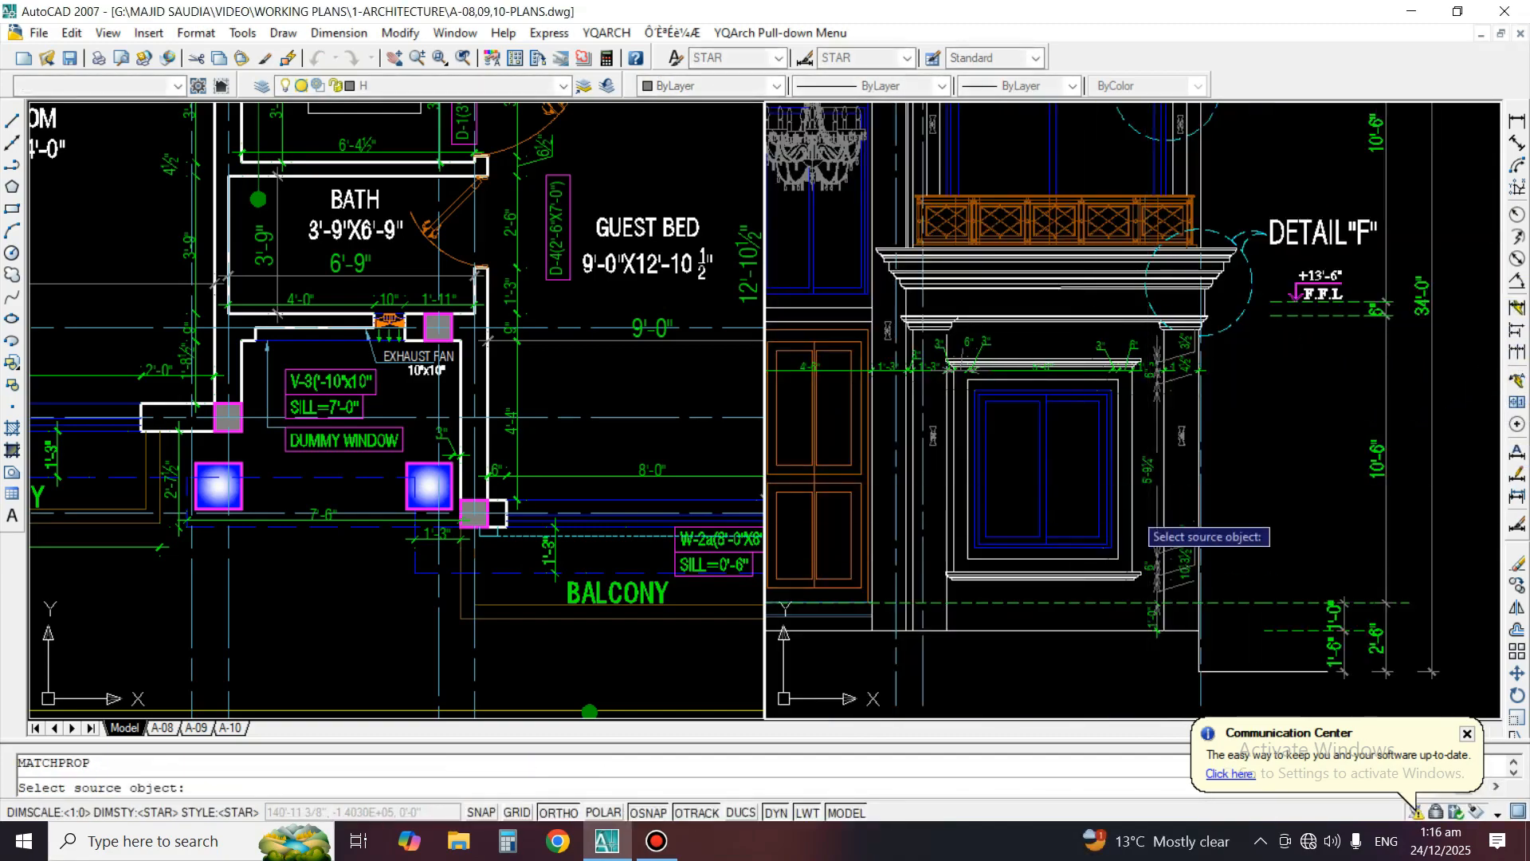
scroll(1174, 593, "up", 5)
left_click(1201, 587)
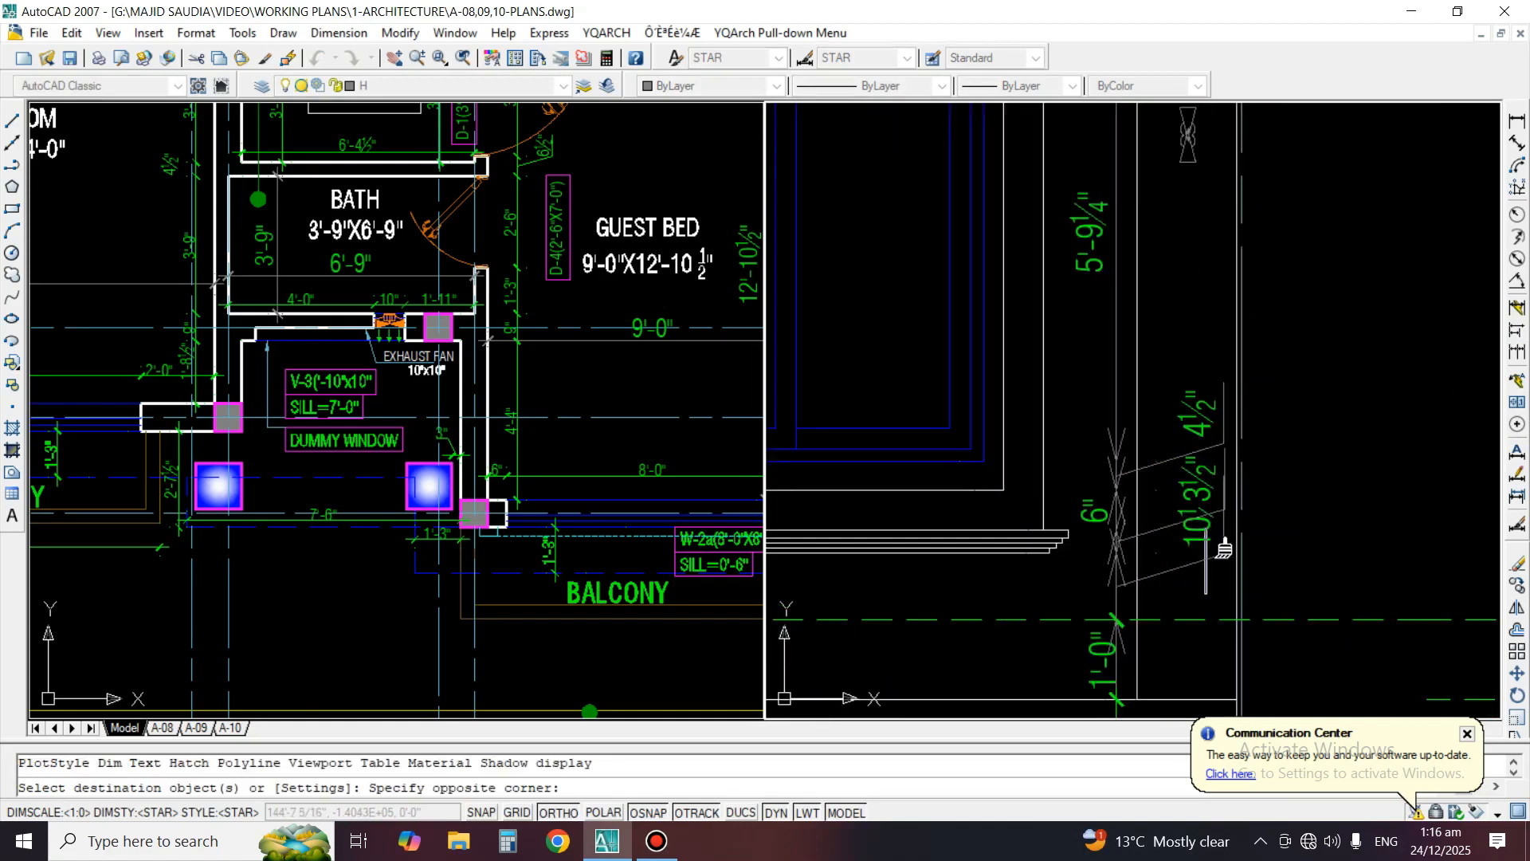
left_click(1182, 383)
left_click(1118, 384)
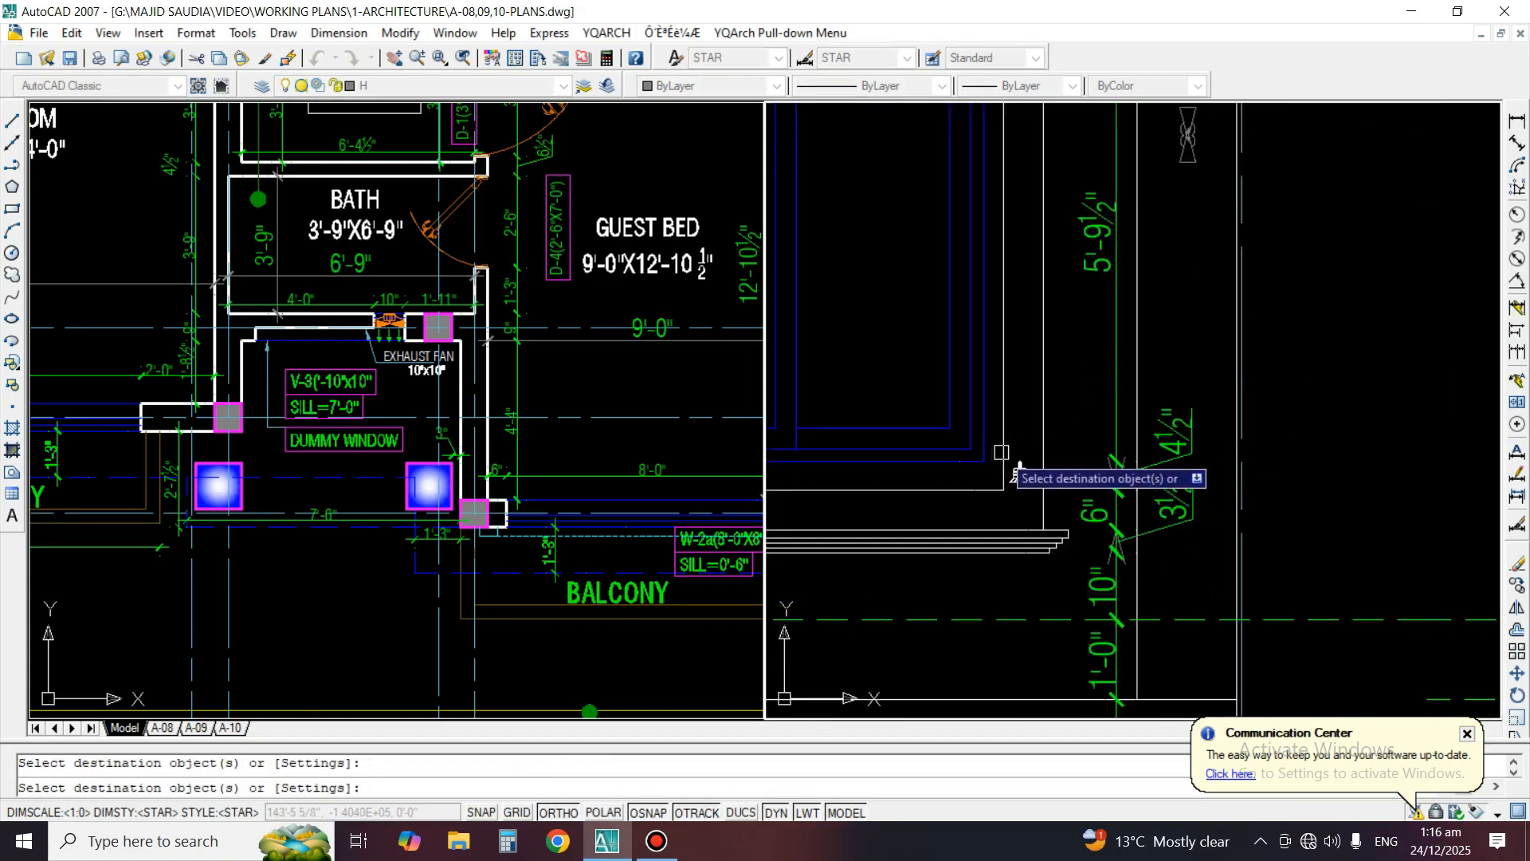
key("Return")
Check the porch window's size and sill height on the ground-floor plan against the elevation window's vertical dimensions
middle_click_drag(680, 598, 545, 513)
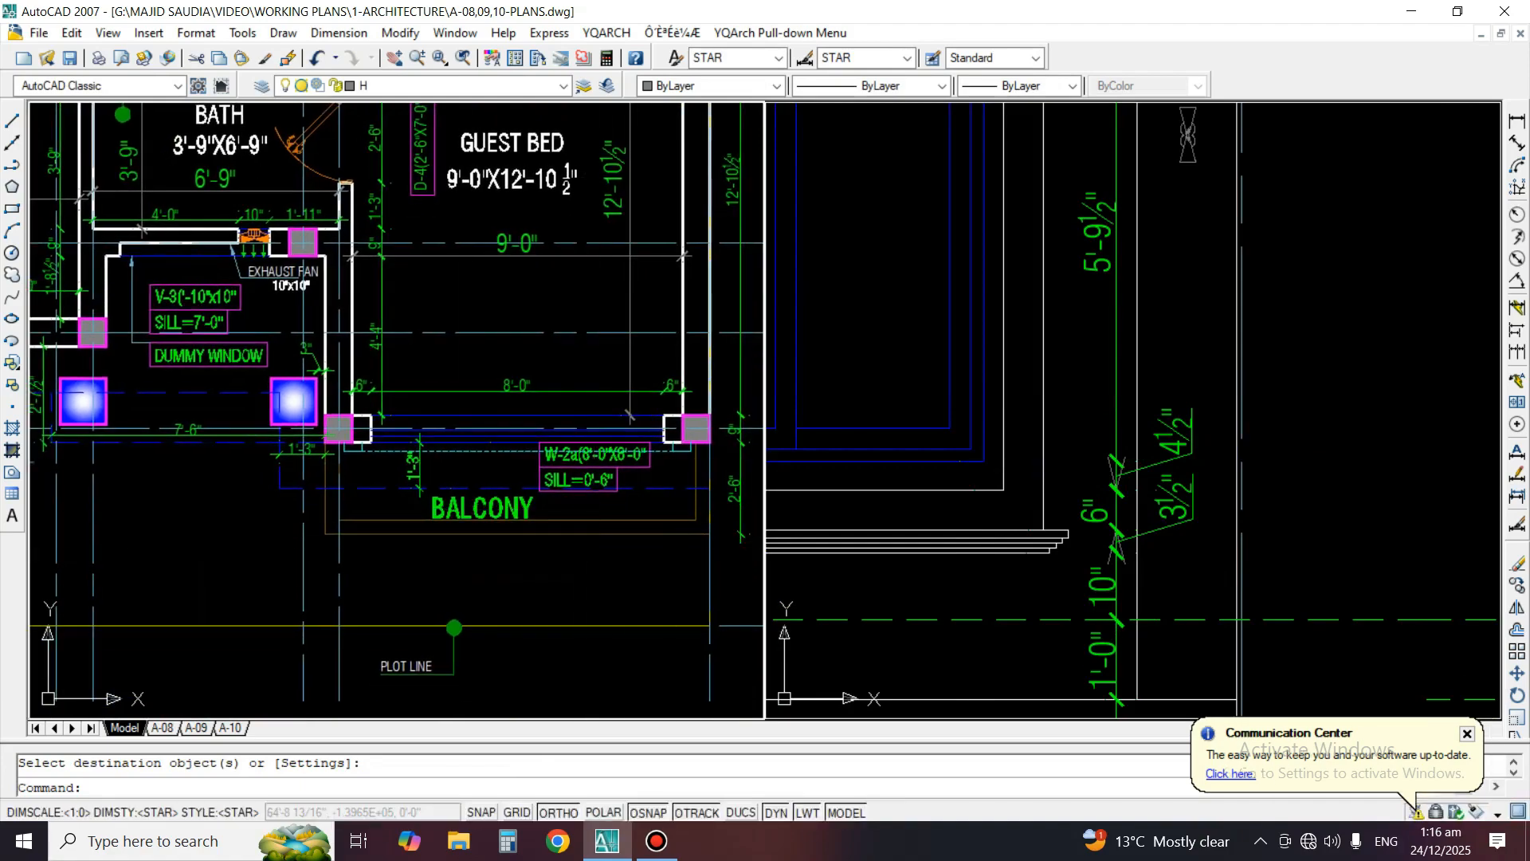
scroll(547, 460, "down", 5)
scroll(546, 461, "down", 3)
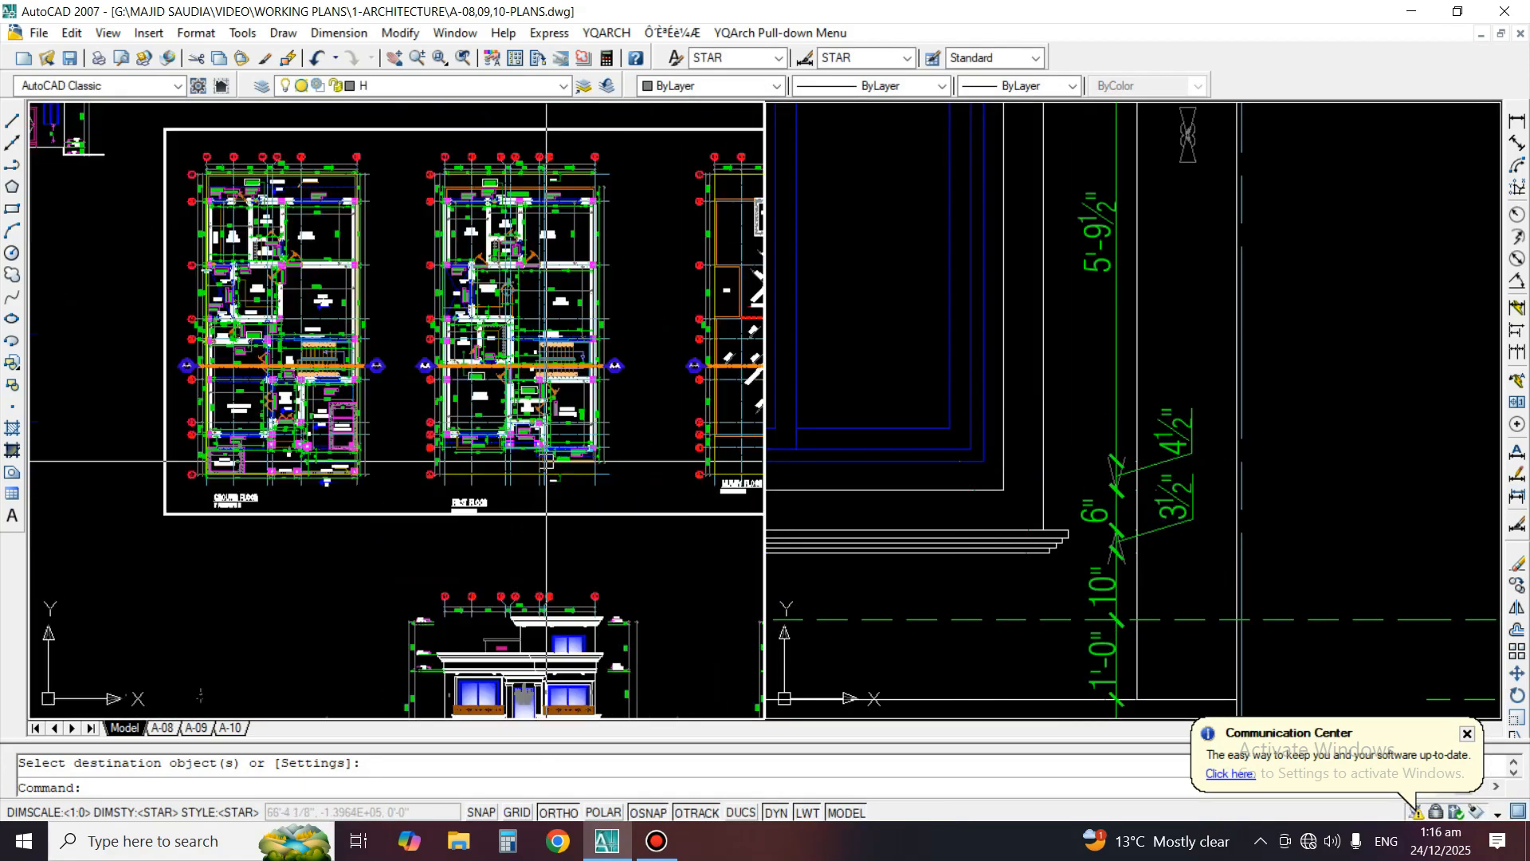
scroll(374, 383, "up", 8)
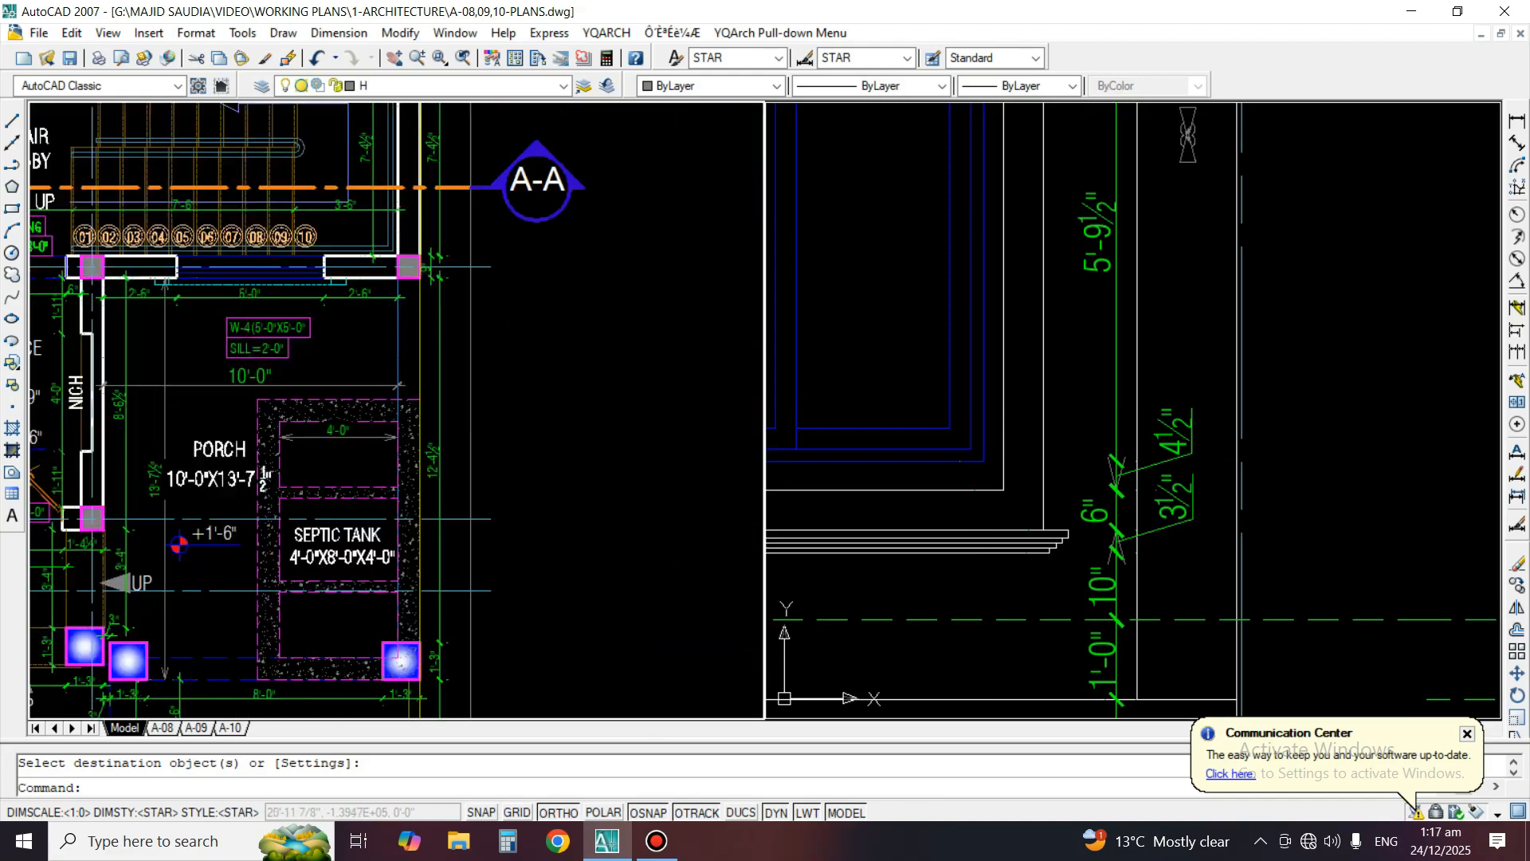
scroll(253, 277, "up", 2)
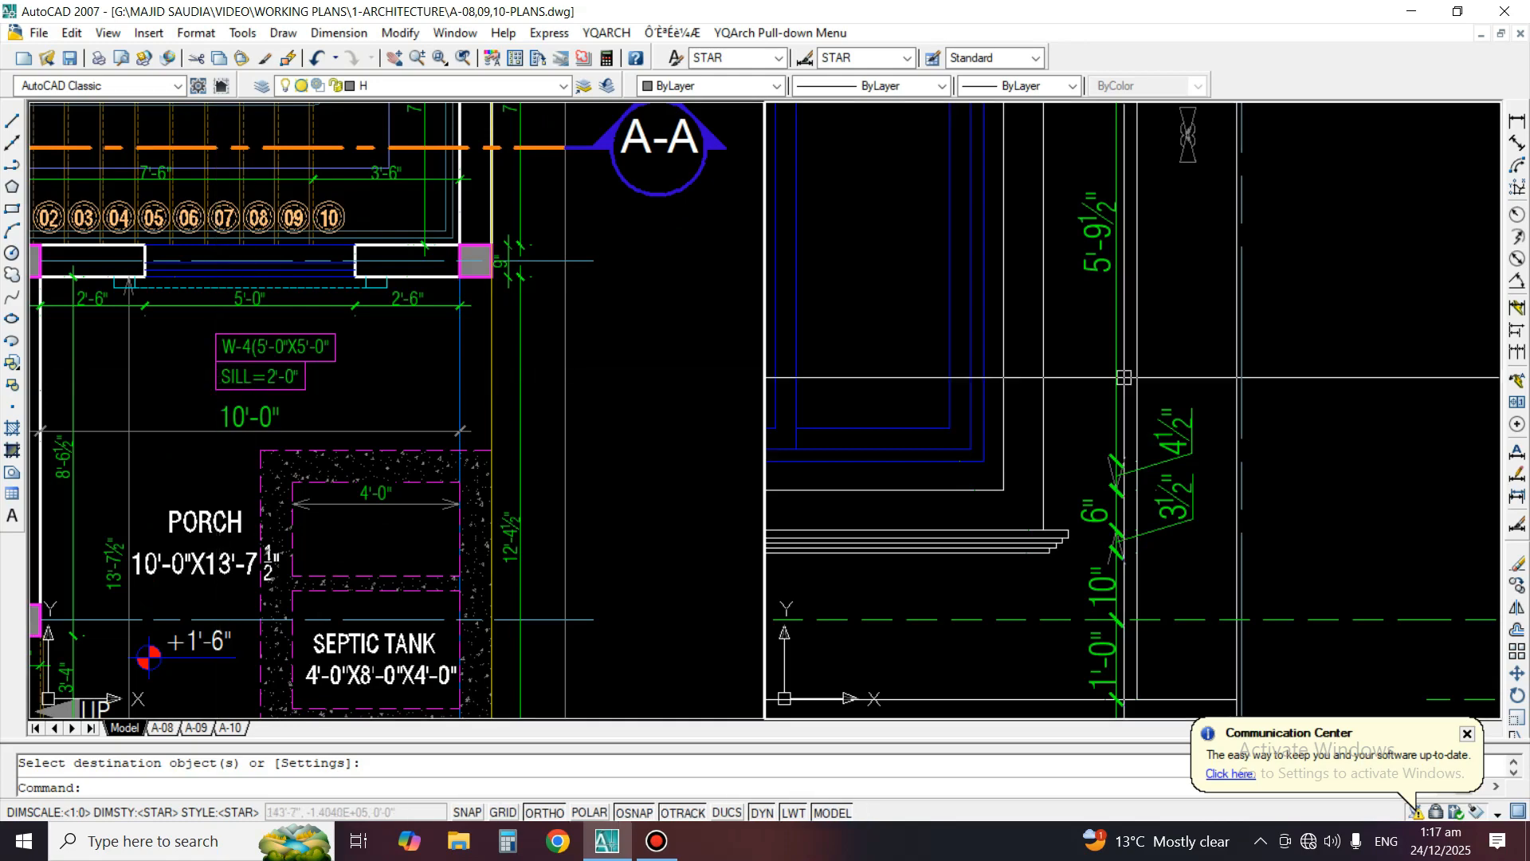
scroll(1132, 410, "down", 4)
key("Escape")
scroll(1172, 431, "up", 2)
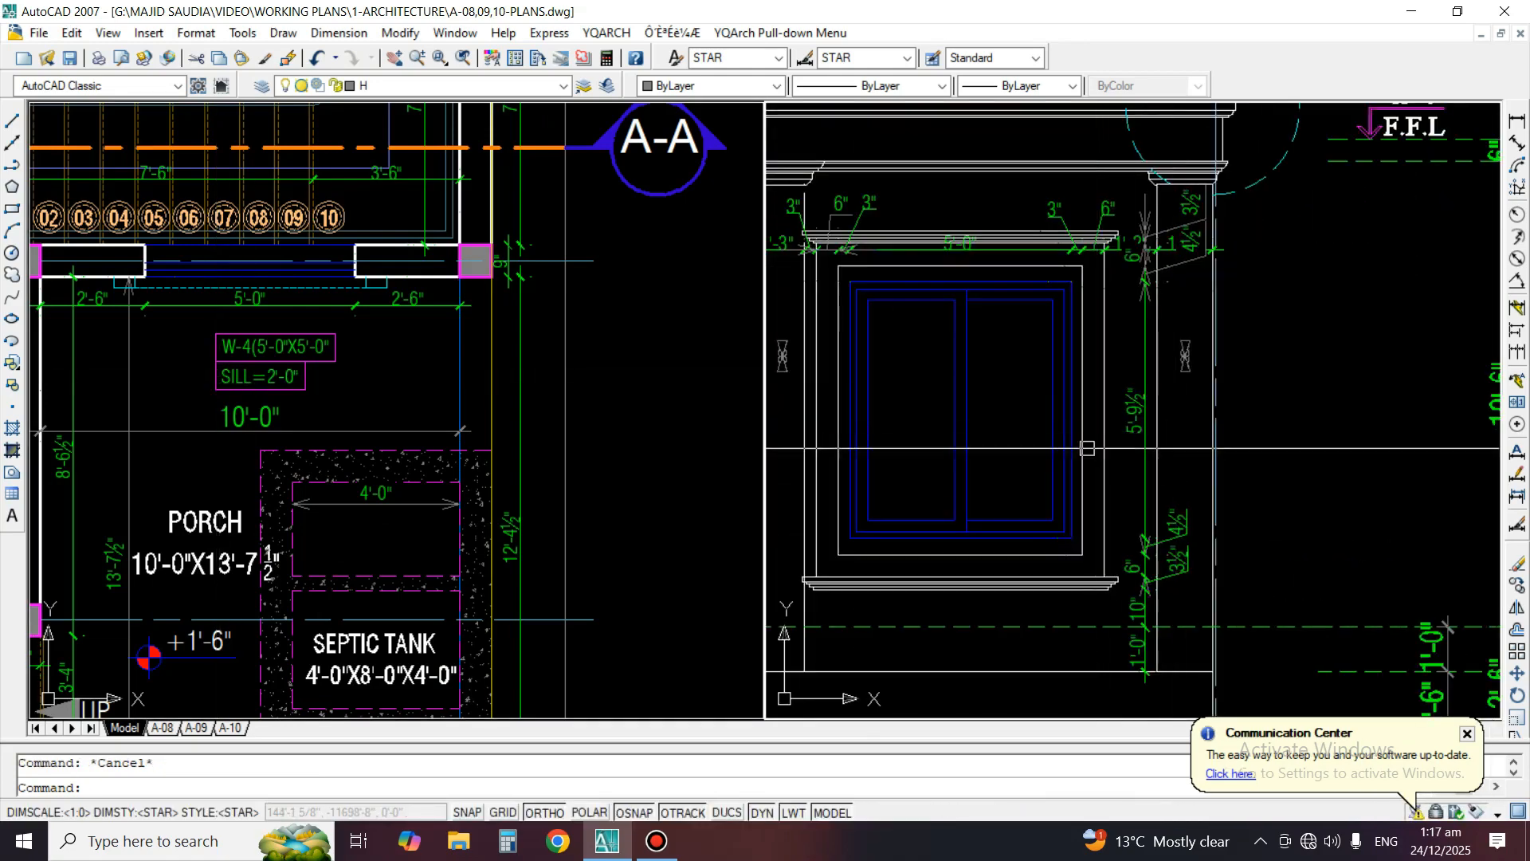
key("Escape")
scroll(1128, 279, "up", 1)
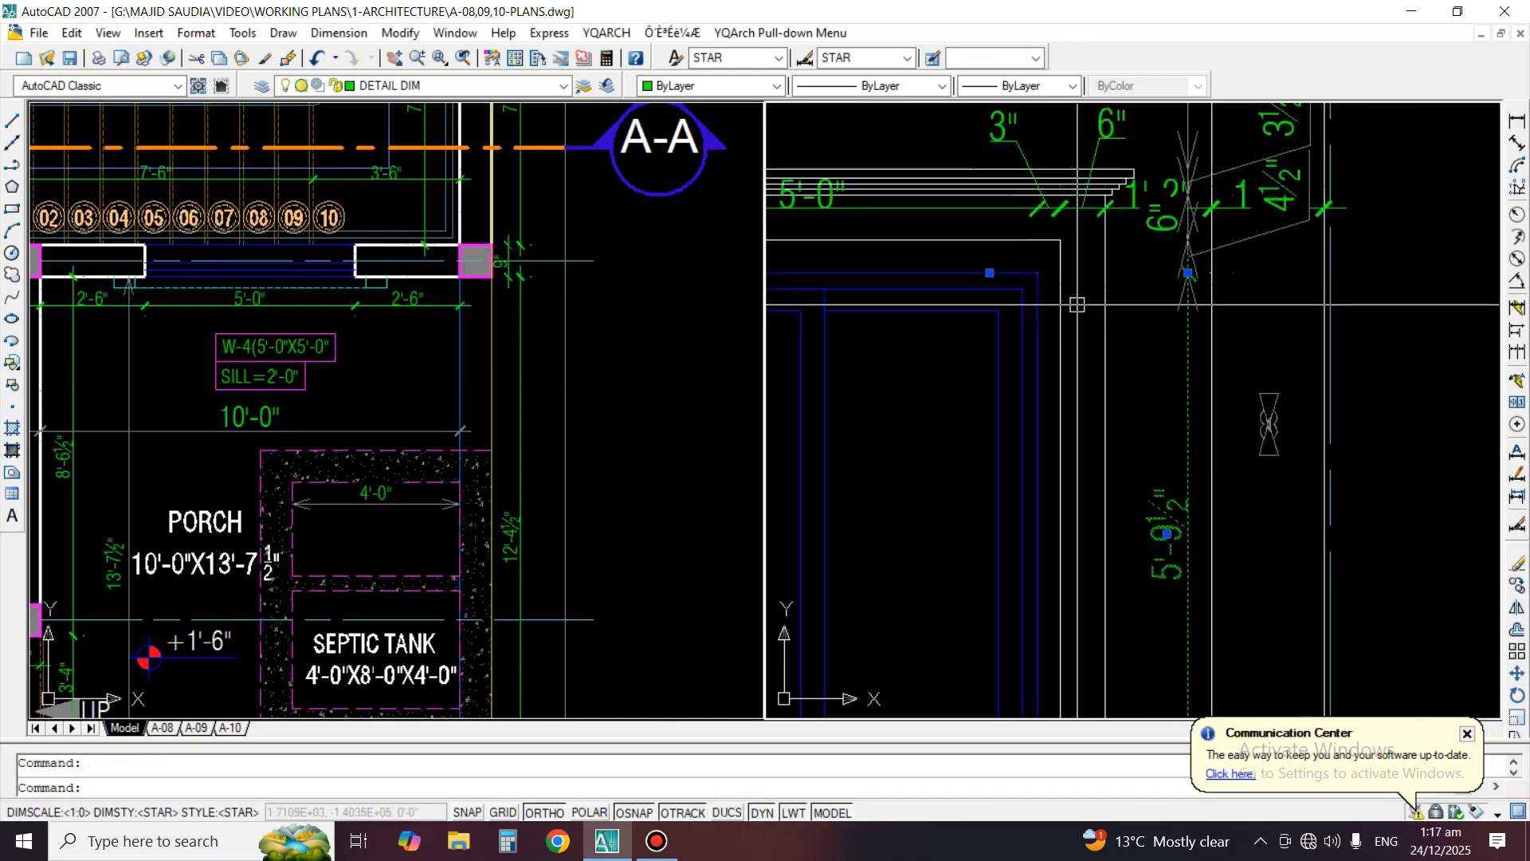
scroll(1188, 605, "up", 1)
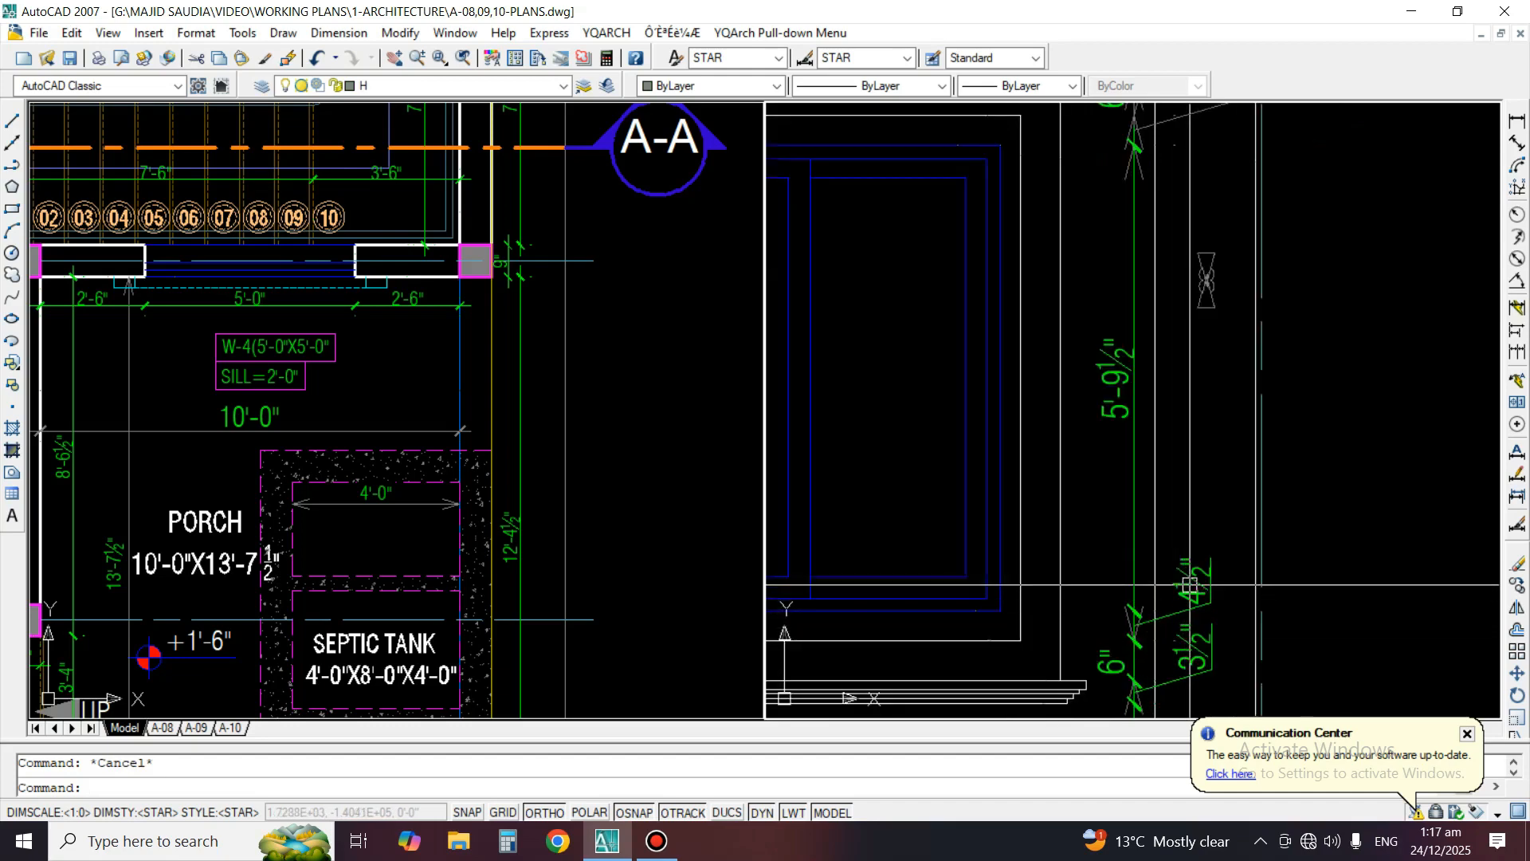
Match the 3½", 6" and 4½" dimensions above the window to the 5'-9½" dimension's properties and move the 4½" text below its leader
scroll(1190, 586, "down", 3)
scroll(1216, 428, "up", 3)
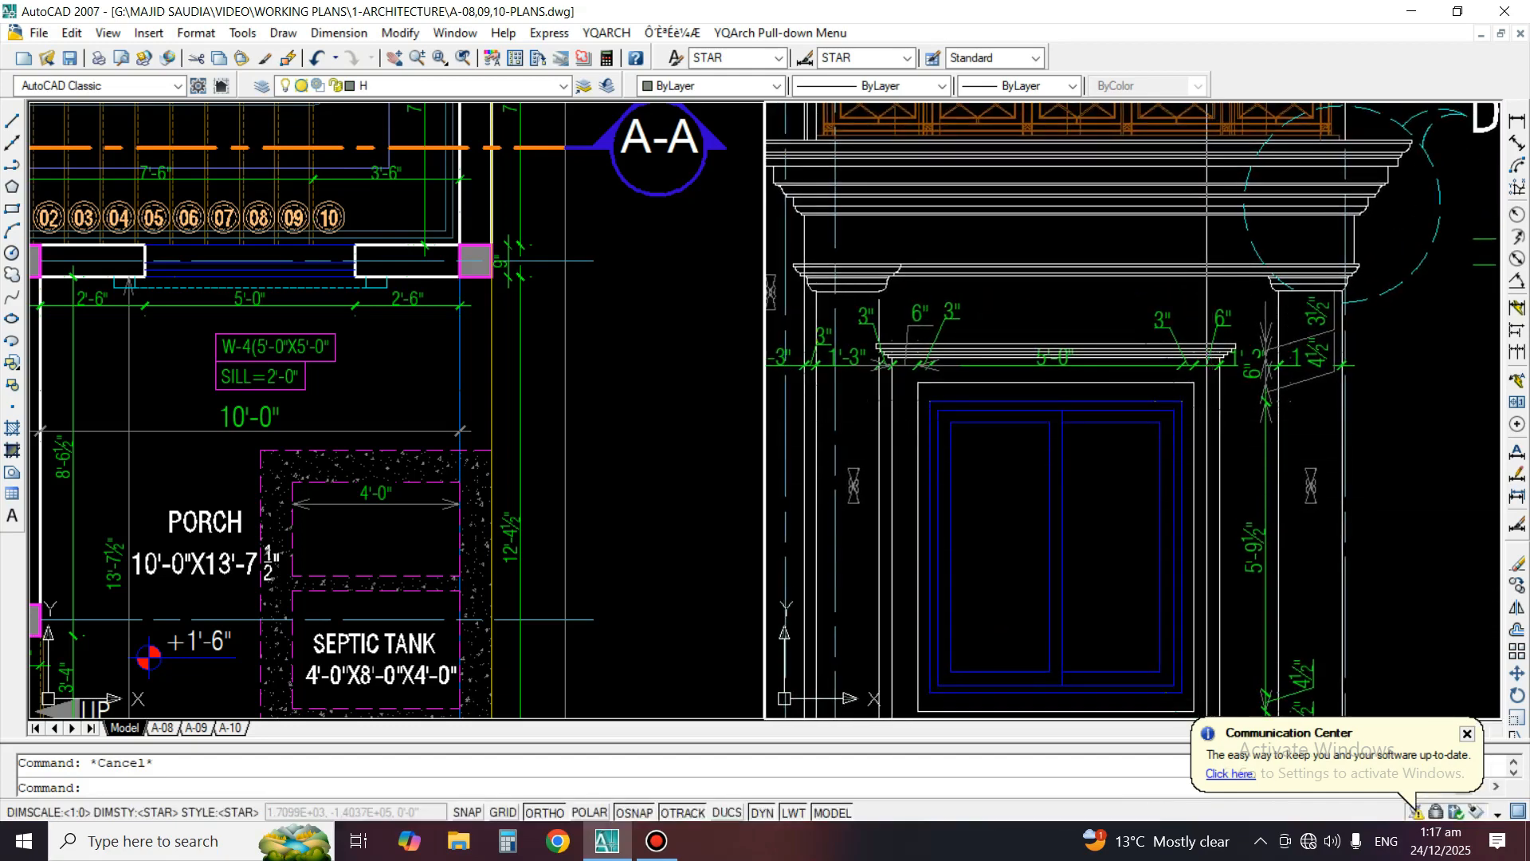
type("m")
key("space")
key("space")
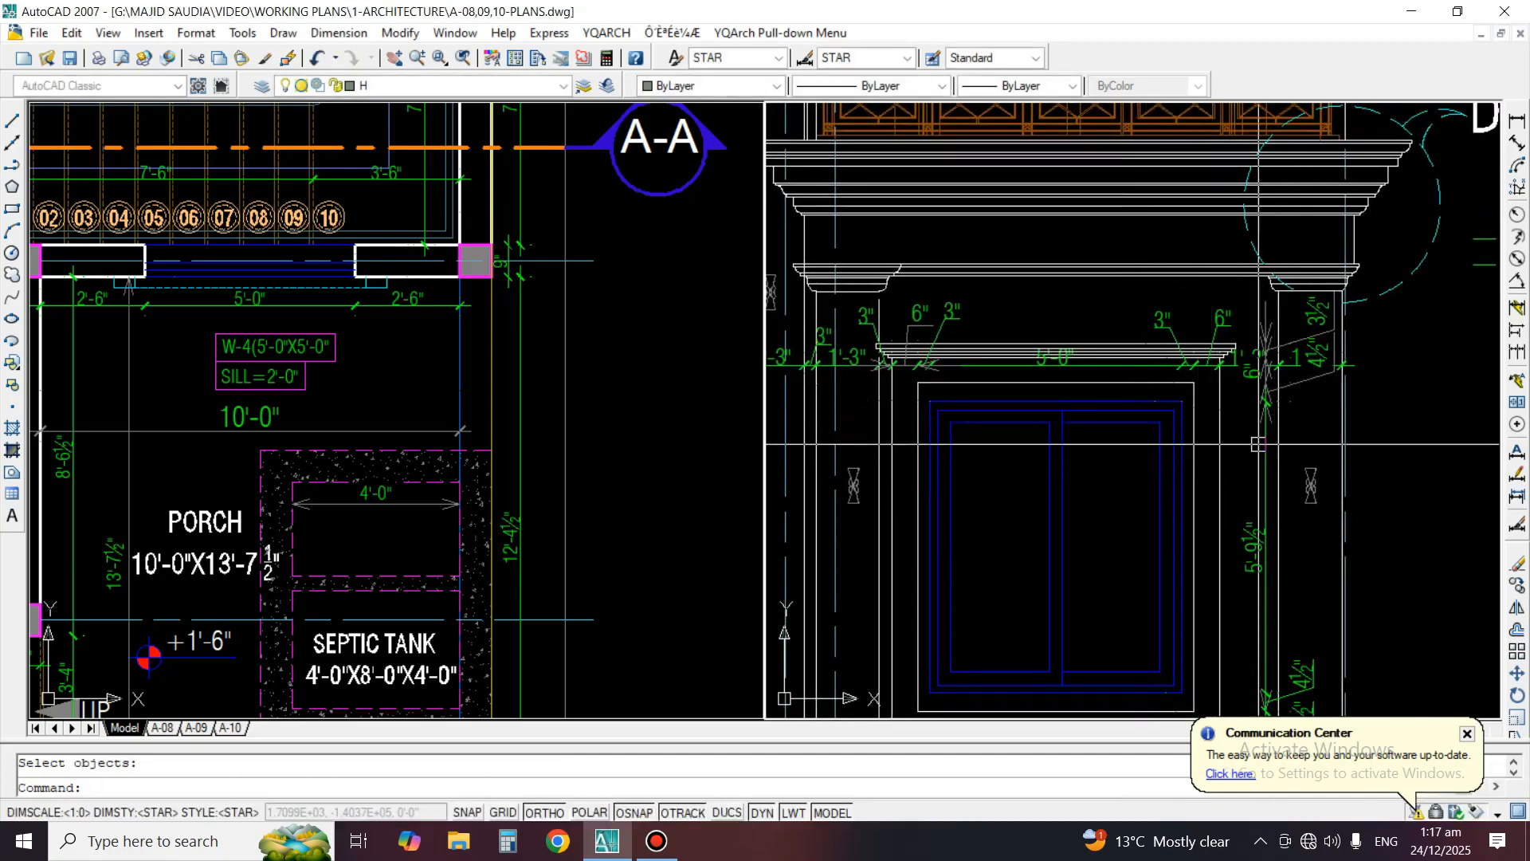
type("ma")
key("space")
left_click(1264, 466)
scroll(1311, 418, "up", 3)
left_click(1309, 462)
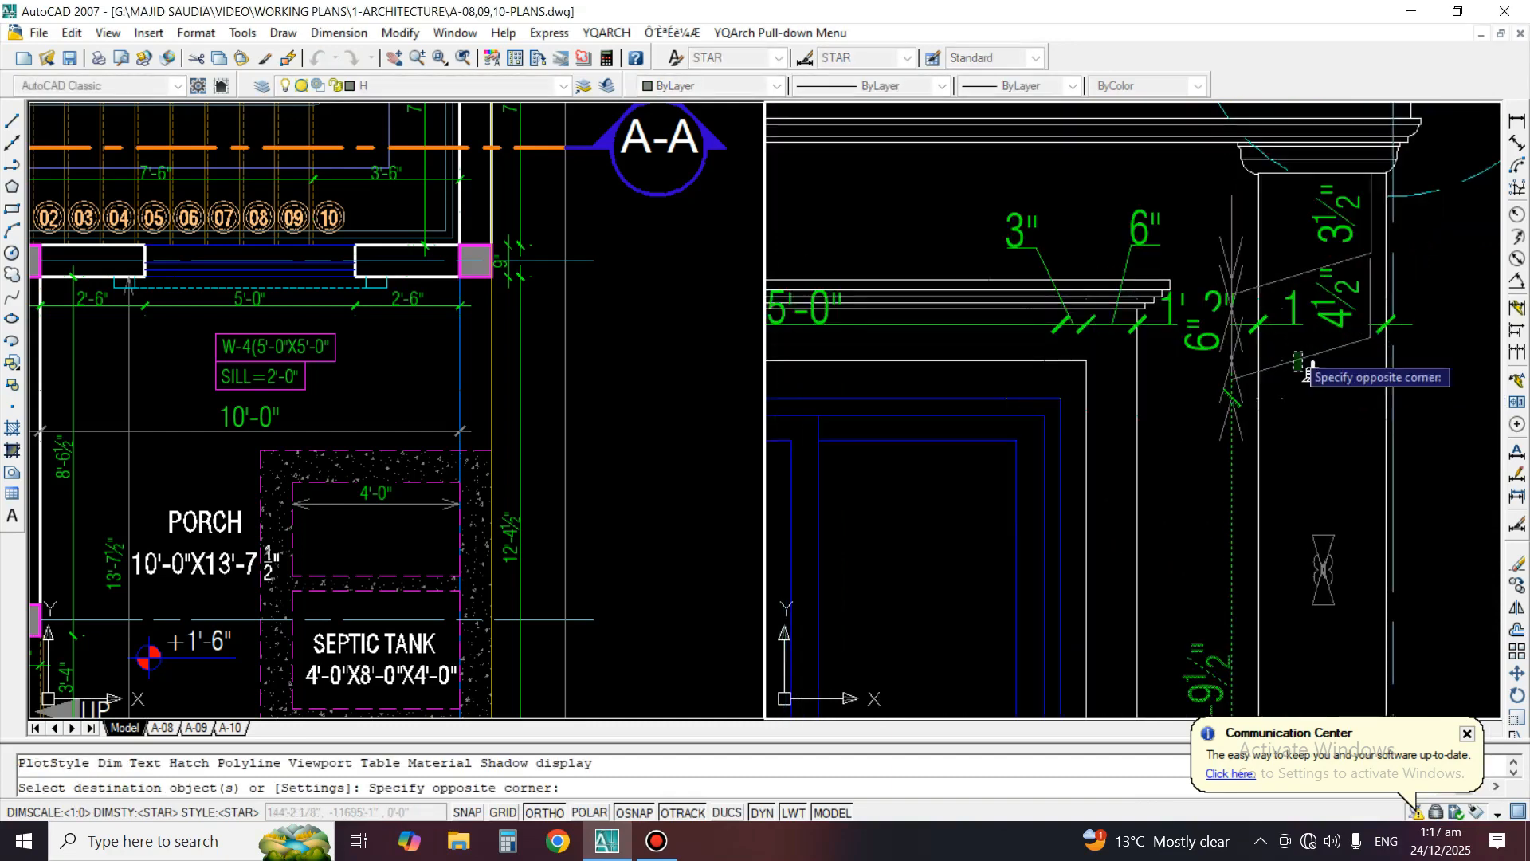
left_click(1315, 289)
left_click(1215, 239)
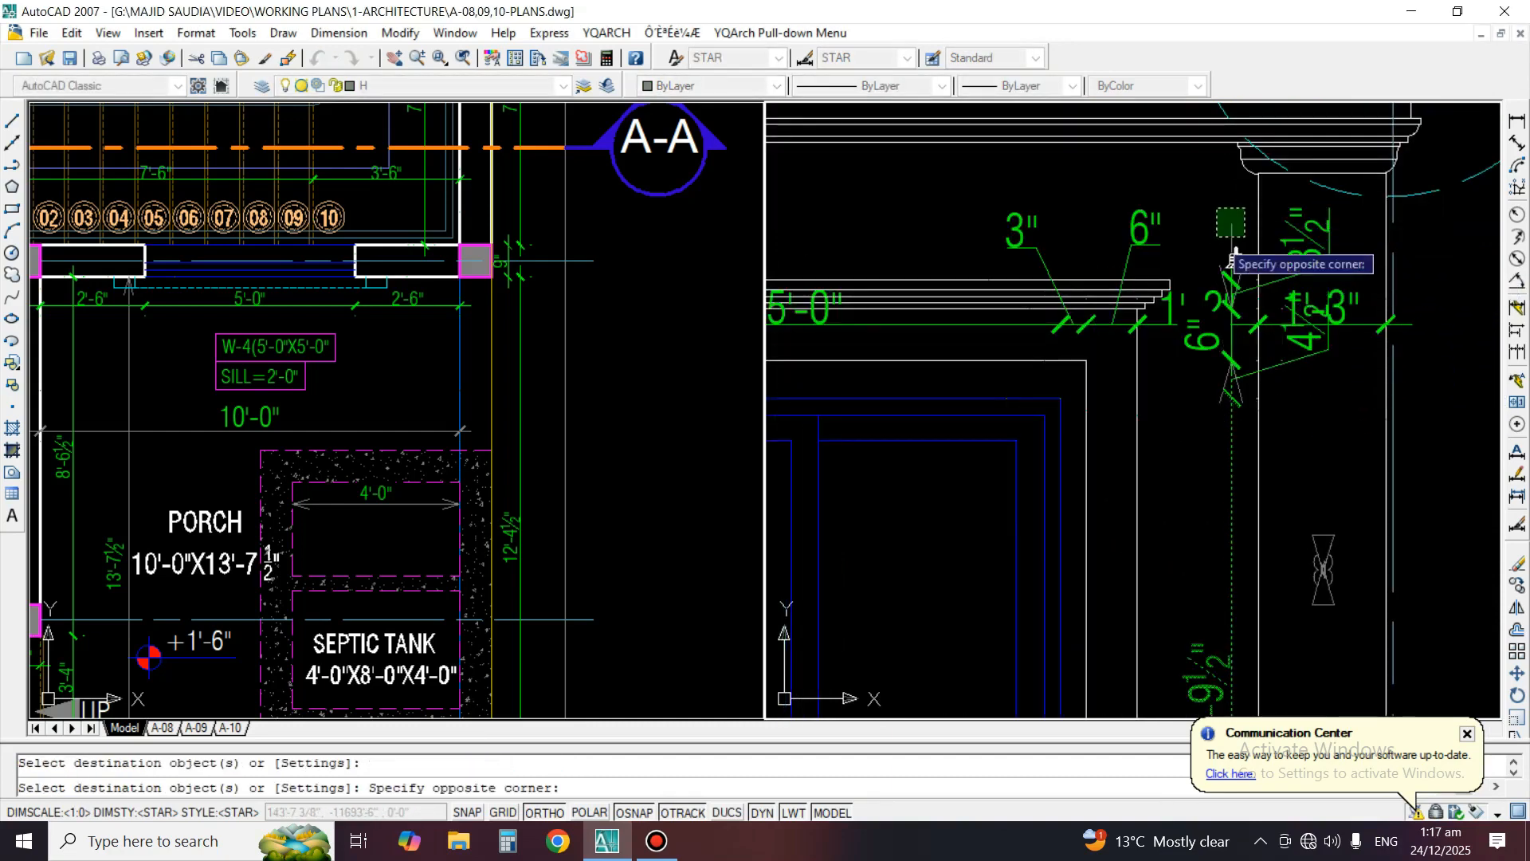
left_click(979, 398)
key("space")
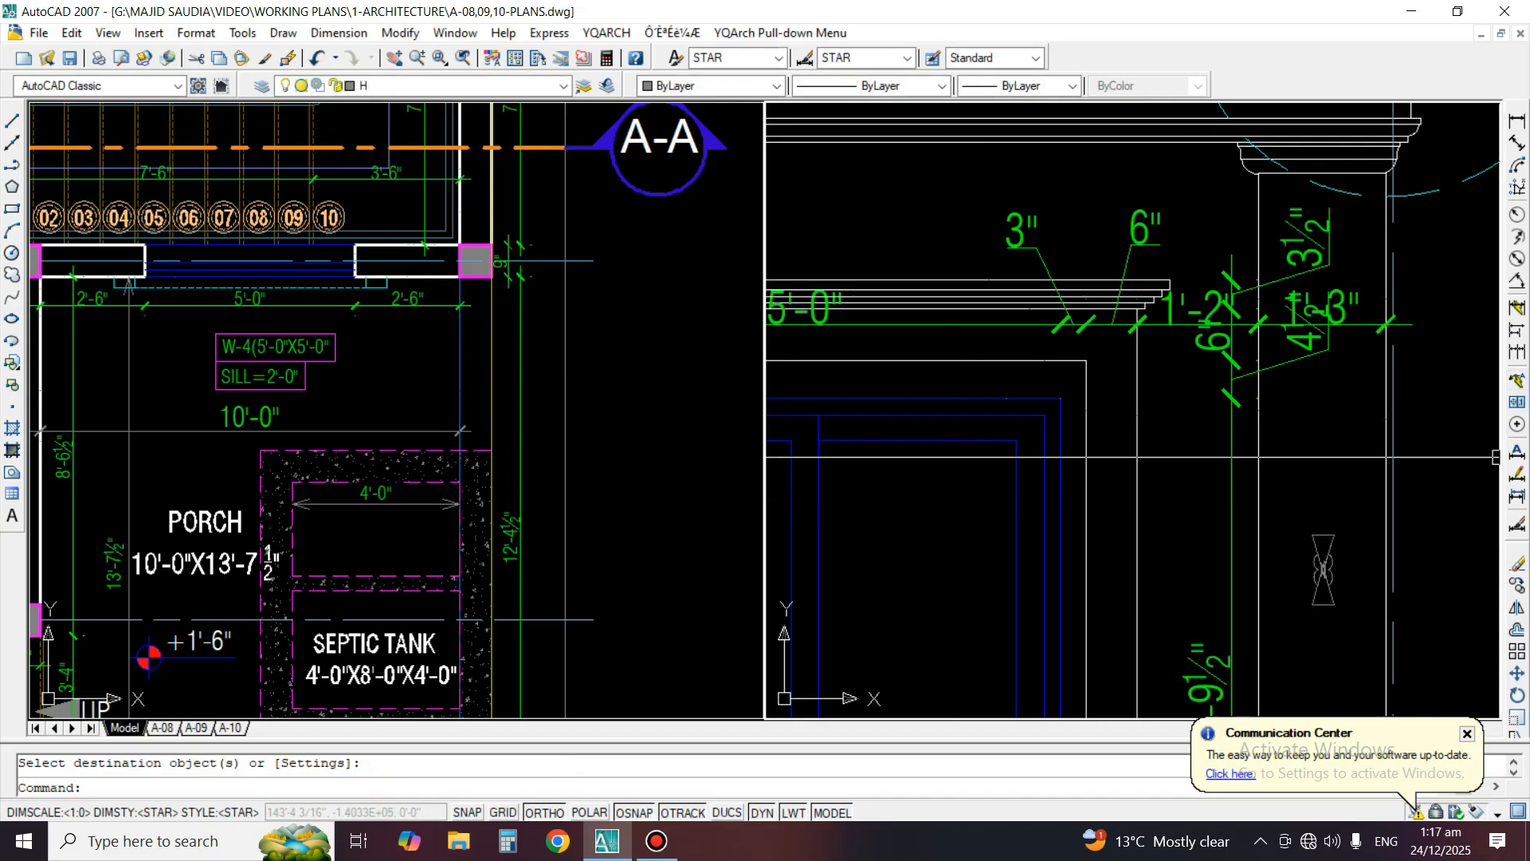
left_click(1517, 474)
left_click(1279, 360)
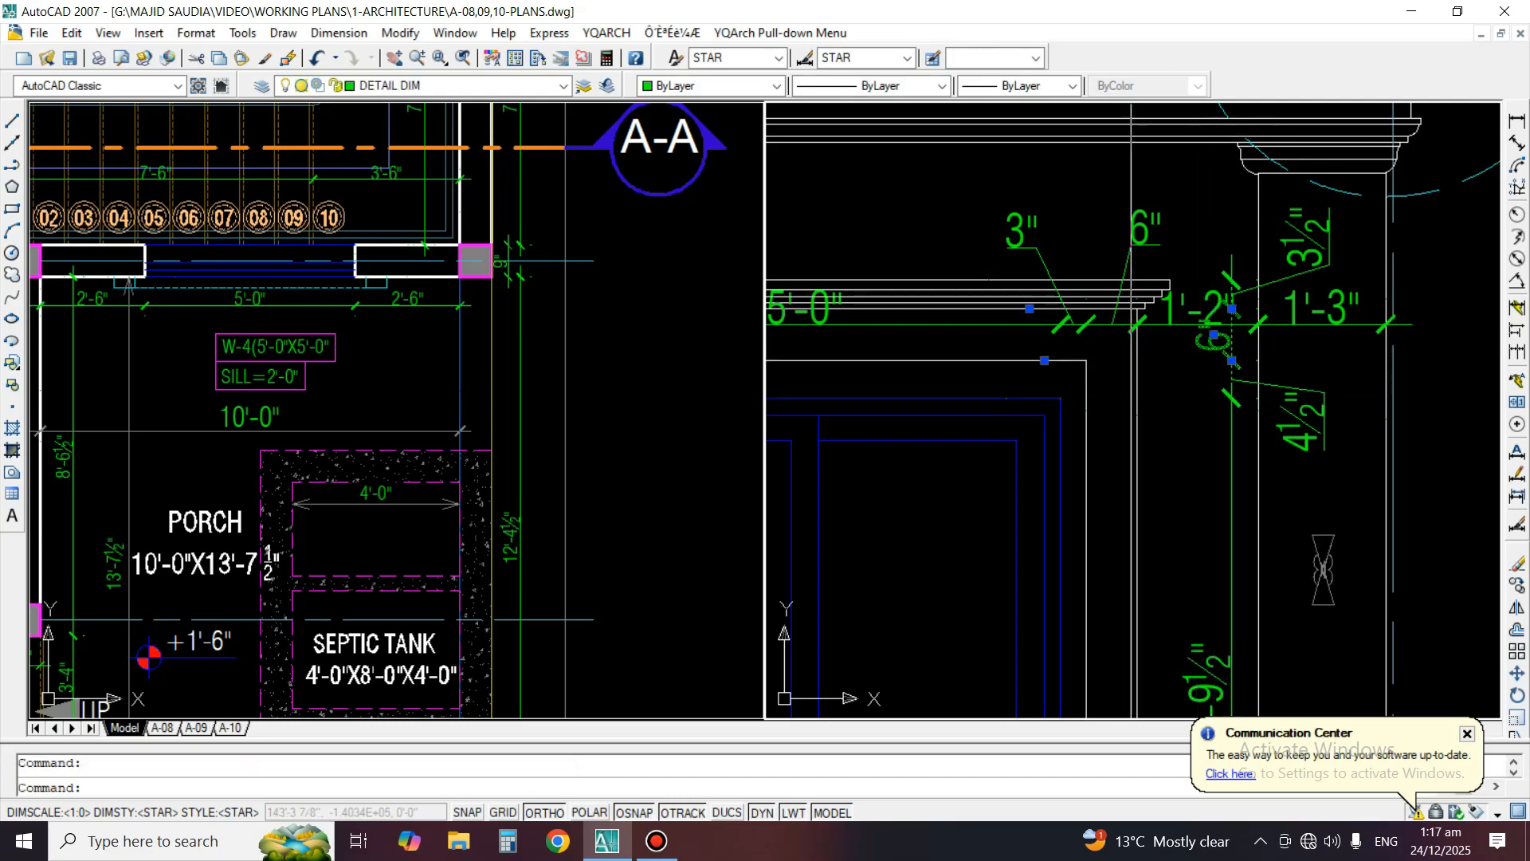
type("s")
key("space")
scroll(1175, 385, "down", 2)
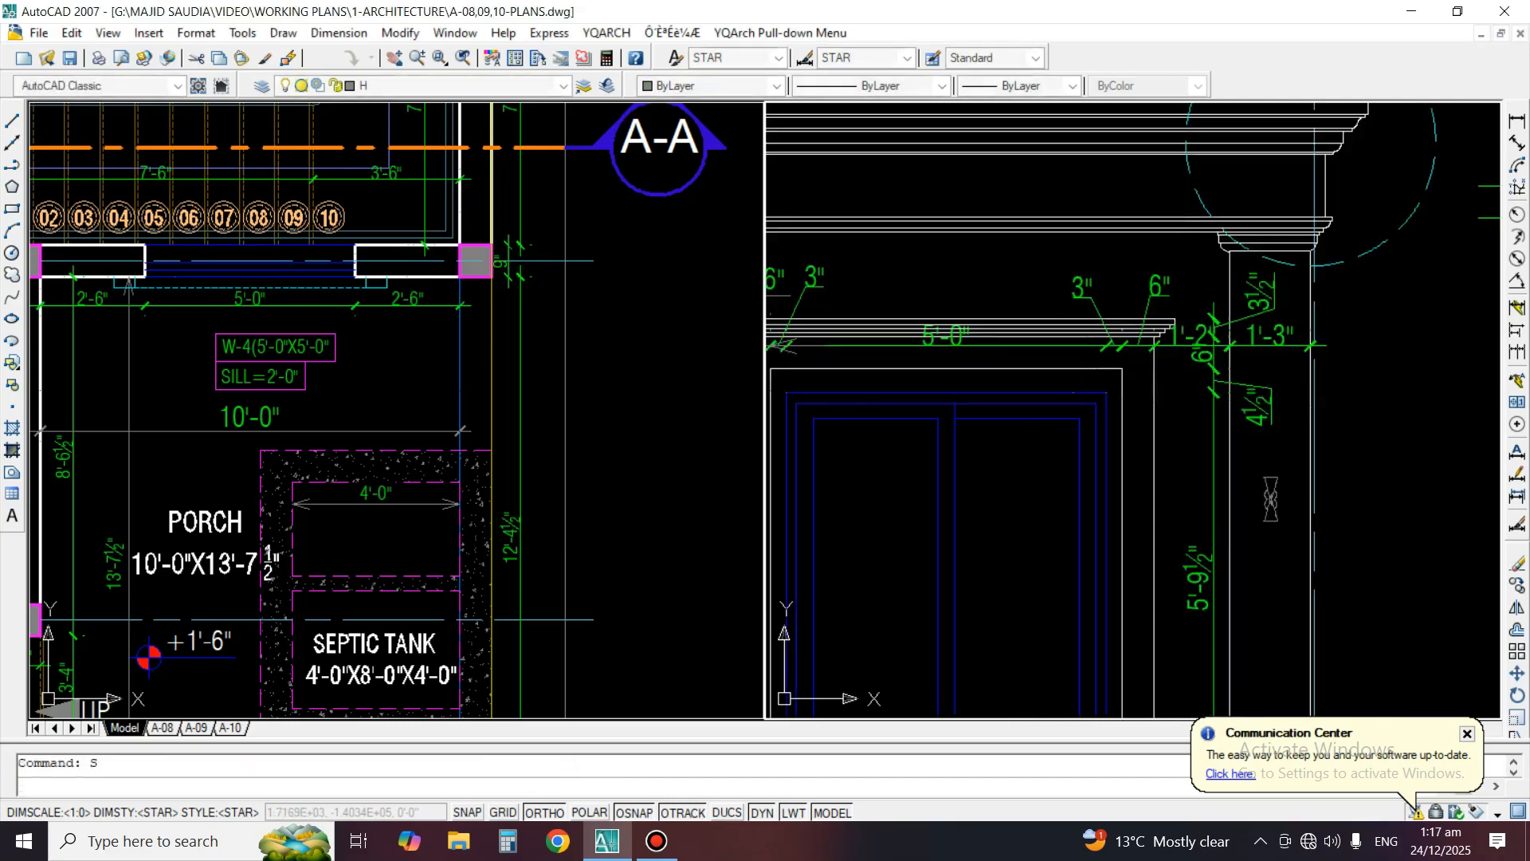
middle_click_drag(1177, 389, 1372, 415)
key("space")
type("li")
key("space")
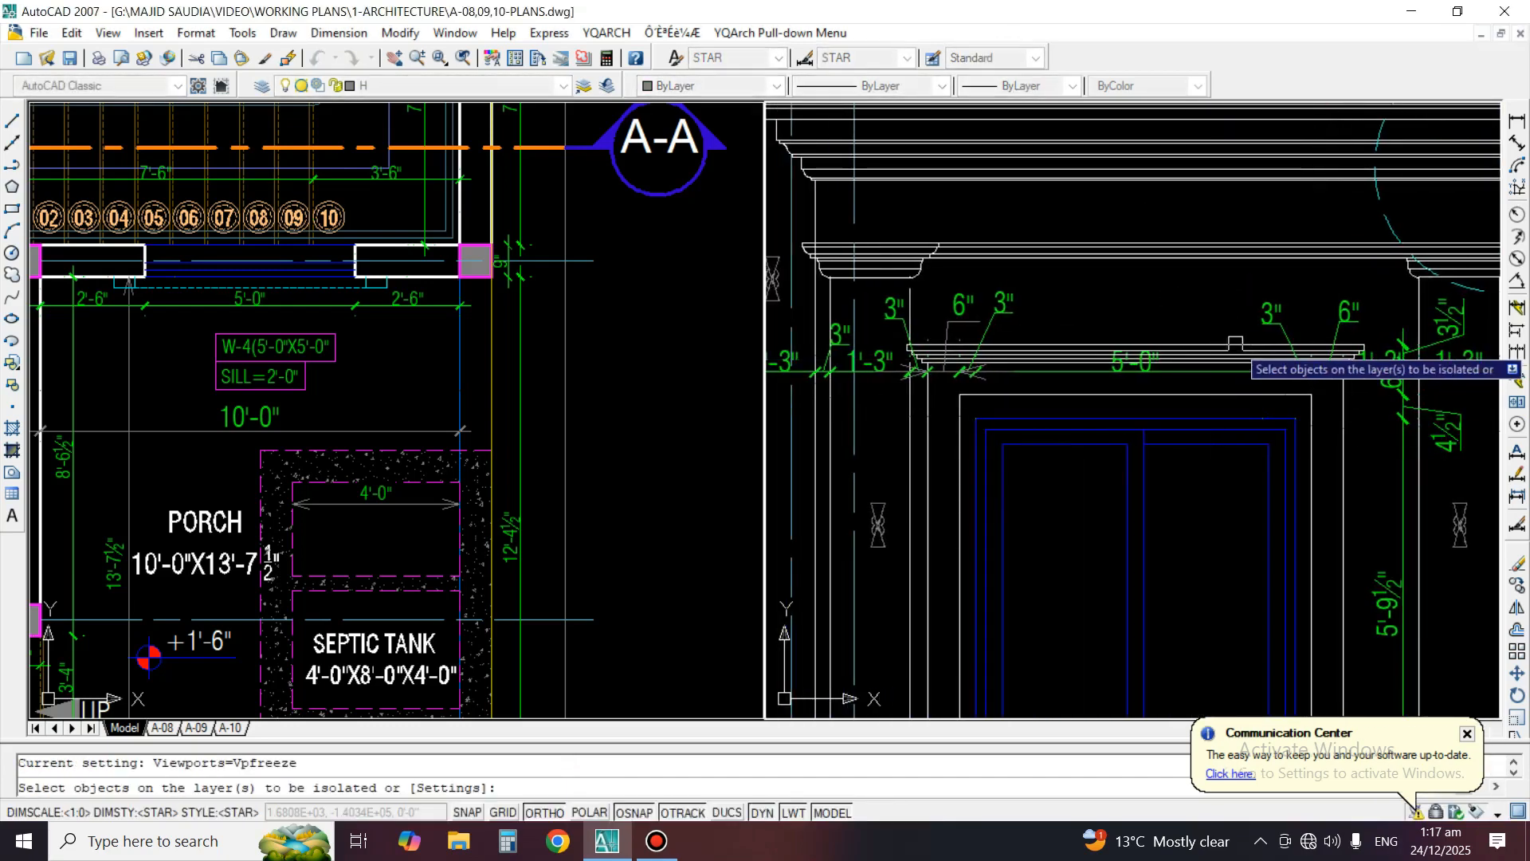
key("space")
middle_click_drag(1231, 458, 1151, 440)
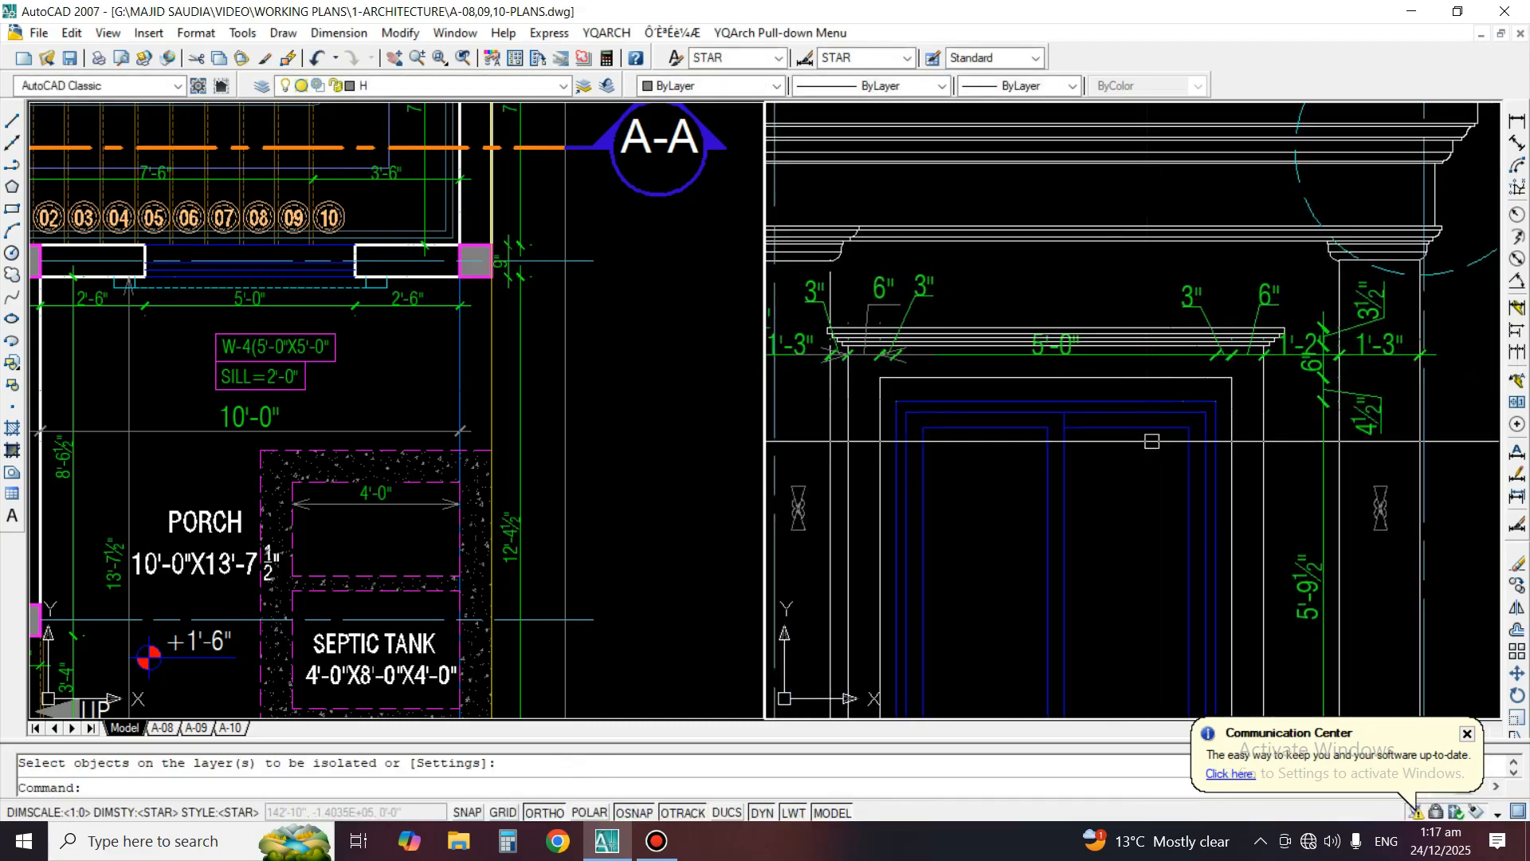
left_click(1163, 401)
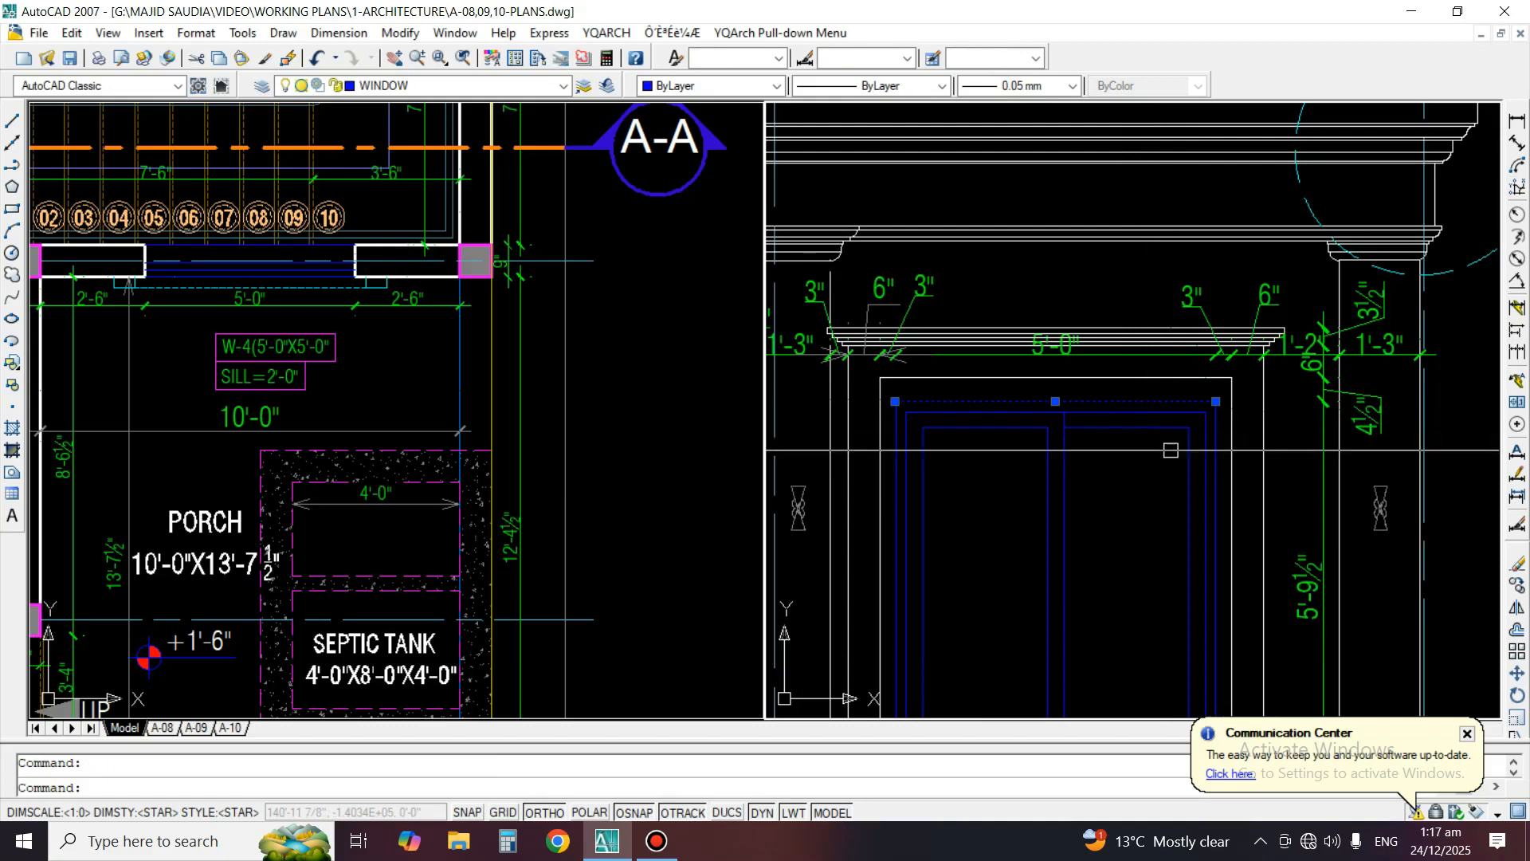
key("Escape")
Isolate the layers of the window cornice and the window frame
middle_click_drag(1170, 450, 1316, 369)
key("space")
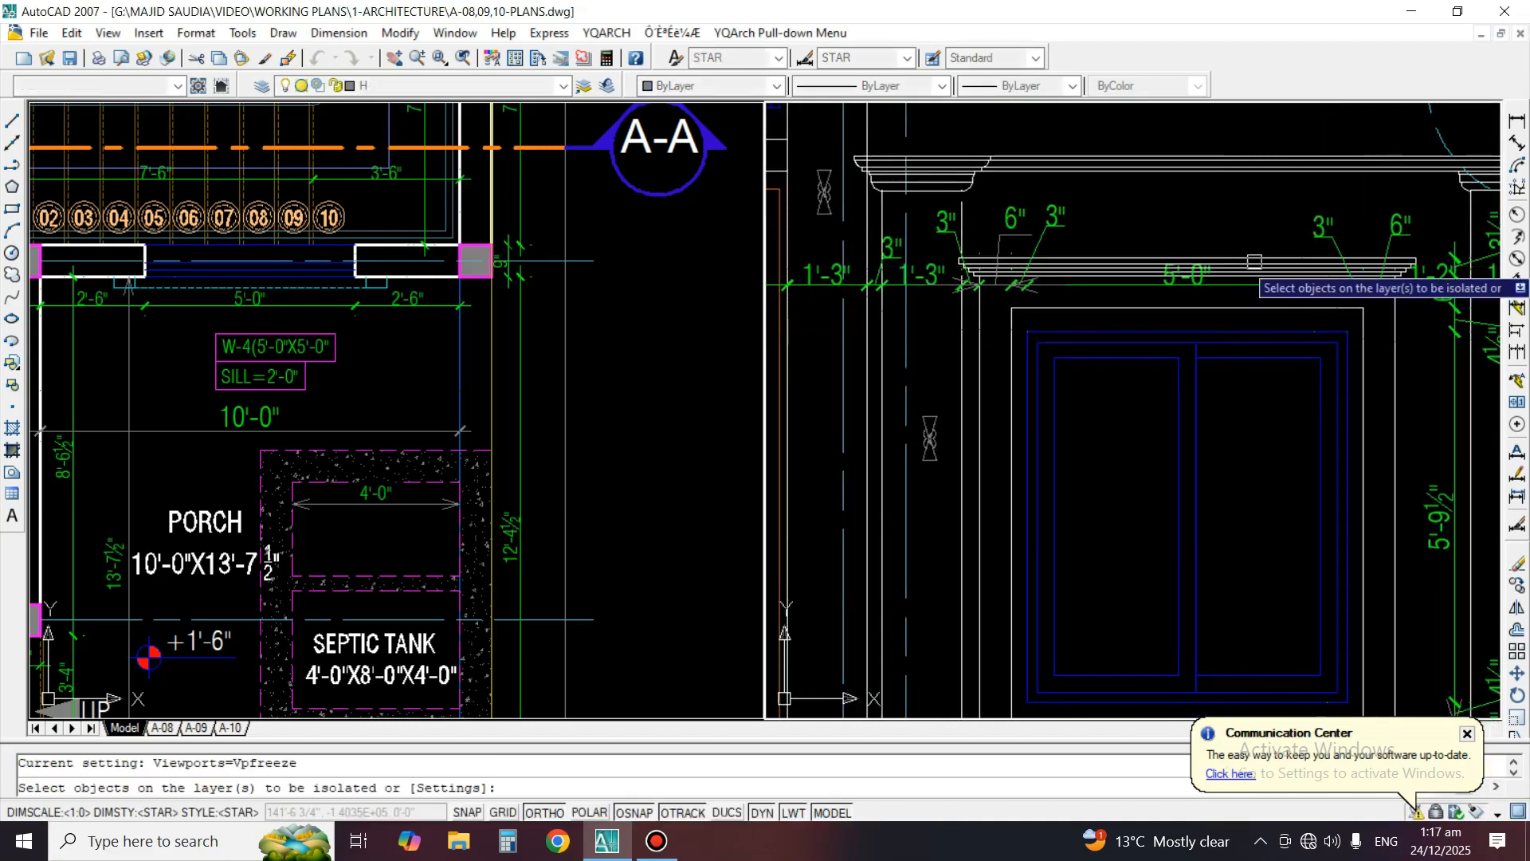
left_click(1255, 260)
left_click(1342, 331)
key("space")
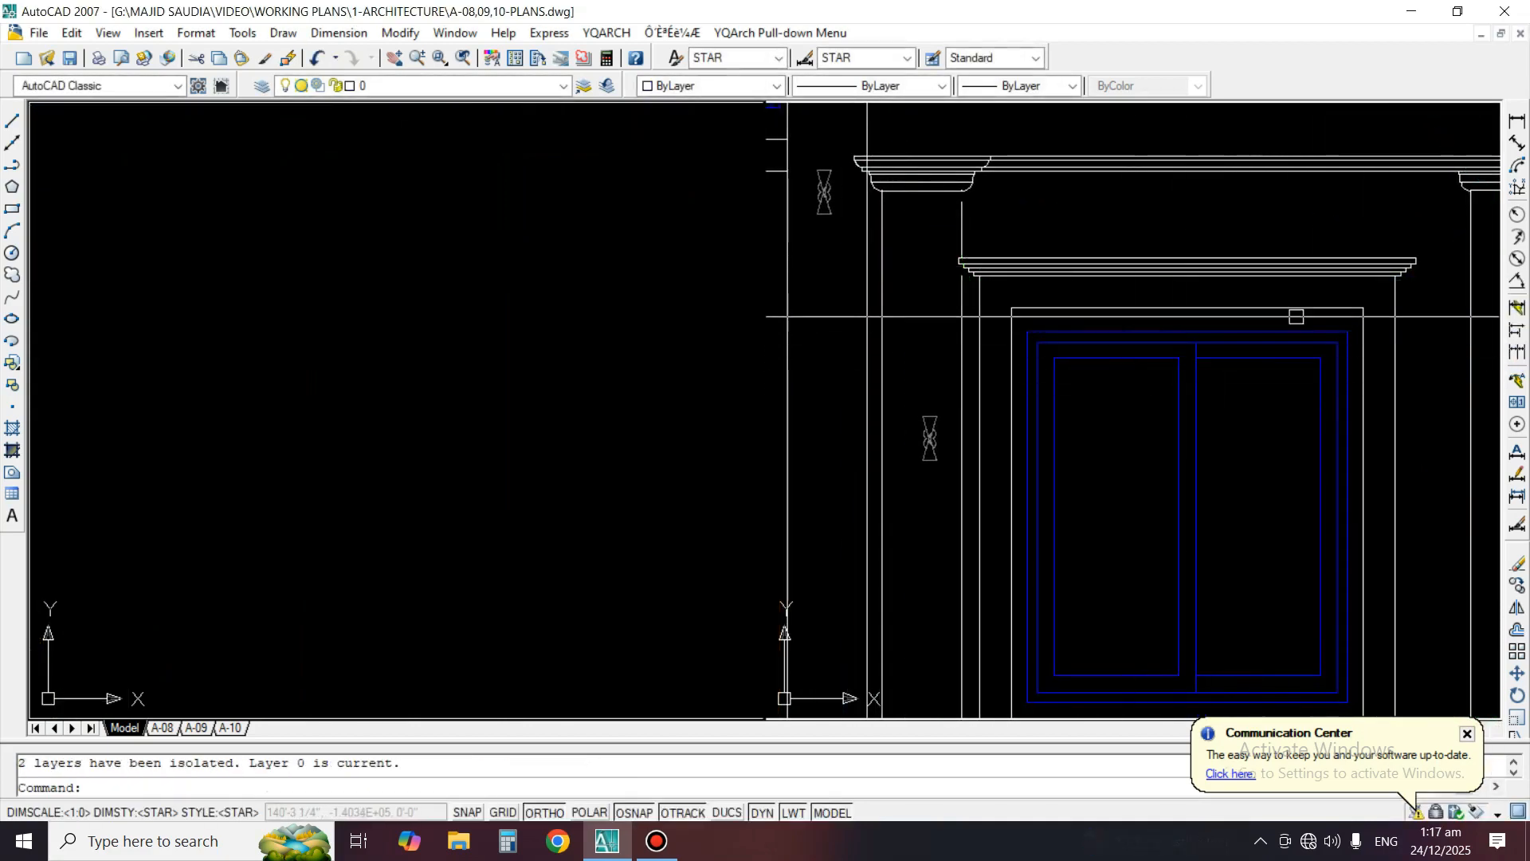
Try to stretch the window's cornice, surround head and frame top by 9.5 inches
type("s")
key("space")
left_click(1425, 241)
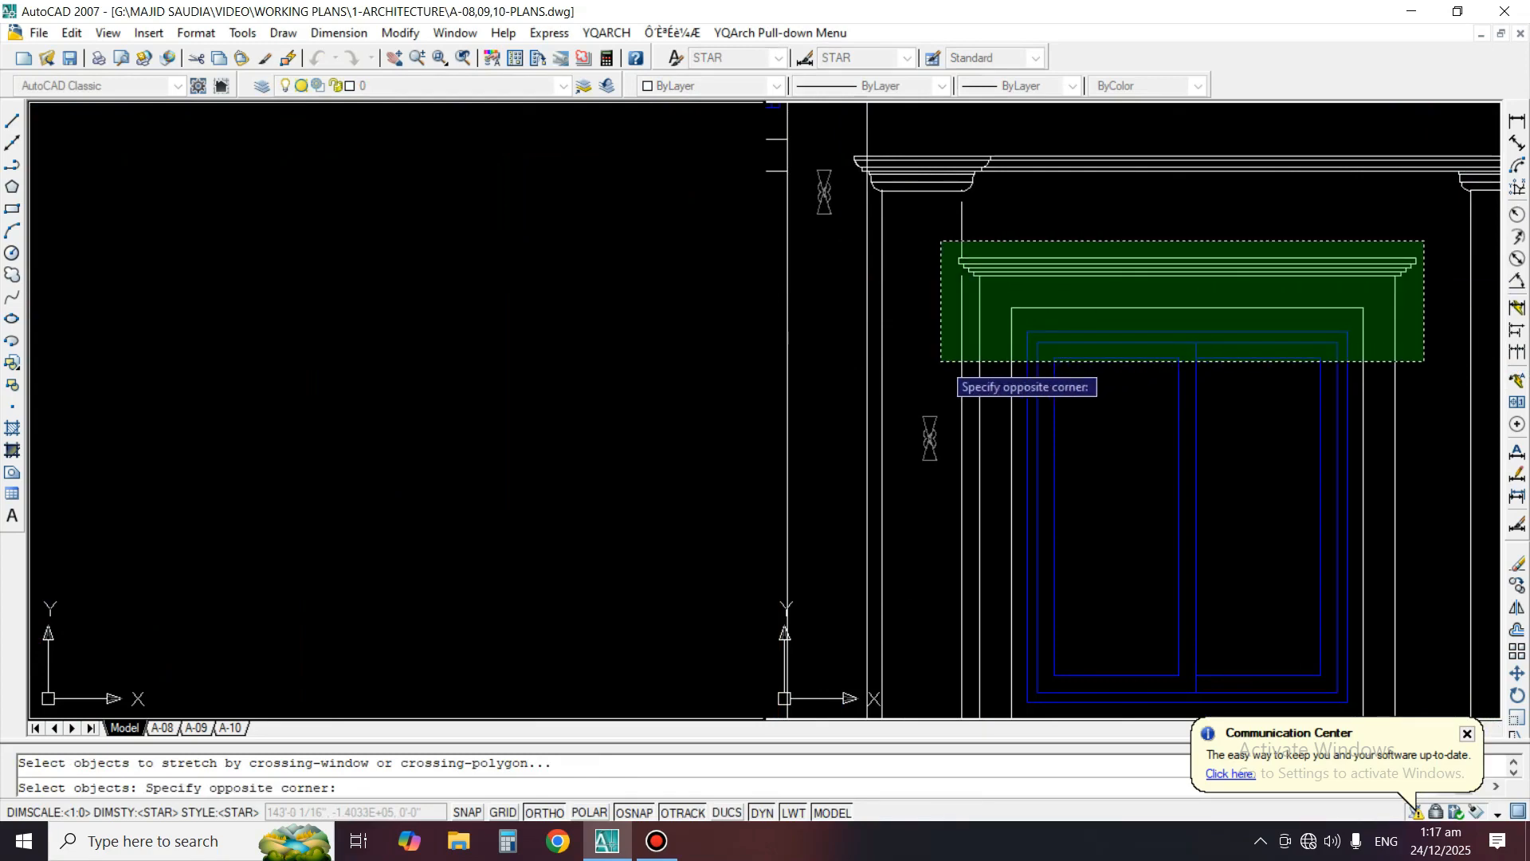
left_click(944, 368)
key("space")
left_click(1123, 441)
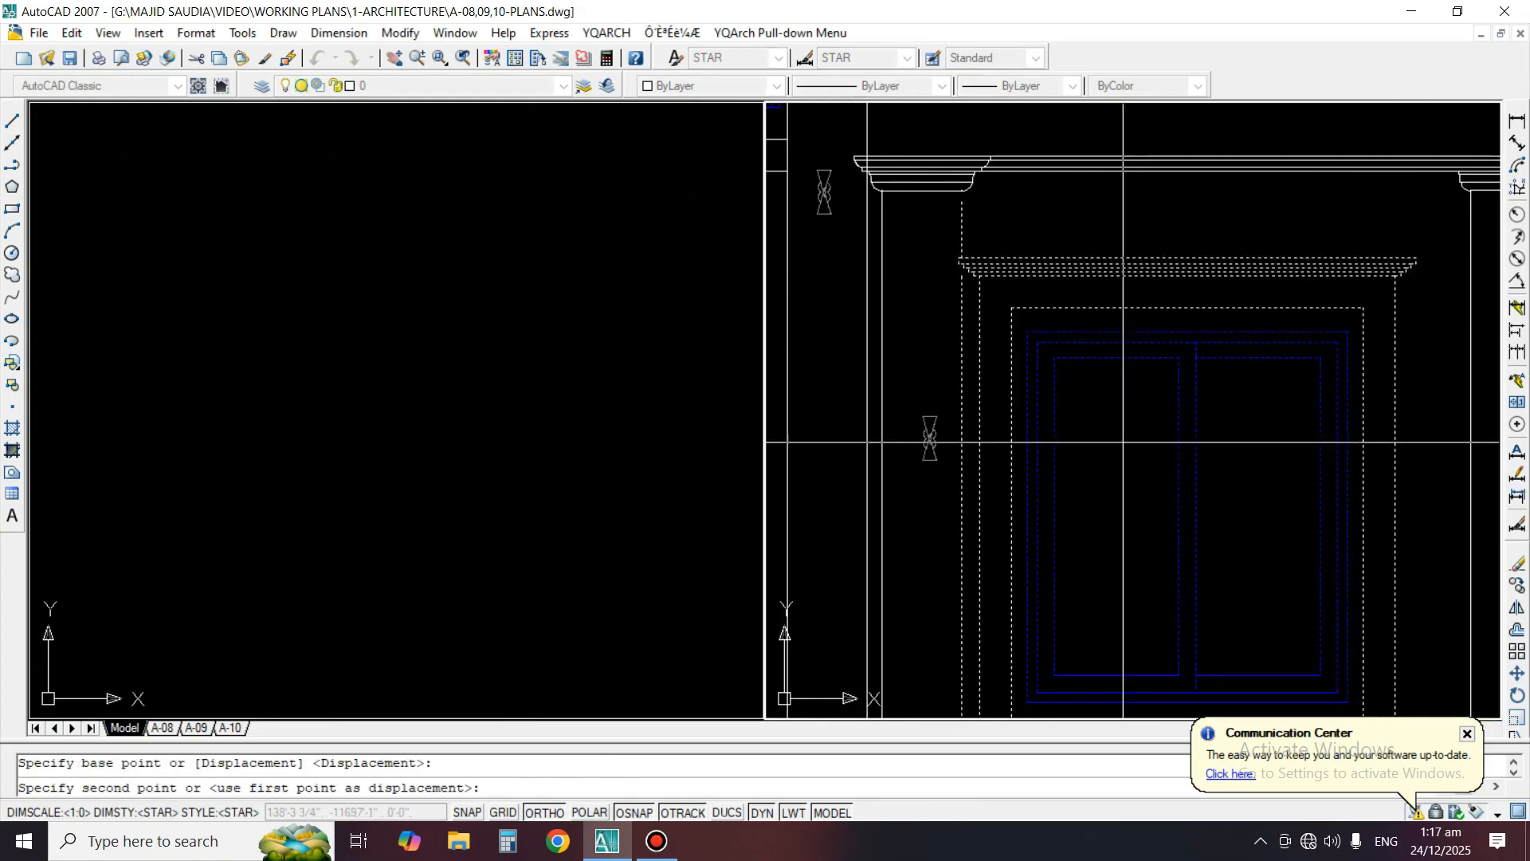
type("9.")
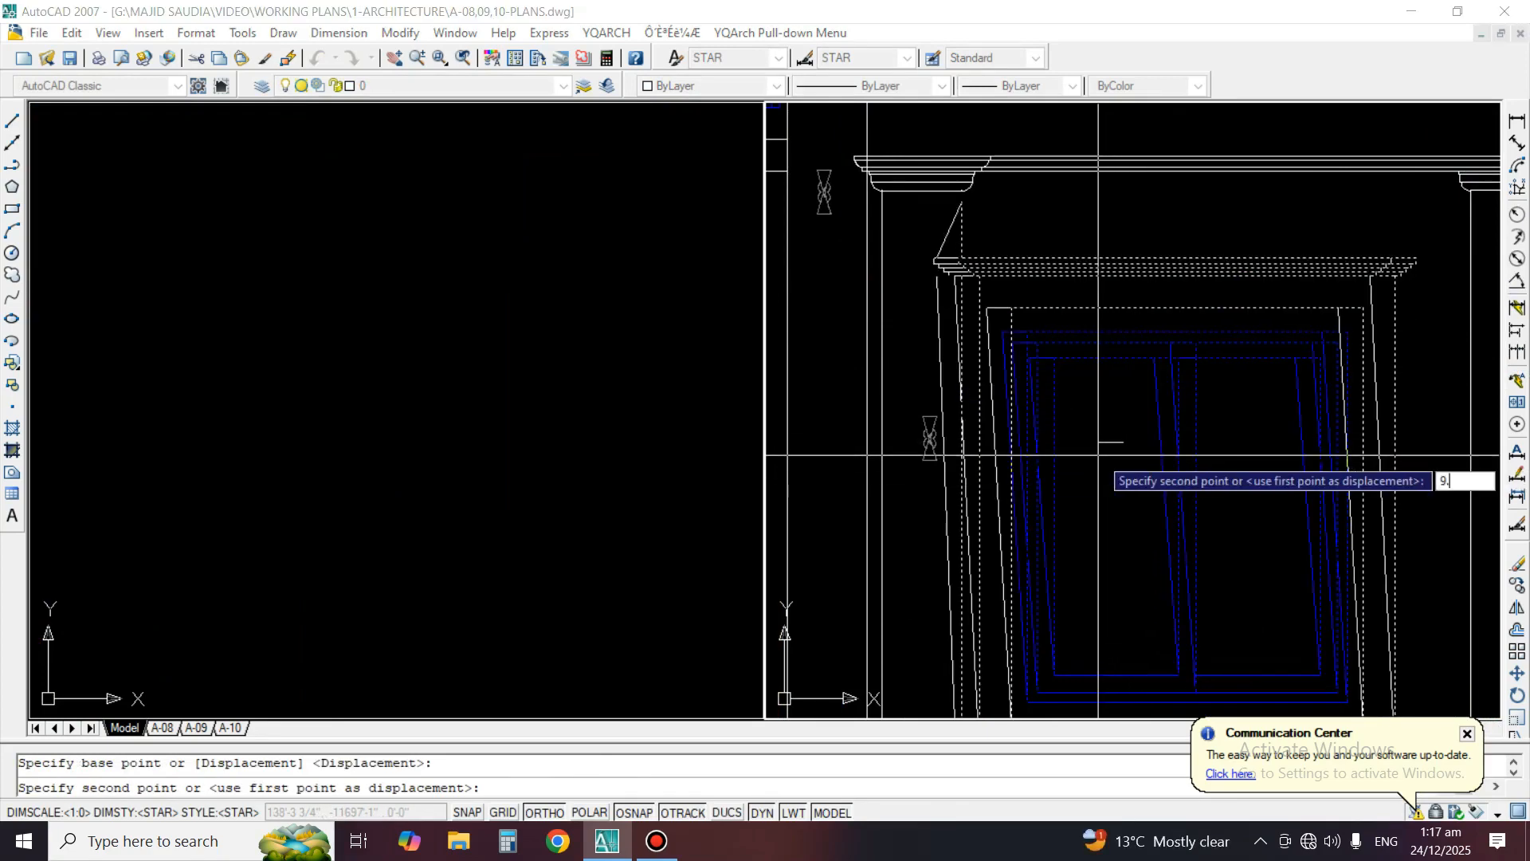
type("5")
key("Return")
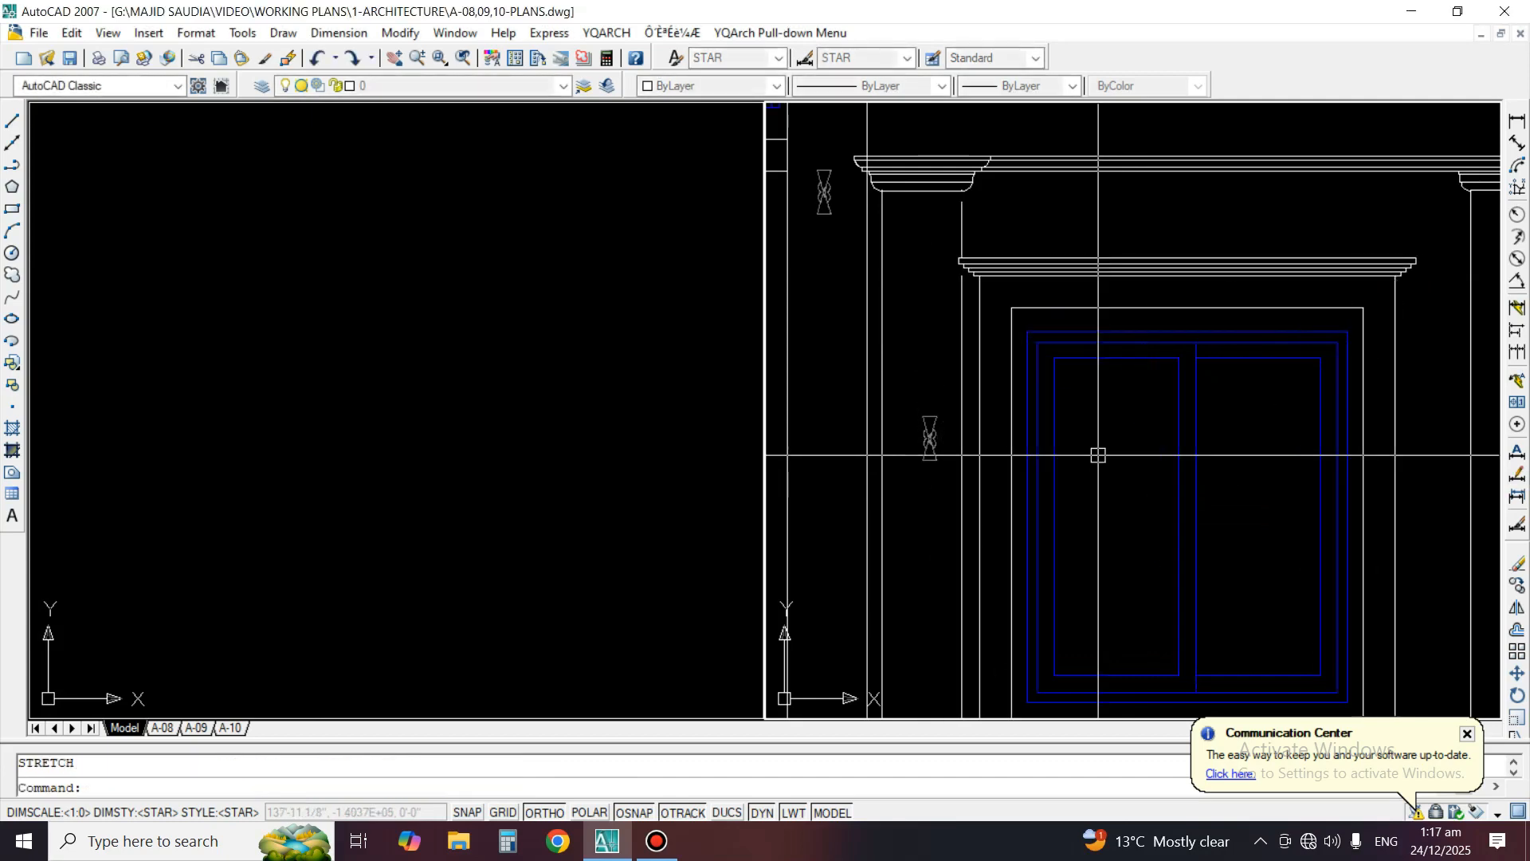
Stretch the window's cornice, surround head and frame top downward by 9.5 inches
key("space")
left_click(1437, 237)
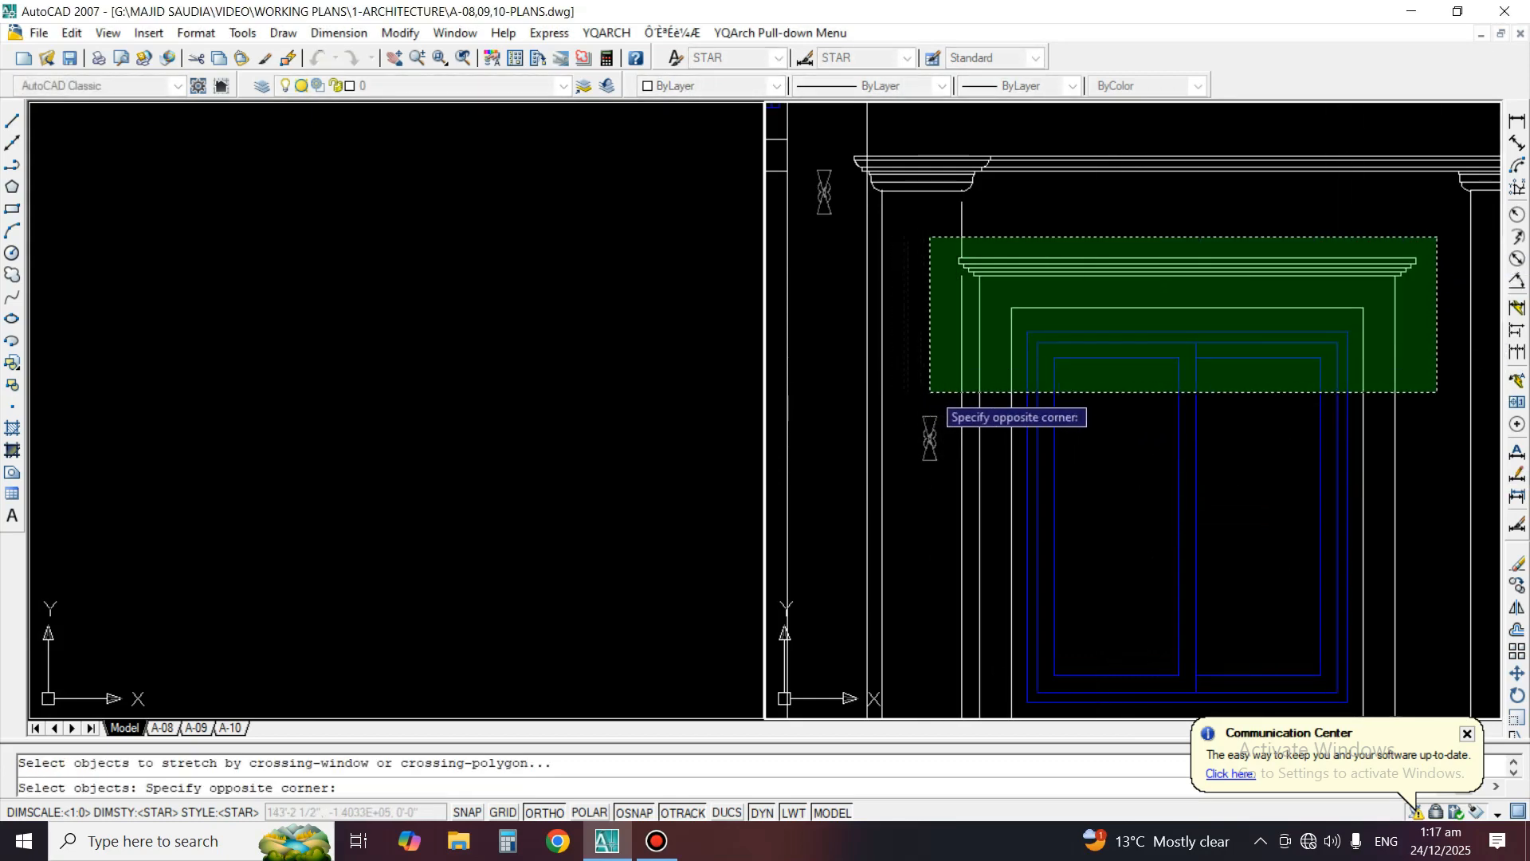
left_click(936, 389)
key("Return")
left_click(1136, 409)
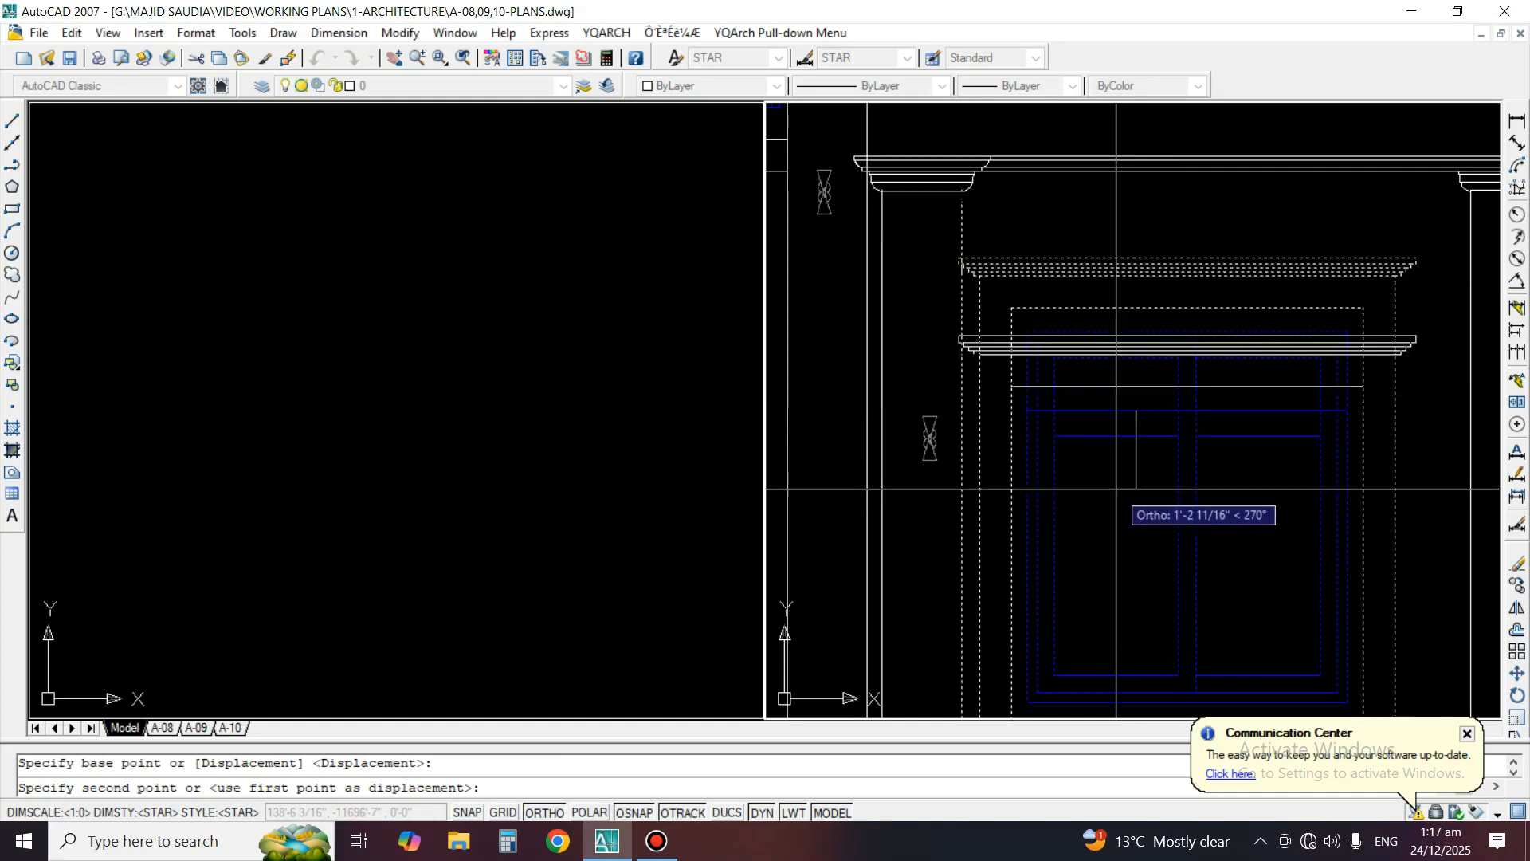
type("9")
key("Return")
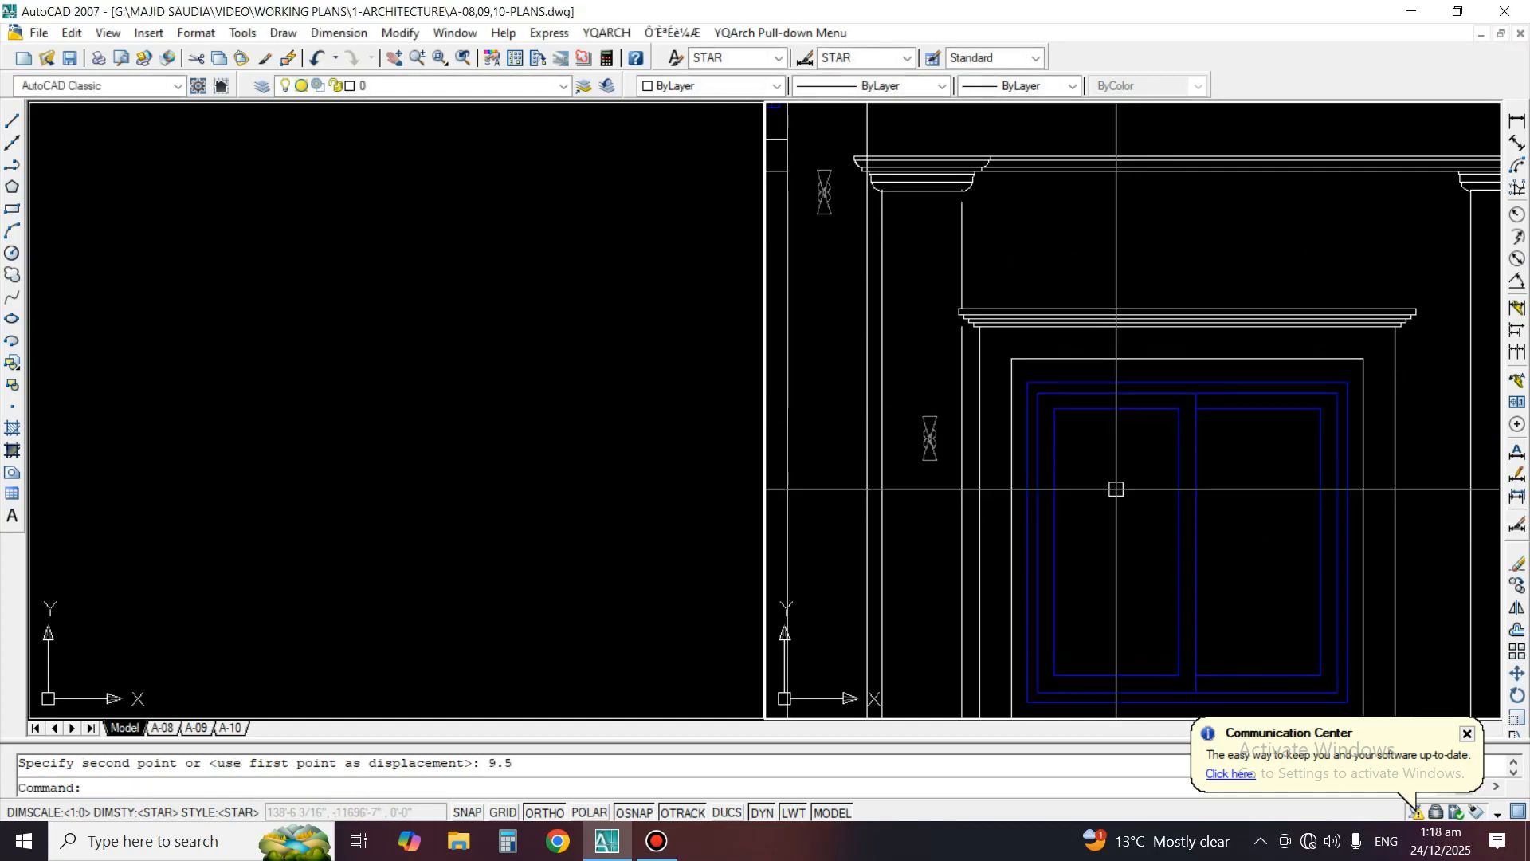
Turn all the drawing layers back on
type("layon")
key("space")
middle_click_drag(1454, 286, 1280, 312)
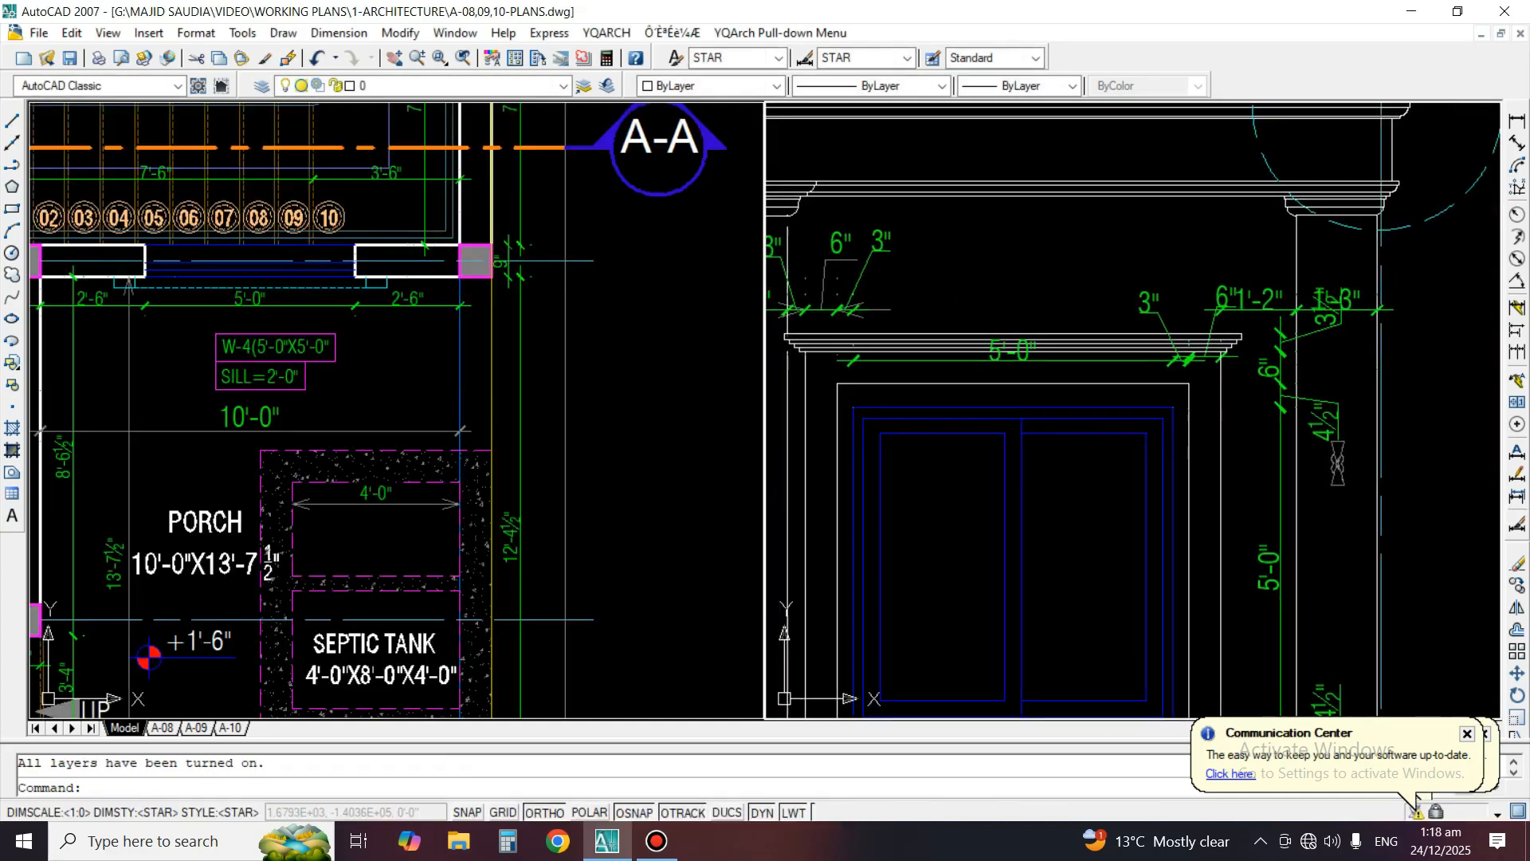
Move the 6" surround-width dimension at the window's upper right corner down below the cornice
type("m")
key("space")
scroll(1211, 342, "up", 3)
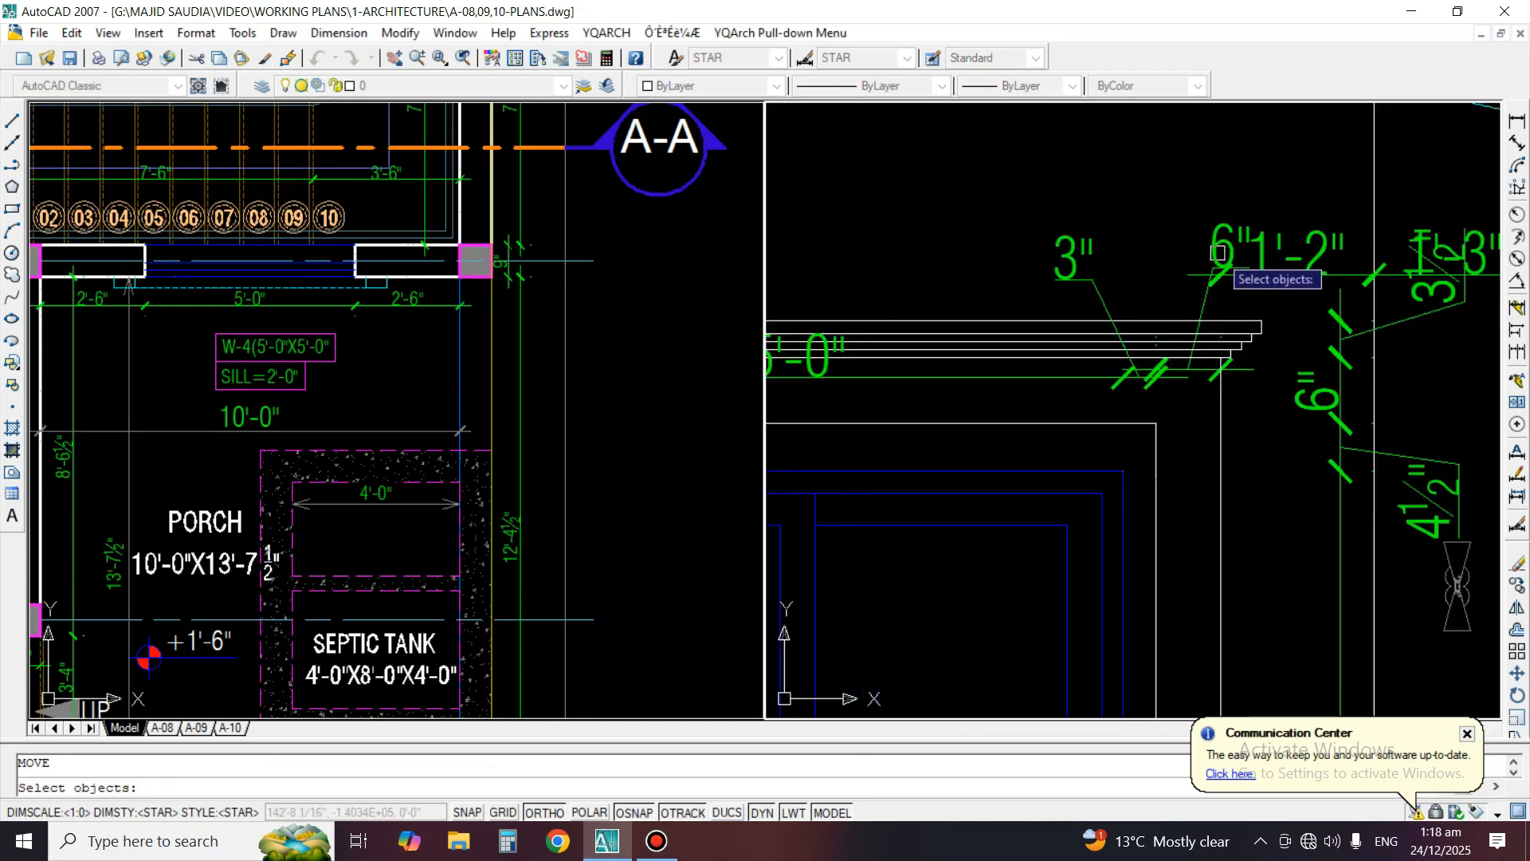
scroll(1202, 374, "up", 2)
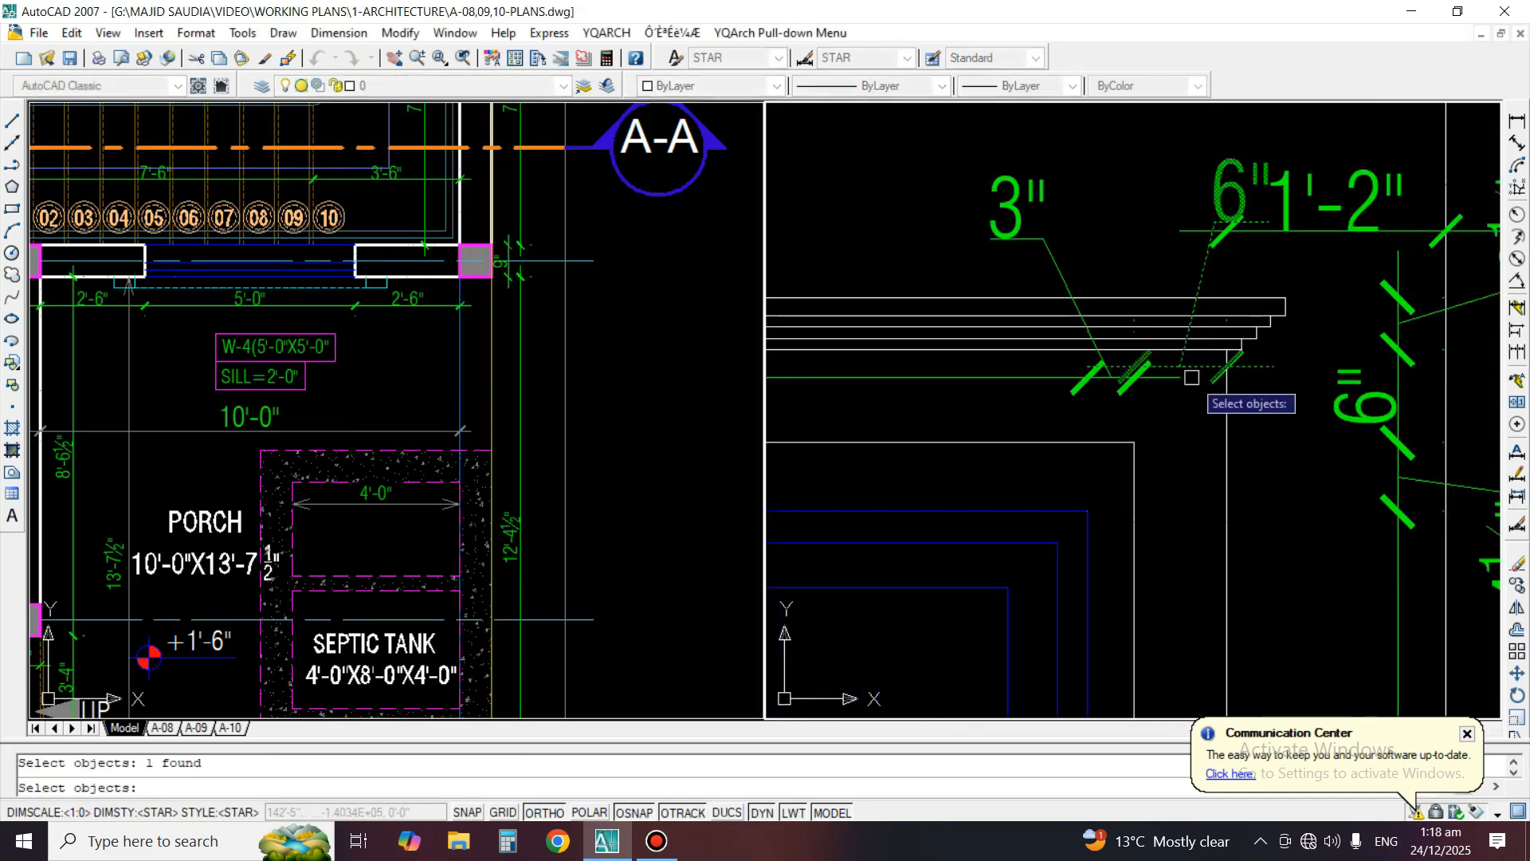
key("space")
left_click(1184, 400)
left_click(1185, 529)
key("space")
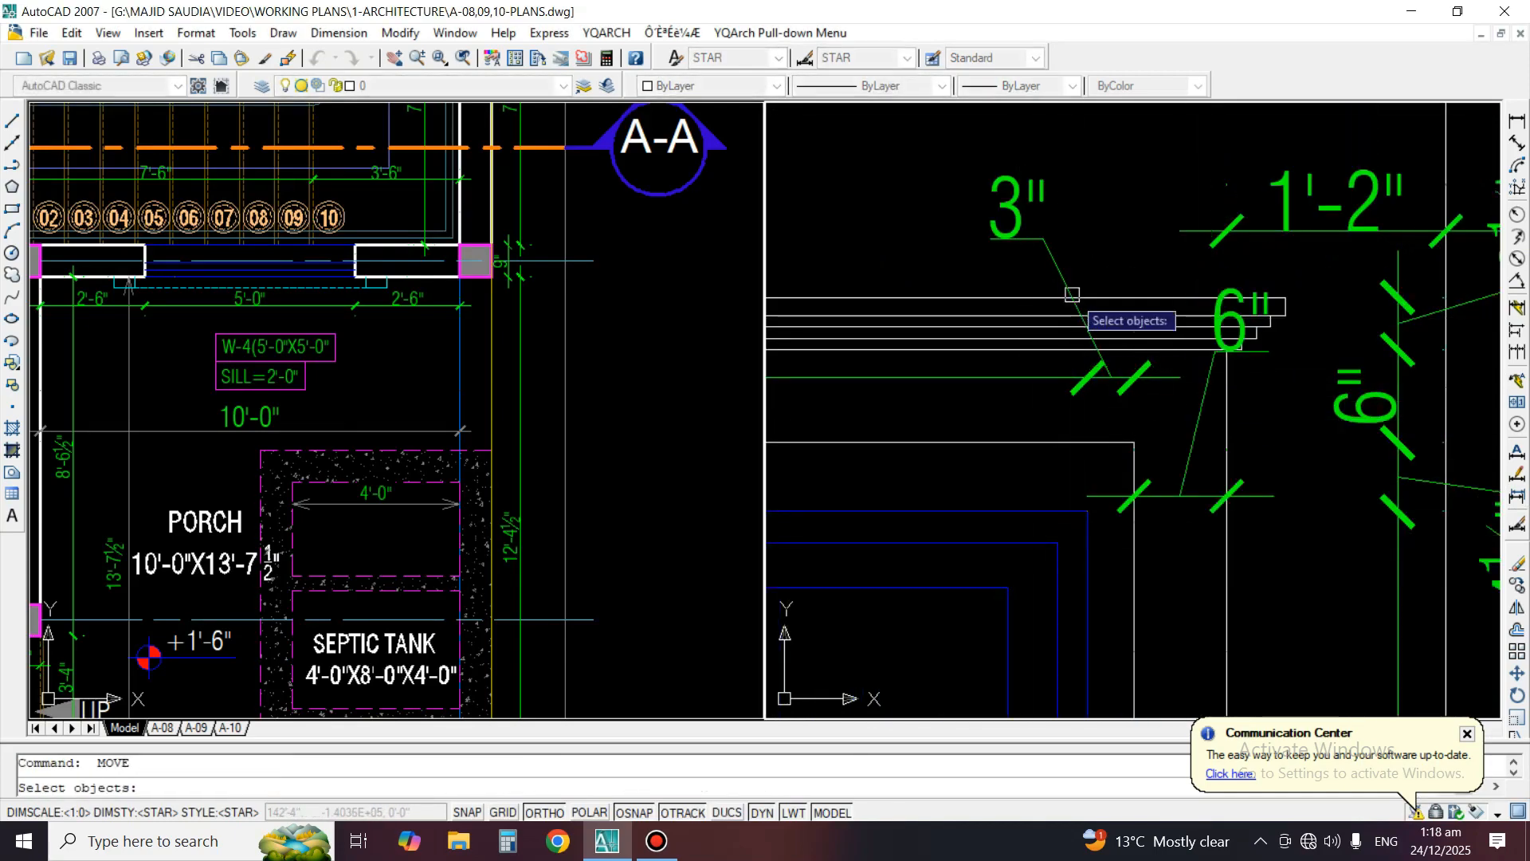
Move the 3" frame-gap dimension at the window's right side down beside the upper part of the frame
scroll(1076, 239, "down", 2)
key("space")
left_click(942, 284)
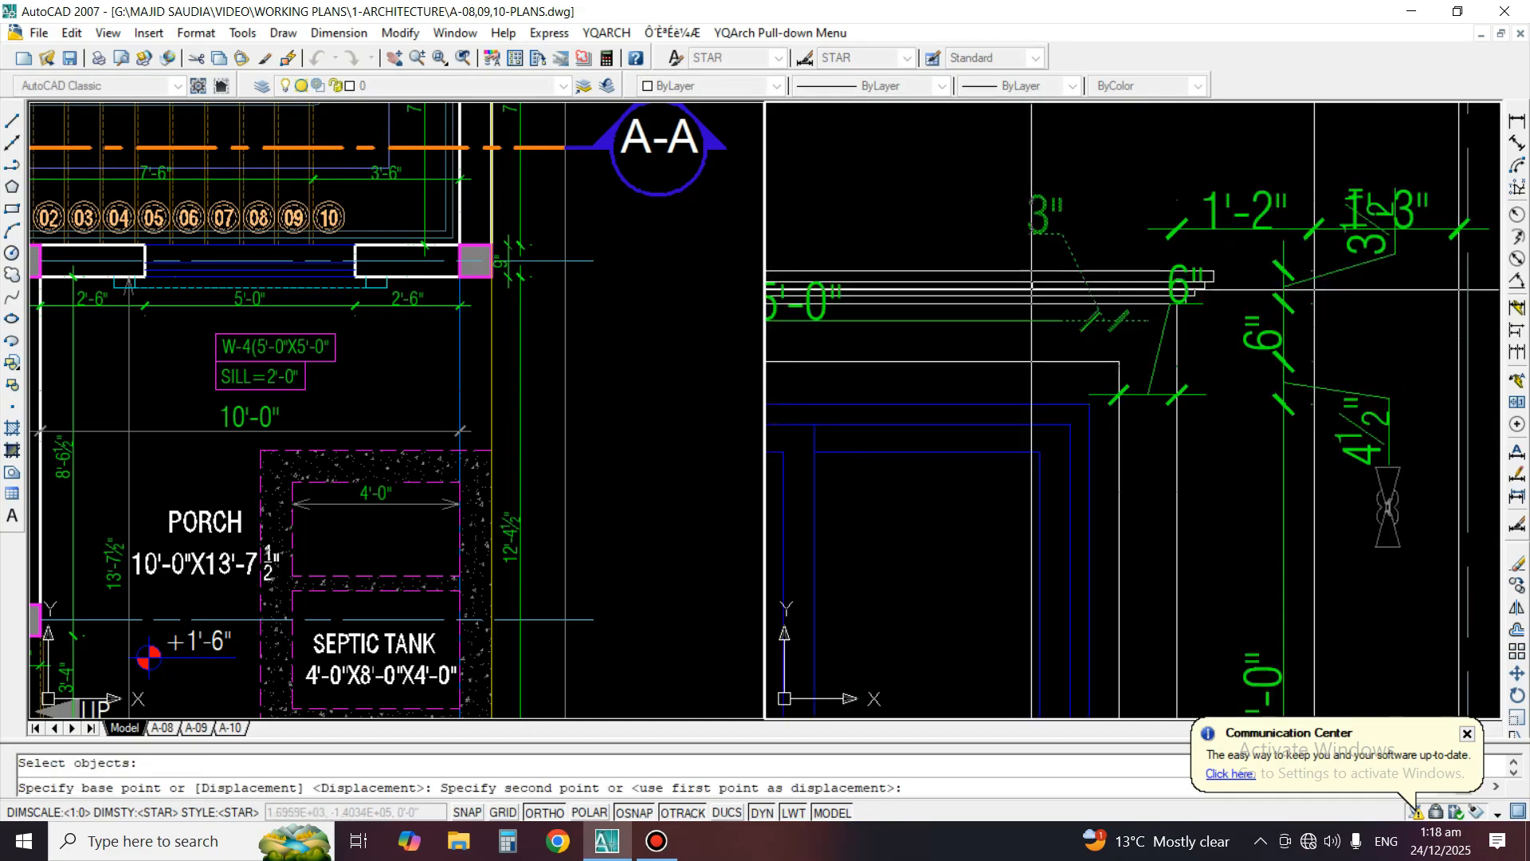
left_click(940, 539)
scroll(1263, 329, "down", 4)
scroll(961, 402, "up", 2)
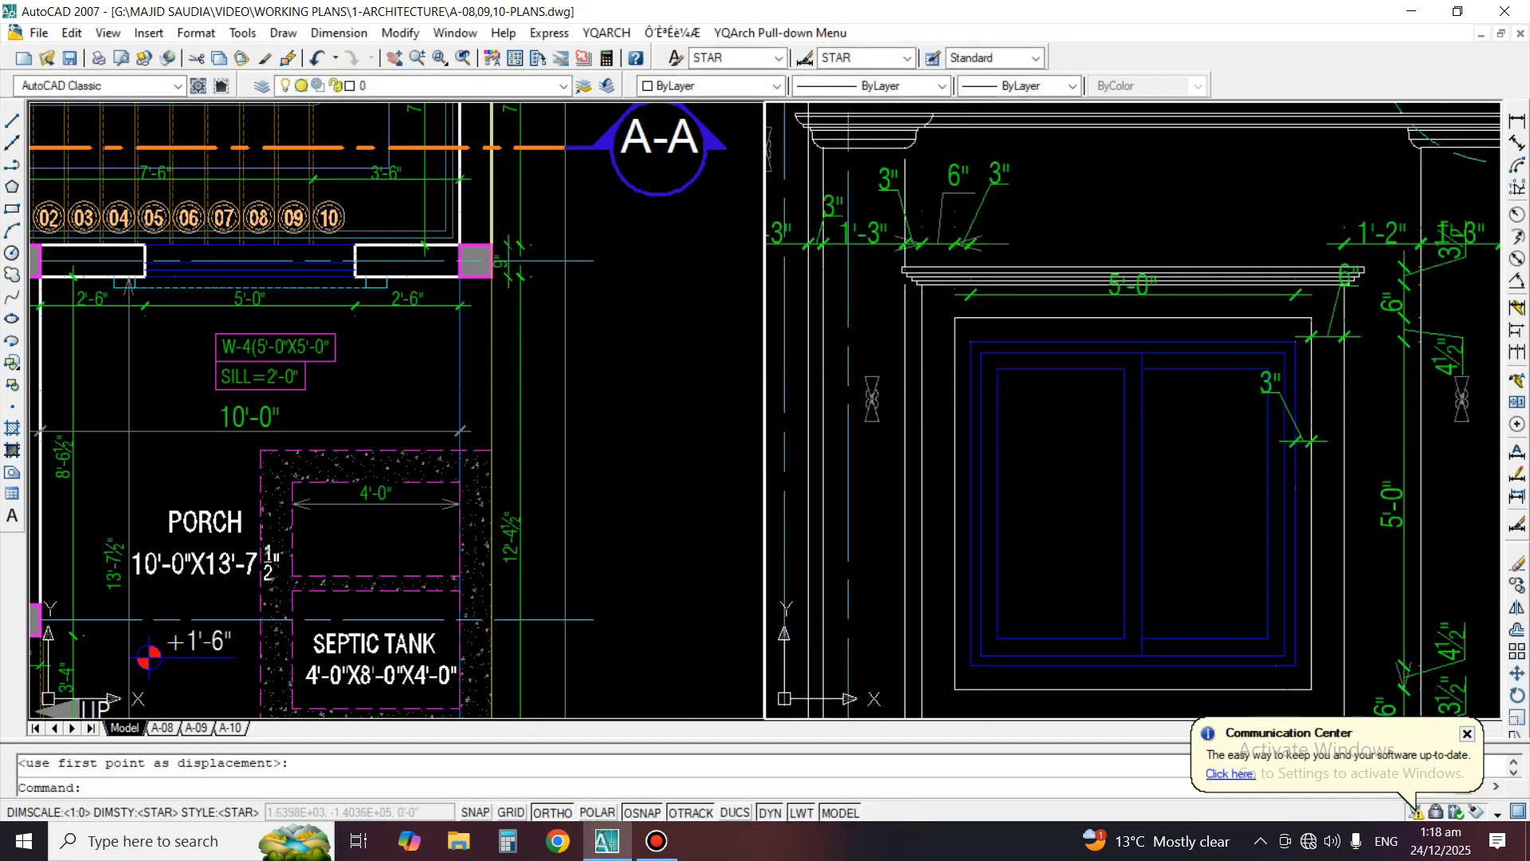
Reposition the texts of the moved 6" and 3" dimensions directly above their dimension lines
left_click(1516, 474)
scroll(1351, 279, "up", 4)
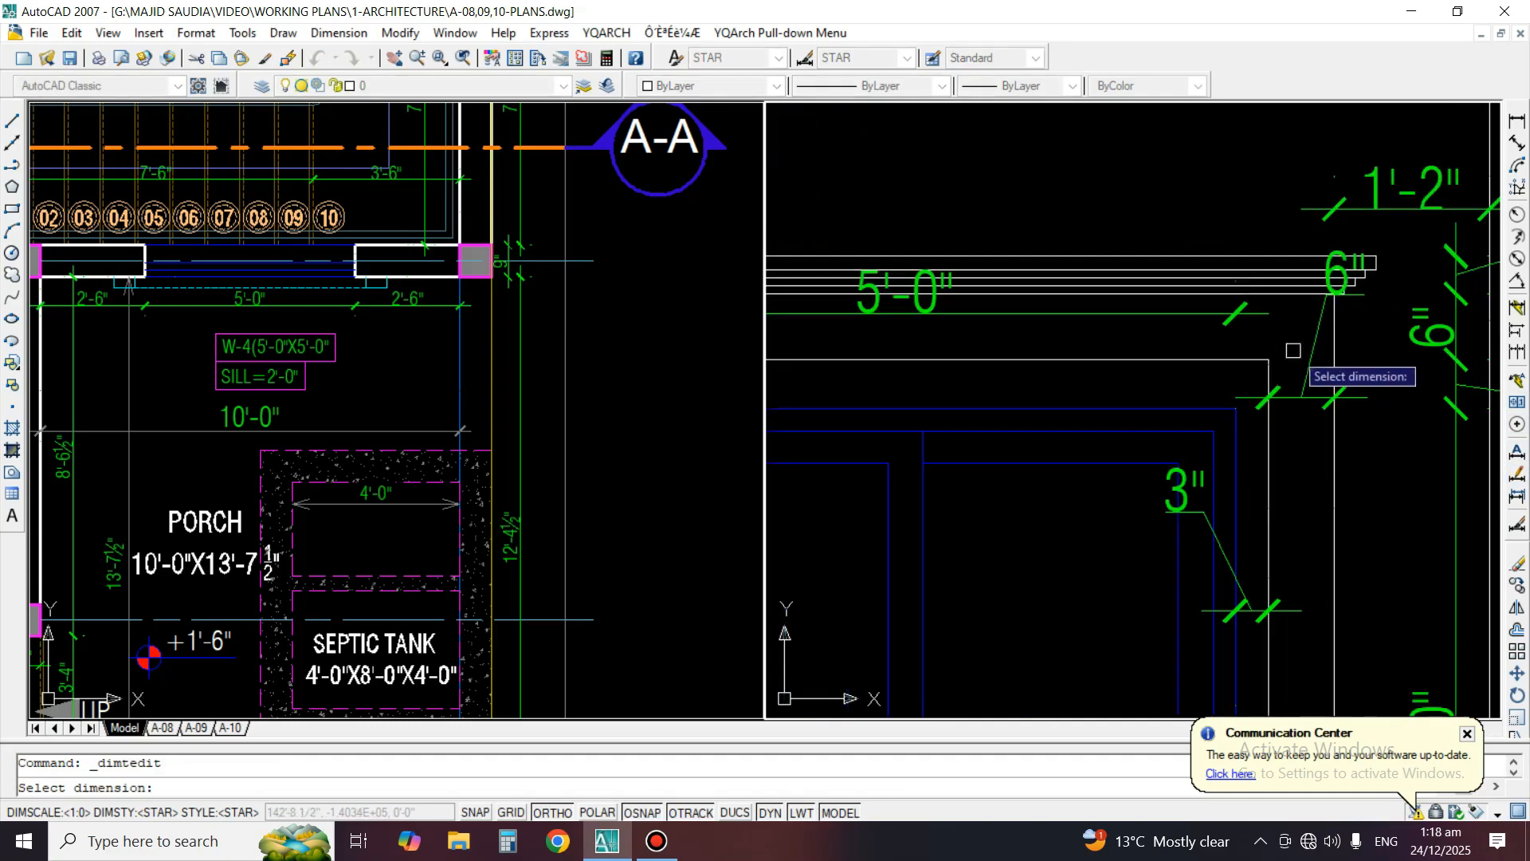
left_click(1306, 392)
left_click(1307, 368)
middle_click_drag(1266, 589, 1282, 409)
key("space")
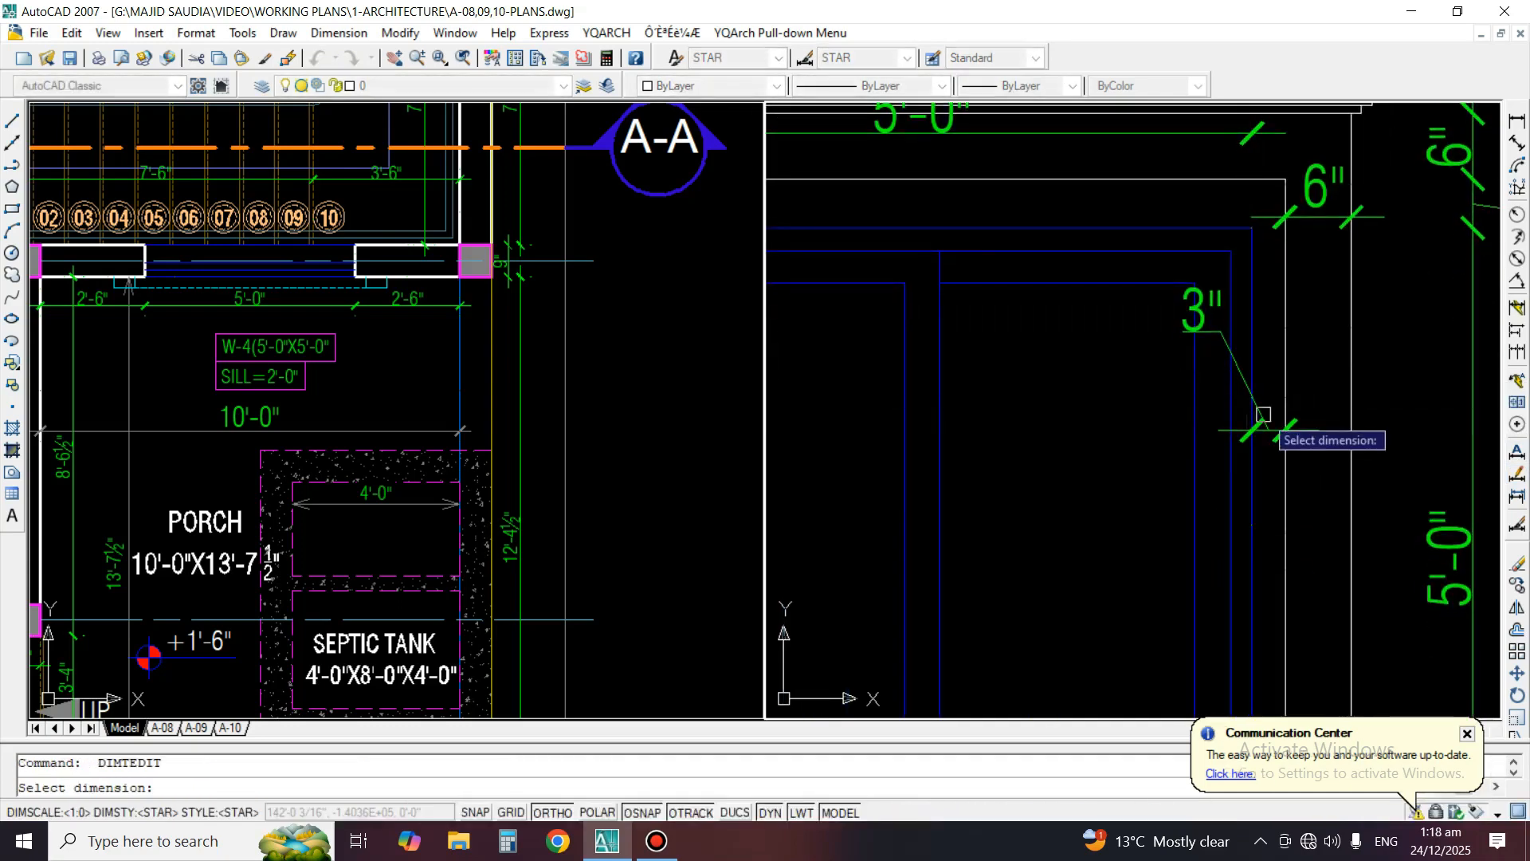
left_click(1261, 409)
left_click(1285, 416)
scroll(1195, 382, "down", 3)
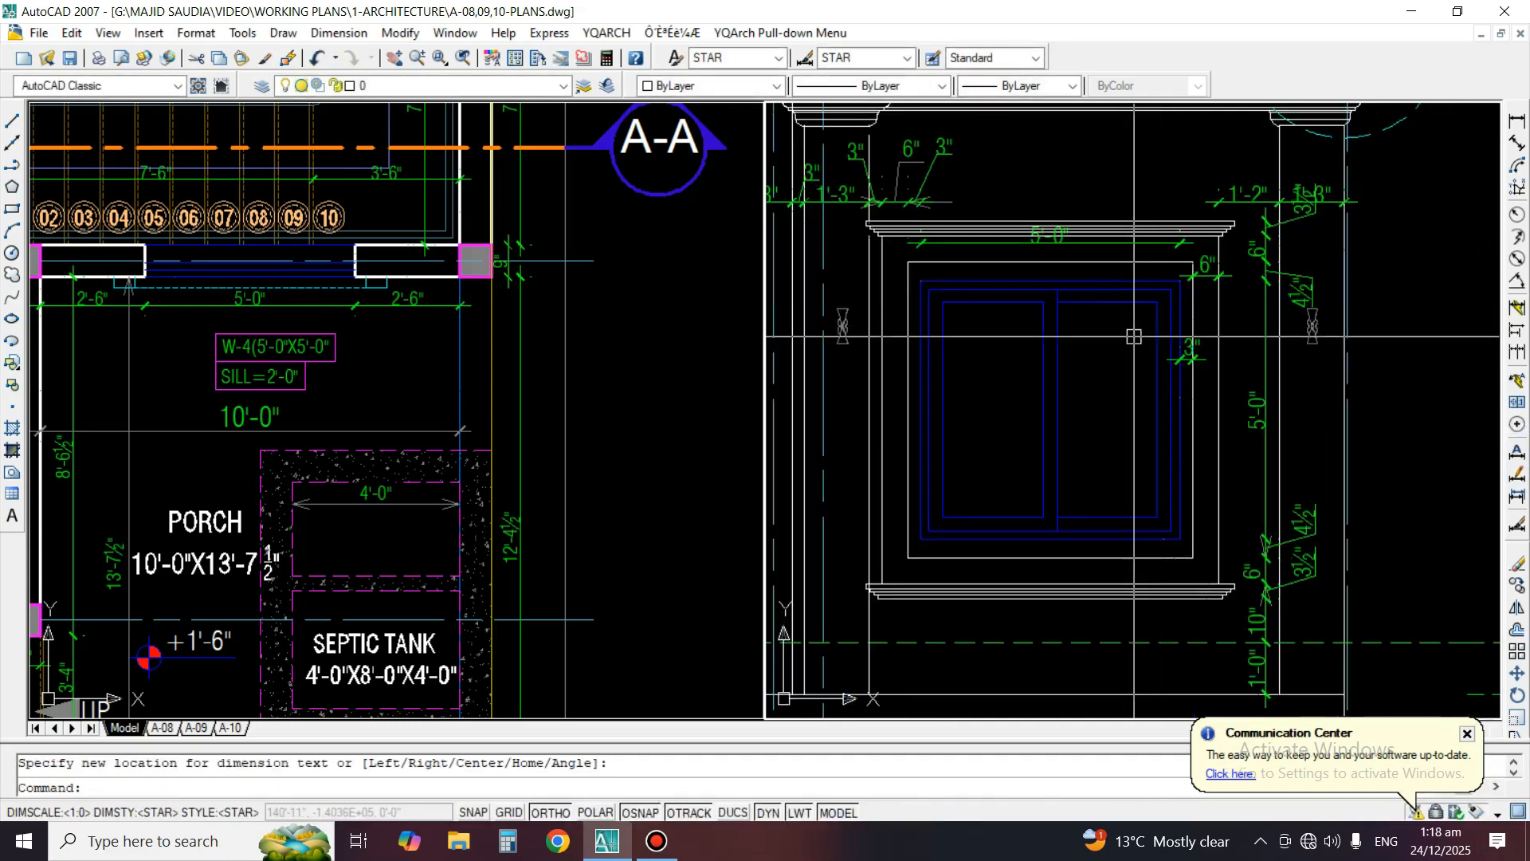
Move the window's 5'-0" width dimension down about 7 inches, clear of the cornice mouldings
scroll(1171, 351, "up", 2)
type("m")
key("space")
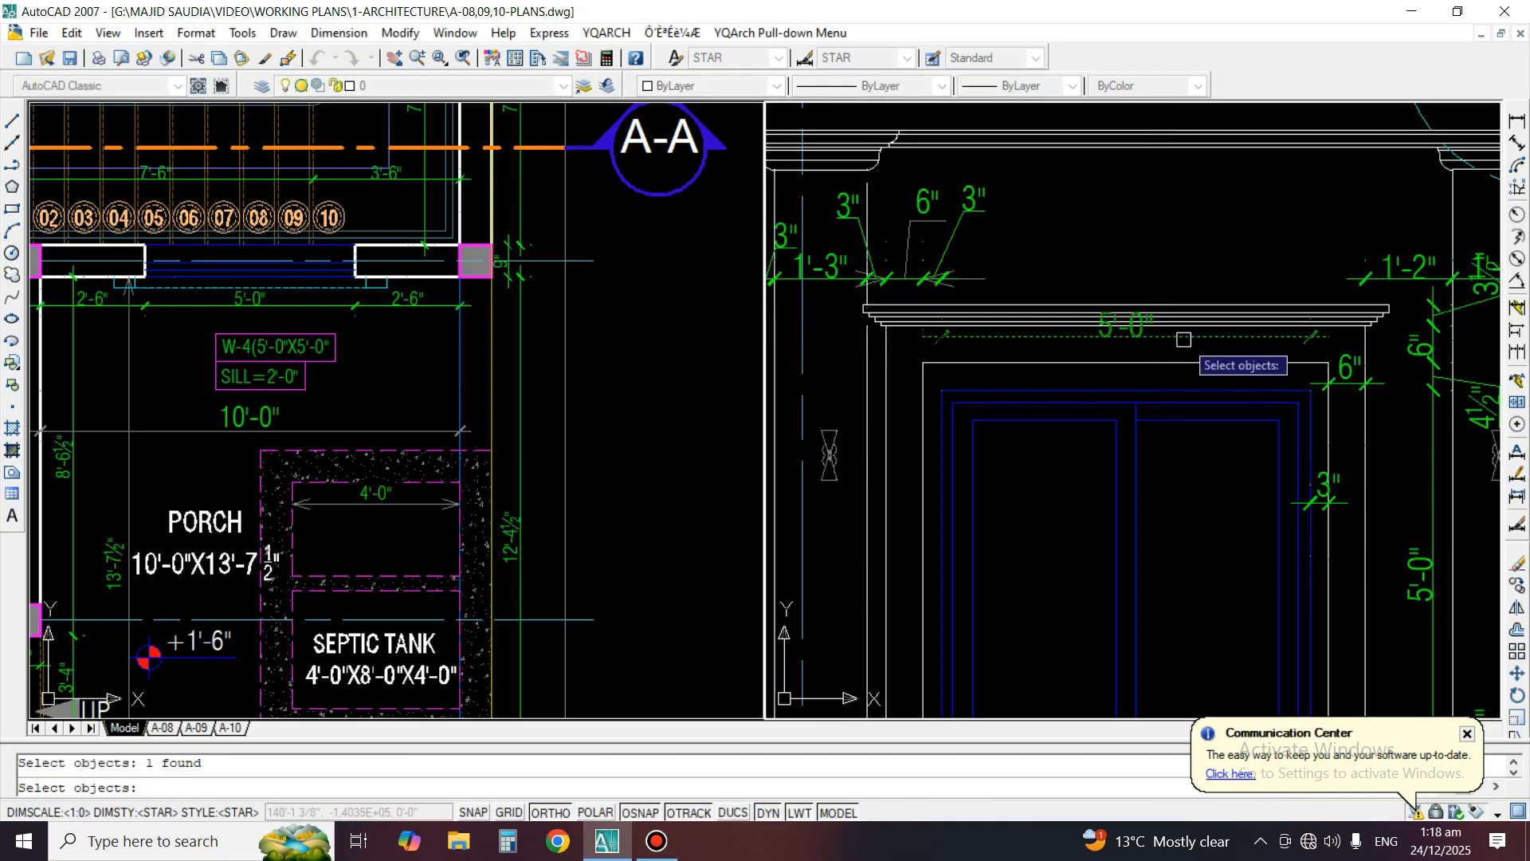
key("space")
left_click(1060, 468)
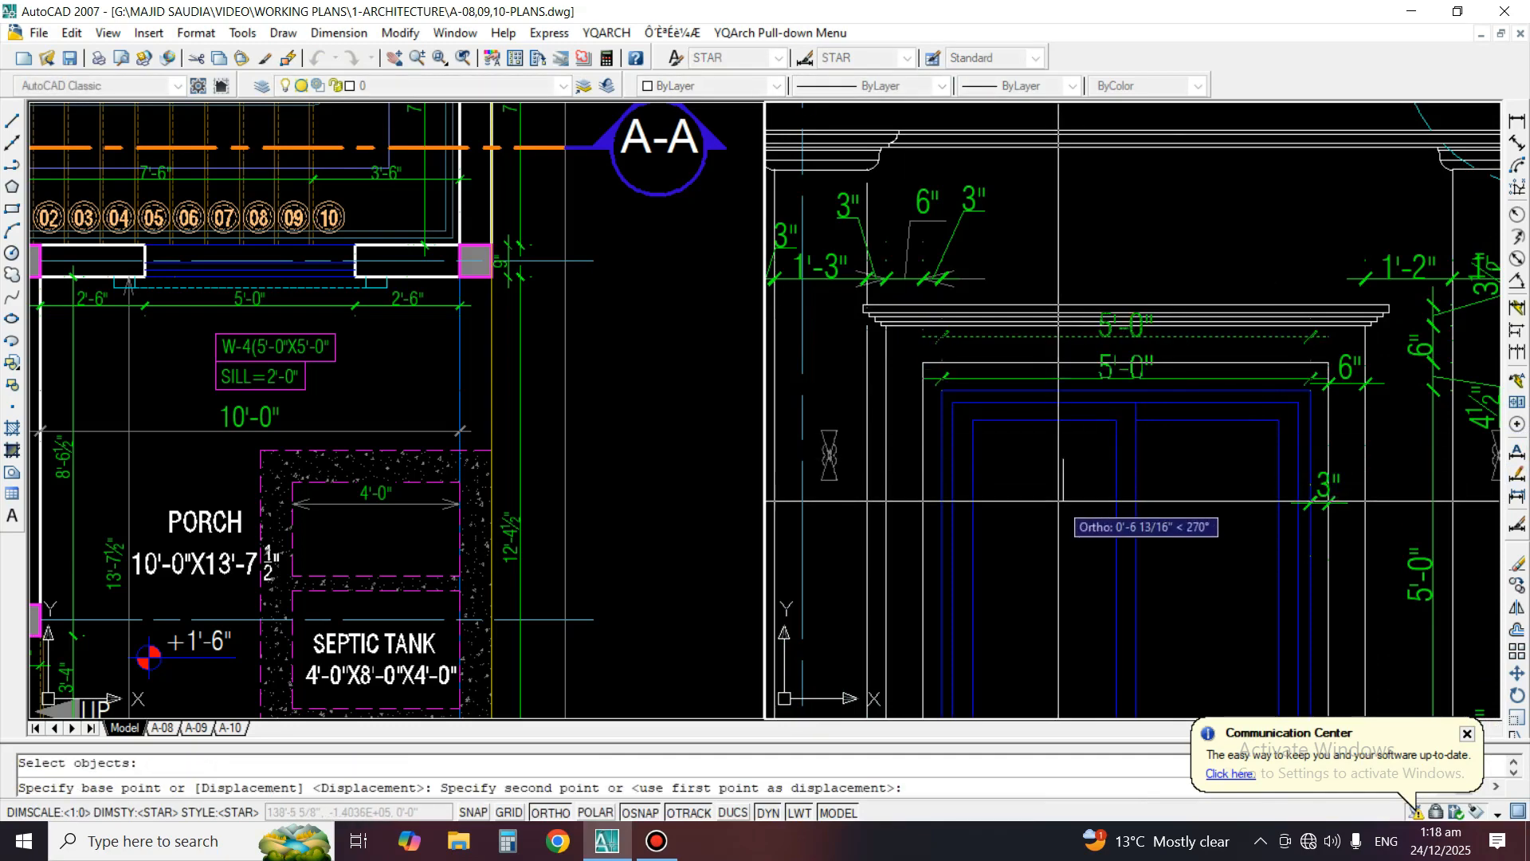
left_click(1060, 505)
Move the 3", 6" and 3" dimensions at the window's left side down from above the cornice to beside the frame
scroll(945, 251, "up", 3)
middle_click_drag(944, 251, 1165, 269)
scroll(1165, 269, "down", 4)
key("space")
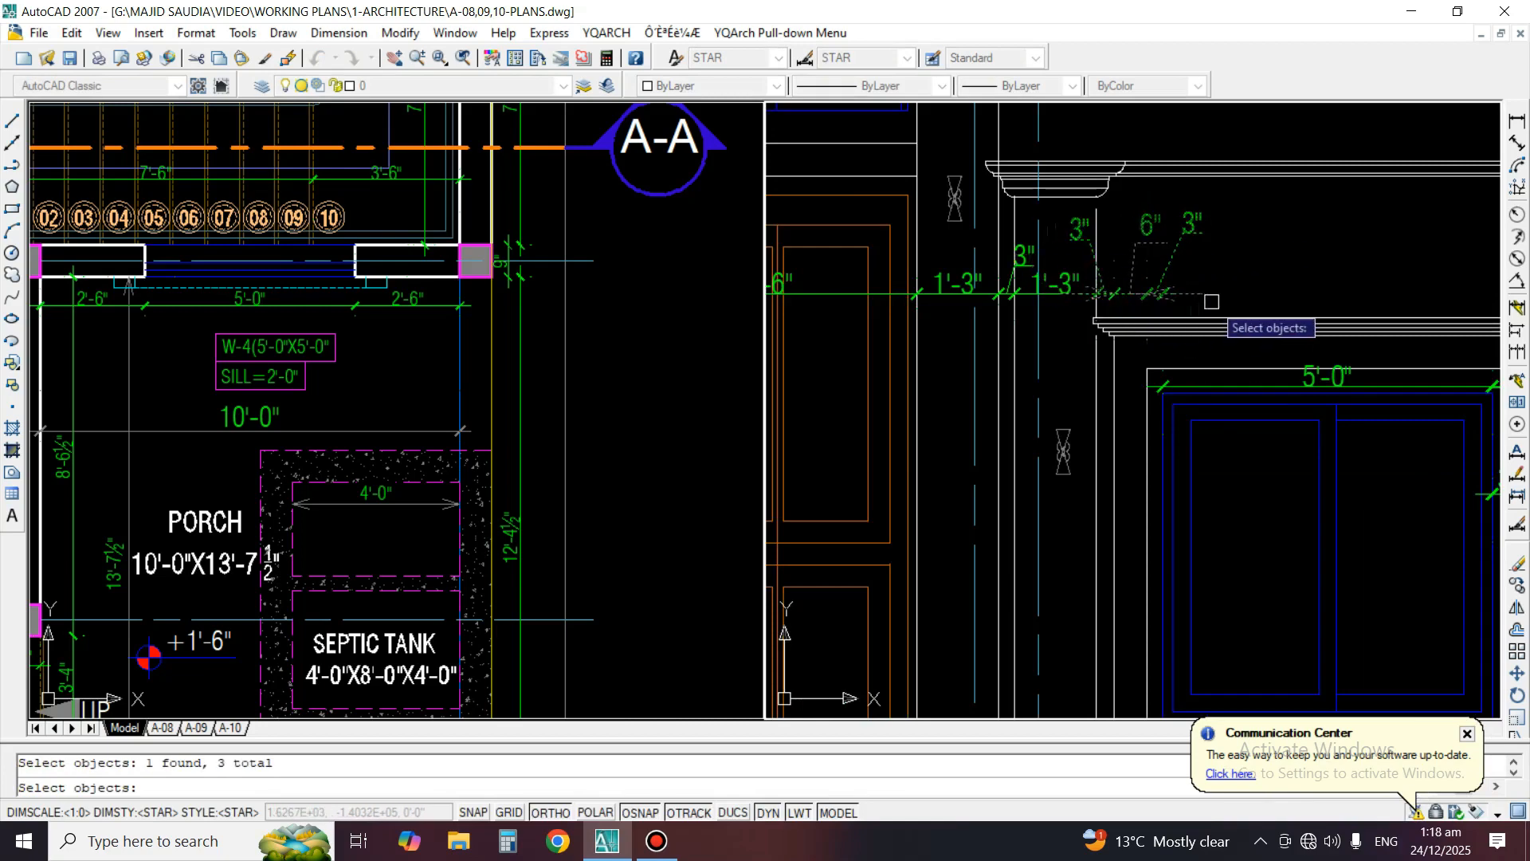
key("Escape")
key("space")
left_click(1175, 246)
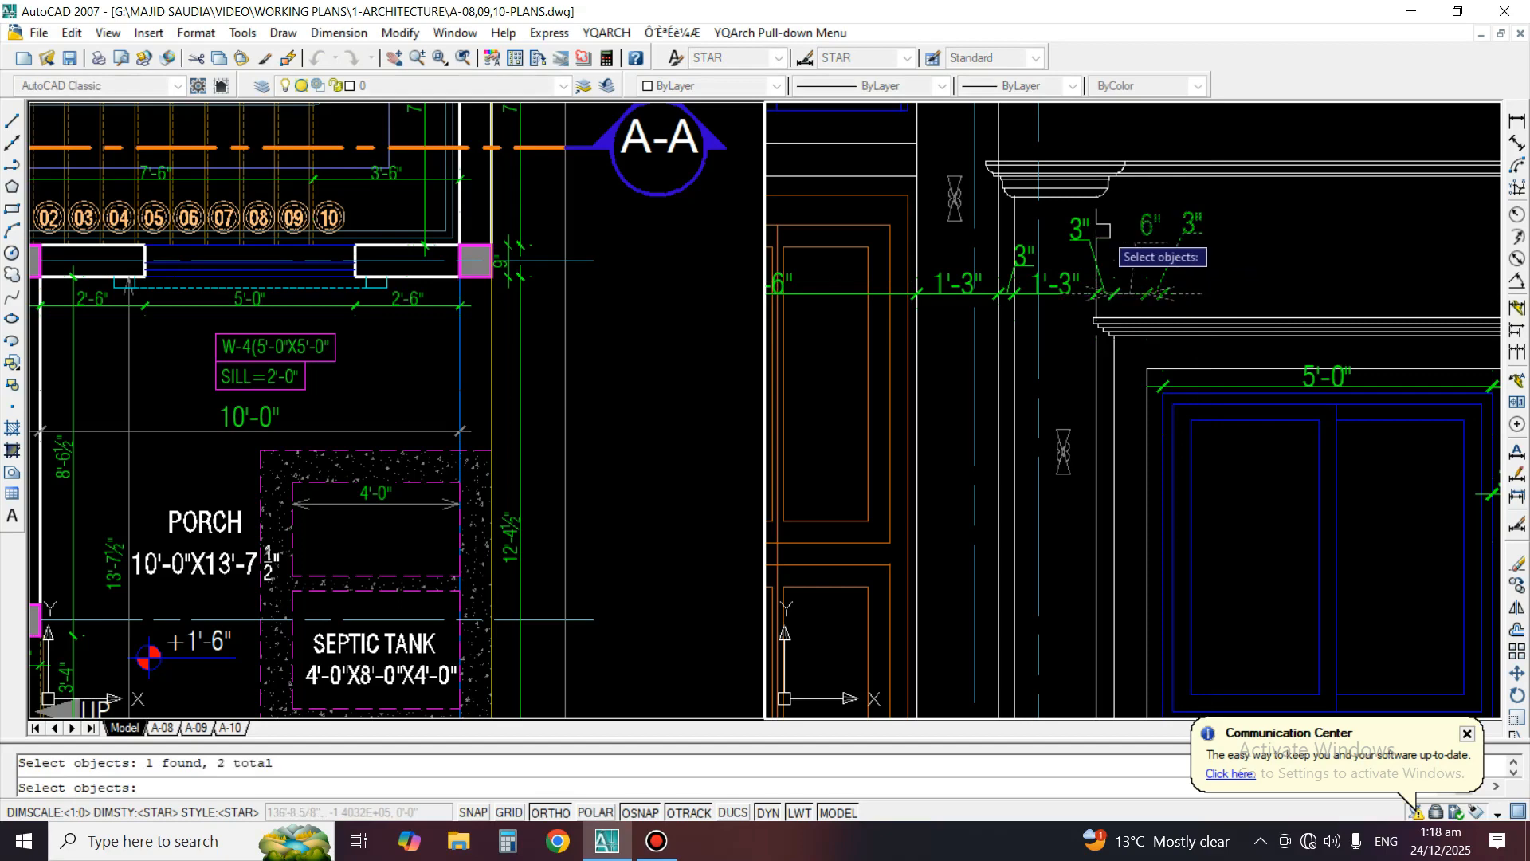
key("space")
left_click(1114, 360)
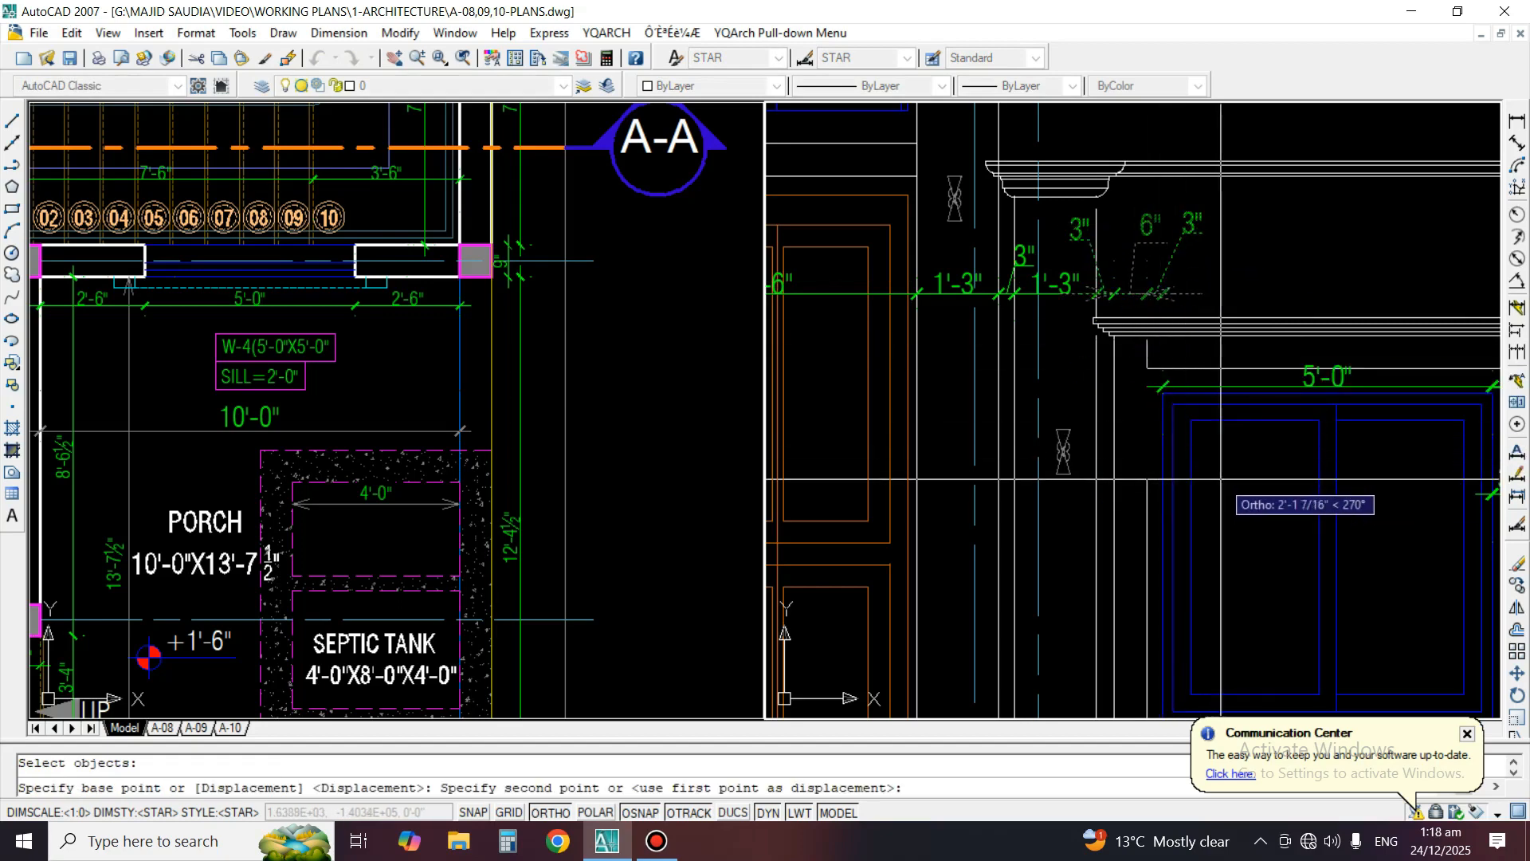
left_click(1228, 571)
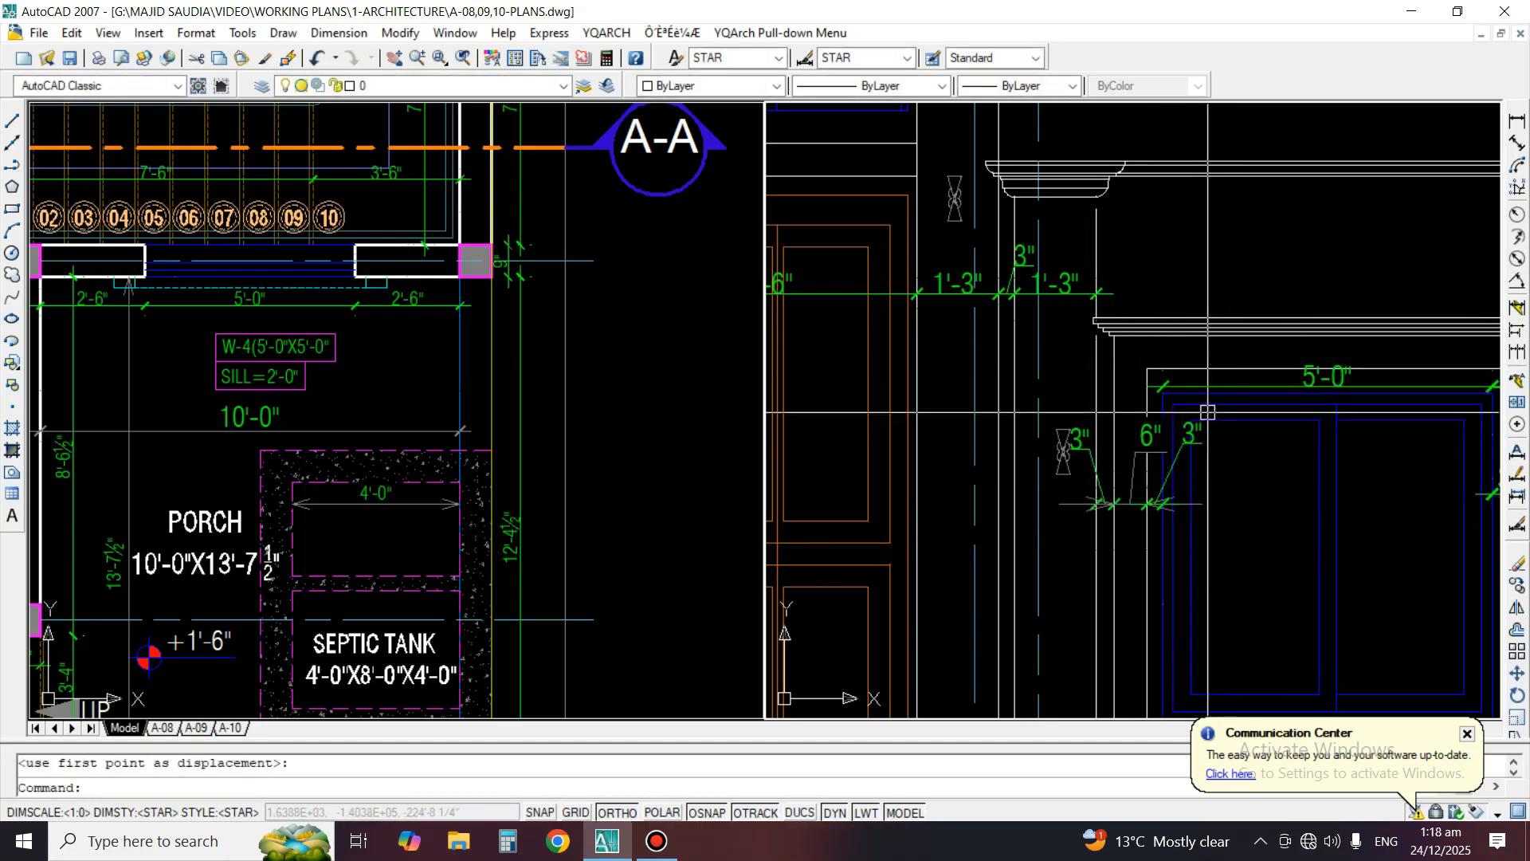
scroll(919, 179, "down", 3)
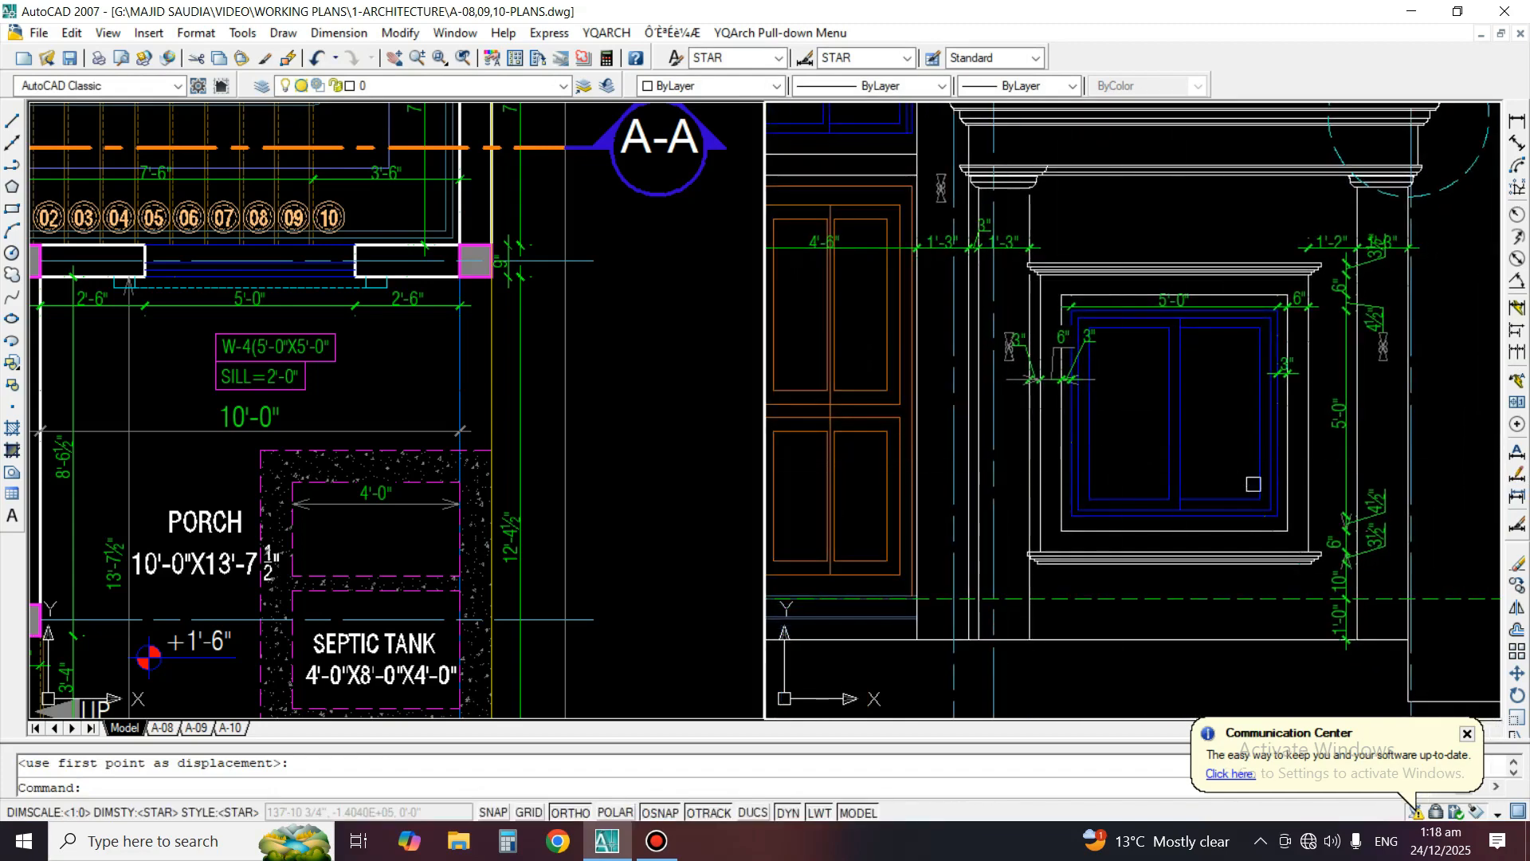
Add a vertical linear dimension for the ground-floor window surround's overall height, from the top of its cornice to the bottom of the sill moulding
middle_click_drag(1253, 484, 1157, 467)
left_click(1517, 121)
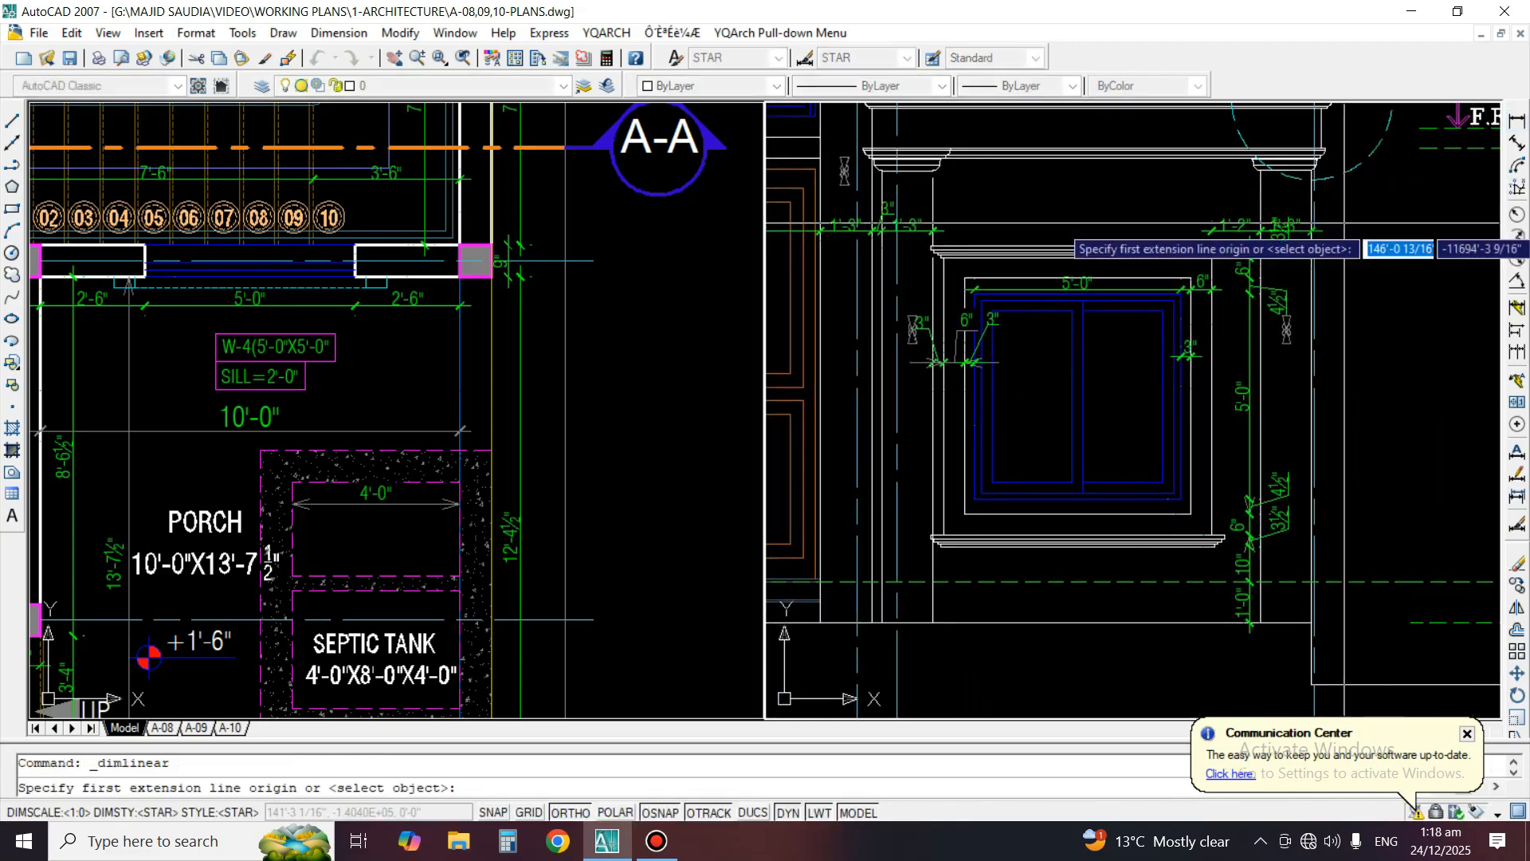
scroll(1241, 247, "up", 3)
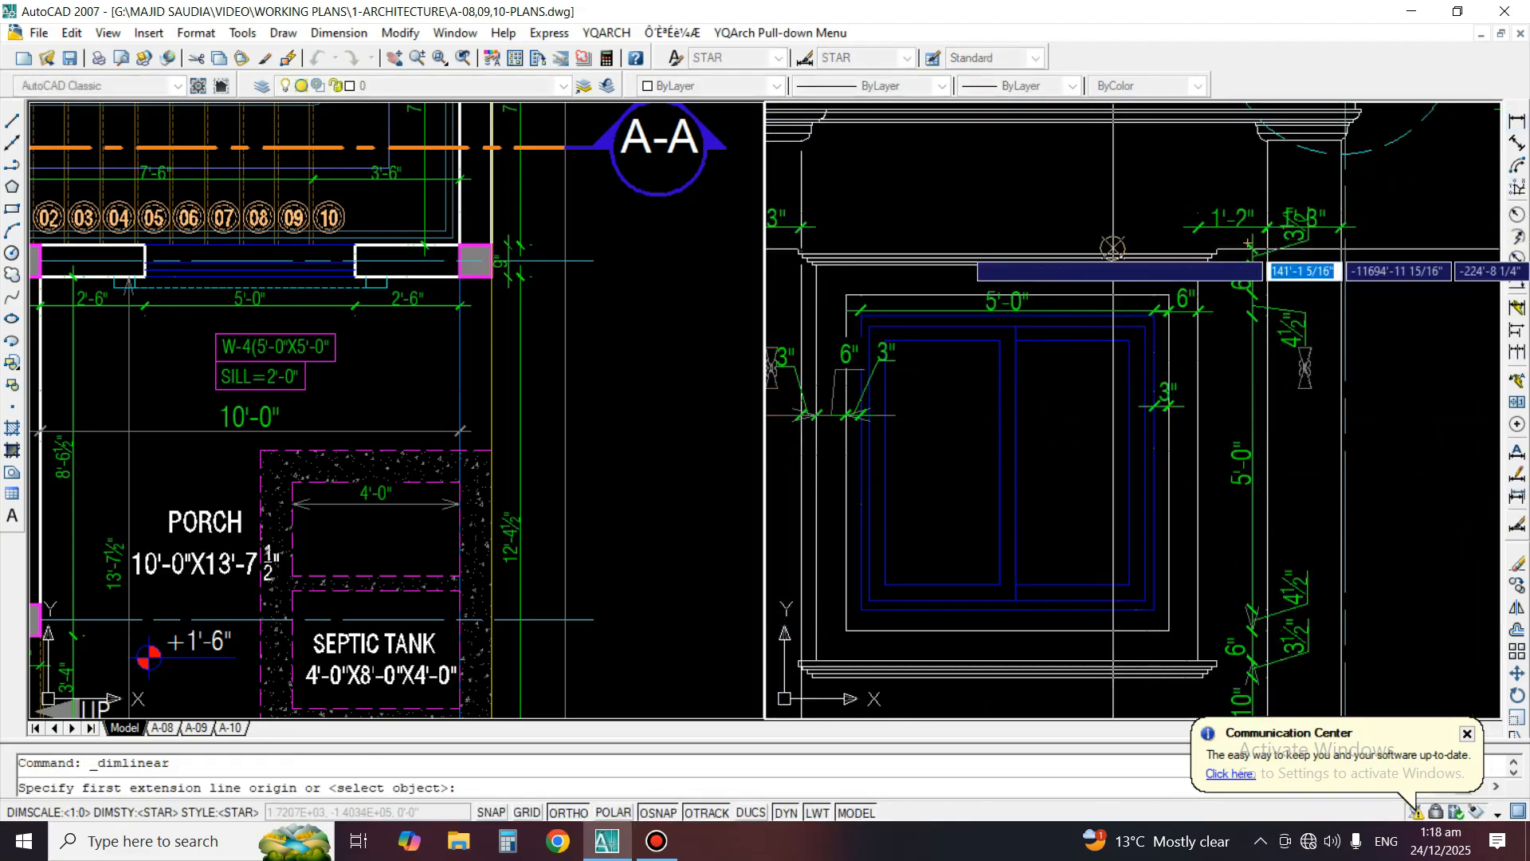
left_click(1113, 249)
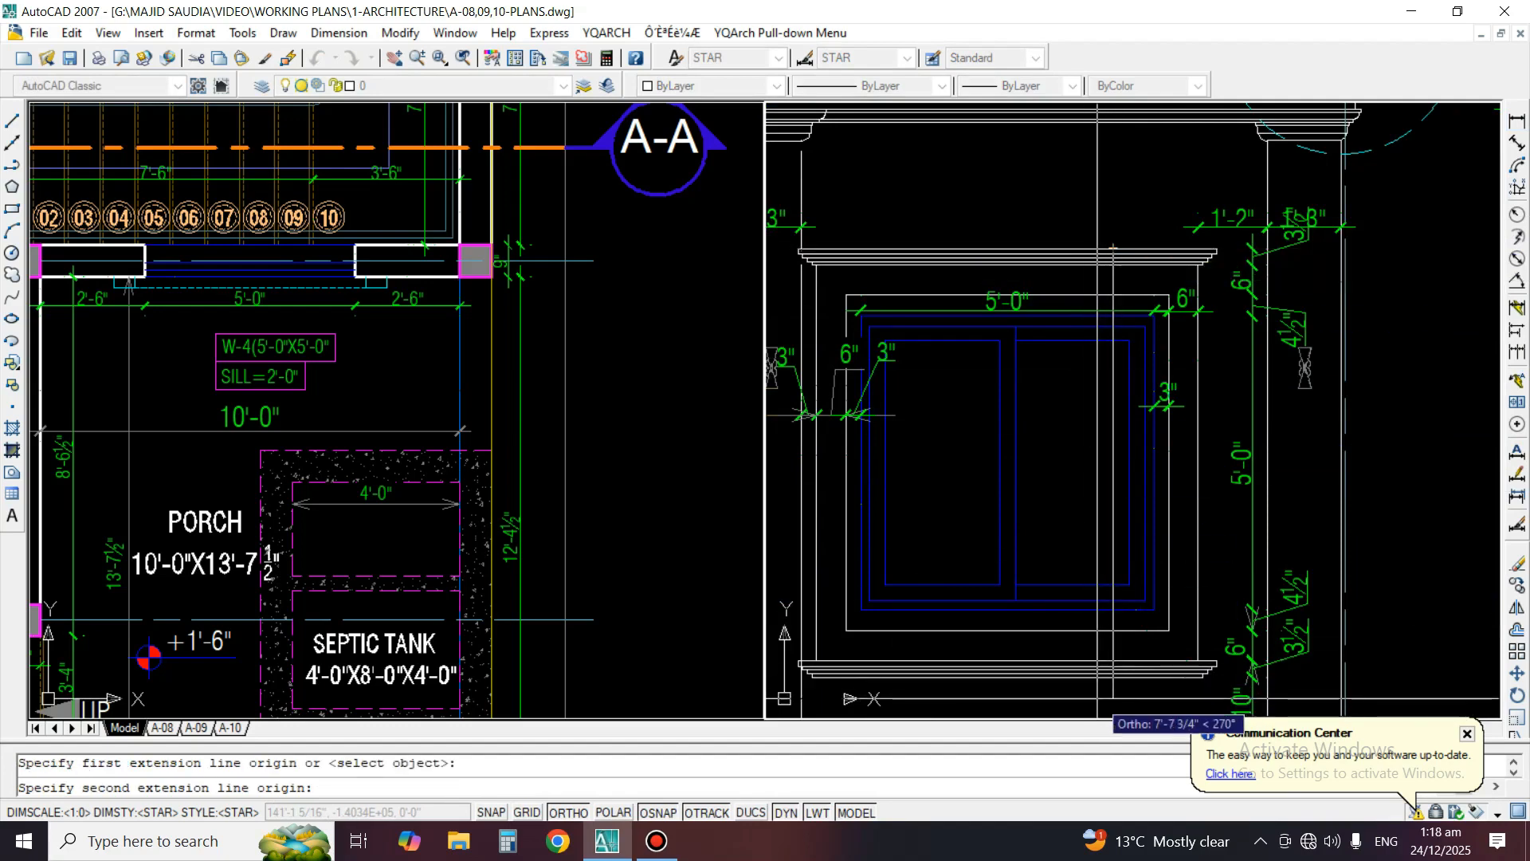
left_click(1108, 677)
left_click(1107, 570)
Match the new surround height dimension's properties to the existing green 3" dimension at the window frame
type("ma")
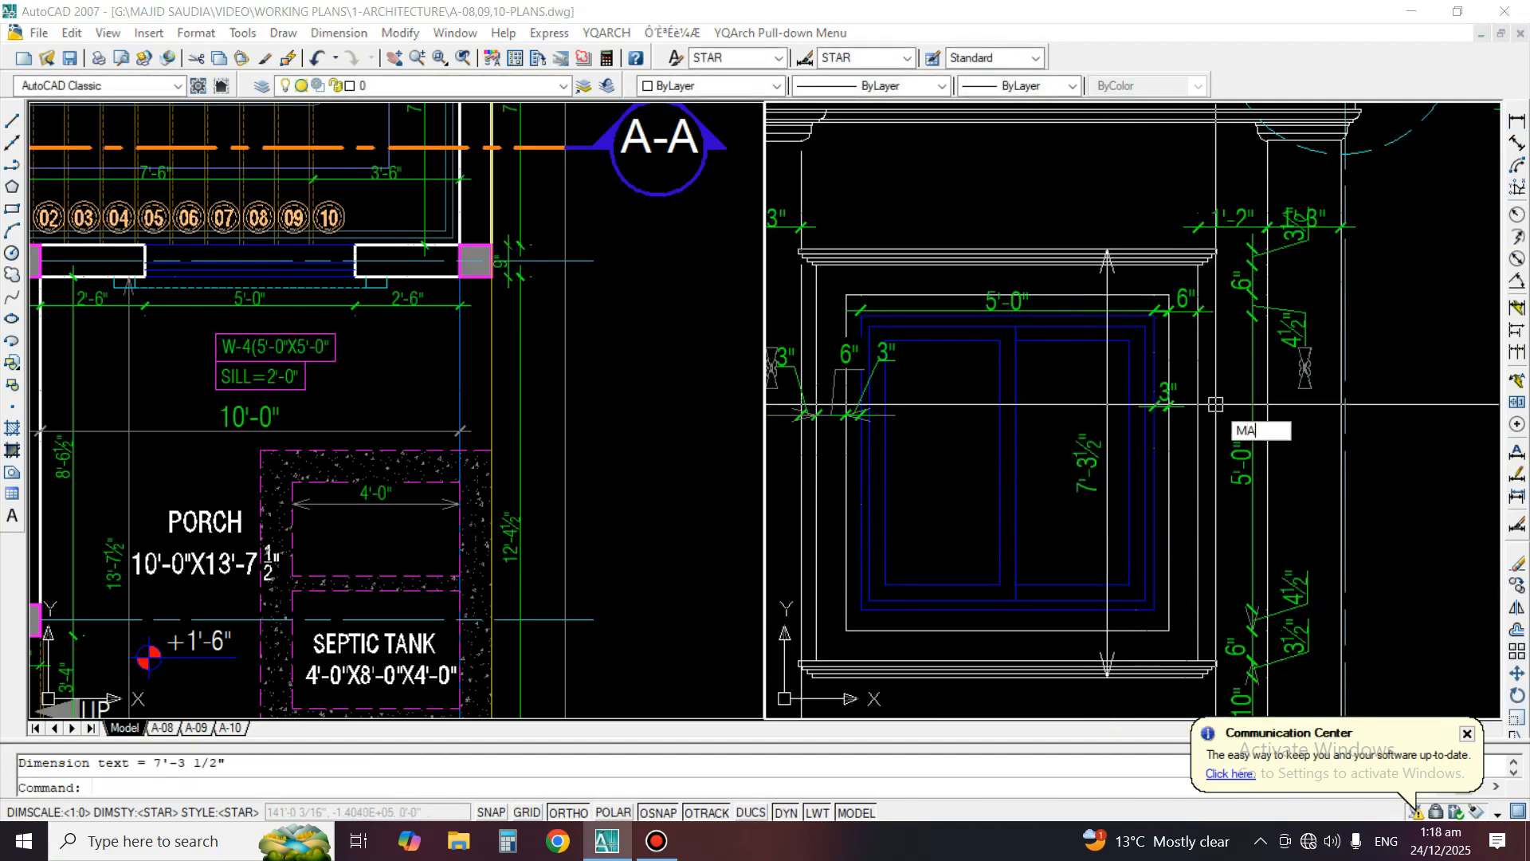
key("Return")
left_click(1160, 405)
left_click(1099, 464)
key("Return")
scroll(1116, 438, "down", 3)
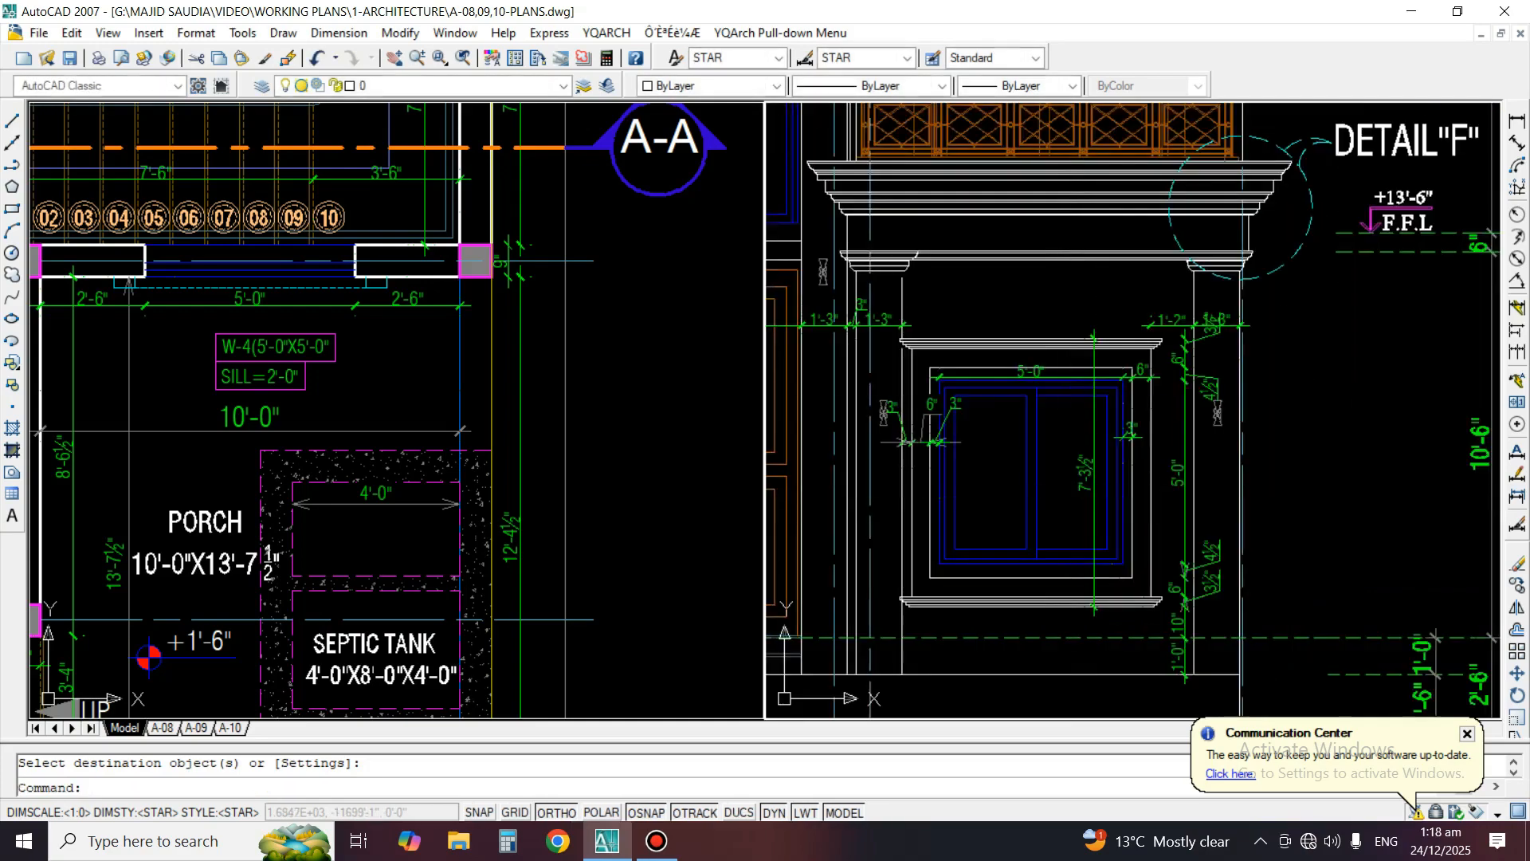
Mirror the surround height dimension upward about the top line of the window cornice, keeping the original
scroll(1120, 399, "up", 4)
scroll(1148, 456, "up", 2)
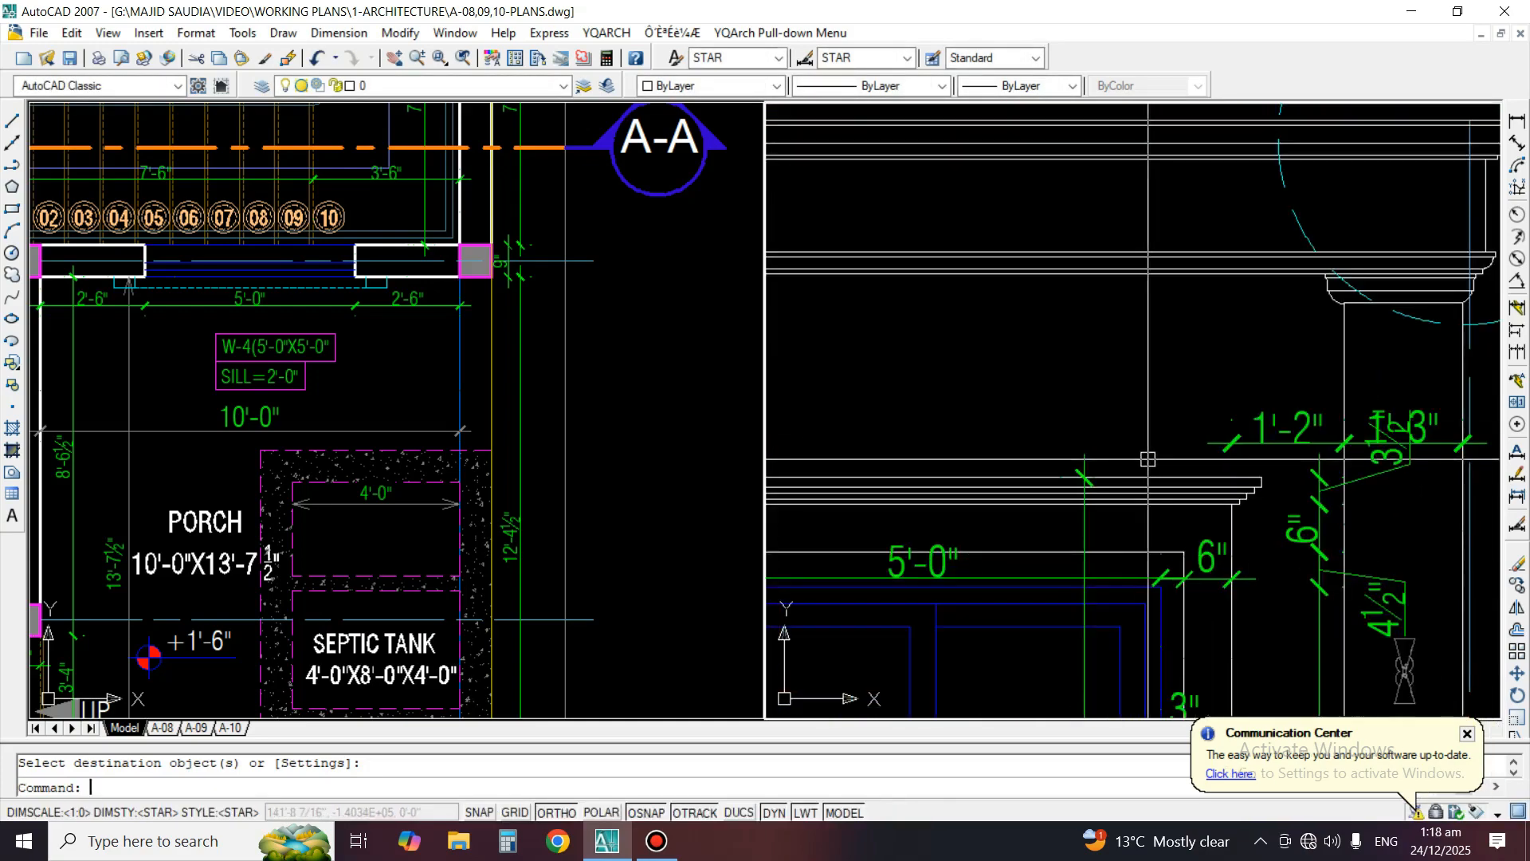
type("mio")
key("Return")
key("Escape")
type("mi")
key("Return")
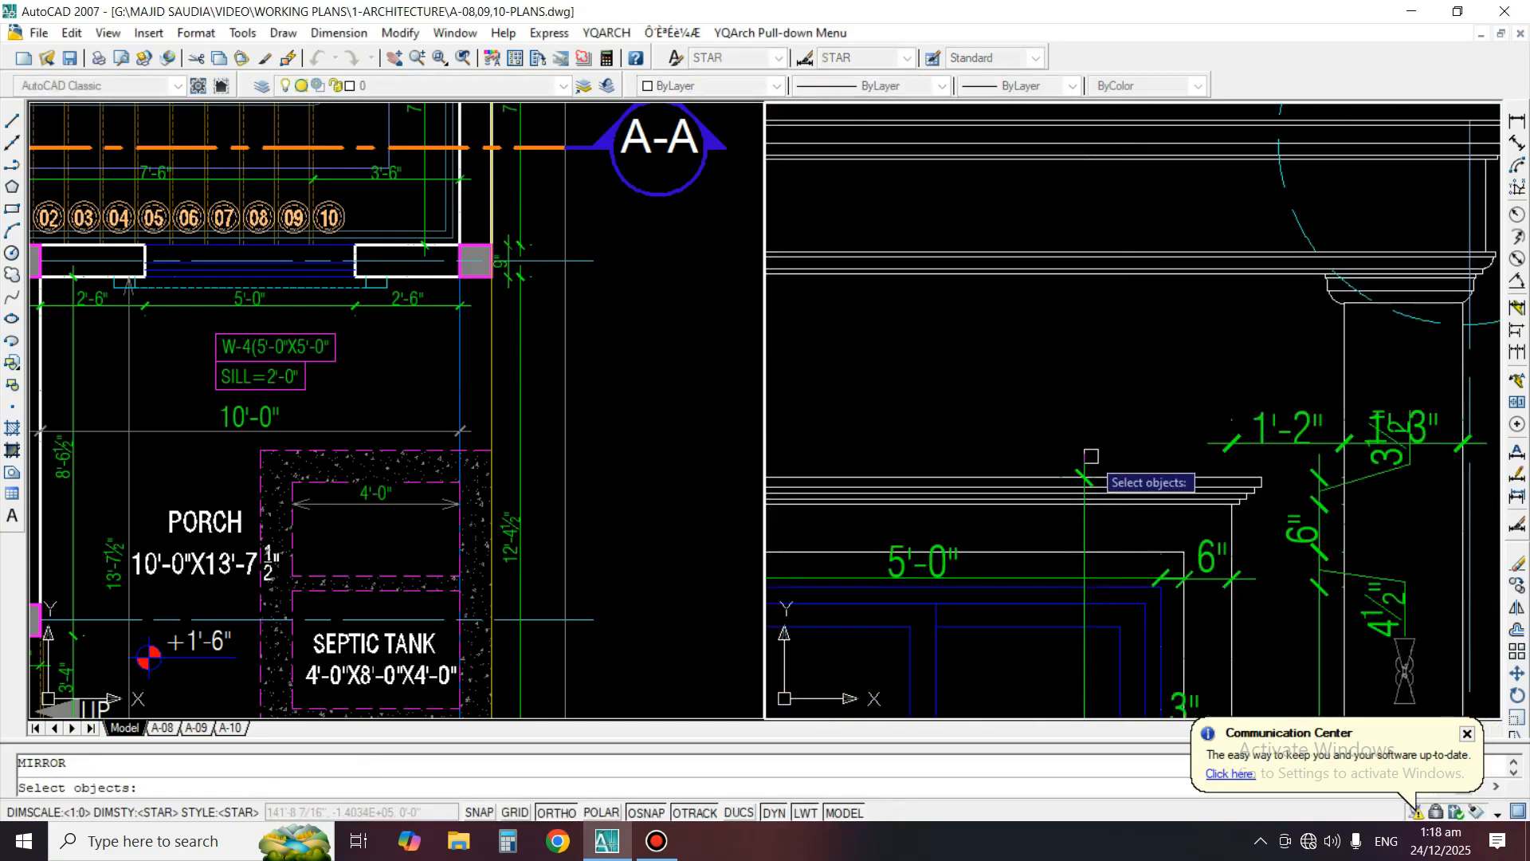
left_click(1085, 457)
scroll(1041, 466, "up", 2)
key("Return")
left_click(1037, 484)
left_click(1108, 423)
key("Return")
Fit the mirrored dimension to the lowest line of the main cornice above, so it spans from the window cornice to that line
type("ex")
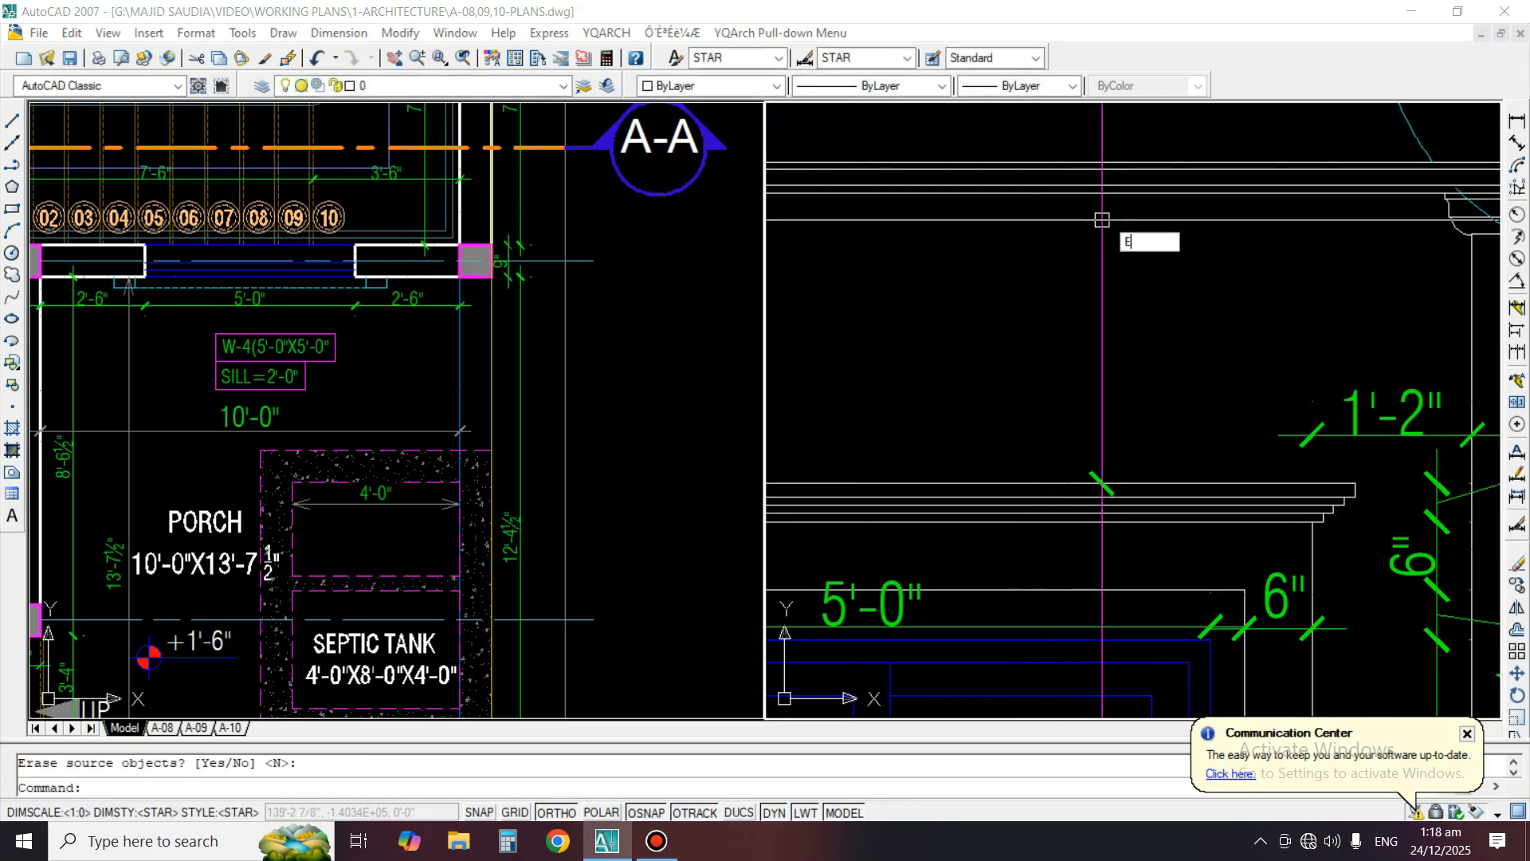
key("Return")
scroll(1105, 215, "down", 5)
scroll(1107, 171, "up", 4)
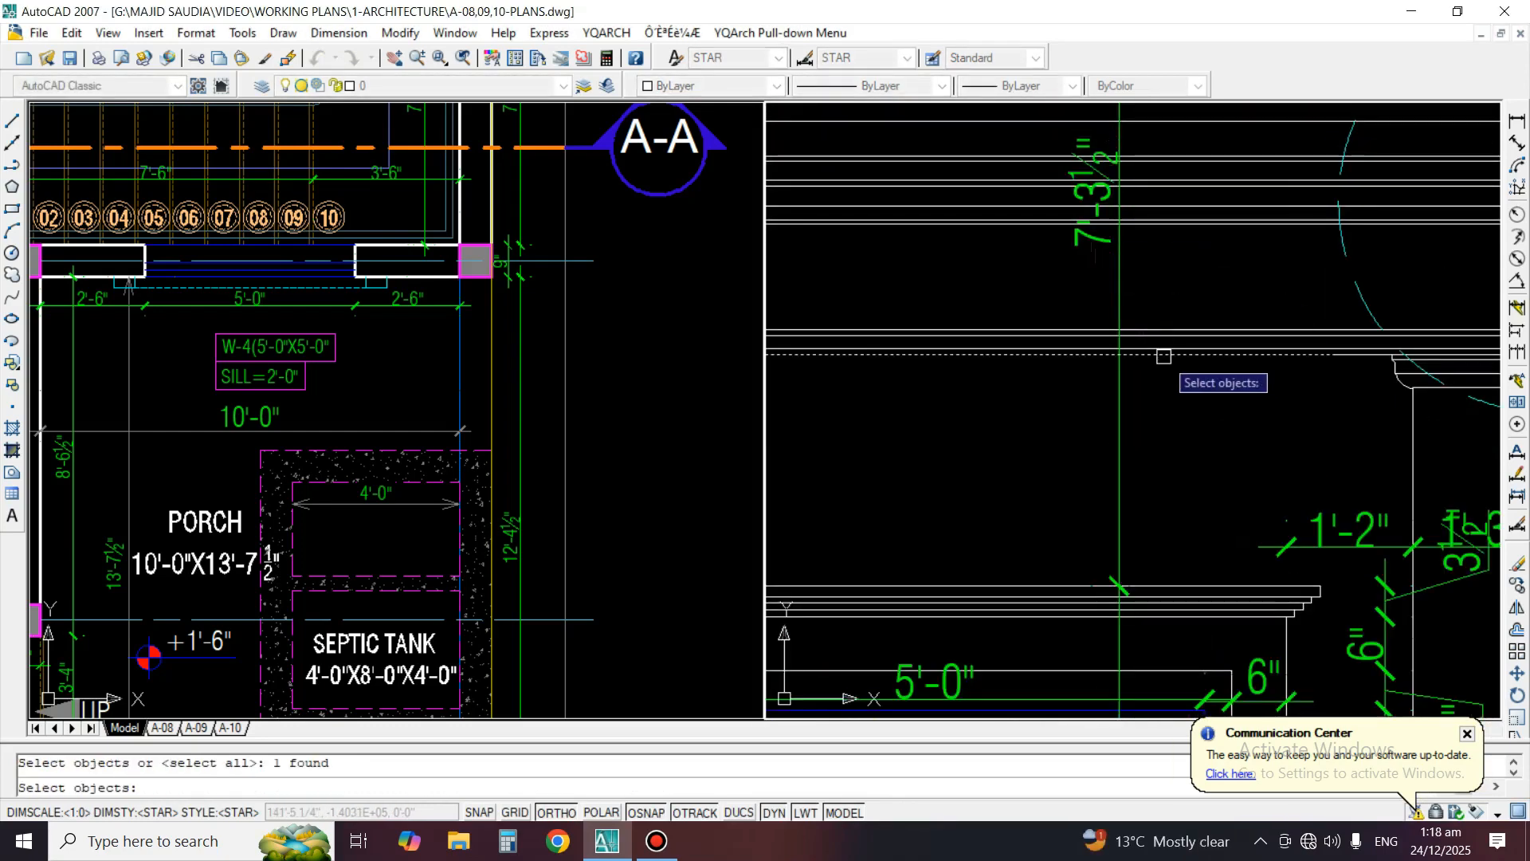
key("Return")
left_click(1104, 249)
left_click(1088, 255)
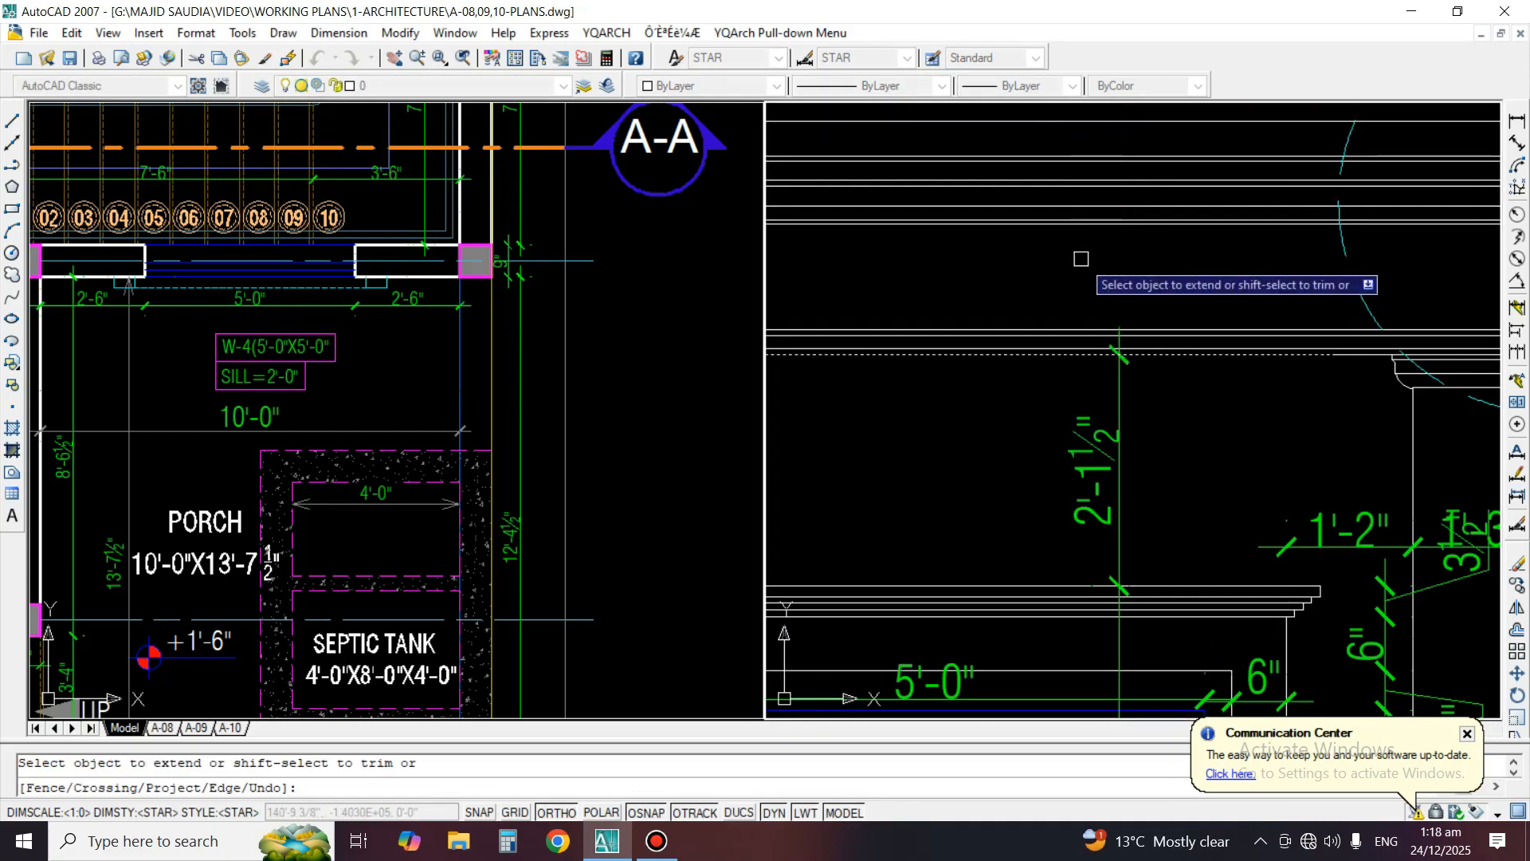
key("Return")
scroll(1081, 267, "down", 4)
middle_click_drag(1285, 200, 1285, 220)
type("mi")
key("Return")
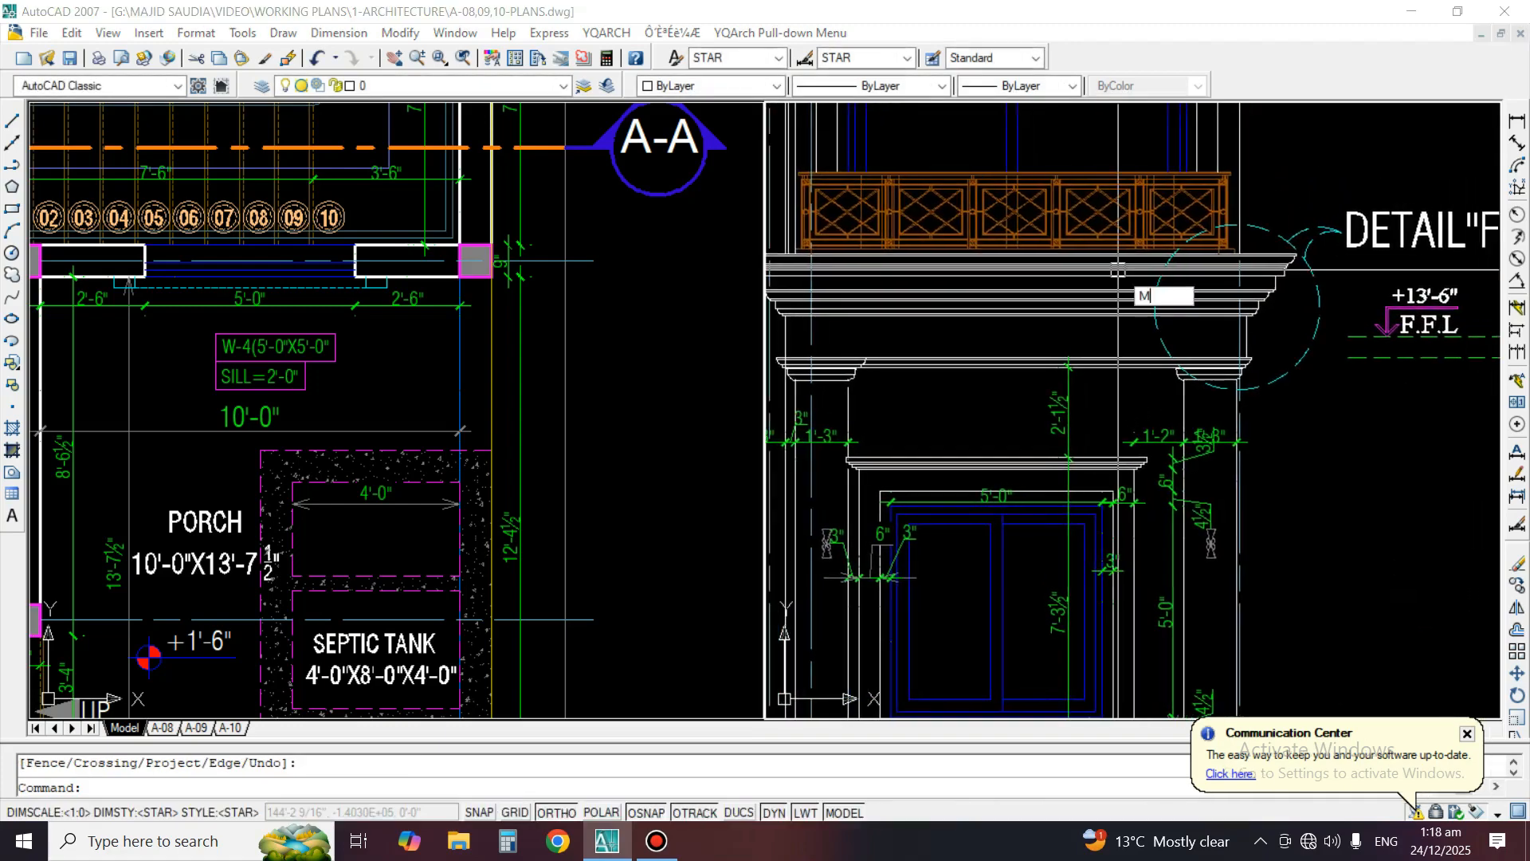
scroll(1075, 364, "up", 2)
left_click(1072, 423)
scroll(1036, 399, "up", 2)
key("Return")
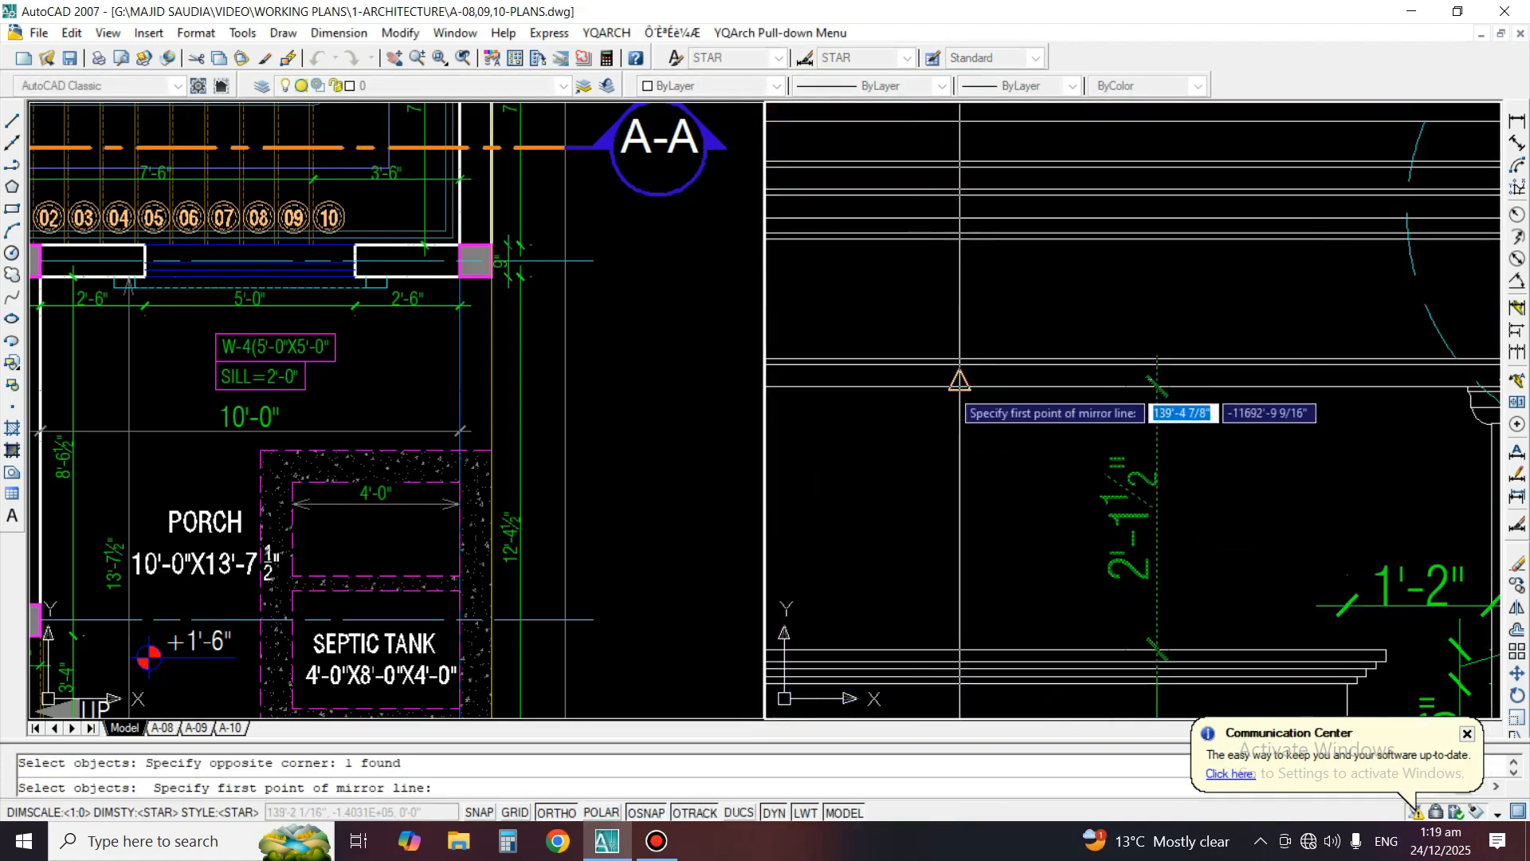
left_click(968, 402)
key("Escape")
Mirror the dimension above the window upward about the lowest line of the main cornice, keeping the original
key("Return")
left_click(1173, 416)
left_click(1116, 430)
key("Return")
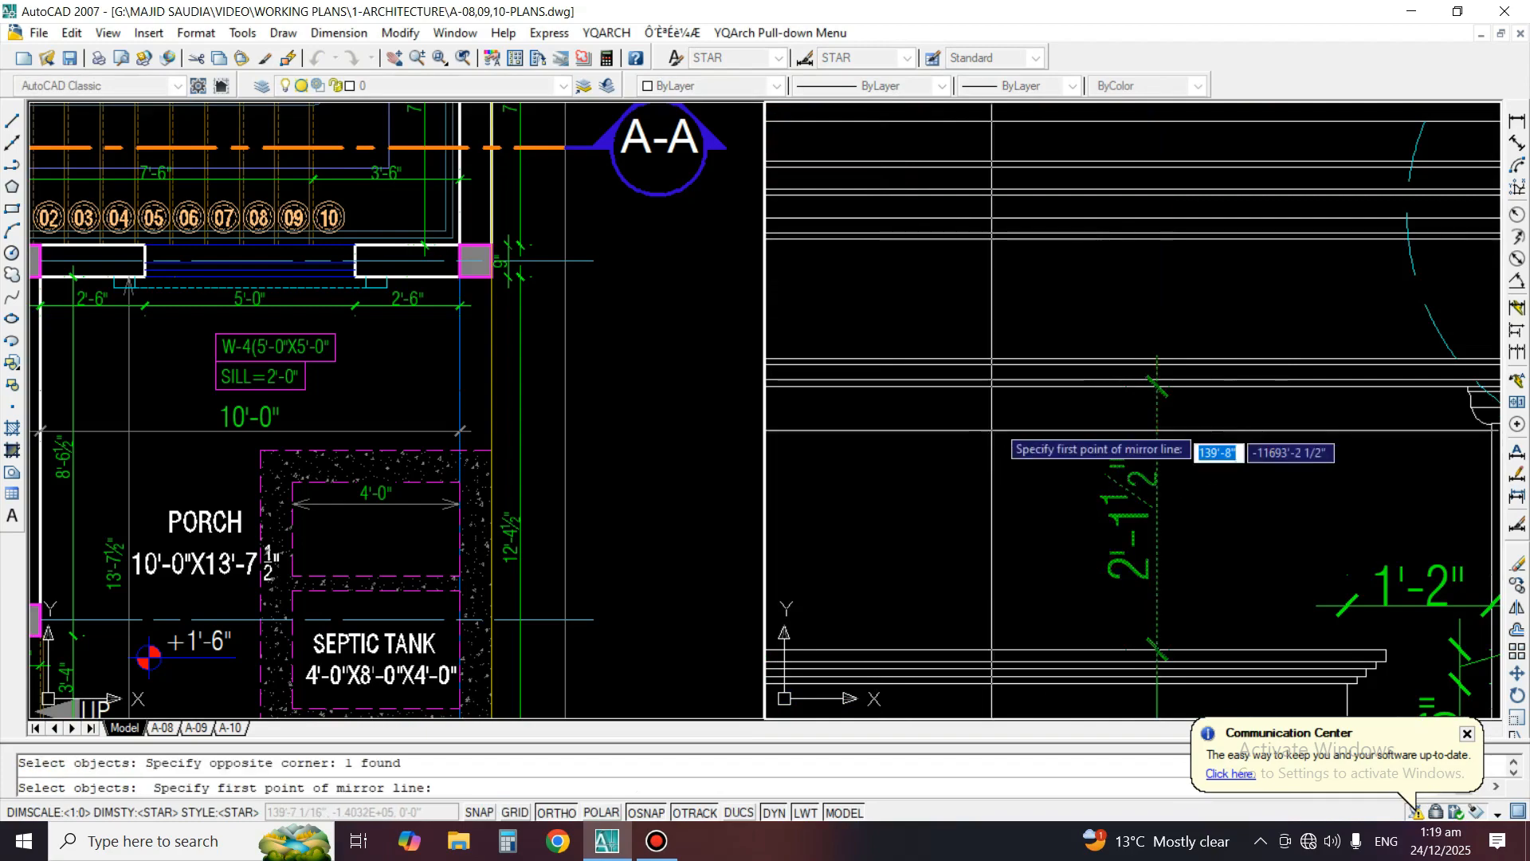
left_click(1049, 388)
left_click(976, 391)
key("Return")
scroll(994, 457, "down", 3)
Extend the newly mirrored dimension to the top line of the main cornice, so it covers the full cornice height
type("ex")
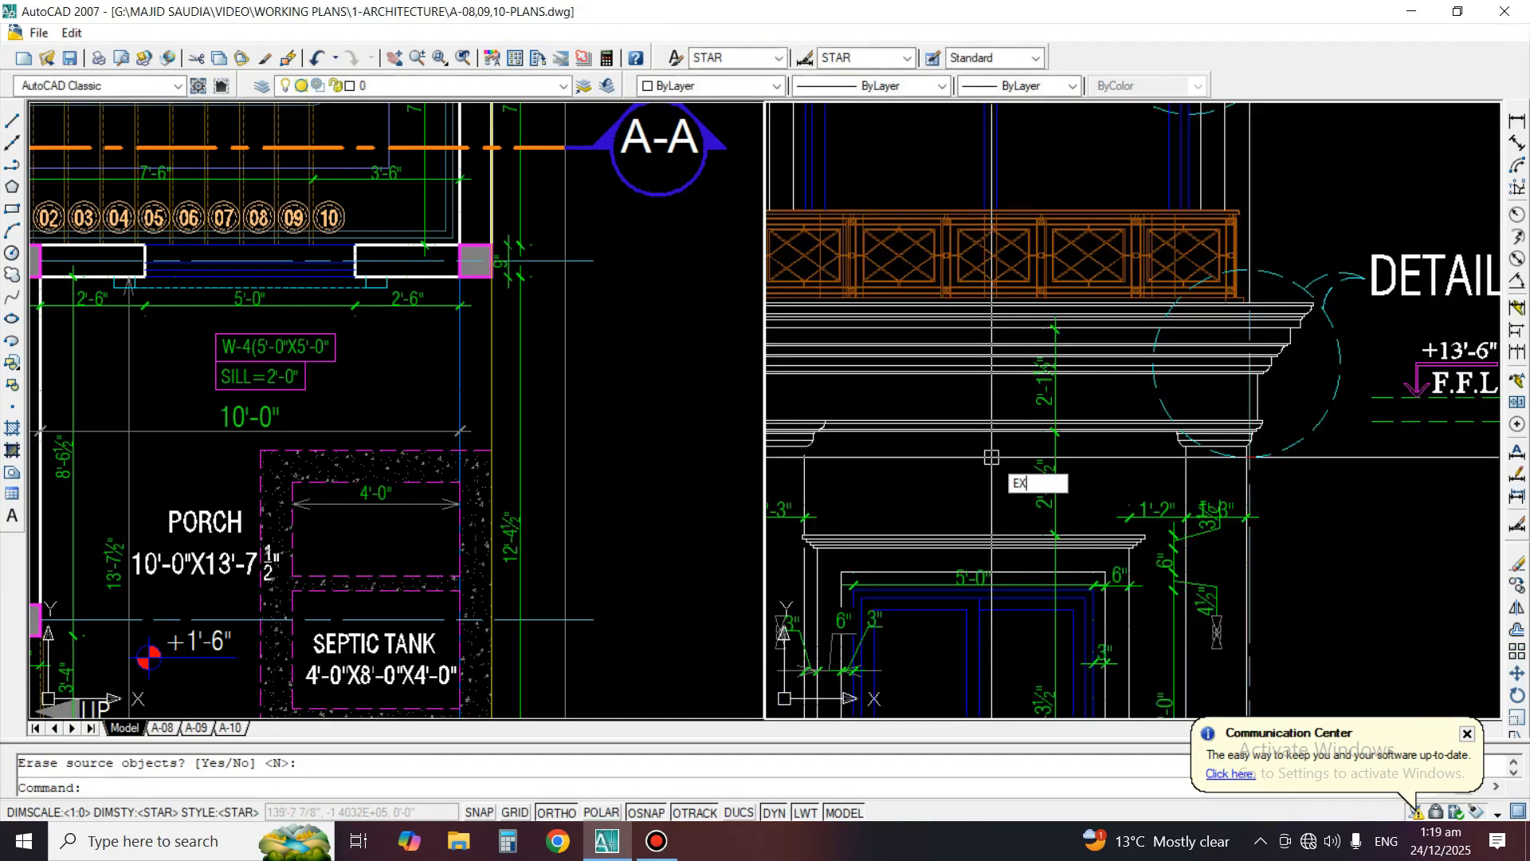
key("Return")
scroll(1081, 311, "up", 6)
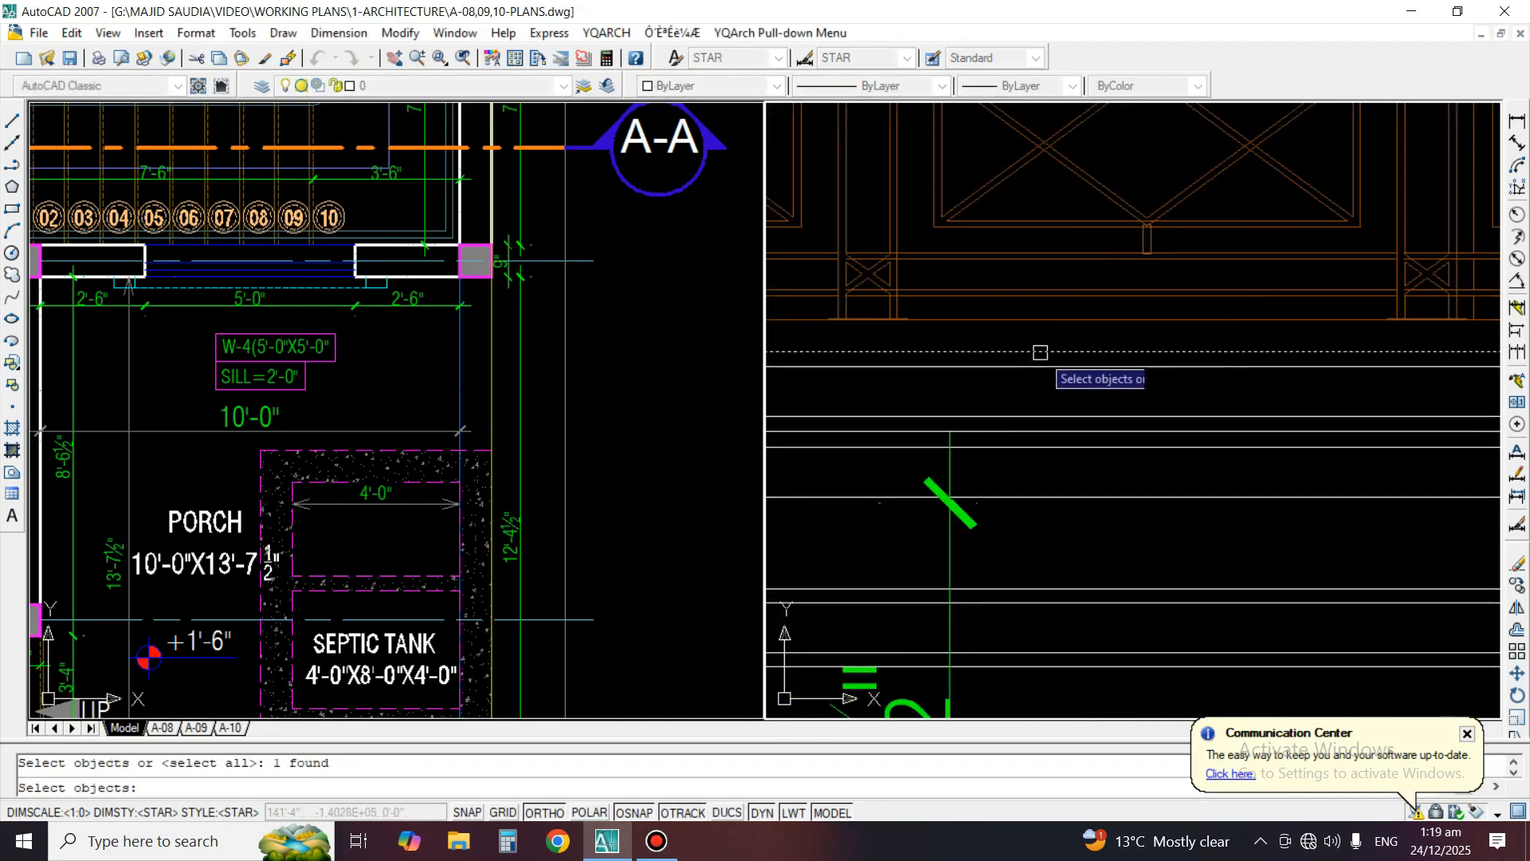
scroll(1096, 309, "down", 2)
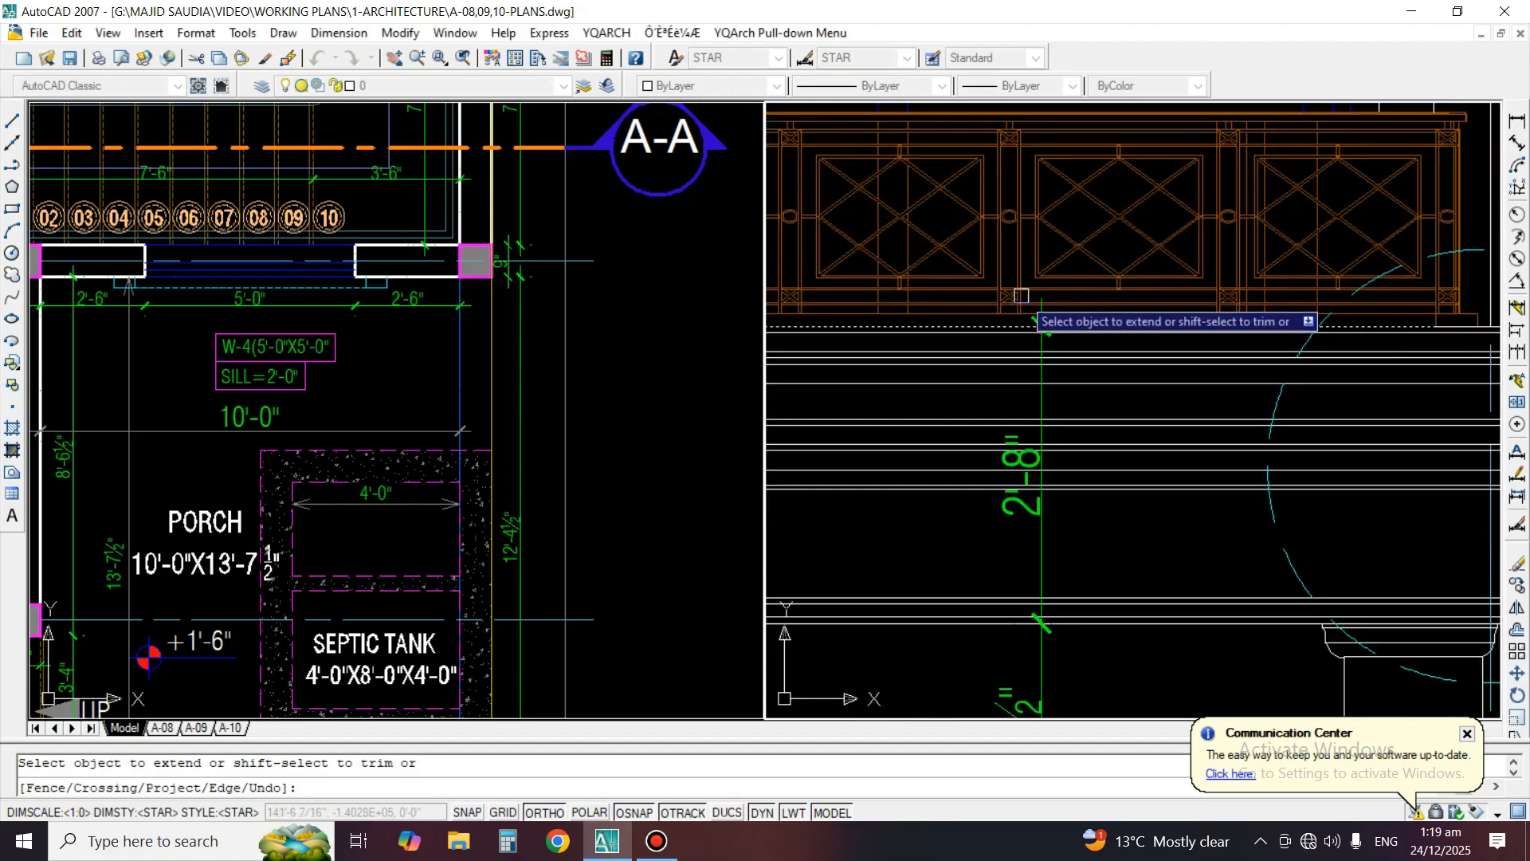
key("Escape")
Mirror the main cornice height dimension upward about the cornice's top line, keeping the original
type("mi")
key("Return")
scroll(1041, 367, "up", 3)
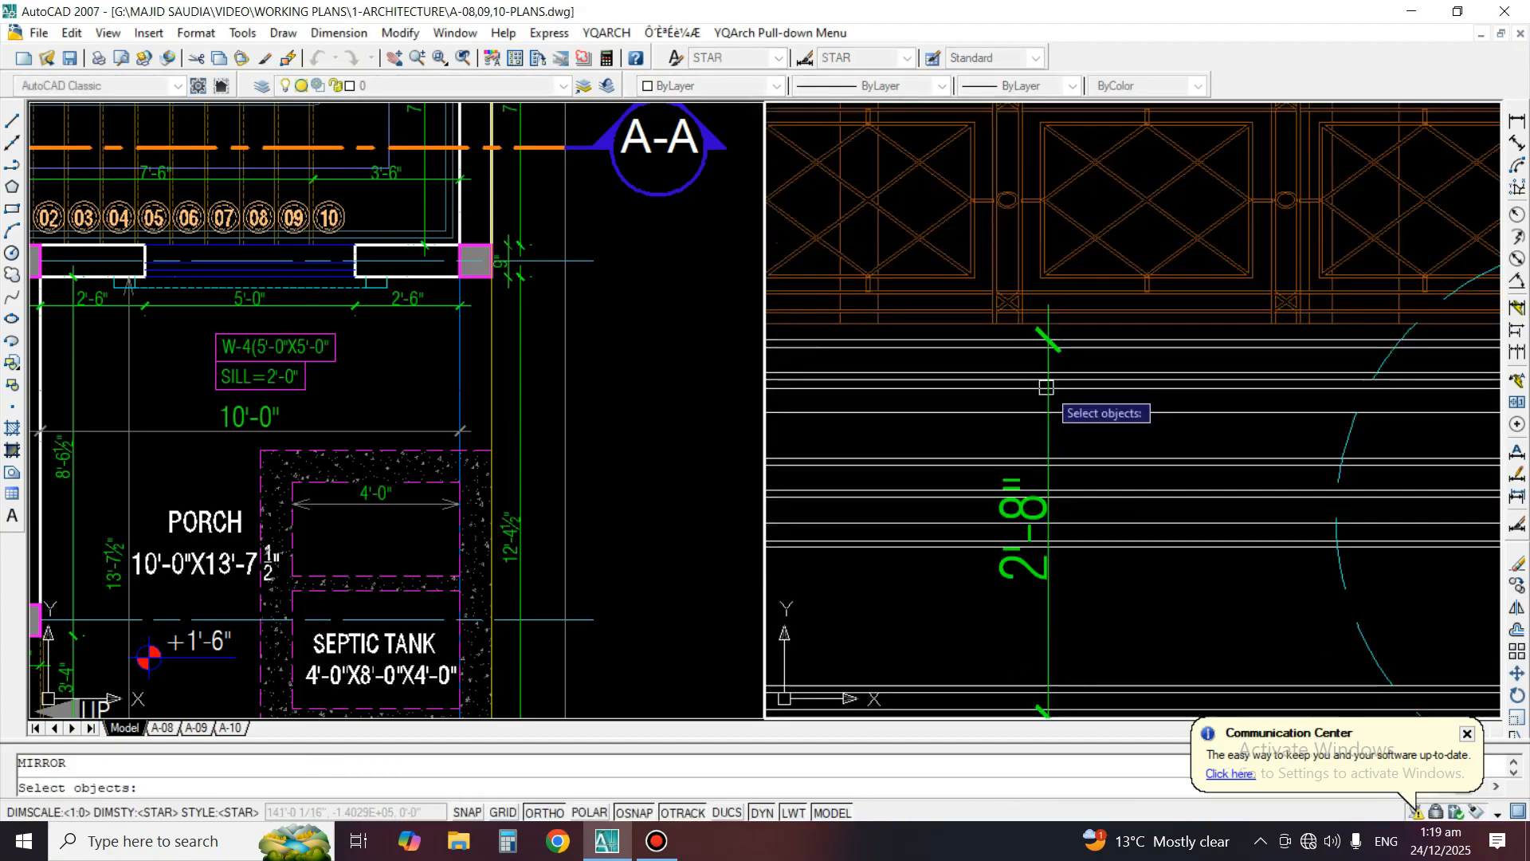
scroll(1055, 333, "up", 2)
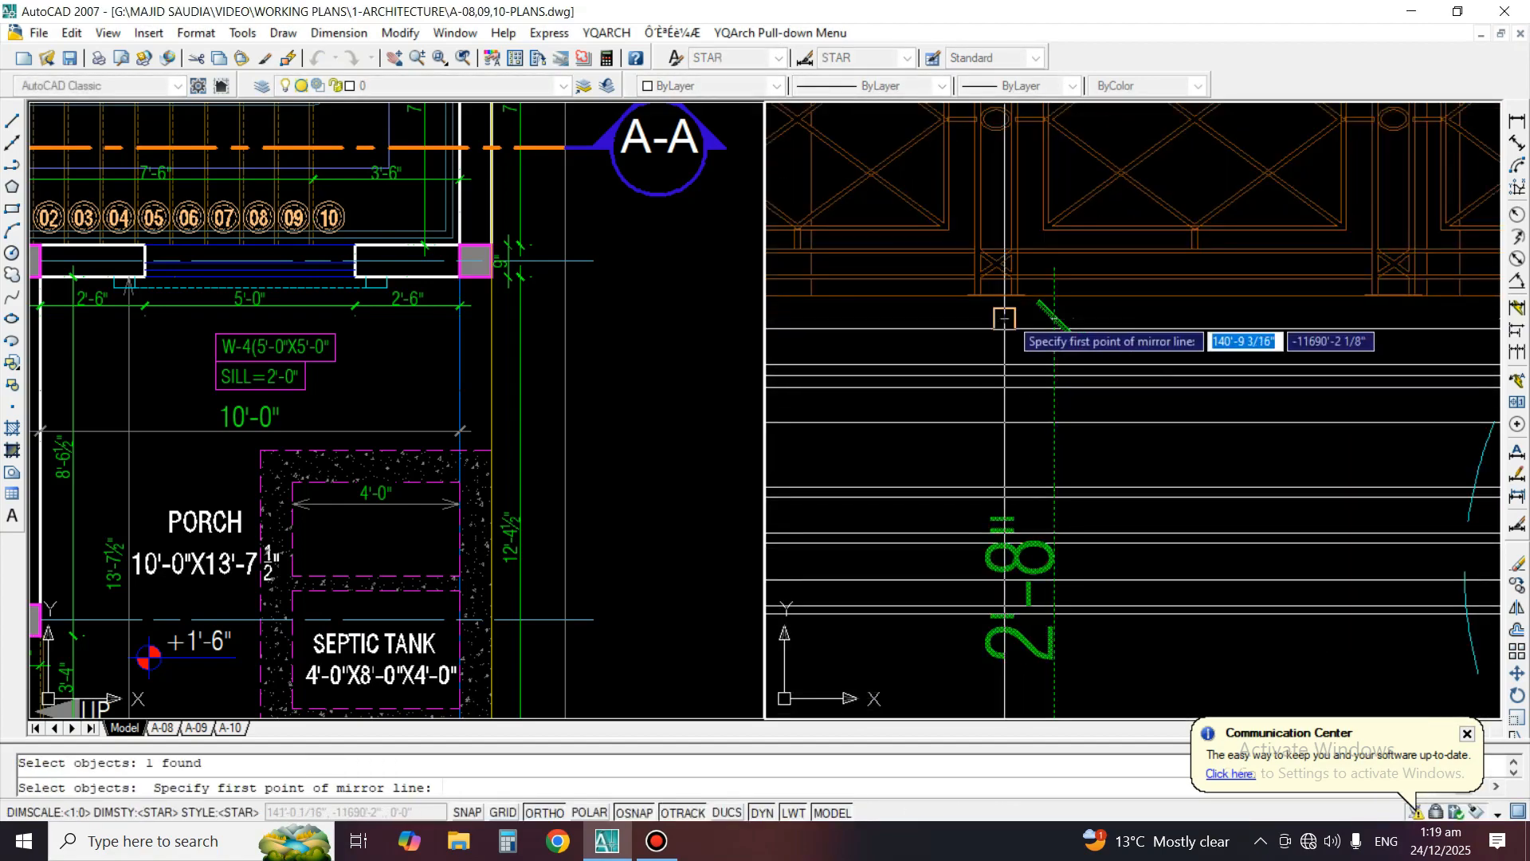
left_click(1004, 318)
scroll(953, 335, "up", 1)
left_click(948, 367)
key("Return")
scroll(943, 380, "down", 4)
Fit the mirrored dimension to the top rail of the balcony railing, so it spans from the cornice top to the railing top
type("ex")
key("Return")
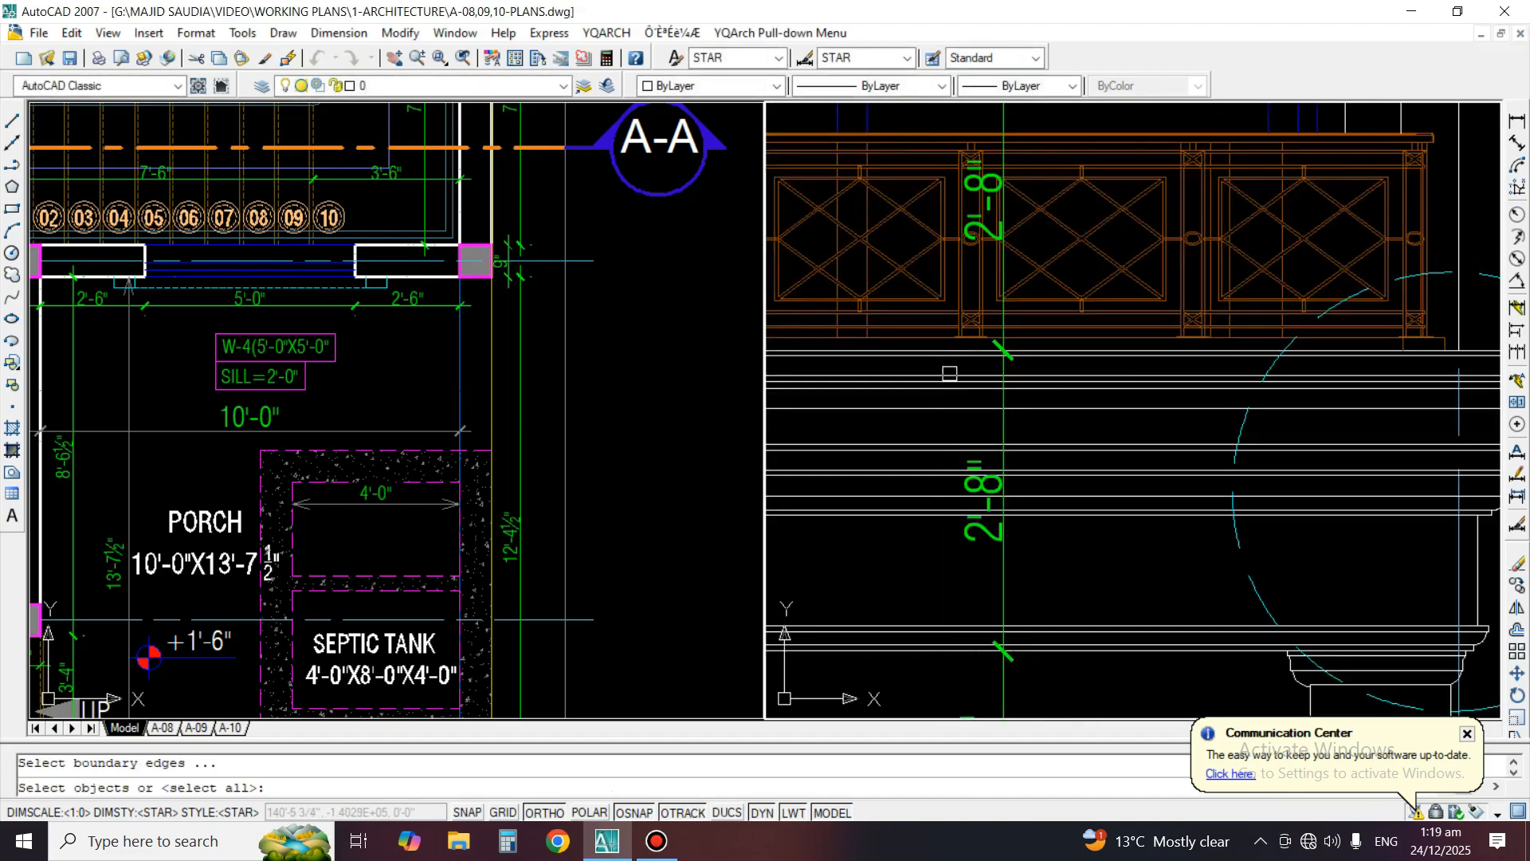
middle_click_drag(994, 135, 1006, 323)
scroll(1010, 325, "up", 3)
scroll(1040, 314, "up", 4)
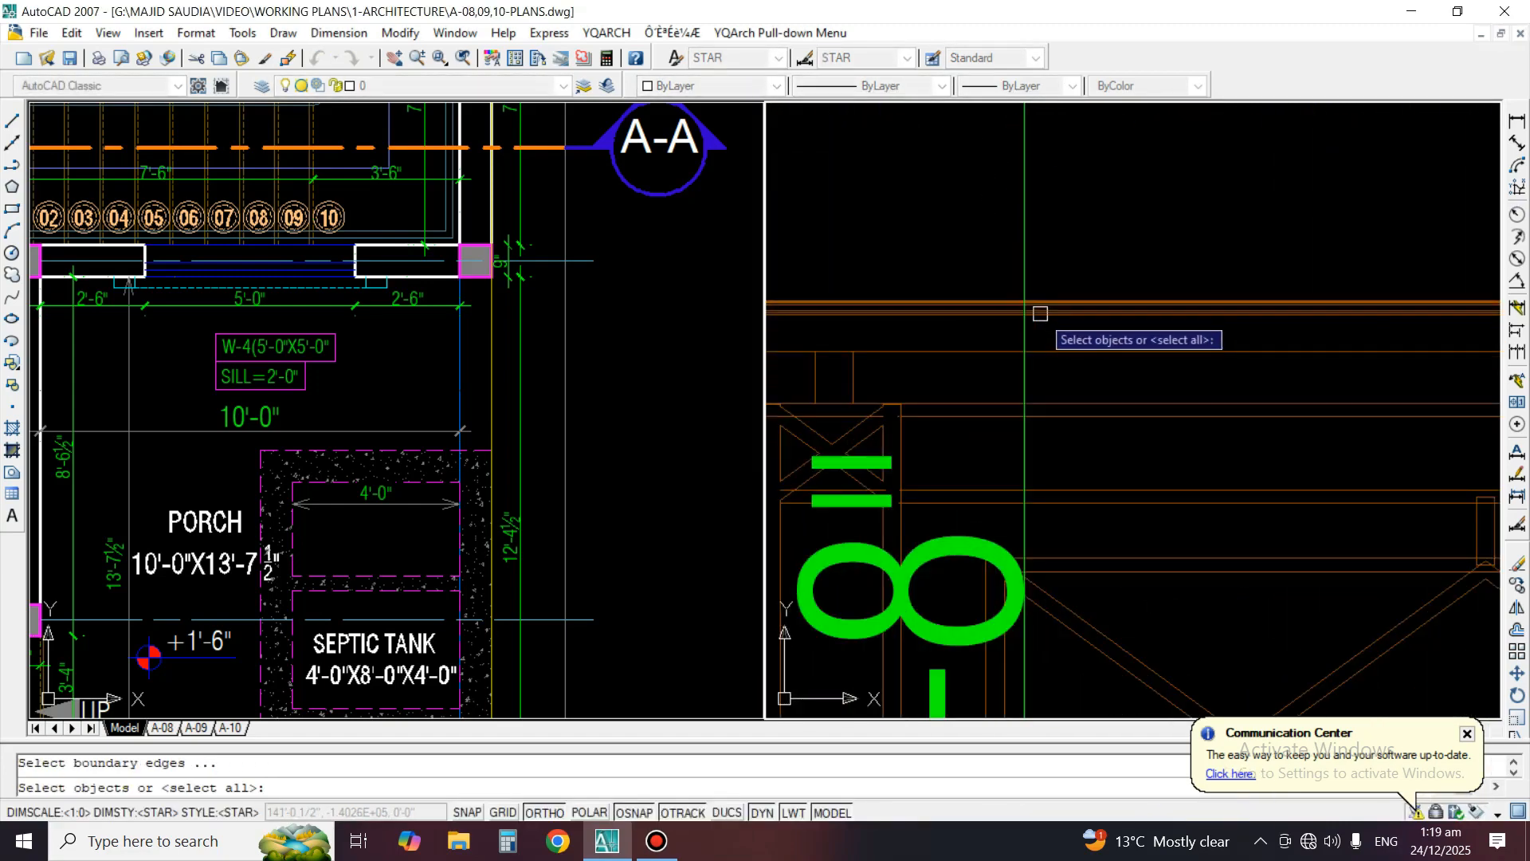
scroll(1050, 297, "up", 4)
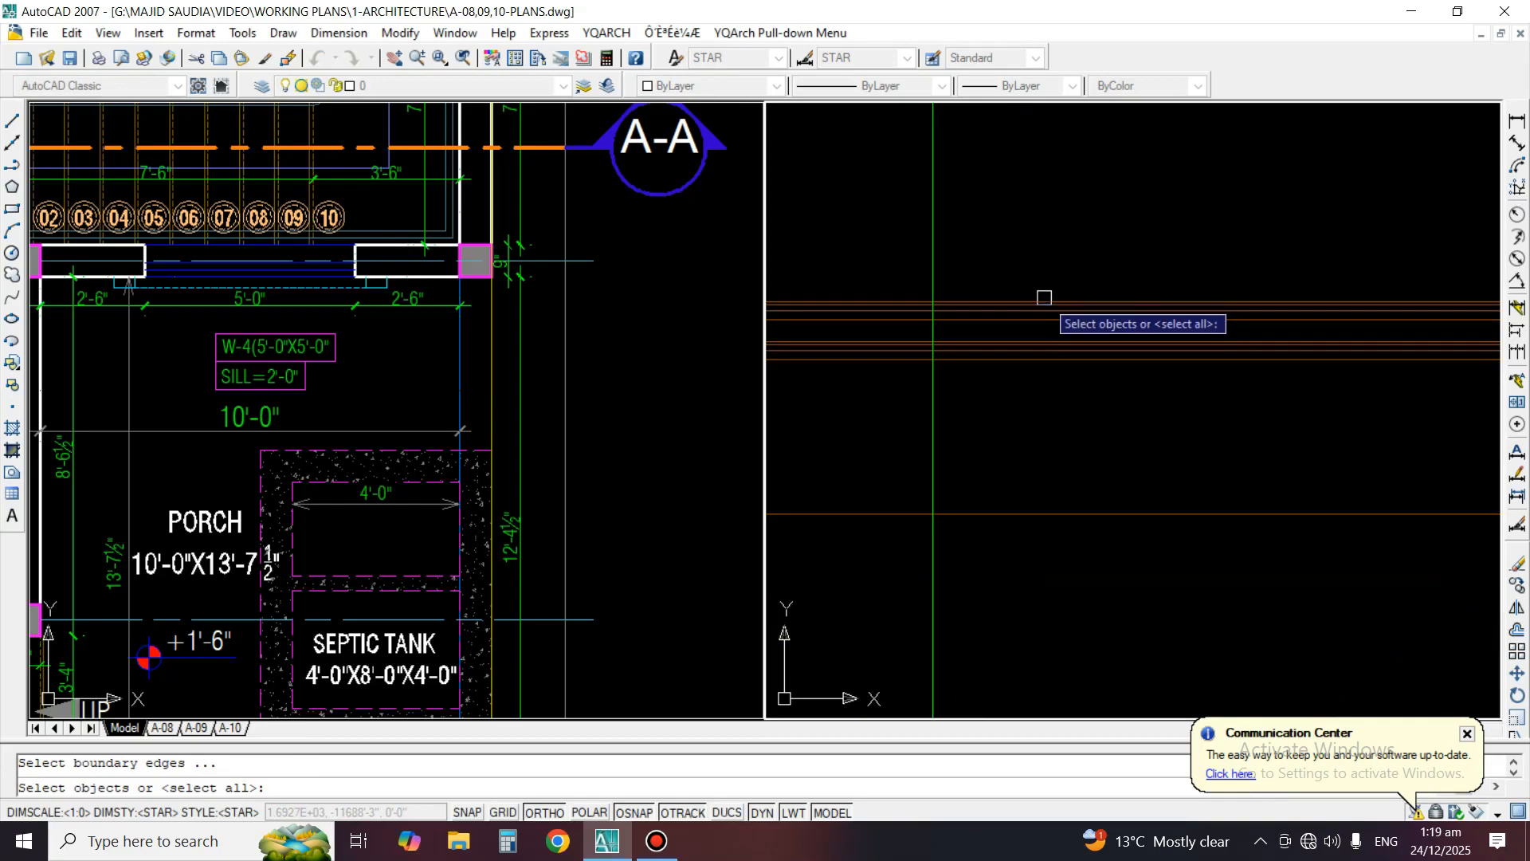
key("Return")
scroll(1116, 204, "down", 5)
left_click(1073, 157, "shift")
key("Return")
scroll(1069, 217, "down", 5)
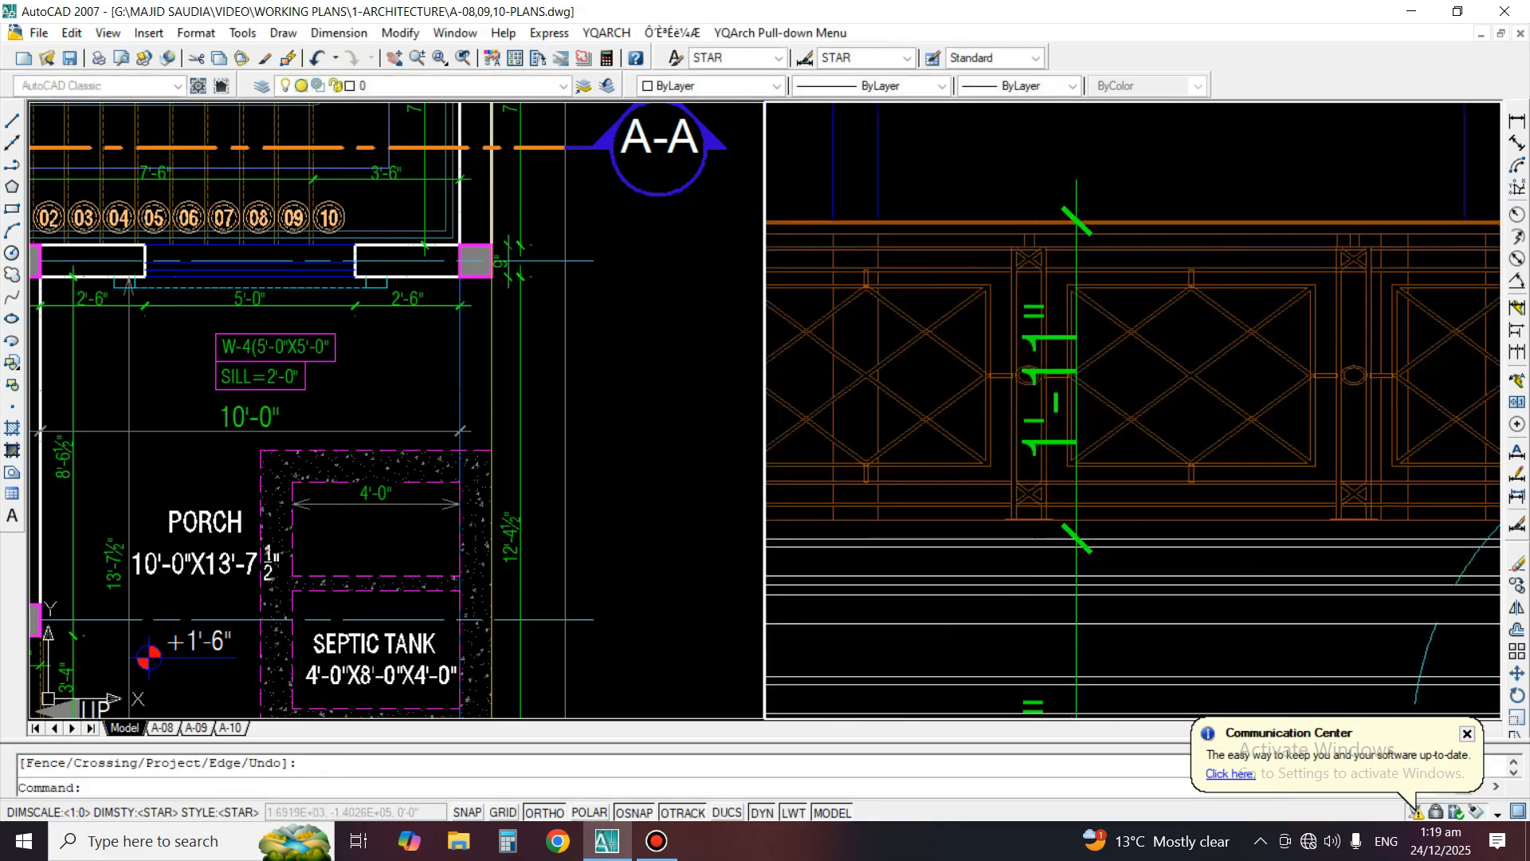
Add a horizontal linear dimension for the upper window's width by selecting the frame's top line, placing it across the upper part of the glazing
scroll(1269, 265, "down", 6)
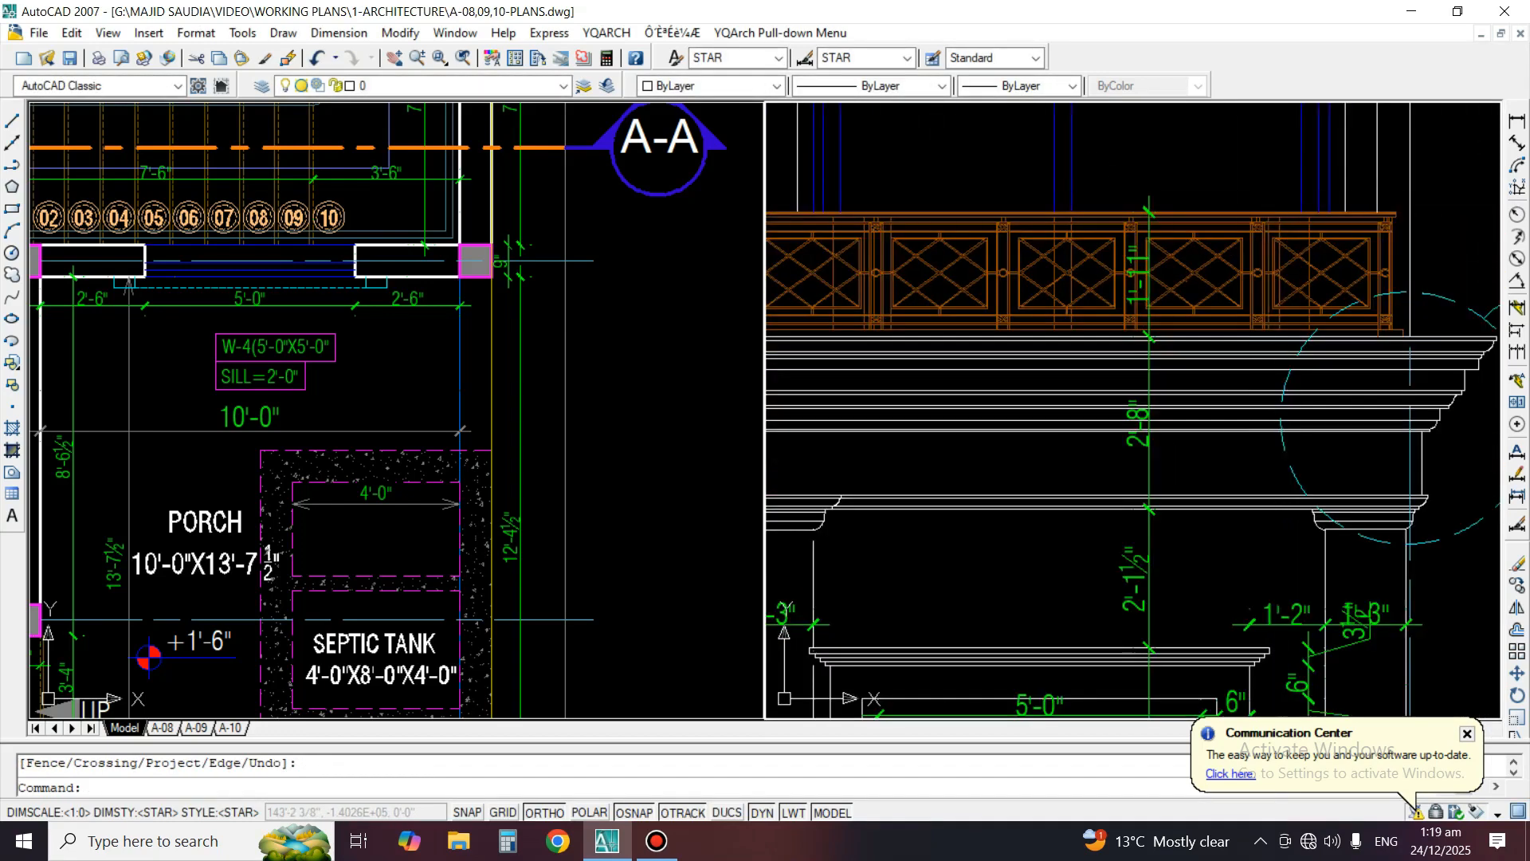
middle_click_drag(1198, 335, 1251, 355)
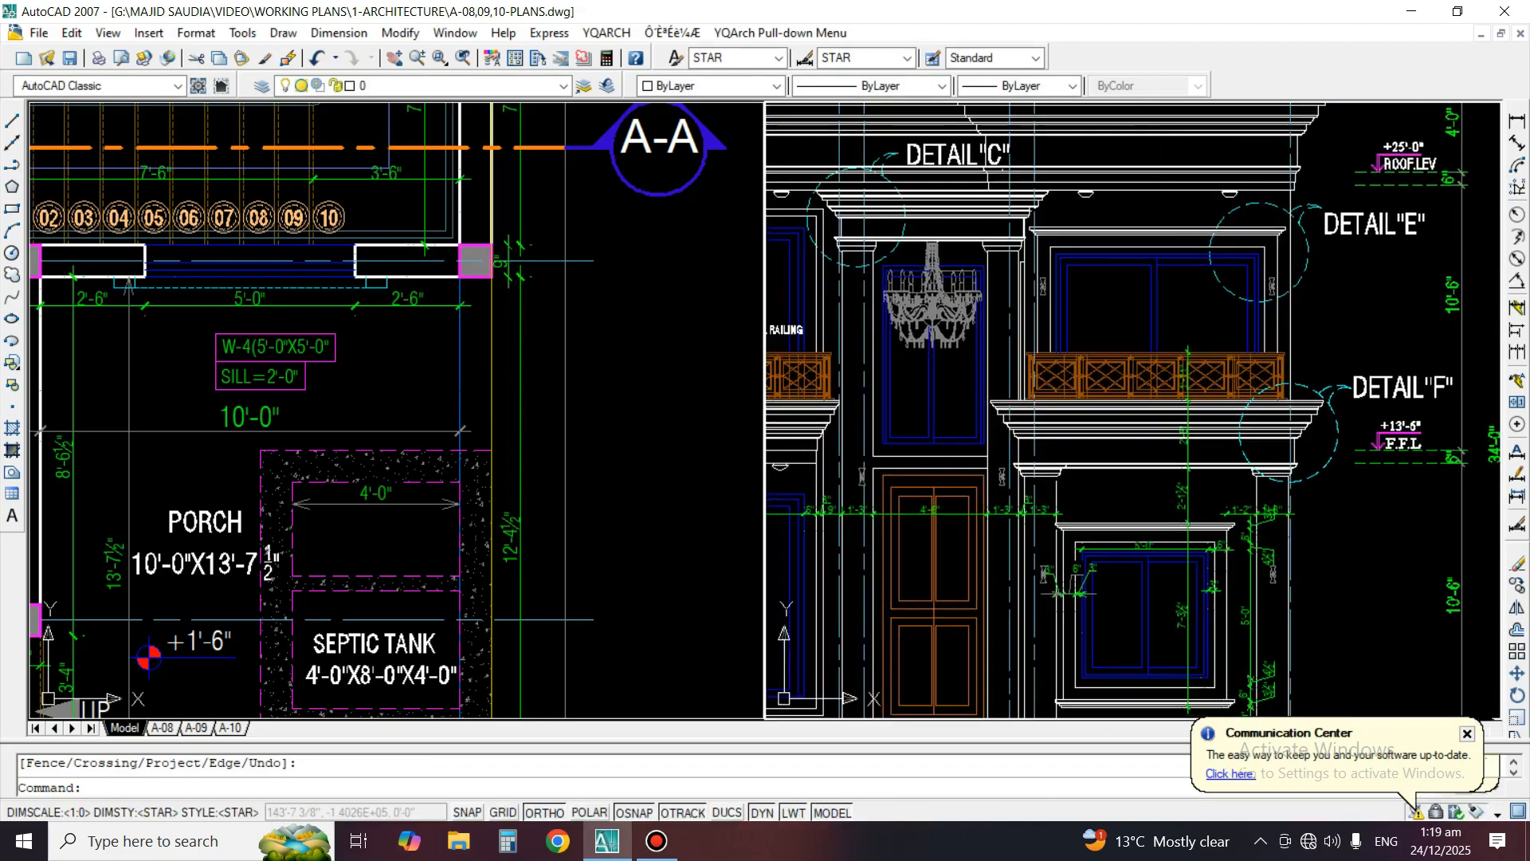
scroll(1207, 263, "up", 3)
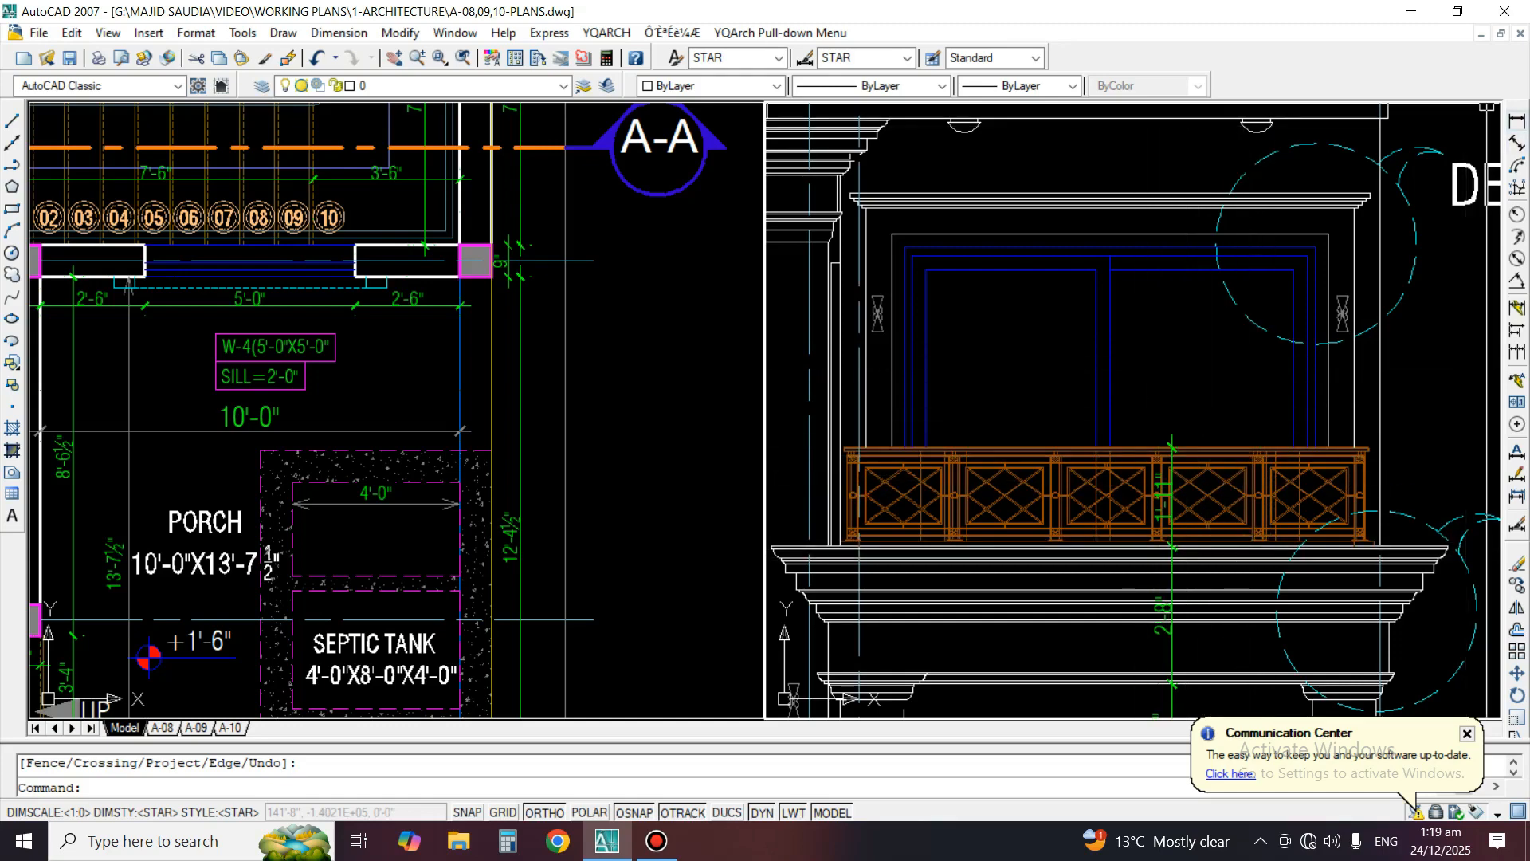
left_click(1517, 120)
scroll(941, 247, "up", 2)
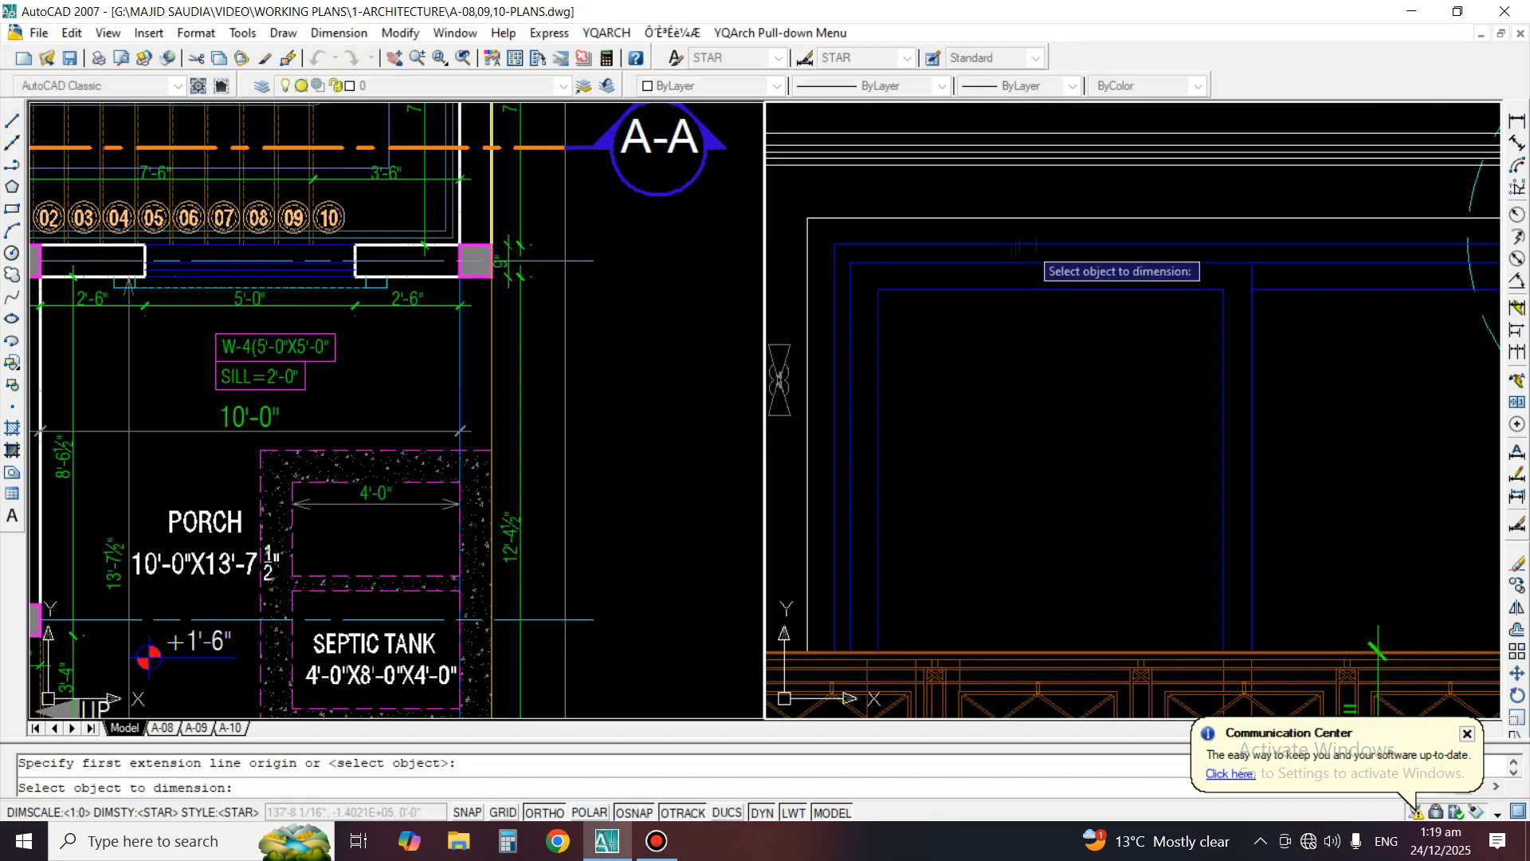
left_click(1025, 243)
left_click(1017, 385)
scroll(1036, 295, "down", 4)
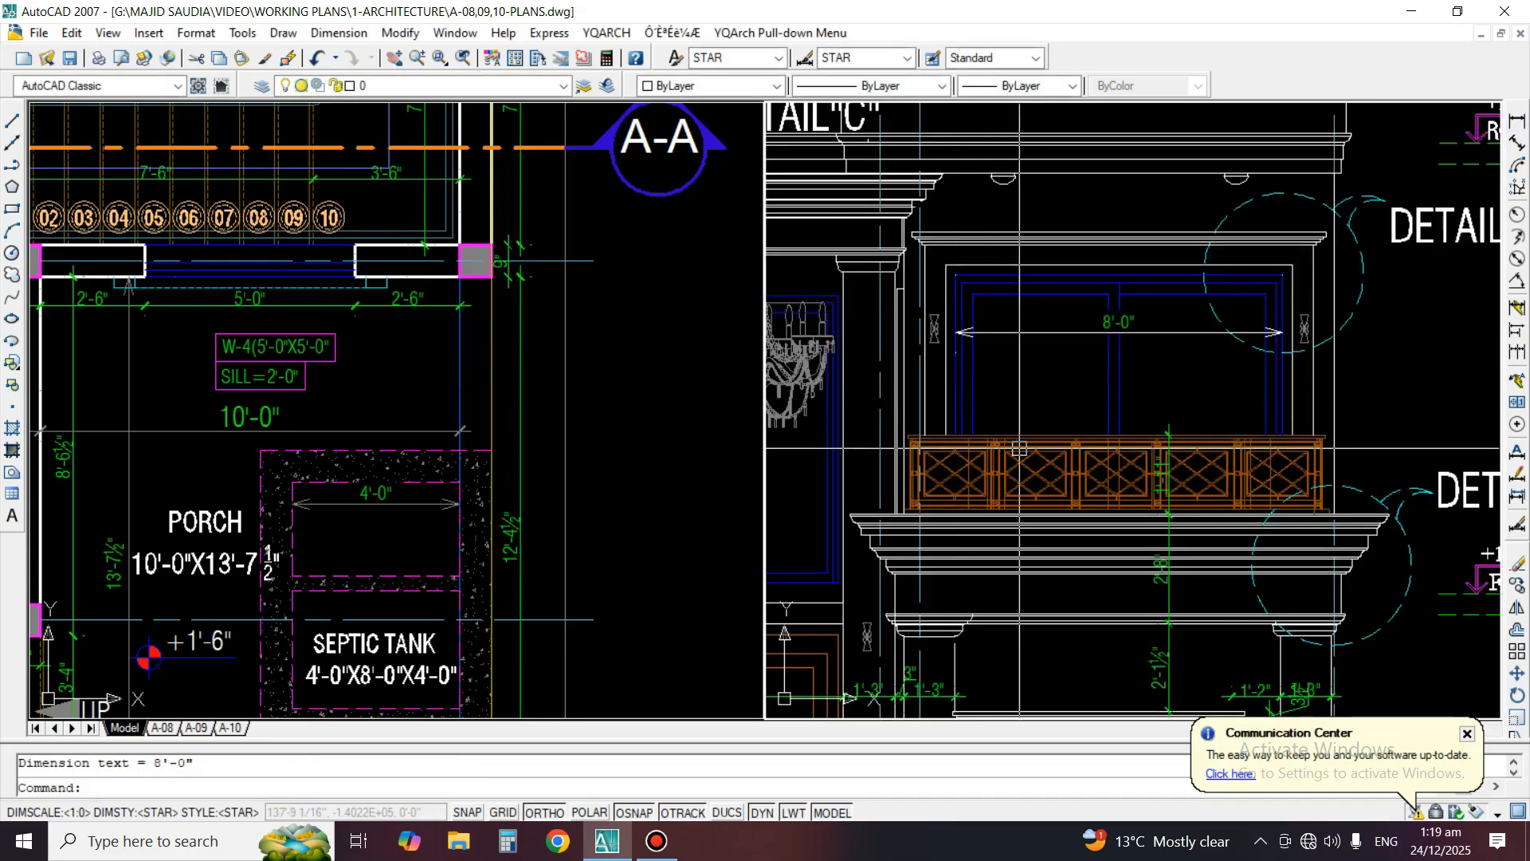
Mirror the railing height dimension upward about the top of the railing, keeping the original
scroll(1019, 449, "up", 3)
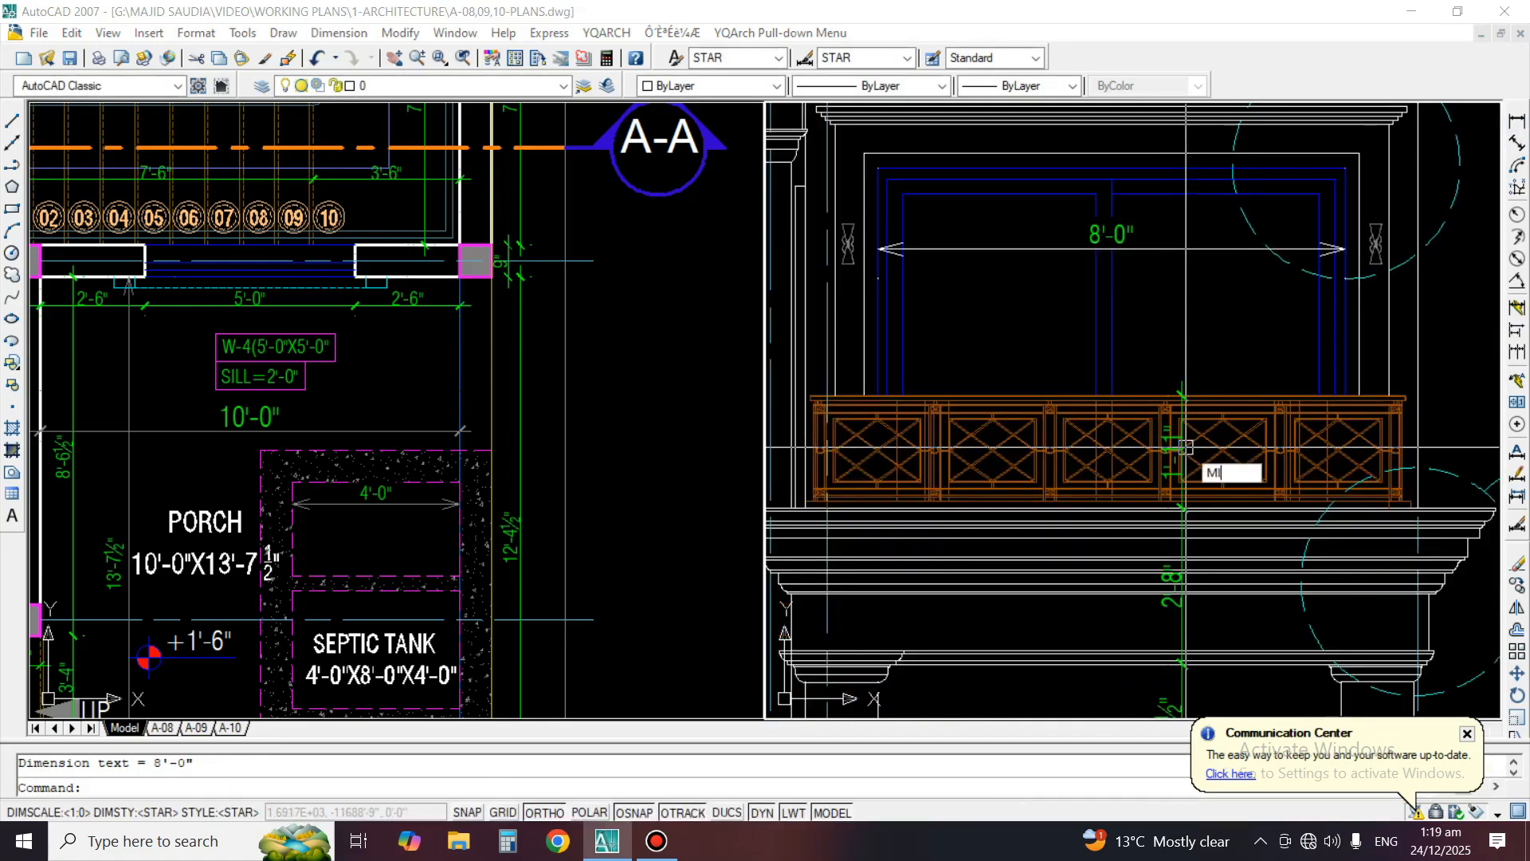
key("Return")
scroll(1186, 443, "up", 2)
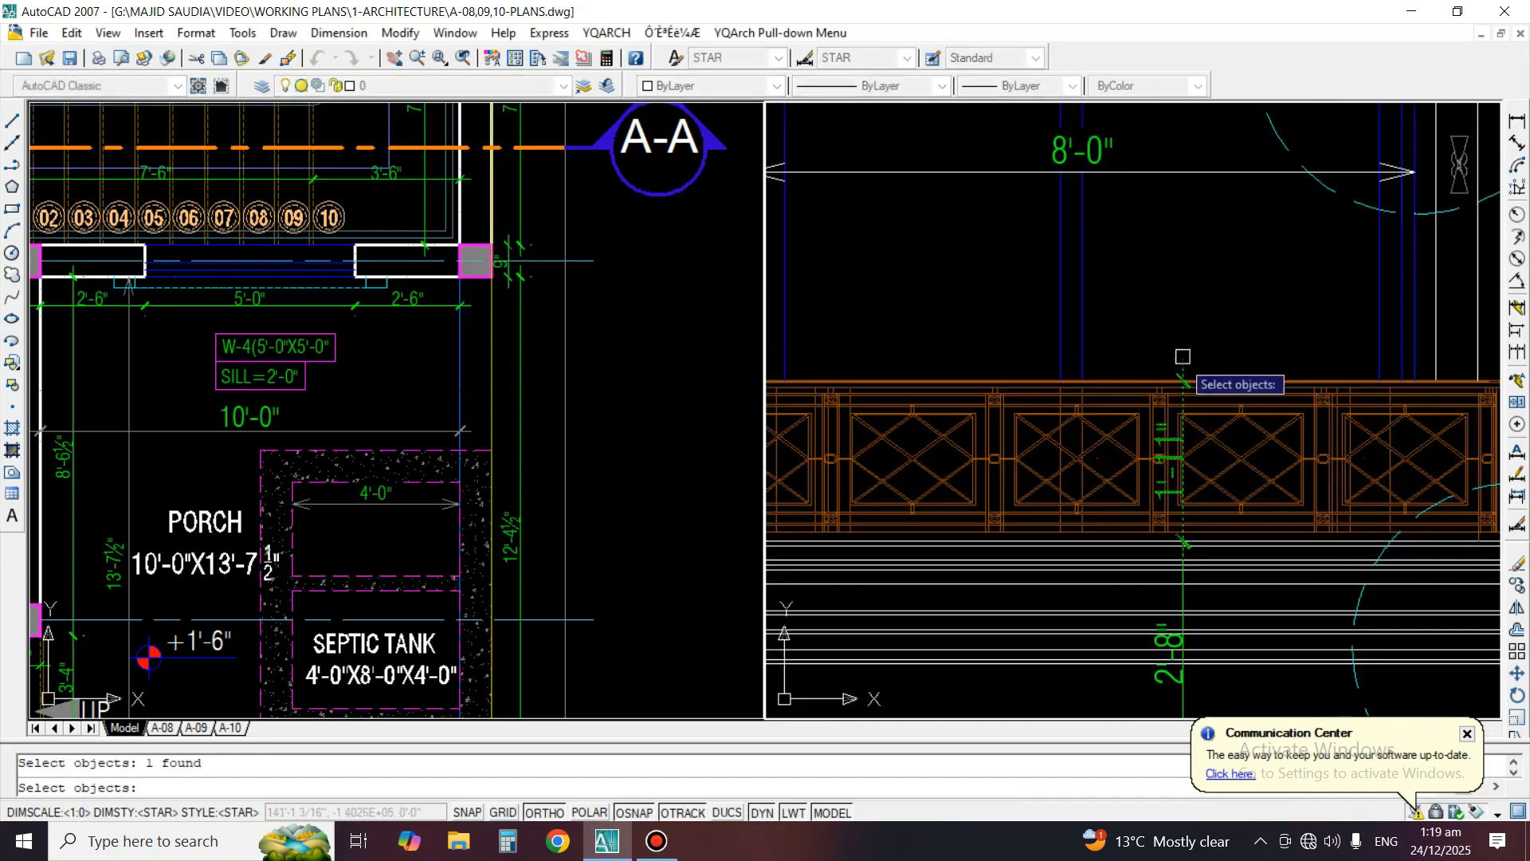
scroll(1188, 363, "up", 4)
key("Return")
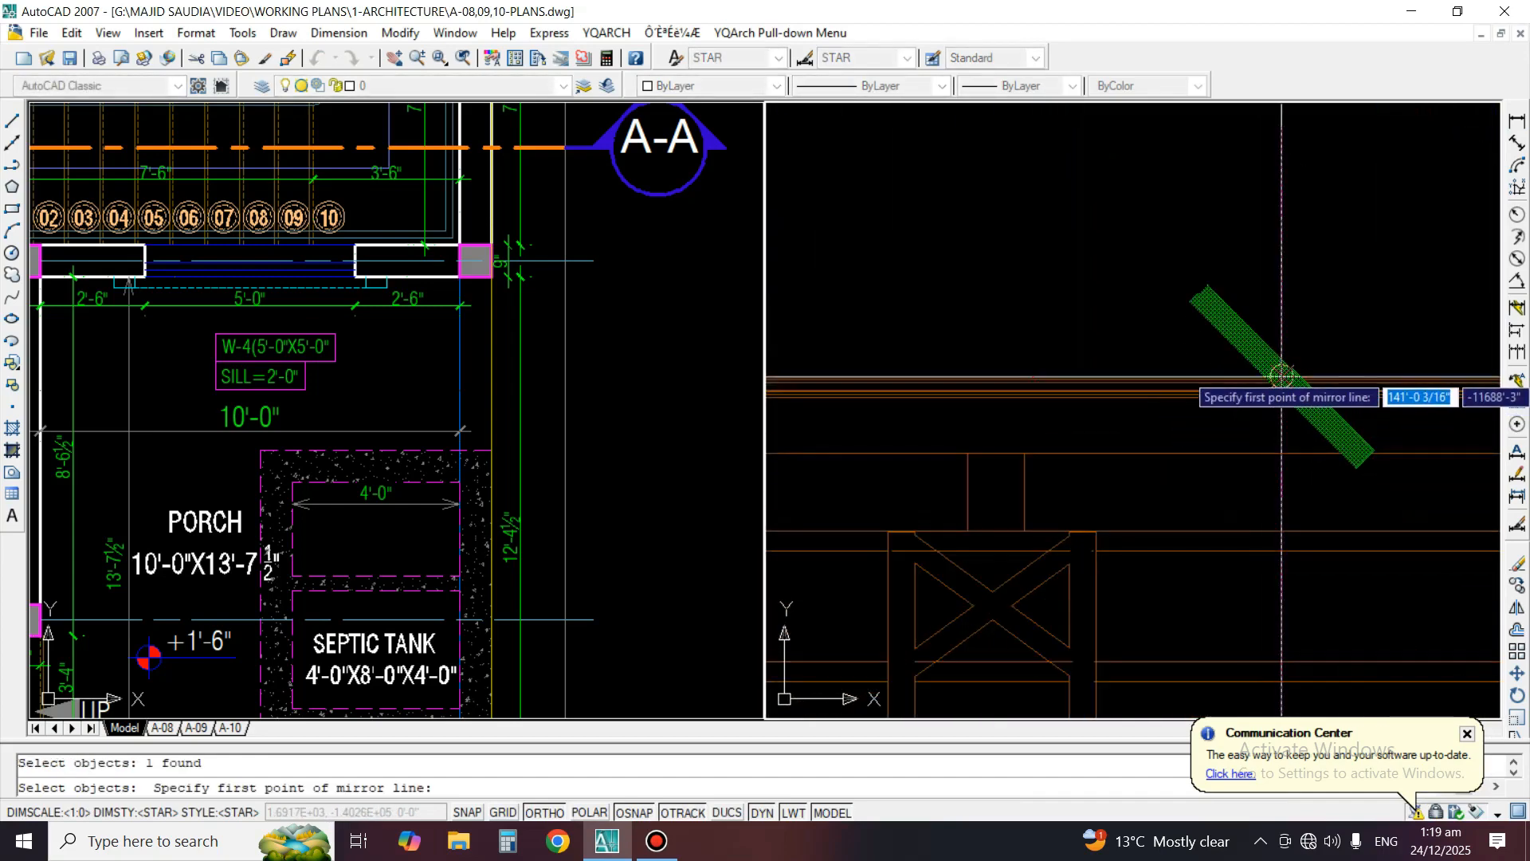
left_click(1282, 377)
left_click(994, 276)
key("Return")
scroll(1098, 463, "down", 5)
Extend the mirrored dimension to the top line of the upper window's outer frame, so it covers the window height above the railing
type("E")
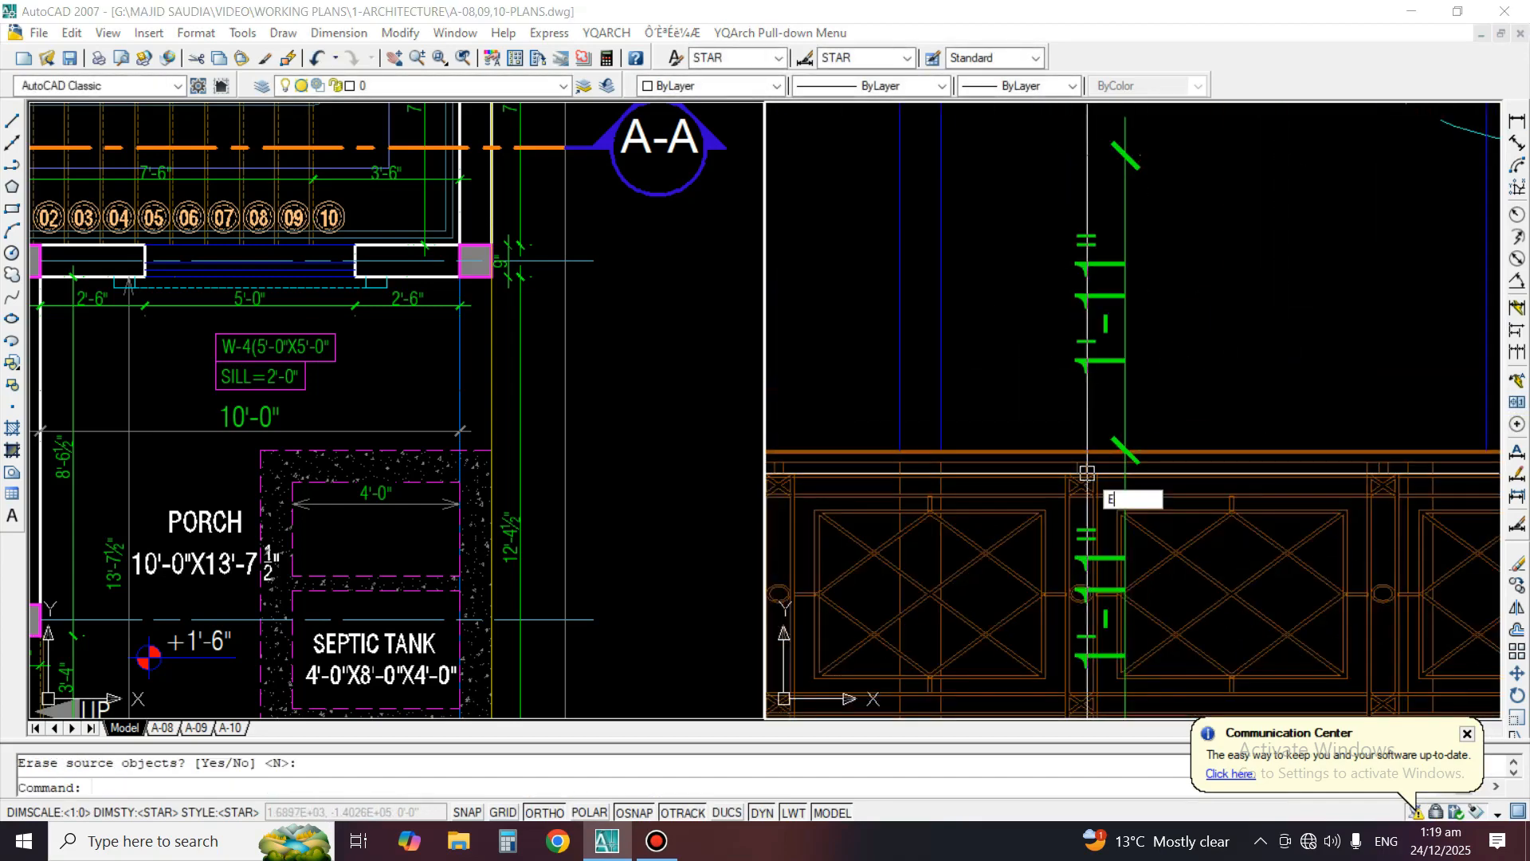
type("X")
key("Return")
scroll(1092, 476, "down", 3)
scroll(1086, 226, "up", 3)
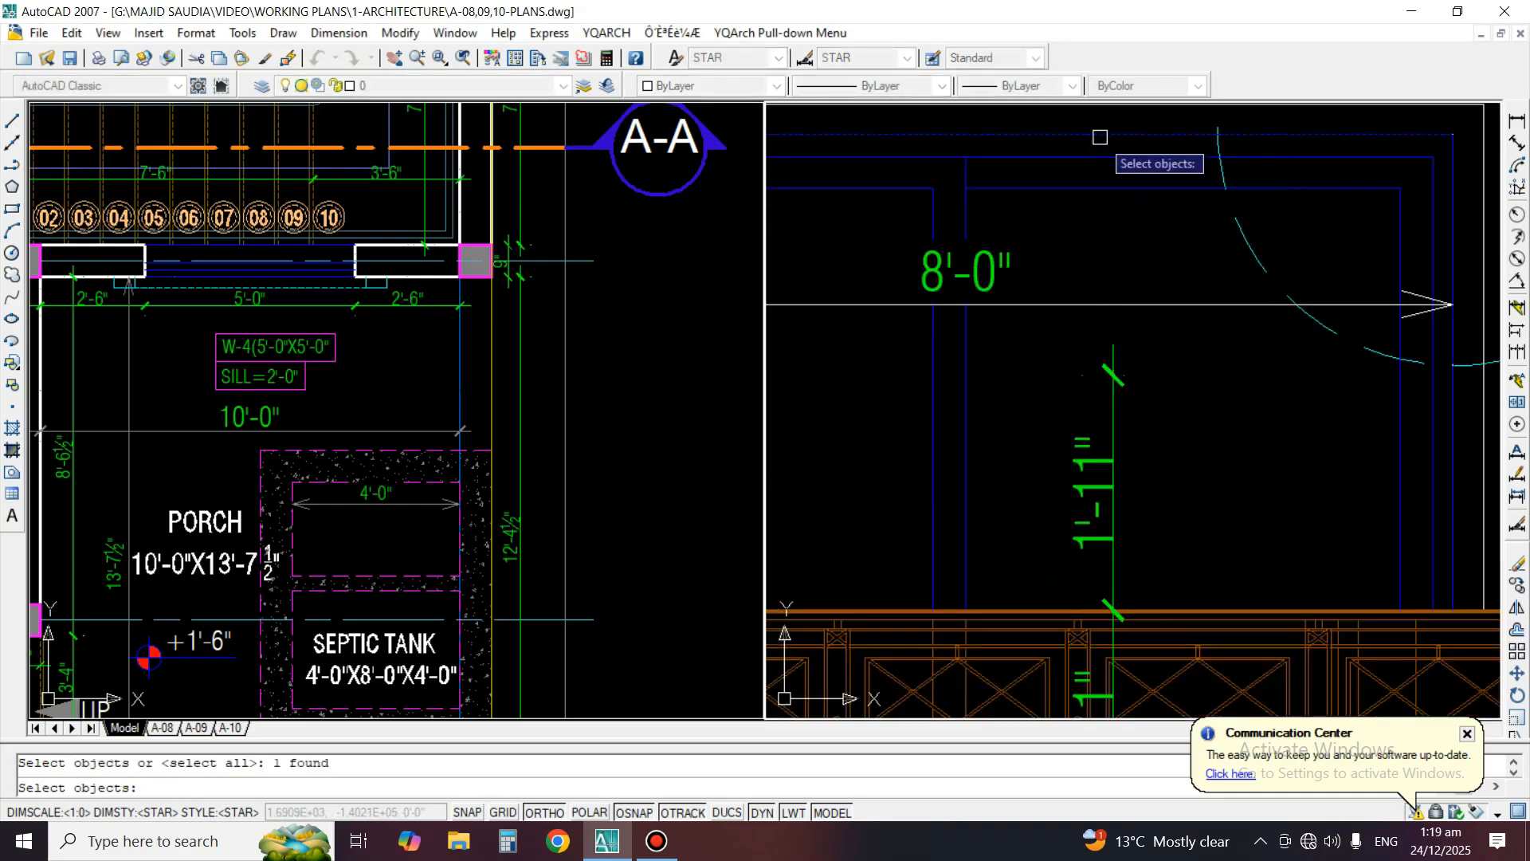
key("Return")
left_click(1113, 402)
key("Return")
scroll(1036, 496, "down", 4)
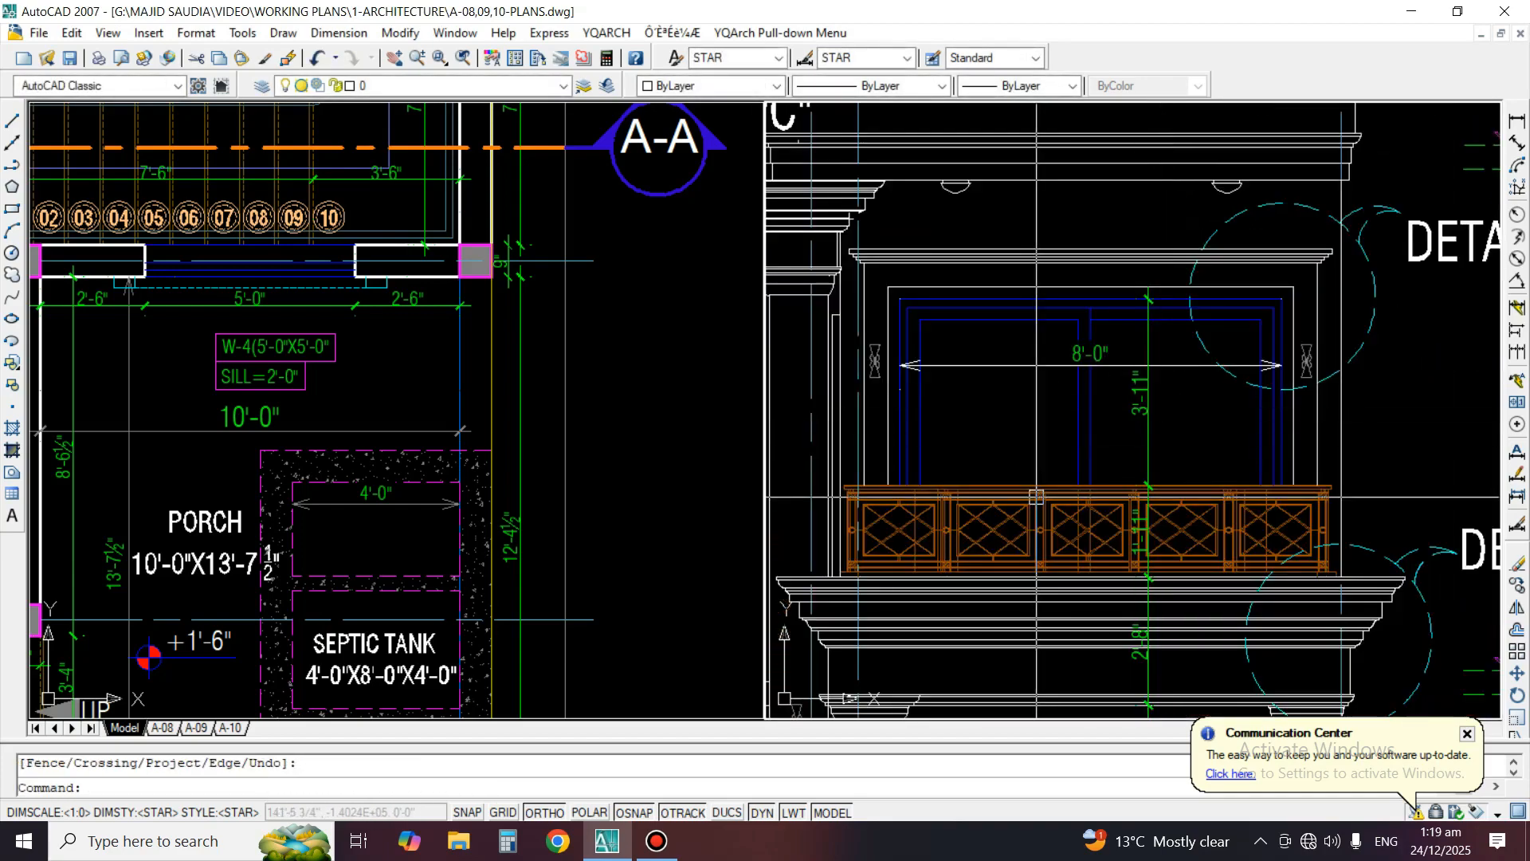
middle_click_drag(1036, 496, 1112, 356)
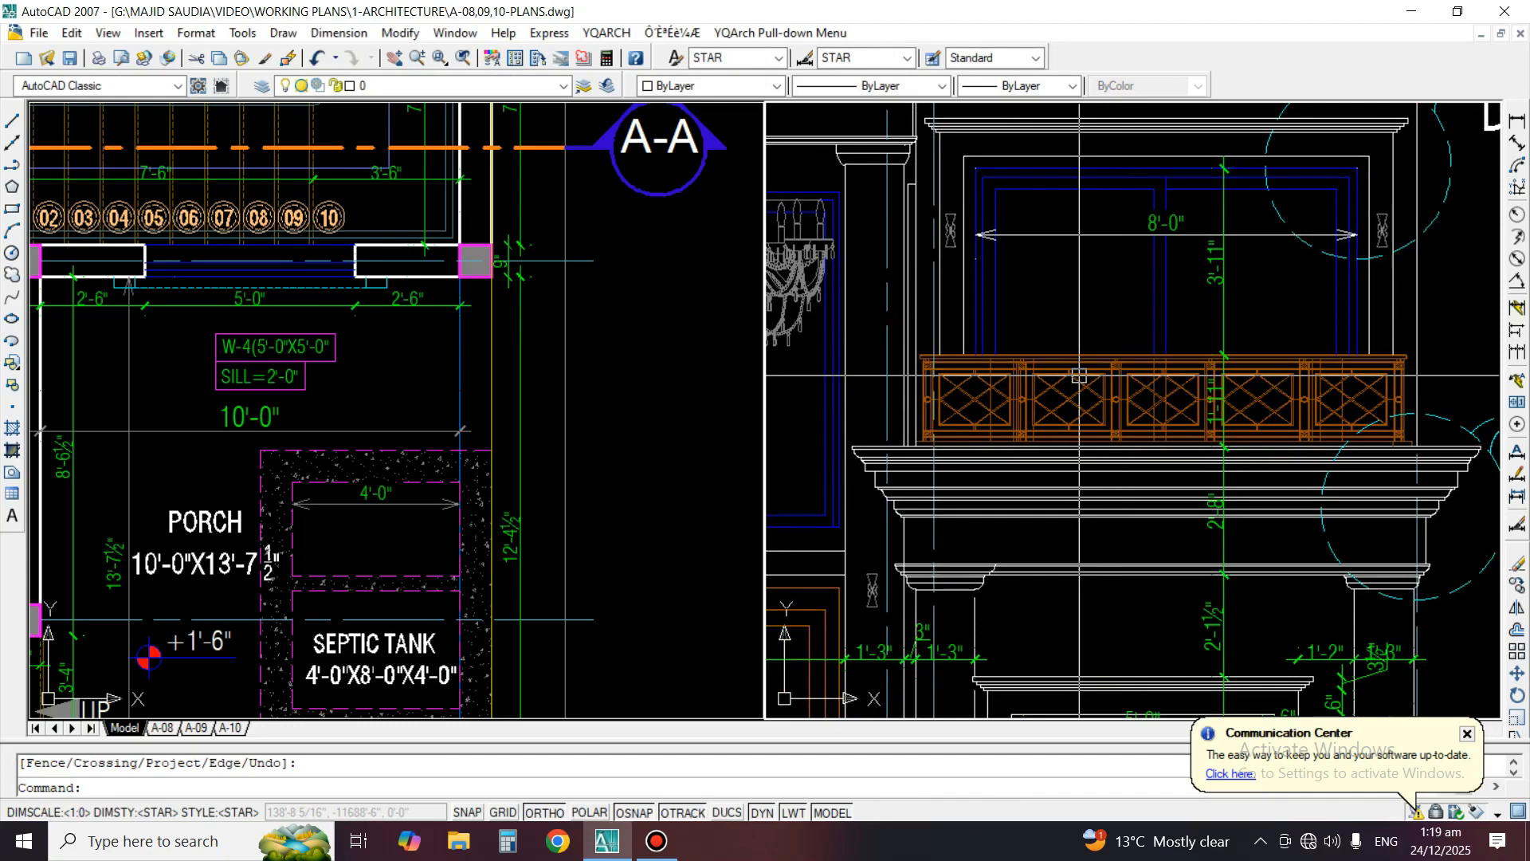
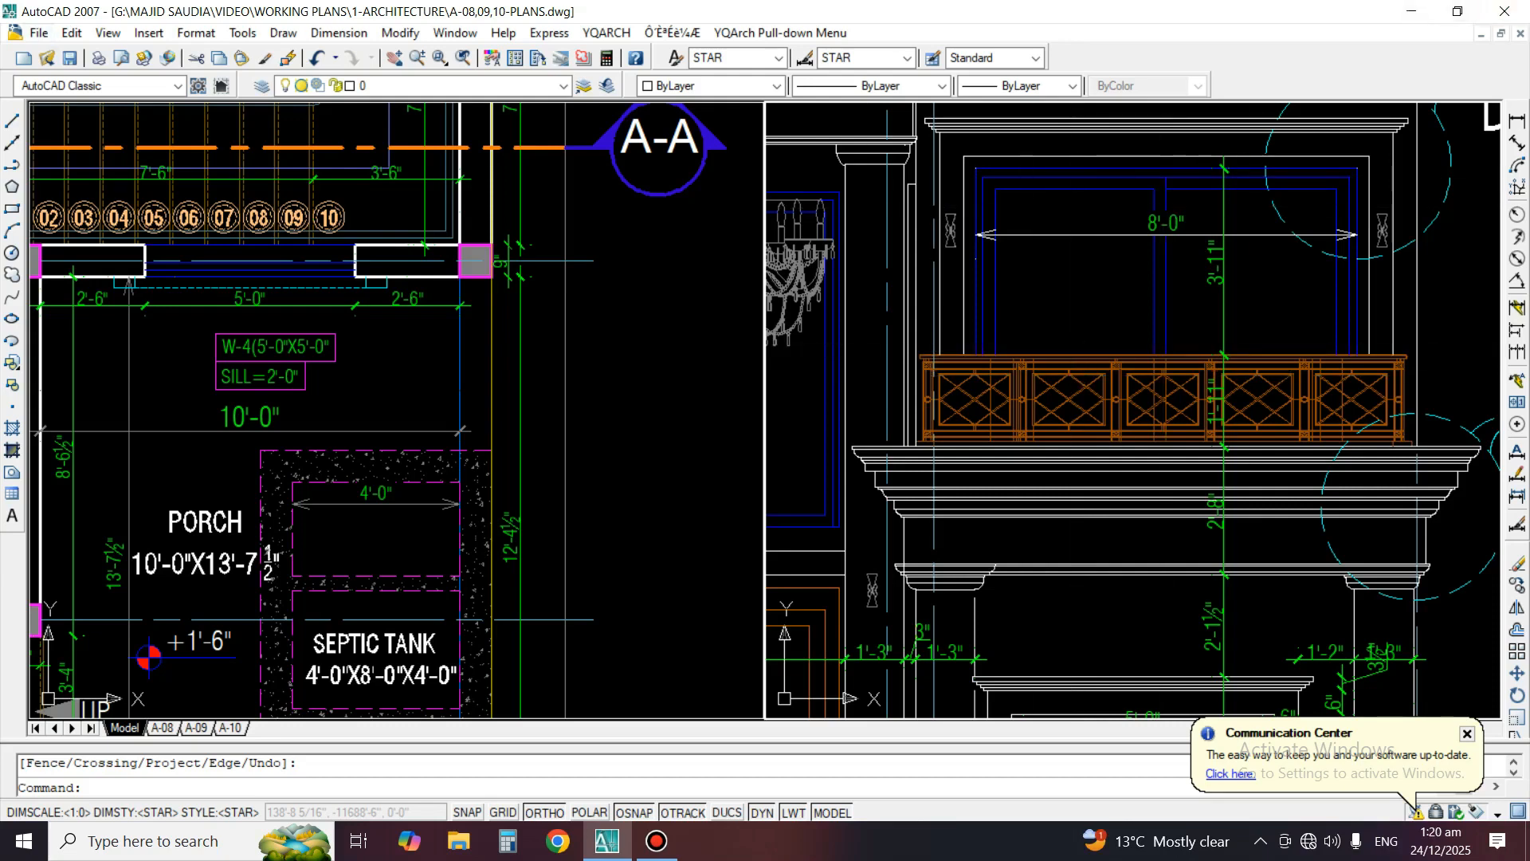
Match the upper window's width dimension to the properties of that window's height dimension
left_click(265, 57)
left_click(1224, 275)
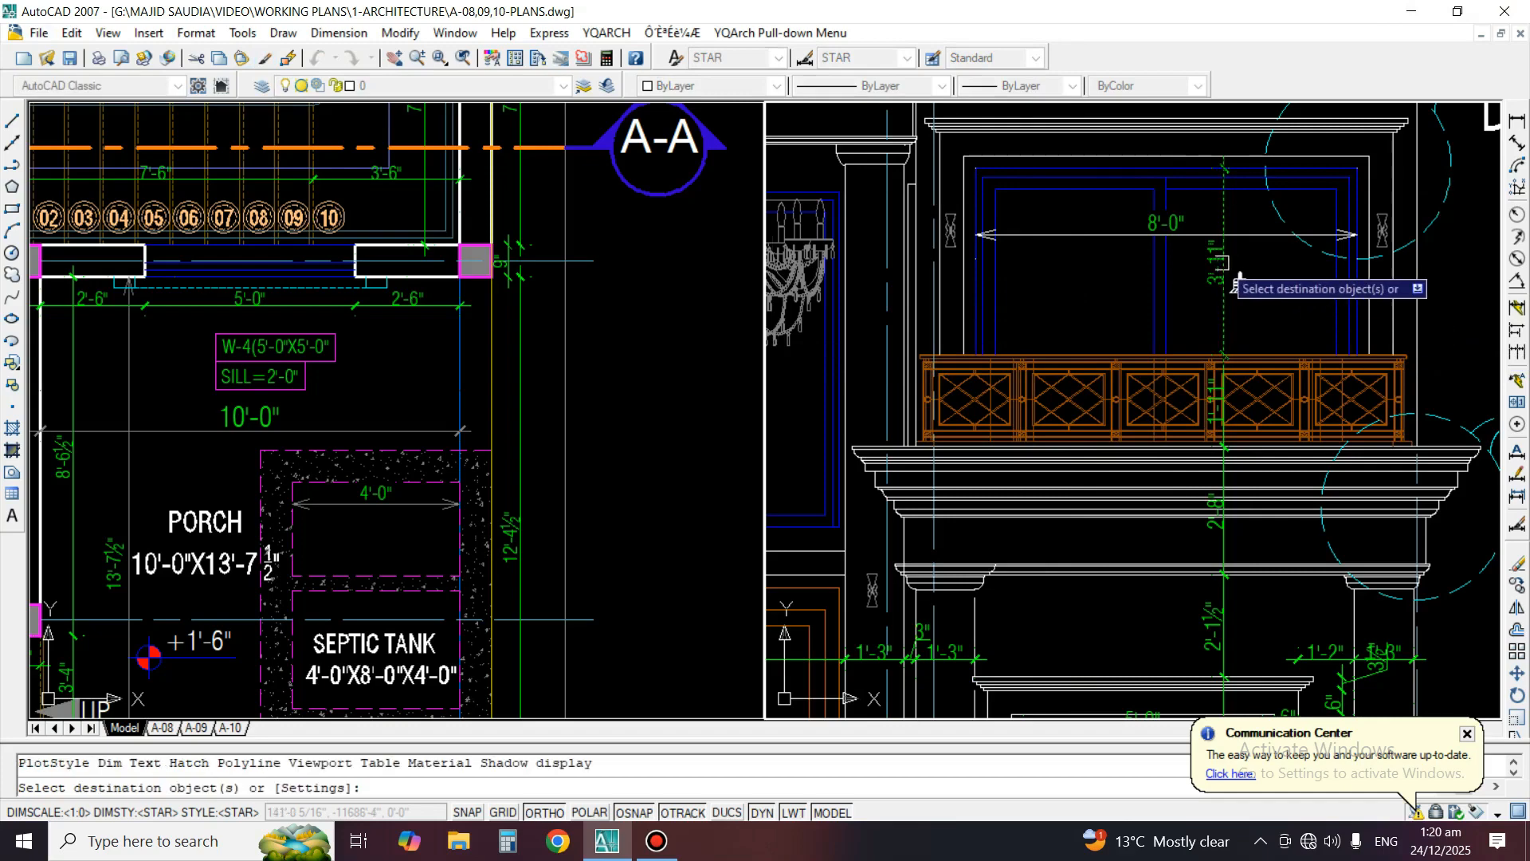
key("Escape")
Add a horizontal linear dimension from the outer wall edge to the outer surround of the other first-floor window
scroll(1198, 247, "down", 5)
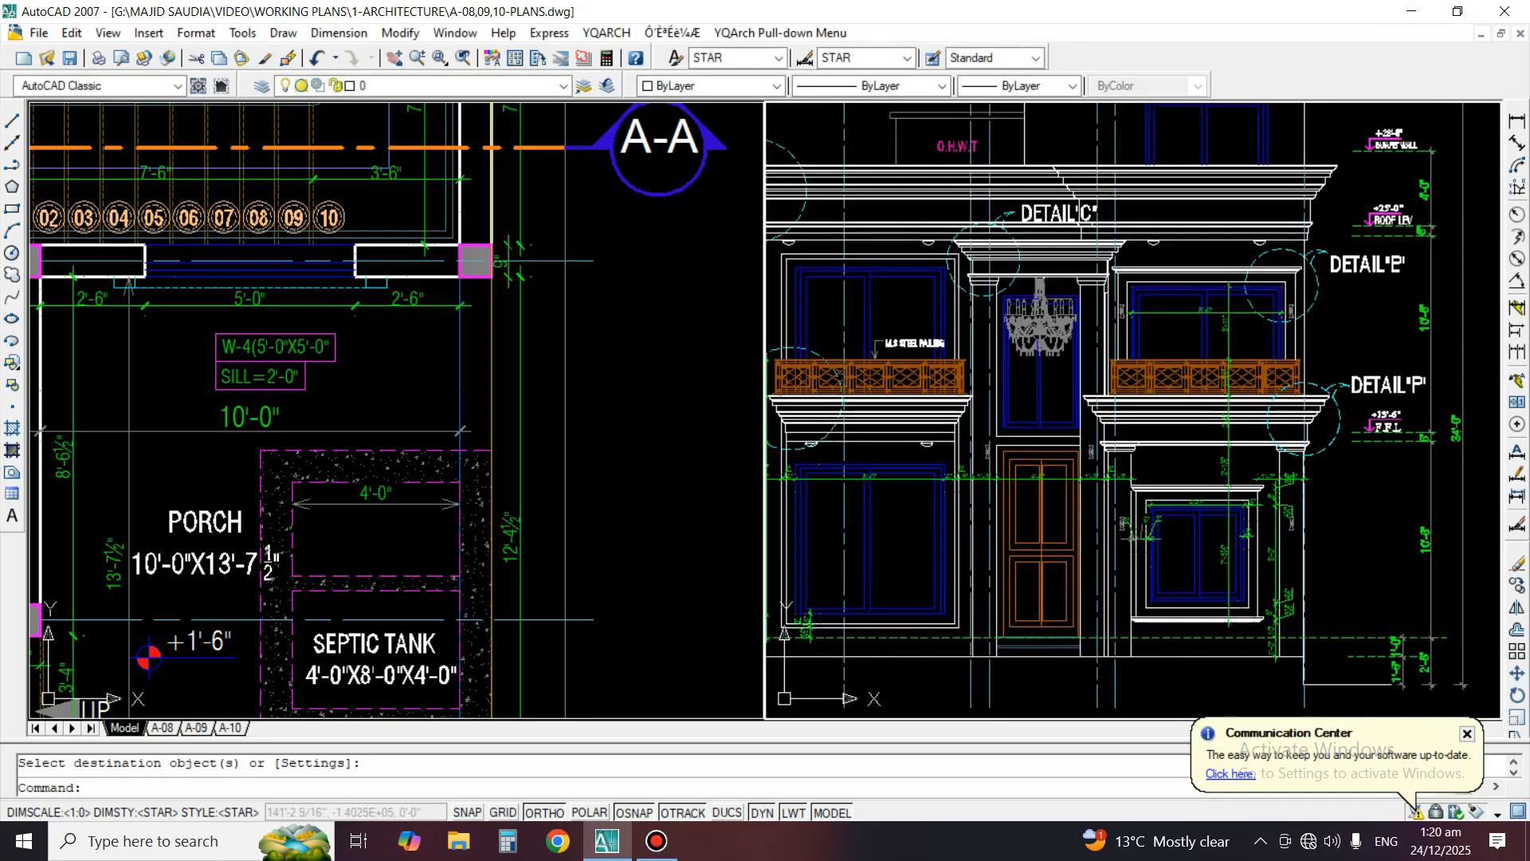
middle_click_drag(822, 357, 871, 325)
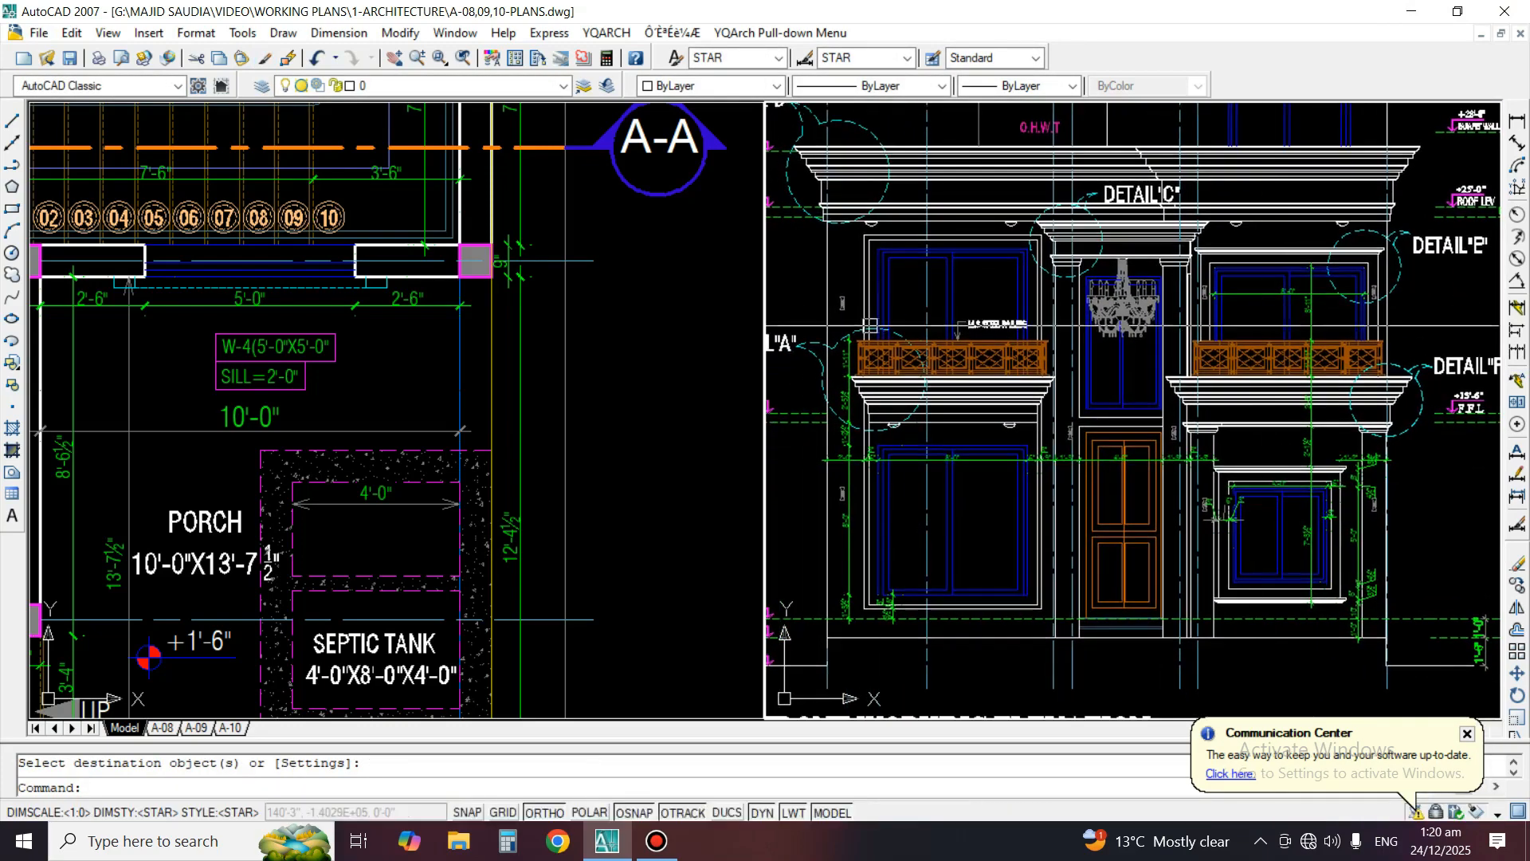
middle_click_drag(876, 267, 1037, 280)
scroll(977, 207, "up", 4)
left_click(1517, 121)
scroll(881, 263, "up", 3)
scroll(1046, 278, "down", 2)
scroll(942, 401, "down", 5)
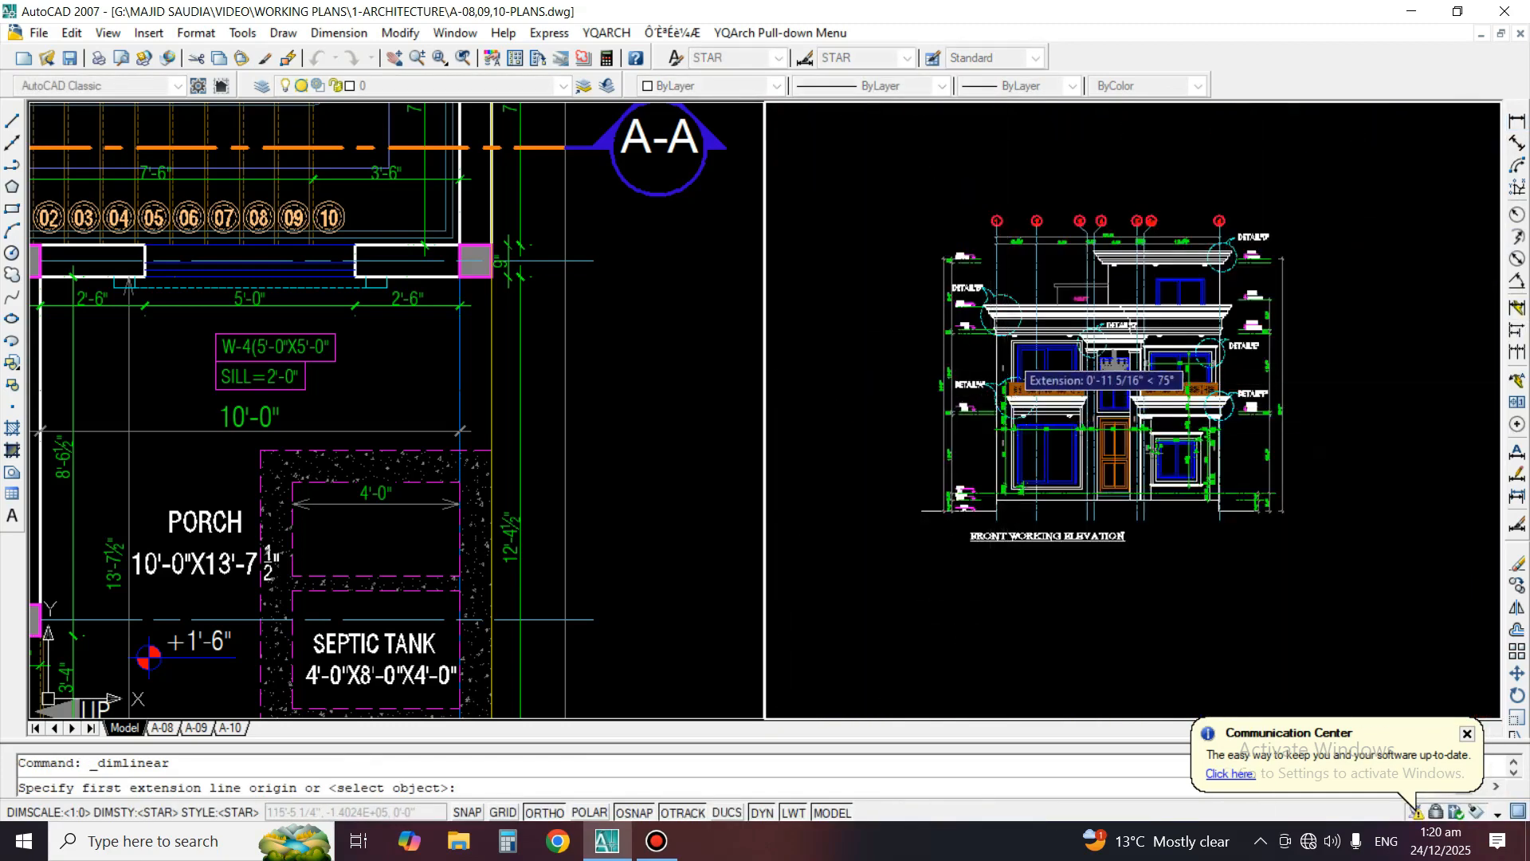
scroll(914, 488, "up", 6)
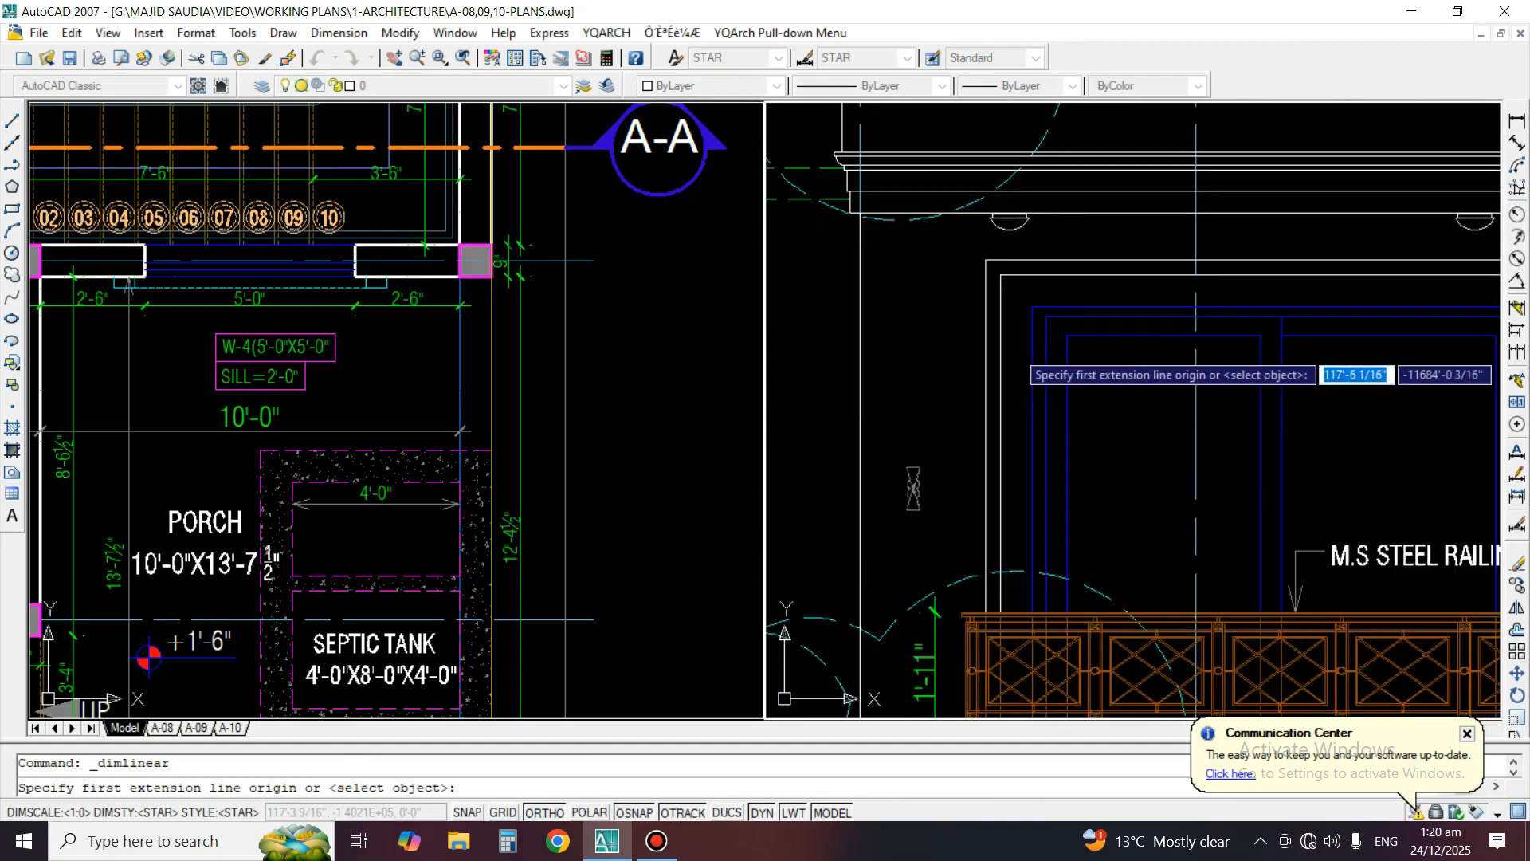
left_click(860, 381)
left_click(984, 381)
left_click(984, 386)
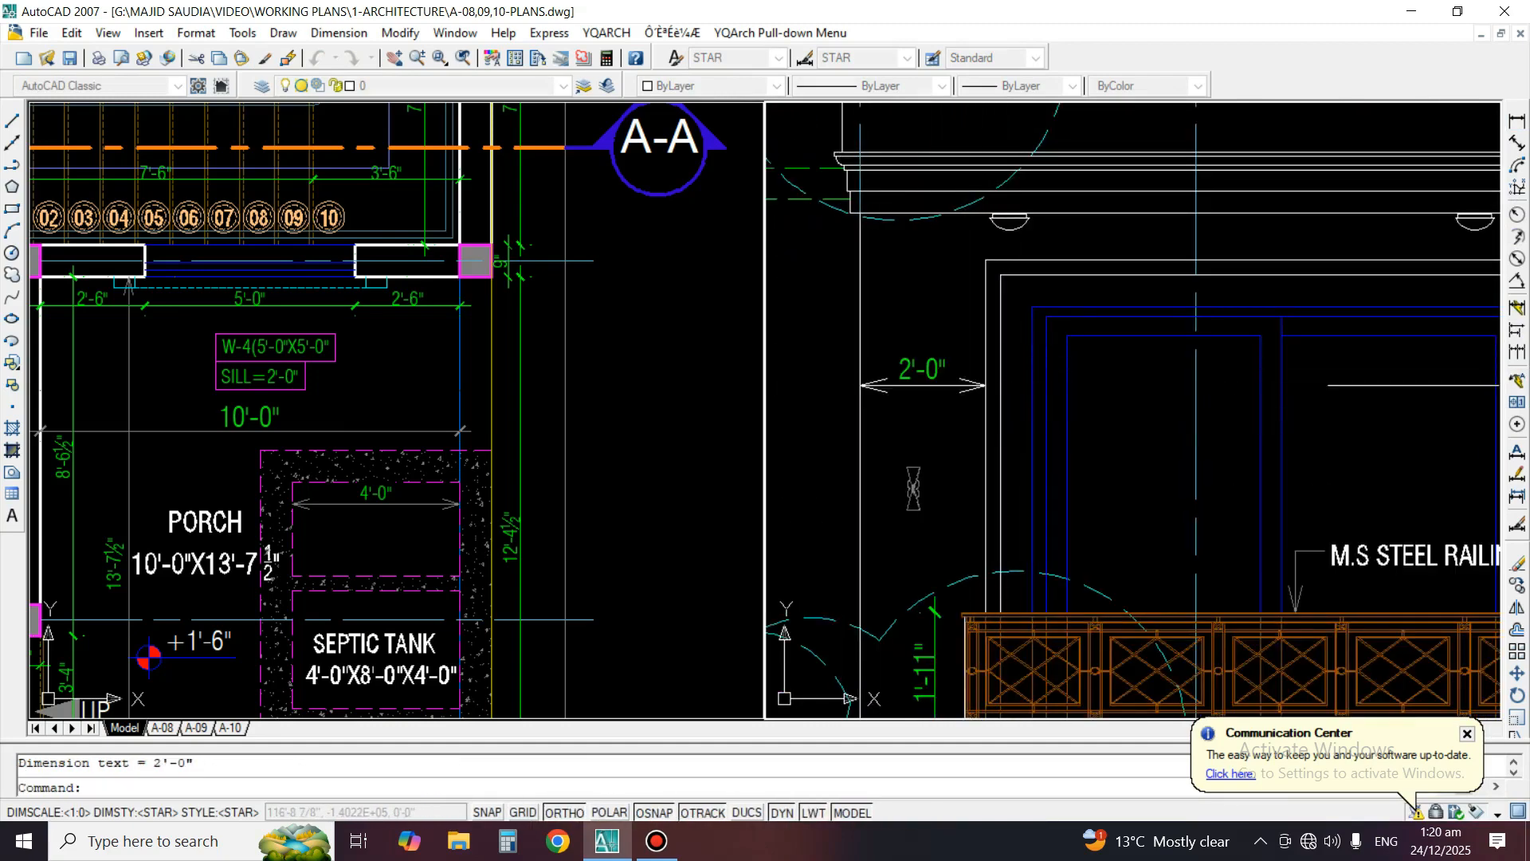
Match the new wall-to-window dimension to the properties of the adjacent railing height dimension
type("ma")
key("Return")
scroll(1014, 486, "down", 2)
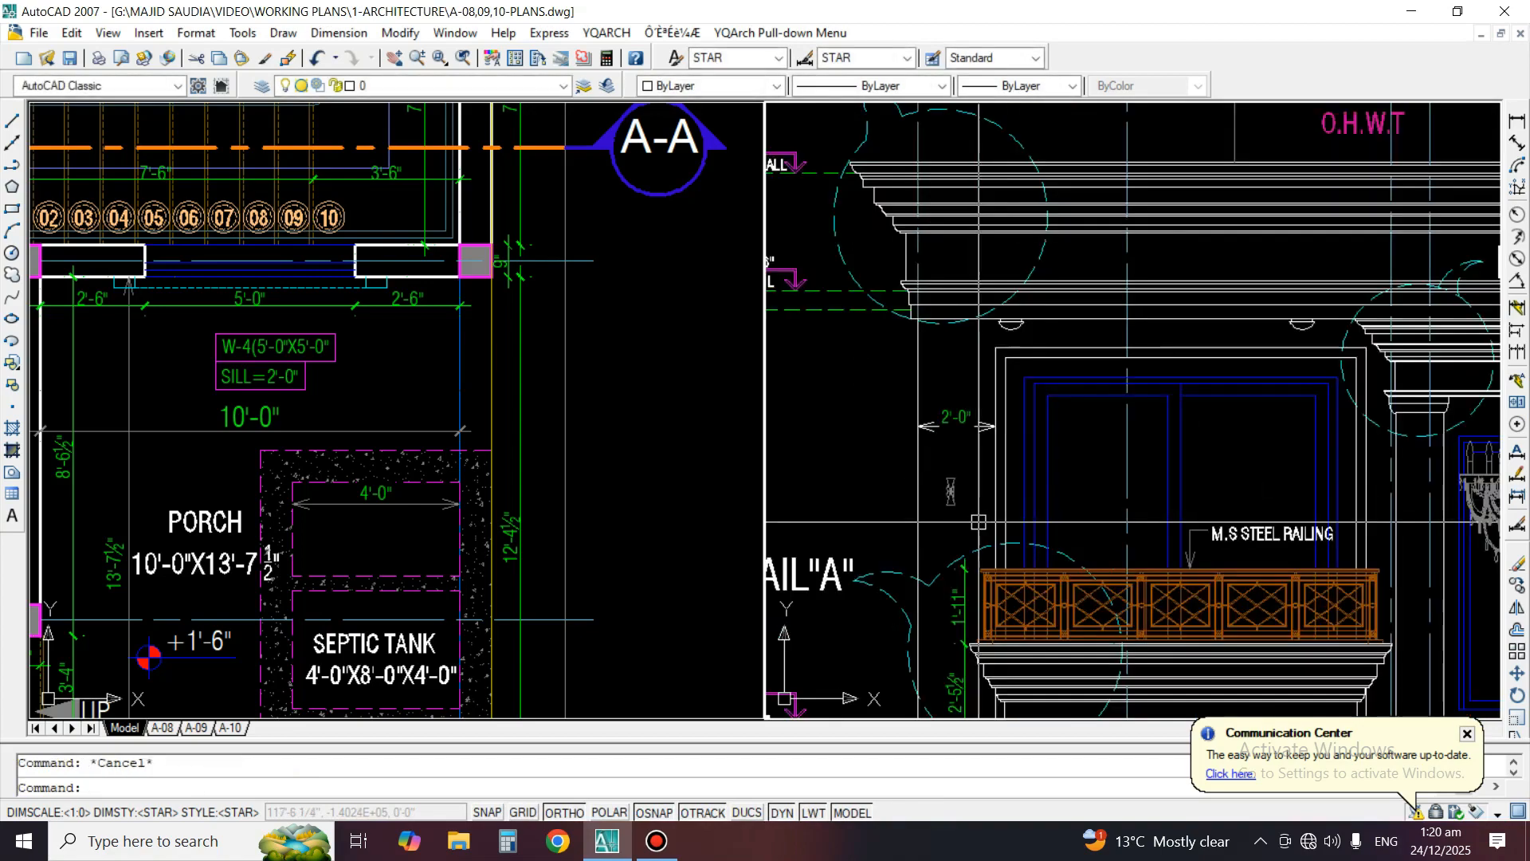
left_click(979, 600)
scroll(940, 459, "up", 2)
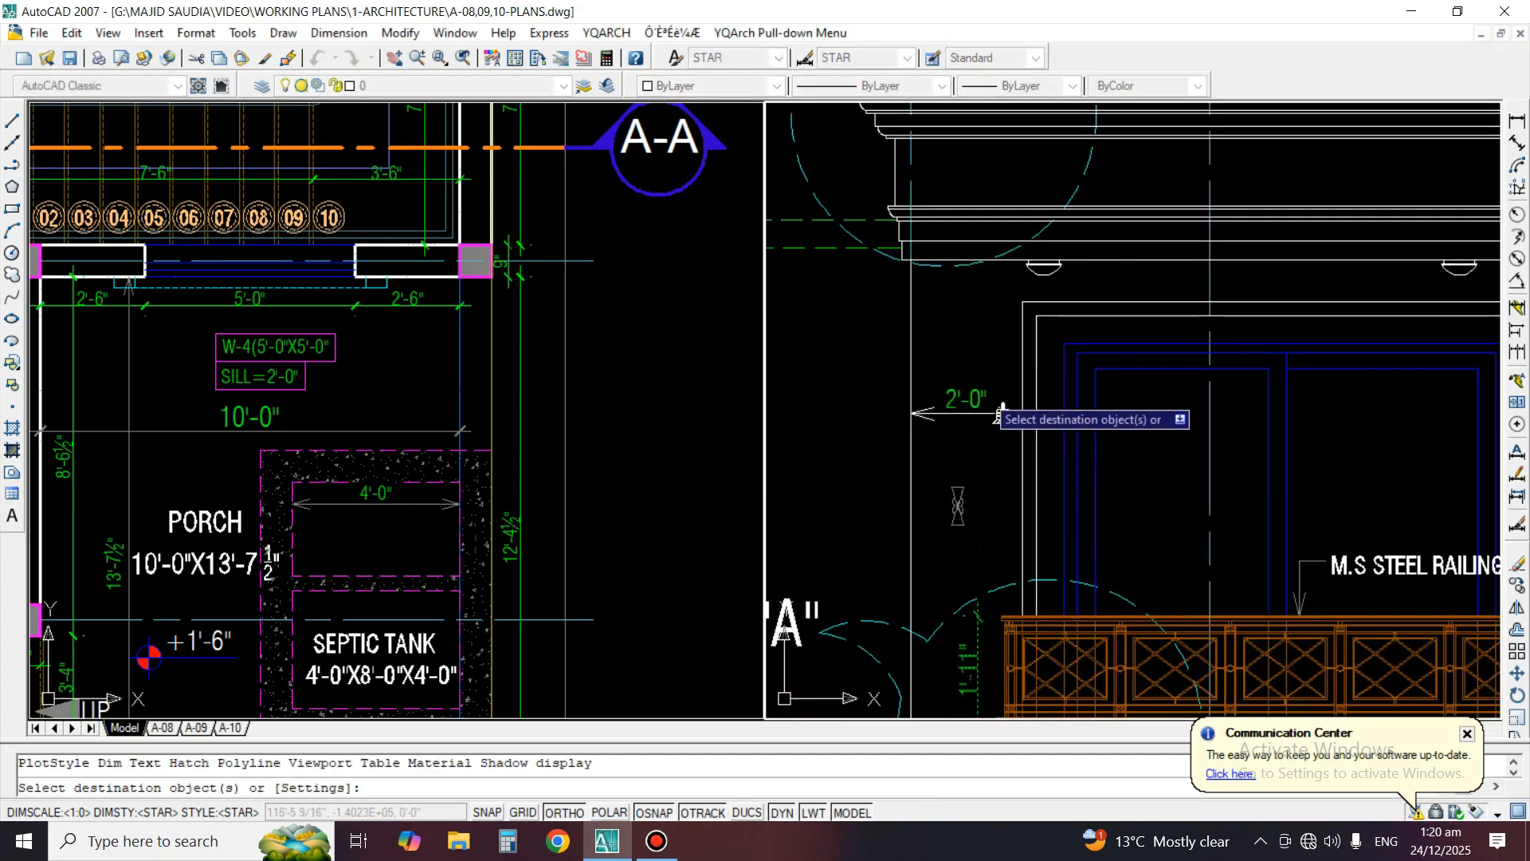
key("Return")
Continue the wall-to-window dimension across the surround's inner line, the blue frame's outer line and the glazing's inner line
left_click(1516, 352)
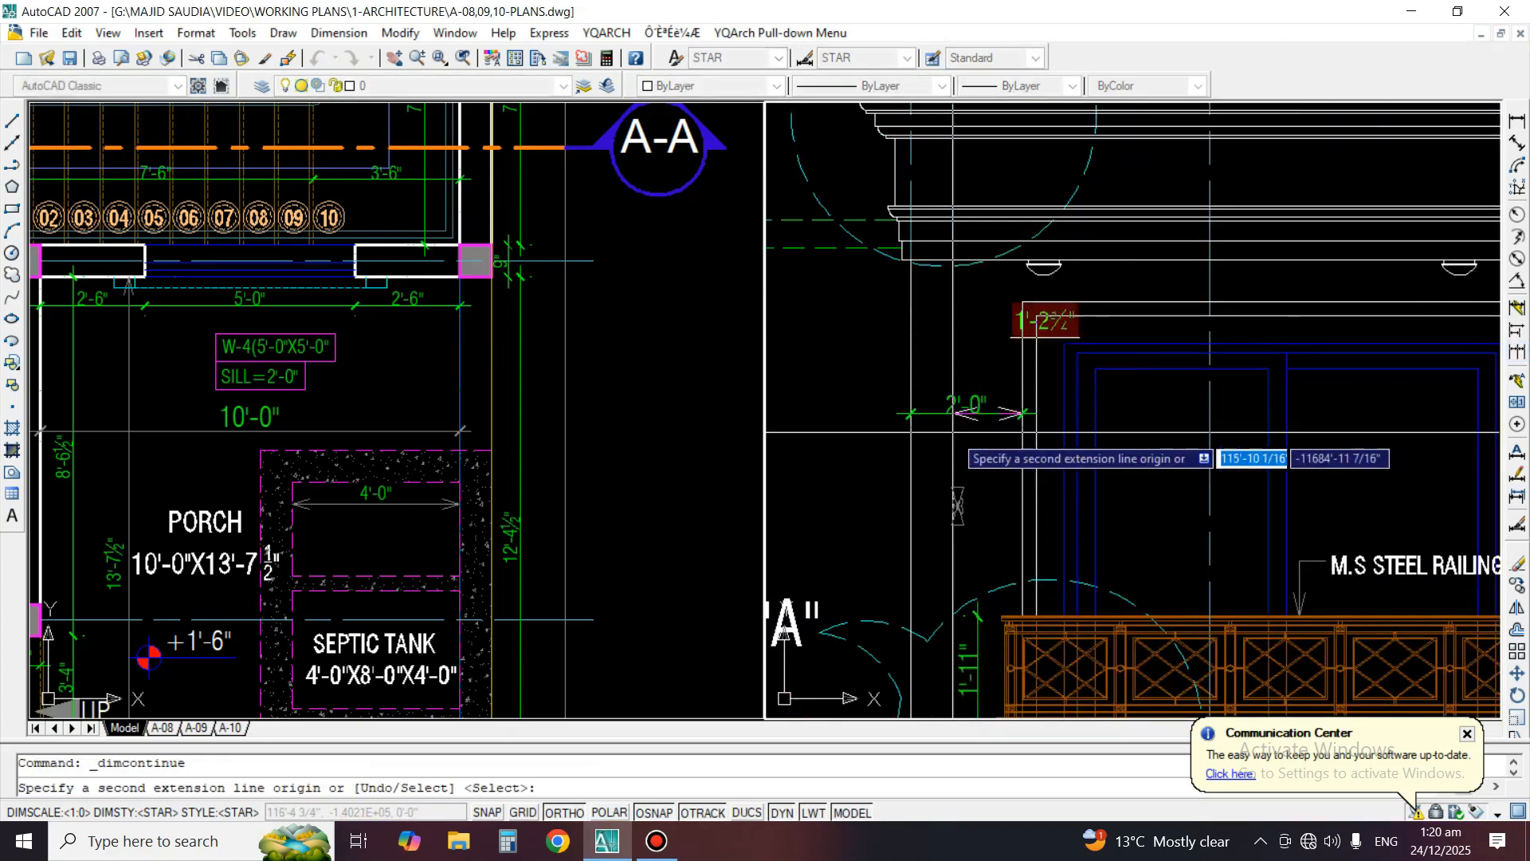
scroll(956, 432, "up", 2)
left_click(1070, 457)
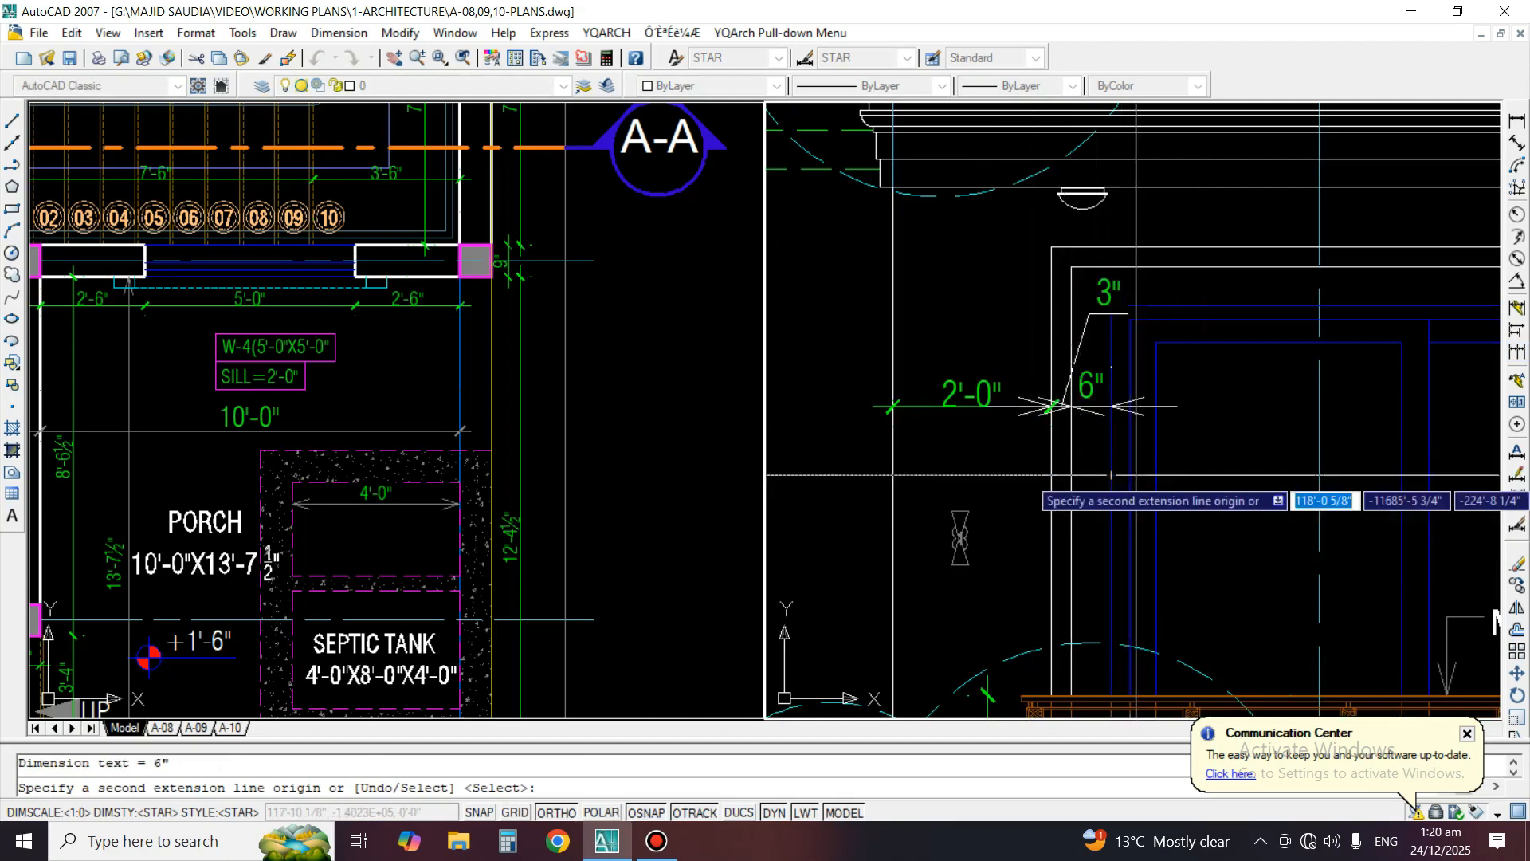
left_click(1157, 344)
scroll(1162, 432, "down", 2)
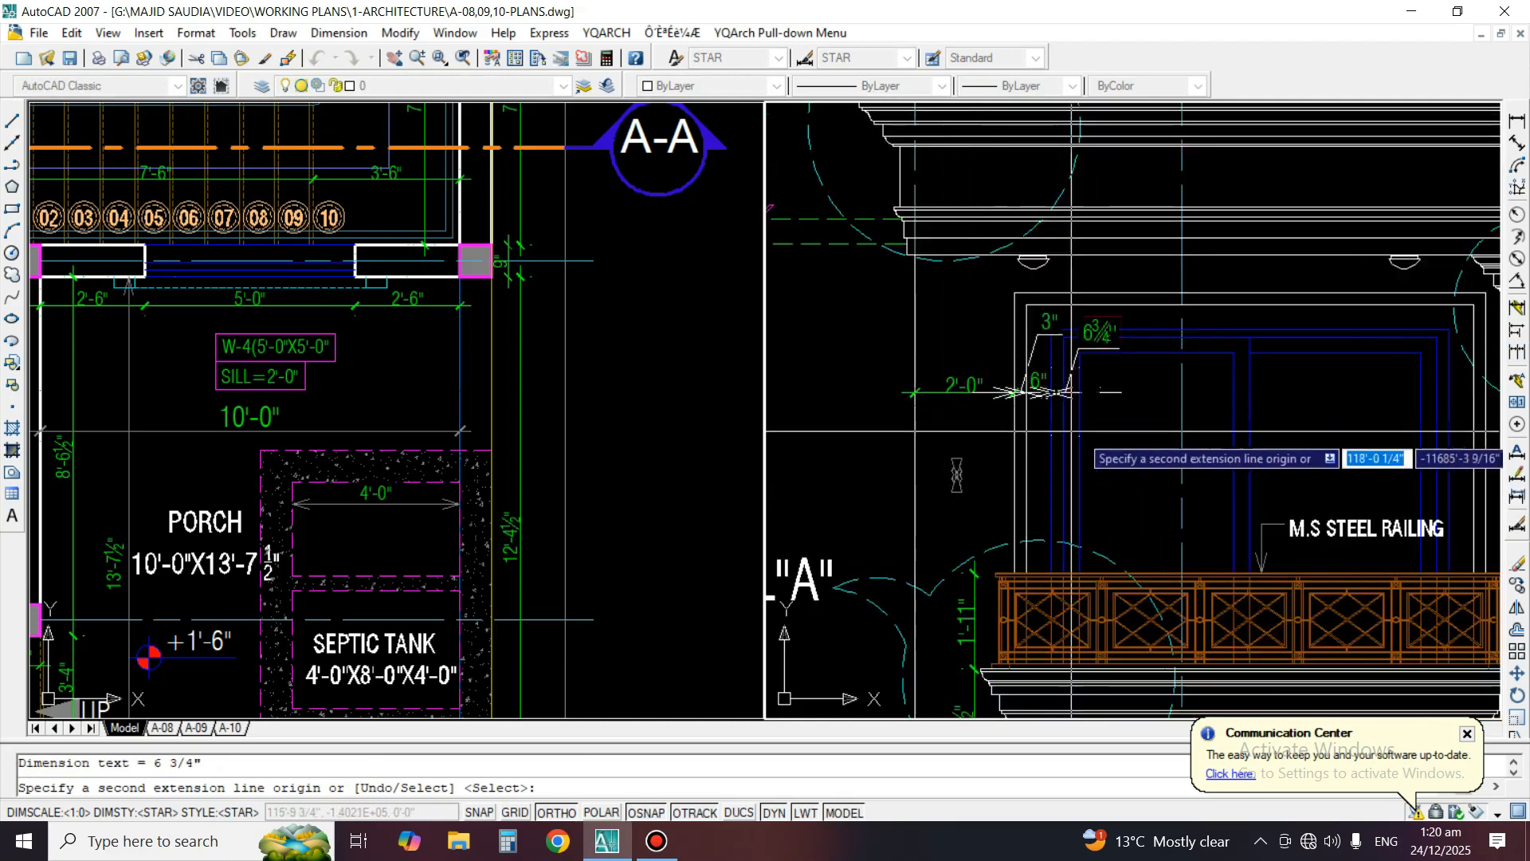
key("Escape")
Match the three continued window frame dimensions to the properties of the railing height dimension
type("ma")
key("Return")
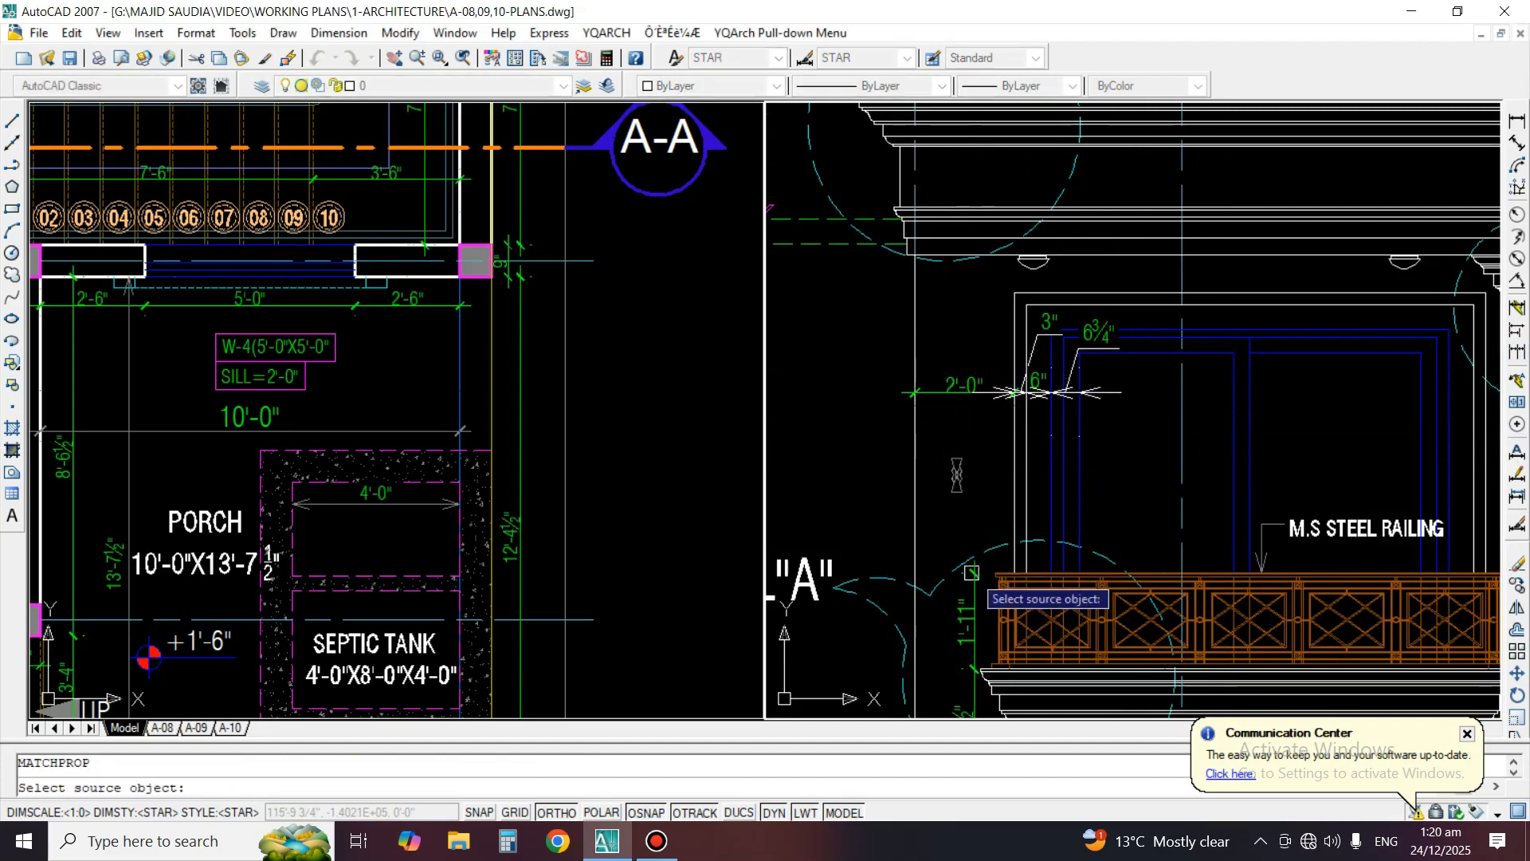
left_click(971, 572)
scroll(1092, 347, "up", 2)
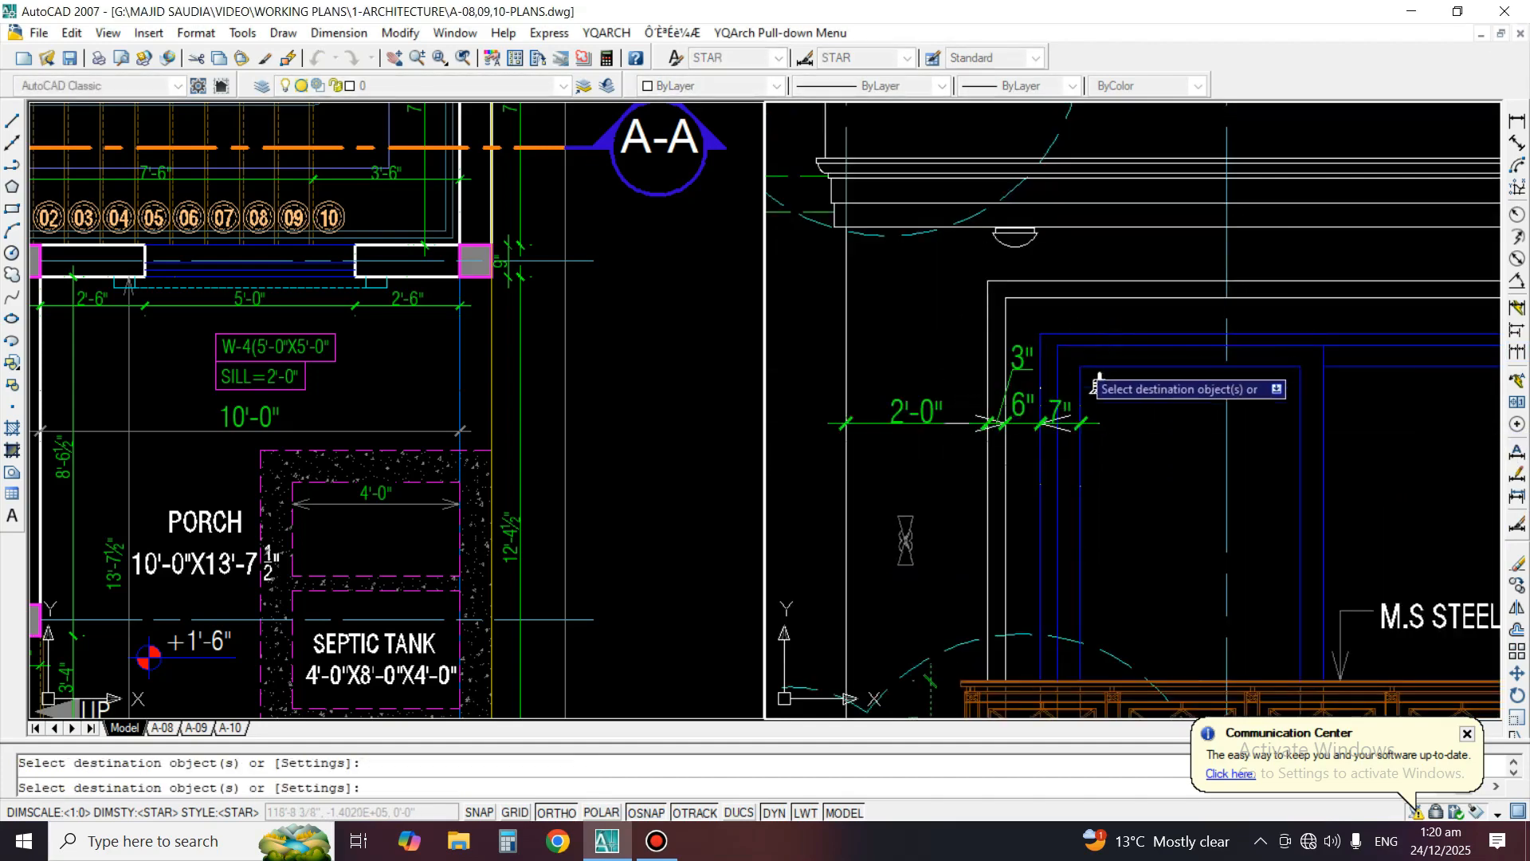
scroll(1029, 422, "up", 2)
scroll(910, 358, "down", 5)
key("space")
Add a horizontal linear dimension across the same window's opposite blue frame, from the glazing's inner line to the frame's outer line
middle_click_drag(1159, 456, 1014, 455)
scroll(1155, 447, "up", 2)
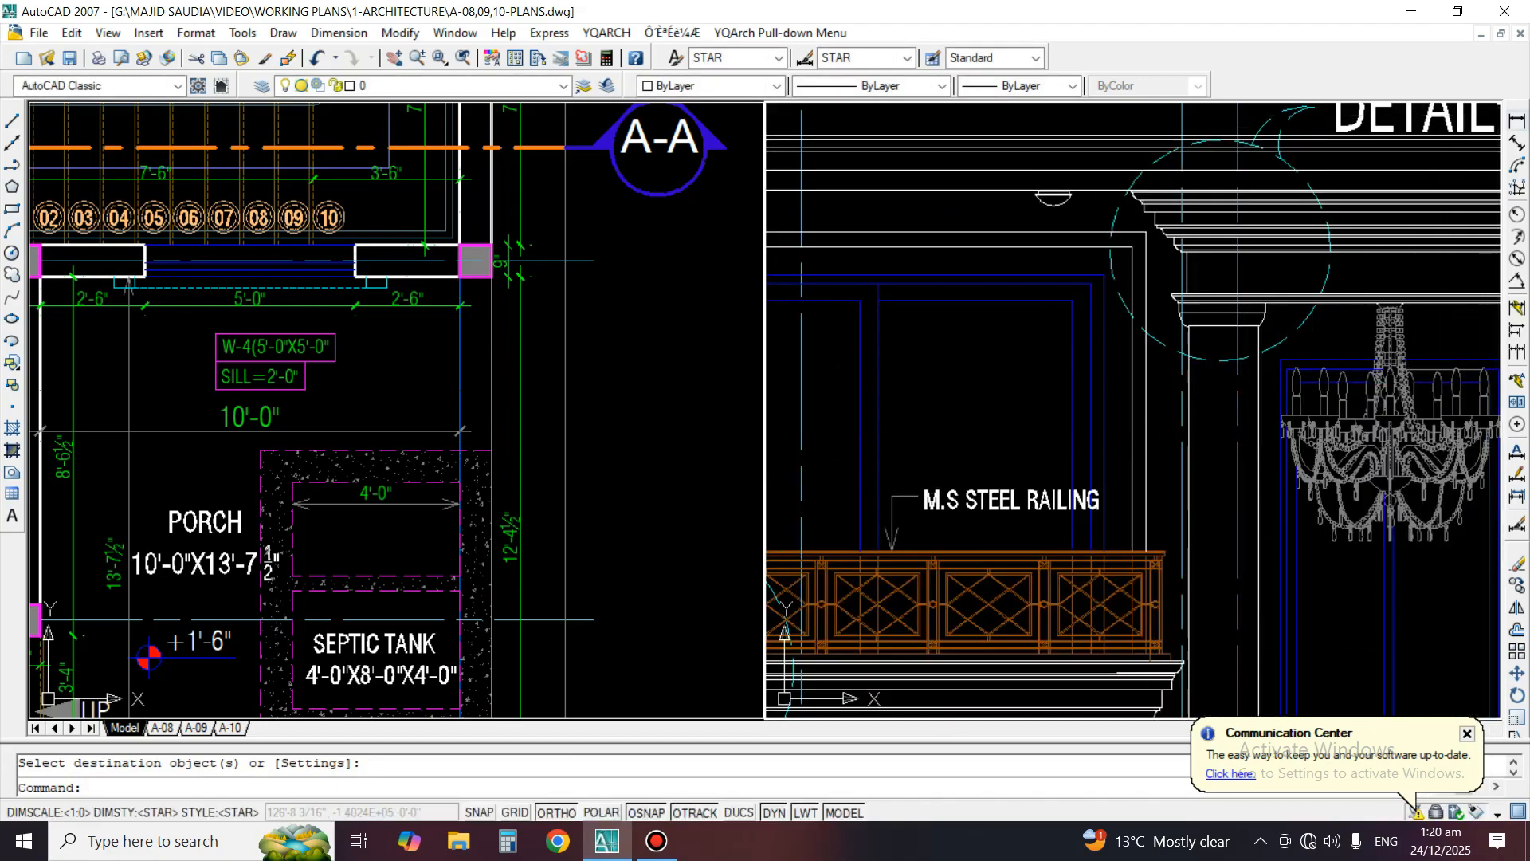
left_click(1517, 120)
scroll(1074, 450, "up", 2)
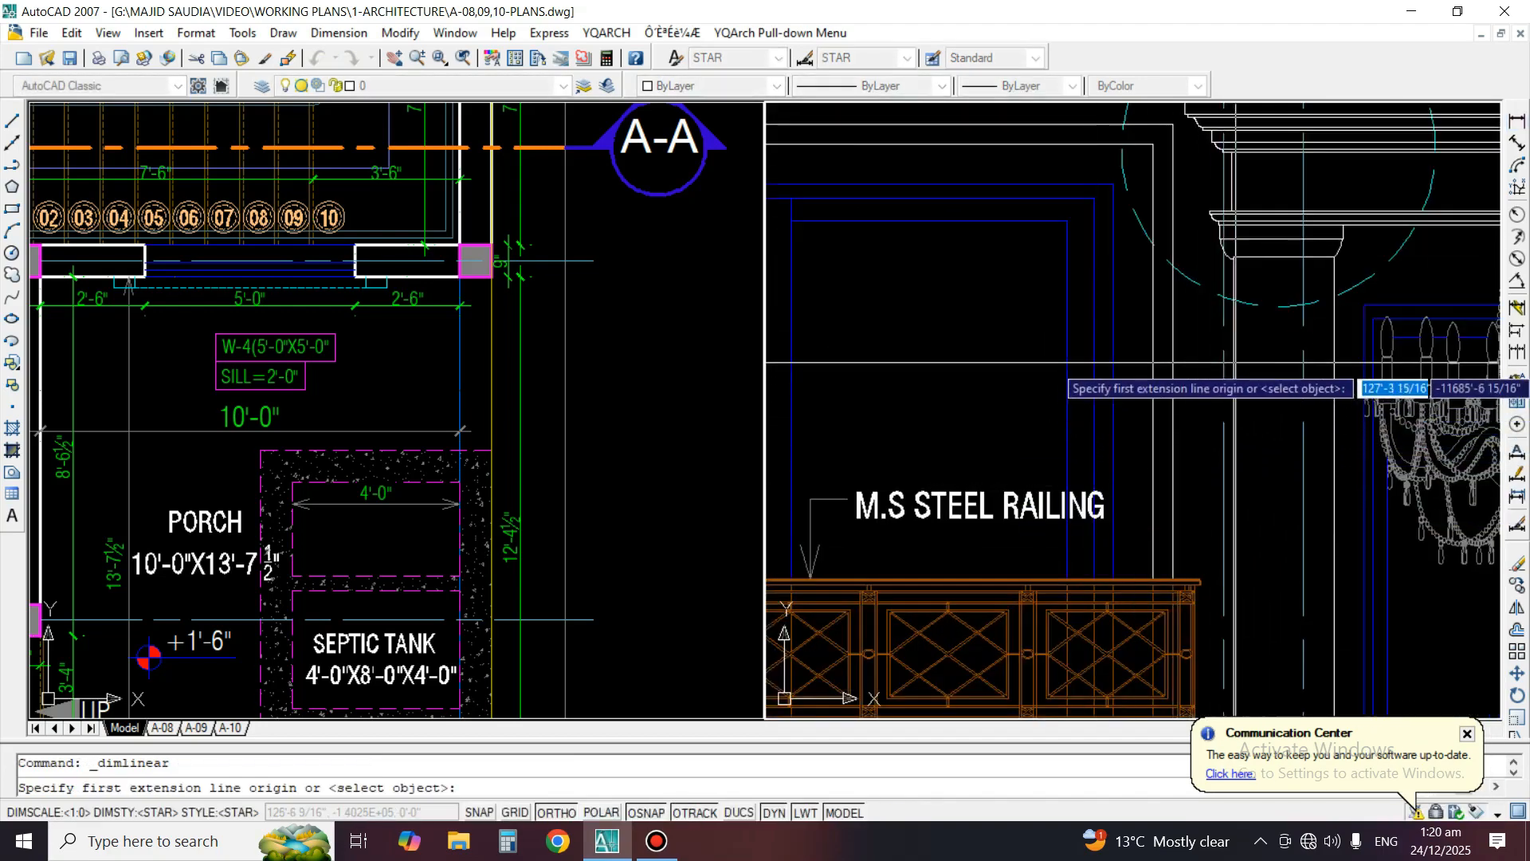
left_click(1079, 388)
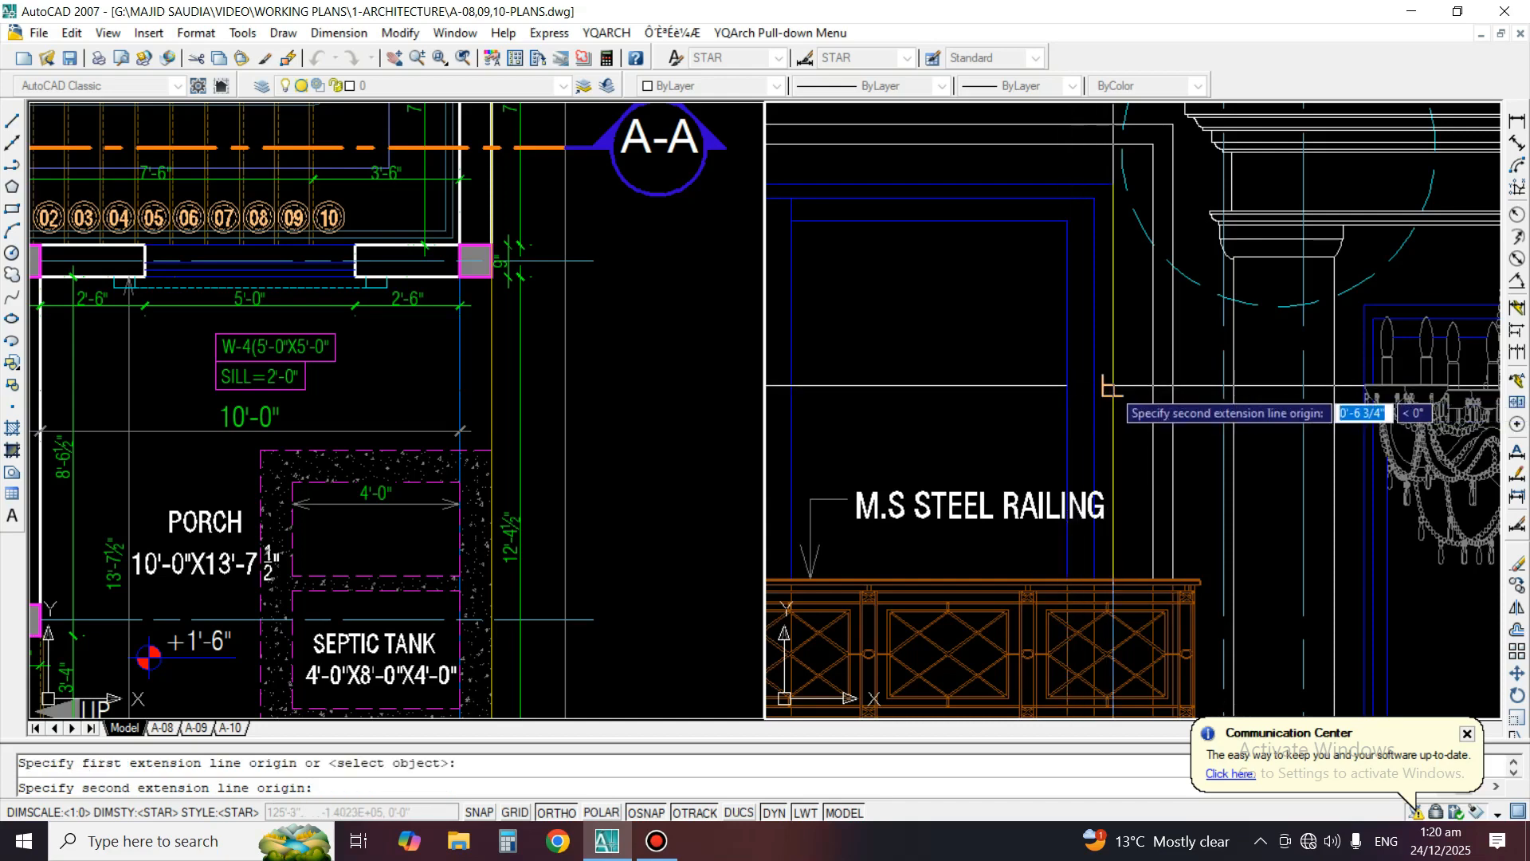
left_click(1112, 386)
left_click(1113, 386)
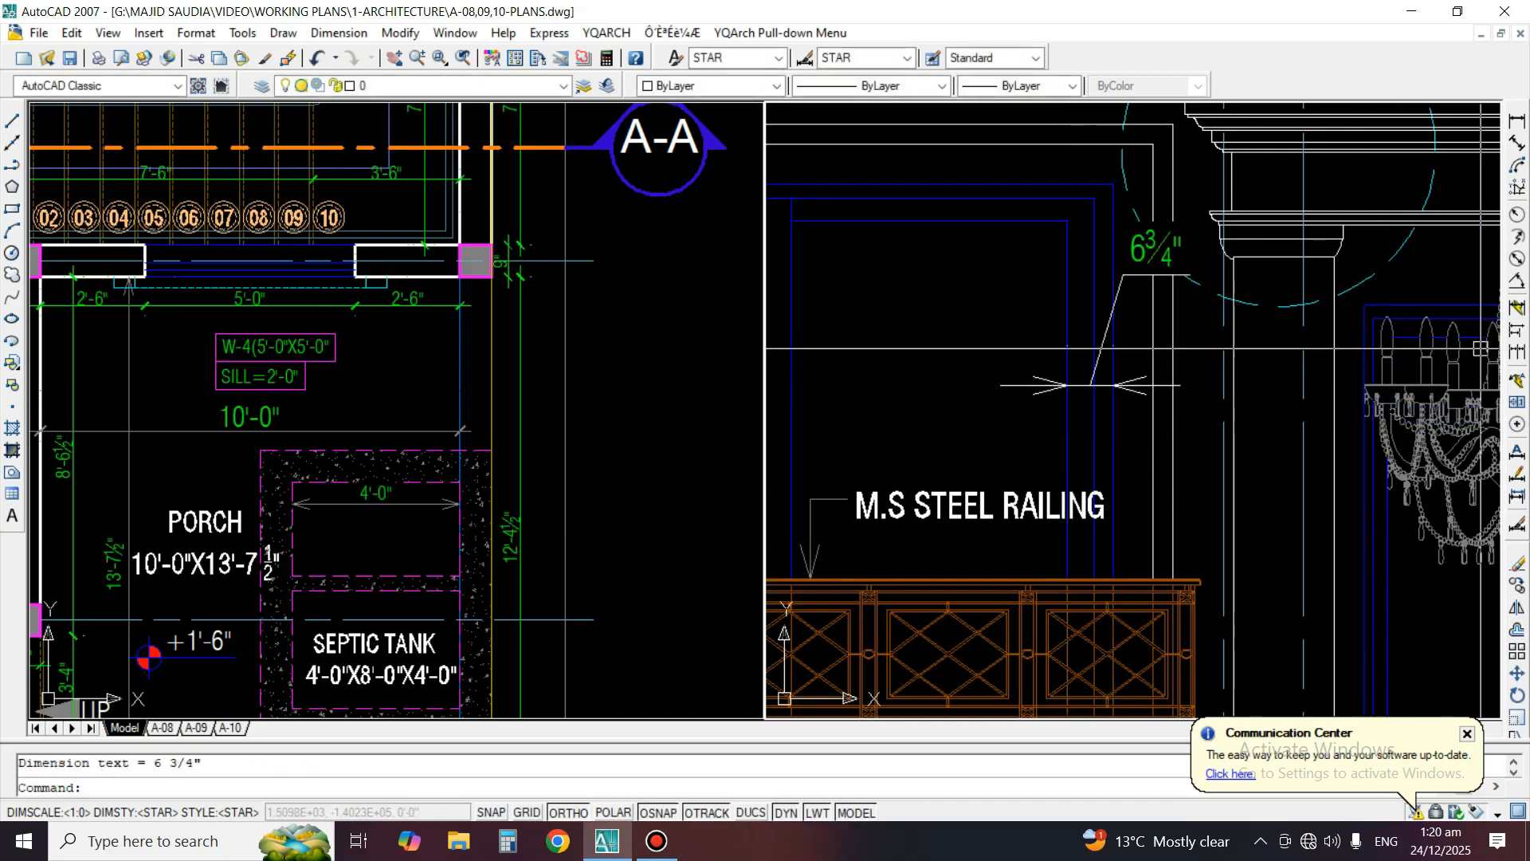
Continue the frame dimension across both surround lines to the edge of the entrance column
left_click(1517, 352)
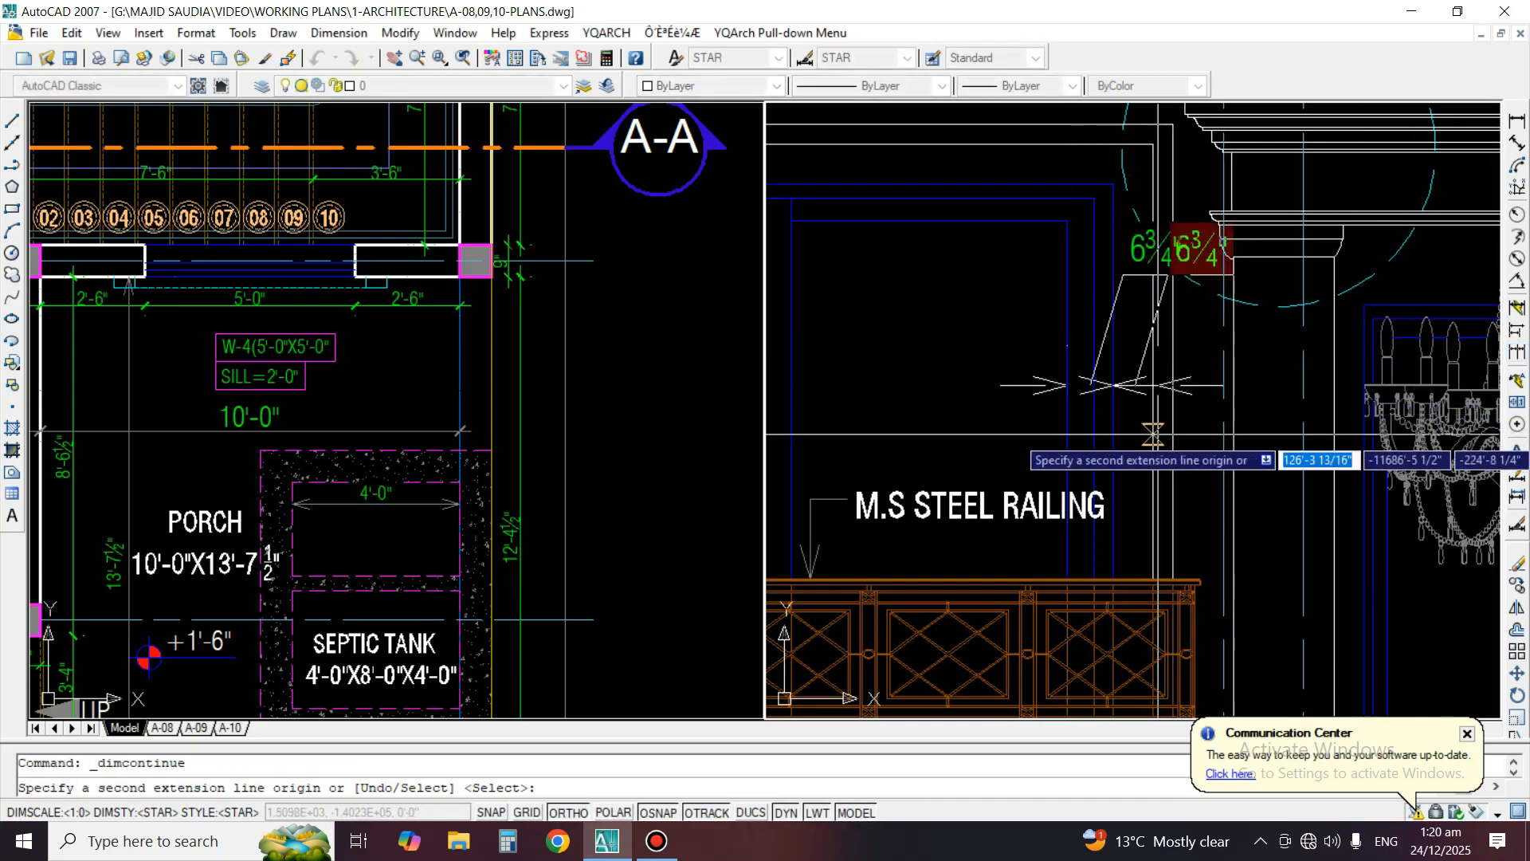
left_click(1153, 433)
left_click(1172, 434)
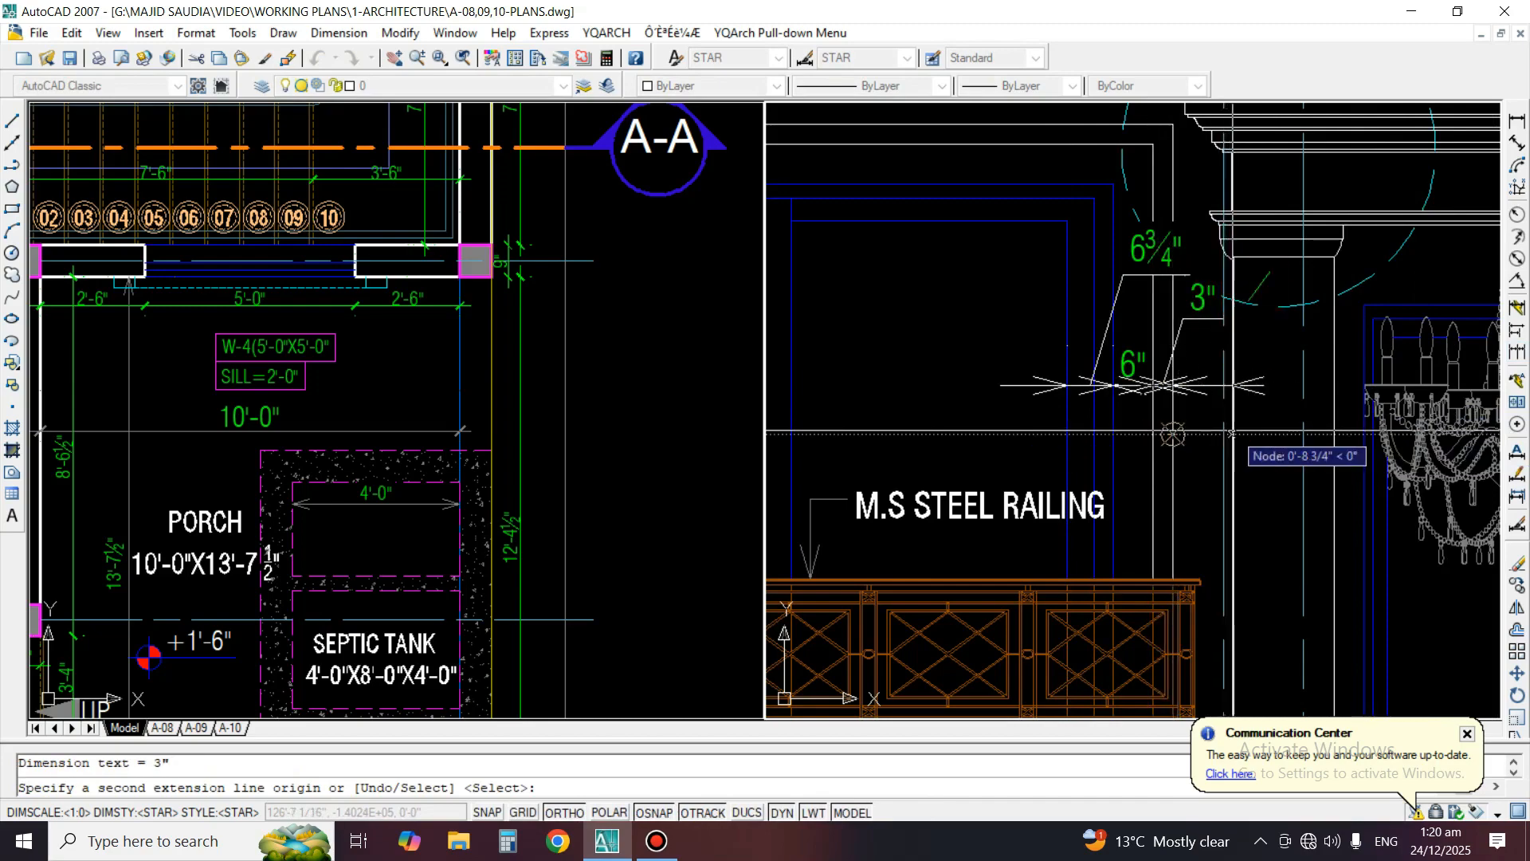
left_click(1233, 431)
key("Return")
Match the four dimensions between the window glazing and the entrance column to the existing green tick-style dimensions
key("Return")
scroll(1269, 358, "down", 4)
type("ma")
key("Return")
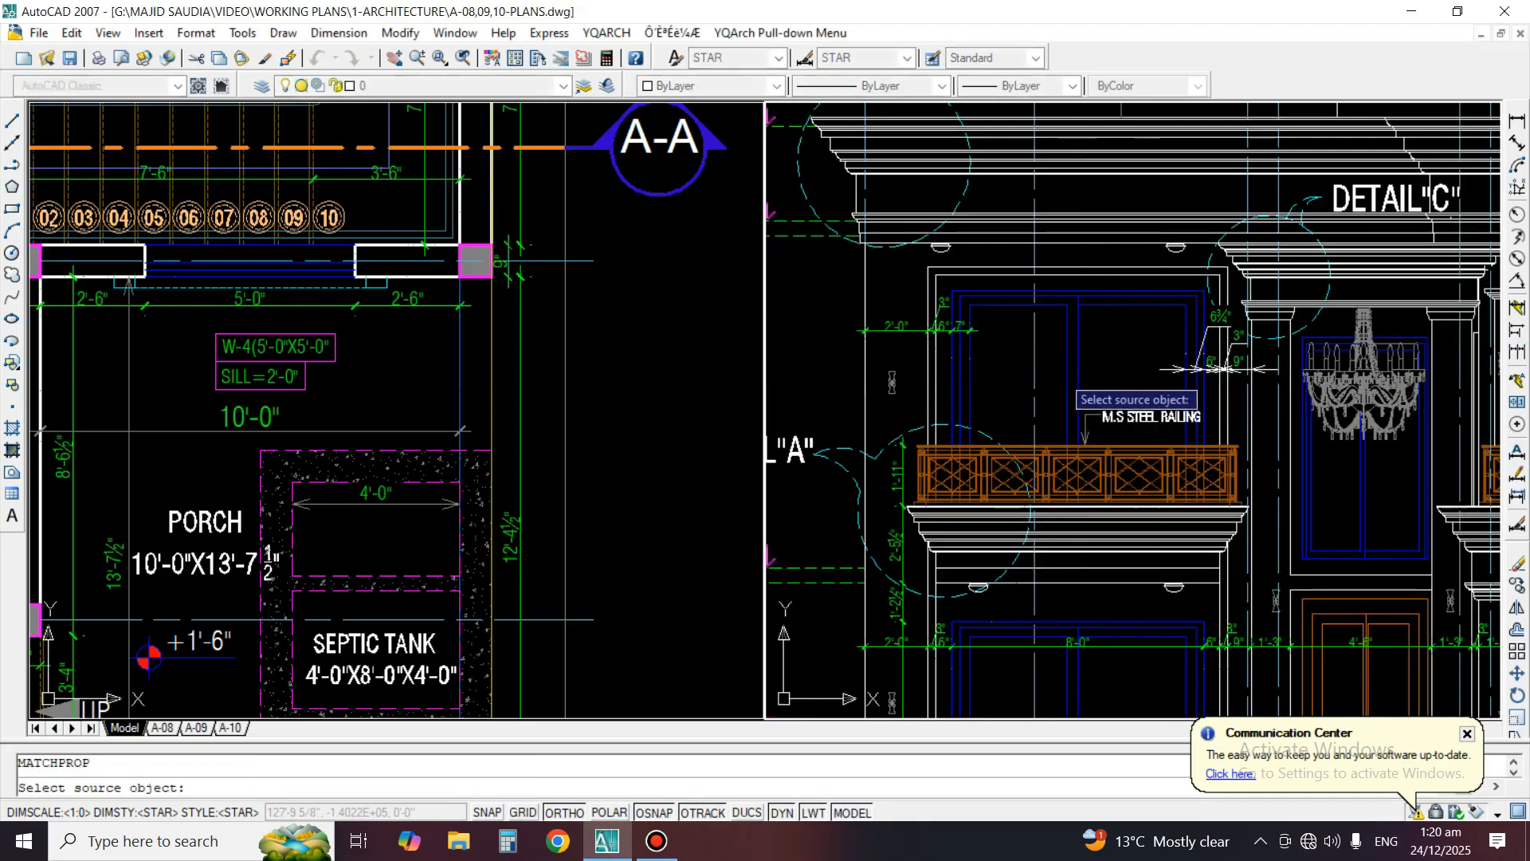
scroll(1219, 379, "up", 3)
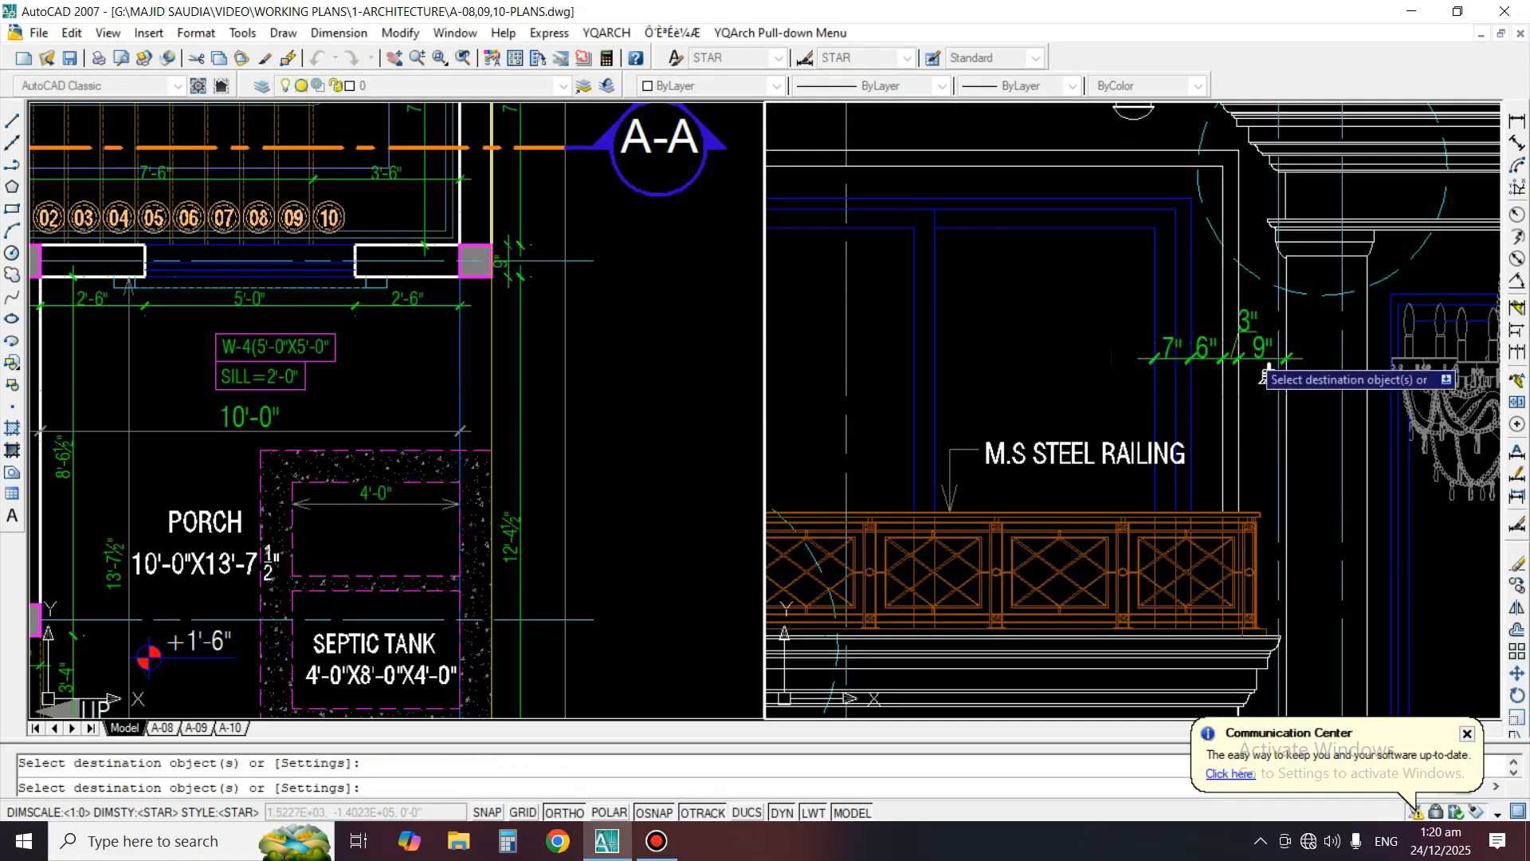
key("Return")
Try to stretch the ends of the dashed +13'-6" floor level lines near Detail "A" across the elevation to the opposite side
scroll(1269, 370, "down", 5)
scroll(1101, 313, "up", 2)
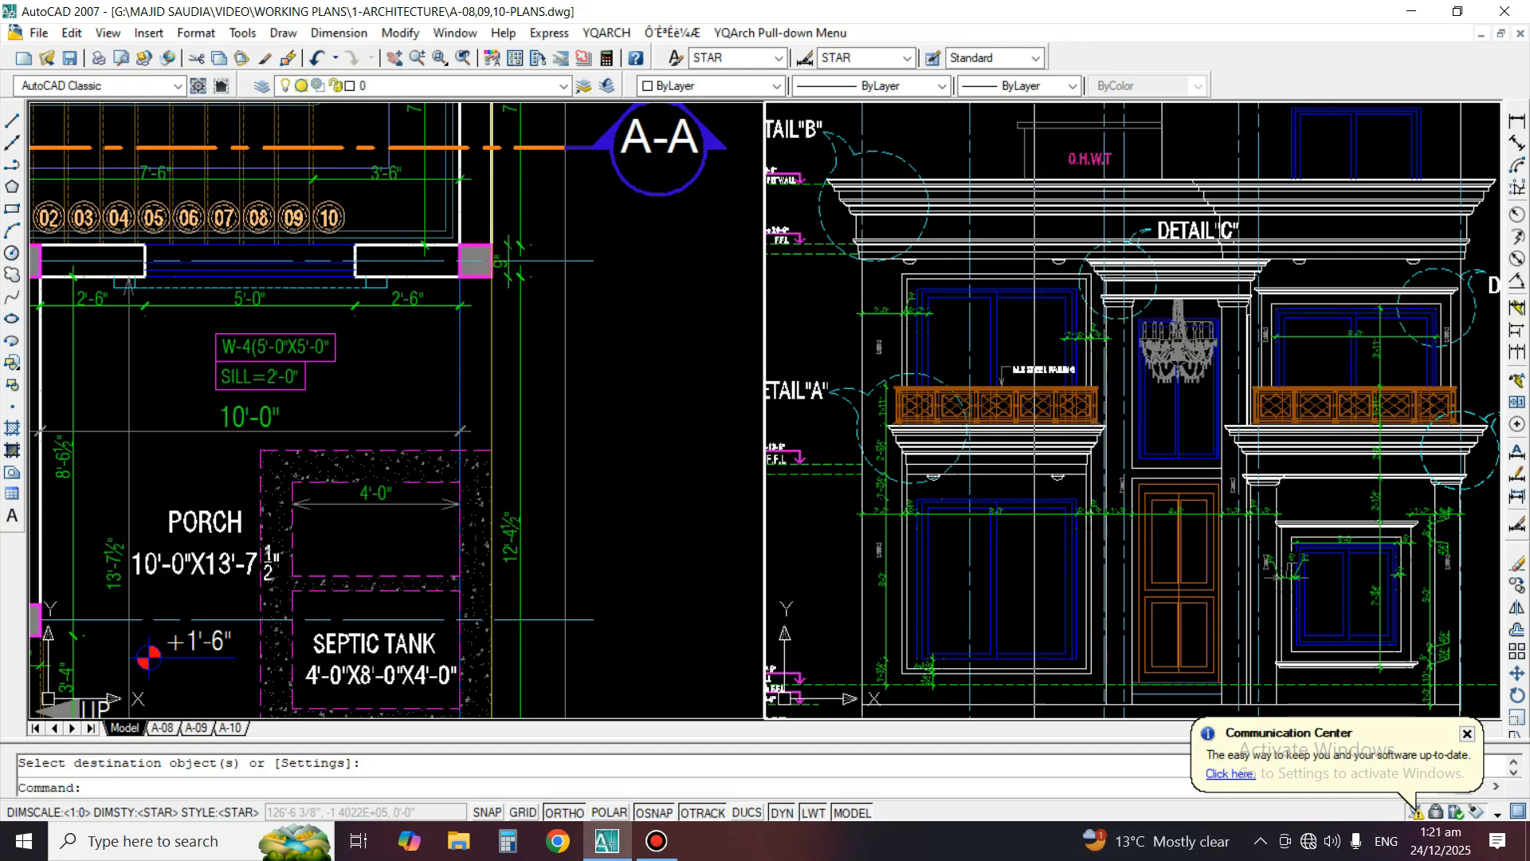
scroll(1202, 452, "up", 2)
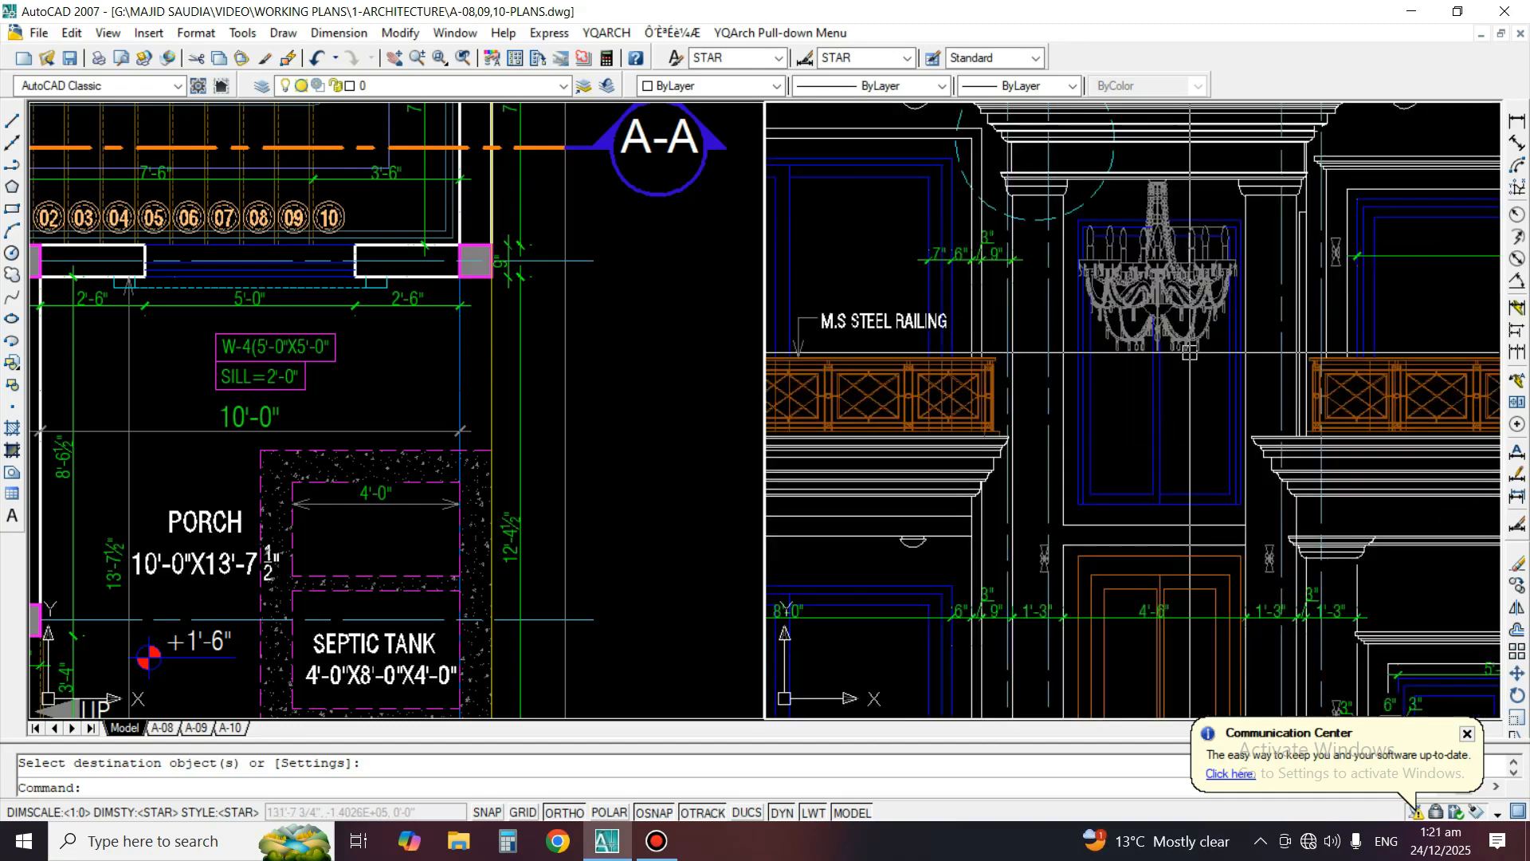
scroll(1251, 336, "down", 3)
scroll(986, 401, "up", 3)
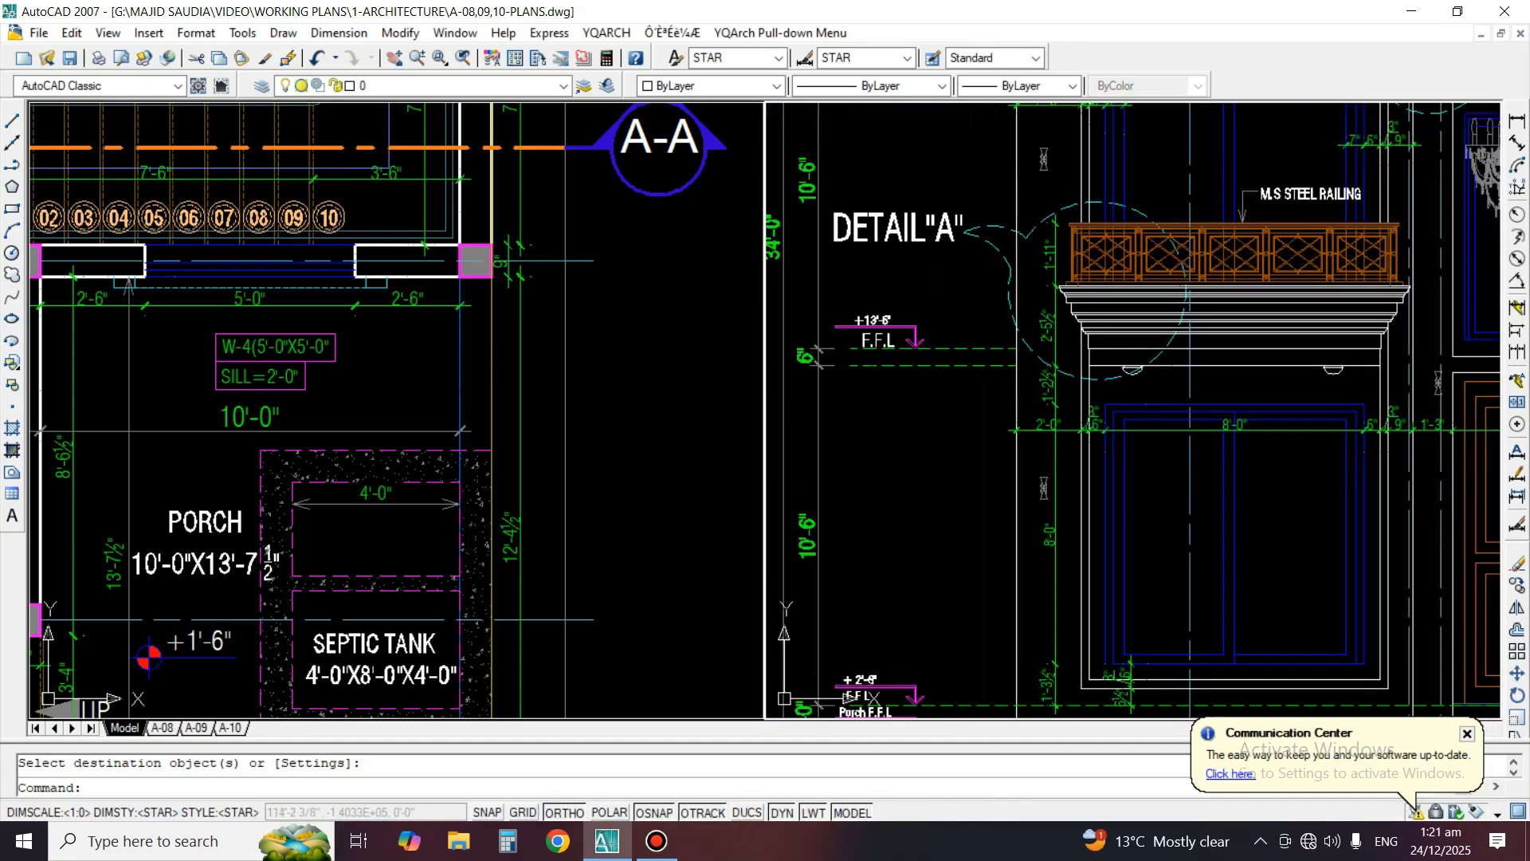
key("Return")
left_click(973, 349)
scroll(1001, 359, "up", 6)
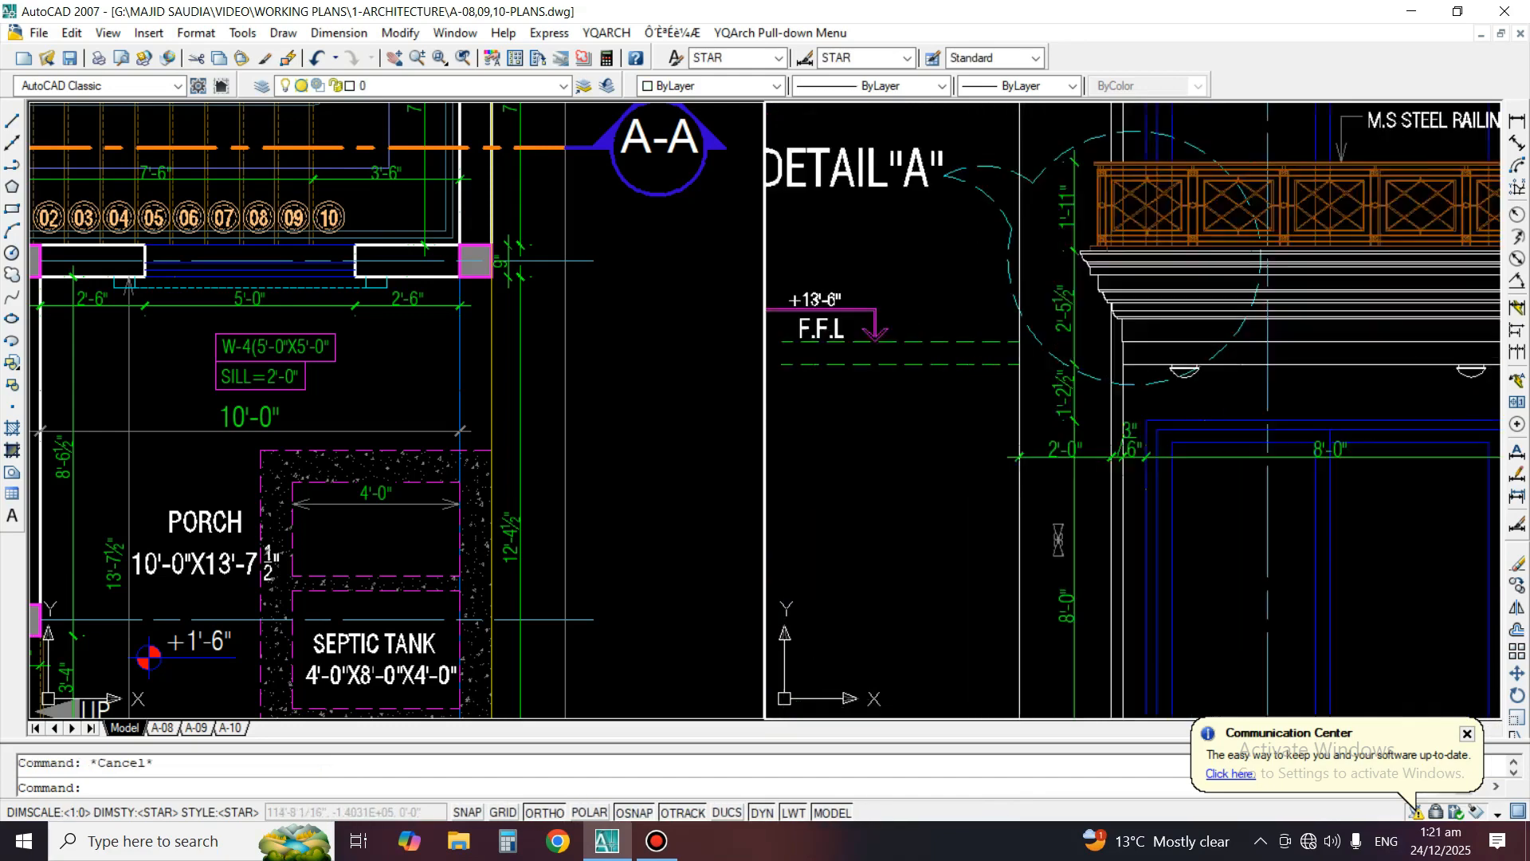
type("s")
key("Return")
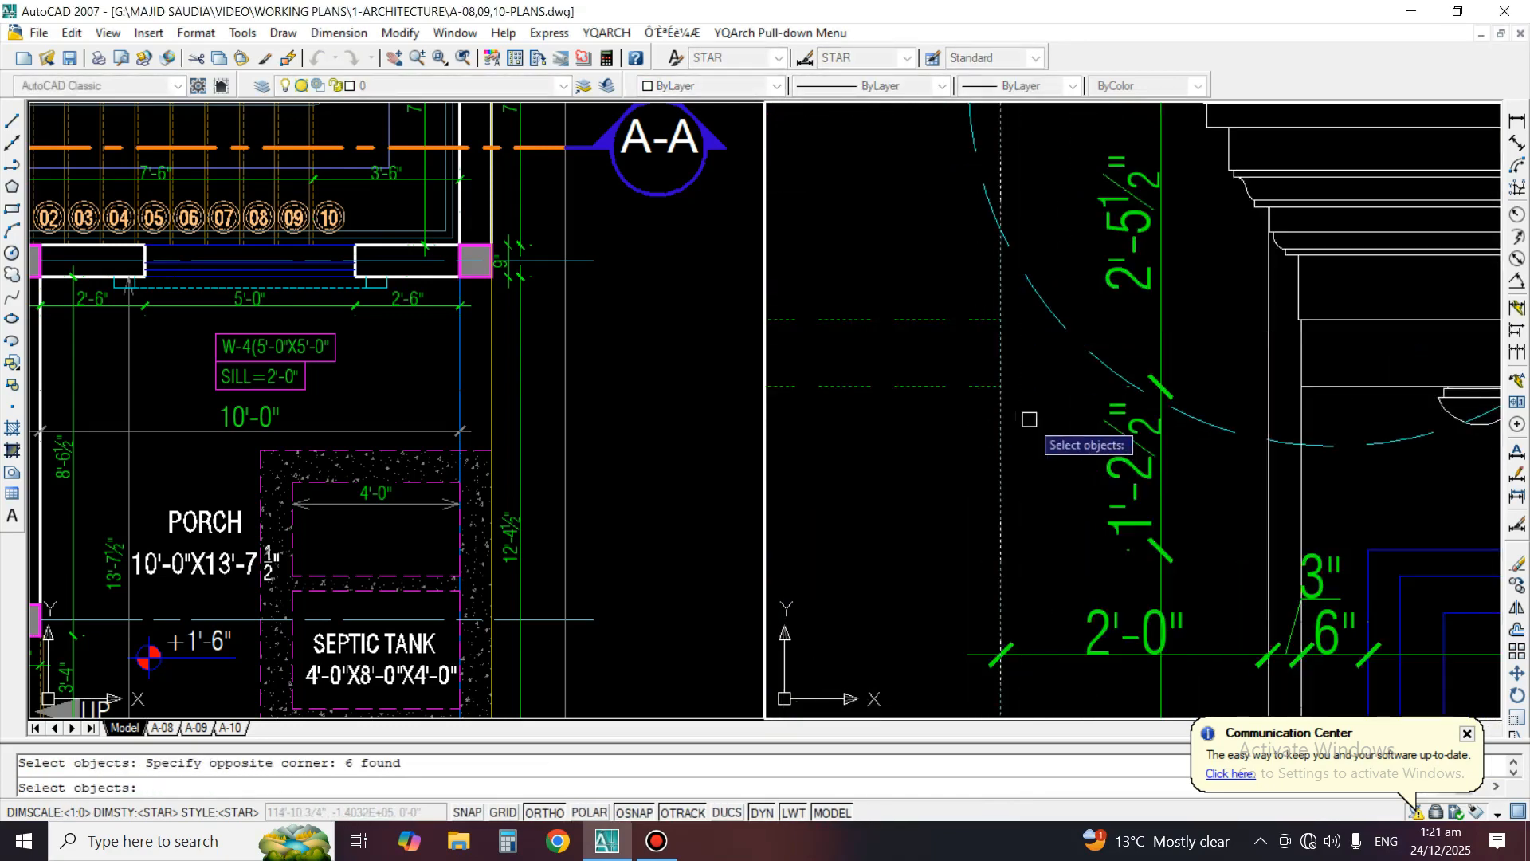
left_click(1000, 385)
scroll(988, 399, "down", 6)
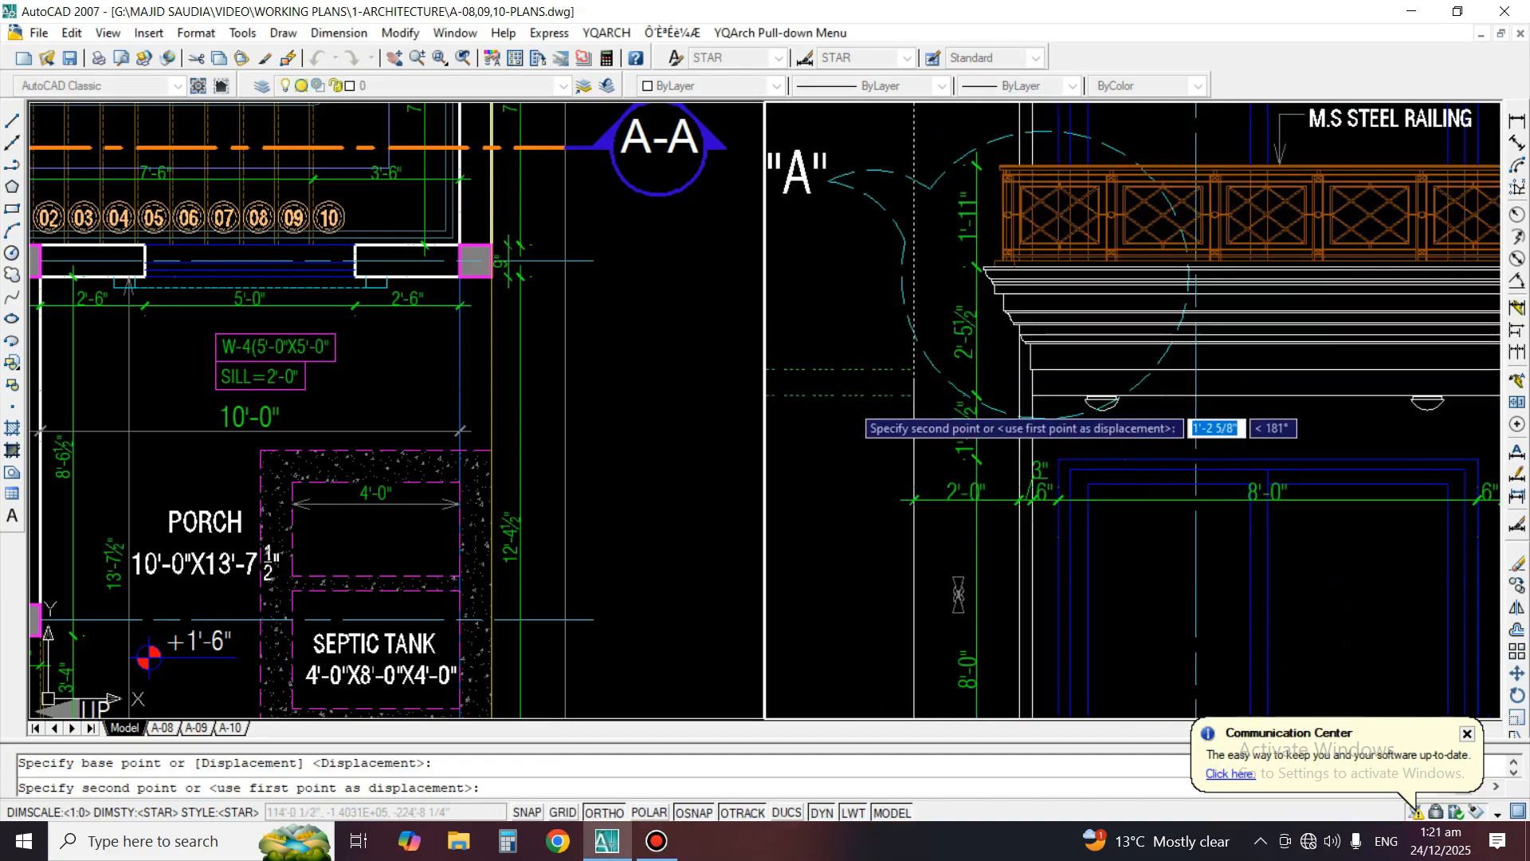
scroll(1292, 423, "up", 3)
scroll(1292, 421, "up", 2)
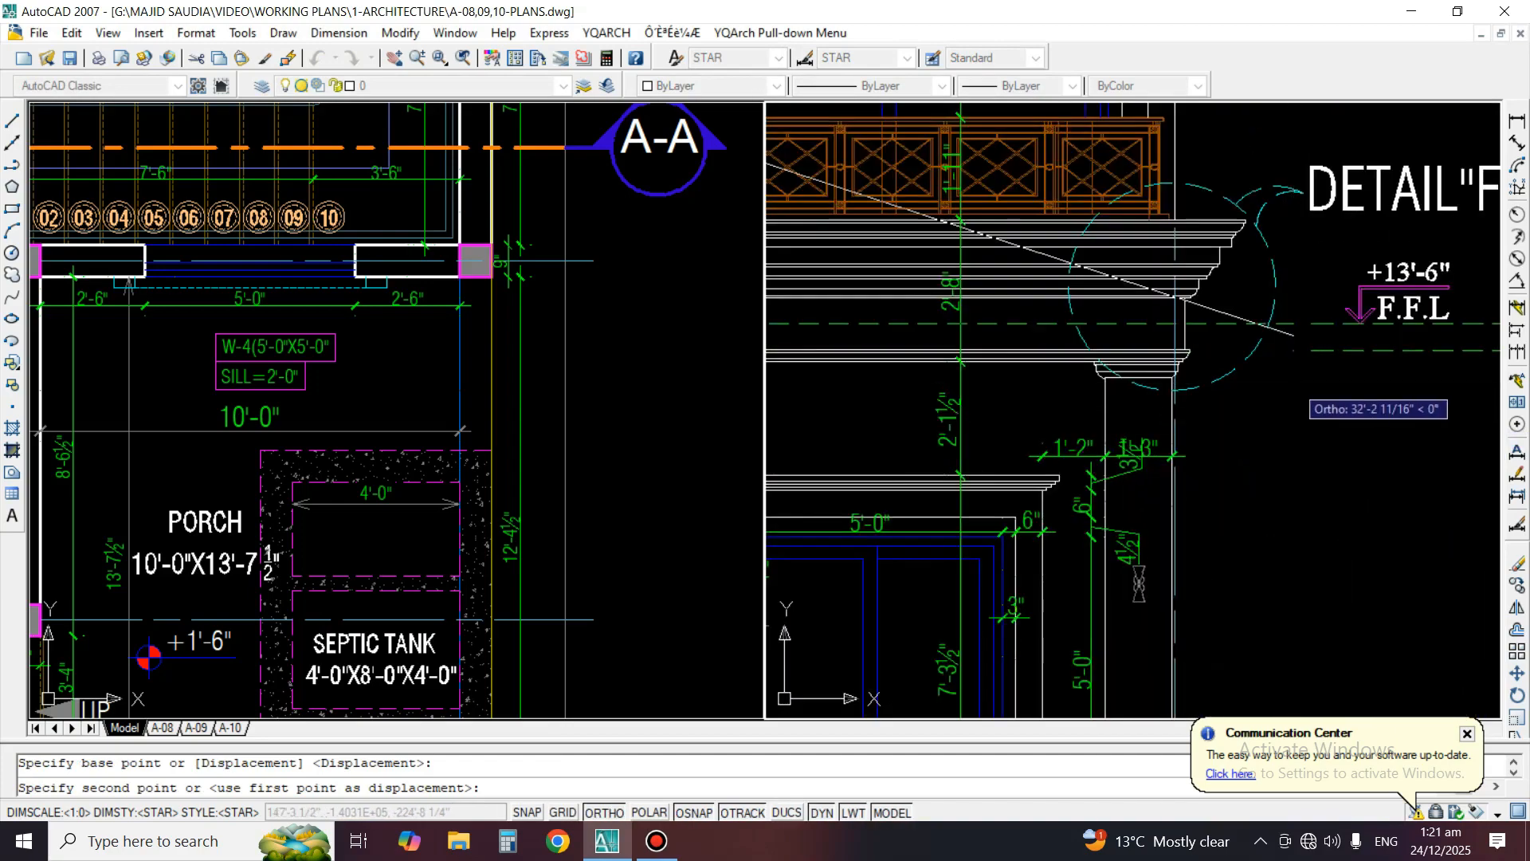
scroll(1295, 398, "up", 1)
Undo the stretch of the dashed floor level lines
key("Escape")
scroll(1297, 398, "down", 6)
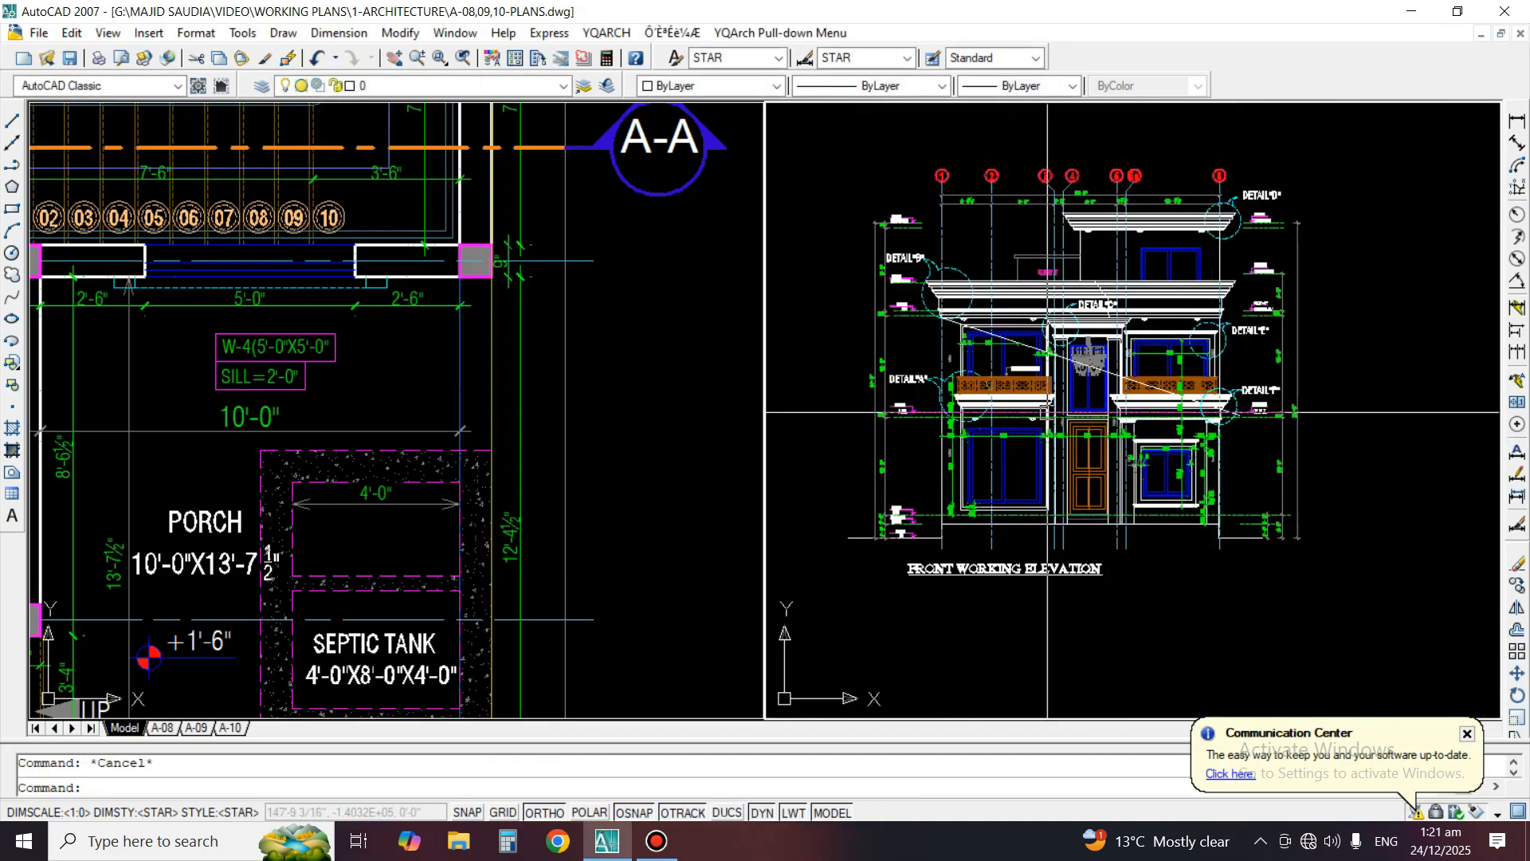
scroll(1007, 304, "up", 5)
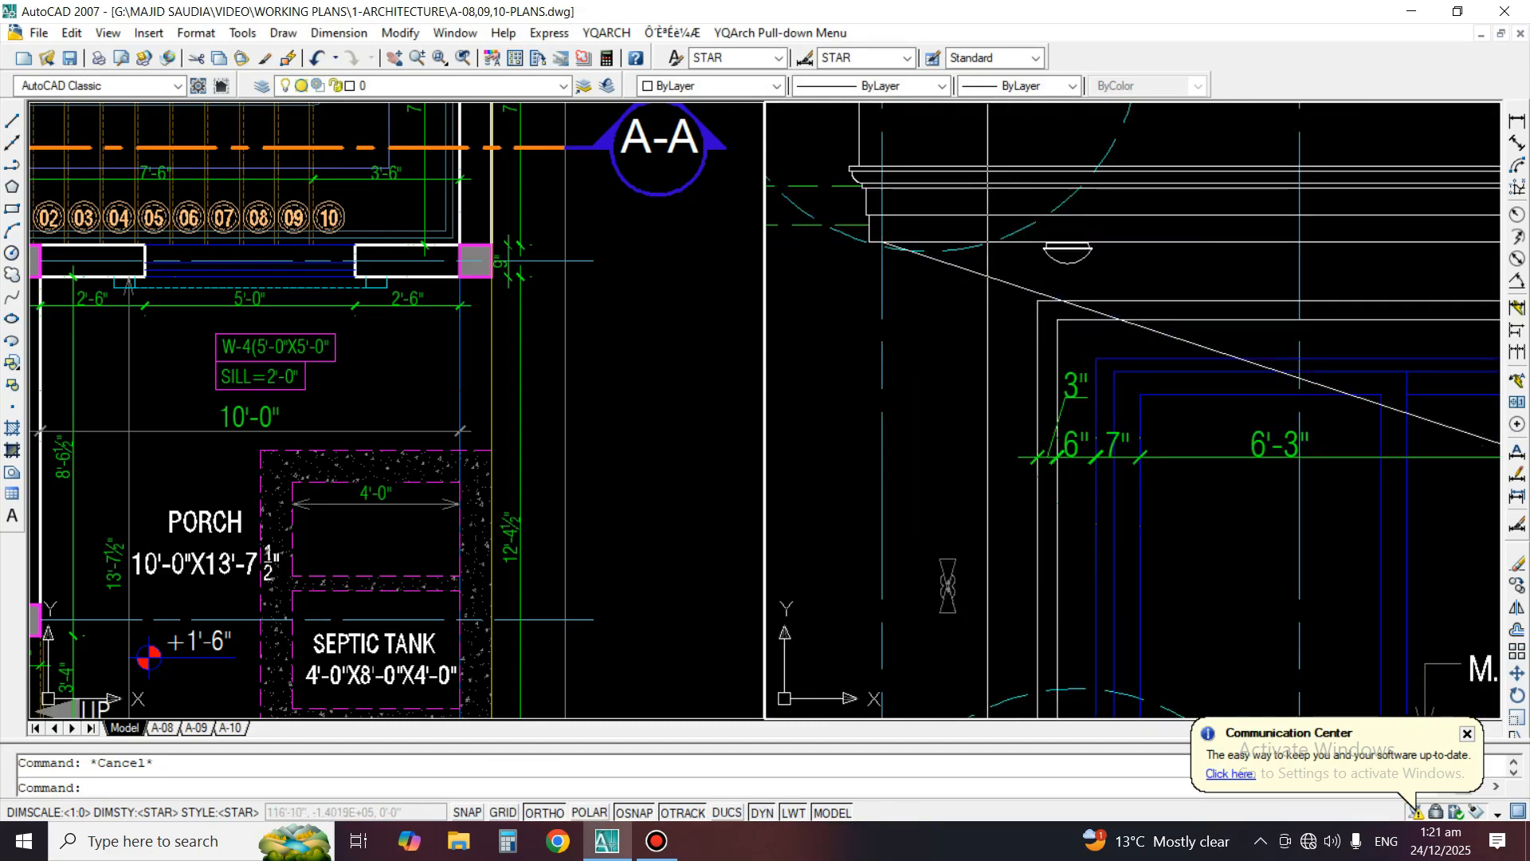
key("ctrl+z")
key("ctrl+z")
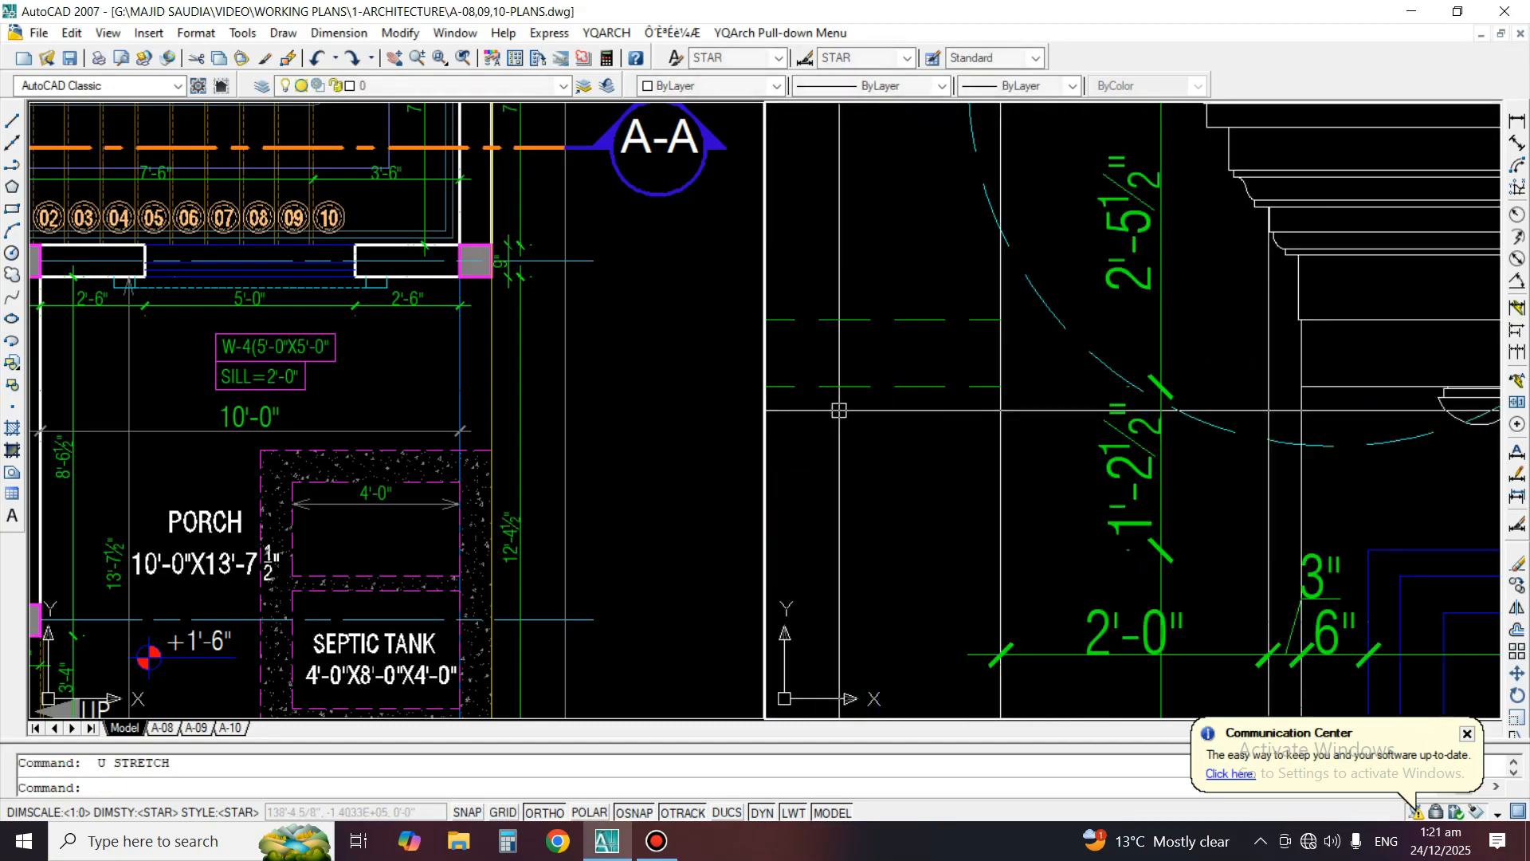
scroll(1255, 410, "down", 6)
middle_click_drag(1287, 416, 1042, 418)
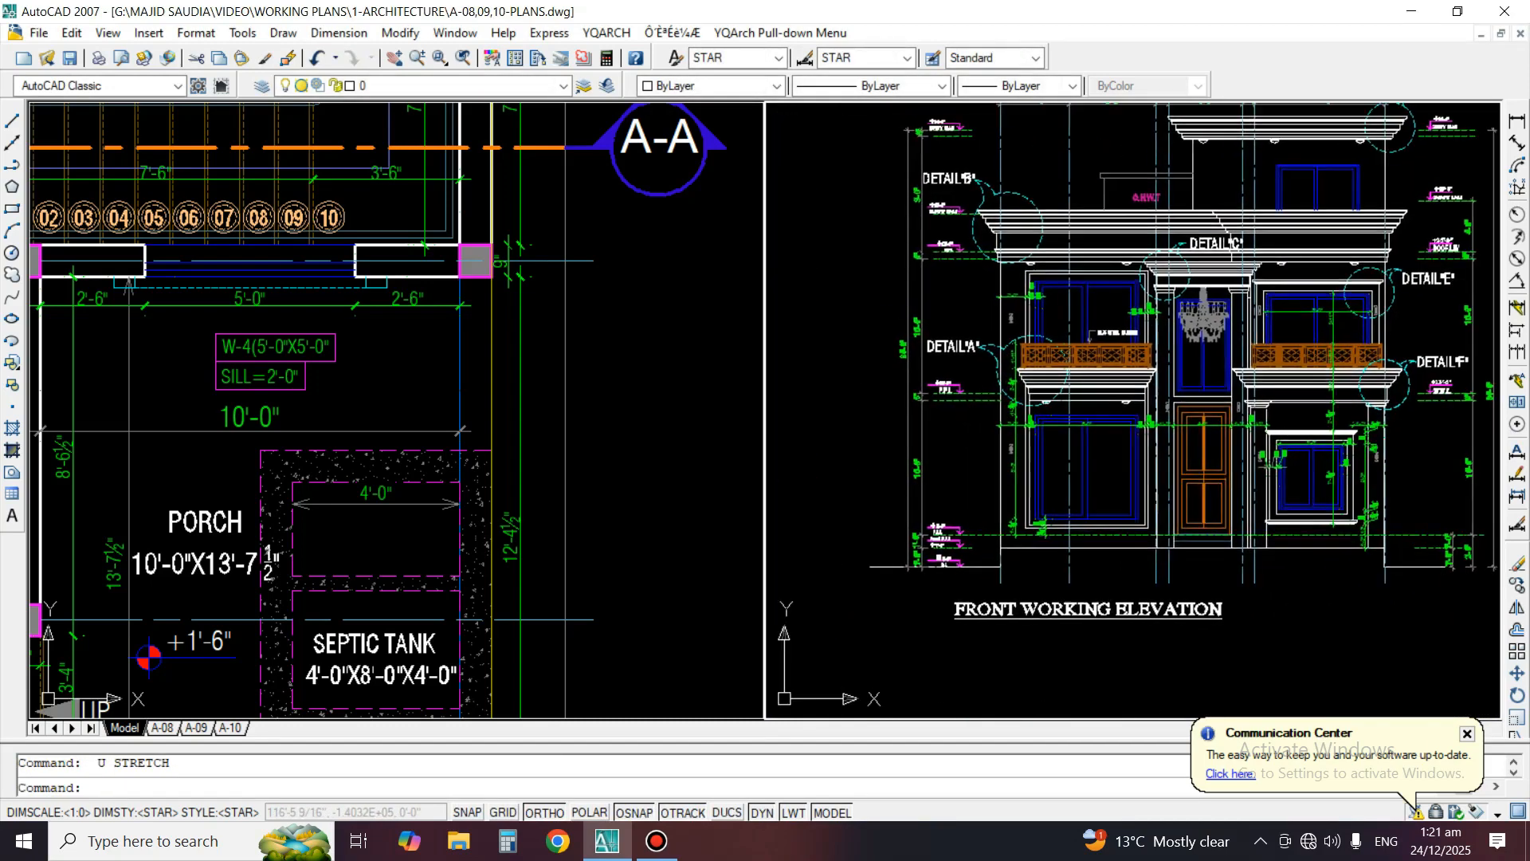
scroll(1032, 414, "up", 2)
middle_click_drag(1307, 417, 1073, 401)
type("EX")
key("Return")
scroll(1301, 420, "up", 2)
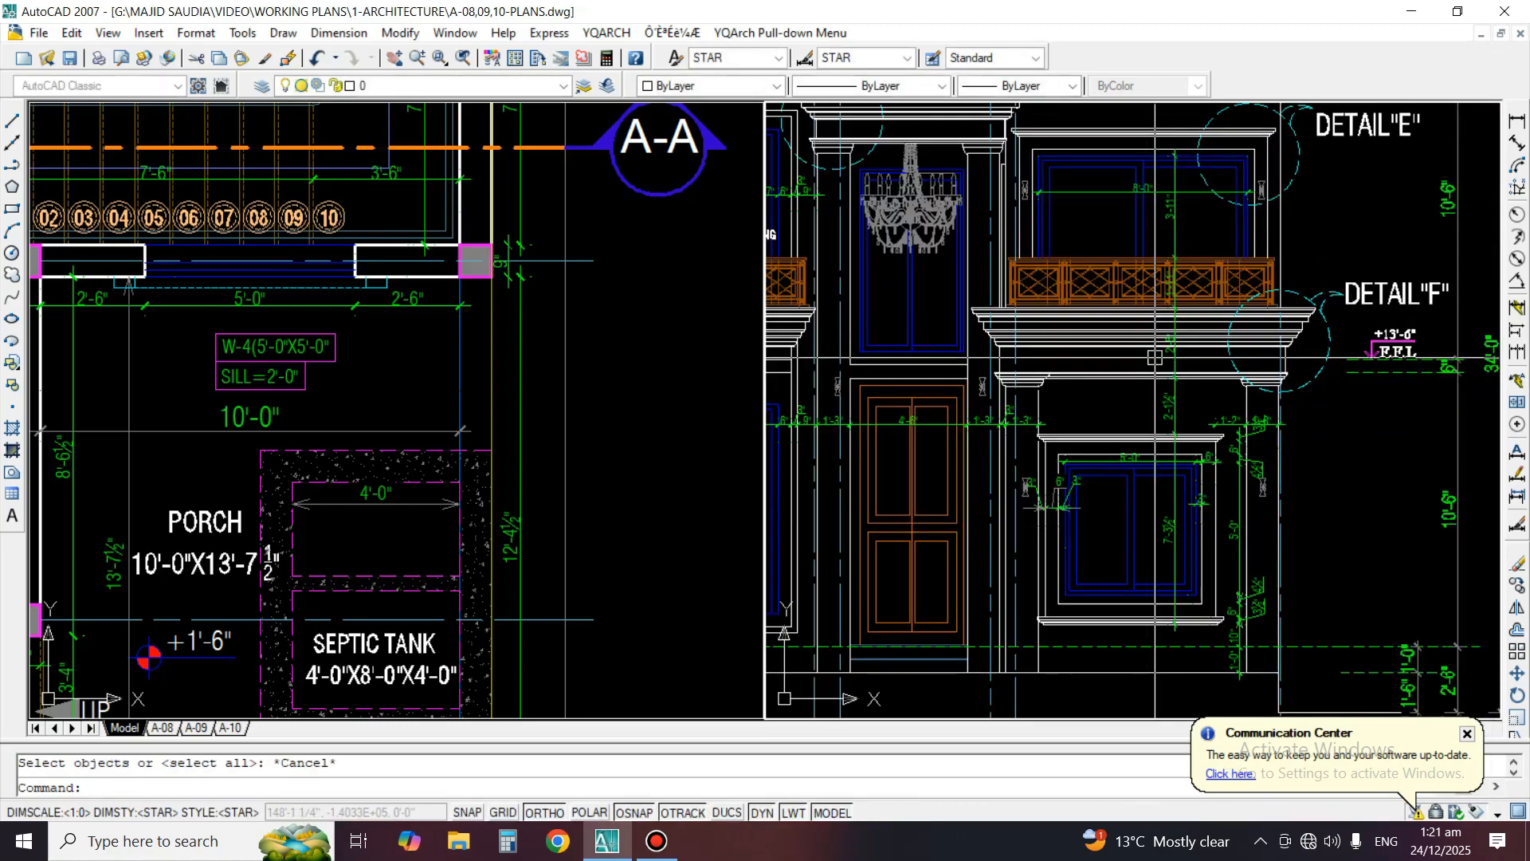
key("Escape")
Draw a vertical line beside the elevation near Detail "F", running past the +13'-6" floor level lines
type("L")
key("Return")
left_click(1337, 221)
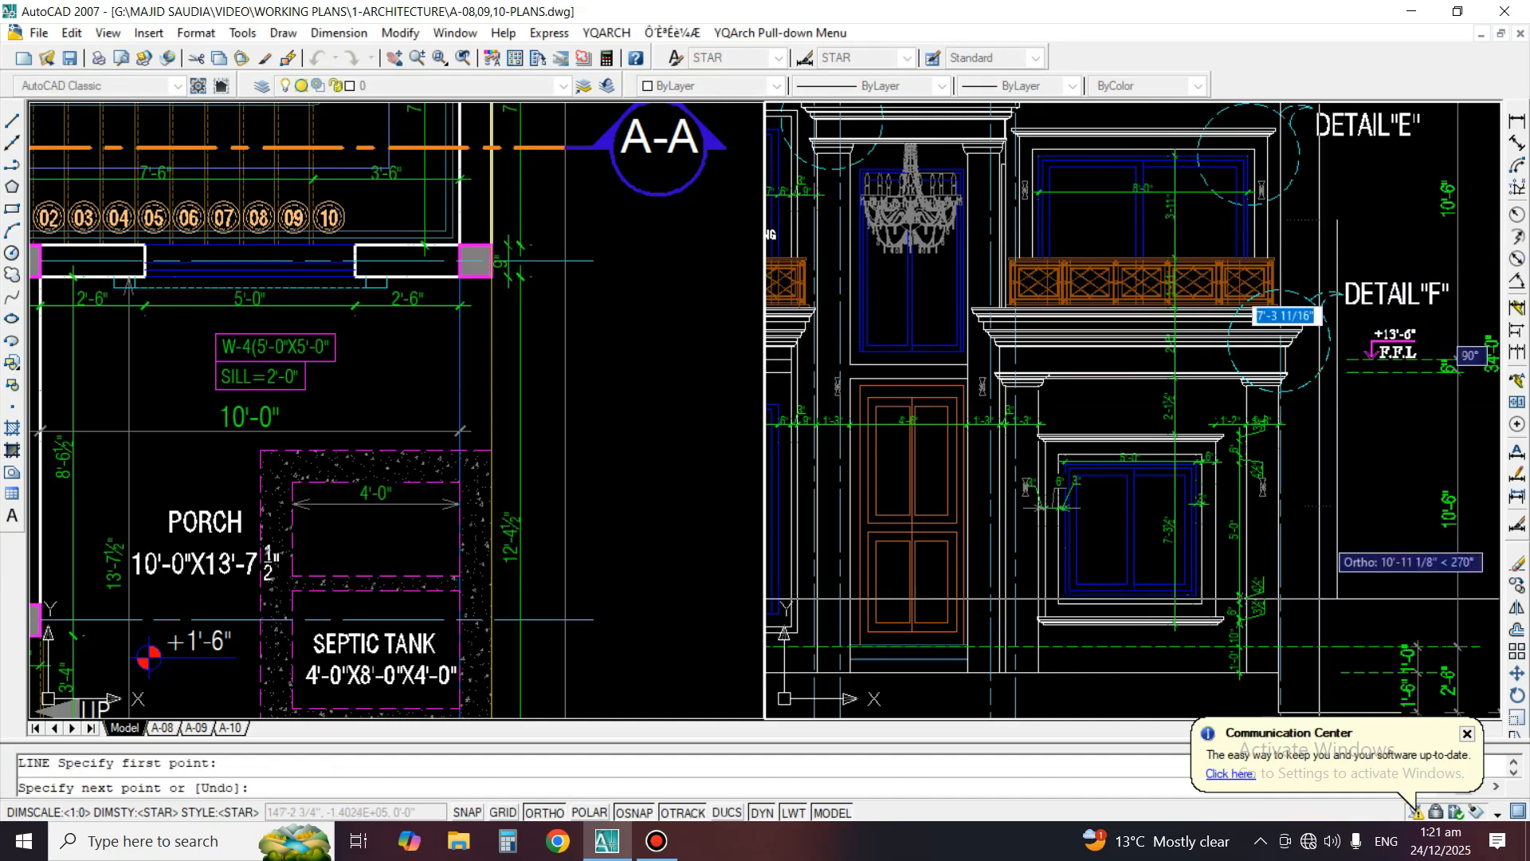
left_click(1337, 635)
key("Return")
Extend the dashed +13'-6" floor level lines from Detail "A" across the elevation to the vertical line near Detail "F"
type("EX")
key("Return")
left_click(1336, 481)
key("Return")
scroll(1350, 484, "down", 2)
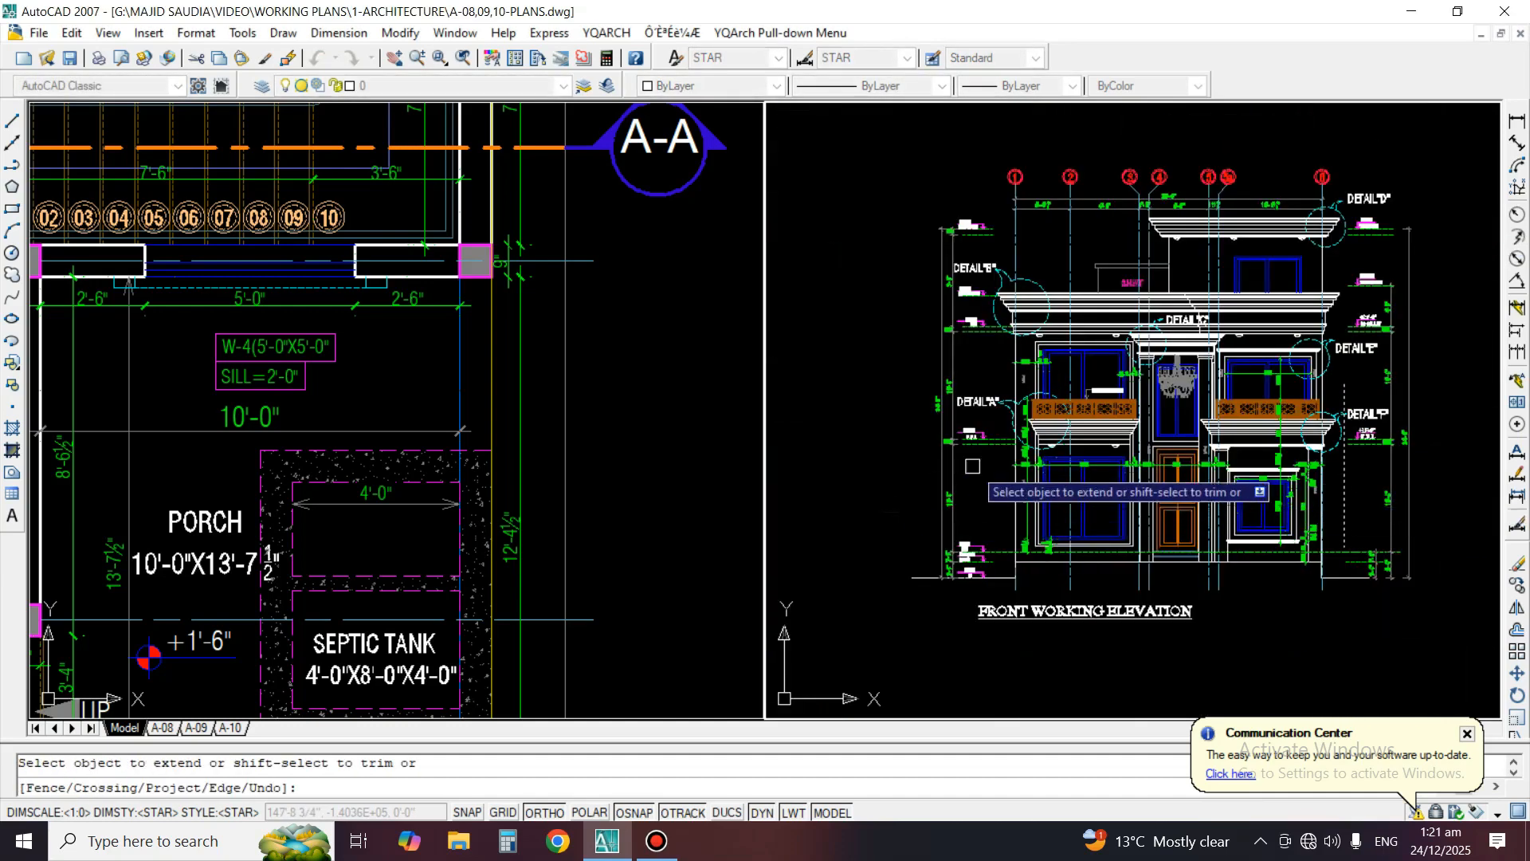
scroll(981, 460, "up", 3)
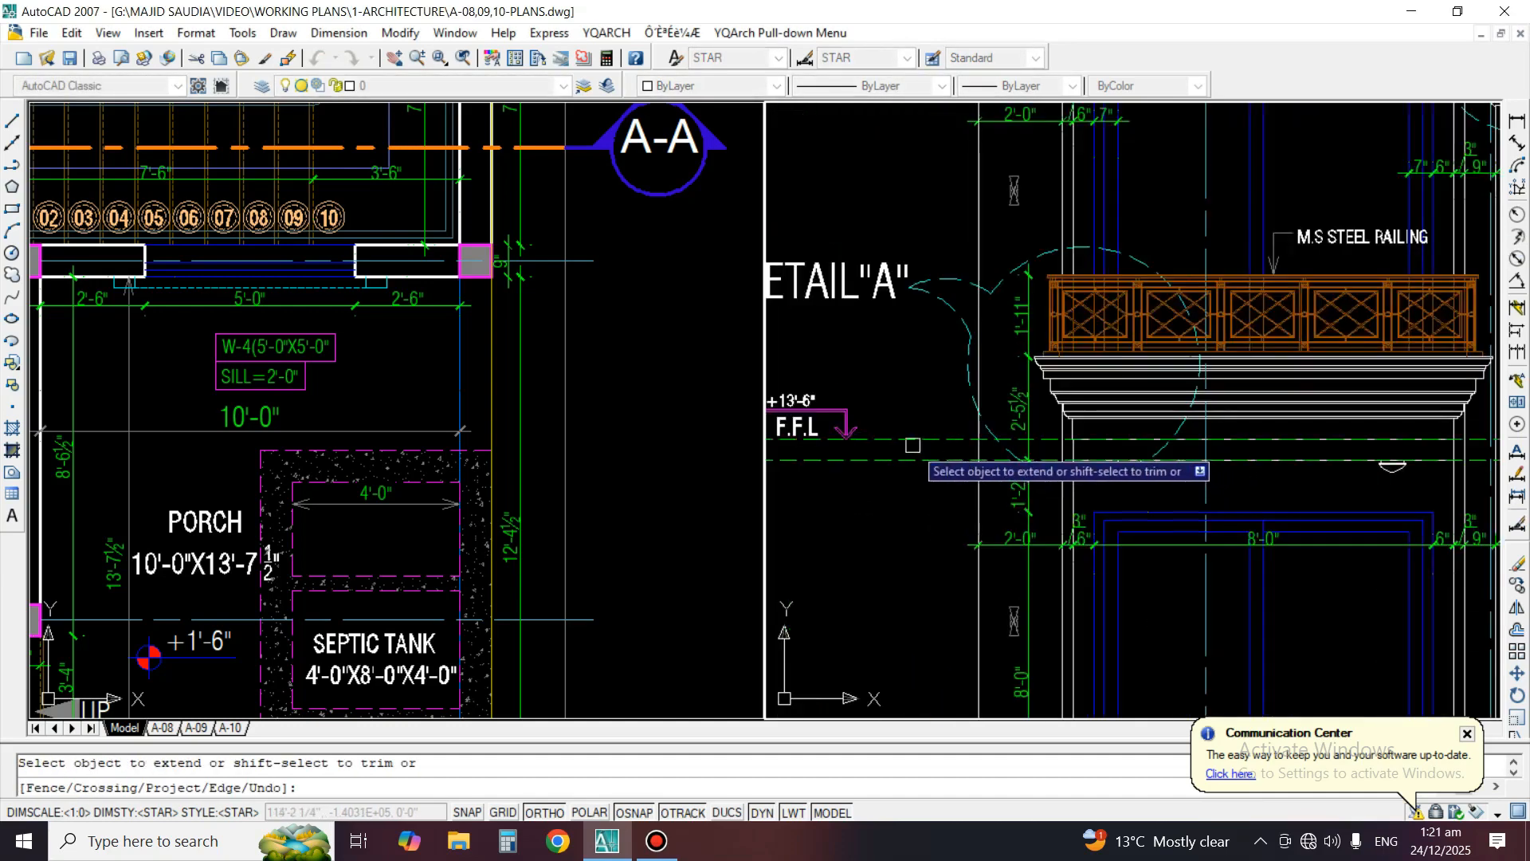
scroll(912, 444, "down", 3)
key("Escape")
Erase the vertical boundary line beside the elevation near Detail "F"
middle_click_drag(1473, 472, 1264, 474)
scroll(1264, 475, "up", 1)
type("E")
key("Return")
left_click(1258, 494)
key("Return")
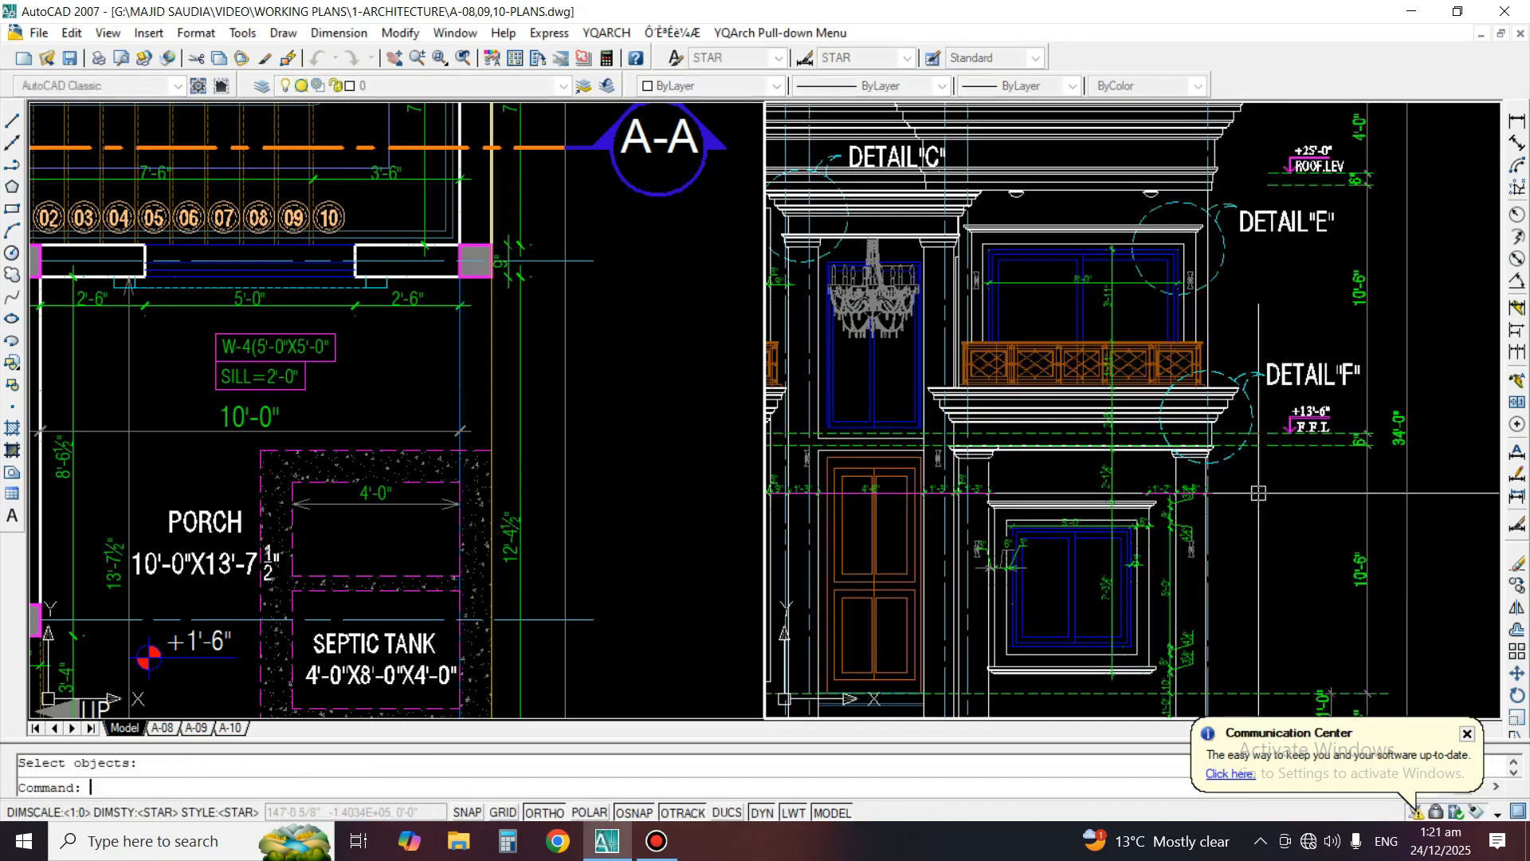
Dimension the height from the dashed +13'-6" floor level line to the top of the first-floor window above the Detail "A" balcony
middle_click_drag(925, 451, 1210, 492)
middle_click_drag(777, 438, 969, 453)
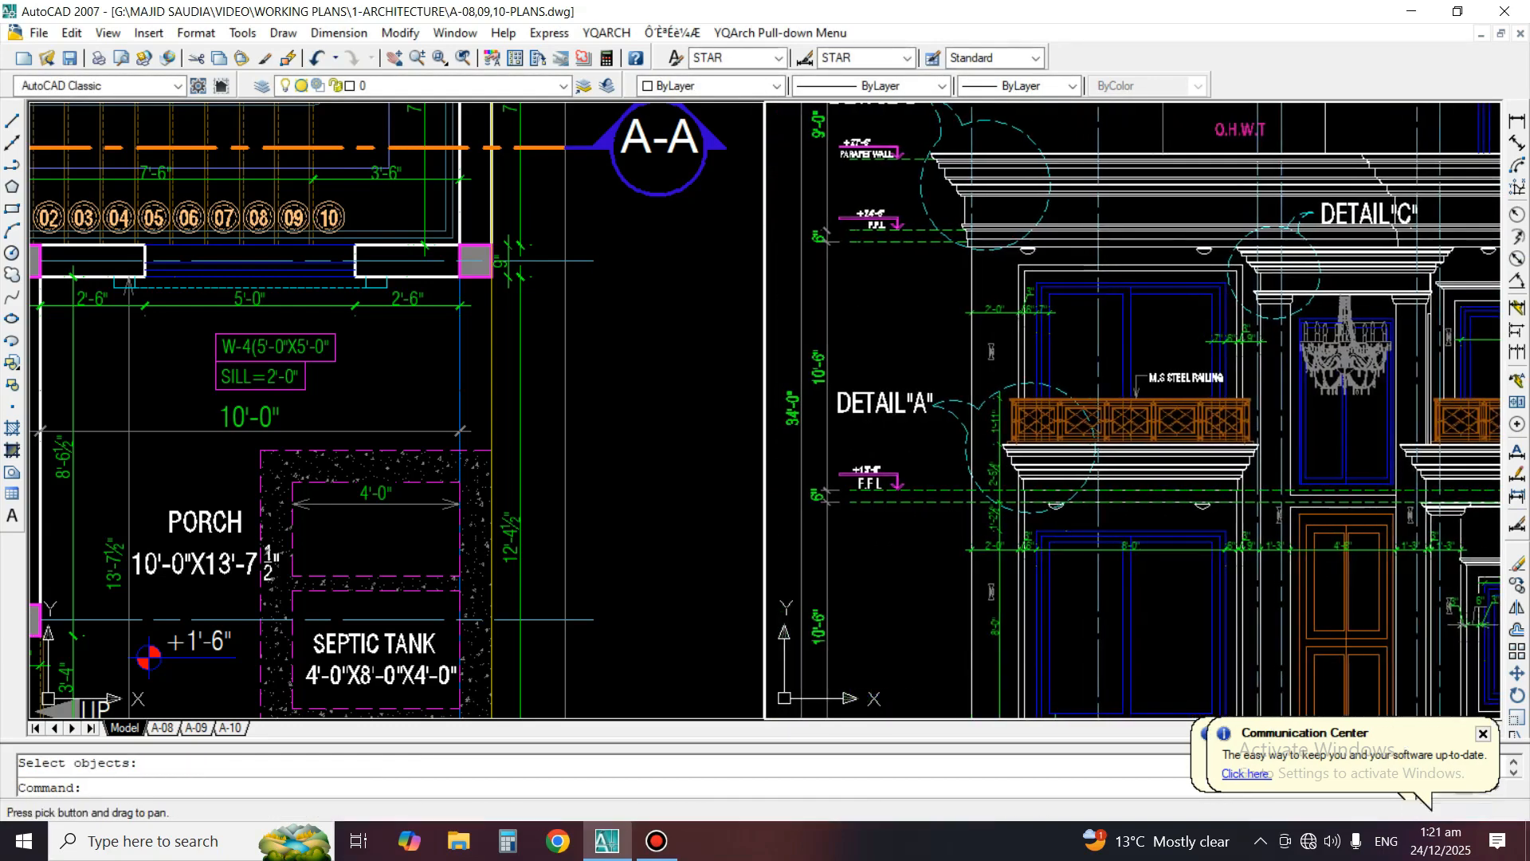
scroll(975, 424, "up", 2)
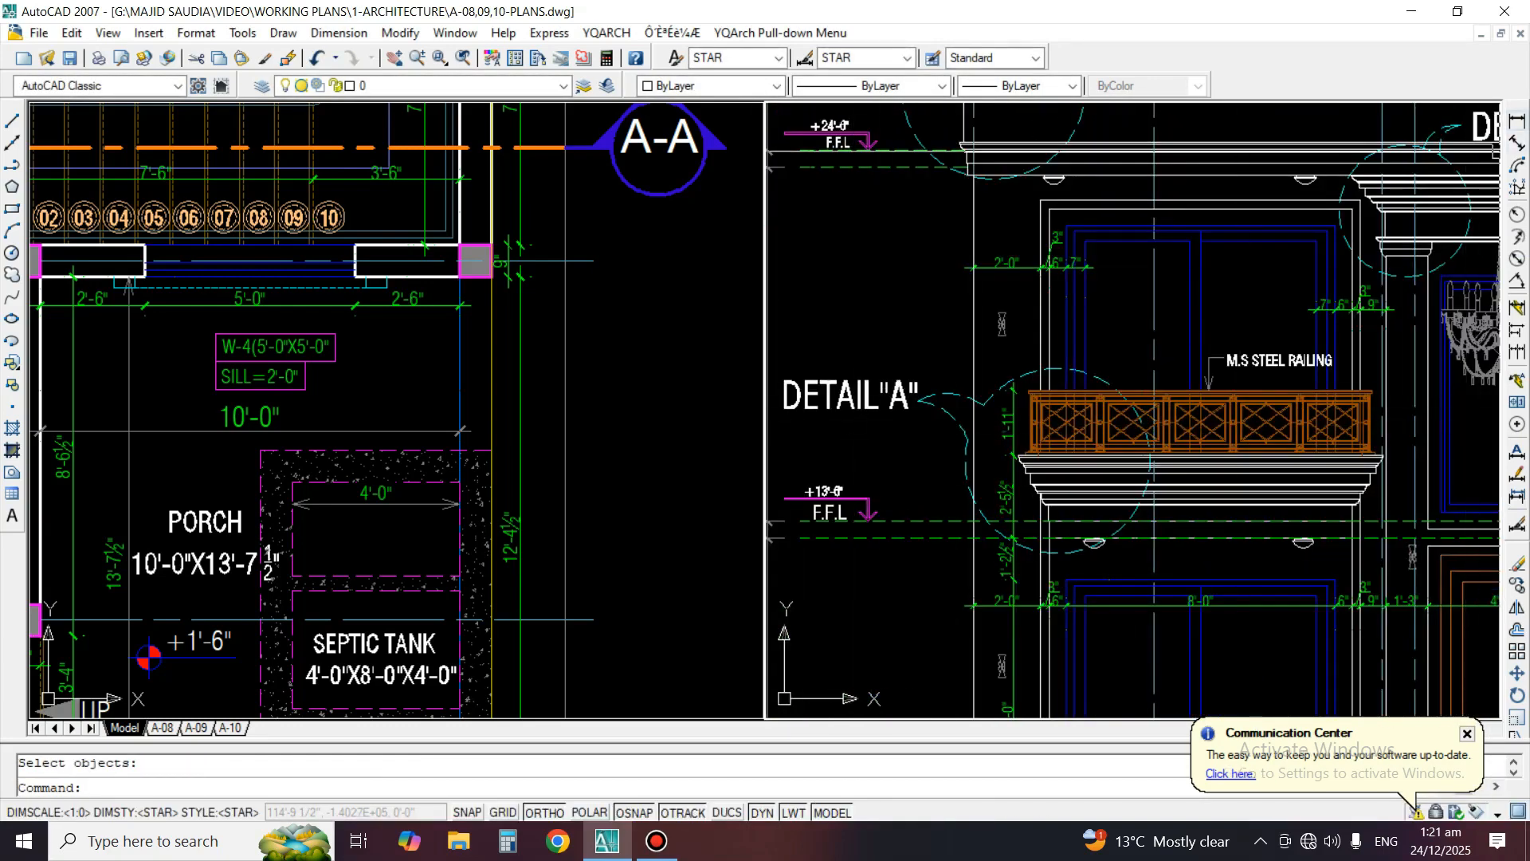
left_click(1517, 120)
left_click(1081, 511)
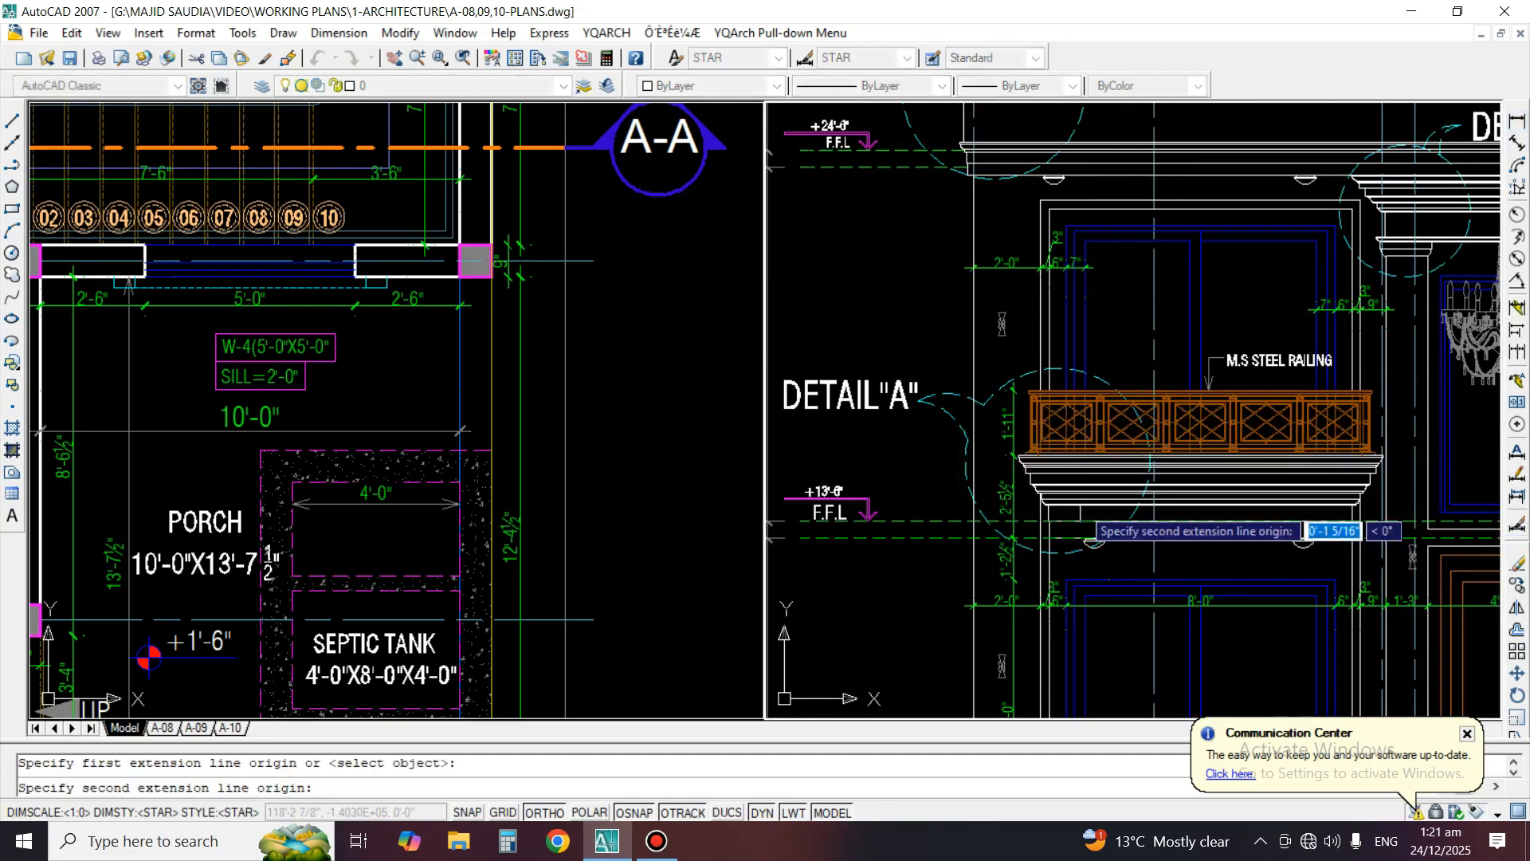
left_click(1103, 263)
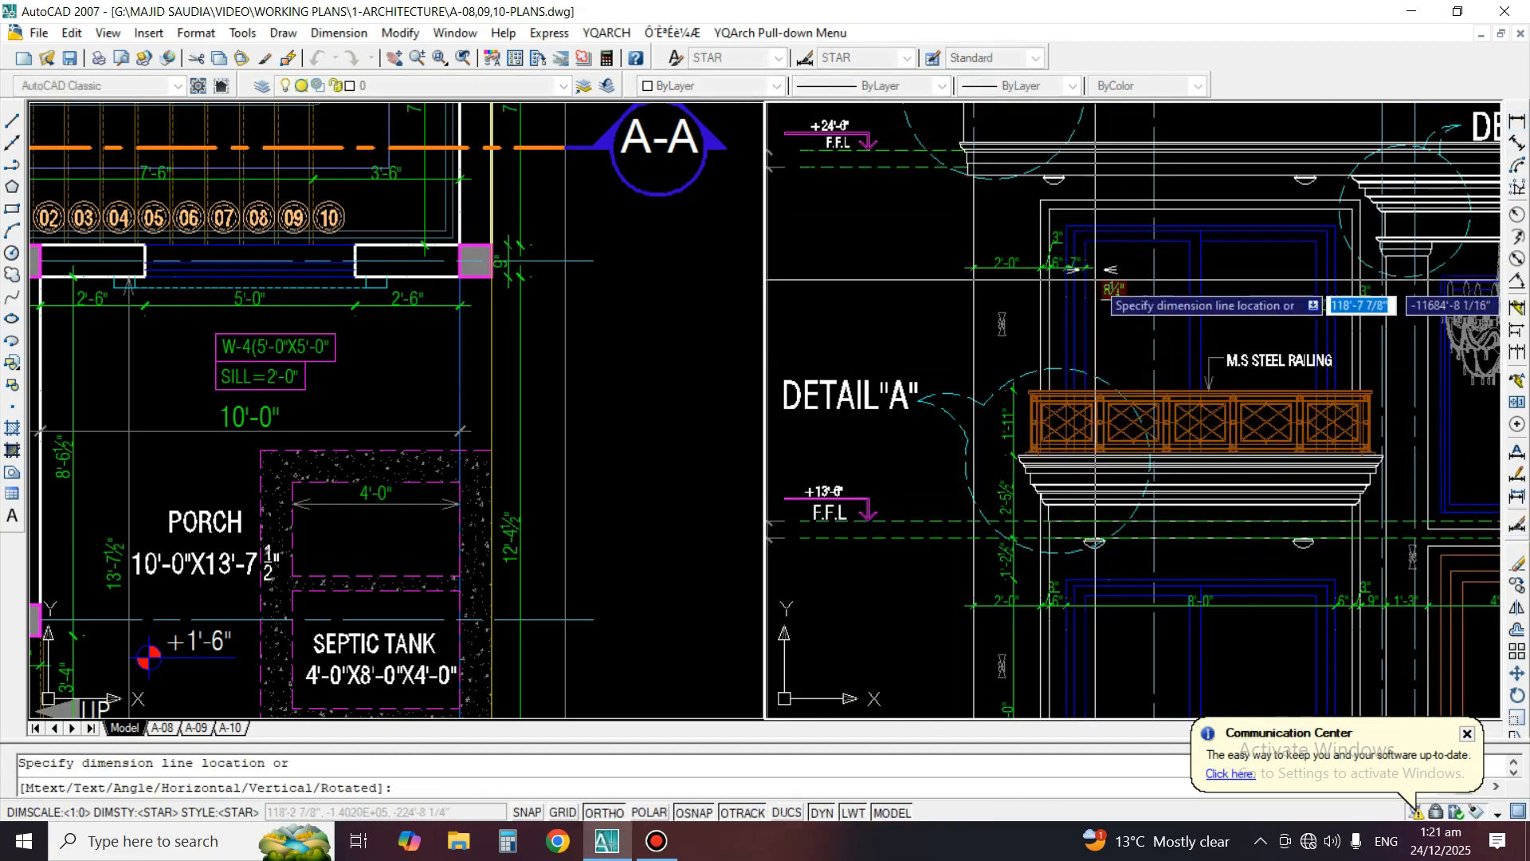
scroll(1096, 295, "up", 3)
left_click(1151, 289)
scroll(1064, 302, "down", 2)
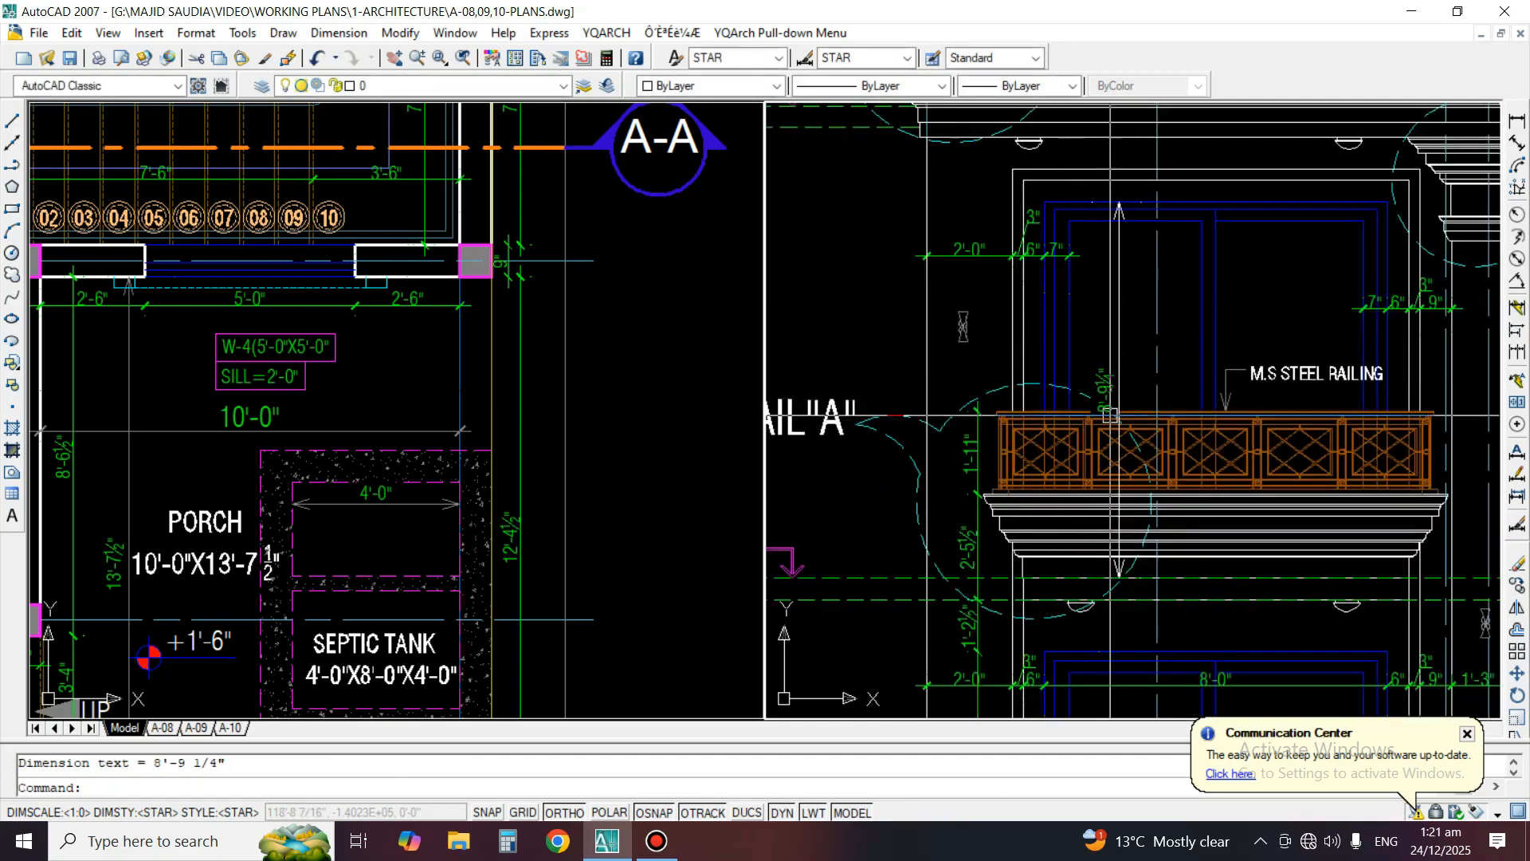
Check the size and sill height of the balcony window on the first floor working plan
type("o")
key("space")
key("Escape")
key("Escape")
left_click(350, 375)
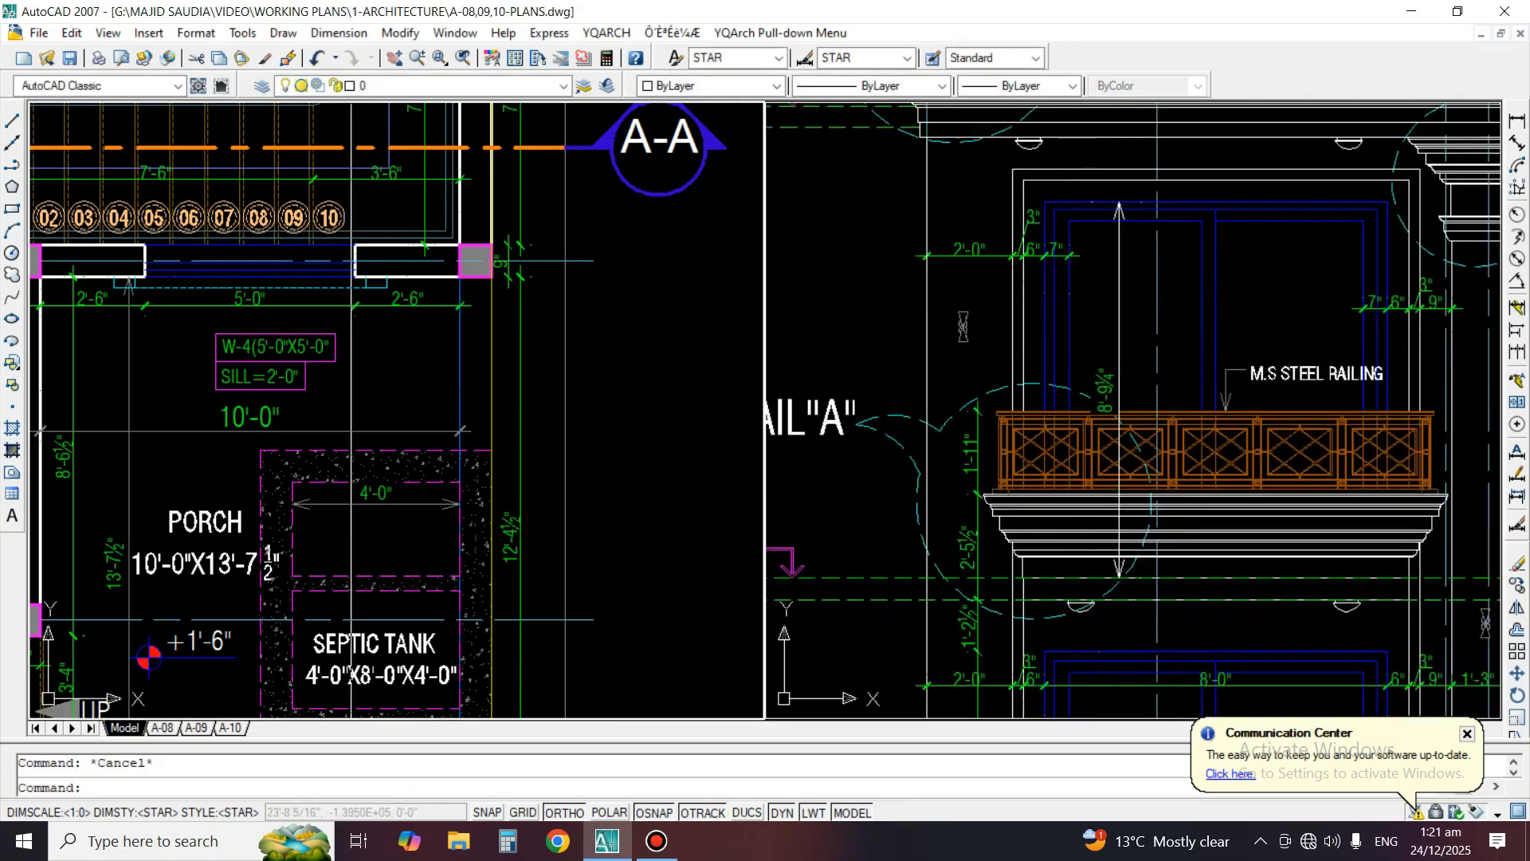
scroll(350, 431, "down", 3)
scroll(557, 331, "down", 2)
scroll(557, 331, "up", 3)
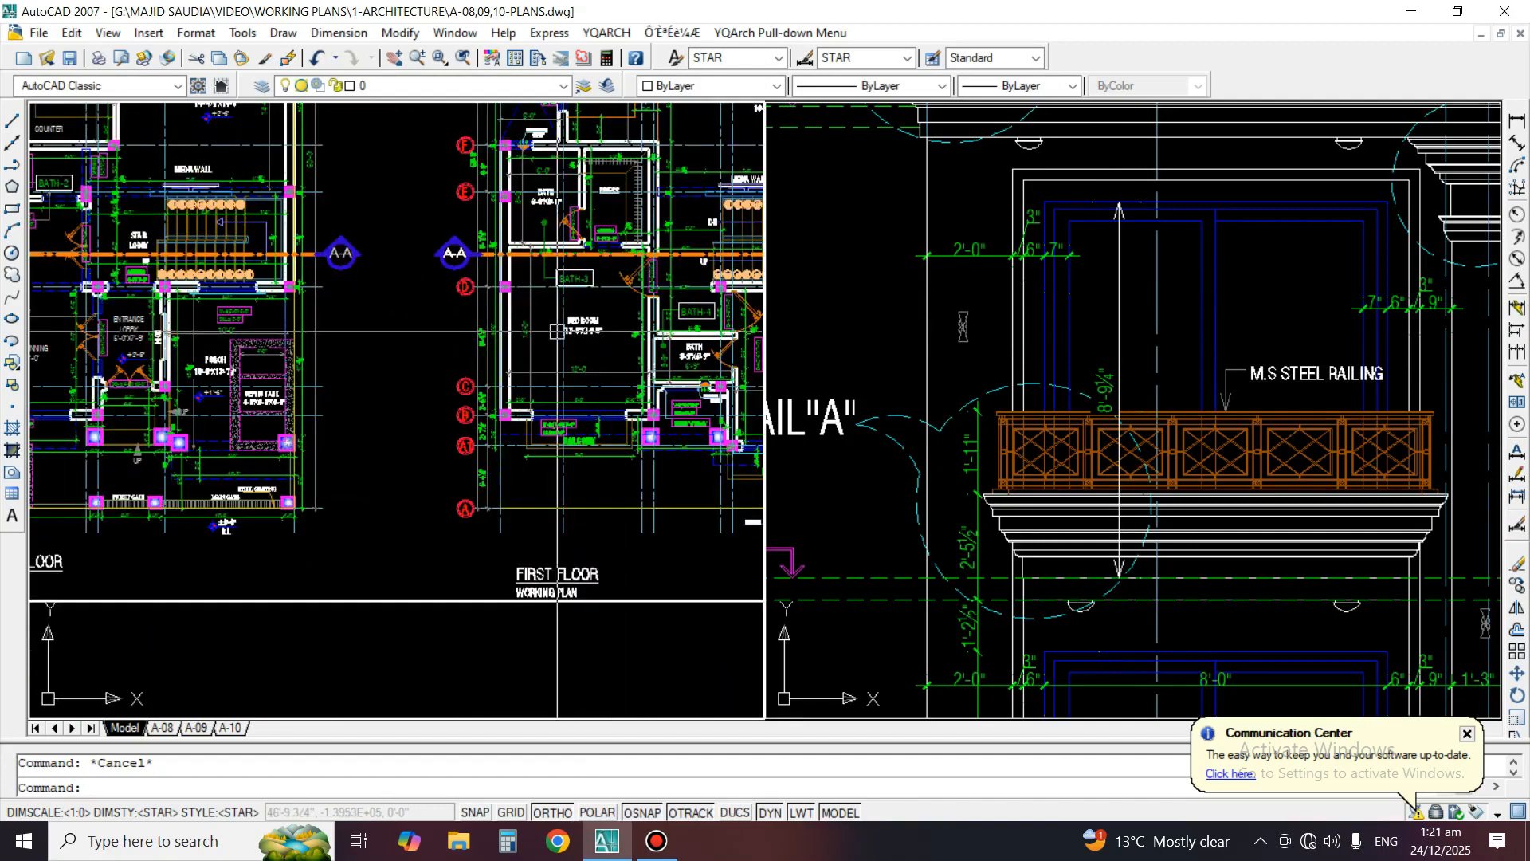
scroll(557, 331, "up", 6)
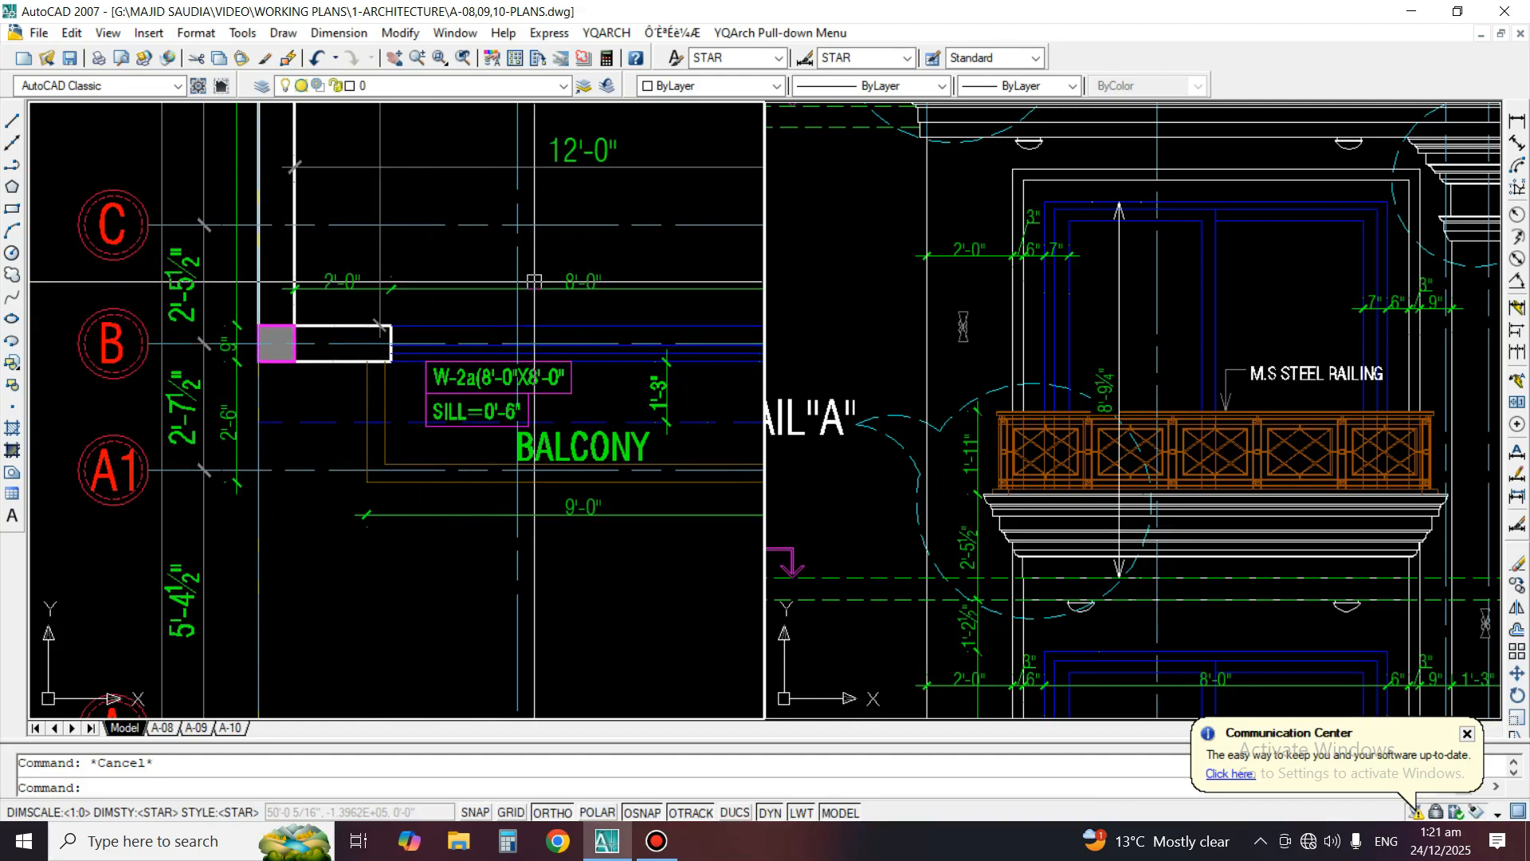
left_click(1107, 567)
middle_click_drag(1070, 548, 1092, 534)
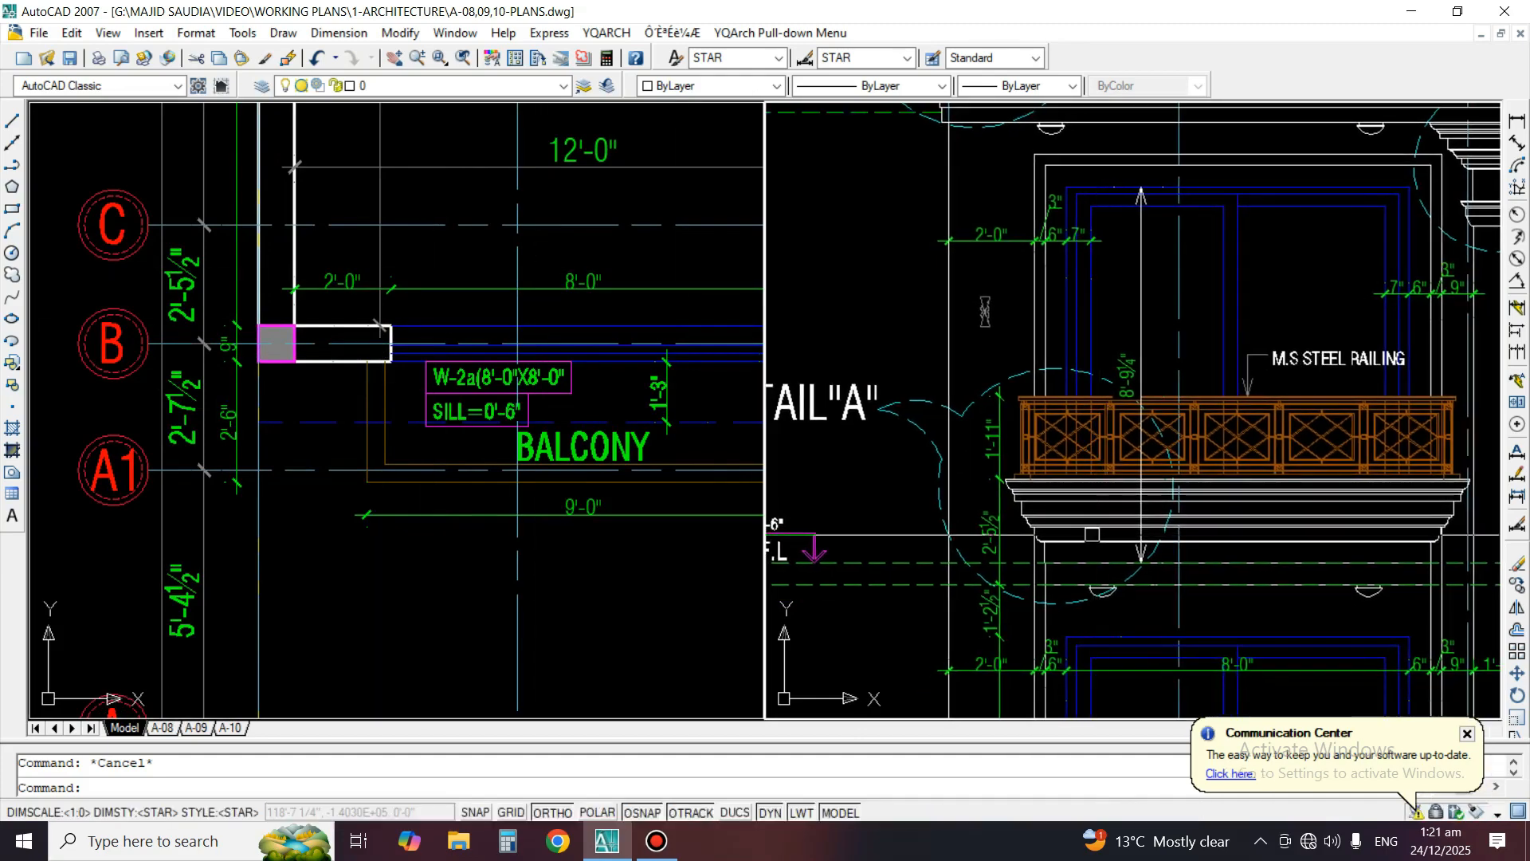
type("o")
key("Return")
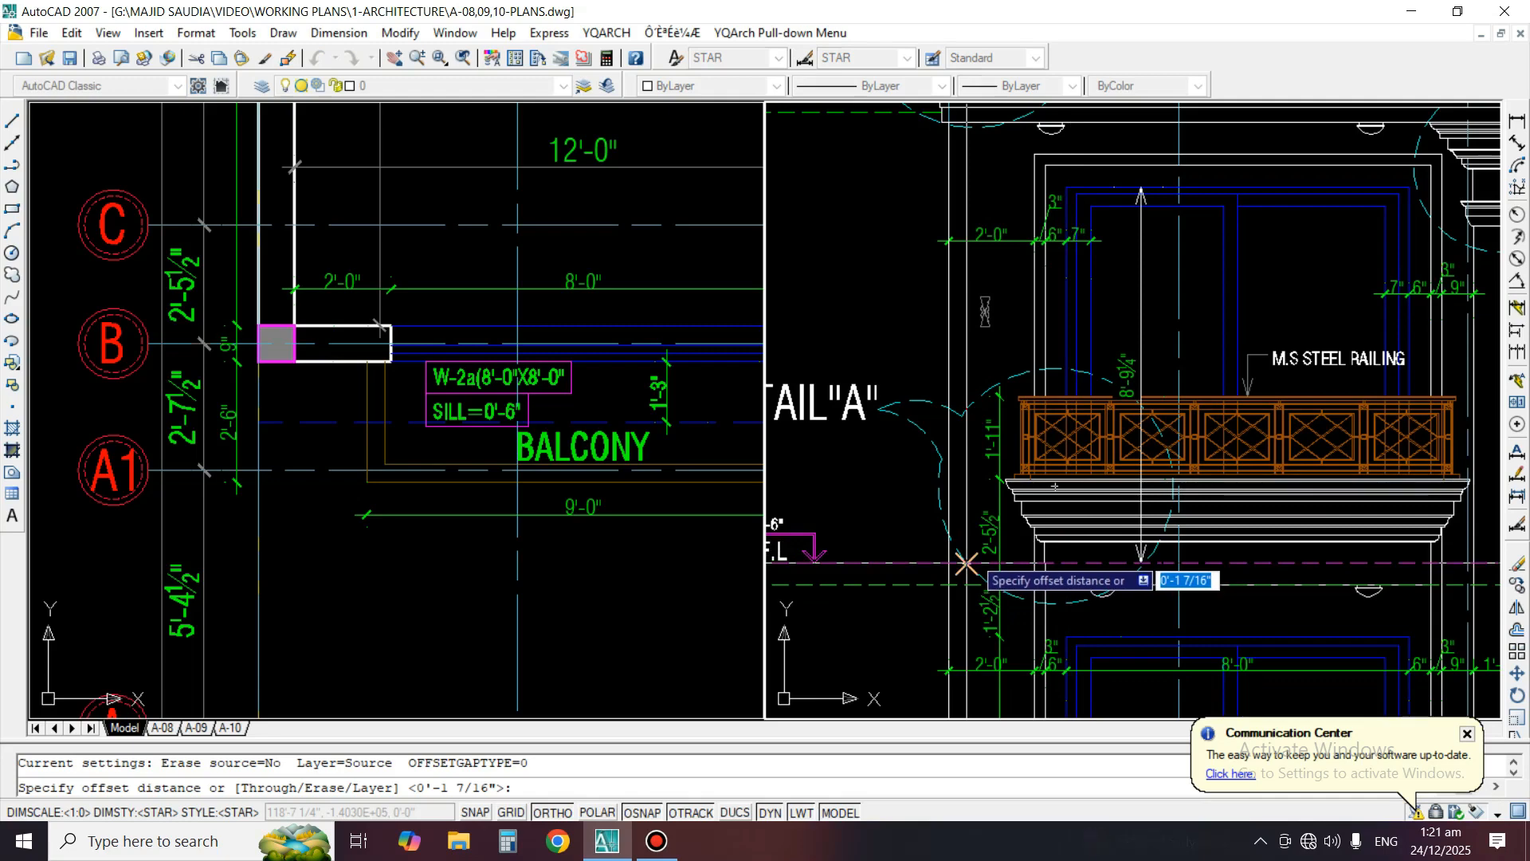
key("Escape")
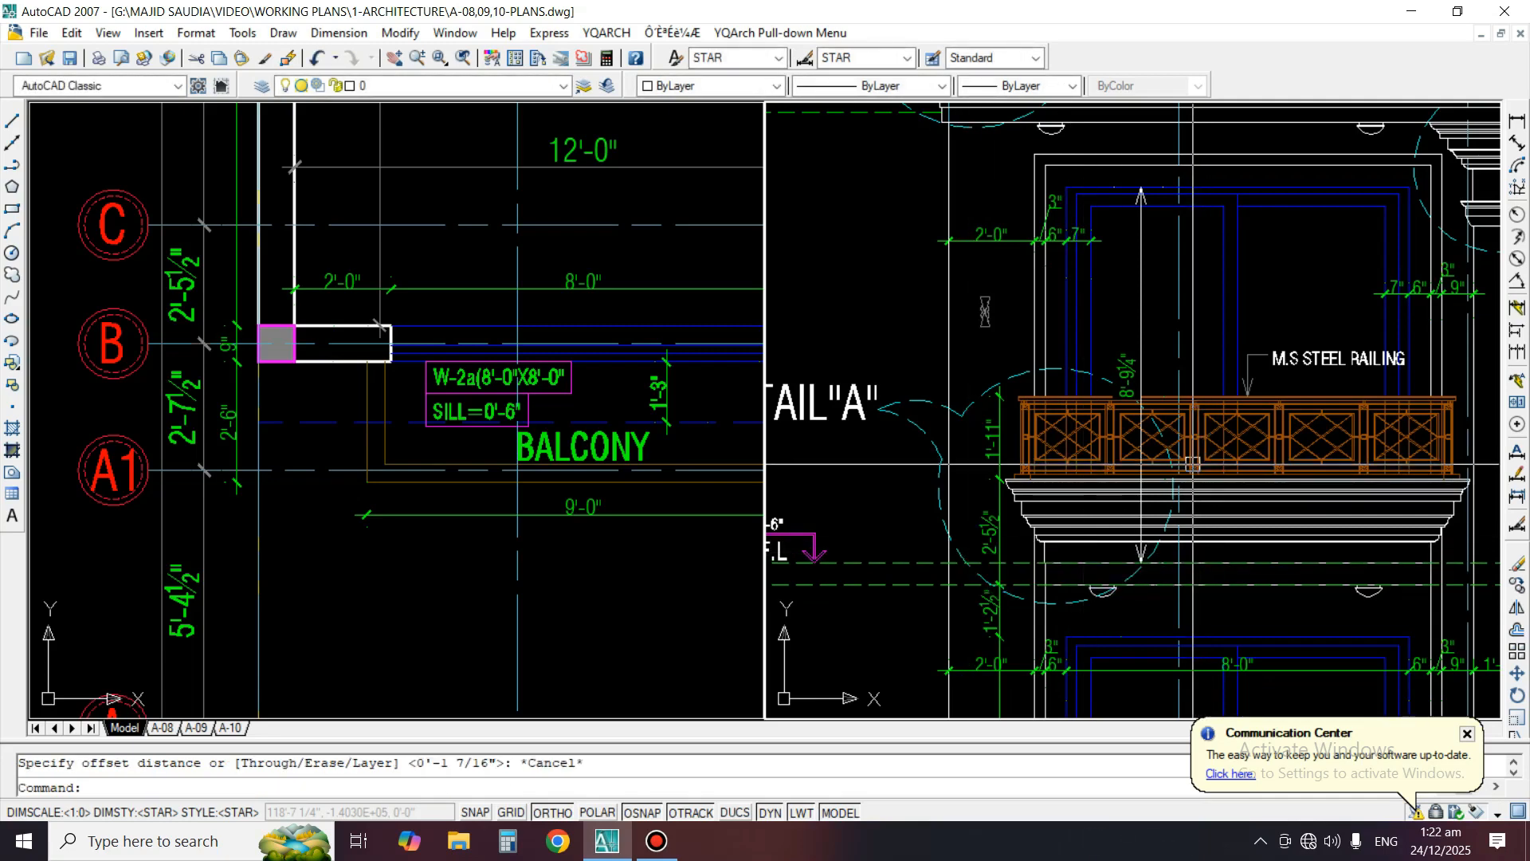
key("Escape")
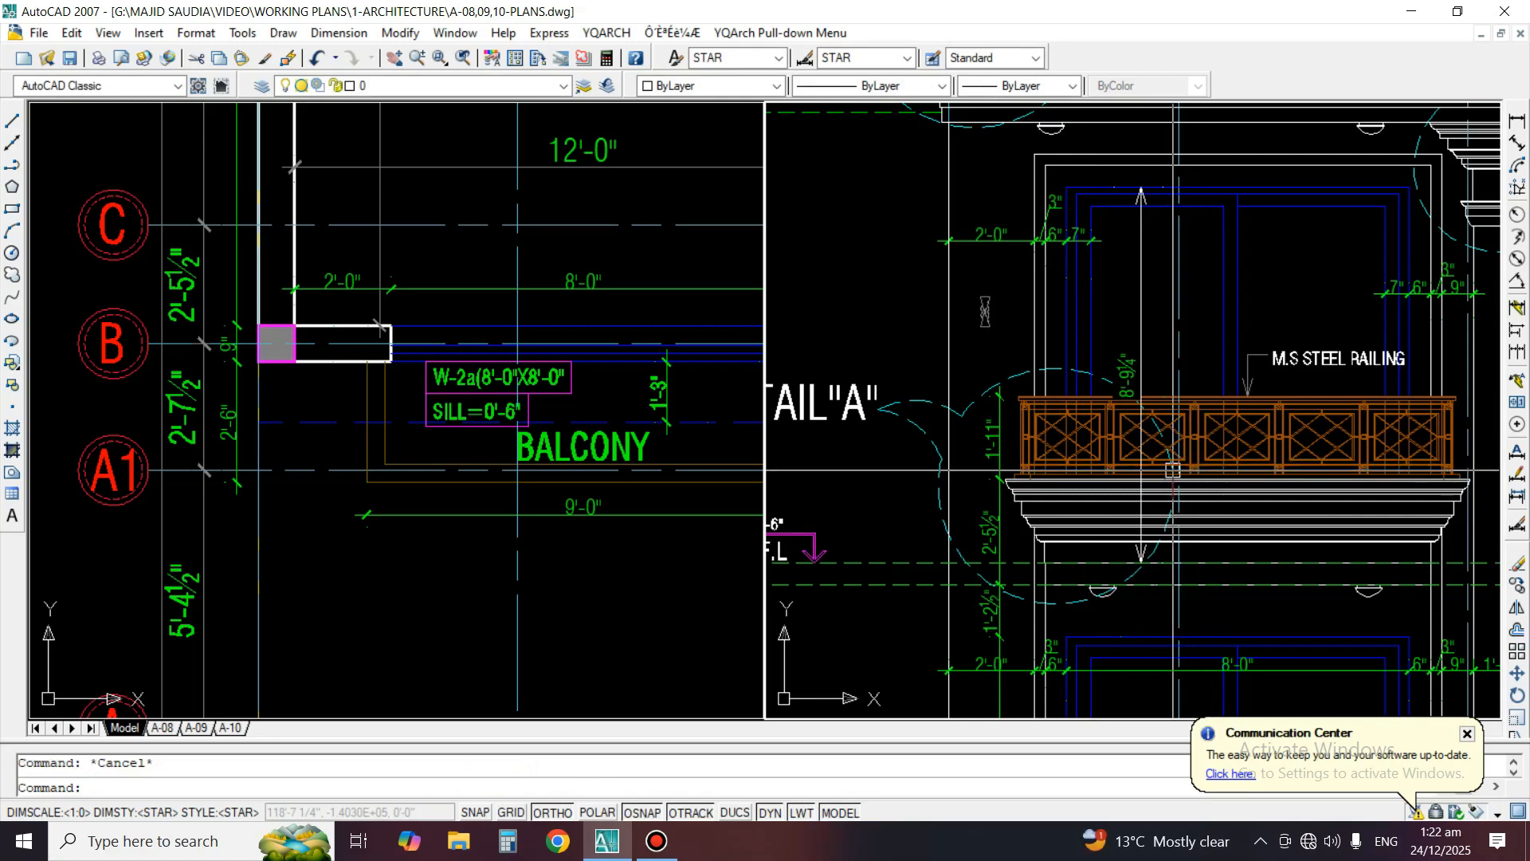
Offset the upper dashed +13'-6" floor level line 6" upward to mark the window sill
type("o")
key("space")
type("6")
key("space")
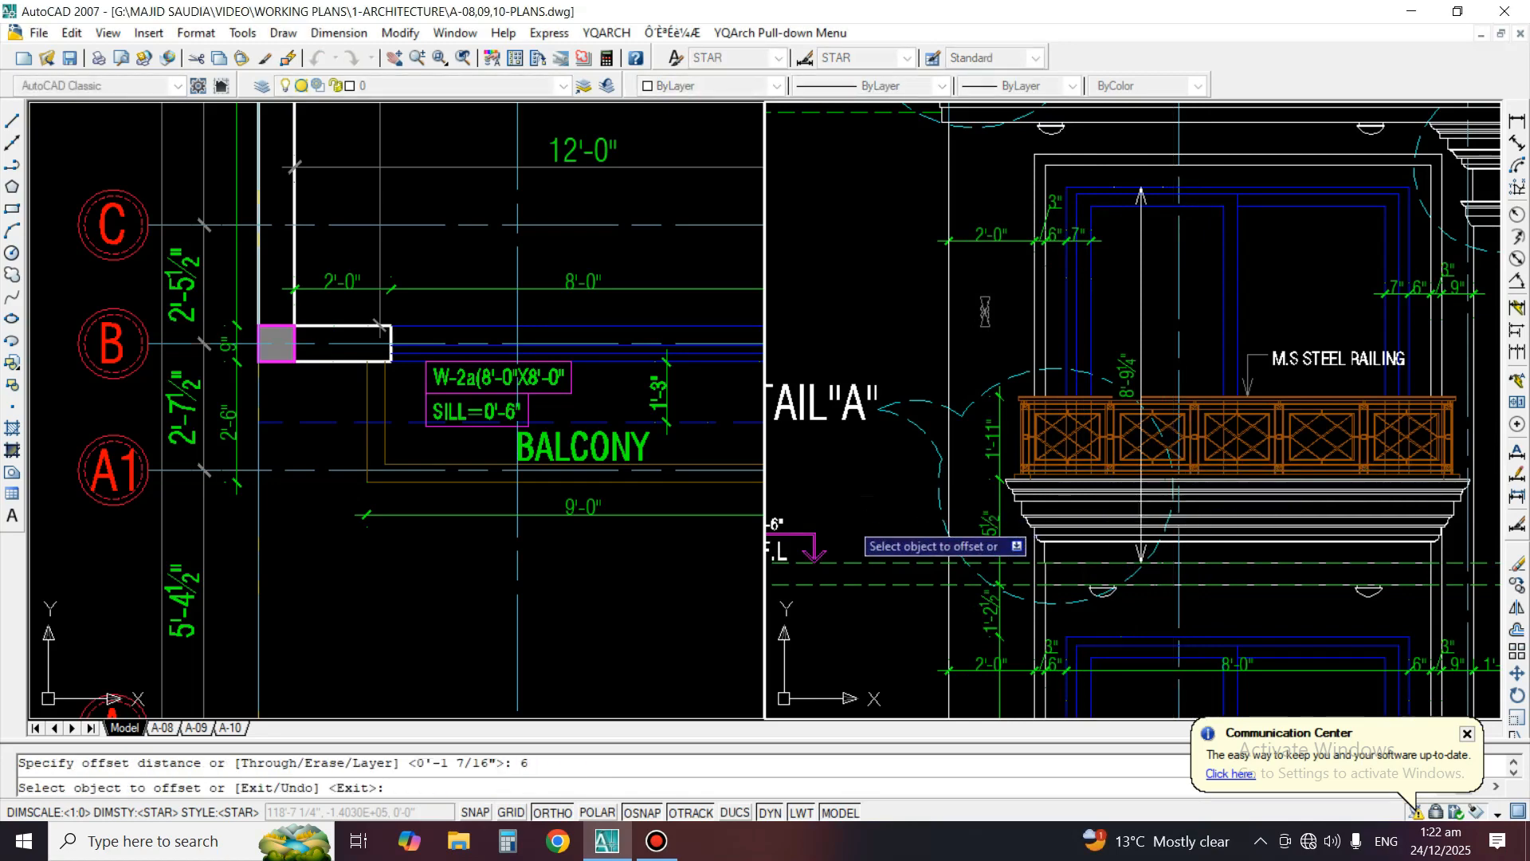
left_click(841, 563)
key("space")
Trim the lower end of the first-floor window's height dimension back to the offset sill line
type("ex")
key("space")
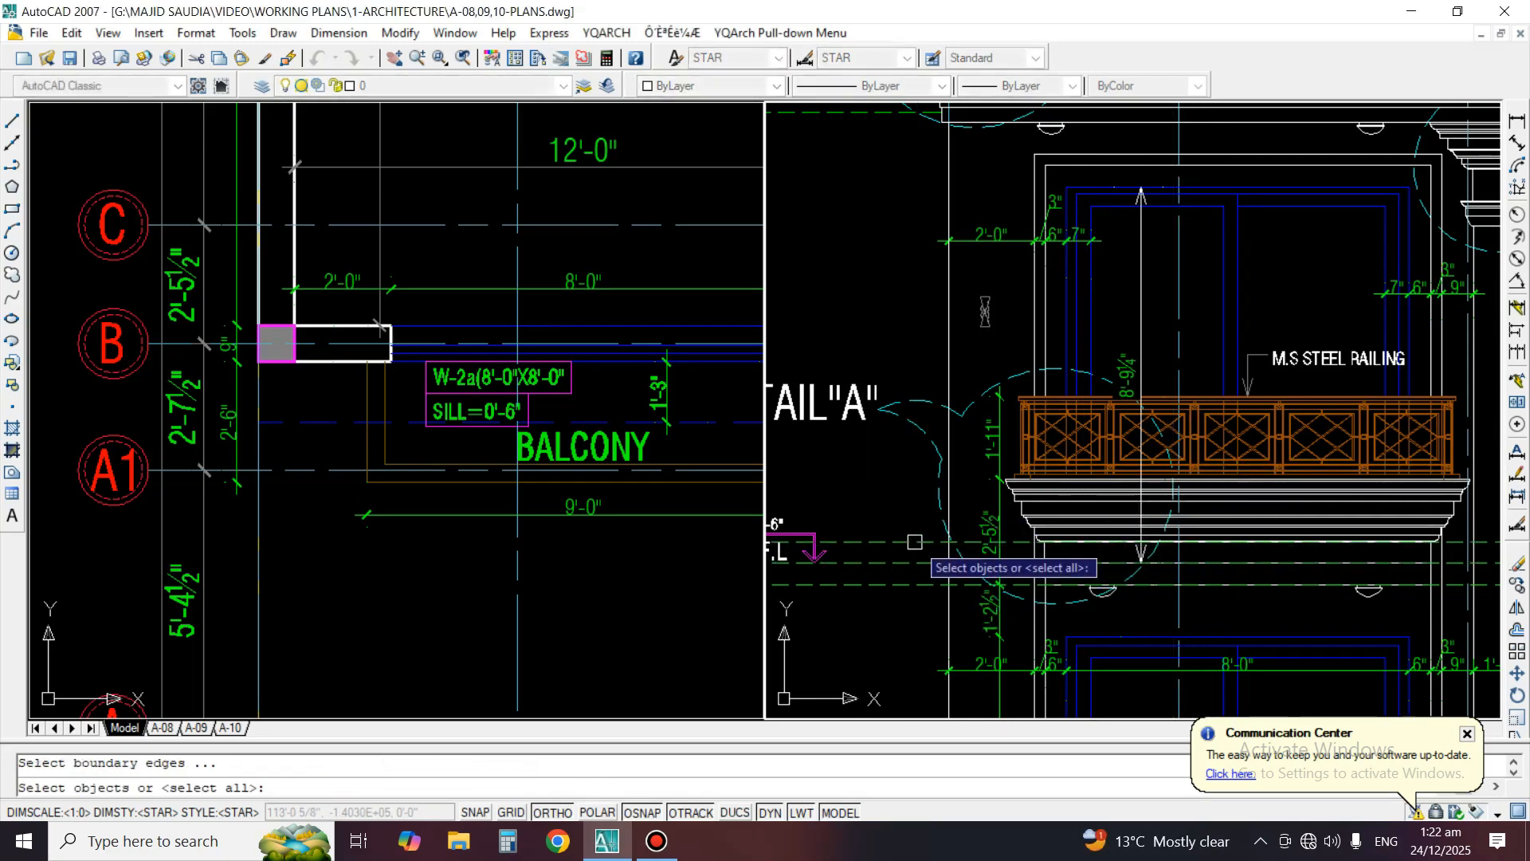
key("space")
scroll(1179, 558, "up", 3)
left_click(1196, 550)
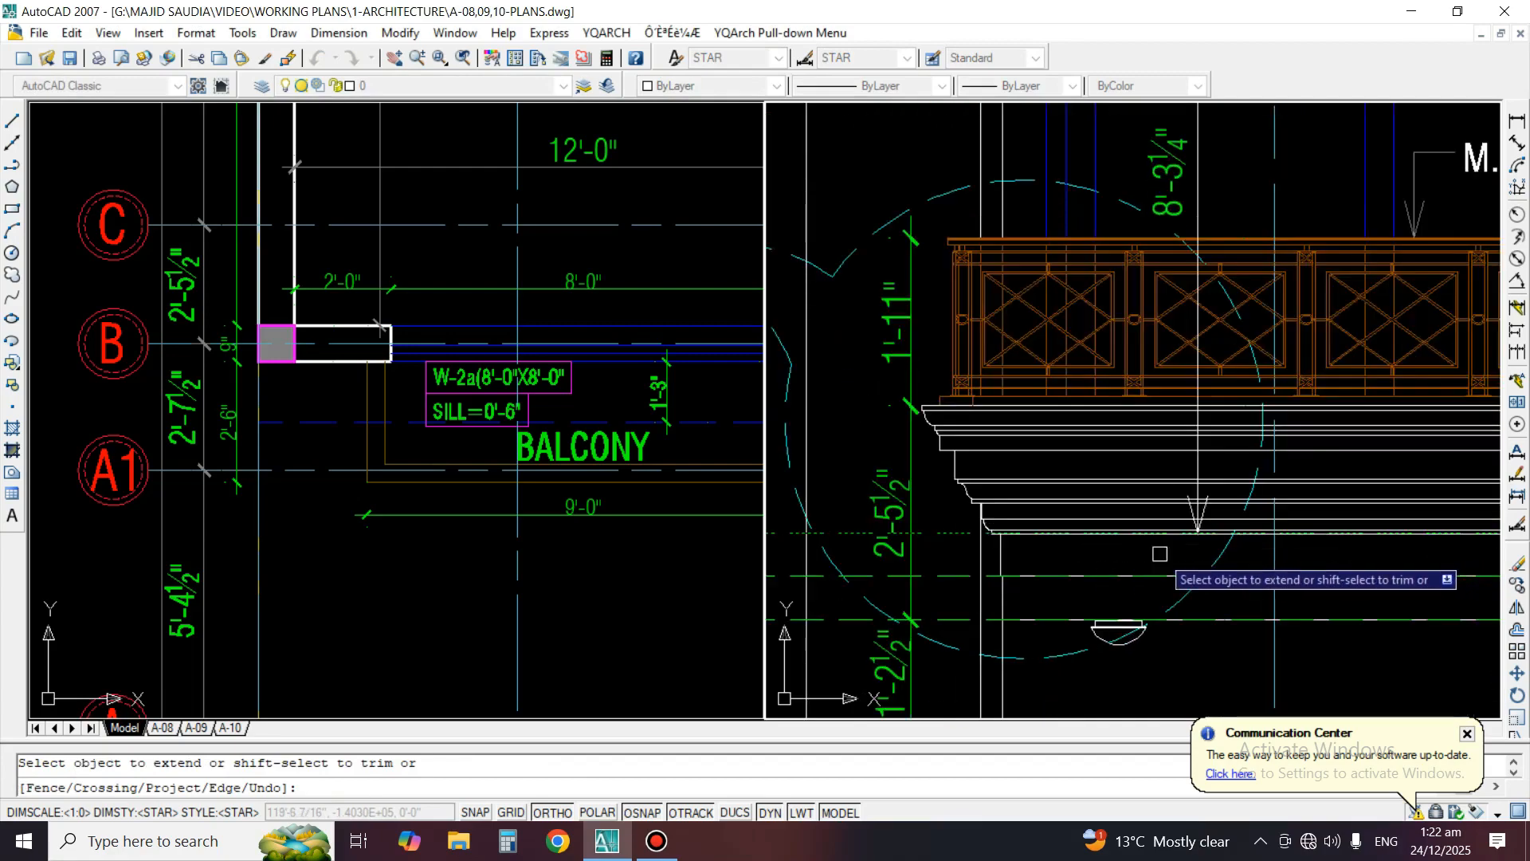
scroll(1062, 538, "down", 2)
key("space")
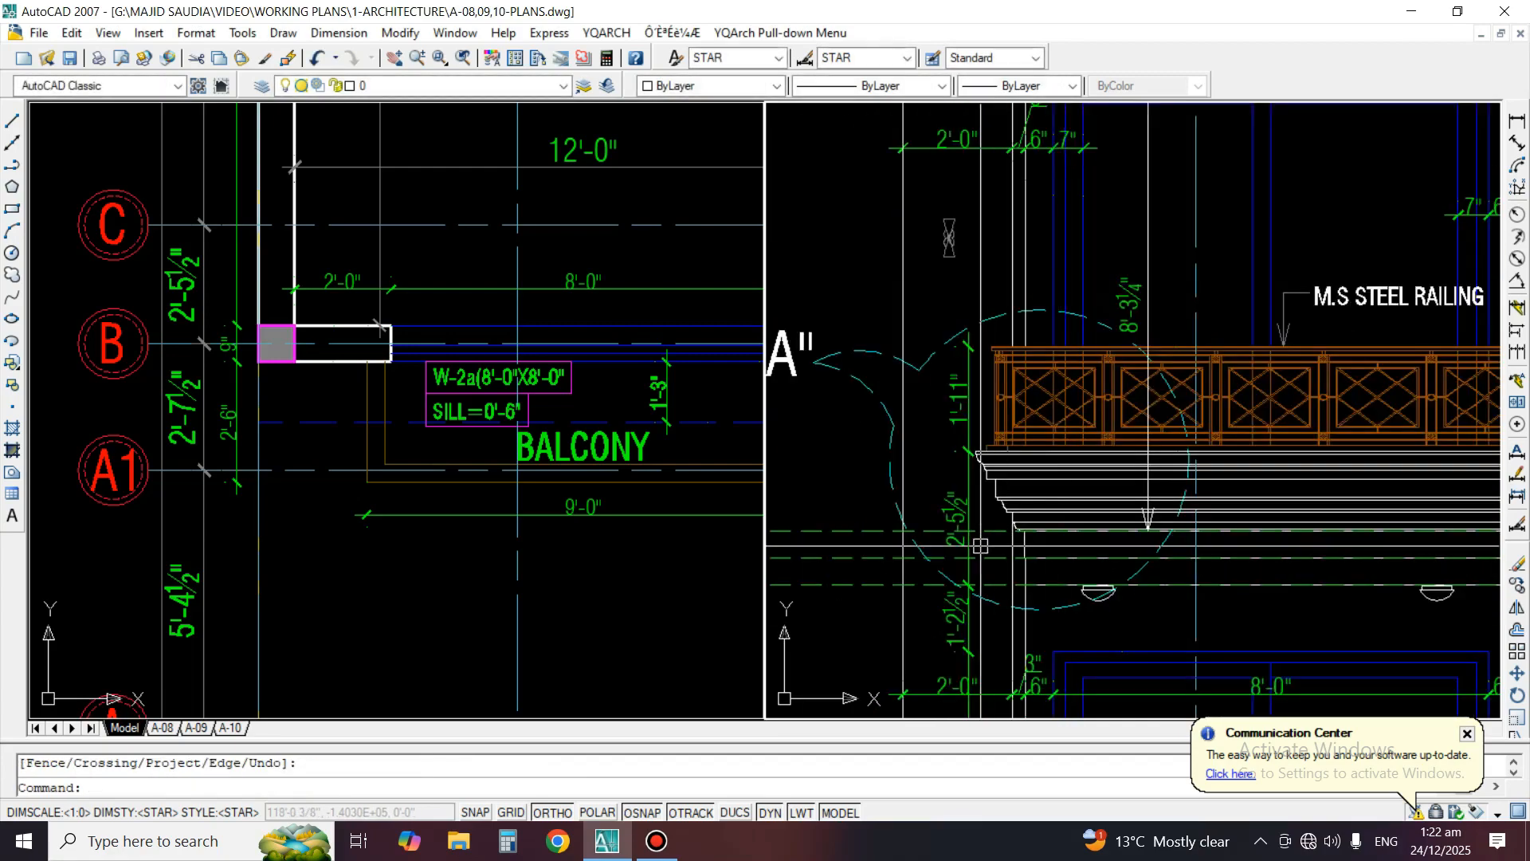
Match the first-floor window's height dimension to the green tick-style dimensions beside the window
middle_click_drag(1116, 264, 992, 475)
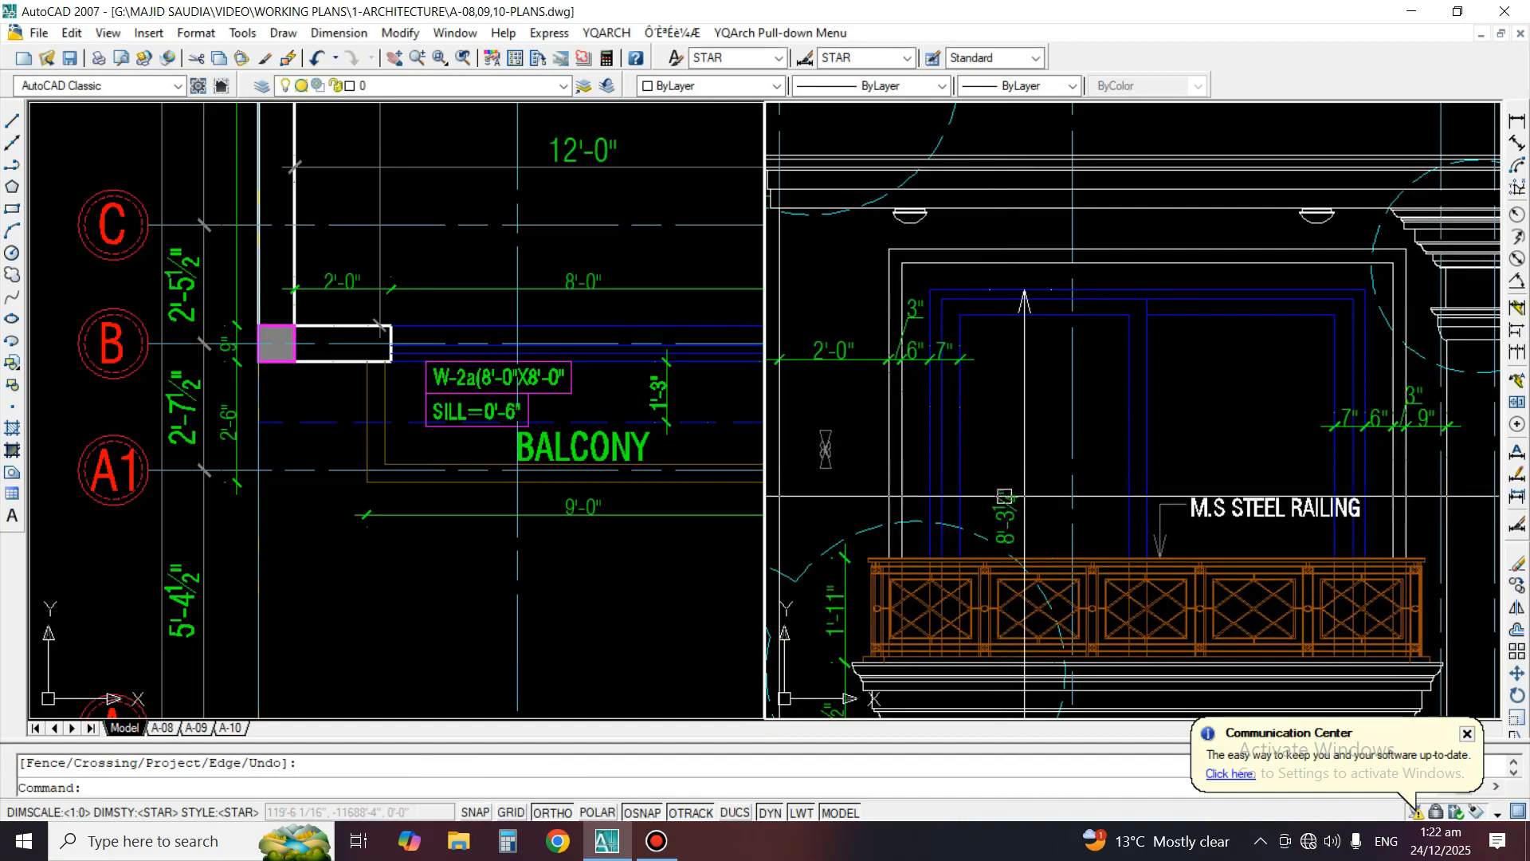
type("ma")
key("space")
left_click(914, 350)
left_click(1020, 391)
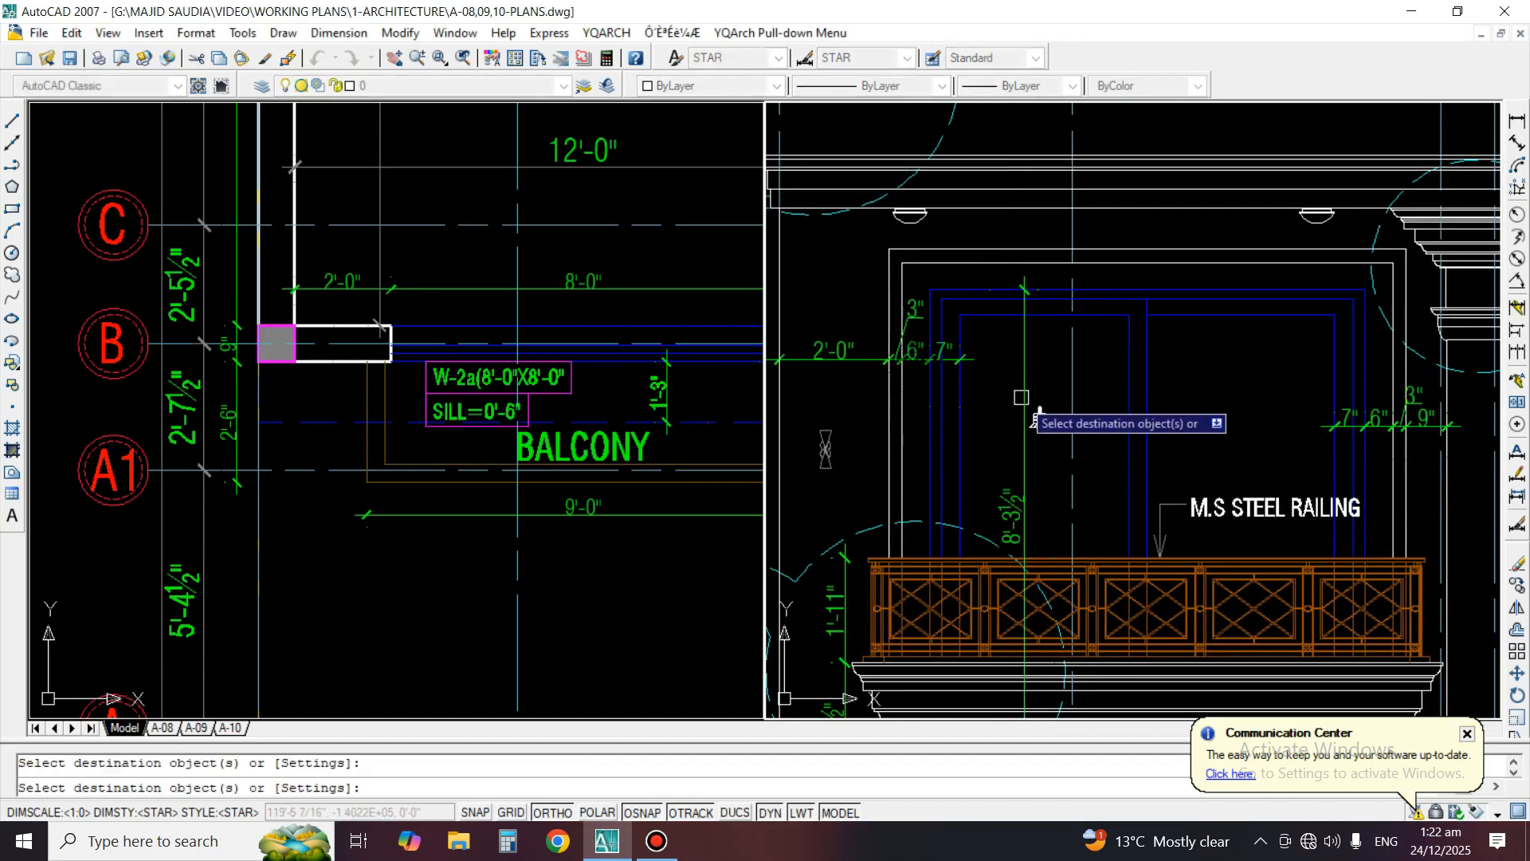
key("space")
Stretch the top of the first-floor window frame and its height dimension downward by 3.5"
scroll(1387, 292, "up", 2)
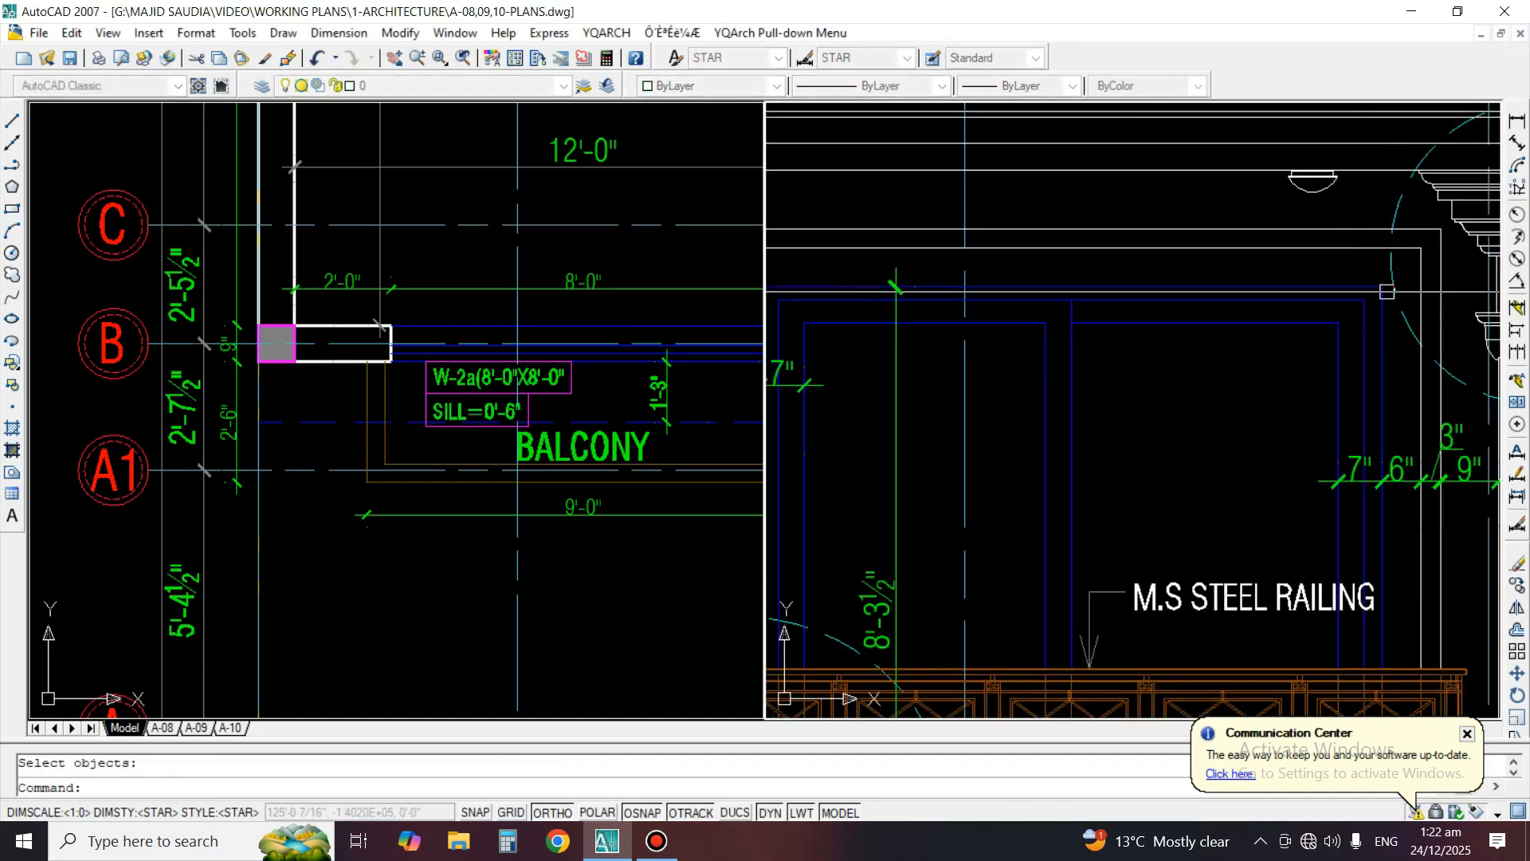
type("s")
key("space")
scroll(1389, 287, "up", 2)
scroll(1377, 292, "down", 3)
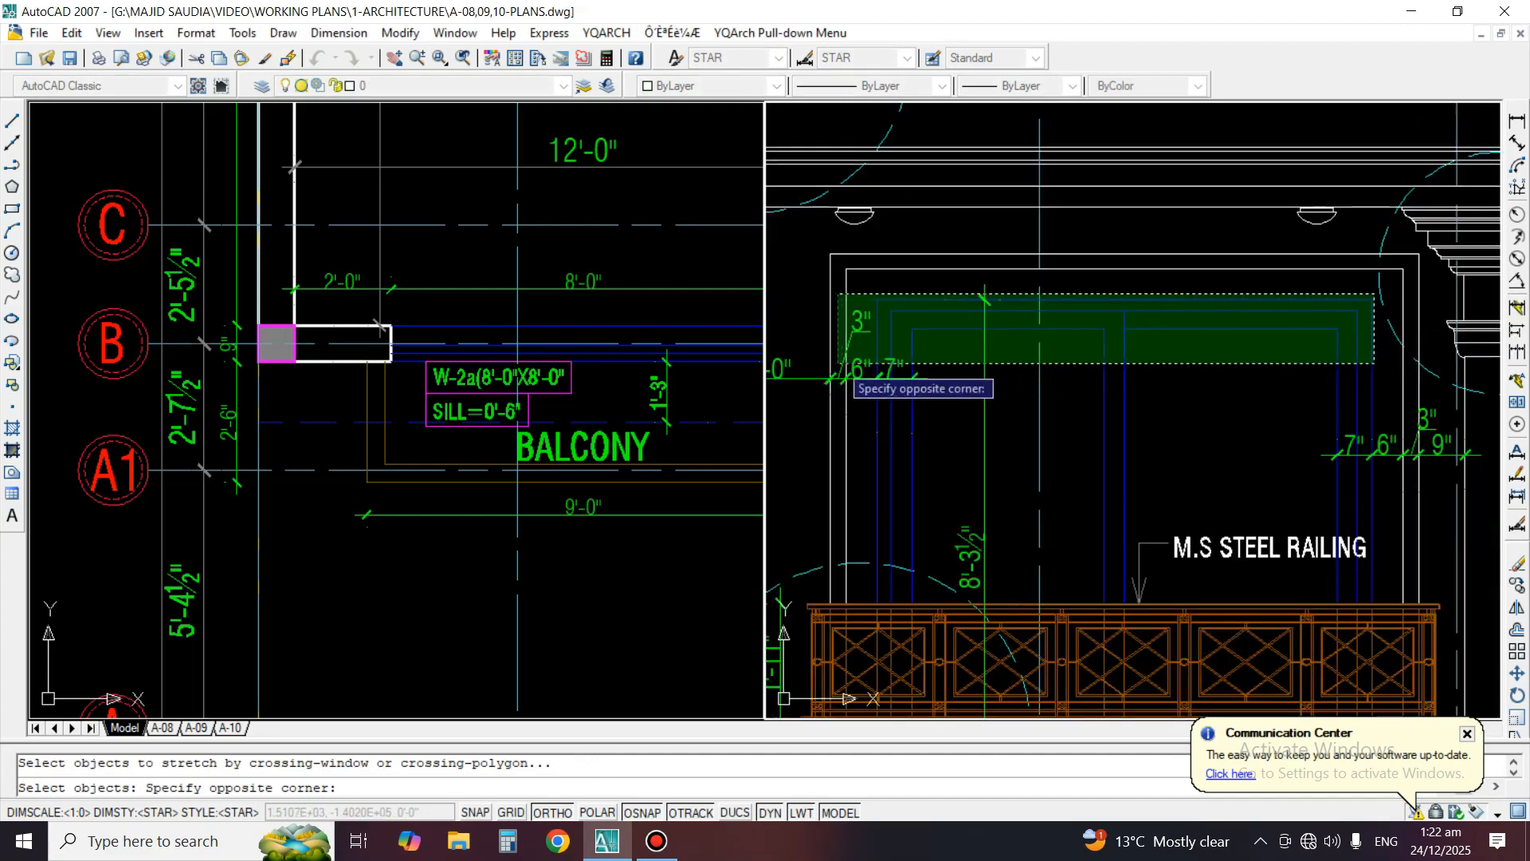
left_click(875, 343)
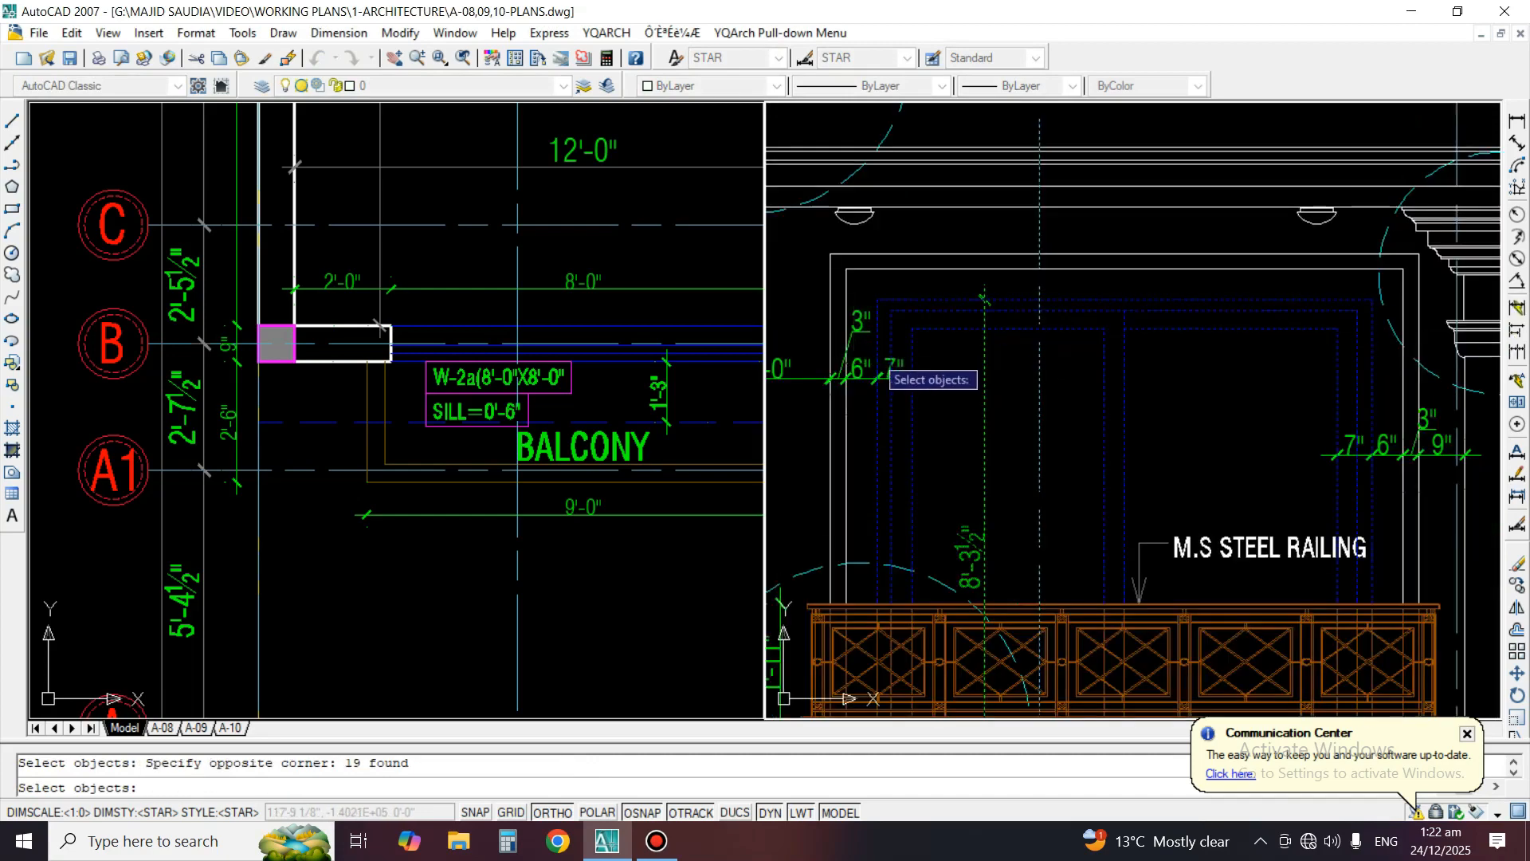
key("Return")
left_click(954, 374)
type("3.")
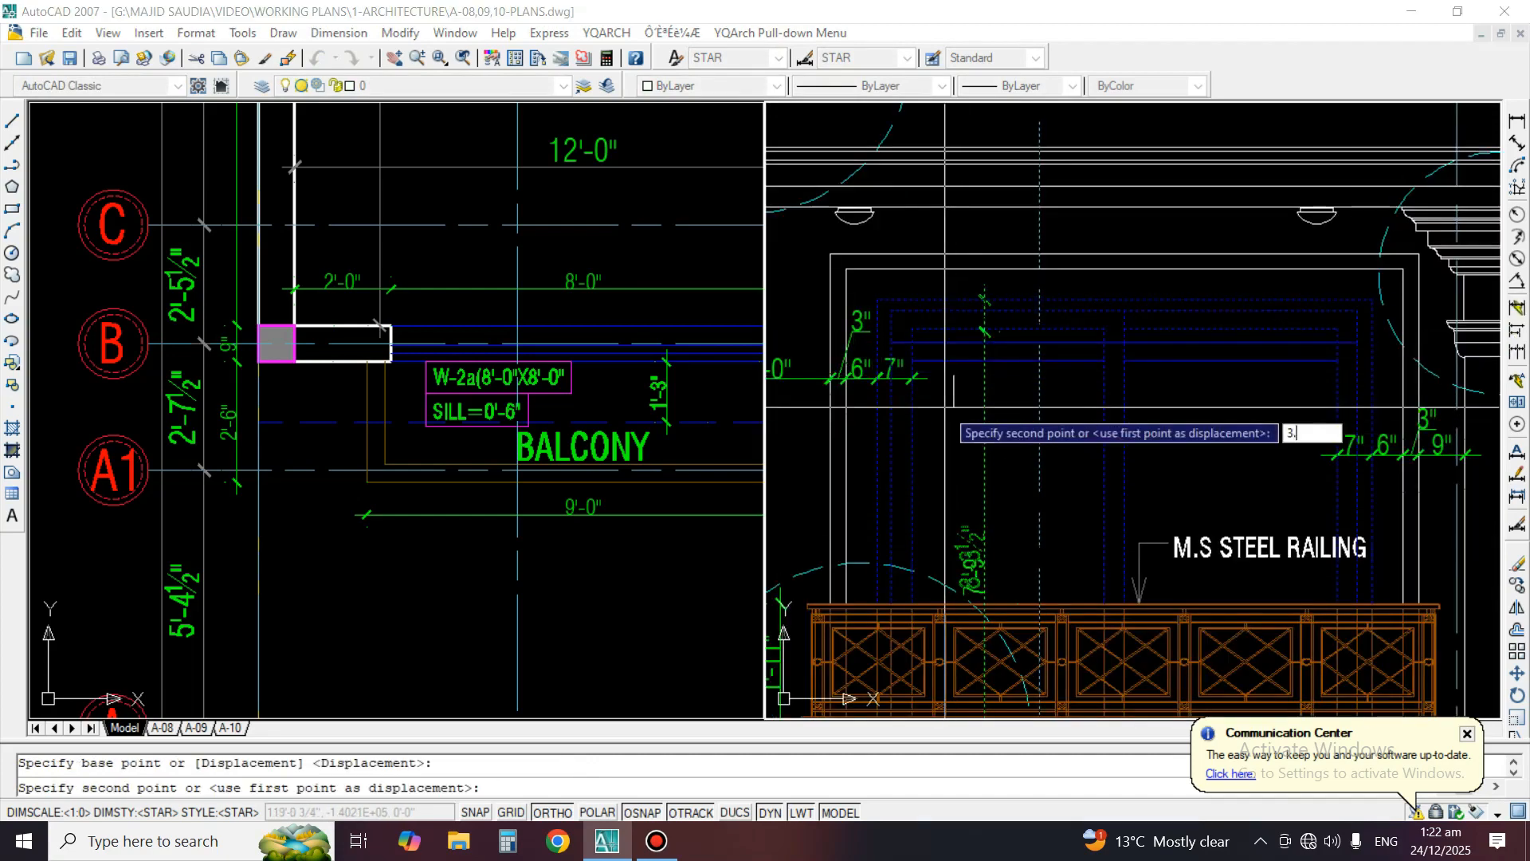
type("5")
key("Return")
scroll(1066, 658, "up", 2)
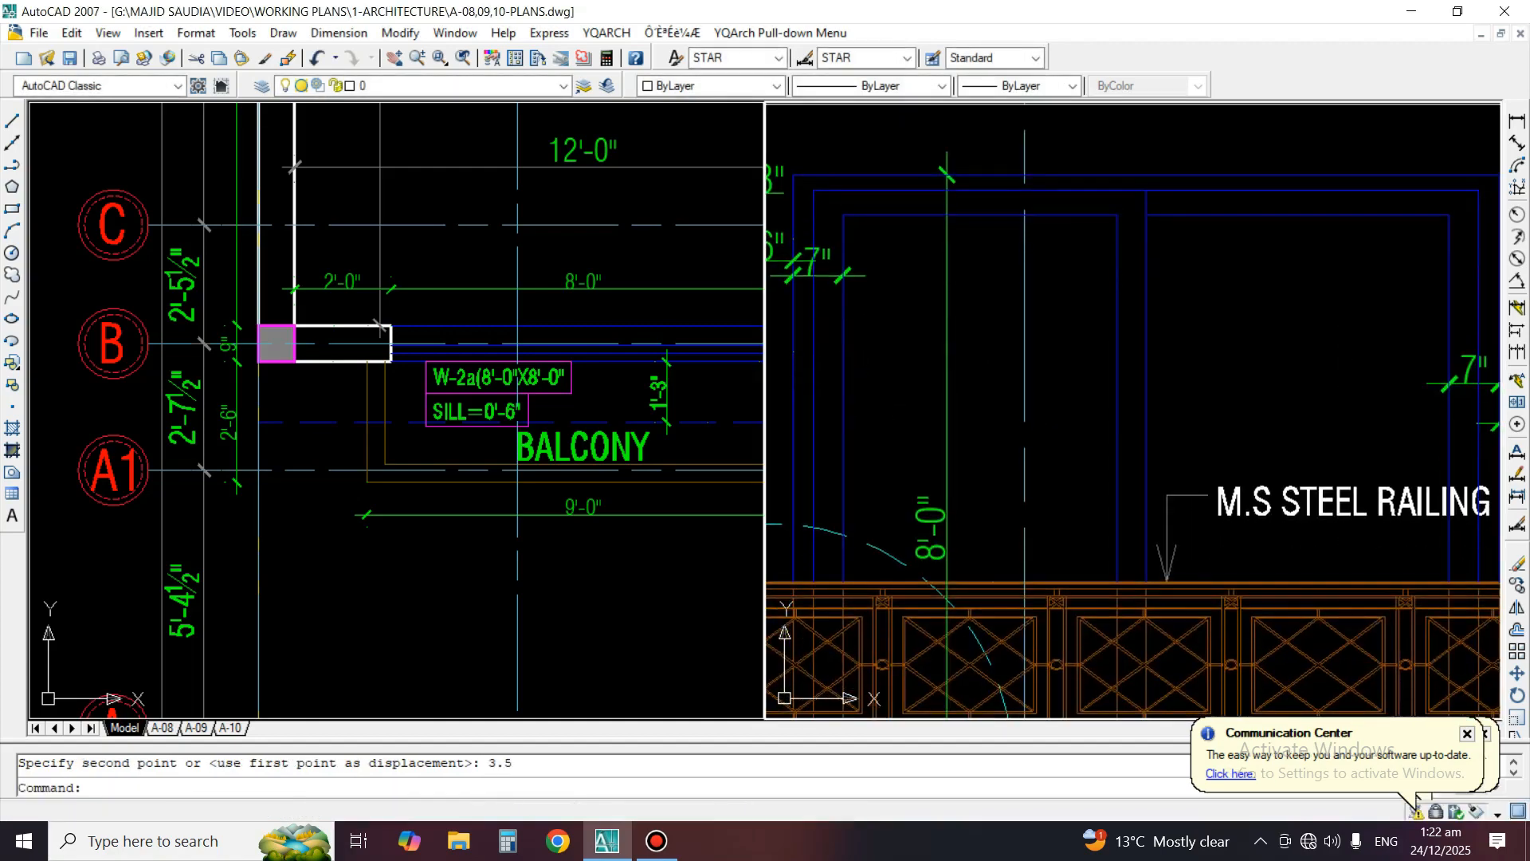
scroll(1026, 289, "down", 3)
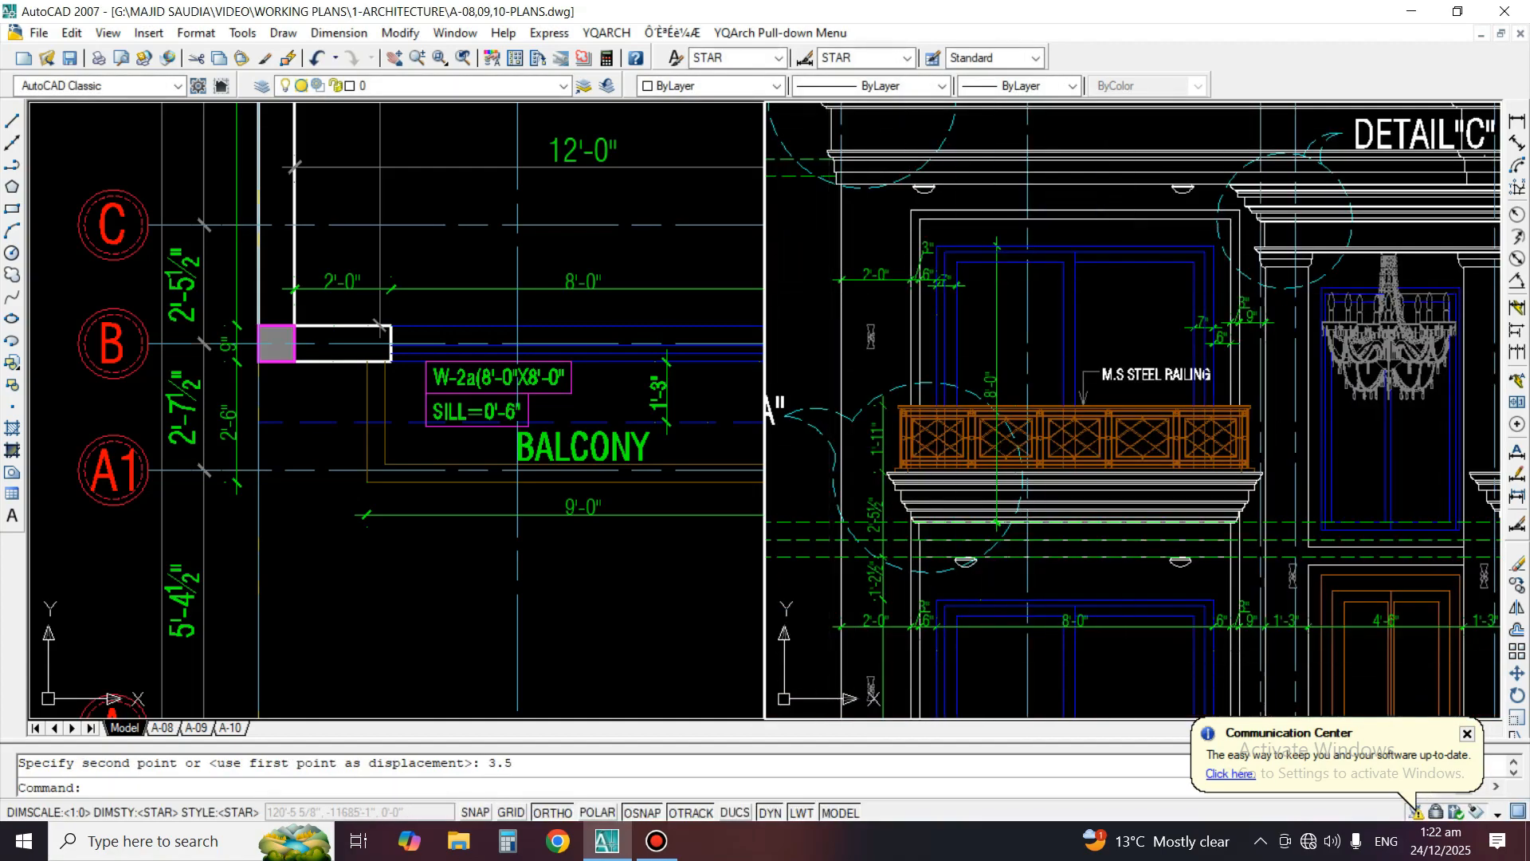
Copy the "M.S STEEL RAILING" text about 4'-0" straight up, above the first-floor balcony window
left_click(378, 351)
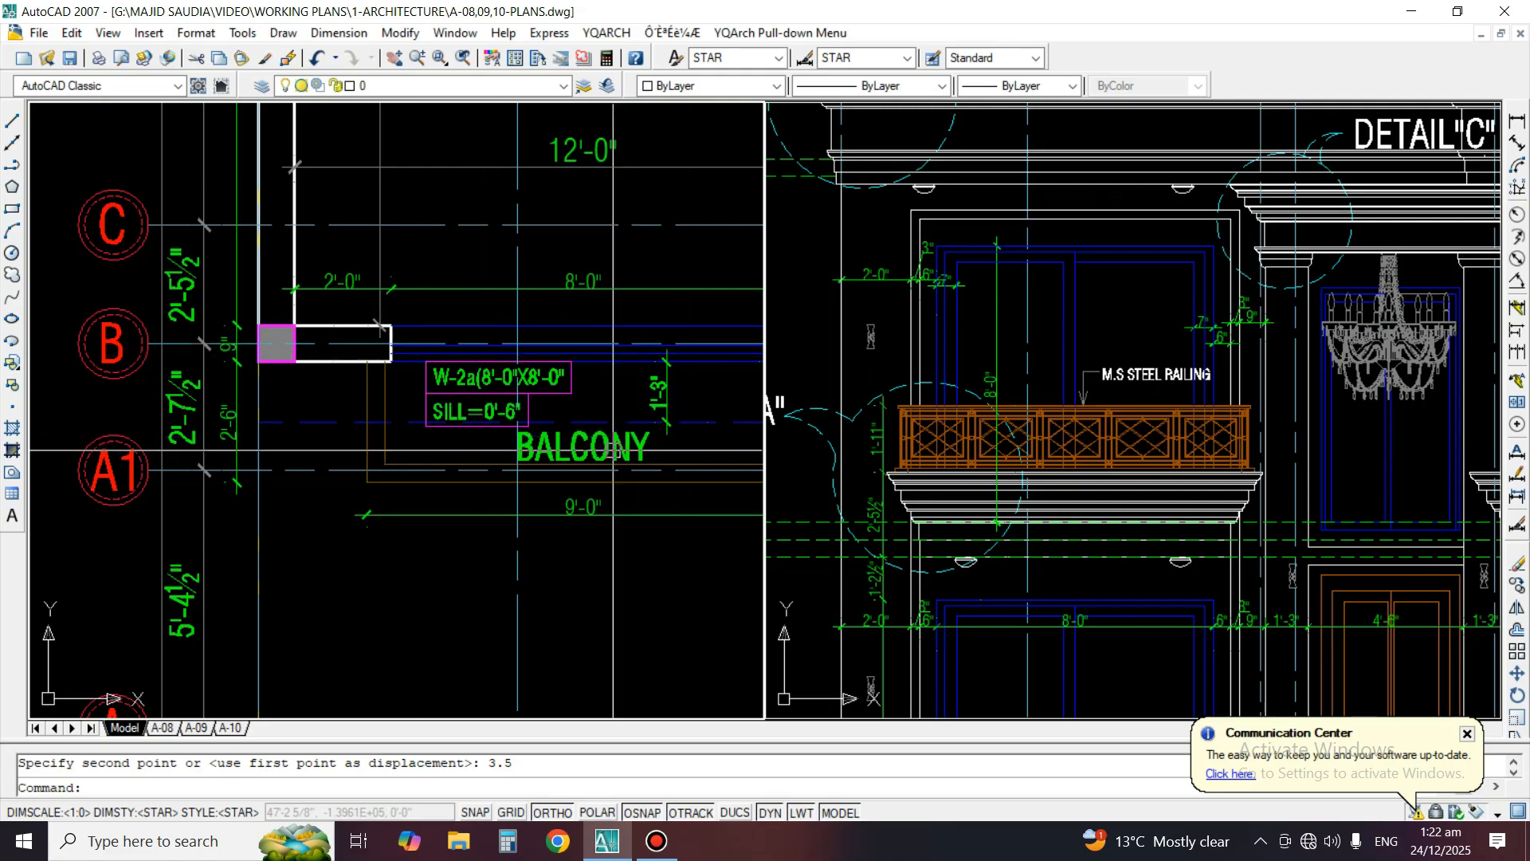
middle_click_drag(558, 446, 447, 474)
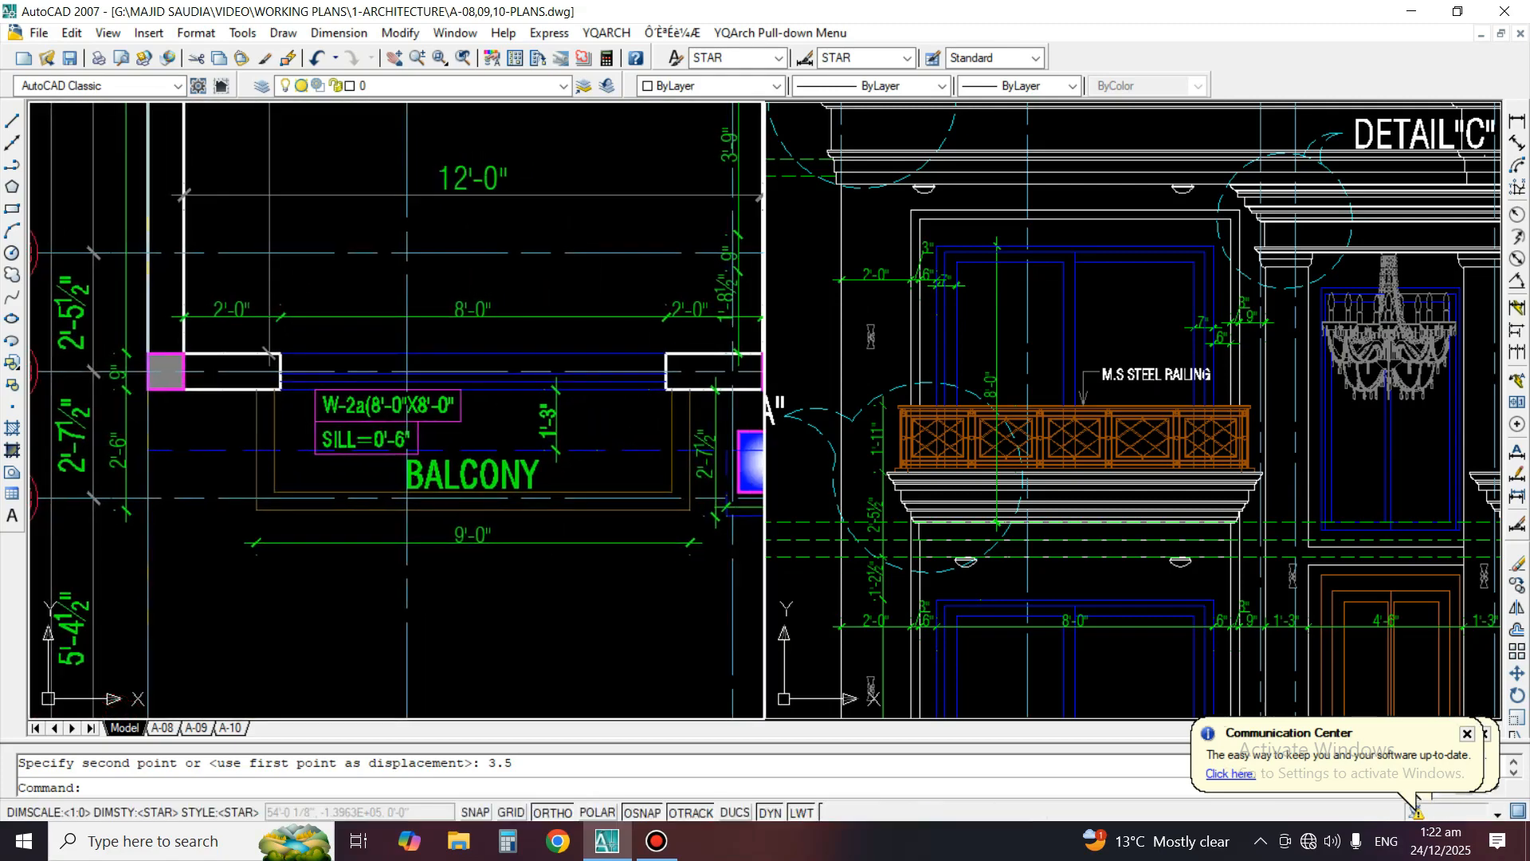
left_click(992, 398)
type("C")
key("Return")
scroll(1137, 400, "up", 2)
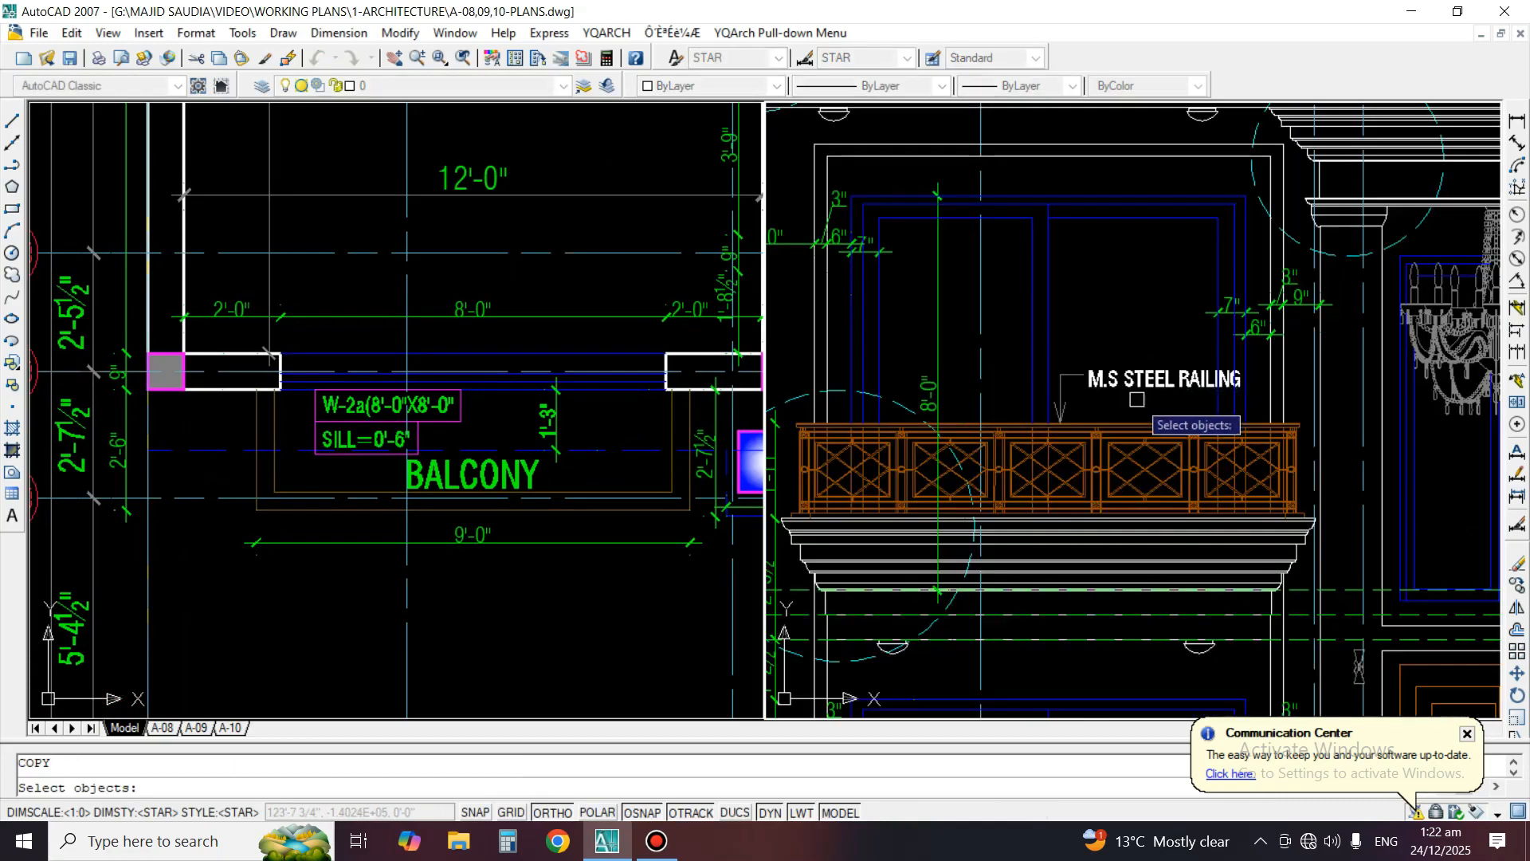
left_click(1132, 379)
key("Return")
left_click(1147, 372)
left_click(1148, 171)
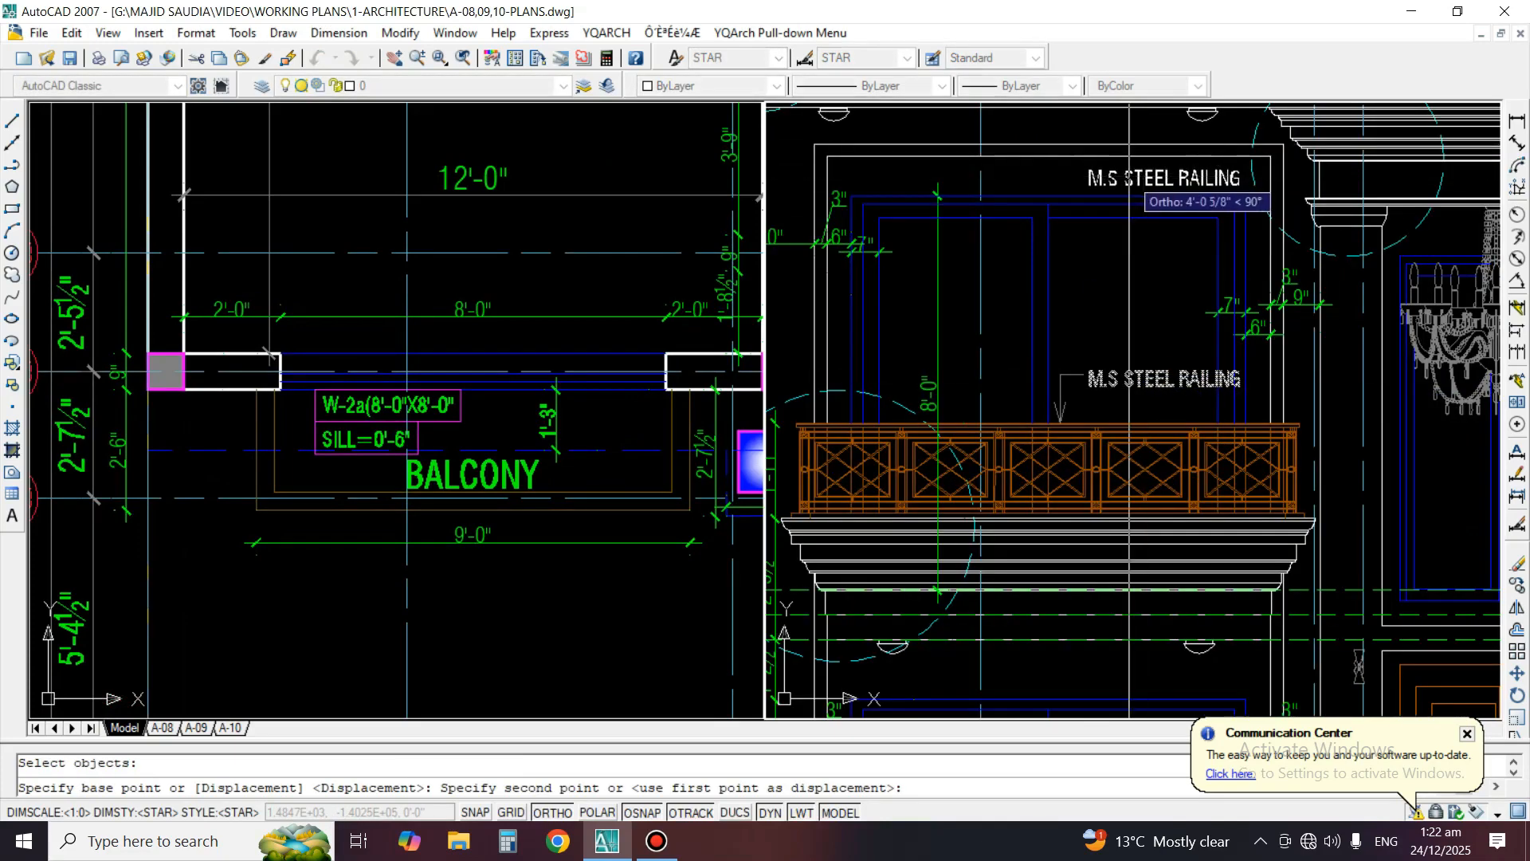
key("Return")
Move the copied "M.S STEEL RAILING" text horizontally to centre it above the window
left_click(1148, 173)
type("M")
key("Return")
left_click(1168, 279)
left_click(1102, 277)
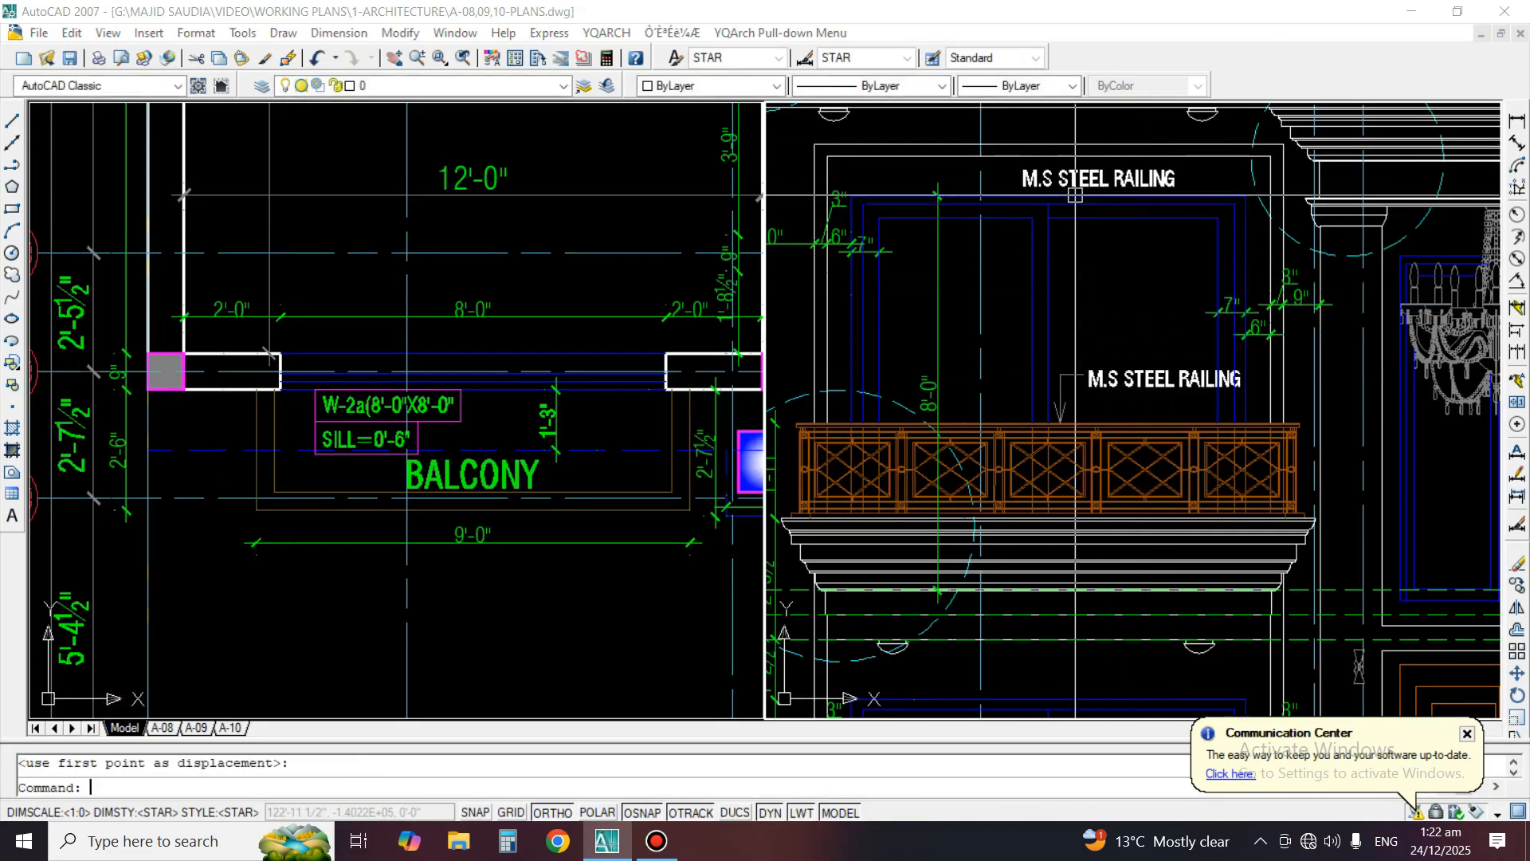
type("RC")
key("Return")
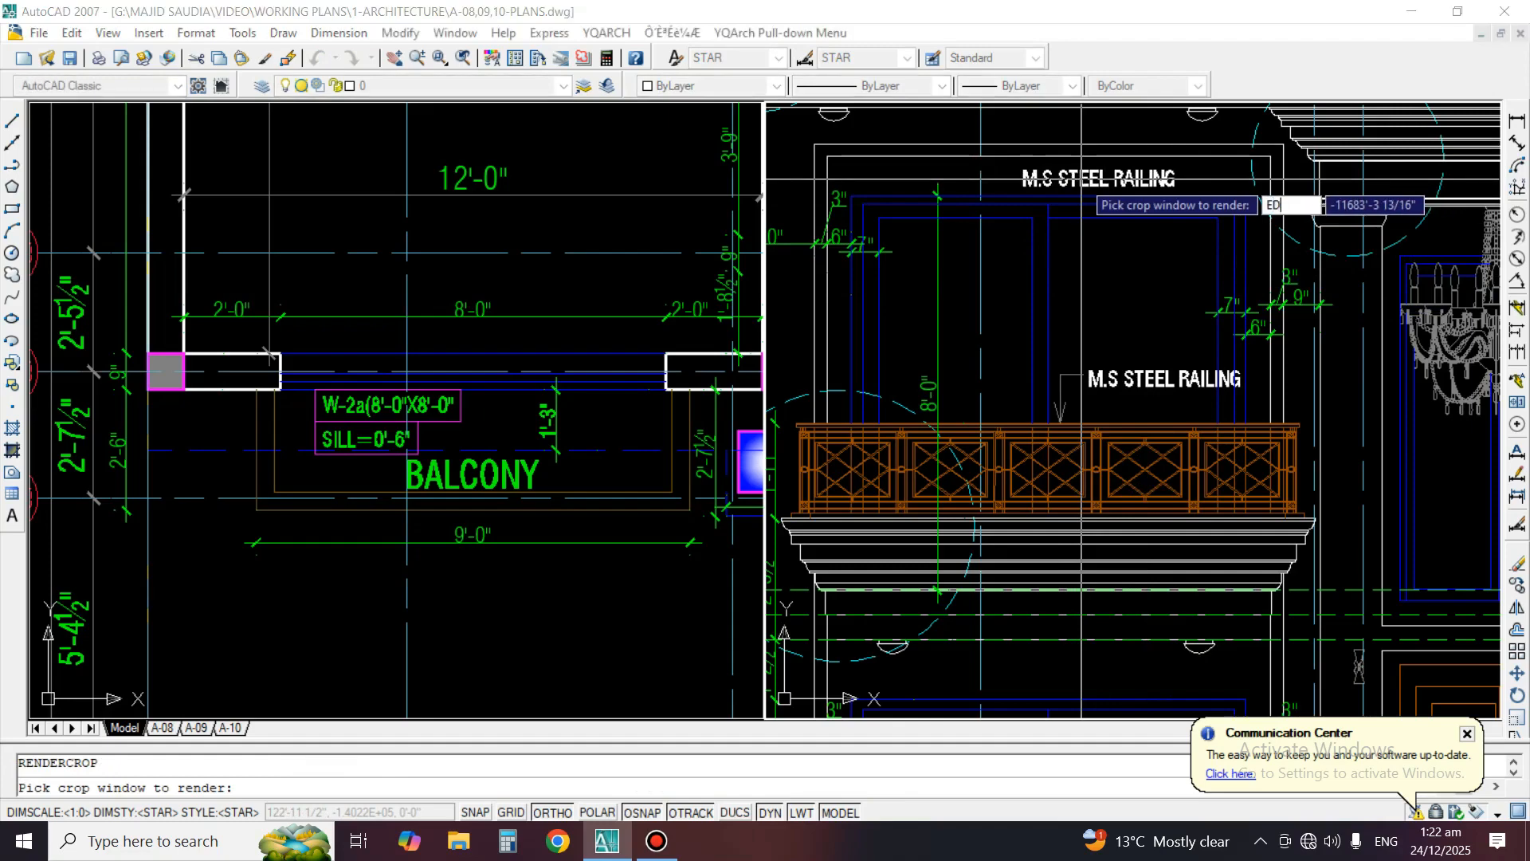
left_click(1081, 184)
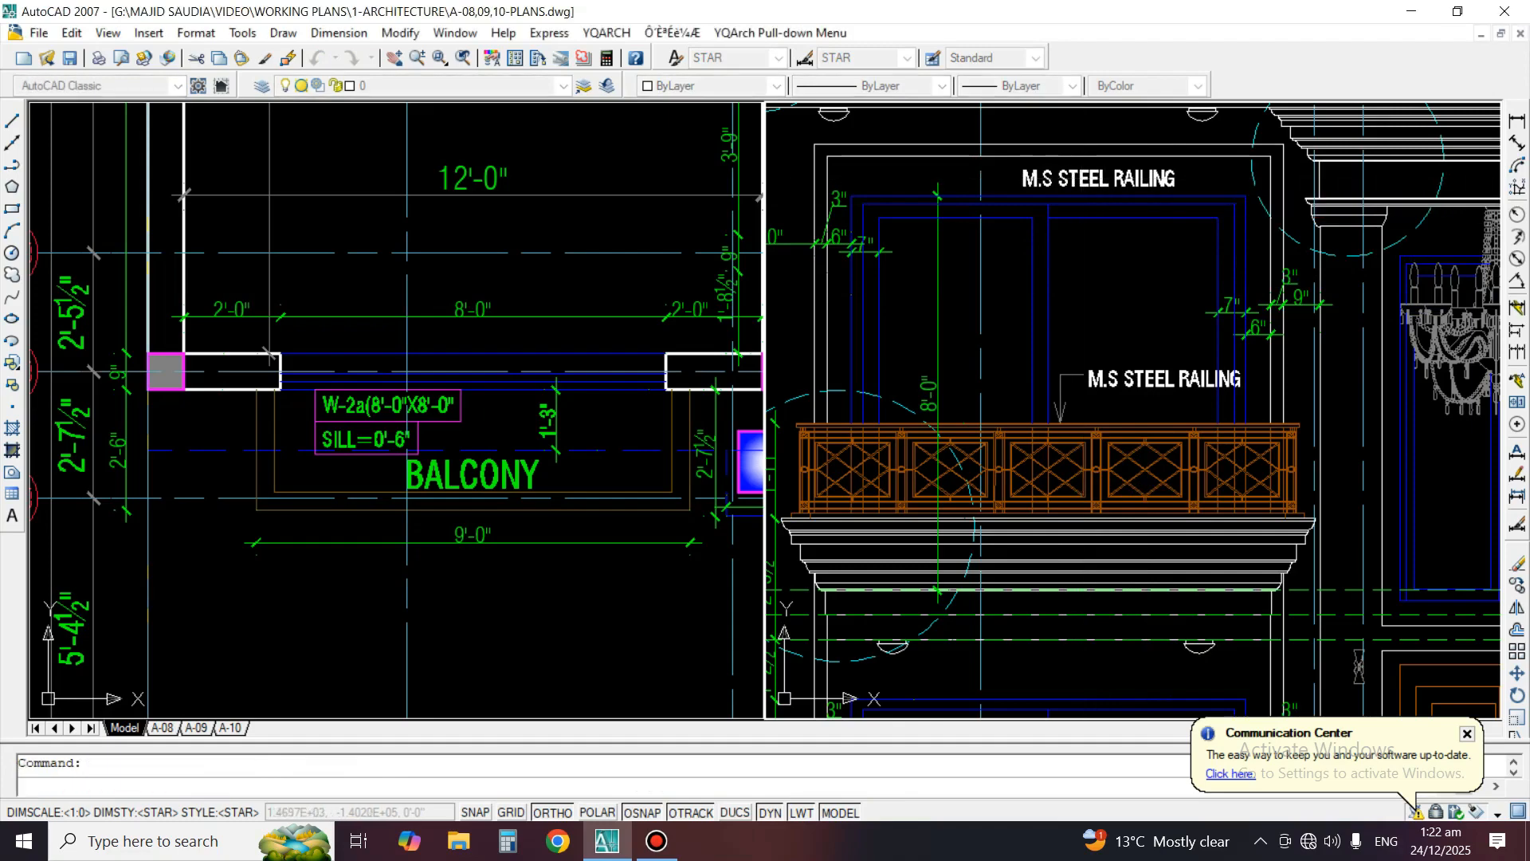
key("ctrl+a")
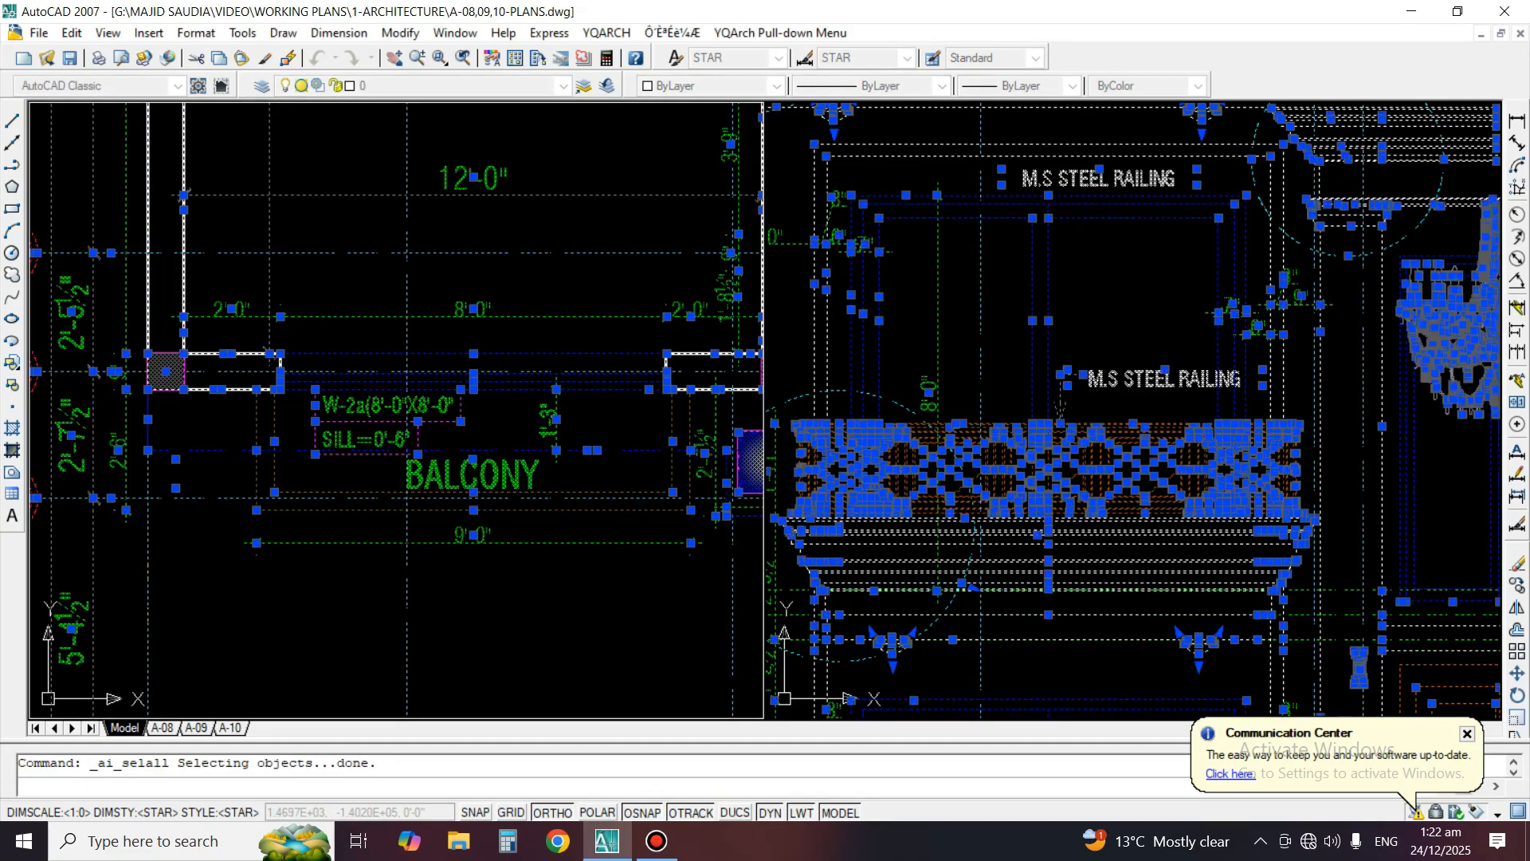
key("Escape")
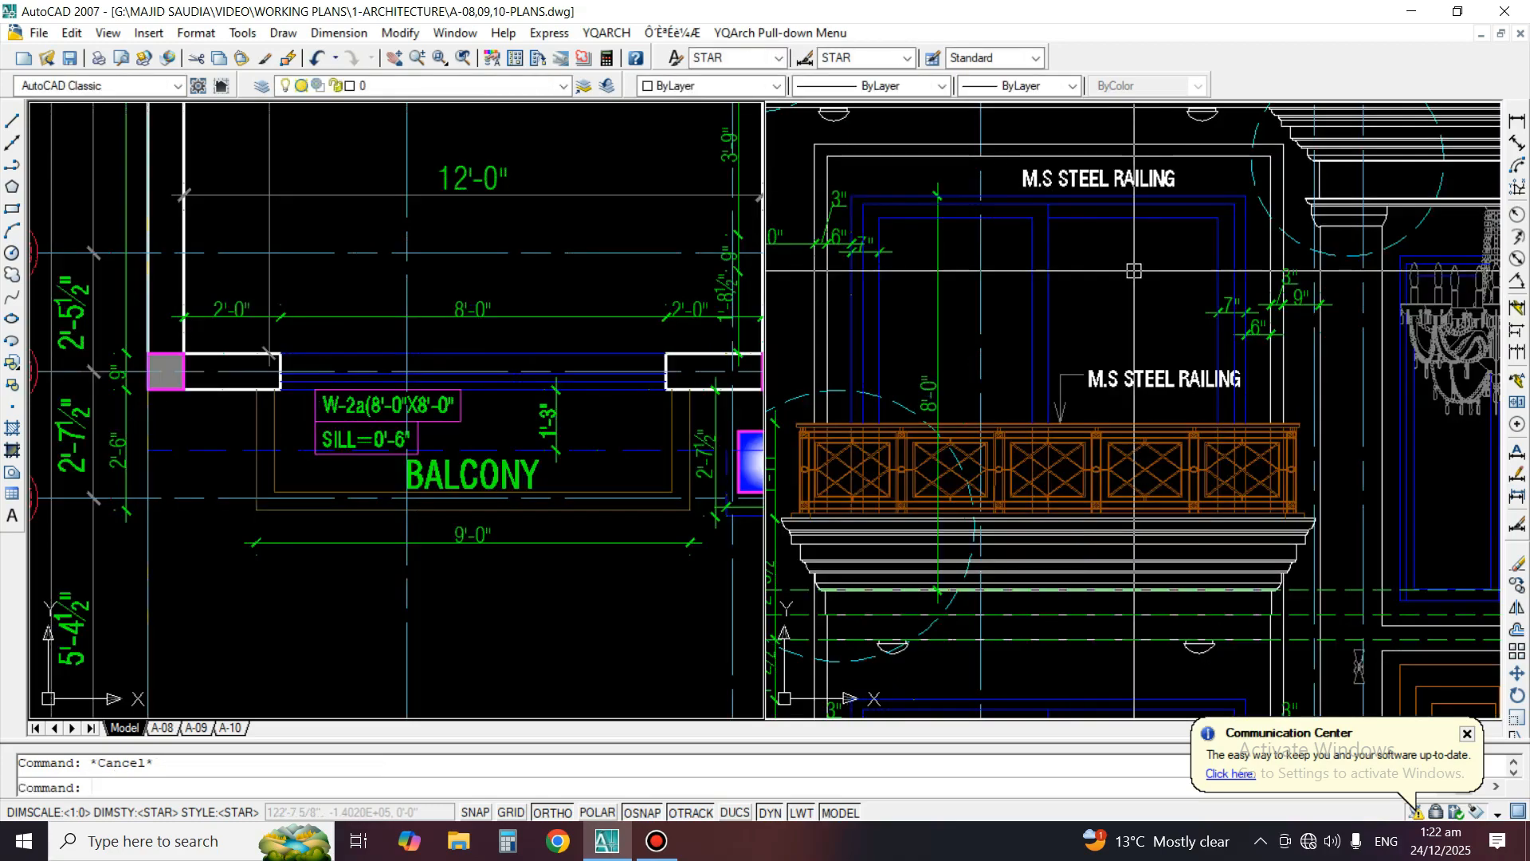
Change the copied "M.S STEEL RAILING" text above the first-floor window to "WALKIN WINDOW"
type("ed")
key("Return")
left_click(1090, 169)
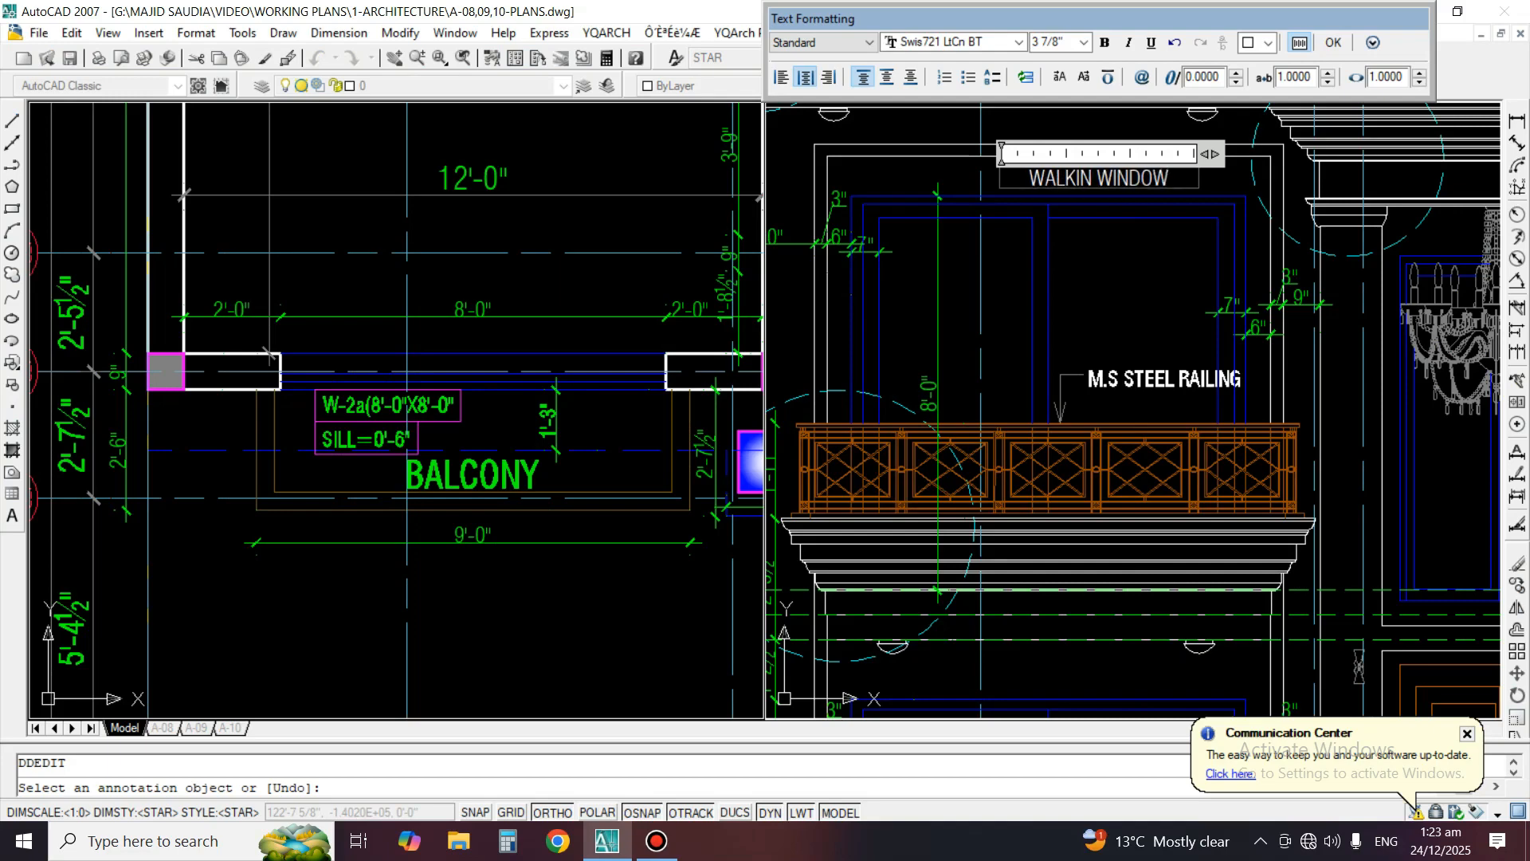
left_click(1064, 199)
key("space")
Copy the "WALKIN WINDOW" text horizontally across to the head of the other first-floor balcony window
scroll(1036, 202, "down", 5)
middle_click_drag(1188, 297, 1153, 300)
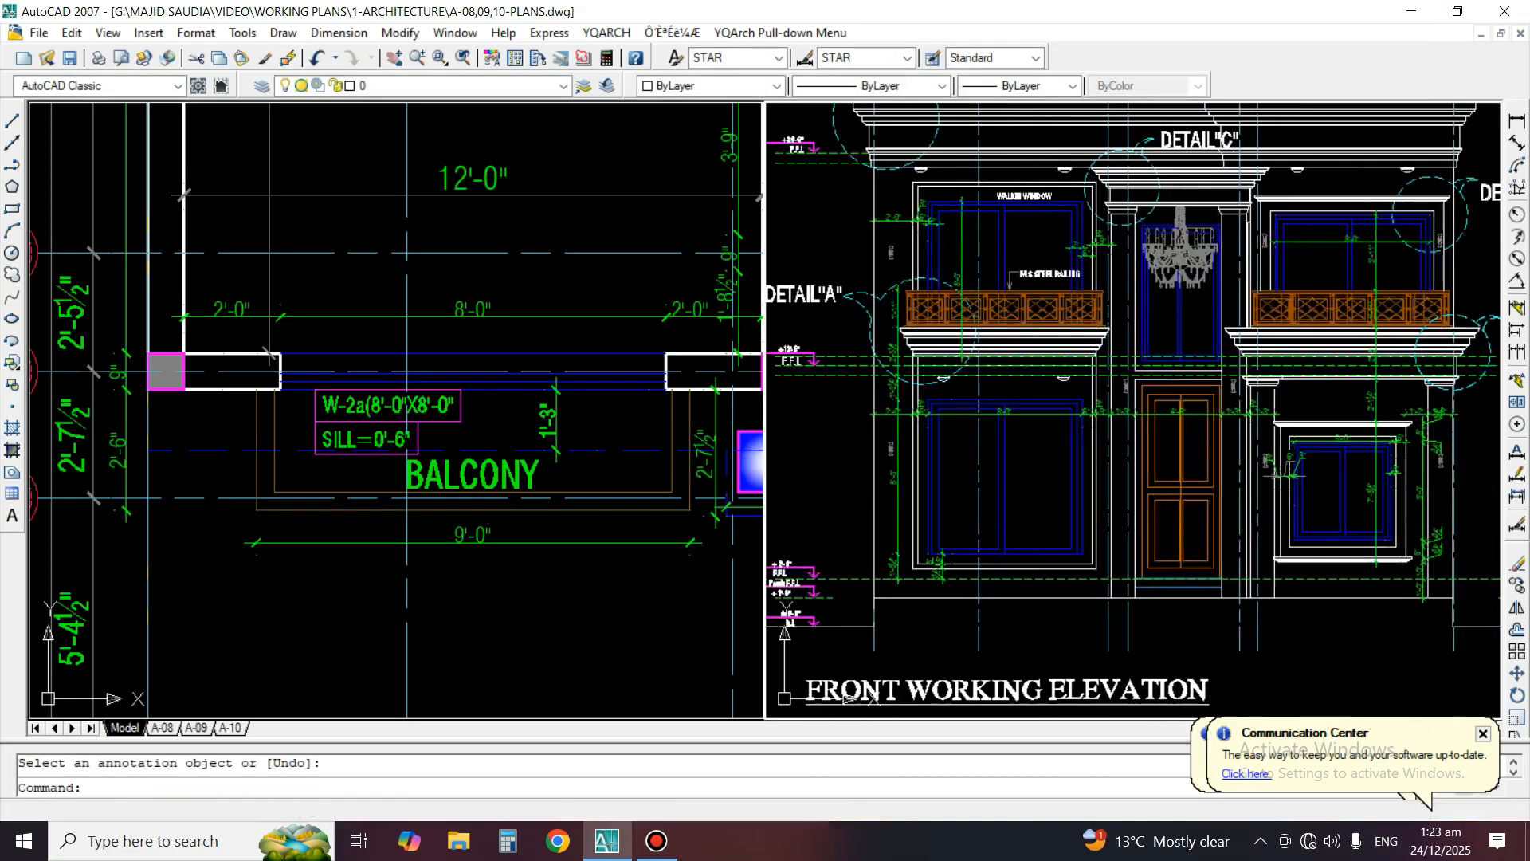
type("C")
key("Return")
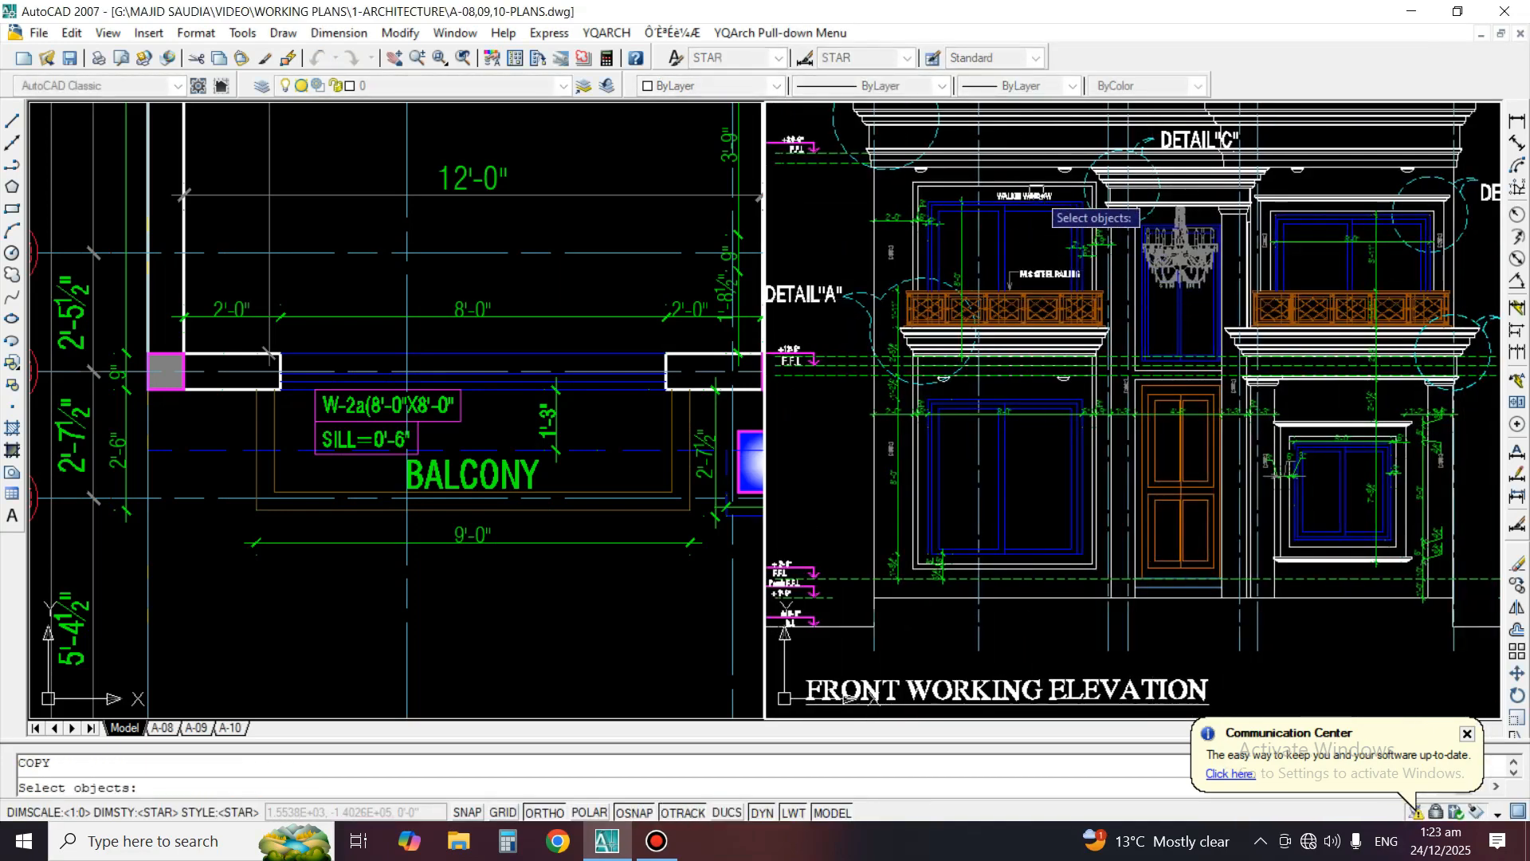
left_click(1036, 192)
key("space")
left_click(1025, 212)
scroll(1390, 223, "up", 4)
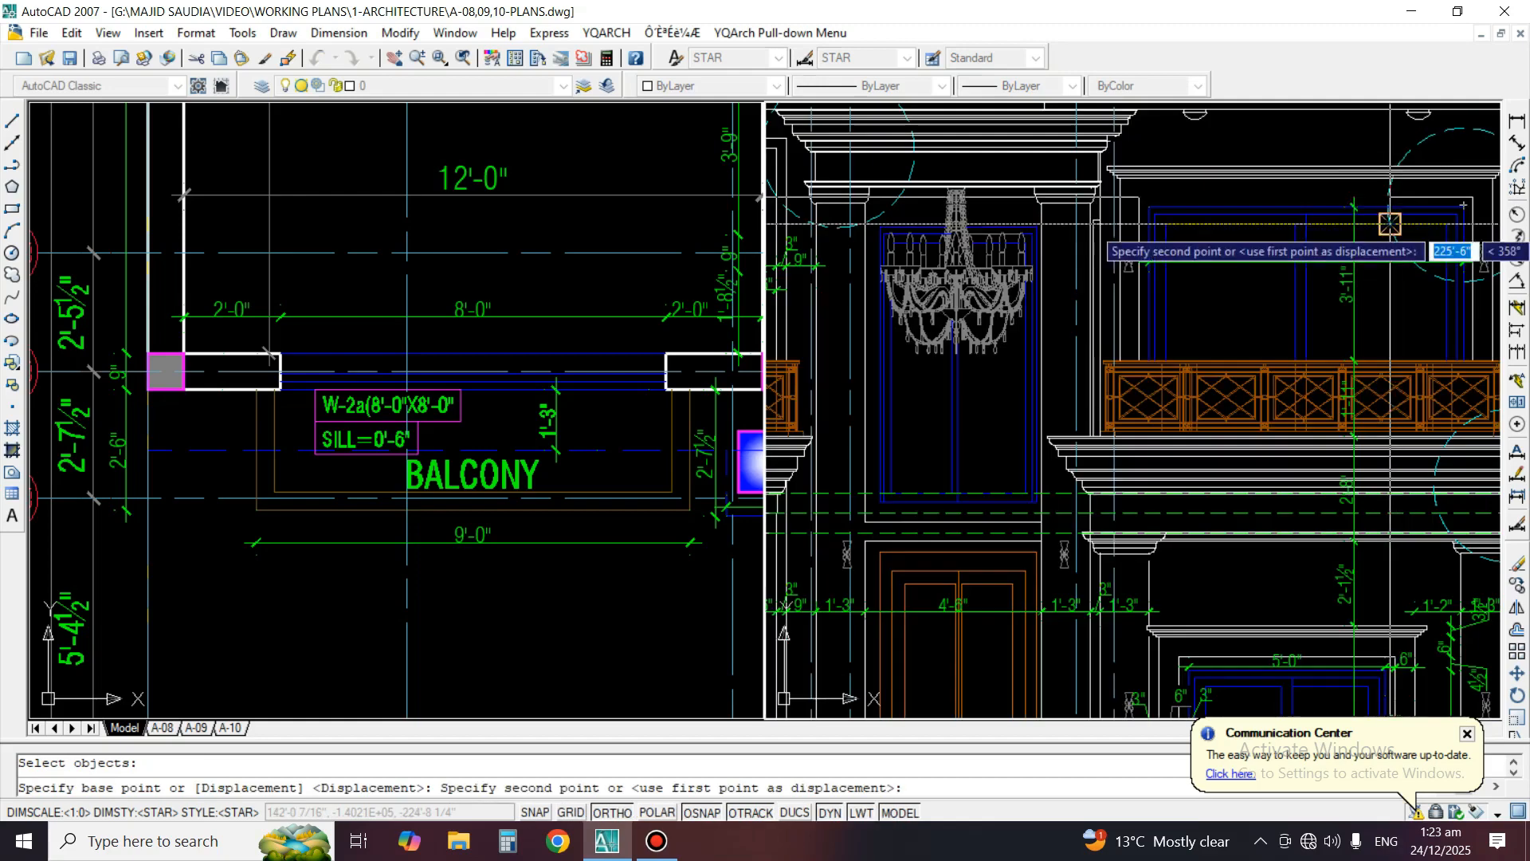
left_click(1269, 223)
key("space")
Move the copied "WALKIN WINDOW" text slightly upward above the second balcony window
scroll(1207, 236, "up", 4)
type("M")
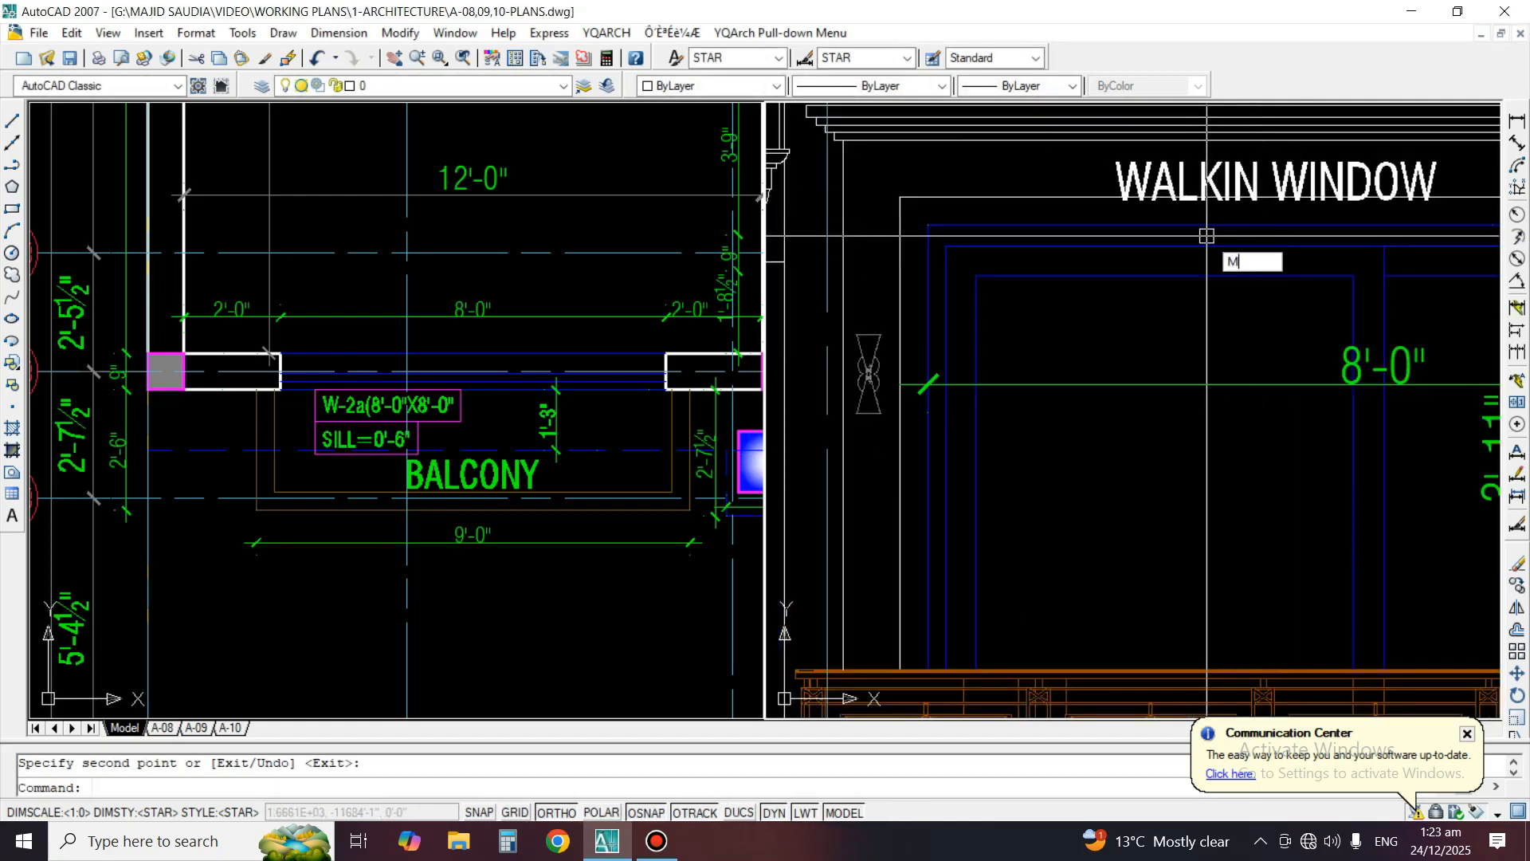
key("space")
left_click(1182, 170)
key("space")
left_click(1162, 487)
left_click(1160, 475)
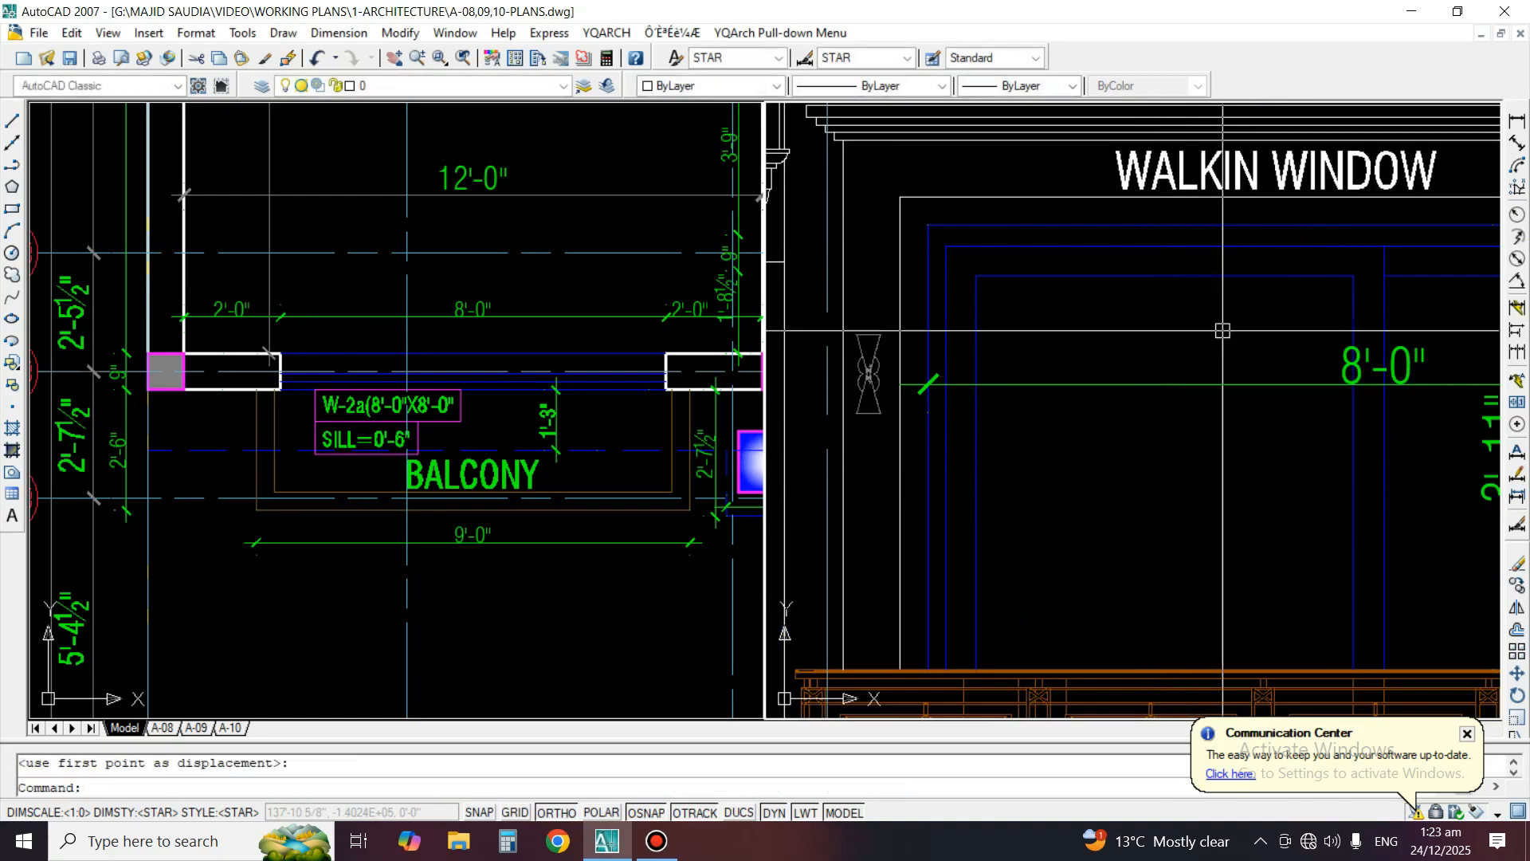
Examine the parapet, floor and roof level marks on both sides of the elevation
scroll(1223, 330, "down", 6)
scroll(1097, 249, "up", 2)
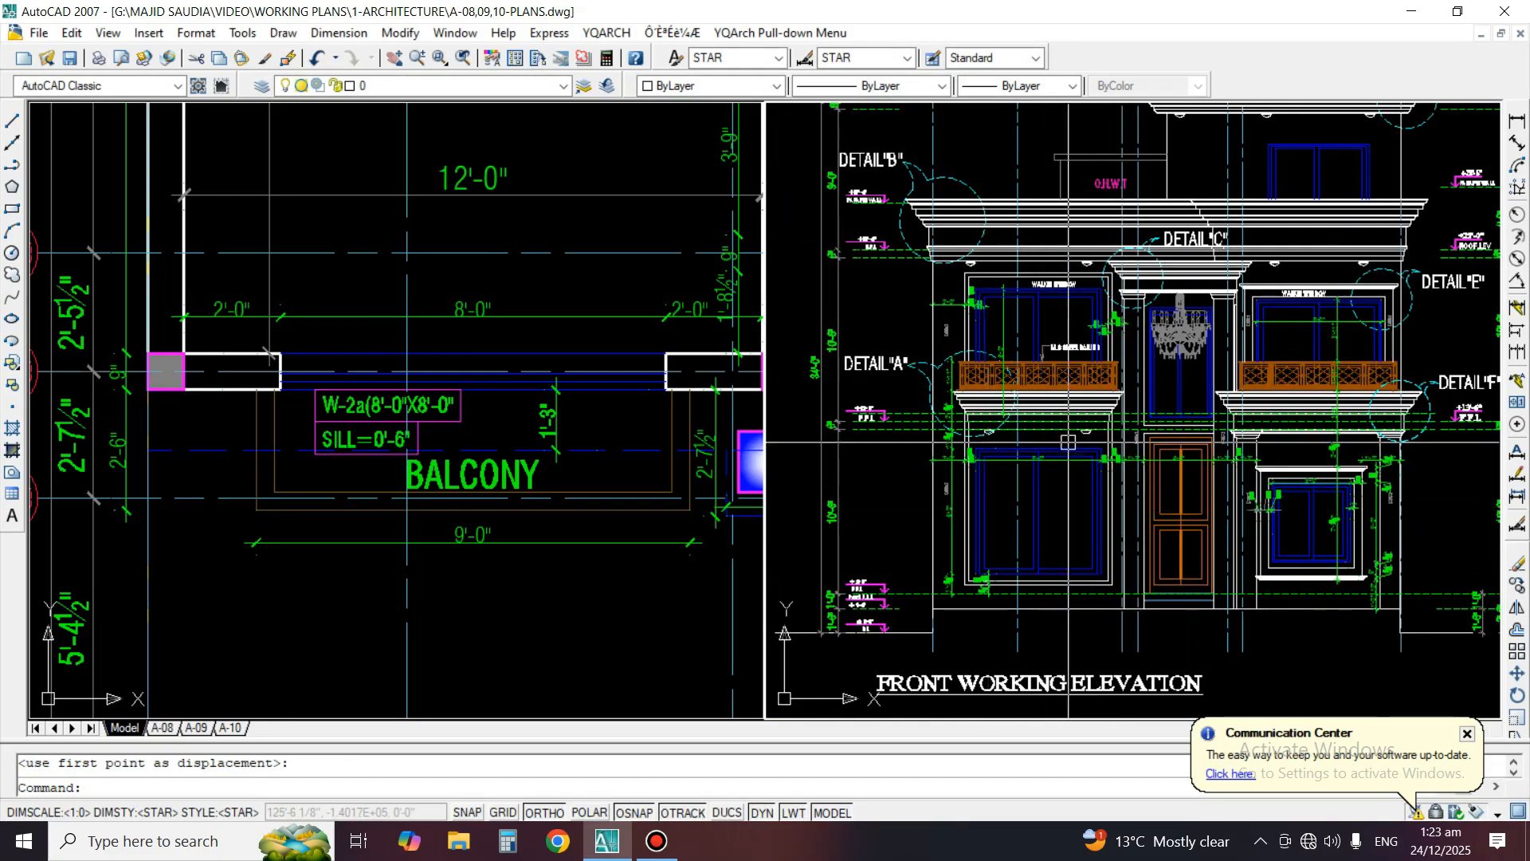
scroll(1068, 442, "up", 3)
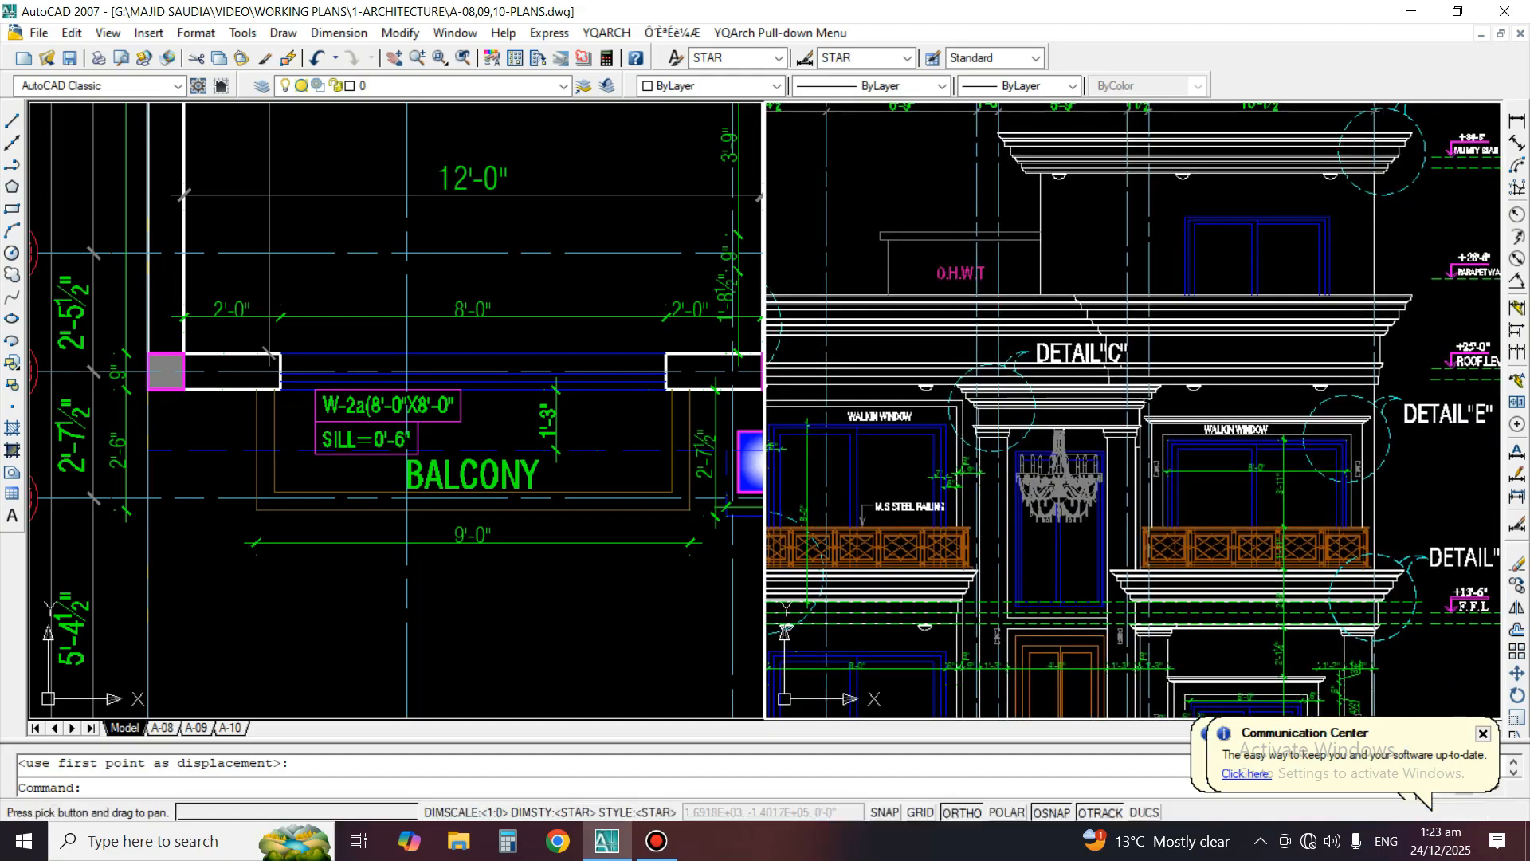
middle_click_drag(788, 316, 1152, 260)
scroll(1152, 260, "up", 4)
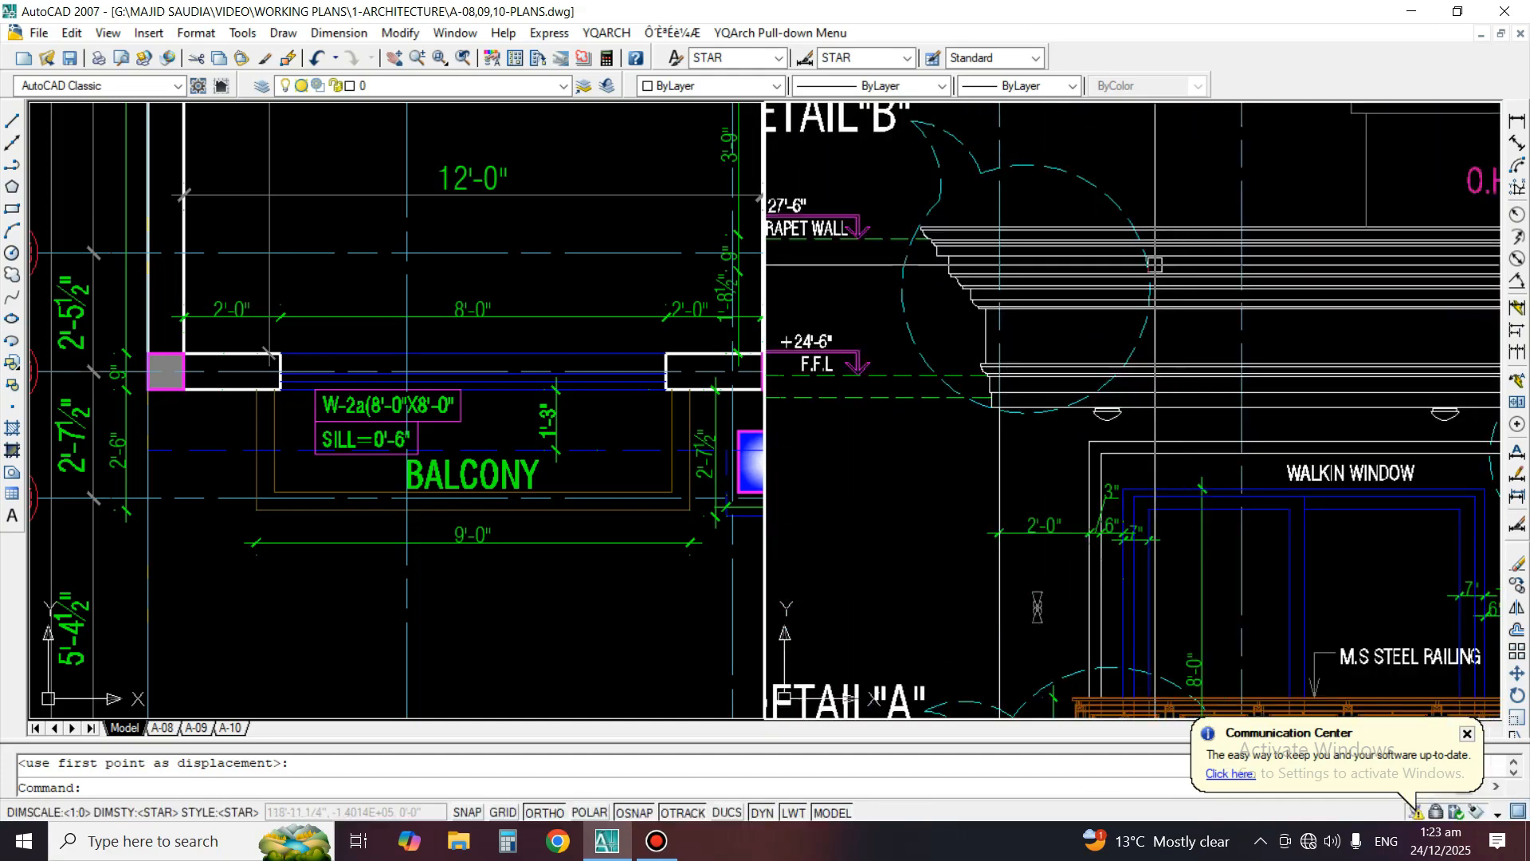
scroll(1066, 267, "down", 6)
middle_click_drag(1437, 227, 1135, 323)
scroll(1136, 323, "up", 2)
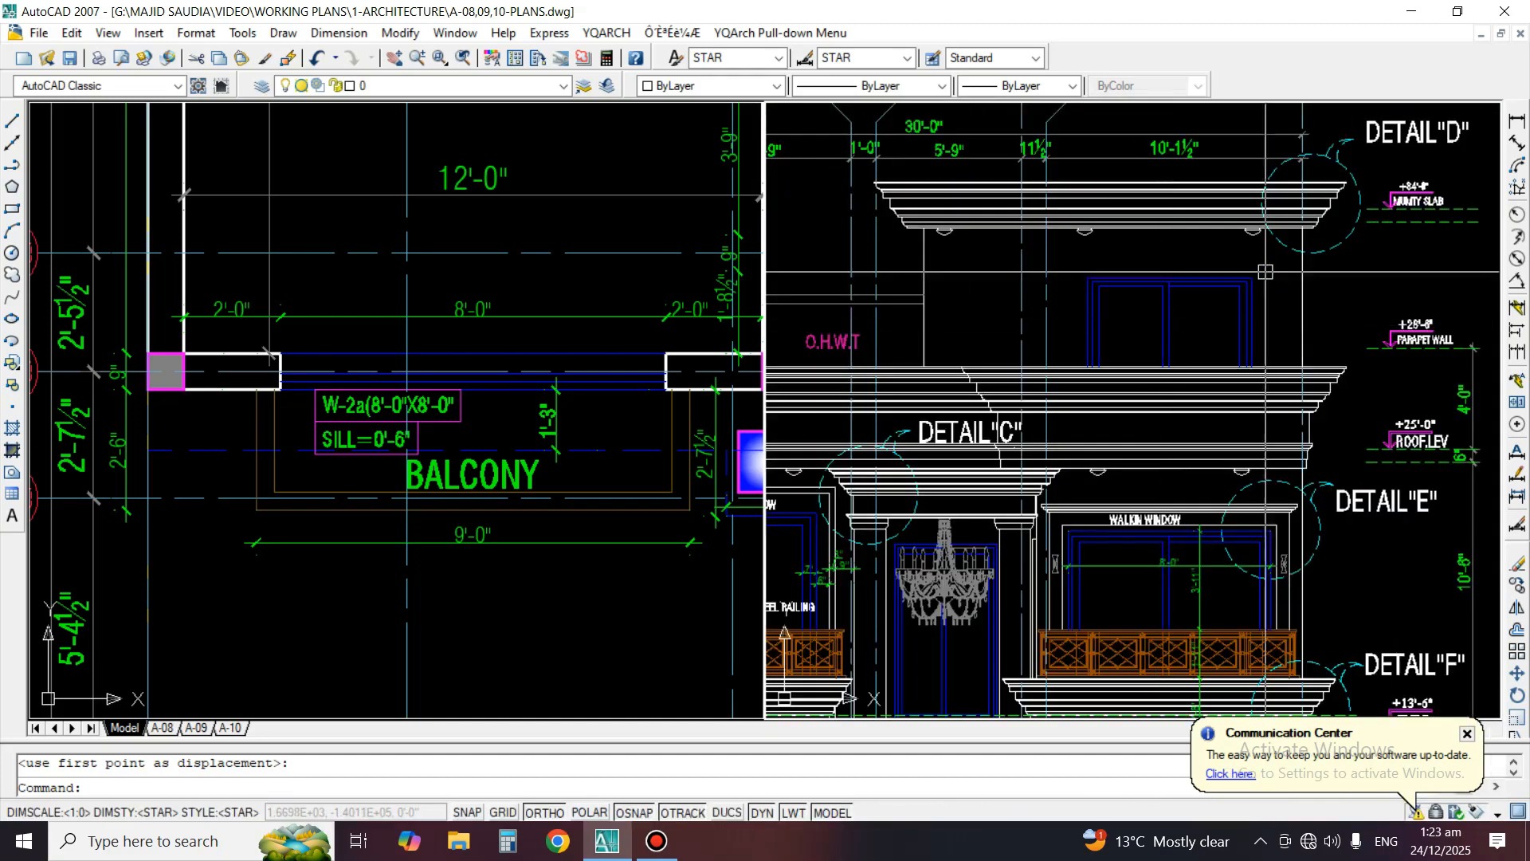
scroll(1370, 584, "up", 2)
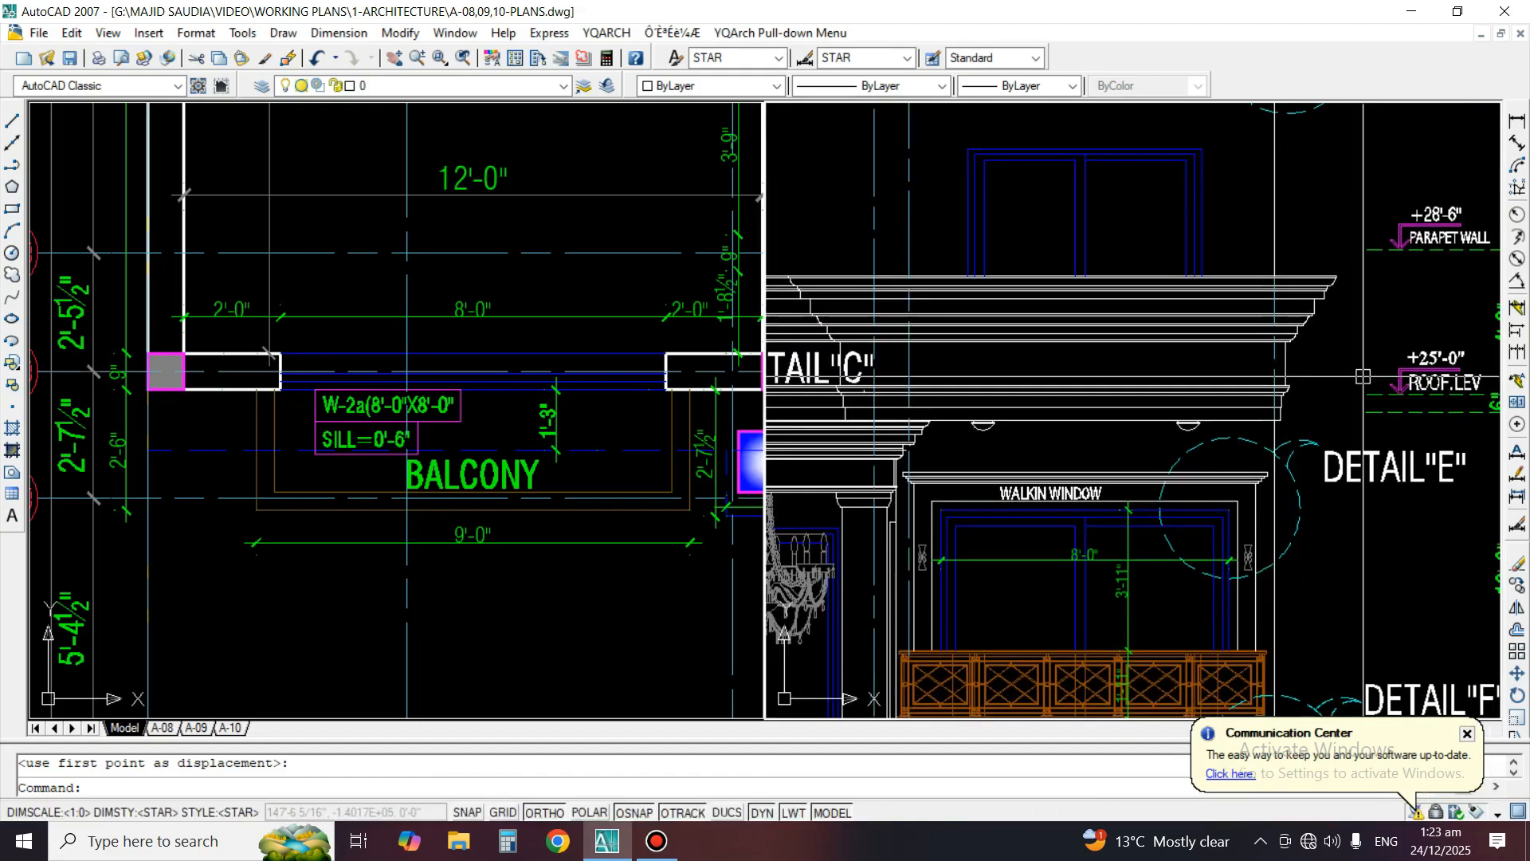
type("L")
key("Return")
key("Escape")
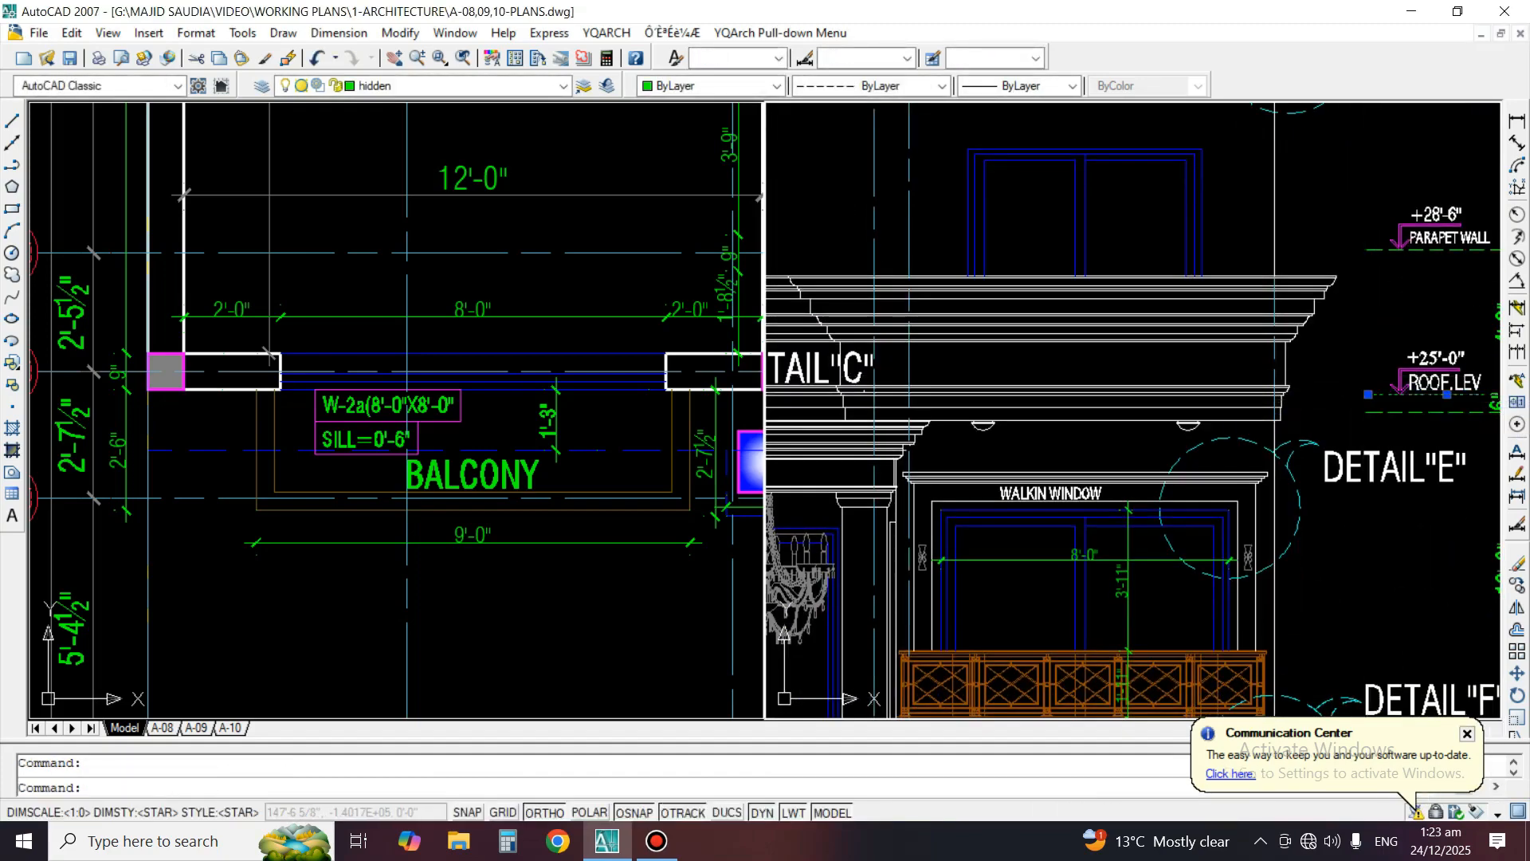
Stretch the +25'-0" roof level line and the dashed line below it across the facade to join the opposite side's level lines
left_click(1367, 394)
scroll(1196, 394, "down", 4)
scroll(912, 394, "up", 5)
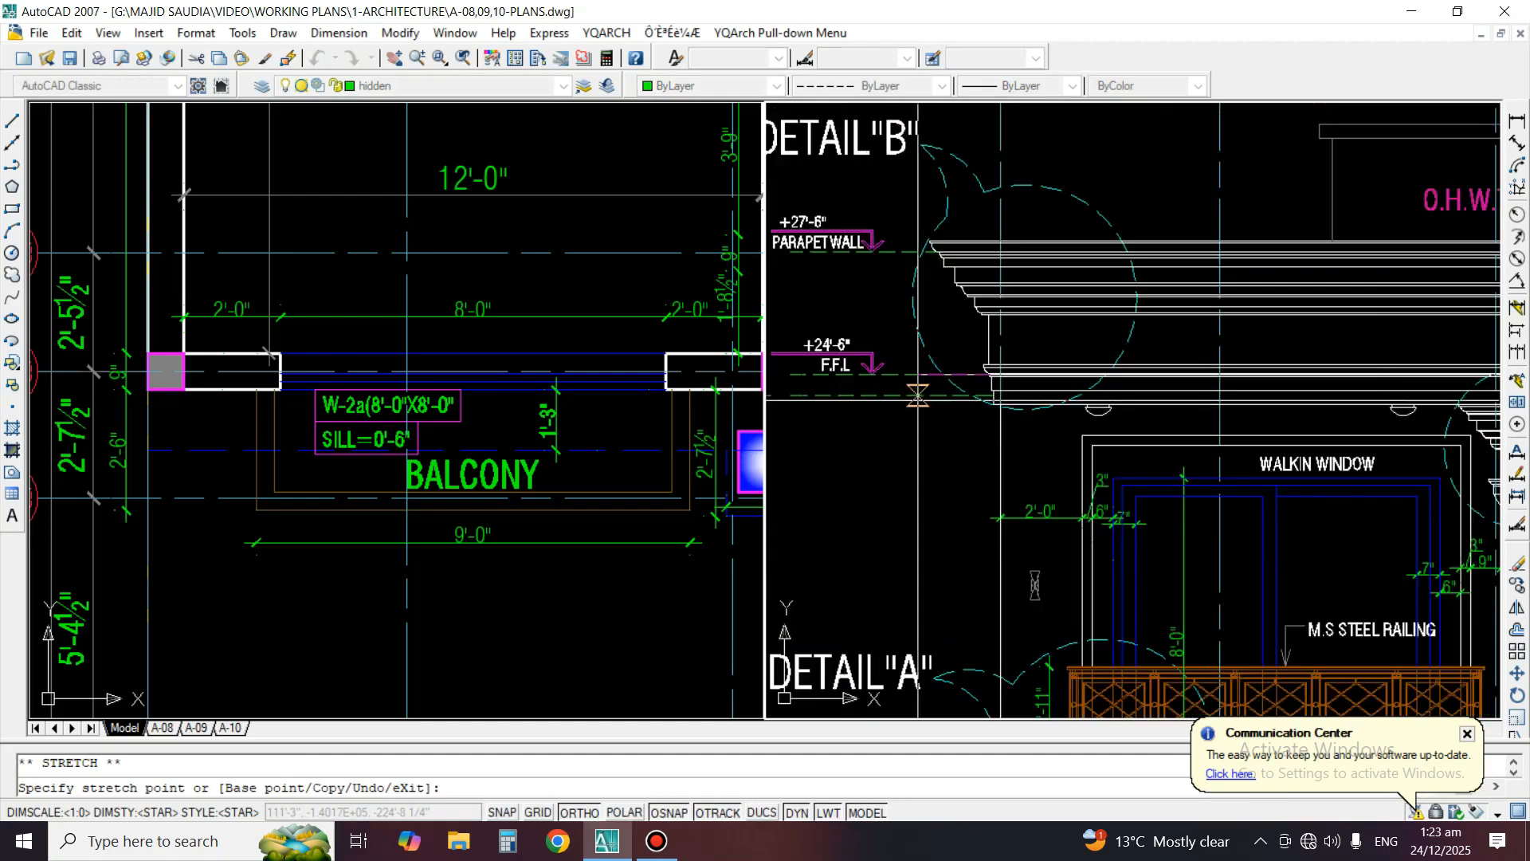
left_click(993, 396)
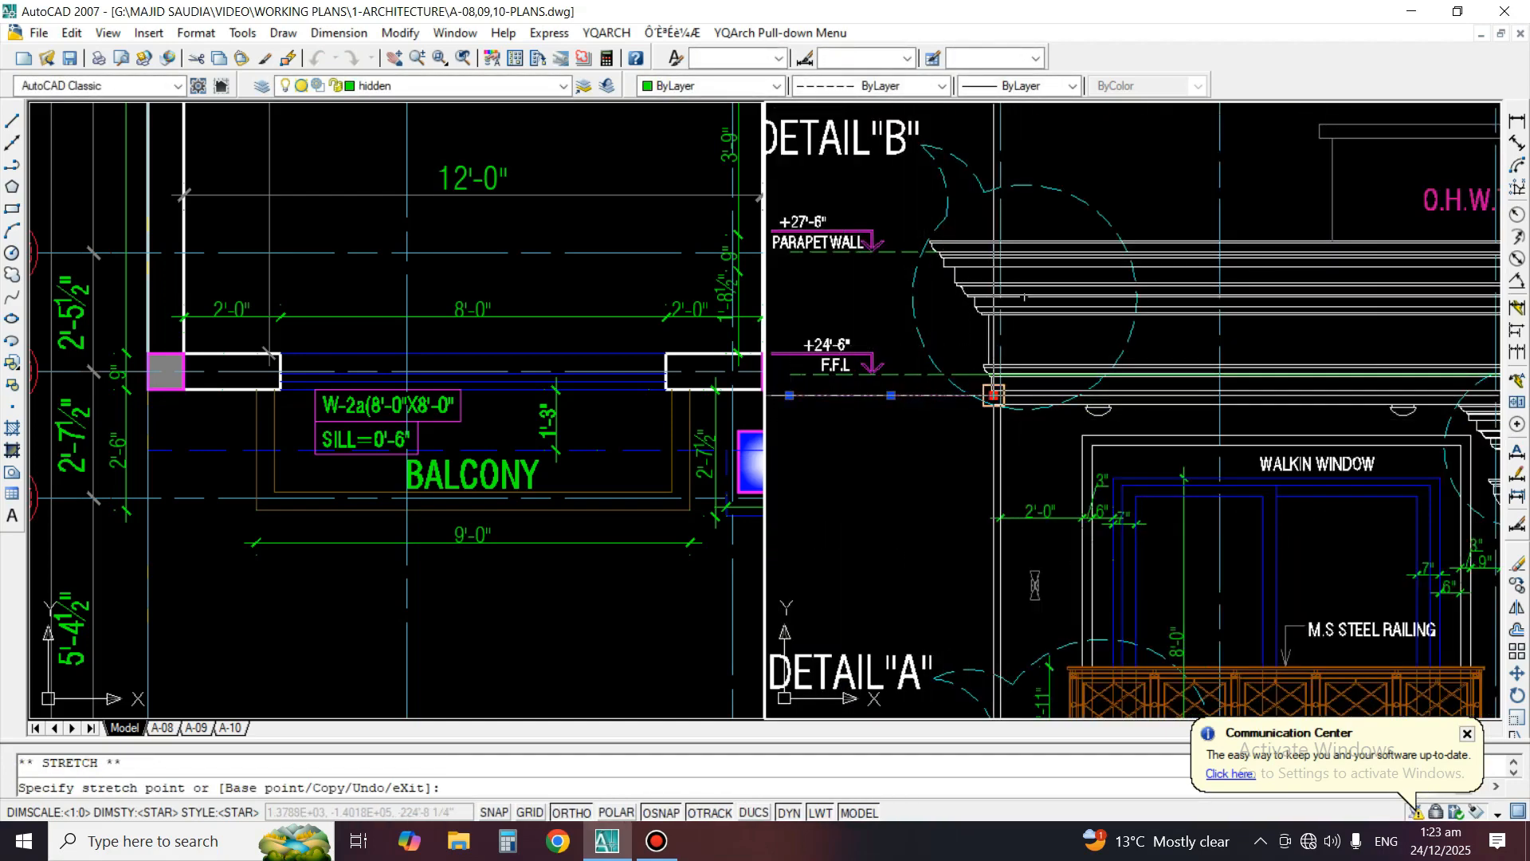
scroll(993, 396, "down", 4)
scroll(1401, 389, "up", 4)
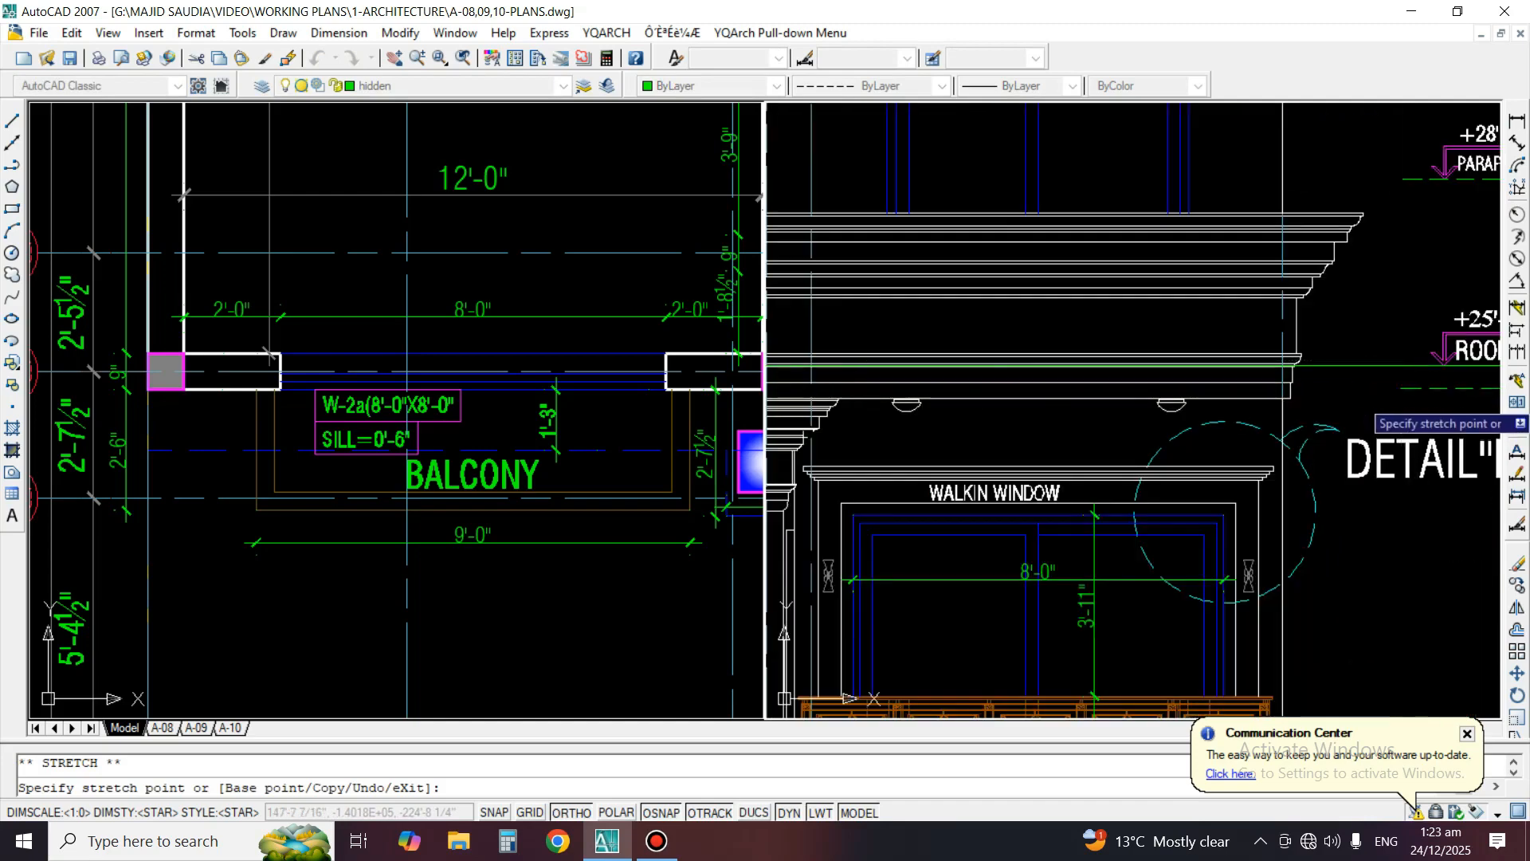
key("Escape")
key("Escape")
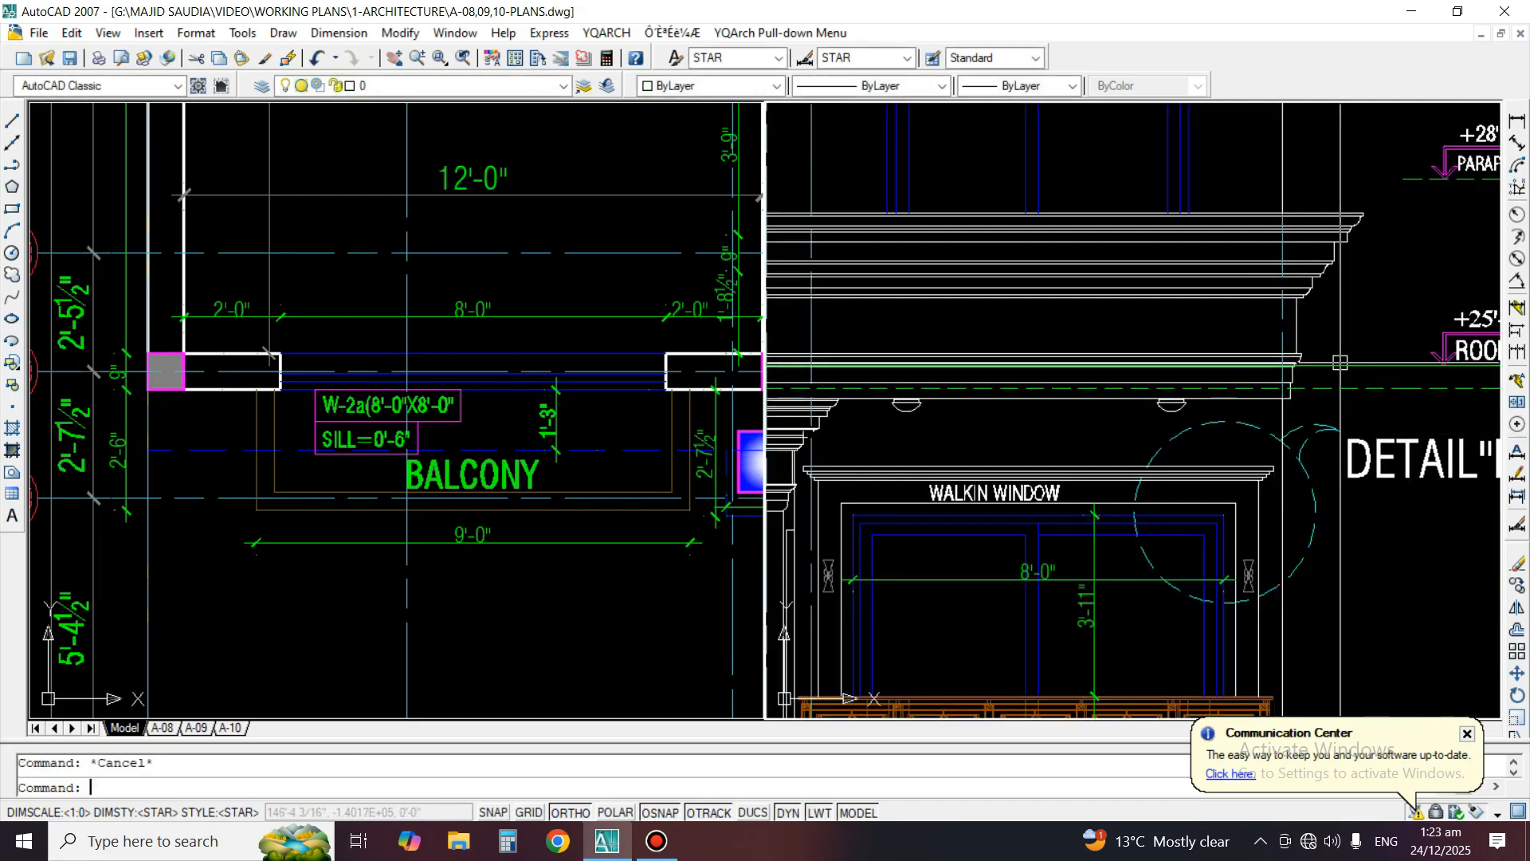
Try to stretch the outer end of the roof level line, undo that grip edit and regenerate the drawing
scroll(1340, 363, "down", 3)
scroll(1154, 310, "up", 4)
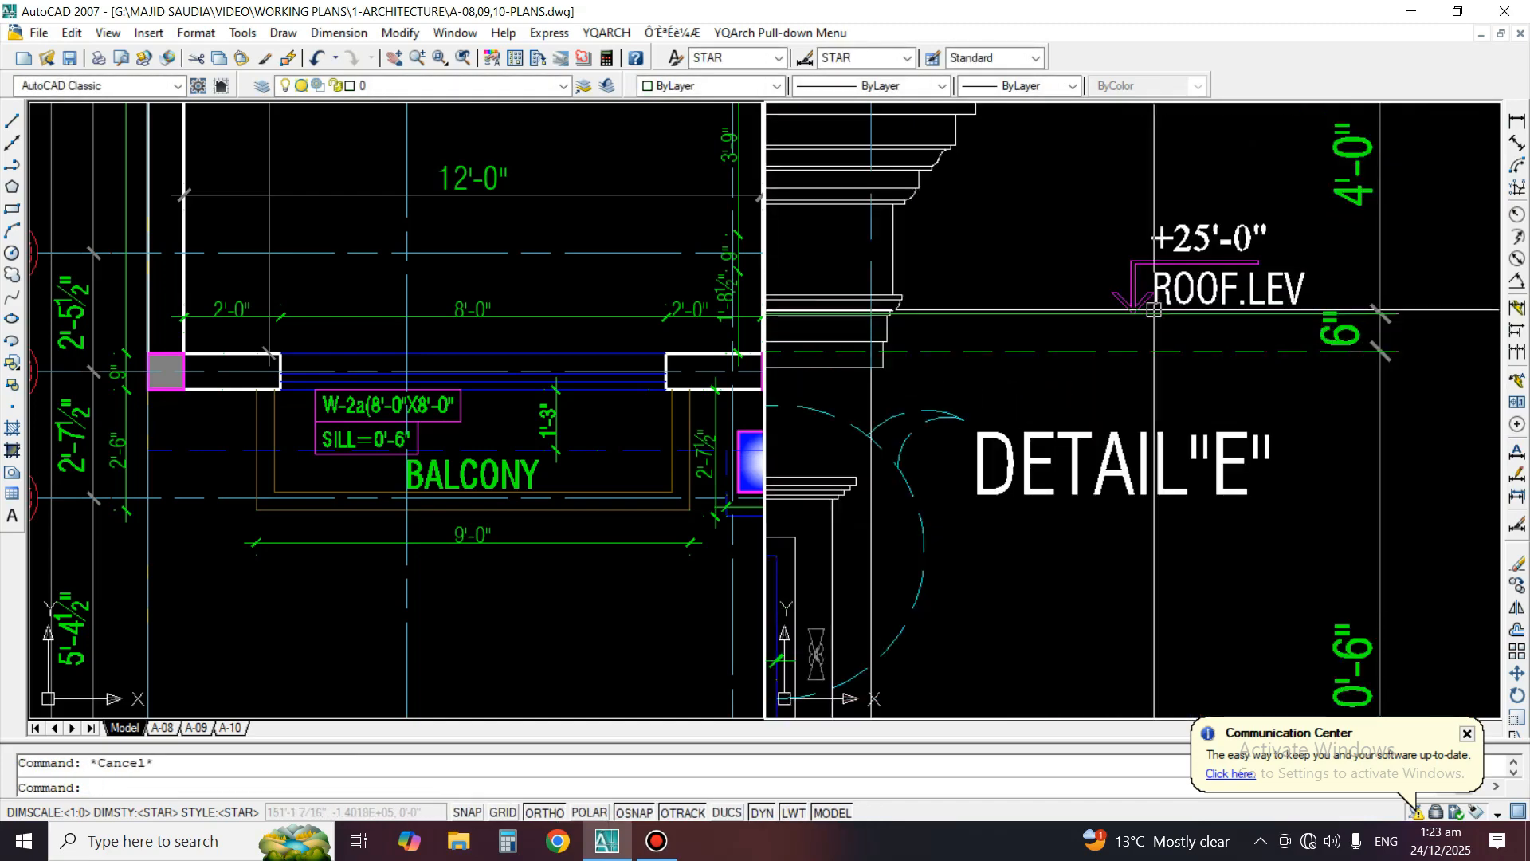
left_click(1398, 311)
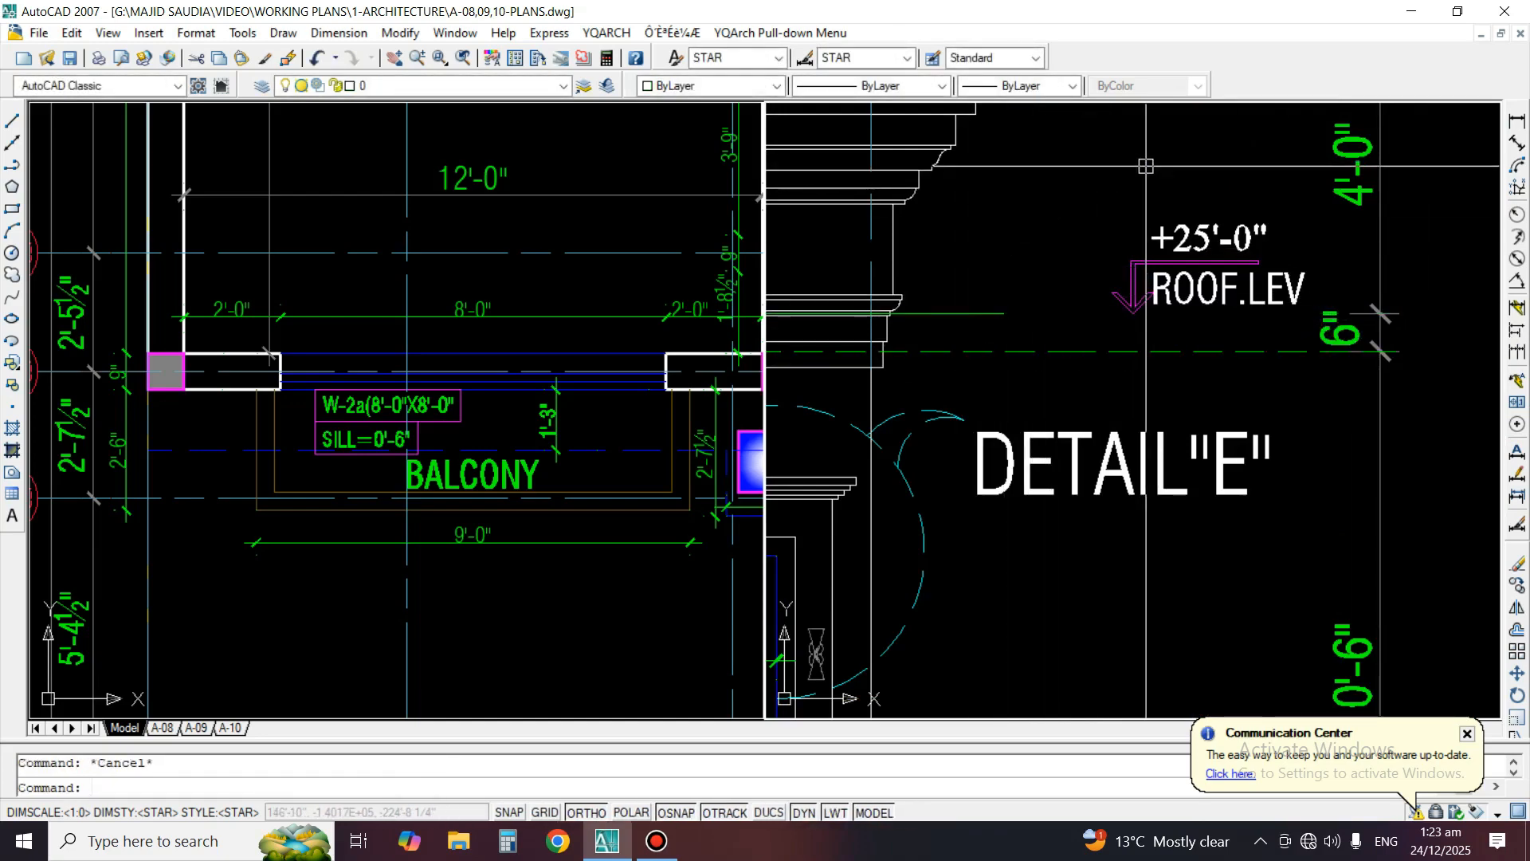
type("u")
key("space")
type("re")
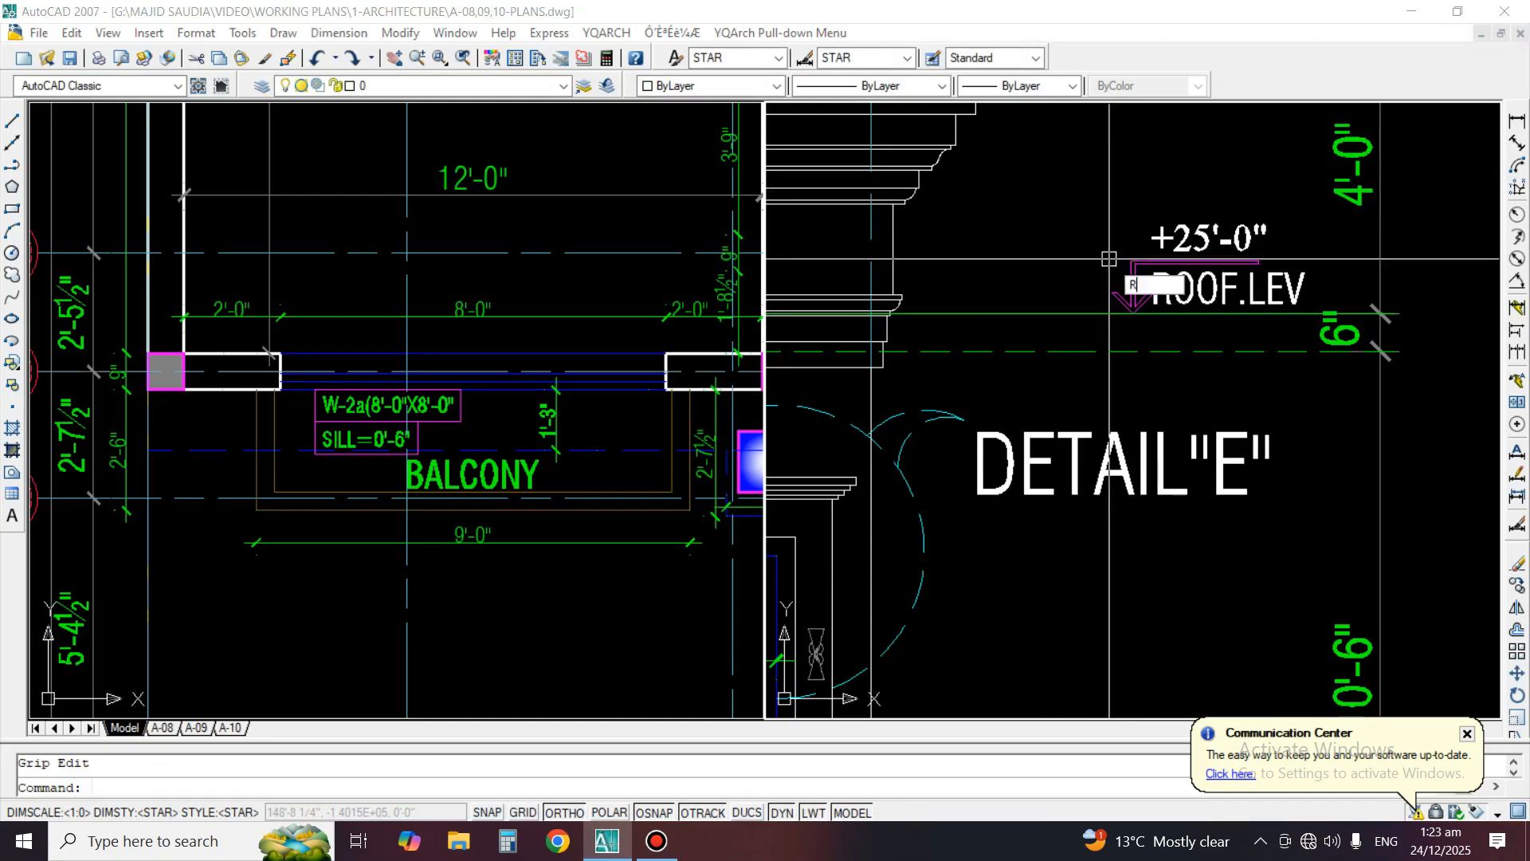
key("space")
scroll(1303, 292, "down", 4)
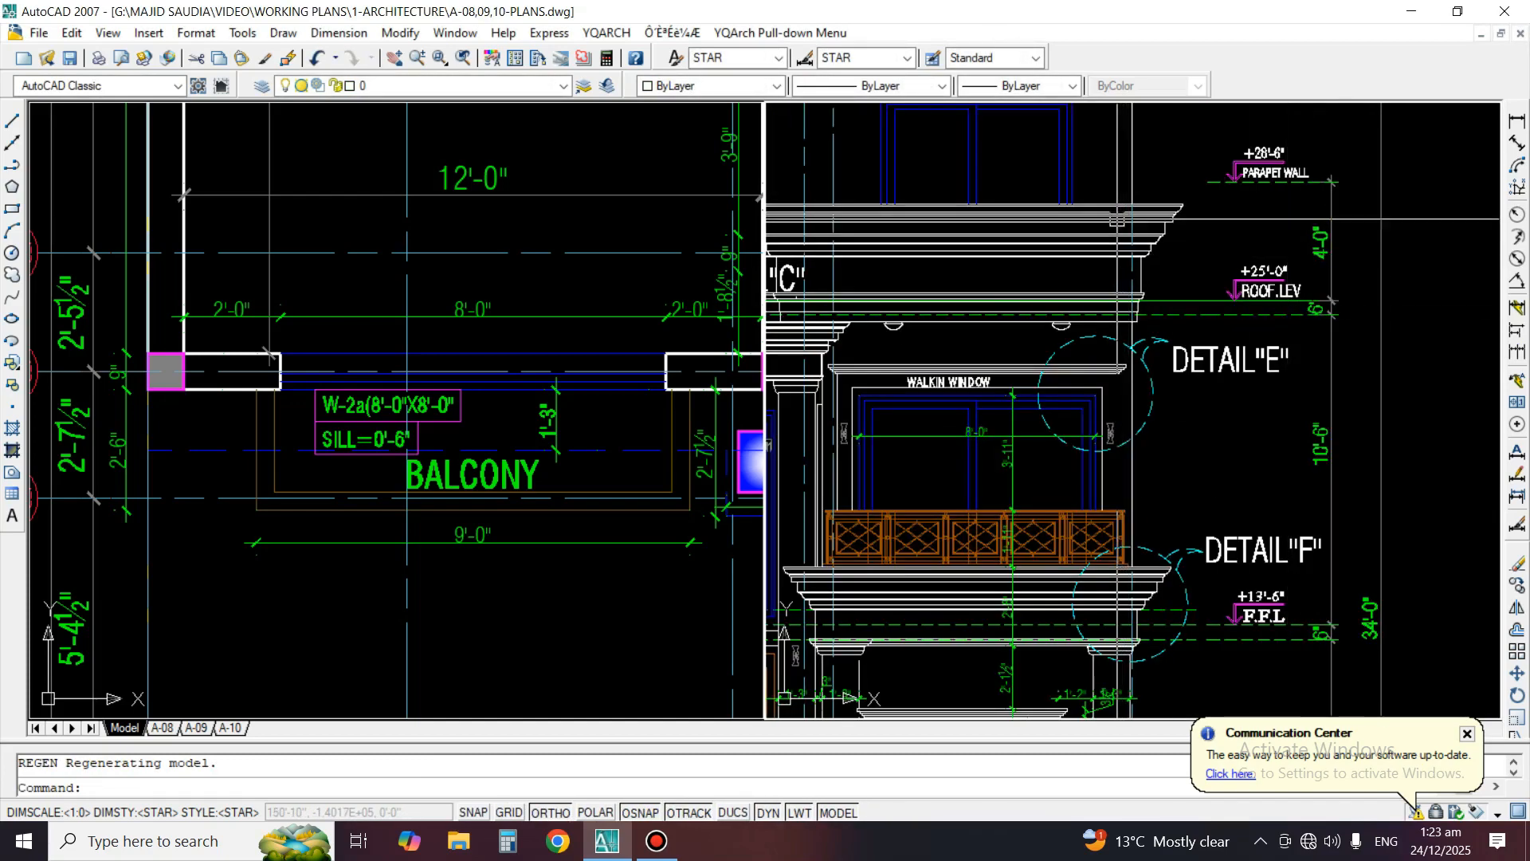
Dimension the height from the roof level line to the top of the parapet cornice as a check, and delete that dimension
middle_click_drag(1117, 219, 1266, 334)
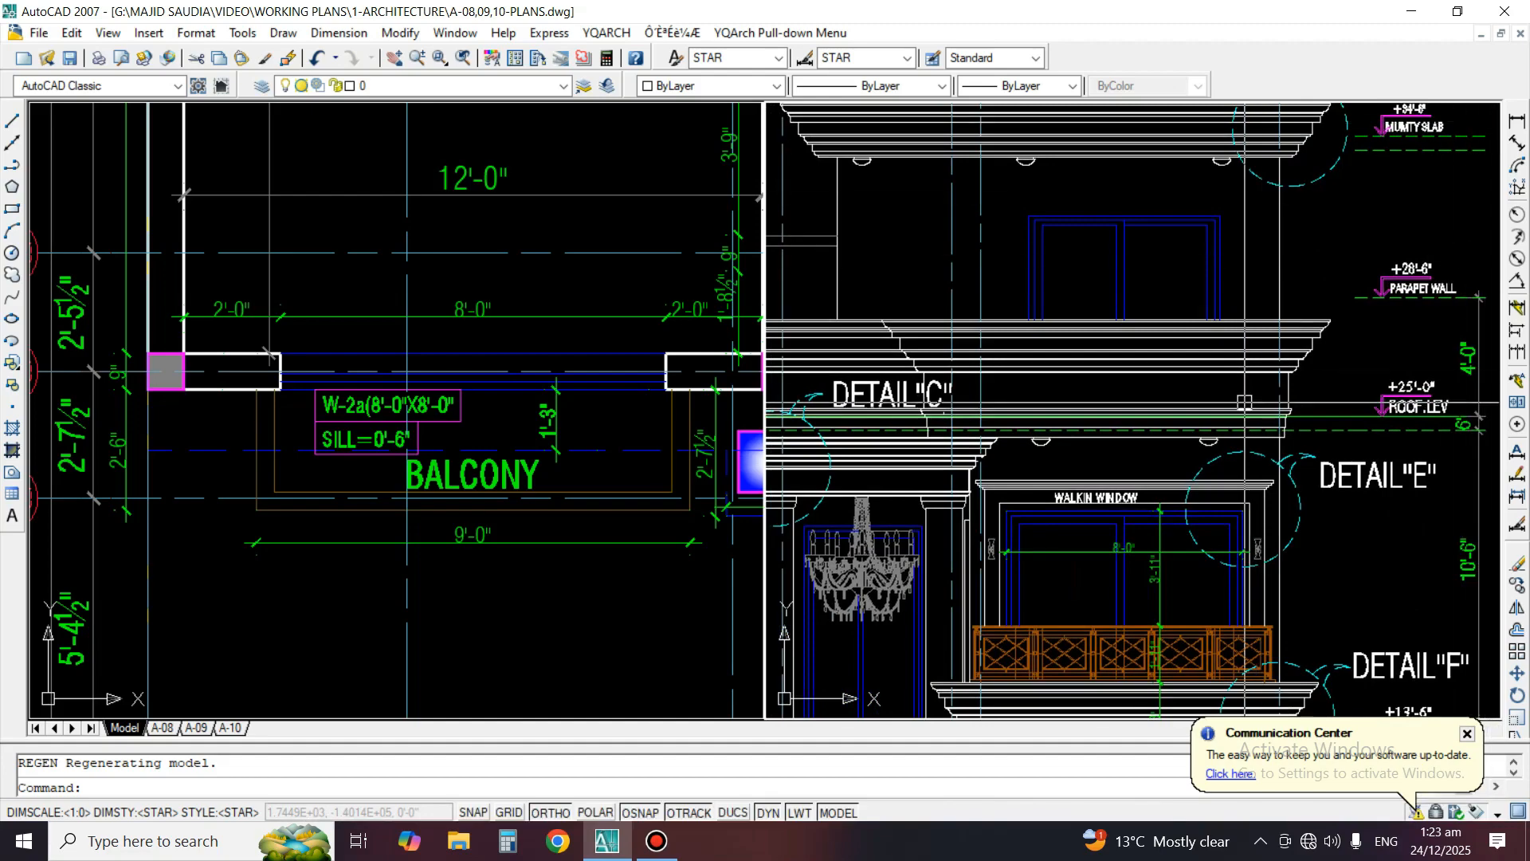
scroll(1298, 395, "down", 2)
scroll(1357, 355, "up", 4)
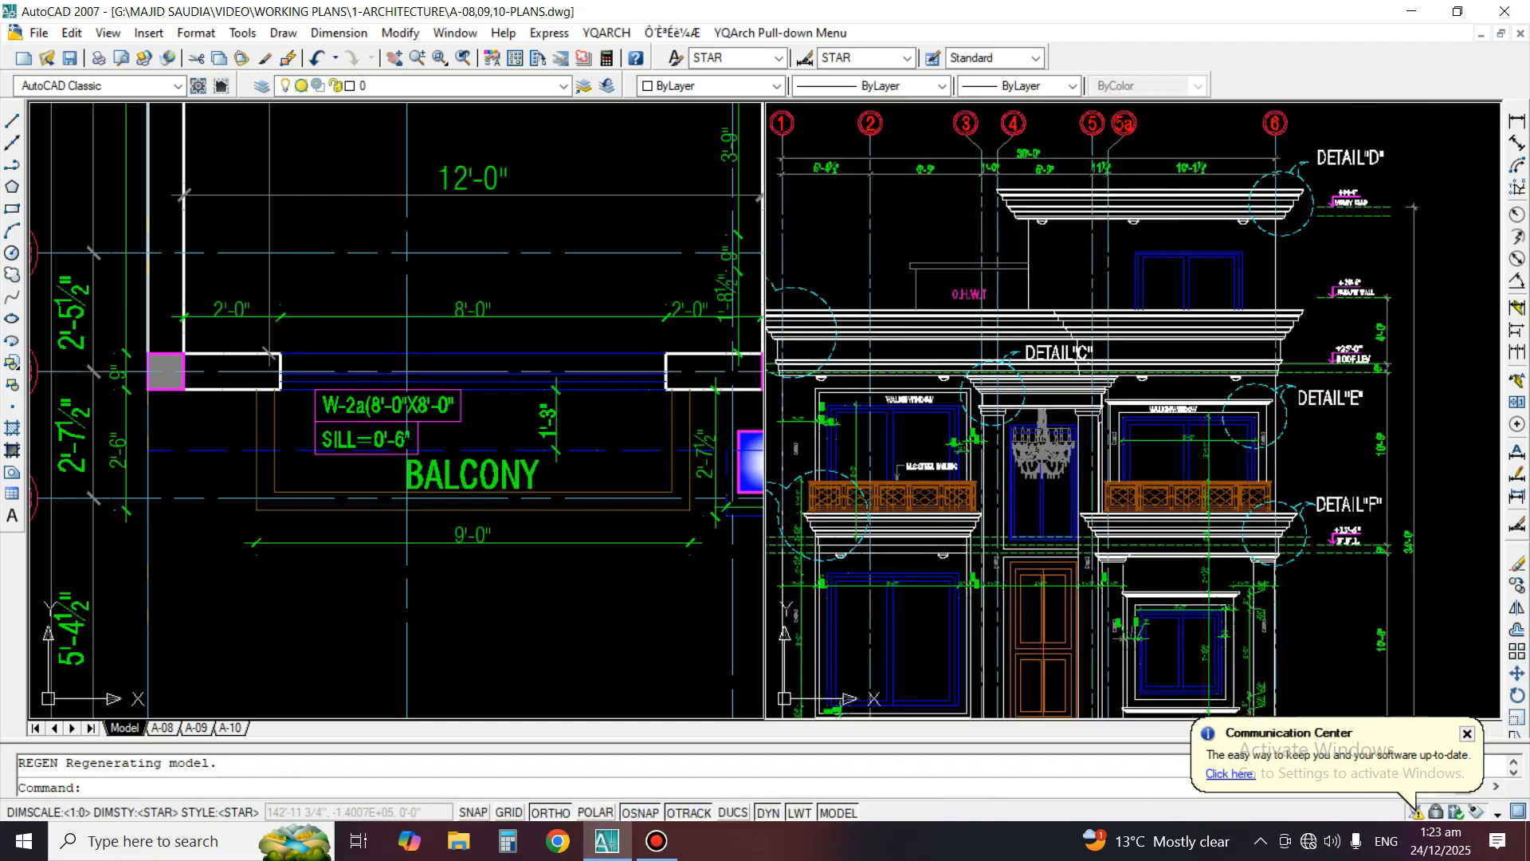
left_click(1518, 122)
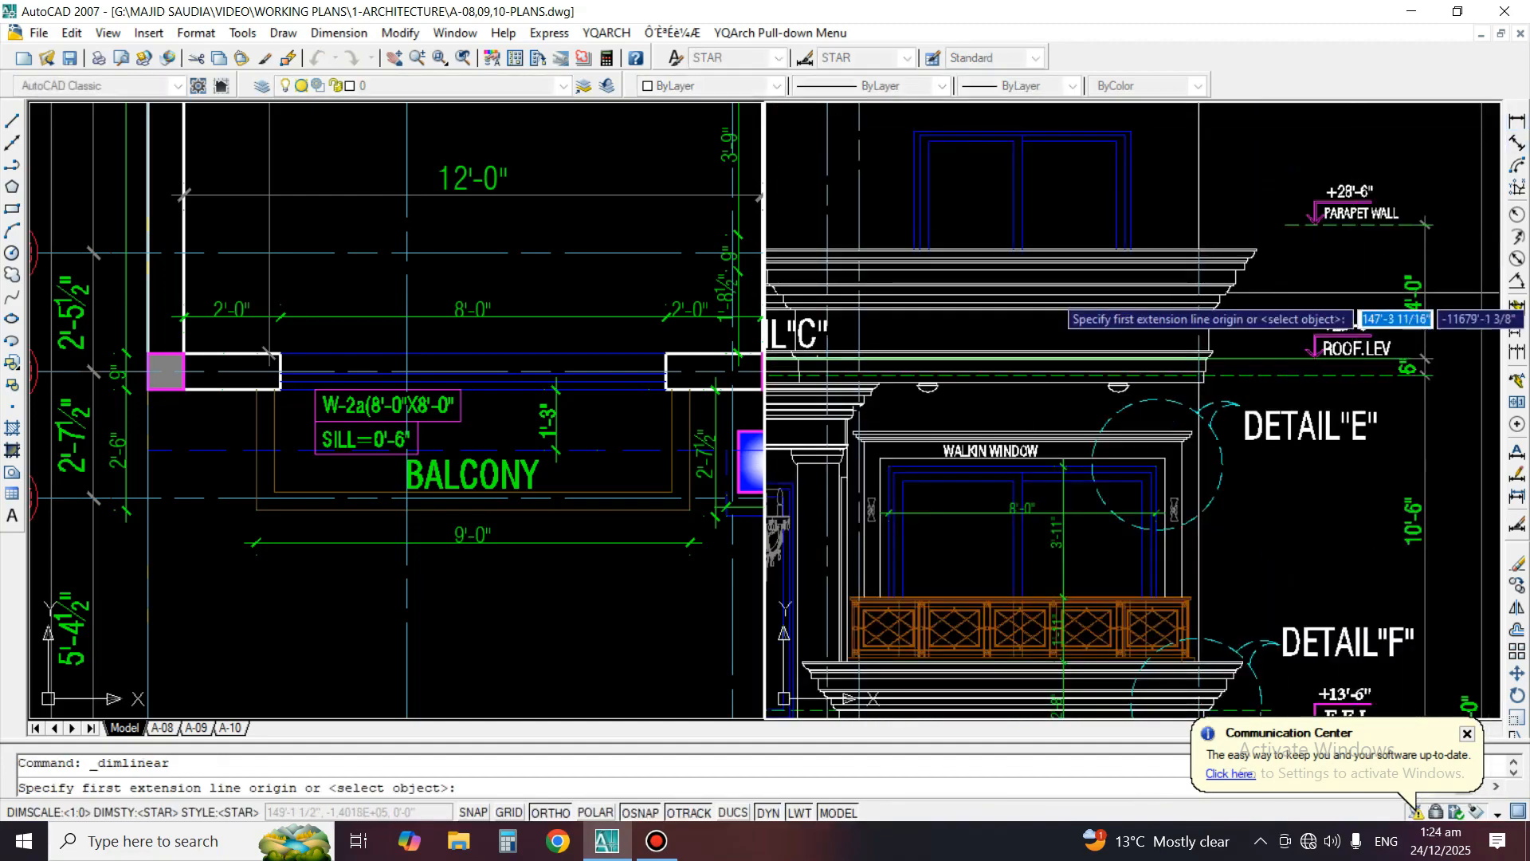
scroll(1281, 294, "up", 2)
left_click(1261, 387)
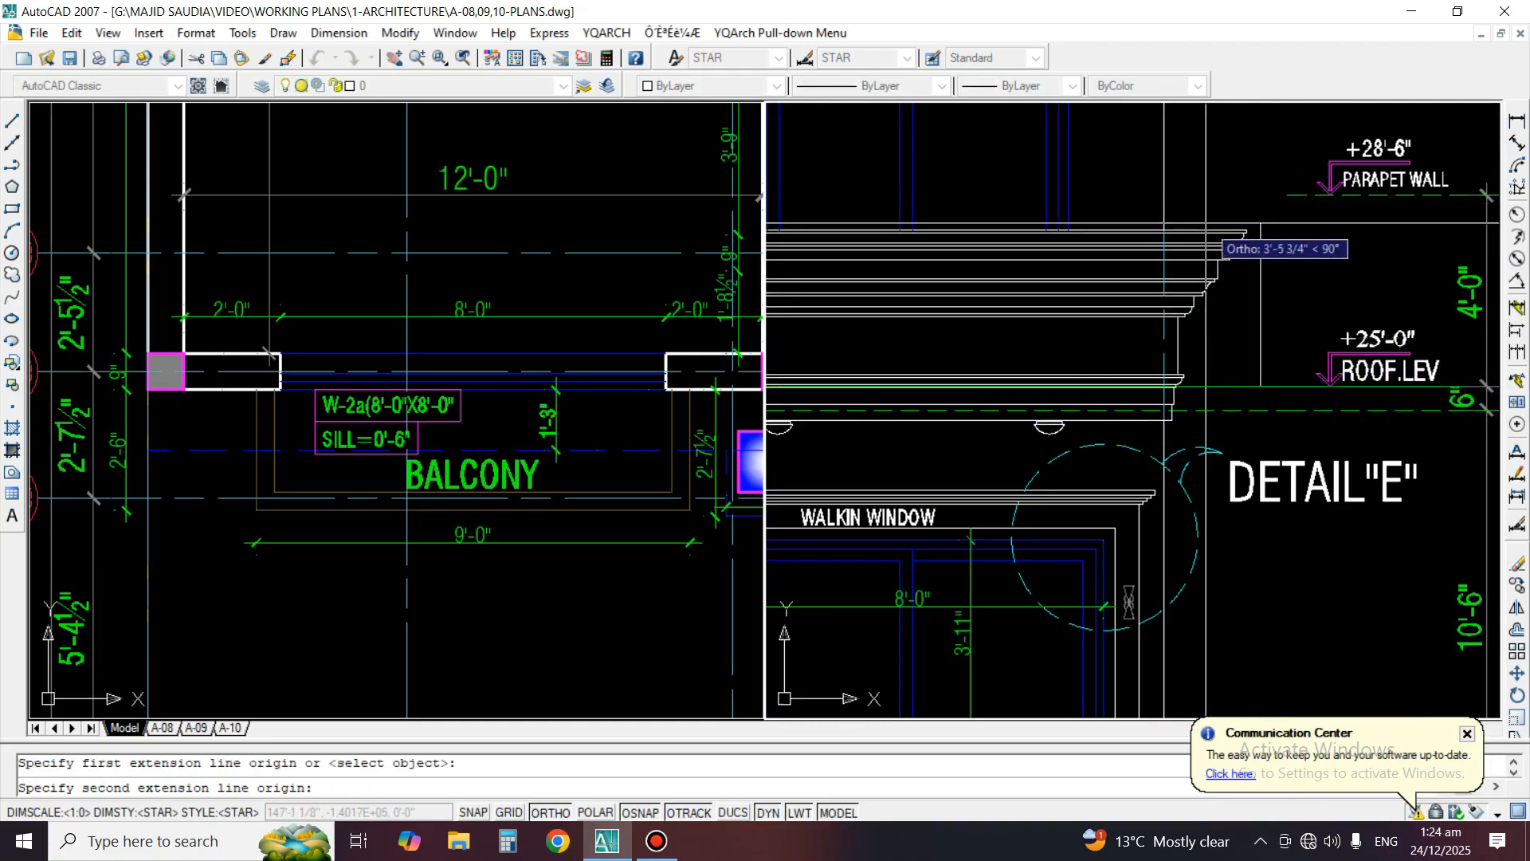
left_click(1267, 239)
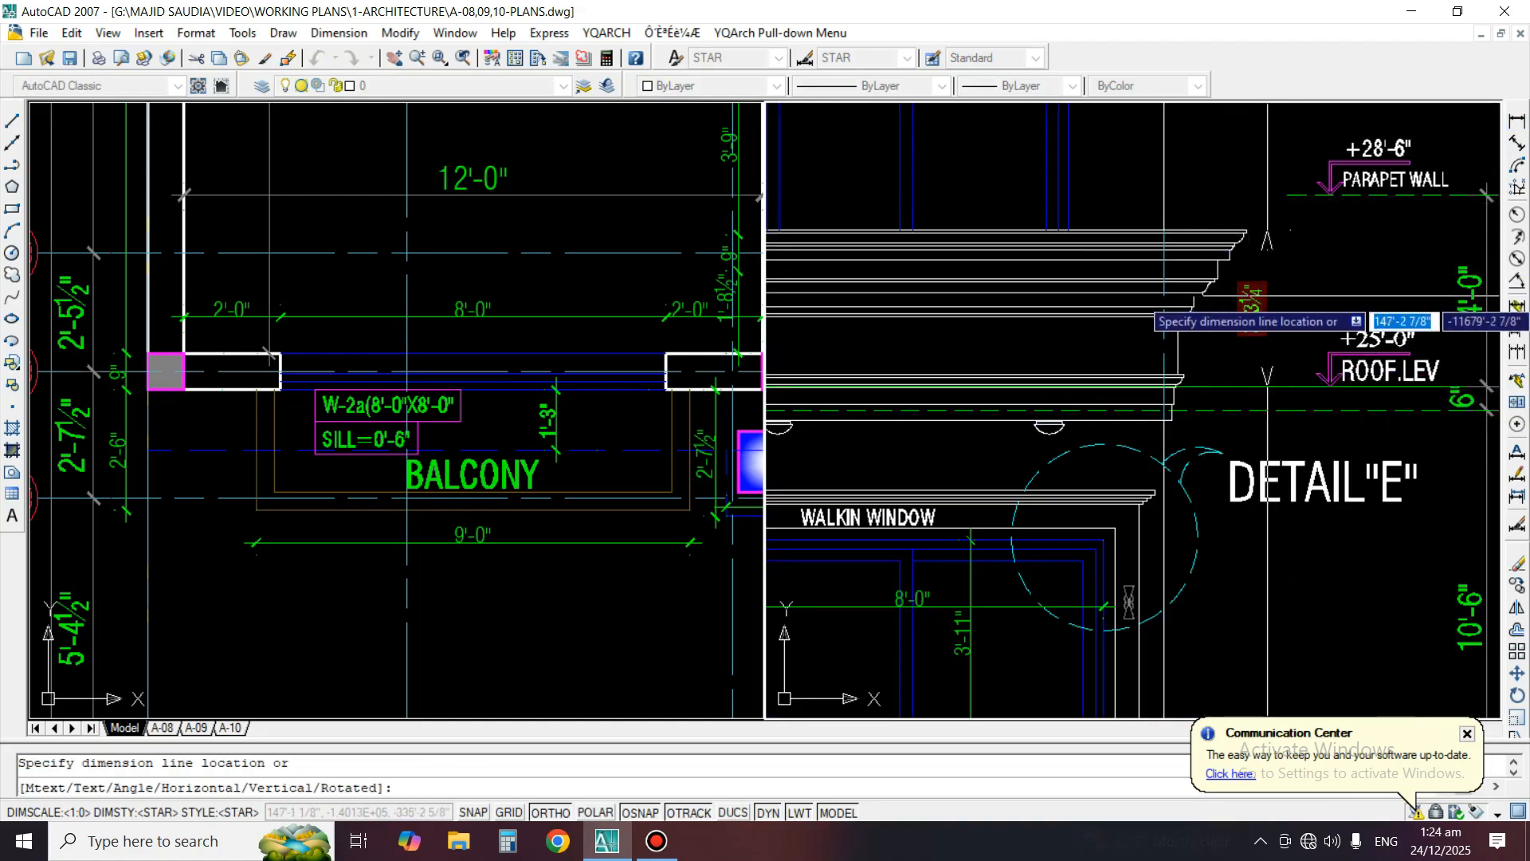
left_click(1267, 311)
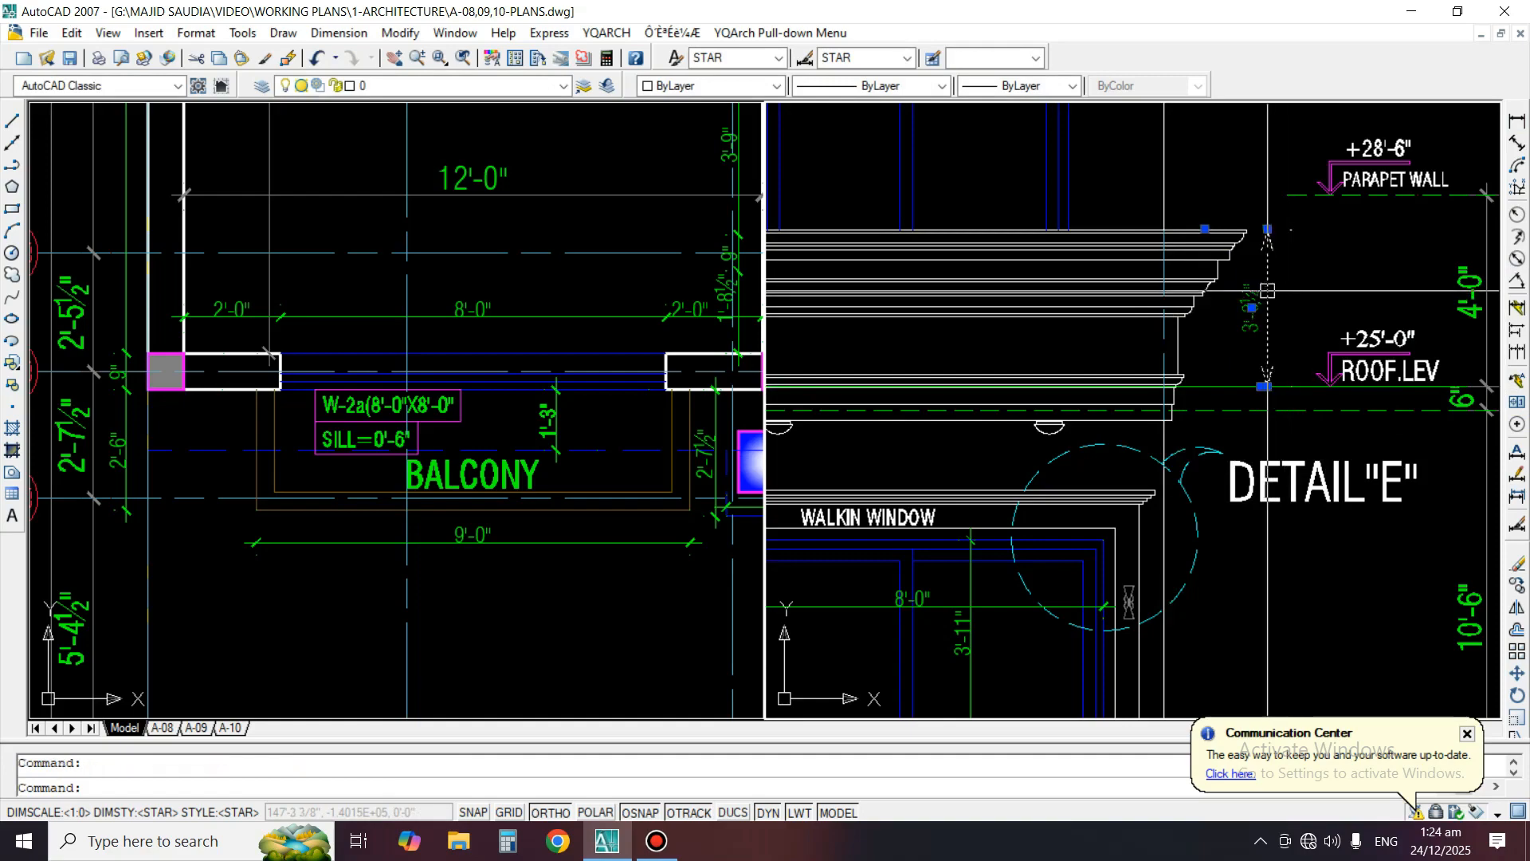
key("Delete")
Erase the +28'-6" "PARAPET WALL" level mark and the 4'-0" dimension beside it
scroll(1195, 380, "down", 5)
scroll(1235, 315, "up", 3)
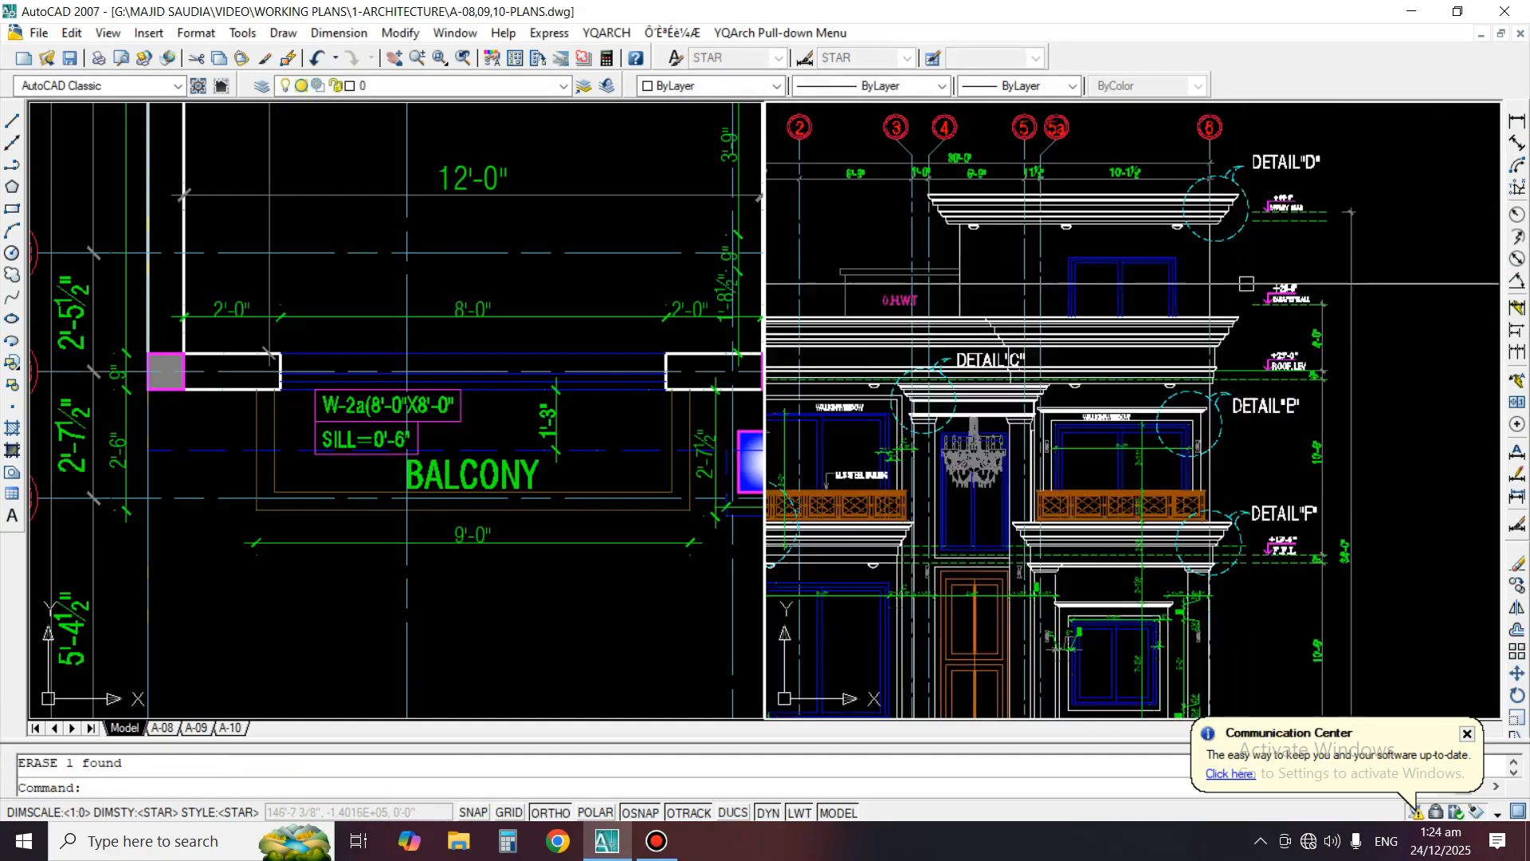
key("space")
left_click(1372, 335)
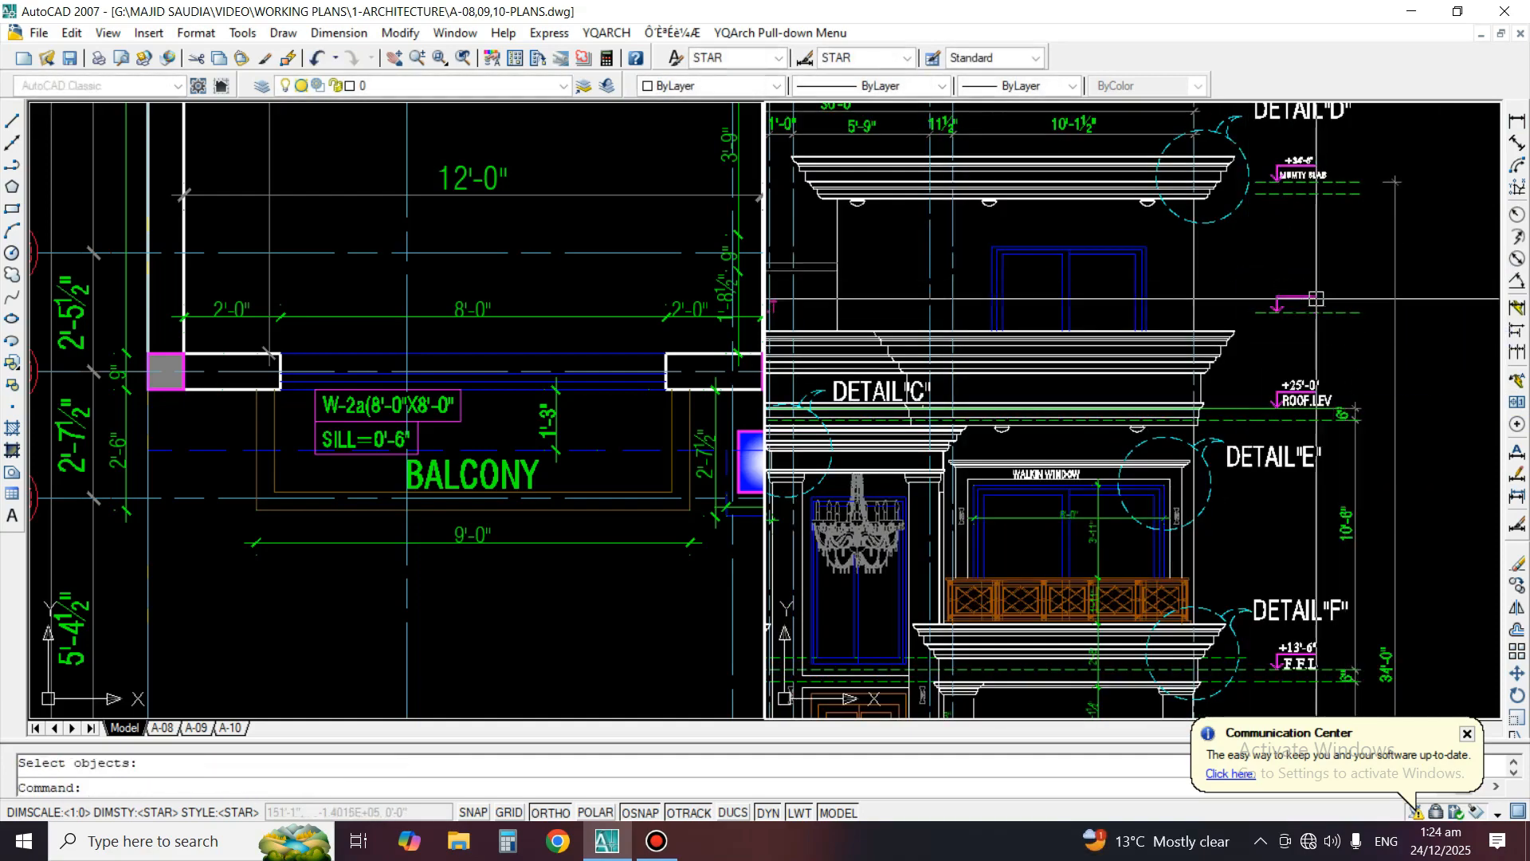
key("space")
Copy the 6" dimension beside the +25'-0" roof level up from the dashed line to the roof level line
scroll(1330, 380, "up", 4)
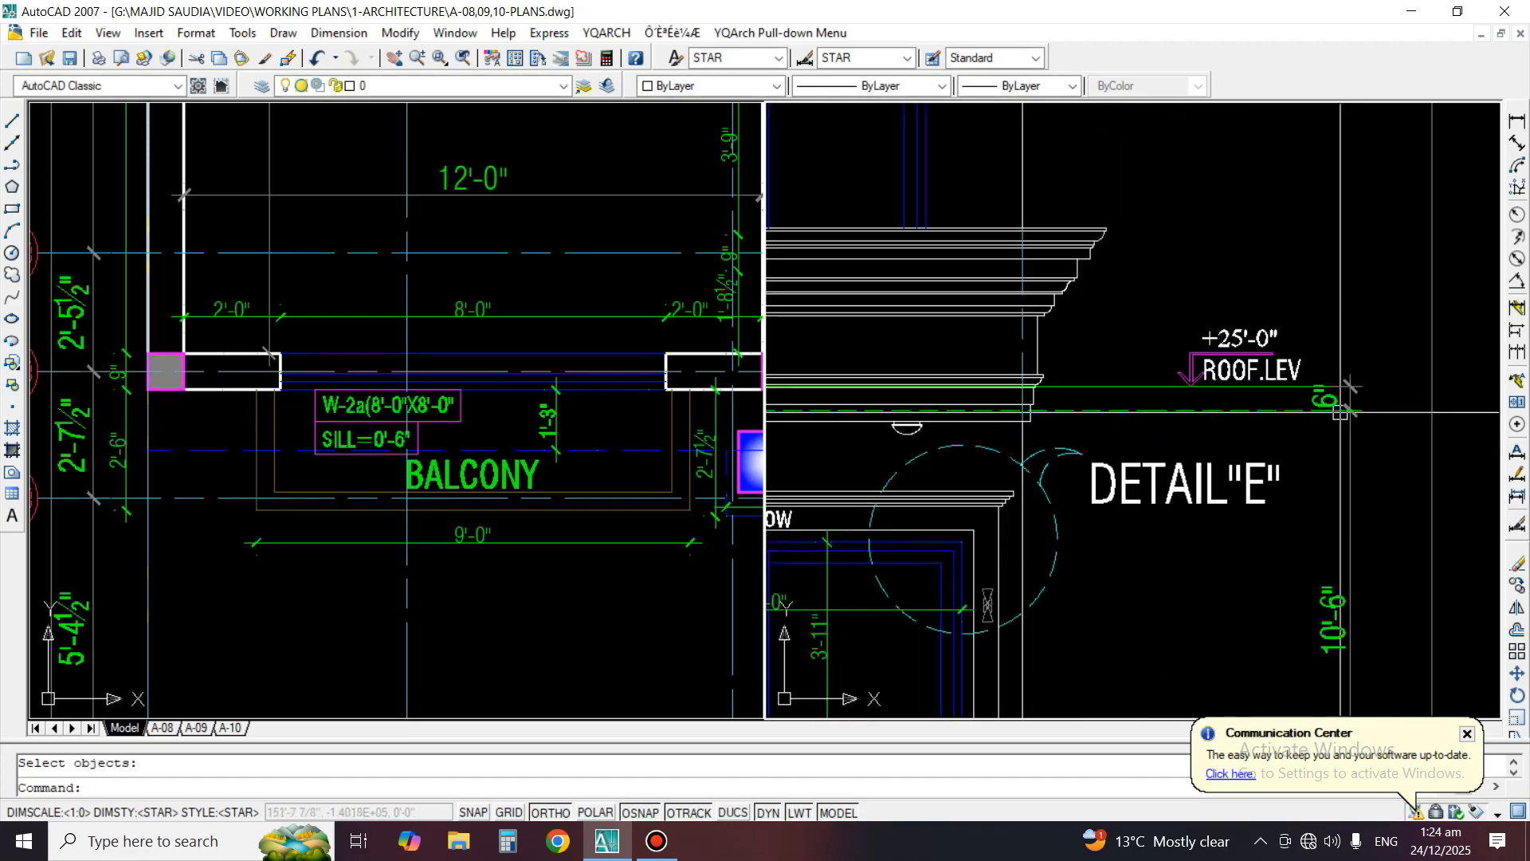
type("co")
key("space")
scroll(1355, 411, "up", 2)
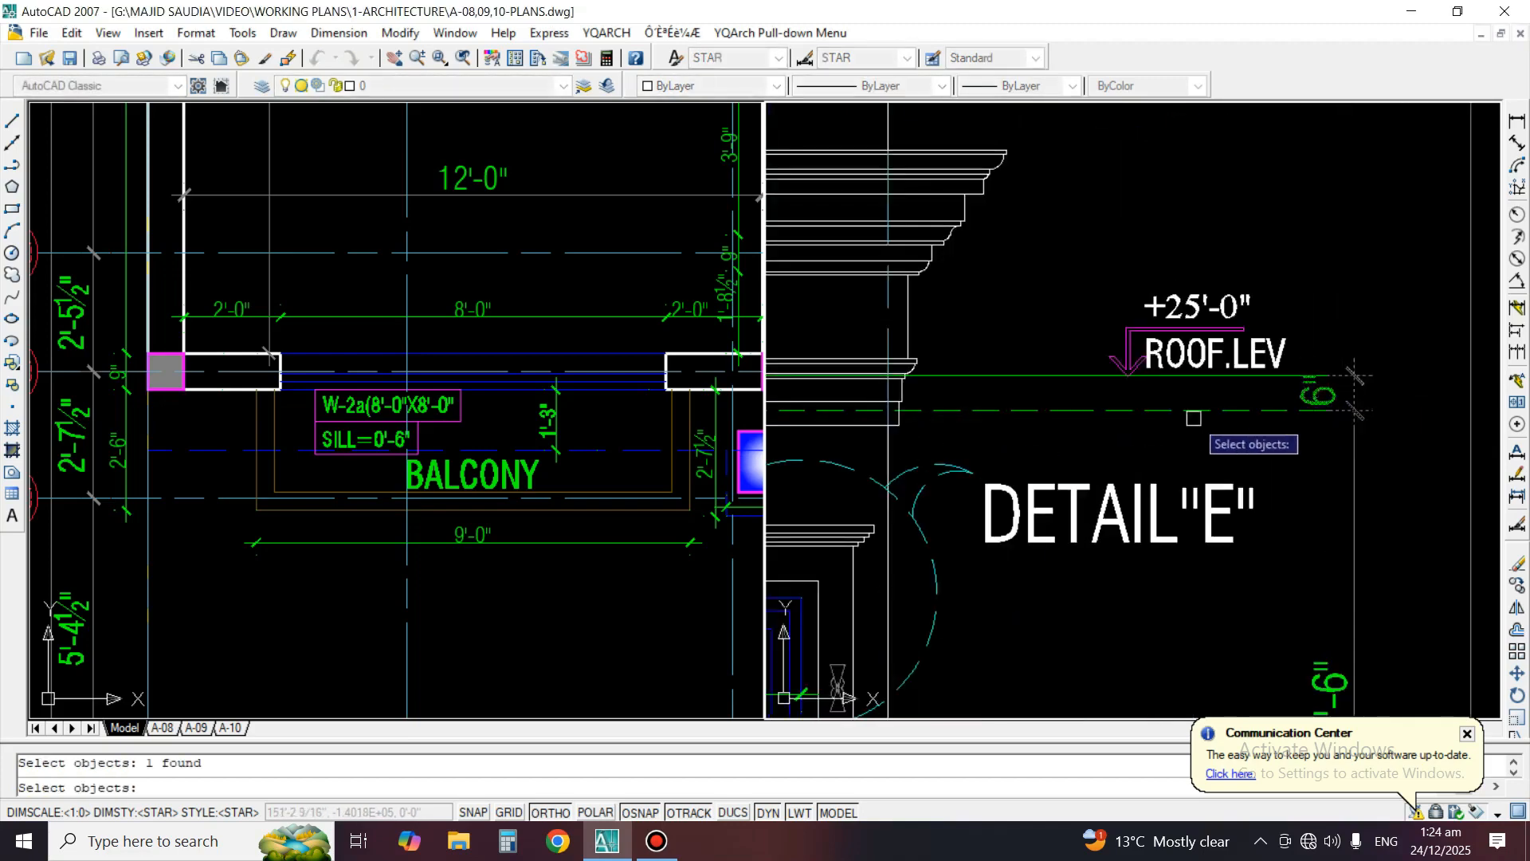
key("space")
left_click(1064, 410)
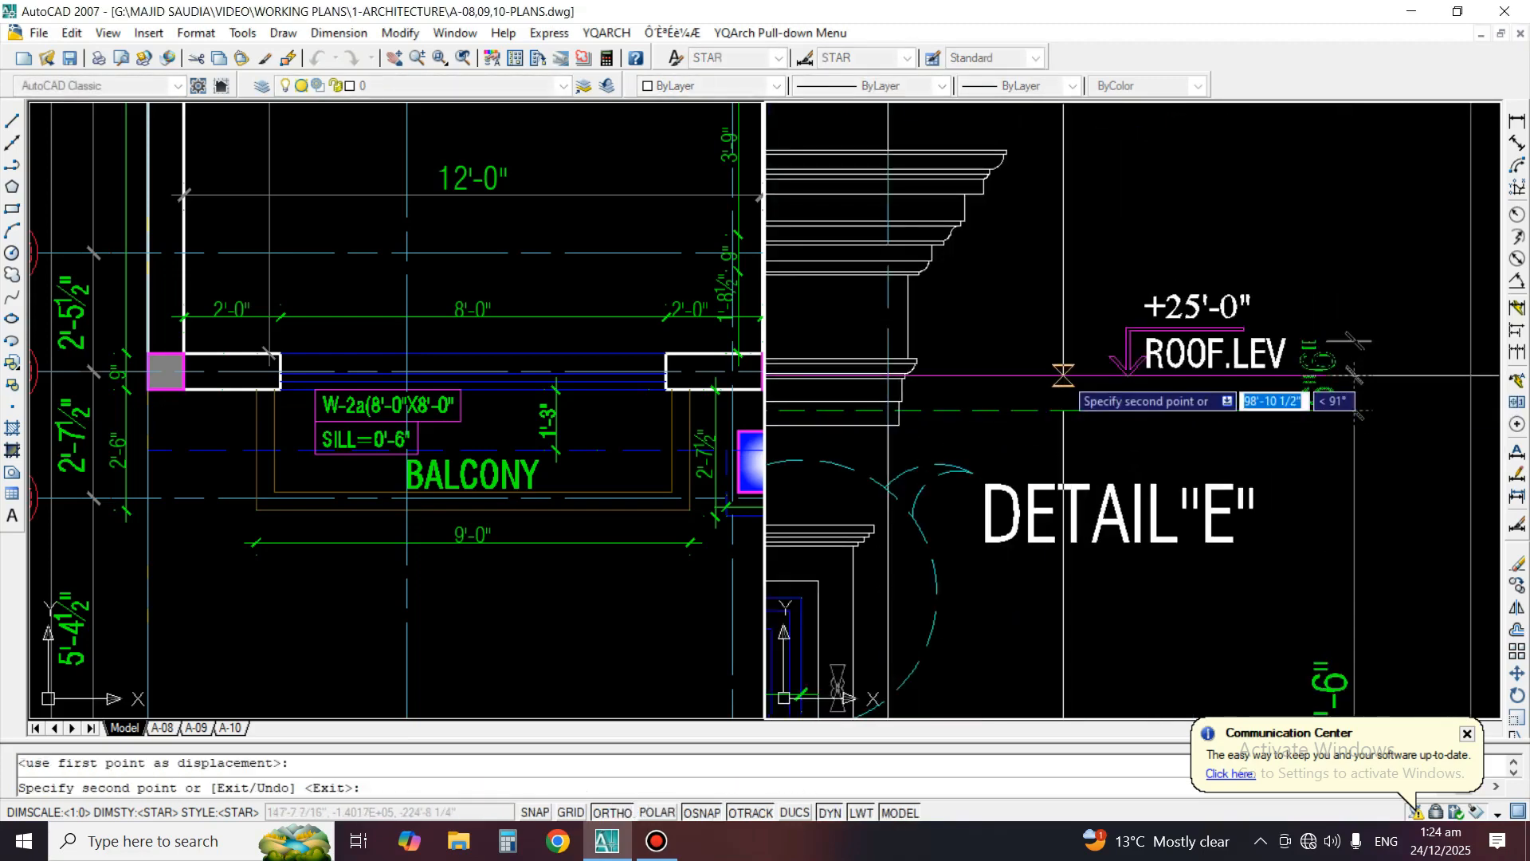
left_click(1064, 375)
key("space")
Stretch the upper end of the copied dimension to the lower dashed line beneath the mumty slab level
left_click(1350, 334)
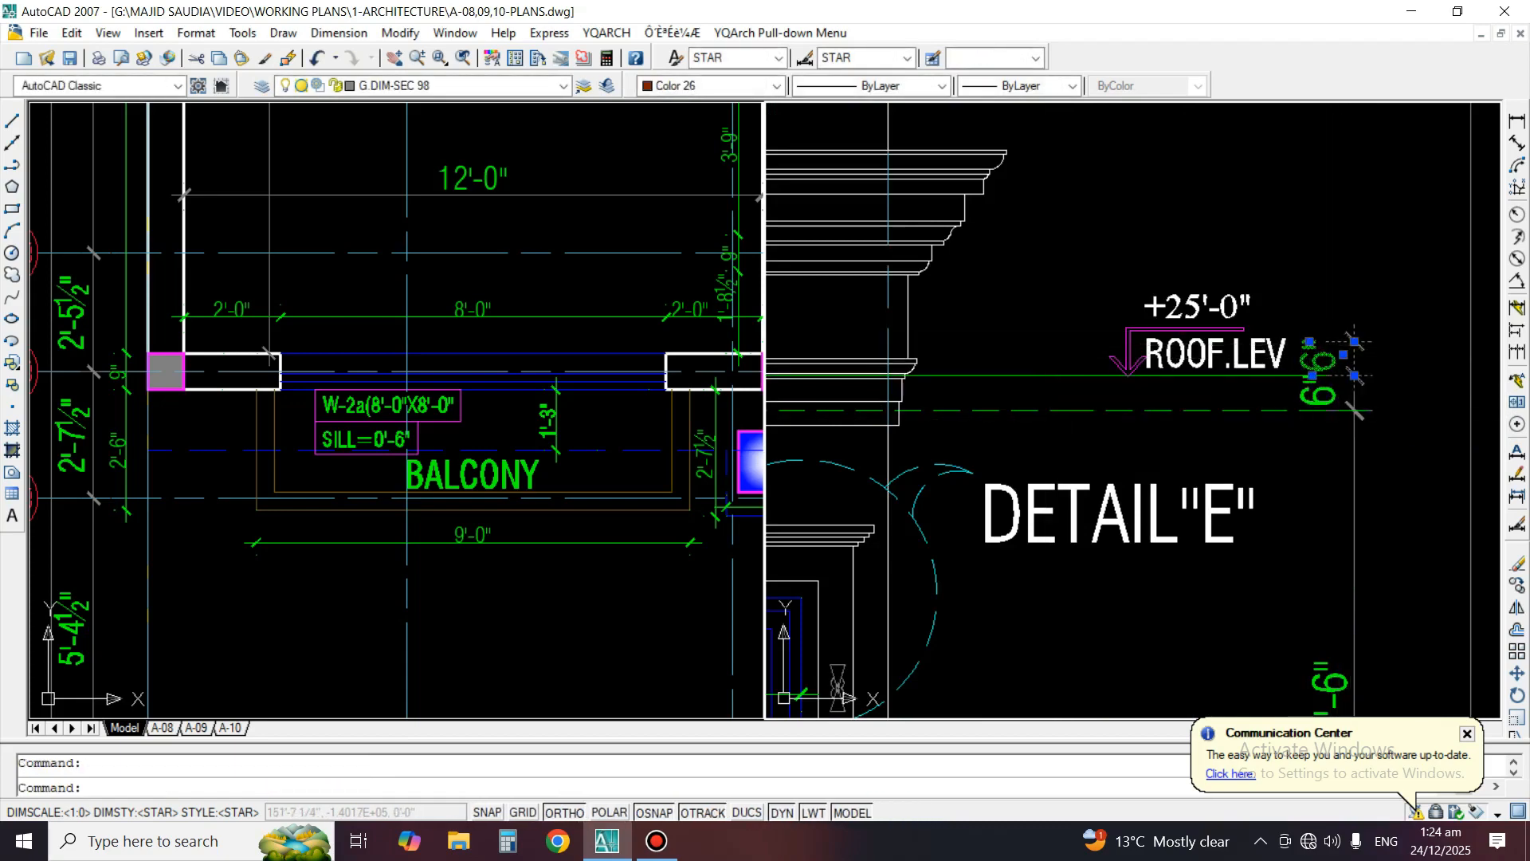
left_click(1309, 341)
scroll(1293, 405, "down", 8)
scroll(1319, 133, "up", 6)
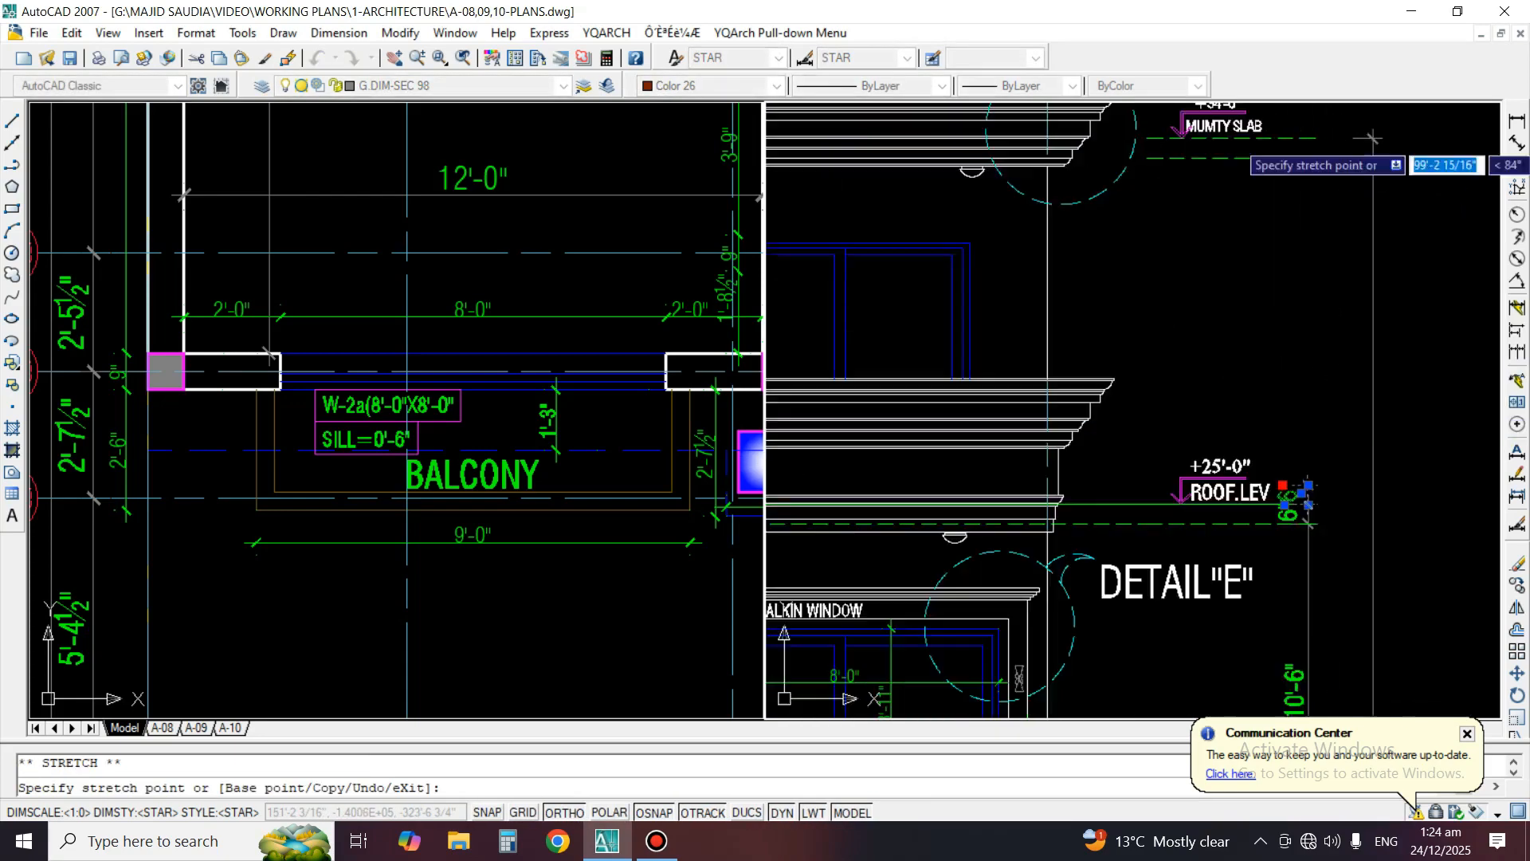
key("Escape")
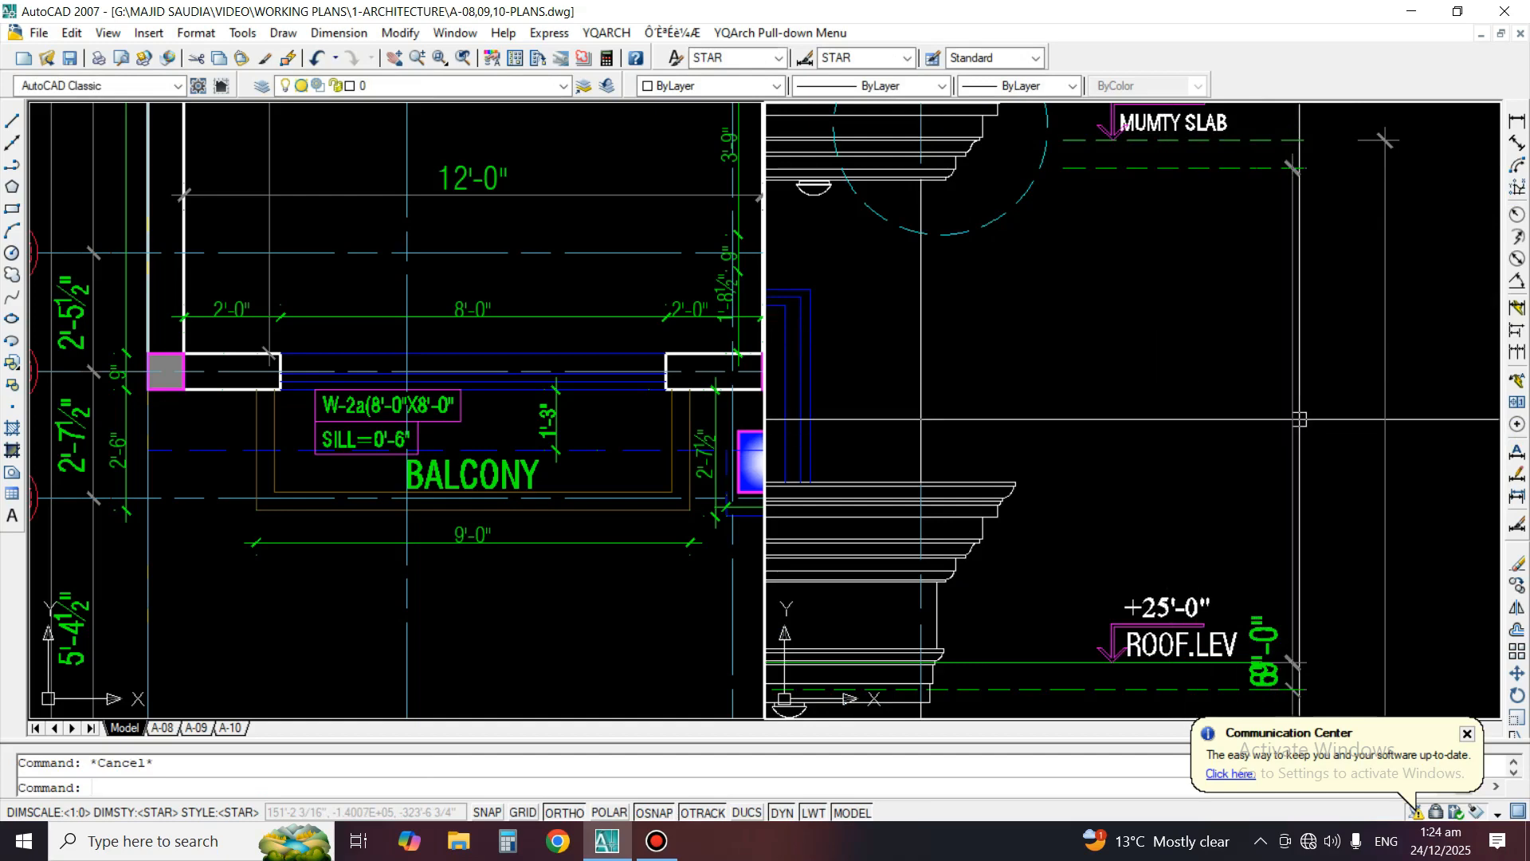
Move the text of the roof-to-mumty dimension up to the middle of its dimension line
left_click(1288, 635)
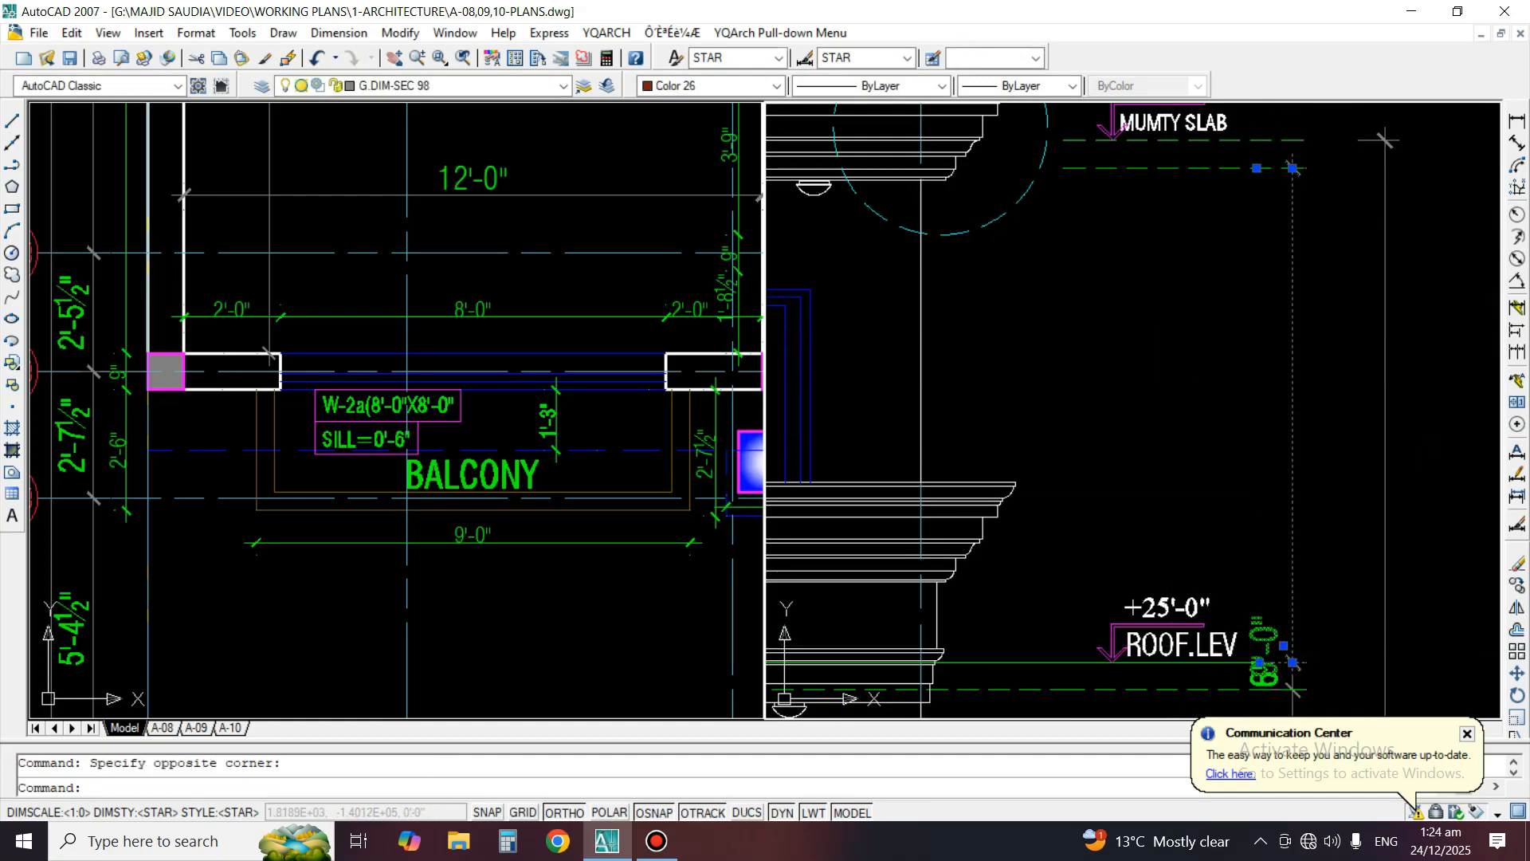
left_click(1283, 645)
left_click(1329, 422)
key("Escape")
scroll(1459, 227, "down", 4)
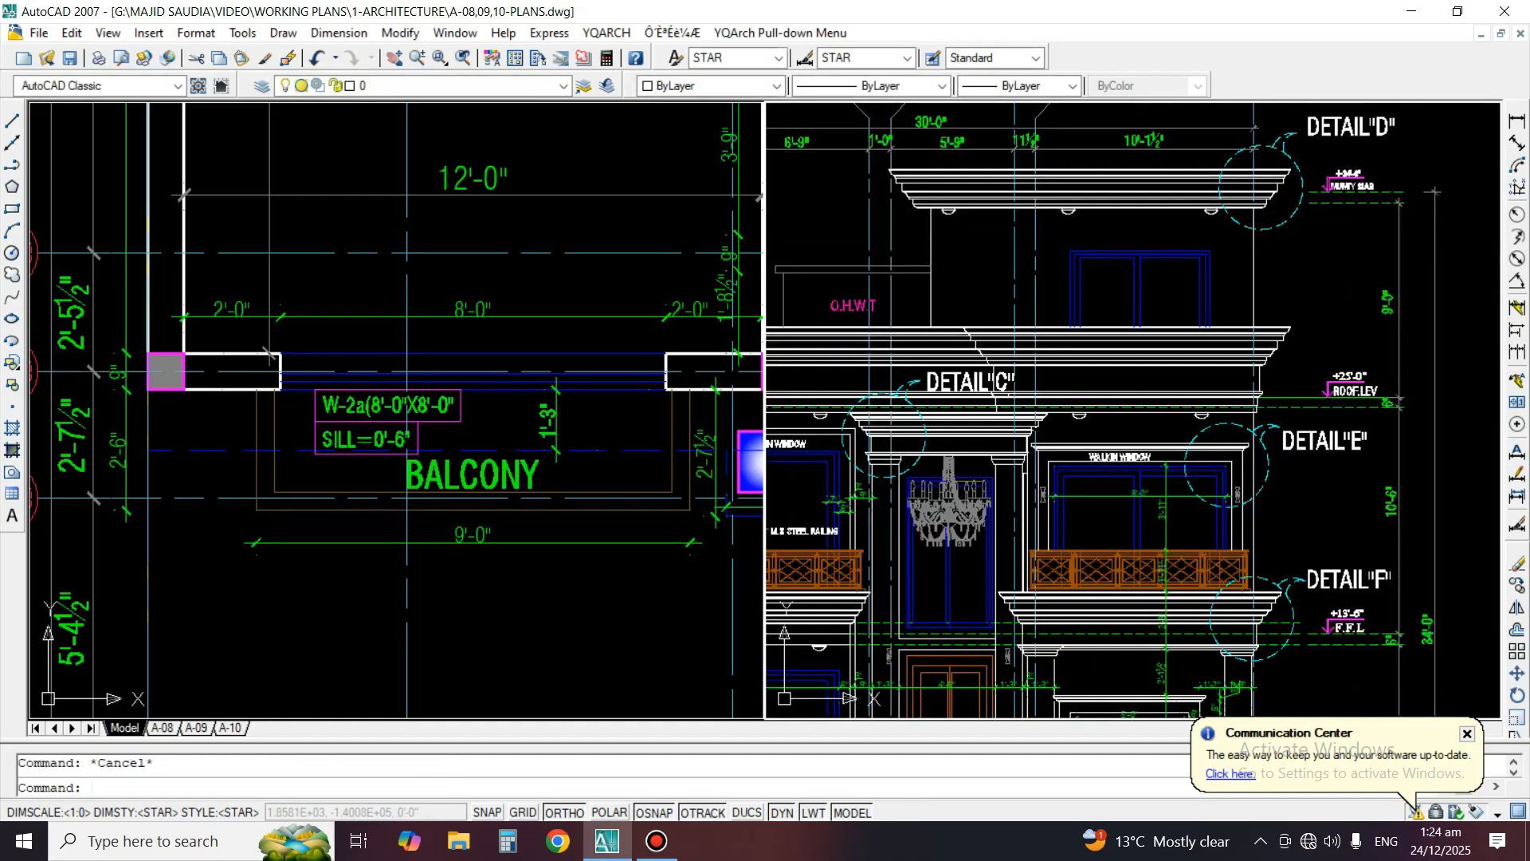
Copy the 6" dimension at the roof level up to the pair of dashed lines at the mumty slab level
scroll(1392, 389, "up", 5)
right_click(1371, 426)
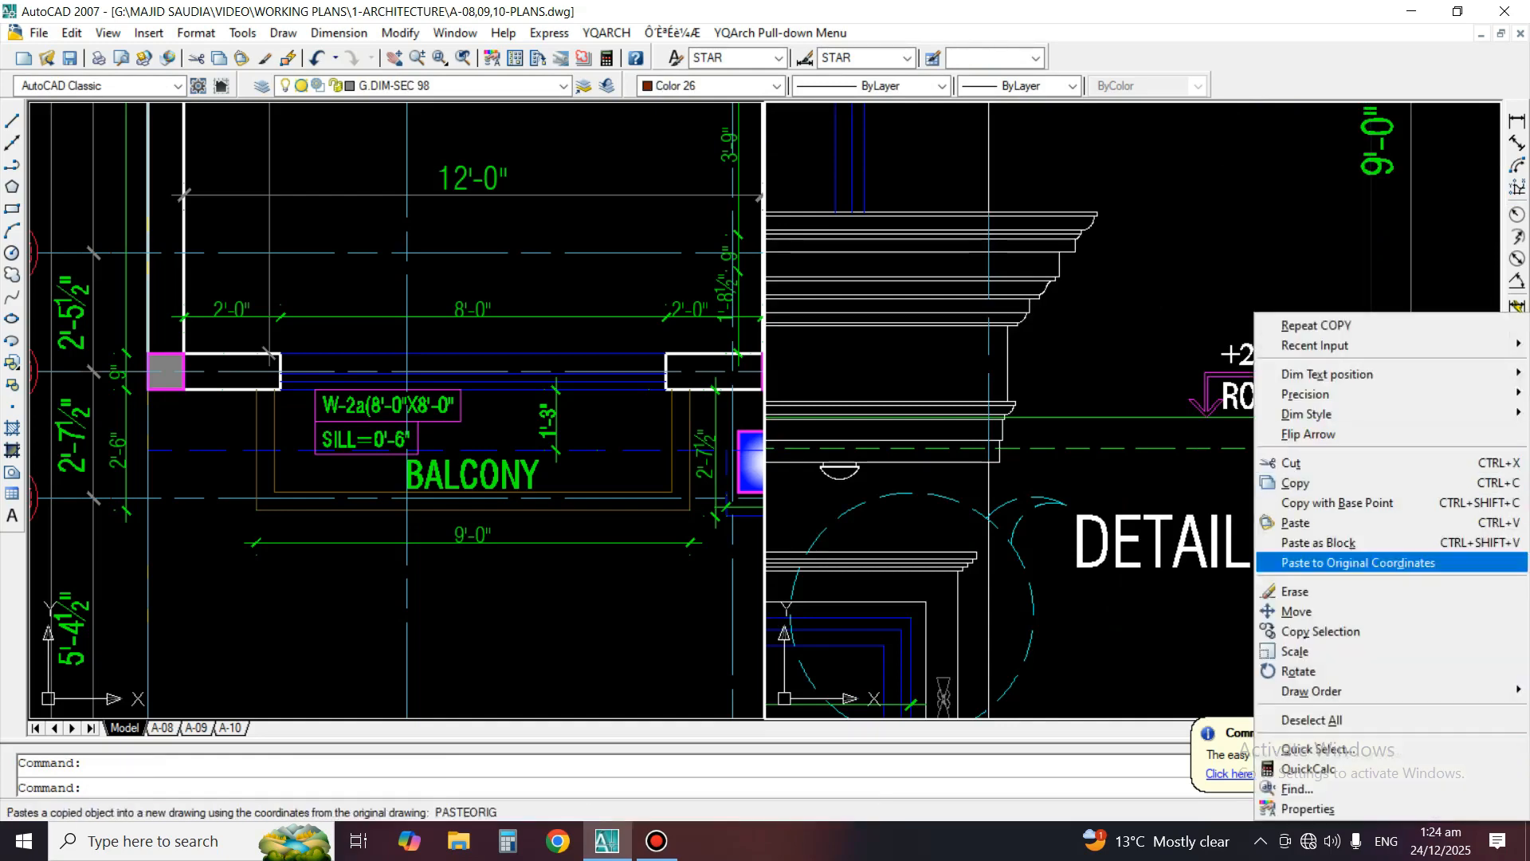
left_click(1347, 628)
left_click(1206, 416)
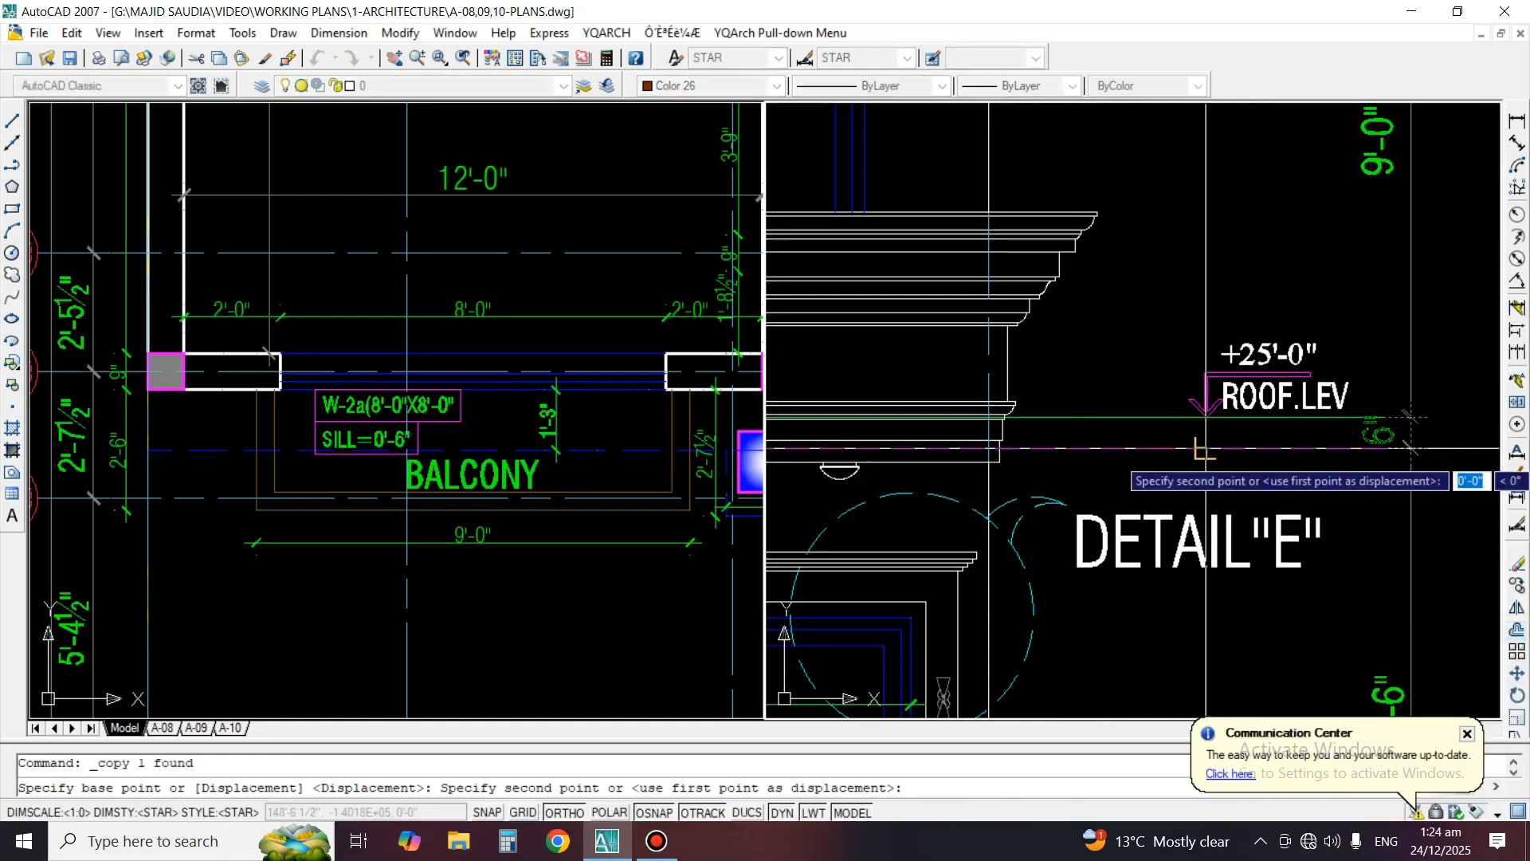
scroll(1156, 430, "down", 3)
scroll(1171, 228, "up", 3)
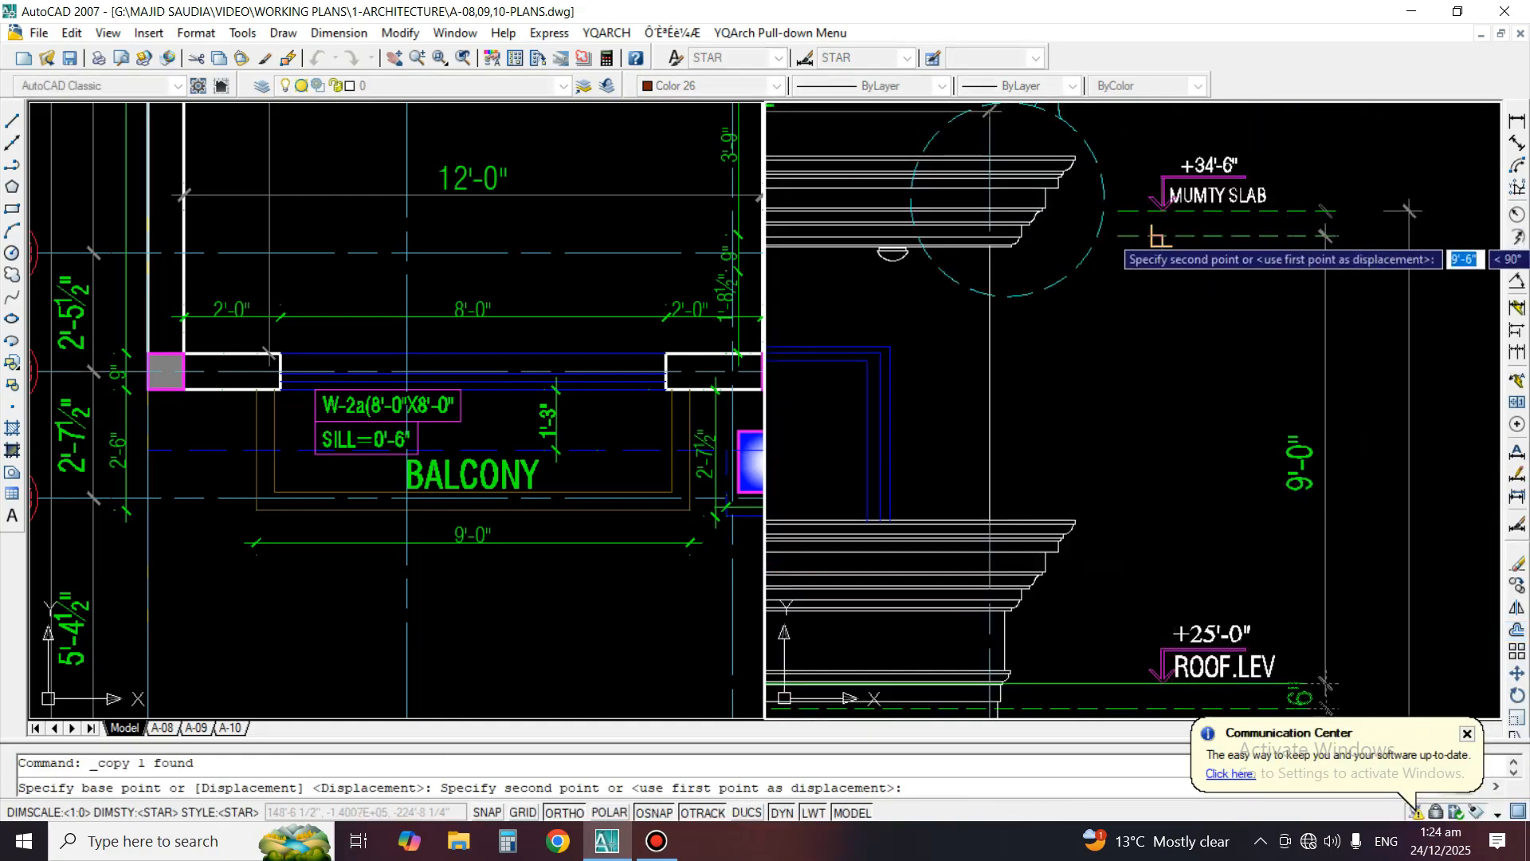
left_click(1268, 239)
key("Return")
scroll(1371, 167, "down", 3)
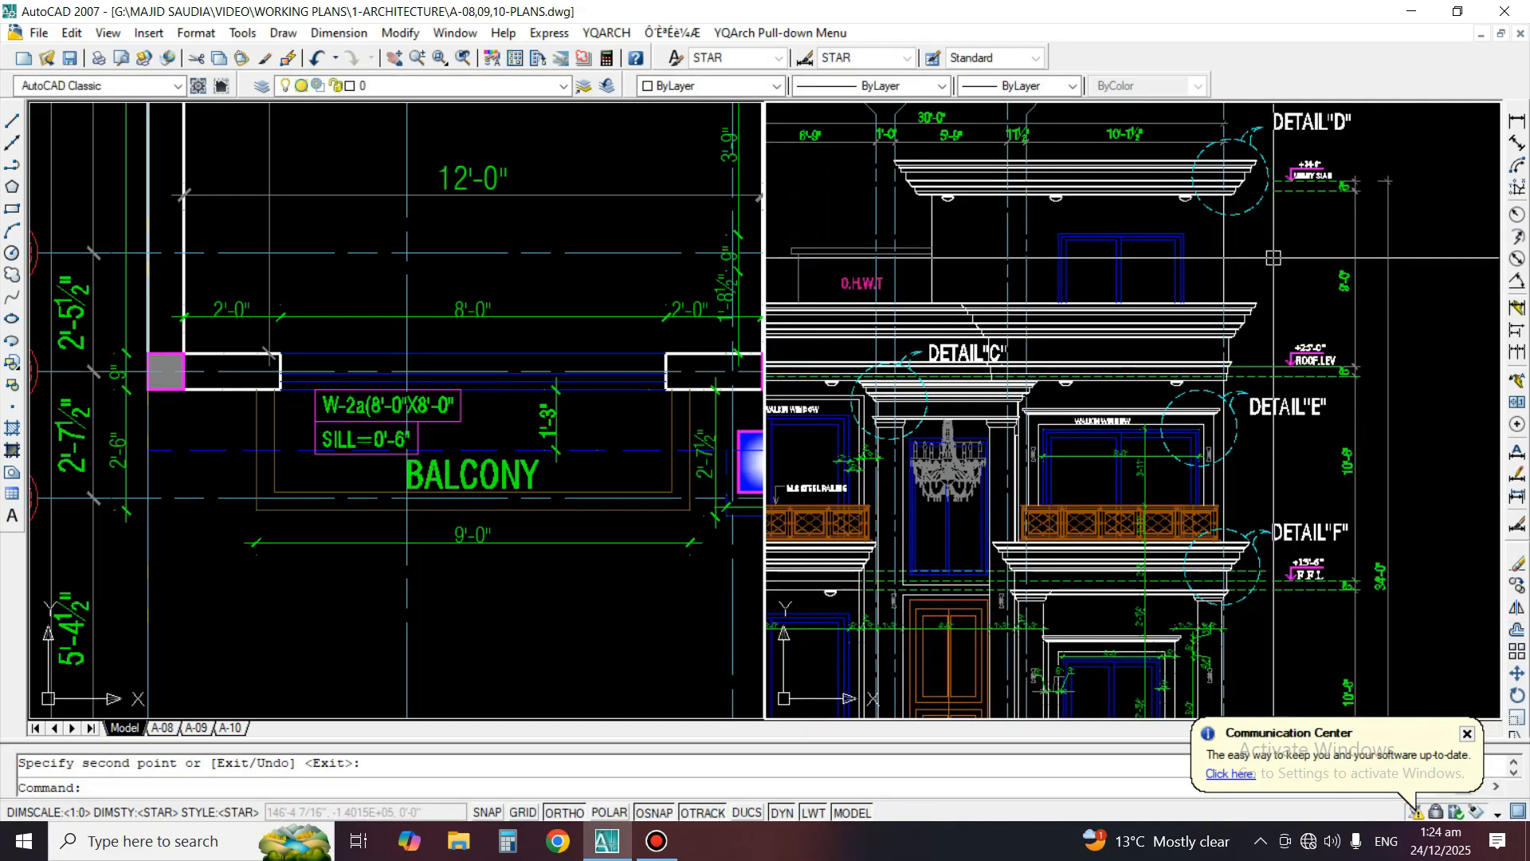
Dimension the height from the ground line to the top of the O.H.W.T slab, placed outside the existing overall height dimension
scroll(1273, 256, "down", 4)
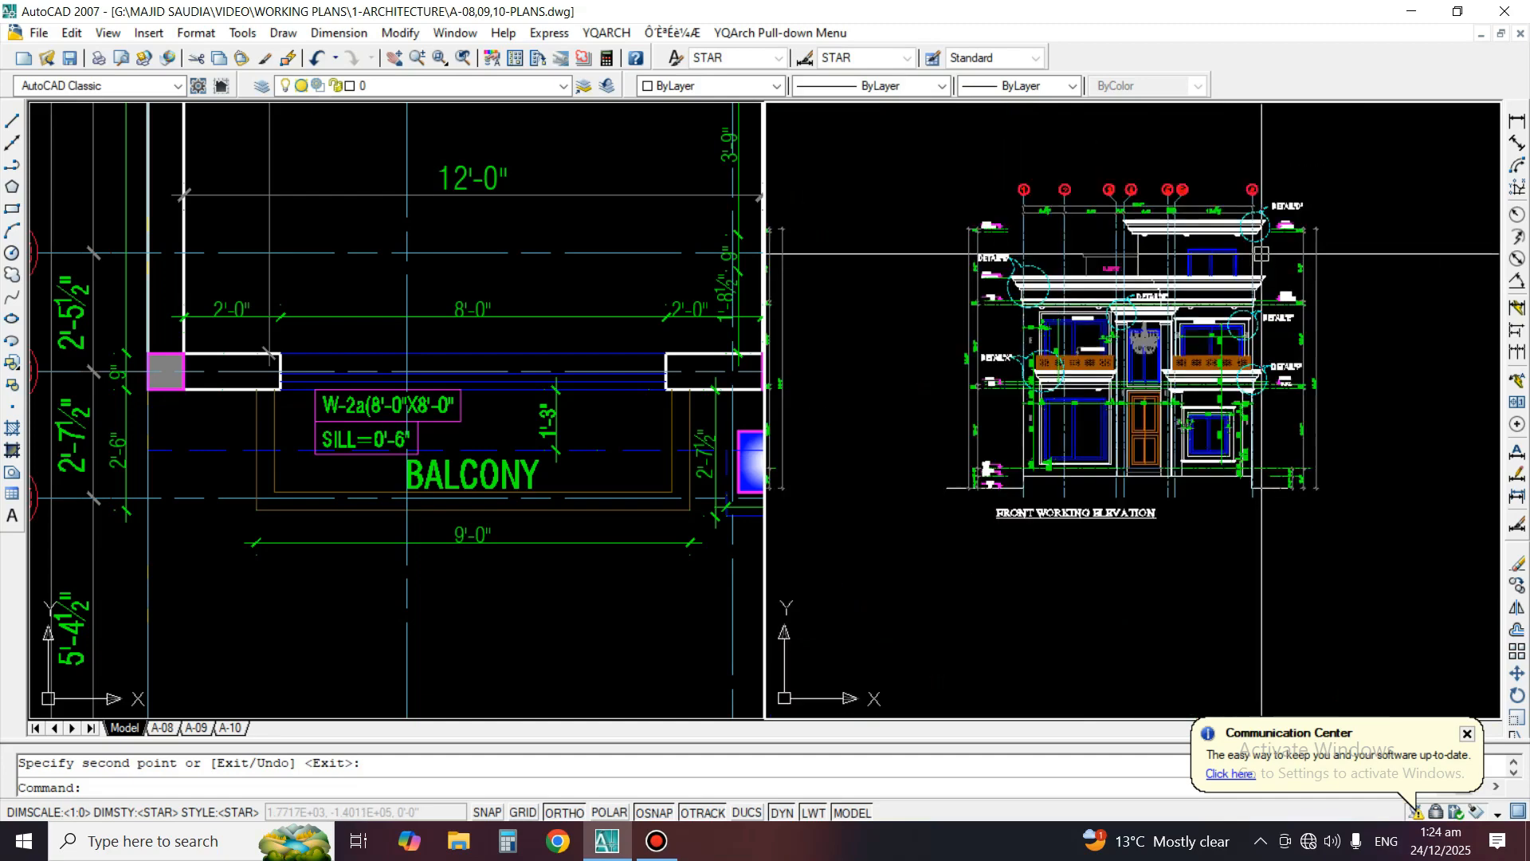
scroll(1180, 279, "up", 4)
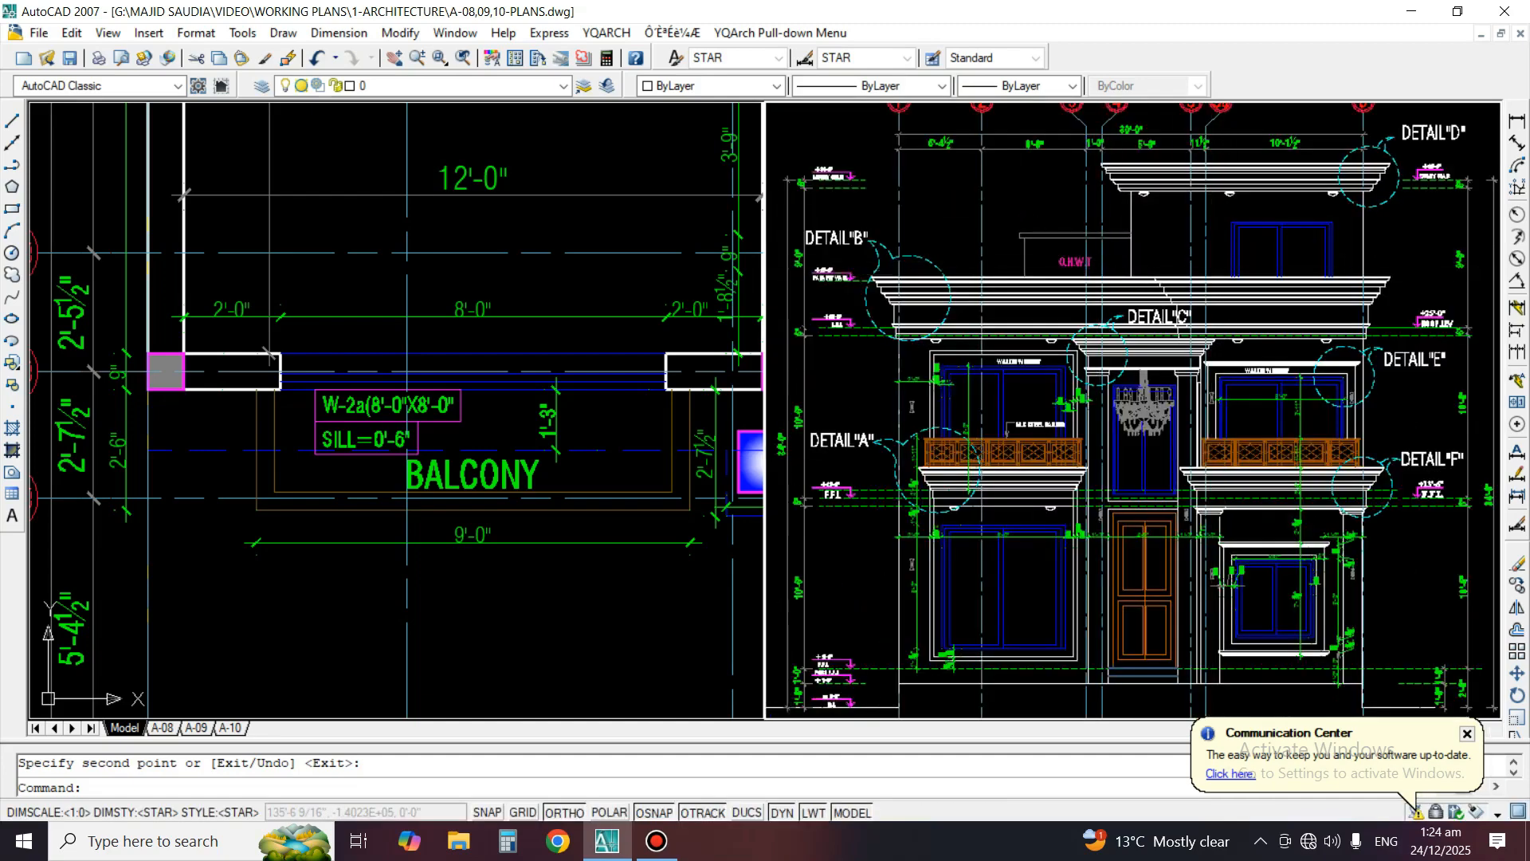
scroll(1258, 250, "up", 5)
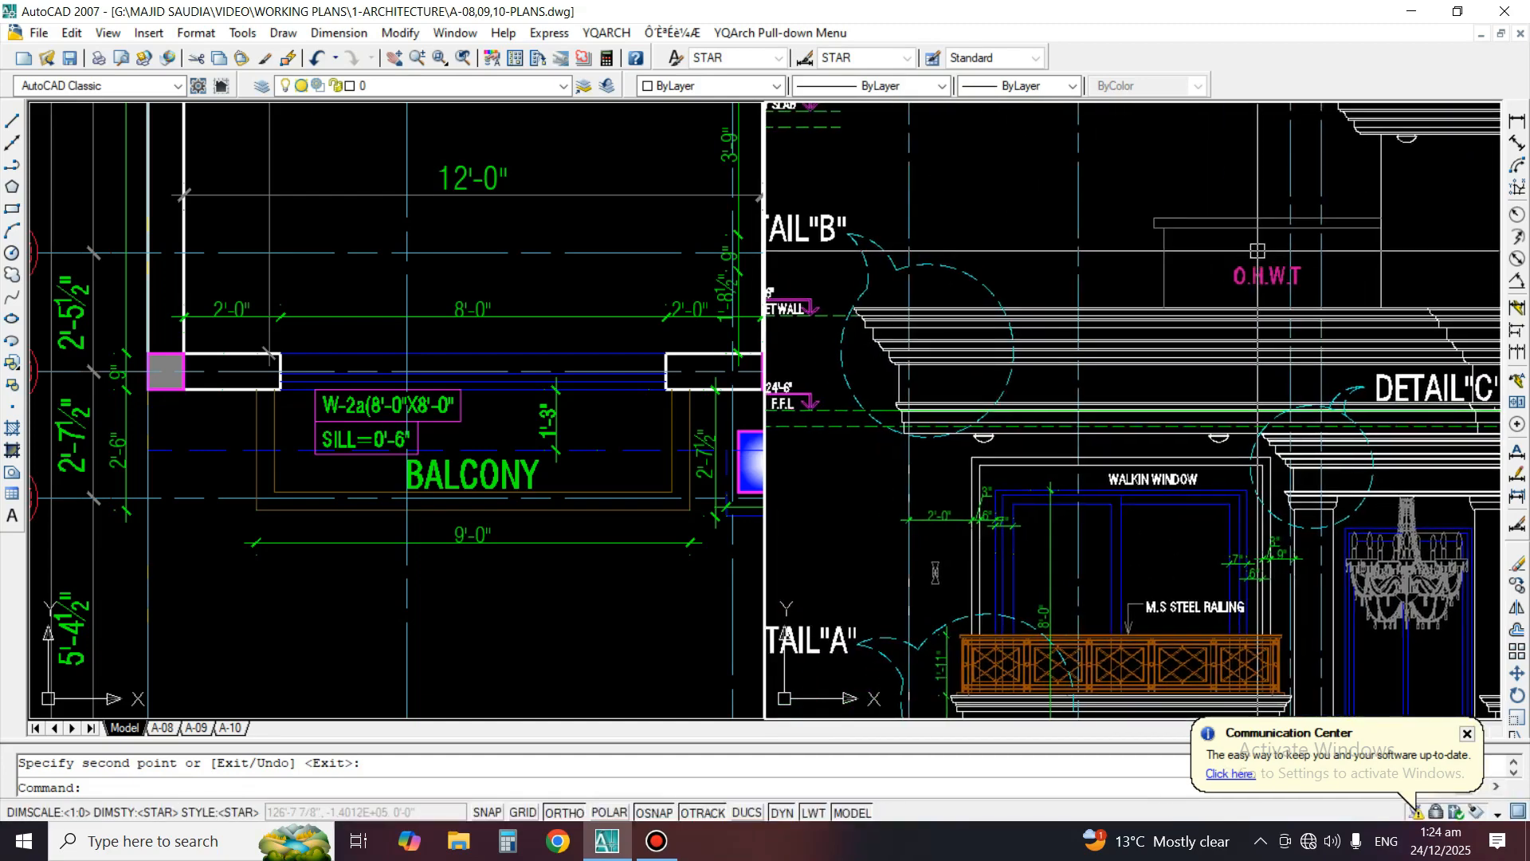
left_click(1518, 122)
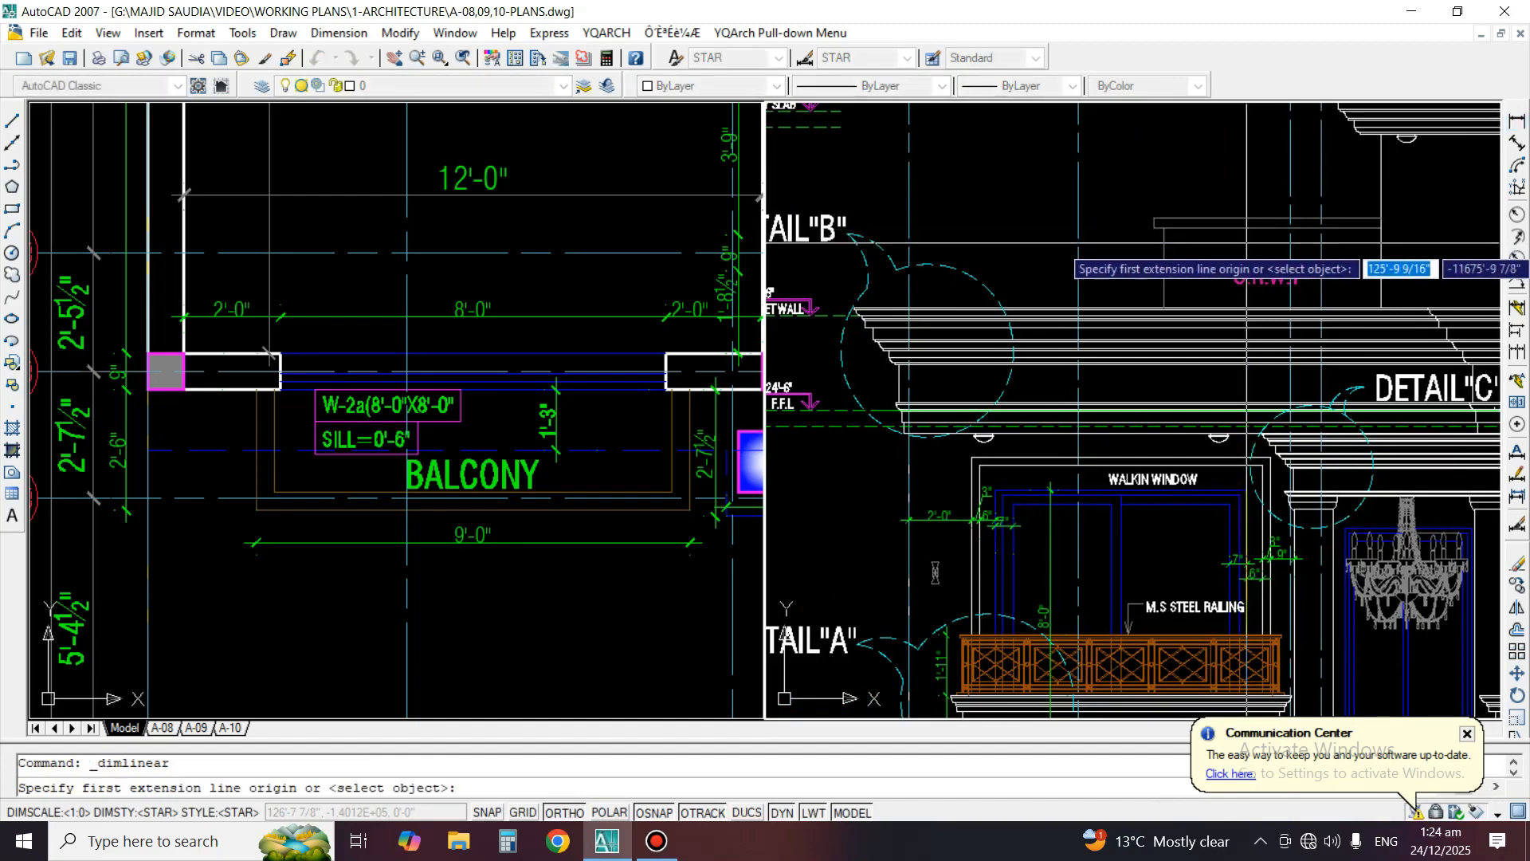
scroll(1256, 191, "down", 4)
scroll(1171, 536, "up", 3)
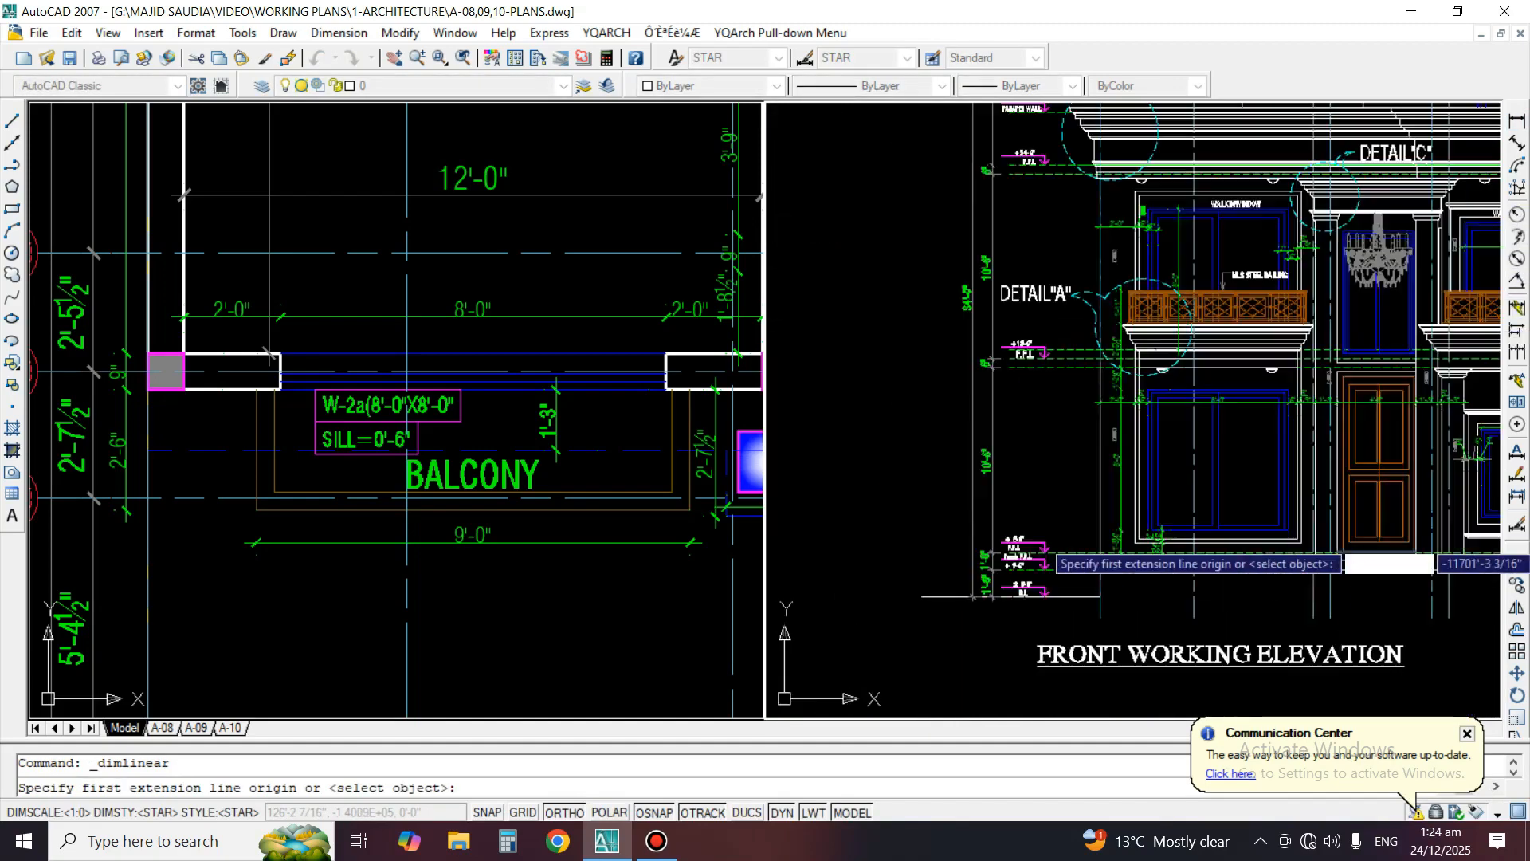
left_click(990, 599)
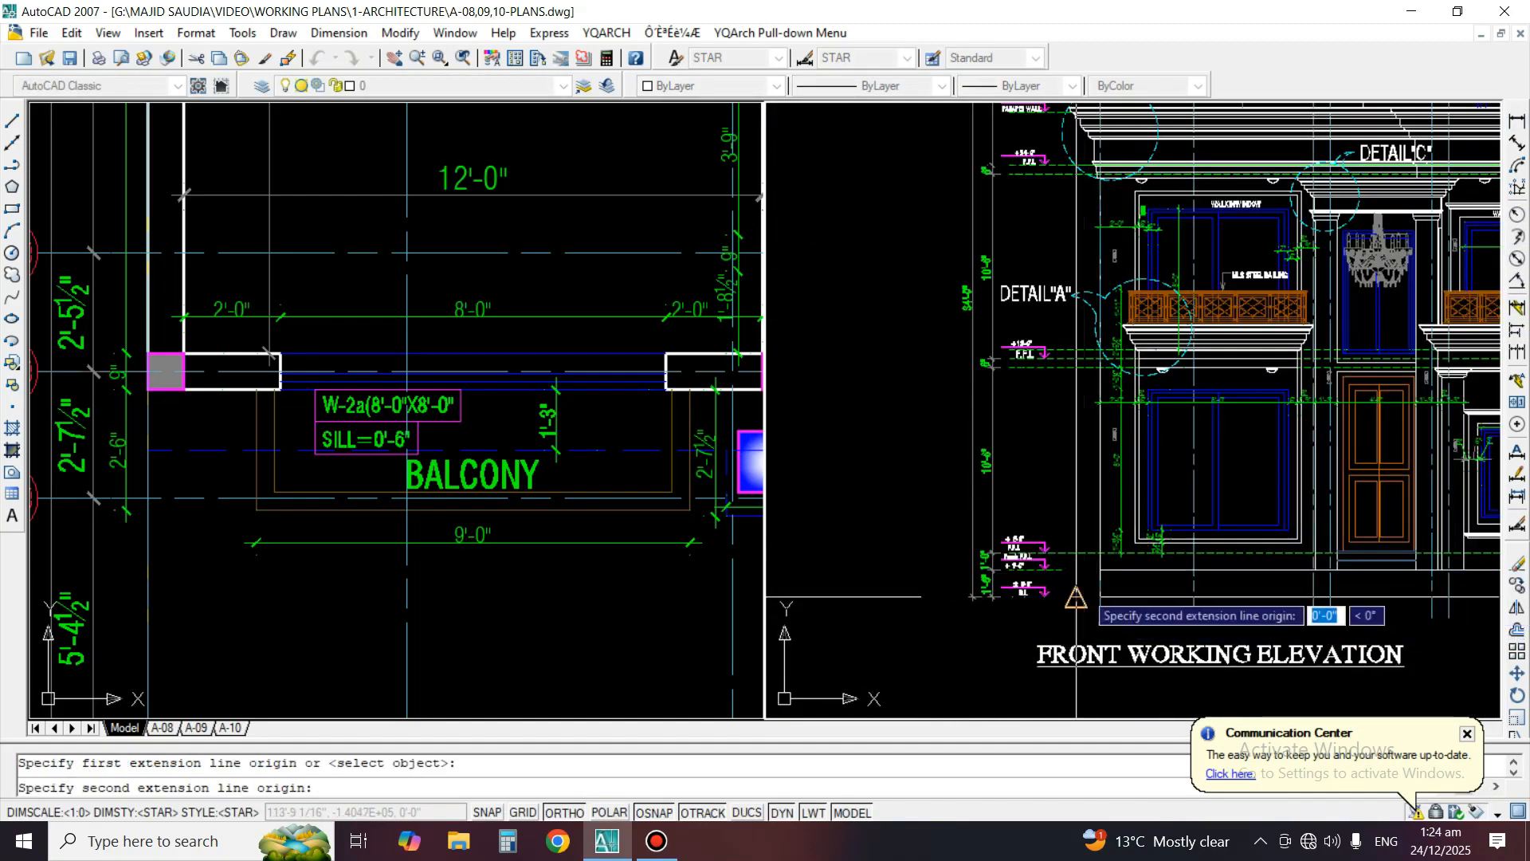
scroll(1136, 303, "up", 4)
left_click(1127, 287)
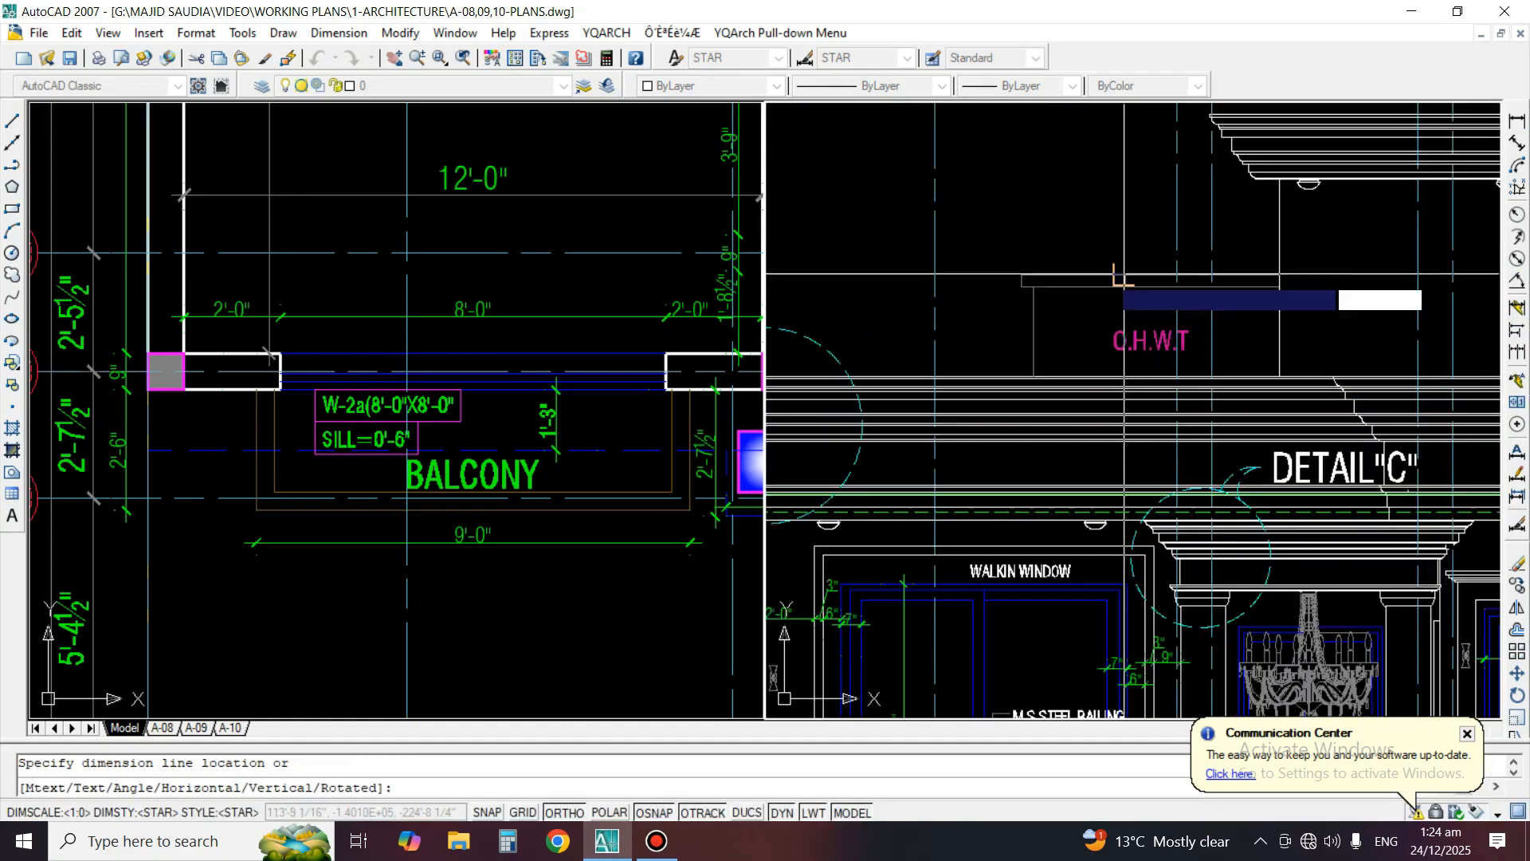
scroll(1140, 323, "down", 4)
scroll(1100, 383, "up", 2)
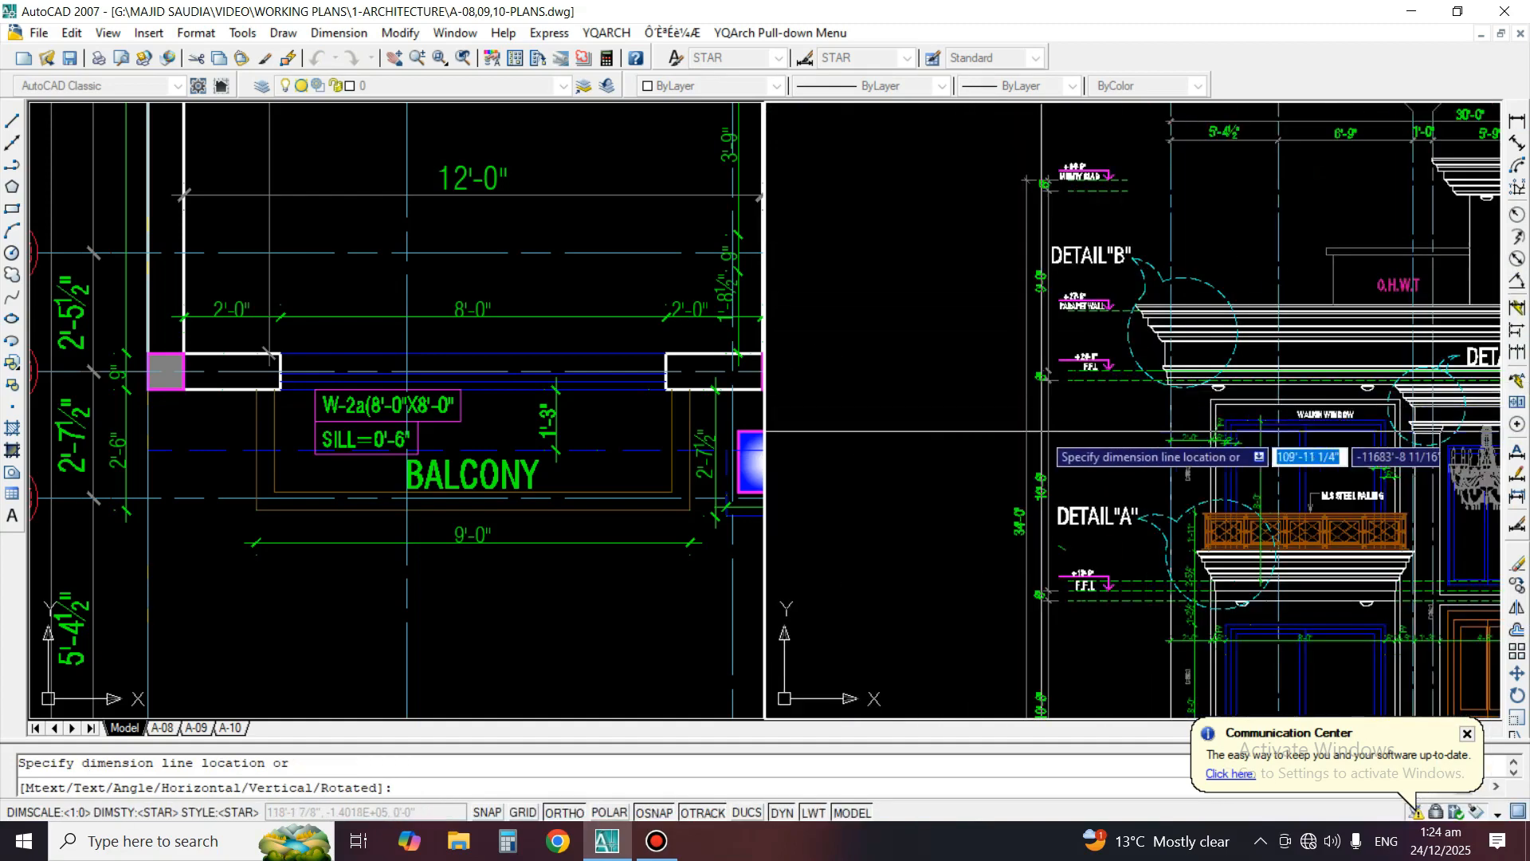
left_click(932, 430)
scroll(1089, 544, "up", 3)
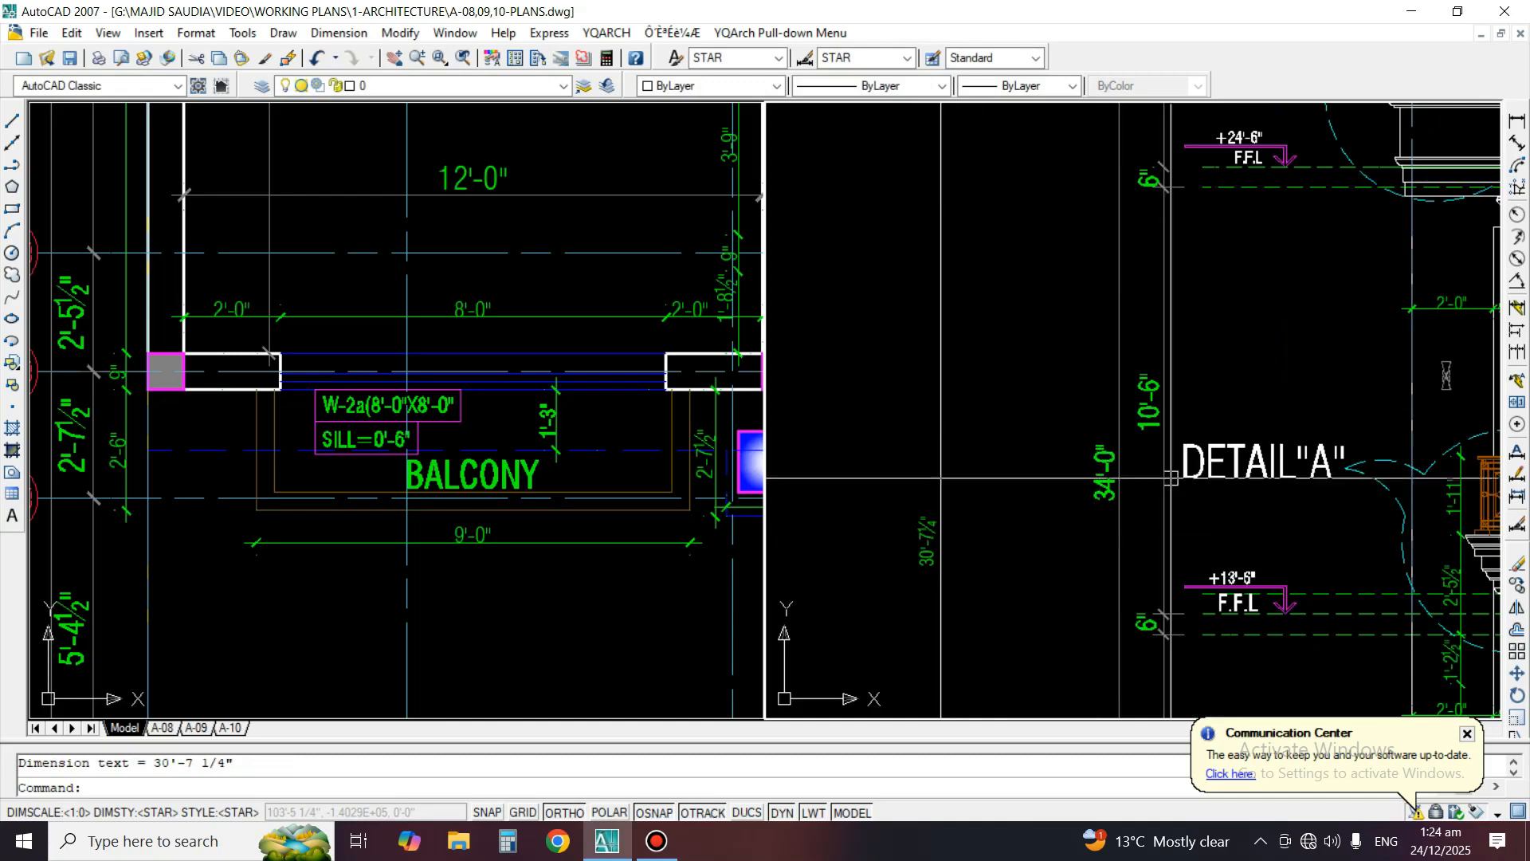
Set the precision of the O.H.W.T height dimension to whole inches
right_click(938, 527)
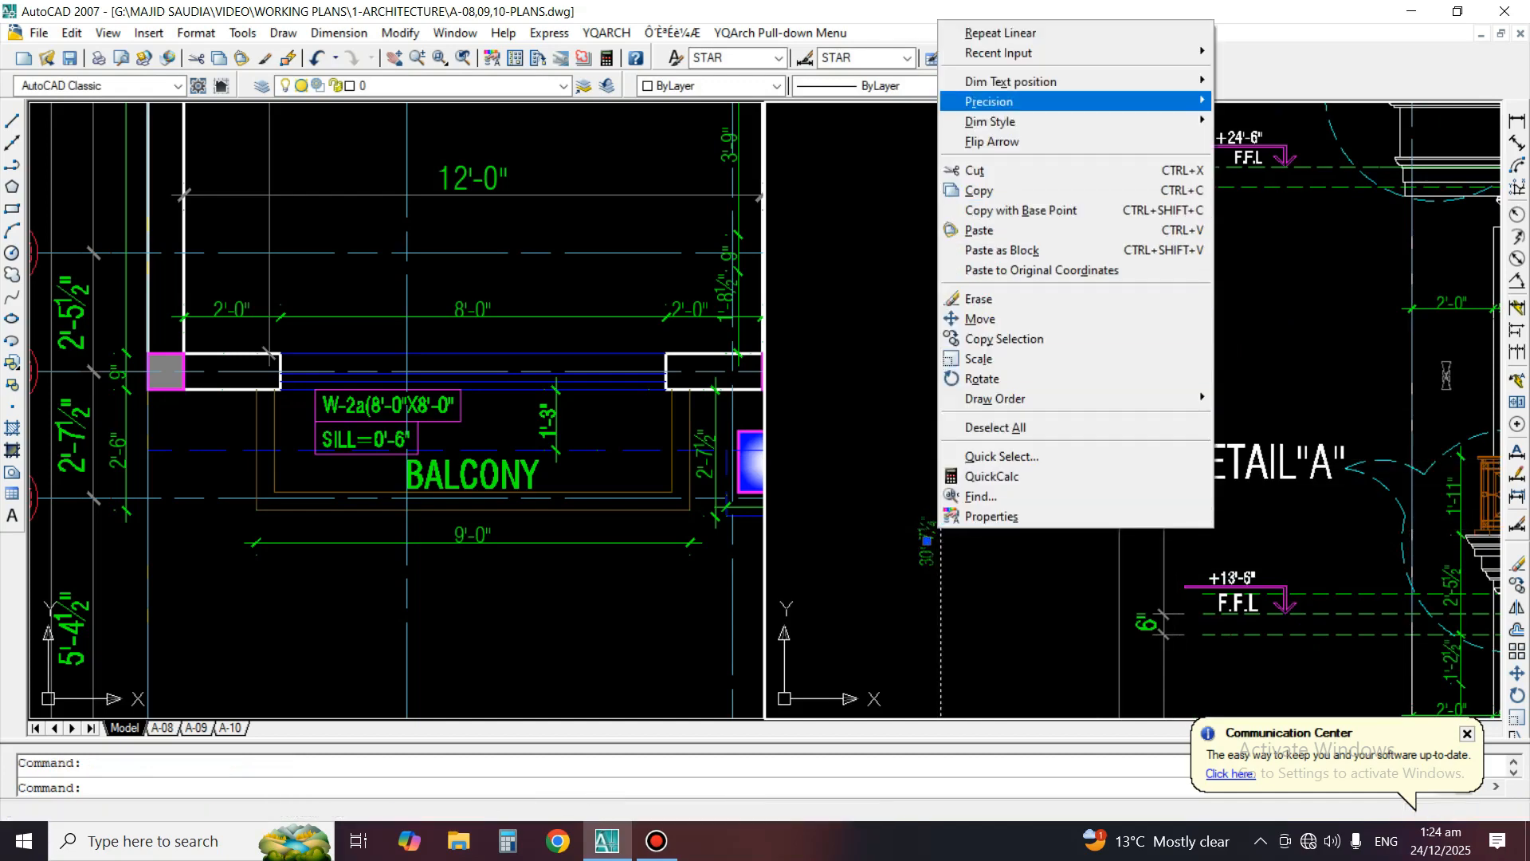
mouse_move(989, 102)
left_click(1253, 102)
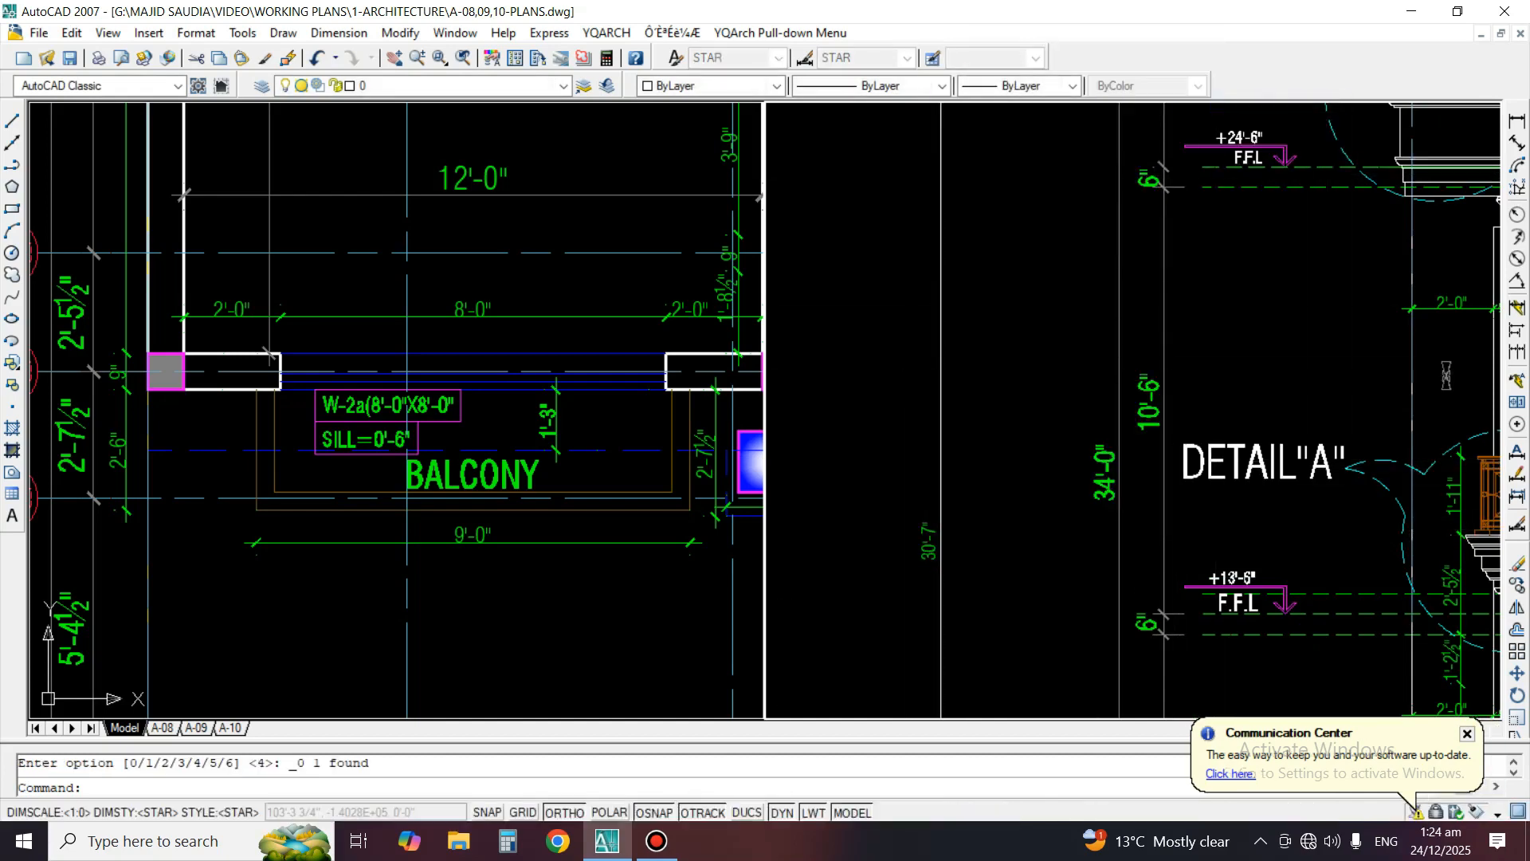
scroll(1130, 415, "down", 3)
Copy the +27'-6" "PARAPET WALL" level mark onto the top of the O.H.W.T slab
type("c")
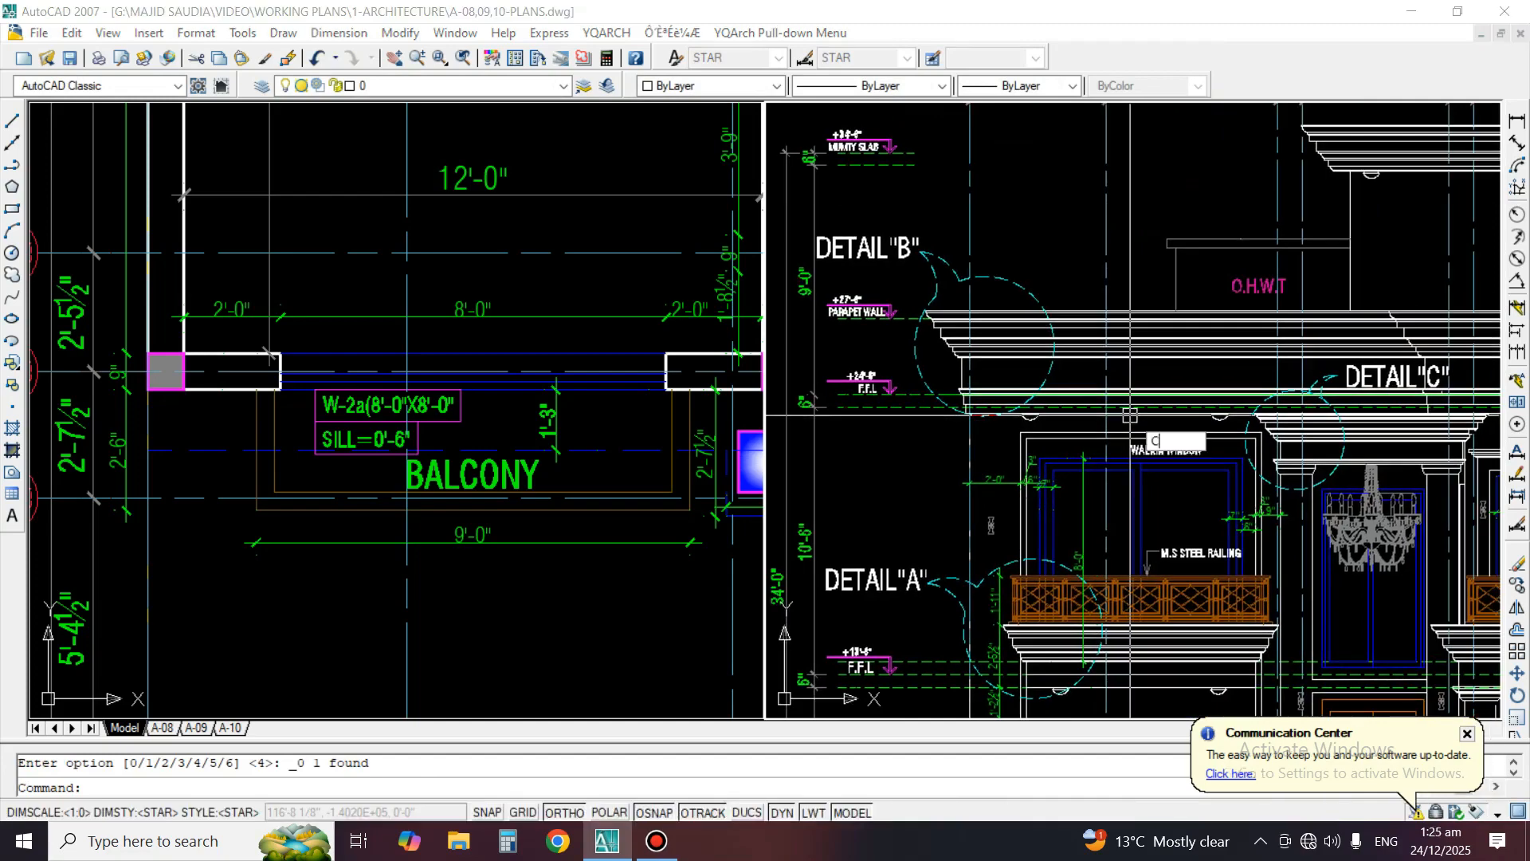
key("Return")
scroll(900, 353, "up", 3)
left_click(799, 269)
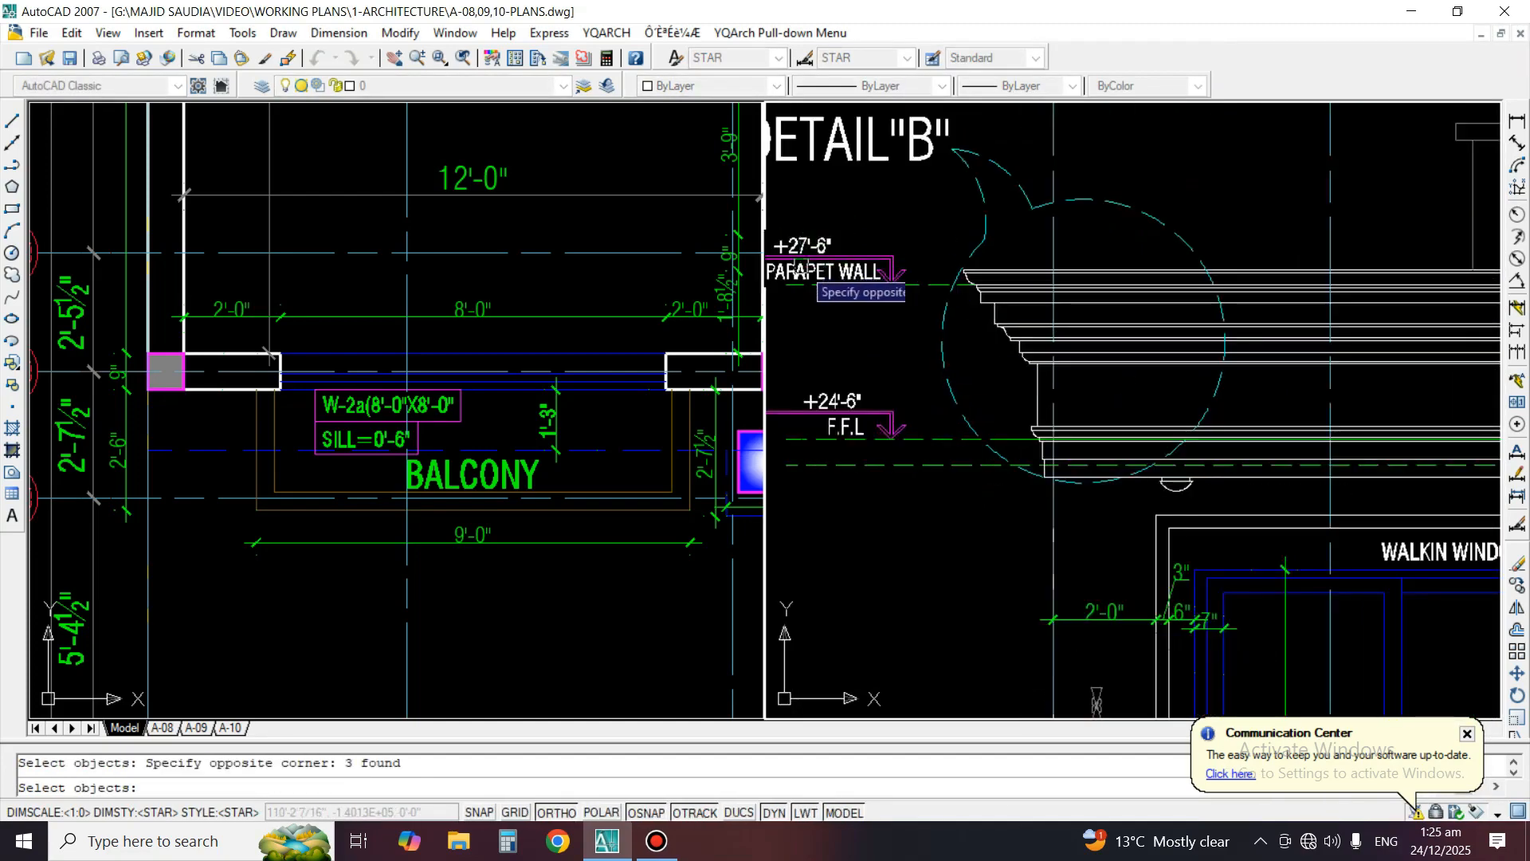
scroll(984, 307, "up", 2)
key("Return")
left_click(850, 275)
scroll(850, 275, "down", 4)
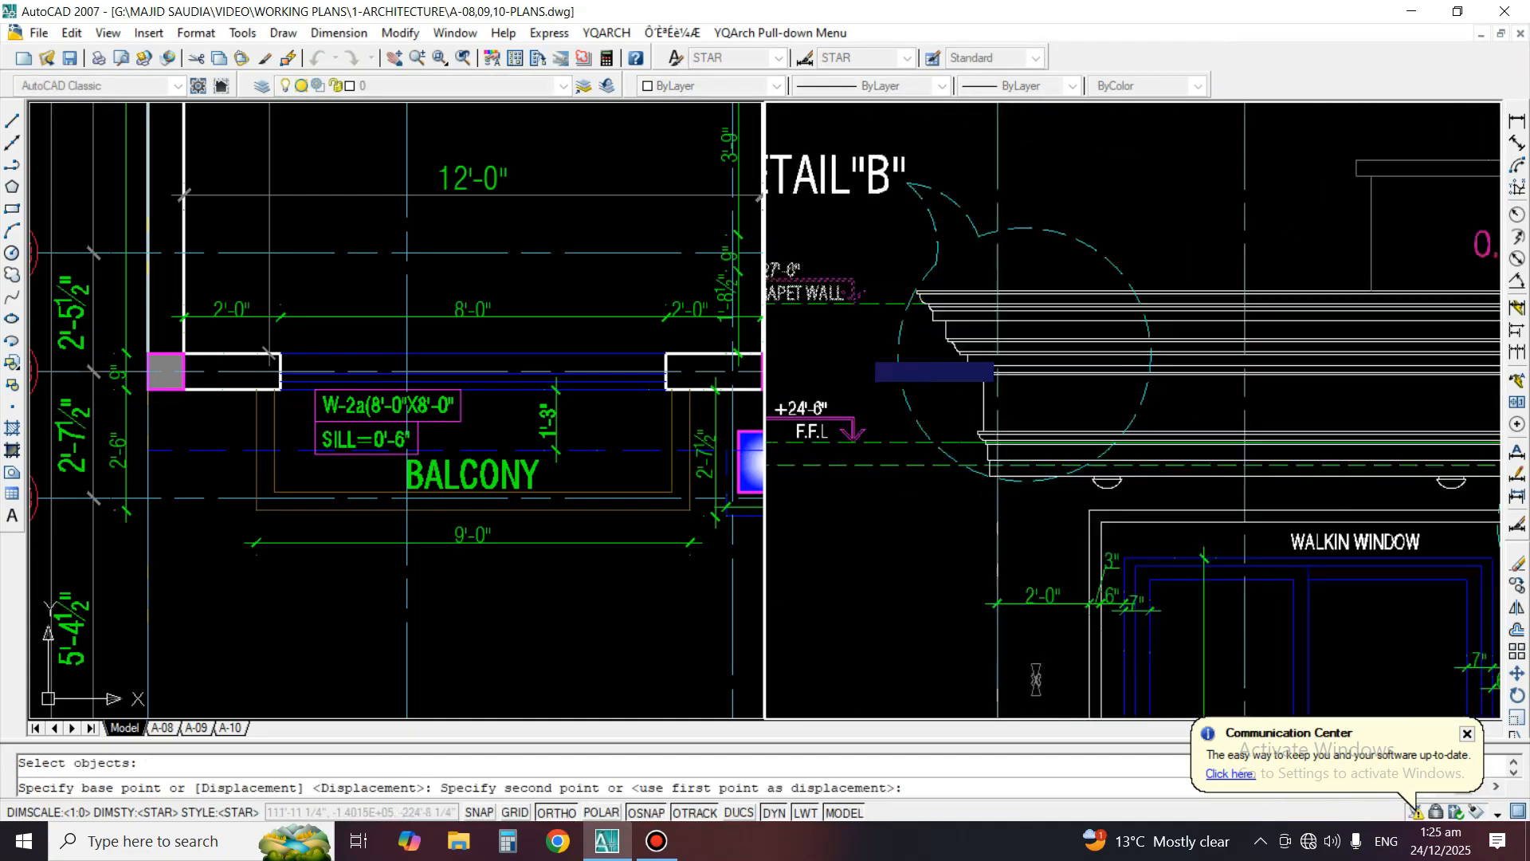
scroll(1280, 210, "up", 4)
left_click(1280, 209)
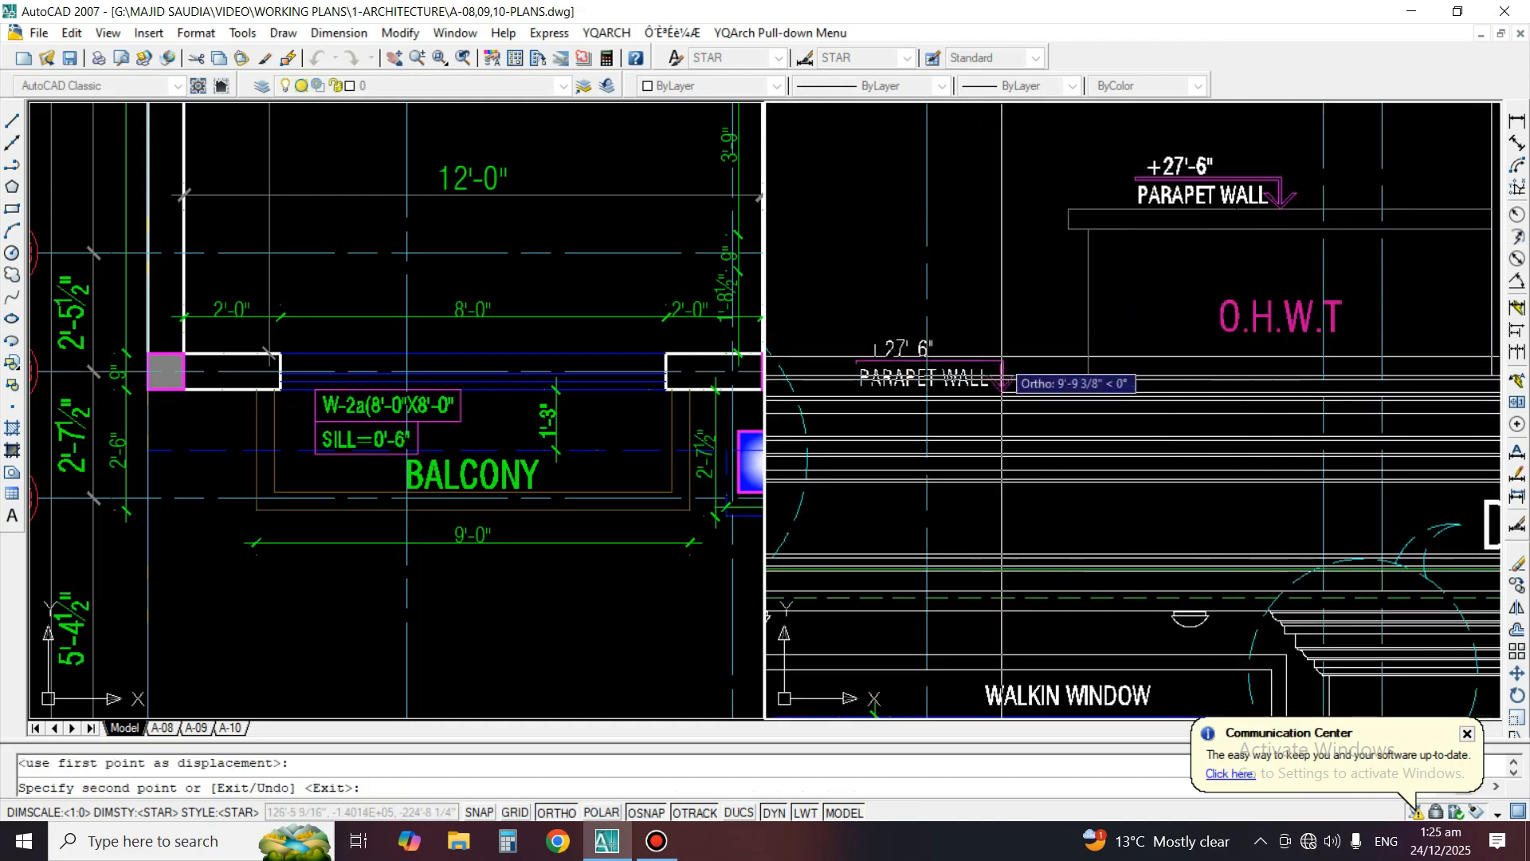
key("Return")
Erase the "PARAPET WALL" text from the level mark copied above the O.H.W.T
middle_click_drag(1270, 210, 1277, 278)
key("Return")
type("e")
key("Return")
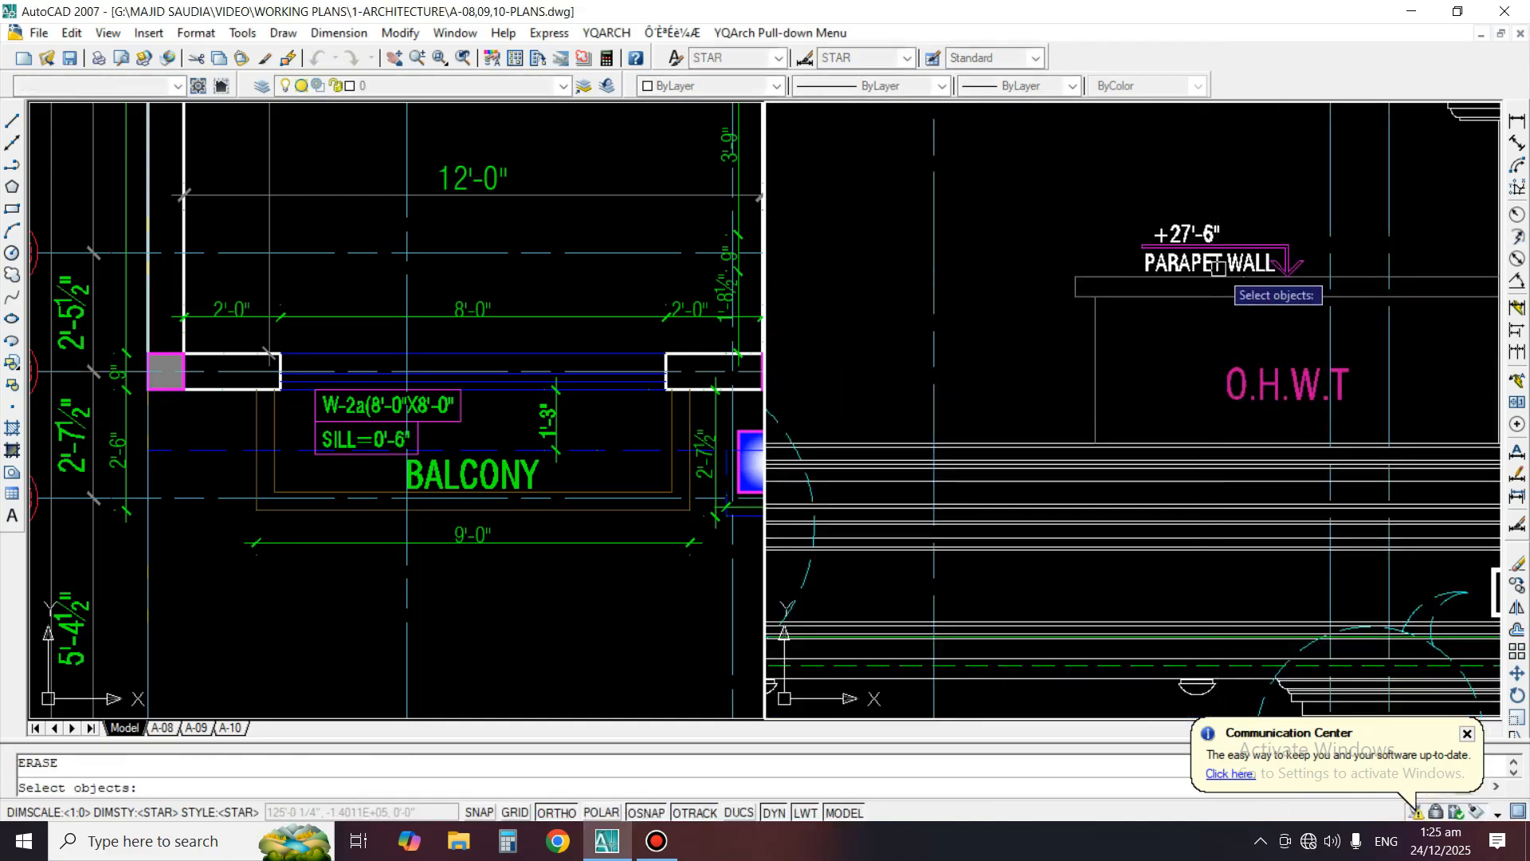
left_click(1214, 265)
key("Return")
Change the level text above the O.H.W.T to +30'-8"
type("ed")
key("Return")
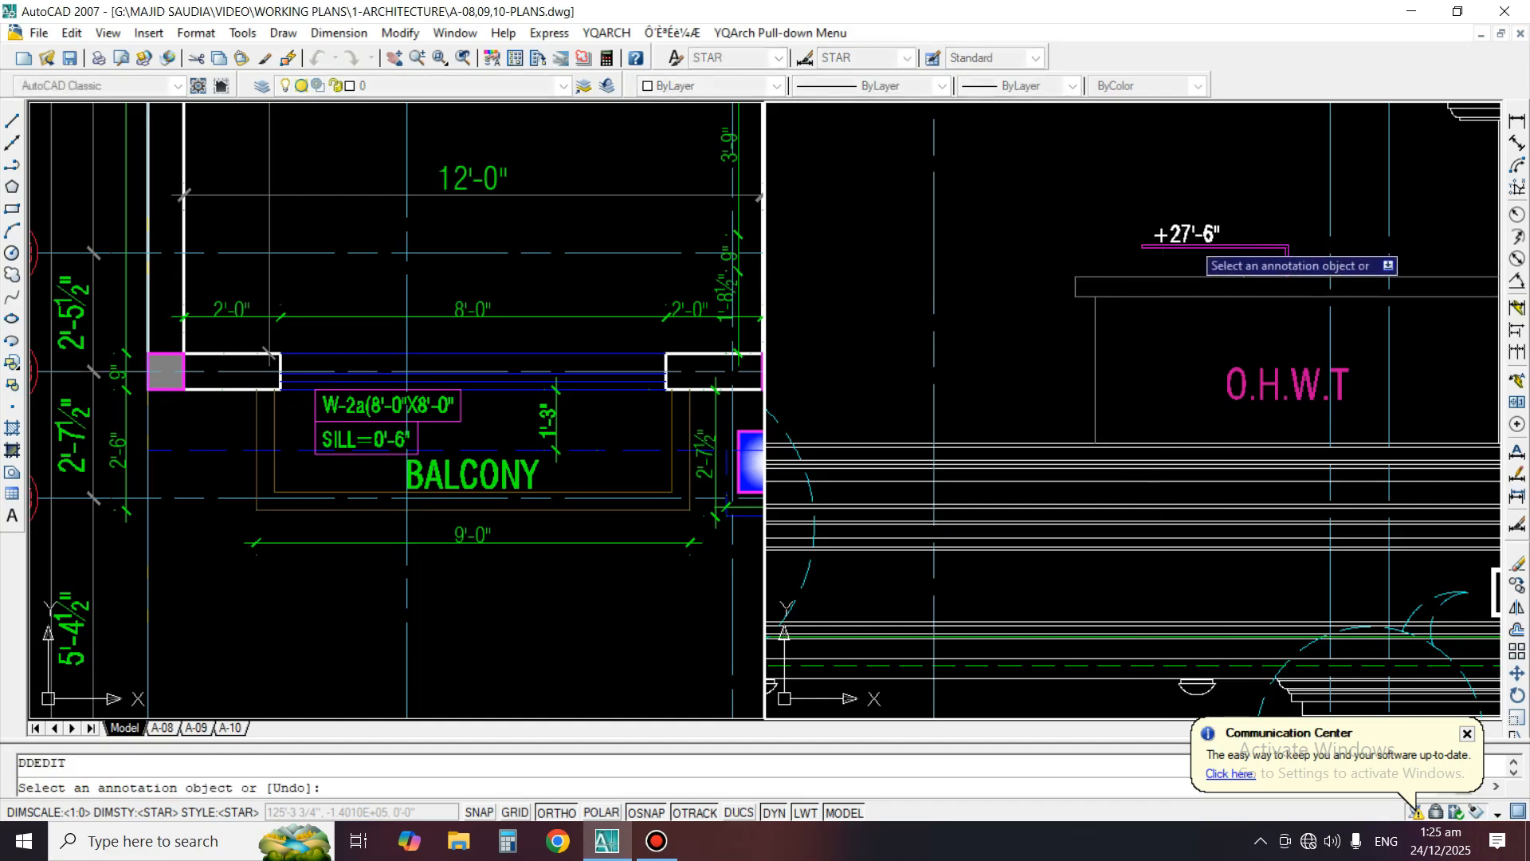
left_click(1186, 235)
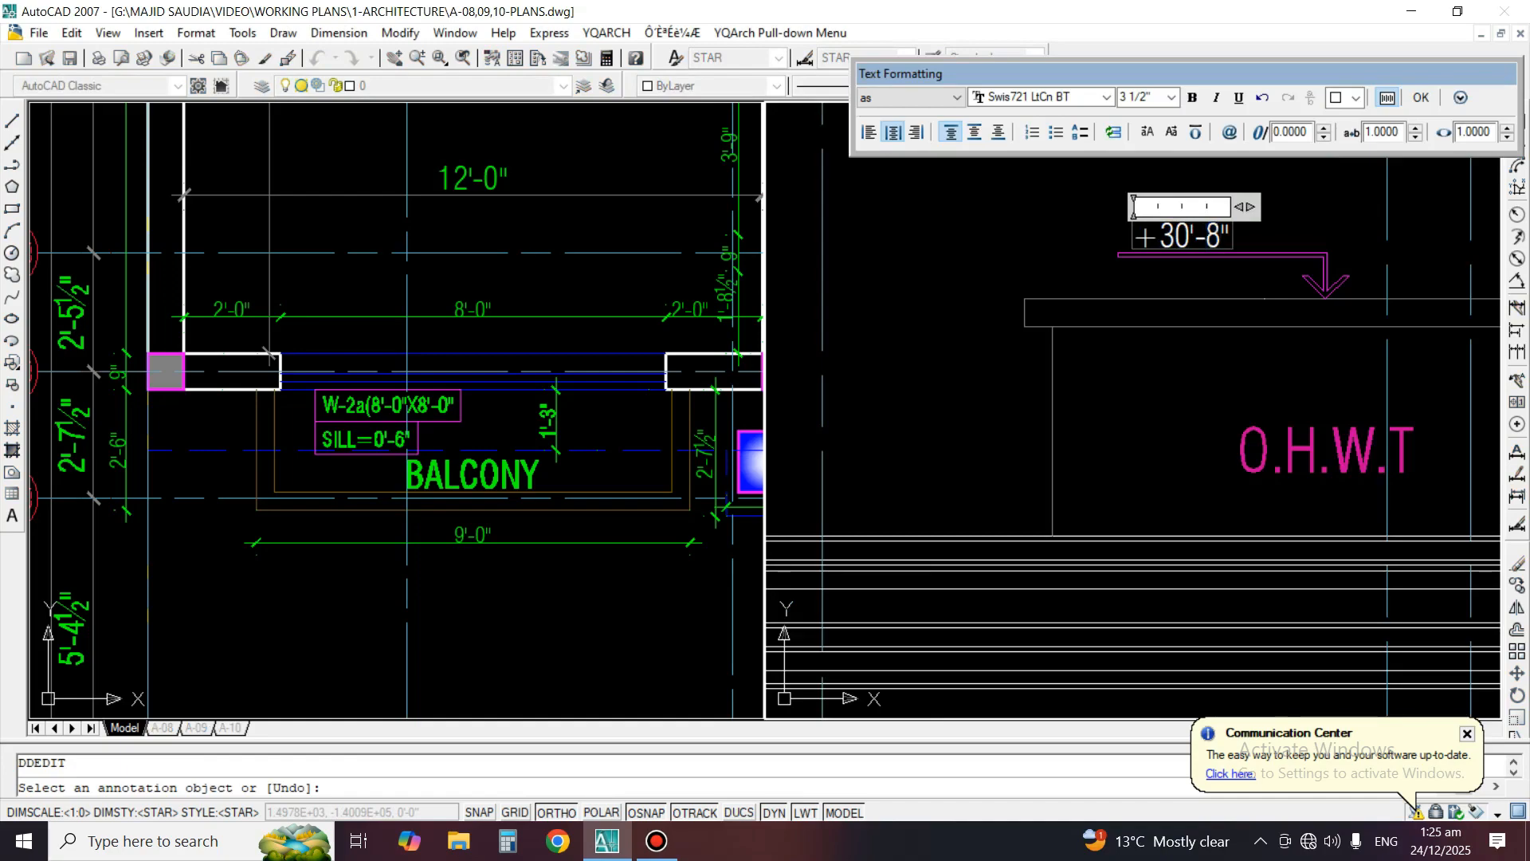
left_click(1271, 410)
key("Return")
Review the front elevation's level marks and dimensions, from the O.H.W.T to the cornice at Detail "C"
scroll(1166, 319, "down", 6)
middle_click_drag(1103, 404, 918, 368)
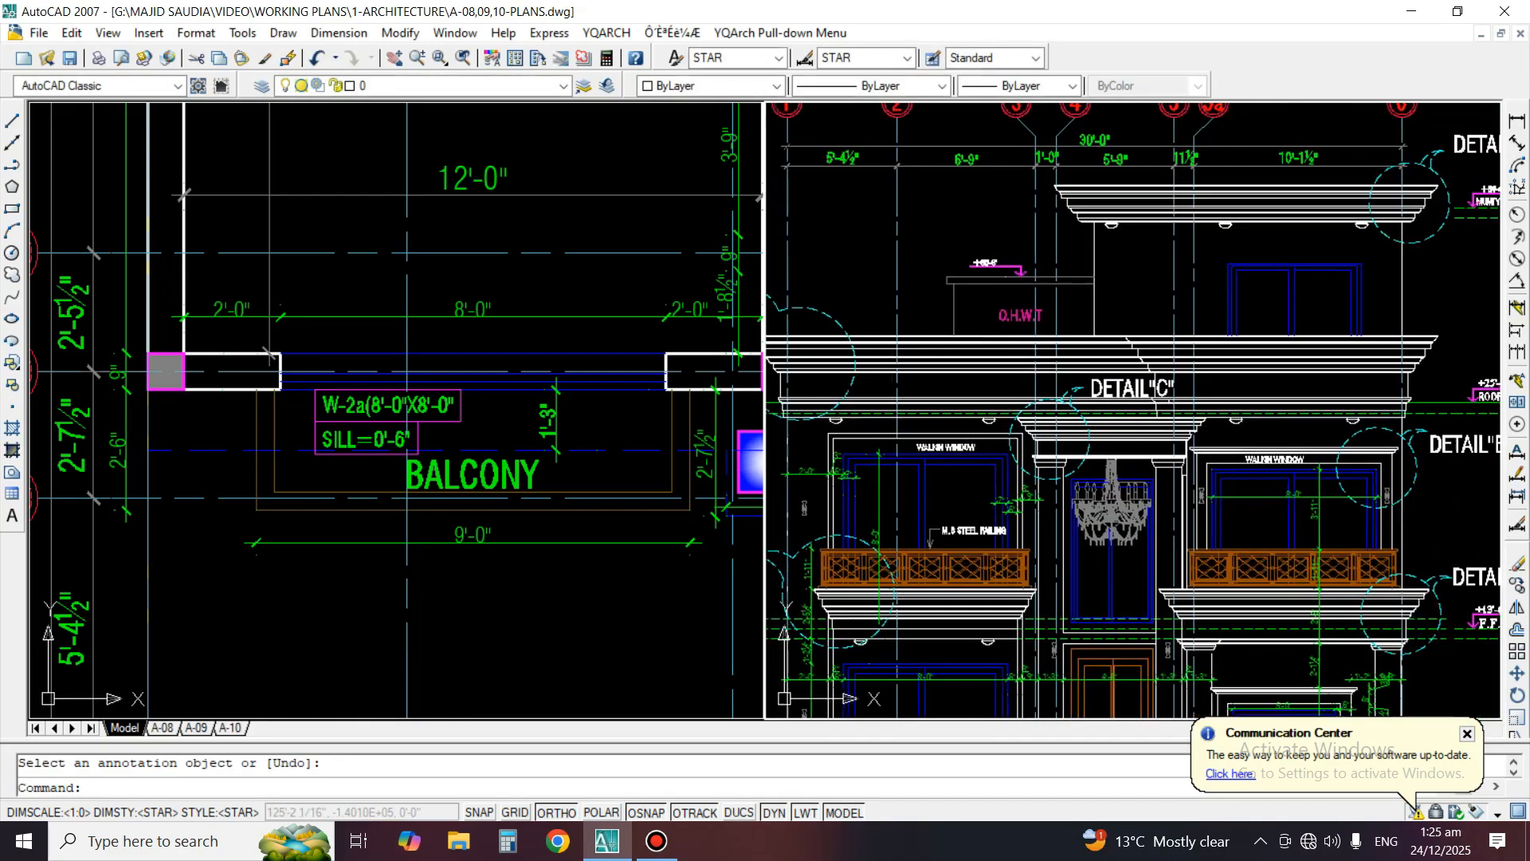
middle_click_drag(1020, 415, 1015, 415)
middle_click_drag(1092, 490, 1106, 461)
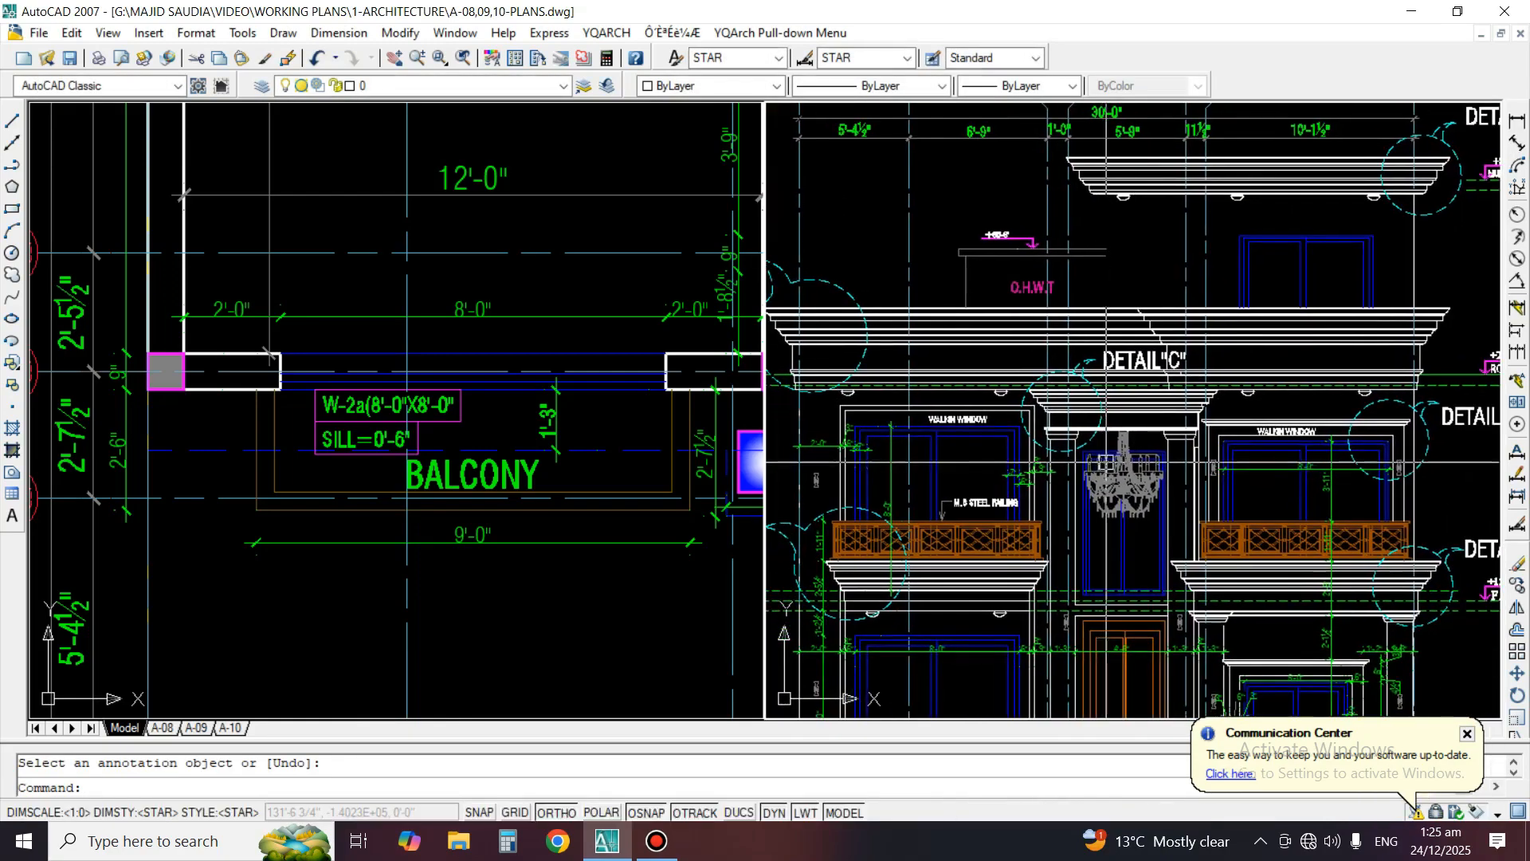
scroll(1293, 392, "down", 2)
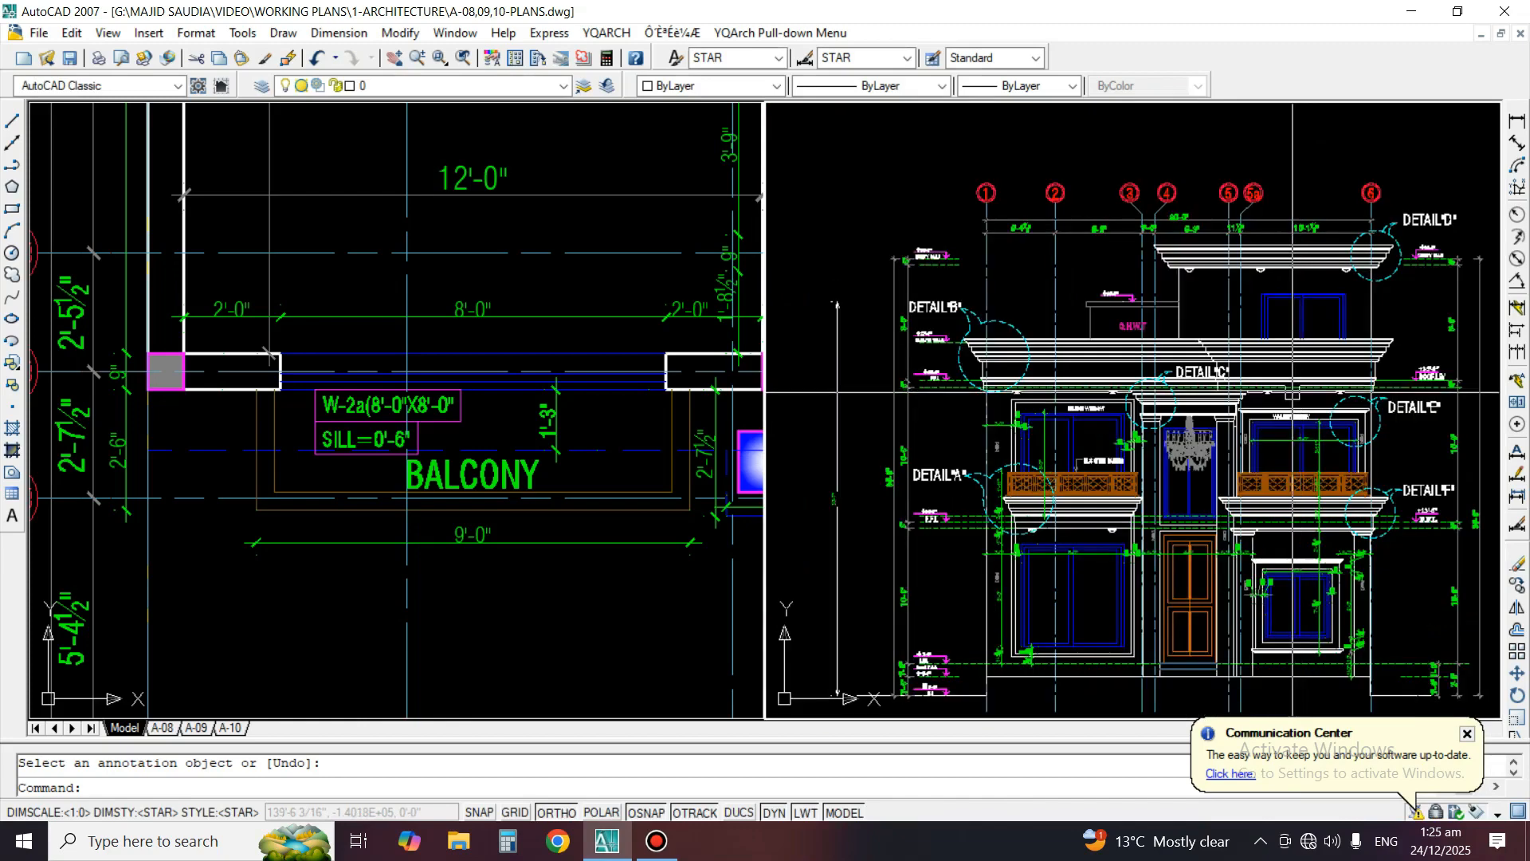
scroll(1175, 458, "up", 2)
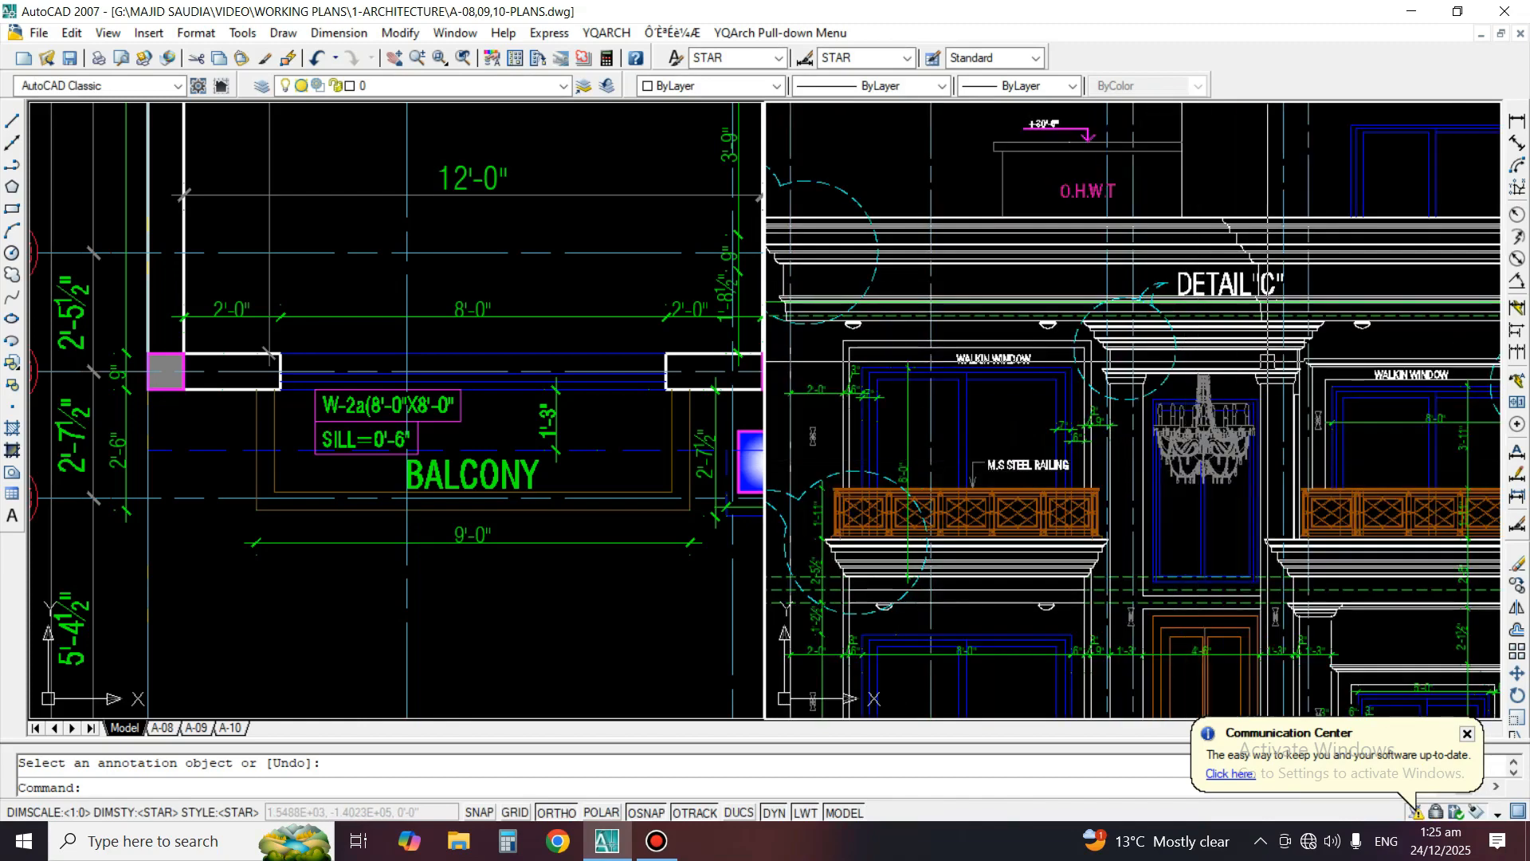
scroll(1249, 319, "up", 3)
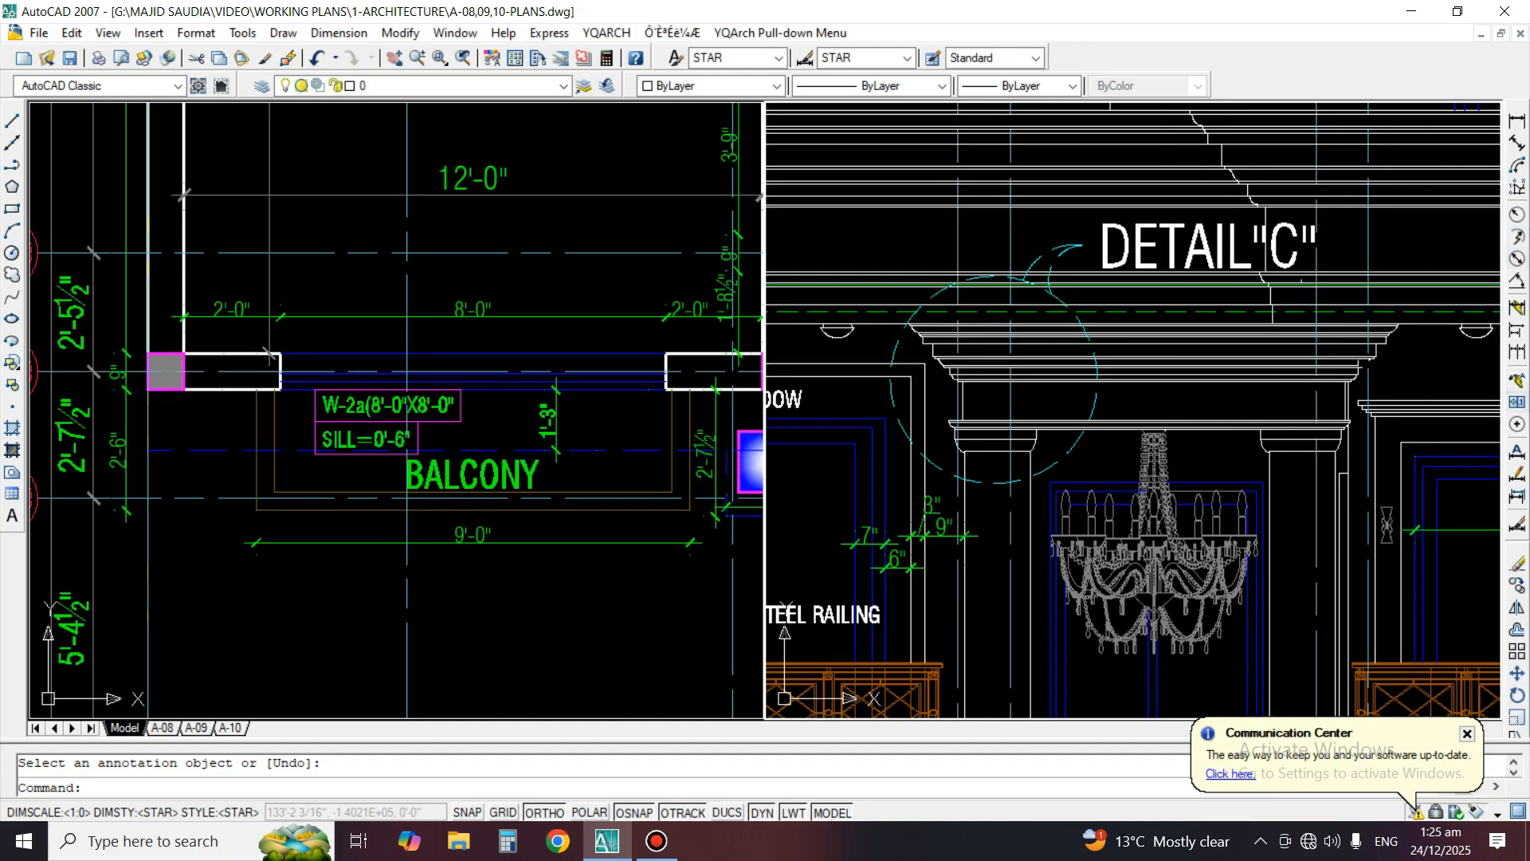
Copy the level arrow from the +25'-0" "ROOF.LEV" mark onto the top of the central cornice beside Detail "C"
scroll(1178, 419, "down", 3)
key("Escape")
type("c")
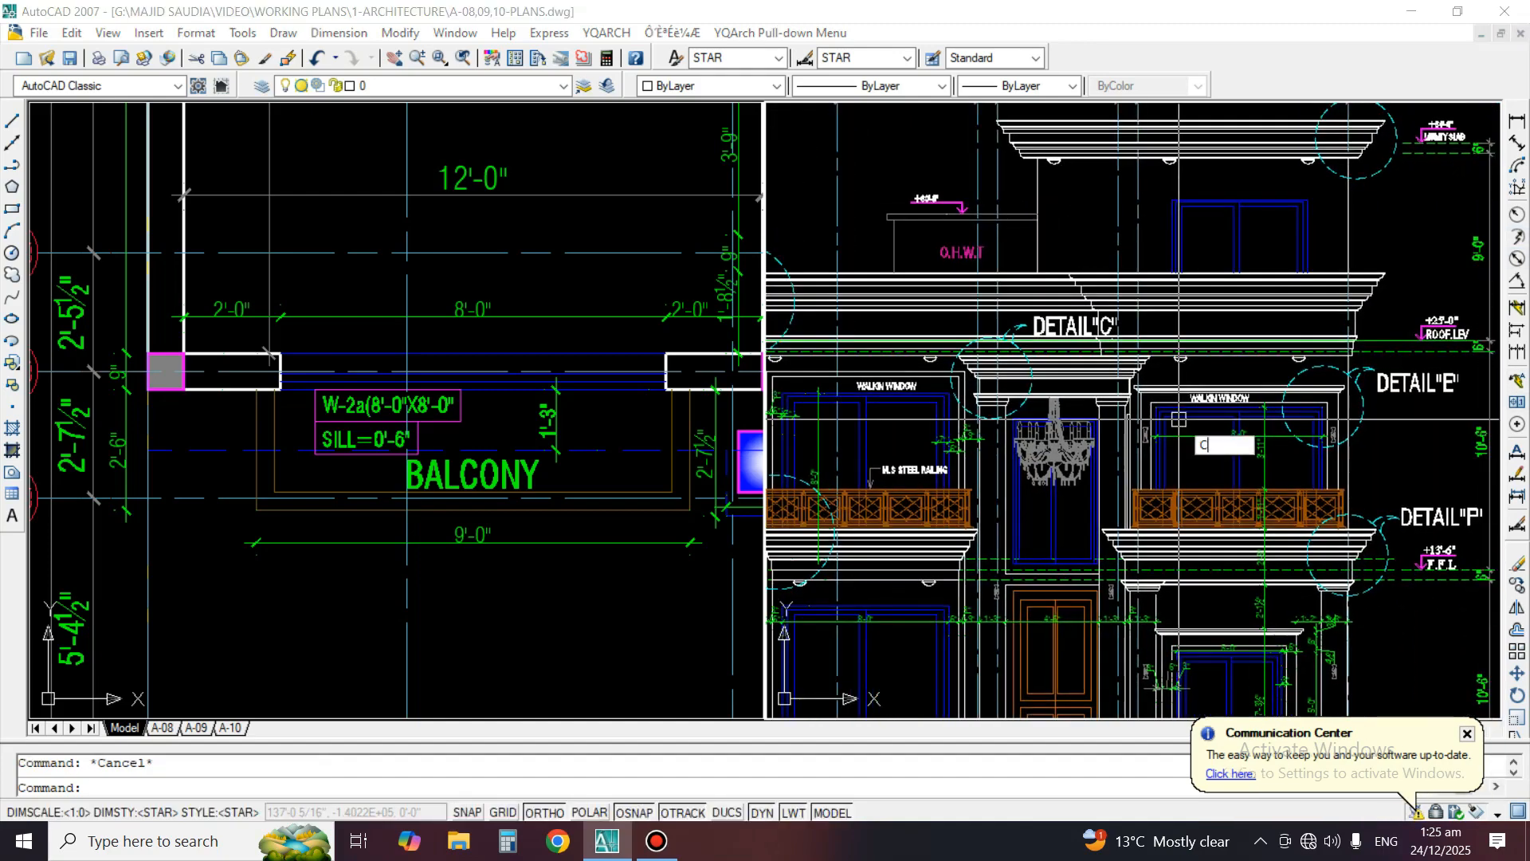
key("Return")
scroll(1287, 349, "up", 3)
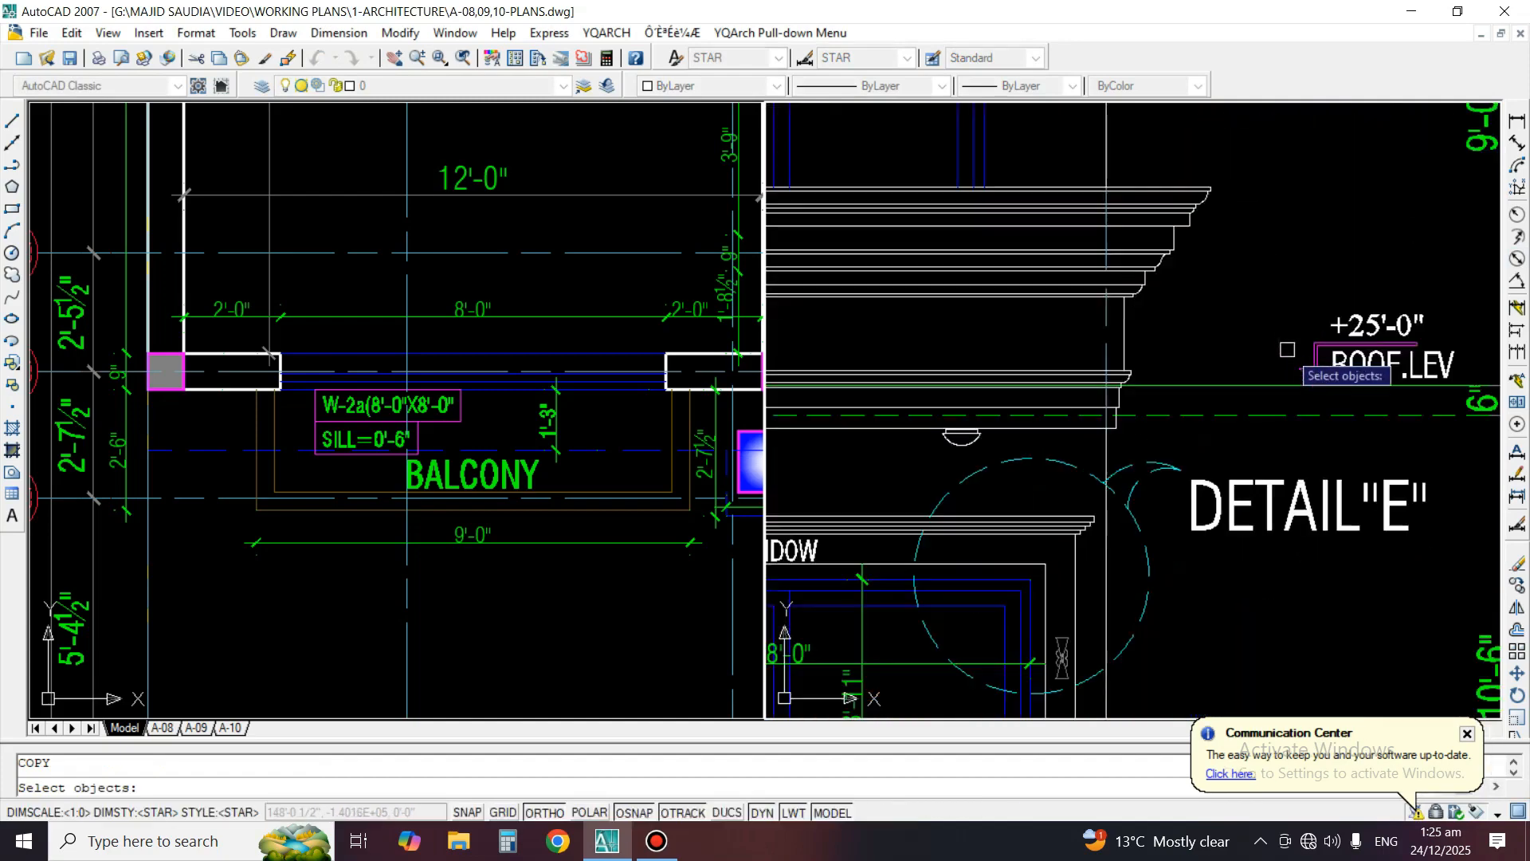
scroll(1310, 381, "up", 3)
left_click(1318, 388)
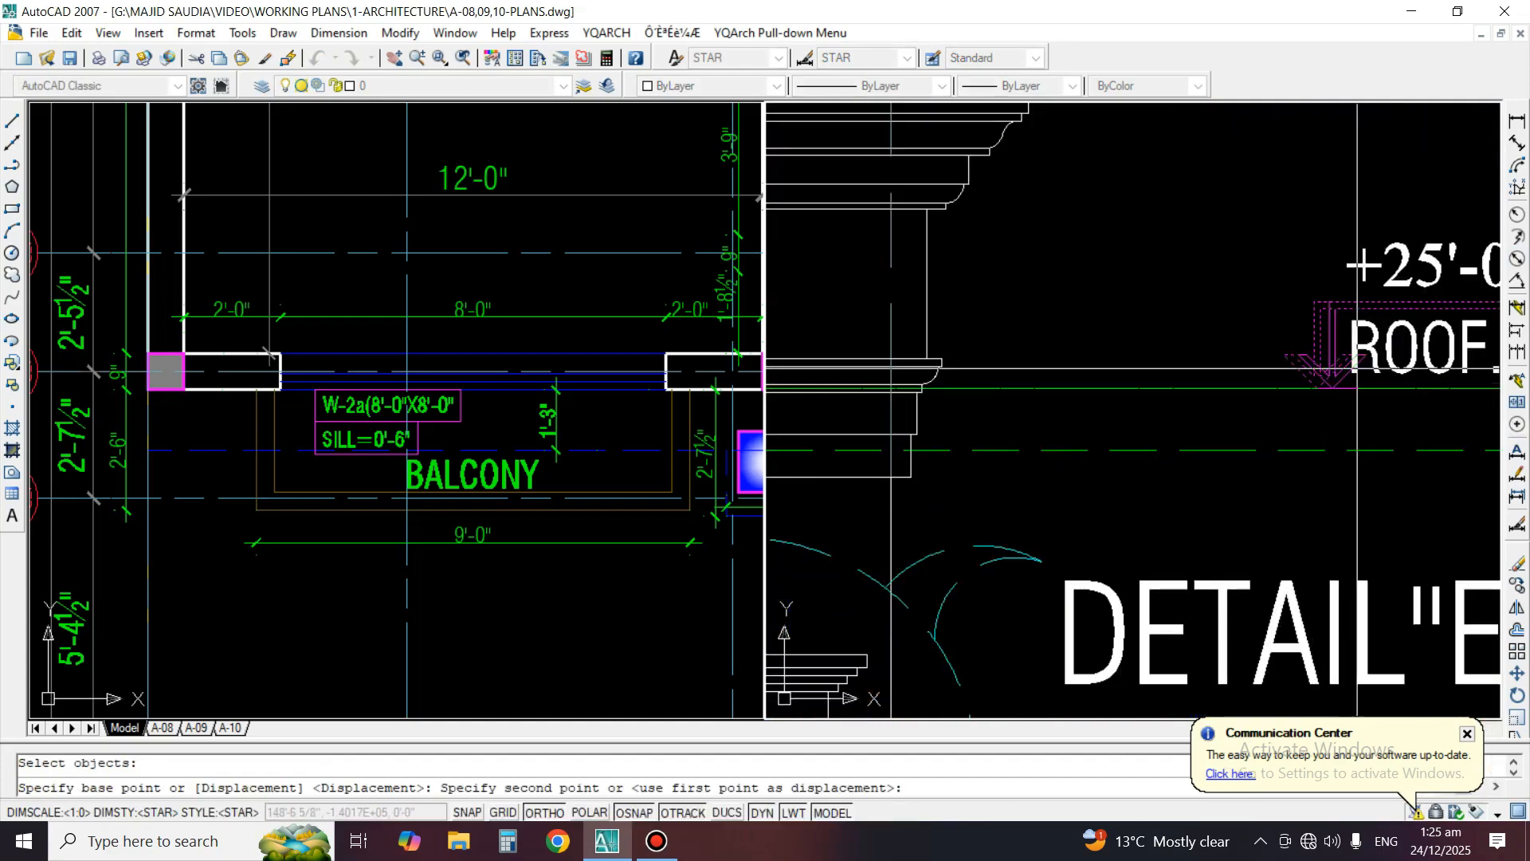
scroll(1307, 387, "down", 3)
scroll(1219, 374, "up", 4)
scroll(1213, 370, "up", 2)
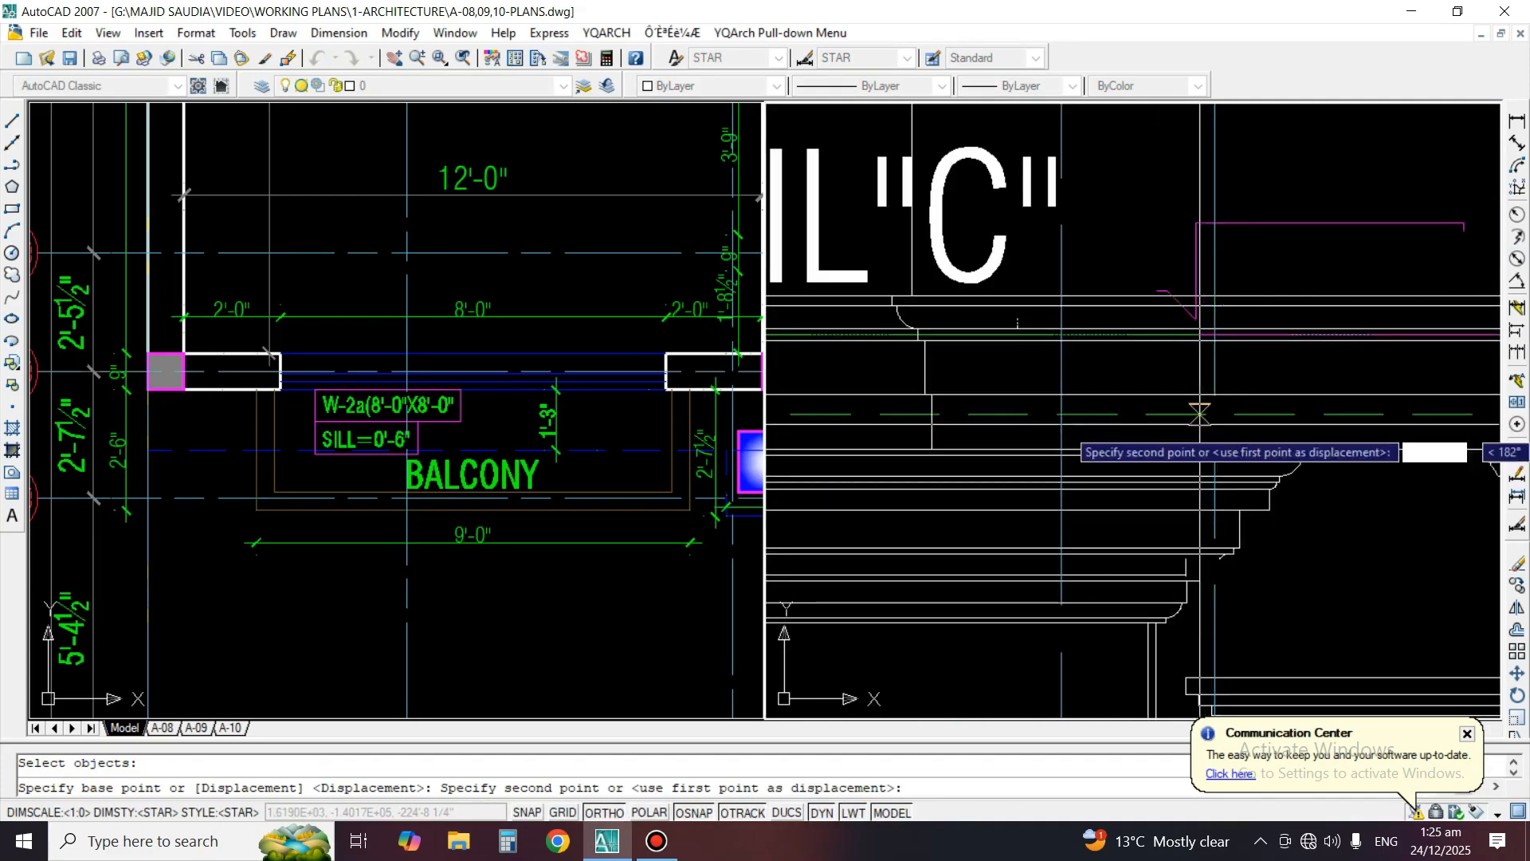
left_click(1217, 365)
key("Return")
Stretch the copied level arrow upward so its horizontal line stands clear above the cornice at Detail "C"
left_click(1174, 380)
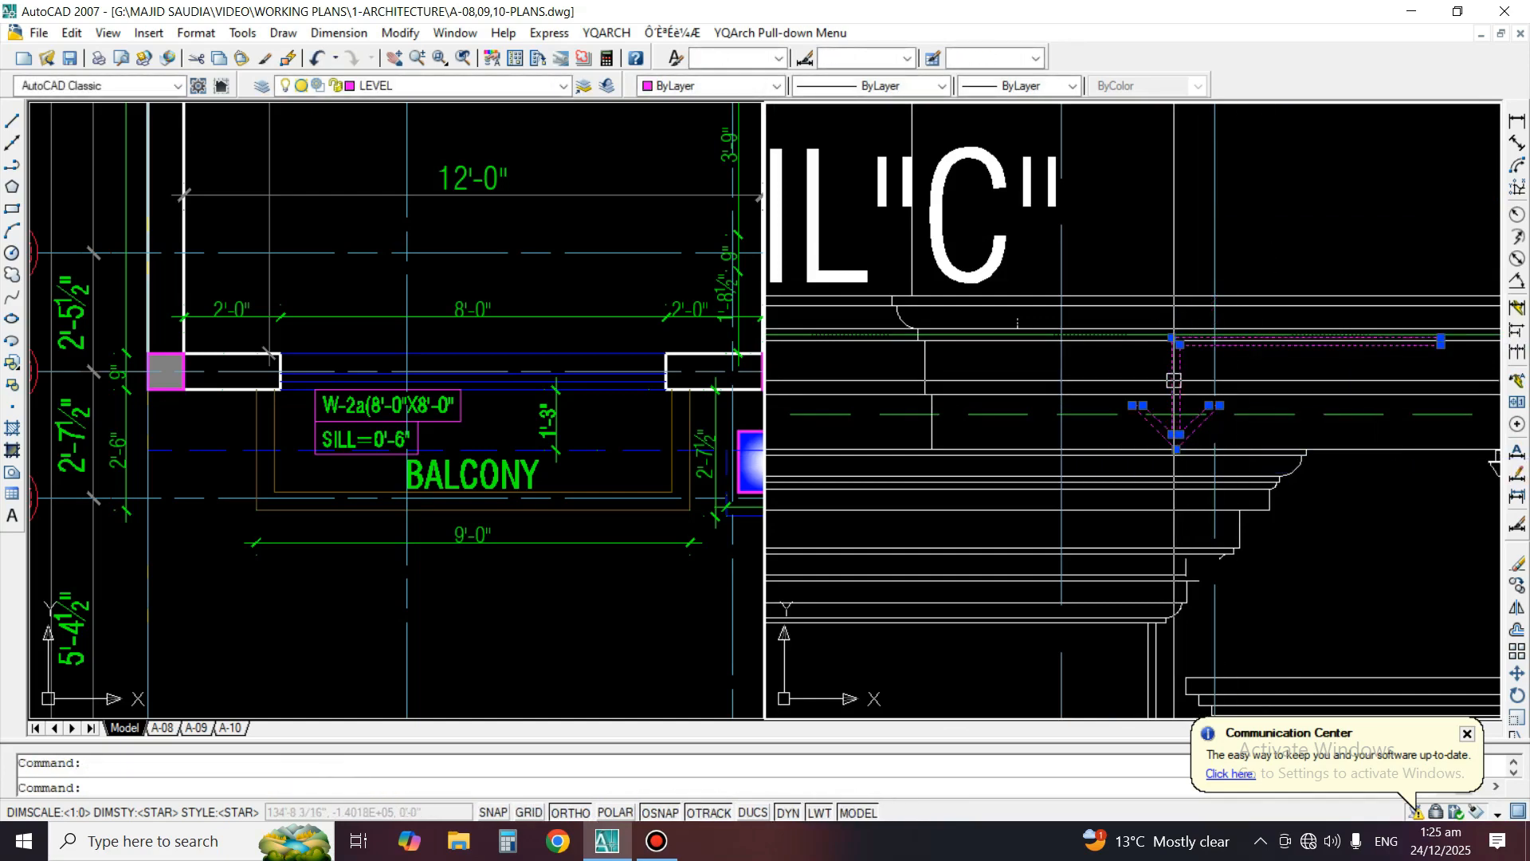
middle_click_drag(1225, 359, 1160, 375)
key("Escape")
type("s")
key("Return")
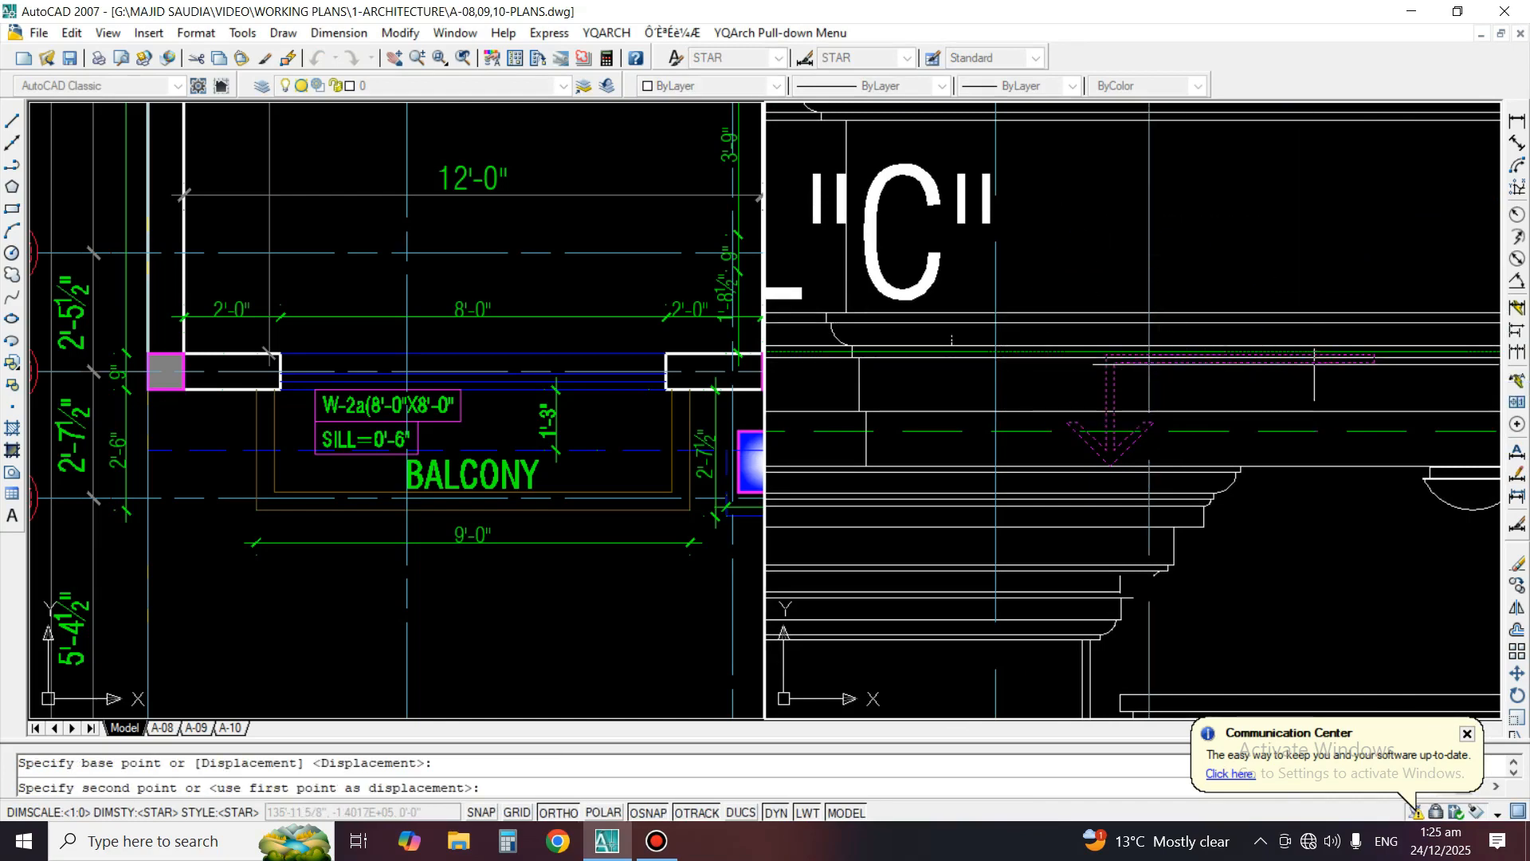
left_click(1326, 267)
scroll(888, 382, "down", 3)
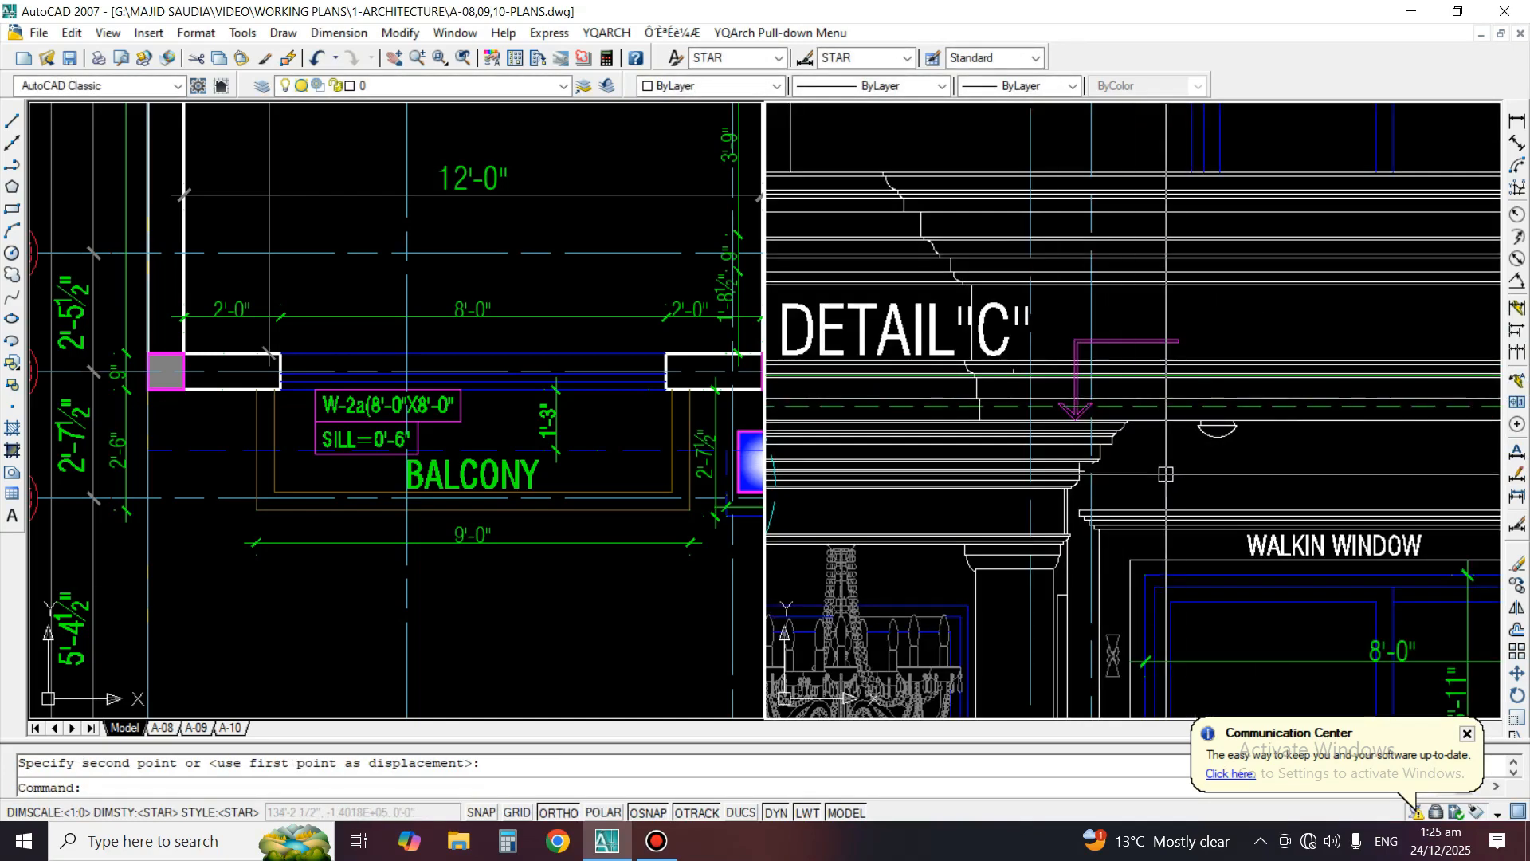
Copy the +25'-0" level text from the roof level mark to the new arrow beside Detail "C"
type("co")
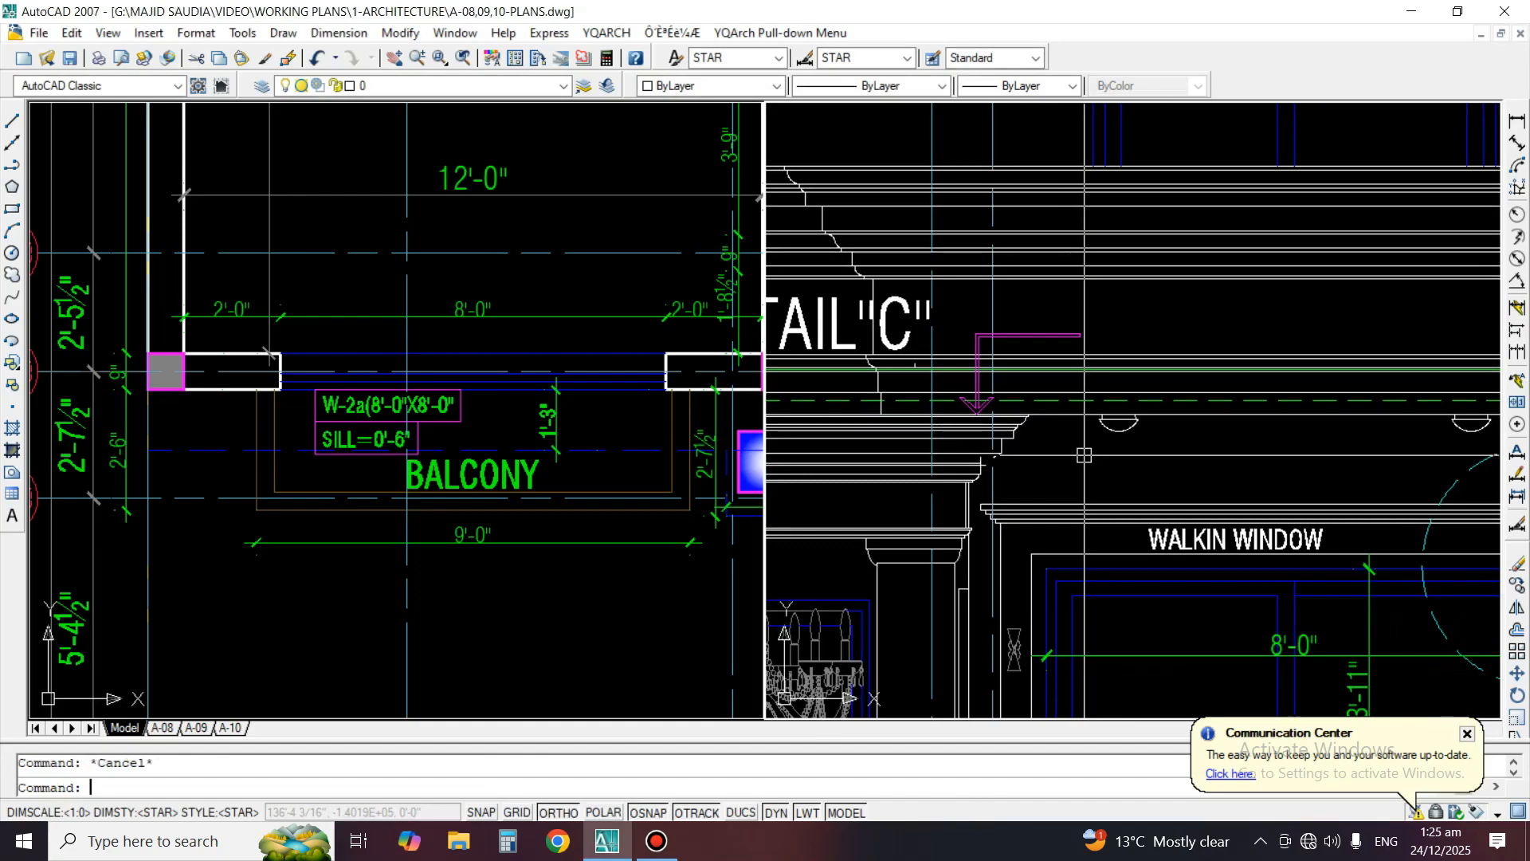
key("Return")
scroll(1084, 456, "down", 3)
scroll(1426, 435, "up", 2)
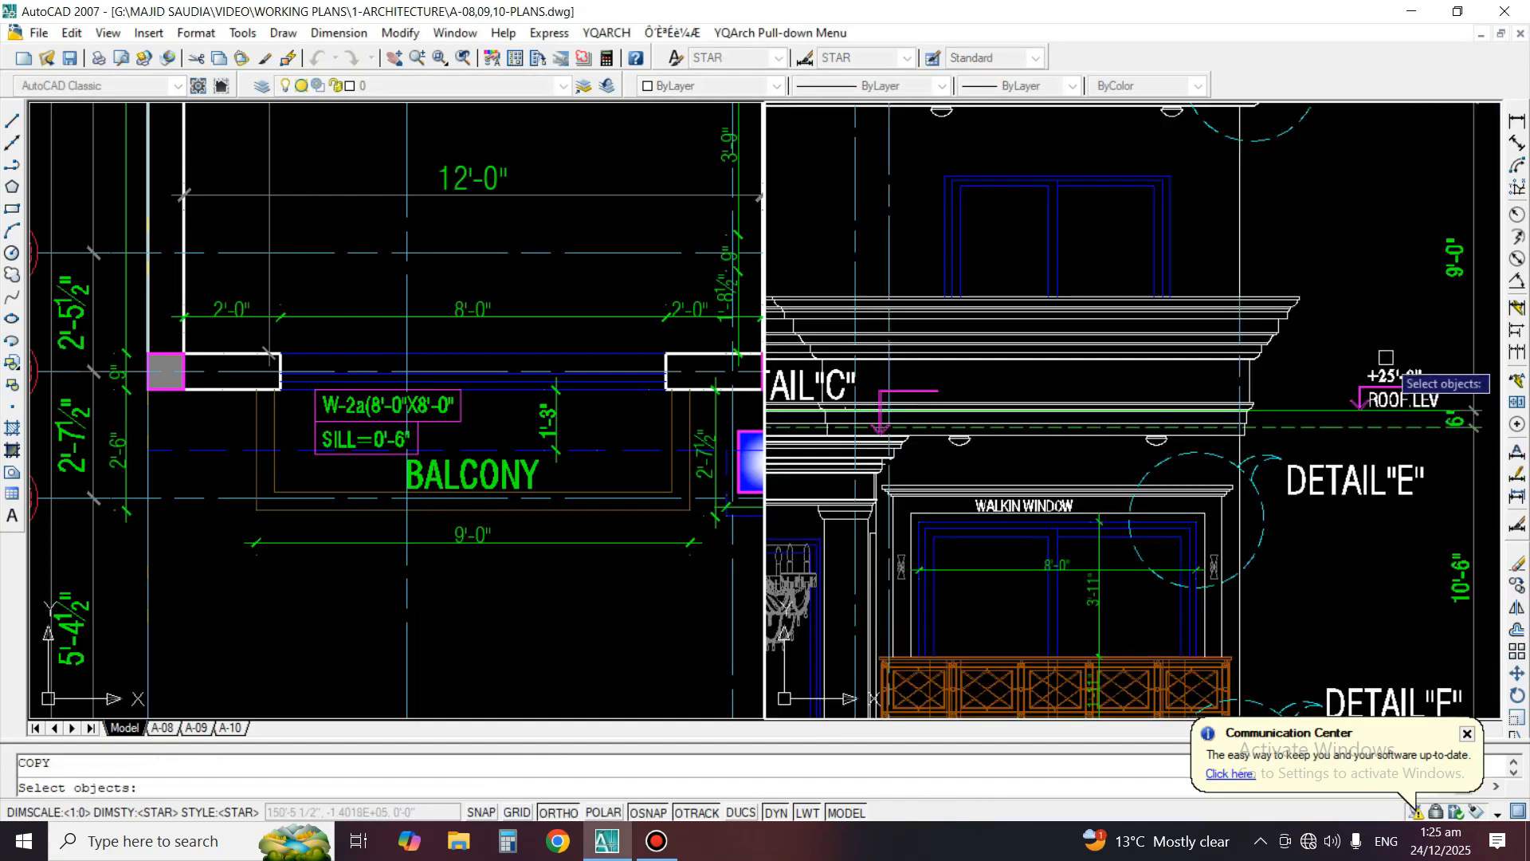
key("Return")
left_click(1399, 387)
scroll(1013, 392, "up", 3)
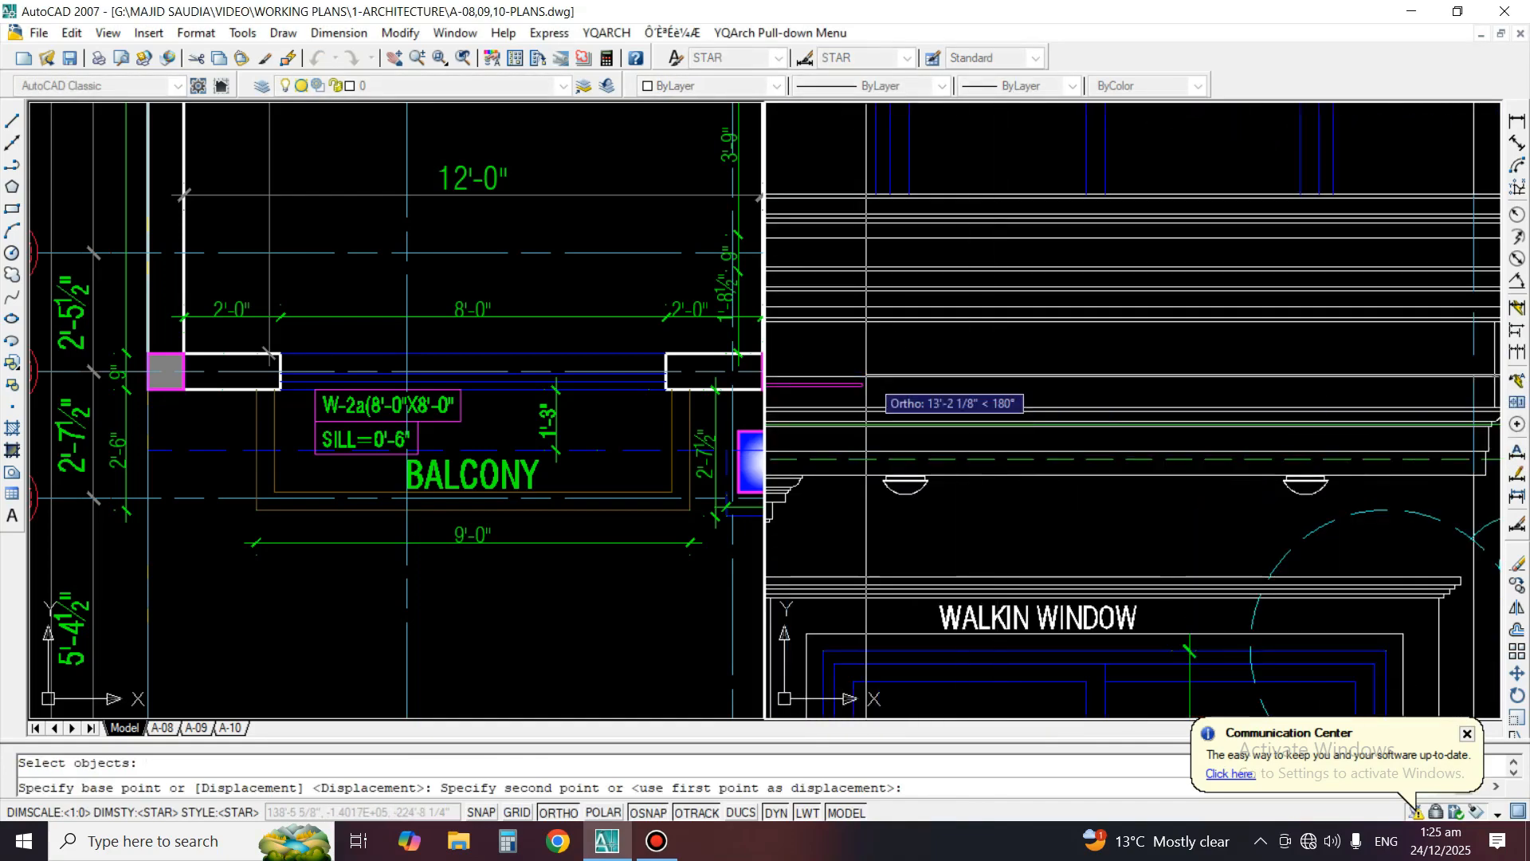
middle_click_drag(873, 381, 1195, 394)
scroll(1132, 430, "up", 1)
left_click(1130, 515)
key("Return")
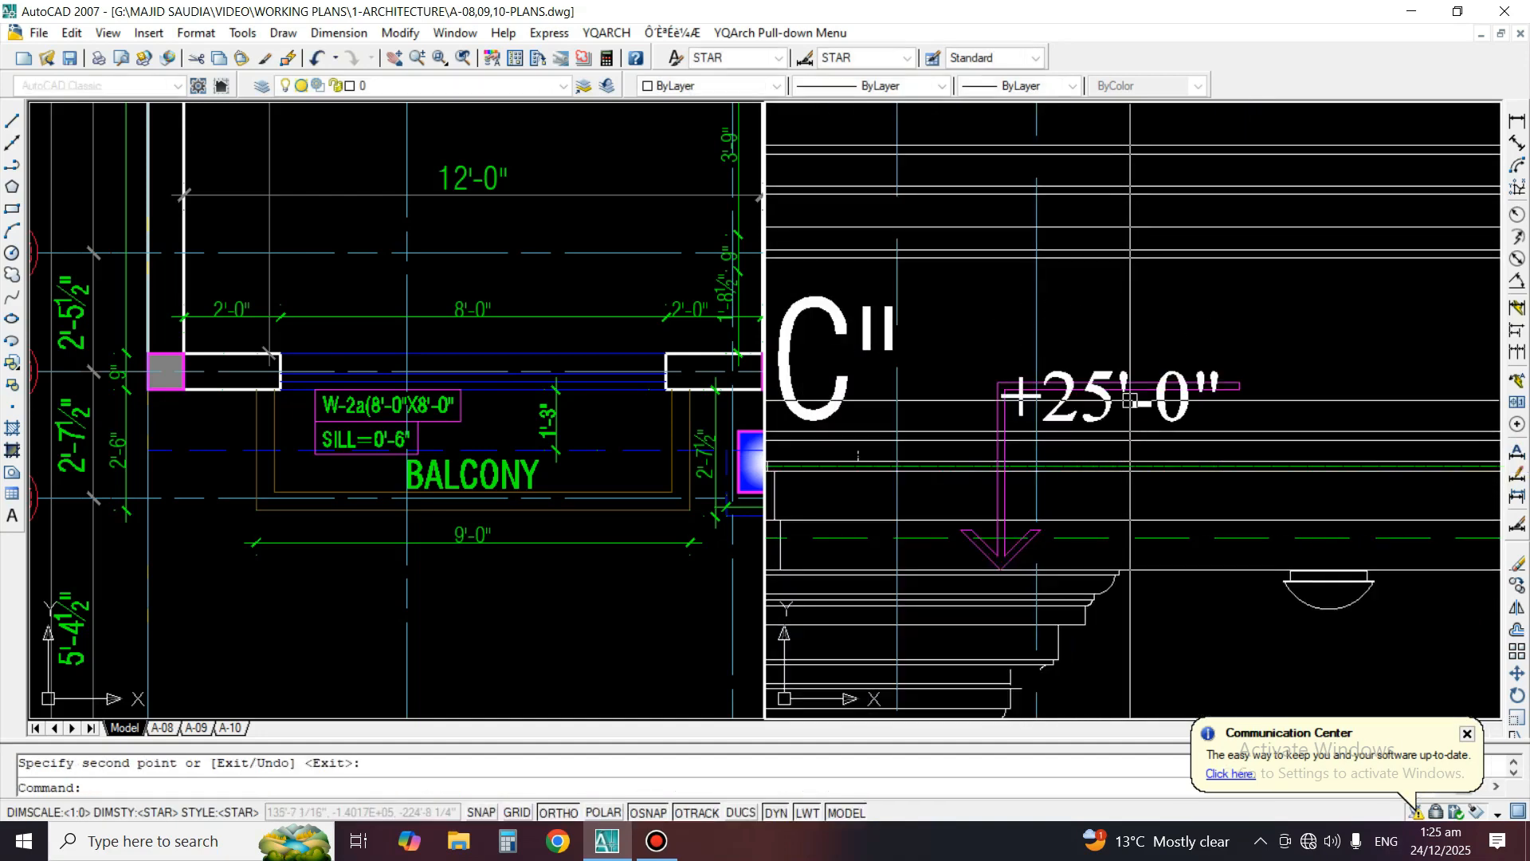
Move the copied +25'-0" text up and align it above the horizontal line of the arrow beside Detail "C"
left_click(1144, 409)
type("m")
key("Return")
left_click(1392, 396)
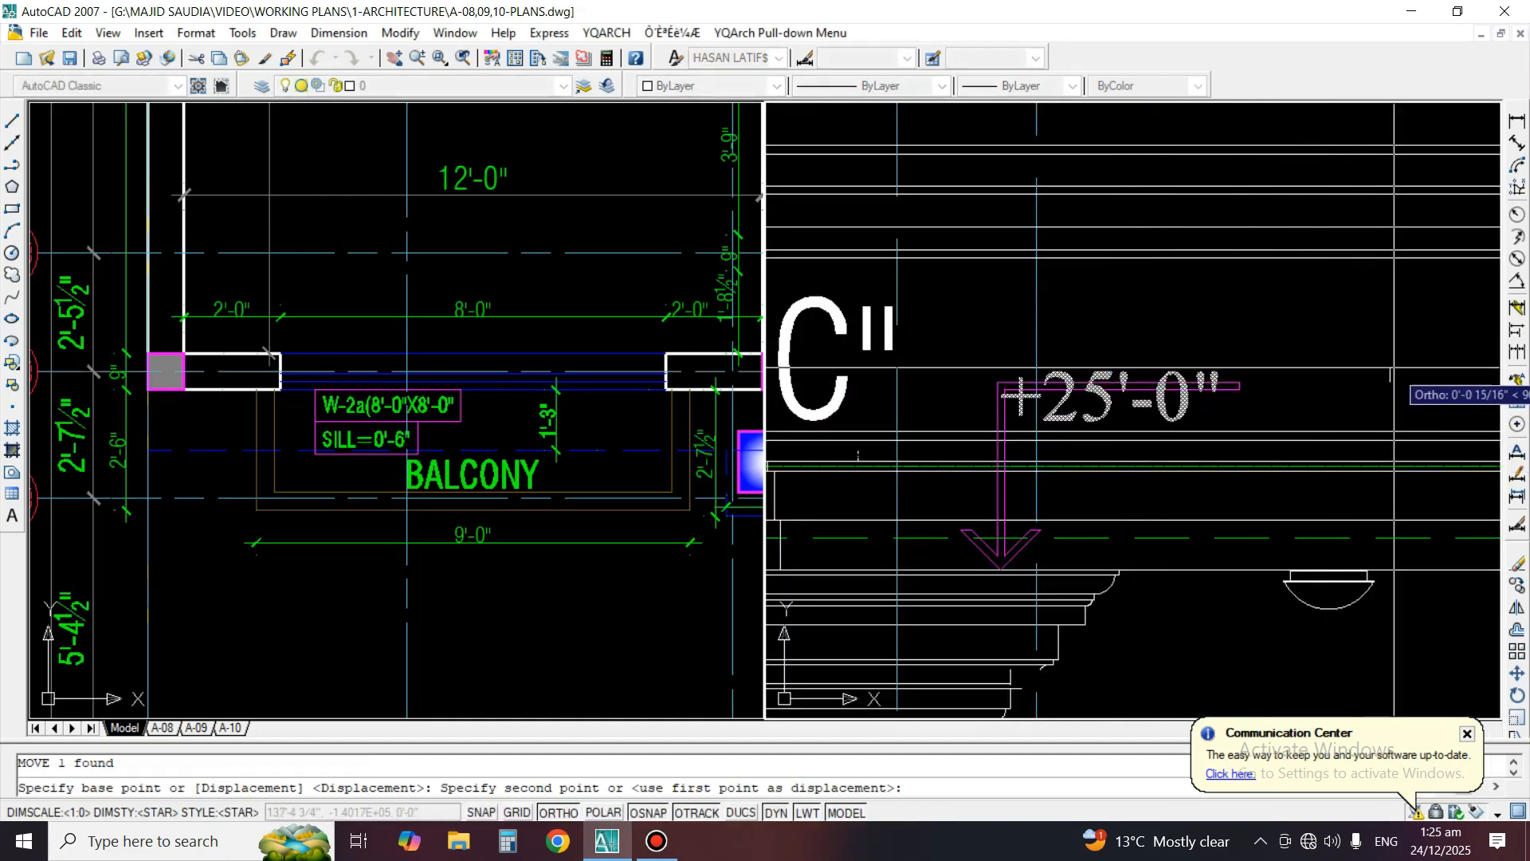
left_click(1390, 353)
key("Return")
left_click(1188, 344)
key("Return")
left_click(1295, 308)
left_click(1312, 308)
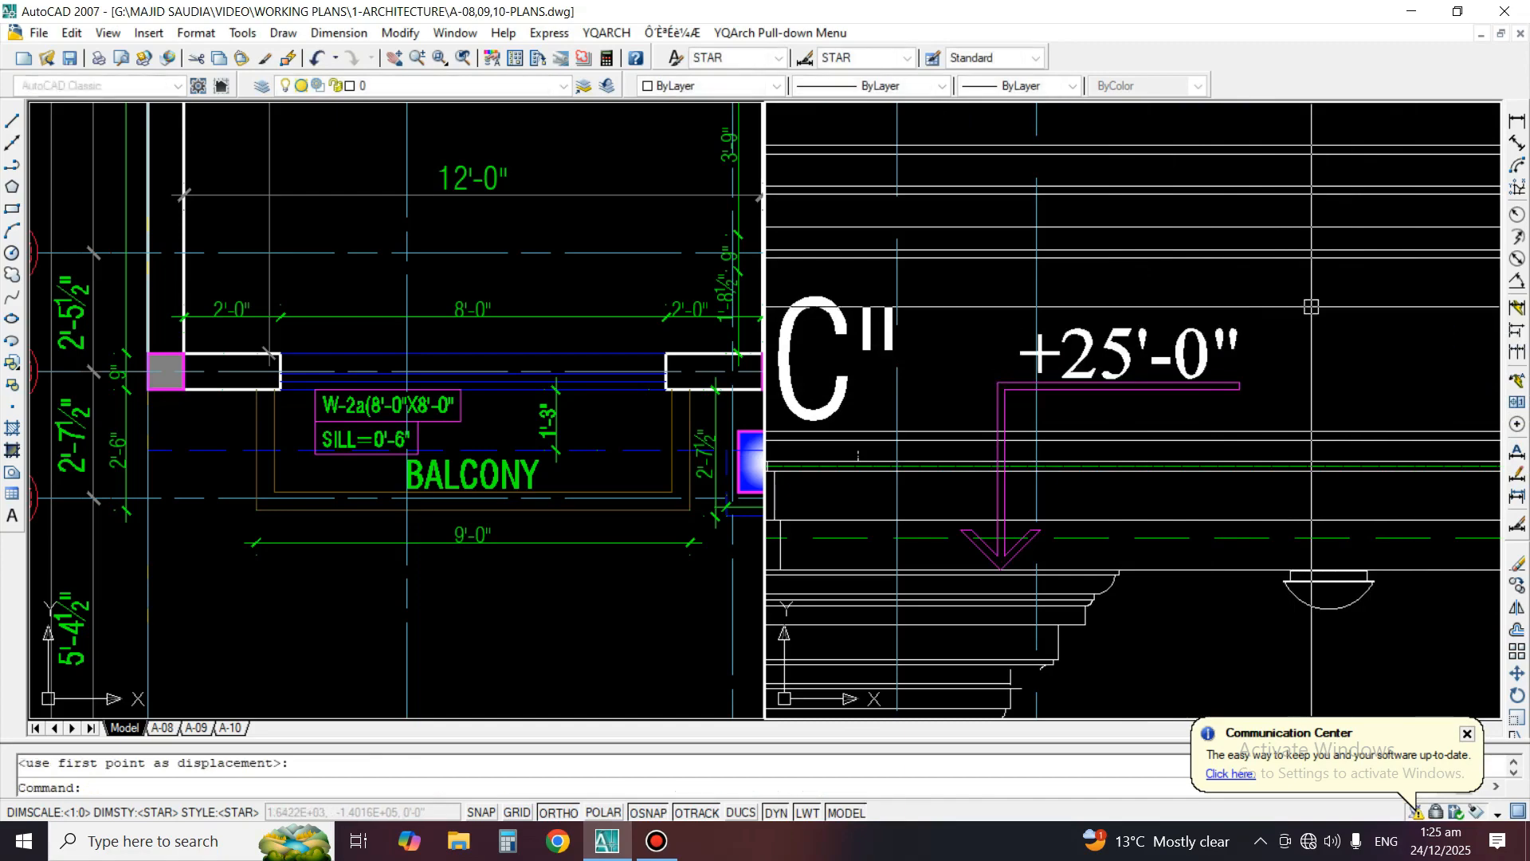
Add a vertical linear dimension from the central cornice top at Detail "C" down to the N.L line, placed beside the overall height dimension
scroll(1307, 306, "down", 4)
scroll(1229, 340, "up", 1)
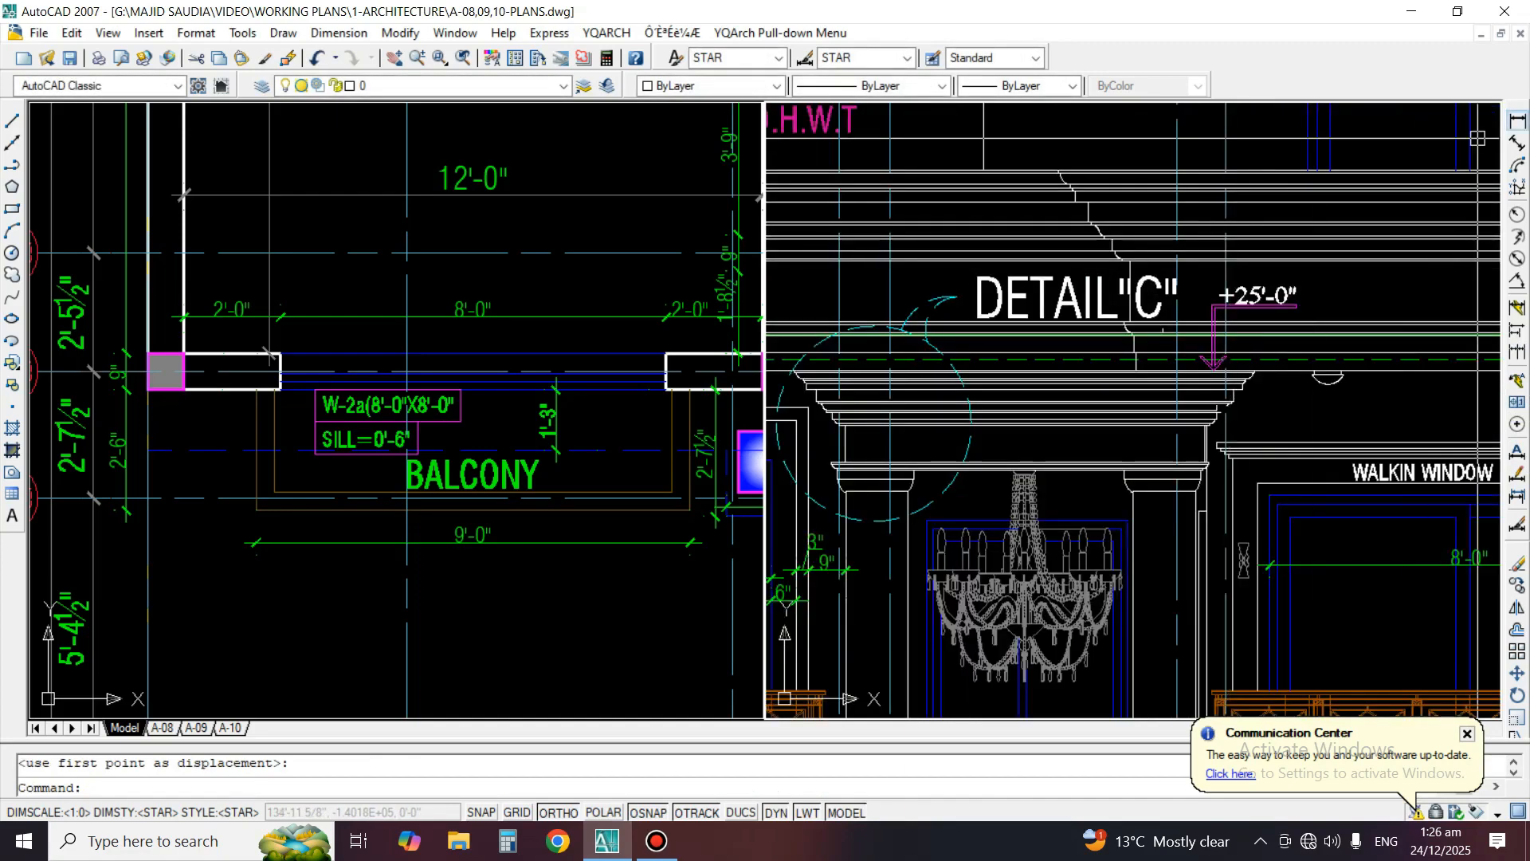
left_click(1518, 122)
scroll(1227, 347, "up", 5)
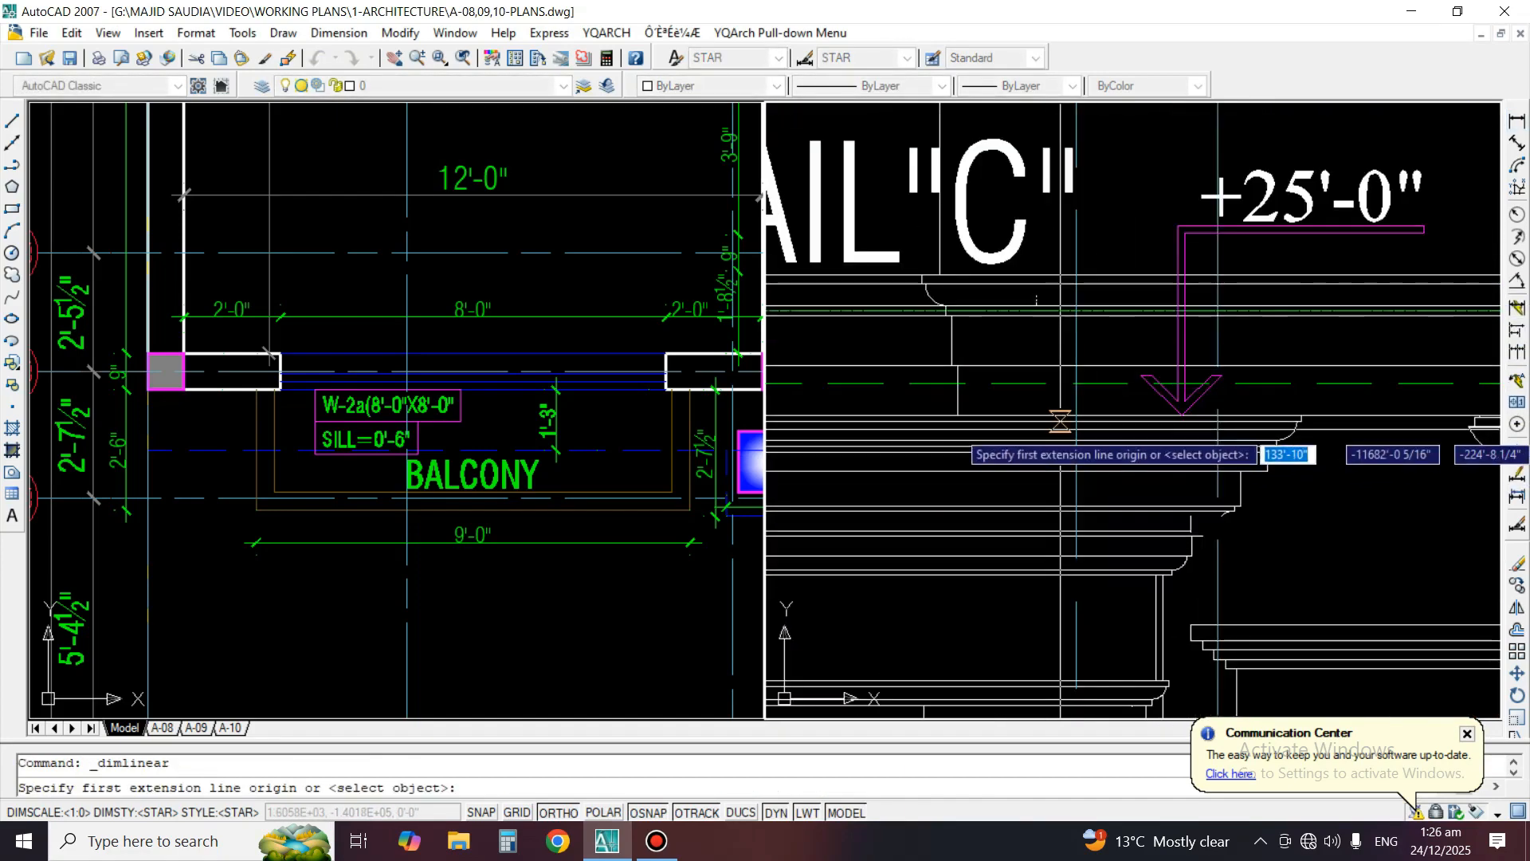
left_click(1110, 415)
scroll(1347, 248, "down", 10)
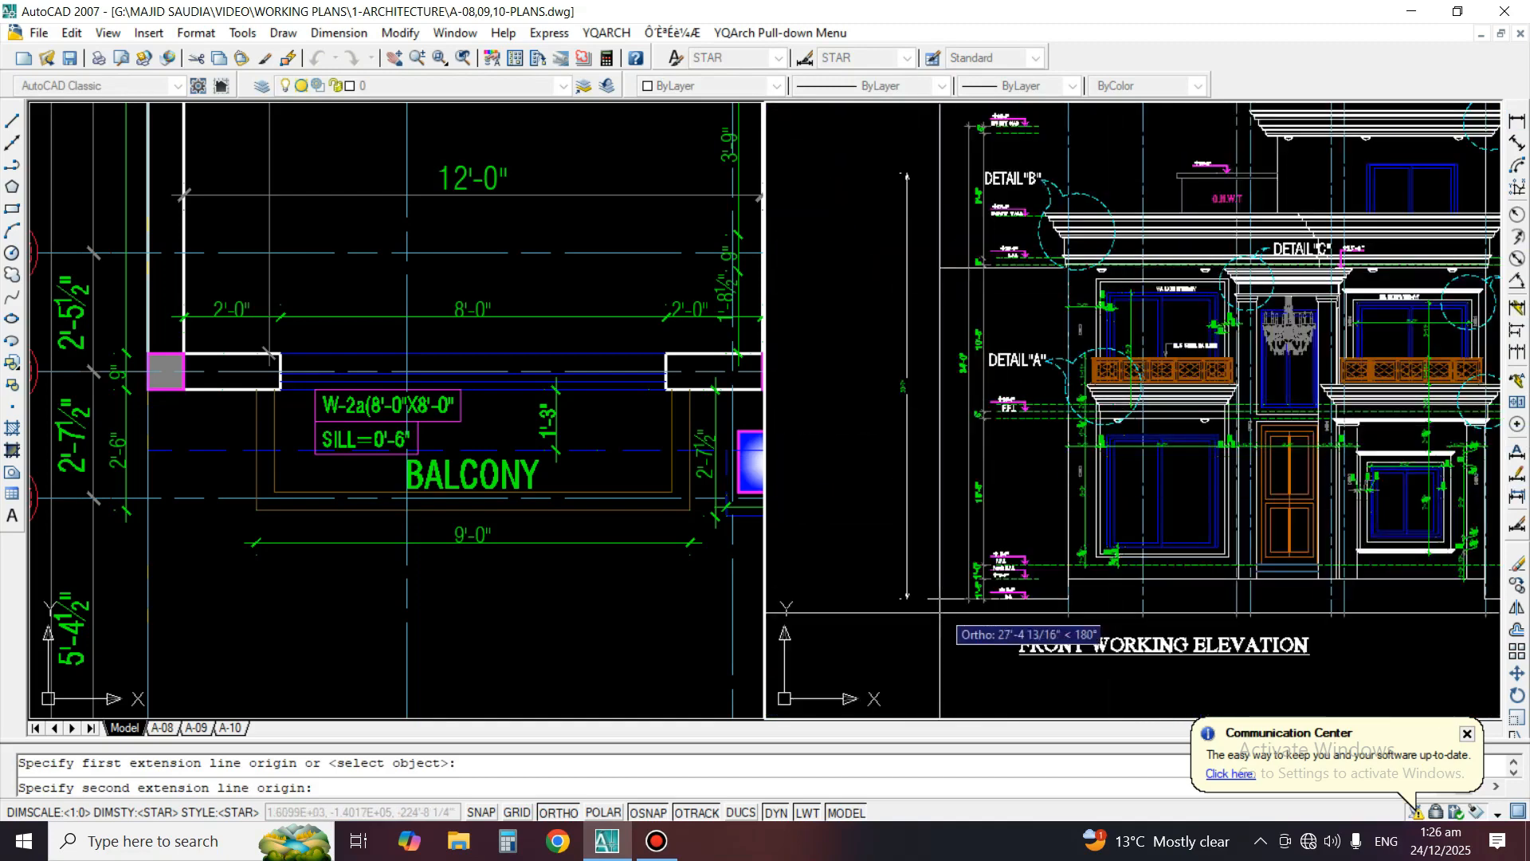
scroll(940, 614, "up", 3)
left_click(999, 579)
left_click(935, 494)
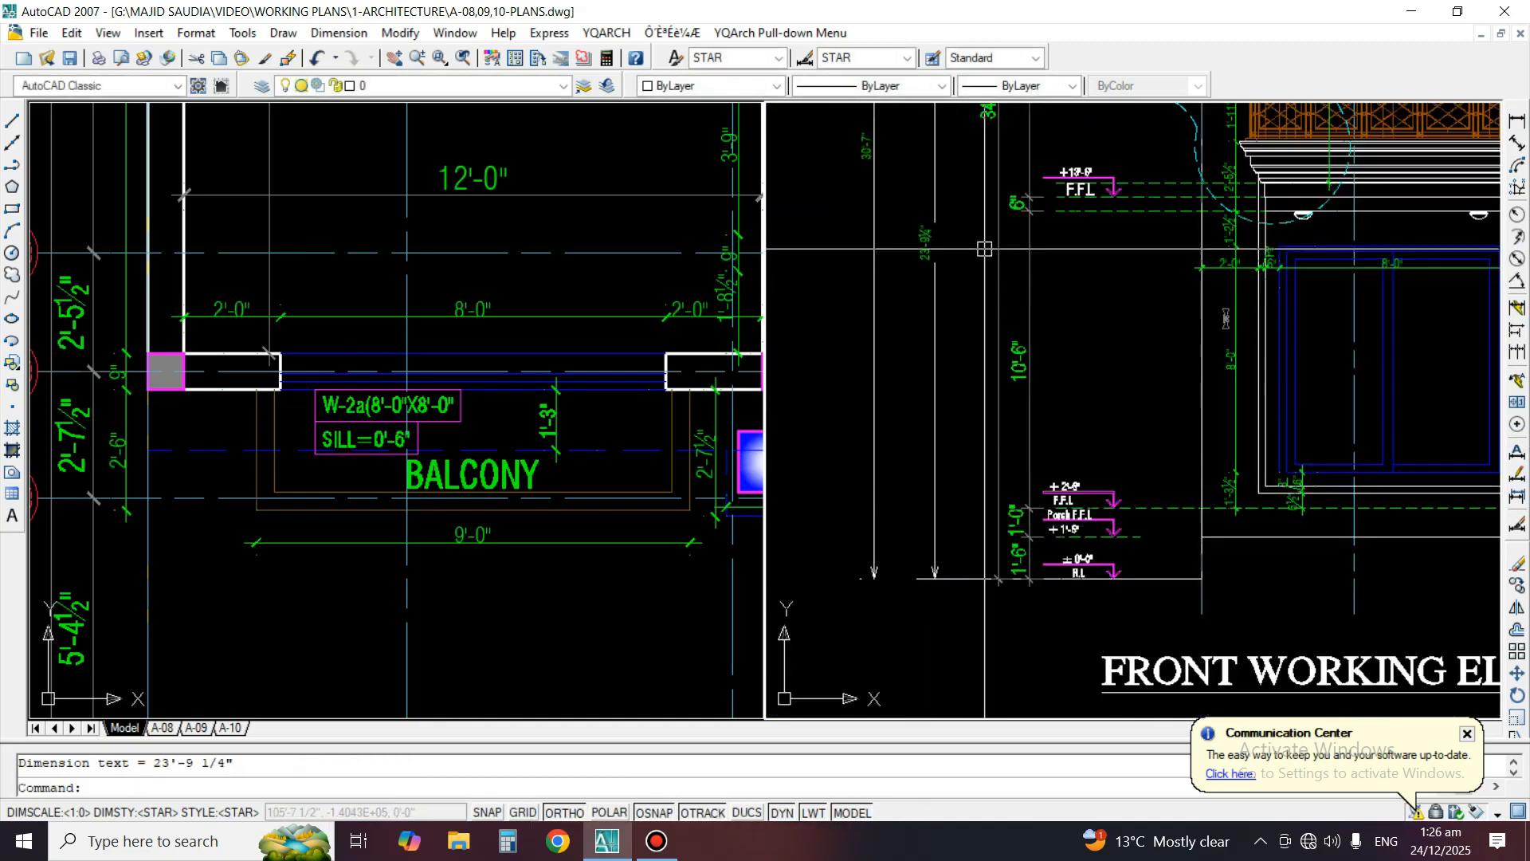
Set the precision of the new cornice height dimension to whole inches
scroll(976, 207, "up", 3)
left_click(884, 275)
right_click(883, 277)
mouse_move(996, 337)
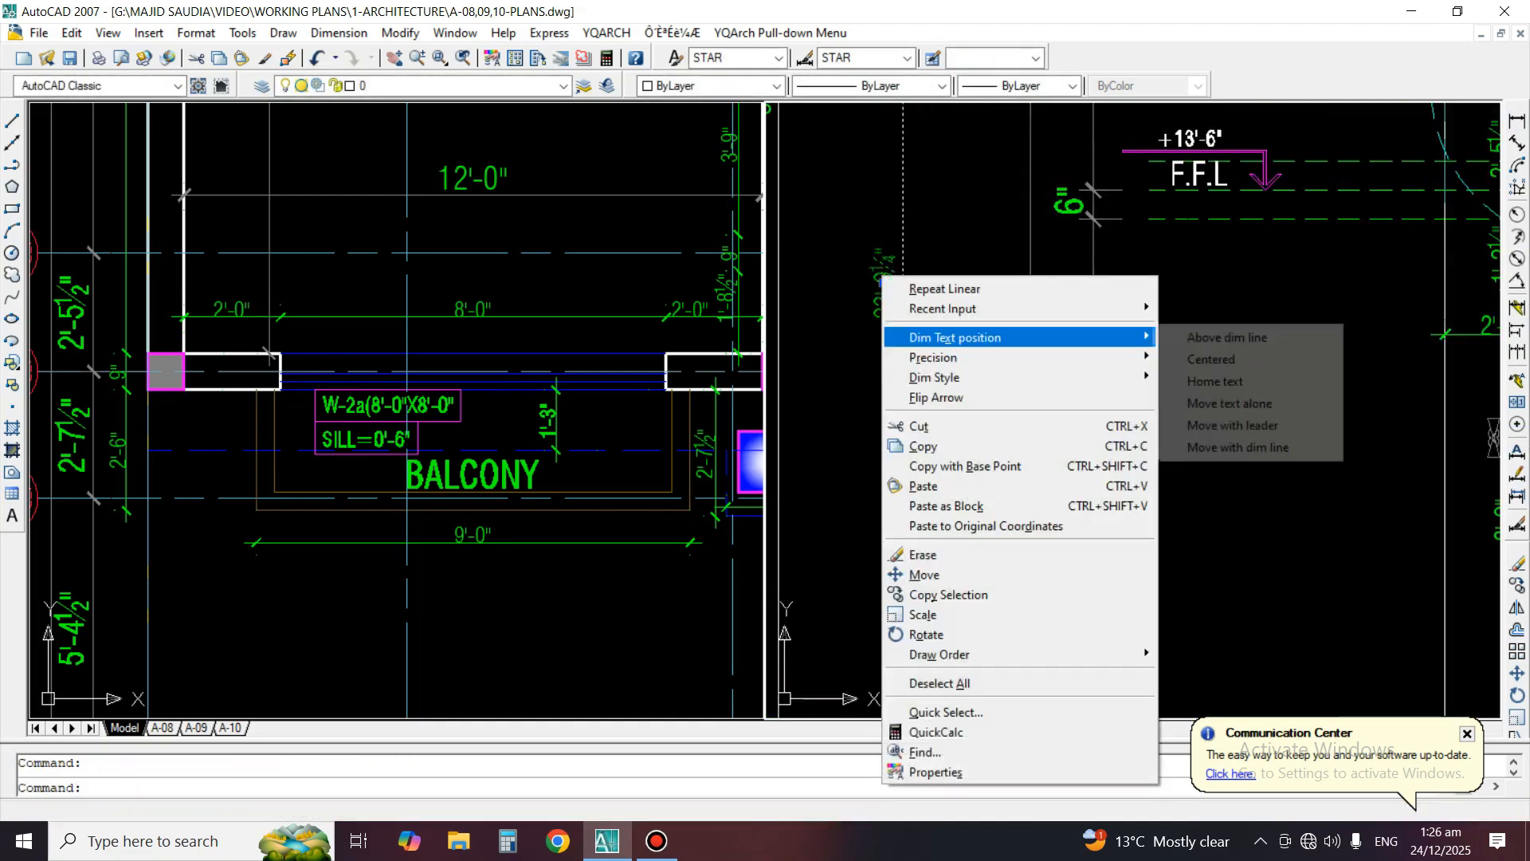
left_click(1197, 357)
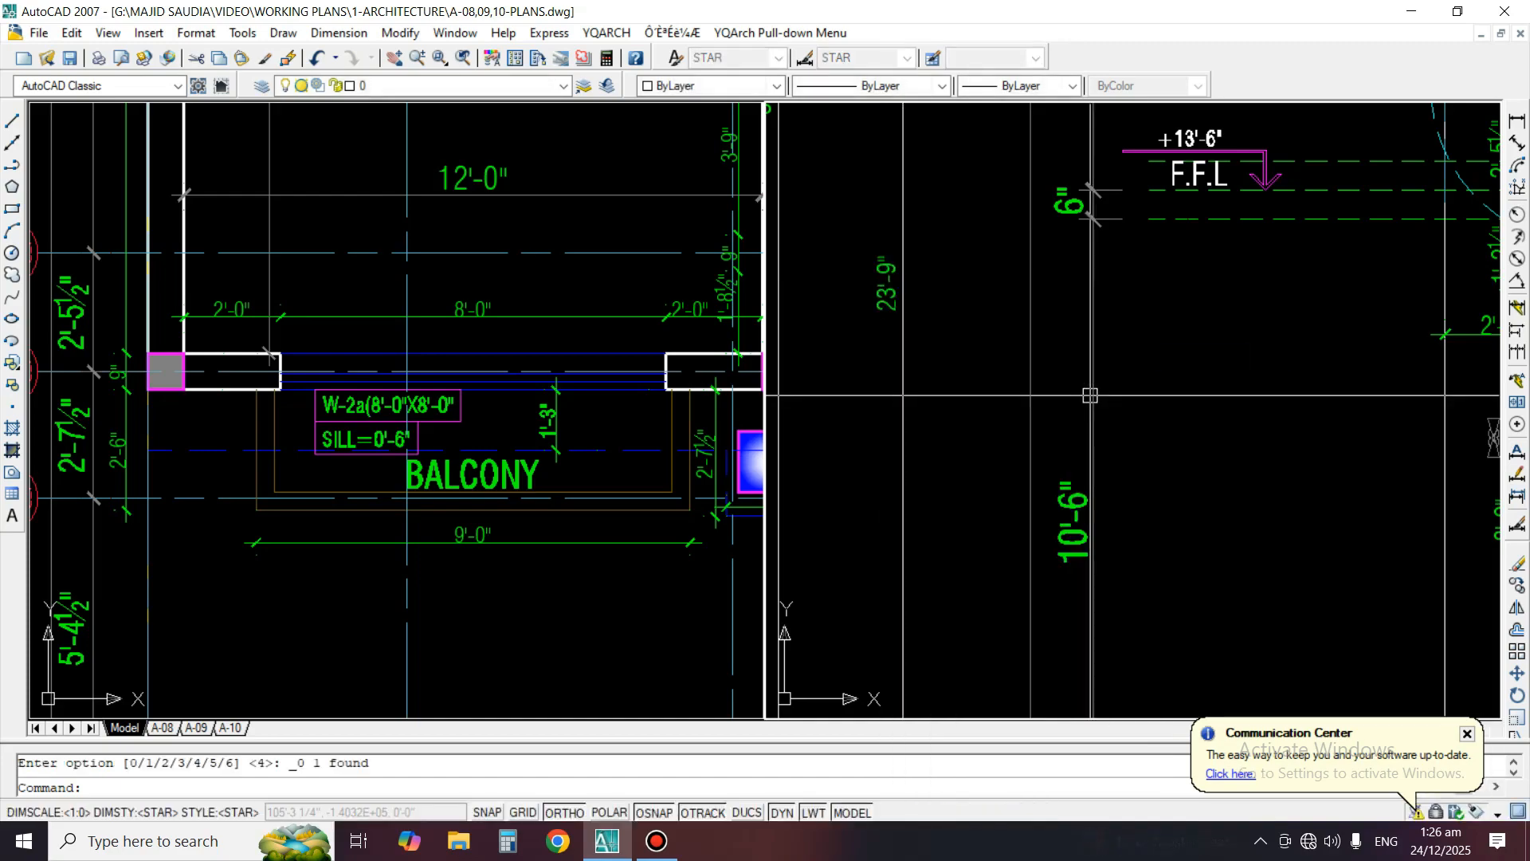
Change the level text beside Detail "C" to +23'-9"
scroll(1347, 348, "down", 6)
scroll(1407, 100, "up", 3)
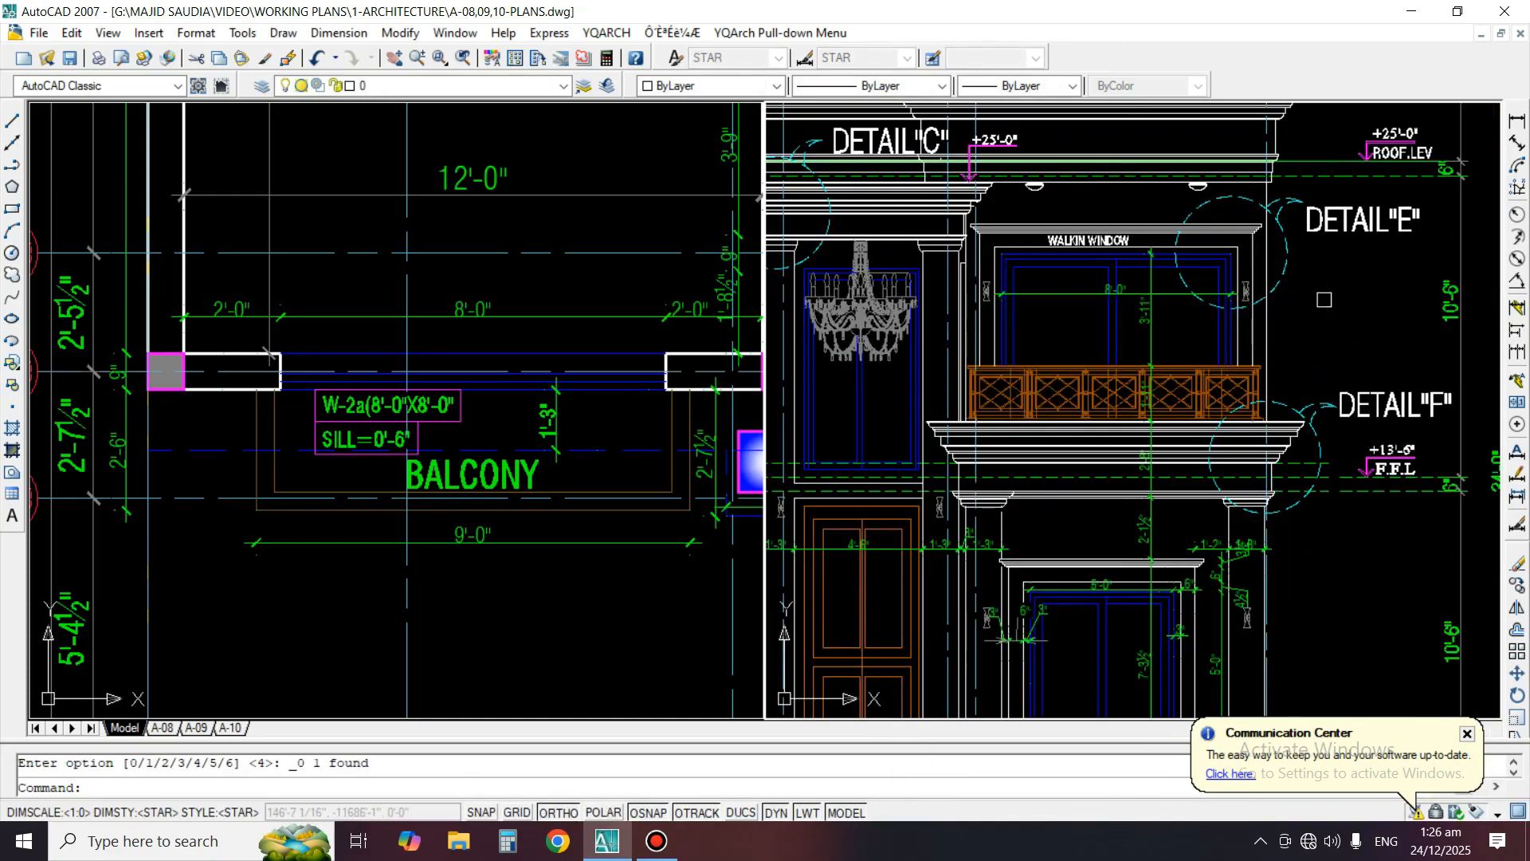
scroll(1175, 260, "up", 3)
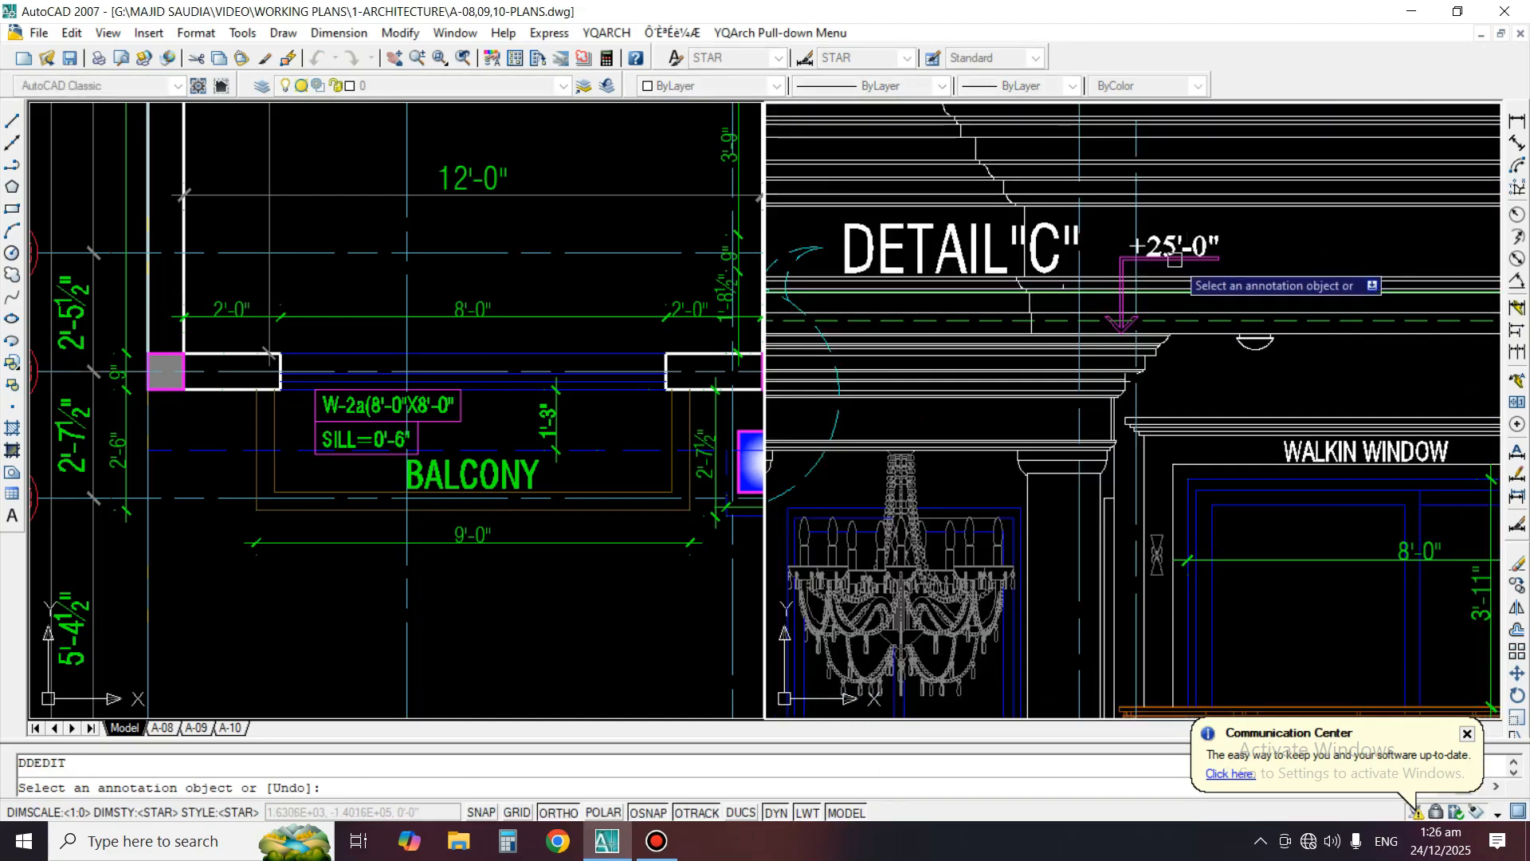
left_click(1175, 254)
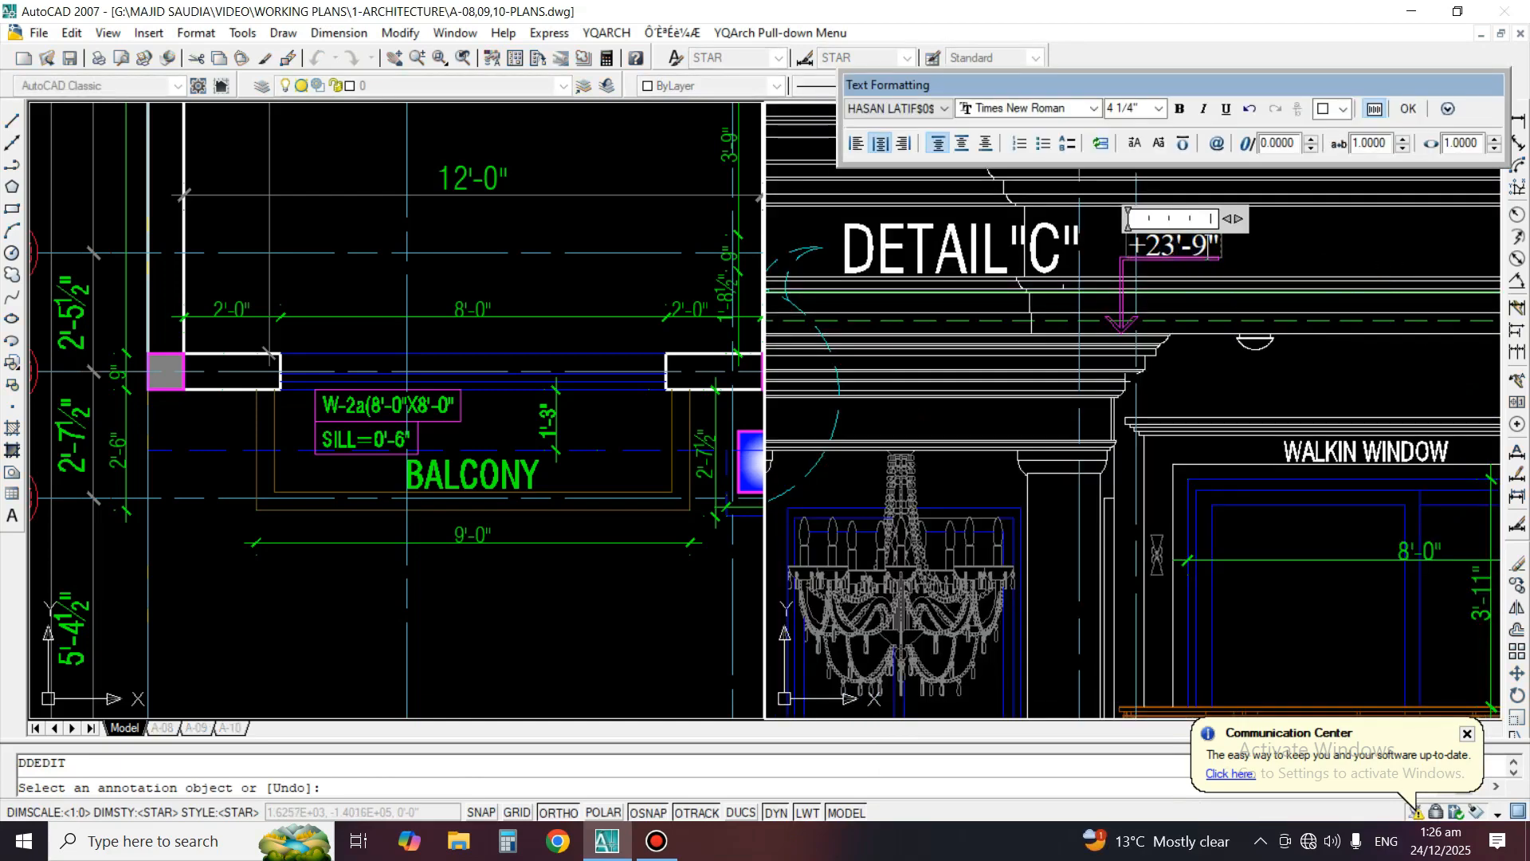
left_click(1033, 325)
key("space")
Try to match the solid green roof level line to the properties of the dashed line below it
scroll(1030, 325, "down", 2)
middle_click_drag(1213, 438, 1008, 424)
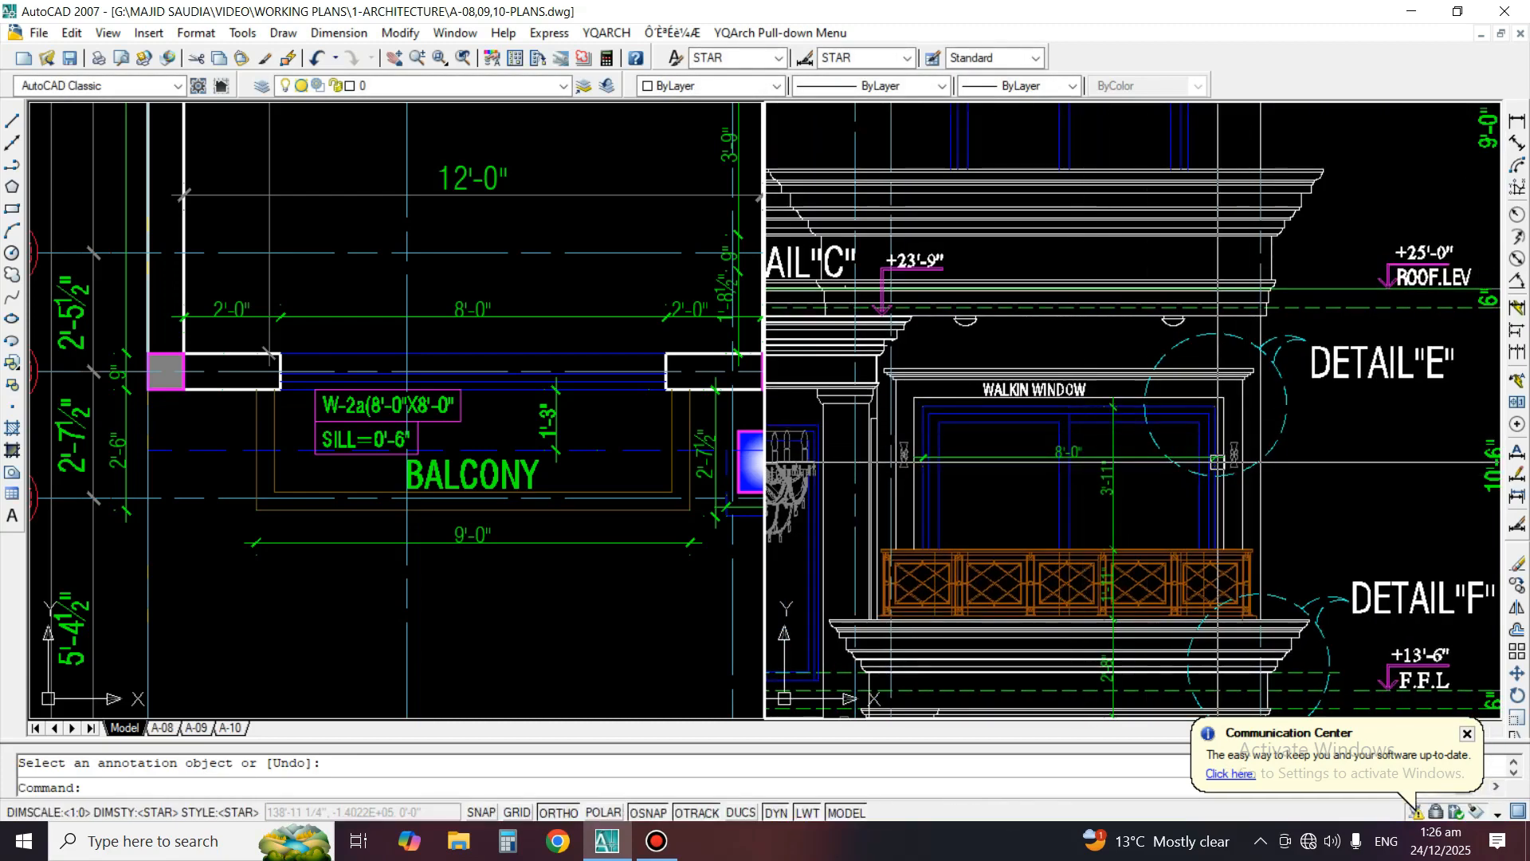
scroll(1449, 341, "down", 5)
scroll(1406, 350, "up", 4)
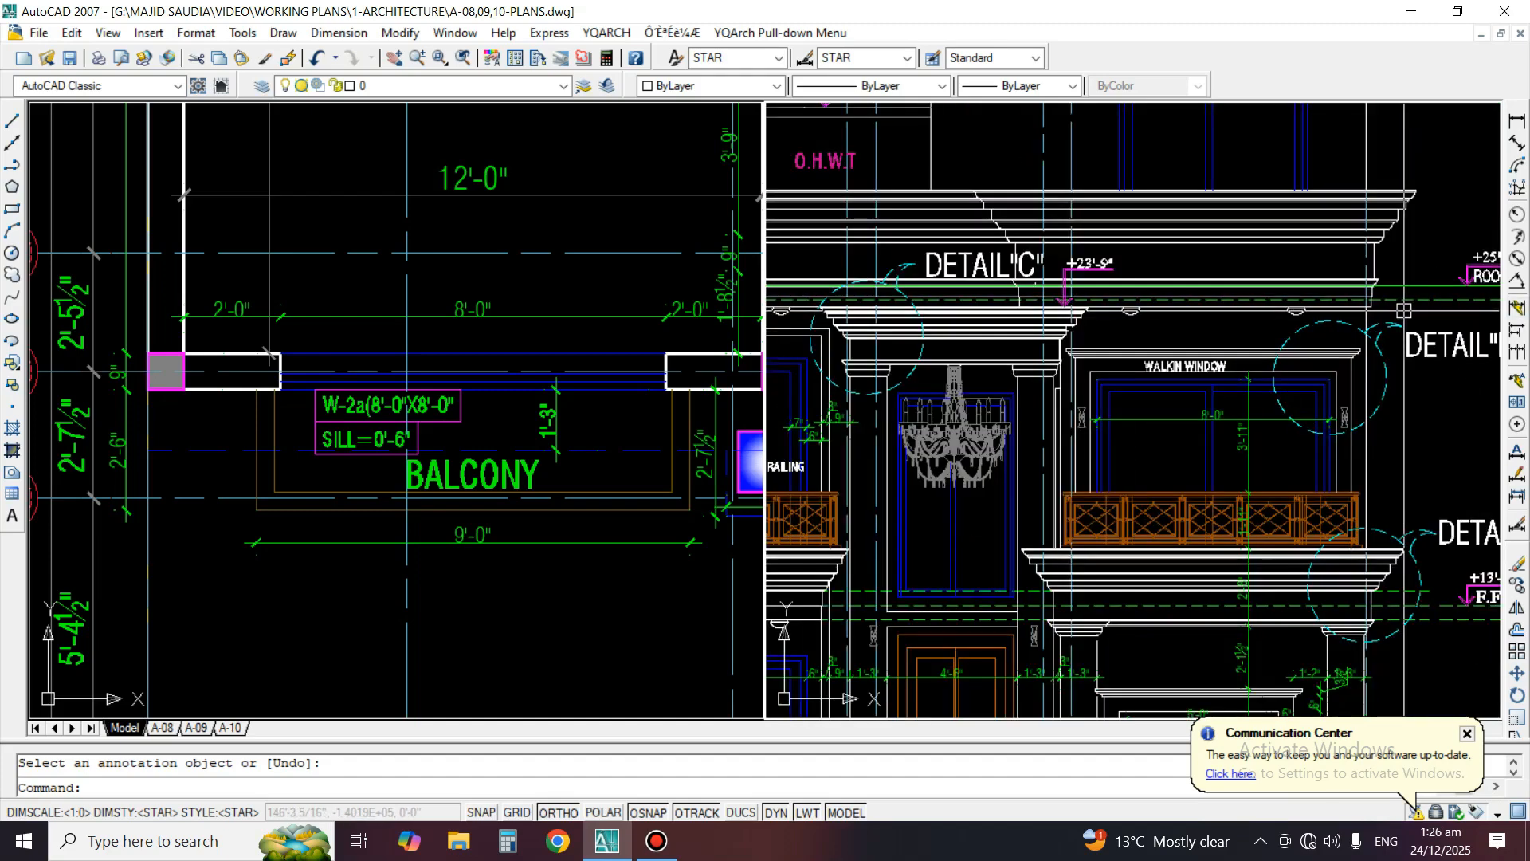
type("MA")
key("space")
scroll(1402, 306, "up", 2)
left_click(1397, 297)
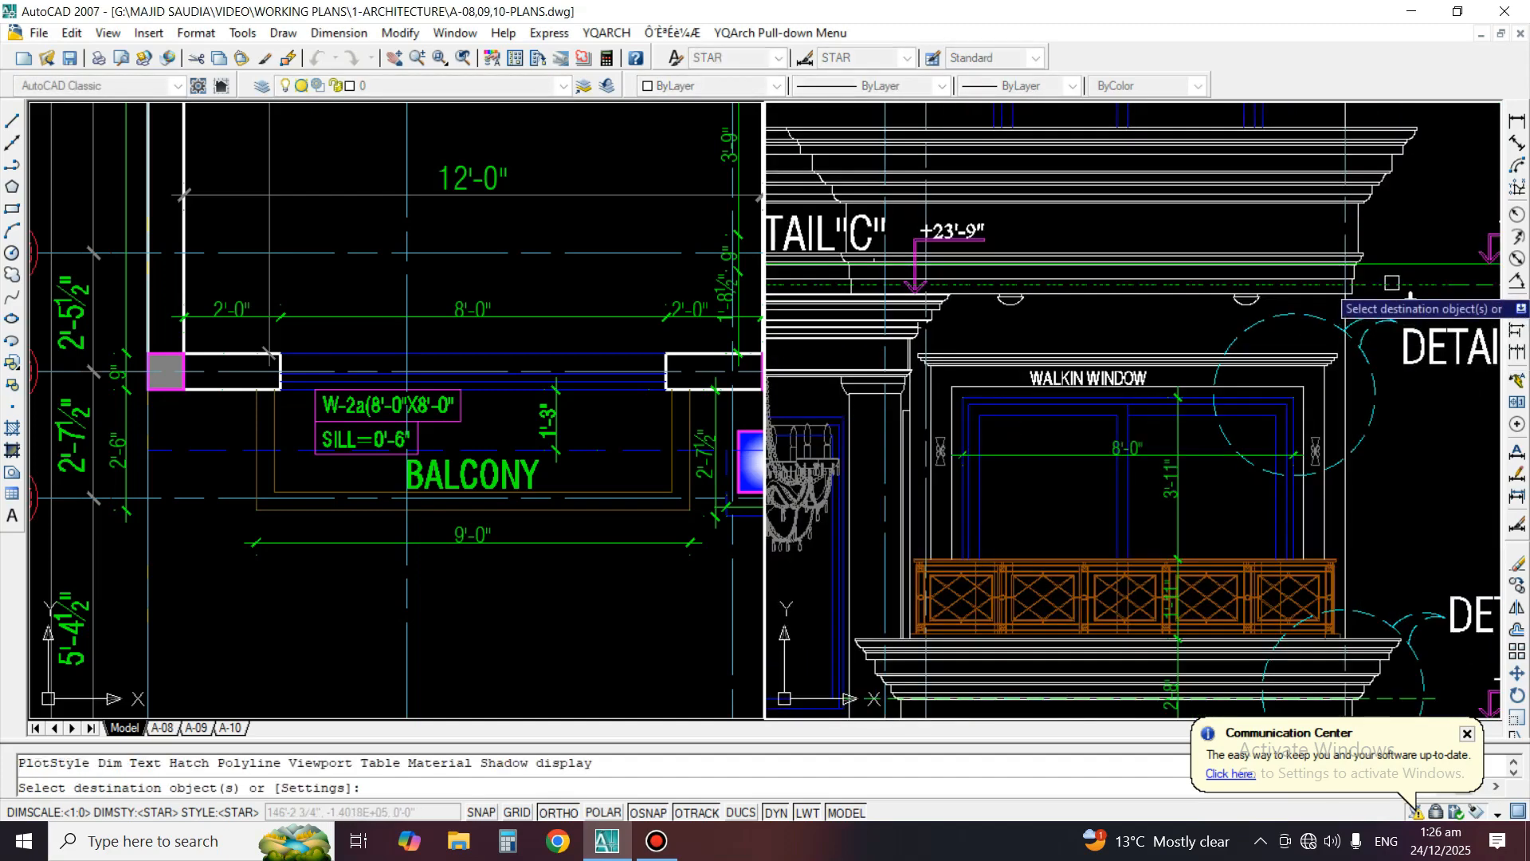
scroll(1397, 271, "up", 3)
left_click(1396, 248)
left_click(1371, 292)
key("space")
Erase the solid green roof level line that runs to the +25'-0" "ROOF.LEV" mark
left_click(1367, 240)
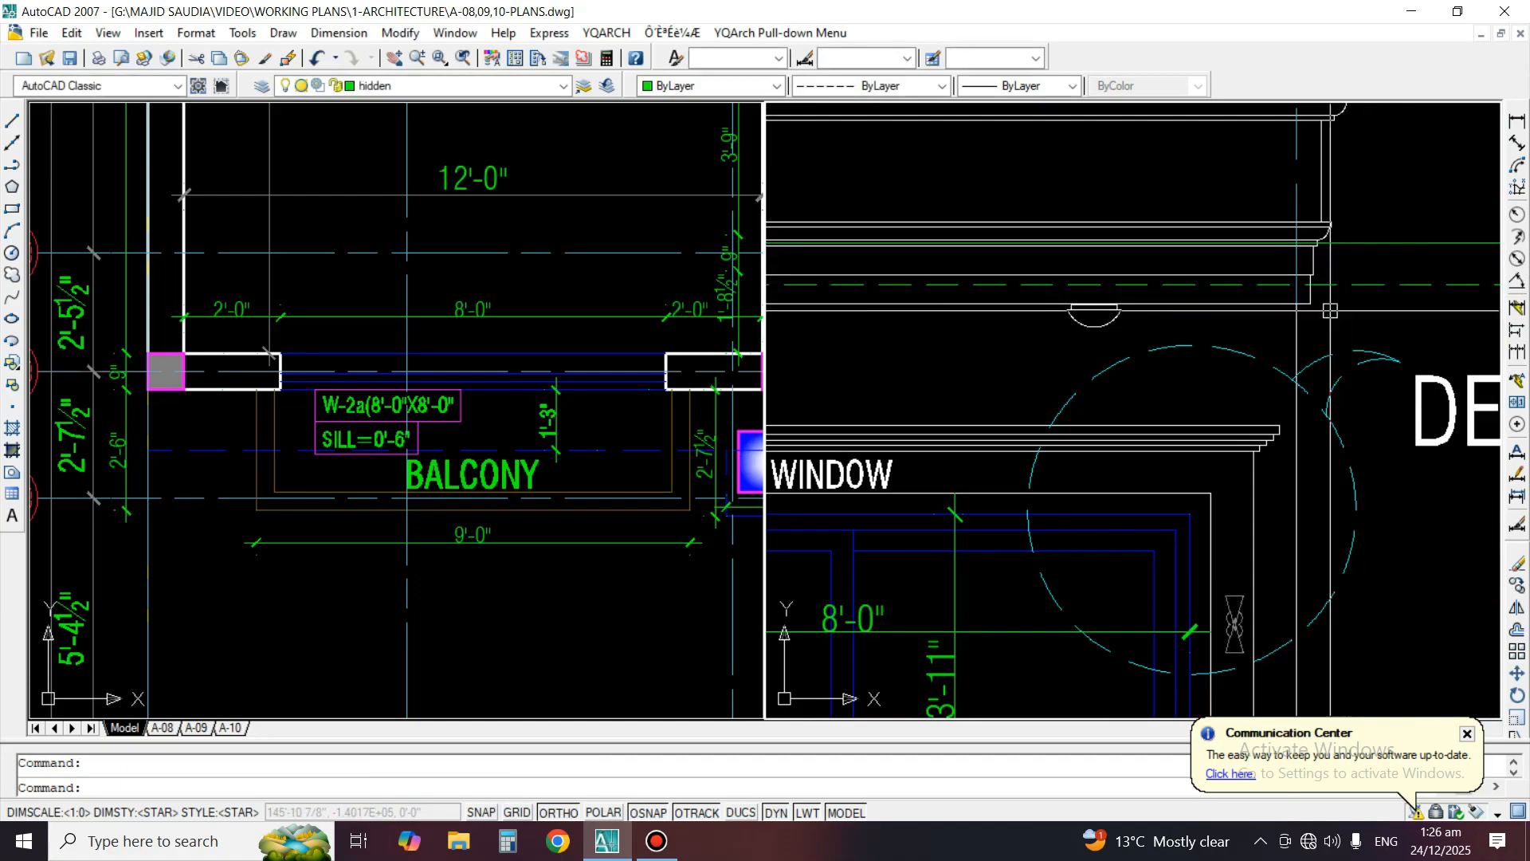
scroll(1299, 315, "down", 5)
left_click(1430, 309)
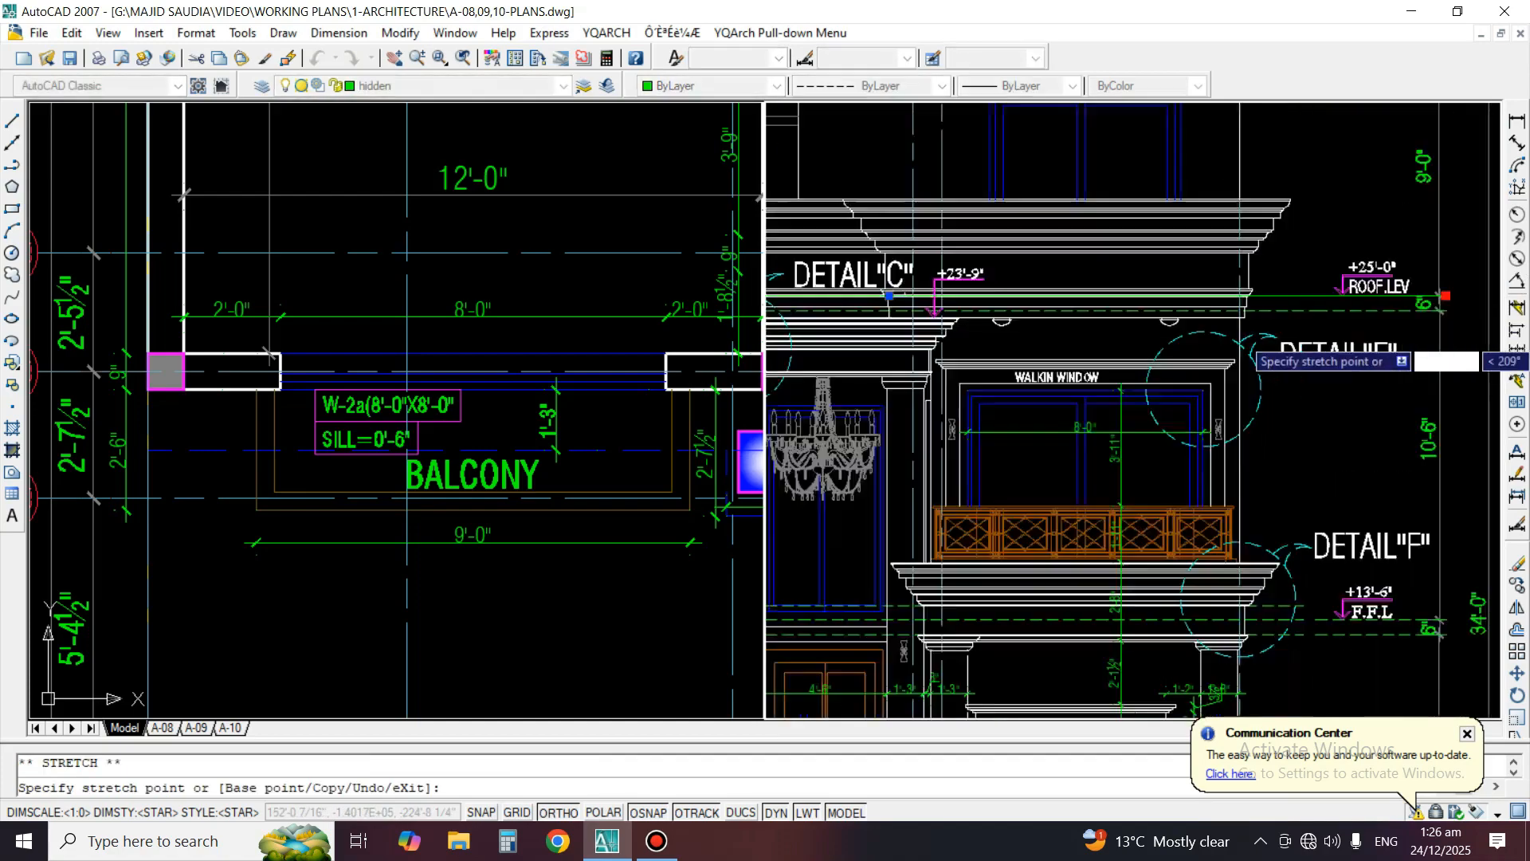
scroll(1394, 339, "up", 4)
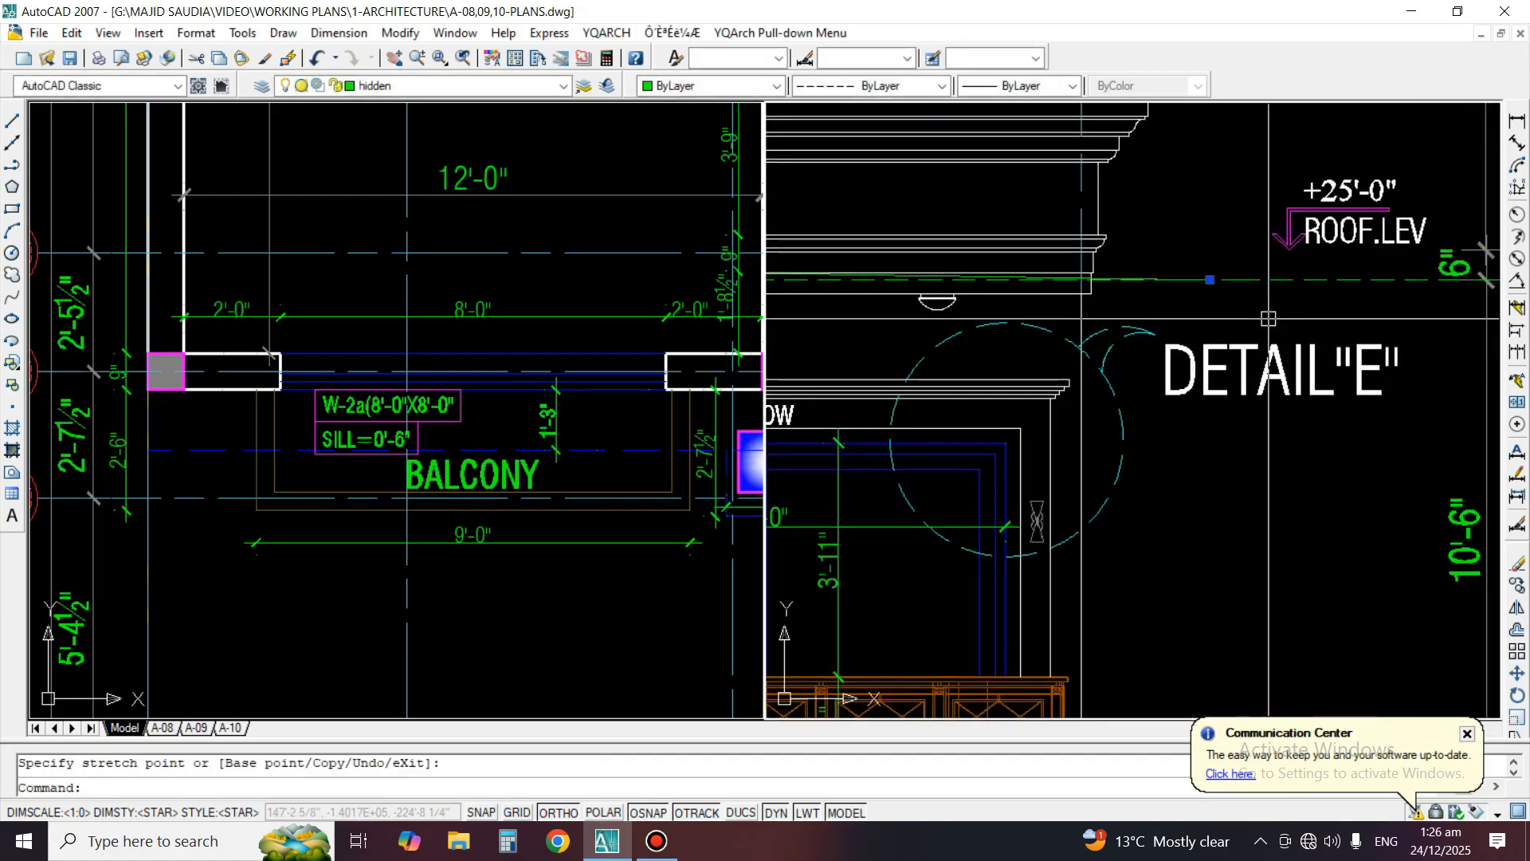
key("Return")
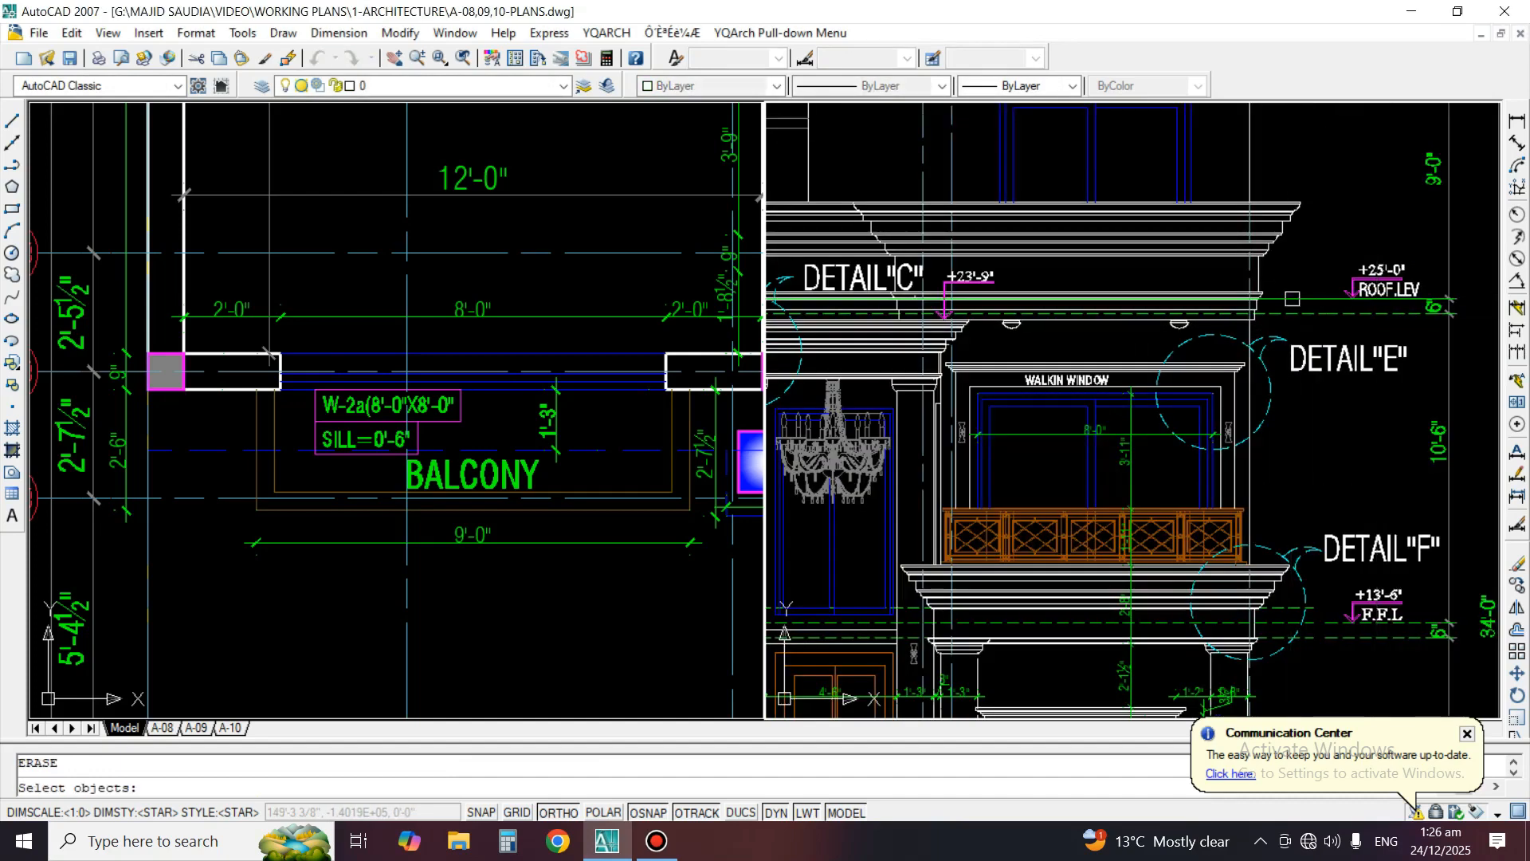
key("Return")
Offset the dashed green line below the "ROOF.LEV" mark 6" upward to redraw the roof level line
type("O")
key("Return")
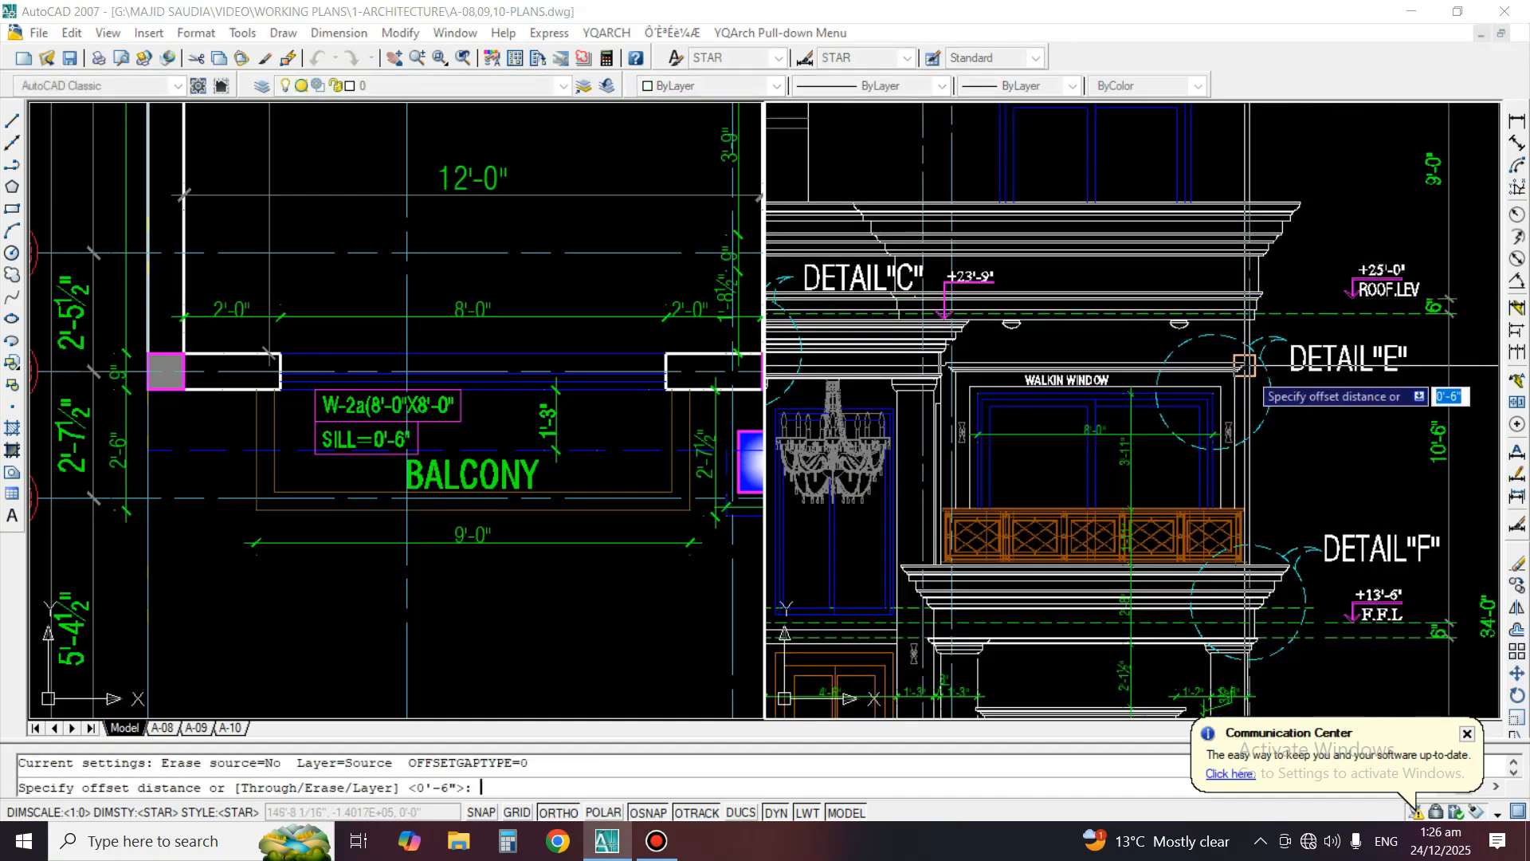
type("6")
key("Return")
scroll(1299, 304, "up", 2)
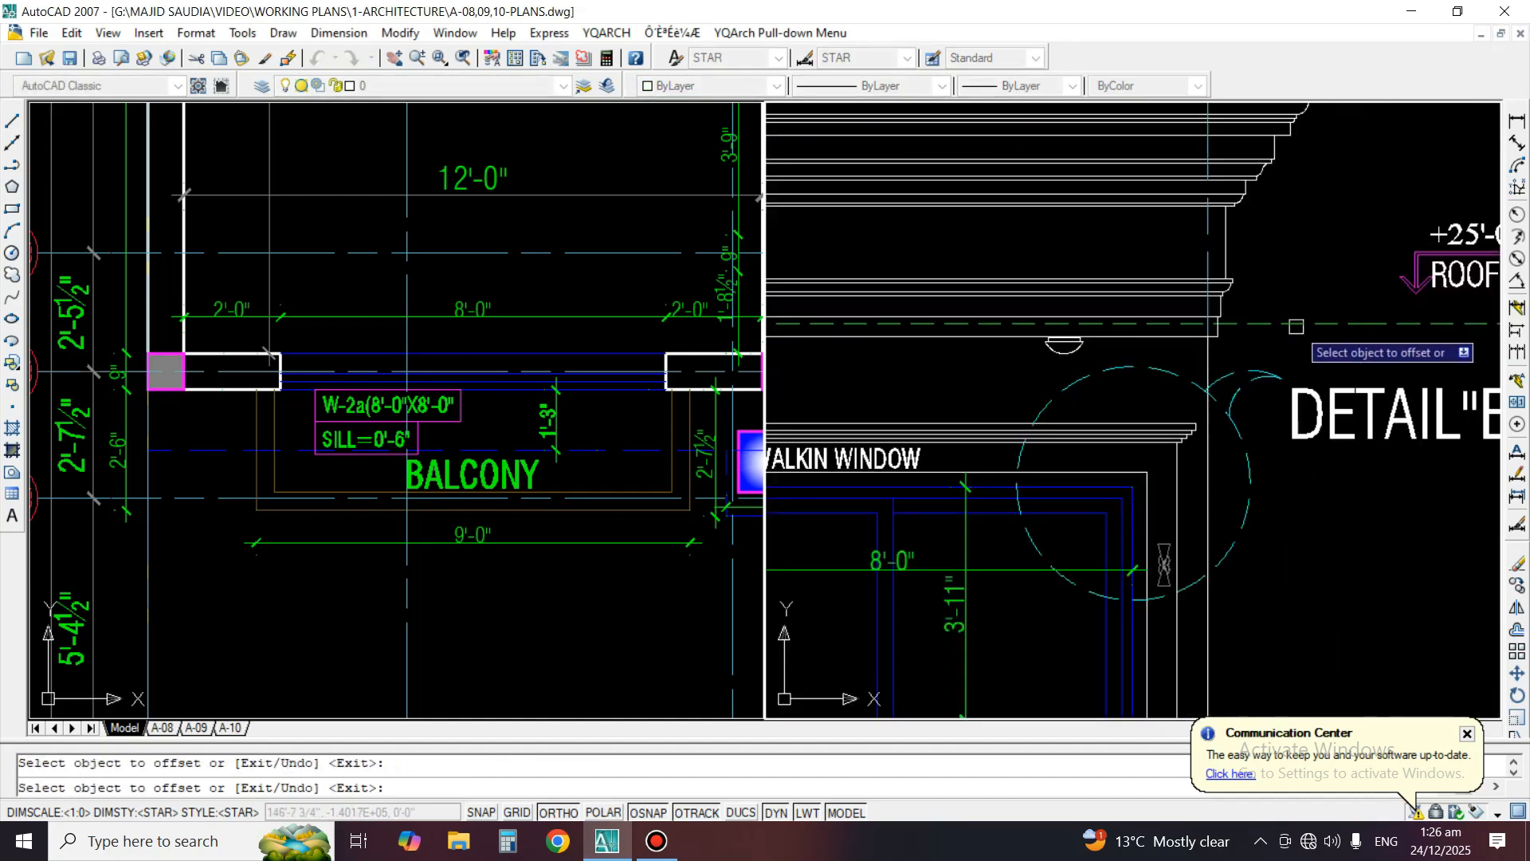
left_click(1296, 325)
left_click(1164, 287)
key("Return")
Stretch the end of the new dashed roof level line past the "ROOF.LEV" mark to the 6" dimension
left_click(1326, 293)
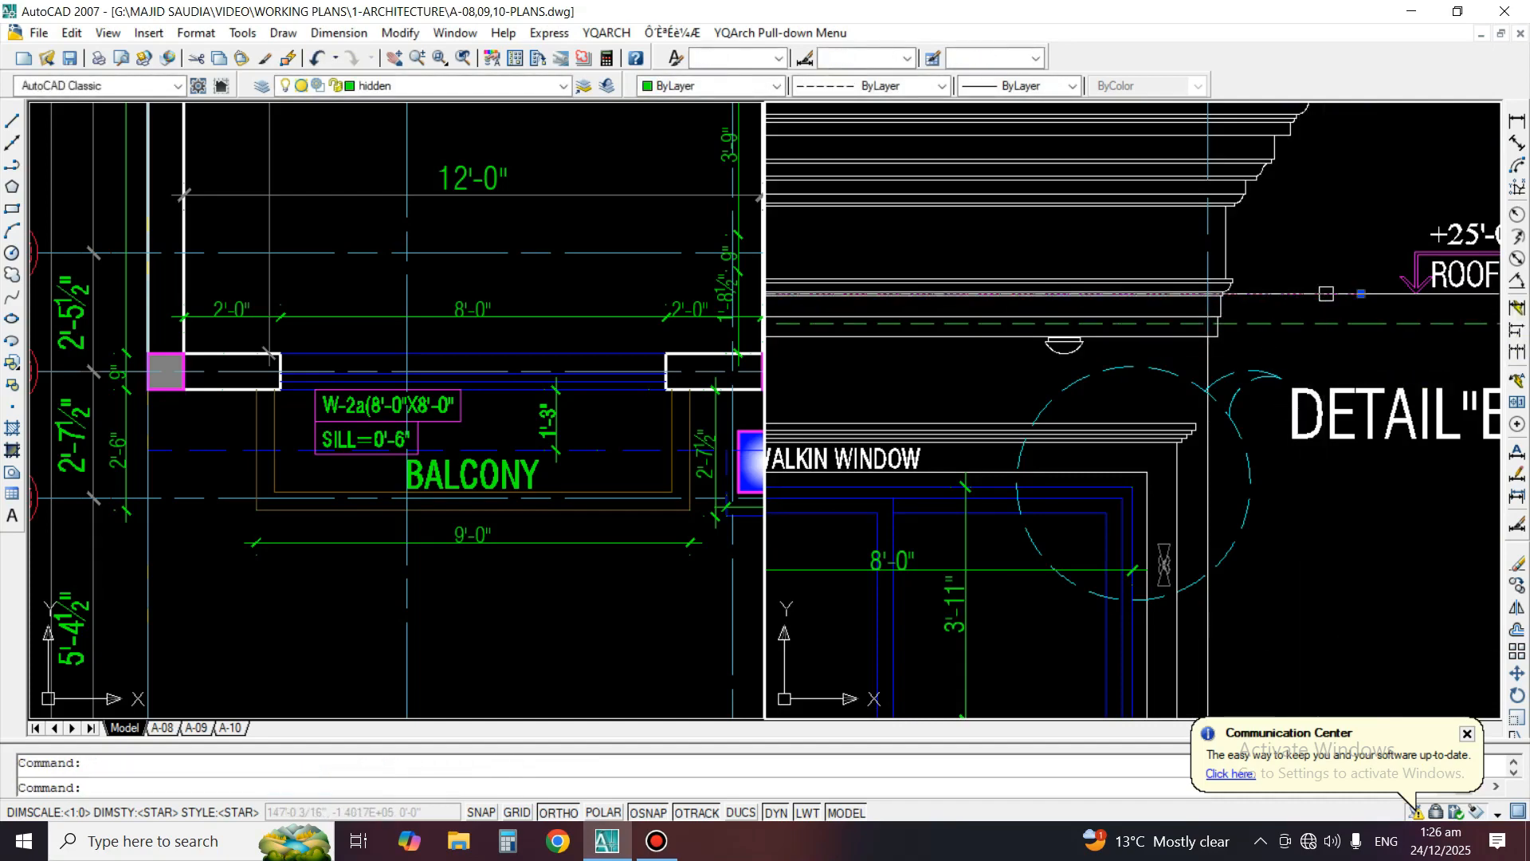
middle_click_drag(1427, 337, 1280, 352)
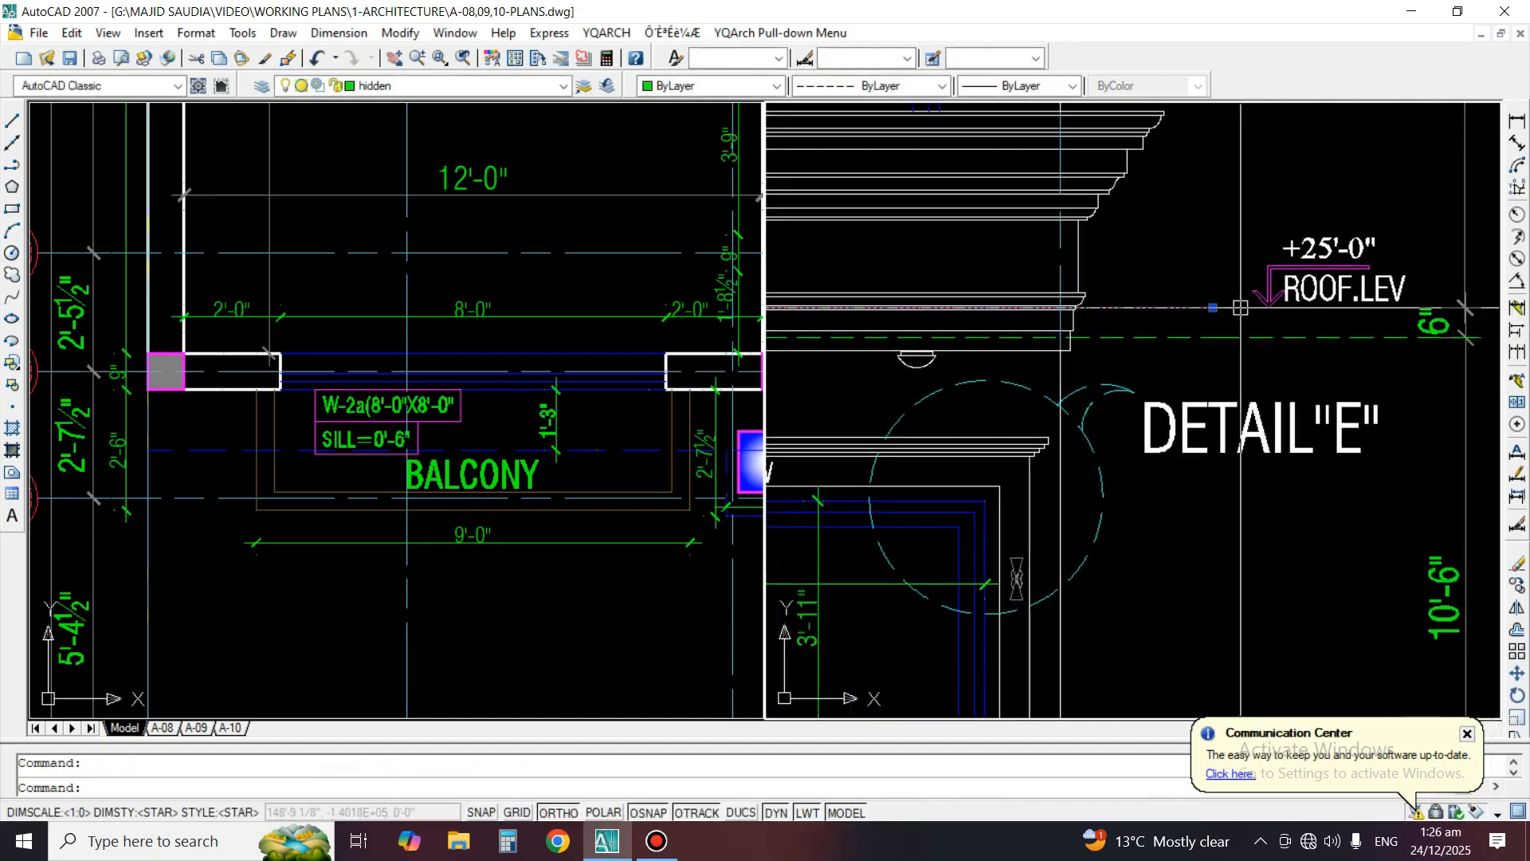
left_click(1212, 307)
scroll(1427, 338, "up", 3)
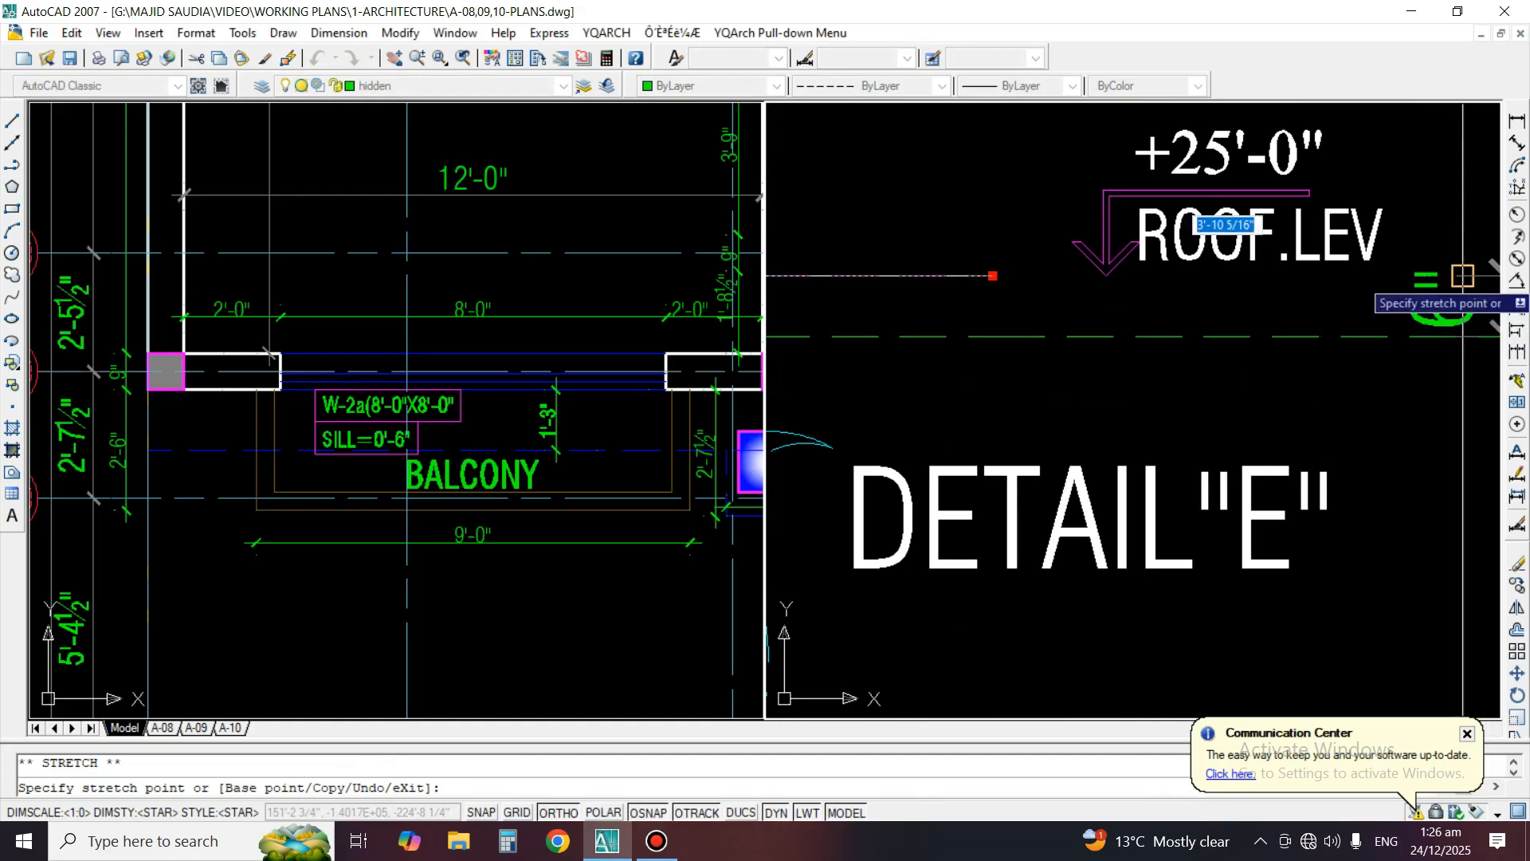
key("Escape")
key("Escape")
scroll(1402, 345, "down", 6)
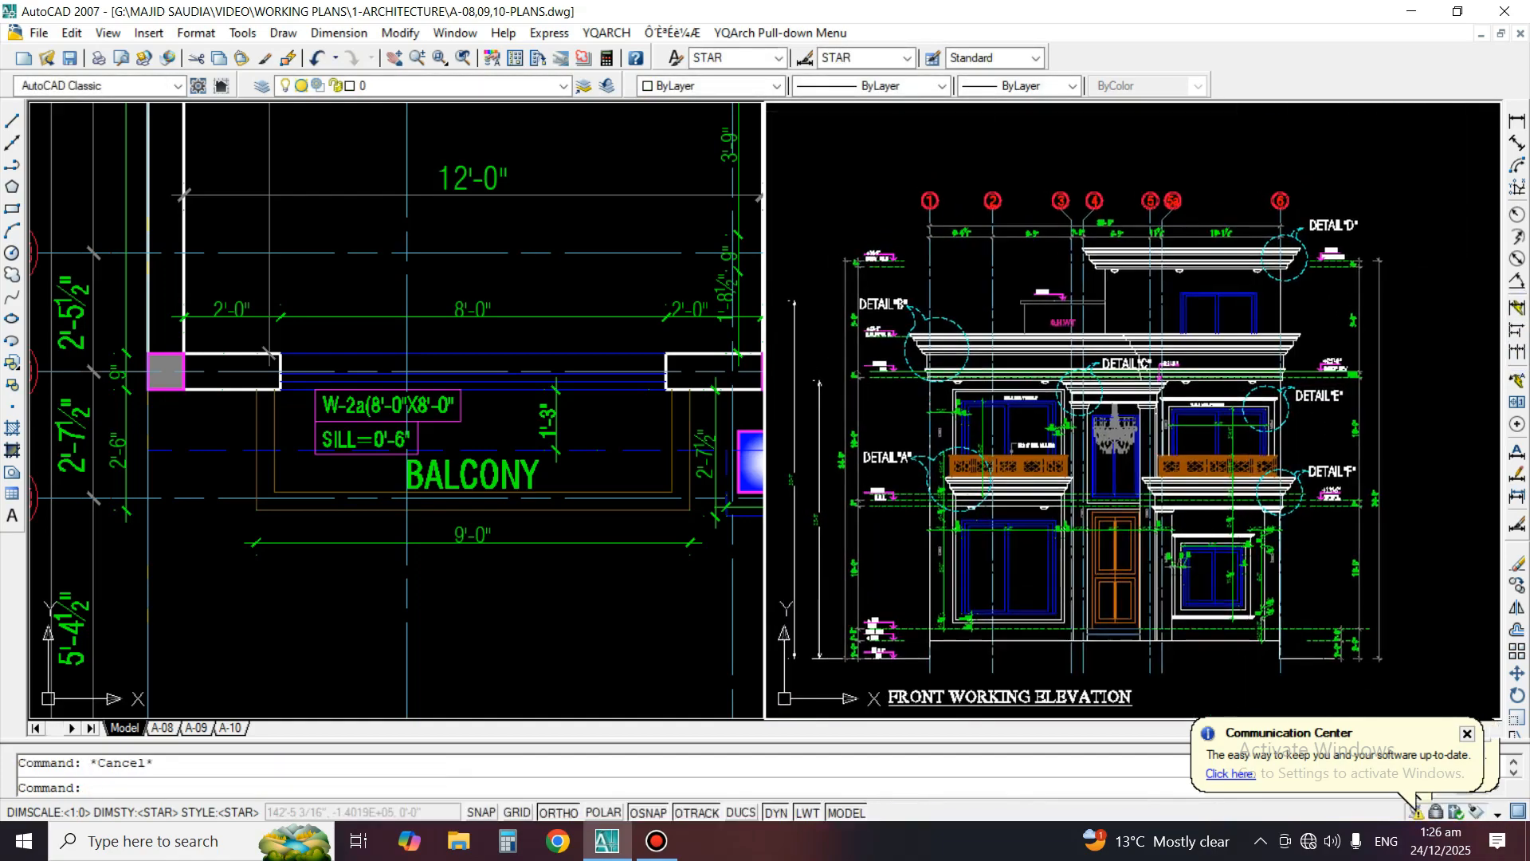
Try a vertical dimension from the roof level line to the top of the mumty window, and erase it
scroll(1251, 304, "up", 3)
scroll(1247, 413, "up", 2)
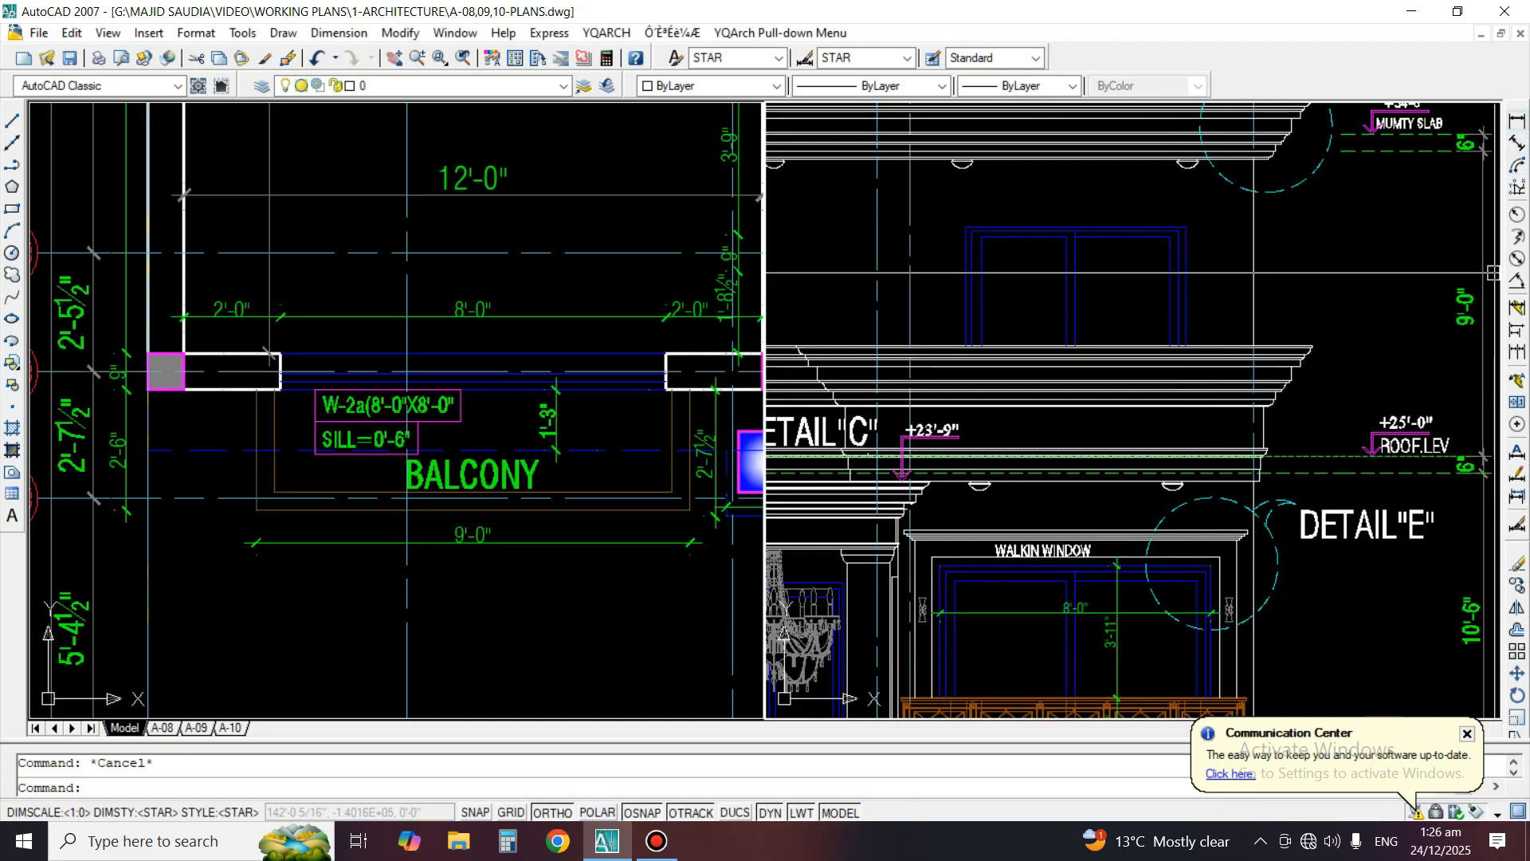
left_click(1516, 121)
scroll(1302, 466, "up", 2)
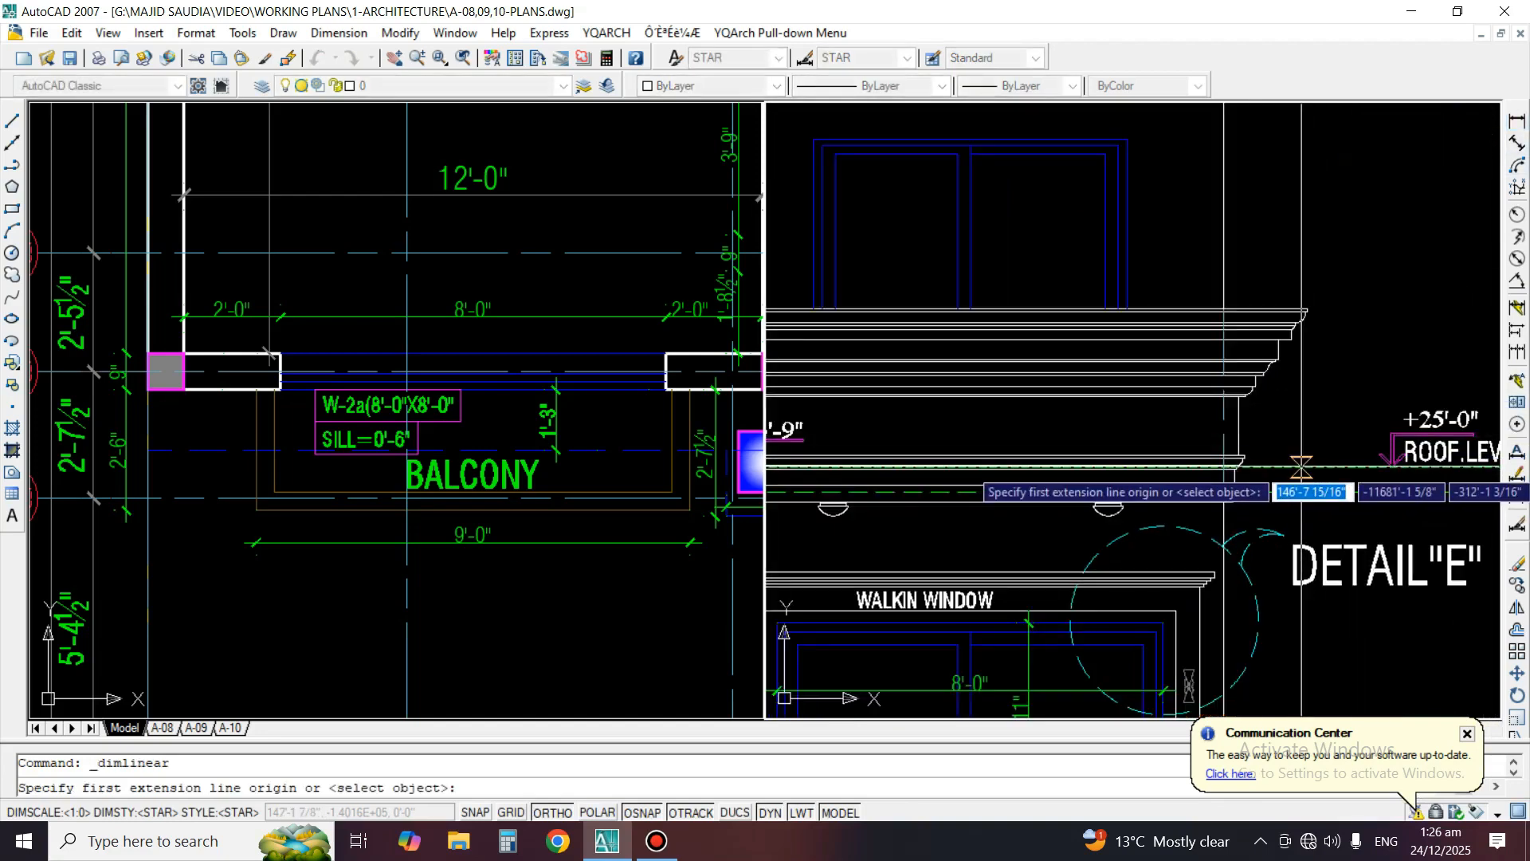
left_click(1302, 466)
left_click(1133, 141)
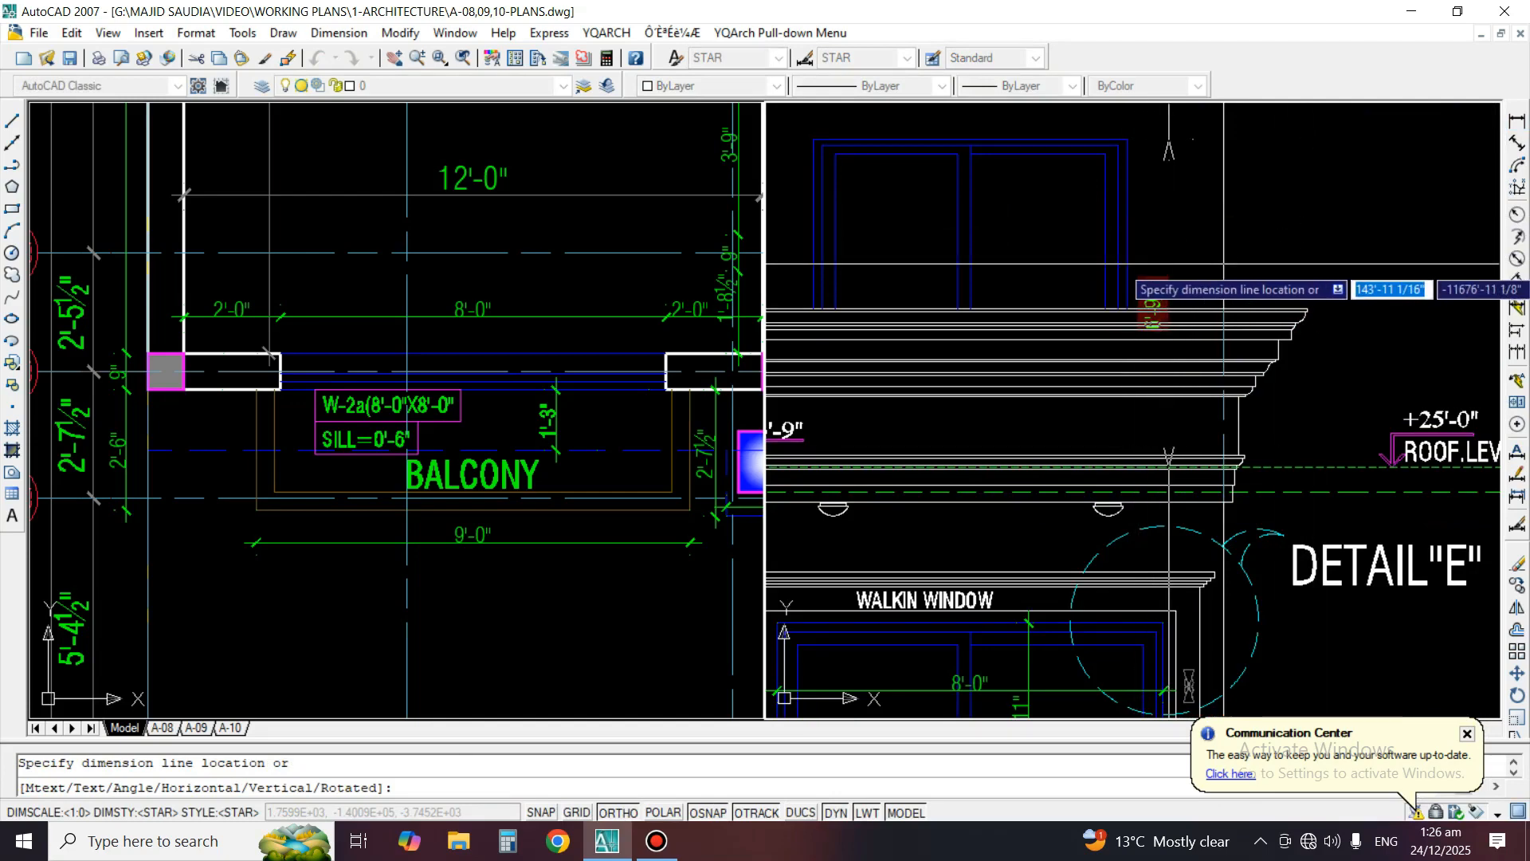
left_click(1148, 254)
scroll(1146, 252, "up", 3)
type("E")
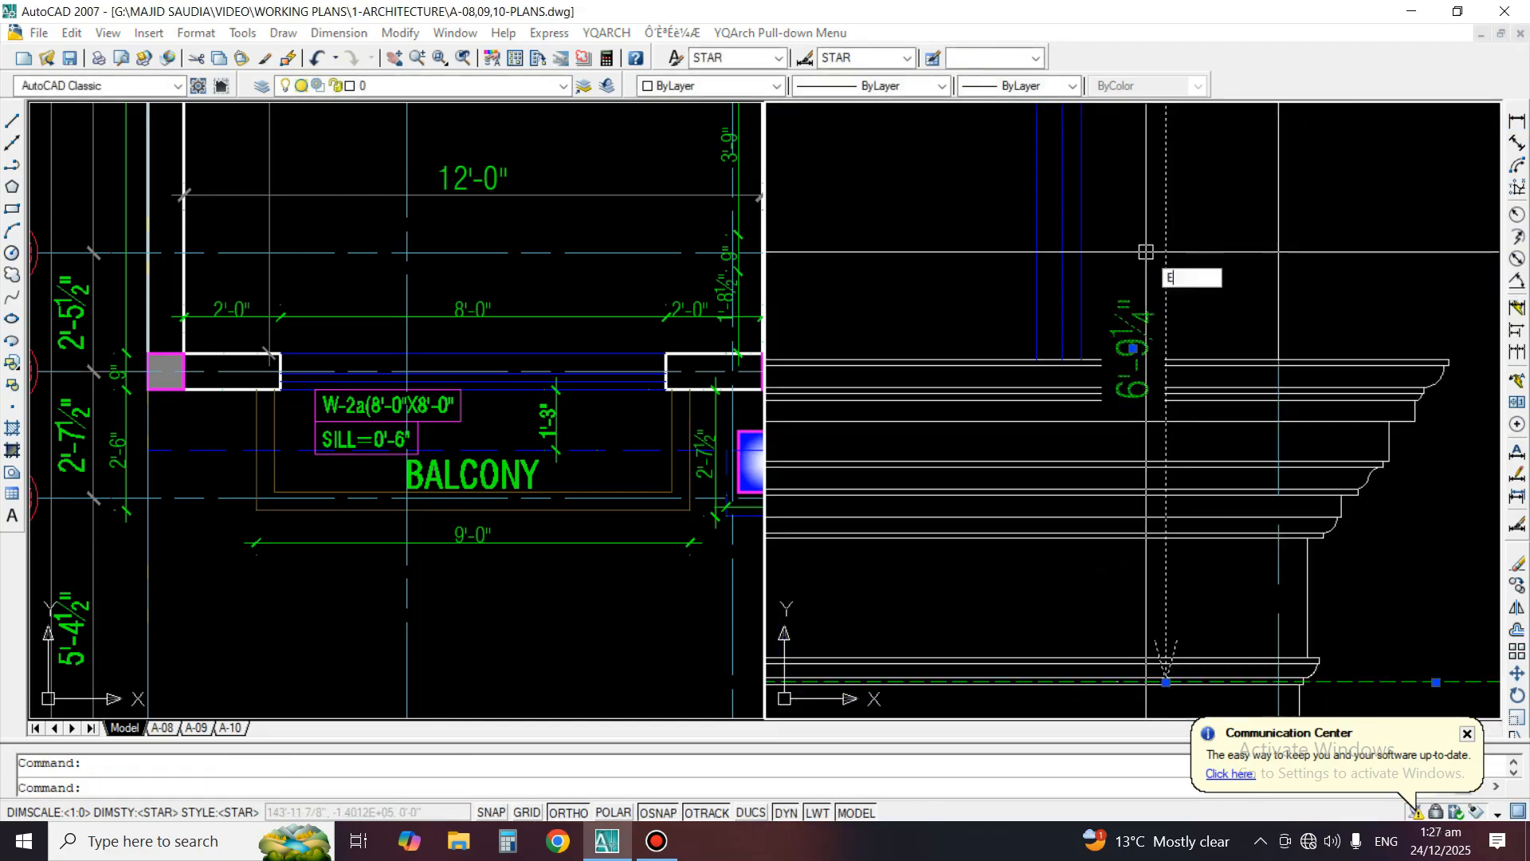
key("Return")
Check window W-9 on the mumty floor plan and dimension the mumty window's width above its frame in the front elevation
scroll(1145, 252, "down", 5)
scroll(399, 399, "down", 5)
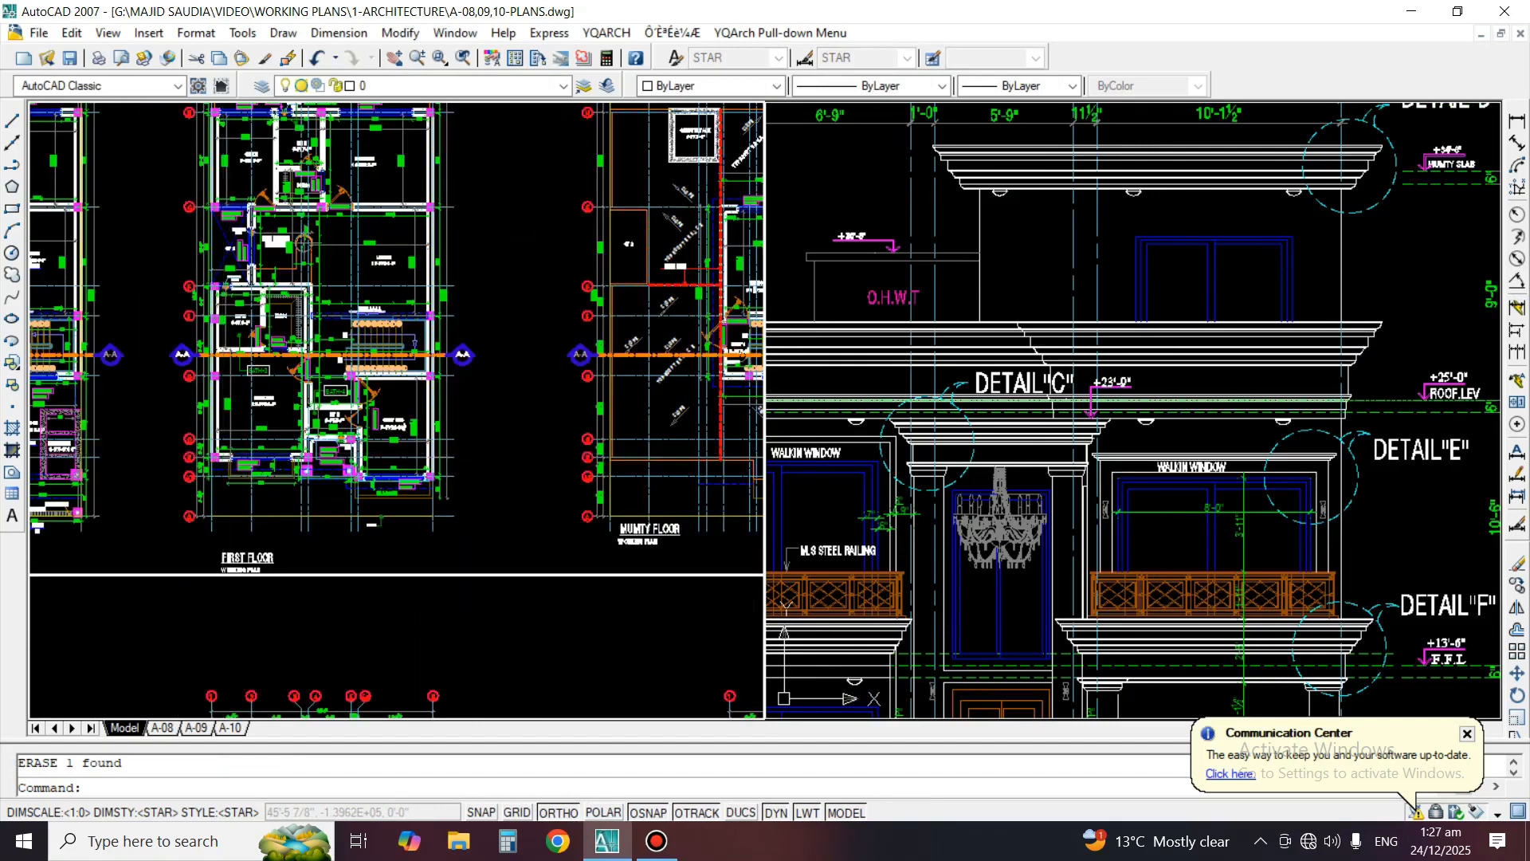
scroll(471, 511, "down", 3)
scroll(471, 511, "up", 8)
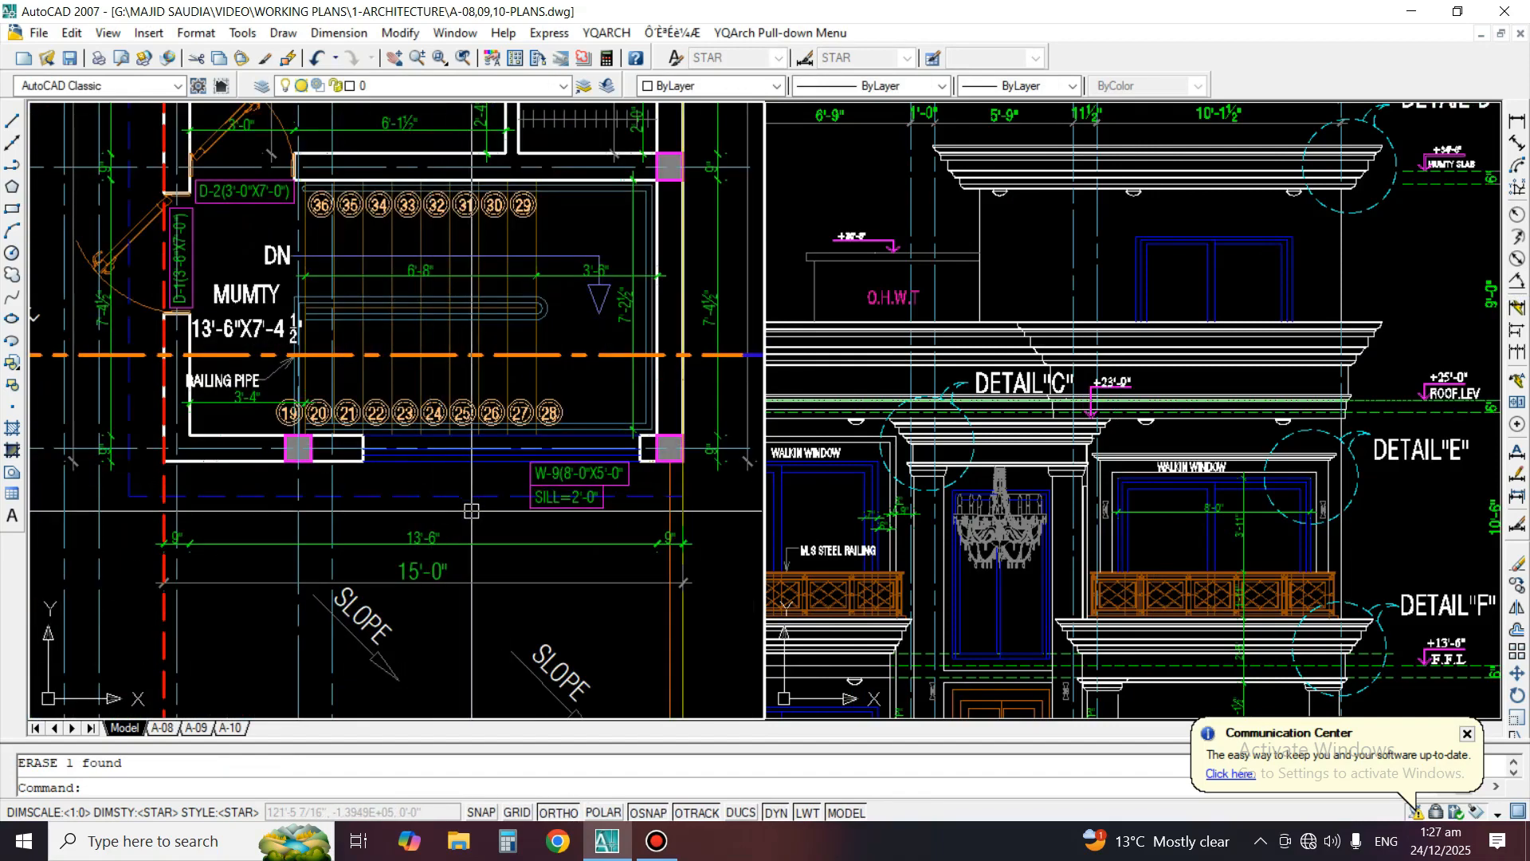
middle_click_drag(471, 511, 443, 496)
left_click(1177, 358)
middle_click_drag(1330, 381, 1293, 397)
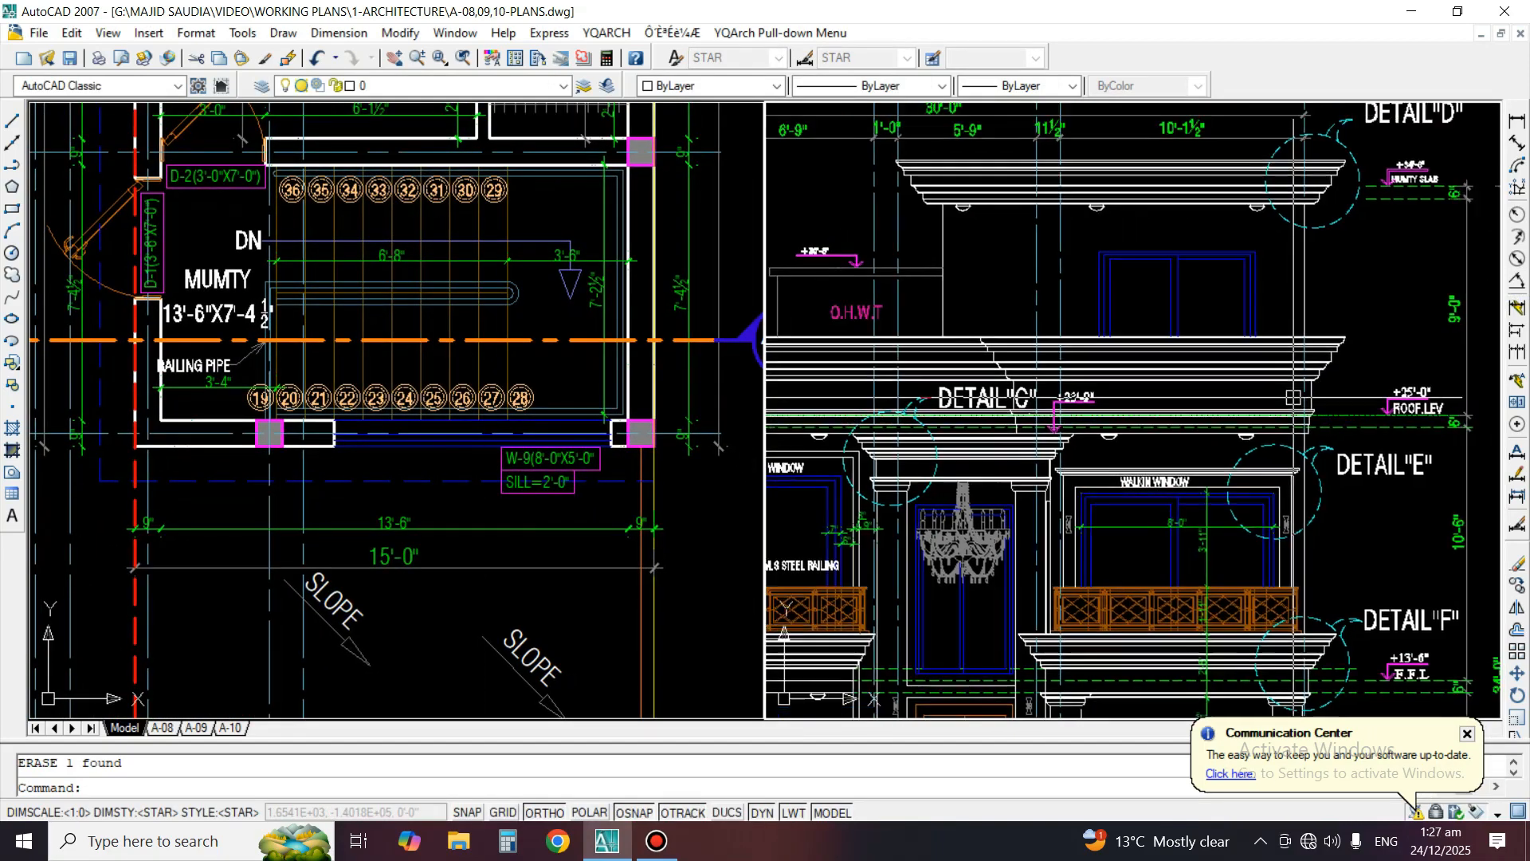
scroll(1231, 275, "up", 4)
left_click(1517, 121)
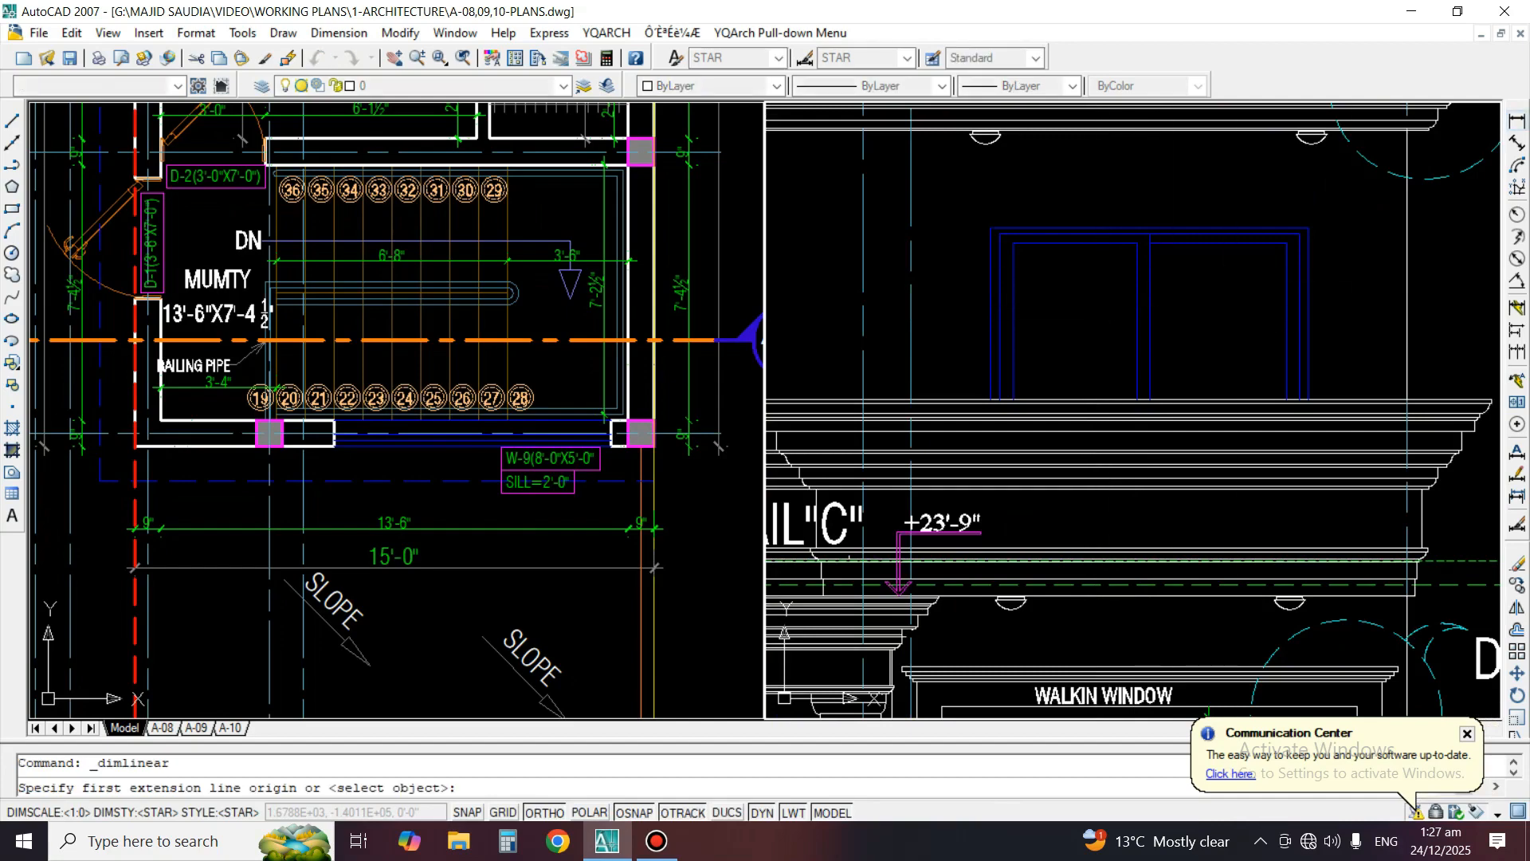
scroll(1149, 228, "up", 2)
key("space")
left_click(1177, 229)
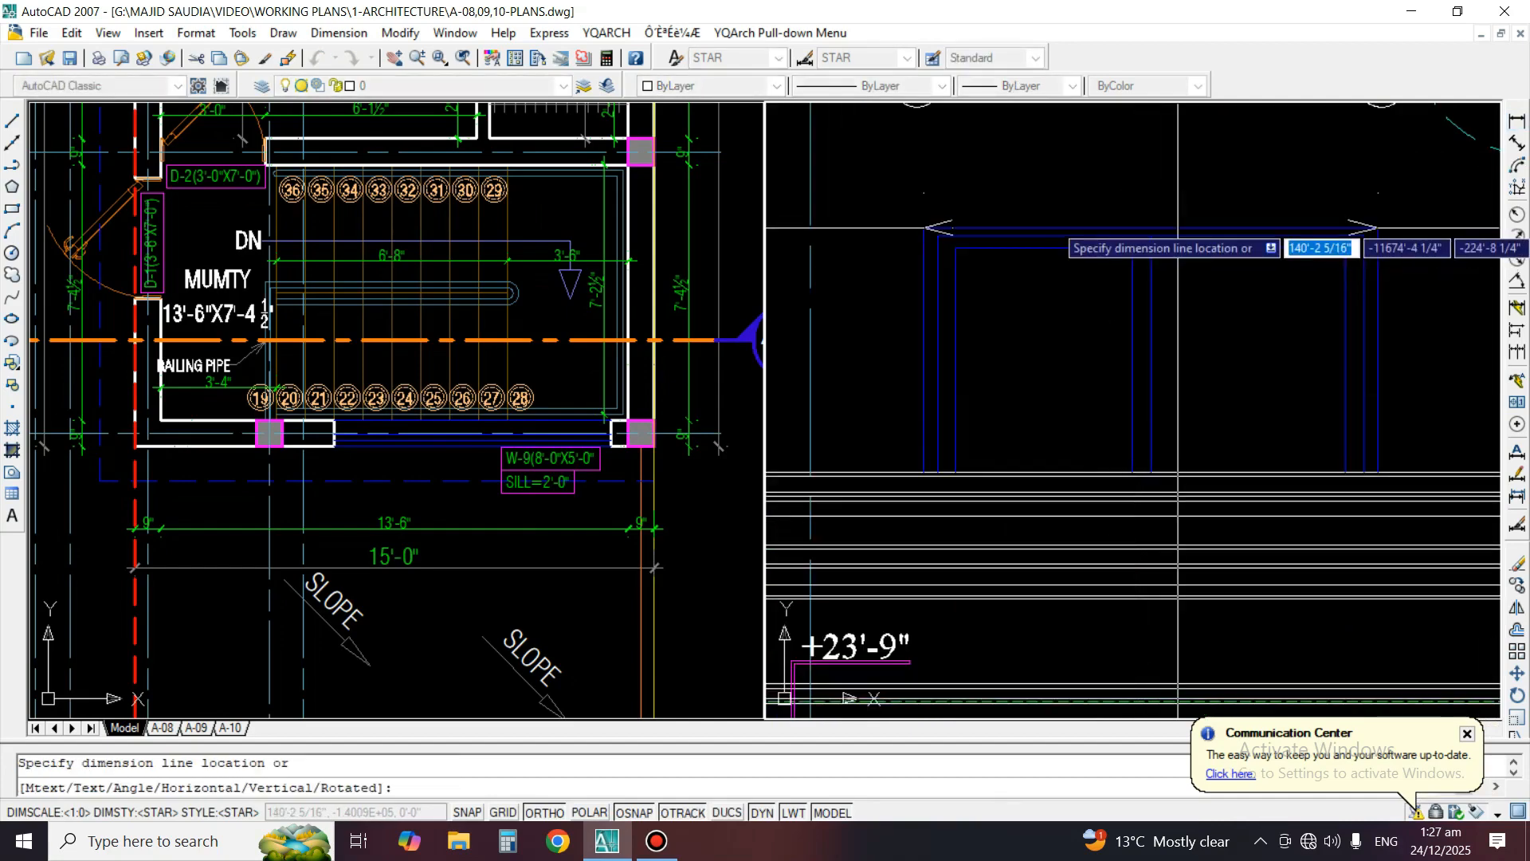
left_click(1147, 190)
scroll(1299, 359, "down", 3)
scroll(1299, 358, "up", 3)
Dimension the visible height of the mumty window along both of its sides
key("space")
key("space")
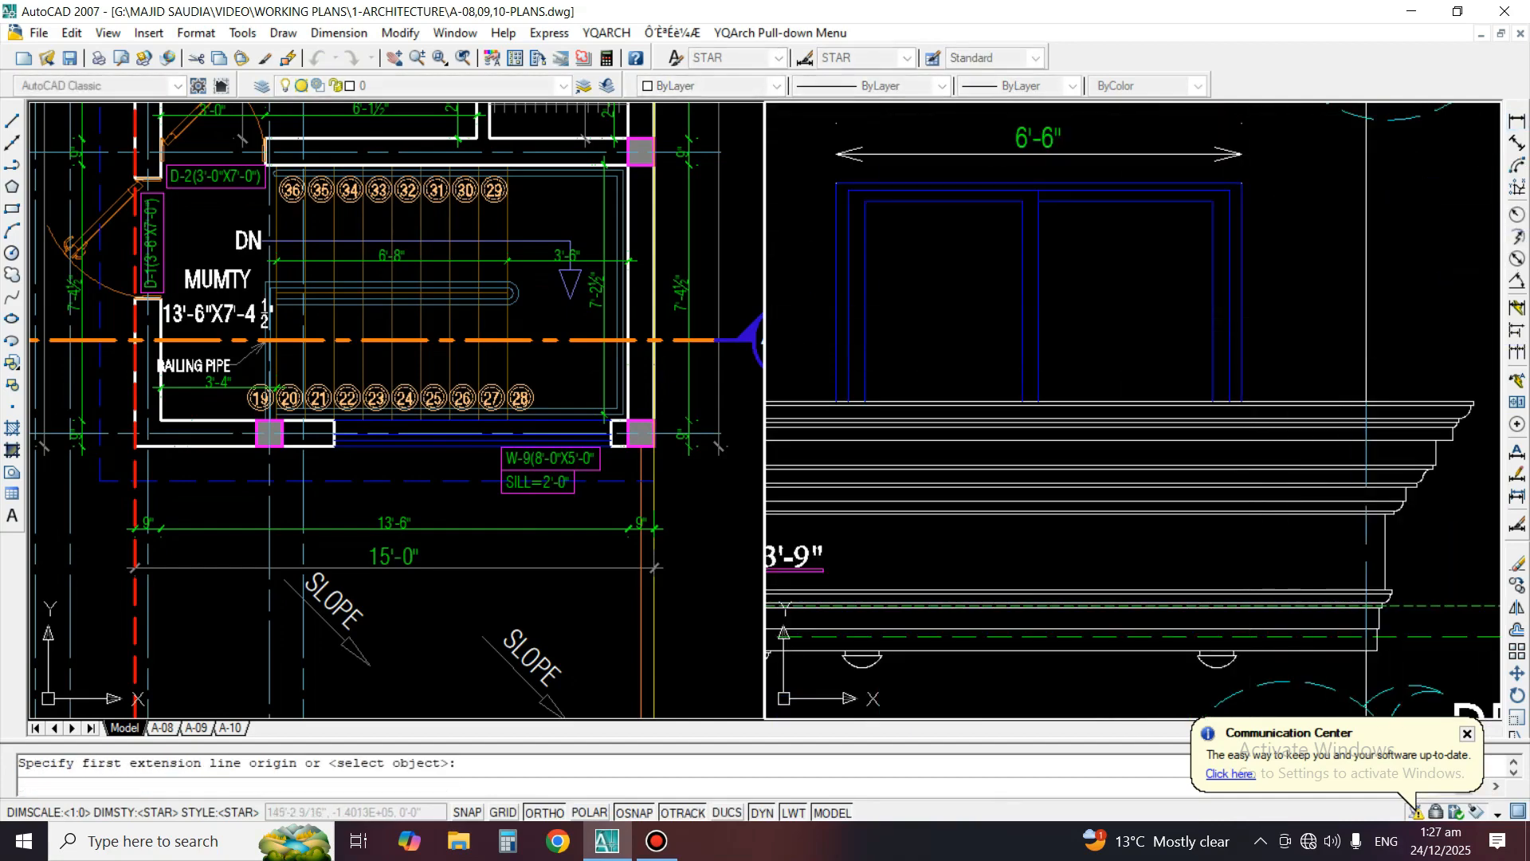
left_click(1242, 311)
left_click(1278, 309)
key("space")
key("space")
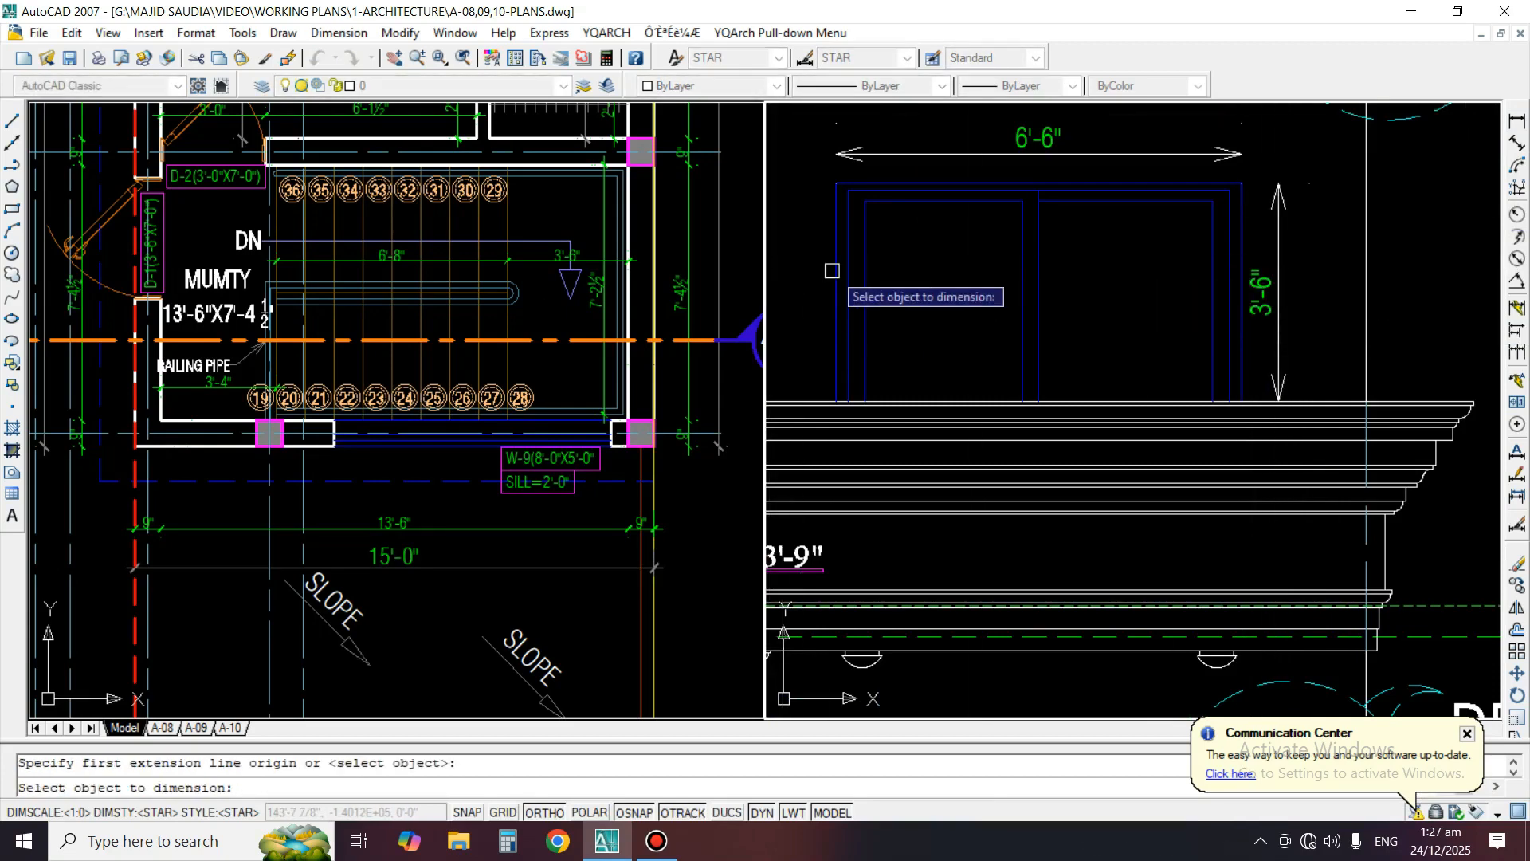
left_click(837, 292)
left_click(817, 295)
scroll(1115, 293, "down", 2)
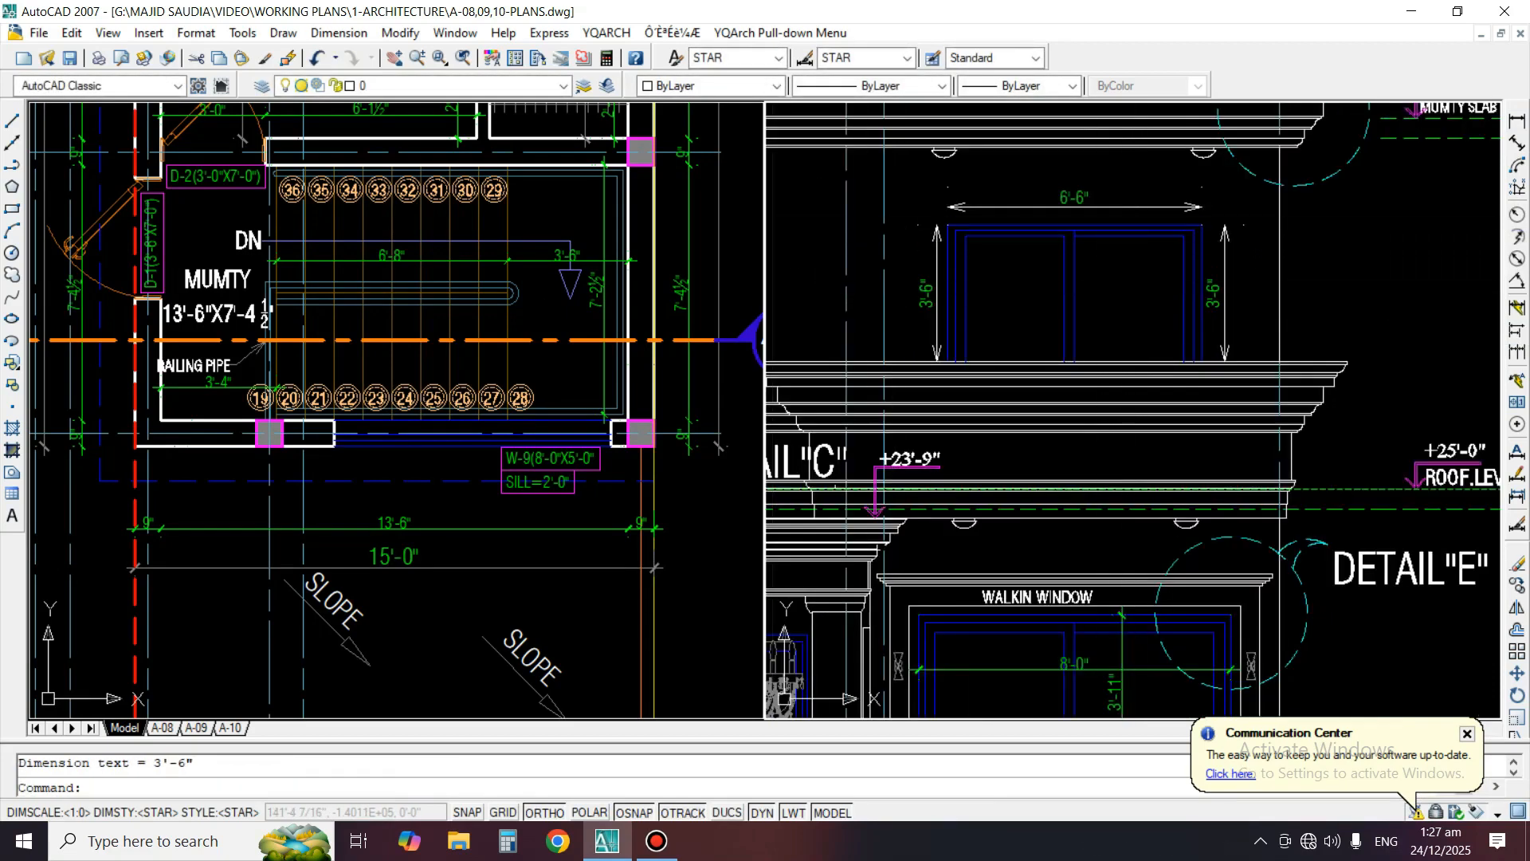
Match the three new mumty window dimensions to the properties of the vertical dimension in the walk-in window below
left_click(266, 58)
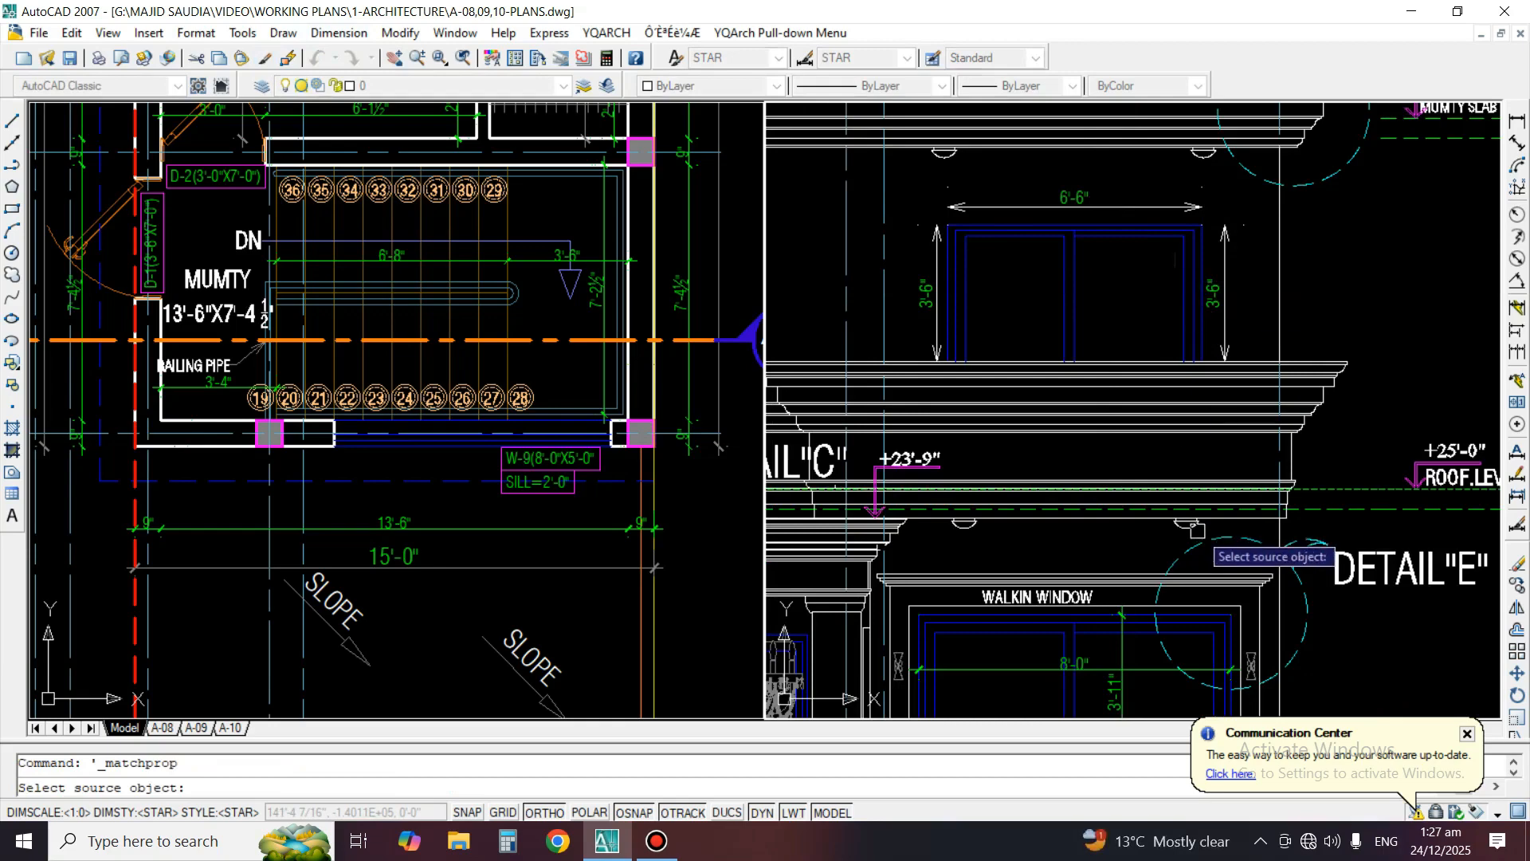
left_click(1124, 652)
scroll(1232, 243, "up", 1)
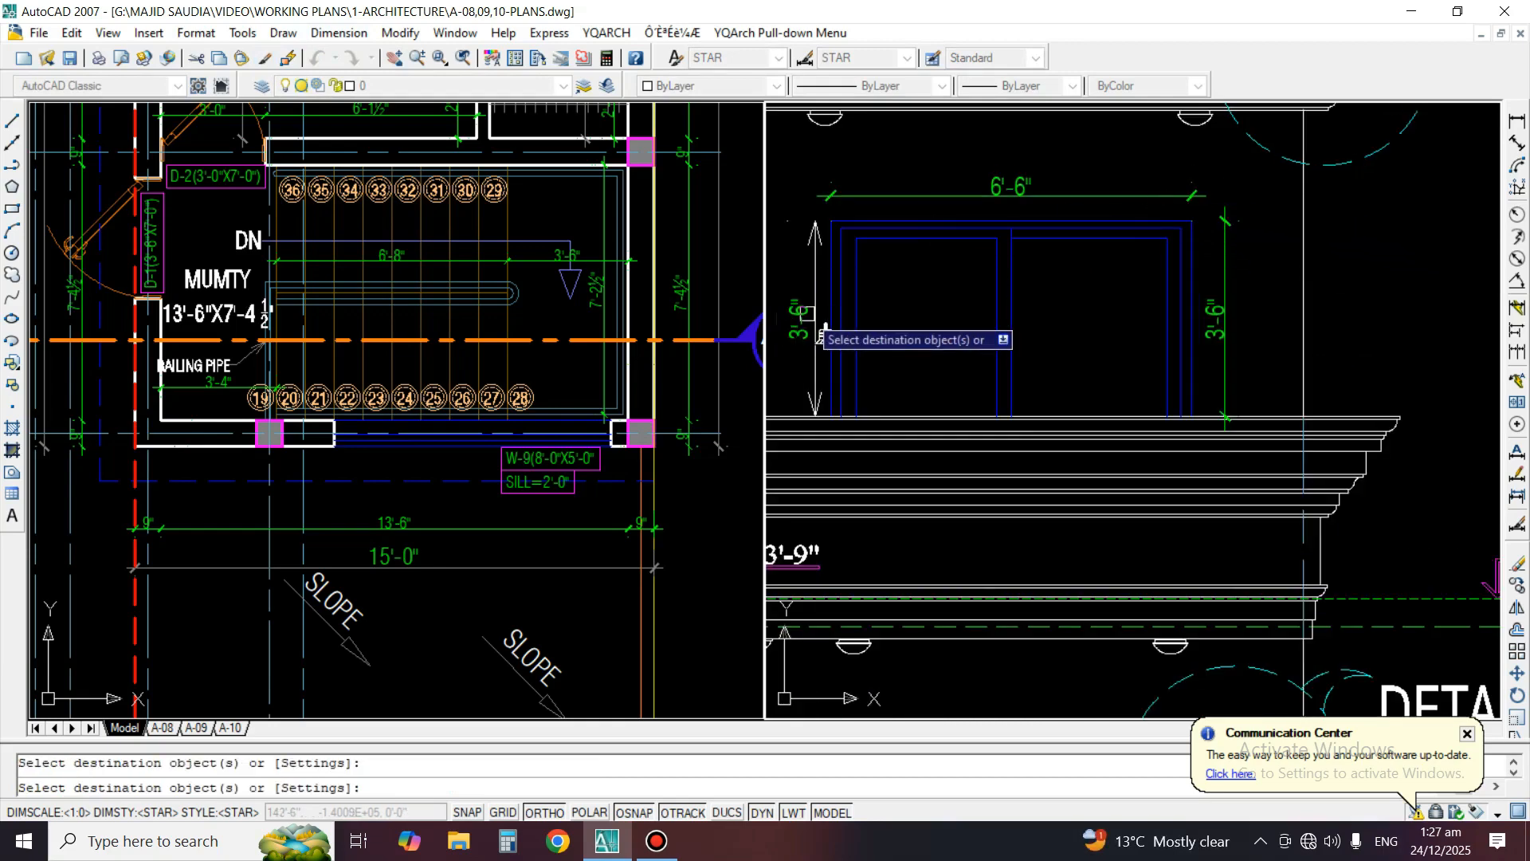
scroll(1250, 273, "down", 4)
key("Return")
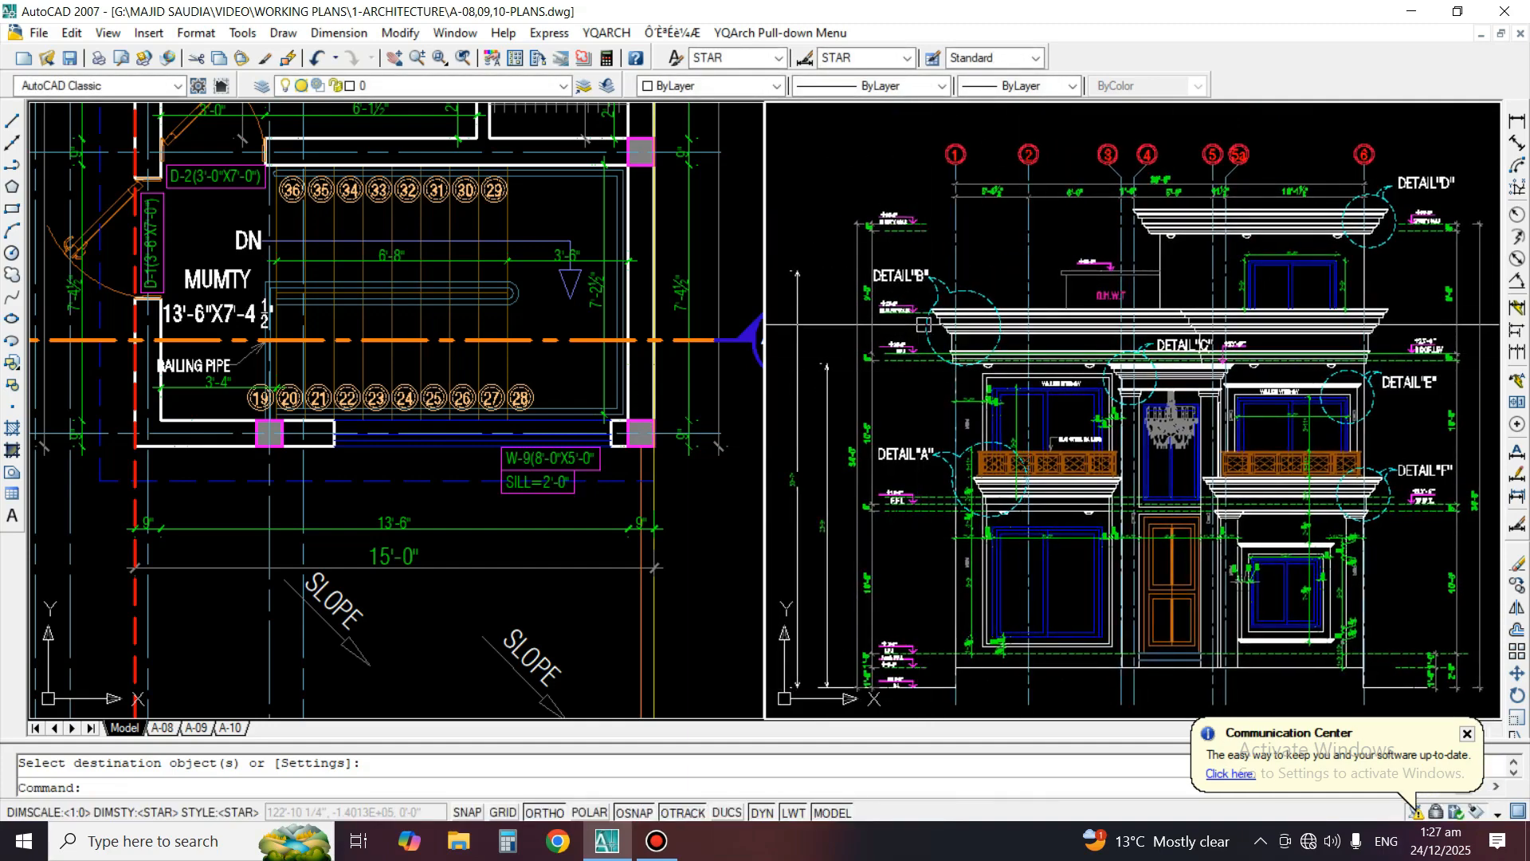
Dimension the width of the walk-in window on the left of the elevation and match it to the adjacent 7" dimension's properties
scroll(1132, 324, "up", 8)
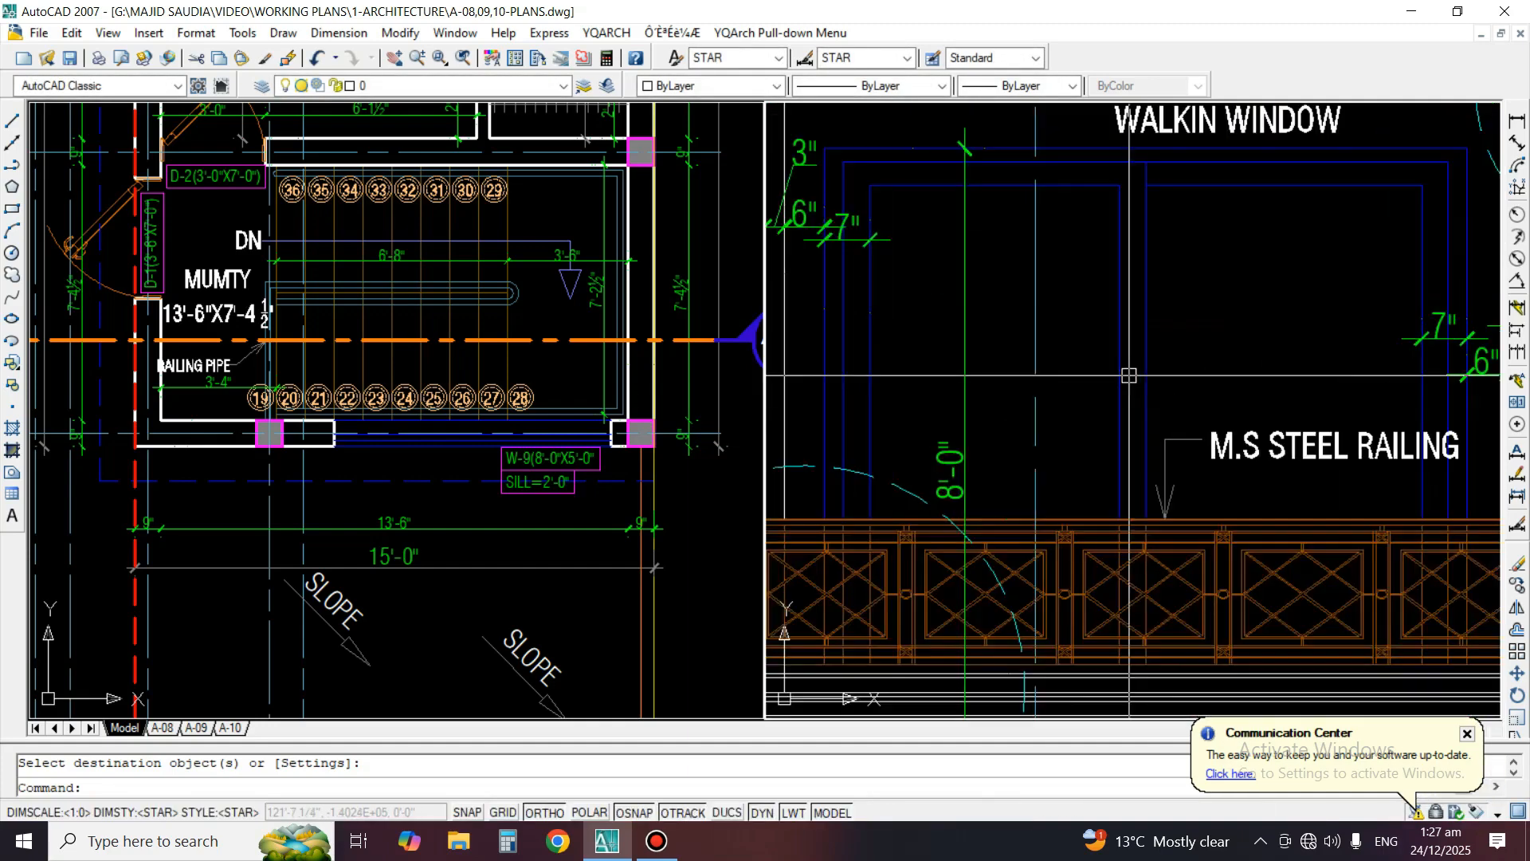
left_click(1517, 120)
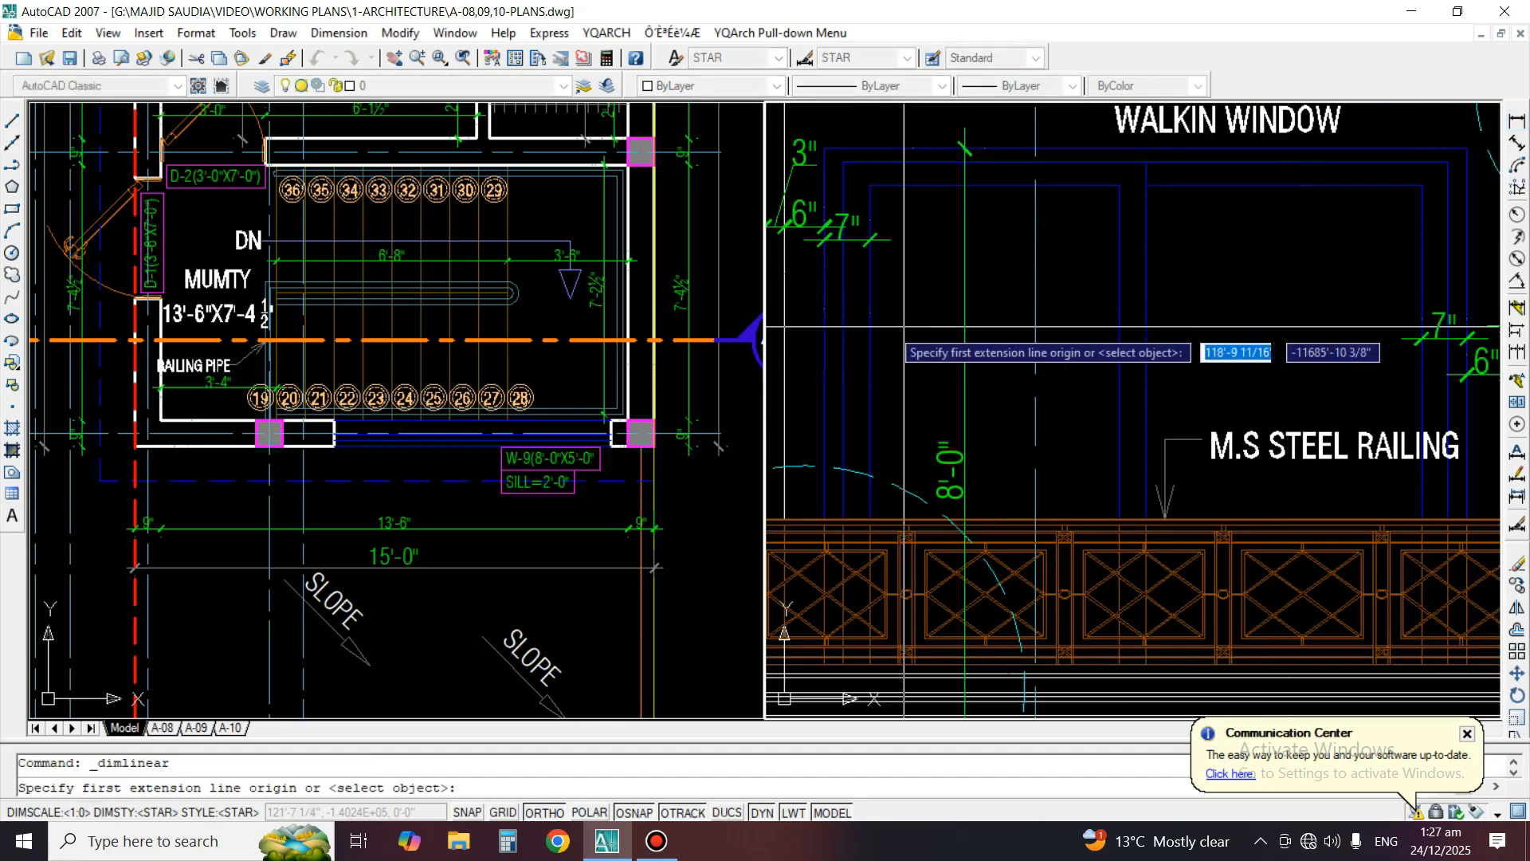
left_click(825, 308)
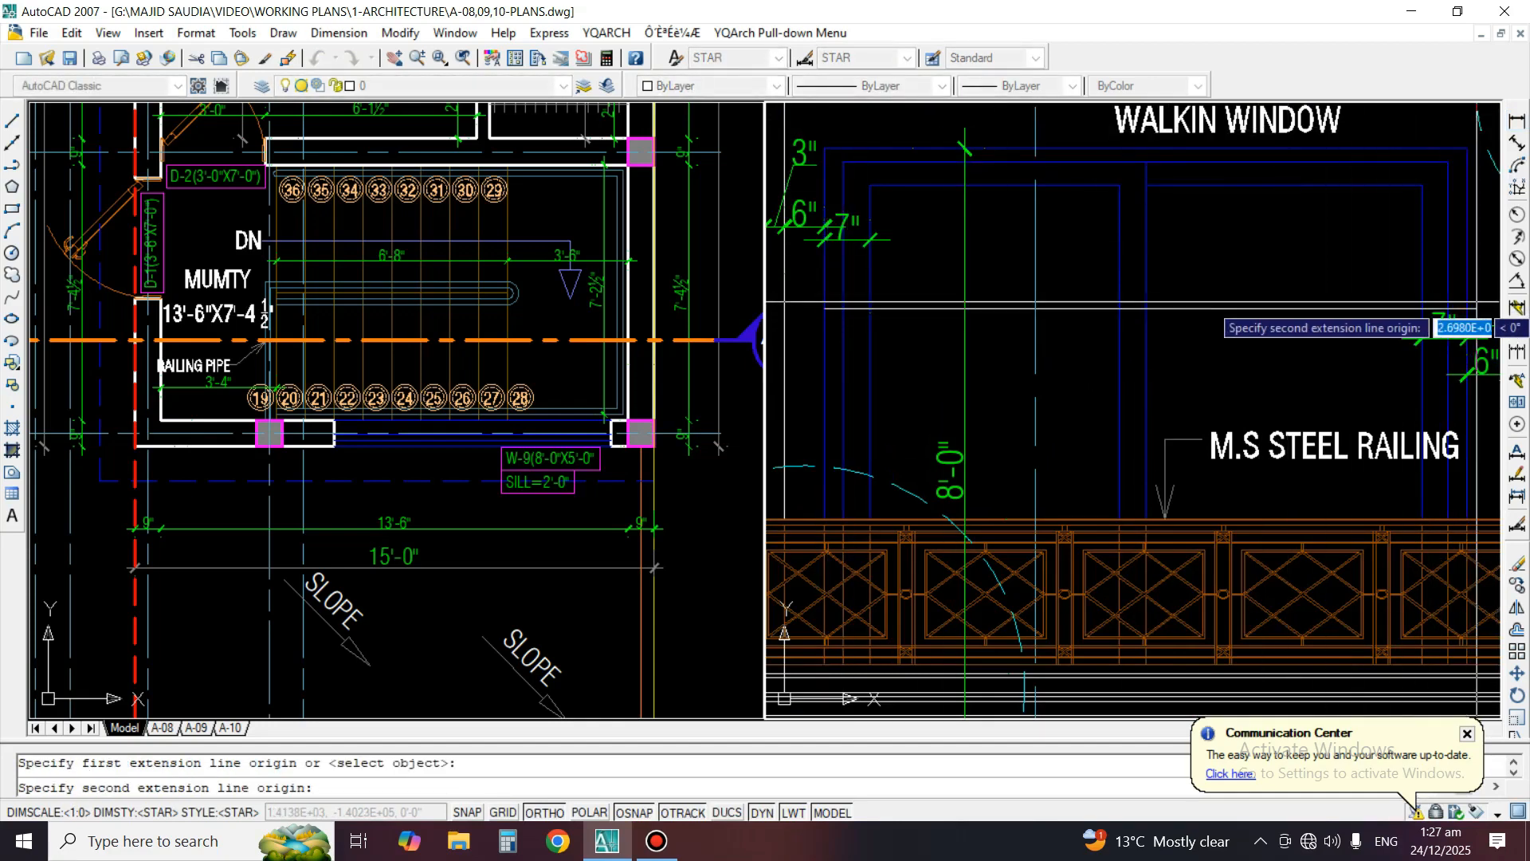
left_click(1468, 238)
left_click(1257, 281)
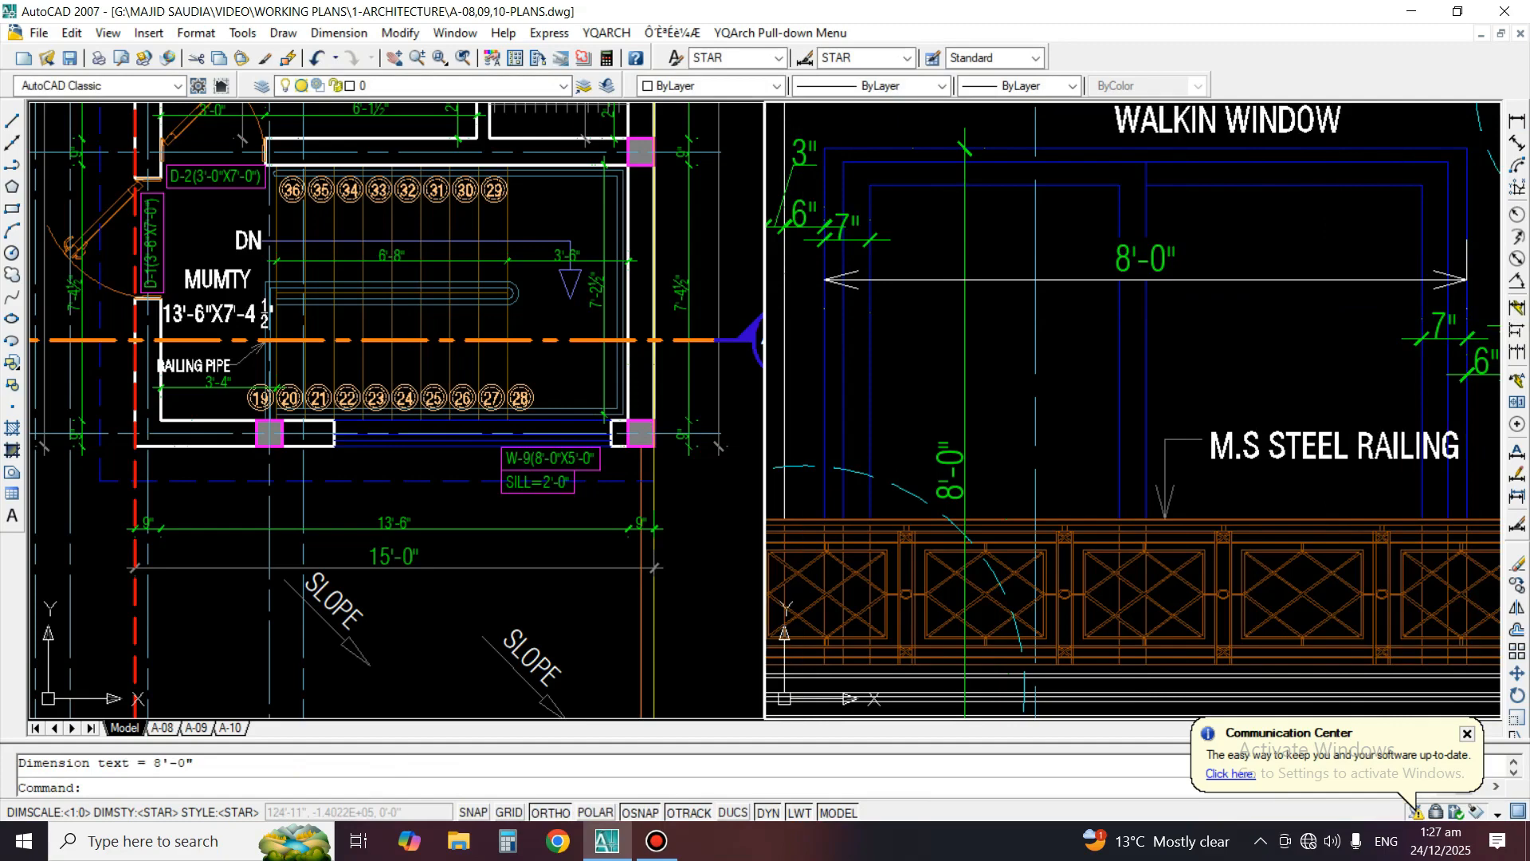
type("ma")
key("Return")
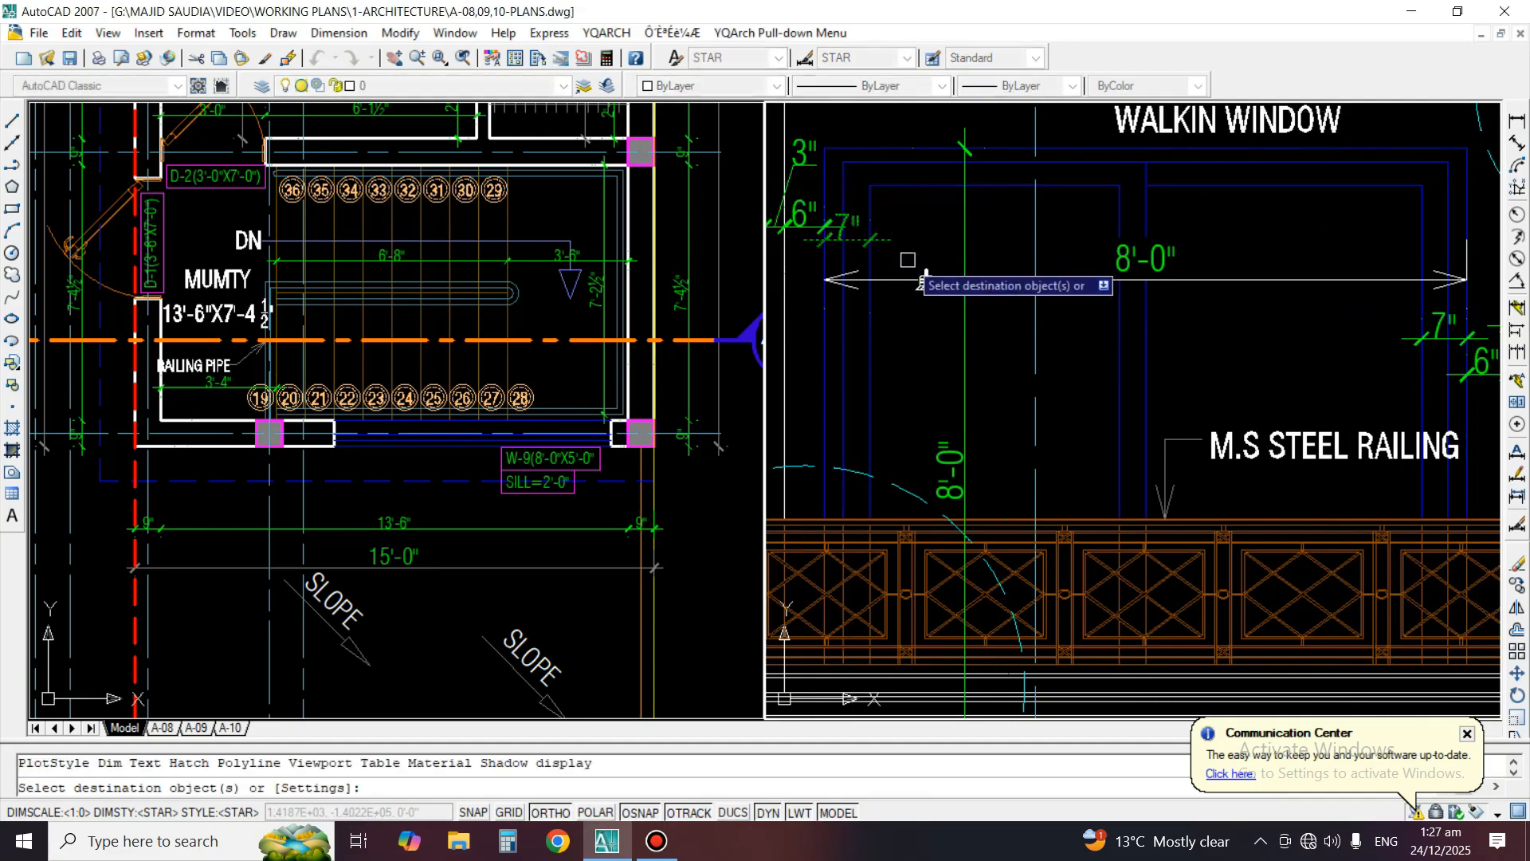
scroll(925, 295, "down", 5)
scroll(1034, 337, "up", 3)
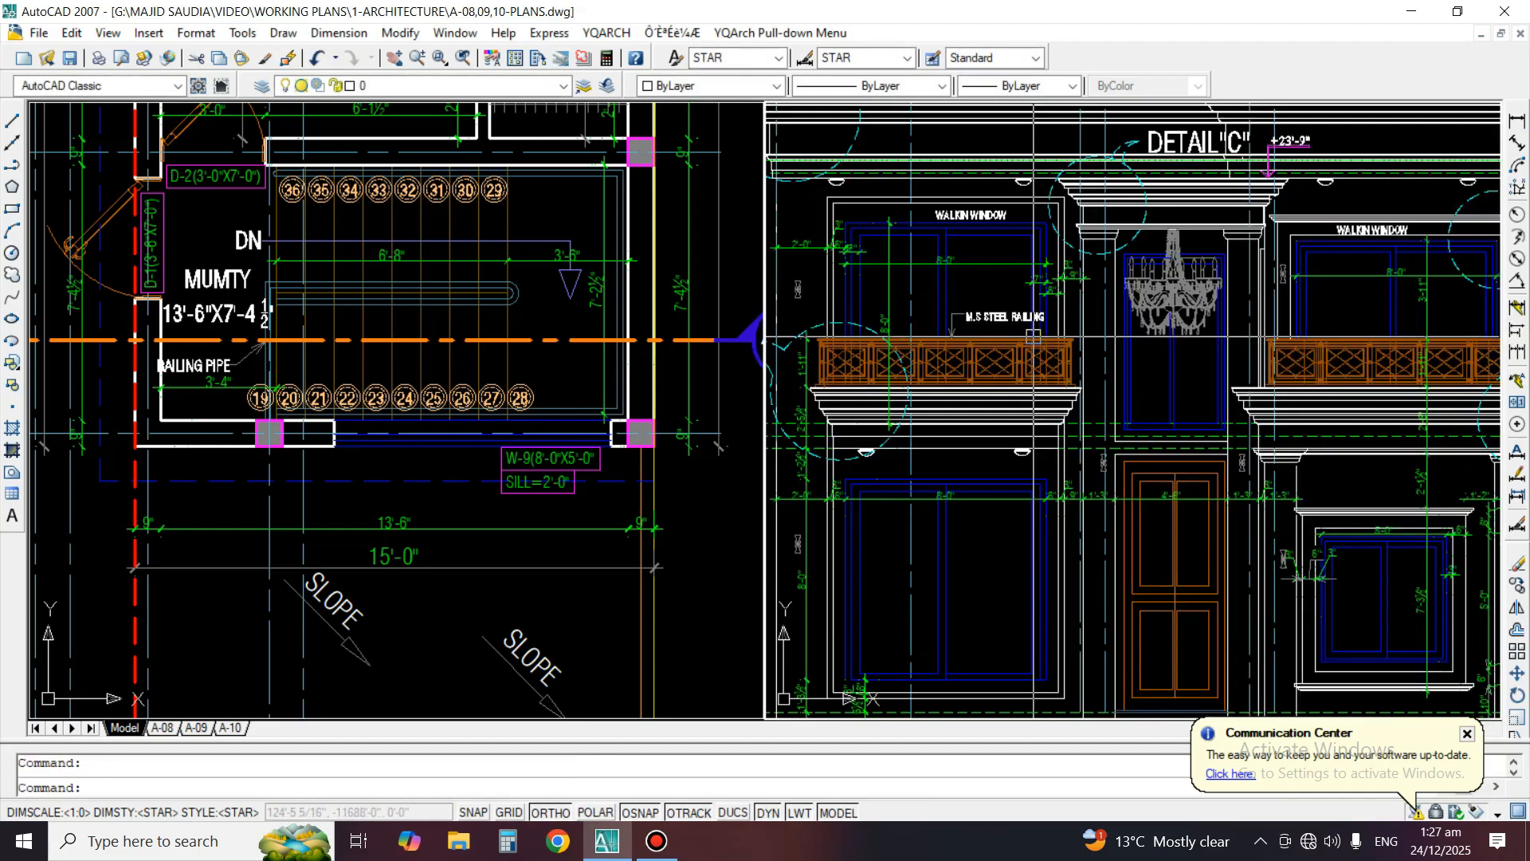
Copy the "M.S STEEL RAILING" note with its leader from the left balcony to the railing of the right balcony
type("co")
key("Return")
scroll(940, 310, "up", 3)
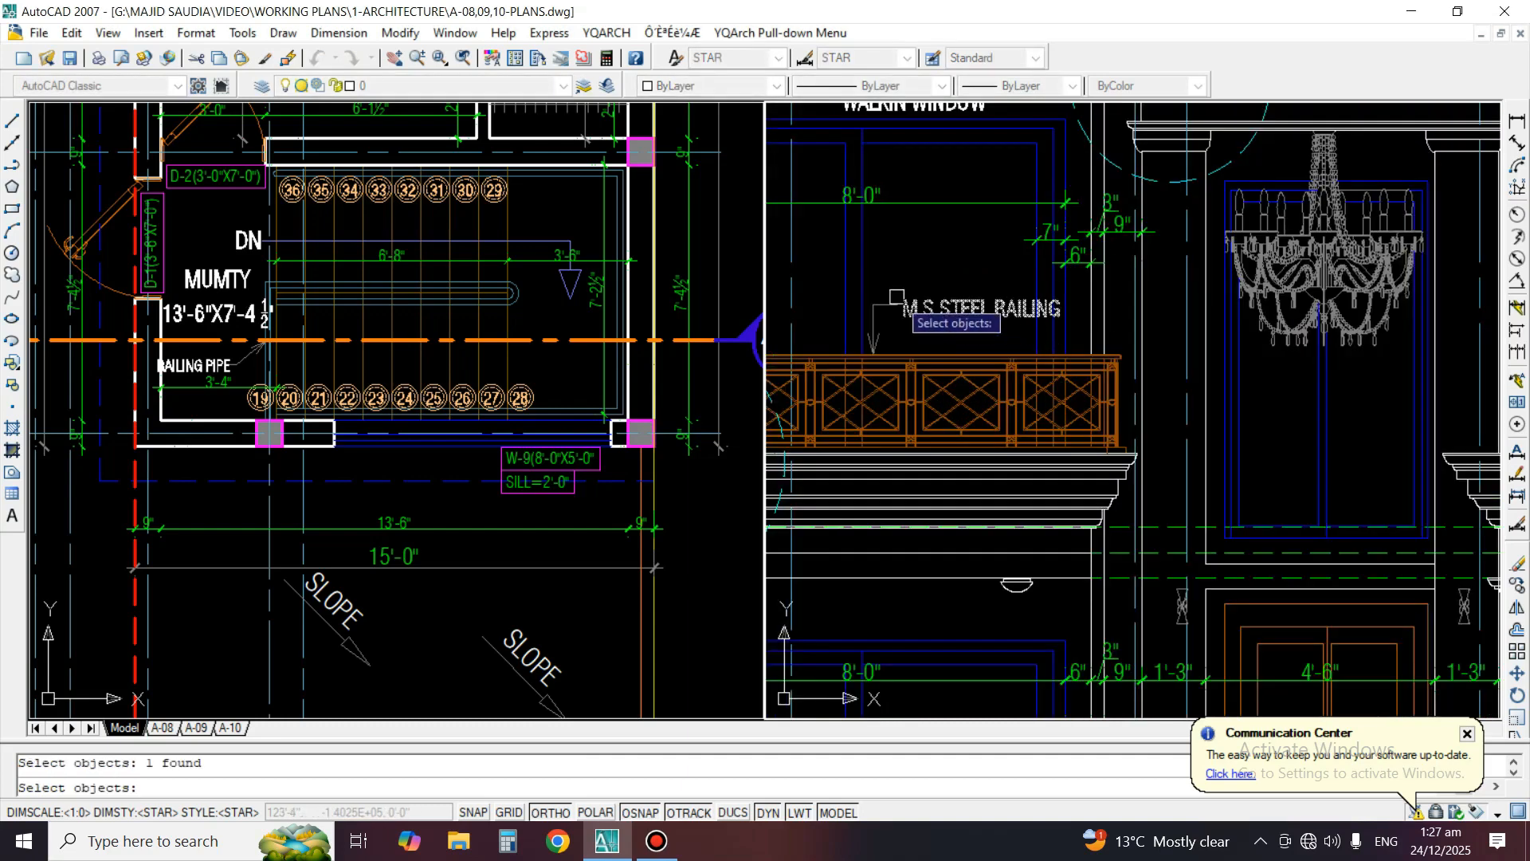
scroll(880, 300, "up", 3)
key("Return")
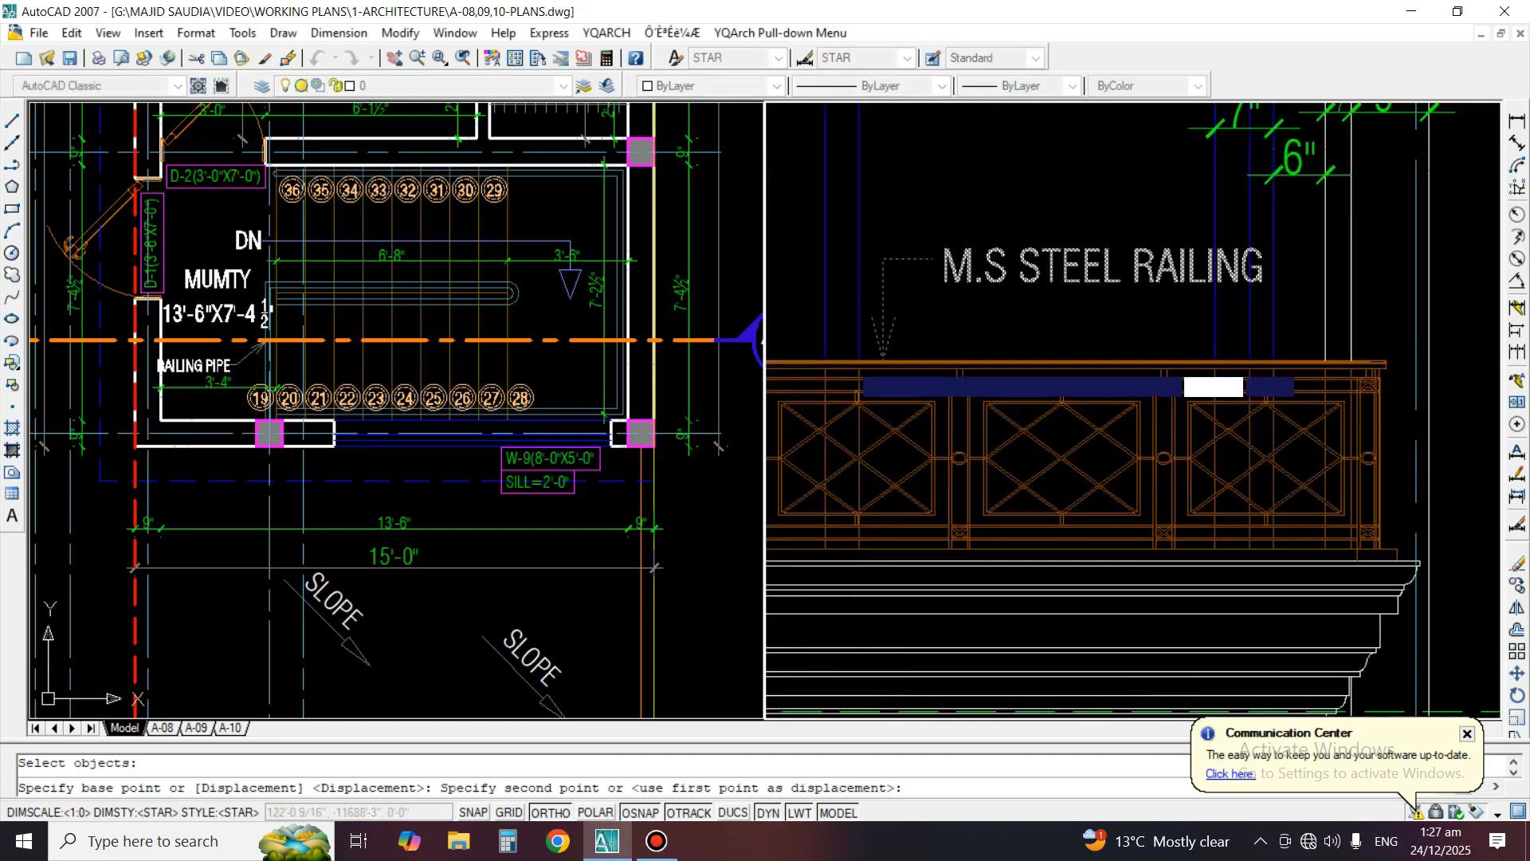
scroll(851, 356, "down", 4)
scroll(1223, 336, "up", 3)
left_click(1181, 324)
scroll(1181, 323, "down", 3)
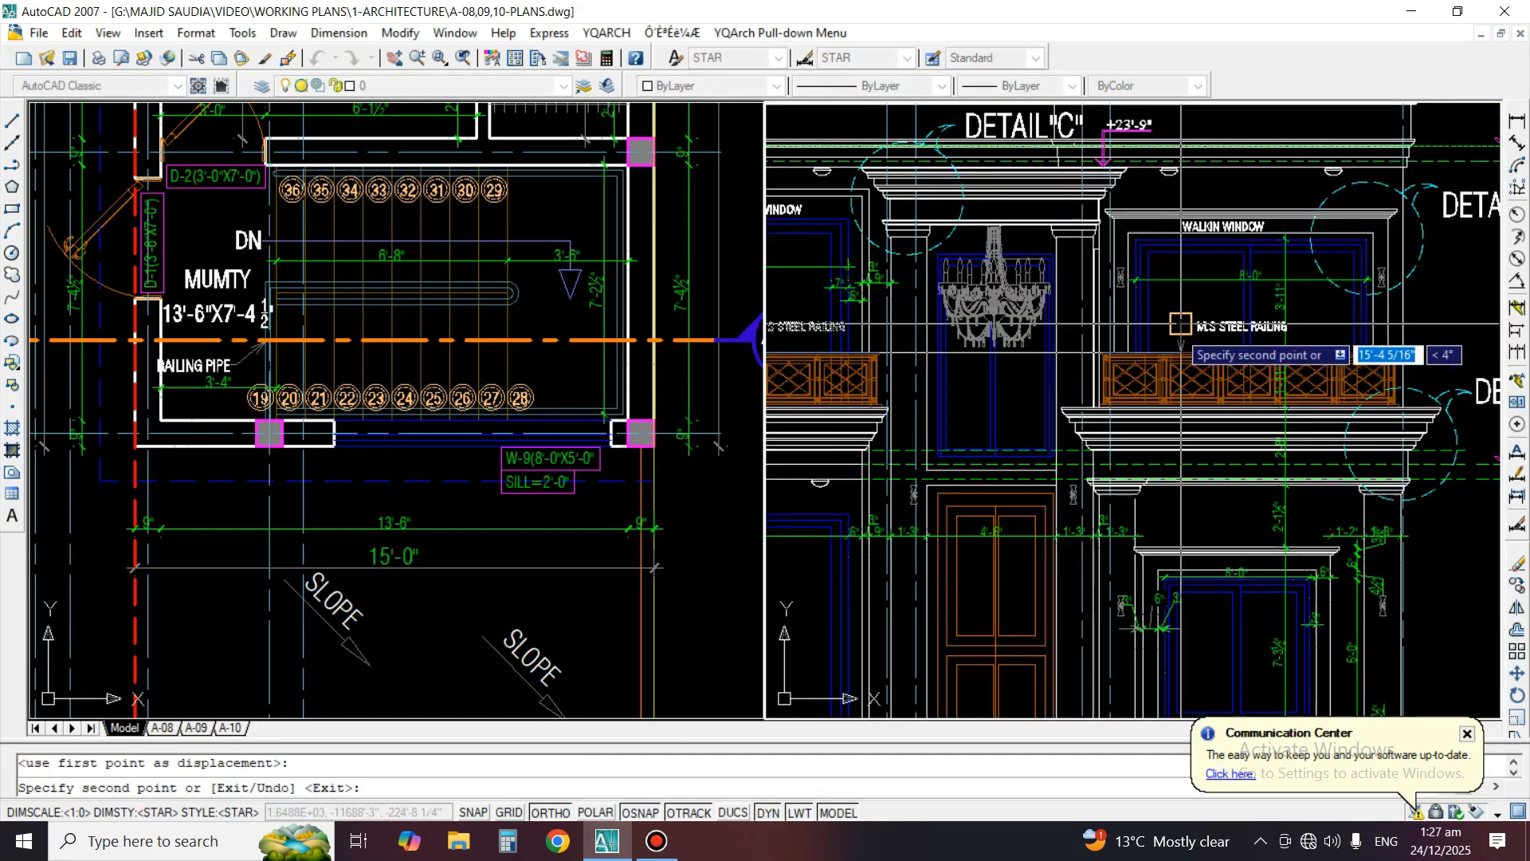
scroll(1196, 323, "down", 5)
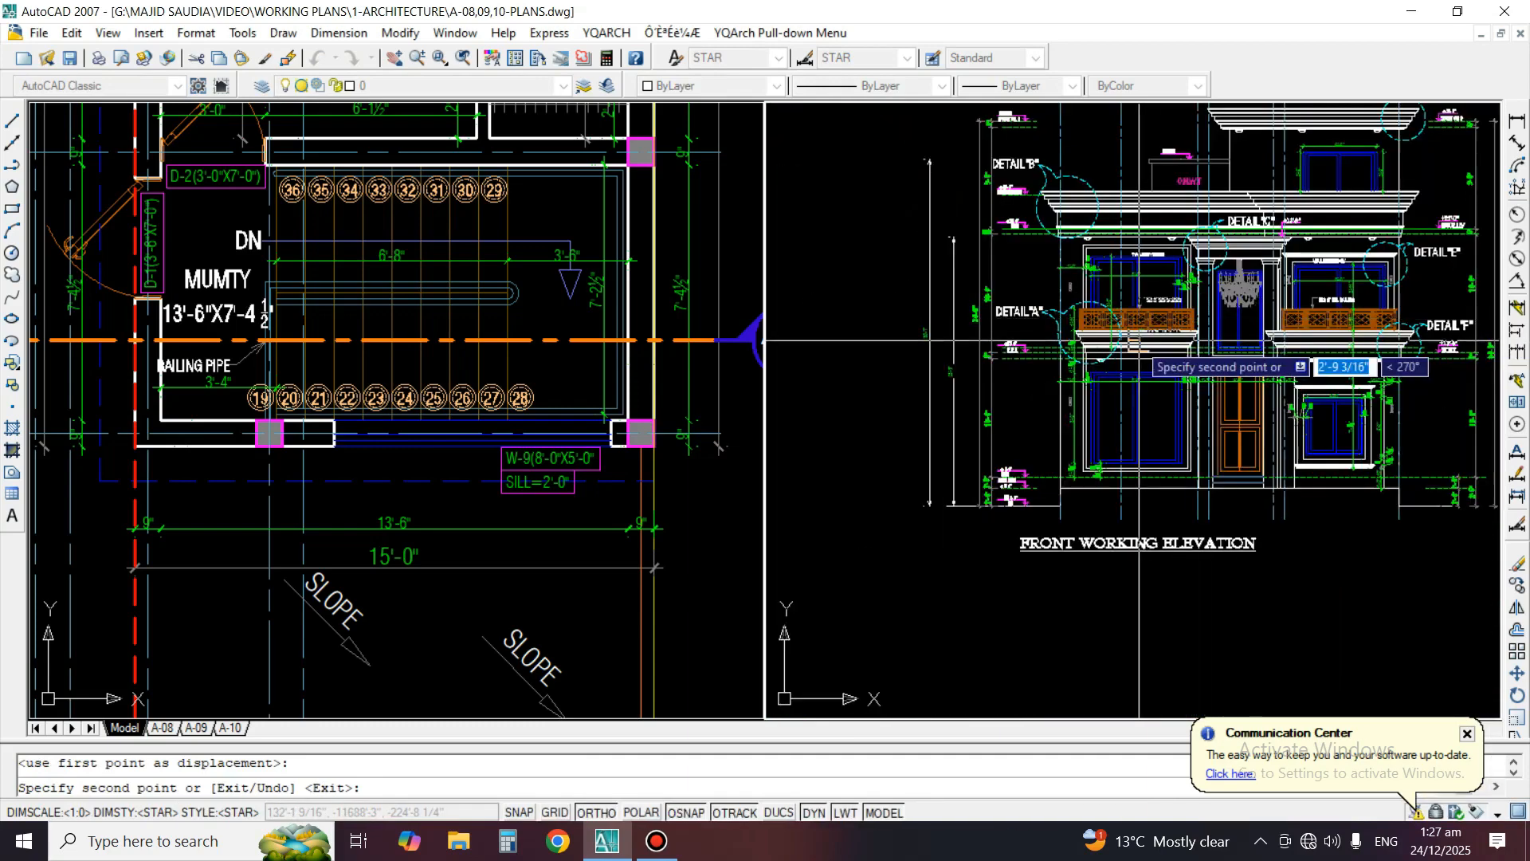
key("Return")
Erase the two stray vertical height dimensions standing beyond the level marks on the left side of the front elevation
scroll(1301, 294, "up", 3)
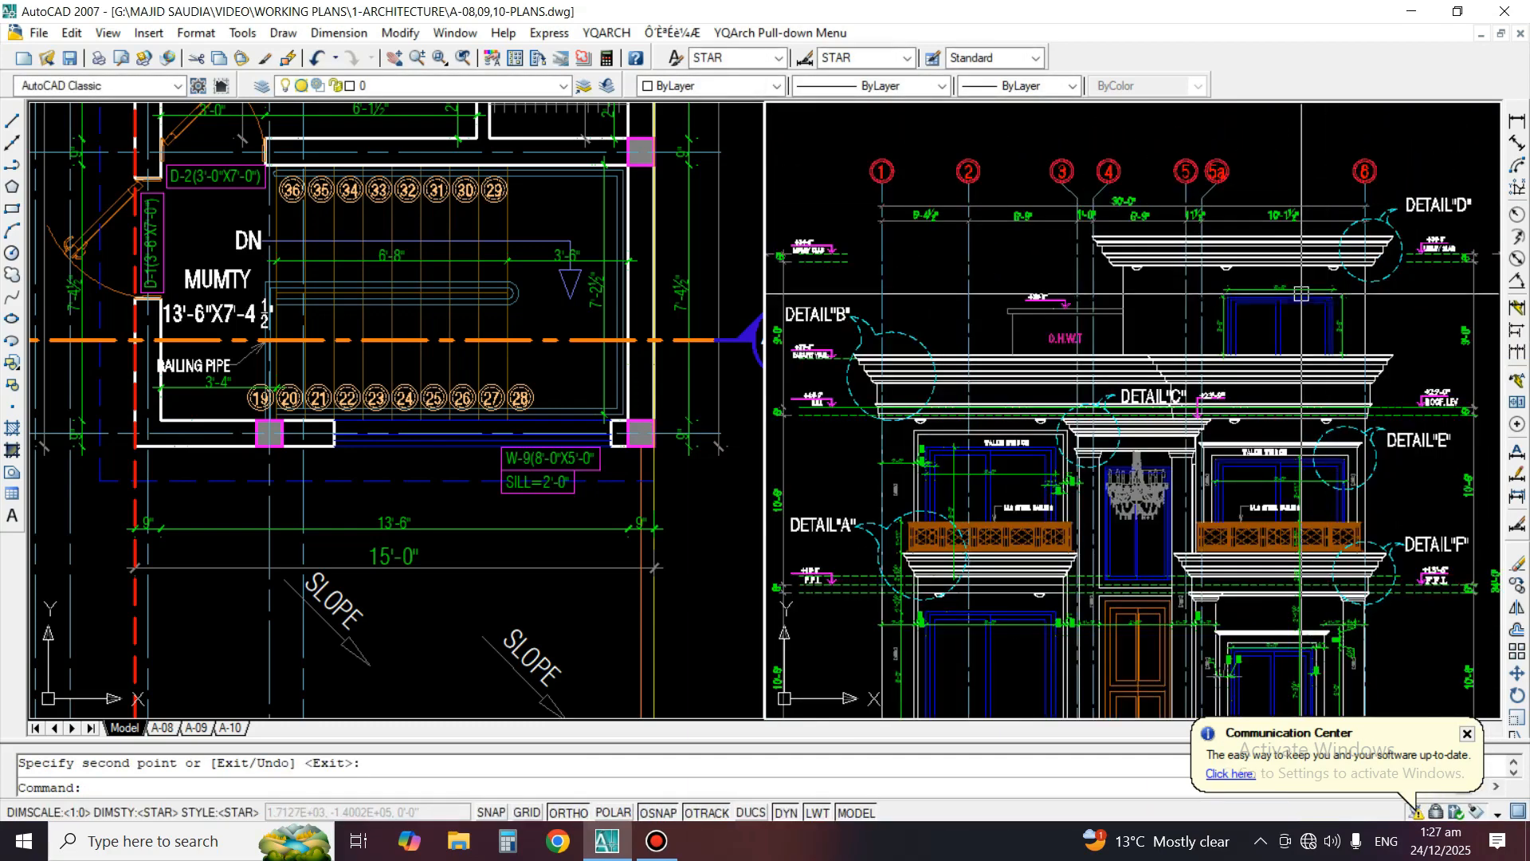
scroll(1052, 288, "down", 4)
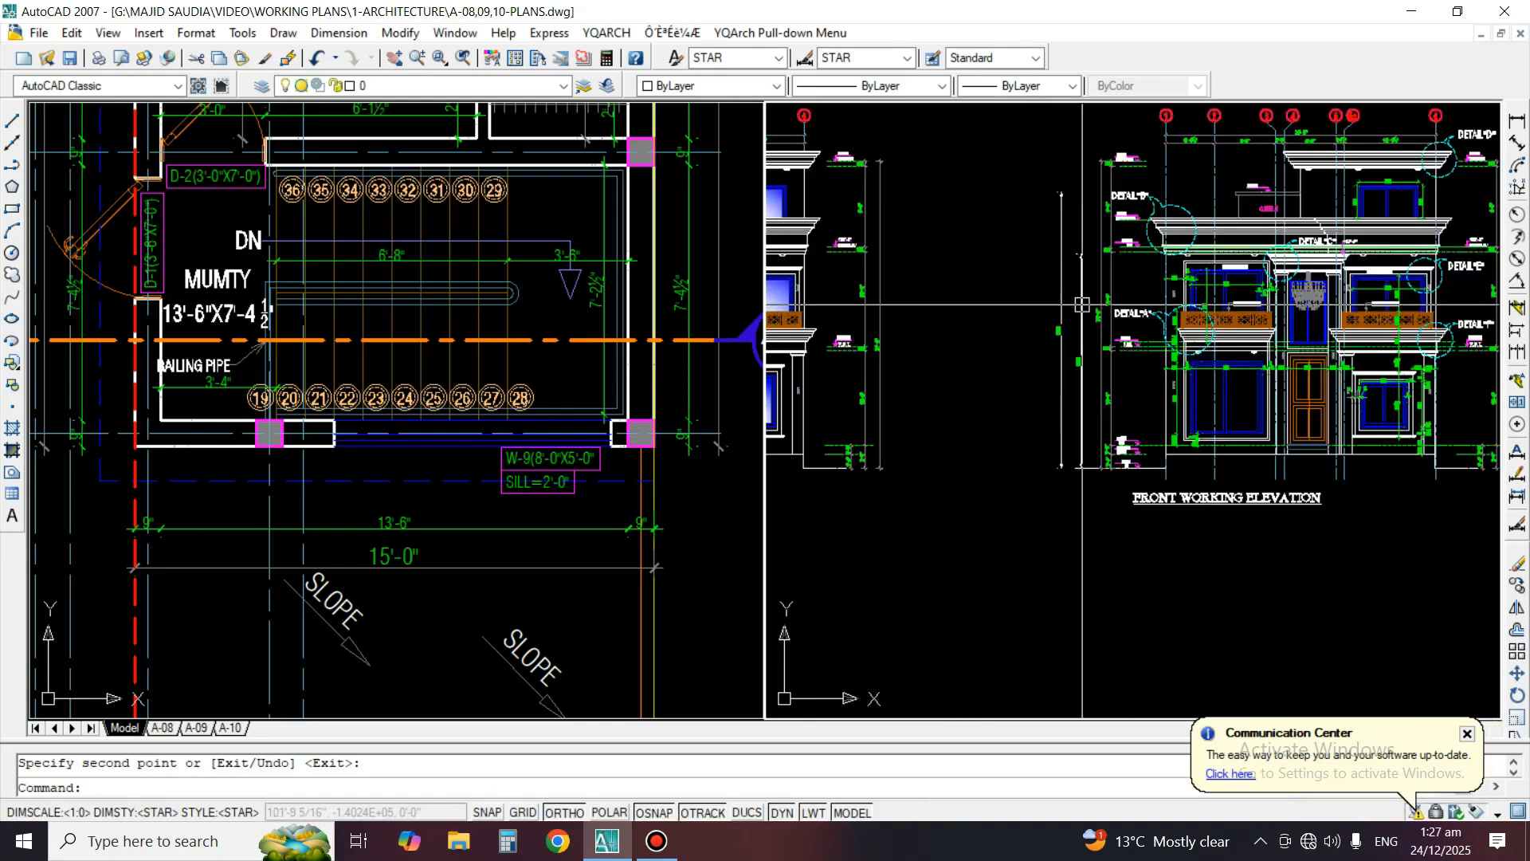
type("e")
key("Return")
key("Return")
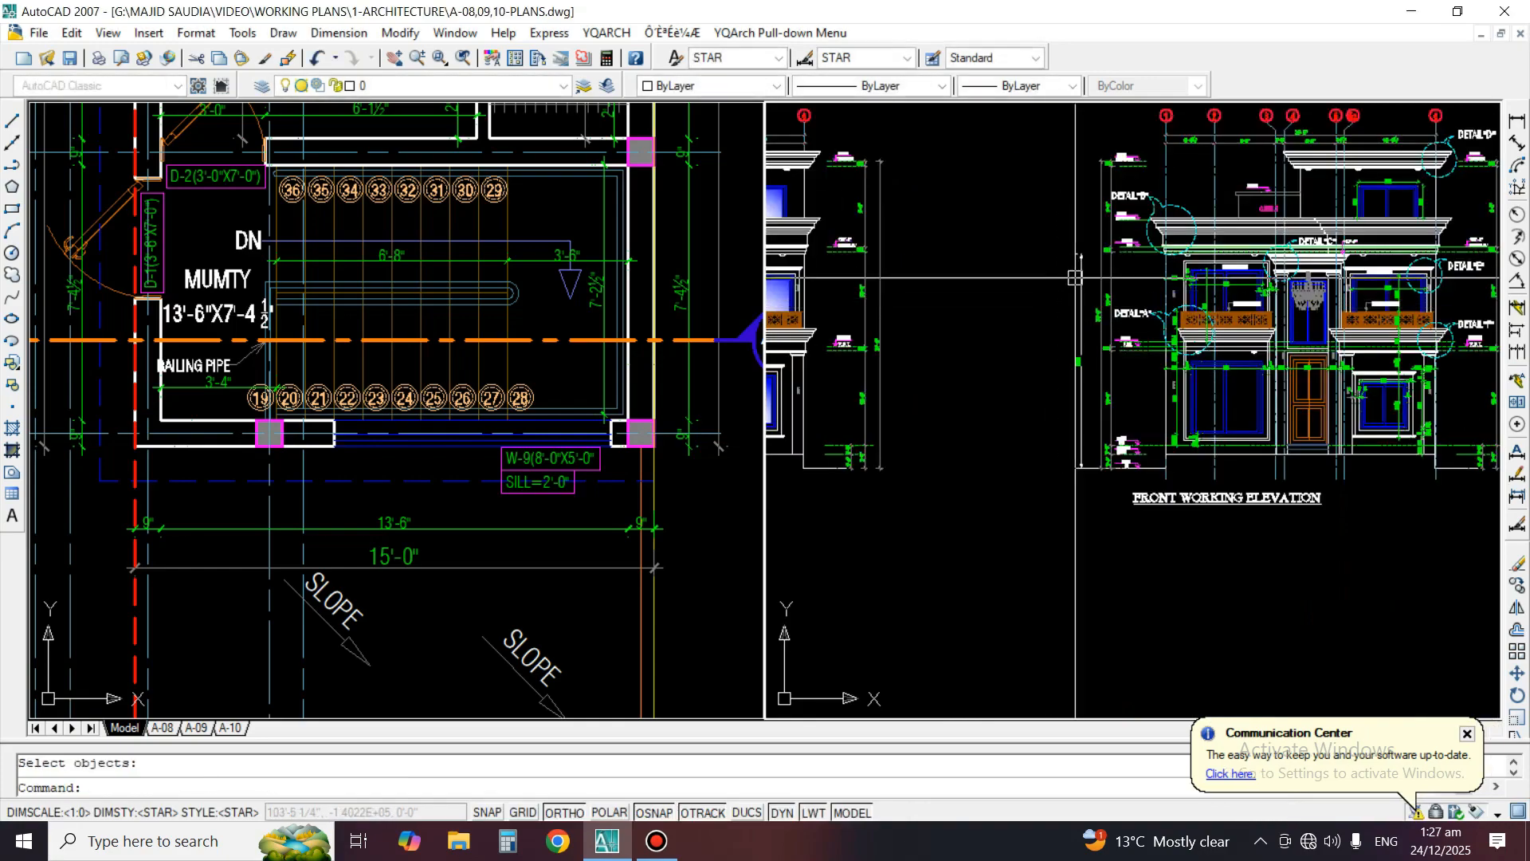
Dimension the height of the main entrance door, placing the dimension line inside the door
middle_click_drag(1307, 318, 1126, 387)
scroll(1191, 346, "up", 2)
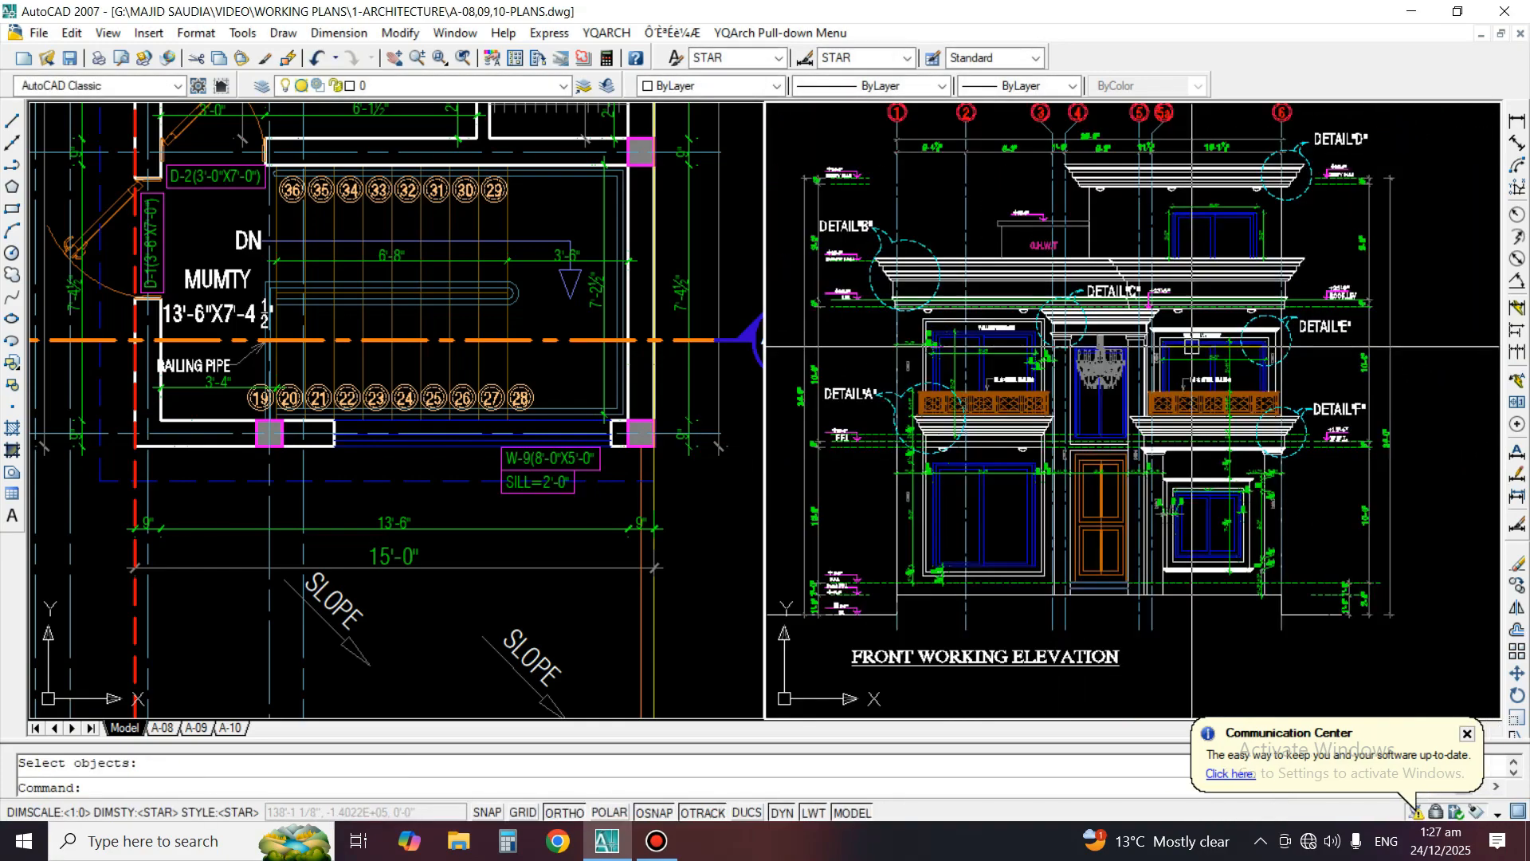
scroll(1111, 495, "up", 2)
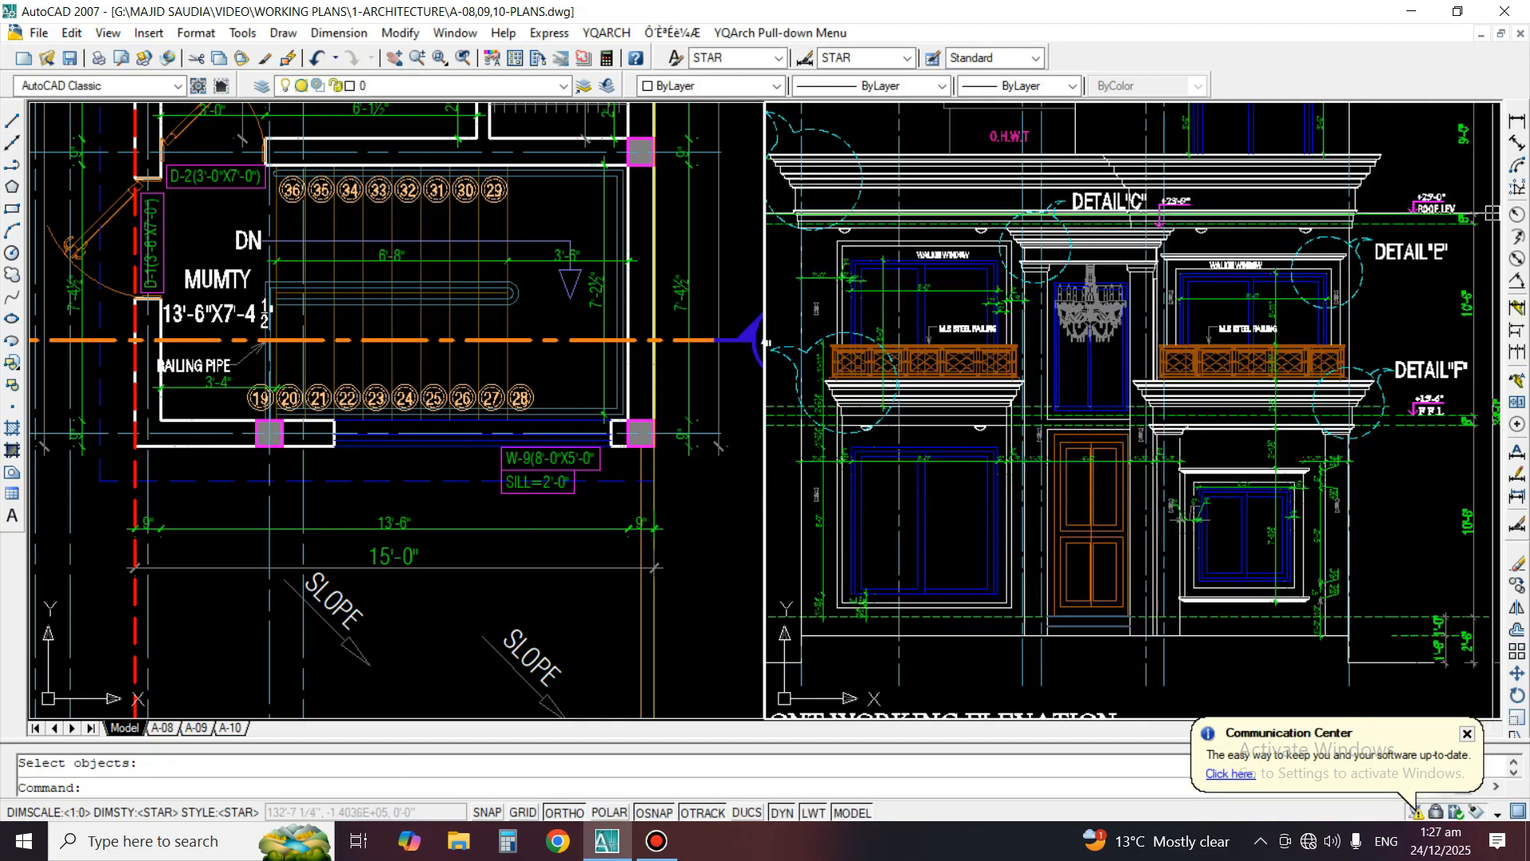
left_click(1516, 120)
scroll(1084, 558, "up", 4)
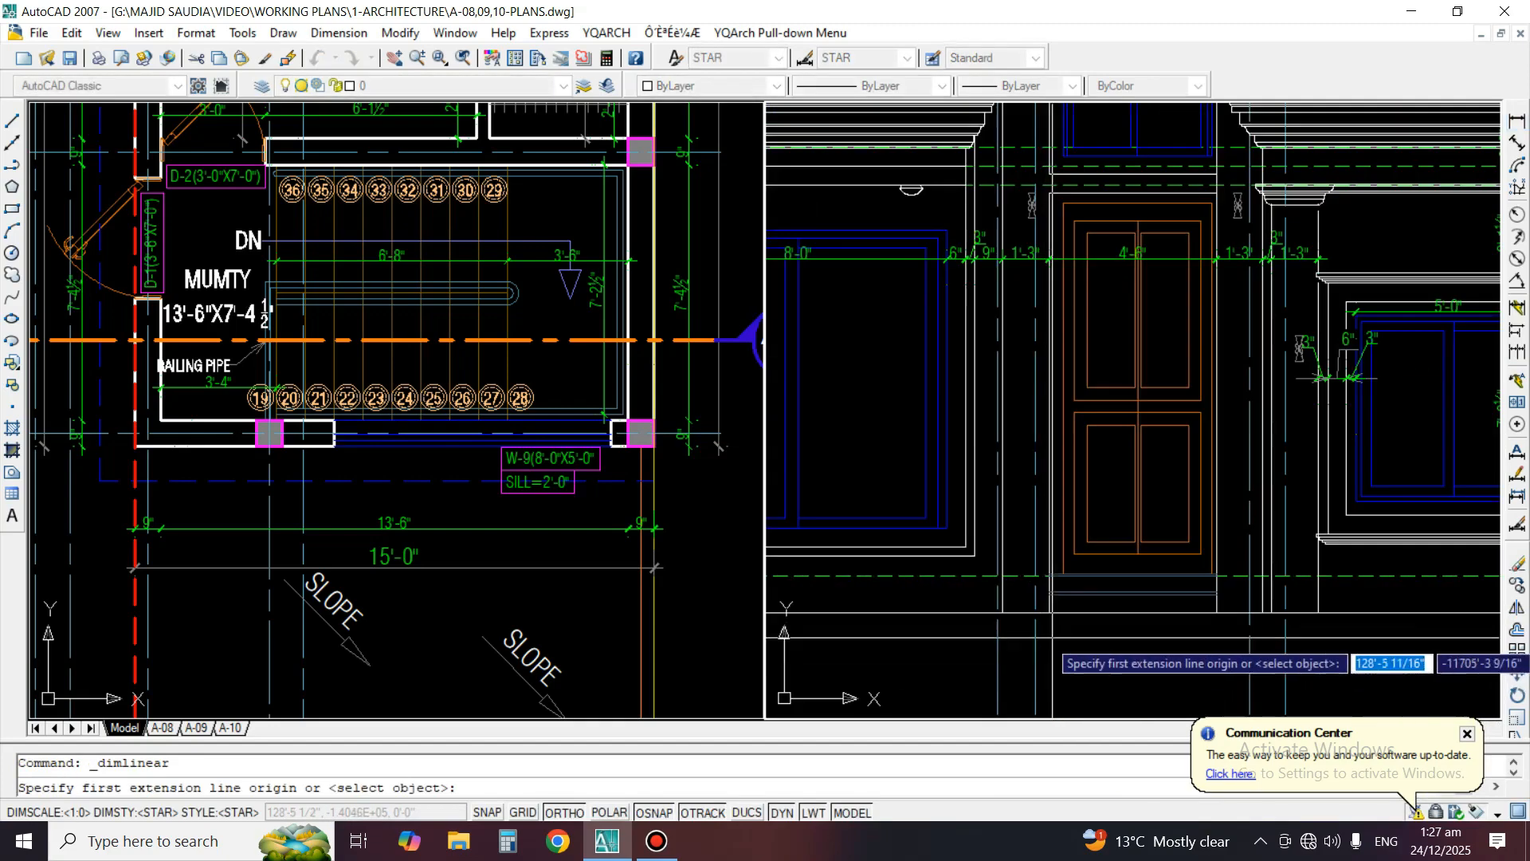
scroll(1085, 598, "up", 2)
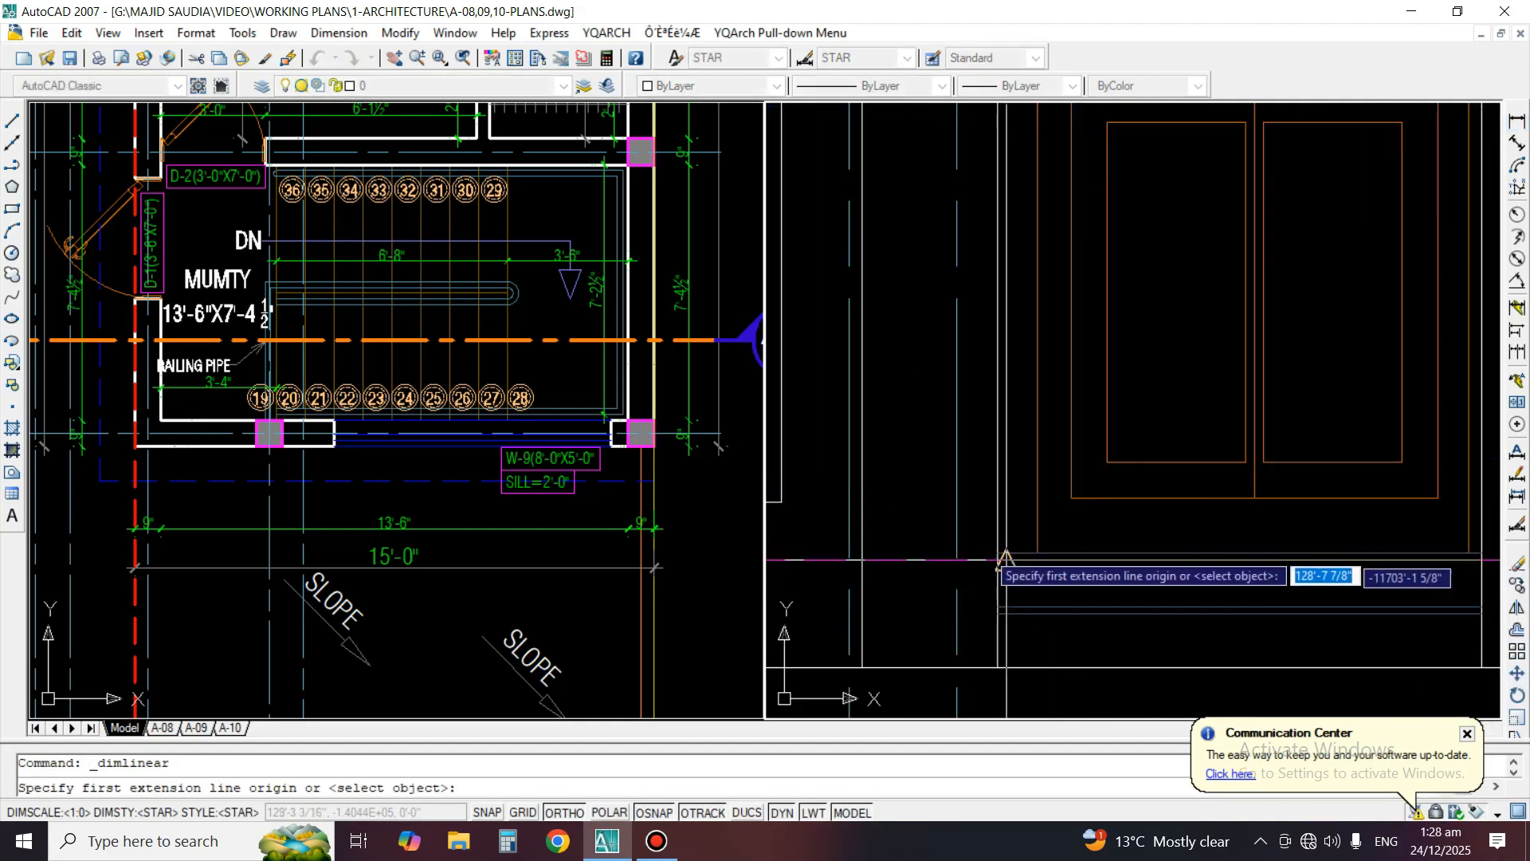
left_click(997, 588)
scroll(996, 588, "down", 5)
scroll(1040, 365, "up", 3)
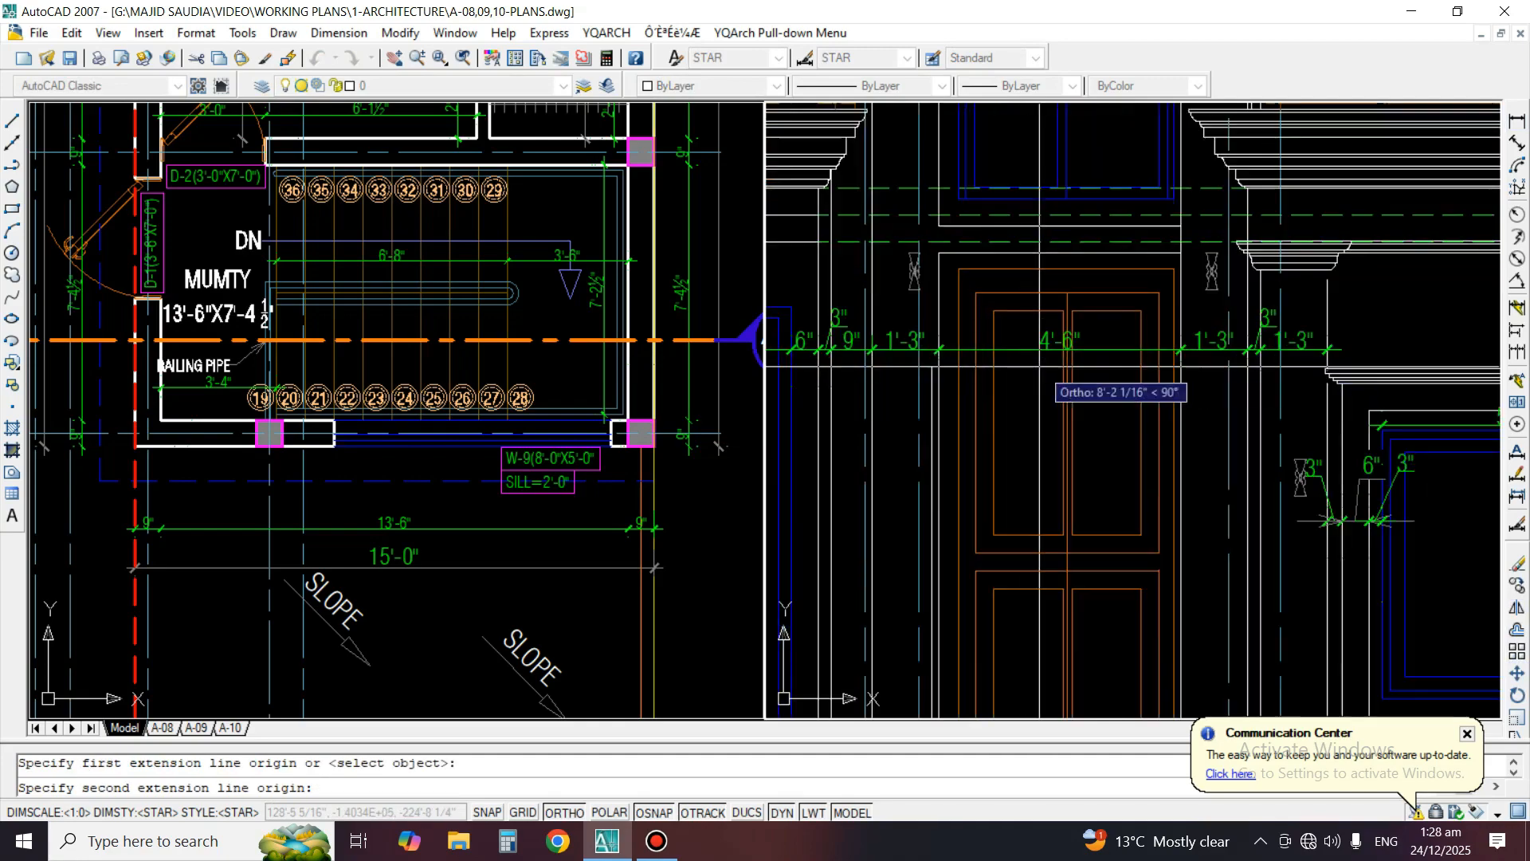
left_click(1000, 269)
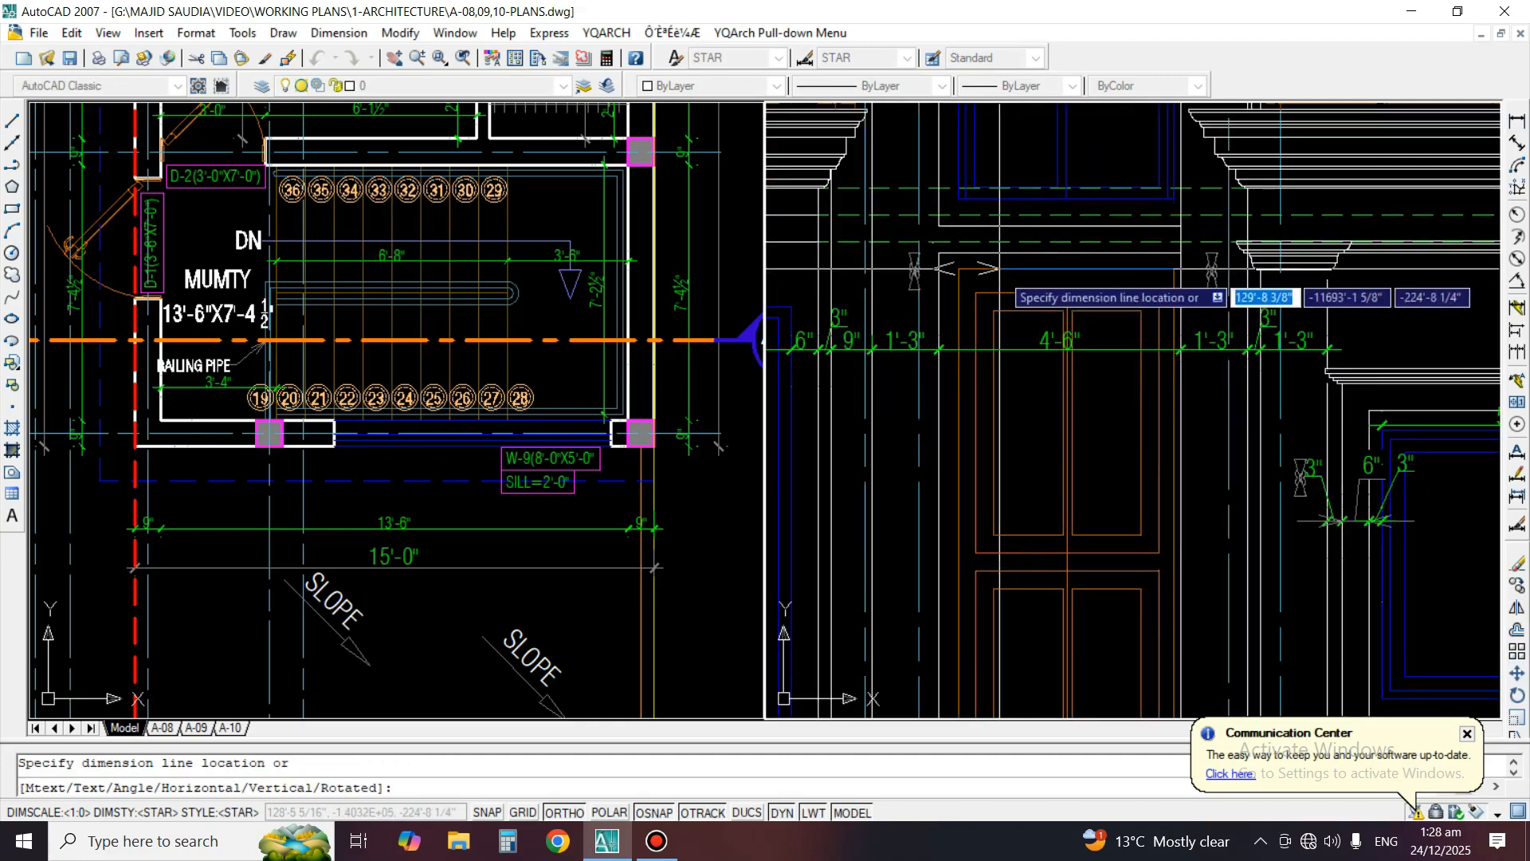
left_click(1011, 398)
scroll(1032, 283, "up", 2)
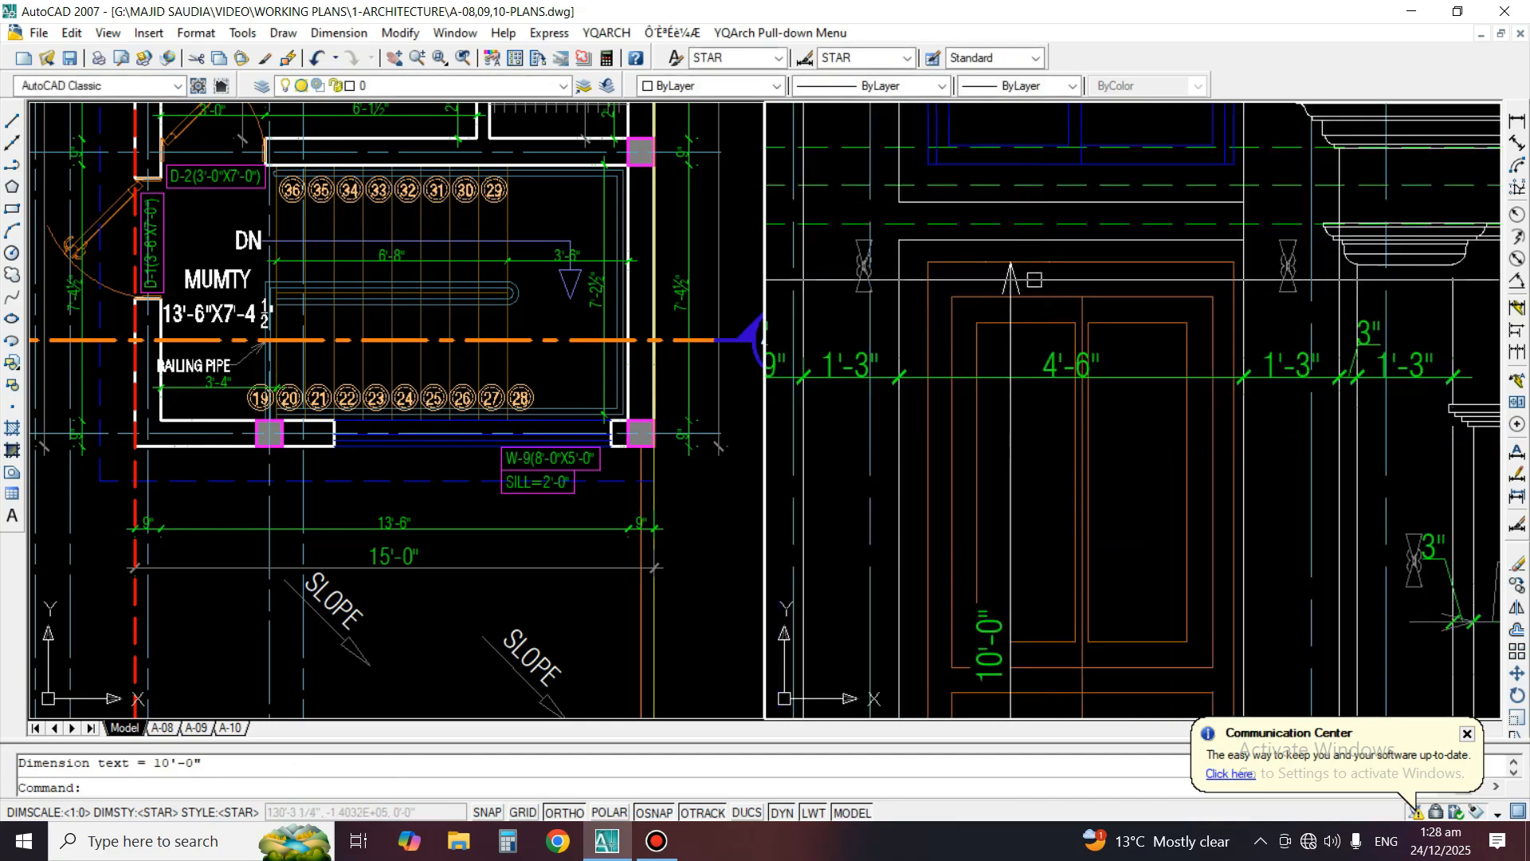
Dimension the width of the main entrance door, placing the dimension line just above the door frame
key("space")
key("space")
left_click(1118, 262)
left_click(1088, 239)
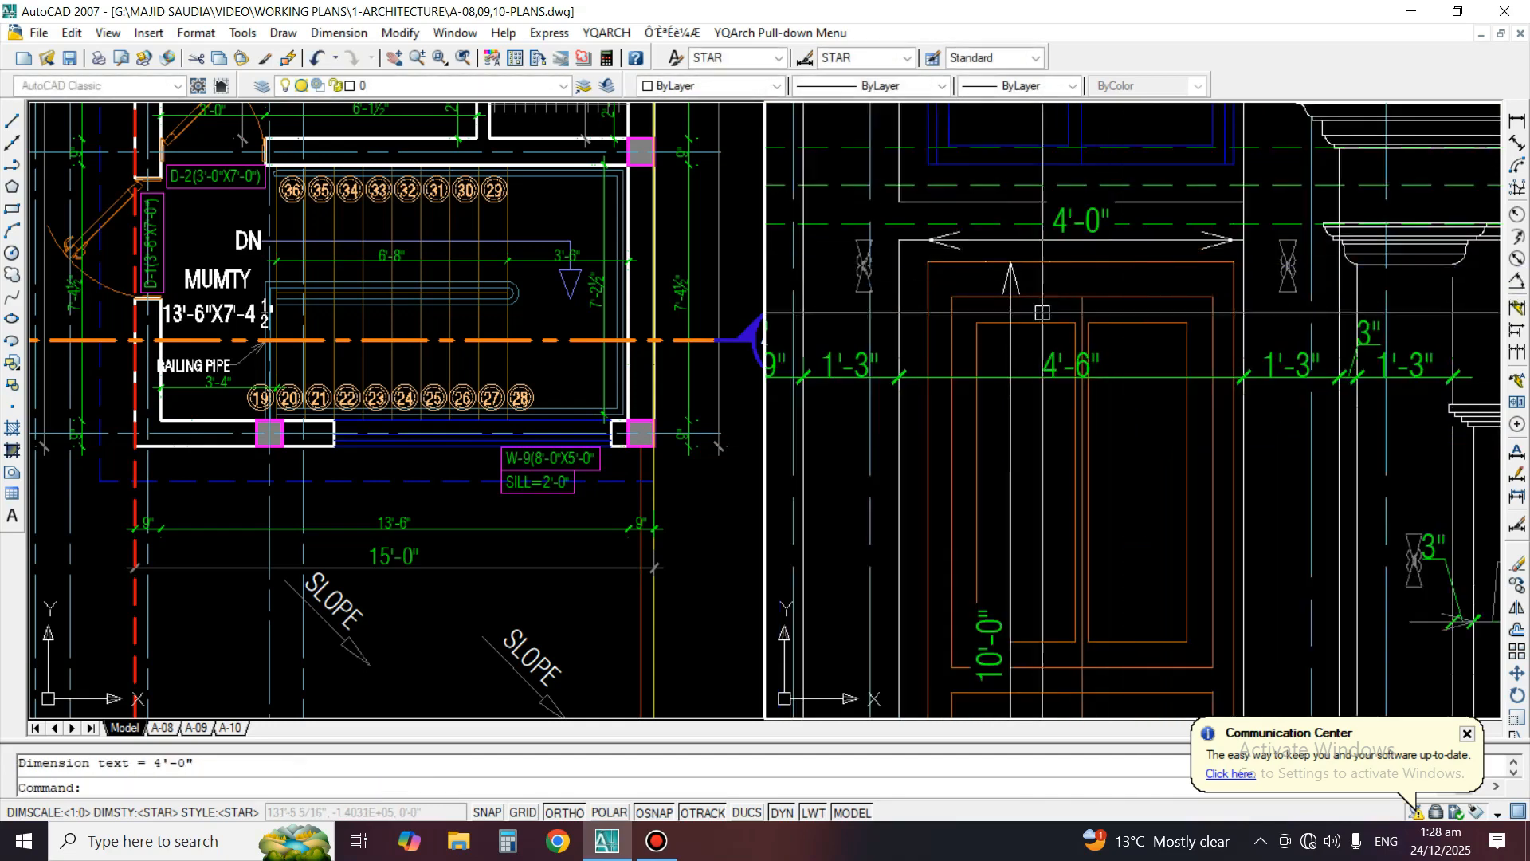
Match the entrance door's height and width dimensions to the properties of the 4'-6" dimension crossing the door
type("ma")
key("space")
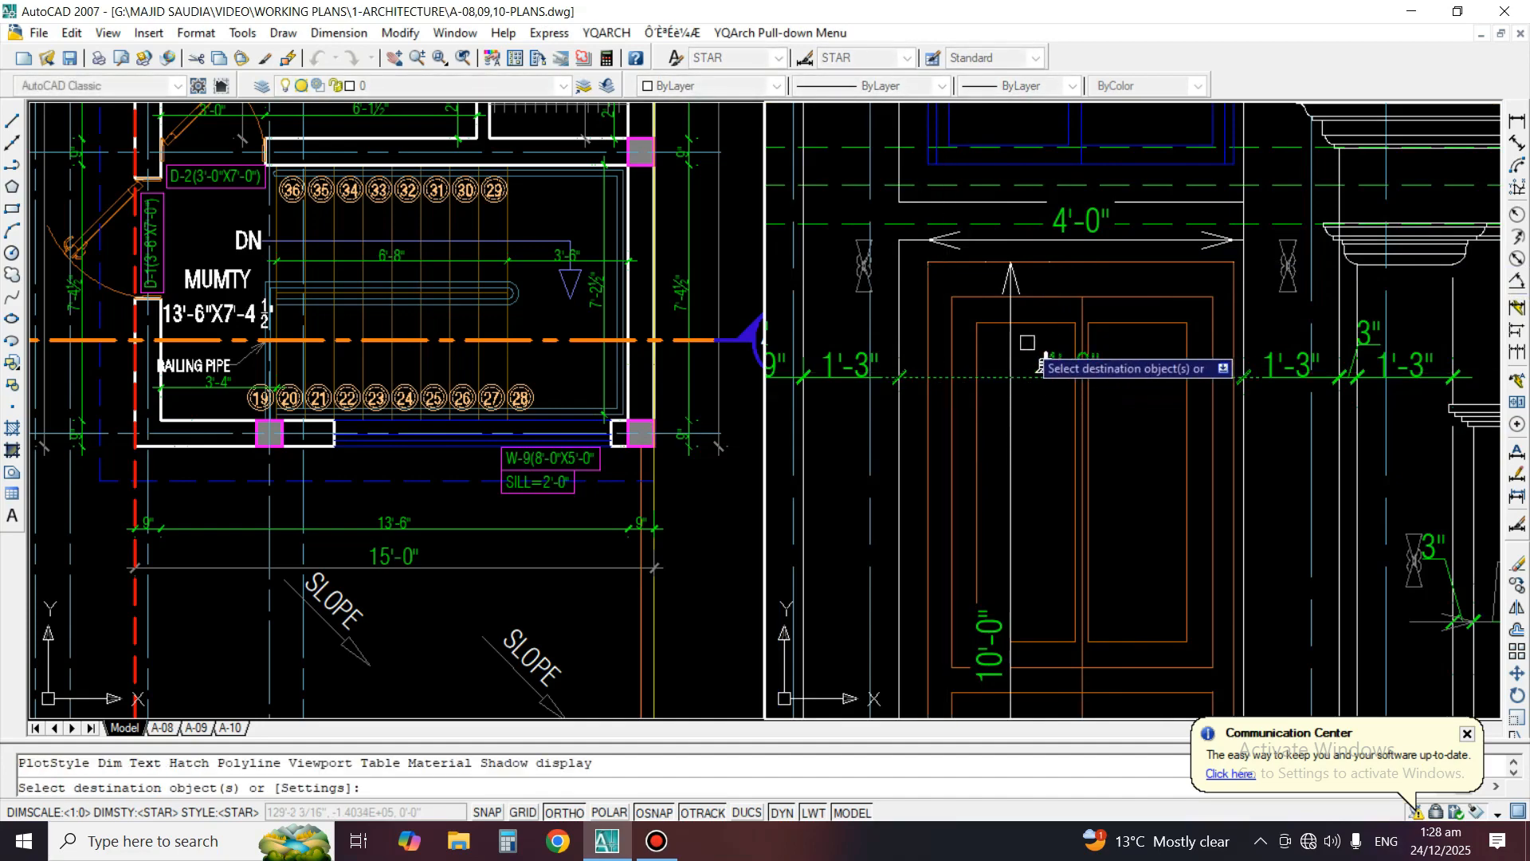
left_click(1017, 327)
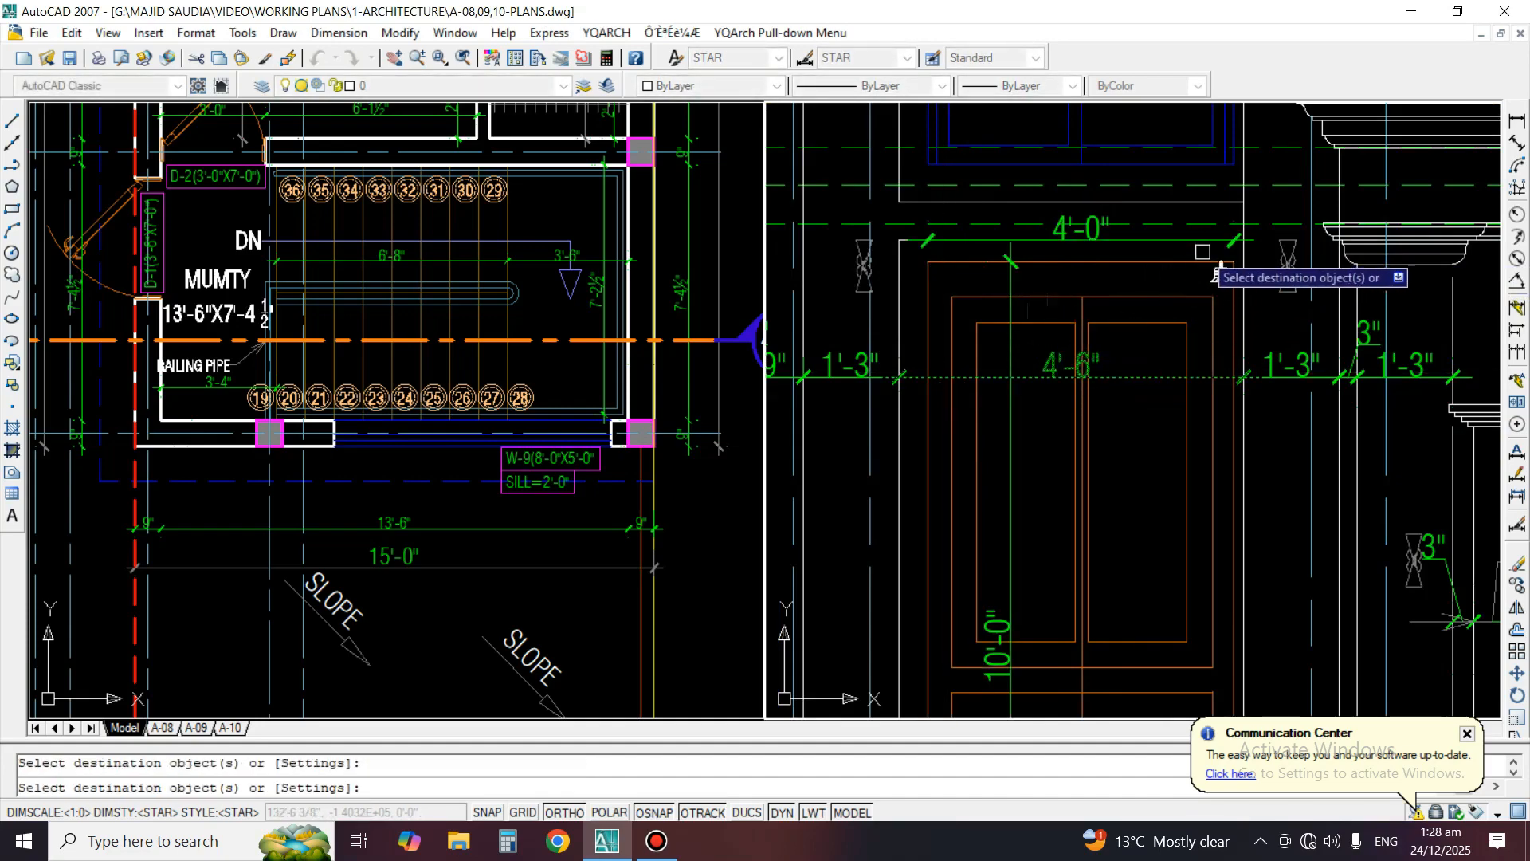
key("space")
Copy the DETAIL"A" area of the left balcony, with its callout, to the empty space below the FRONT WORKING ELEVATION title
scroll(1219, 275, "down", 5)
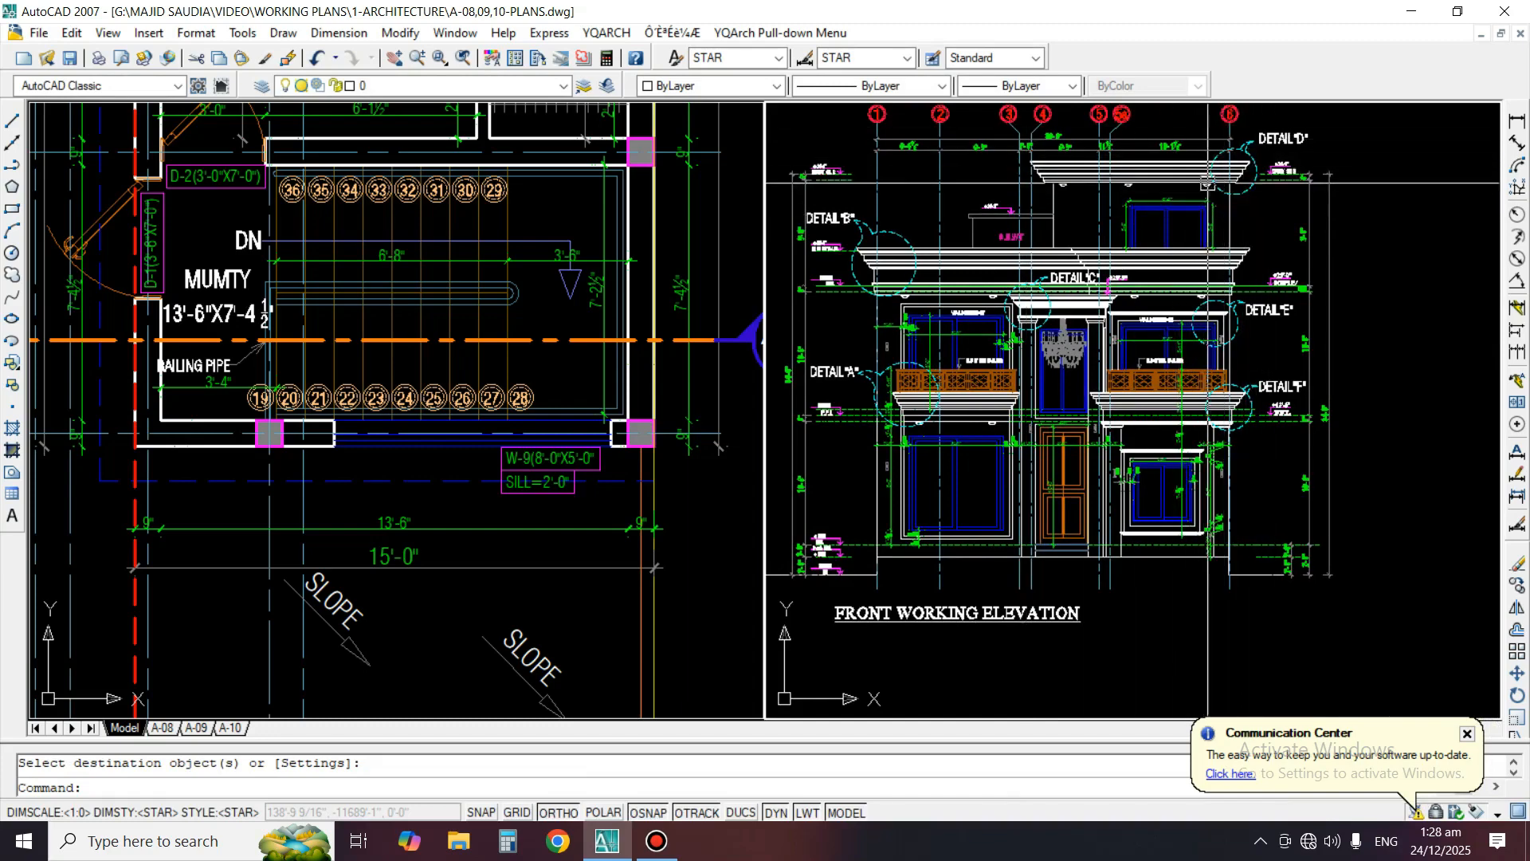
middle_click_drag(1042, 397, 1264, 388)
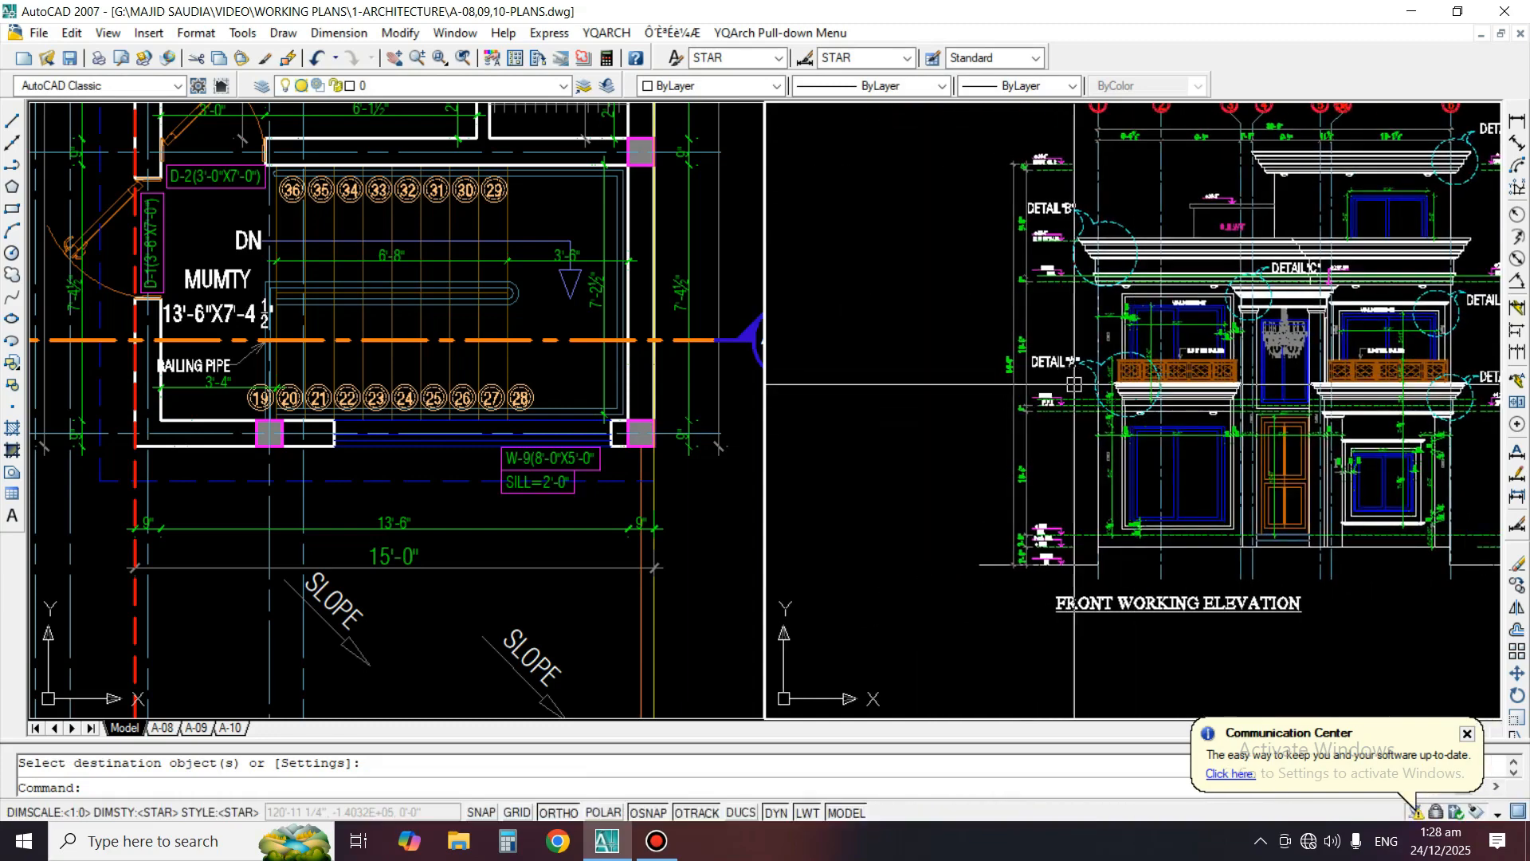
scroll(1090, 419, "up", 2)
type("C")
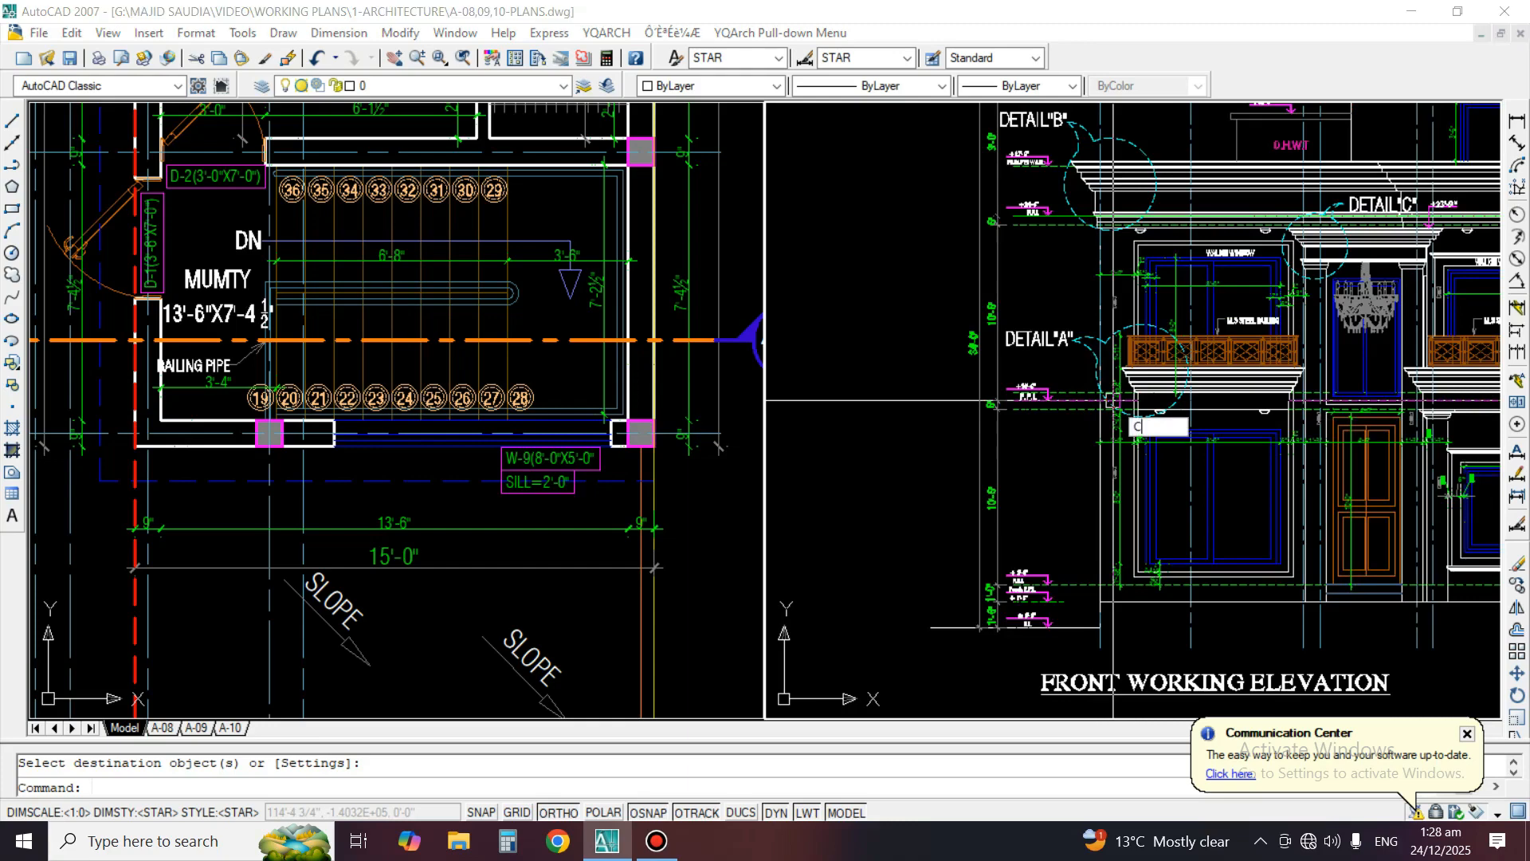
type("O")
key("Return")
scroll(1211, 447, "up", 2)
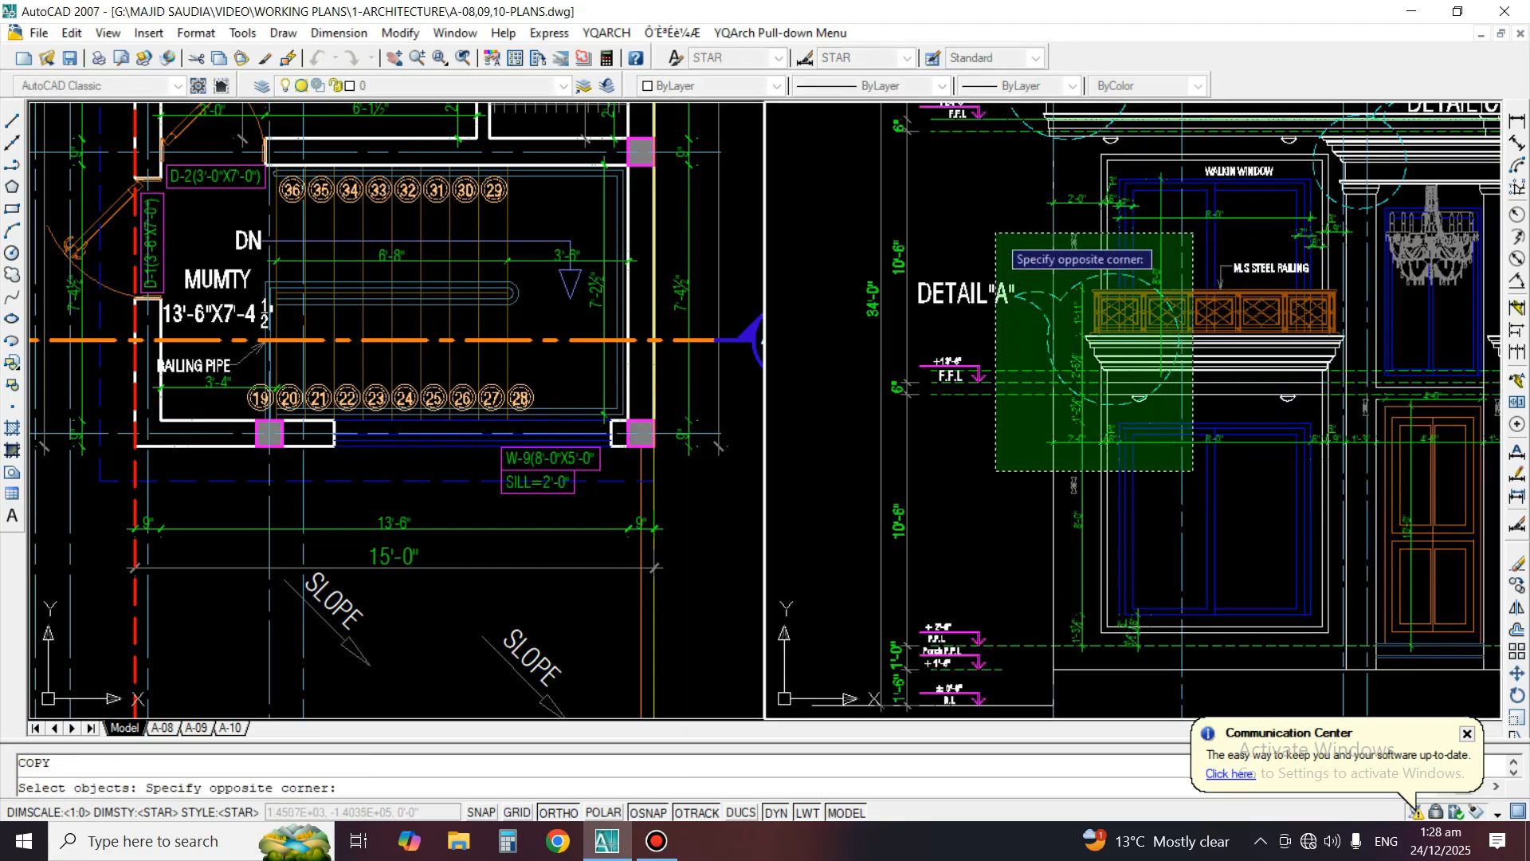
left_click(996, 233)
key("Return")
left_click(1102, 347)
scroll(1108, 359, "down", 4)
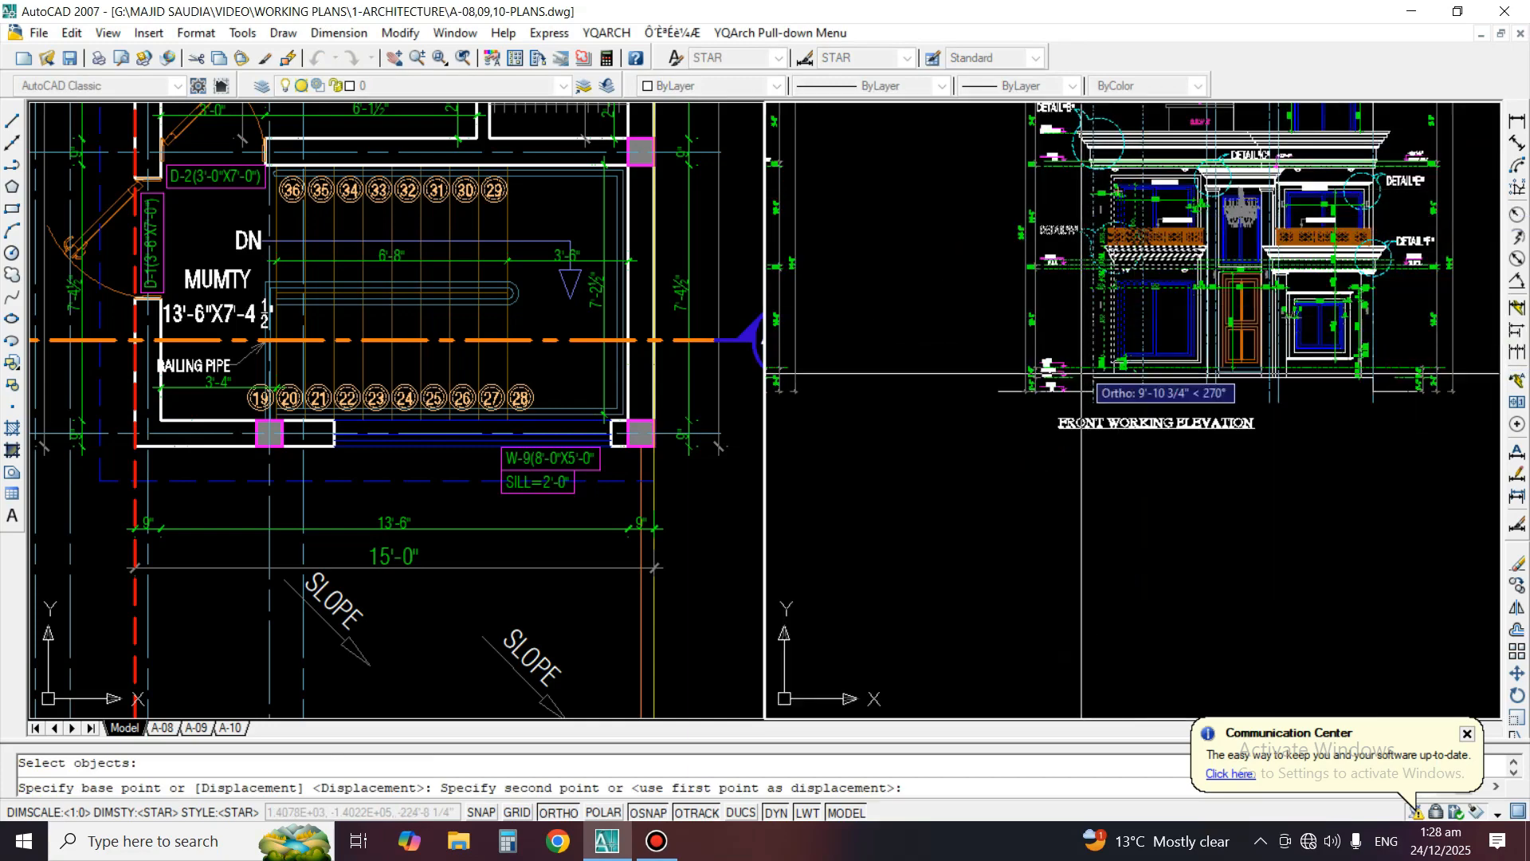
left_click(1097, 481)
key("Return")
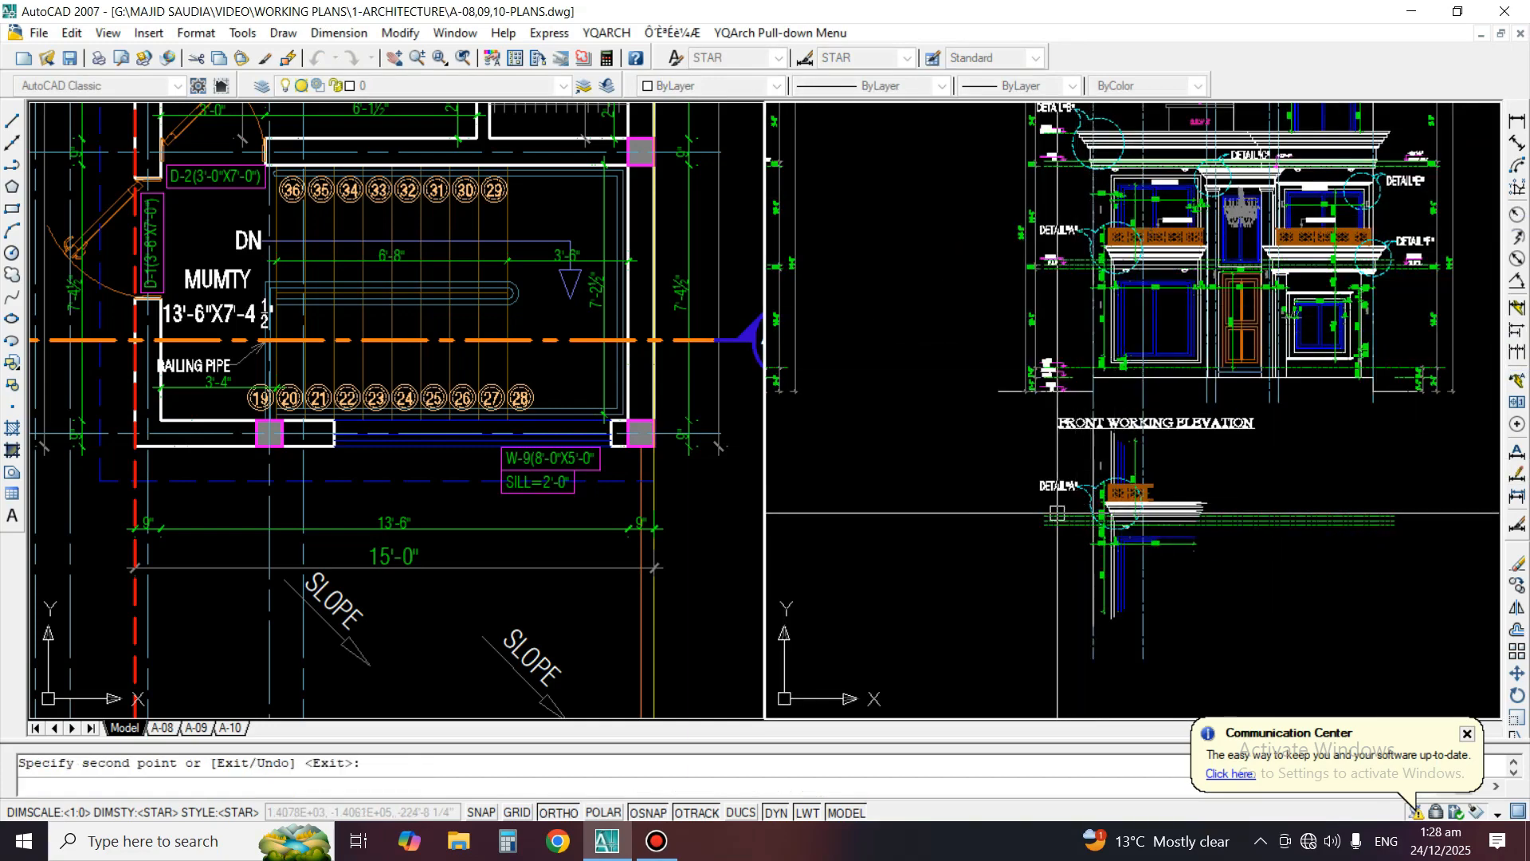
Erase the two vertical dashed grid lines running through the copied DETAIL"A" area
scroll(1097, 481, "up", 2)
type("e")
key("Return")
left_click(1163, 690)
key("Return")
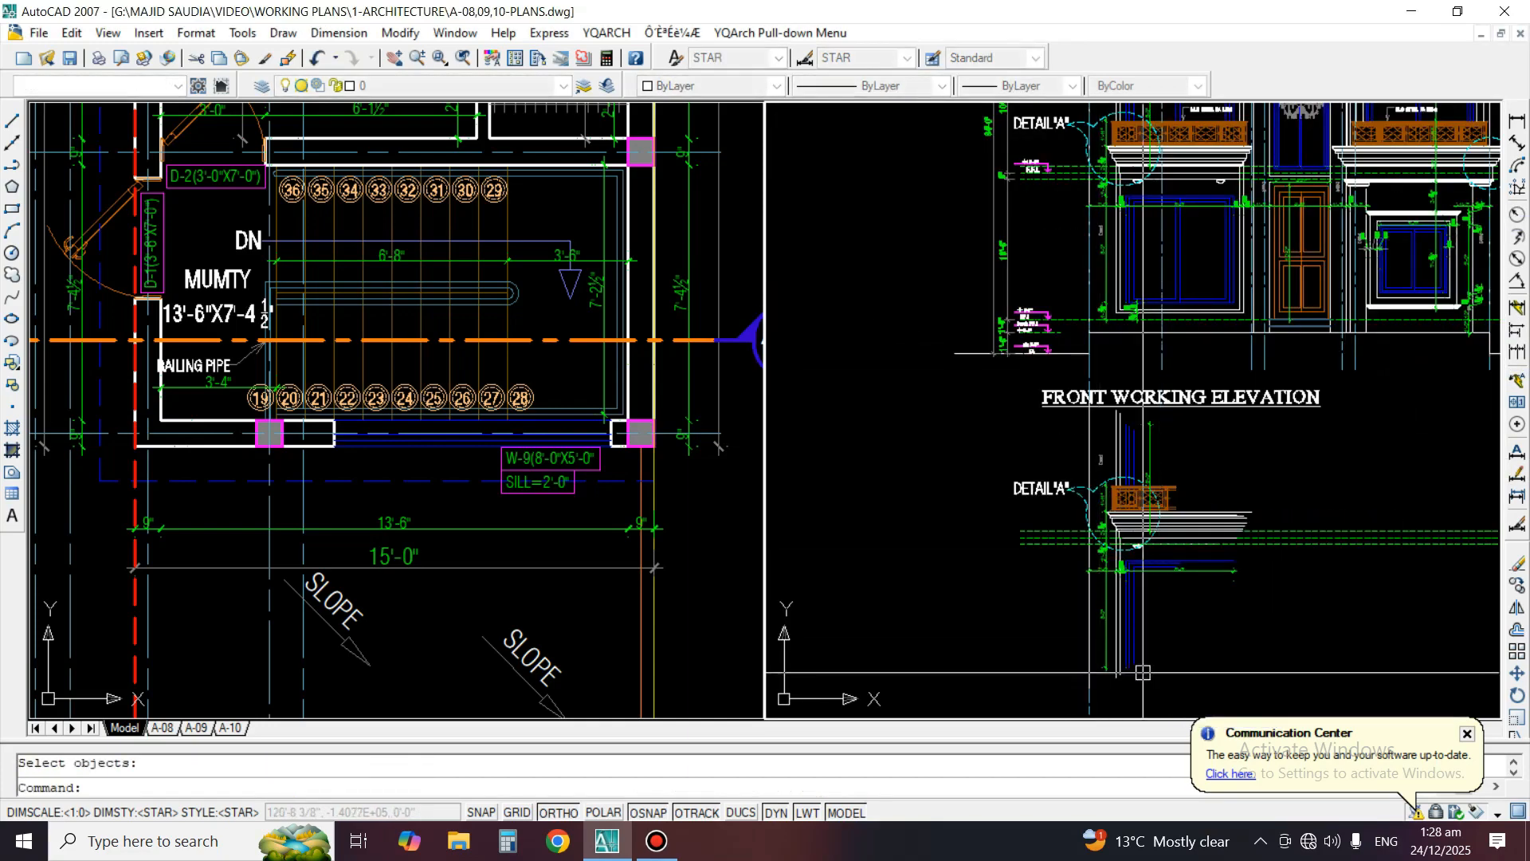
middle_click_drag(1141, 669, 1137, 526)
key("Return")
left_click(1091, 589)
key("Return")
Erase the vertical dimensions overlapping the copied detail circle and the small light fitting under the balcony moulding
scroll(1086, 309, "up", 2)
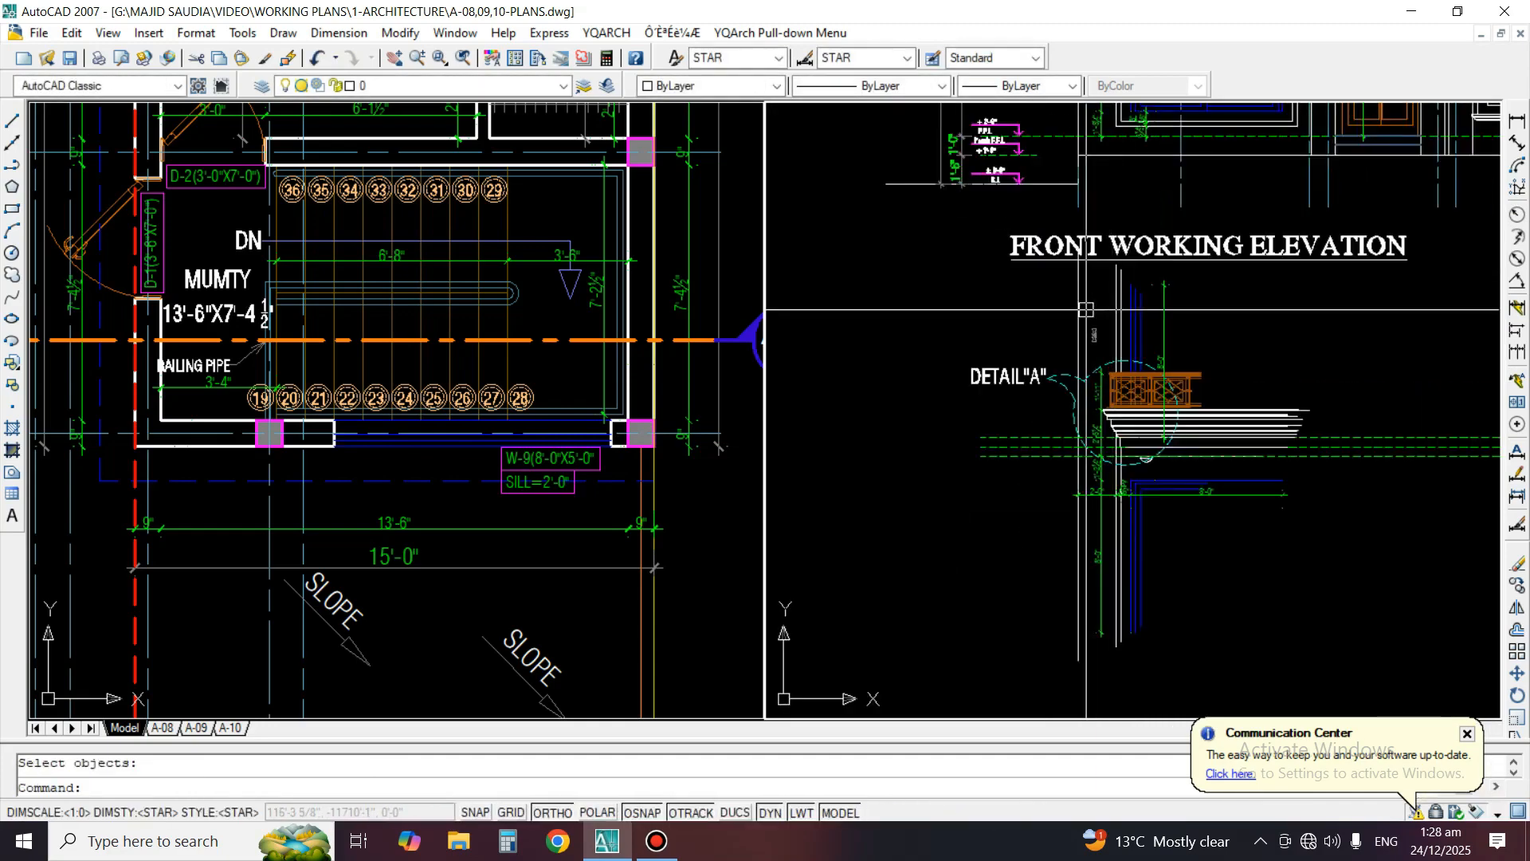
type("e")
key("Return")
scroll(1100, 447, "up", 4)
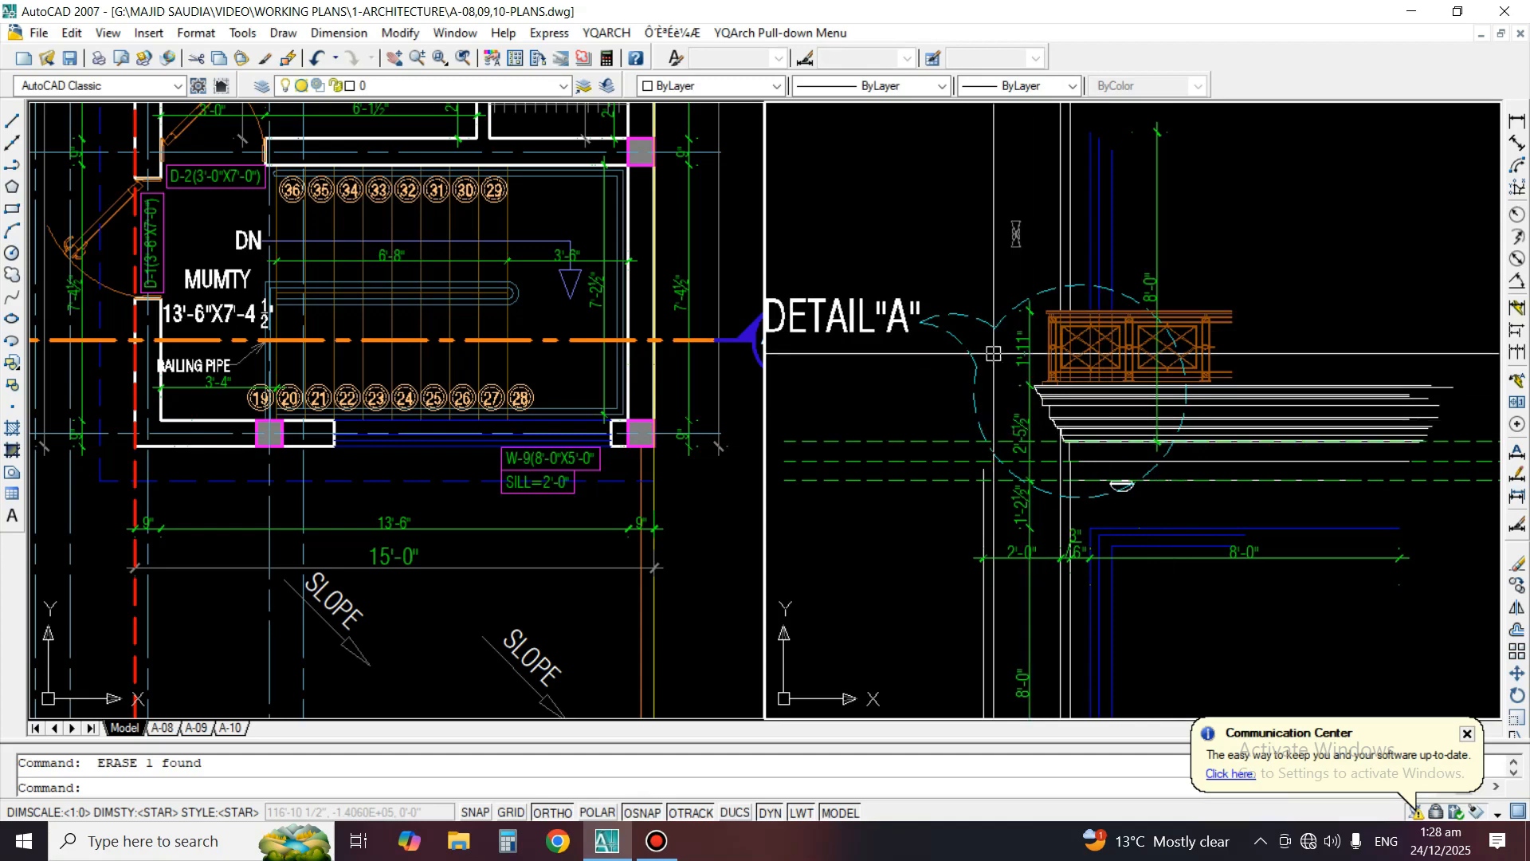
left_click(1023, 347)
key("Return")
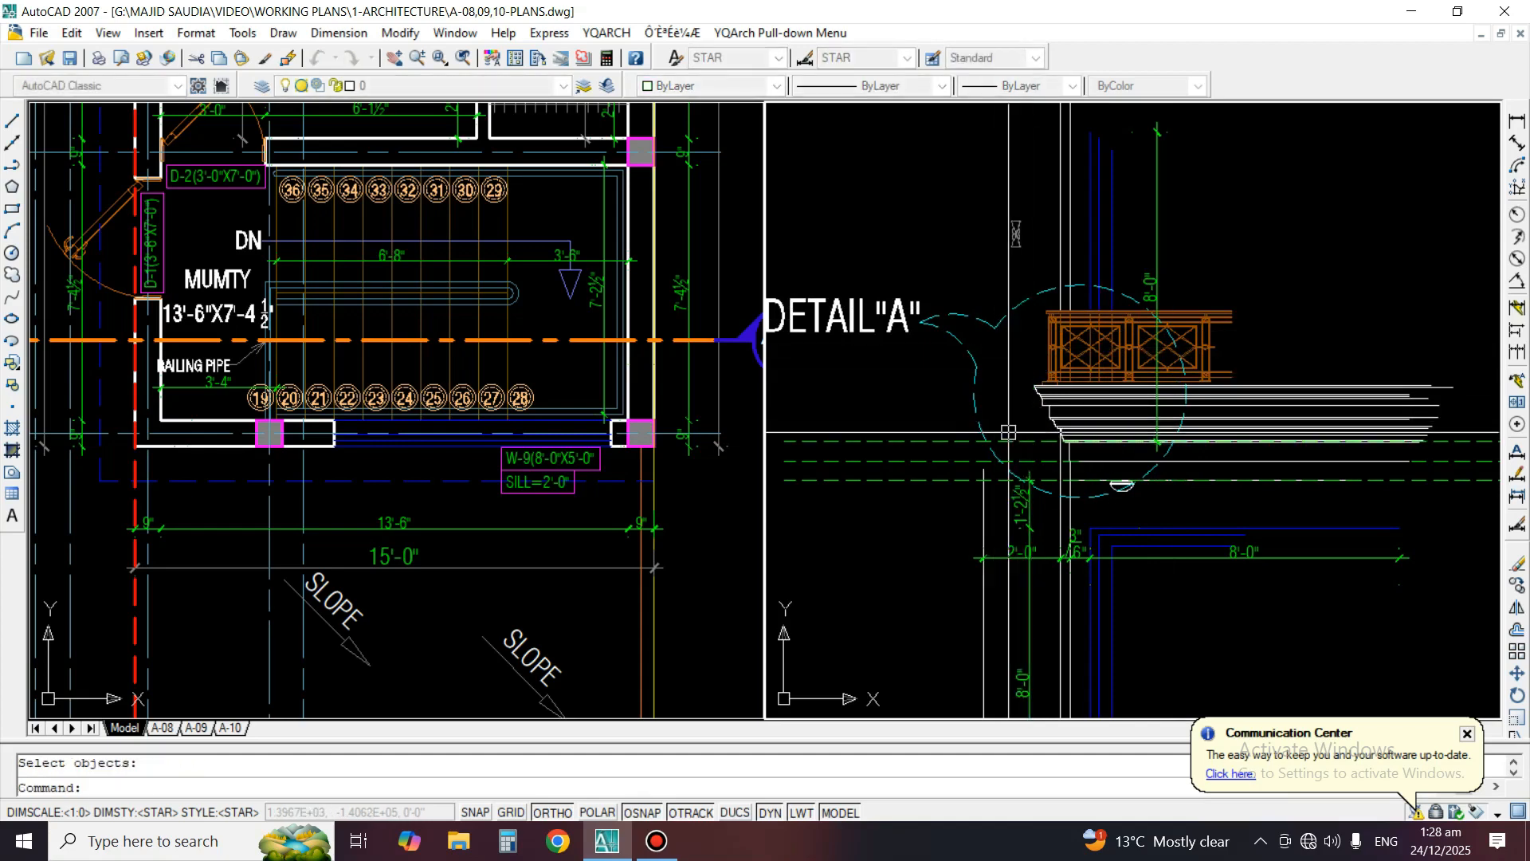
scroll(1016, 486, "up", 2)
key("Return")
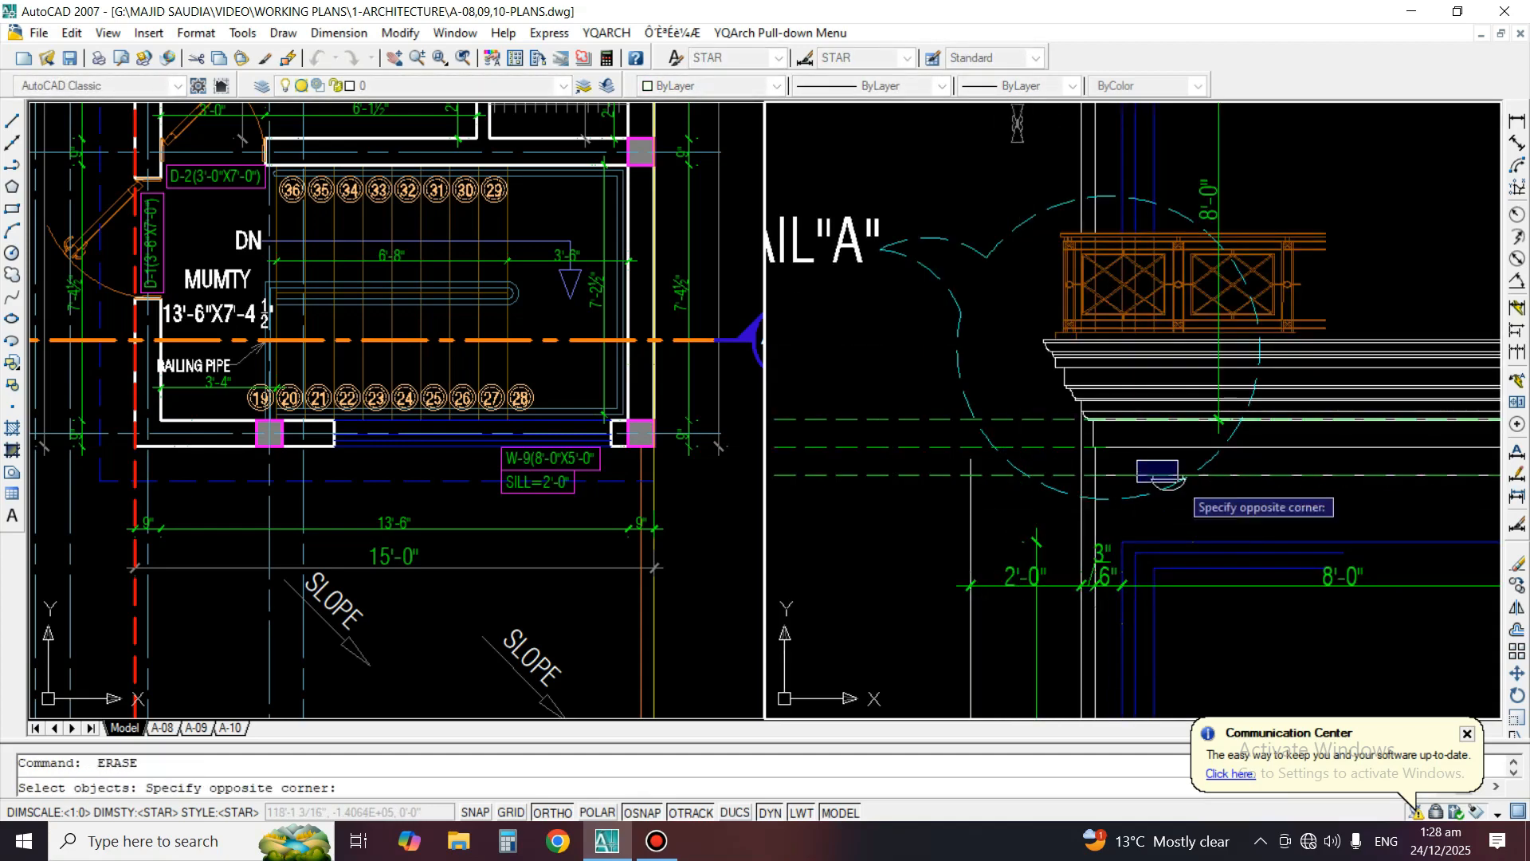
left_click(1178, 481)
key("Return")
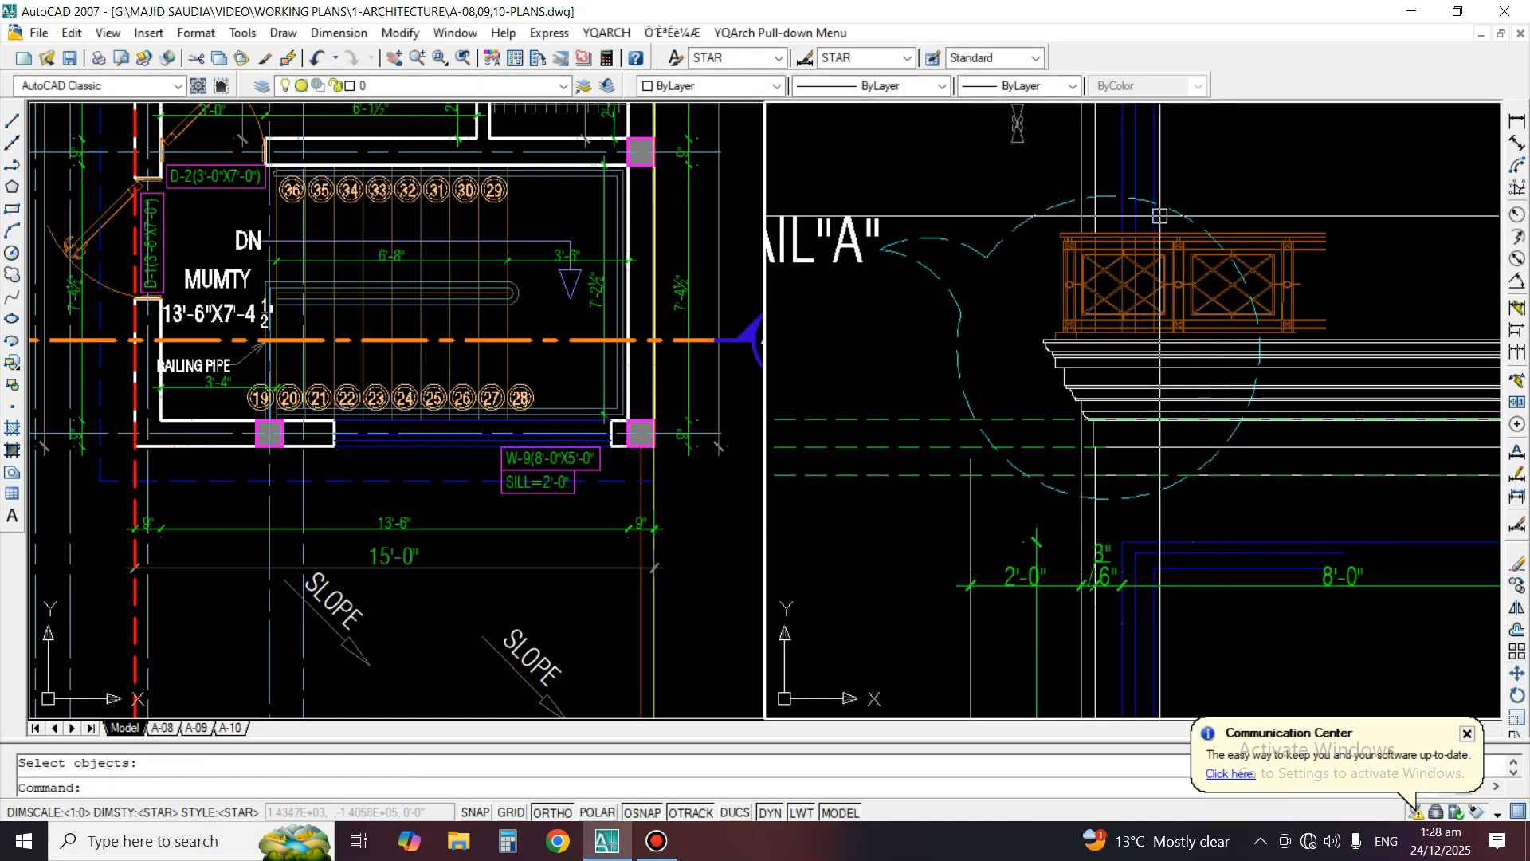
Trim the moulding, level and wall lines to the detail circle on its right and lower sides
type("tr")
key("Return")
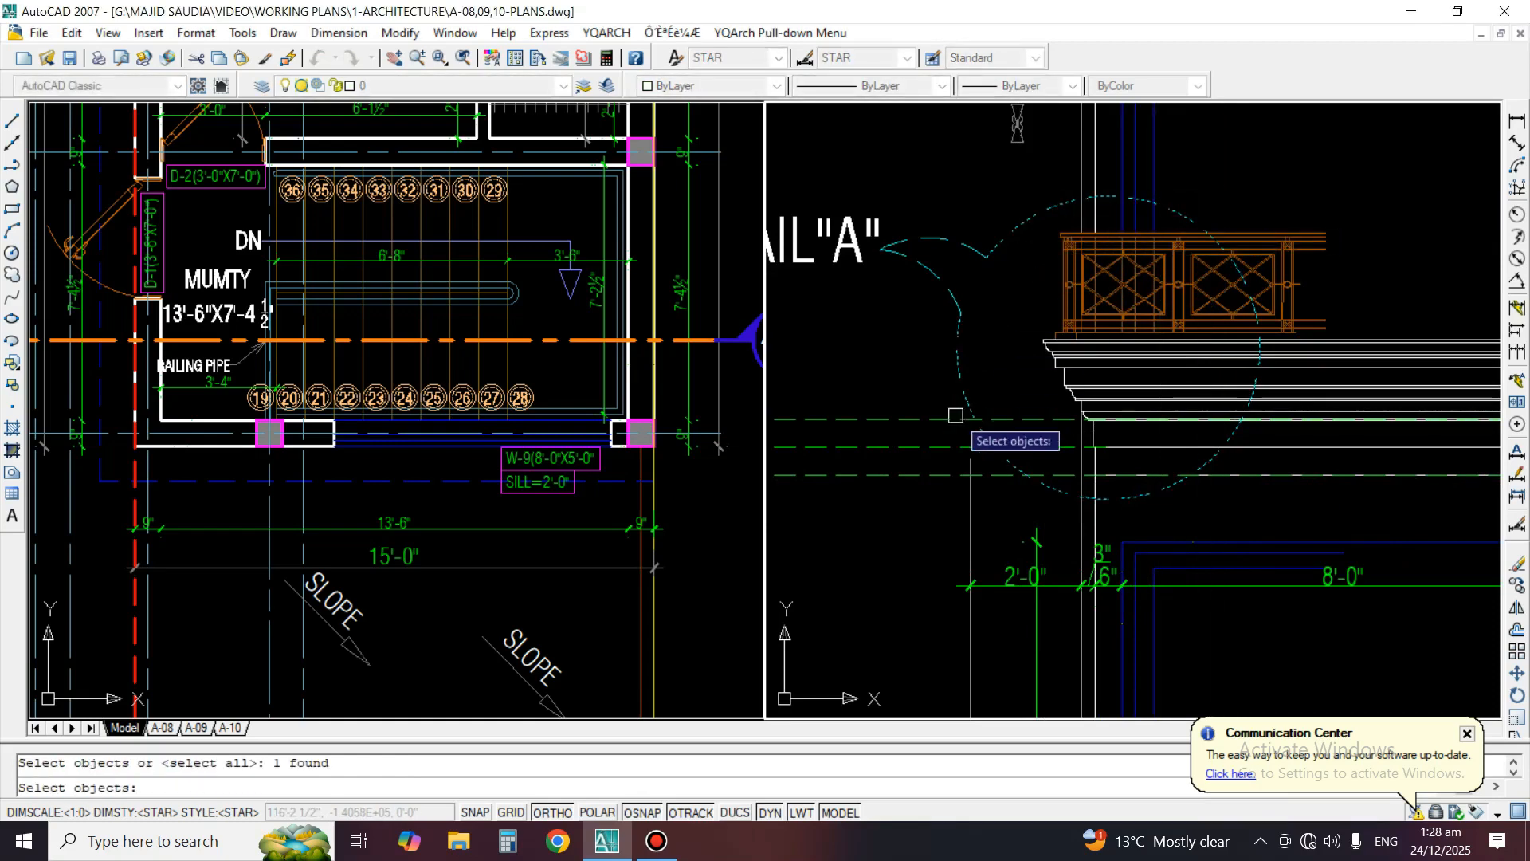
key("Return")
left_click(940, 422)
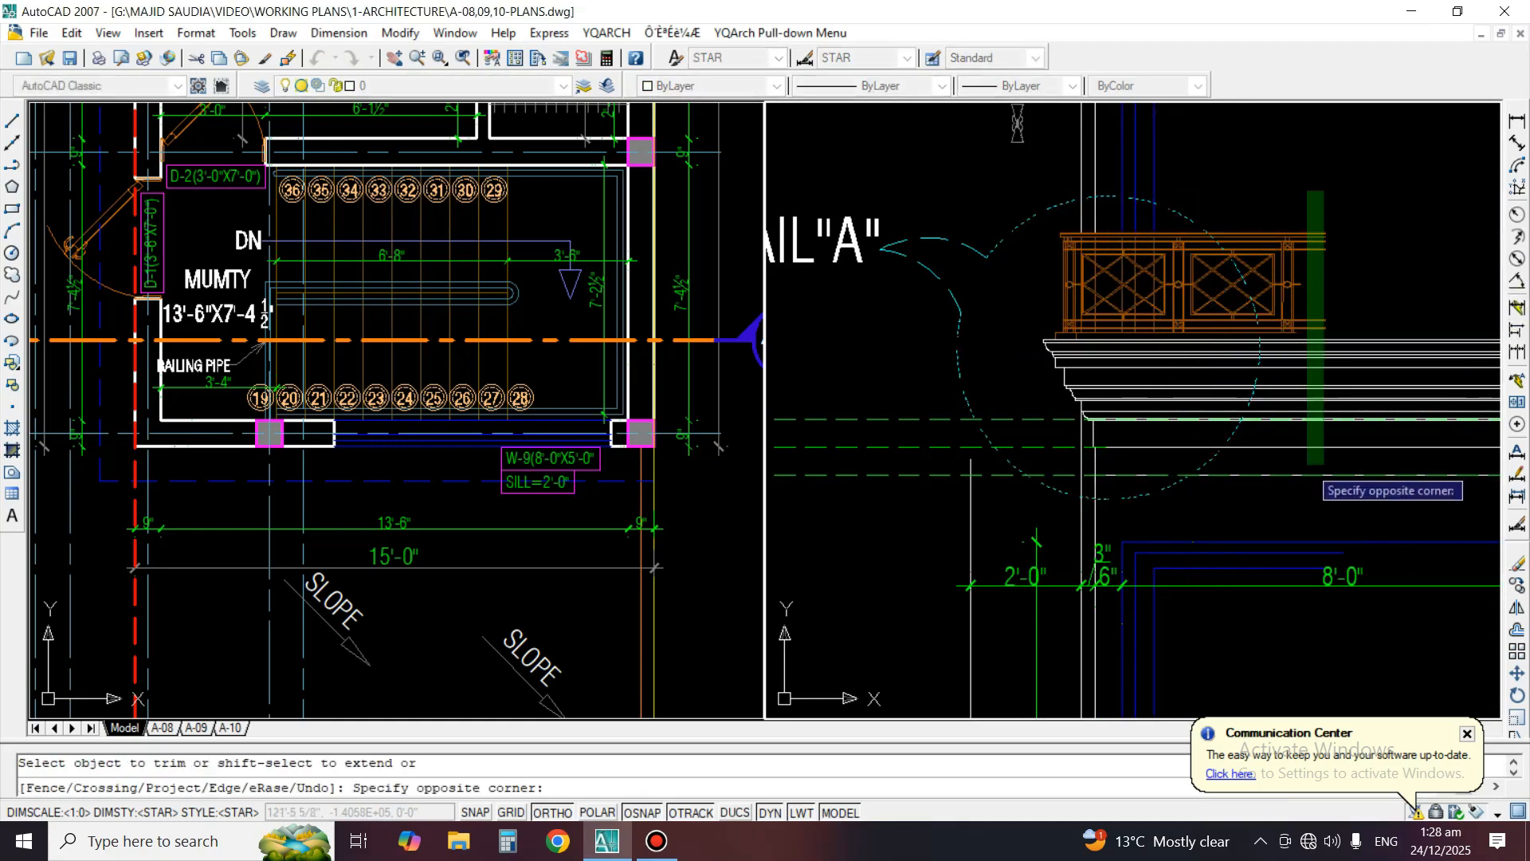
left_click(1307, 467)
scroll(1093, 535, "up", 2)
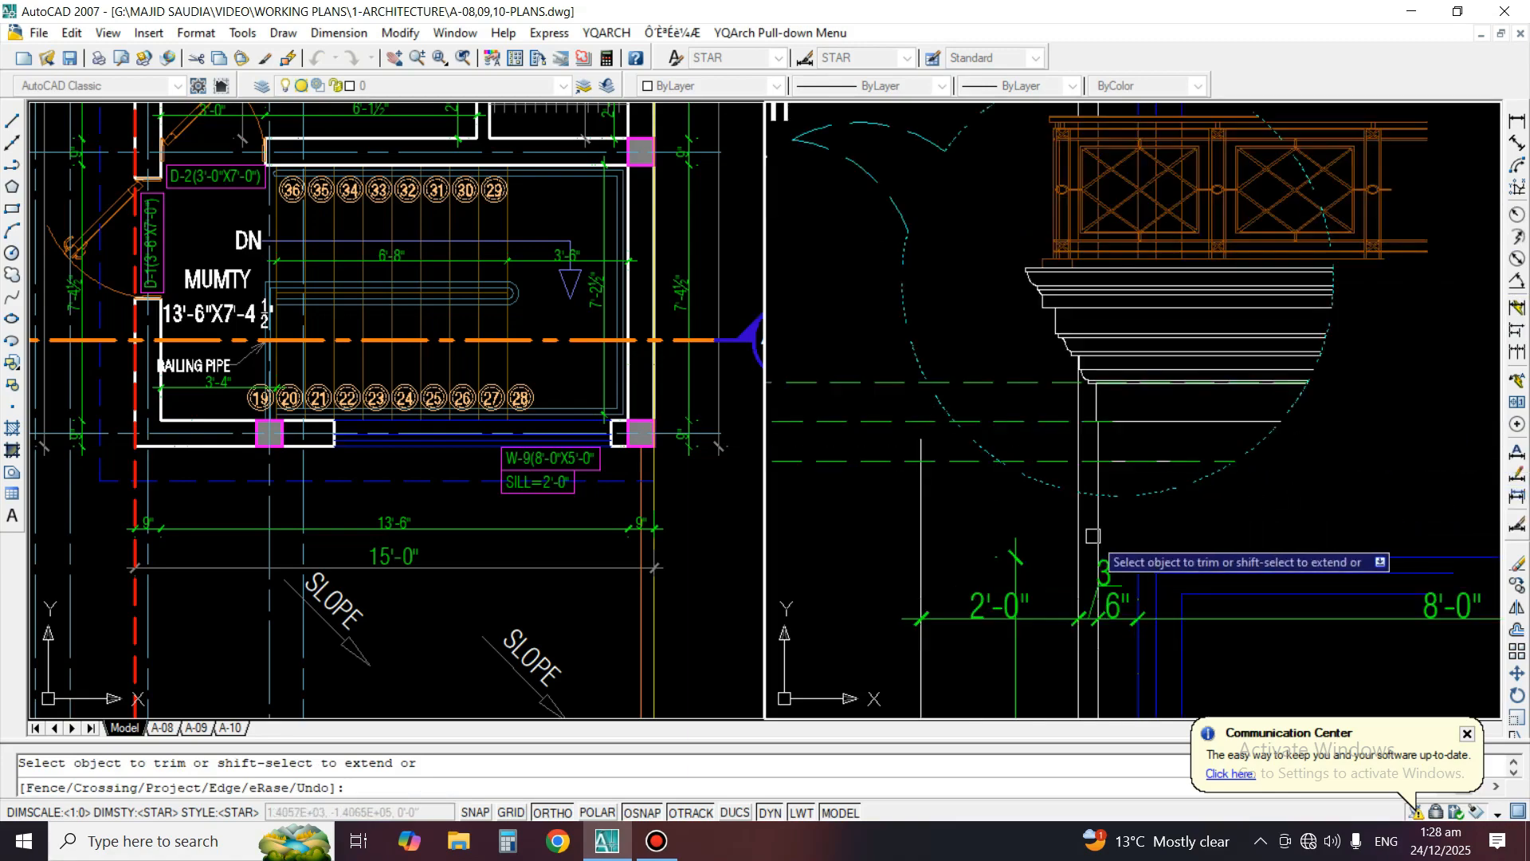
left_click(1142, 527)
left_click(1065, 546)
key("Return")
Erase the three dashed level lines extending left of the copied detail circle
middle_click_drag(951, 492, 1194, 418)
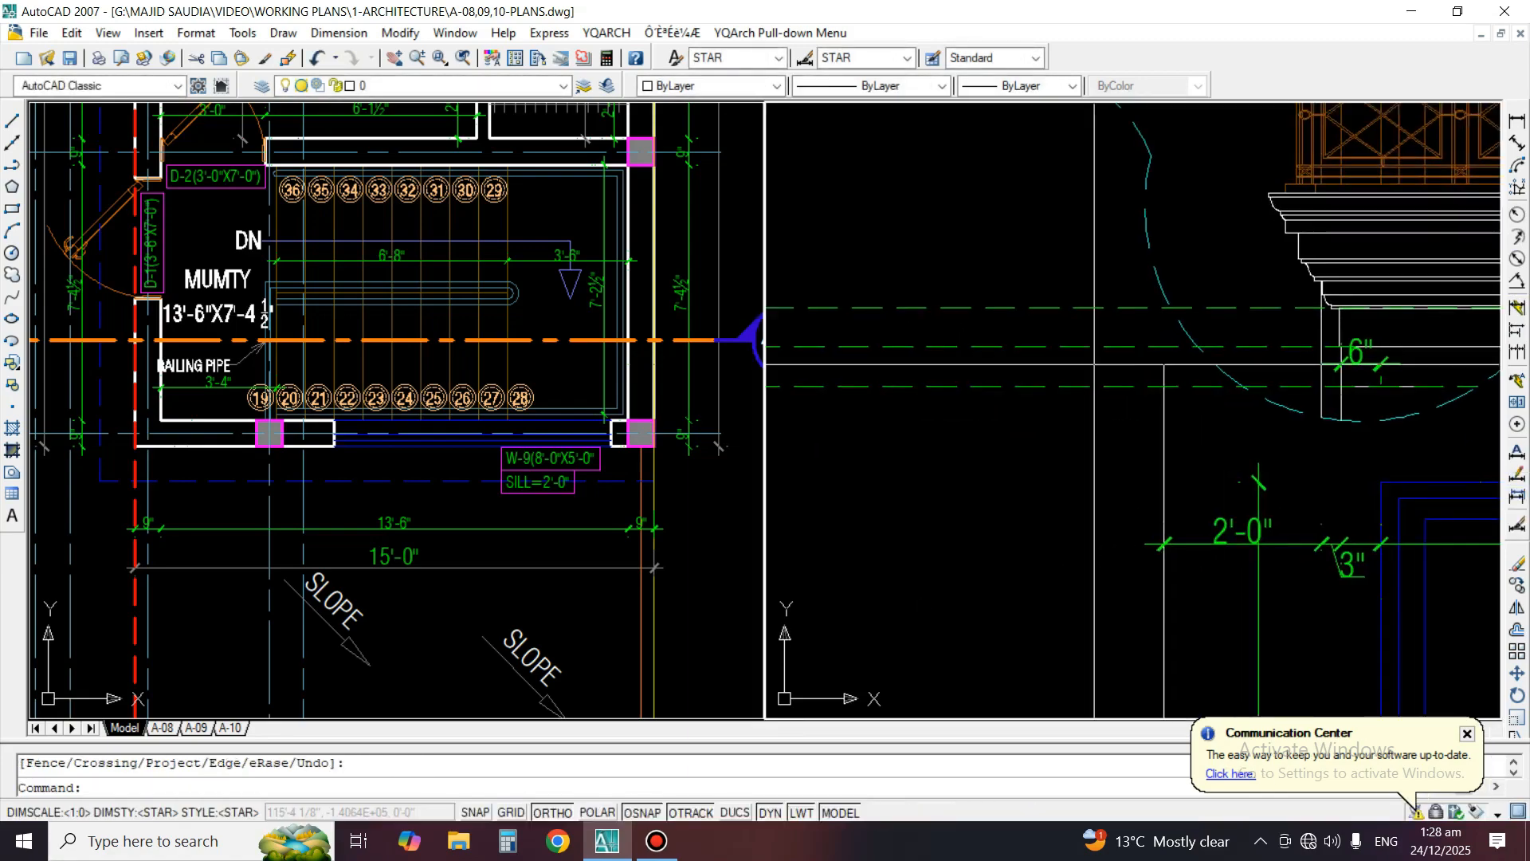
scroll(1096, 382, "down", 6)
scroll(1062, 416, "up", 3)
left_click(1068, 310)
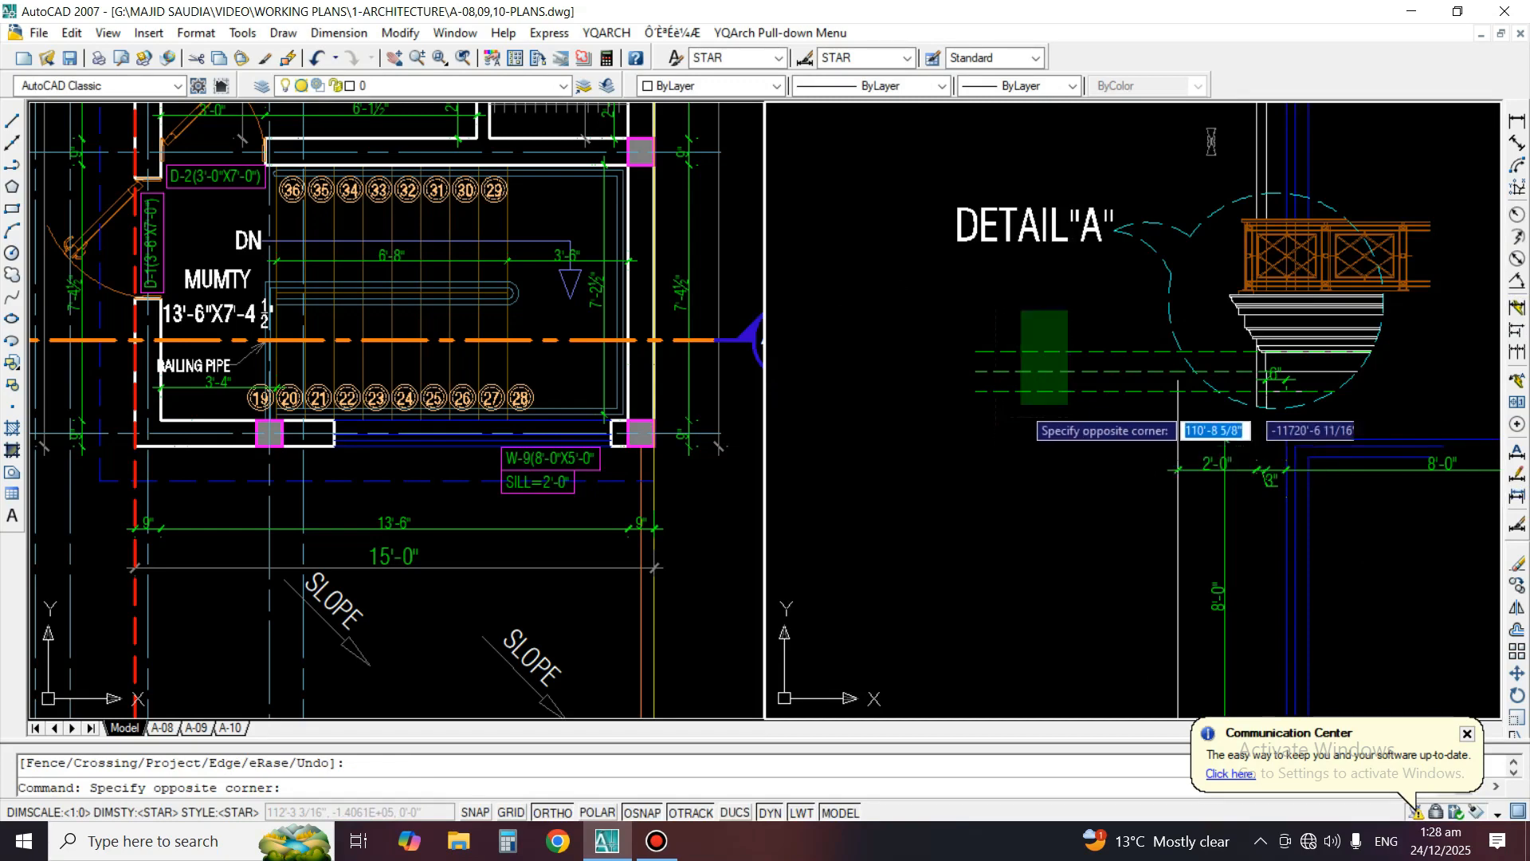
left_click(1065, 325)
scroll(1122, 375, "up", 2)
key("Escape")
left_click(1100, 461)
left_click(1001, 337)
type("e")
key("Return")
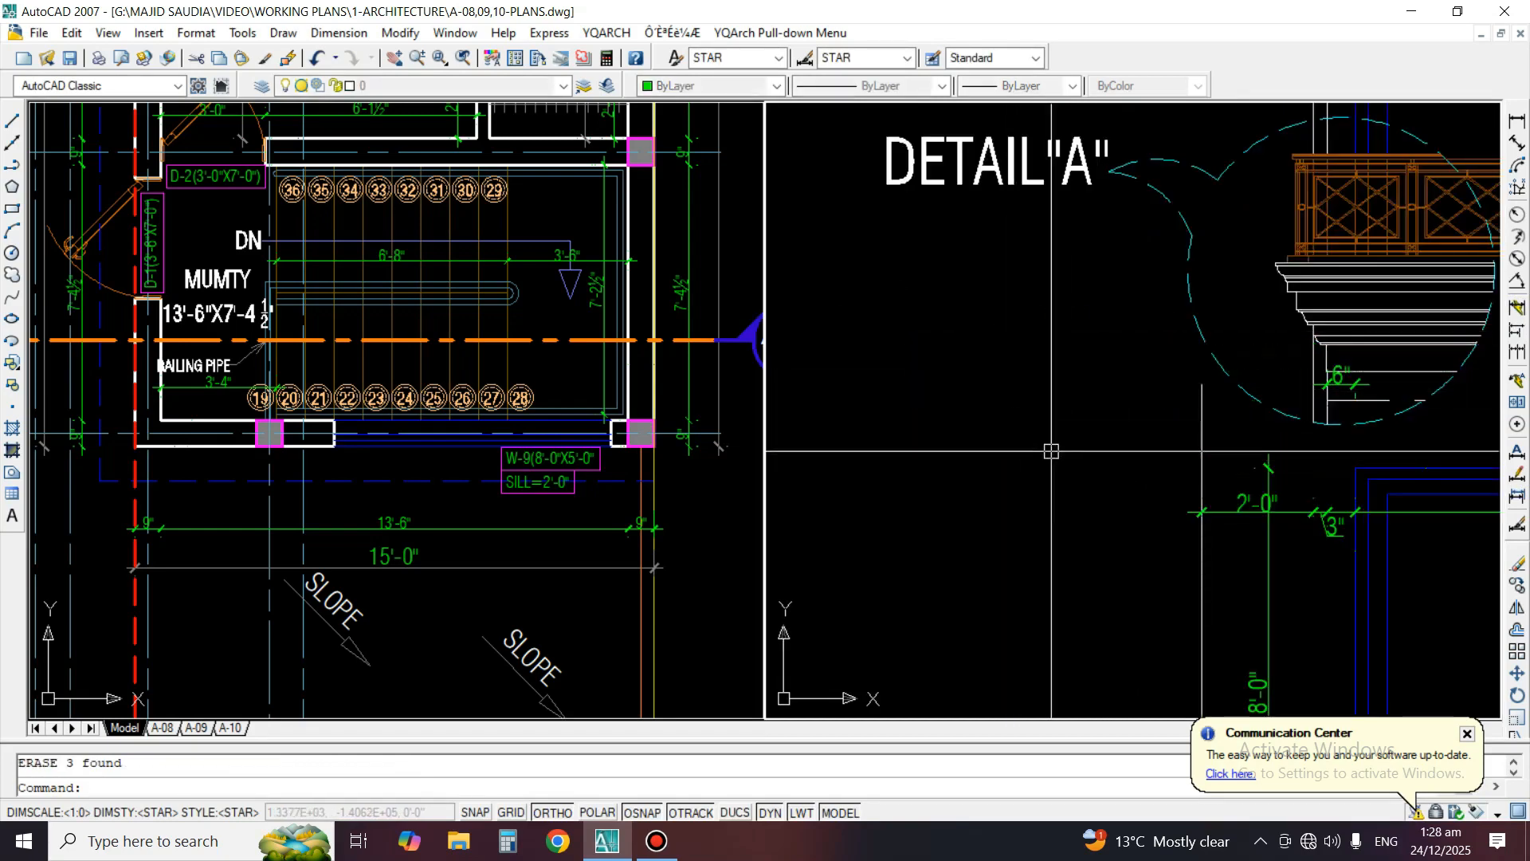
Erase the 6" dimension inside the detail circle and the wall lines, 2'-0", 3" and vertical dimensions below it
scroll(1314, 382, "up", 2)
type("e")
key("Return")
left_click(1347, 381)
key("Return")
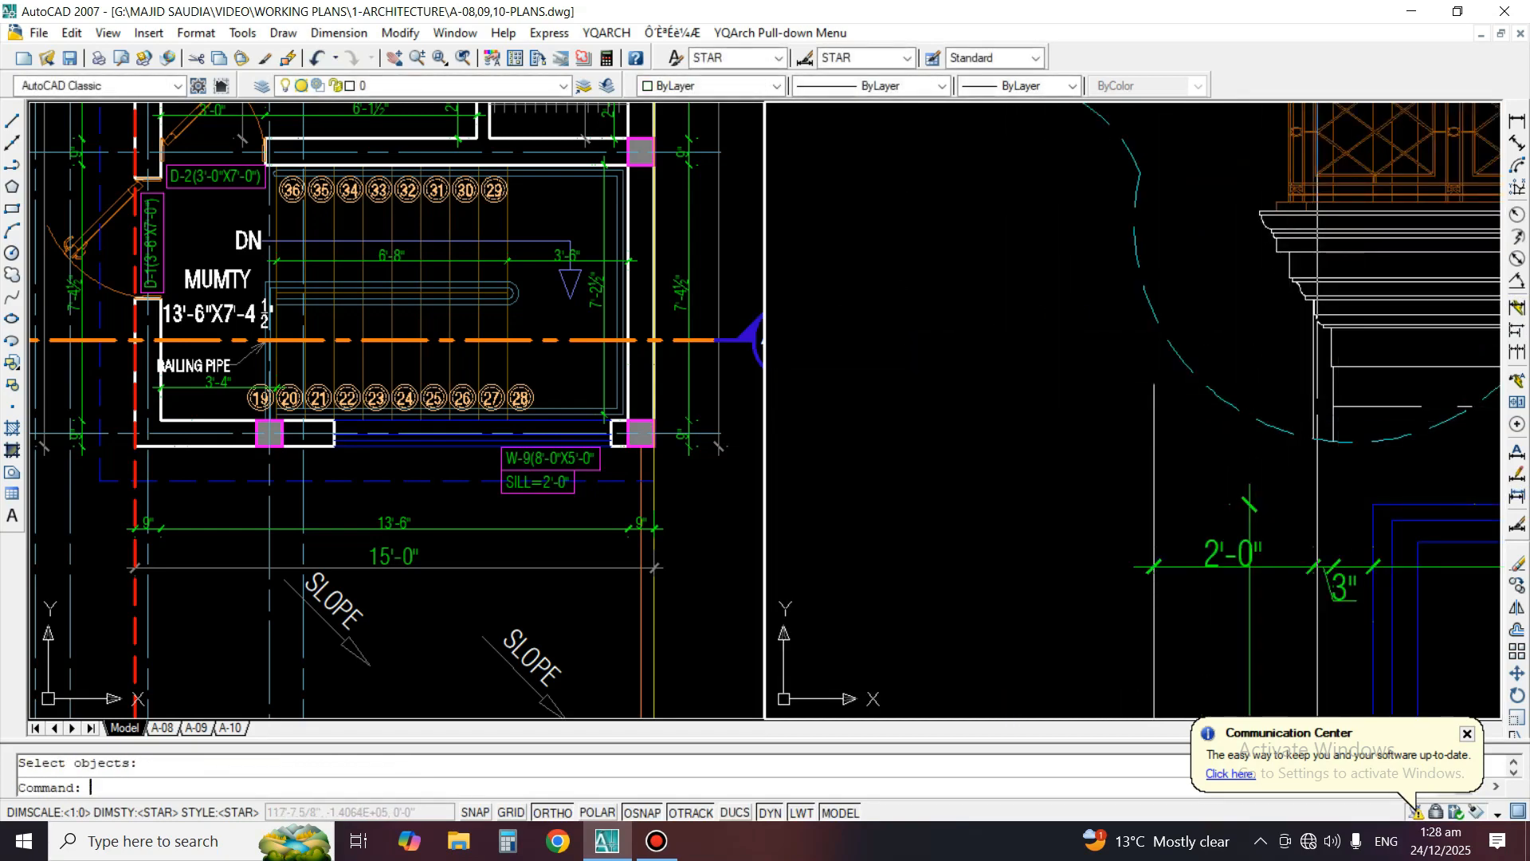
key("space")
left_click(1249, 504)
key("space")
key("space")
left_click(1308, 500)
left_click(1051, 594)
key("space")
Erase the leftover window lines, horizontal 8'-0" dimension and stray line pieces below the detail circle
scroll(1028, 510, "down", 5)
key("space")
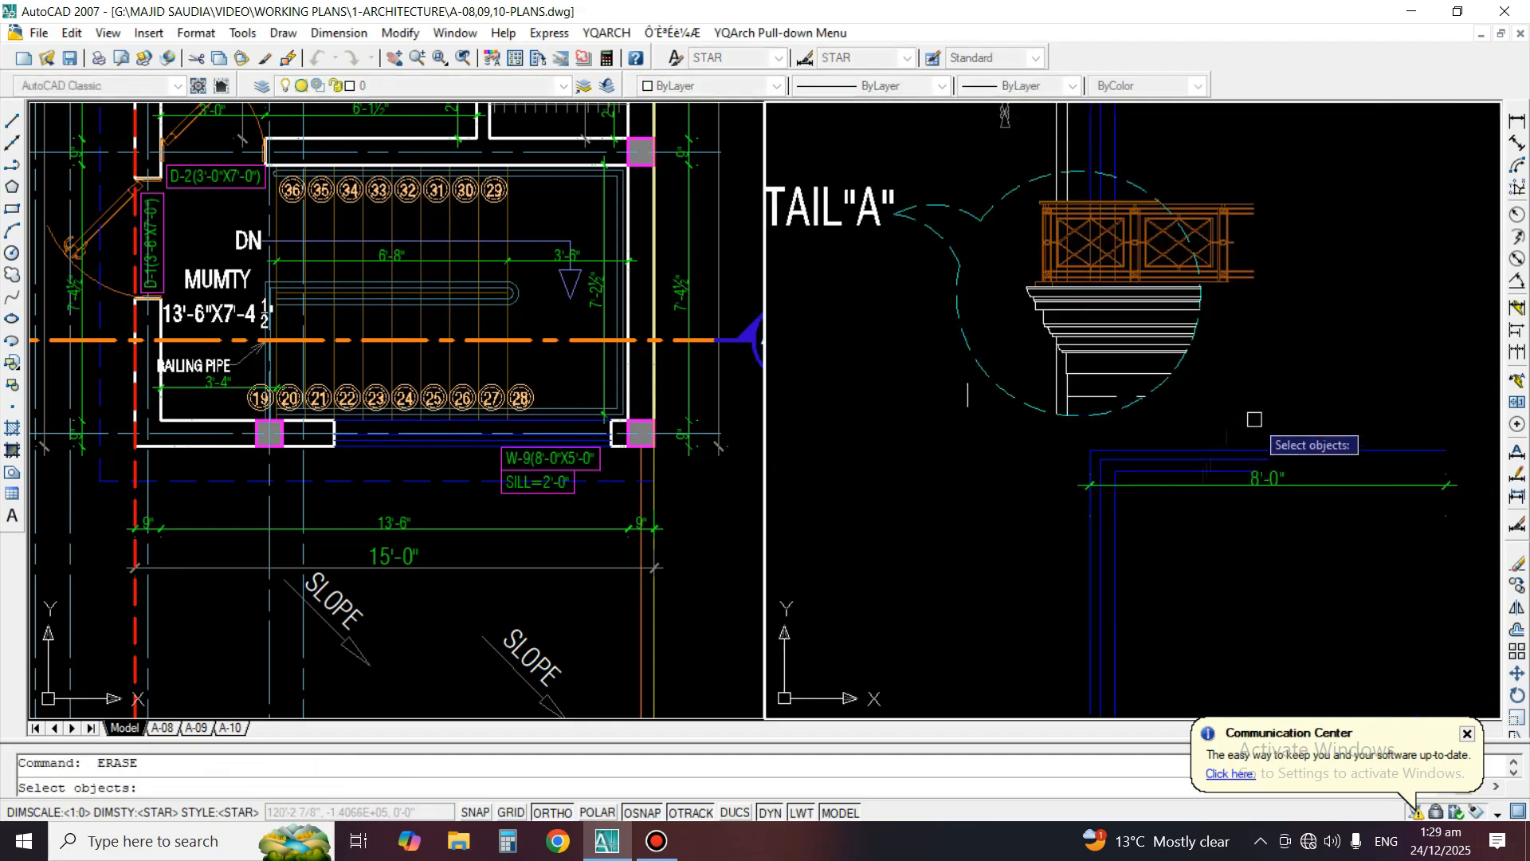
left_click(1254, 419)
left_click(1200, 560)
key("space")
left_click(1199, 564)
left_click(892, 505)
key("space")
scroll(954, 399, "up", 2)
key("space")
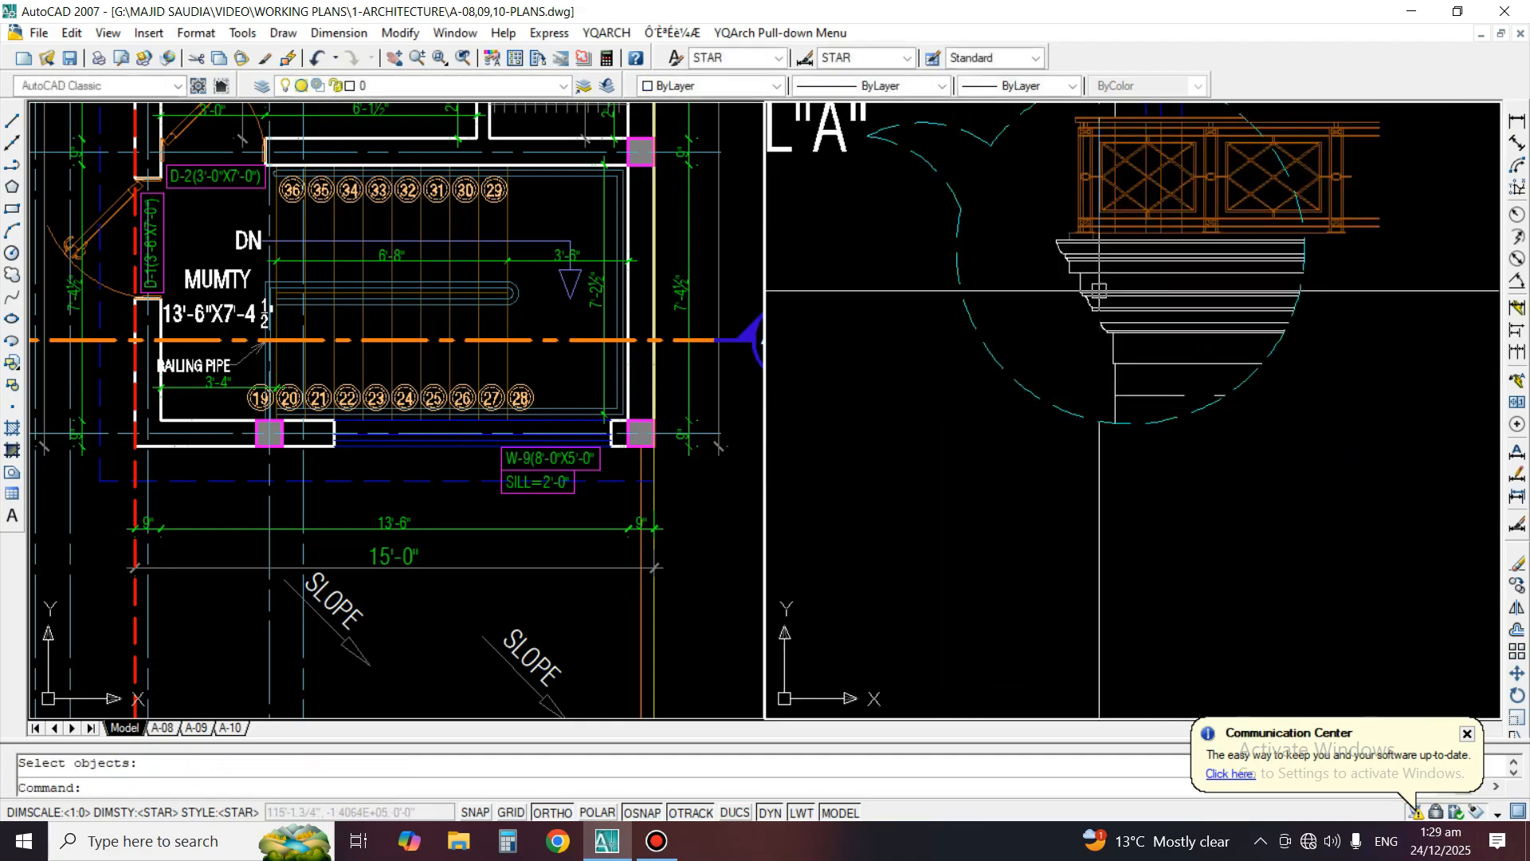
Trim the wall and window lines that extend above the copied detail circle
middle_click_drag(1099, 290, 1025, 451)
type("tr")
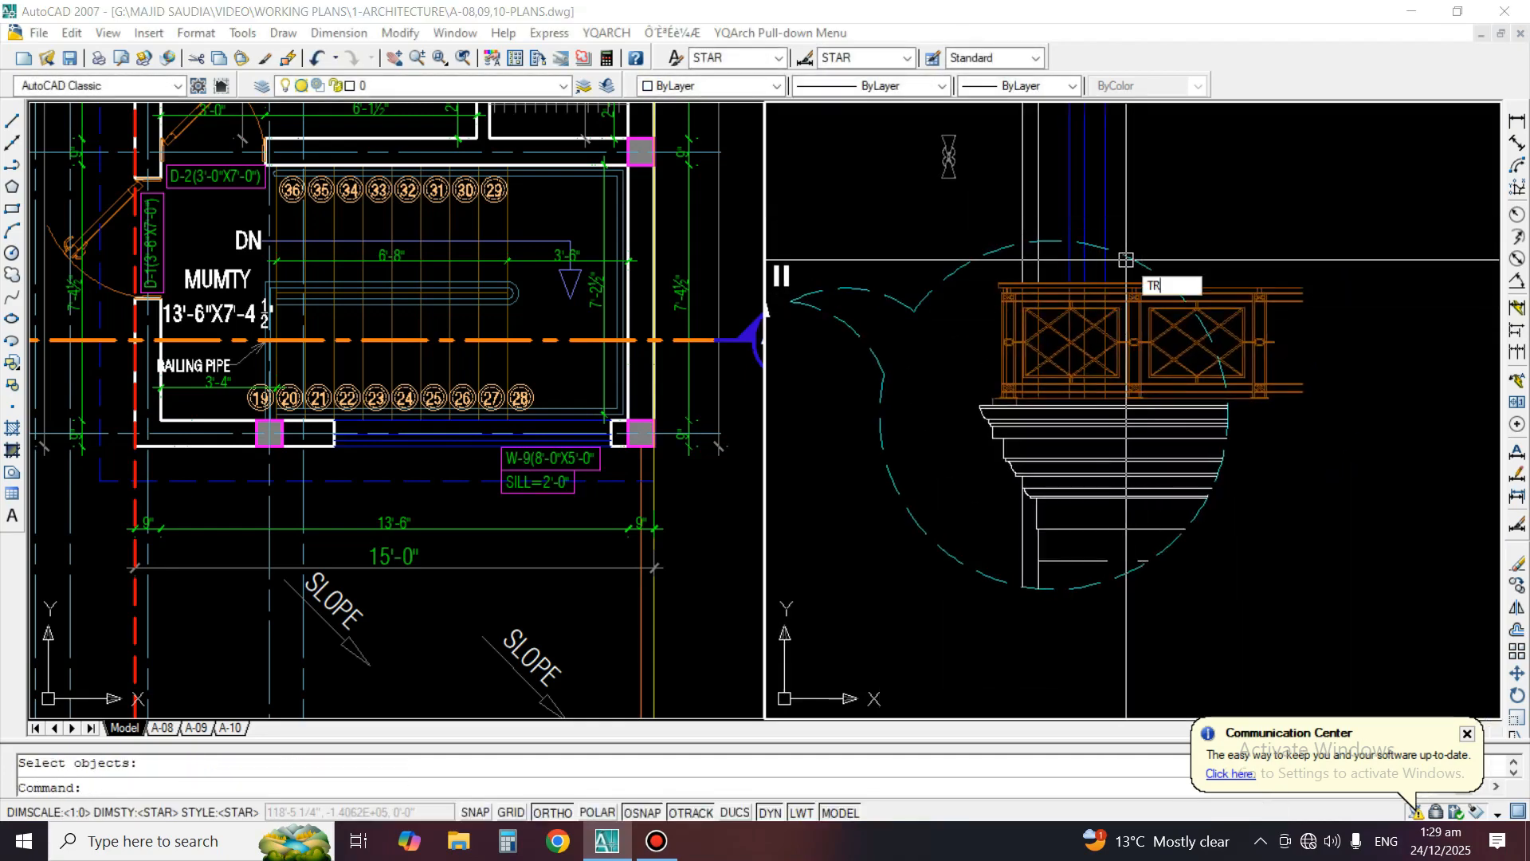
key("space")
key("space")
left_click(1128, 185)
left_click(1013, 204)
Erase the small stray symbol above the left side of the detail circle
key("space")
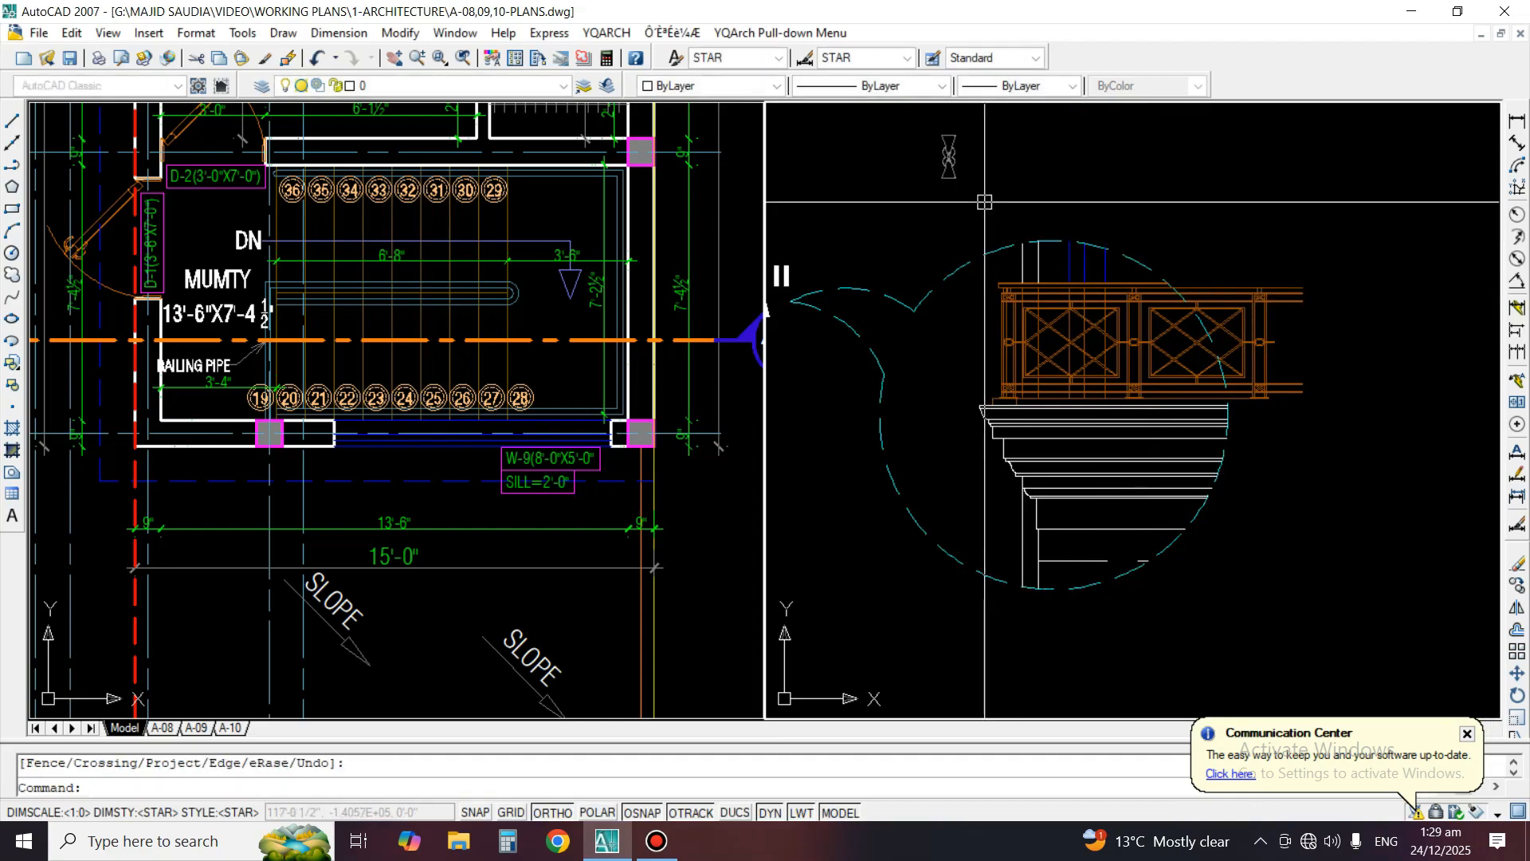
type("e")
key("space")
left_click(968, 191)
left_click(917, 124)
key("space")
Trim the railing lines that extend beyond the right side of the detail circle, using the circle as the cutting edge
type("tr")
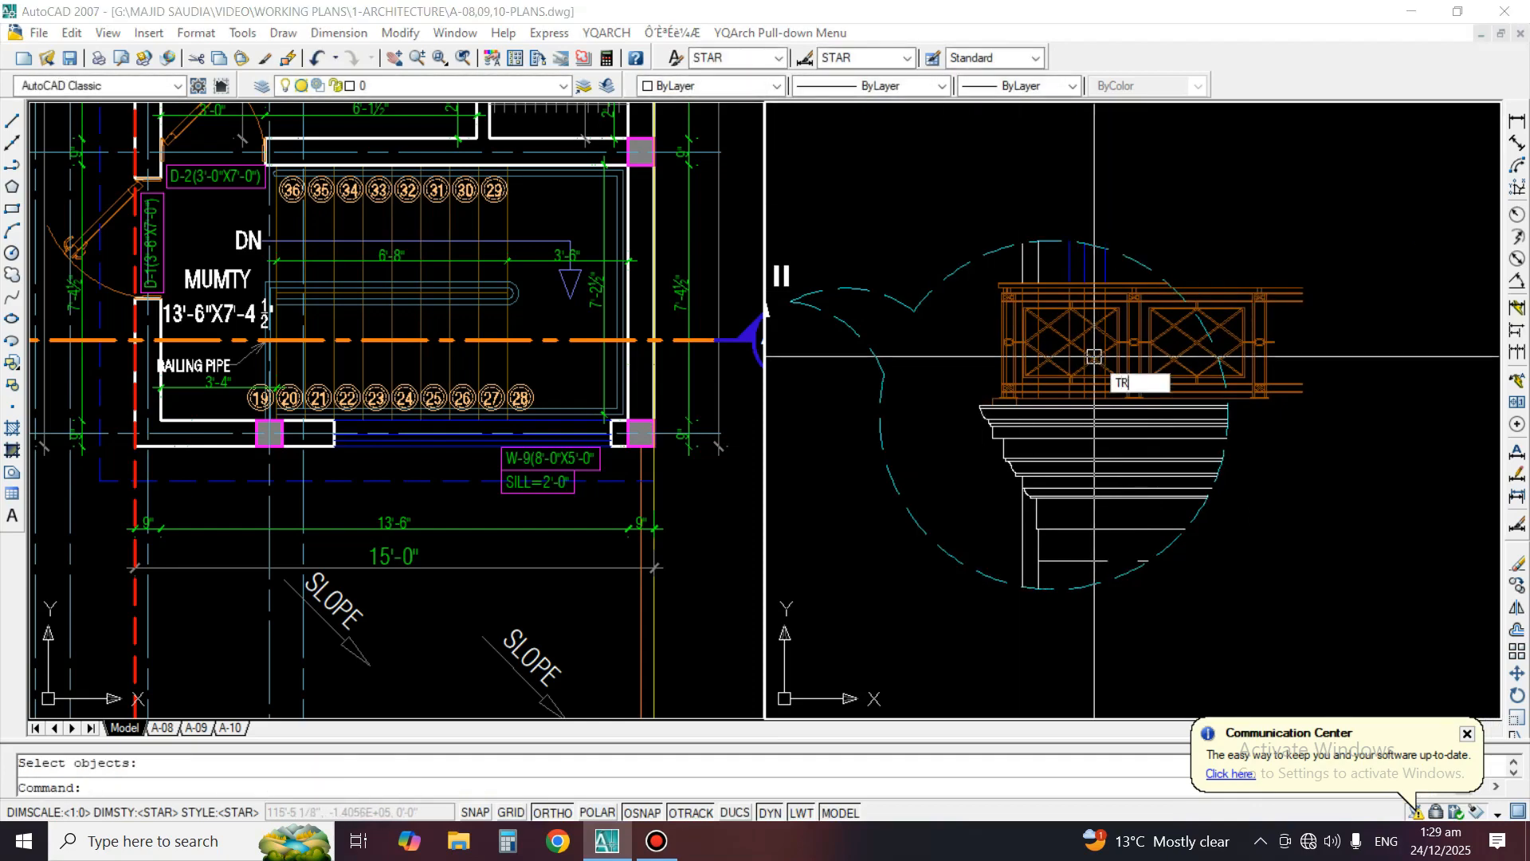
key("space")
scroll(1116, 332, "up", 3)
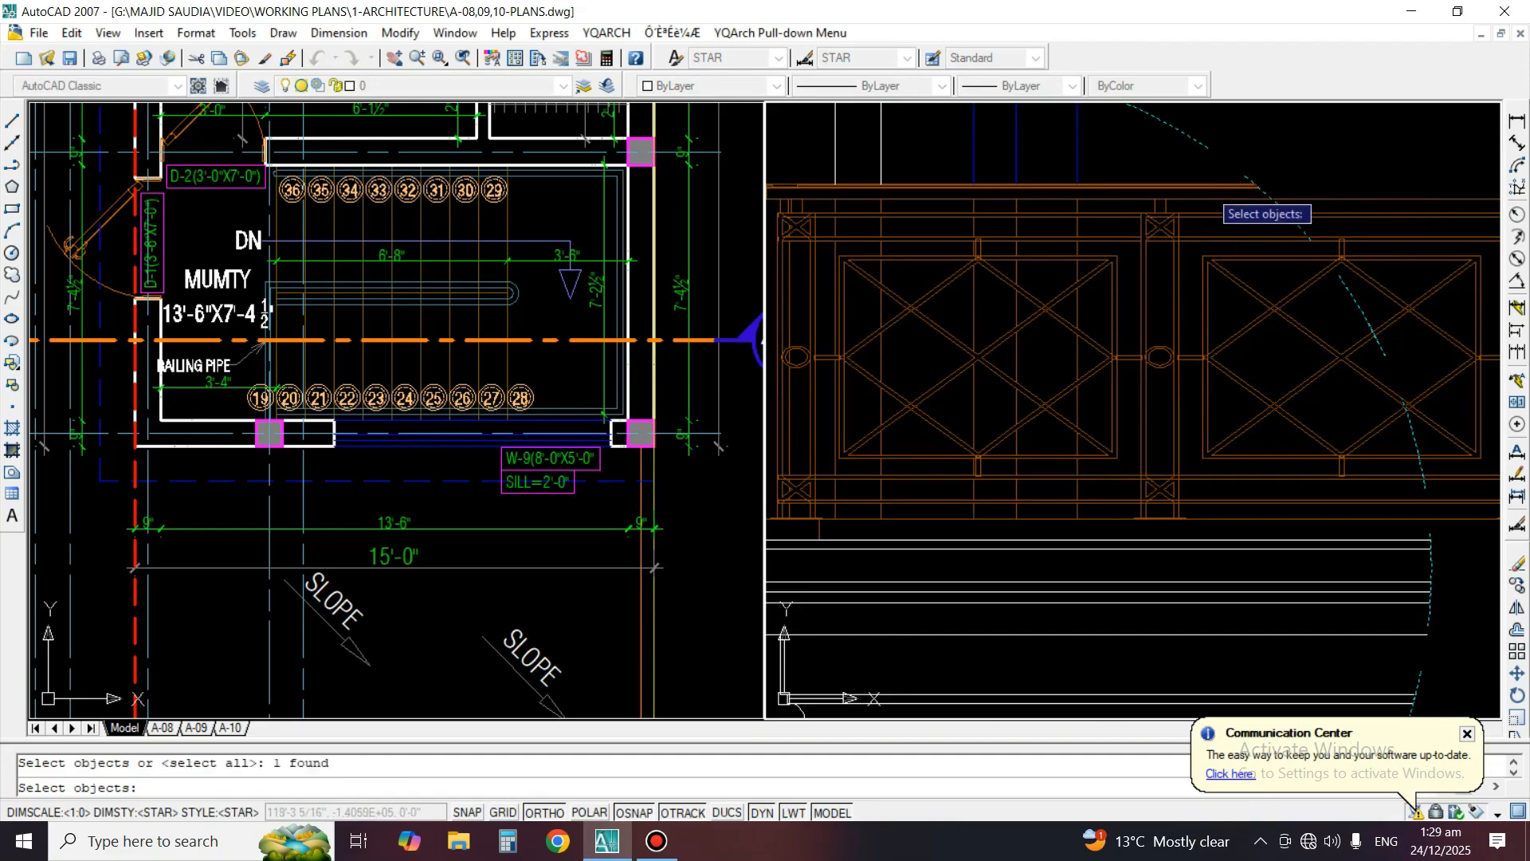
scroll(1196, 195, "down", 2)
key("space")
scroll(1259, 239, "up", 2)
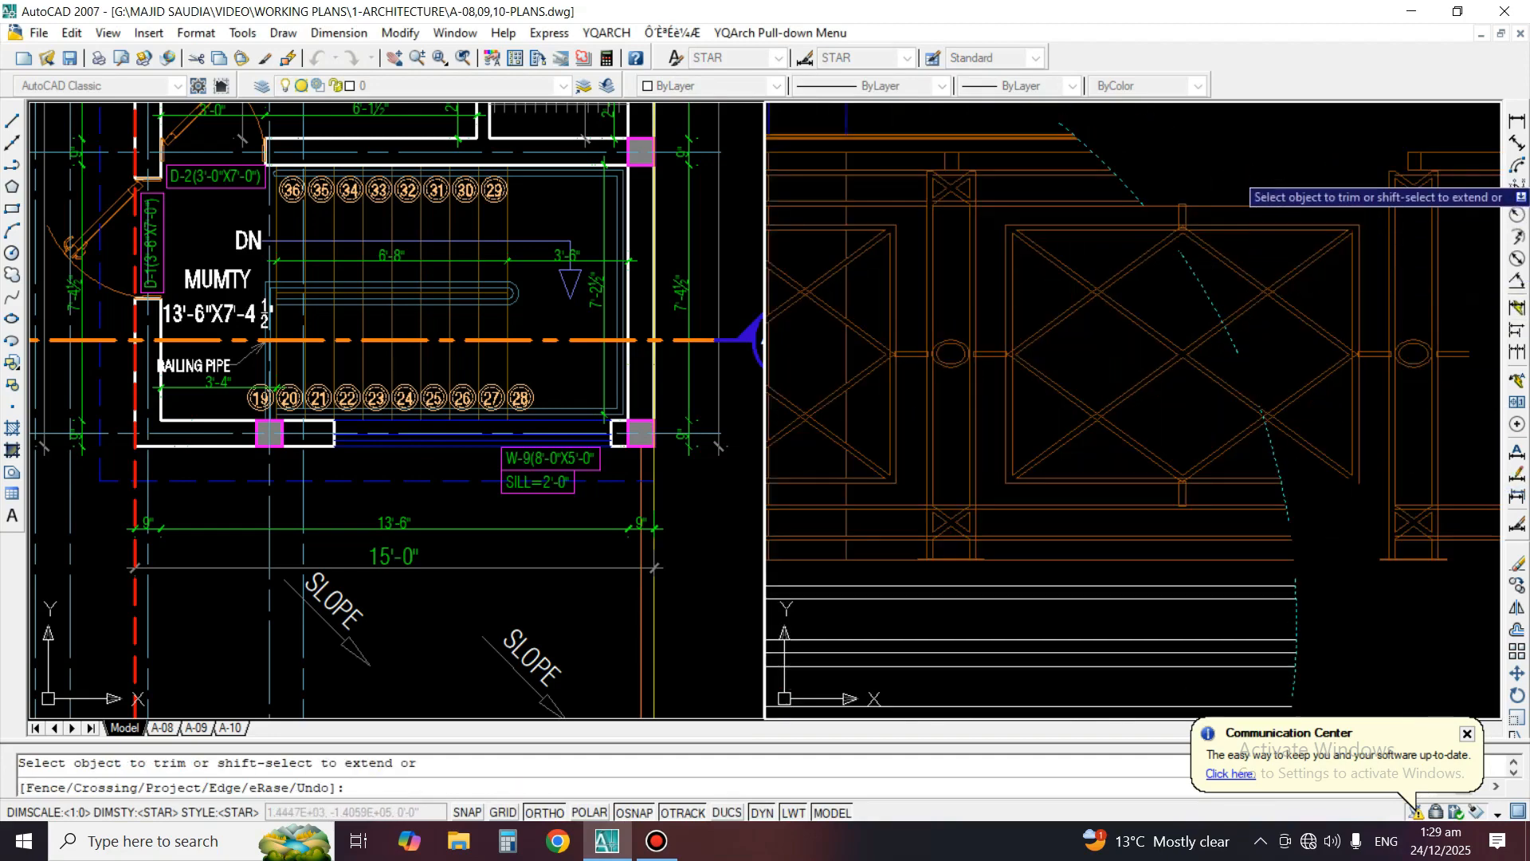
left_click(1233, 173)
left_click(1238, 285)
scroll(1202, 198, "up", 3)
left_click(1200, 117)
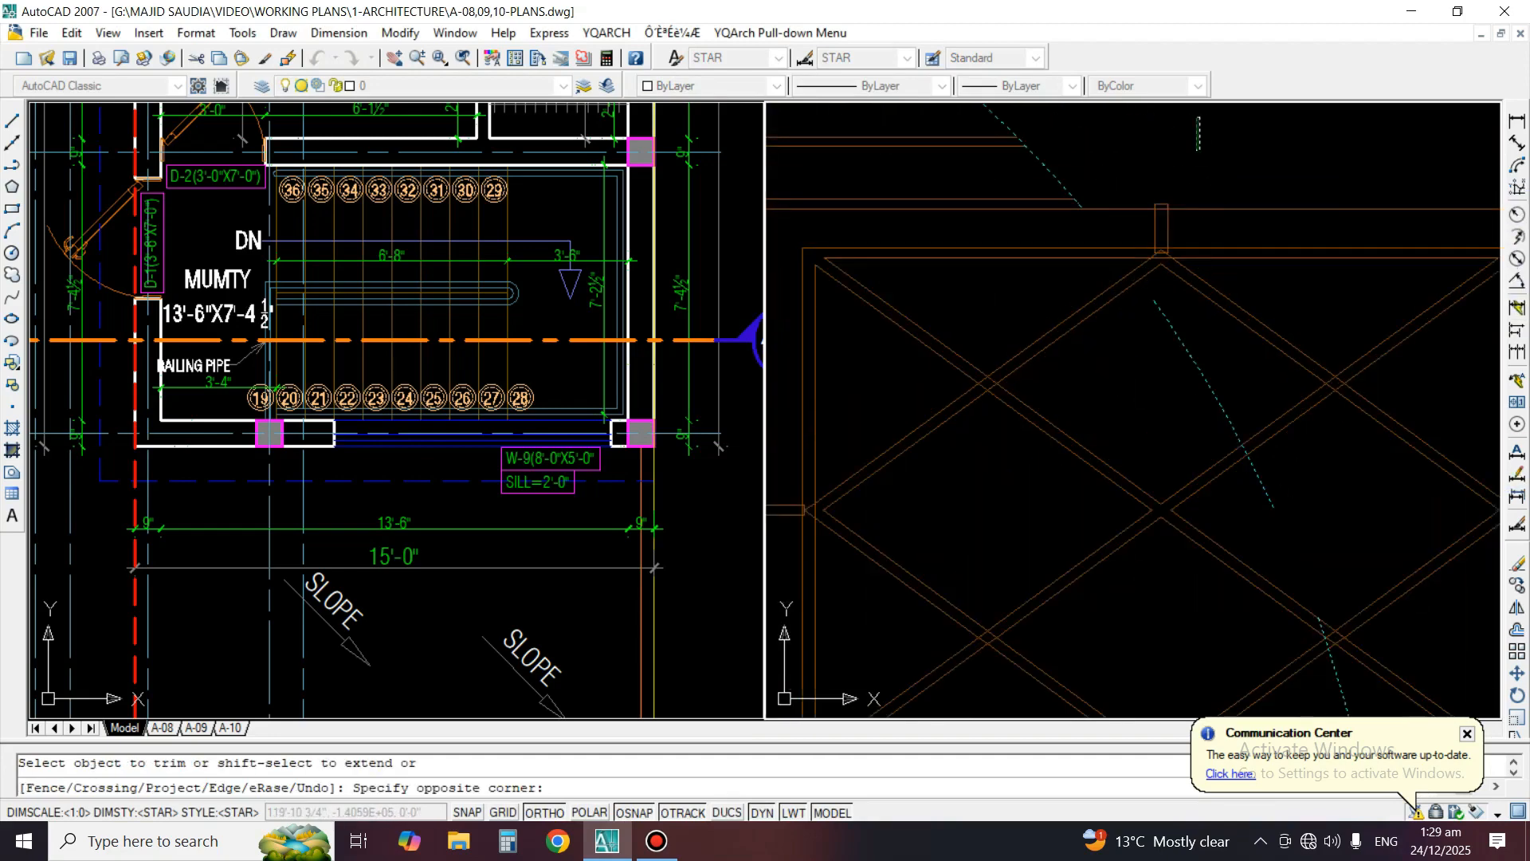
left_click(1153, 264)
scroll(1160, 263, "up", 2)
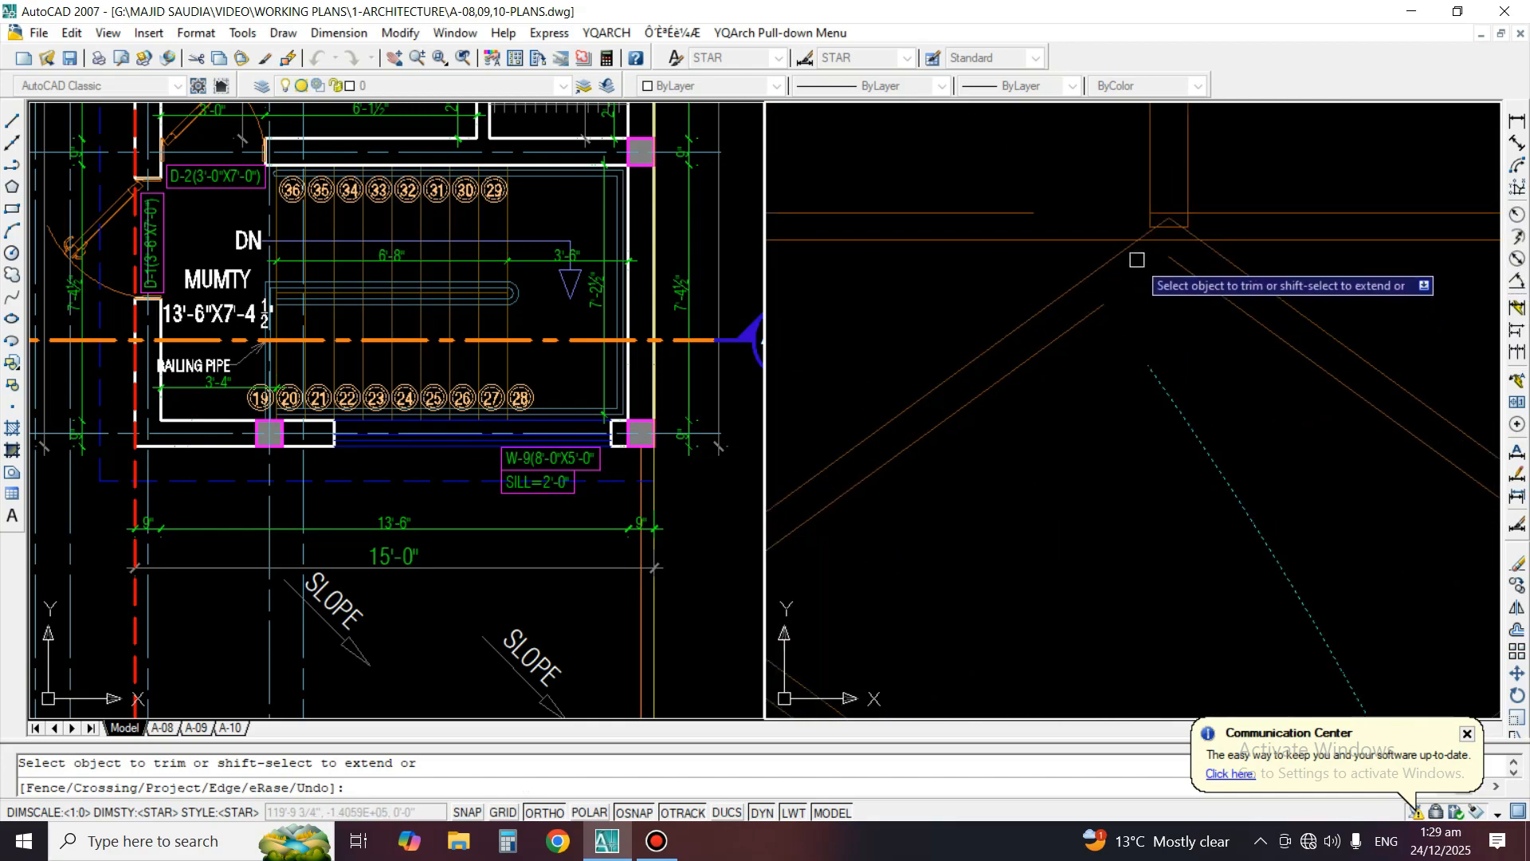
scroll(1127, 245, "down", 5)
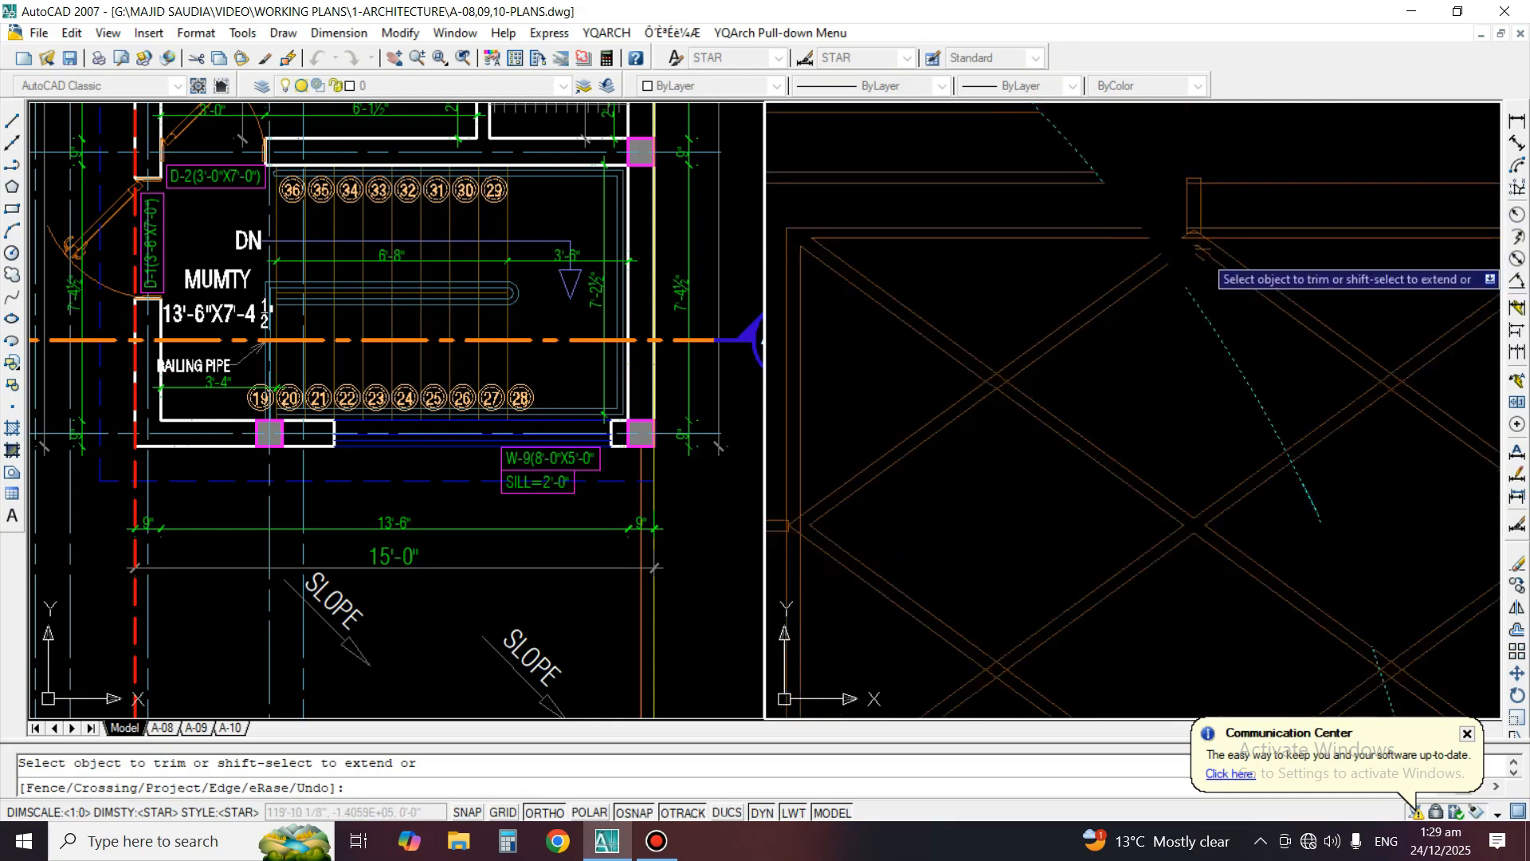
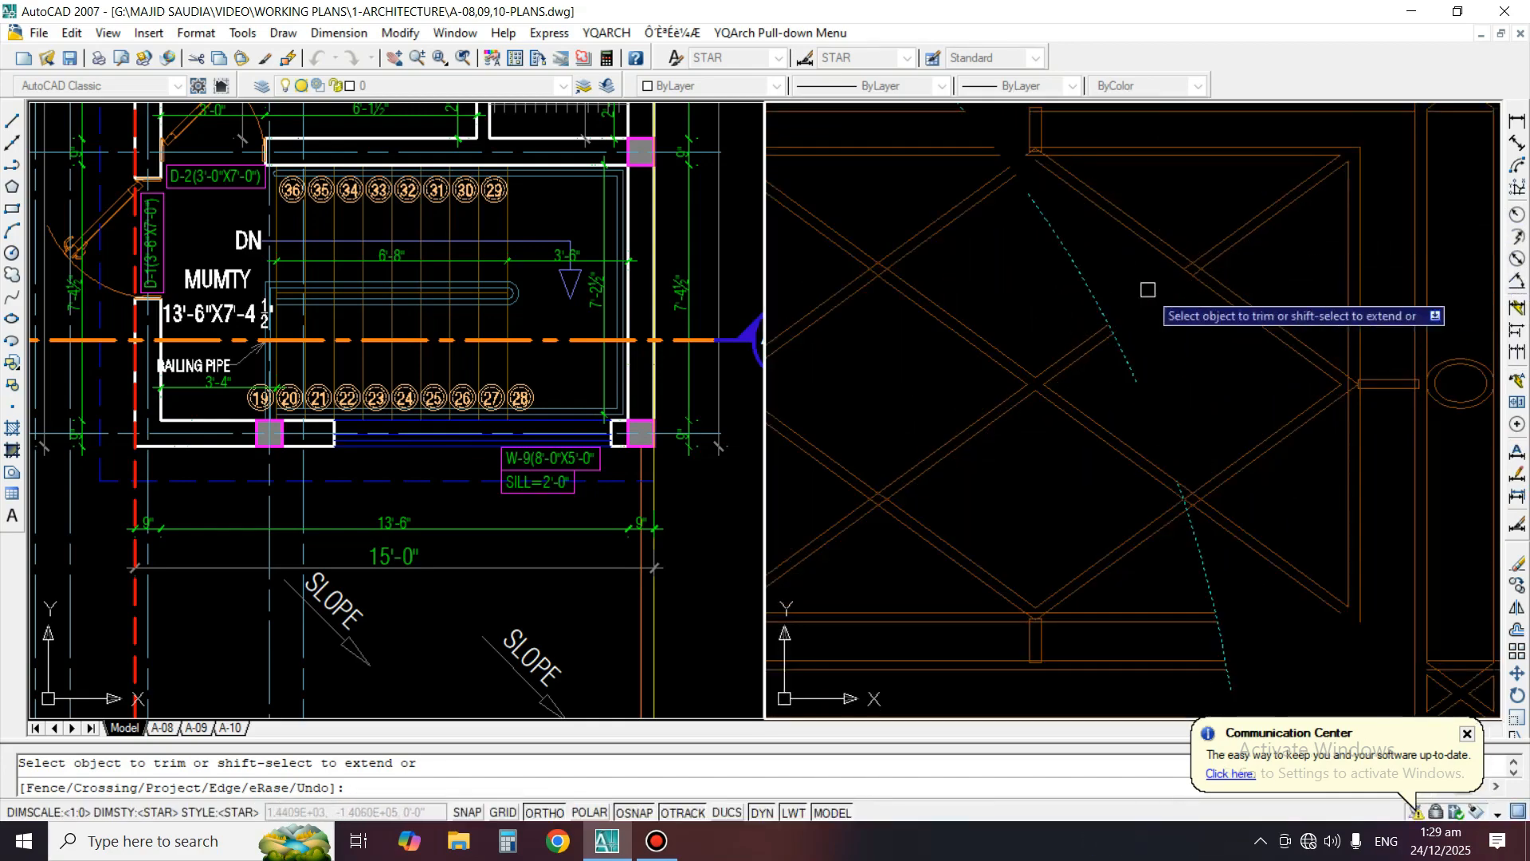
Trim the railing lines that extend beyond the Detail A circle
left_click(1200, 421)
left_click(1217, 531)
scroll(1215, 546, "up", 3)
key("space")
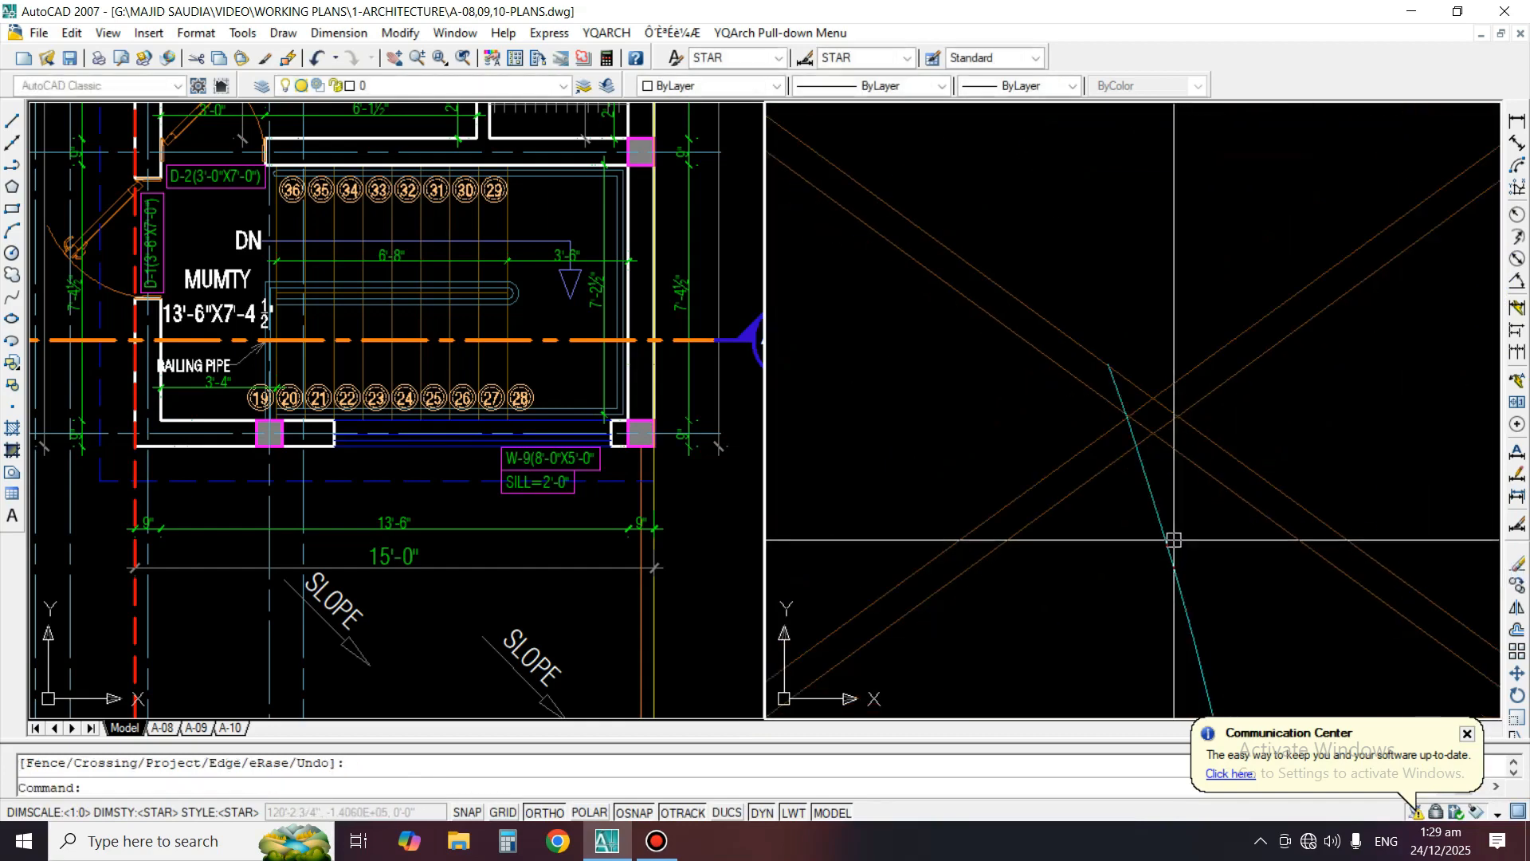
Trim the diagonal railing members against the Detail A circle where they cross each other
key("space")
left_click(1165, 543)
left_click(1140, 557)
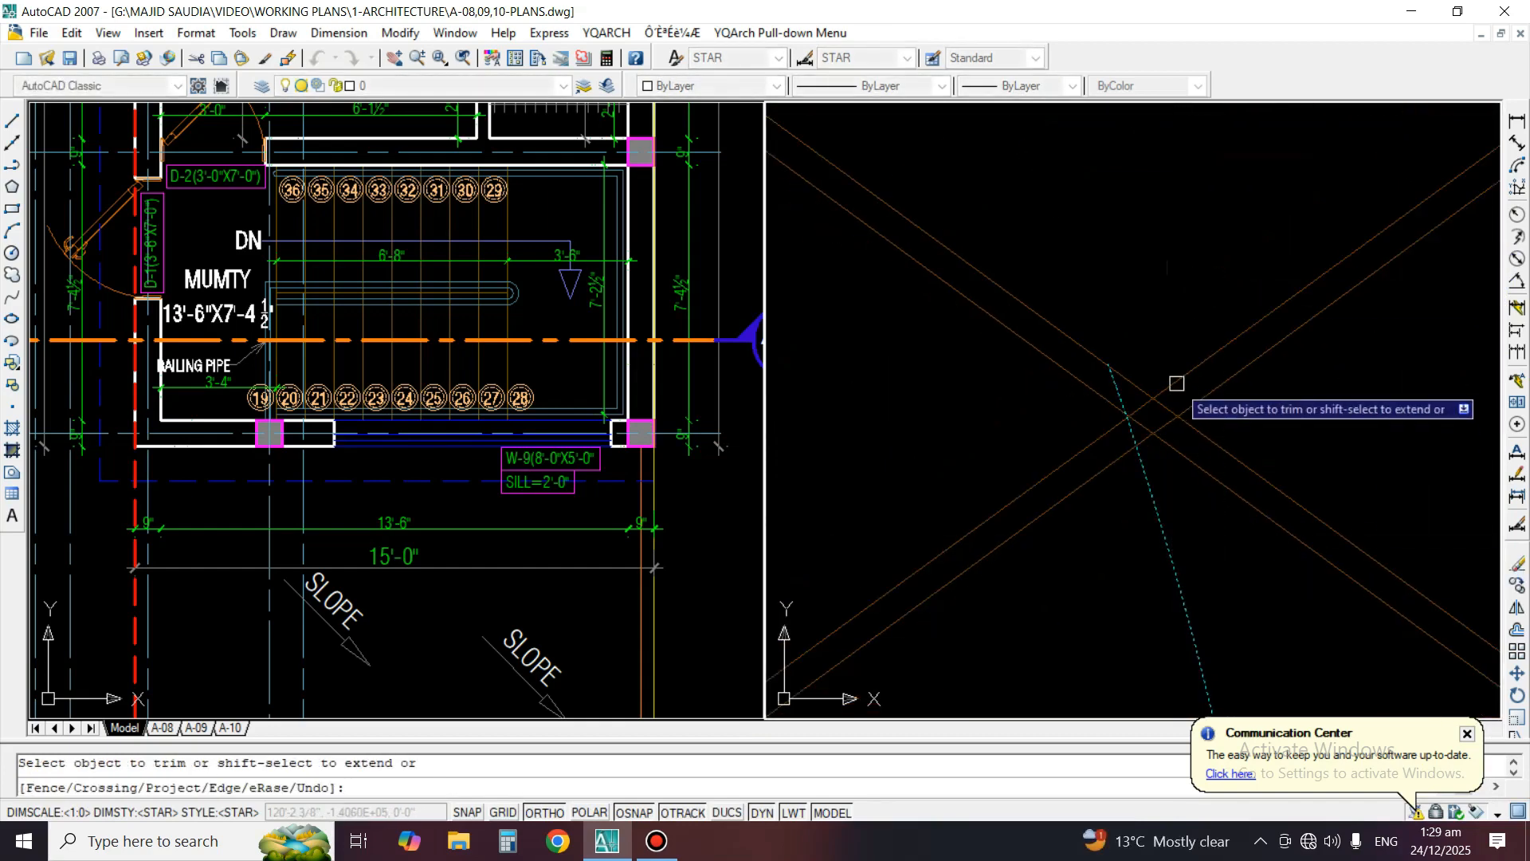
key("space")
left_click(1198, 362)
key("Escape")
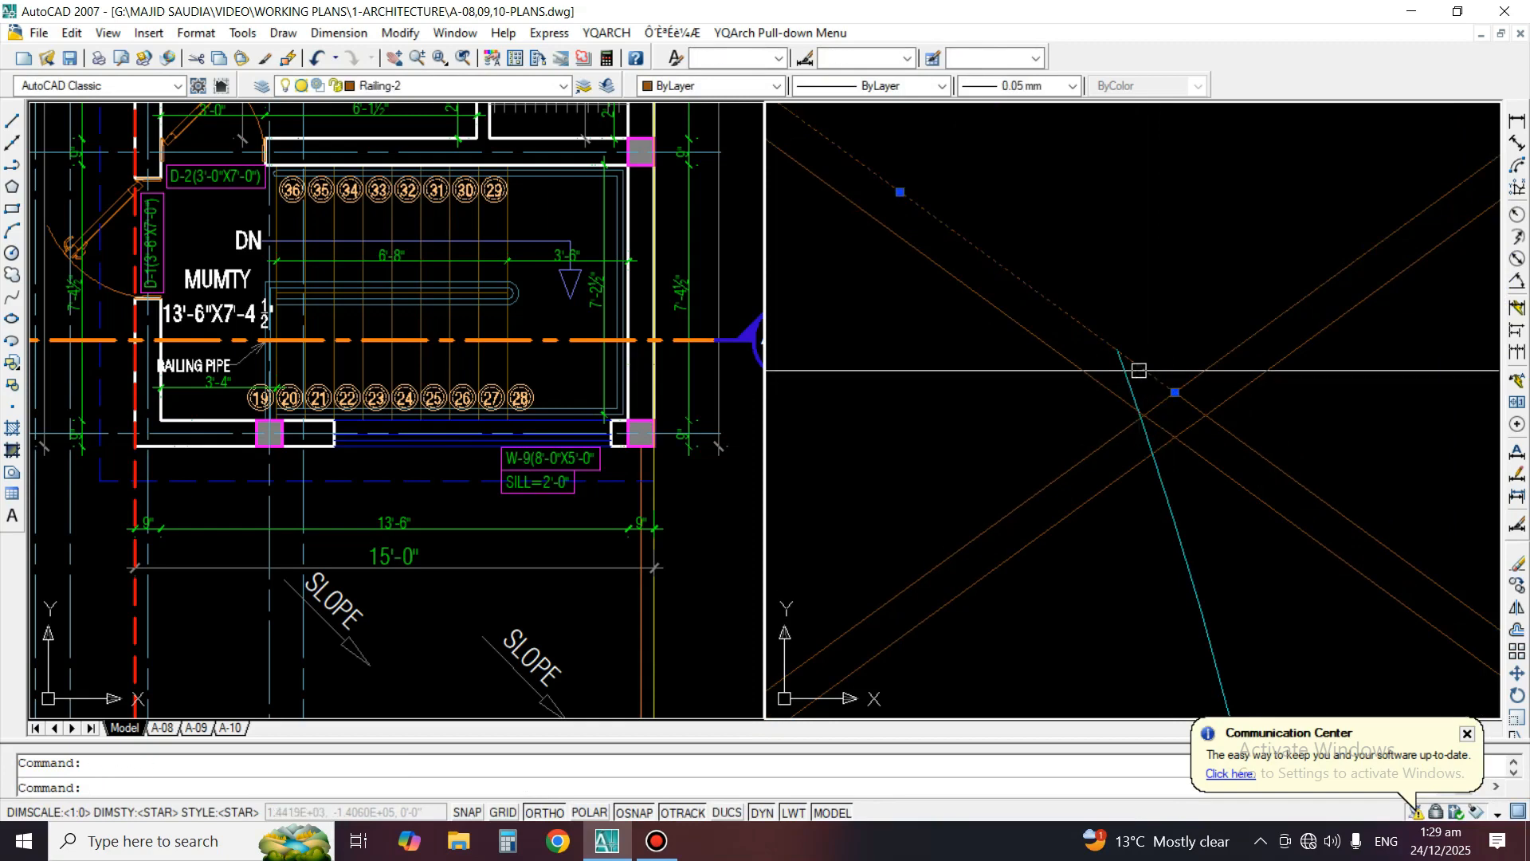
Set the Detail A circle's linetype to ByLayer
scroll(1154, 433, "down", 3)
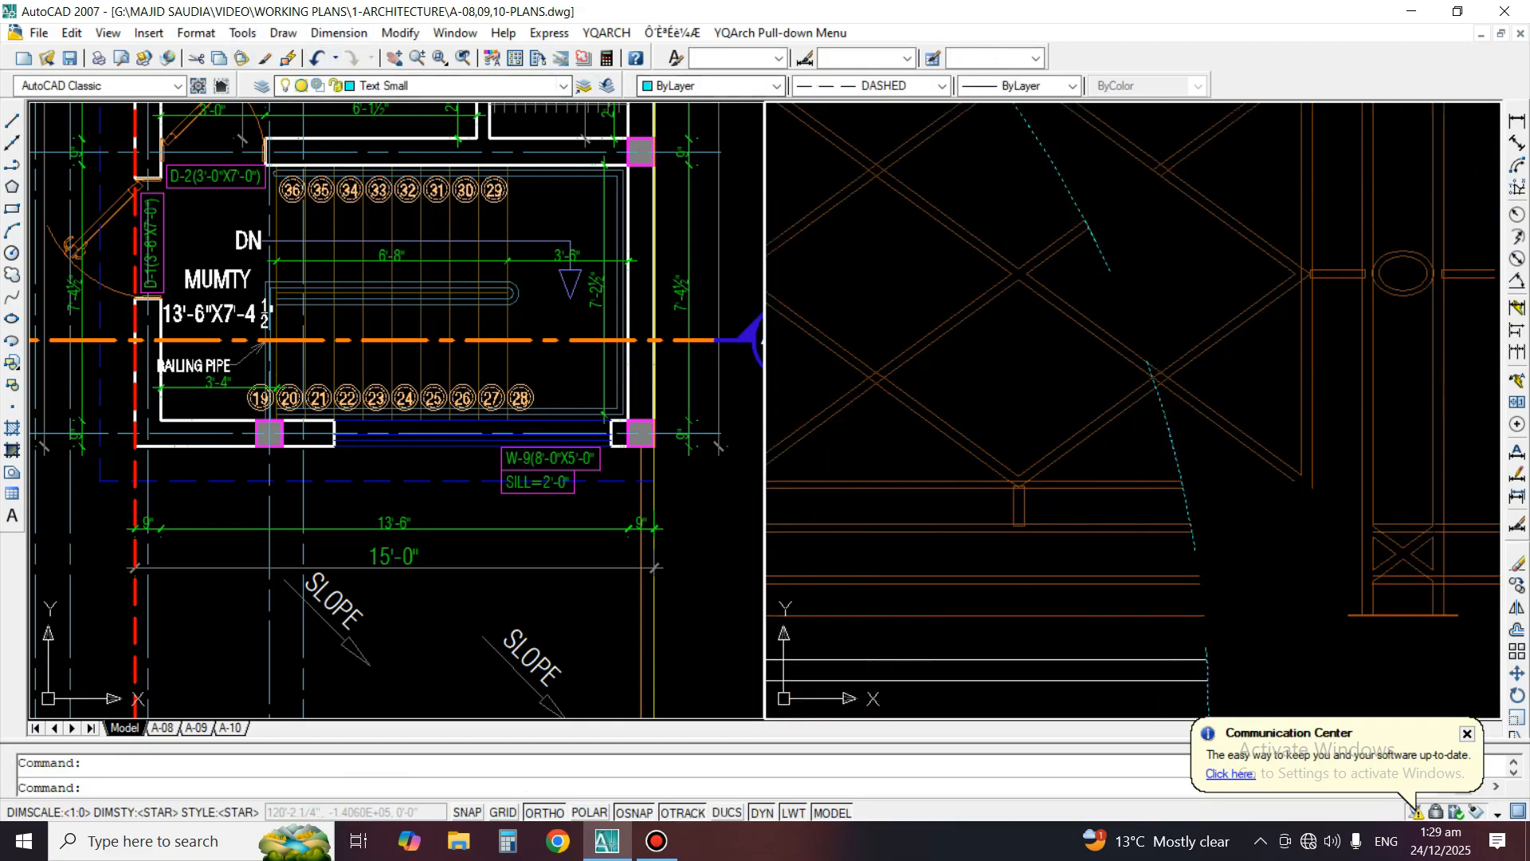
left_click(942, 85)
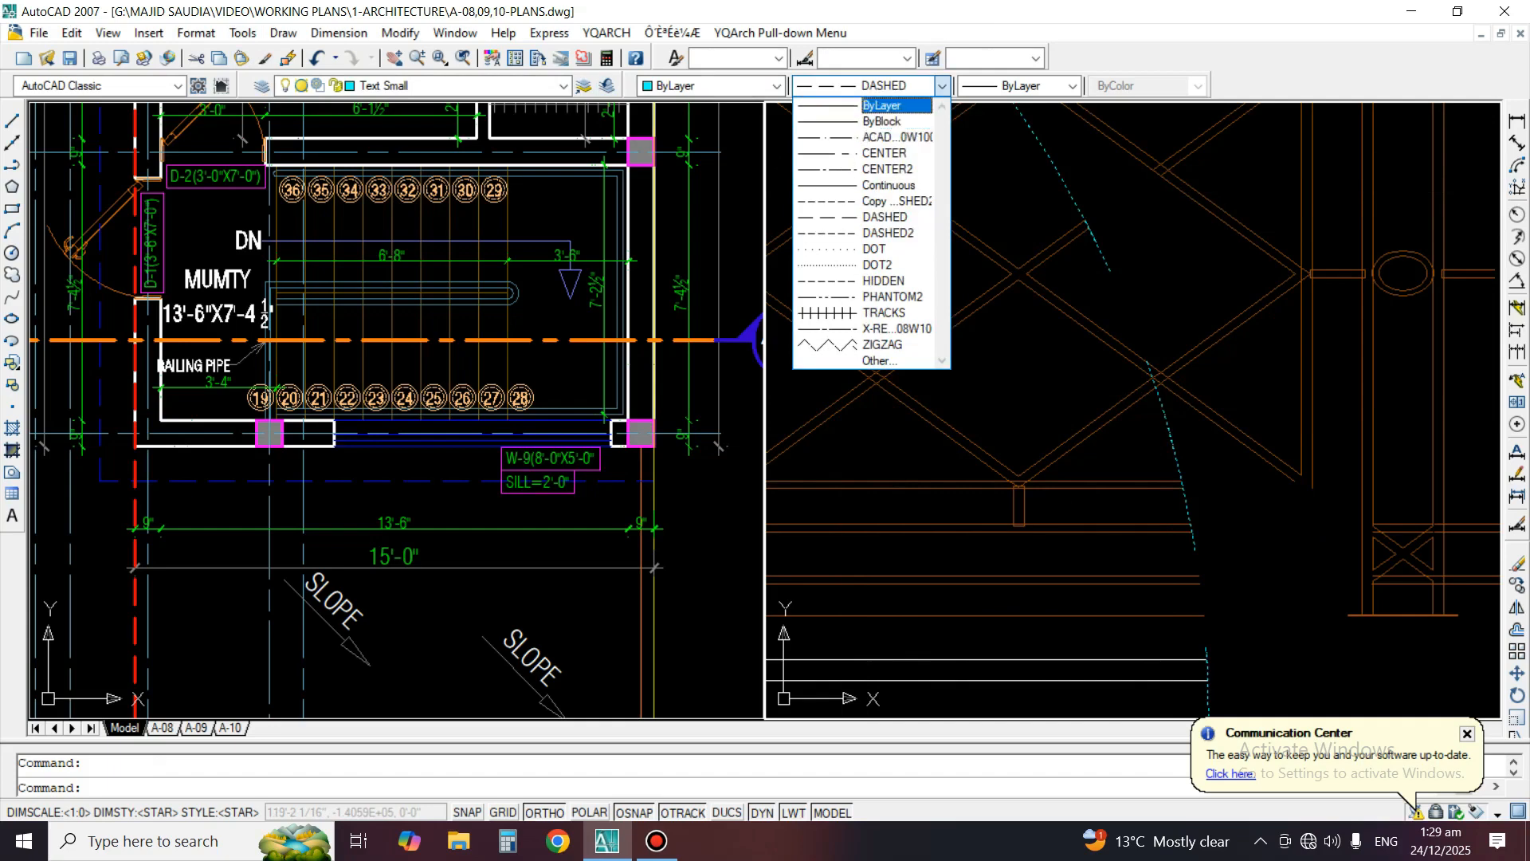
left_click(877, 106)
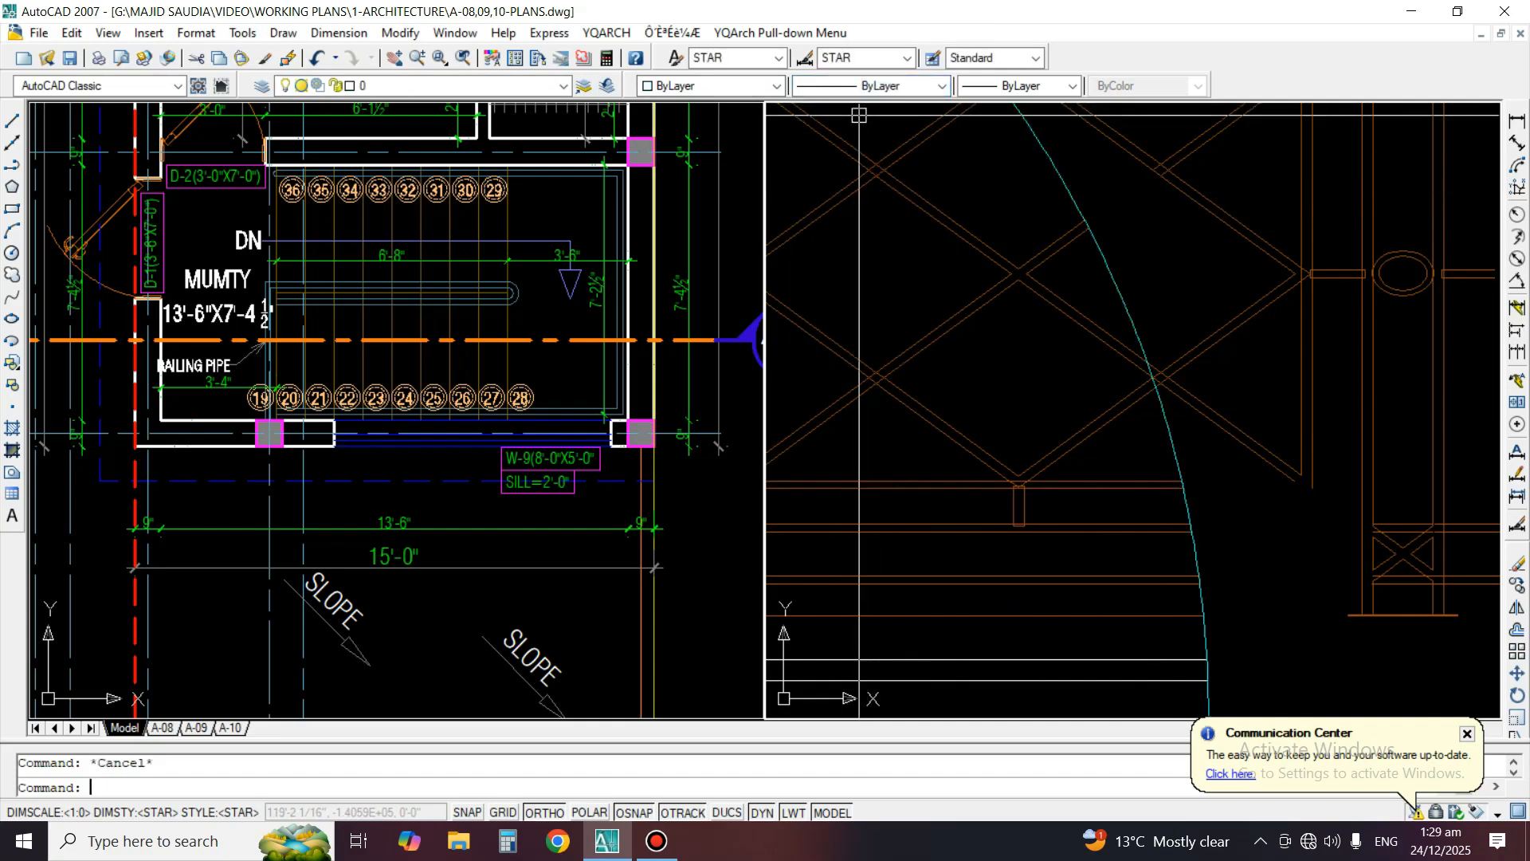
Trim the remaining diagonal railing lines back to the Detail A circle
key("Return")
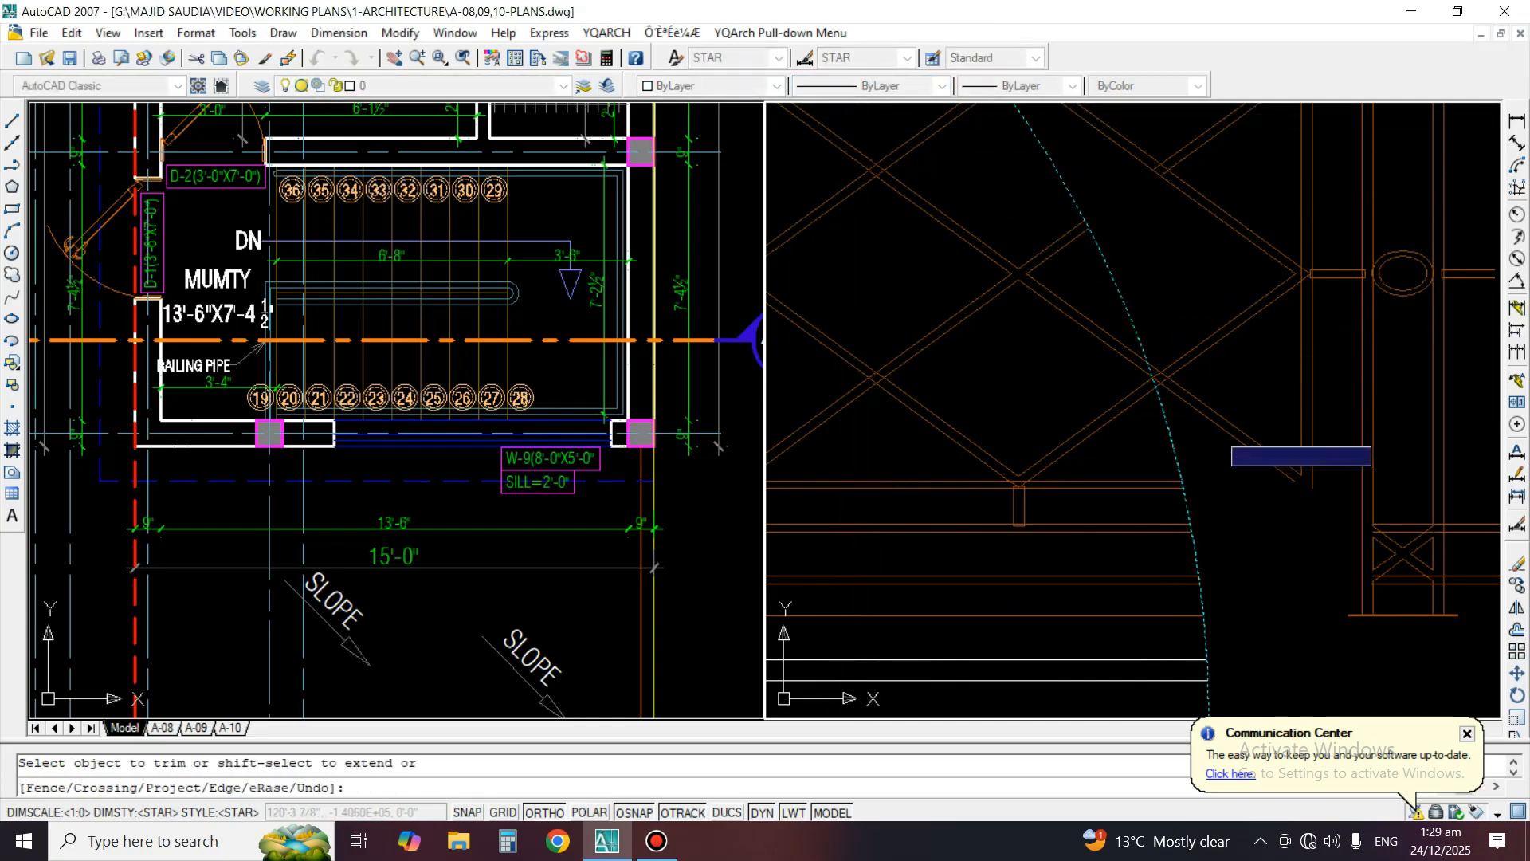
scroll(1191, 415, "up", 4)
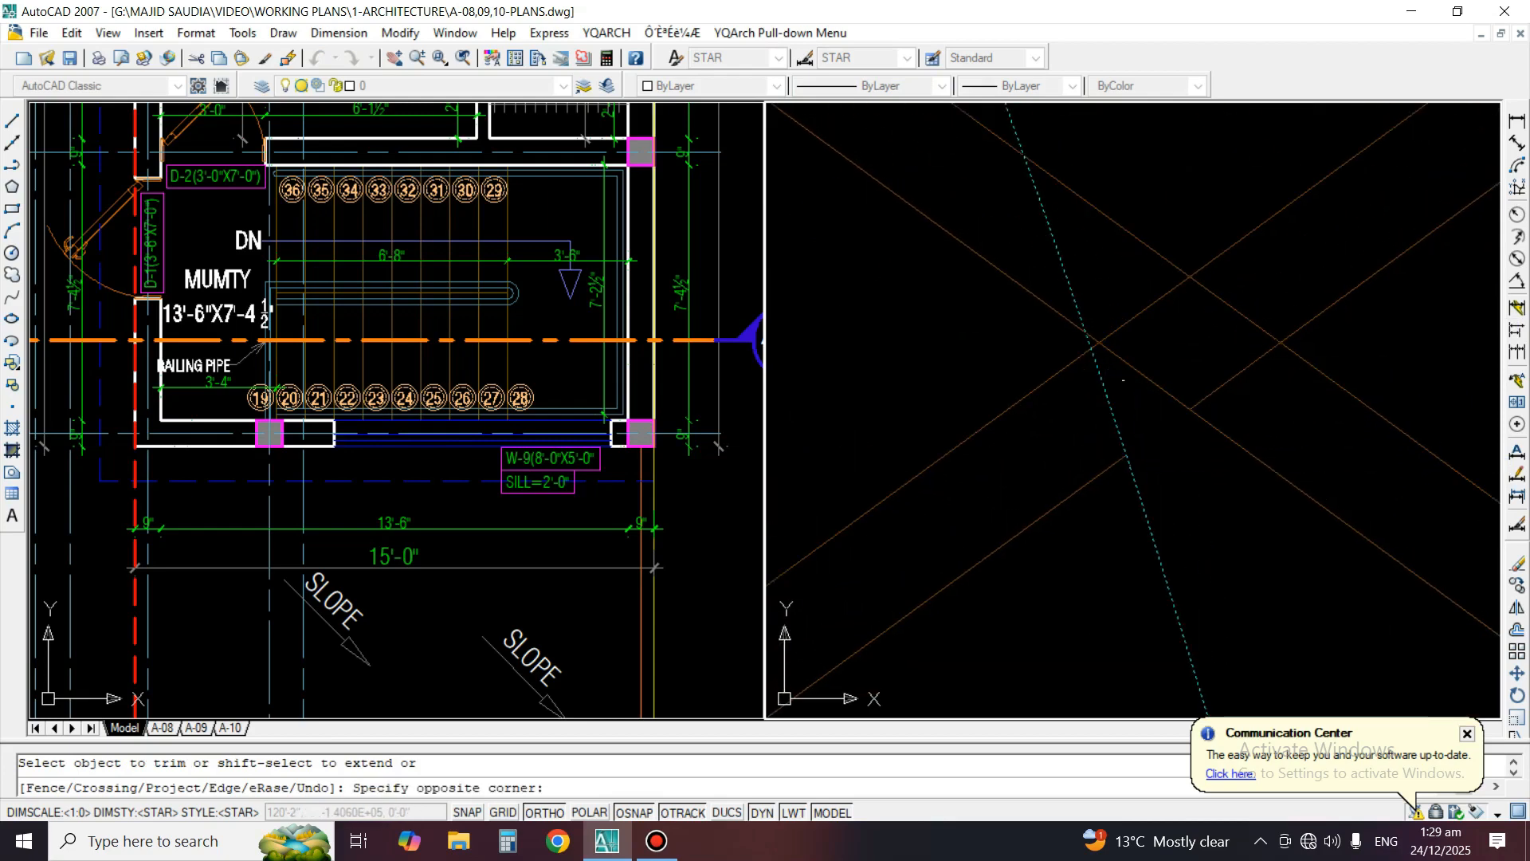
scroll(1108, 341, "up", 2)
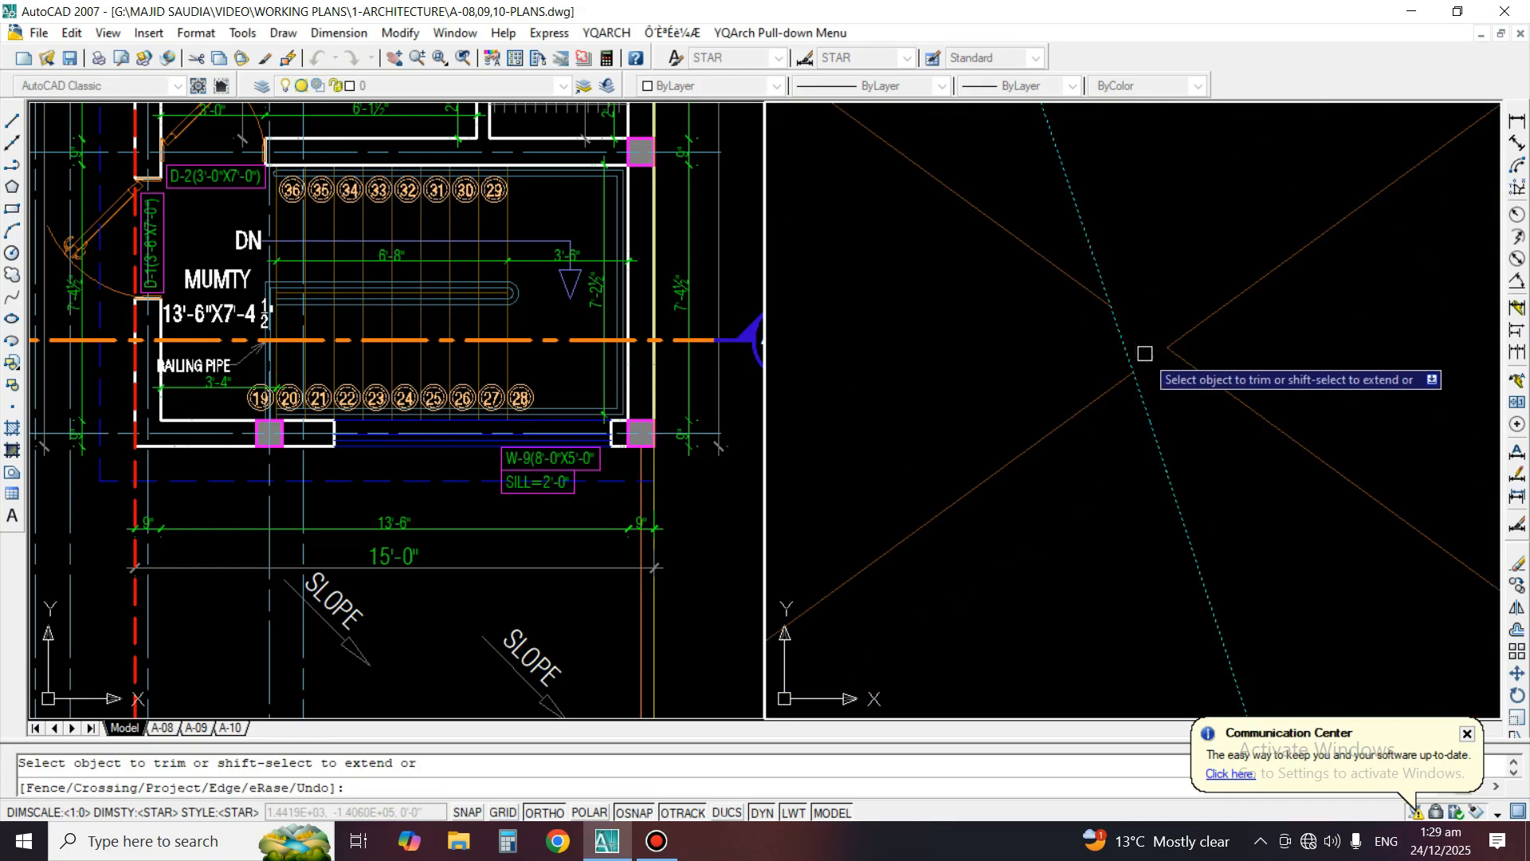
scroll(1144, 379, "down", 3)
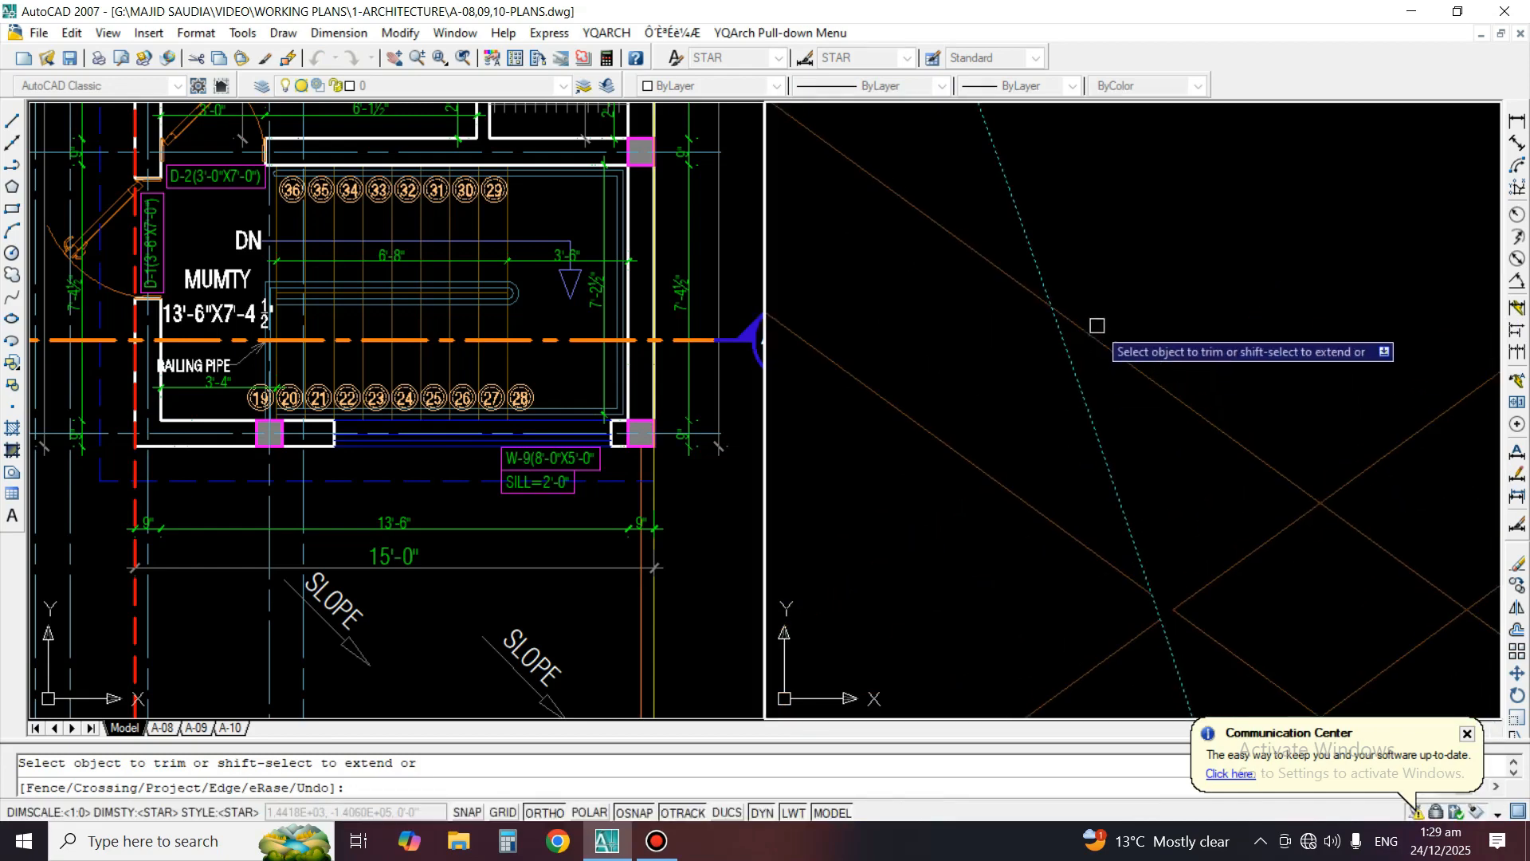
scroll(1087, 317, "down", 6)
key("Escape")
Erase the leftover diagonal railing pieces outside the Detail A circle
type("e")
key("space")
left_click(1261, 208)
left_click(1180, 514)
key("space")
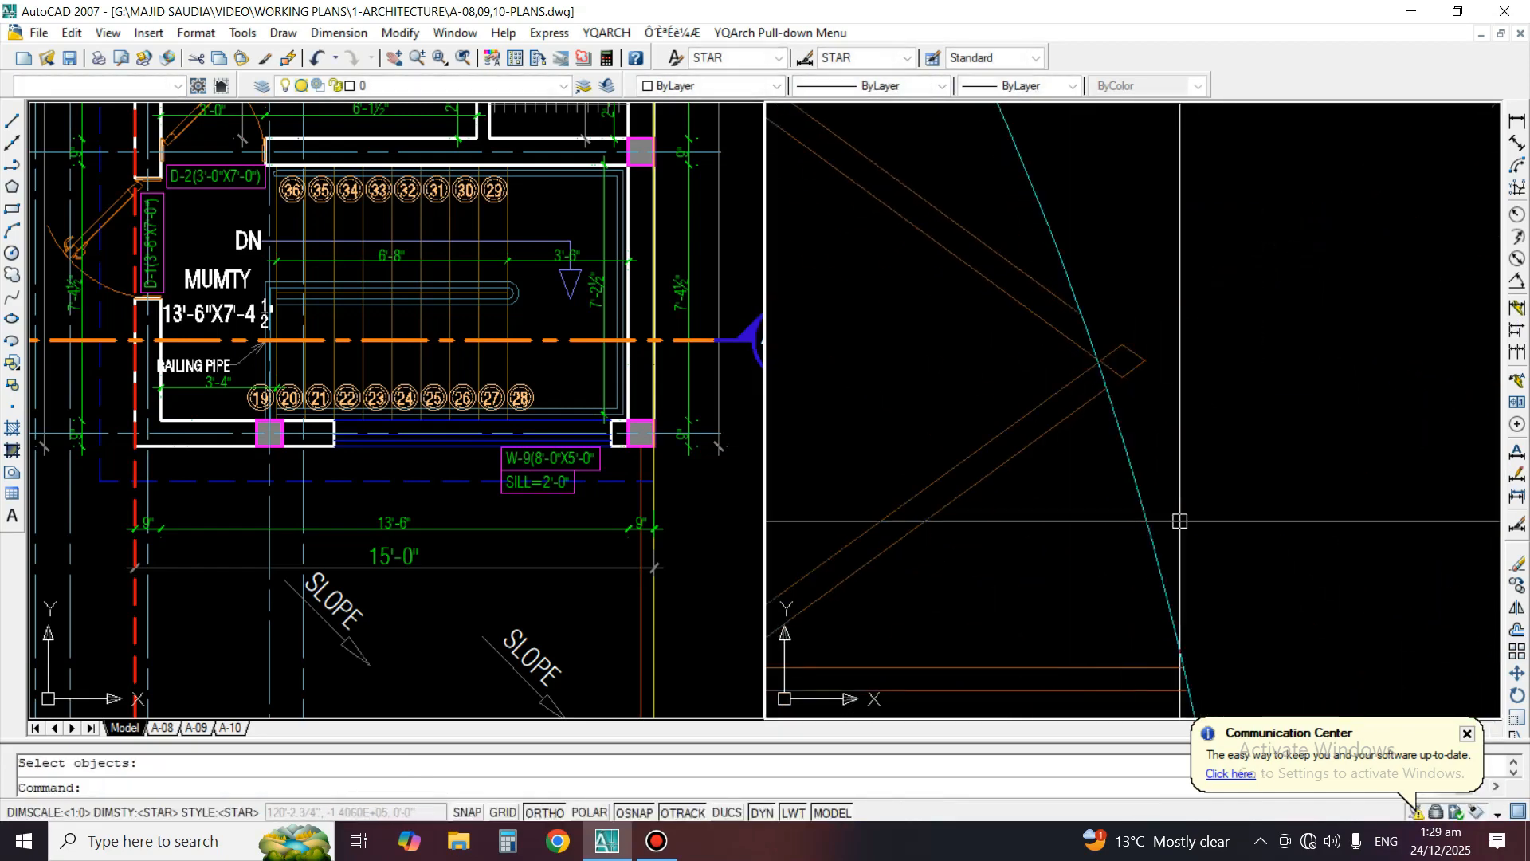
Erase the small diamond-shaped railing remnant just outside the Detail A circle
scroll(1122, 290, "up", 3)
type("e")
key("space")
left_click(1059, 342)
left_click(1192, 510)
key("space")
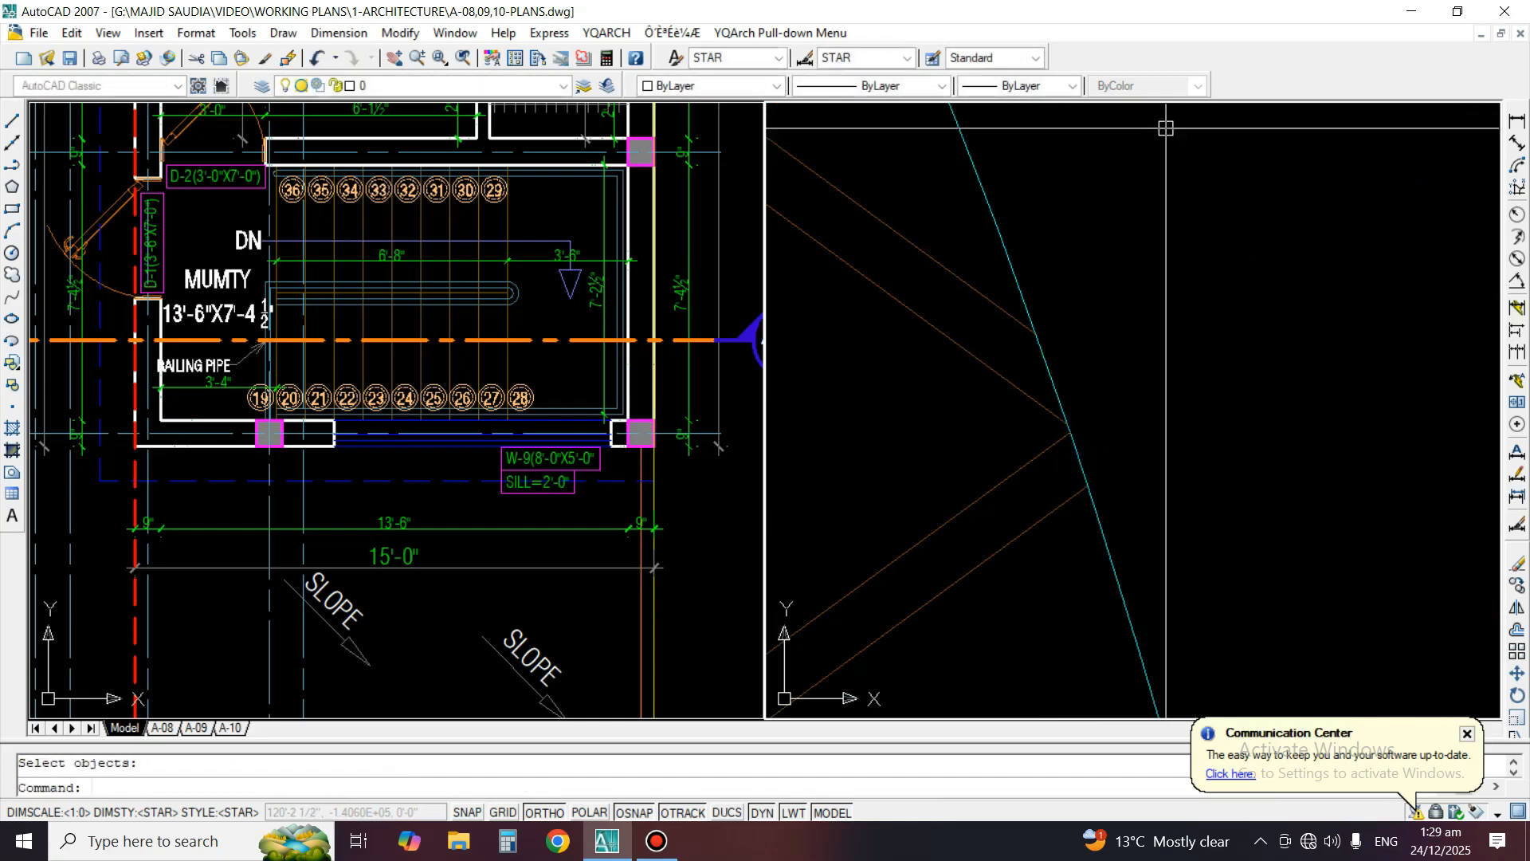
Erase the remaining railing post, rail and frame lines outside the Detail A circle
scroll(1093, 203, "down", 10)
scroll(1062, 228, "up", 3)
type("e")
key("space")
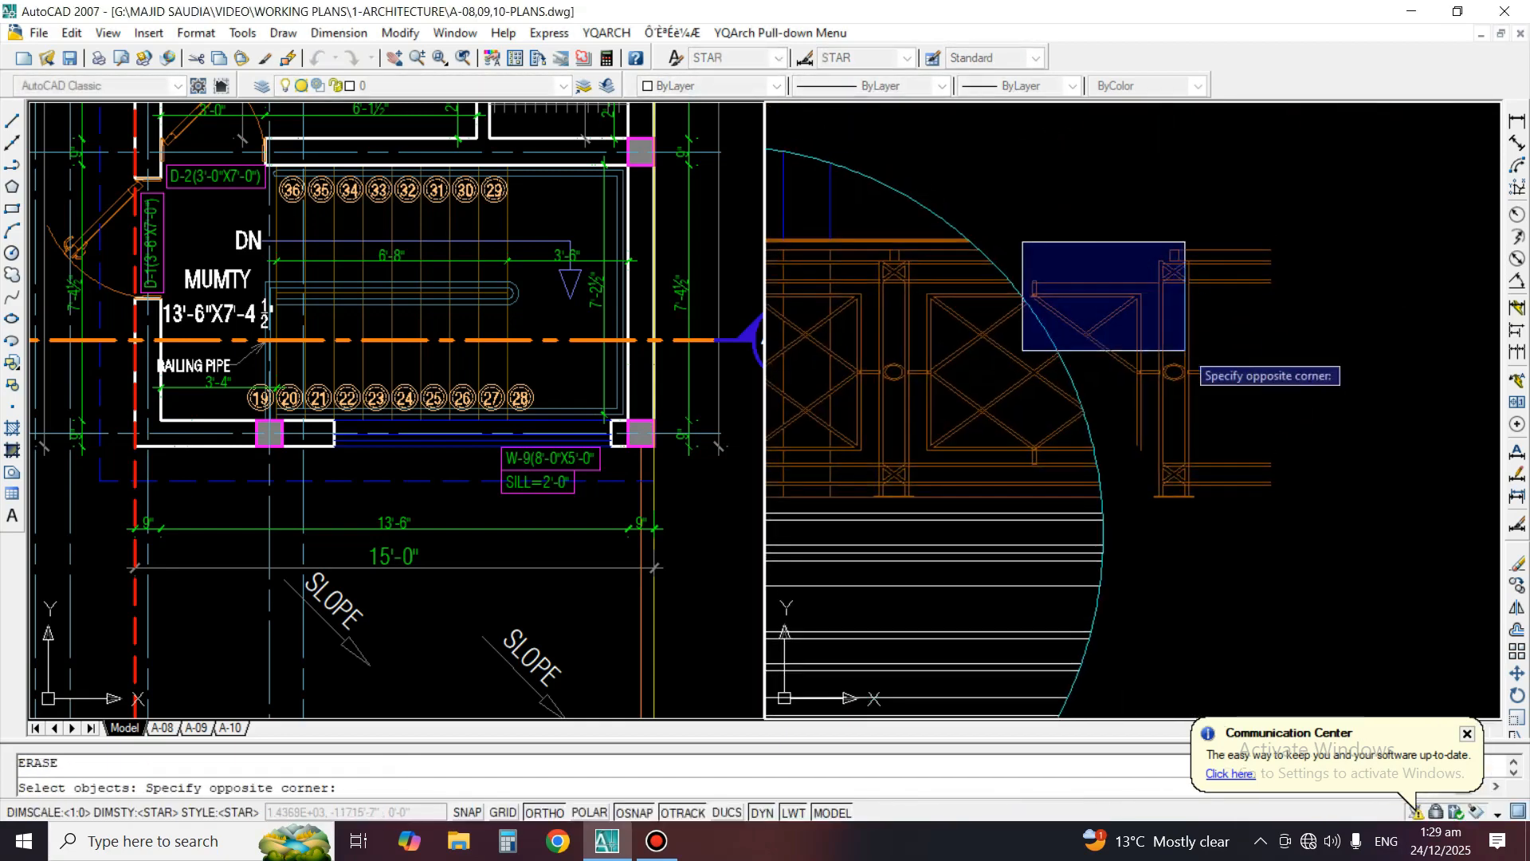
left_click(1148, 488)
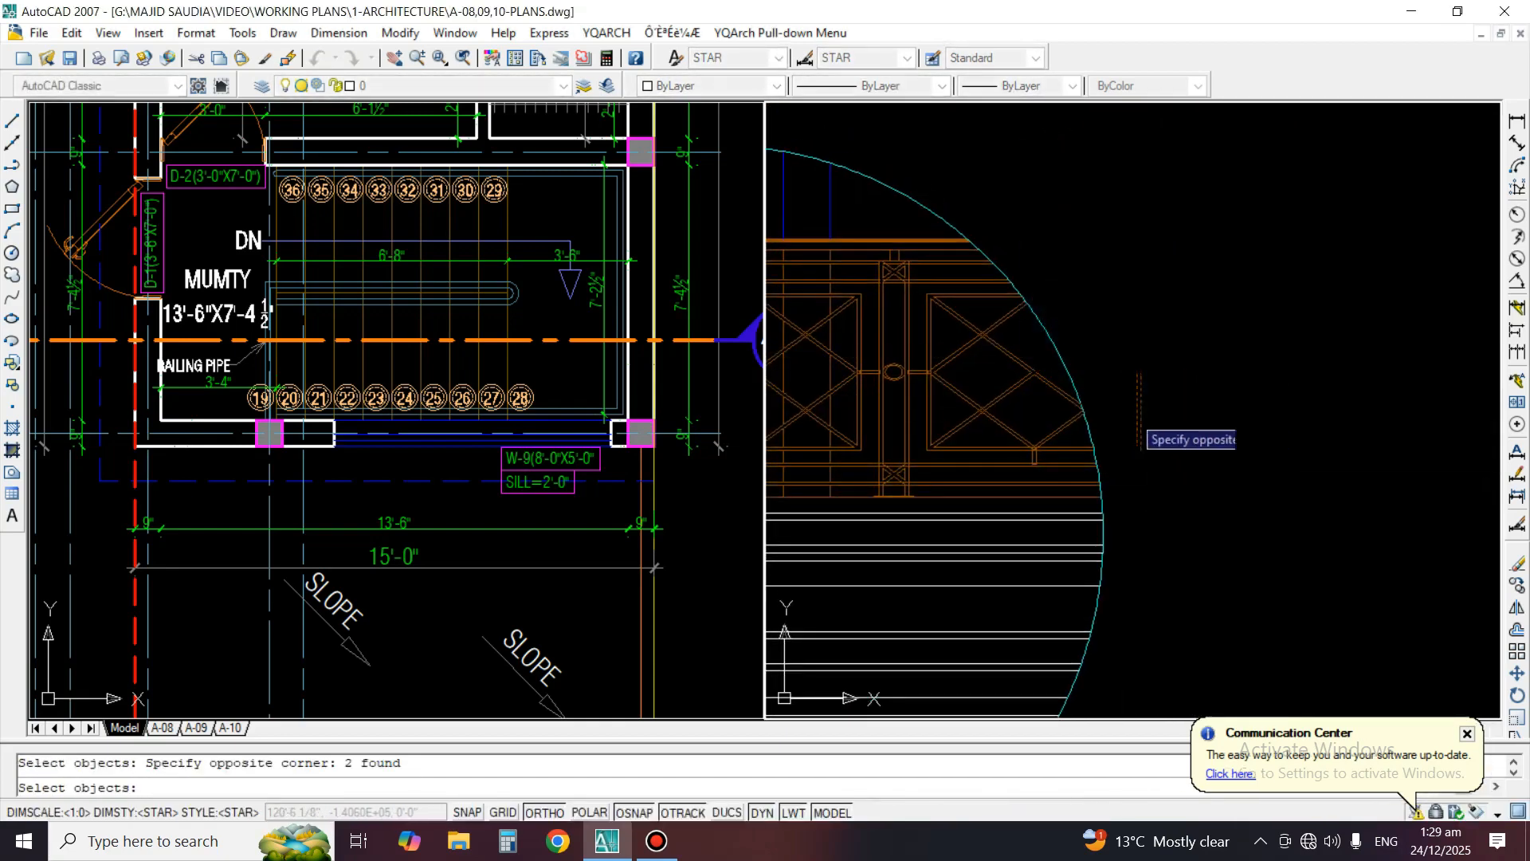
key("space")
Erase the circle and curved callout leader around the trimmed Detail A drawing
scroll(1138, 307, "down", 6)
middle_click_drag(1138, 307, 1186, 341)
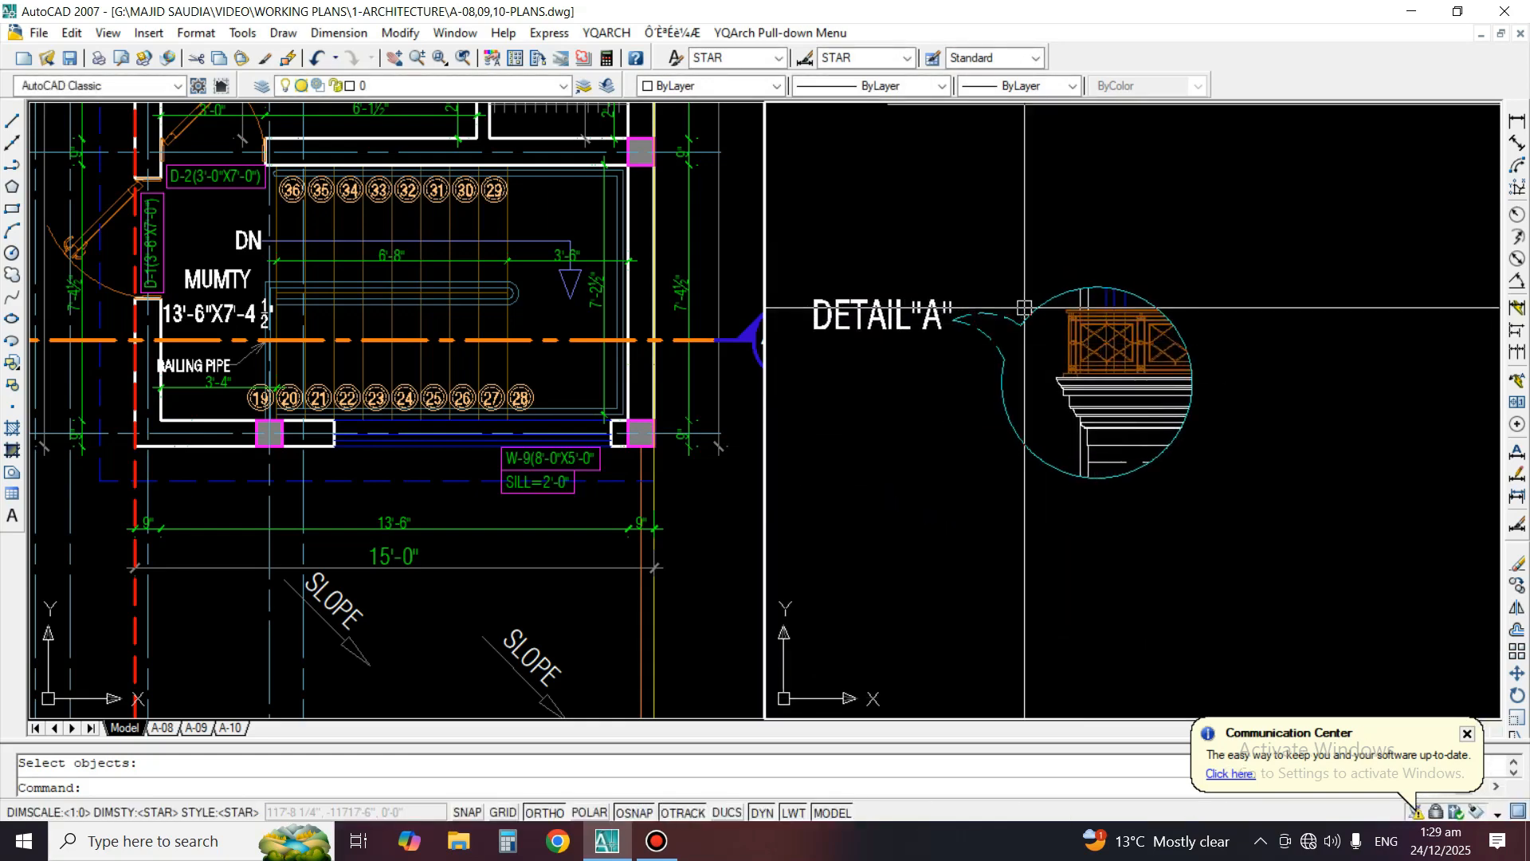
scroll(1024, 308, "up", 2)
type("e")
left_click(1041, 299)
left_click(974, 393)
key("space")
Move the DETAIL"A" label beneath the trimmed detail with ortho off
type("e")
left_click(888, 334)
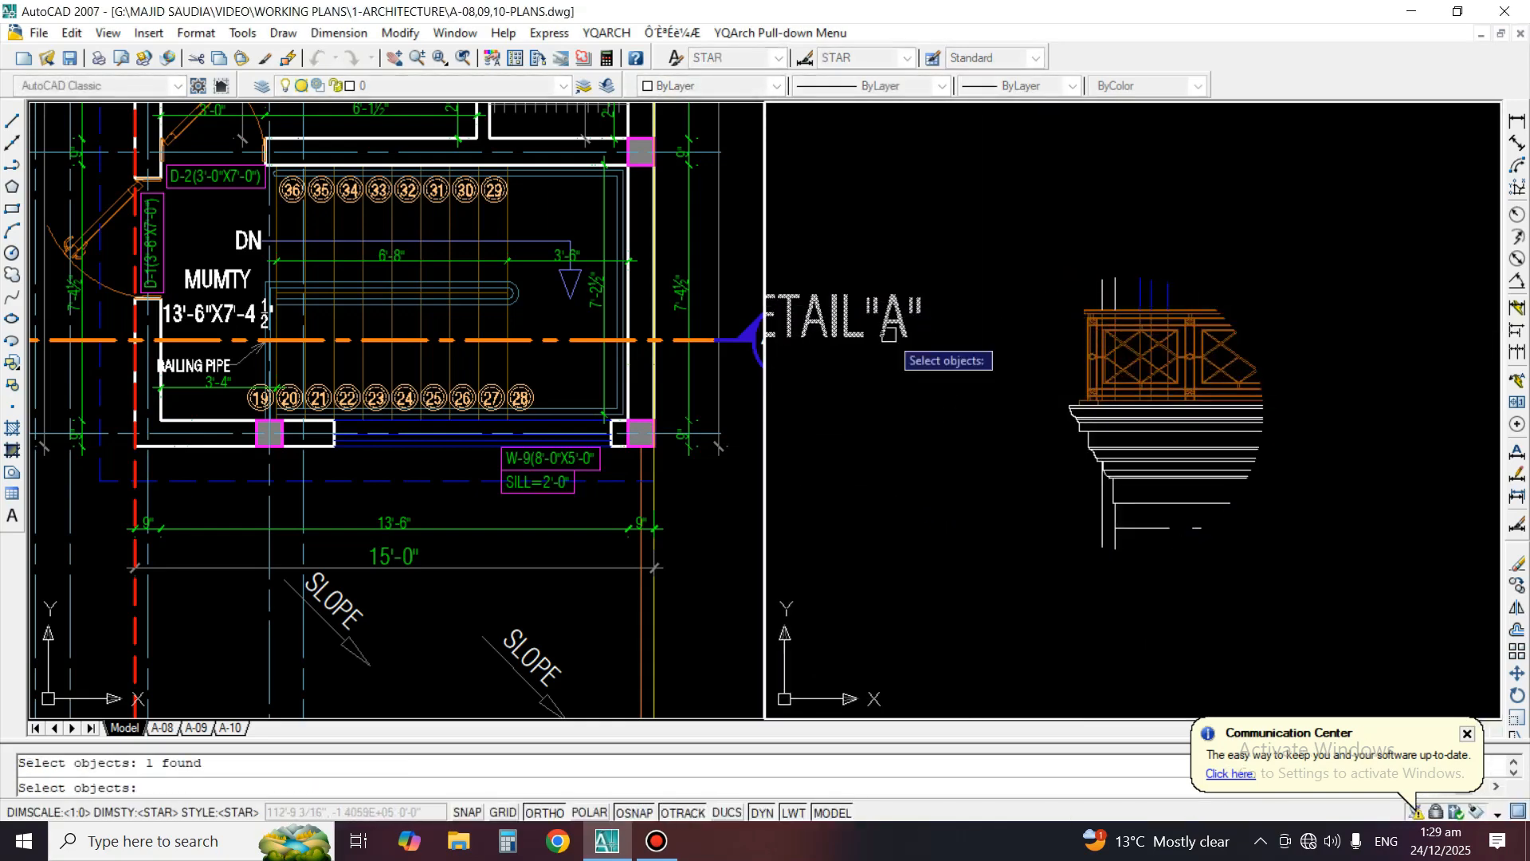
key("space")
left_click(851, 333)
key("F8")
scroll(1121, 587, "up", 2)
middle_click_drag(1121, 586, 1103, 441)
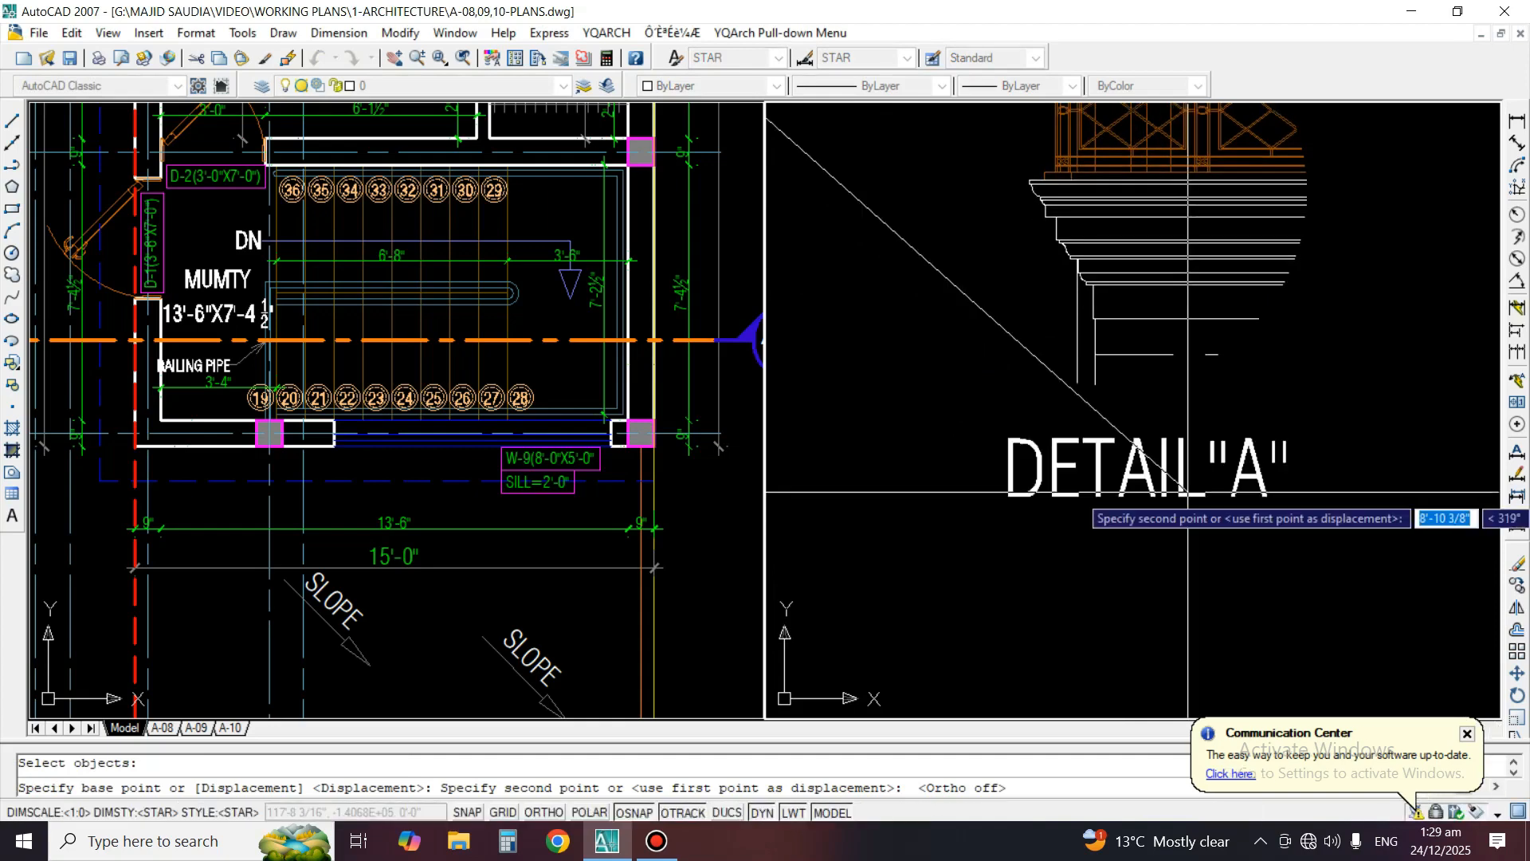
left_click(1186, 487)
Scale the DETAIL"A" label by a factor of .5
type("sc")
left_click(1135, 464)
key("space")
left_click(1145, 490)
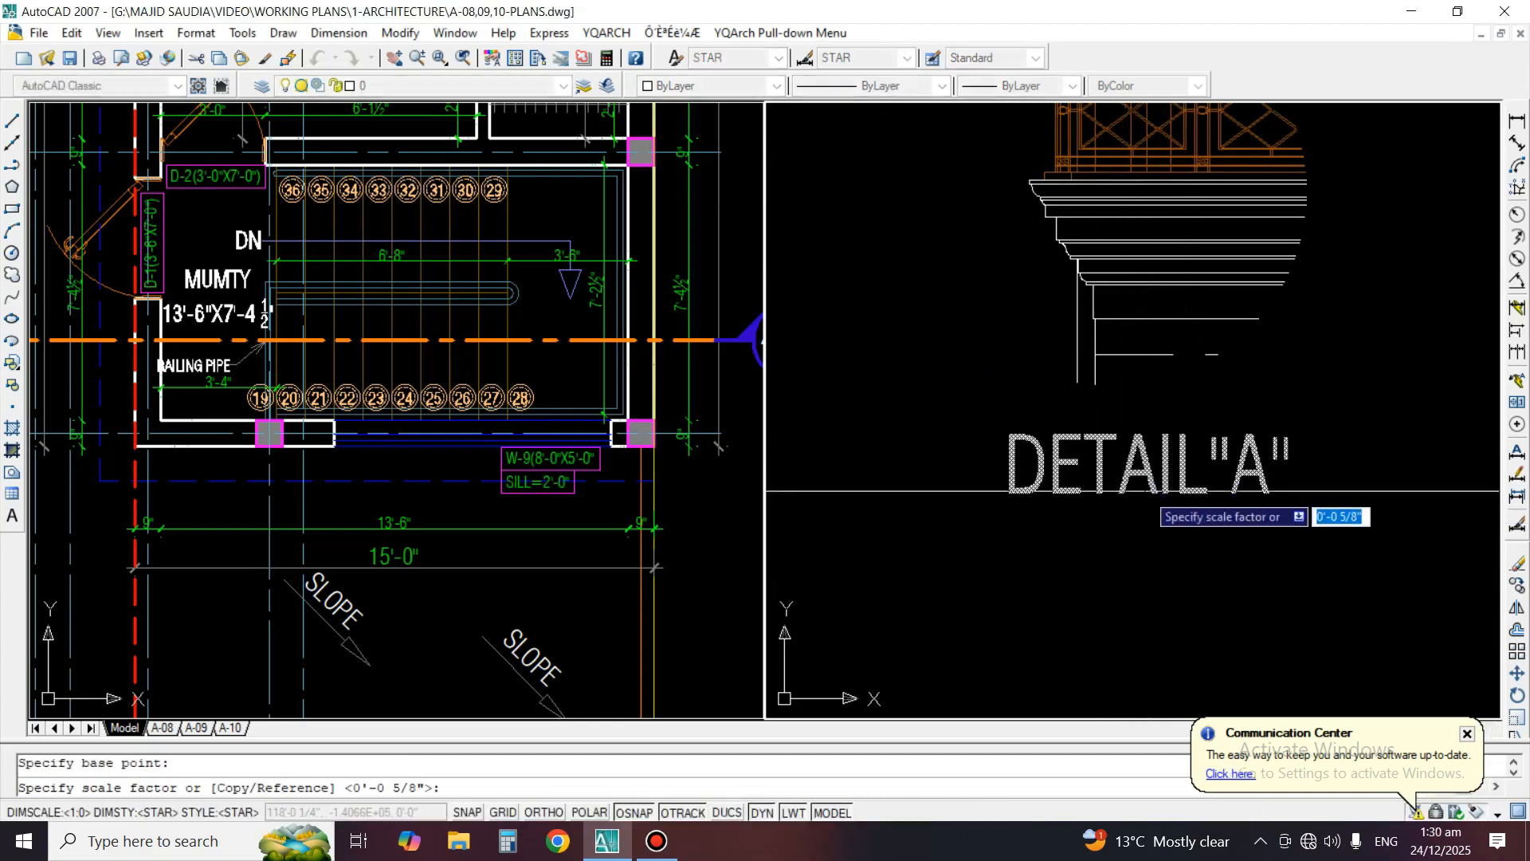
type(".5")
key("space")
Move the DETAIL"A" label up closer to the detail drawing
left_click(1142, 486)
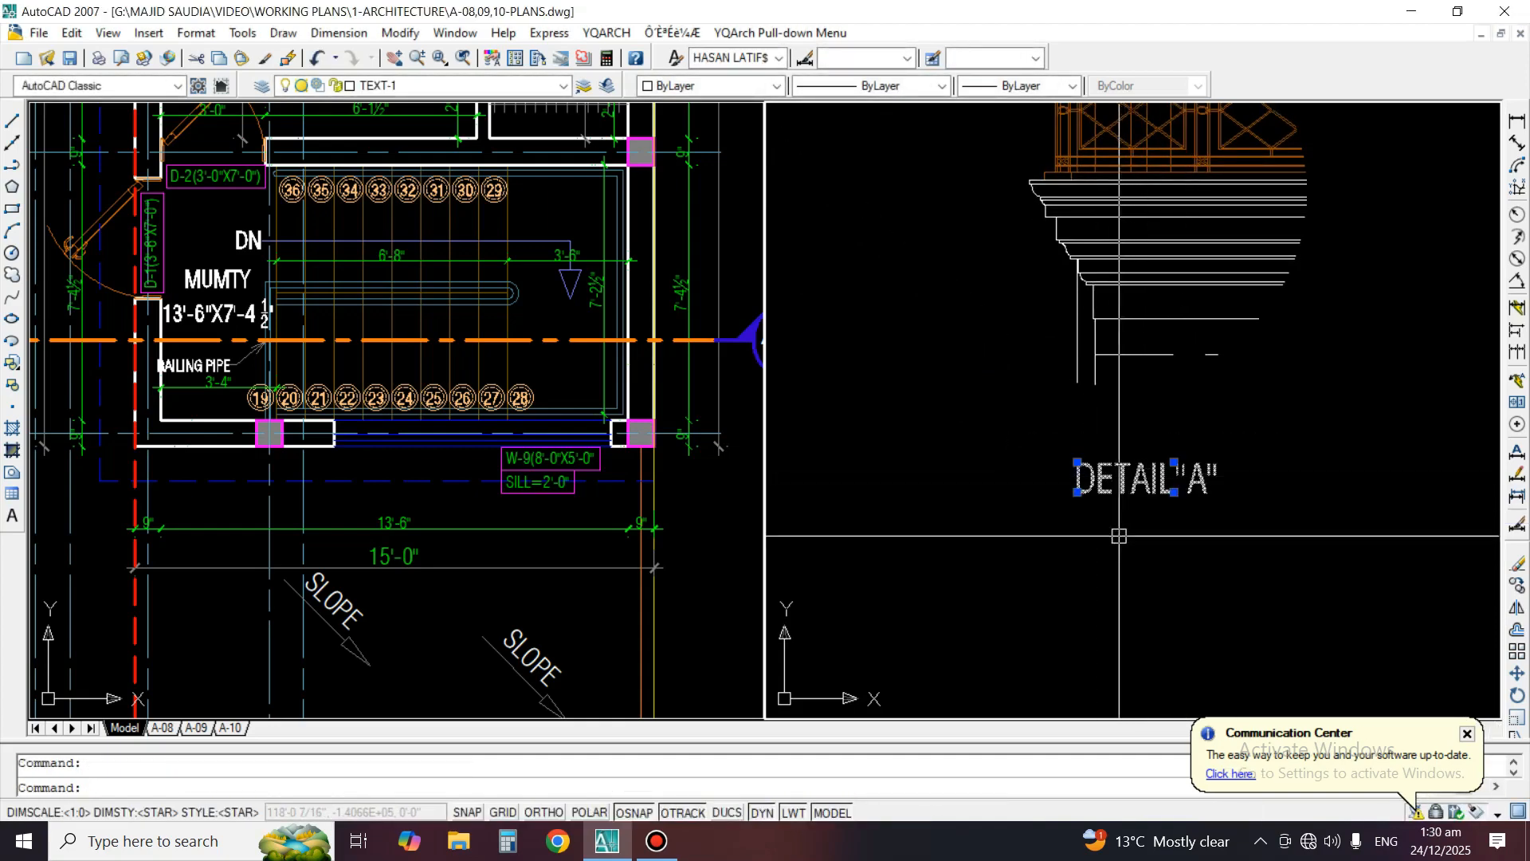
type("m")
key("space")
left_click(1106, 612)
left_click(1104, 576)
Underline the DETAIL"A" label text
type("ed")
key("space")
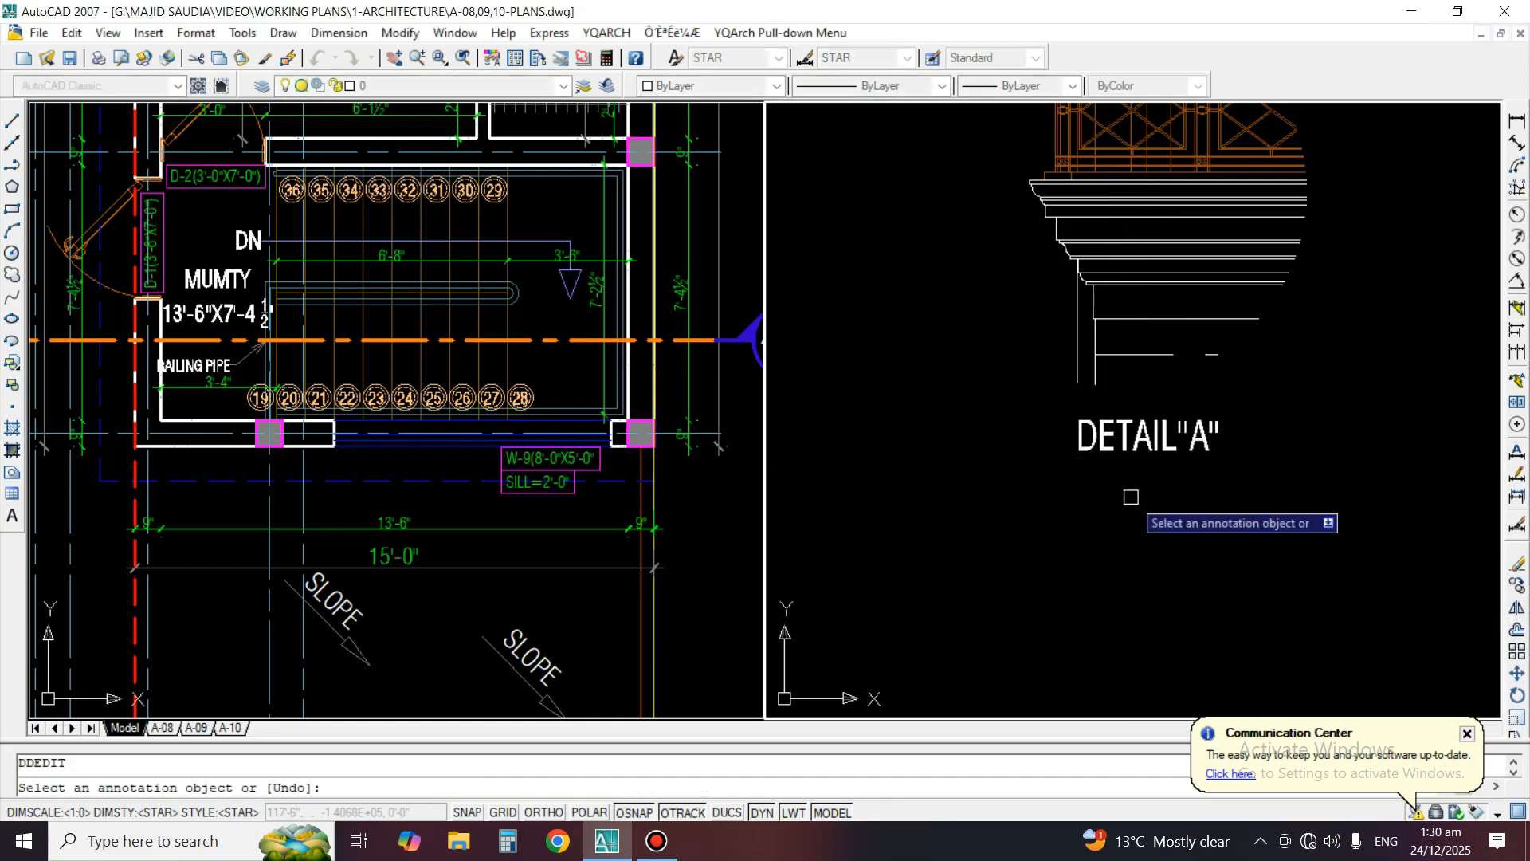
left_click(1136, 440)
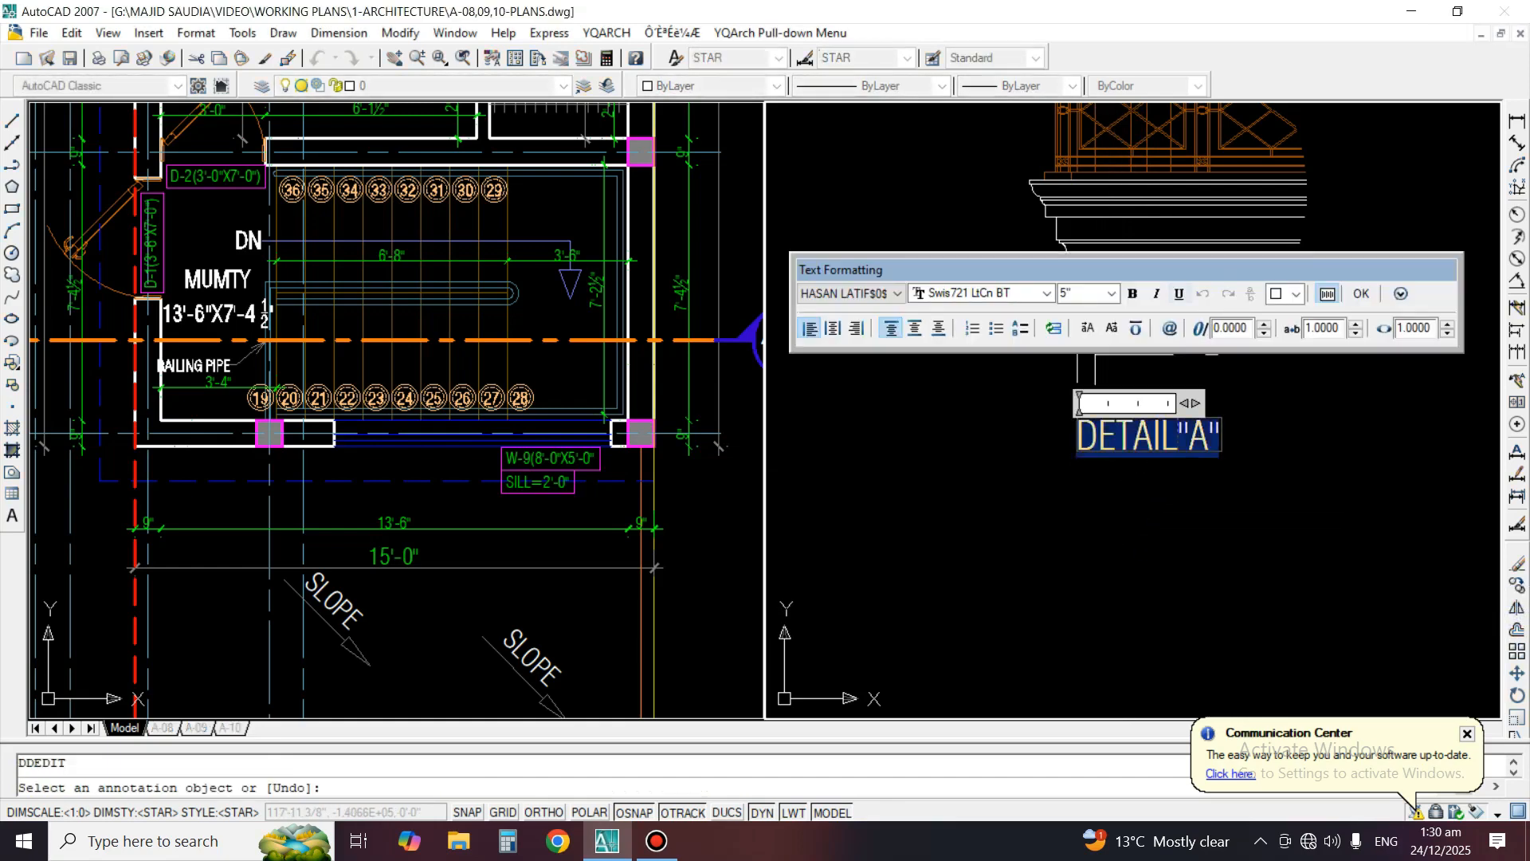
left_click(1093, 545)
key("space")
Copy the Detail B cornice area with its circle and label from the front elevation to the space beside Detail A
scroll(1086, 506, "down", 6)
middle_click_drag(1118, 516, 1013, 561)
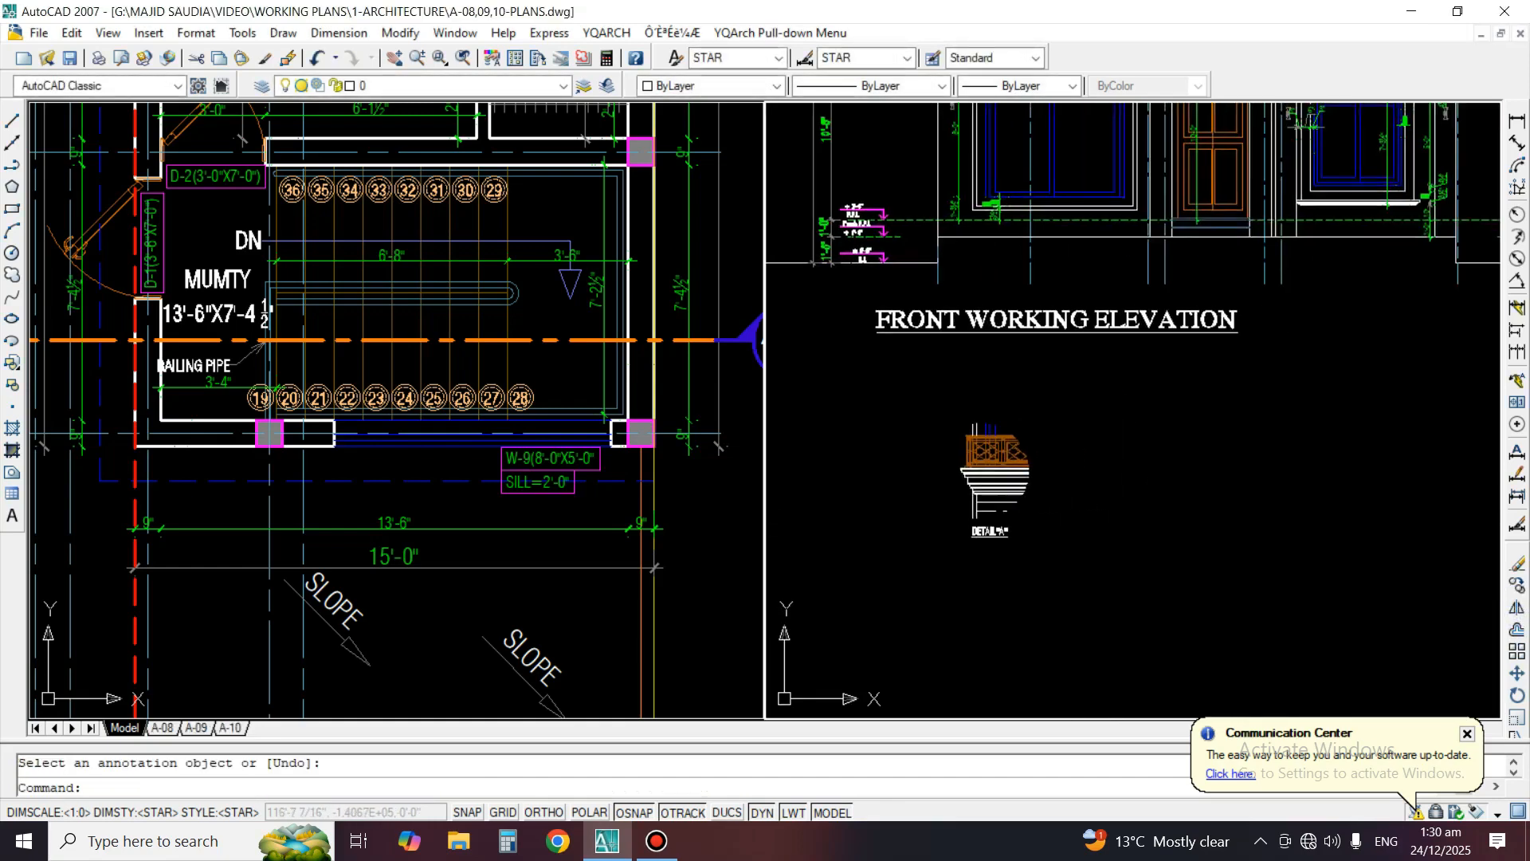
middle_click_drag(1027, 240, 940, 698)
middle_click_drag(875, 434, 999, 530)
type("c")
key("space")
scroll(1003, 530, "up", 3)
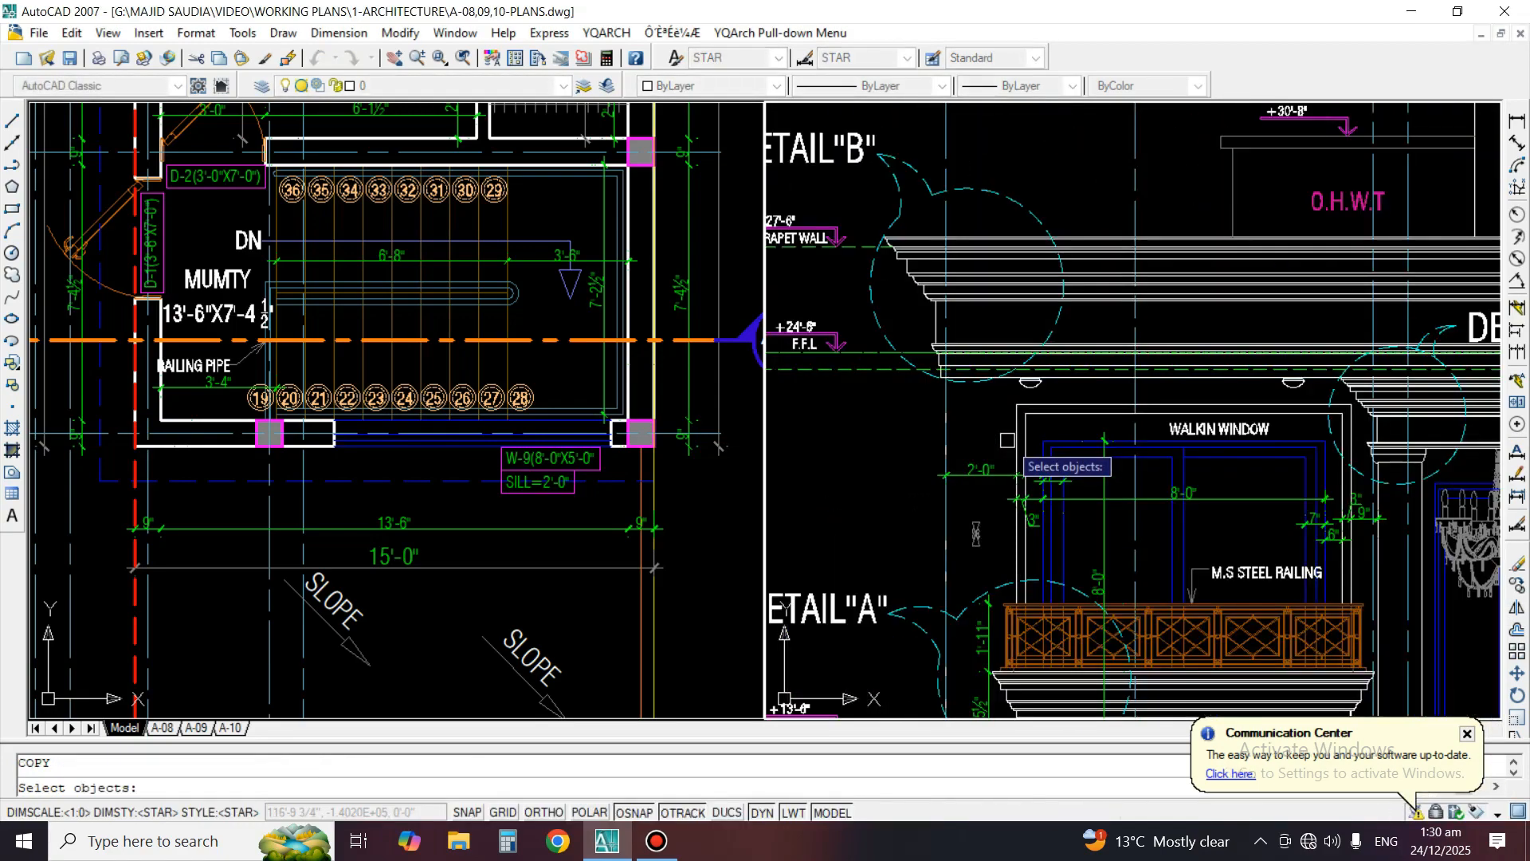
scroll(1053, 431, "down", 3)
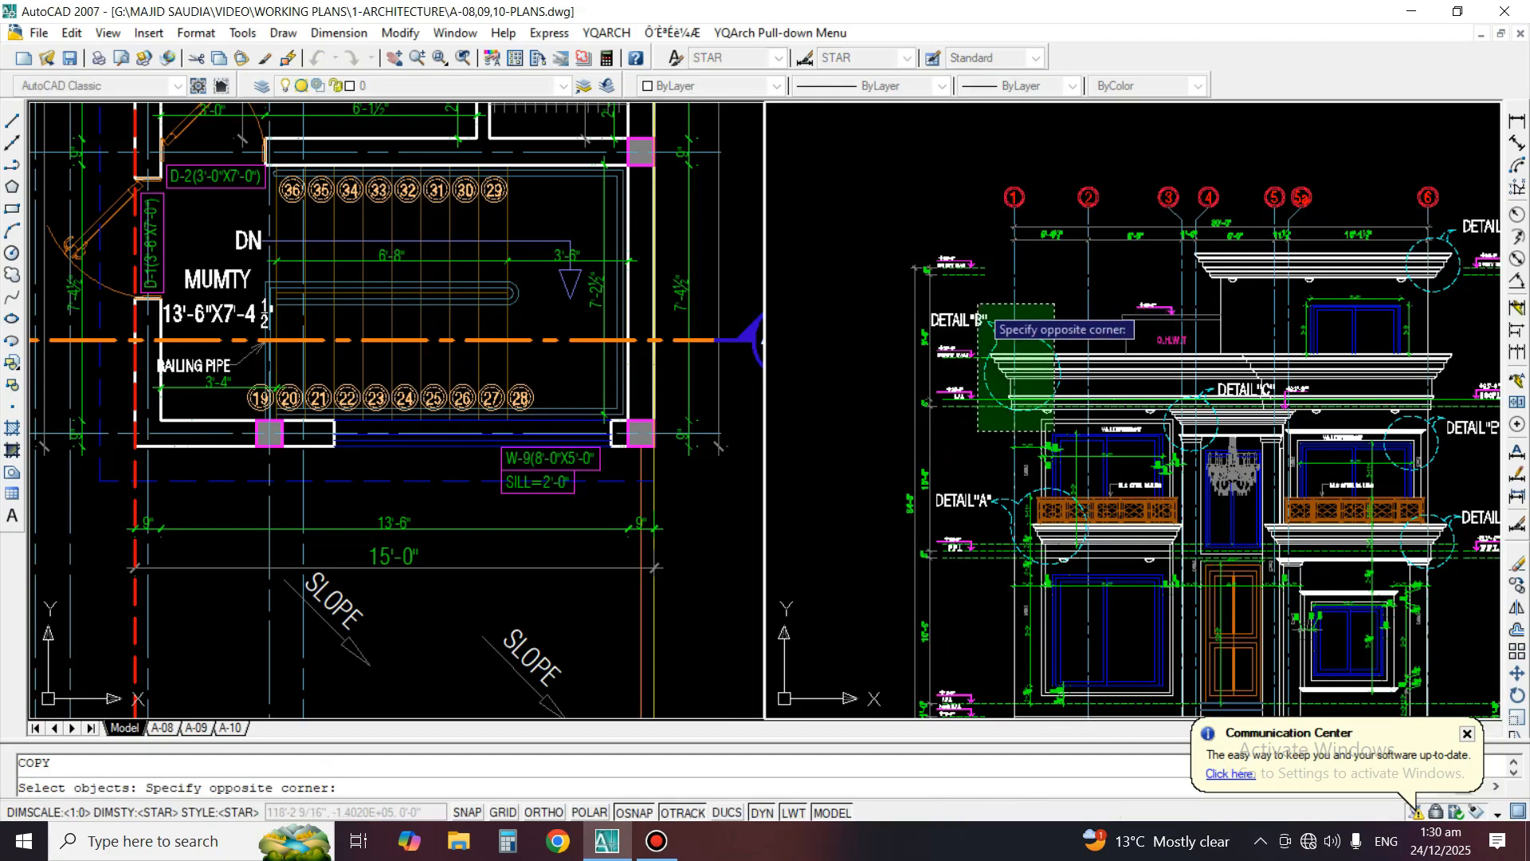
left_click(976, 297)
key("space")
left_click(1015, 391)
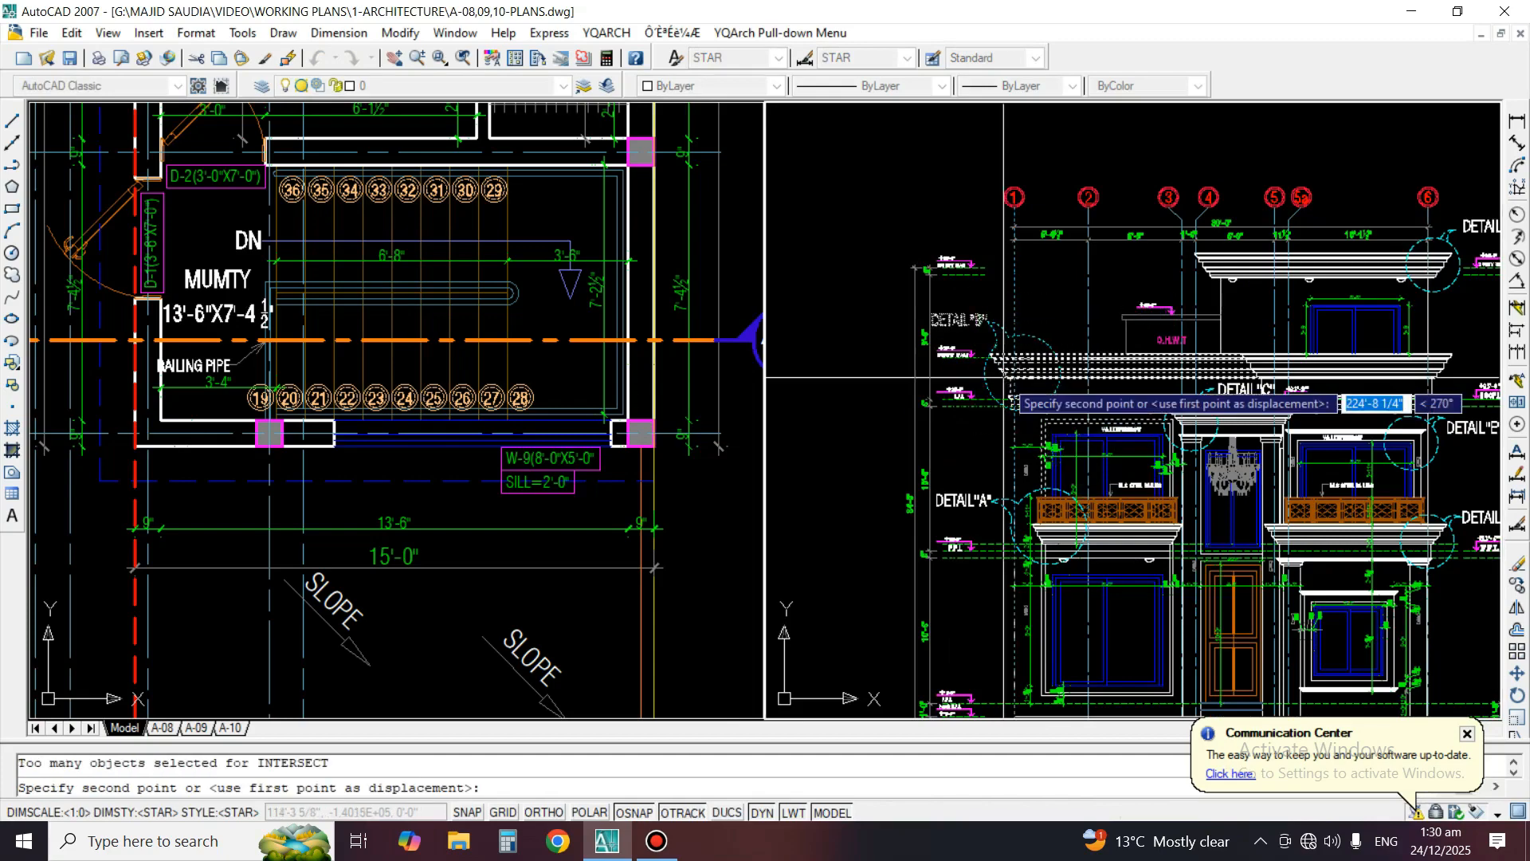
scroll(992, 288, "down", 5)
scroll(1122, 536, "up", 2)
left_click(1121, 536)
scroll(1118, 552, "up", 2)
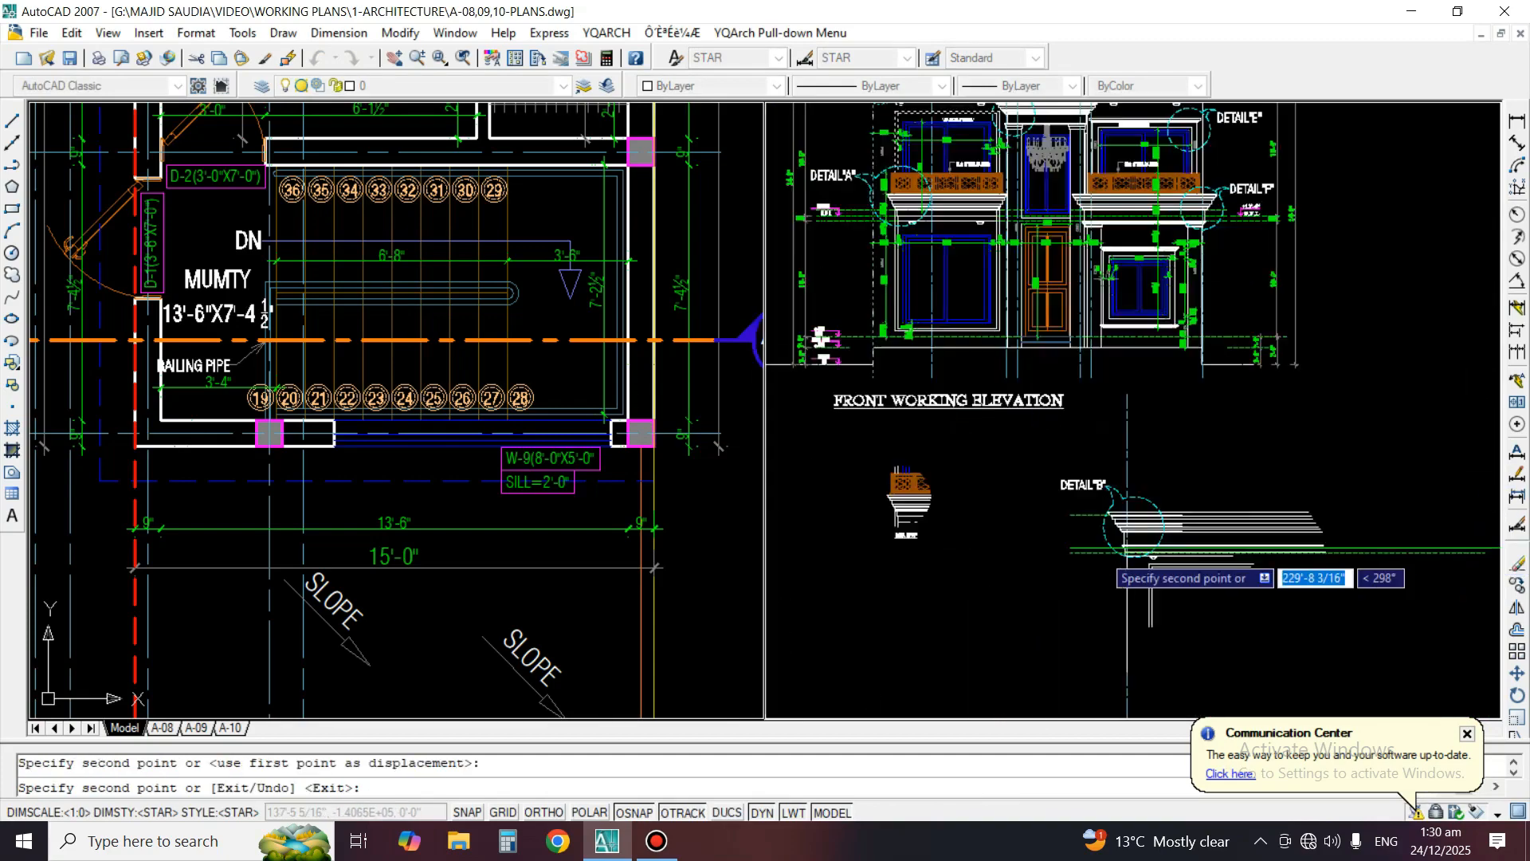
key("space")
Erase the vertical grid line that came along with the Detail B copy
type("e")
left_click(1142, 386)
left_click(1119, 348)
key("space")
Trim the copied cornice and level lines outside the Detail B circle
scroll(1174, 523, "up", 3)
type("tr")
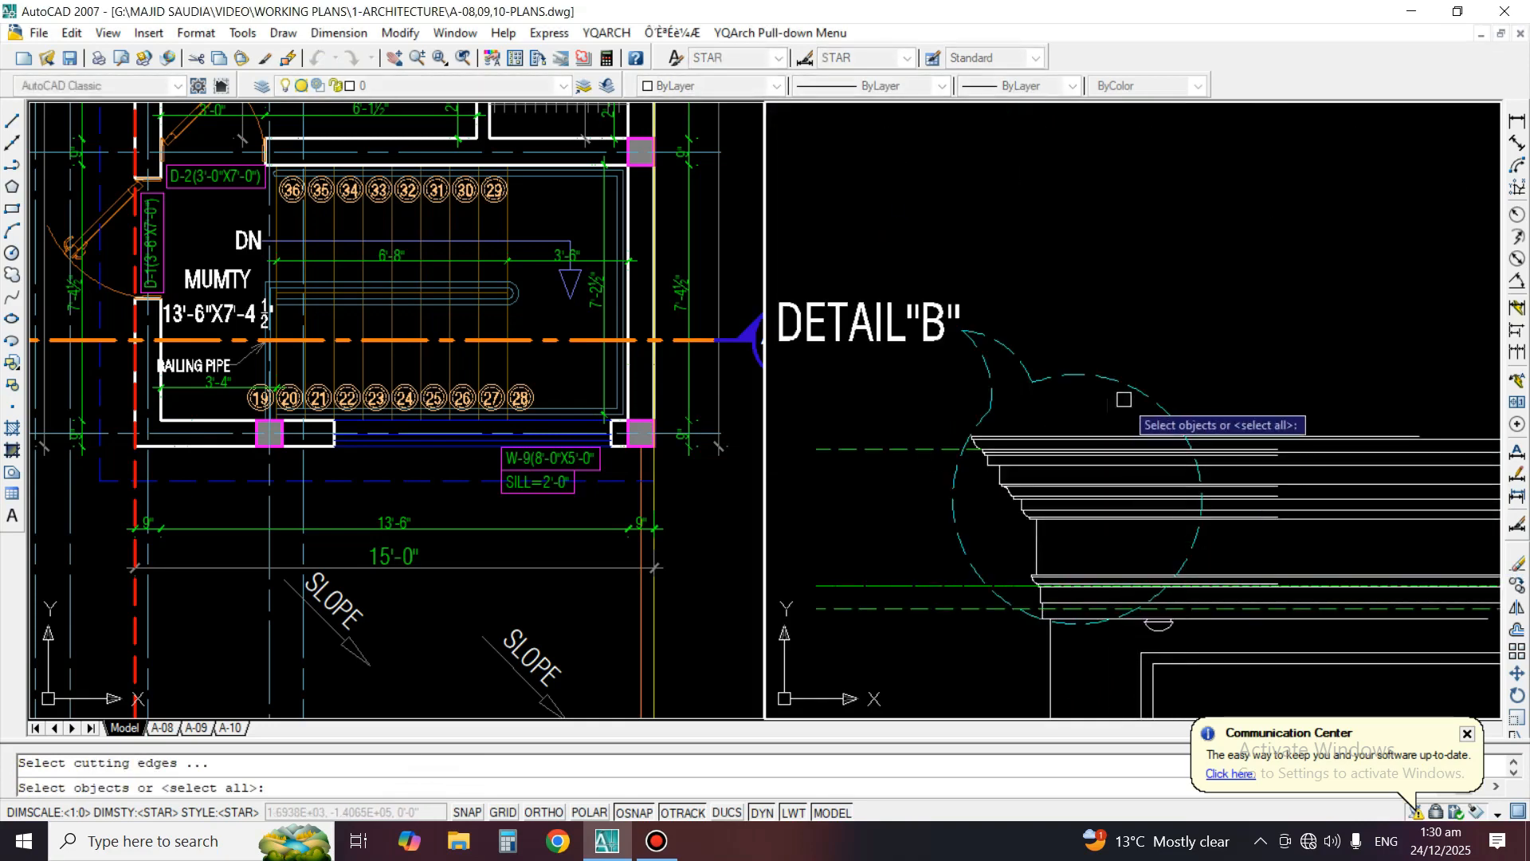
middle_click_drag(1073, 589, 1005, 536)
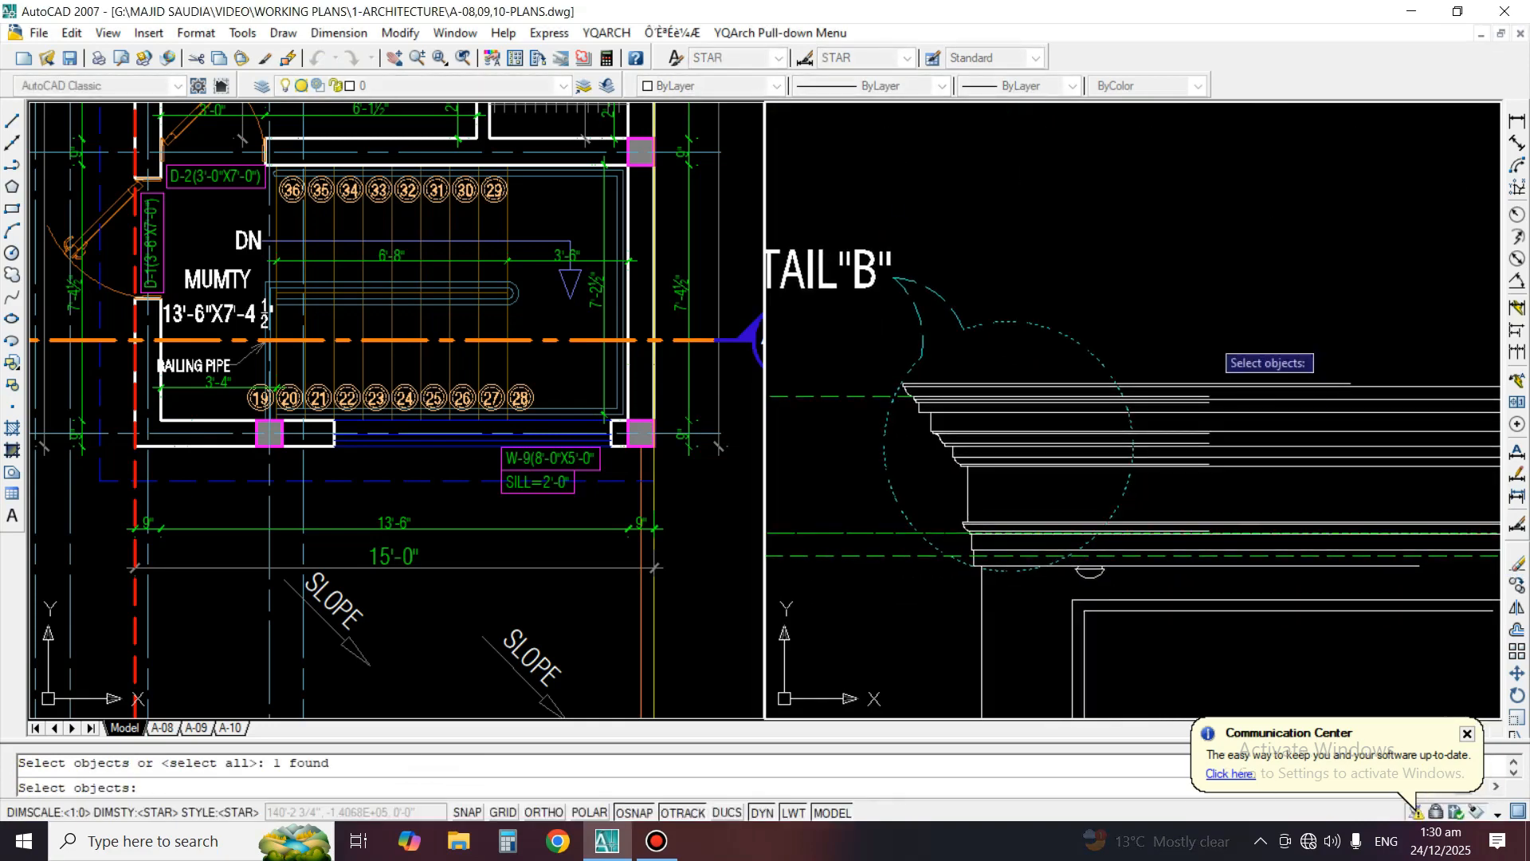
left_click(1196, 335)
left_click(1168, 498)
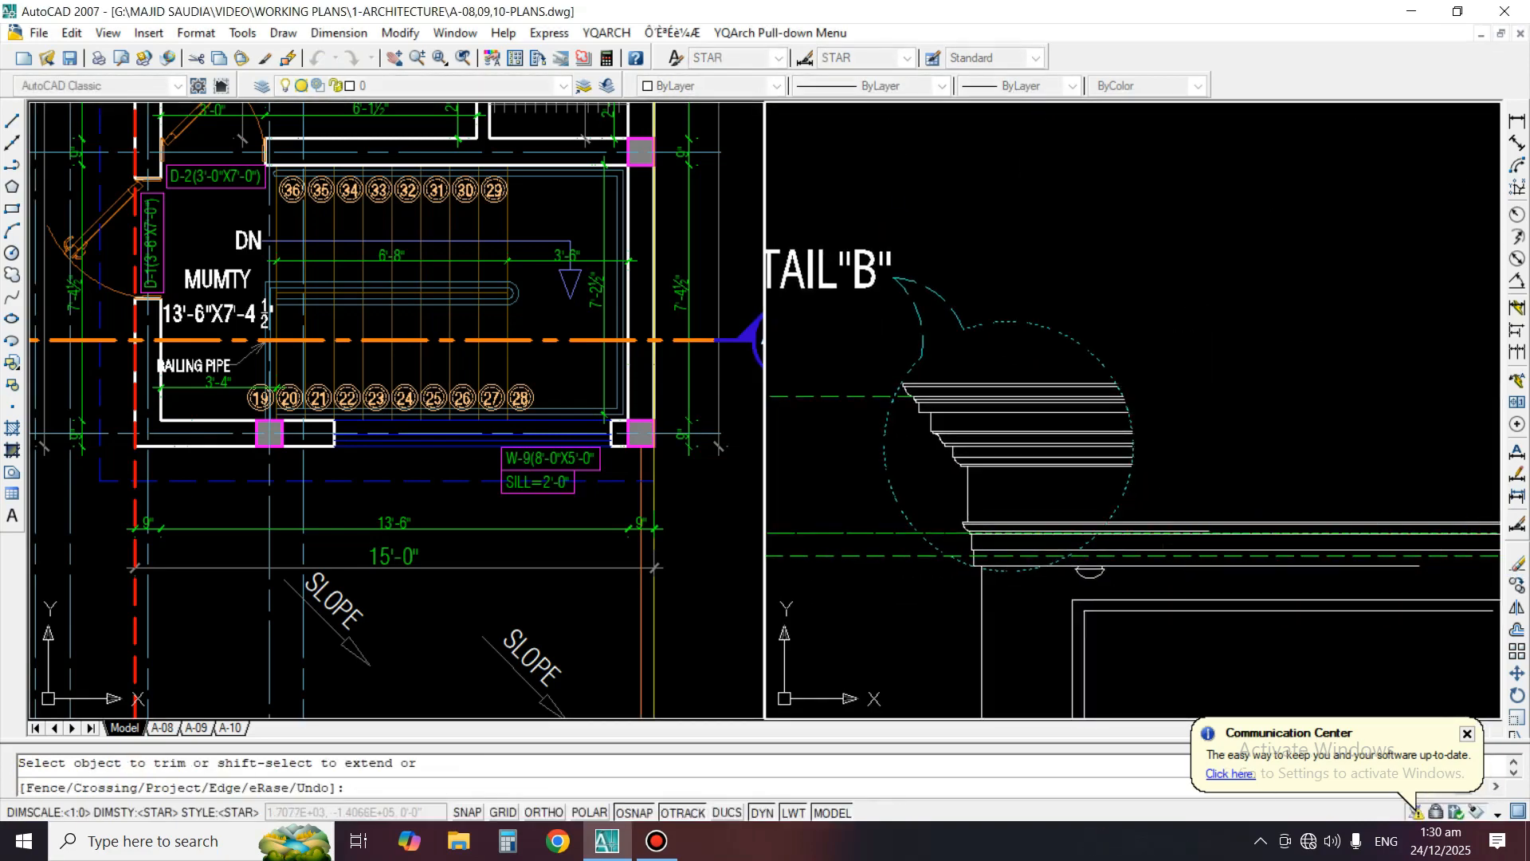
scroll(1096, 476, "up", 3)
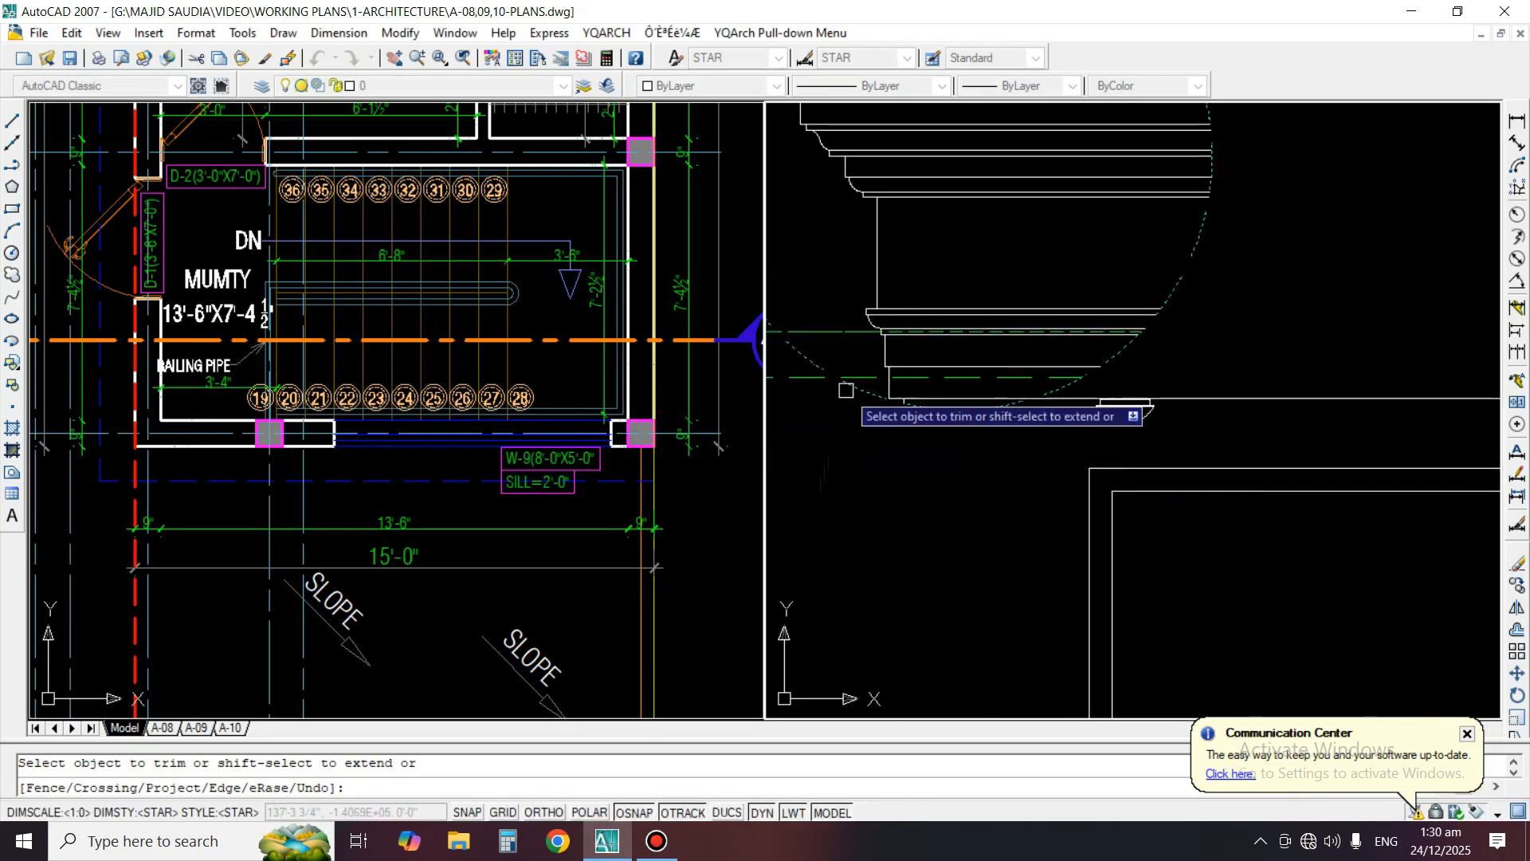
middle_click_drag(847, 390, 918, 396)
key("space")
Trim the lowest cornice line against the Detail B circle
type("e")
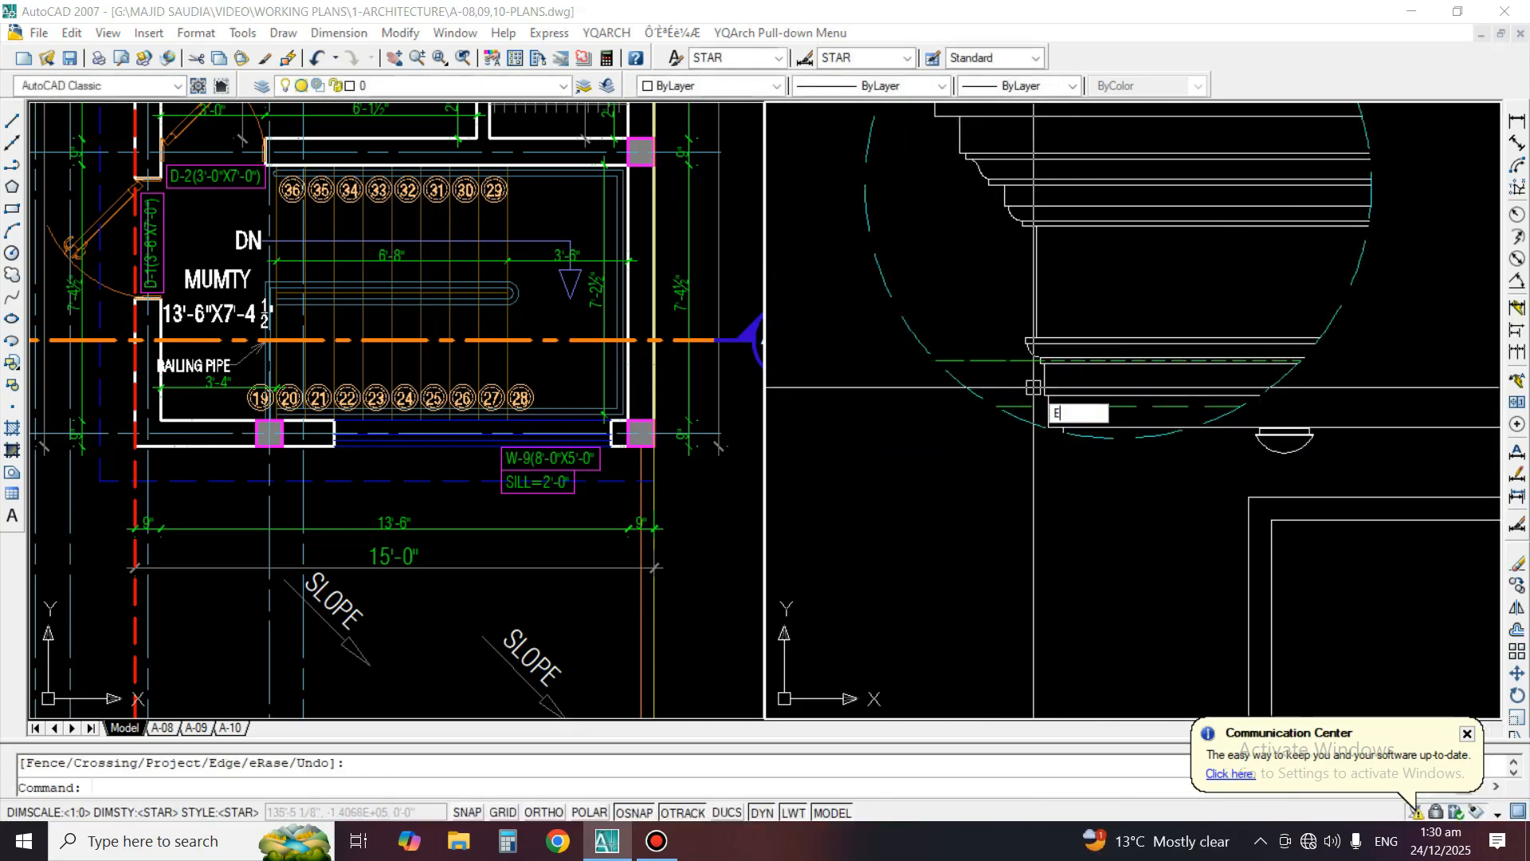
key("space")
key("space")
Erase the half-round light fixture below the Detail B cornice
key("space")
left_click(1167, 433)
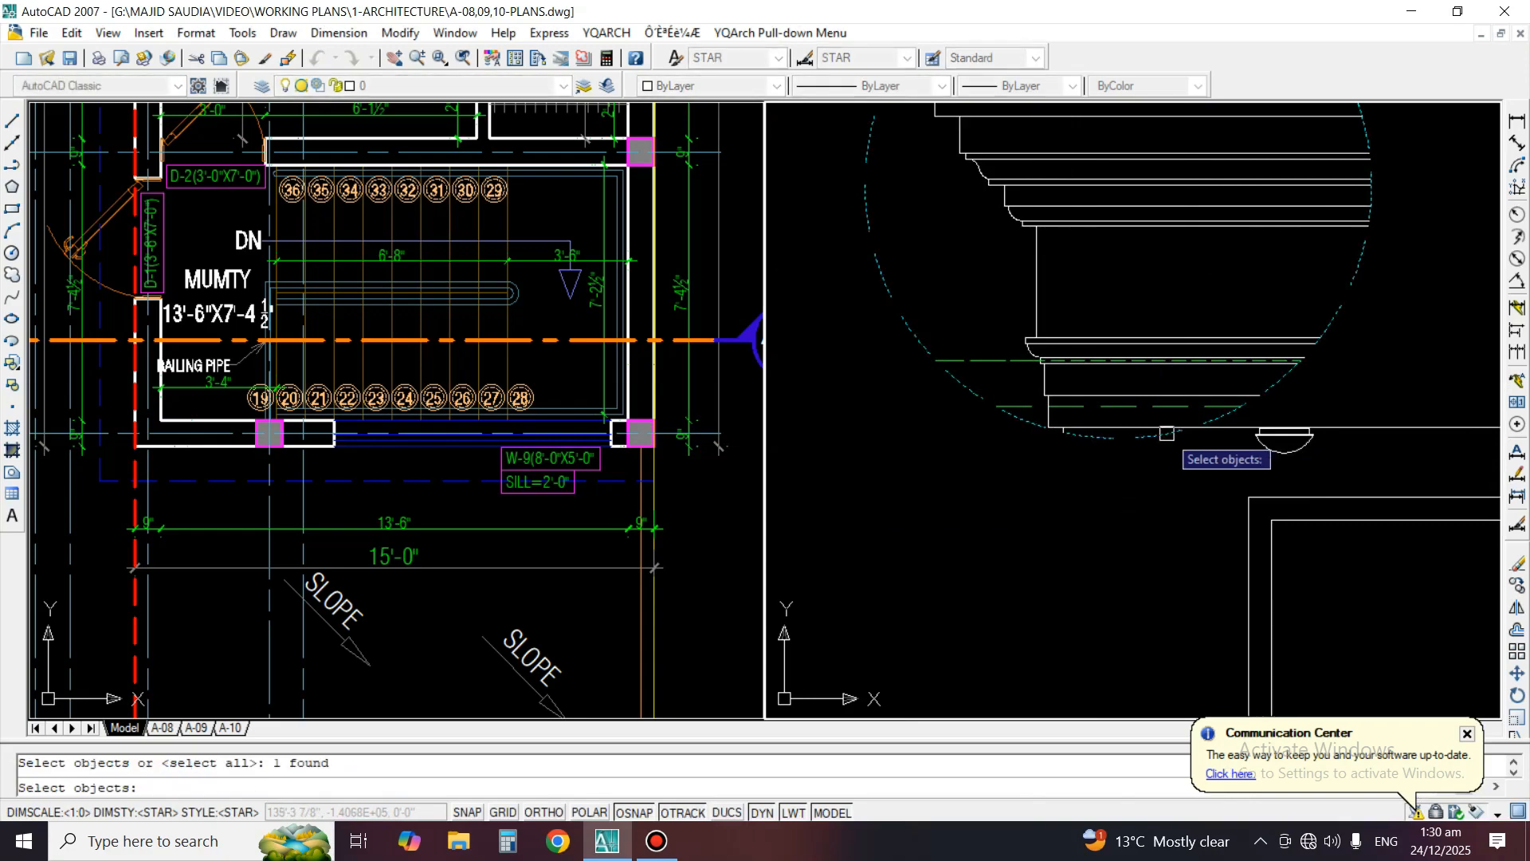
left_click(1231, 432)
type("e")
left_click(1313, 418)
left_click(1257, 465)
Erase the window frame lines and leftover fragments outside the Detail B circle
key("space")
key("space")
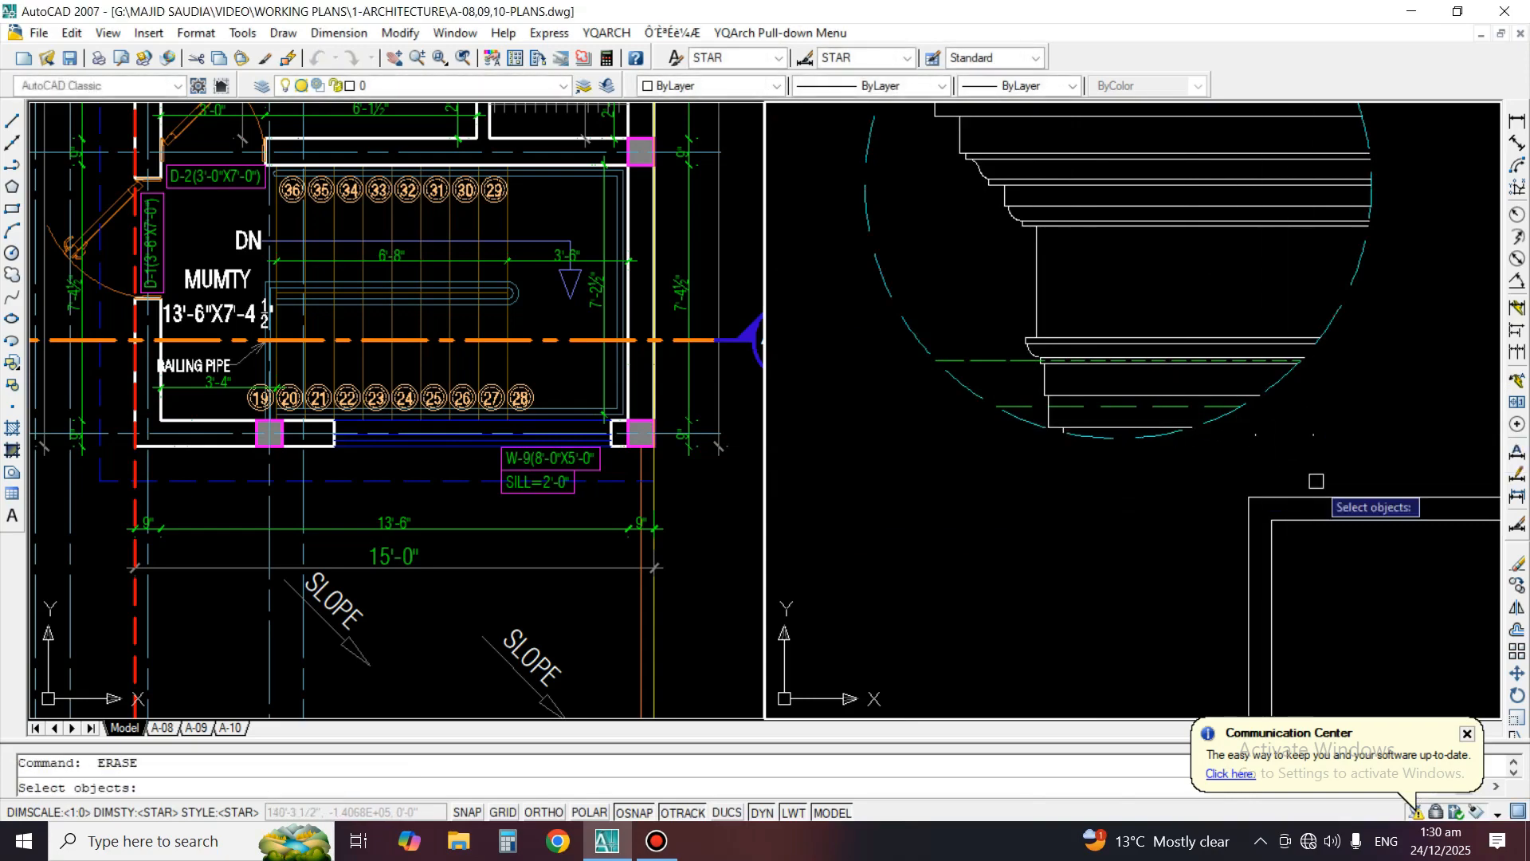
left_click(1315, 481)
left_click(1263, 522)
key("space")
key("space")
left_click(1246, 423)
left_click(1370, 476)
key("space")
scroll(1028, 520, "down", 4)
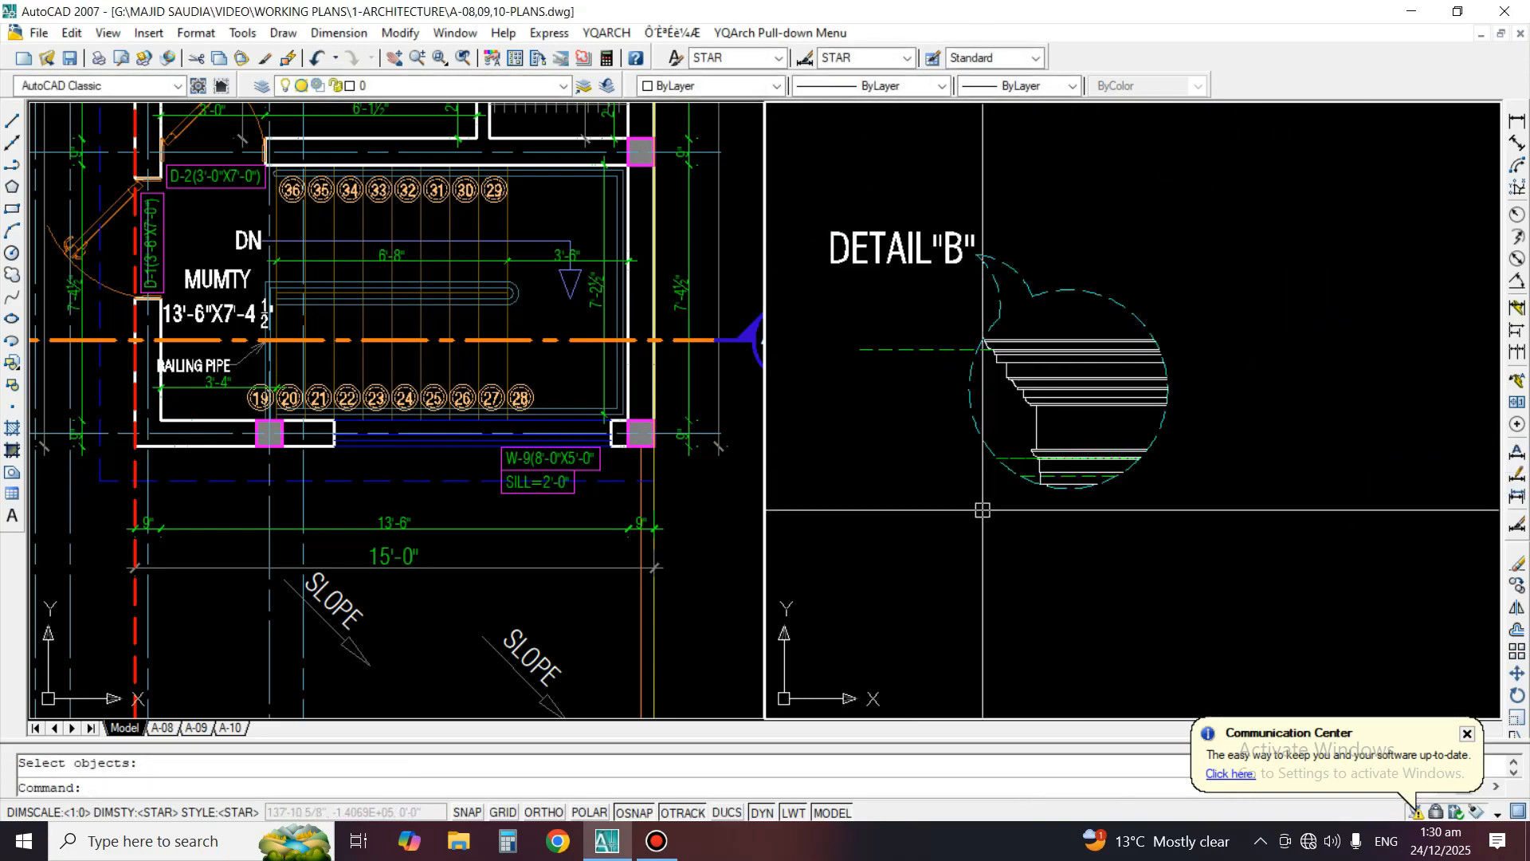
Erase the dashed level lines and the callout circle from the Detail B cornice copy
middle_click_drag(983, 509, 1069, 551)
type("e")
left_click(1002, 383)
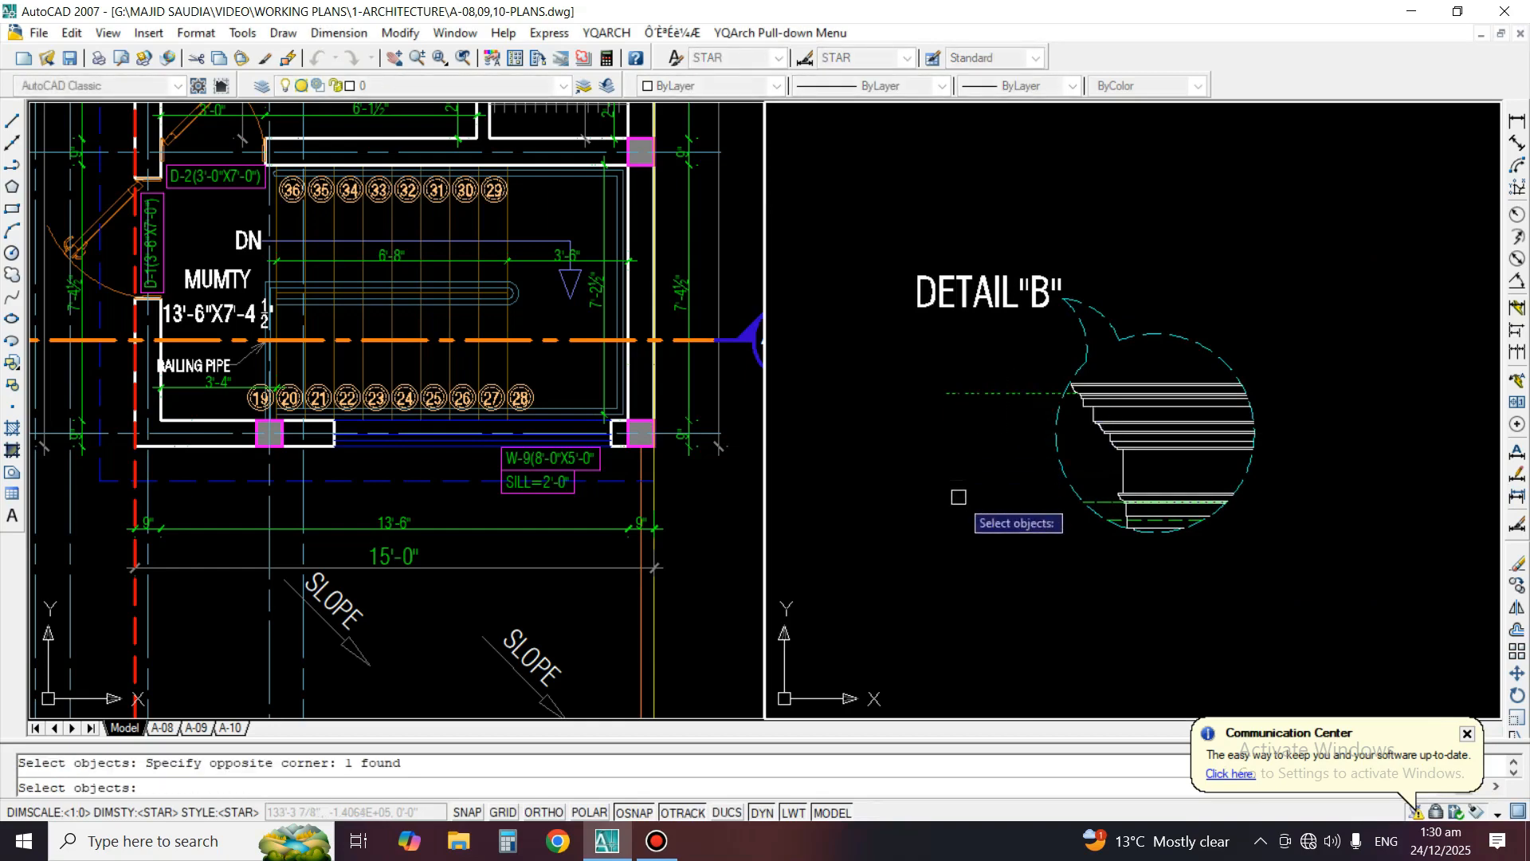
scroll(1127, 502, "up", 5)
key("space")
key("space")
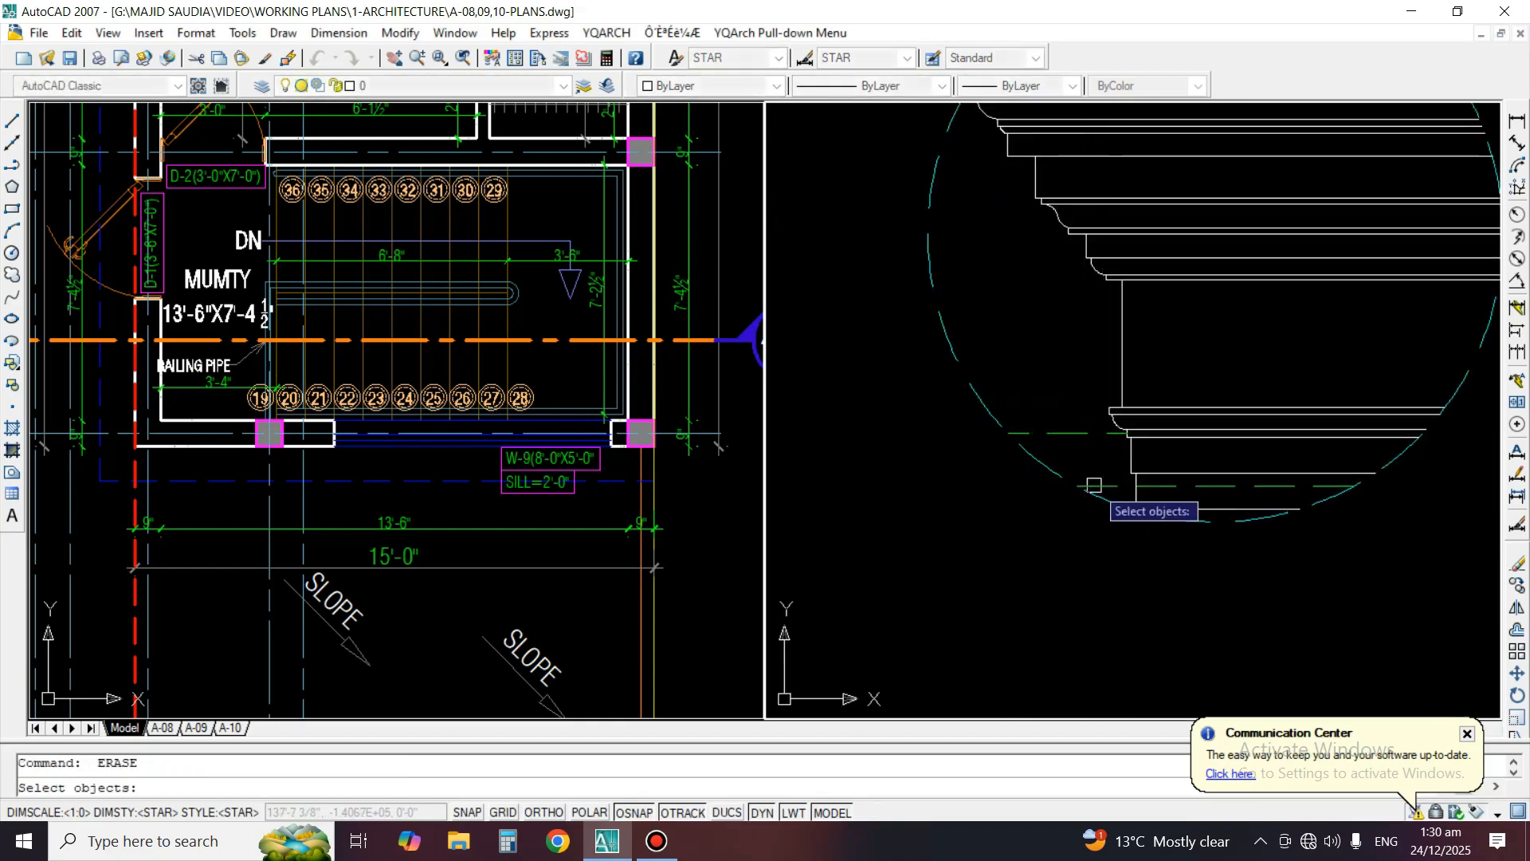
left_click(1094, 485)
key("space")
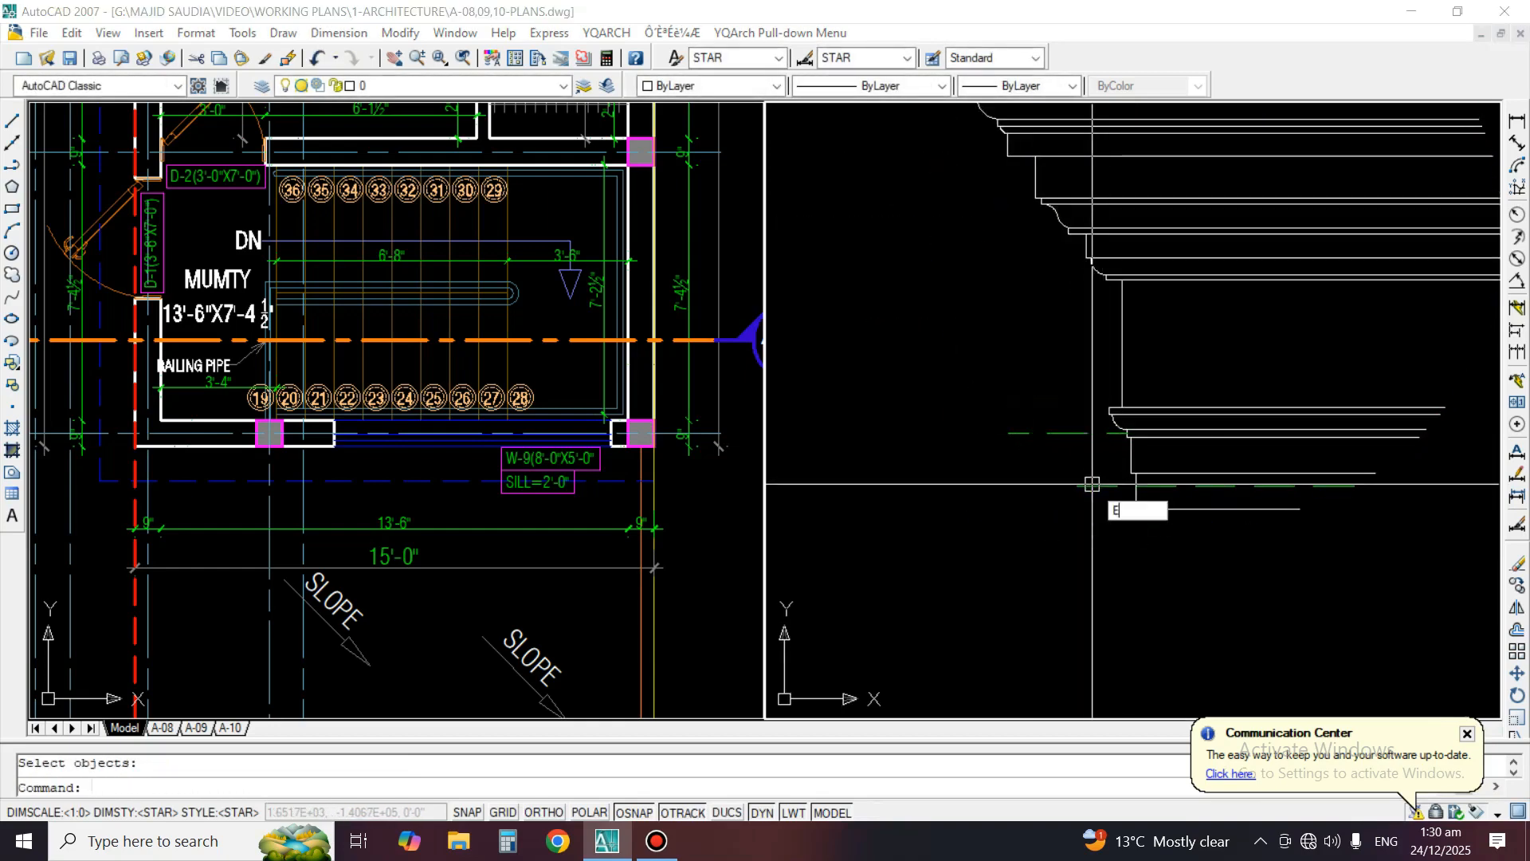
key("space")
Erase the leftover callout leader arcs beside the DETAIL"B" label
key("space")
scroll(1067, 475, "down", 5)
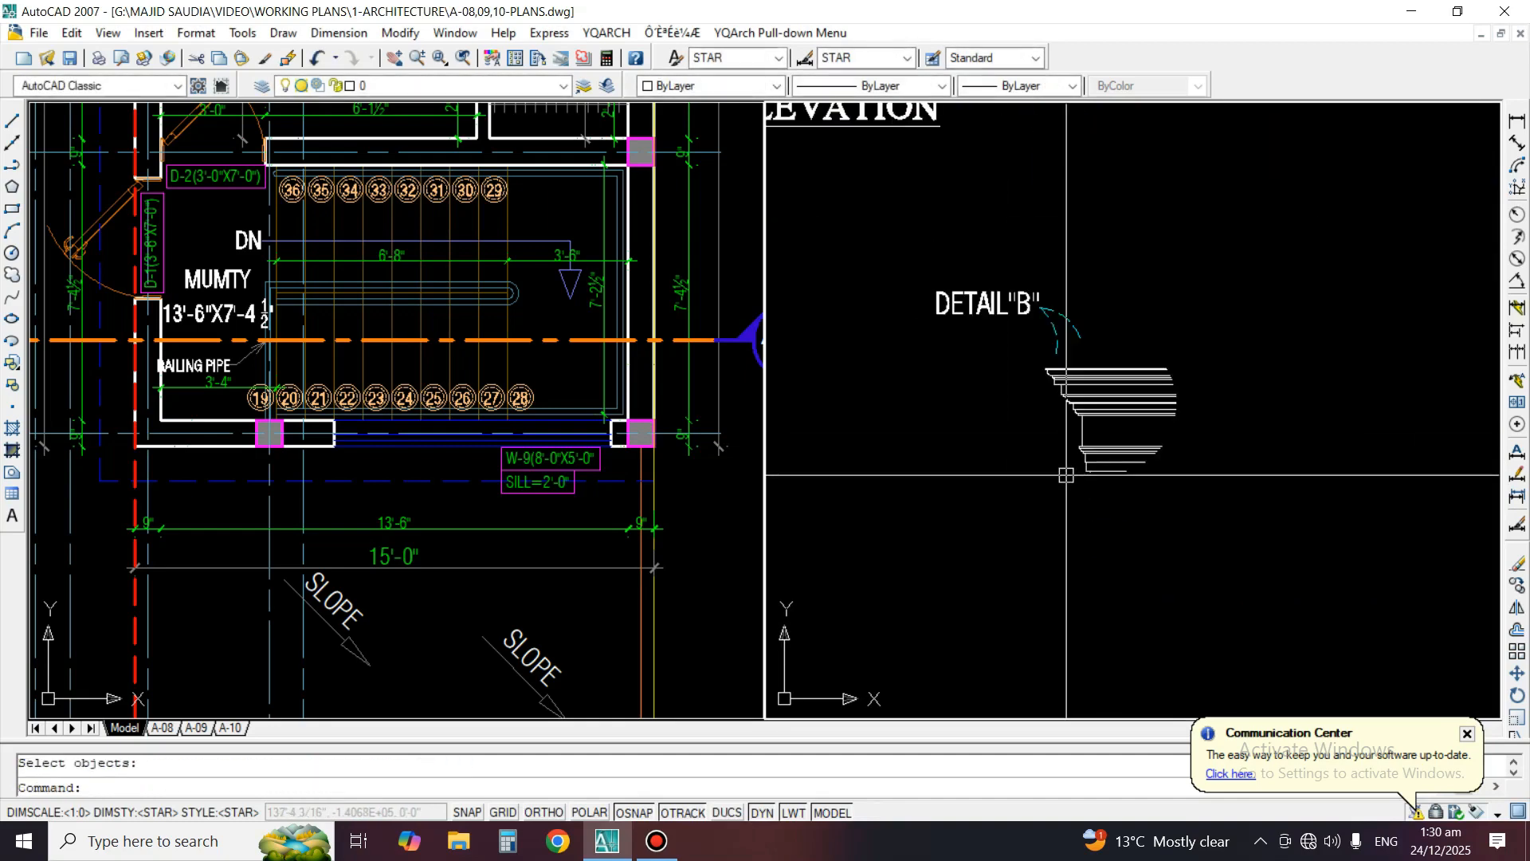
type("e")
left_click(1090, 316)
left_click(1028, 349)
Move the DETAIL"B" label to just below the cornice profile
key("space")
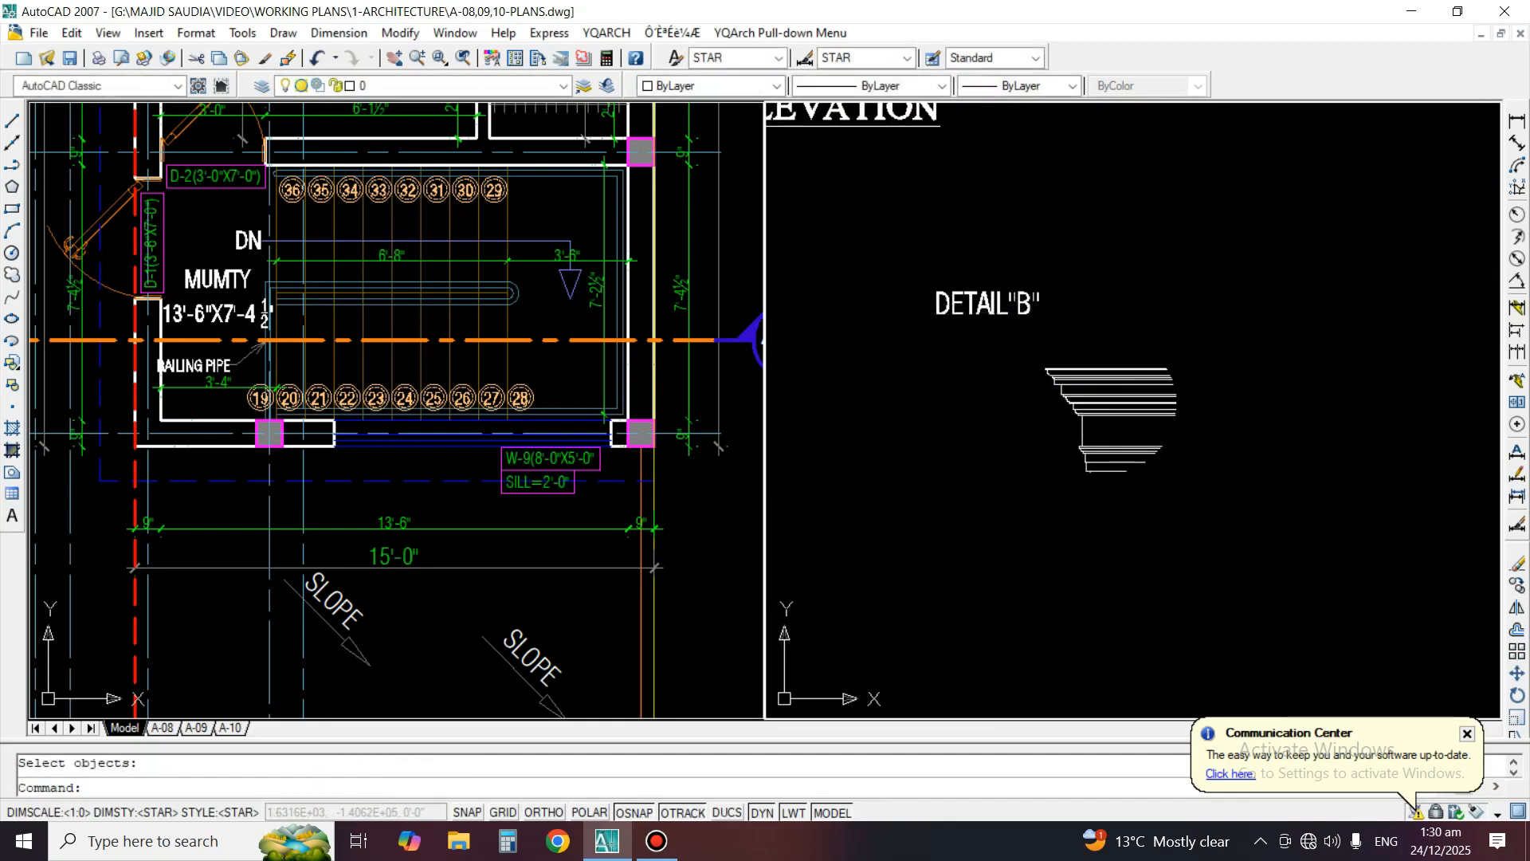
left_click(990, 309)
type("m")
Underline the text of the DETAIL"B" label
key("space")
left_click(952, 357)
left_click(1099, 558)
type("ed")
key("space")
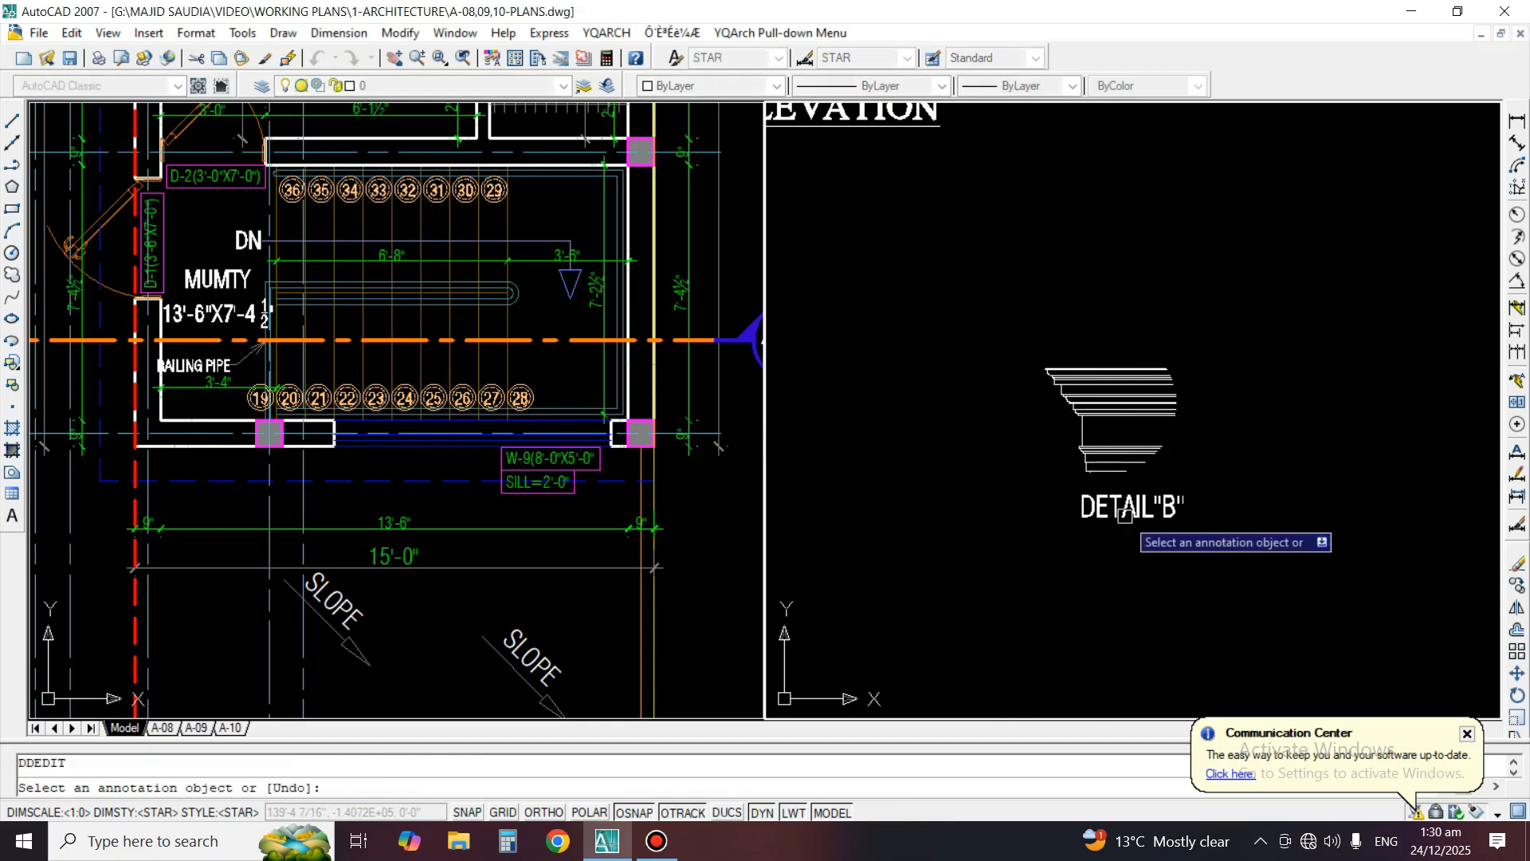
left_click(1081, 510)
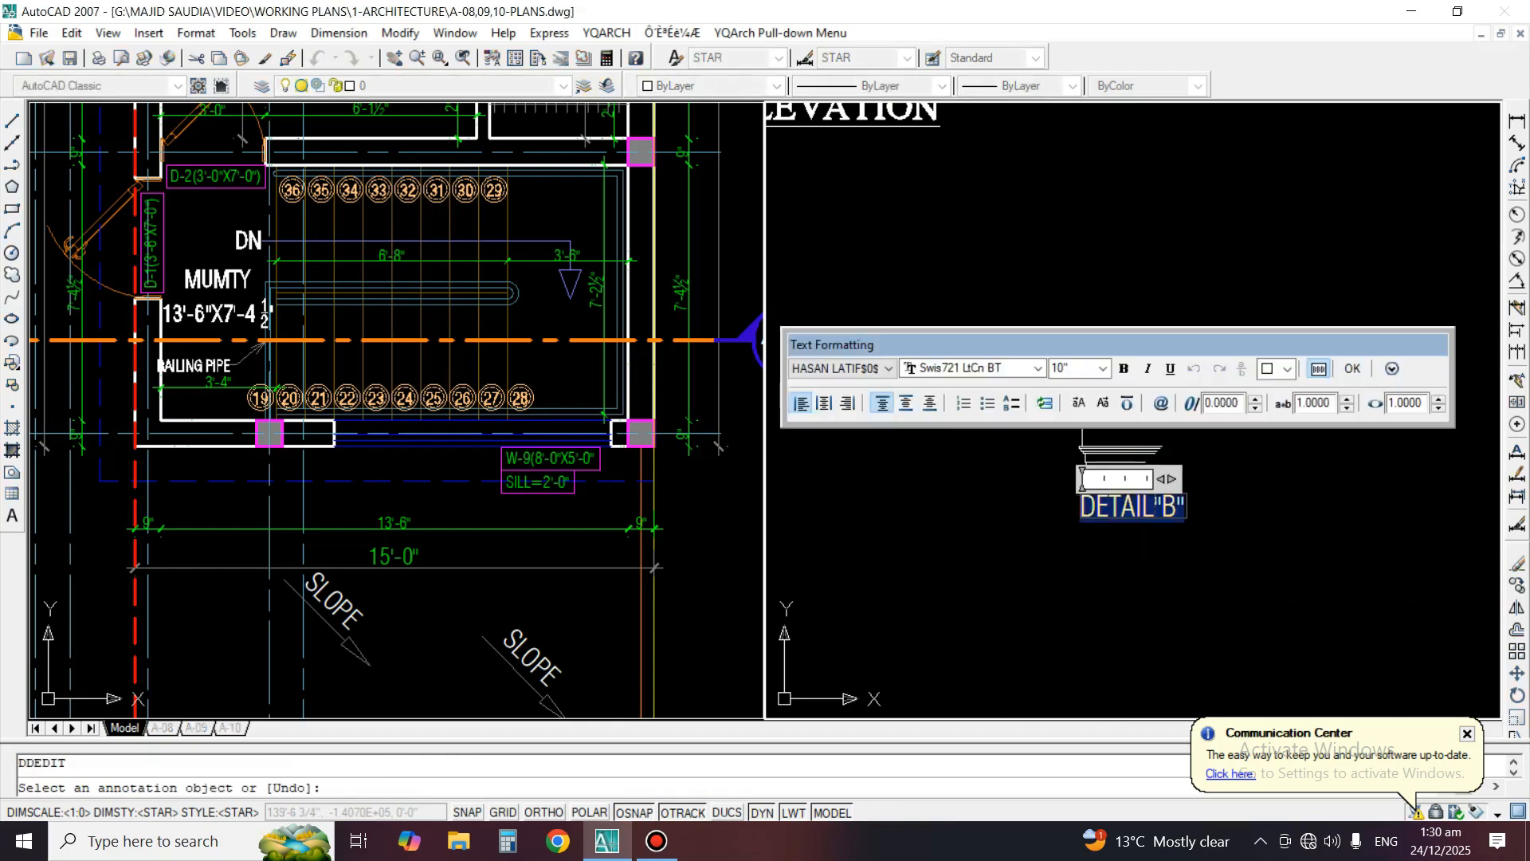
left_click(1170, 368)
left_click(1100, 588)
key("space")
scroll(1046, 522, "down", 6)
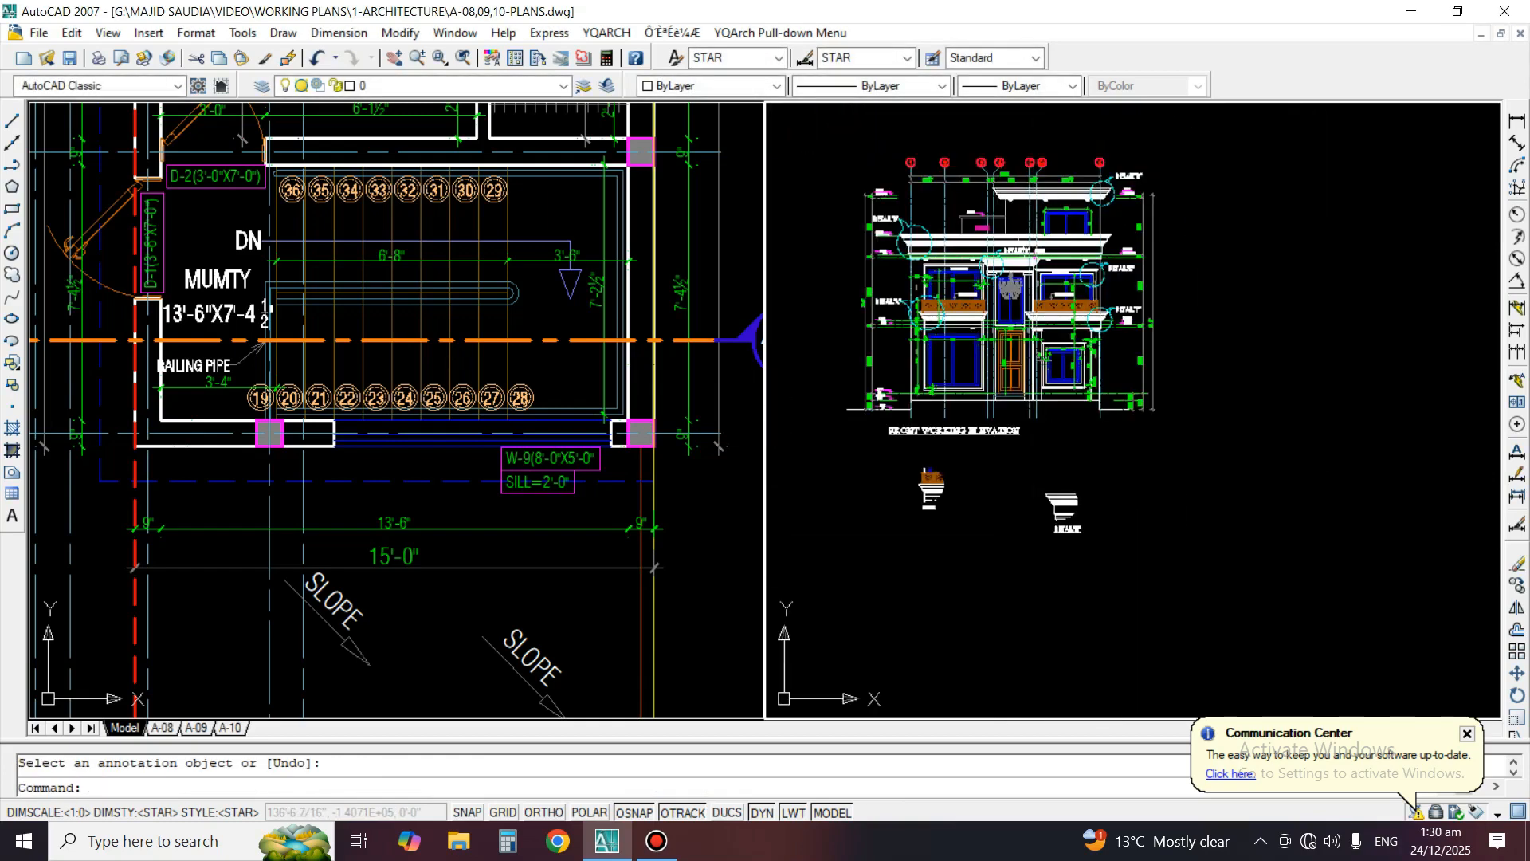
Move the Detail B cornice and its label closer to Detail A
scroll(1025, 519, "up", 3)
type("m")
key("space")
Nudge the Detail B cornice and label slightly to line up beside Detail A
key("space")
left_click(1150, 648)
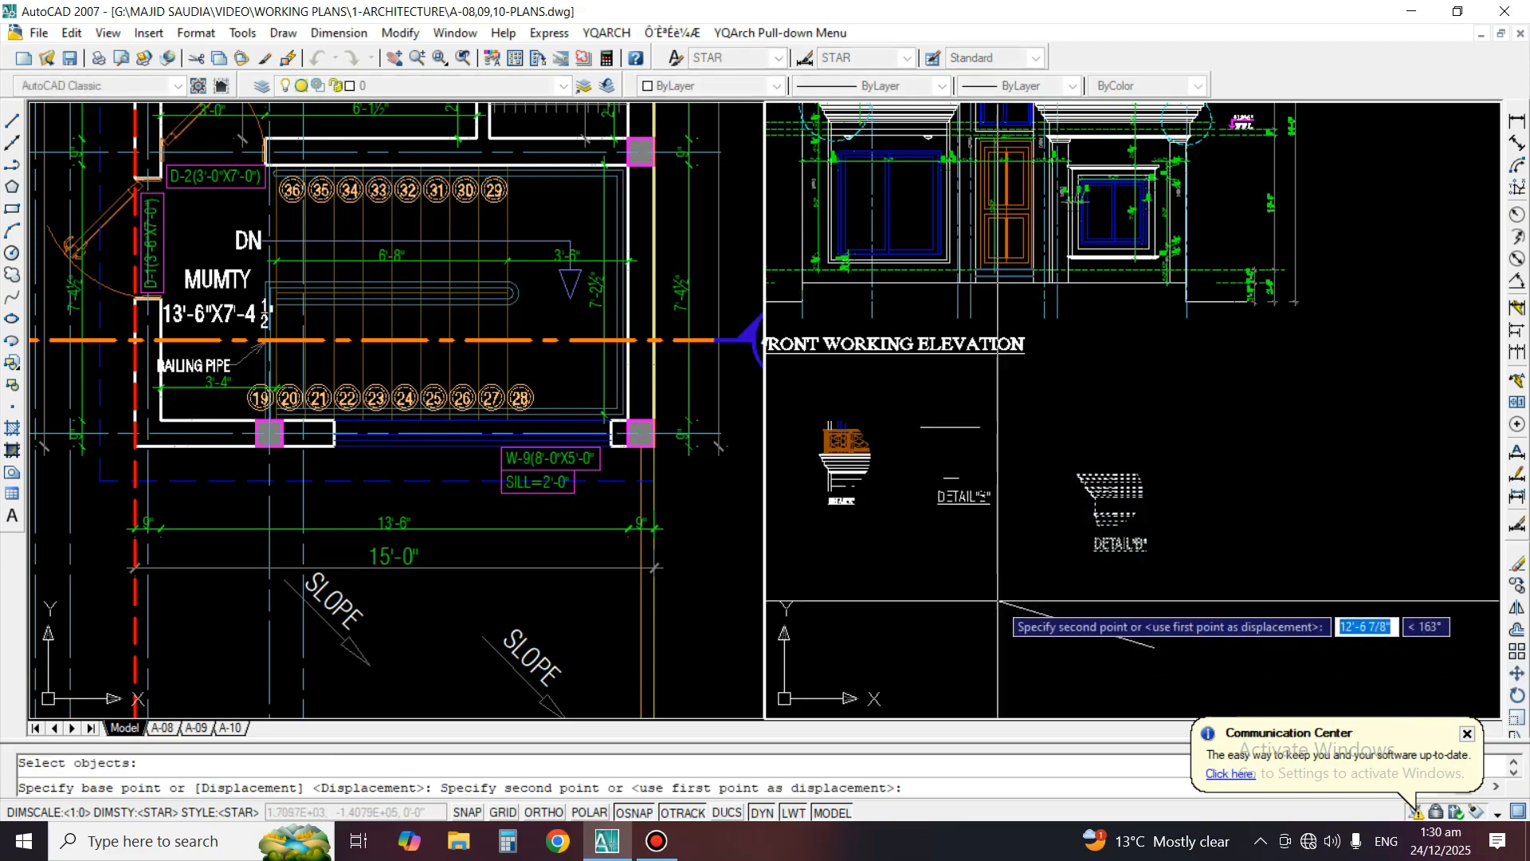
left_click(980, 604)
scroll(851, 502, "up", 2)
middle_click_drag(852, 502, 974, 543)
key("space")
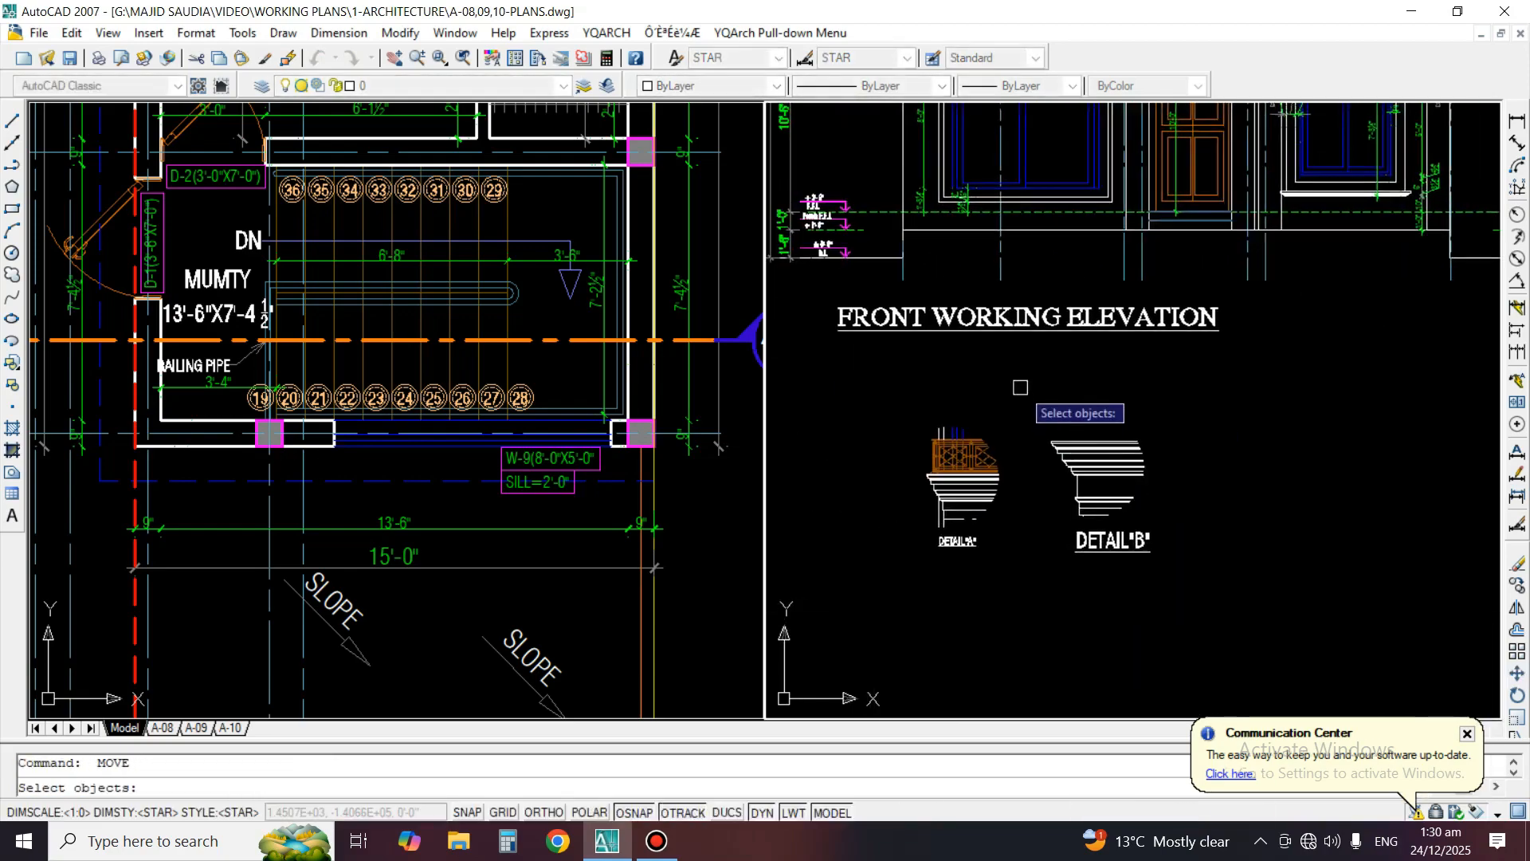
left_click(1019, 385)
left_click(1166, 579)
key("space")
left_click(1194, 595)
left_click(1185, 601)
scroll(1124, 676, "down", 2)
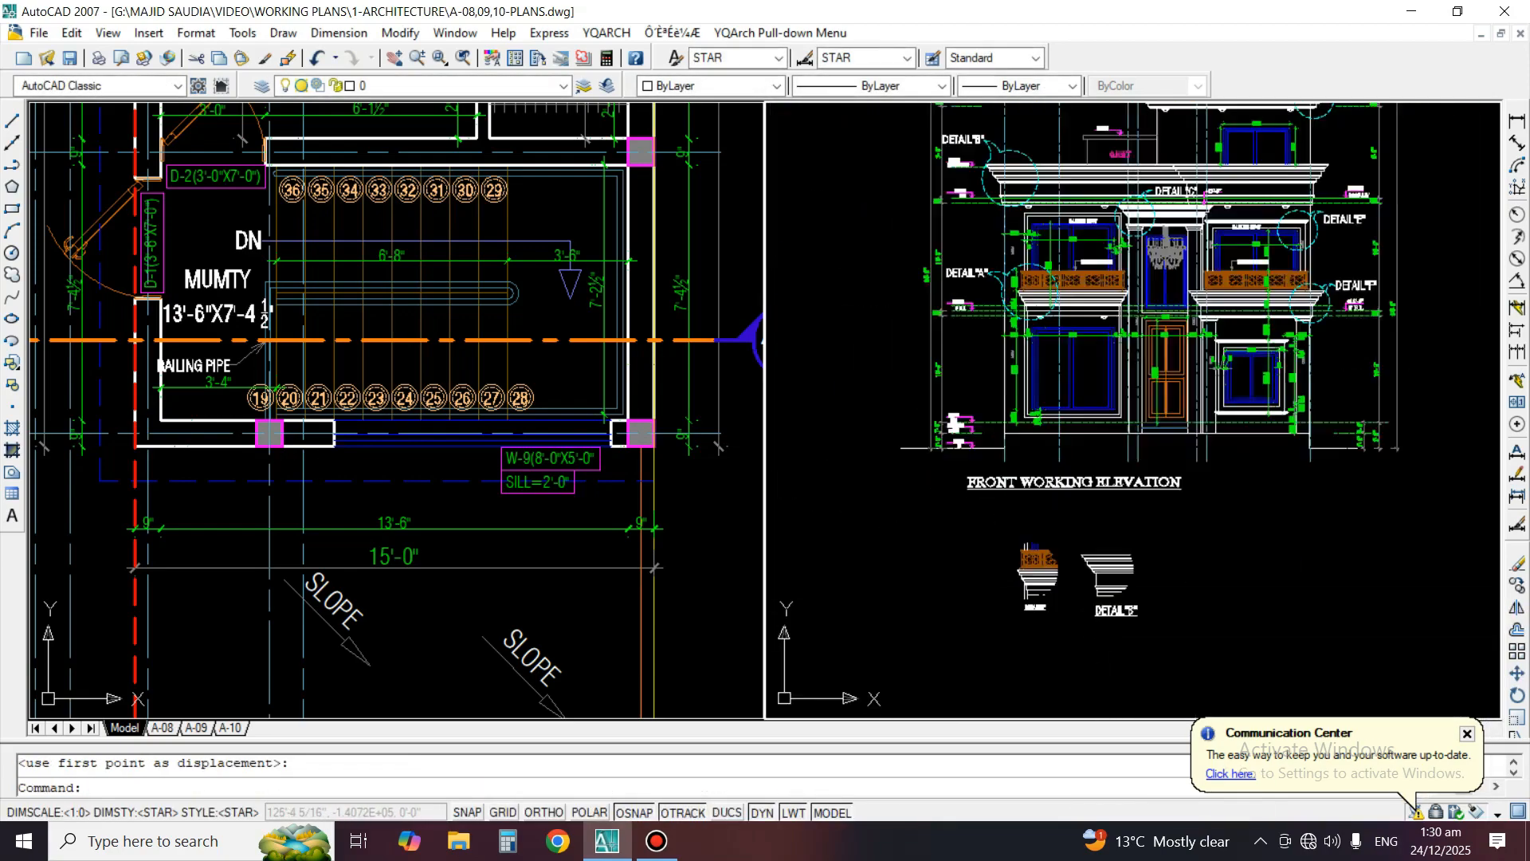
Match the properties of the DETAIL"A" label onto the DETAIL"B" label
scroll(1065, 594, "up", 1)
type("ma")
key("space")
left_click(1025, 612)
scroll(1097, 641, "up", 4)
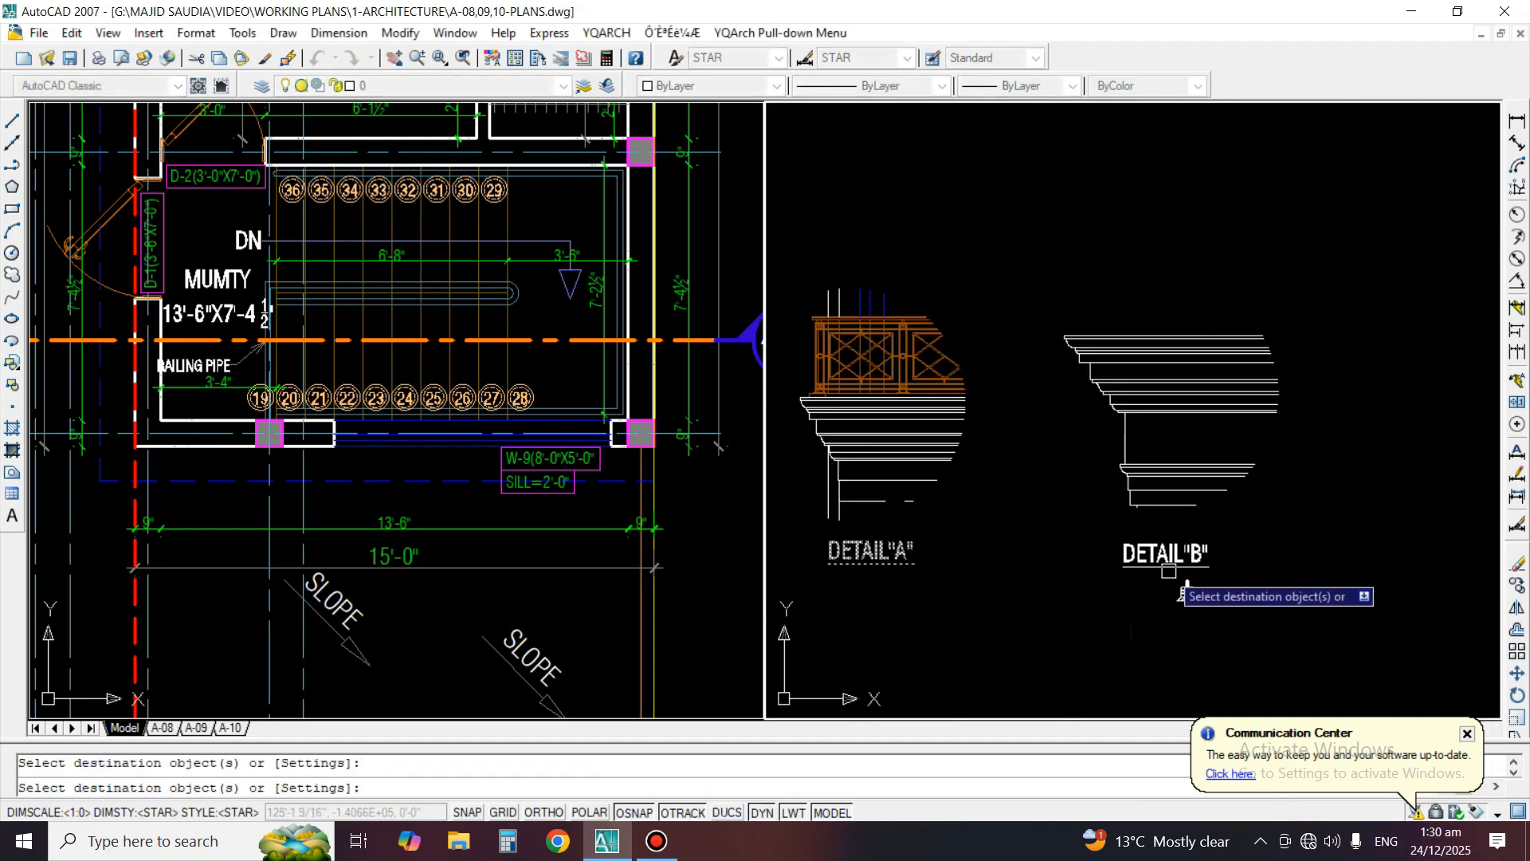
key("space")
Shift the DETAIL"B" label slightly sideways to centre it under the cornice
left_click(1154, 556)
type("m")
key("space")
left_click(1111, 614)
left_click(1119, 614)
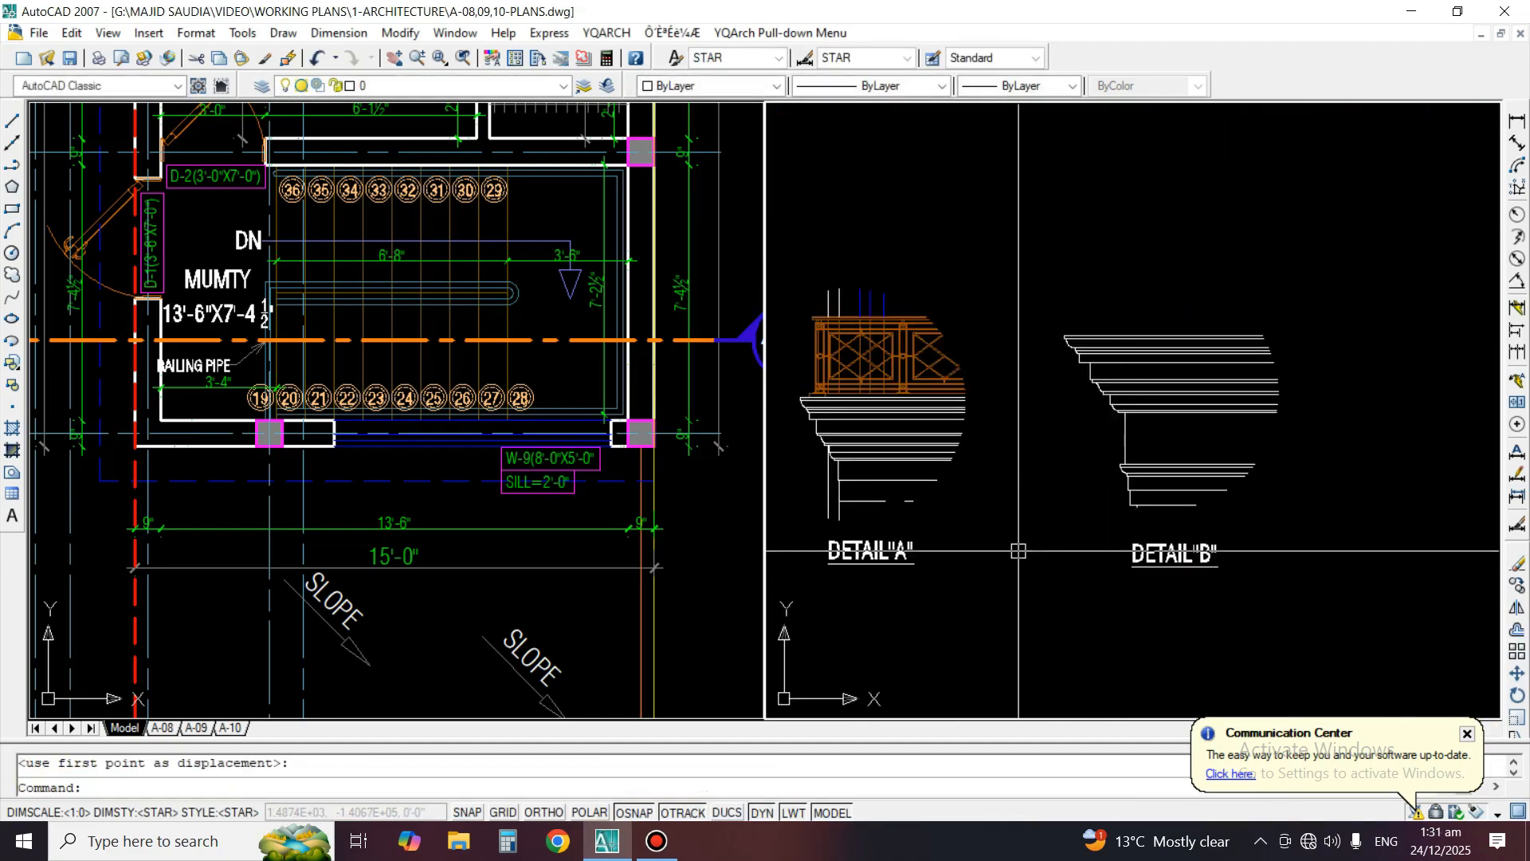
Copy the Detail C callout area from the front working elevation to the empty space below Details A and B
scroll(1020, 560, "down", 3)
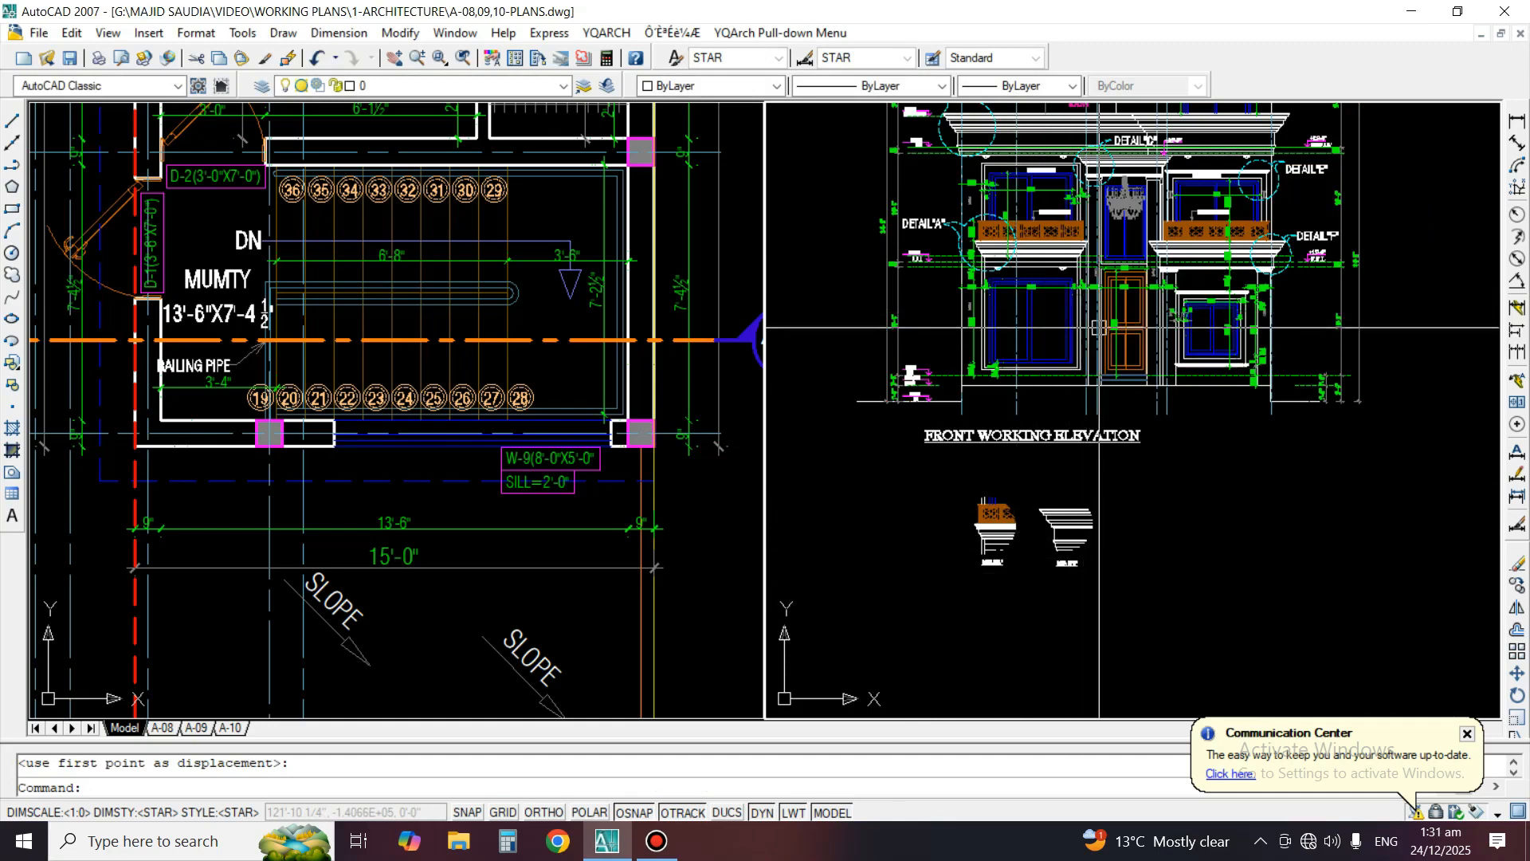
middle_click_drag(1100, 326, 1115, 459)
scroll(1126, 344, "up", 2)
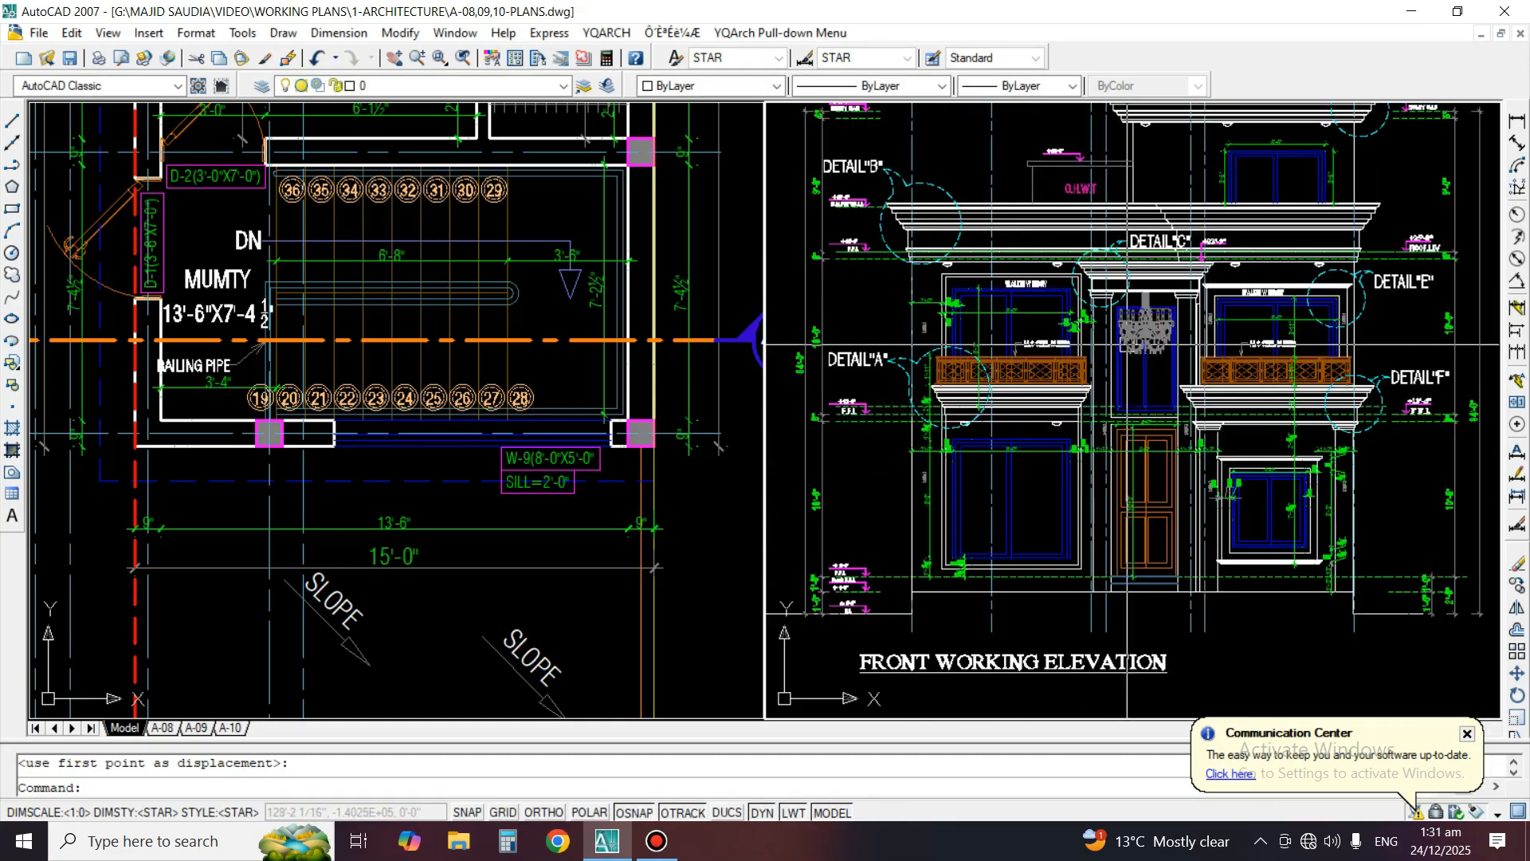
scroll(1173, 257, "up", 2)
type("C")
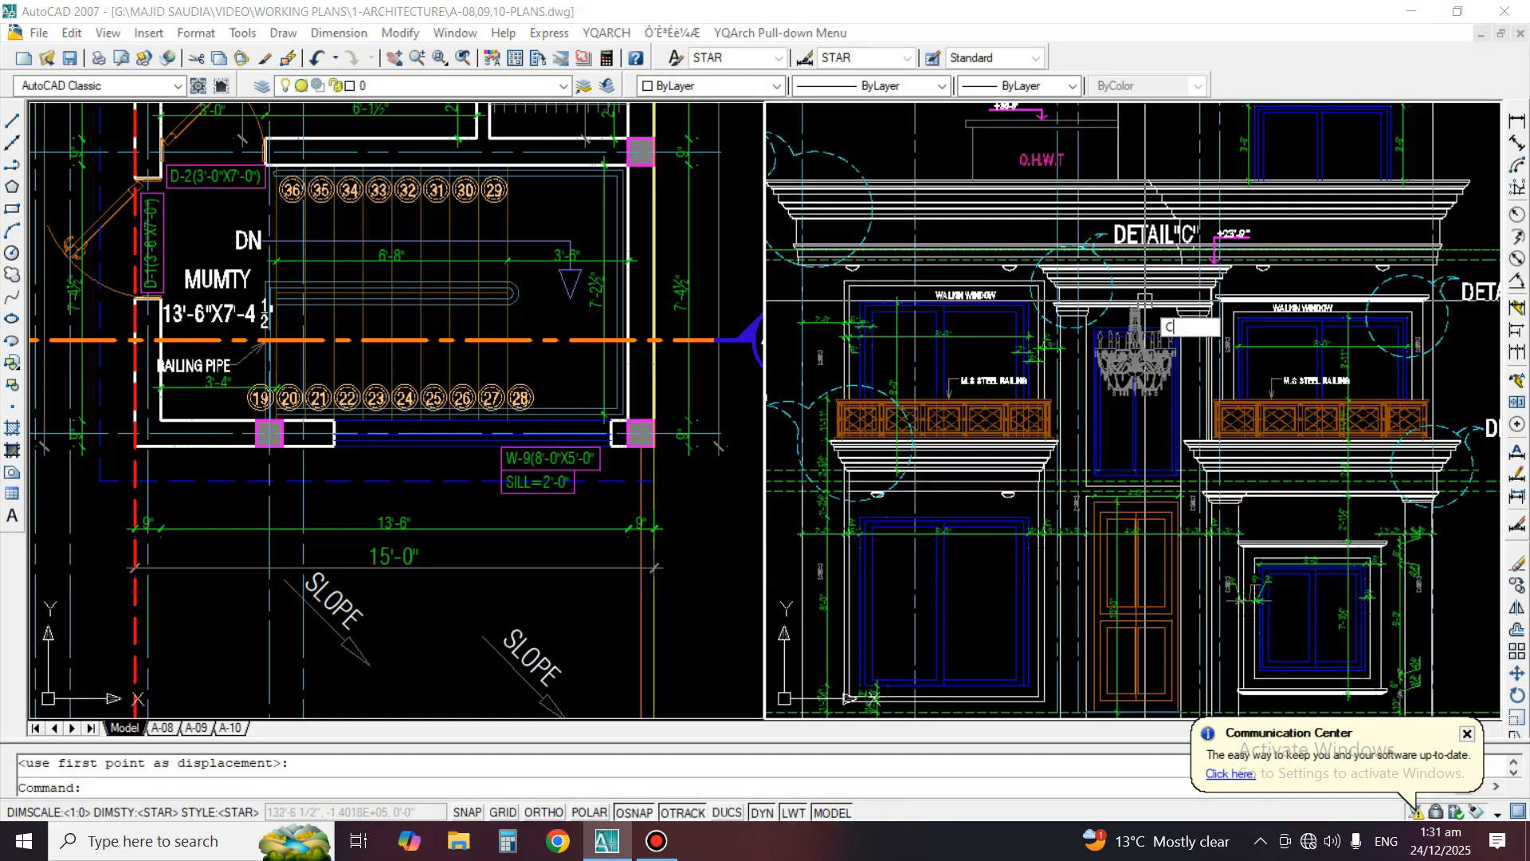
key("Return")
scroll(1147, 303, "up", 4)
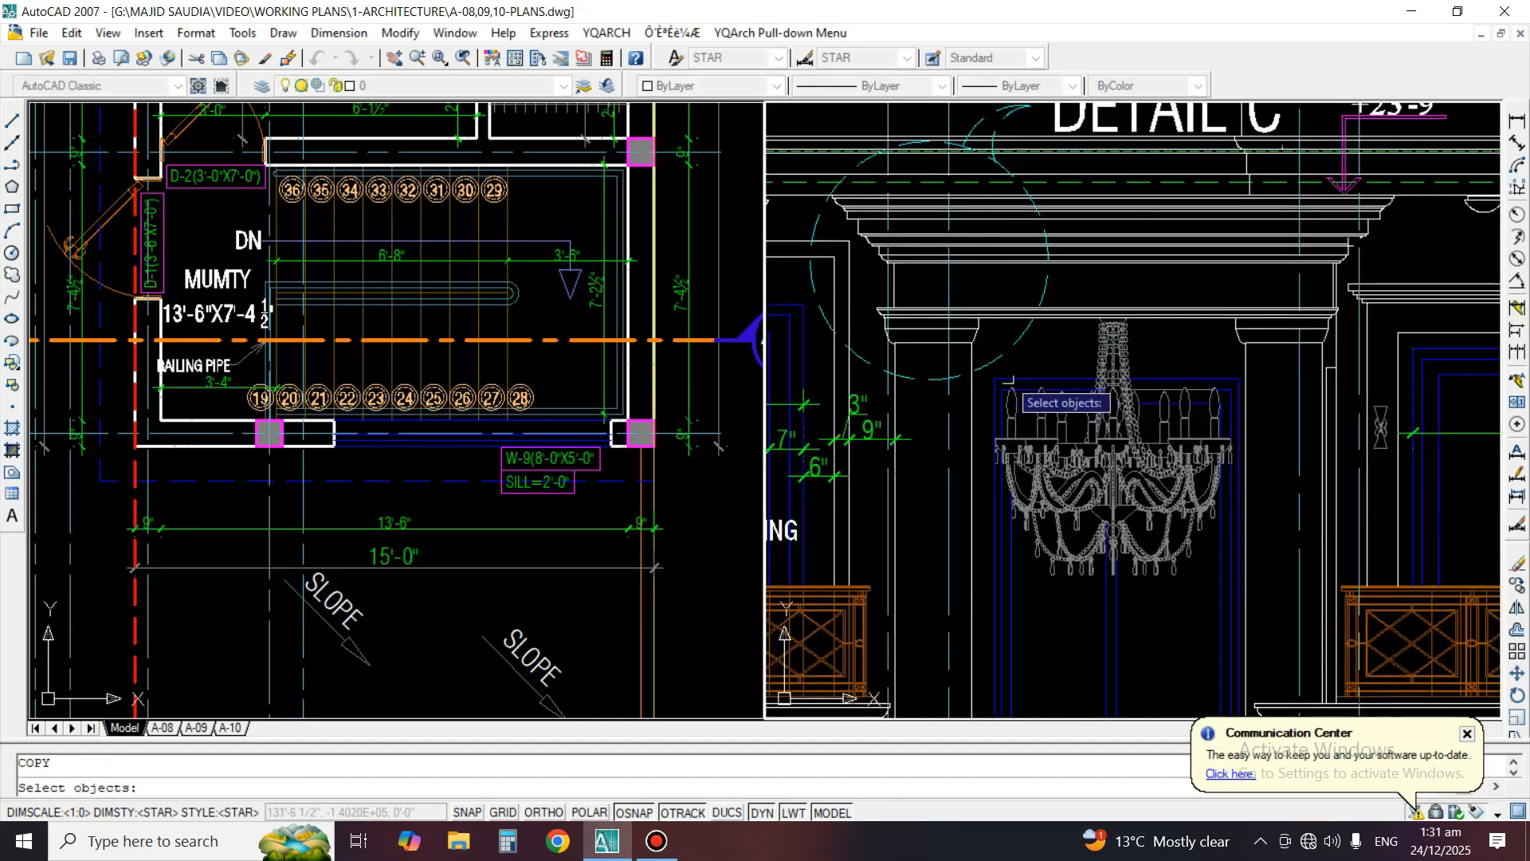
scroll(1011, 379, "up", 3)
middle_click_drag(1024, 378, 1176, 464)
scroll(1237, 426, "down", 4)
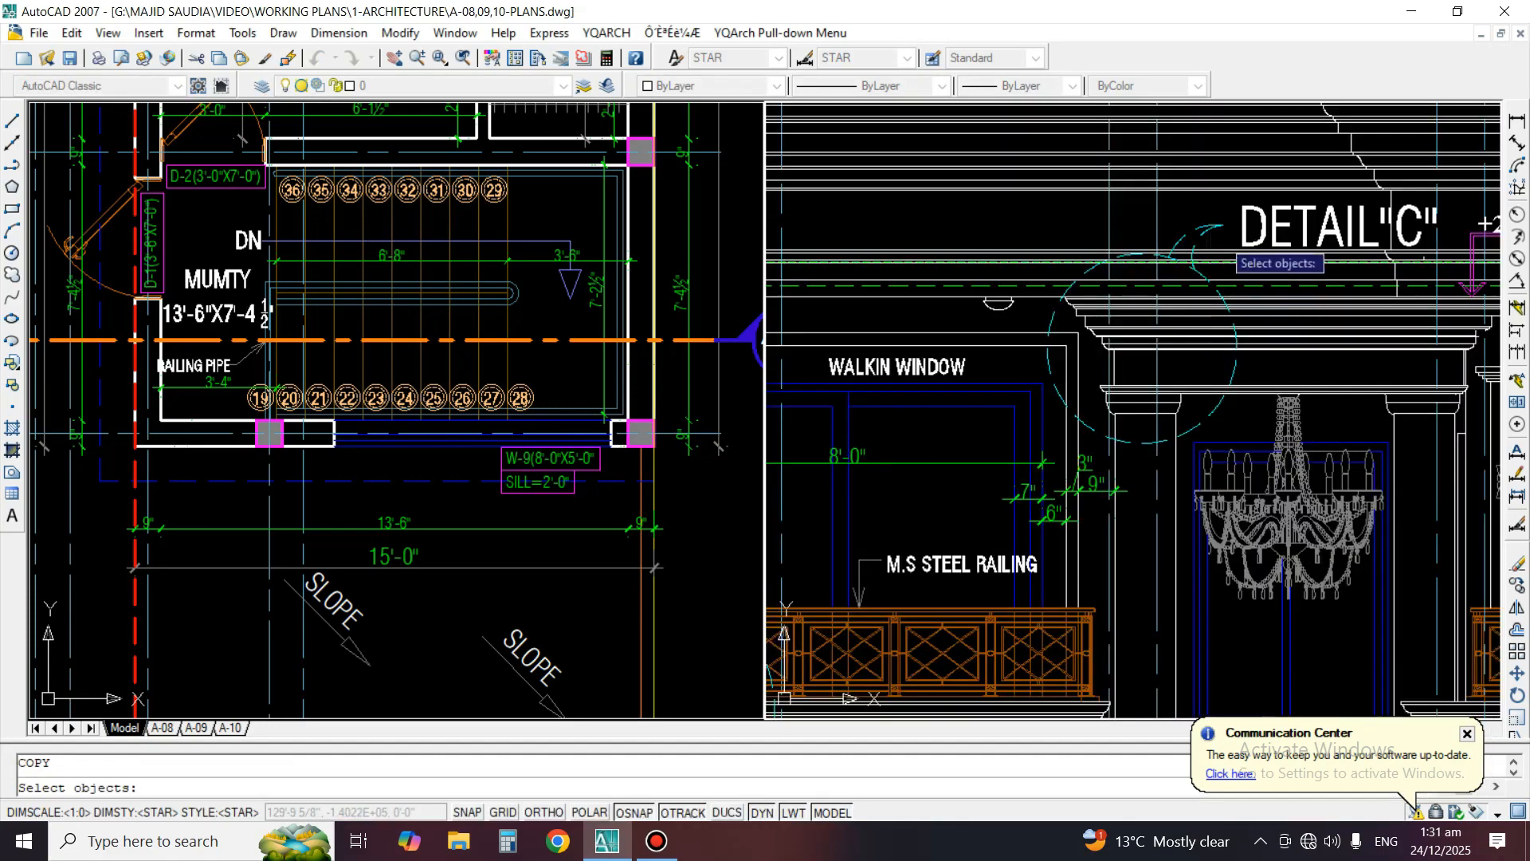
scroll(1221, 246, "up", 1)
left_click(1241, 200)
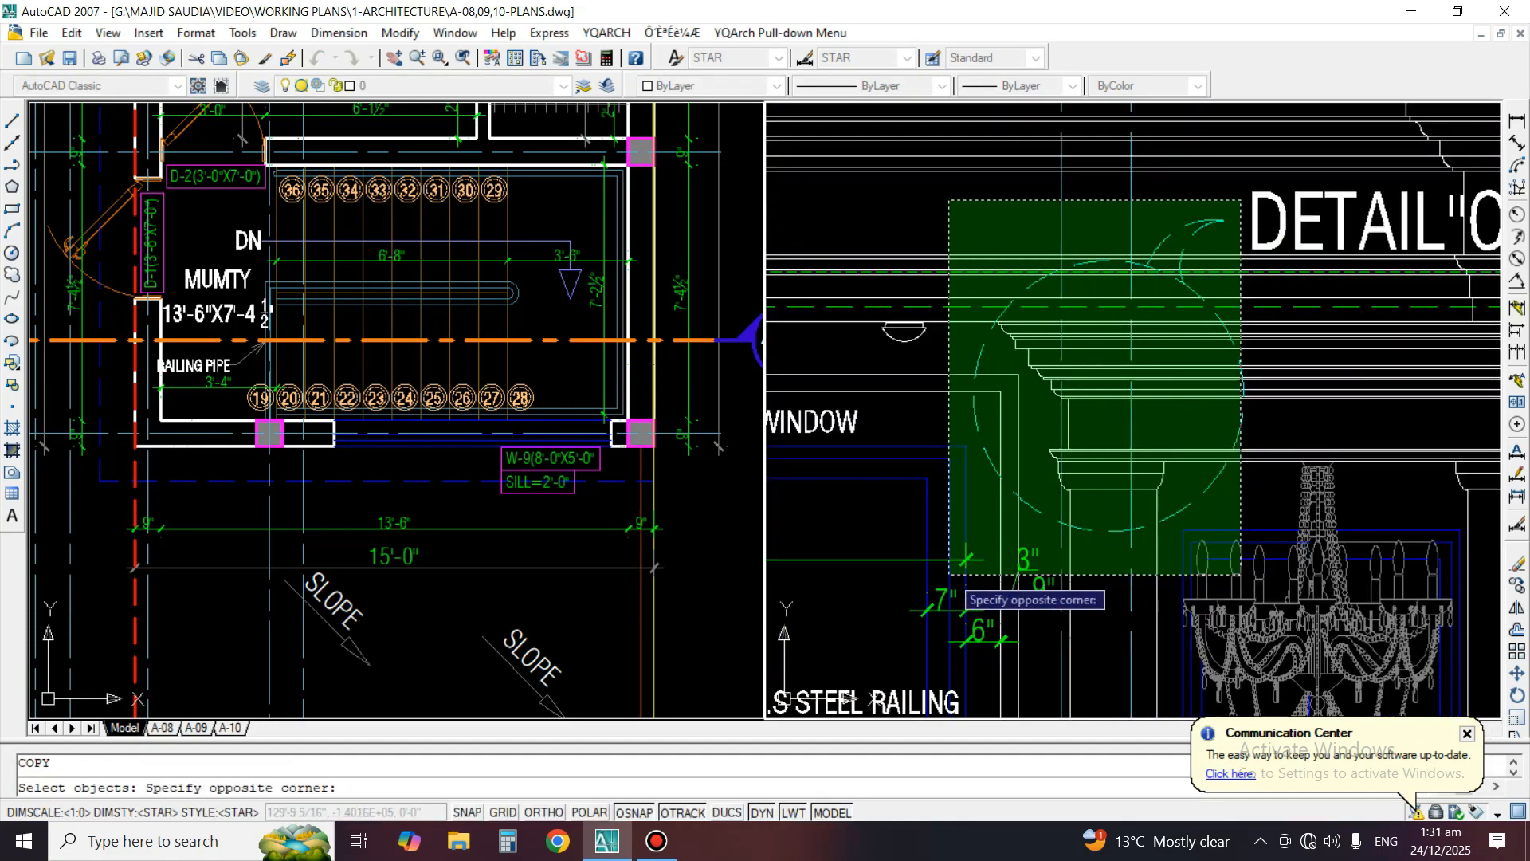
left_click(955, 566)
key("Return")
left_click(1061, 408)
scroll(1122, 307, "down", 7)
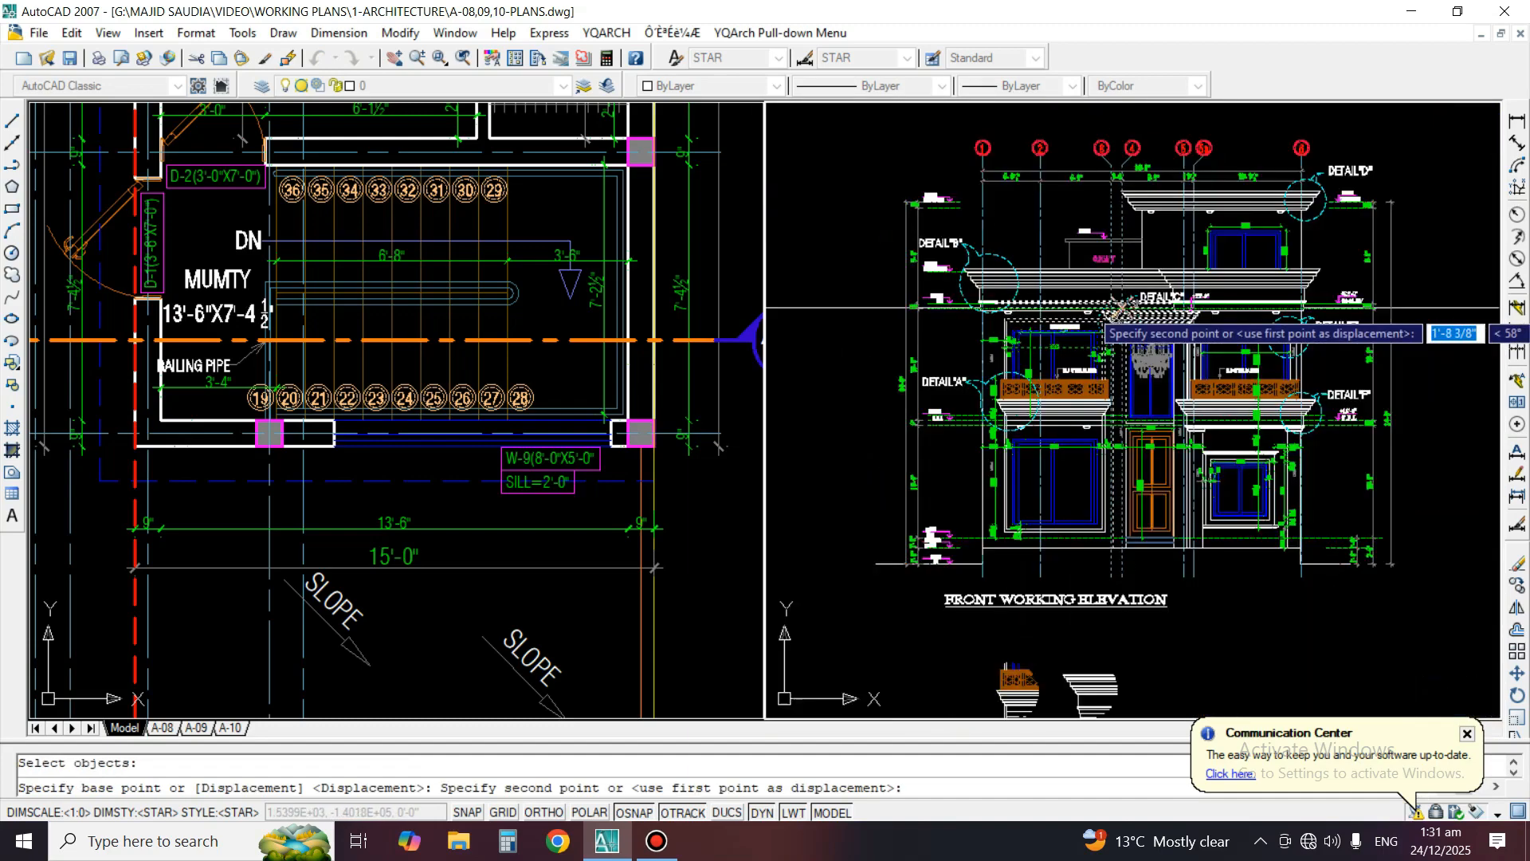
scroll(1121, 309, "down", 6)
left_click(1146, 569)
scroll(1170, 580, "up", 4)
key("Escape")
Erase the long vertical lines crossing the lower part of the copied Detail C column
scroll(1100, 626, "up", 2)
type("e")
key("Return")
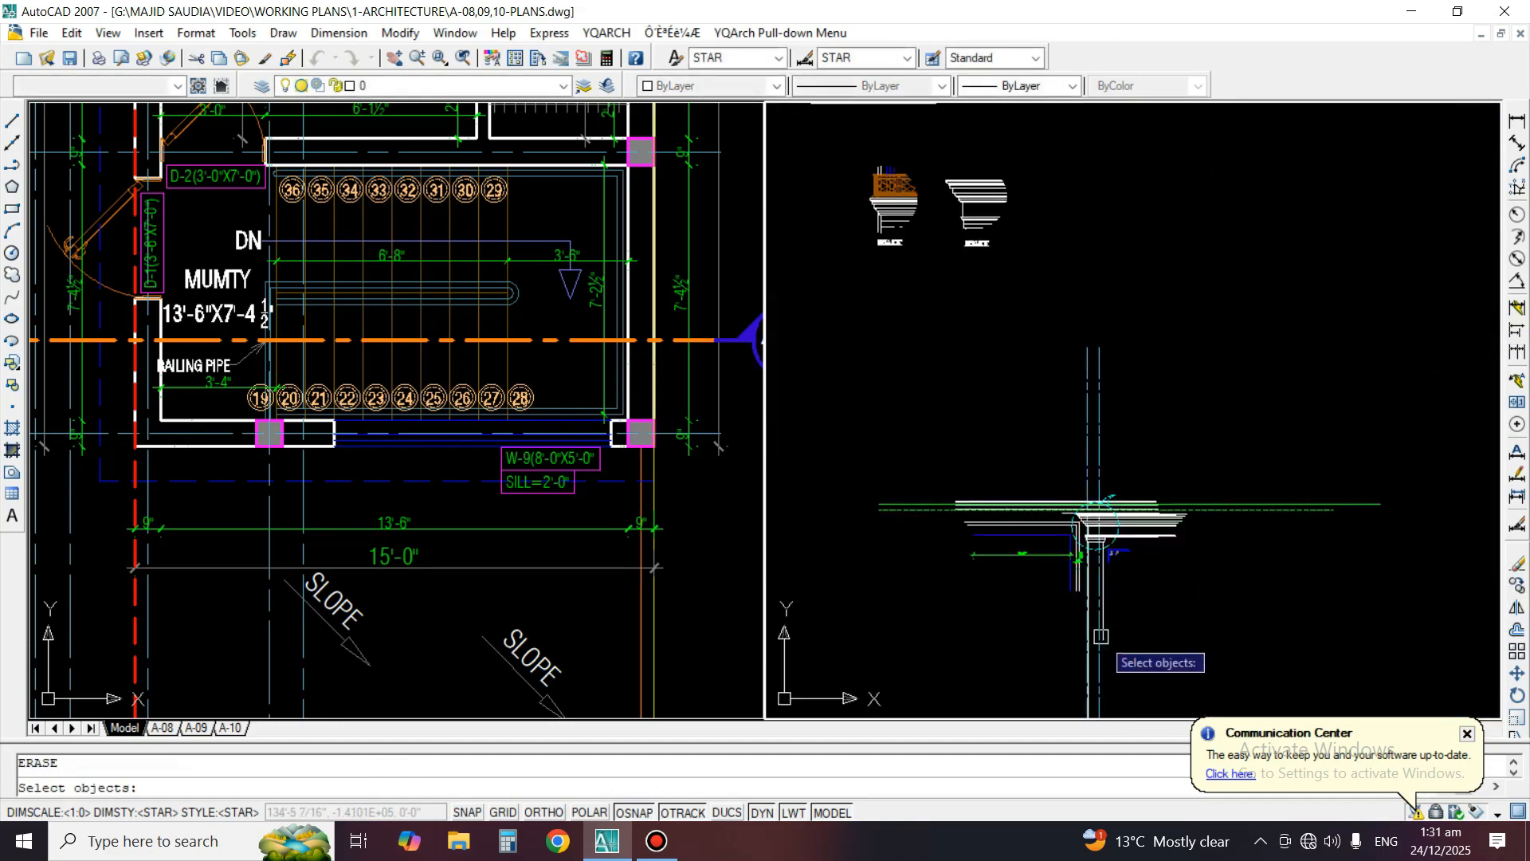
left_click(1117, 644)
left_click(1072, 645)
key("Return")
scroll(1089, 635, "up", 5)
scroll(1109, 365, "up", 4)
type("tr")
key("Return")
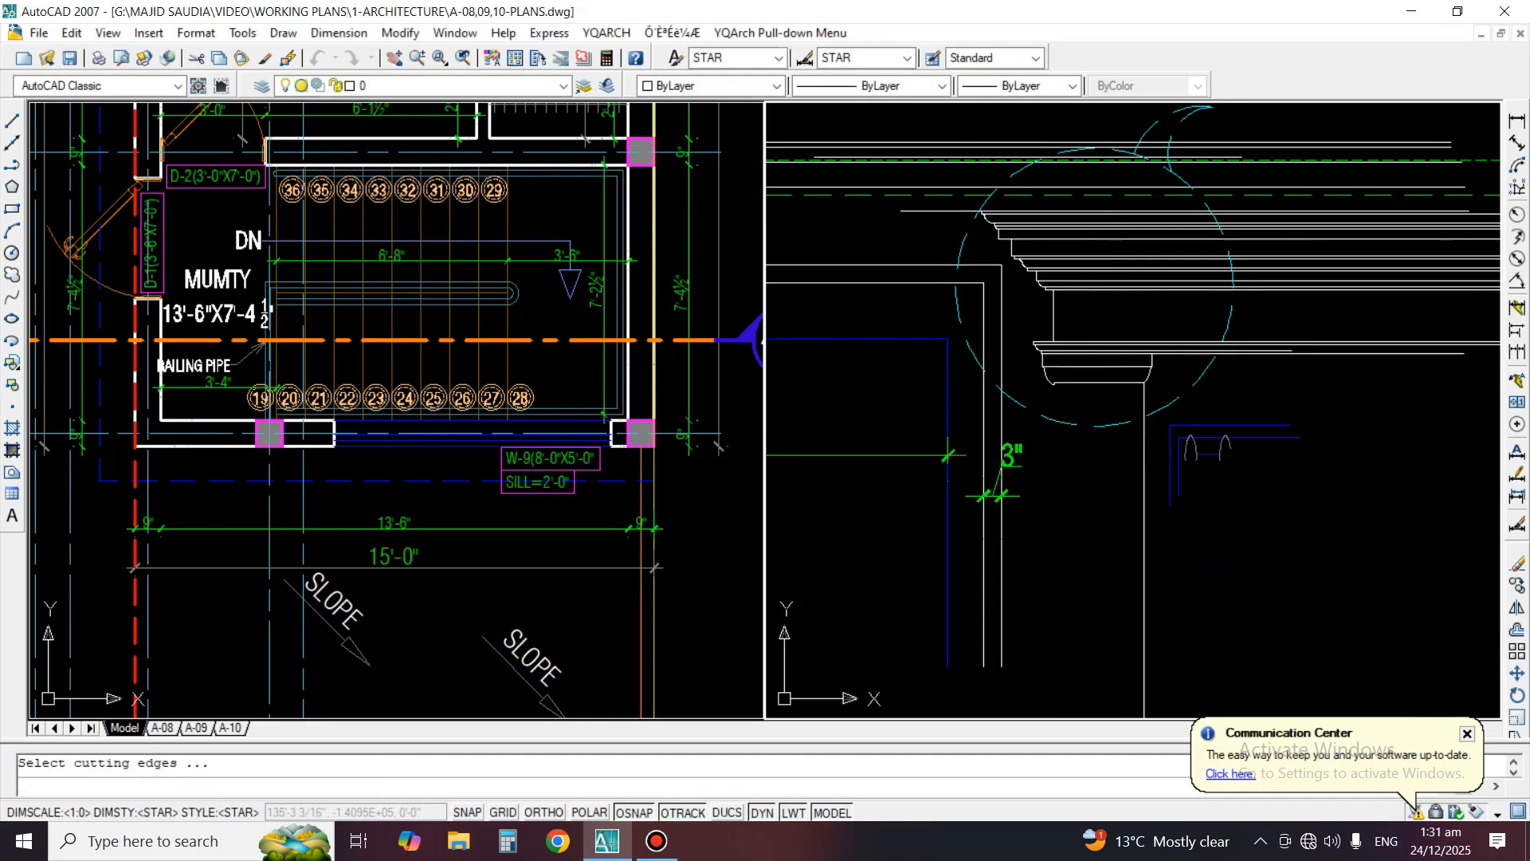
key("Escape")
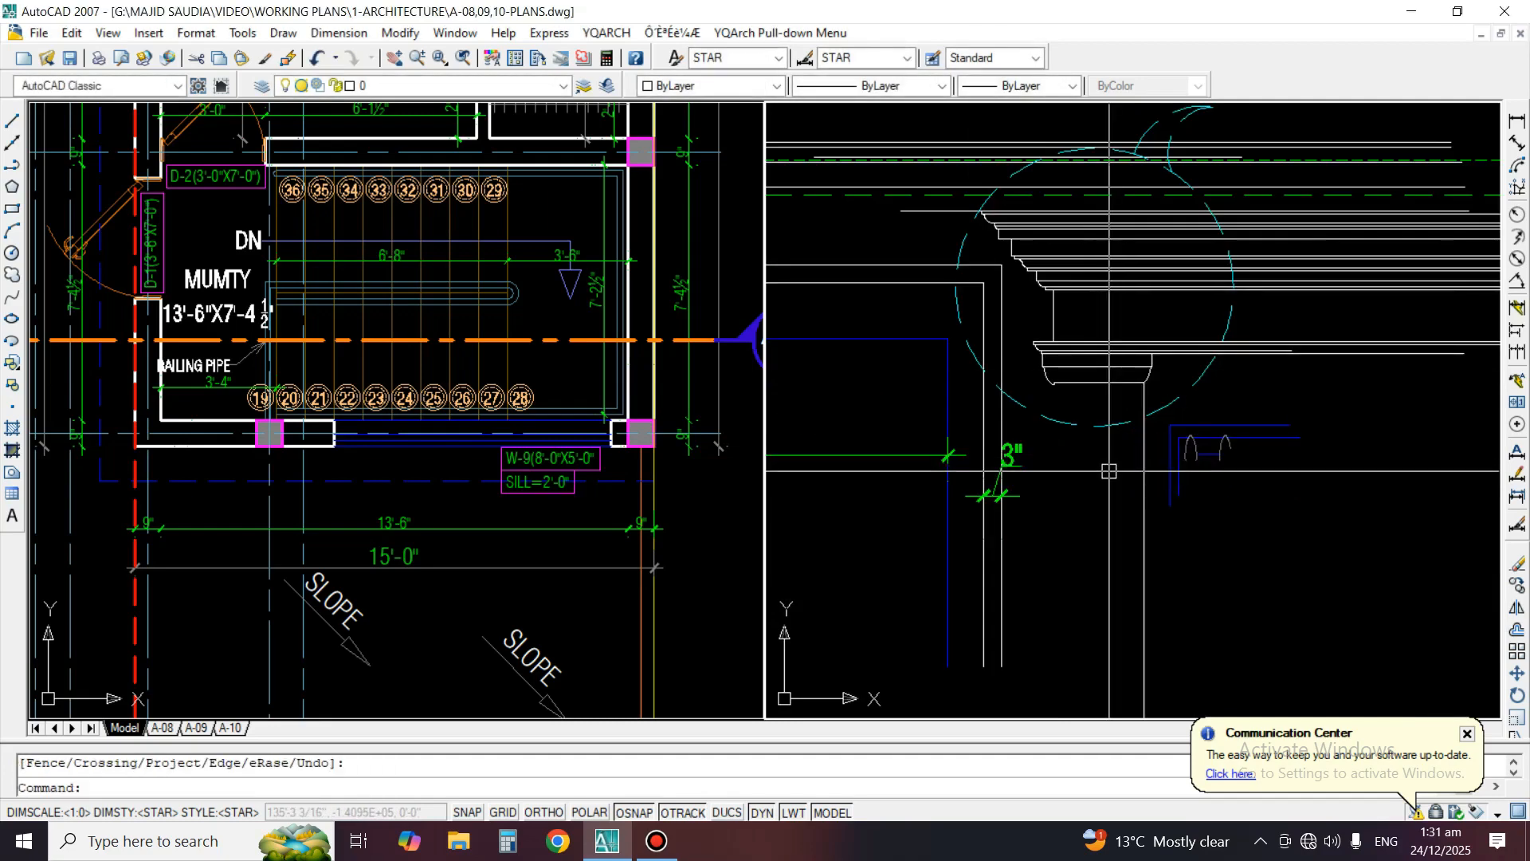
Offset the remaining column line by 15 inward to form the column's opposite edge in the Detail C copy
type("o")
key("Return")
type("15")
key("Return")
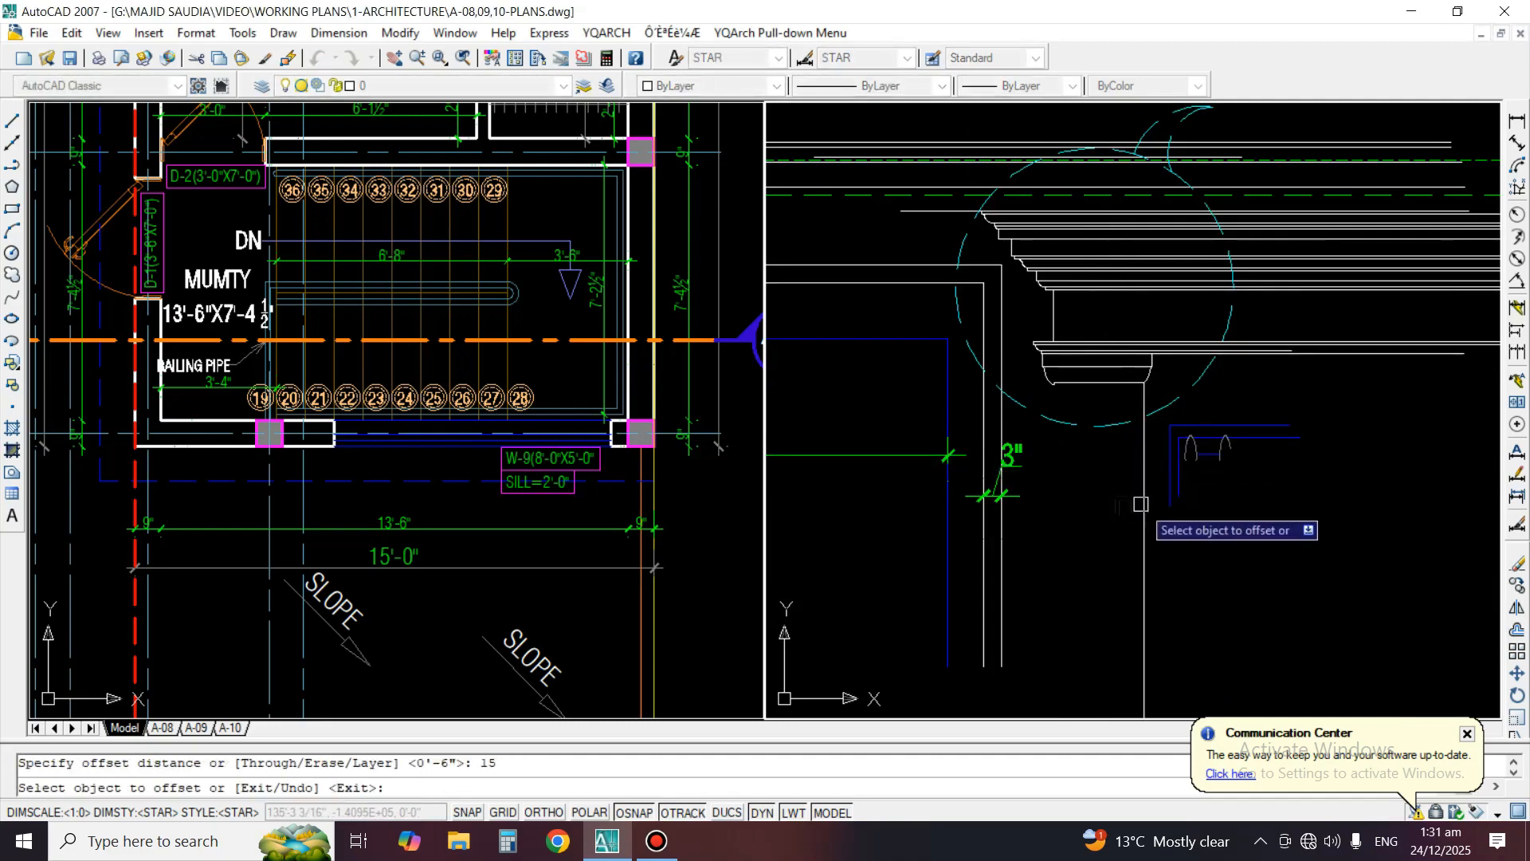
left_click(1145, 510)
left_click(1102, 508)
key("Escape")
Trim the cornice, level, column and window frame lines outside the Detail C circle
type("tr")
key("Return")
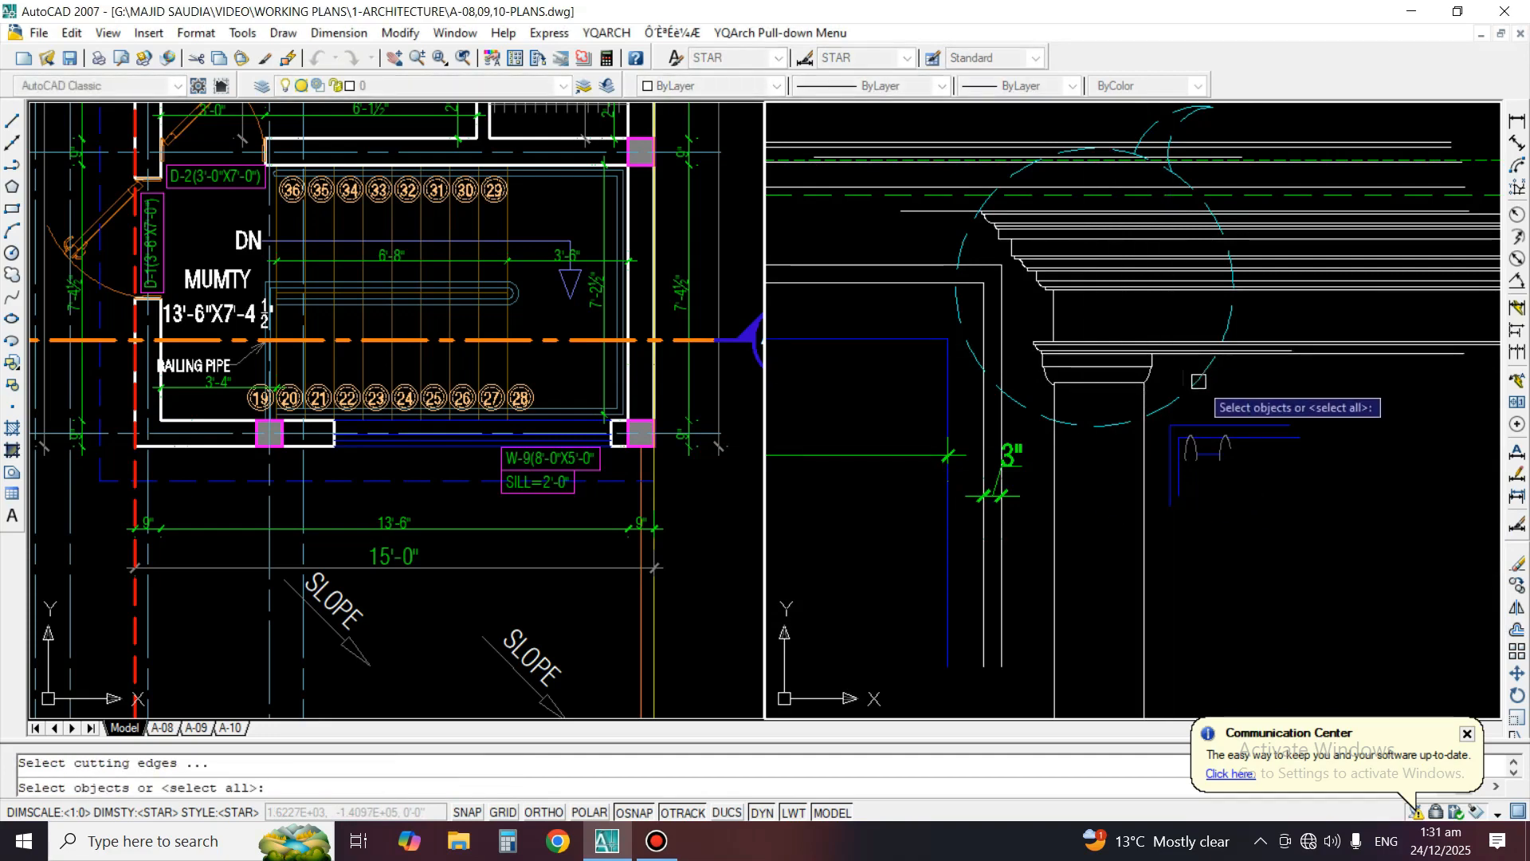
left_click(1202, 376)
key("Return")
left_click(1283, 189)
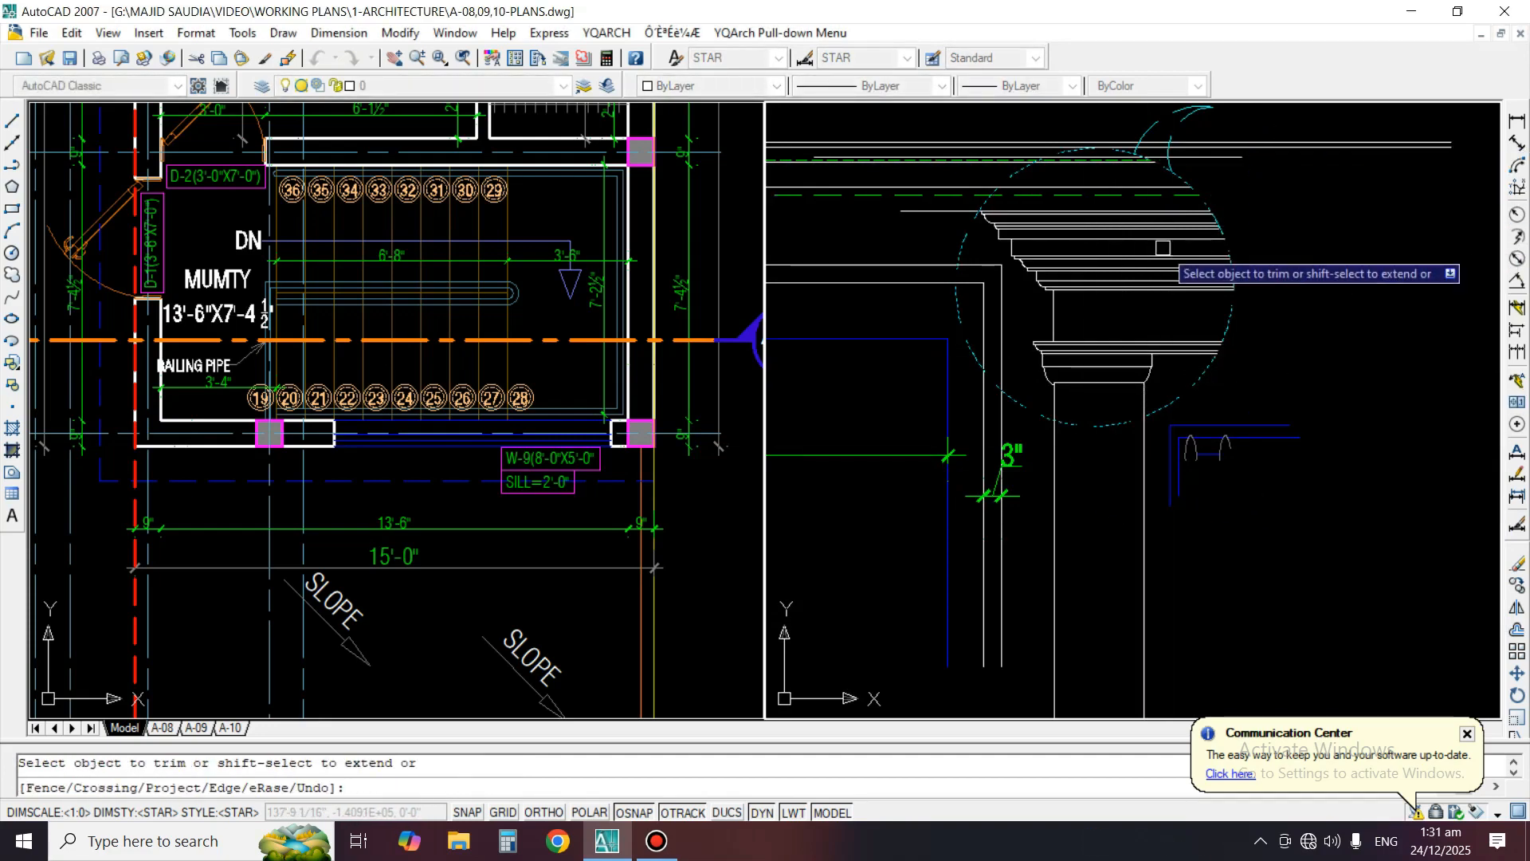
left_click(879, 243)
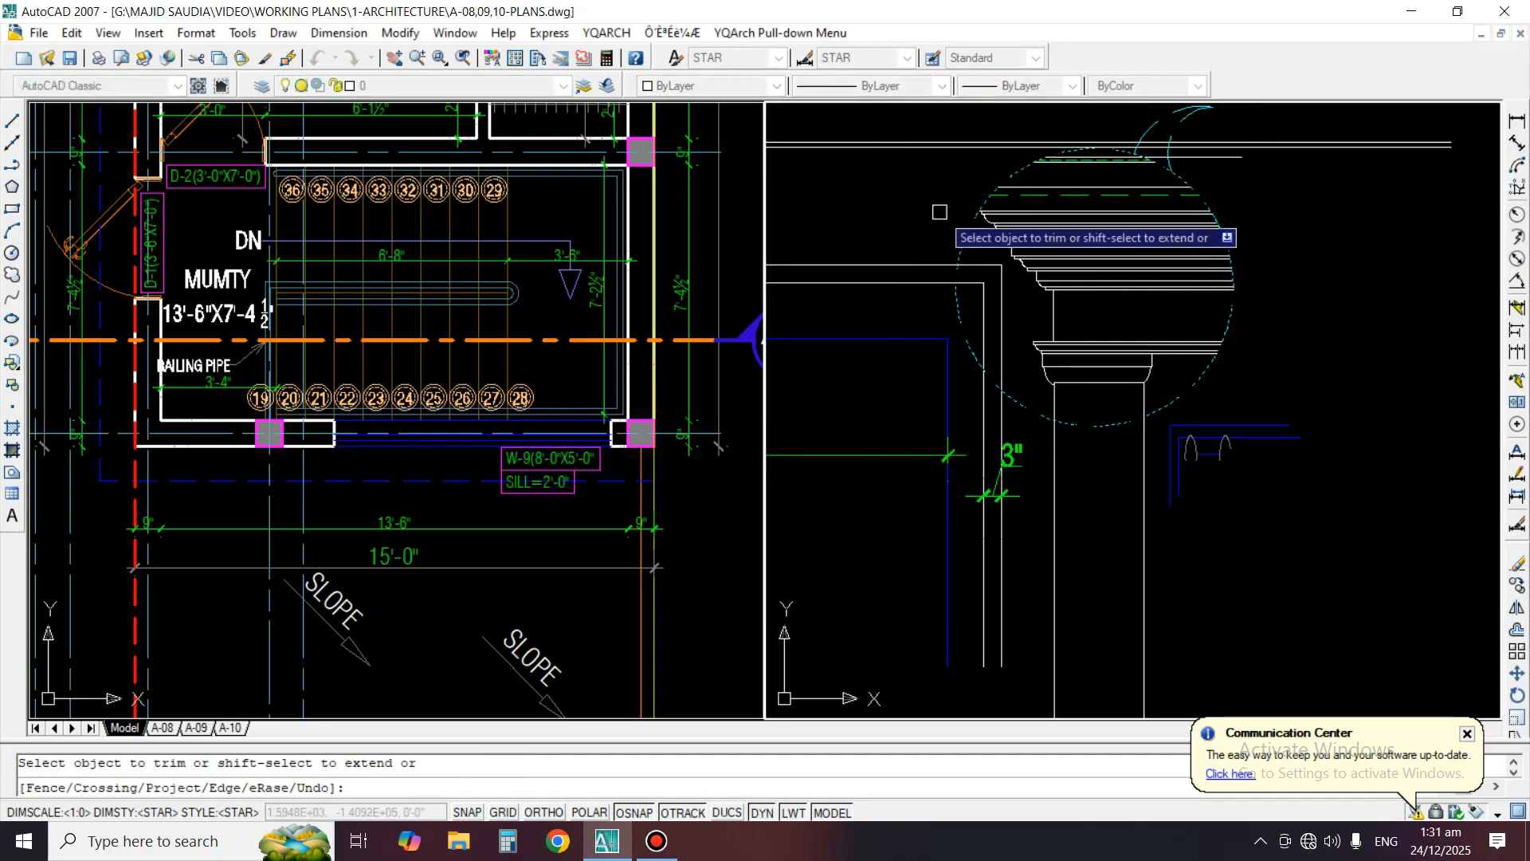
left_click(1171, 515)
left_click(1049, 593)
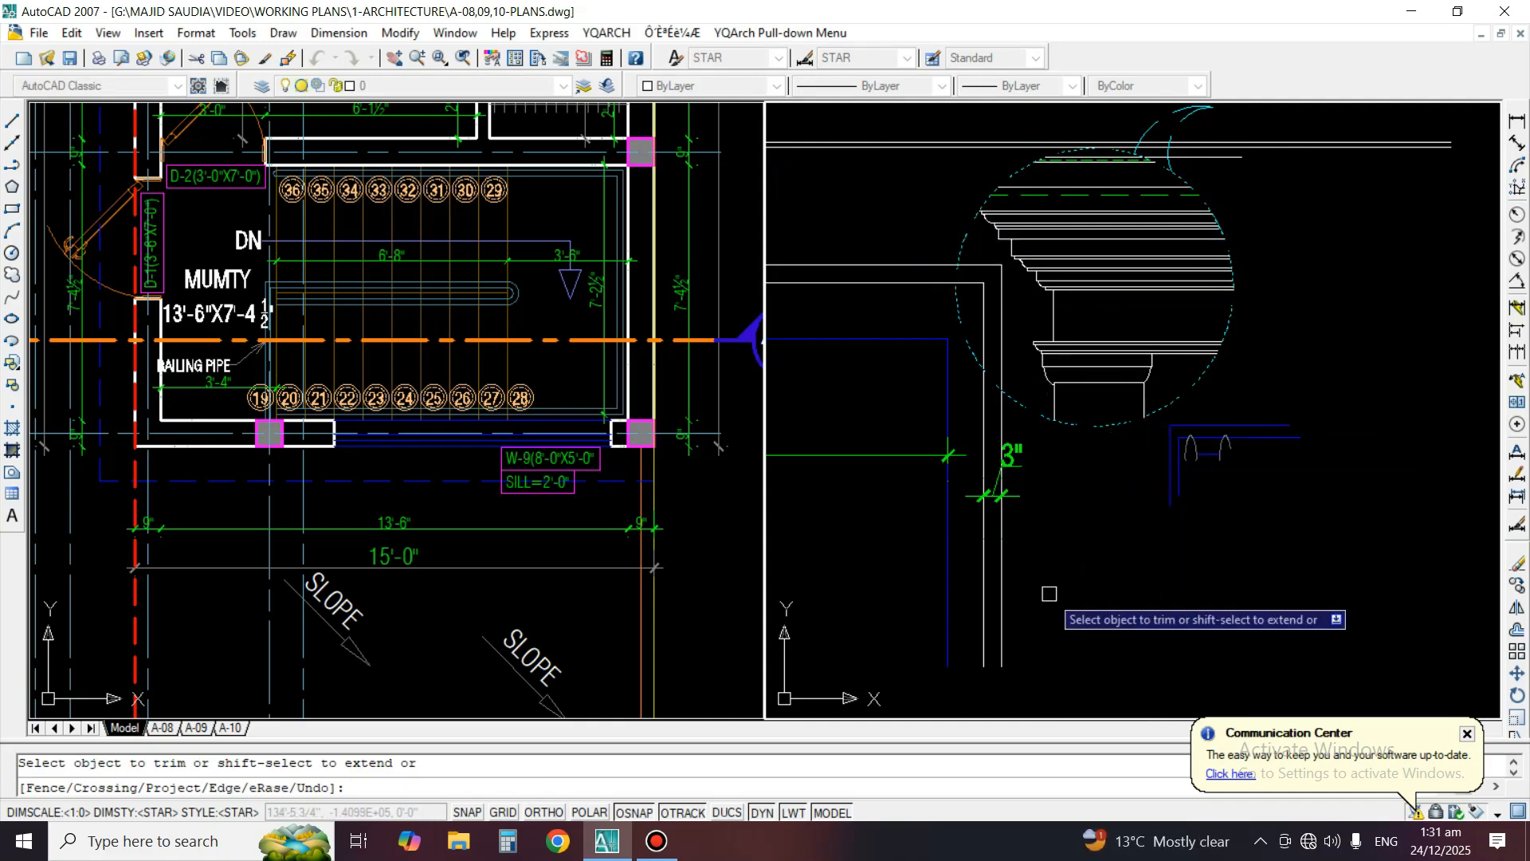
left_click(914, 235)
left_click(885, 329)
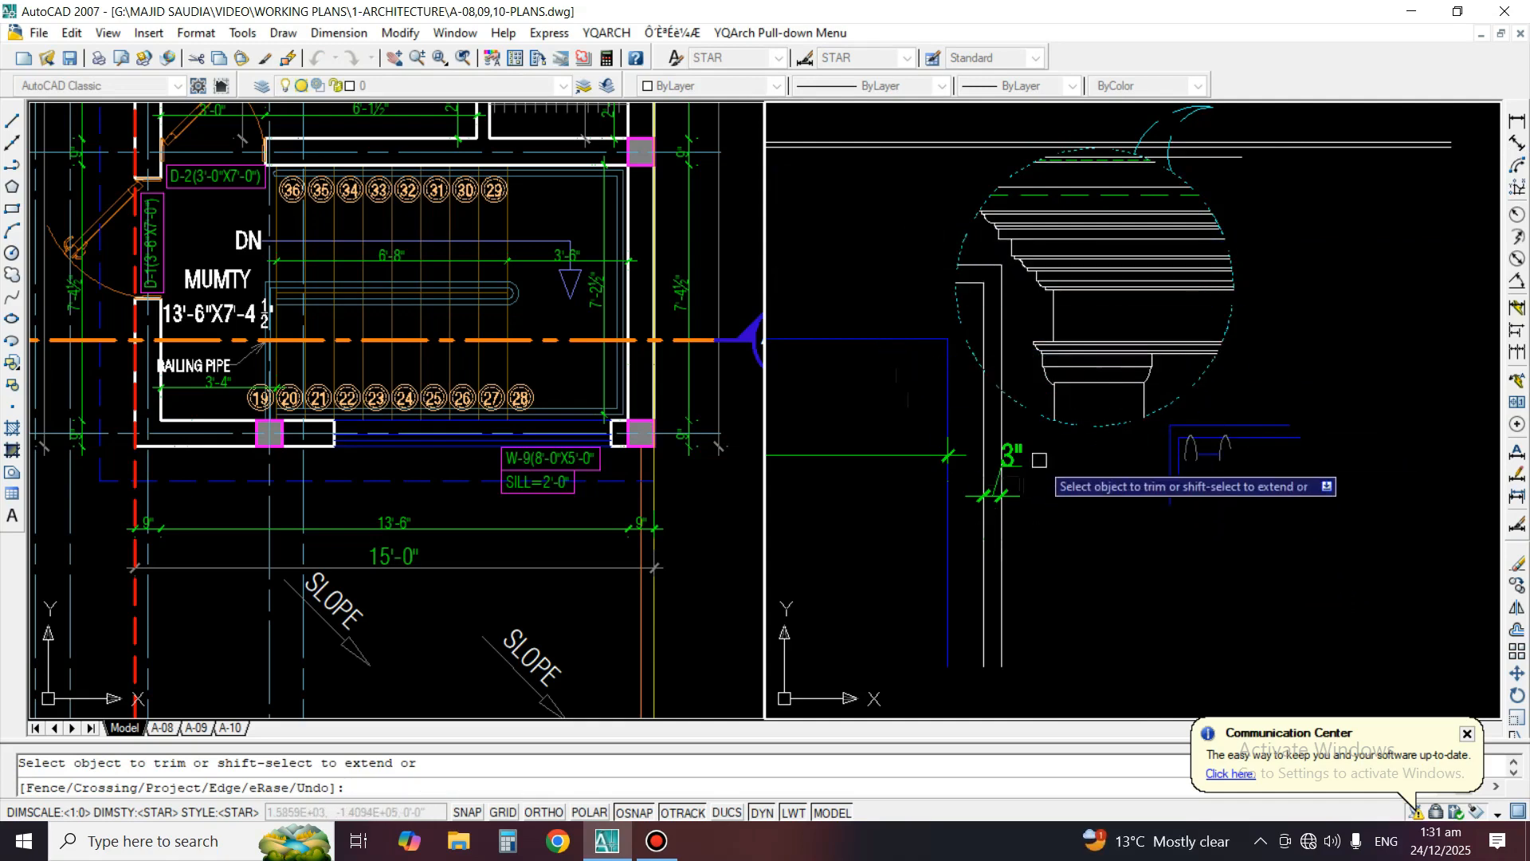
left_click(1039, 449)
left_click(901, 510)
key("space")
Erase the vertical blue window line and the horizontal dimension outside the Detail C circle
type("e")
key("space")
left_click(1028, 480)
key("space")
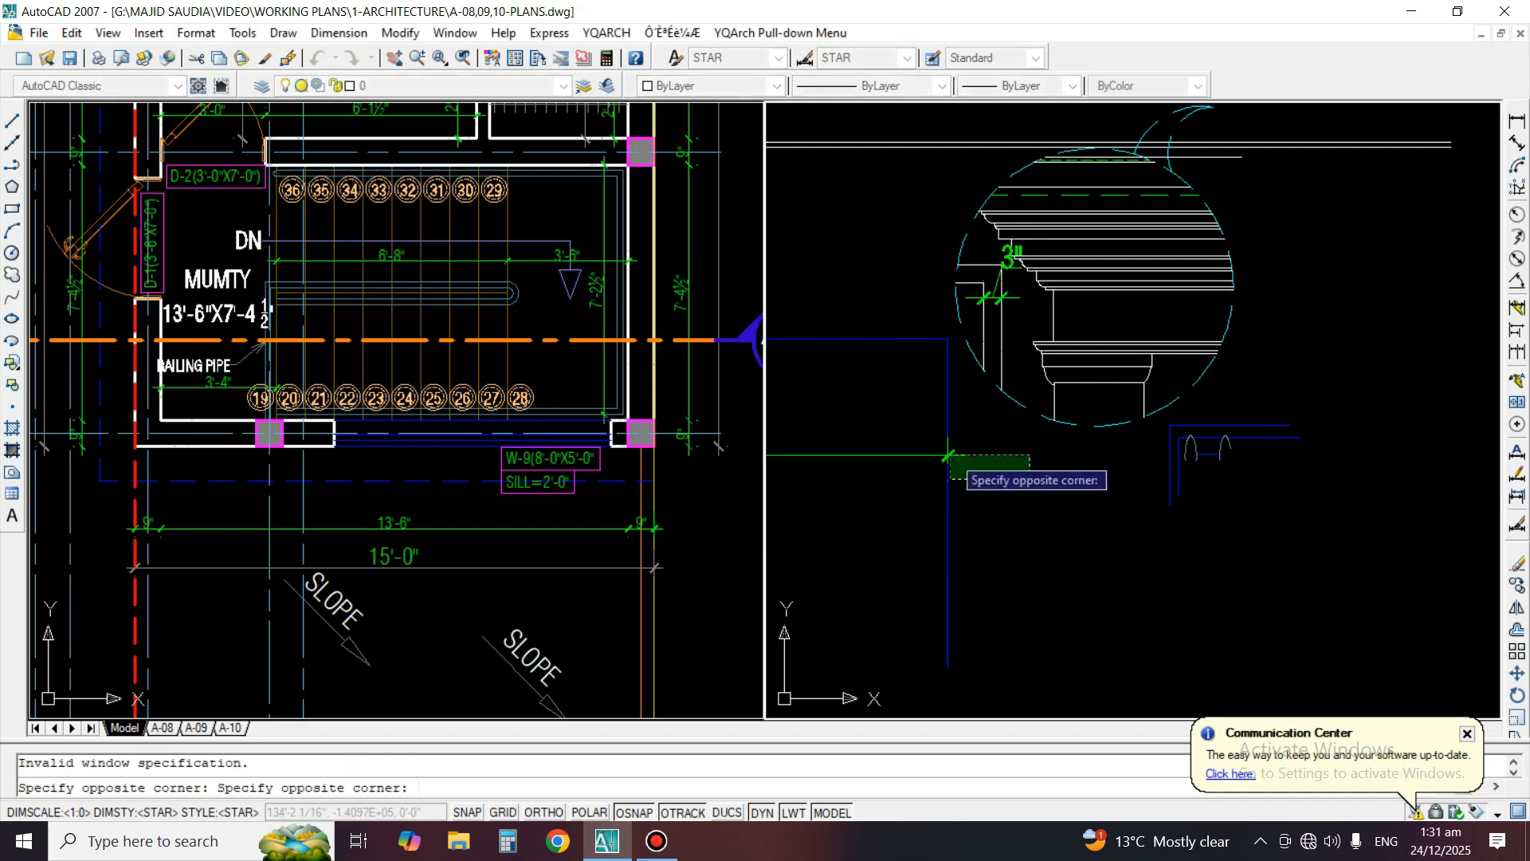
left_click(927, 430)
Erase the 3" dimension and the window frame lines inside the Detail C circle
key("space")
scroll(996, 335, "up", 3)
key("space")
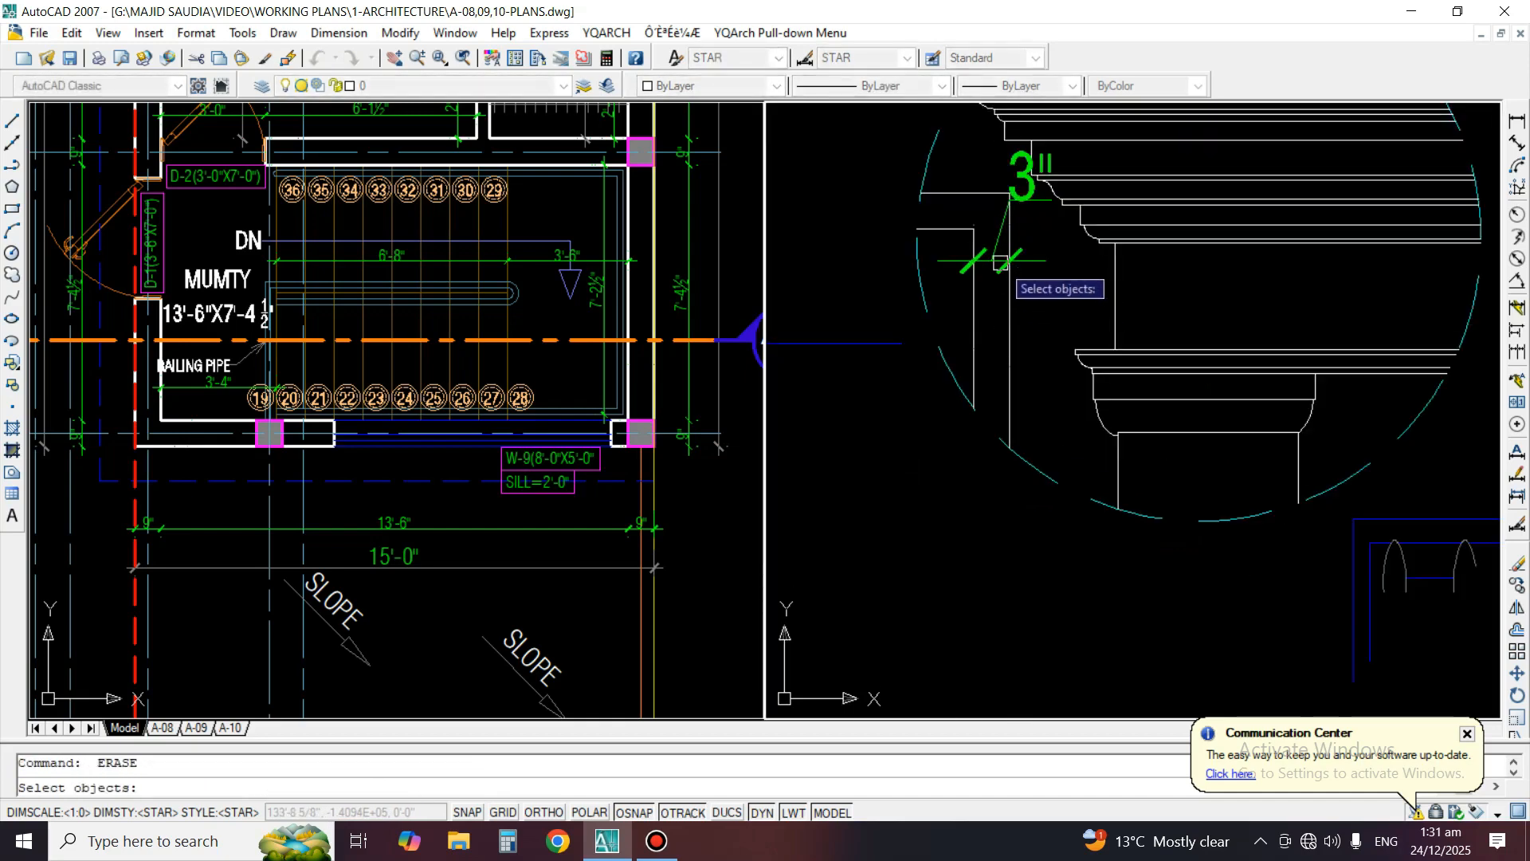
scroll(981, 335, "down", 5)
scroll(917, 383, "up", 4)
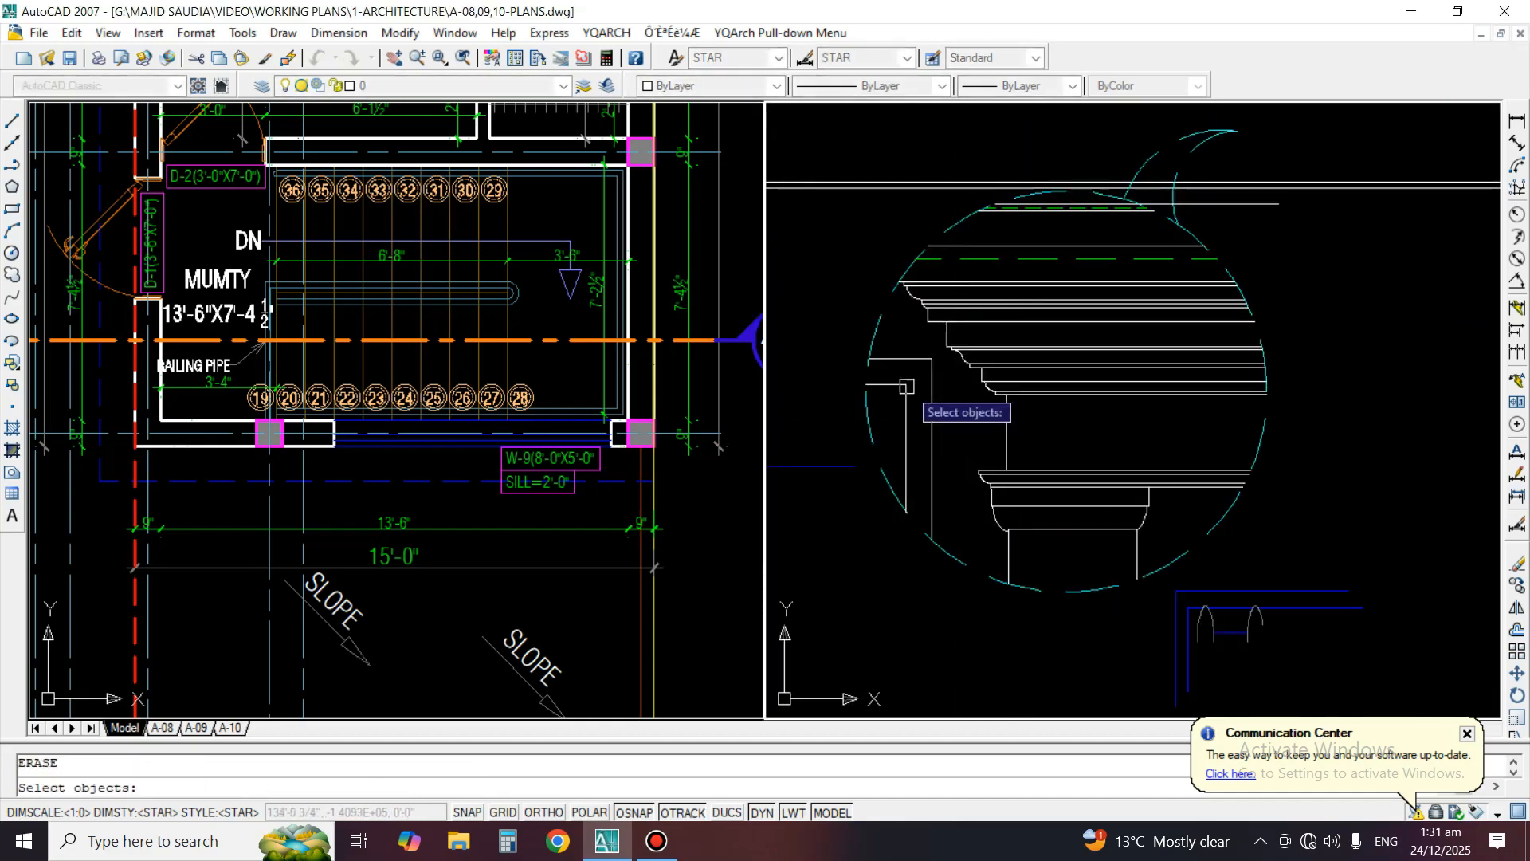
key("space")
key("space")
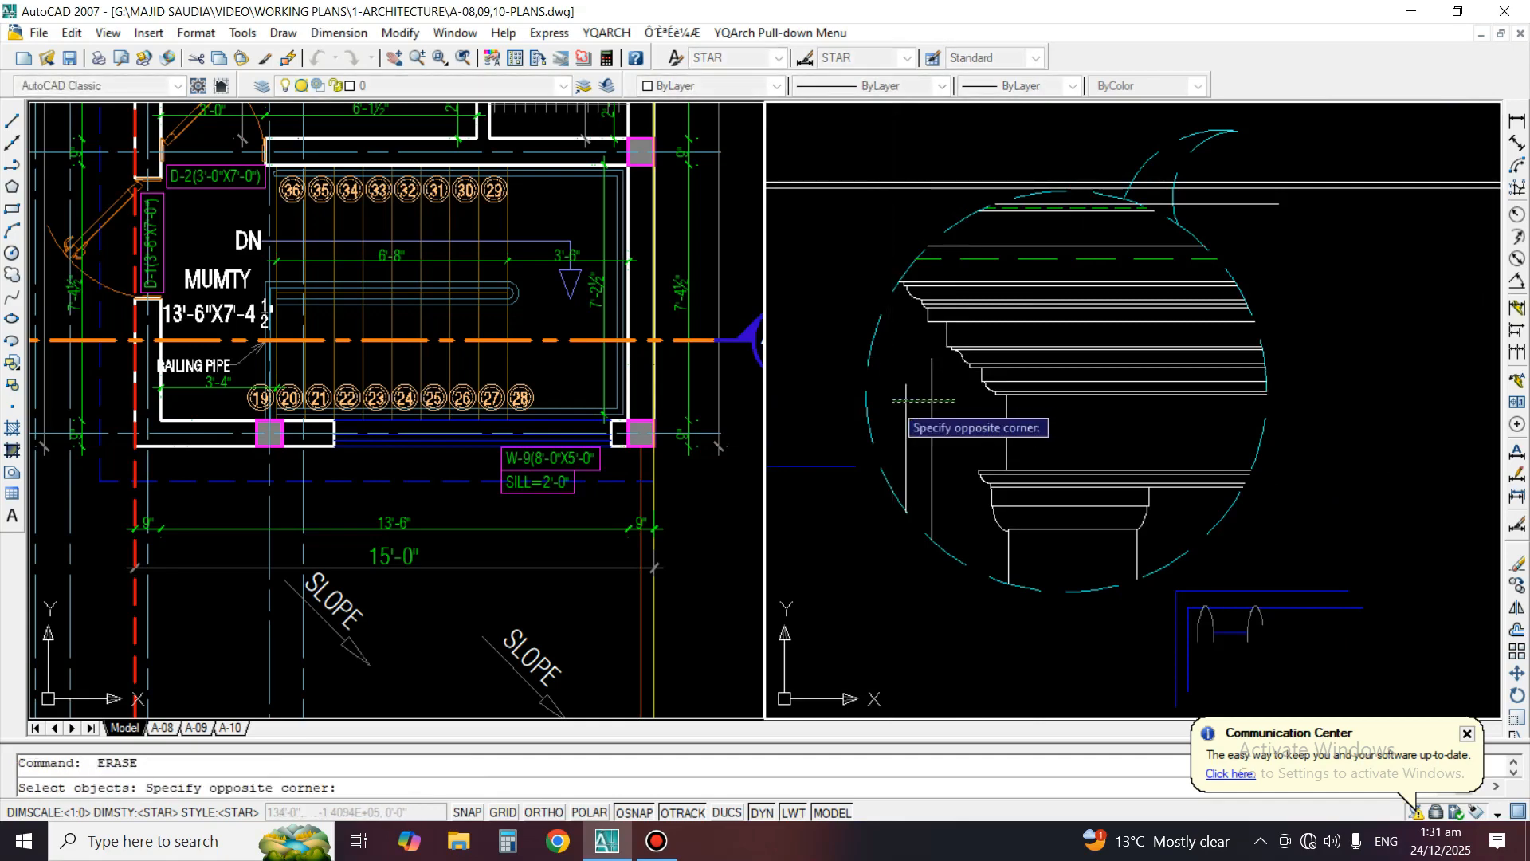
left_click(892, 402)
key("space")
Erase the leftover vertical lines inside the Detail C circle and the long horizontal lines crossing above it
scroll(1168, 361, "down", 8)
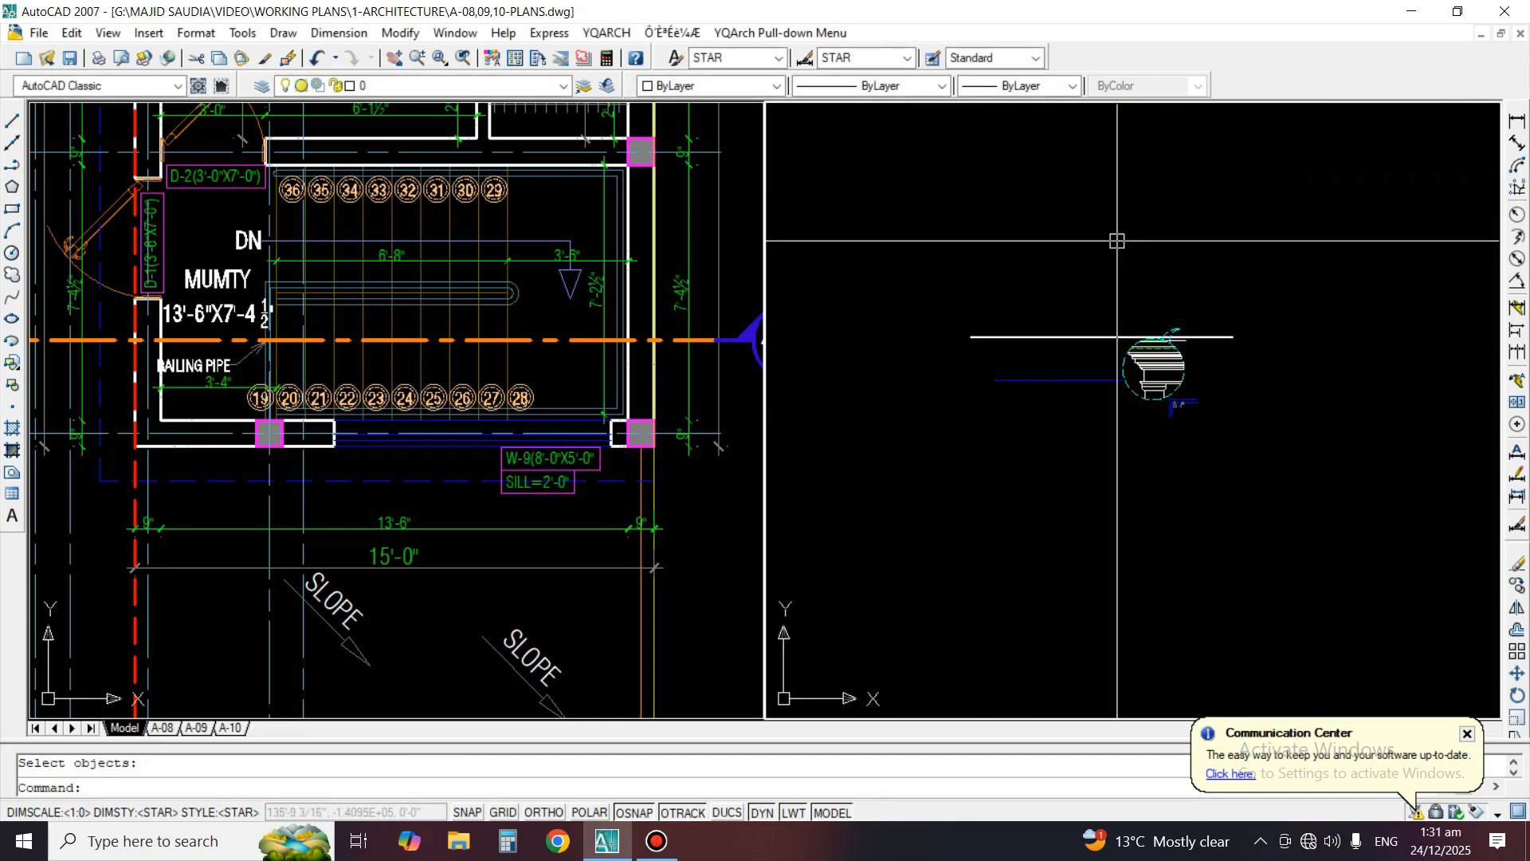
scroll(1136, 362, "up", 5)
scroll(1148, 281, "up", 2)
key("space")
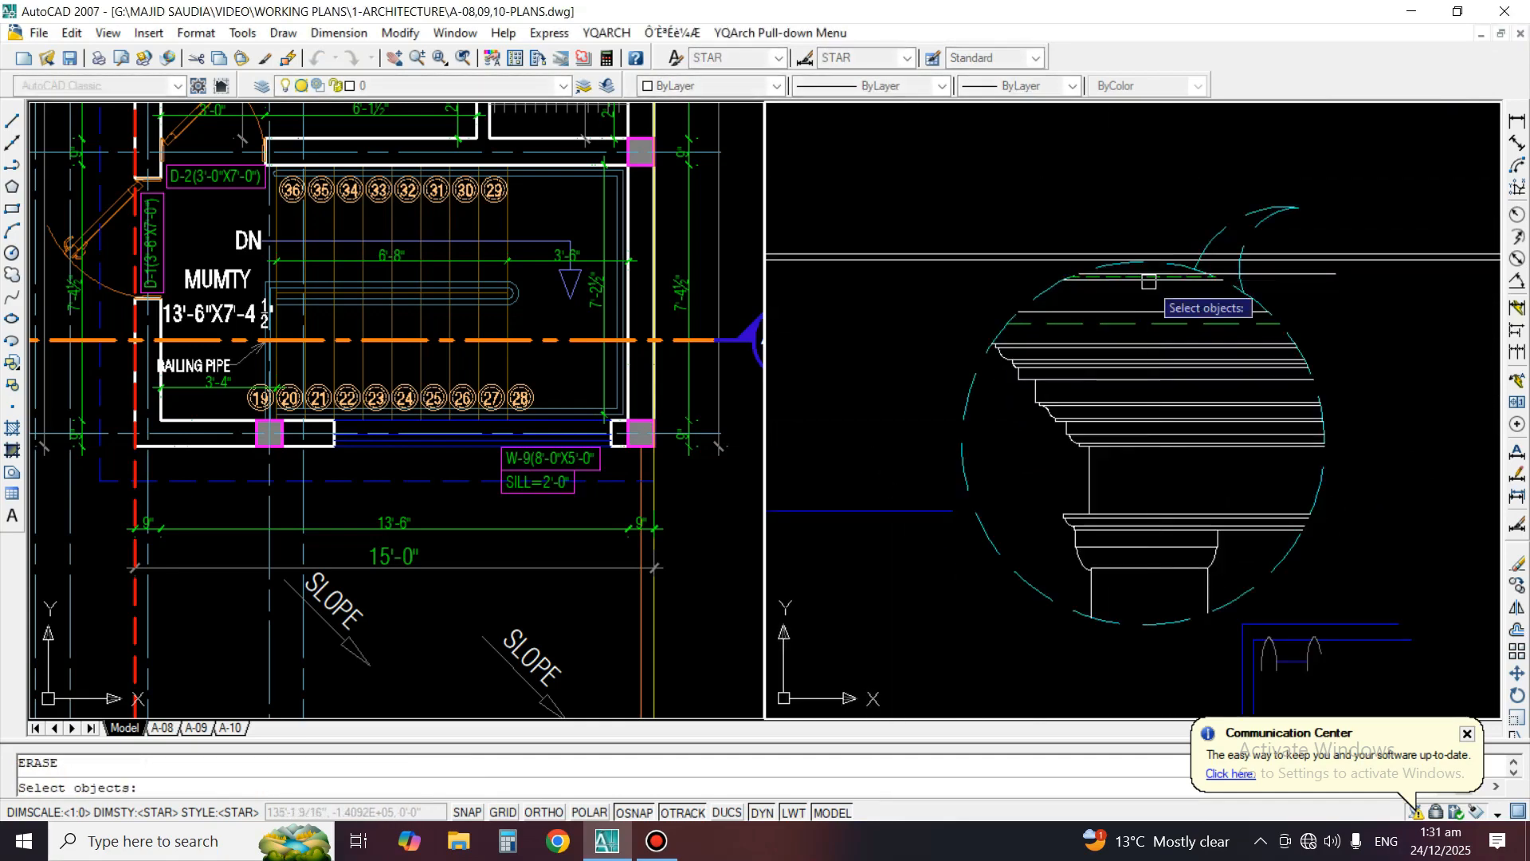
left_click(1323, 276)
key("space")
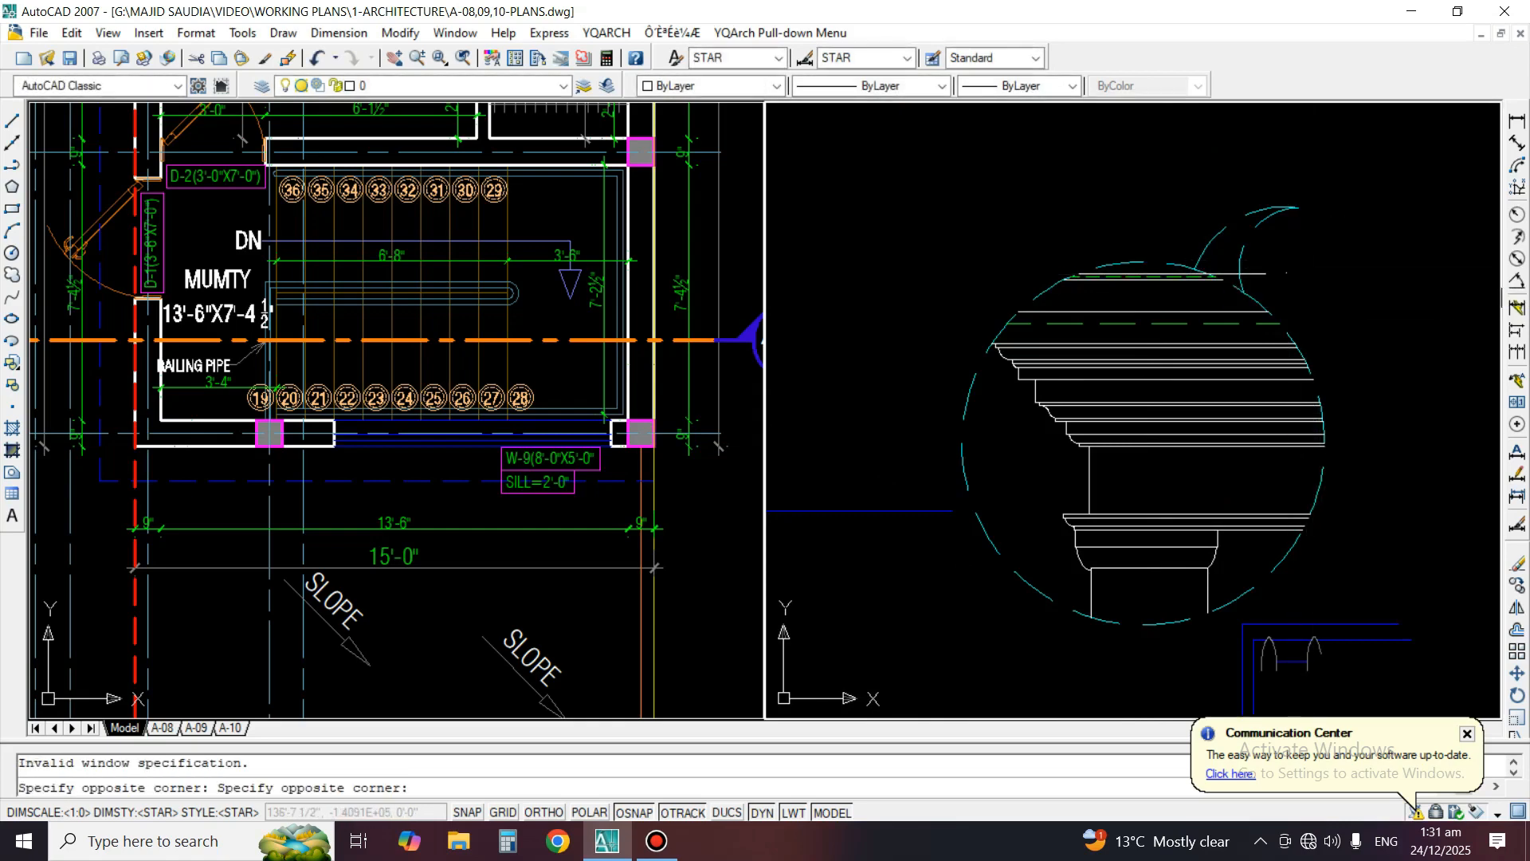
Erase the level lines at the top of the Detail C copy together with its dashed circle and callout arcs
scroll(1274, 296, "up", 2)
key("space")
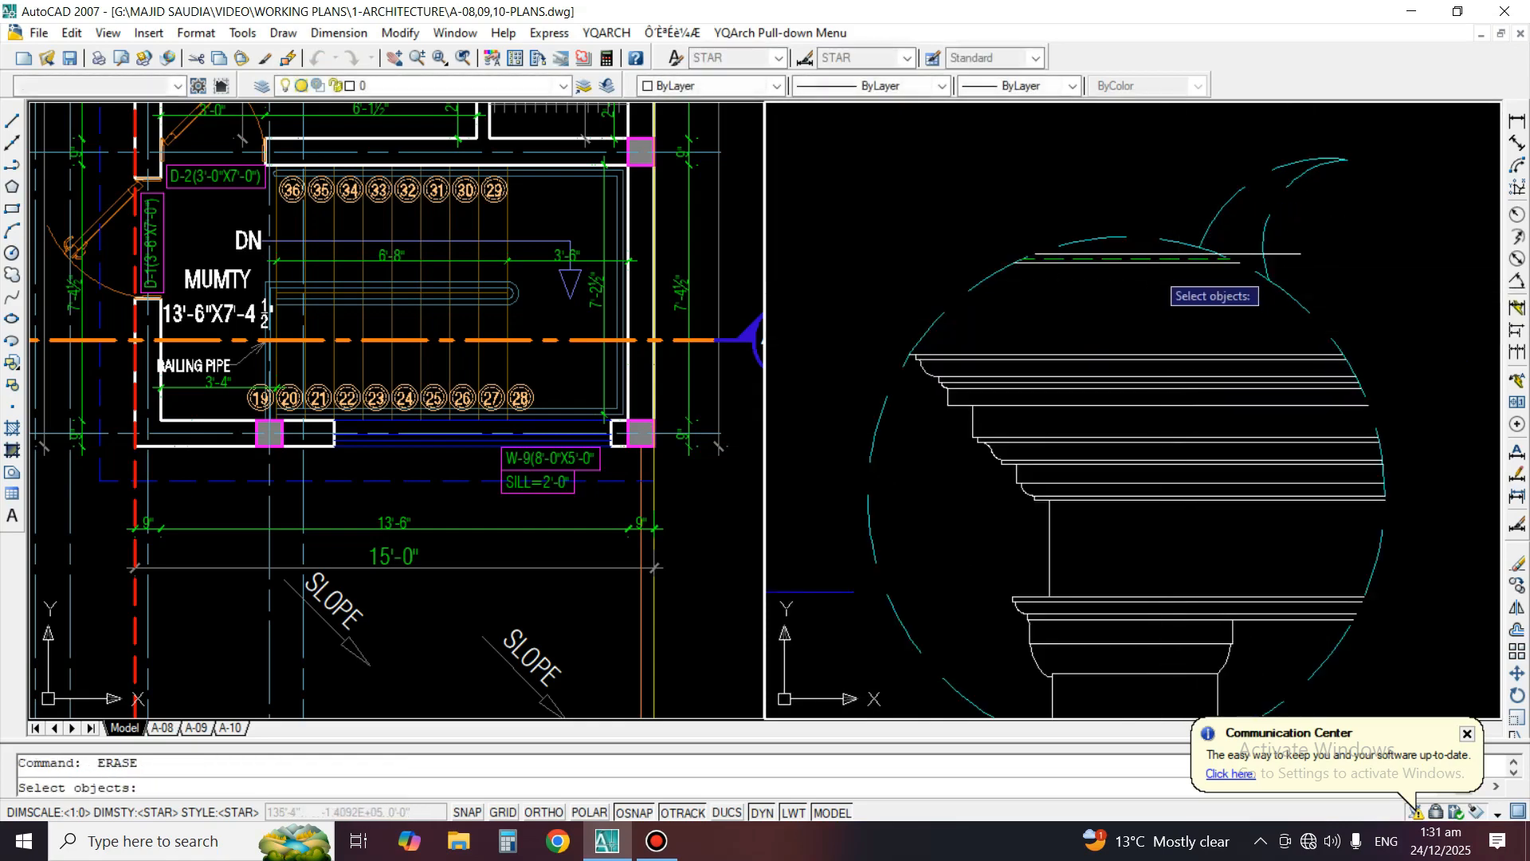
left_click(1151, 215)
left_click(1116, 287)
key("space")
key("space")
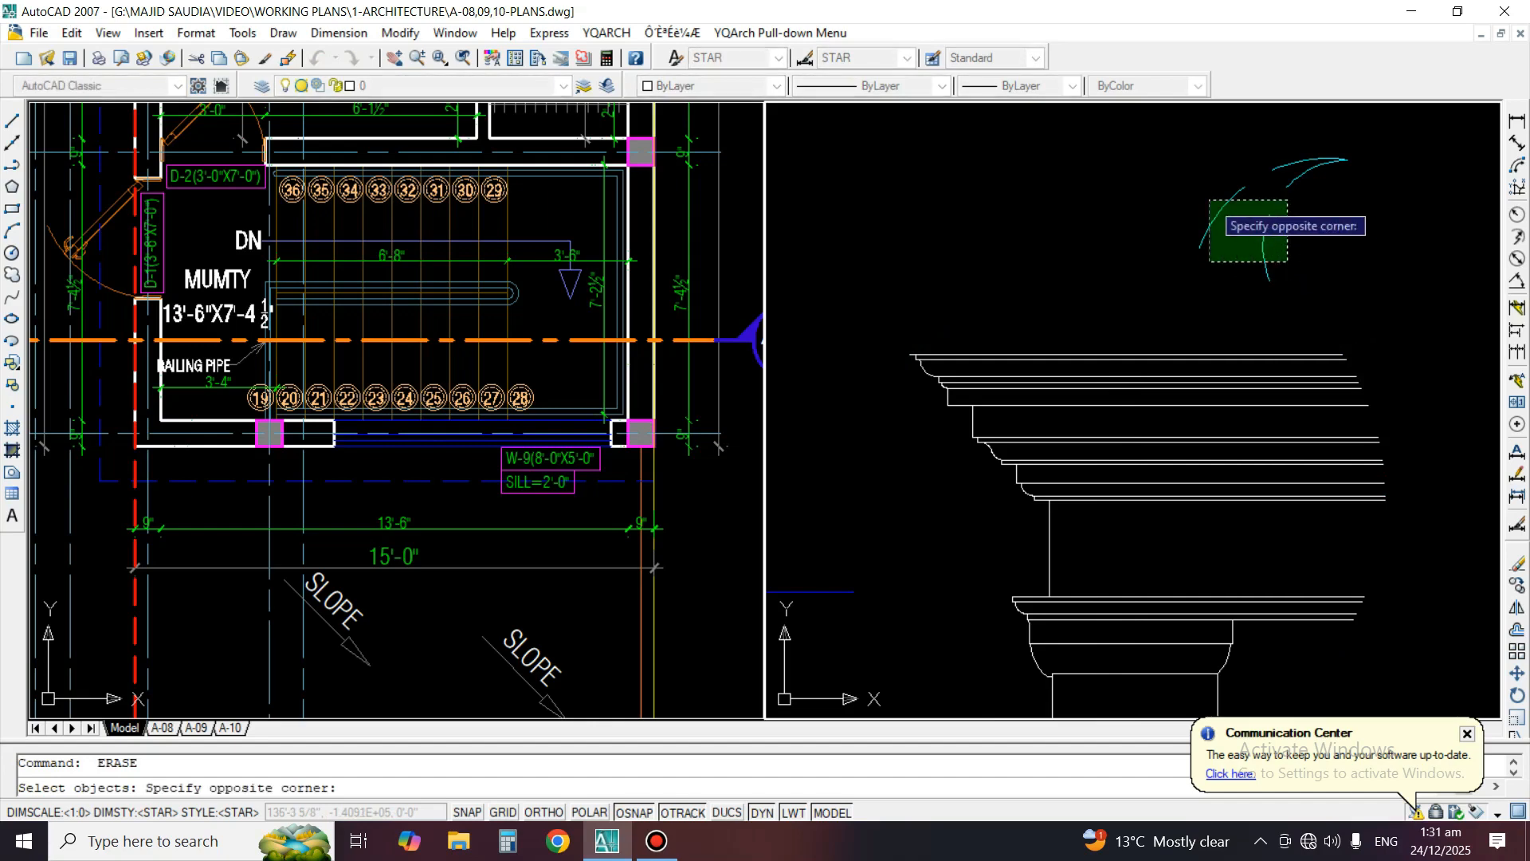
scroll(1195, 263, "down", 5)
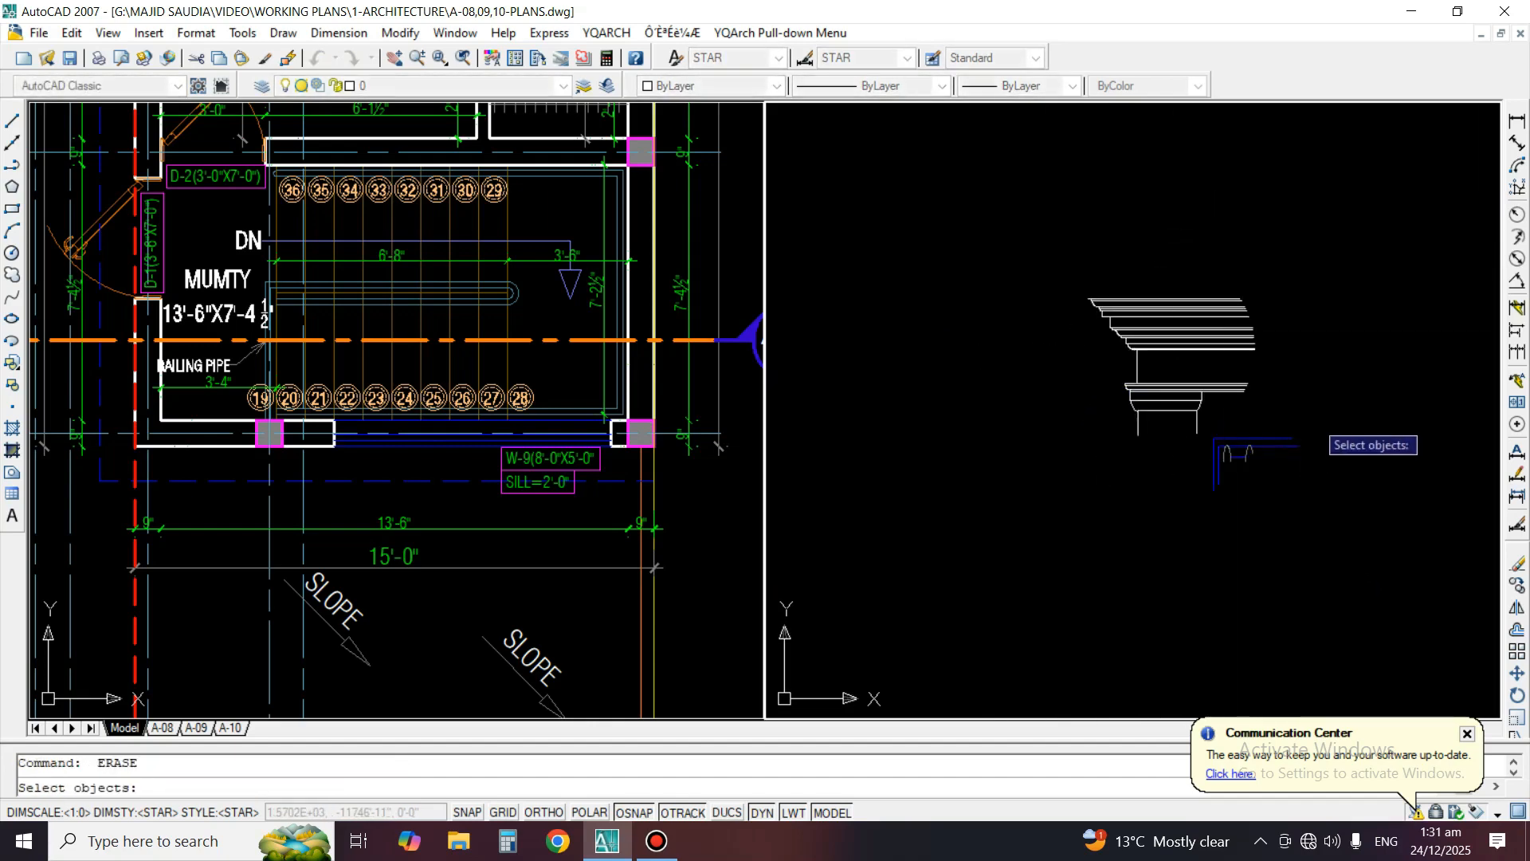
Erase the leftover blue window frame lines and small arcs beside the Detail C column
left_click(1313, 419)
left_click(1233, 492)
key("space")
scroll(1227, 500, "up", 3)
key("space")
left_click(1299, 514)
left_click(1195, 370)
Move the cleaned-up Detail C cornice and column up into the row beside Detail B
key("space")
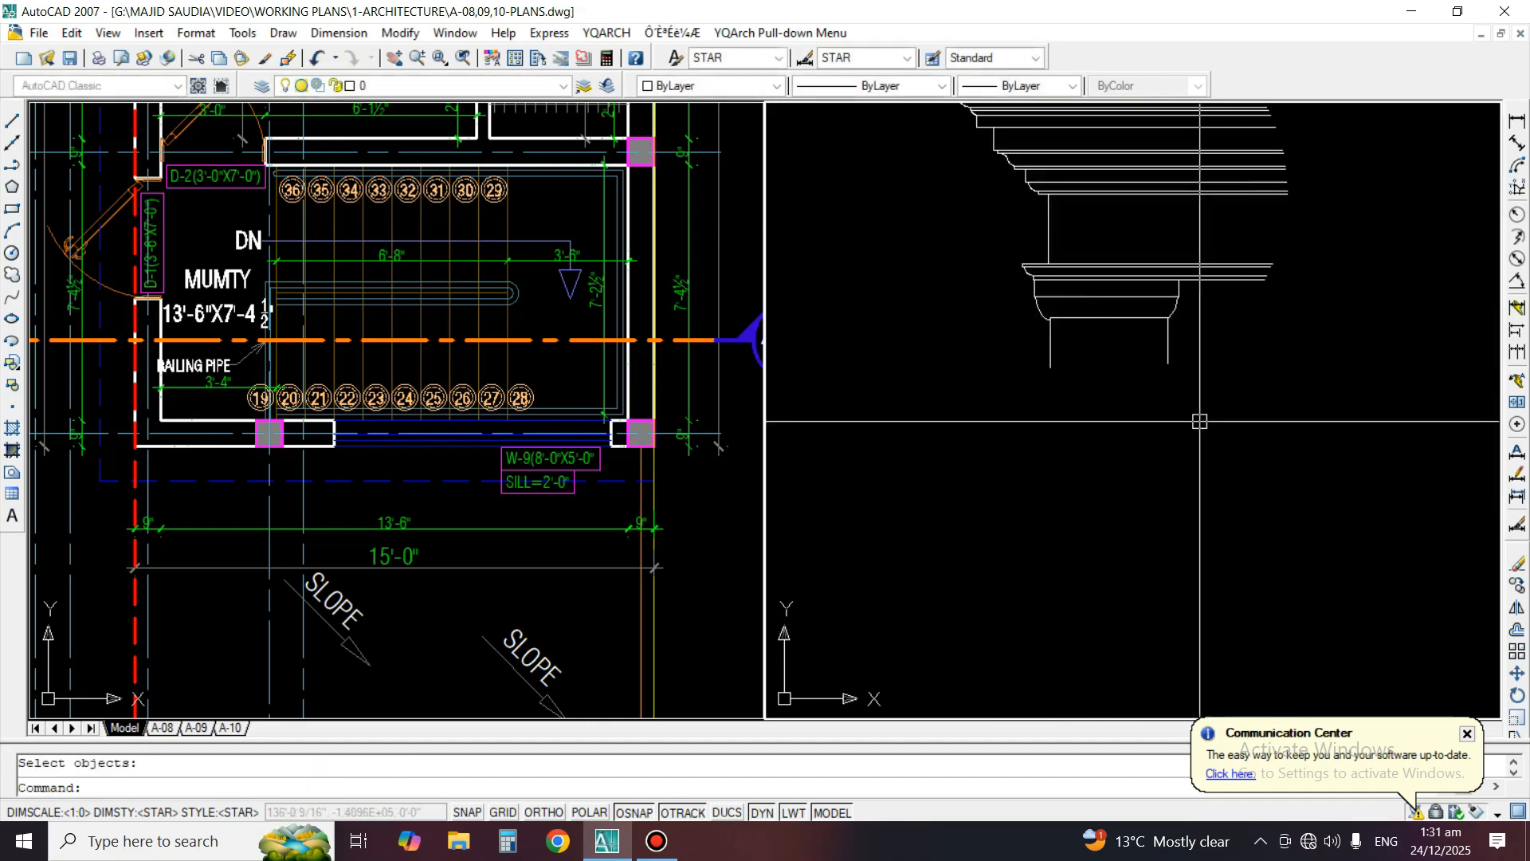
scroll(1199, 423, "down", 6)
type("m")
key("space")
left_click(1268, 455)
left_click(1127, 335)
key("space")
left_click(1181, 419)
scroll(1231, 475, "down", 2)
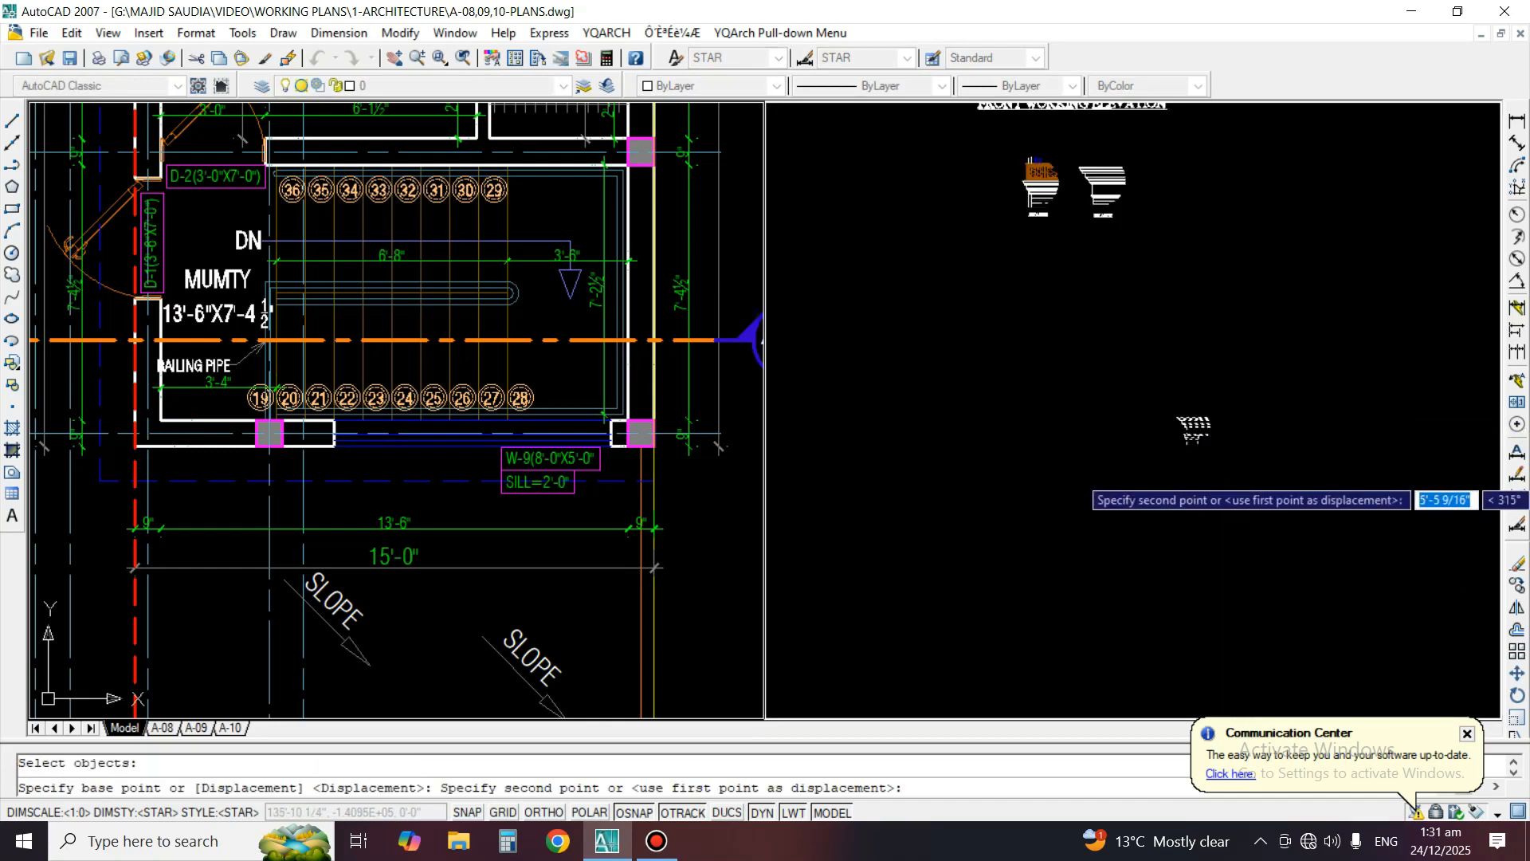
scroll(1202, 303, "up", 6)
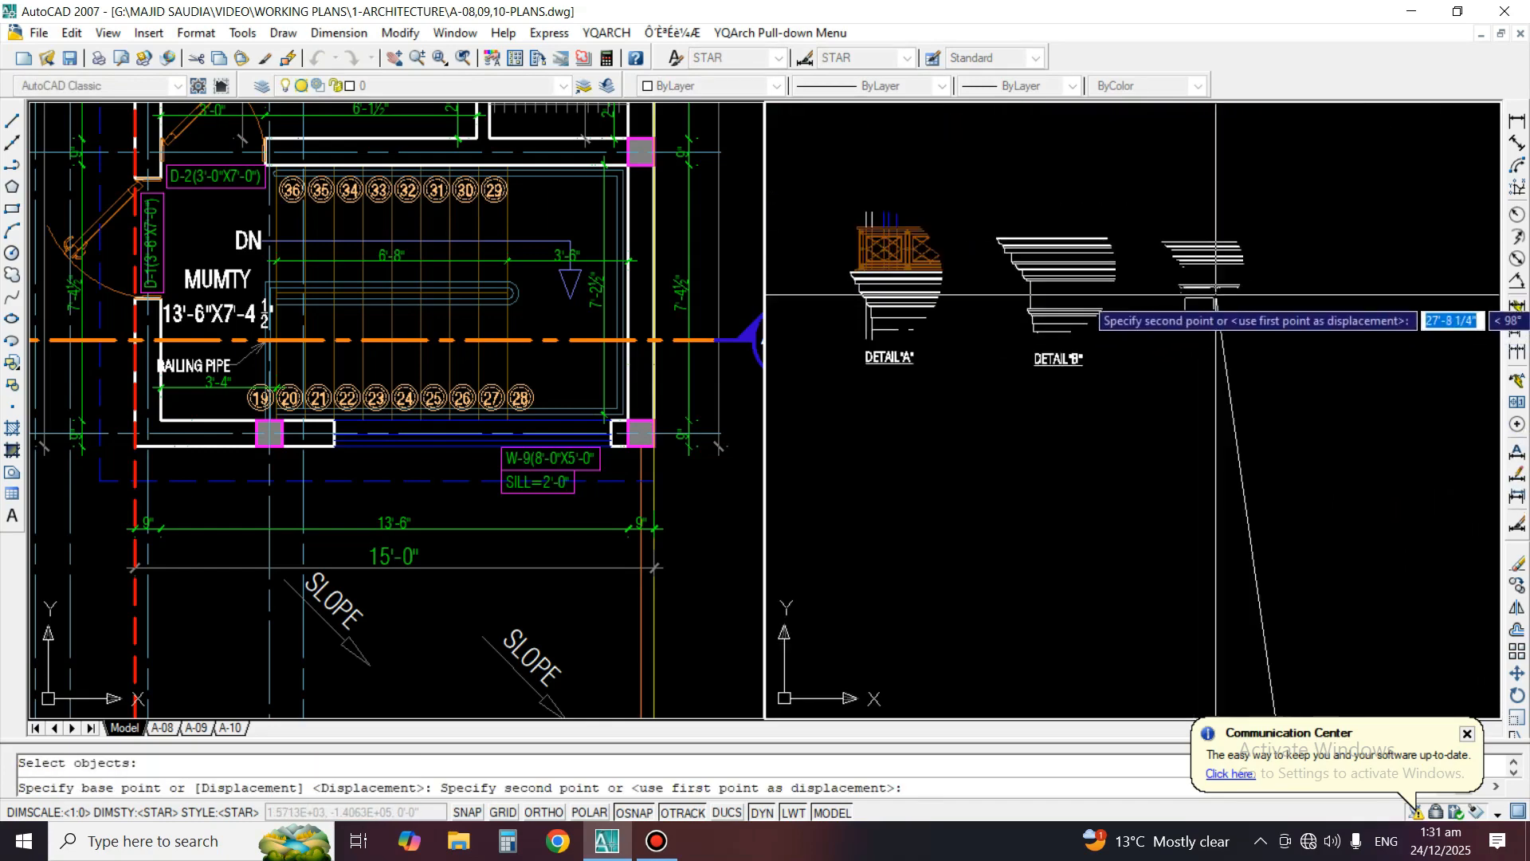
left_click(1215, 295)
Copy the DETAIL"B" label horizontally to beneath the Detail C drawing
scroll(1202, 330, "up", 3)
type("co")
key("space")
left_click(917, 398)
key("space")
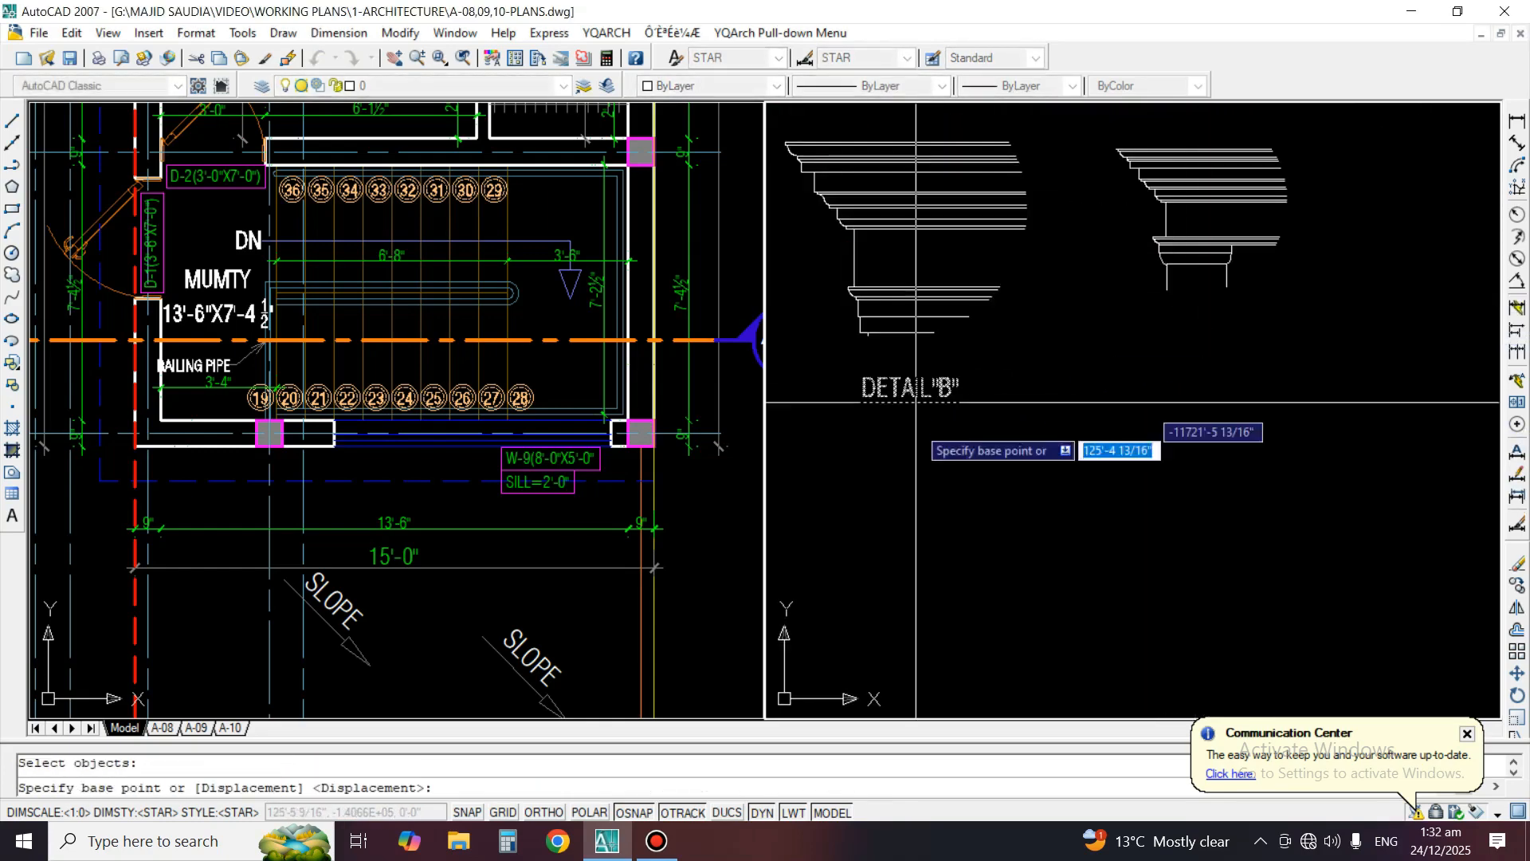
left_click(912, 456)
key("F8")
left_click(1213, 453)
key("space")
Change the copied label under the third detail to DETAIL"C"
scroll(1193, 358, "up", 2)
type("E")
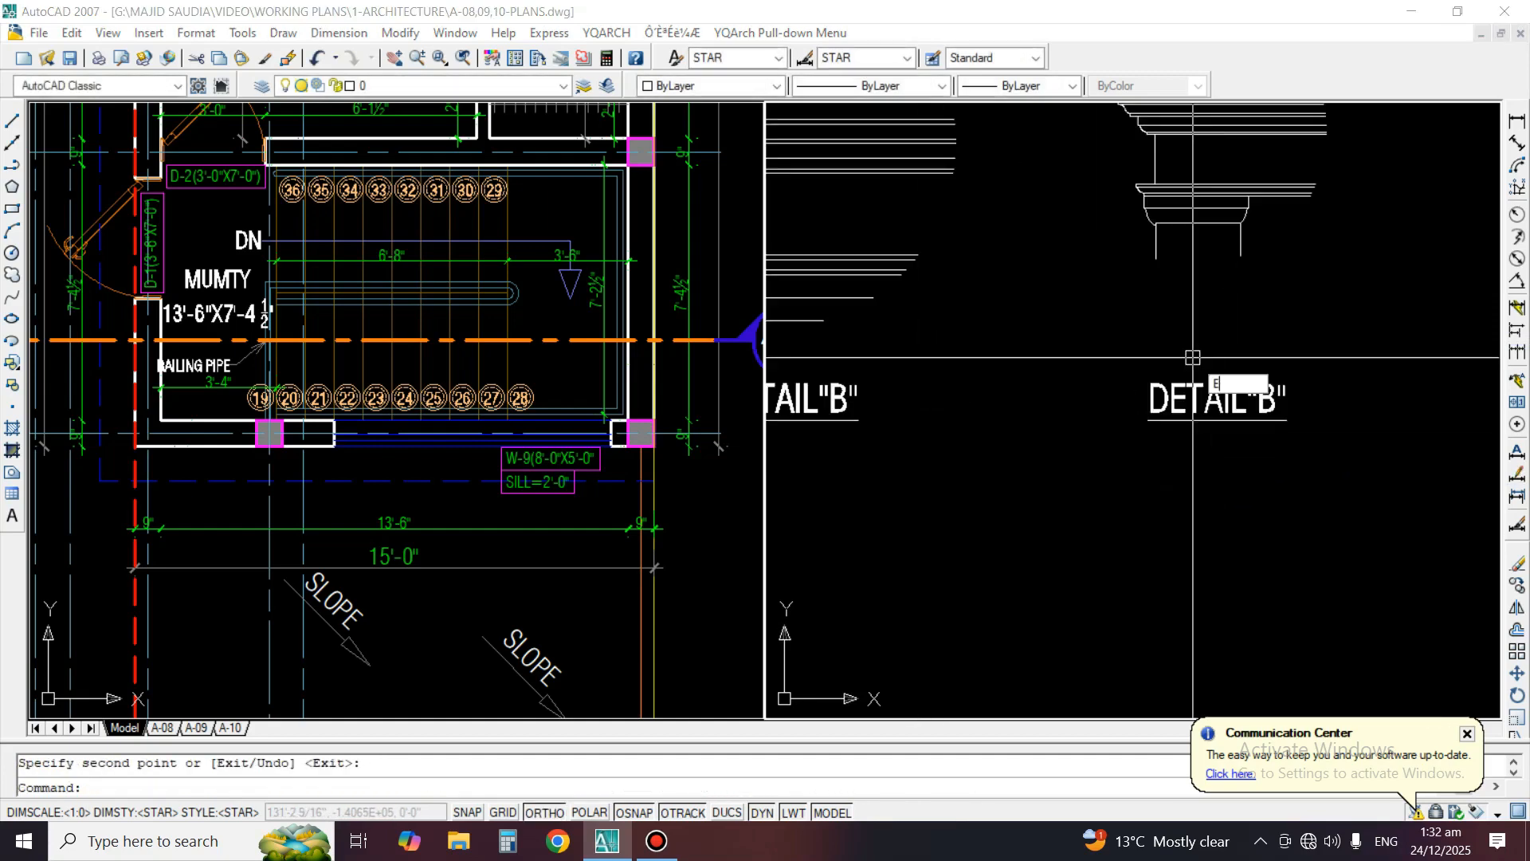
type("D")
key("space")
left_click(1212, 399)
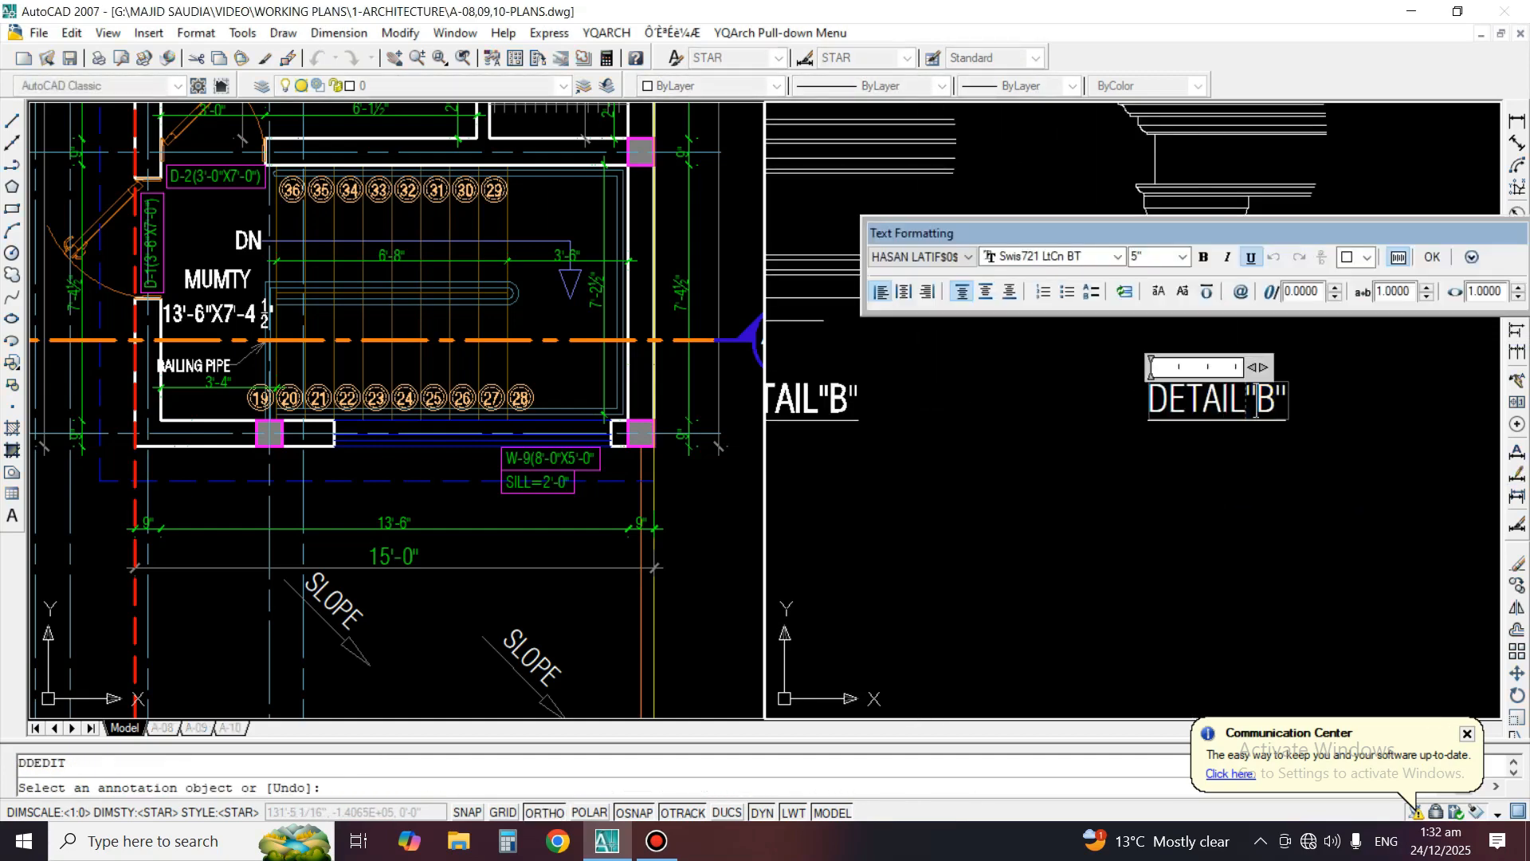
type("C")
left_click(1211, 496)
key("space")
scroll(1071, 518, "down", 6)
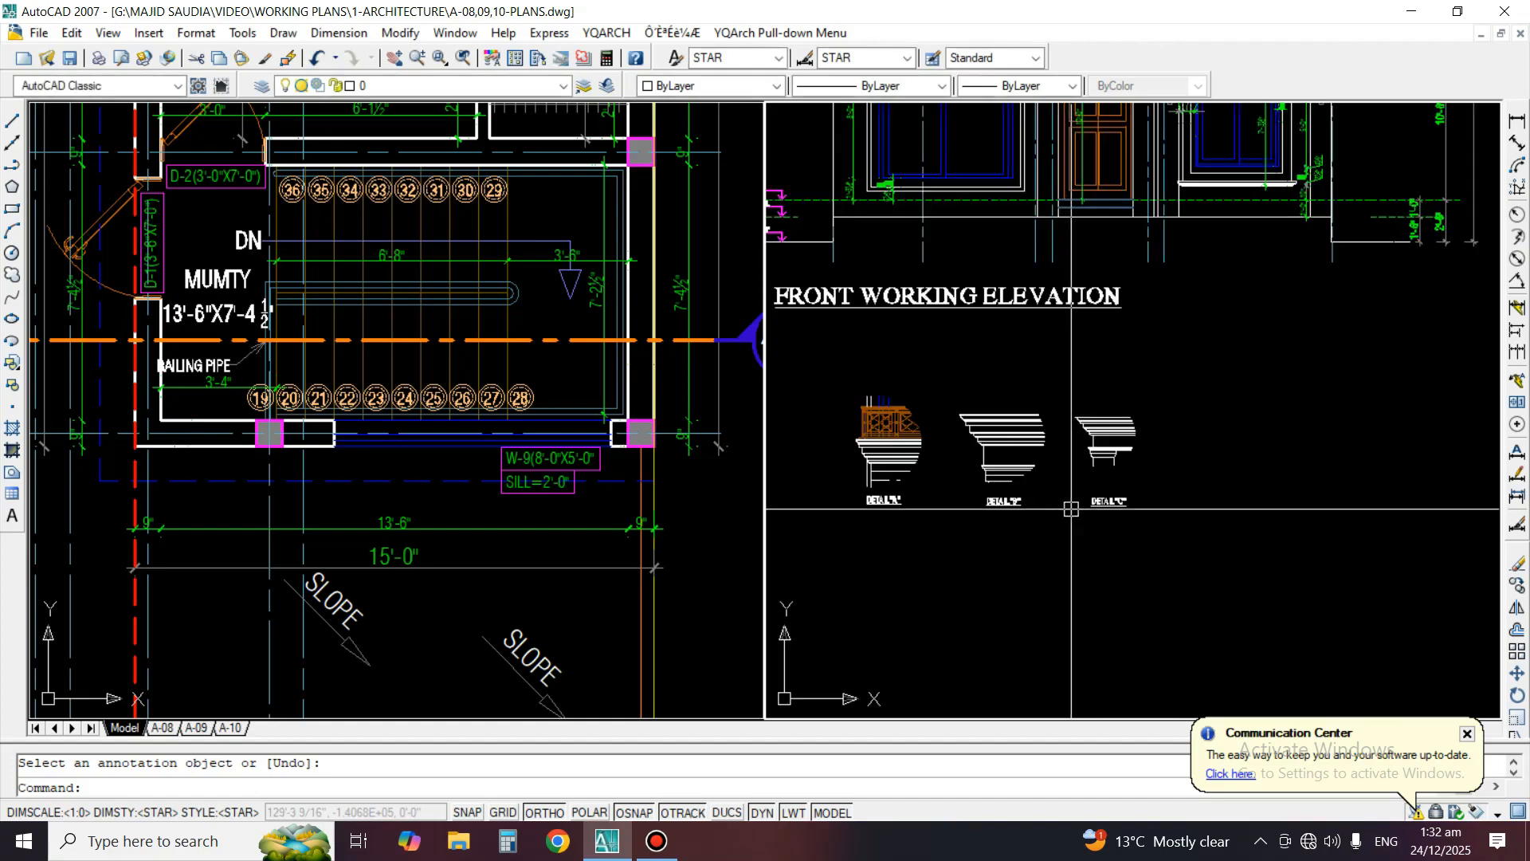
key("Escape")
middle_click_drag(1206, 235, 1103, 612)
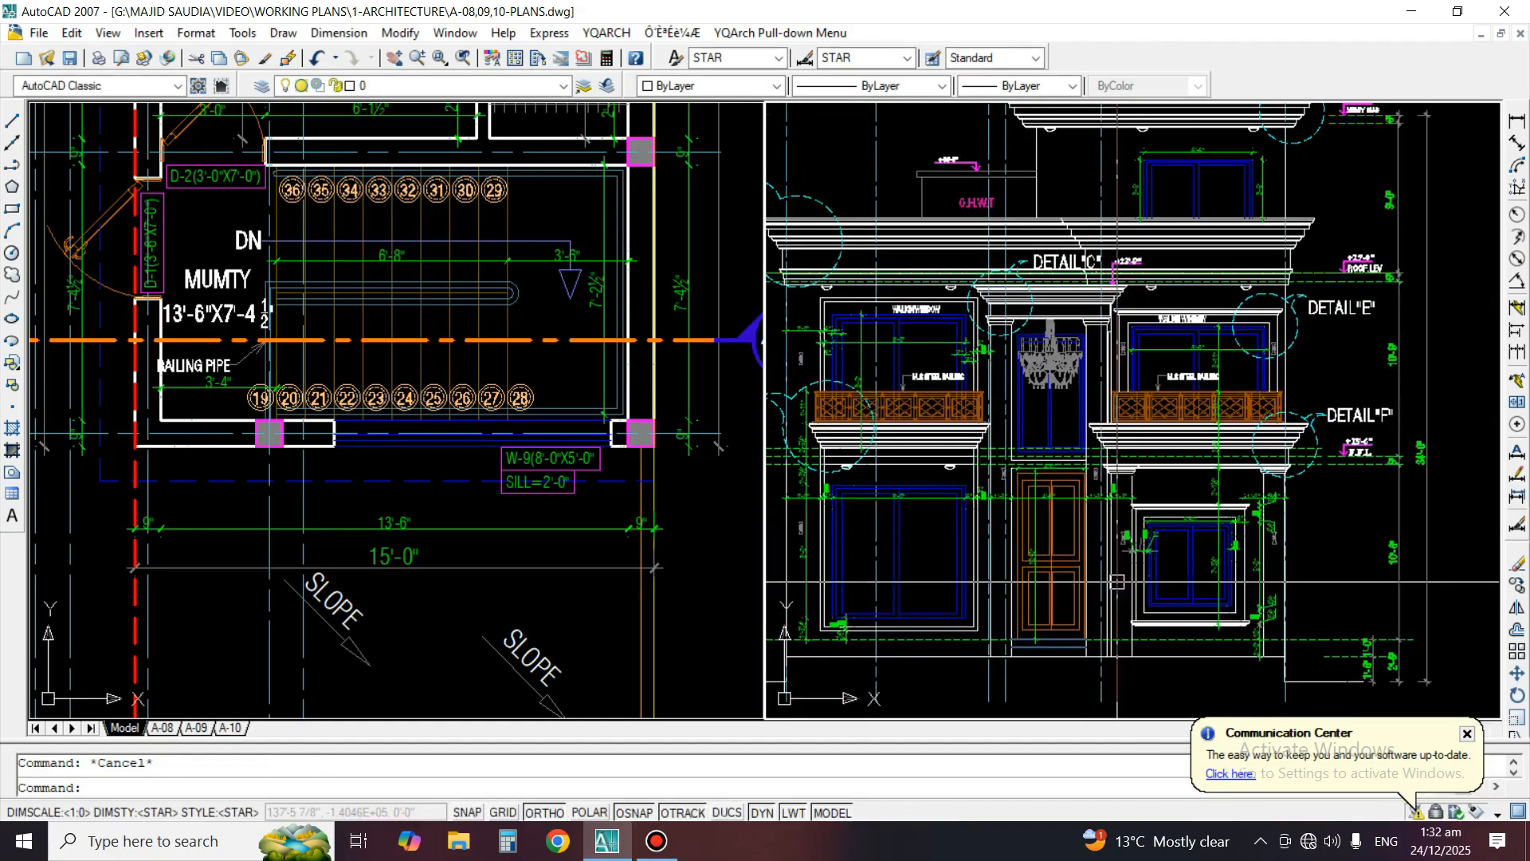
middle_click_drag(1209, 474, 1244, 596)
type("co")
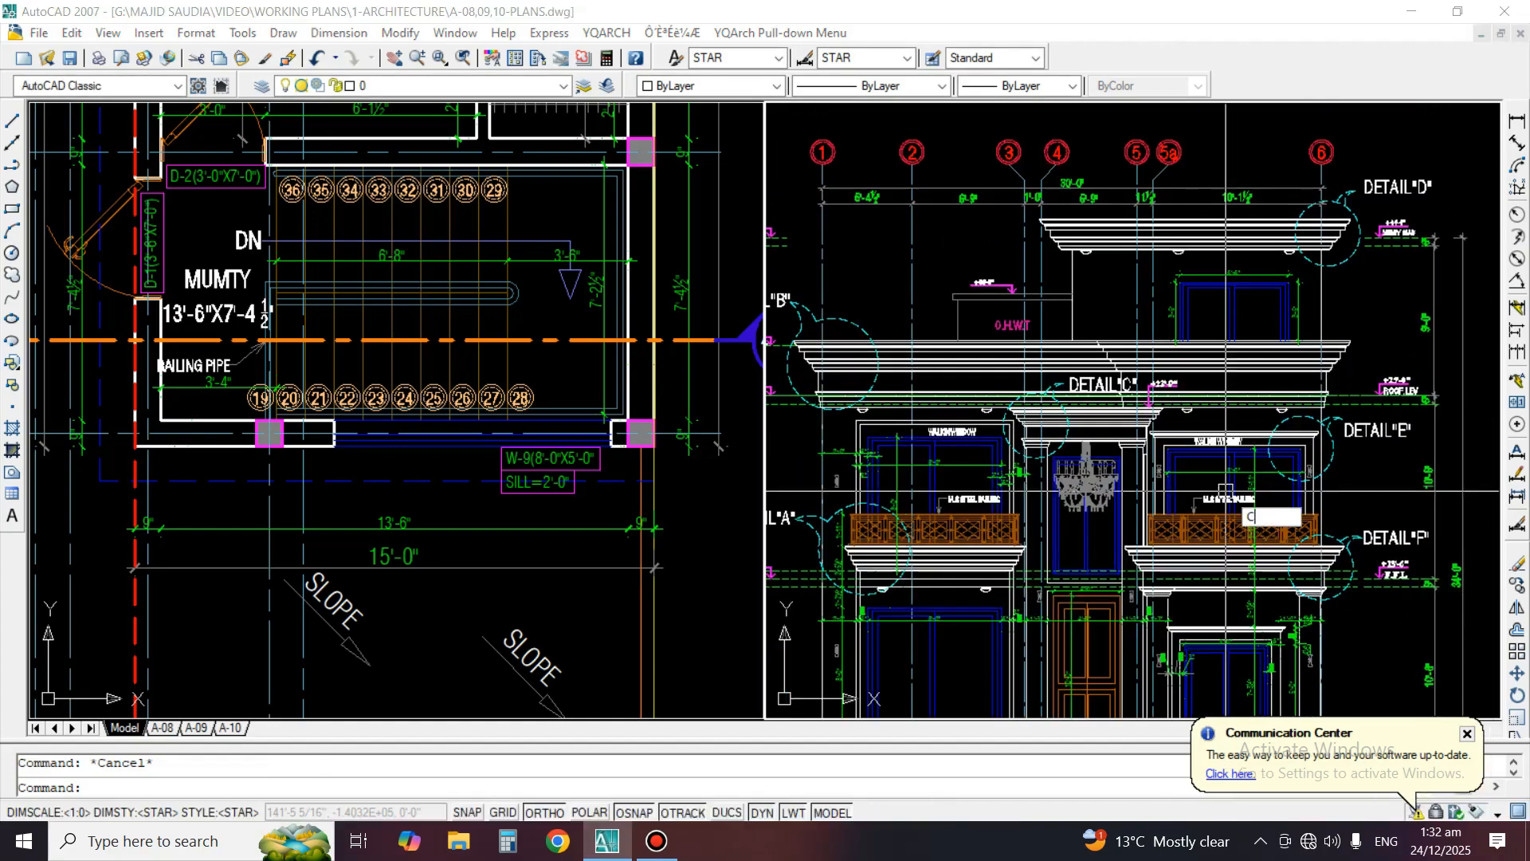
key("space")
scroll(1294, 238, "up", 4)
middle_click_drag(1338, 194, 1203, 276)
scroll(1296, 265, "up", 3)
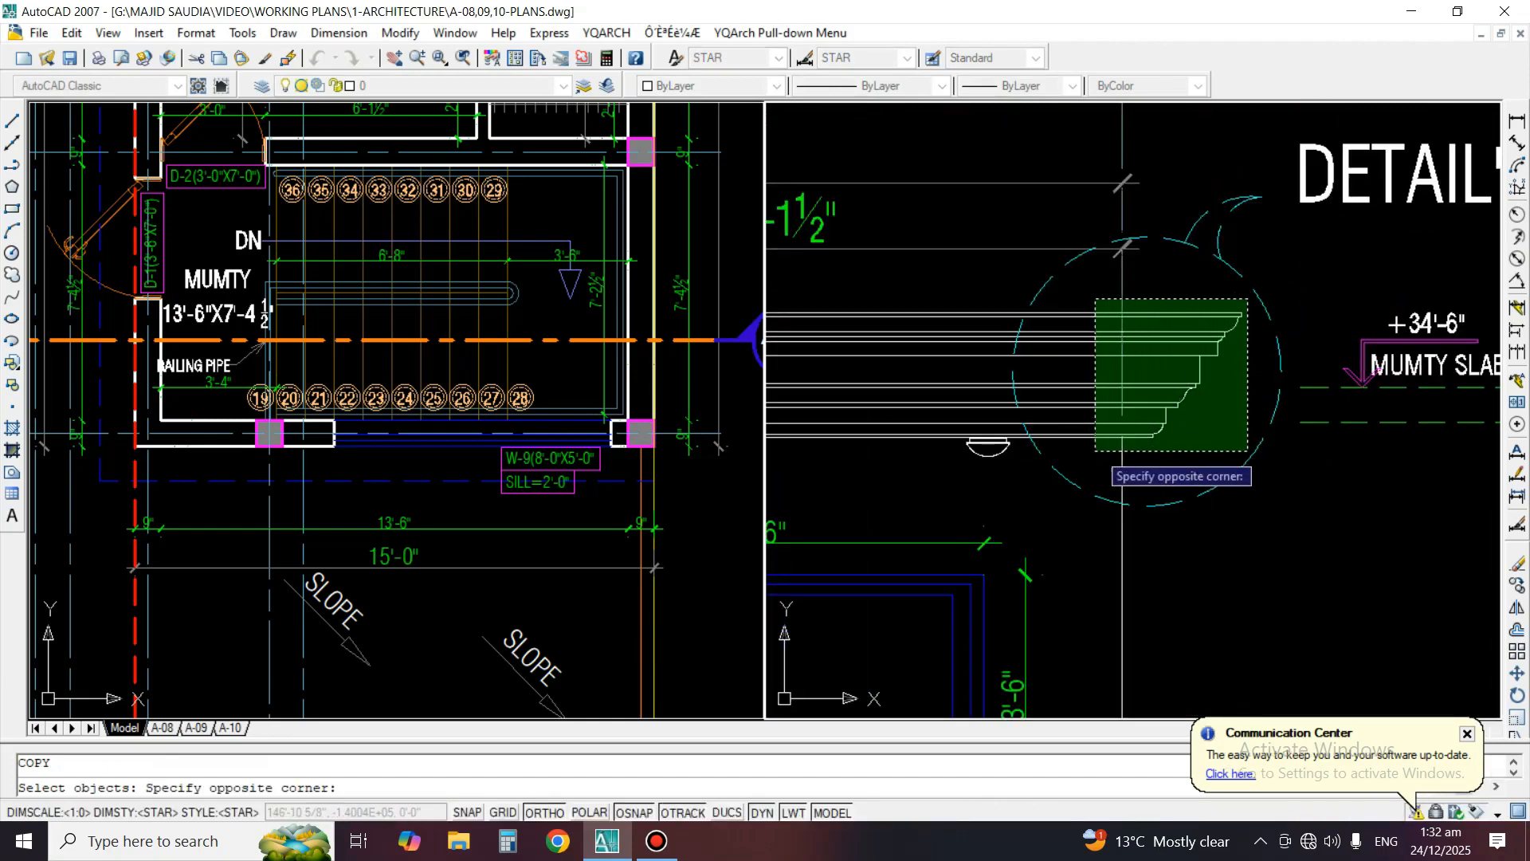
left_click(1096, 450)
key("space")
left_click(1144, 355)
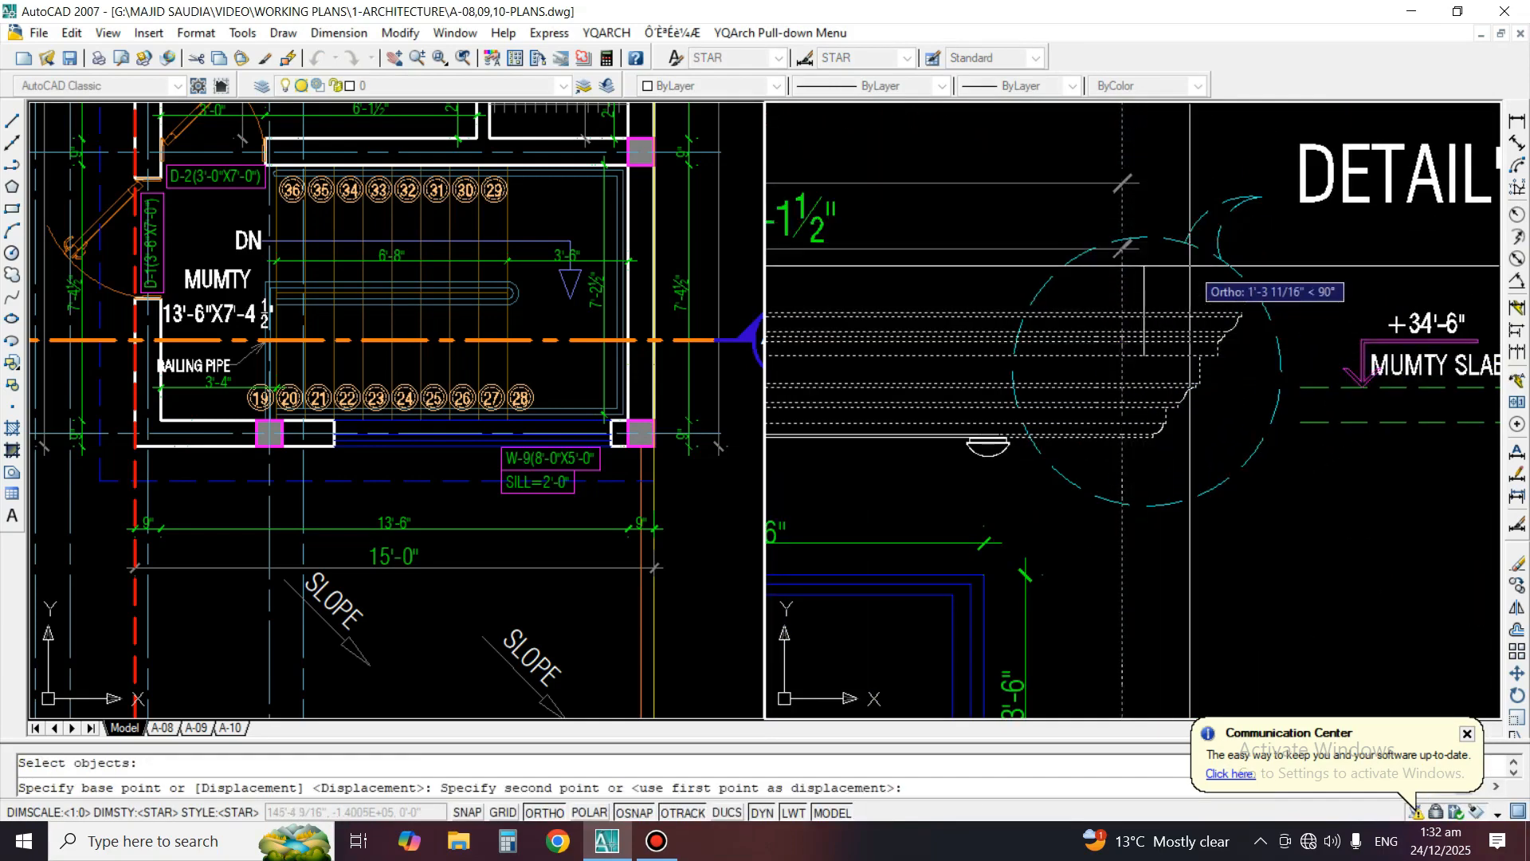
key("Escape")
Copy the Detail D circle with its cornice lines and profile end from the elevation to the empty area beyond Detail C
key("space")
left_click(1047, 291)
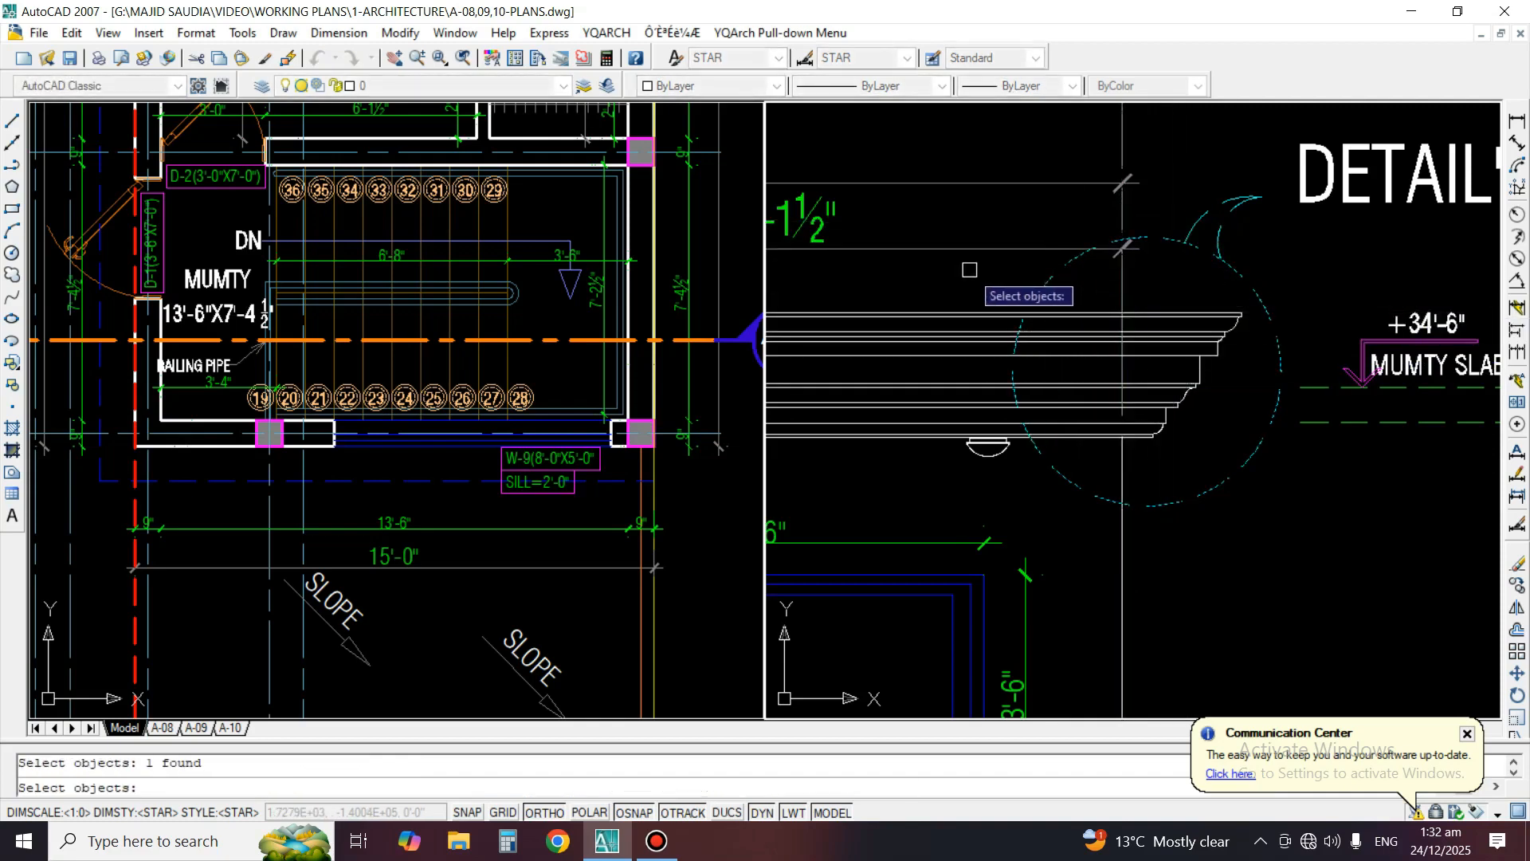
left_click(965, 269)
left_click(1257, 455)
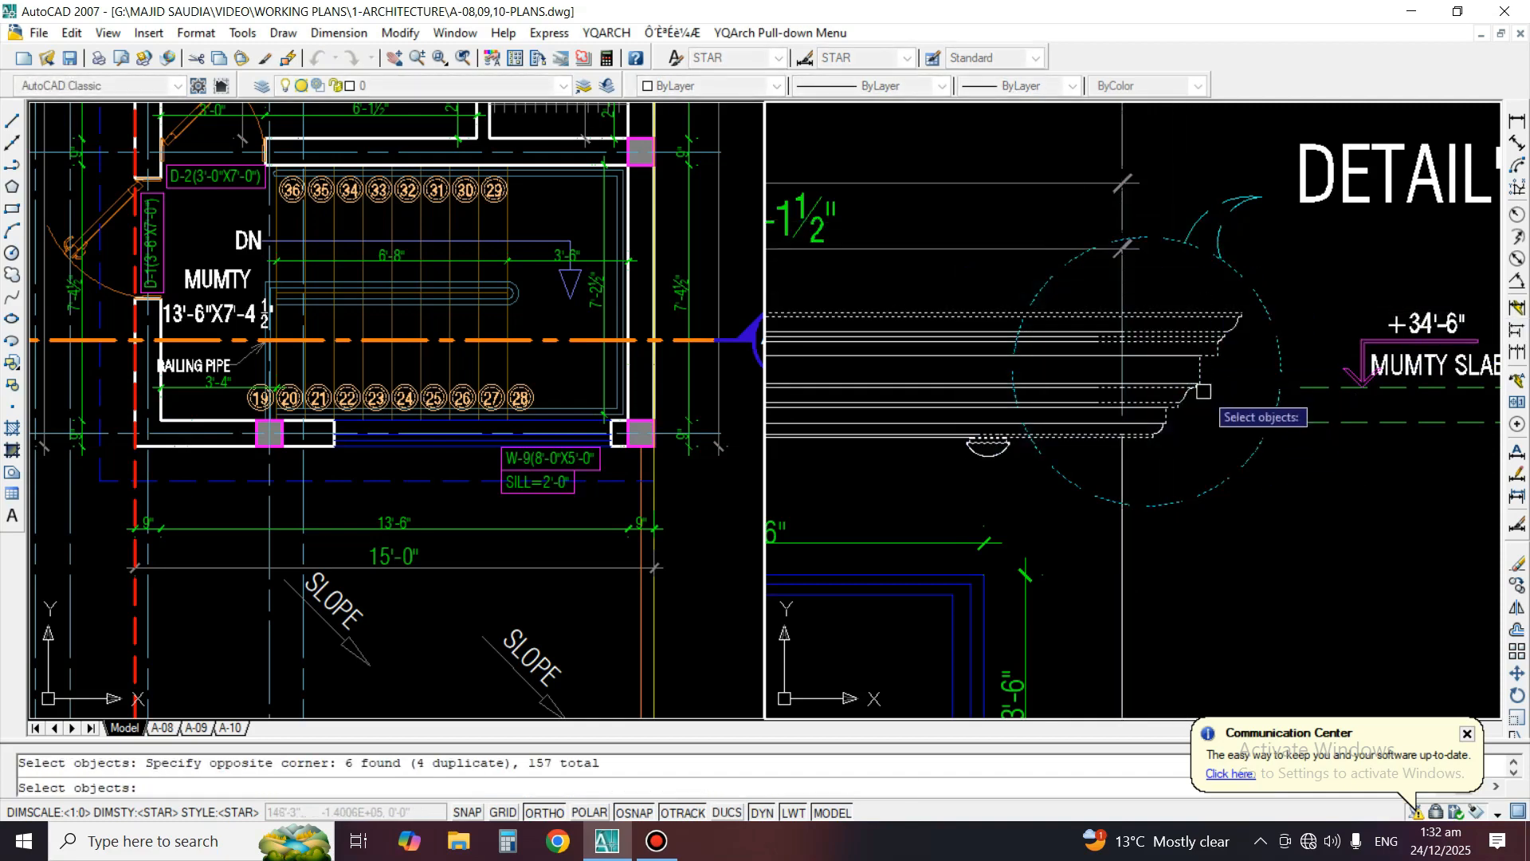
scroll(1253, 299, "up", 3)
left_click(1266, 304)
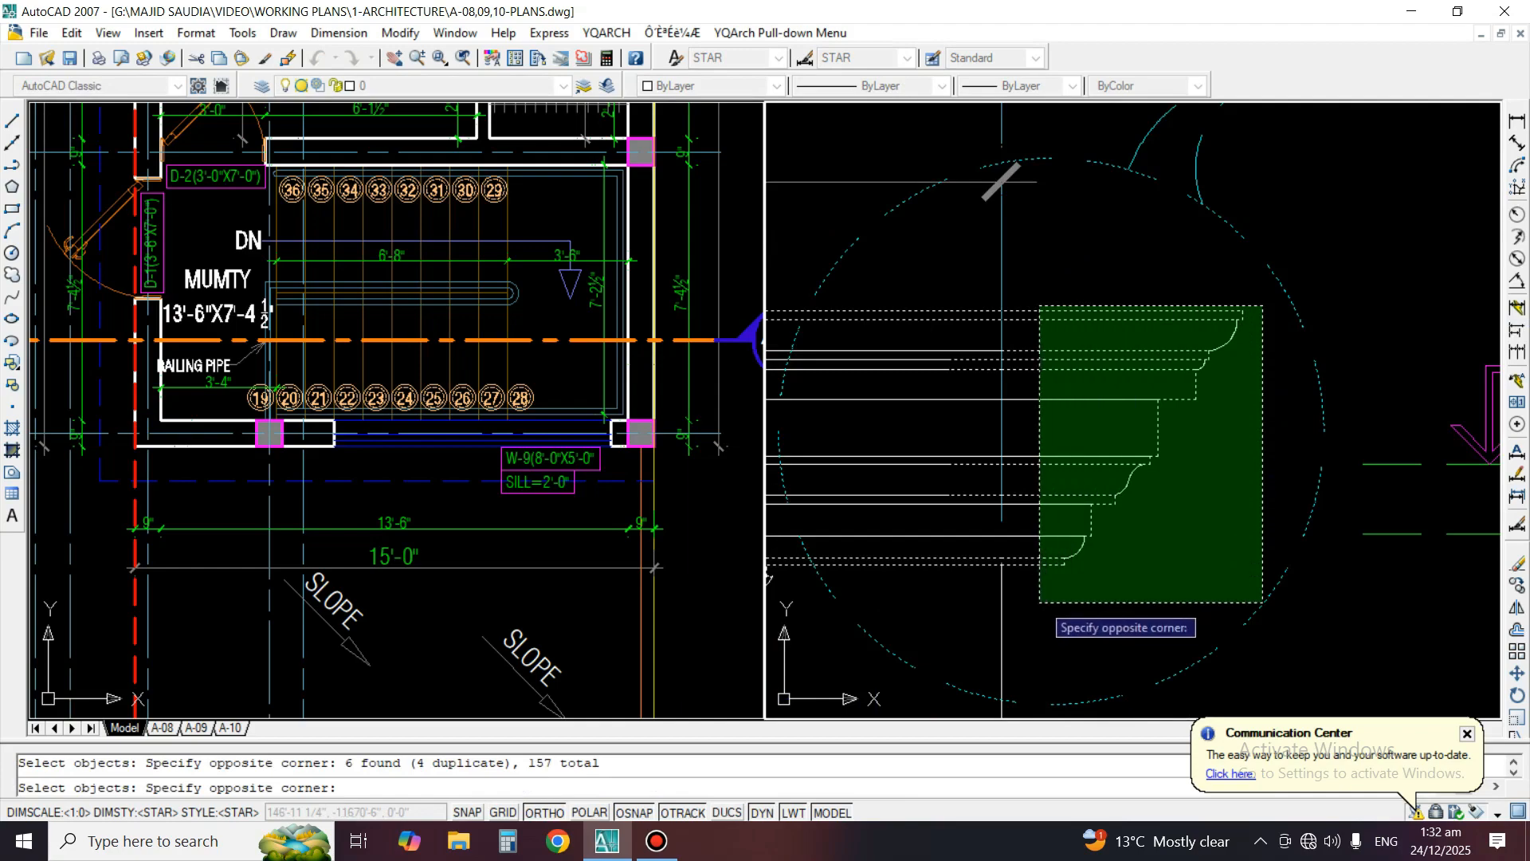
left_click(1046, 601)
key("Return")
left_click(1078, 603)
scroll(1264, 239, "down", 3)
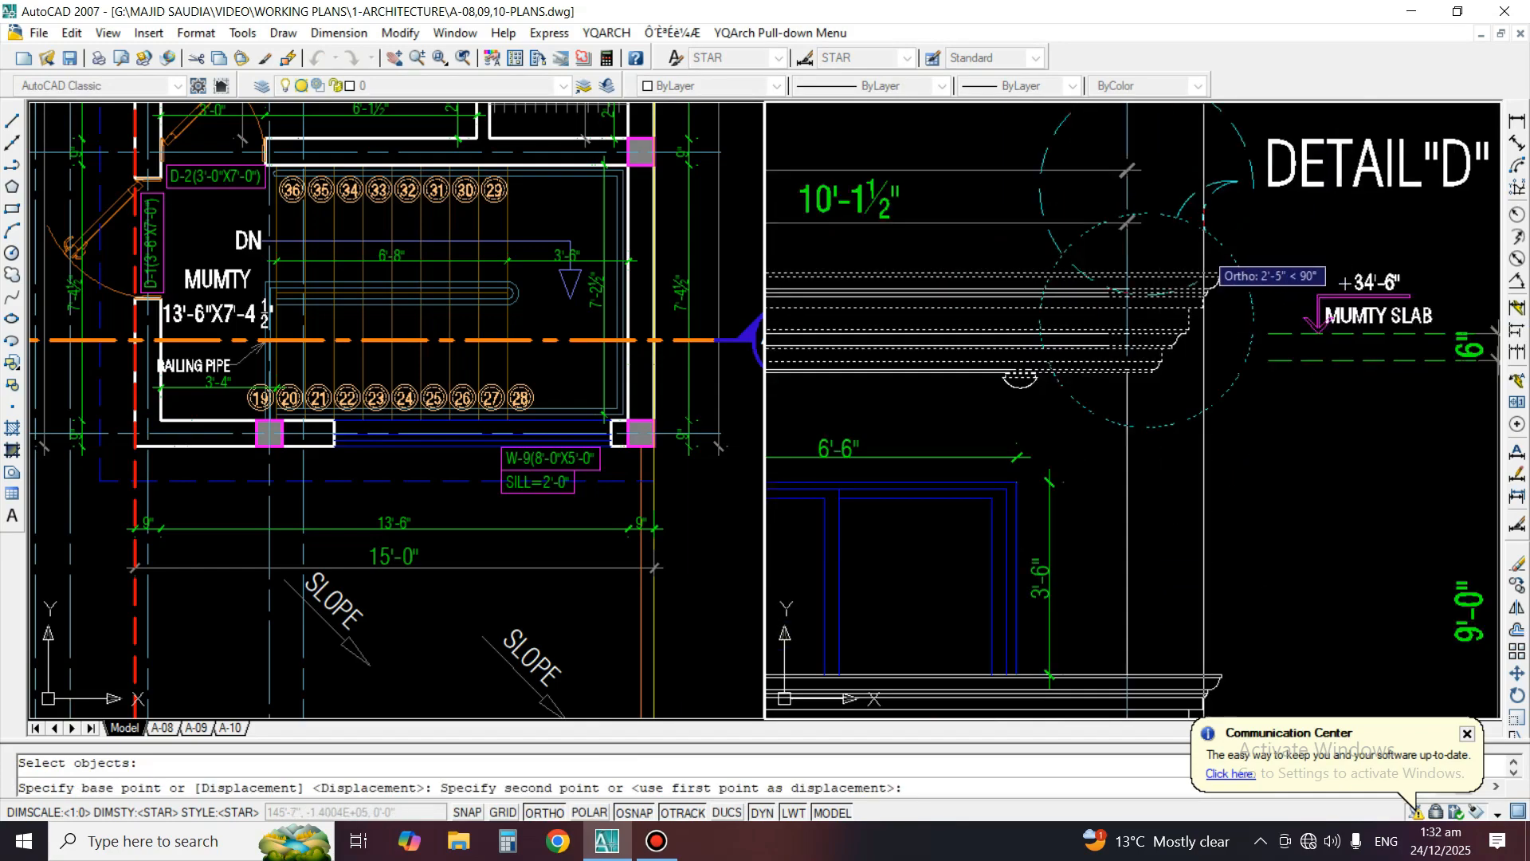
scroll(1264, 221, "down", 6)
middle_click_drag(1258, 616, 1138, 349)
scroll(1138, 349, "up", 3)
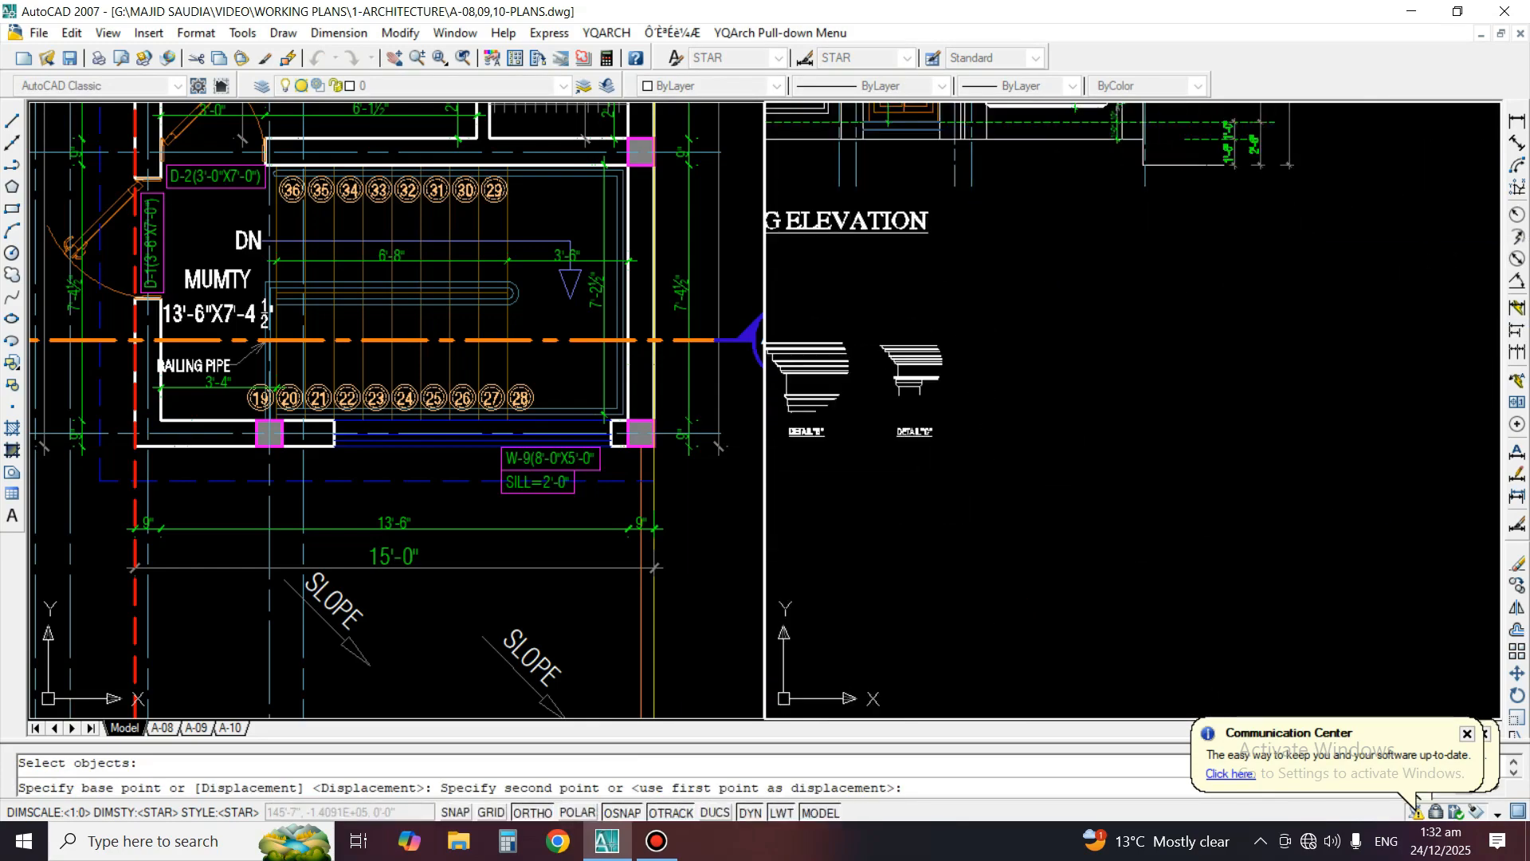
left_click(1157, 408)
key("Return")
Trim the cornice lines outside the copied Detail D circle and erase the small leftover fragments beside it
scroll(1128, 403, "up", 4)
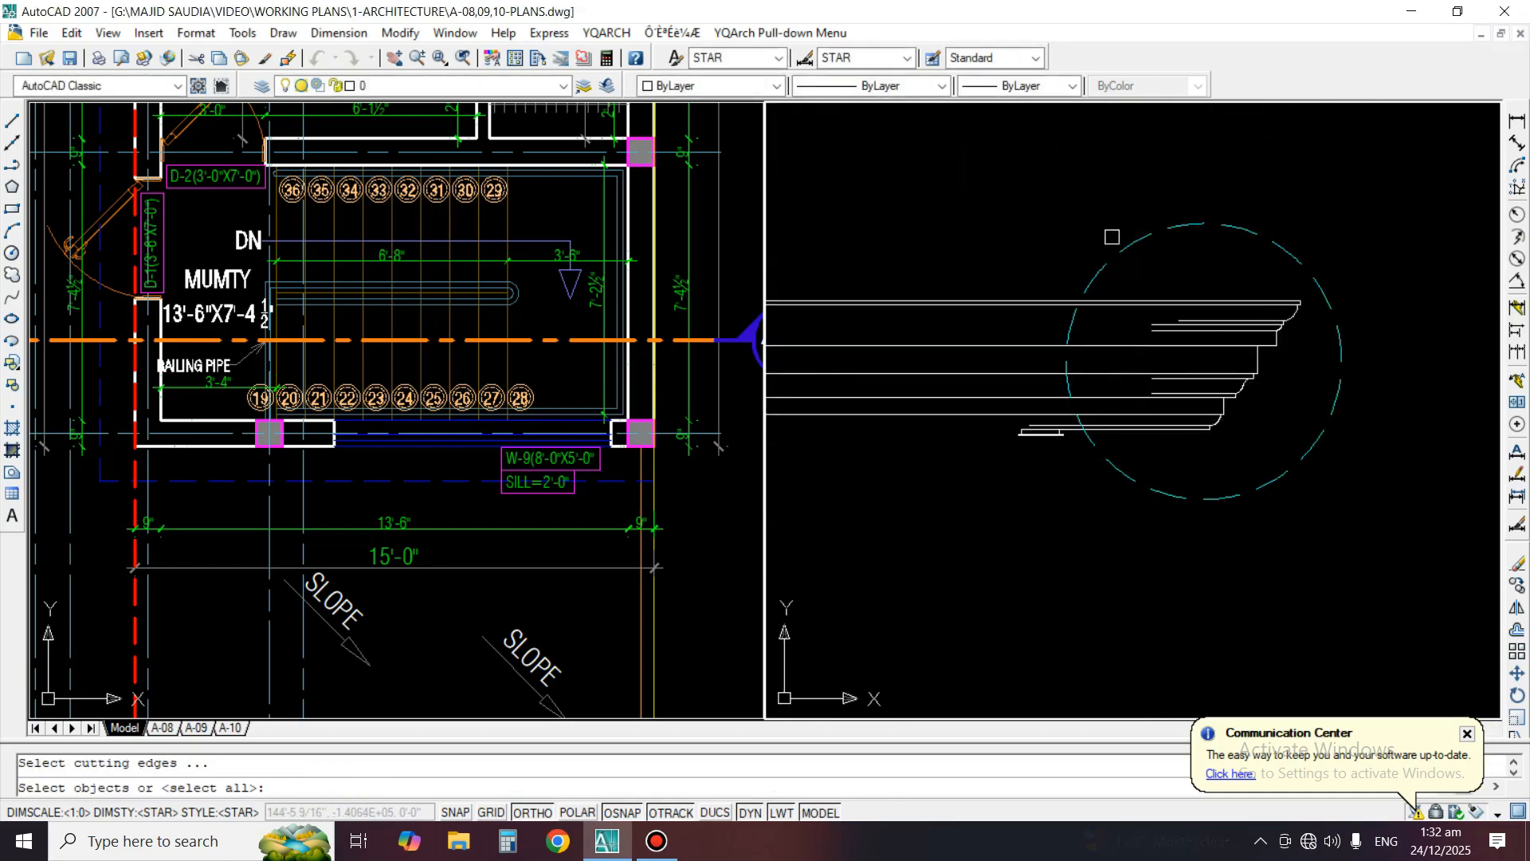
left_click(1112, 237)
scroll(1071, 412, "up", 3)
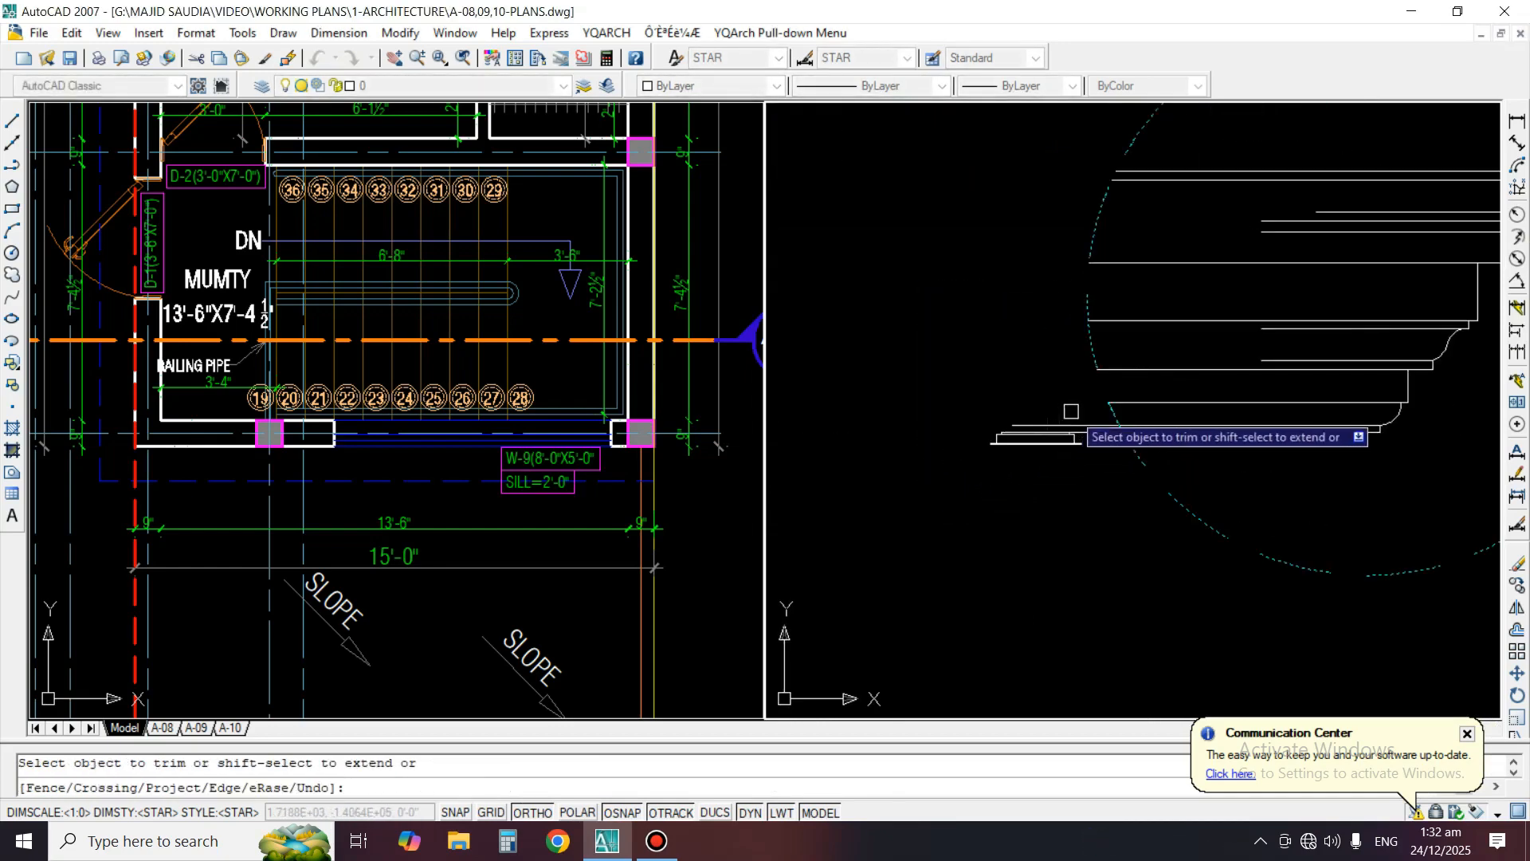
key("Return")
type("e")
key("Return")
left_click(1092, 422)
left_click(926, 474)
Extend the short cornice lines to the edge of the Detail D circle
key("Return")
type("tr")
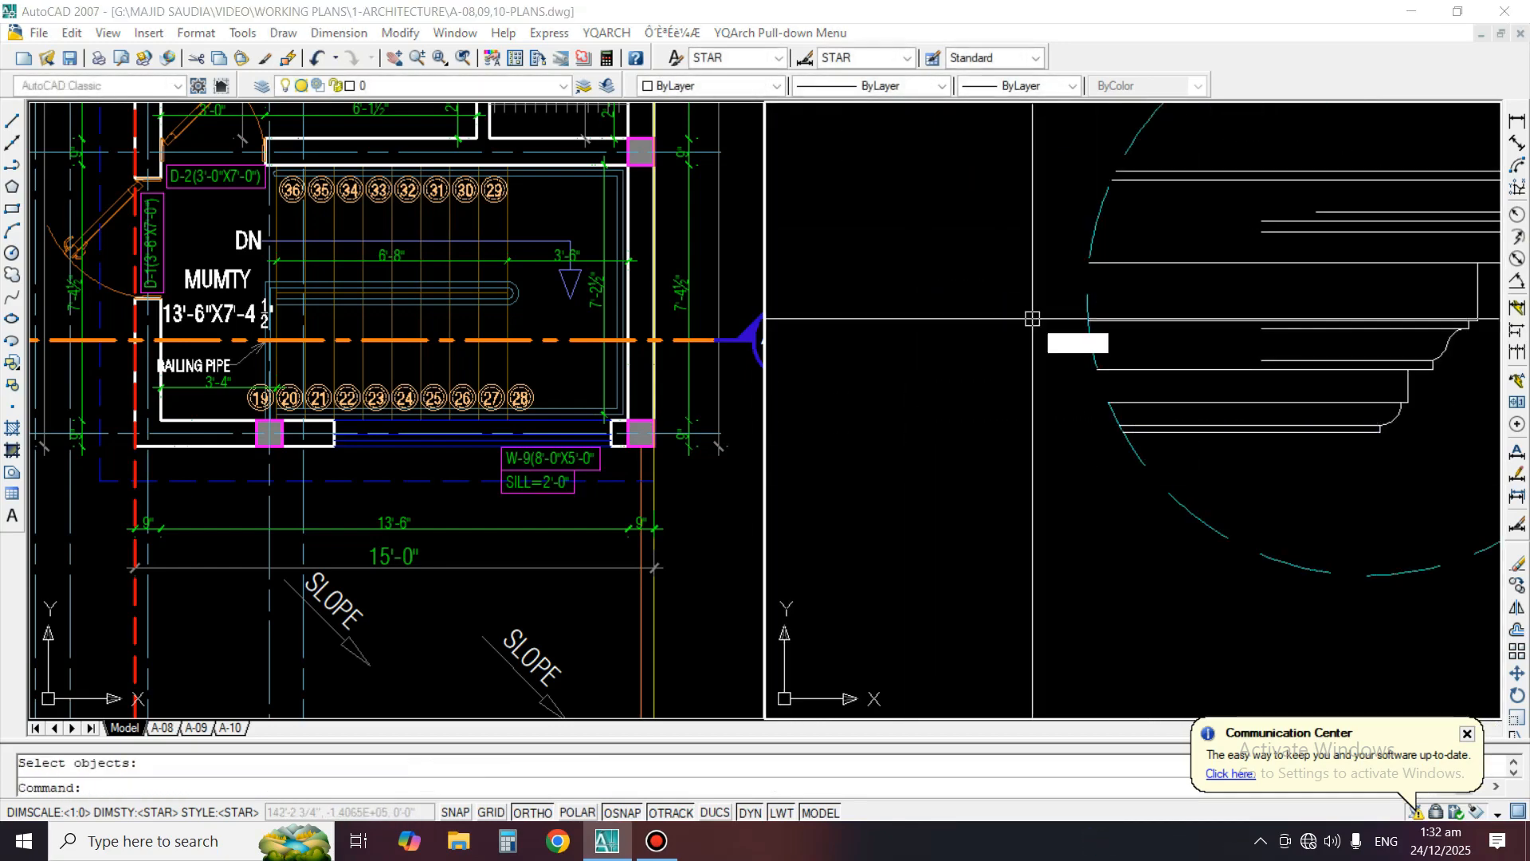
key("Return")
left_click(1088, 294)
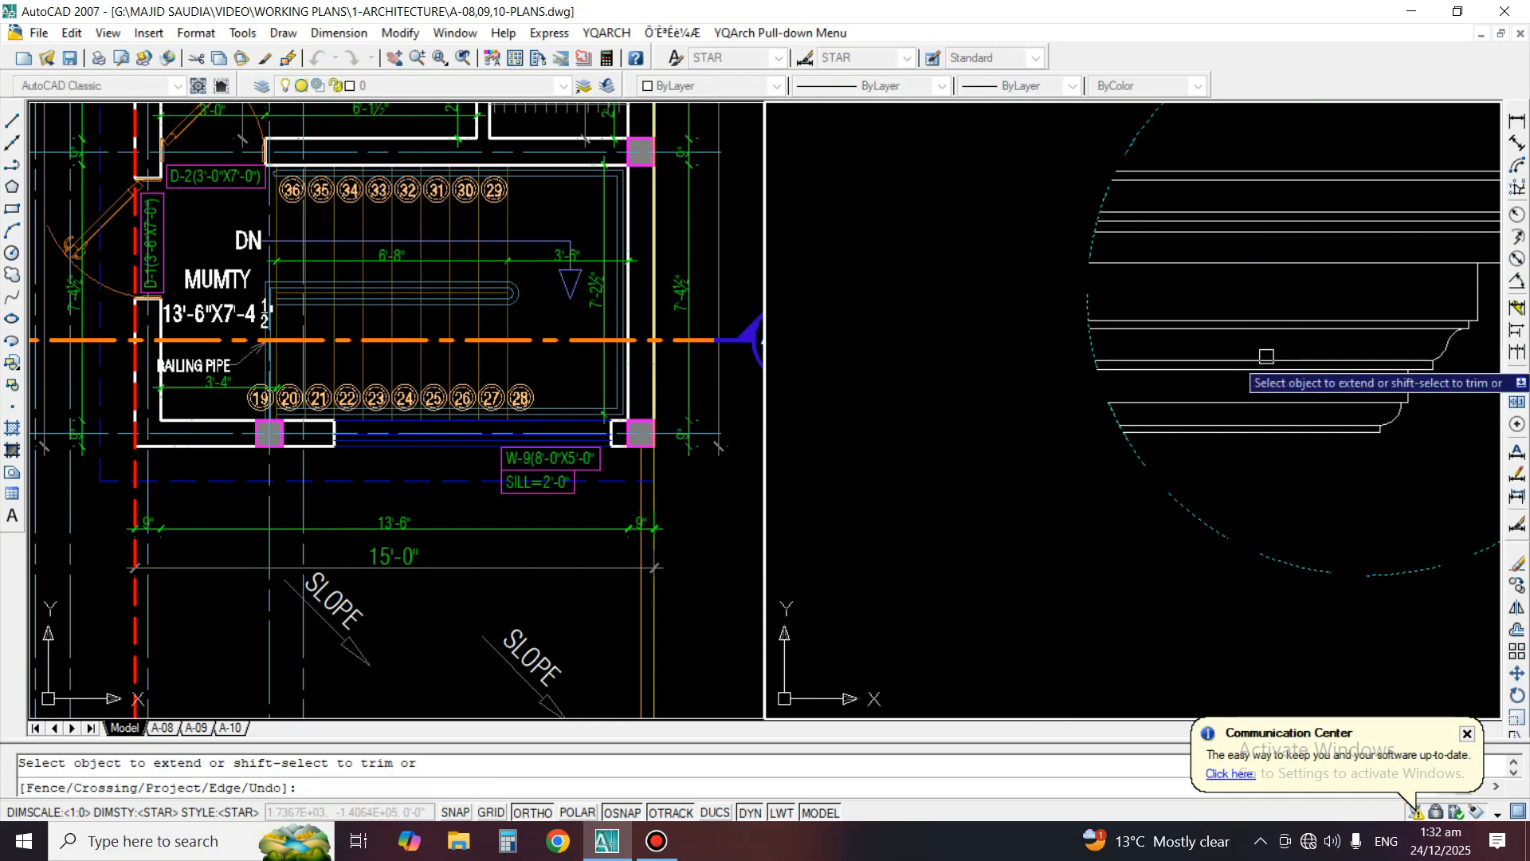
key("Return")
Erase the dashed boundary circle around the Detail D copy
scroll(1151, 363, "down", 4)
left_click(1228, 450)
type("e")
key("Return")
scroll(1240, 421, "down", 4)
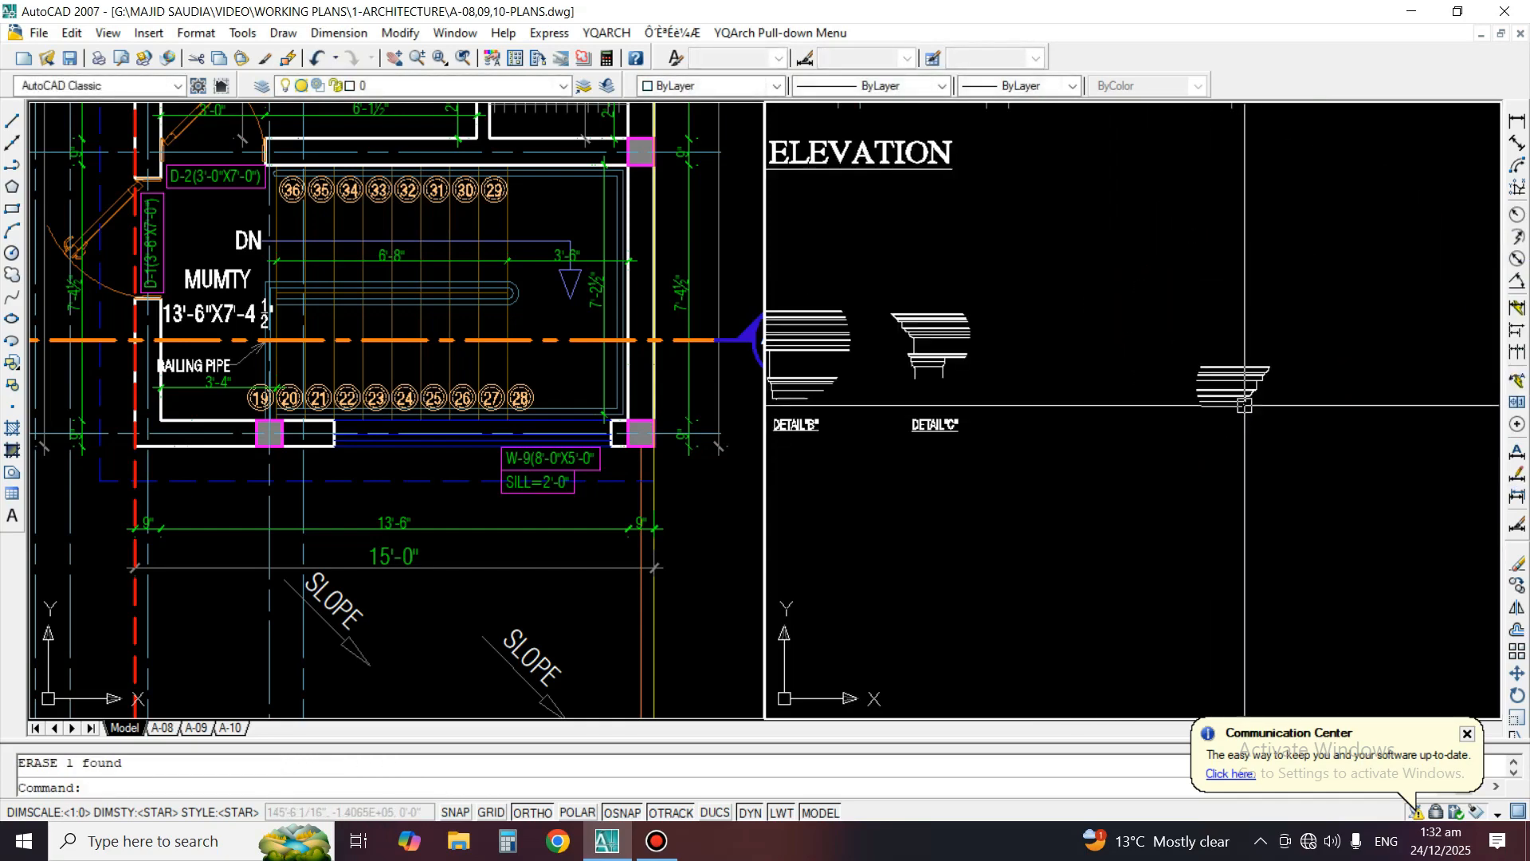
Move the Detail D cornice horizontally closer to Detail C
type("m")
key("Return")
left_click(1172, 300)
left_click(1338, 499)
key("Return")
left_click(1294, 505)
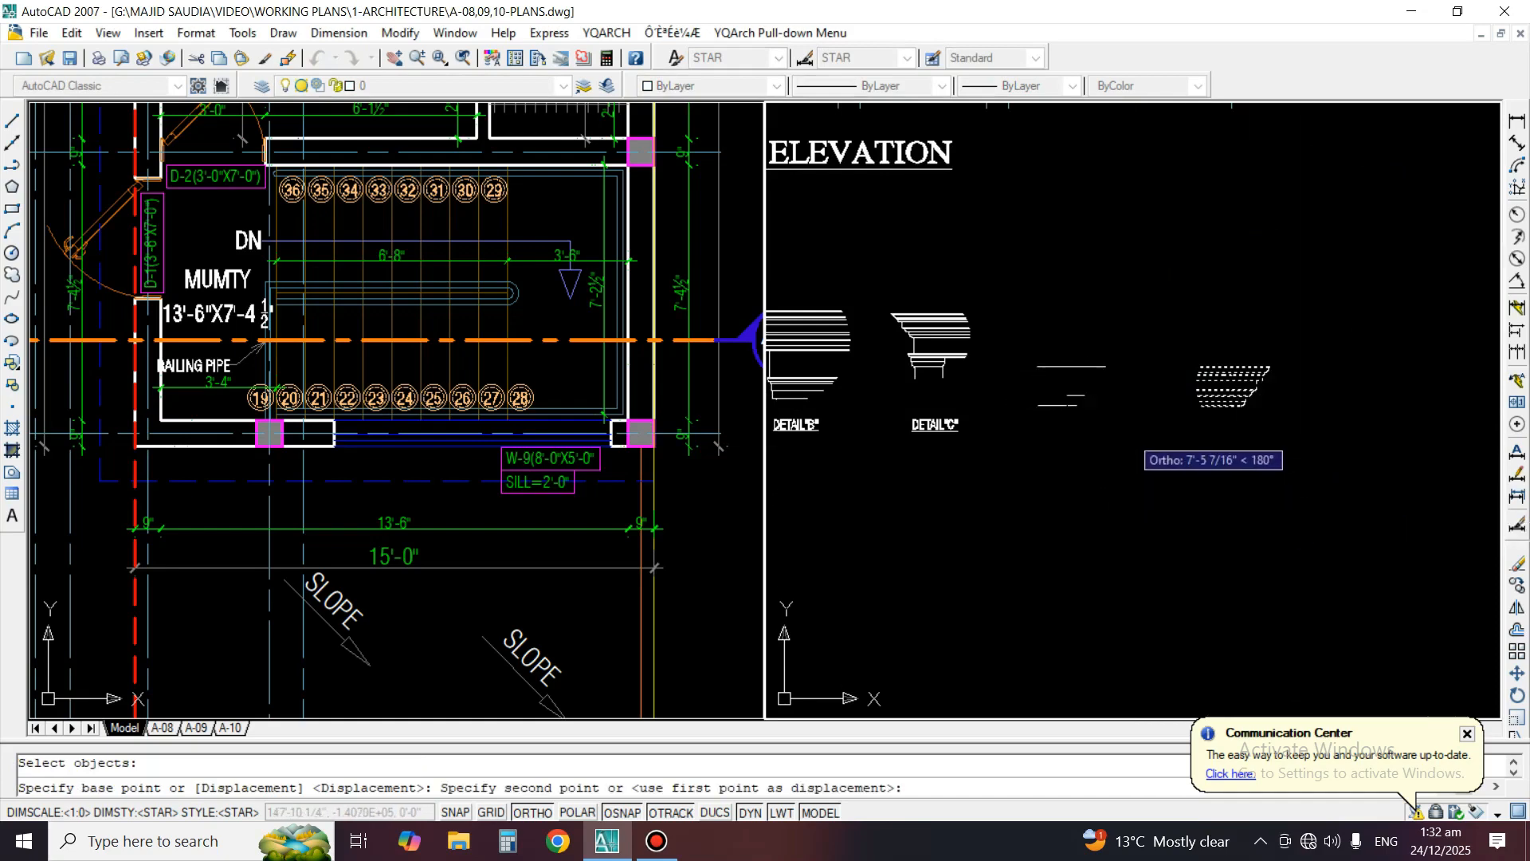
left_click(1117, 438)
Move the Detail D cornice straight up to line up with the top of Detail C
key("Return")
left_click(1190, 473)
key("Return")
left_click(1209, 408)
left_click(1201, 354)
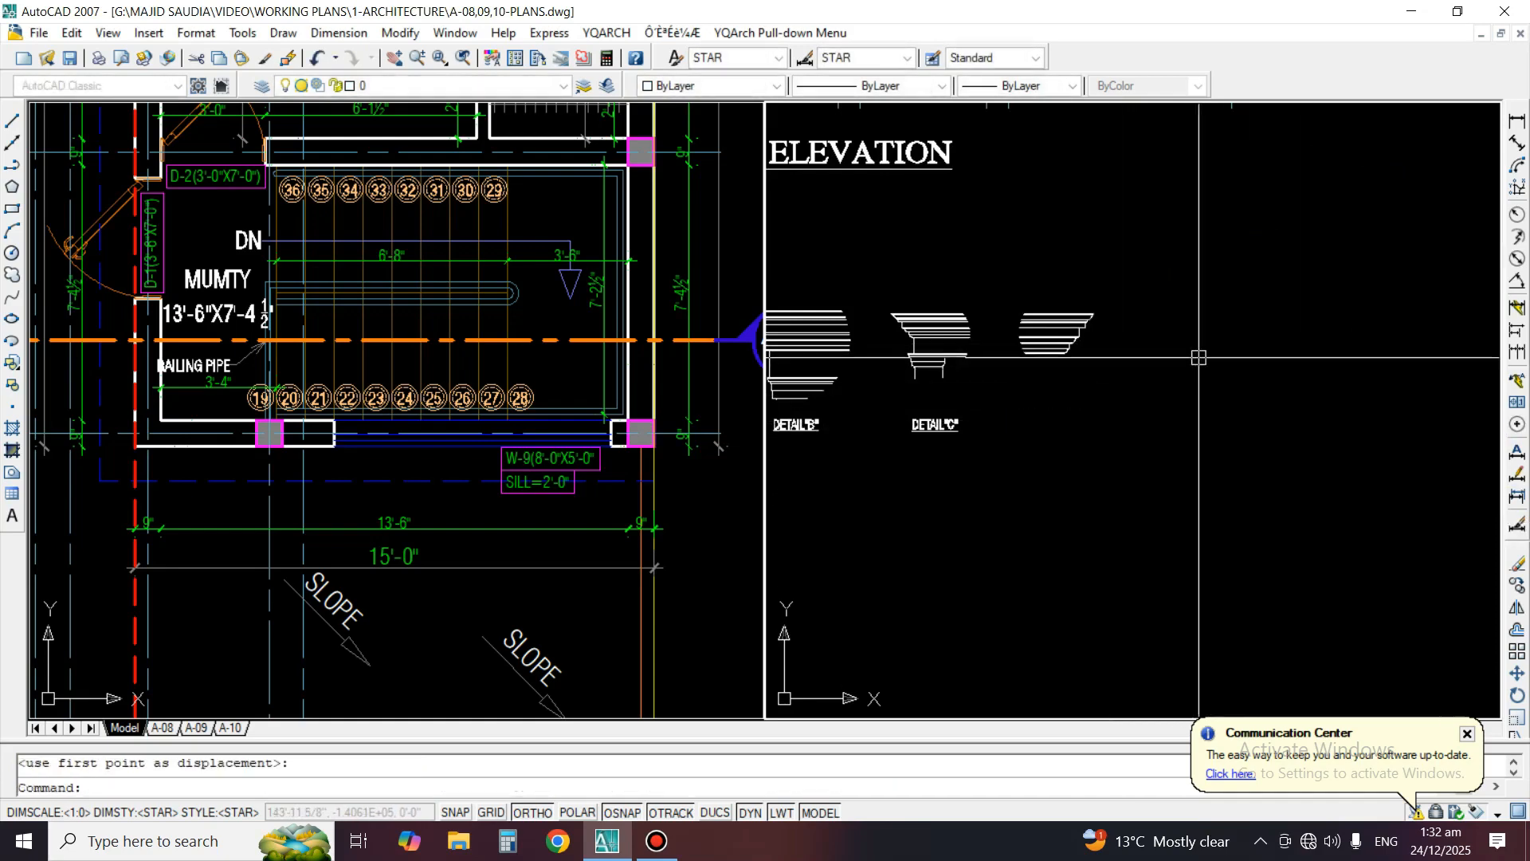
Copy the DETAIL"C" label horizontally to beneath the Detail D cornice
type("co")
key("Return")
scroll(1091, 395, "up", 2)
key("Return")
left_click(907, 477)
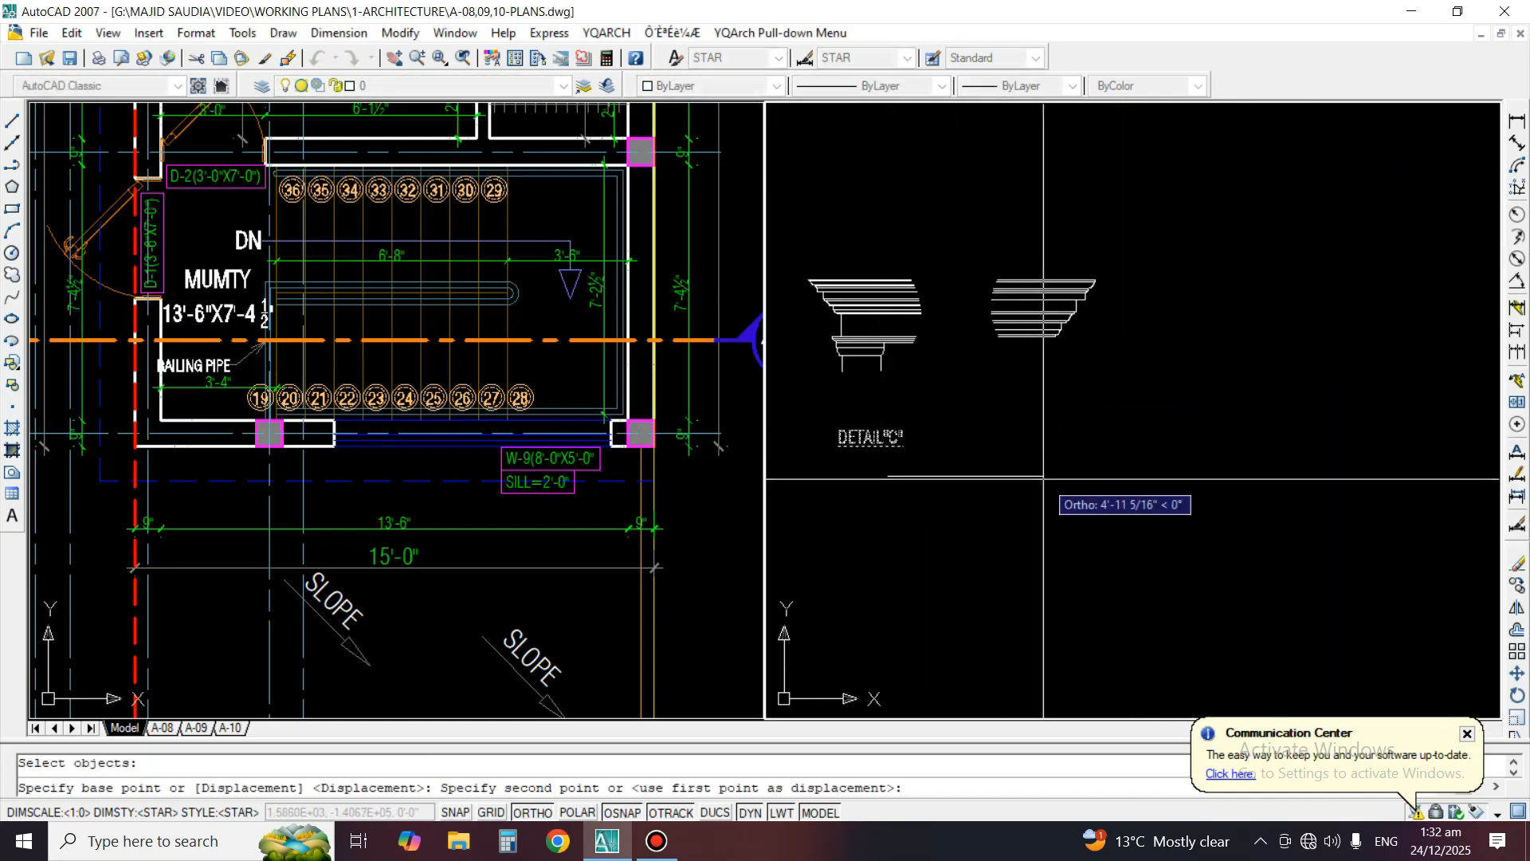
left_click(1049, 478)
key("Return")
Edit the letter of the copied label beneath the Detail D cornice to match its callout
type("ed")
key("Return")
scroll(1035, 446, "up", 3)
left_click(1046, 428)
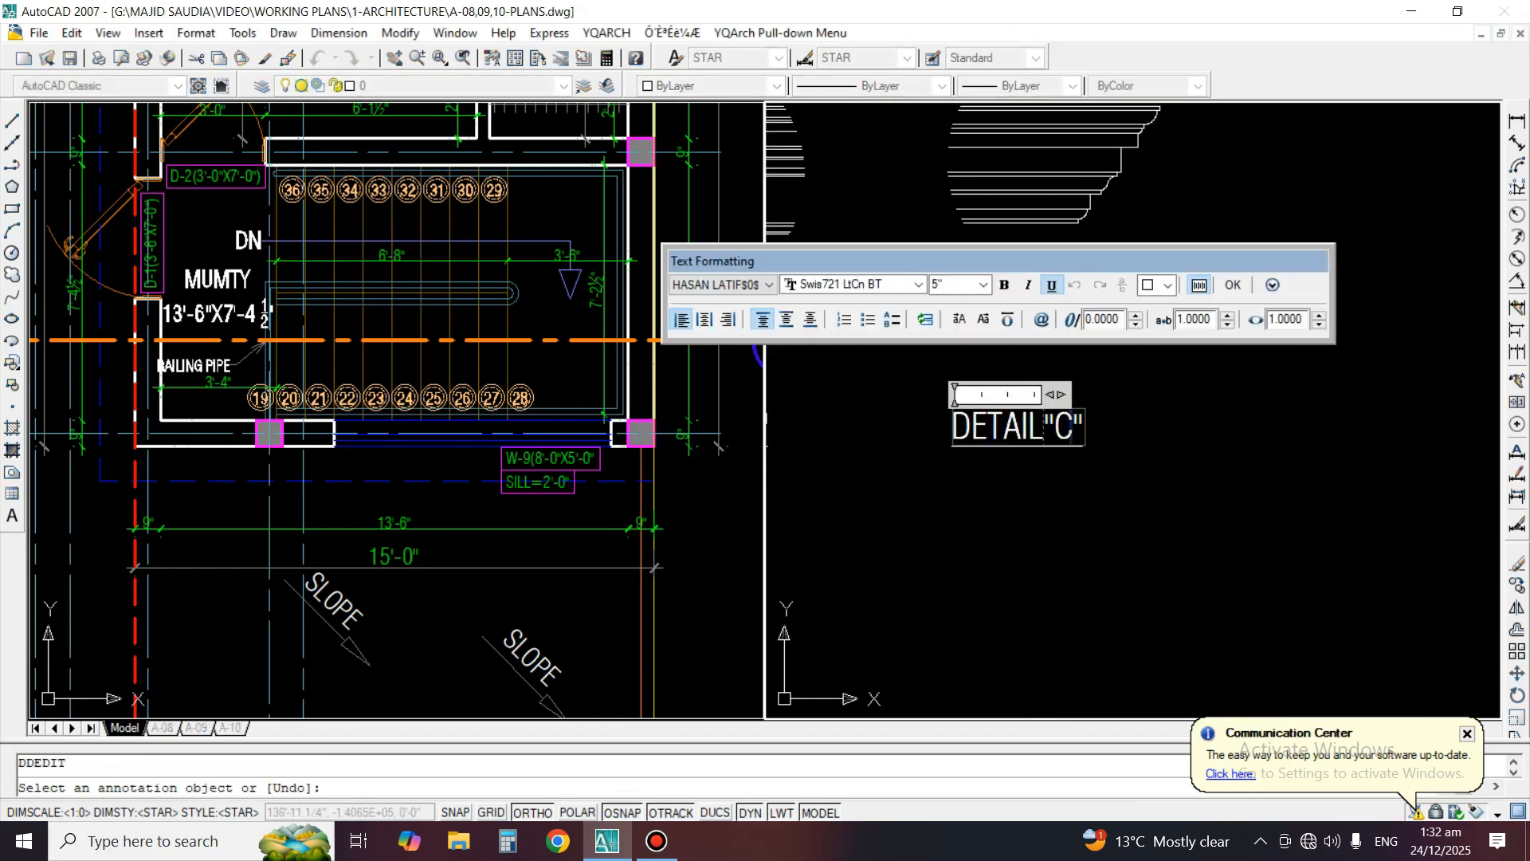
left_click(1062, 461)
left_click(1059, 435)
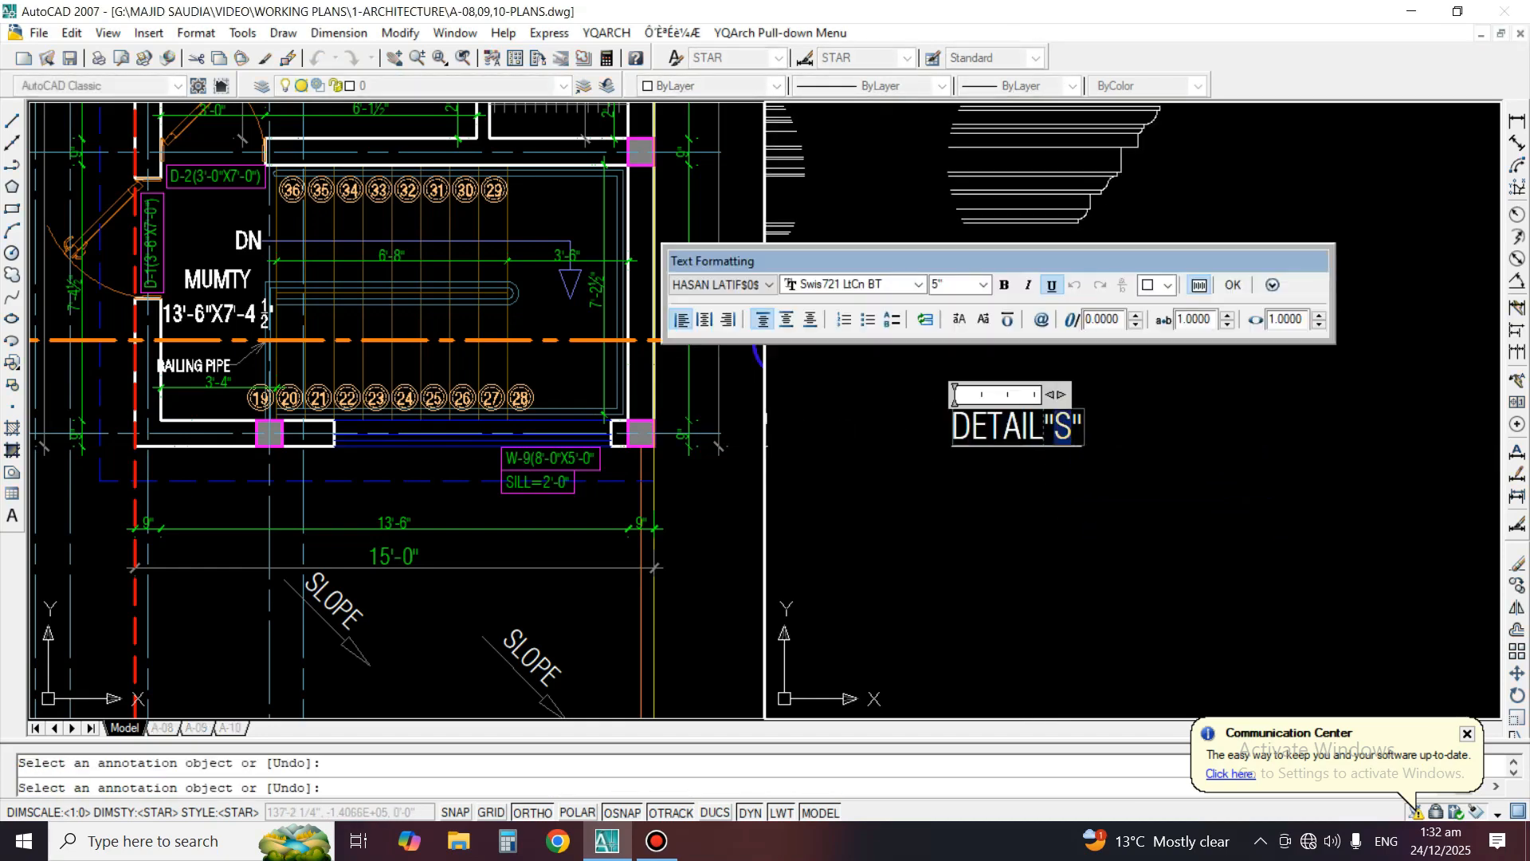
Copy the window corner inside the elevation's DETAIL"E" callout to the free space beside Detail D
scroll(1081, 500, "down", 5)
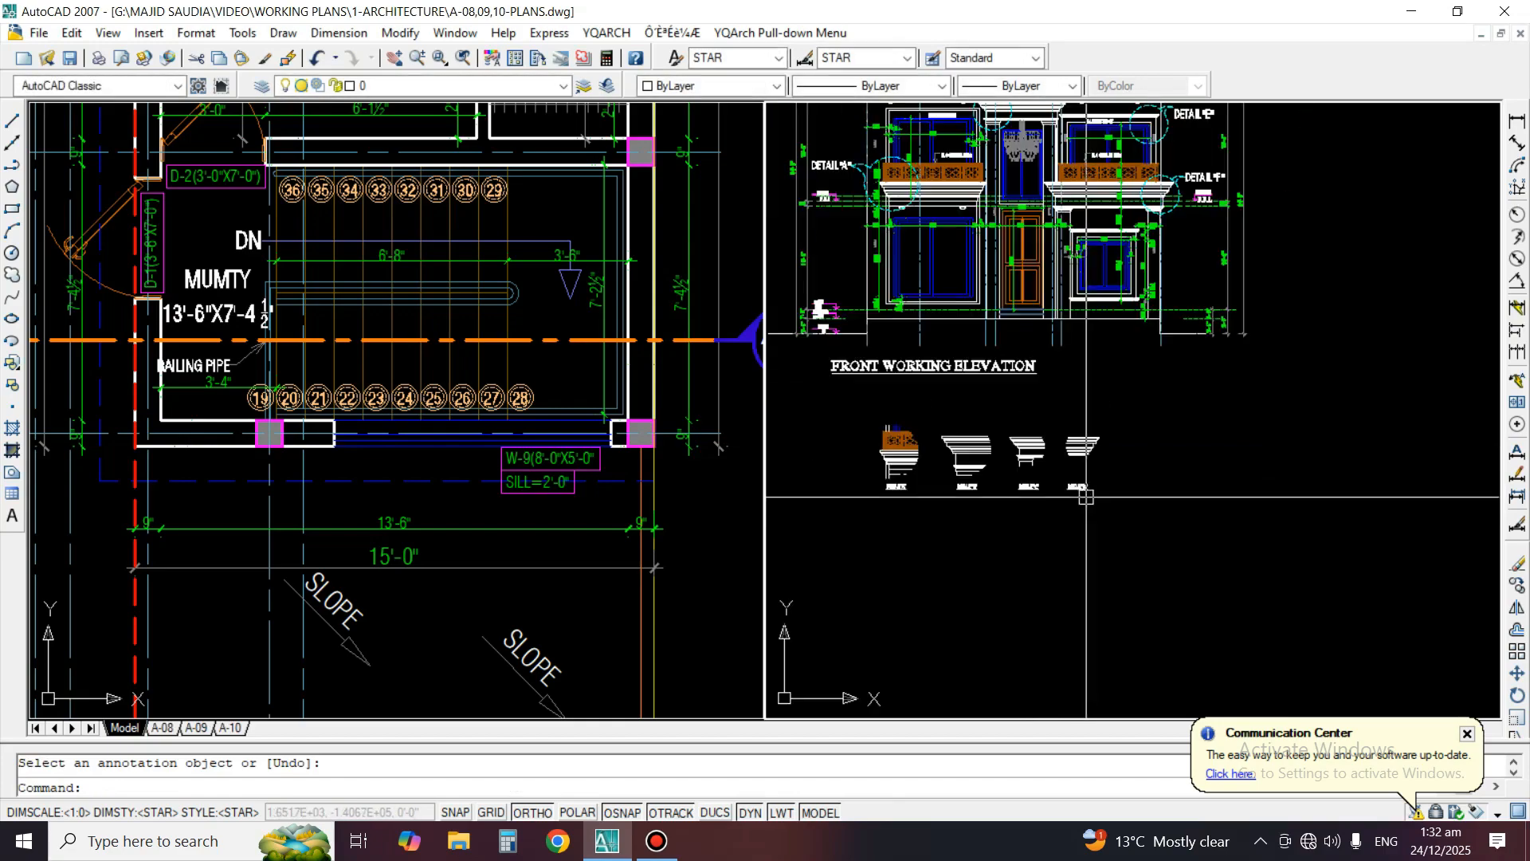
scroll(1082, 379, "up", 5)
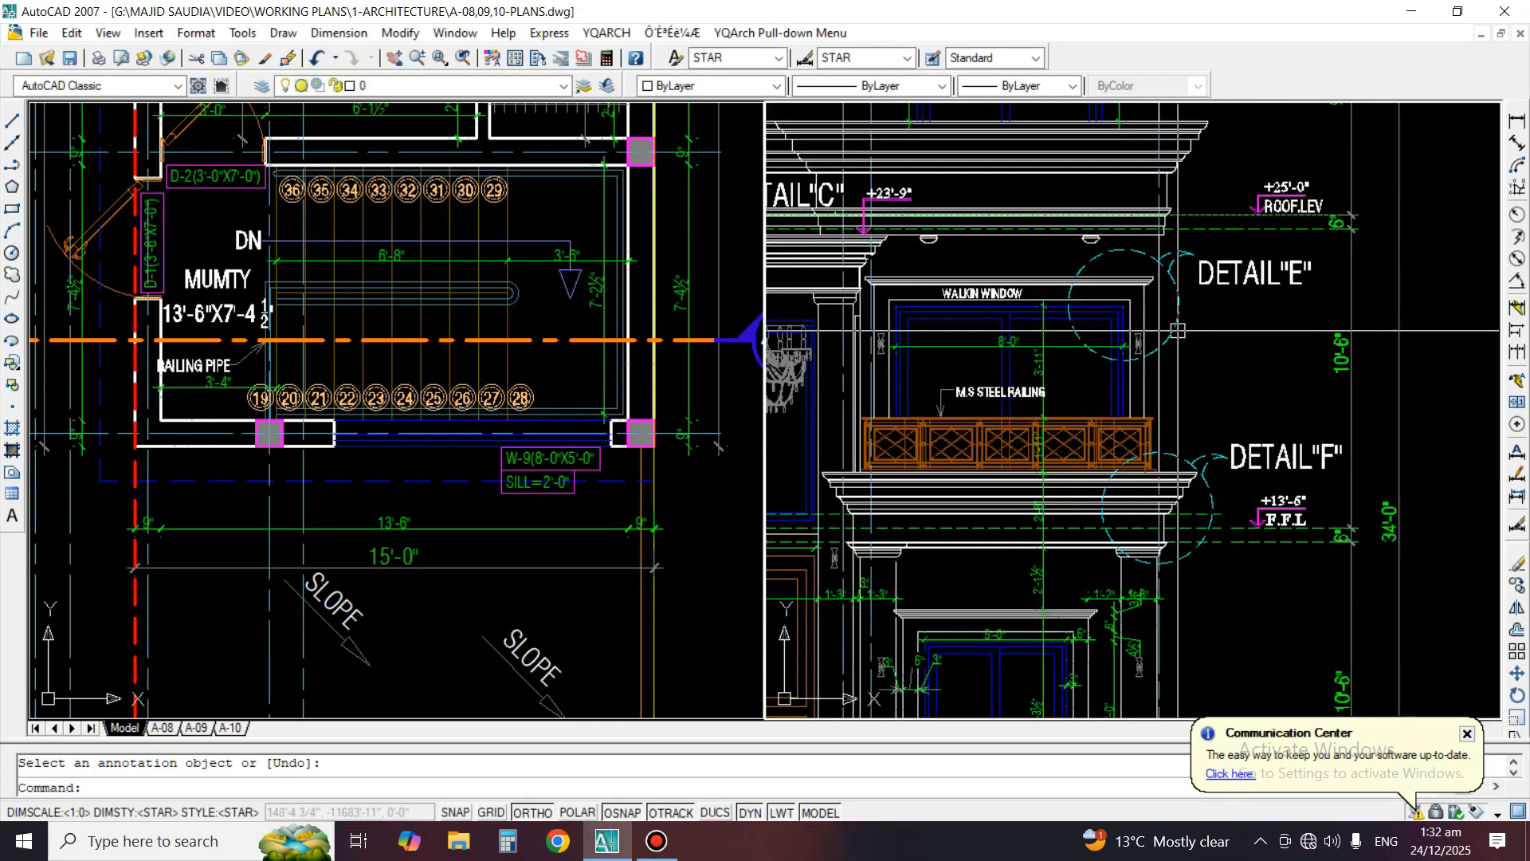
type("o")
key("Return")
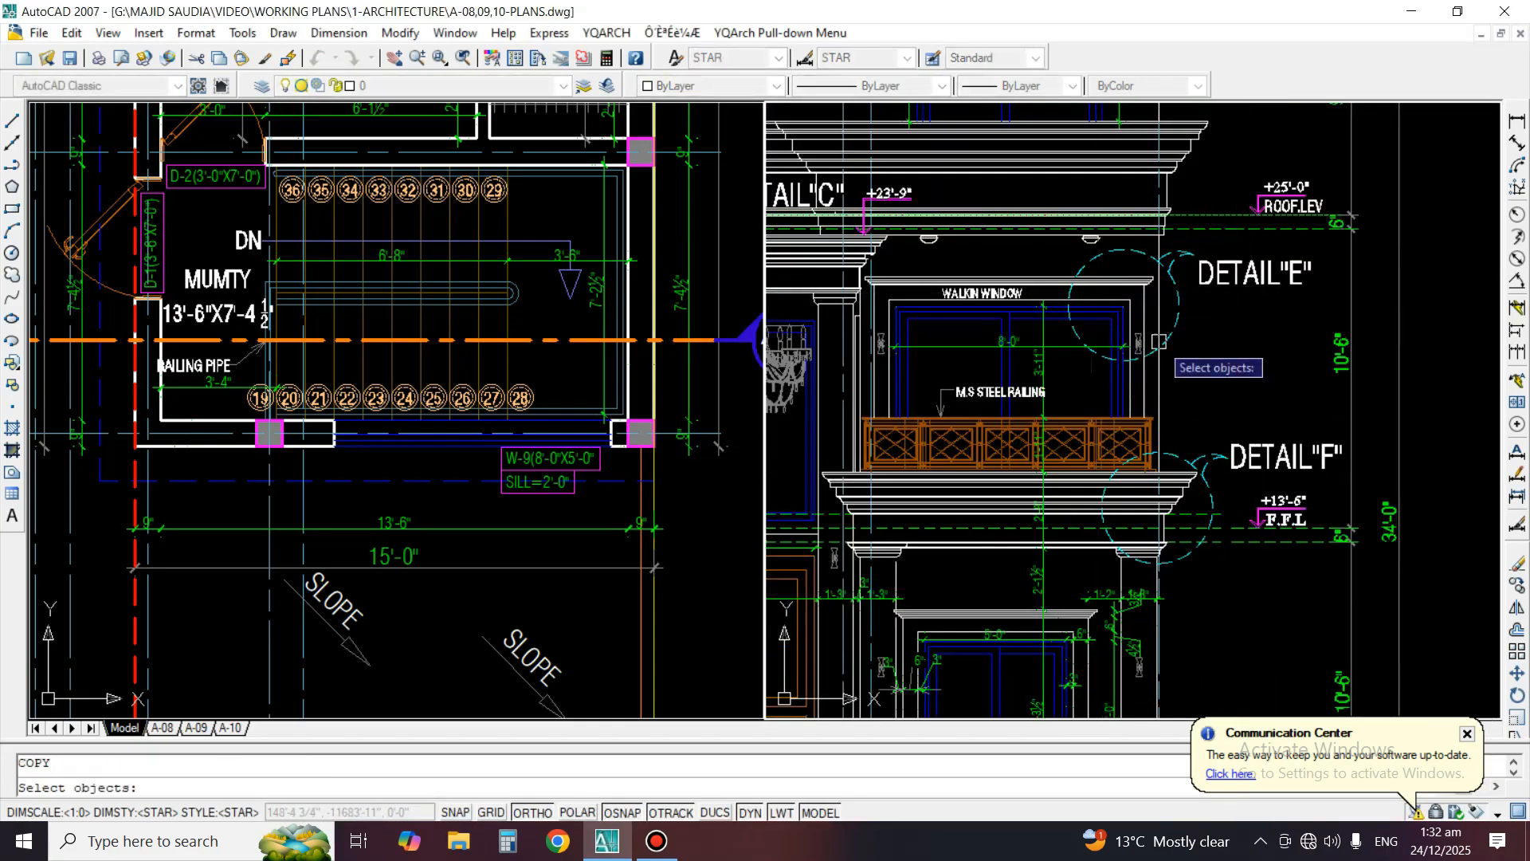
scroll(1171, 348, "up", 3)
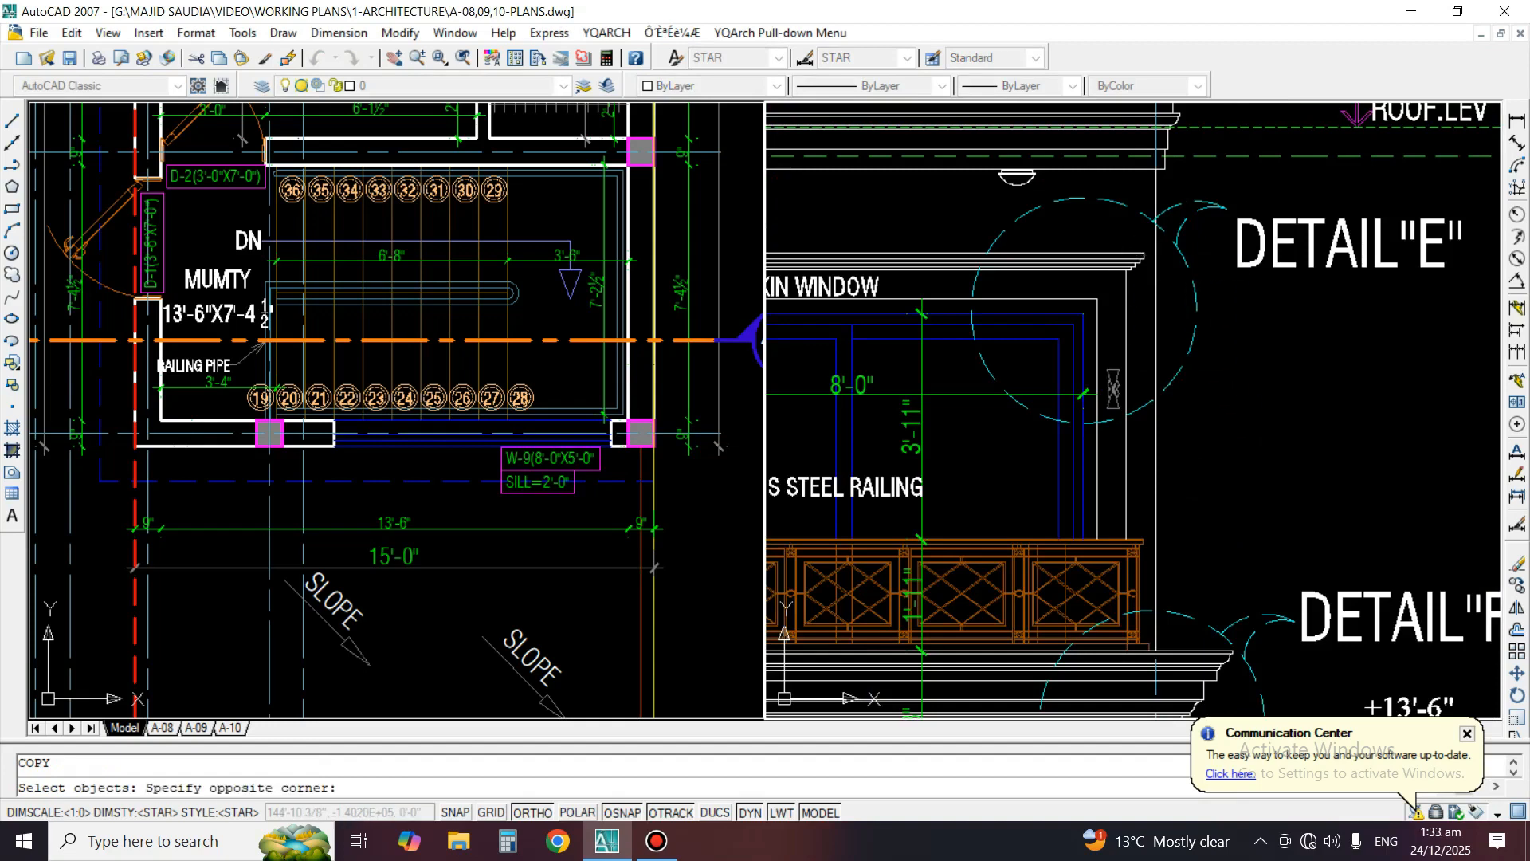
left_click(1054, 386)
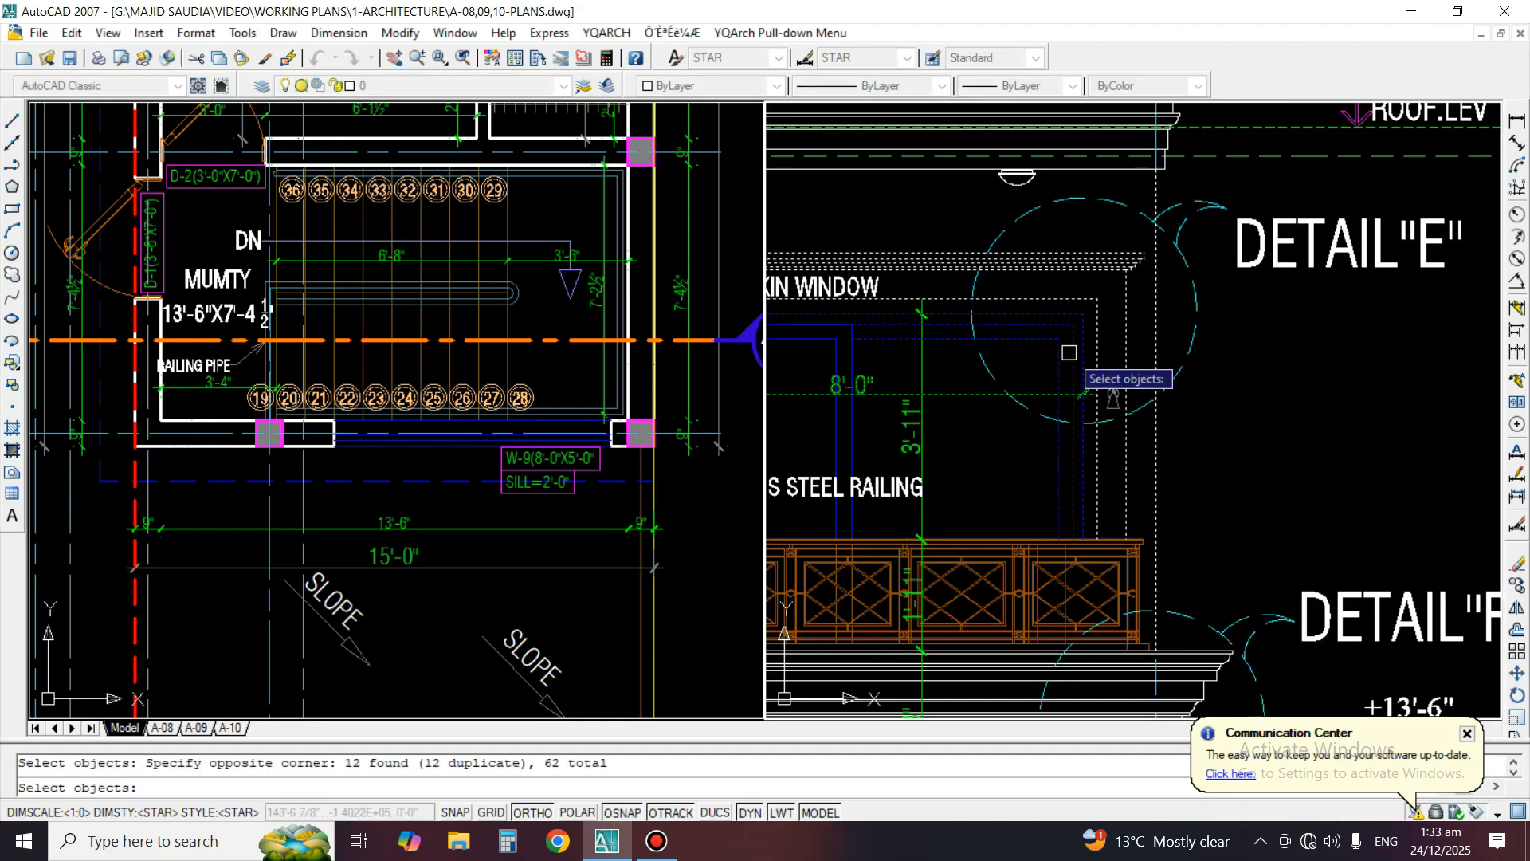
key("Return")
left_click(1146, 292)
scroll(1171, 153, "down", 10)
scroll(1172, 161, "up", 3)
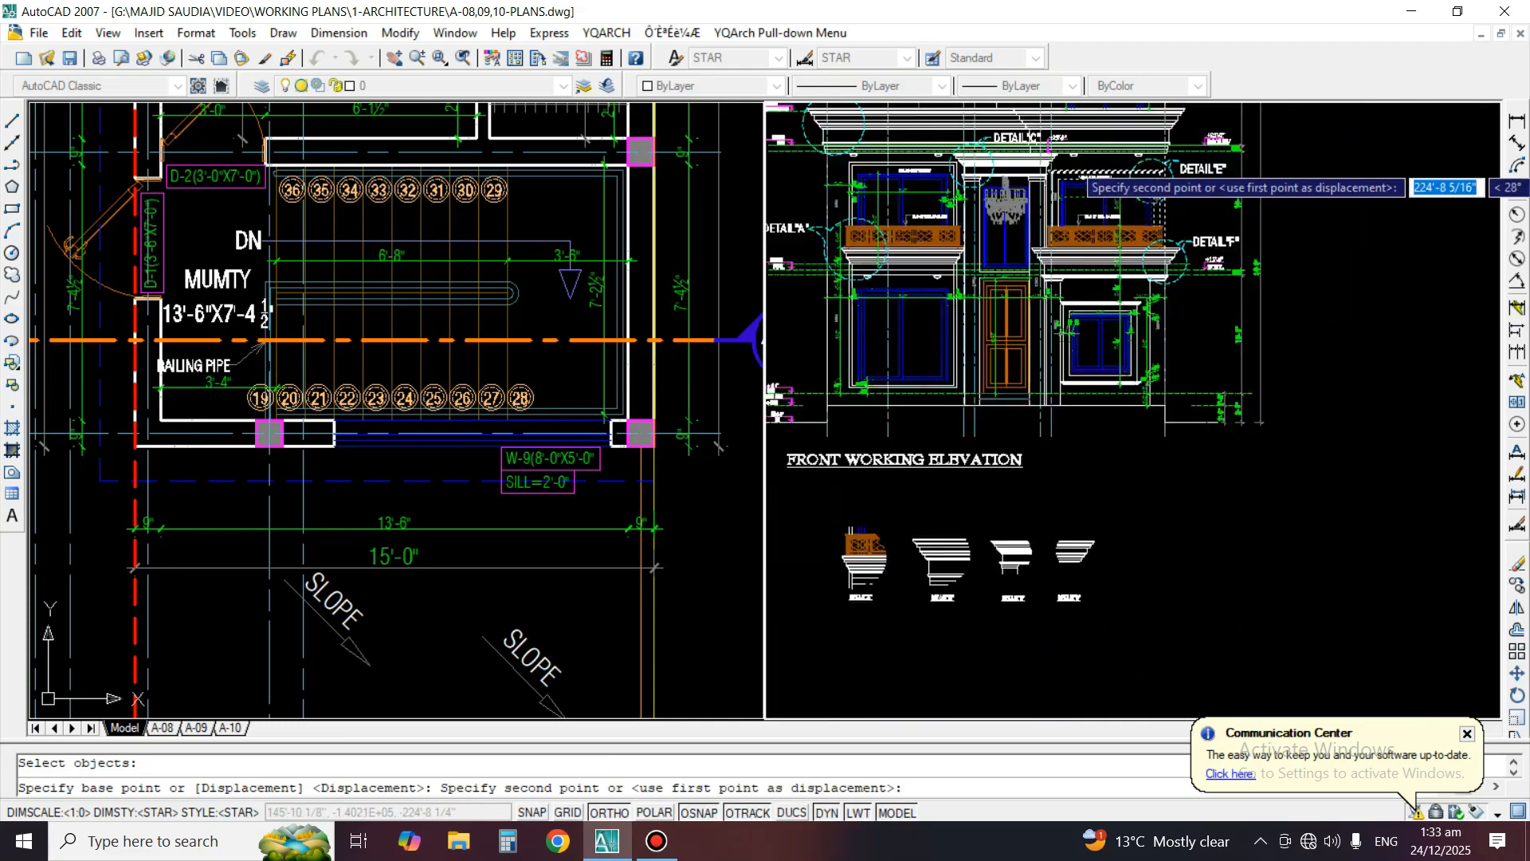
scroll(1080, 180, "up", 5)
scroll(1160, 223, "down", 9)
scroll(1147, 331, "up", 3)
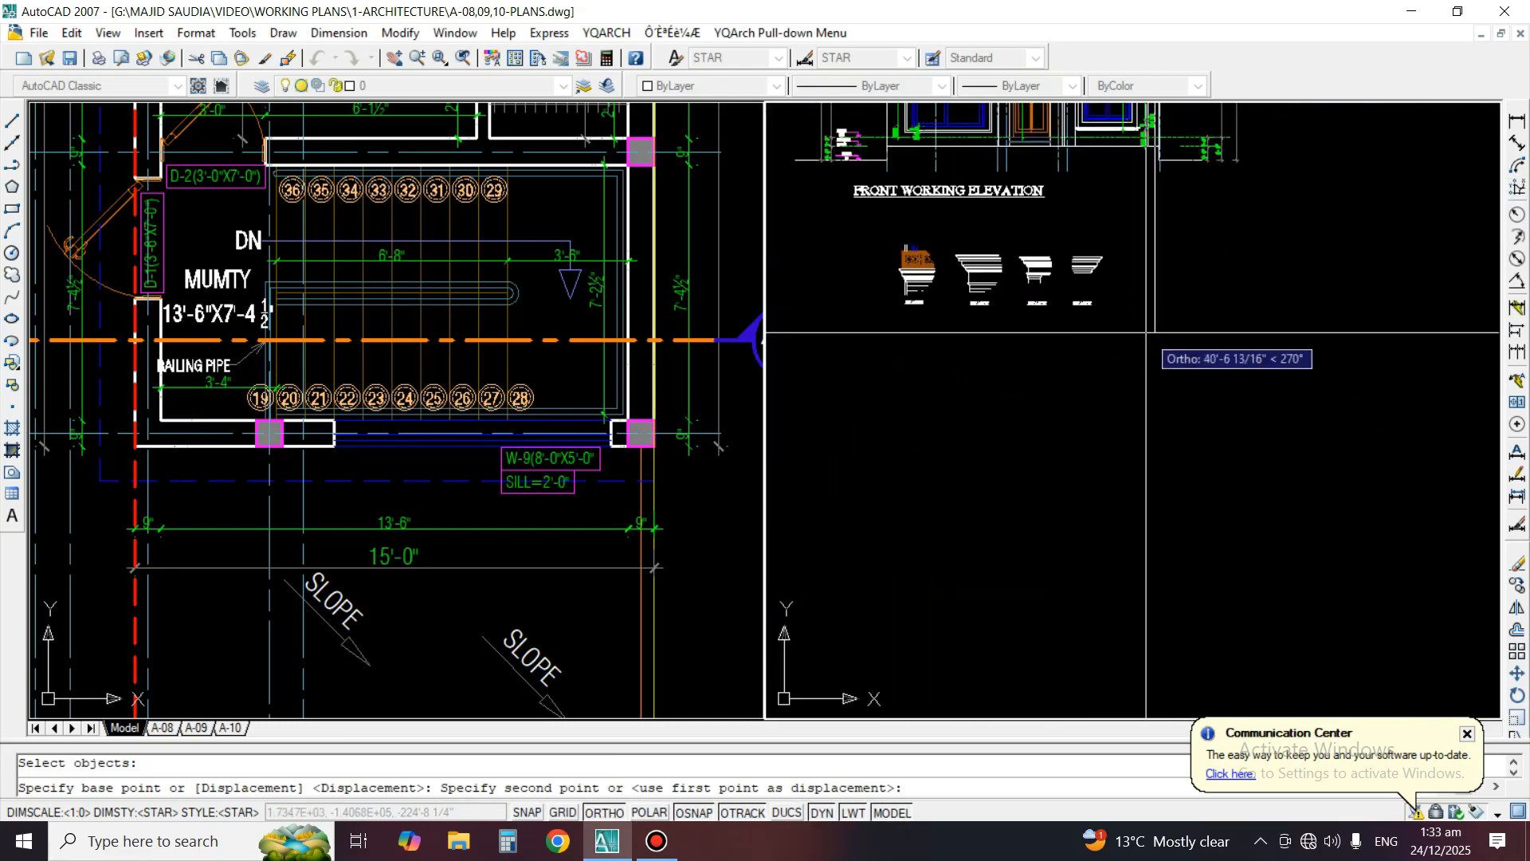
scroll(1150, 253, "up", 3)
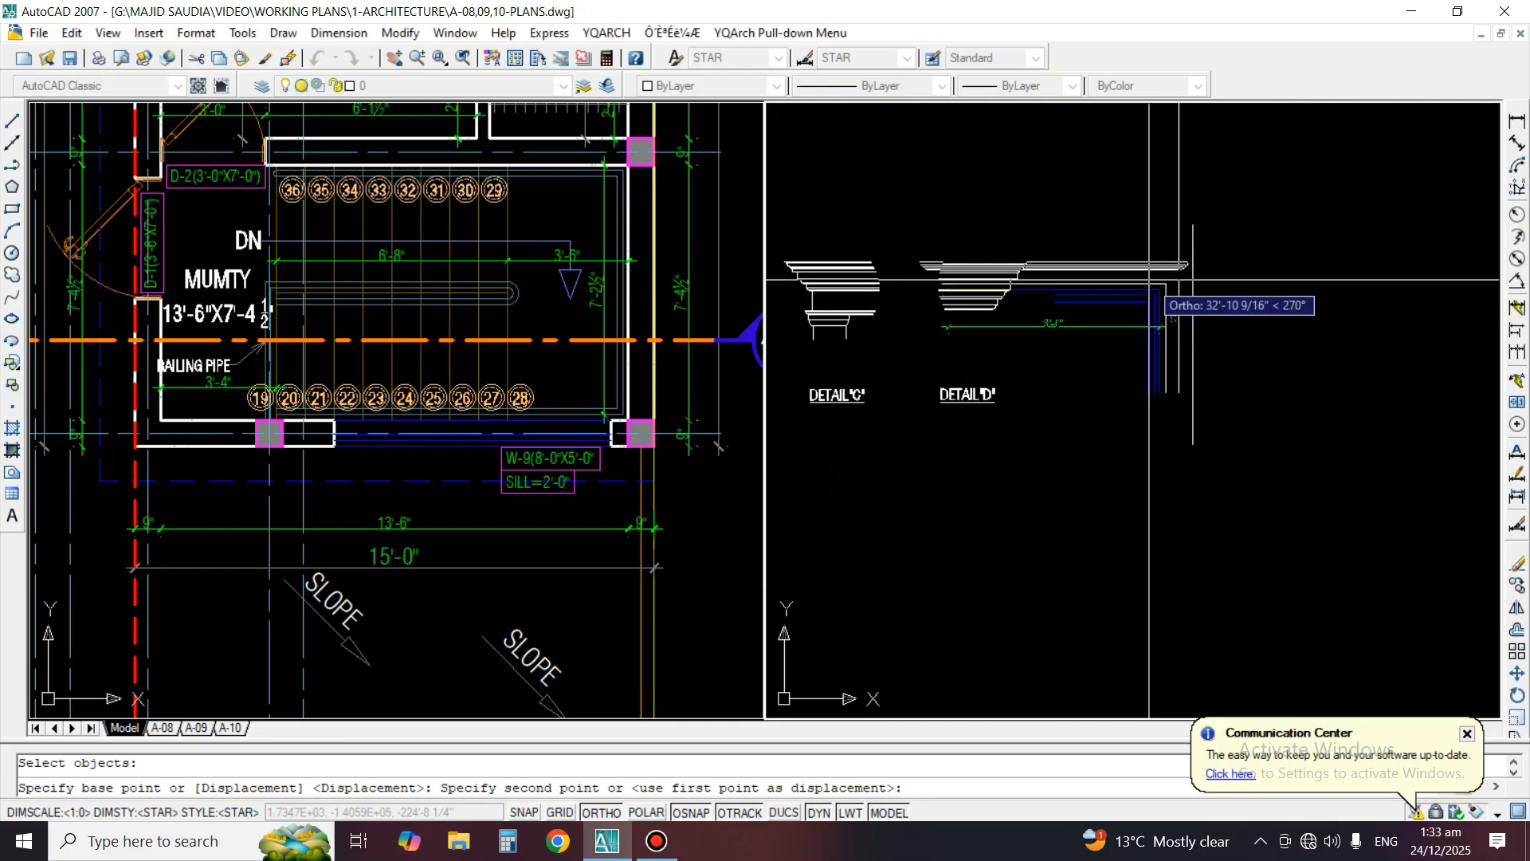
key("F8")
left_click(1172, 315)
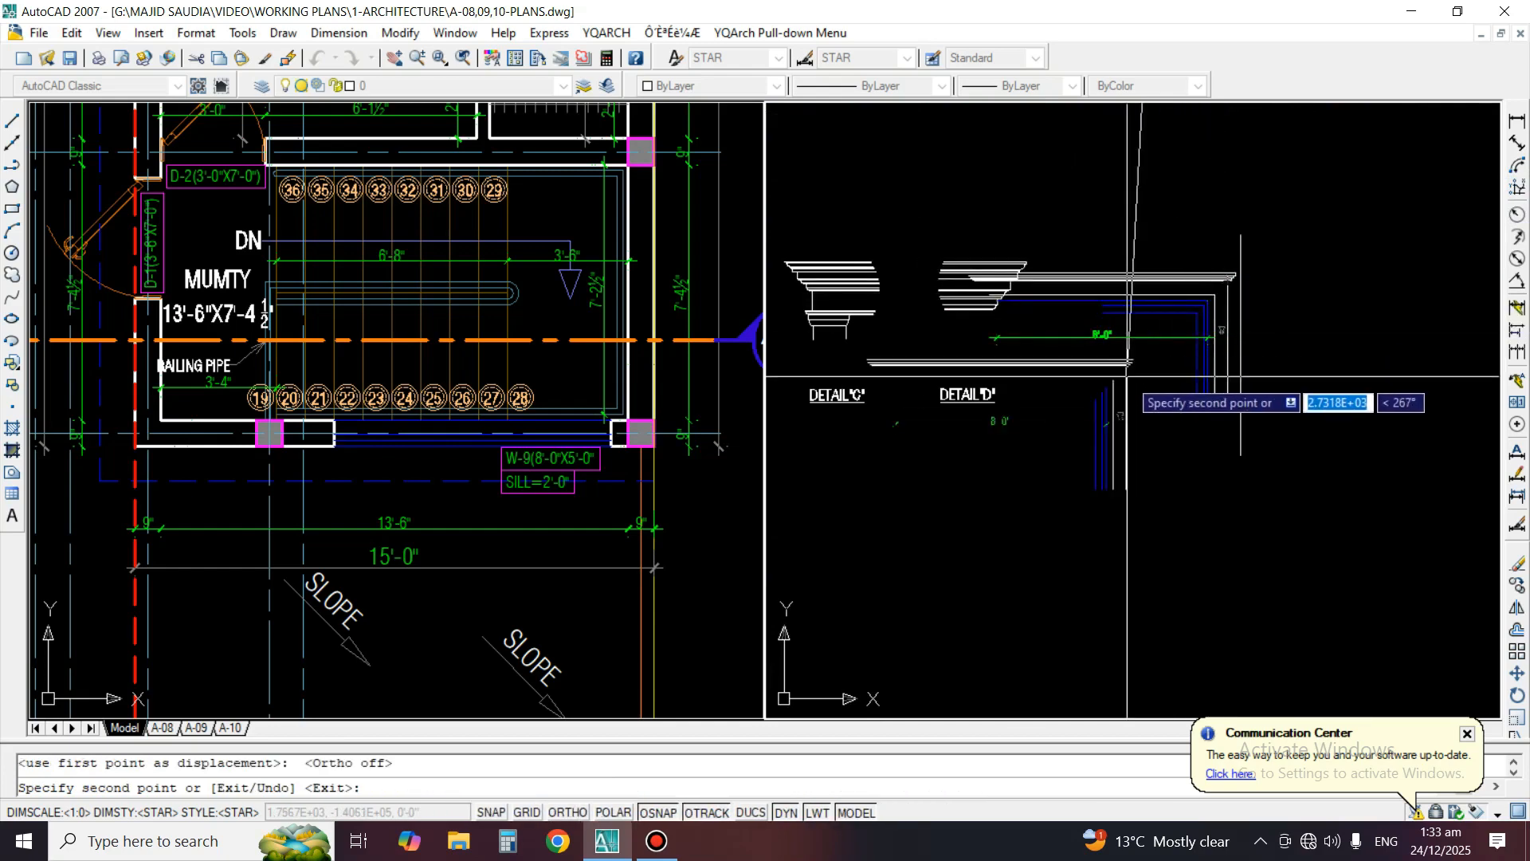
key("Return")
Draw a steep slanted cutting line across the head lines of the copied Detail E window
scroll(1196, 317, "up", 3)
type("L")
key("Return")
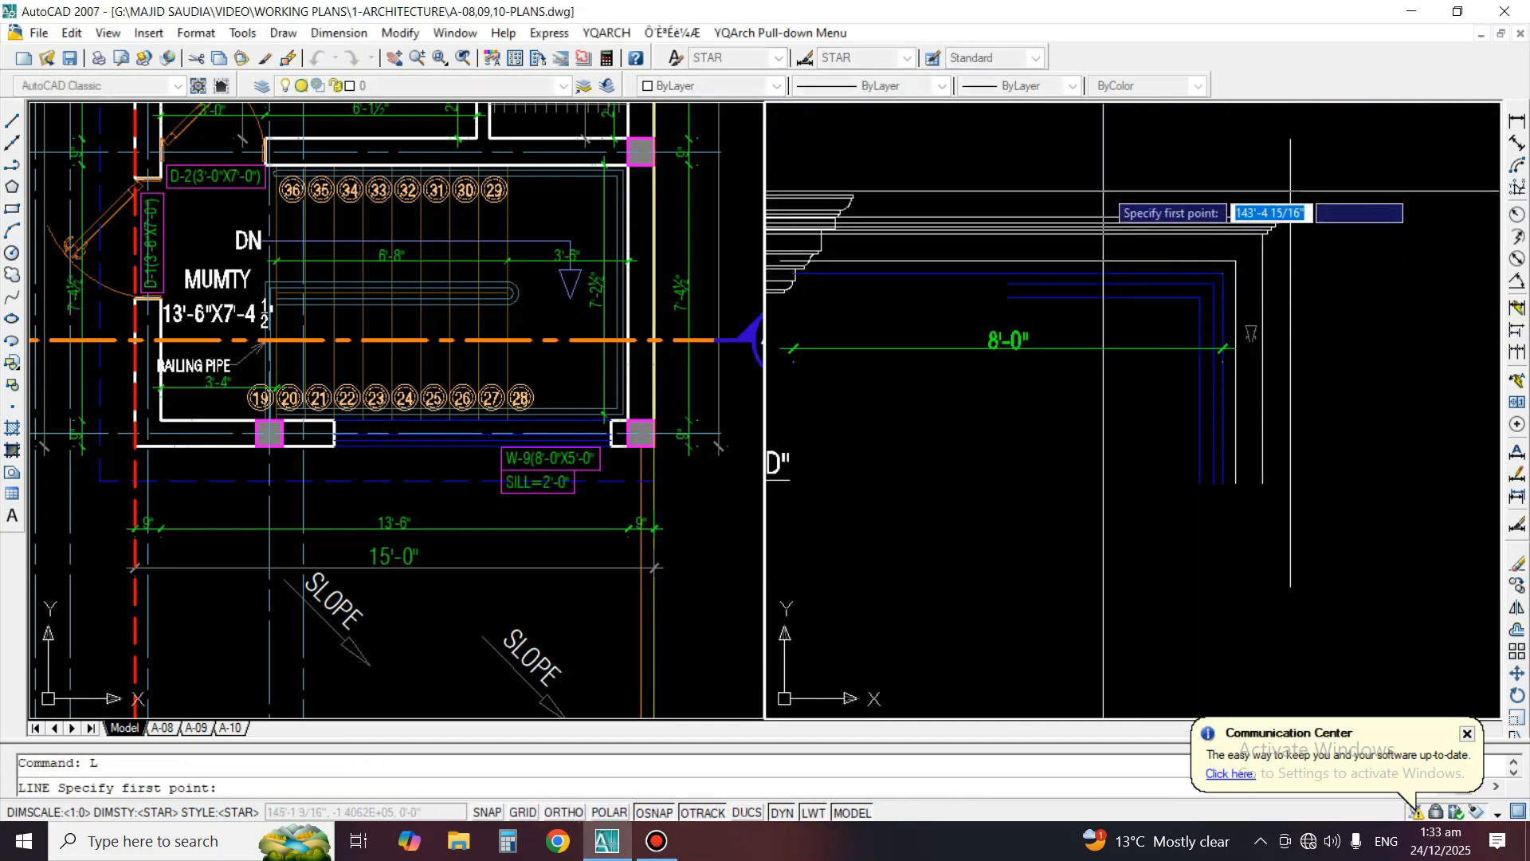
left_click(1126, 164)
left_click(1155, 436)
key("Return")
Trim the copied window's head and frame lines on the side of the slanted line facing Detail D
type("TR")
key("Return")
key("Return")
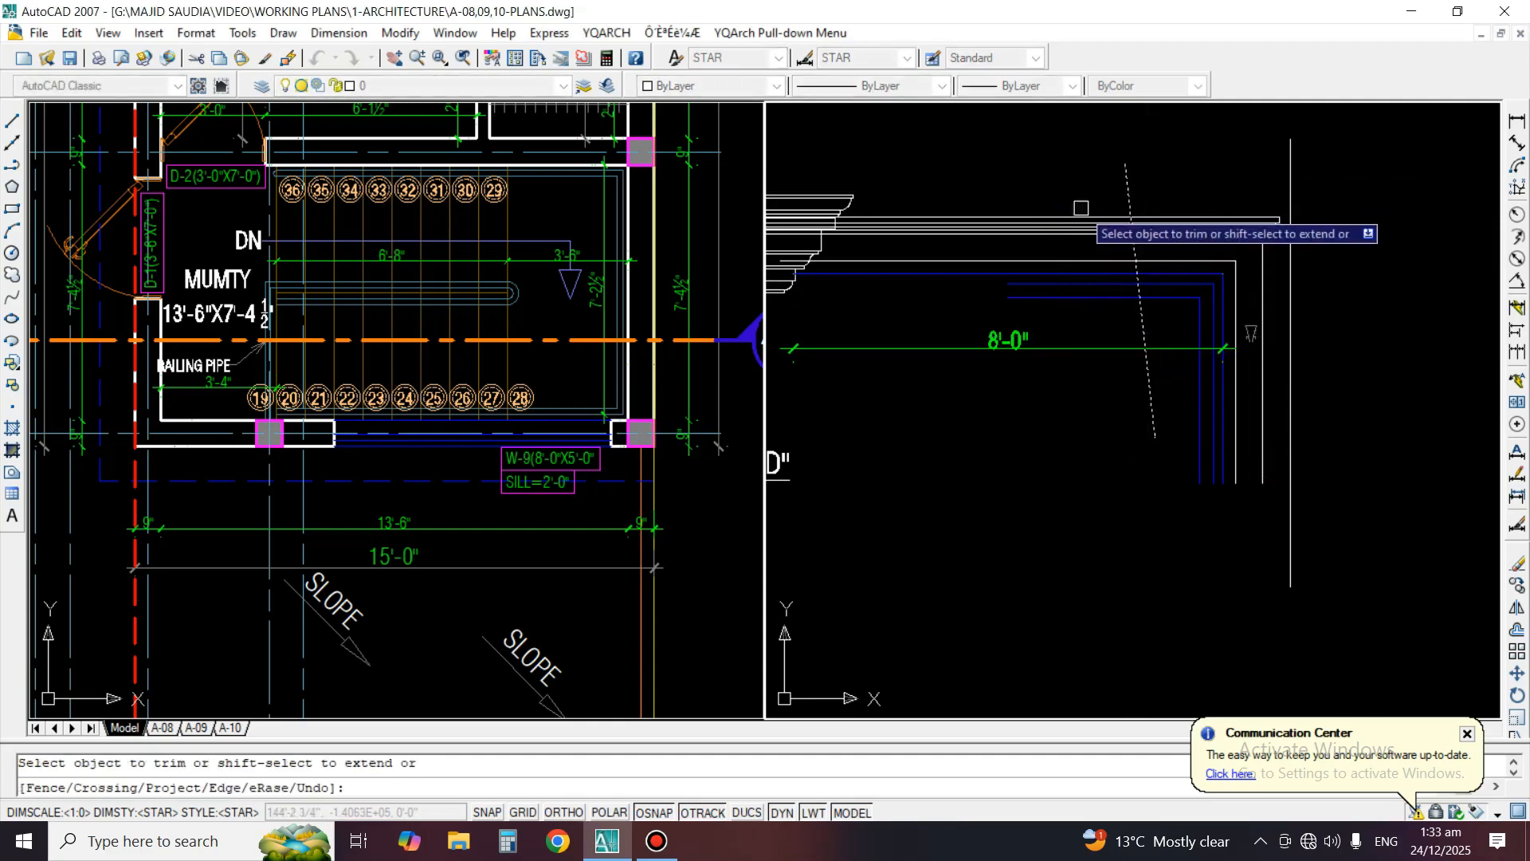
left_click(1079, 208)
left_click(1070, 454)
key("Return")
Erase the 8'-0" dimension, the small wall symbol and the long outer vertical line from the copied Detail E
type("E")
key("Return")
left_click(1186, 348)
key("Return")
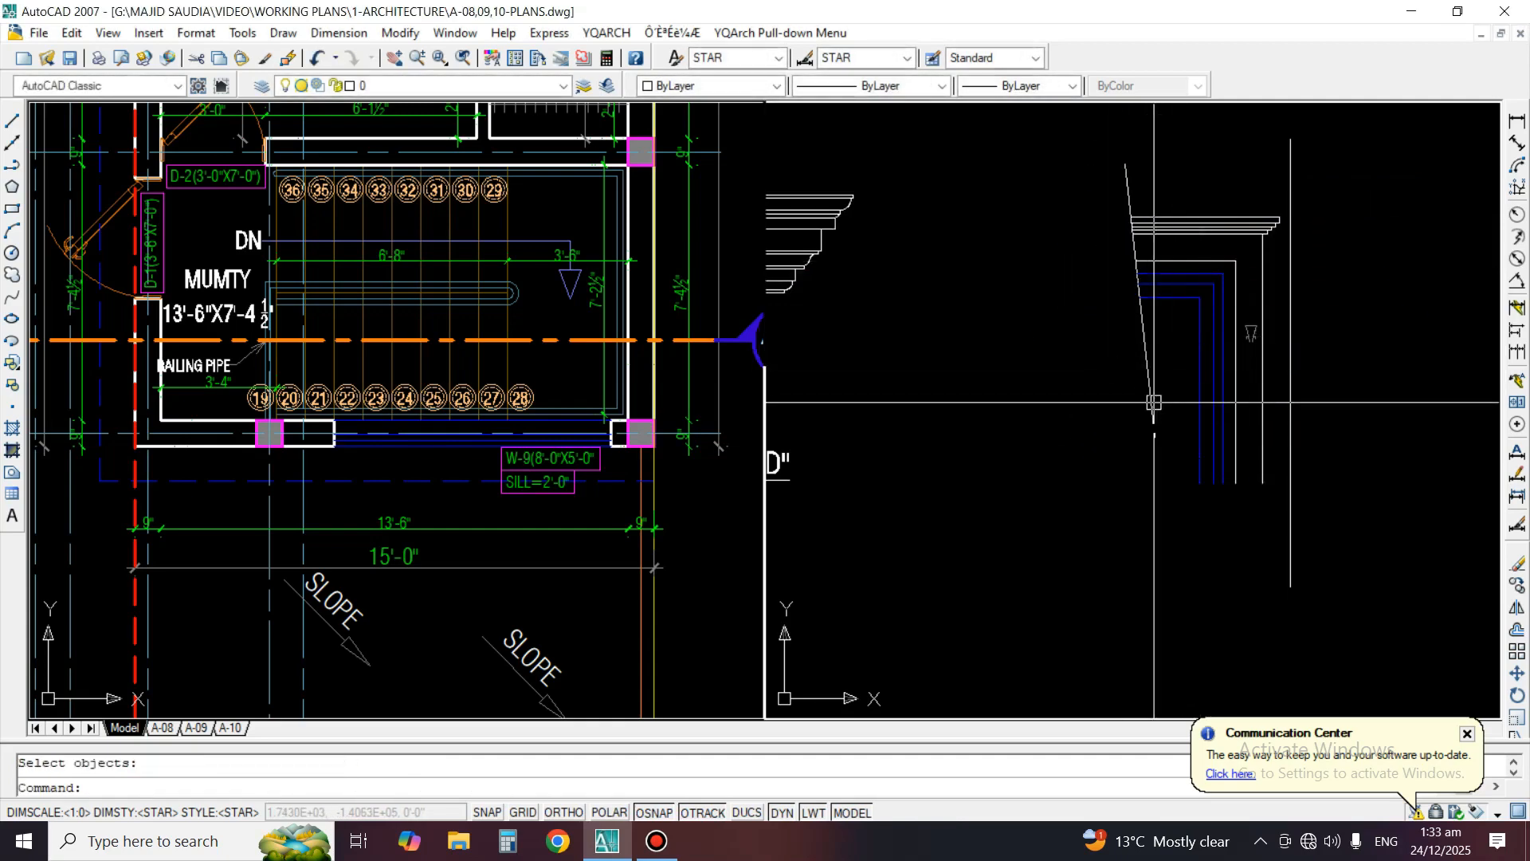
type("E")
key("Return")
left_click(1284, 392)
key("Return")
left_click(1299, 369)
left_click(1301, 379)
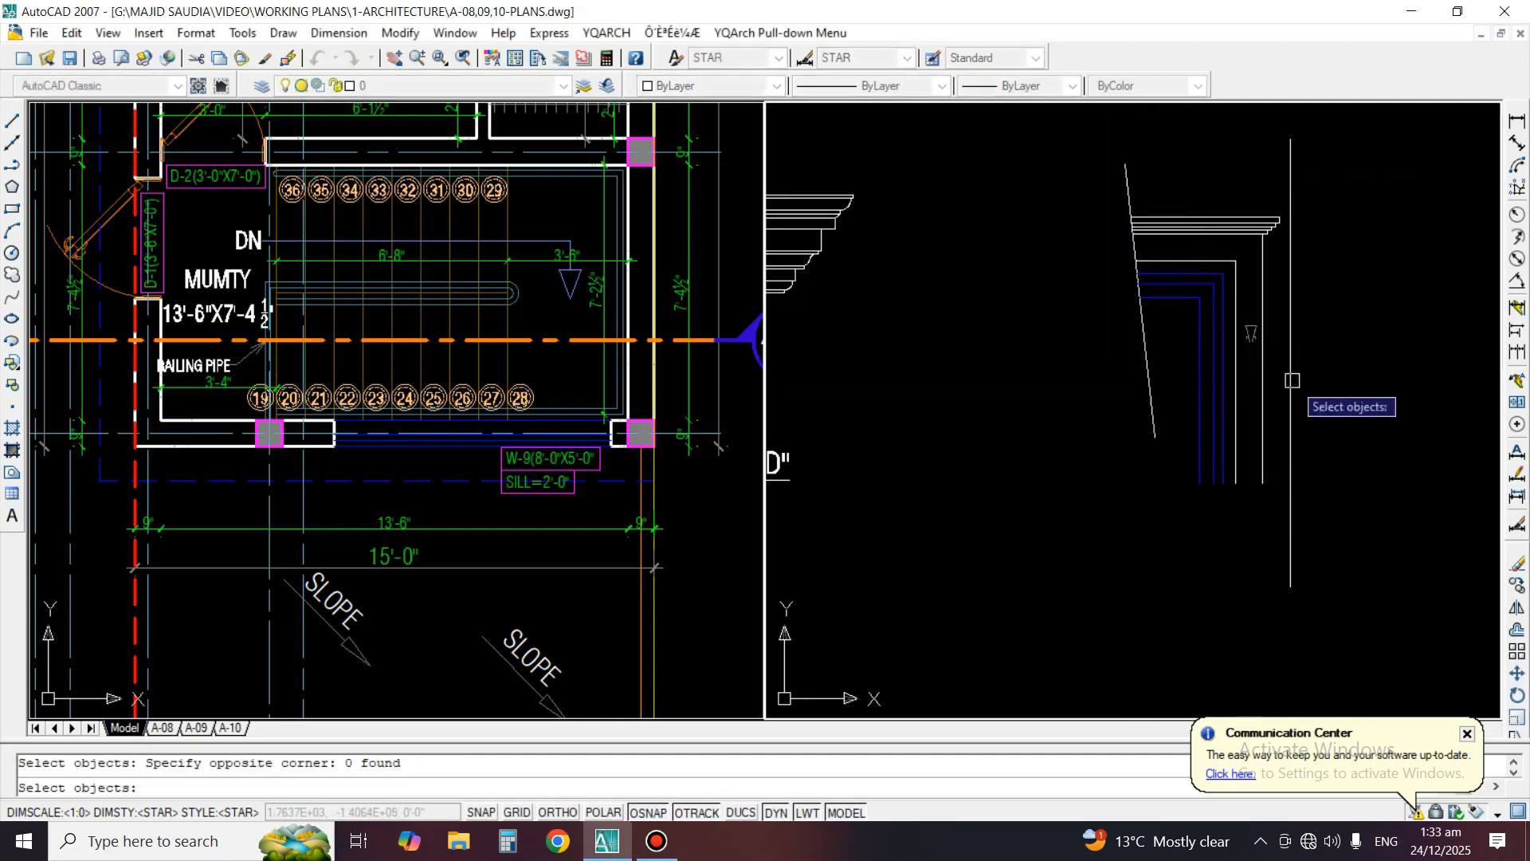
type("E")
key("Return")
scroll(1257, 323, "up", 4)
scroll(1257, 355, "down", 4)
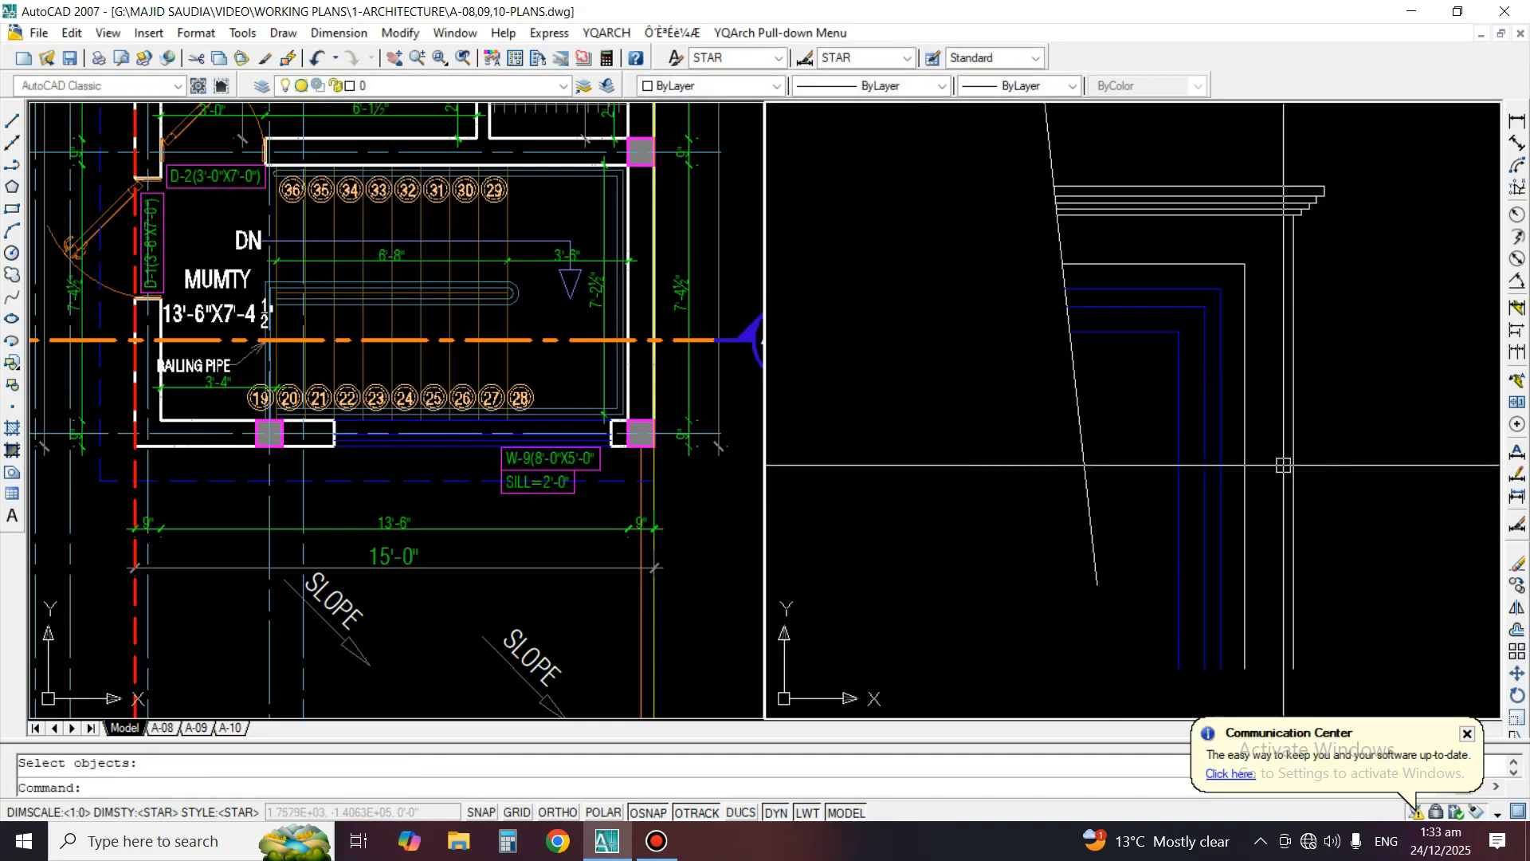
key("Escape")
Draw a second, nearly horizontal cutting line across the vertical jamb lines of Detail E
type("L")
key("Return")
left_click(1085, 404)
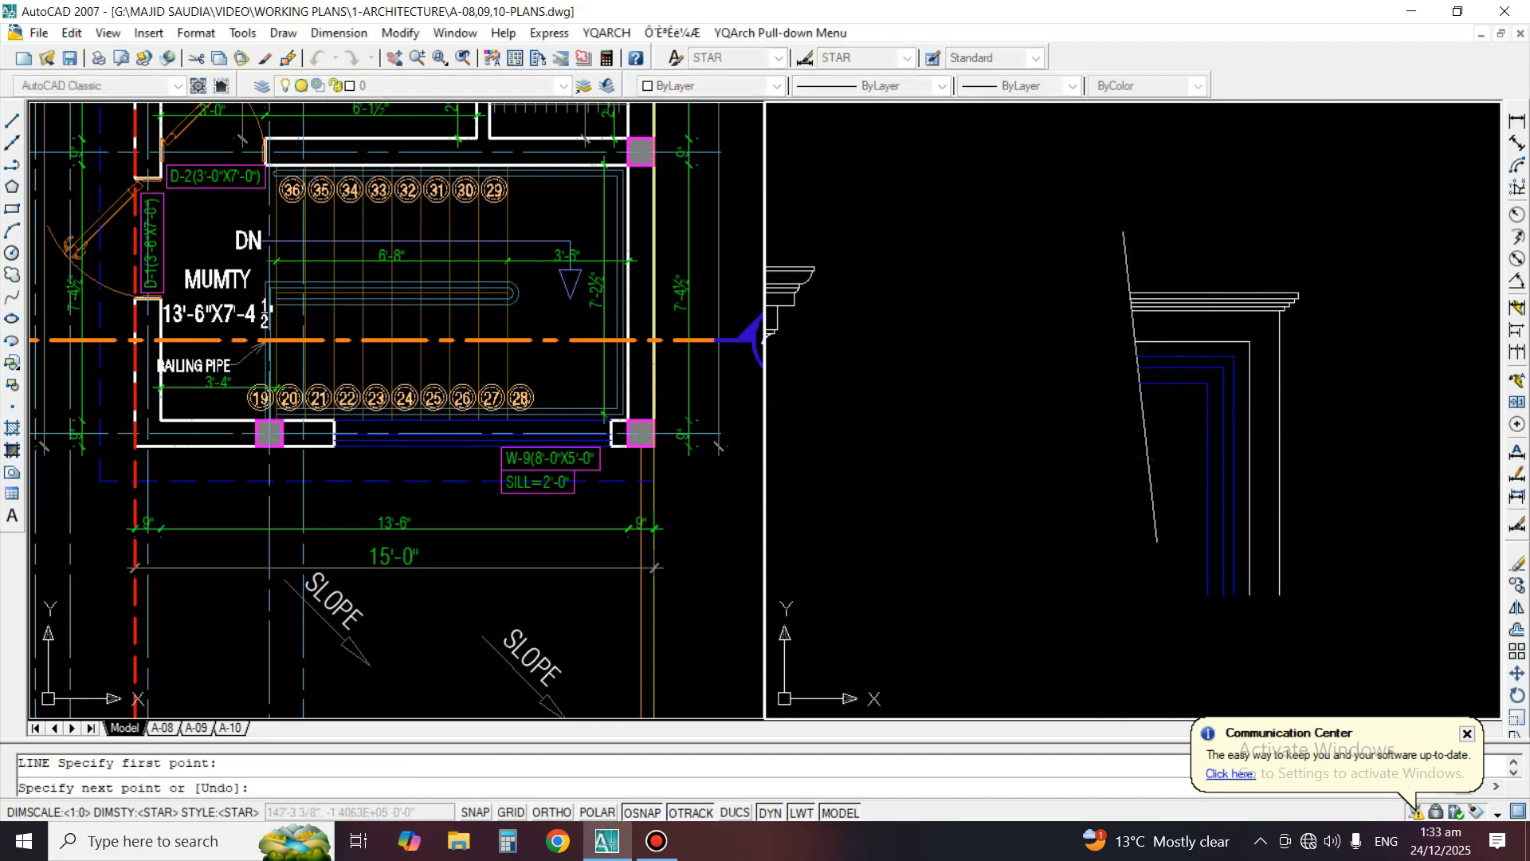
left_click(1335, 424)
key("Return")
Trim the Detail E jamb and frame lines below the nearly horizontal cutting line
type("TR")
left_click(1319, 423)
key("Return")
left_click(1307, 471)
left_click(1175, 489)
key("Return")
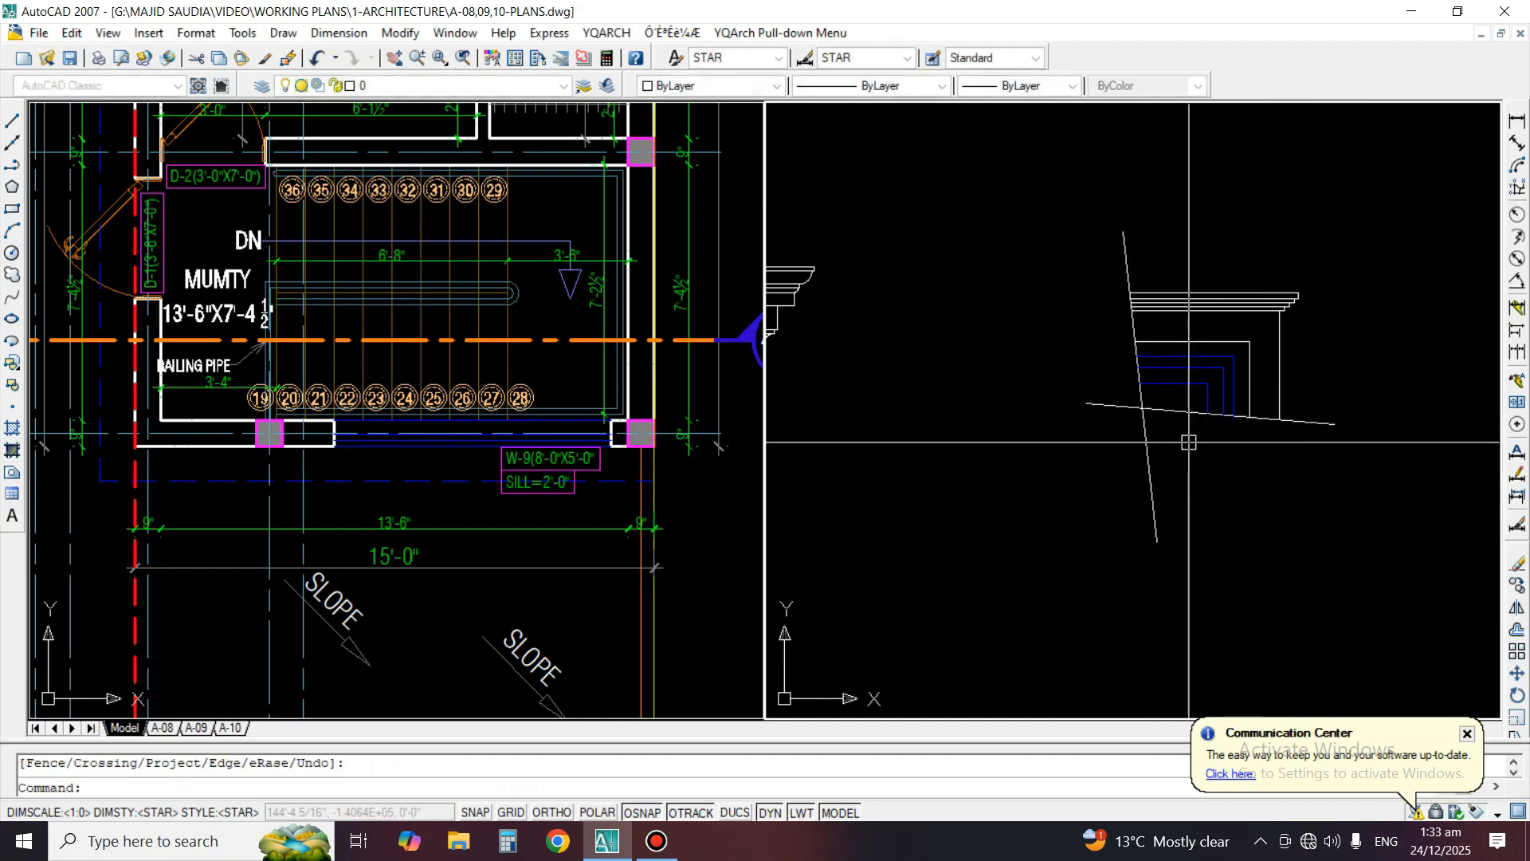
Erase both slanted cutting lines from Detail E
type("E")
left_click(1149, 456)
key("Return")
key("Return")
left_click(1367, 413)
left_click(1304, 467)
Move the trimmed Detail E window corner closer to Detail D
key("Return")
type("M")
left_click(1339, 474)
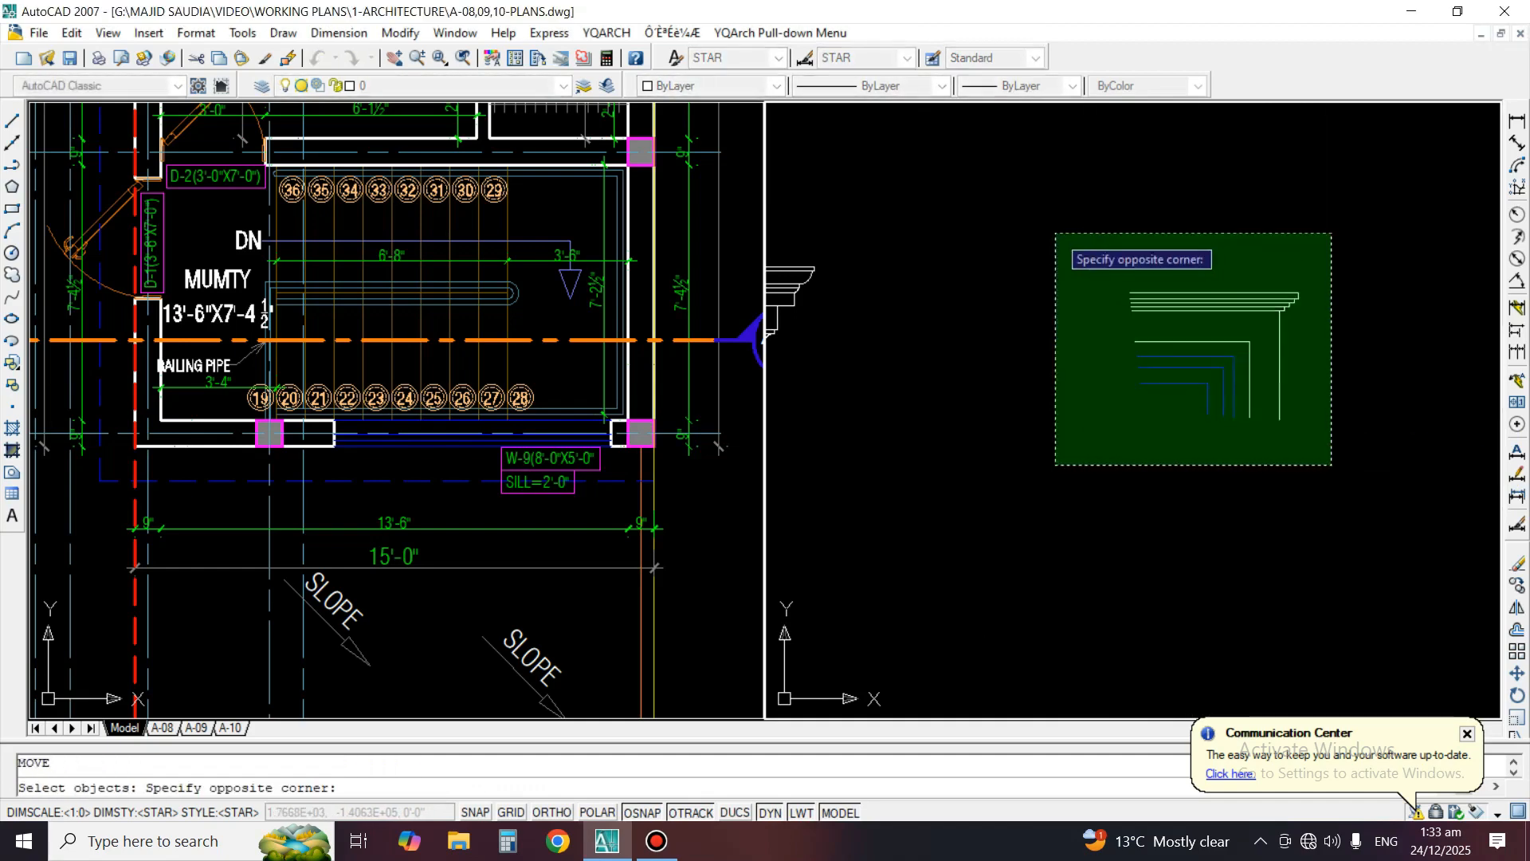
left_click(1055, 232)
key("Return")
left_click(1279, 412)
left_click(1111, 396)
Copy the DETAIL"D" label horizontally to beneath the Detail E window corner
scroll(1148, 374, "down", 4)
type("C")
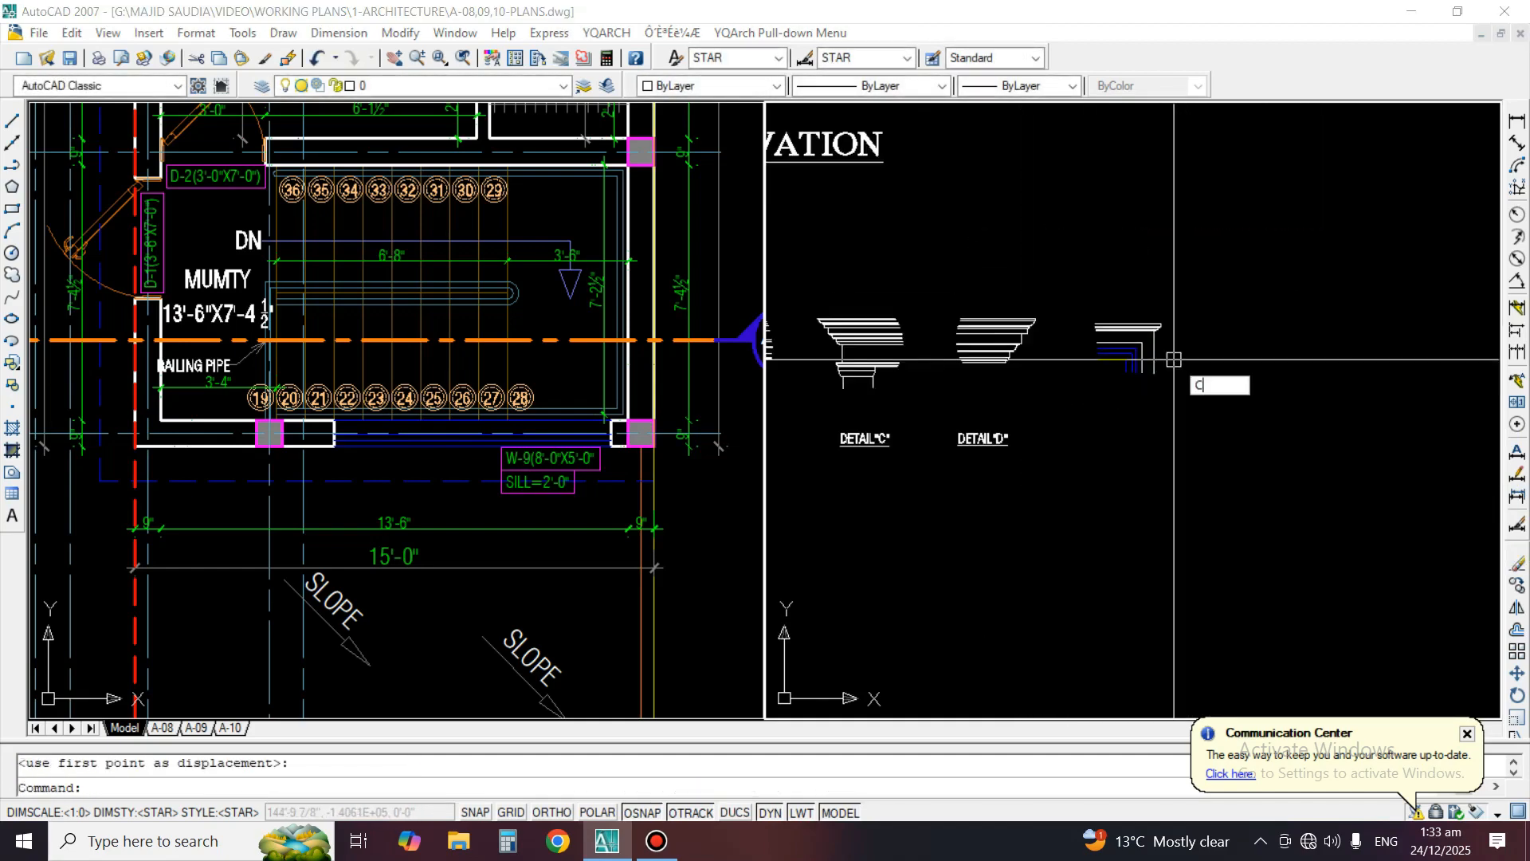
type("O")
key("space")
key("space")
left_click(986, 469)
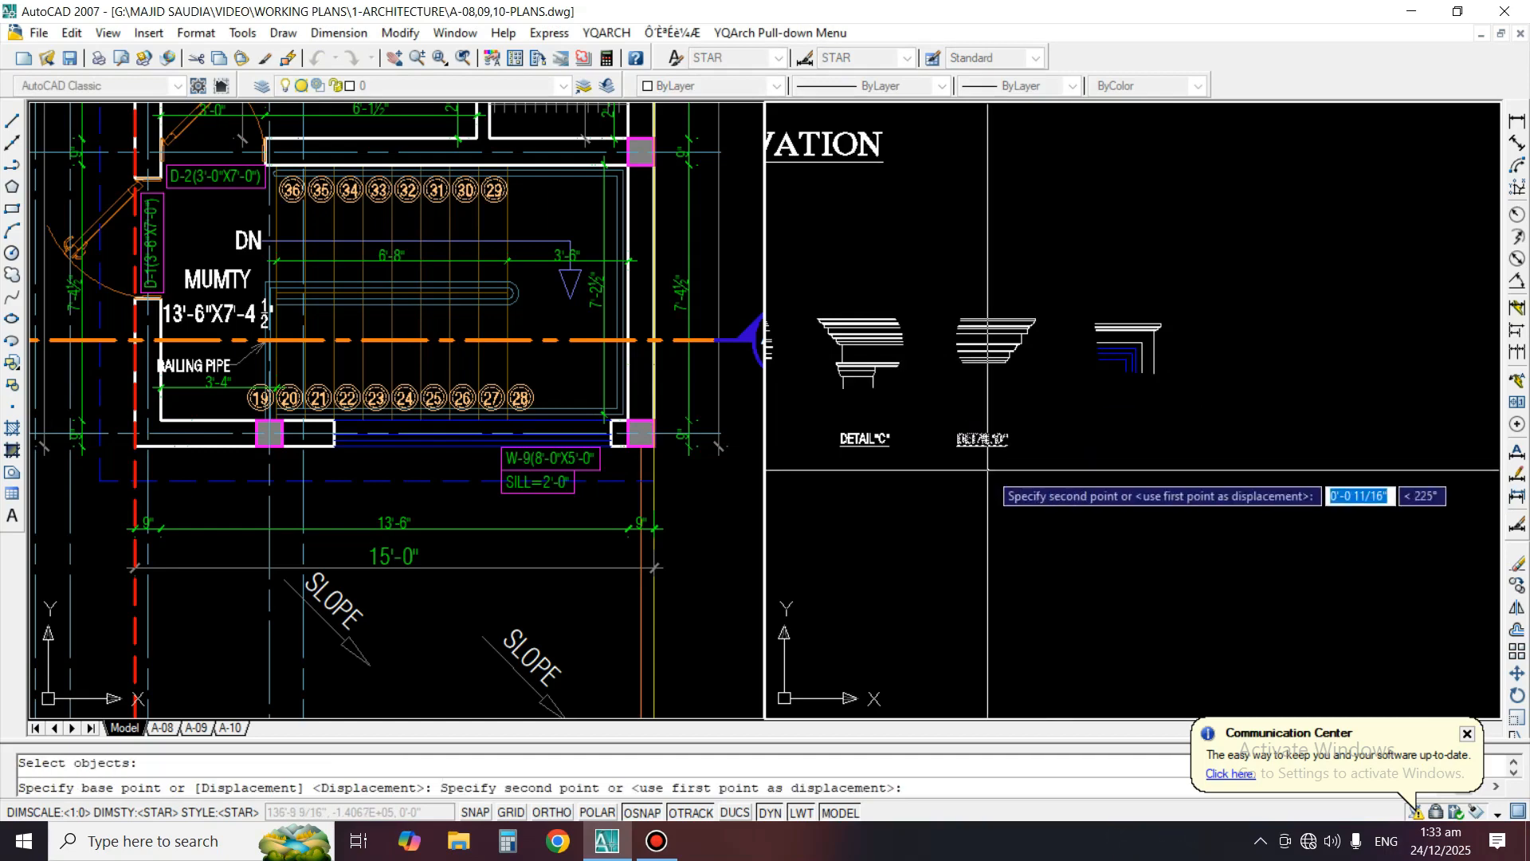
key("F8")
left_click(1139, 480)
Shift the copied label slightly sideways to centre it beneath the Detail E window corner
key("space")
scroll(1122, 448, "up", 2)
scroll(1121, 448, "up", 2)
left_click(1117, 444)
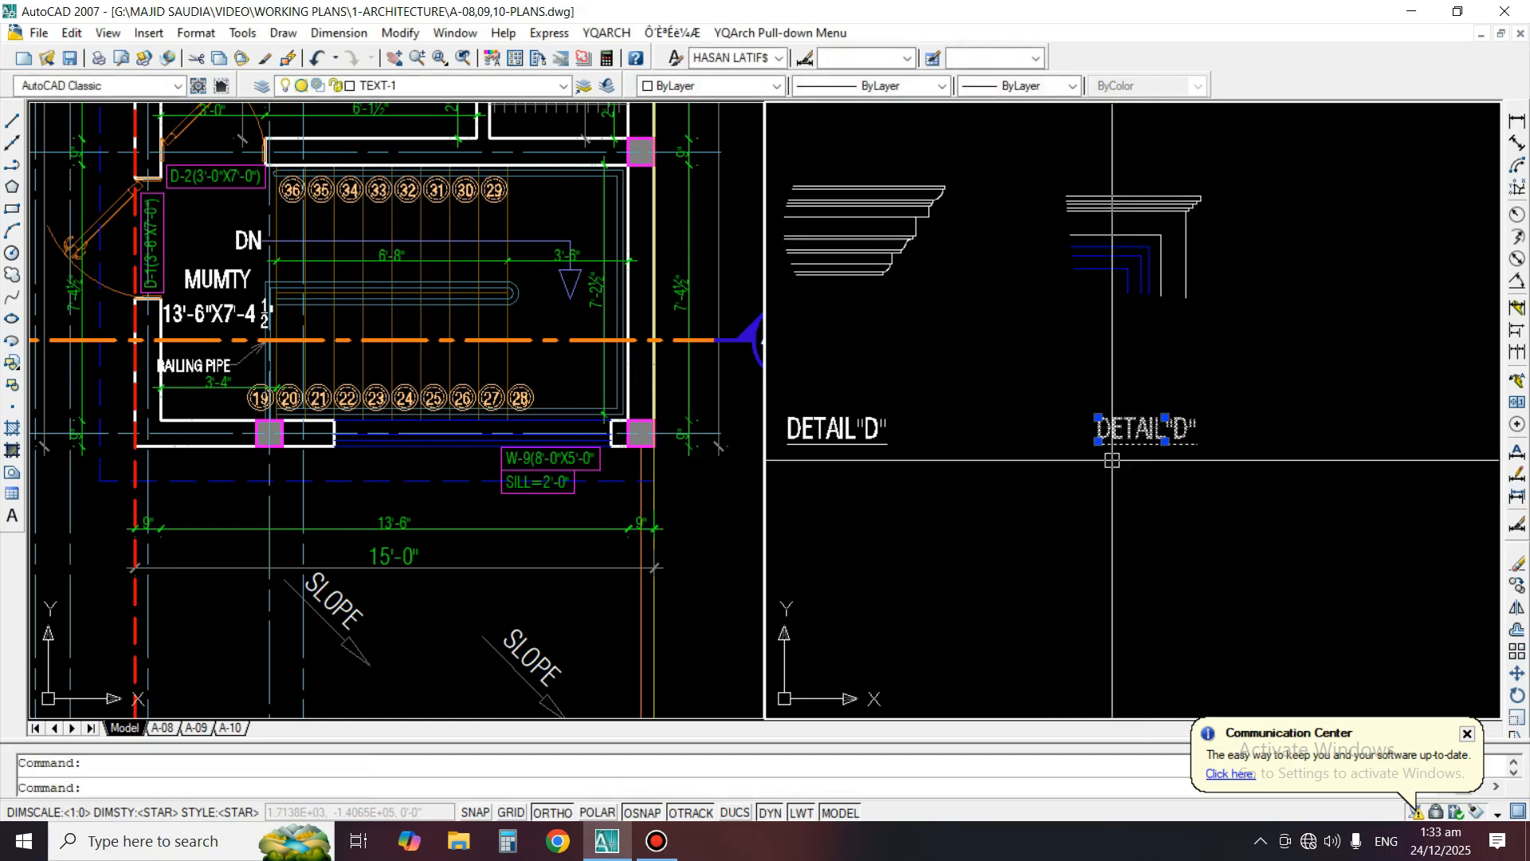
type("M")
Change the copied label's text to DETAIL"E"
key("space")
left_click(1087, 501)
left_click(1074, 500)
type("ED")
key("space")
left_click(1132, 434)
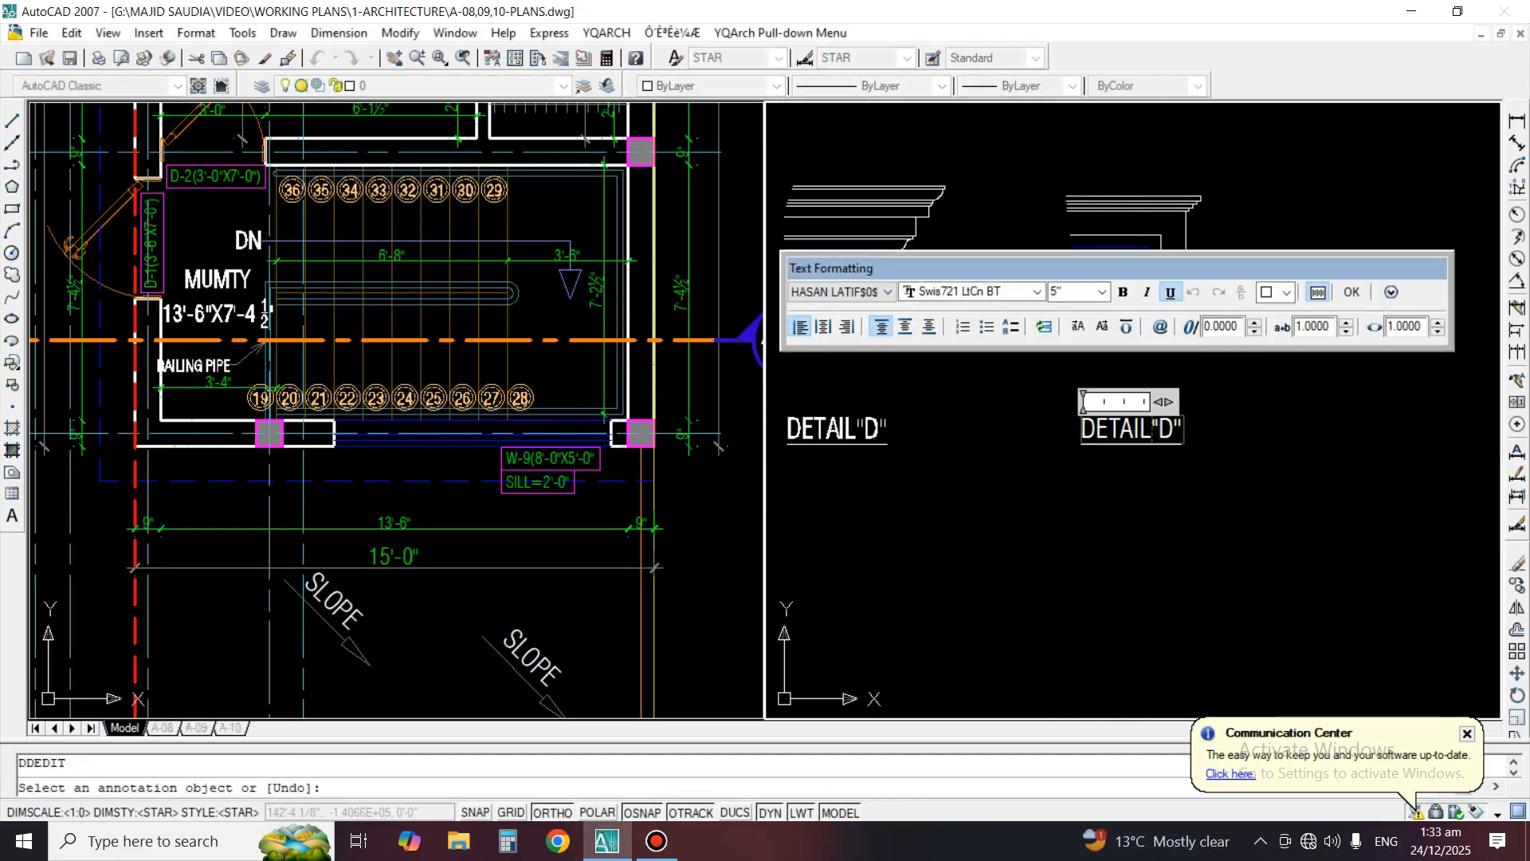
type("E")
key("ctrl+Return")
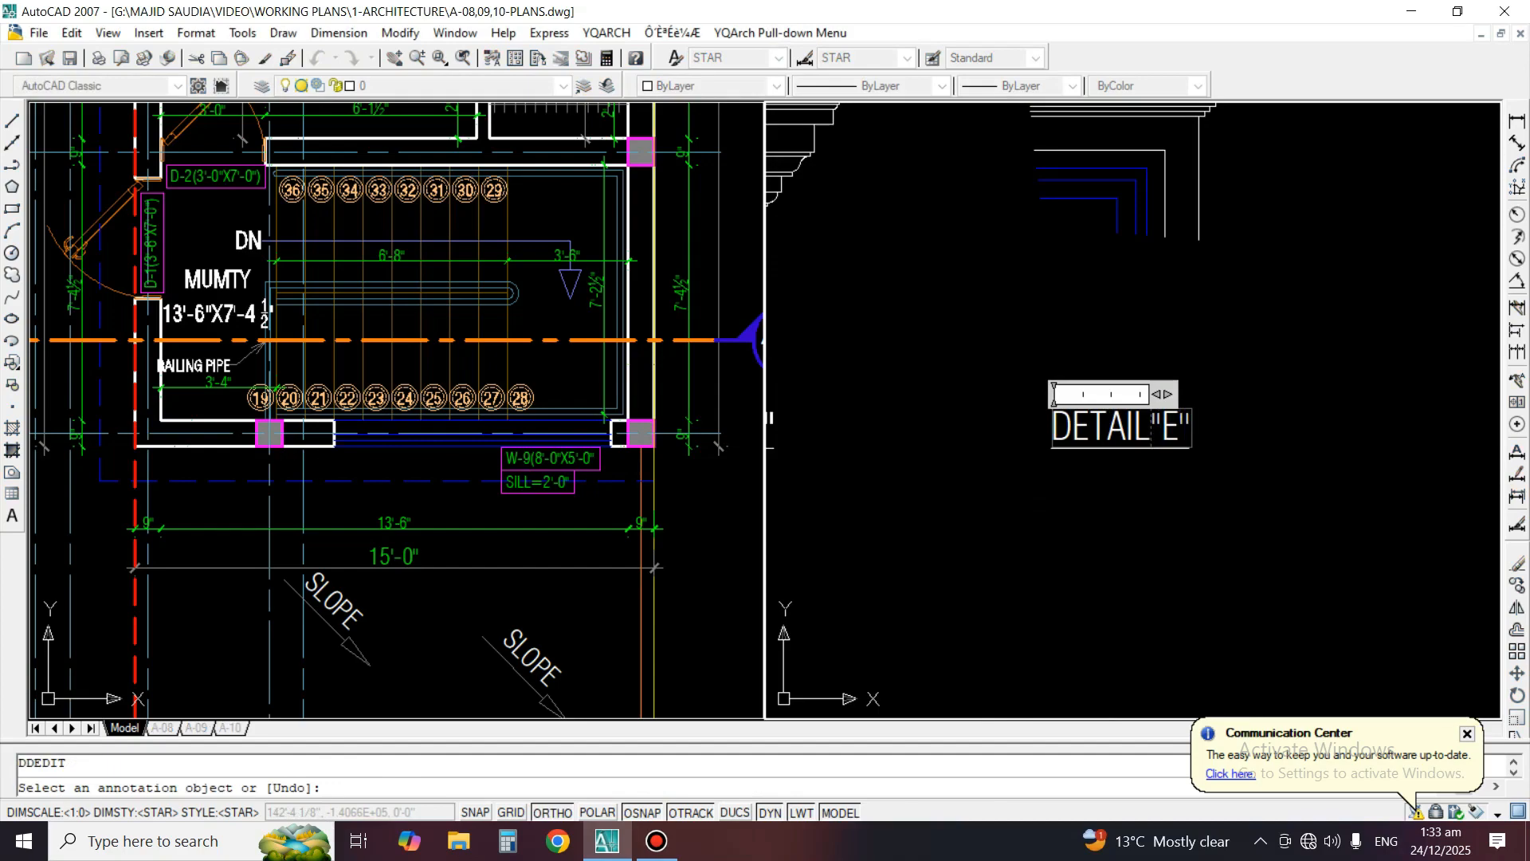
key("space")
Copy the DETAIL"F" callout with its cornice, railing and column lines about 36' straight down, below the finished details
scroll(1101, 369, "down", 3)
scroll(1092, 379, "up", 3)
type("C")
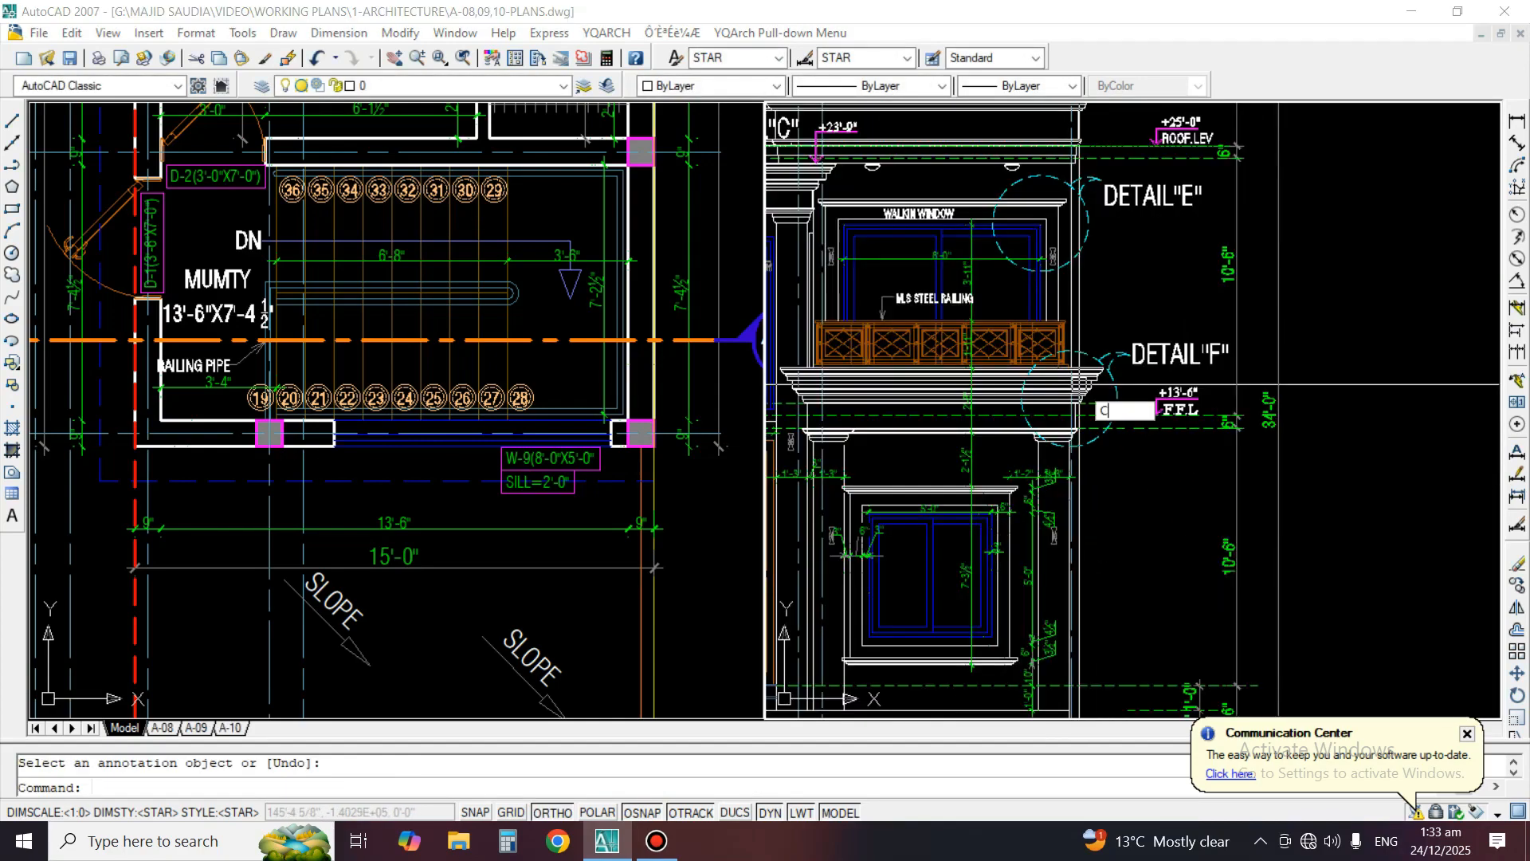
key("Return")
scroll(1080, 389, "up", 3)
left_click(1178, 534)
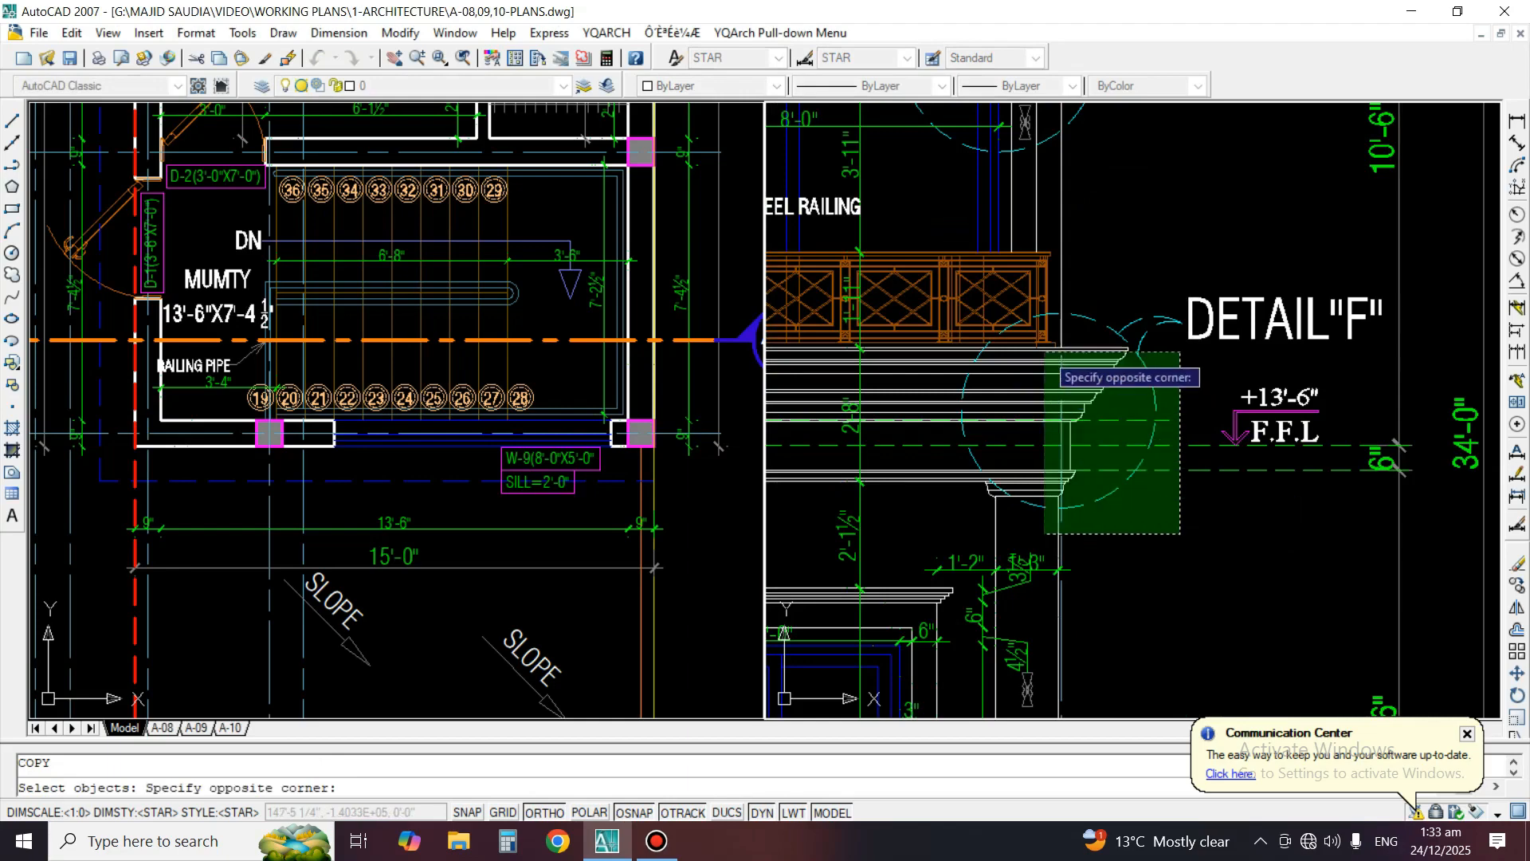
left_click(951, 271)
scroll(1392, 353, "down", 4)
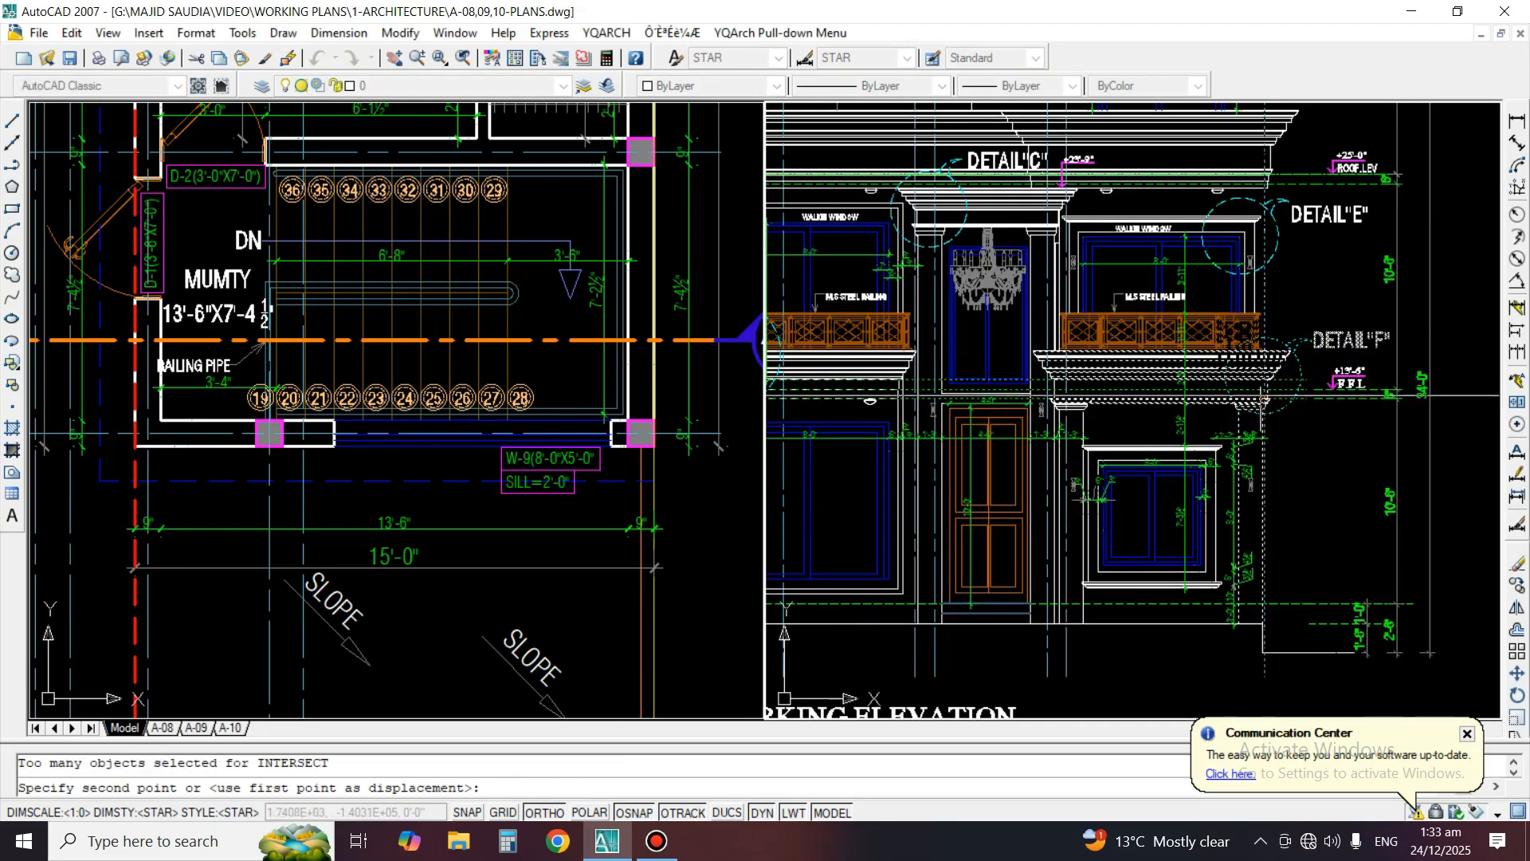
scroll(1301, 238, "down", 4)
left_click(1335, 569)
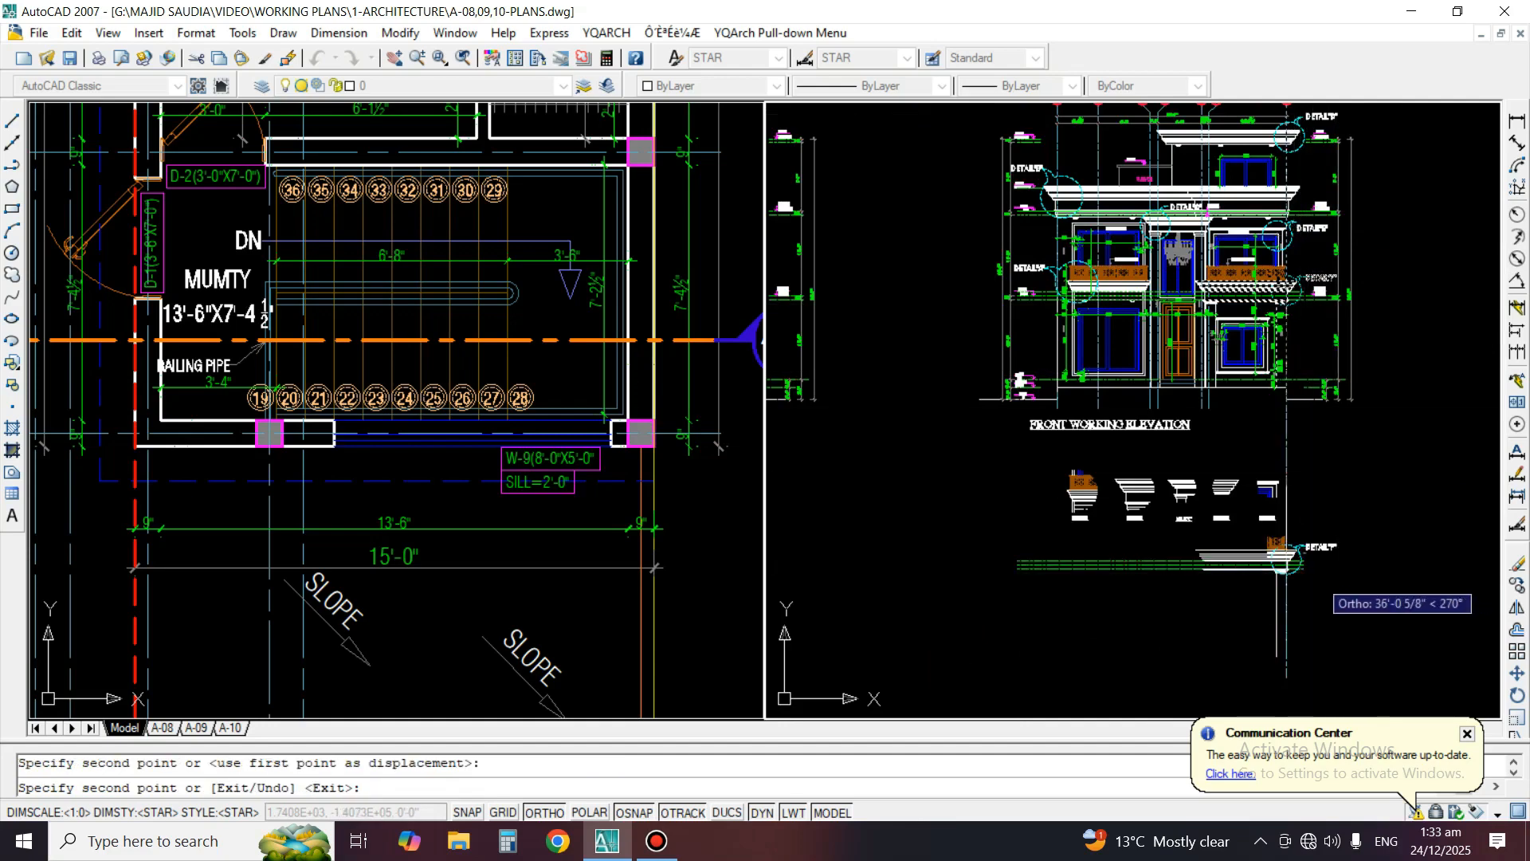
scroll(1294, 593, "up", 5)
key("Escape")
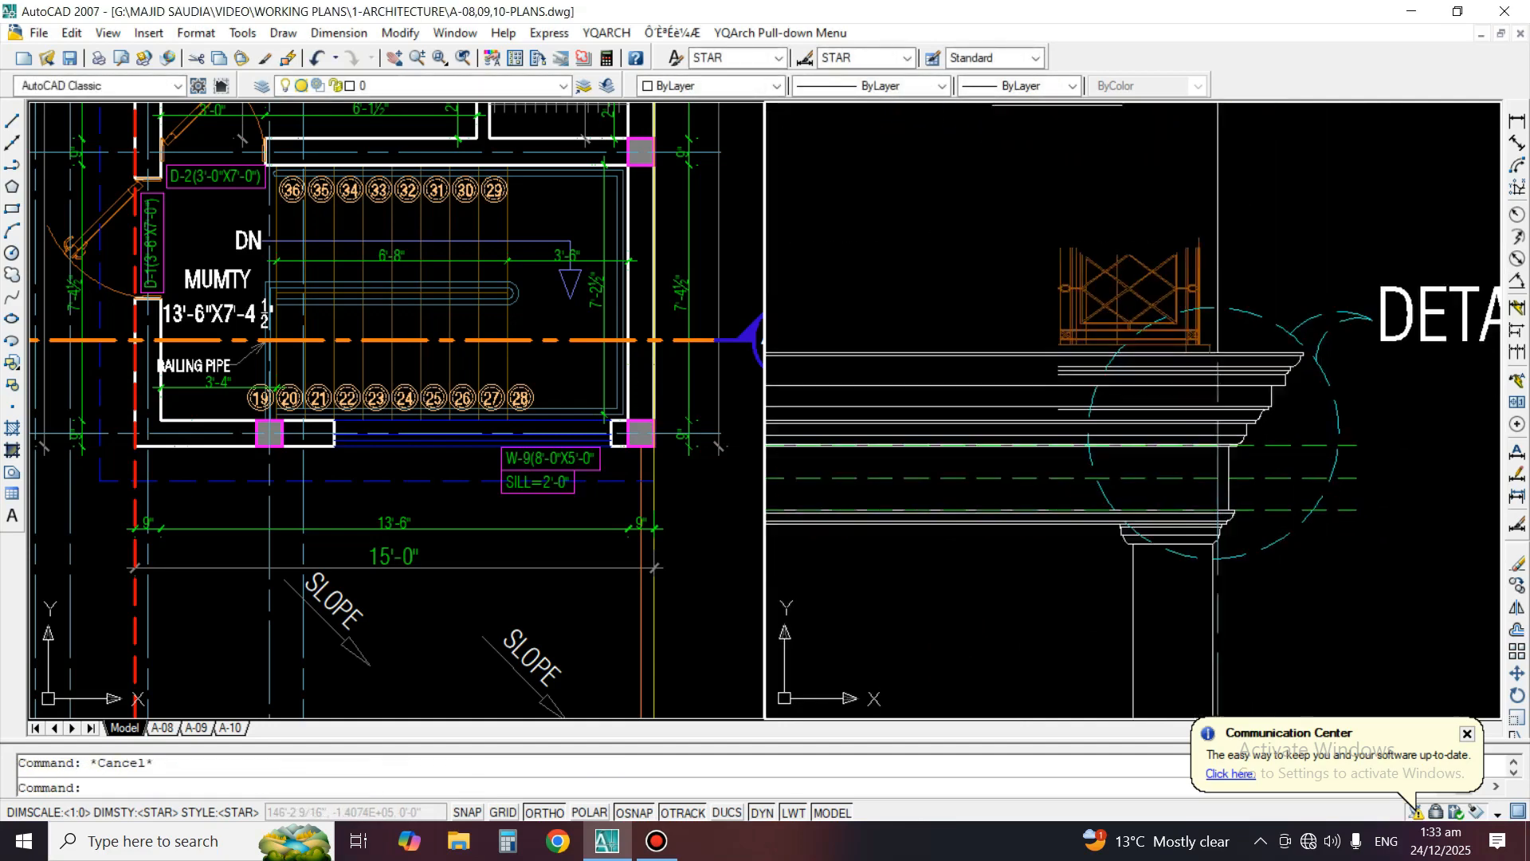
Trim the copied cornice and column lines outside the Detail F callout circle, using the circle as the cutting edge
middle_click_drag(1308, 475, 1346, 372)
type("tr")
key("space")
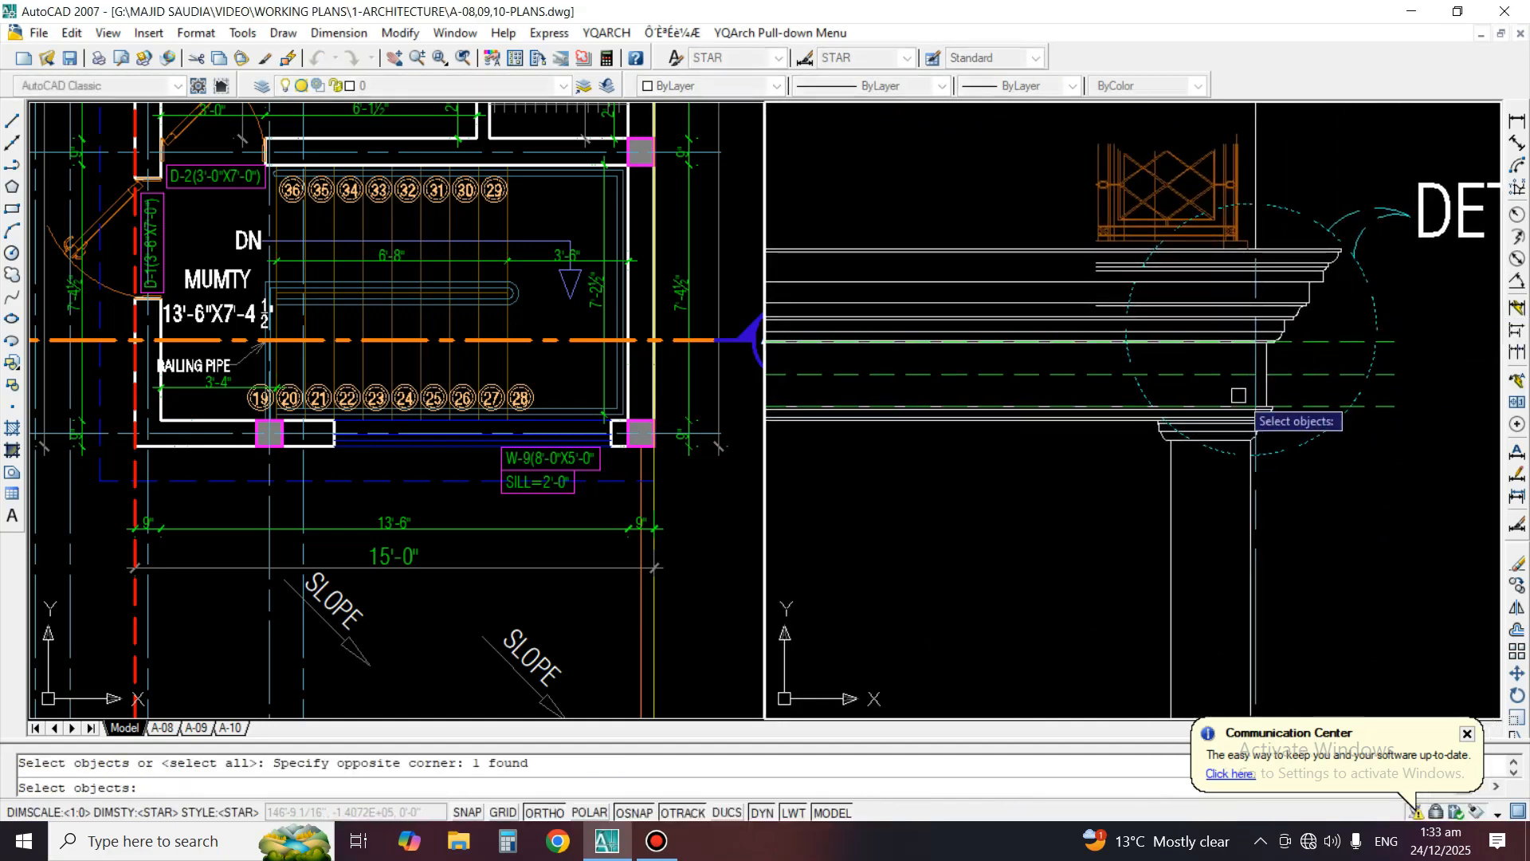
key("space")
left_click(1050, 176)
left_click(1018, 514)
left_click(1316, 518)
left_click(1144, 553)
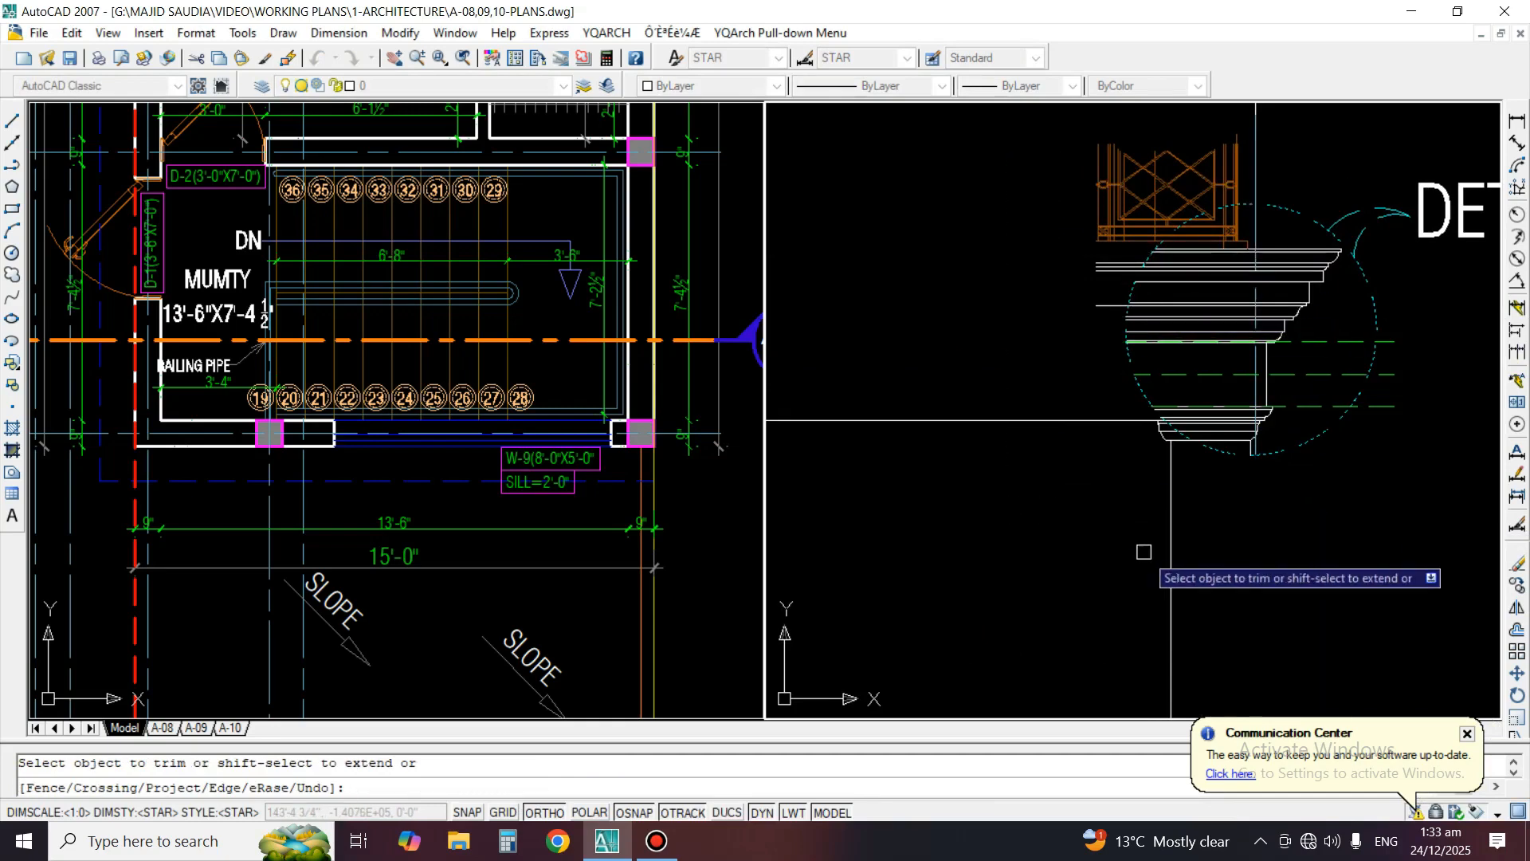
Erase the green dashed level lines crossing the copied Detail F
scroll(1233, 373, "up", 2)
key("space")
type("e")
key("space")
left_click(1270, 356)
Try to trim the column lines beneath the copied Detail F
key("space")
scroll(1272, 341, "down", 1)
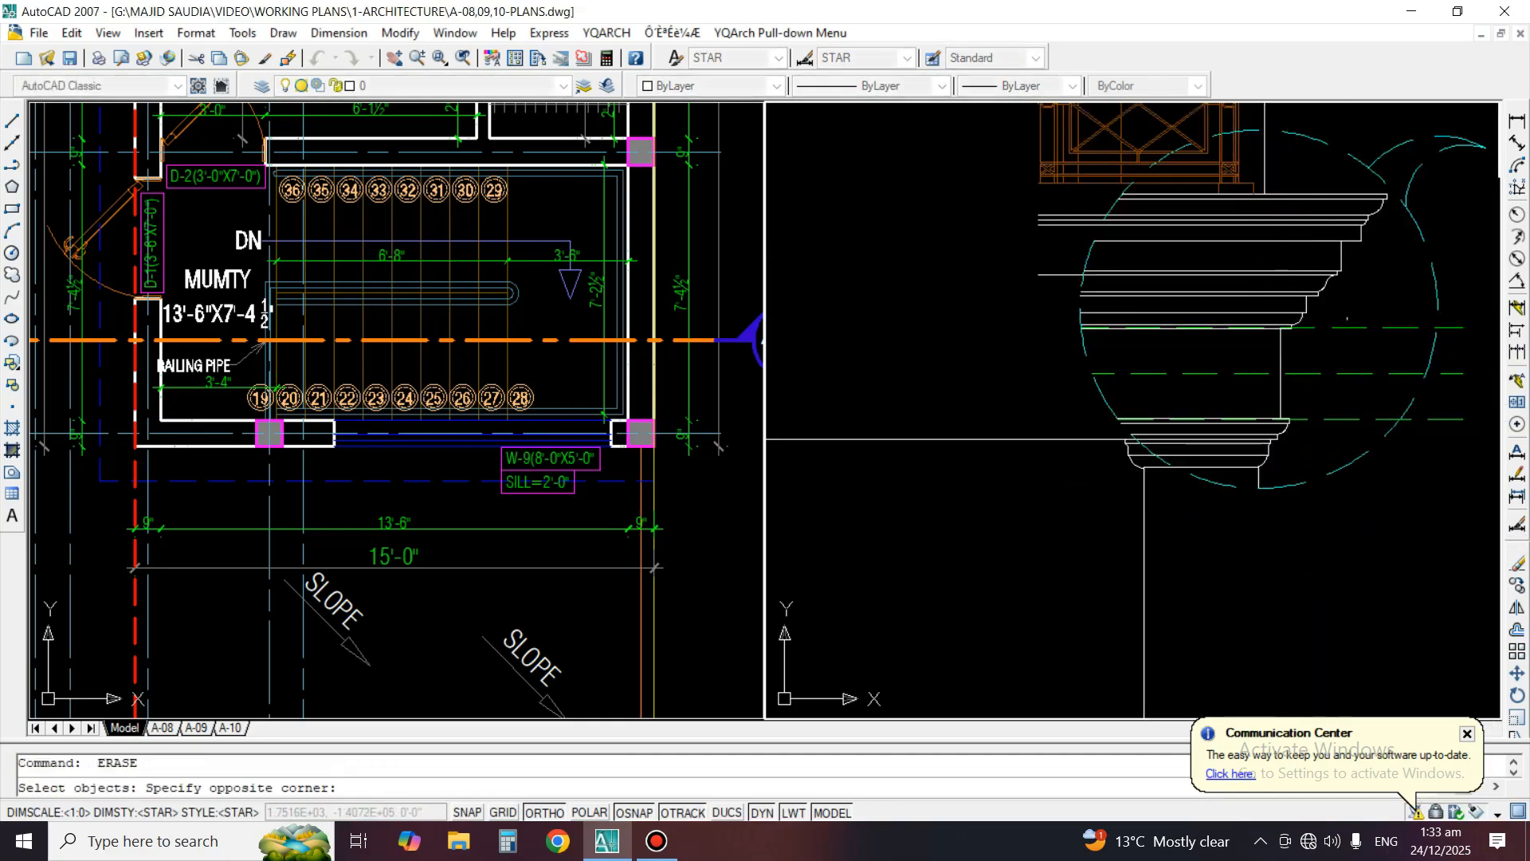
type("tr")
key("space")
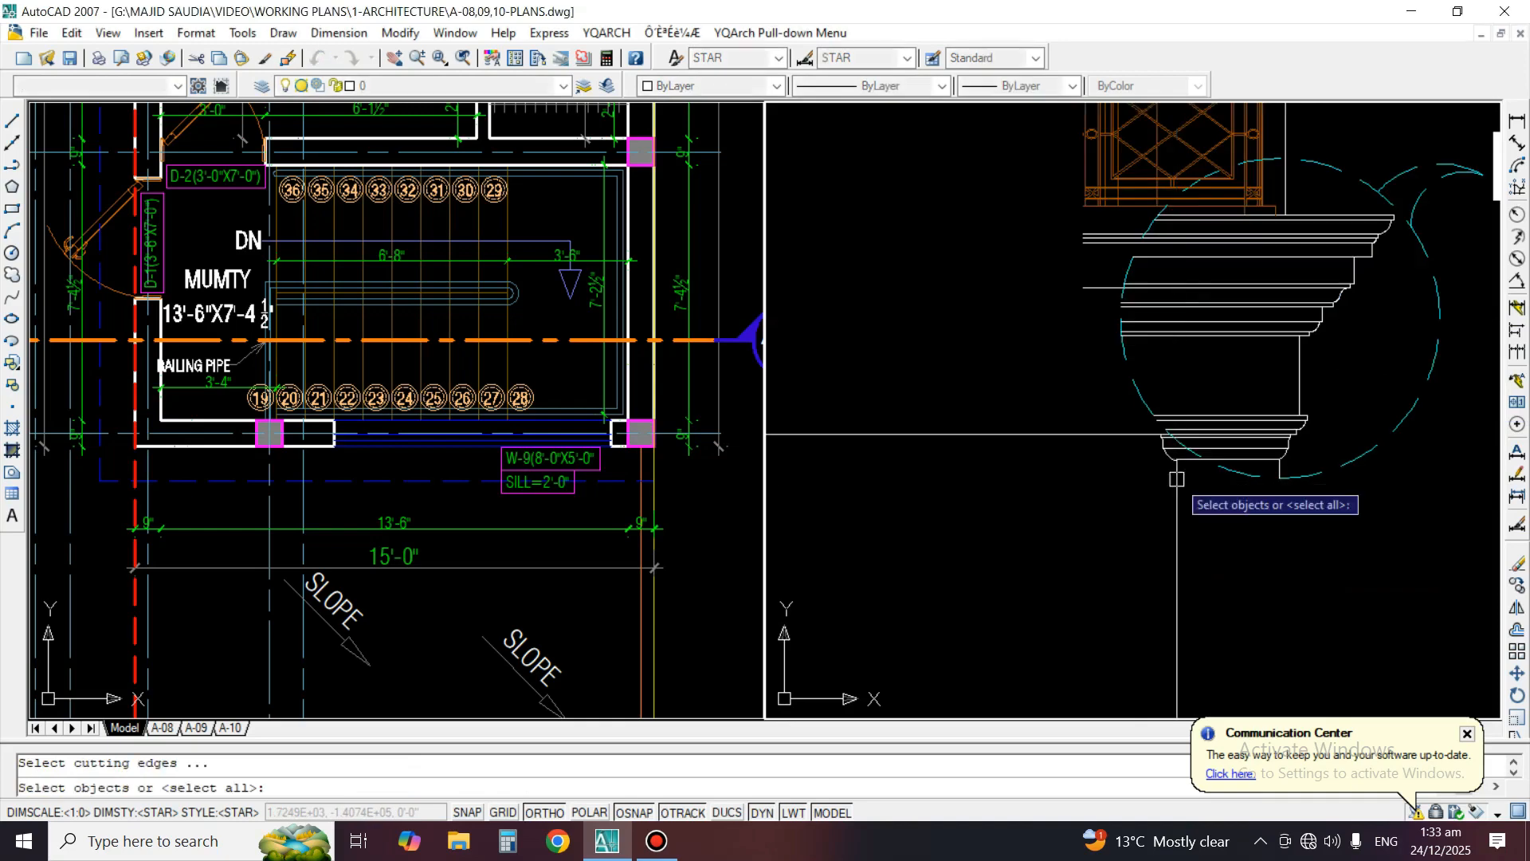
key("space")
scroll(1178, 485, "up", 5)
scroll(1200, 436, "down", 3)
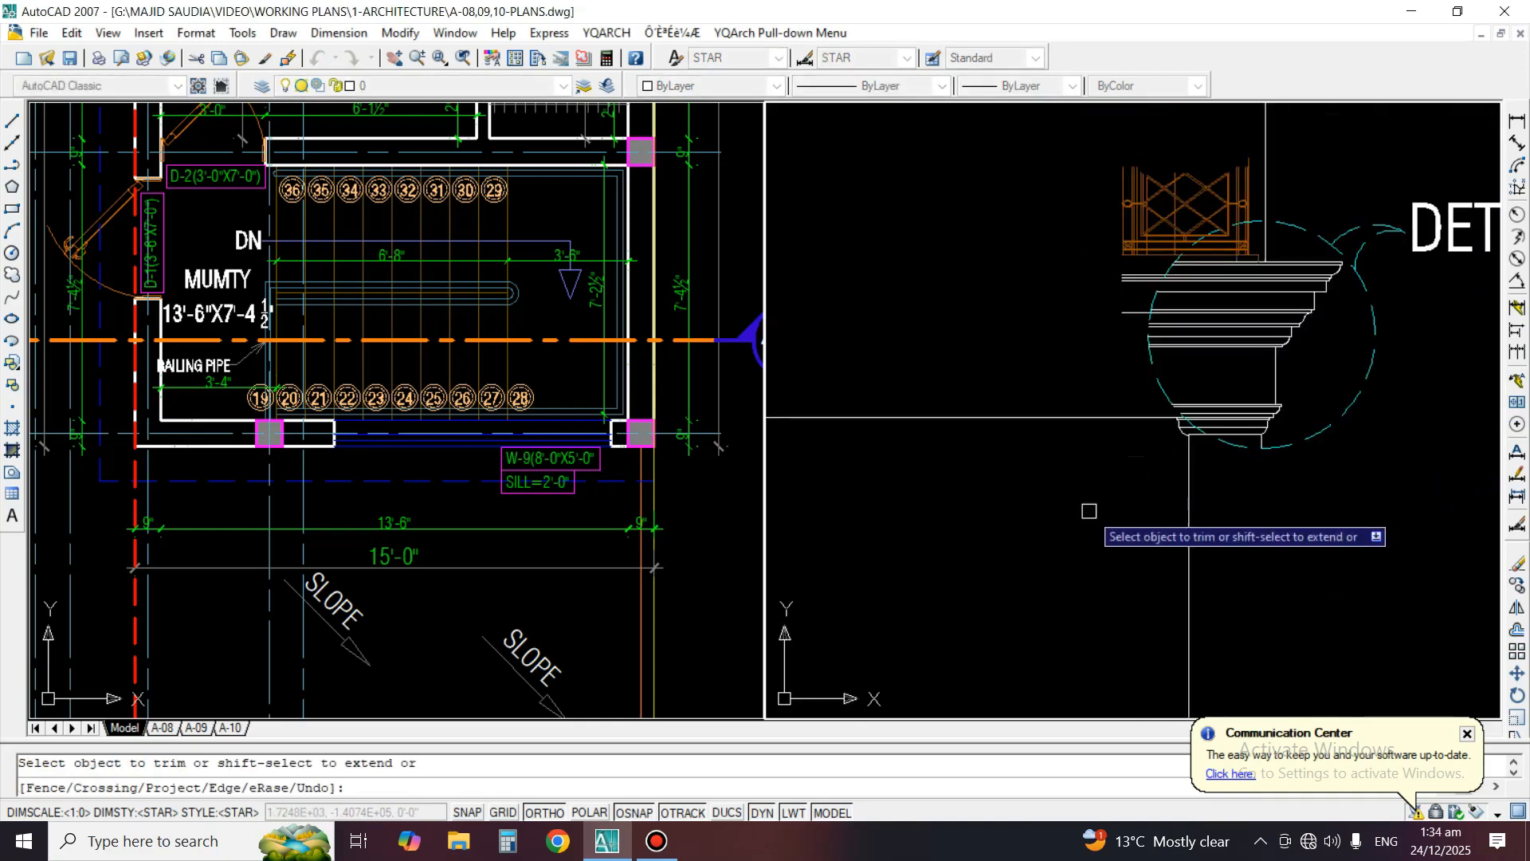
scroll(1168, 443, "up", 2)
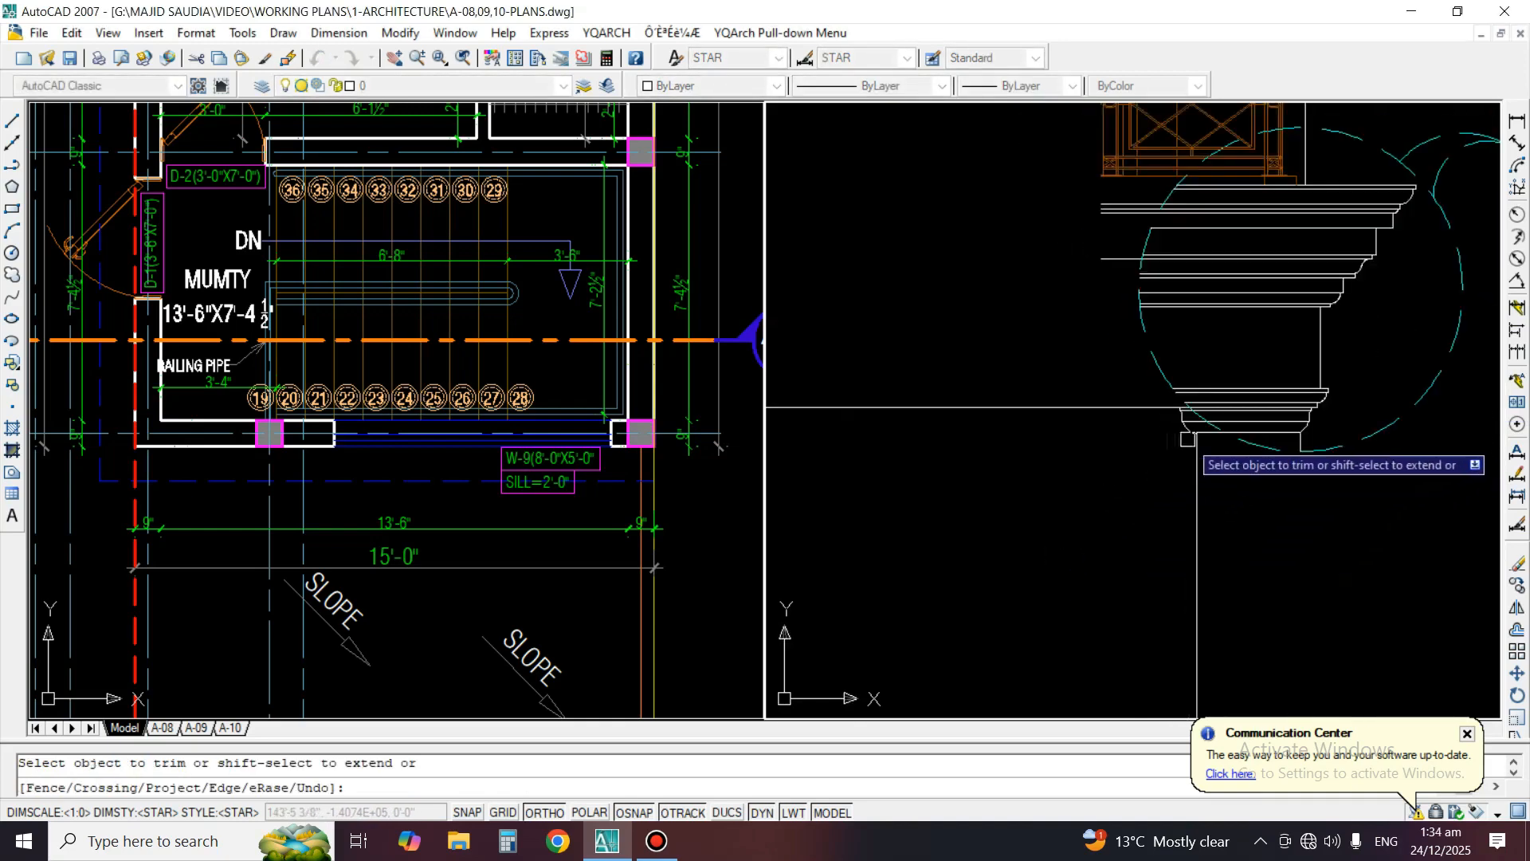
scroll(1190, 440, "up", 1)
scroll(1166, 465, "down", 5)
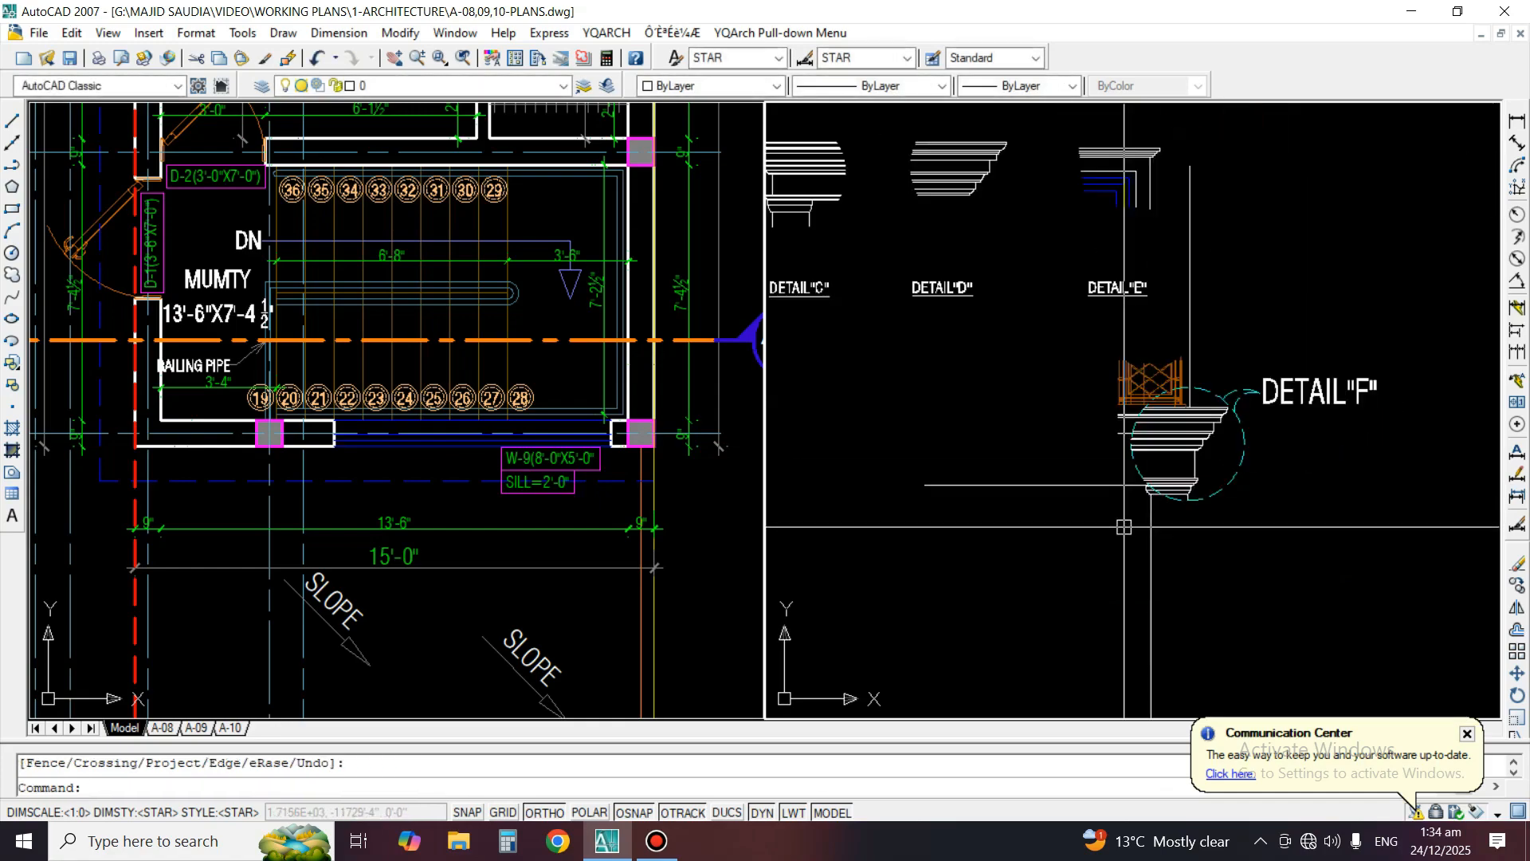
key("Return")
Erase the partly trimmed Detail F copy below the finished details
scroll(1189, 237, "up", 4)
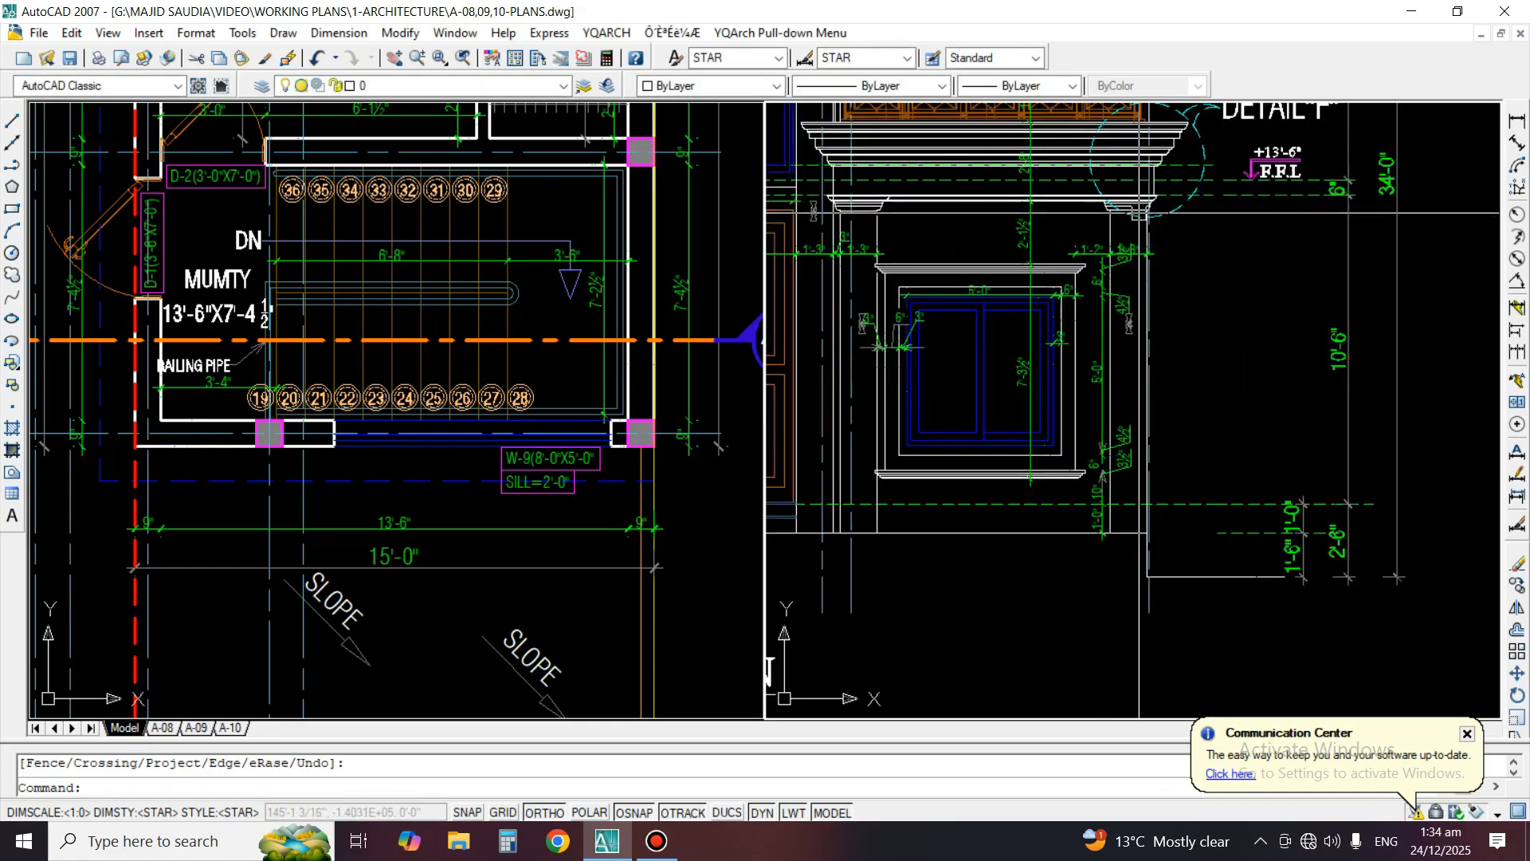
type(",")
key("Return")
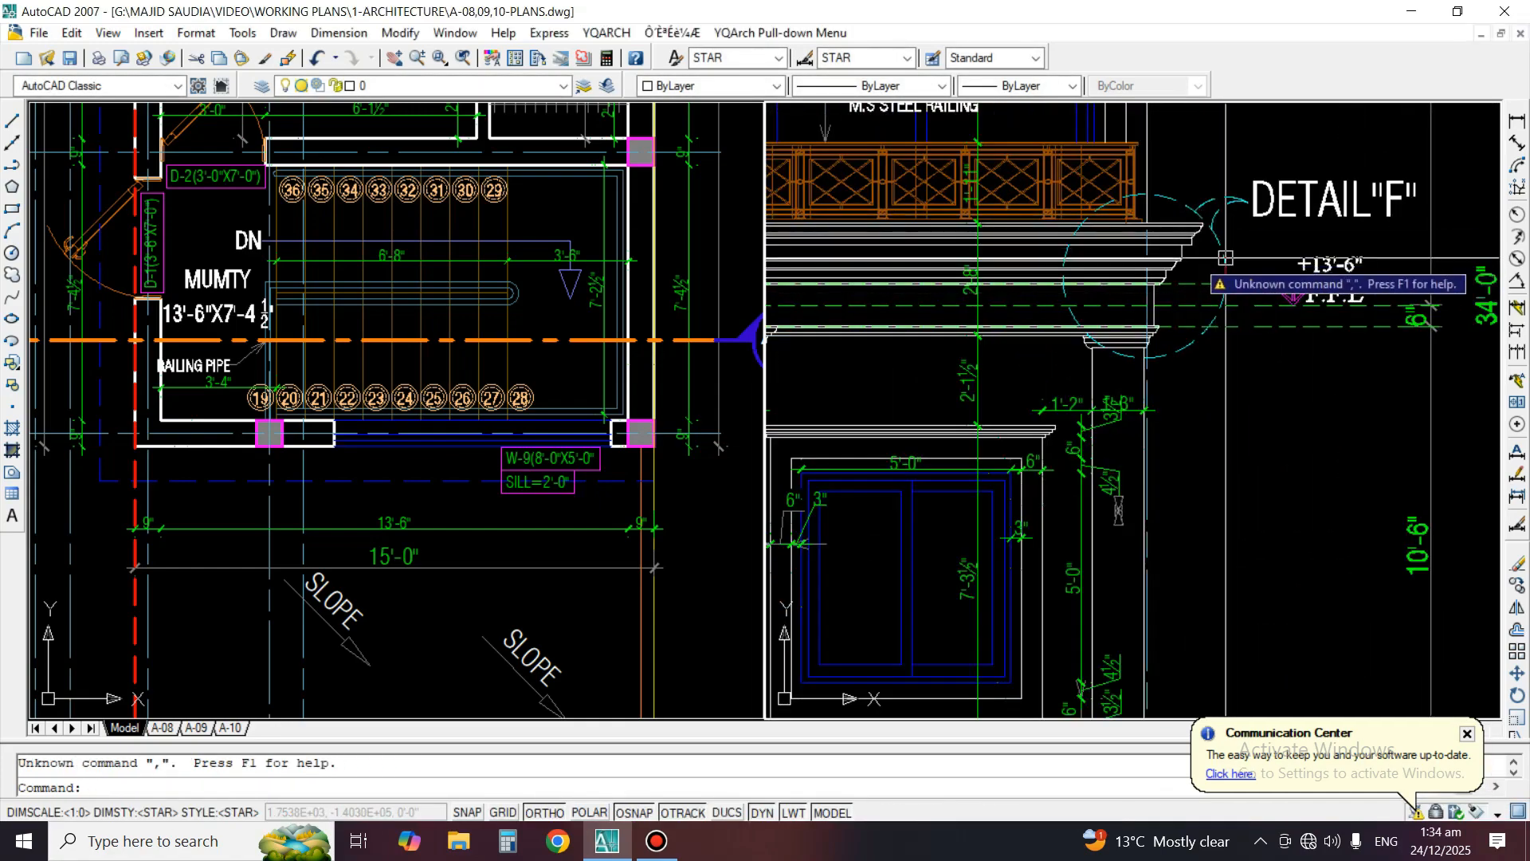
key("Escape")
scroll(1213, 227, "down", 4)
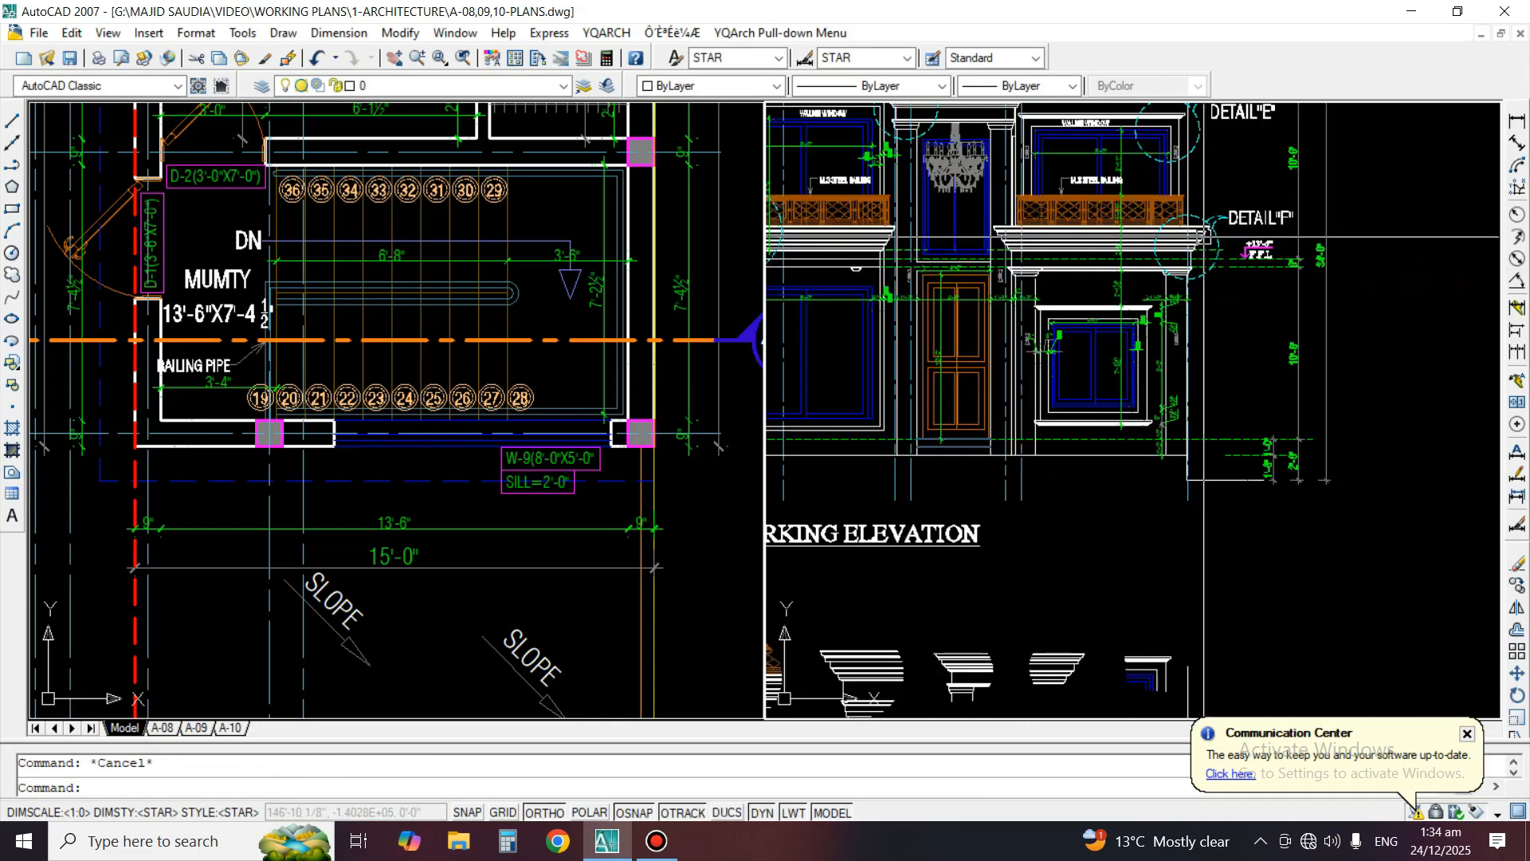
middle_click_drag(1206, 692, 1218, 419)
scroll(1207, 506, "up", 2)
type("e")
key("Return")
left_click(1286, 631)
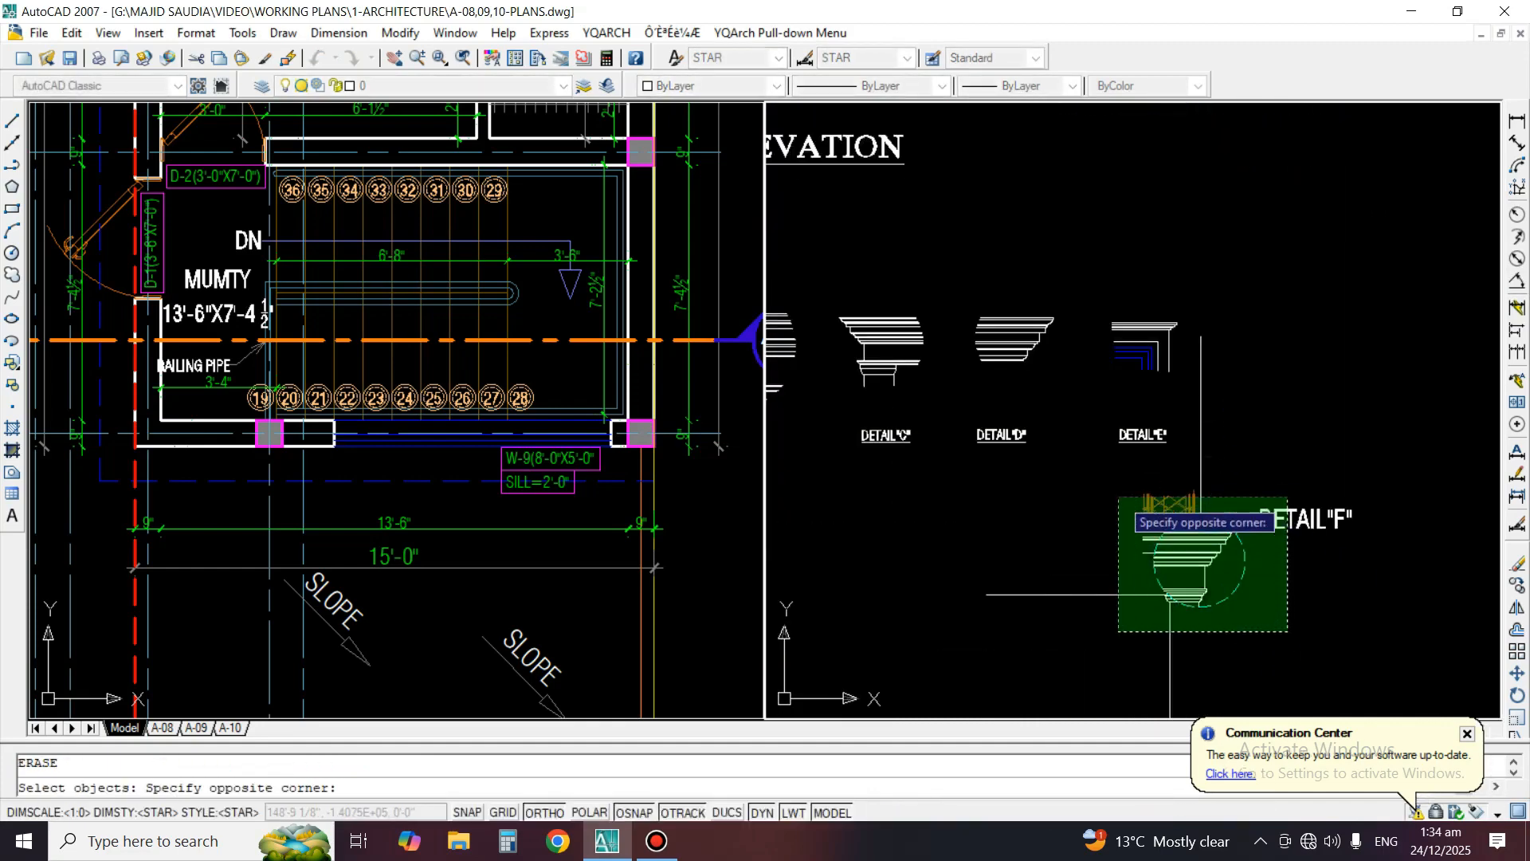
left_click(1119, 497)
key("Return")
Copy the DETAIL"F" callout with its cornice, railing and column lines again about 39' straight down from the elevation
scroll(1093, 476, "down", 3)
scroll(1093, 477, "up", 2)
type("co")
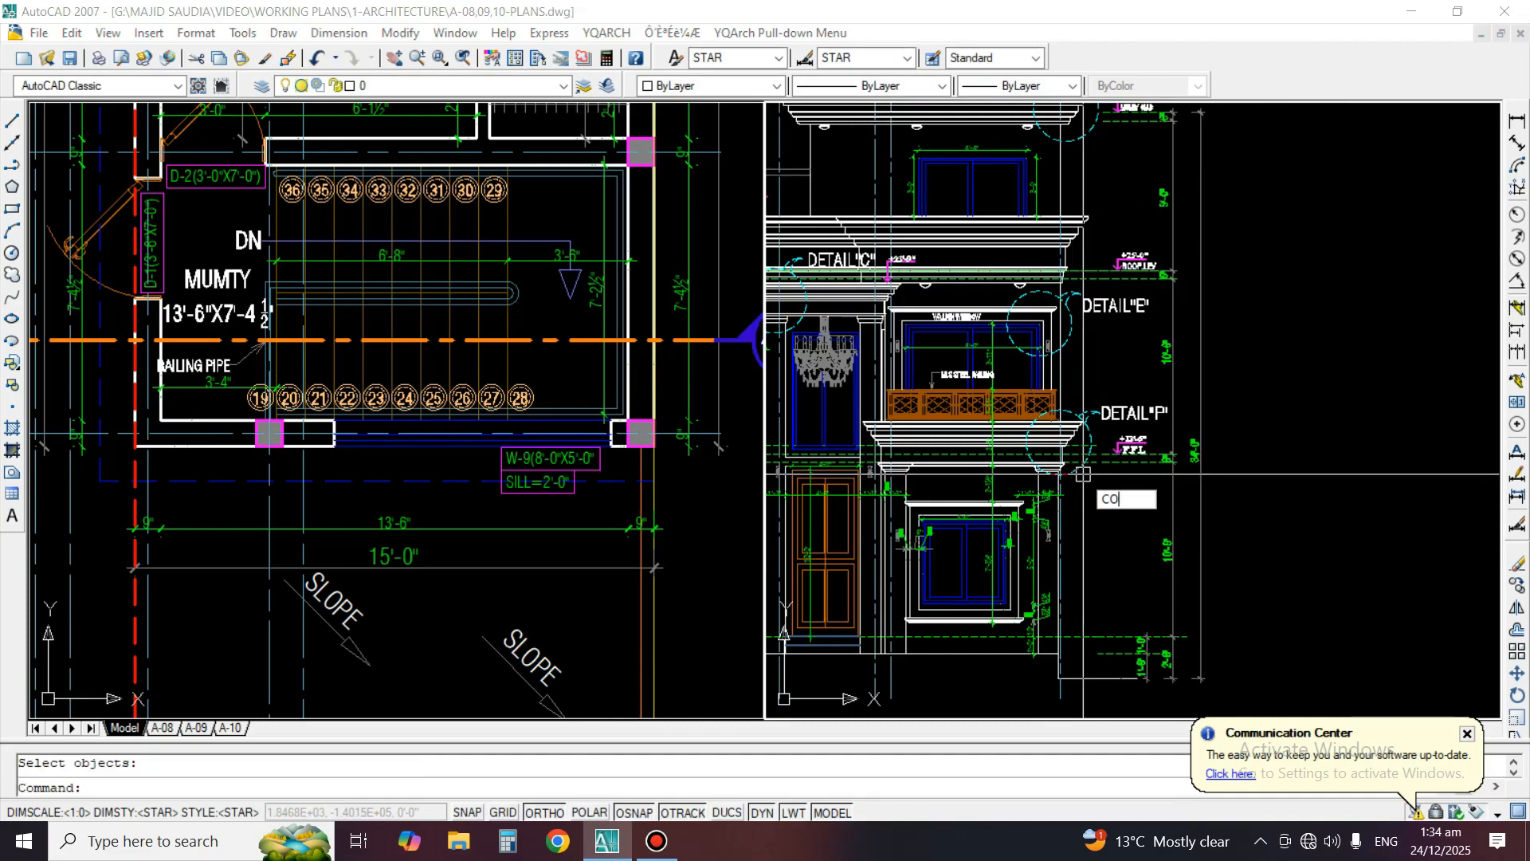
key("Return")
scroll(1094, 484, "up", 3)
left_click(1112, 470)
left_click(924, 275)
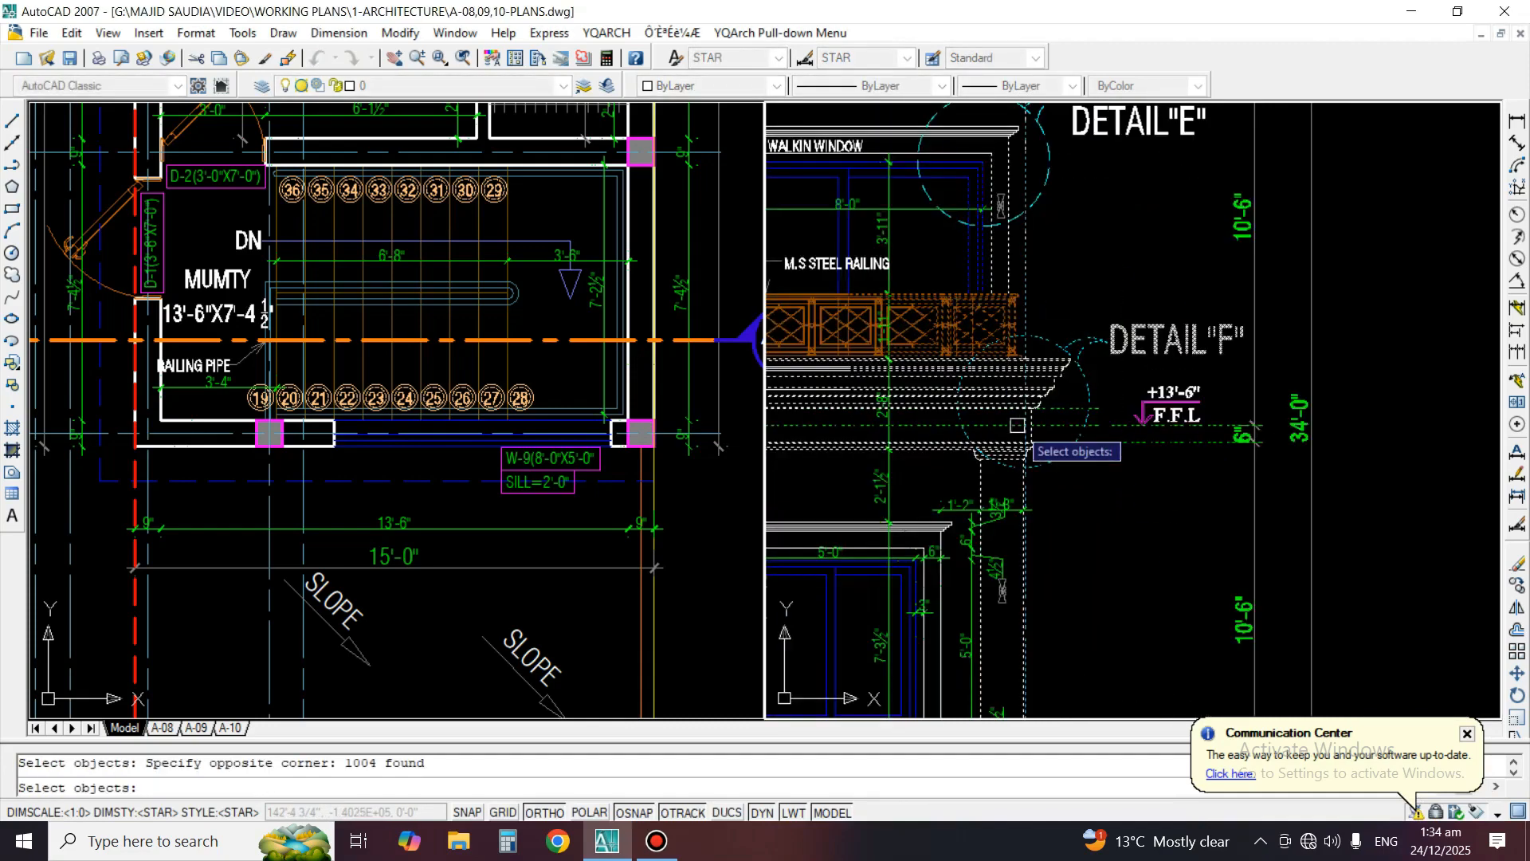
key("Return")
left_click(1068, 375)
scroll(1082, 231, "down", 4)
scroll(1080, 231, "down", 3)
scroll(1065, 414, "up", 3)
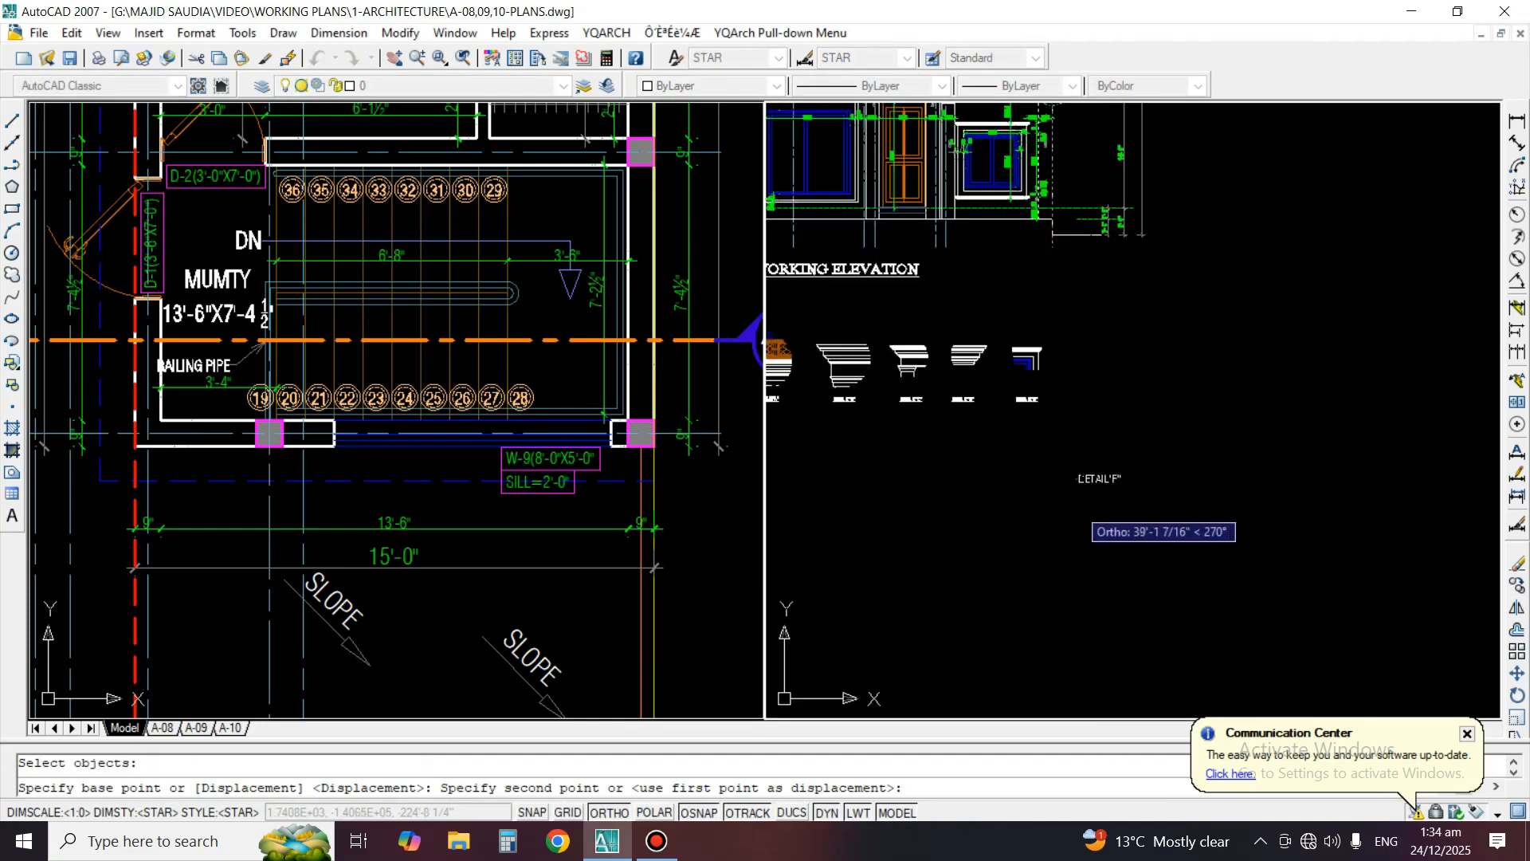
left_click(1073, 506)
key("Return")
Erase the railing posts, grille and rail lines above the copied Detail F cornice
scroll(1058, 498, "up", 4)
type("E")
key("Return")
scroll(1012, 315, "up", 3)
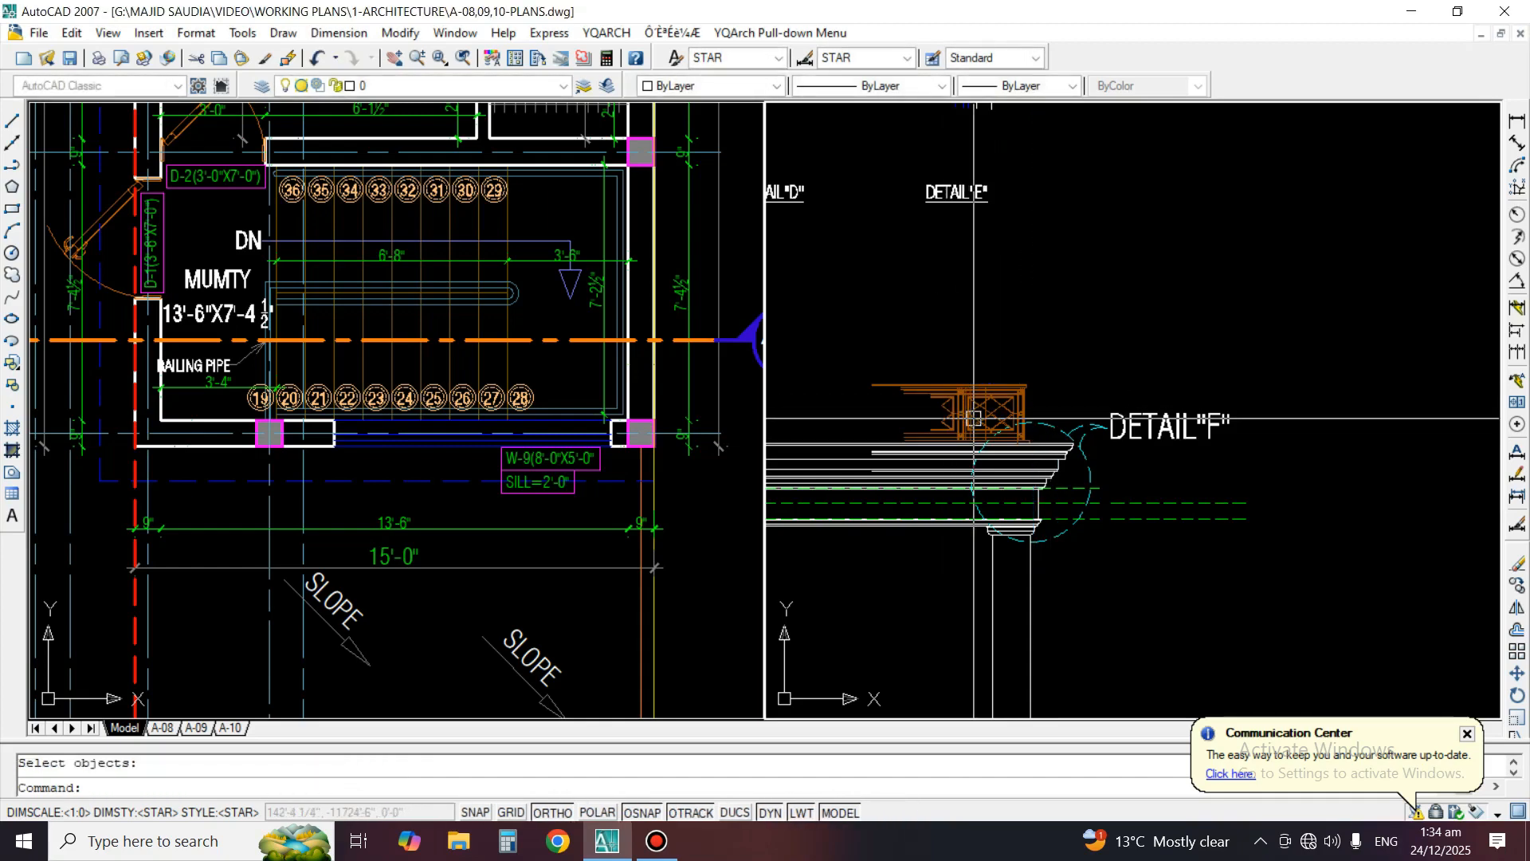
key("Return")
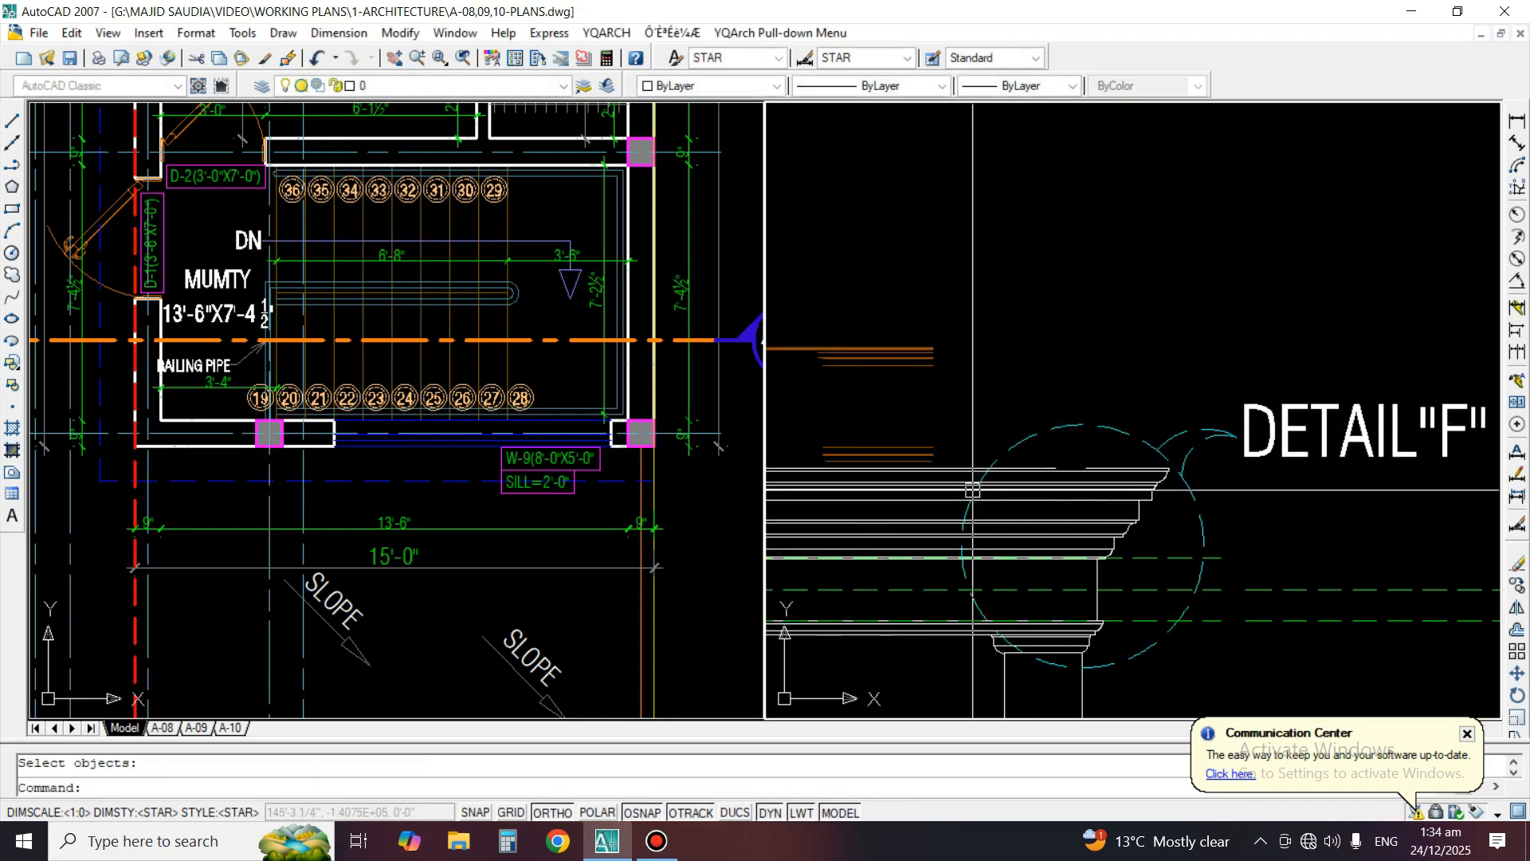
middle_click_drag(973, 494, 1160, 444)
key("Return")
left_click(907, 246)
left_click(1161, 418)
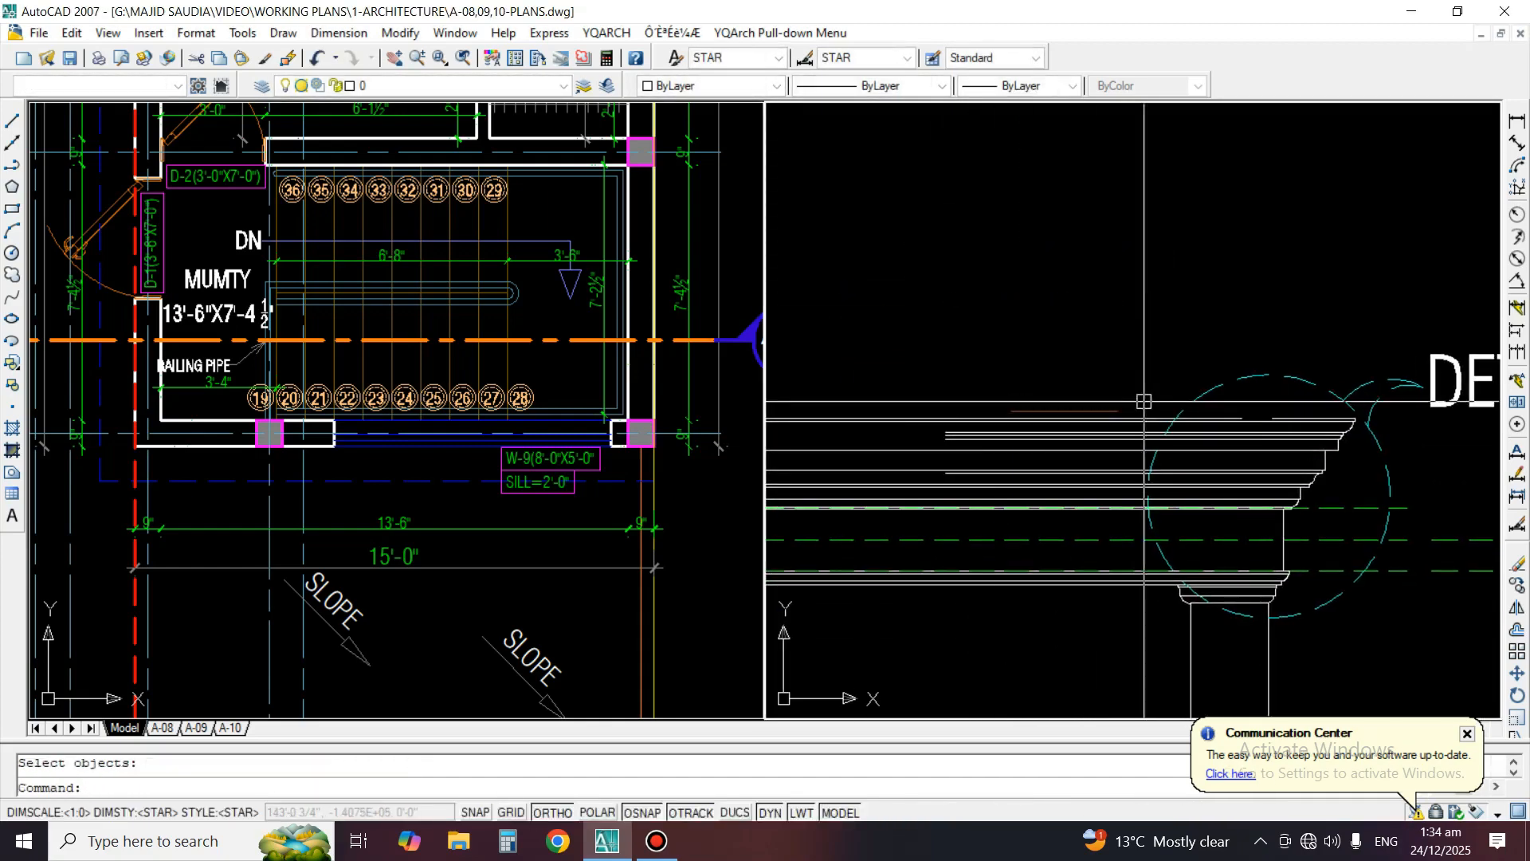
scroll(1106, 422, "up", 3)
key("Return")
middle_click_drag(1369, 443, 1140, 403)
Extend the broken top line of the copied cornice to close its gap
type("ex")
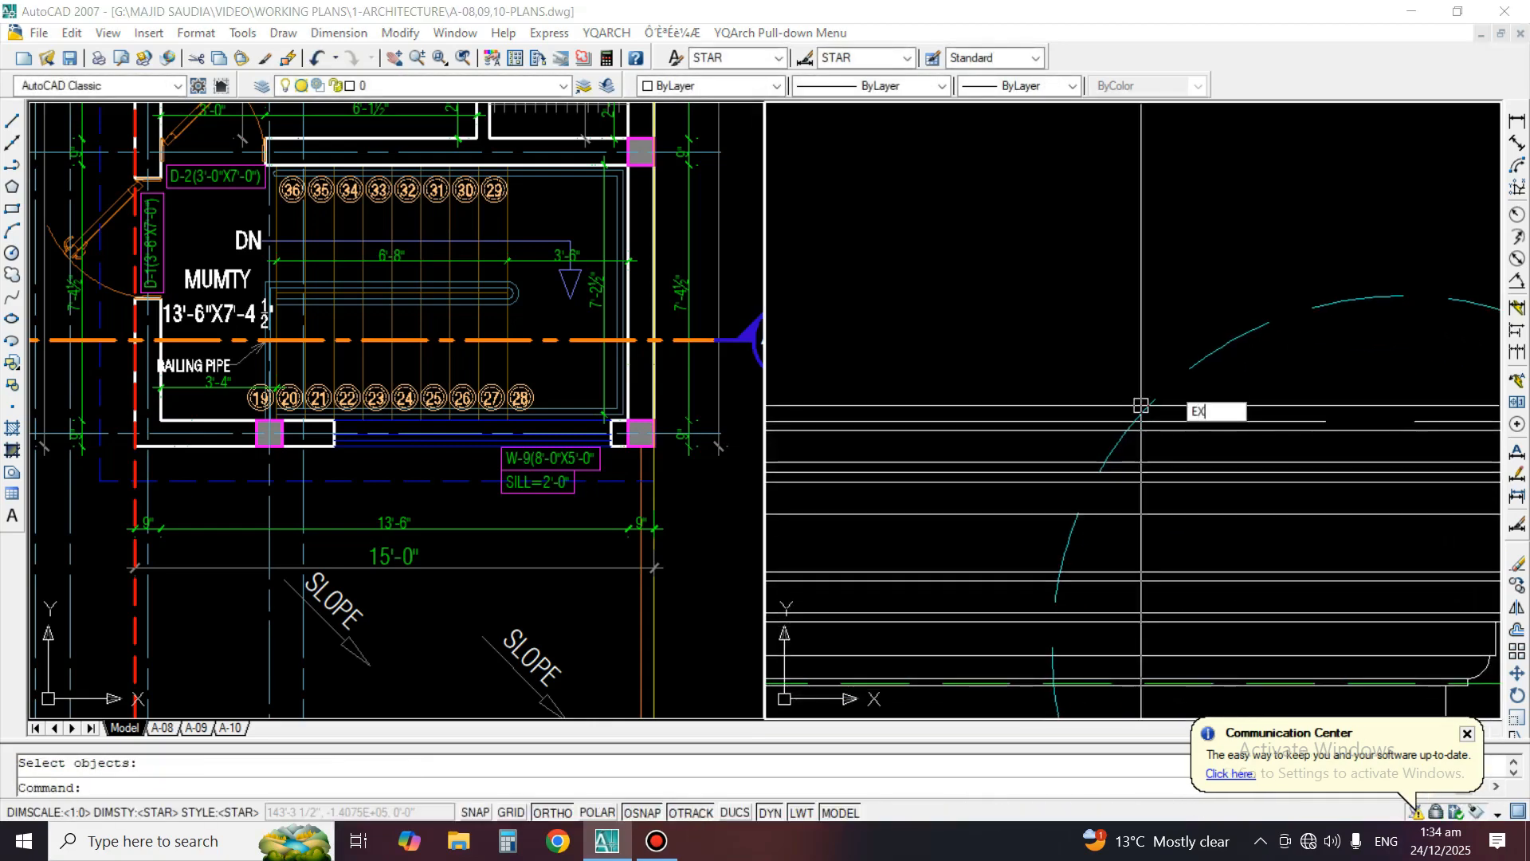
key("Return")
key("Return")
key("Return")
scroll(1173, 385, "down", 3)
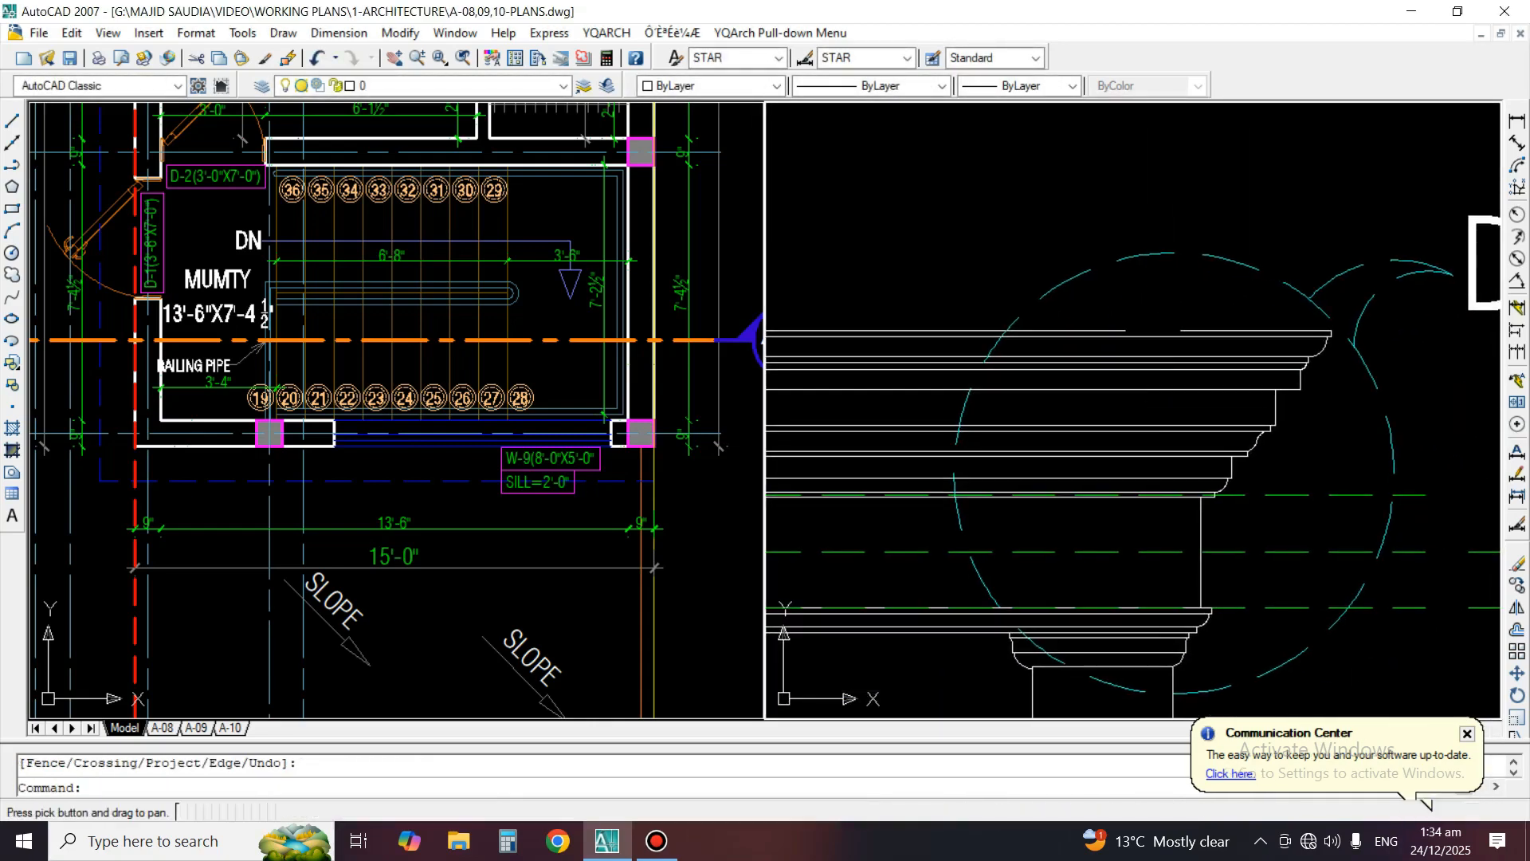
scroll(1182, 338, "up", 2)
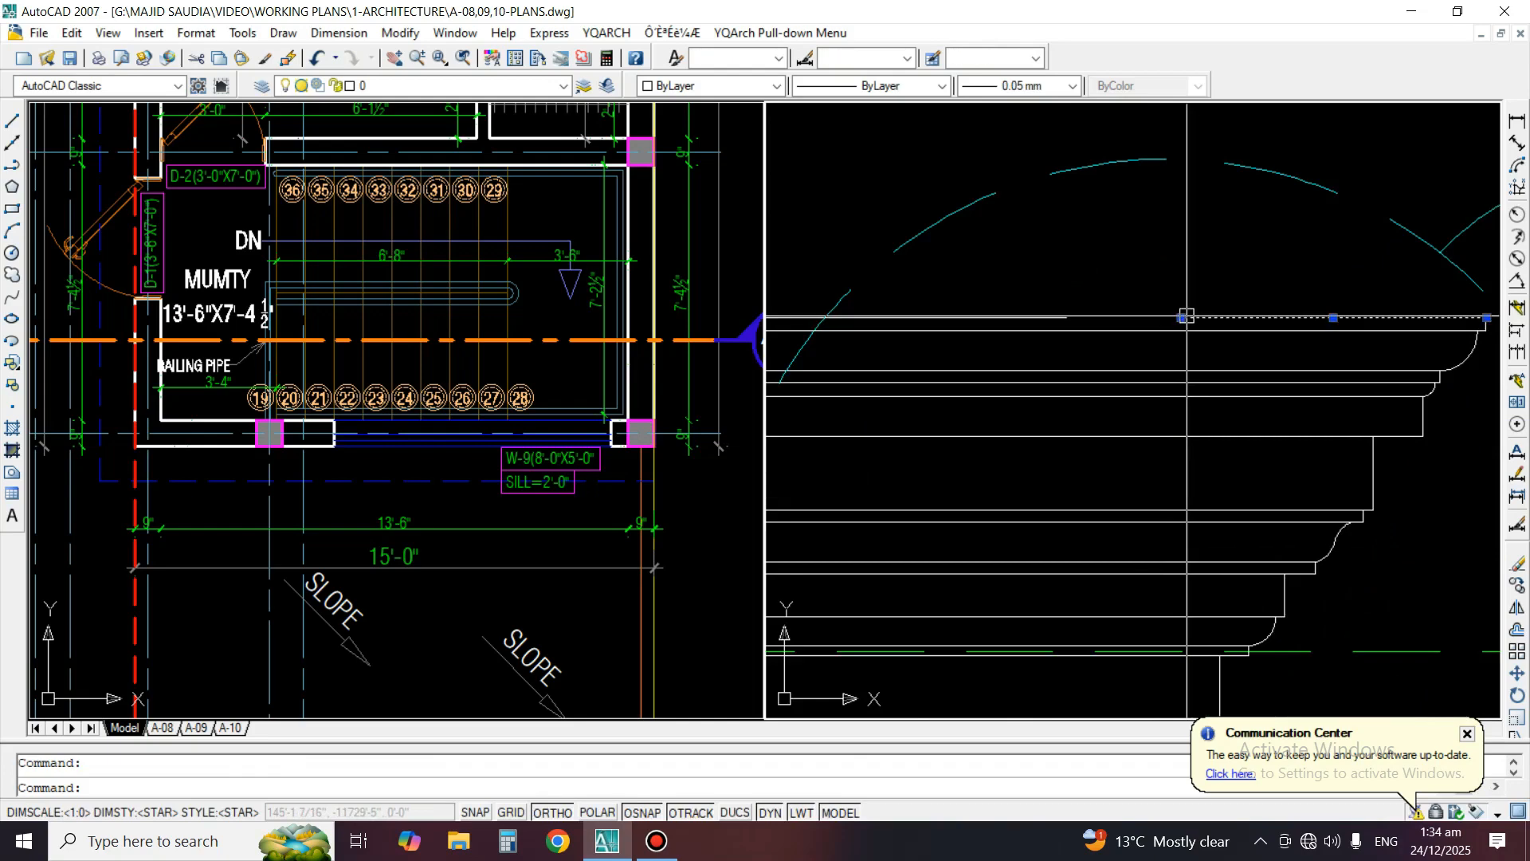
left_click(1181, 317)
scroll(1116, 340, "down", 3)
key("Escape")
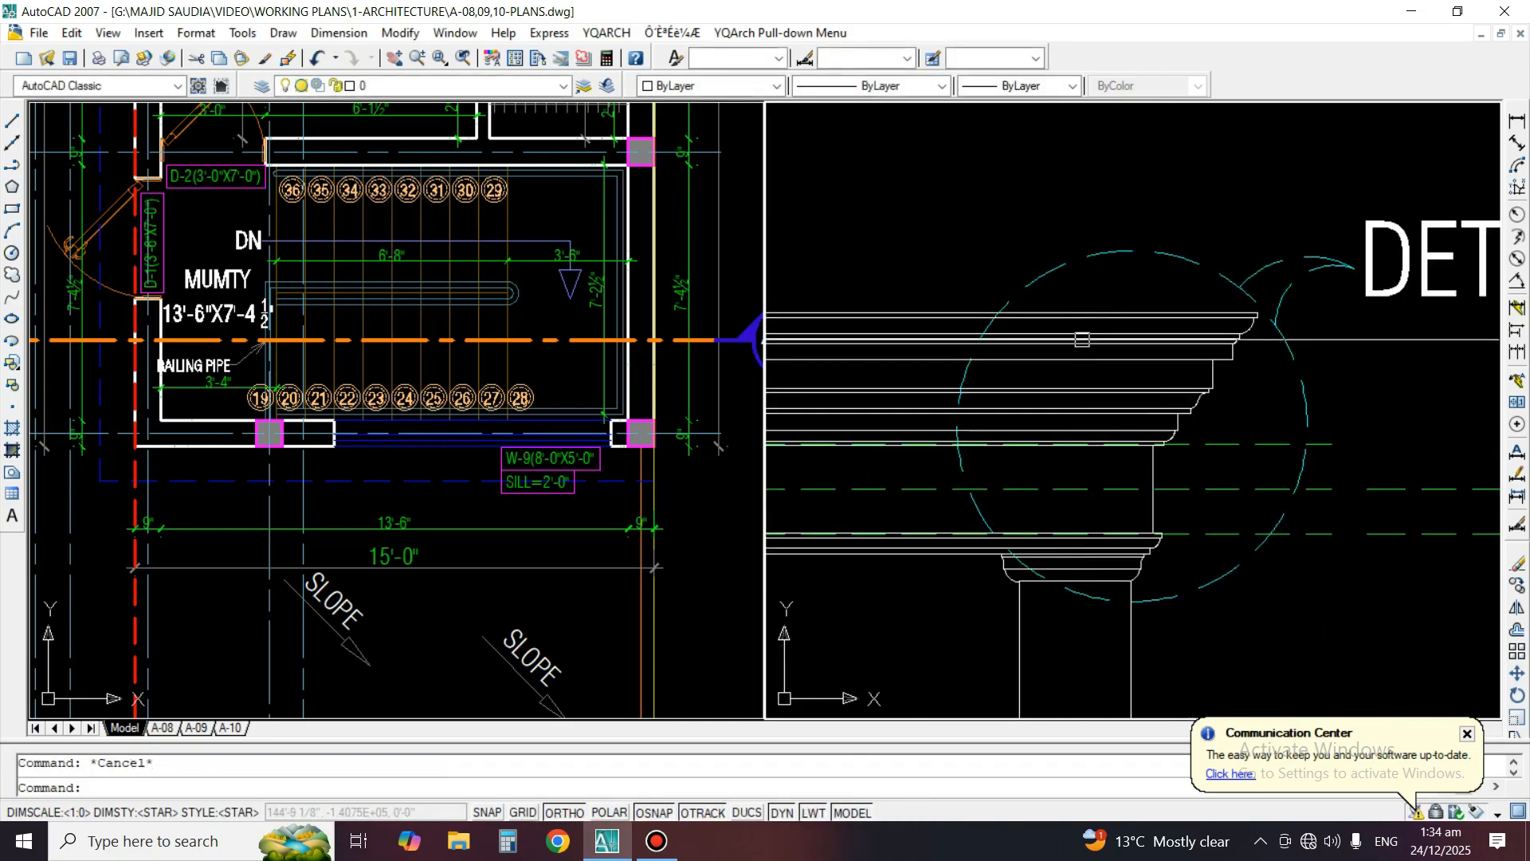
Try to trim the copied cornice lines outside the Detail F callout circle, using the circle as the cutting edge
left_click(944, 278)
left_click(884, 557)
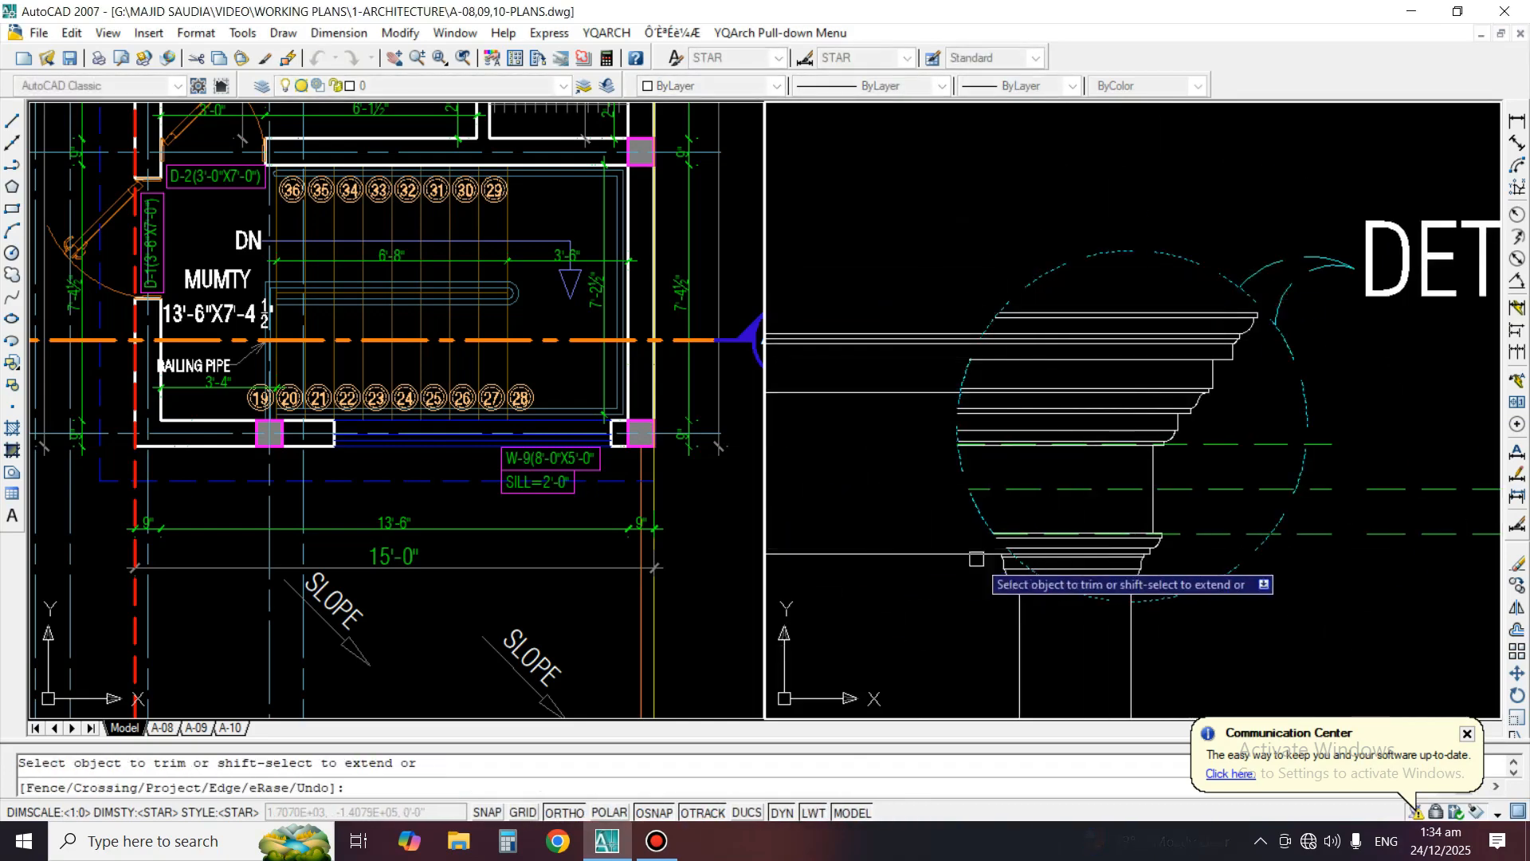
middle_click_drag(976, 559, 987, 361)
key("Return")
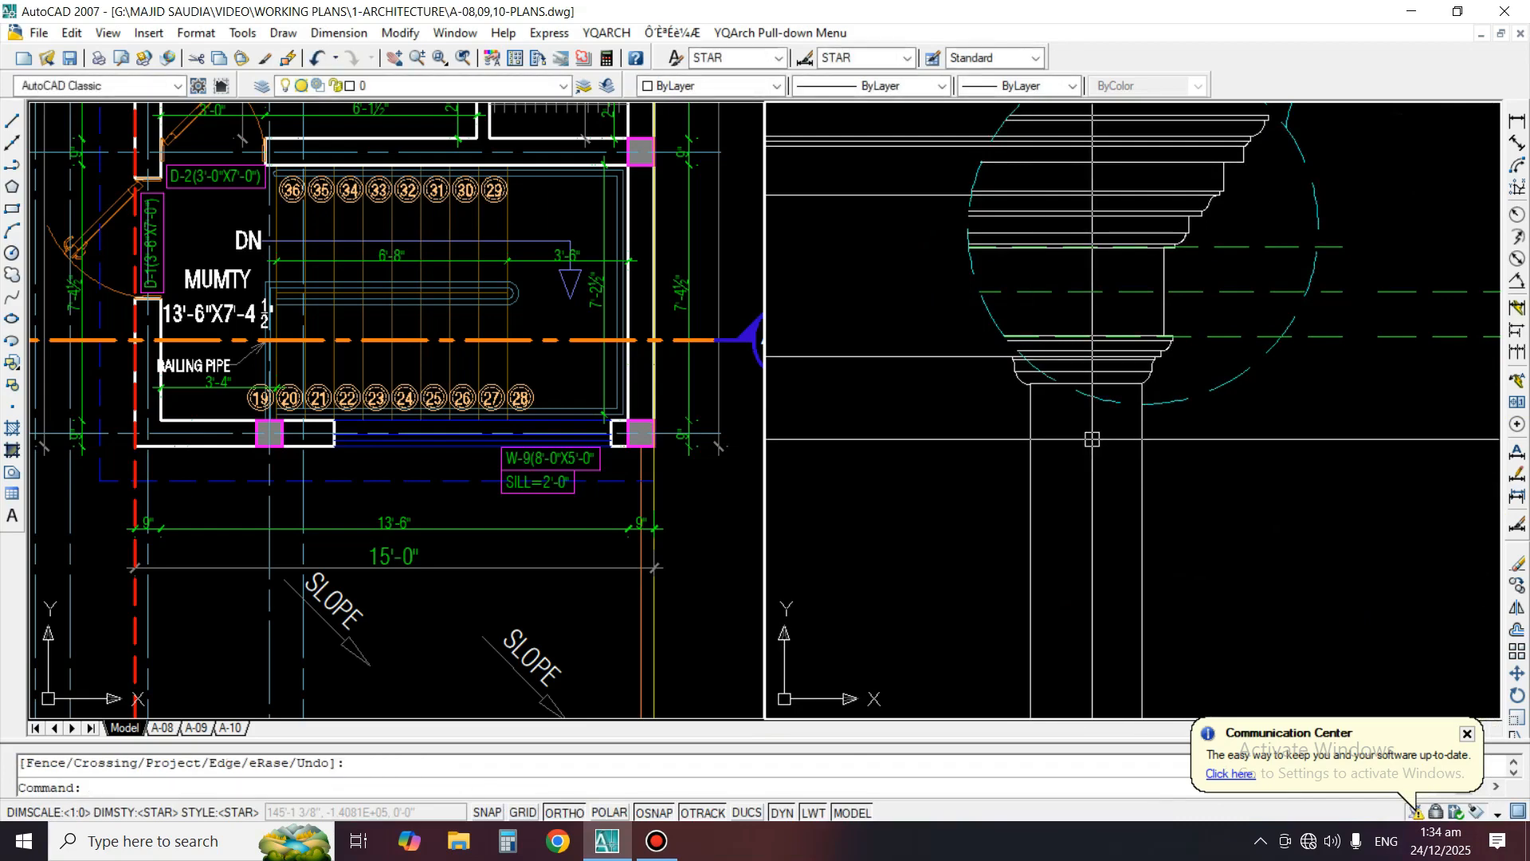
middle_click_drag(1103, 248, 1092, 440)
middle_click_drag(1117, 556, 1149, 469)
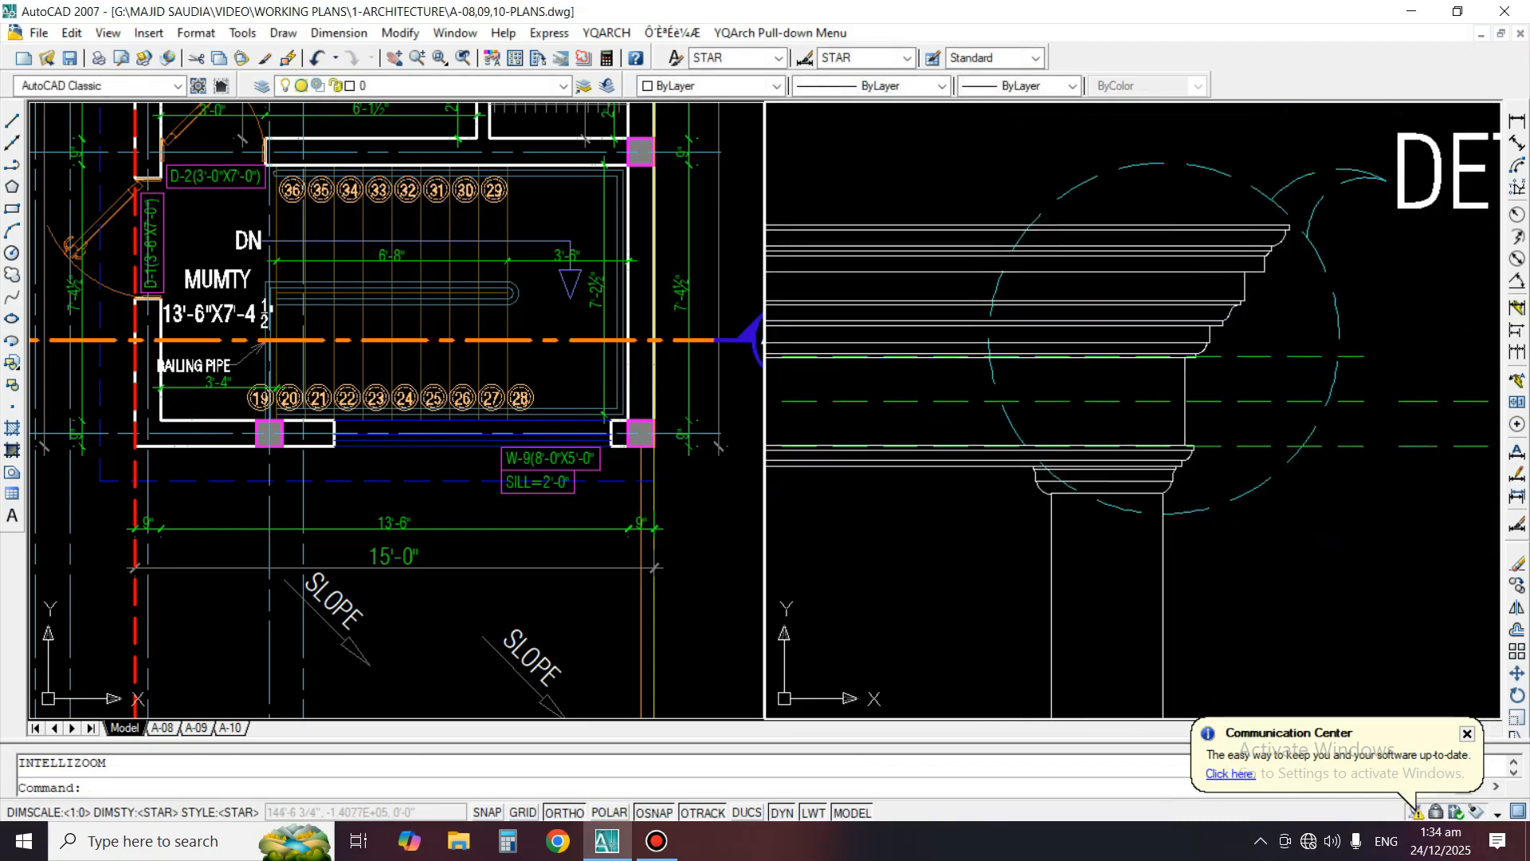
Erase the dashed callout circle around the copied Detail F
type("e")
key("Return")
left_click(1246, 503)
key("Return")
Draw a vertical cutting line about 3'-4" long across the cornice lines, just left of the column
type("l")
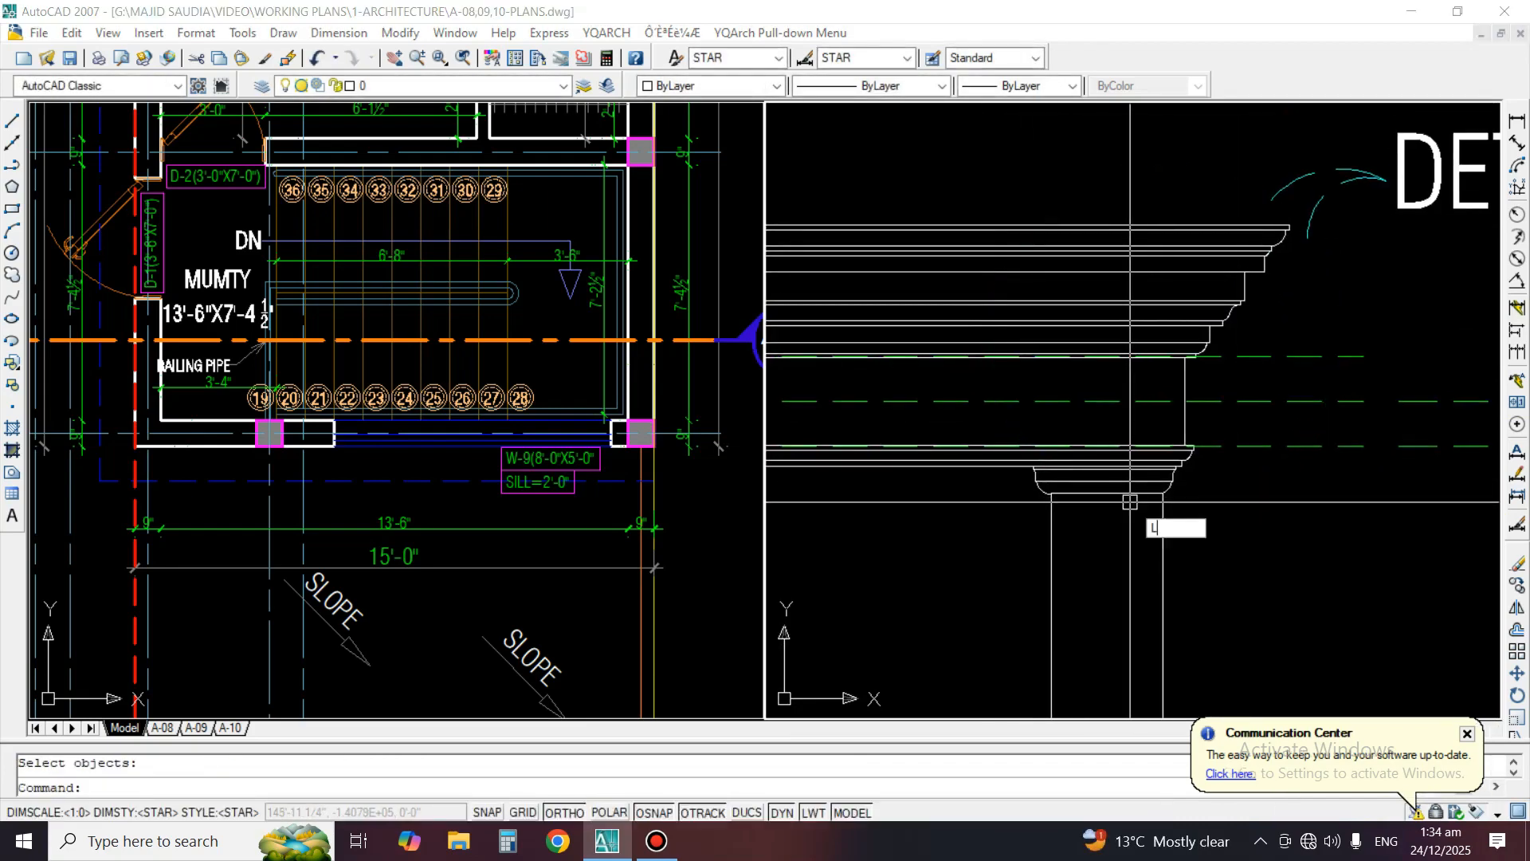
key("Return")
left_click(980, 182)
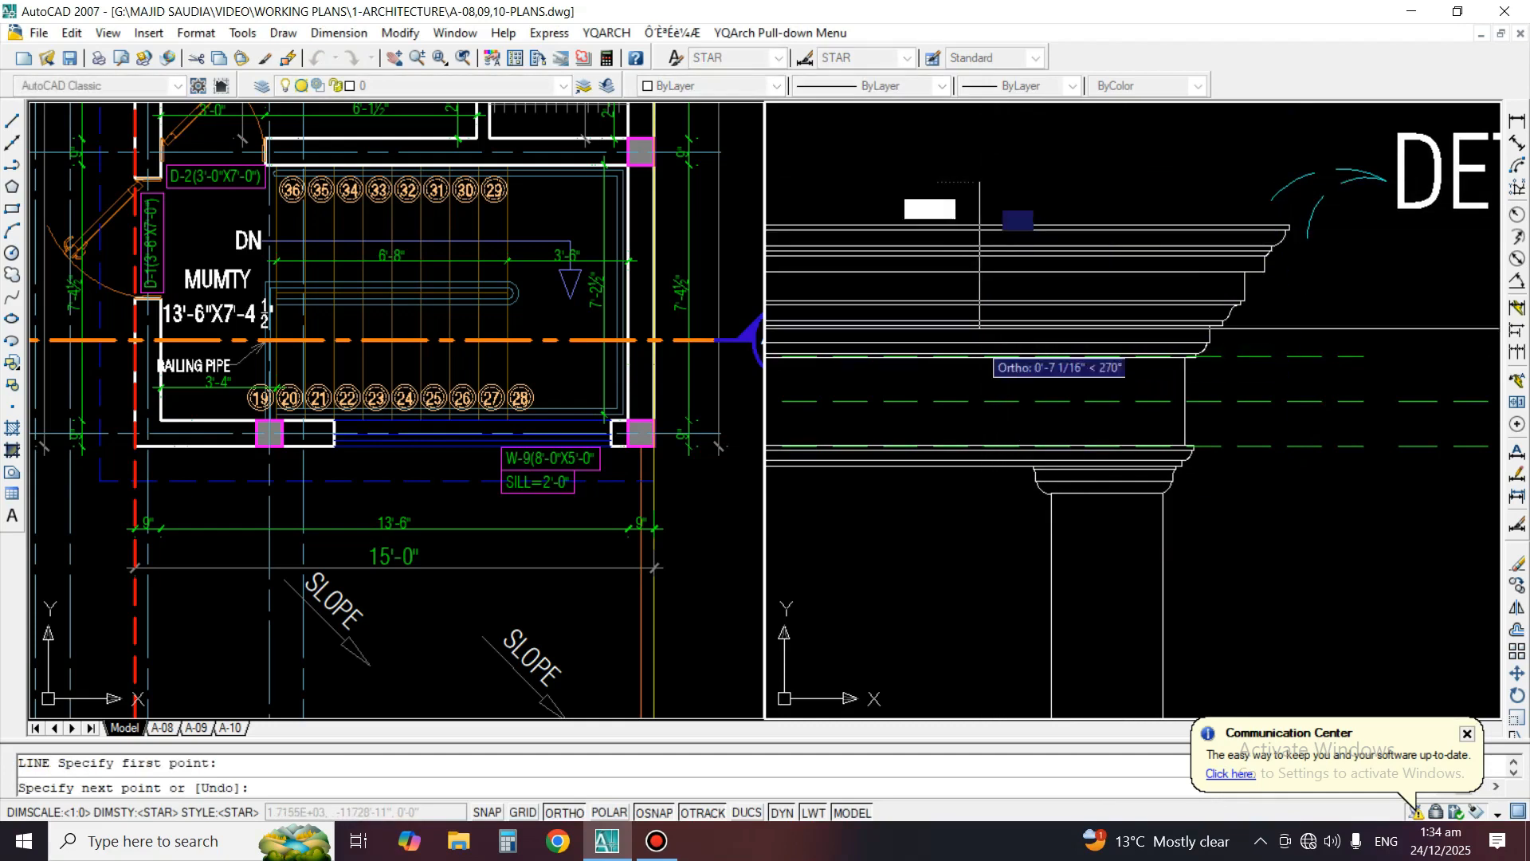
left_click(979, 483)
key("Return")
Trim the cornice and dashed lines on the left side of the vertical cutting line
type("tr")
key("Return")
left_click(981, 474)
left_click(952, 203)
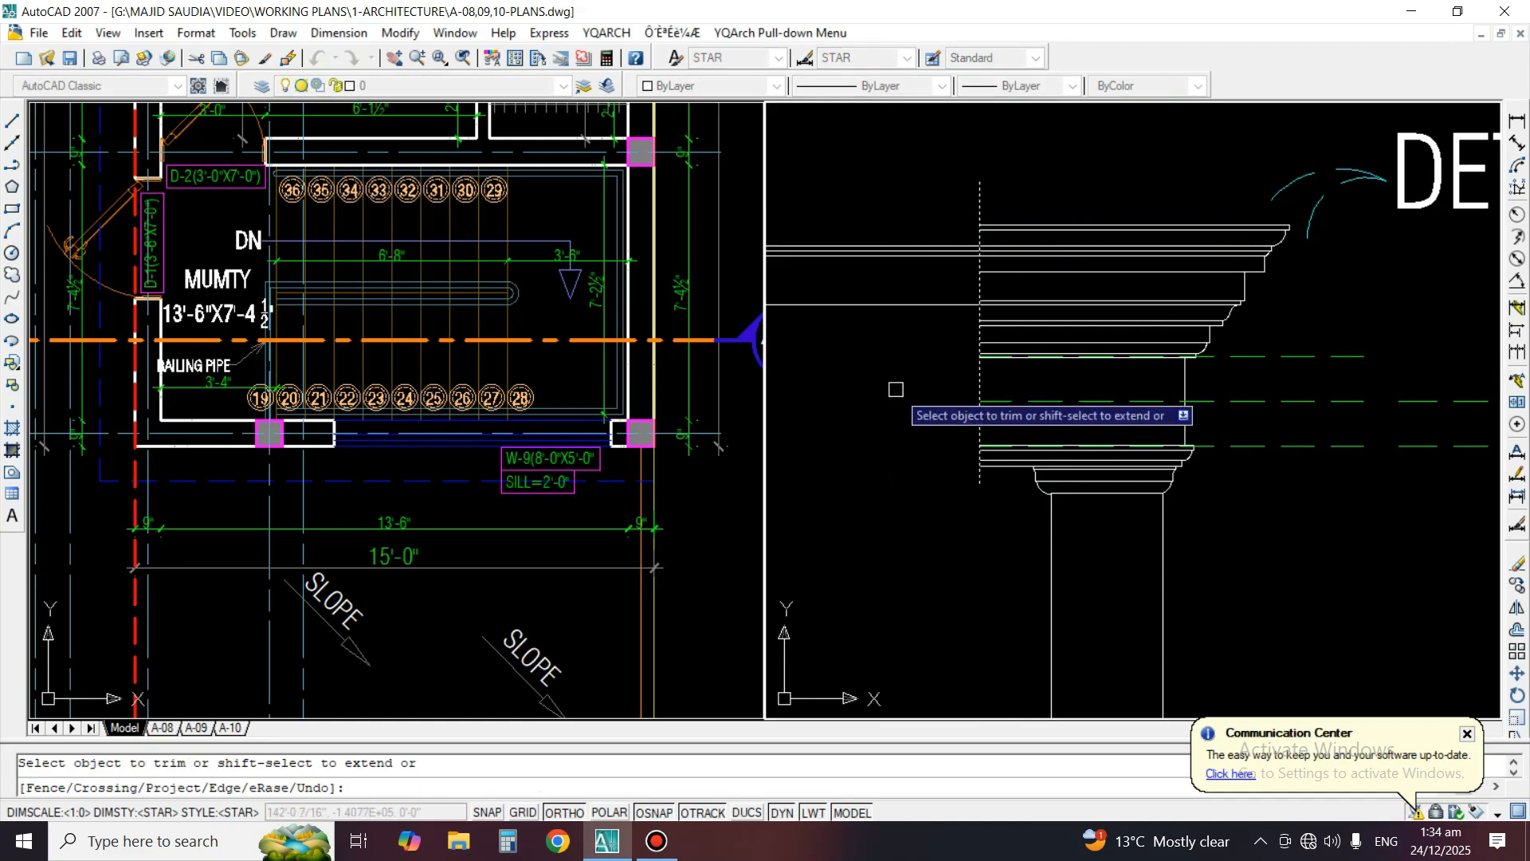
key("Return")
Erase the leftover cornice line segments that stick out left of the vertical cutting line
type("e")
key("Return")
left_click(943, 226)
left_click(887, 384)
key("Return")
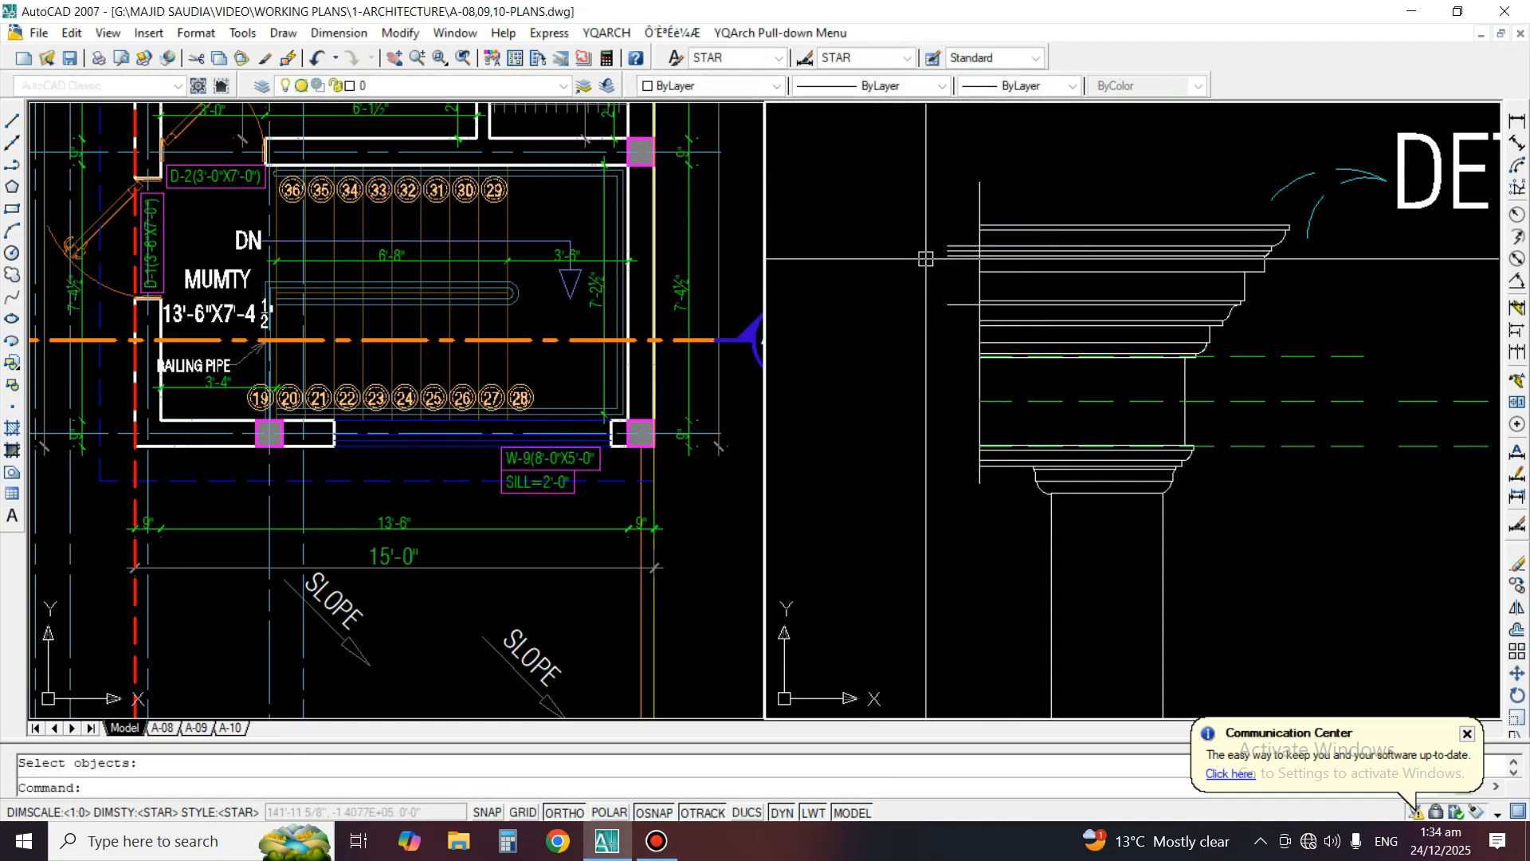
key("Return")
key("Return")
scroll(923, 384, "up", 3)
left_click(934, 255)
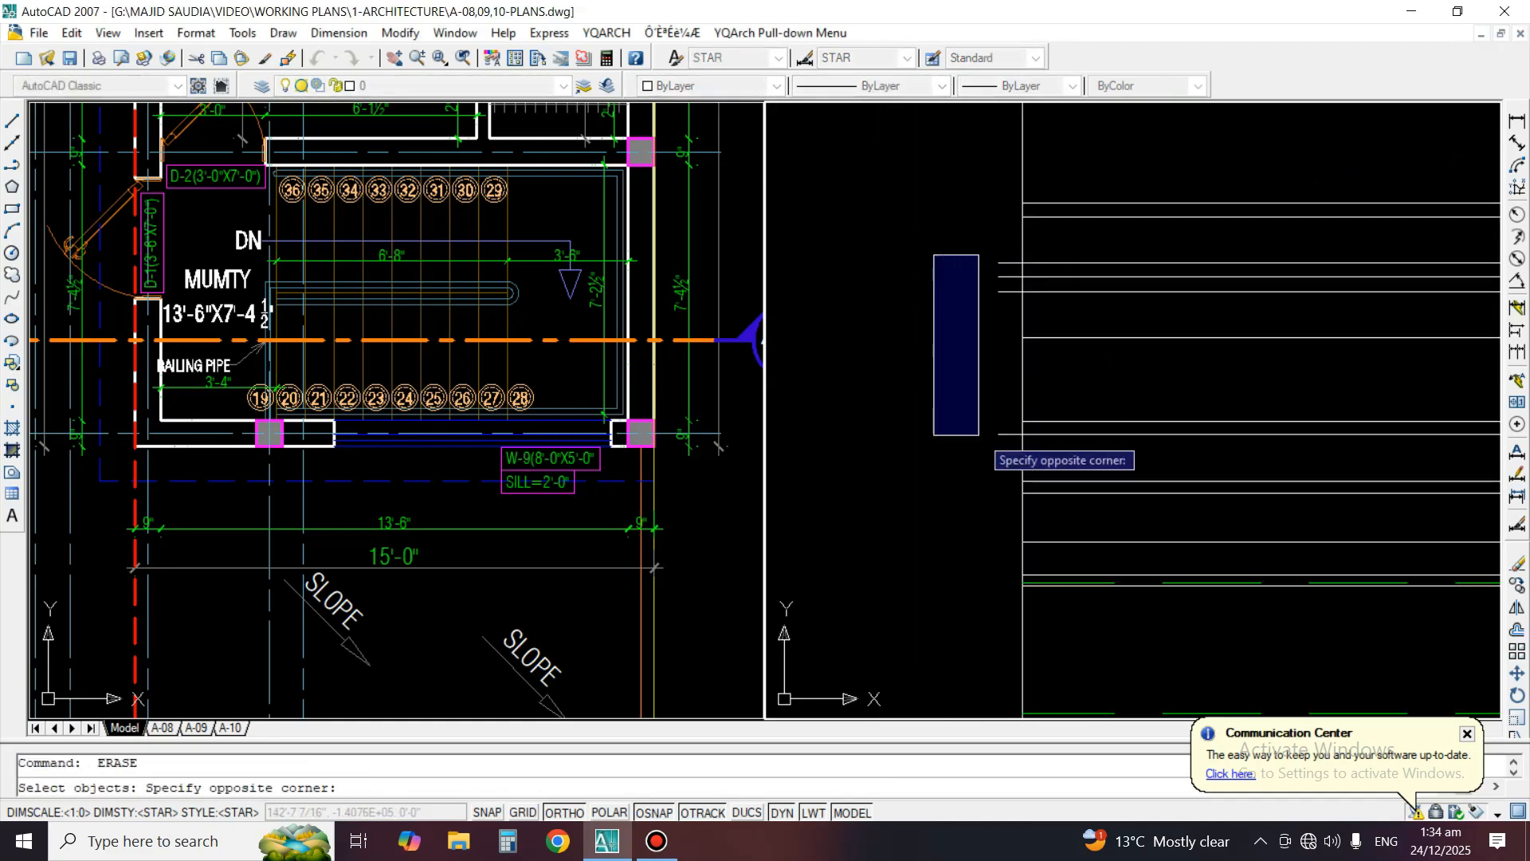
left_click(1011, 455)
key("Return")
scroll(981, 253, "down", 3)
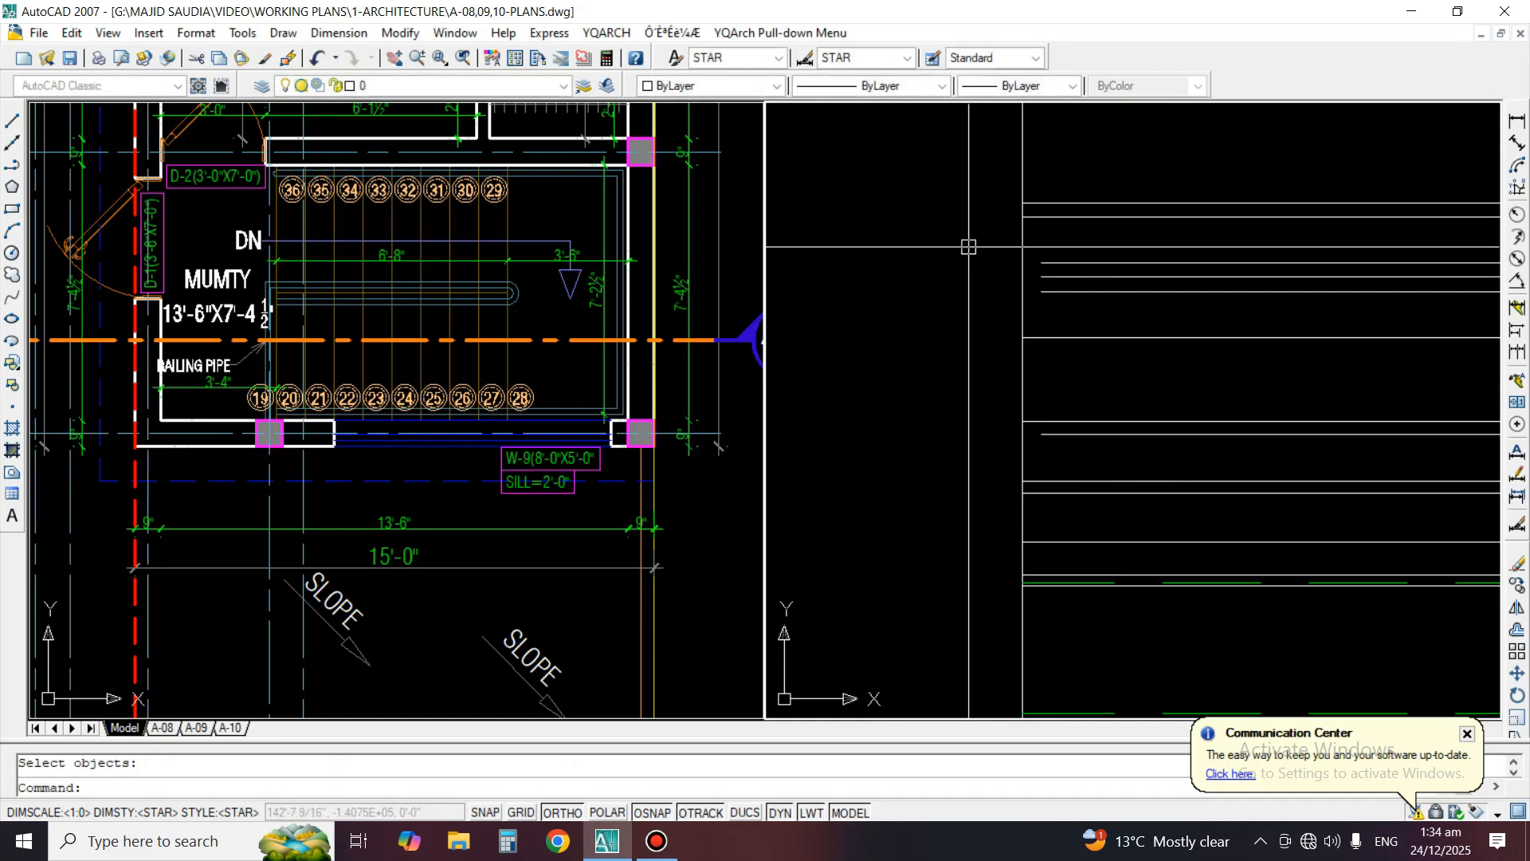
Extend the shorter cornice lines to the vertical cutting line
scroll(989, 261, "up", 2)
type("ex")
key("Return")
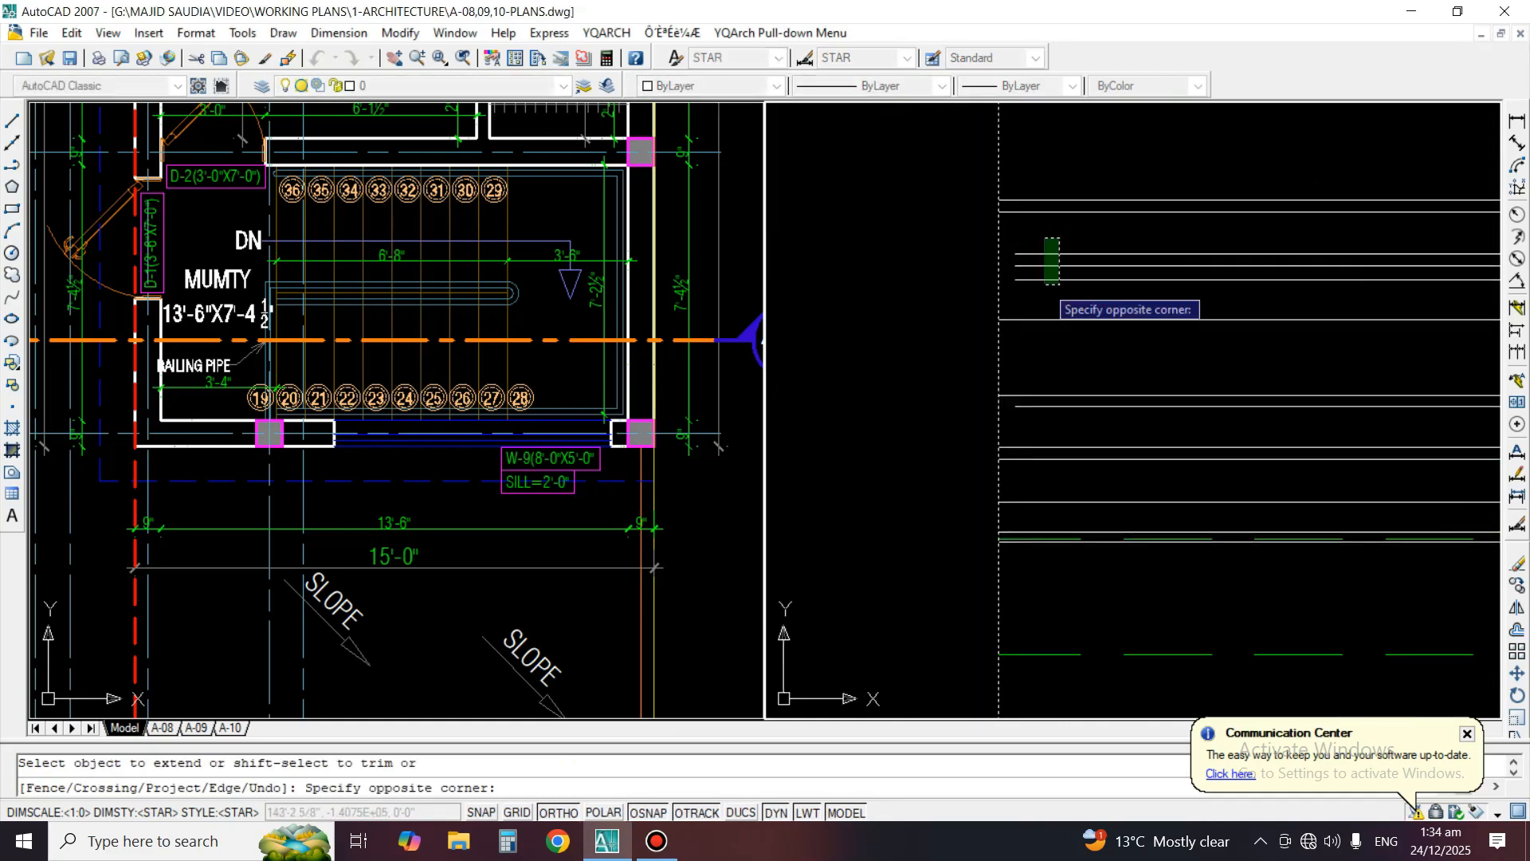
scroll(986, 341, "down", 4)
key("Return")
scroll(1251, 400, "up", 2)
Erase the green dashed level lines crossing the cornice and the vertical cutting line
key("e")
key("Return")
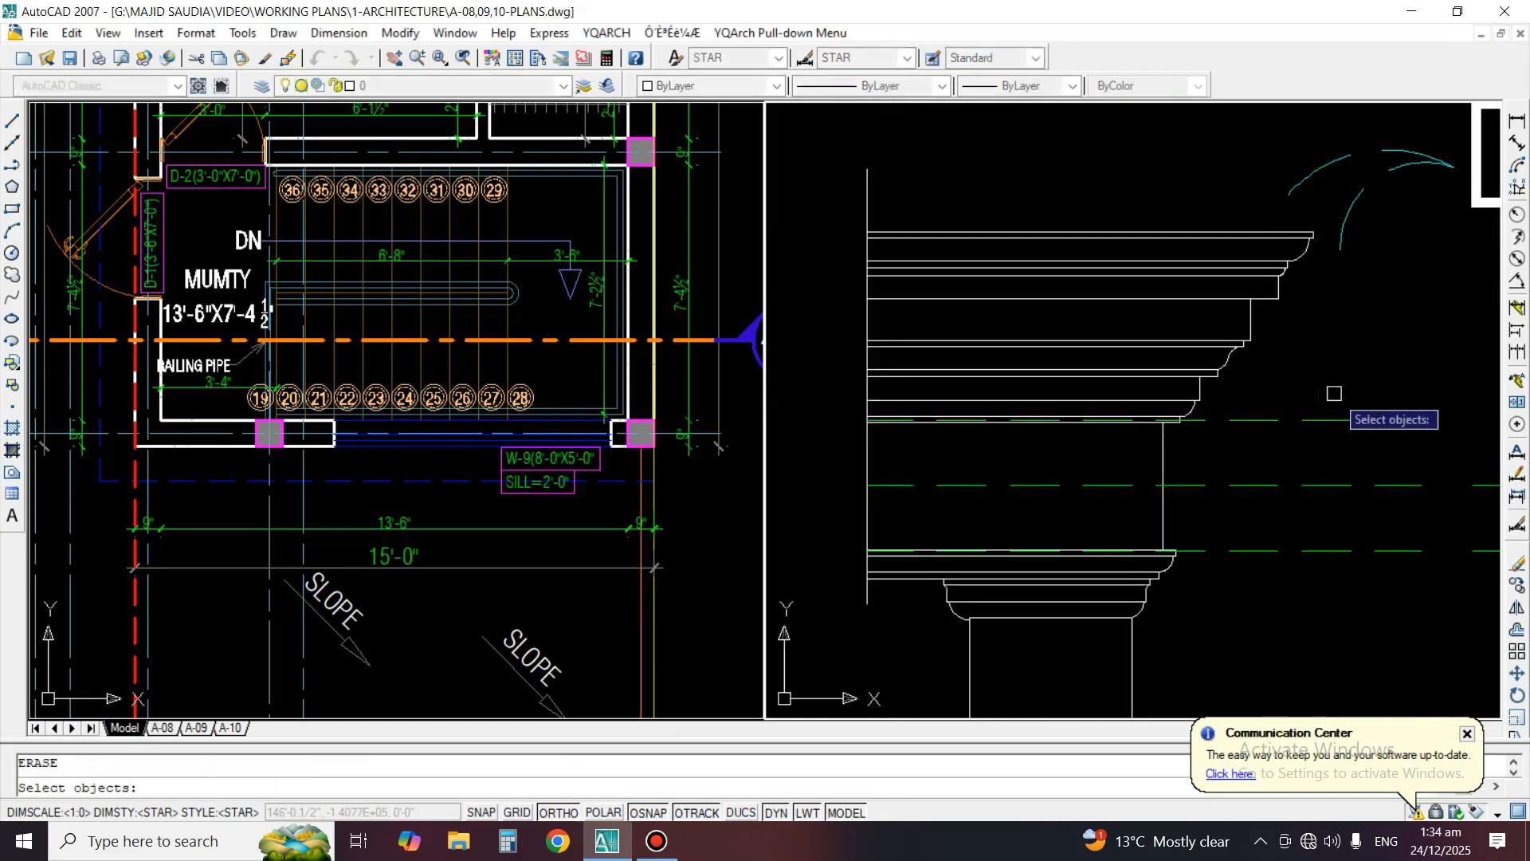
left_click(1332, 393)
left_click(1306, 566)
key("Return")
scroll(1061, 345, "down", 2)
key("Return")
key("Escape")
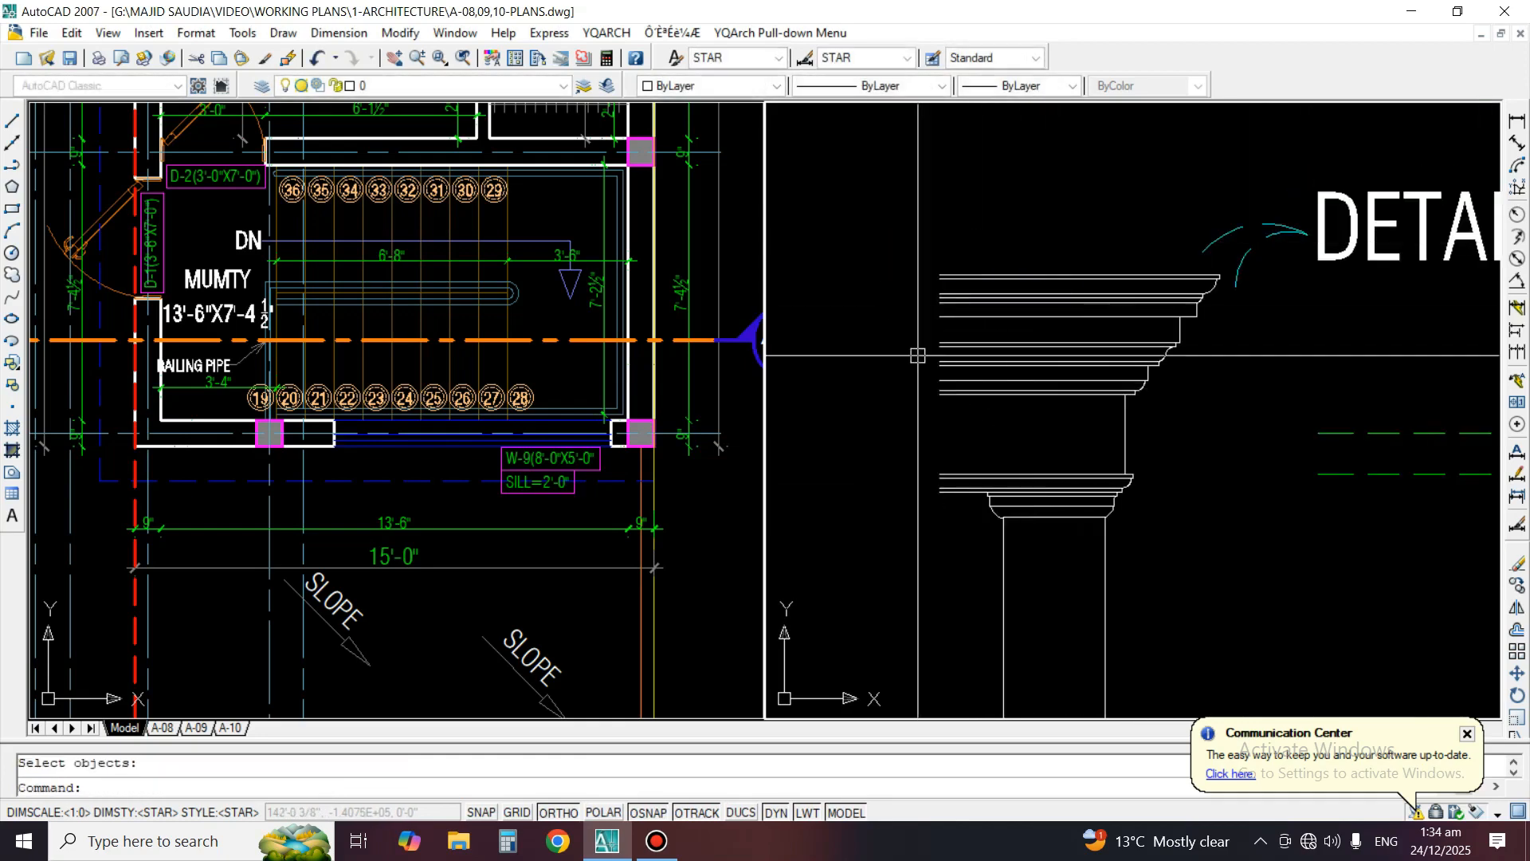
Draw a horizontal cutting line across the column shaft just below the capital
type("l")
key("Return")
left_click(980, 551)
left_click(1165, 559)
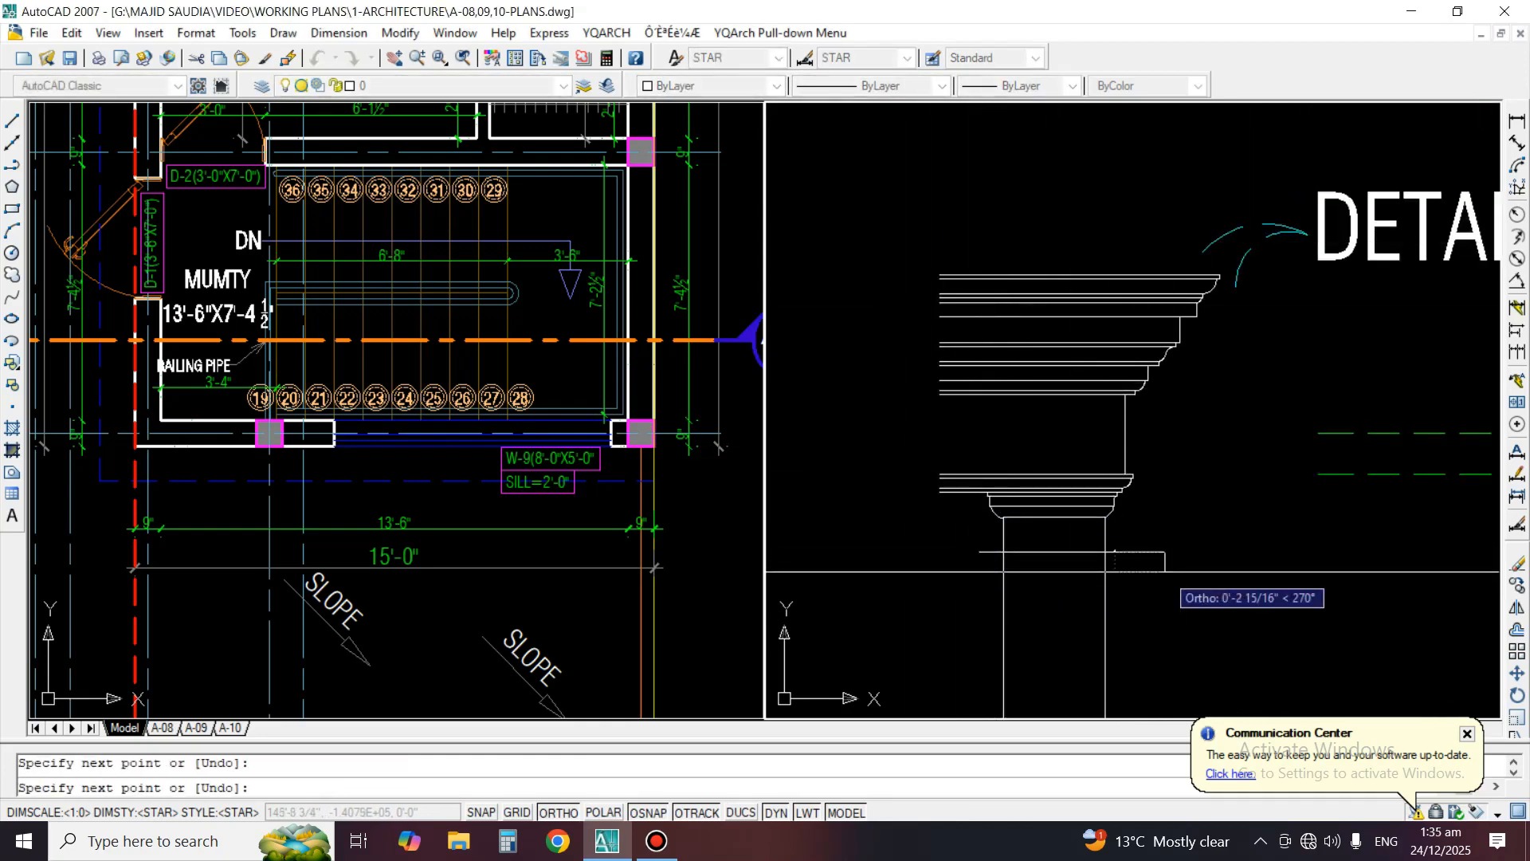
key("Return")
Trim the column shaft lines below the horizontal cutting line and erase that cutting line
type("tr")
key("Return")
left_click(1148, 553)
key("Return")
key("Return")
key("Return")
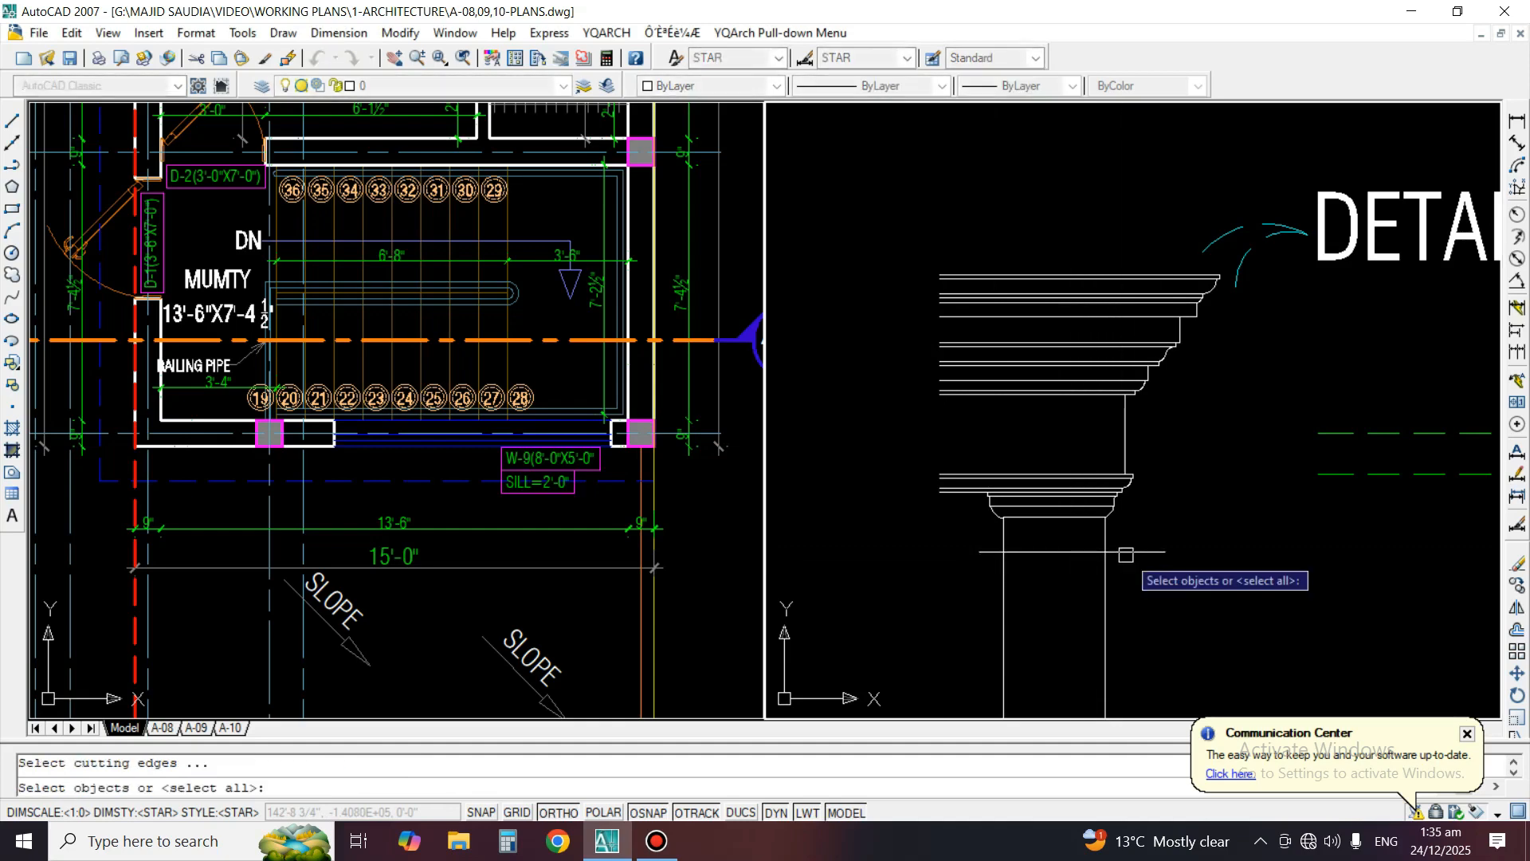
left_click(1126, 553)
key("Return")
key("Escape")
type("e")
Erase the large copied DETAIL"F" label, its leader arcs and the stray dashed lines beside the detail
key("Return")
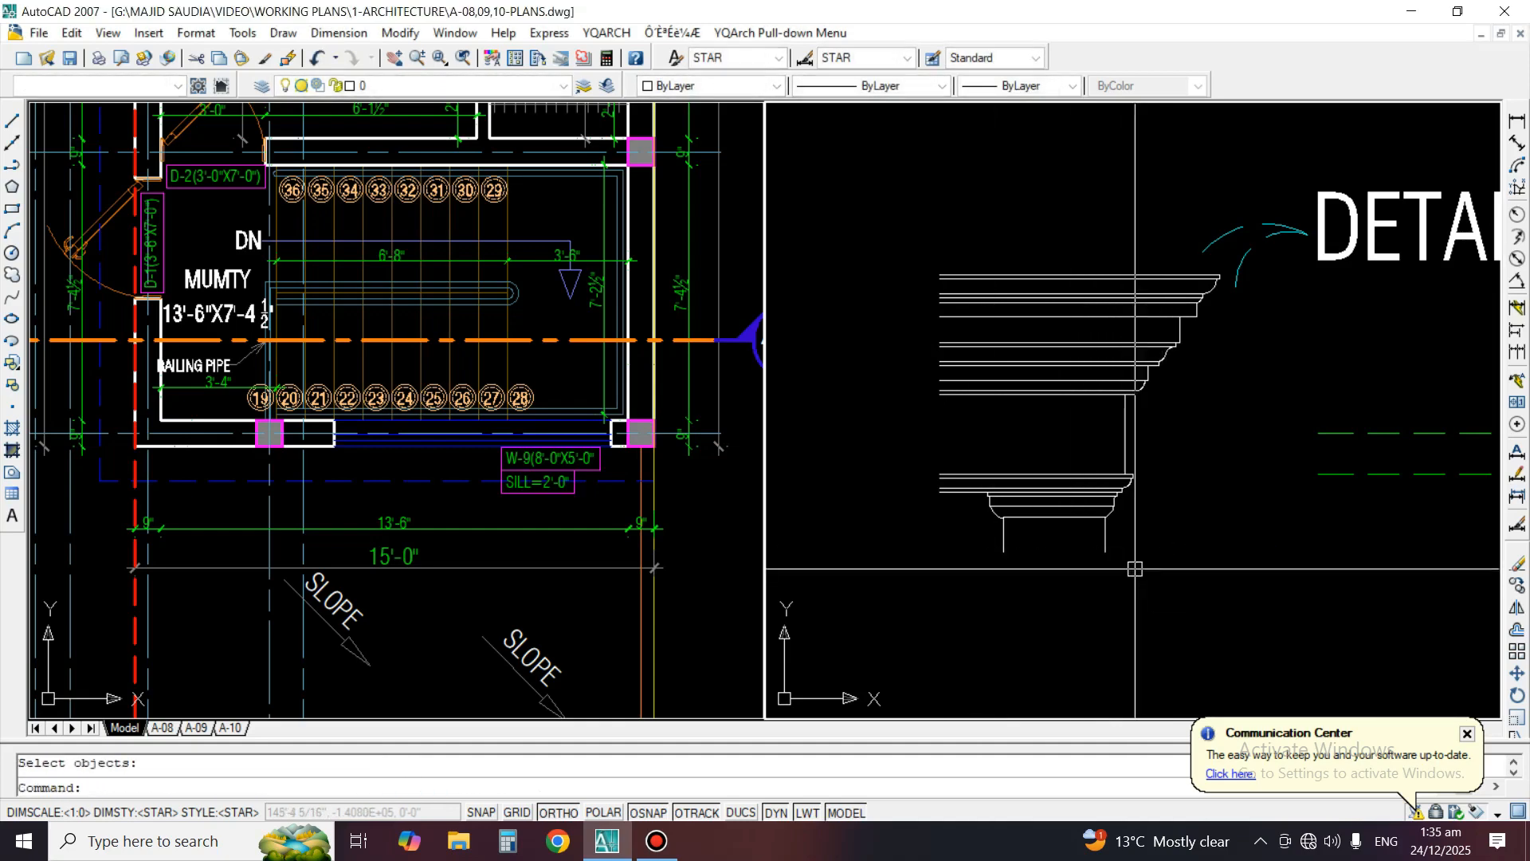
scroll(921, 416, "down", 3)
left_click(1066, 313)
key("Return")
key("Return")
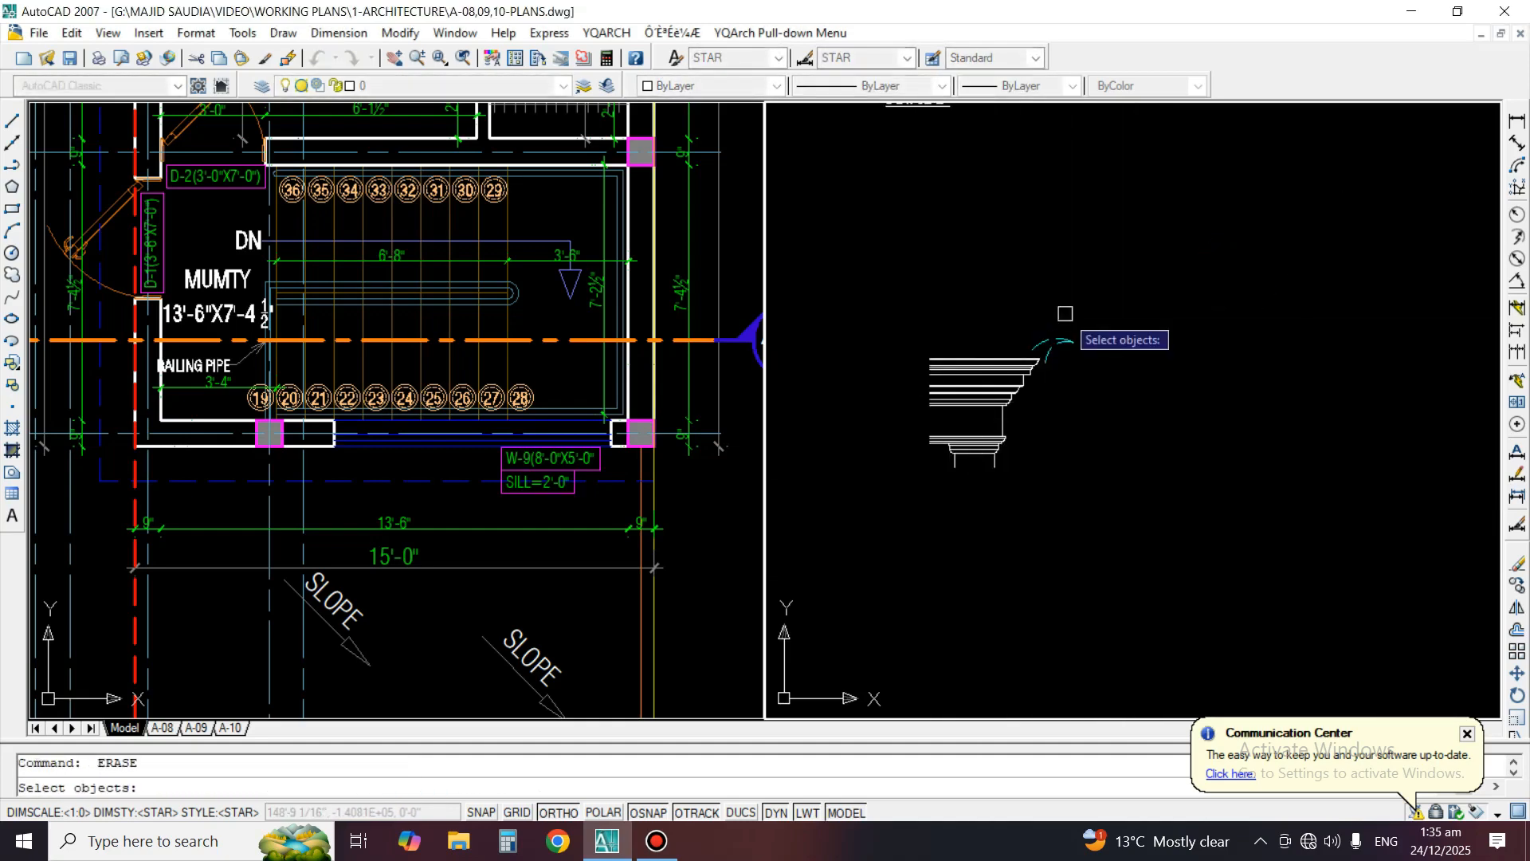
left_click(1047, 358)
Move the cleaned cornice-and-capital detail up into the row of details, just to the right of Detail E
key("Return")
type("m")
key("Return")
left_click(1064, 513)
left_click(885, 291)
key("Return")
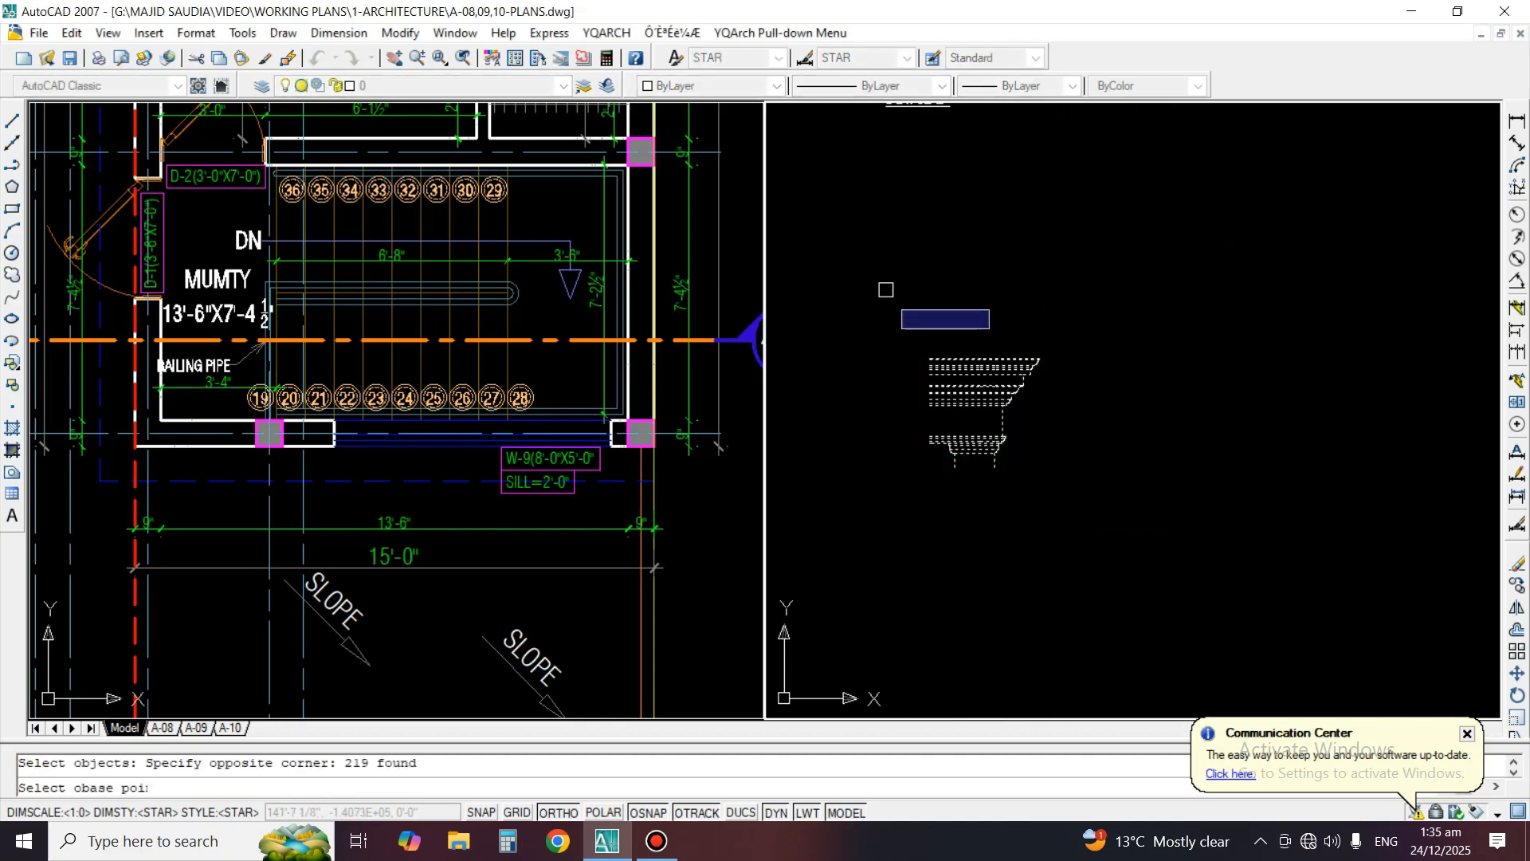
left_click(966, 405)
key("F8")
scroll(1091, 478, "down", 6)
scroll(1078, 355, "up", 3)
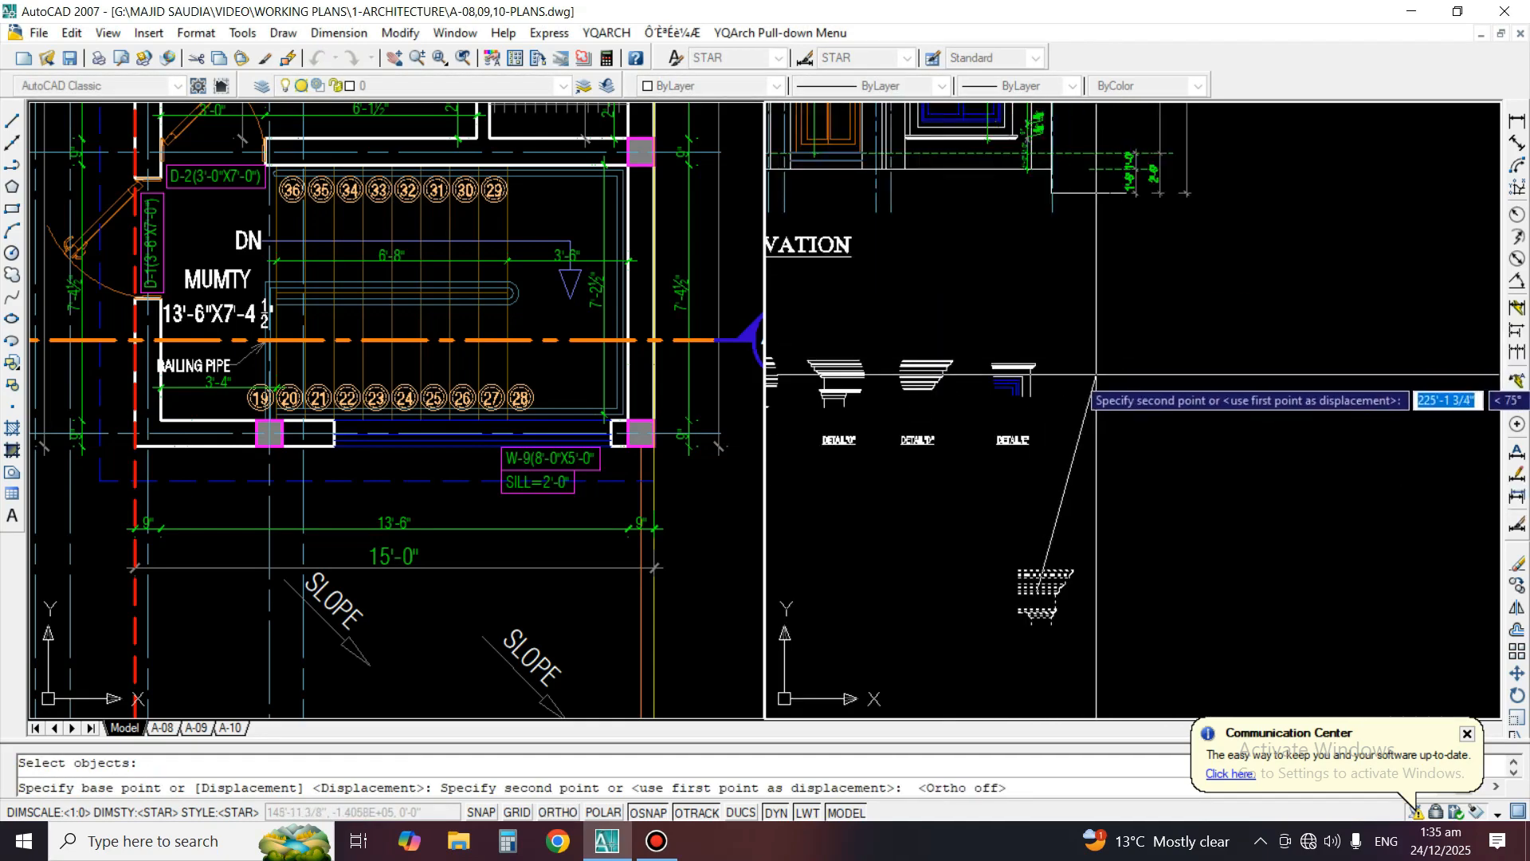
left_click(1086, 410)
scroll(1069, 417, "up", 4)
Copy the DETAIL"E" label horizontally to sit beneath the newly placed cornice-and-capital detail
type("co")
key("Return")
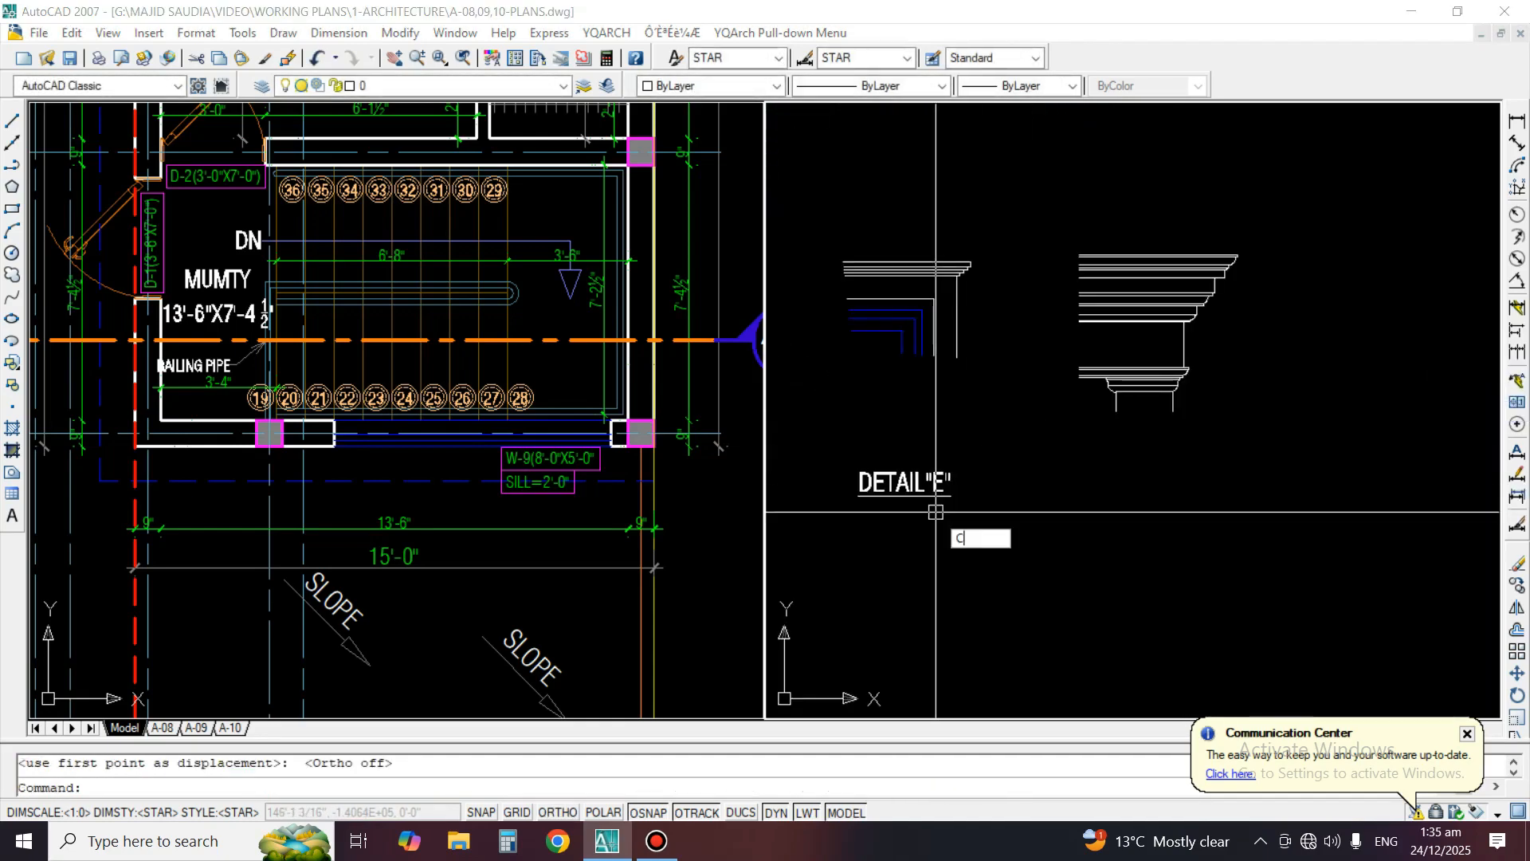
left_click(924, 494)
key("Return")
left_click(887, 556)
key("F8")
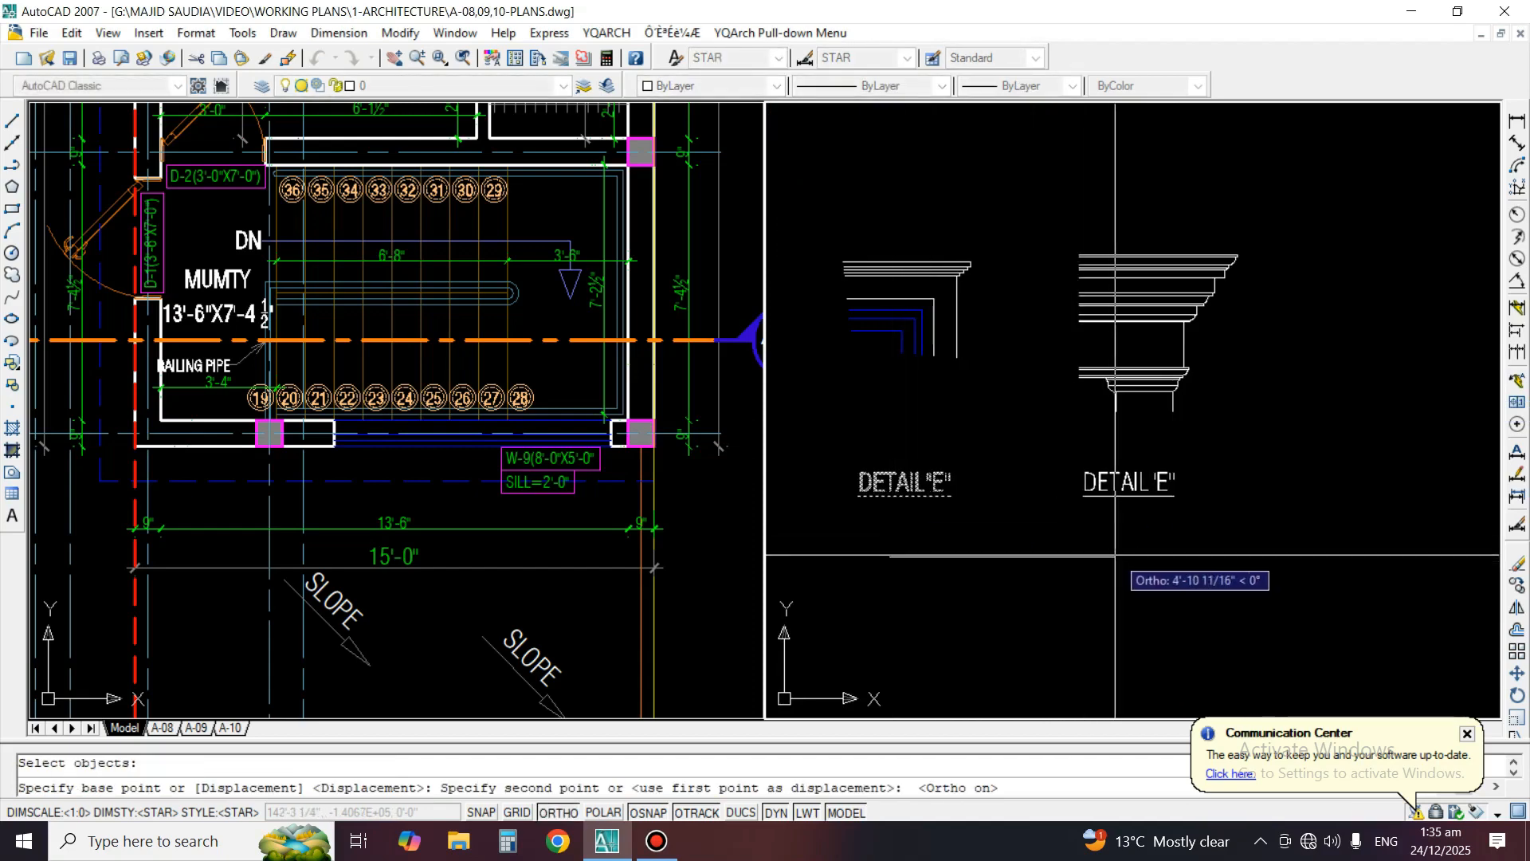
left_click(1115, 556)
key("Return")
Edit the copied label under the last detail to read DETAIL"F"
type("e")
scroll(1162, 477, "up", 2)
type("d")
key("Return")
left_click(1170, 495)
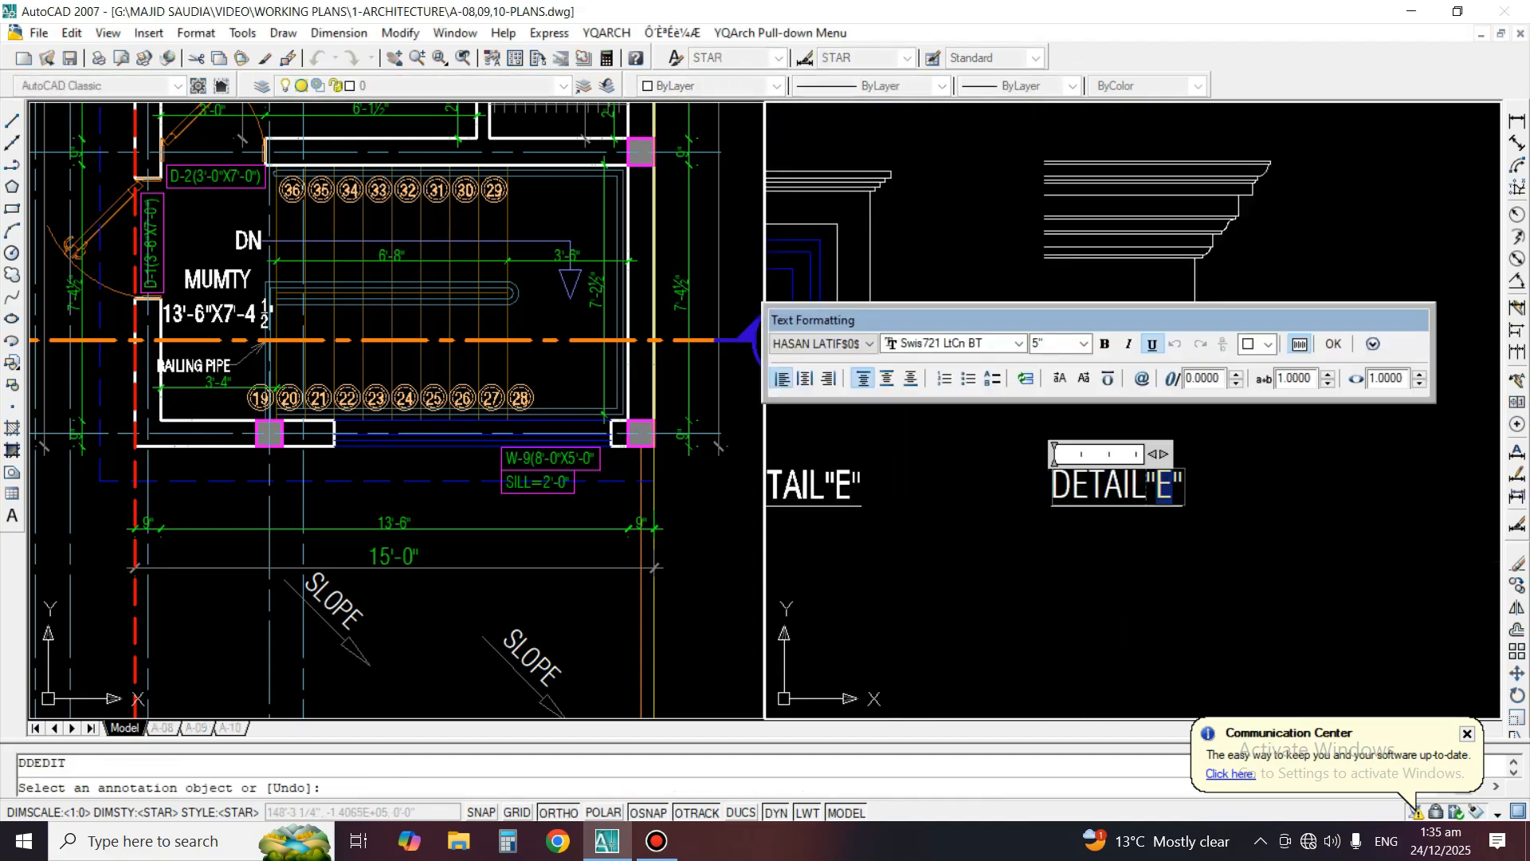
left_click(1100, 546)
key("Return")
scroll(1197, 420, "down", 10)
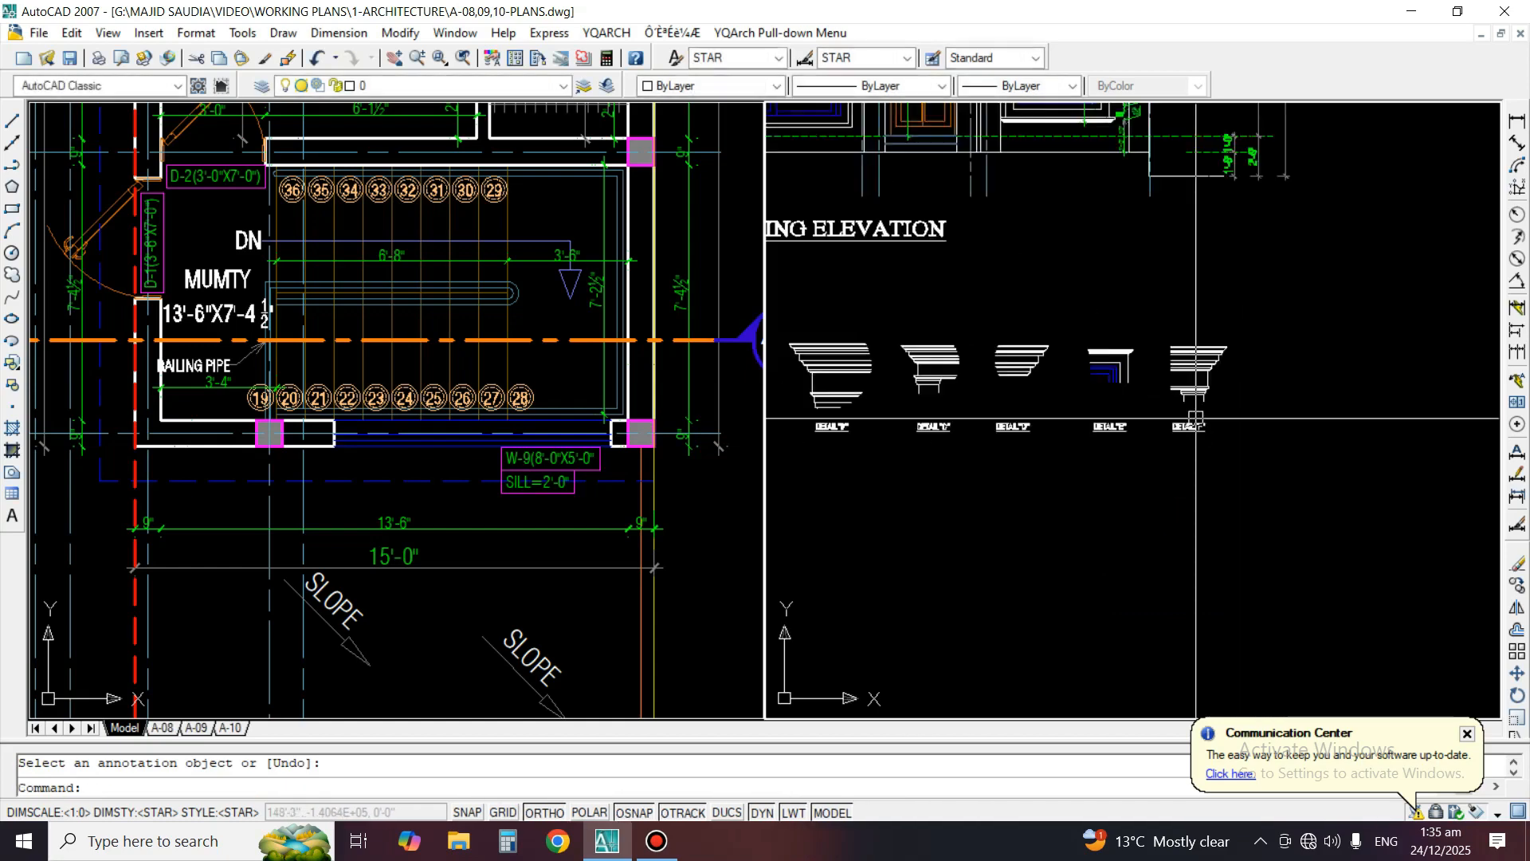
Add a vertical linear dimension between the two lowest horizontal lines of Detail A, placed to the left of the profile
middle_click_drag(1151, 366, 1169, 435)
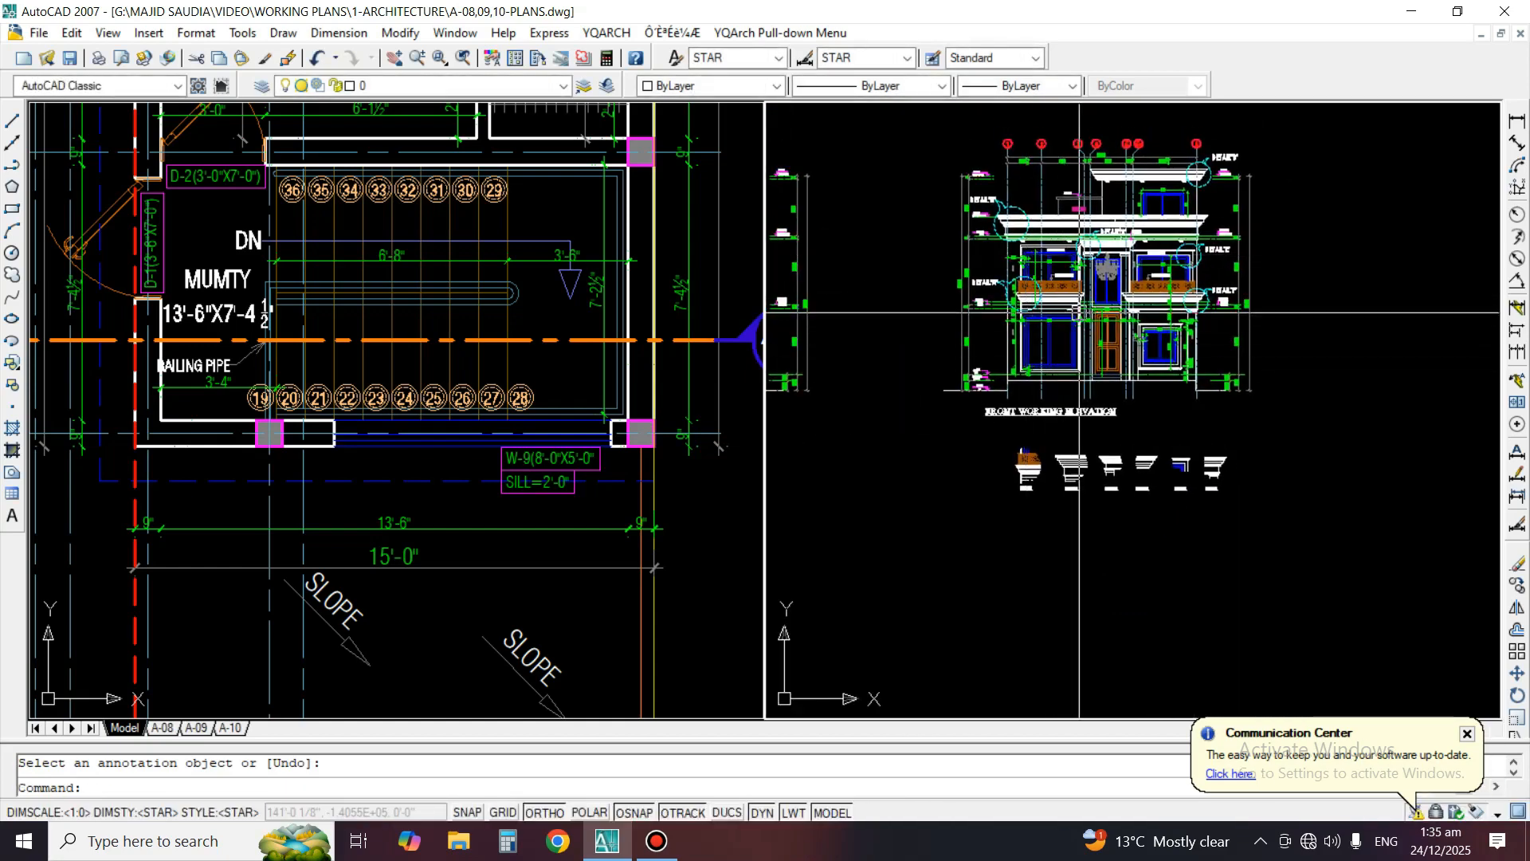
scroll(964, 327, "up", 2)
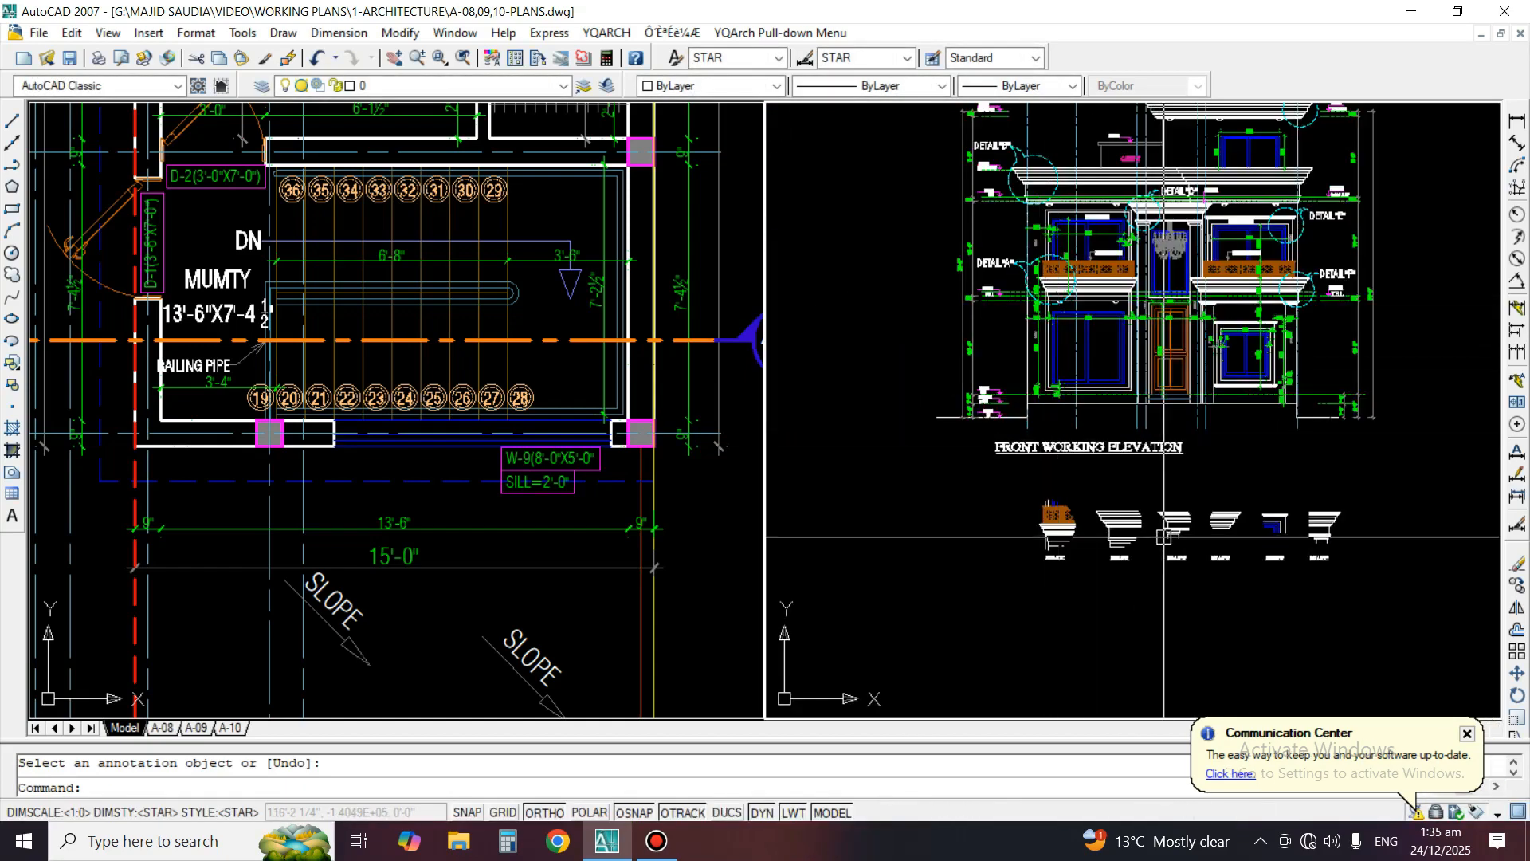
middle_click_drag(1164, 538, 1083, 519)
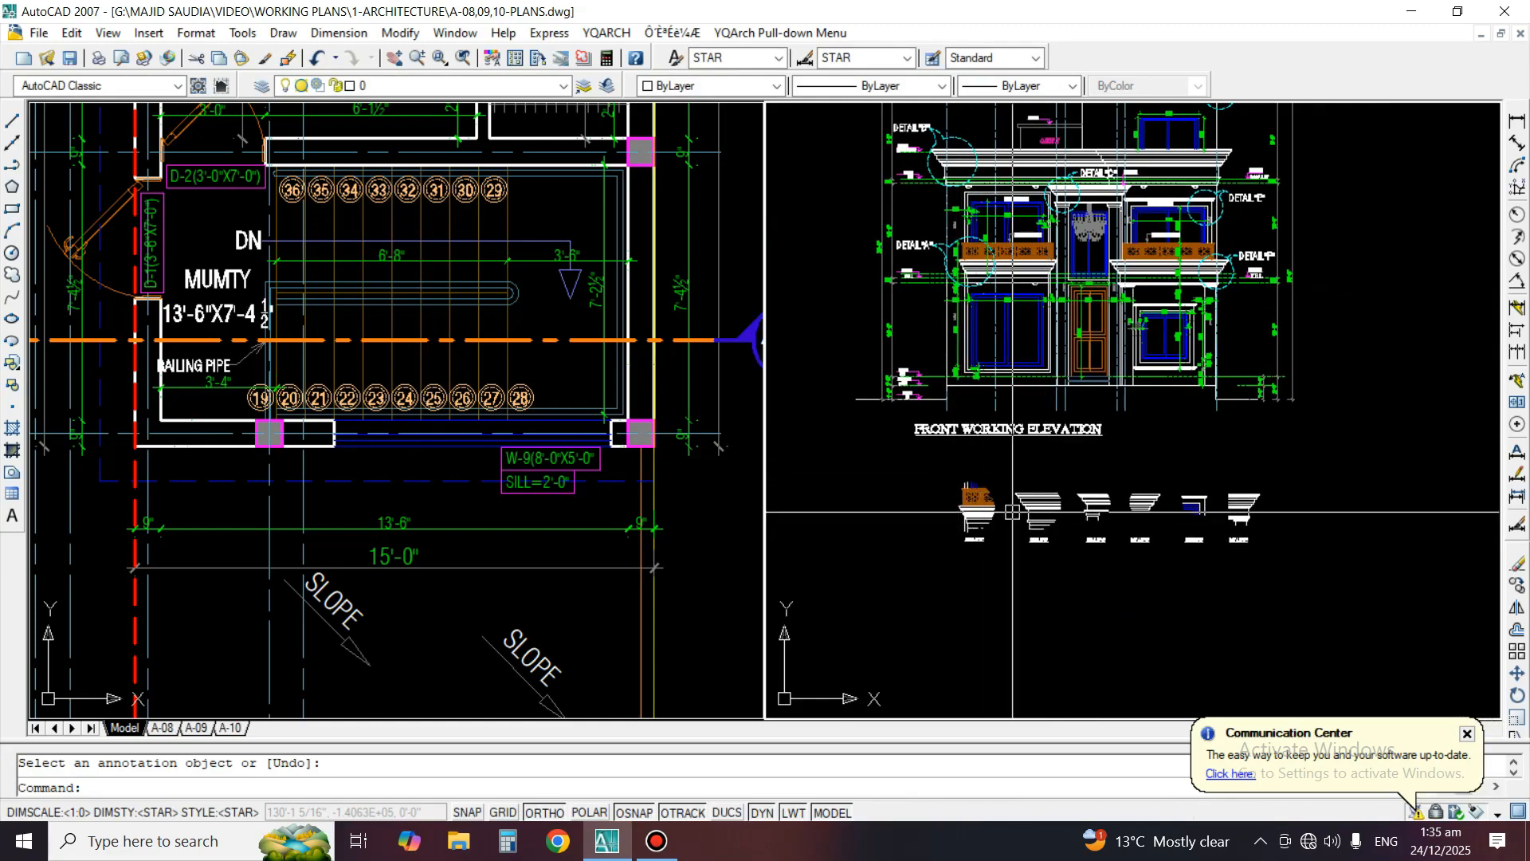
scroll(1150, 561, "up", 3)
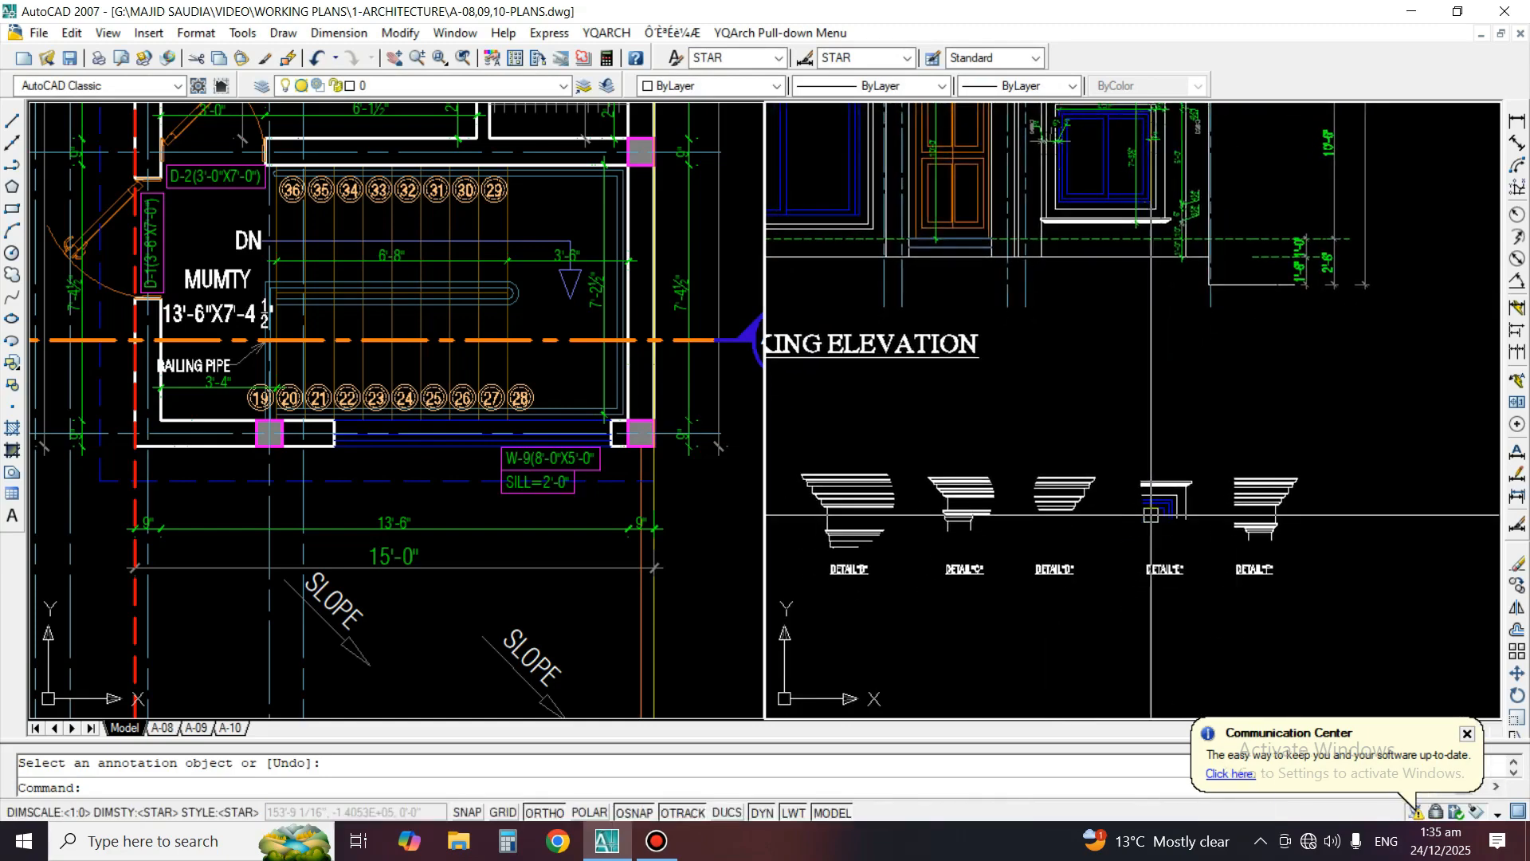
scroll(1145, 454, "down", 2)
scroll(1146, 455, "up", 4)
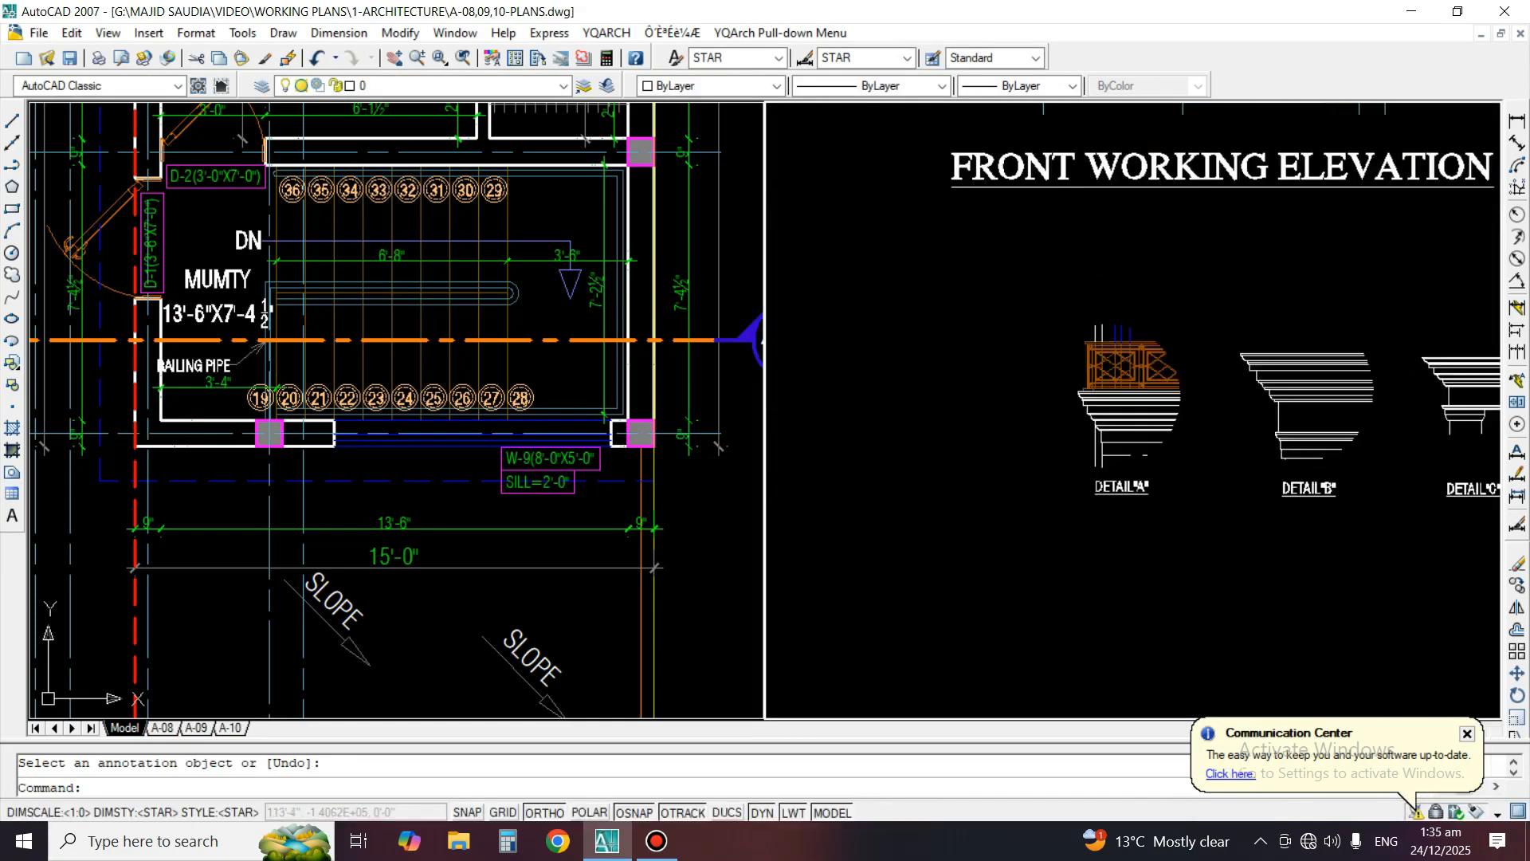
scroll(1127, 512, "up", 3)
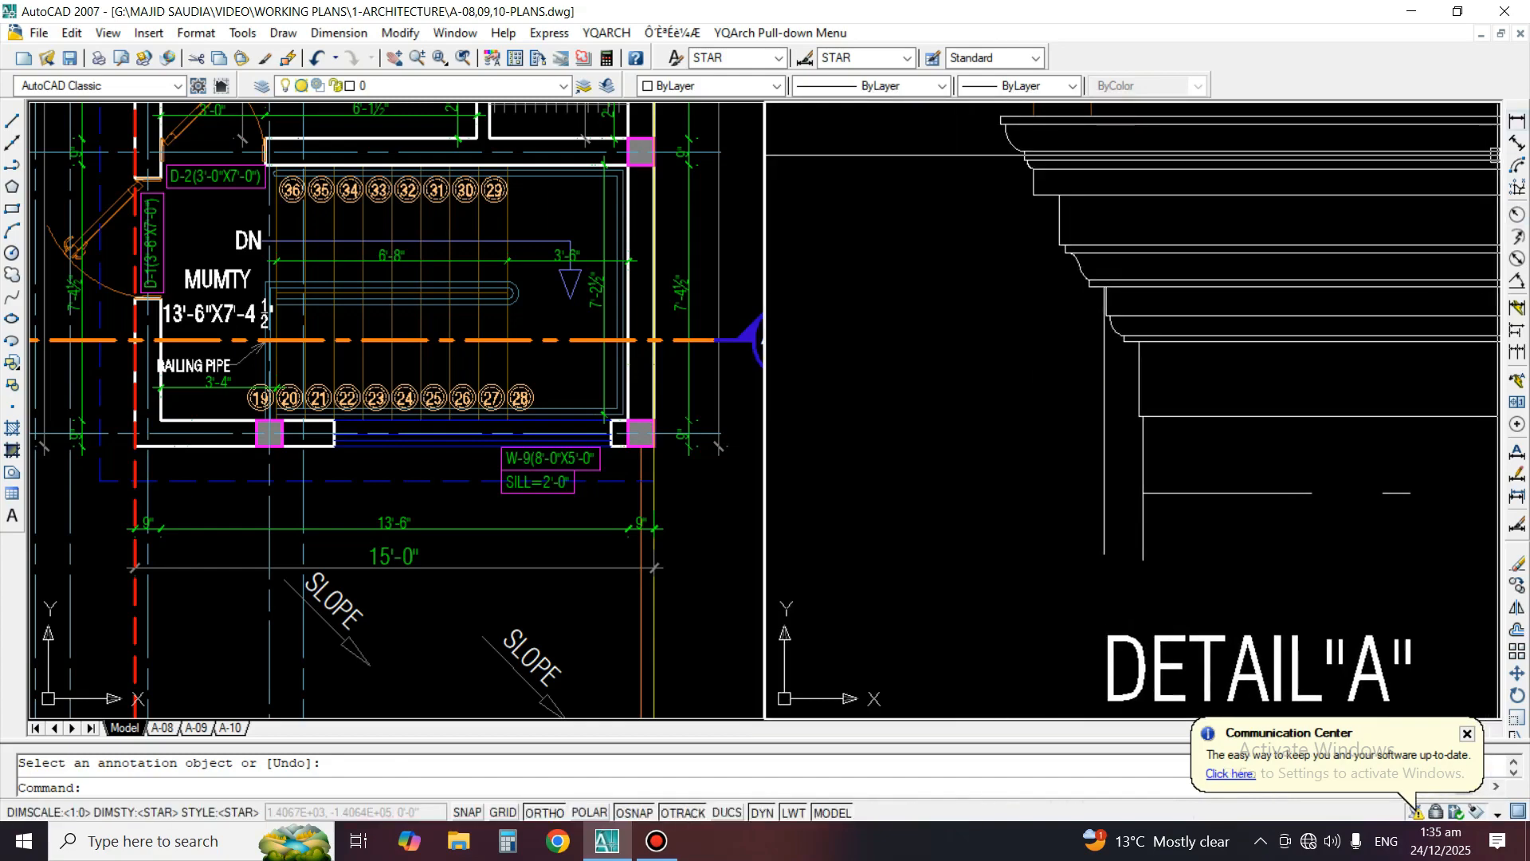
left_click(1517, 121)
left_click(1181, 493)
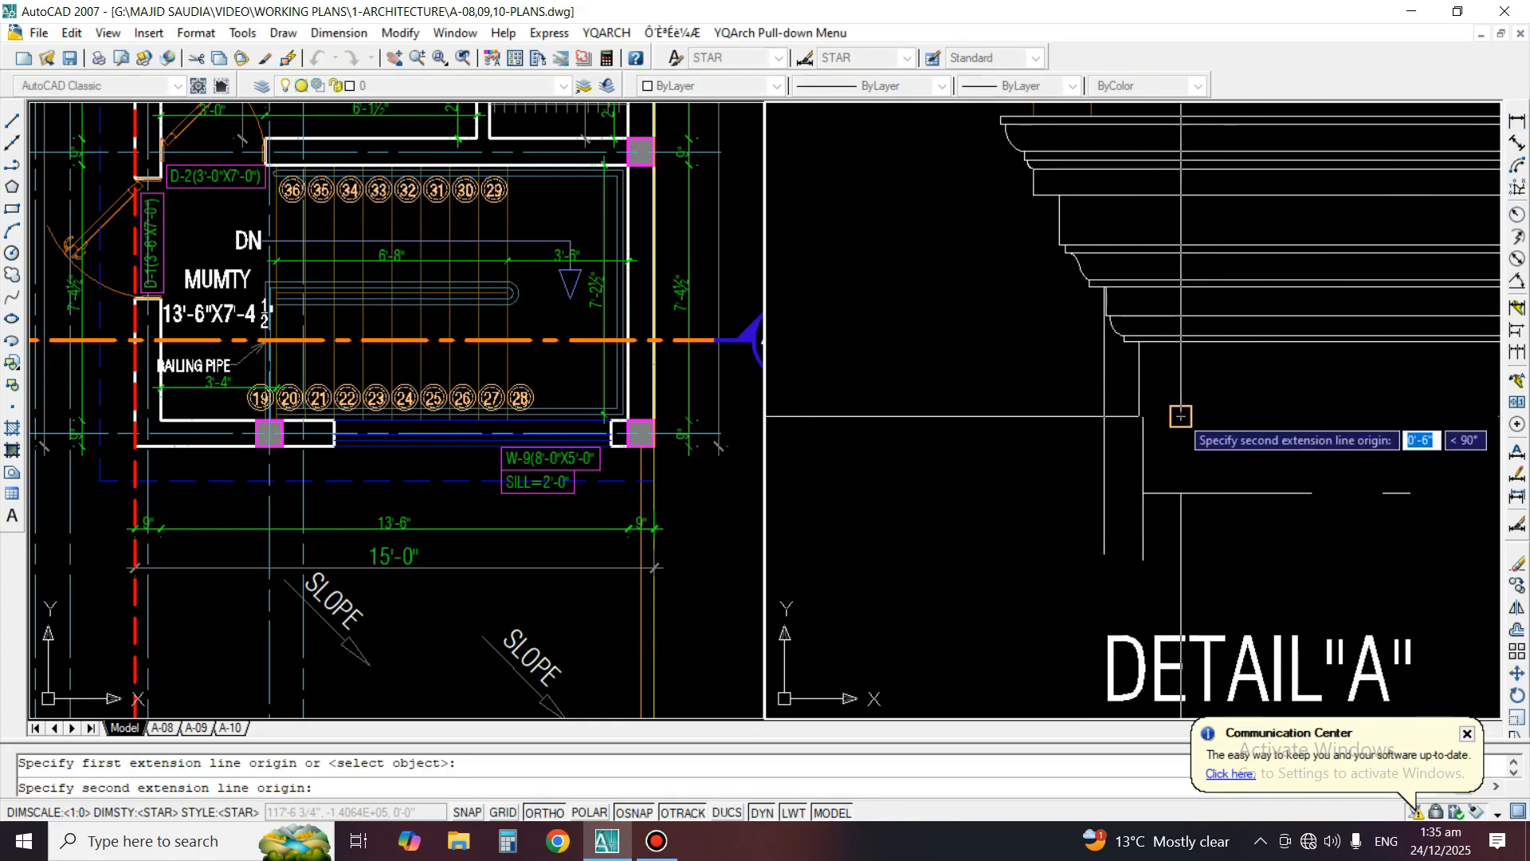
left_click(1181, 416)
left_click(1028, 420)
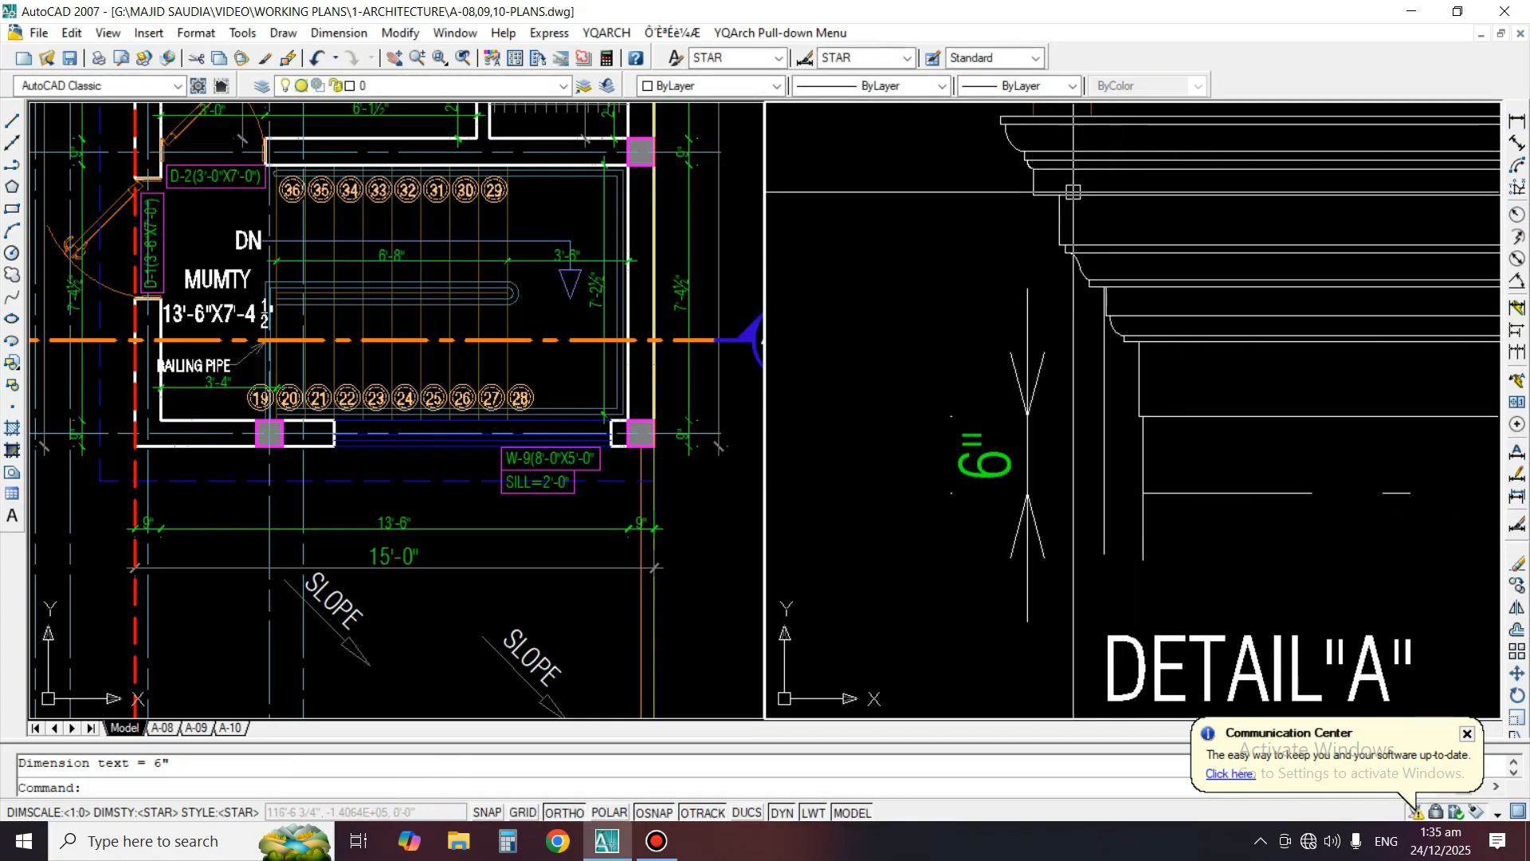
Match the new Detail A dimension's properties to a green dimension beside the floor plan, with the object properties display open
middle_click_drag(1073, 192, 1061, 250)
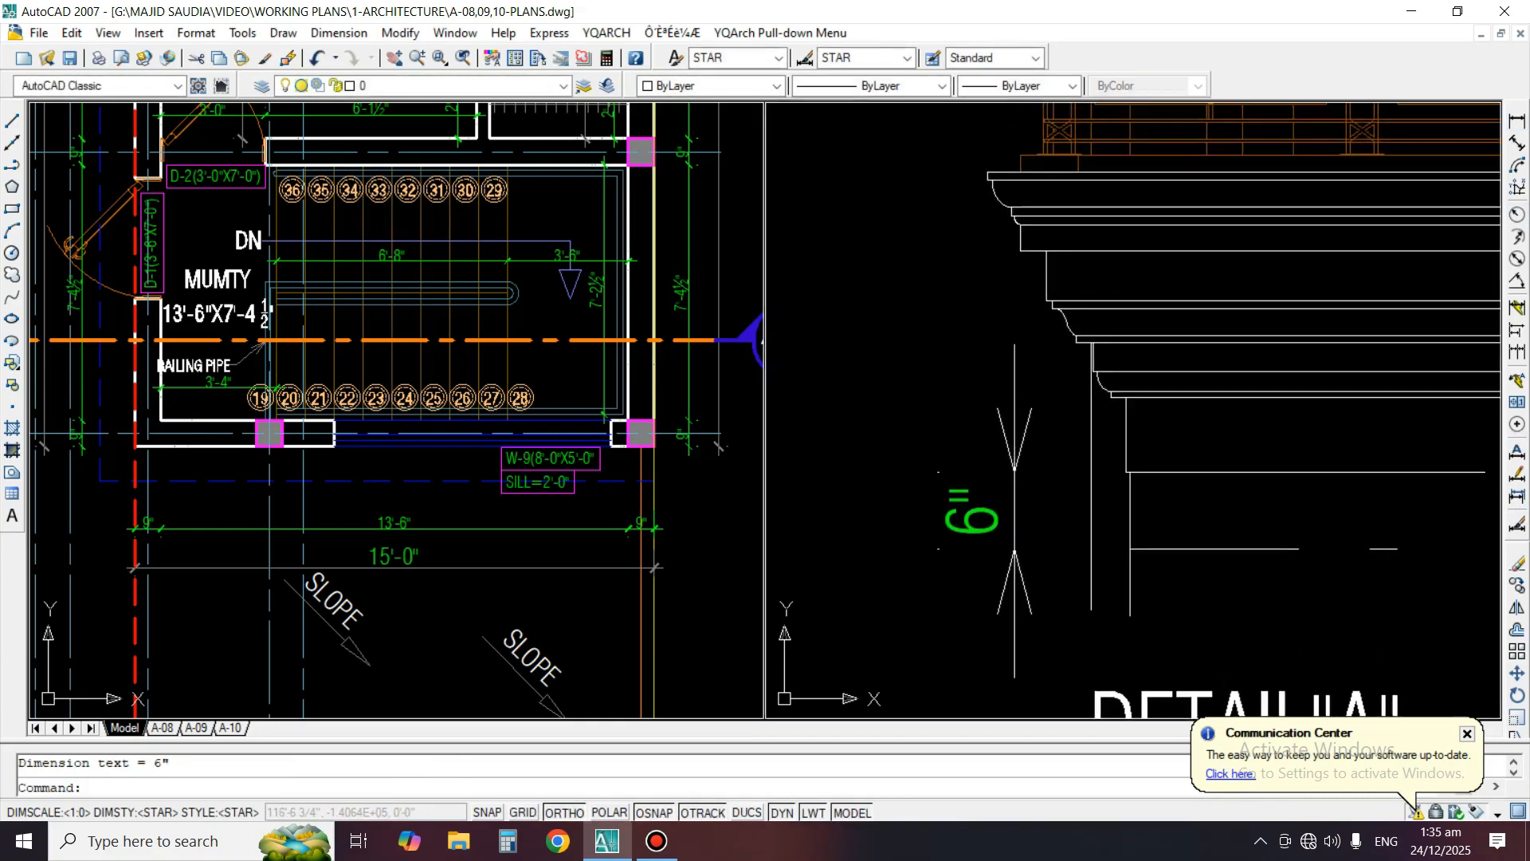
type("O")
key("Return")
left_click(1007, 460)
type("MA")
key("Return")
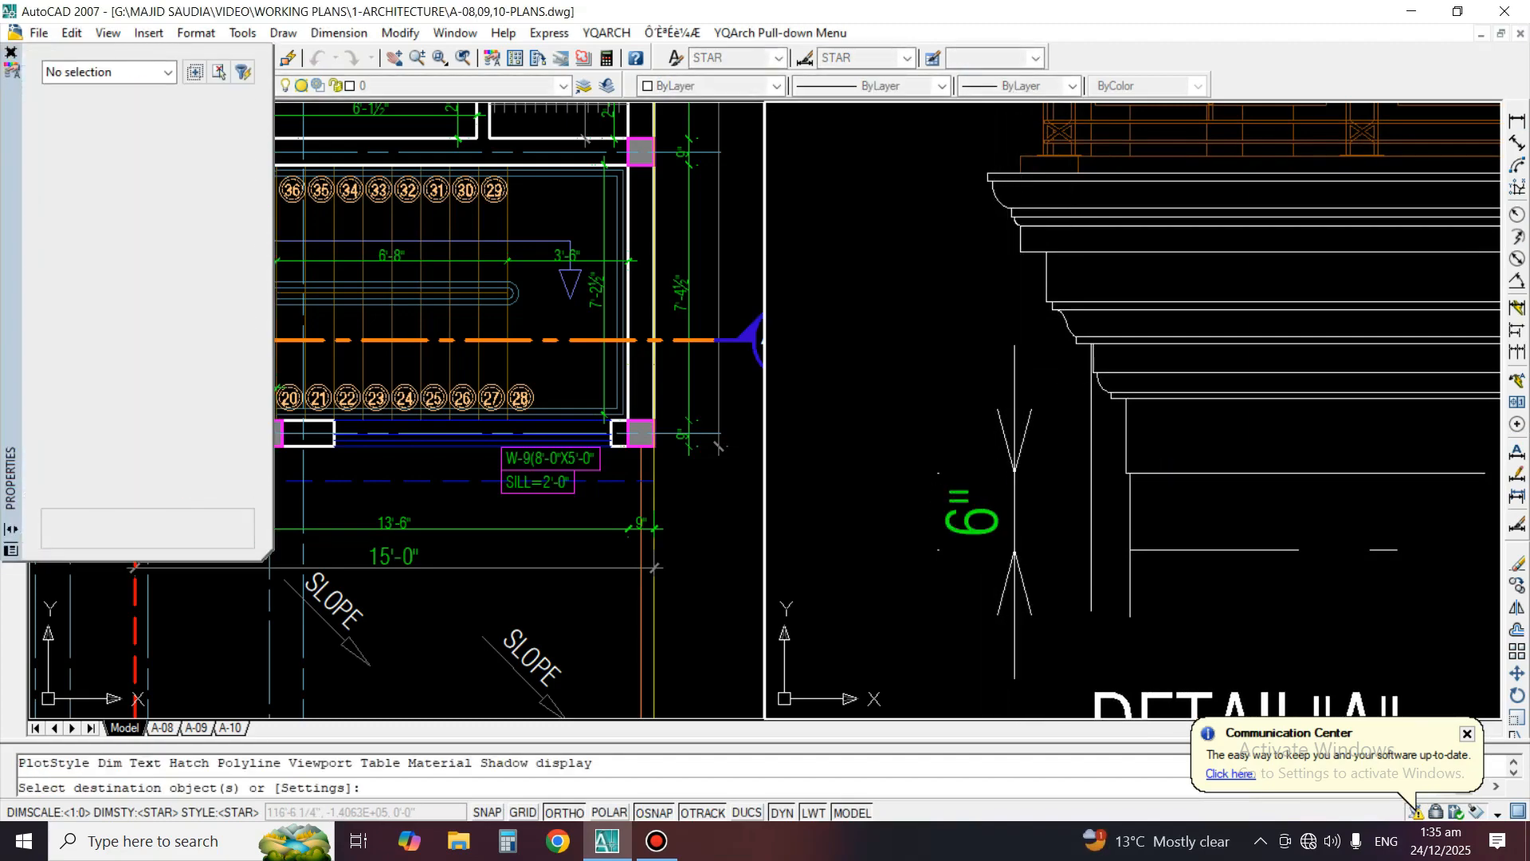
left_click(702, 503)
key("Return")
type("MA")
key("Return")
left_click(692, 390)
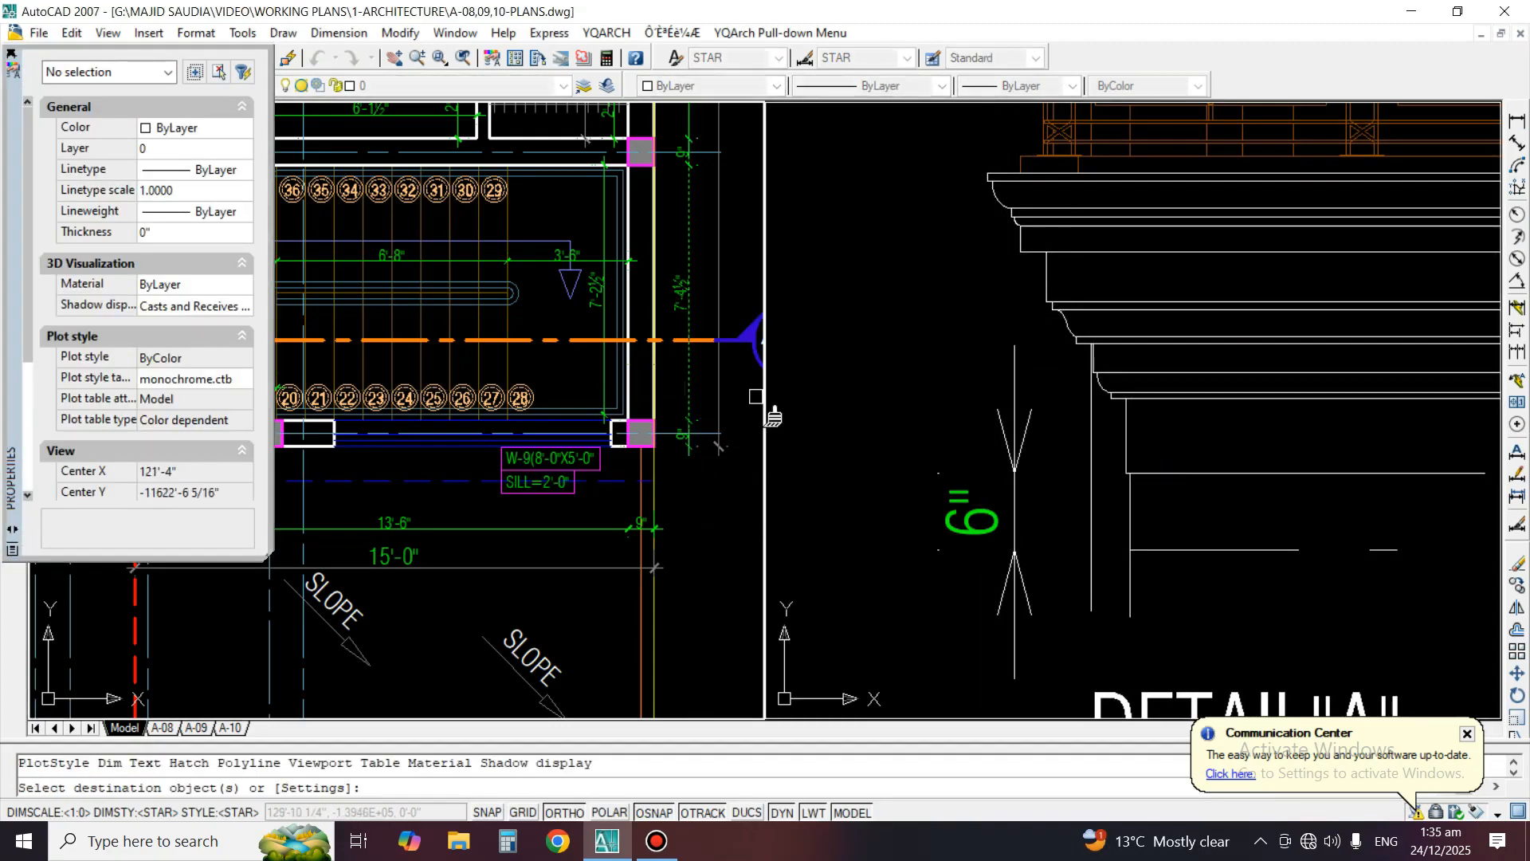
left_click(971, 441)
left_click(922, 564)
left_click(954, 489)
key("Return")
Set the text height of the Detail A dimension to 2" and then reduce it to 1"
left_click(1007, 520)
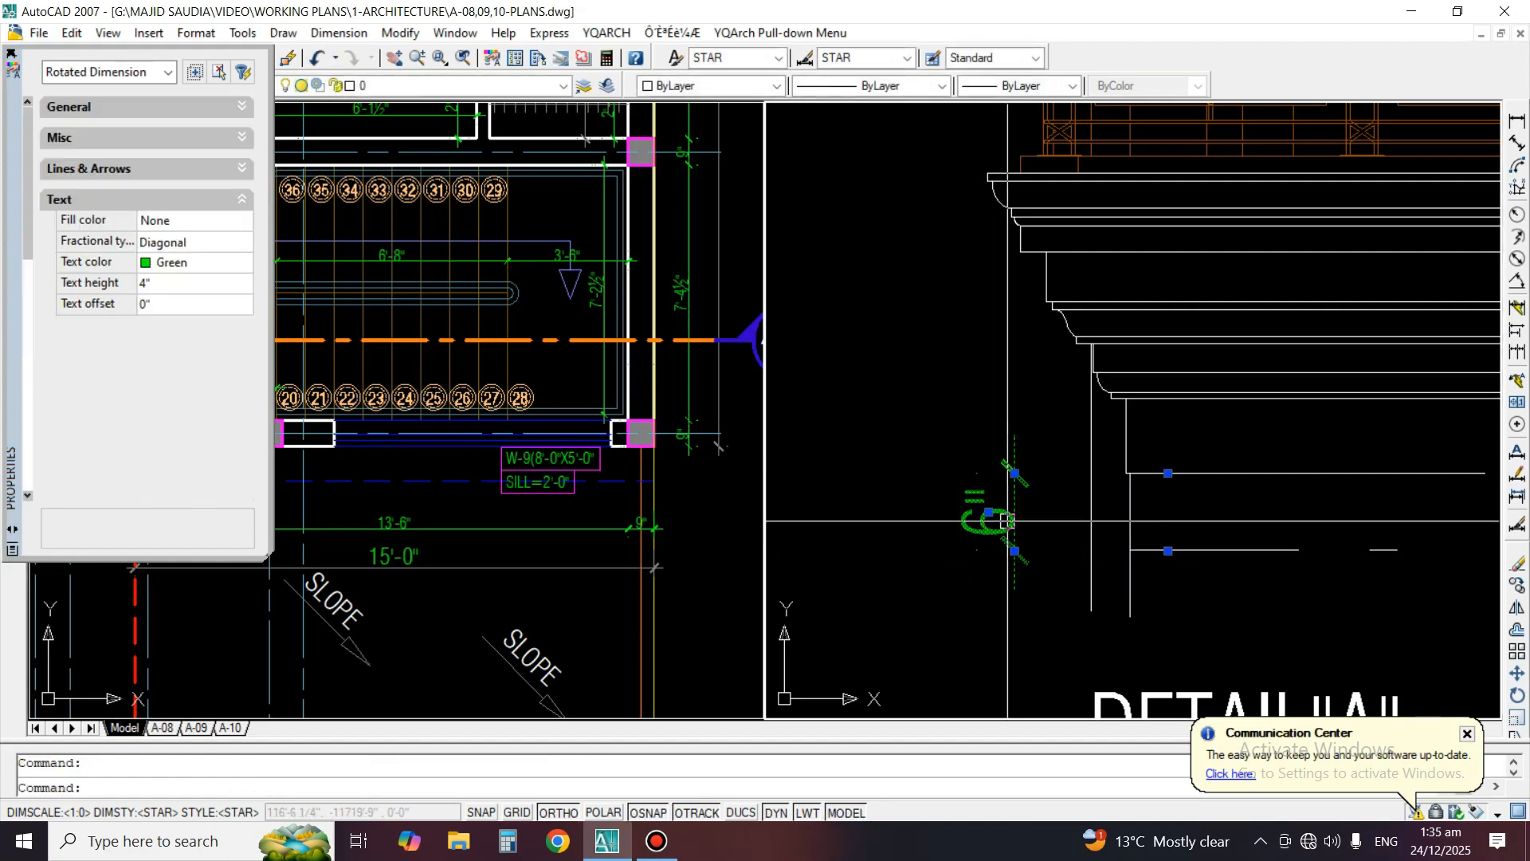
left_click(105, 284)
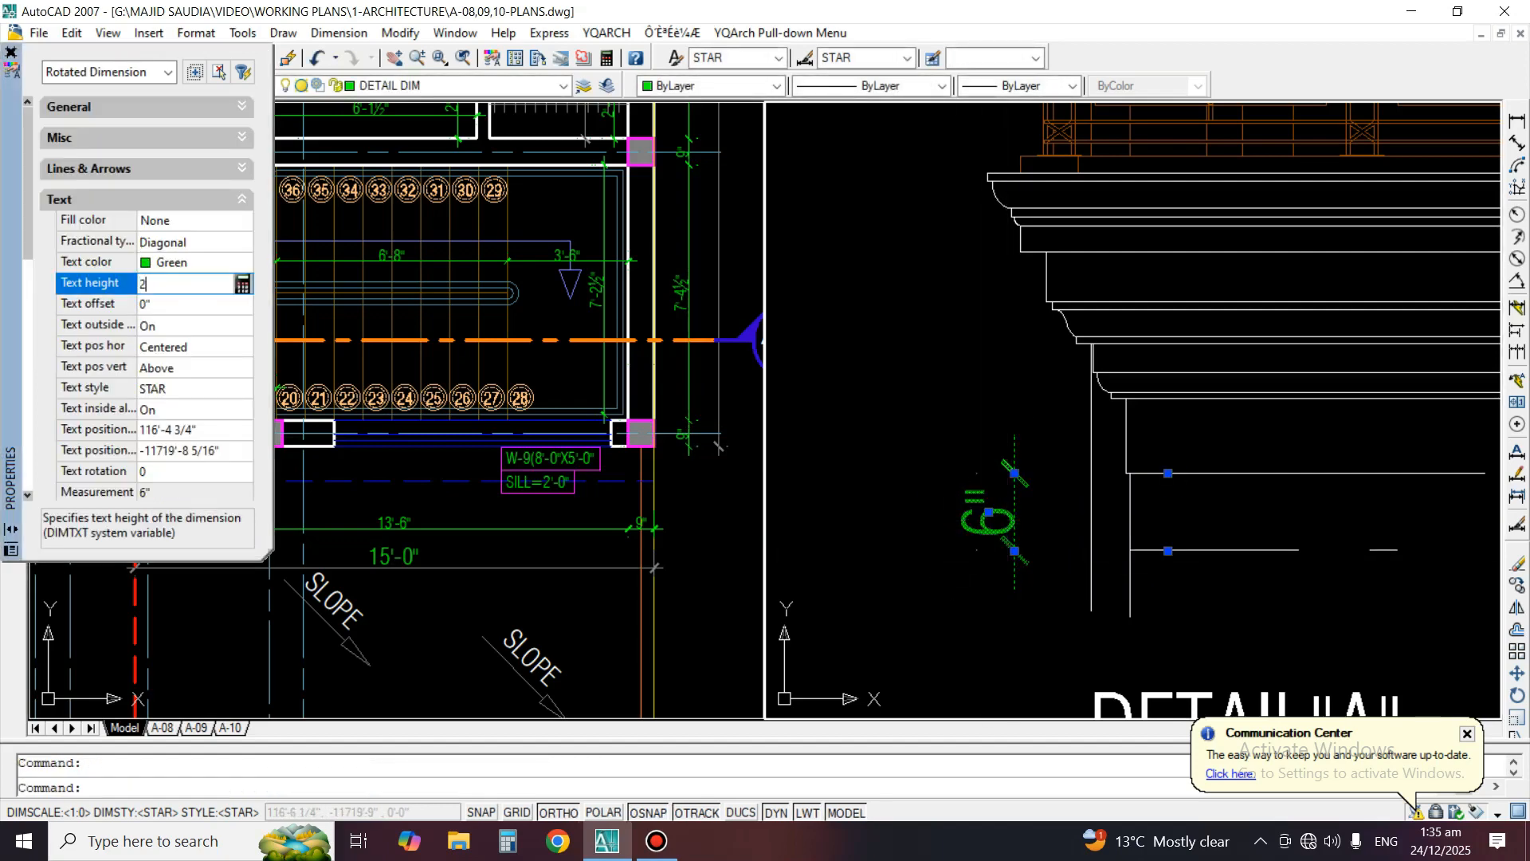
type("2")
key("Tab")
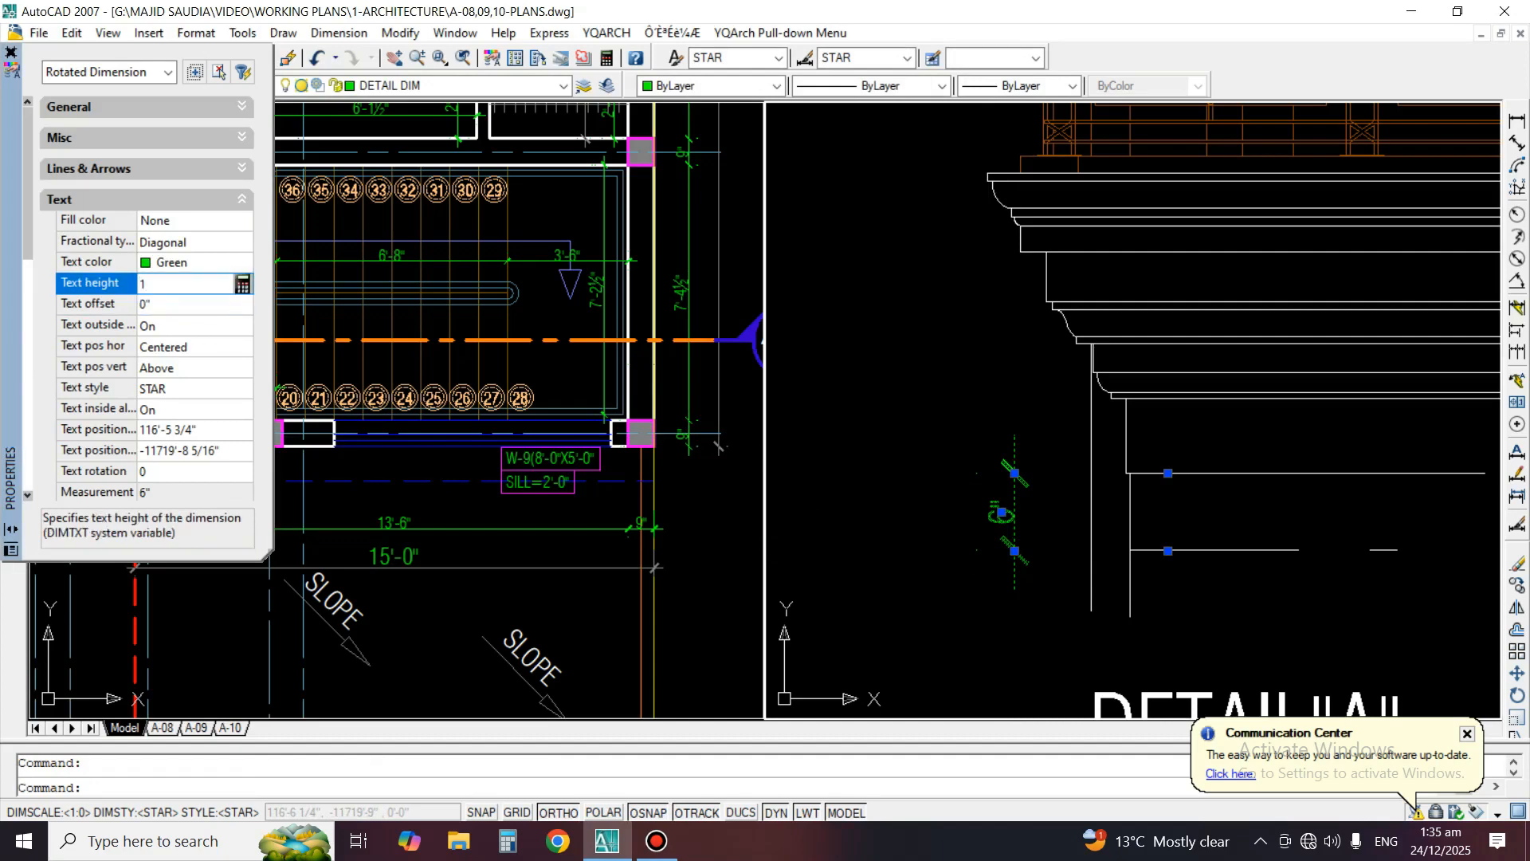
left_click(241, 199)
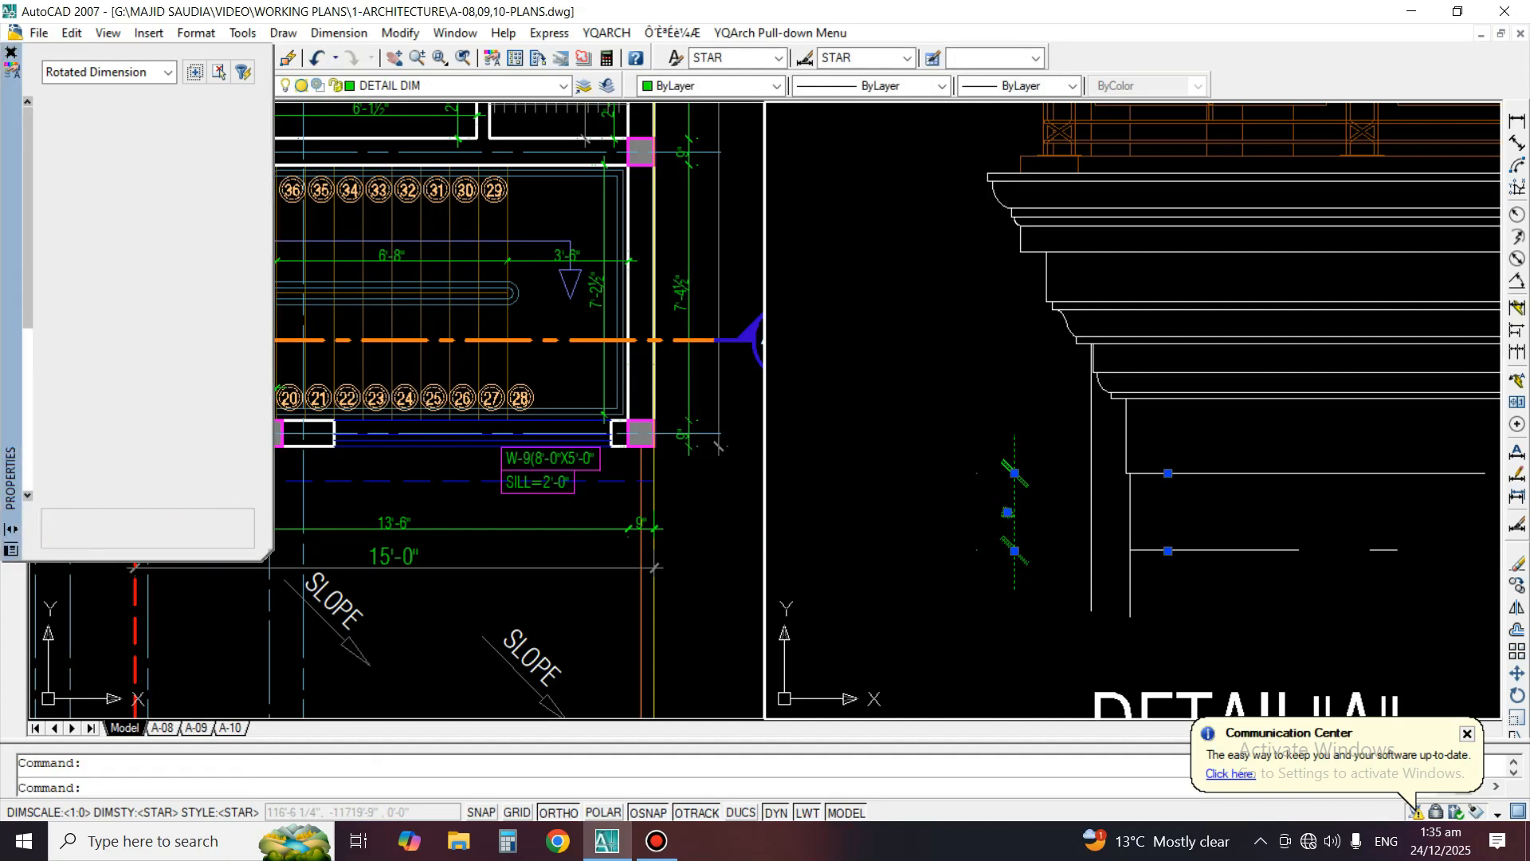
Set the dimension's arrow size, dimension line extension, and extension line fixed length, extension and offset all to 1"
left_click(241, 168)
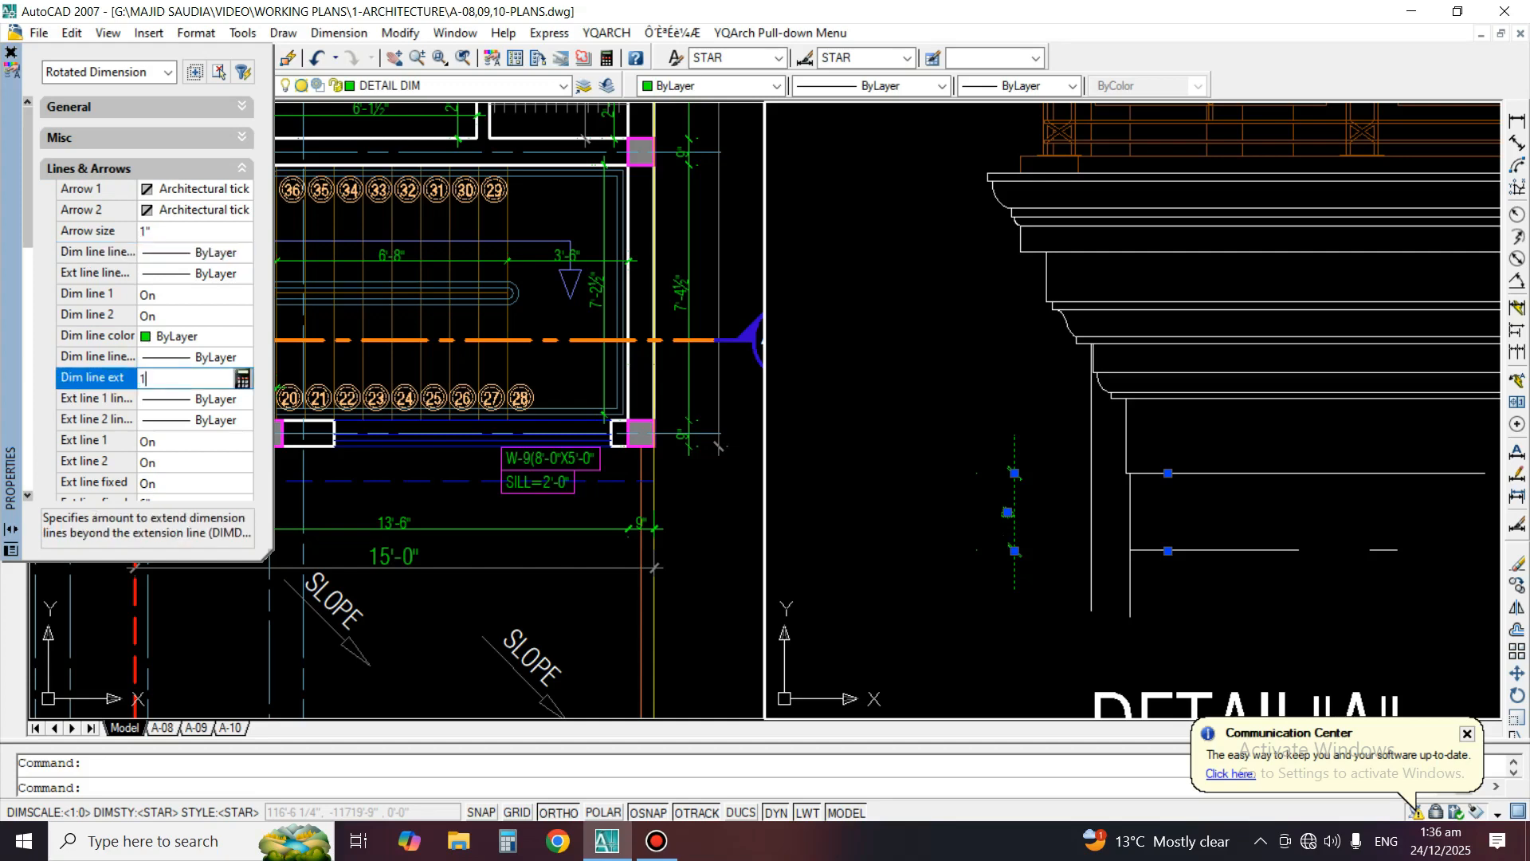
key("Return")
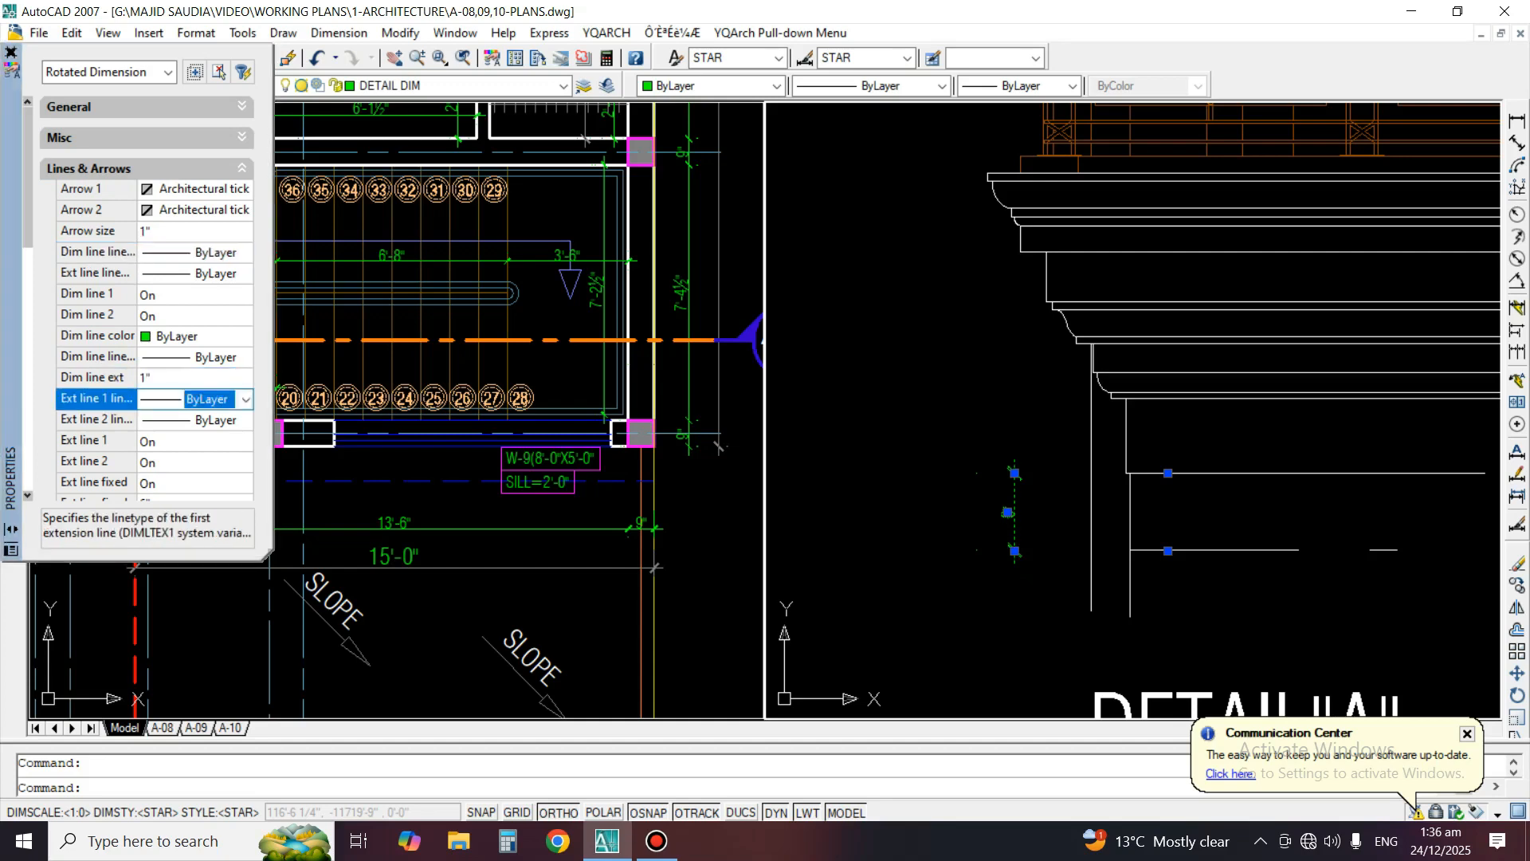
scroll(147, 318, "down", 2)
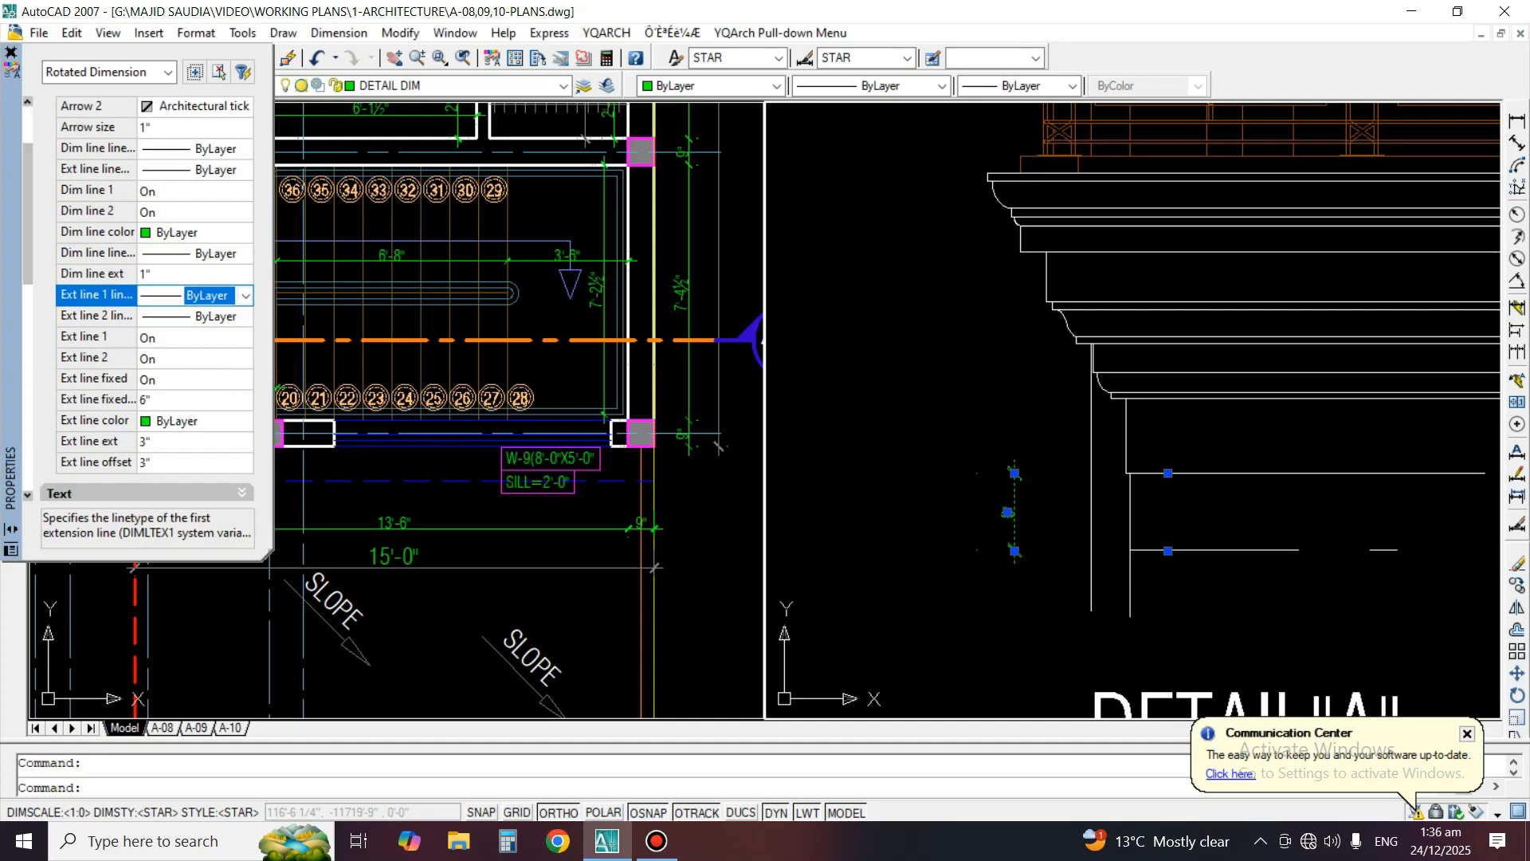
type("1")
key("Return")
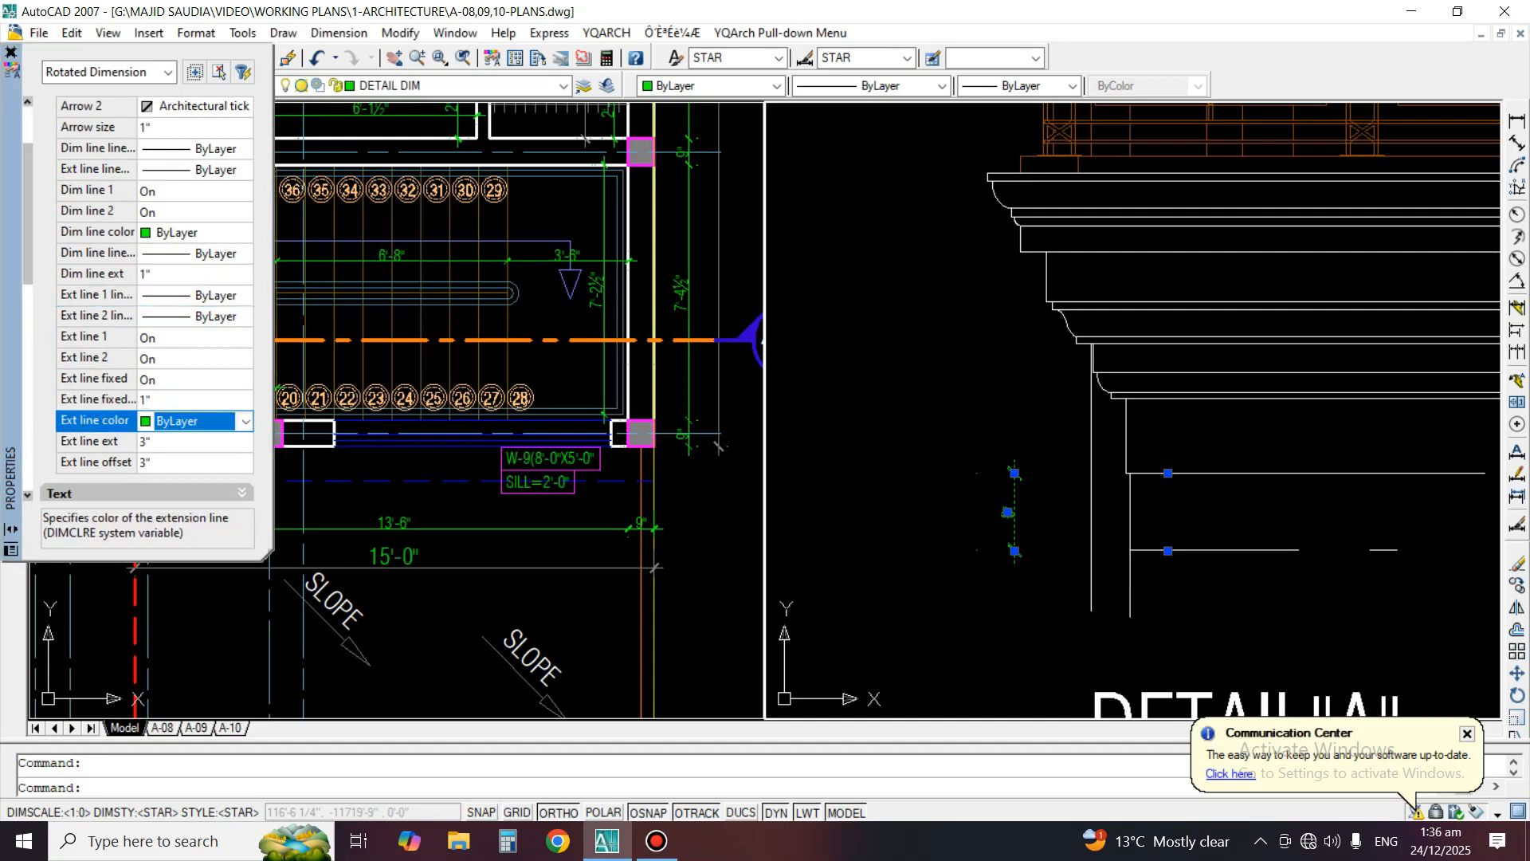
type("1")
key("Return")
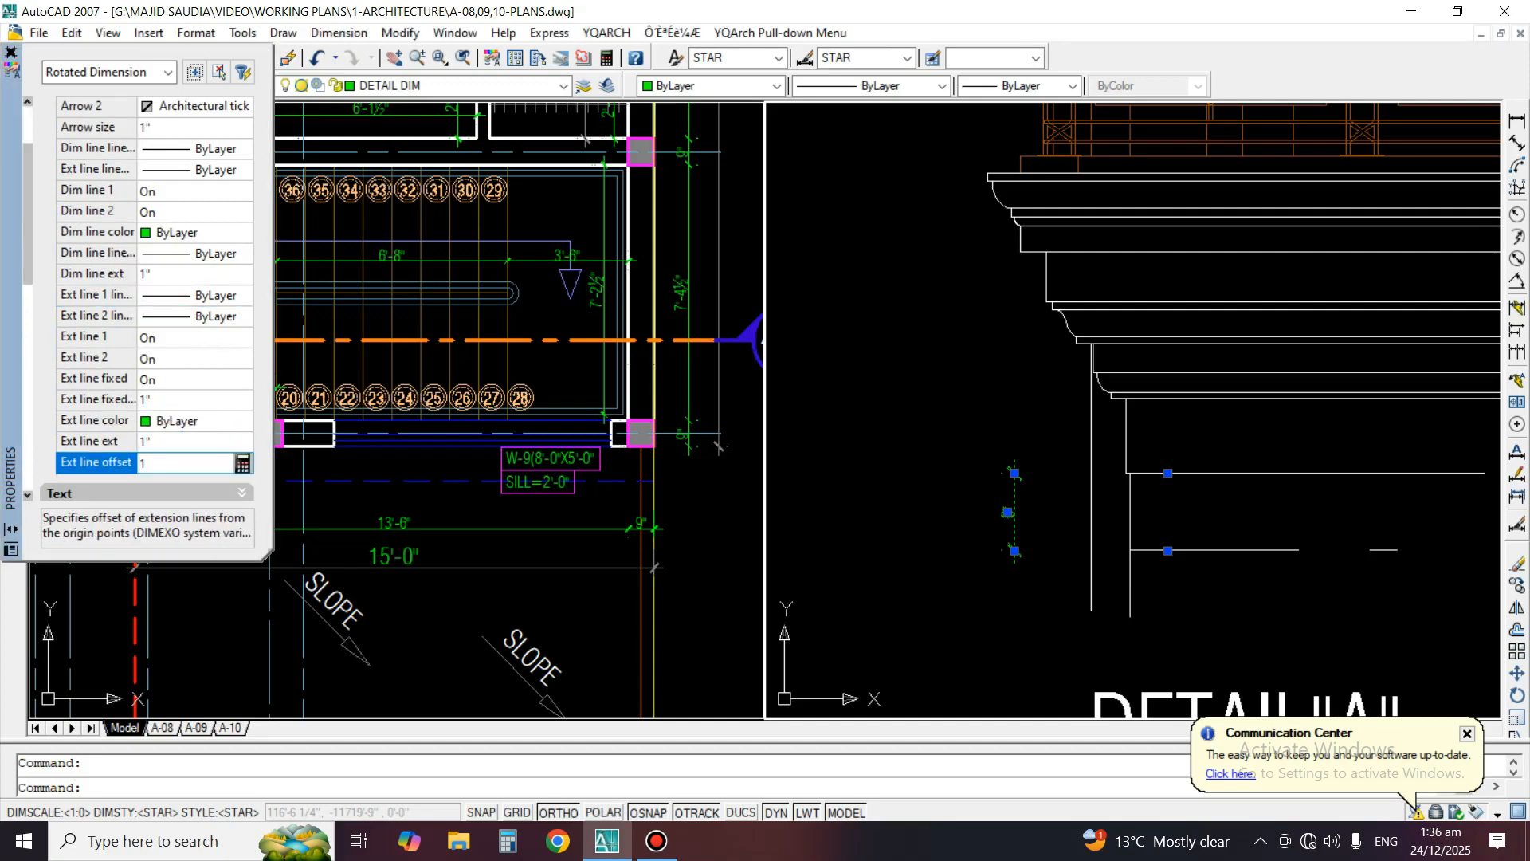
type("1")
key("Return")
key("Escape")
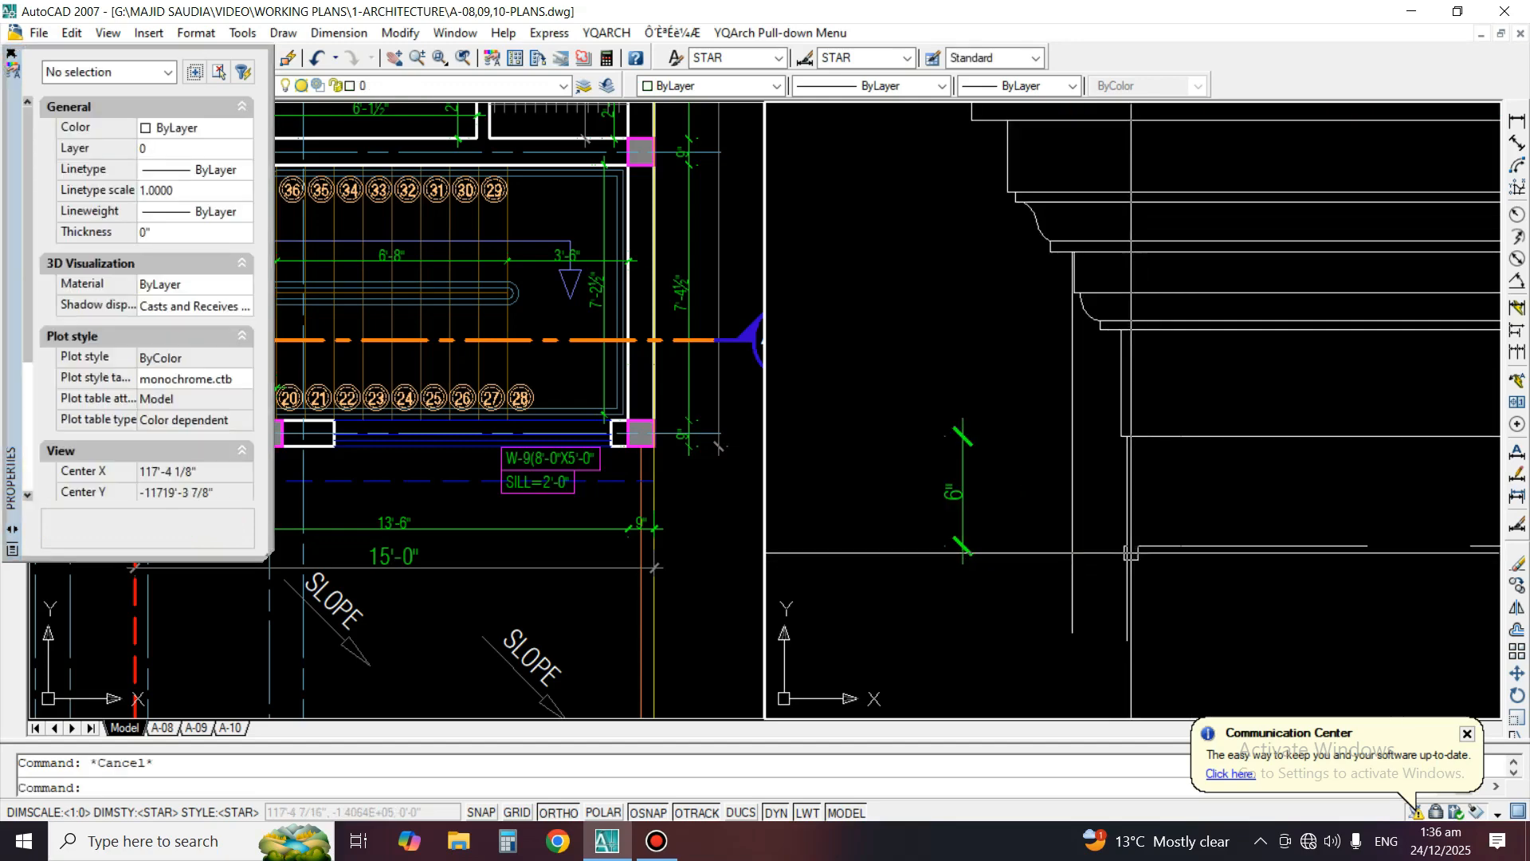
Continue the bottom Detail A dimension upward through each lower moulding line, up to the ledge above the lower curved moulding
middle_click_drag(1131, 553, 1138, 596)
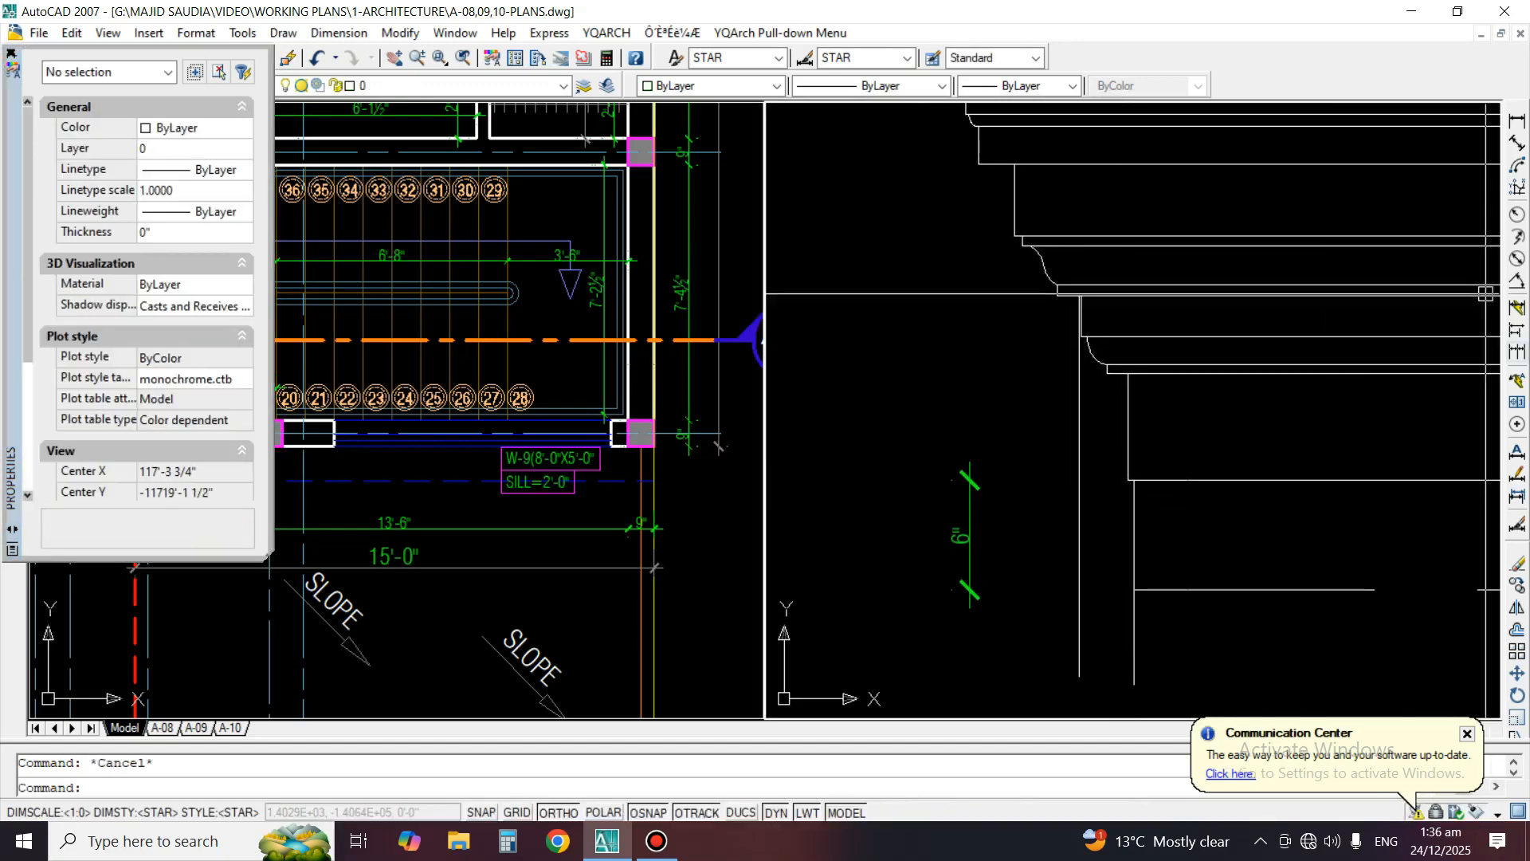
left_click(1517, 352)
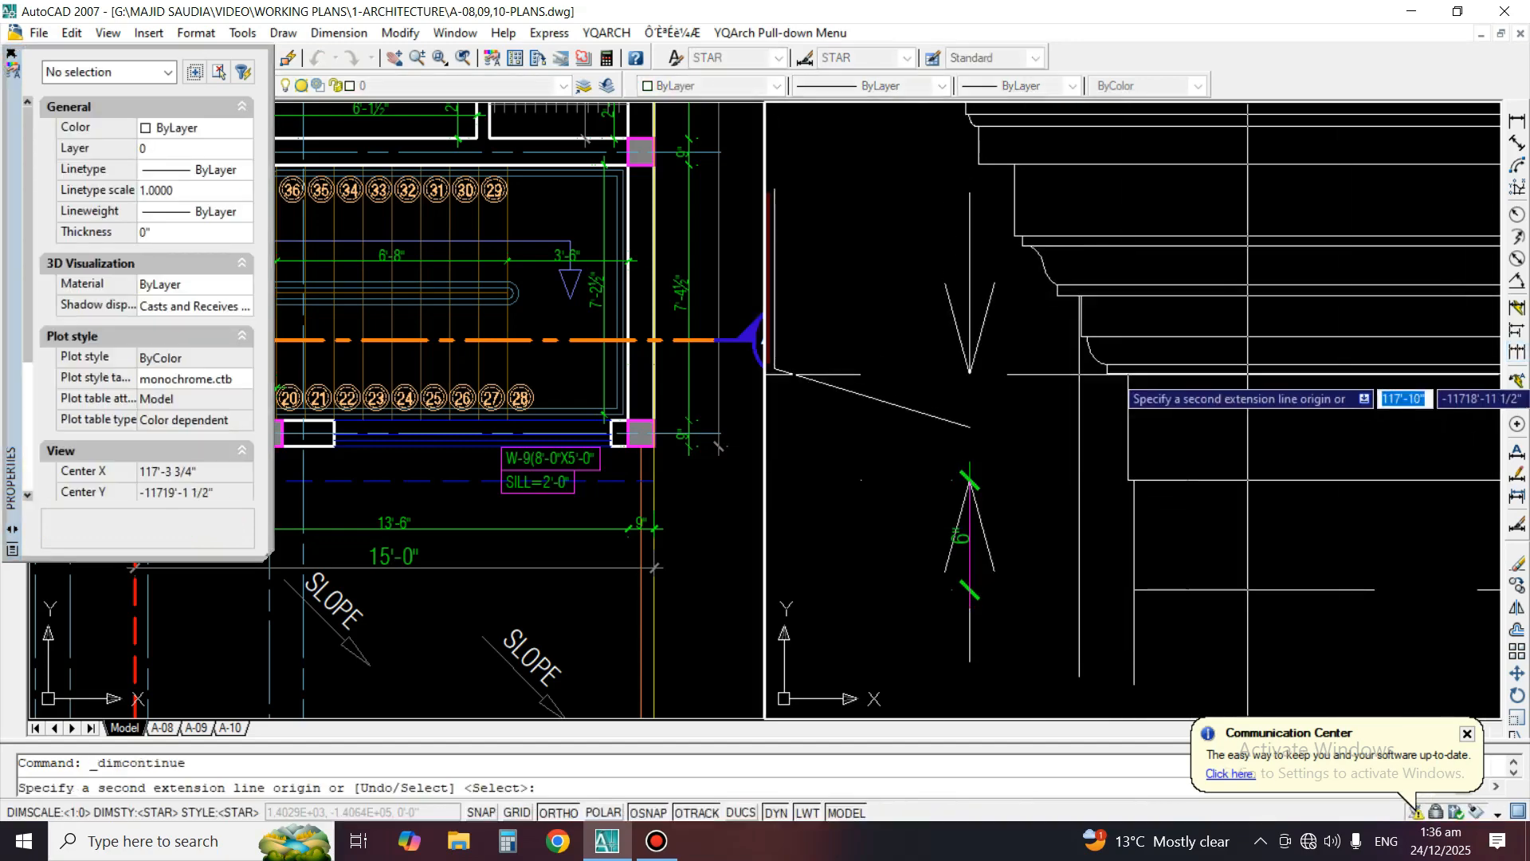
left_click(1162, 373)
left_click(1140, 364)
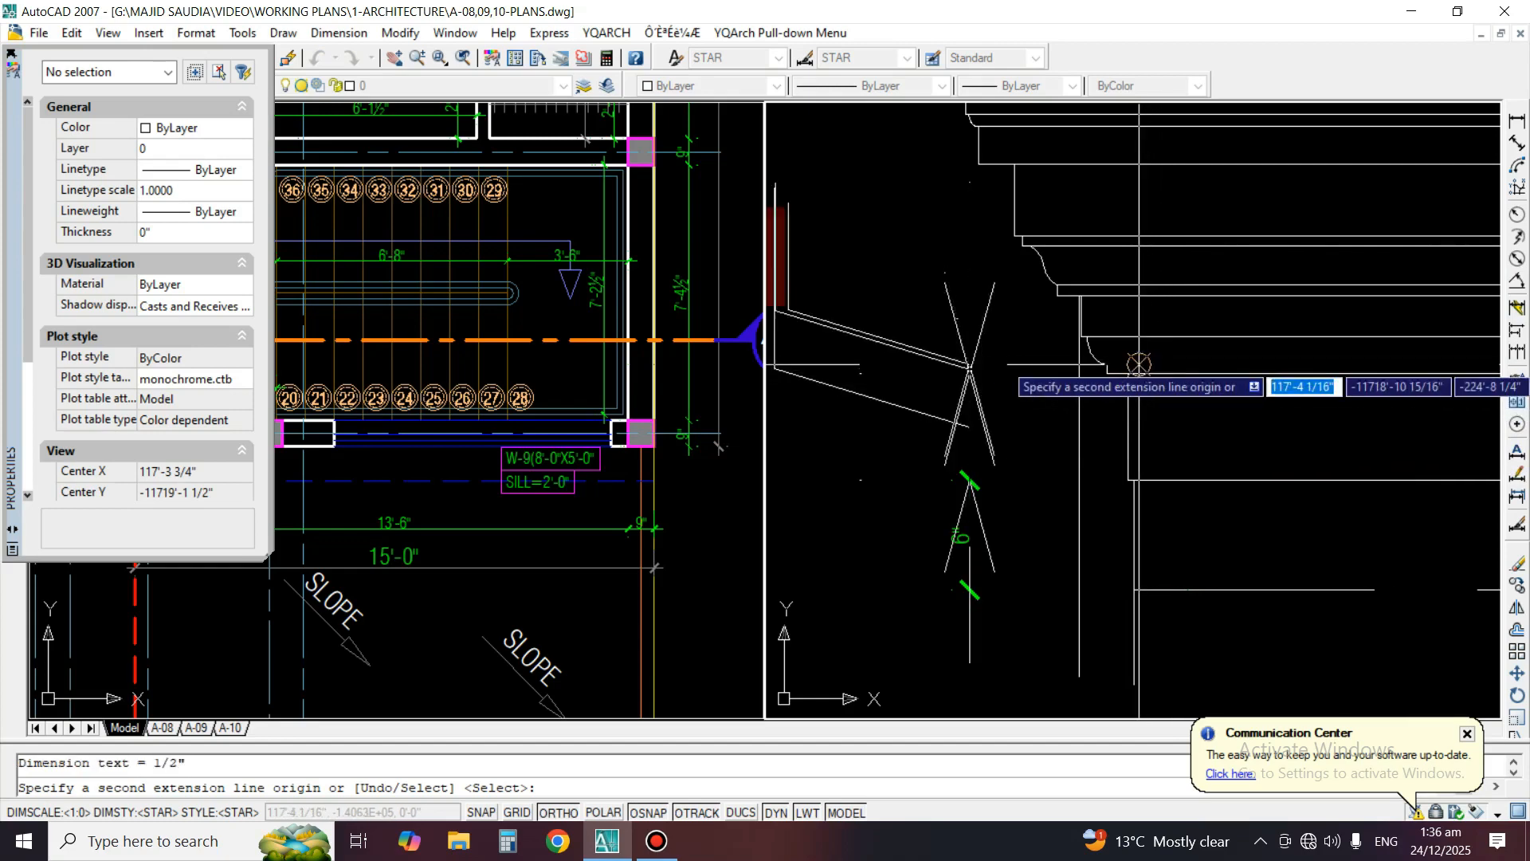
scroll(1134, 318, "up", 2)
left_click(1111, 344)
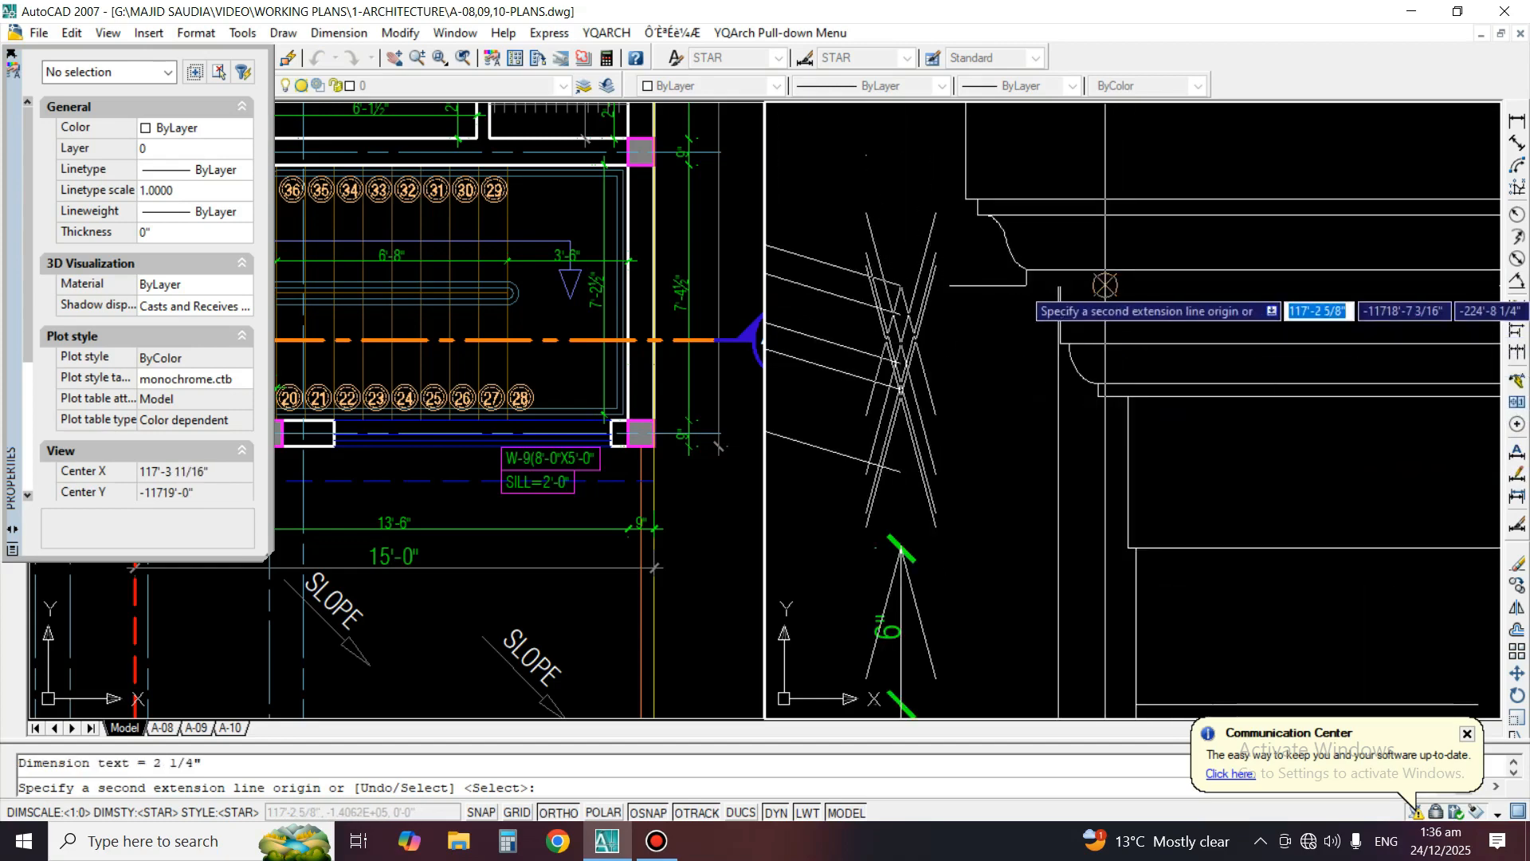
left_click(1089, 269)
left_click(1022, 215)
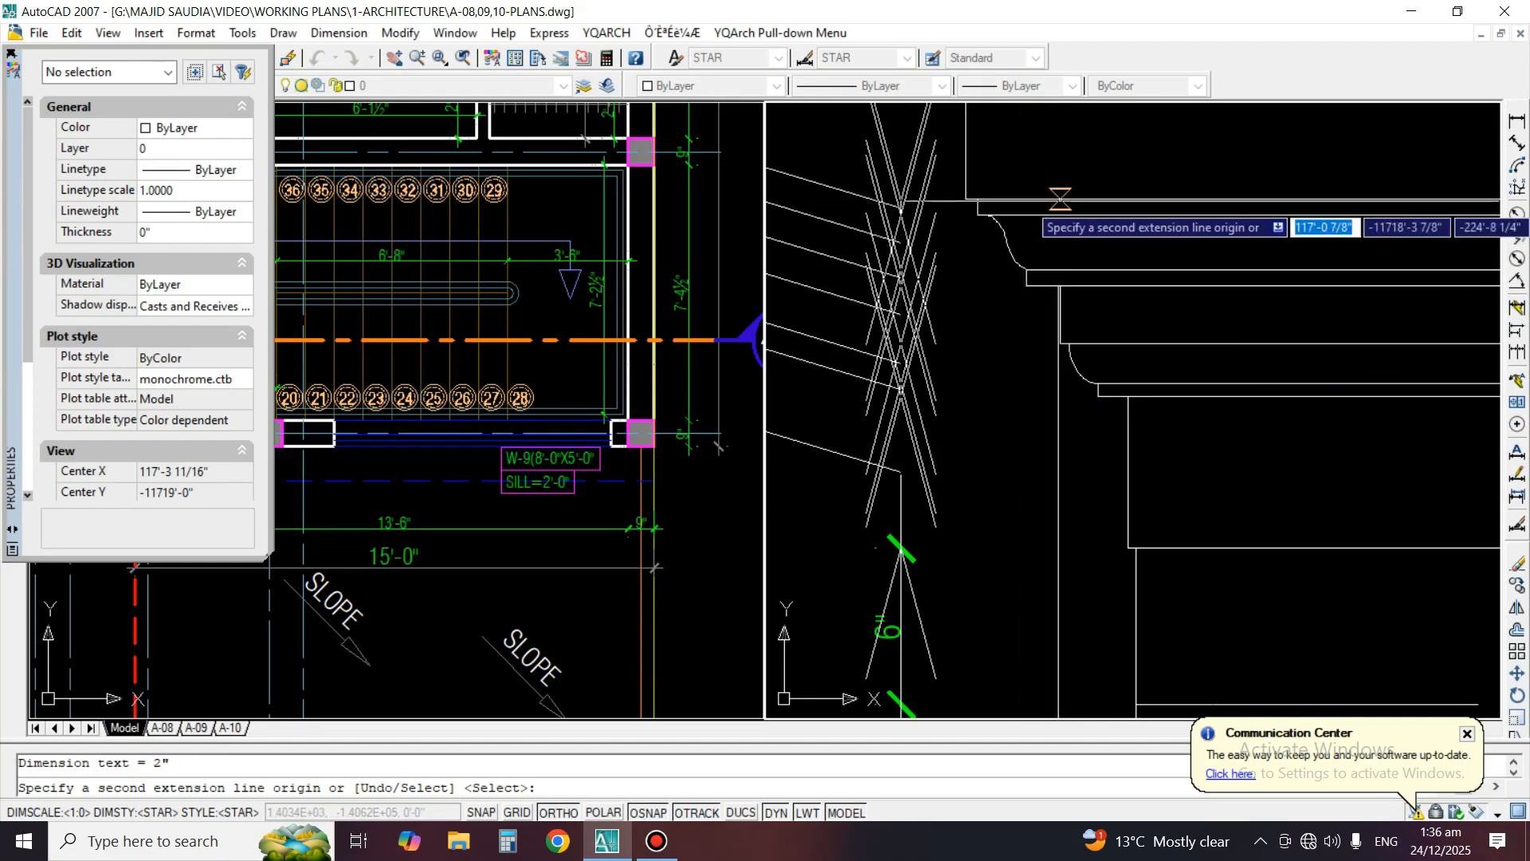
left_click(1060, 199)
Extend the continued dimensions through the upper moulding lines of Detail A to its top edge and end the chain
middle_click_drag(1080, 141, 1119, 487)
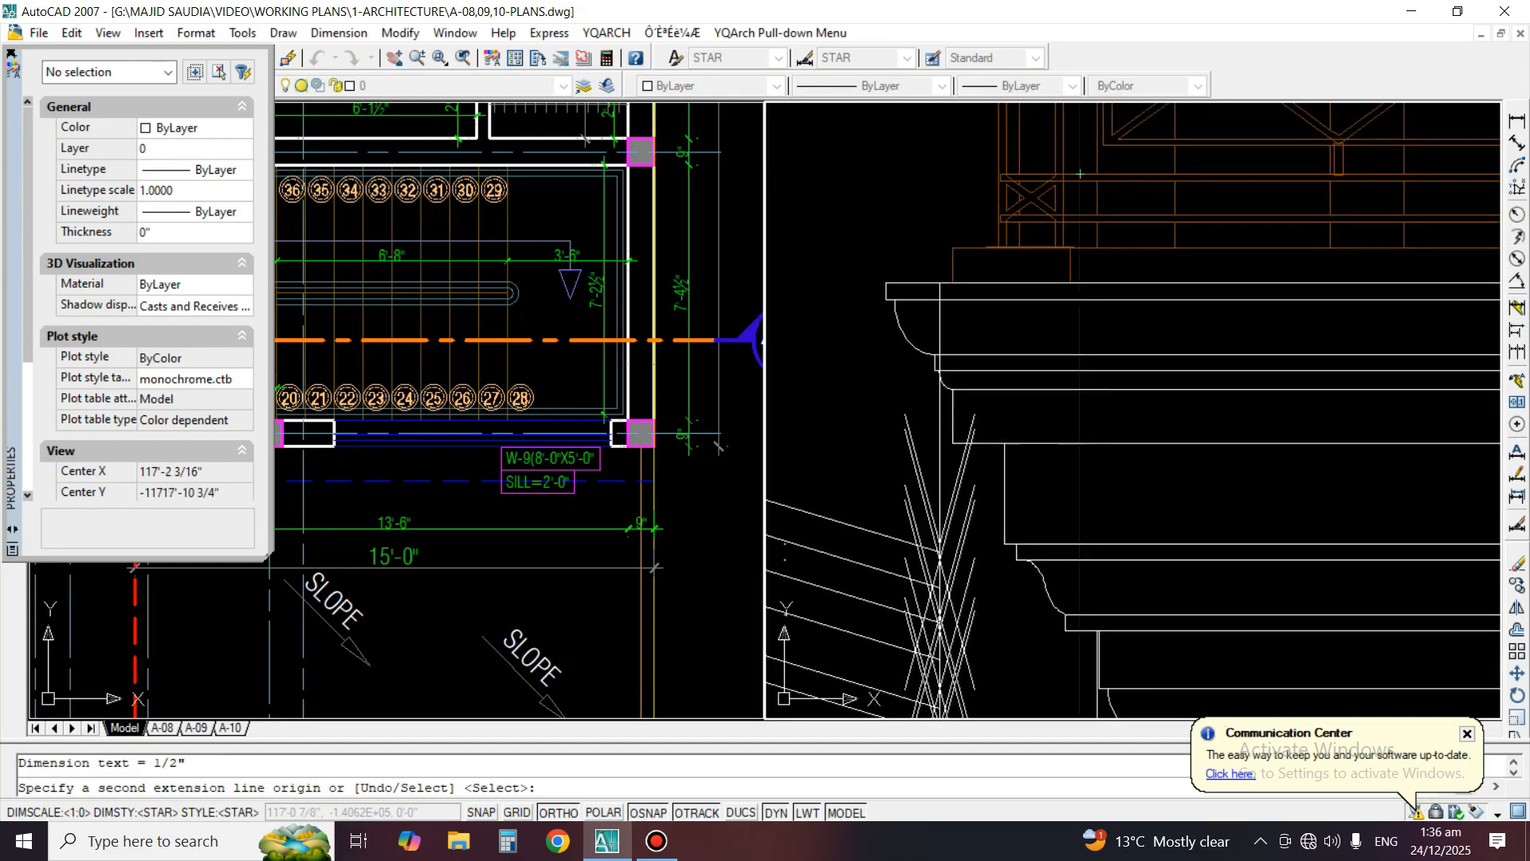
left_click(1080, 471)
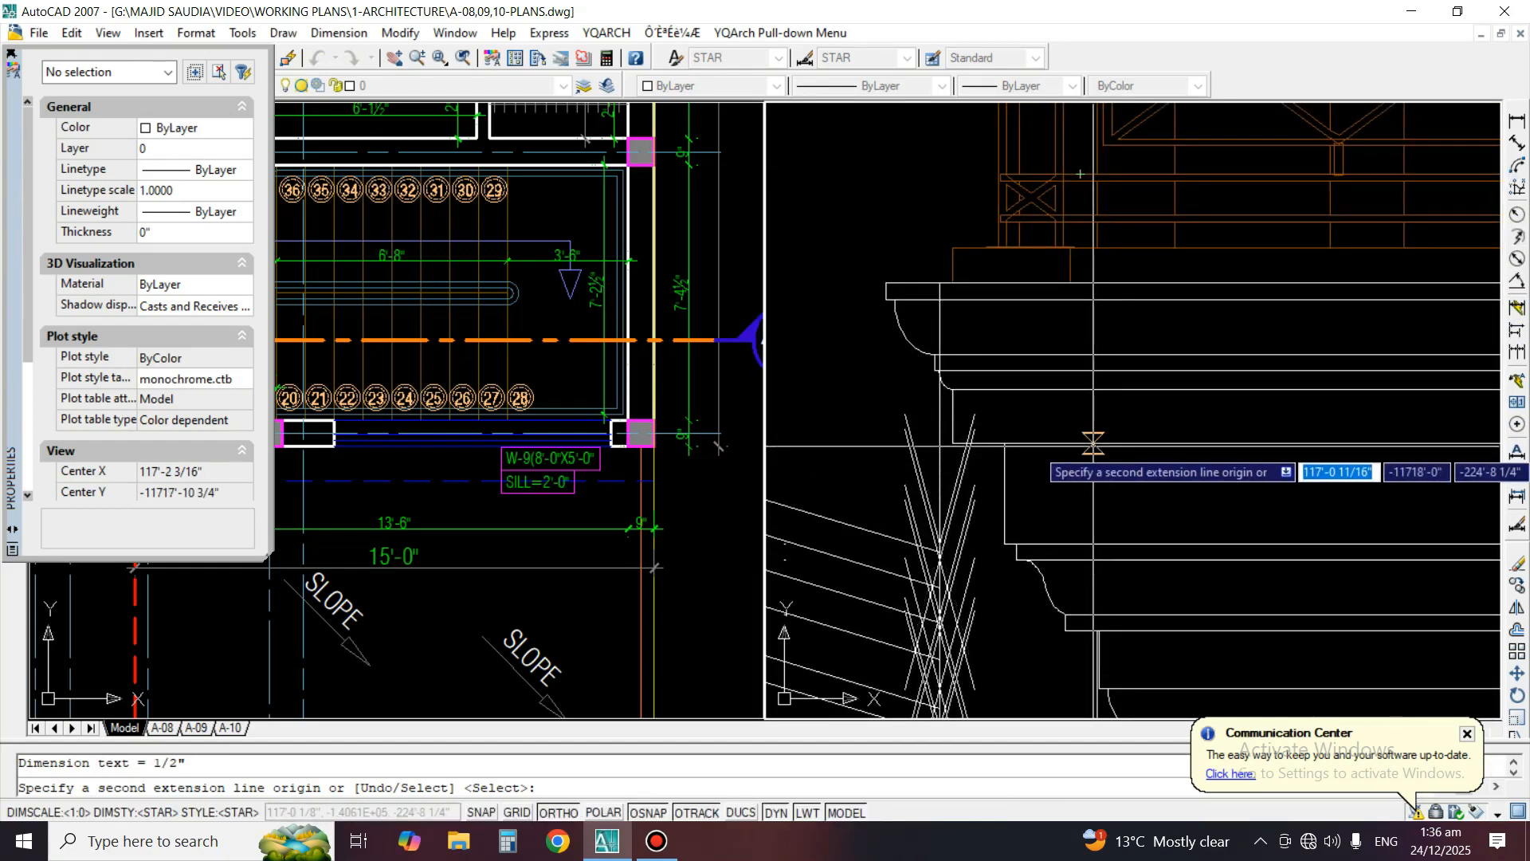
left_click(1066, 371)
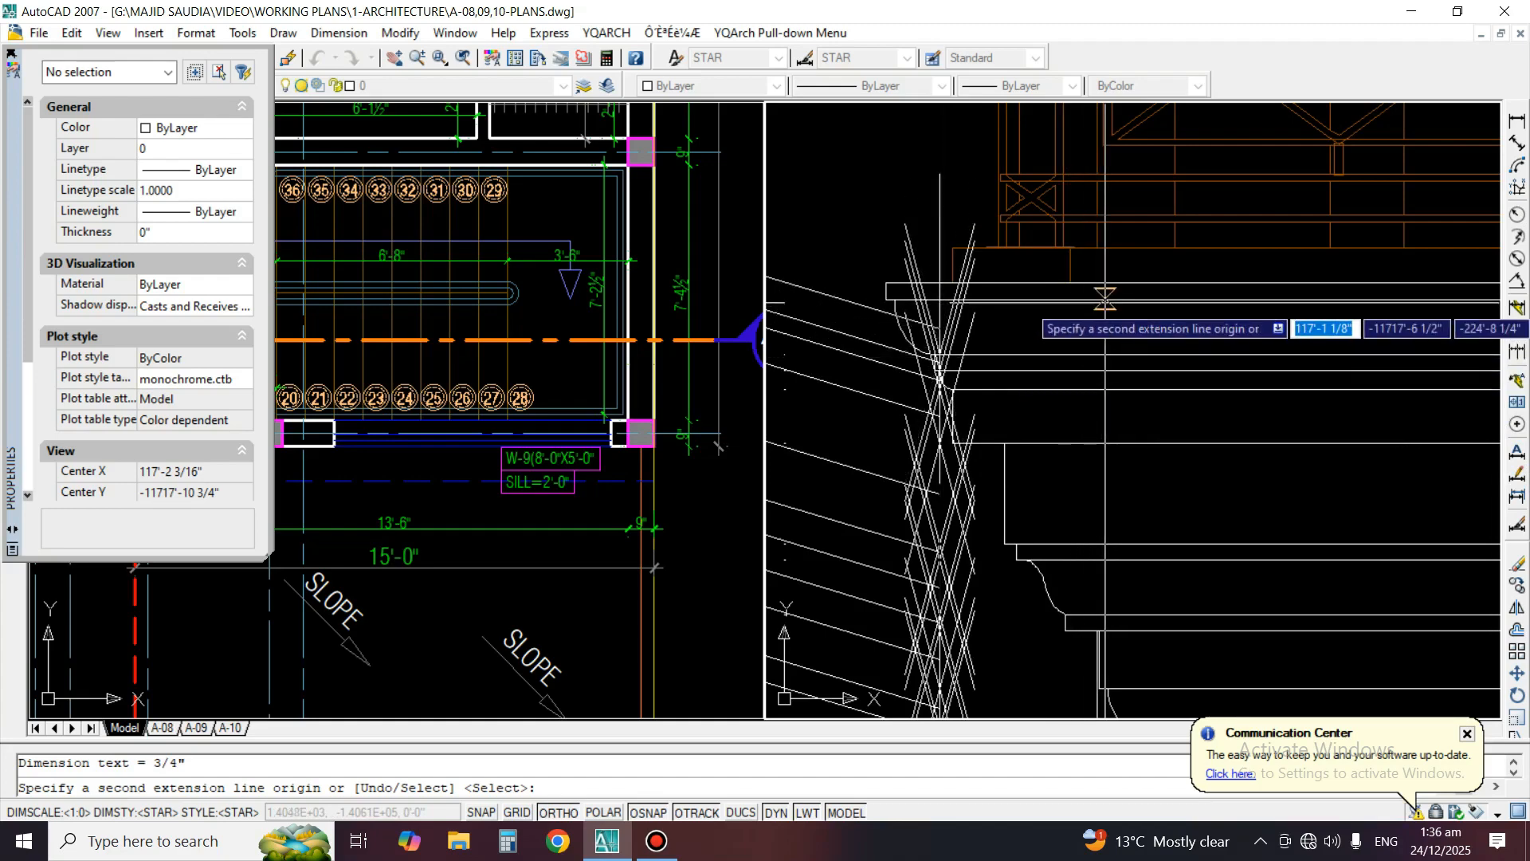
key("Return")
key("Return")
Match the properties of the lowest 6" dimension onto the continued dimensions beside Detail A
scroll(1172, 284, "down", 2)
scroll(1171, 285, "down", 2)
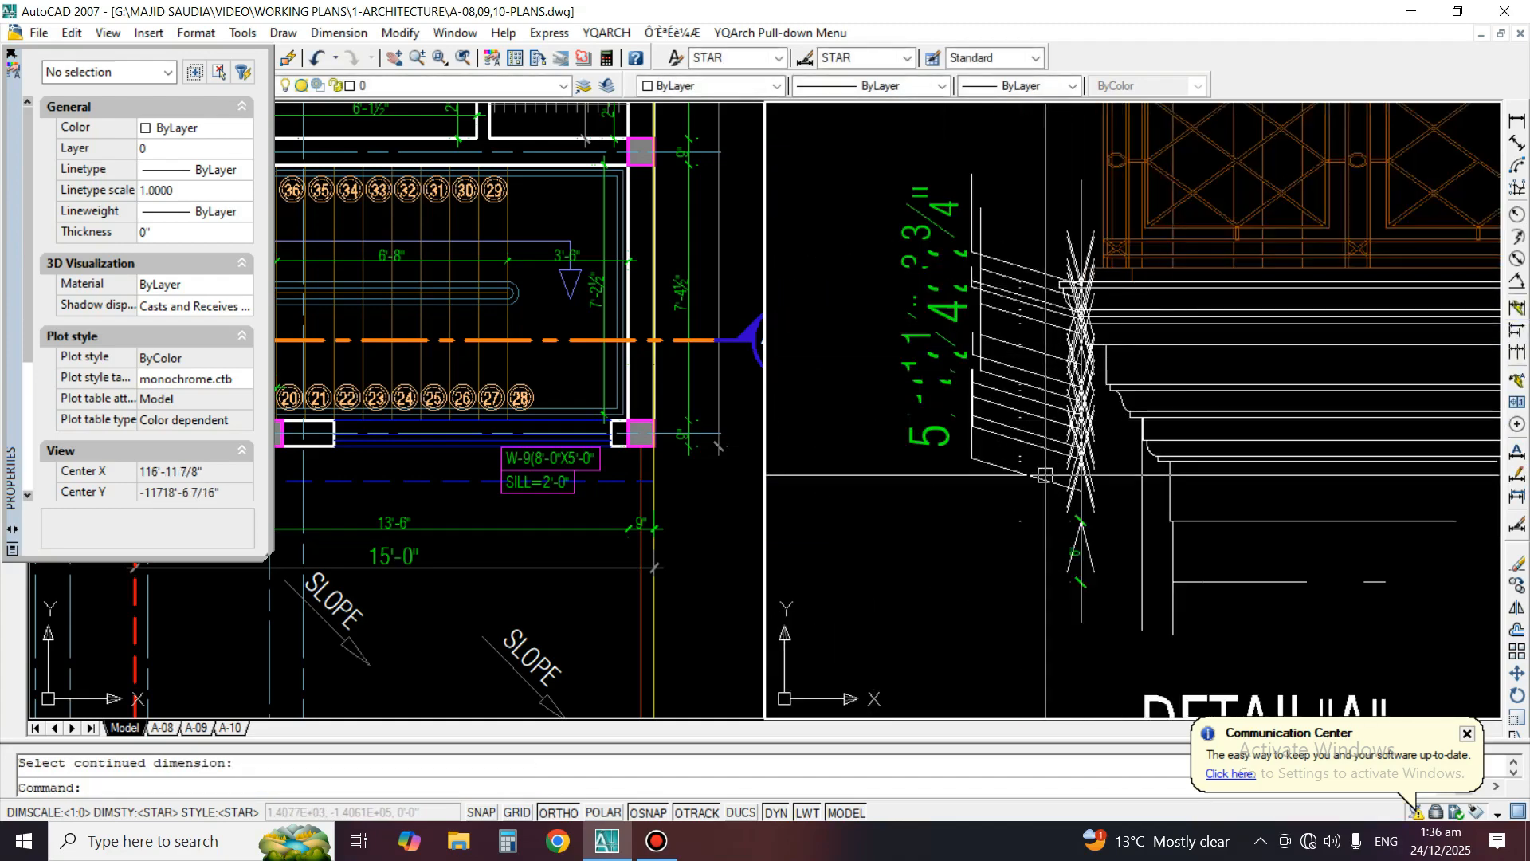
type("MA")
key("Return")
scroll(1091, 617, "up", 3)
key("Escape")
key("Escape")
type("MA")
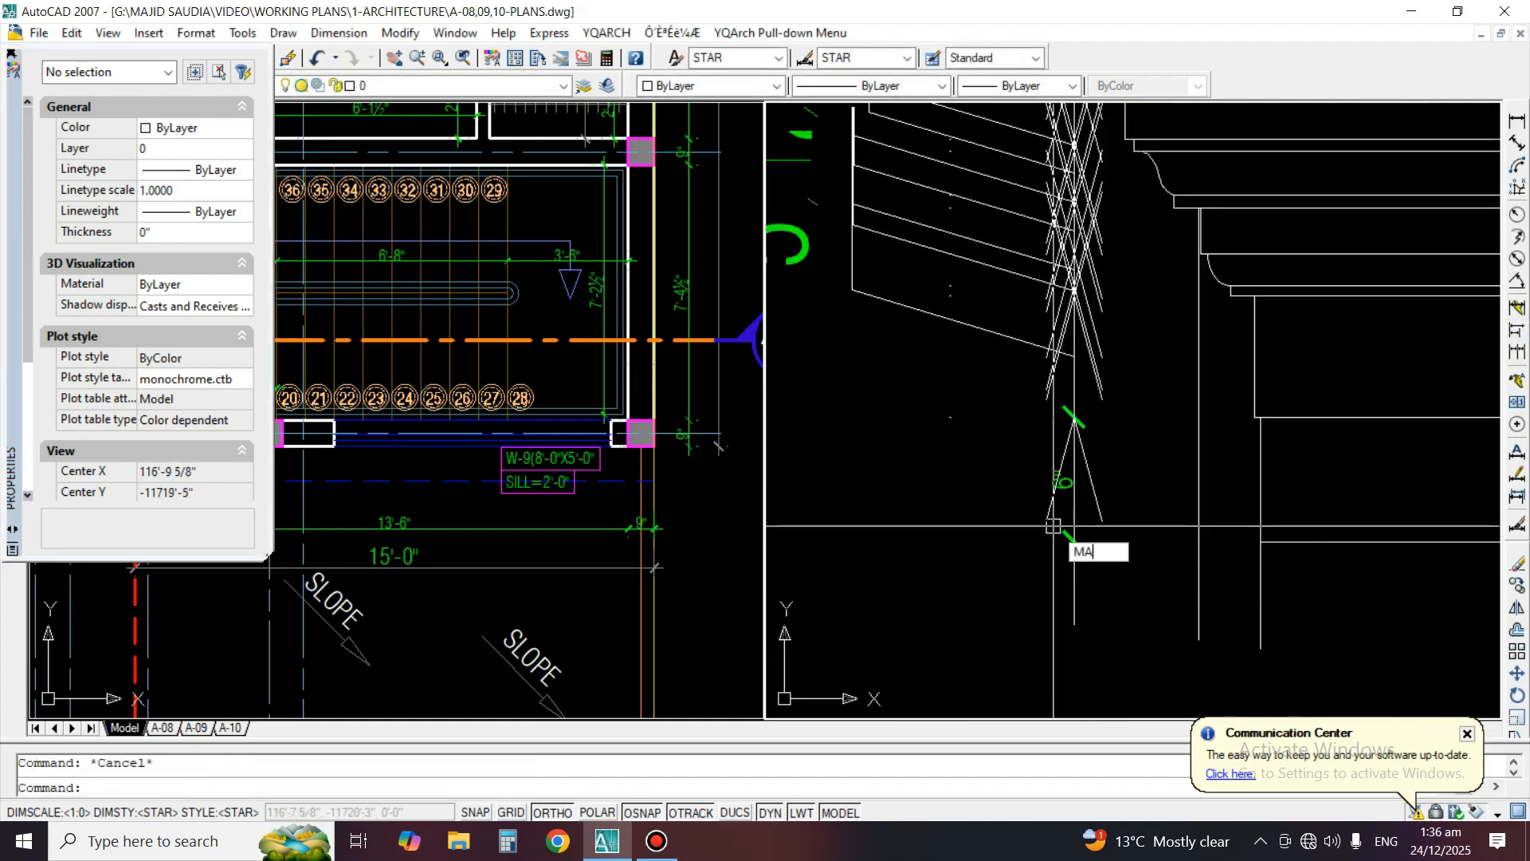
key("Return")
scroll(1060, 502, "up", 2)
scroll(1116, 534, "down", 2)
left_click(1092, 504)
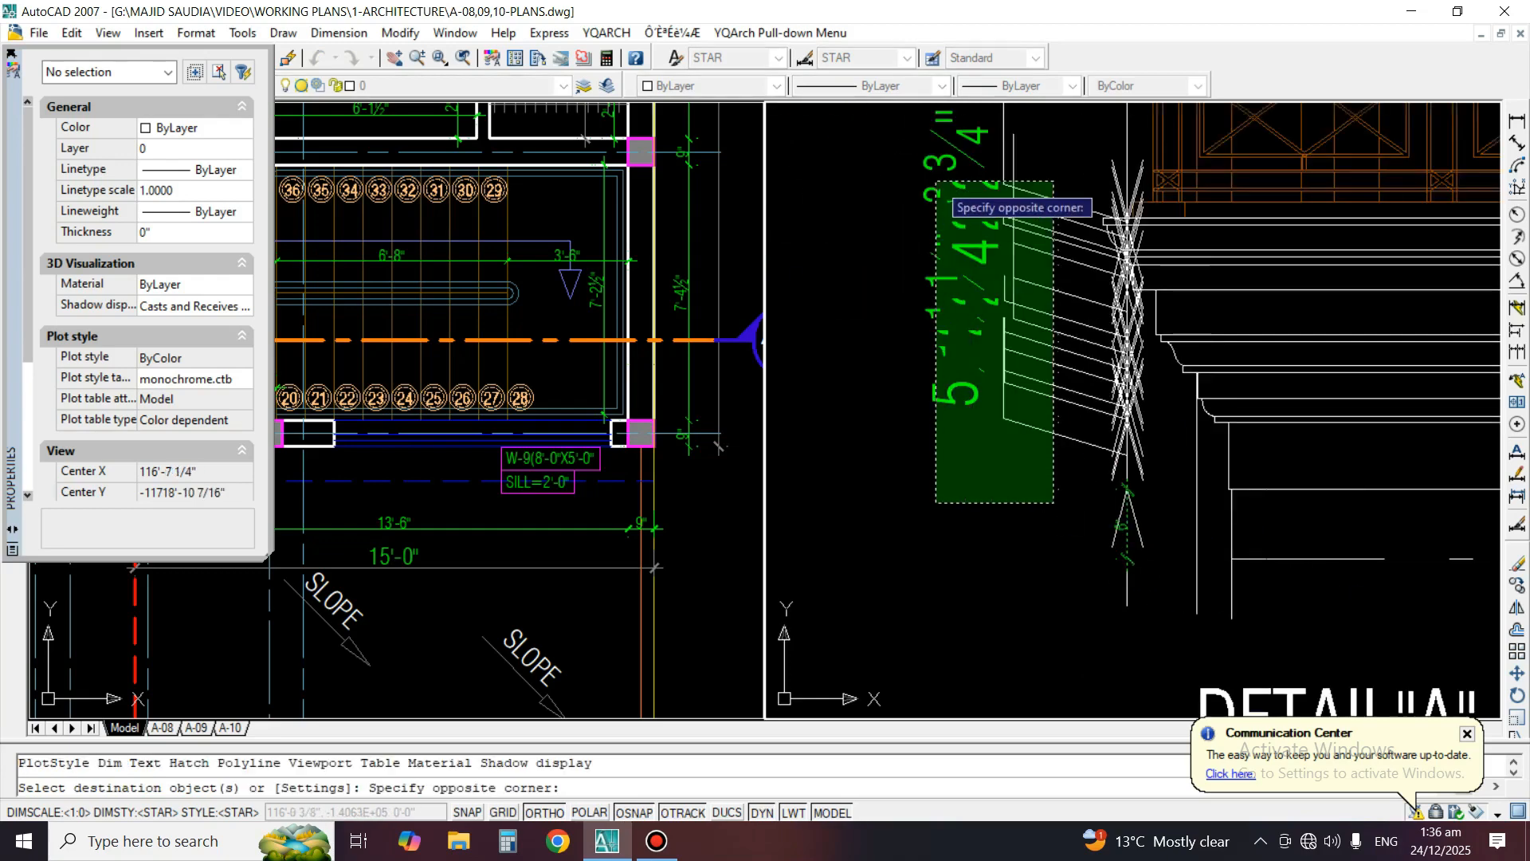
left_click(931, 181)
scroll(1112, 549, "up", 3)
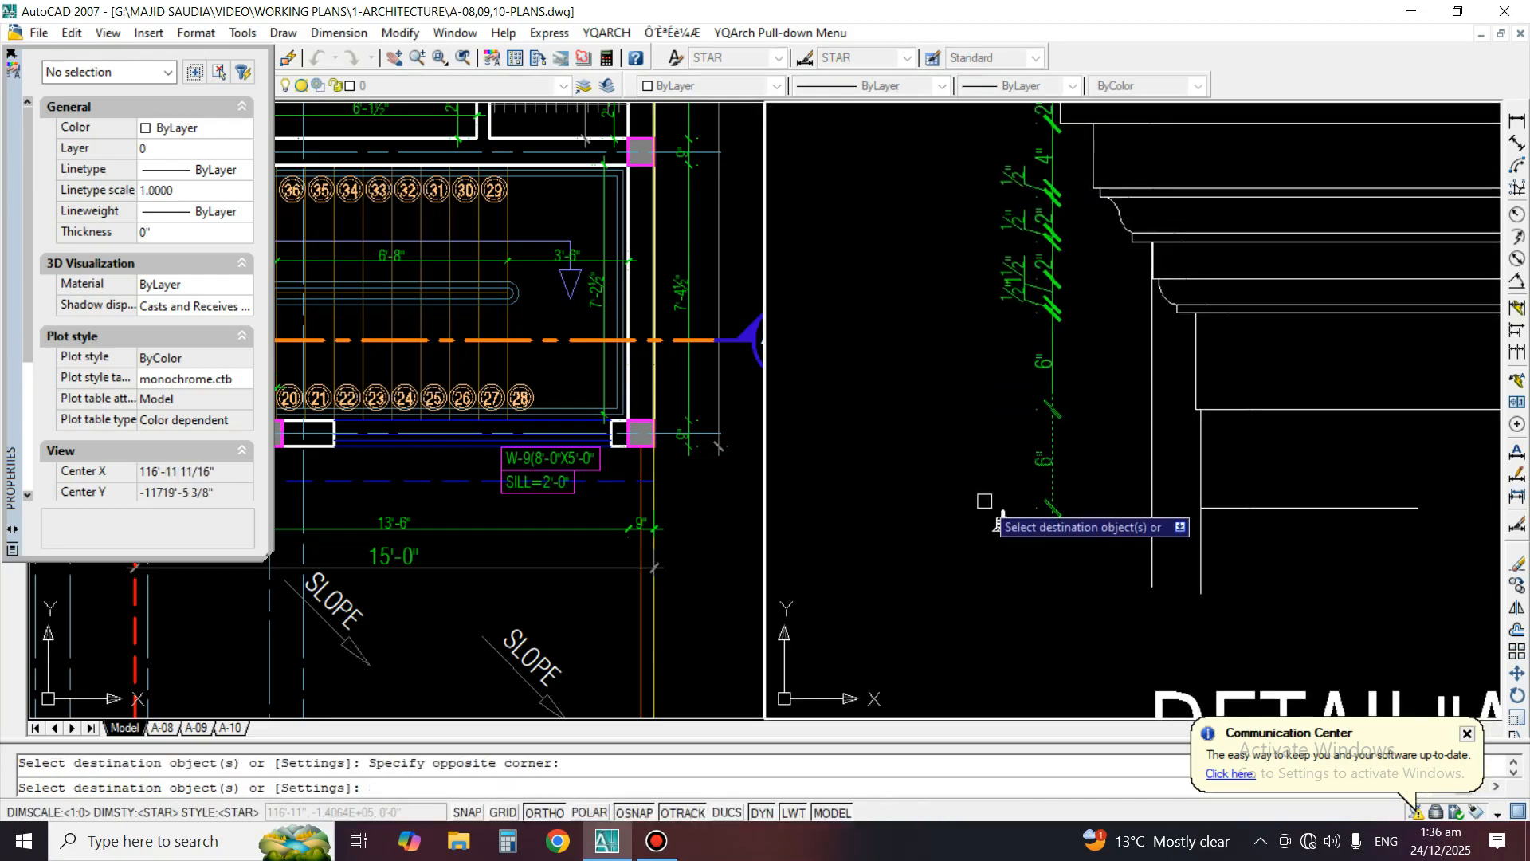
key("Return")
Set the arrow size of the lowest Detail A dimension to 1/2"
scroll(1057, 533, "up", 2)
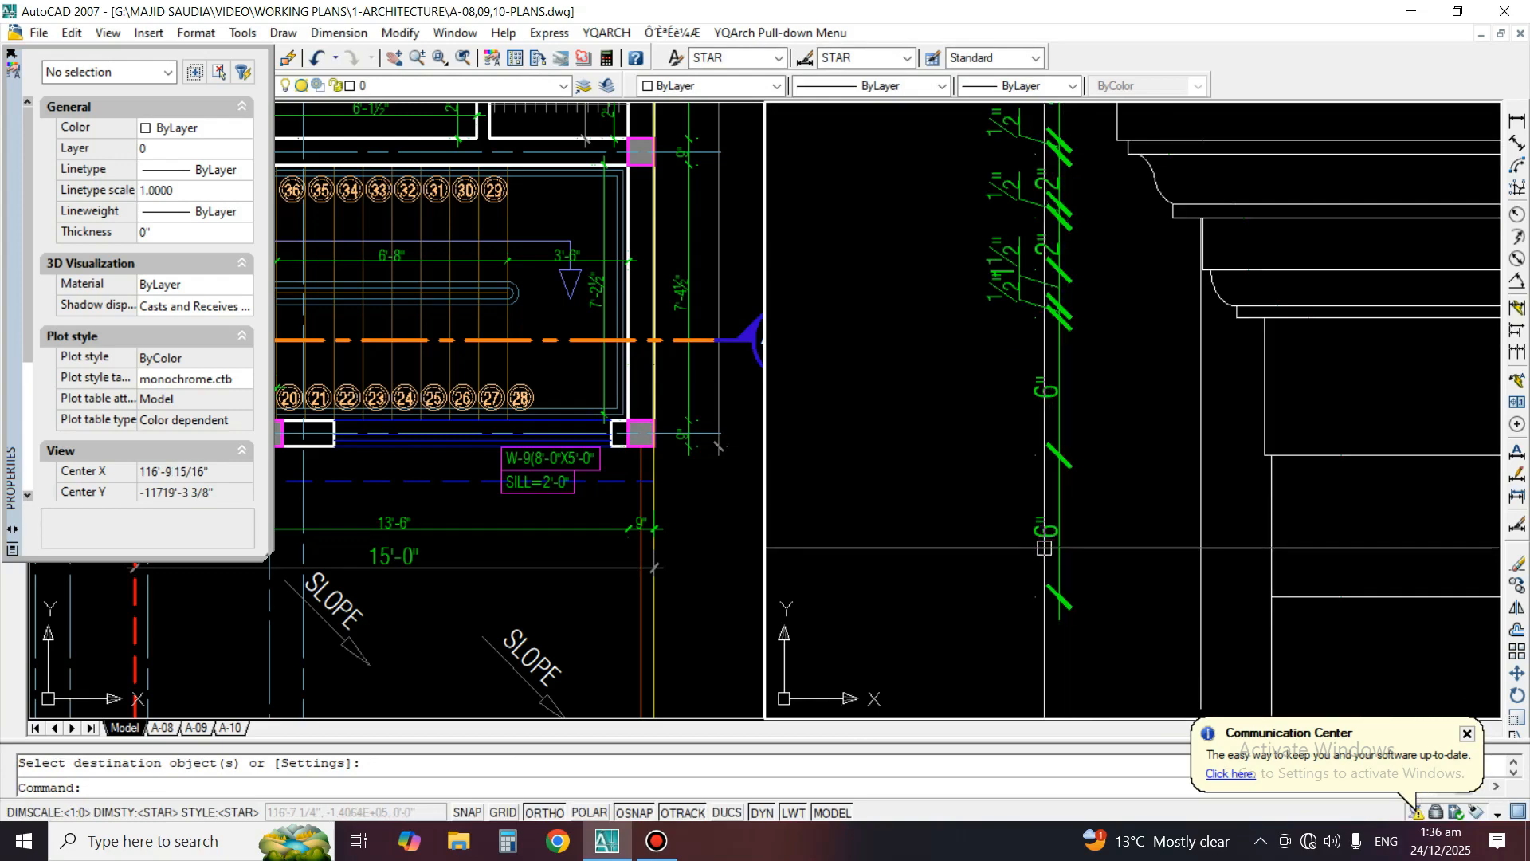
left_click(1058, 533)
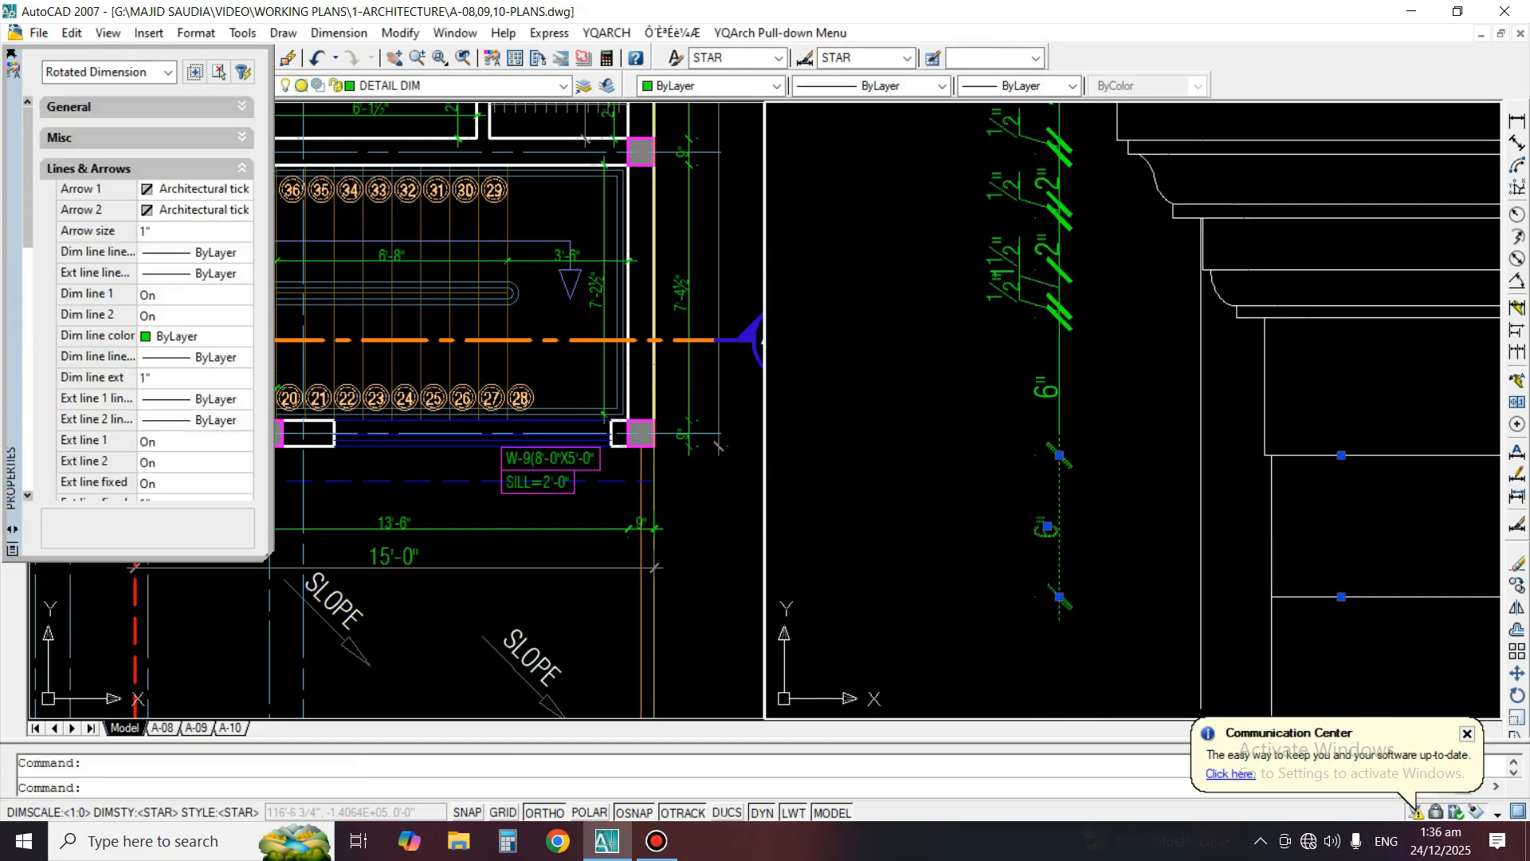
left_click(144, 231)
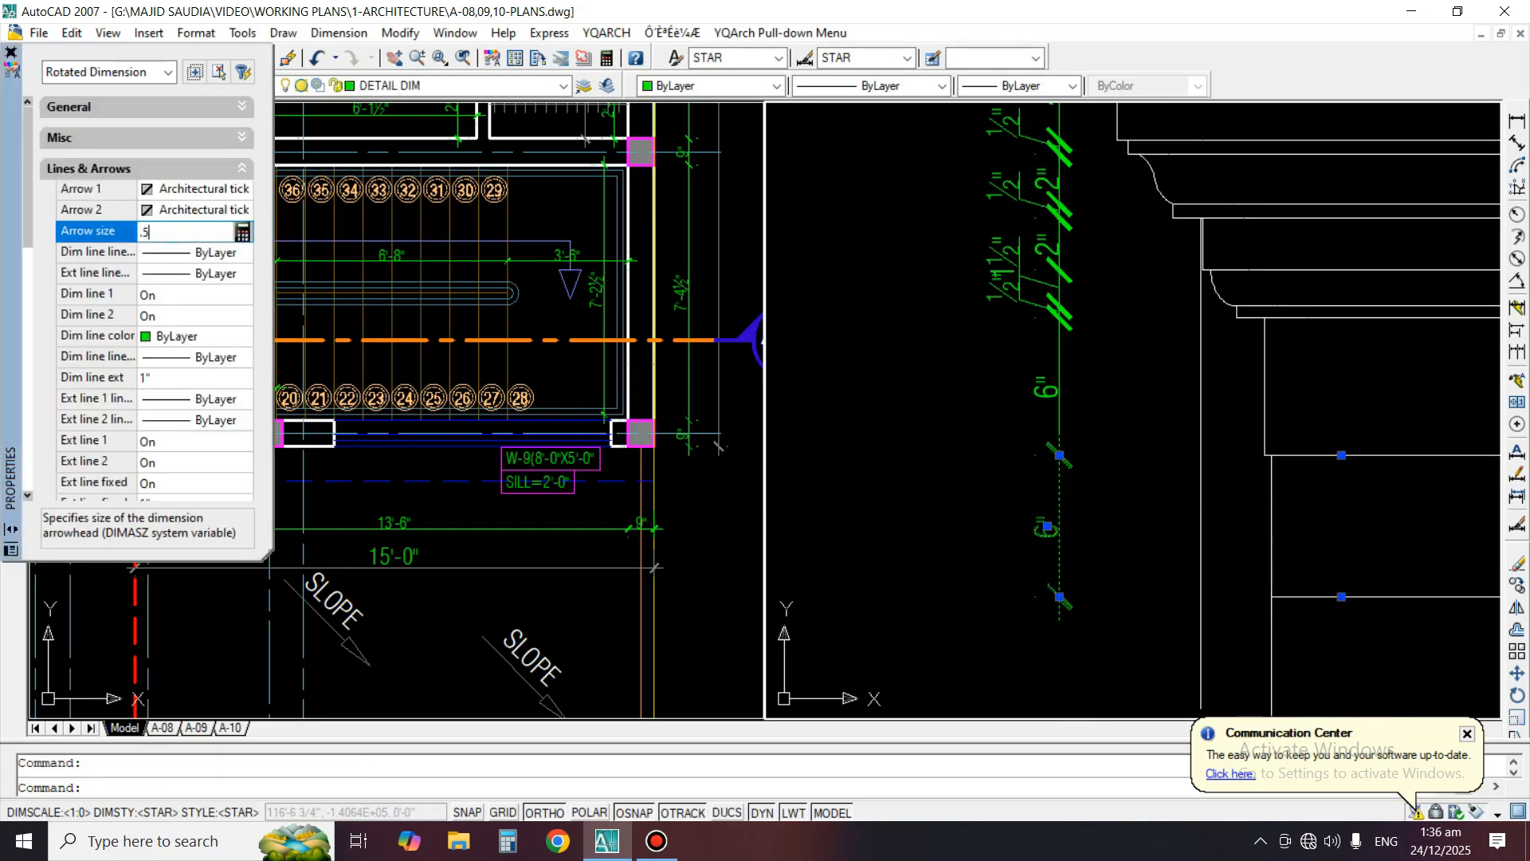
key("Escape")
Match the lowest dimension's reduced arrow size onto all the other dimensions in the Detail A chain
type("ma")
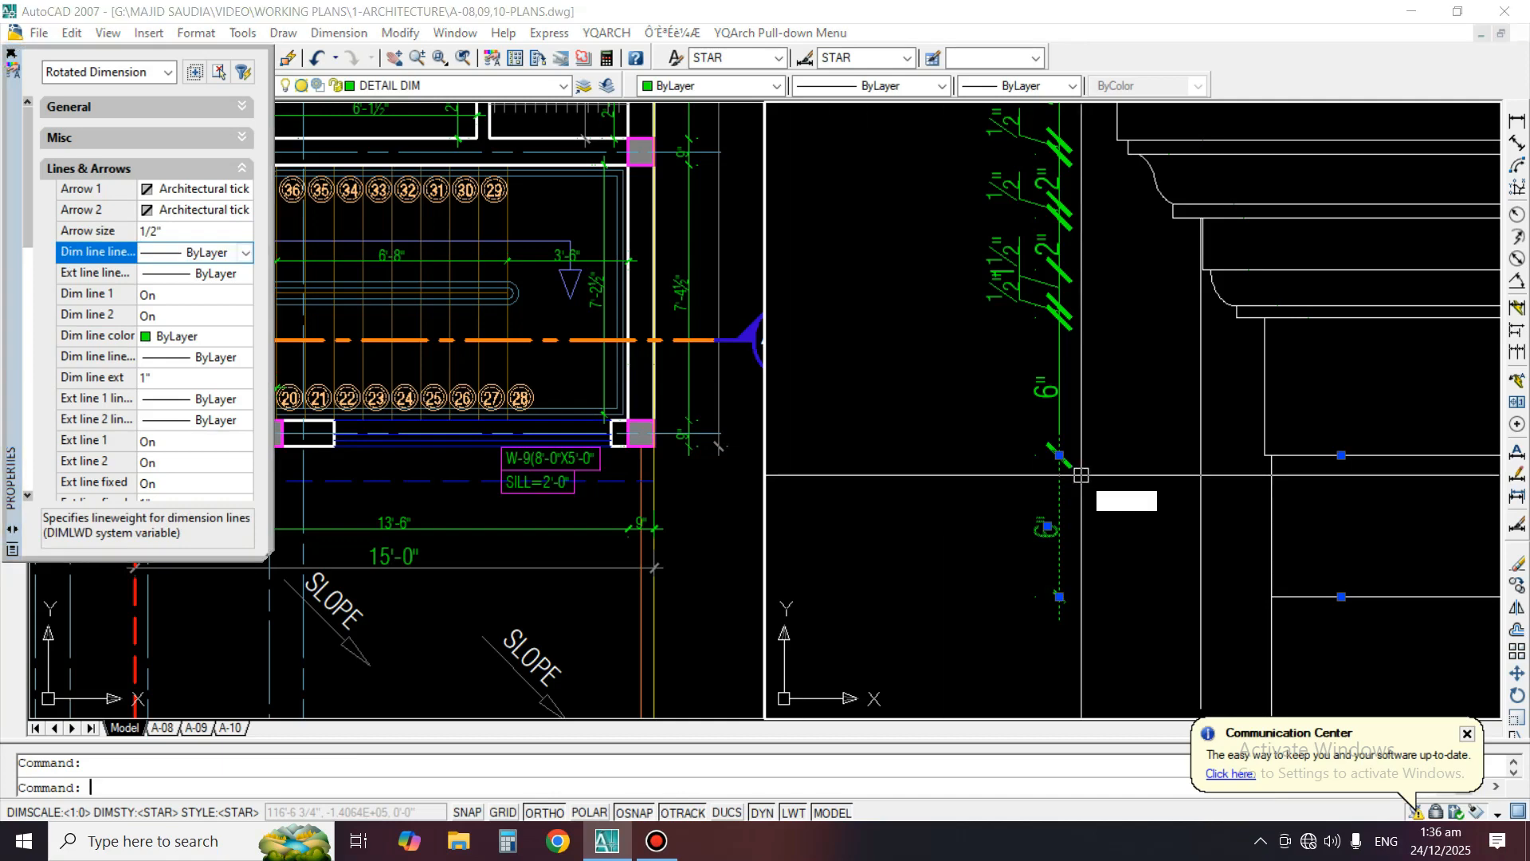
key("Return")
left_click(1116, 529)
left_click(959, 154)
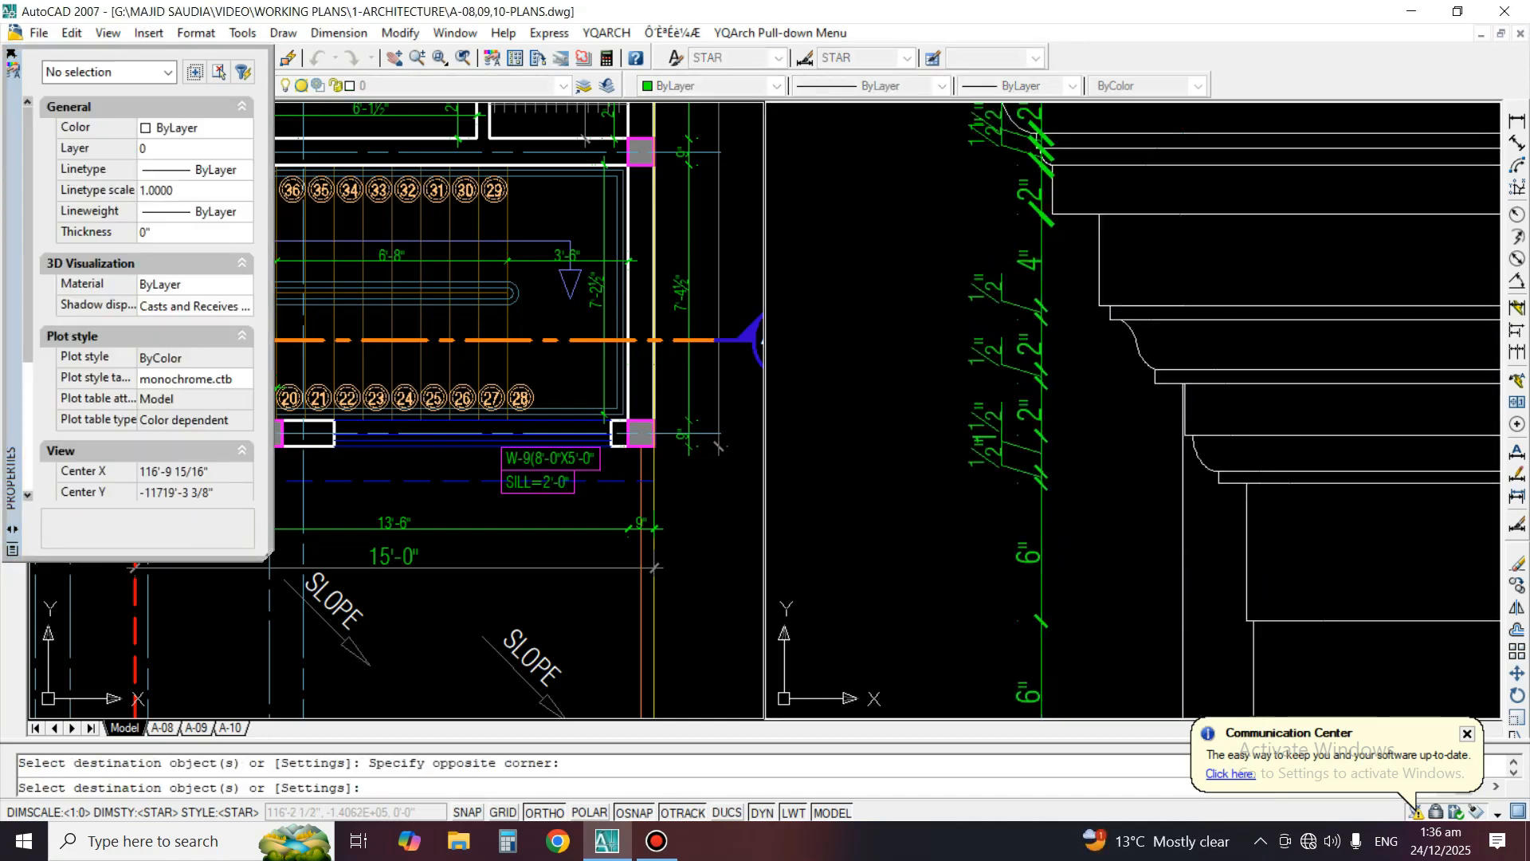
scroll(972, 176, "up", 3)
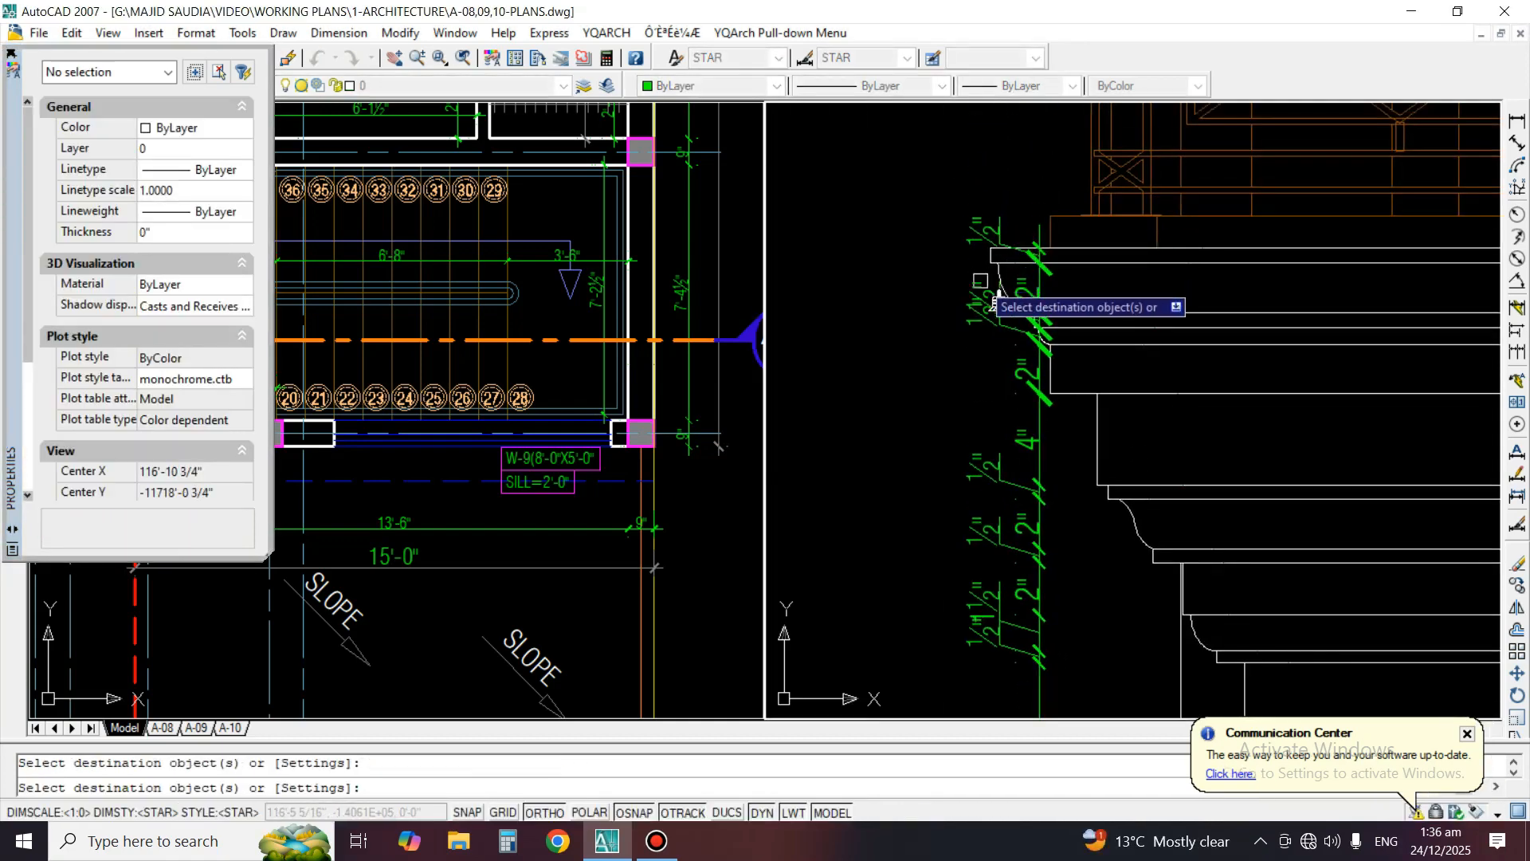
scroll(994, 343, "up", 1)
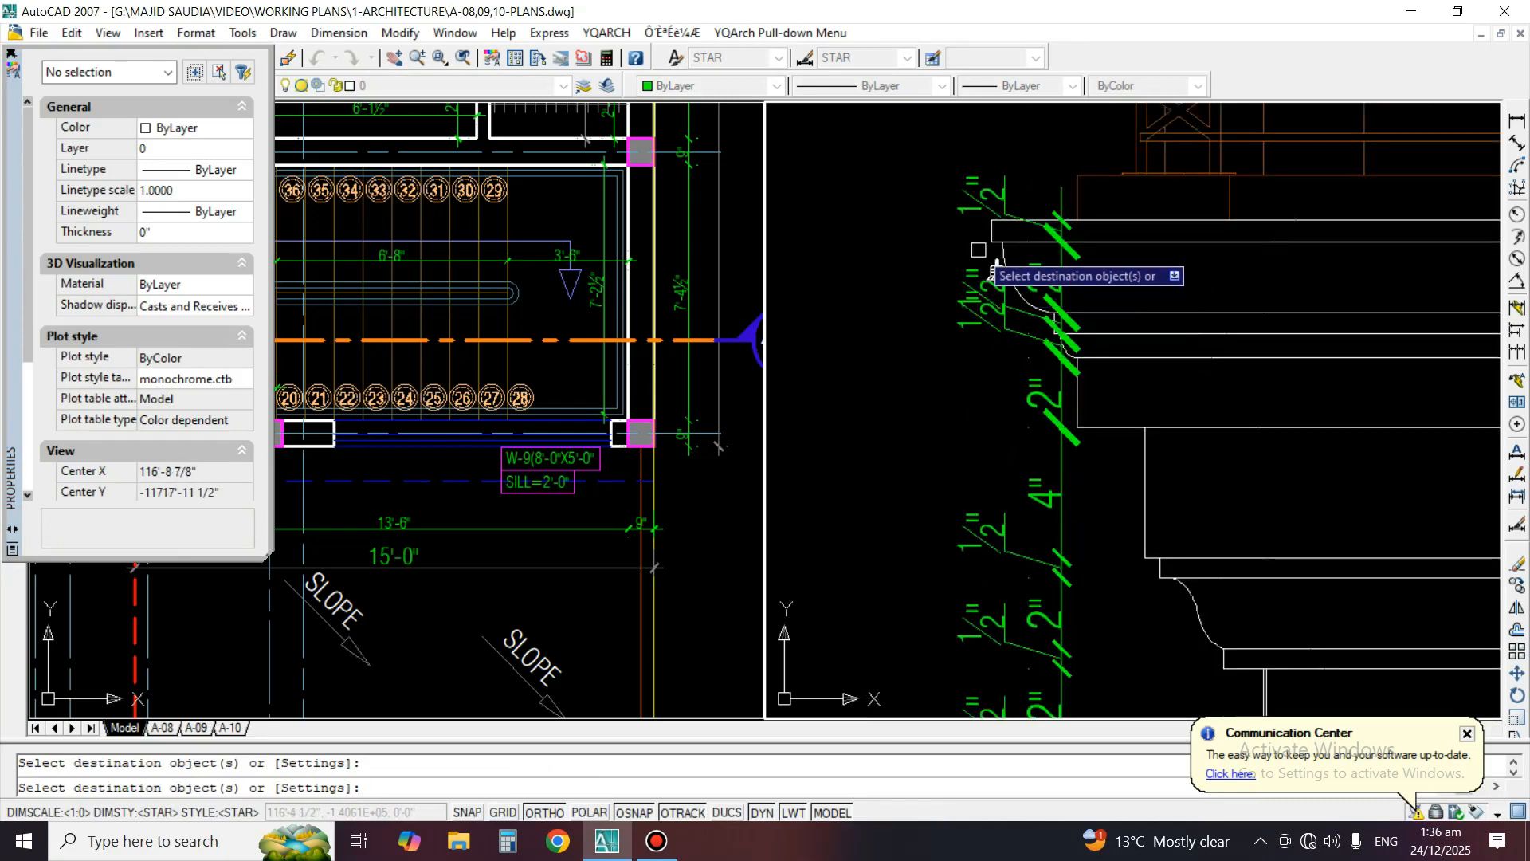
scroll(1096, 251, "up", 1)
left_click(1077, 253)
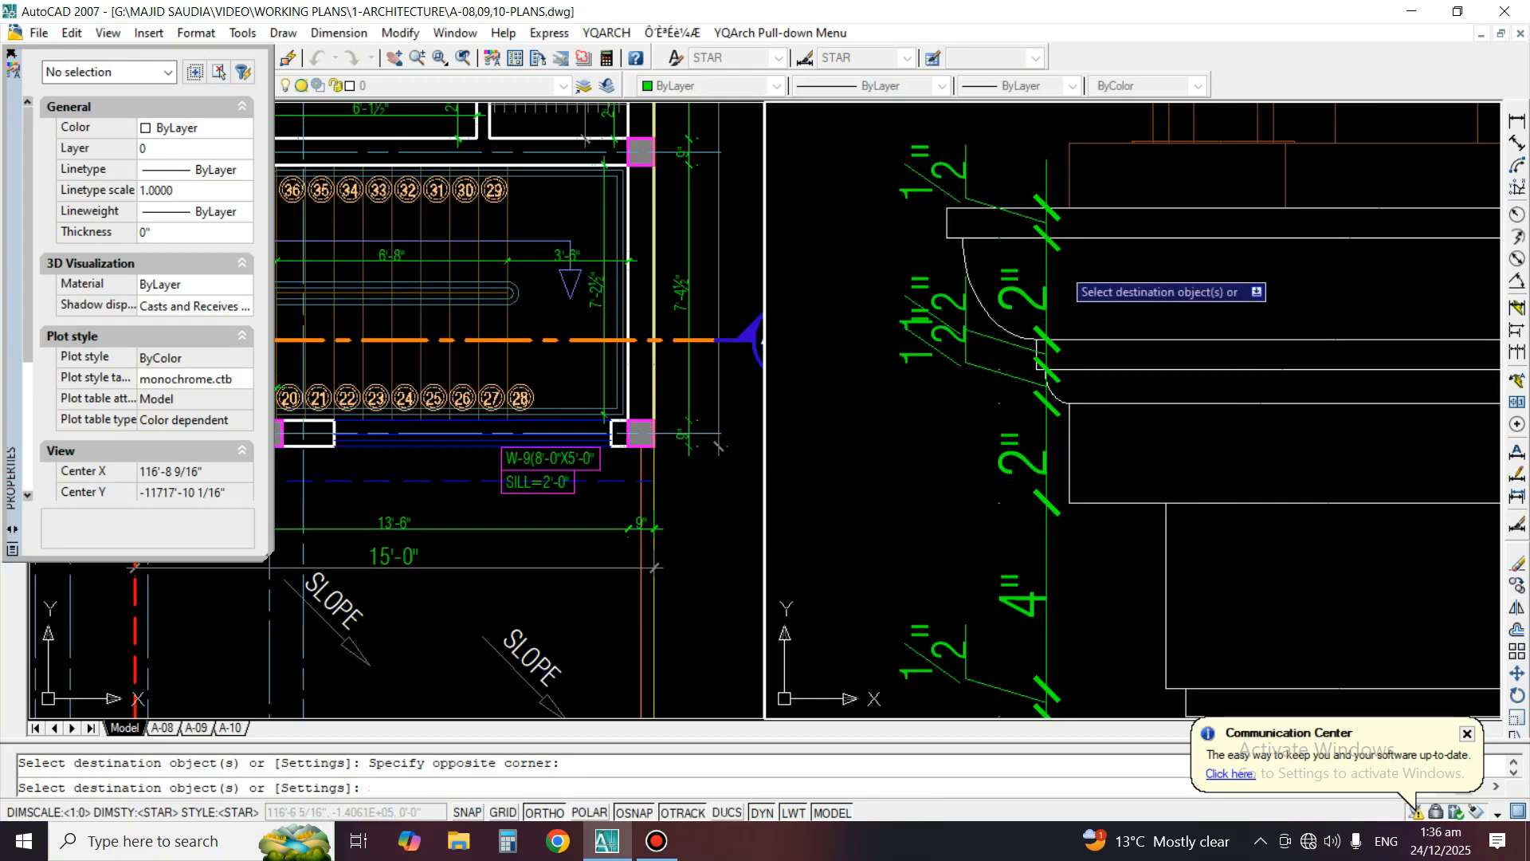
scroll(1061, 265, "down", 3)
key("space")
Isolate the layer of the Detail A dimensions and select the whole dimension chain for moving
middle_click_drag(1033, 549, 1055, 386)
type("li")
key("space")
left_click(1057, 386)
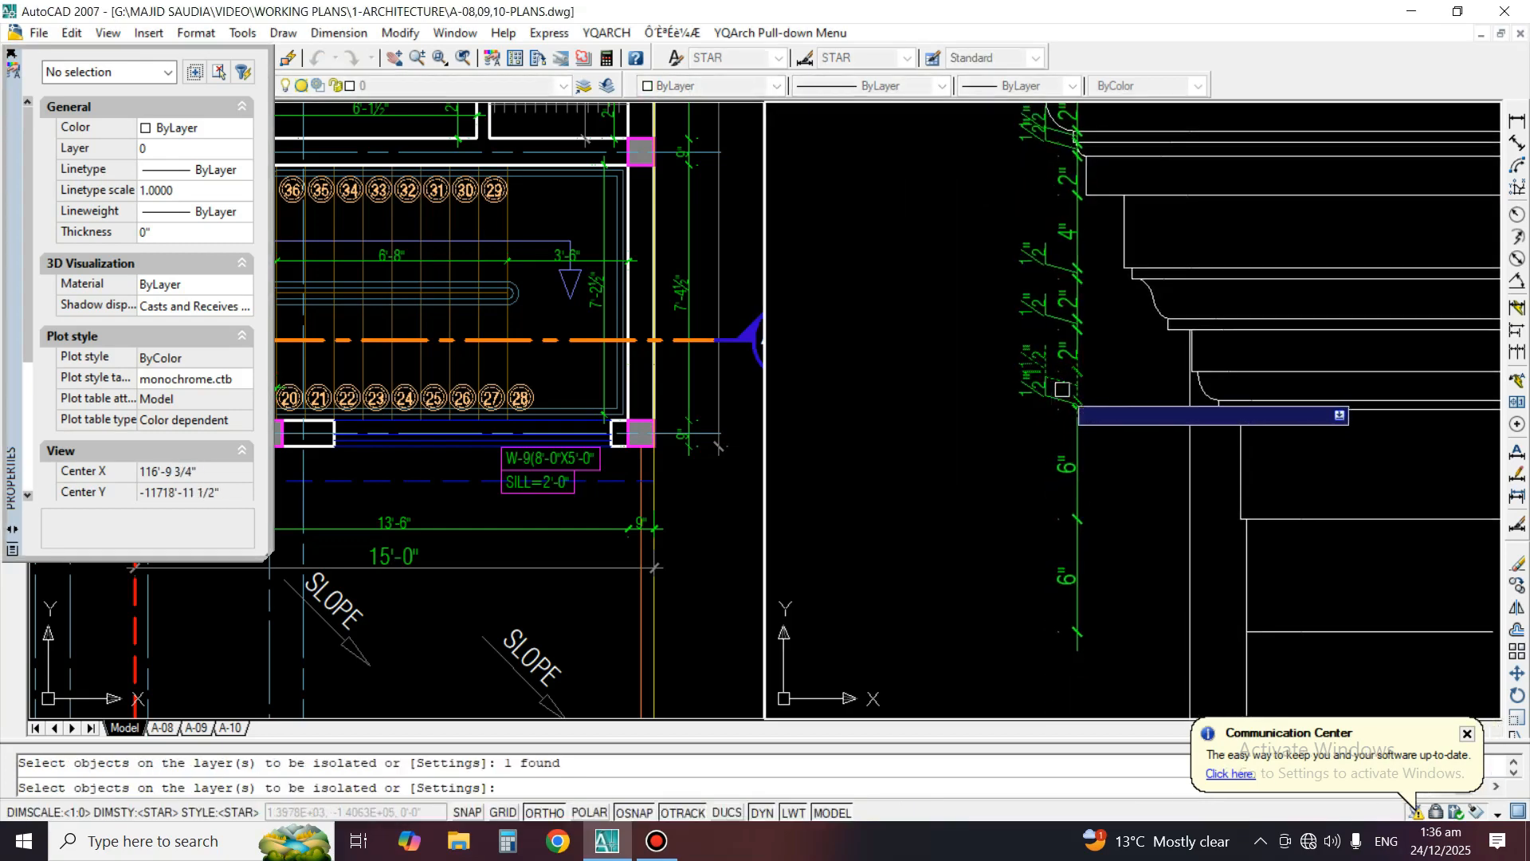
scroll(1062, 390, "down", 3)
key("space")
type("m")
key("space")
left_click(1086, 228)
left_click(982, 619)
key("space")
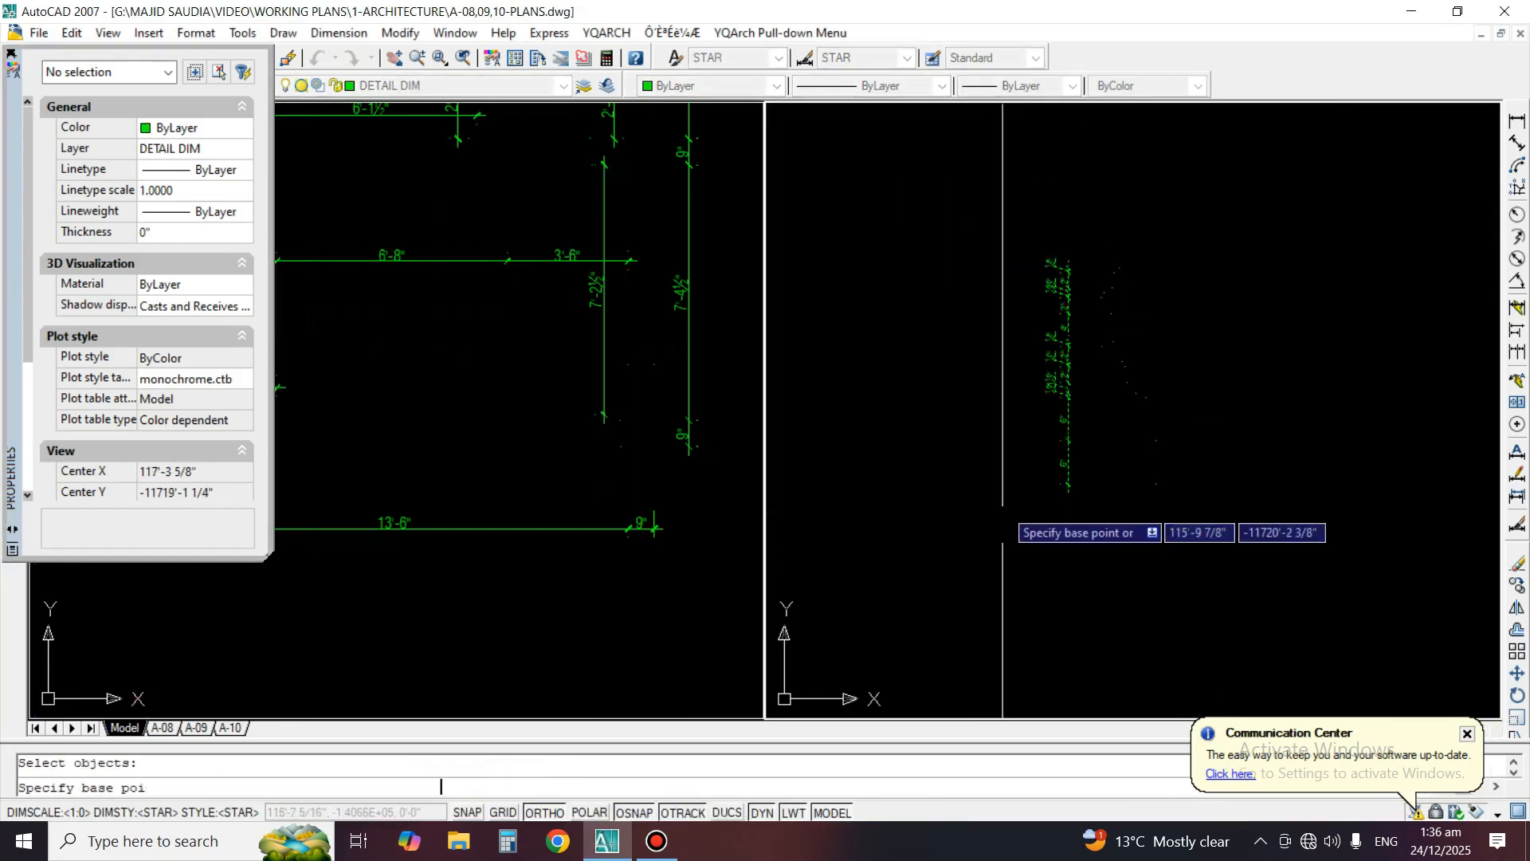
Restore the hidden layers and move the previously selected dimension chain horizontally left, clear of the Detail A profile
key("Escape")
type("lo")
key("space")
type("m")
key("space")
type("p")
key("space")
scroll(1047, 510, "up", 2)
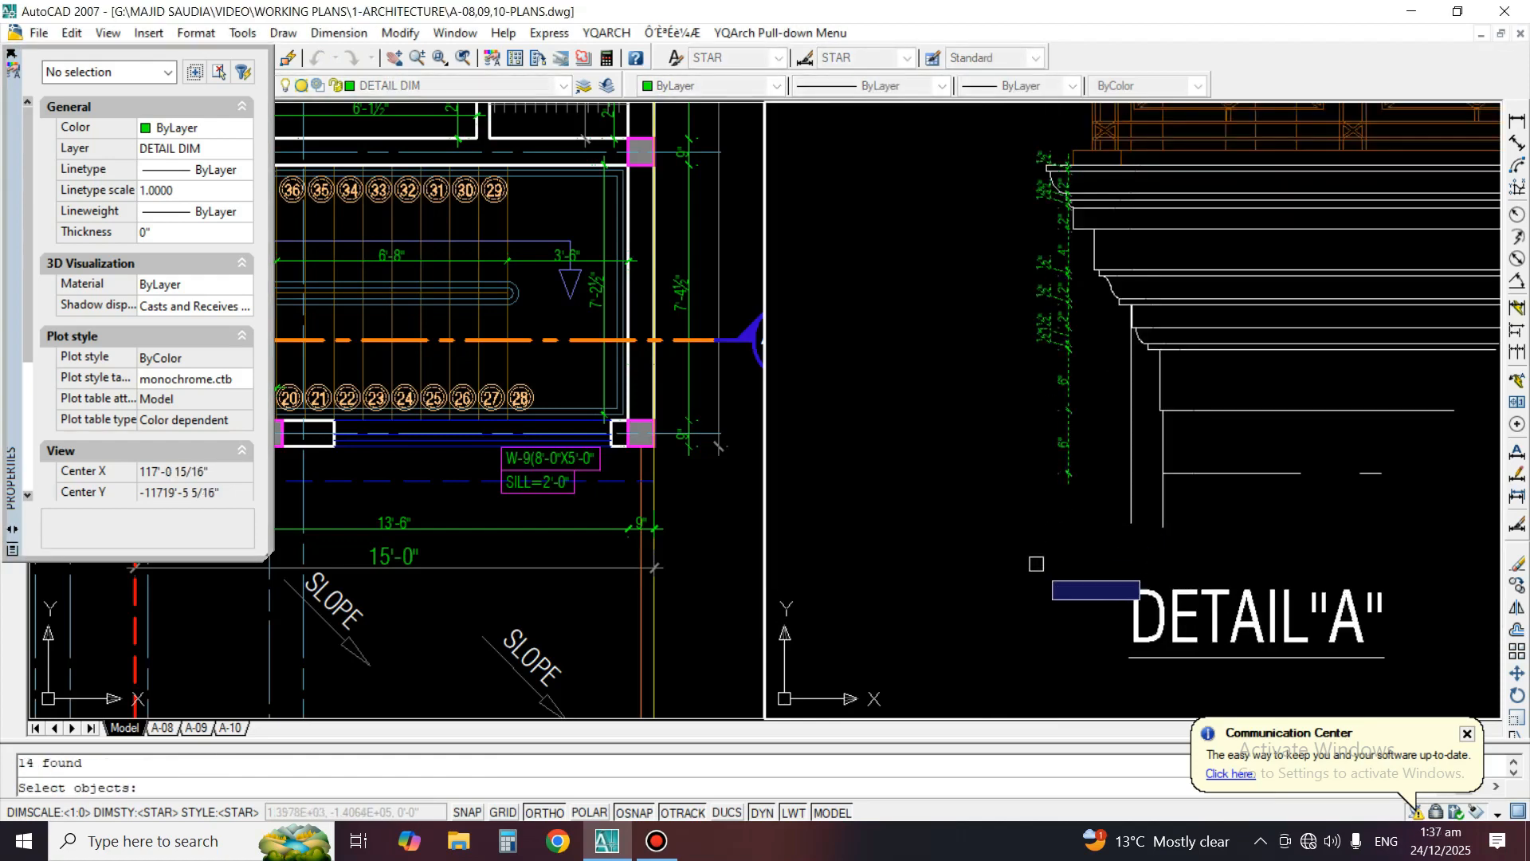
key("space")
left_click(1058, 538)
key("F8")
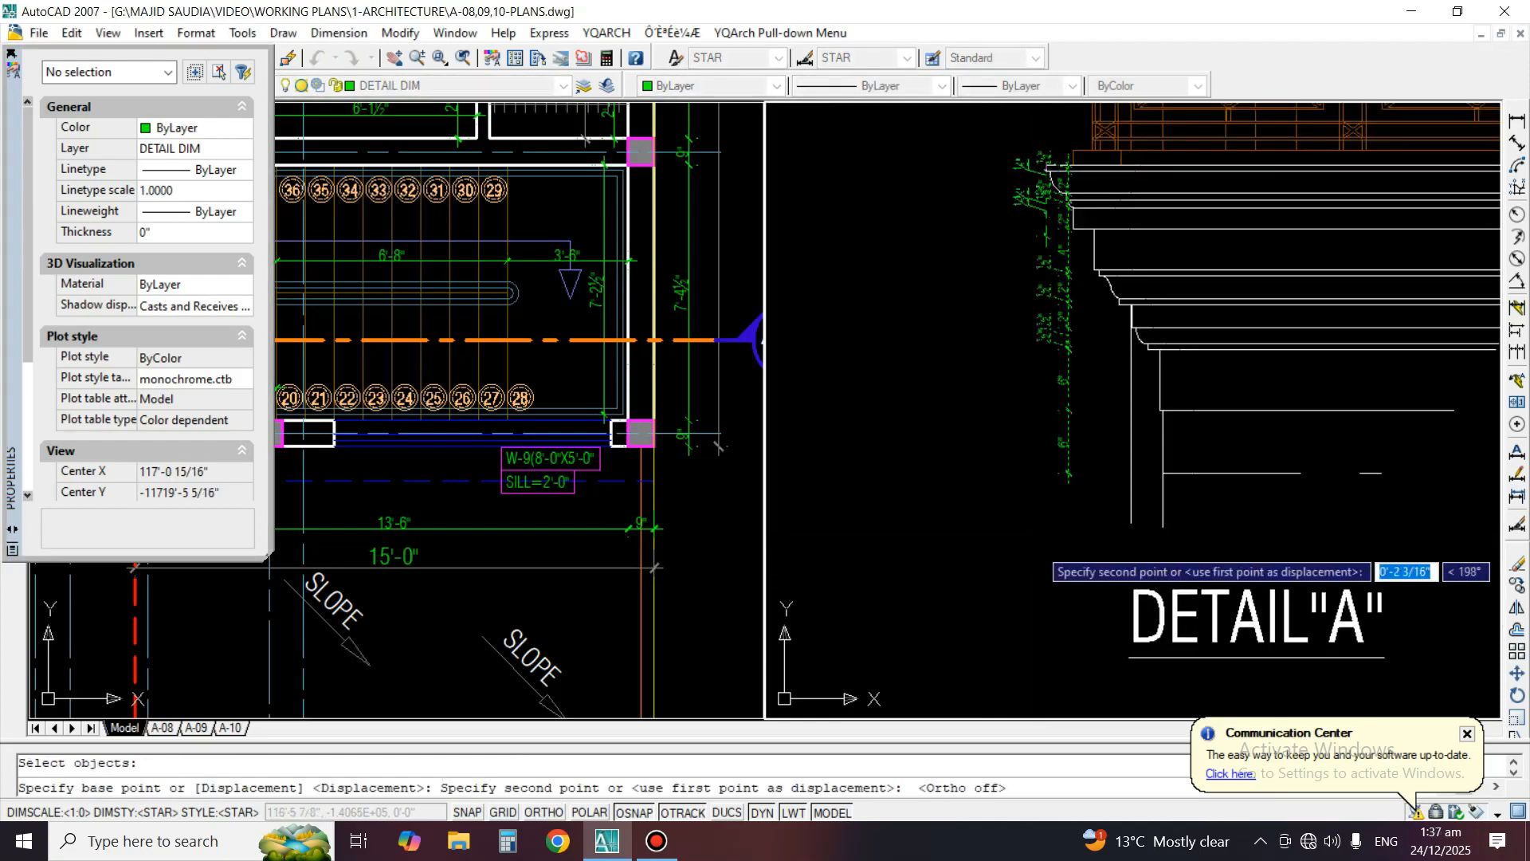
left_click(1033, 542)
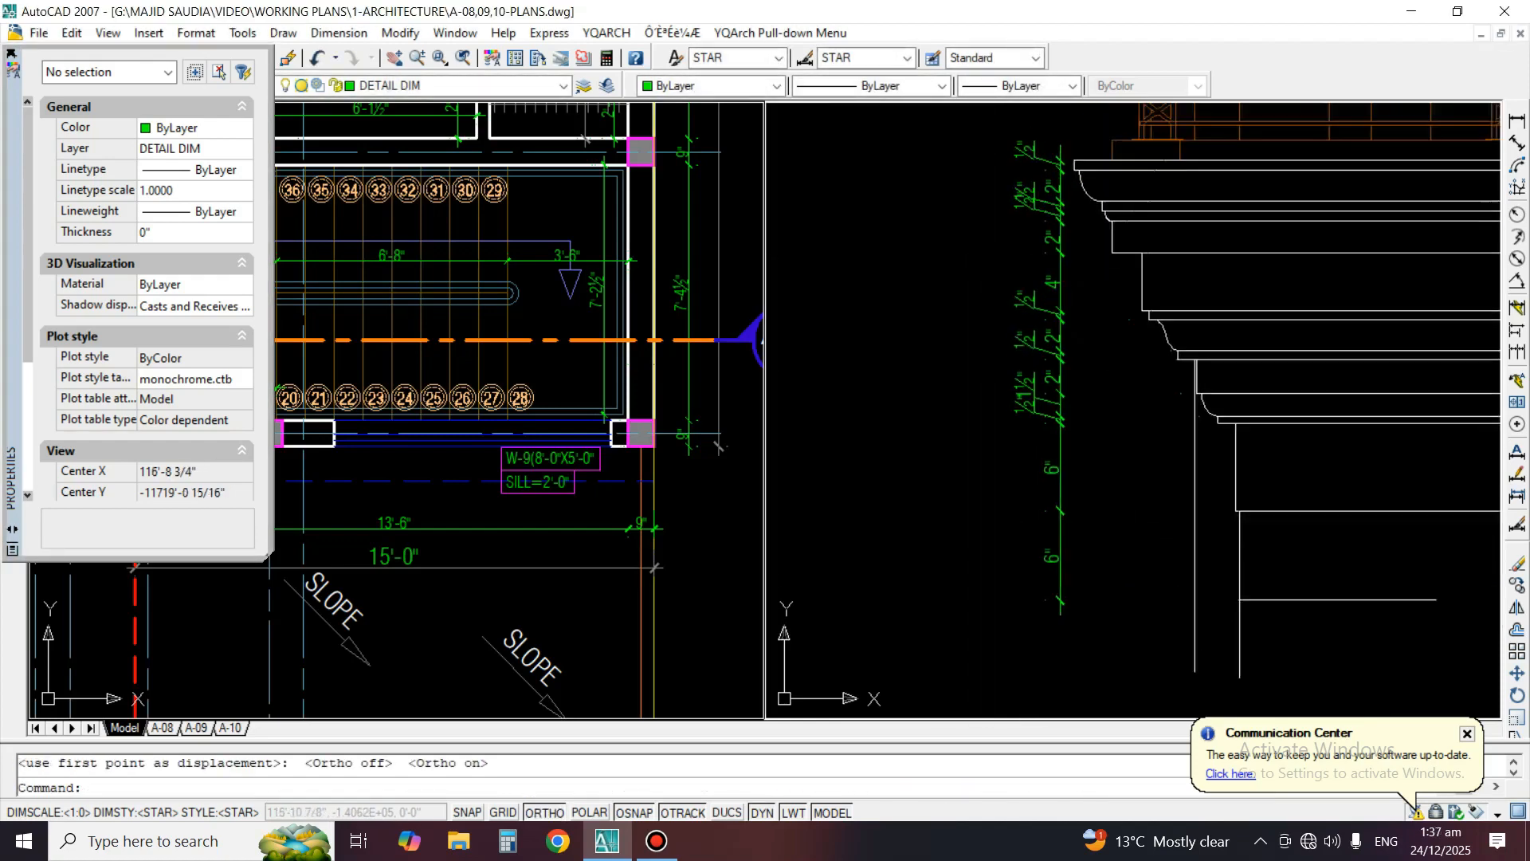
Reposition the text of the lower overlapping 1/2" dimension at the upper mouldings, placing it down and left of its neighbour
scroll(991, 248, "up", 3)
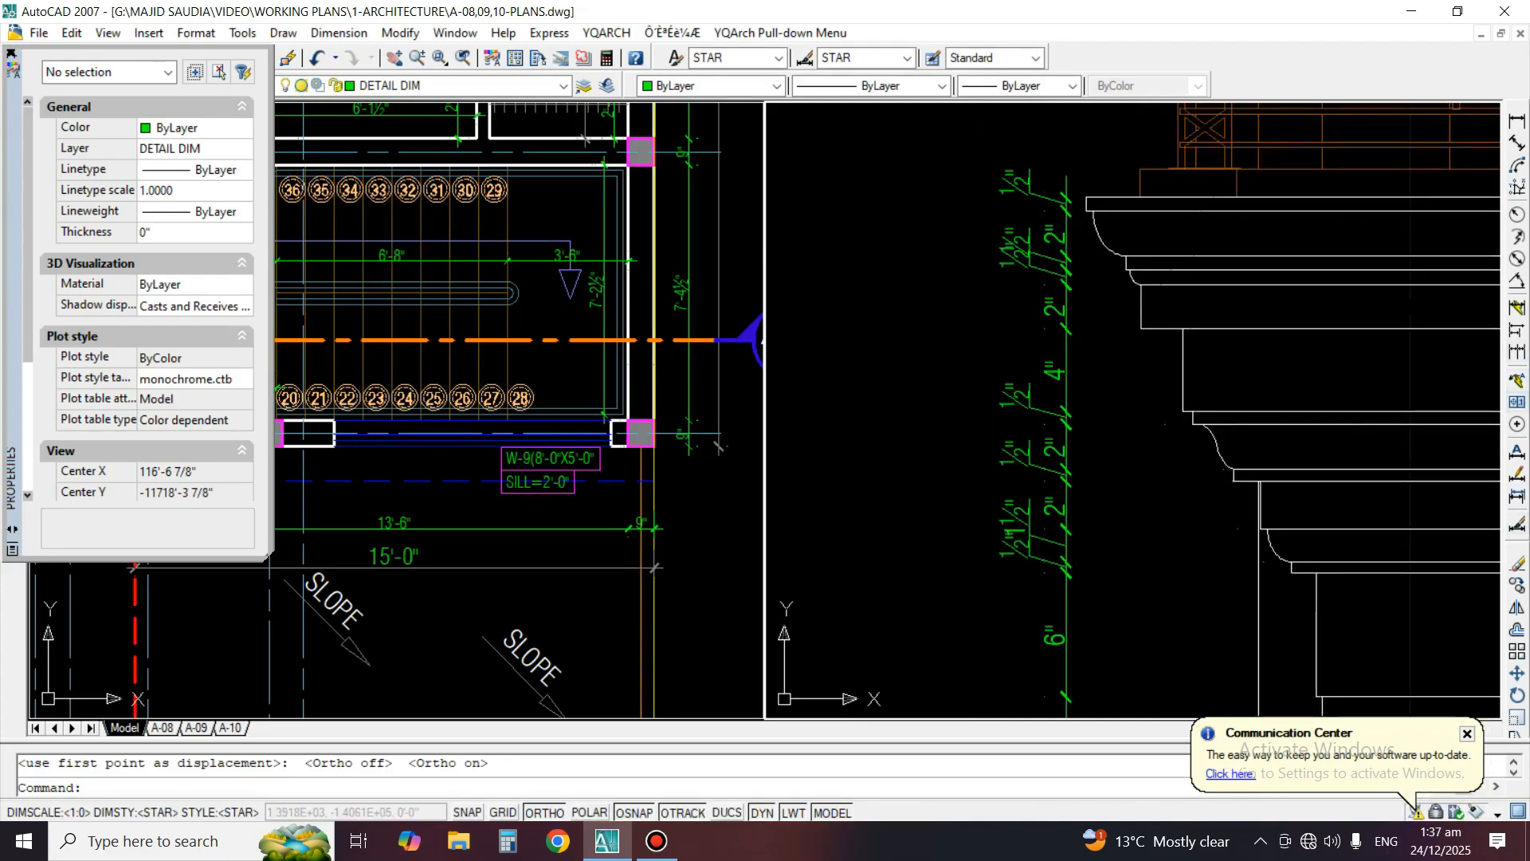
left_click(1517, 475)
scroll(982, 334, "up", 2)
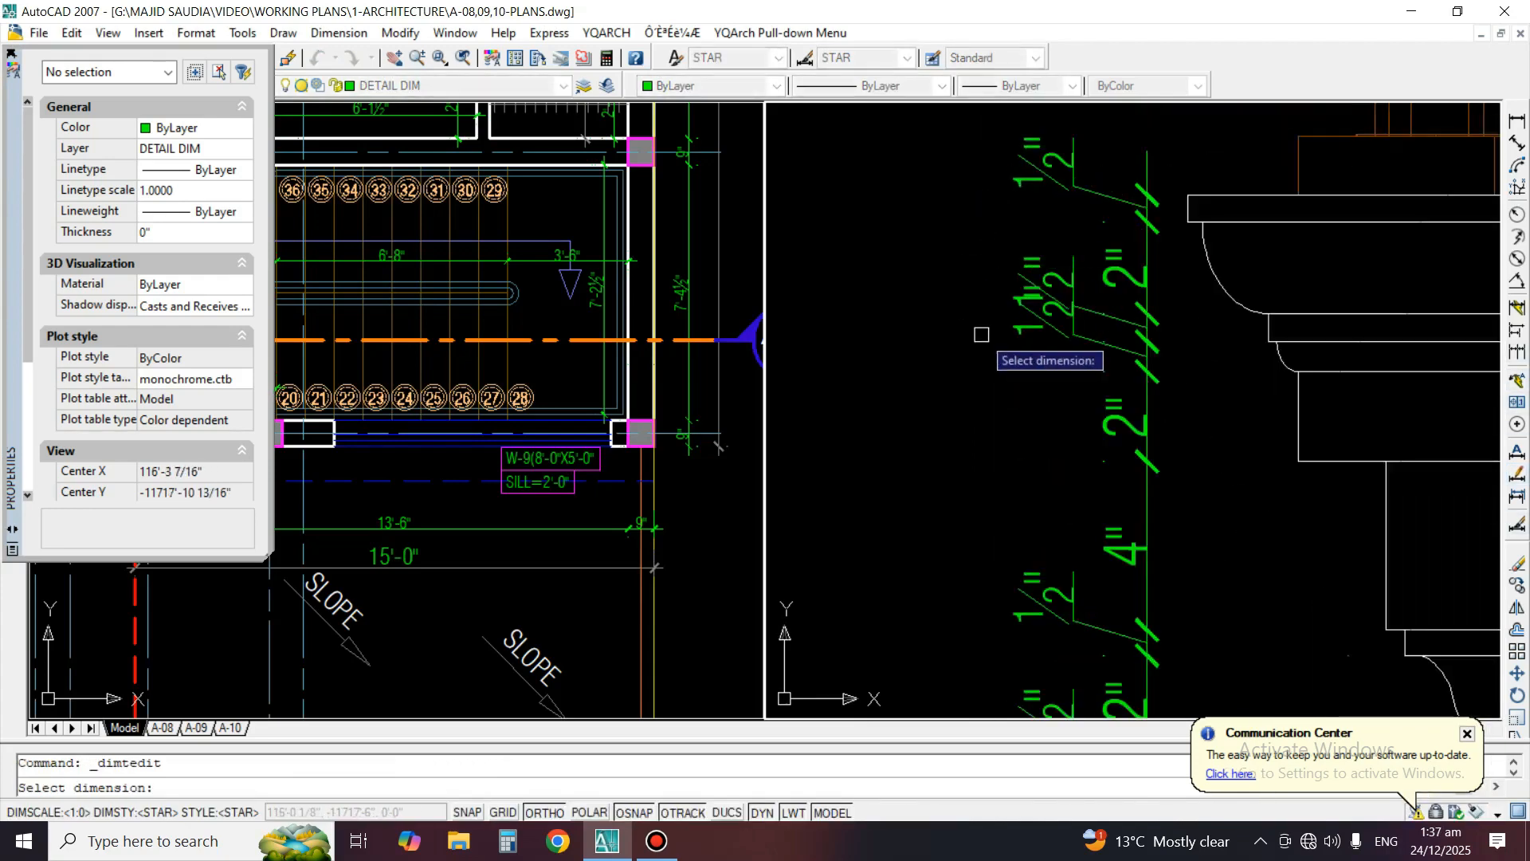
left_click(1075, 344)
left_click(1044, 362)
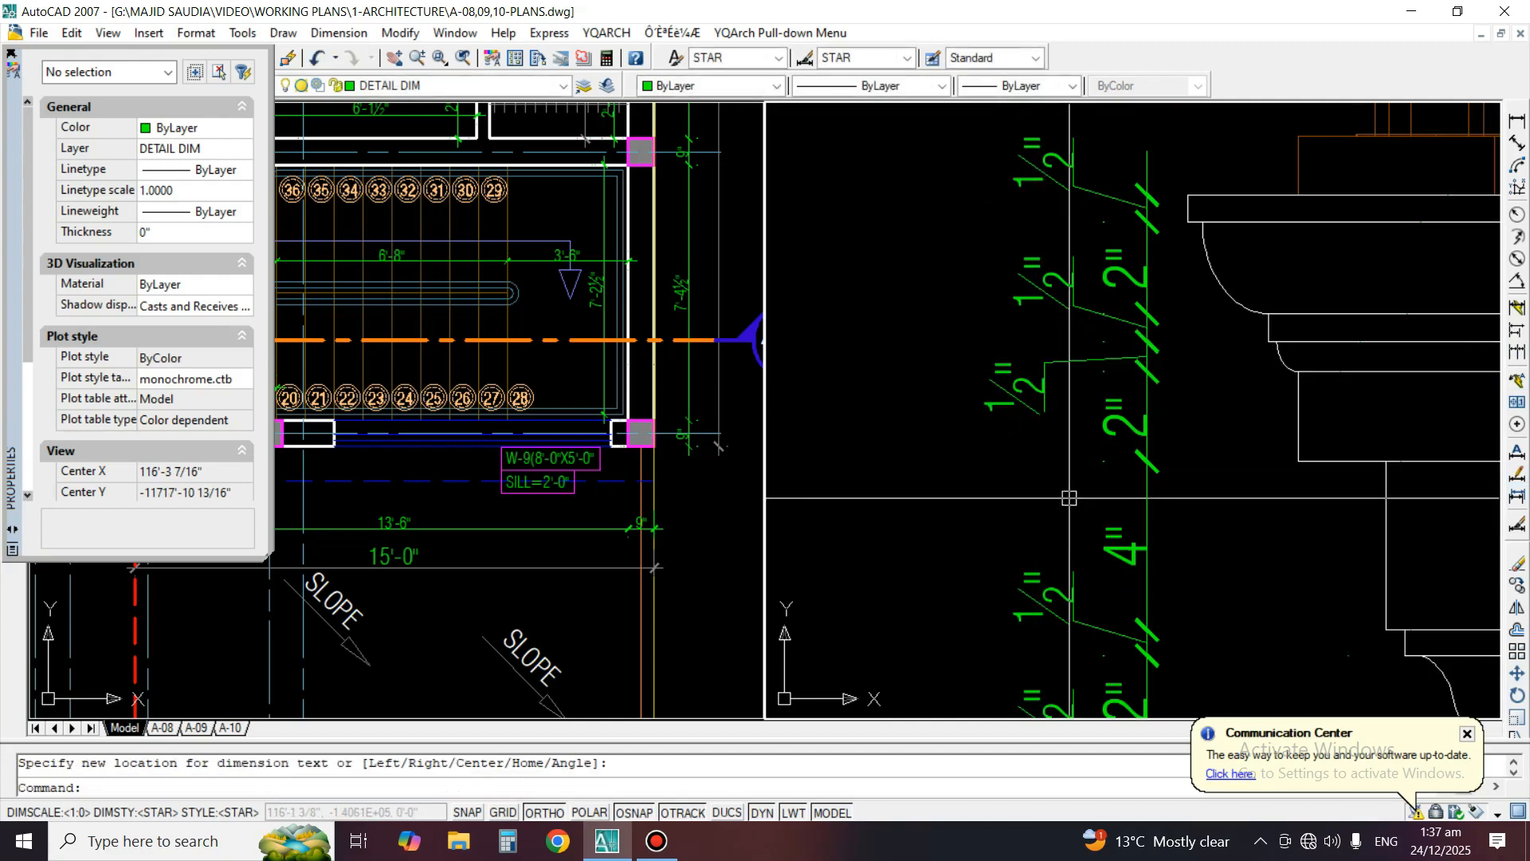
Reposition the text of the lowest 1/2" dimension above the 6" dimensions, placing it down and left of the overlapping texts
middle_click_drag(1045, 363, 997, 155)
middle_click_drag(1026, 486, 1033, 161)
key("space")
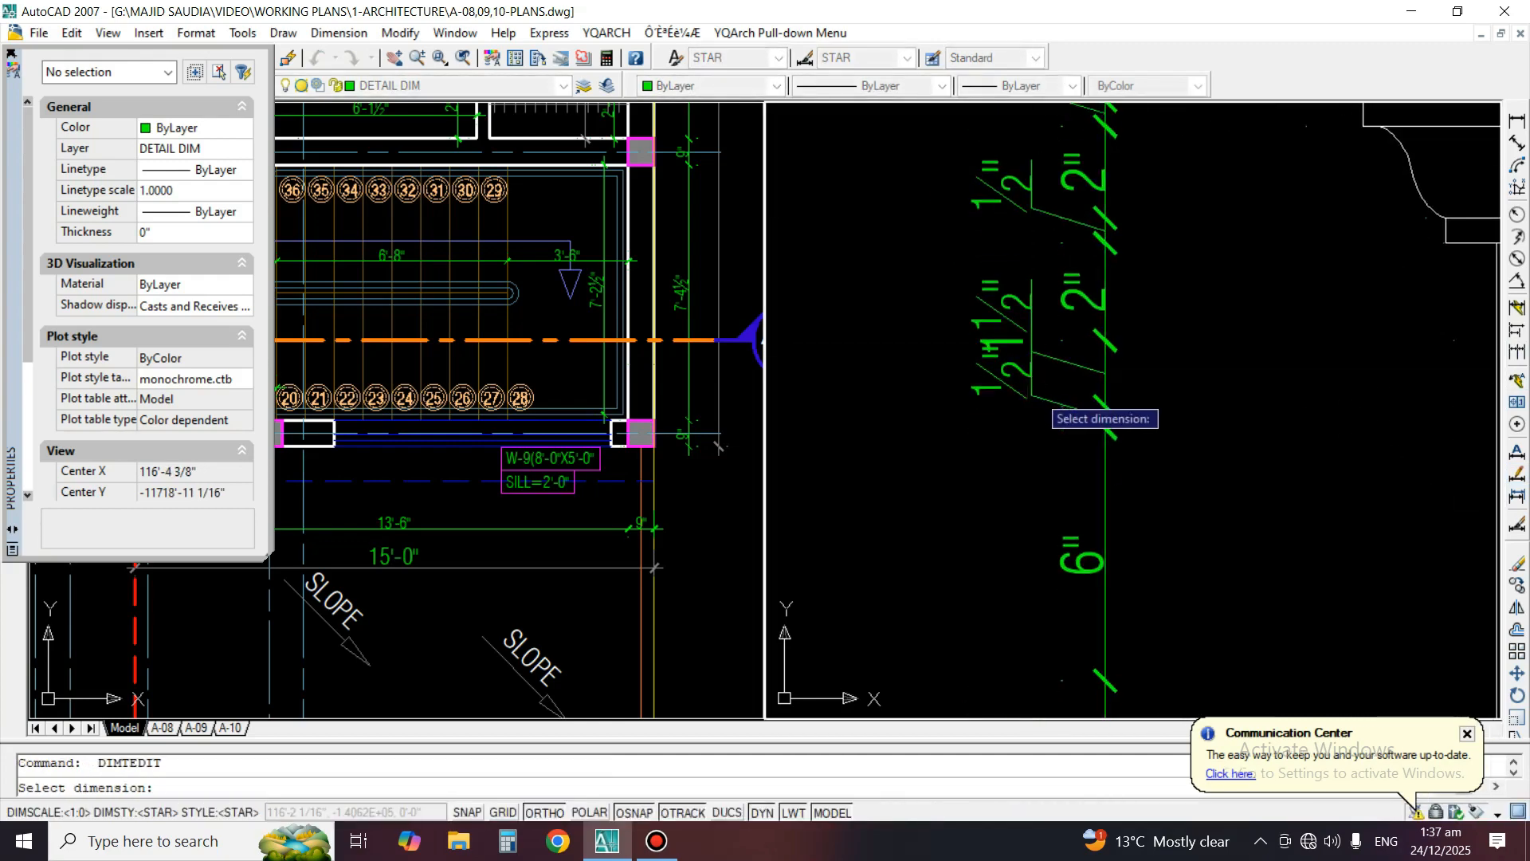
left_click(1106, 409)
left_click(1018, 429)
scroll(1018, 429, "down", 5)
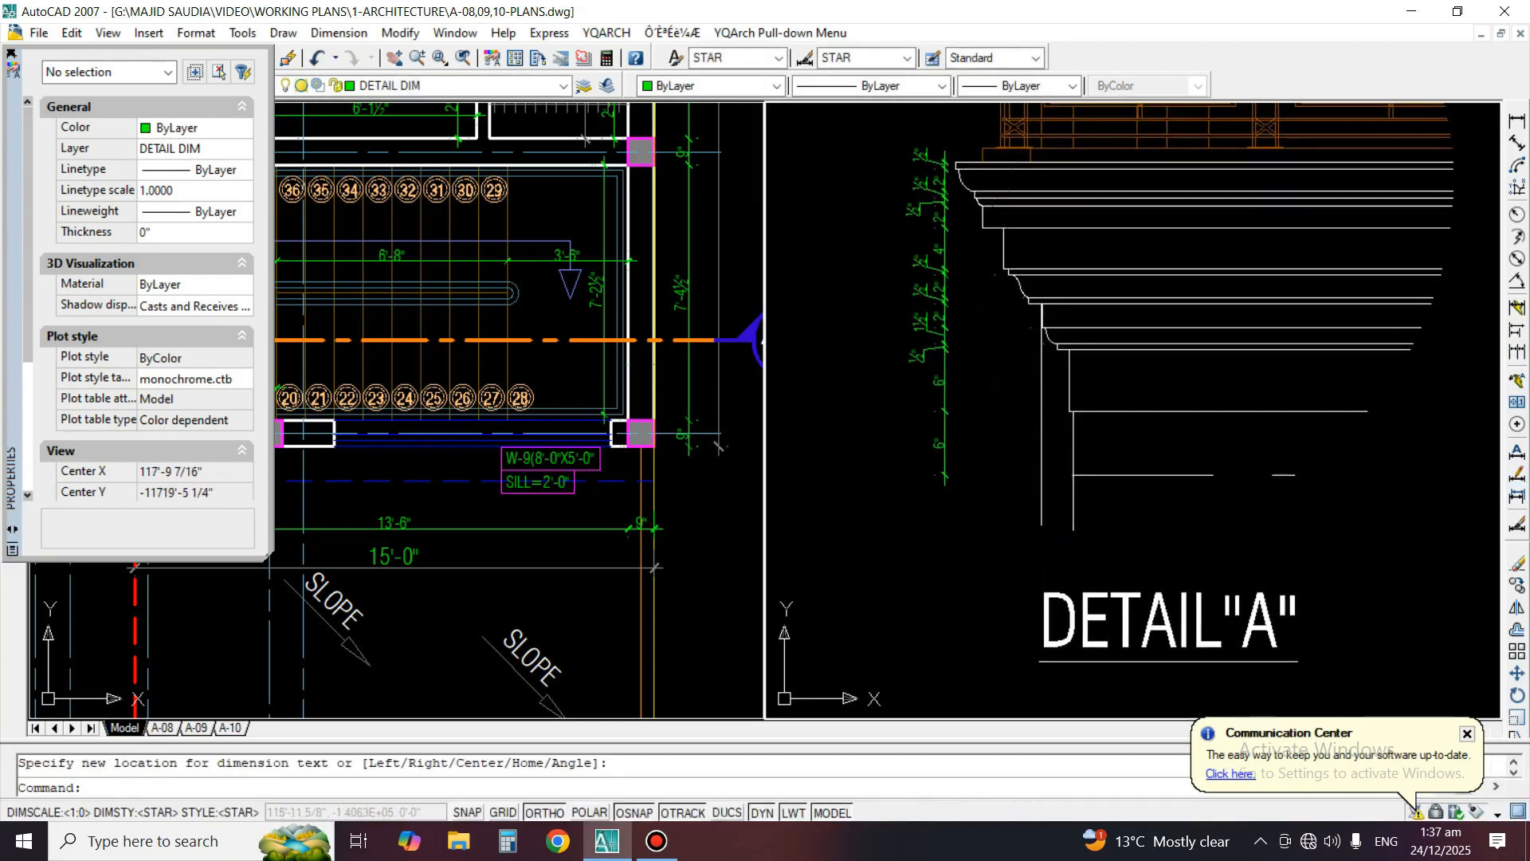
Erase the extra vertical line running down from the lower mouldings beside the Detail A wall edge
middle_click_drag(1000, 250, 1013, 361)
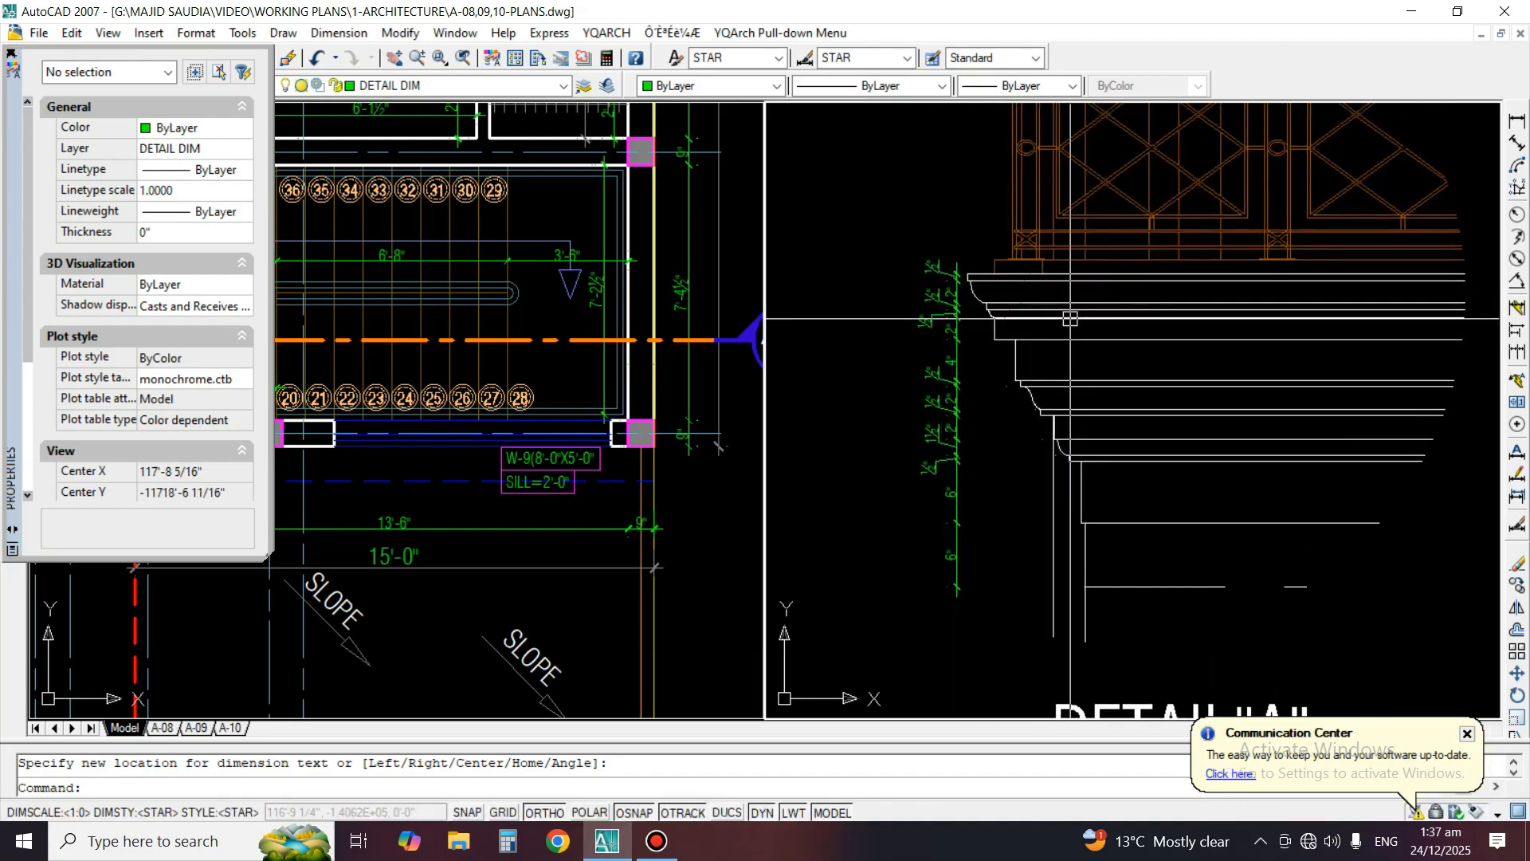
scroll(1017, 539, "up", 4)
type("e")
key("space")
left_click(1095, 431)
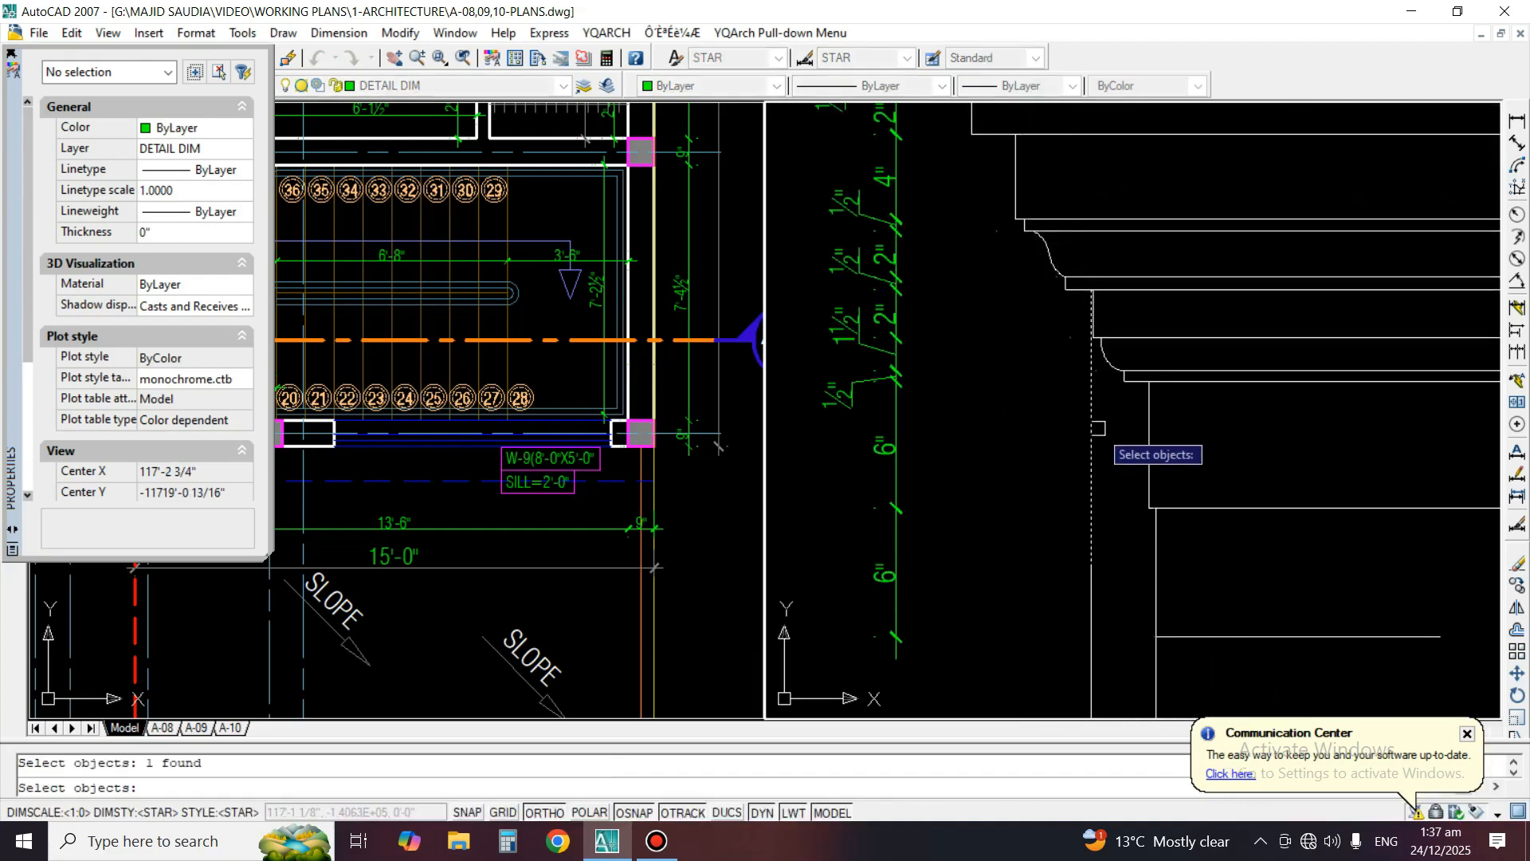
key("space")
Erase the remaining lower piece of the extra vertical line left of the Detail A wall edge
key("space")
left_click(1116, 580)
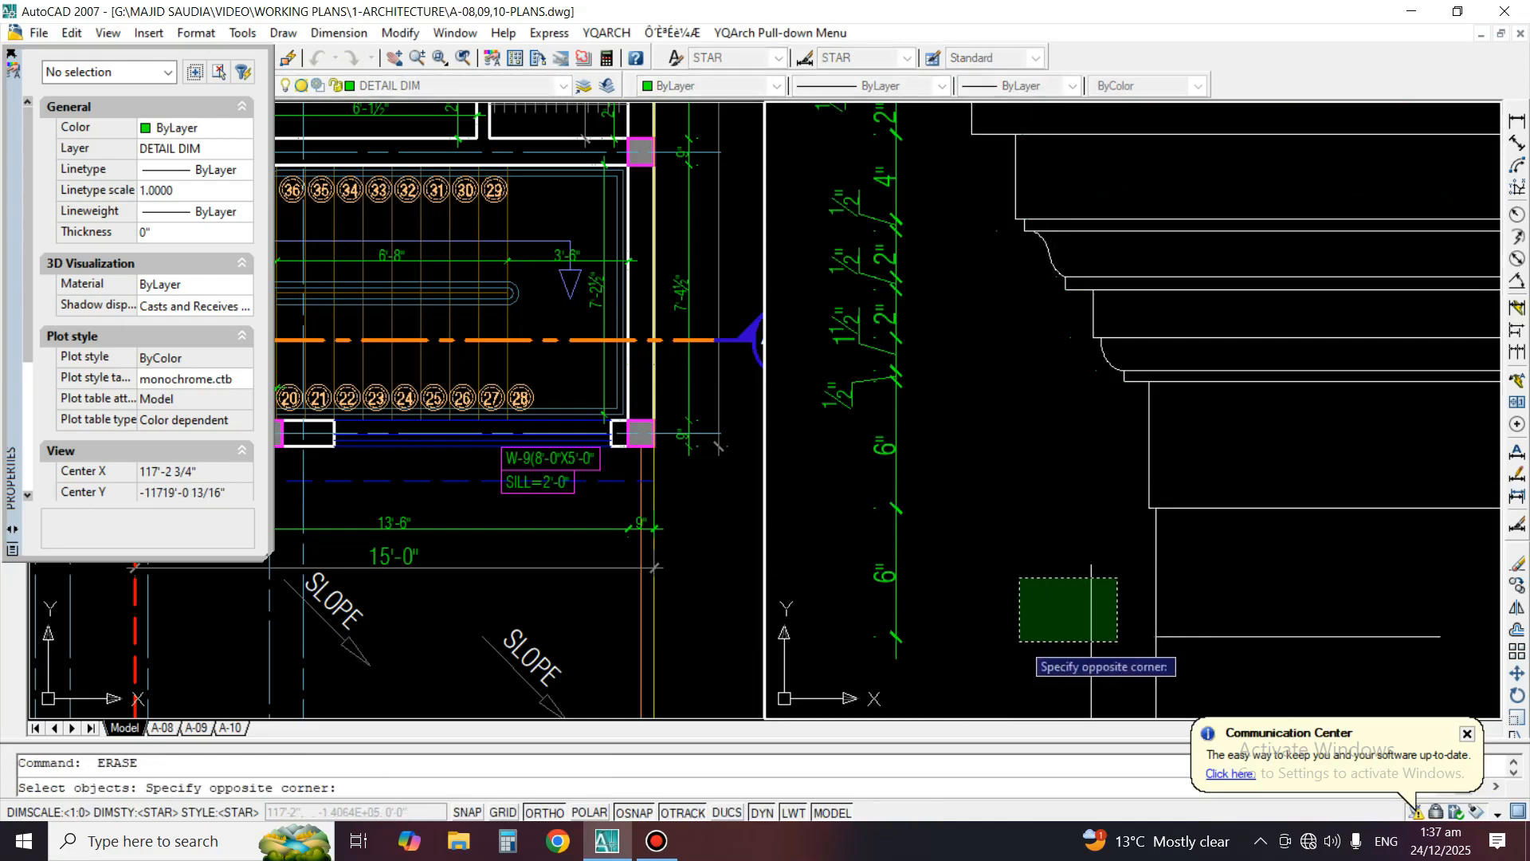
left_click(1020, 640)
key("space")
scroll(1066, 445, "down", 5)
key("space")
scroll(1060, 555, "up", 2)
left_click(1108, 567)
key("space")
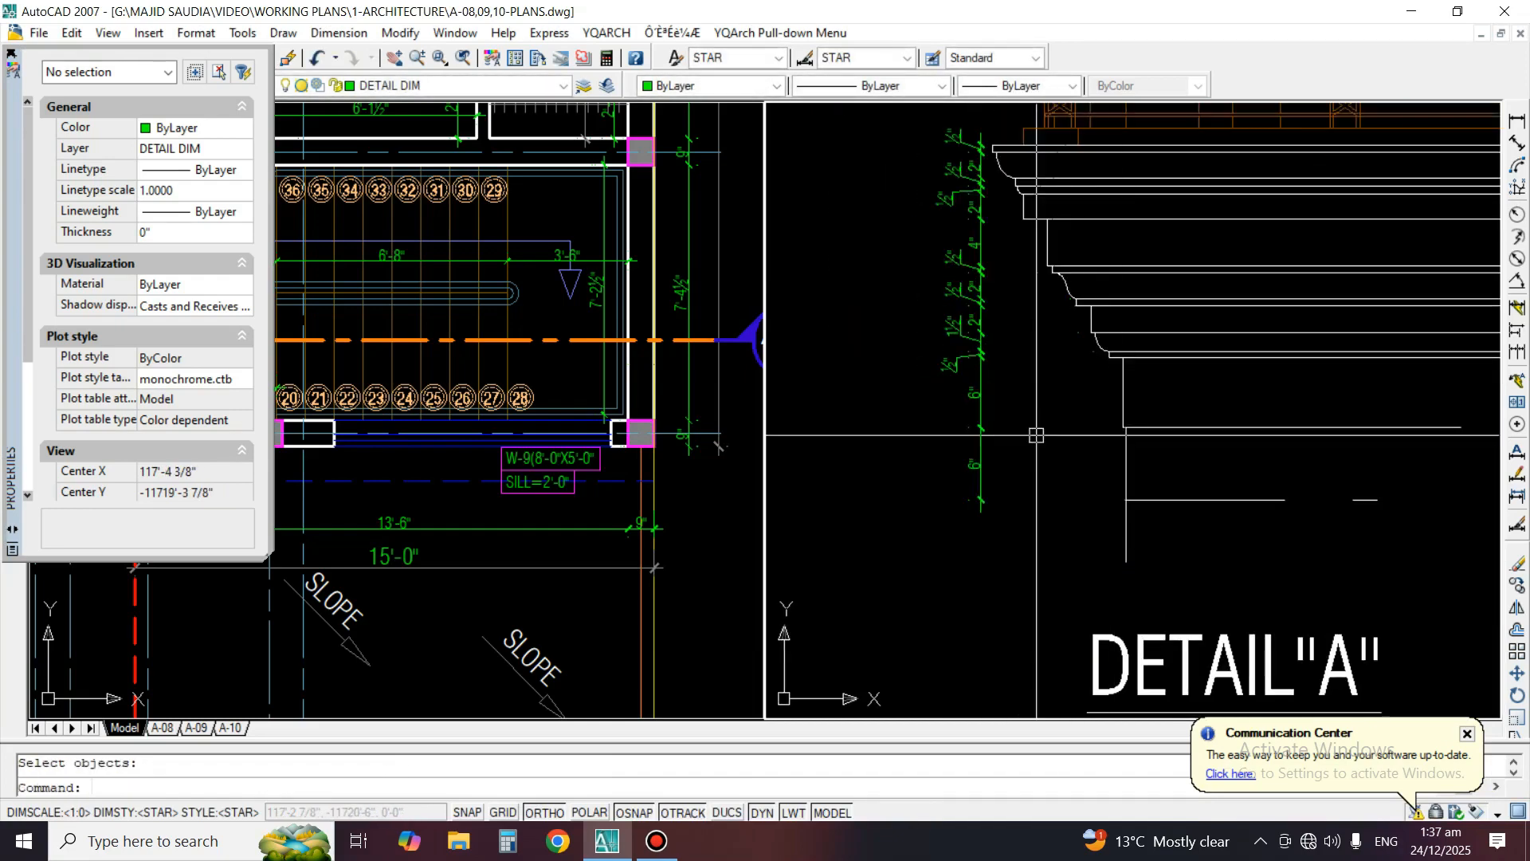
scroll(943, 321, "up", 2)
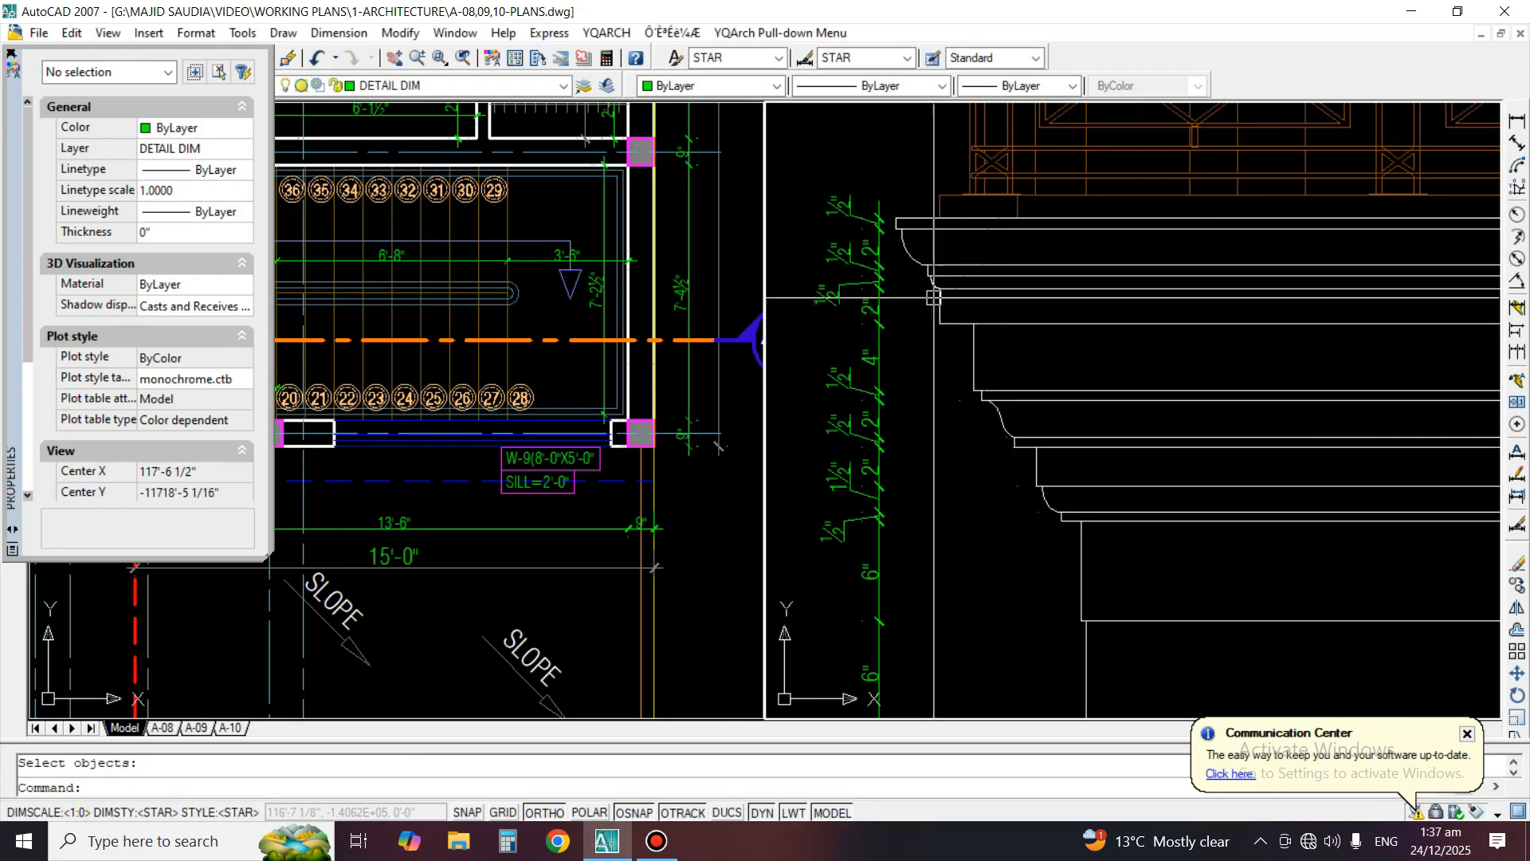
Add a horizontal dimension for the offset between the lowest moulding's outer corner and the wall edge in Detail A
left_click(1516, 120)
scroll(1112, 341, "up", 3)
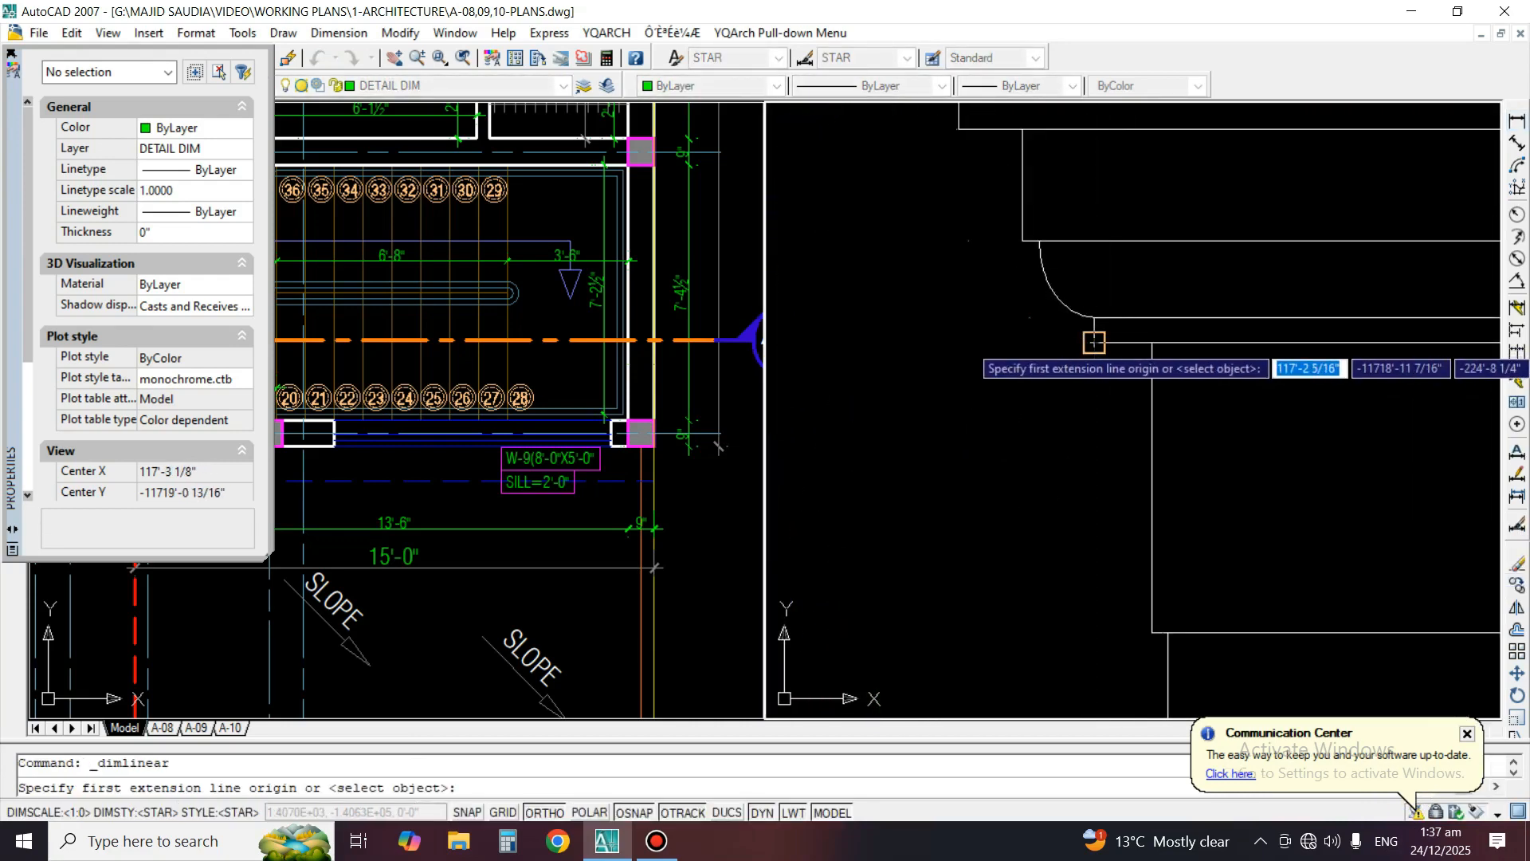
left_click(1094, 343)
left_click(1152, 342)
left_click(1140, 403)
Match the new horizontal dimension's properties to the small dimensions of the vertical moulding chain
scroll(1139, 380, "down", 2)
type("MA")
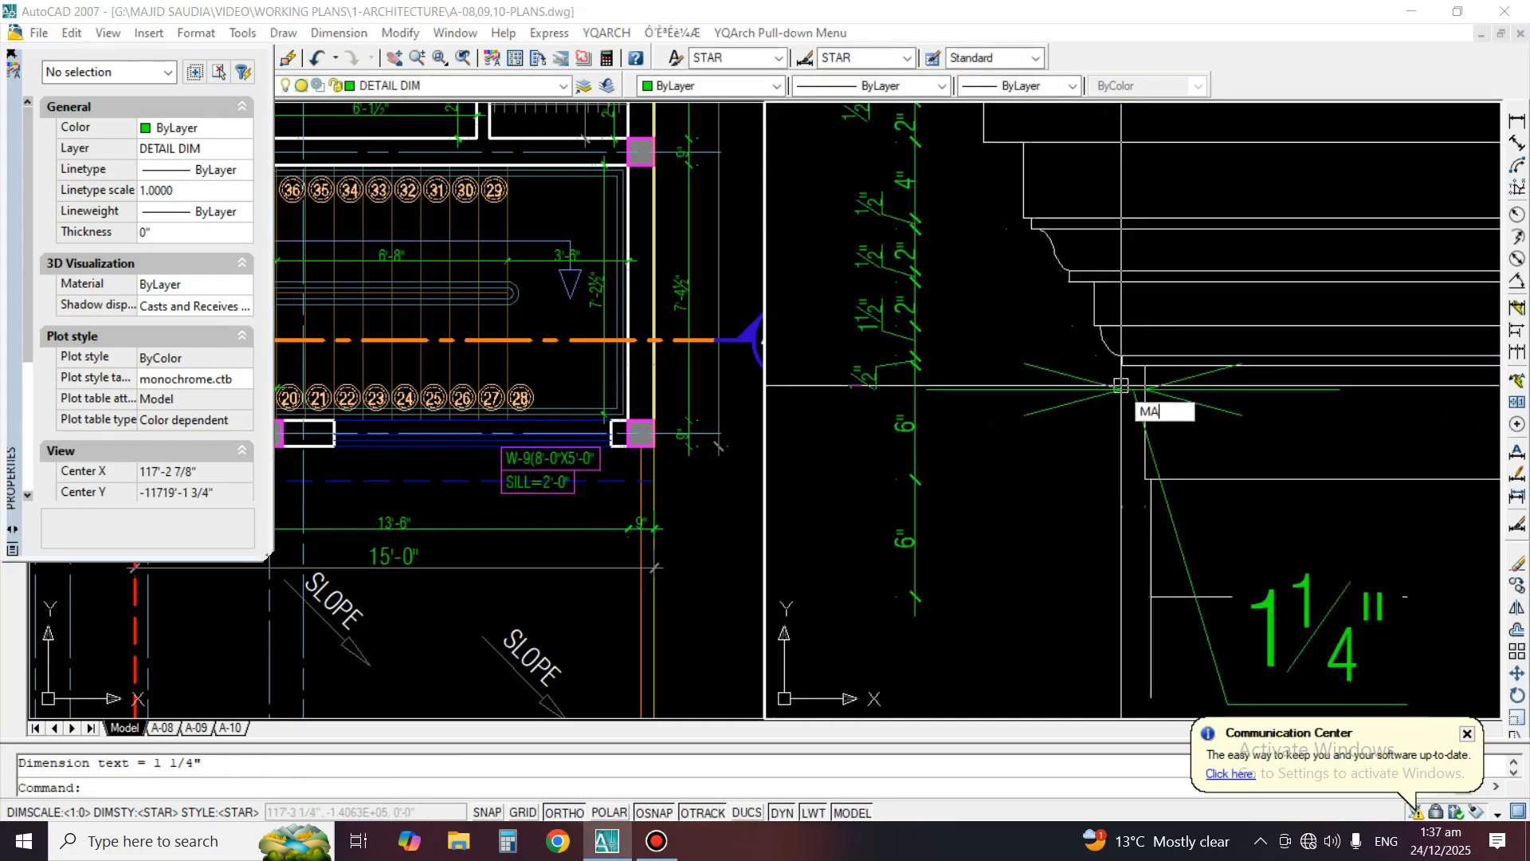
key("Return")
left_click(1044, 389)
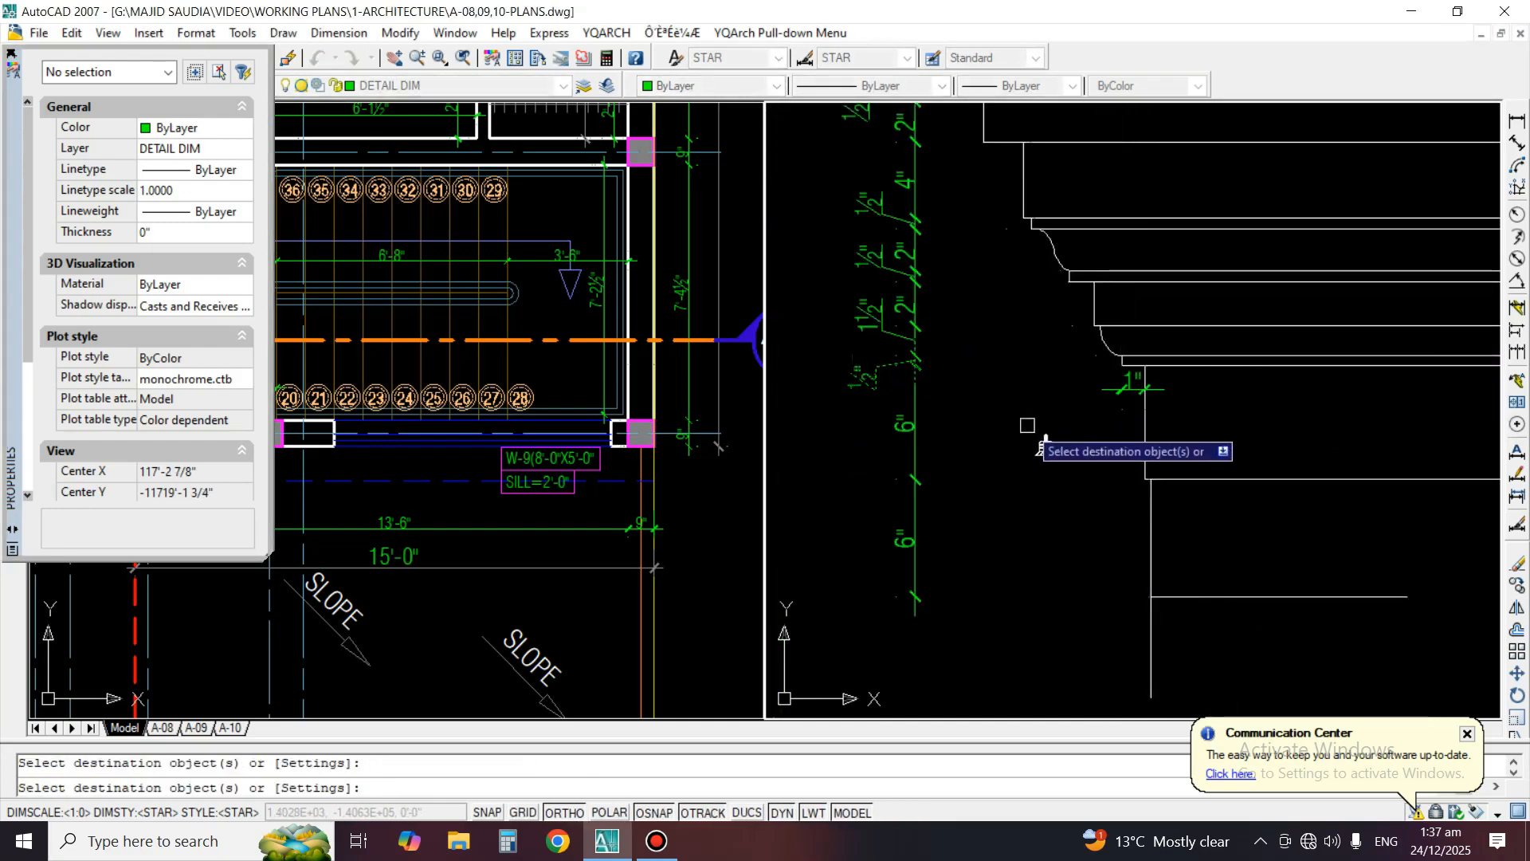
scroll(1060, 263, "up", 2)
key("Return")
Add a horizontal dimension for the small step between the lower band's edge and the start of the lowest curved moulding
left_click(1517, 121)
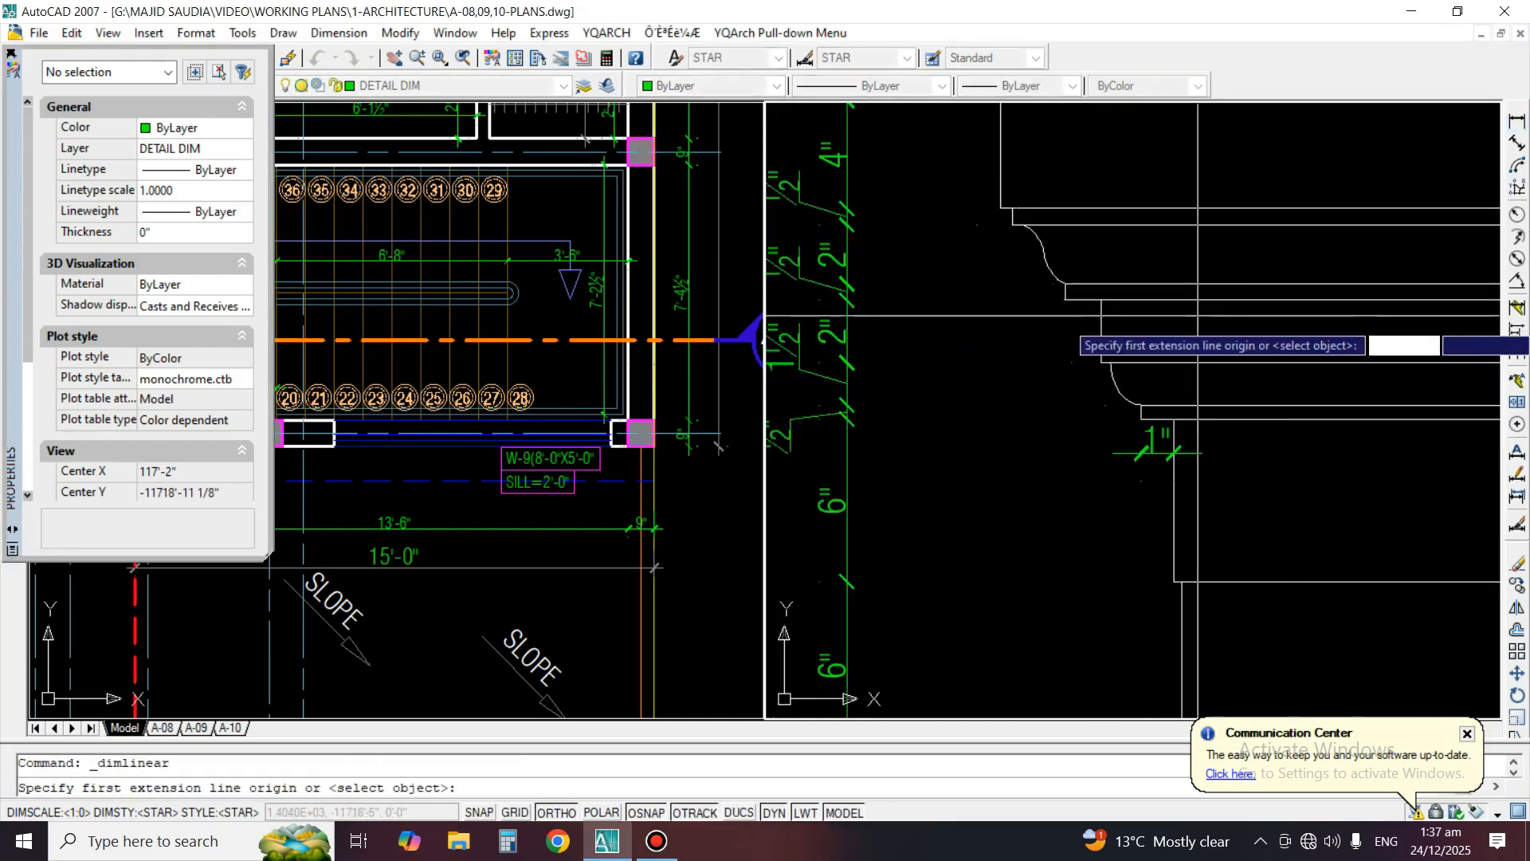
scroll(1210, 315, "up", 1)
scroll(1072, 406, "up", 2)
left_click(1071, 372)
key("Escape")
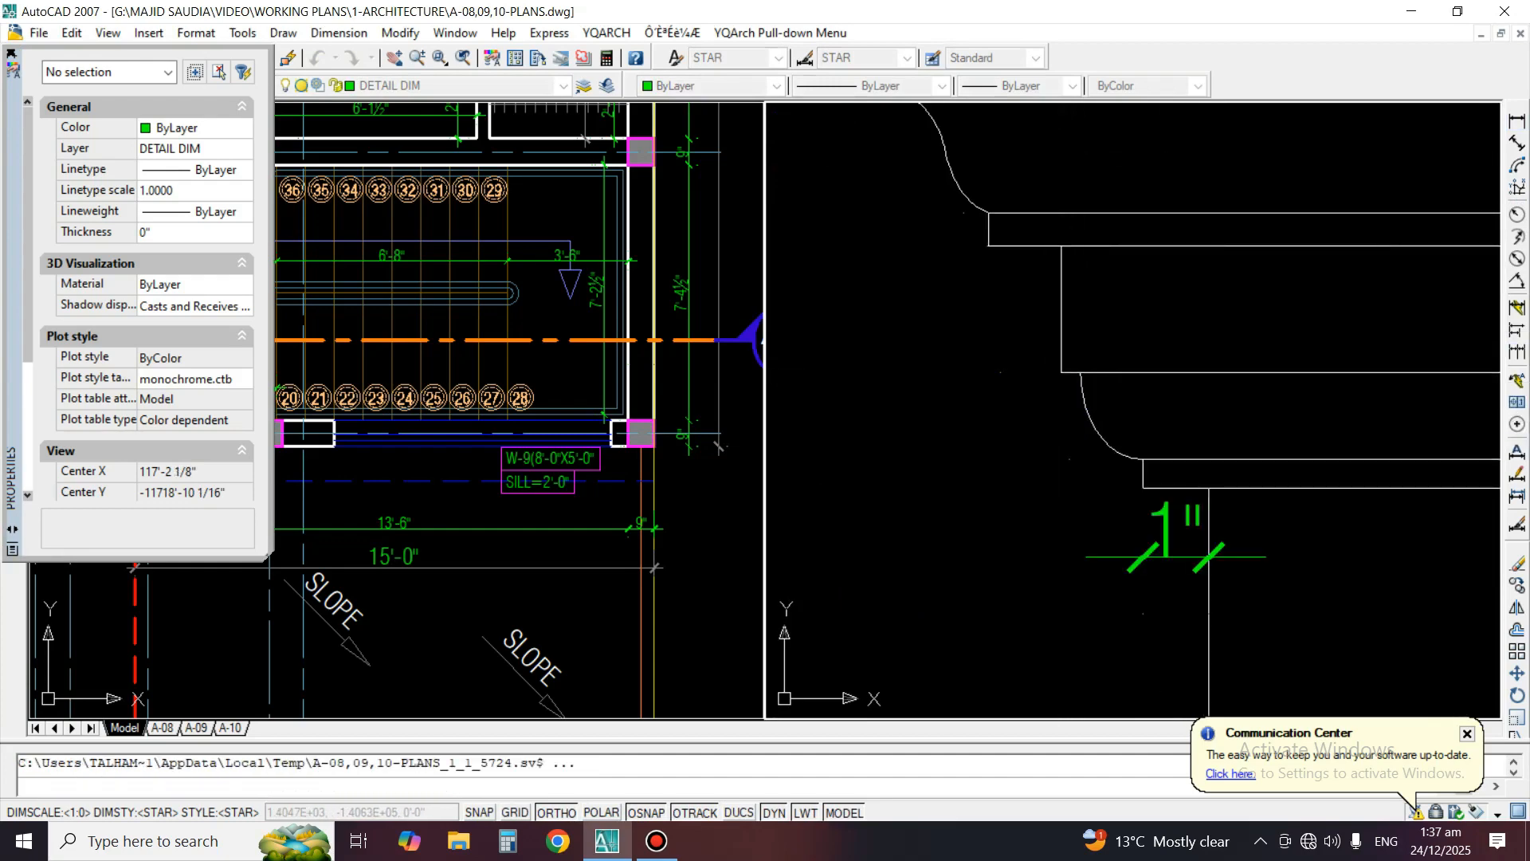
key("Return")
left_click(1062, 372)
left_click(1081, 372)
key("Escape")
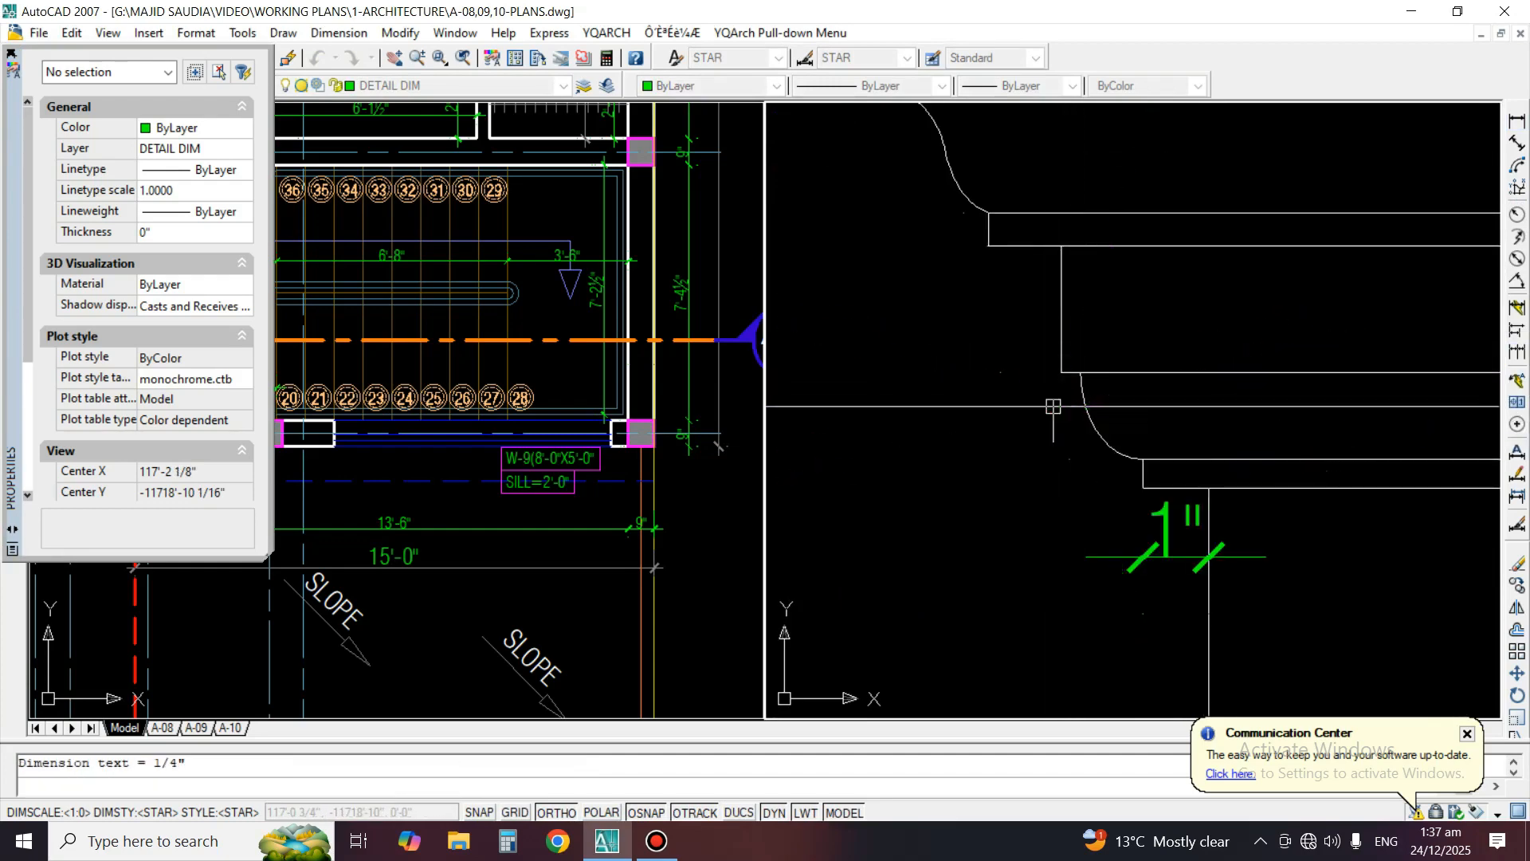
Add a horizontal dimension for the offset between the lower band's edge and the fillet strip projecting above it
key("Return")
left_click(1062, 372)
left_click(1062, 246)
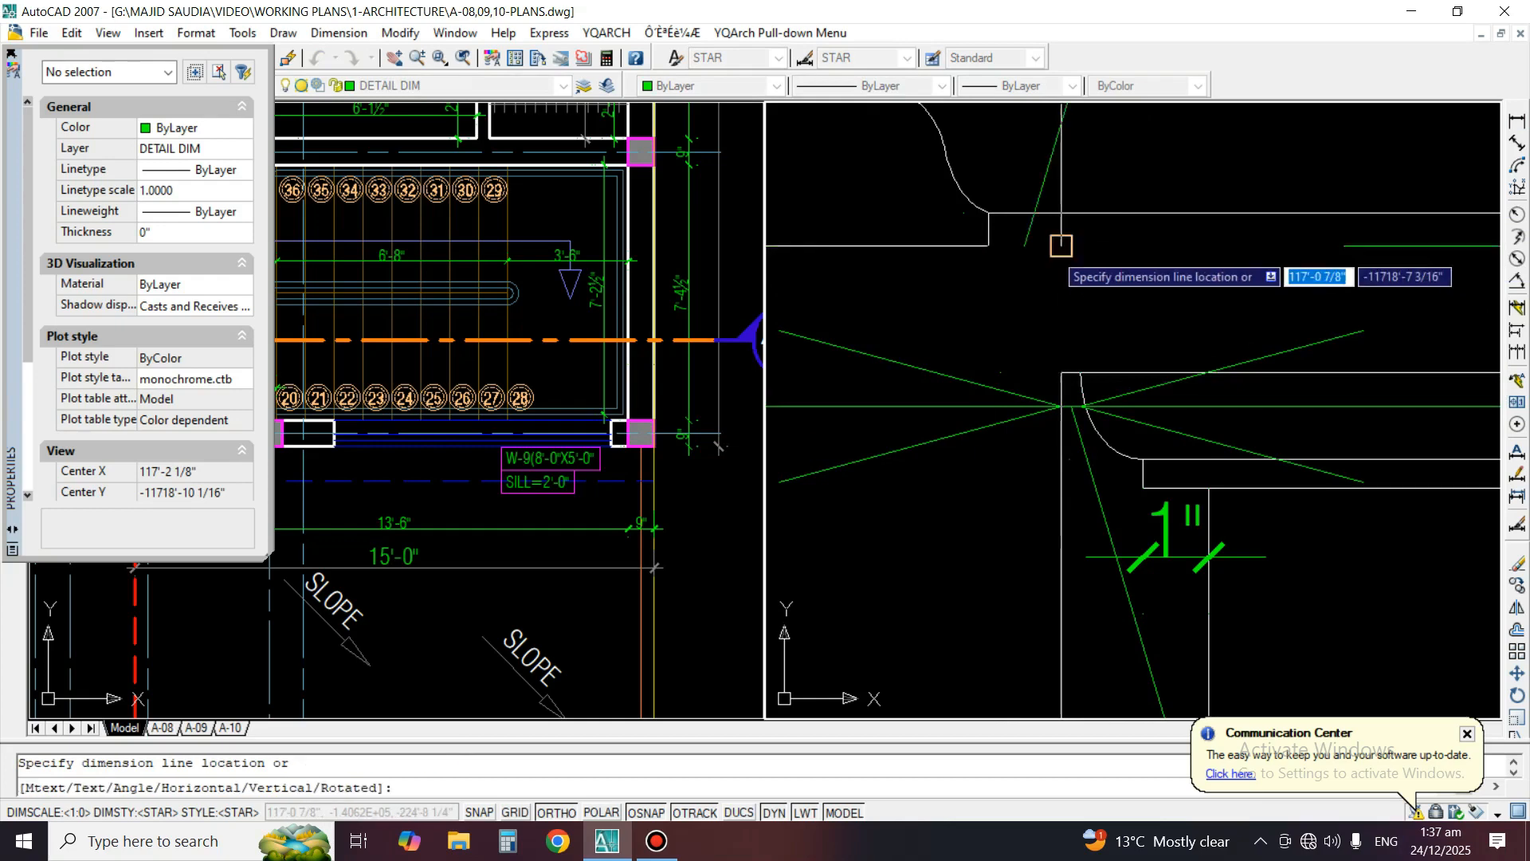
left_click(1030, 317)
Add a horizontal dimension for the small step beneath the tall middle band, above the S-curved moulding
middle_click_drag(966, 208, 1086, 398)
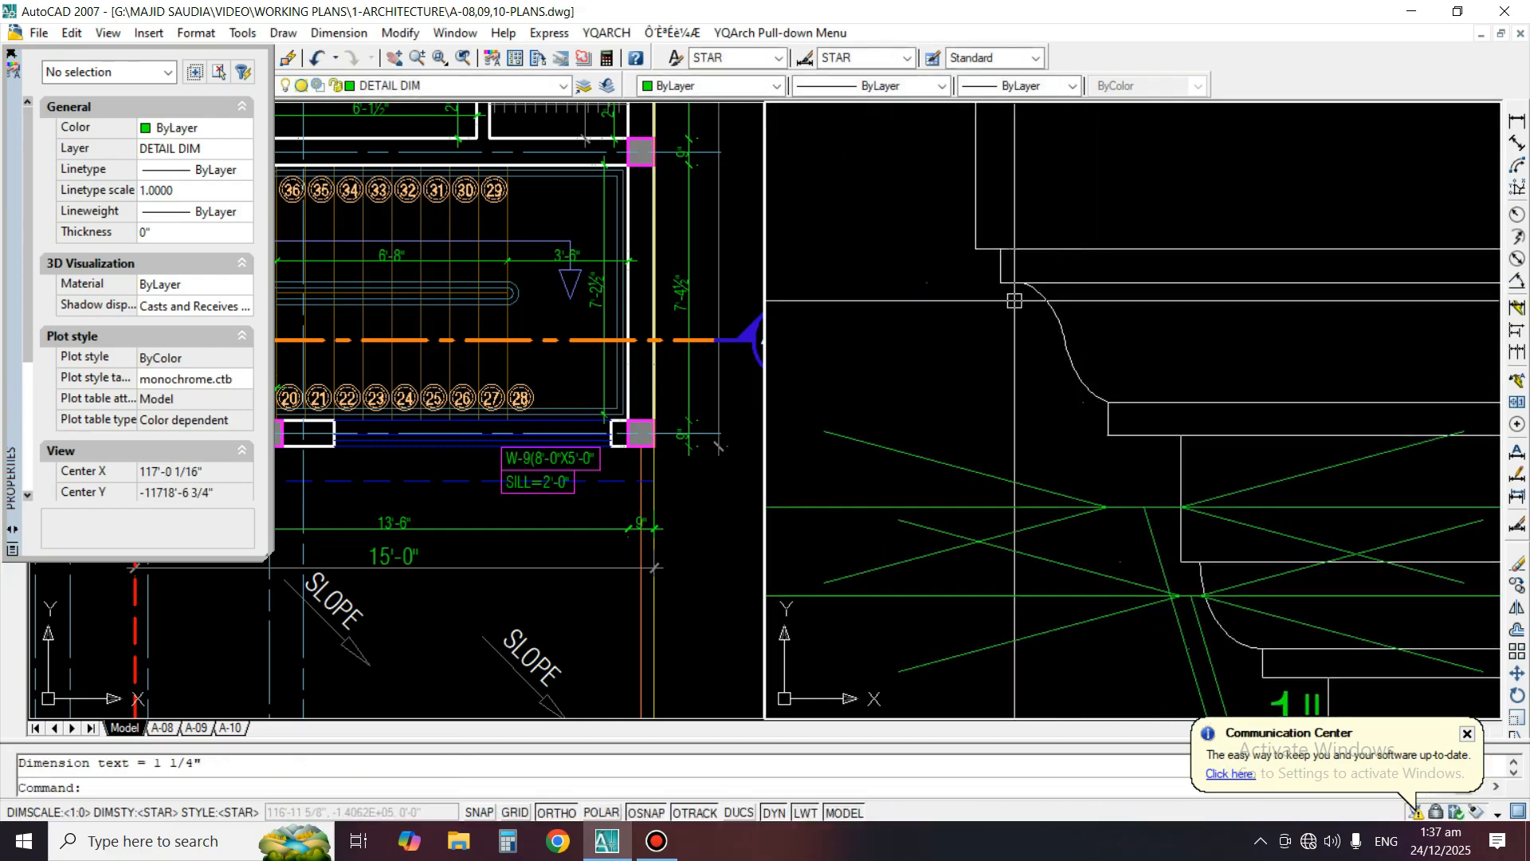
key("Return")
left_click(988, 248)
left_click(1000, 248)
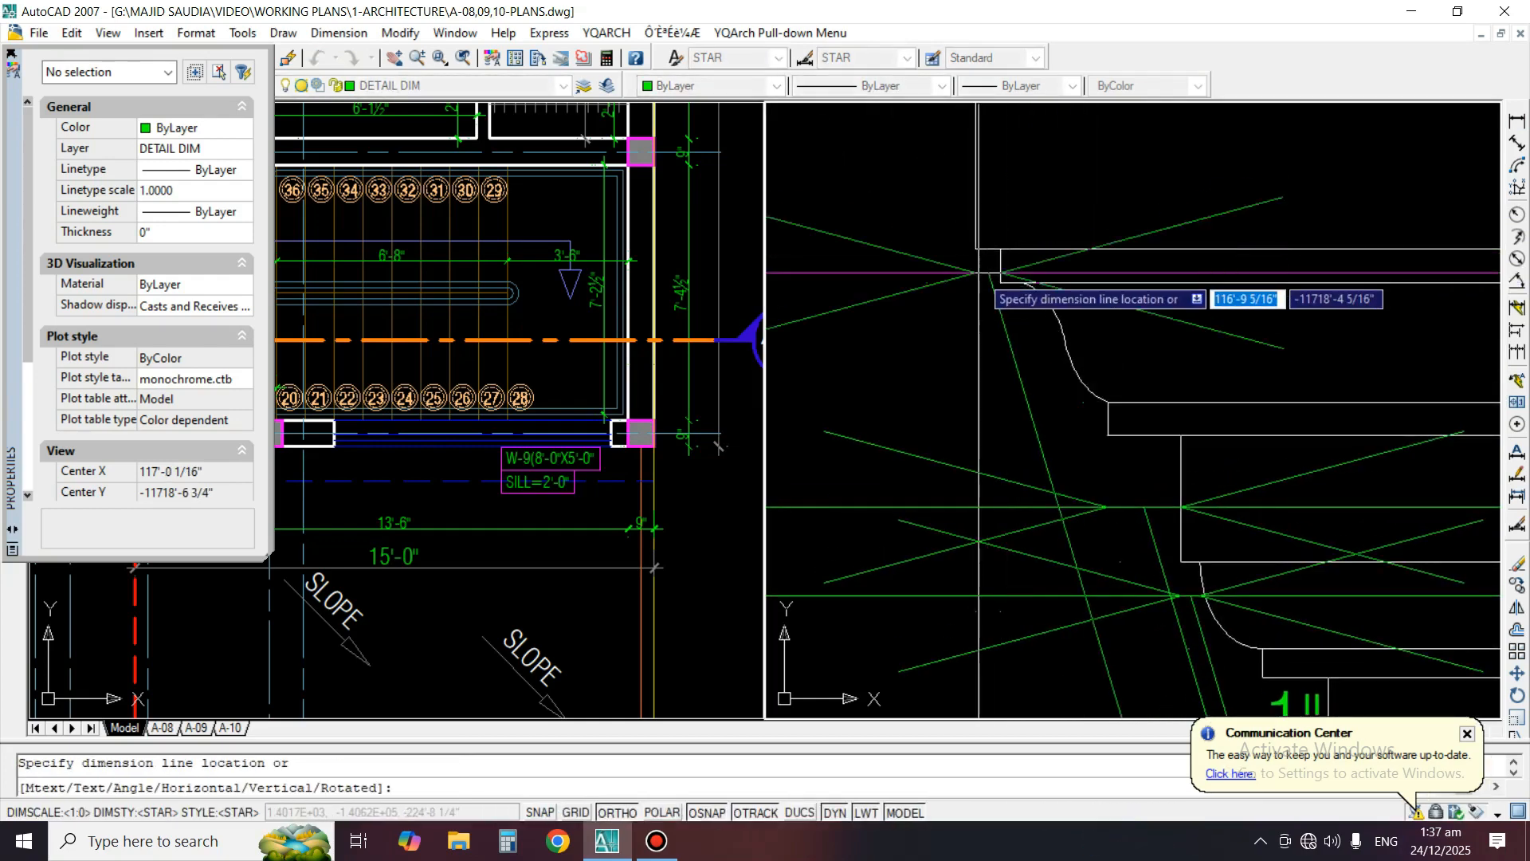
left_click(979, 273)
Match the three remaining horizontal offset dimensions to the properties of the vertical chain's dimensions
scroll(1018, 293, "down", 4)
type("ma")
key("Return")
left_click(932, 228)
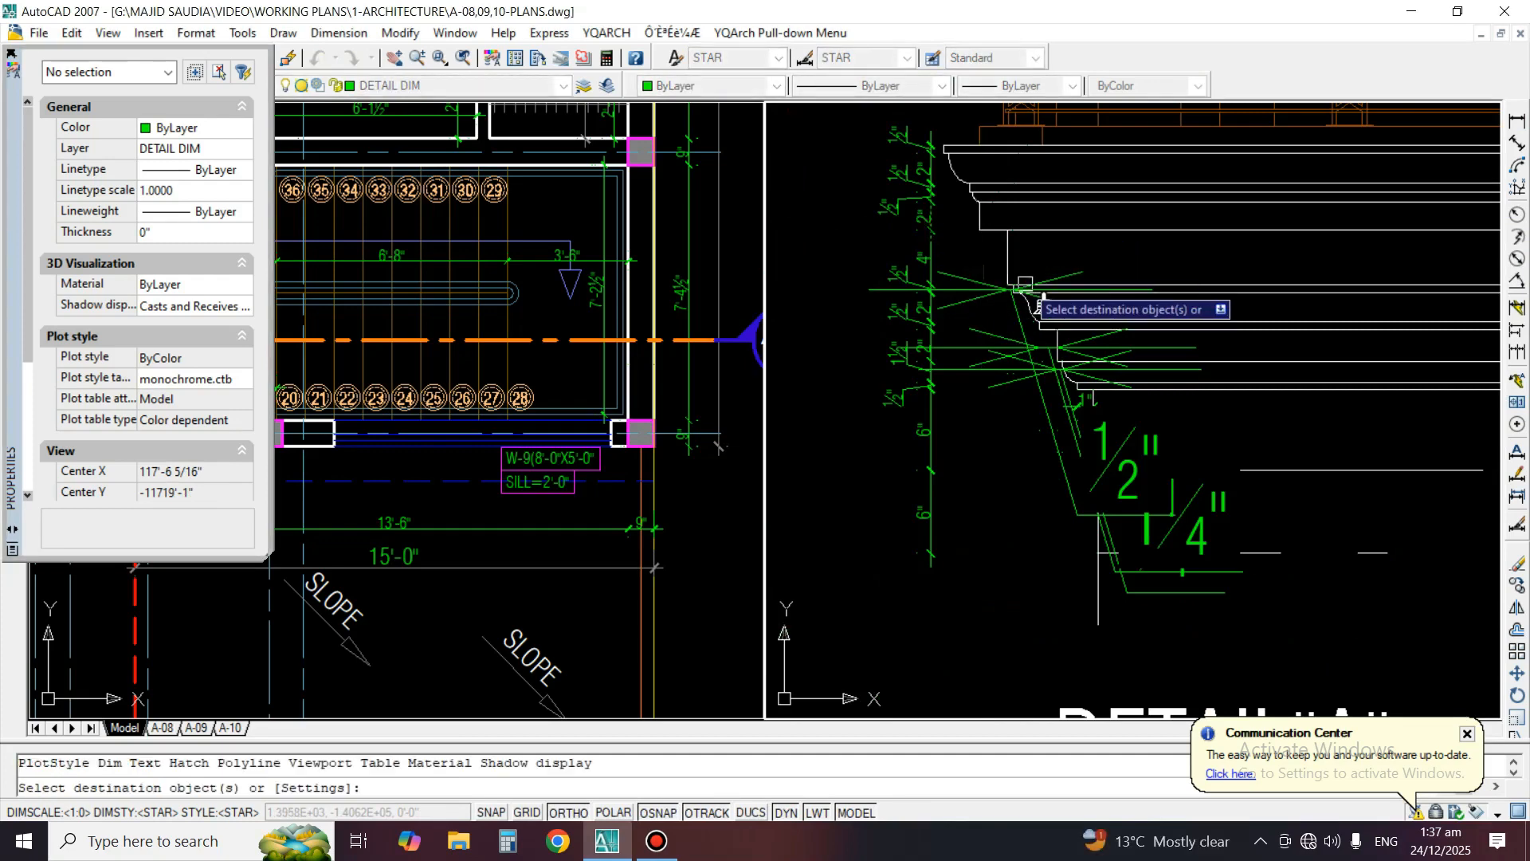
scroll(1027, 288, "up", 2)
left_click(936, 290)
left_click(984, 337)
left_click(957, 458)
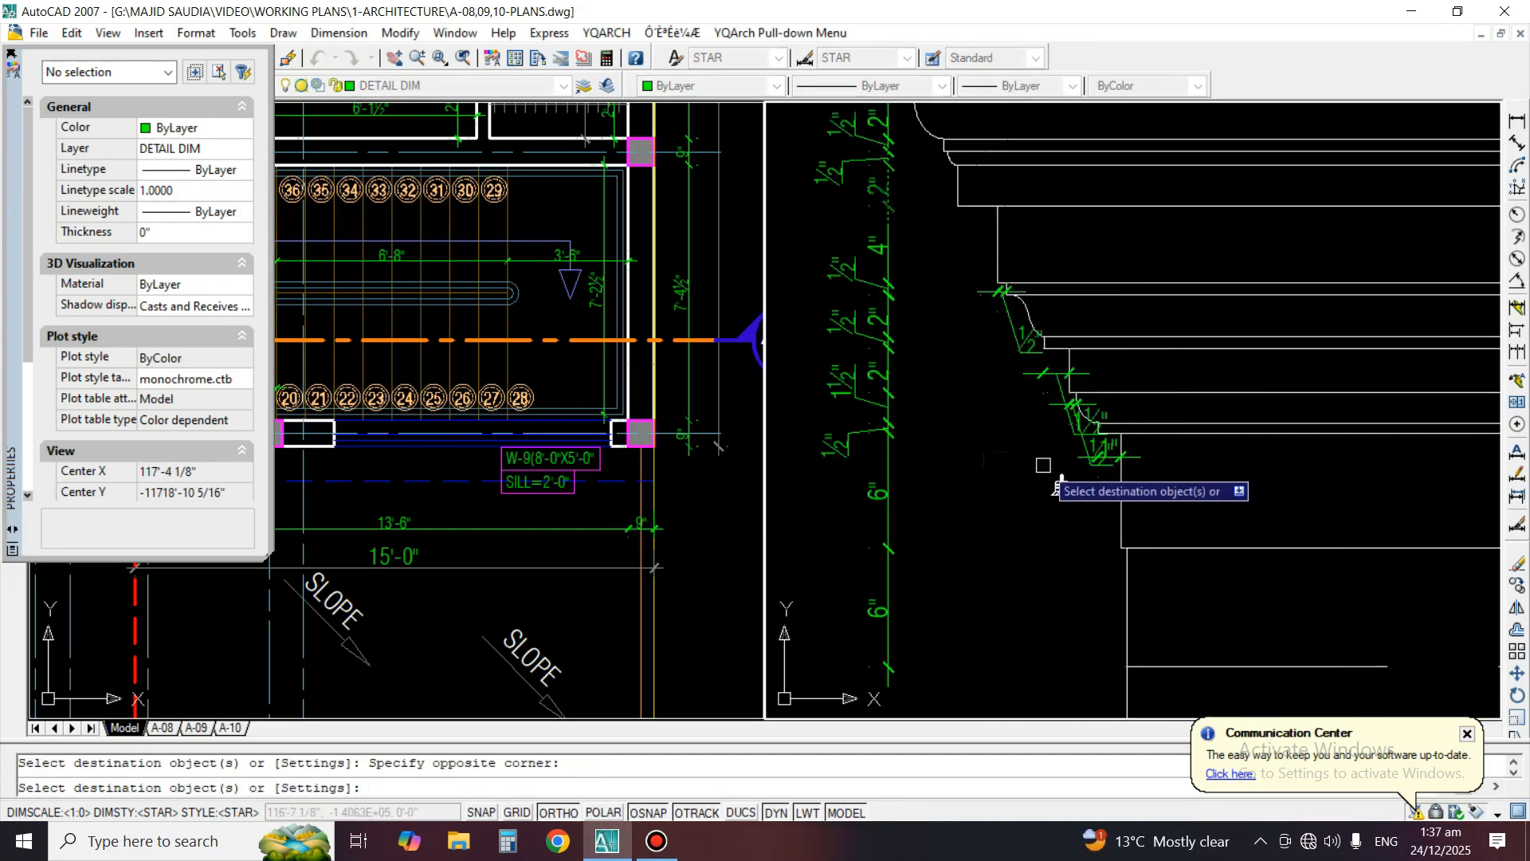
key("Return")
Reposition the text of the topmost horizontal 1/2" dimension into clear space down and left of the S-curved moulding
left_click(1517, 474)
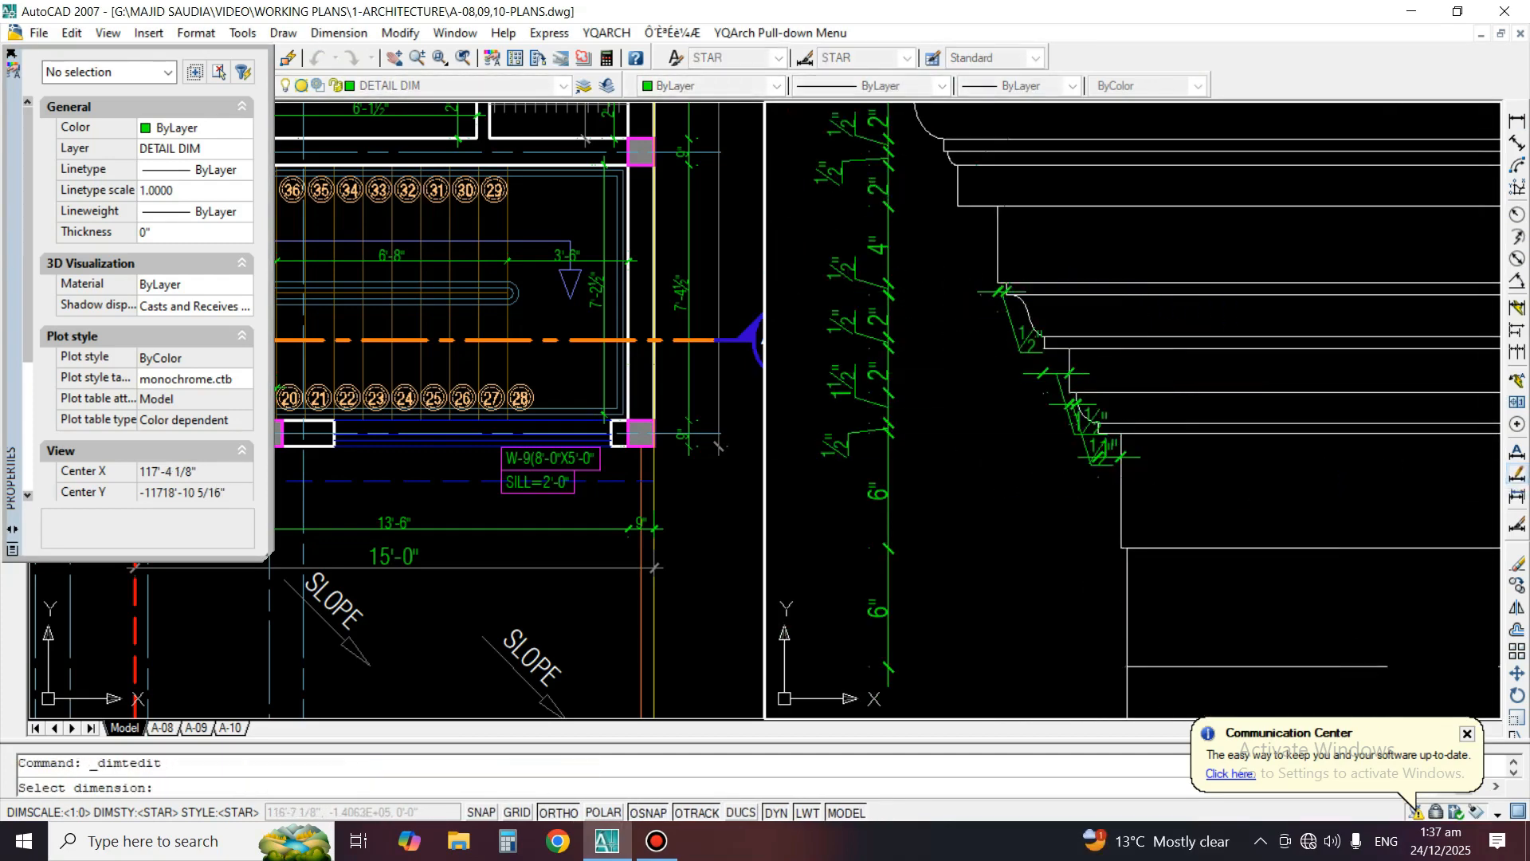
scroll(972, 435, "up", 3)
left_click(1042, 183)
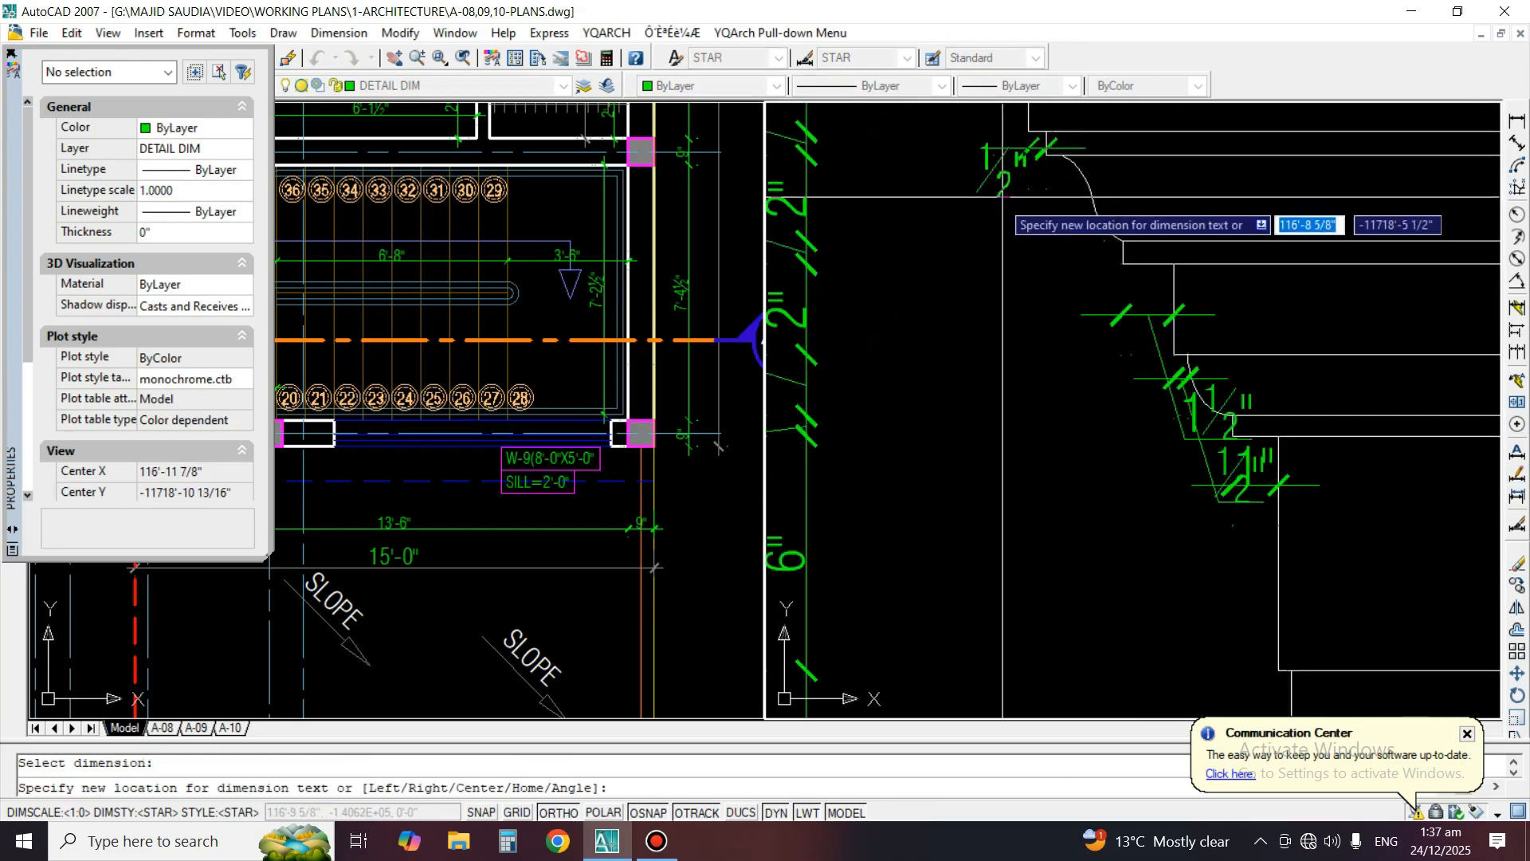
left_click(968, 227)
Reposition the text of the horizontal 1 1/2" dimension to the left of its dimension line
key("Return")
left_click(1125, 317)
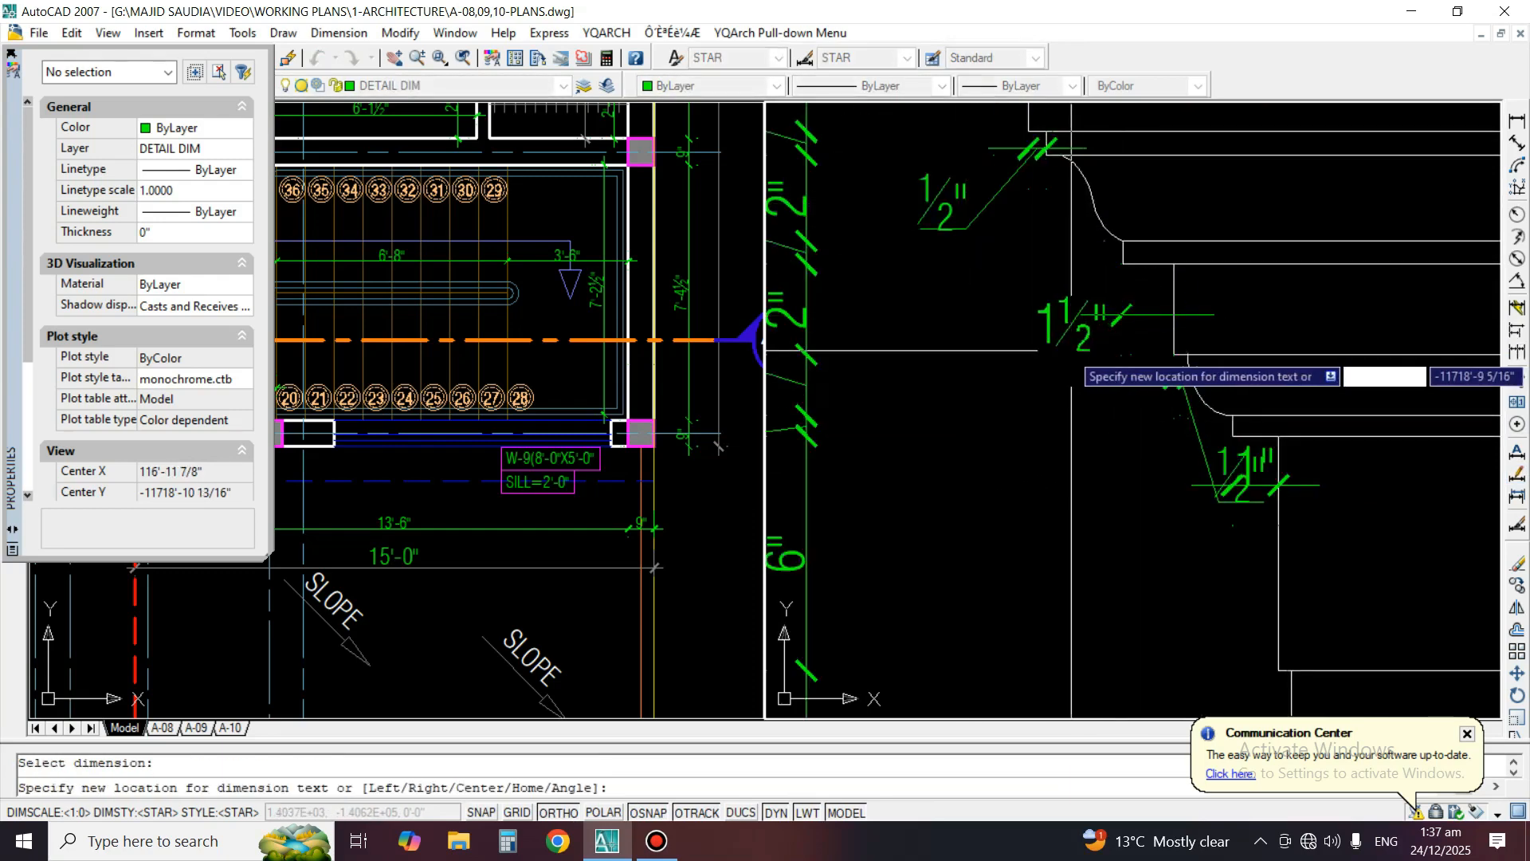
left_click(1036, 346)
Reposition the text of the lower horizontal 1/2" dimension down and left, clear of the 1" dimension
middle_click_drag(1036, 345, 990, 259)
key("Return")
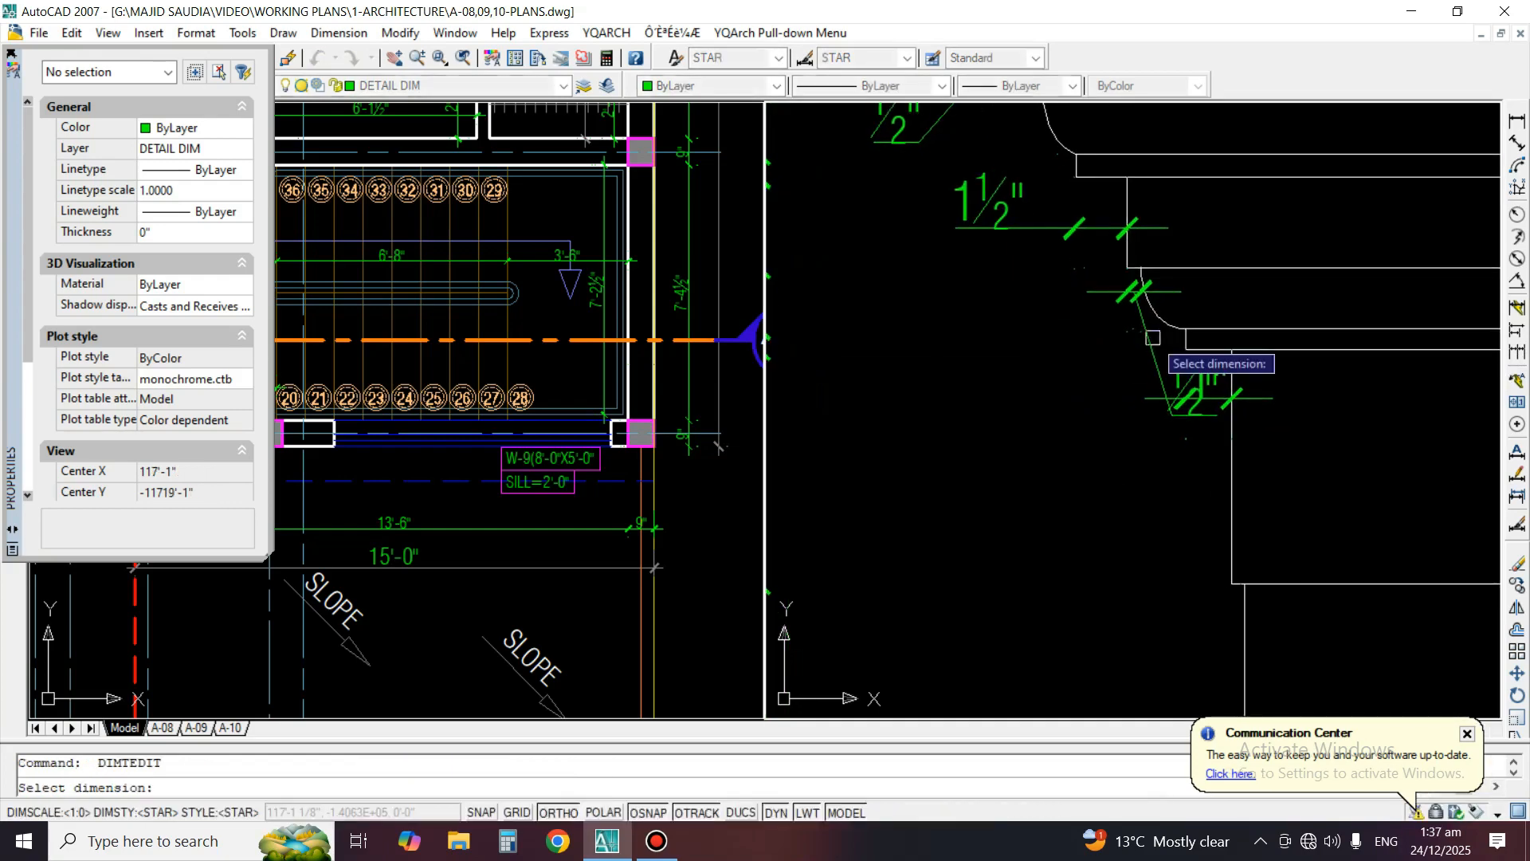
left_click(1151, 336)
left_click(1044, 380)
scroll(1244, 403, "down", 5)
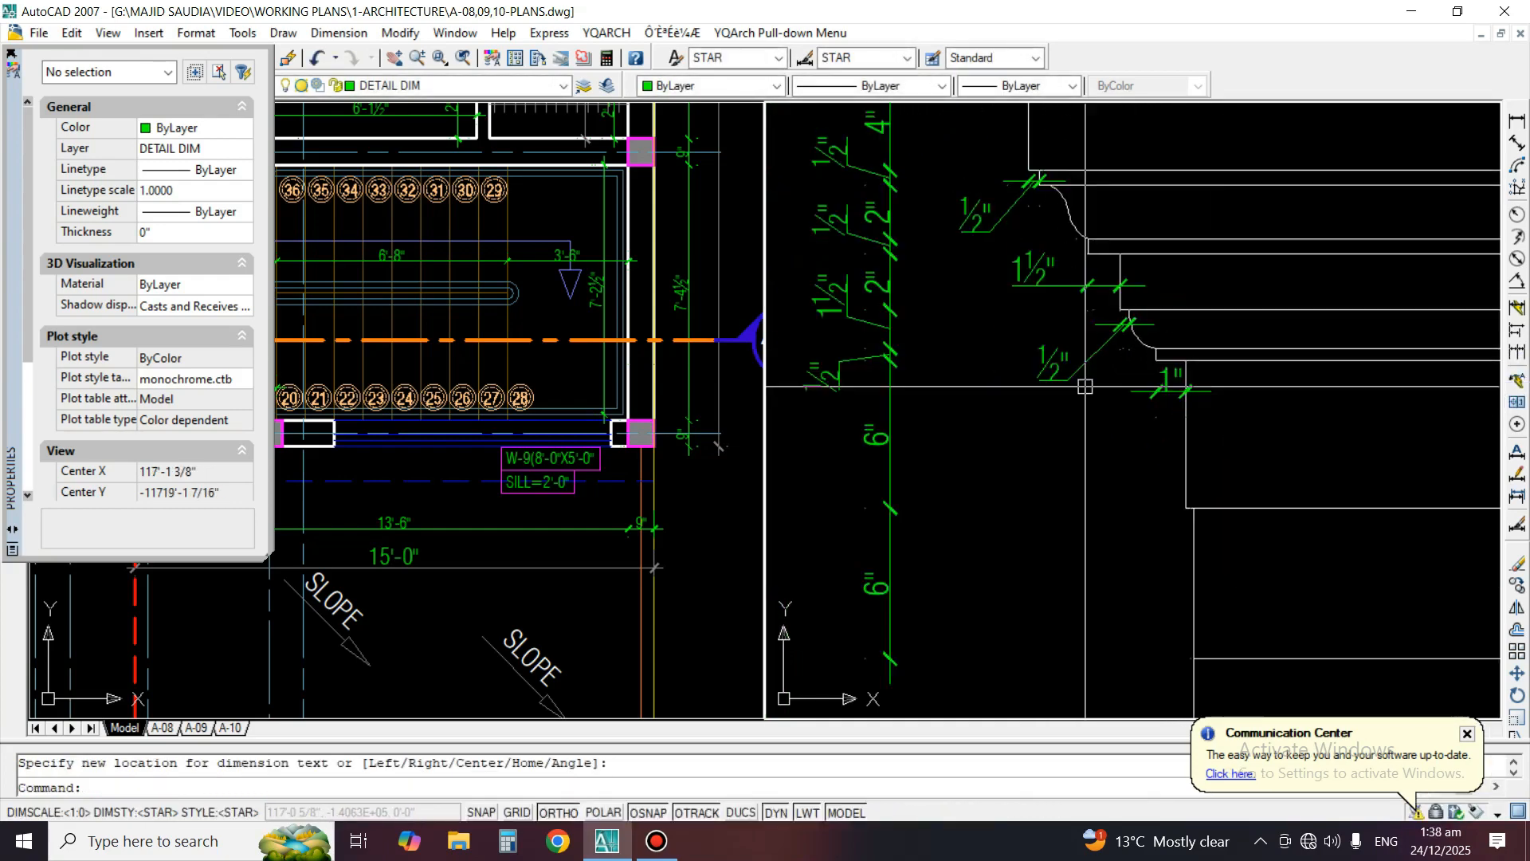
Add an overall vertical dimension from Detail A's bottom line to the top moulding, left of the dimension chain
middle_click_drag(1157, 474, 1155, 504)
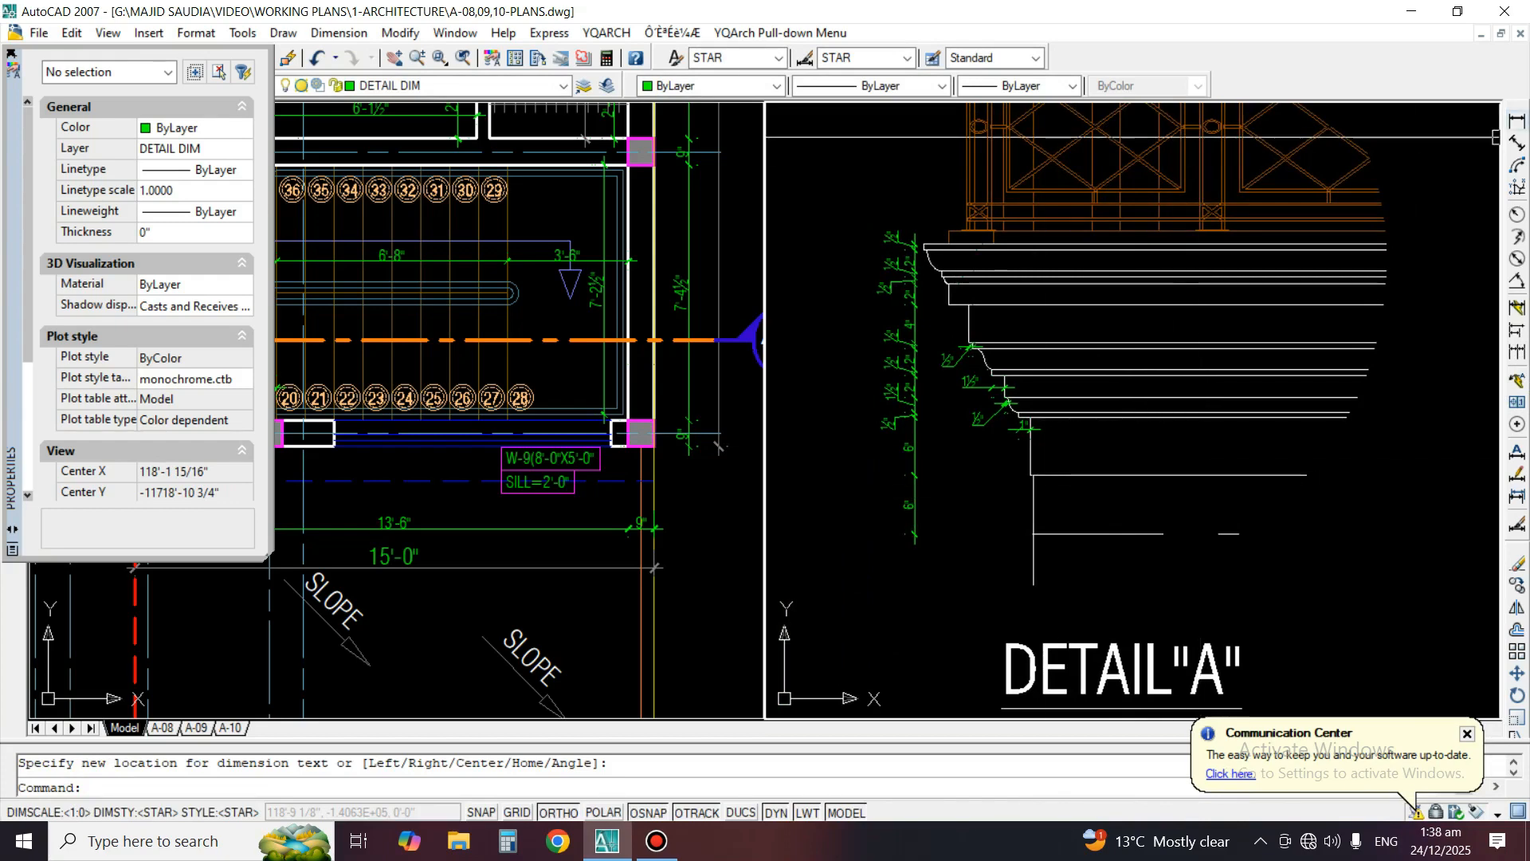
left_click(1517, 121)
left_click(1088, 534)
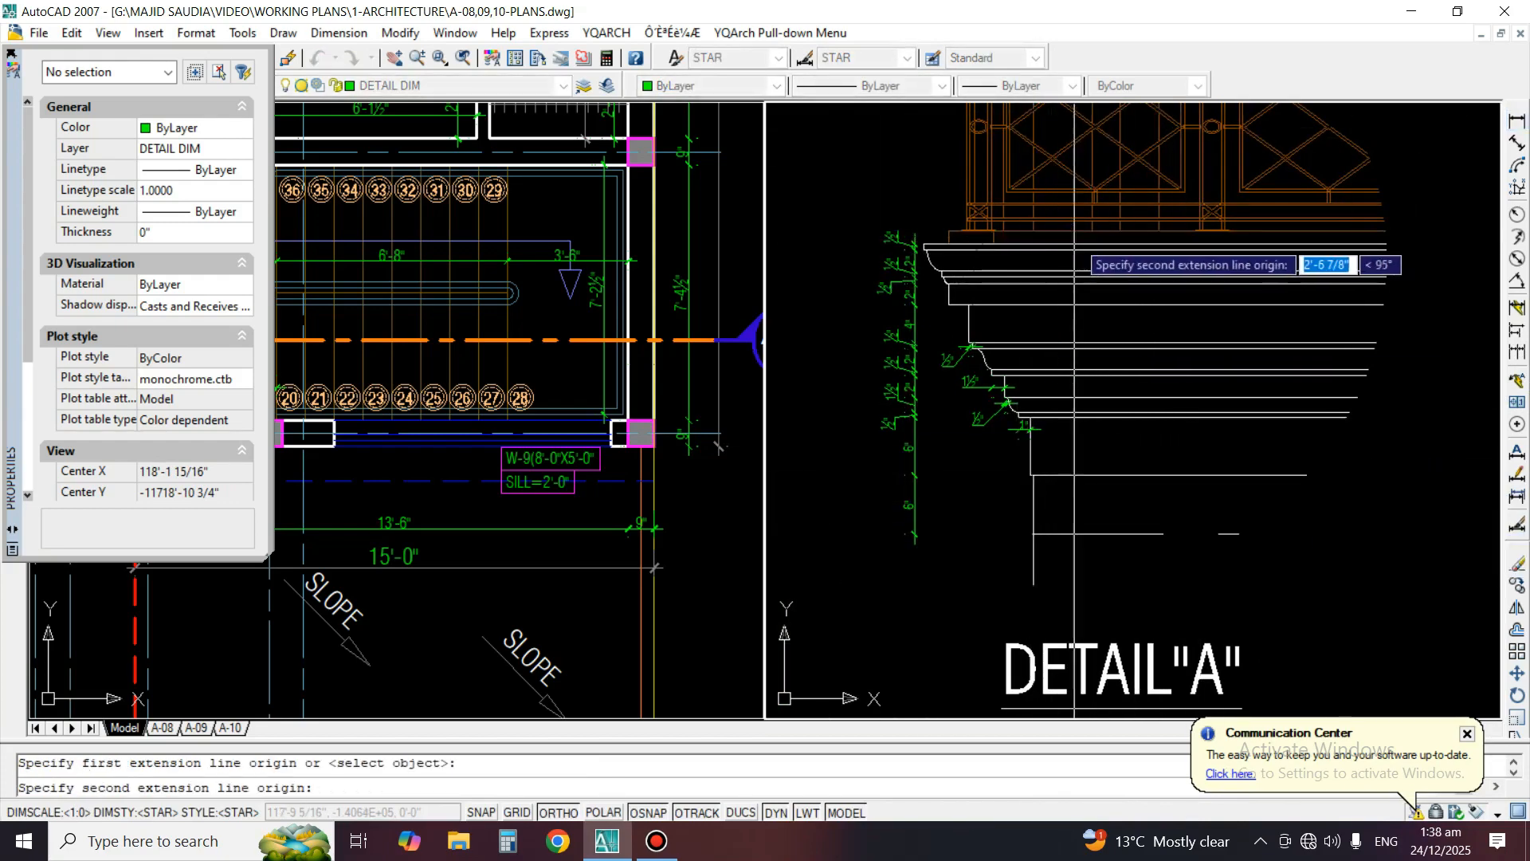
left_click(1075, 246)
left_click(846, 351)
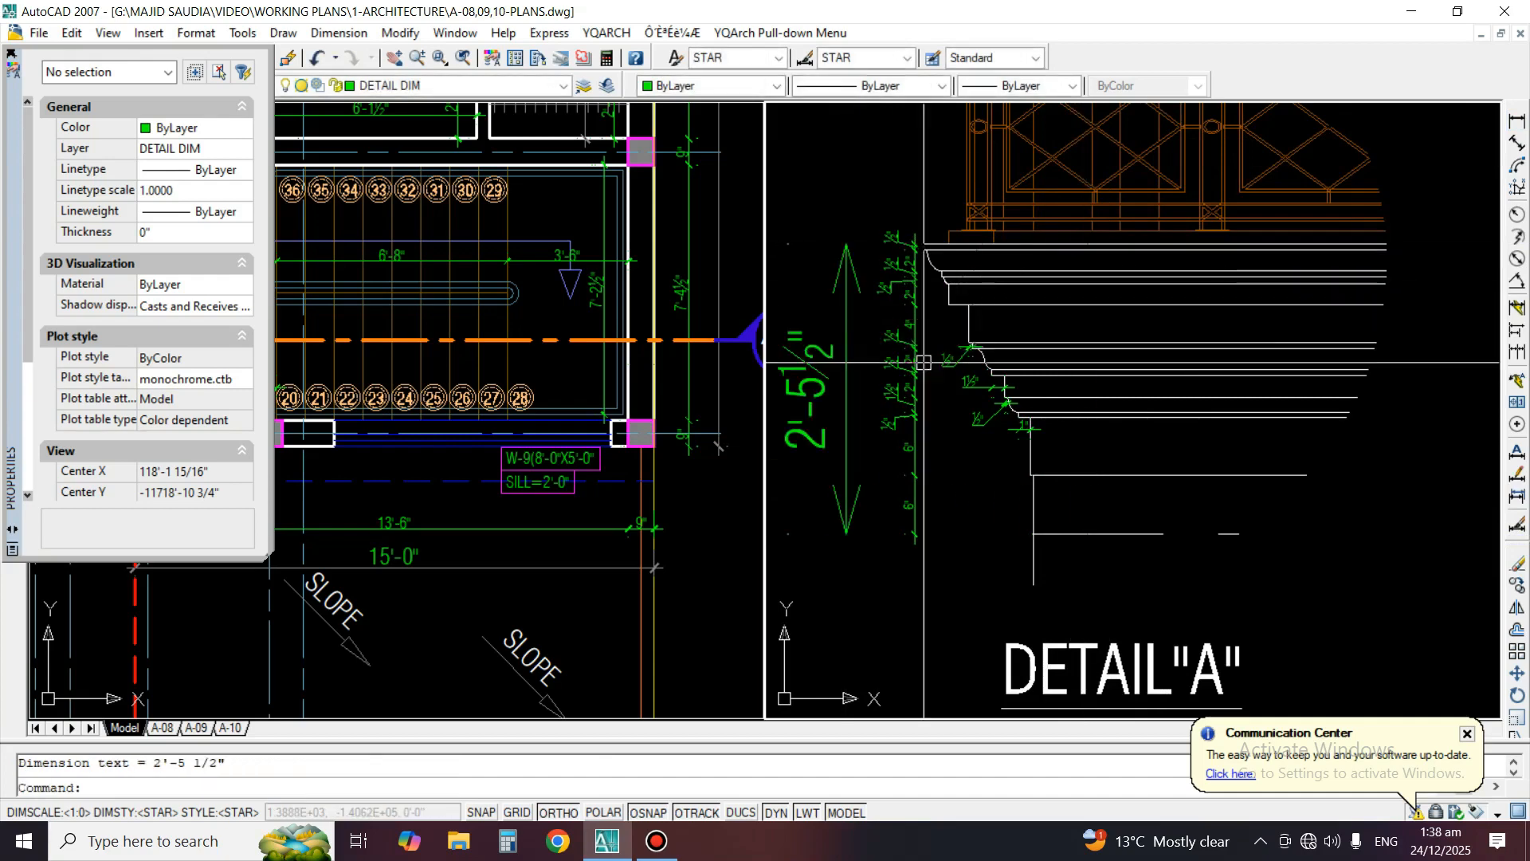
Match the overall height dimension's properties to Detail A's existing dimensions
type("ma")
key("Return")
left_click(848, 378)
key("Return")
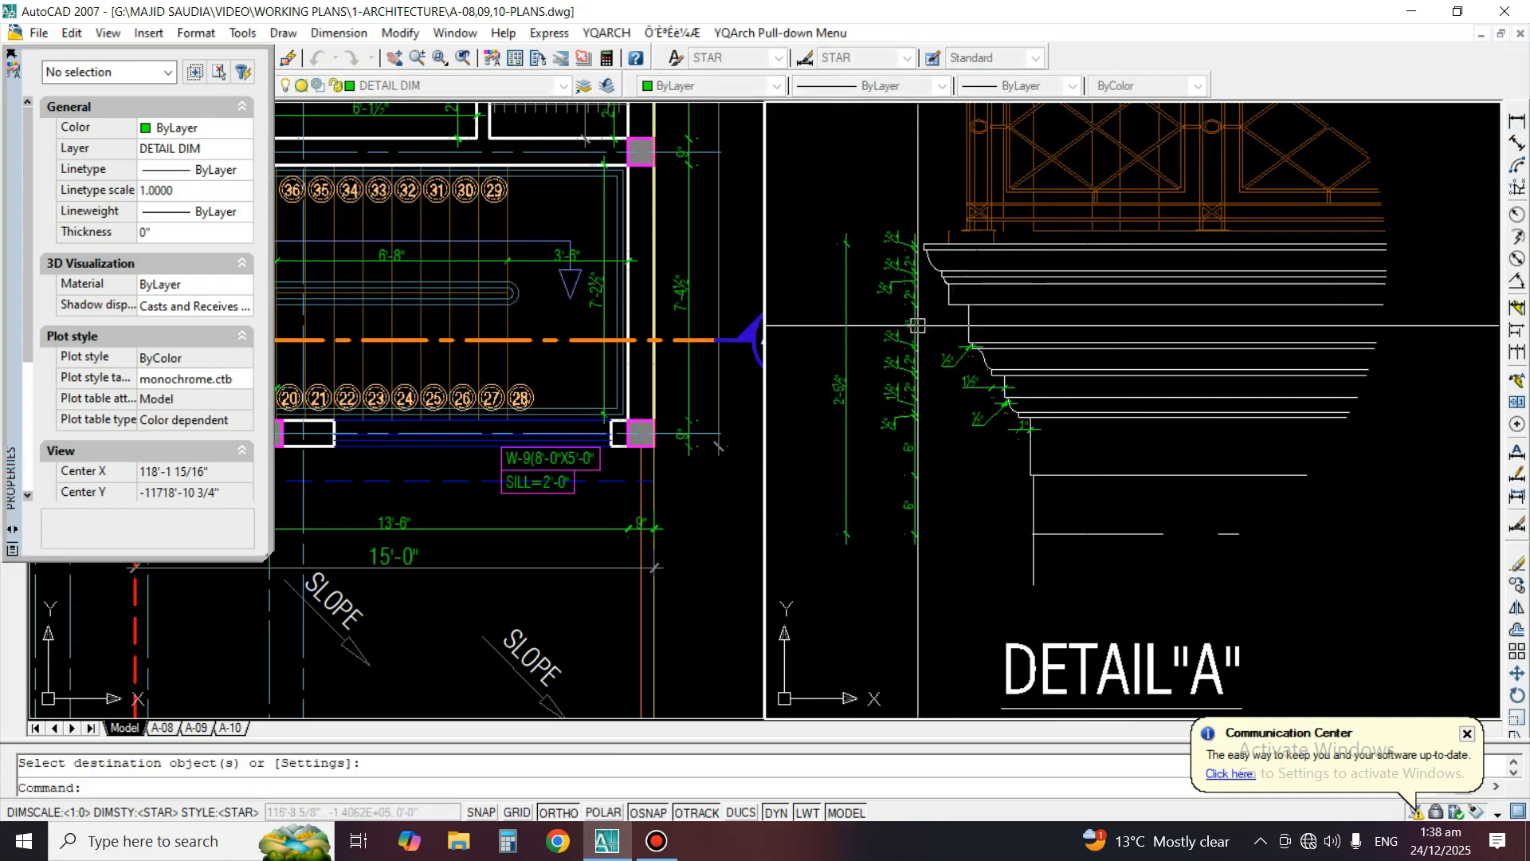
Mirror the overall height dimension upward about a horizontal line through its upper end, keeping the original
middle_click_drag(913, 289, 1022, 454)
type("mi")
key("Return")
left_click(955, 437)
scroll(953, 420, "up", 3)
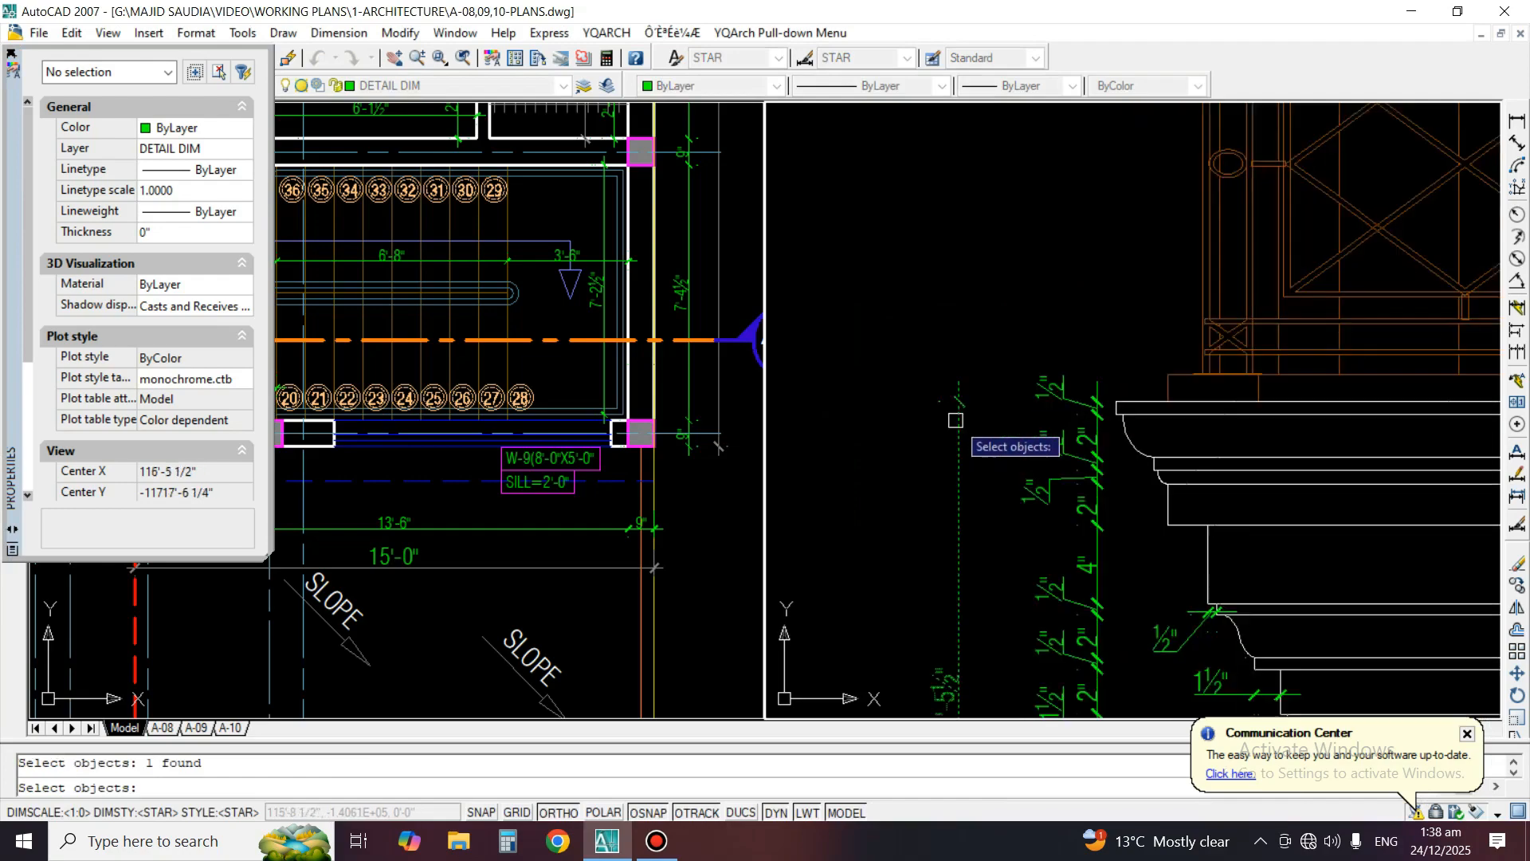
key("Return")
left_click(956, 403)
left_click(1036, 415)
key("Return")
scroll(1082, 473, "down", 2)
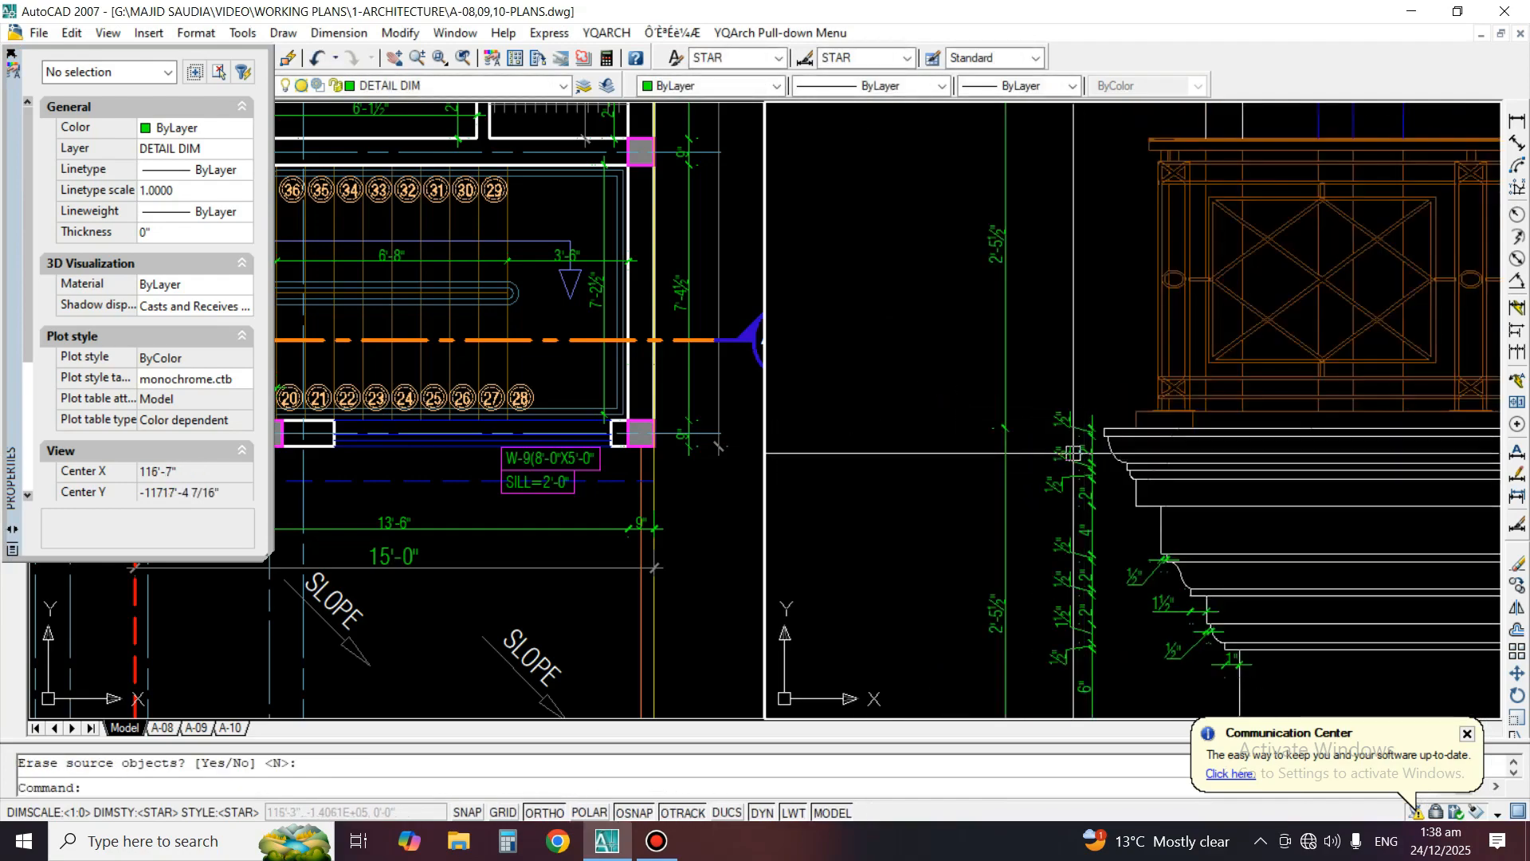
Draw a horizontal guide line from the railing's top corner leftward across the mirrored dimension
type("l")
key("Return")
scroll(1147, 263, "up", 5)
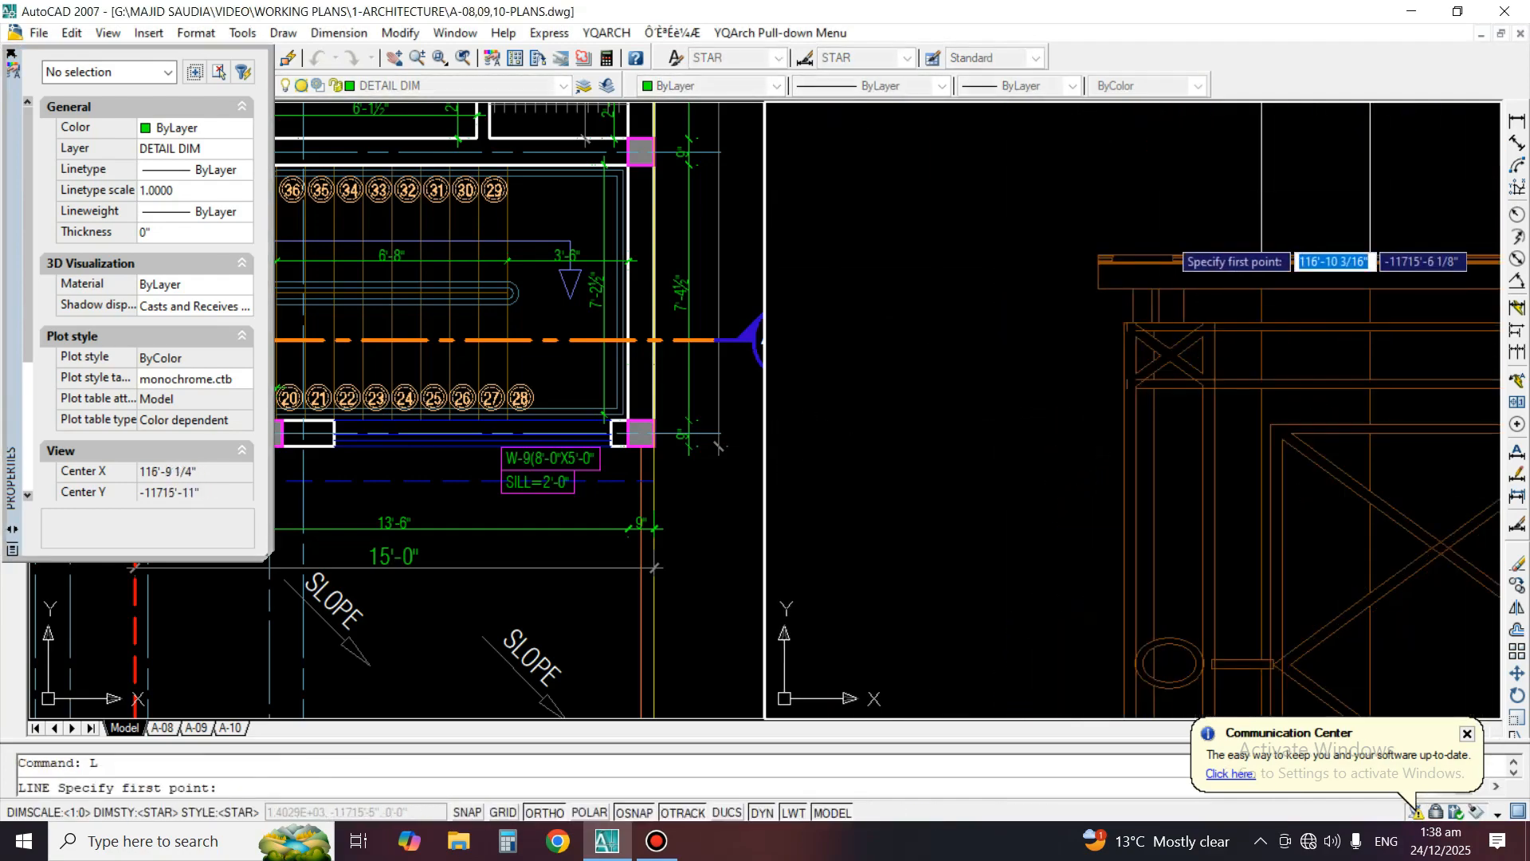
left_click(1143, 256)
scroll(1370, 232, "down", 5)
left_click(1002, 296)
key("Return")
type("ex")
key("Return")
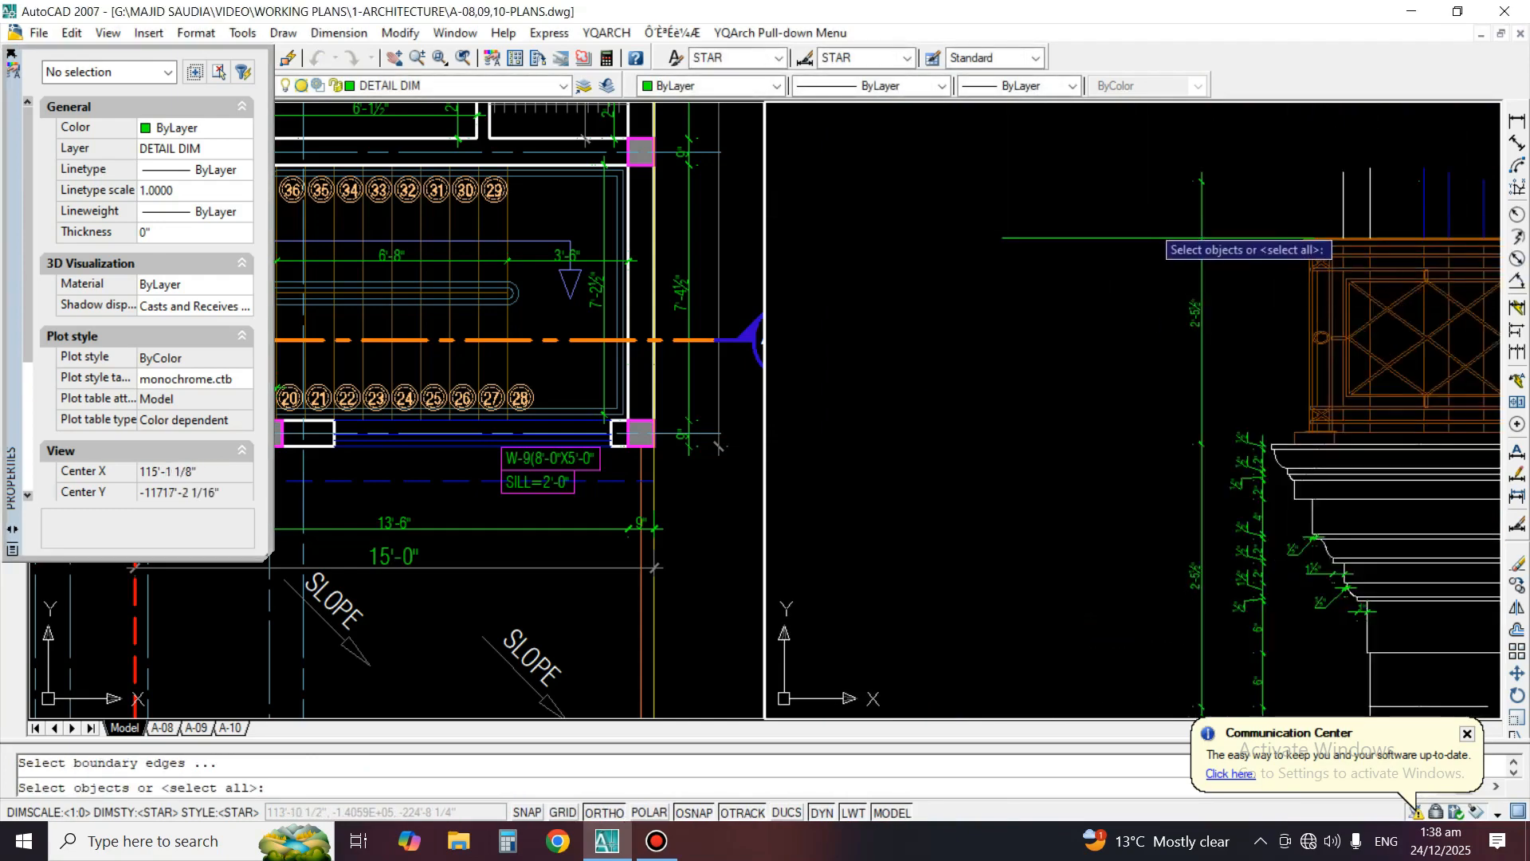
left_click(1145, 233)
key("Return")
key("Return")
Stretch the mirrored dimension's upper extension point down to the top of the railing
left_click(1202, 193)
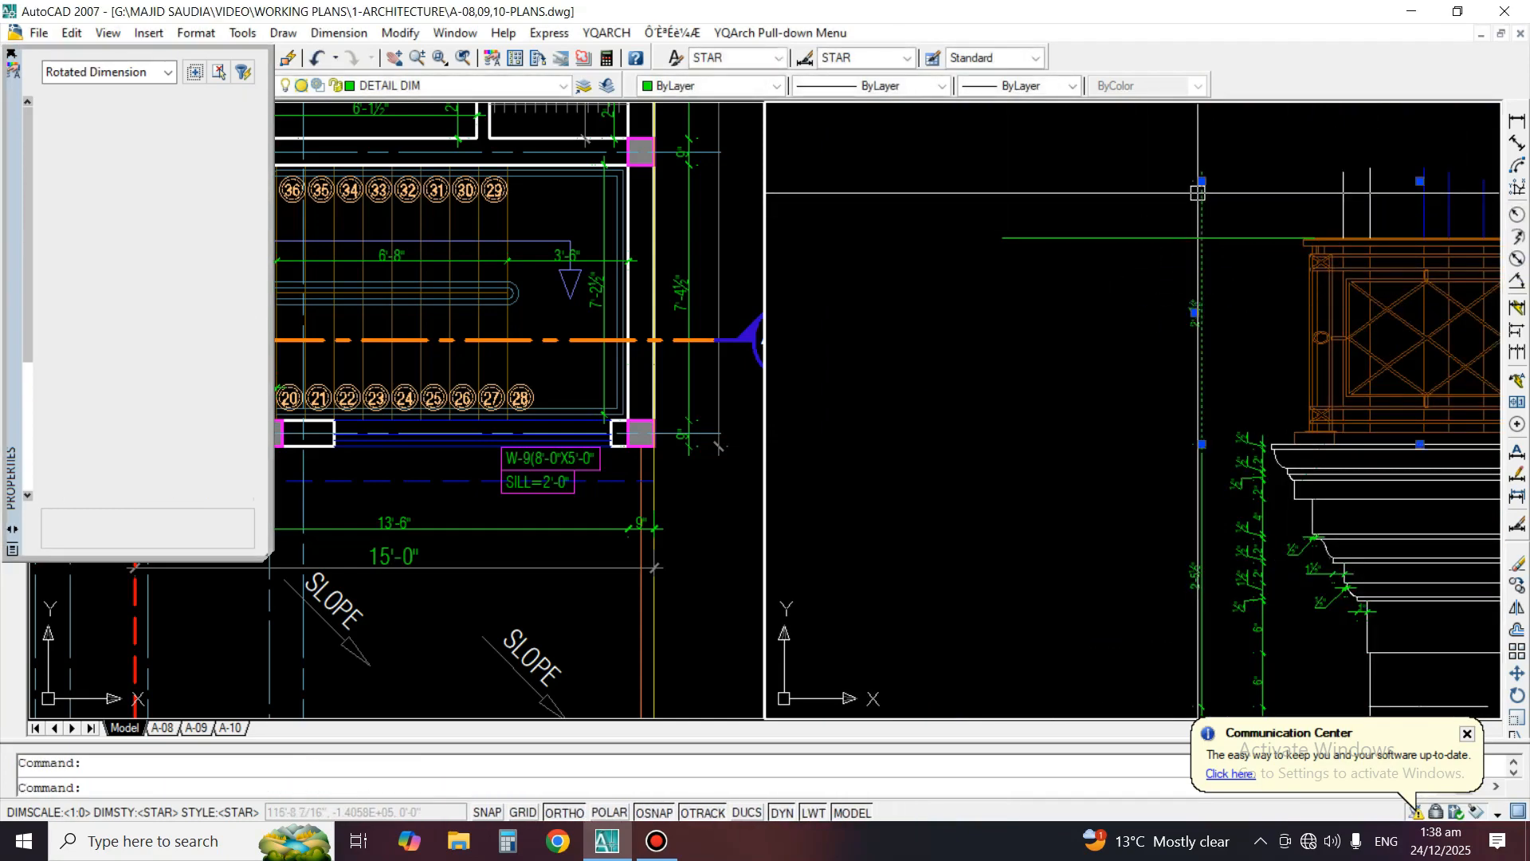
left_click(1419, 181)
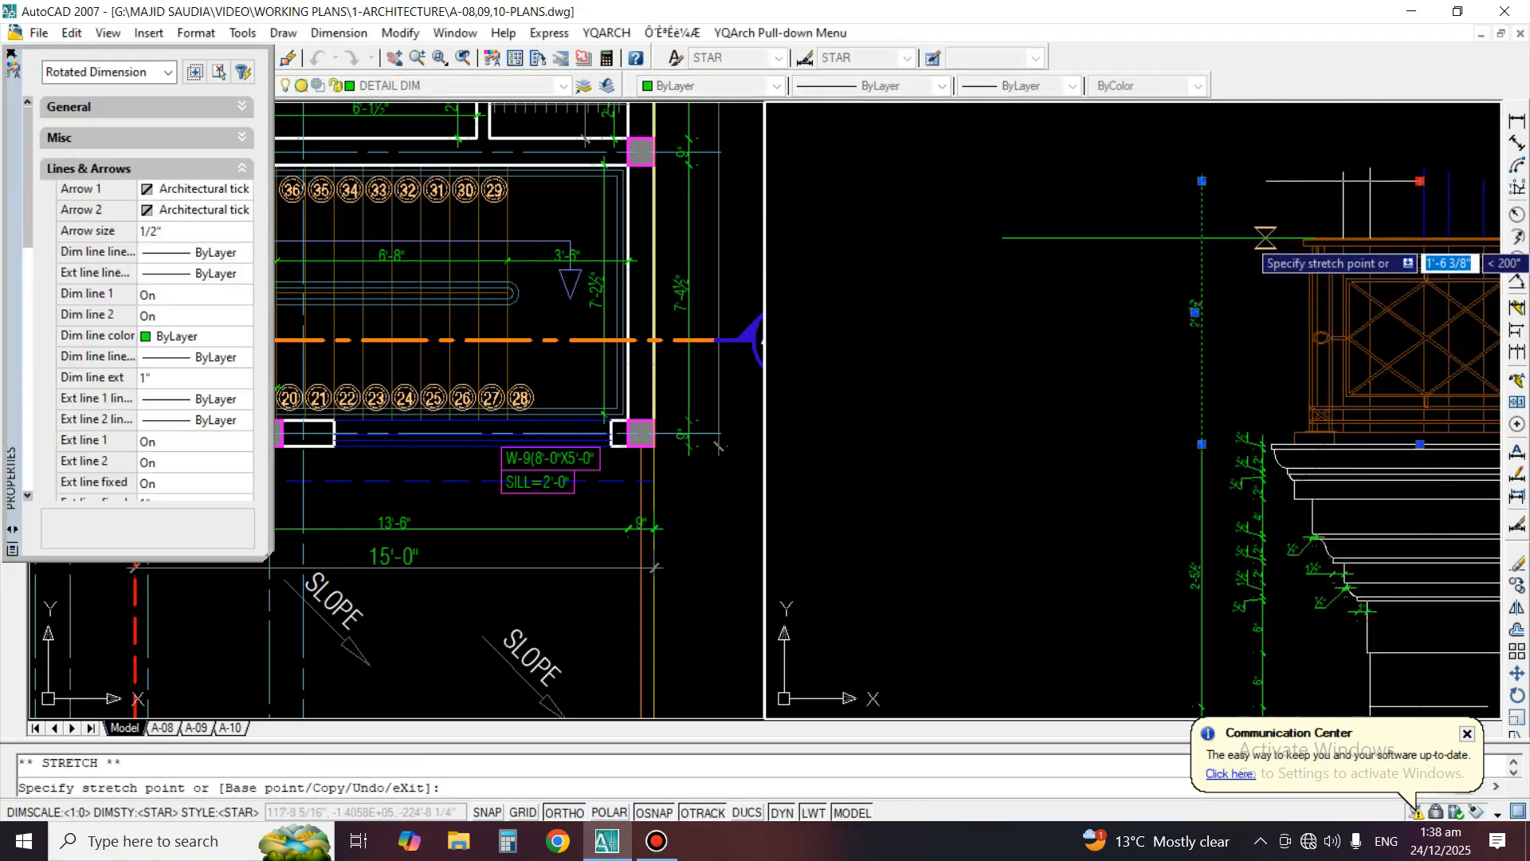
left_click(1307, 238)
key("Escape")
Erase the horizontal guide line left of the railing top
type("e")
key("Return")
left_click(1136, 217)
left_click(1042, 285)
key("Return")
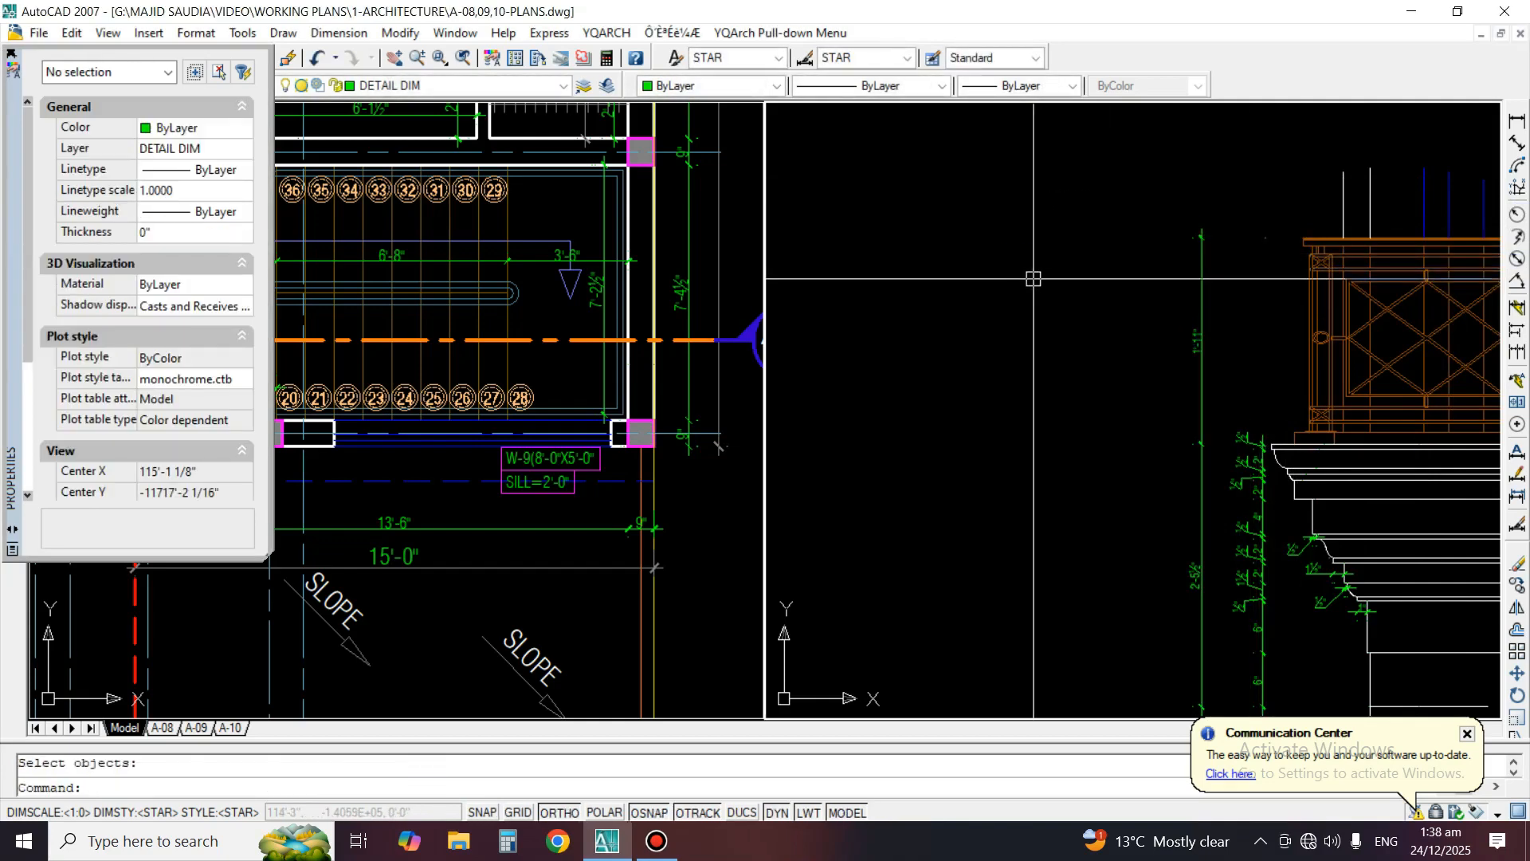
Review Detail A's finished dimensions and examine the moulding profile of the neighbouring Detail B
scroll(1036, 280, "down", 4)
middle_click_drag(1308, 390, 1248, 401)
scroll(1175, 398, "up", 2)
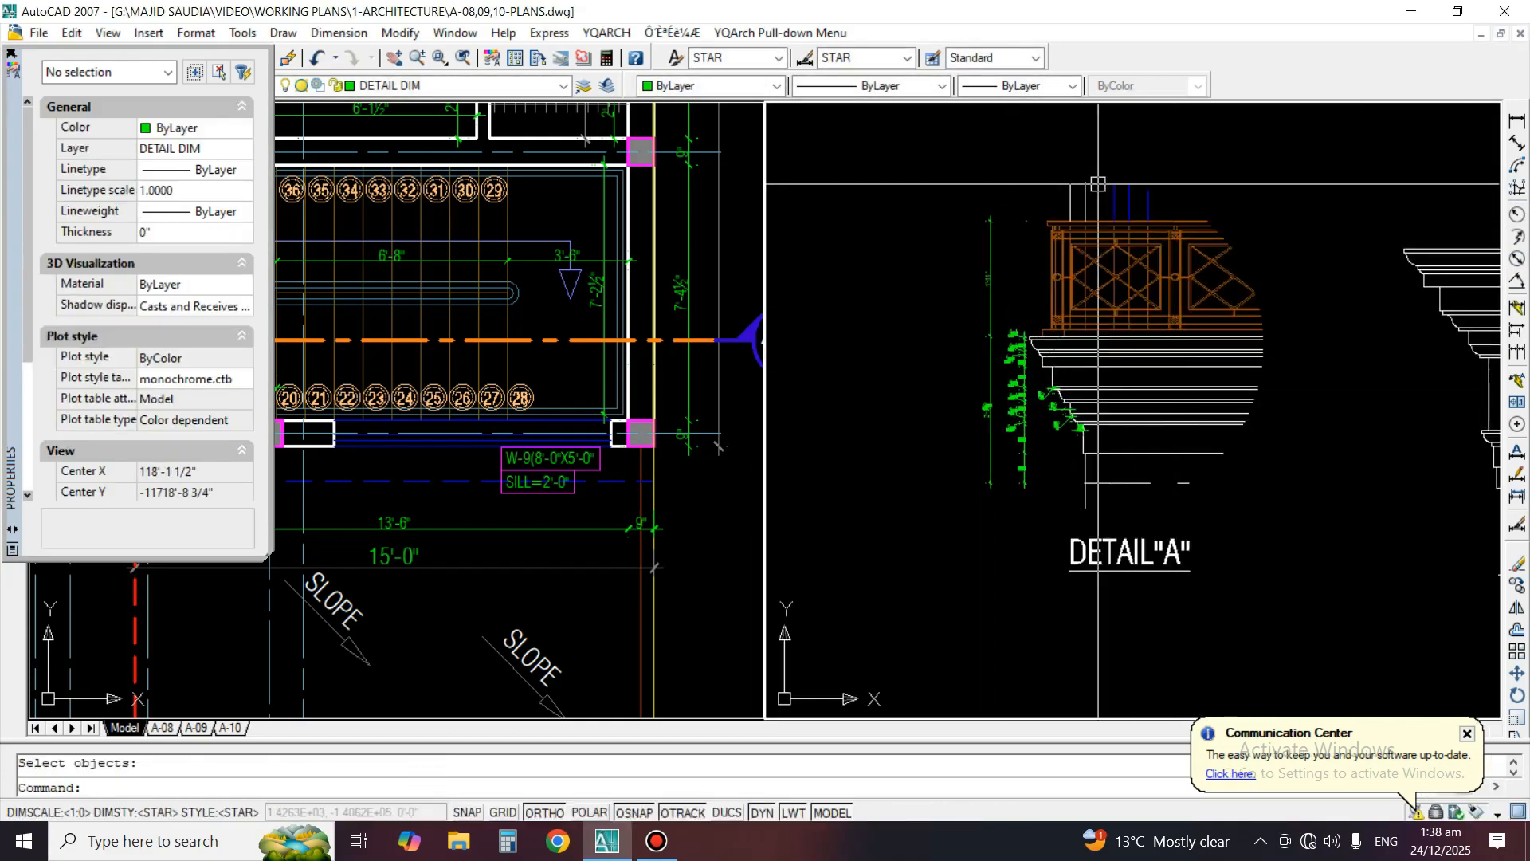
scroll(1056, 431, "up", 2)
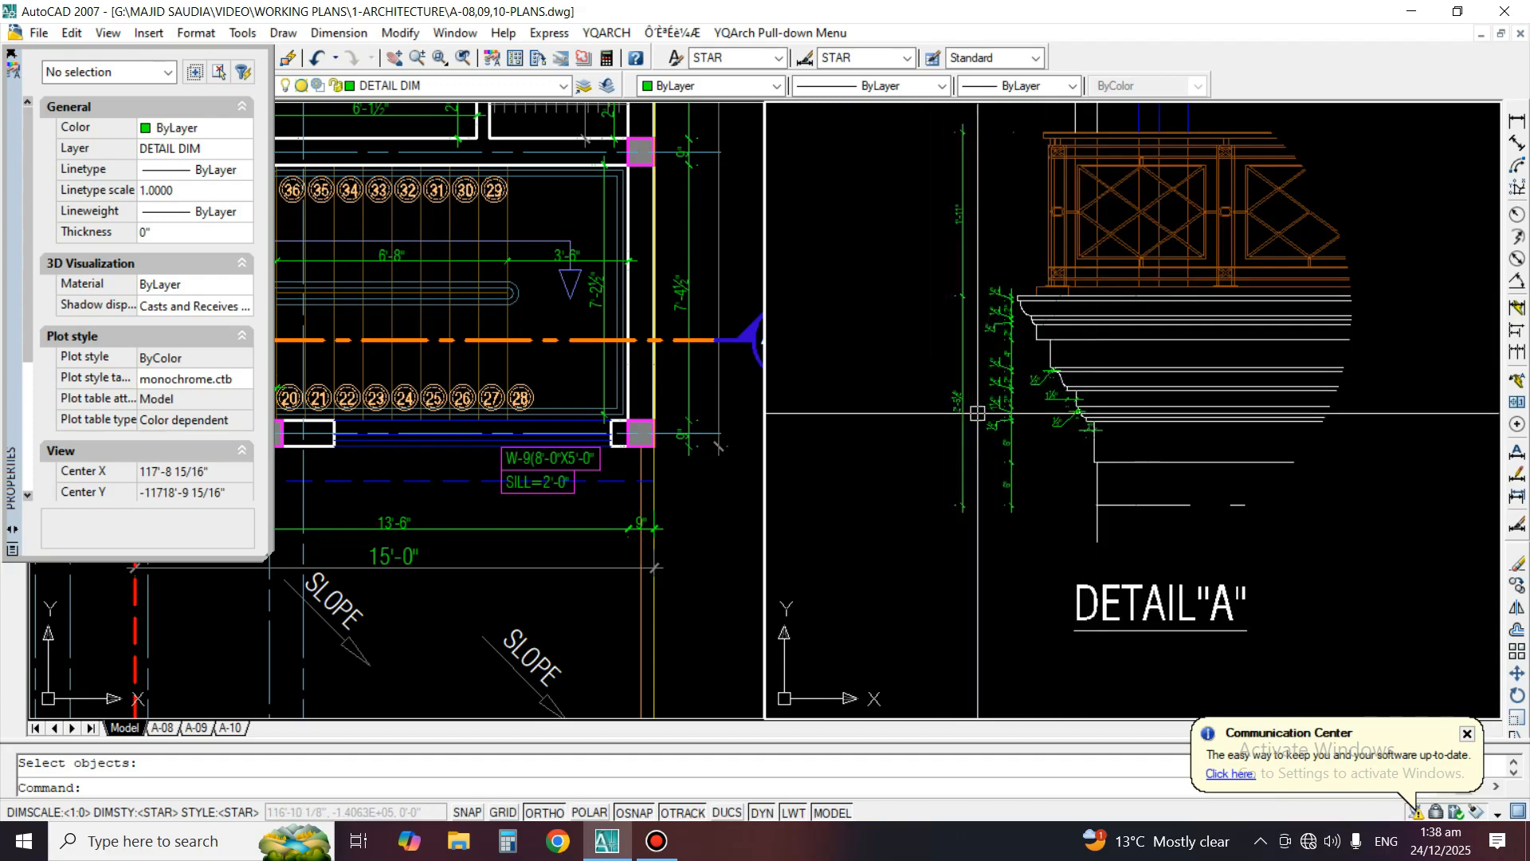
scroll(1026, 397, "down", 5)
scroll(1188, 429, "up", 2)
middle_click_drag(1185, 431, 1048, 430)
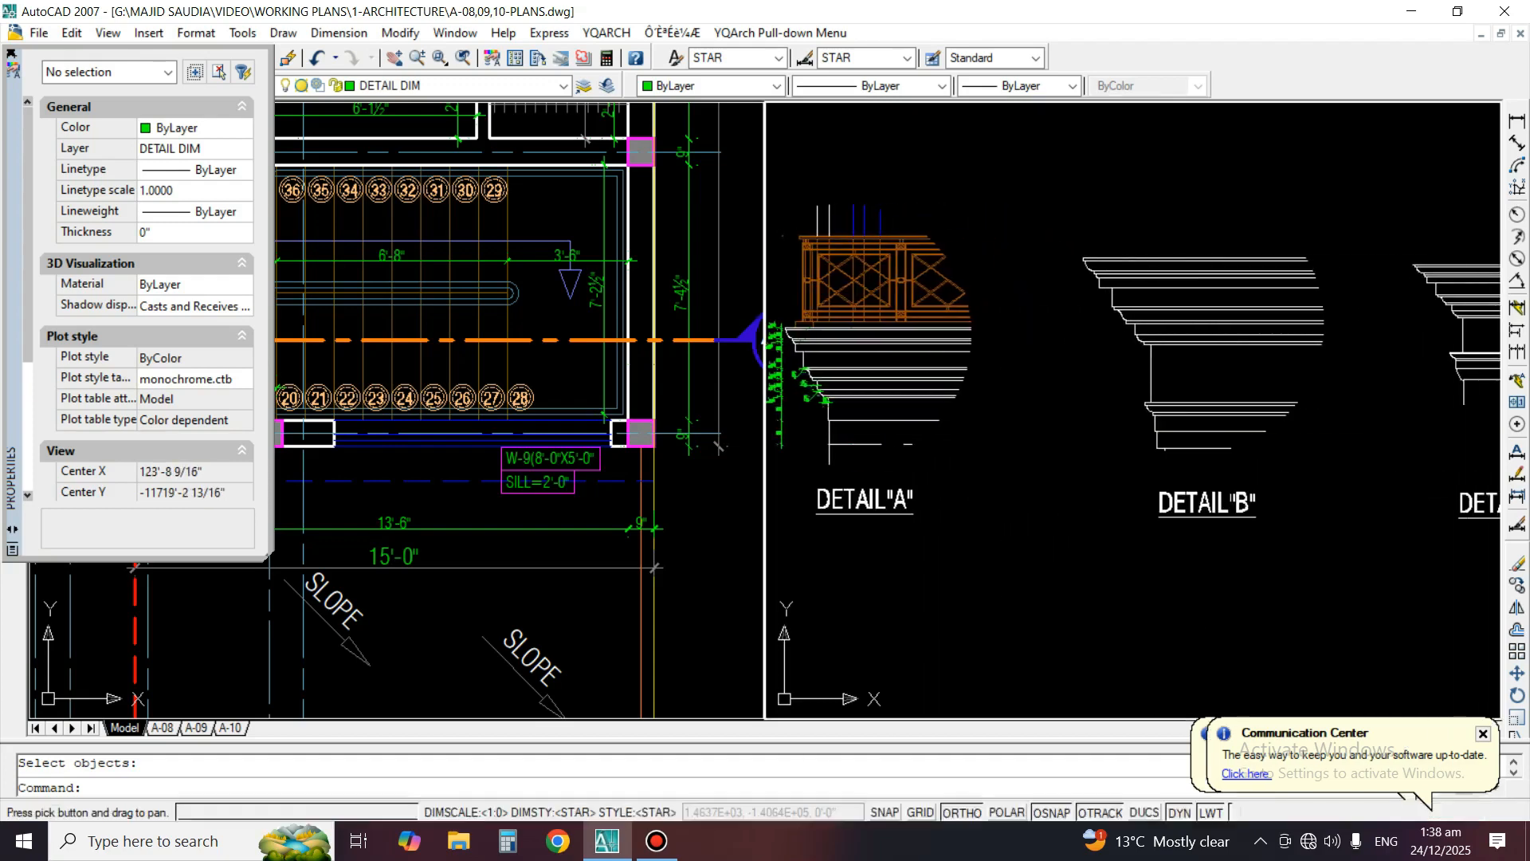
scroll(1083, 263, "up", 3)
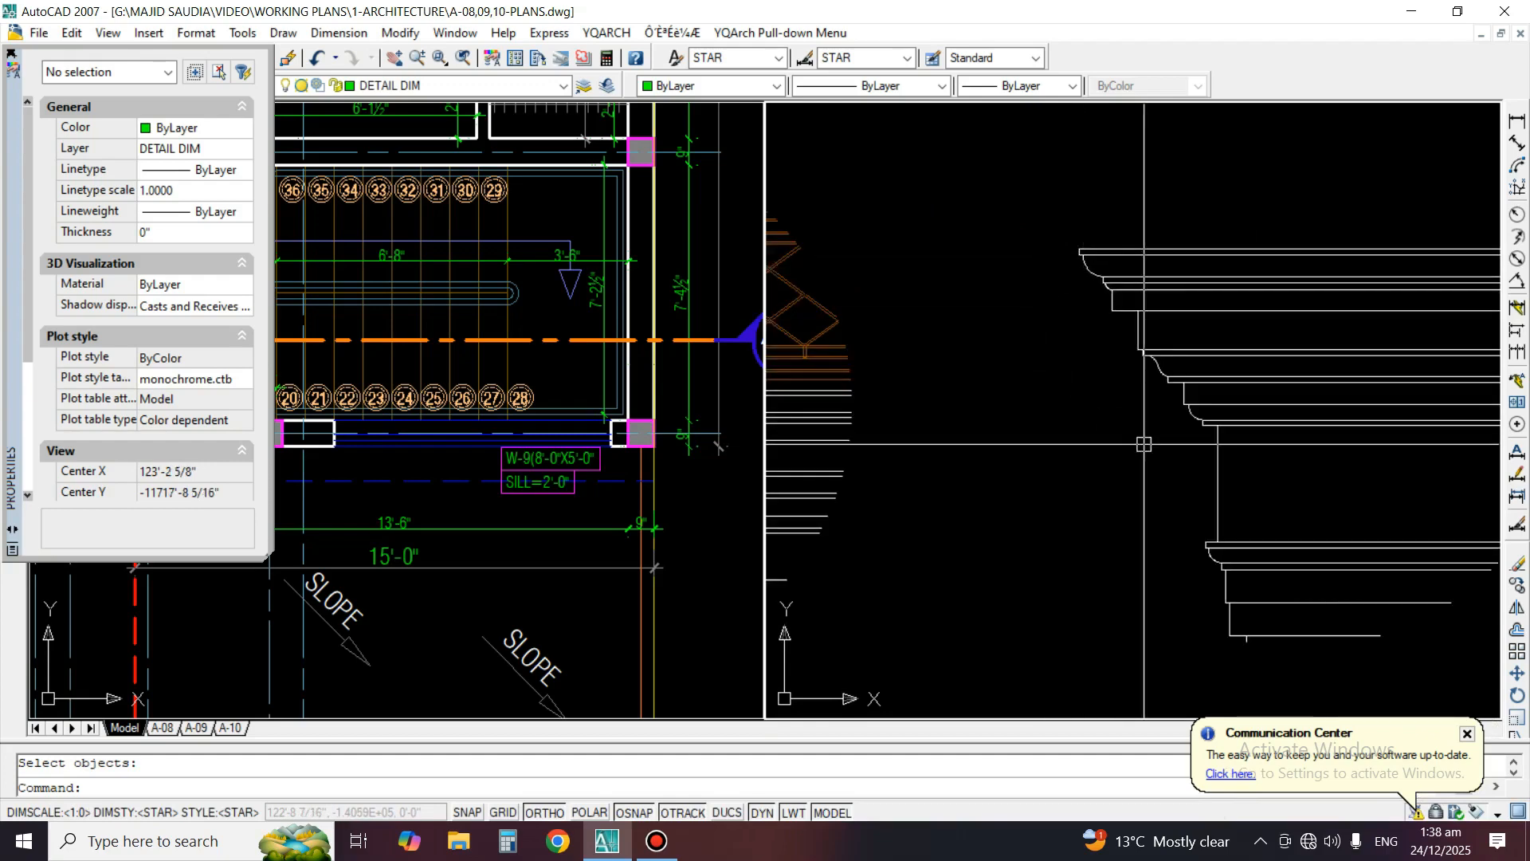
scroll(1390, 318, "down", 2)
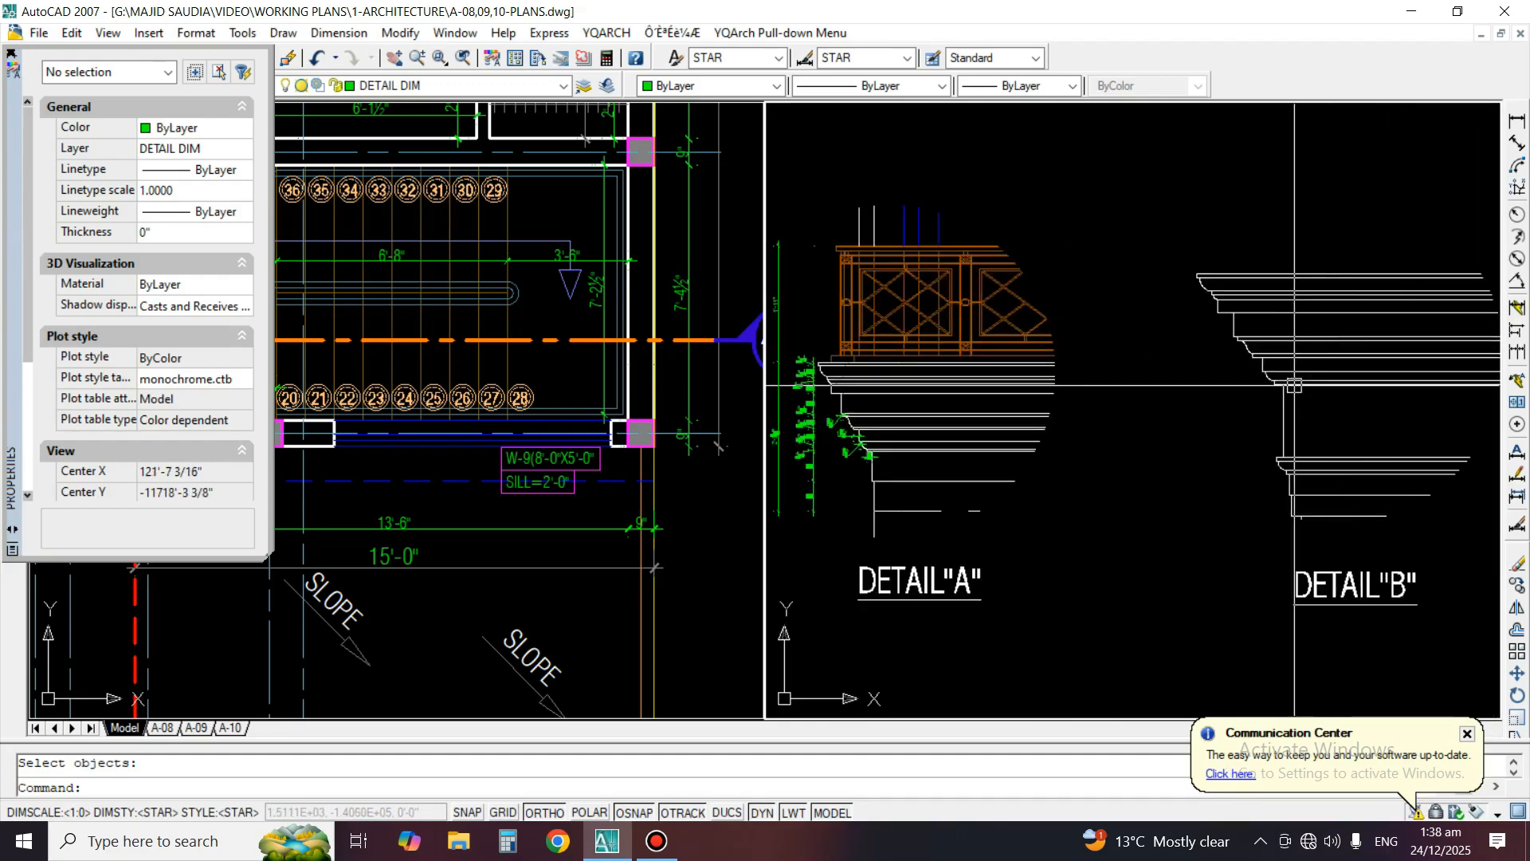
middle_click_drag(1289, 377, 1364, 379)
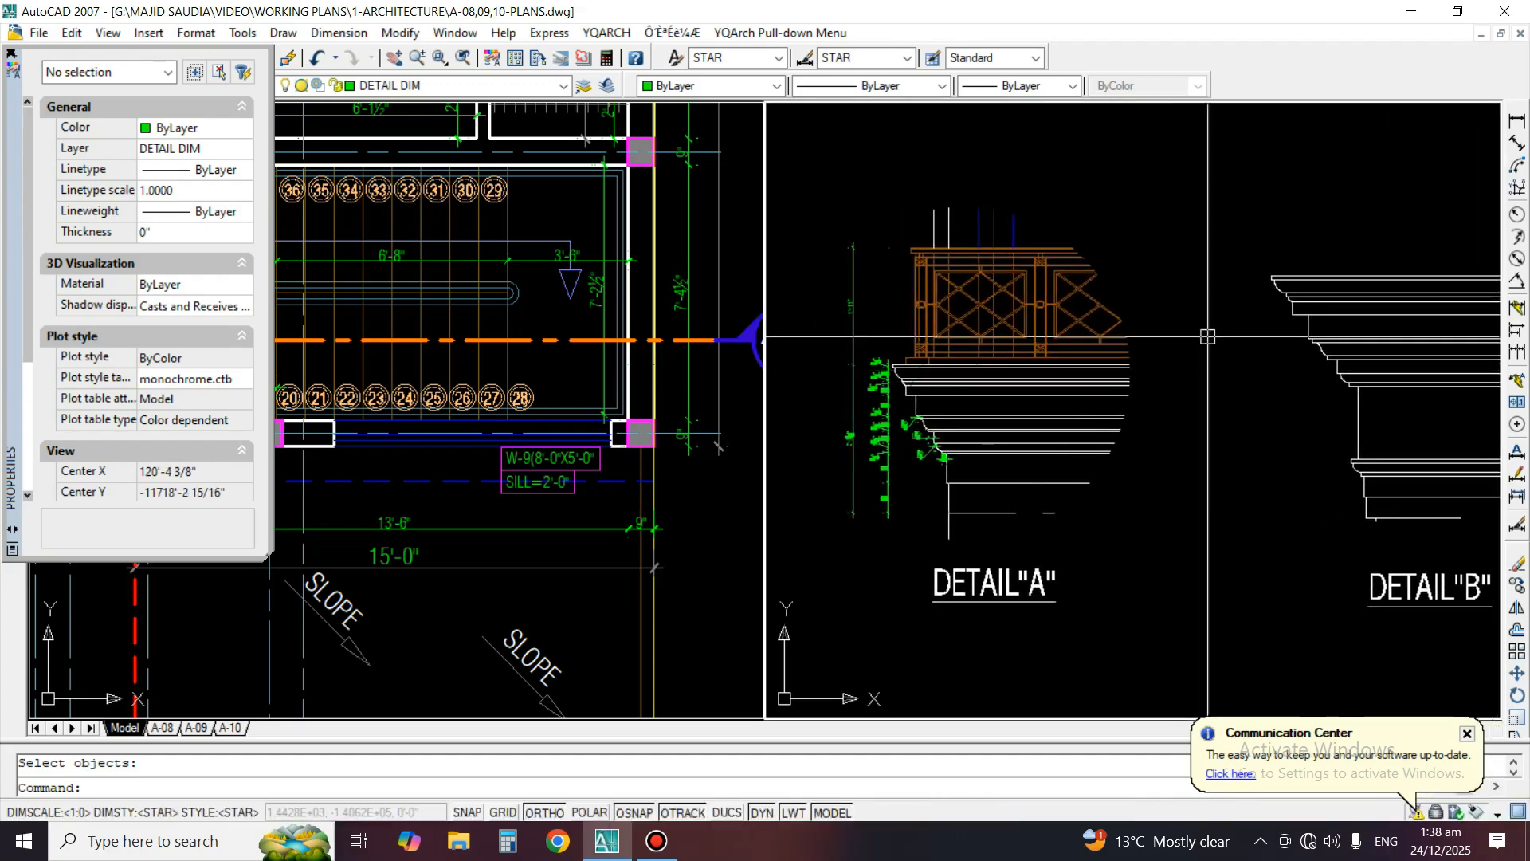
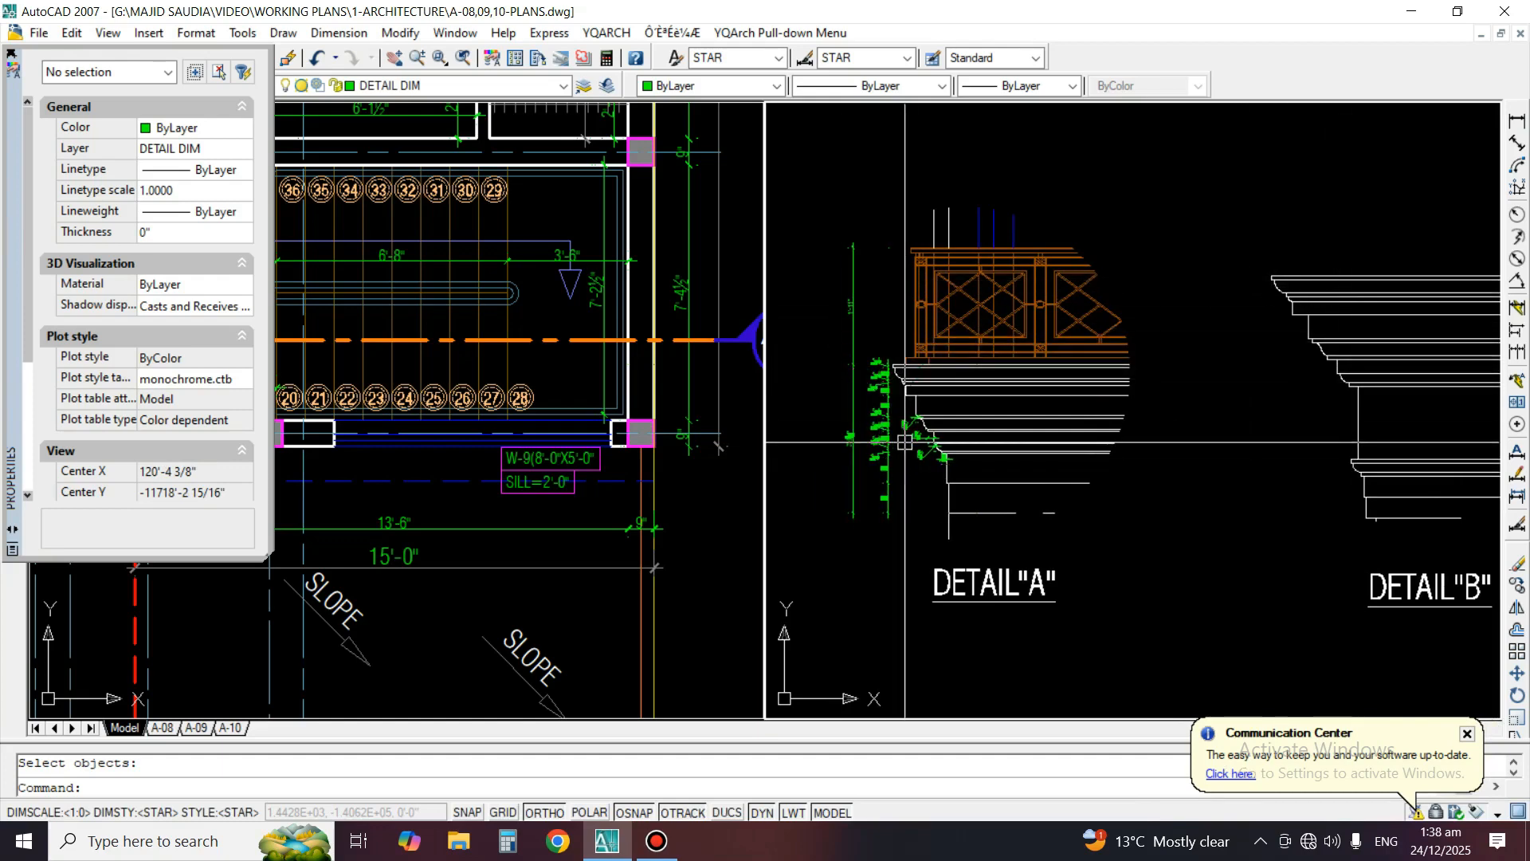
Isolate the DETAIL DIM layer by picking one of Detail A's dimensions
scroll(913, 431, "up", 3)
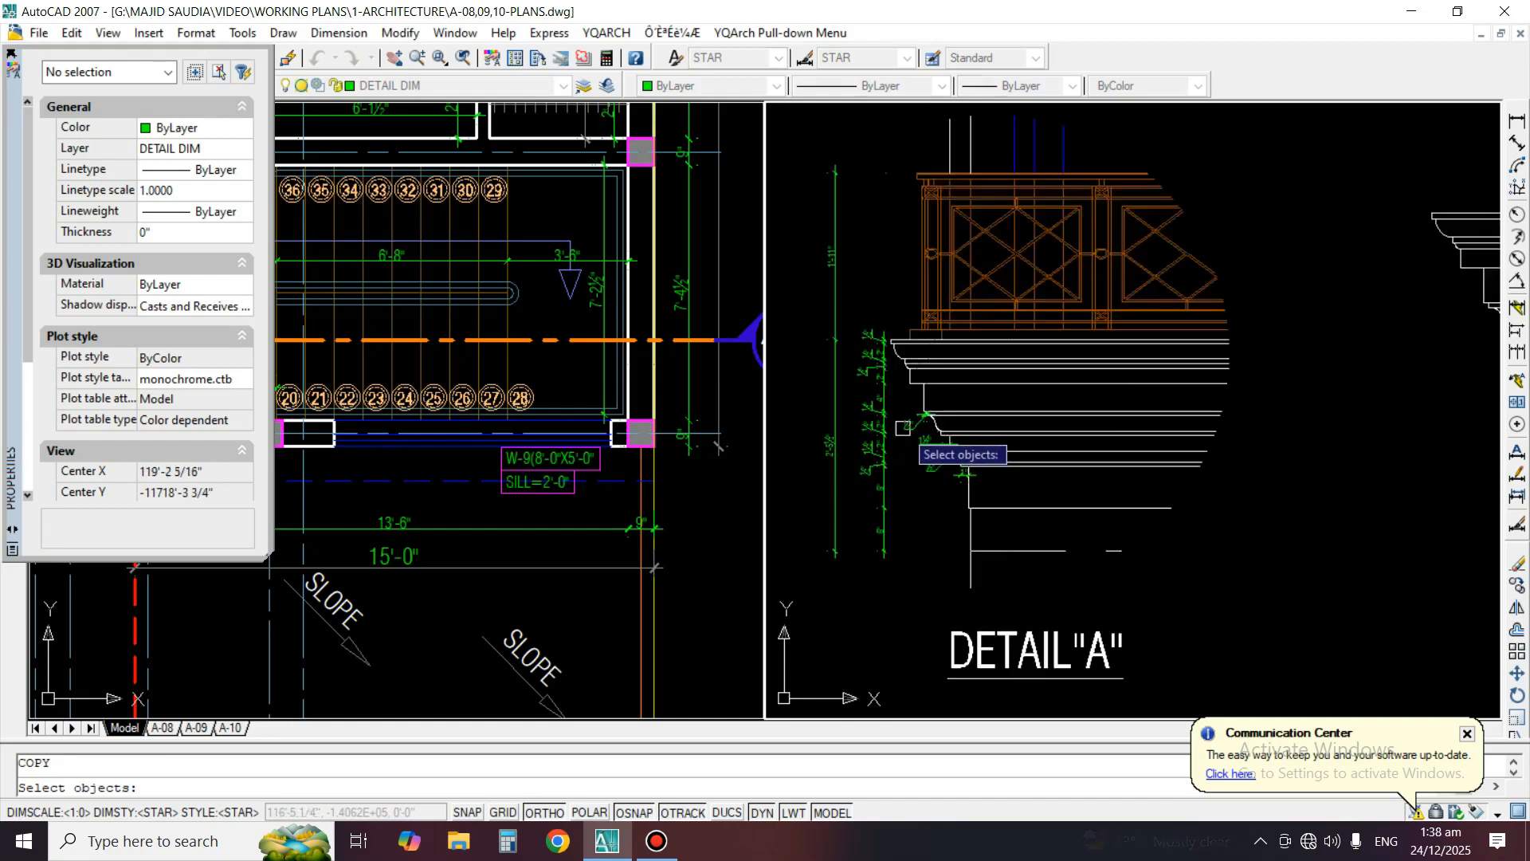
type("li")
key("space")
left_click(864, 294)
key("space")
Select all of Detail A's moulding dimensions as a set and turn all layers back on
type("c")
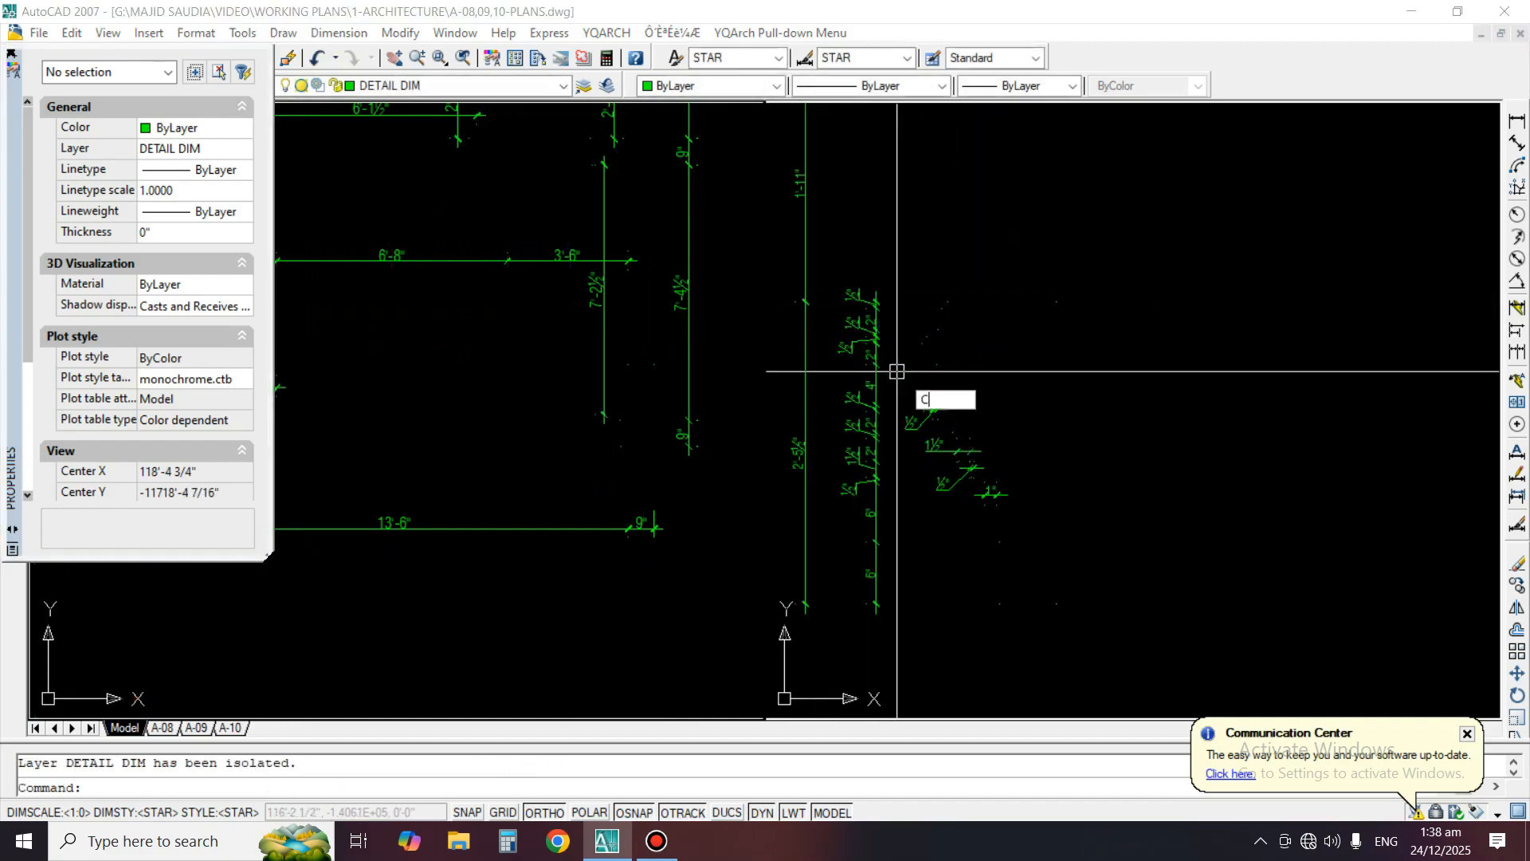
key("space")
left_click(1100, 223)
left_click(842, 571)
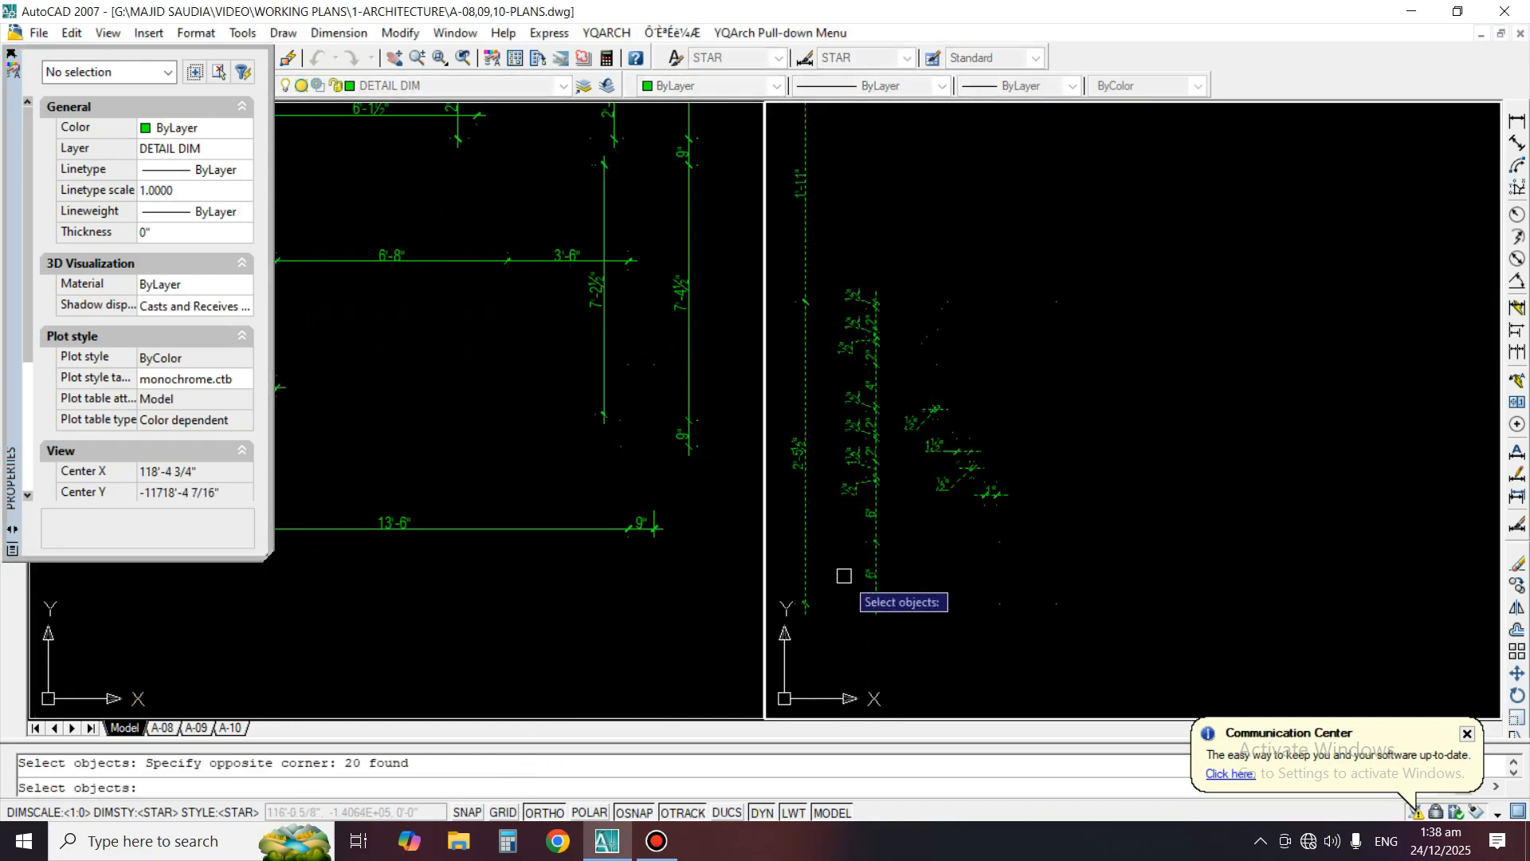
key("space")
key("Escape")
type("LO")
key("space")
Copy the selected dimensions from the top corner of Detail A's cornice to the top corner of Detail B's cornice
type("C")
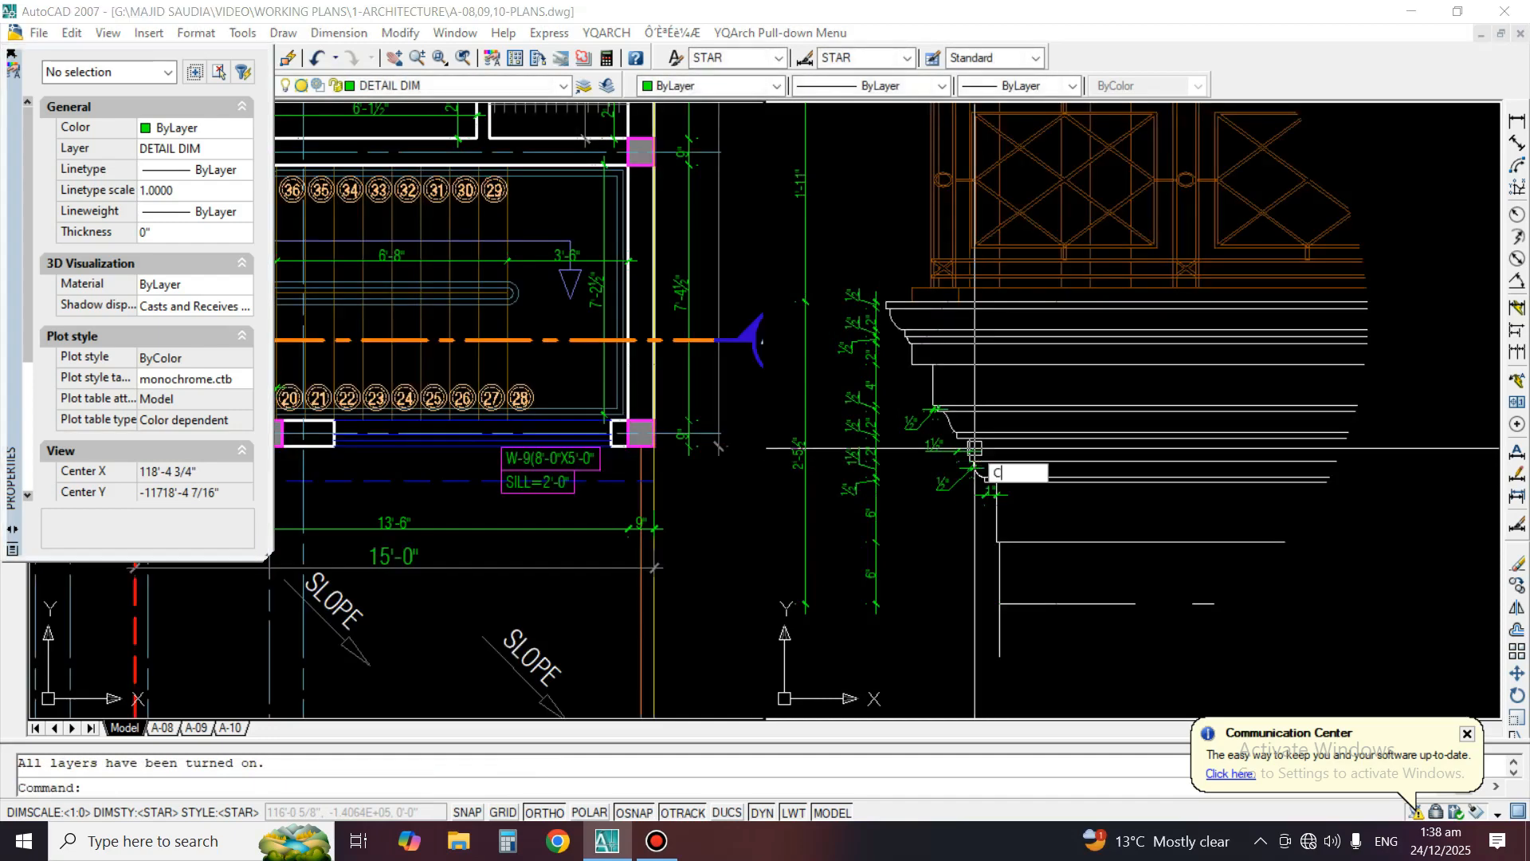
key("space")
type("P")
key("space")
scroll(905, 304, "up", 5)
key("space")
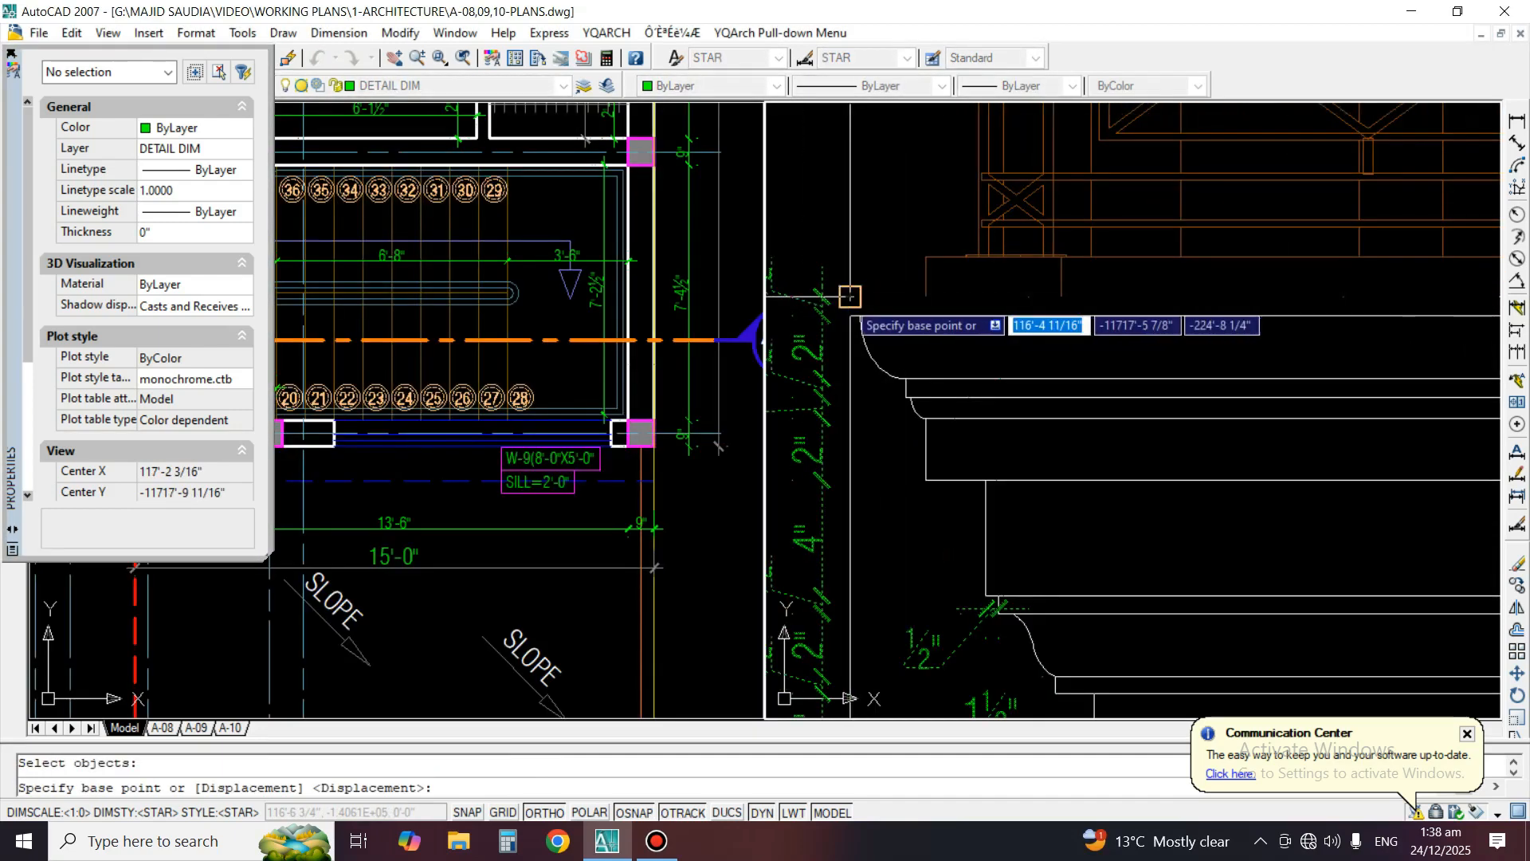
left_click(851, 297)
scroll(875, 414, "down", 5)
scroll(1043, 415, "up", 6)
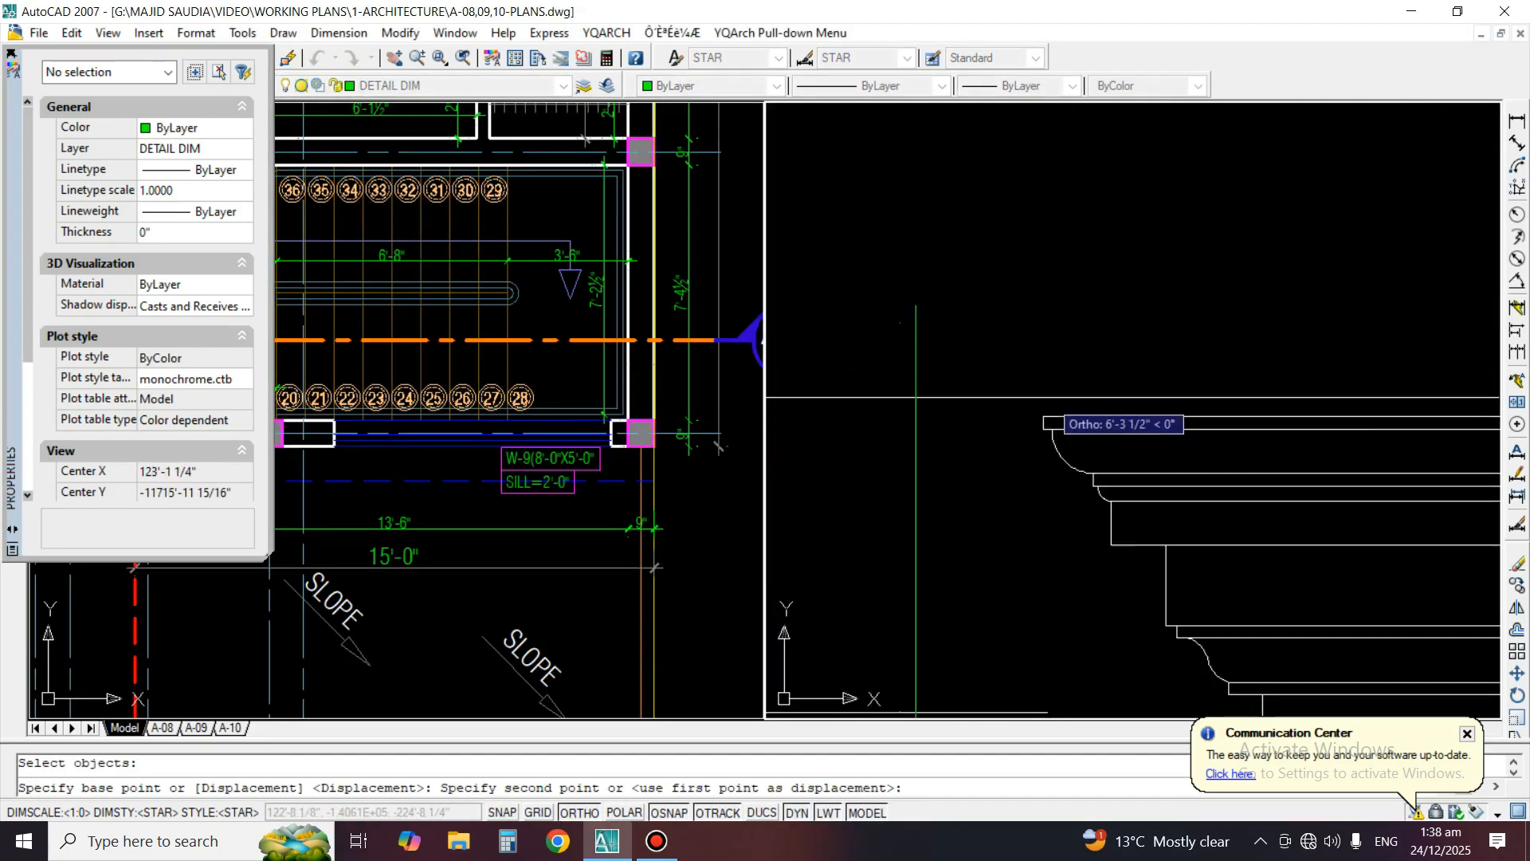
left_click(1044, 427)
scroll(1224, 295, "down", 4)
Erase the copied railing-height dimension above Detail B's cornice
key("space")
type("E")
key("space")
left_click(1164, 281)
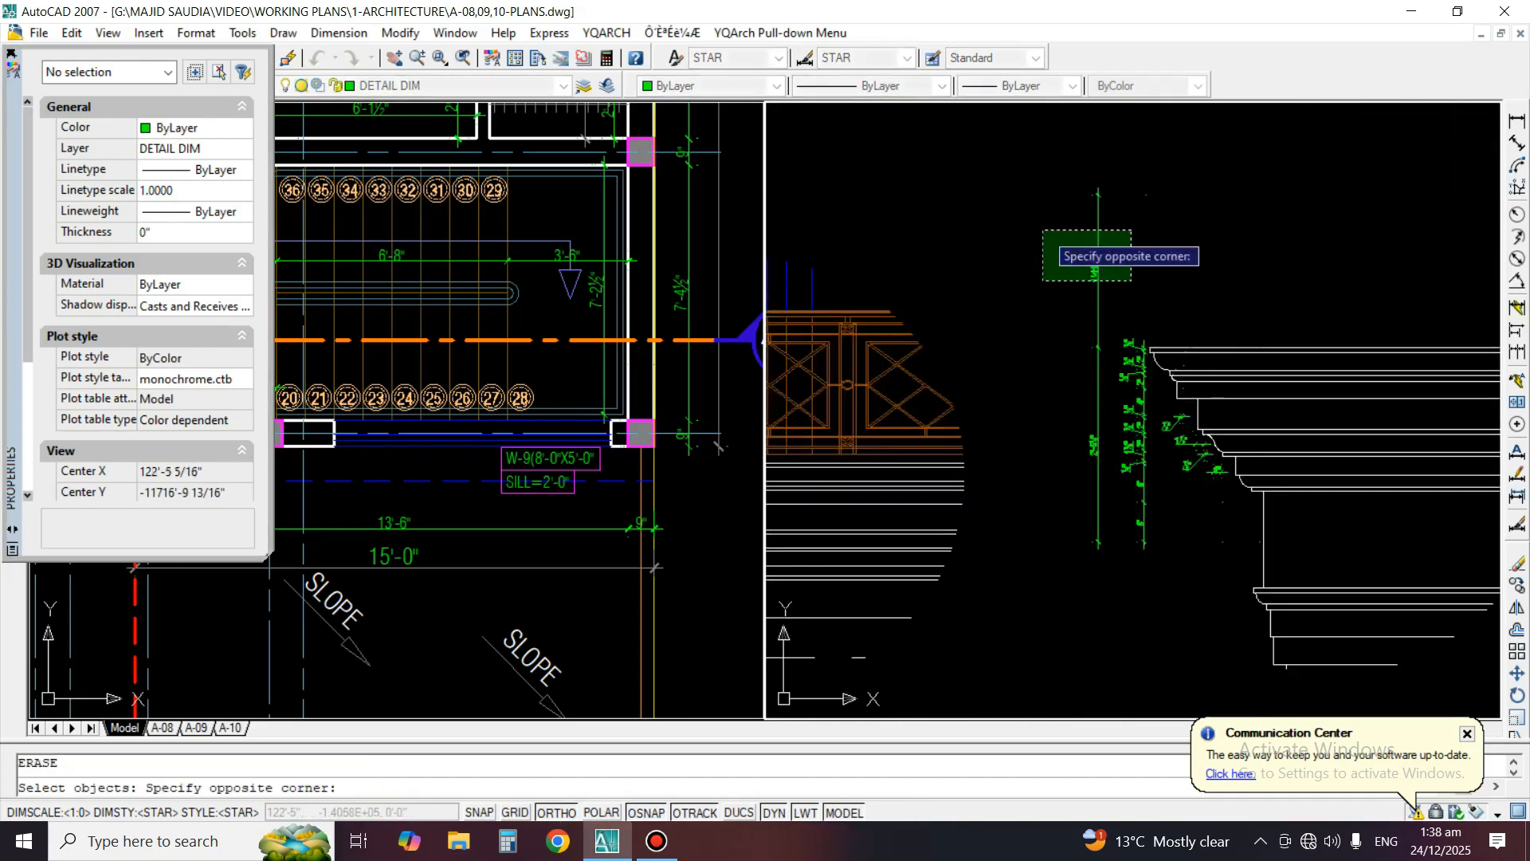
left_click(1041, 228)
key("space")
Stretch the lowest copied 6" dimension's bottom extension point down to the top of Detail B's lower moulding
scroll(1067, 464, "up", 3)
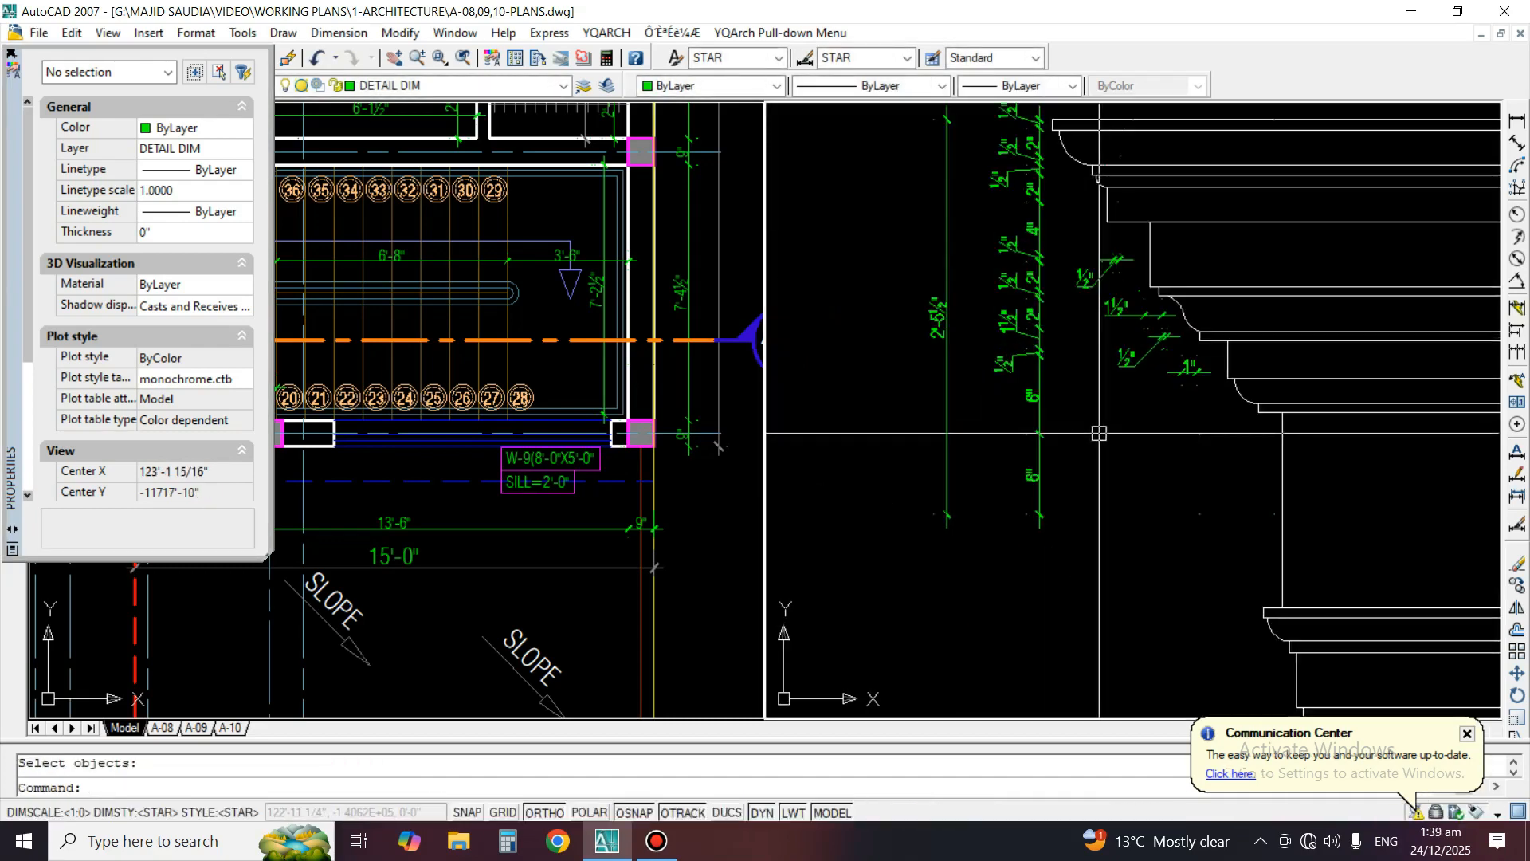
left_click(1032, 473)
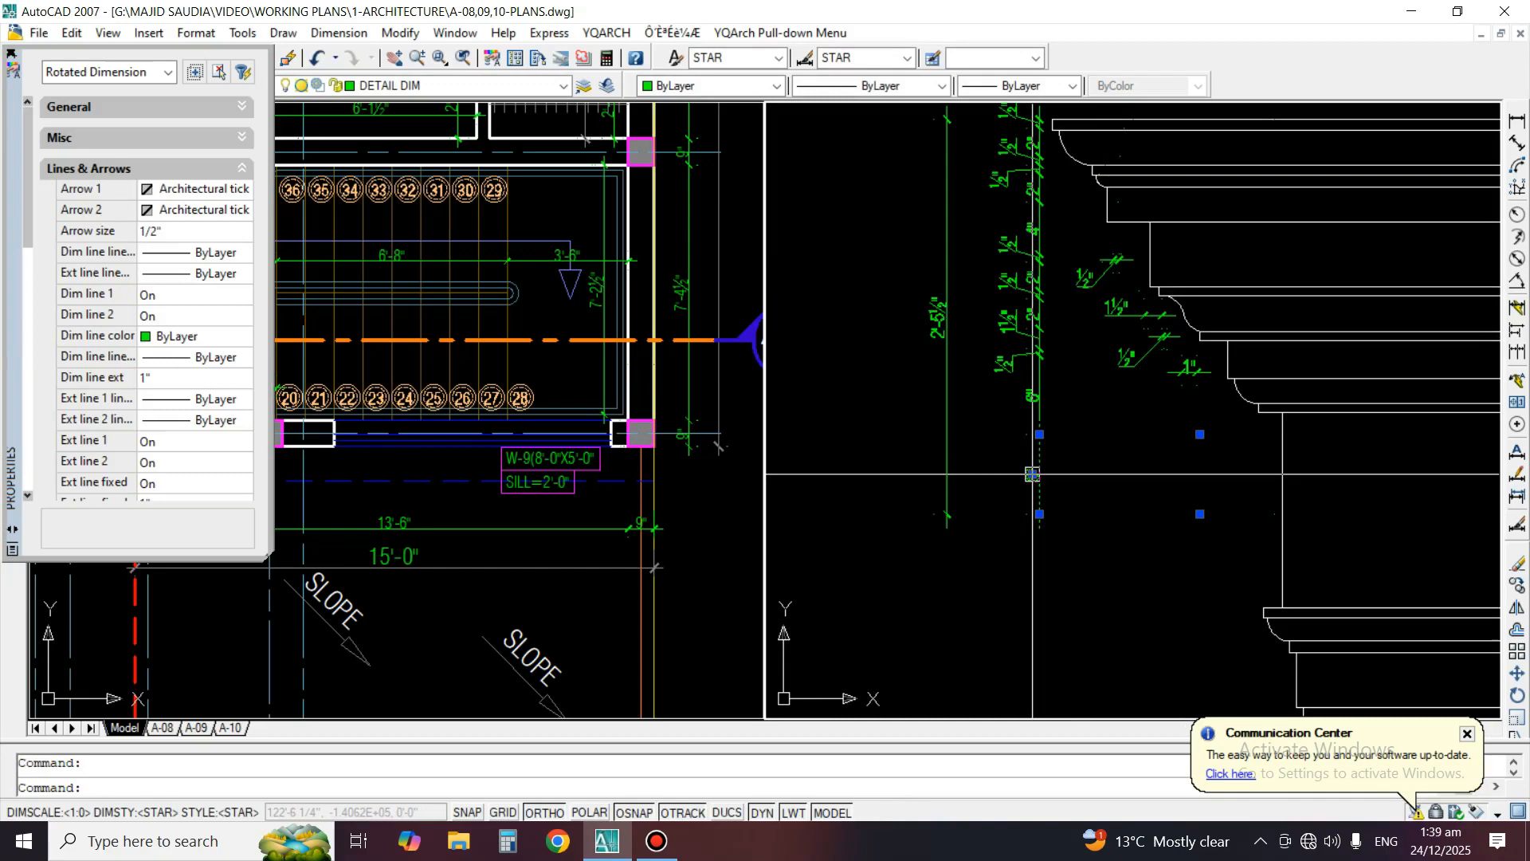
left_click(1200, 514)
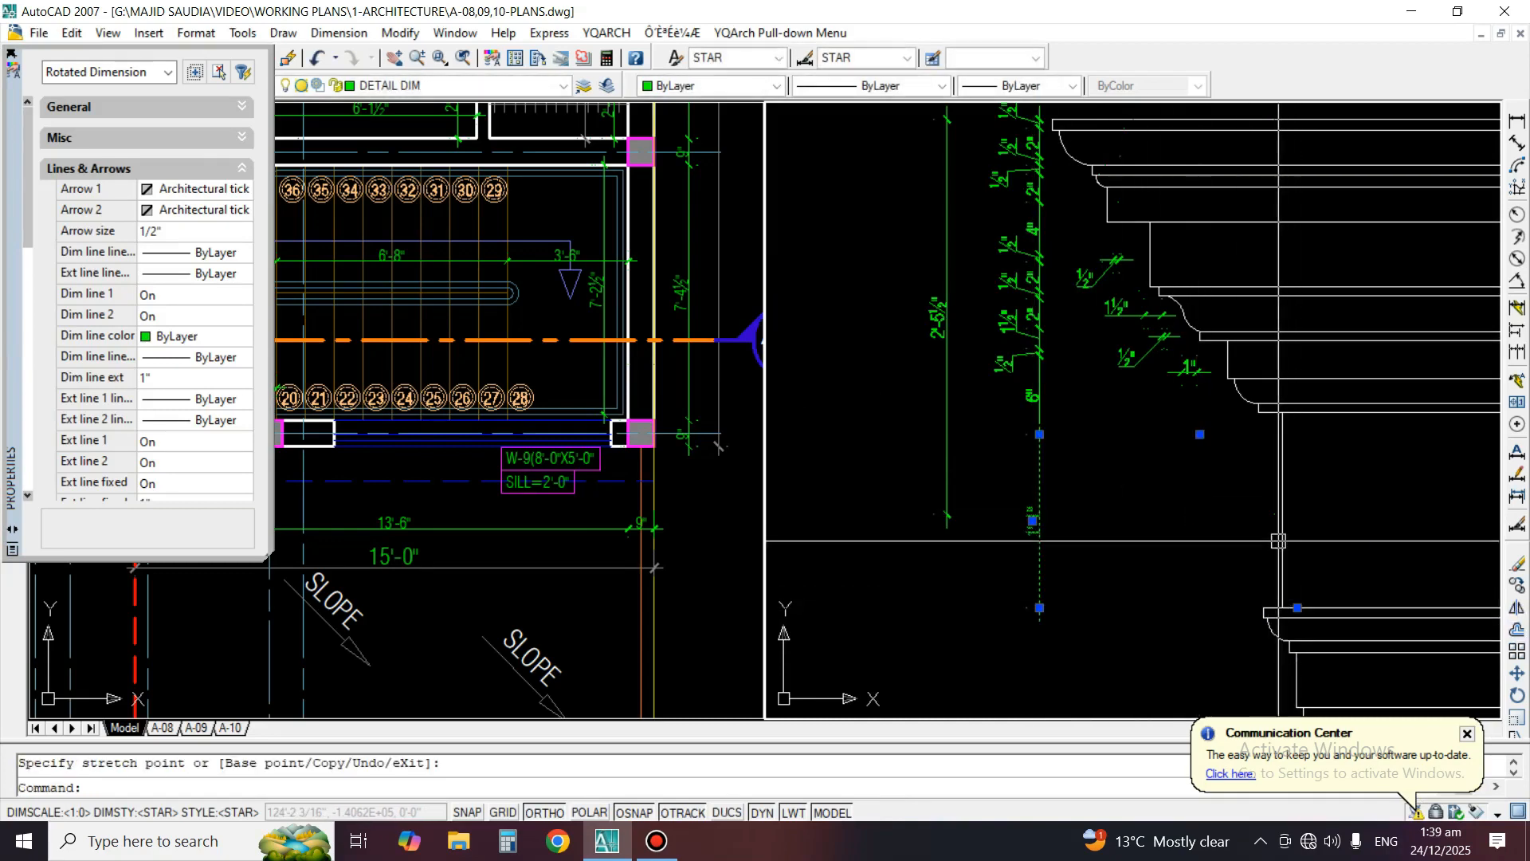
left_click(1297, 607)
key("Escape")
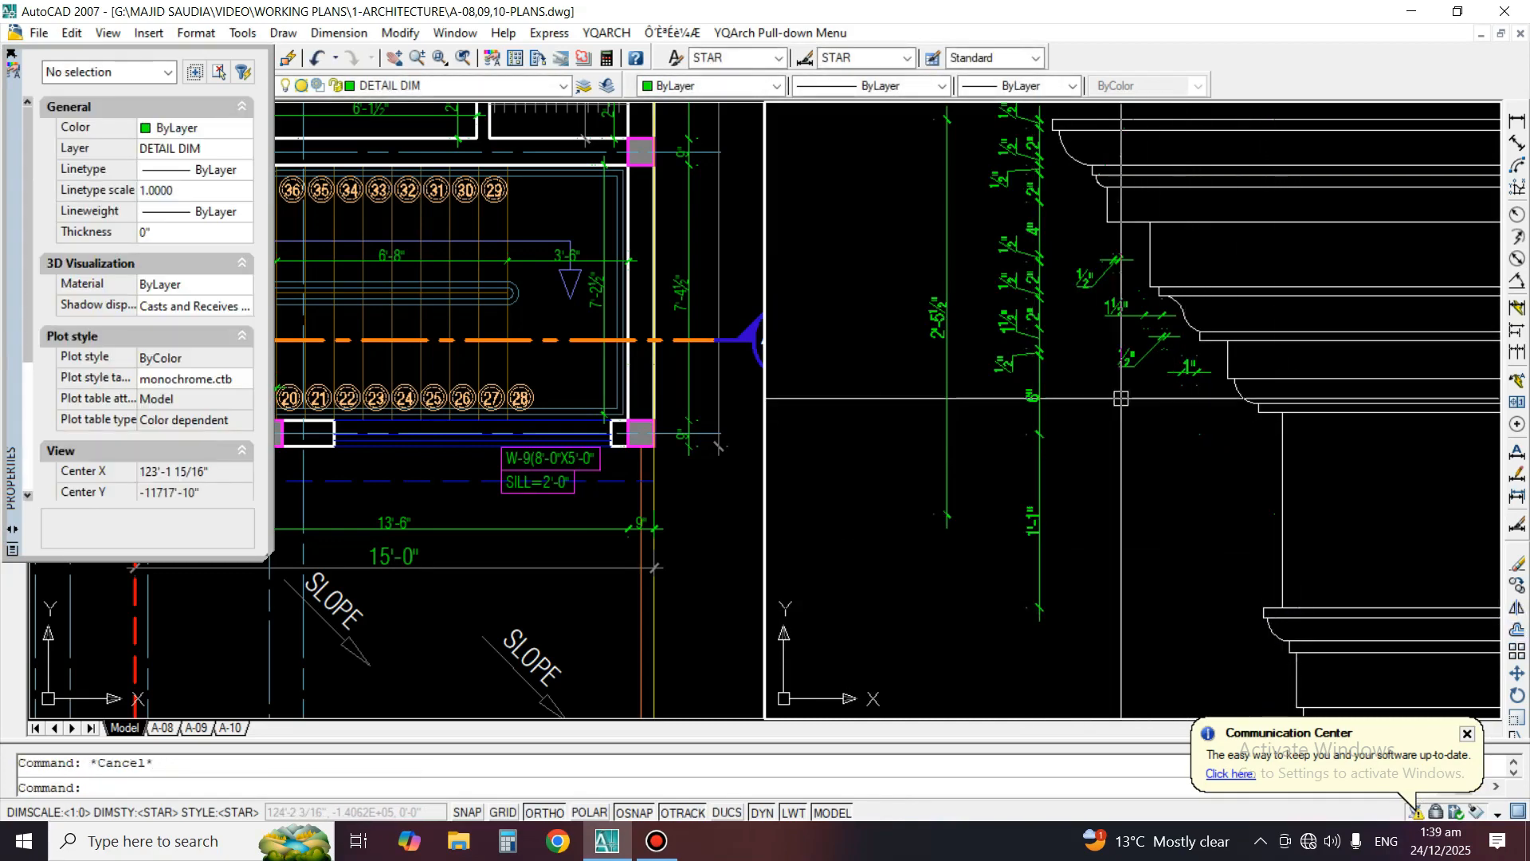
Erase the remaining 6" dimension and stretch the bottom dimension's upper extension point to the underside of Detail B's cornice
left_click(1032, 406)
key("Delete")
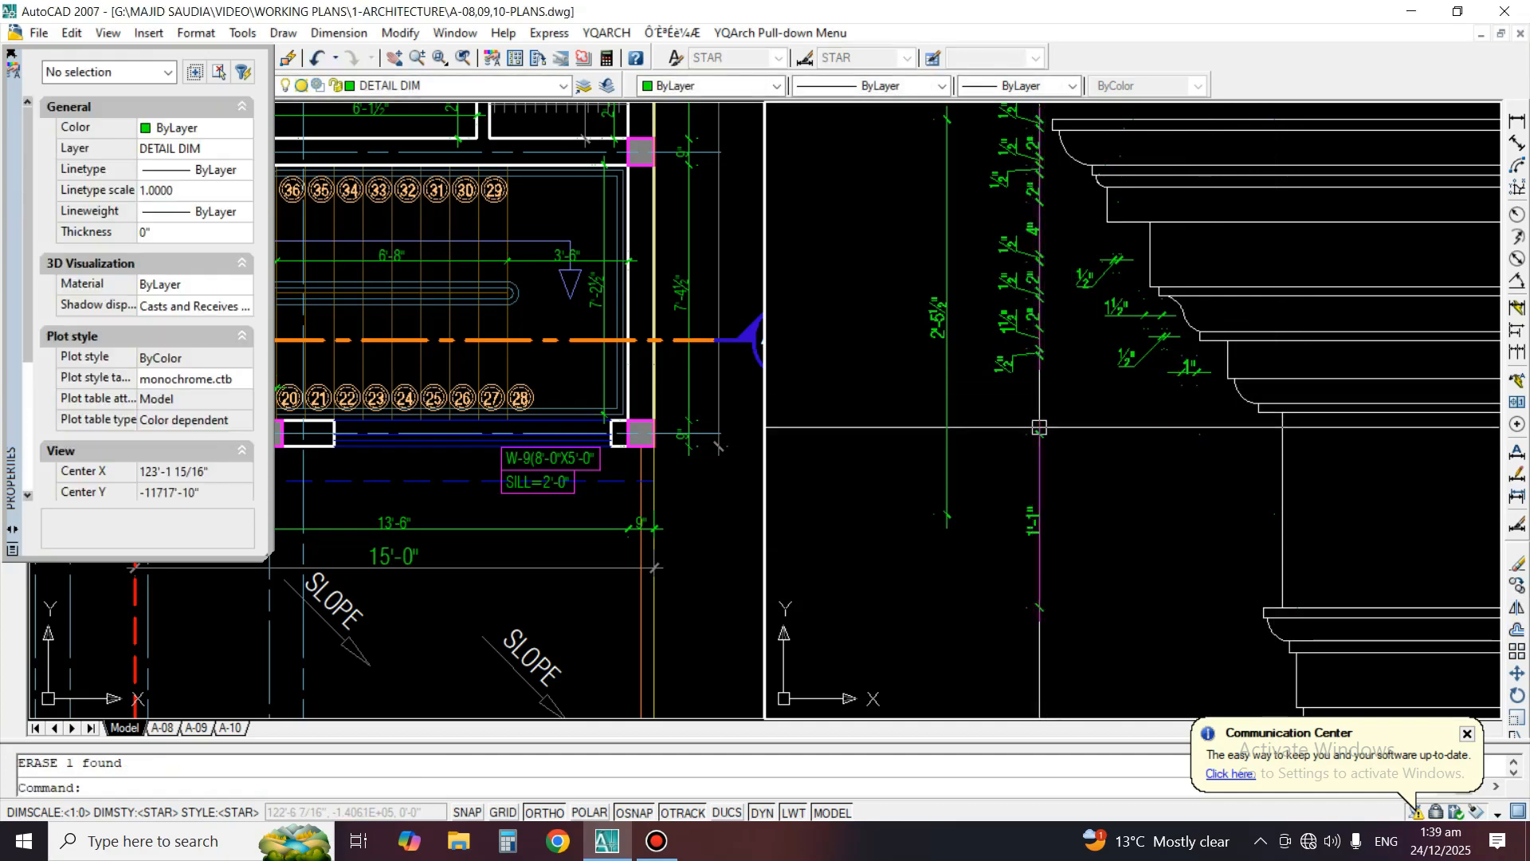
left_click(1036, 427)
left_click(1199, 434)
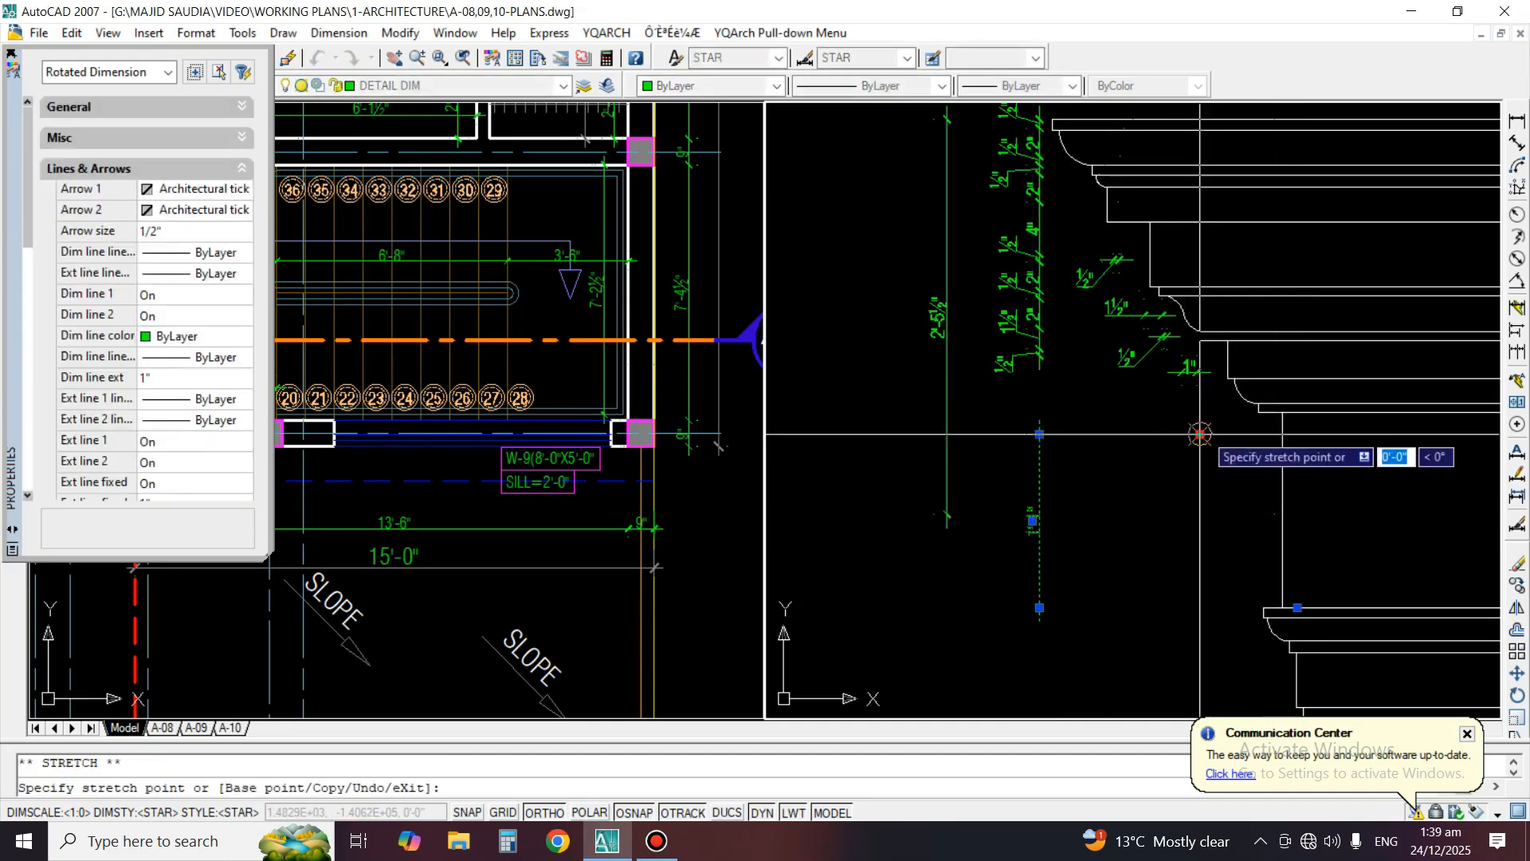
left_click(1283, 412)
key("Escape")
key("Escape")
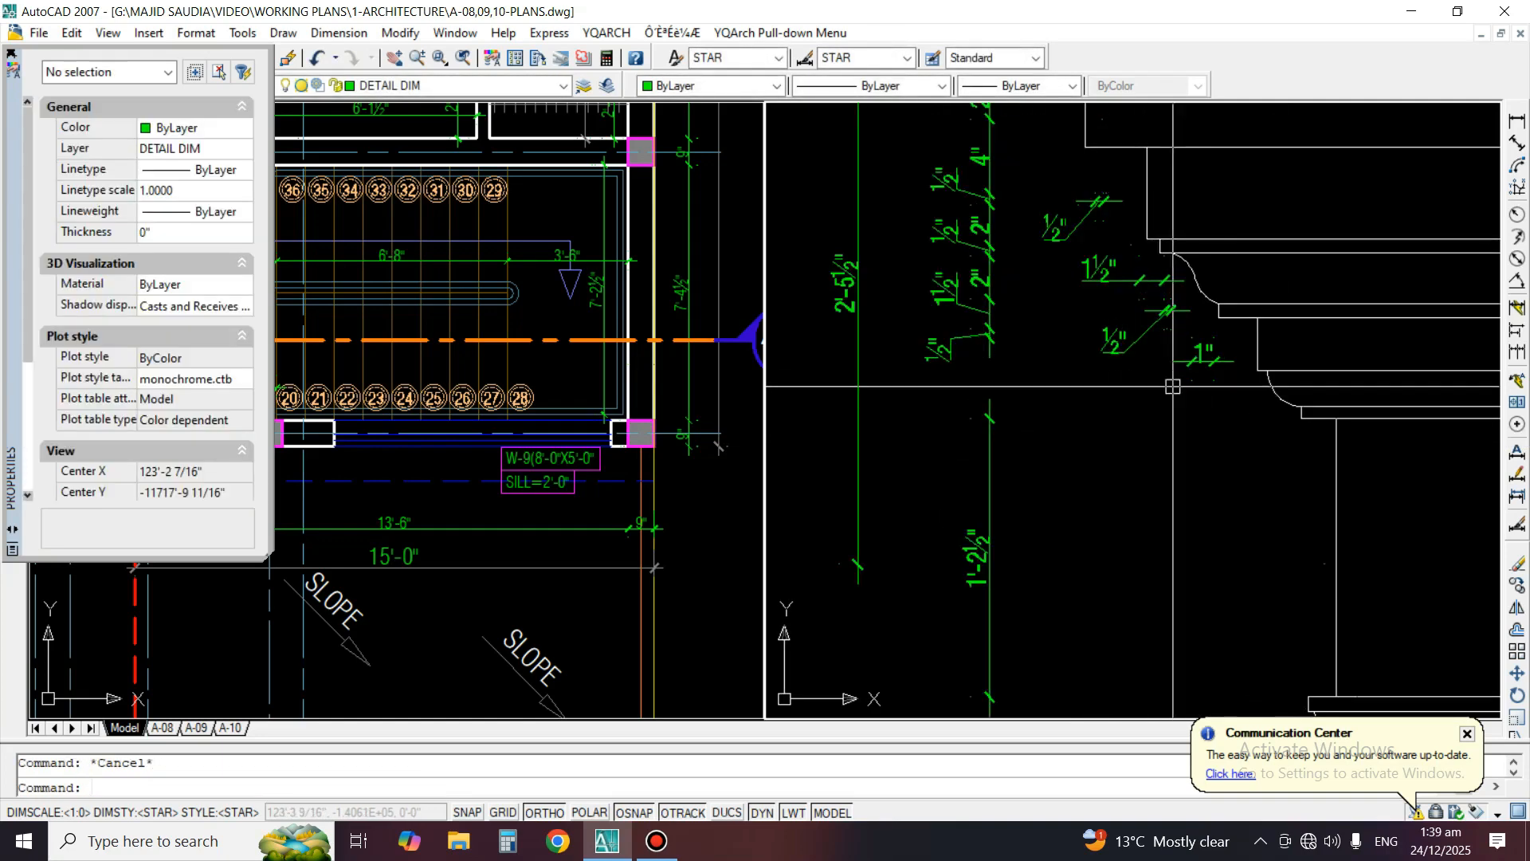
Erase the lowest copied 1/2", 1 1/2" and 2" dimensions beside Detail B's cornice
scroll(1172, 387, "up", 3)
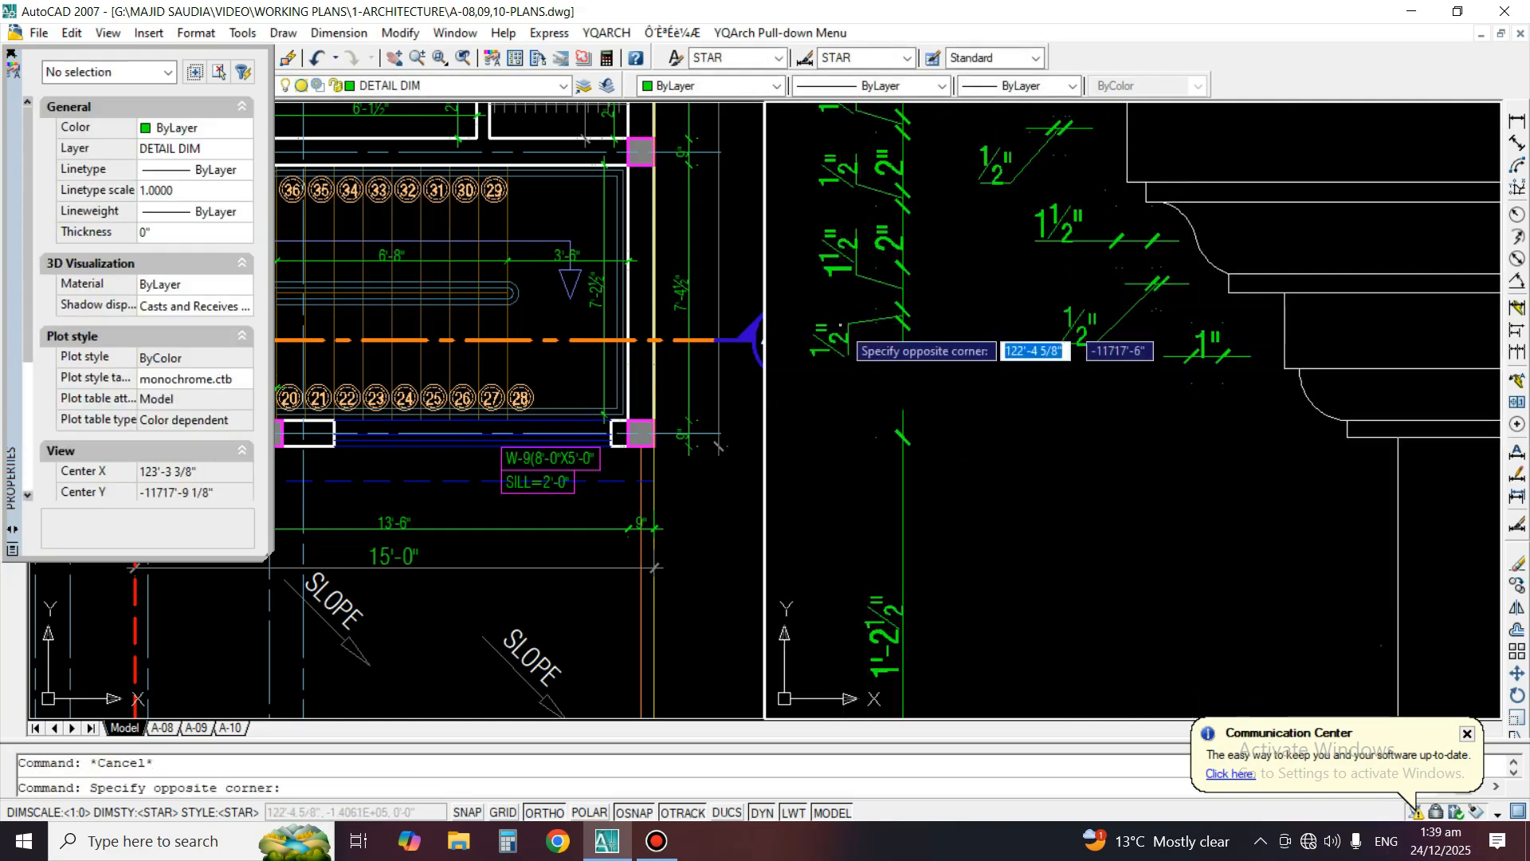
left_click(833, 358)
type("e")
key("space")
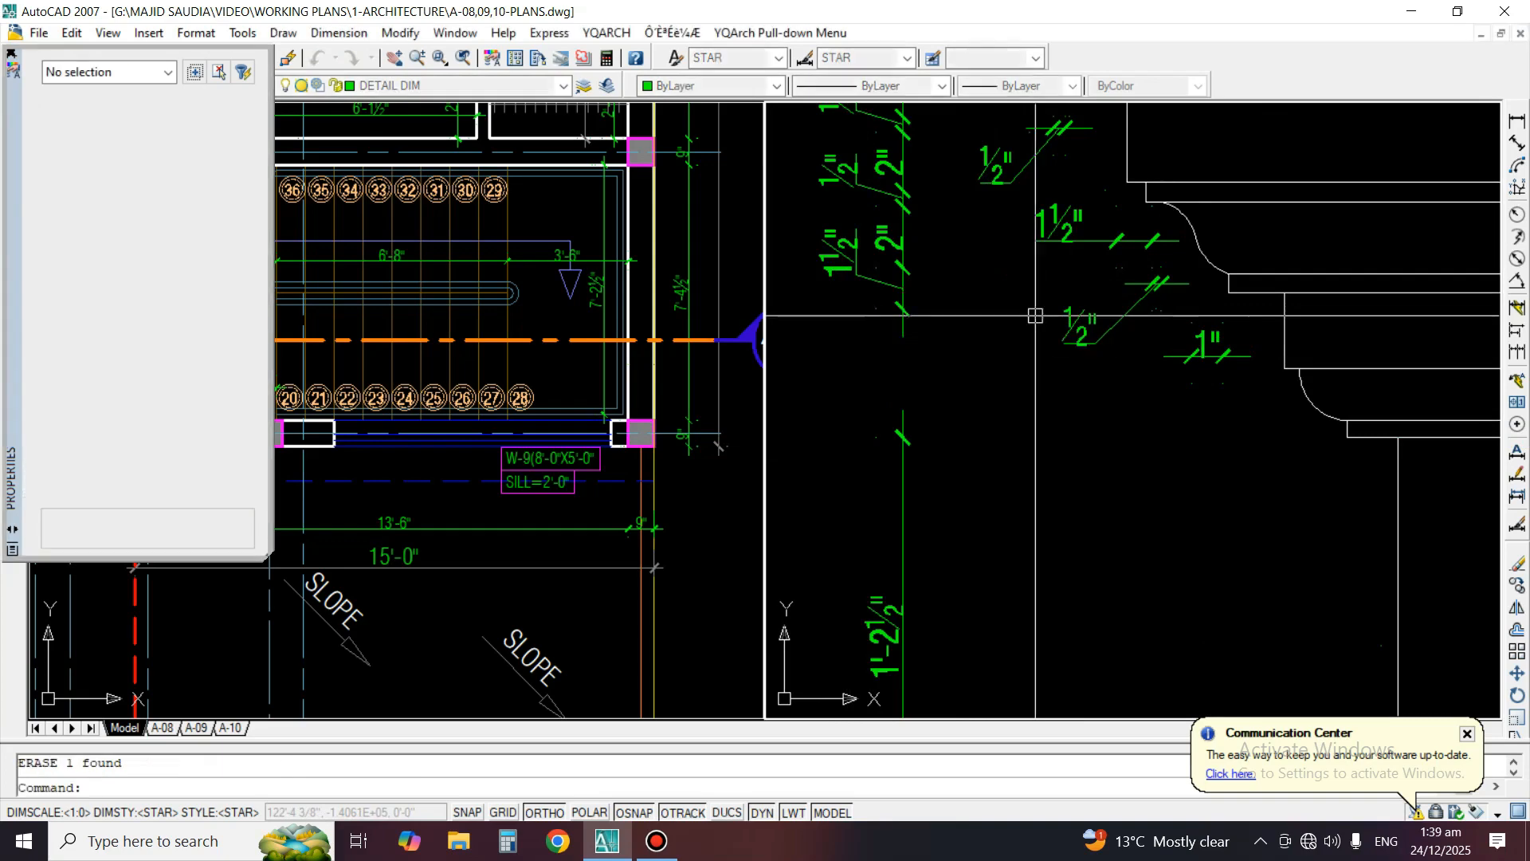
left_click(871, 283)
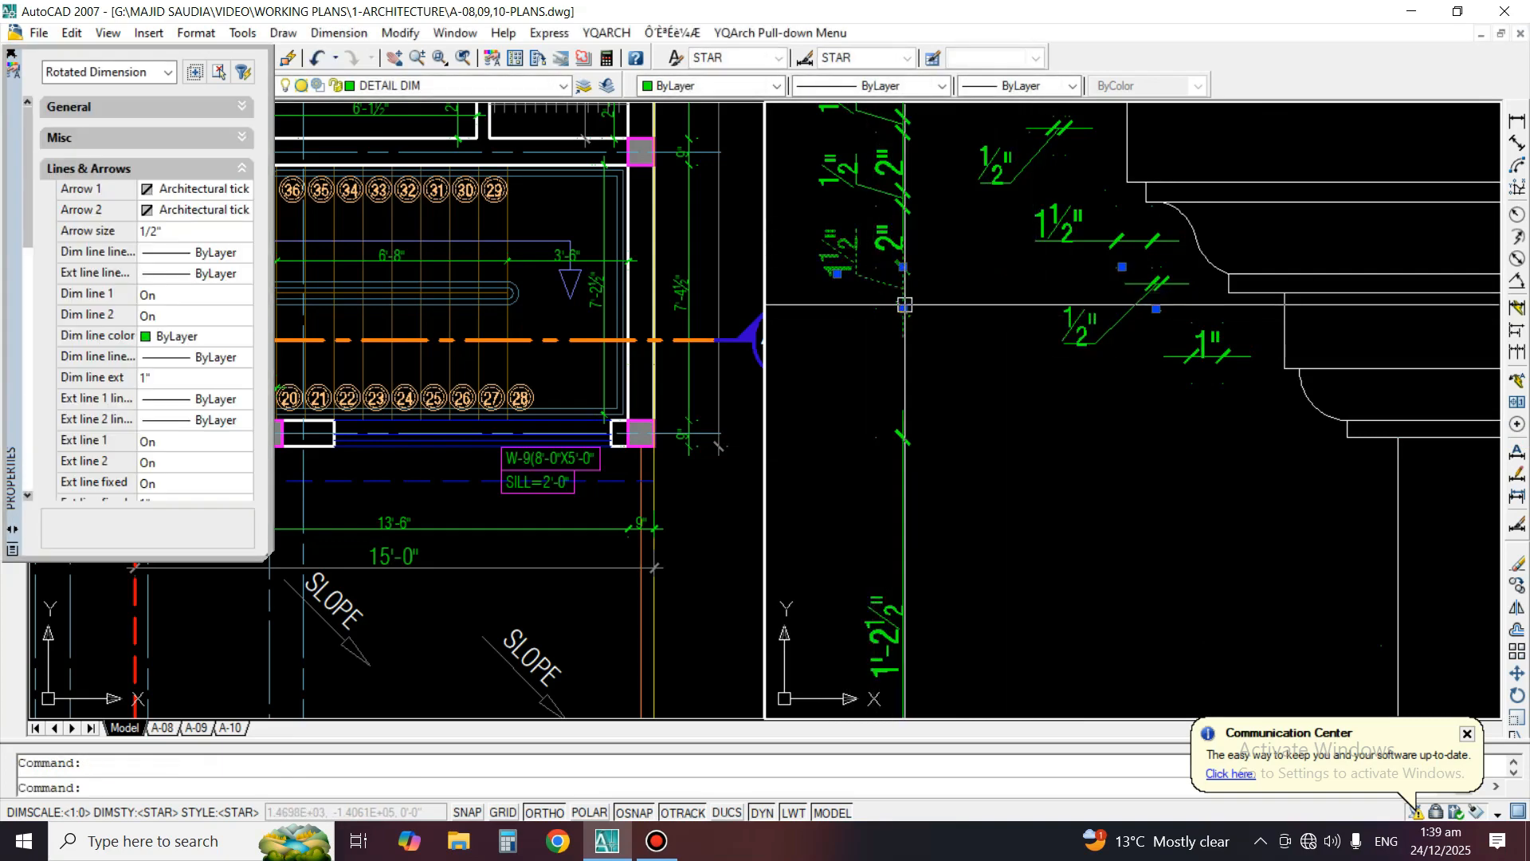
type("e")
key("space")
left_click(878, 253)
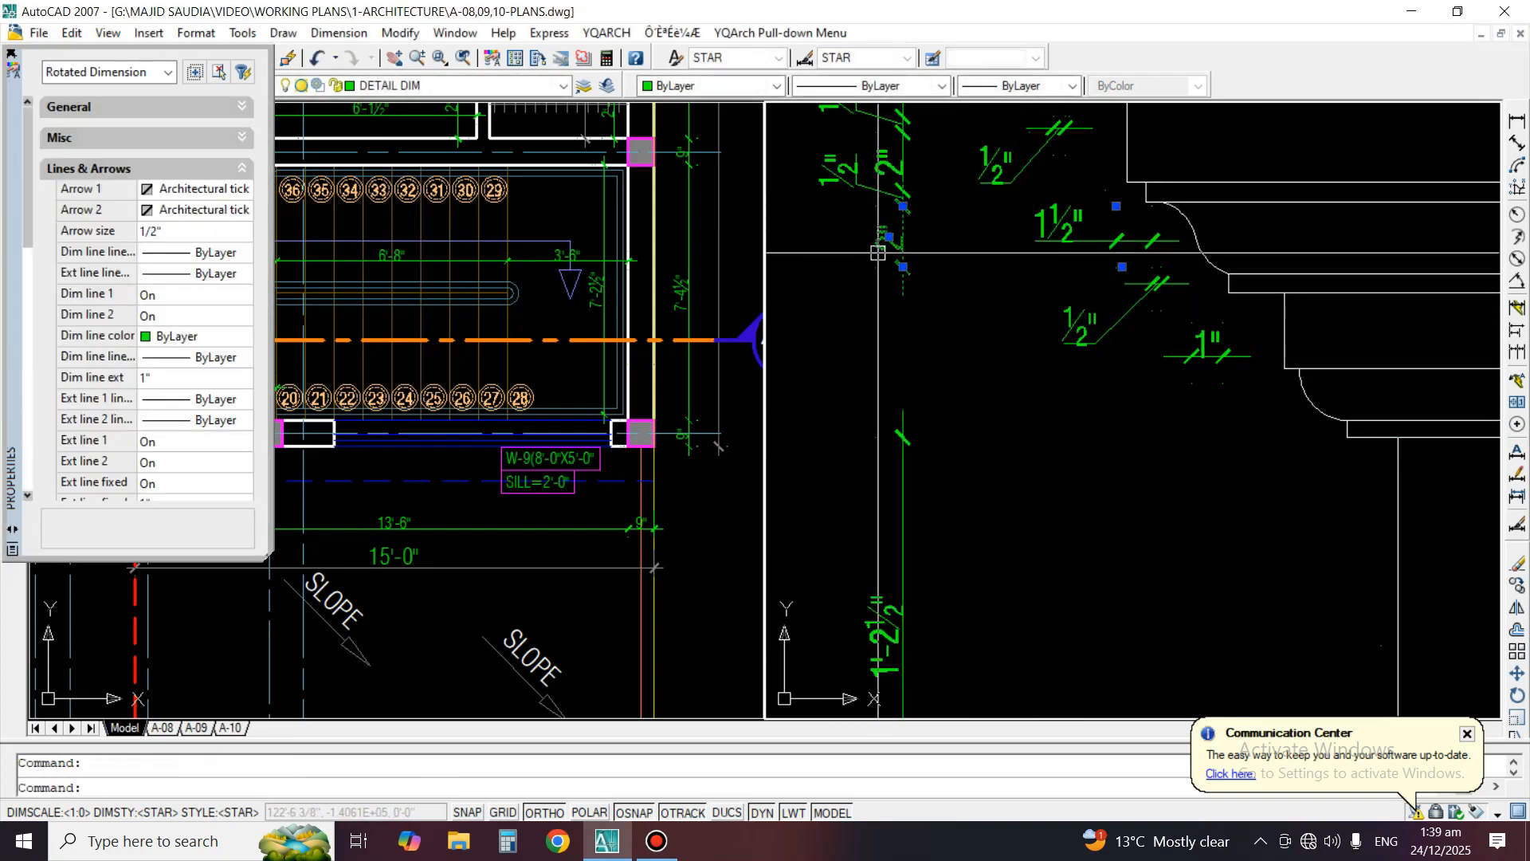
type("e")
key("space")
scroll(1028, 344, "down", 2)
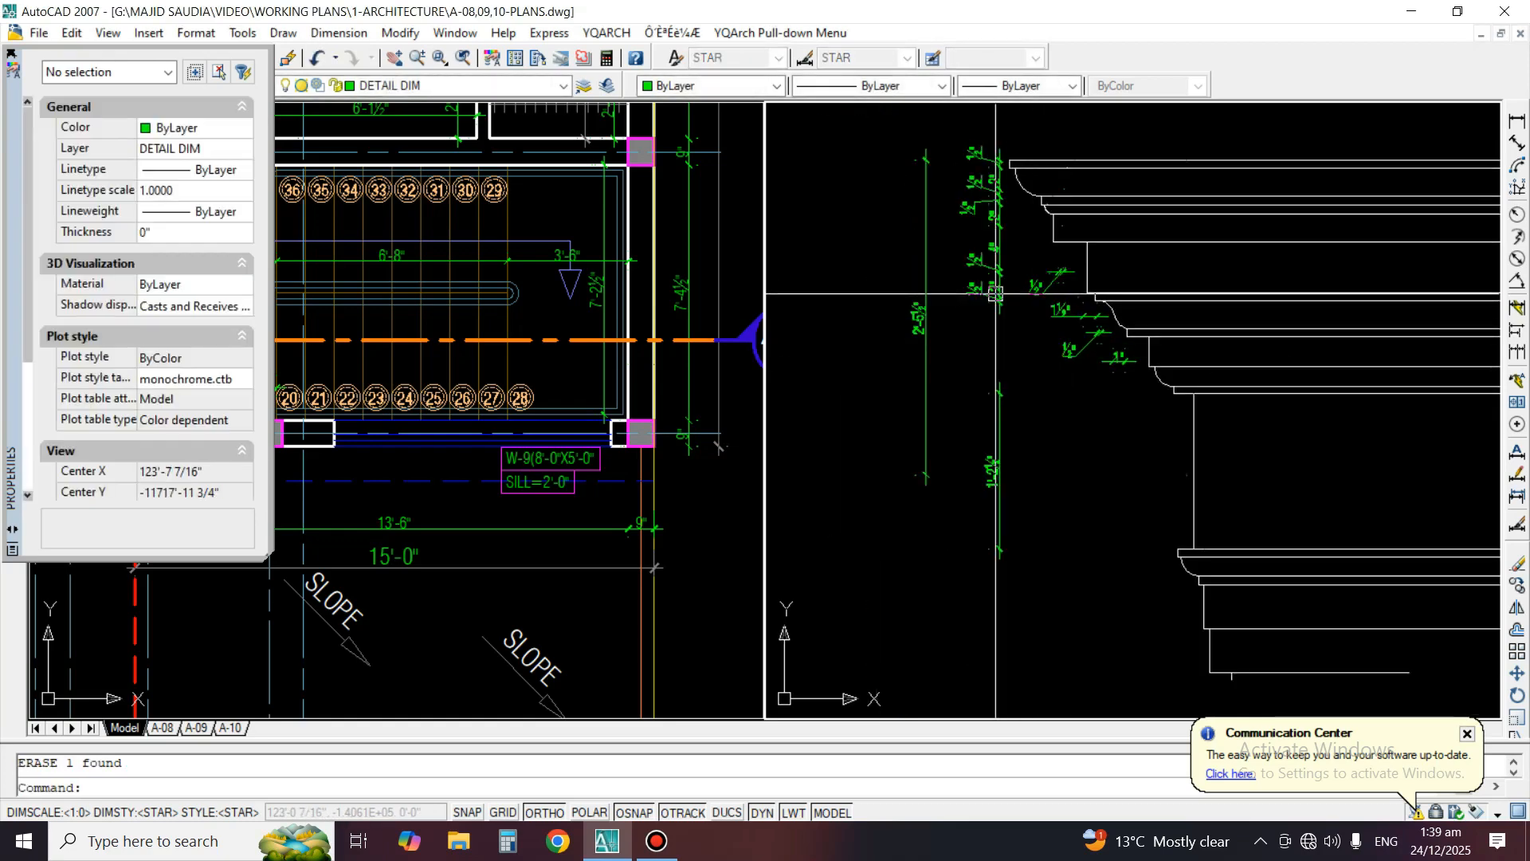
Erase the offset 1/2" dimensions and the long bottom dimension beside Detail B
scroll(1472, 379, "down", 3)
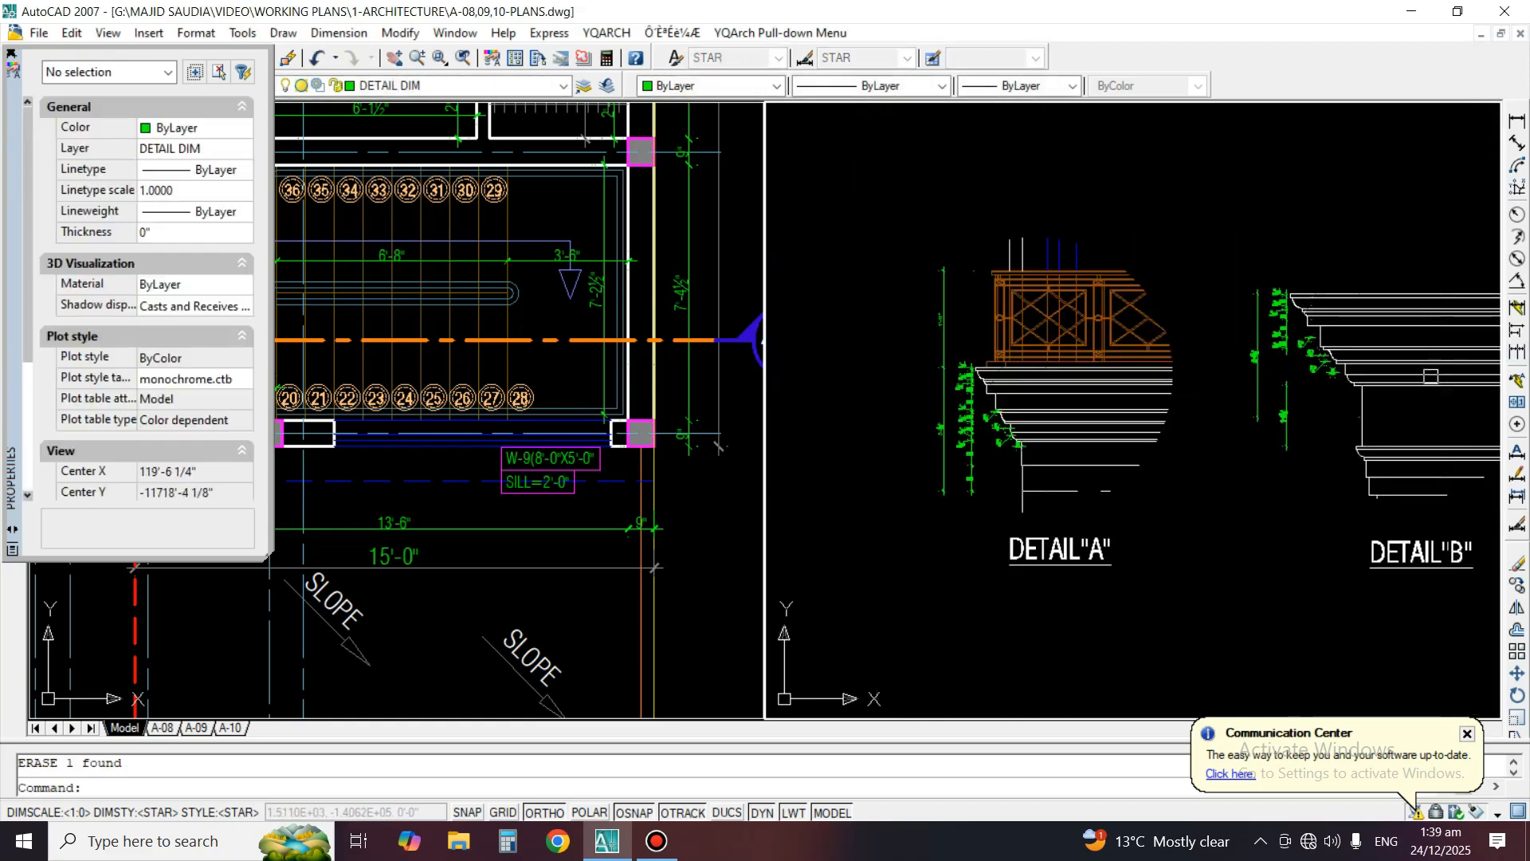
scroll(1410, 303, "up", 3)
type("e")
key("space")
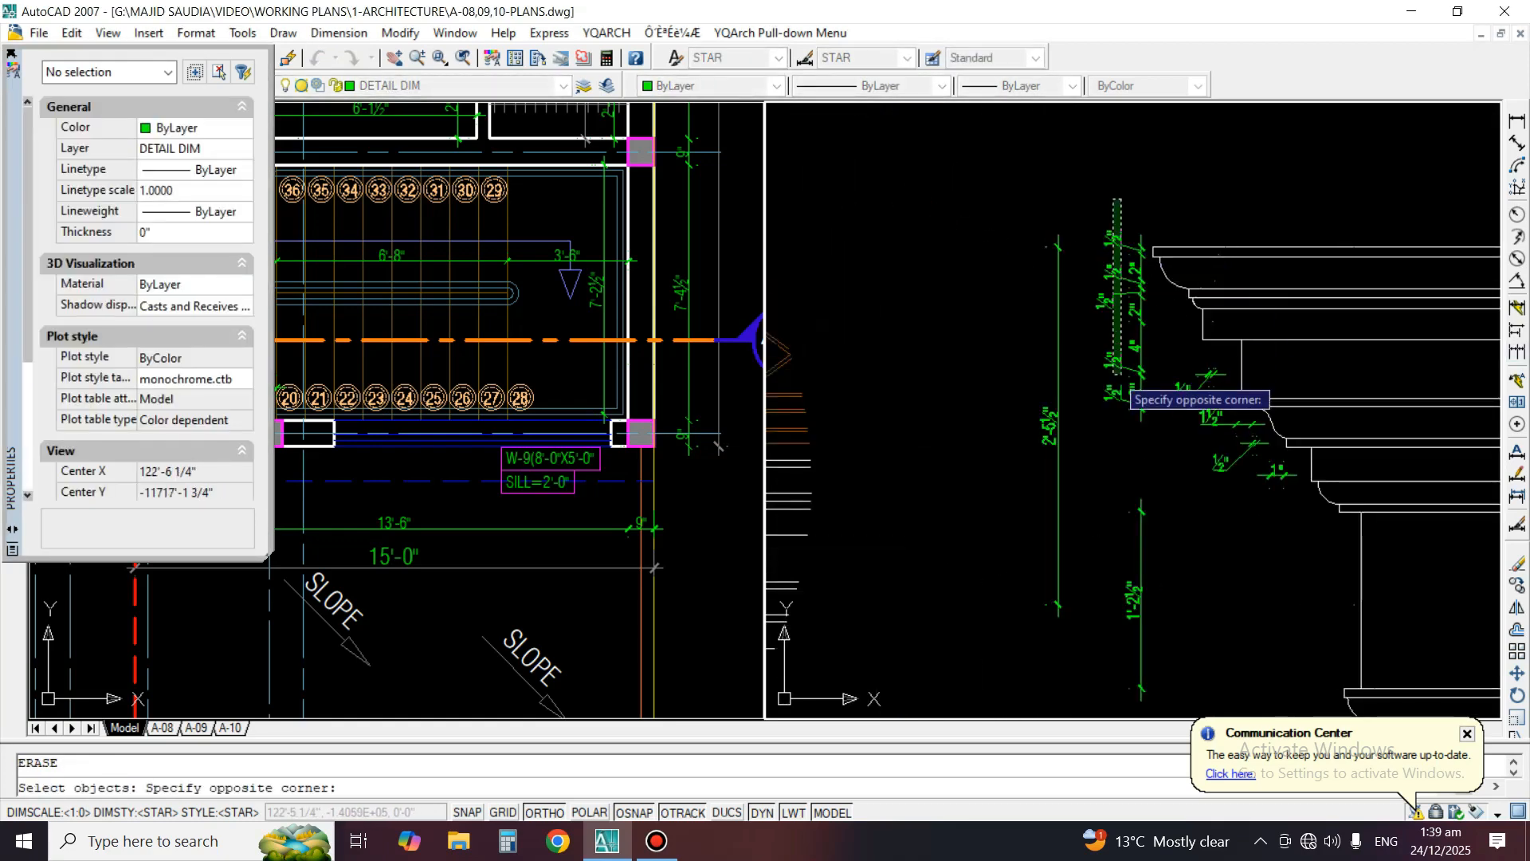
left_click(1119, 375)
key("space")
key("space")
Erase the horizontal moulding dimensions and all remaining copied vertical dimensions beside Detail B
key("space")
key("space")
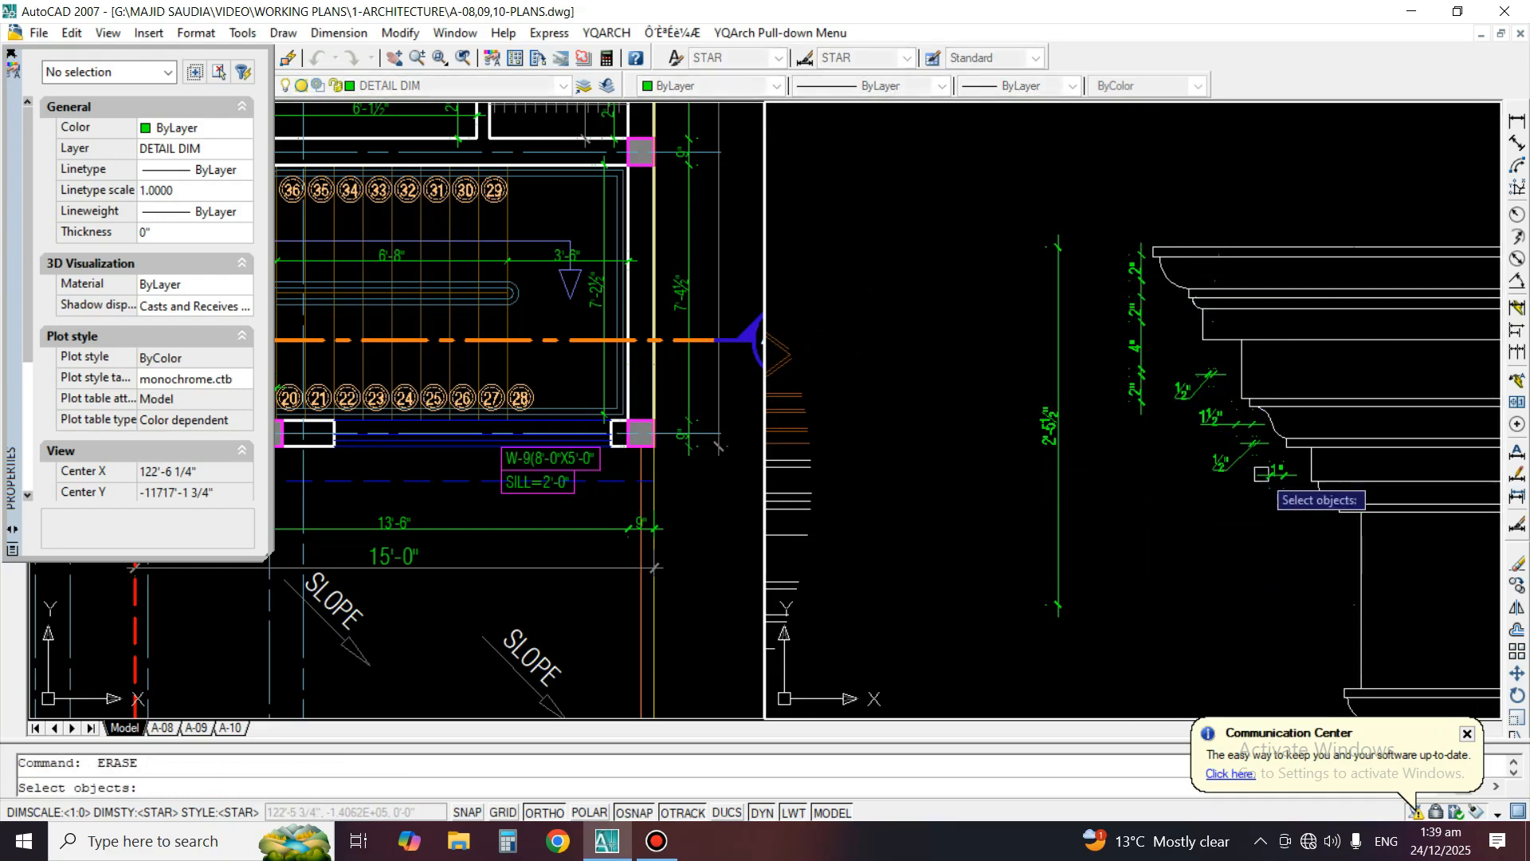
left_click(1267, 474)
key("space")
left_click(1226, 458)
key("space")
left_click(1191, 398)
left_click(1185, 392)
key("space")
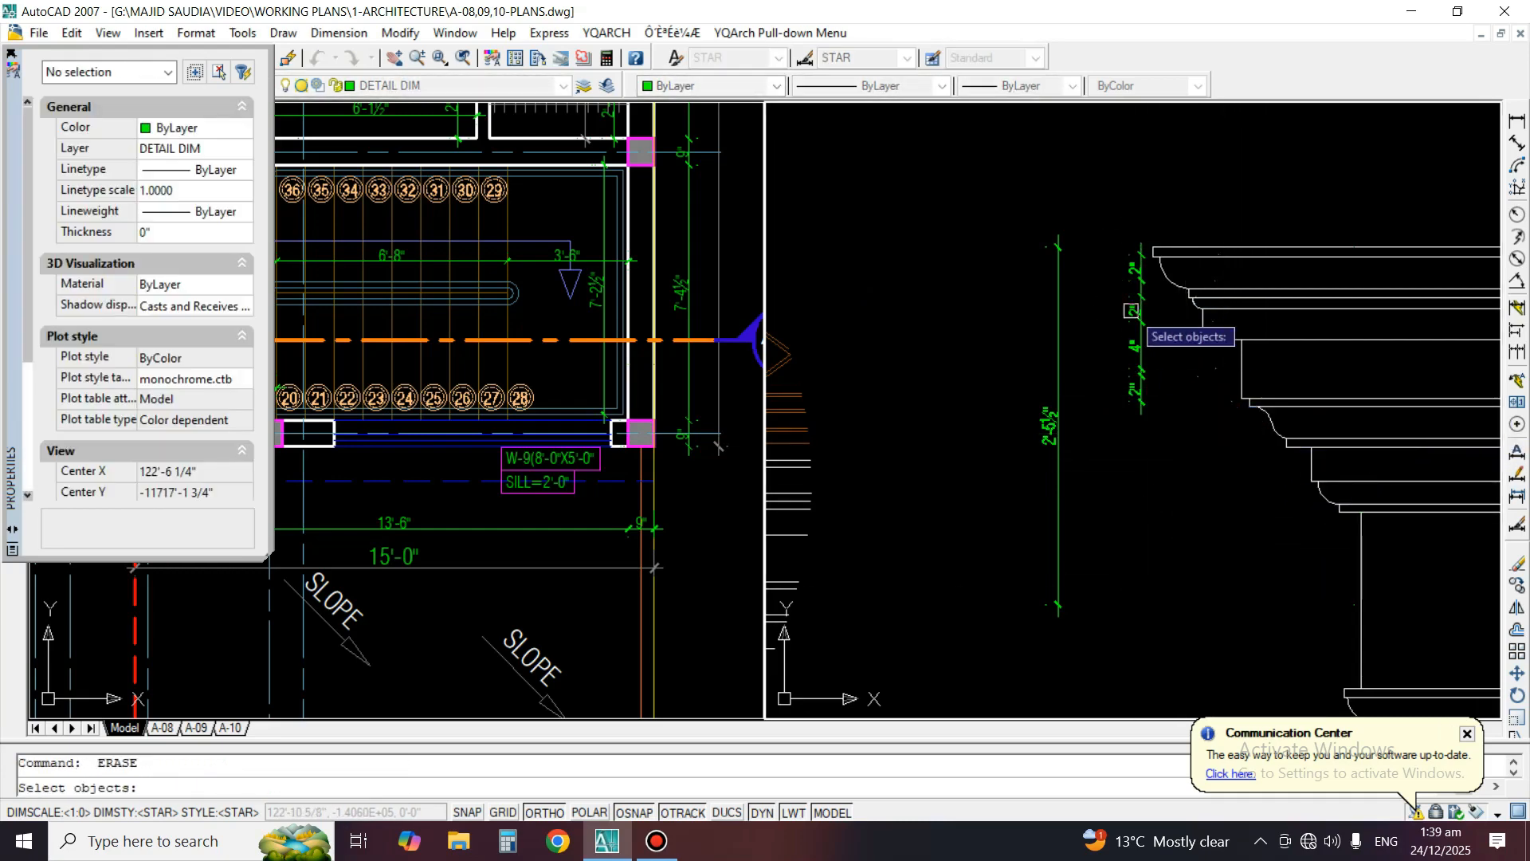
left_click(1141, 310)
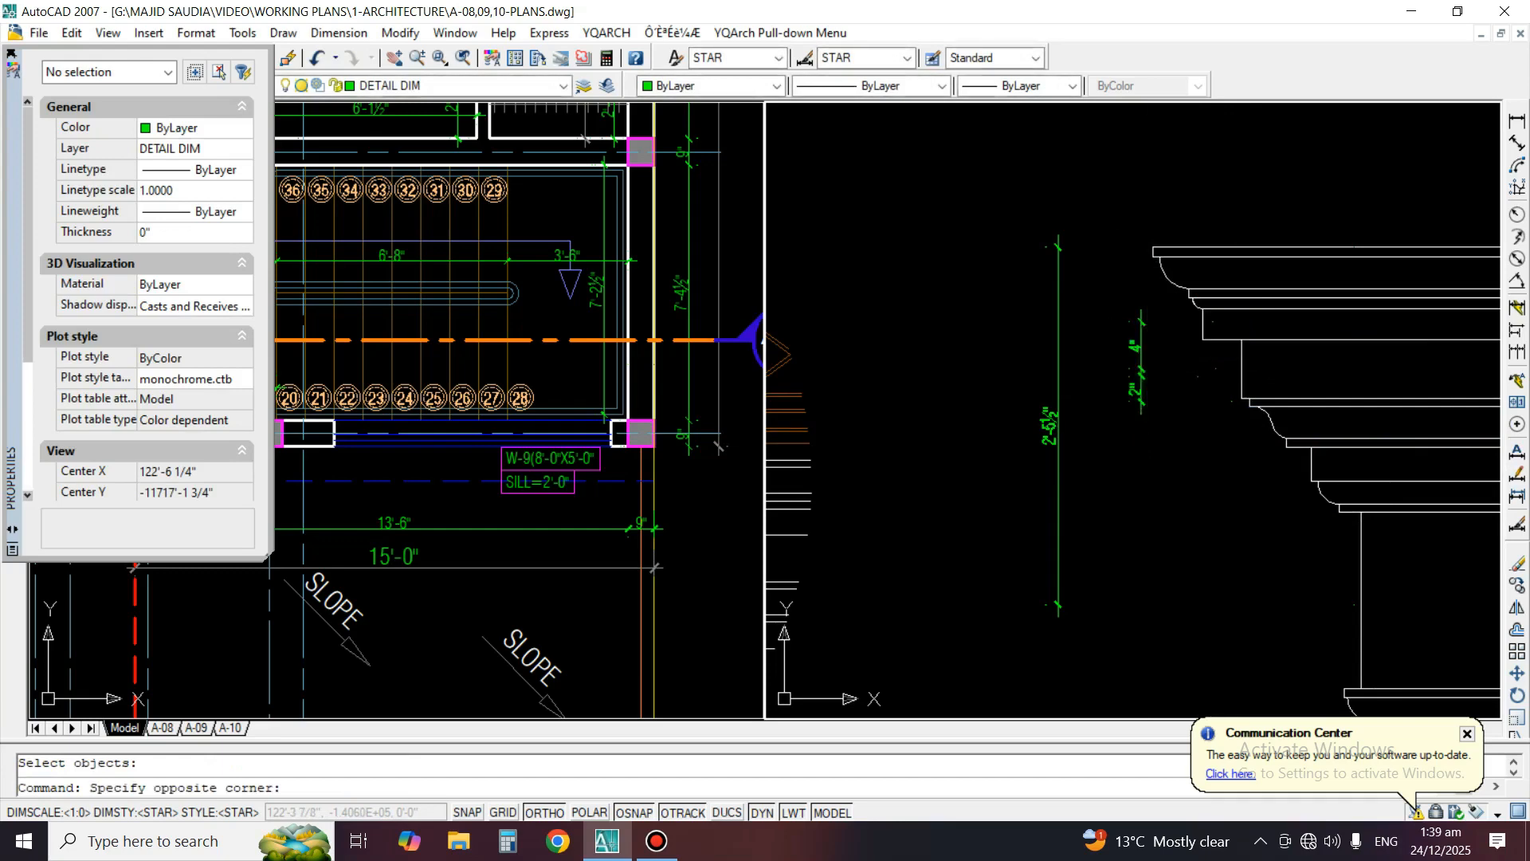
key("Delete")
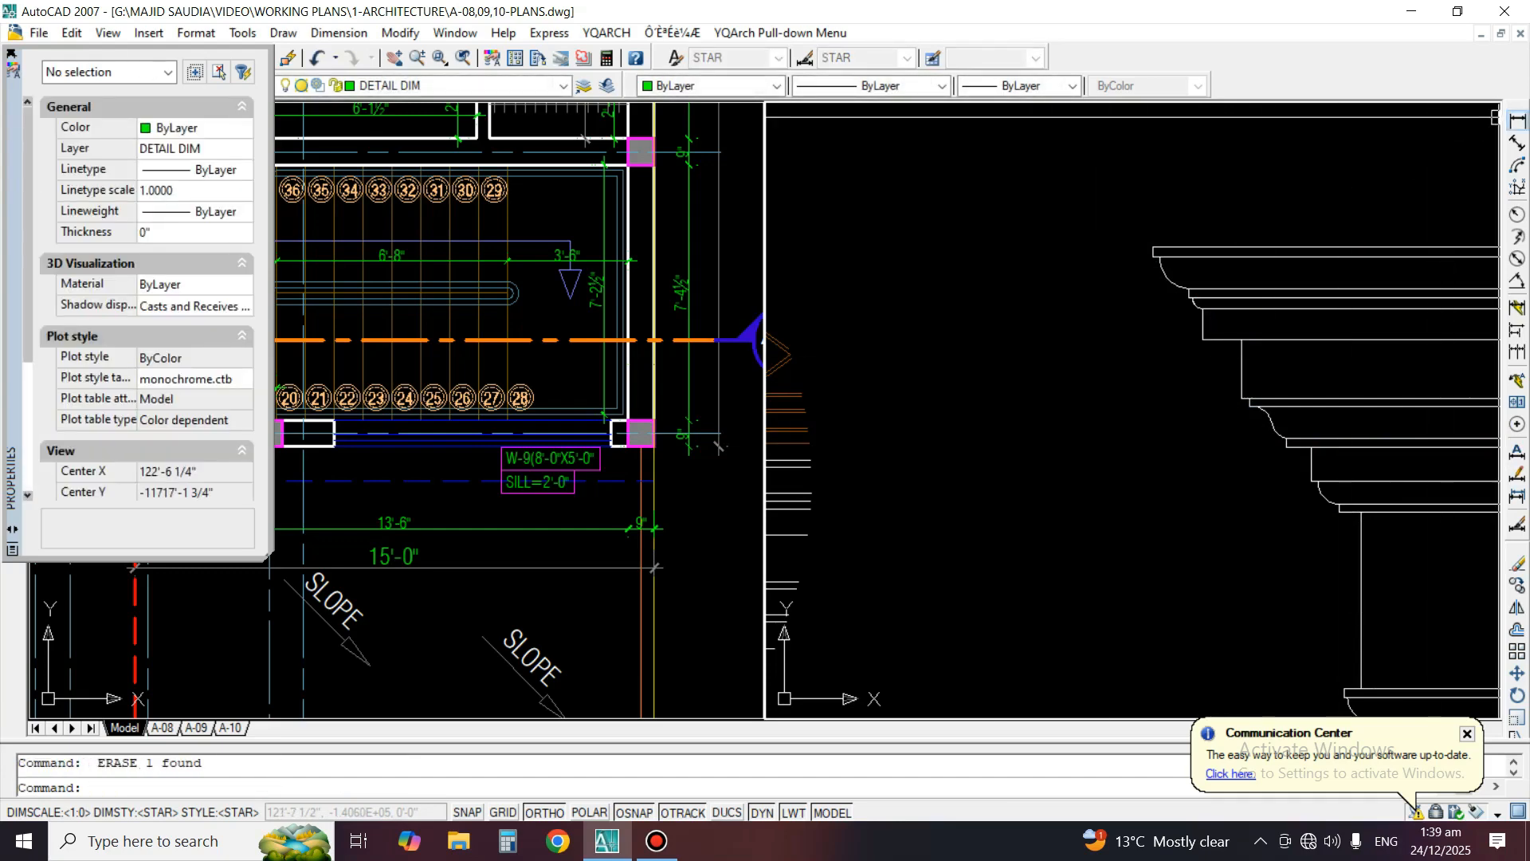
Add a vertical linear dimension for the height of the top fillet of Detail B's cornice
left_click(1517, 120)
scroll(1304, 217, "up", 2)
left_click(1108, 260)
left_click(1122, 273)
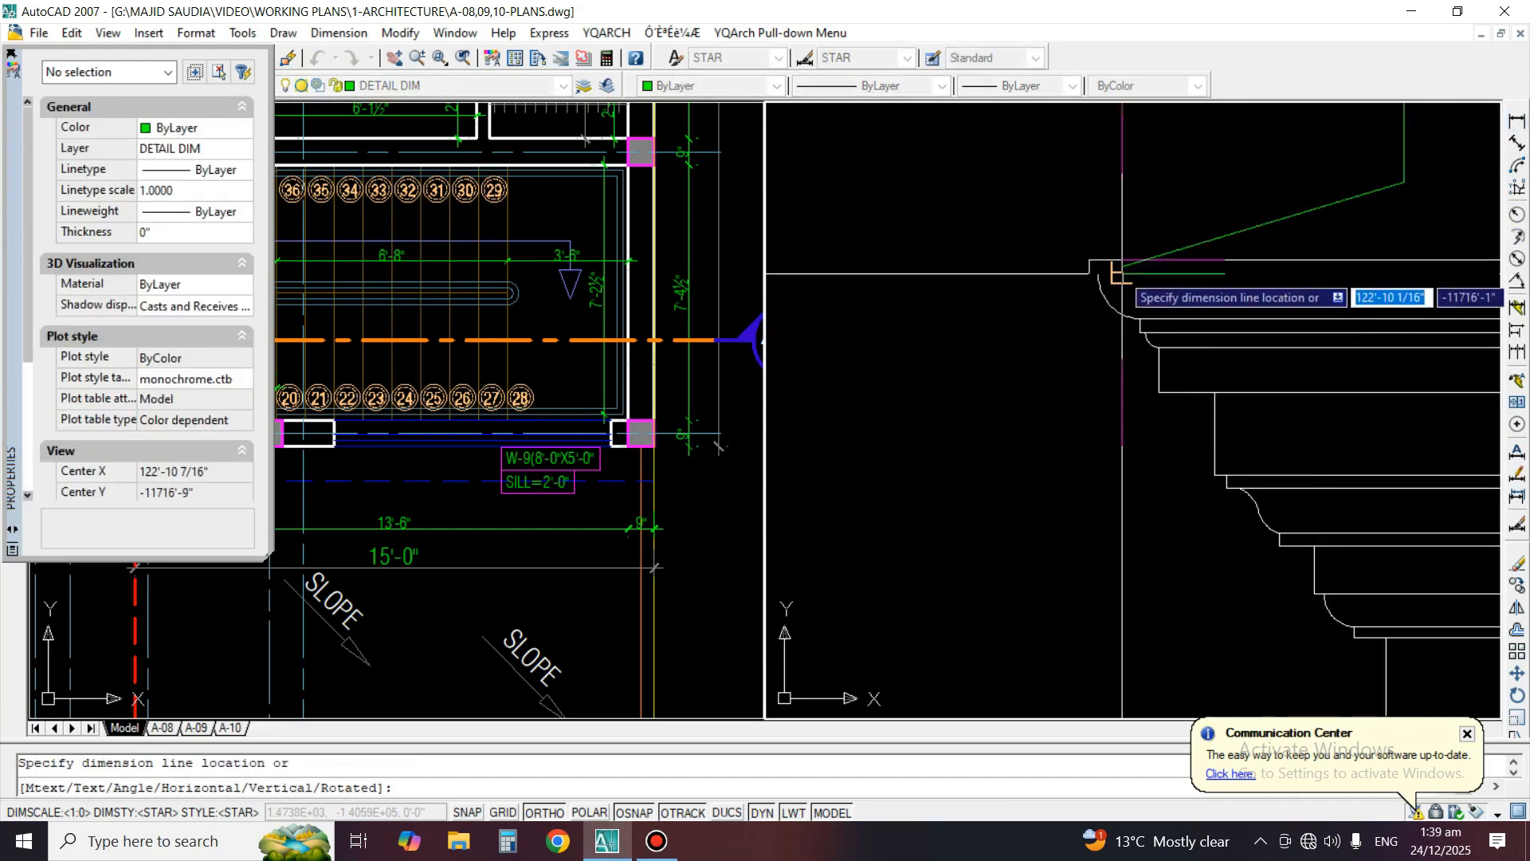
left_click(1038, 273)
Match the new Detail B dimension's properties to one of Detail A's dimensions
scroll(1256, 267, "down", 6)
type("MA")
key("space")
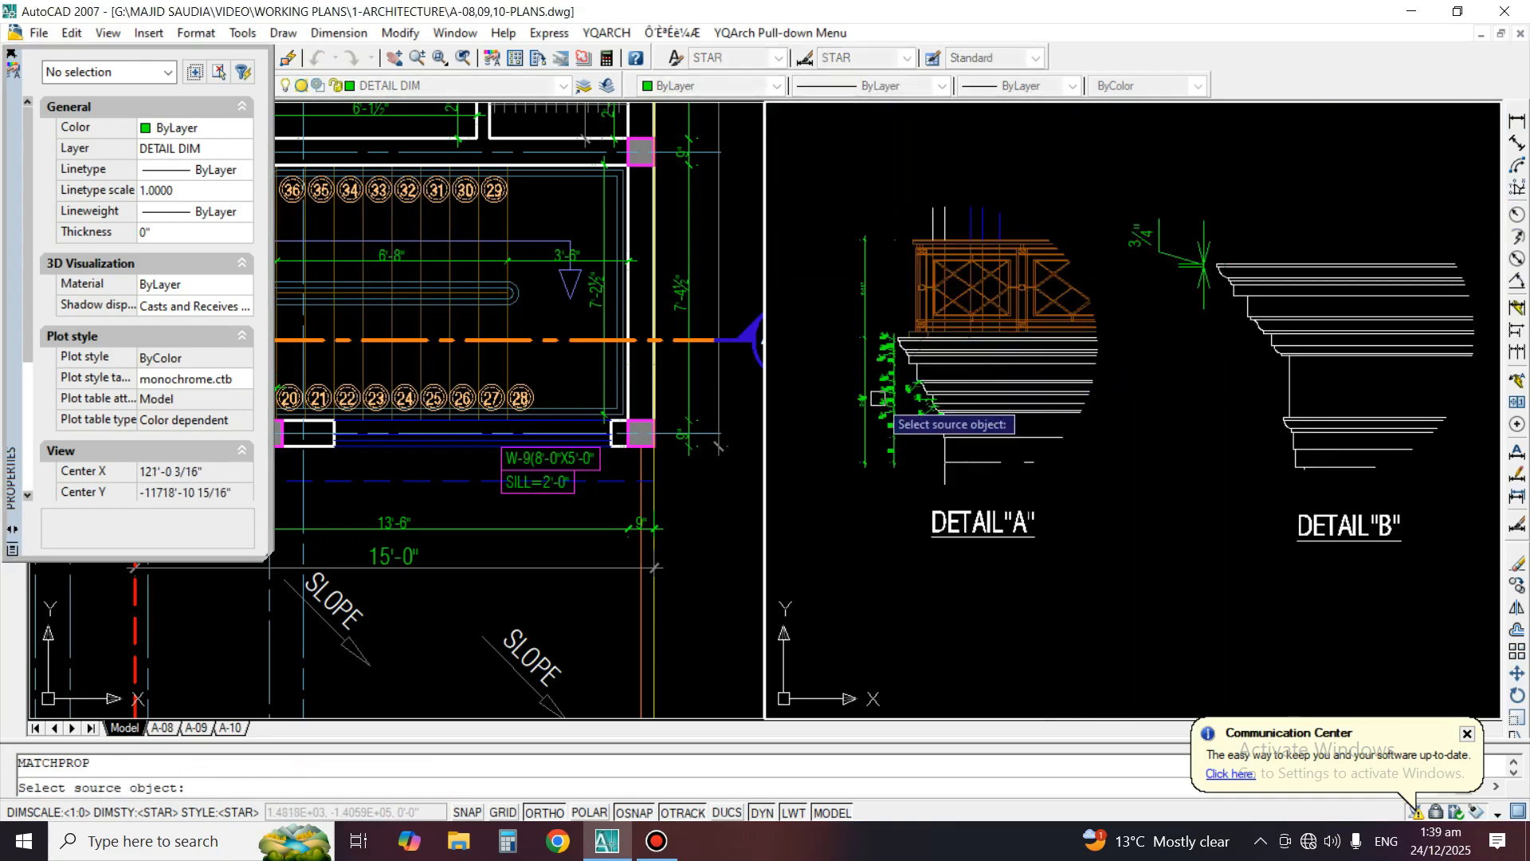
scroll(1236, 243, "up", 3)
left_click(1233, 246)
left_click(1065, 206)
key("space")
Move the top fillet's dimension horizontally a little closer to Detail B's cornice profile
scroll(1175, 302, "up", 3)
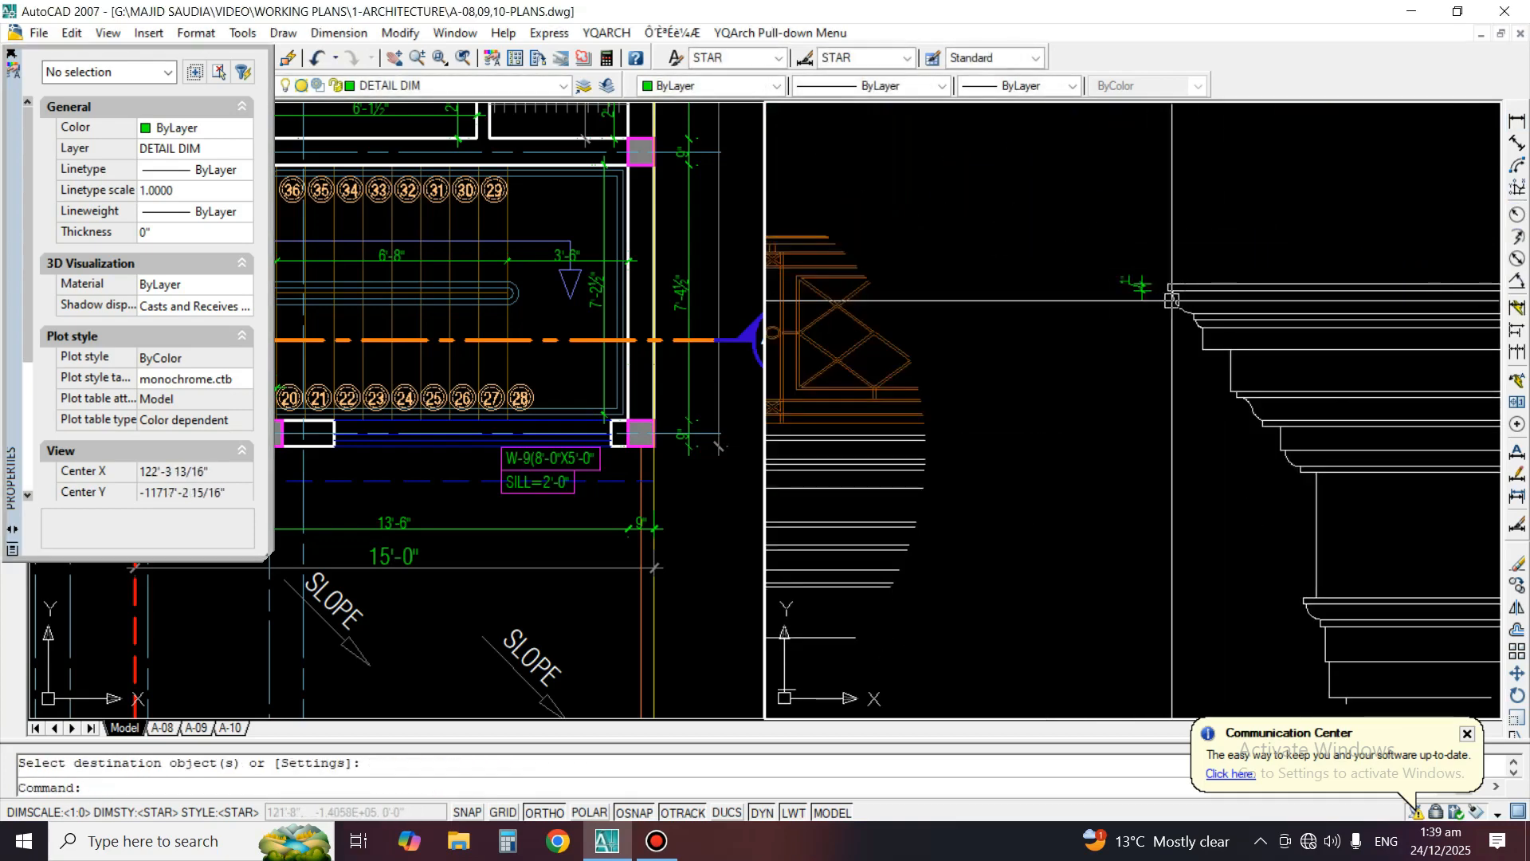
middle_click_drag(1177, 302, 1034, 282)
type("M")
key("space")
left_click(985, 260)
key("space")
left_click(930, 353)
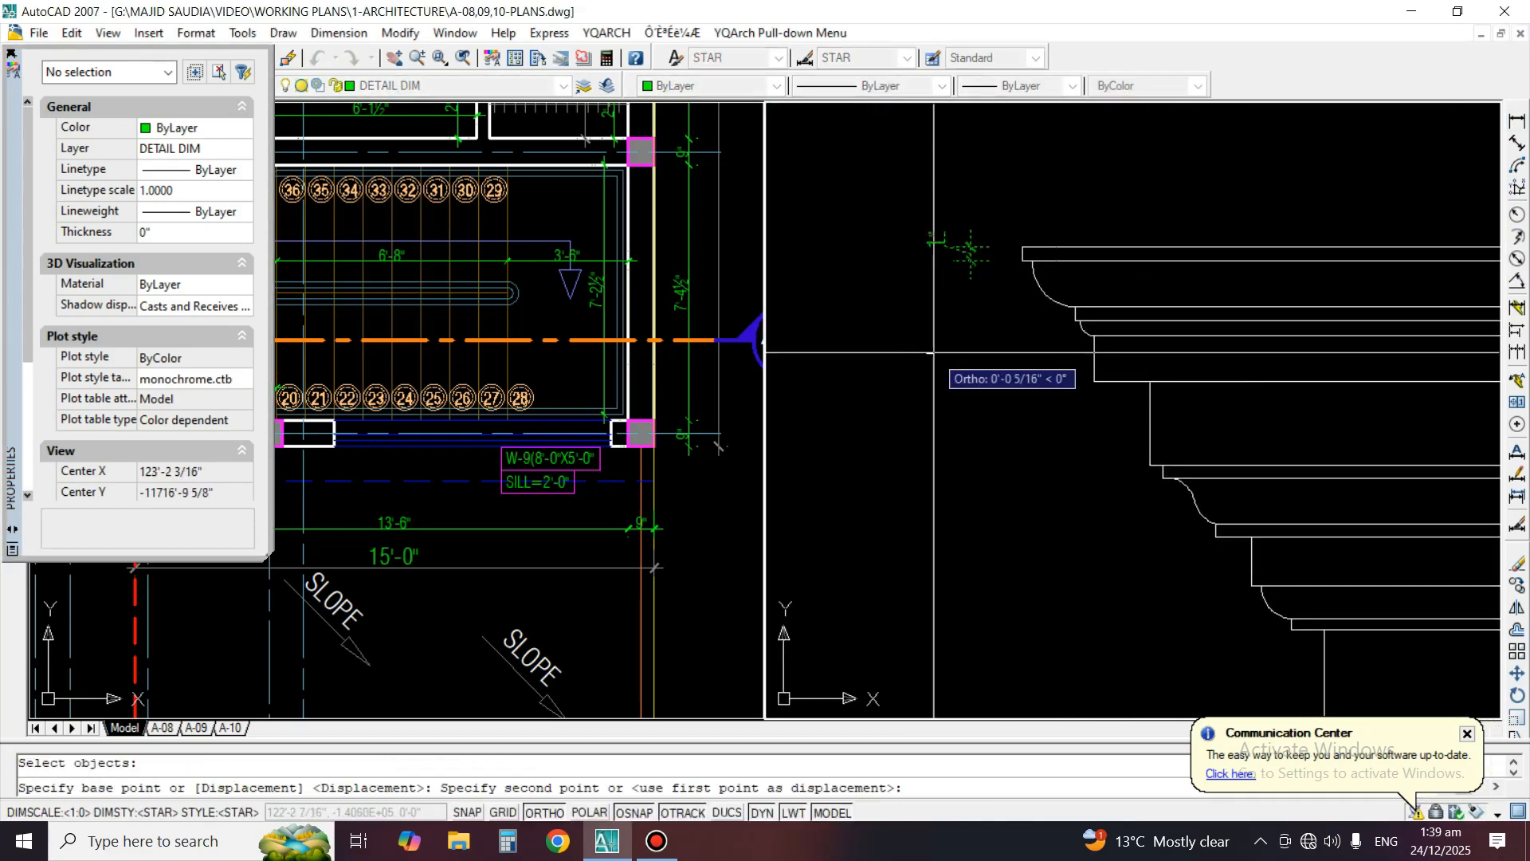
left_click(949, 352)
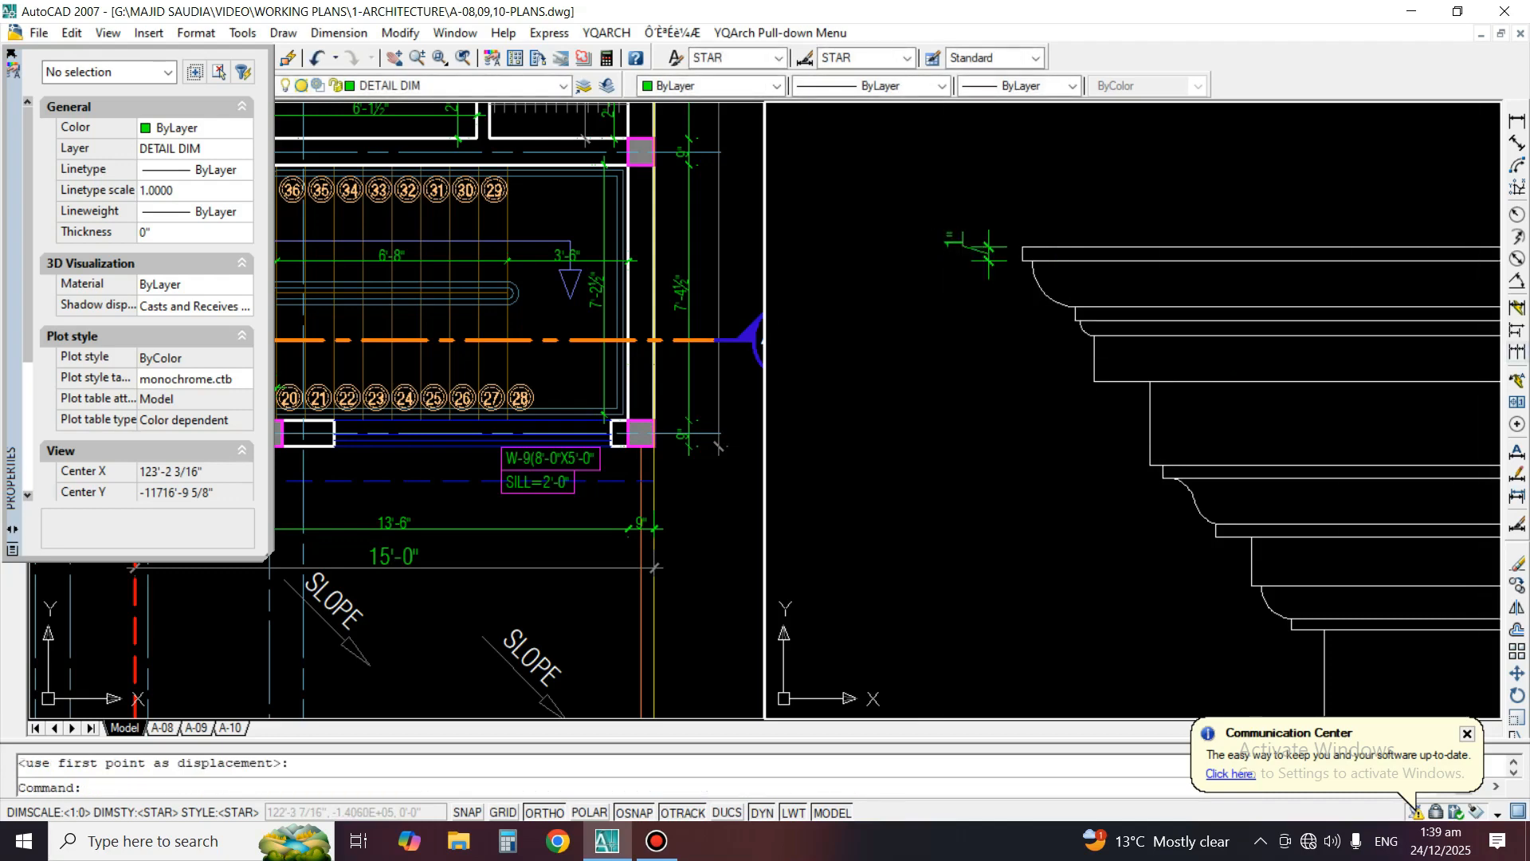
Continue the vertical dimension chain down the upper cornice mouldings of Detail B to the underside of the first flat band
left_click(1518, 351)
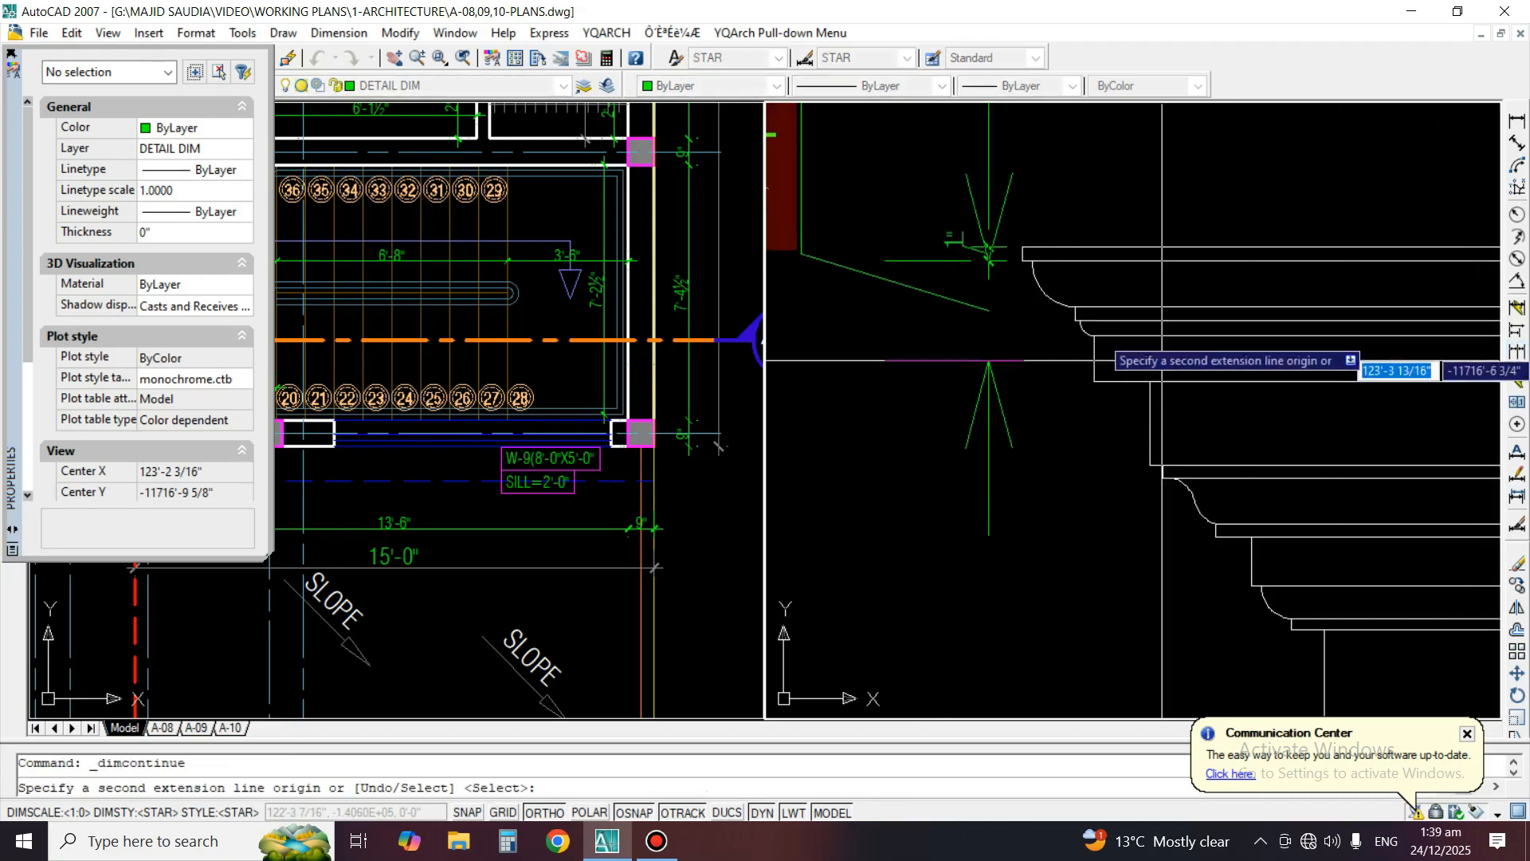
scroll(1120, 297, "up", 3)
left_click(1061, 316)
left_click(1072, 345)
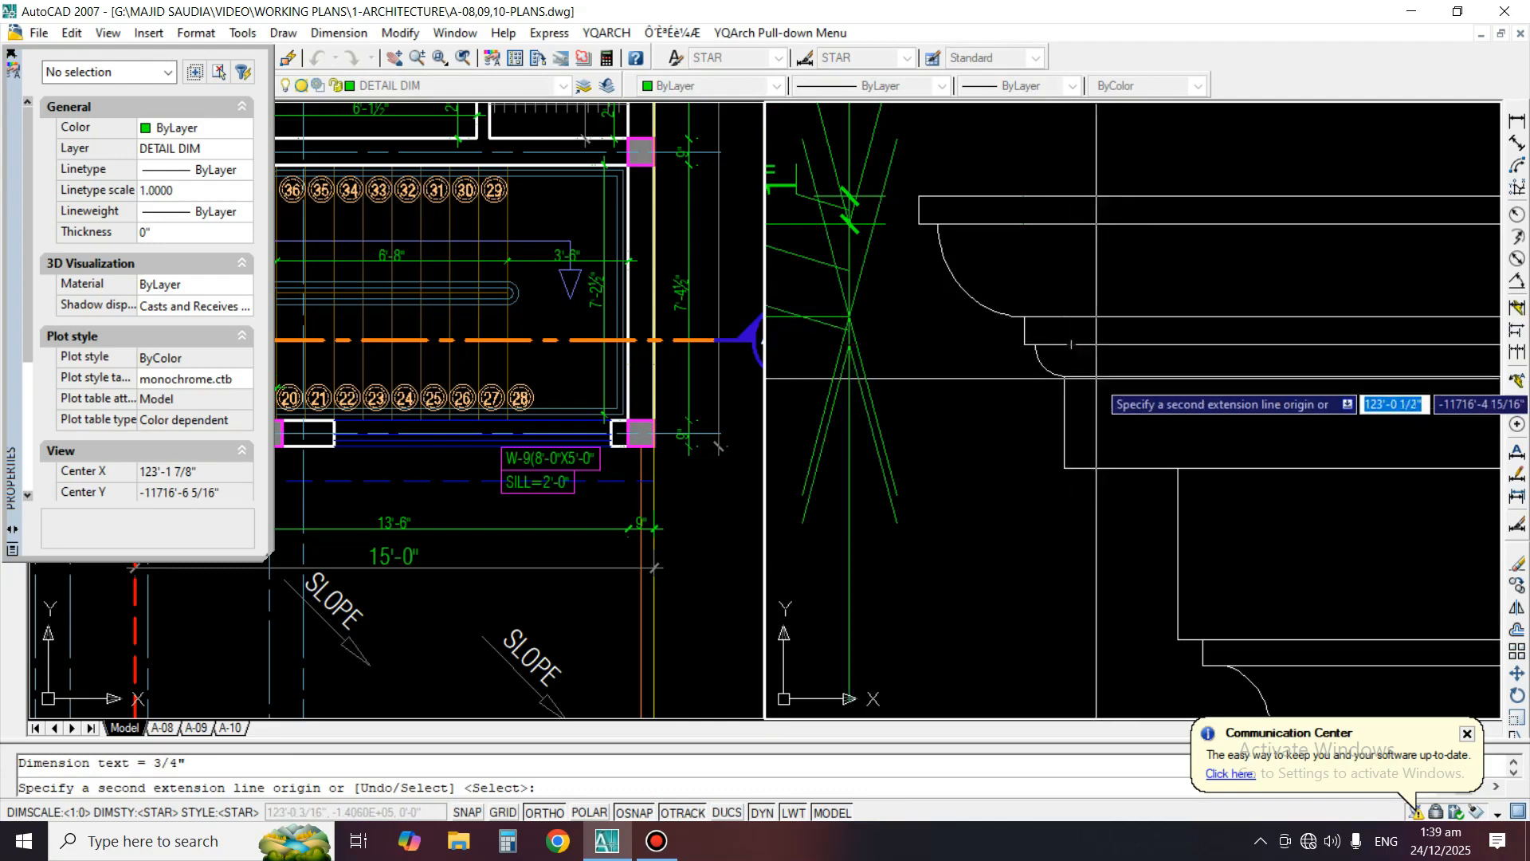
left_click(1121, 468)
scroll(1112, 327, "down", 4)
scroll(1205, 498, "up", 3)
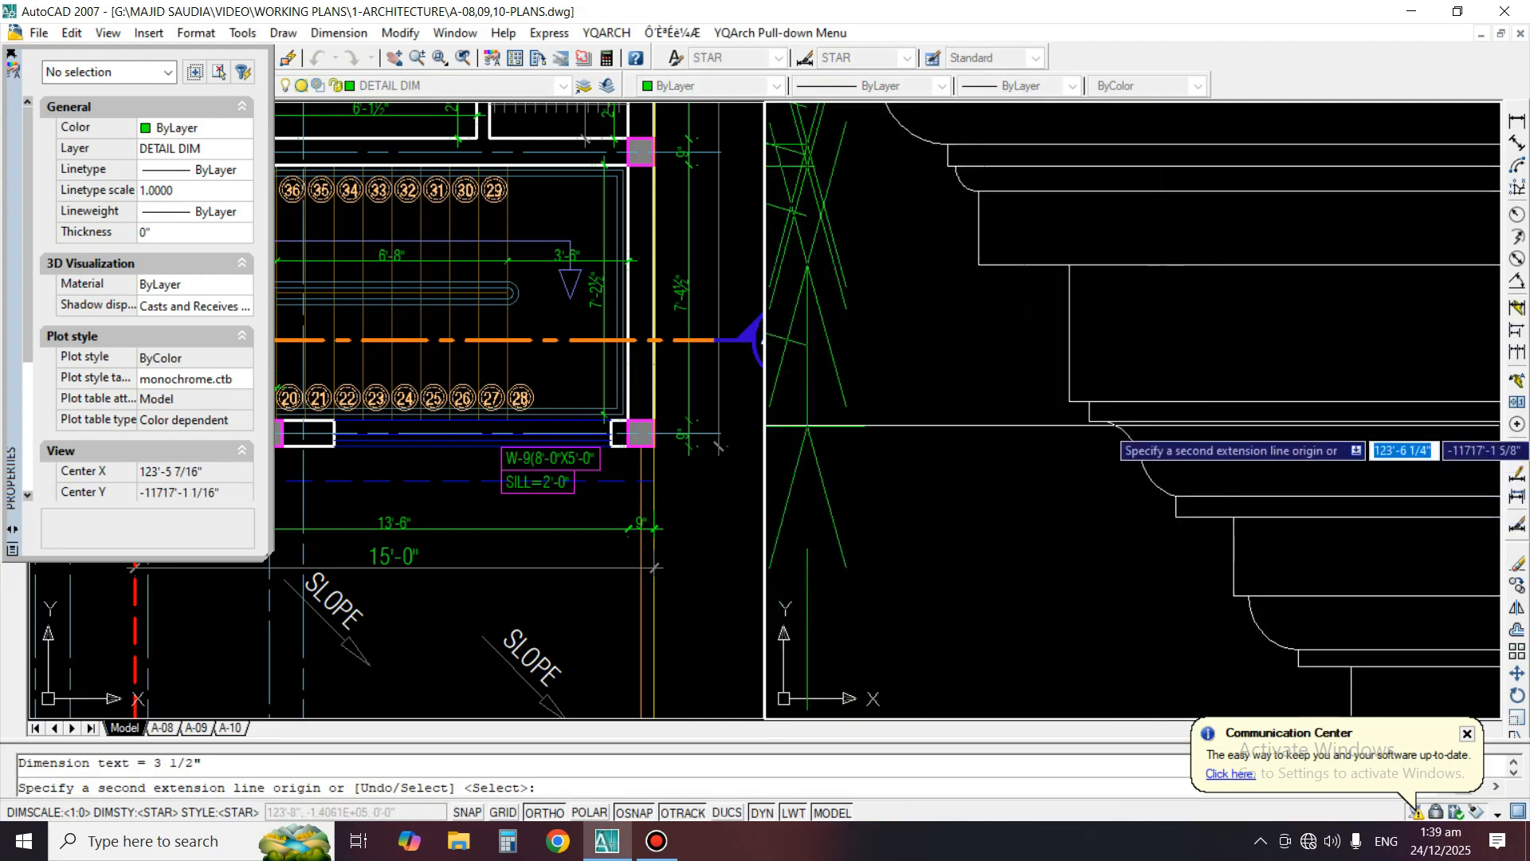
Continue the vertical dimensions through the ogee and lower cove mouldings to the underside of Detail B's cornice
left_click(1137, 403)
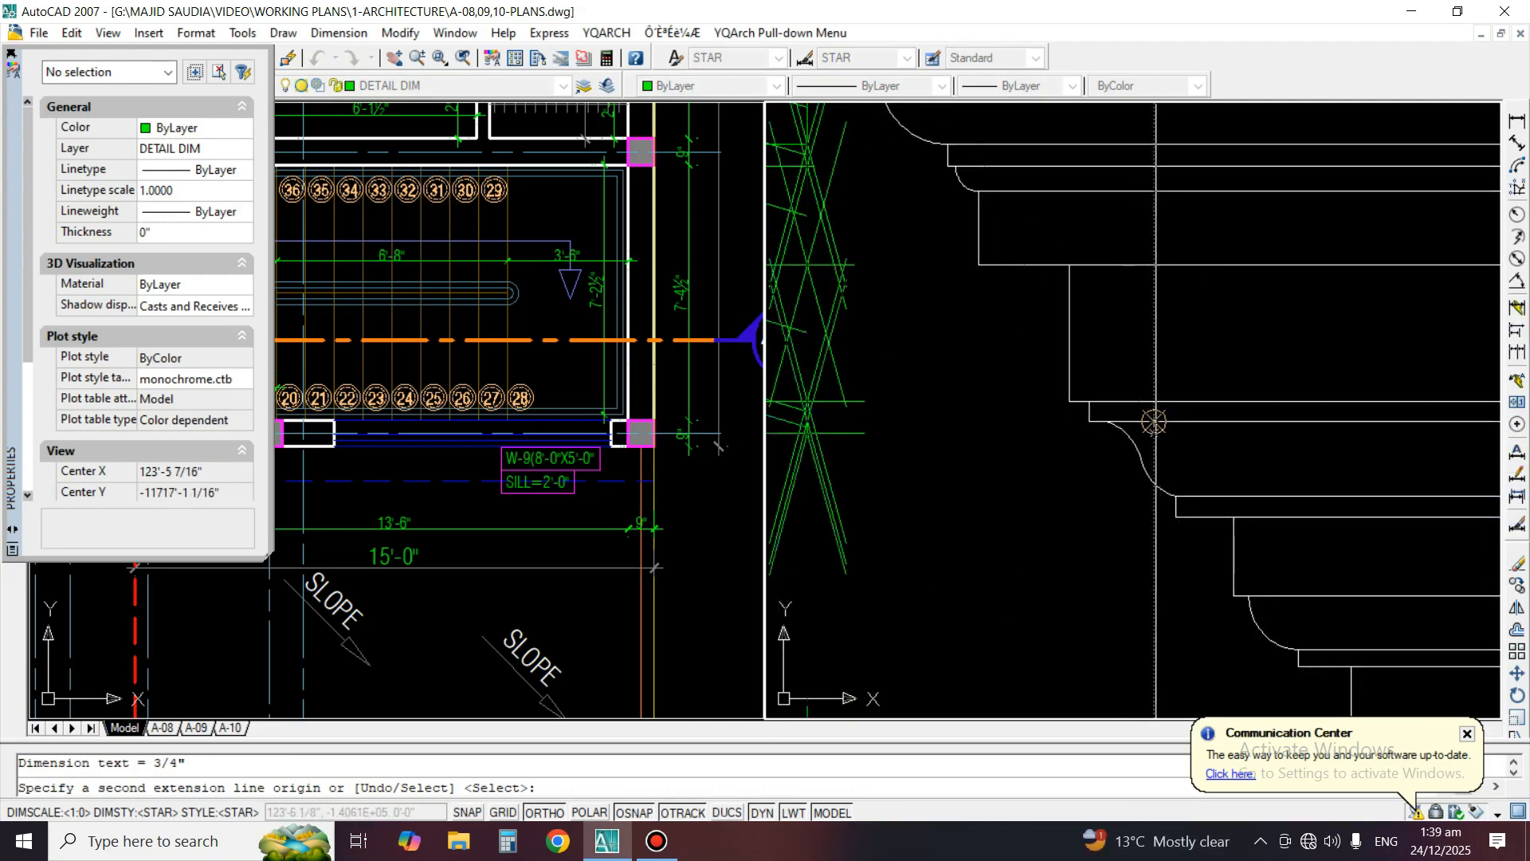
left_click(1217, 488)
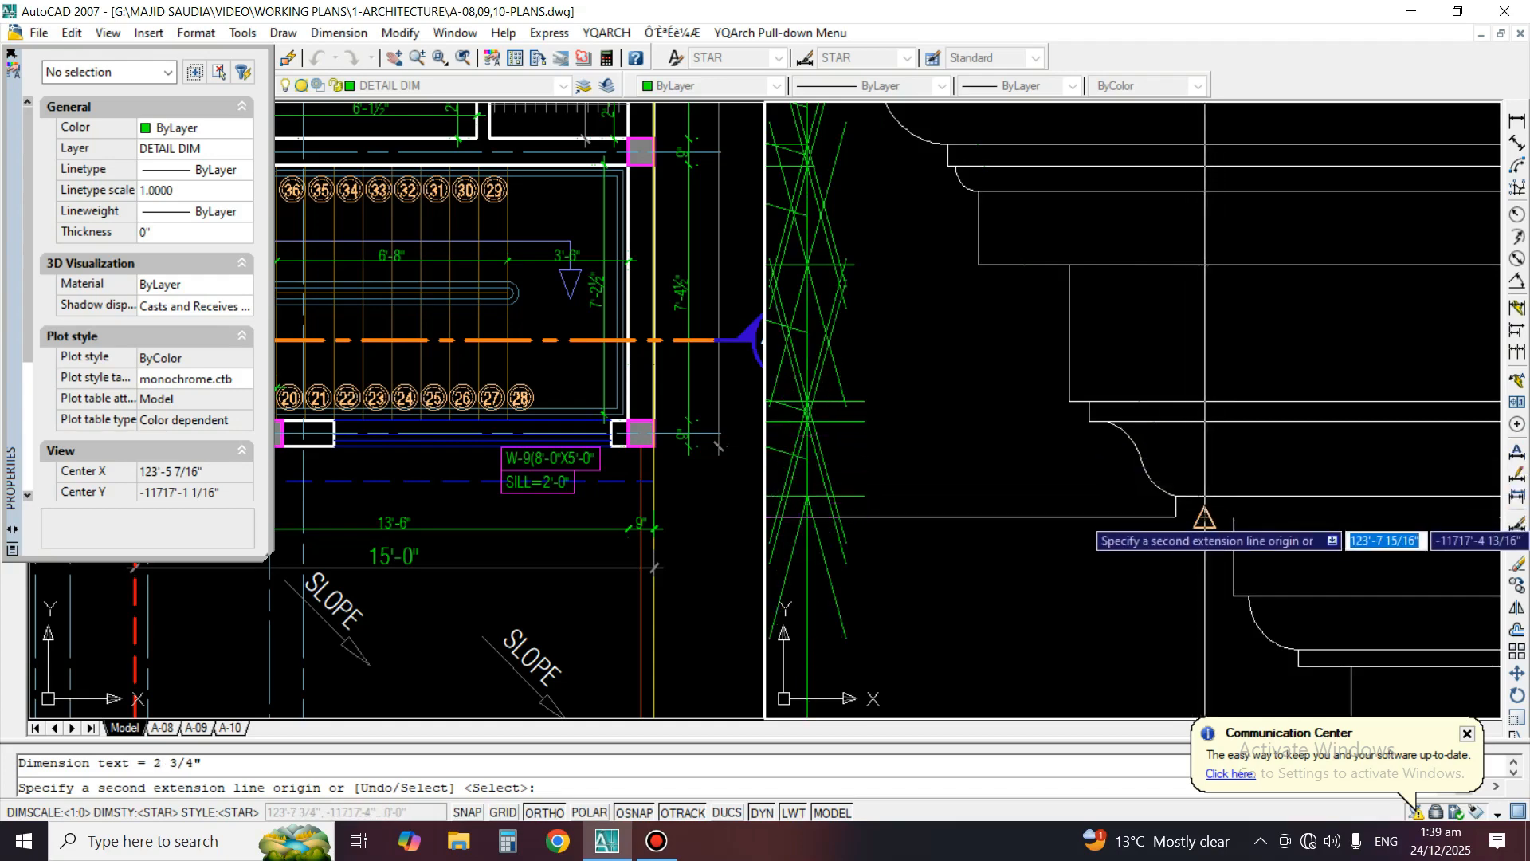
left_click(1205, 518)
middle_click_drag(1291, 593, 1226, 368)
left_click(1228, 370)
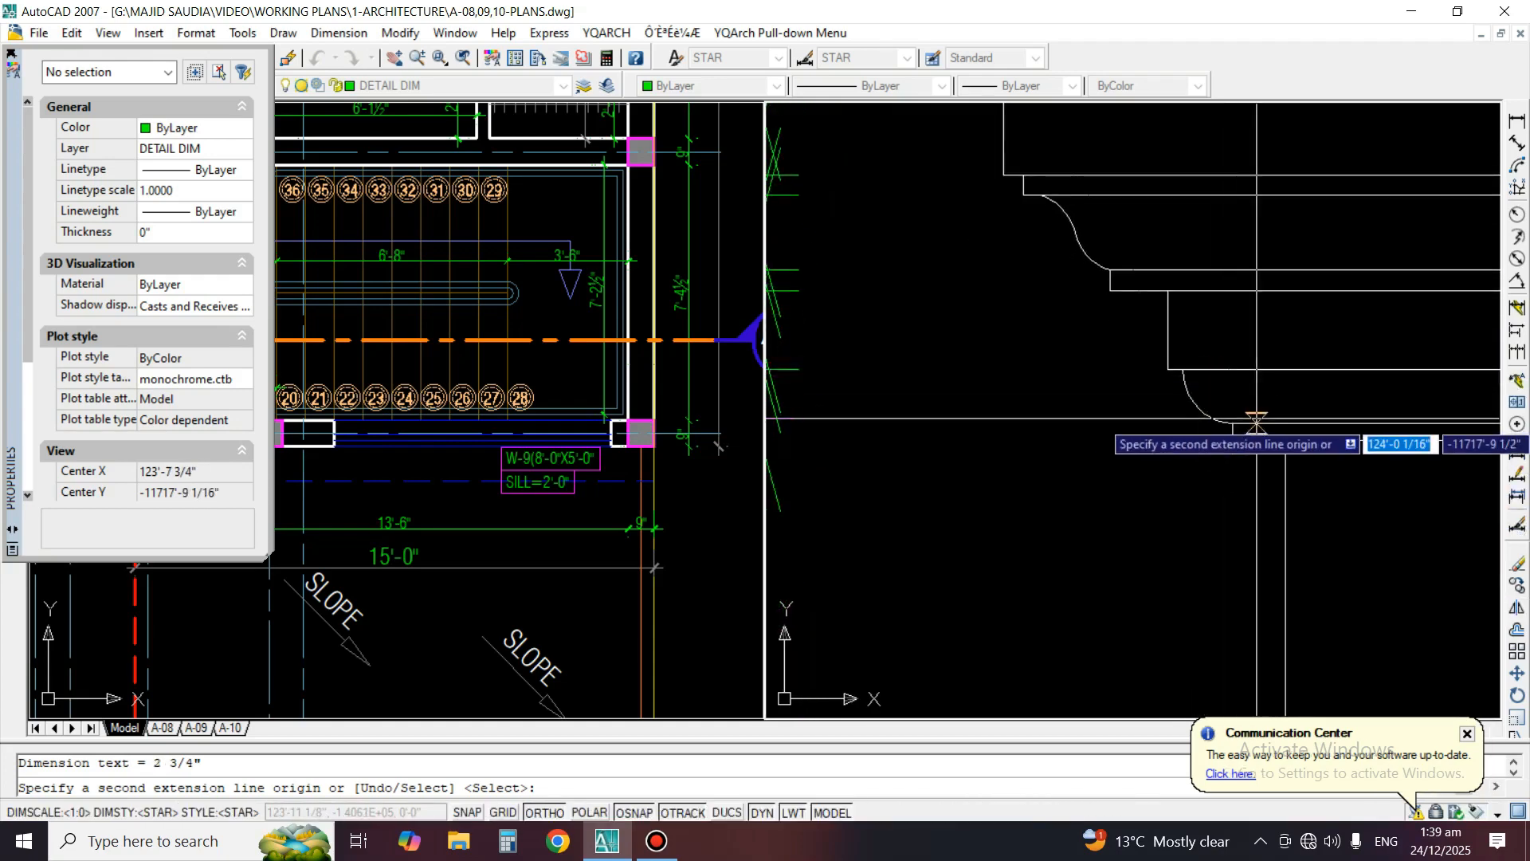
left_click(1254, 423)
left_click(1253, 439)
Continue the dimension chain past the plain shaft and down the lower moulding and stepped bands to Detail B's base, finishing the chain
scroll(1200, 262, "down", 2)
scroll(1247, 508, "up", 3)
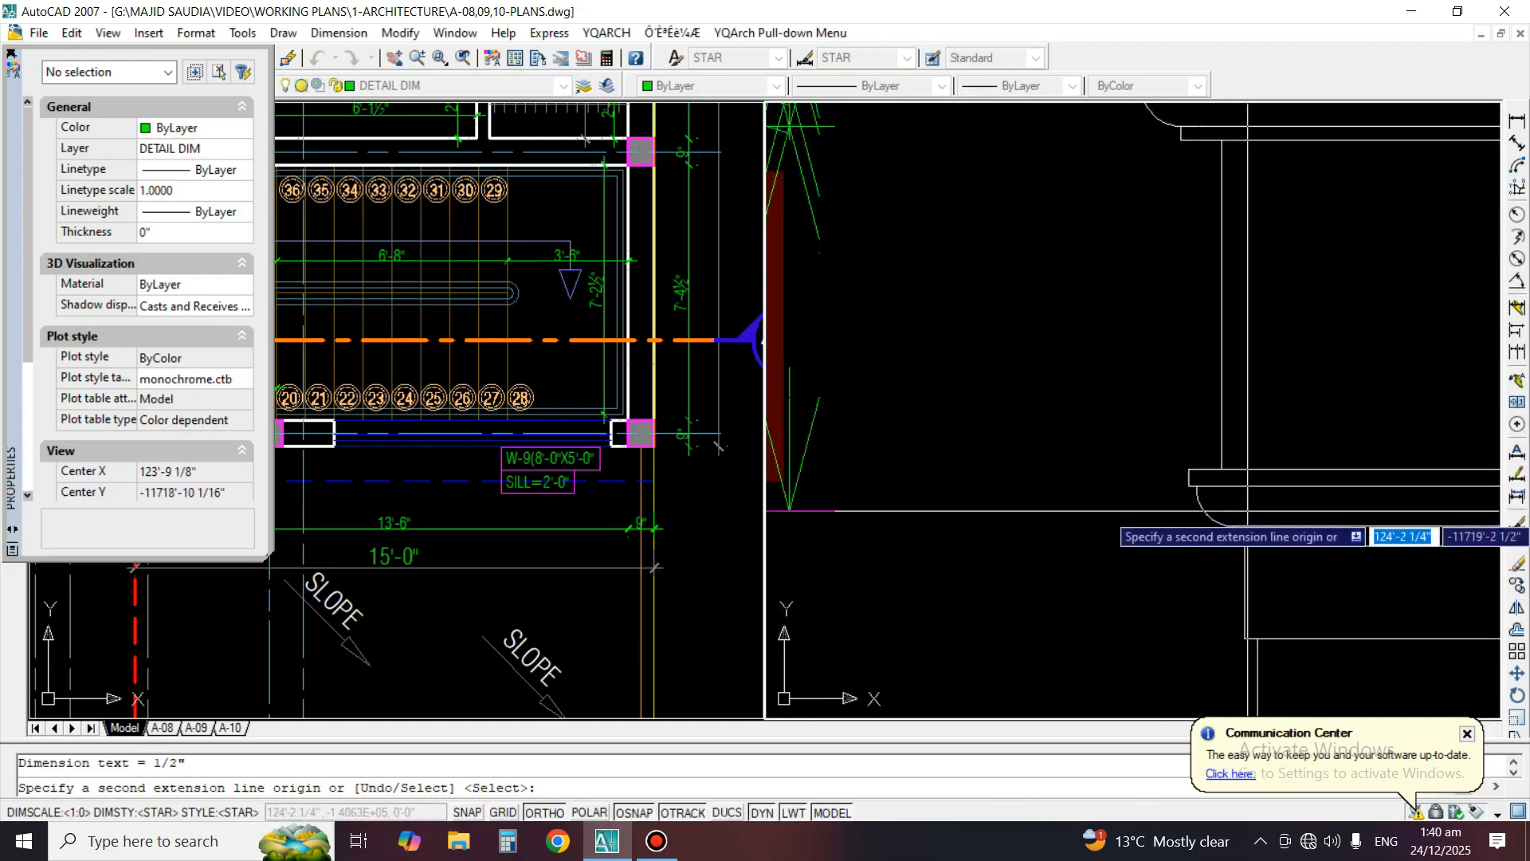
left_click(1259, 471)
left_click(1259, 488)
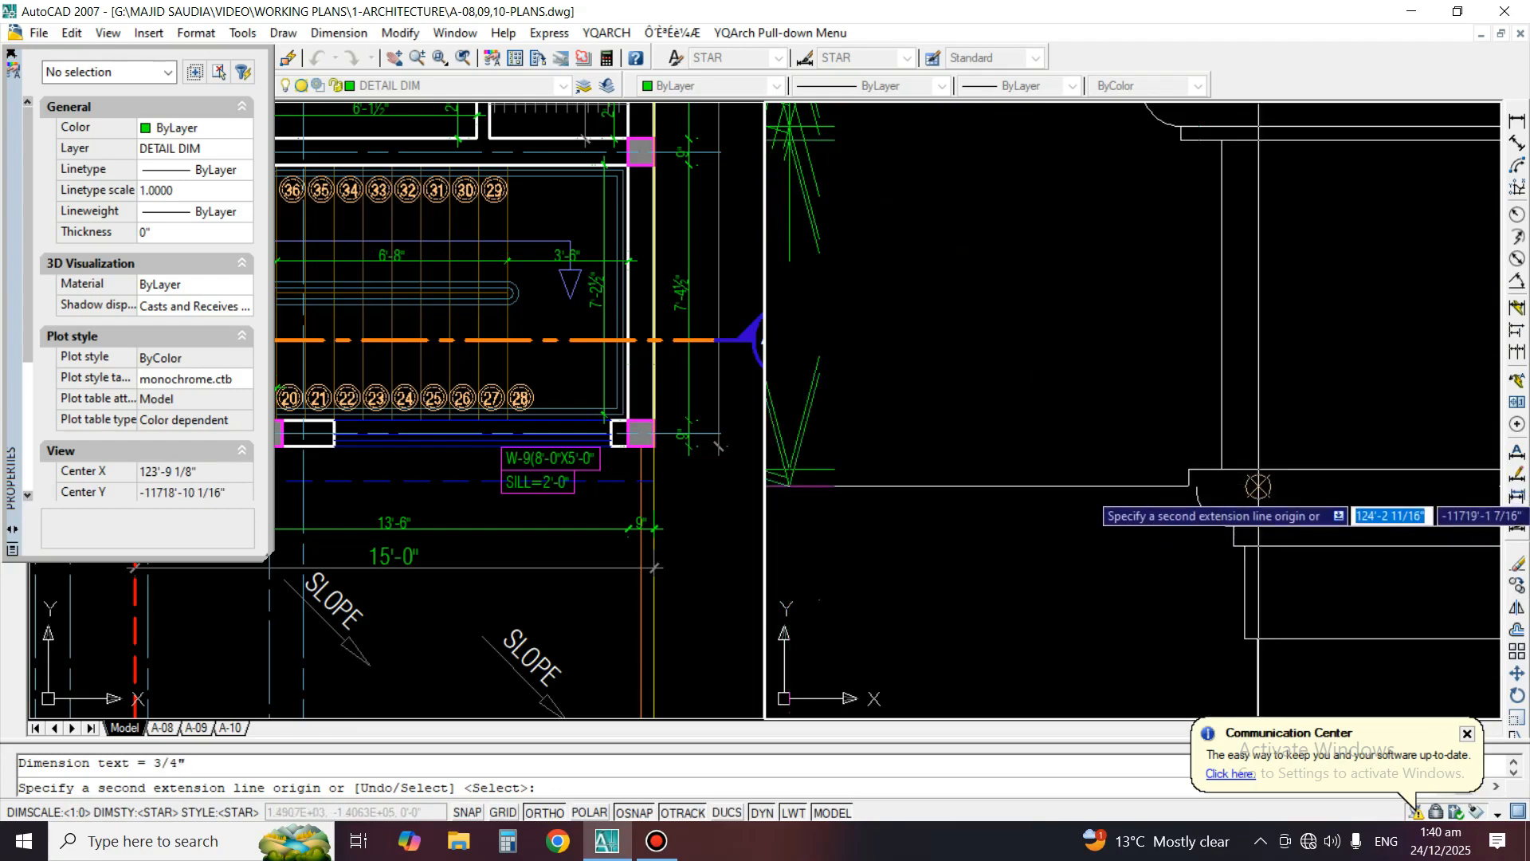
left_click(1260, 523)
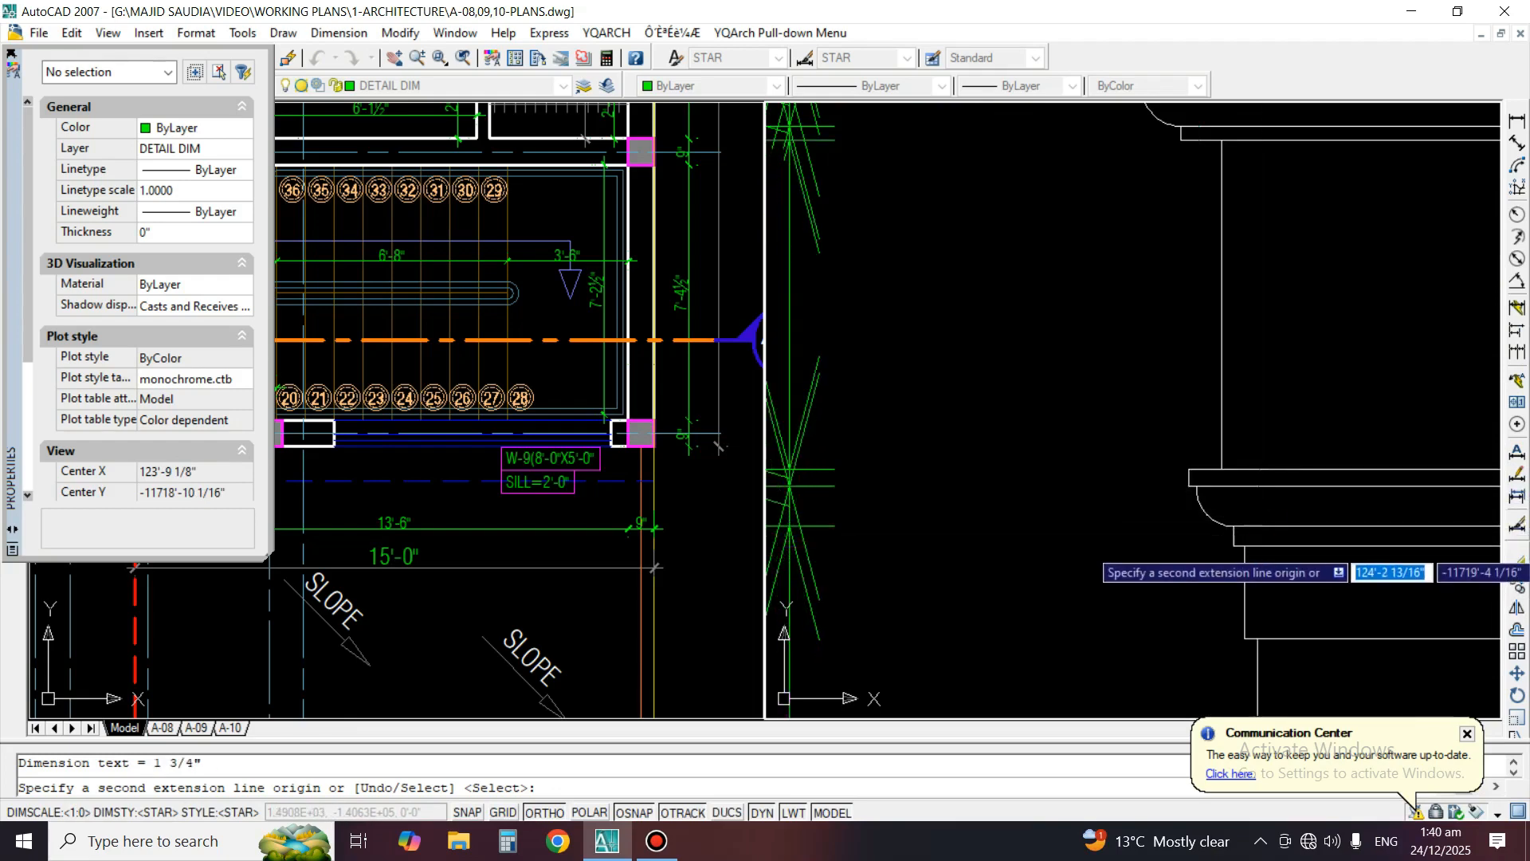
left_click(1259, 545)
middle_click_drag(1280, 597, 1203, 347)
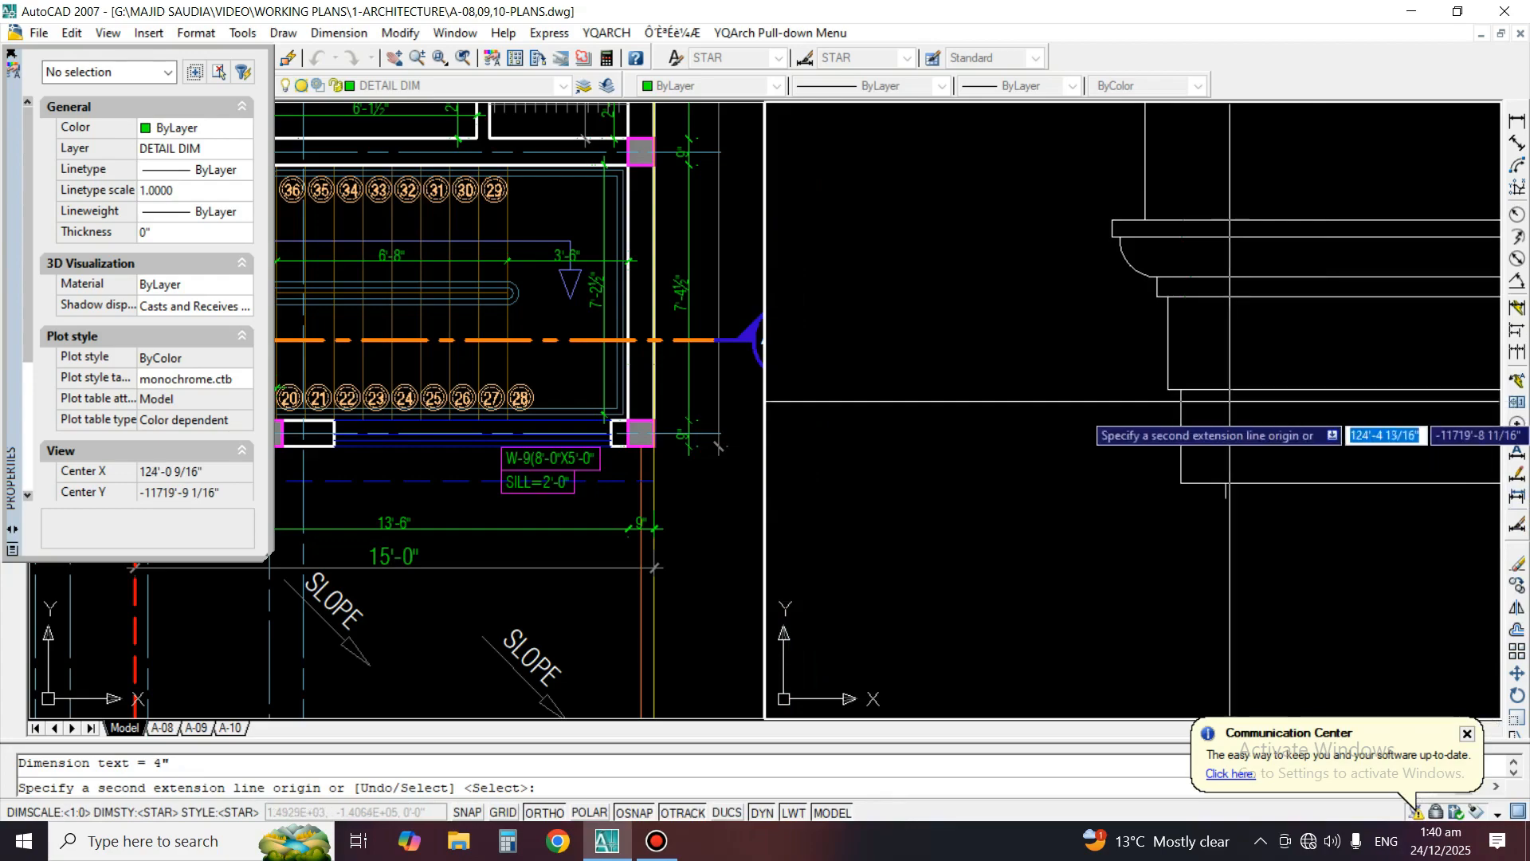
scroll(1231, 470, "down", 3)
key("Return")
Match the properties of Detail B's whole vertical dimension chain to one of Detail A's dimensions
key("Return")
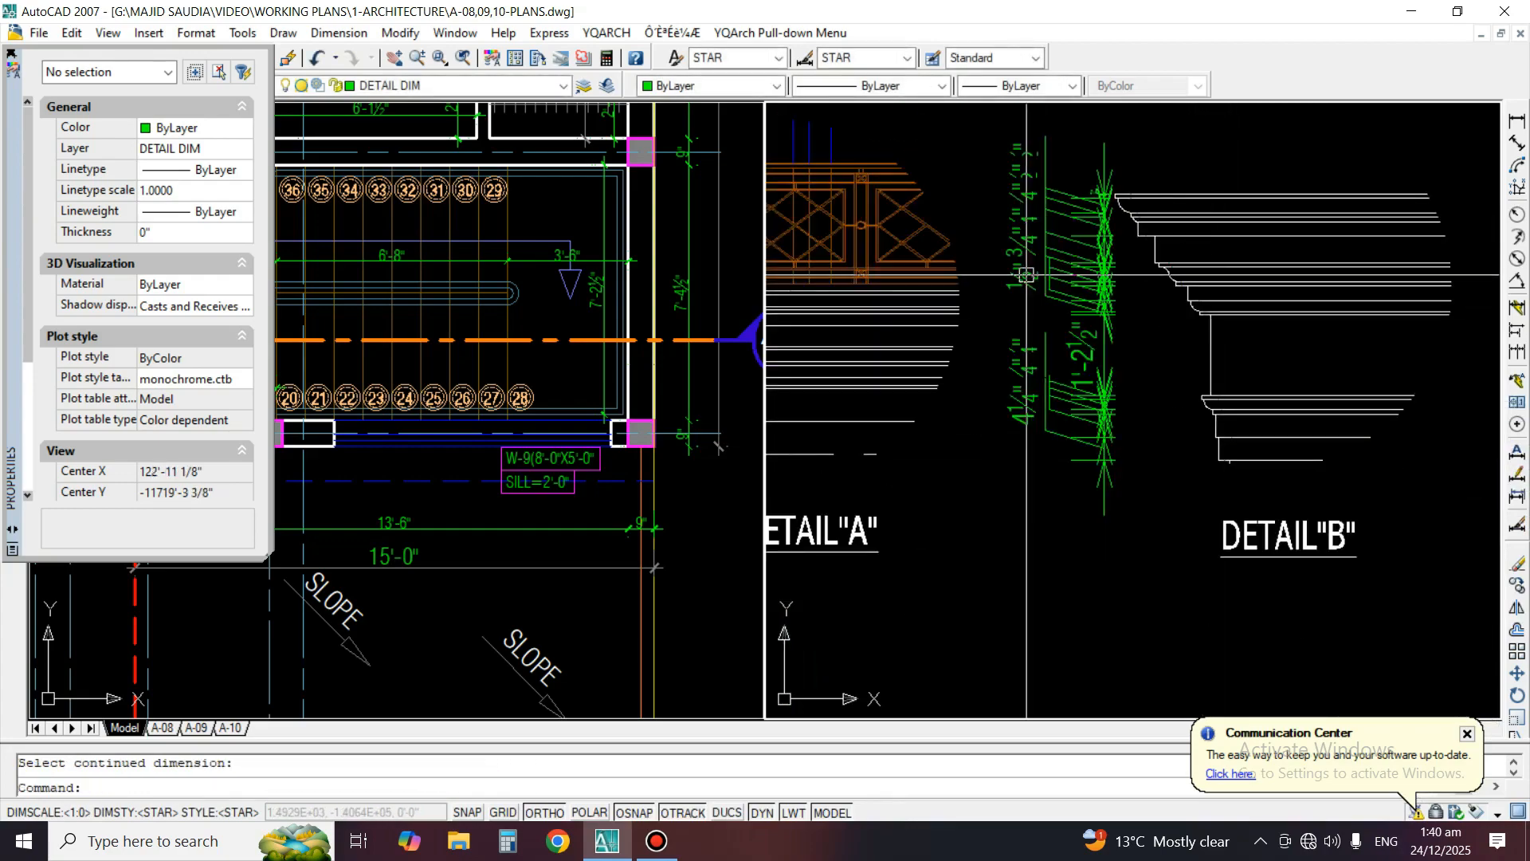
type("ma")
key("Return")
middle_click_drag(929, 318, 1464, 361)
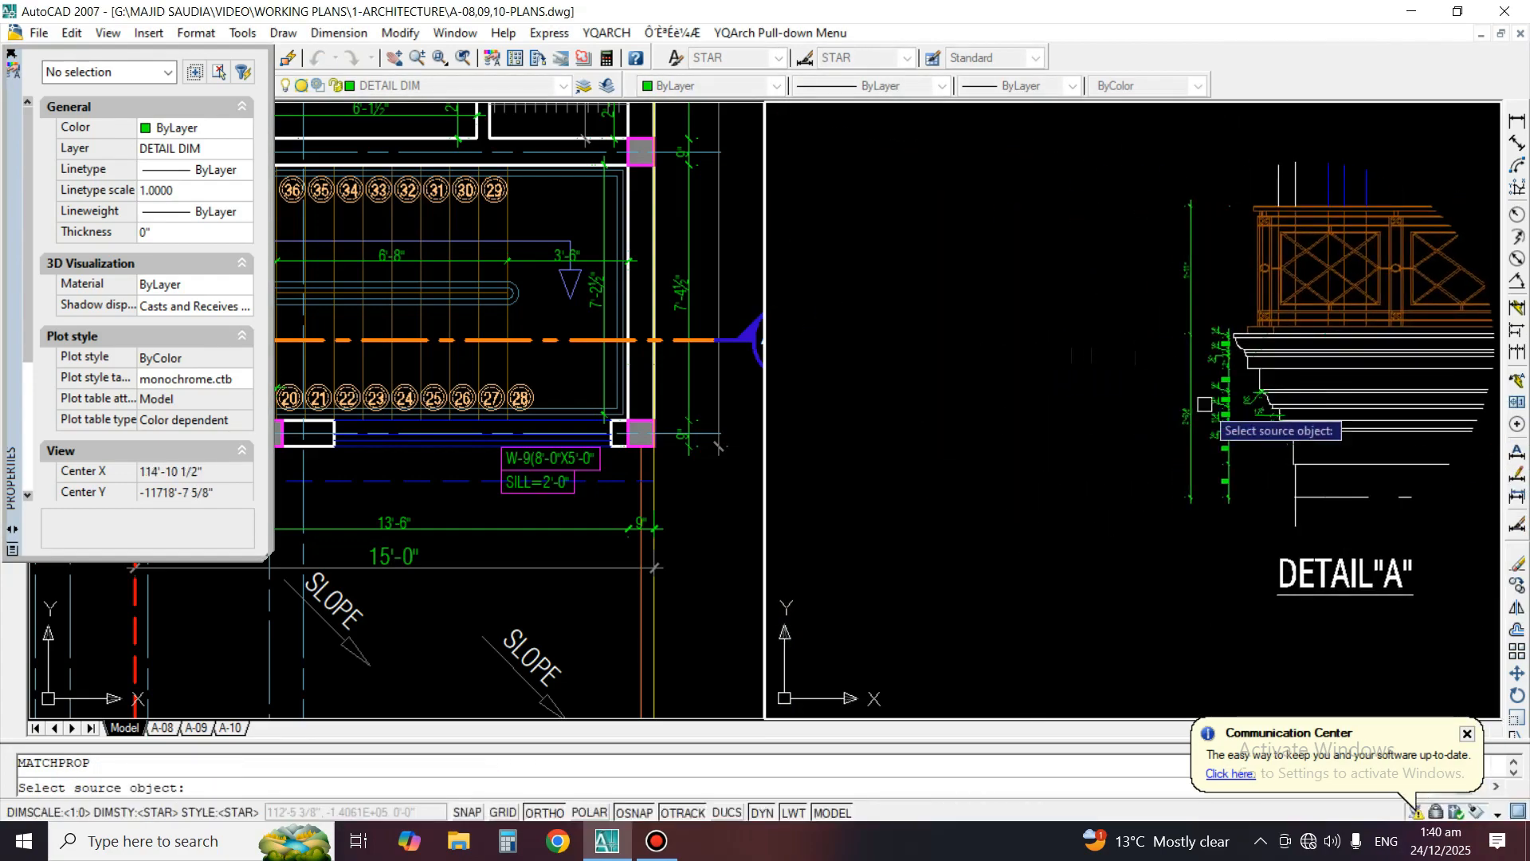
middle_click_drag(1340, 416, 814, 404)
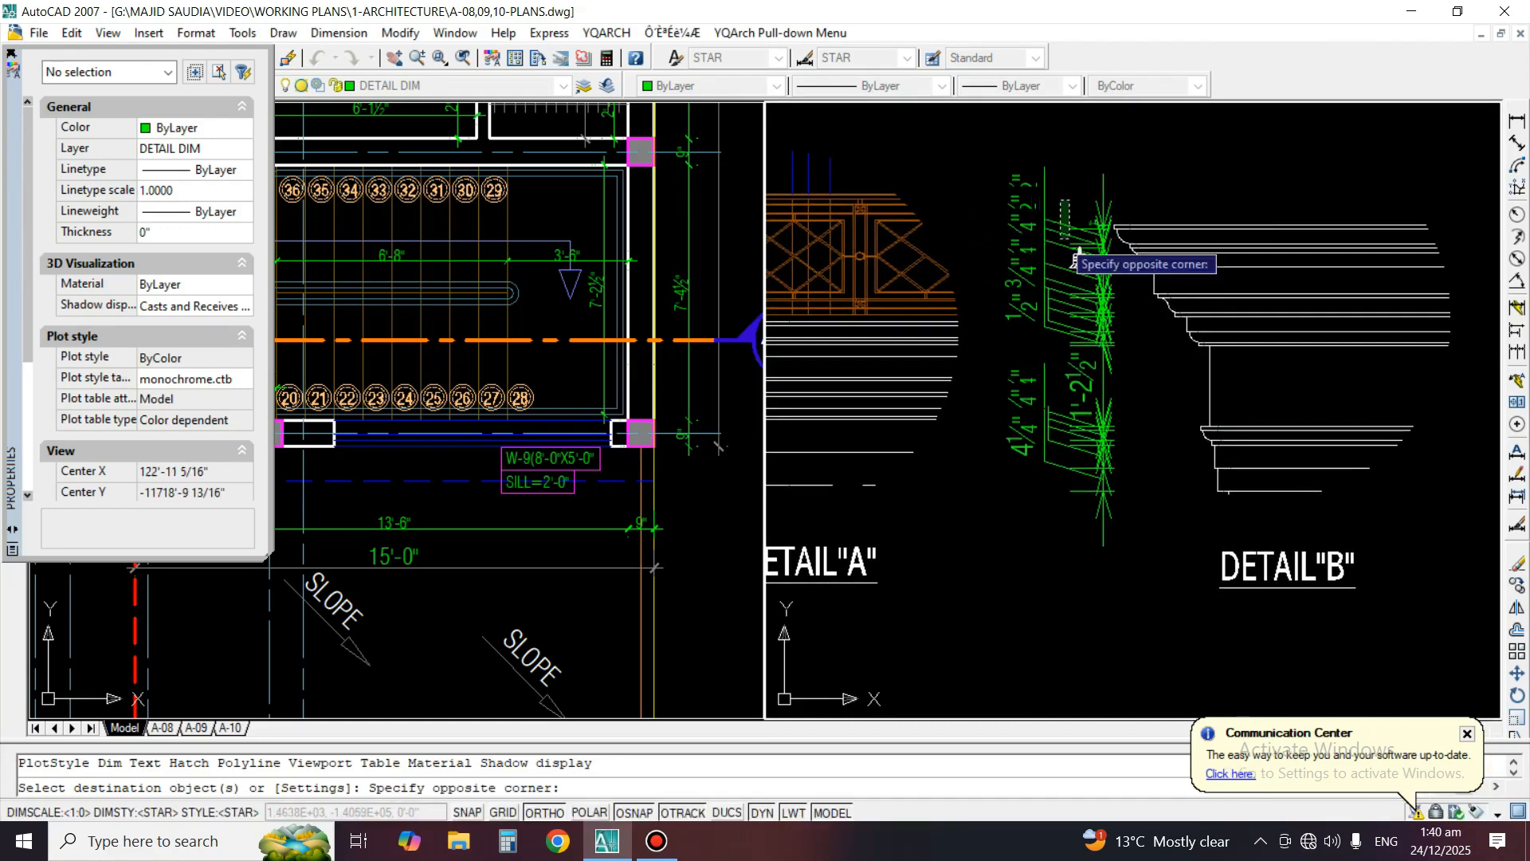
left_click(1023, 477)
key("Return")
Move the text of the 1" dimension below Detail B's lower cove outward, clear of the neighbouring dimension texts
scroll(1114, 495, "up", 6)
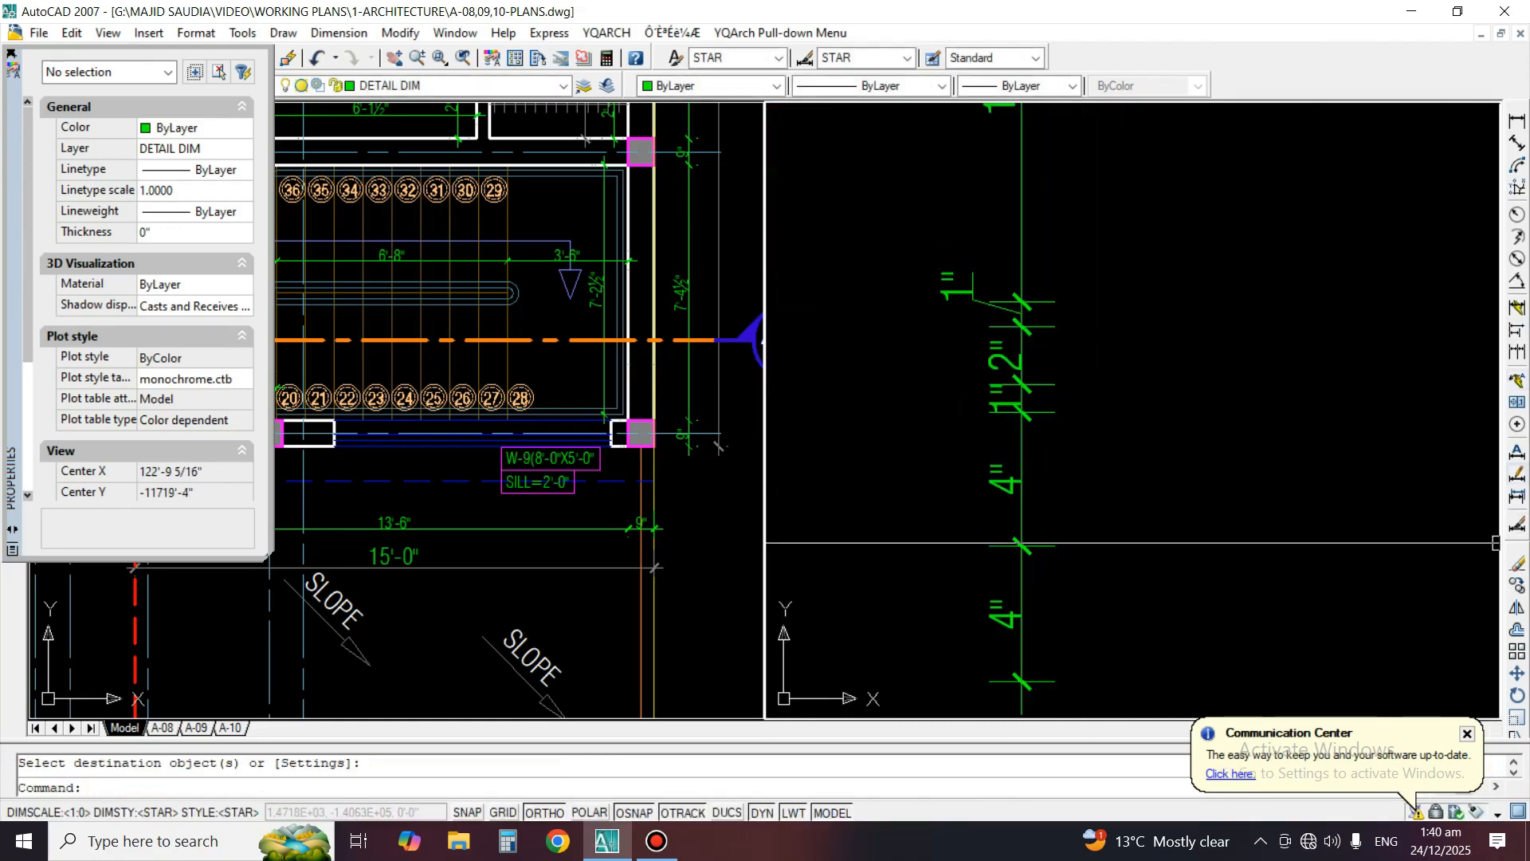
left_click(1517, 474)
scroll(993, 360, "up", 2)
left_click(987, 419)
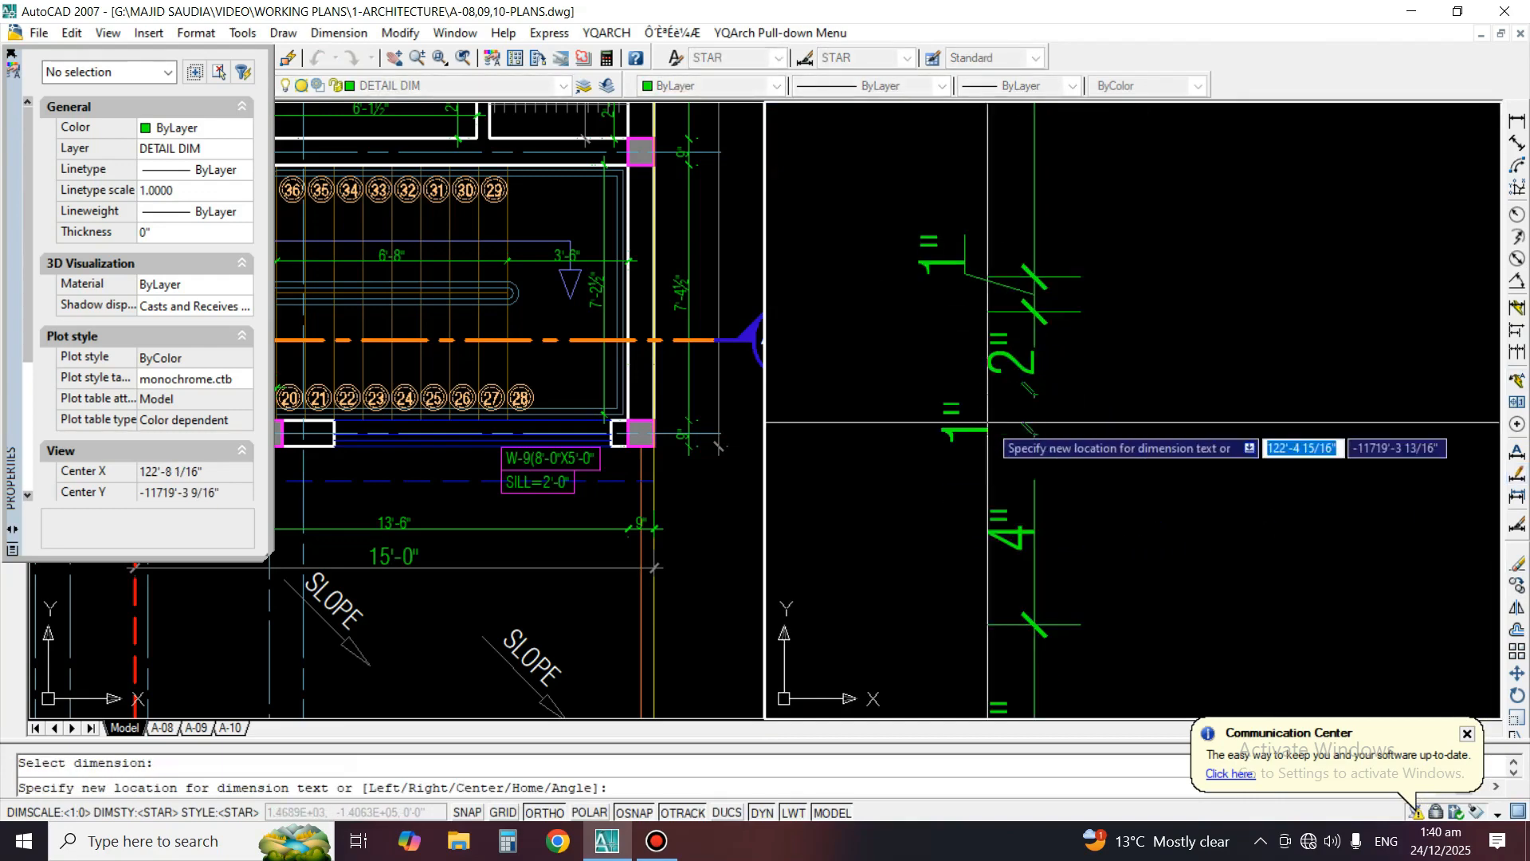
left_click(942, 435)
scroll(981, 302, "down", 3)
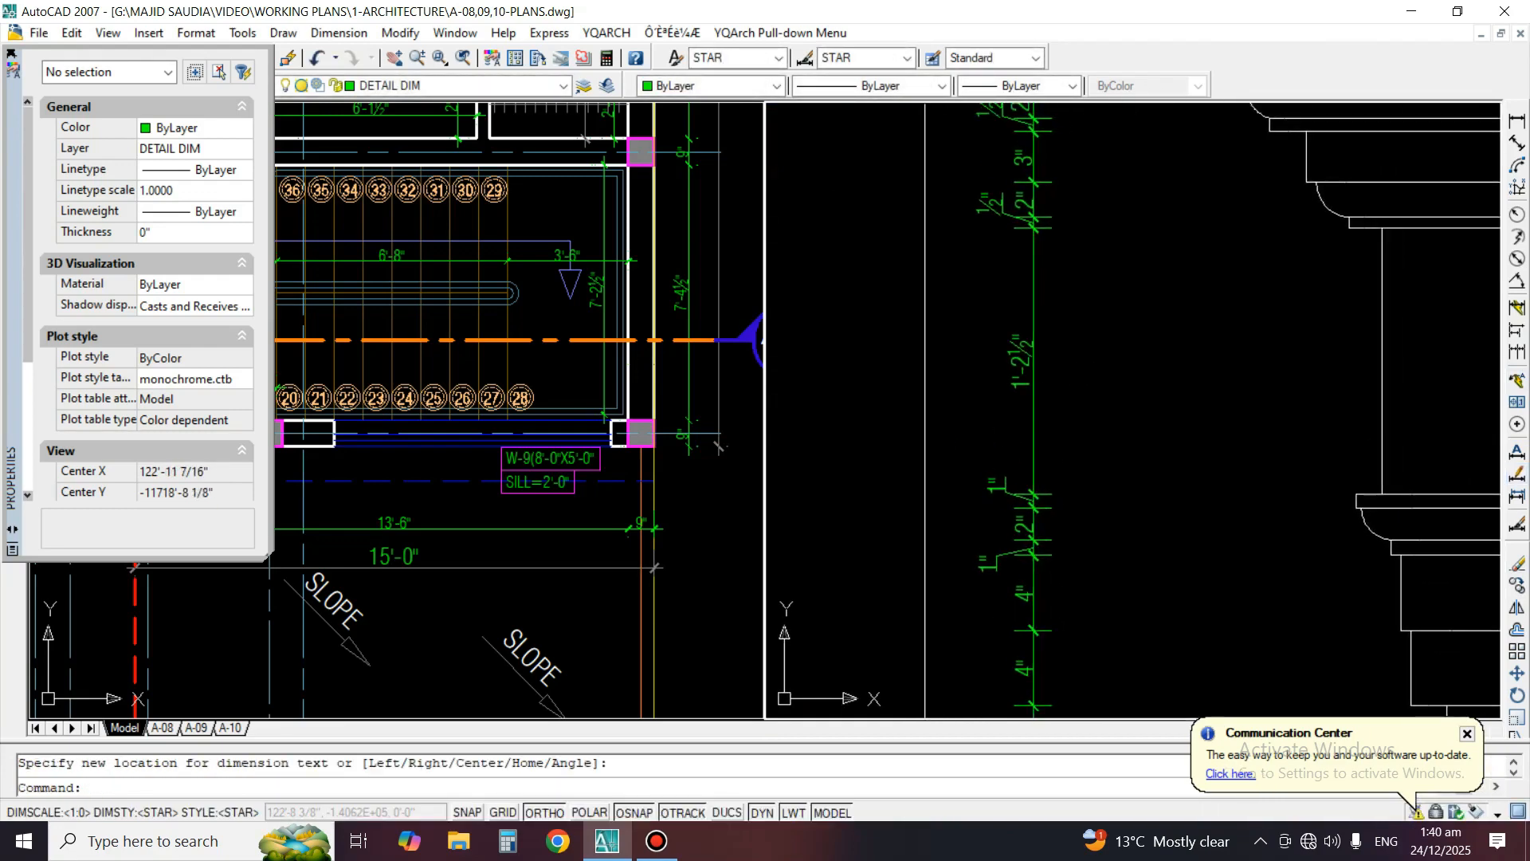
Add a horizontal linear dimension for the projection of the cornice's lowest fillet beyond Detail B's plain shaft
scroll(1025, 310, "down", 4)
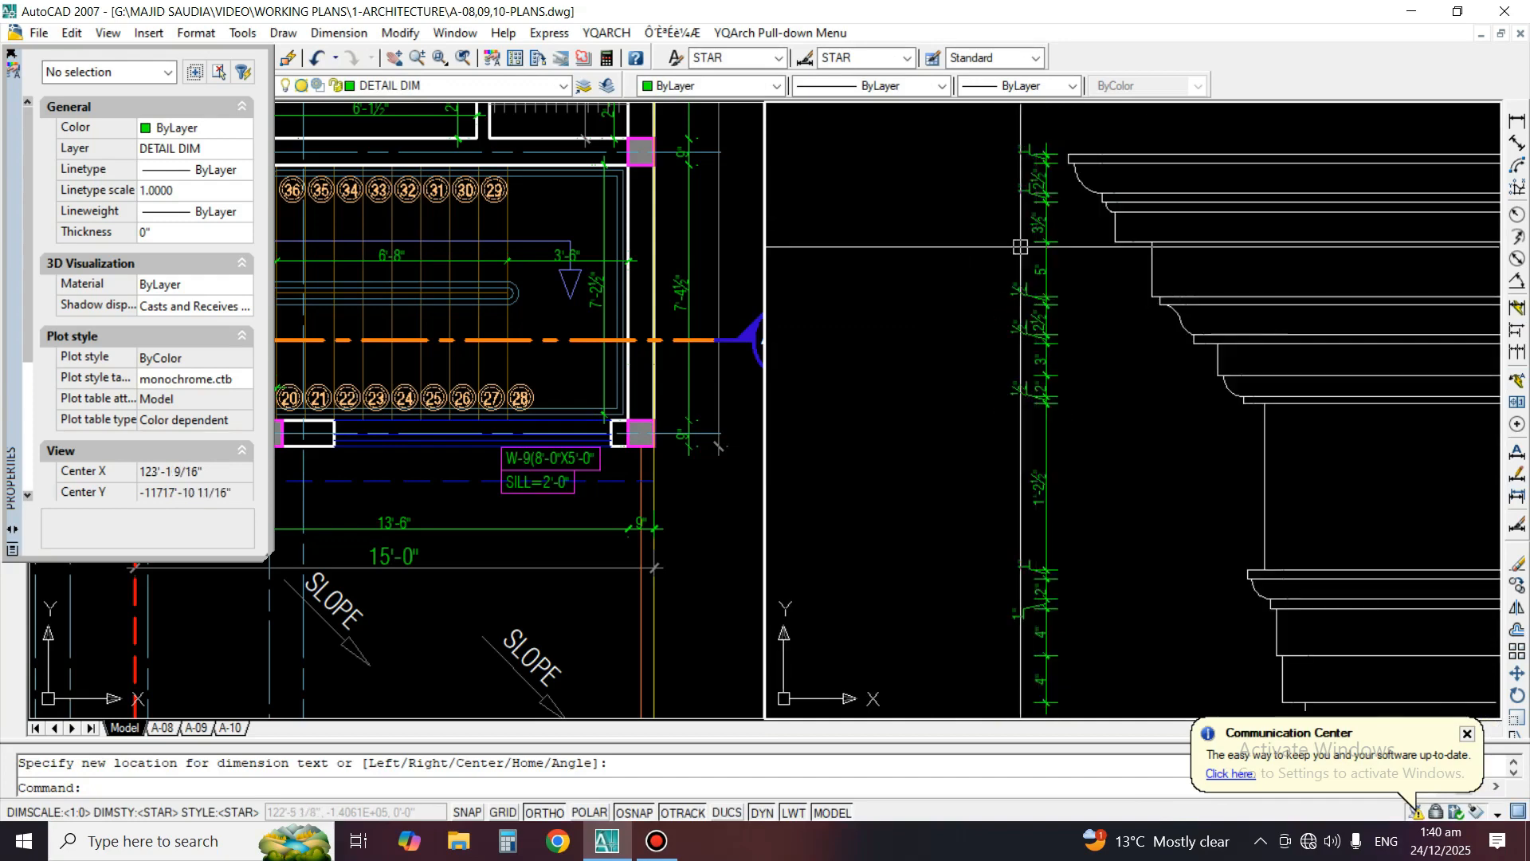
scroll(1006, 173, "up", 3)
scroll(939, 132, "down", 3)
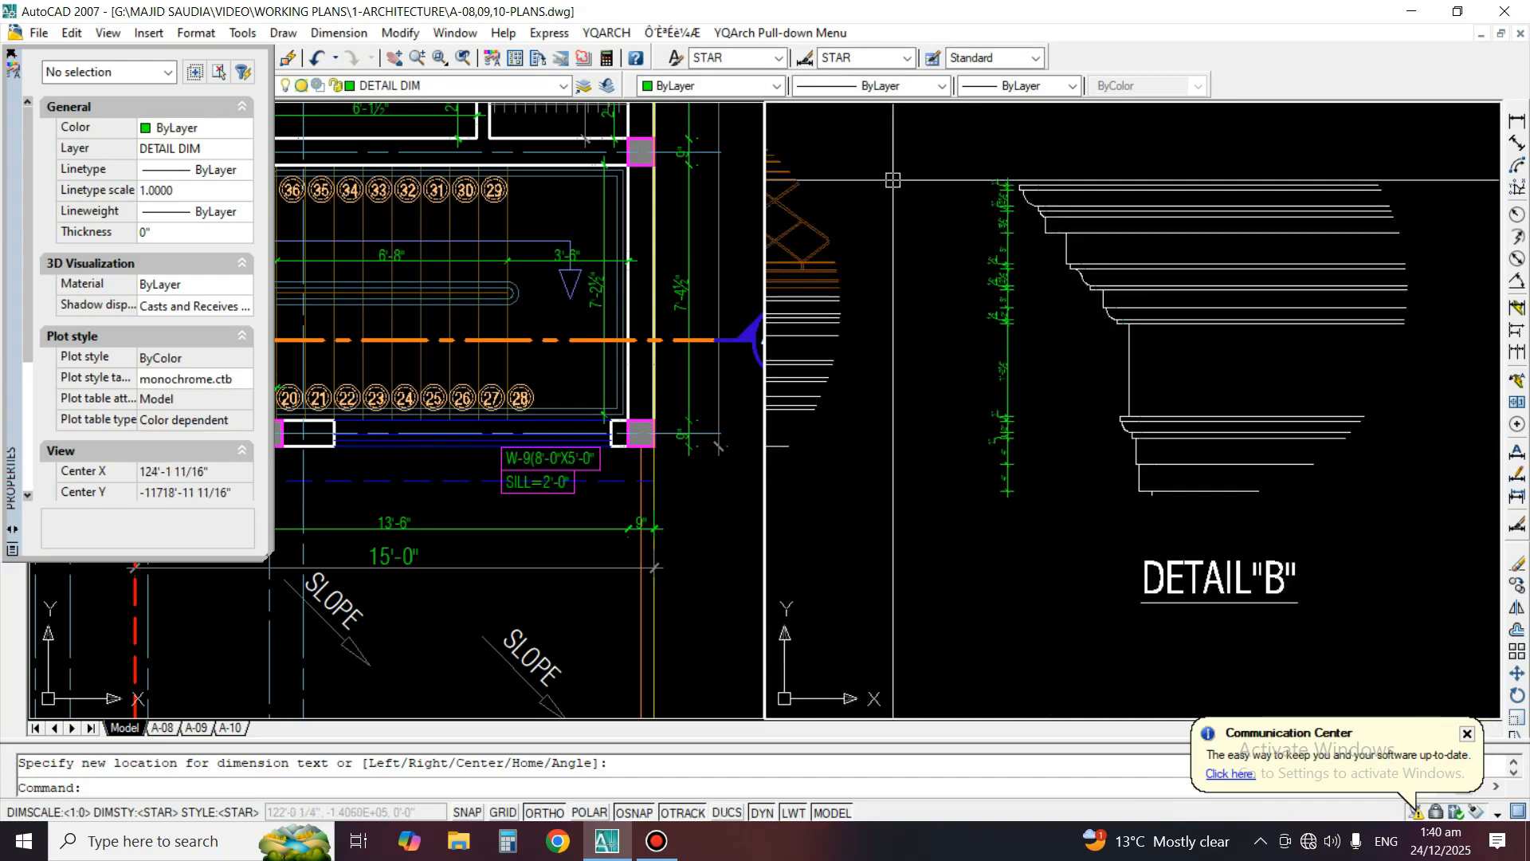
middle_click_drag(1103, 386, 1056, 383)
scroll(1055, 383, "up", 1)
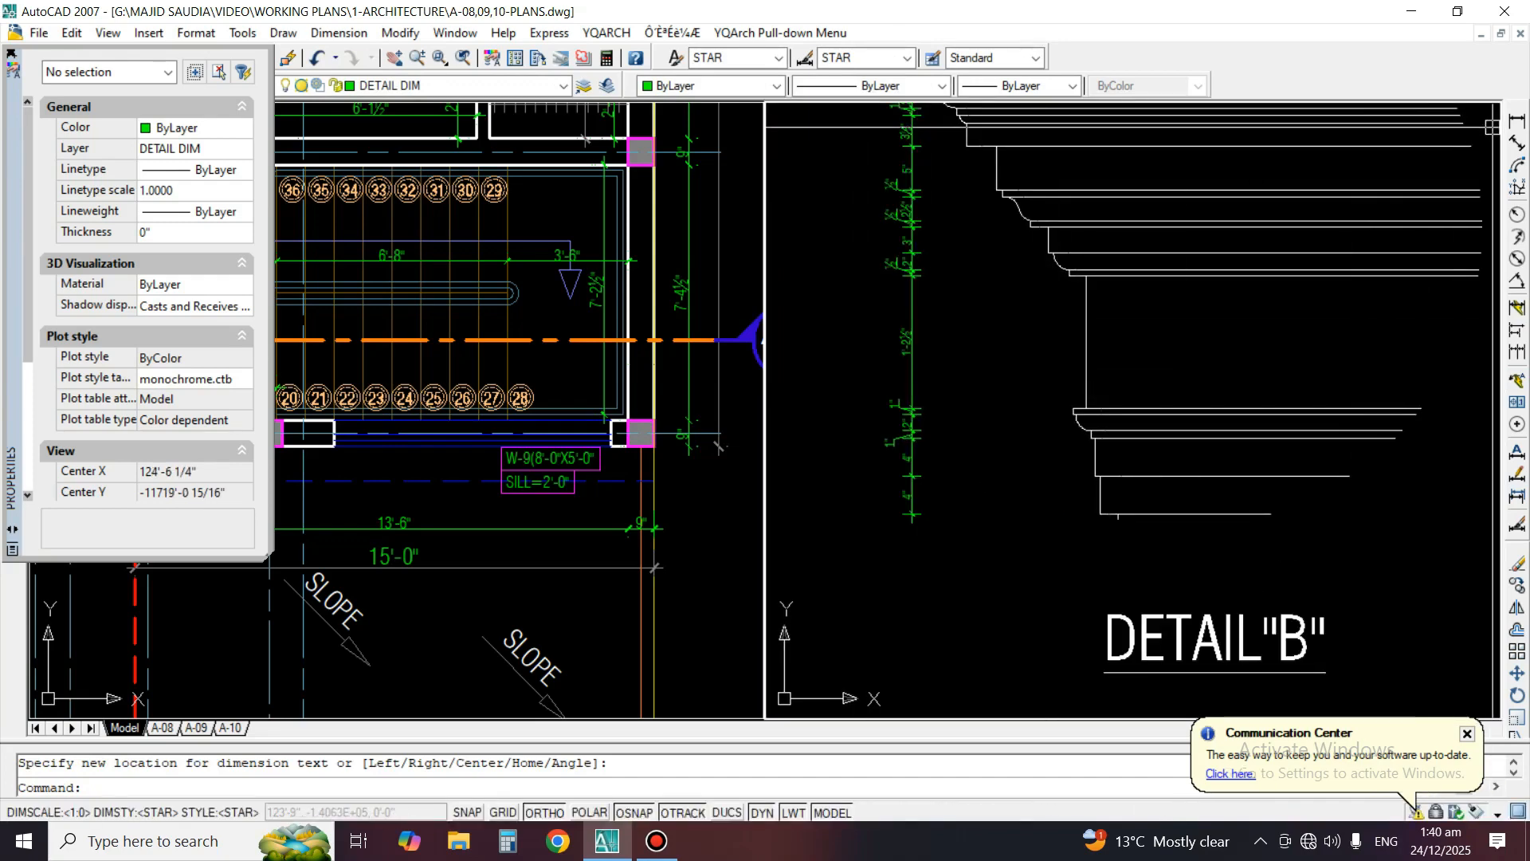
left_click(1516, 120)
scroll(996, 255, "up", 5)
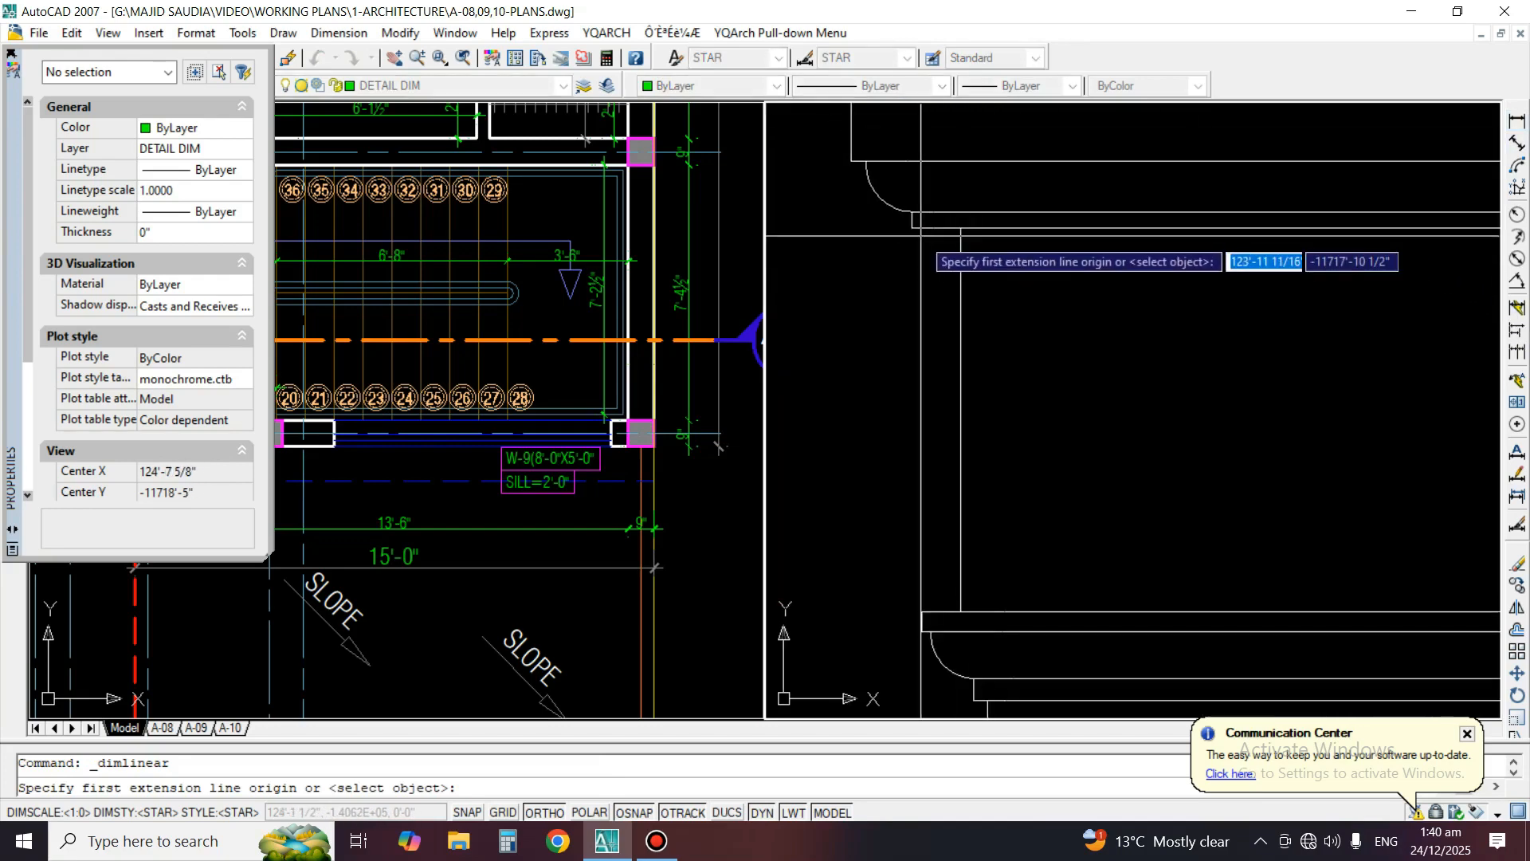
left_click(911, 227)
left_click(961, 228)
left_click(939, 307)
scroll(939, 308, "down", 4)
middle_click_drag(939, 308, 985, 308)
Match the new horizontal dimension under the cornice's lowest fillet to Detail B's existing dimension properties
type("ma")
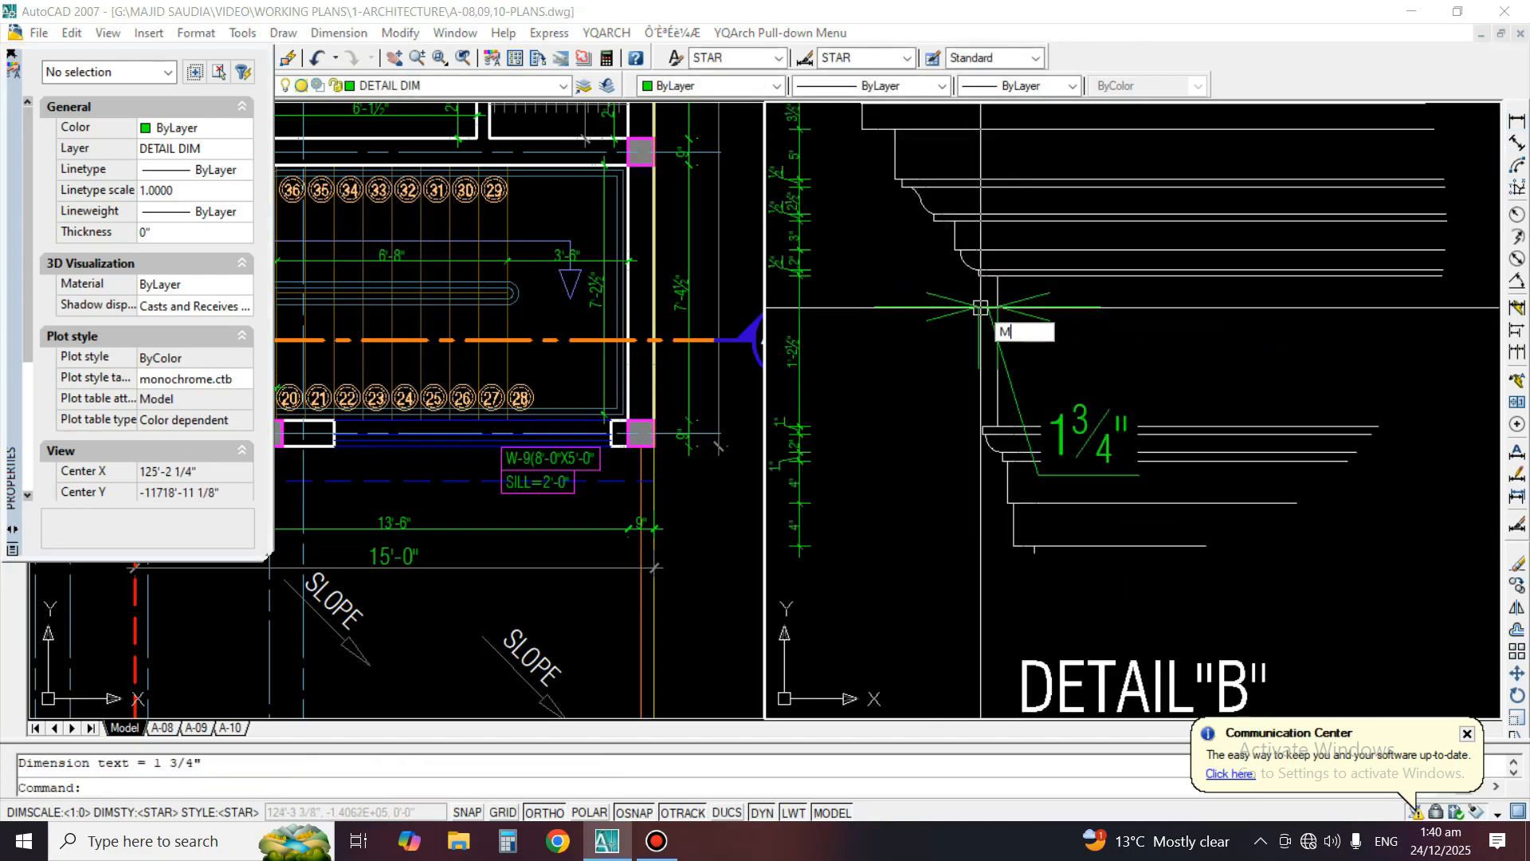
key("space")
left_click(913, 304)
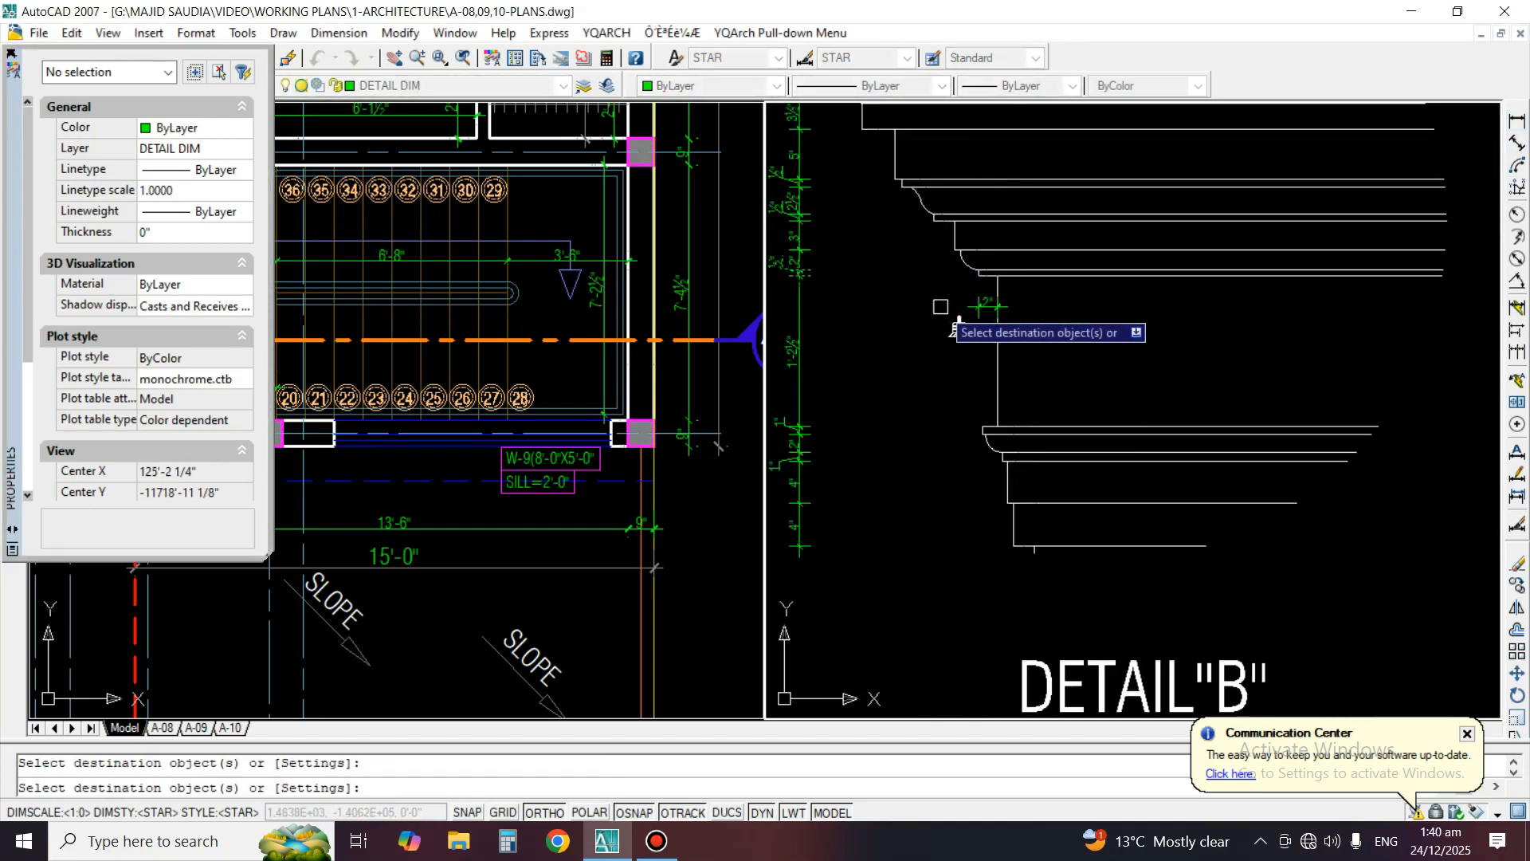
key("Return")
Add a horizontal linear dimension for the small offset between the lowest flat band and the top of the lower cove
left_click(1517, 121)
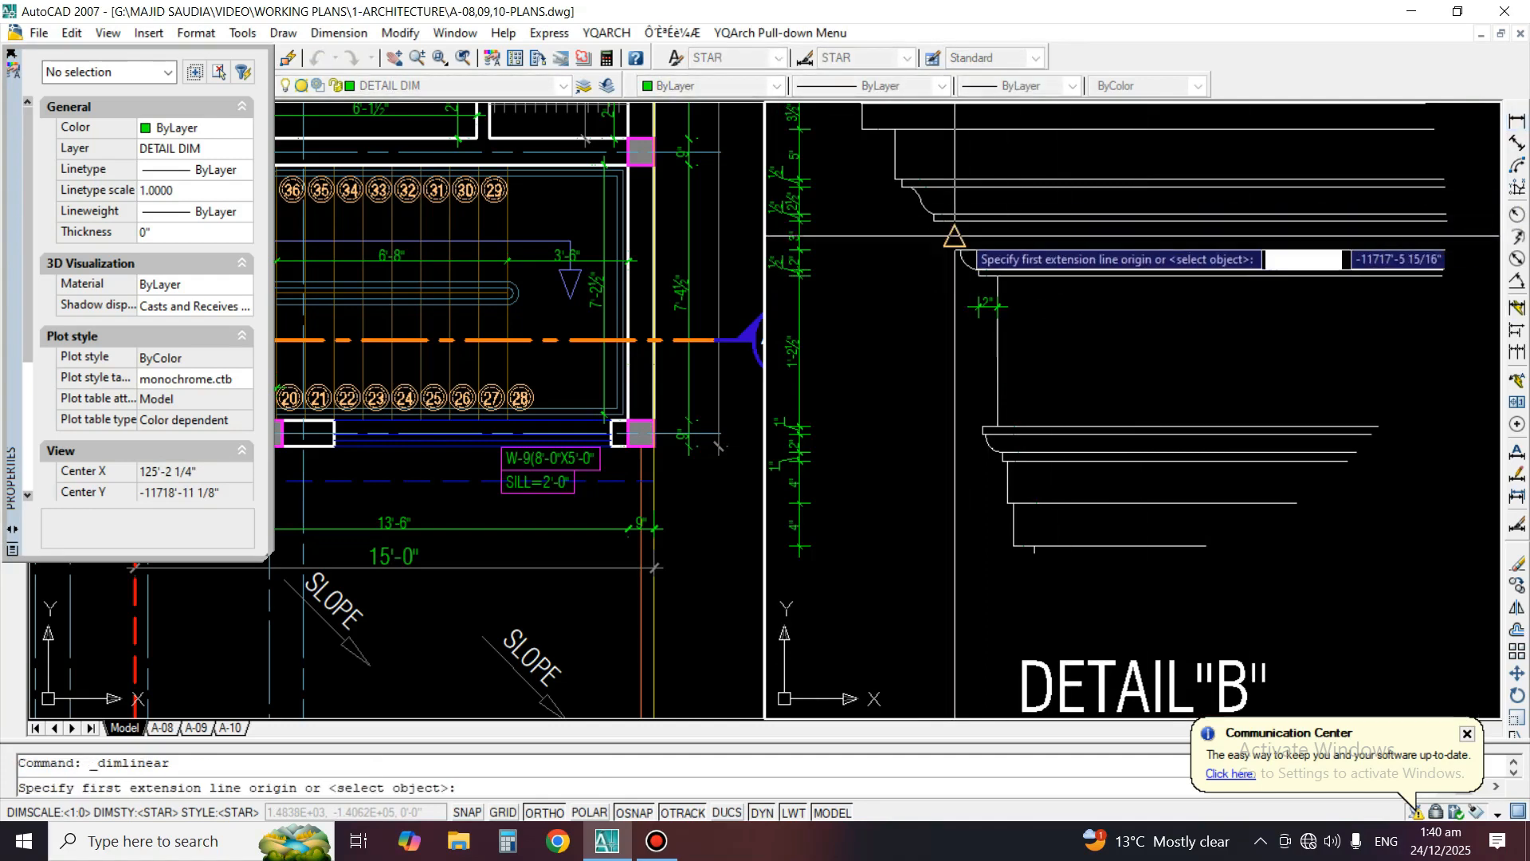
scroll(949, 203, "up", 3)
left_click(941, 269)
left_click(951, 268)
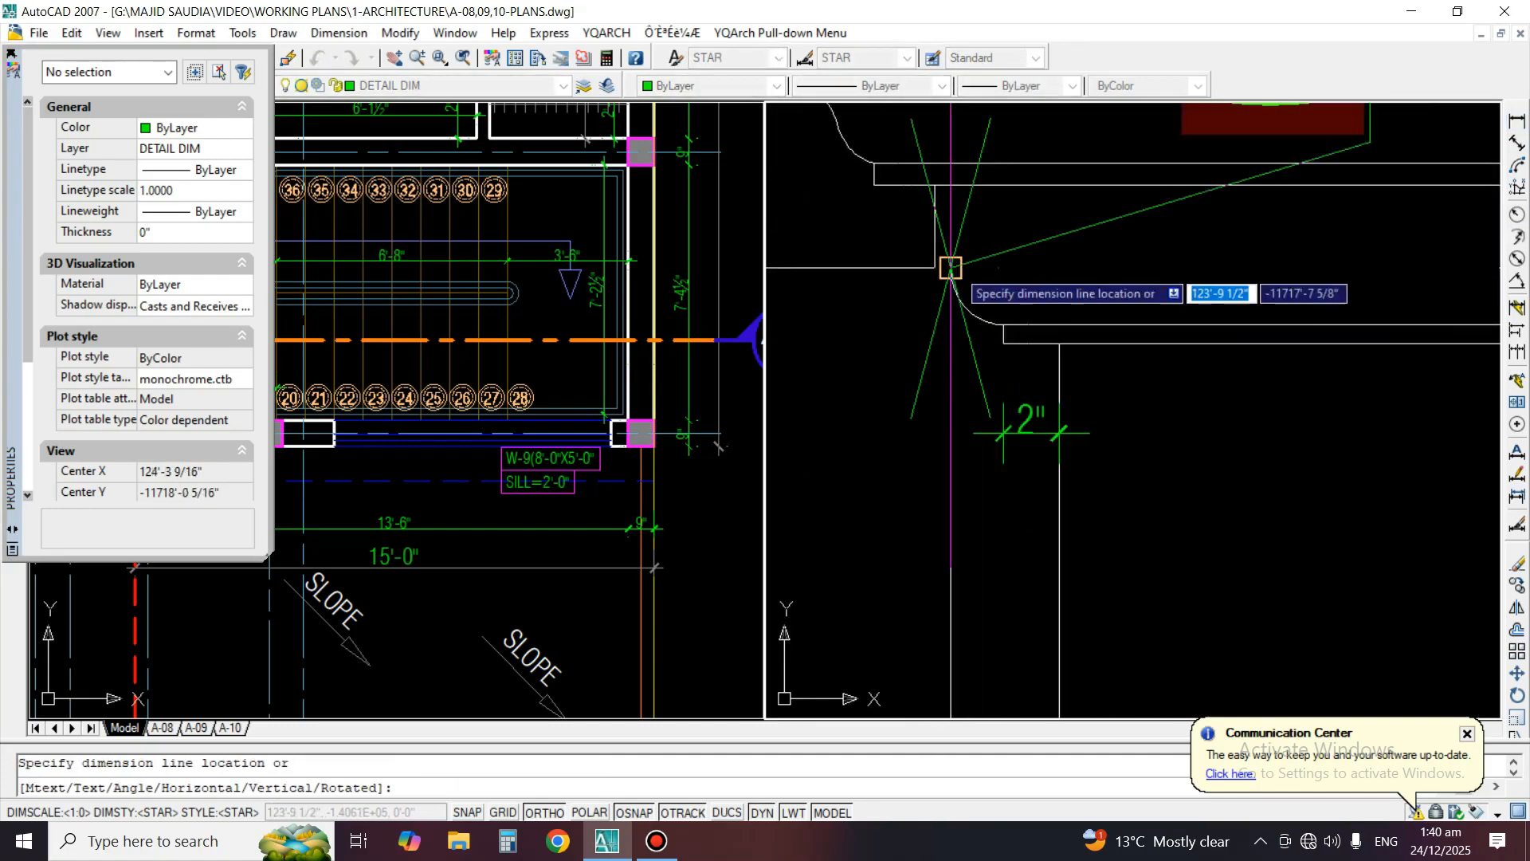
left_click(950, 305)
Match the lower cove's offset dimension to the properties of the horizontal dimension under the lowest fillet
type("ma")
key("space")
left_click(1003, 418)
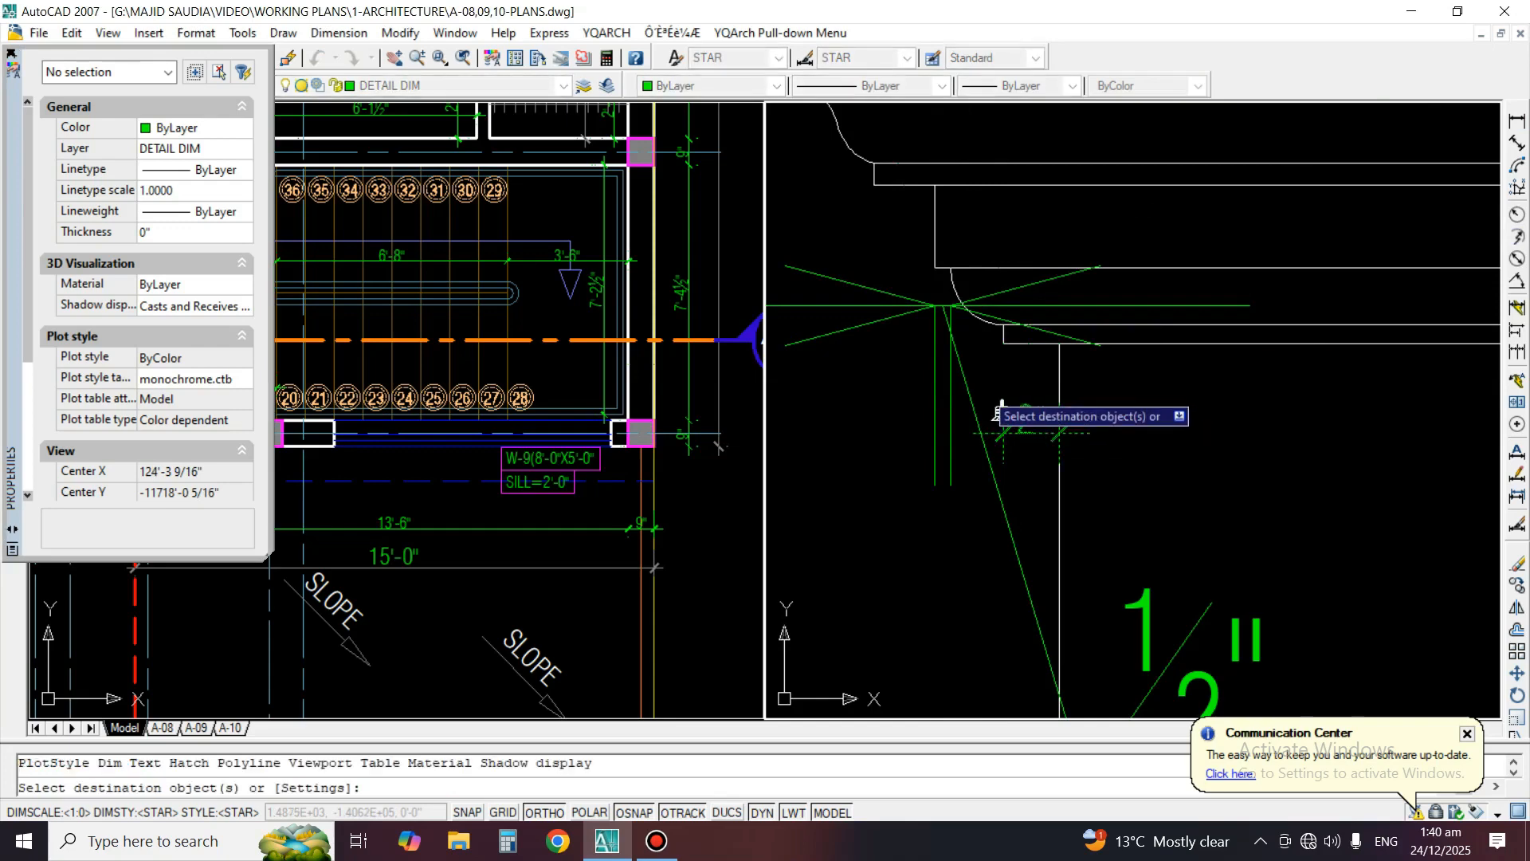
left_click(983, 391)
left_click(940, 372)
key("Return")
scroll(948, 374, "down", 2)
Add a horizontal linear dimension for the projection of the fillet below the ogee beyond the lowest flat band
middle_click_drag(950, 373, 1147, 423)
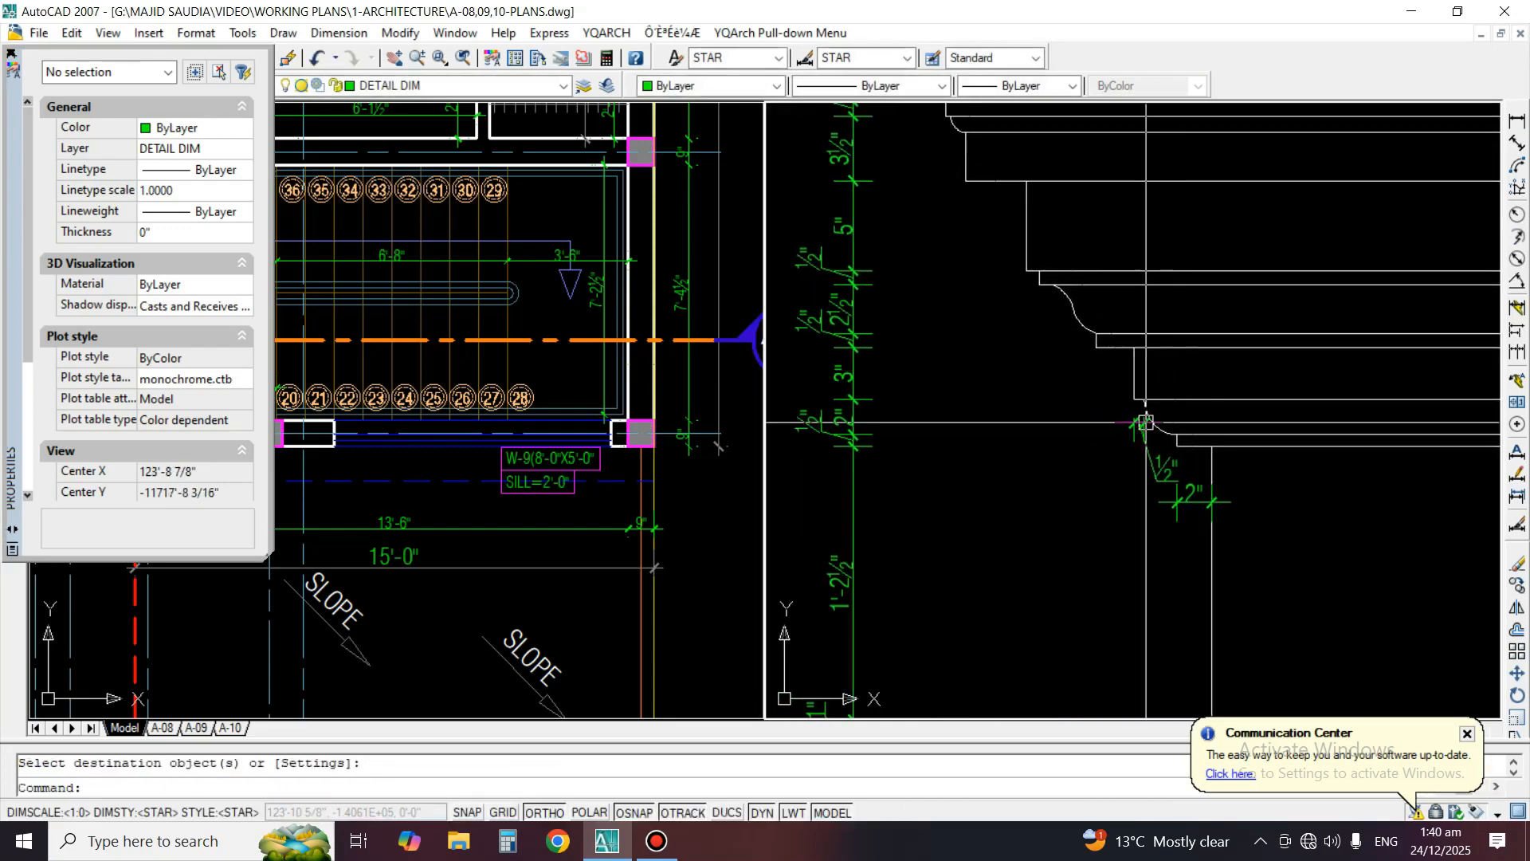
scroll(1173, 352, "up", 2)
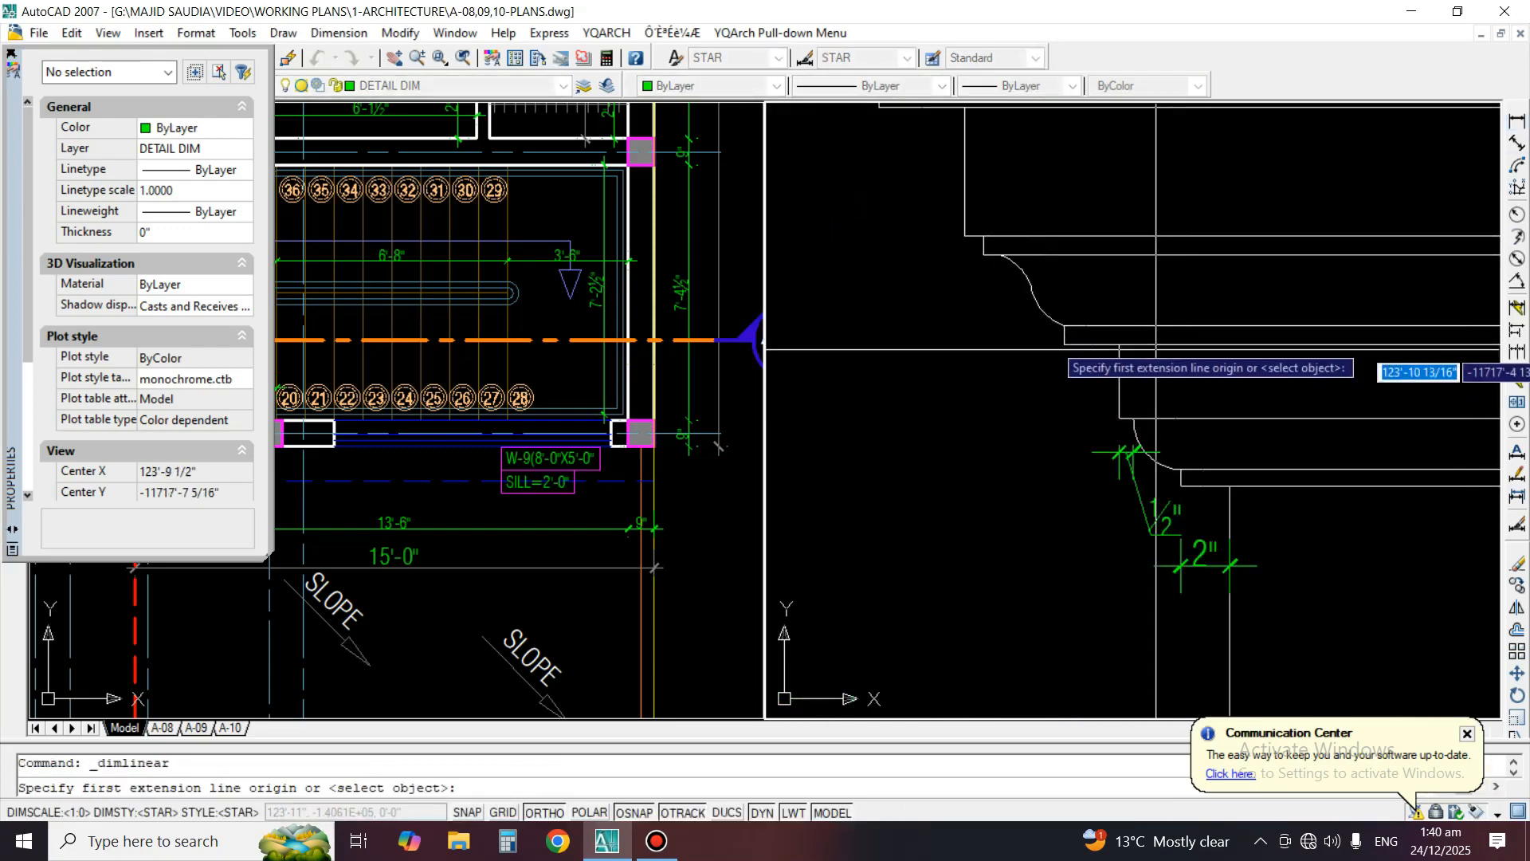
left_click(1119, 343)
left_click(1066, 343)
left_click(1065, 375)
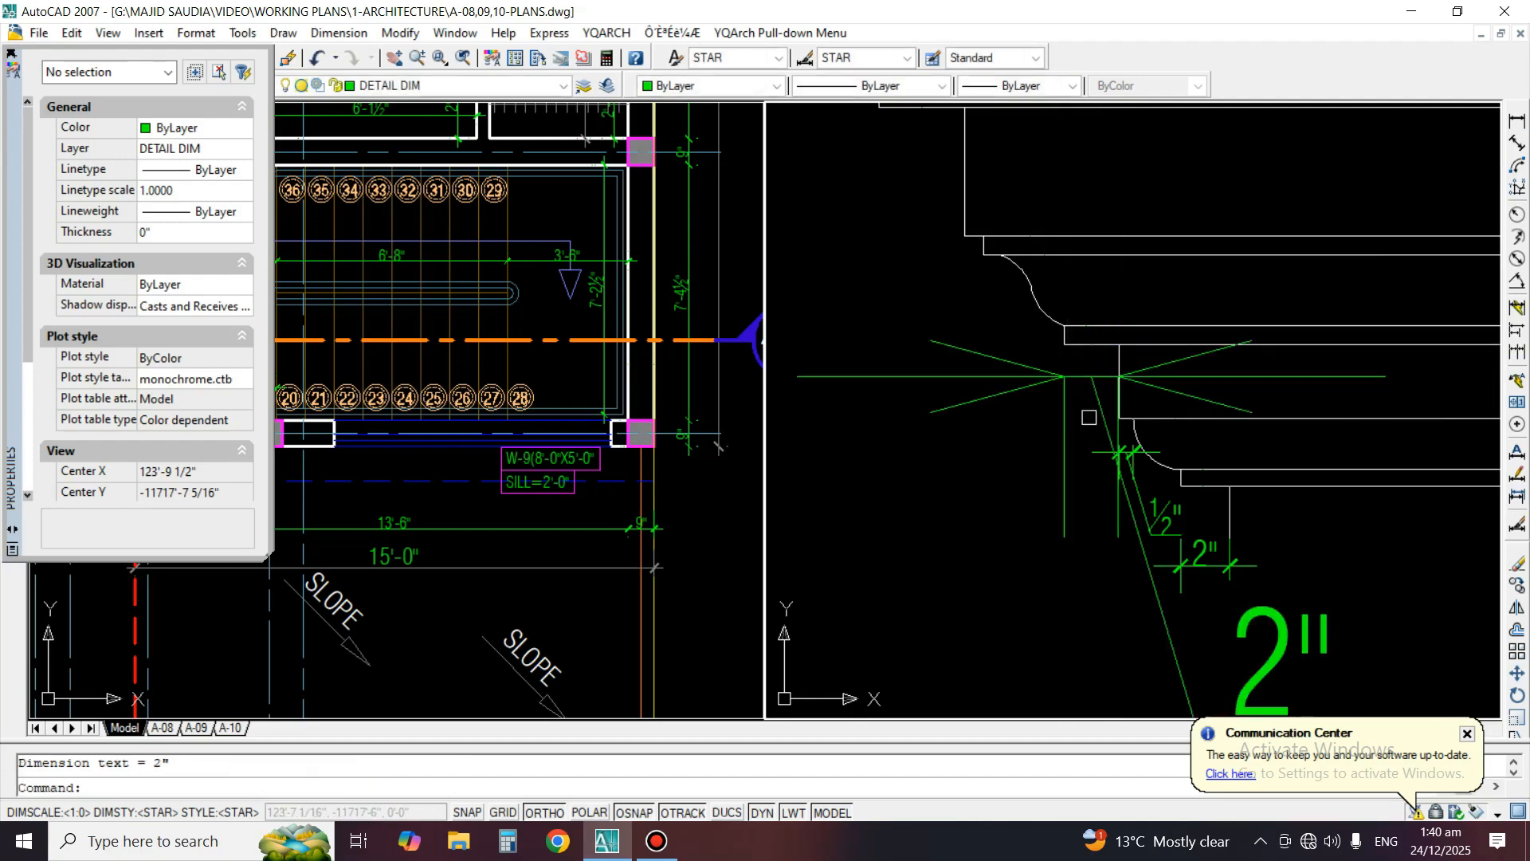
Match the ogee fillet's projection dimension to the properties of the lower cove's offset dimension
type("ma")
key("Return")
left_click(1141, 488)
left_click(1042, 410)
key("Return")
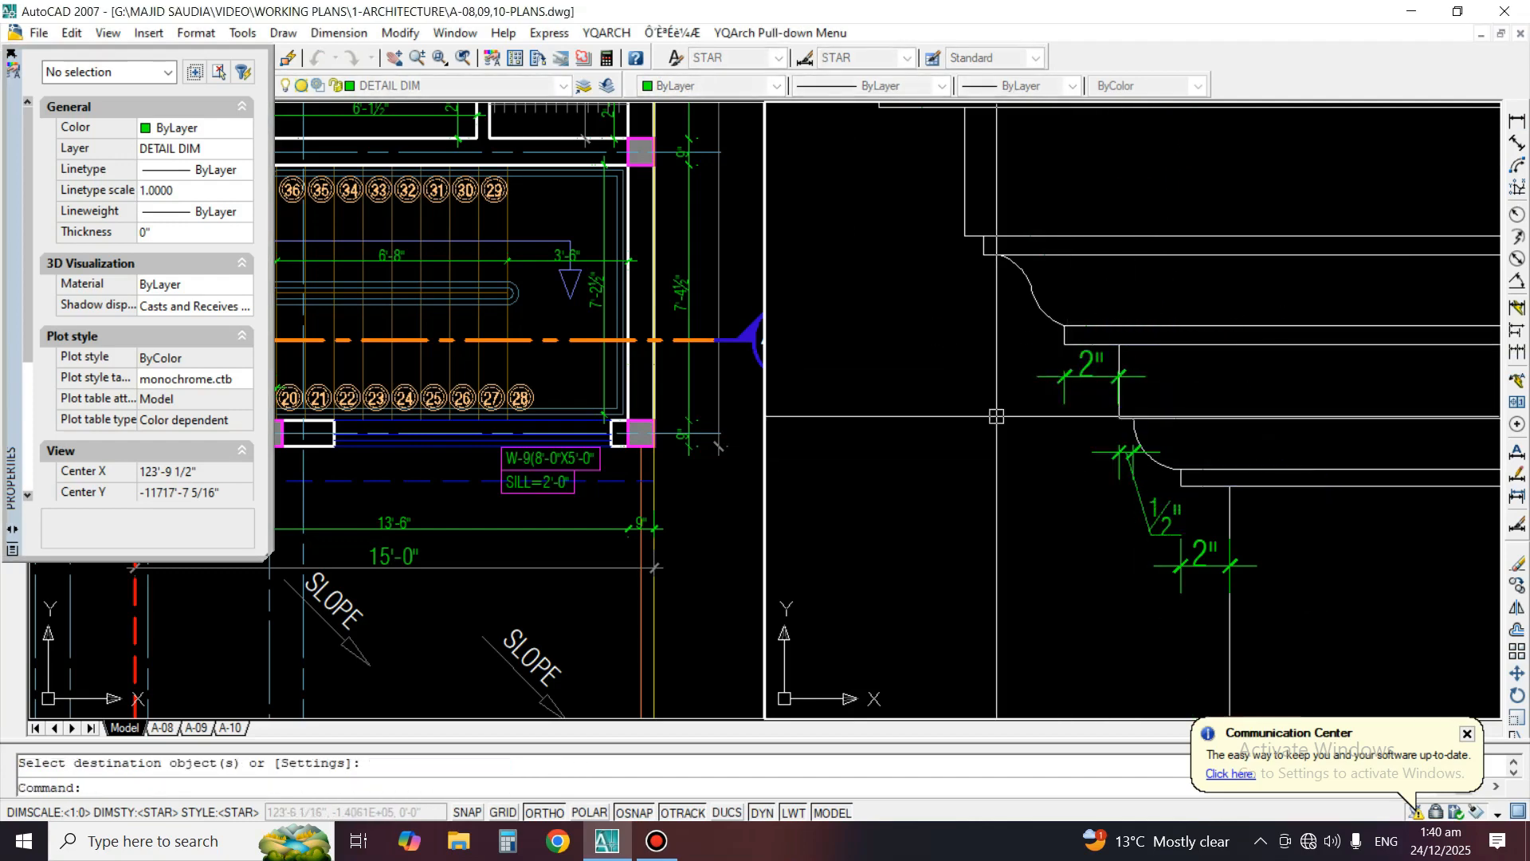
Add a horizontal linear dimension for the offset between the tall flat band and the fillet above the ogee
middle_click_drag(997, 417, 1008, 573)
left_click(1516, 122)
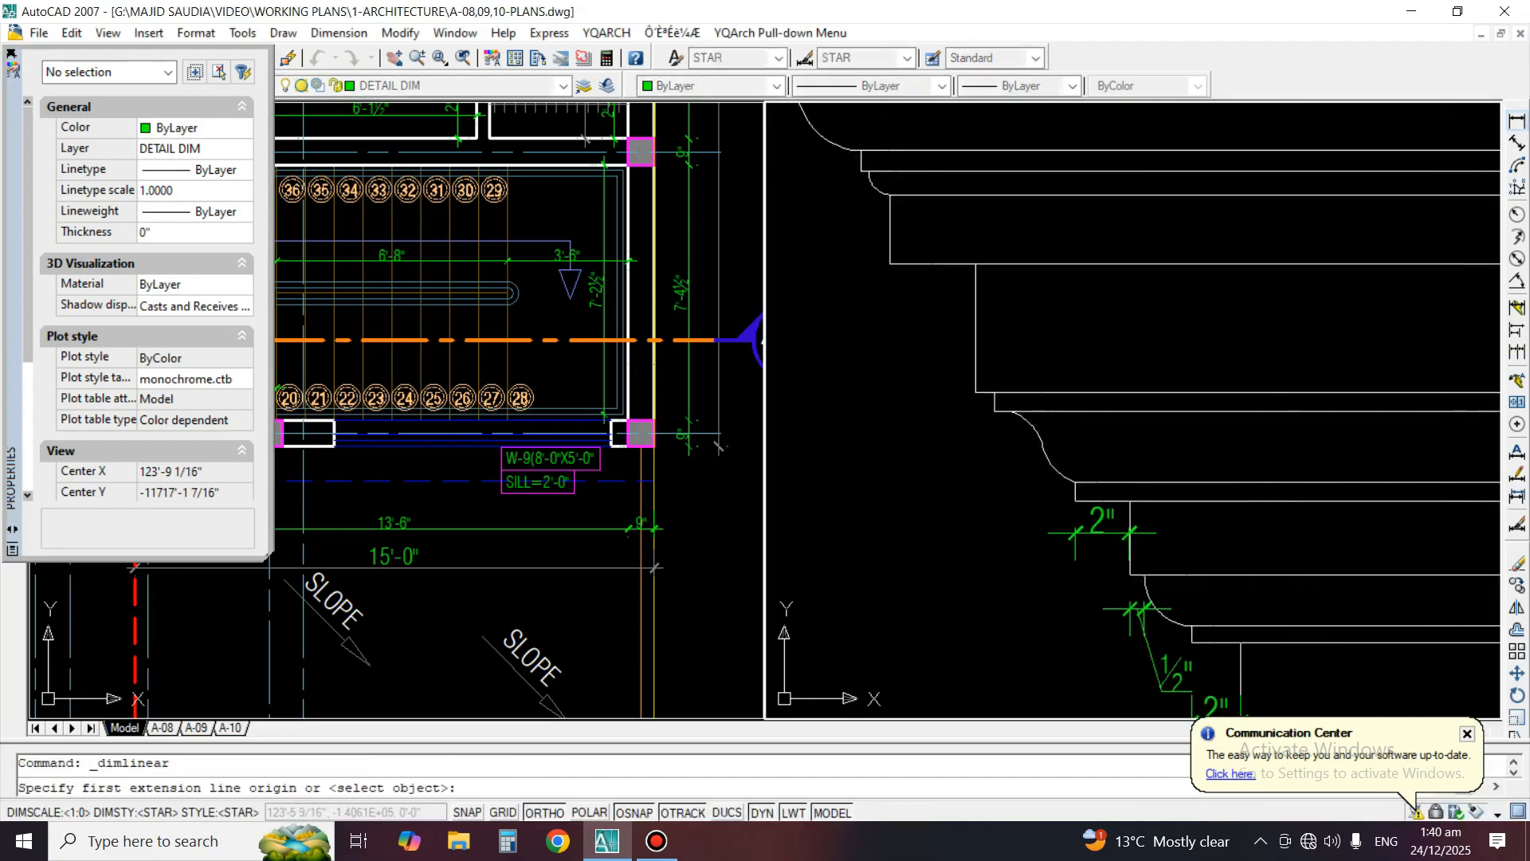
scroll(997, 447, "up", 2)
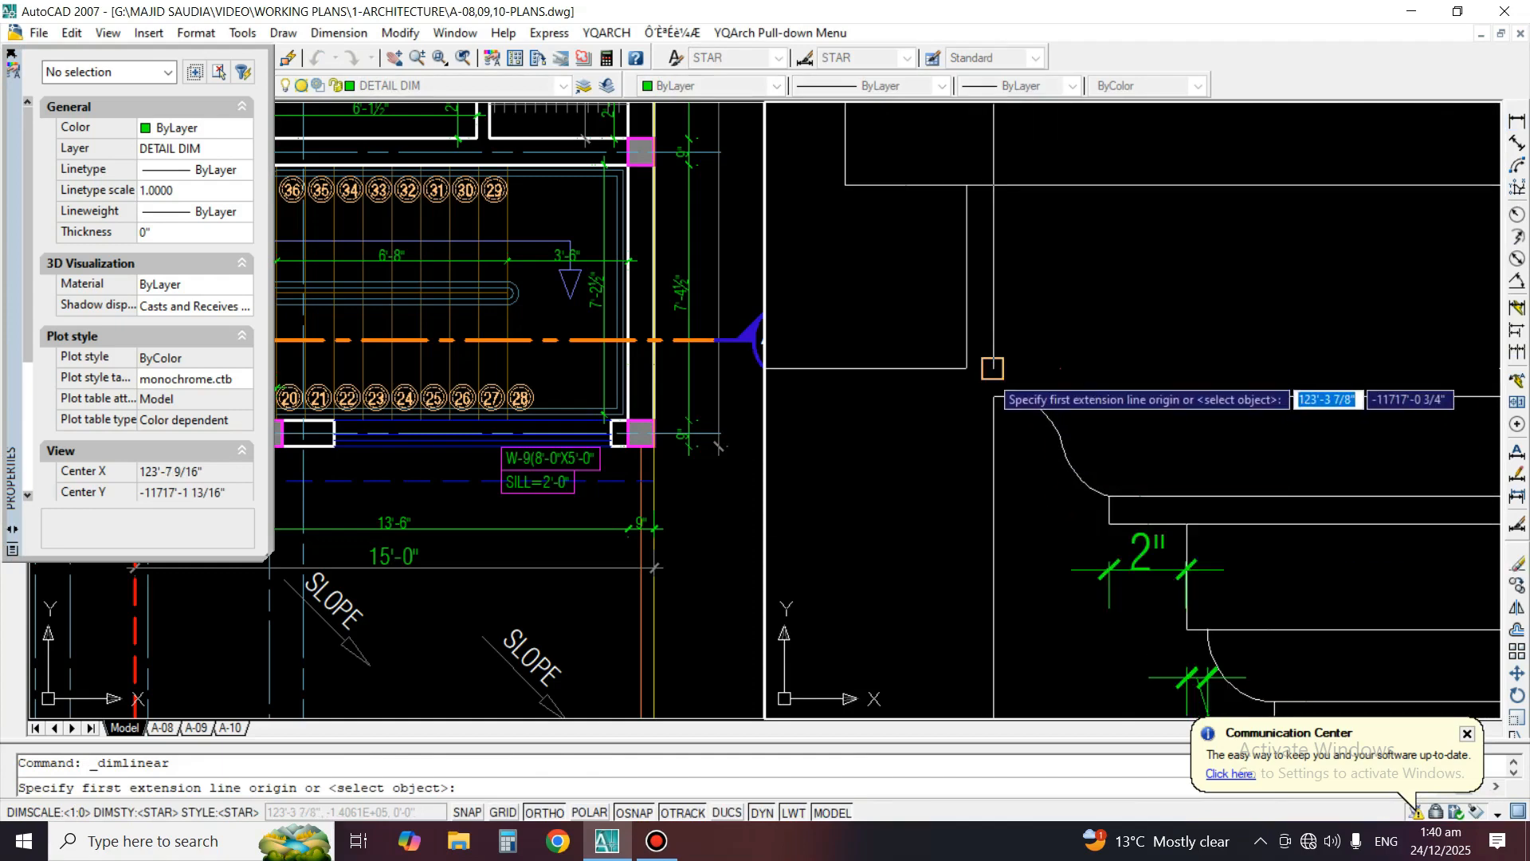
left_click(993, 369)
left_click(966, 368)
left_click(953, 416)
Match the offset dimension above the ogee to the properties of the horizontal dimension under the ogee's lower fillet
type("ma")
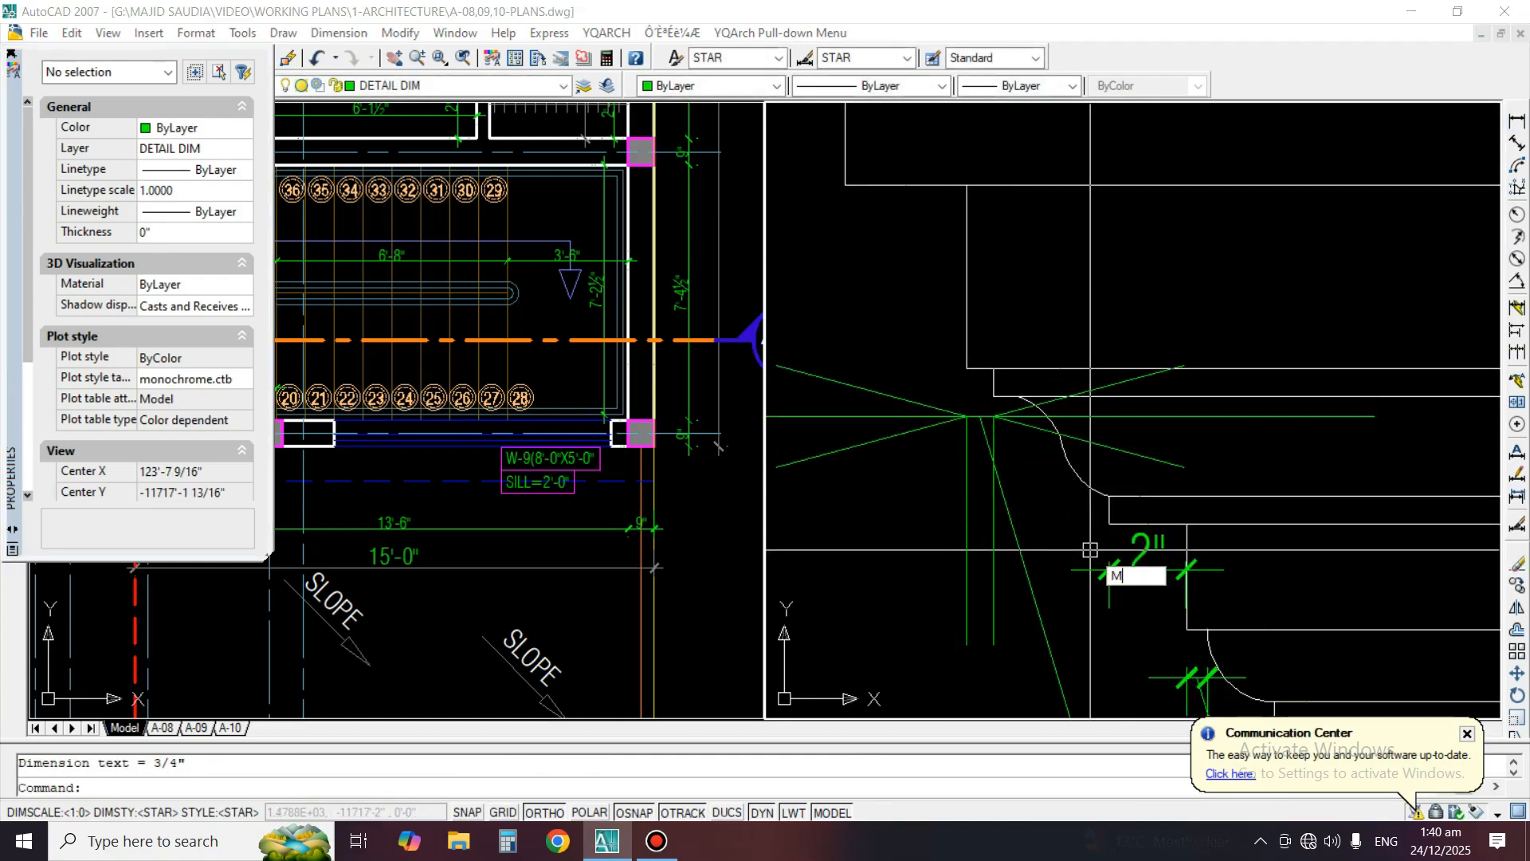
key("Return")
left_click(1092, 568)
left_click(1035, 512)
left_click(949, 536)
key("Return")
Add a horizontal linear dimension for the offset between the tall flat band and the flat band above it
scroll(999, 520, "down", 2)
scroll(999, 520, "down", 2)
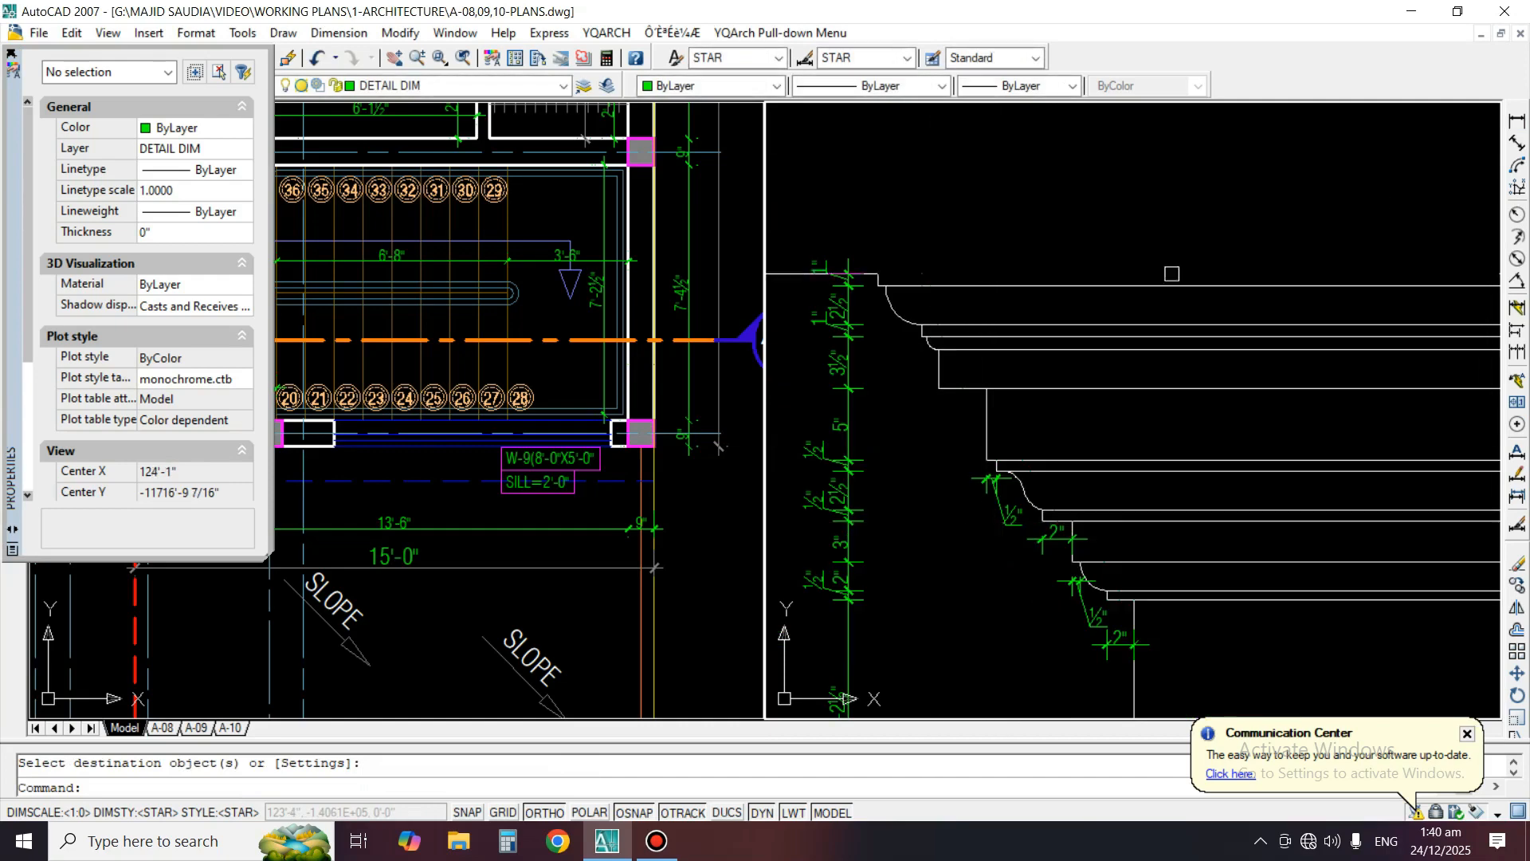
left_click(1518, 122)
scroll(1072, 358, "up", 2)
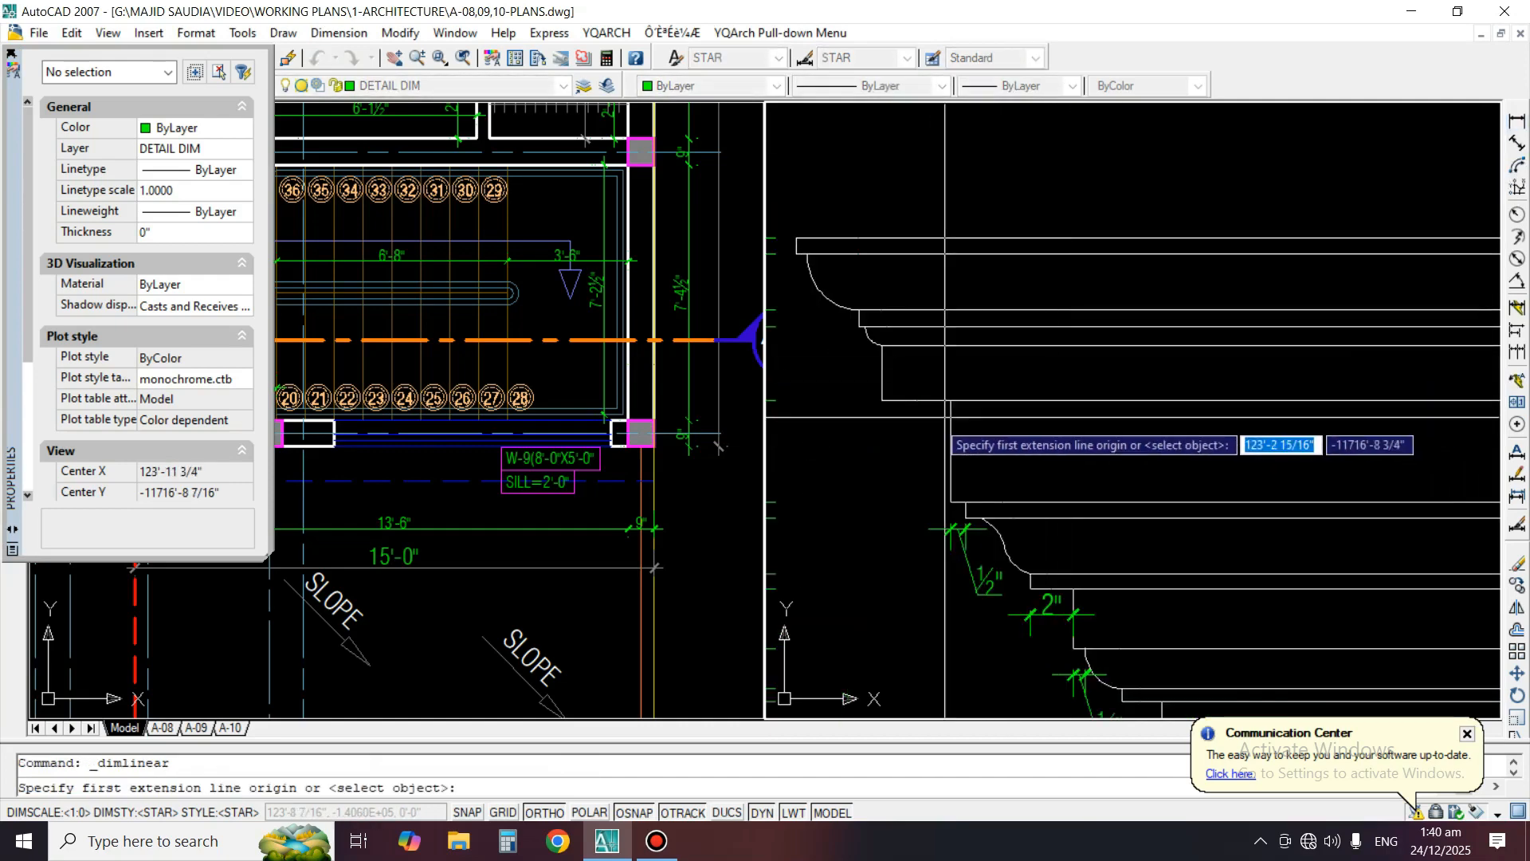
left_click(882, 399)
left_click(951, 400)
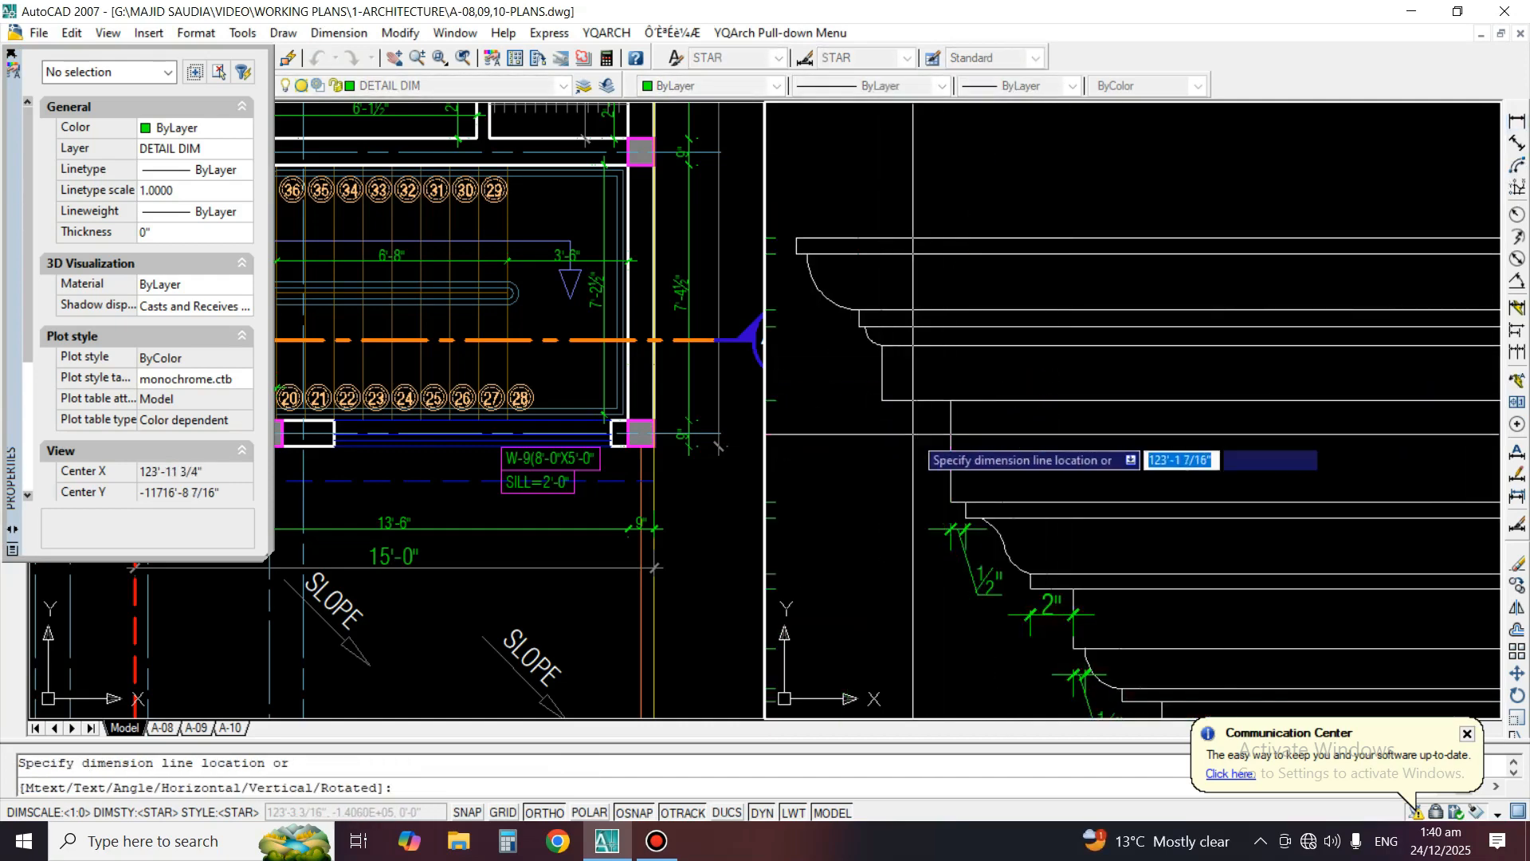
left_click(915, 433)
Match the flat bands' offset dimension to the properties of the offset dimension above the ogee
type("ma")
key("Return")
left_click(982, 586)
left_click(919, 447)
key("Return")
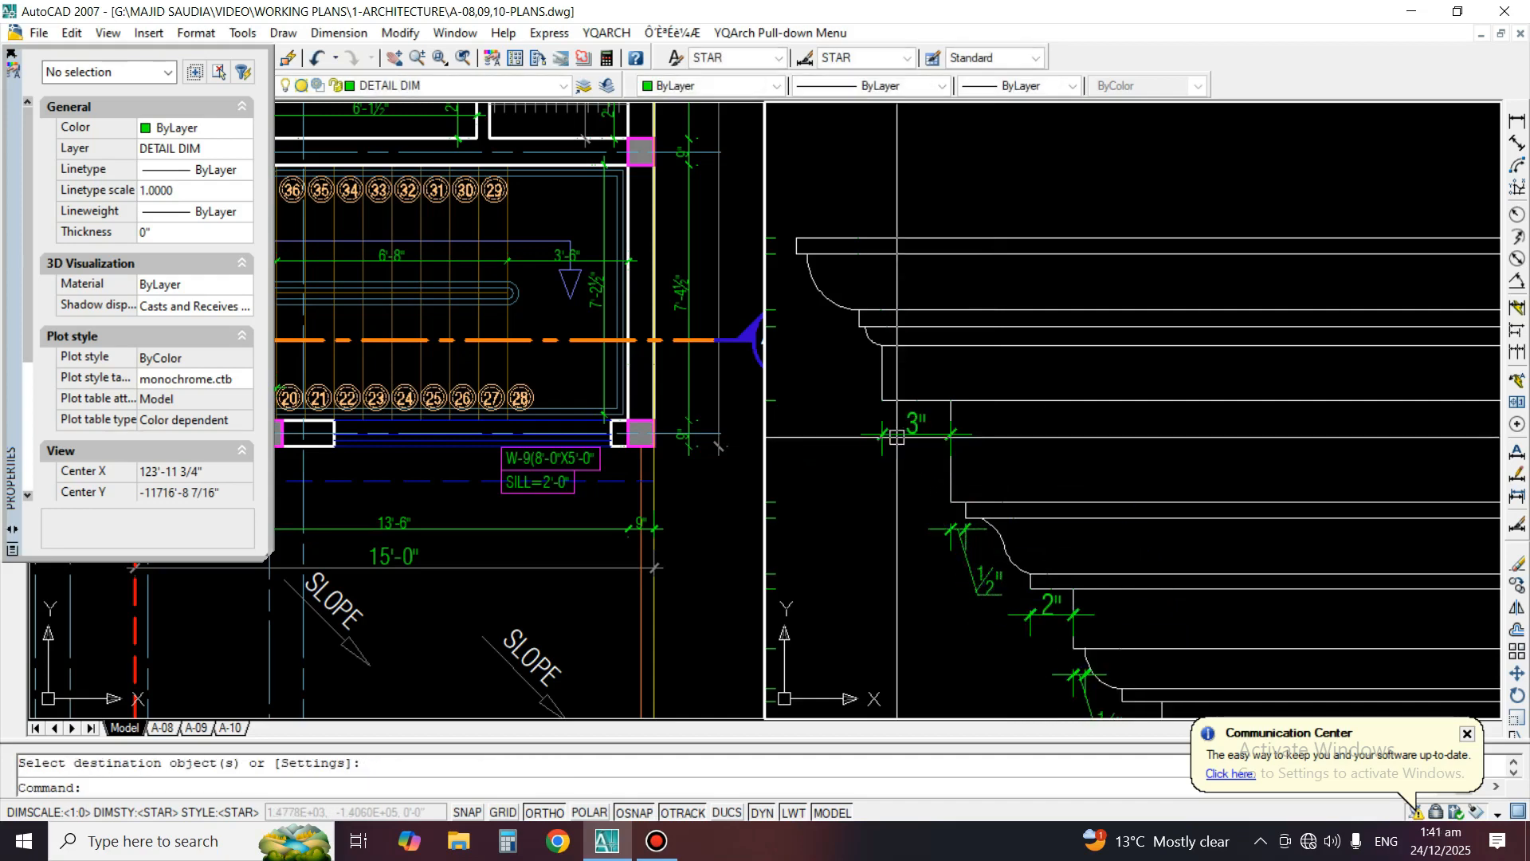
Add a horizontal linear dimension for the offset between the small upper cove and the fillet above it
middle_click_drag(911, 425, 1055, 577)
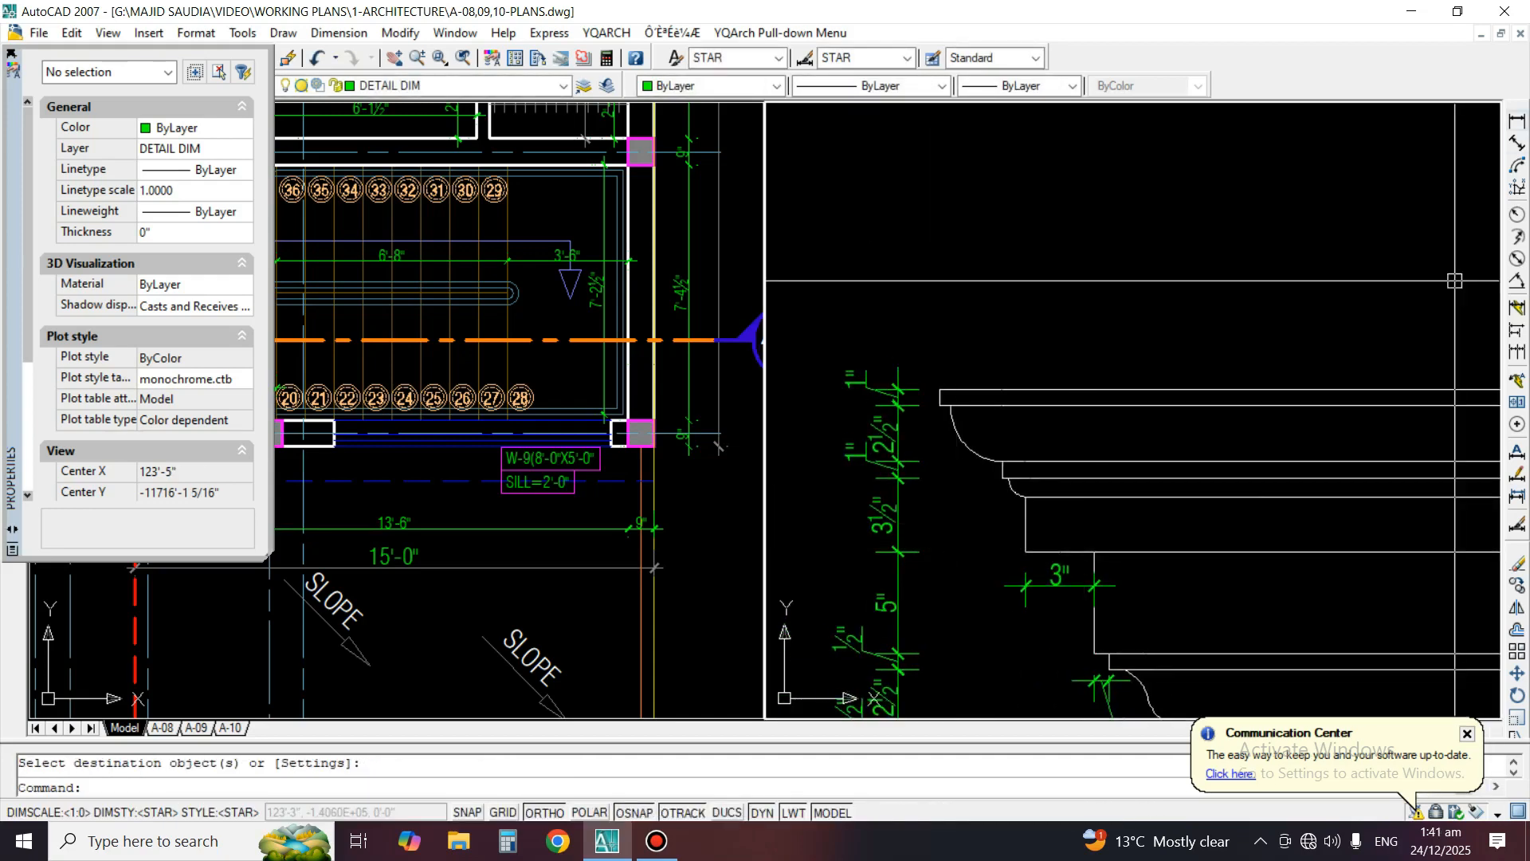
left_click(1518, 121)
scroll(1028, 478, "up", 3)
left_click(977, 471)
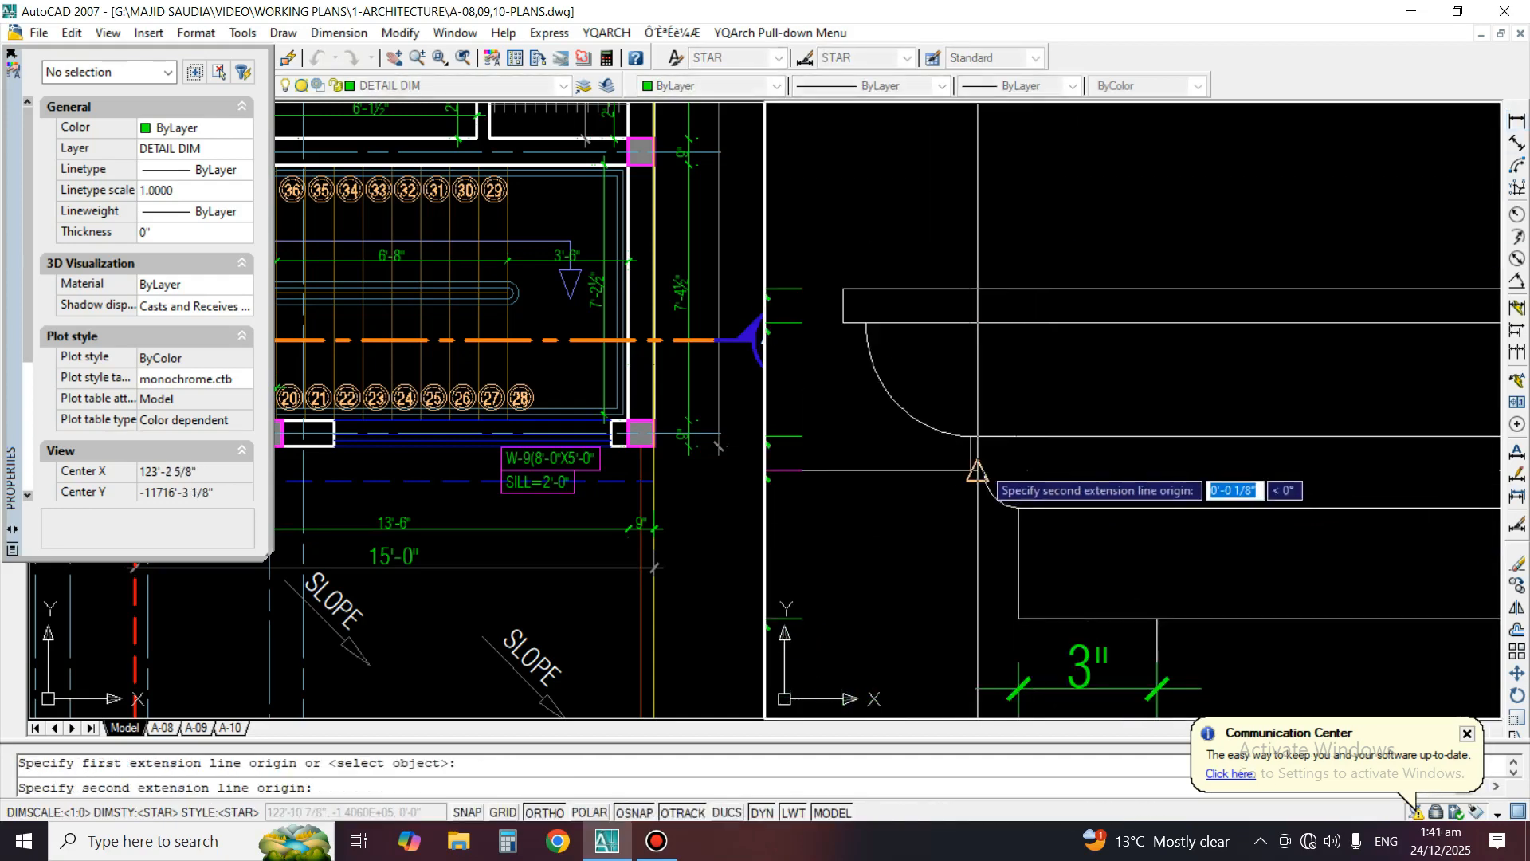
left_click(984, 469)
left_click(980, 506)
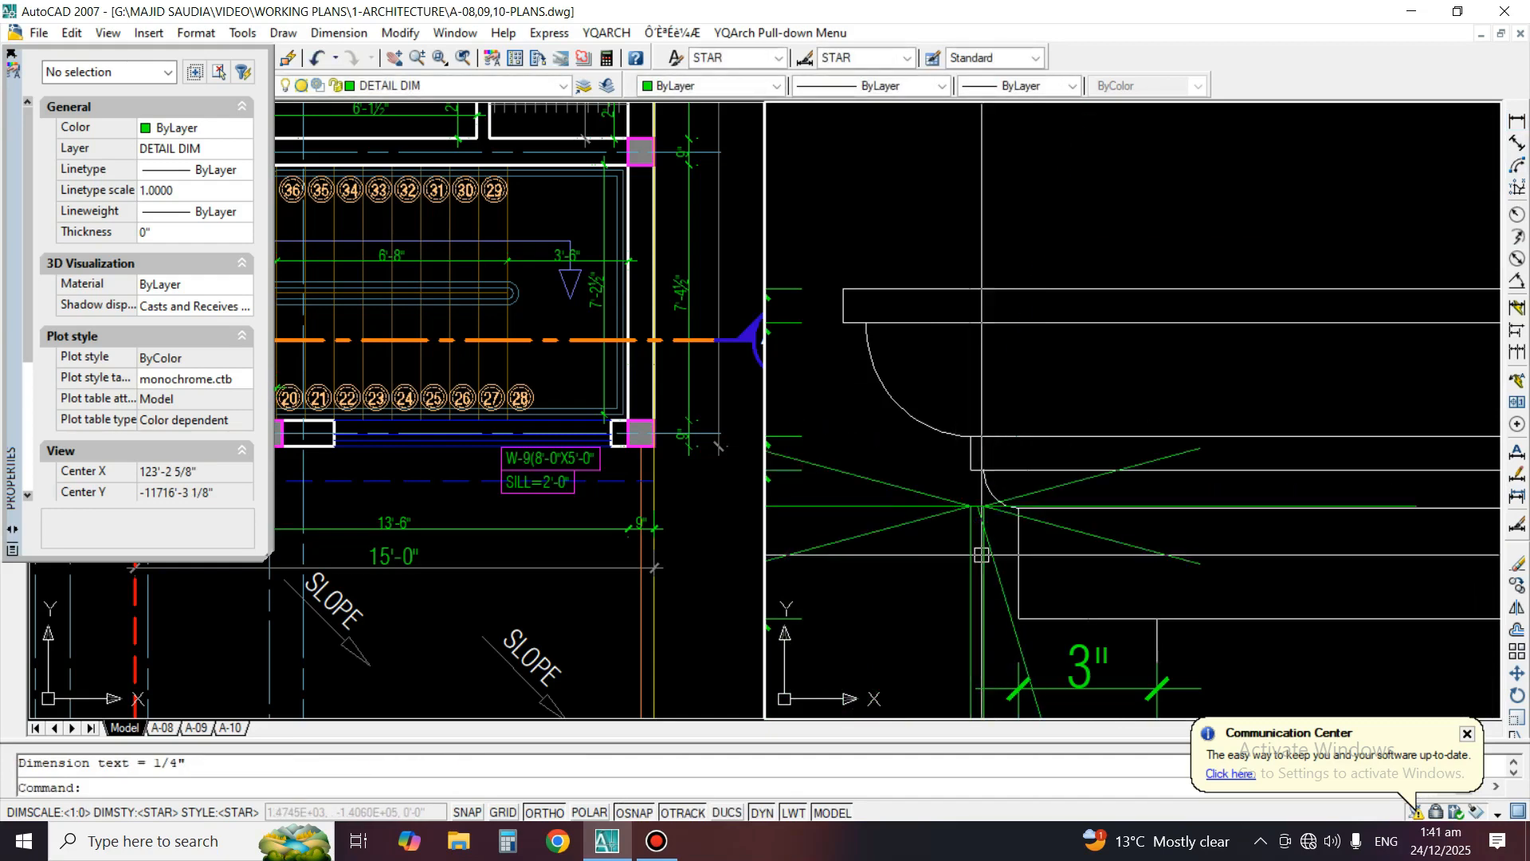
Match the small cove's offset dimension to the 3" dimension's properties and move its text outside the profile
type("ma")
key("Return")
left_click(1073, 665)
left_click(940, 547)
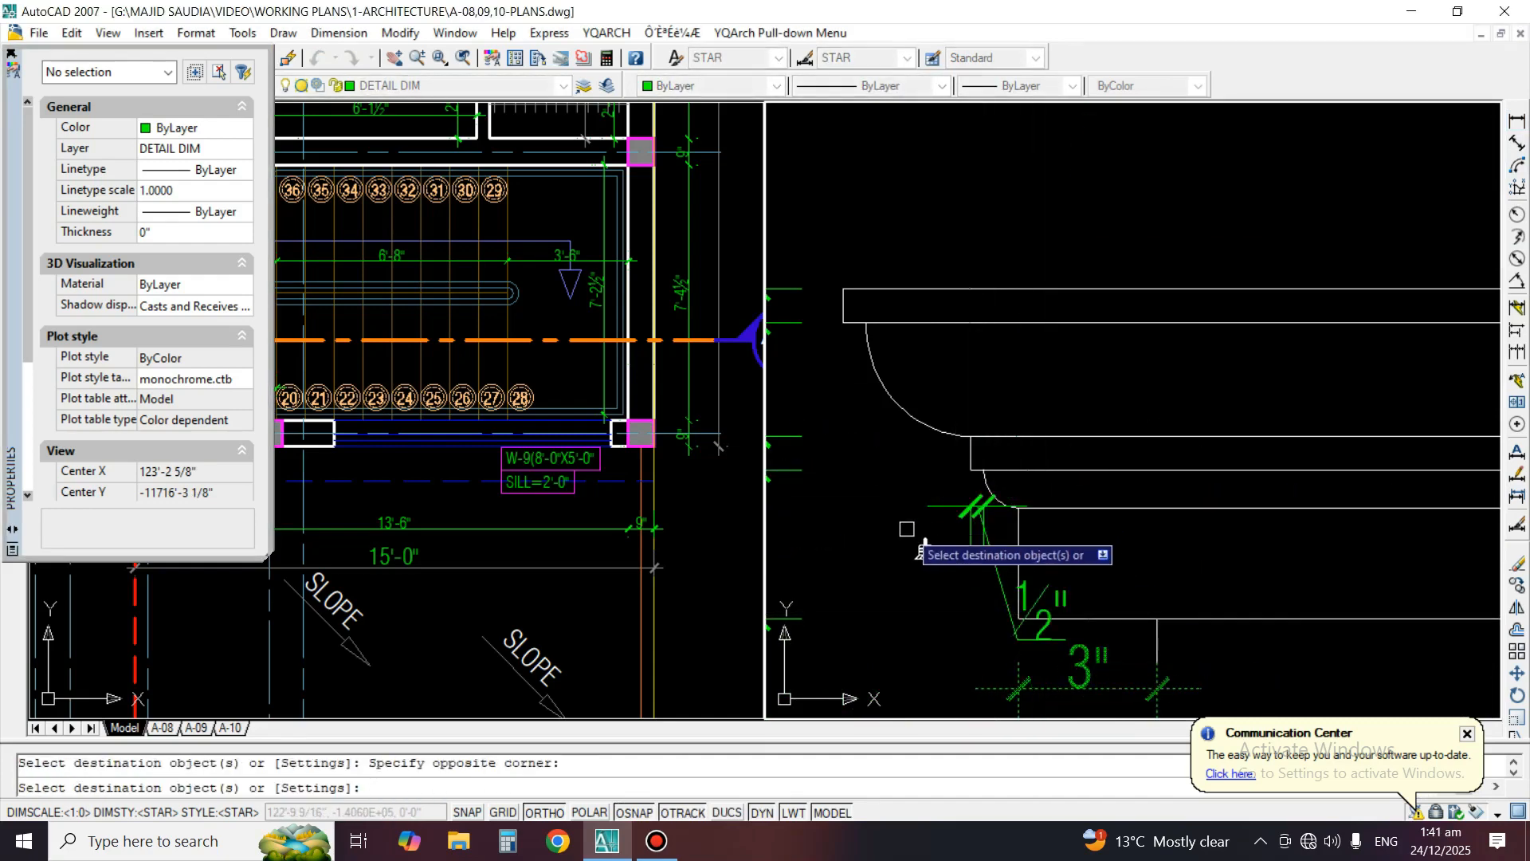
key("Return")
left_click(1516, 473)
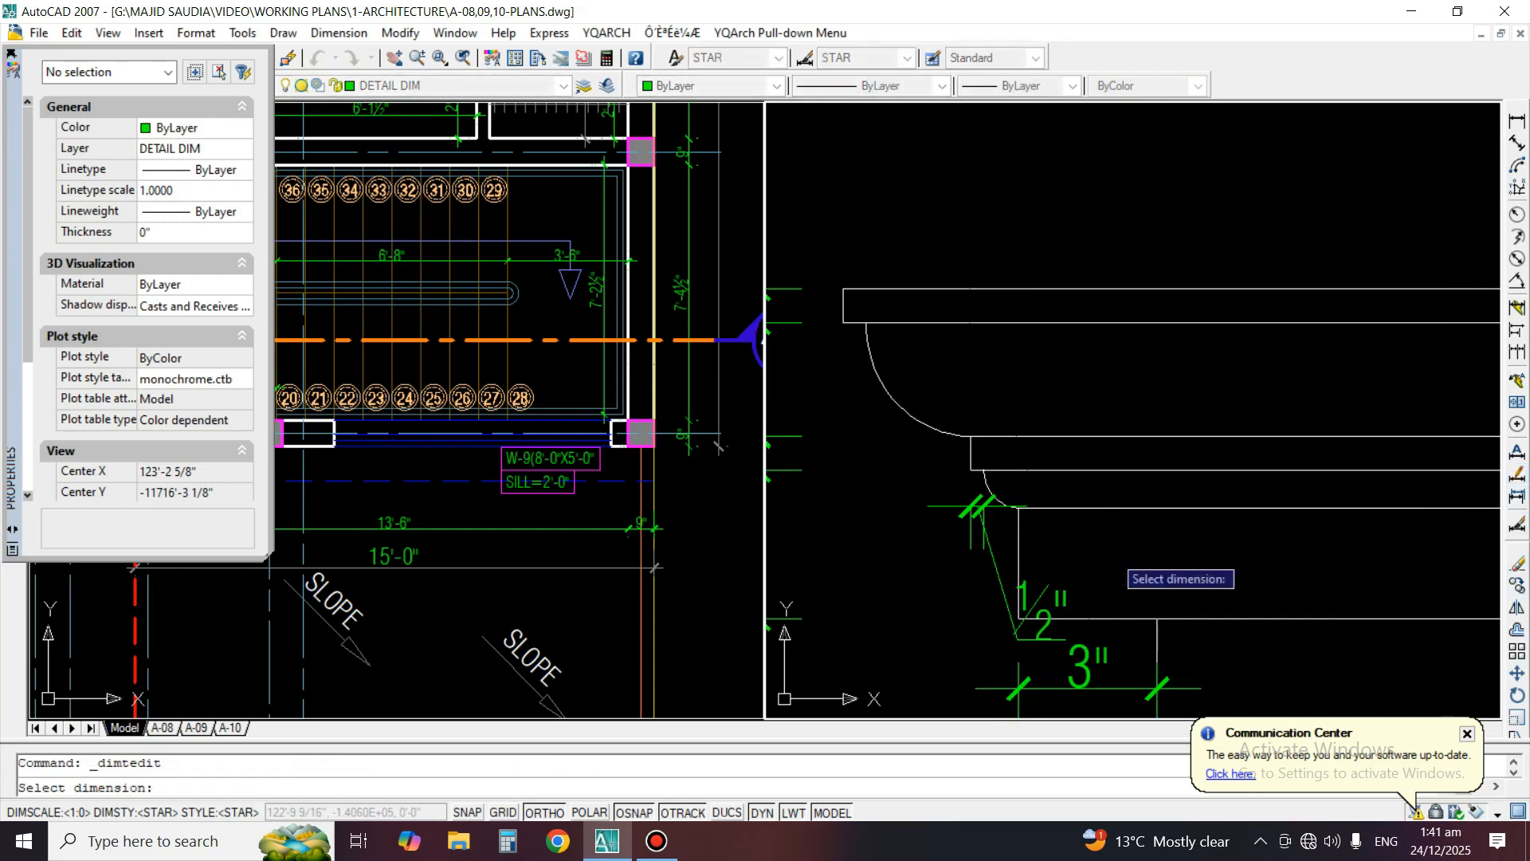
left_click(973, 521)
left_click(934, 540)
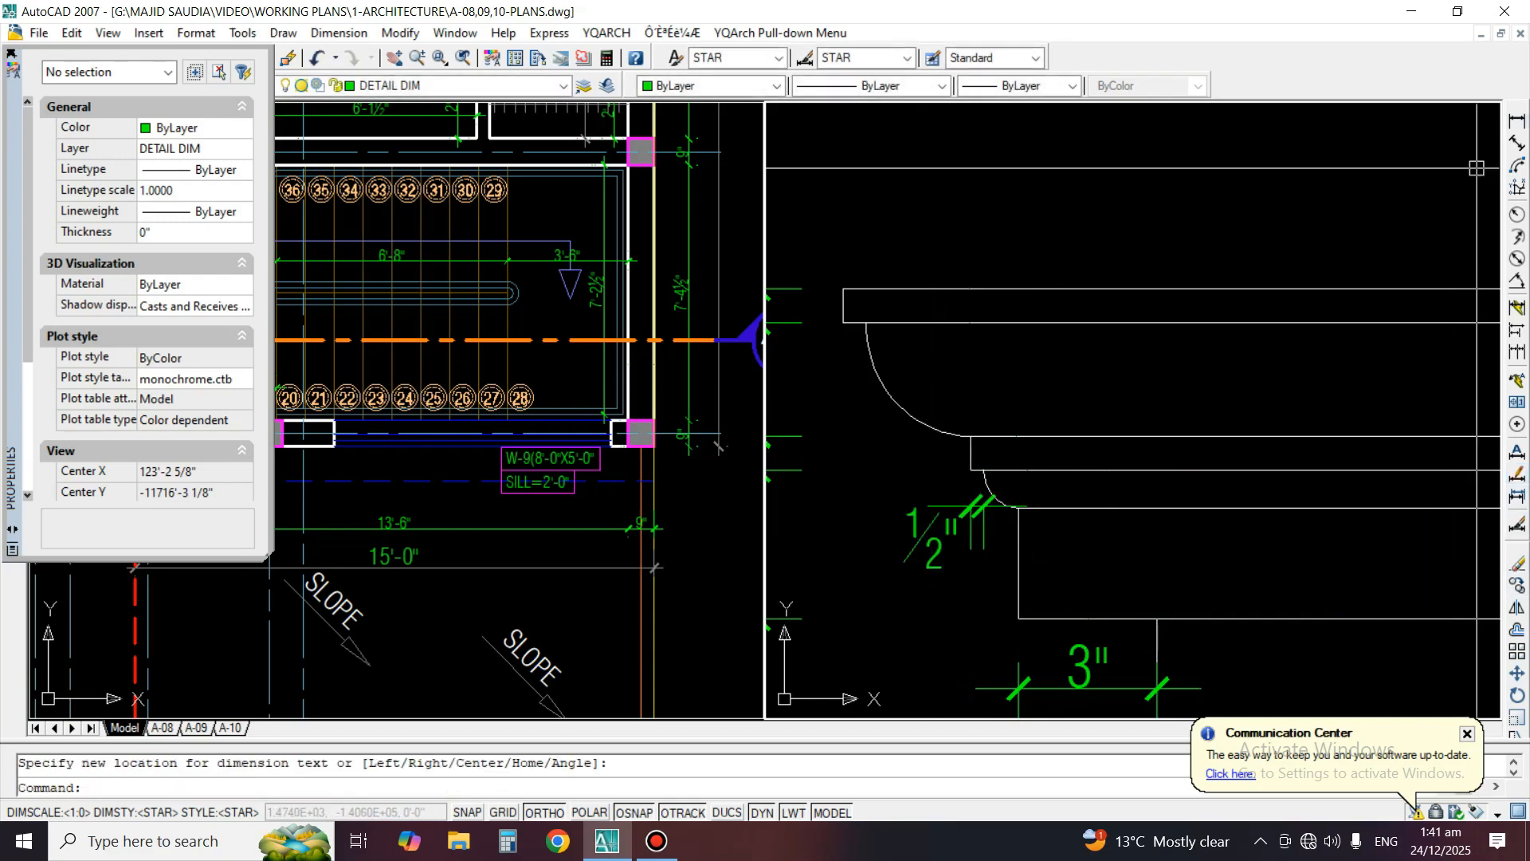
Add a horizontal linear dimension for the offset between the topmost band's edge and the large cove beneath it
left_click(1517, 121)
left_click(843, 322)
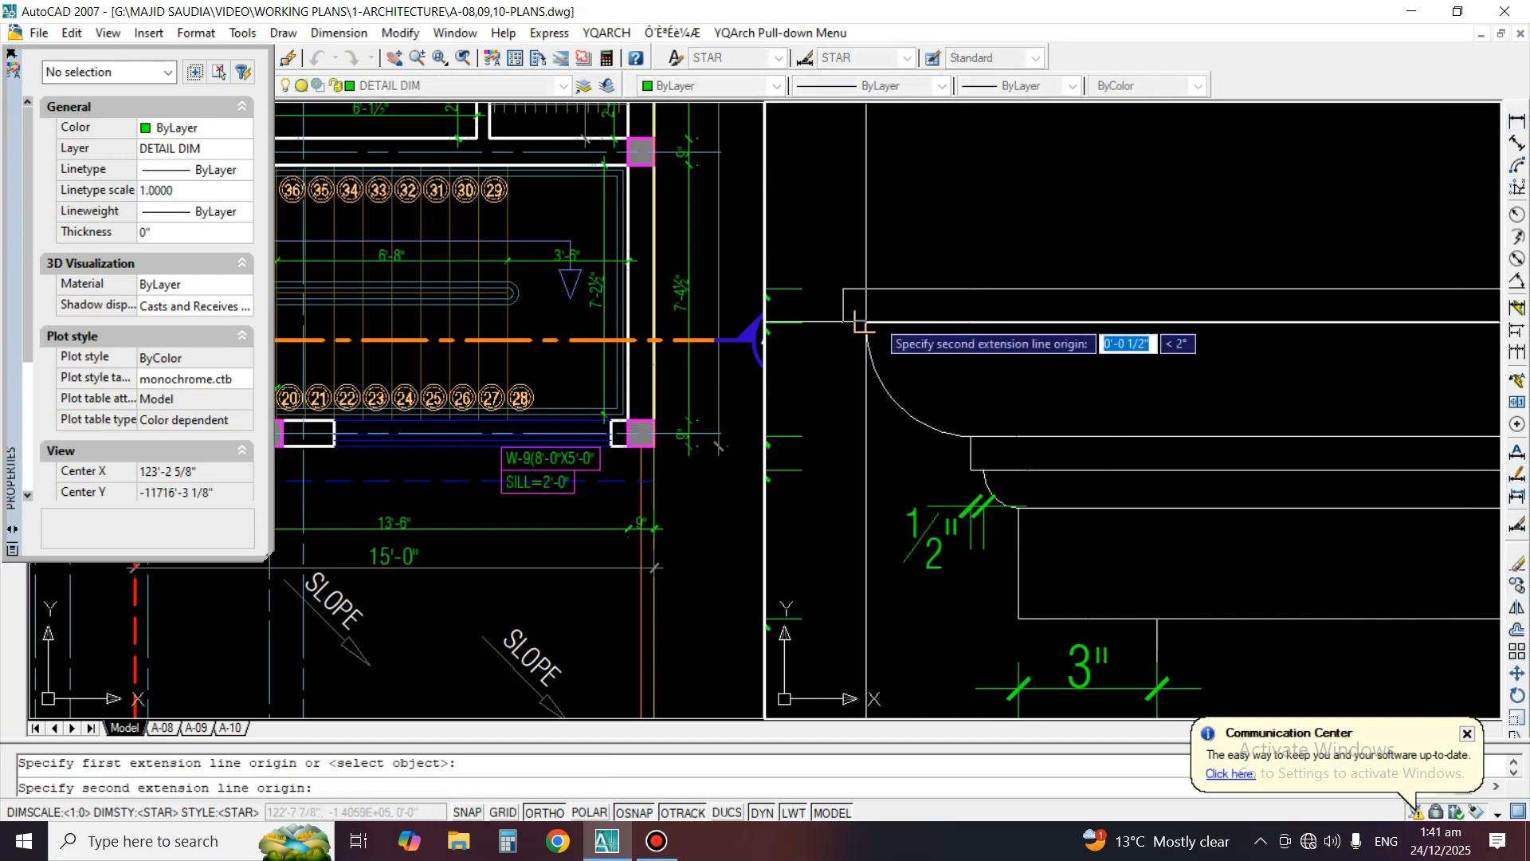
left_click(866, 323)
left_click(850, 360)
Match the large cove's offset dimension to the small cove's dimension properties and move its text just below the dimension line
left_click(946, 527)
type("ma")
key("space")
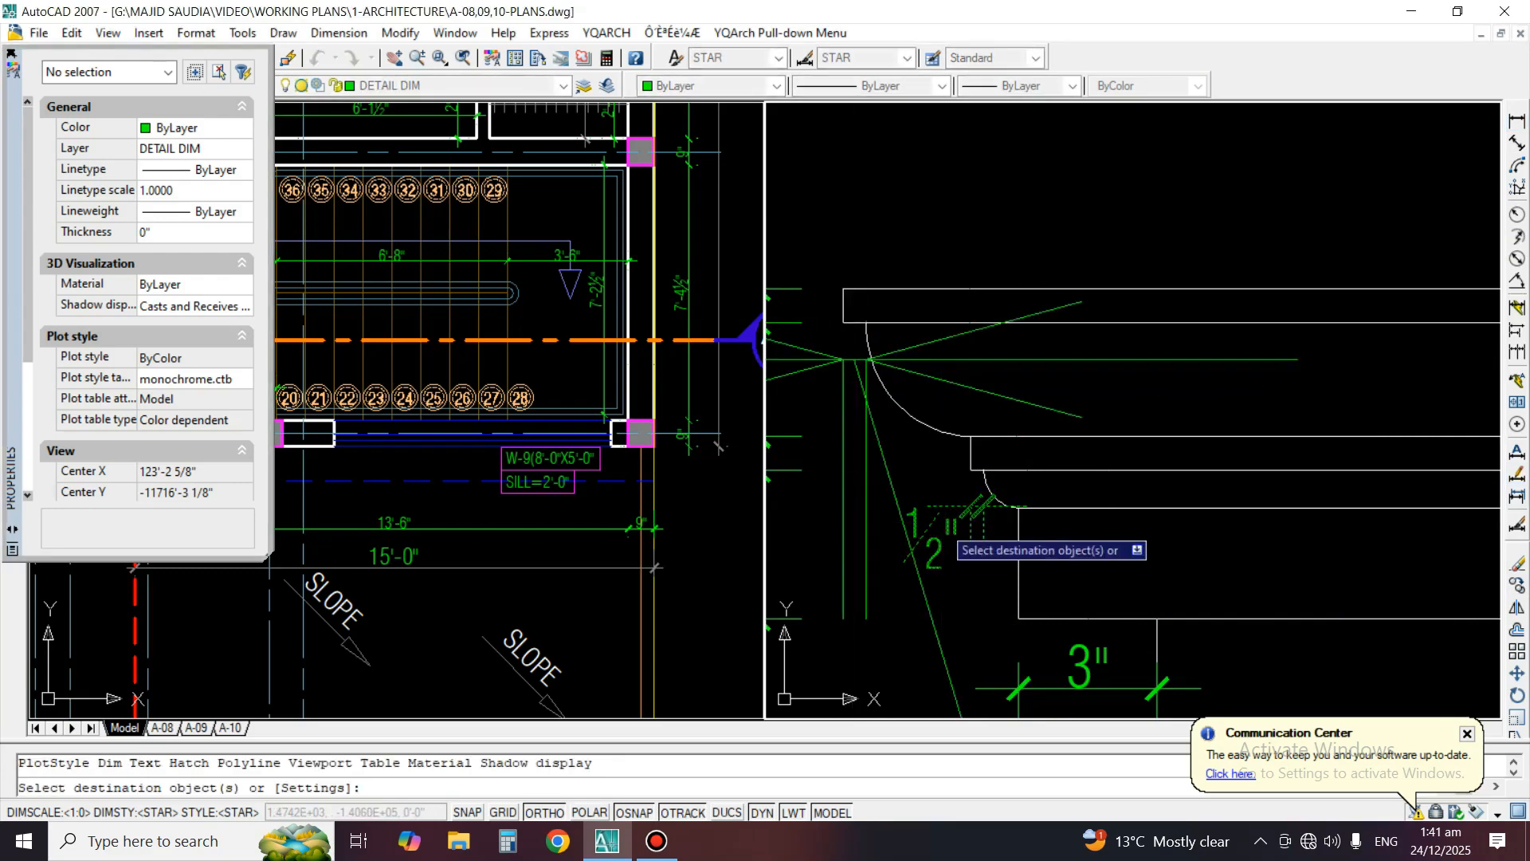
left_click(868, 448)
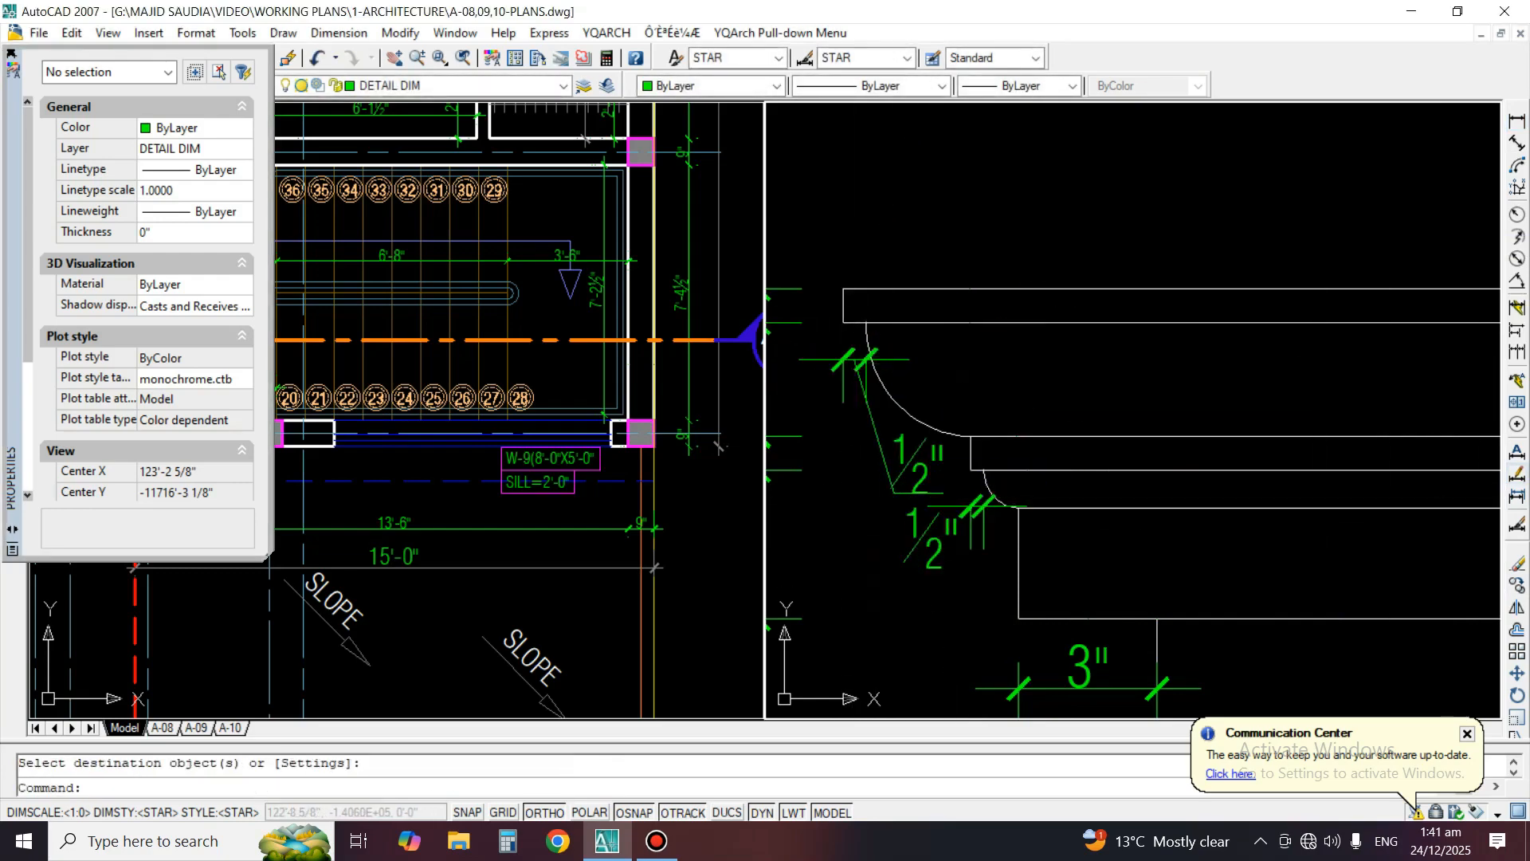
left_click(1516, 474)
left_click(837, 386)
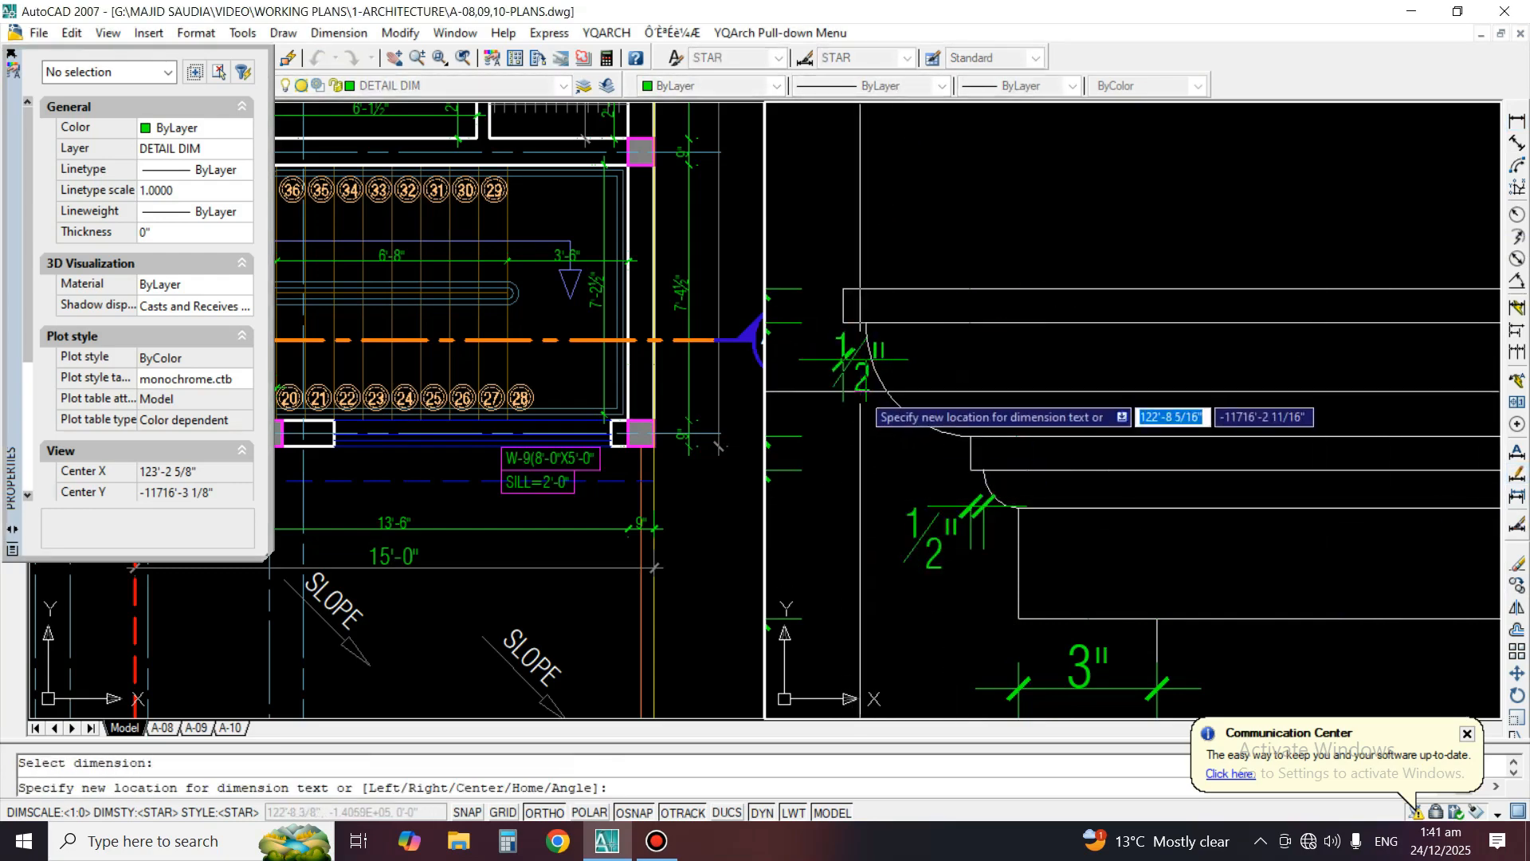
left_click(844, 423)
Add a horizontal linear dimension above the lower moulding for its top band's projection beyond the vertical wall face
scroll(1076, 340, "down", 4)
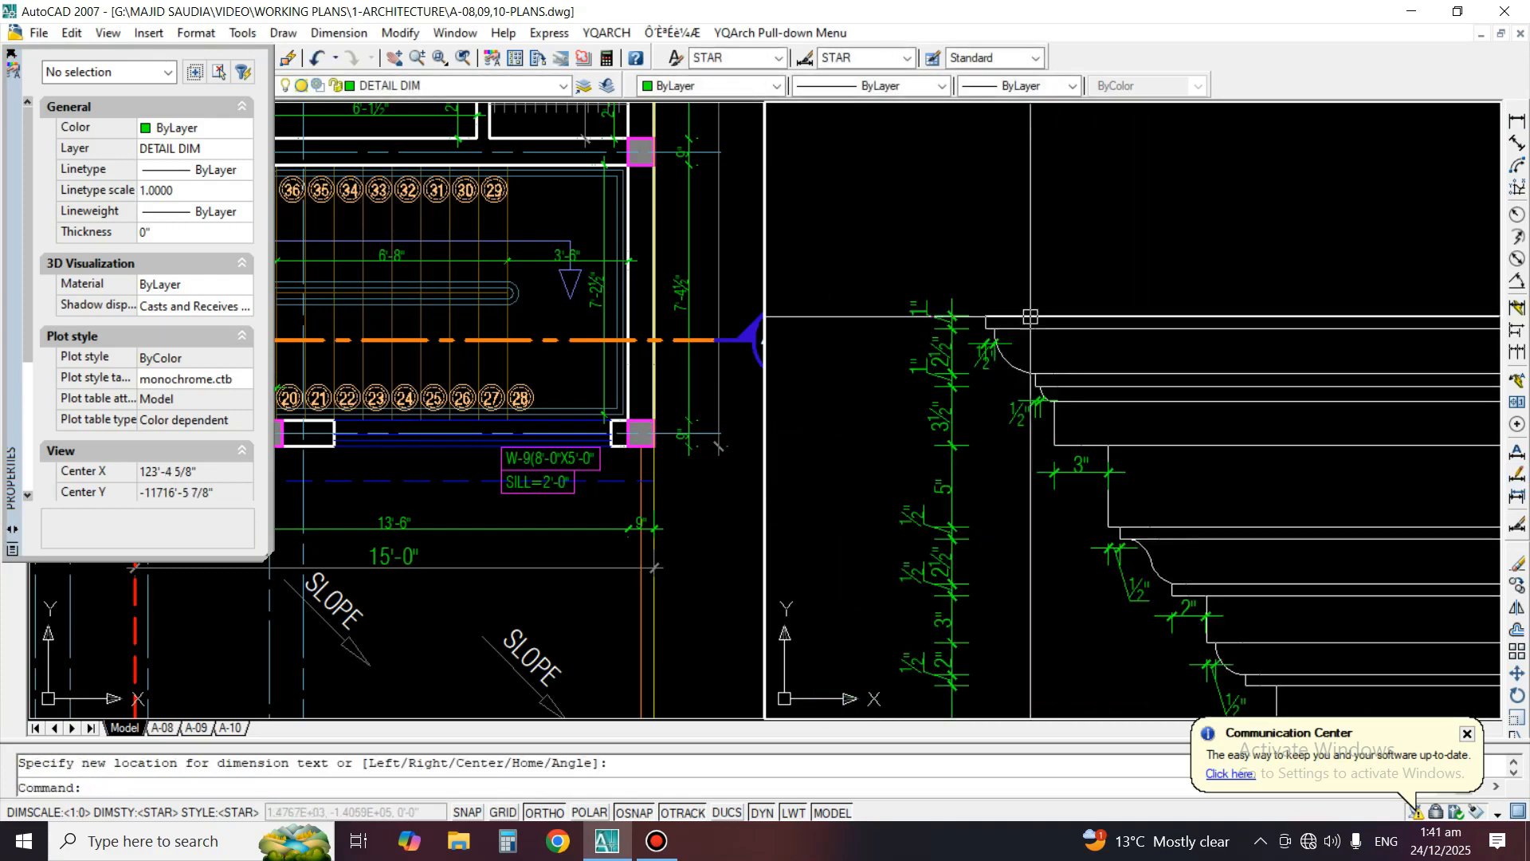
middle_click_drag(1195, 558, 1105, 282)
middle_click_drag(1417, 499, 1387, 209)
left_click(1516, 121)
scroll(1206, 398, "up", 3)
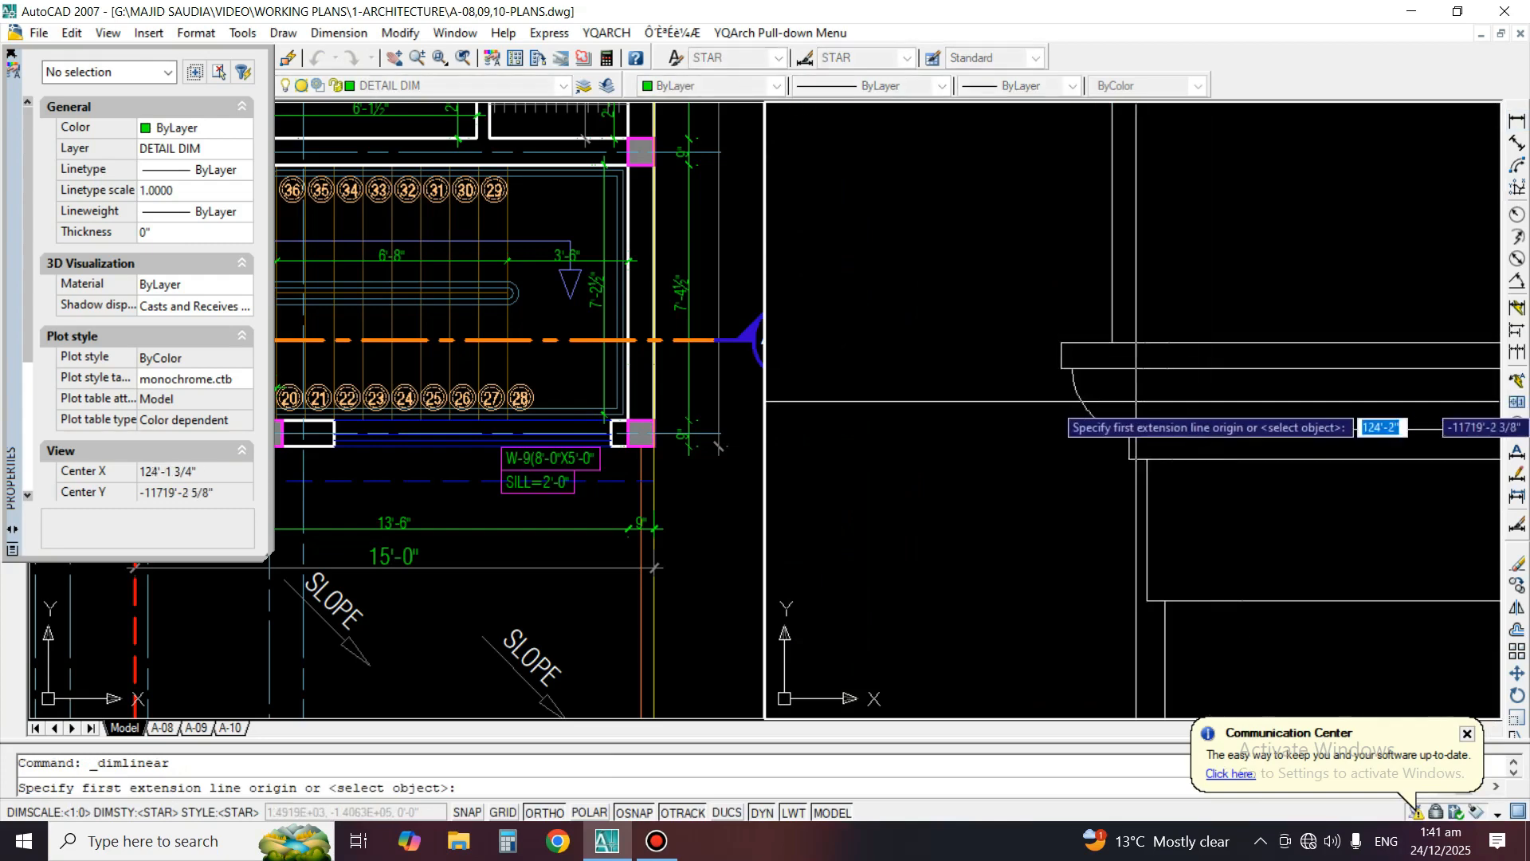
left_click(1061, 343)
left_click(1112, 342)
left_click(1079, 302)
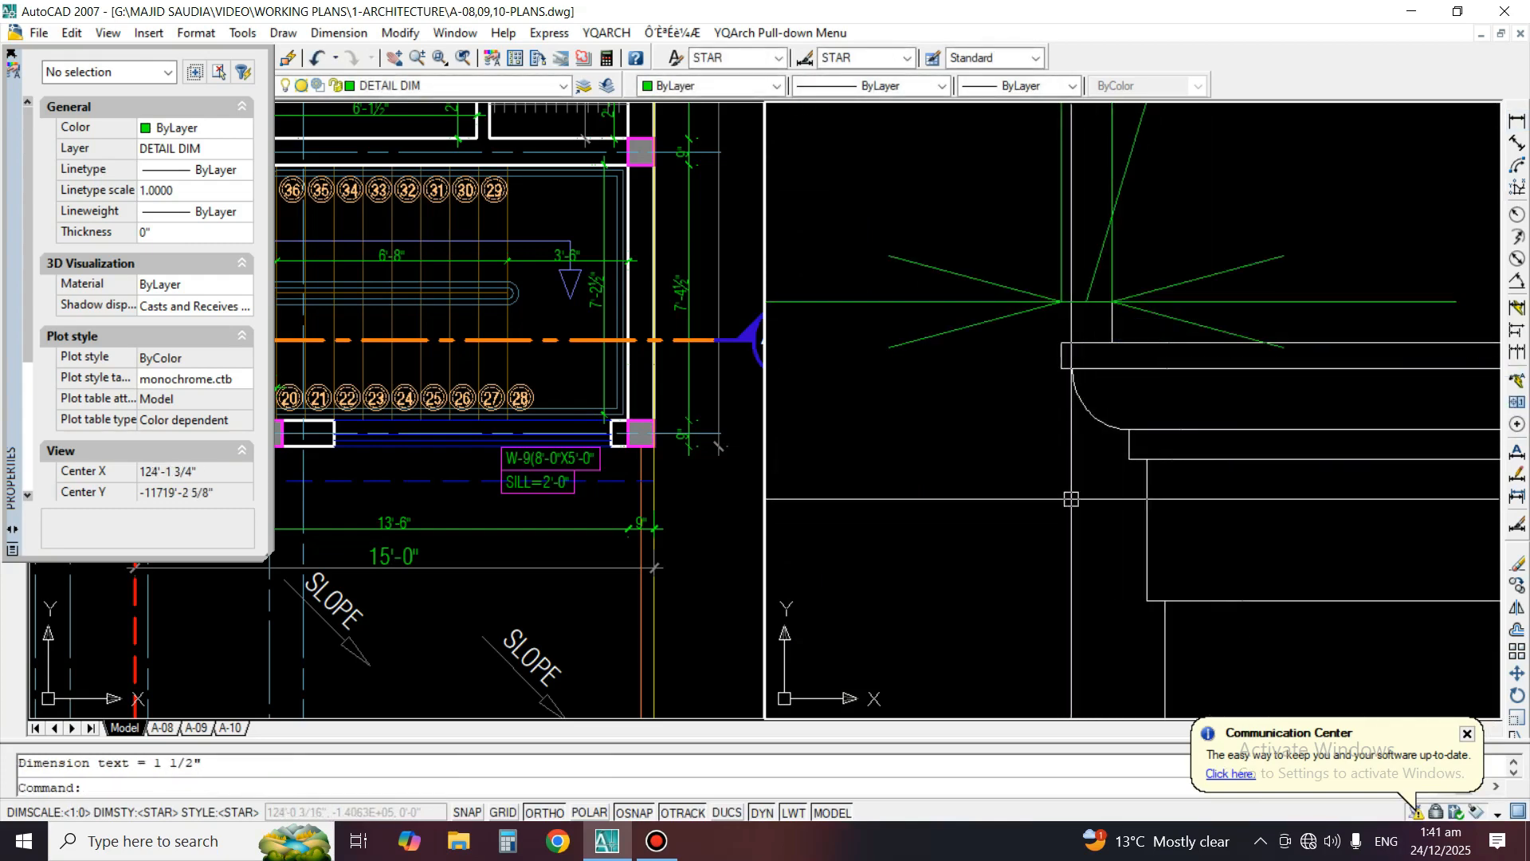
Add a horizontal linear dimension for the offset between the lower moulding's fillet and the flat band below it
key("Return")
left_click(1138, 460)
left_click(1148, 458)
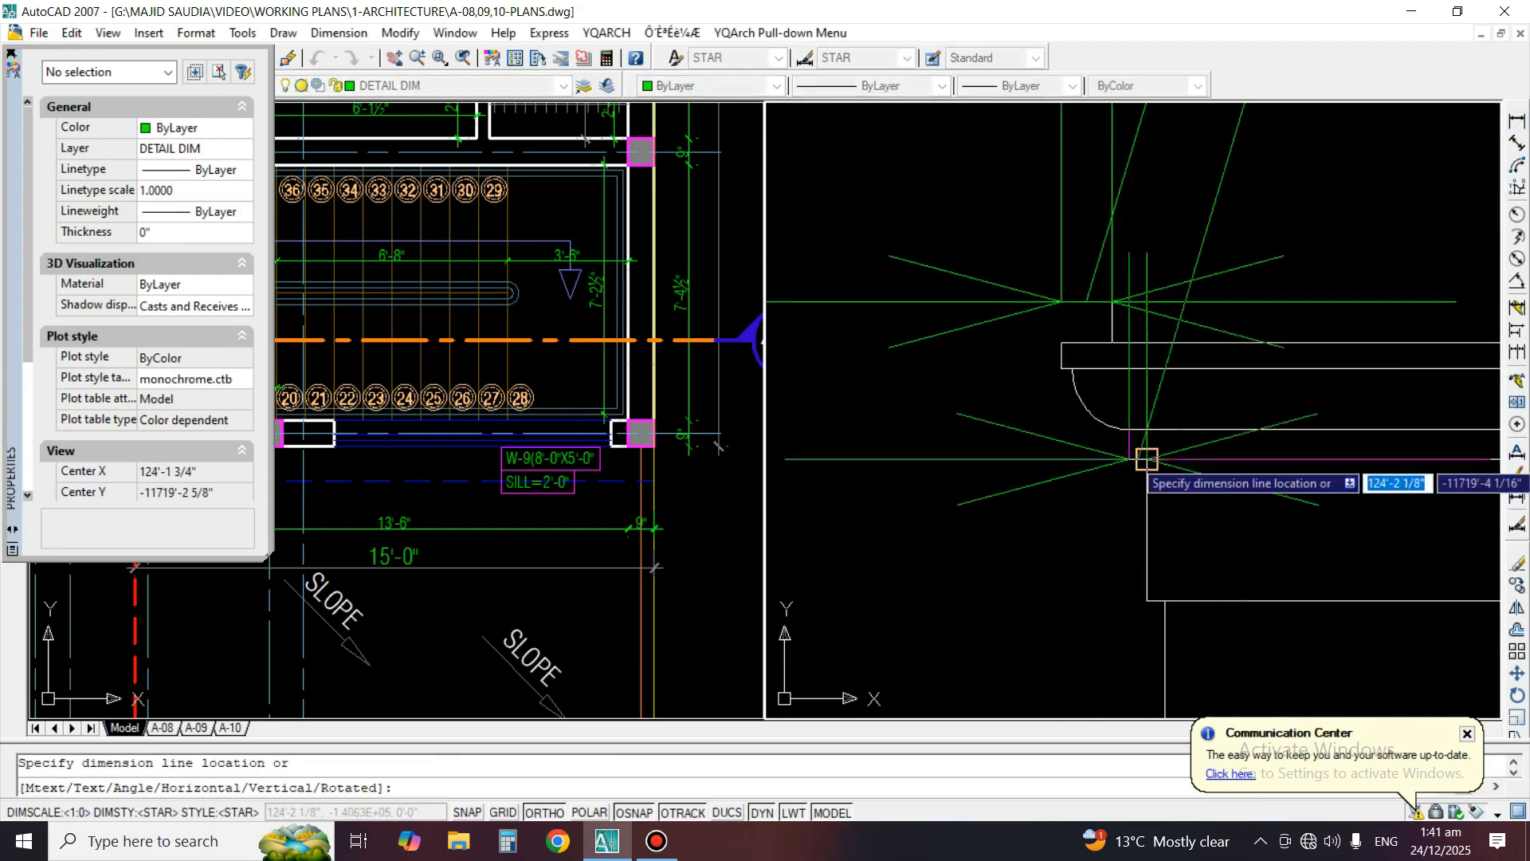
left_click(1115, 498)
Match both new lower moulding dimensions to the properties of the cove's offset dimension above the wall face
scroll(1151, 448, "down", 4)
type("MA")
key("Return")
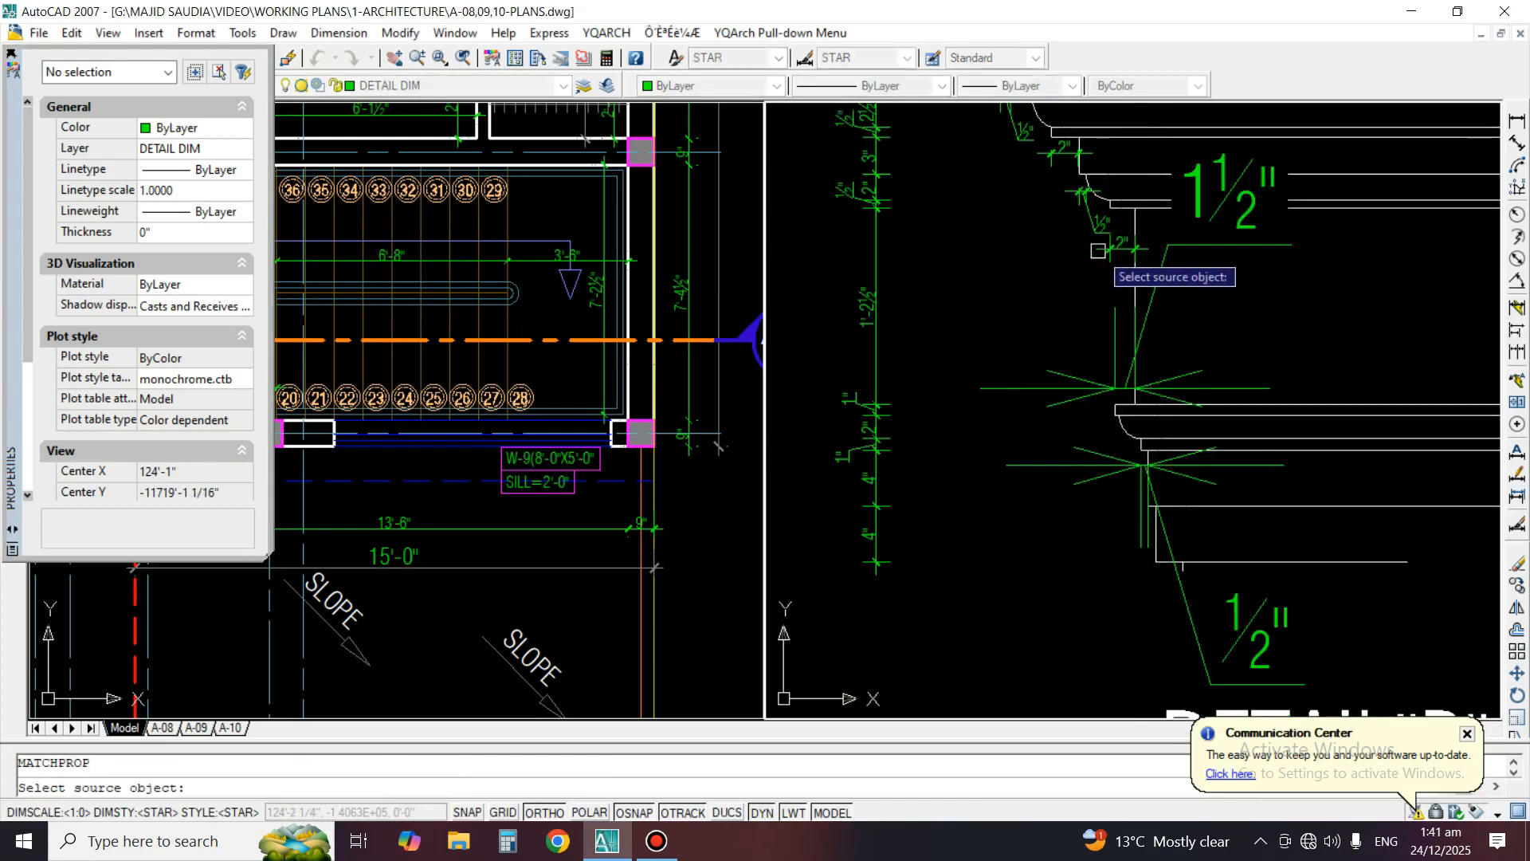
left_click(1126, 320)
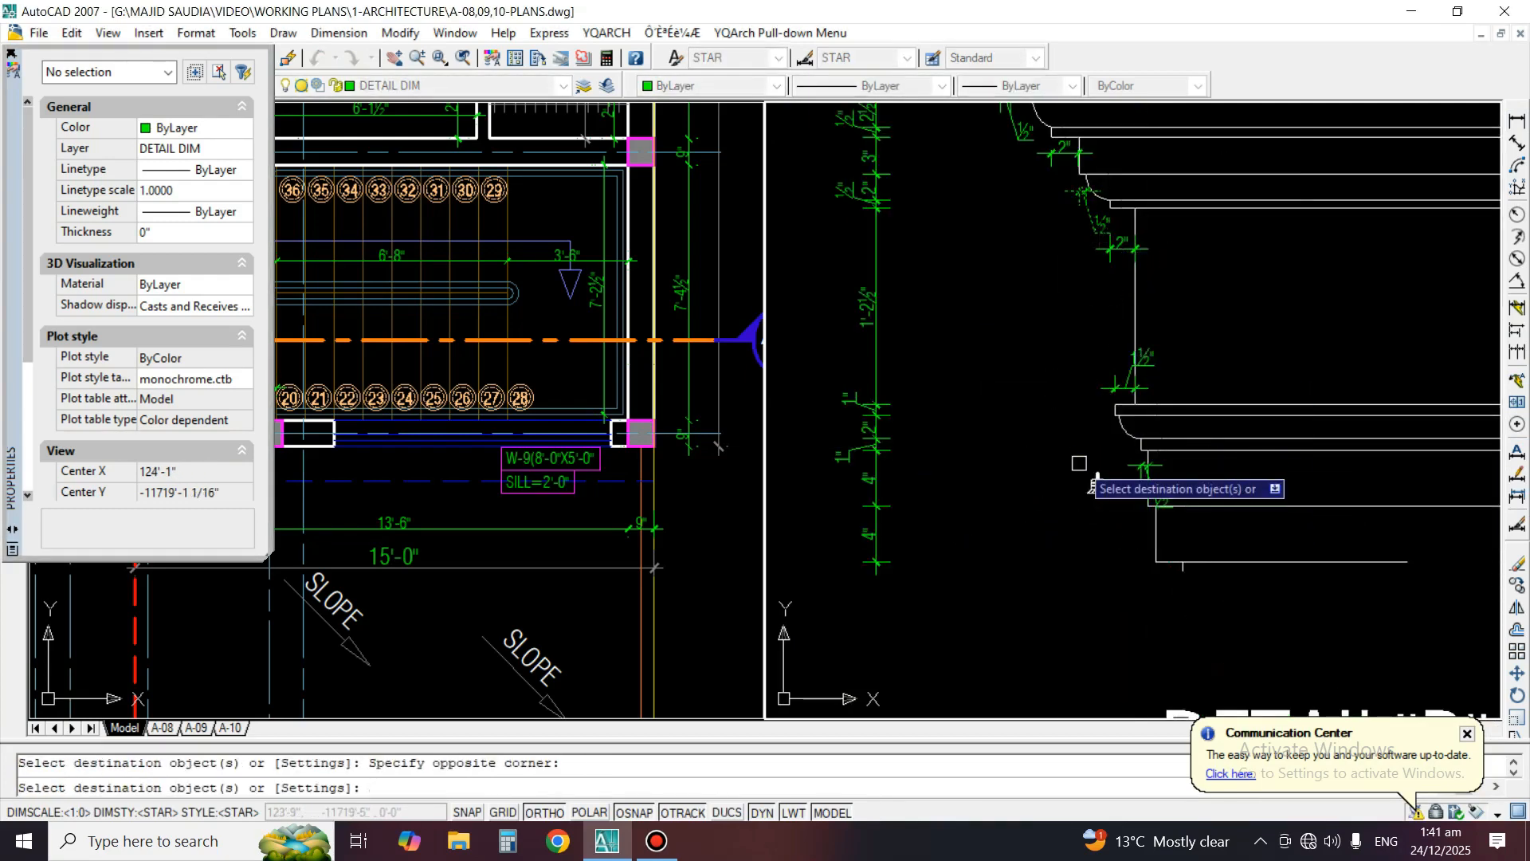
scroll(1164, 519, "up", 2)
key("Return")
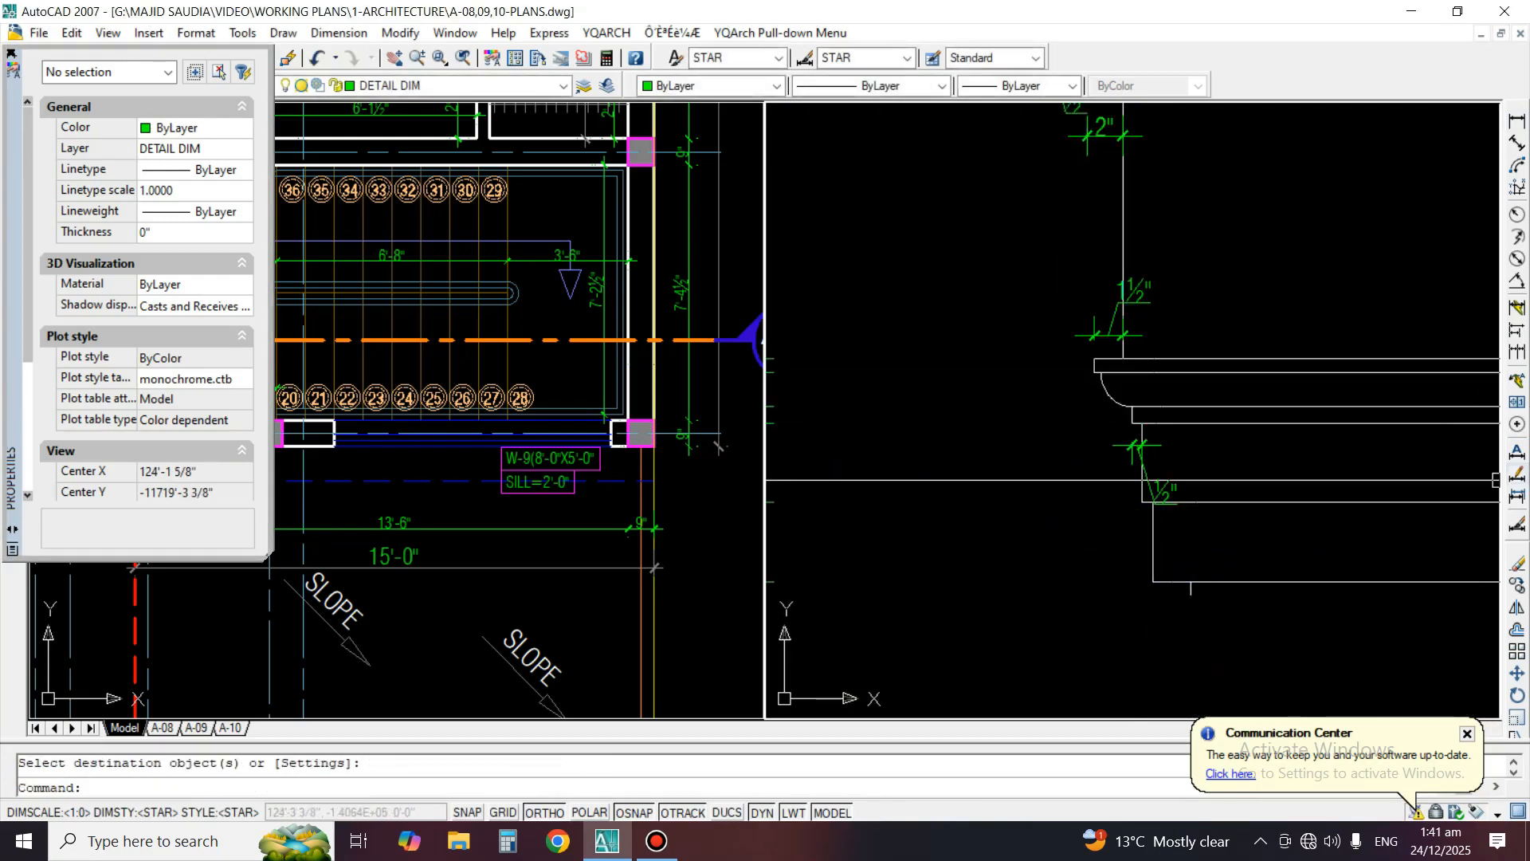
Move the text of the lower moulding fillet's offset dimension outside the profile
left_click(1517, 473)
left_click(1155, 481)
left_click(1109, 480)
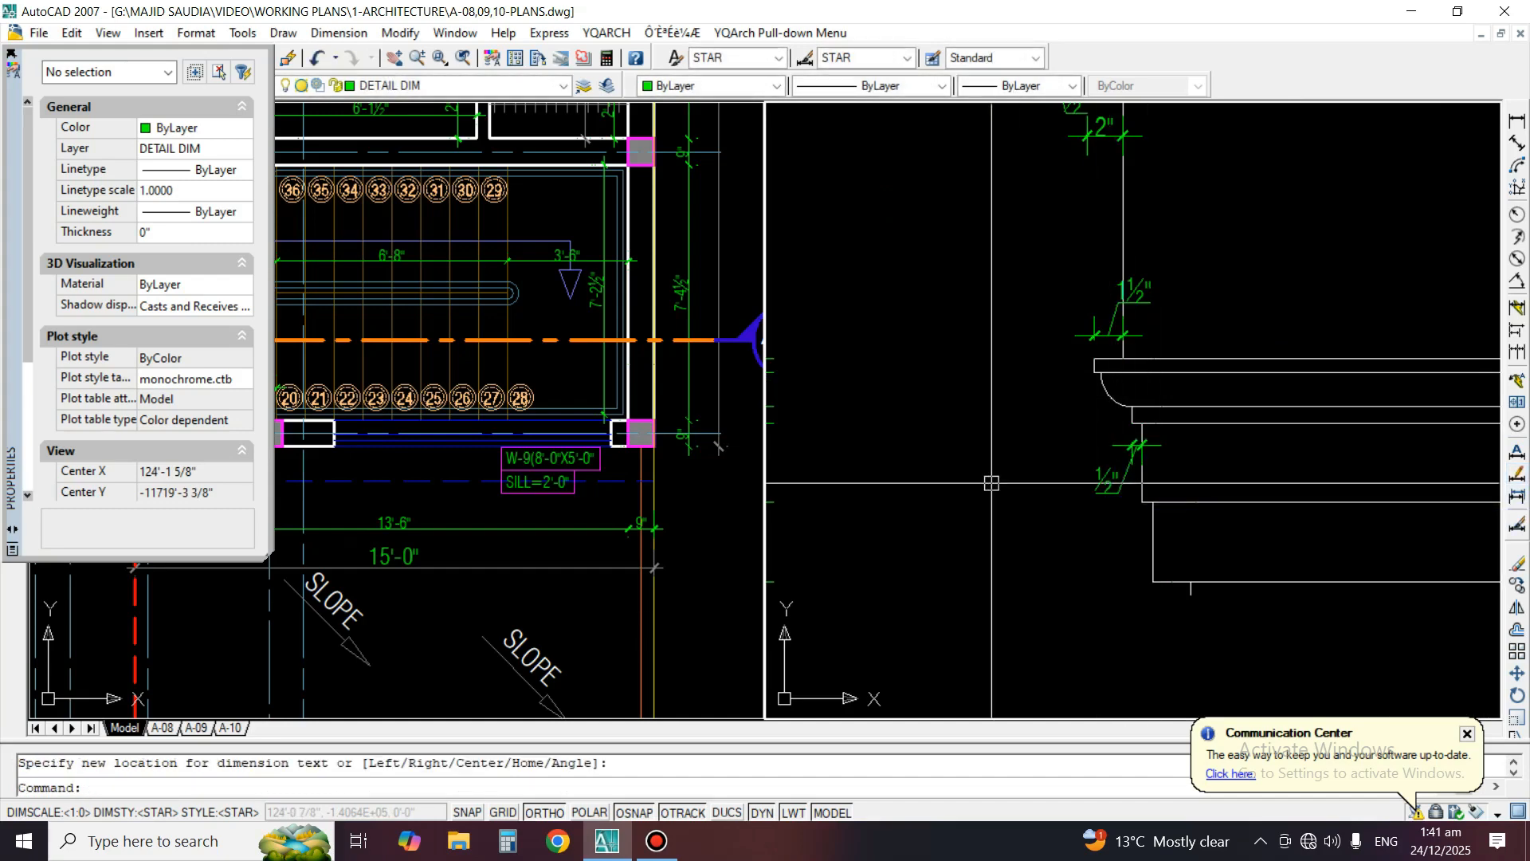
Review Detail B's dimensions and the row of details below the front working elevation
scroll(1266, 293, "down", 2)
middle_click_drag(1250, 352, 1139, 424)
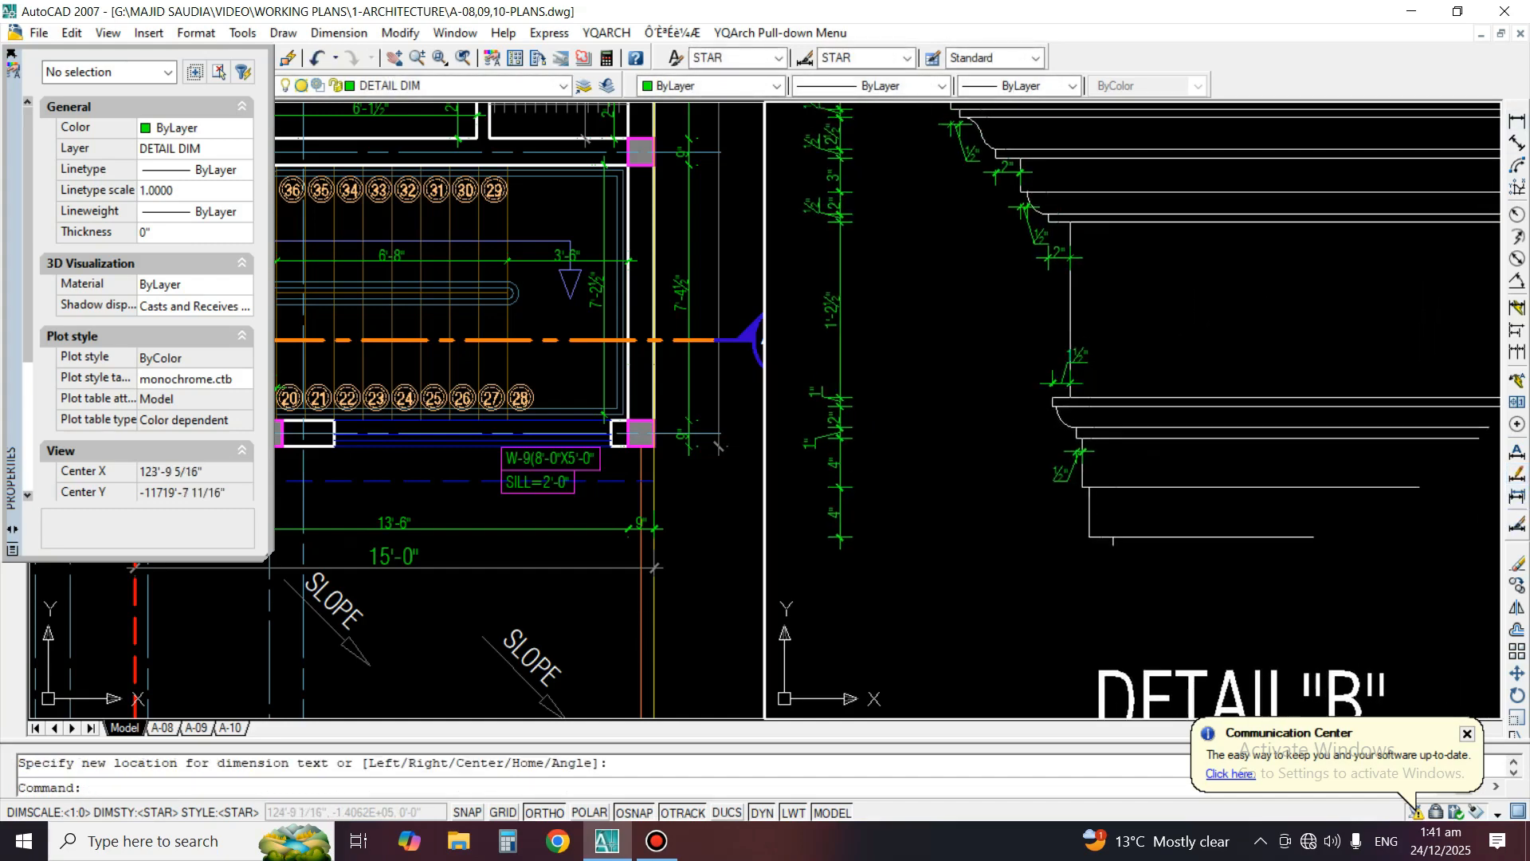
scroll(1006, 442, "down", 5)
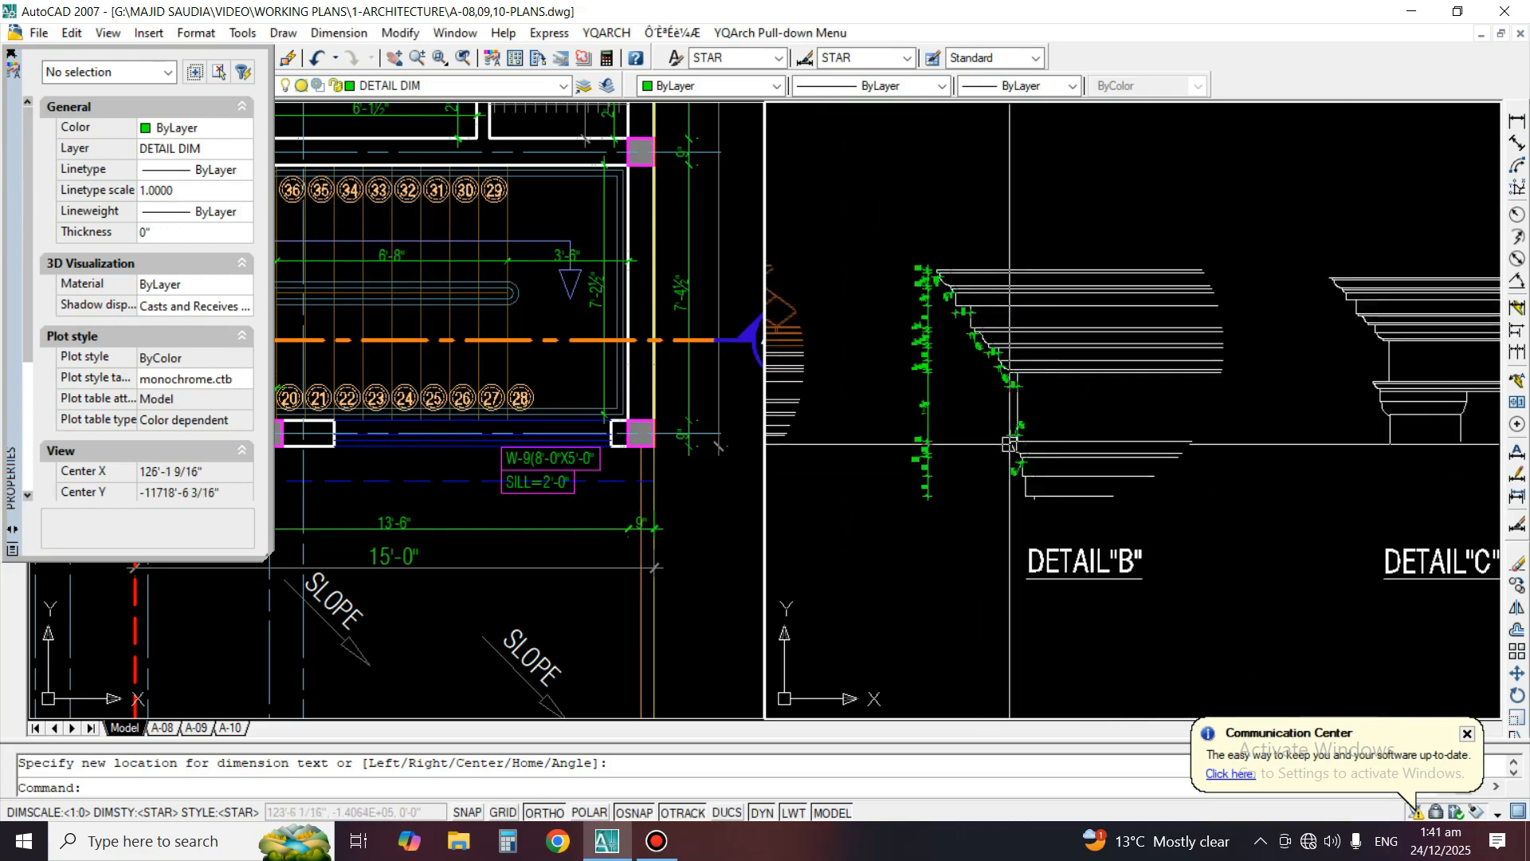
middle_click_drag(1010, 440, 1048, 382)
scroll(997, 305, "up", 2)
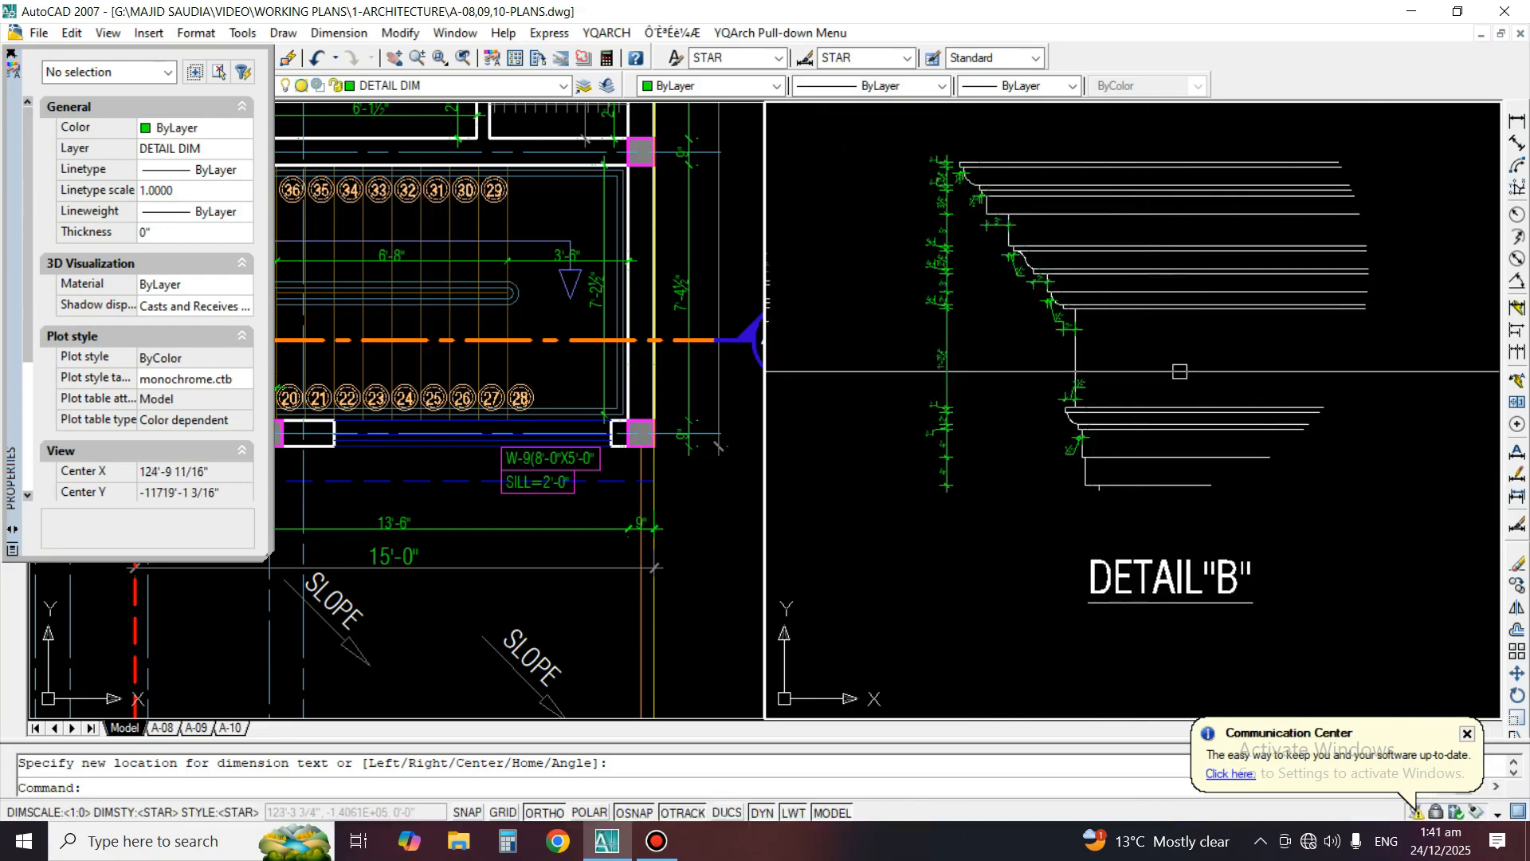
scroll(1179, 371, "down", 5)
middle_click_drag(1006, 371, 990, 311)
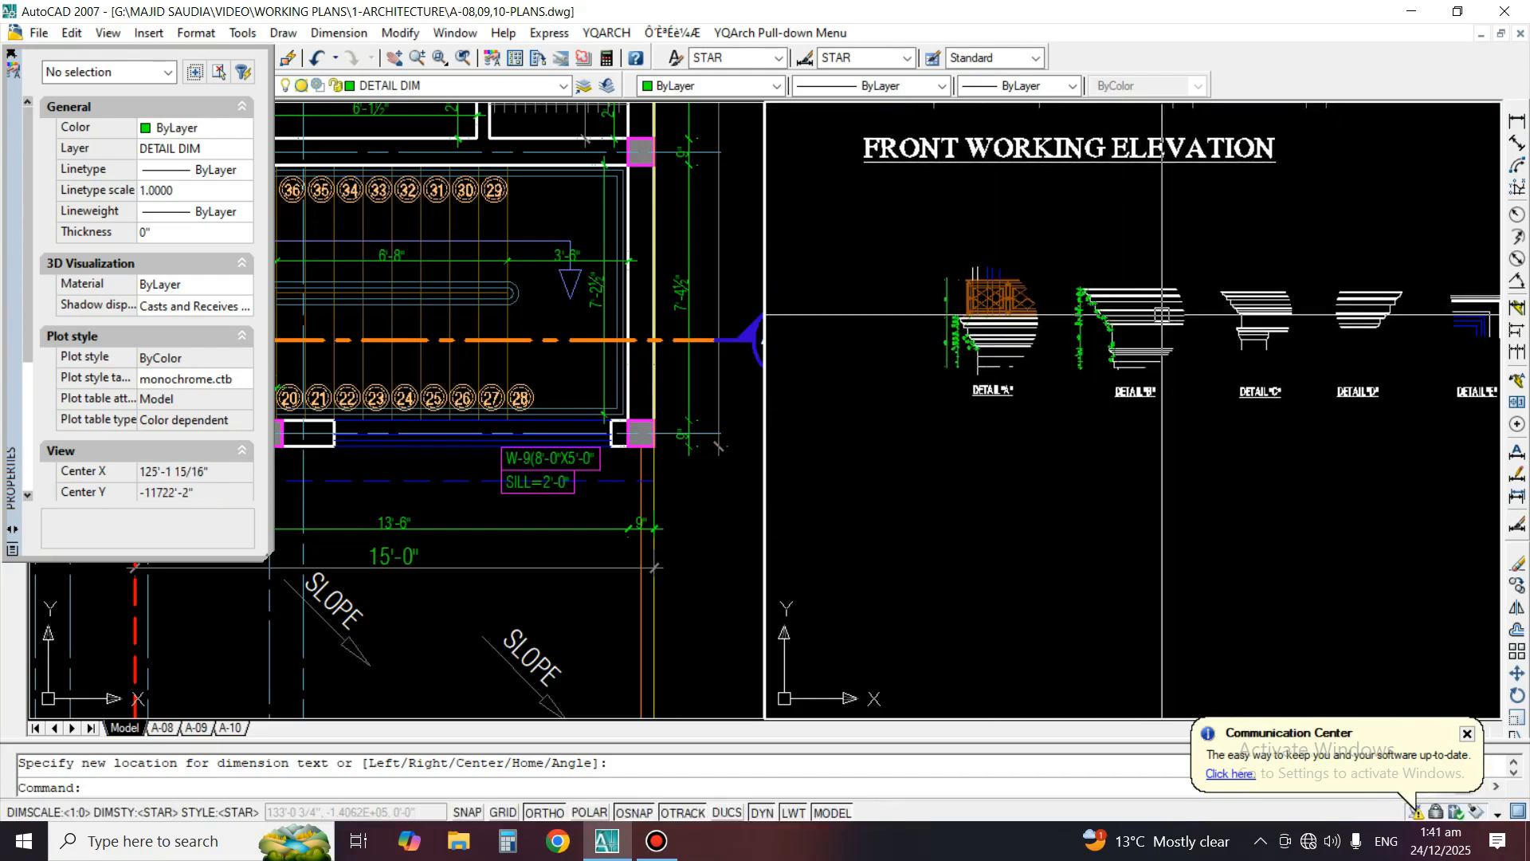
scroll(1173, 326, "down", 5)
middle_click_drag(1188, 304, 1200, 374)
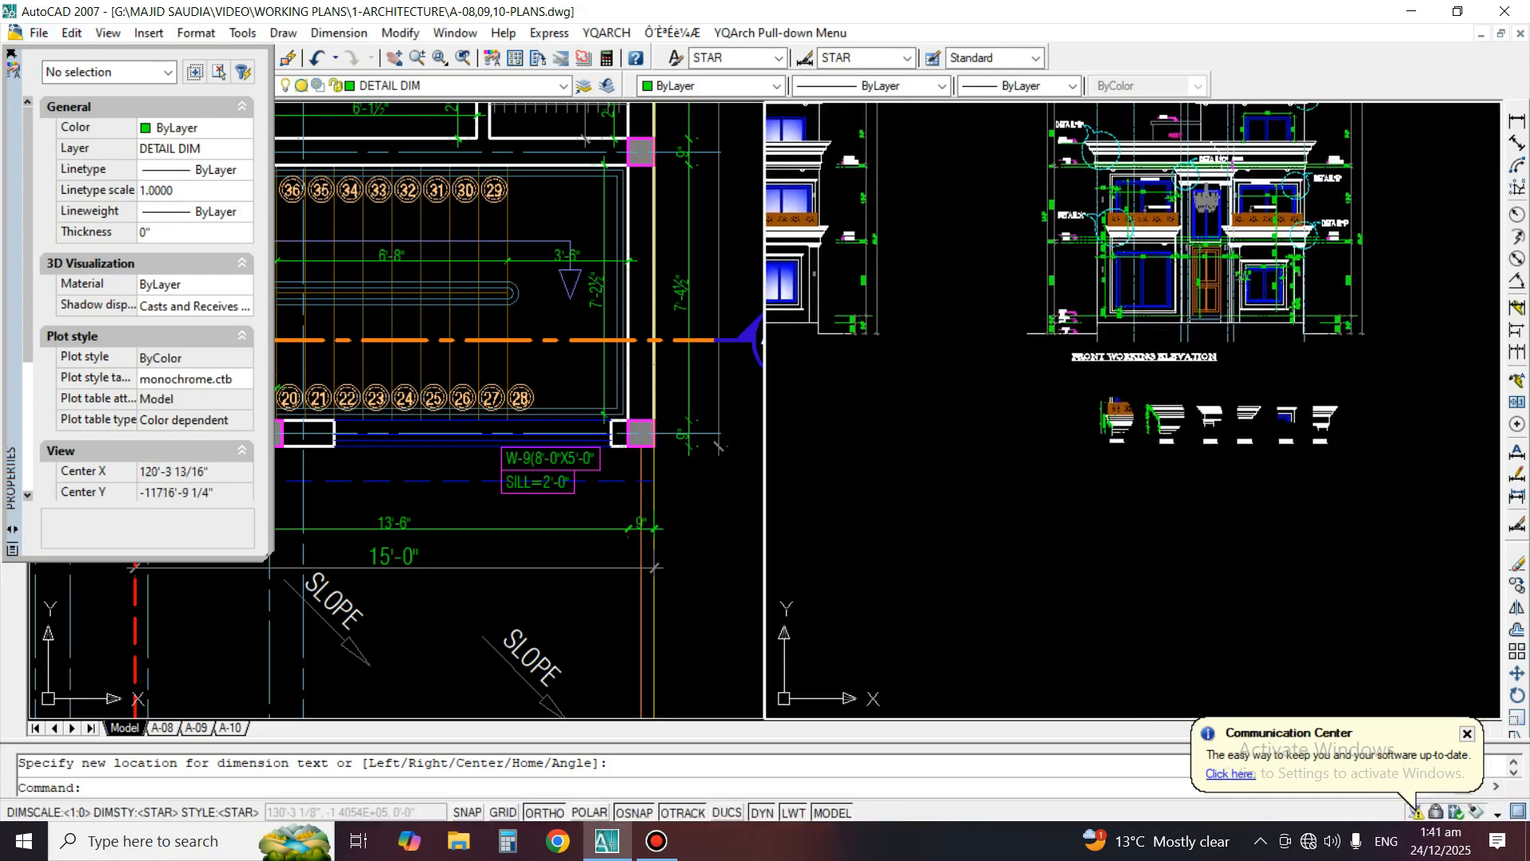
Hide the Properties palette and switch to the A-08 layout sheet
key("ctrl+1")
scroll(1156, 231, "down", 3)
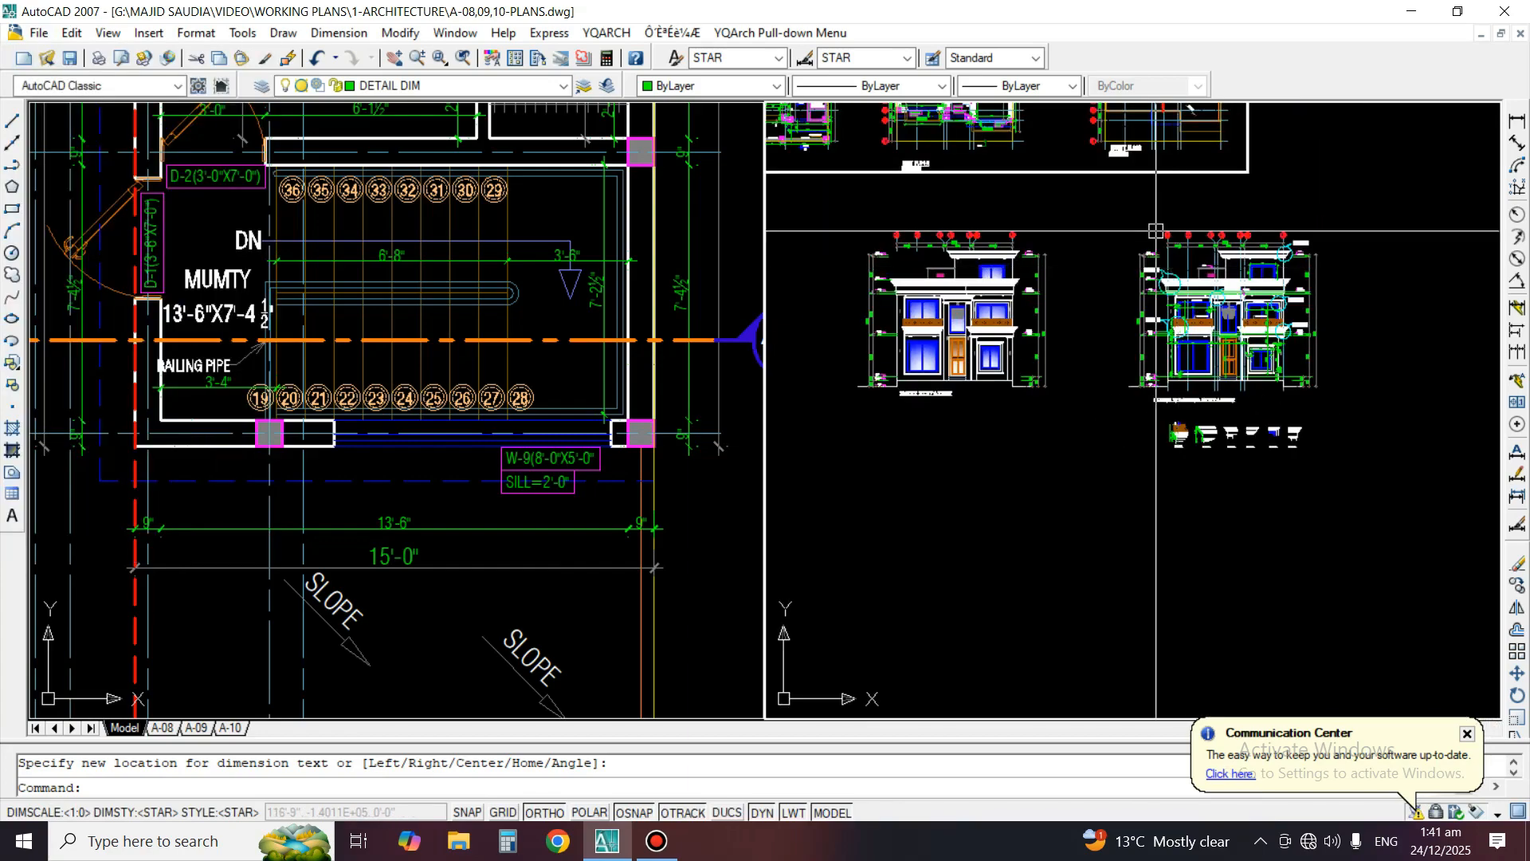
scroll(1299, 318, "up", 2)
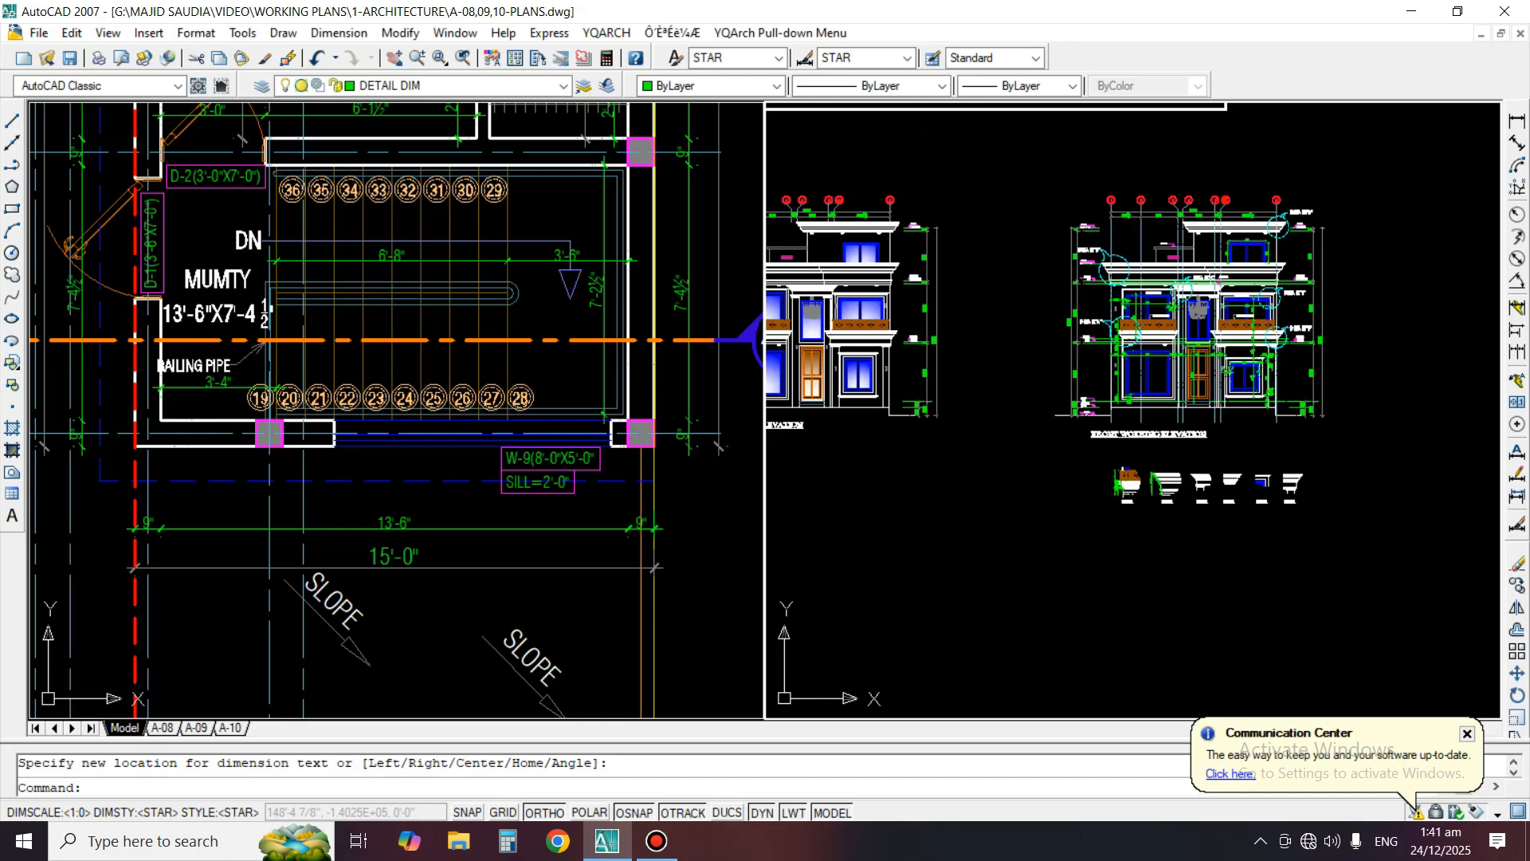
left_click(163, 728)
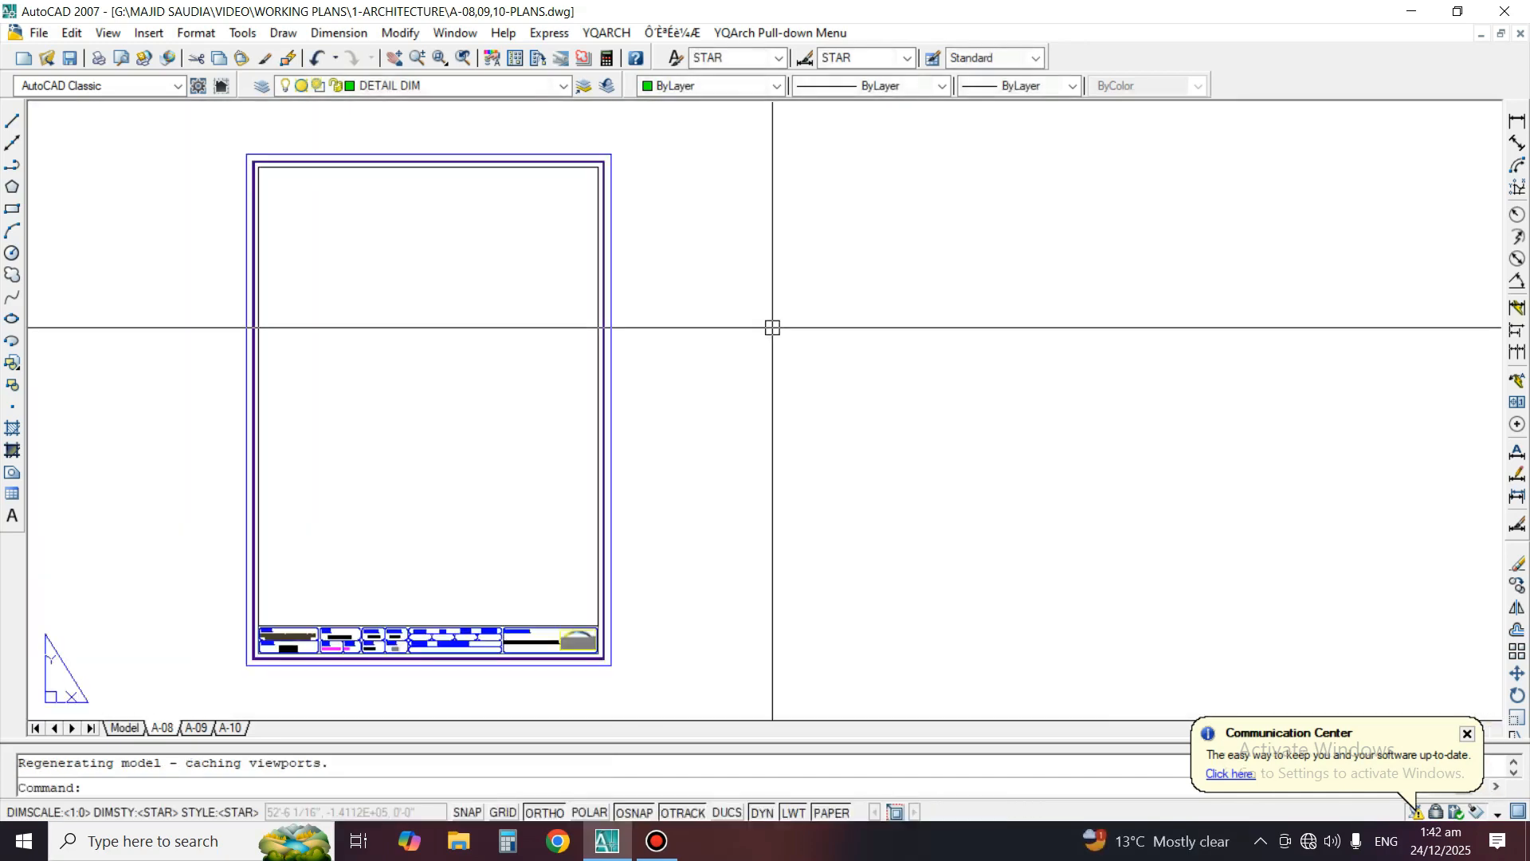
scroll(821, 427, "down", 3)
scroll(821, 427, "up", 2)
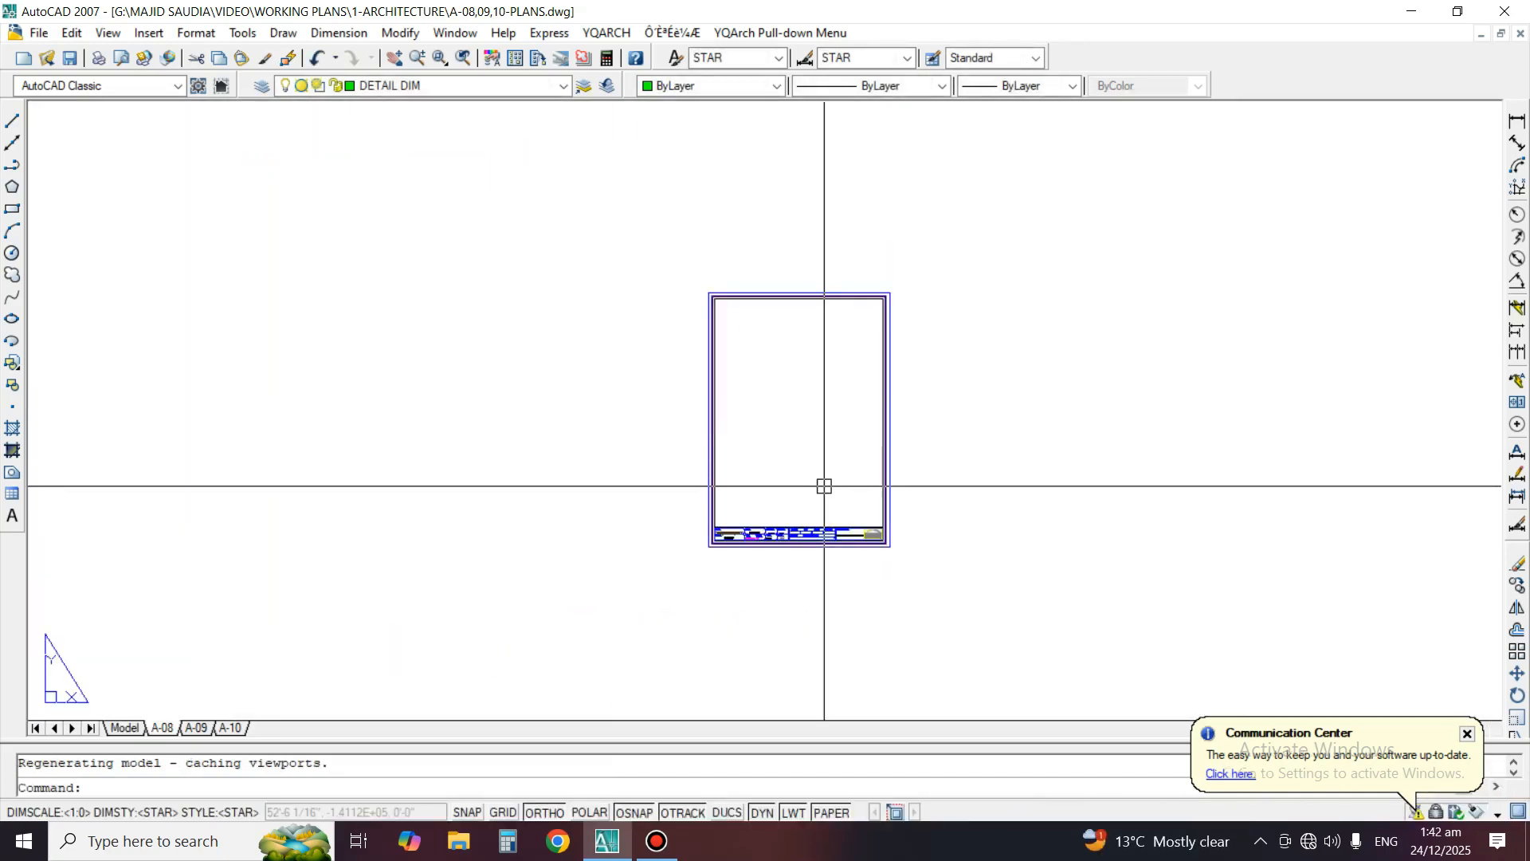
Activate model space inside the A-08 sheet's viewport
middle_click_drag(837, 399, 887, 448)
scroll(872, 516, "up", 2)
key("Escape")
double_click(887, 448)
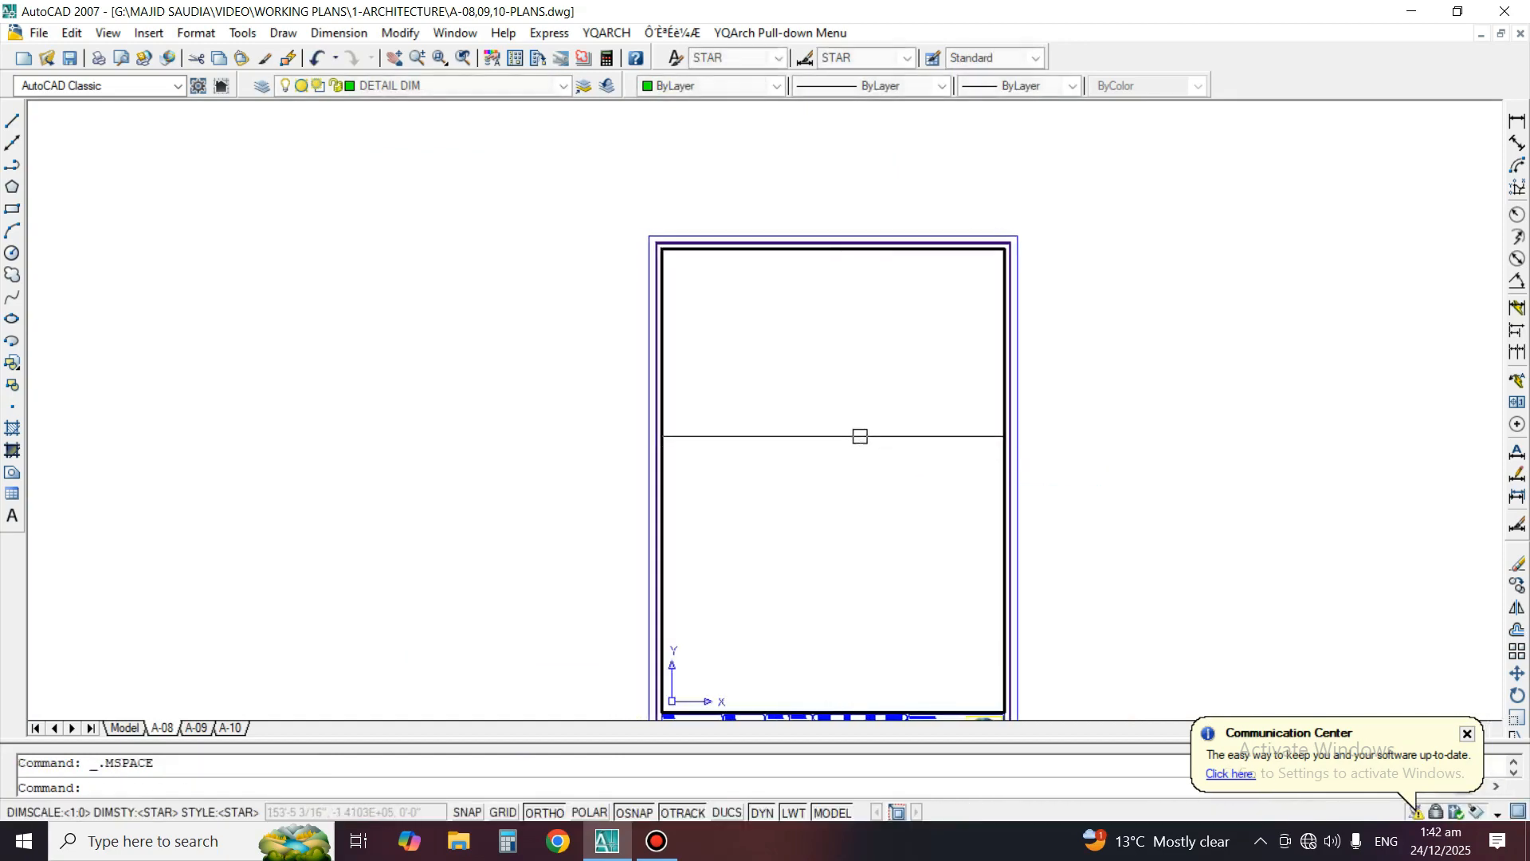
type("s")
key("Return")
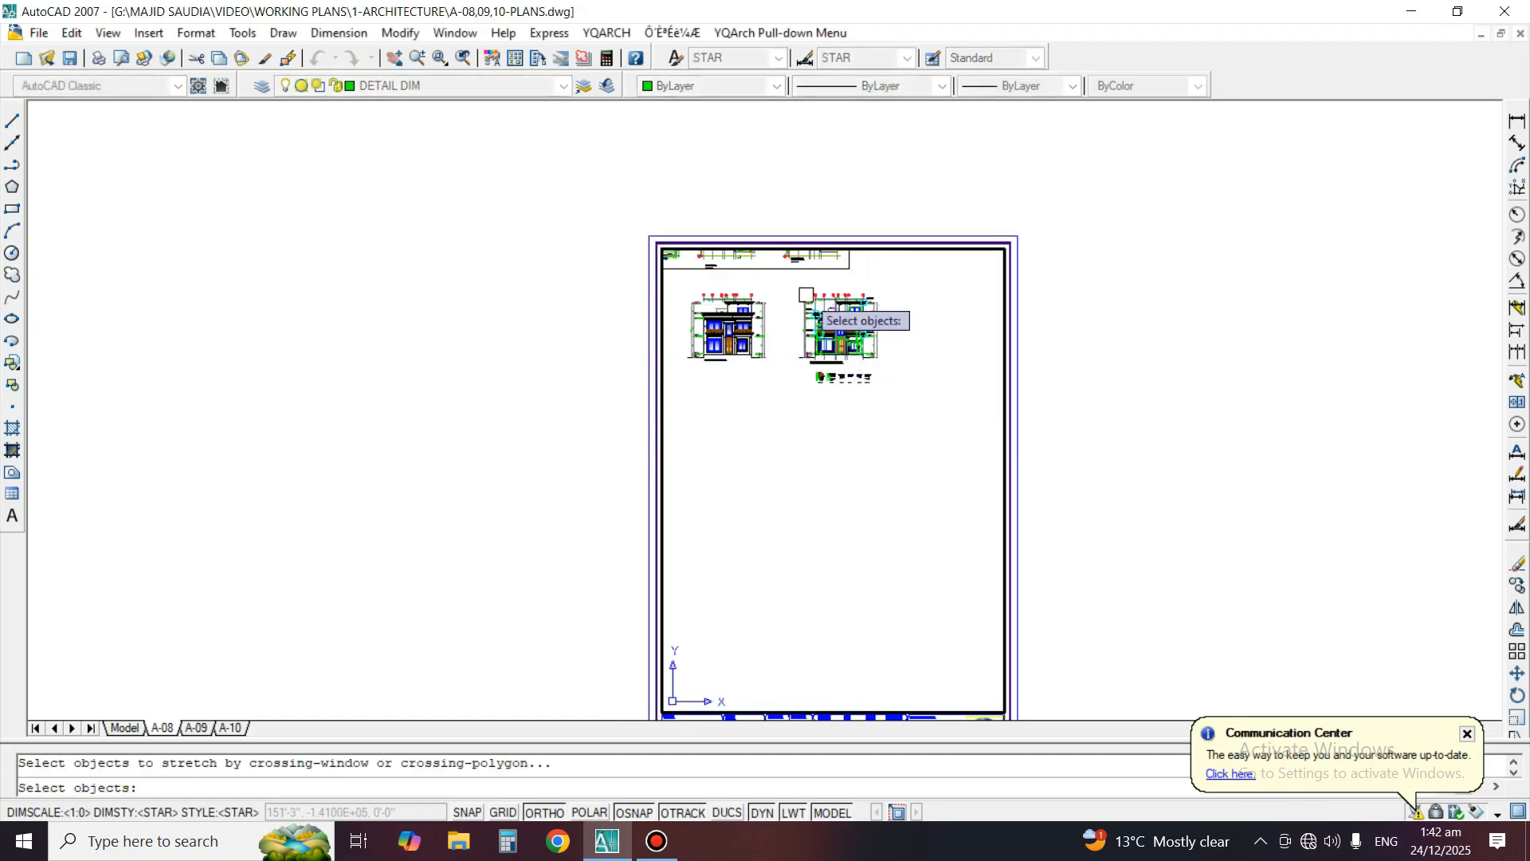
key("Escape")
Zoom the viewport to a window around the front working elevation
type("z")
key("Return")
left_click(792, 282)
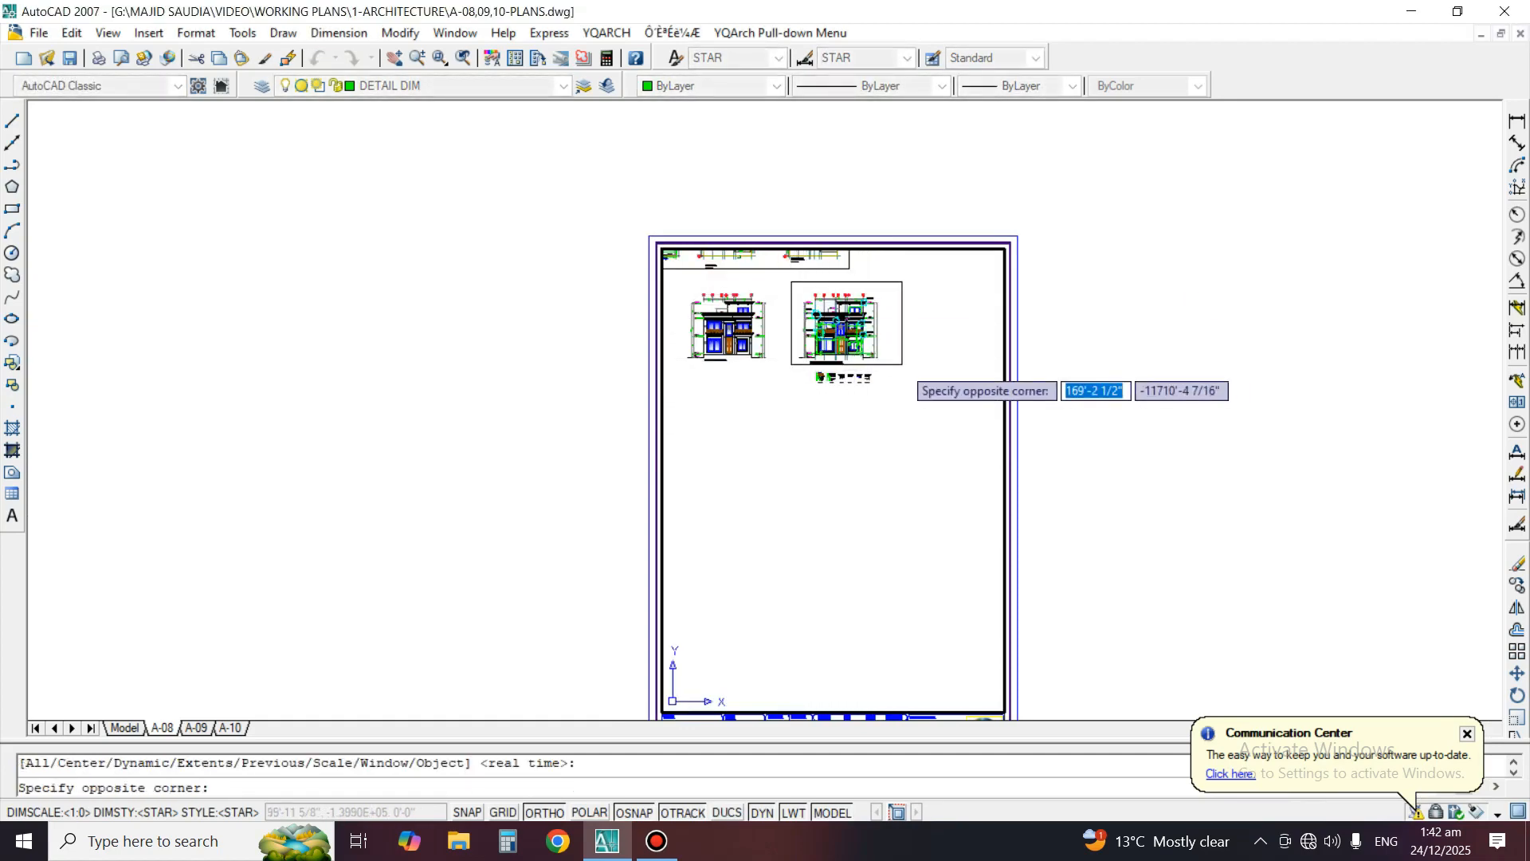
left_click(901, 363)
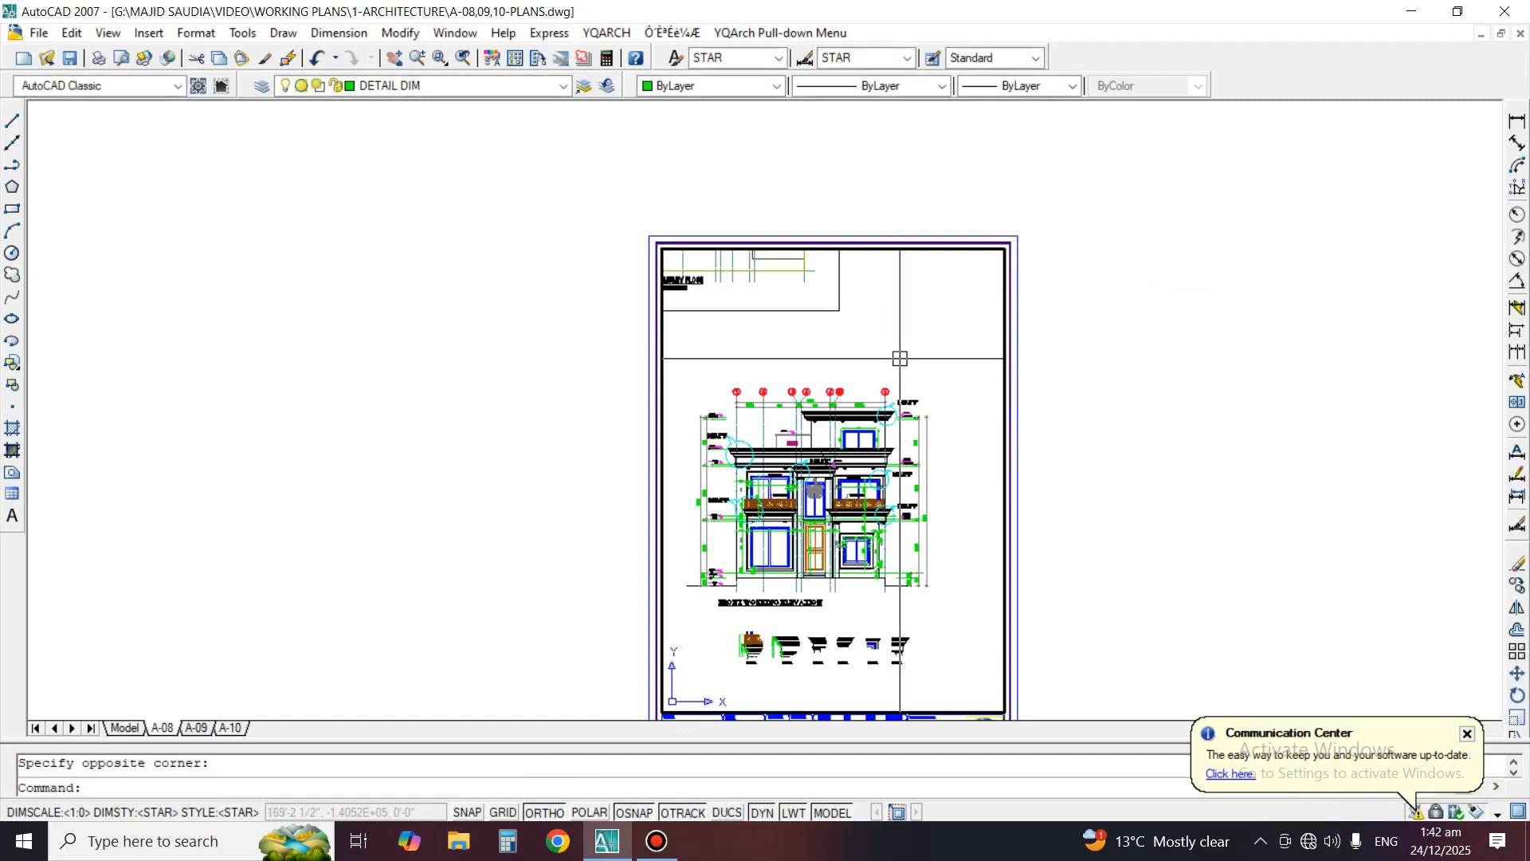
Centre the front working elevation and its row of details in the A-08 viewport and return to paper space
middle_click_drag(814, 489, 837, 448)
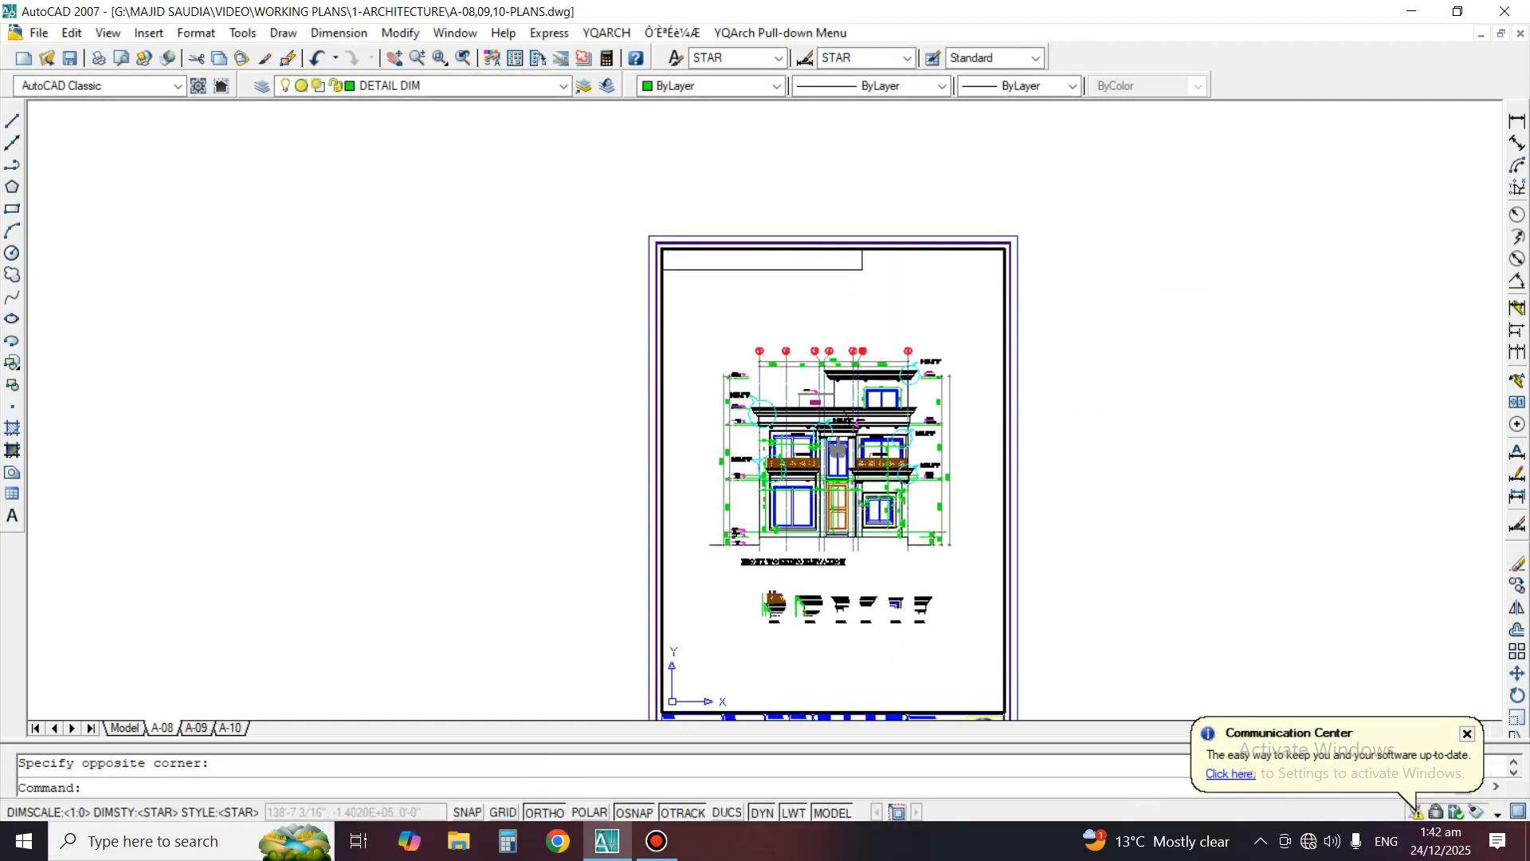
double_click(1168, 378)
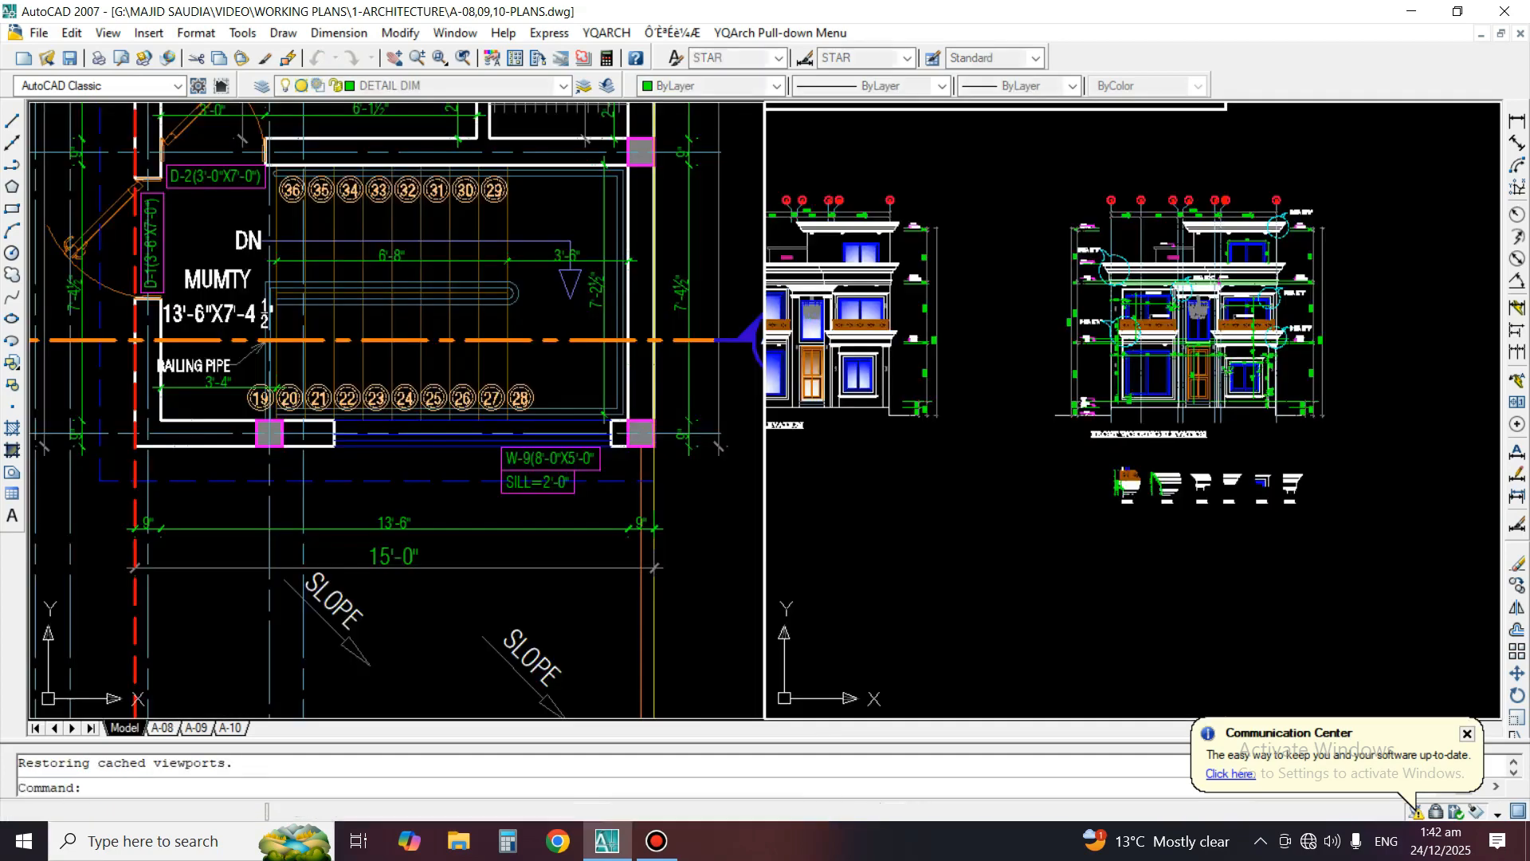
Disassociate the dimensions of both front elevations and the details below them in model space
scroll(1196, 489, "down", 4)
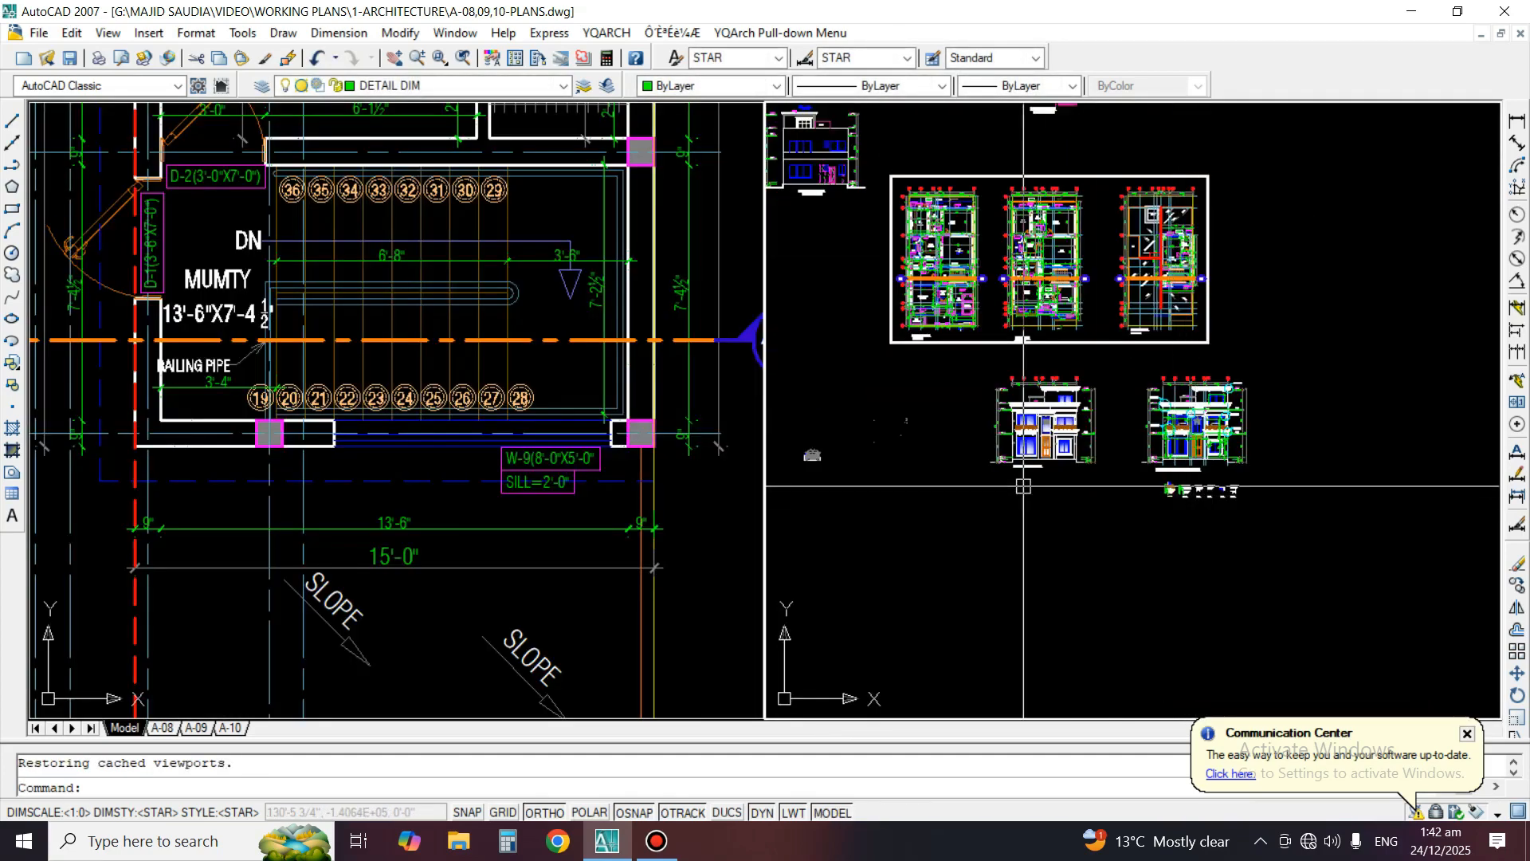
scroll(1153, 438, "up", 2)
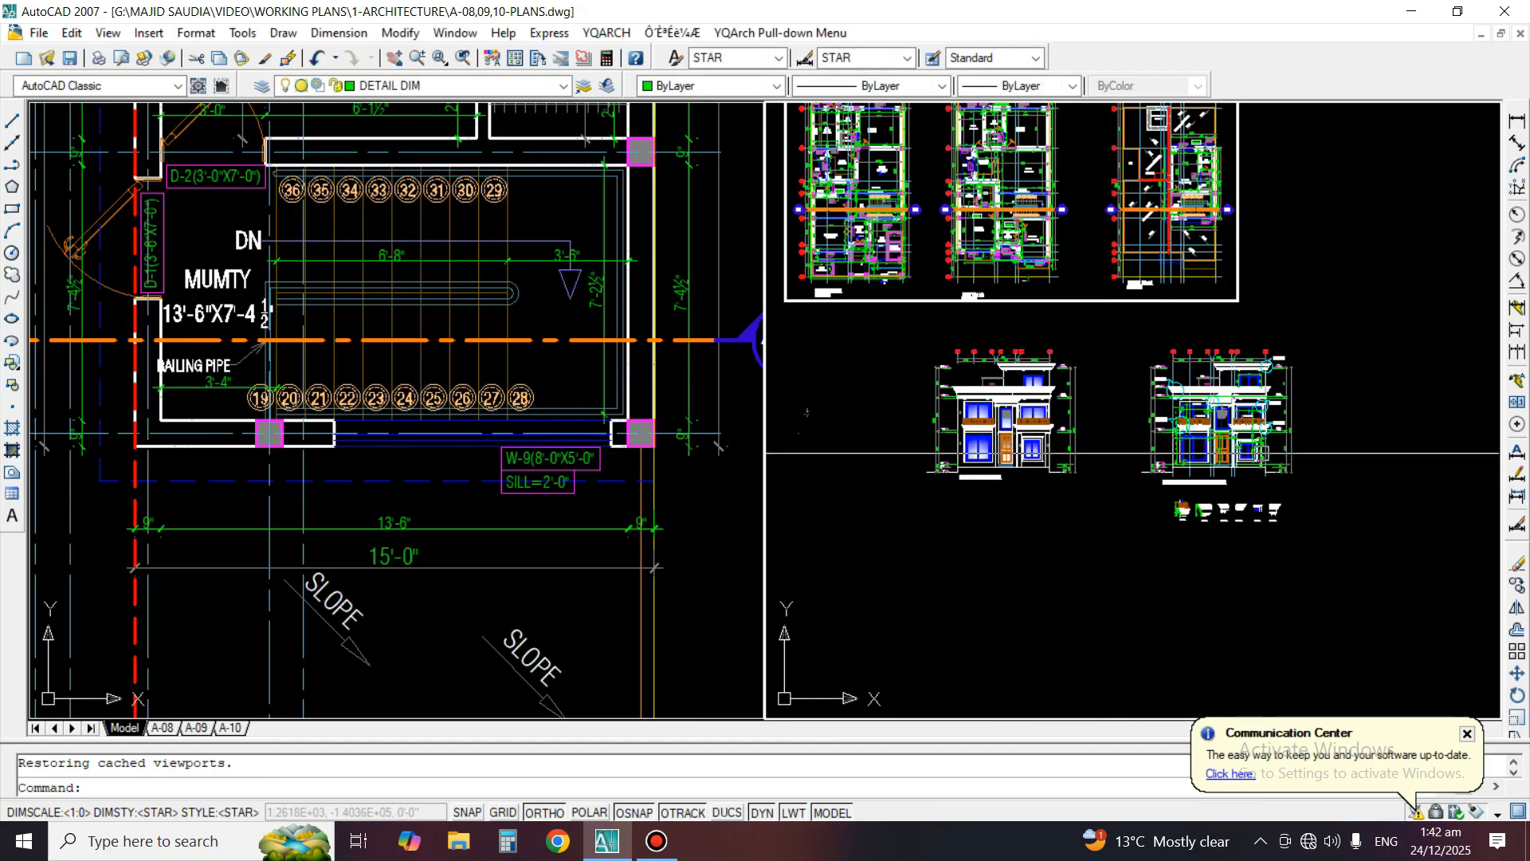
type("DA")
key("Return")
left_click(1349, 337)
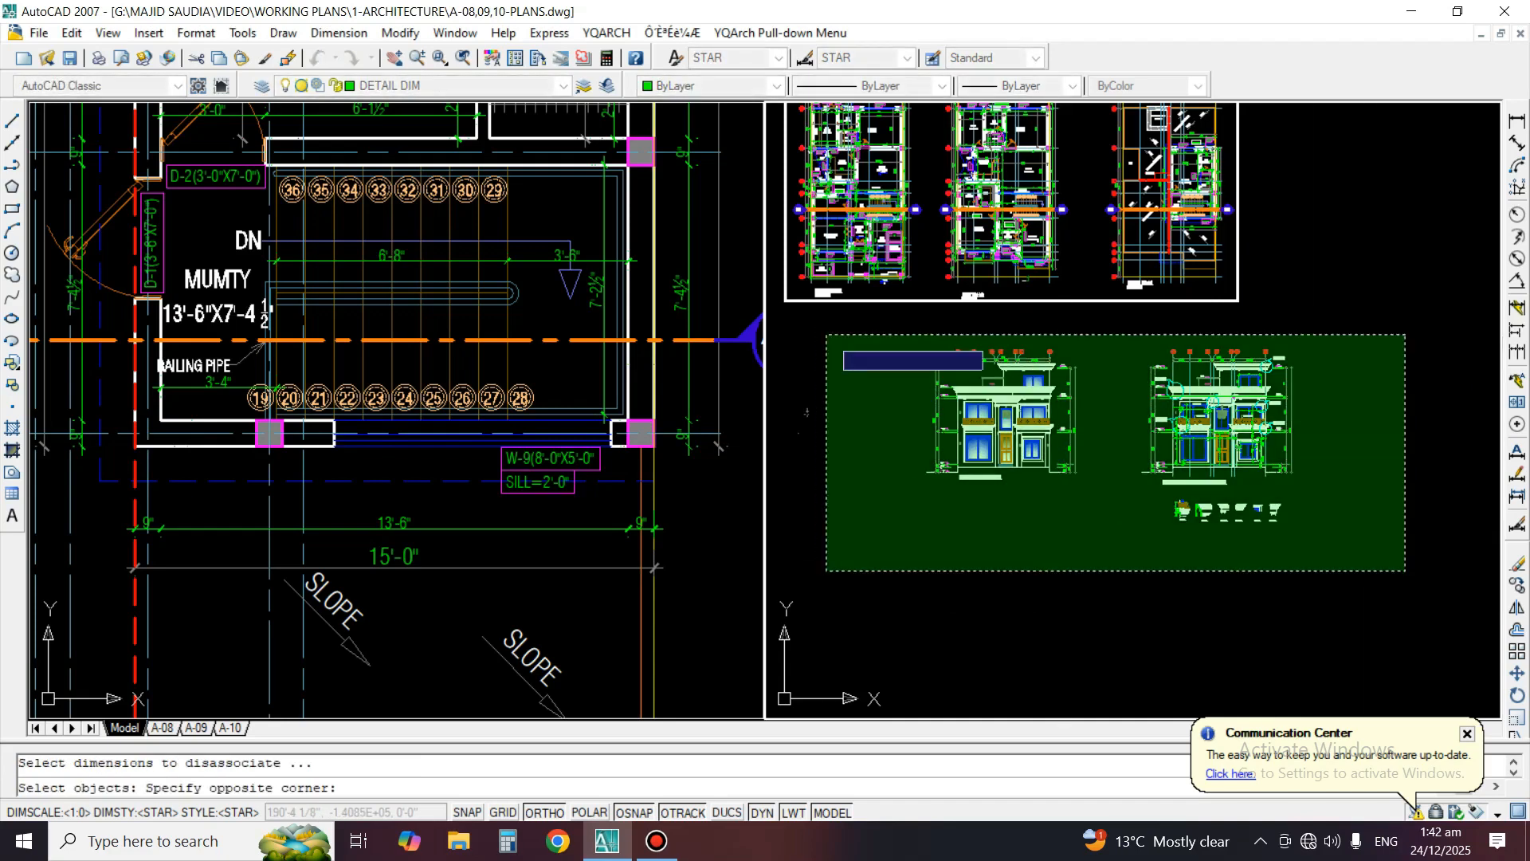
left_click(825, 574)
key("Return")
key("Return")
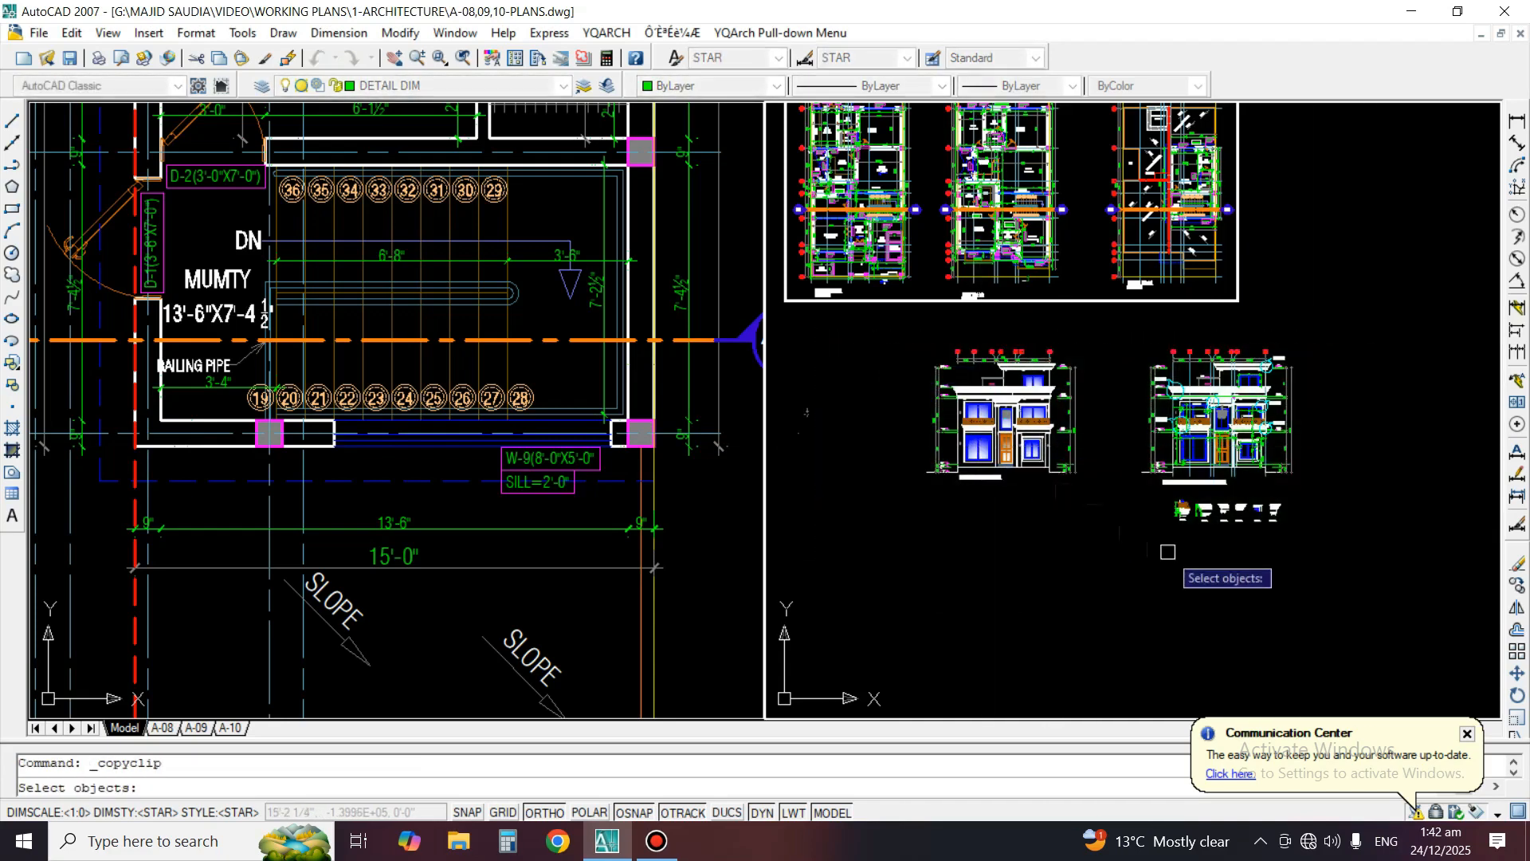
Copy both front elevations and the row of details to the clipboard
left_click(1342, 588)
left_click(890, 333)
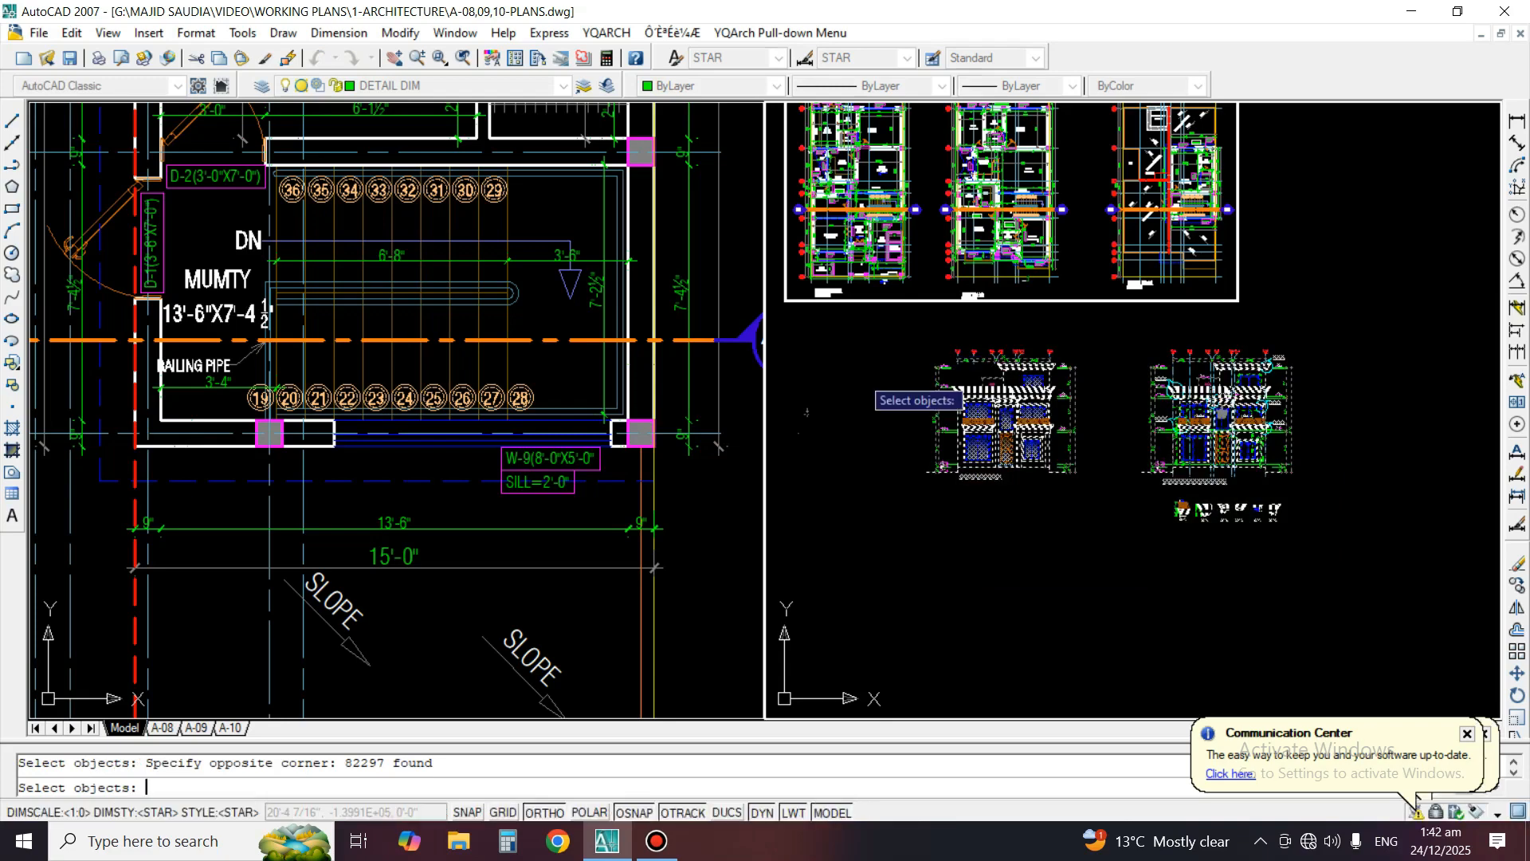
key("Return")
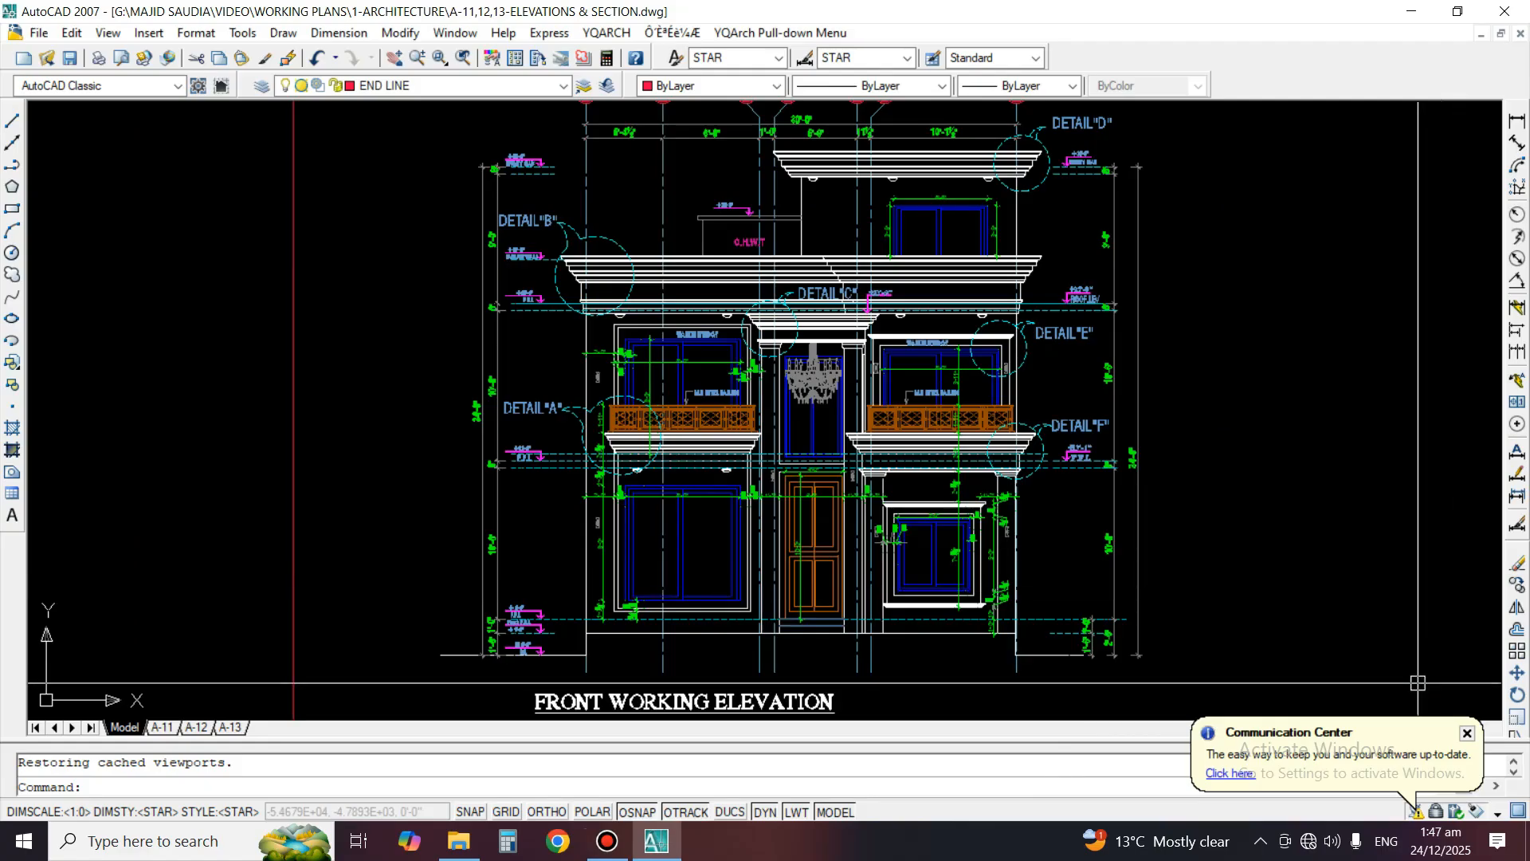
Examine the front working elevation and its neighbouring details in model space of A-11,12,13-ELEVATIONS & SECTION.dwg
type("z")
key("Return")
key("Return")
scroll(785, 422, "down", 1)
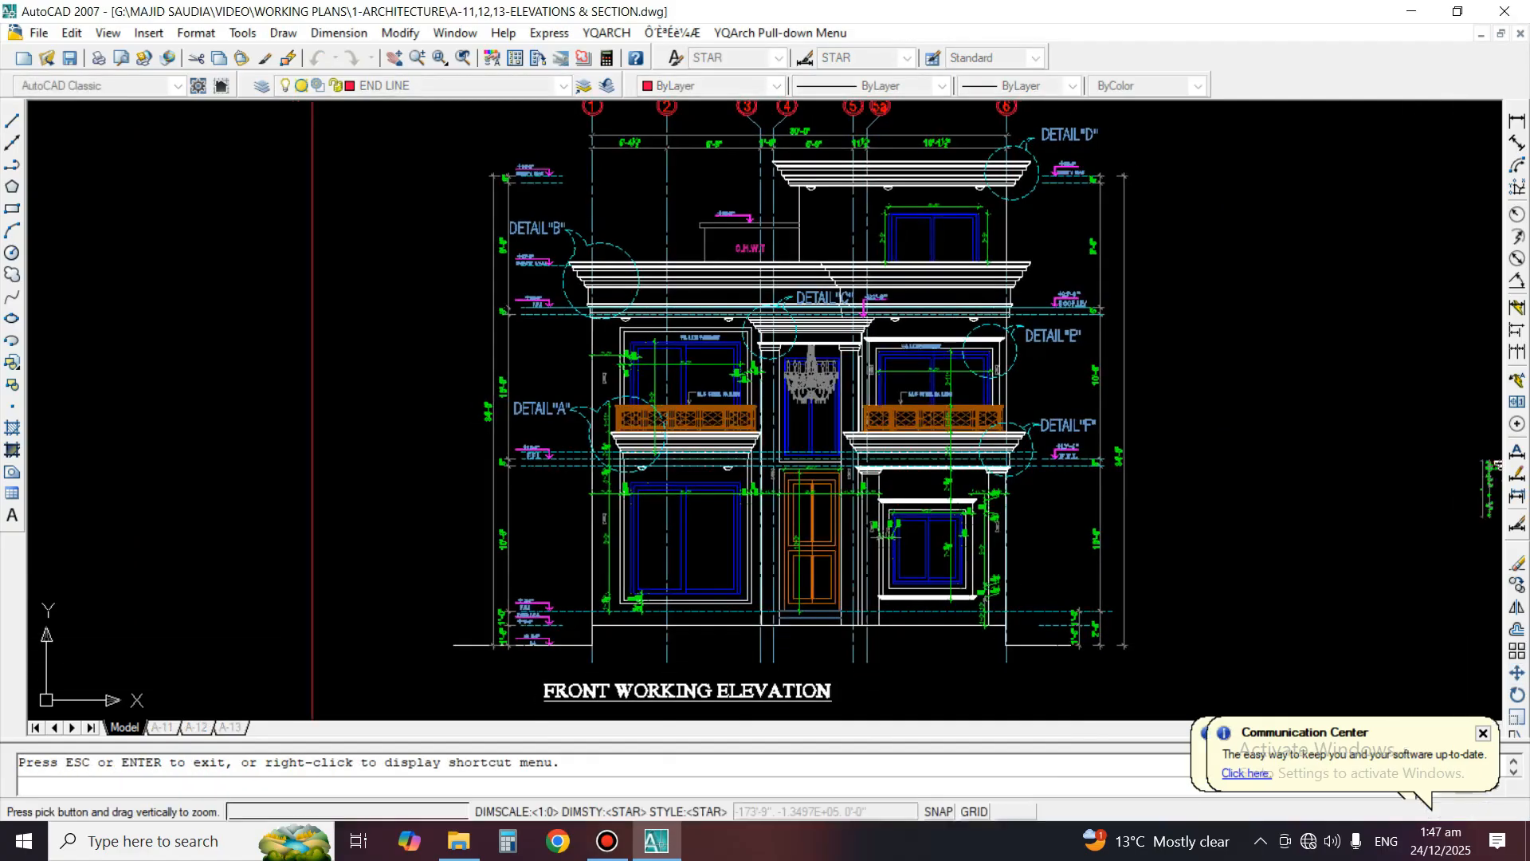
mouse_move(1317, 383)
middle_mouse_down()
mouse_move(1162, 386)
mouse_move(988, 351)
middle_mouse_up()
scroll(1070, 375, "down", 2)
scroll(1171, 397, "up", 3)
scroll(1173, 397, "down", 4)
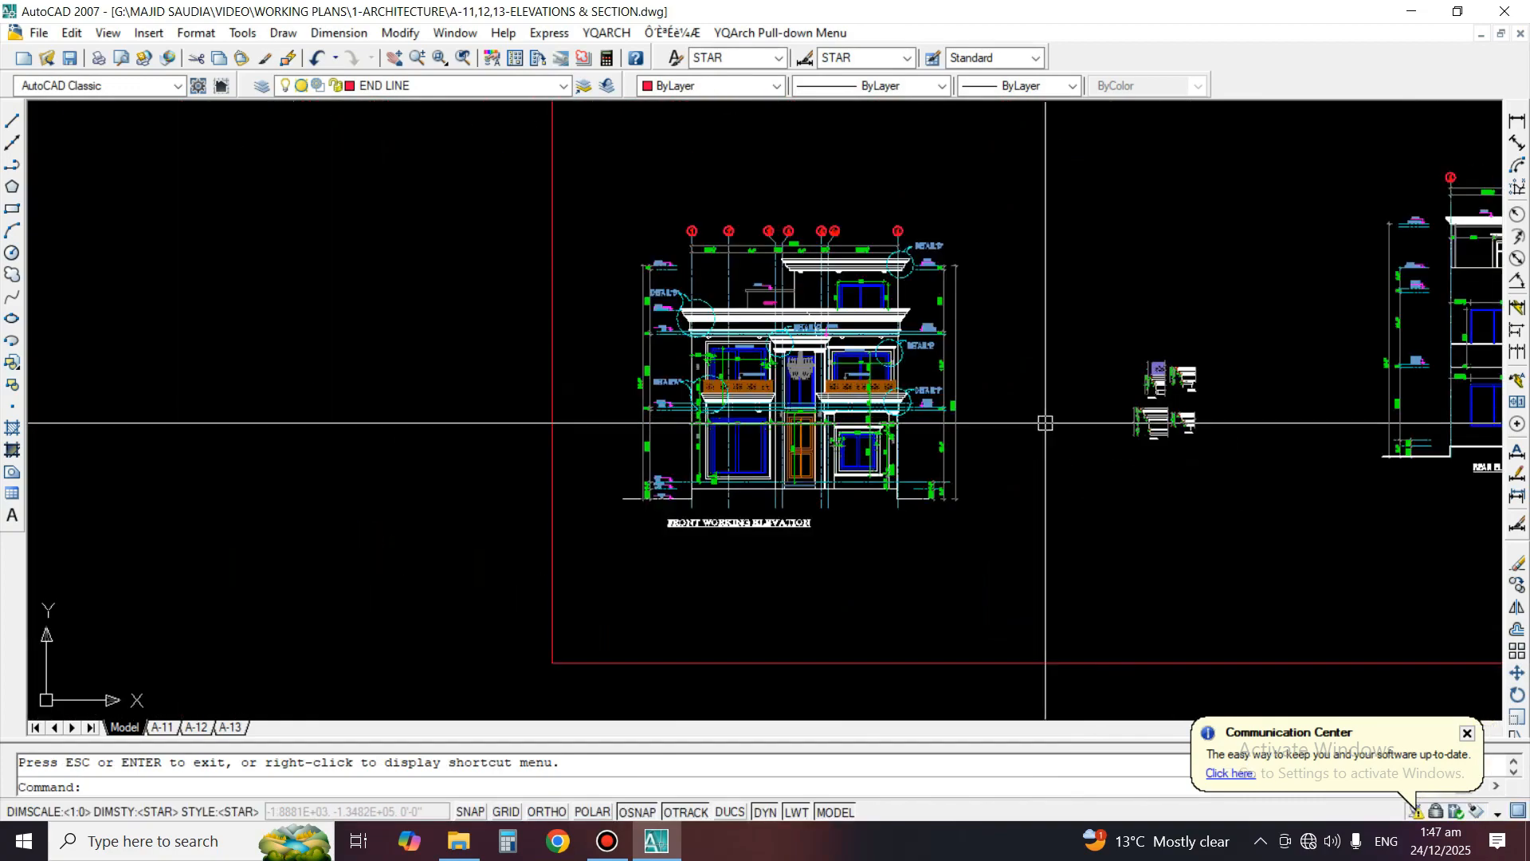
middle_click_drag(1040, 424, 1154, 478)
scroll(900, 460, "up", 2)
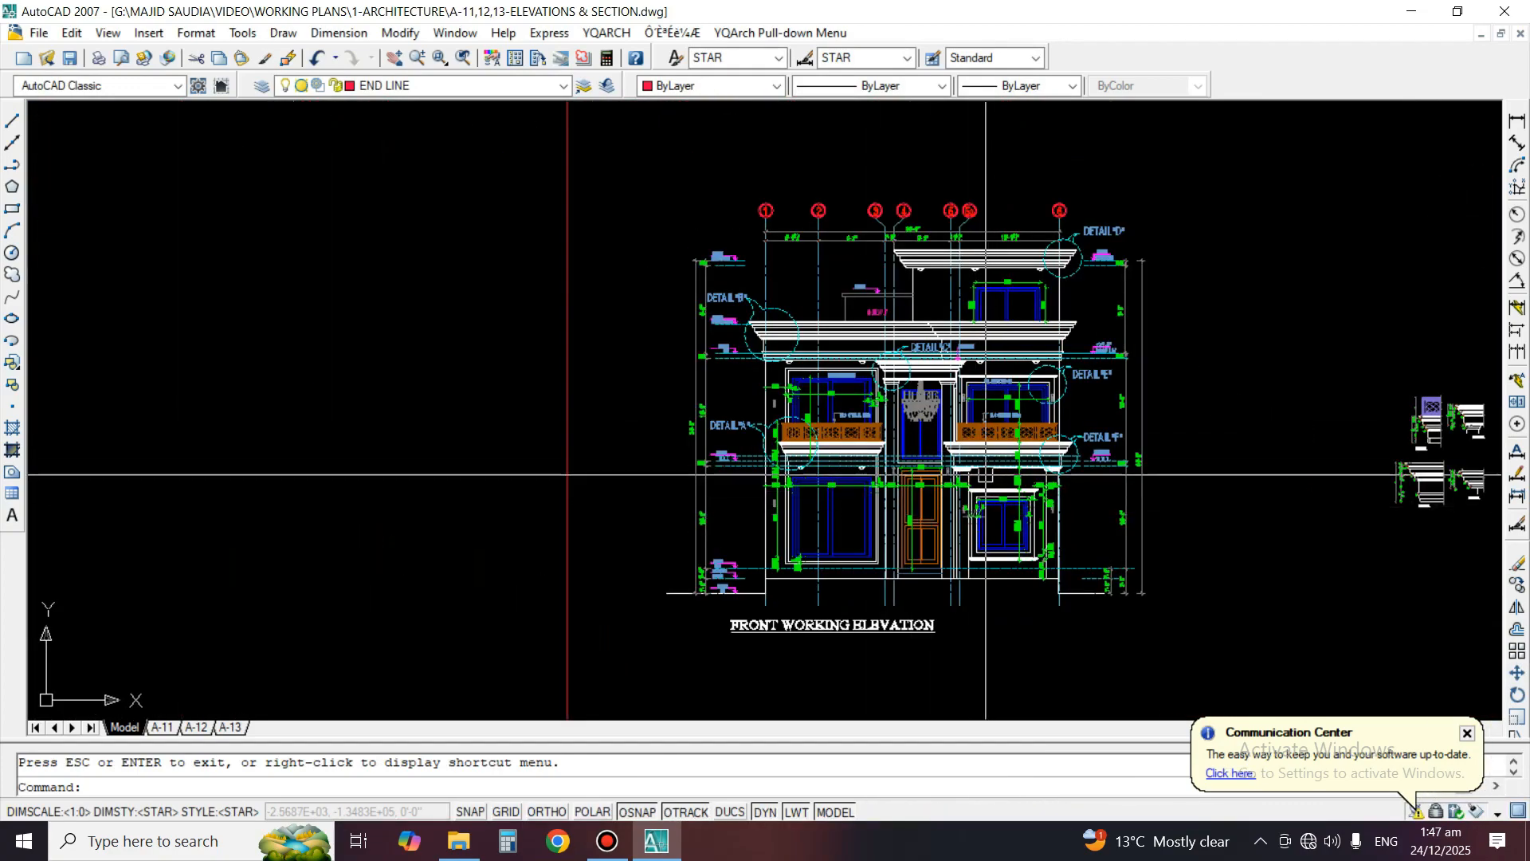
Switch to the A-11 layout and stretch the viewport's lower-right corner to the right edge of the sheet's inner border
left_click(163, 728)
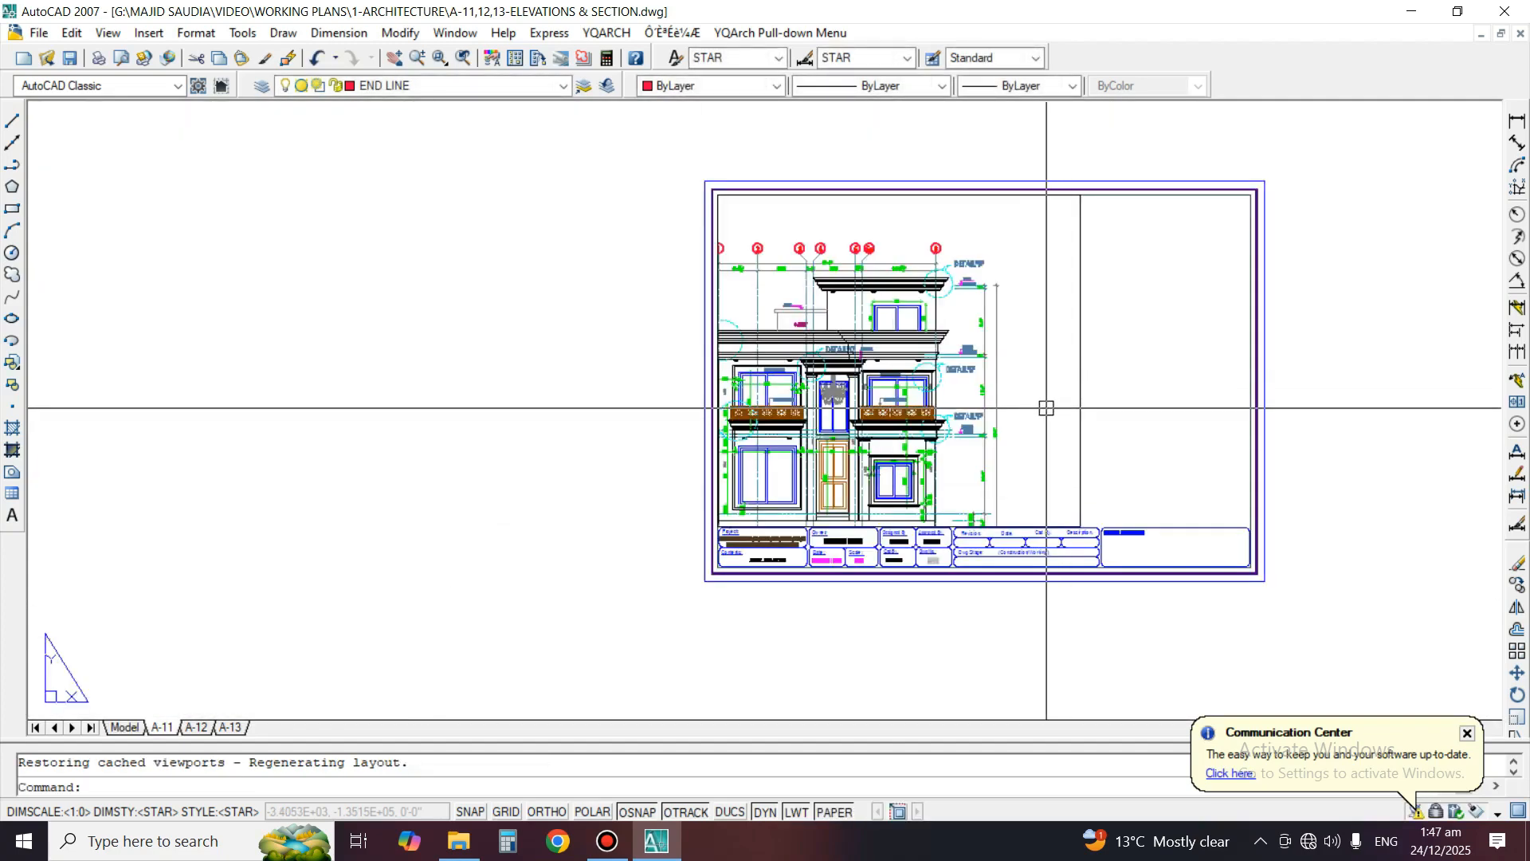
middle_click_drag(1047, 409, 986, 442)
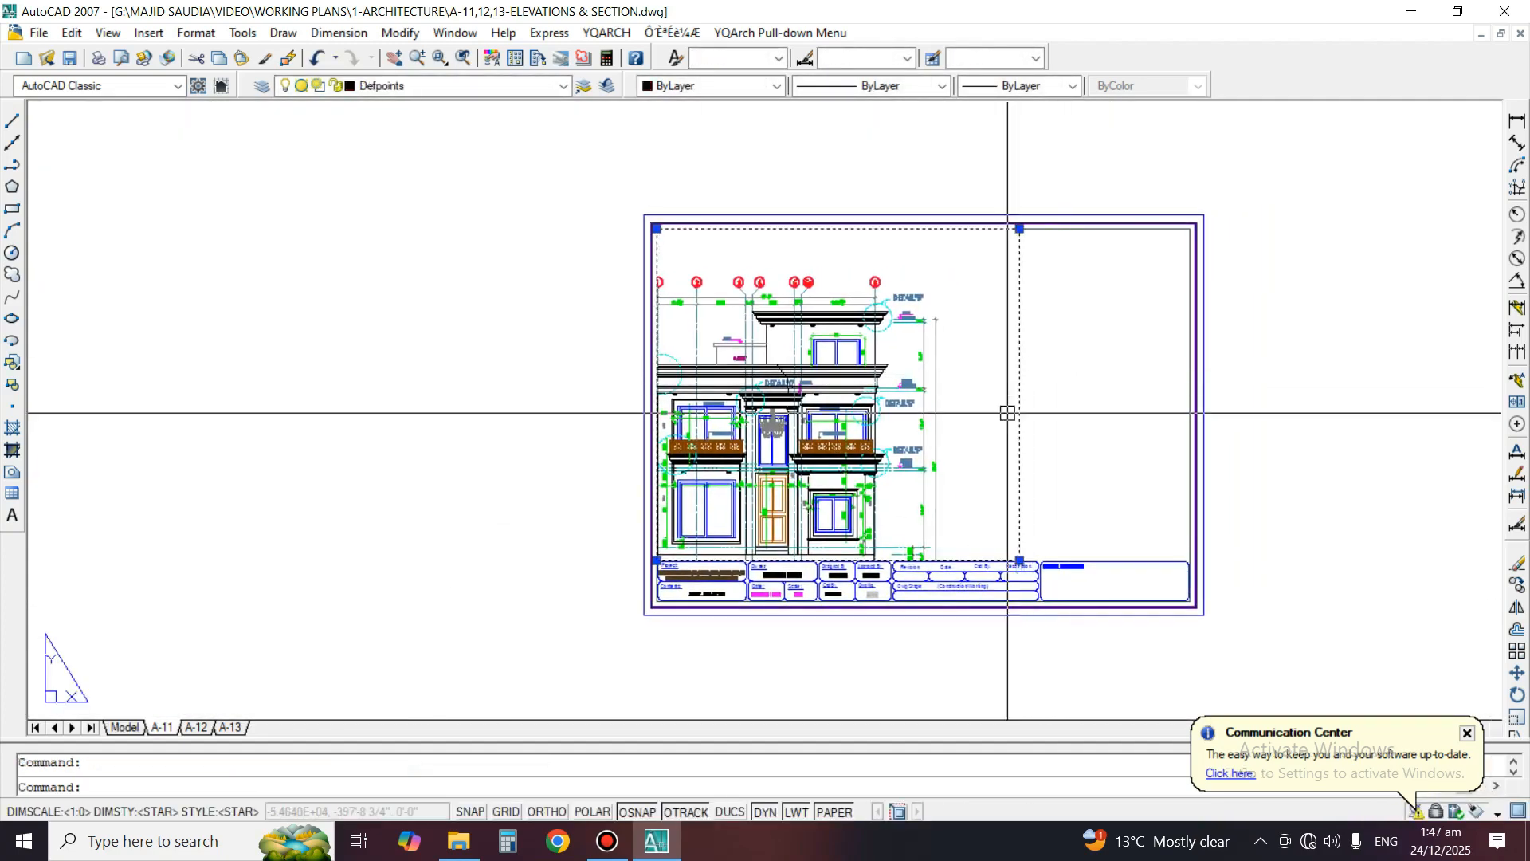
left_click(1017, 554)
left_click(1019, 561)
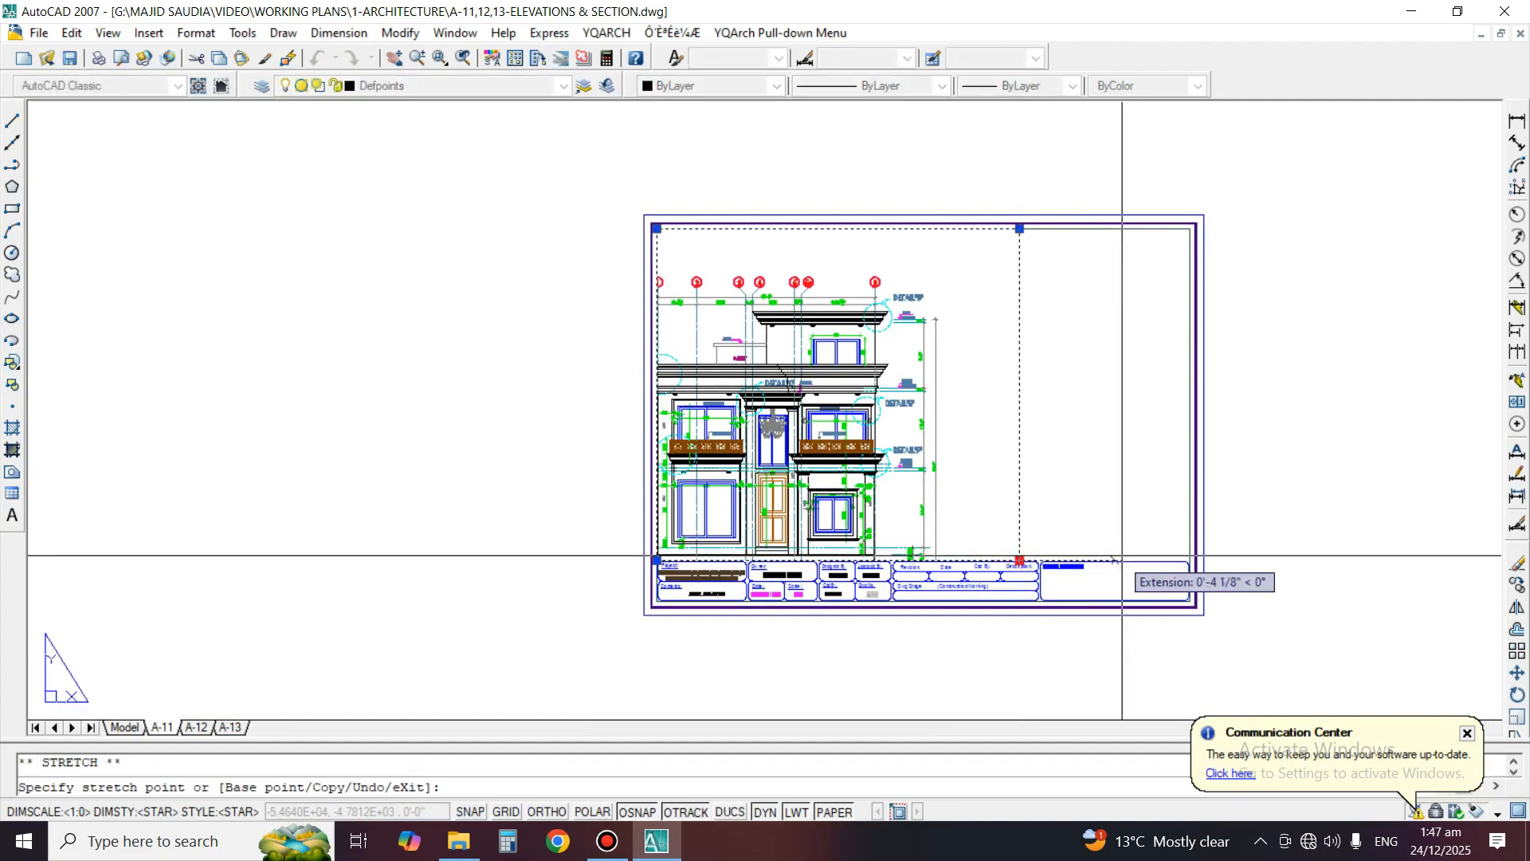
scroll(1155, 558, "up", 3)
left_click(1229, 569)
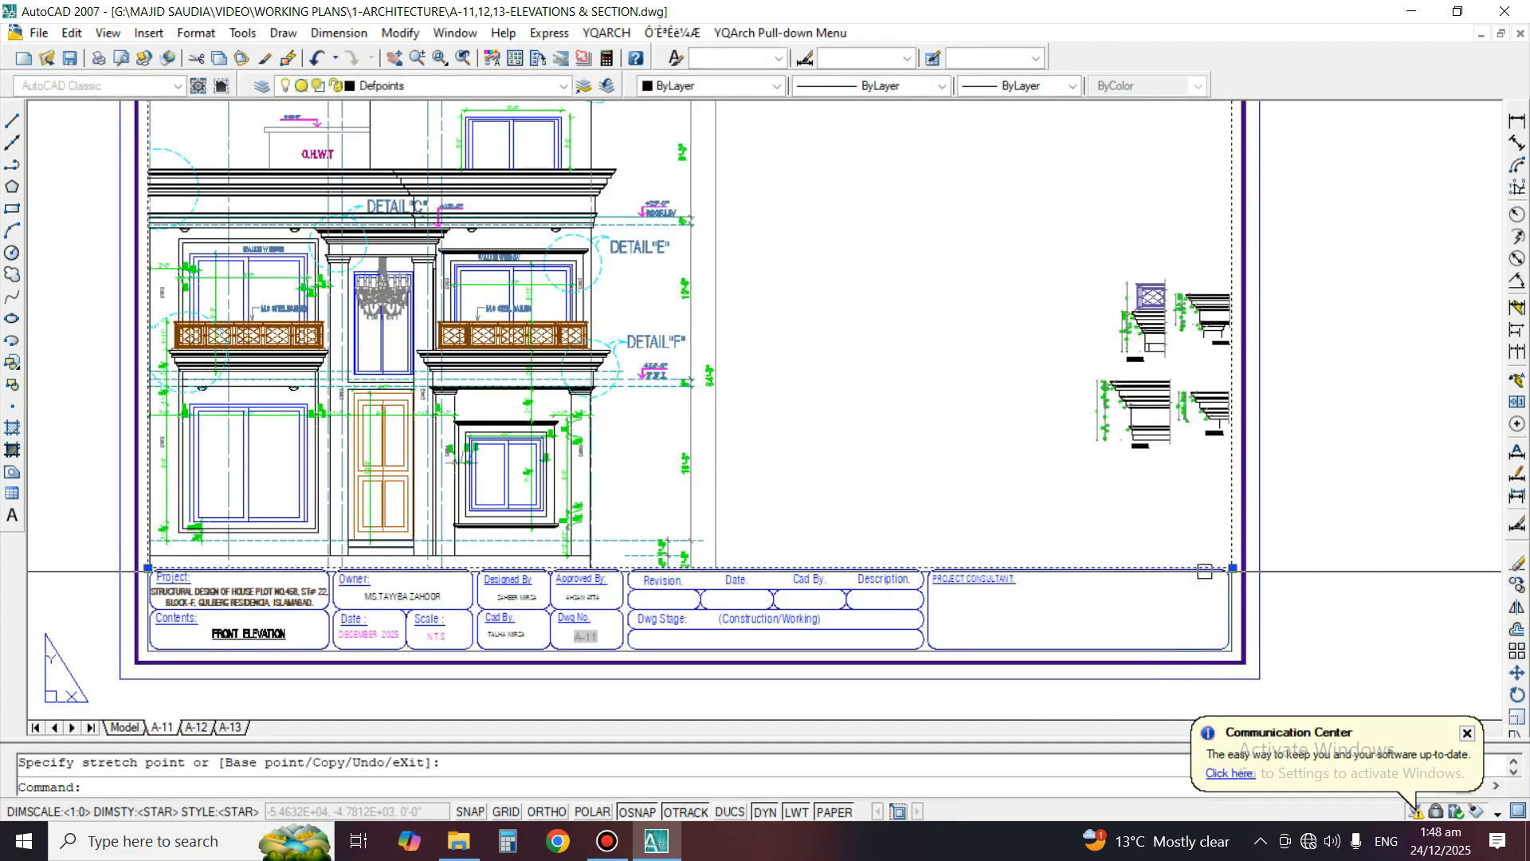
middle_click_drag(1229, 569, 1415, 655)
scroll(1195, 518, "down", 4)
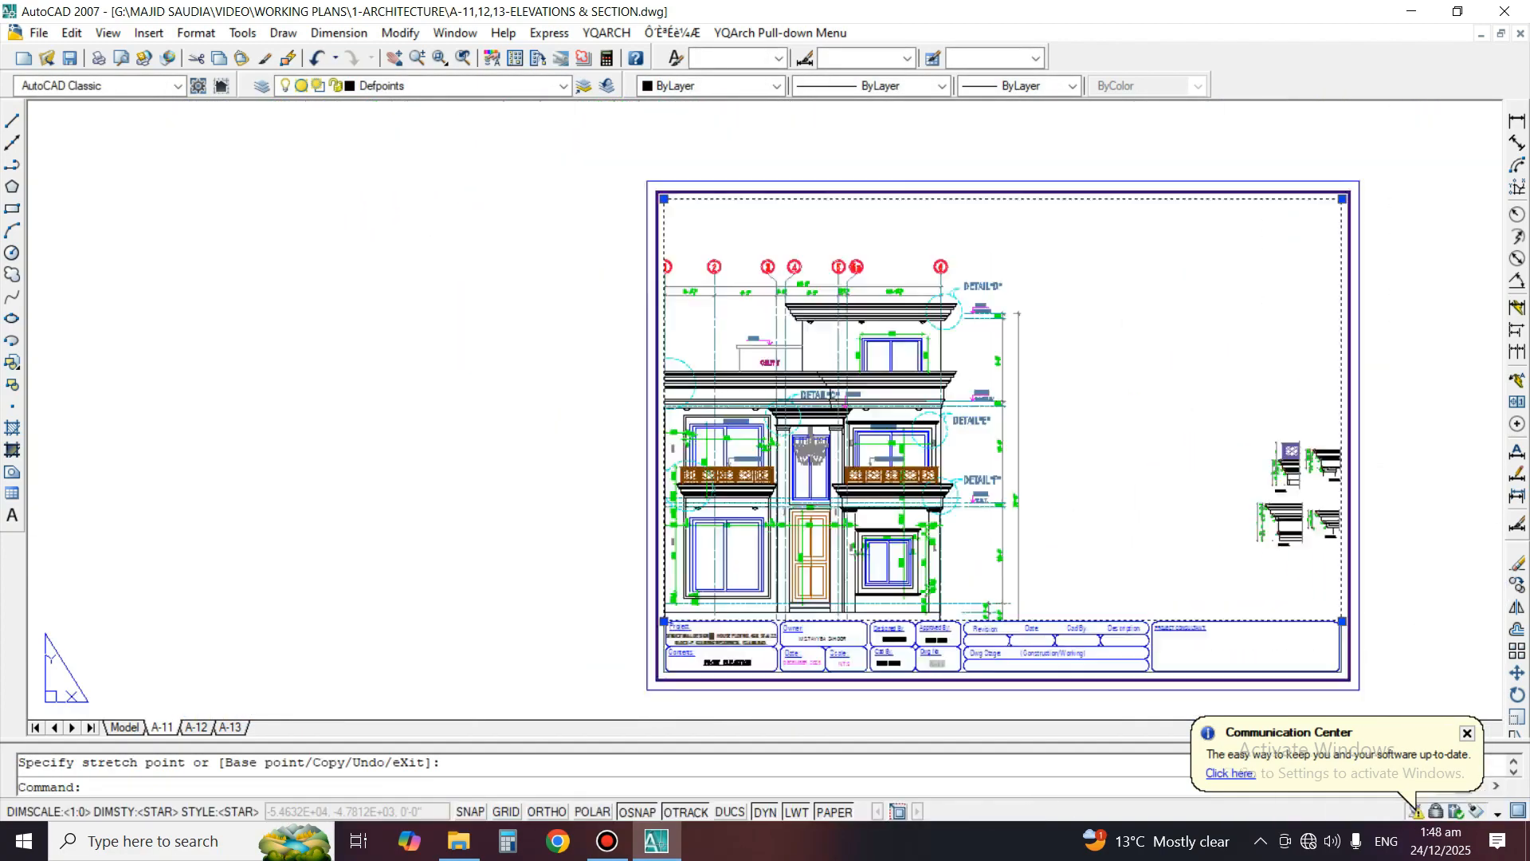
Pan the A-11 viewport so the whole front working elevation sits inside the sheet's left part, and return to paper space
scroll(1164, 446, "up", 2)
double_click(1163, 438)
middle_click_drag(1162, 438, 1238, 398)
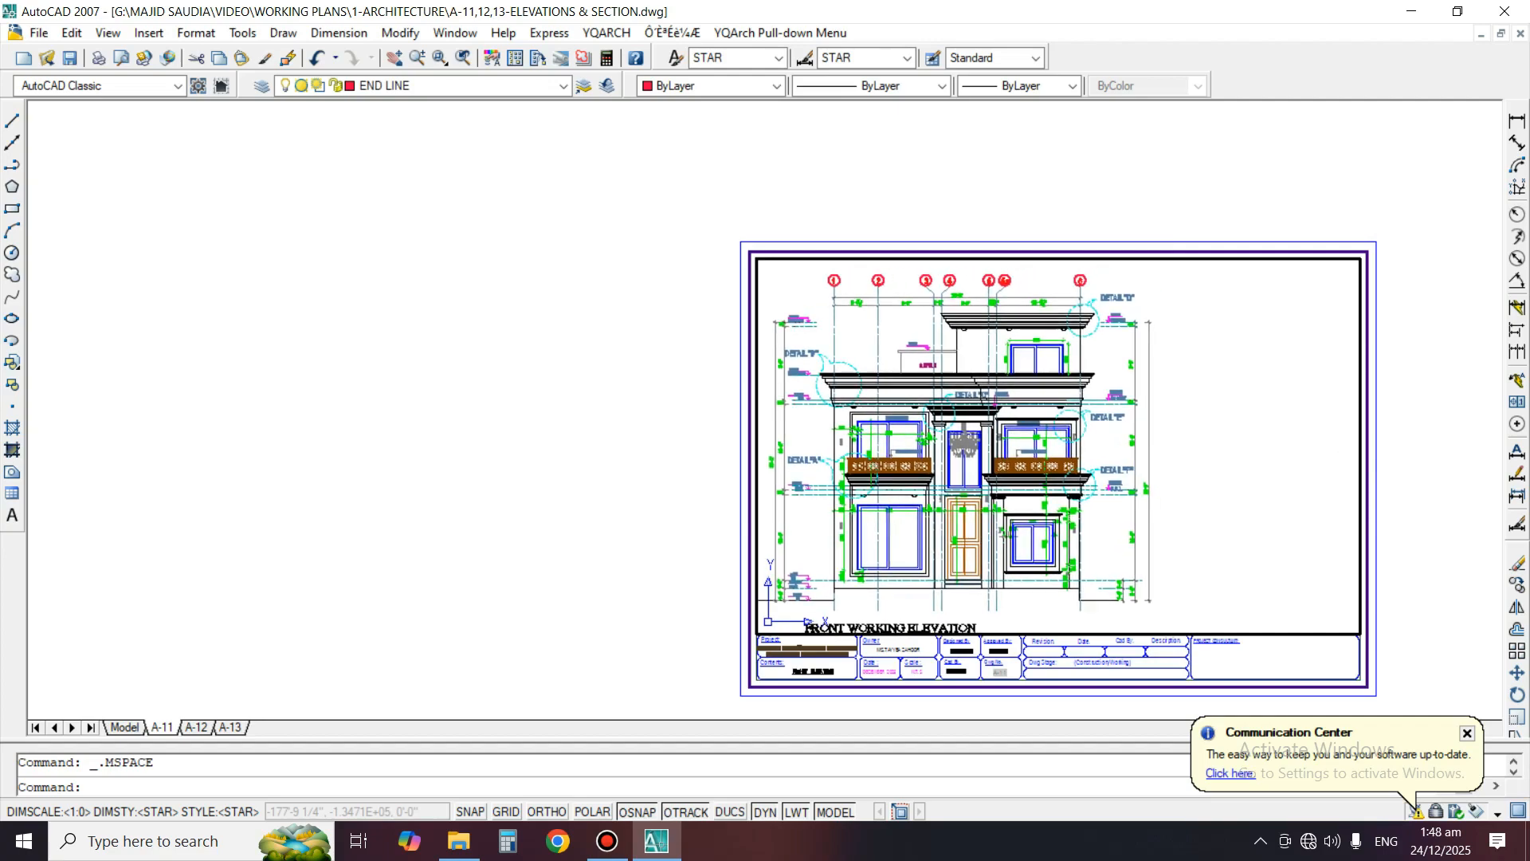
double_click(714, 413)
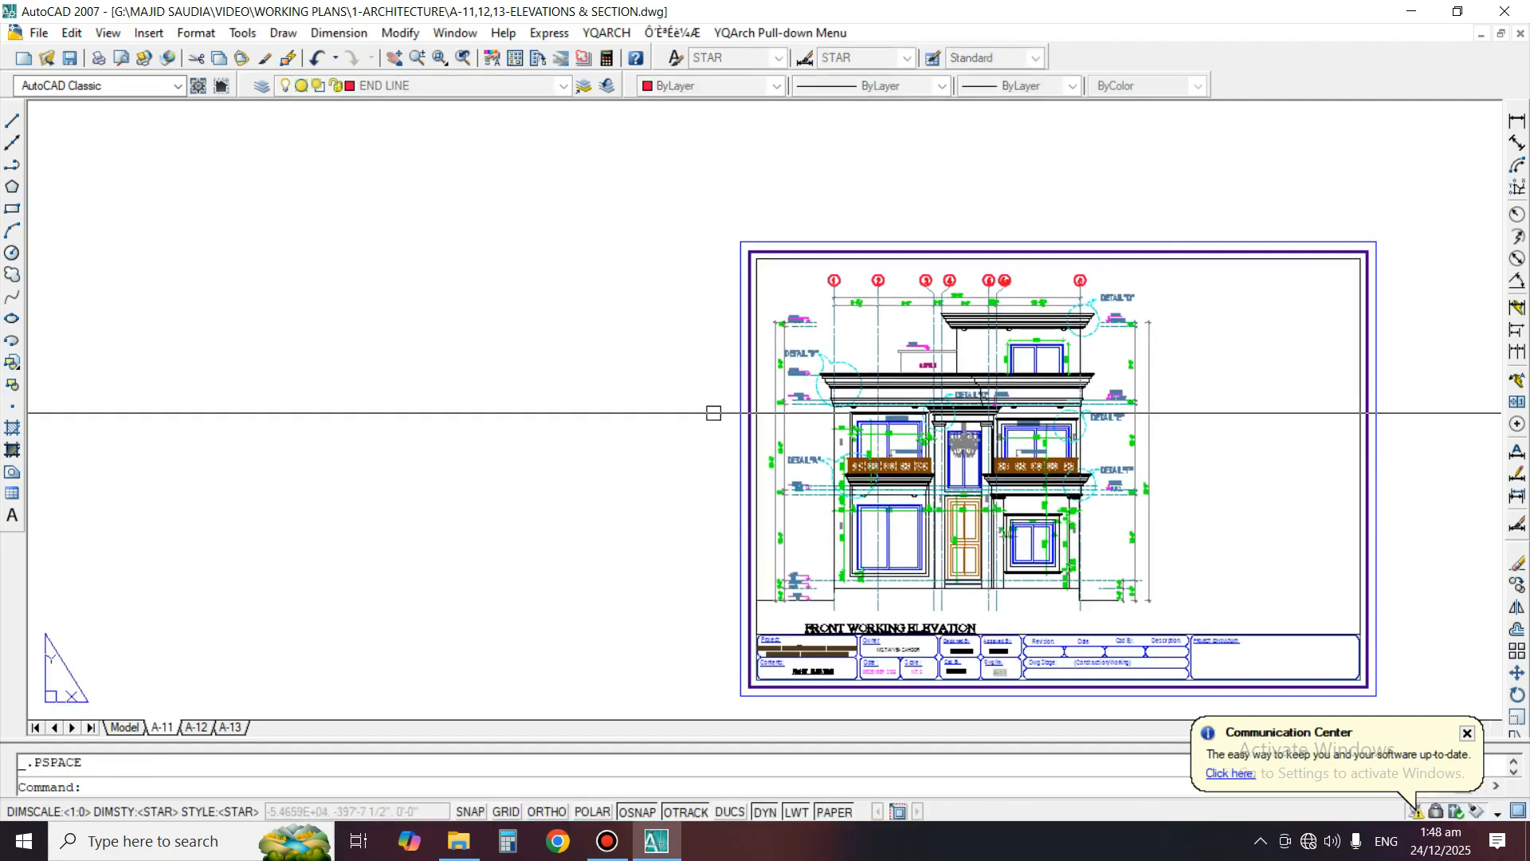
Create a rectangular viewport in the blank upper-right area of sheet A-11, beside the front working elevation
scroll(1101, 369, "up", 2)
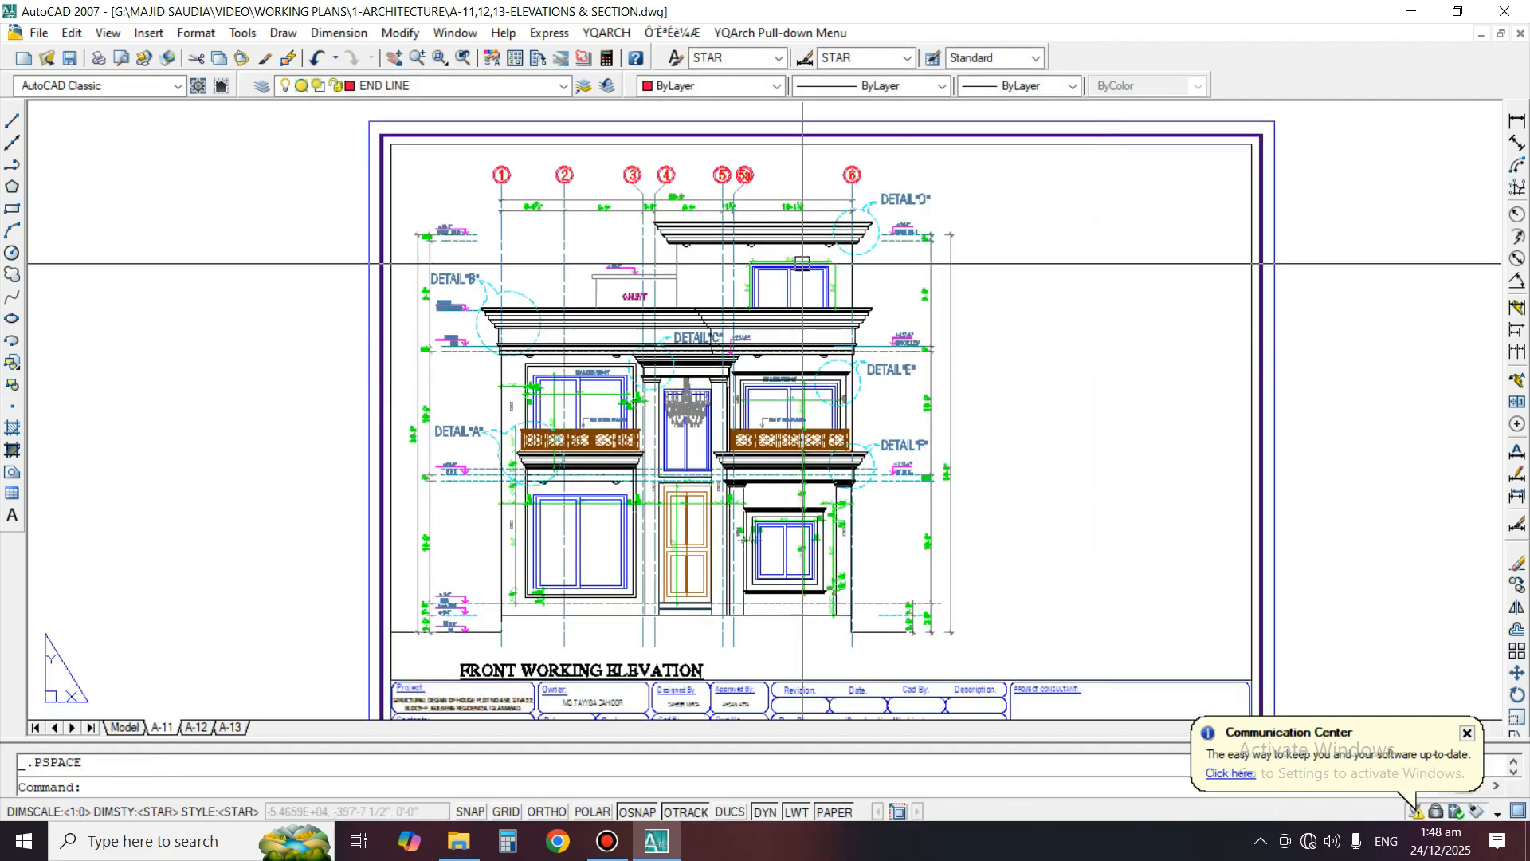
scroll(802, 263, "up", 3)
scroll(1021, 376, "down", 5)
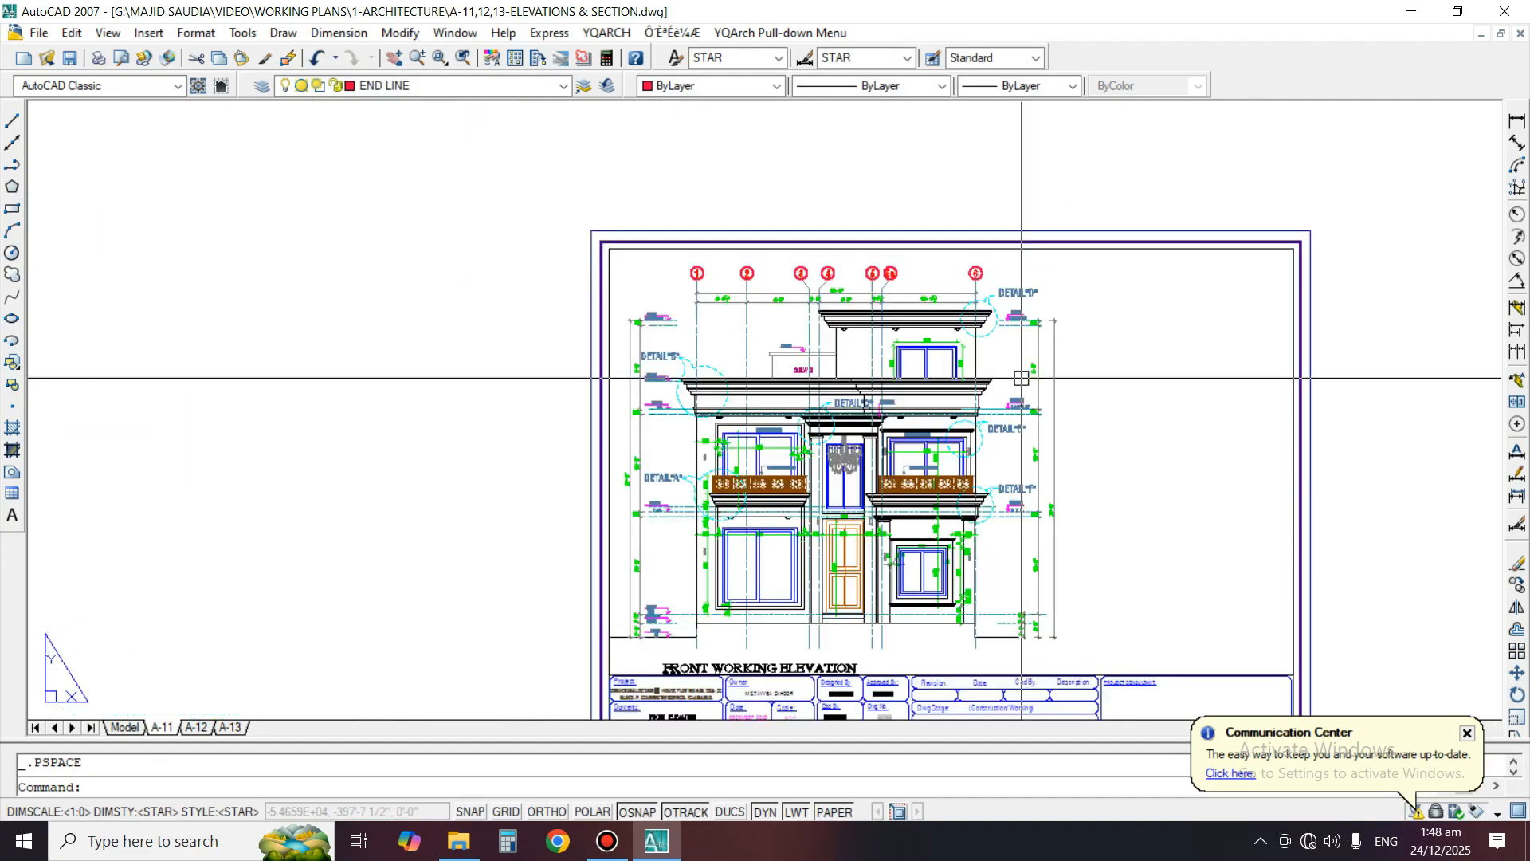
scroll(1120, 419, "up", 2)
middle_click_drag(1121, 420, 1041, 355)
scroll(1019, 378, "down", 3)
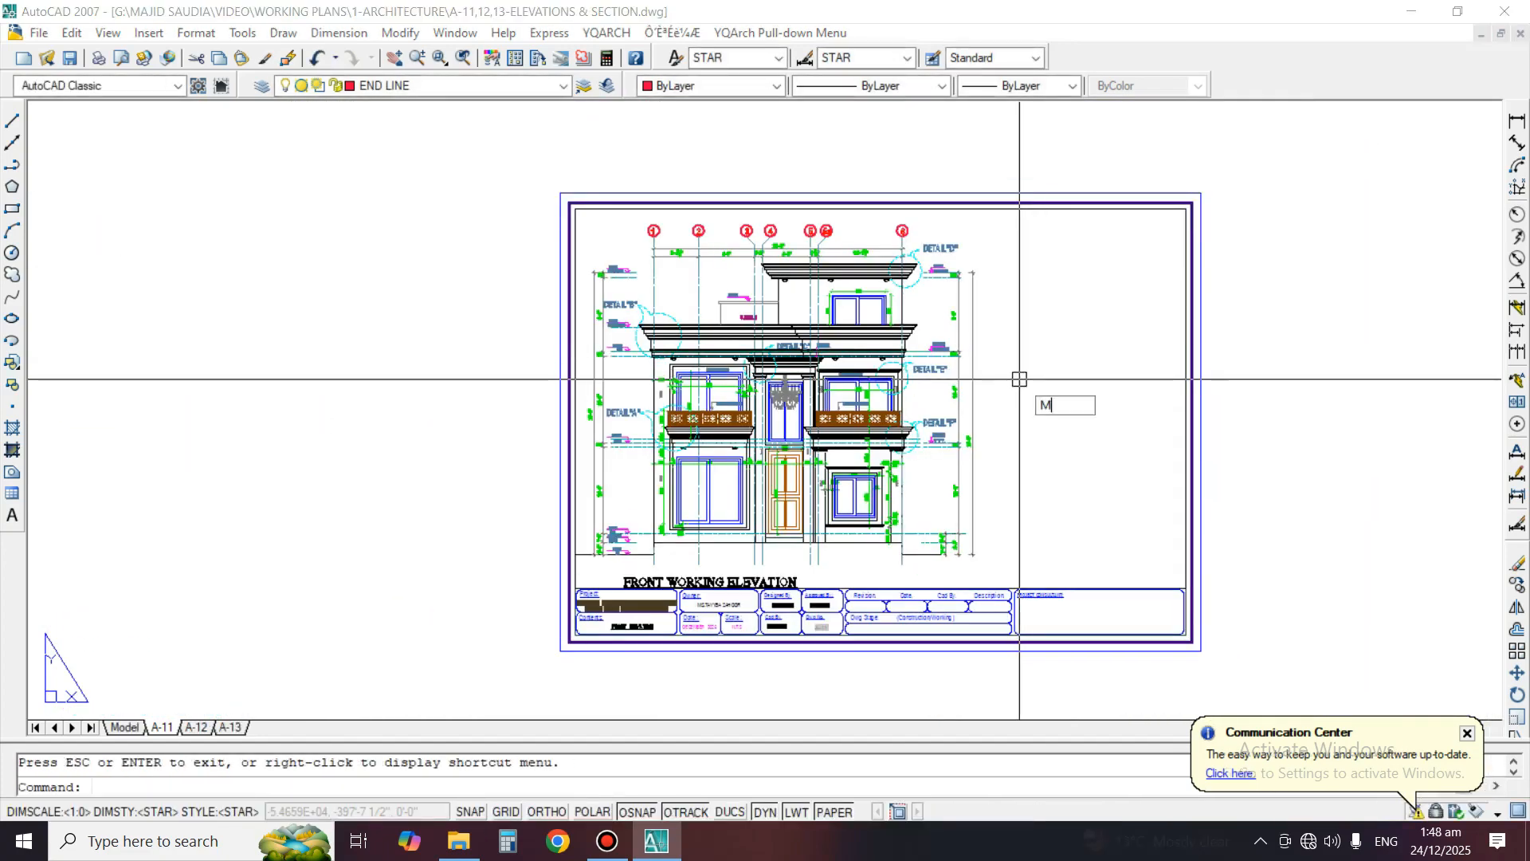
type("V")
key("Return")
left_click(1187, 210)
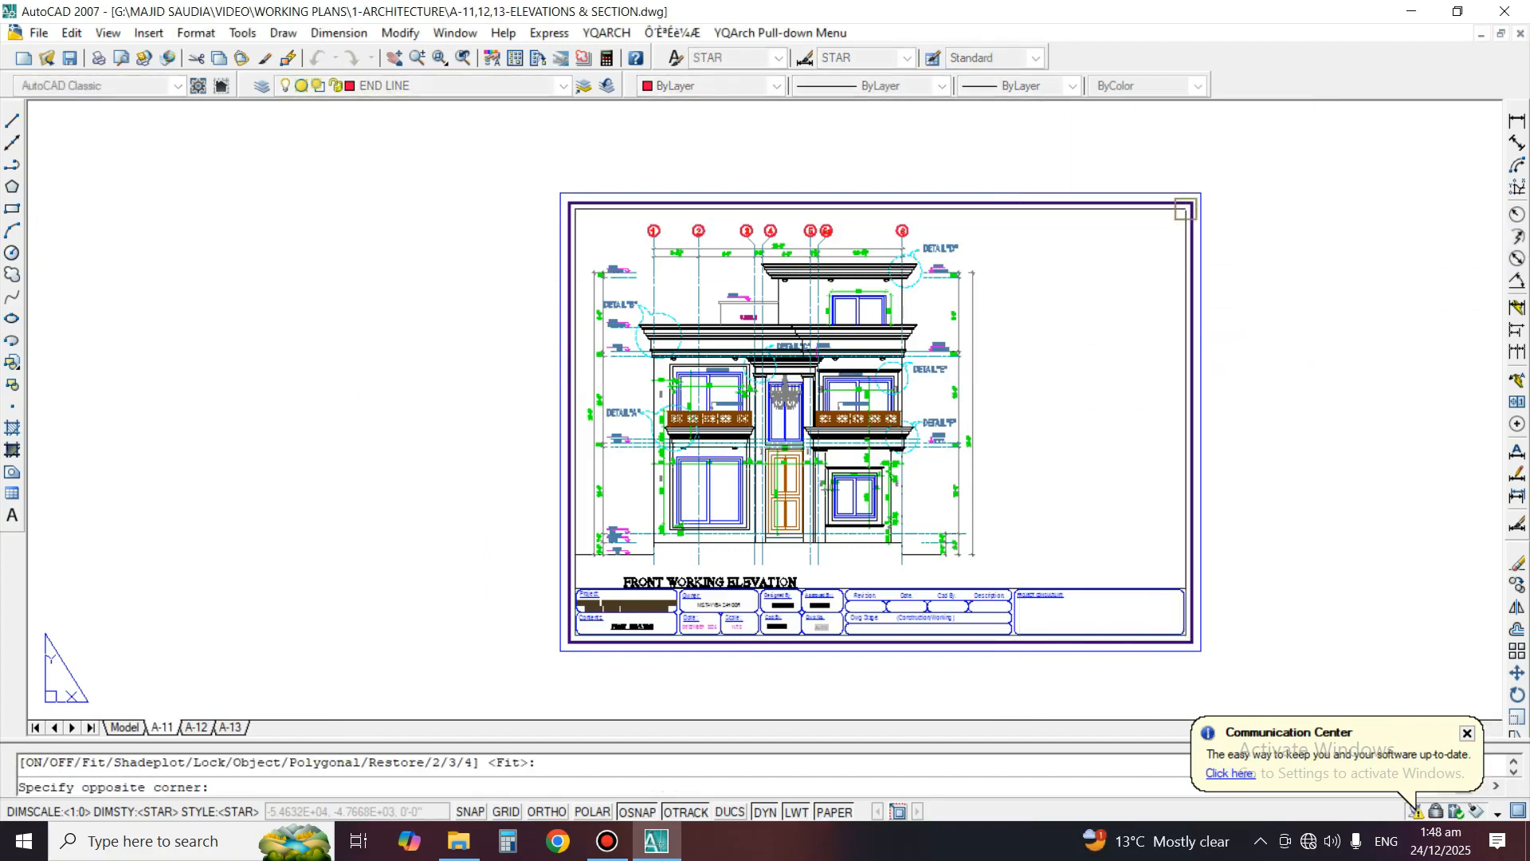
scroll(1027, 346, "up", 2)
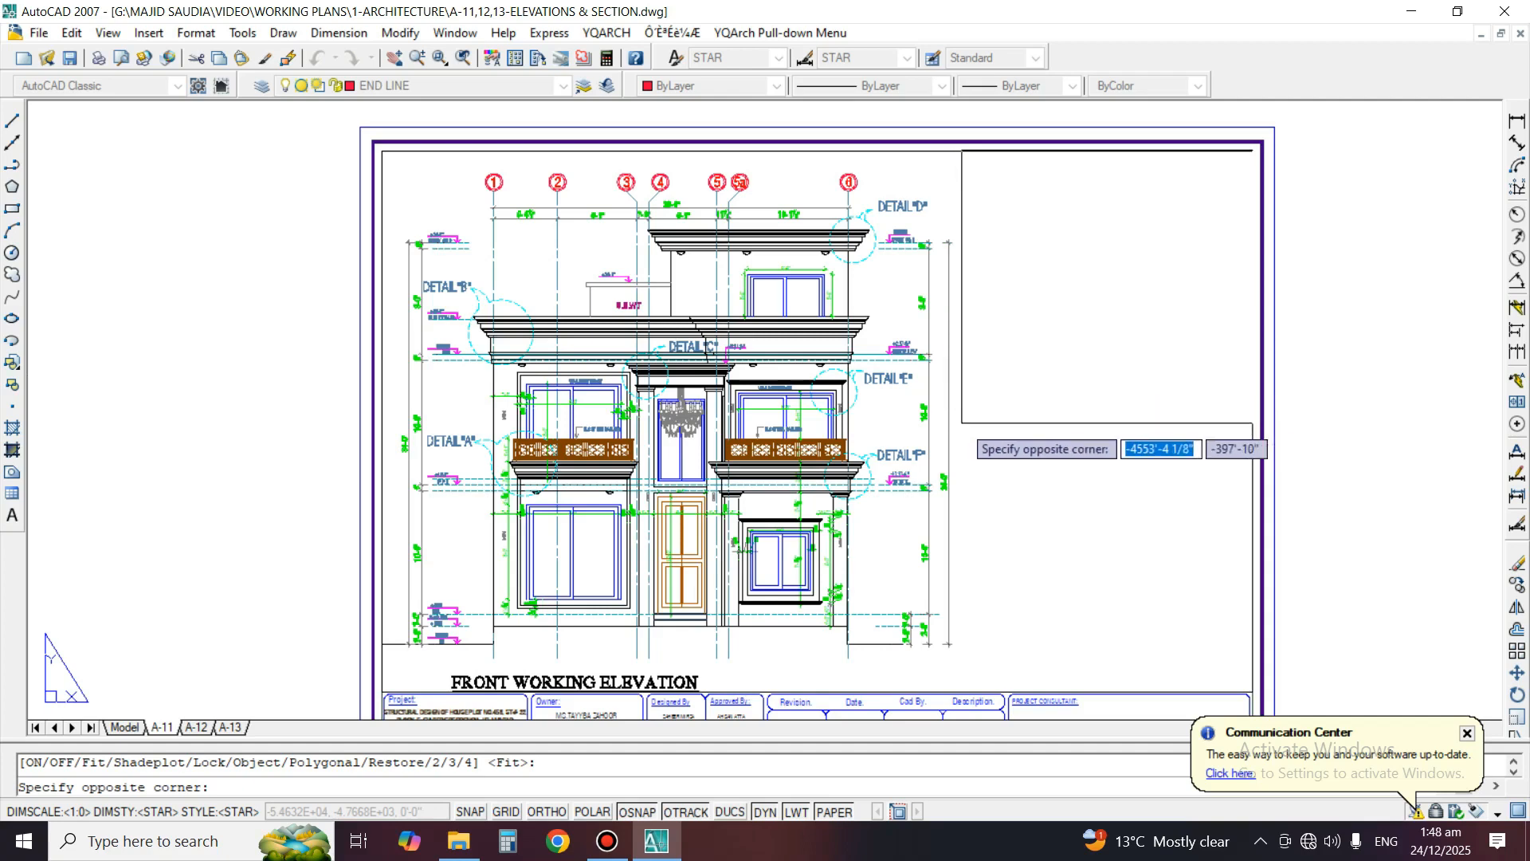
left_click(960, 434)
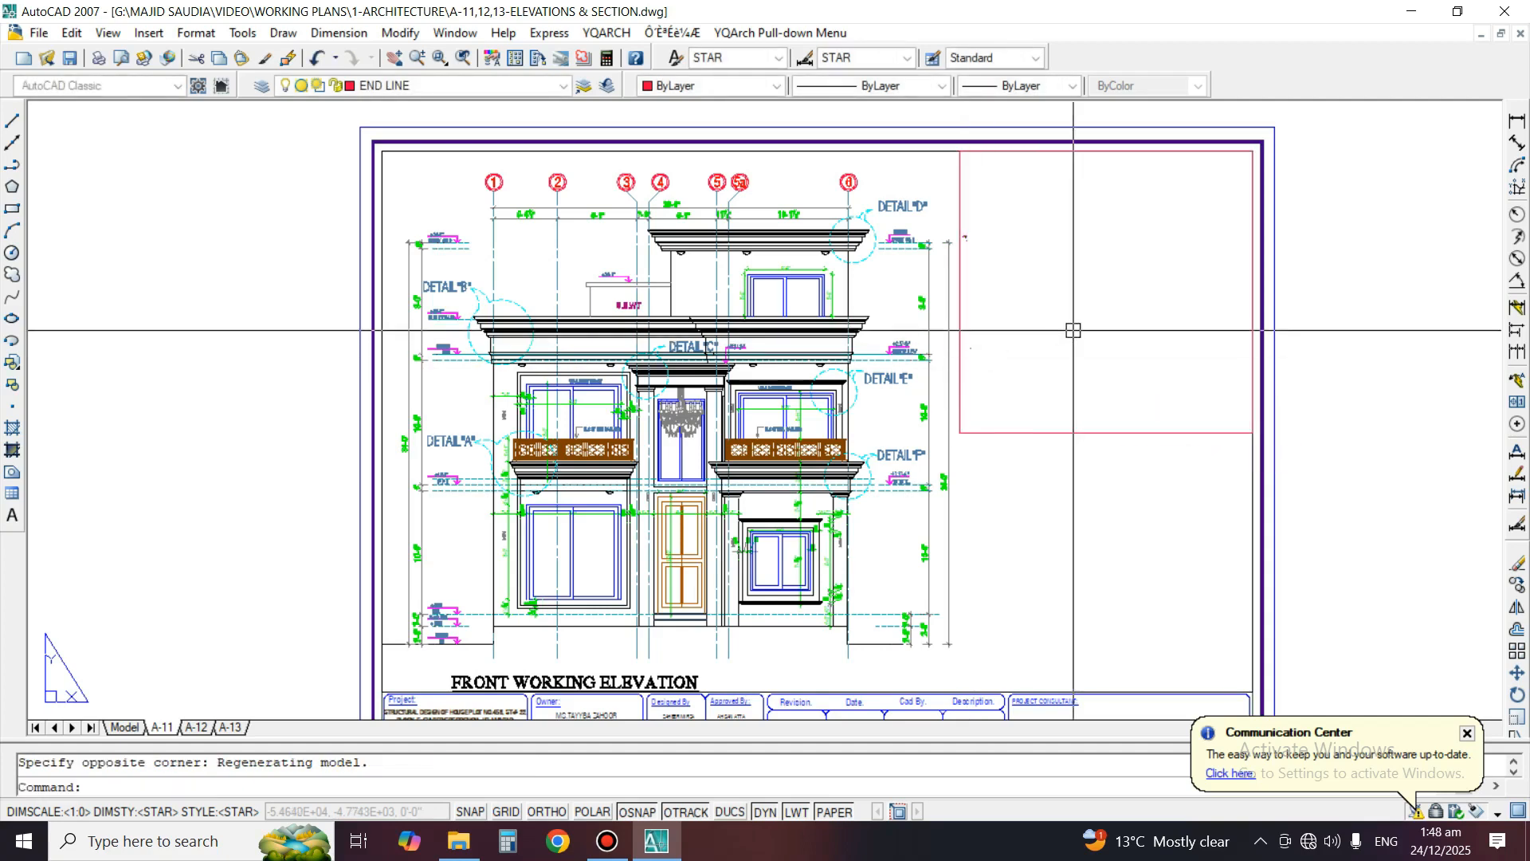
left_click(1122, 306)
key("Escape")
Activate the new viewport and zoom it to a window around the group of moulding details
double_click(1080, 309)
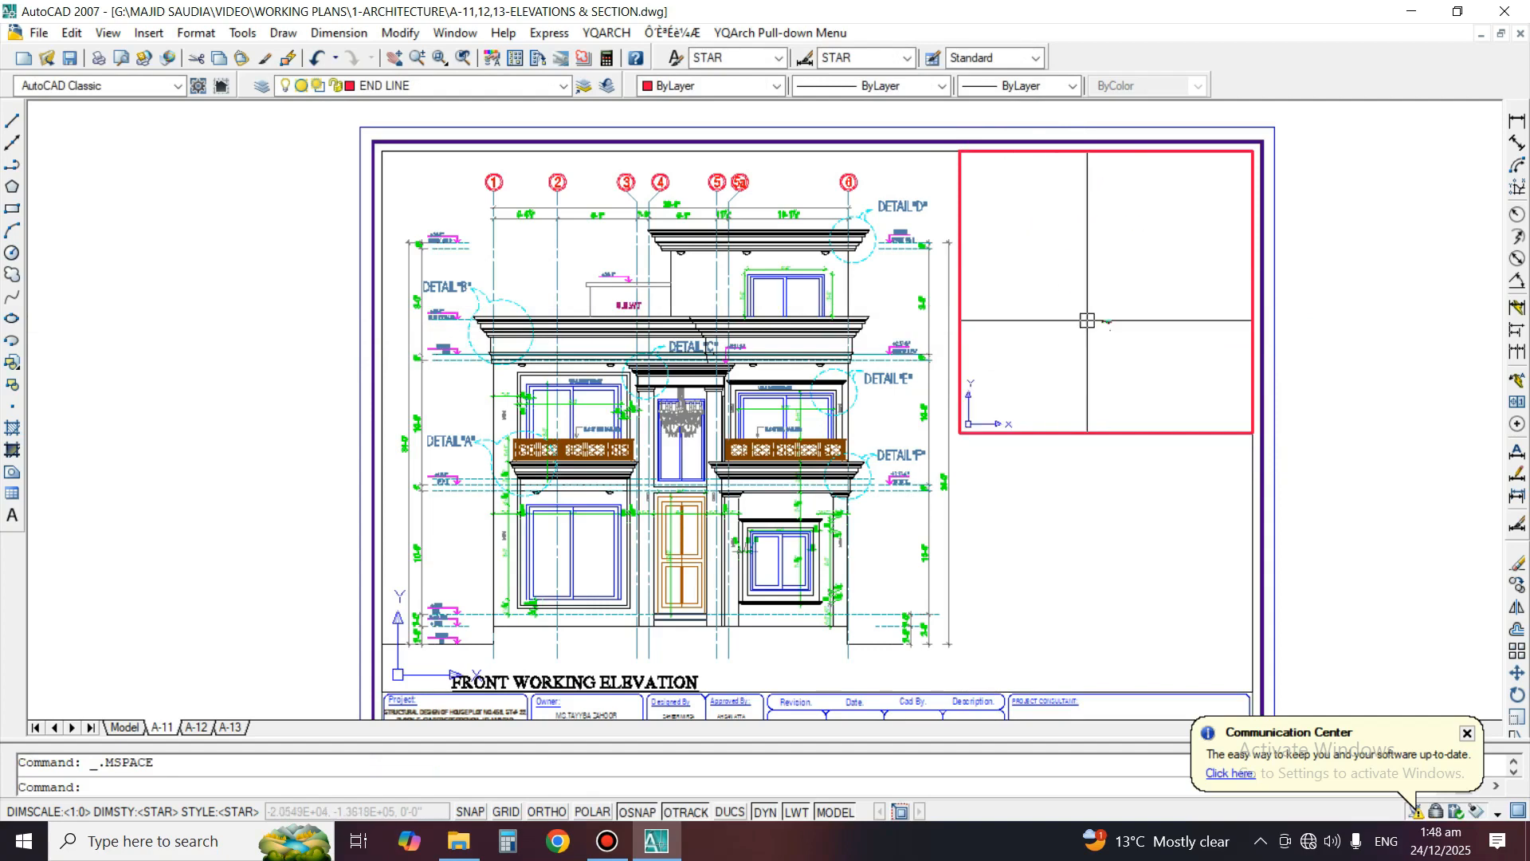
scroll(1117, 331, "up", 6)
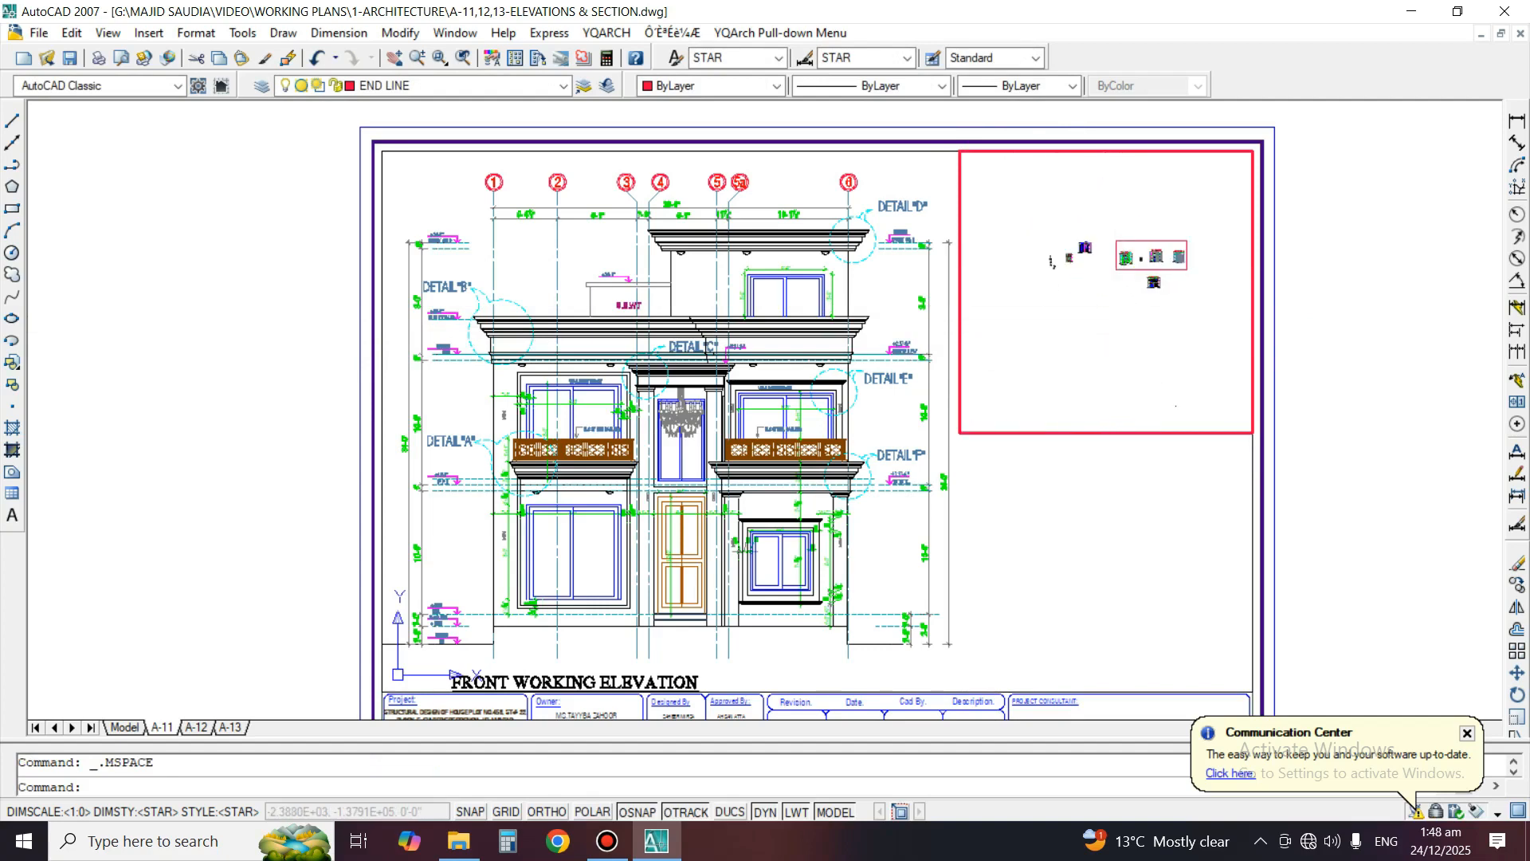
scroll(1193, 264, "up", 4)
scroll(1150, 233, "up", 4)
type("z")
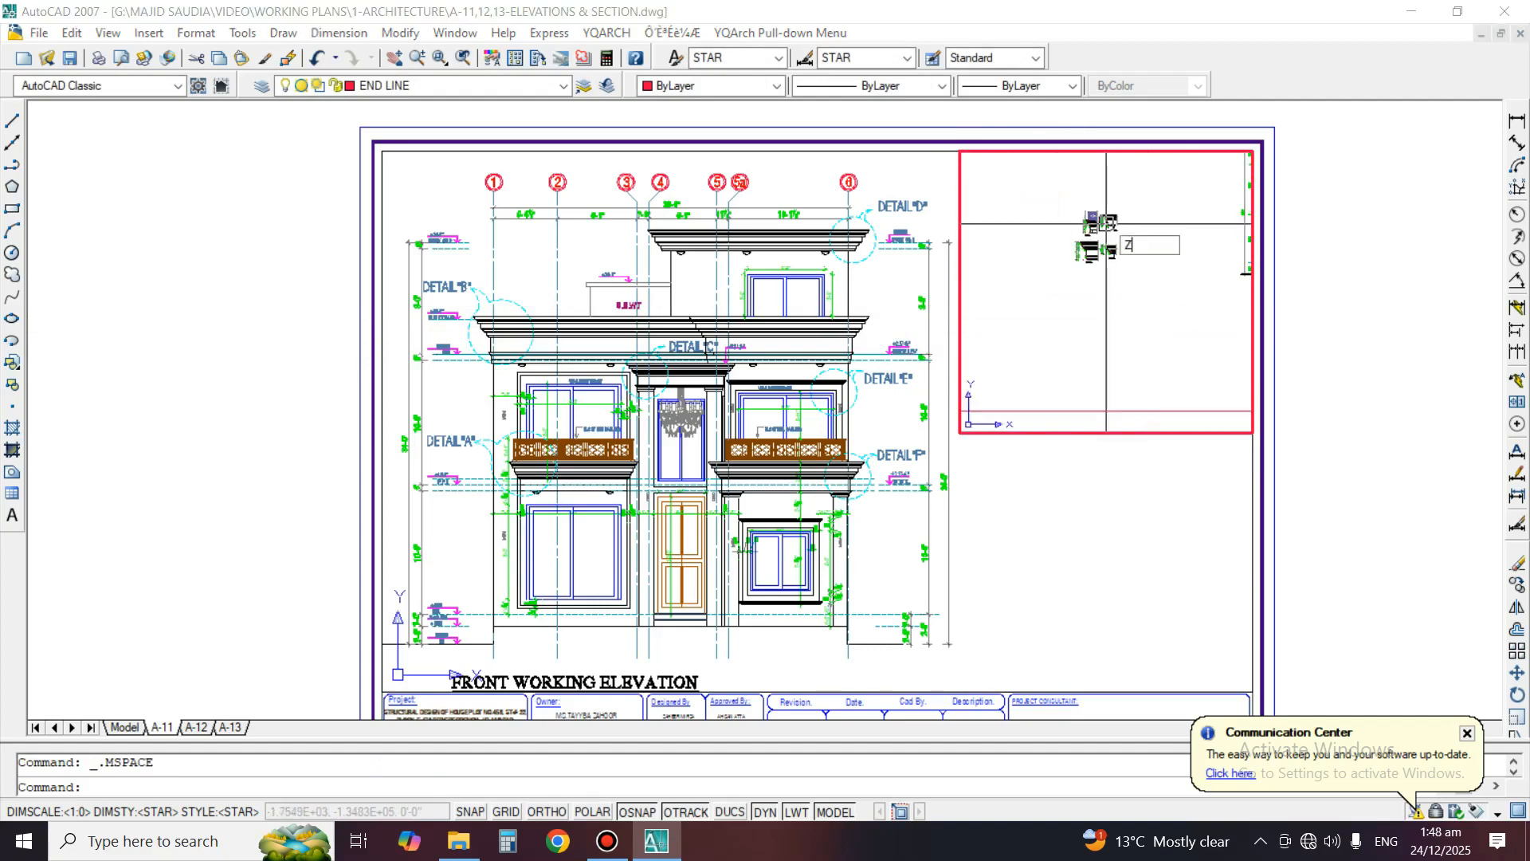
key("space")
left_click(1068, 196)
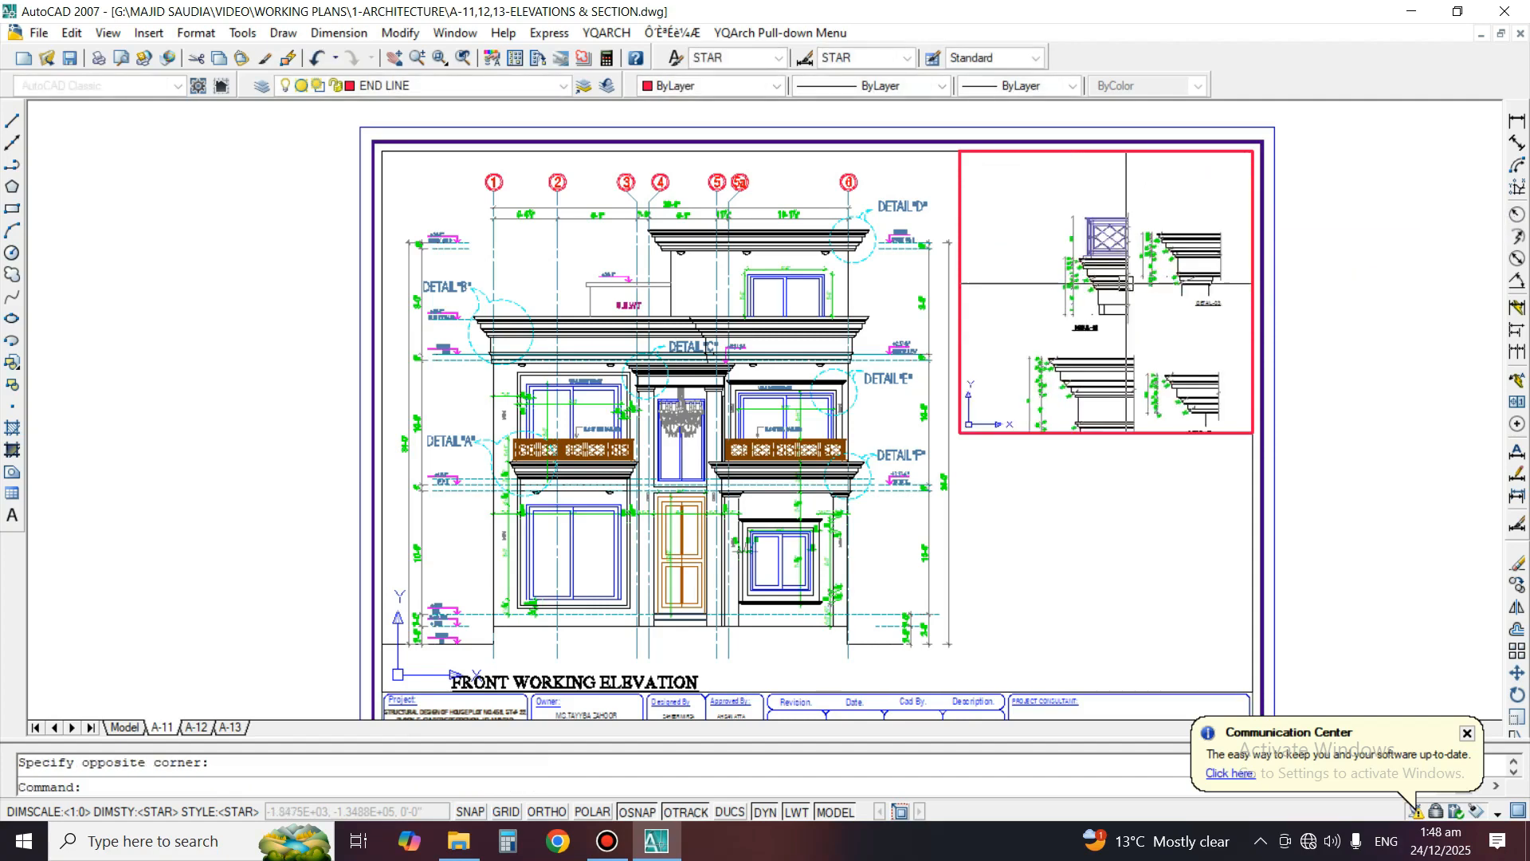
Fine-tune the new viewport's zoom and pan to frame Detail-01 and Detail-03, and return to paper space
type("z")
key("space")
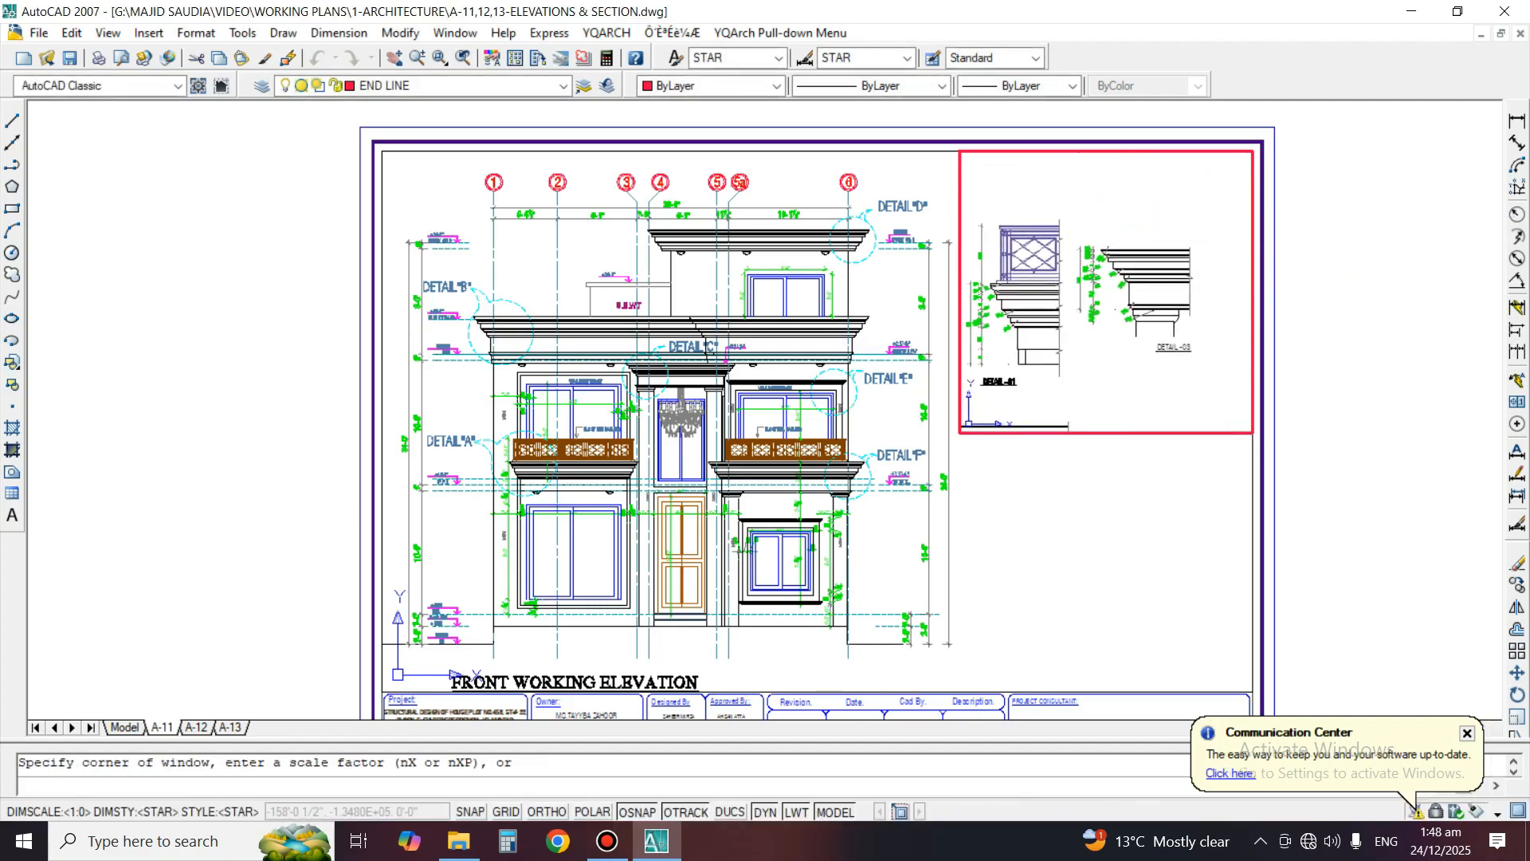
key("space")
left_click_drag(1116, 327, 1116, 240)
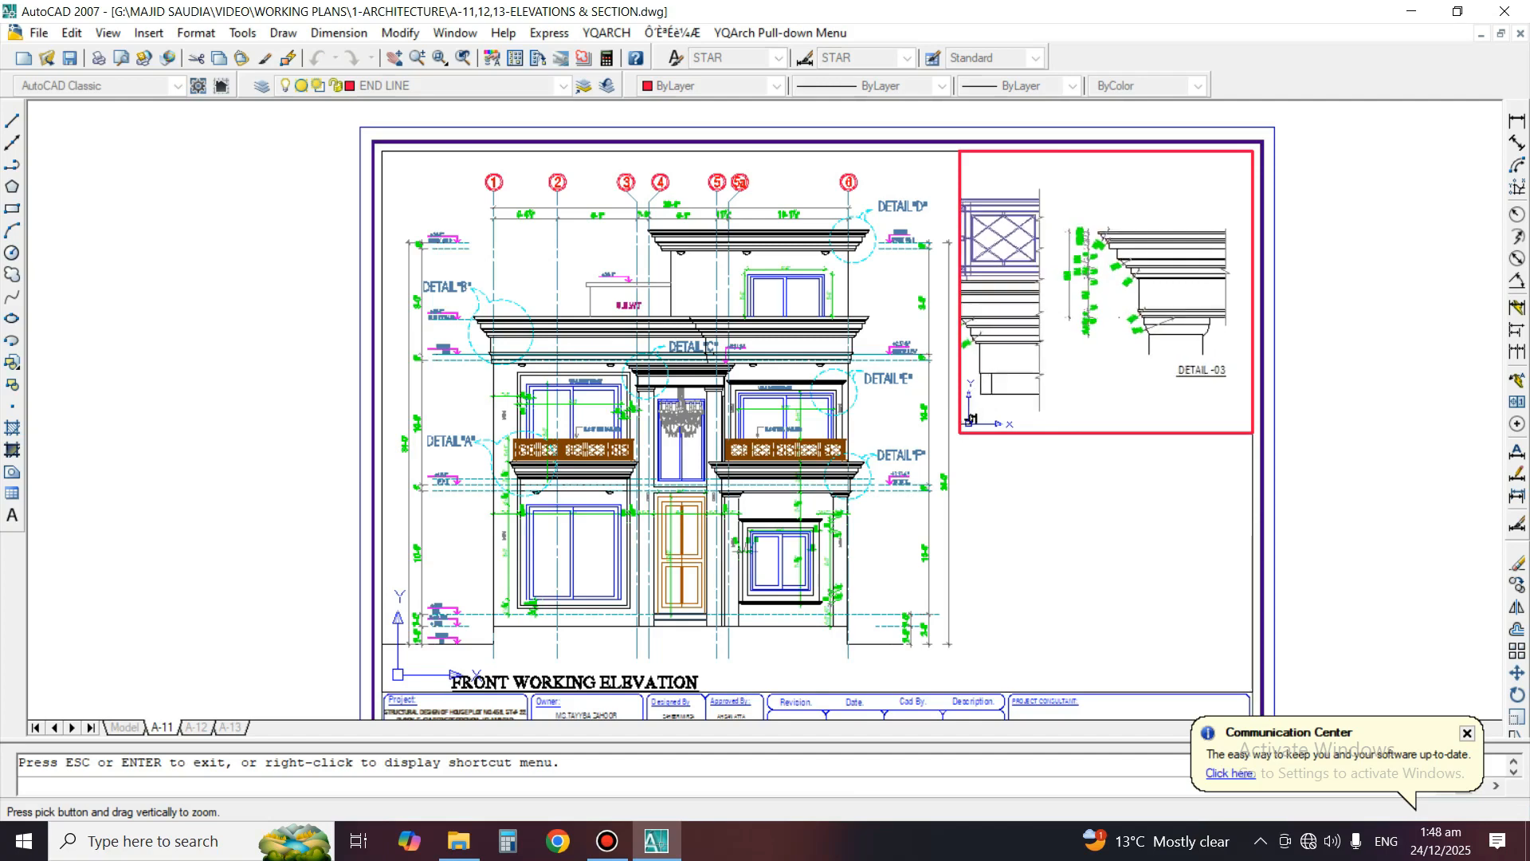
key("Escape")
type("z")
key("space")
key("space")
left_click_drag(1115, 402, 1114, 364)
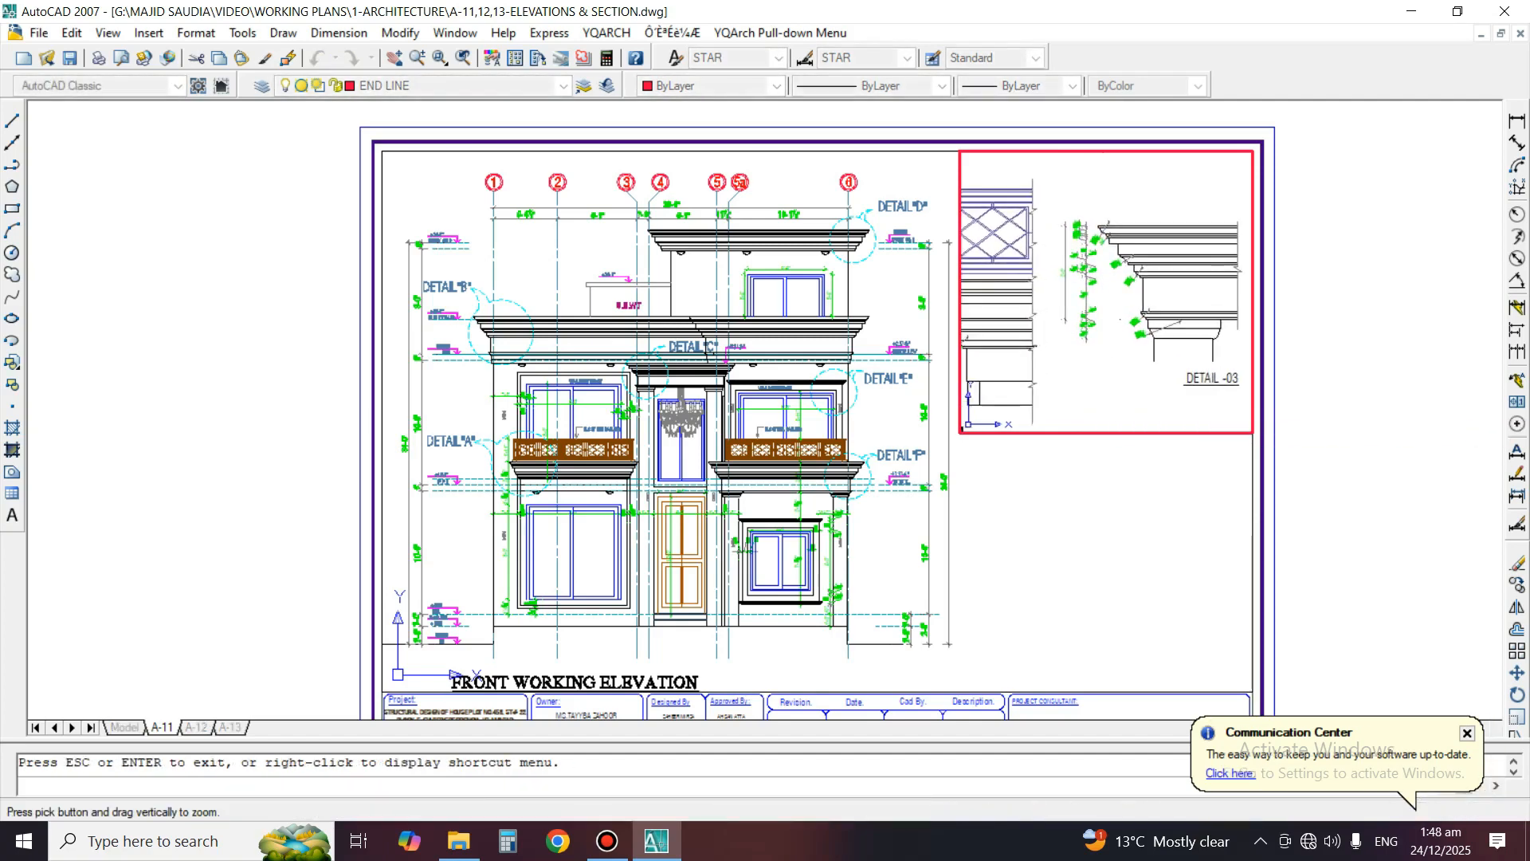
key("Escape")
middle_click_drag(1113, 363, 1118, 364)
type("z")
key("space")
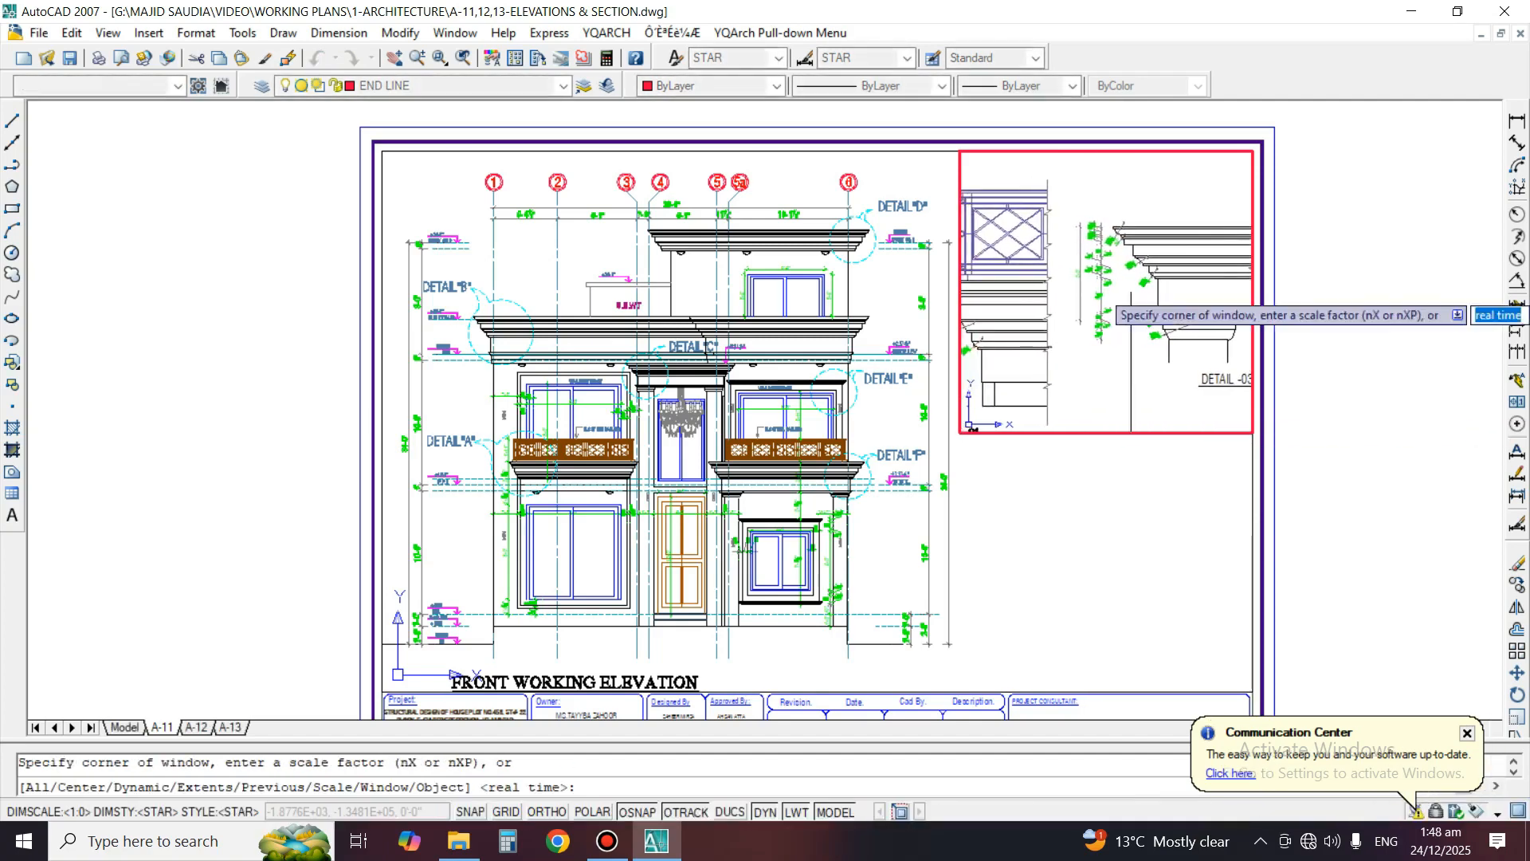
key("space")
left_click_drag(1115, 288, 1114, 312)
key("Escape")
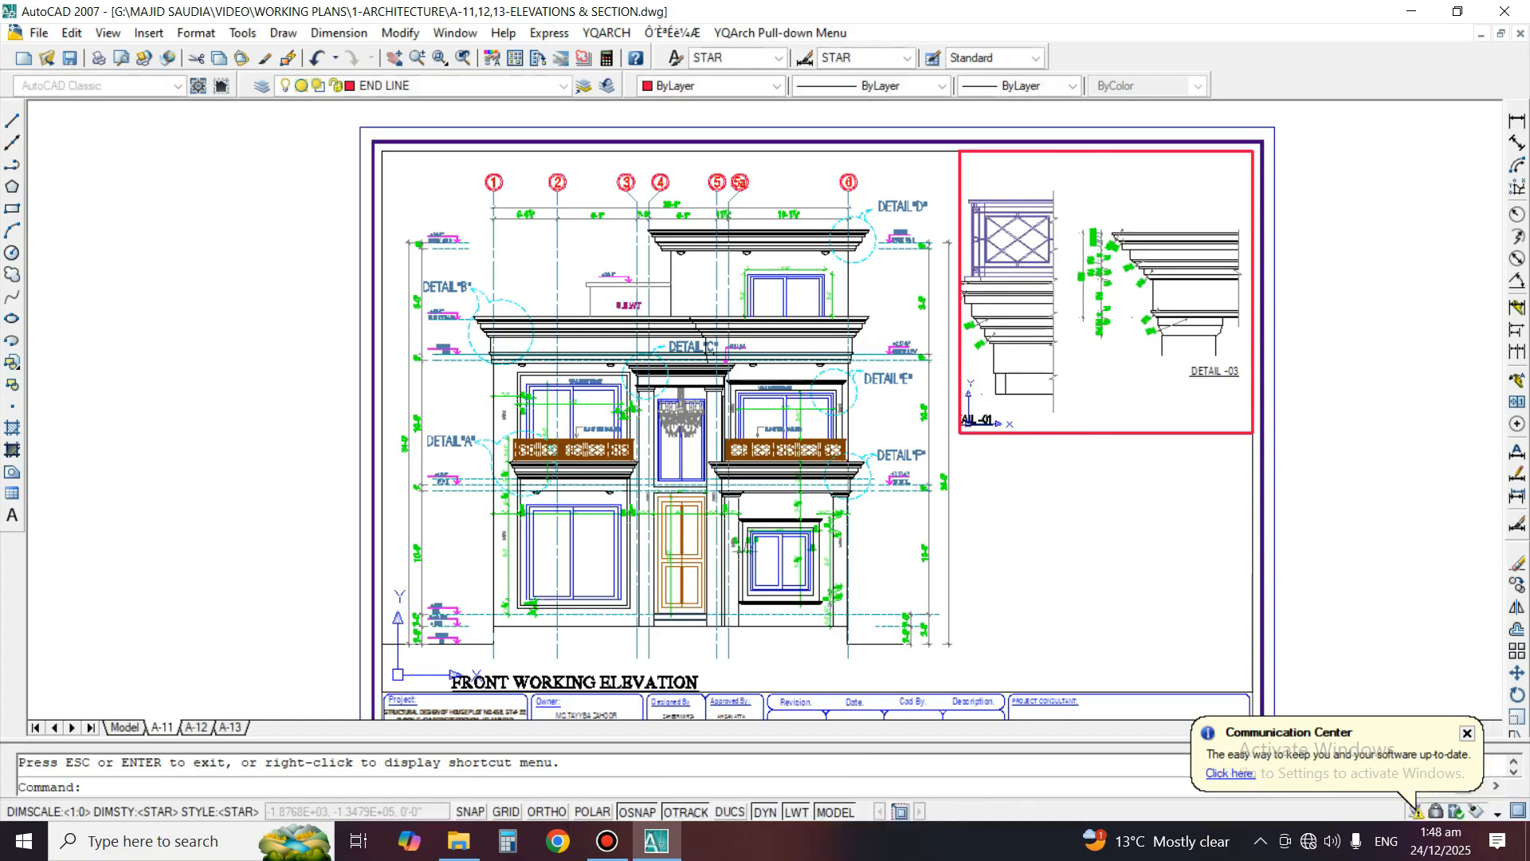
double_click(1114, 510)
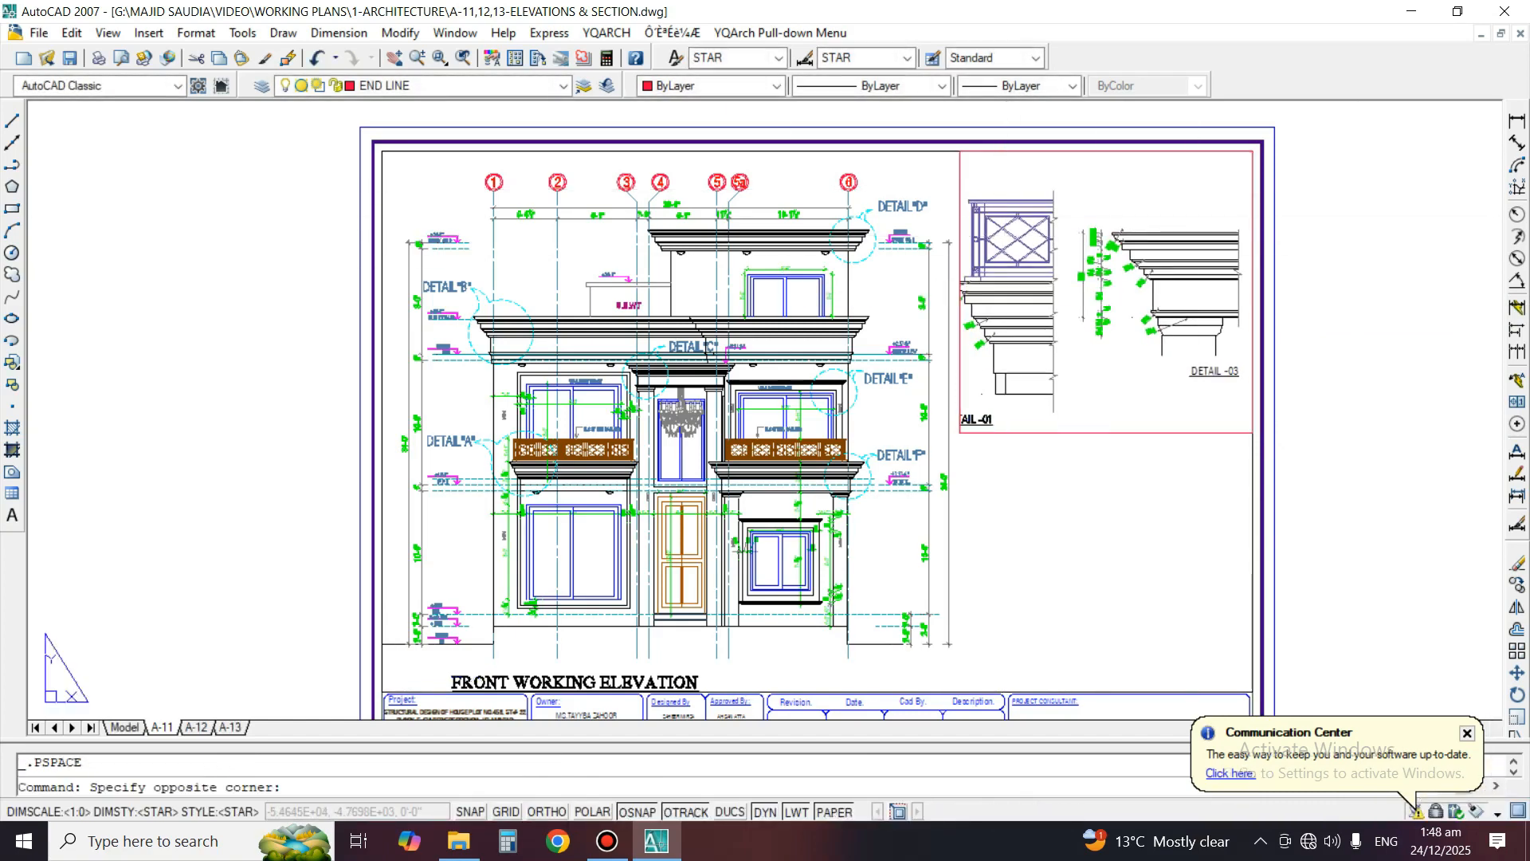
Activate the main A-11 viewport and shift the front working elevation slightly left and up
double_click(1114, 510)
middle_click_drag(677, 414, 657, 408)
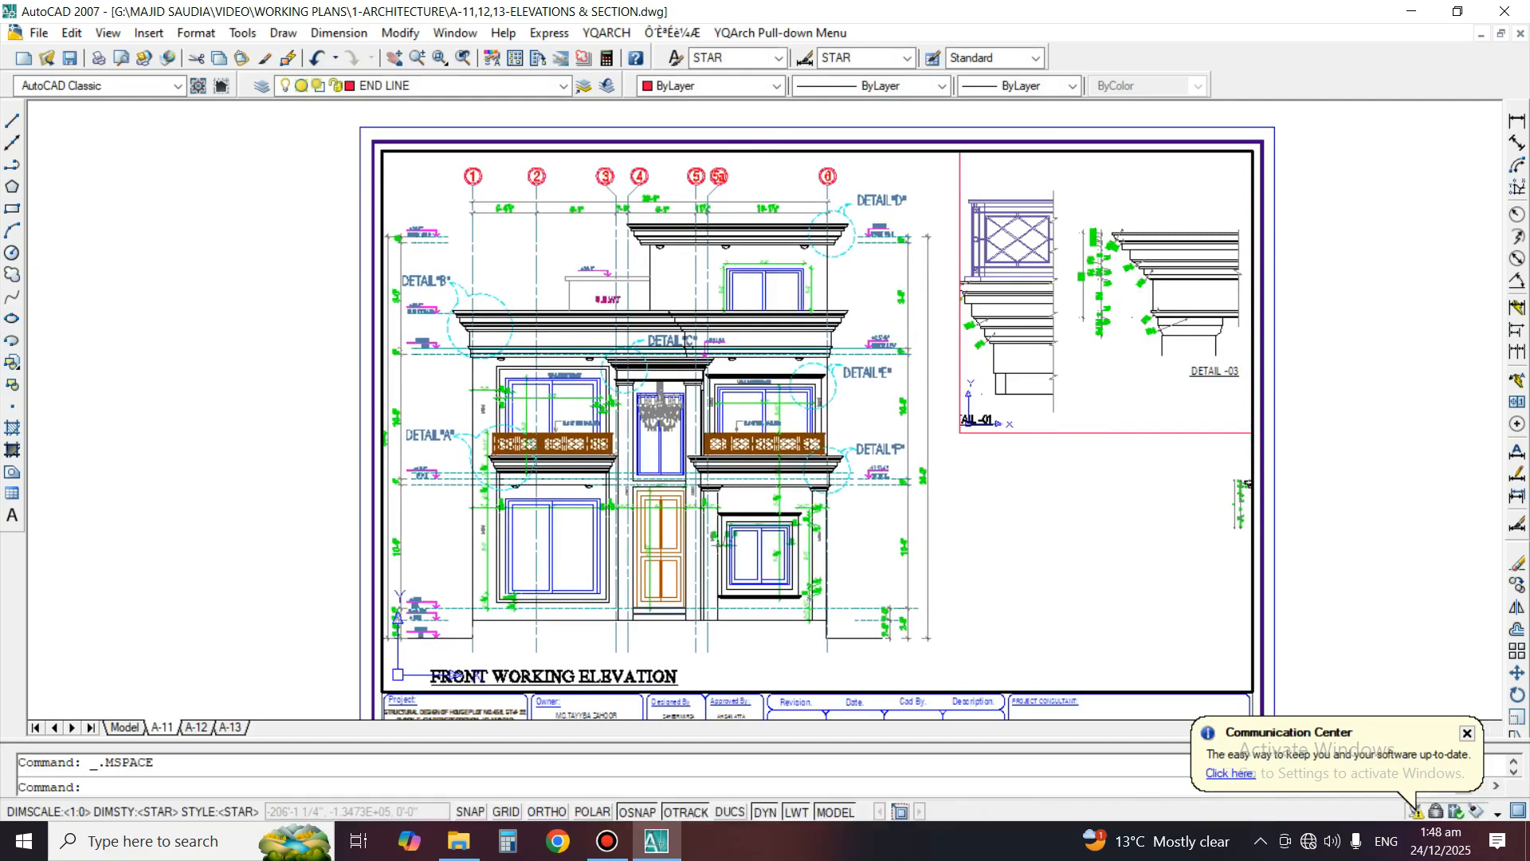
Return to paper space and stretch the details viewport's lower-left corner down to reveal the second row of moulding details
double_click(1346, 391)
left_click(1044, 428)
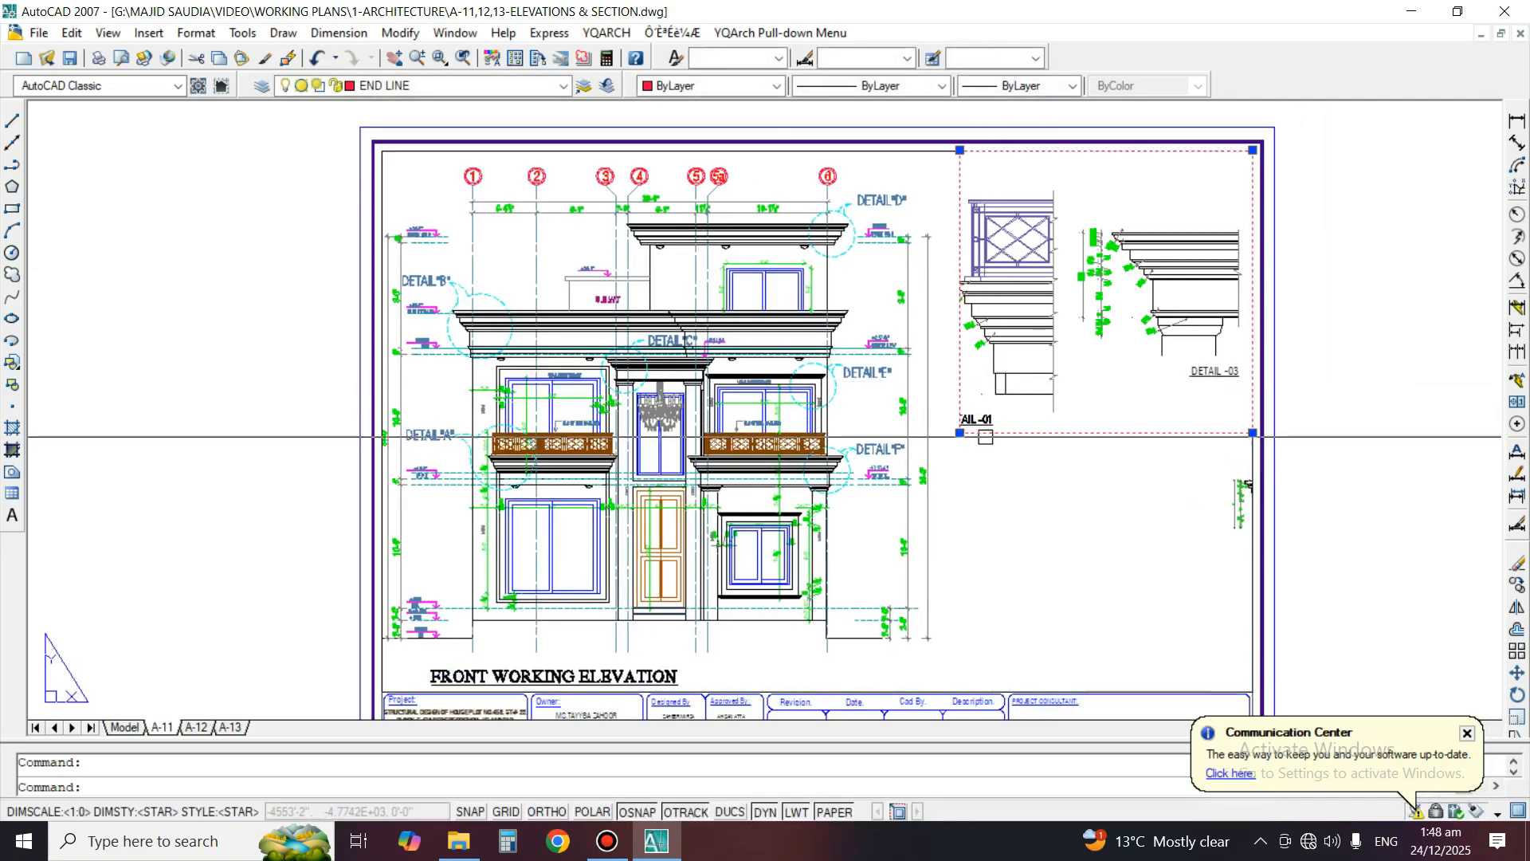
left_click(960, 432)
left_click(971, 575)
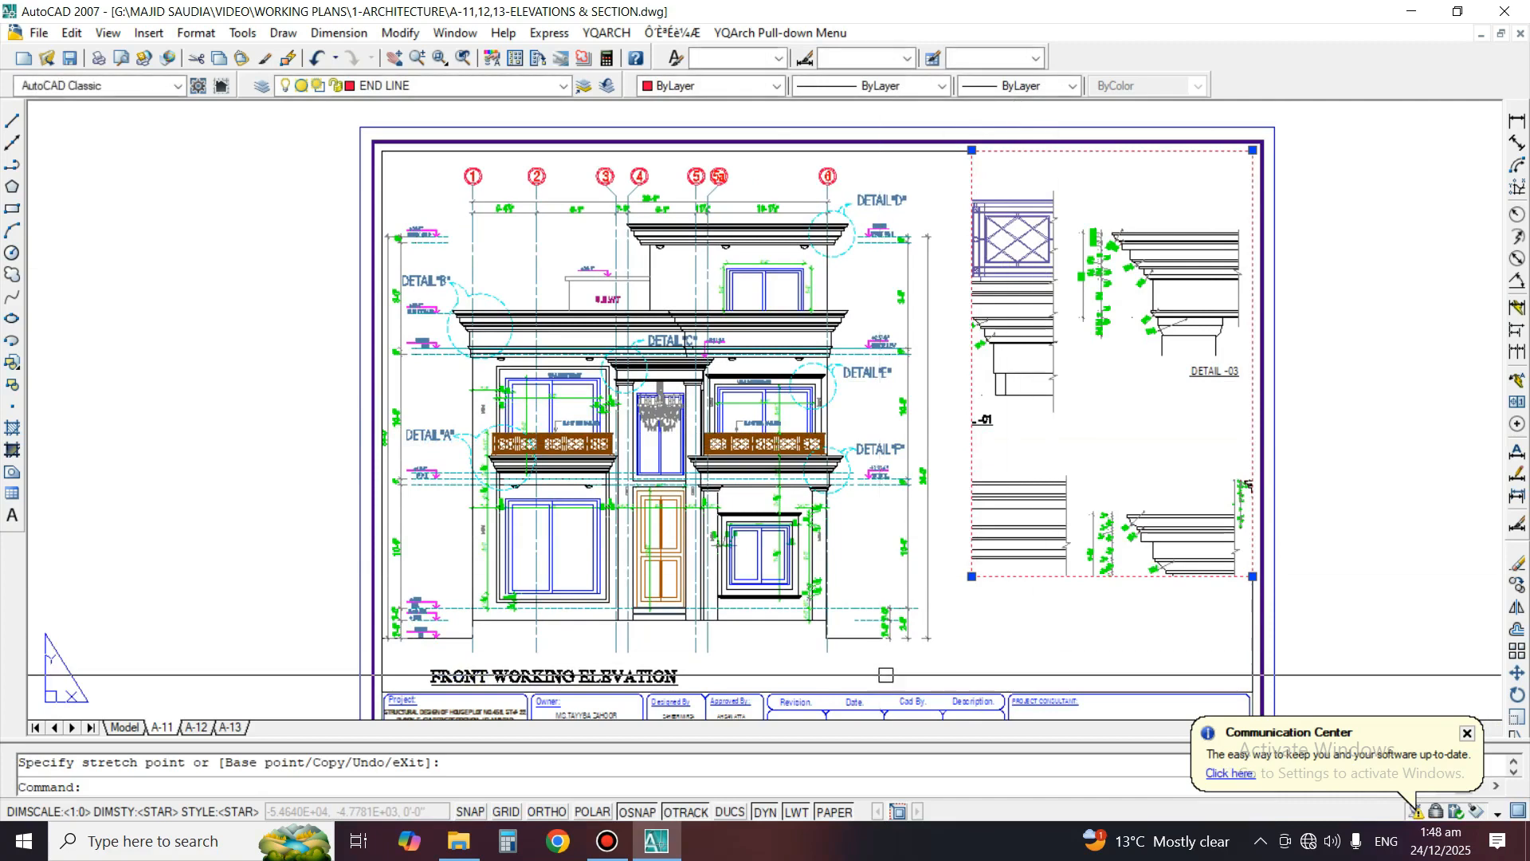
key("Escape")
key("Escape")
Shrink the front elevation viewport by moving its lower-right corner to just beyond the elevation's right-hand dimension line
left_click(1253, 668)
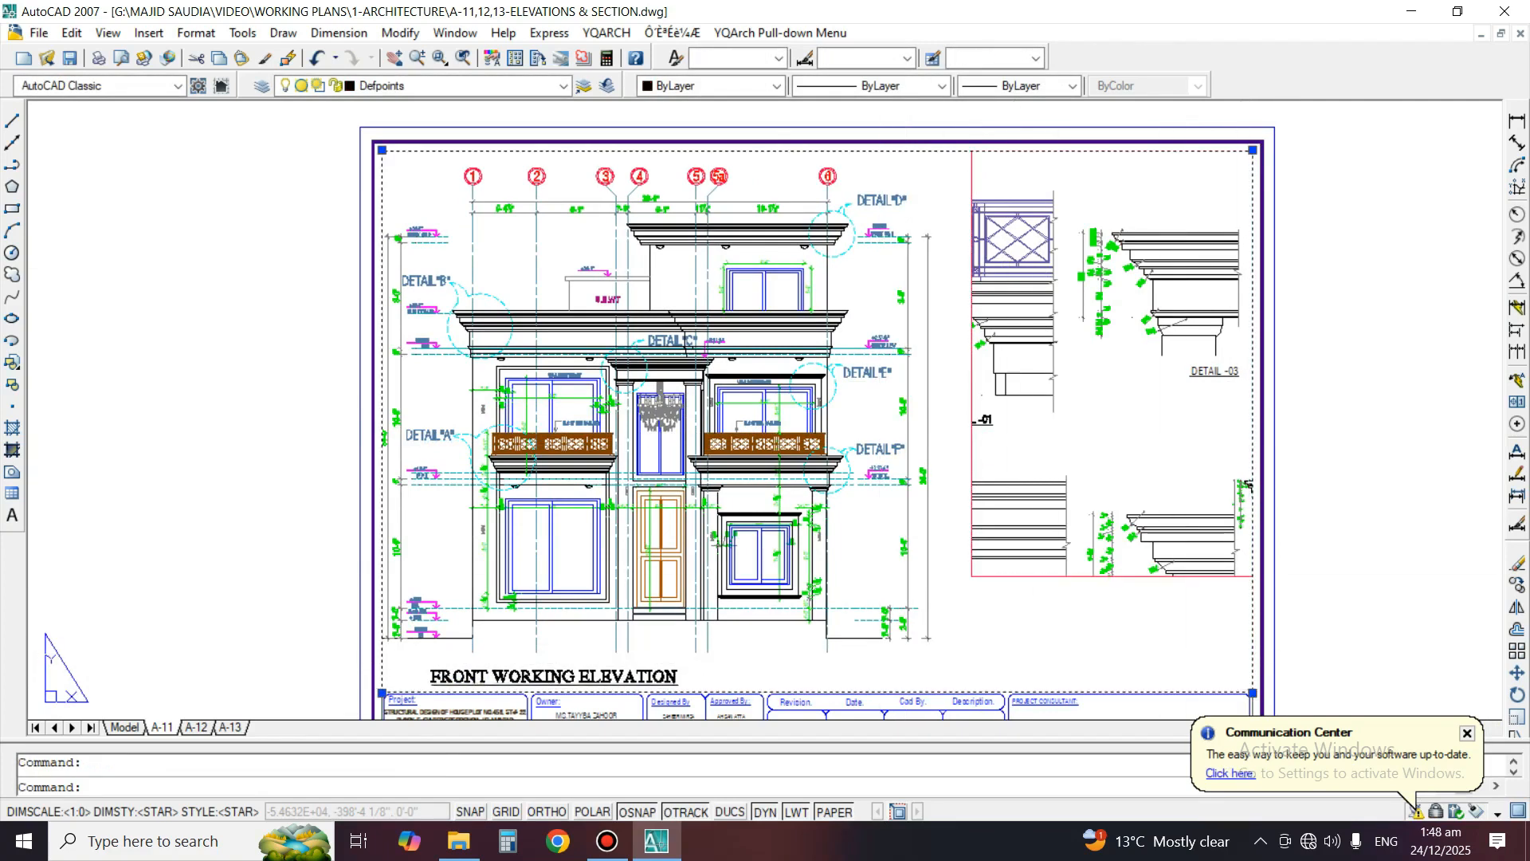
left_click(1252, 693)
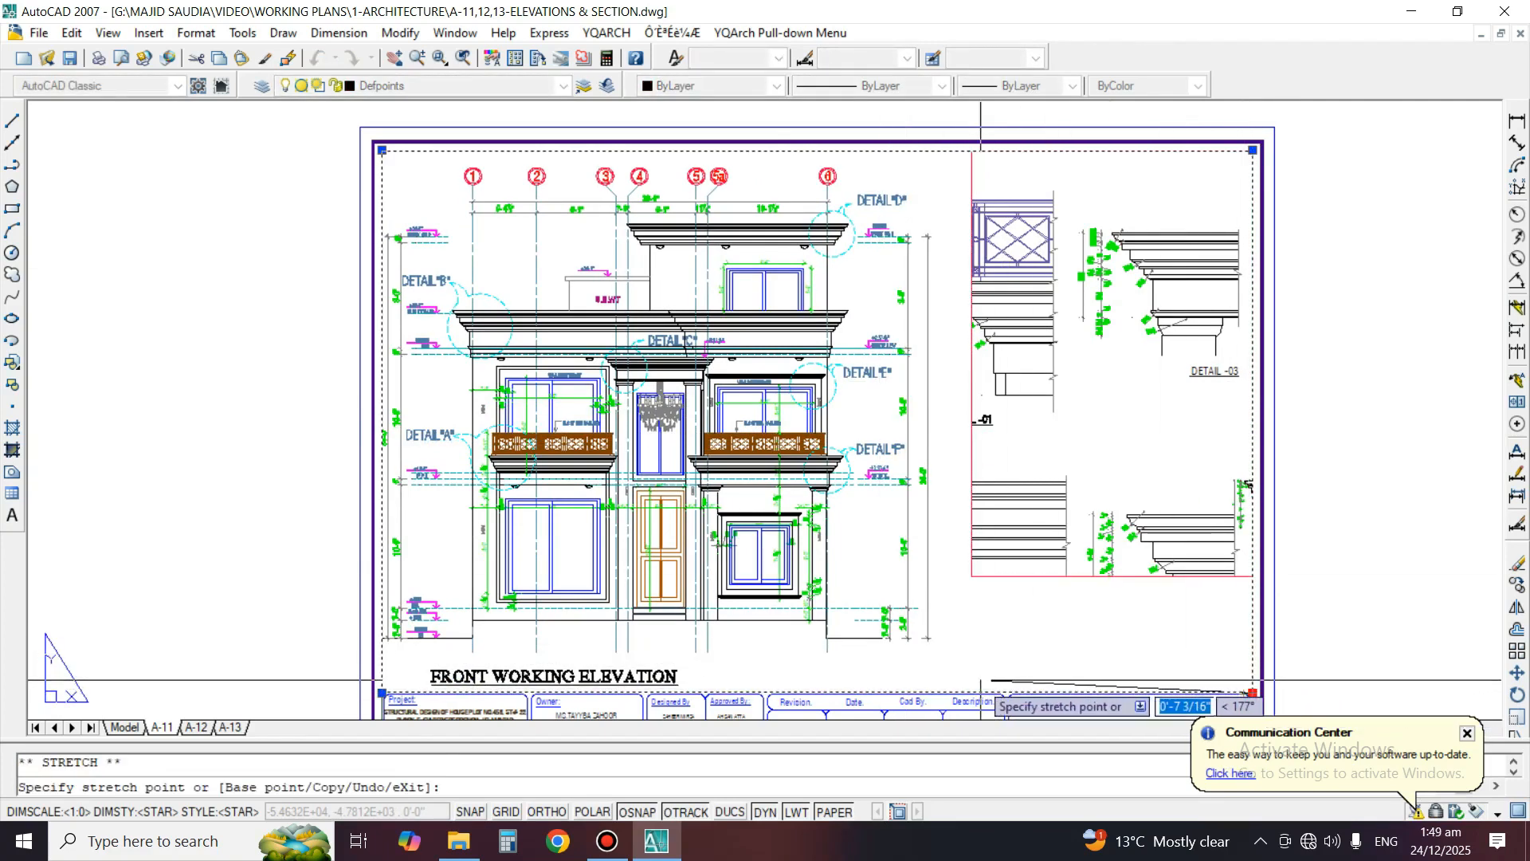
left_click(938, 674)
key("Escape")
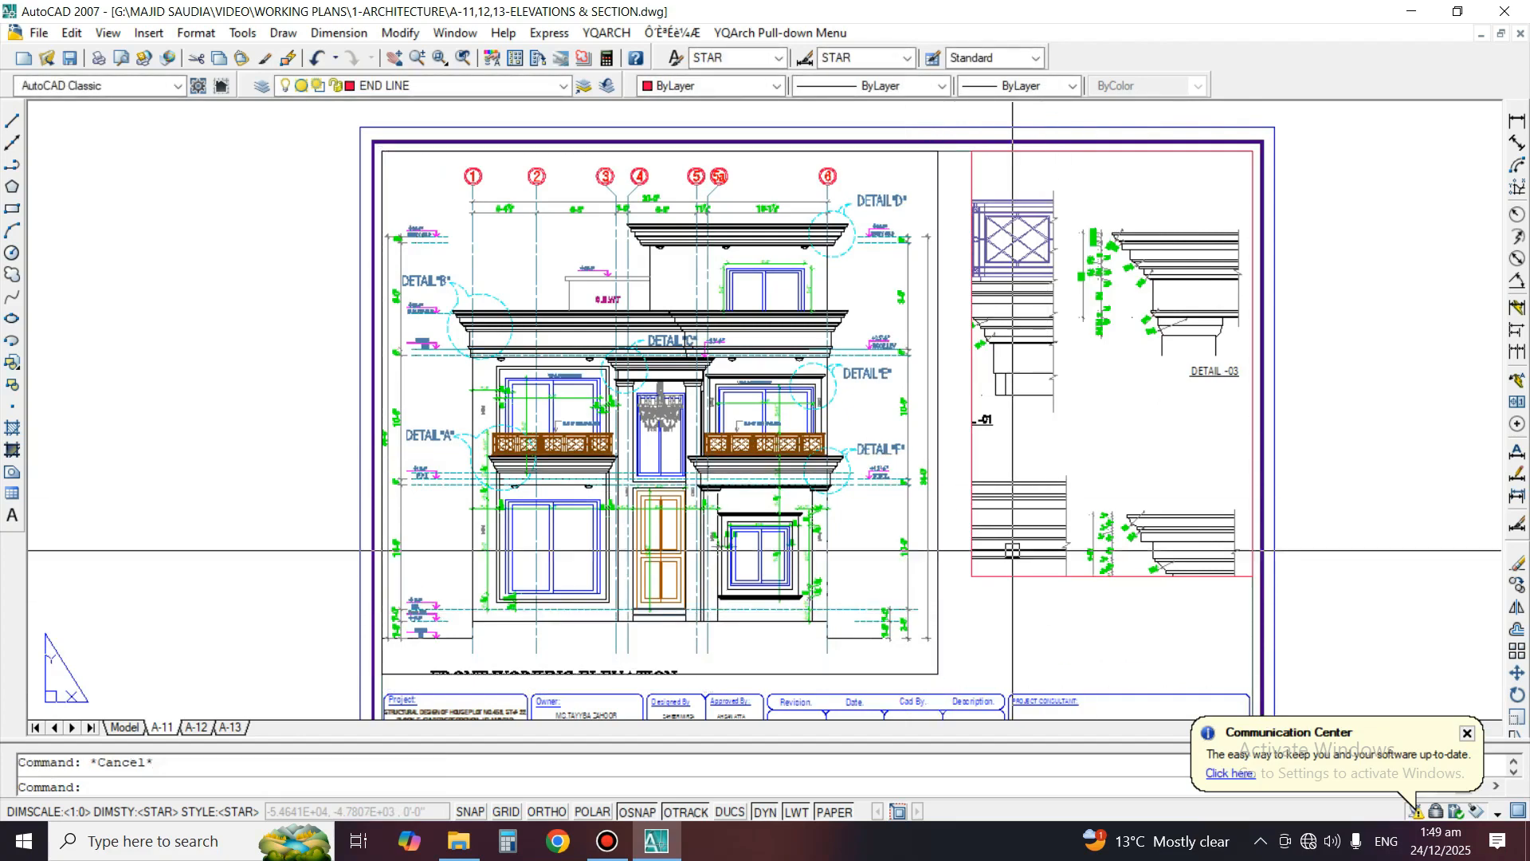
Stretch the details viewport's lower-left corner to the elevation viewport's right edge, just above the title block
left_click(992, 573)
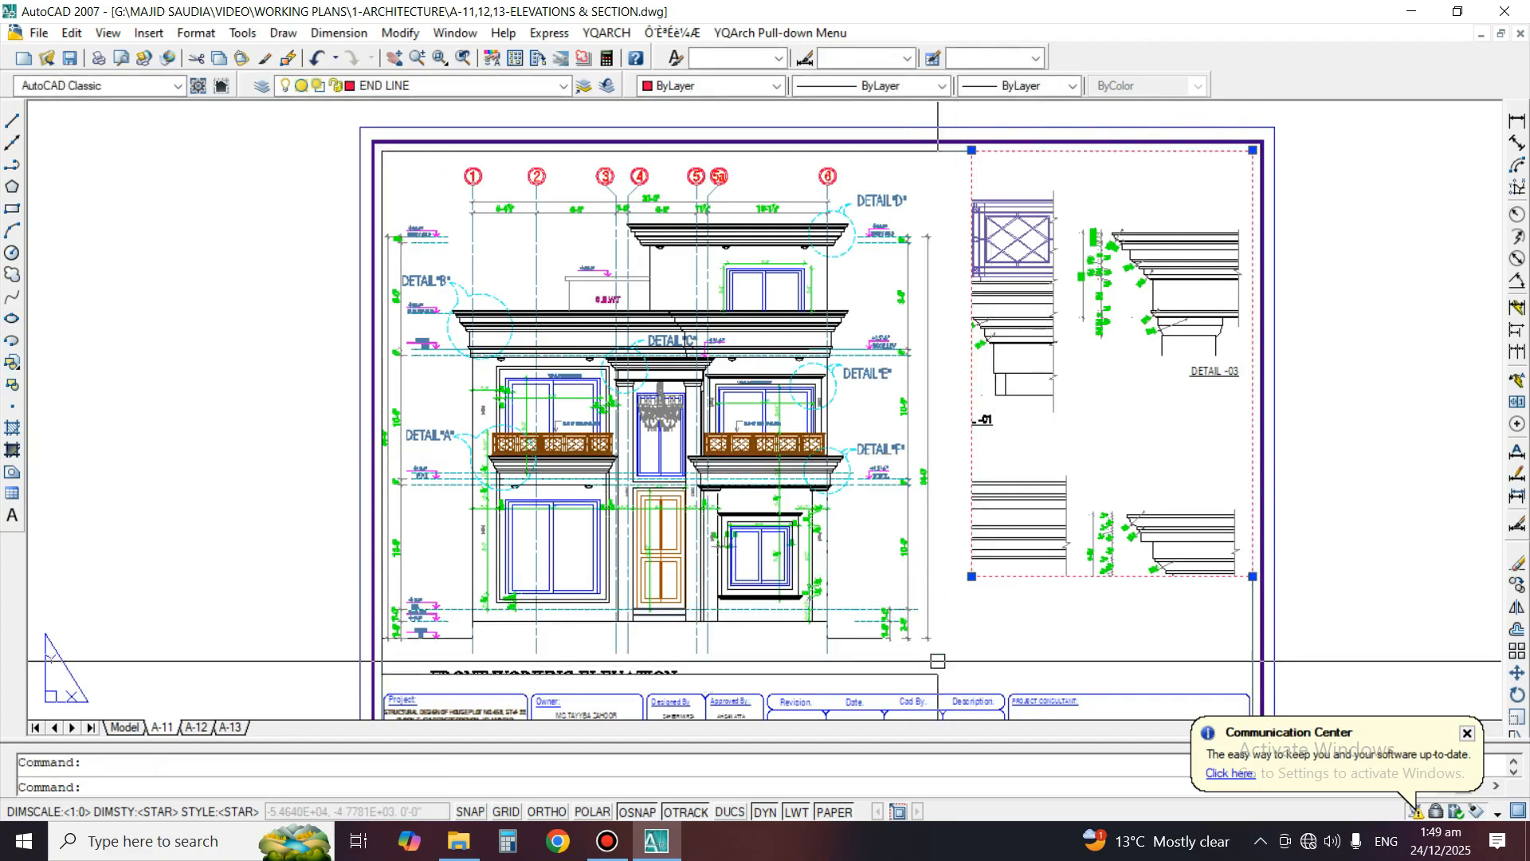
left_click(971, 576)
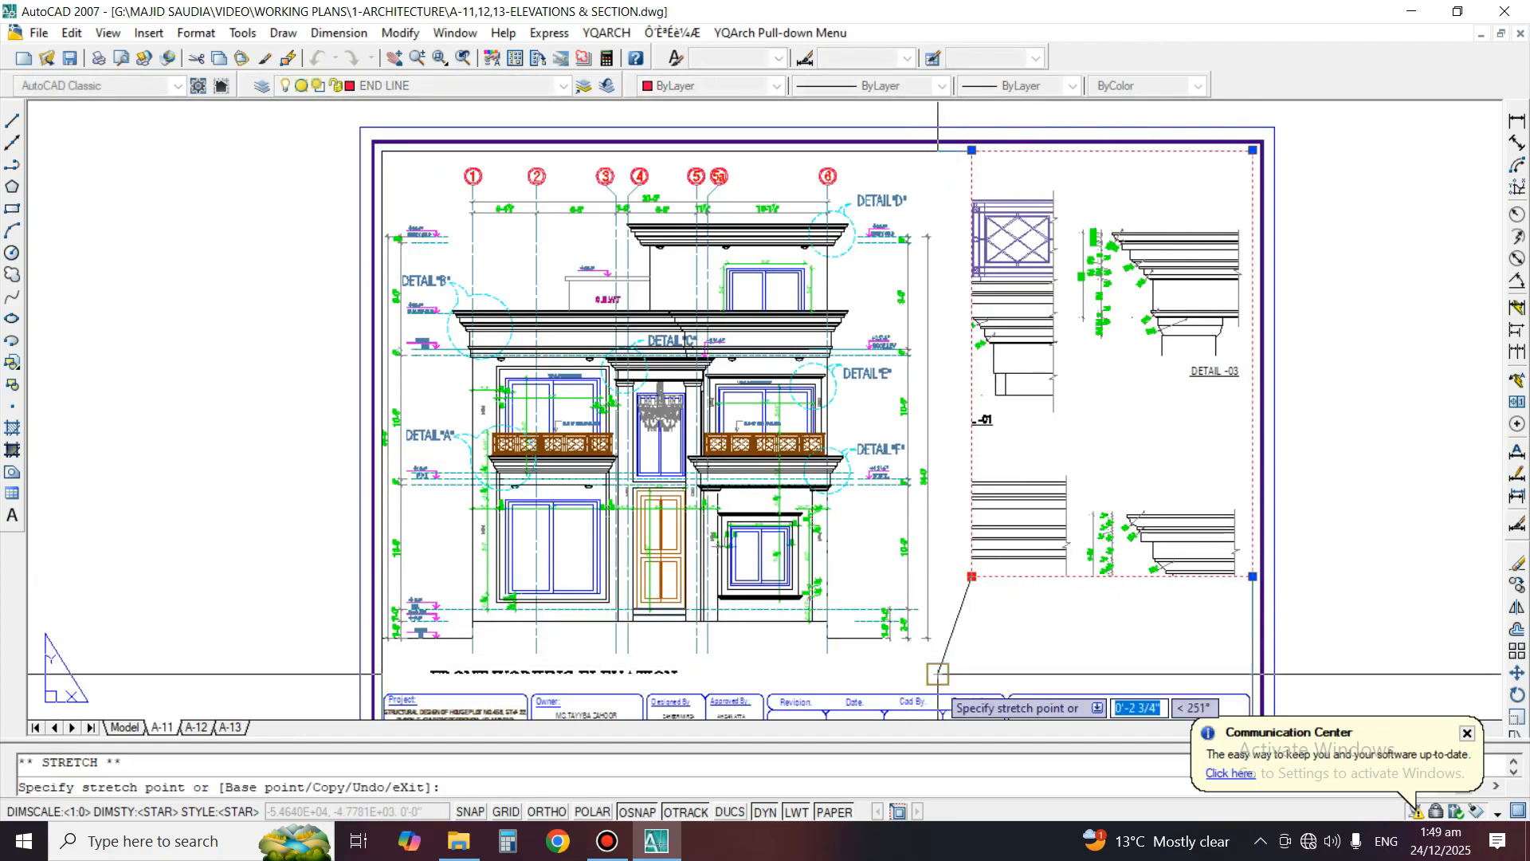
left_click(938, 690)
Activate the details viewport, then zoom out and pan to fit Detail-01 to Detail-04 inside it
double_click(1048, 466)
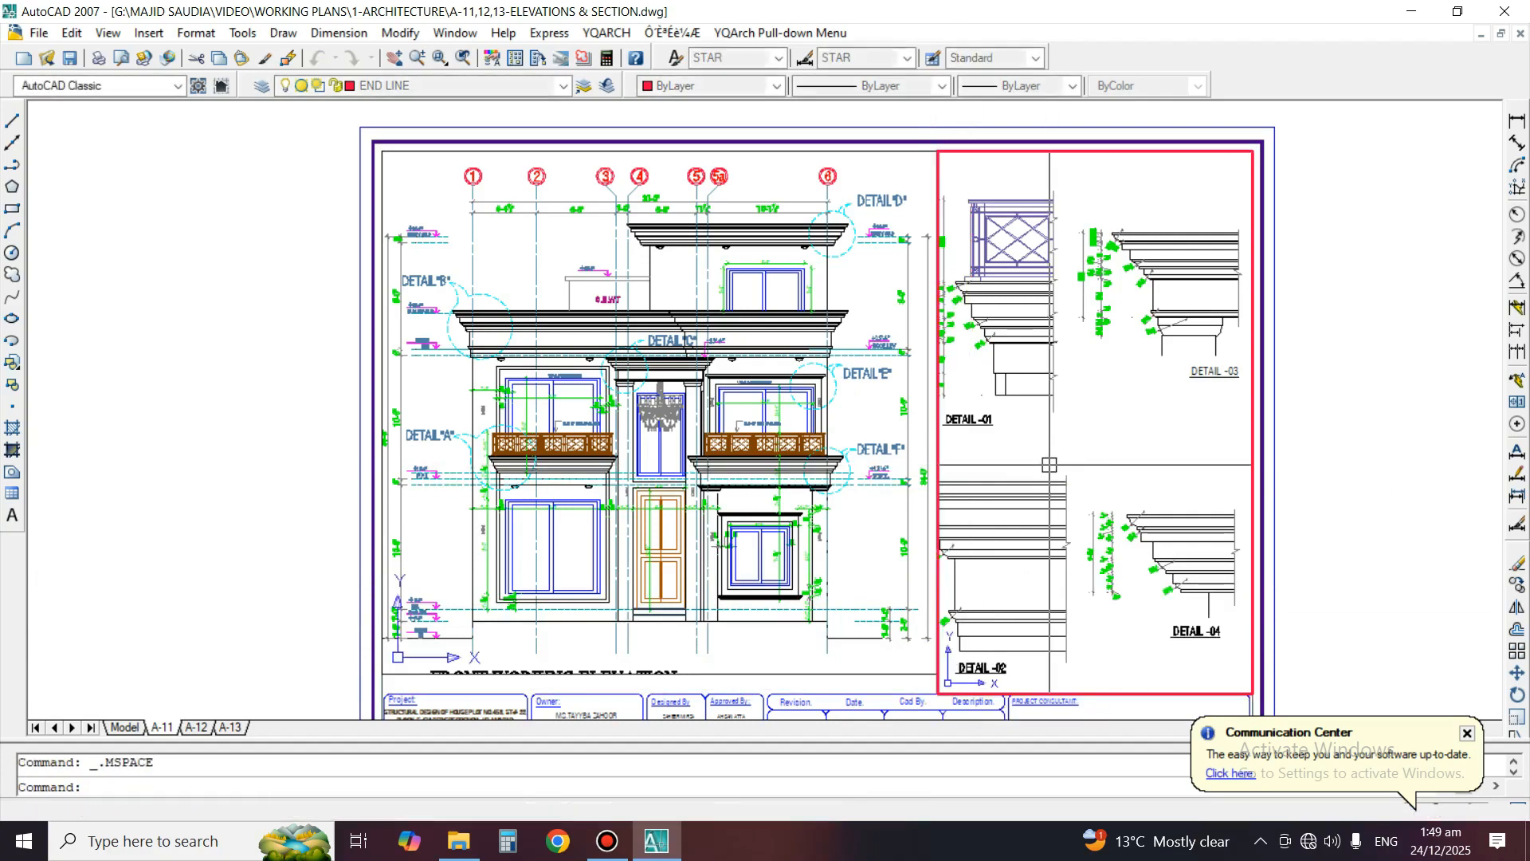
type("z")
key("space")
key("space")
left_click_drag(1105, 386, 1105, 449)
key("Escape")
middle_click_drag(1032, 441, 1064, 419)
type("z")
key("space")
key("space")
left_click_drag(1062, 411, 1051, 447)
key("Escape")
middle_click_drag(1042, 434, 1044, 372)
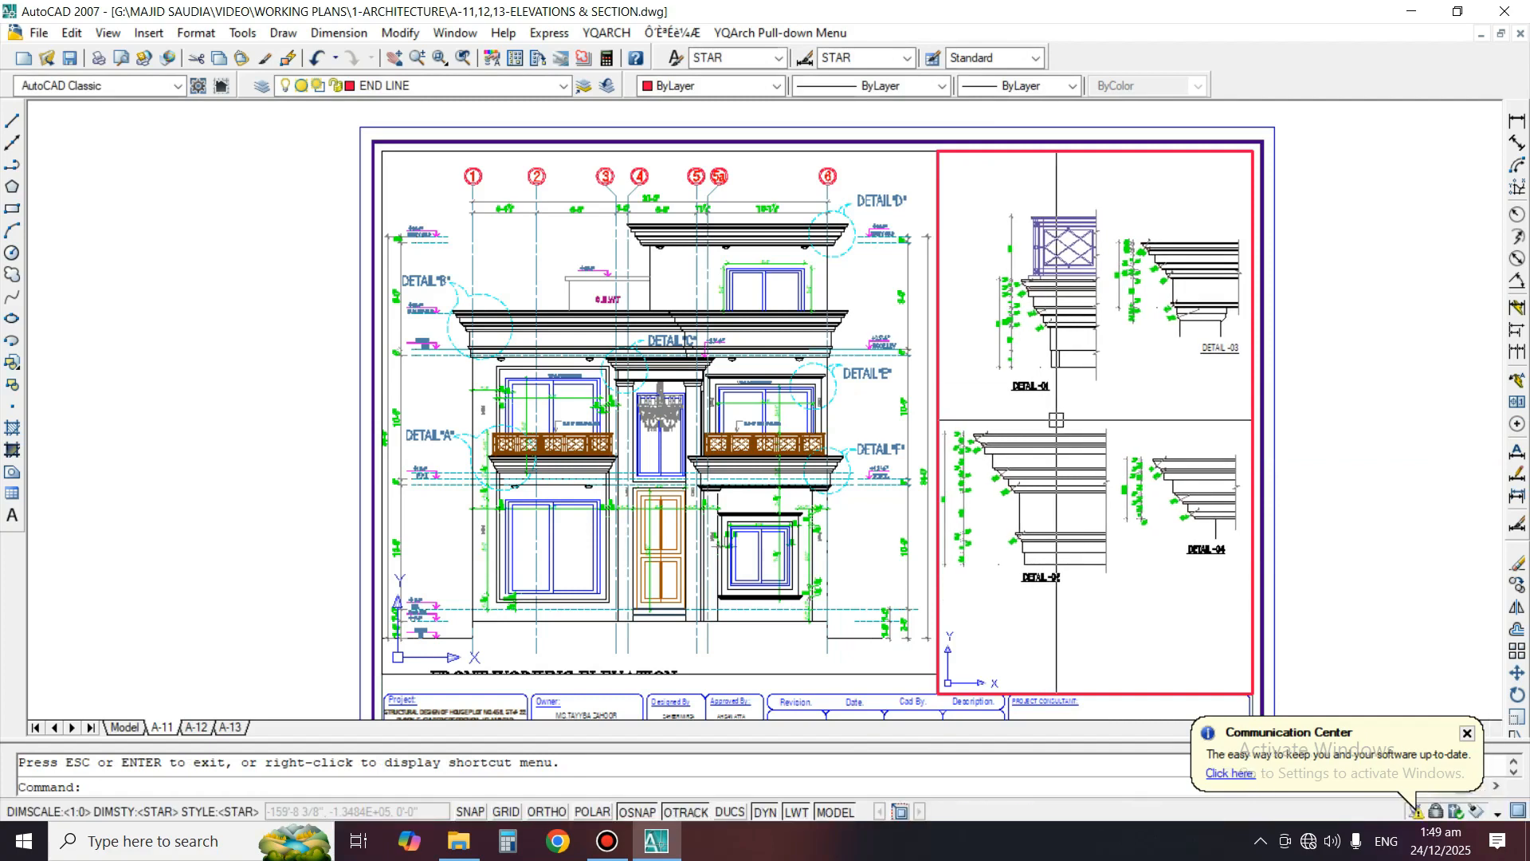
Fine-tune the zoom of the four details in their viewport and return to paper space
key("space")
key("space")
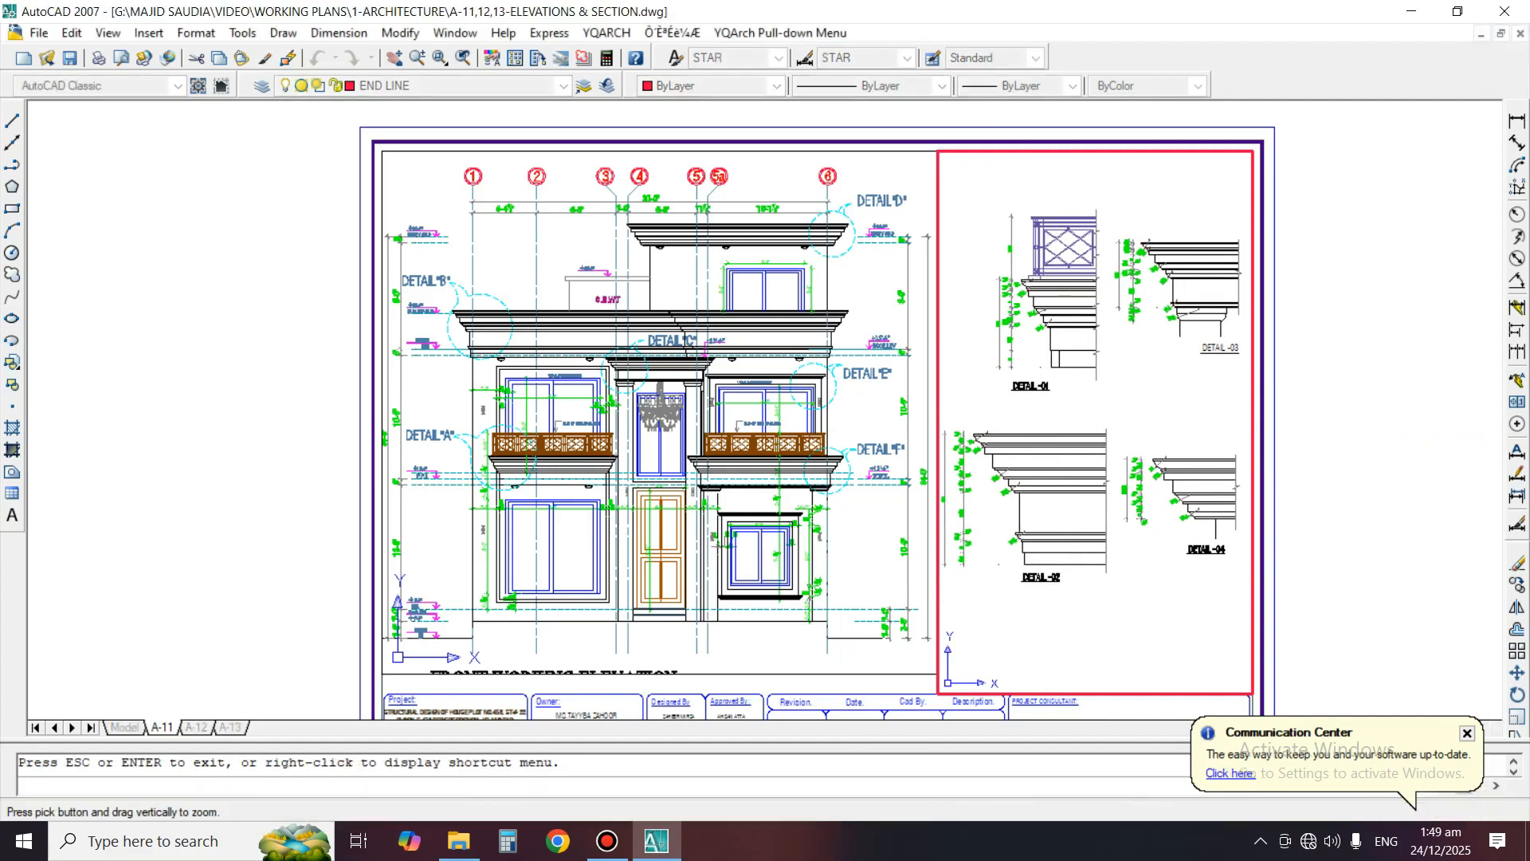
key("Escape")
middle_click_drag(1044, 372, 1045, 372)
key("space")
key("space")
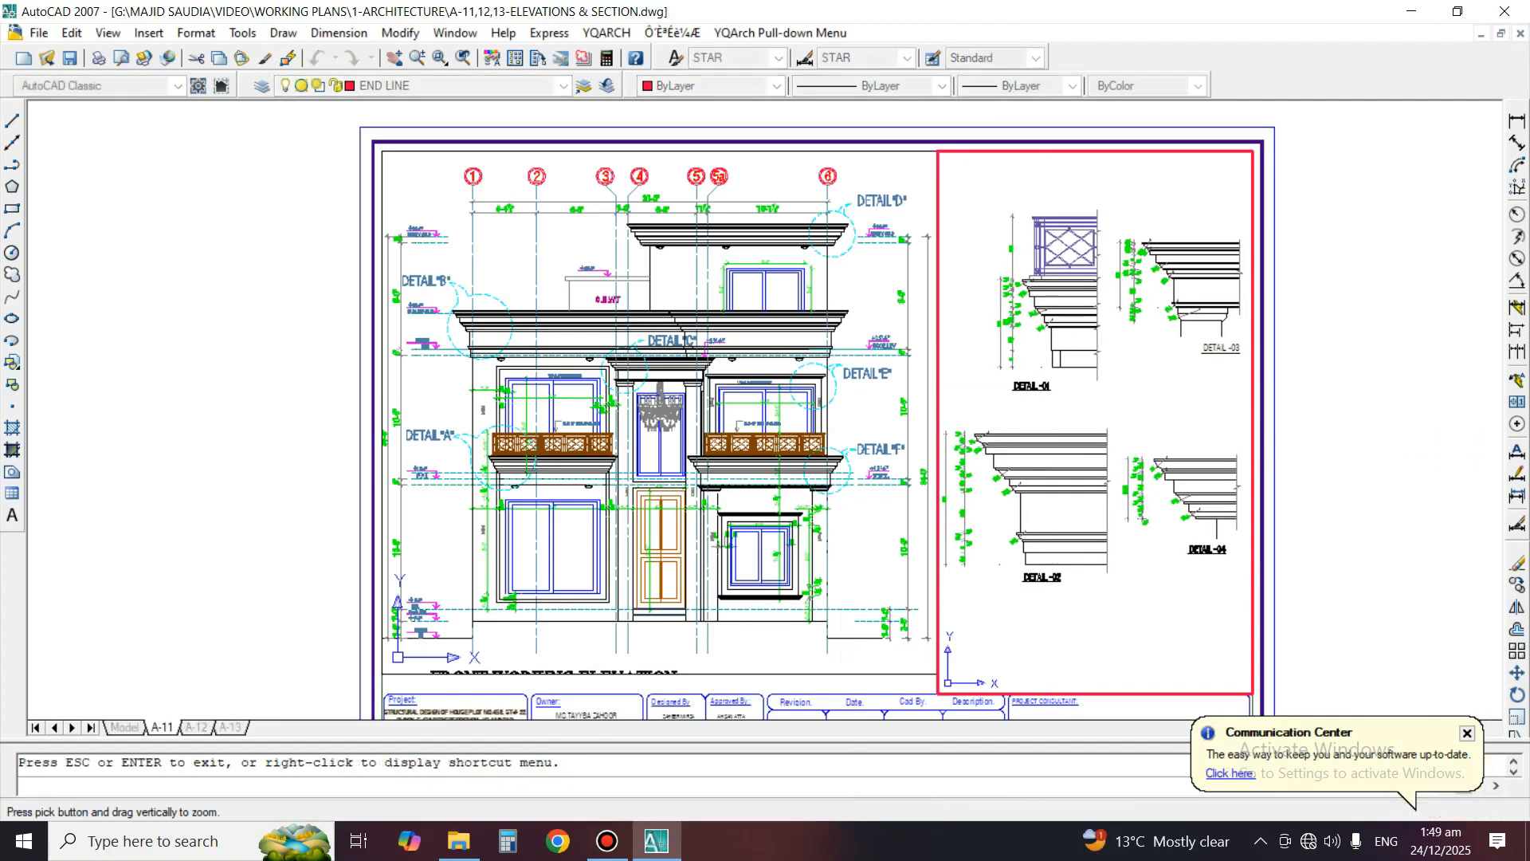
left_click_drag(1045, 372, 1046, 366)
key("Escape")
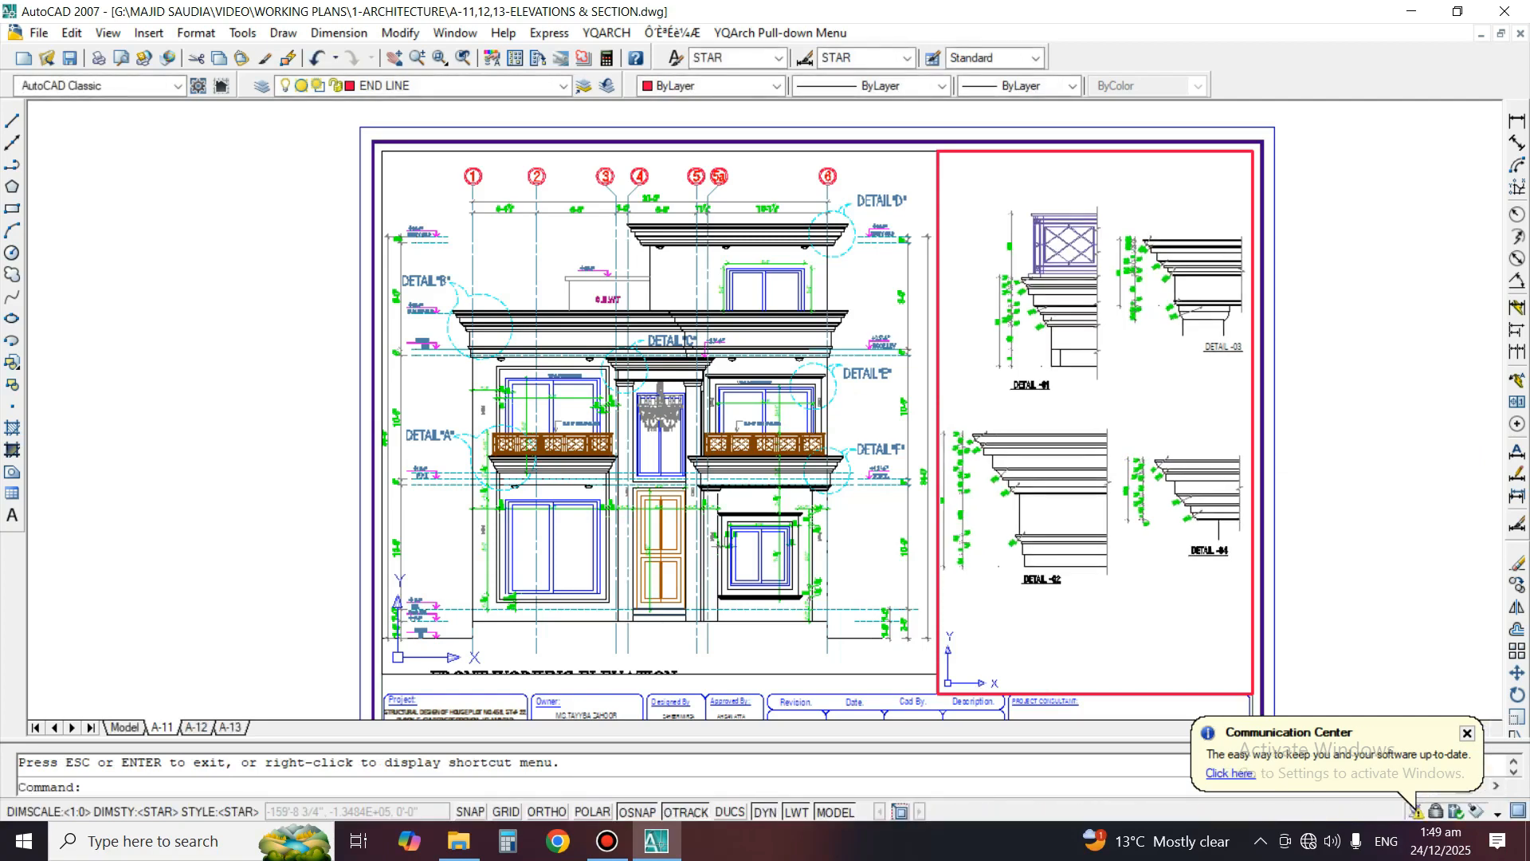
left_click(834, 812)
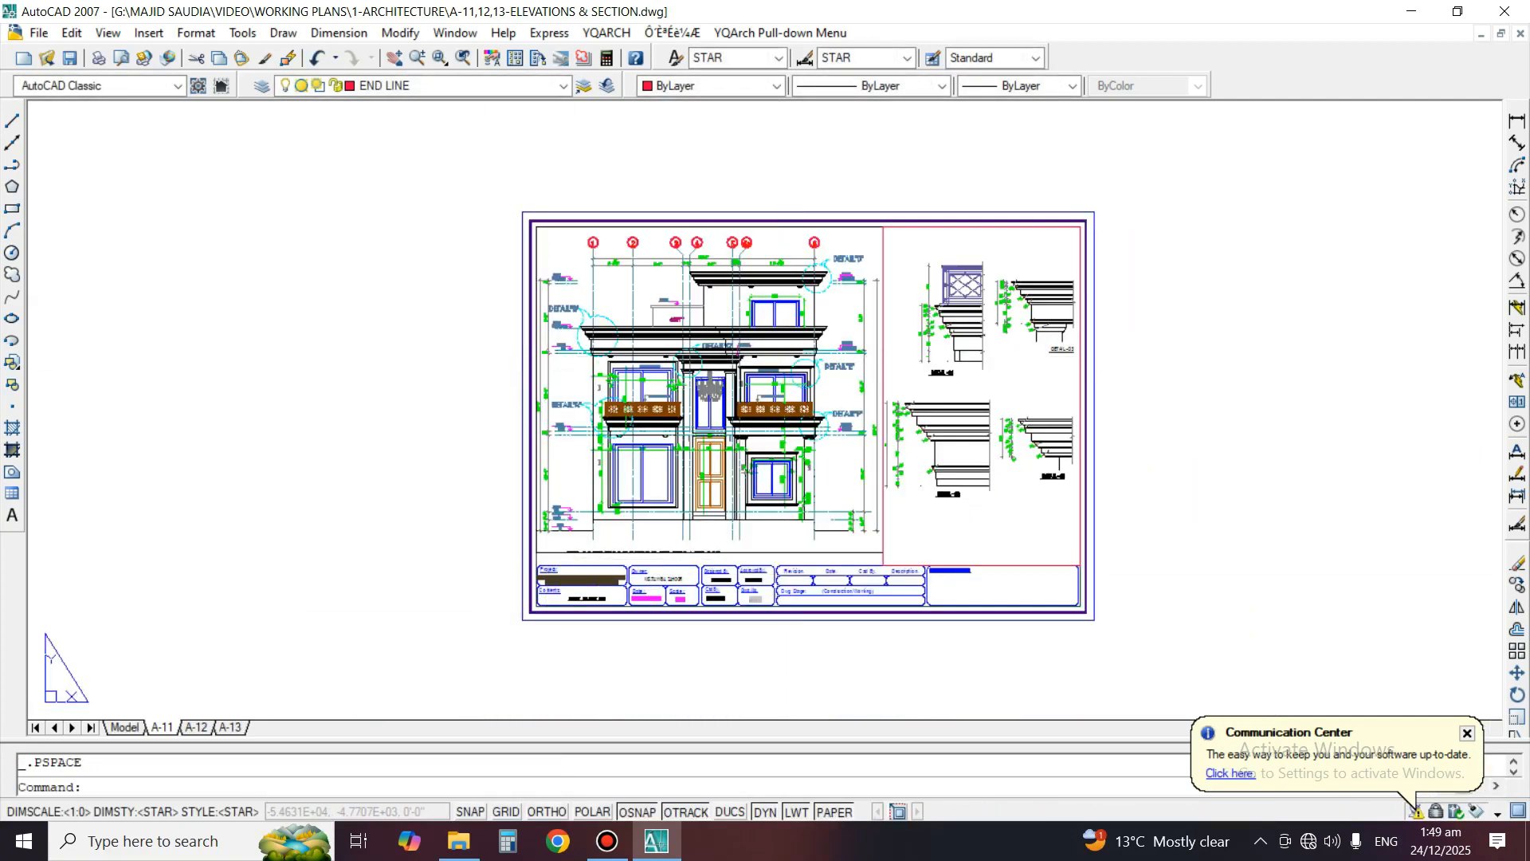
Review the rear elevation on sheet A-12 and Section A-A on sheet A-13
key("ctrl+Page_Down")
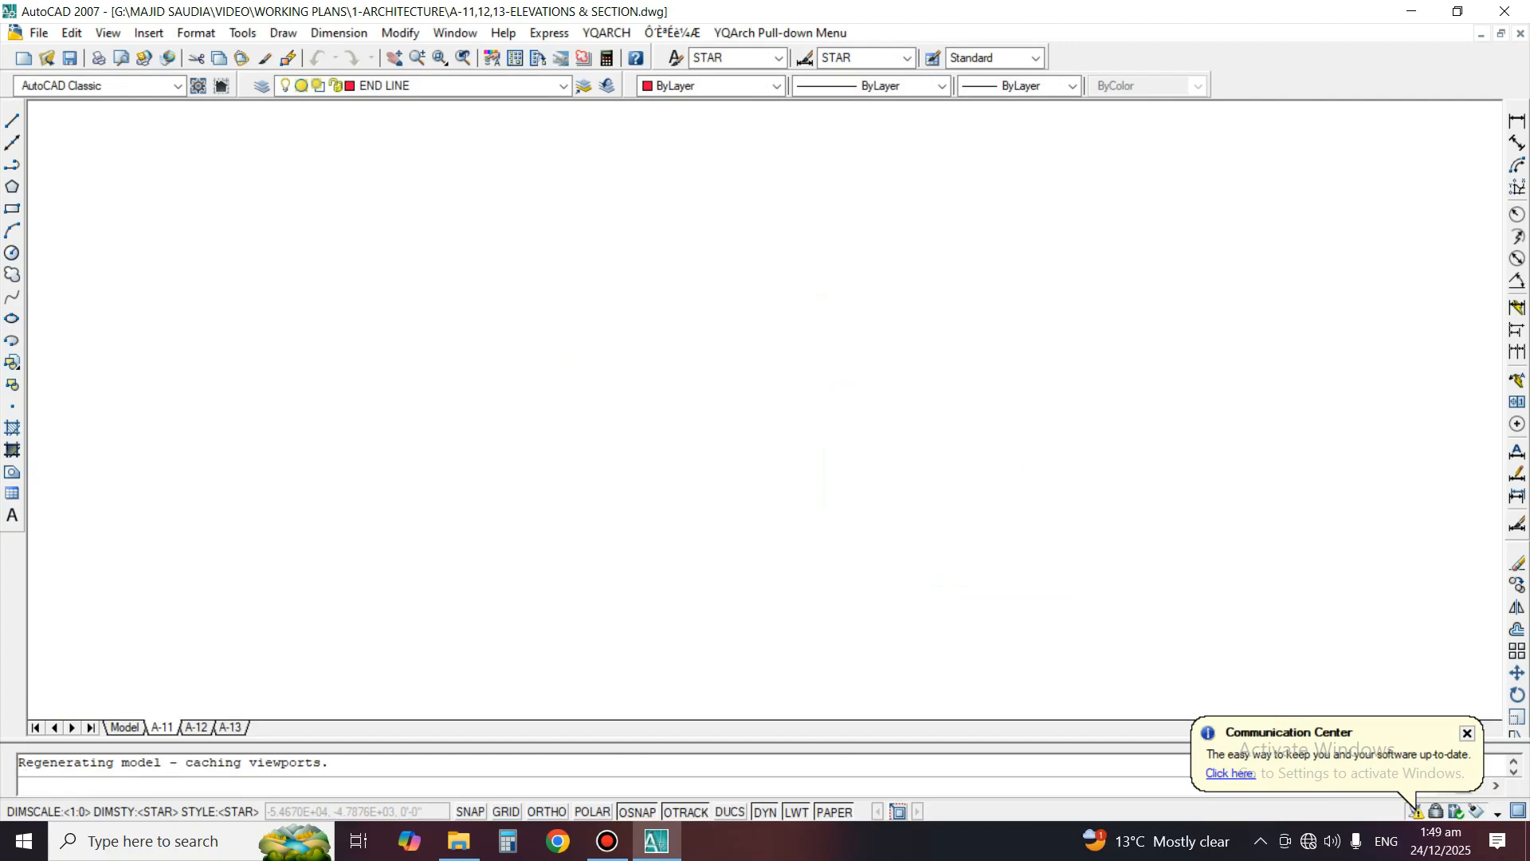
scroll(443, 288, "up", 3)
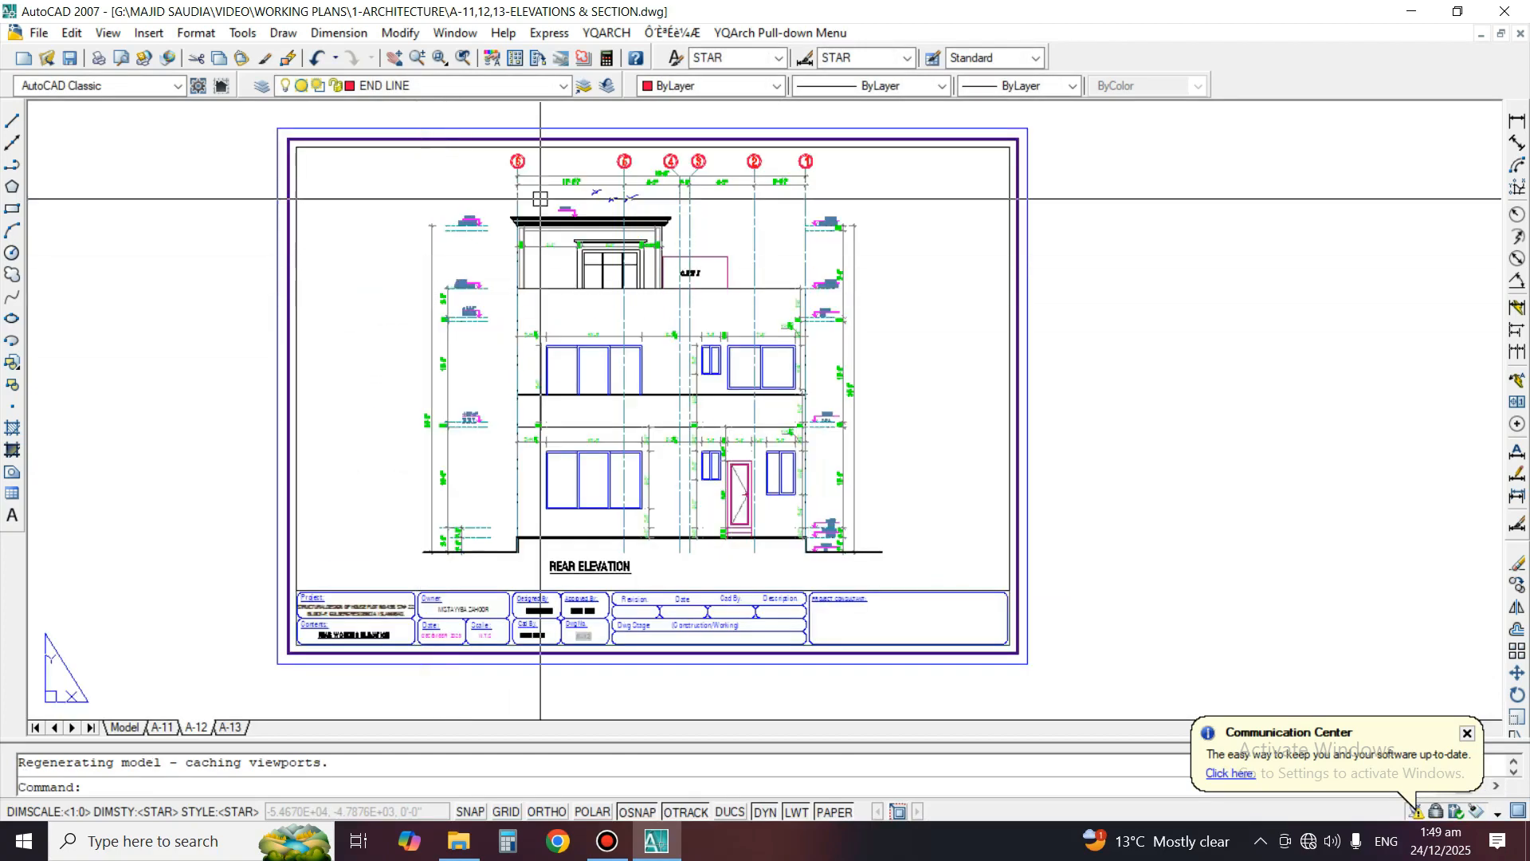
scroll(462, 369, "up", 2)
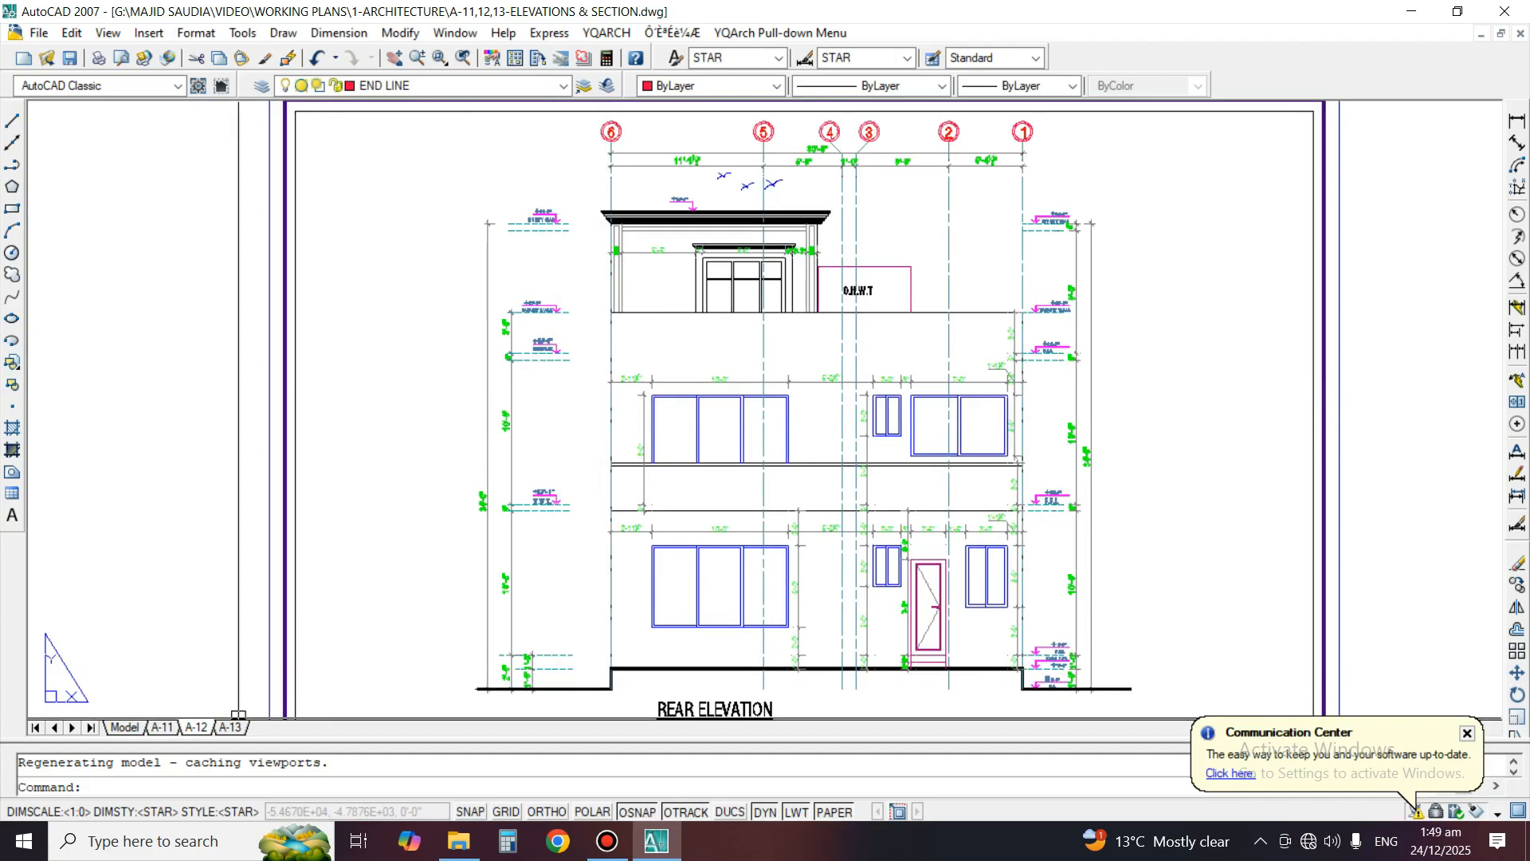
left_click(231, 728)
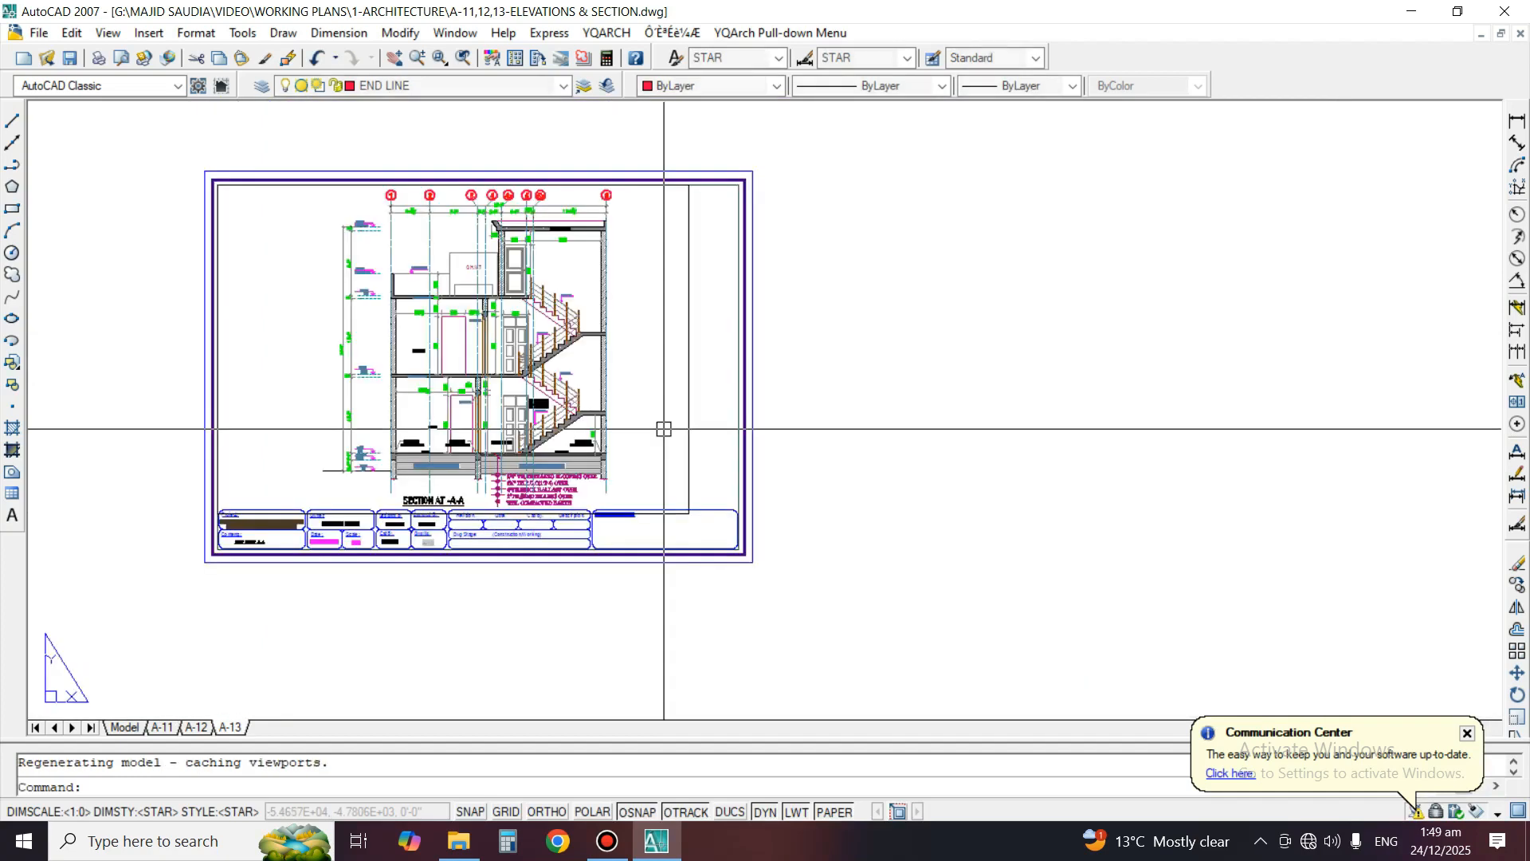
scroll(437, 343, "up", 2)
middle_click_drag(451, 393, 691, 443)
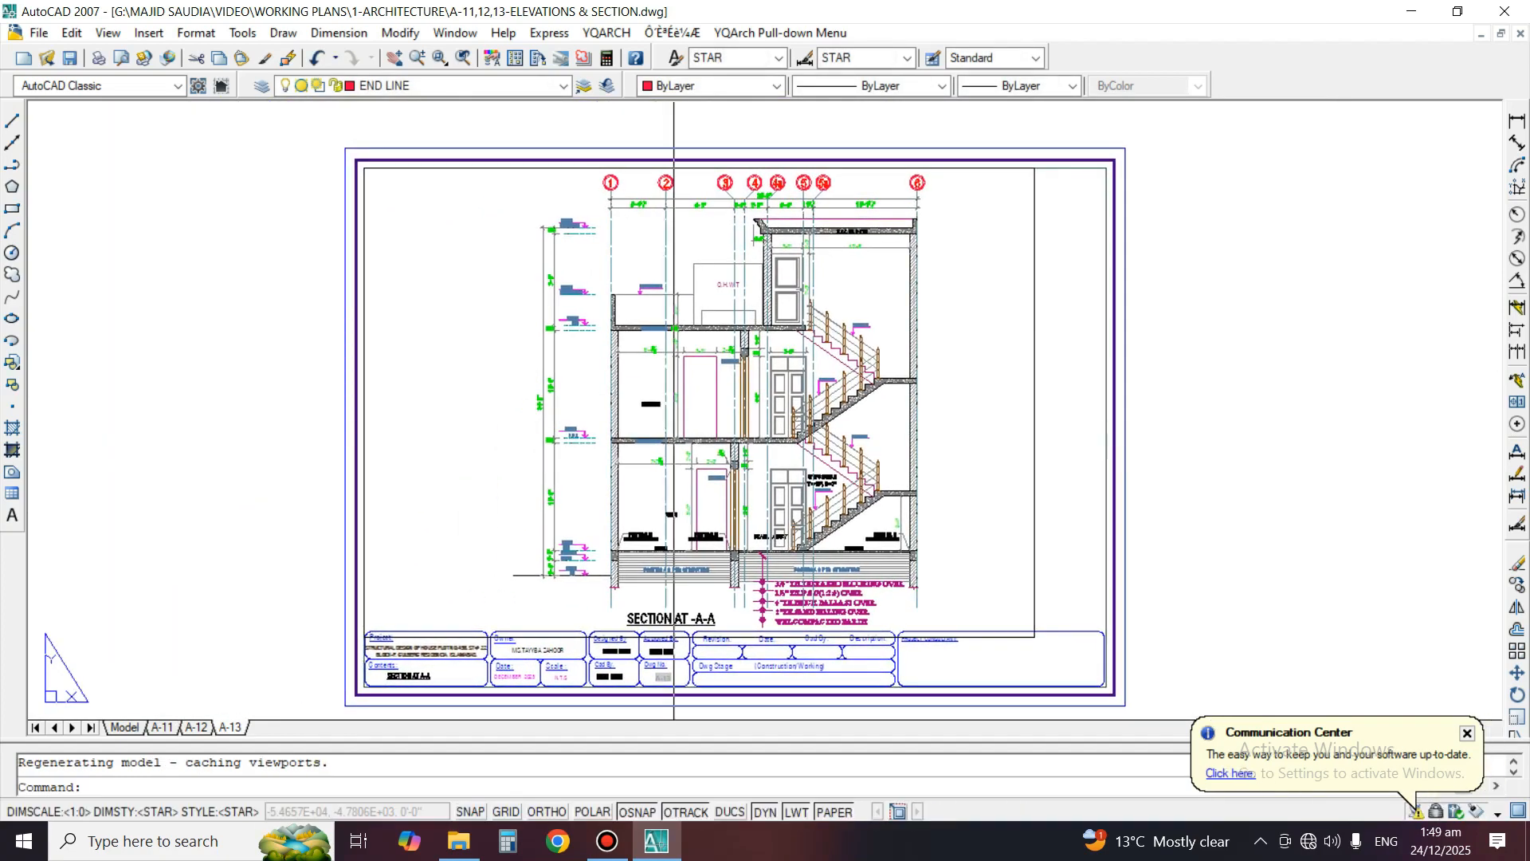
middle_click_drag(444, 562, 538, 548)
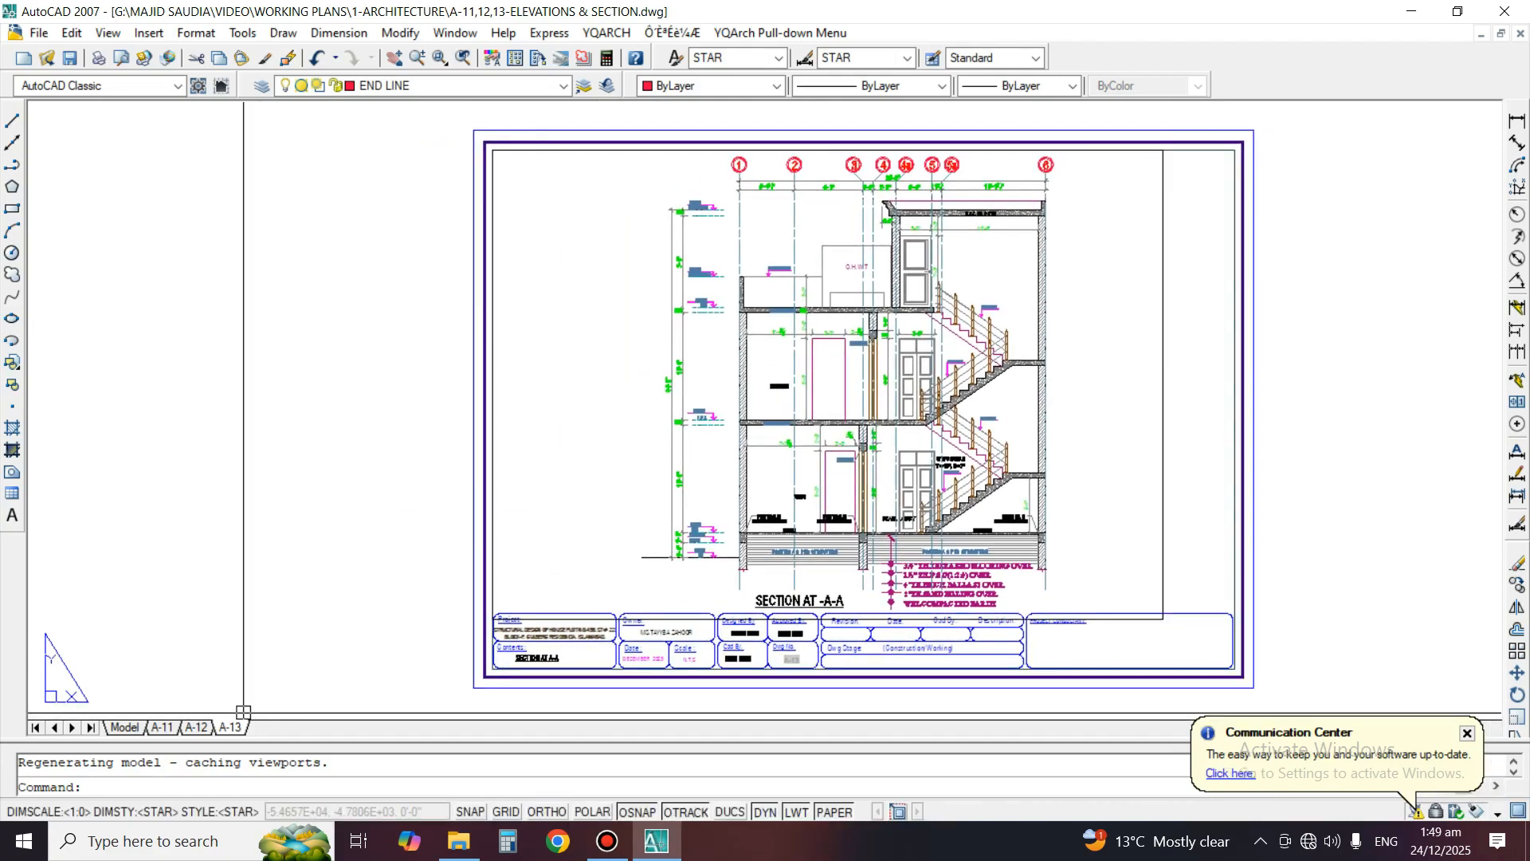
Return to model space, save the drawing and look over the elevations, details and section
left_click(124, 728)
middle_click_drag(962, 475, 917, 480)
key("ctrl+s")
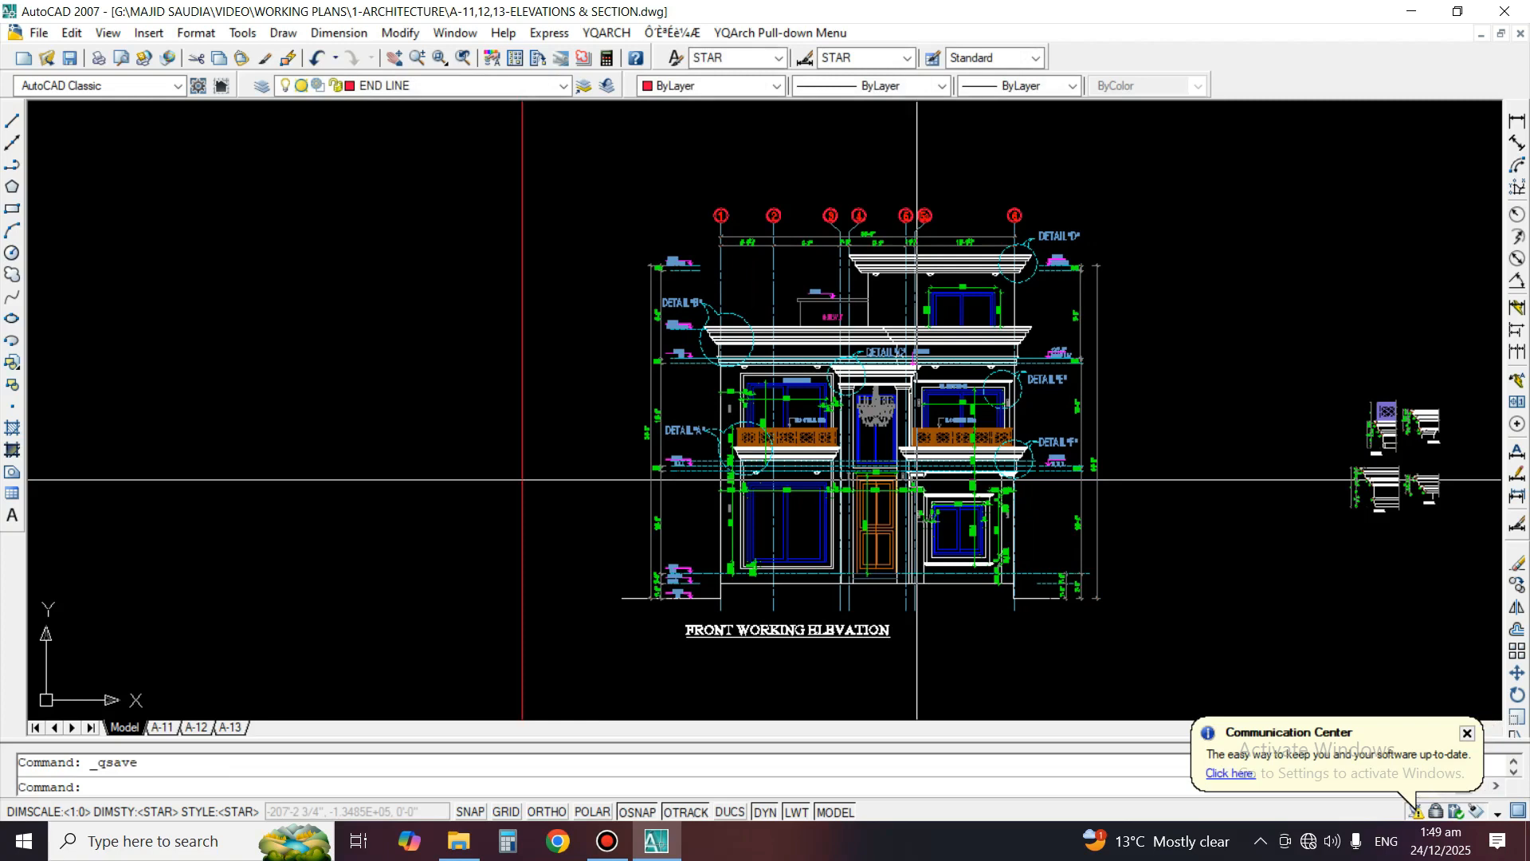
scroll(789, 498, "down", 3)
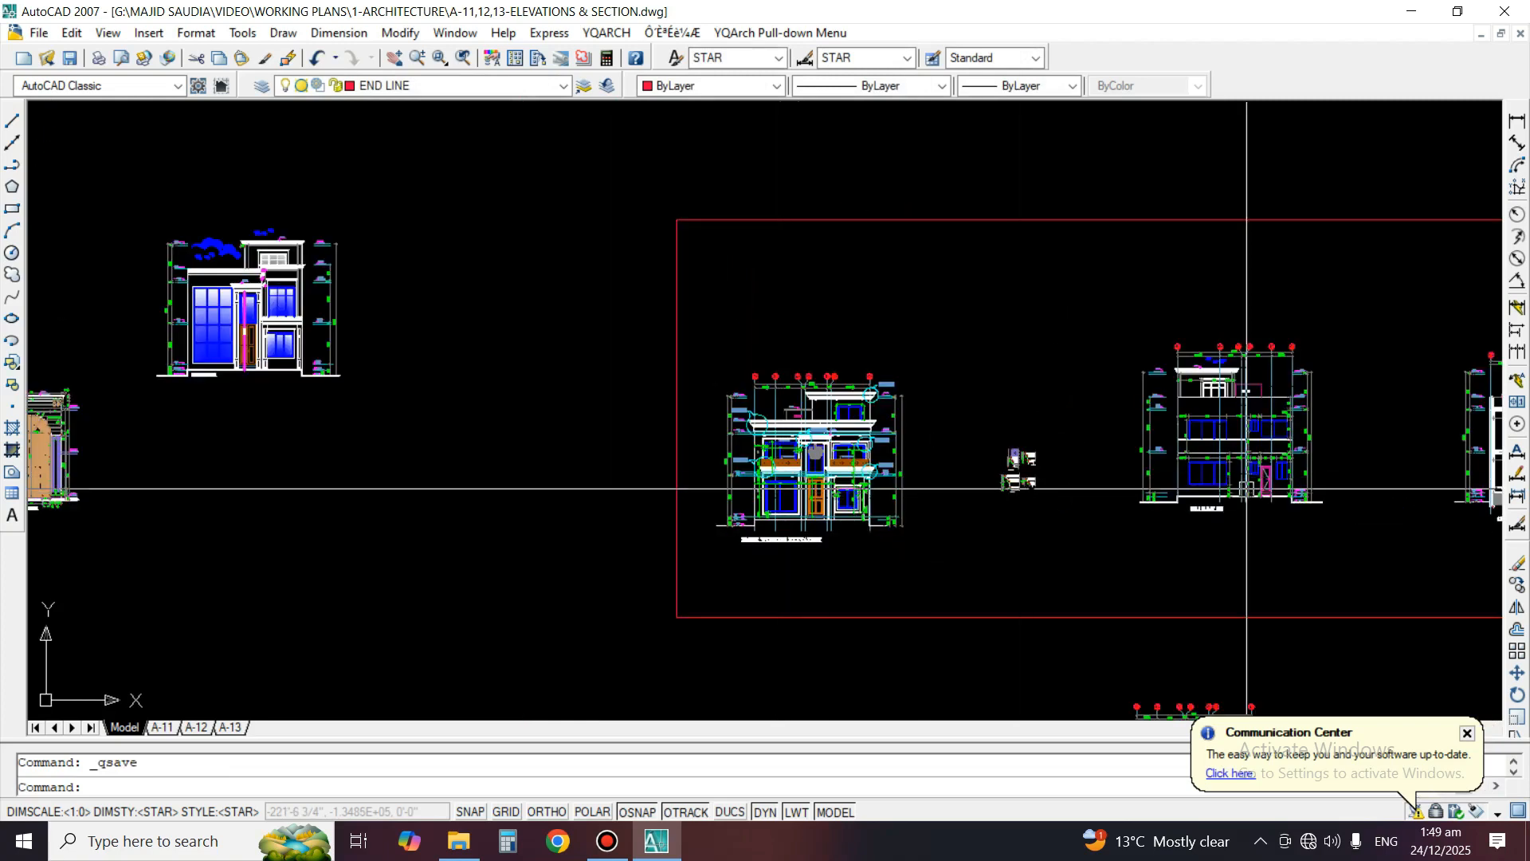
scroll(1223, 488, "down", 2)
scroll(1155, 478, "up", 4)
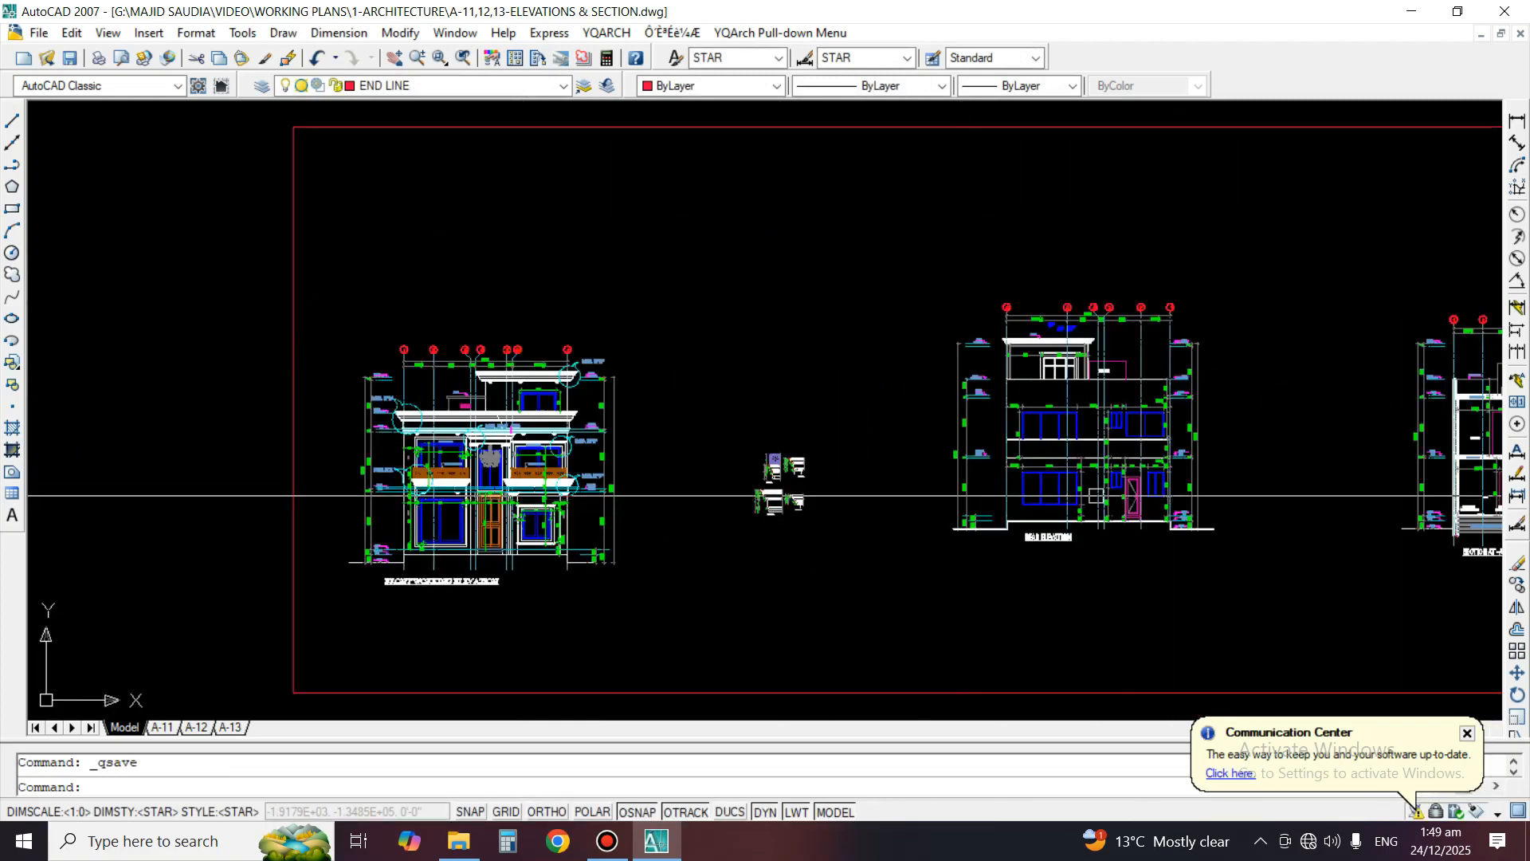
scroll(661, 439, "up", 2)
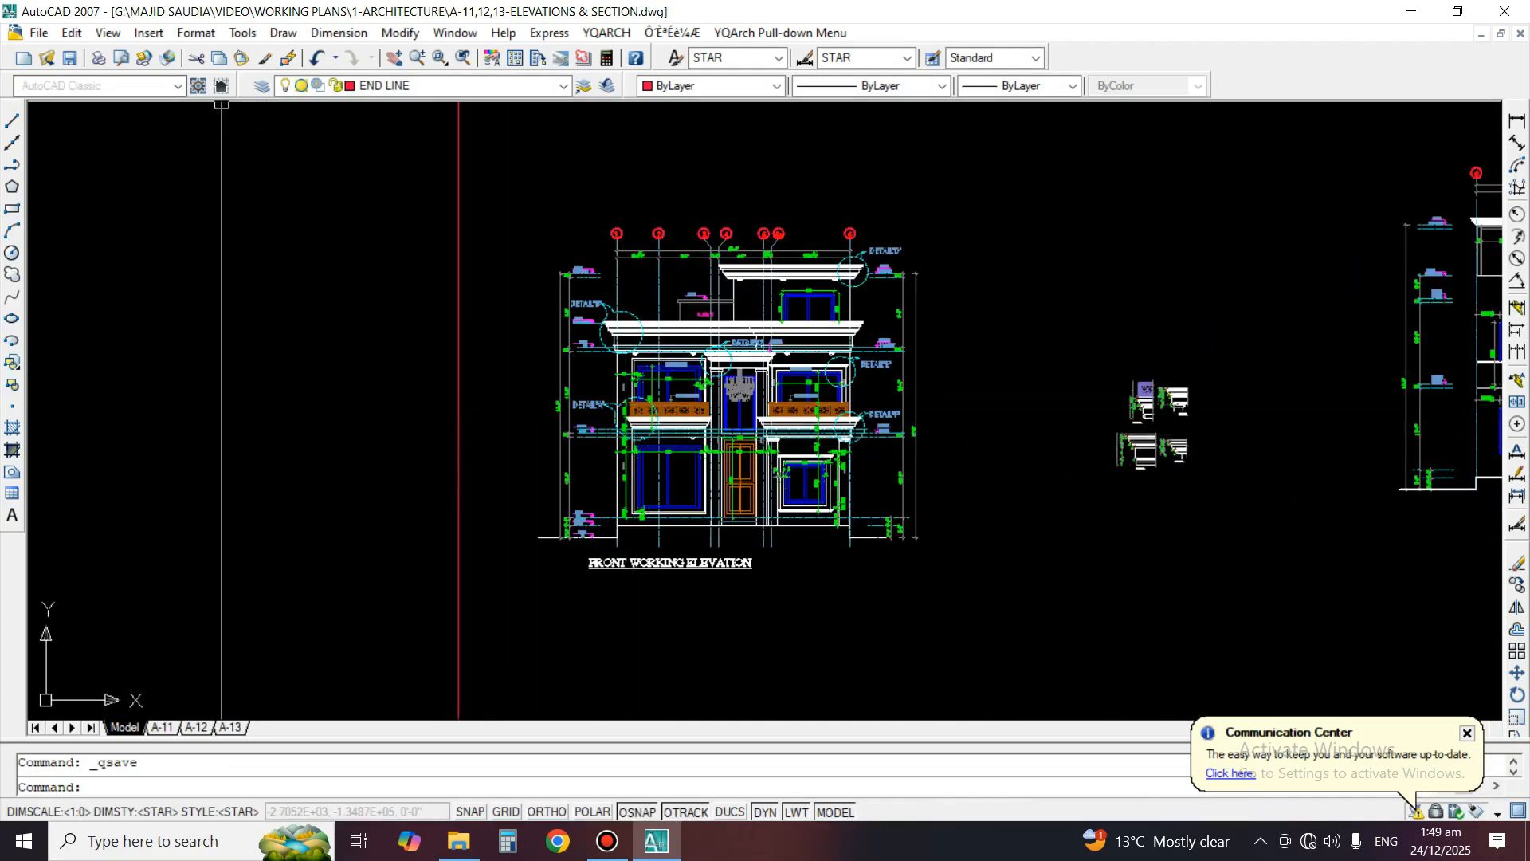
Preview the A-14-STAIRCASE DETAIL drawing in the file selection dialog without opening it
left_click(46, 58)
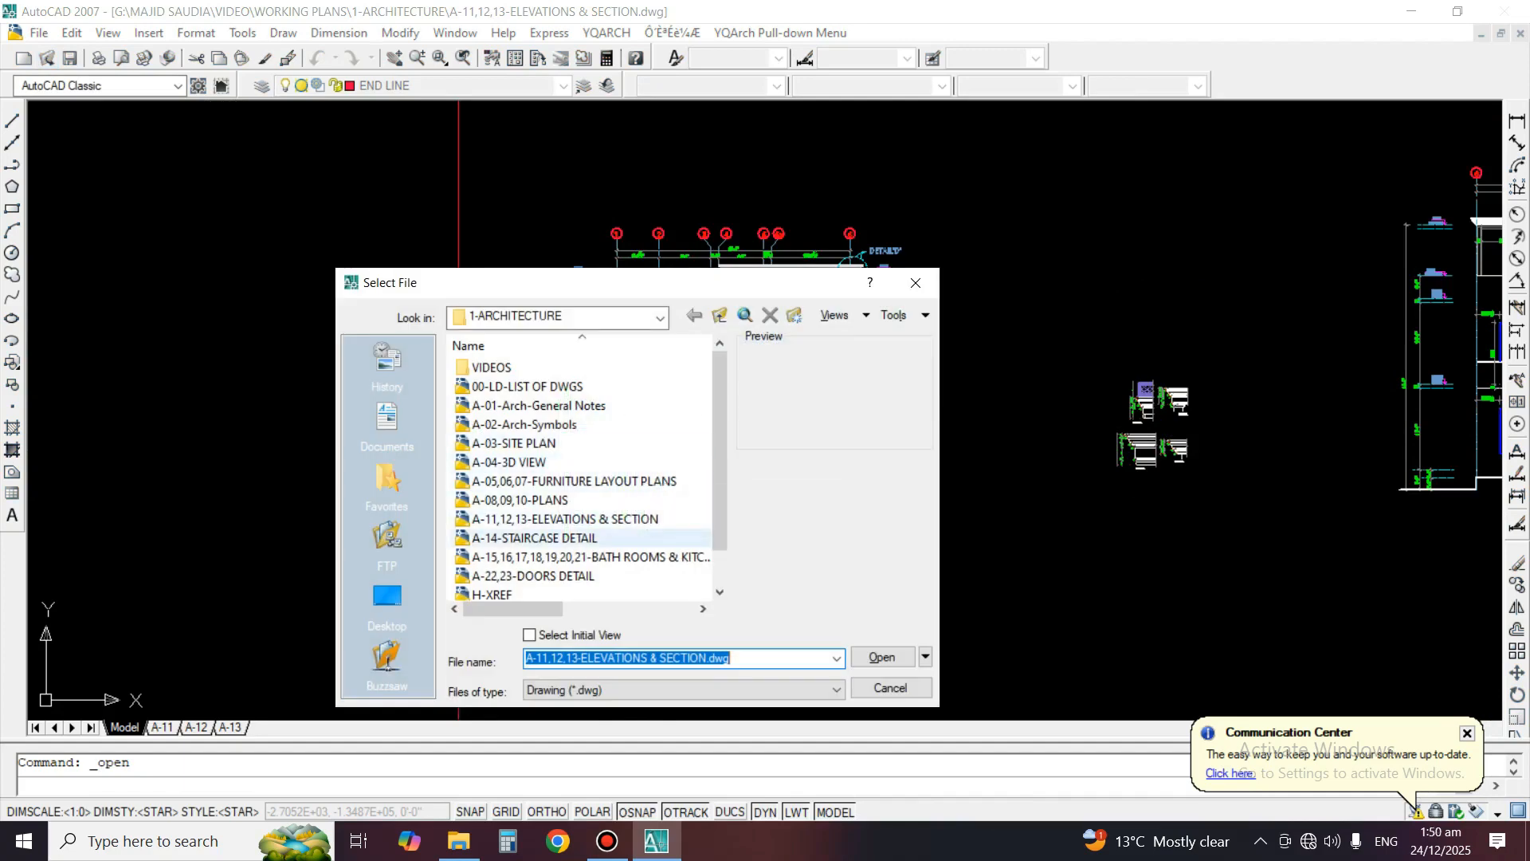
left_click(634, 544)
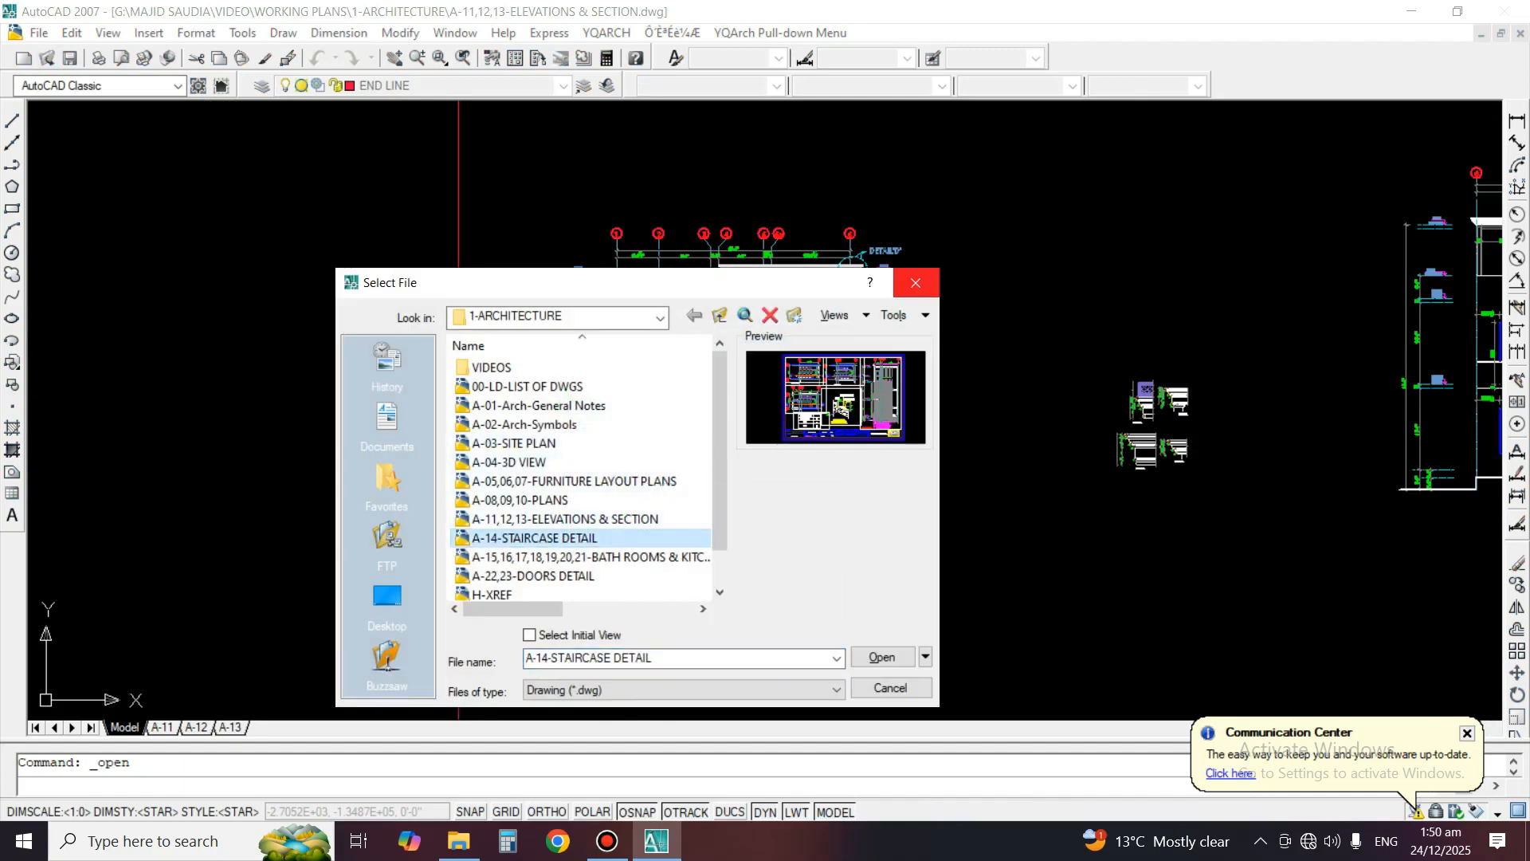
key("Escape")
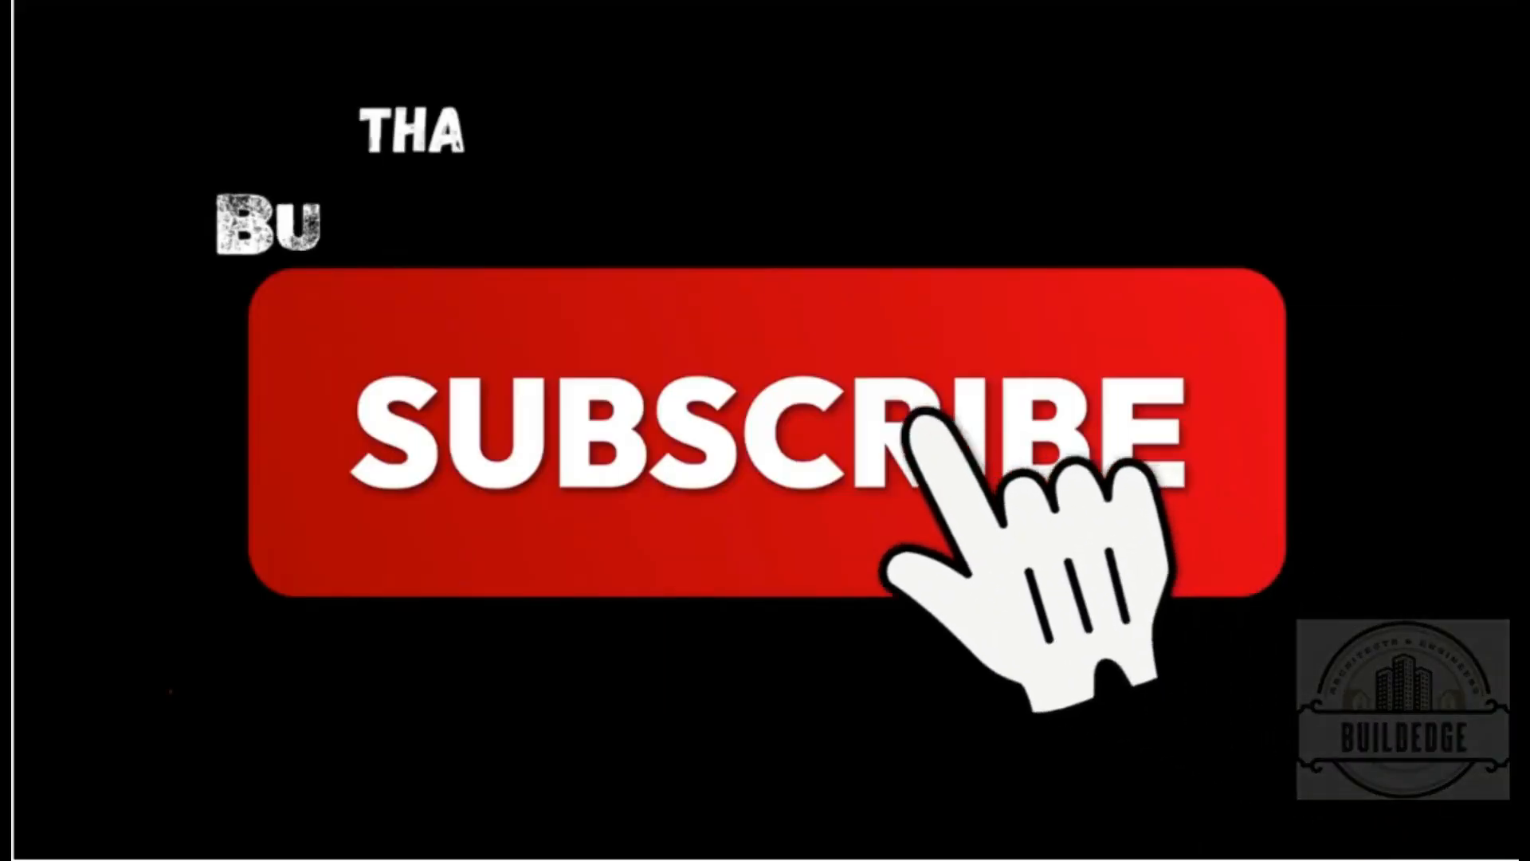